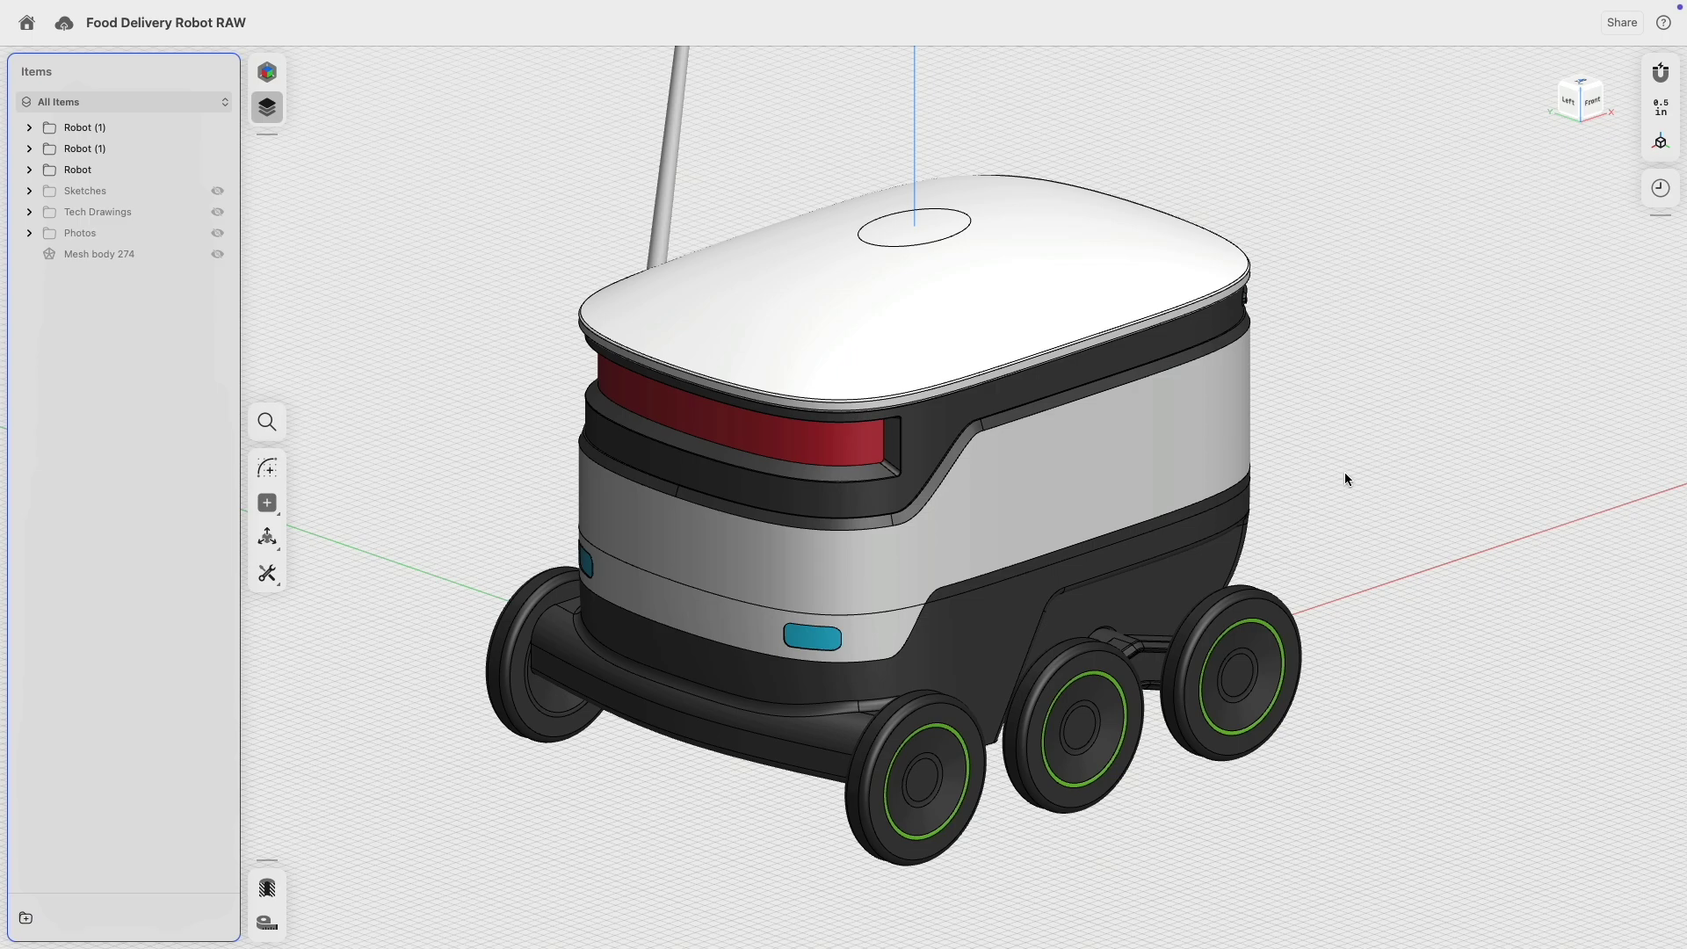
- Hide the Robot folder and show Mesh body 274 with the Photos and Tech Drawings folders as references
{"action": "right_click_drag", "start_coordinate": [1344, 472], "coordinate": [1419, 507]}
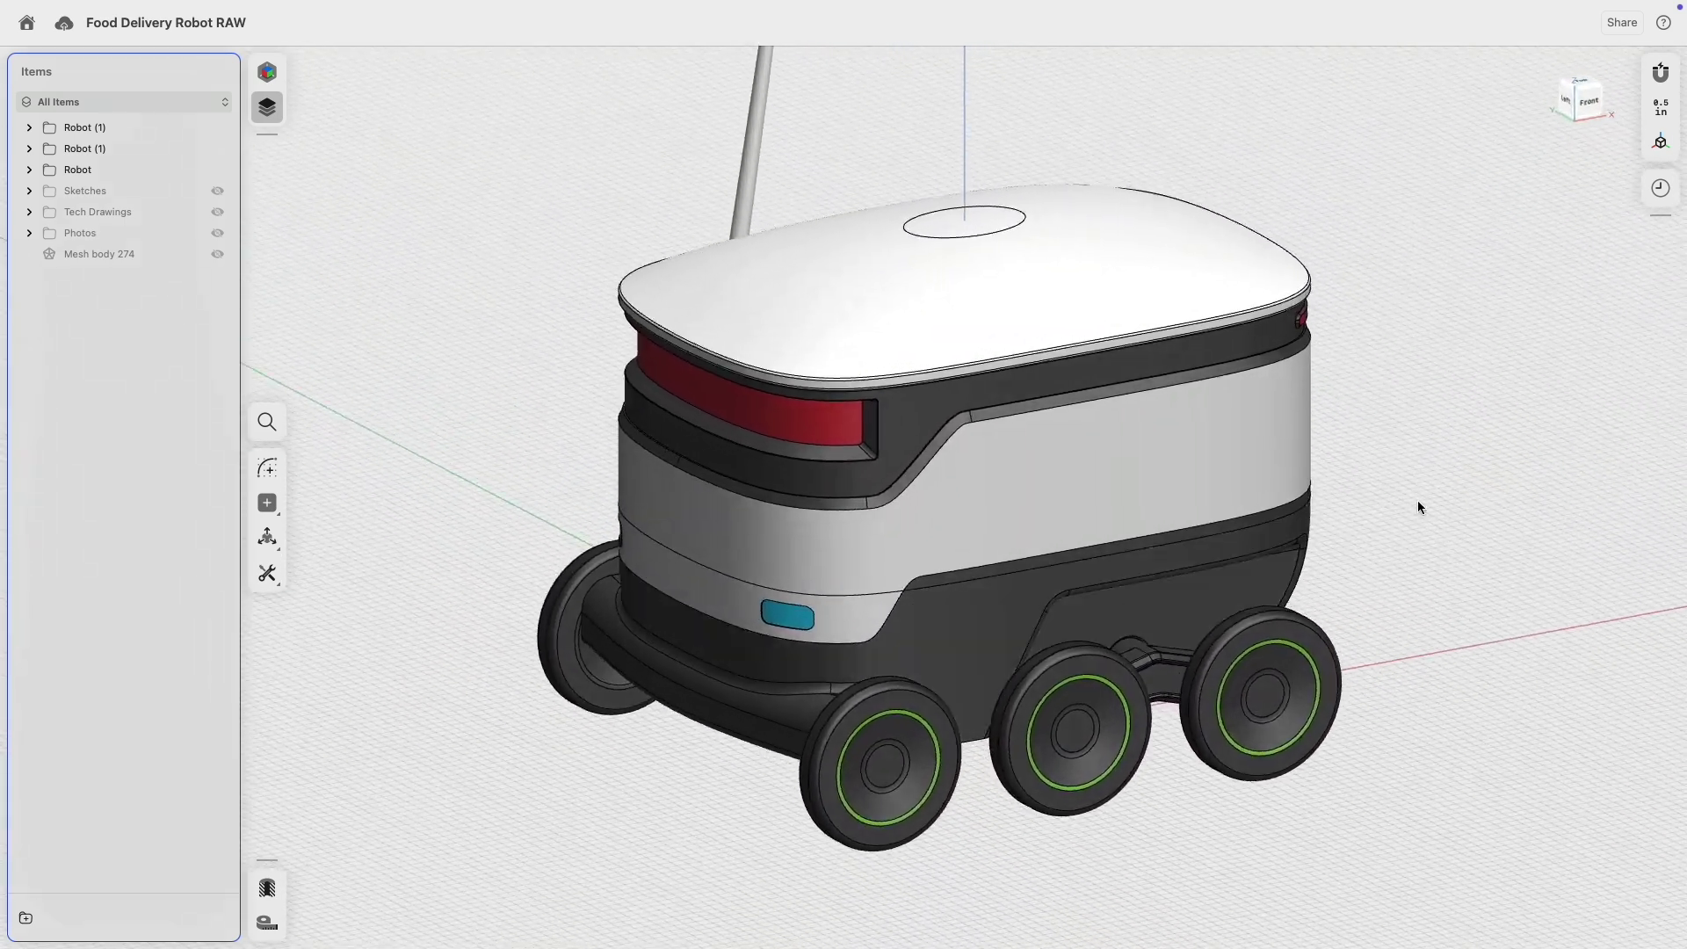
{"action": "middle_click_drag", "start_coordinate": [1445, 446], "coordinate": [1421, 466]}
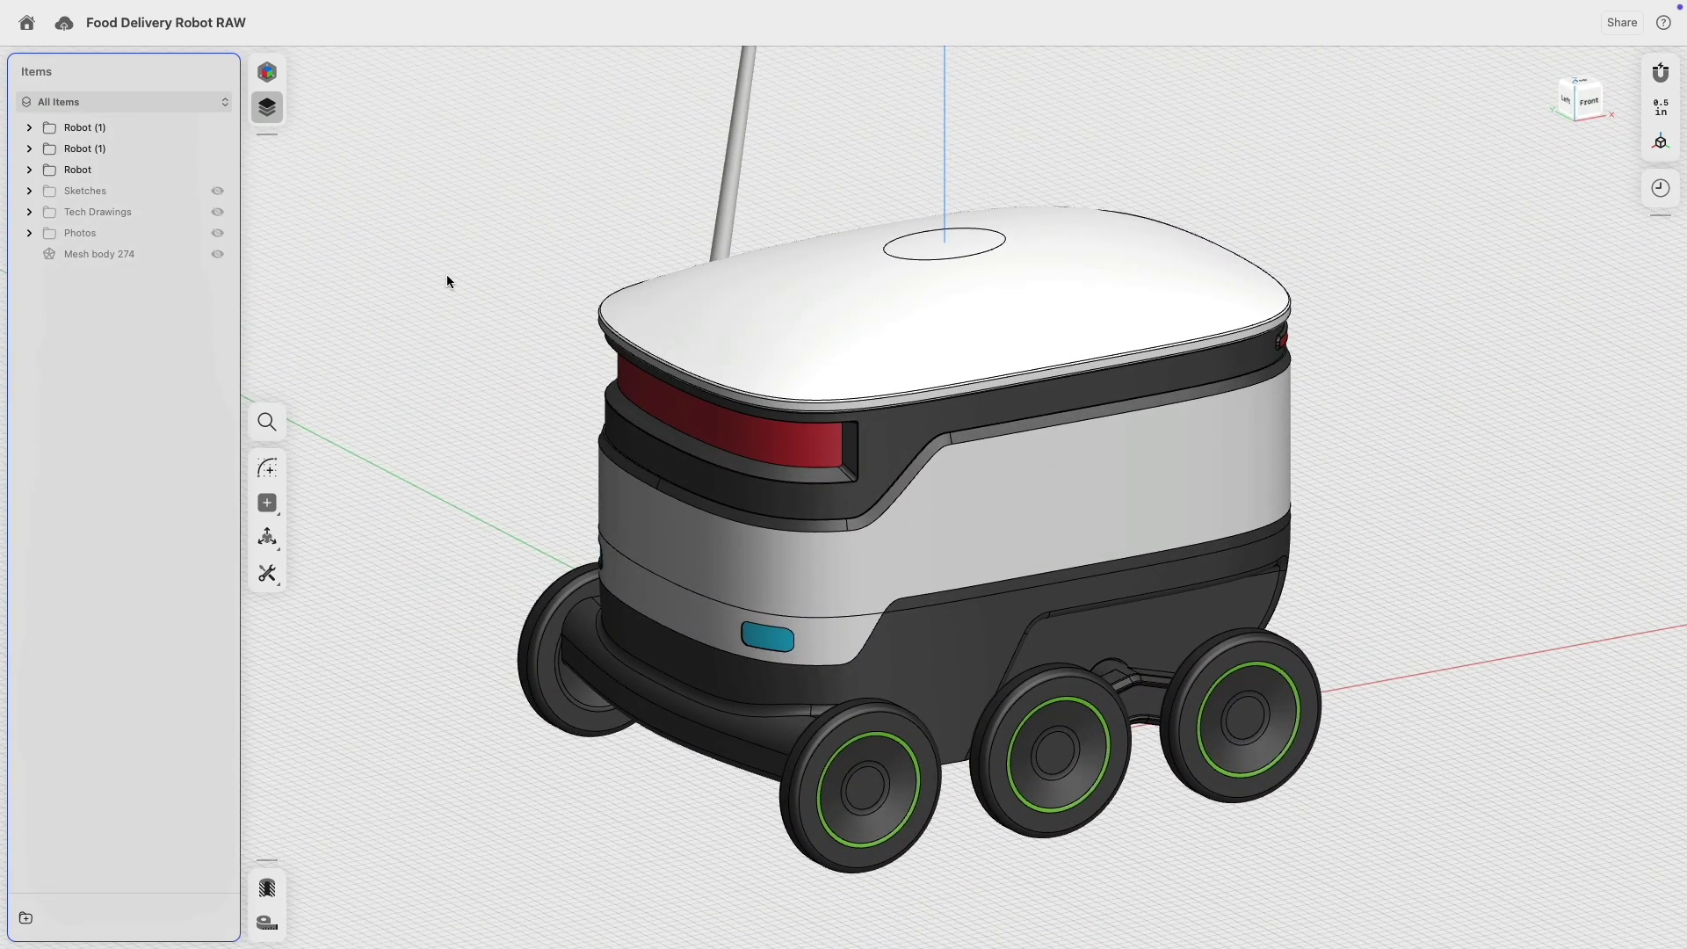
{"action": "left_click", "coordinate": [217, 170]}
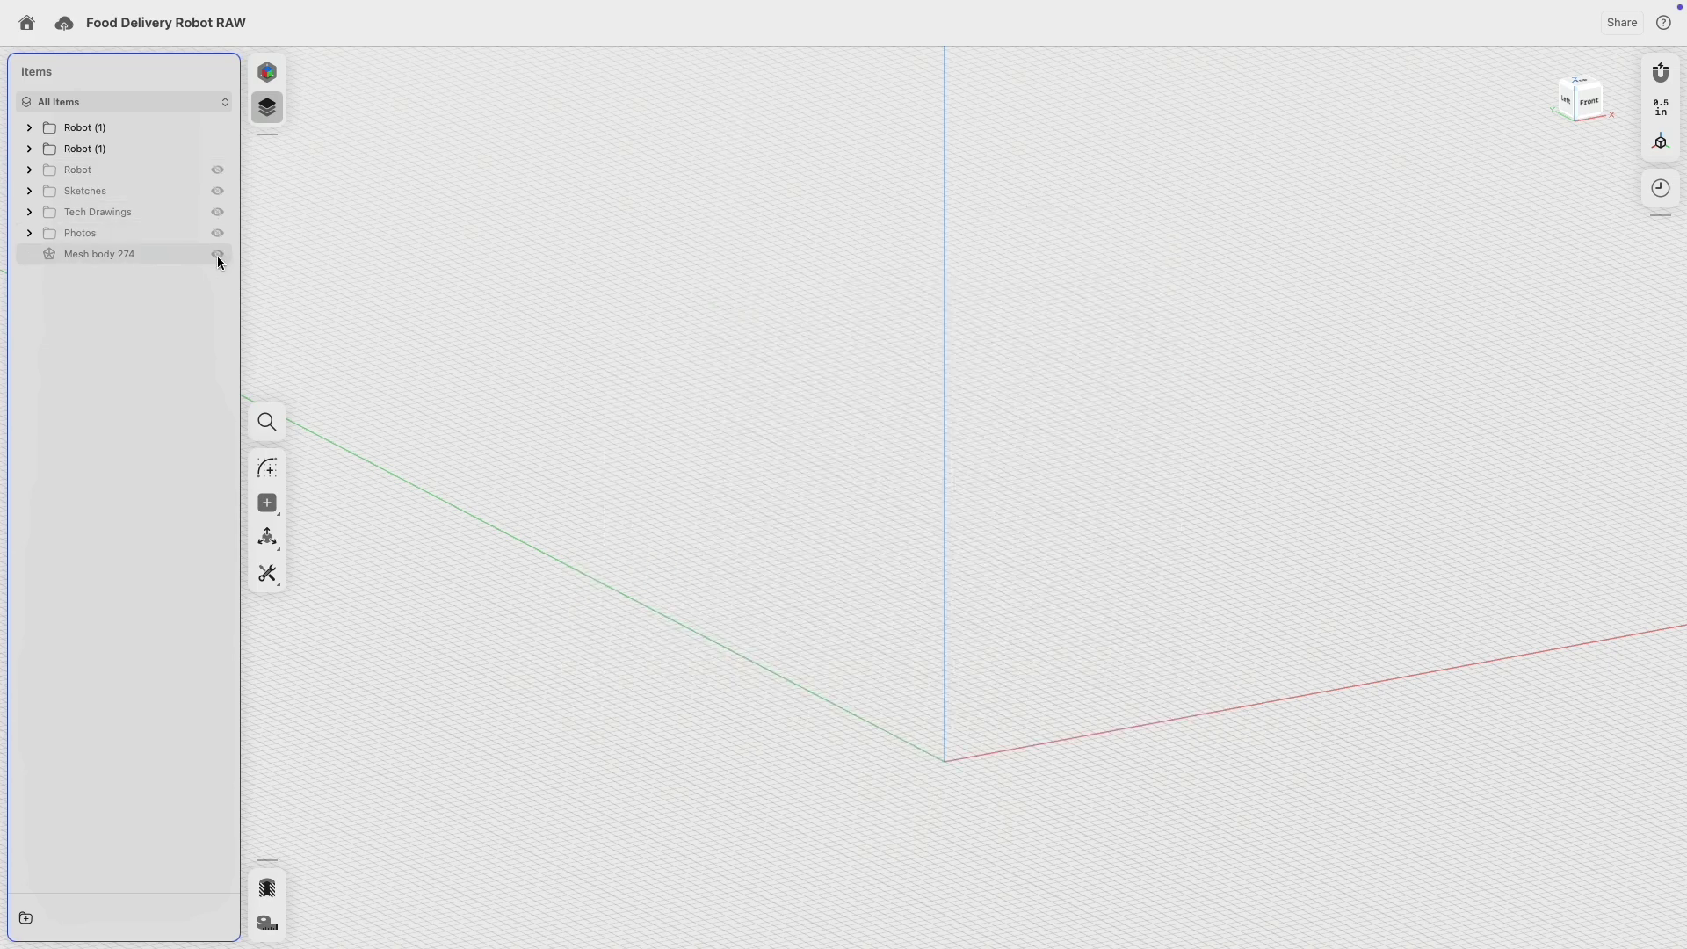
{"action": "left_click", "coordinate": [217, 254]}
{"action": "left_click", "coordinate": [217, 233]}
{"action": "left_click", "coordinate": [217, 212]}
{"action": "scroll", "coordinate": [499, 371], "scroll_direction": "down", "scroll_amount": 5}
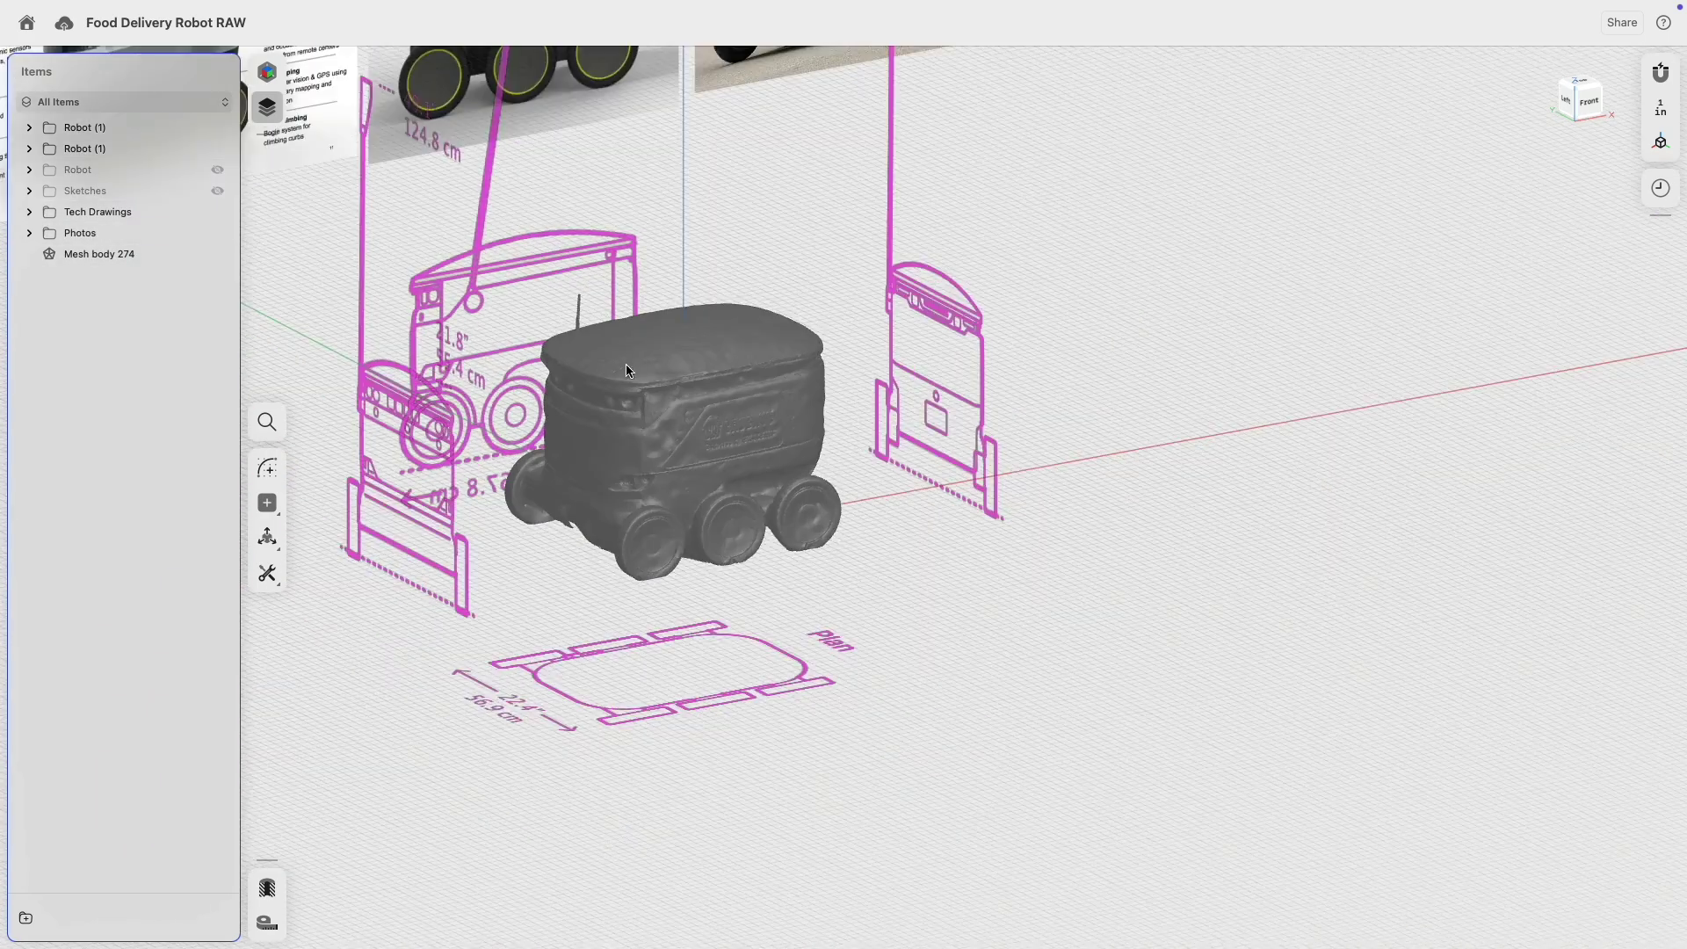
{"action": "middle_click_drag", "start_coordinate": [626, 370], "coordinate": [896, 482]}
{"action": "scroll", "coordinate": [896, 346], "scroll_direction": "down", "scroll_amount": 3}
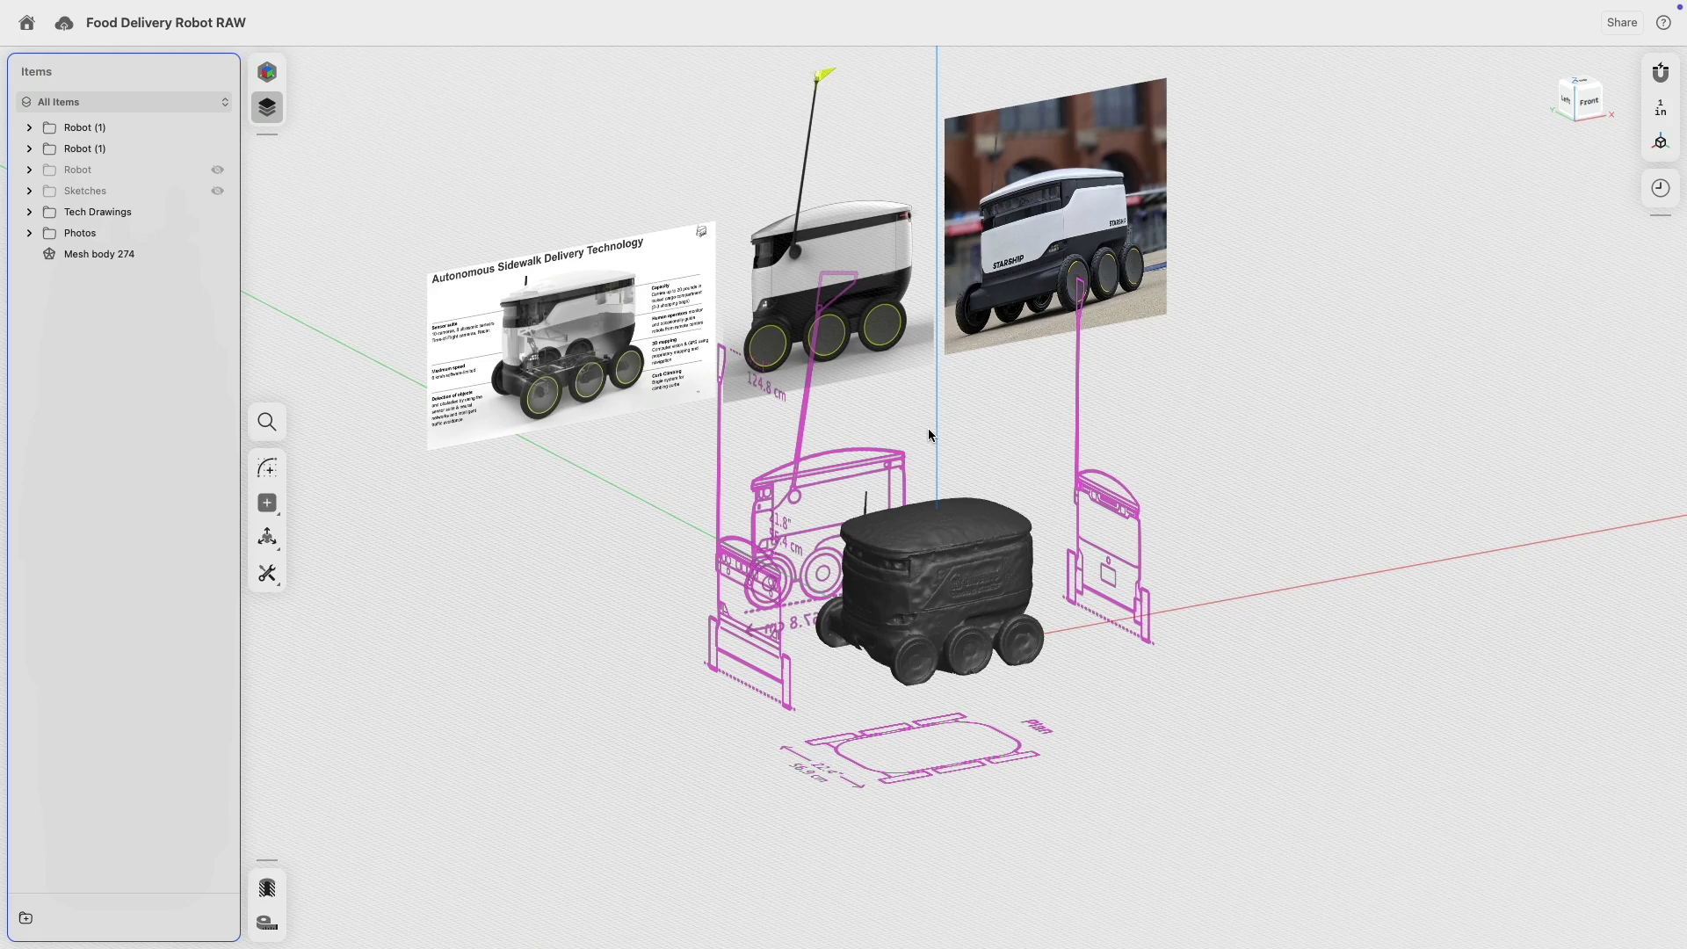
{"action": "mouse_move", "coordinate": [973, 418]}
{"action": "right_mouse_down"}
{"action": "mouse_move", "coordinate": [879, 421]}
{"action": "mouse_move", "coordinate": [998, 425]}
{"action": "right_mouse_up"}
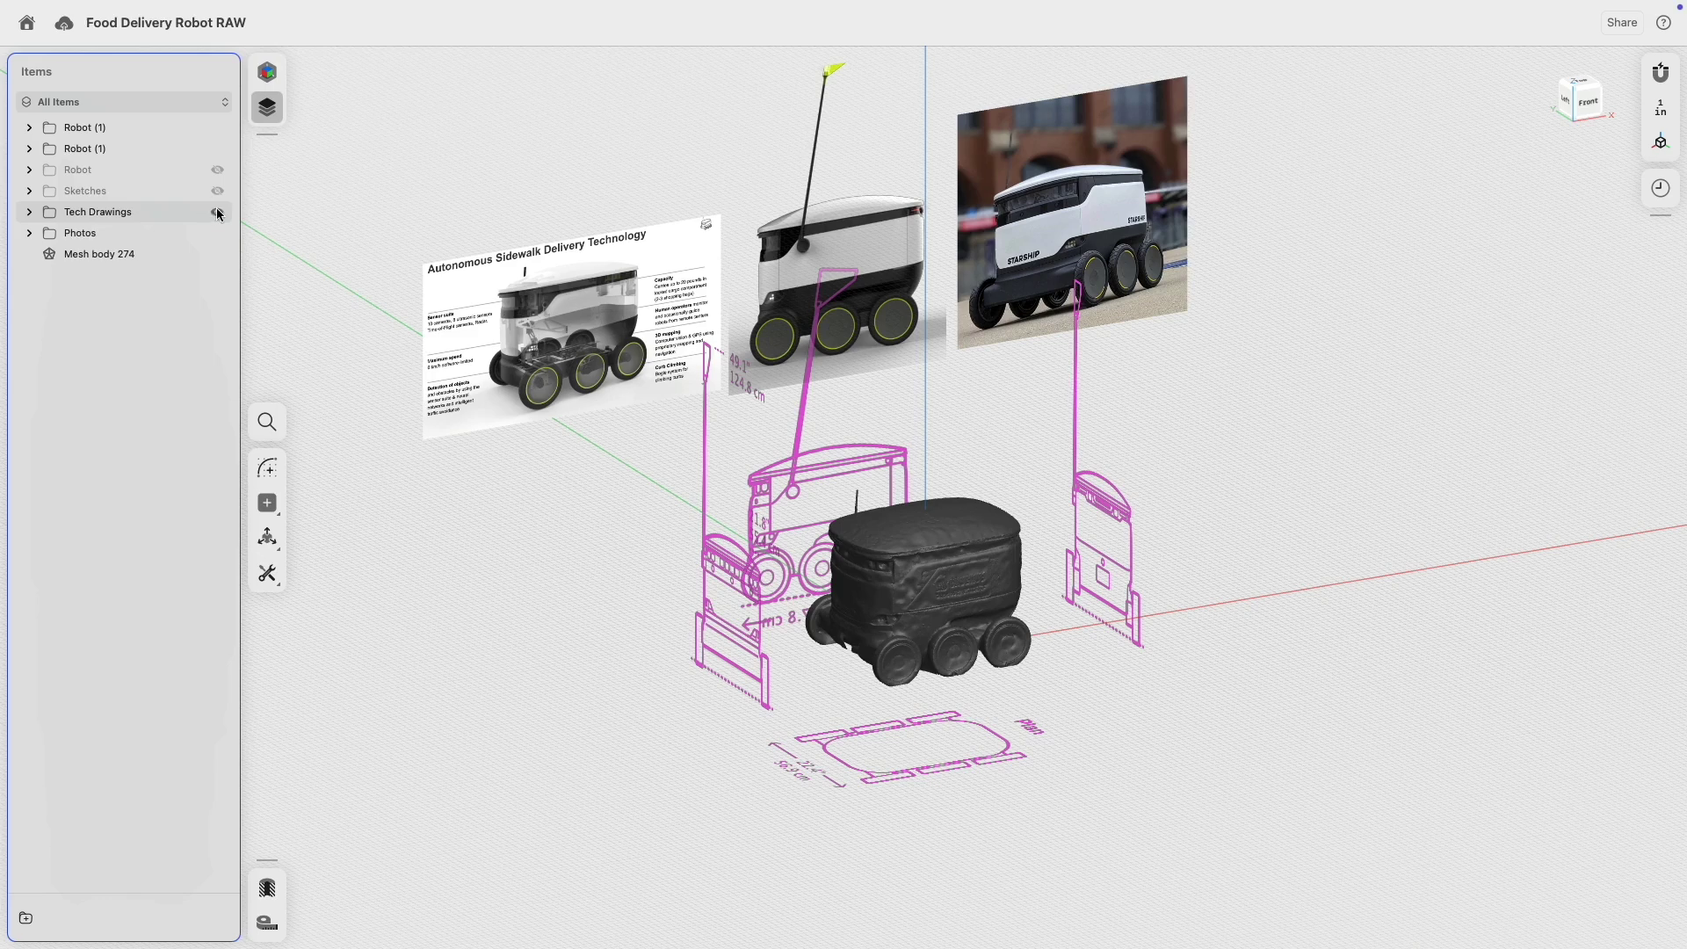
- Hide the Tech Drawings, Photos and Mesh body 274 references and show the Robot folder again
{"action": "left_click", "coordinate": [217, 212]}
{"action": "left_click", "coordinate": [218, 233]}
{"action": "left_click", "coordinate": [218, 254]}
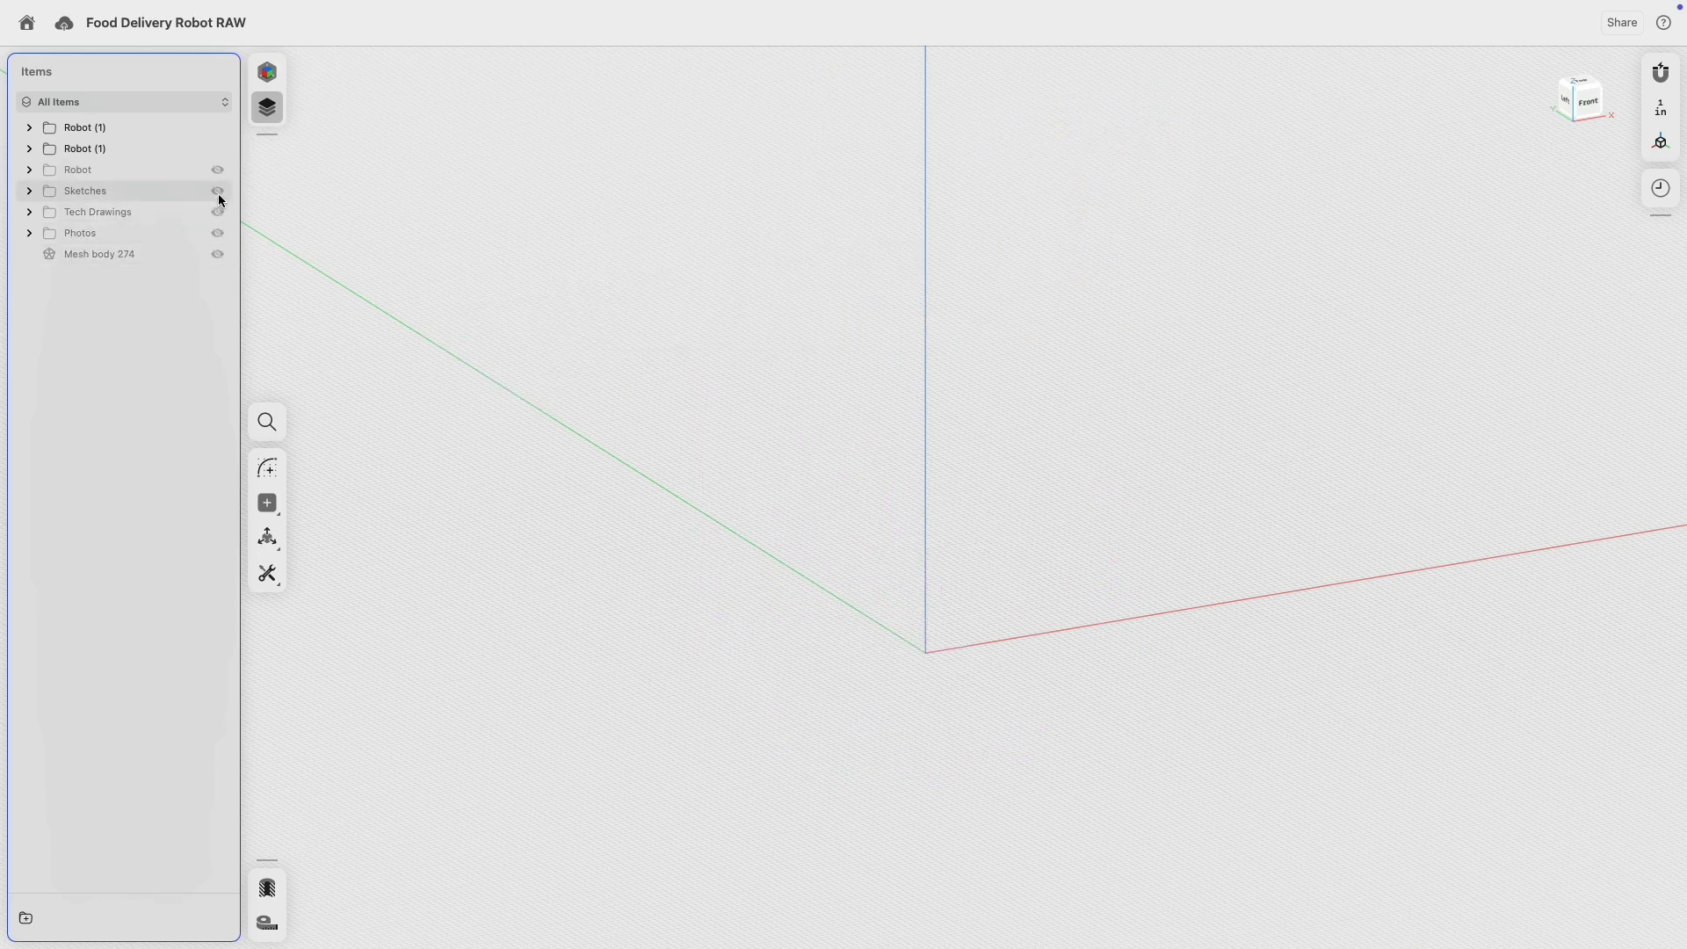
{"action": "left_click", "coordinate": [218, 191]}
{"action": "left_click", "coordinate": [219, 192]}
{"action": "left_click", "coordinate": [218, 170]}
{"action": "scroll", "coordinate": [905, 581], "scroll_direction": "up", "scroll_amount": 10}
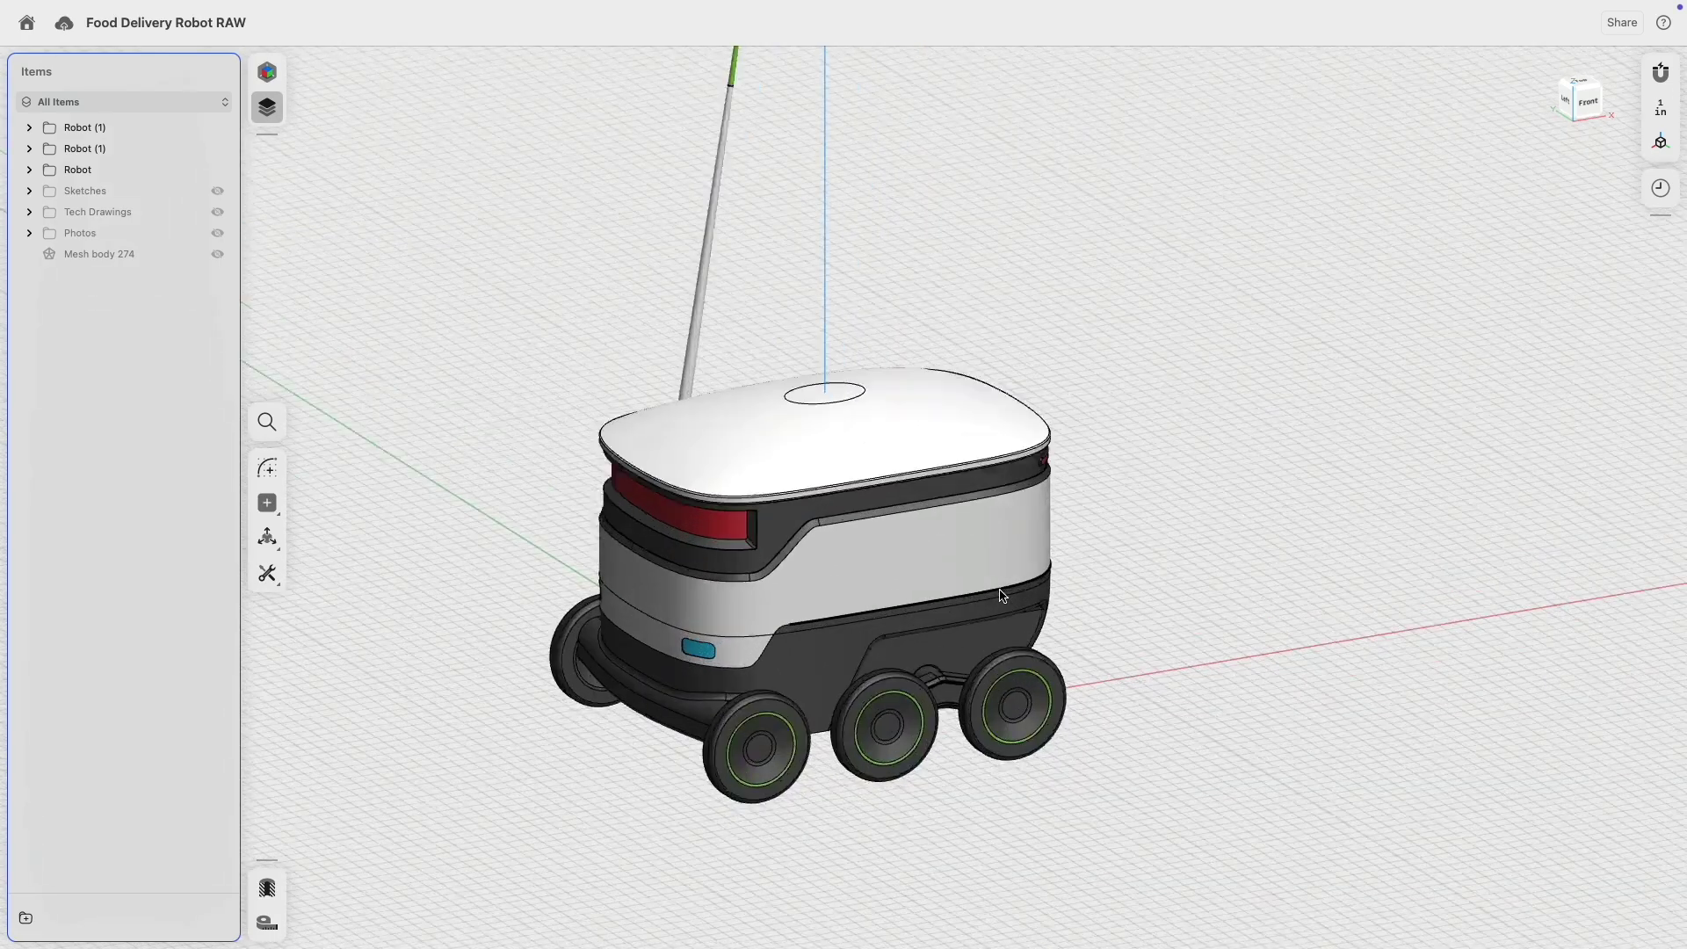
{"action": "scroll", "coordinate": [1264, 399], "scroll_direction": "up", "scroll_amount": 2}
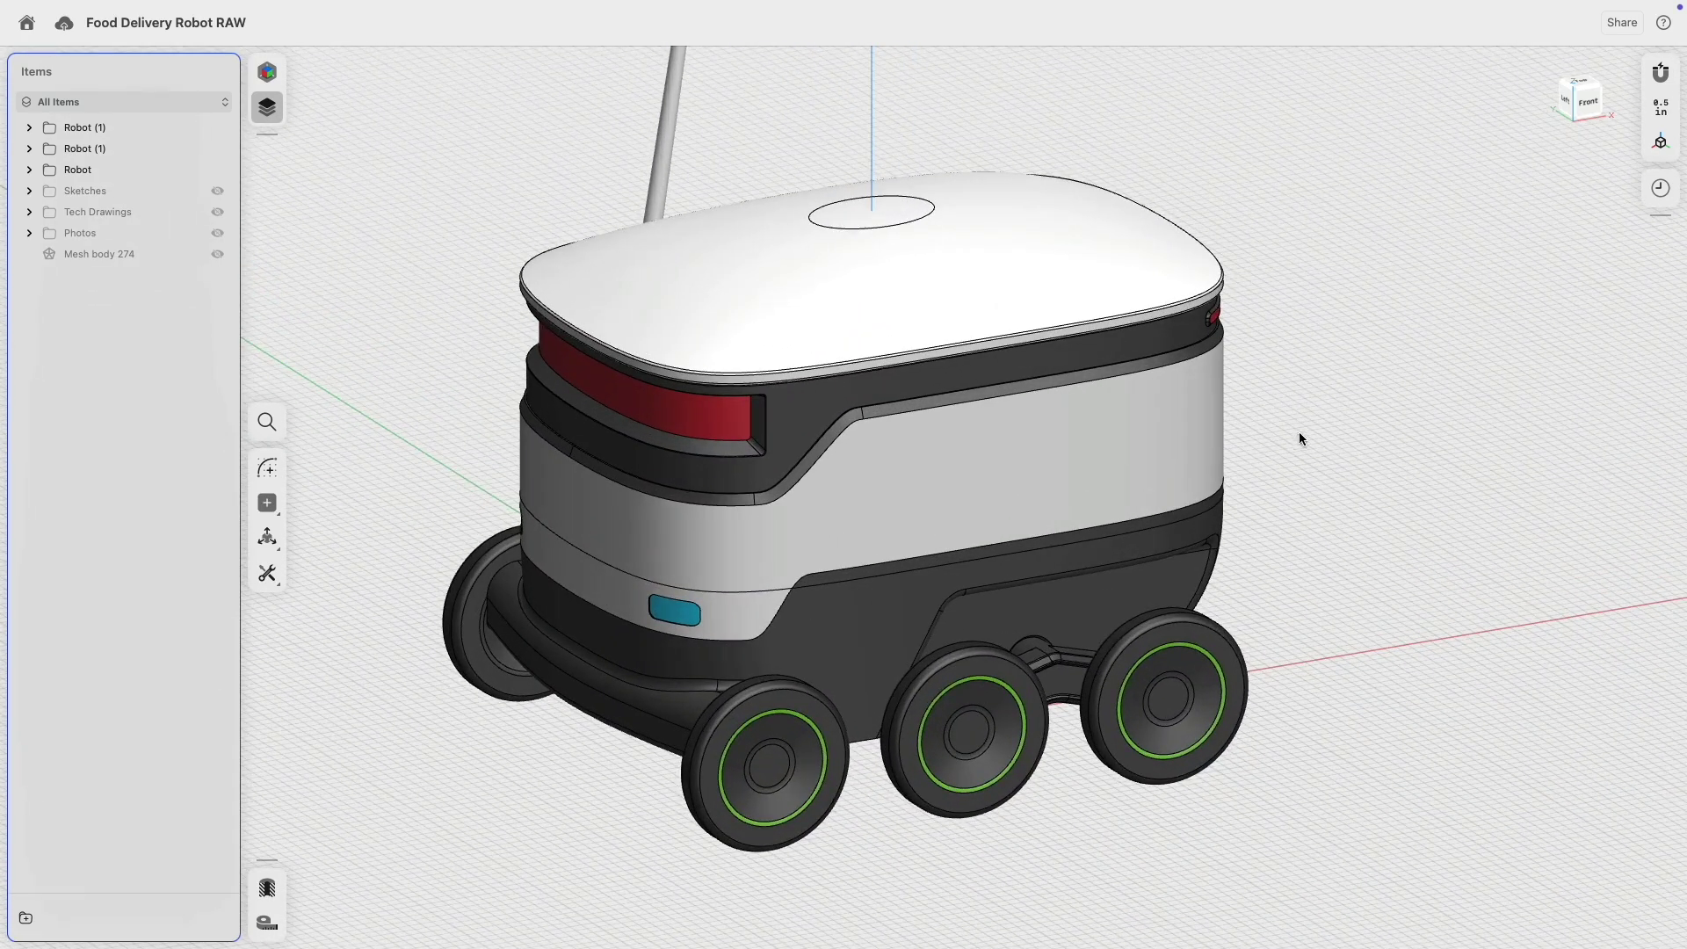
- Examine the finished robot's body panels, front lights, side recess and wheels from several angles
{"action": "mouse_move", "coordinate": [1299, 431]}
{"action": "right_mouse_down"}
{"action": "mouse_move", "coordinate": [1293, 383]}
{"action": "mouse_move", "coordinate": [1130, 403]}
{"action": "mouse_move", "coordinate": [1305, 420]}
{"action": "right_mouse_up"}
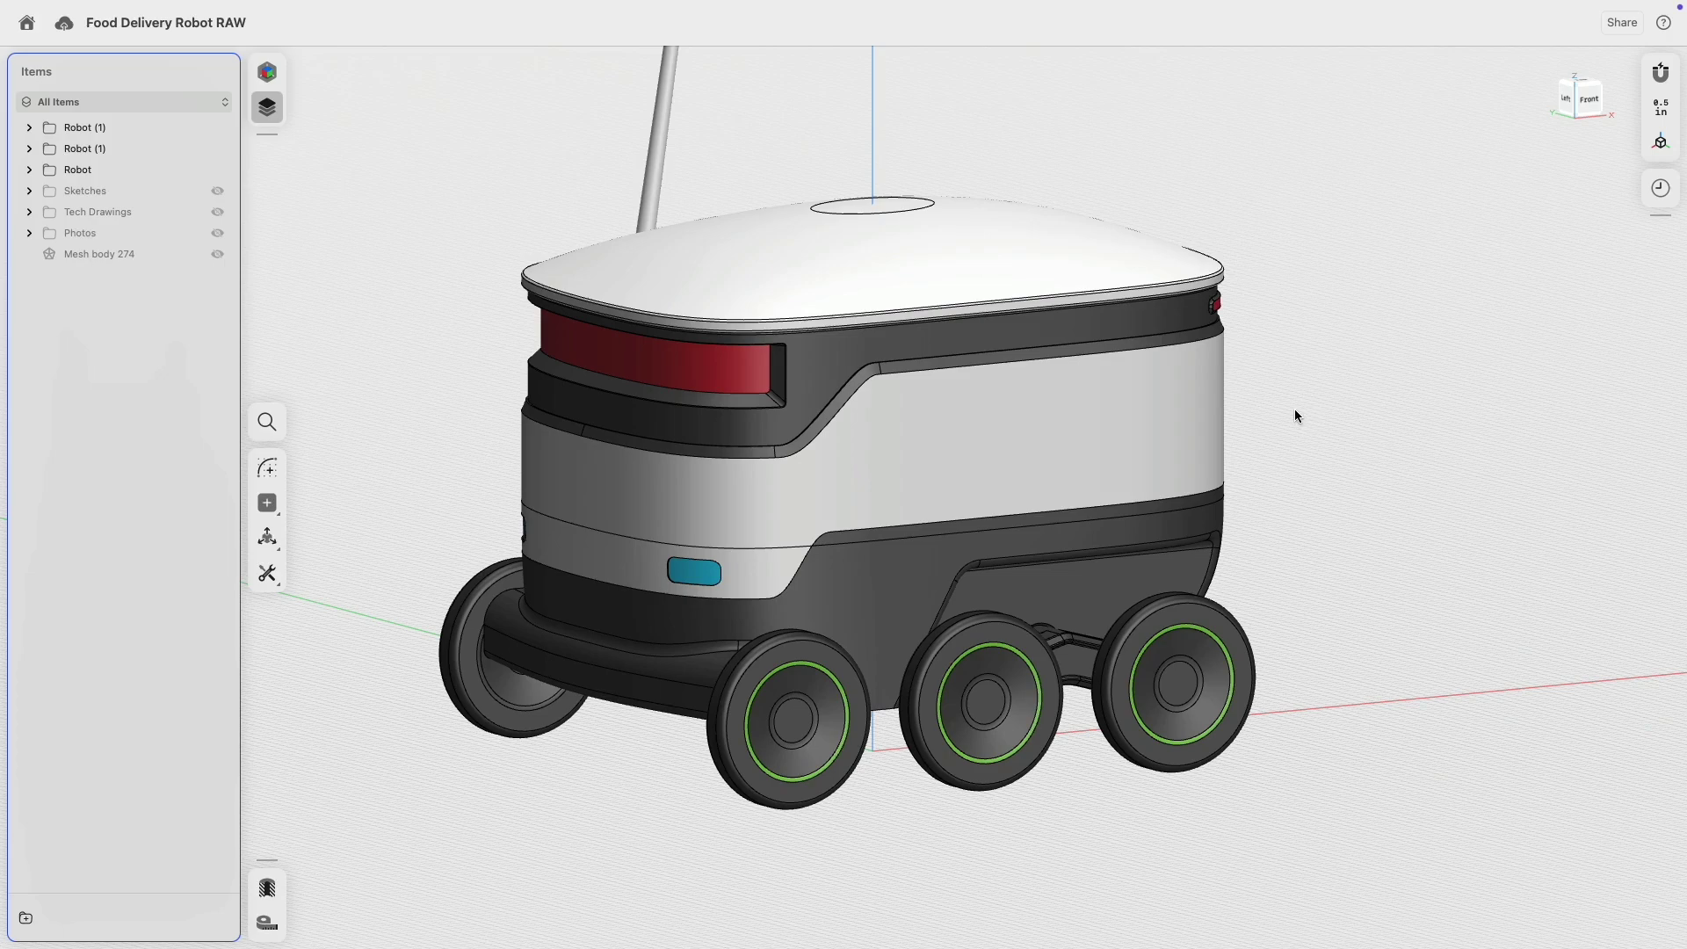
{"action": "scroll", "coordinate": [1263, 341], "scroll_direction": "up", "scroll_amount": 5}
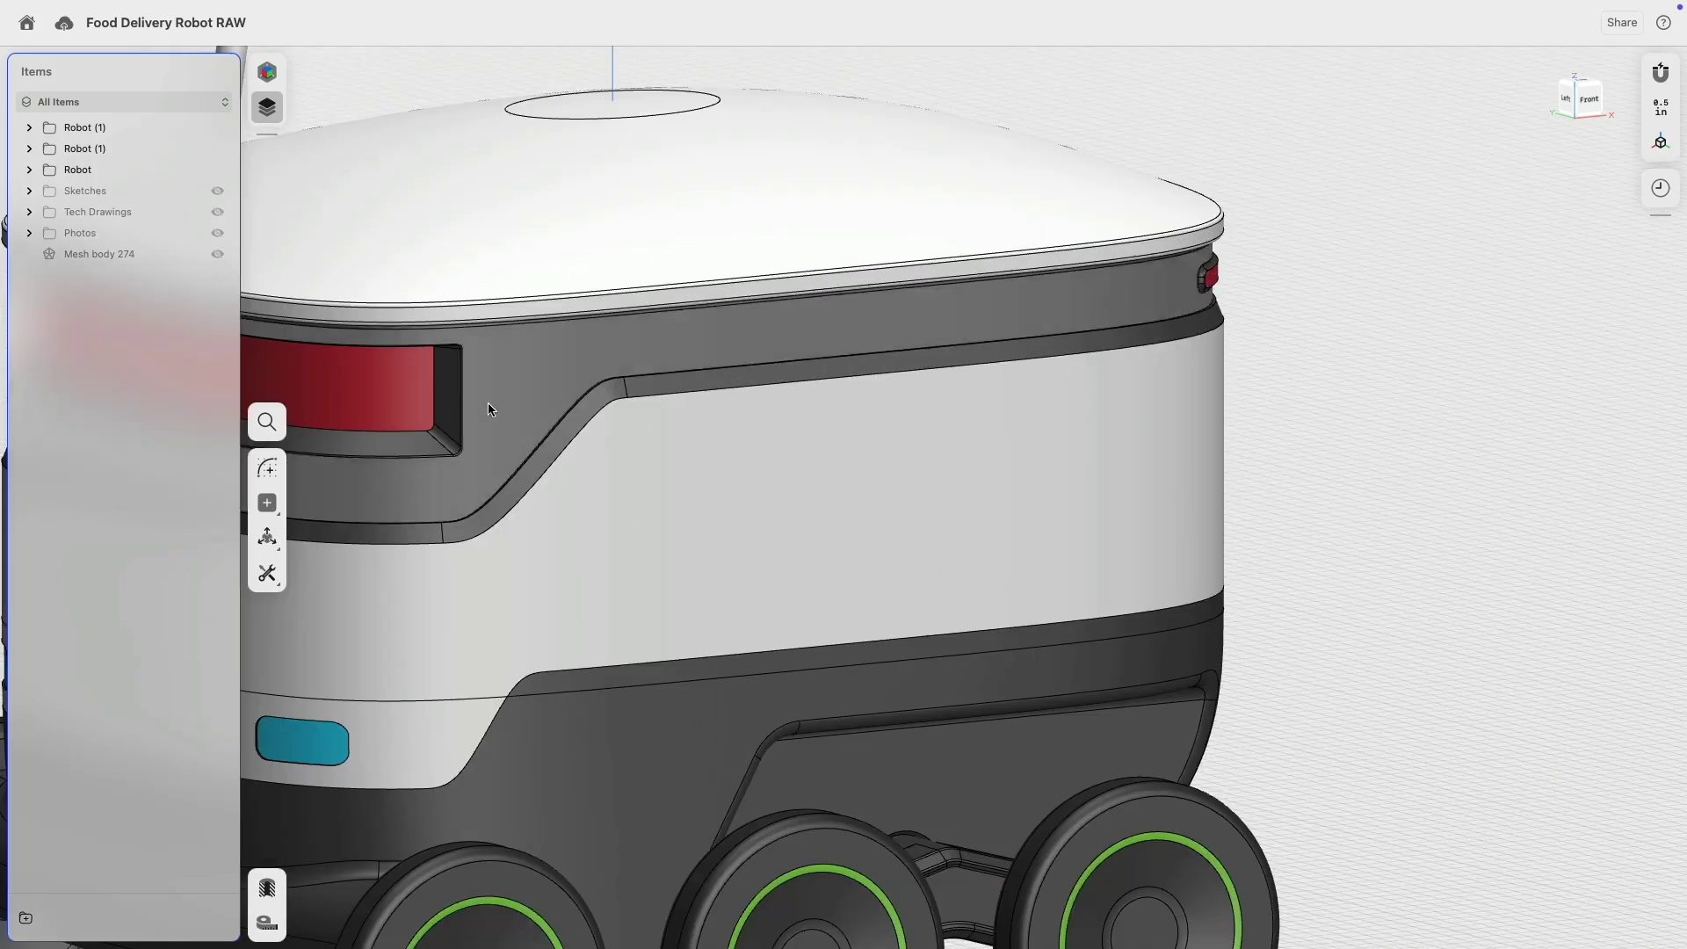
{"action": "right_click_drag", "start_coordinate": [482, 406], "coordinate": [849, 374]}
{"action": "scroll", "coordinate": [833, 367], "scroll_direction": "down", "scroll_amount": 5}
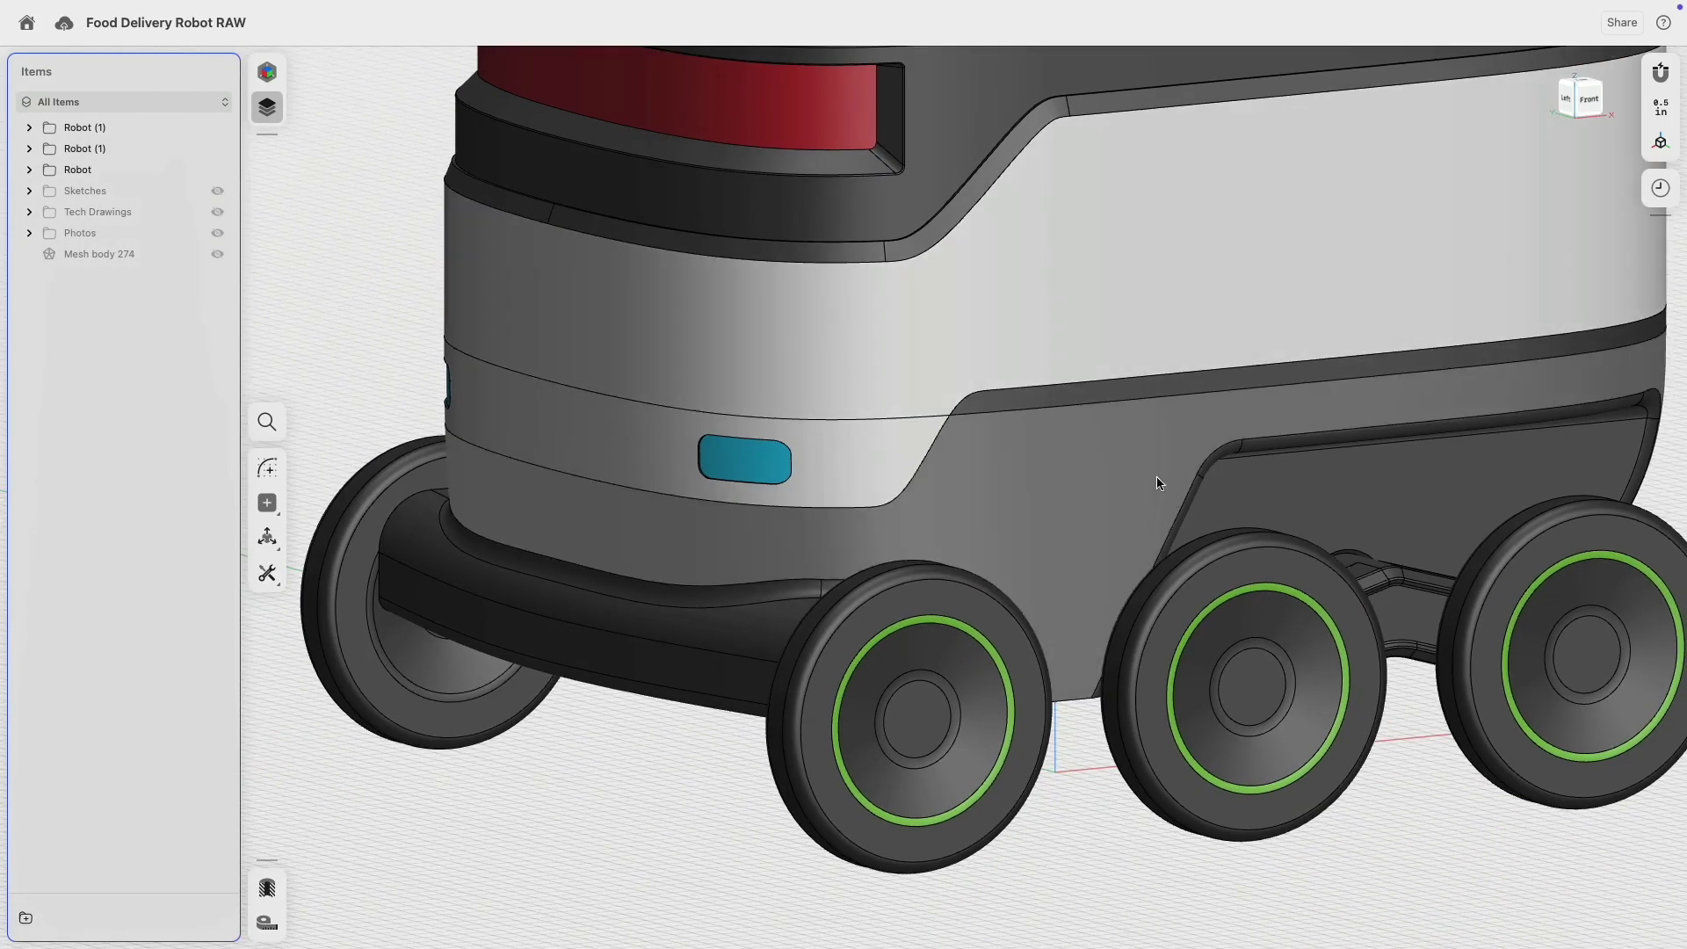
{"action": "right_click_drag", "start_coordinate": [1094, 506], "coordinate": [1122, 554]}
{"action": "scroll", "coordinate": [1116, 553], "scroll_direction": "down", "scroll_amount": 2}
{"action": "scroll", "coordinate": [1114, 553], "scroll_direction": "up", "scroll_amount": 5}
{"action": "right_click_drag", "start_coordinate": [1126, 646], "coordinate": [1114, 567]}
- Remove the history breakpoint after Fillet 31 so the remaining modeling steps are applied, and bring all three robots into view
{"action": "left_click", "coordinate": [1661, 190]}
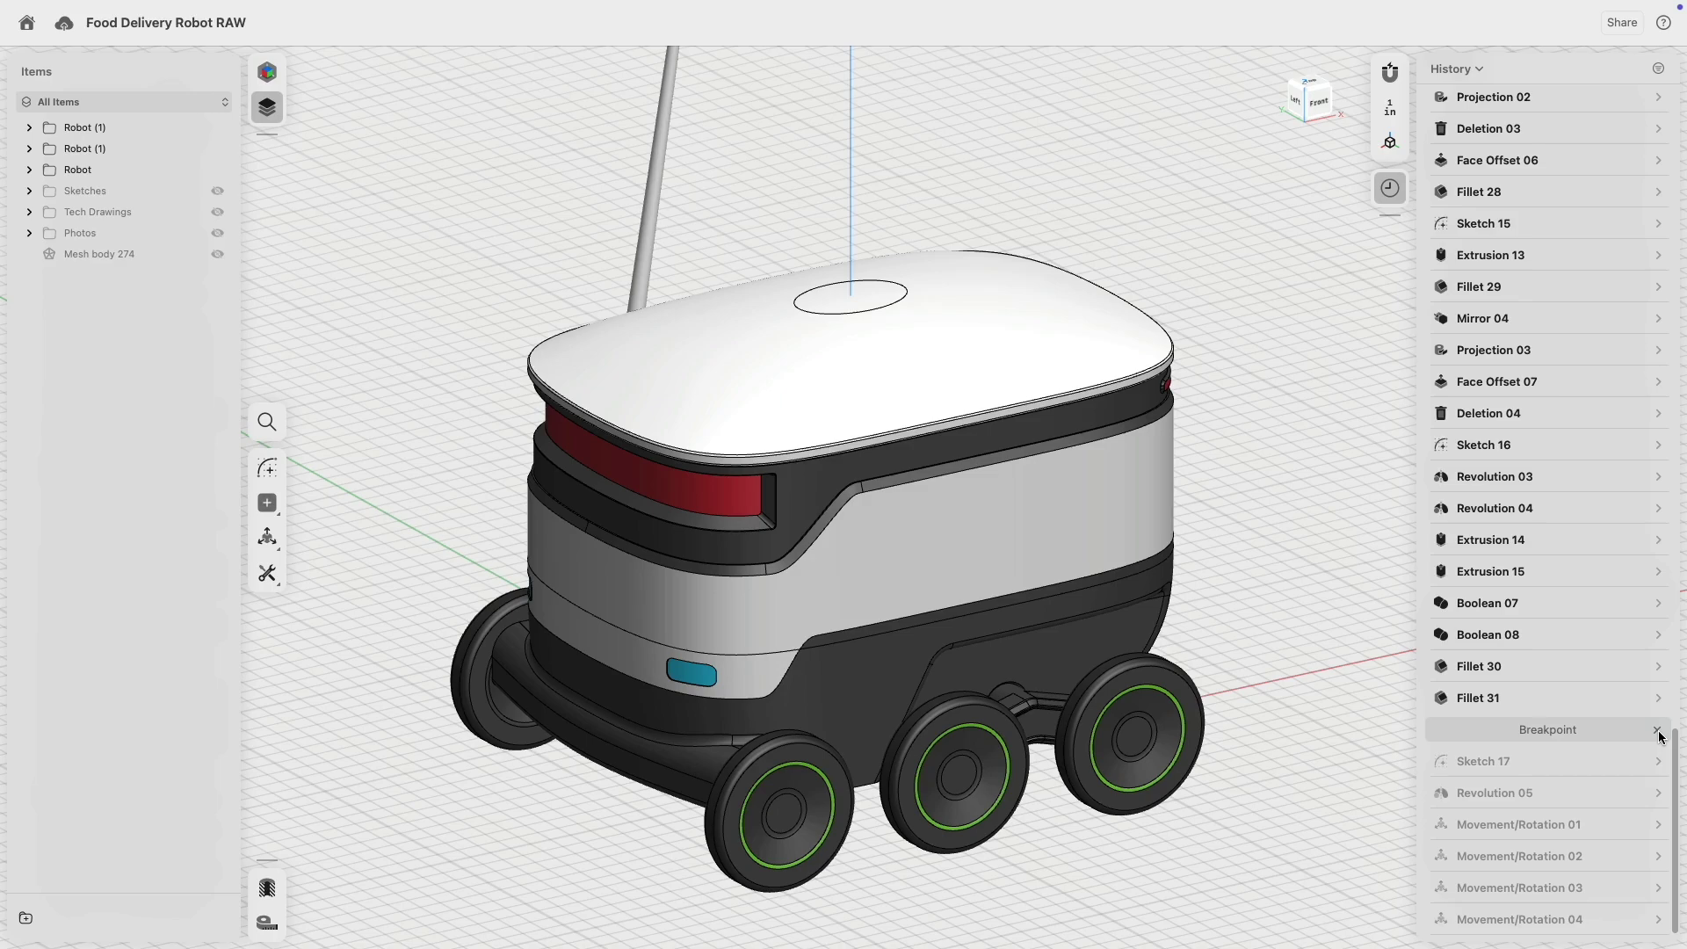
{"action": "left_click", "coordinate": [1657, 731]}
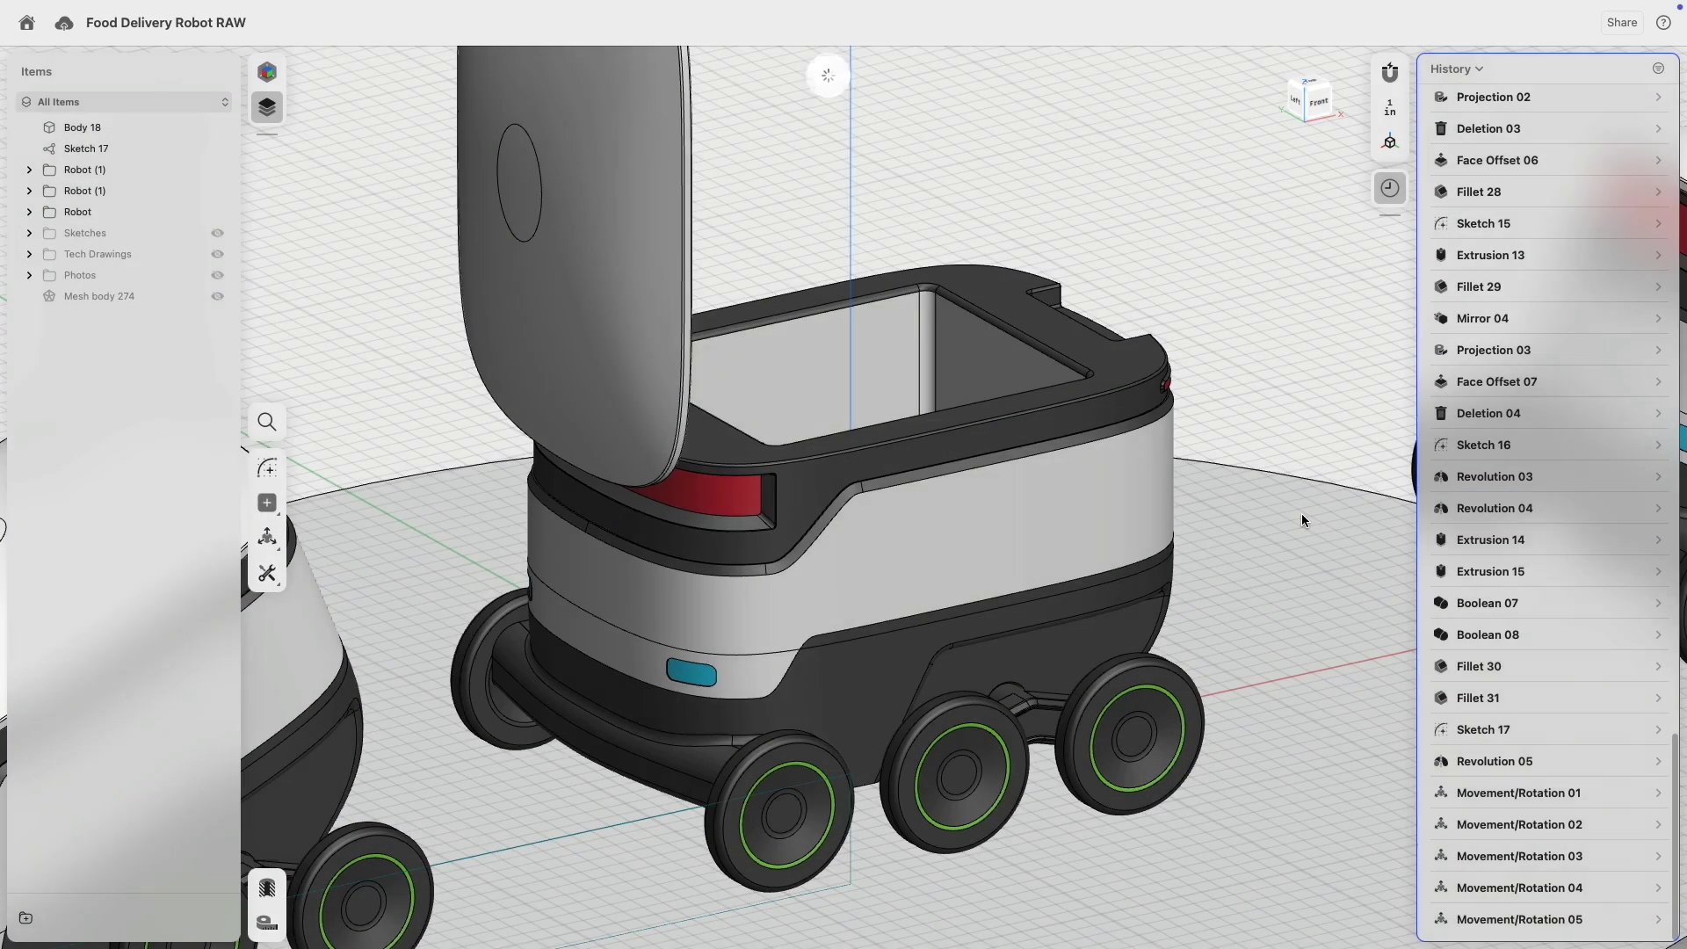
{"action": "scroll", "coordinate": [1300, 513], "scroll_direction": "down", "scroll_amount": 5}
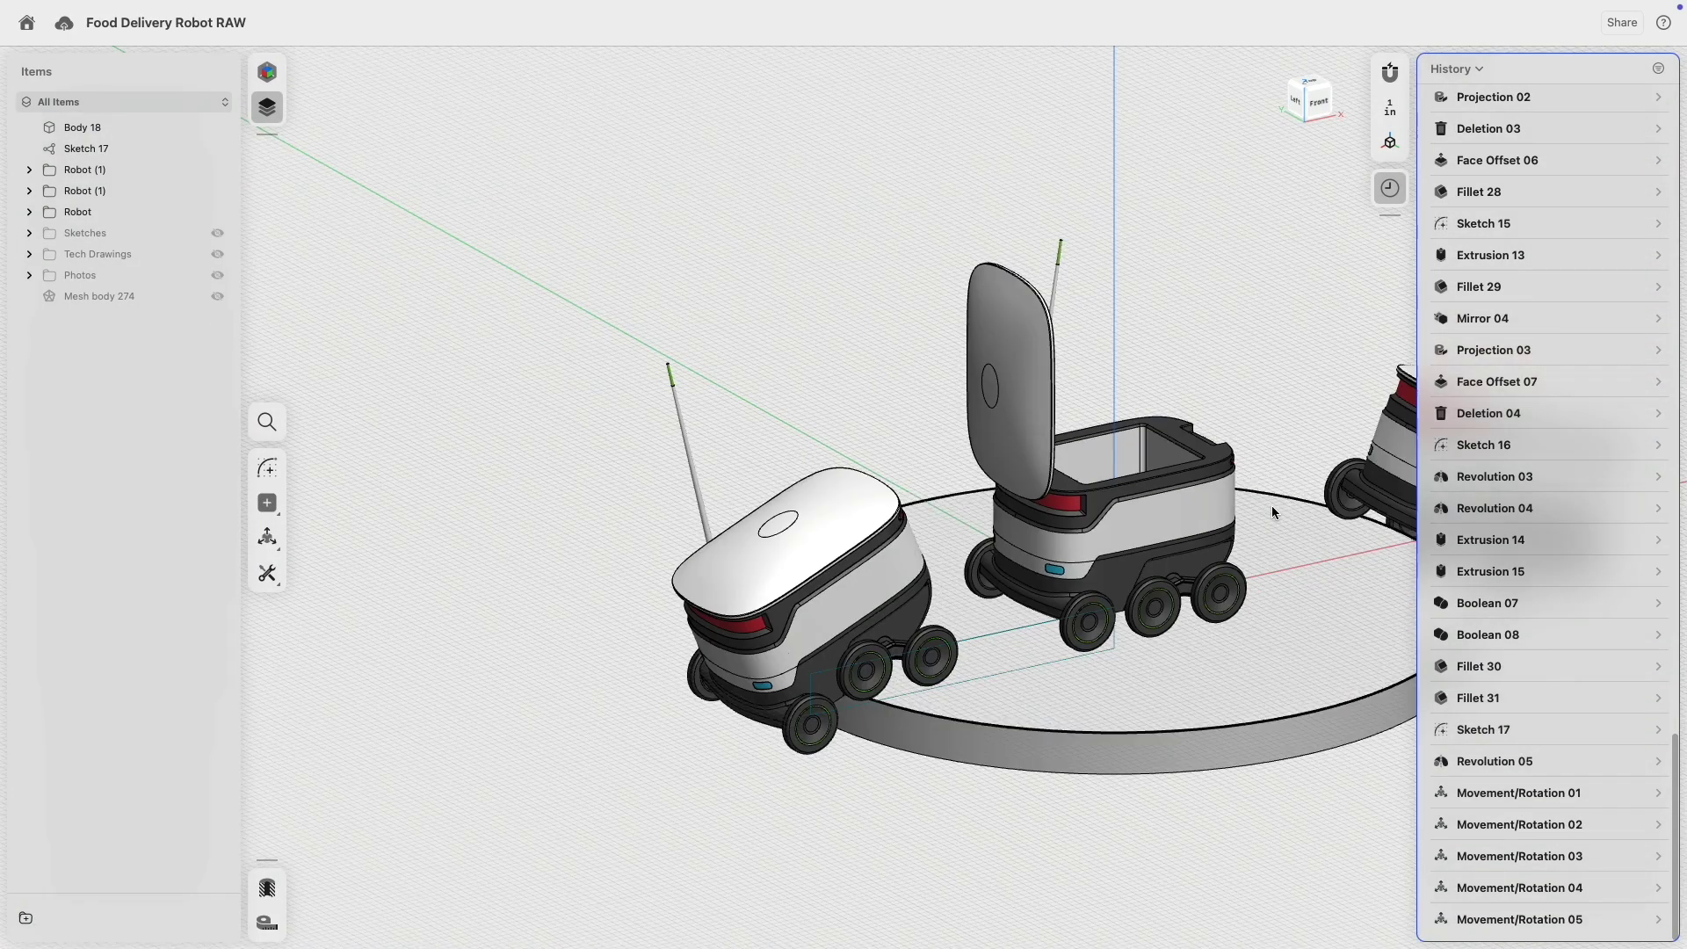
{"action": "left_click", "coordinate": [1389, 187]}
{"action": "middle_click_drag", "start_coordinate": [1268, 410], "coordinate": [1005, 364]}
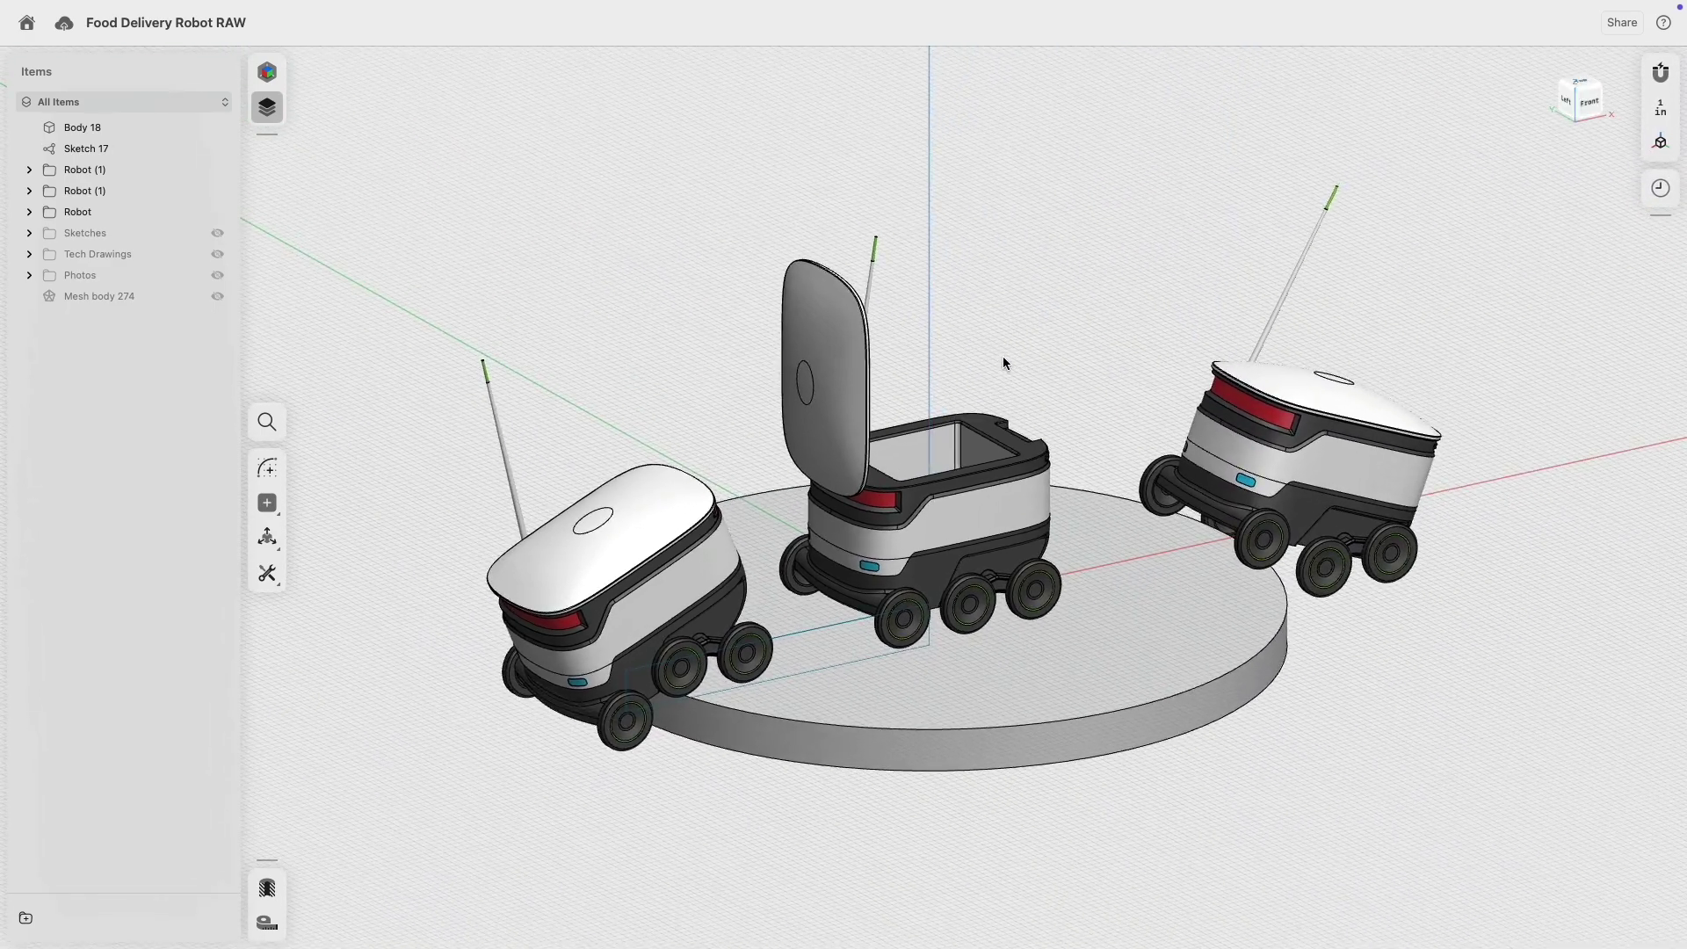
- Switch to the Visualization workspace and hide the material settings and item list around the rendered robots
{"action": "left_click", "coordinate": [325, 70]}
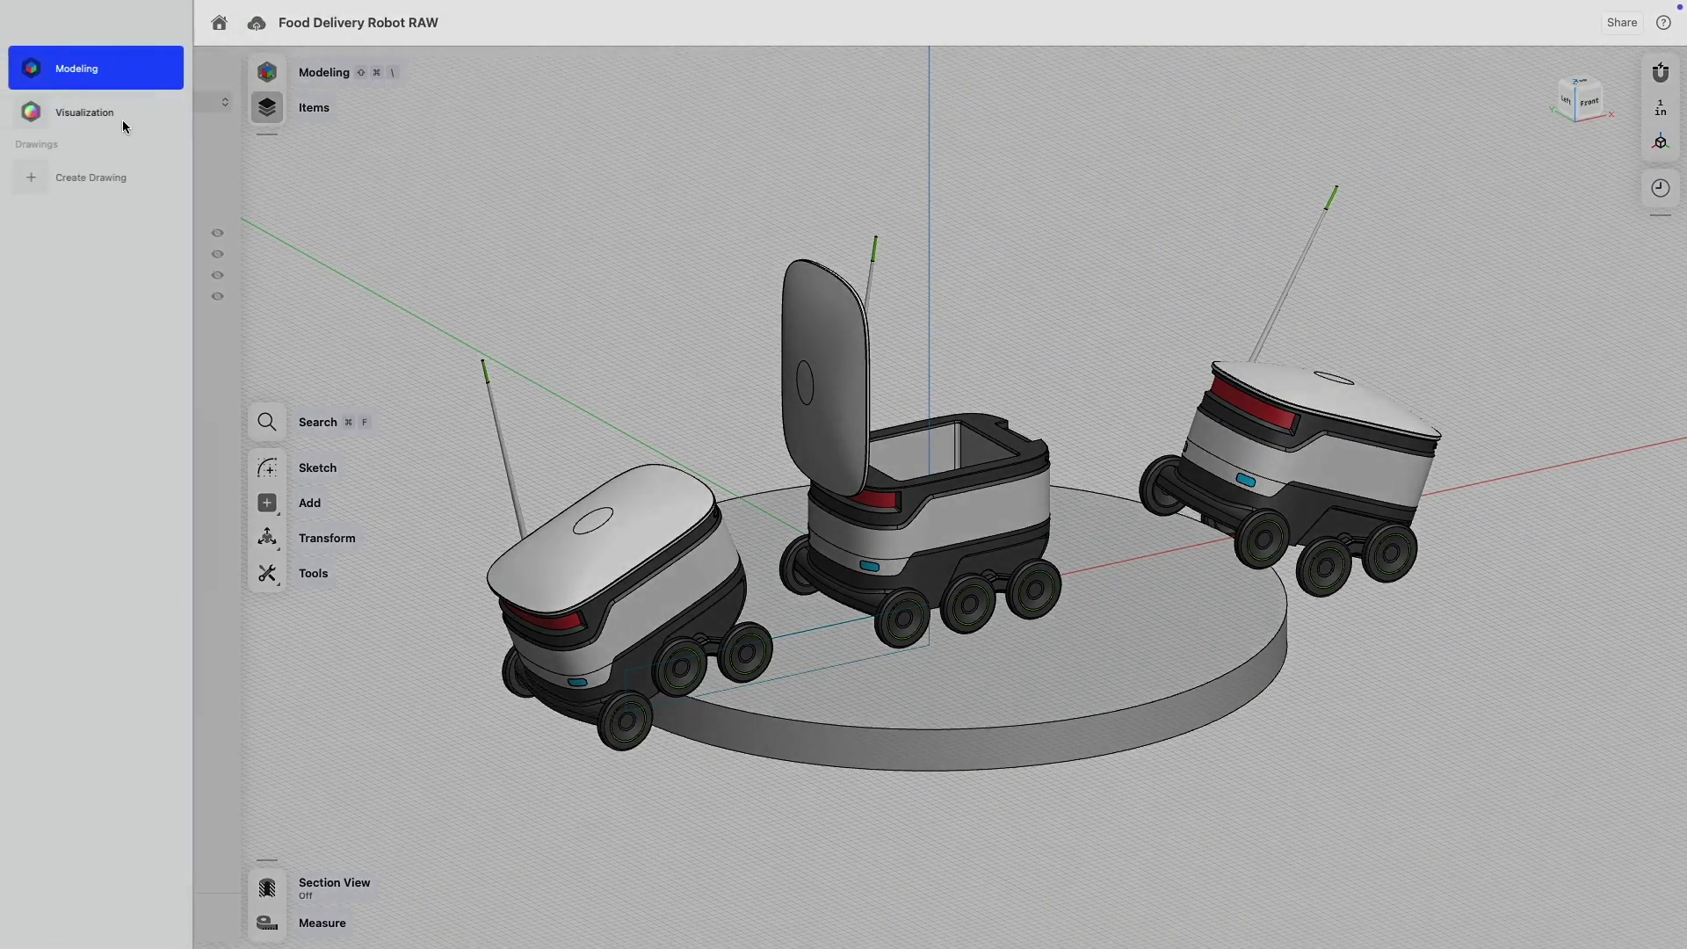
{"action": "left_click", "coordinate": [124, 119]}
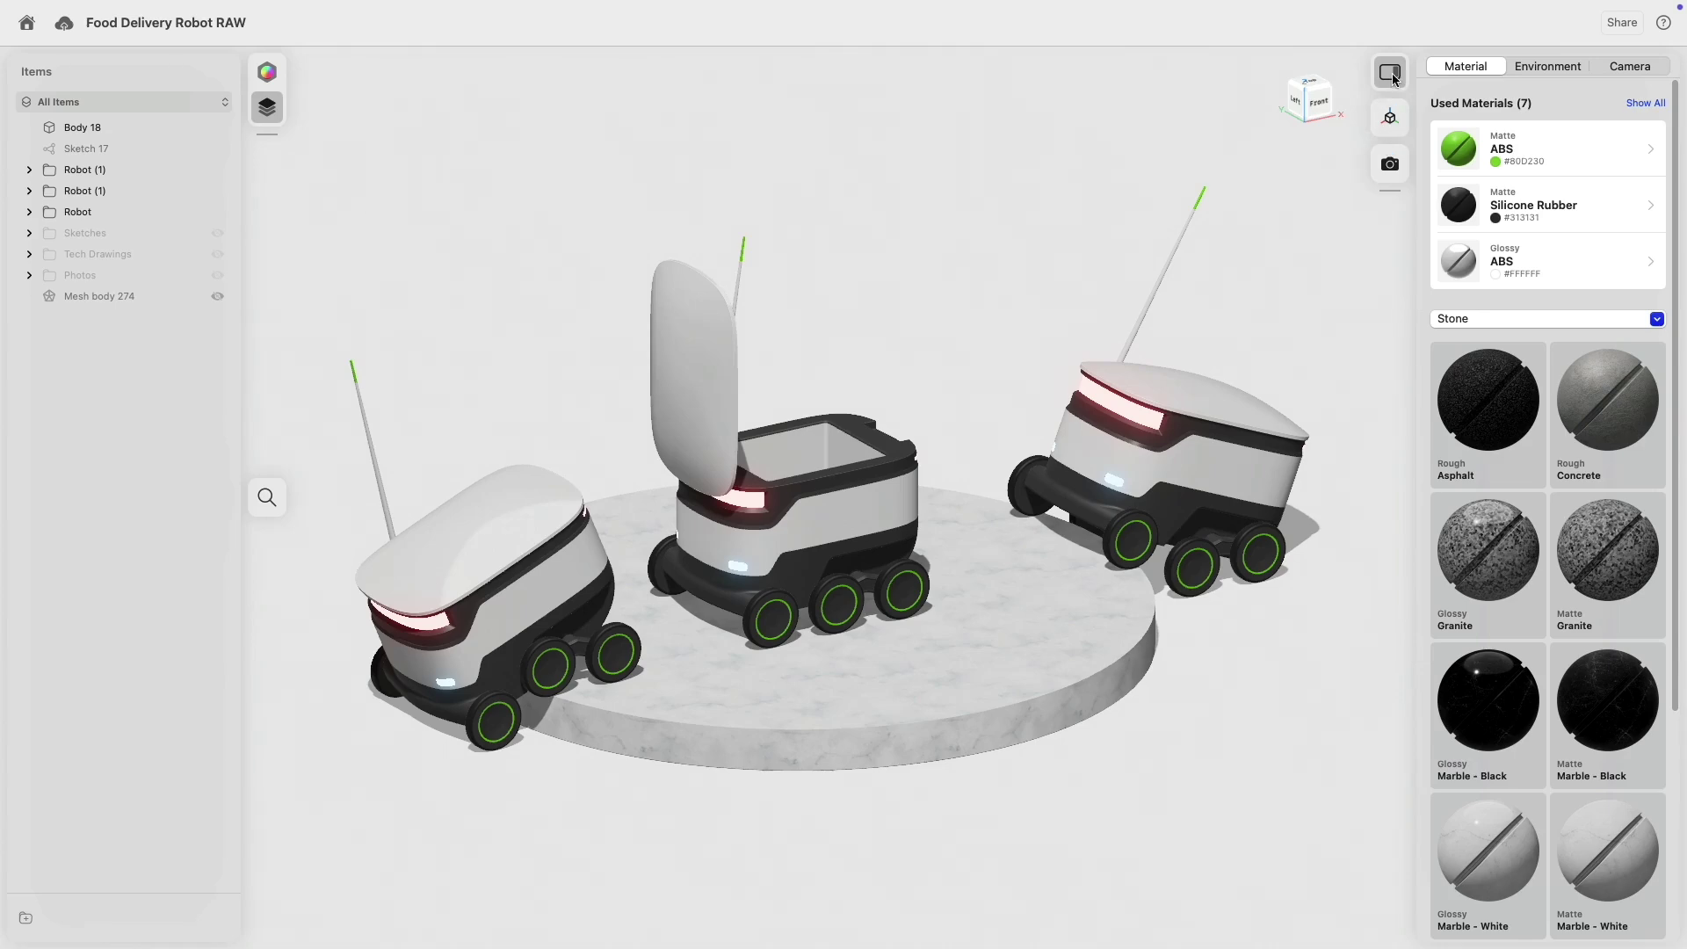
{"action": "left_click", "coordinate": [1391, 75]}
{"action": "left_click", "coordinate": [266, 109]}
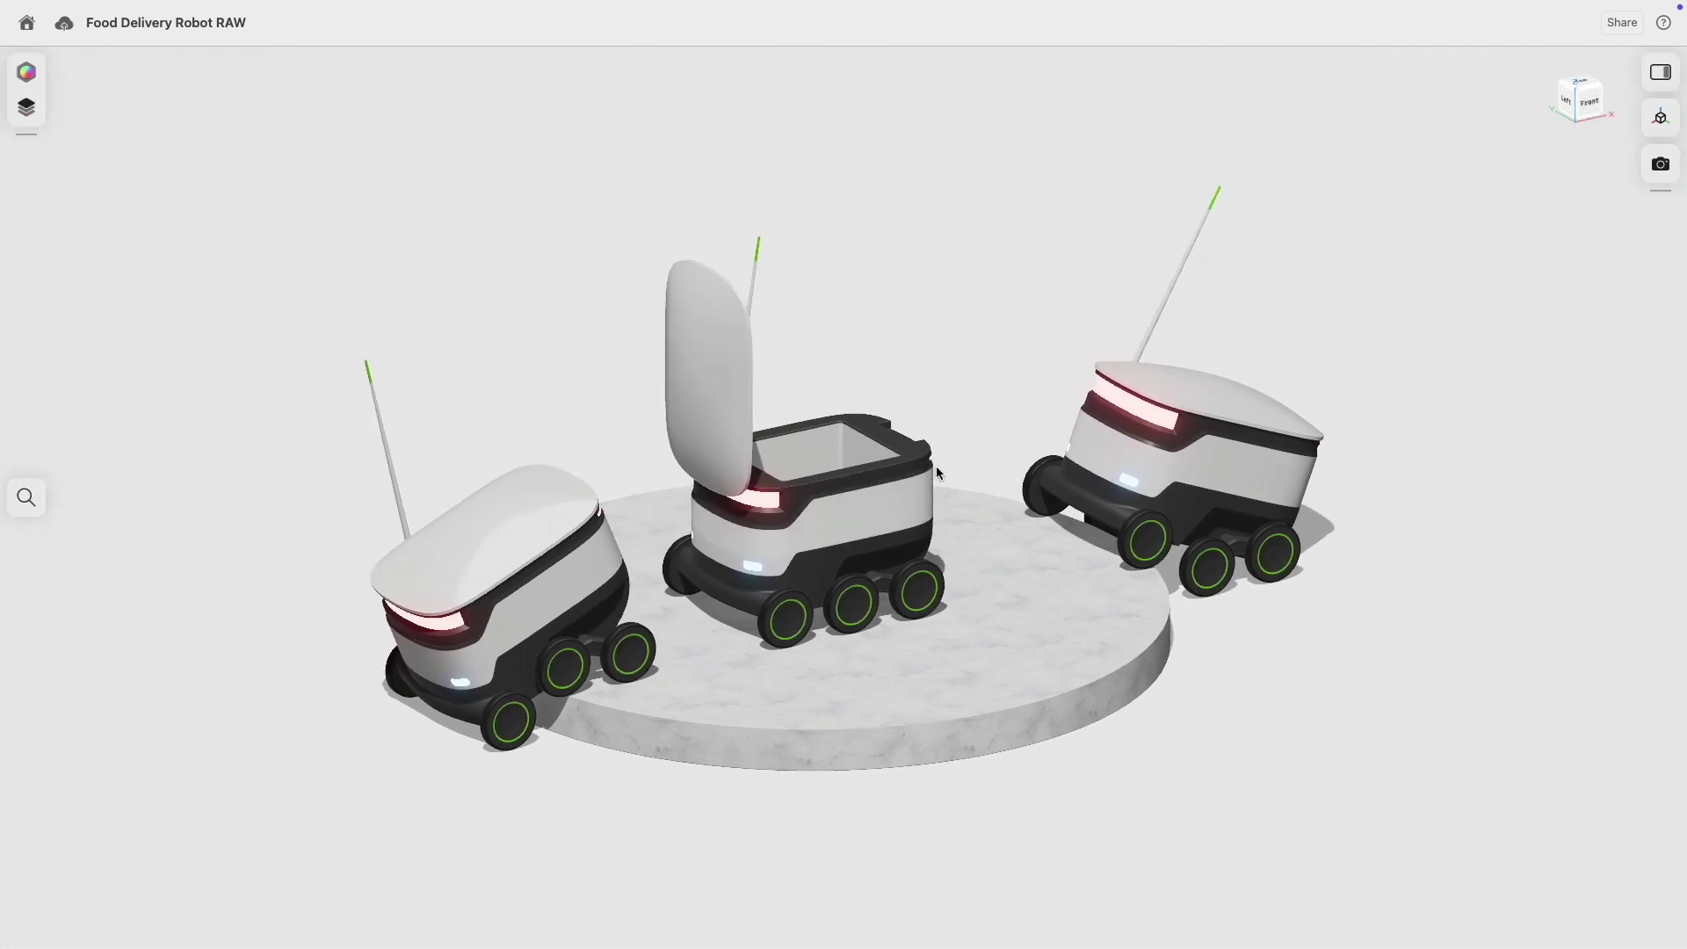
{"action": "scroll", "coordinate": [936, 466], "scroll_direction": "up", "scroll_amount": 3}
{"action": "middle_click_drag", "start_coordinate": [954, 451], "coordinate": [974, 448]}
{"action": "mouse_move", "coordinate": [1012, 482]}
{"action": "right_mouse_down"}
{"action": "mouse_move", "coordinate": [1007, 460]}
{"action": "mouse_move", "coordinate": [1010, 485]}
{"action": "right_mouse_up"}
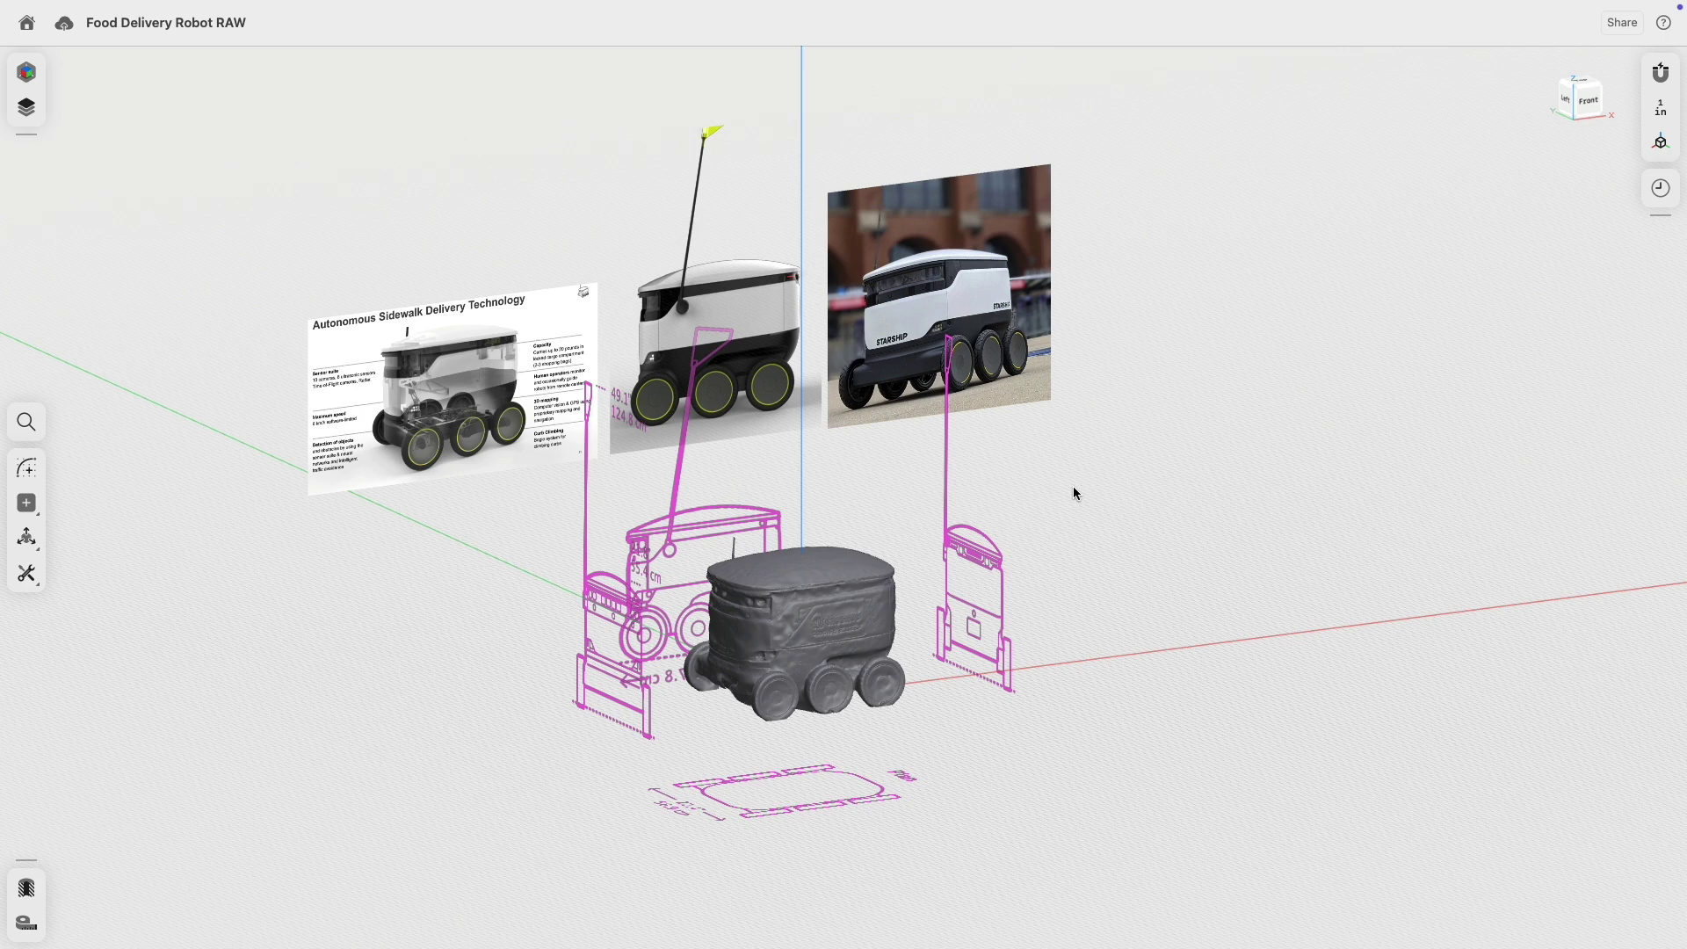
- Examine the three reference photos of the delivery robot up close, including its wheels, body panels and front
{"action": "right_click_drag", "start_coordinate": [1052, 473], "coordinate": [996, 483]}
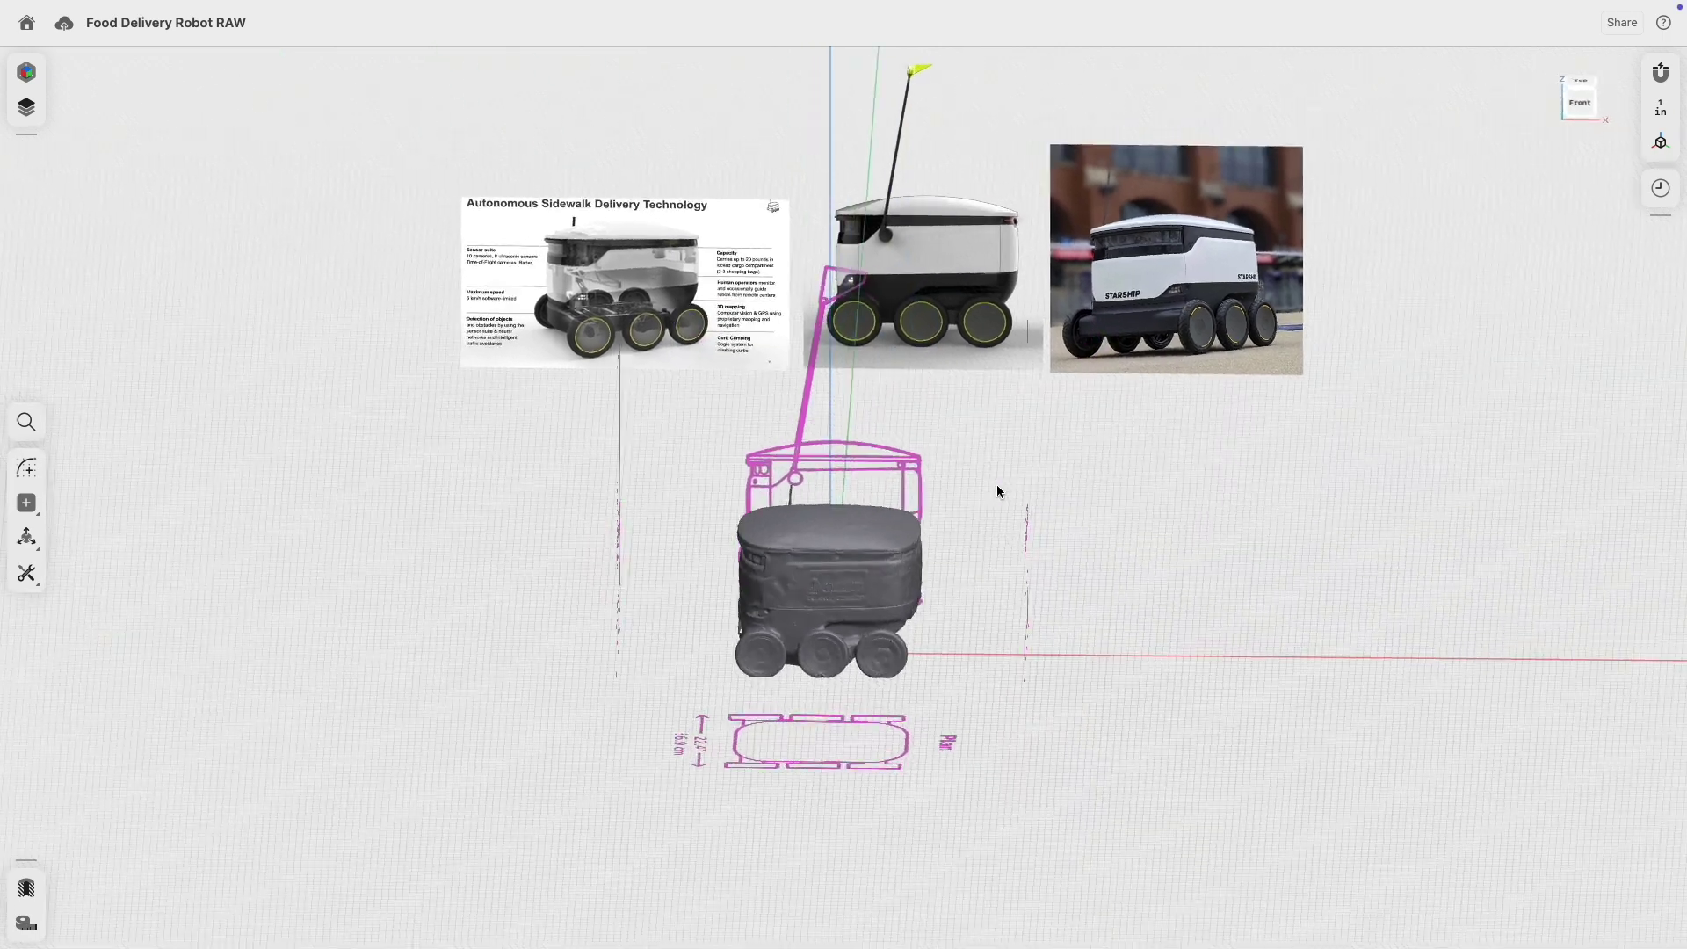
{"action": "scroll", "coordinate": [639, 245], "scroll_direction": "up", "scroll_amount": 10}
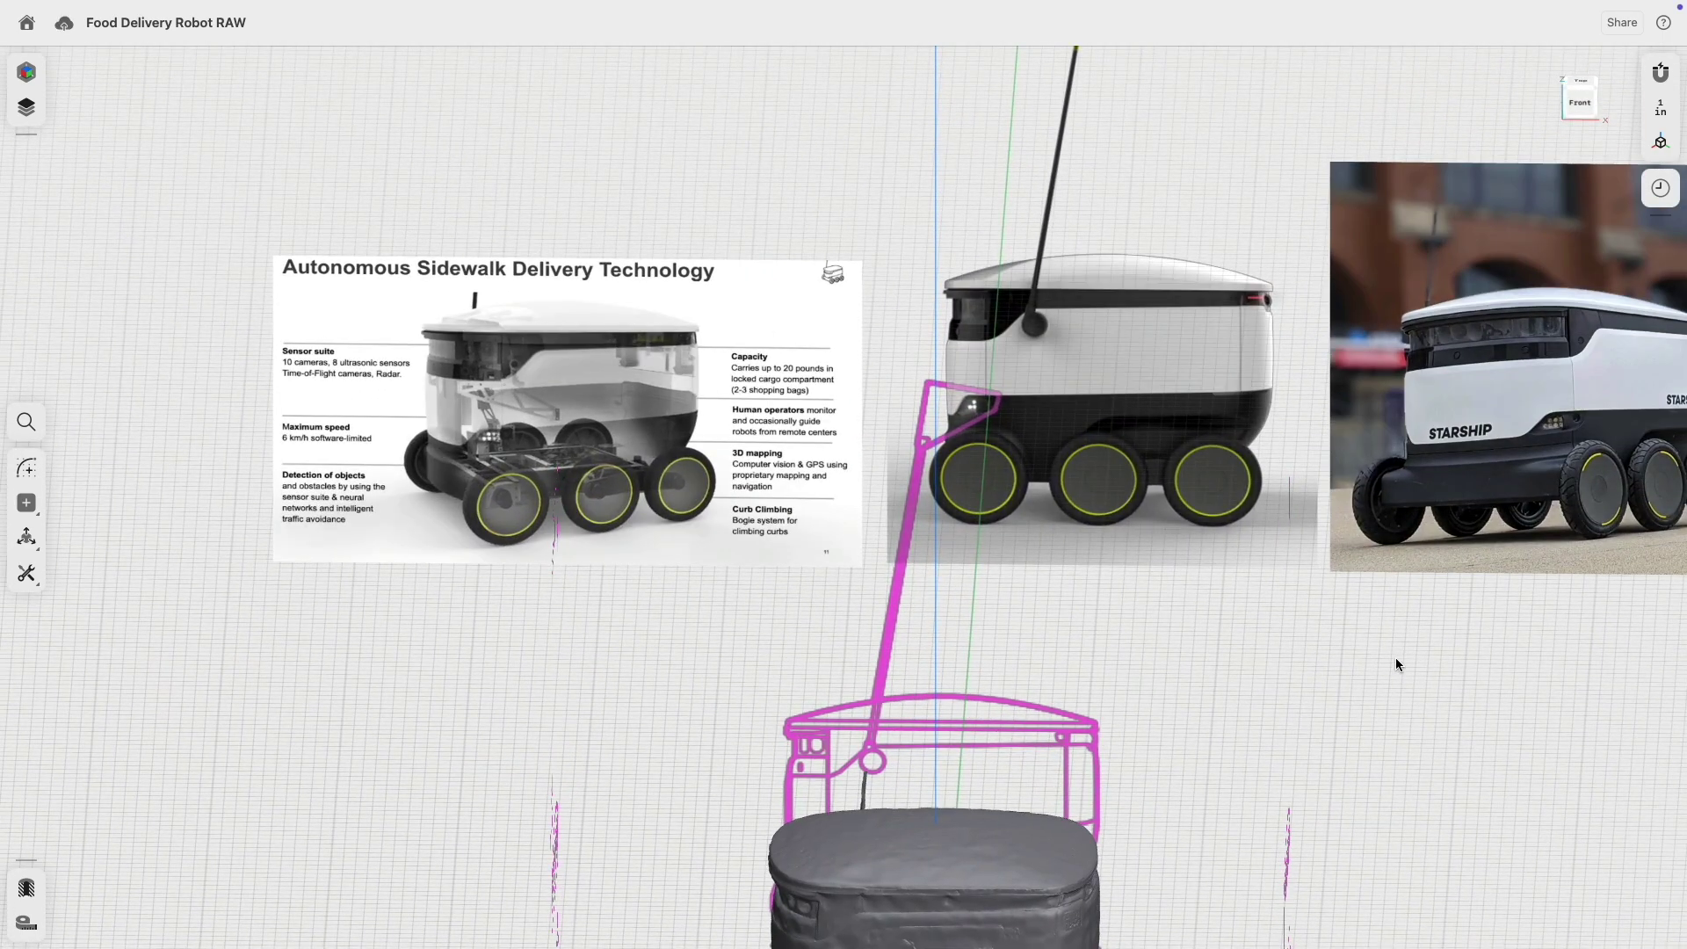
{"action": "scroll", "coordinate": [558, 520], "scroll_direction": "up", "scroll_amount": 5}
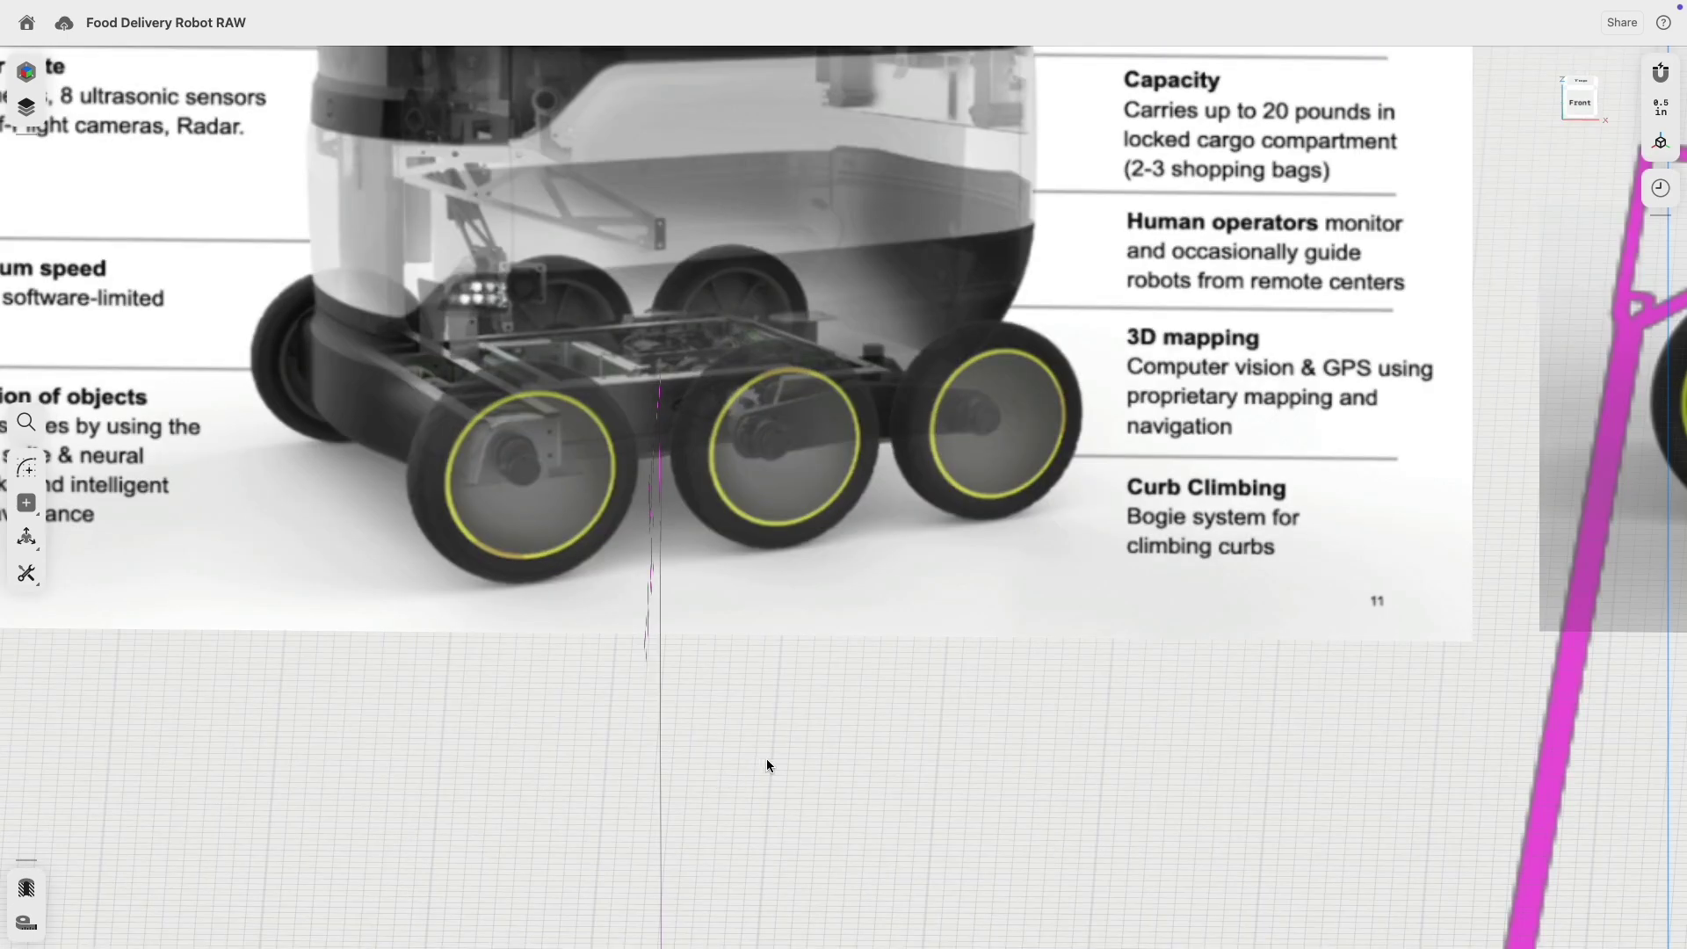
{"action": "scroll", "coordinate": [767, 757], "scroll_direction": "down", "scroll_amount": 5}
{"action": "middle_click_drag", "start_coordinate": [873, 750], "coordinate": [403, 662]}
{"action": "scroll", "coordinate": [1321, 622], "scroll_direction": "up", "scroll_amount": 5}
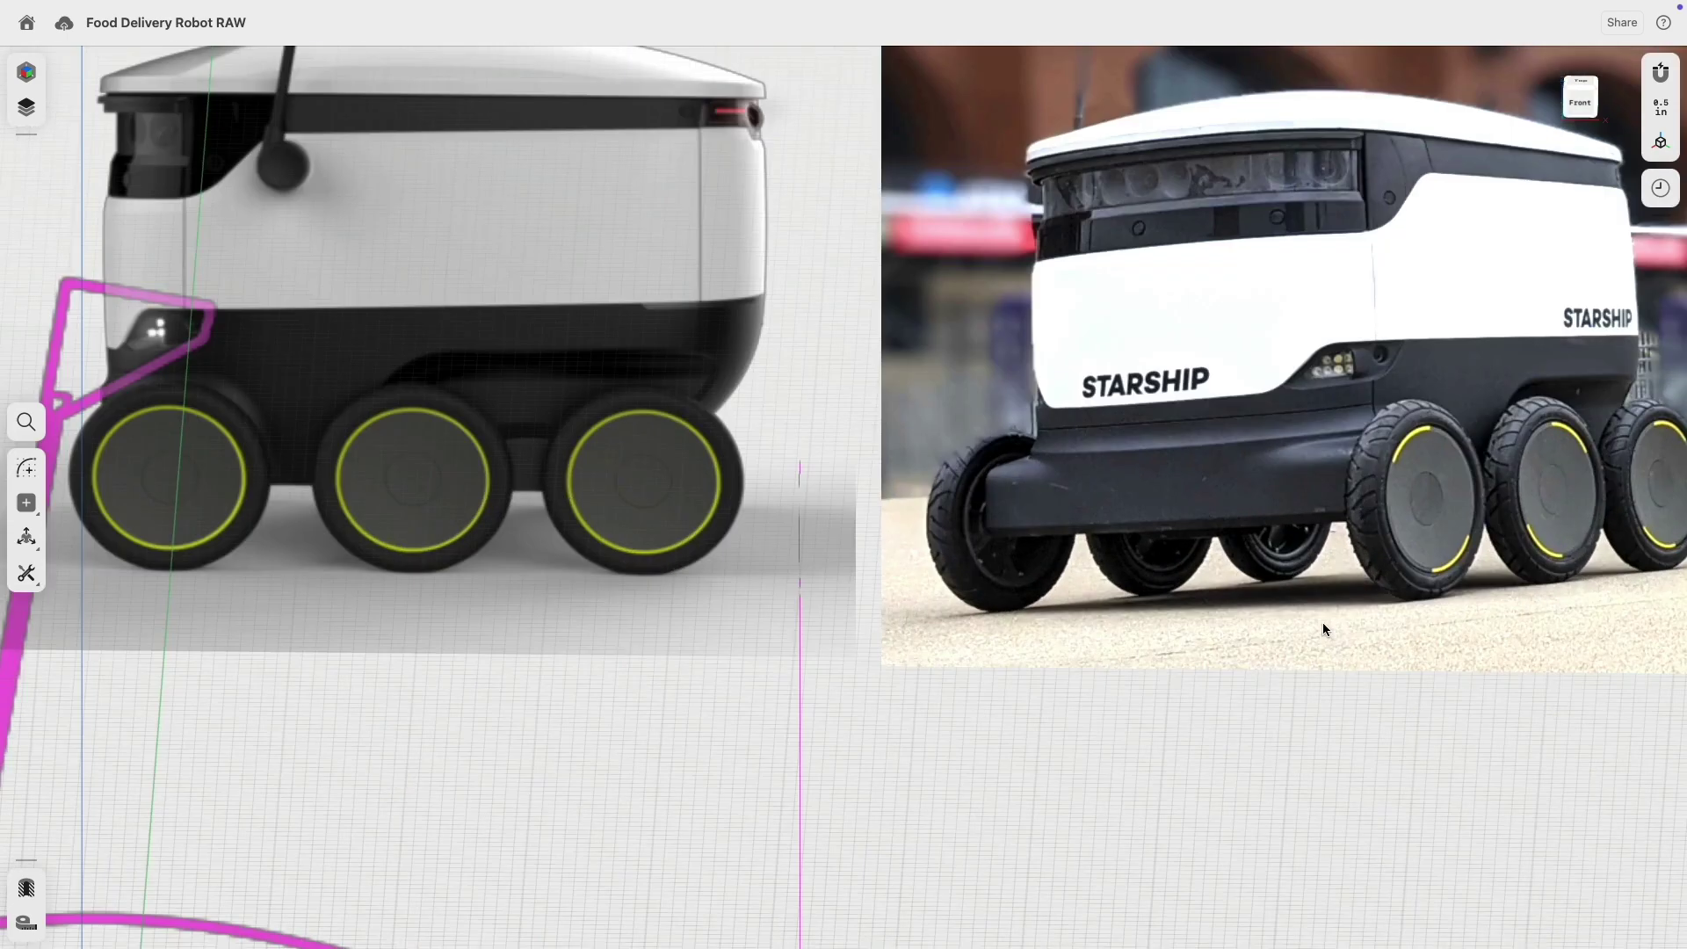
{"action": "middle_click_drag", "start_coordinate": [1321, 622], "coordinate": [839, 749]}
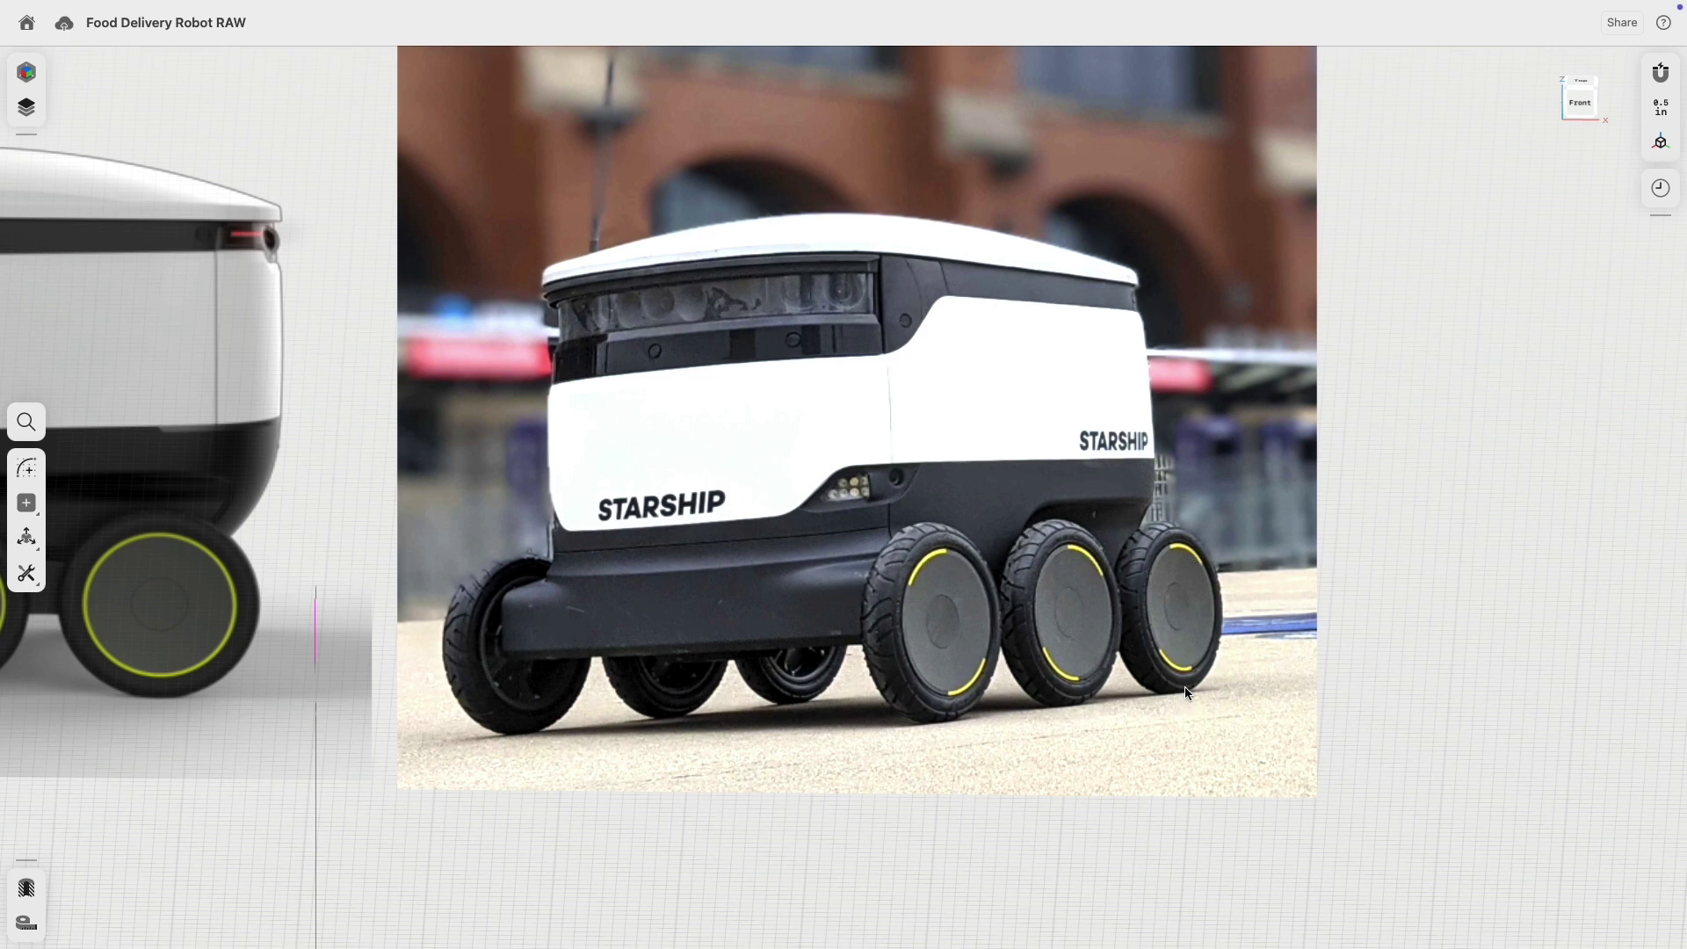
{"action": "scroll", "coordinate": [893, 600], "scroll_direction": "down", "scroll_amount": 6}
{"action": "middle_click_drag", "start_coordinate": [607, 677], "coordinate": [901, 480]}
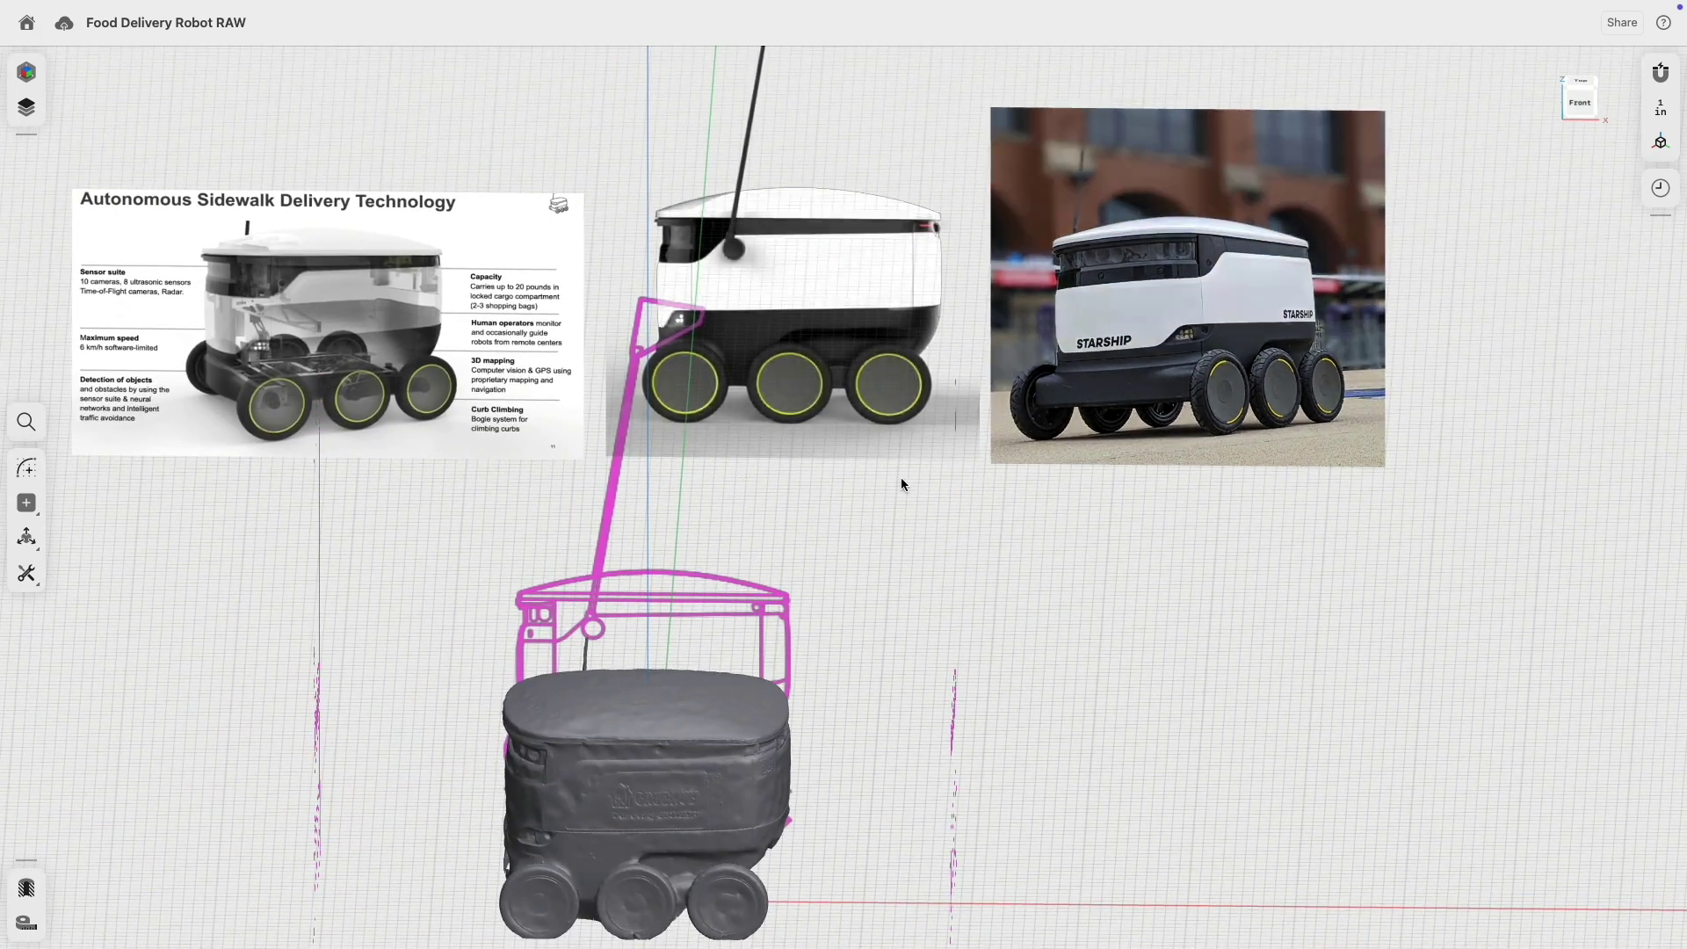
- Examine the side, front, rear and plan technical drawings arranged around the scanned robot mesh
{"action": "scroll", "coordinate": [899, 479], "scroll_direction": "down", "scroll_amount": 3}
{"action": "right_click_drag", "start_coordinate": [832, 490], "coordinate": [922, 515]}
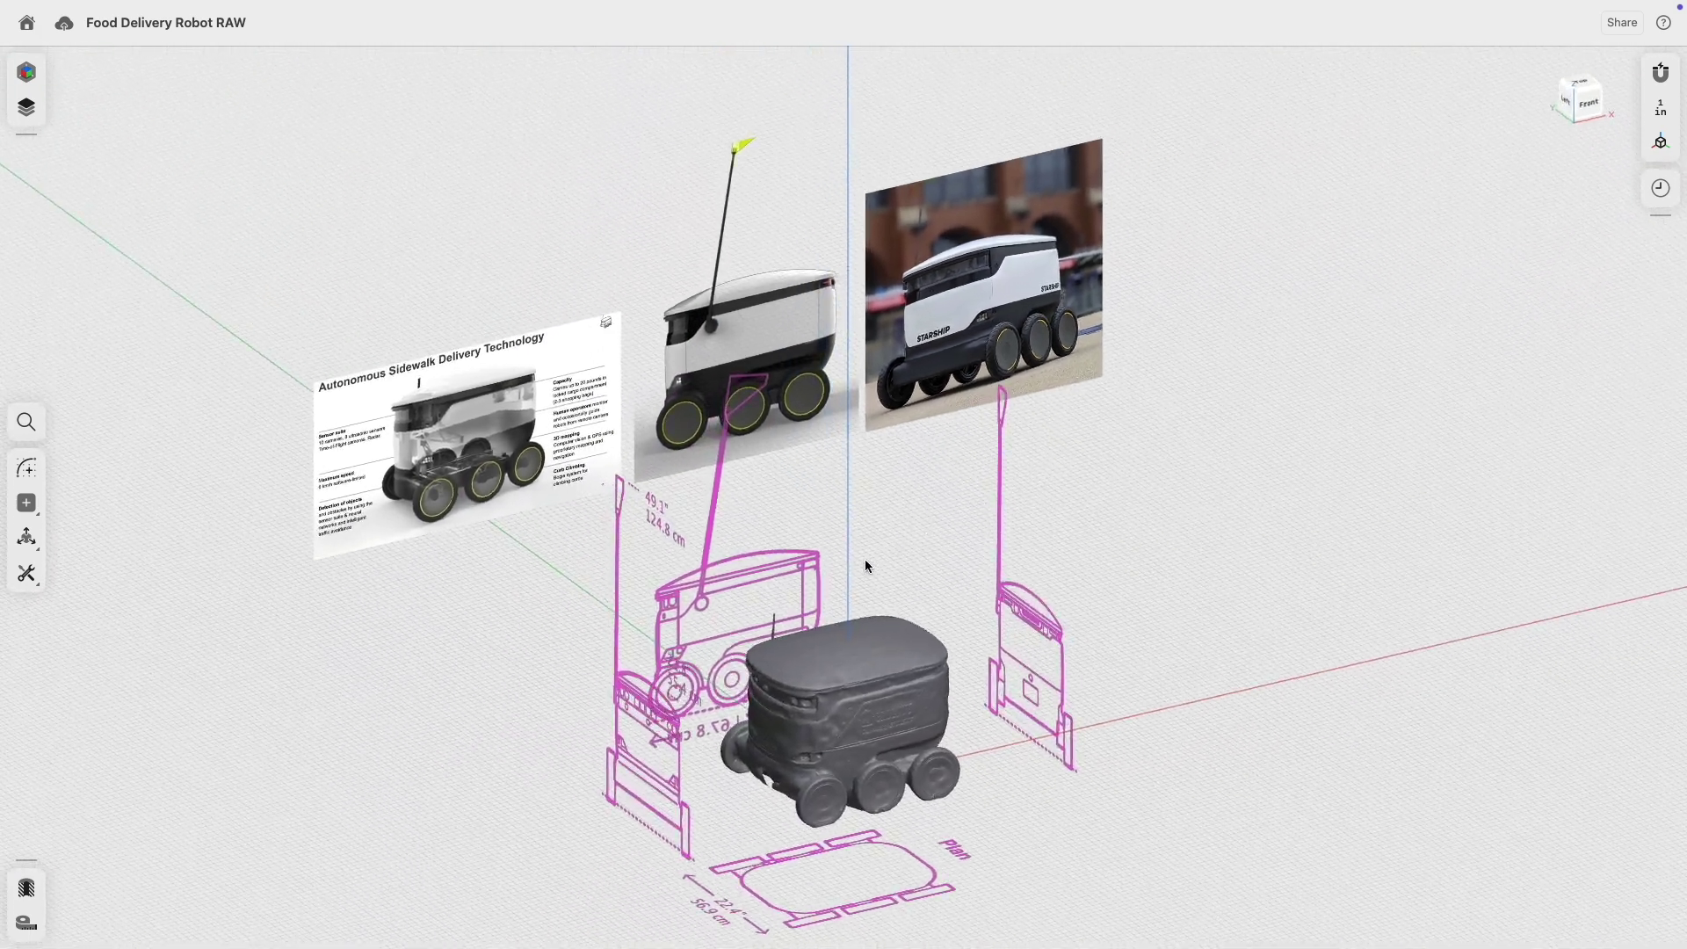
{"action": "middle_click_drag", "start_coordinate": [769, 547], "coordinate": [743, 411]}
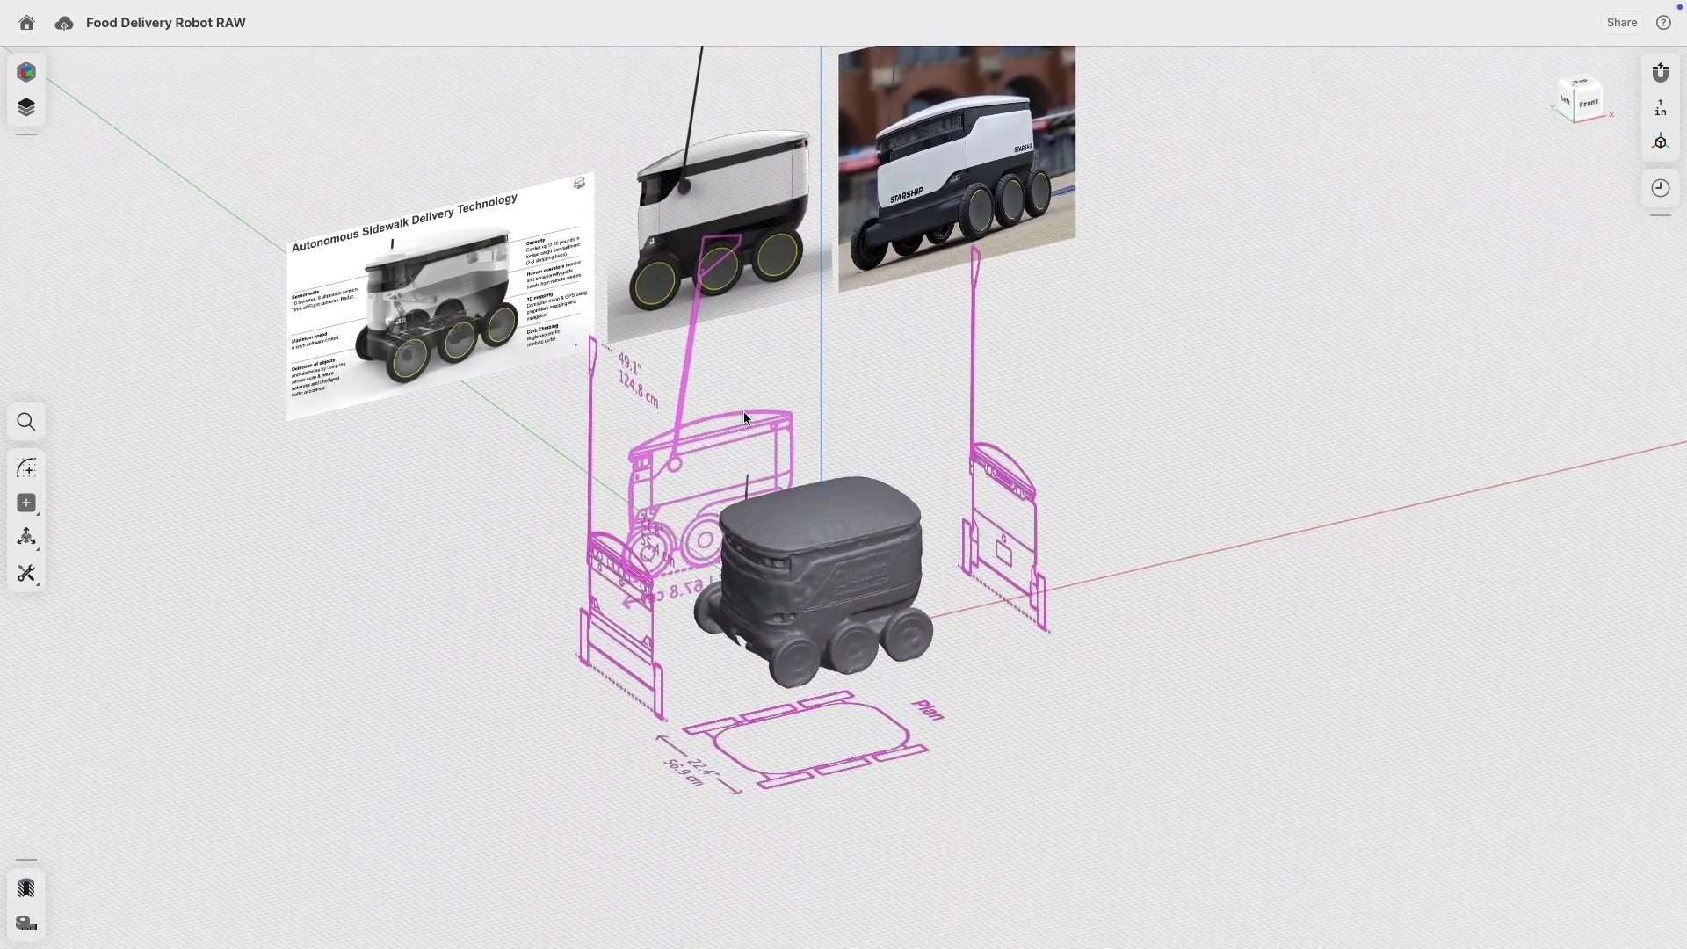
{"action": "mouse_move", "coordinate": [744, 411]}
{"action": "right_mouse_down"}
{"action": "mouse_move", "coordinate": [900, 373]}
{"action": "mouse_move", "coordinate": [860, 348]}
{"action": "mouse_move", "coordinate": [645, 419]}
{"action": "mouse_move", "coordinate": [661, 418]}
{"action": "right_mouse_up"}
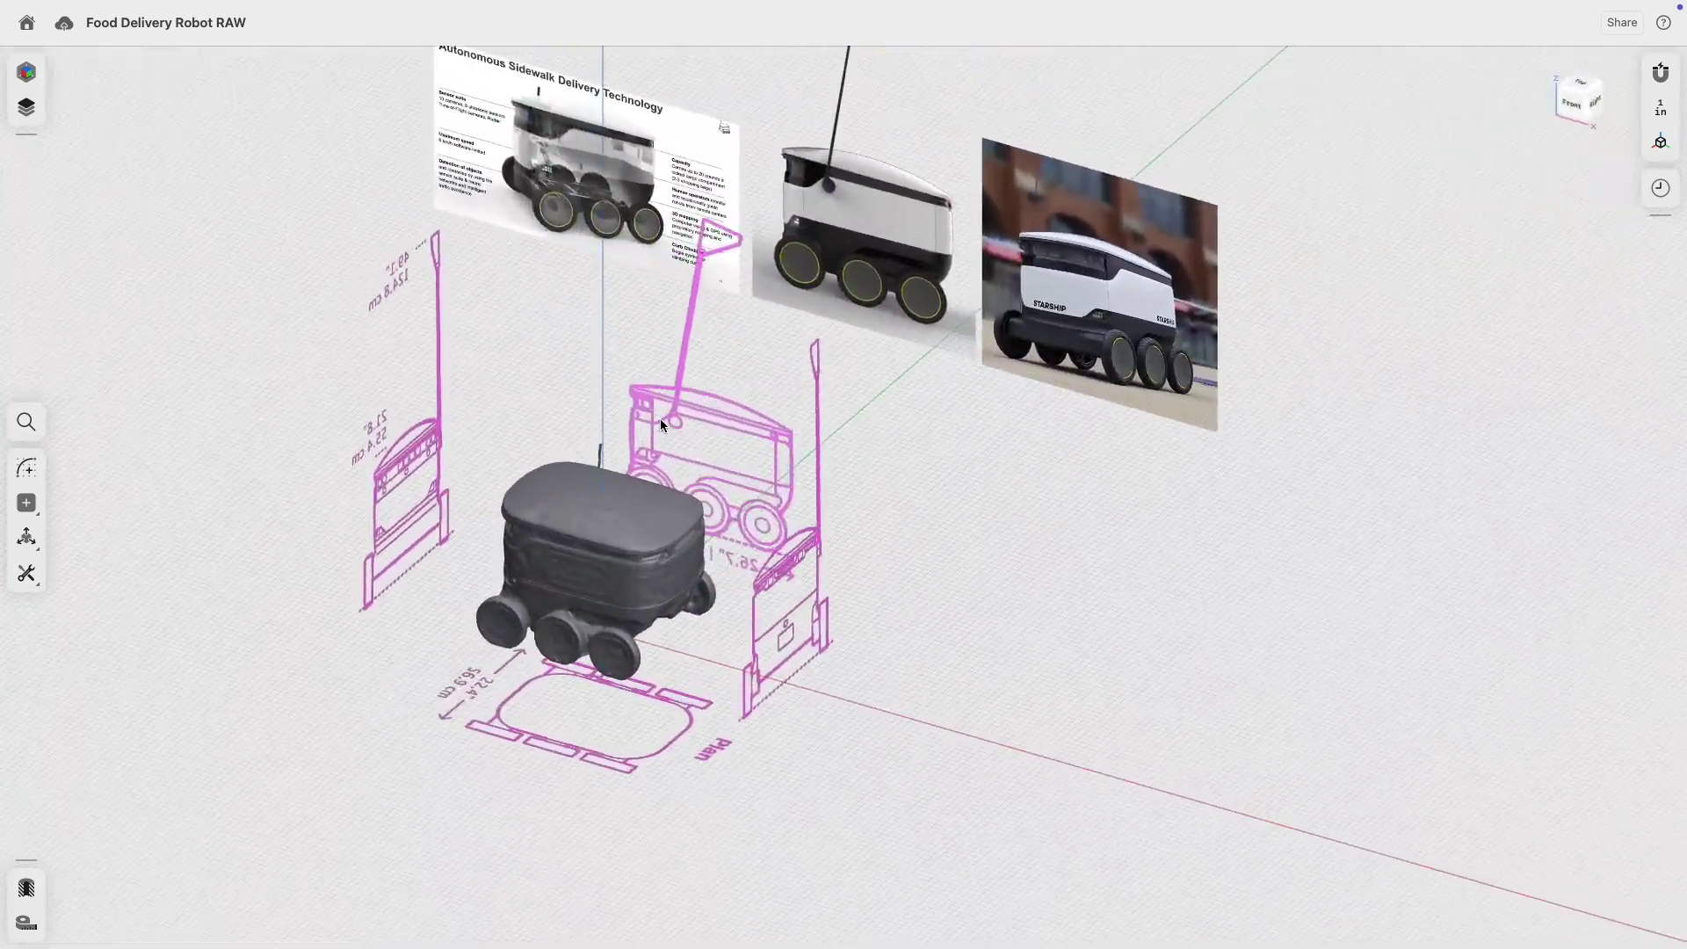
{"action": "scroll", "coordinate": [660, 418], "scroll_direction": "up", "scroll_amount": 10}
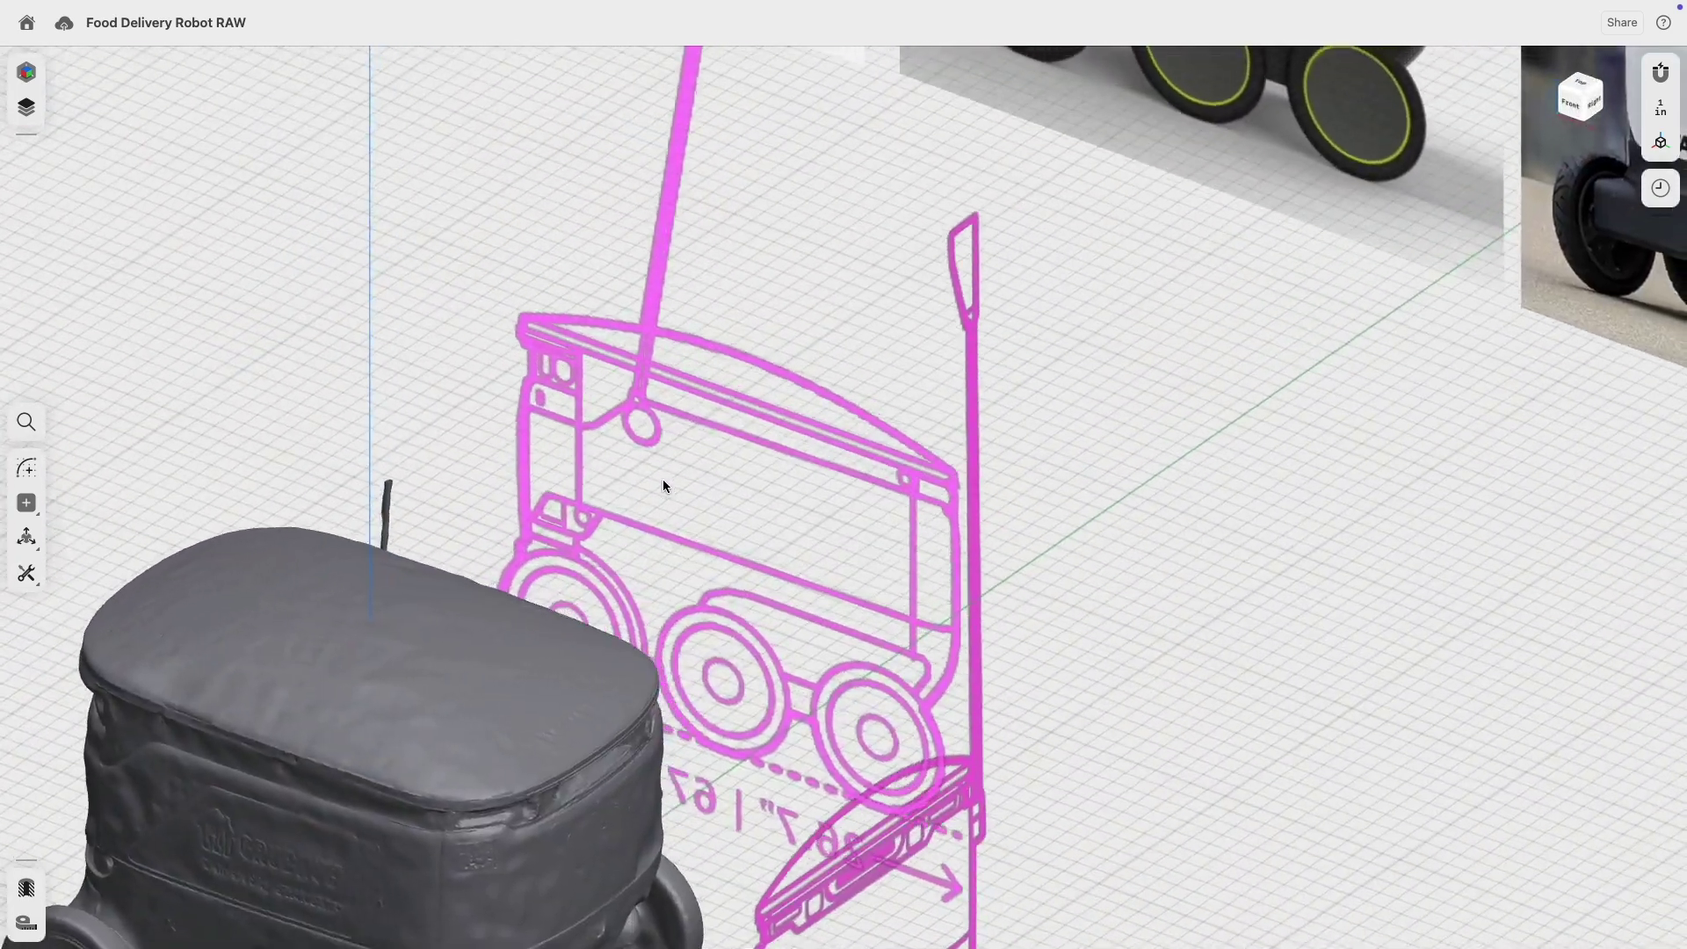
{"action": "right_click_drag", "start_coordinate": [662, 478], "coordinate": [592, 442]}
{"action": "left_click", "coordinate": [587, 422]}
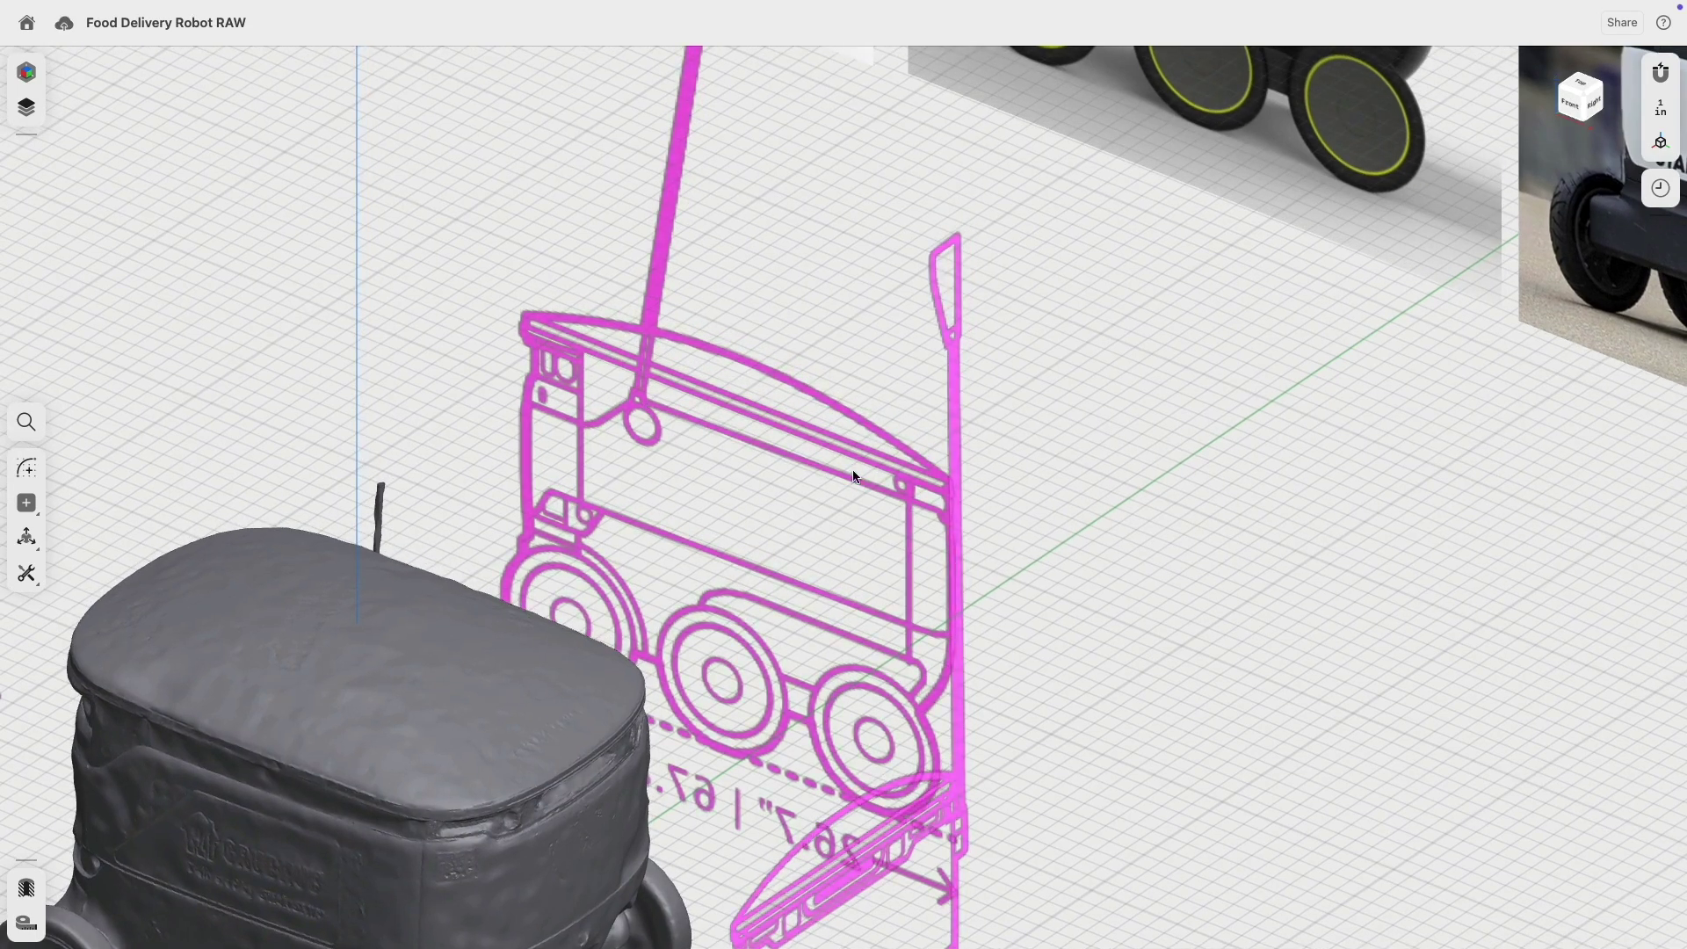
{"action": "scroll", "coordinate": [957, 687], "scroll_direction": "down", "scroll_amount": 10}
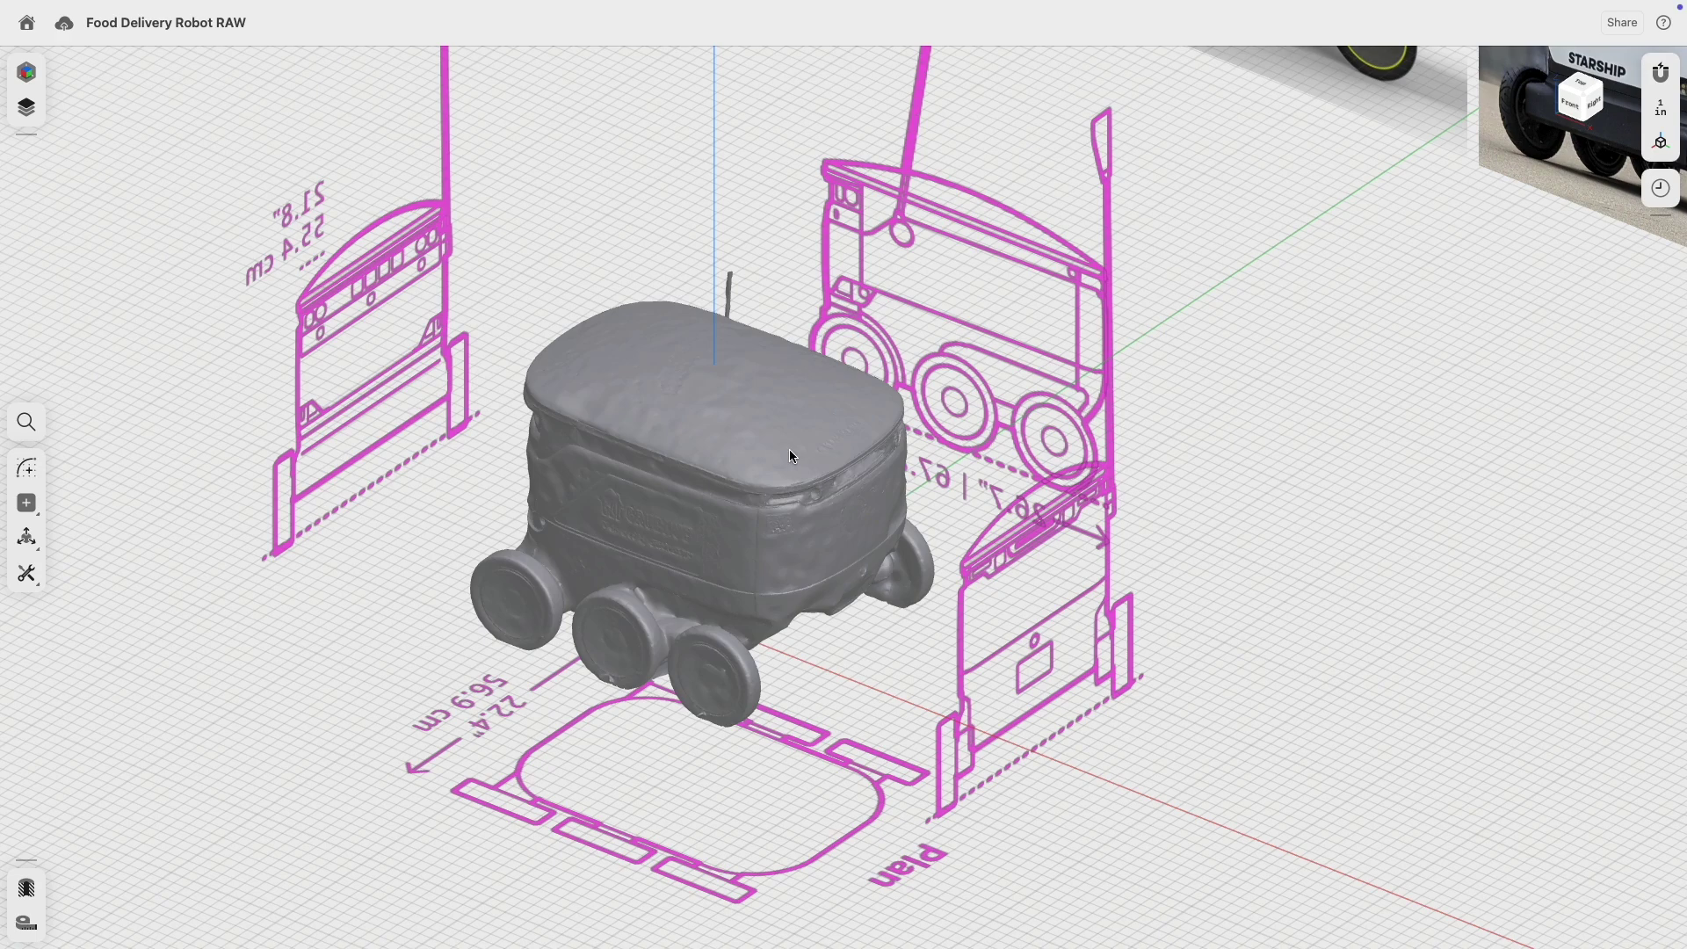
- Hide the Photos and Tech Drawings folders, leaving only Mesh body 274 shown
{"action": "left_click", "coordinate": [32, 105]}
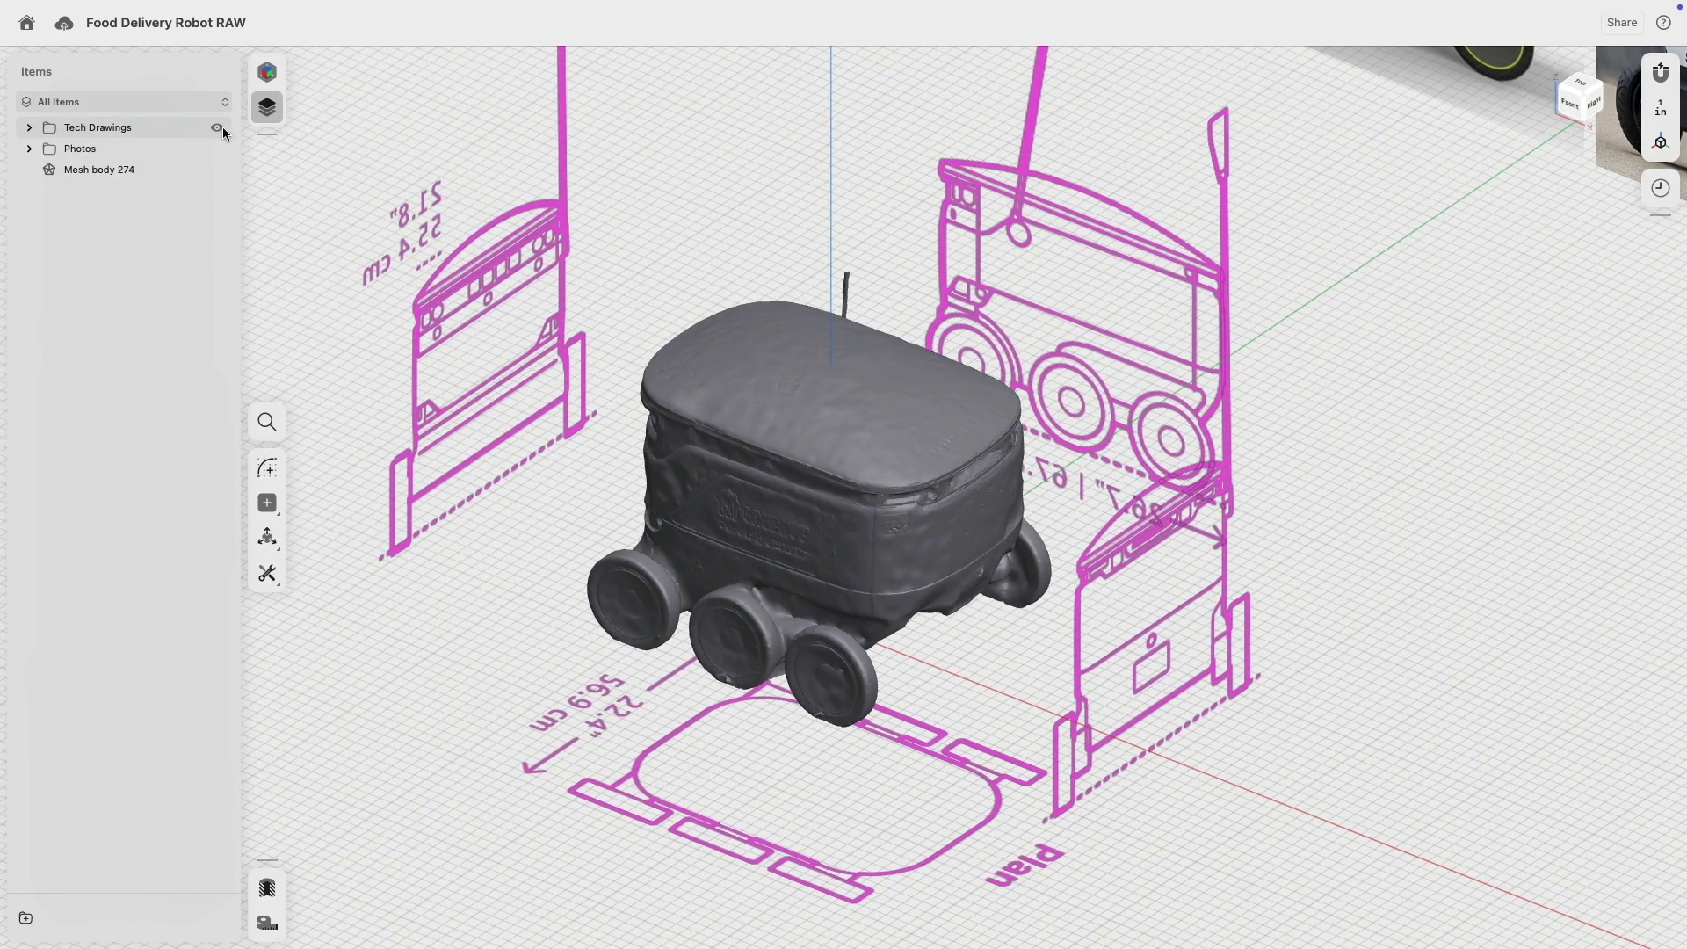
{"action": "left_click", "coordinate": [217, 148]}
{"action": "left_click", "coordinate": [217, 127]}
- Set the view to Front and frame the scanned robot mesh
{"action": "right_click_drag", "start_coordinate": [645, 336], "coordinate": [710, 310]}
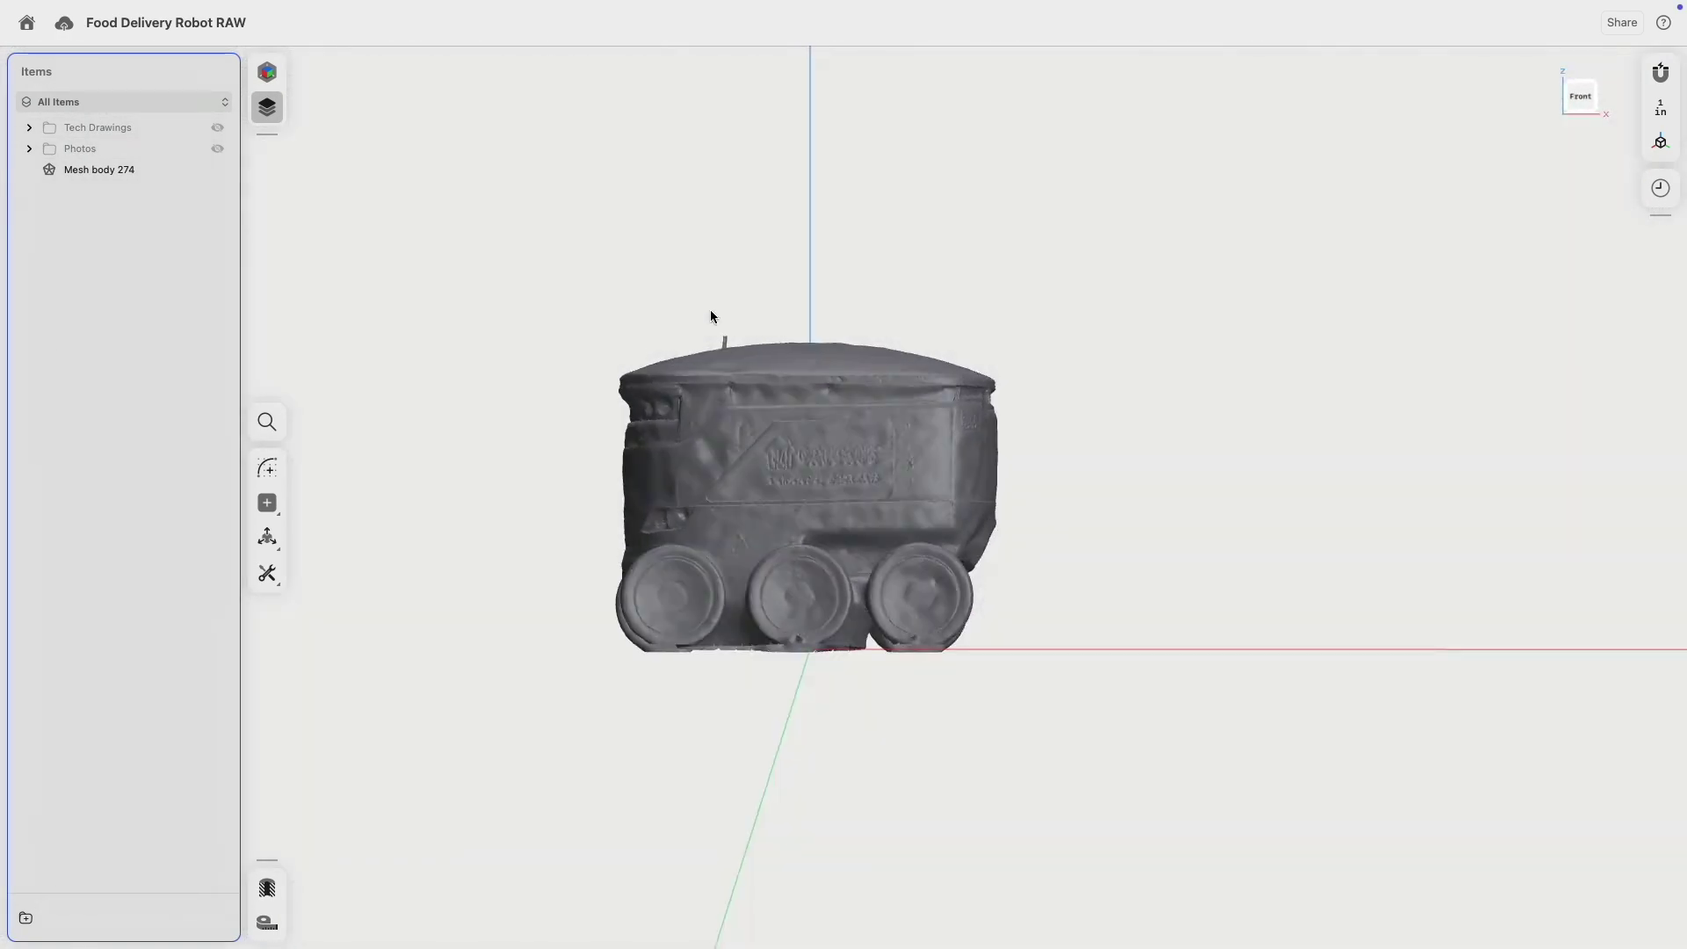
{"action": "left_click", "coordinate": [1579, 96]}
{"action": "middle_click_drag", "start_coordinate": [1329, 554], "coordinate": [1280, 385]}
{"action": "scroll", "coordinate": [1105, 422], "scroll_direction": "up", "scroll_amount": 5}
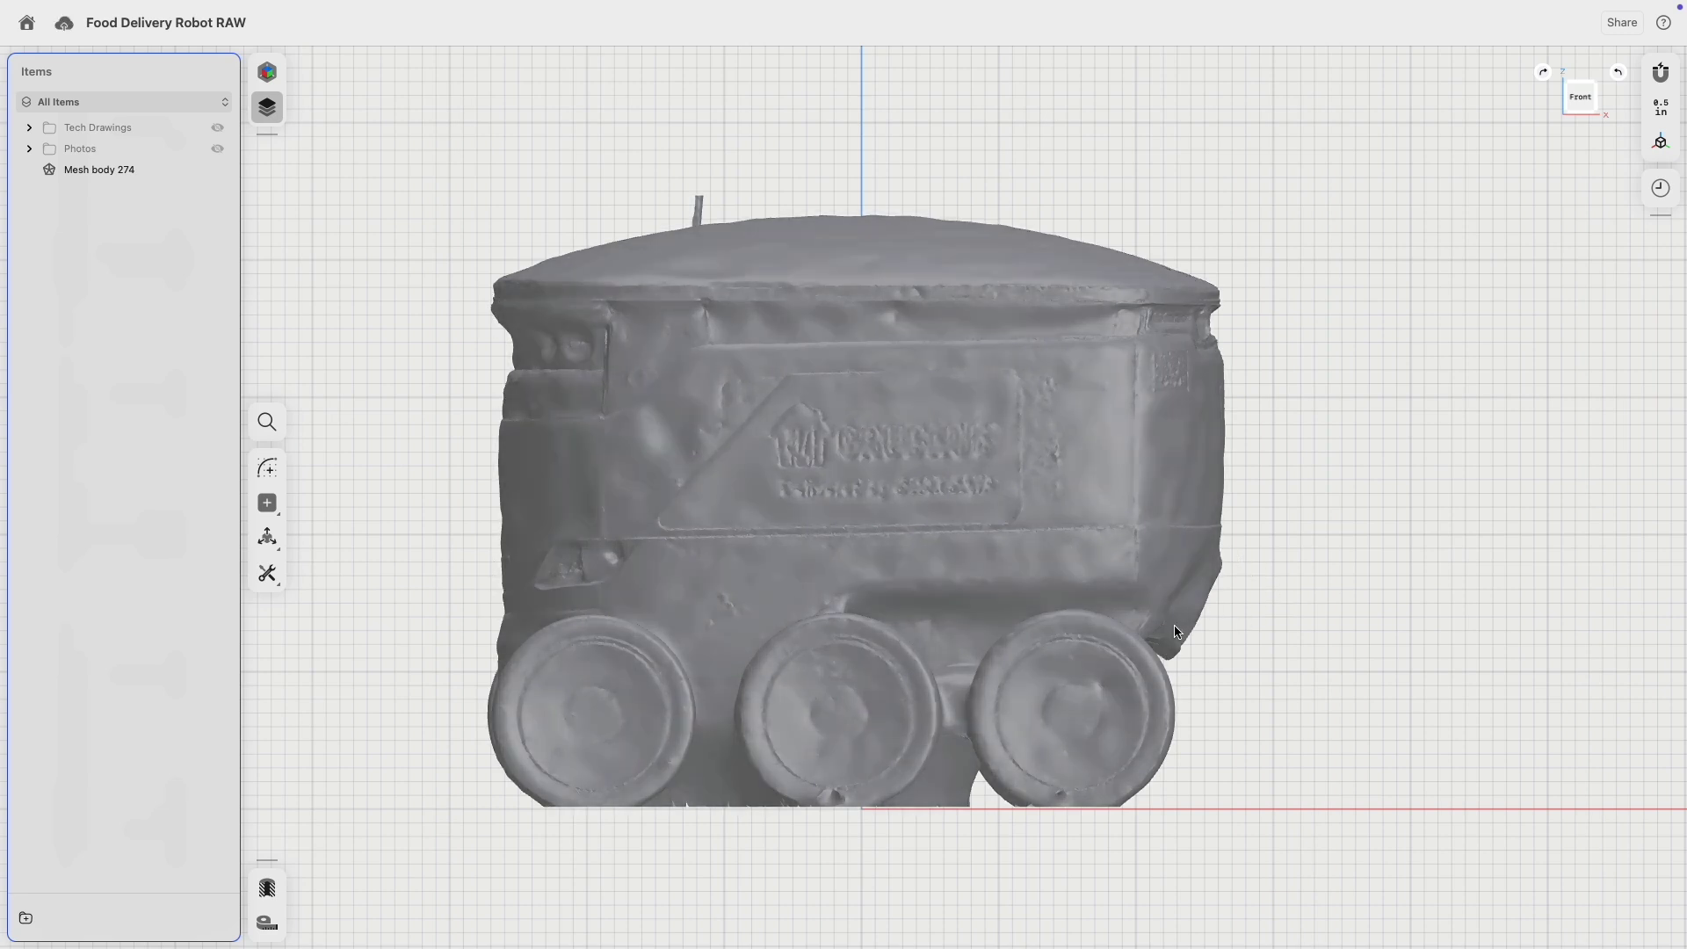
- Examine the scanned robot mesh from its left end, top, back corner and front, including the lid and wheels
{"action": "left_click", "coordinate": [1567, 101]}
{"action": "left_click", "coordinate": [1569, 101]}
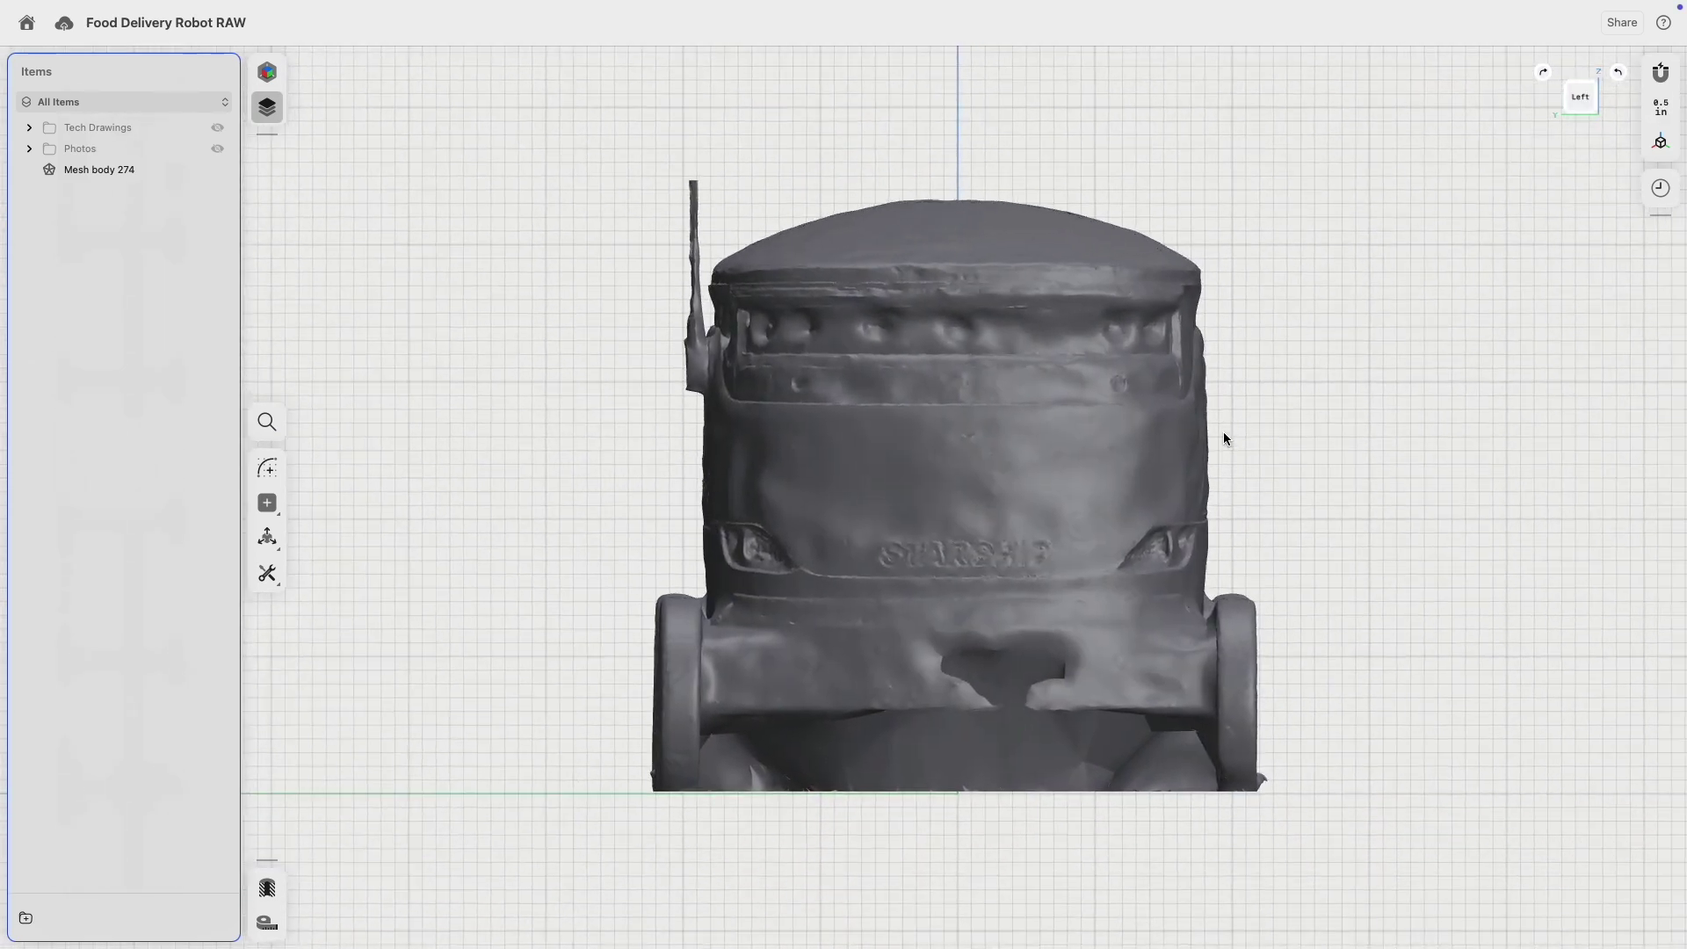
{"action": "middle_click_drag", "start_coordinate": [1223, 431], "coordinate": [1211, 394]}
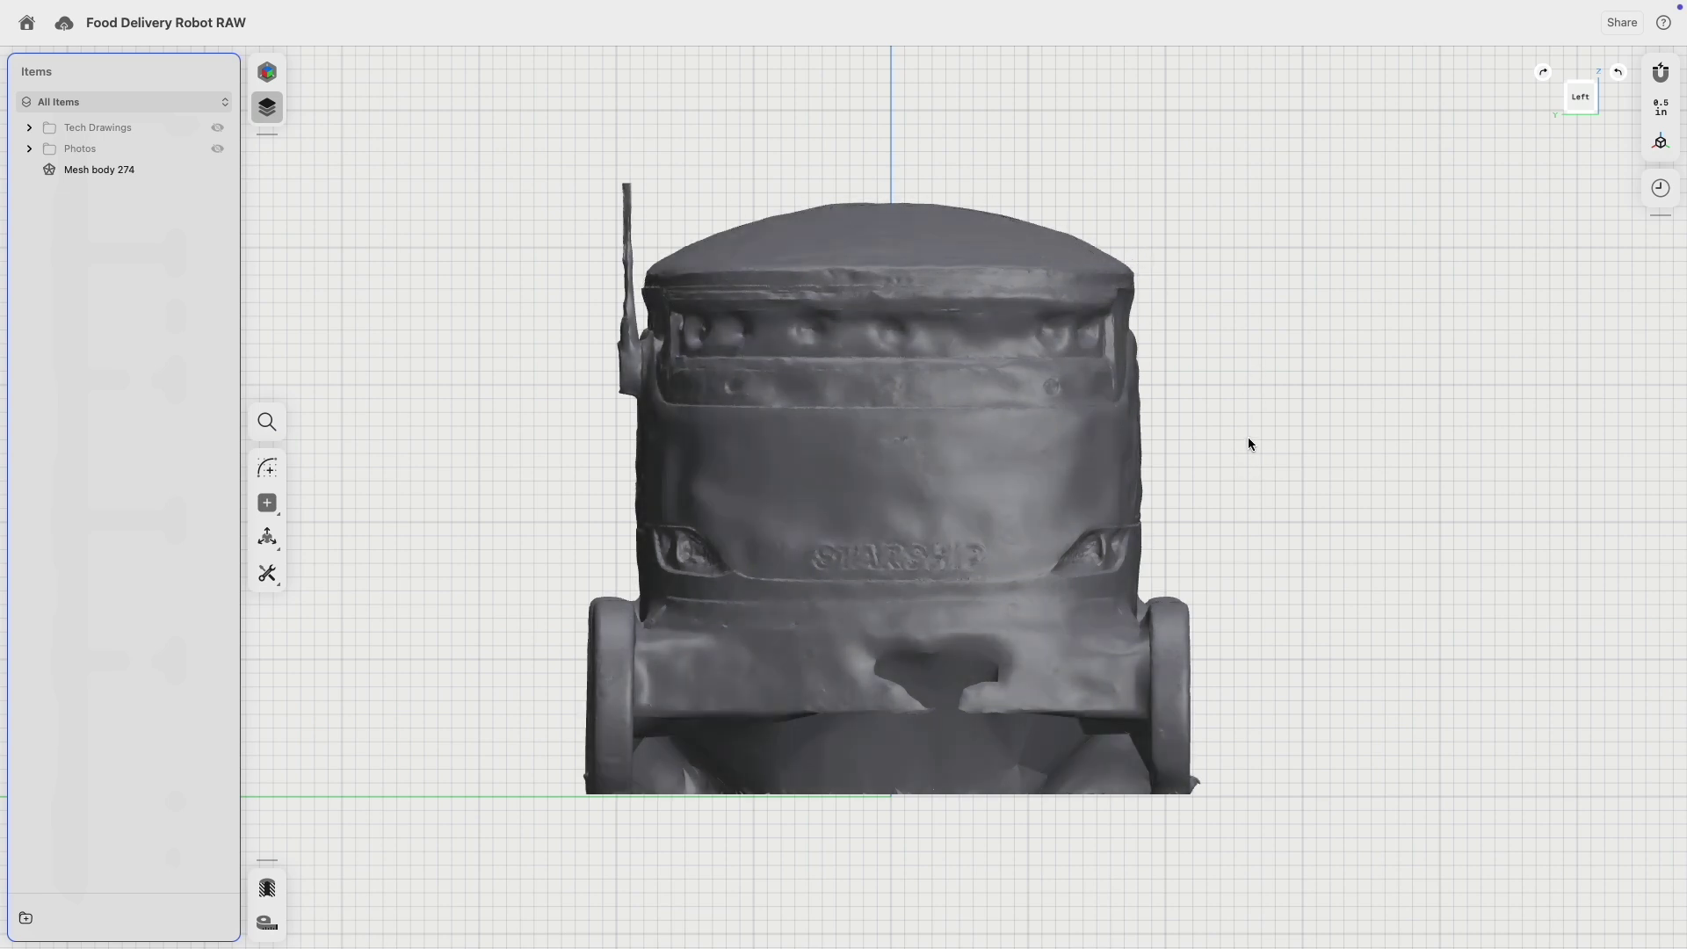
{"action": "right_click_drag", "start_coordinate": [1248, 436], "coordinate": [1237, 572]}
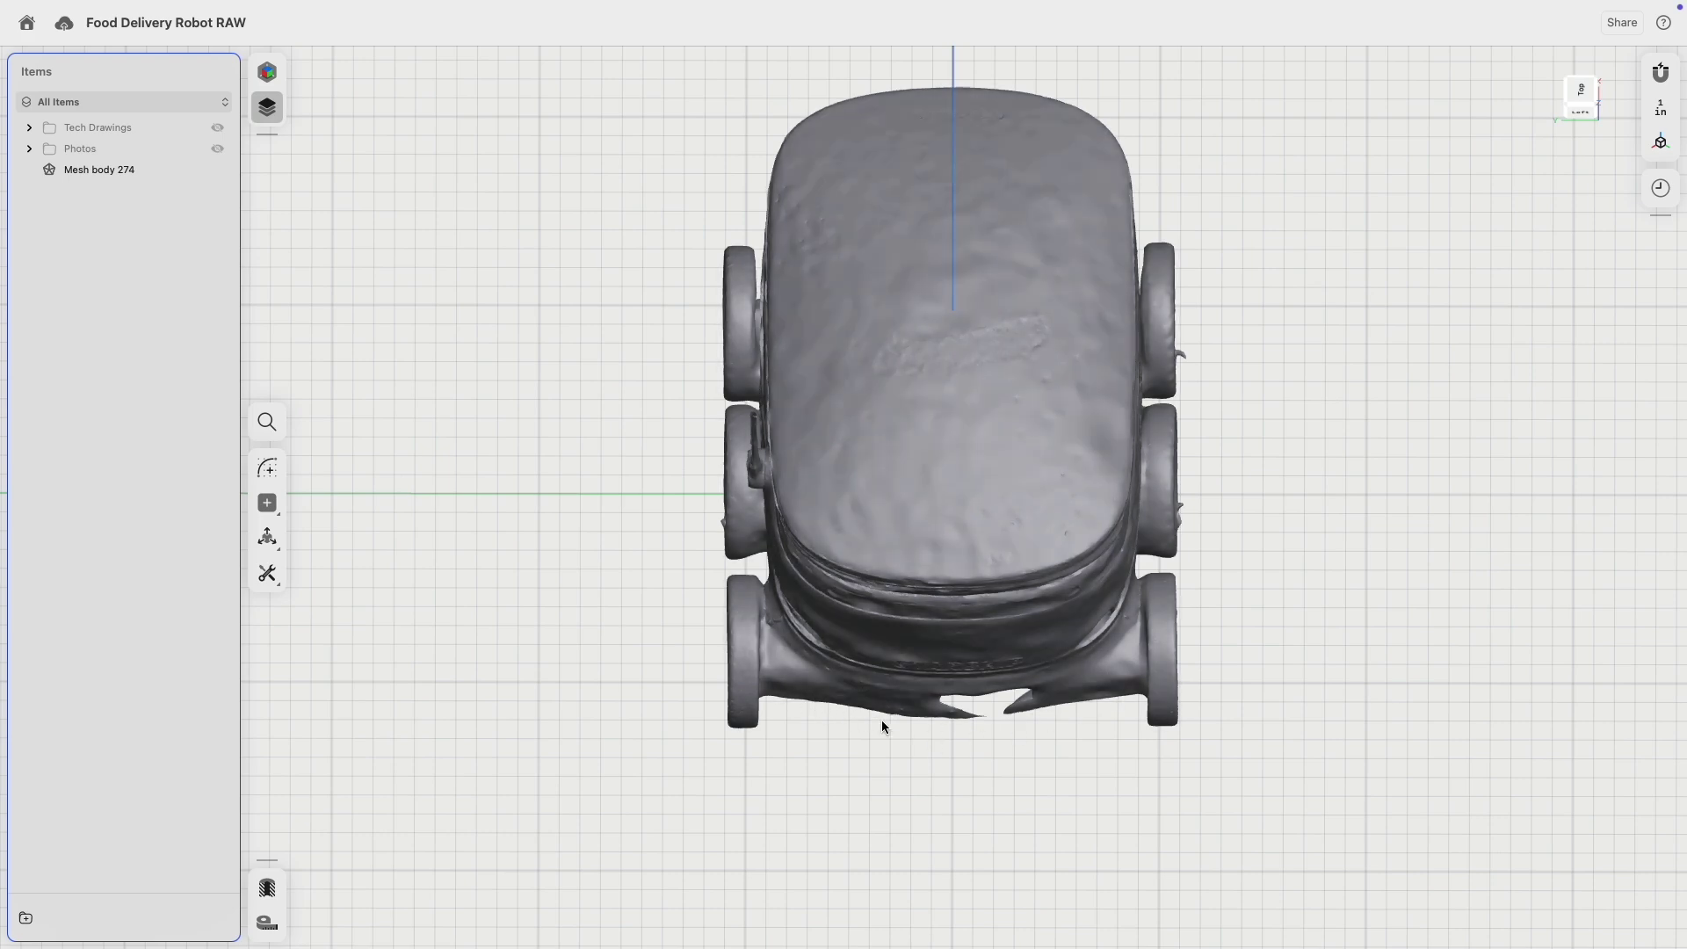
{"action": "right_click_drag", "start_coordinate": [882, 720], "coordinate": [1226, 532]}
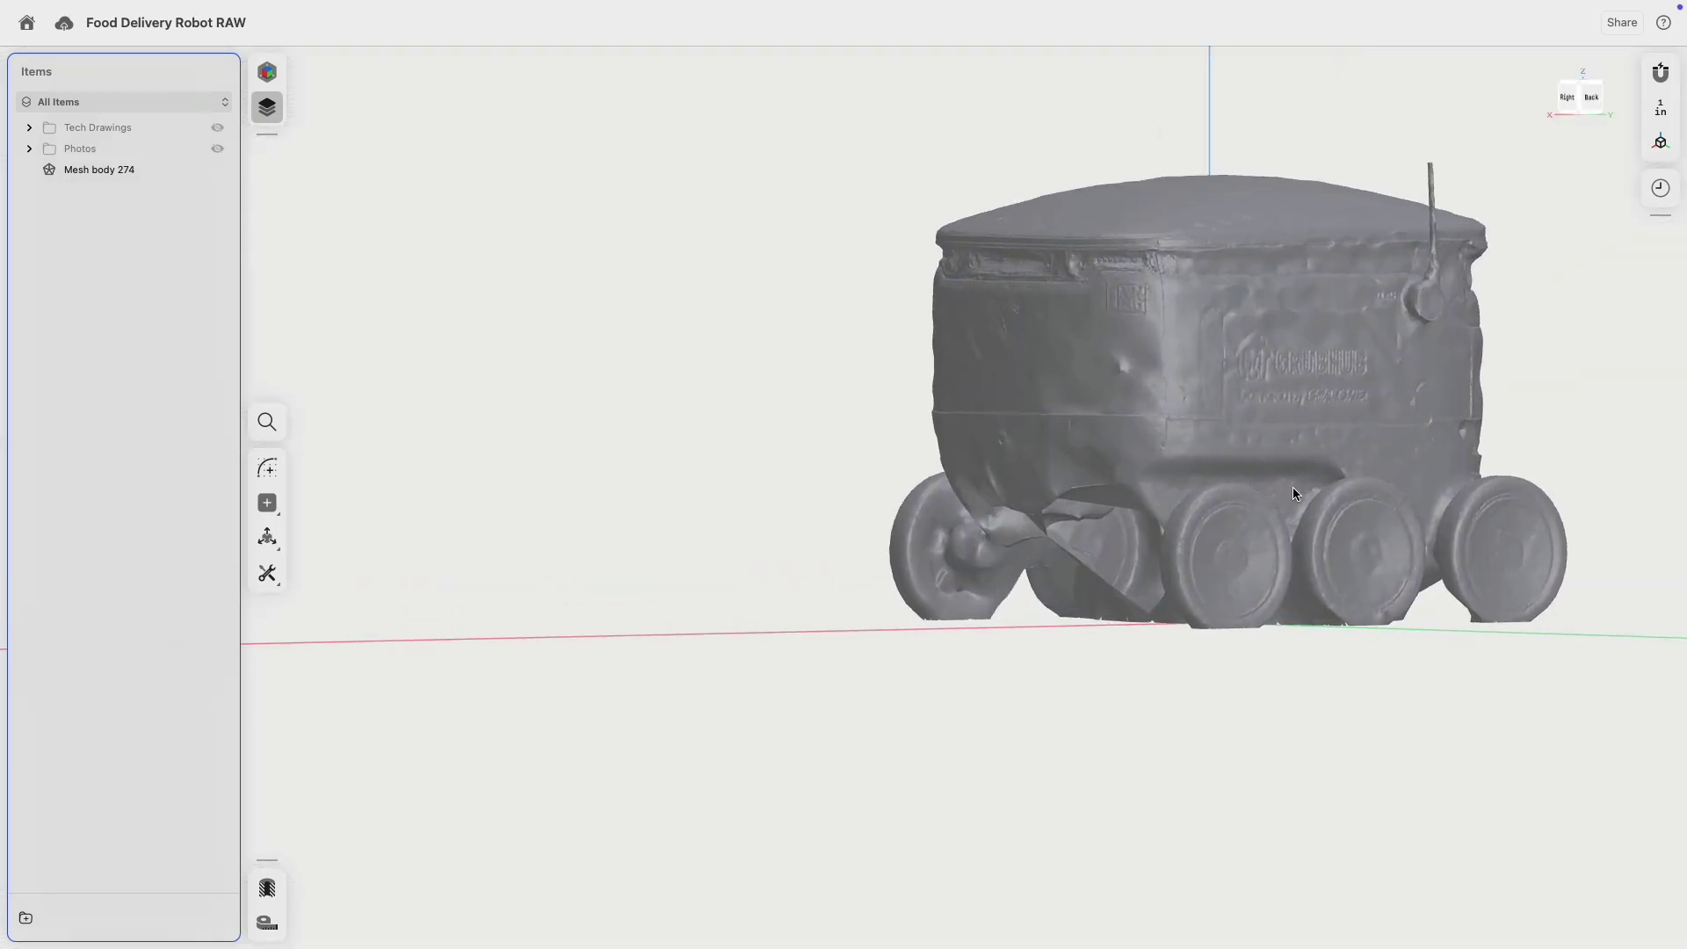
{"action": "right_click_drag", "start_coordinate": [1163, 483], "coordinate": [1056, 694]}
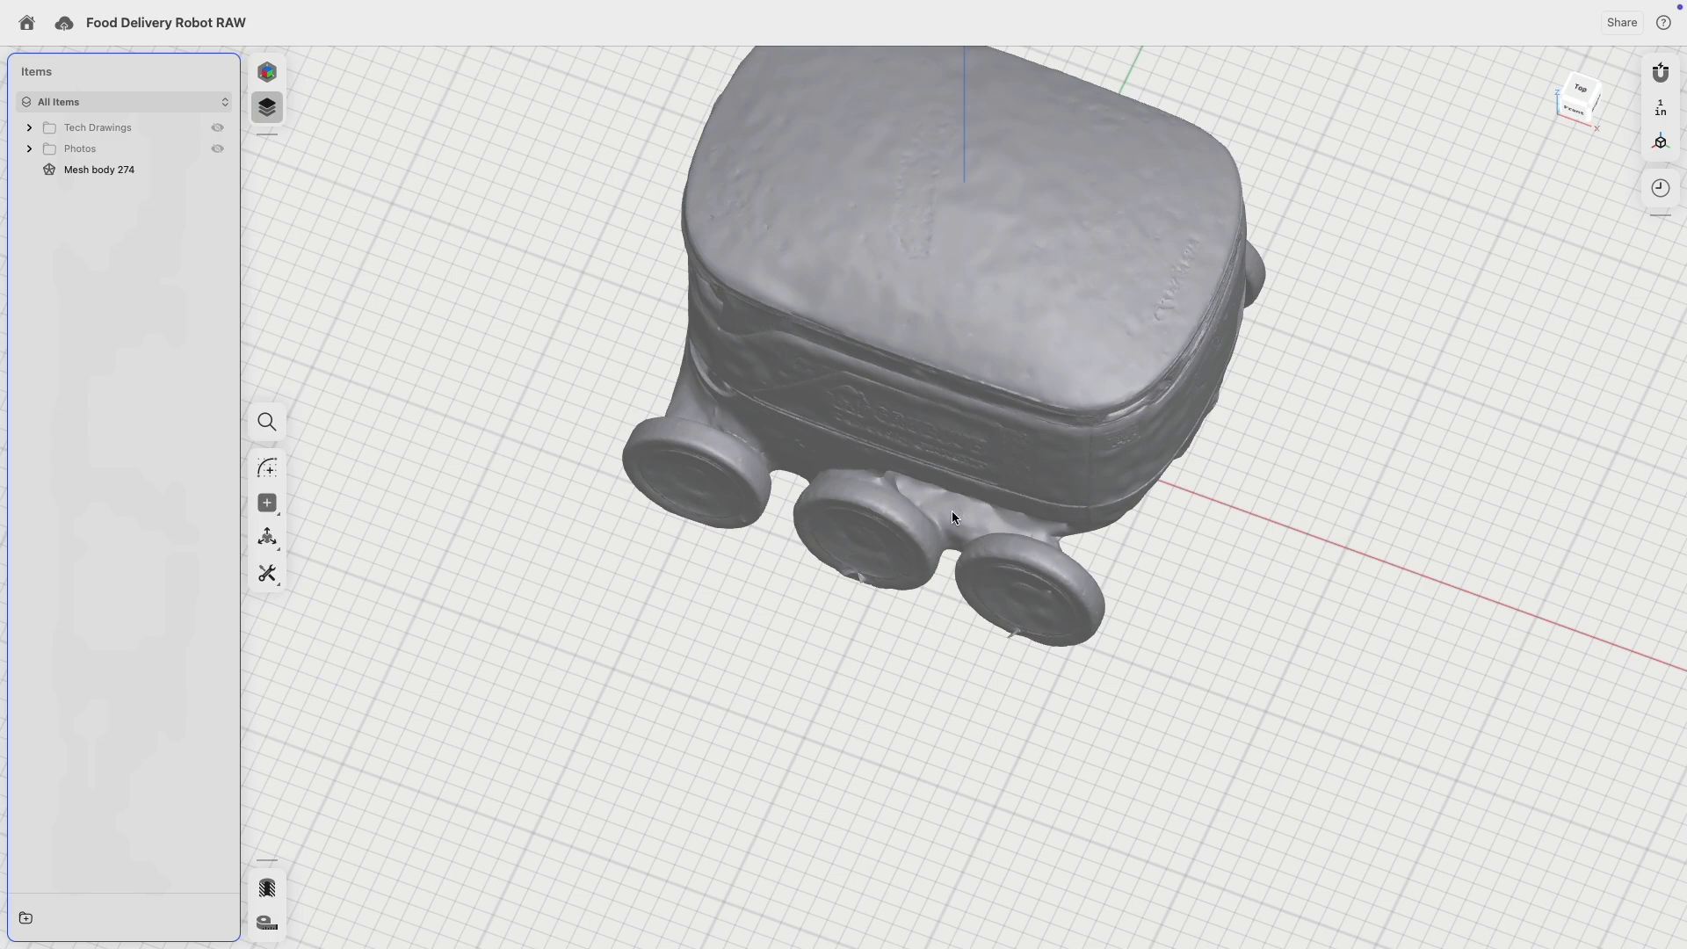
{"action": "right_click_drag", "start_coordinate": [952, 511], "coordinate": [1188, 584]}
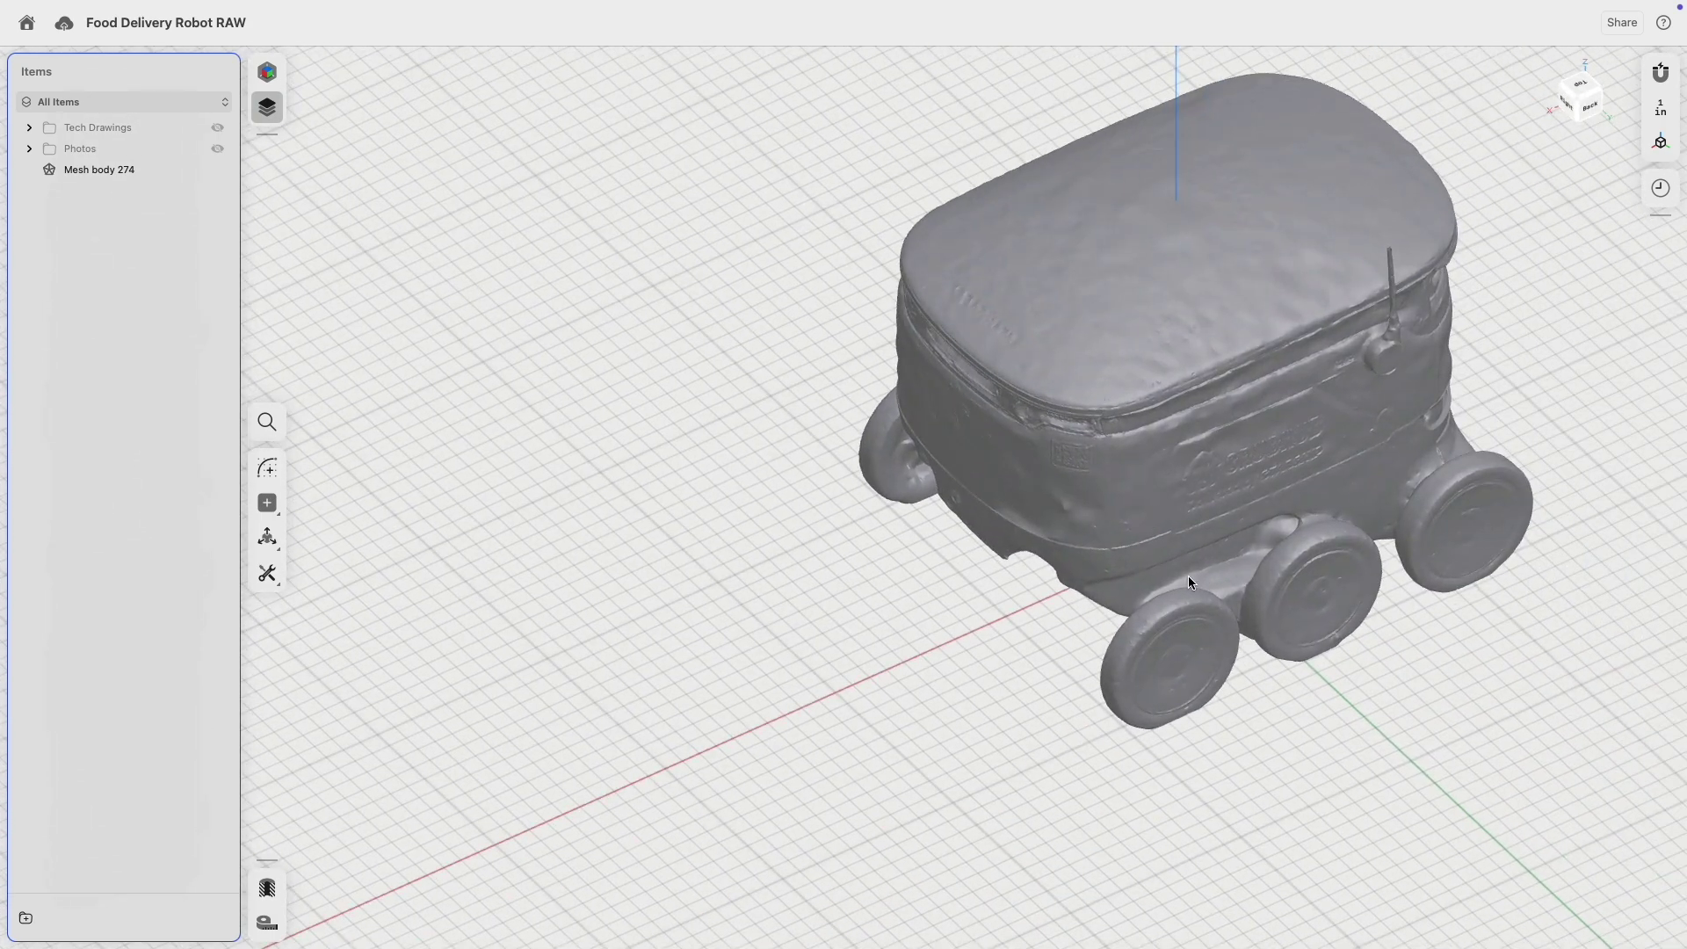
{"action": "right_click_drag", "start_coordinate": [1042, 645], "coordinate": [1130, 681]}
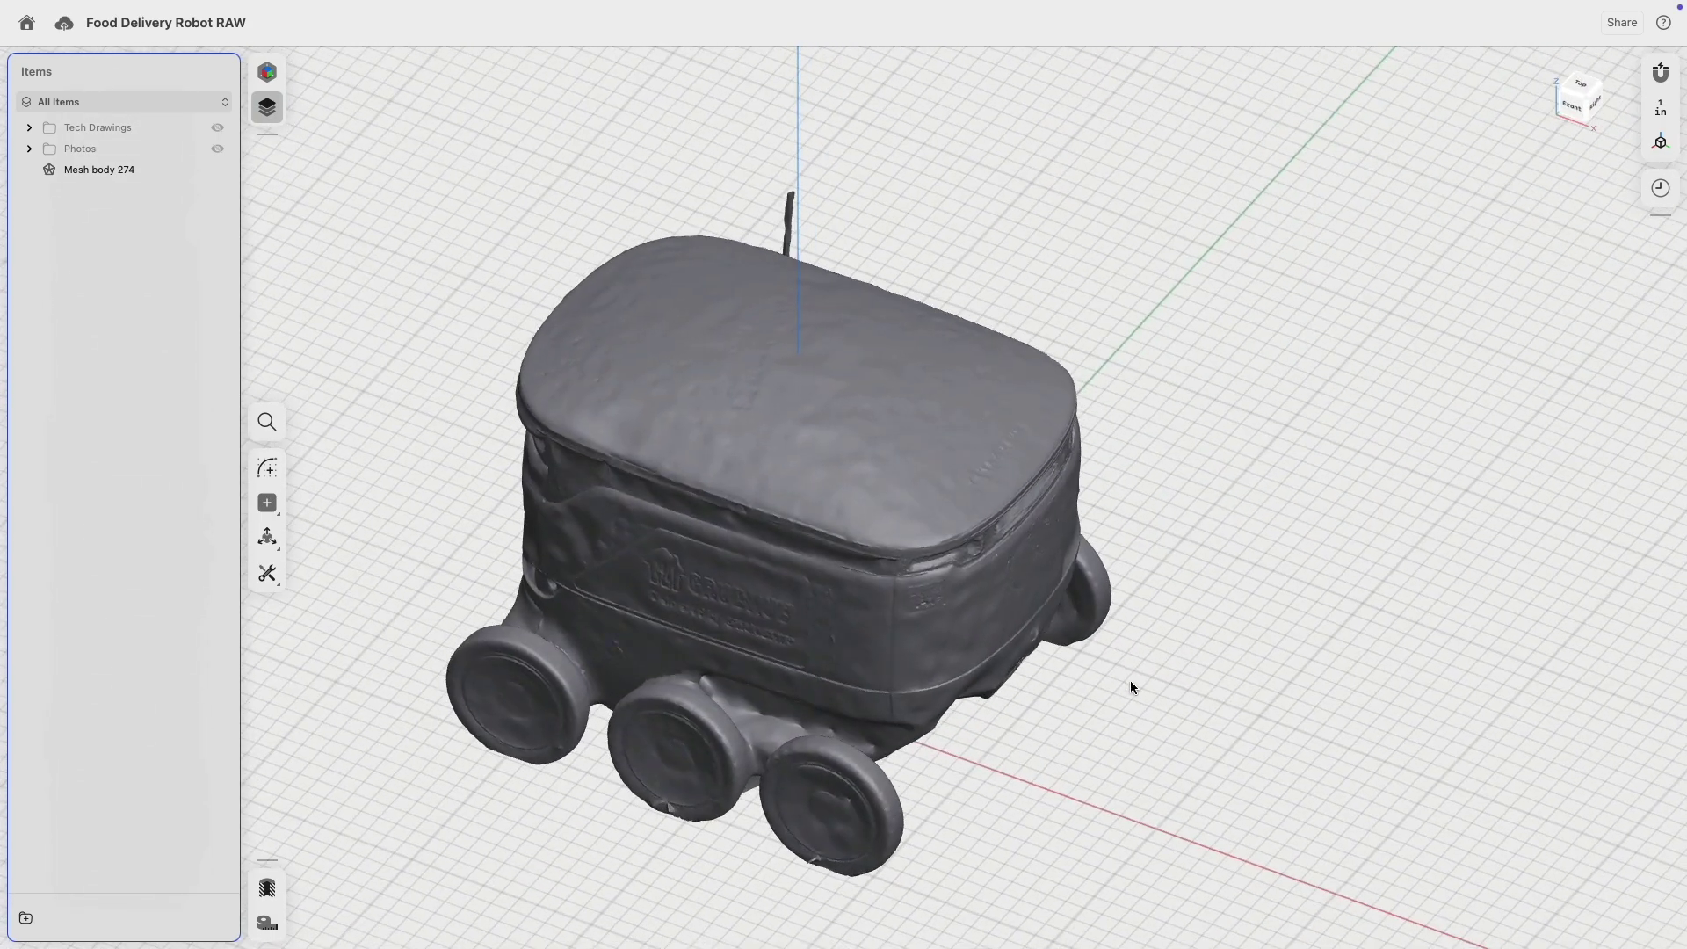
{"action": "middle_click_drag", "start_coordinate": [1130, 687], "coordinate": [1232, 536]}
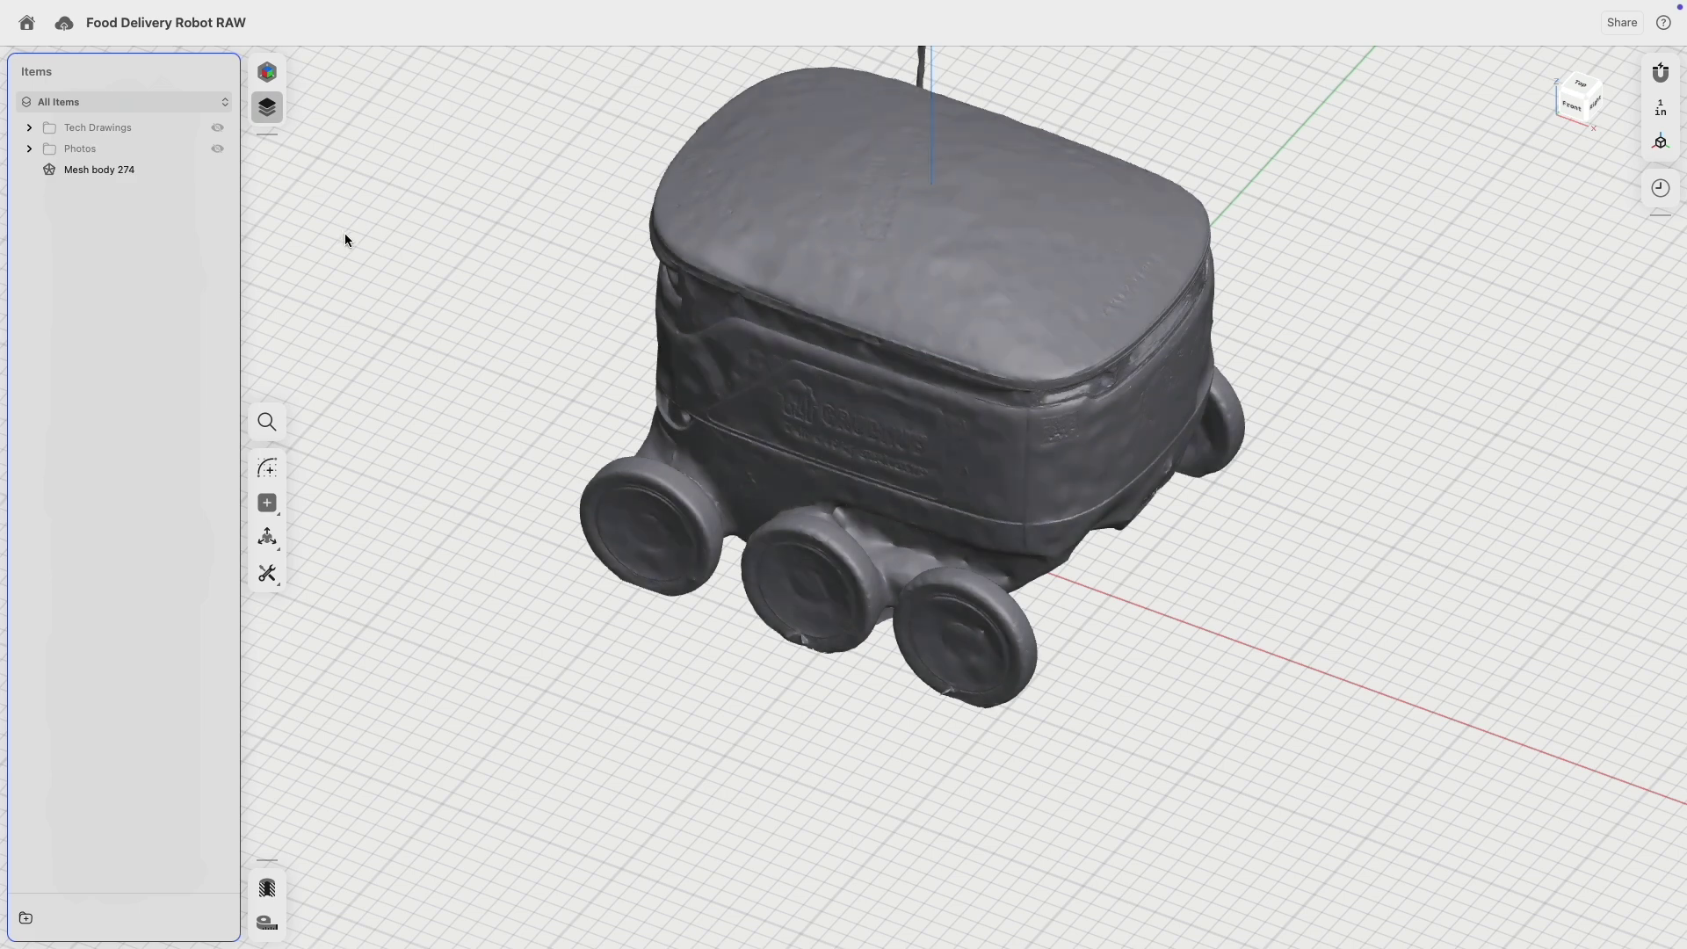
{"action": "left_click", "coordinate": [1575, 87]}
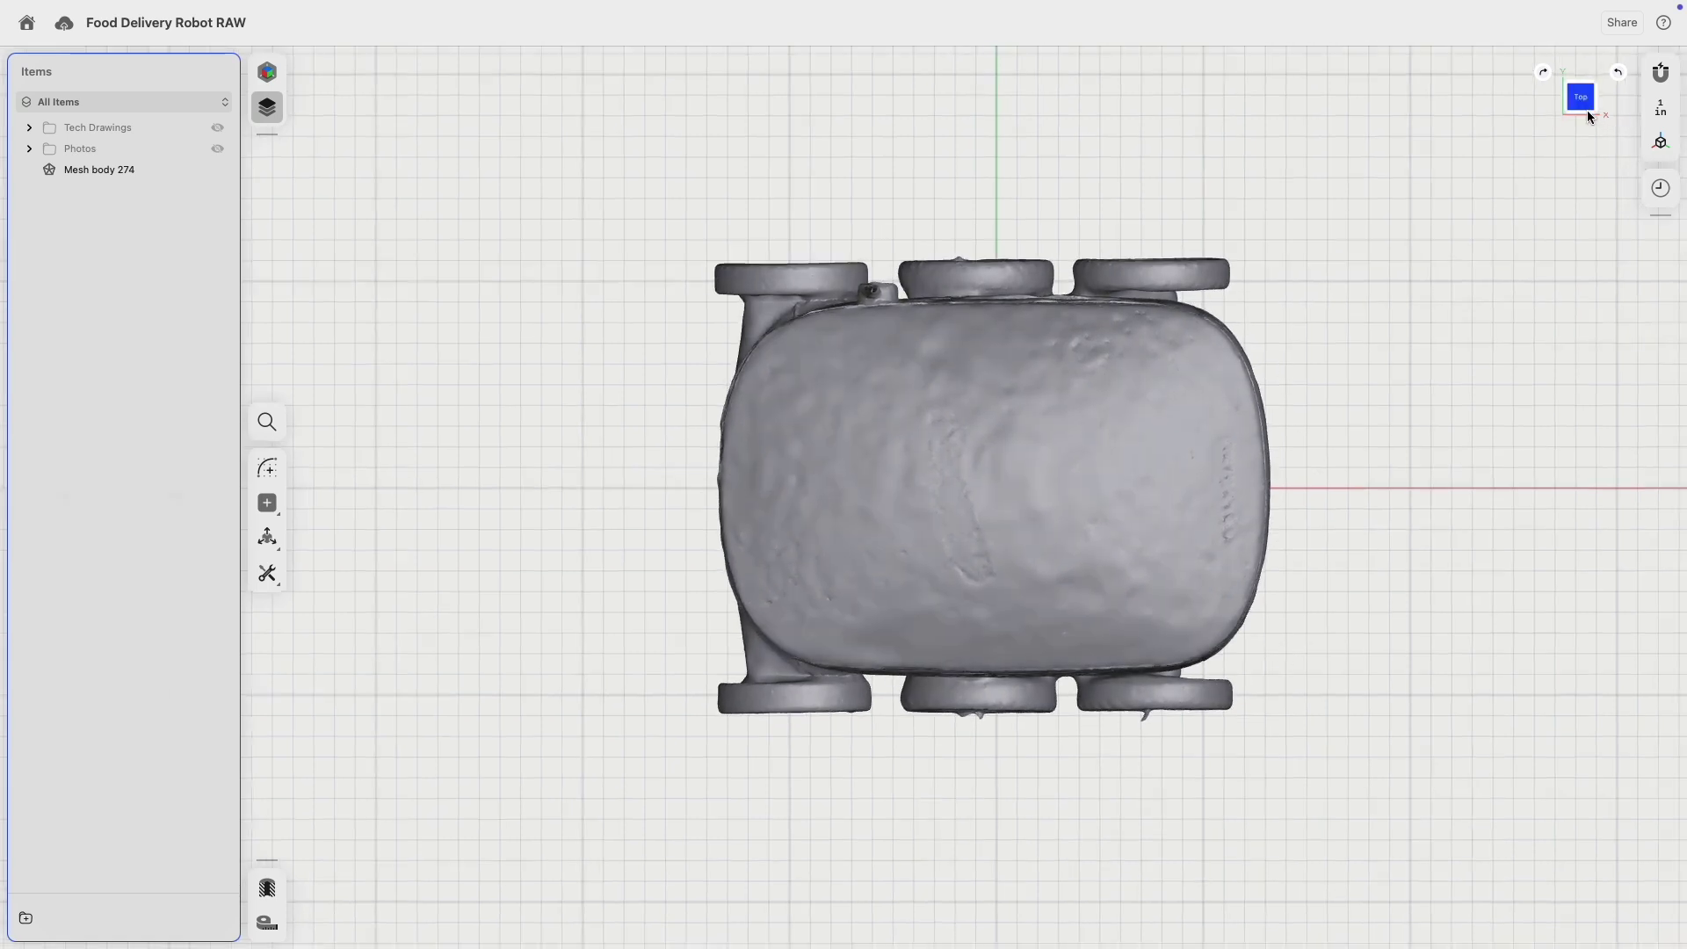
{"action": "left_click", "coordinate": [1587, 109]}
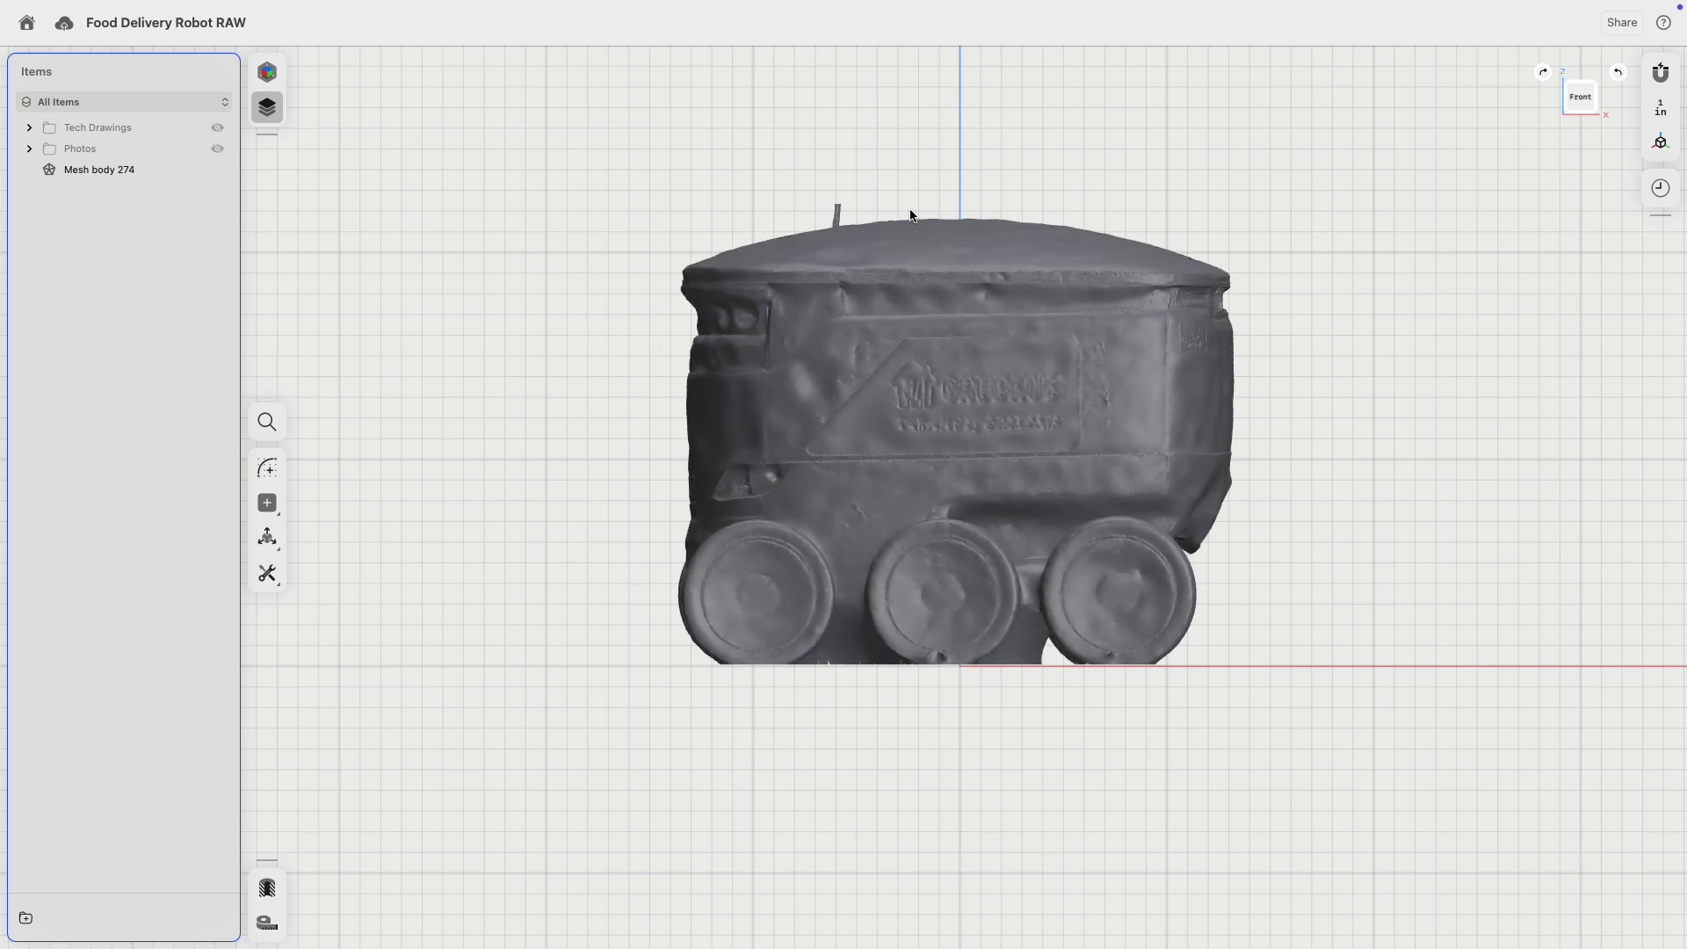
- Sketch a center rectangle of 12" by 6" at the origin on the ground plane in Top view
{"action": "left_click", "coordinate": [1583, 85]}
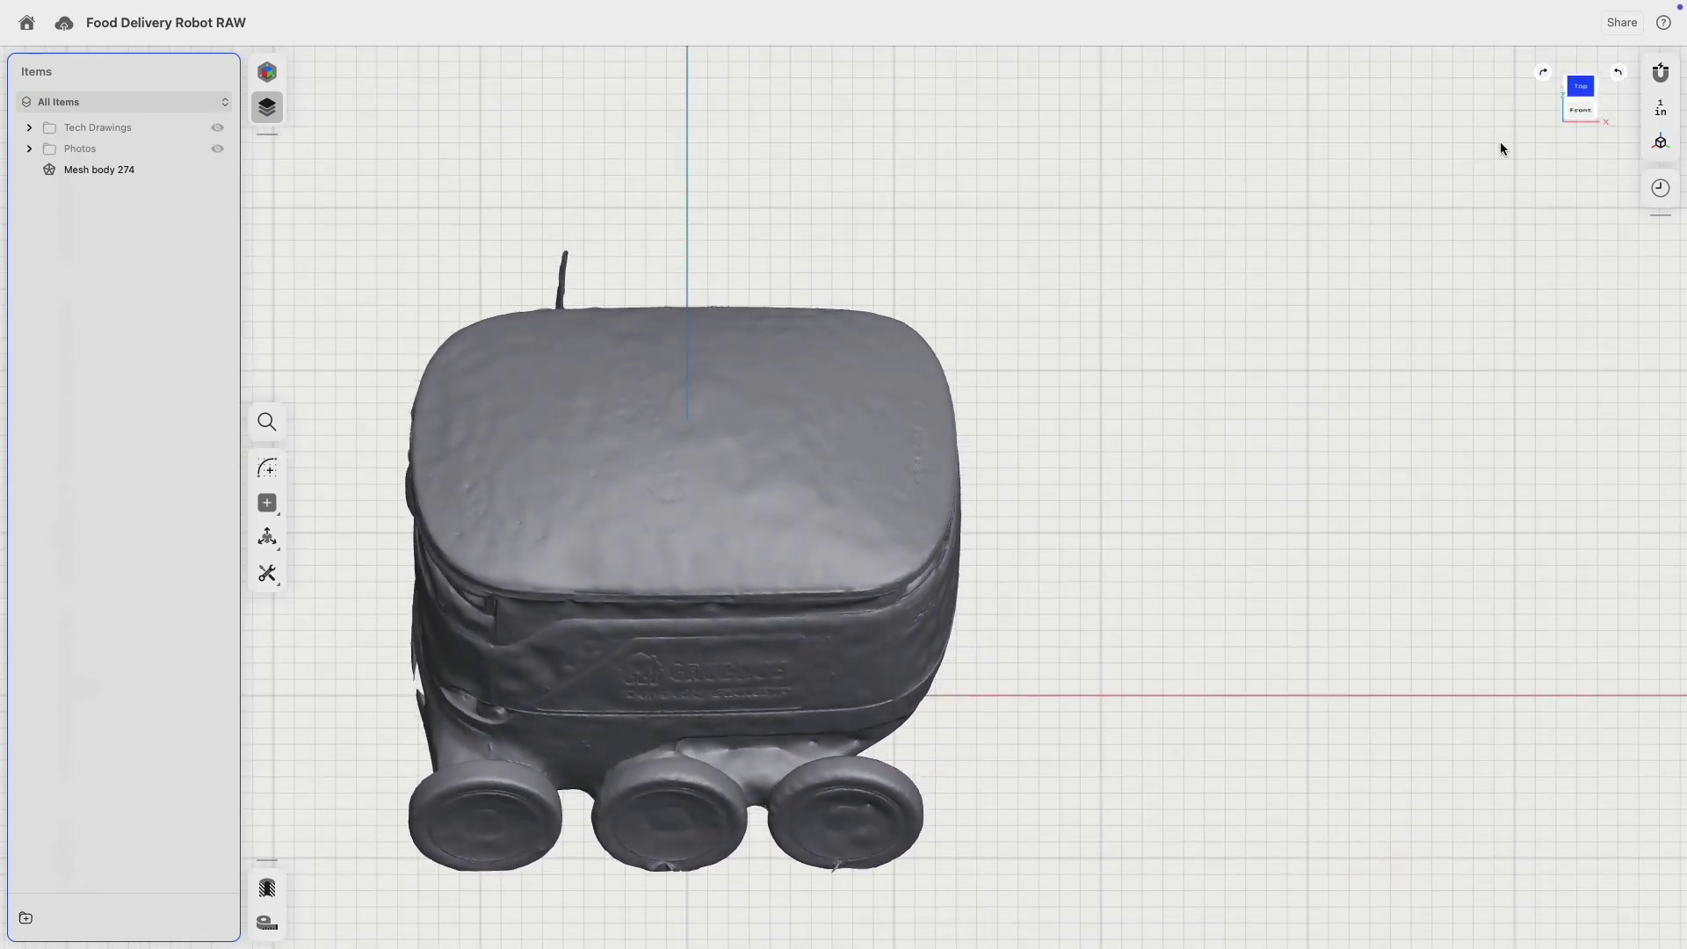
{"action": "left_click", "coordinate": [267, 467]}
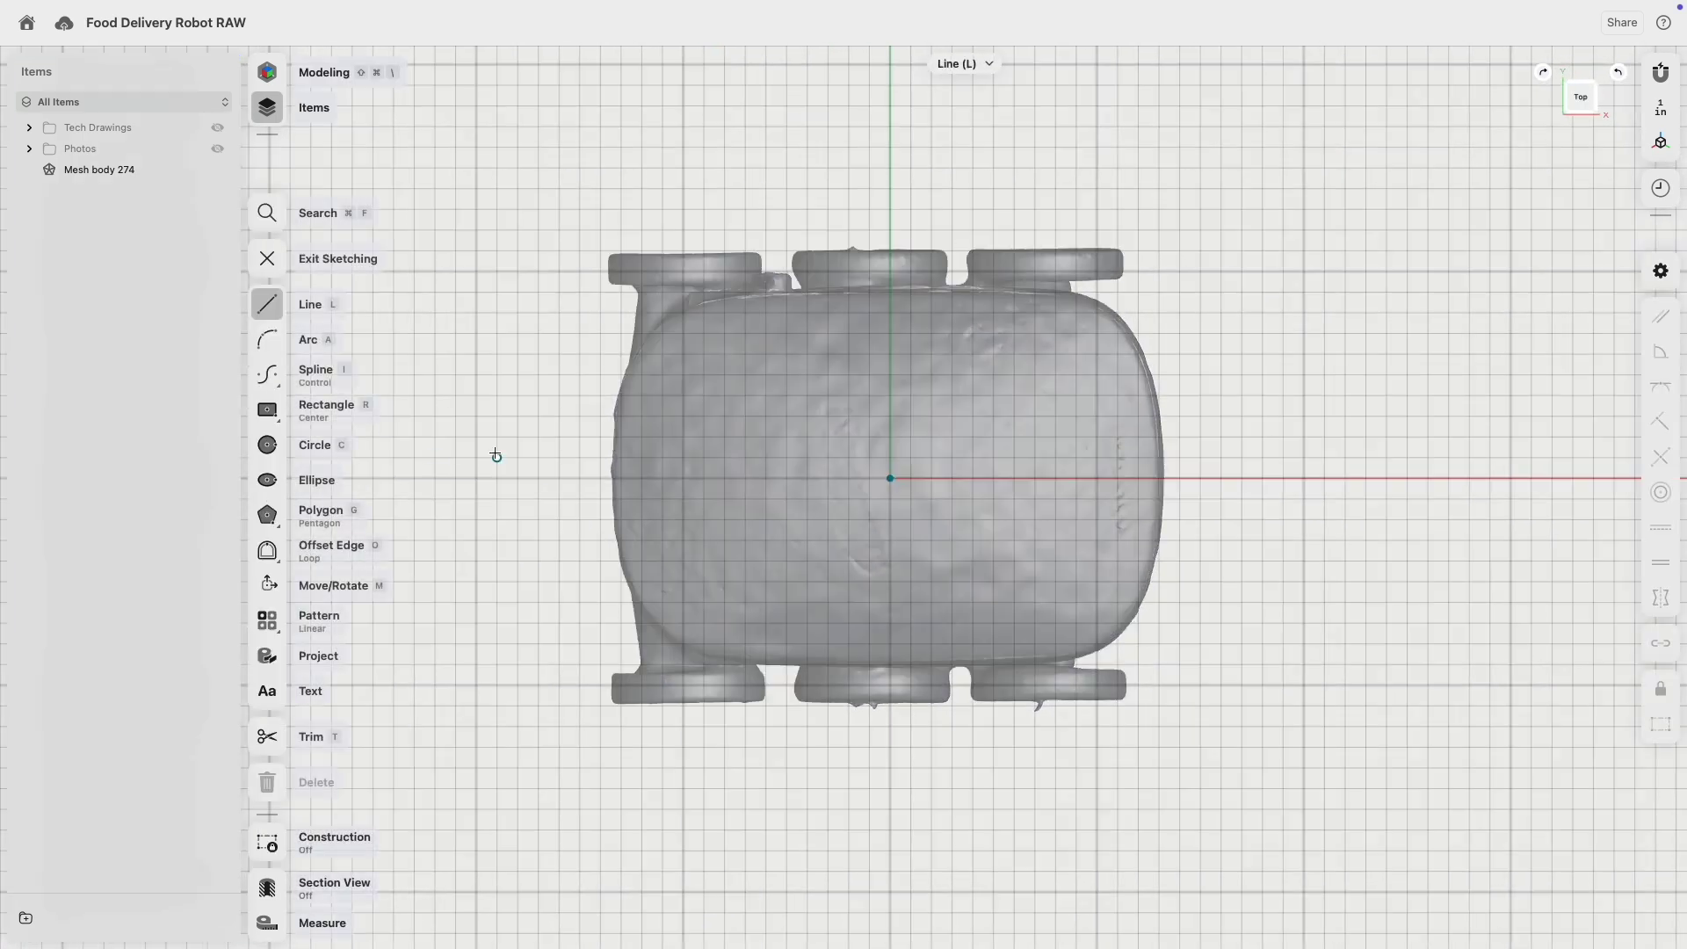
{"action": "left_click", "coordinate": [268, 409]}
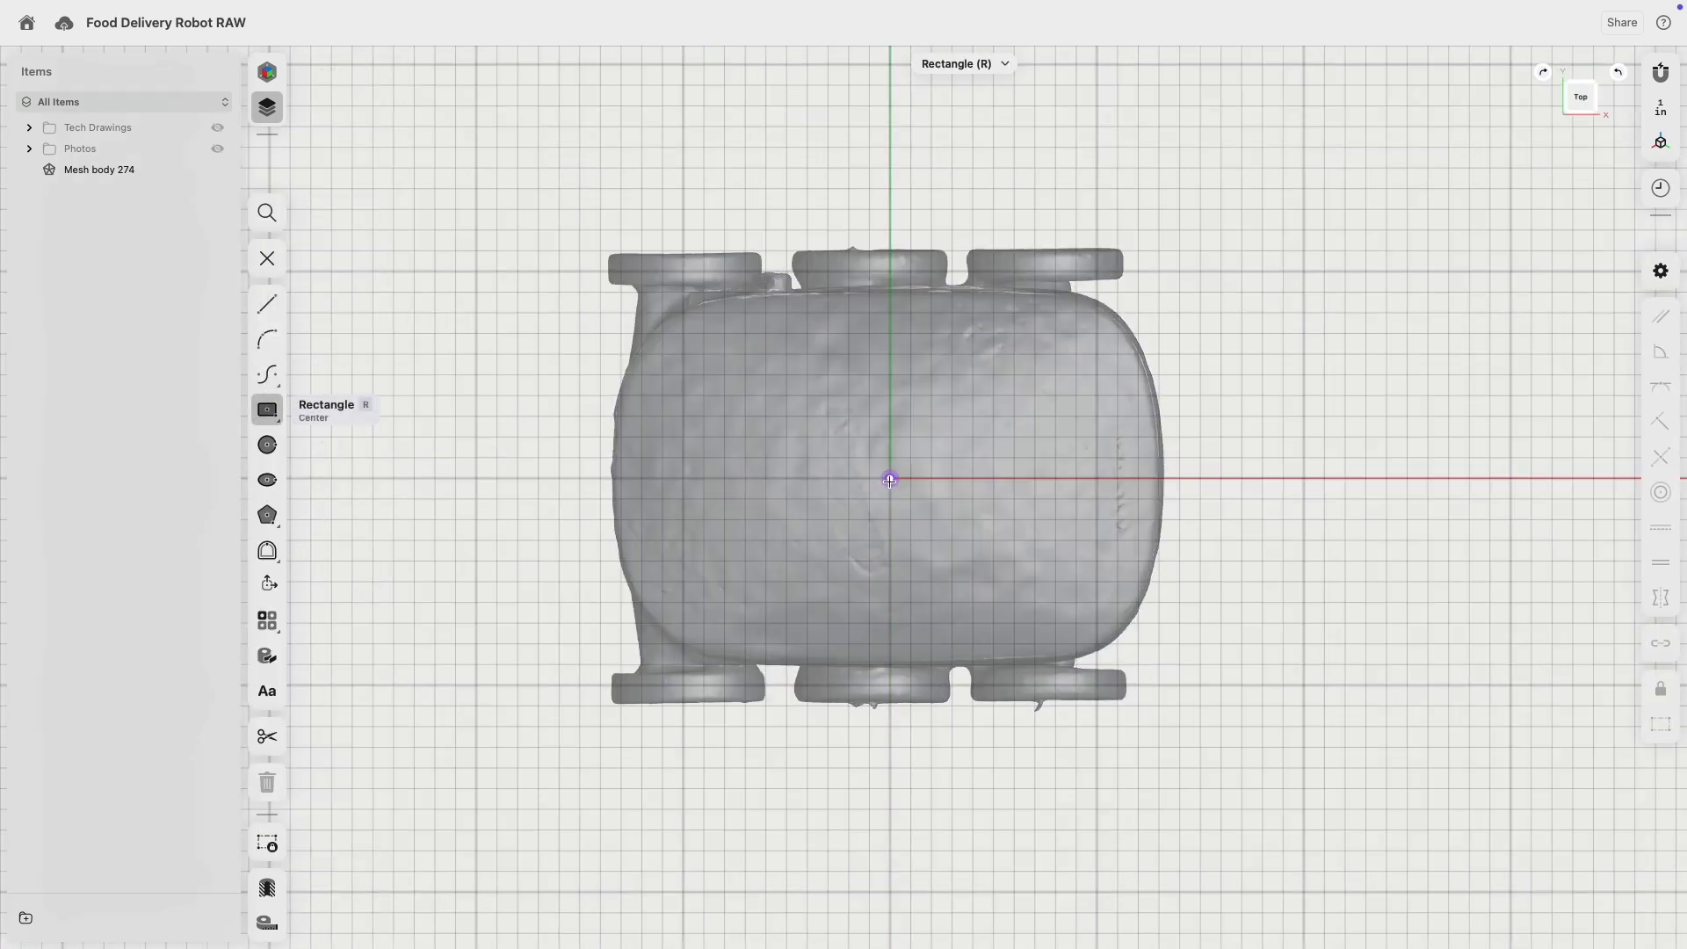
{"action": "left_click", "coordinate": [890, 478]}
{"action": "left_click", "coordinate": [1014, 540]}
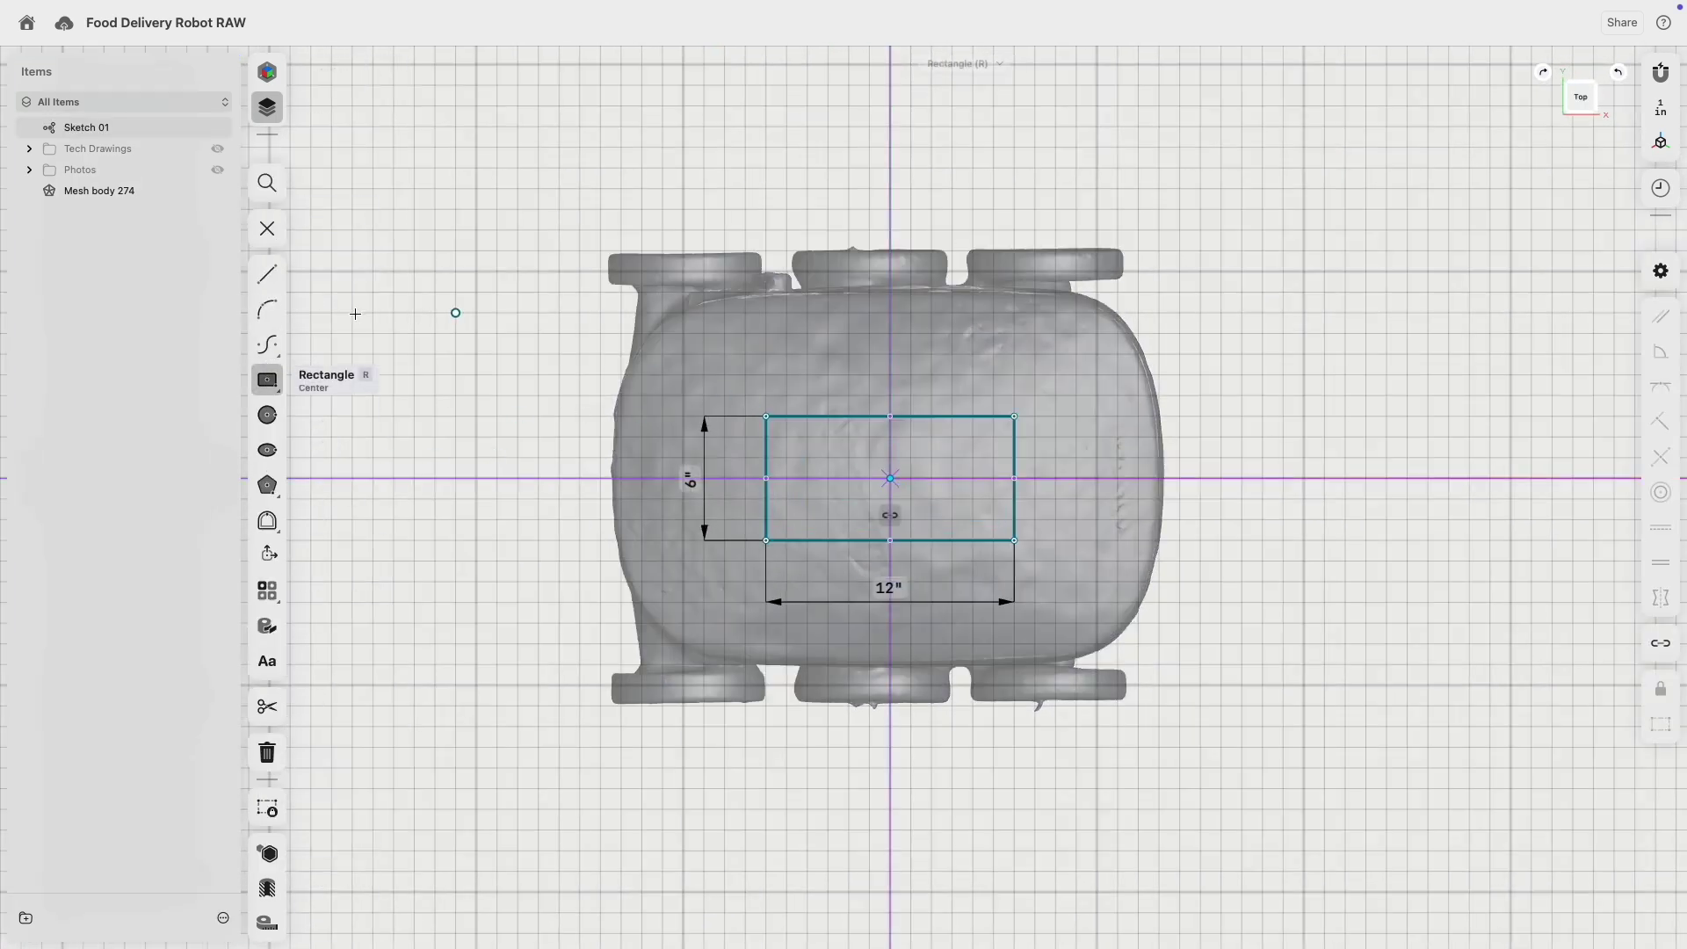
{"action": "left_click", "coordinate": [267, 229]}
- Move Sketch 01 straight up 19" so its plane meets the lower edge of the robot's lid
{"action": "left_click", "coordinate": [267, 536]}
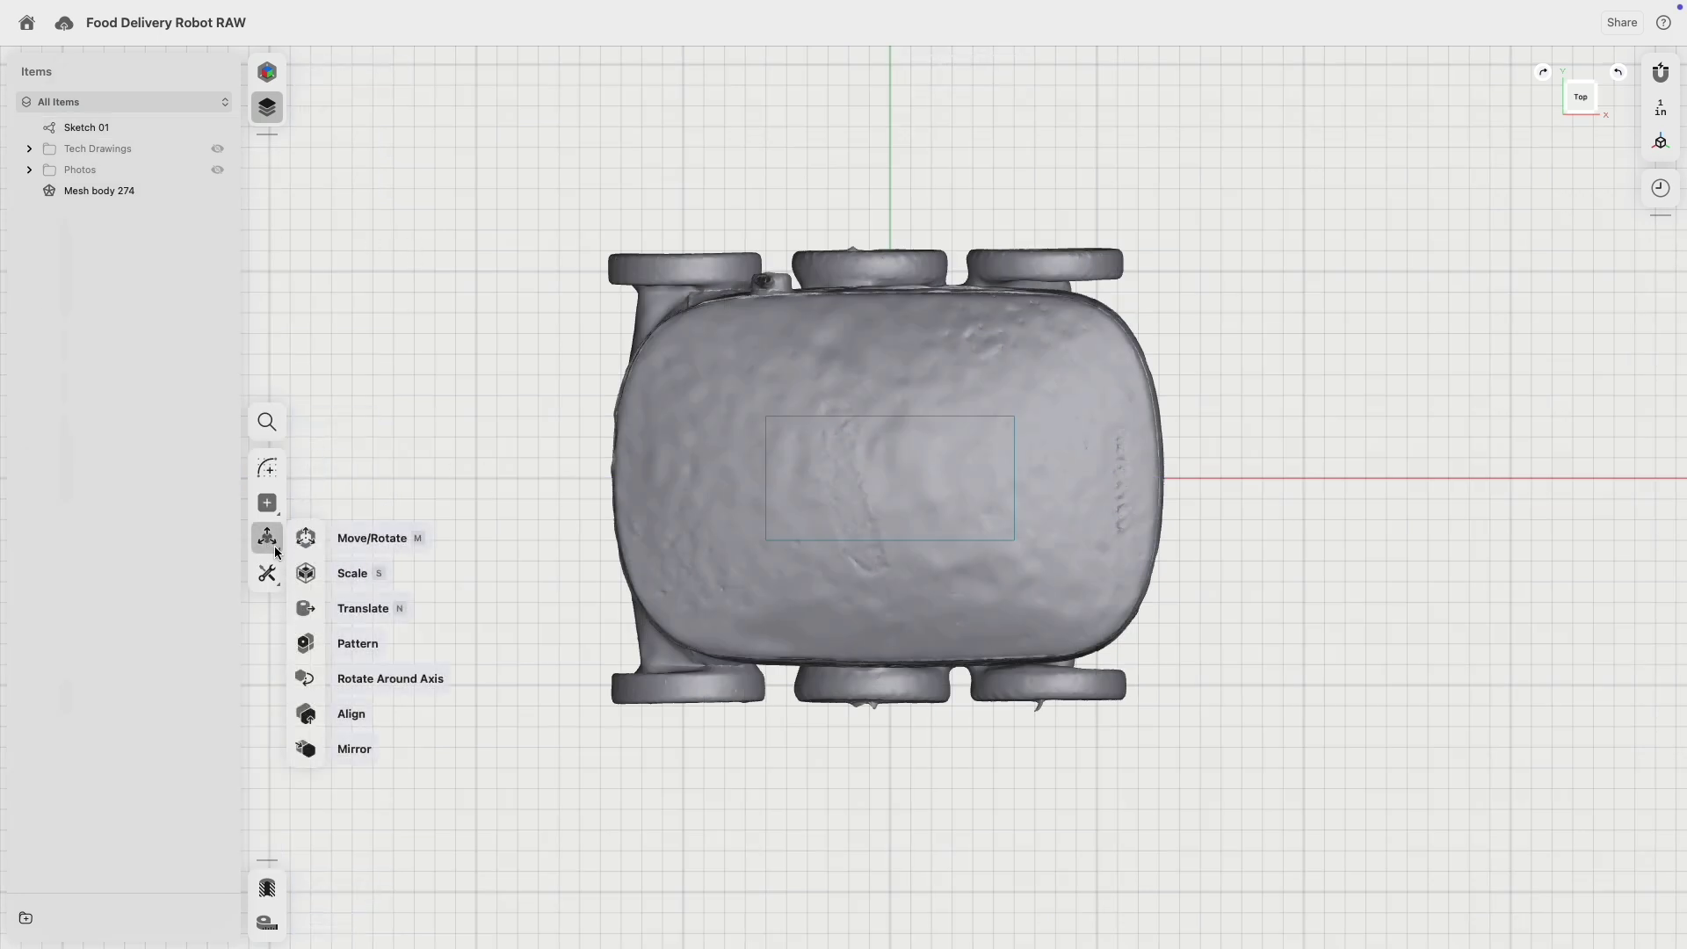
{"action": "left_click", "coordinate": [308, 535]}
{"action": "left_click", "coordinate": [93, 127]}
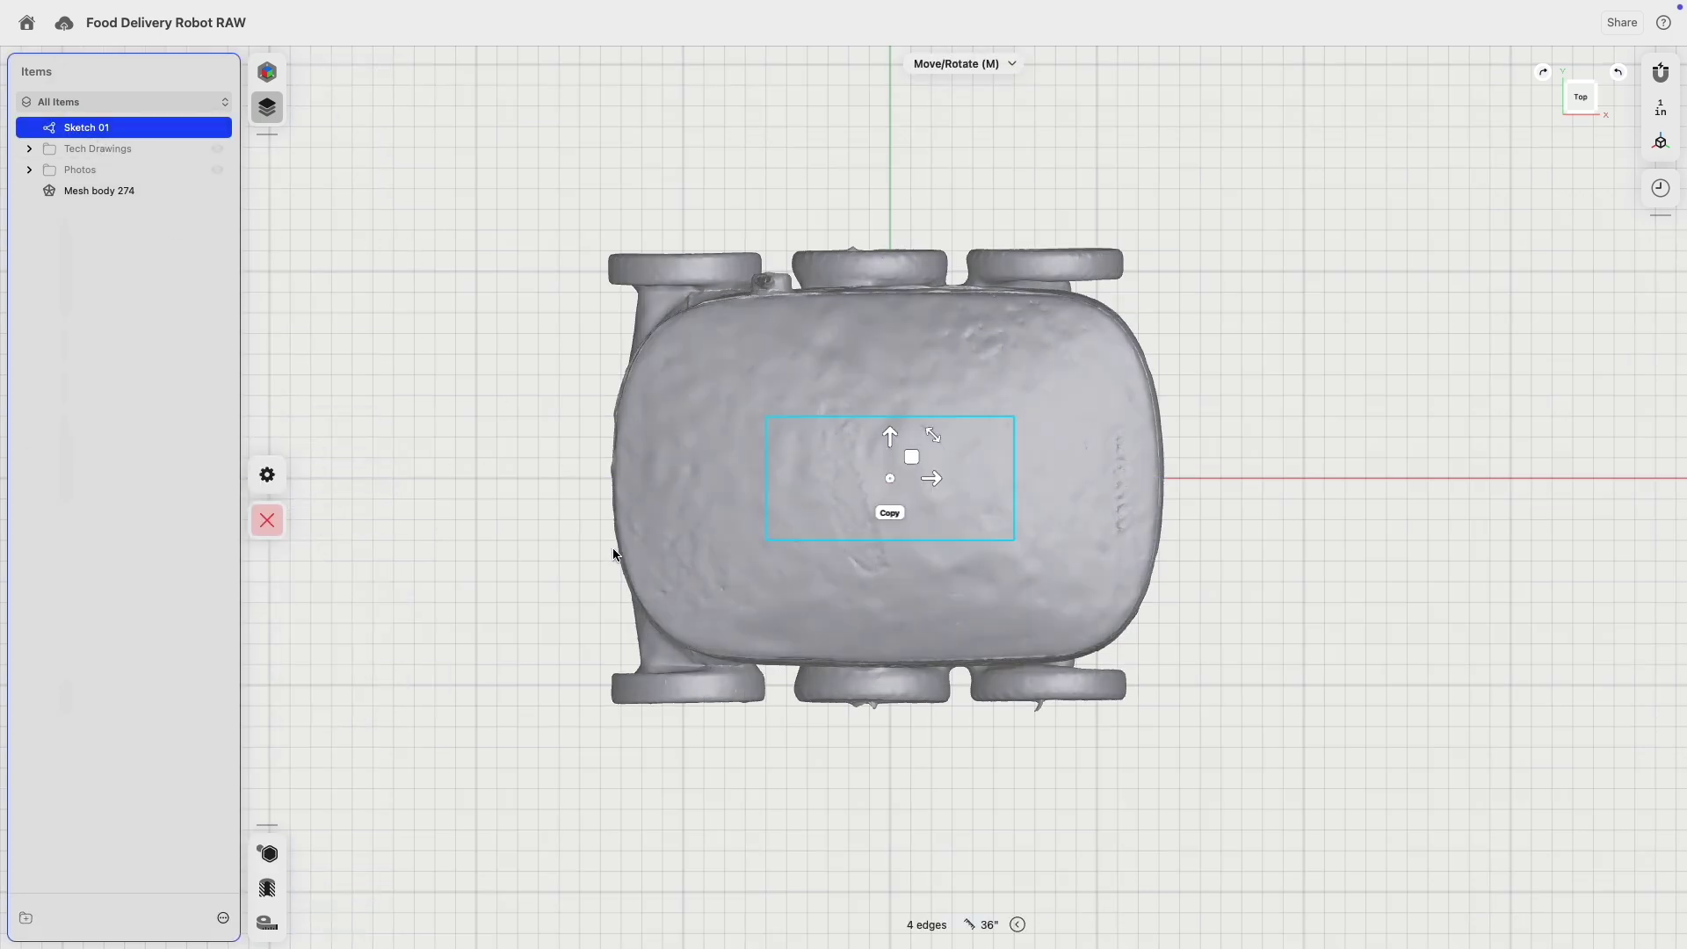
{"action": "right_click_drag", "start_coordinate": [617, 555], "coordinate": [600, 285]}
{"action": "left_click", "coordinate": [1568, 107]}
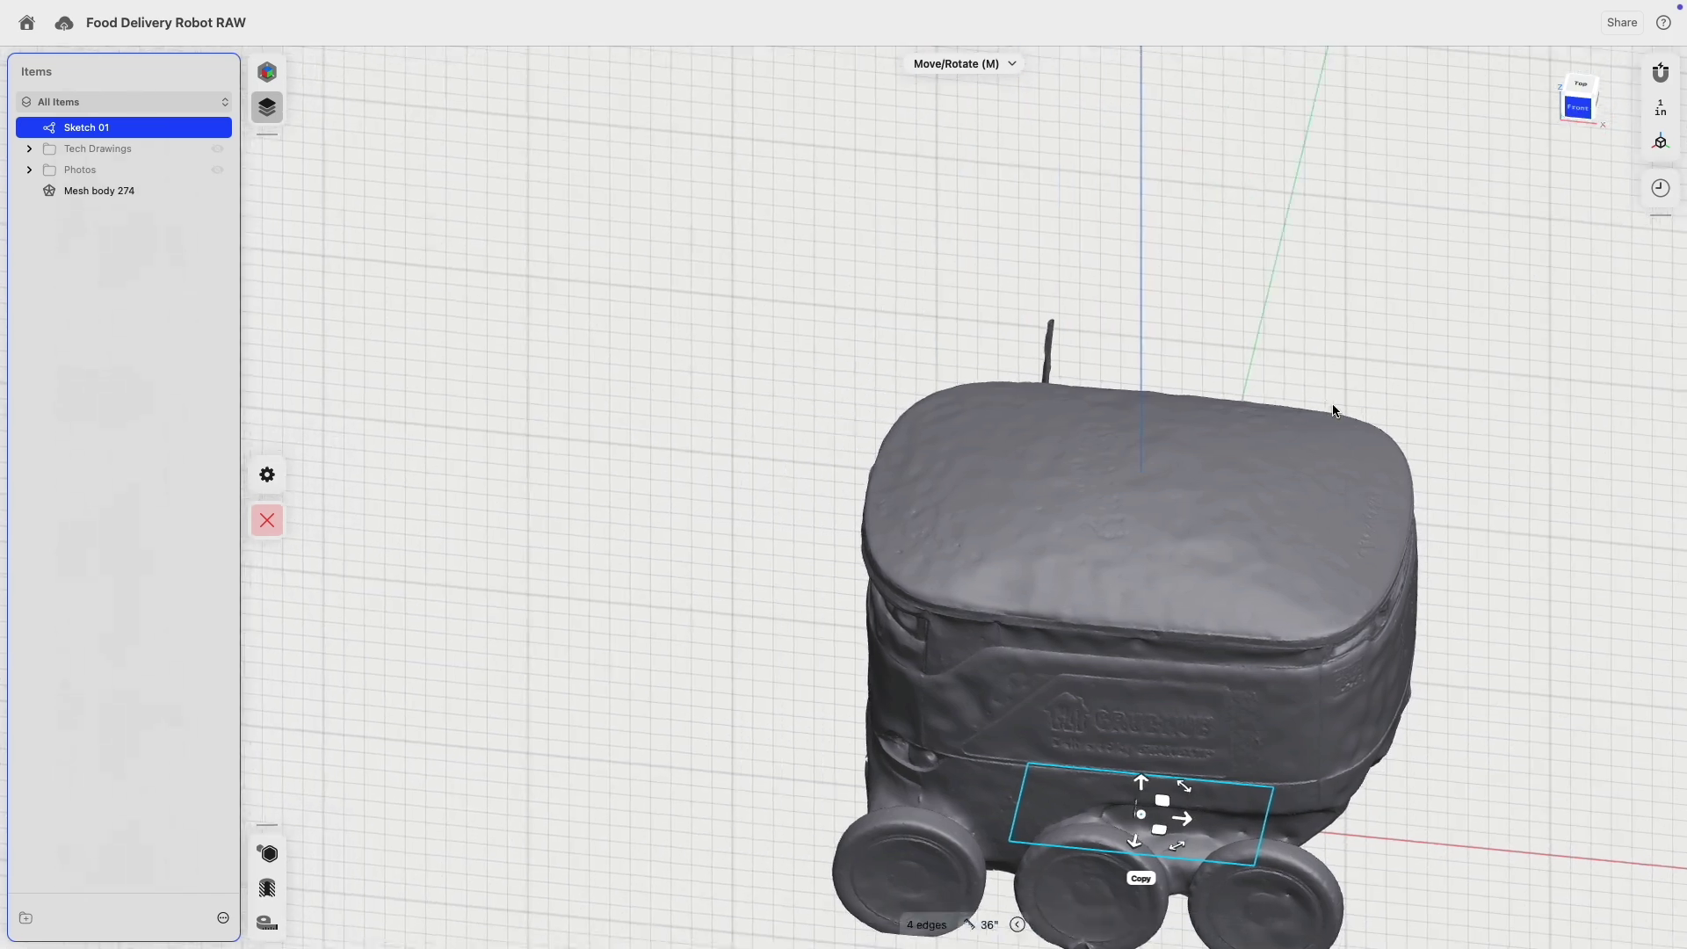
{"action": "left_click_drag", "start_coordinate": [1010, 672], "coordinate": [1030, 280]}
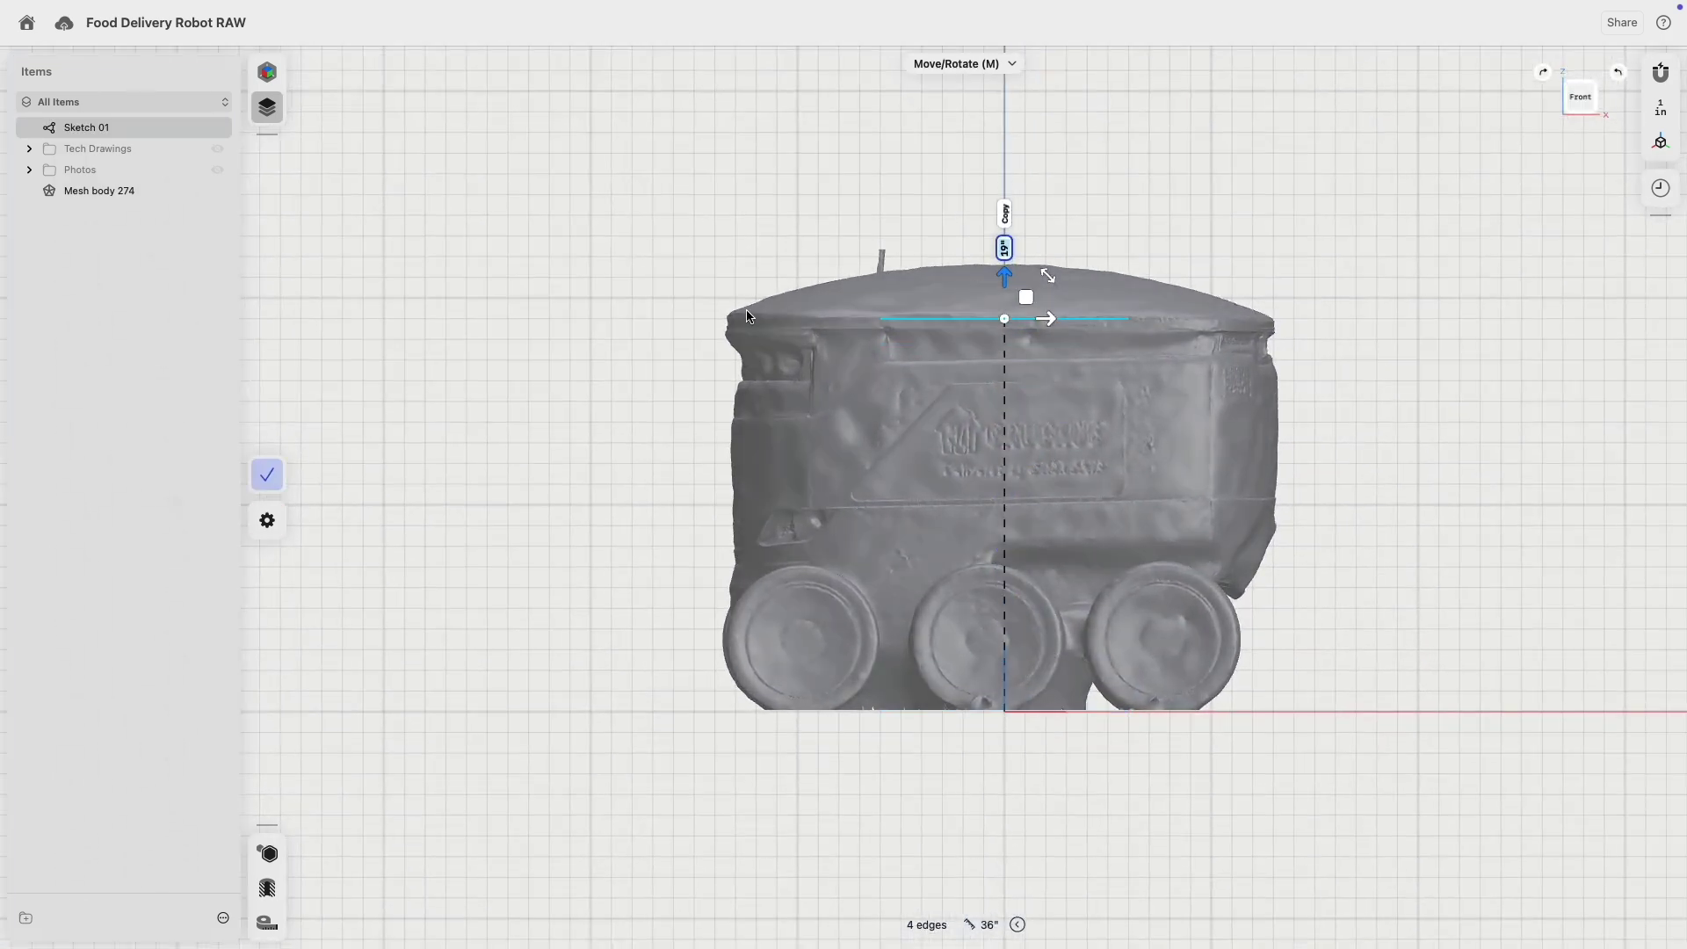
{"action": "left_click", "coordinate": [267, 474]}
- Trace the lid's outline in Sketch 01 with a closed control point spline in Top view
{"action": "mouse_move", "coordinate": [678, 264]}
{"action": "right_mouse_down"}
{"action": "mouse_move", "coordinate": [755, 396]}
{"action": "mouse_move", "coordinate": [751, 461]}
{"action": "right_mouse_up"}
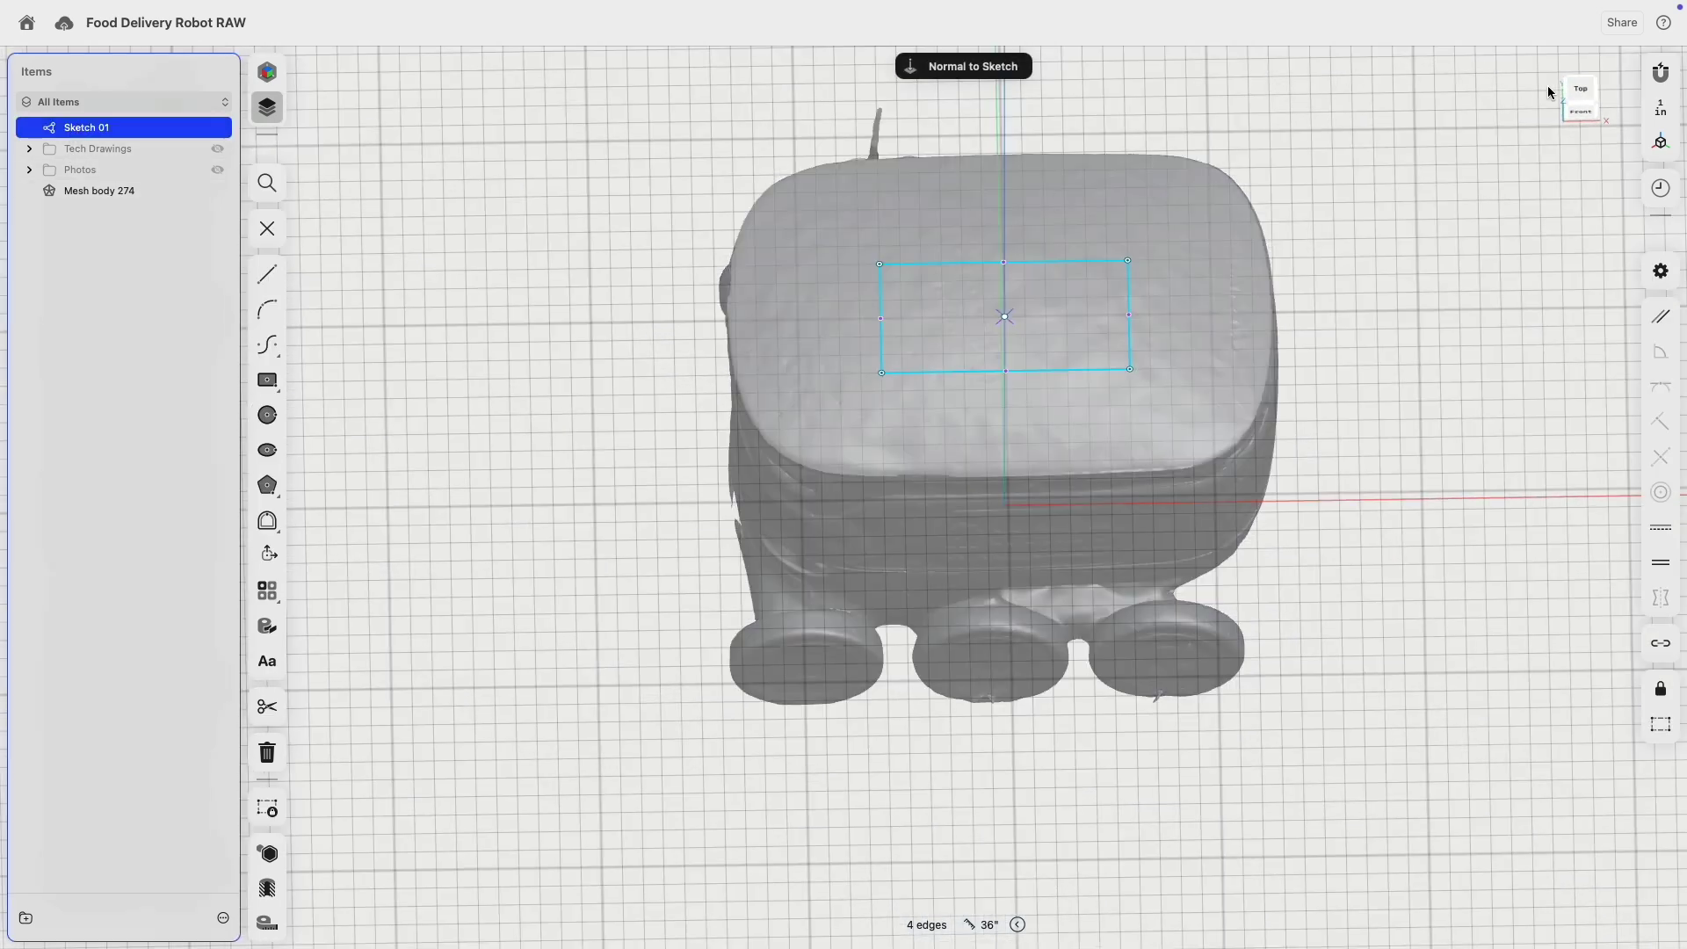
{"action": "left_click", "coordinate": [1579, 90]}
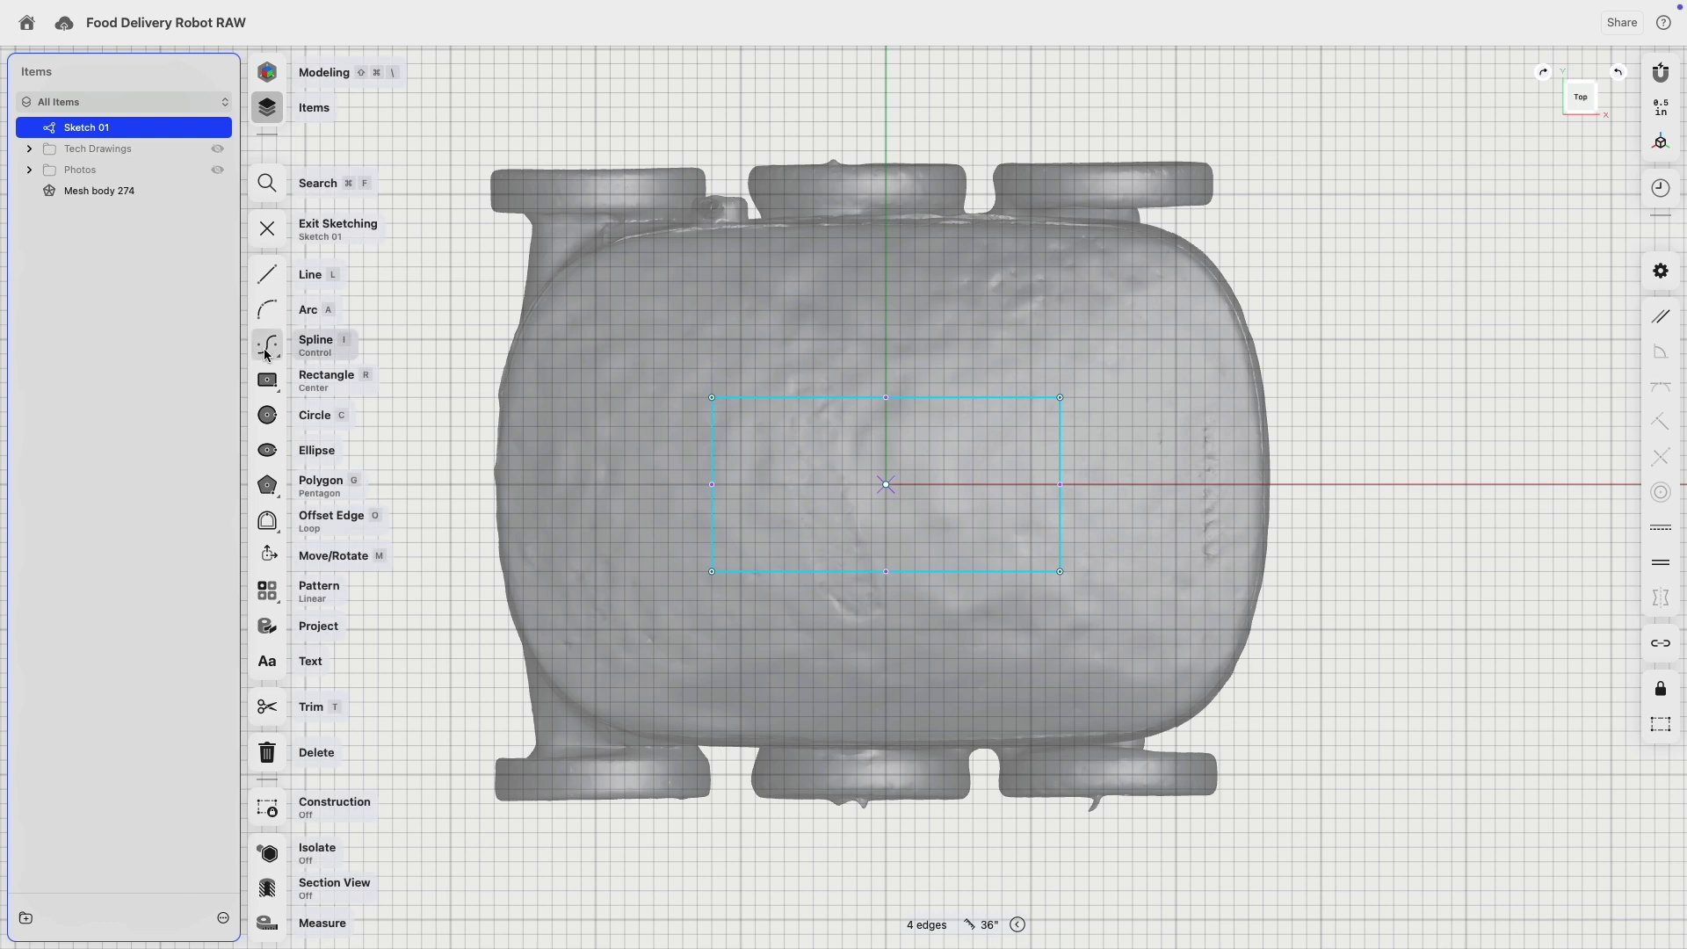
{"action": "left_click", "coordinate": [267, 350]}
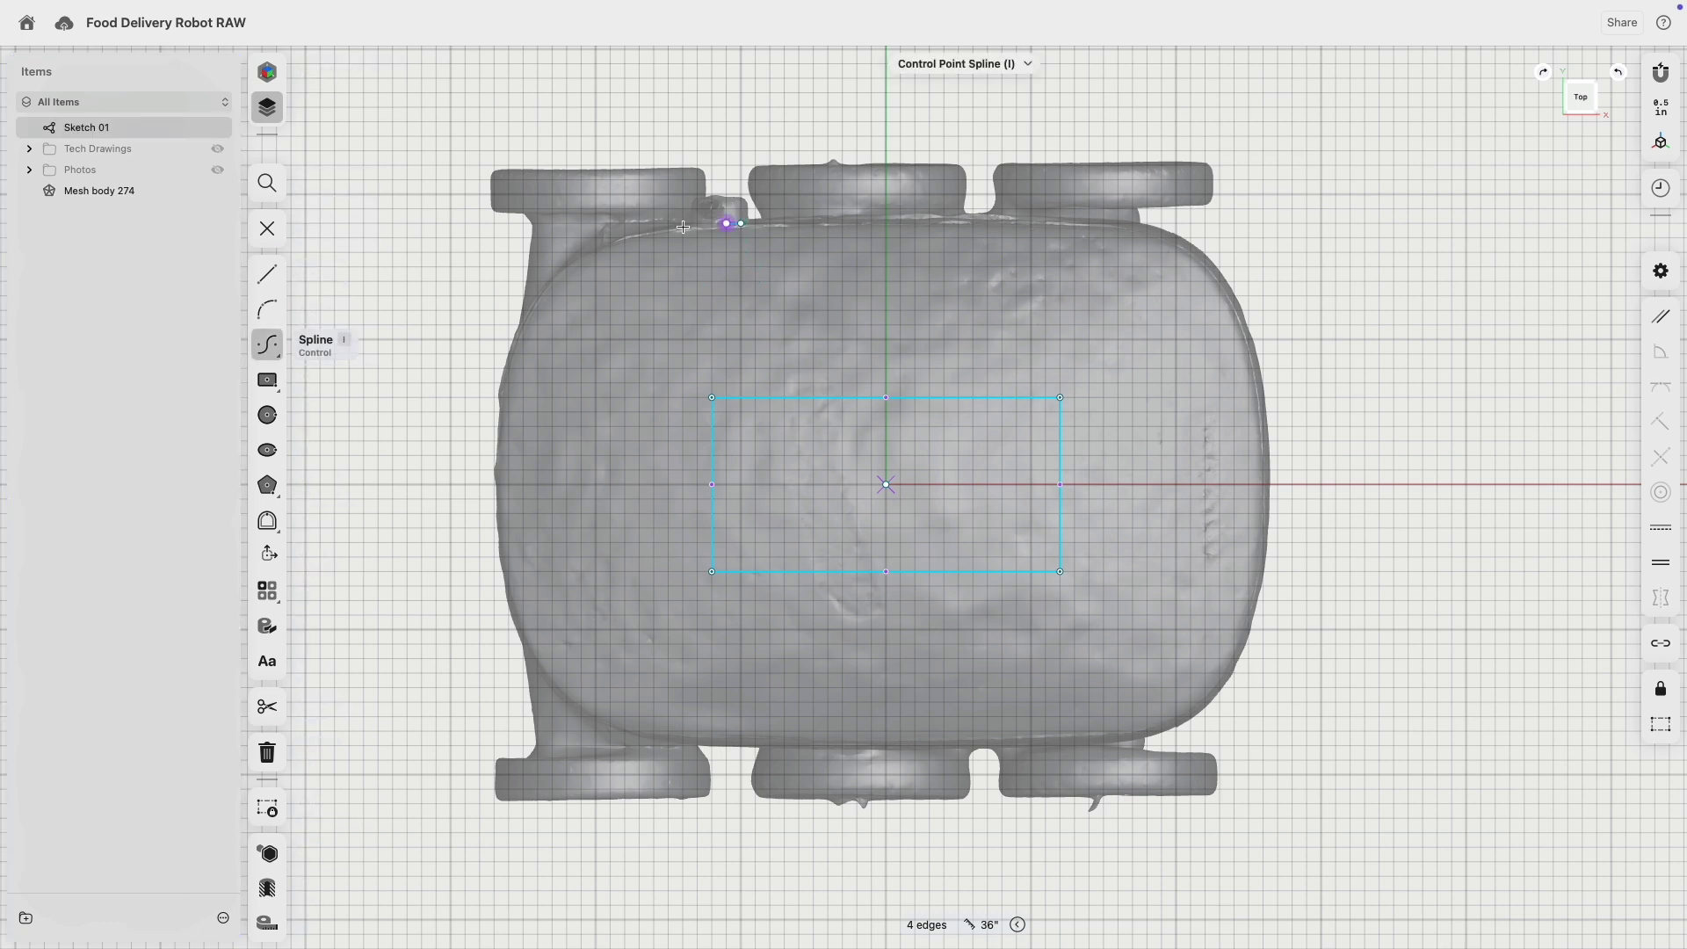
{"action": "left_click", "coordinate": [509, 224]}
{"action": "left_click", "coordinate": [493, 485]}
{"action": "left_click", "coordinate": [510, 746]}
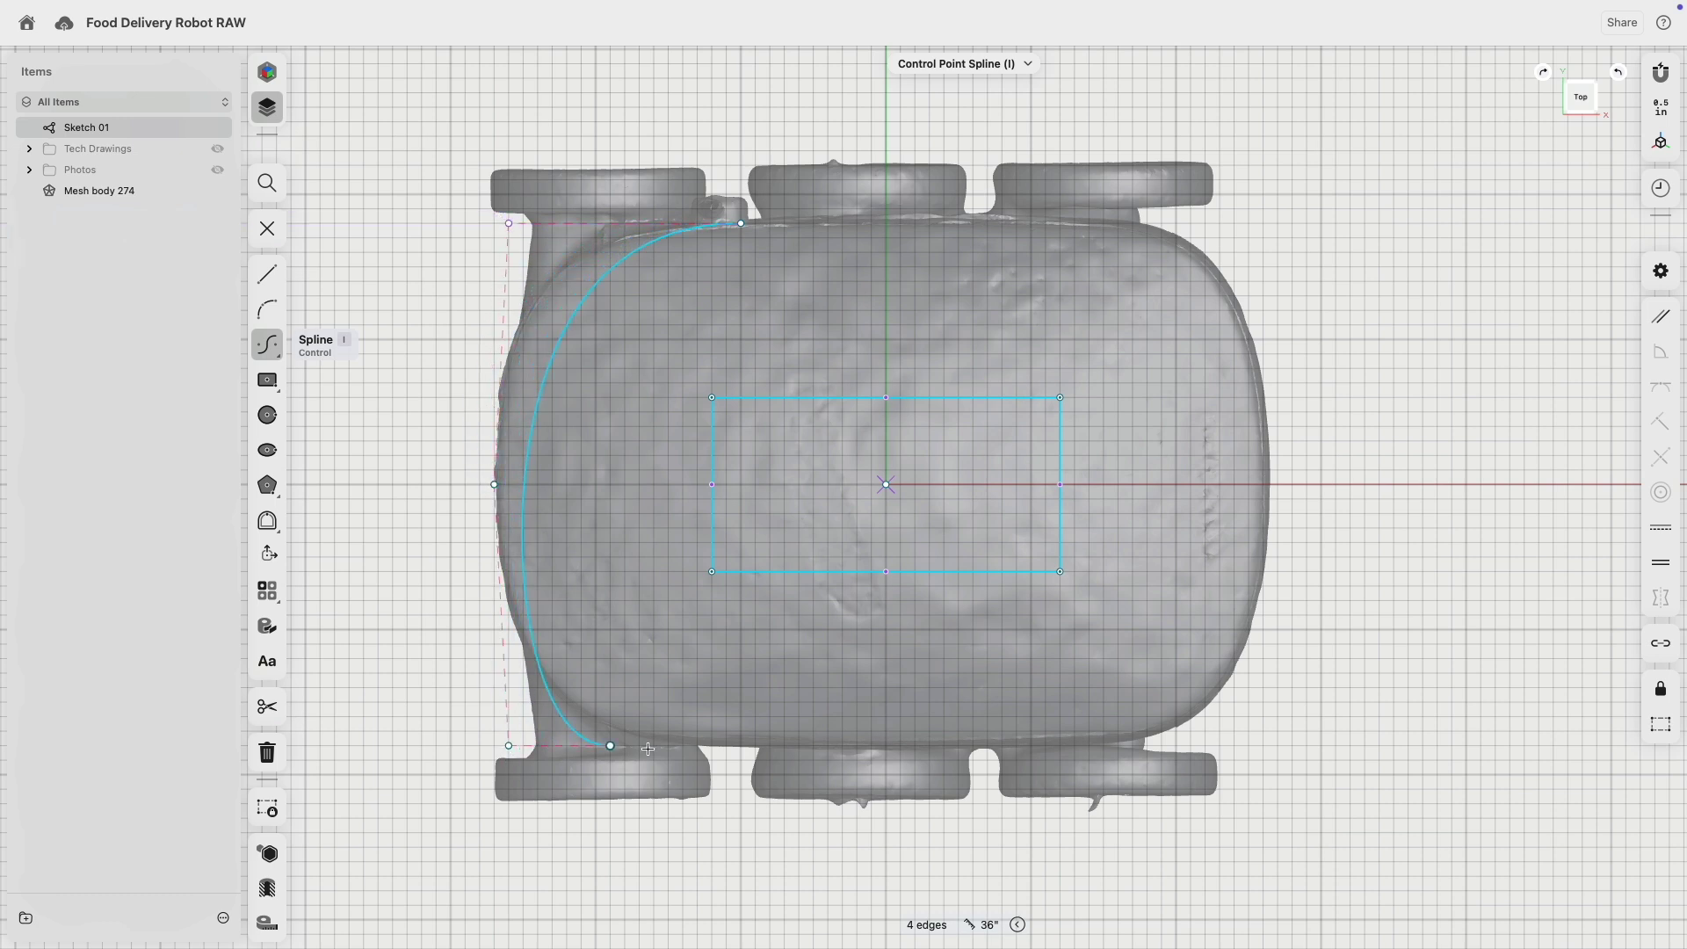
{"action": "left_click", "coordinate": [743, 746]}
{"action": "left_click", "coordinate": [1032, 744]}
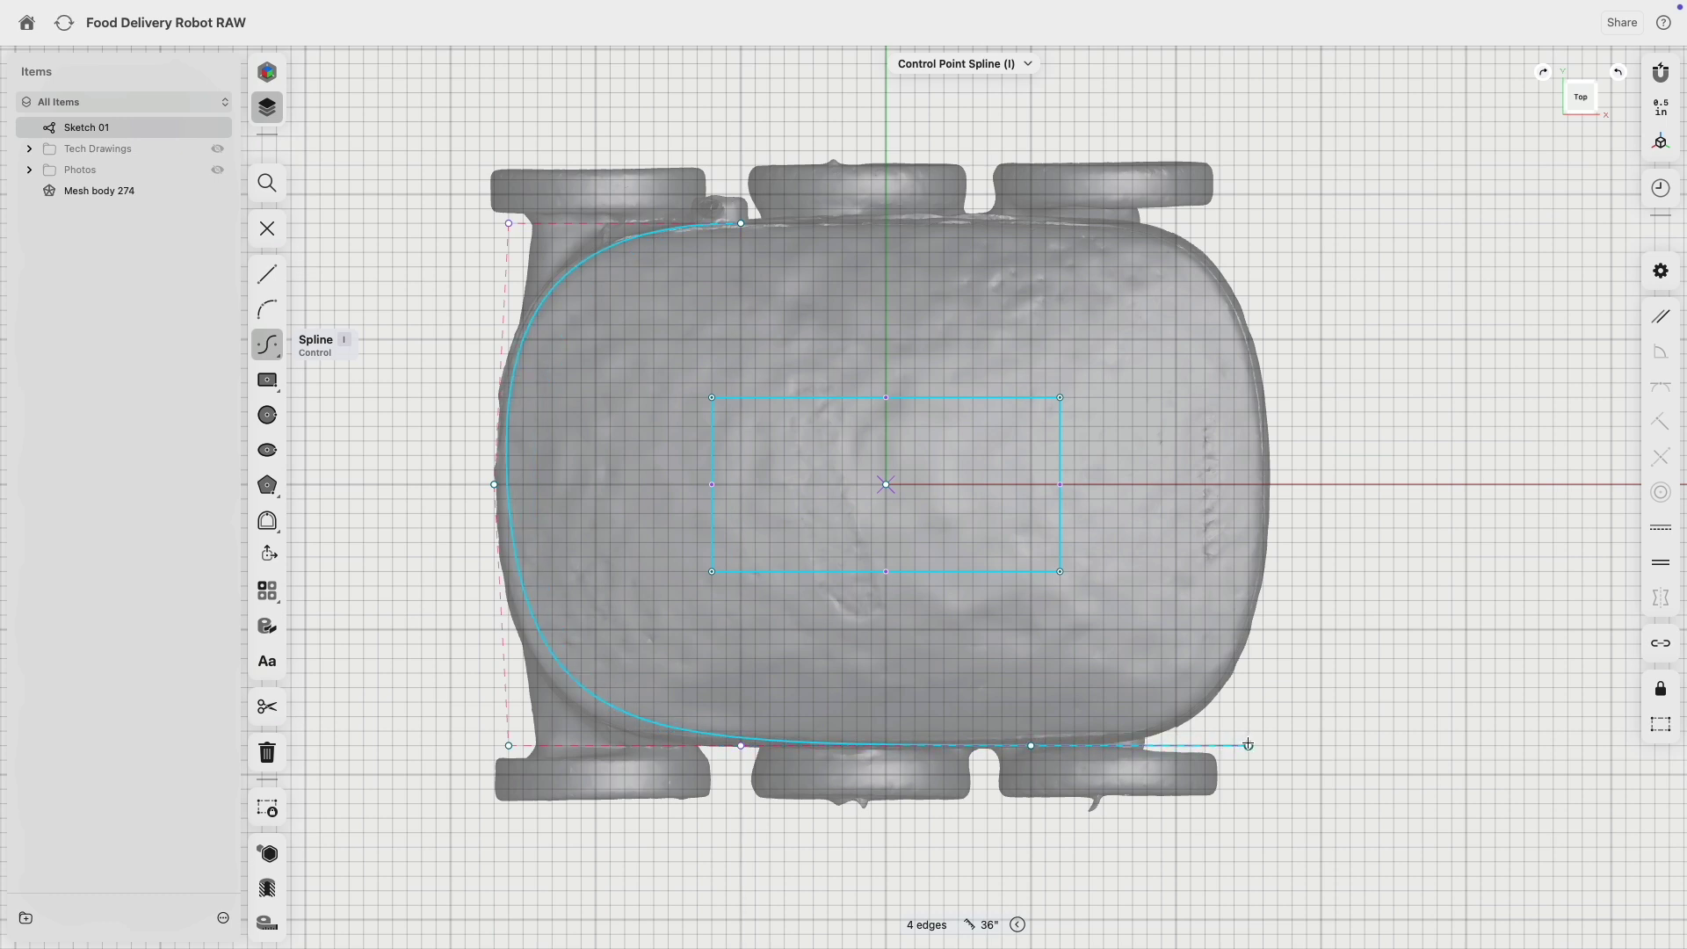
{"action": "left_click", "coordinate": [1248, 744]}
{"action": "left_click", "coordinate": [1277, 483]}
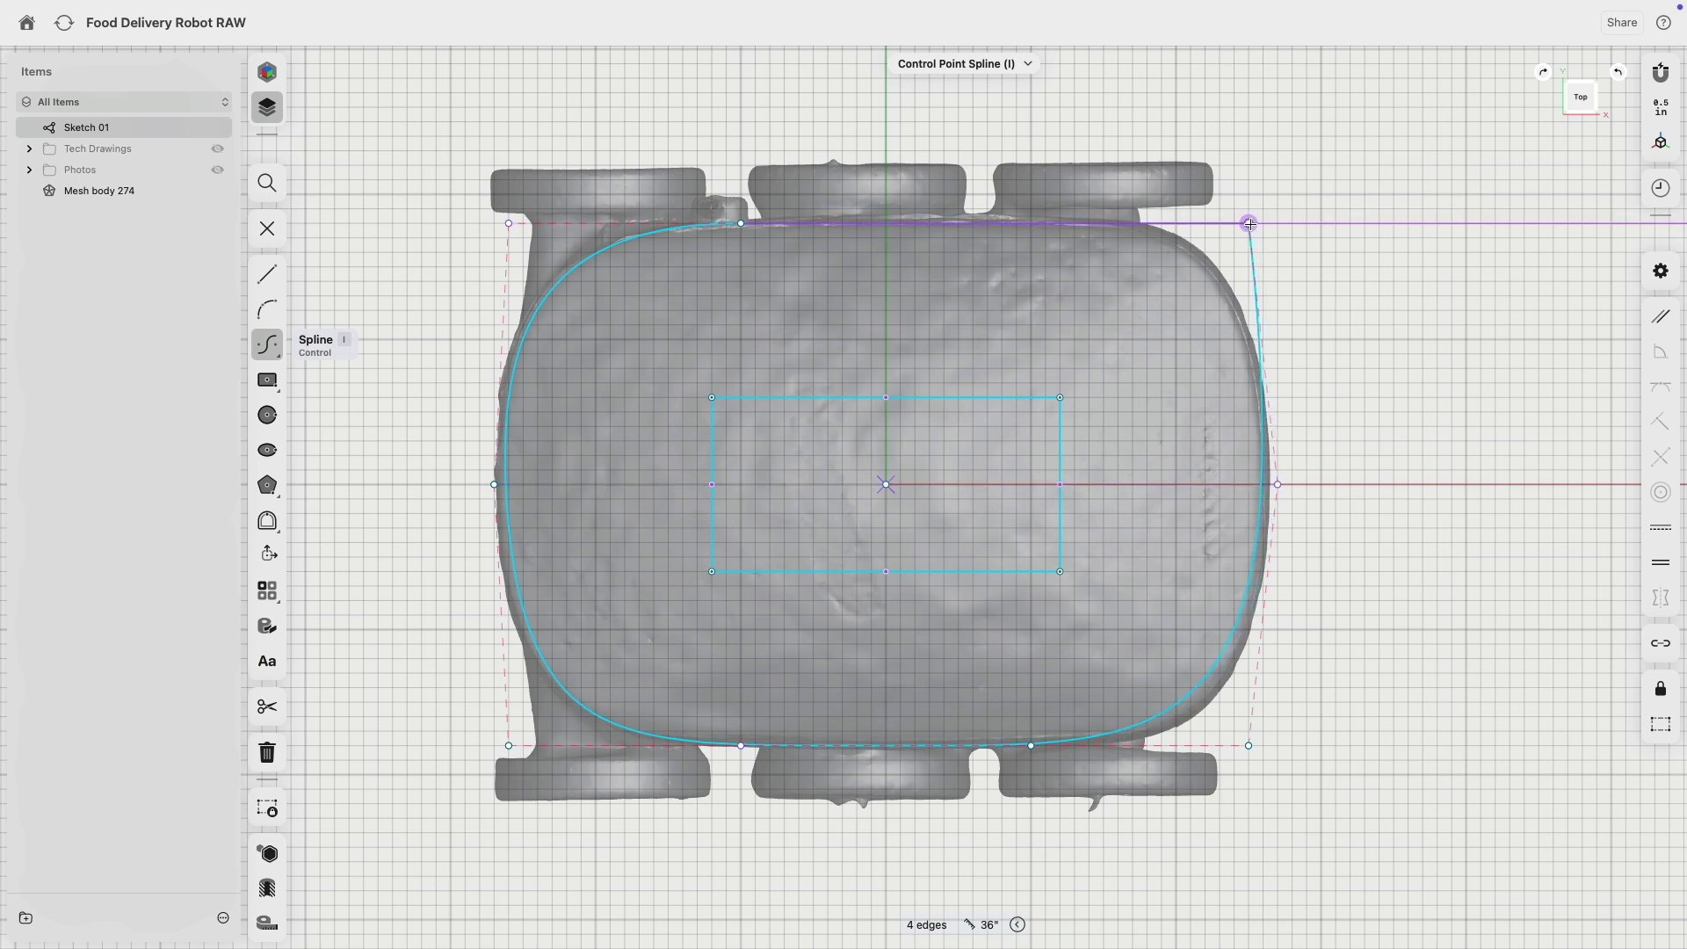
{"action": "left_click", "coordinate": [1249, 224]}
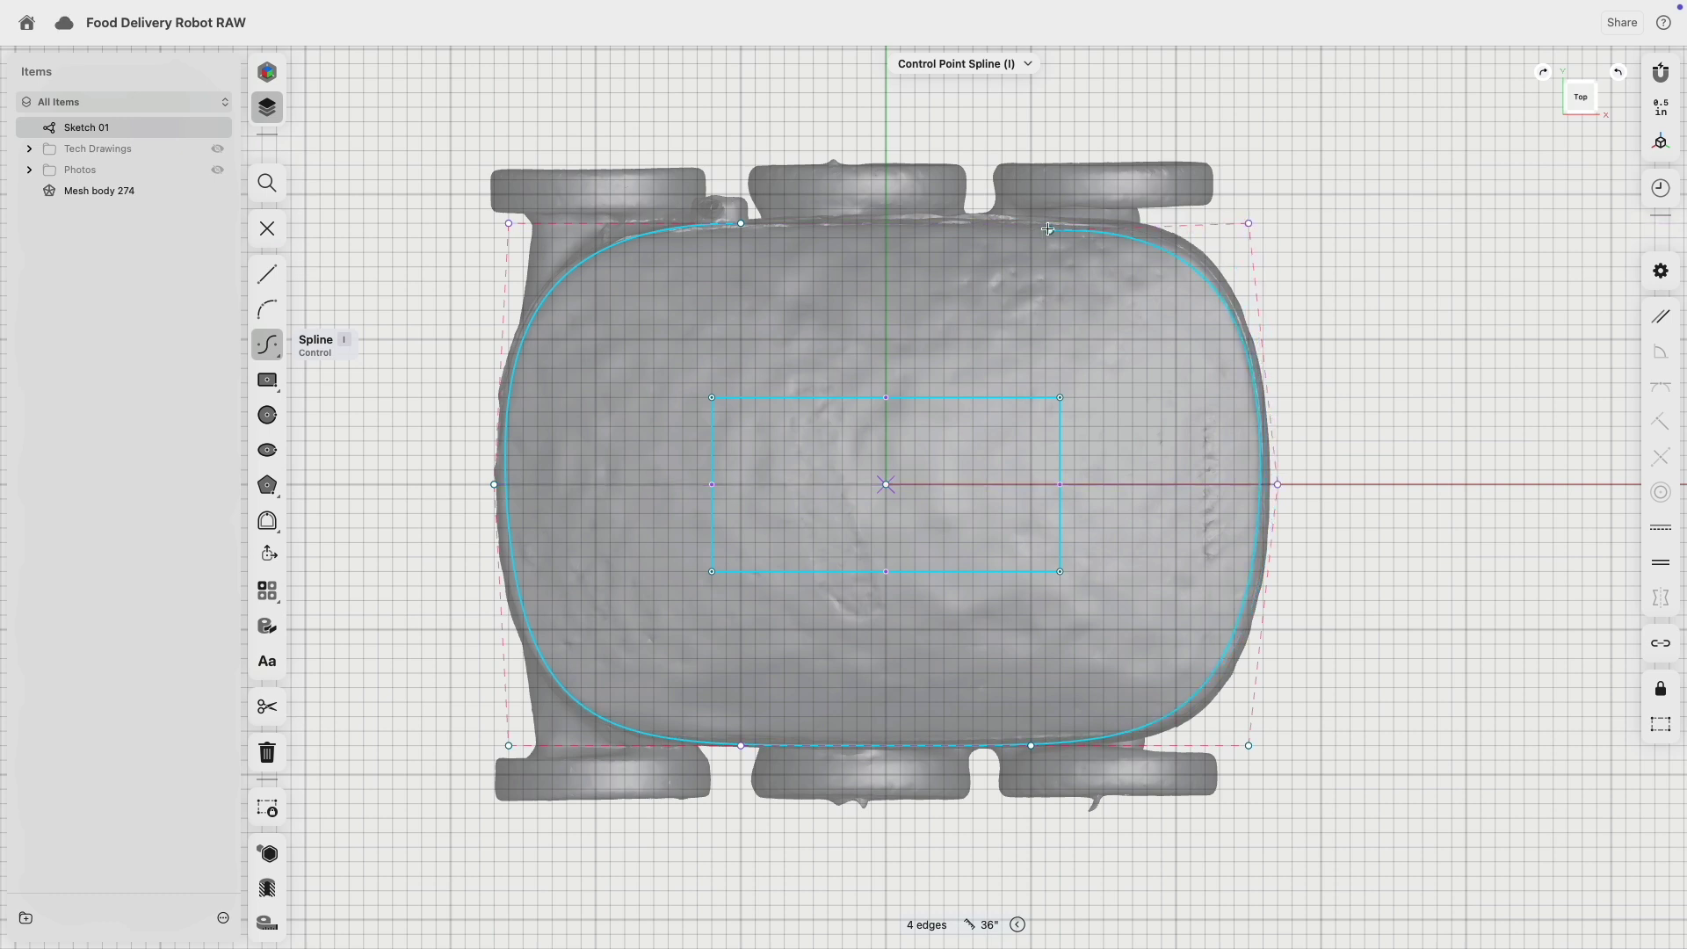
{"action": "left_click", "coordinate": [1031, 223]}
{"action": "left_click", "coordinate": [741, 223]}
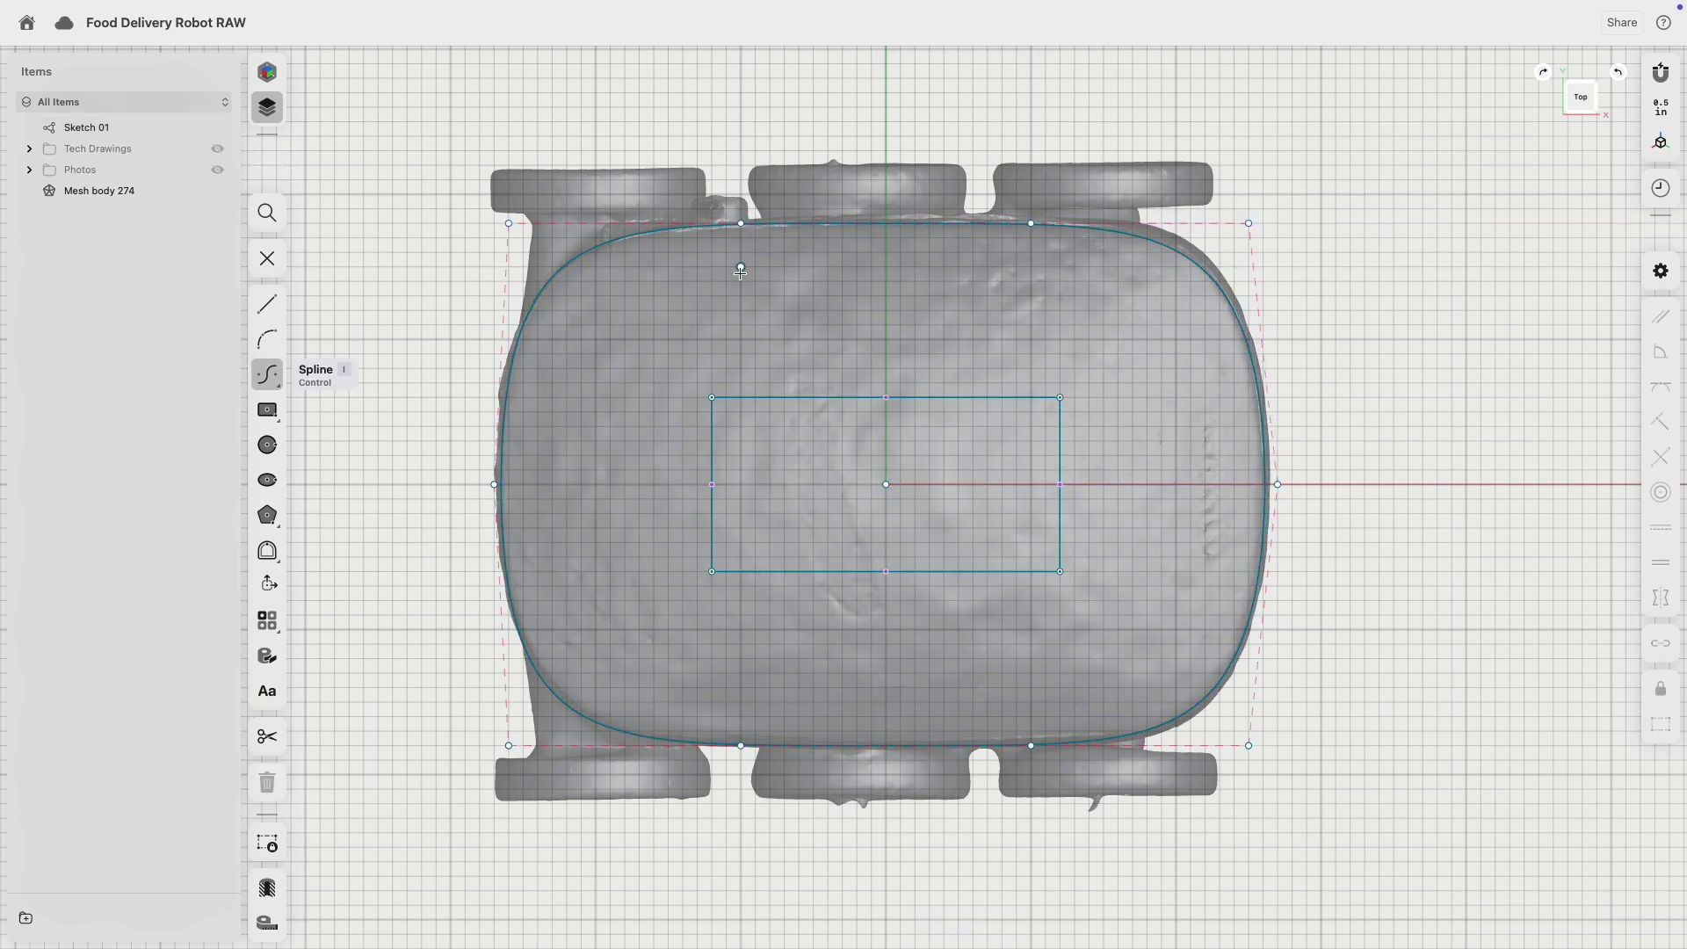
- Delete the center rectangle and draw two lines about 2.7" long from the origin, one horizontal and one roughly vertical
{"action": "left_click", "coordinate": [806, 398]}
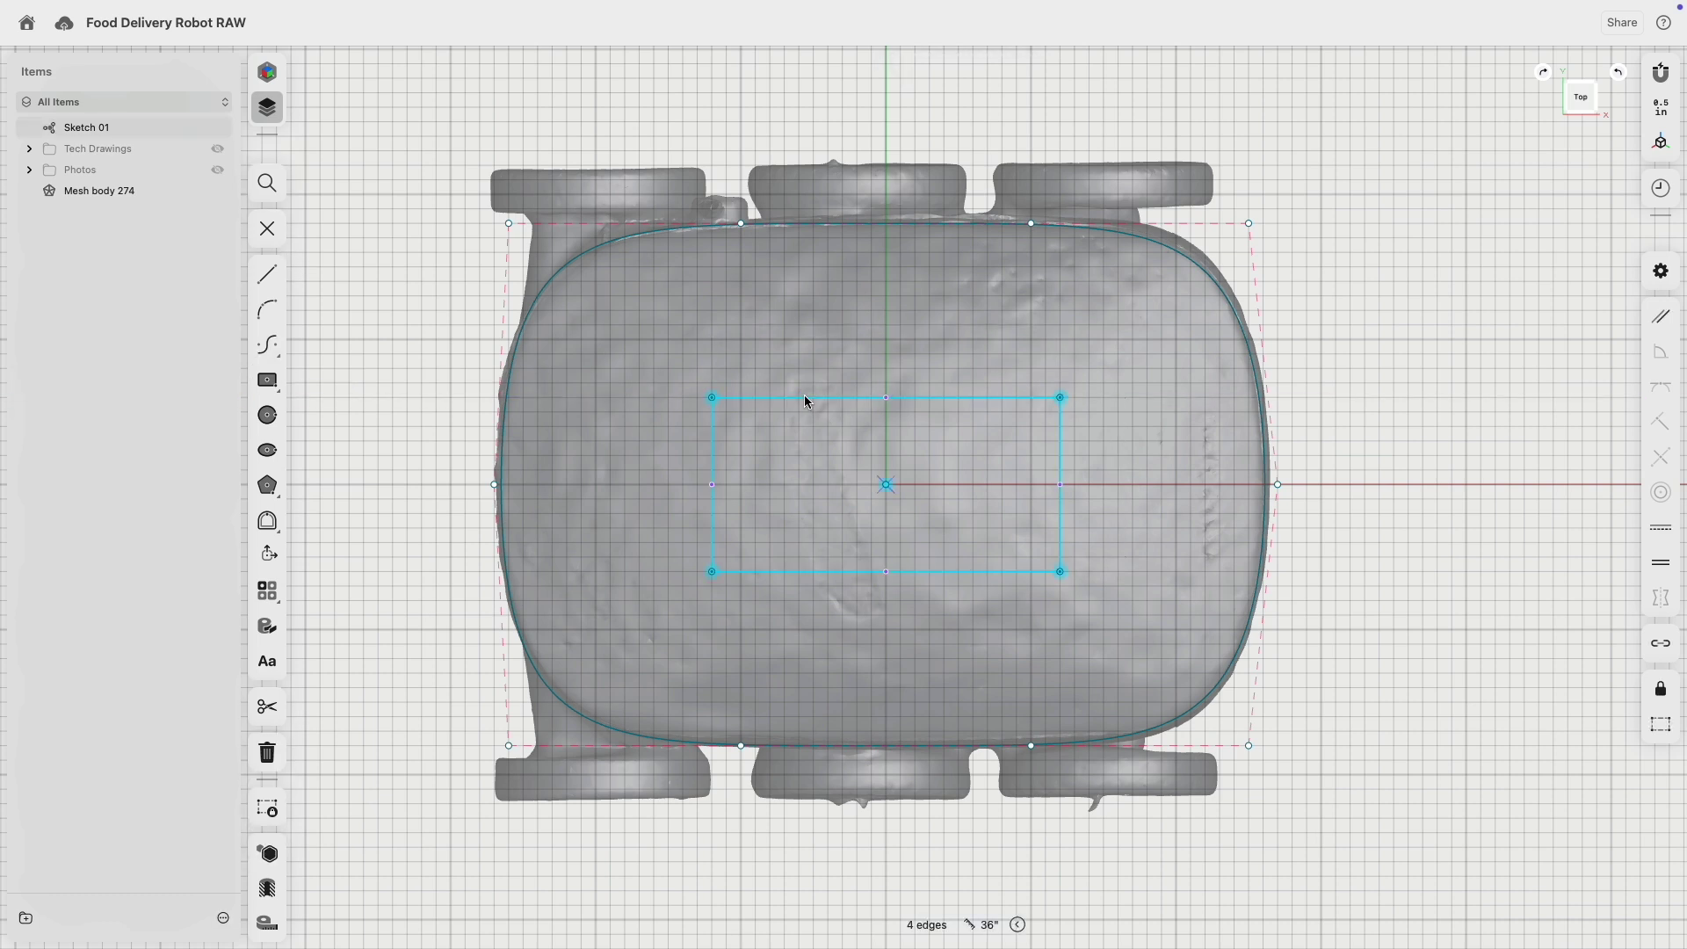
{"action": "key", "text": "Delete"}
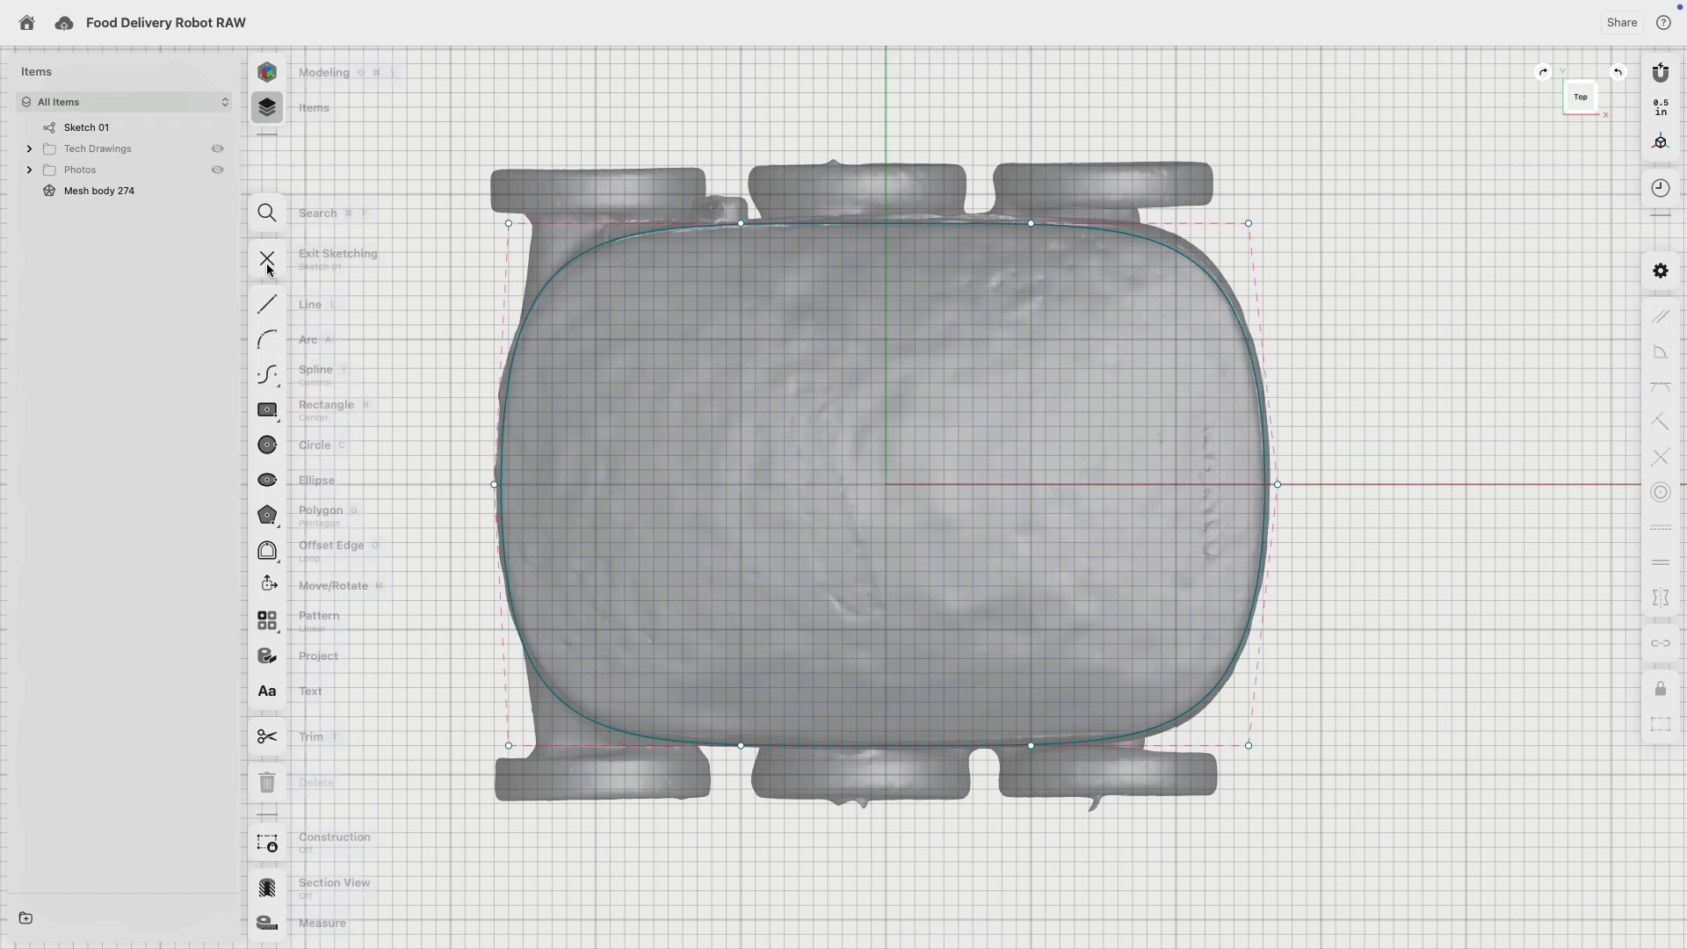
{"action": "left_click", "coordinate": [267, 304]}
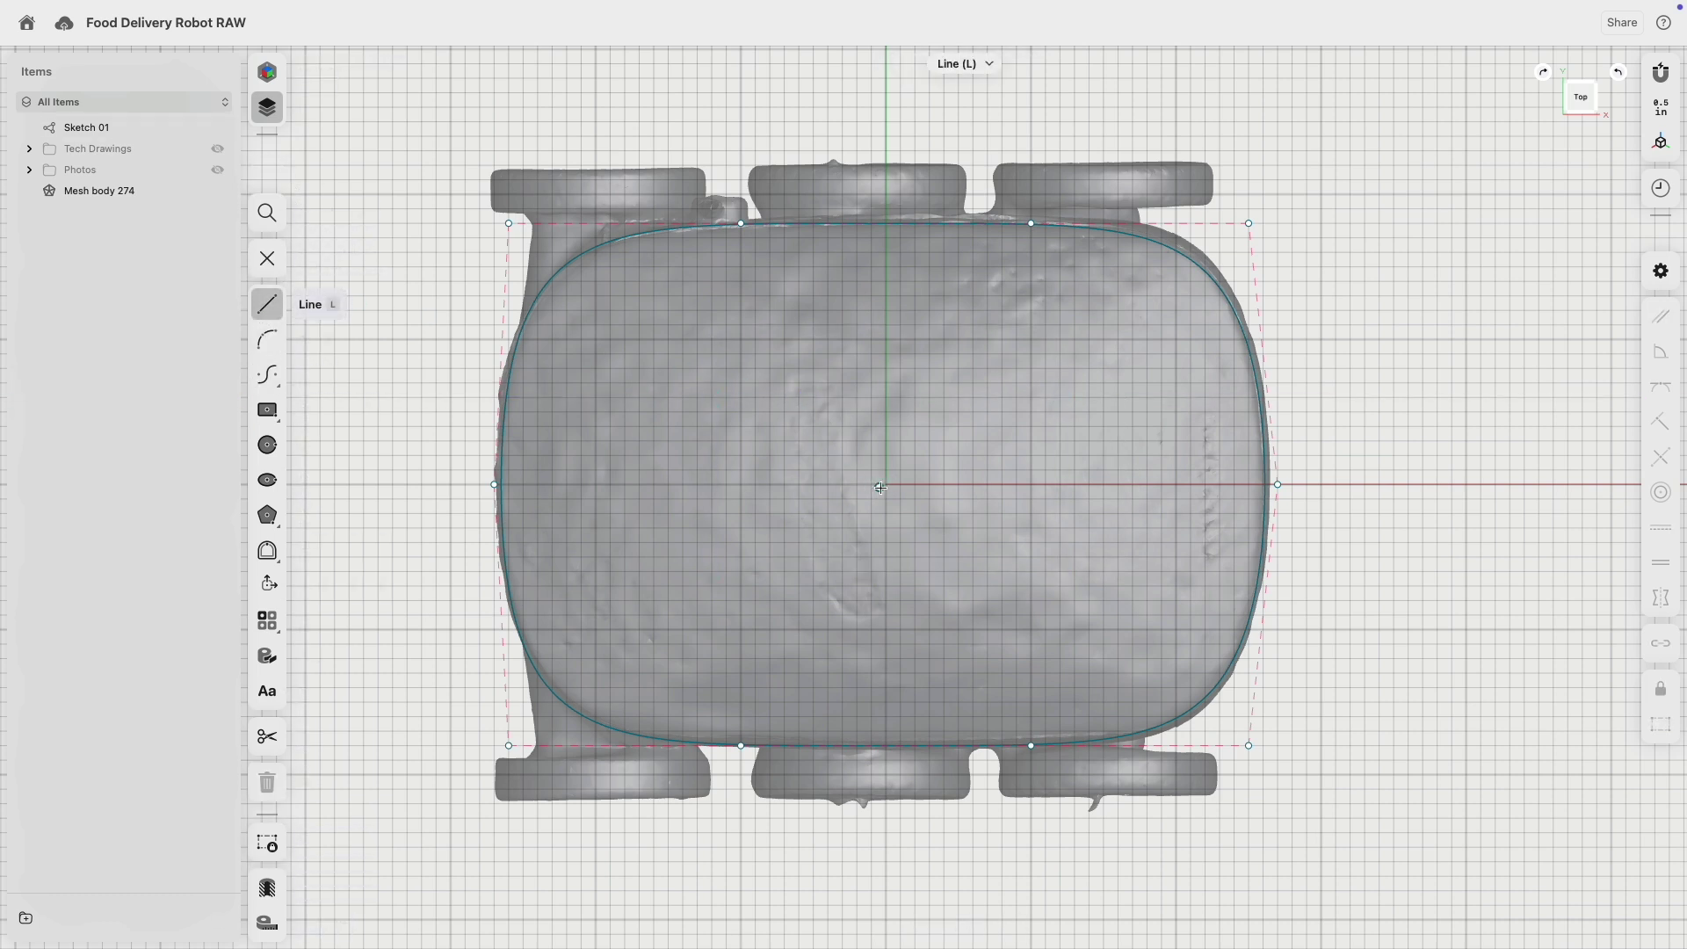
{"action": "left_click", "coordinate": [884, 485]}
{"action": "left_click", "coordinate": [807, 484]}
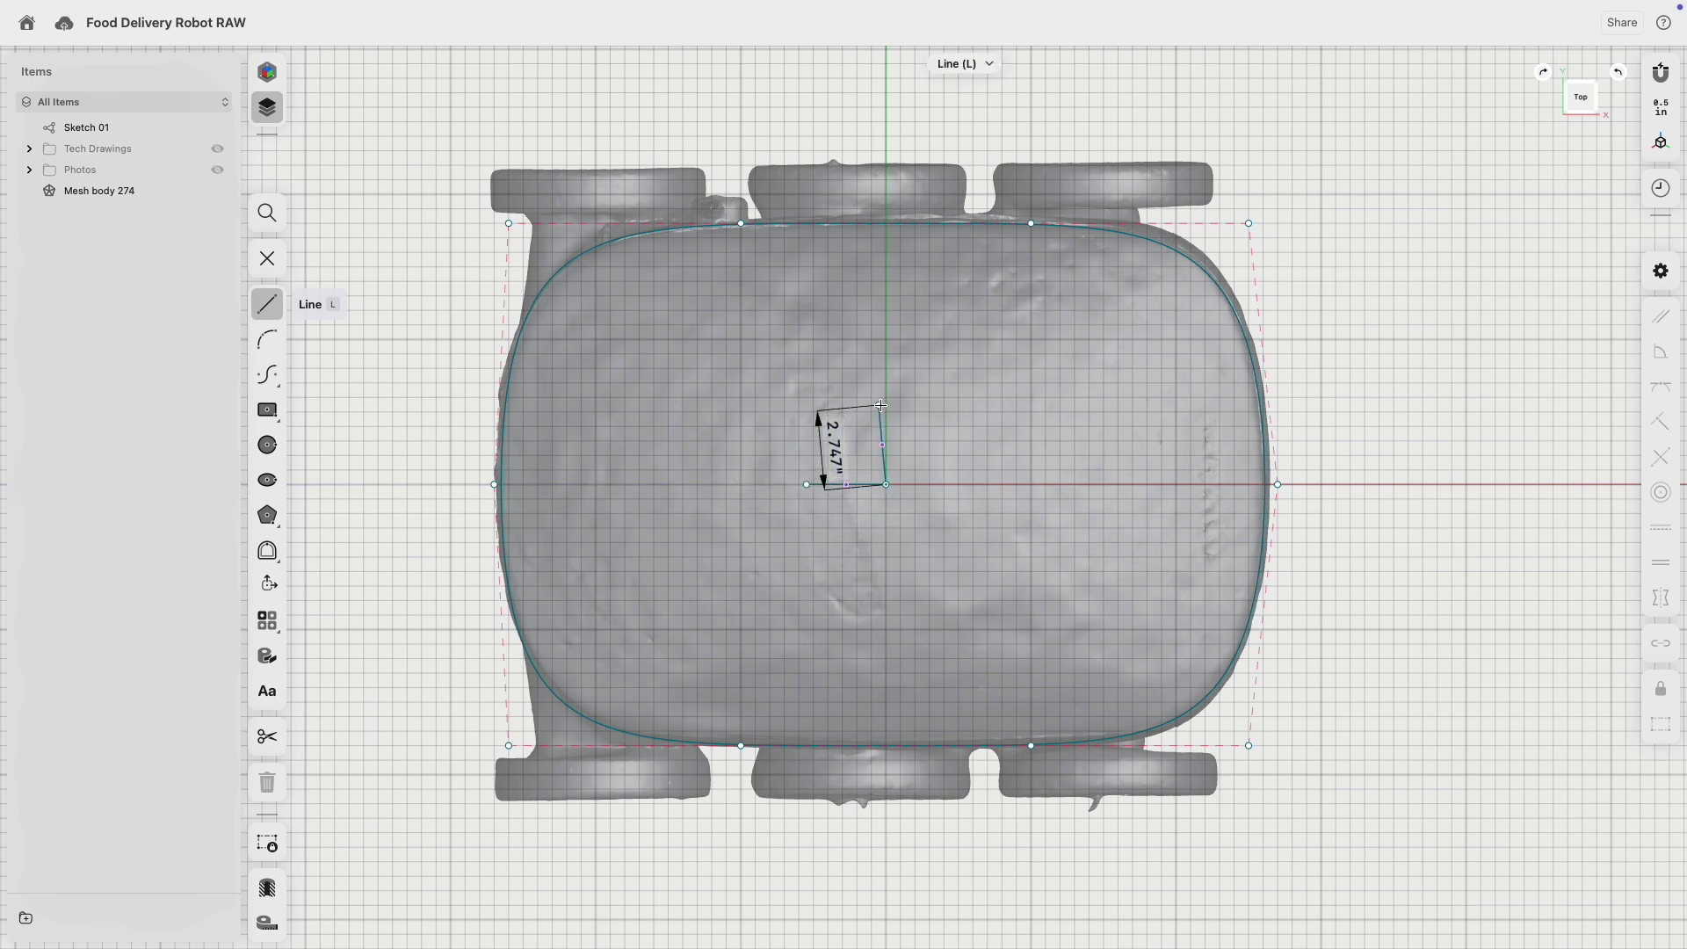
{"action": "left_click", "coordinate": [878, 406]}
{"action": "key", "text": "Escape"}
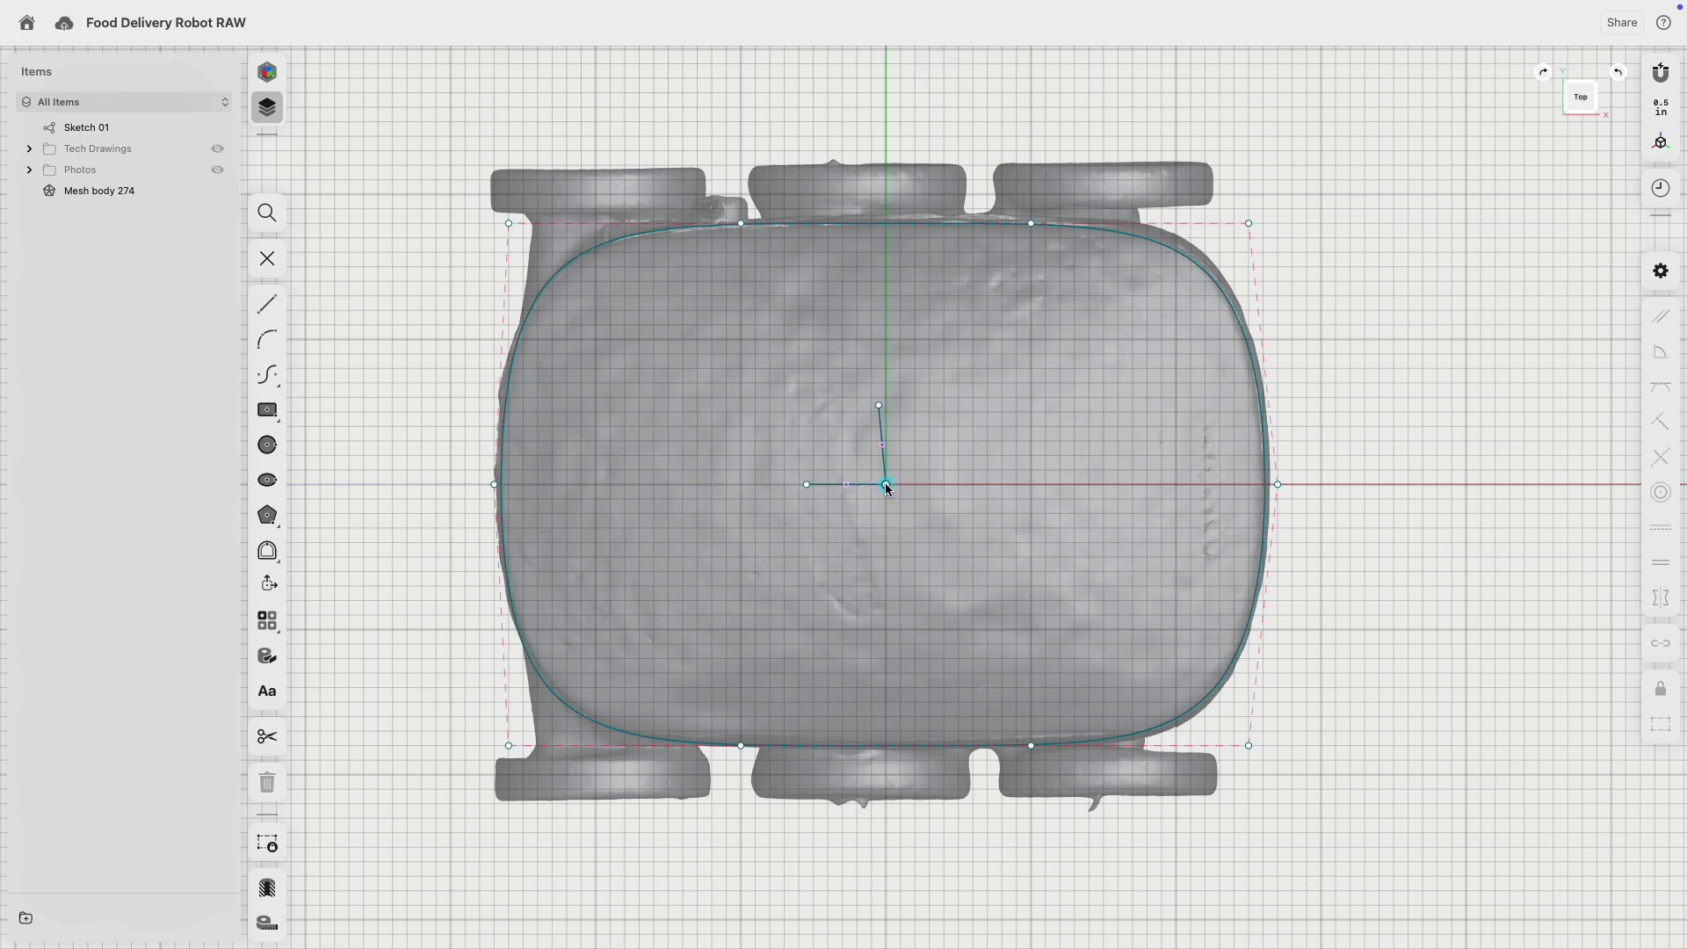
- Lock the lines' shared endpoint at the origin and apply the Horizontal/Vertical constraint to both lines
{"action": "left_click", "coordinate": [886, 486]}
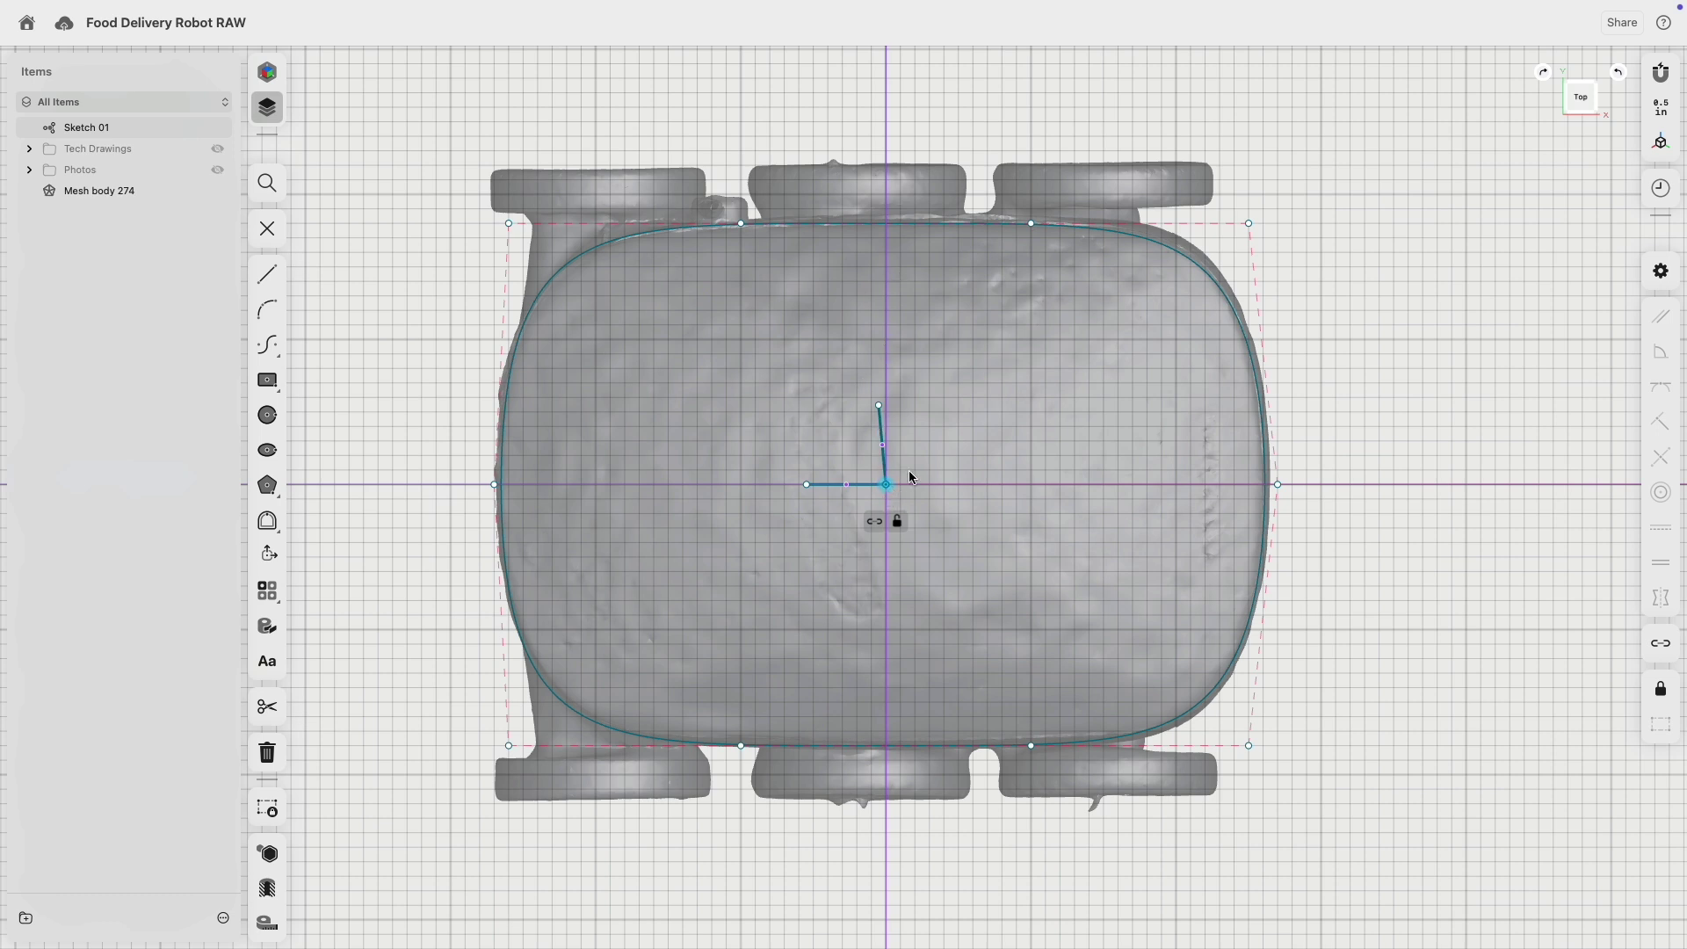
{"action": "left_click", "coordinate": [900, 515]}
{"action": "double_click", "coordinate": [885, 464]}
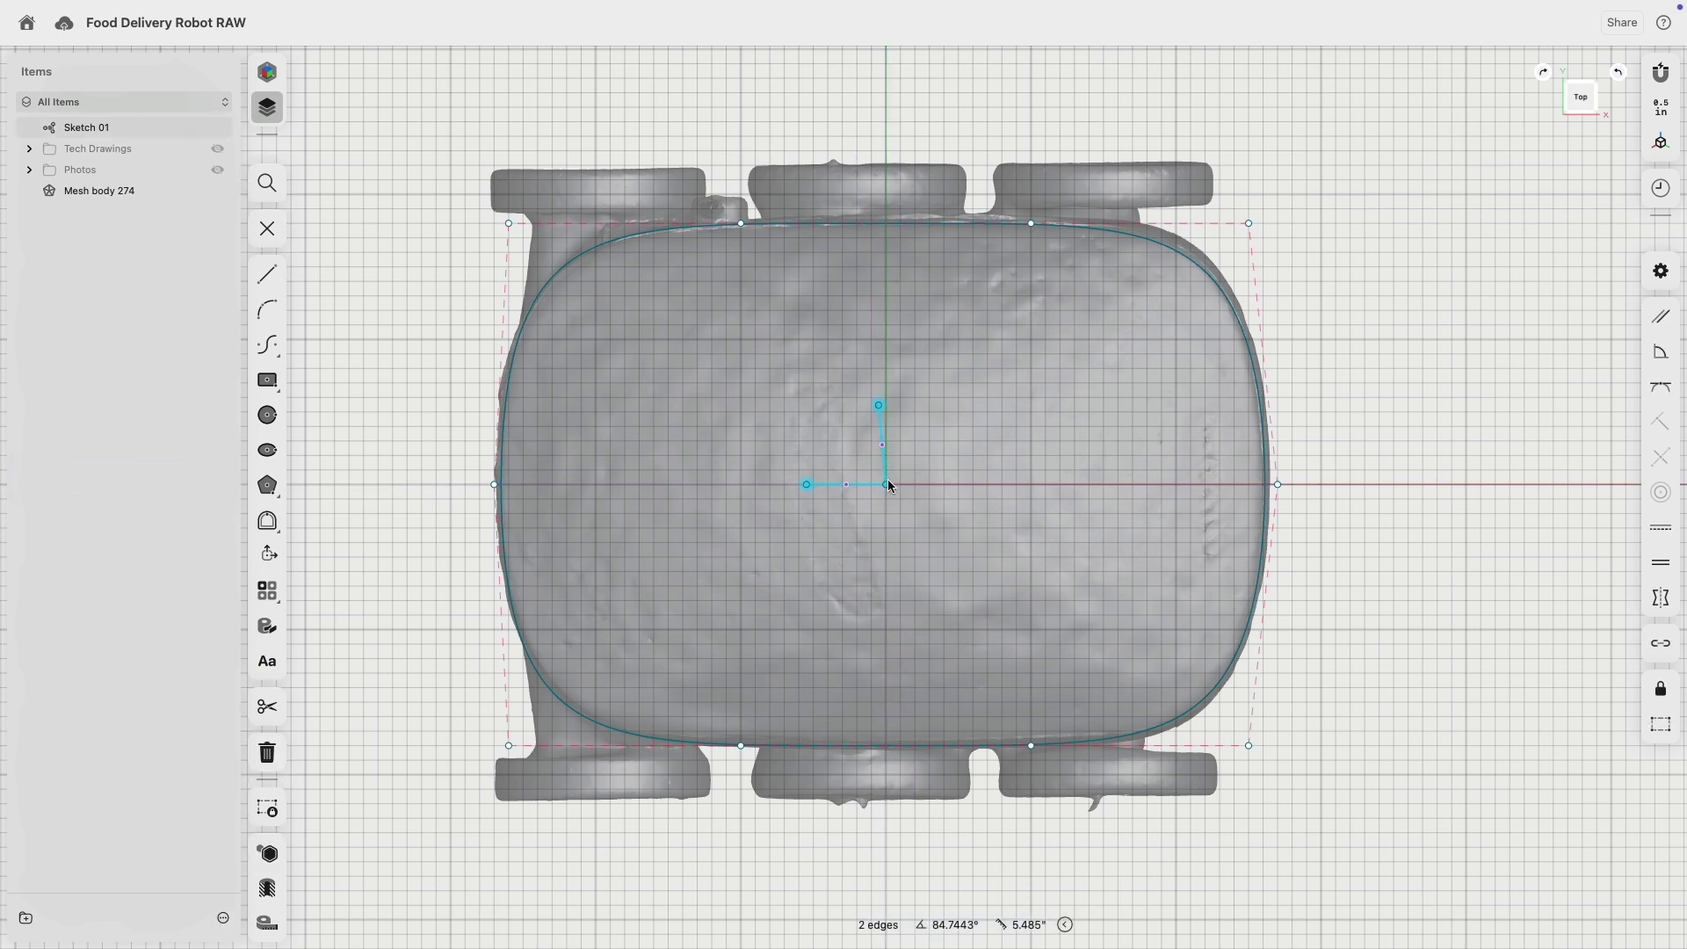
{"action": "left_click", "coordinate": [1666, 531]}
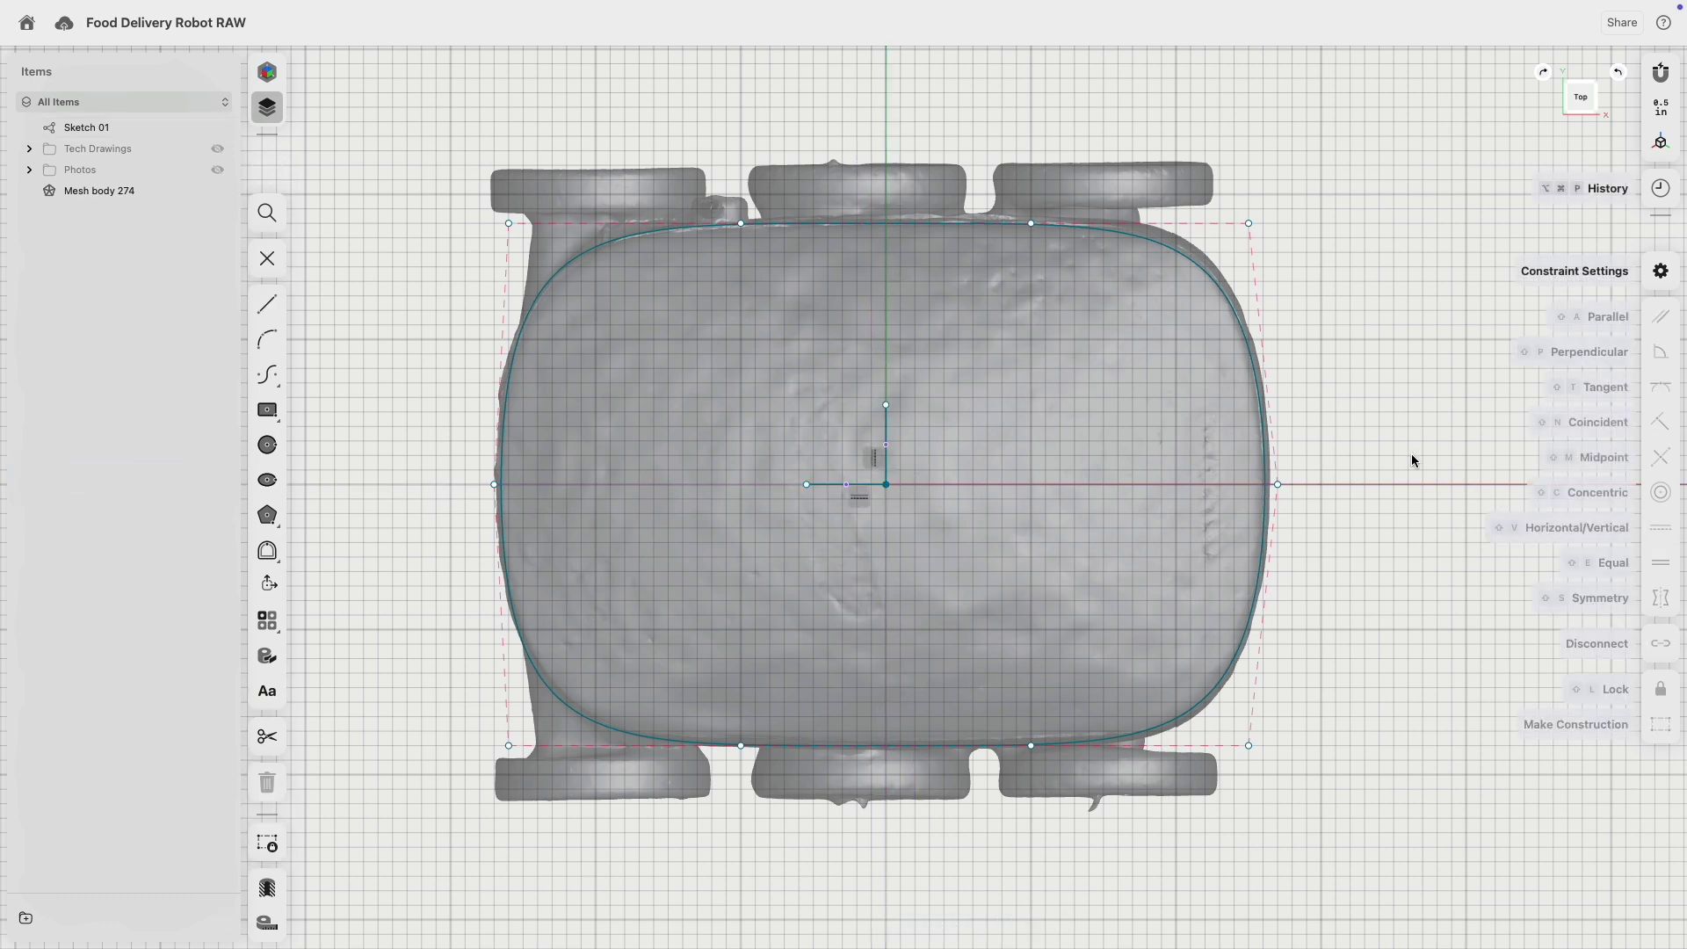
- Apply a Symmetry constraint to the spline's two outermost end control points about the short vertical line at the origin
{"action": "left_click", "coordinate": [1278, 486]}
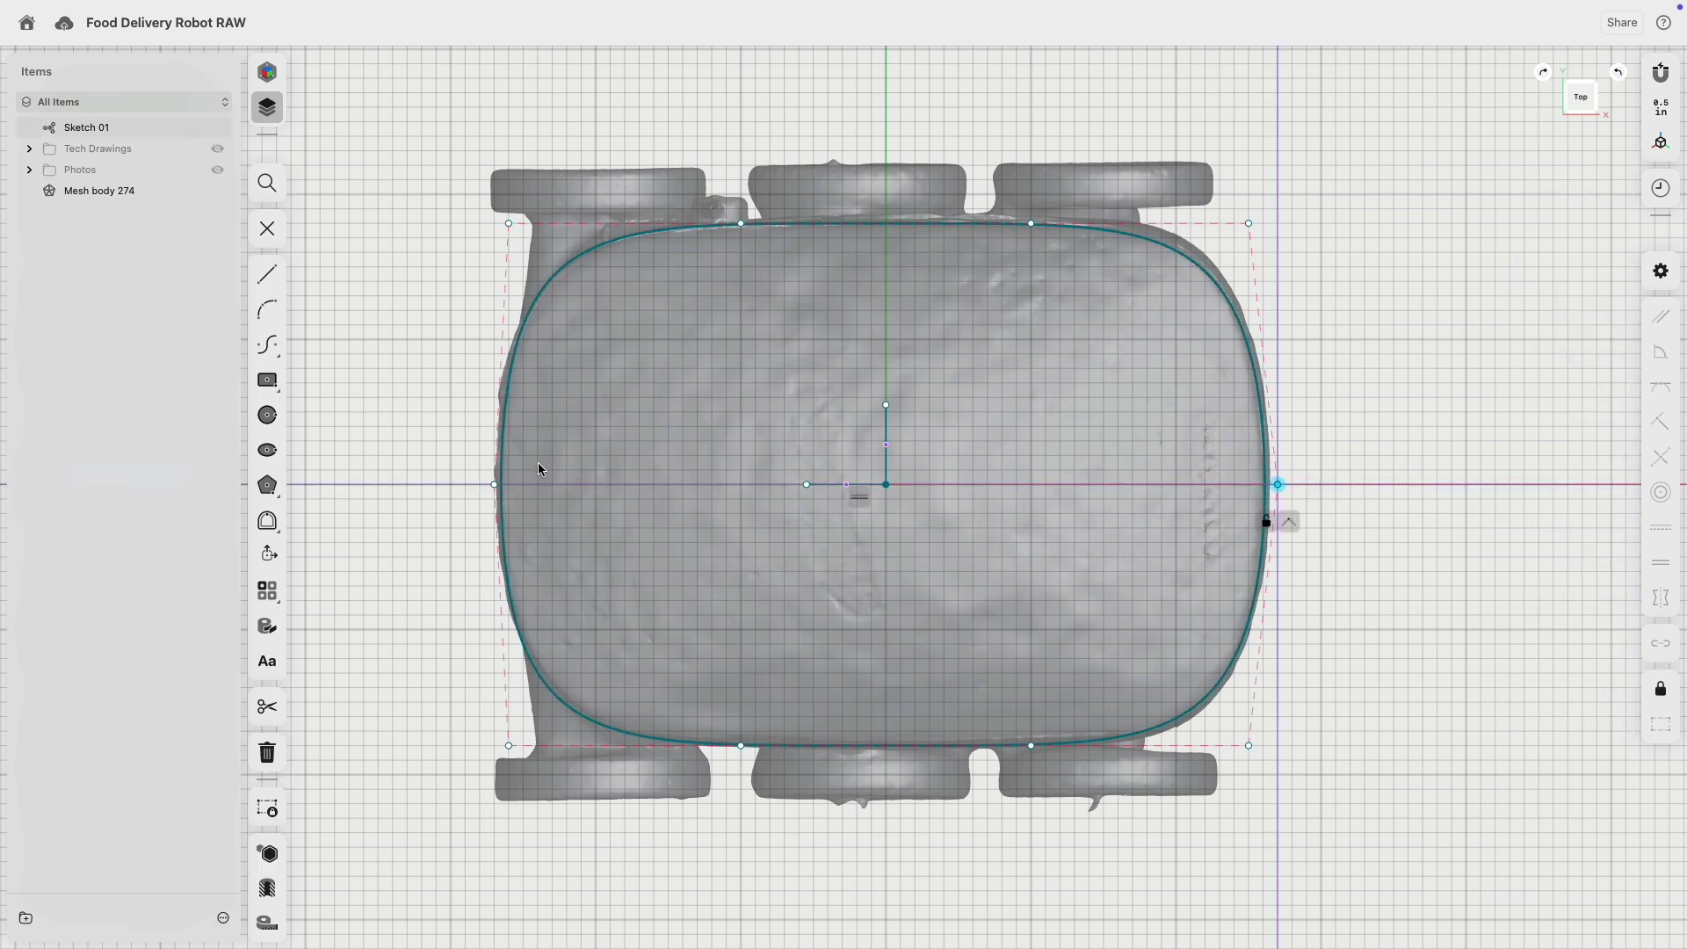
{"action": "left_click", "coordinate": [493, 484]}
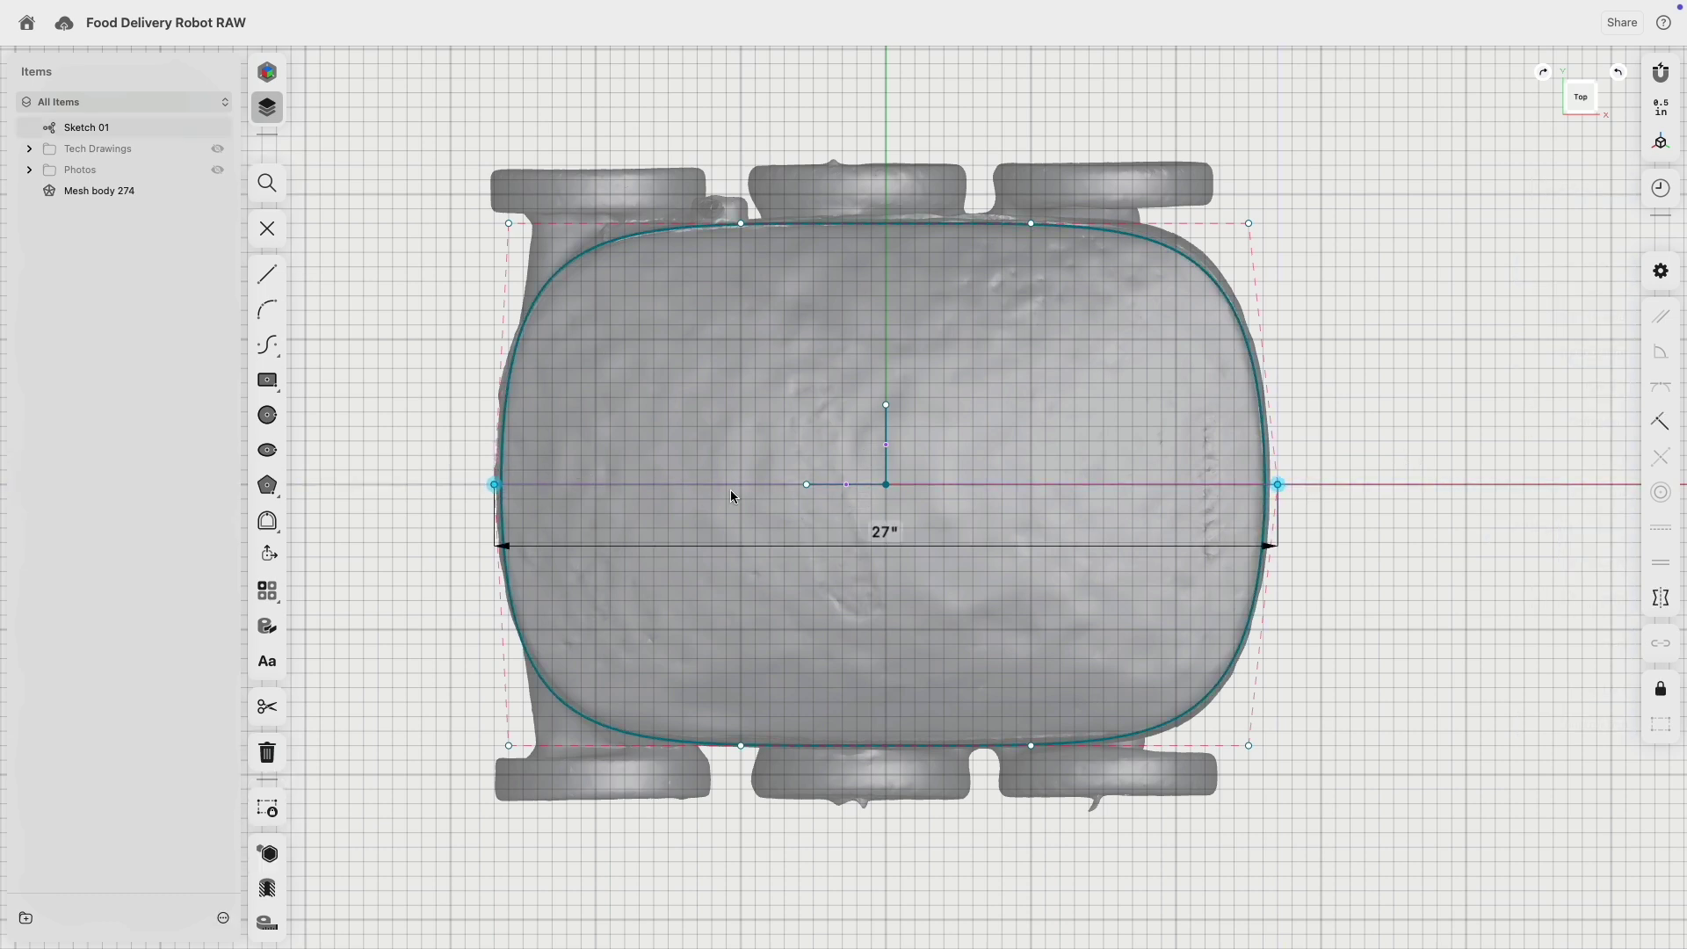
{"action": "left_click", "coordinate": [1663, 599]}
{"action": "left_click", "coordinate": [887, 461]}
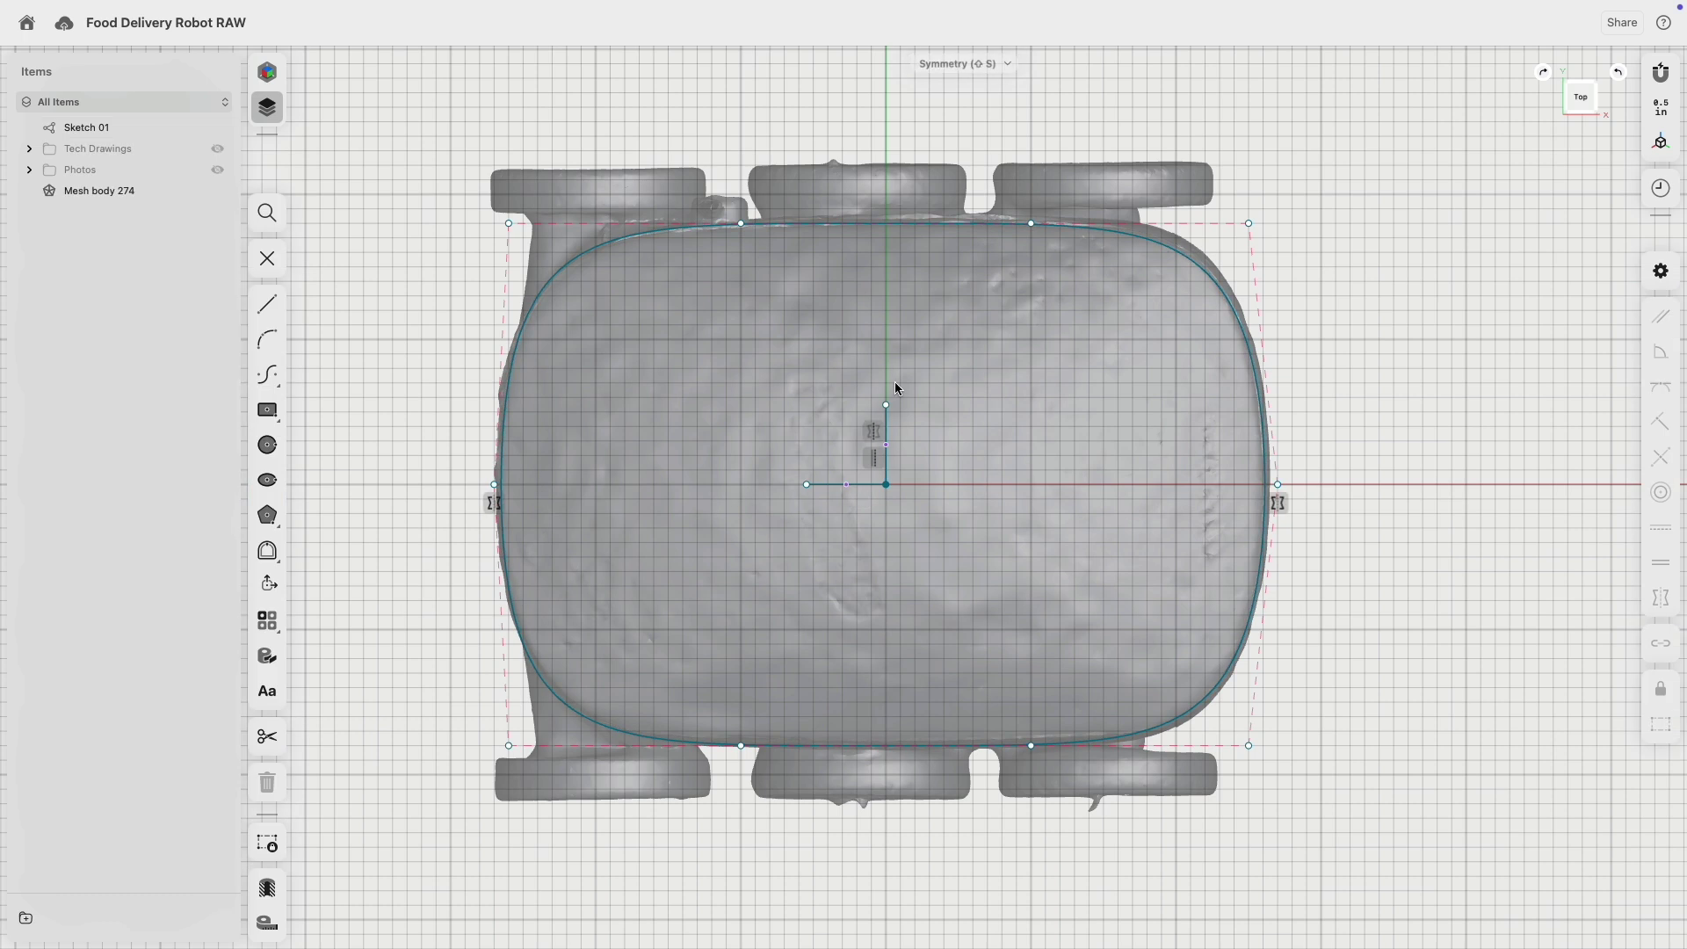
- Make the spline's upper corner points and upper inner control points symmetric in pairs about the vertical line
{"action": "left_click", "coordinate": [509, 223]}
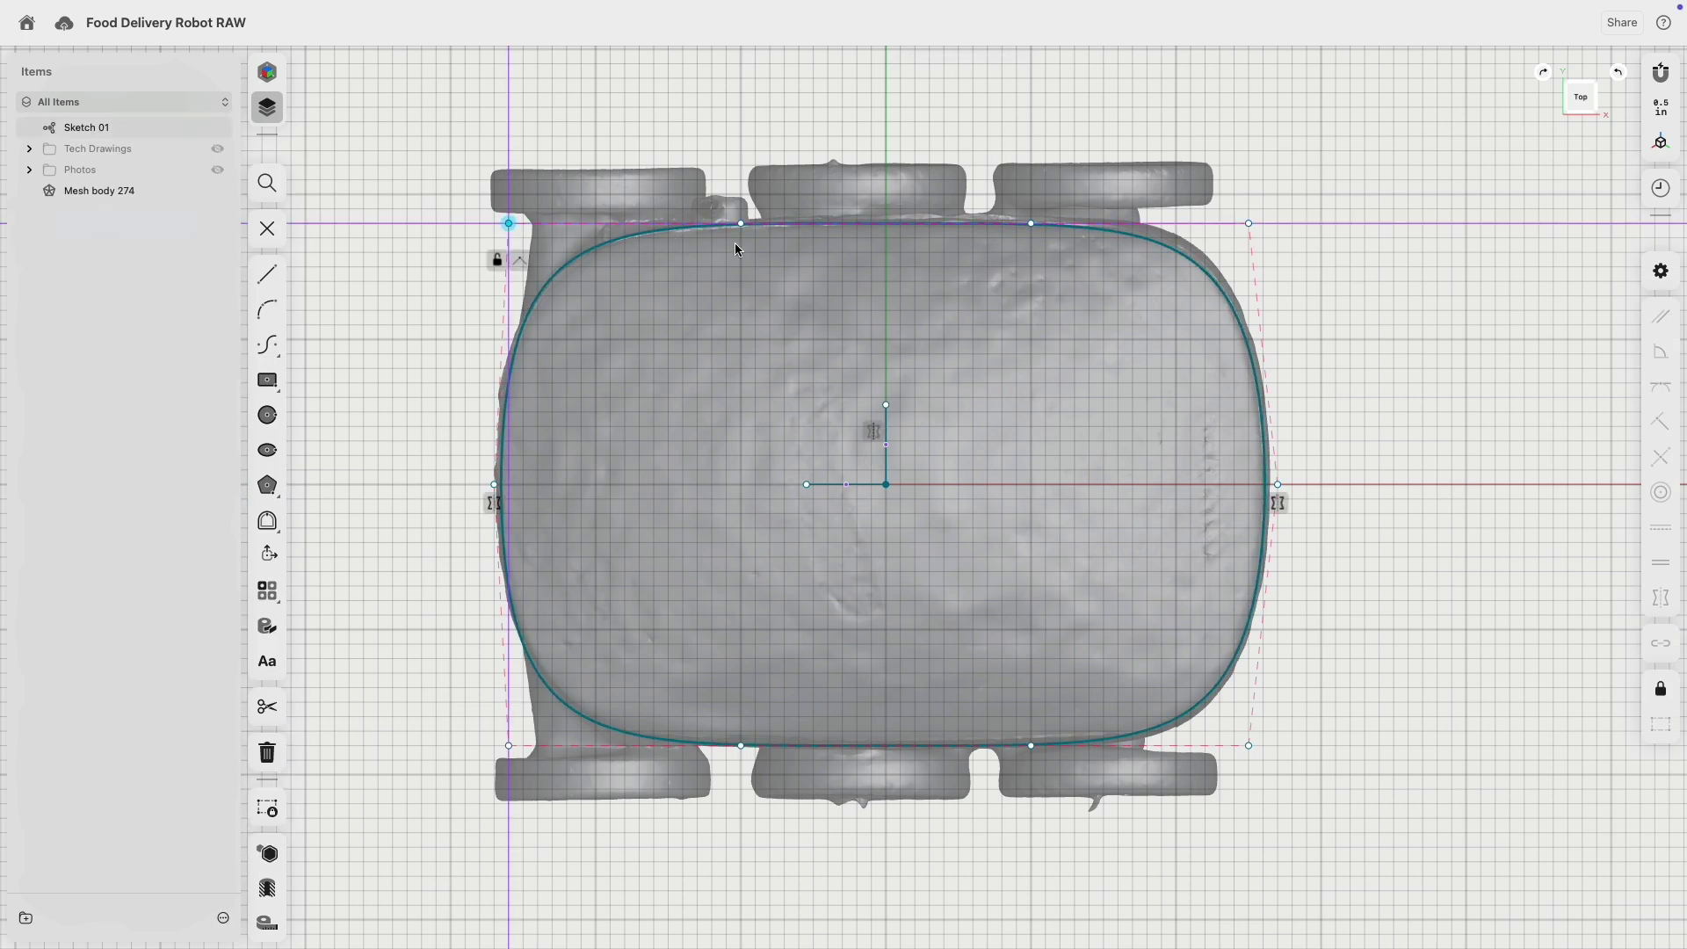
{"action": "left_click", "coordinate": [1249, 223], "text": "shift"}
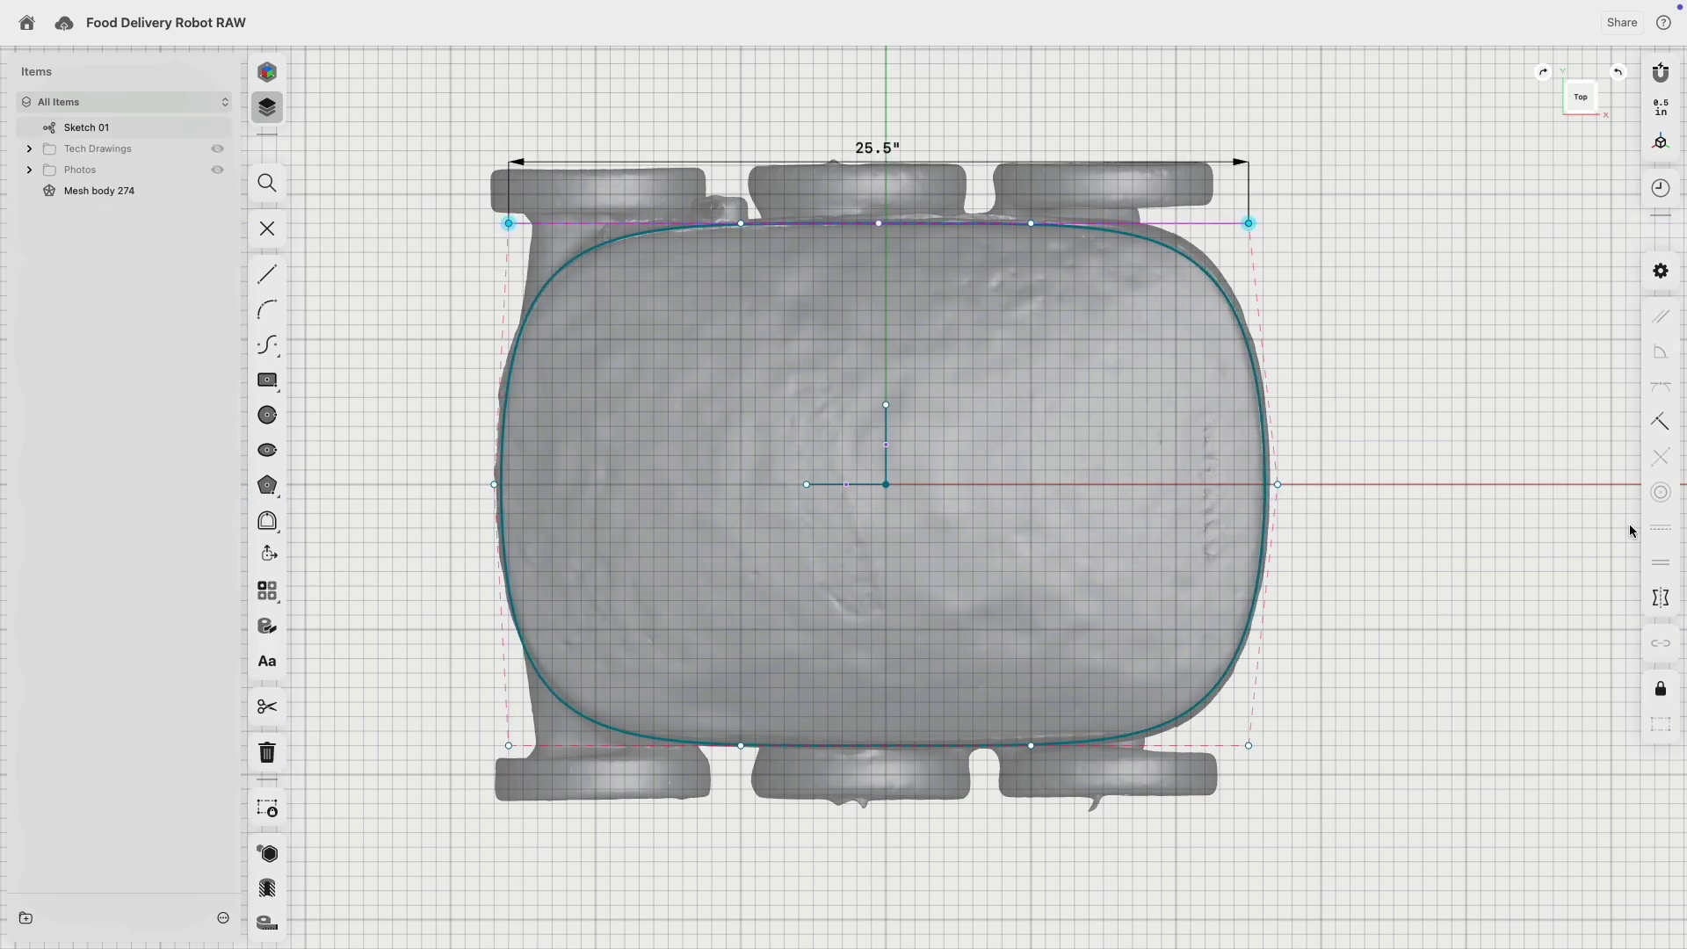
{"action": "left_click", "coordinate": [1661, 598]}
{"action": "left_click", "coordinate": [888, 462]}
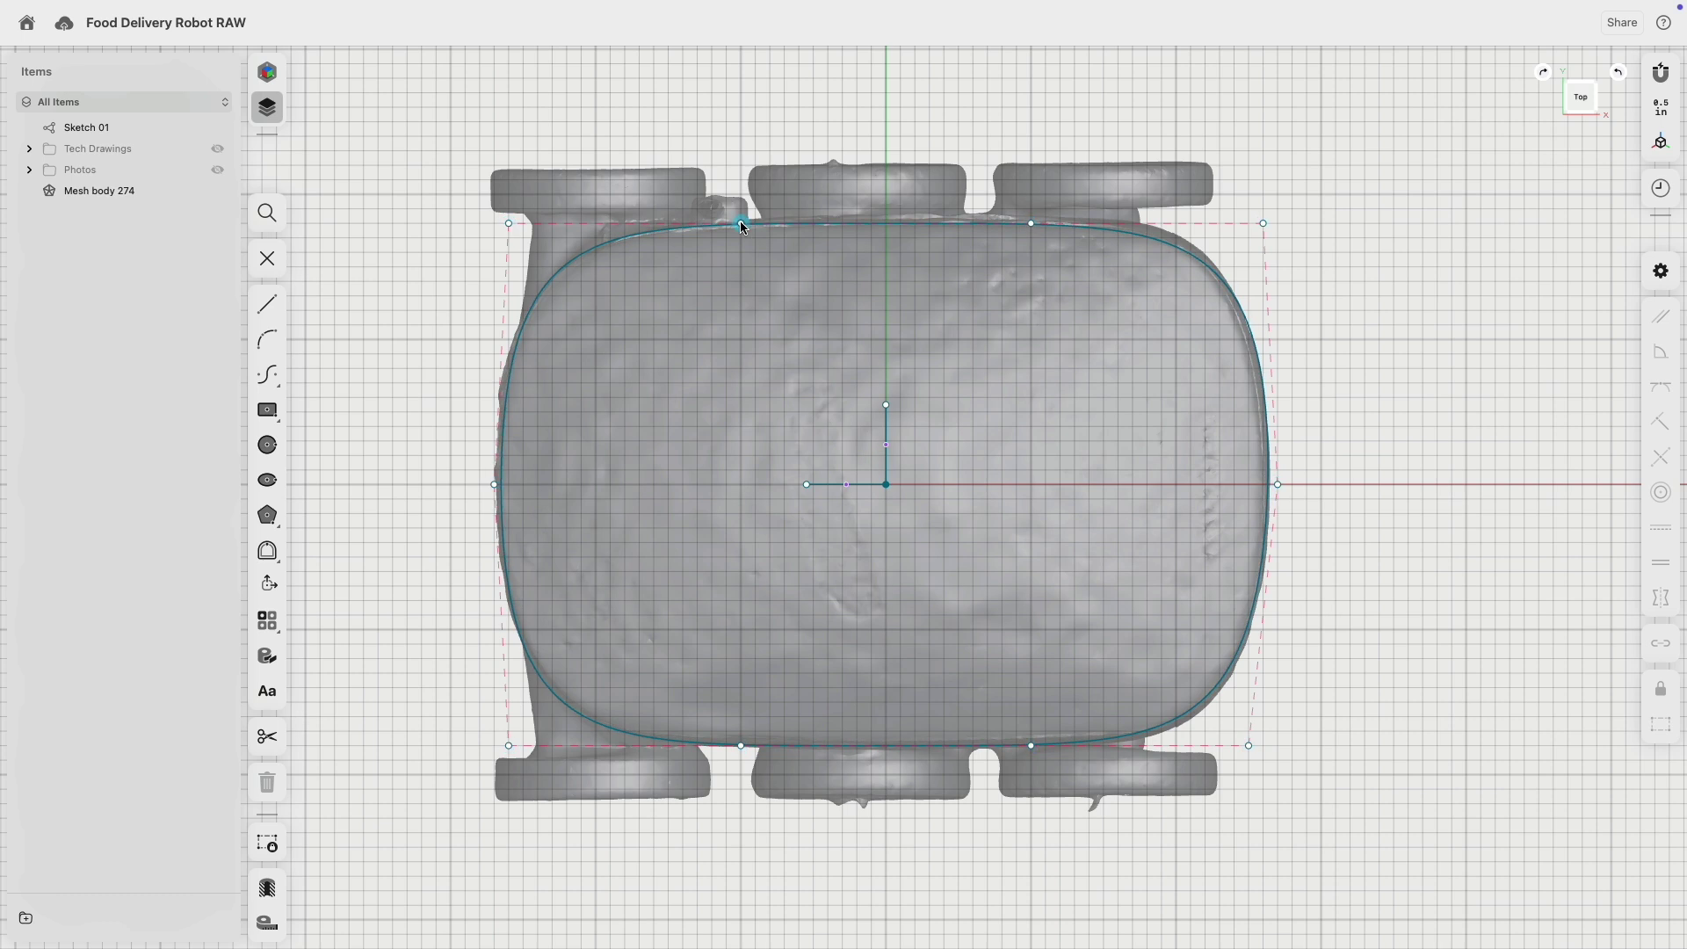
{"action": "left_click", "coordinate": [741, 223]}
{"action": "left_click", "coordinate": [1031, 225], "text": "shift"}
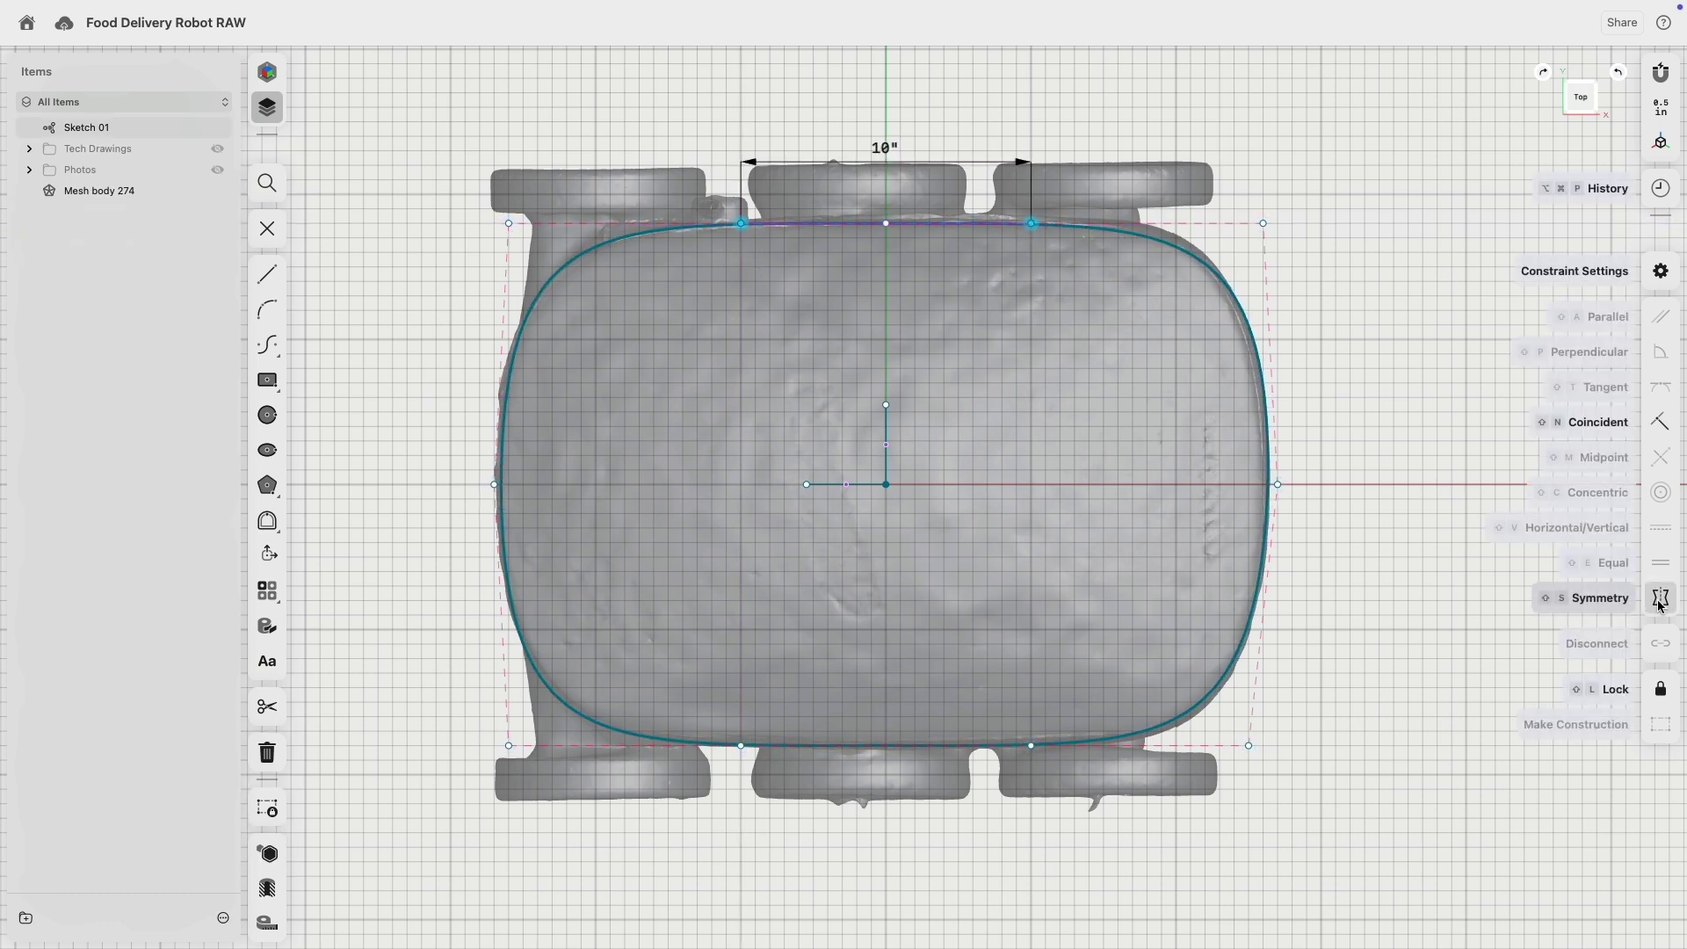
{"action": "left_click", "coordinate": [1661, 598]}
{"action": "left_click", "coordinate": [886, 471]}
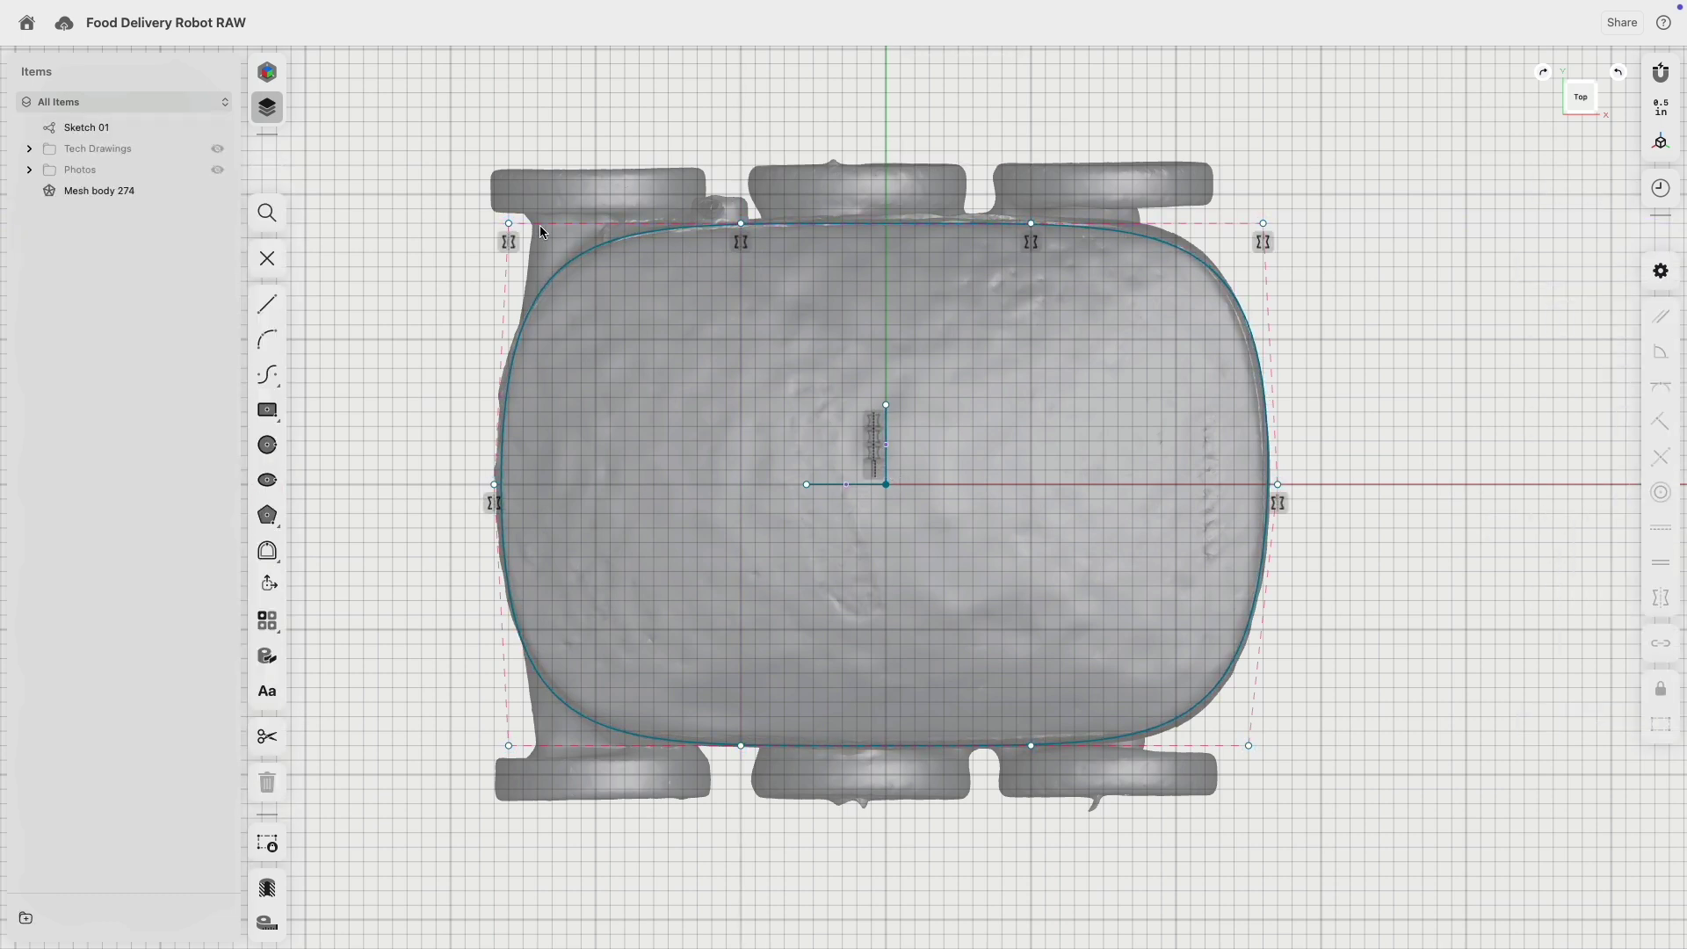
- Make the spline's left corner points and left inner control points symmetric in pairs about the short horizontal line
{"action": "left_click", "coordinate": [508, 223]}
{"action": "left_click", "coordinate": [509, 746], "text": "shift"}
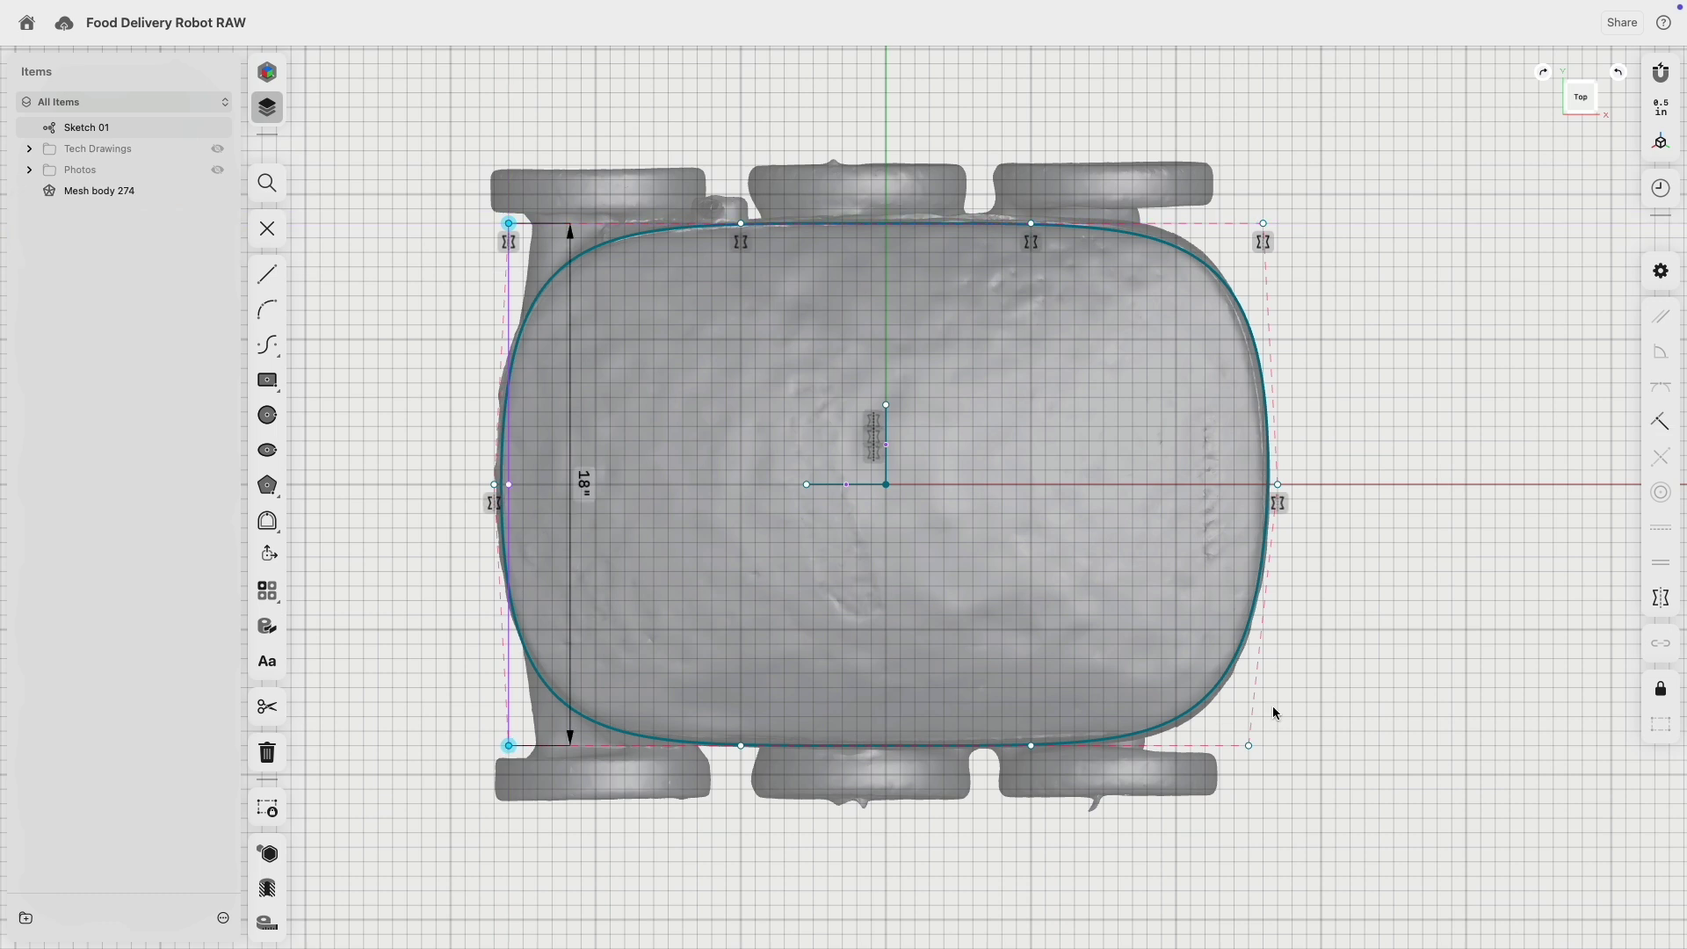
{"action": "left_click", "coordinate": [1661, 598]}
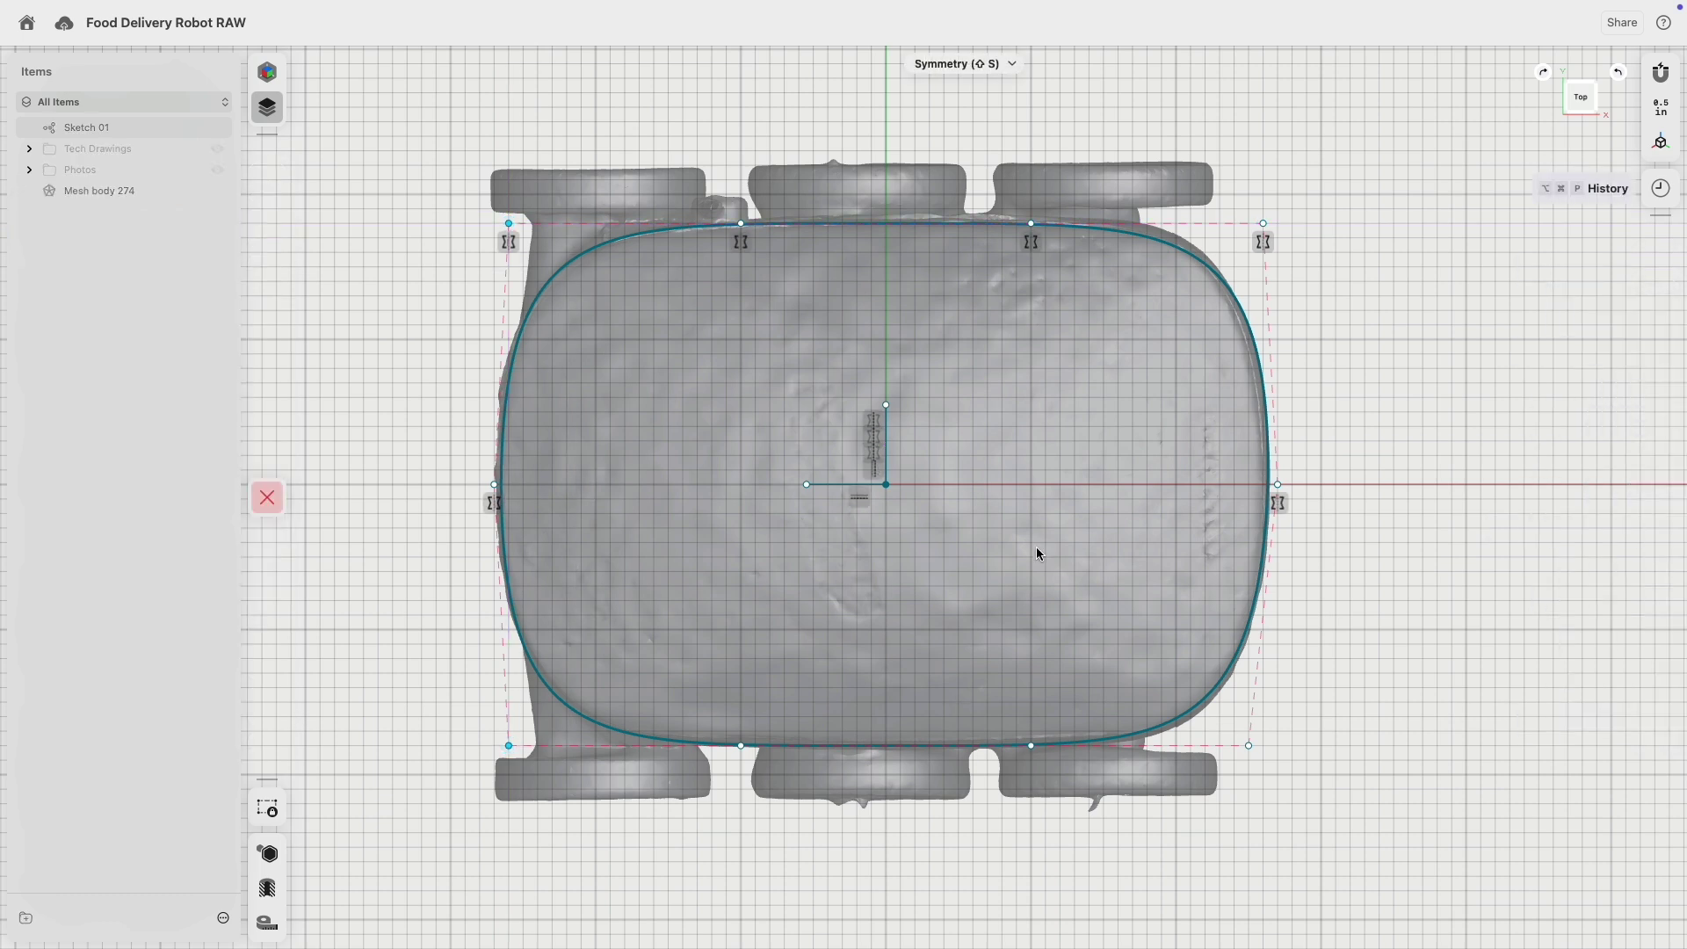
{"action": "left_click", "coordinate": [829, 485]}
{"action": "left_click", "coordinate": [741, 223]}
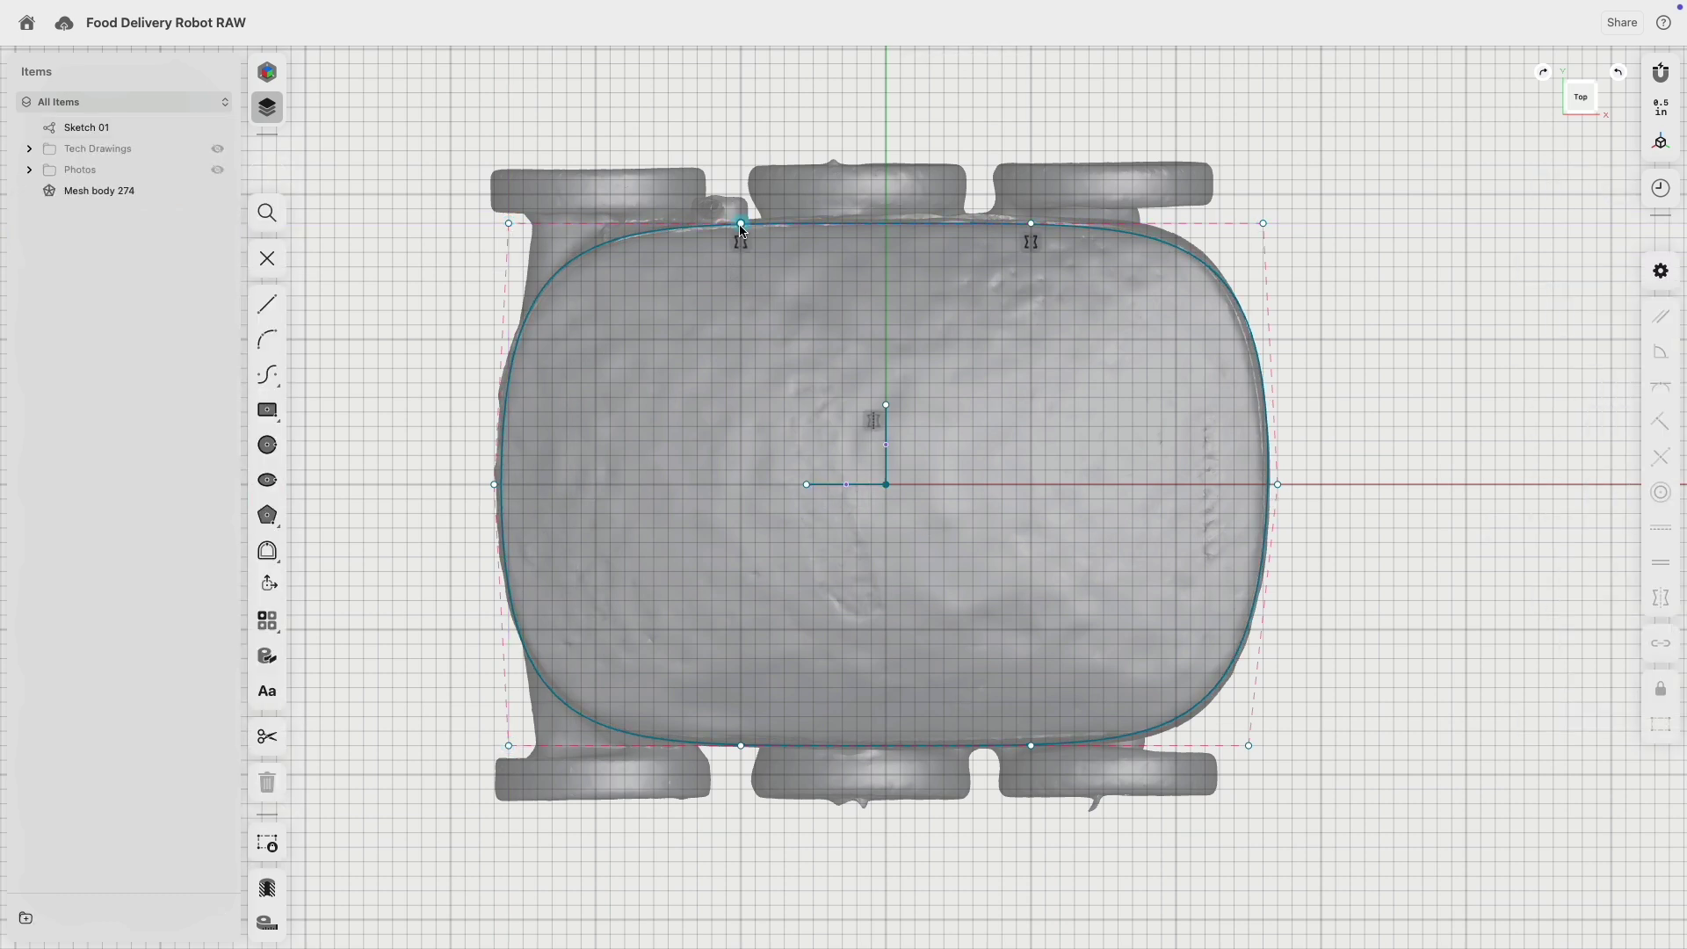
{"action": "left_click", "coordinate": [741, 747], "text": "shift"}
{"action": "left_click", "coordinate": [1661, 596]}
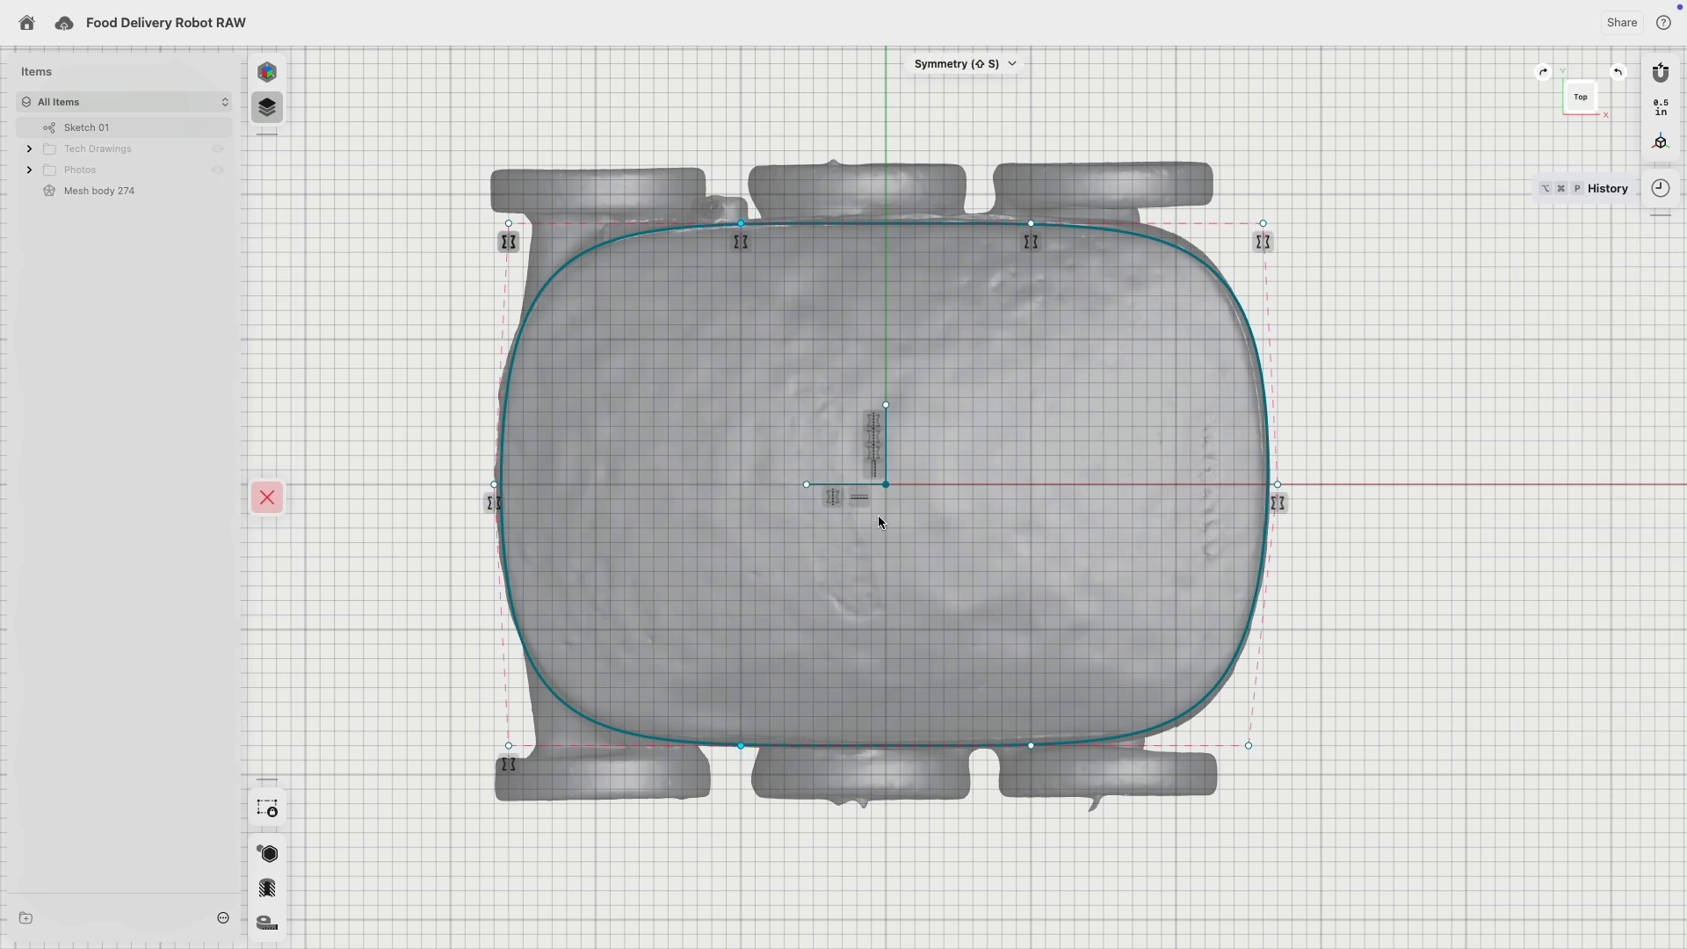
{"action": "left_click", "coordinate": [846, 484]}
- Make the spline's right inner control points and right corner points symmetric in pairs about the horizontal line
{"action": "left_click", "coordinate": [1031, 224]}
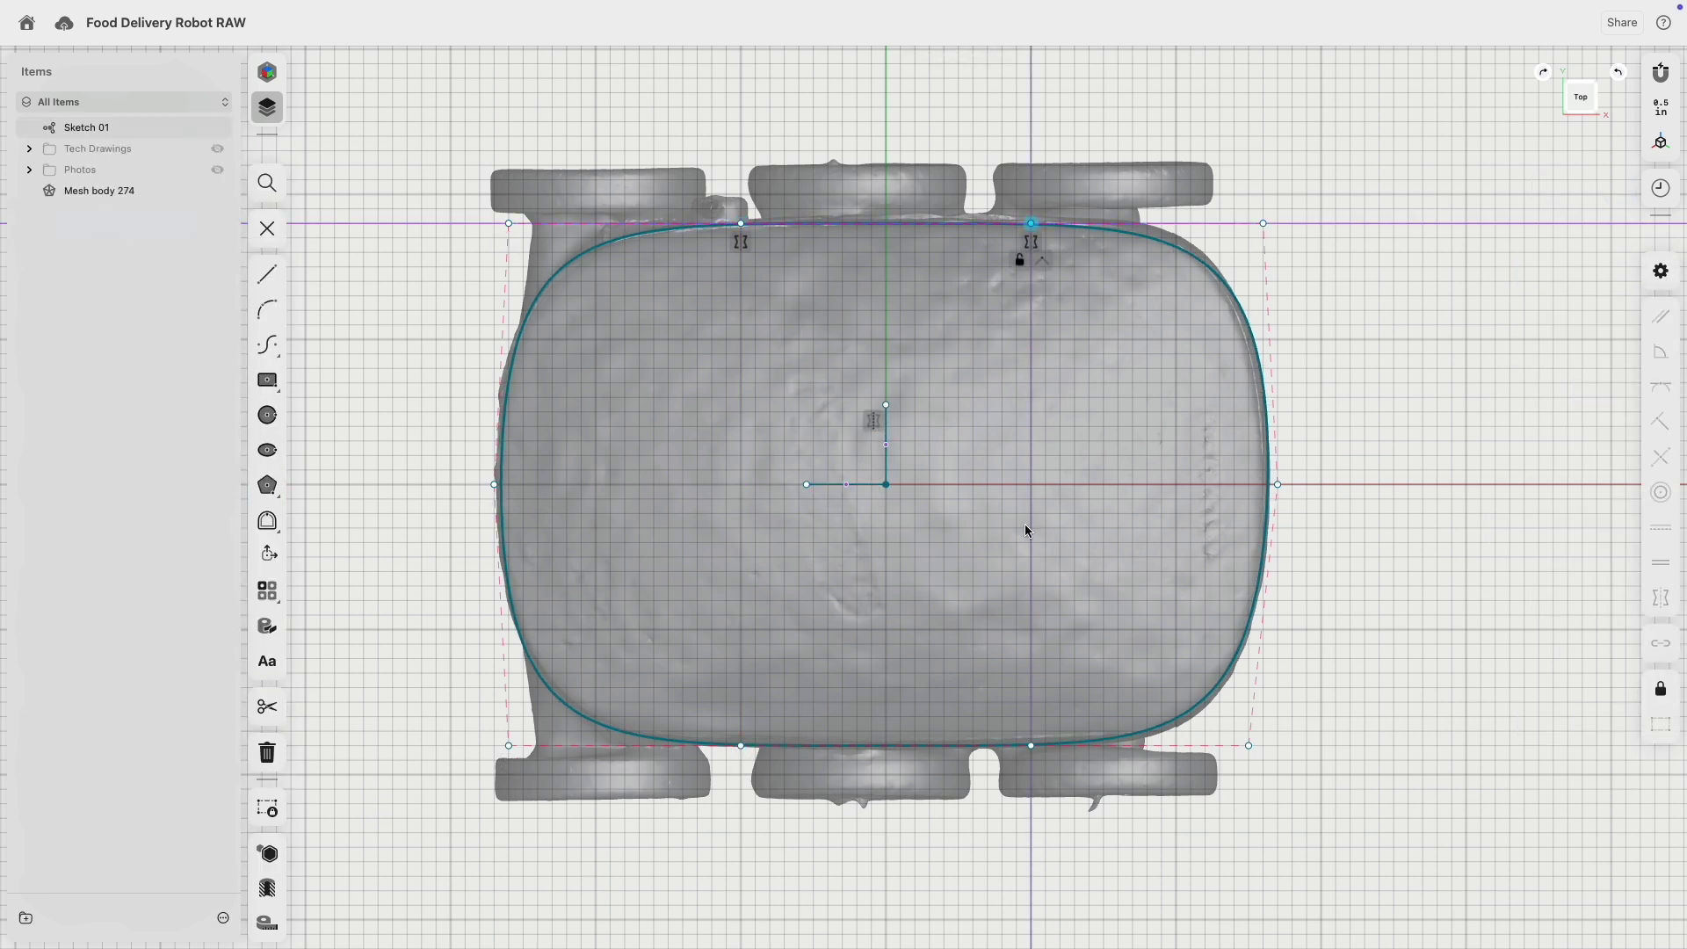
{"action": "left_click", "coordinate": [1033, 746], "text": "shift"}
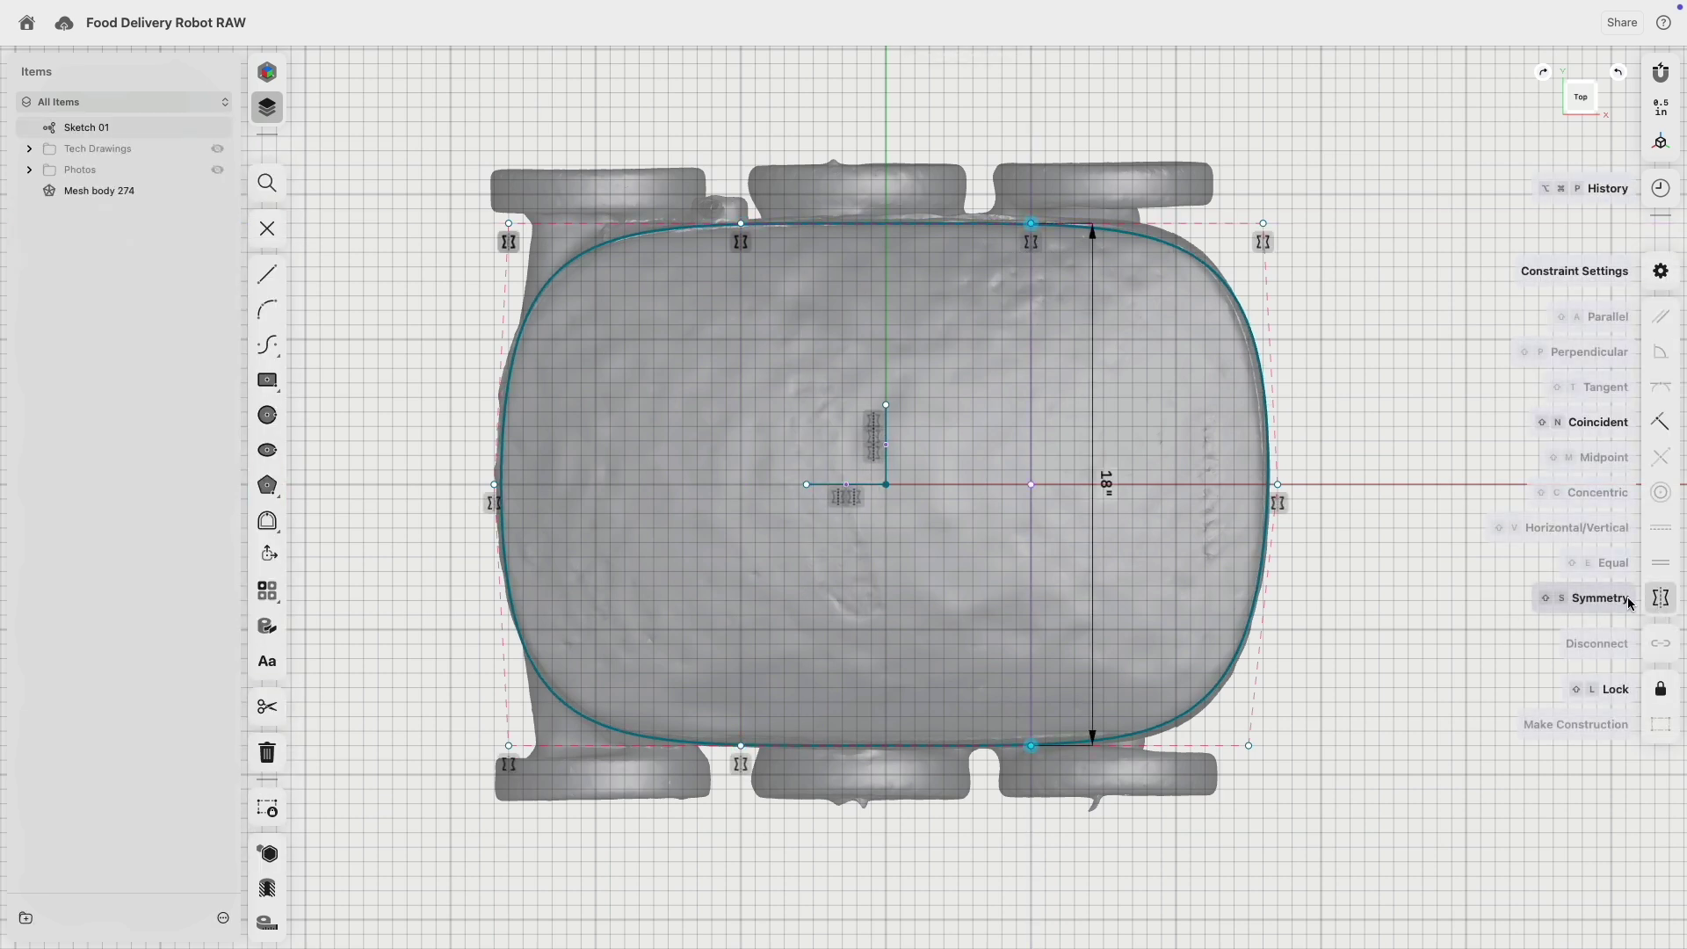
{"action": "left_click", "coordinate": [1590, 596]}
{"action": "left_click", "coordinate": [826, 491]}
{"action": "left_click", "coordinate": [1262, 225]}
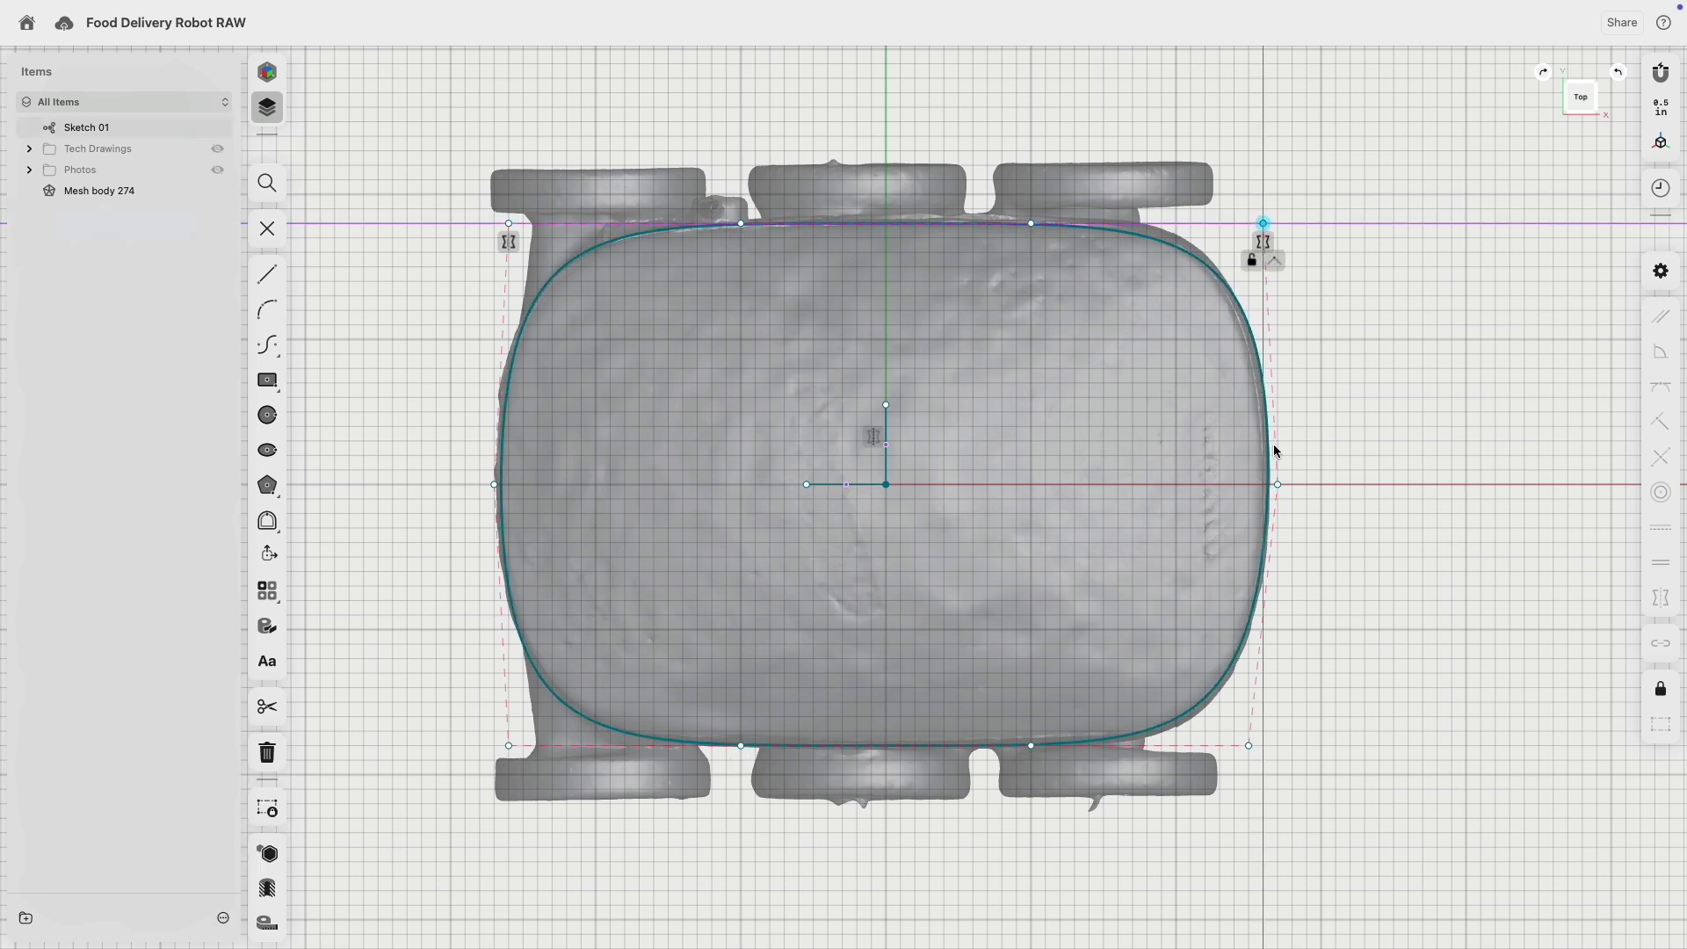
{"action": "left_click", "coordinate": [1249, 746], "text": "shift"}
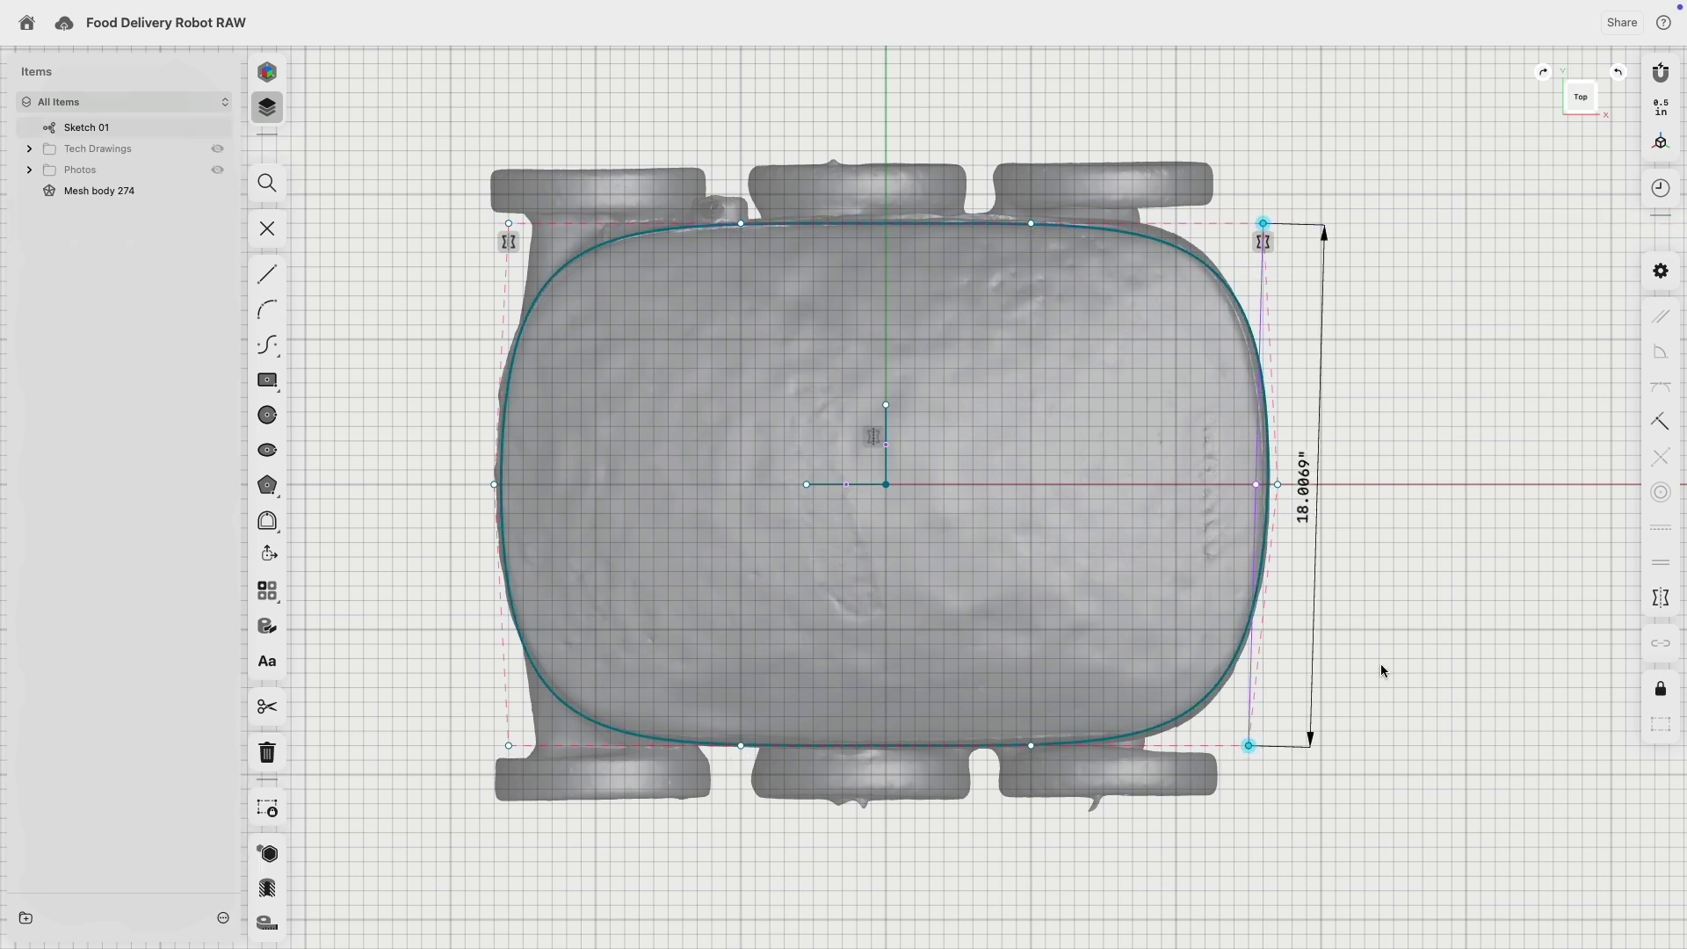
{"action": "left_click", "coordinate": [1656, 600]}
{"action": "left_click", "coordinate": [835, 484]}
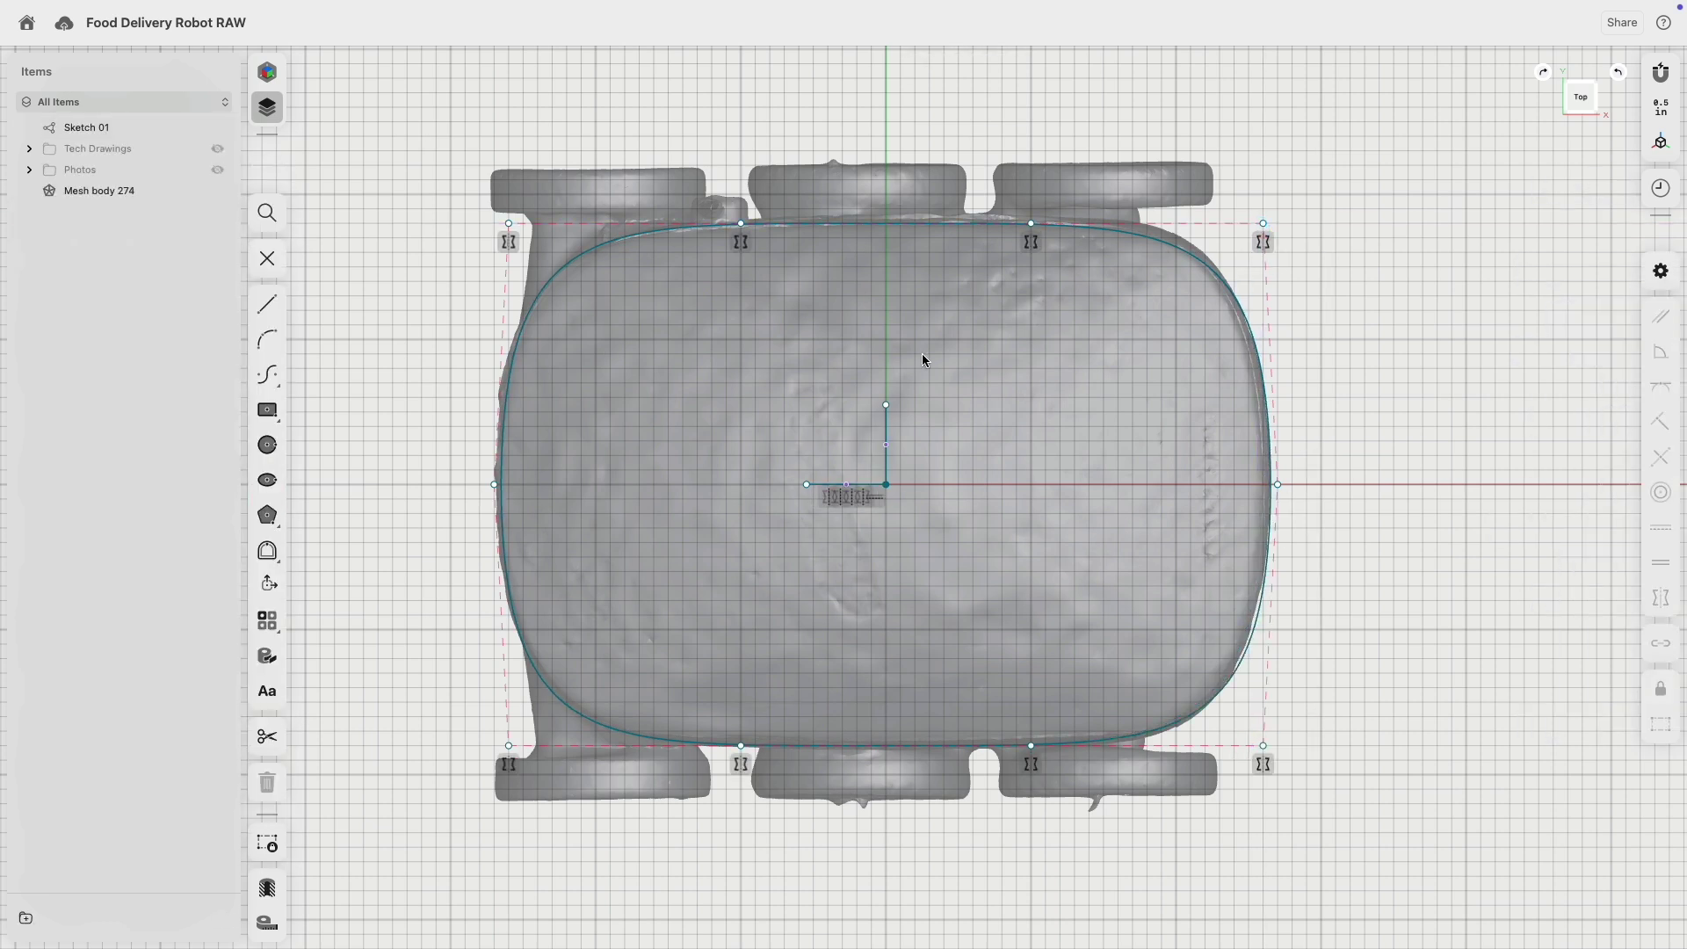
- Move the spline's inner control points slightly outward from the centre to fit the outline closer to the lid's corners
{"action": "mouse_move", "coordinate": [1030, 224]}
{"action": "left_mouse_down"}
{"action": "mouse_move", "coordinate": [1054, 174]}
{"action": "mouse_move", "coordinate": [1011, 232]}
{"action": "mouse_move", "coordinate": [1089, 167]}
{"action": "mouse_move", "coordinate": [941, 181]}
{"action": "mouse_move", "coordinate": [1034, 220]}
{"action": "left_mouse_up"}
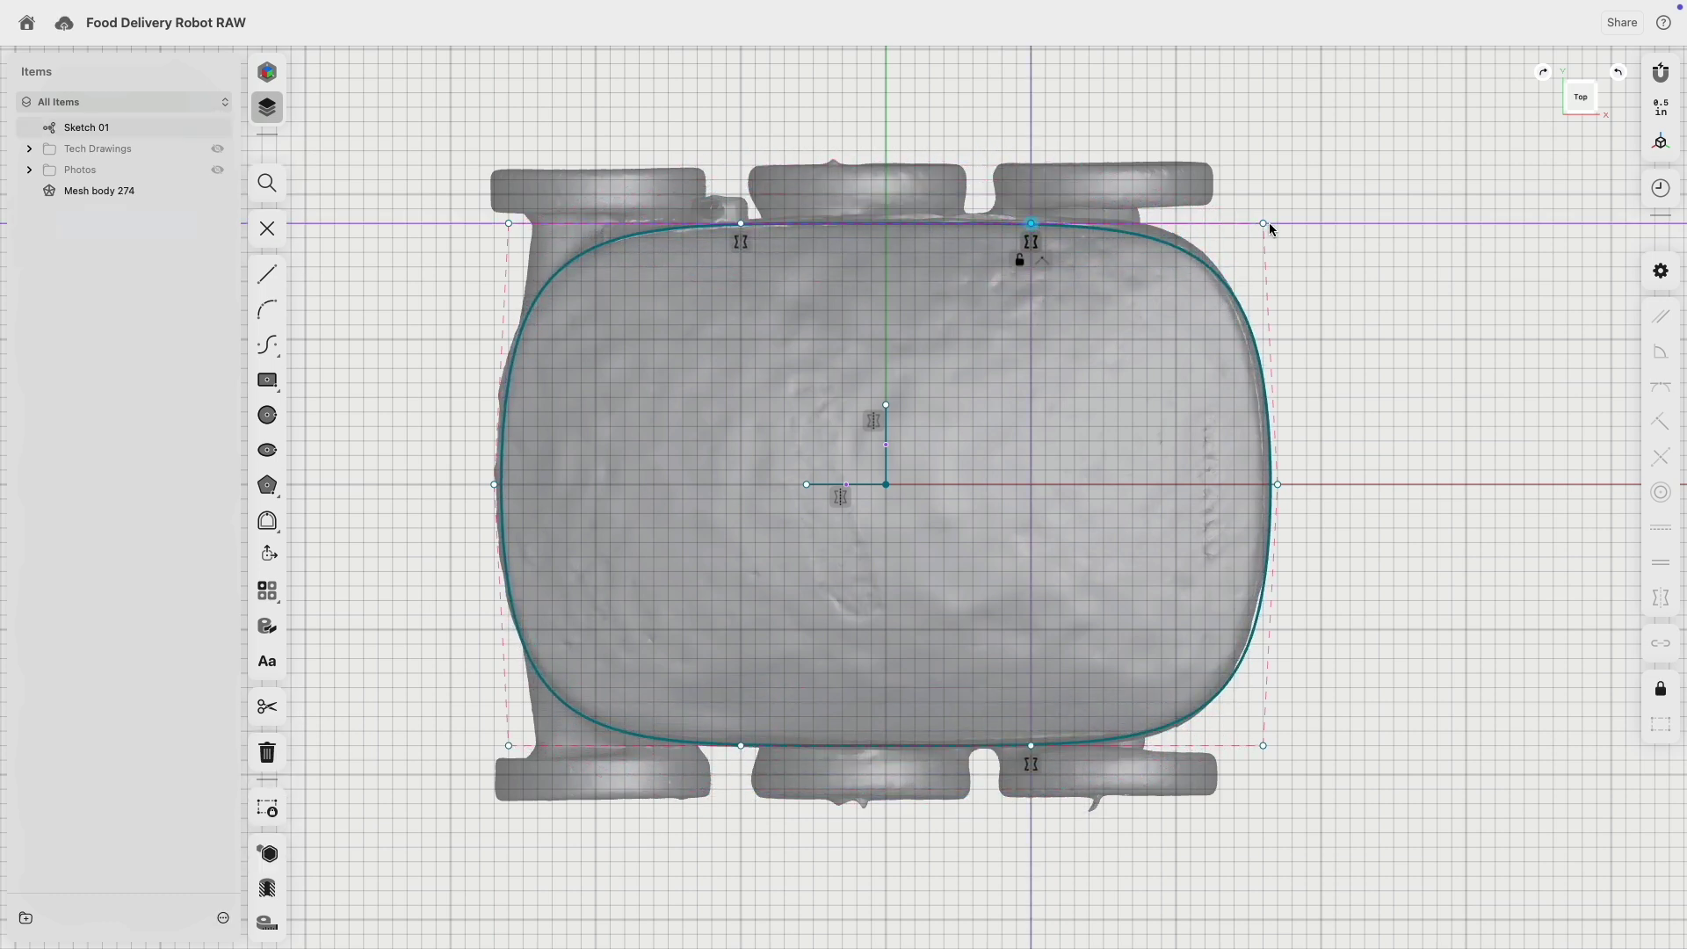
{"action": "mouse_move", "coordinate": [1263, 226]}
{"action": "left_mouse_down"}
{"action": "mouse_move", "coordinate": [1280, 226]}
{"action": "mouse_move", "coordinate": [1263, 226]}
{"action": "left_mouse_up"}
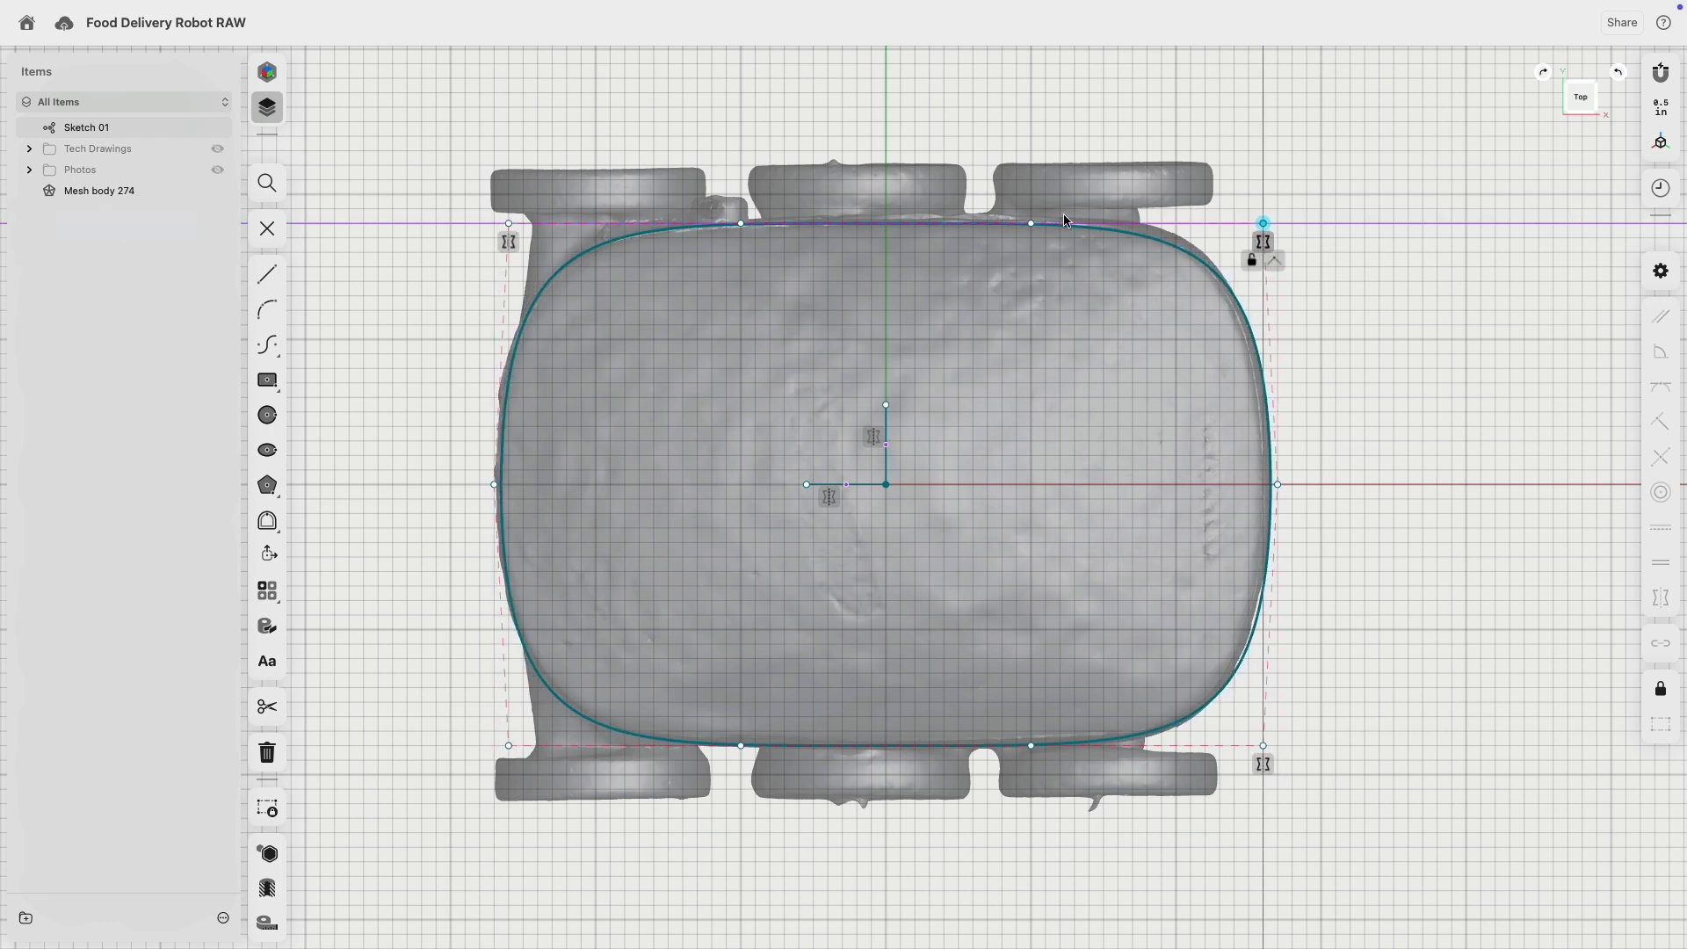
{"action": "left_click_drag", "start_coordinate": [1031, 224], "coordinate": [1061, 227]}
{"action": "left_click", "coordinate": [1006, 227]}
{"action": "left_click_drag", "start_coordinate": [718, 226], "coordinate": [734, 226]}
{"action": "left_click", "coordinate": [452, 266]}
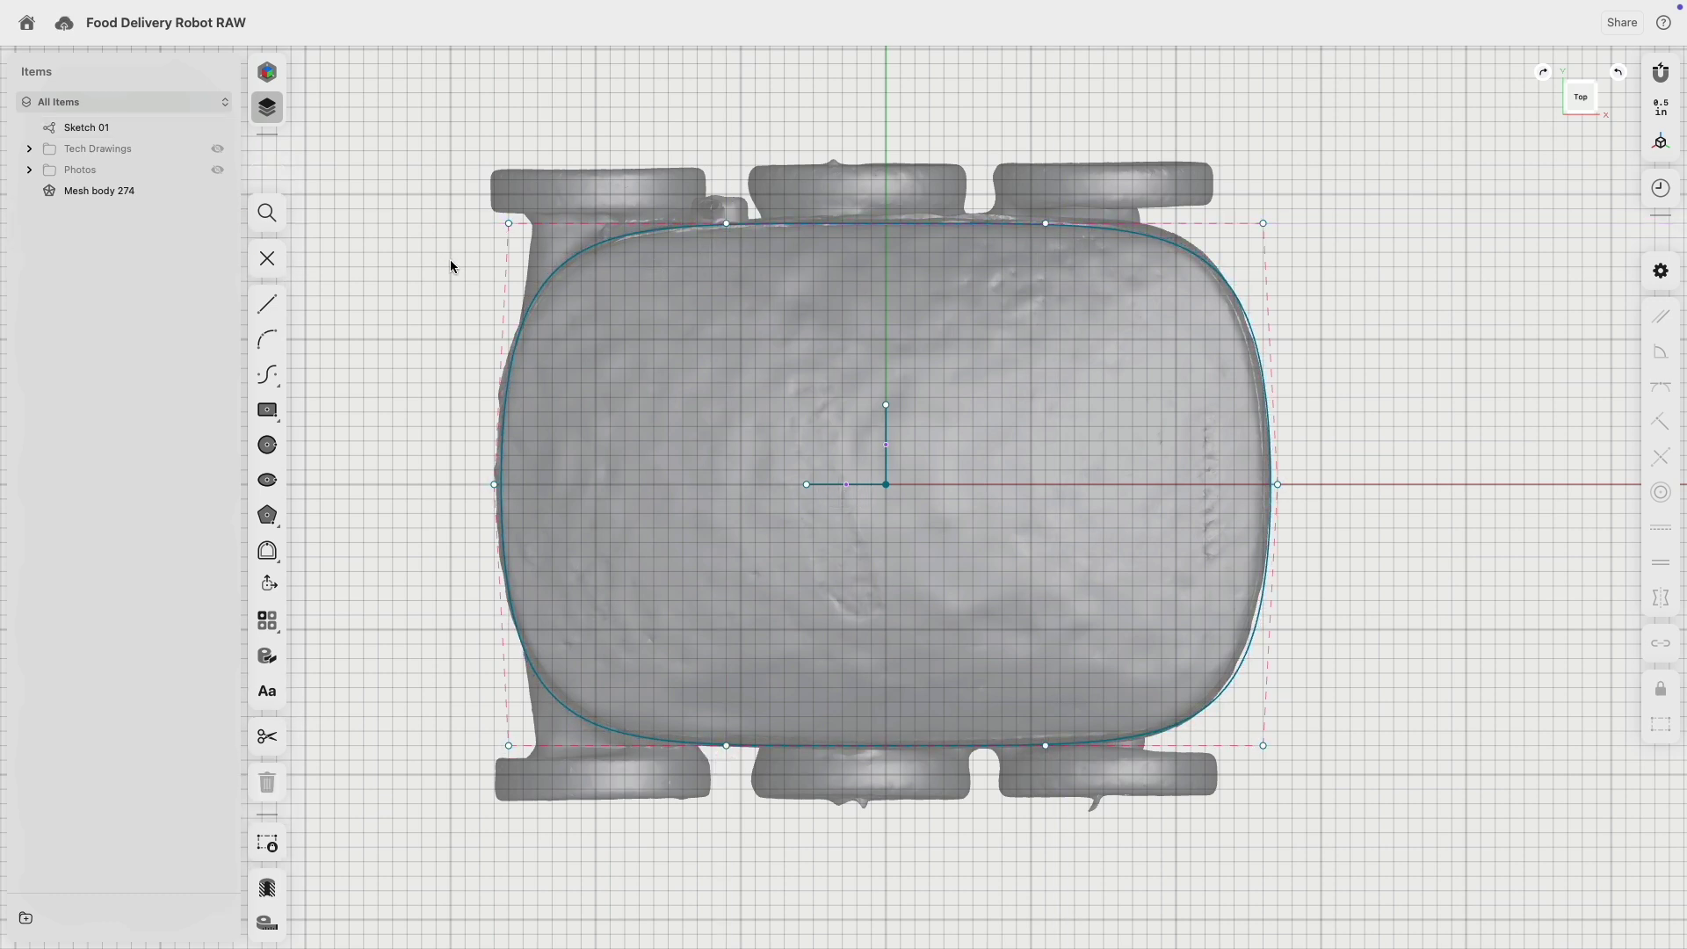
- Extrude the closed lid profile straight down to the horizontal seam below the side logo, working in Front view
{"action": "mouse_move", "coordinate": [689, 497]}
{"action": "right_mouse_down"}
{"action": "mouse_move", "coordinate": [693, 330]}
{"action": "mouse_move", "coordinate": [882, 381]}
{"action": "right_mouse_up"}
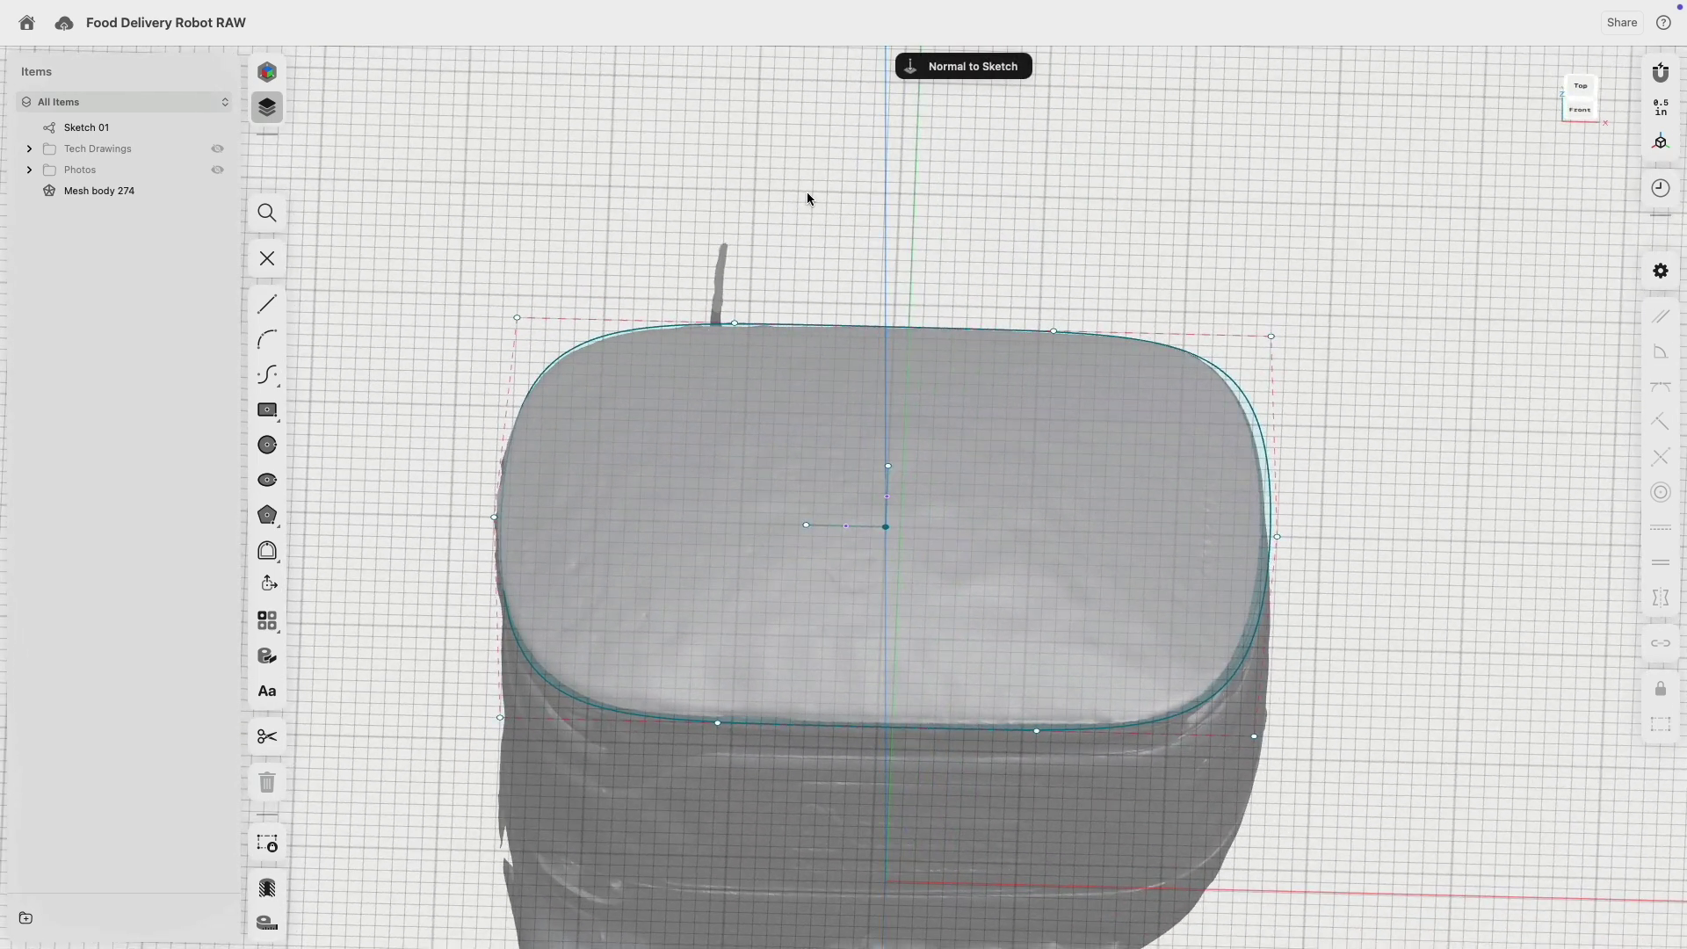
{"action": "right_click_drag", "start_coordinate": [1068, 381], "coordinate": [1063, 264]}
{"action": "middle_click_drag", "start_coordinate": [1062, 265], "coordinate": [1014, 183]}
{"action": "left_click", "coordinate": [1208, 295]}
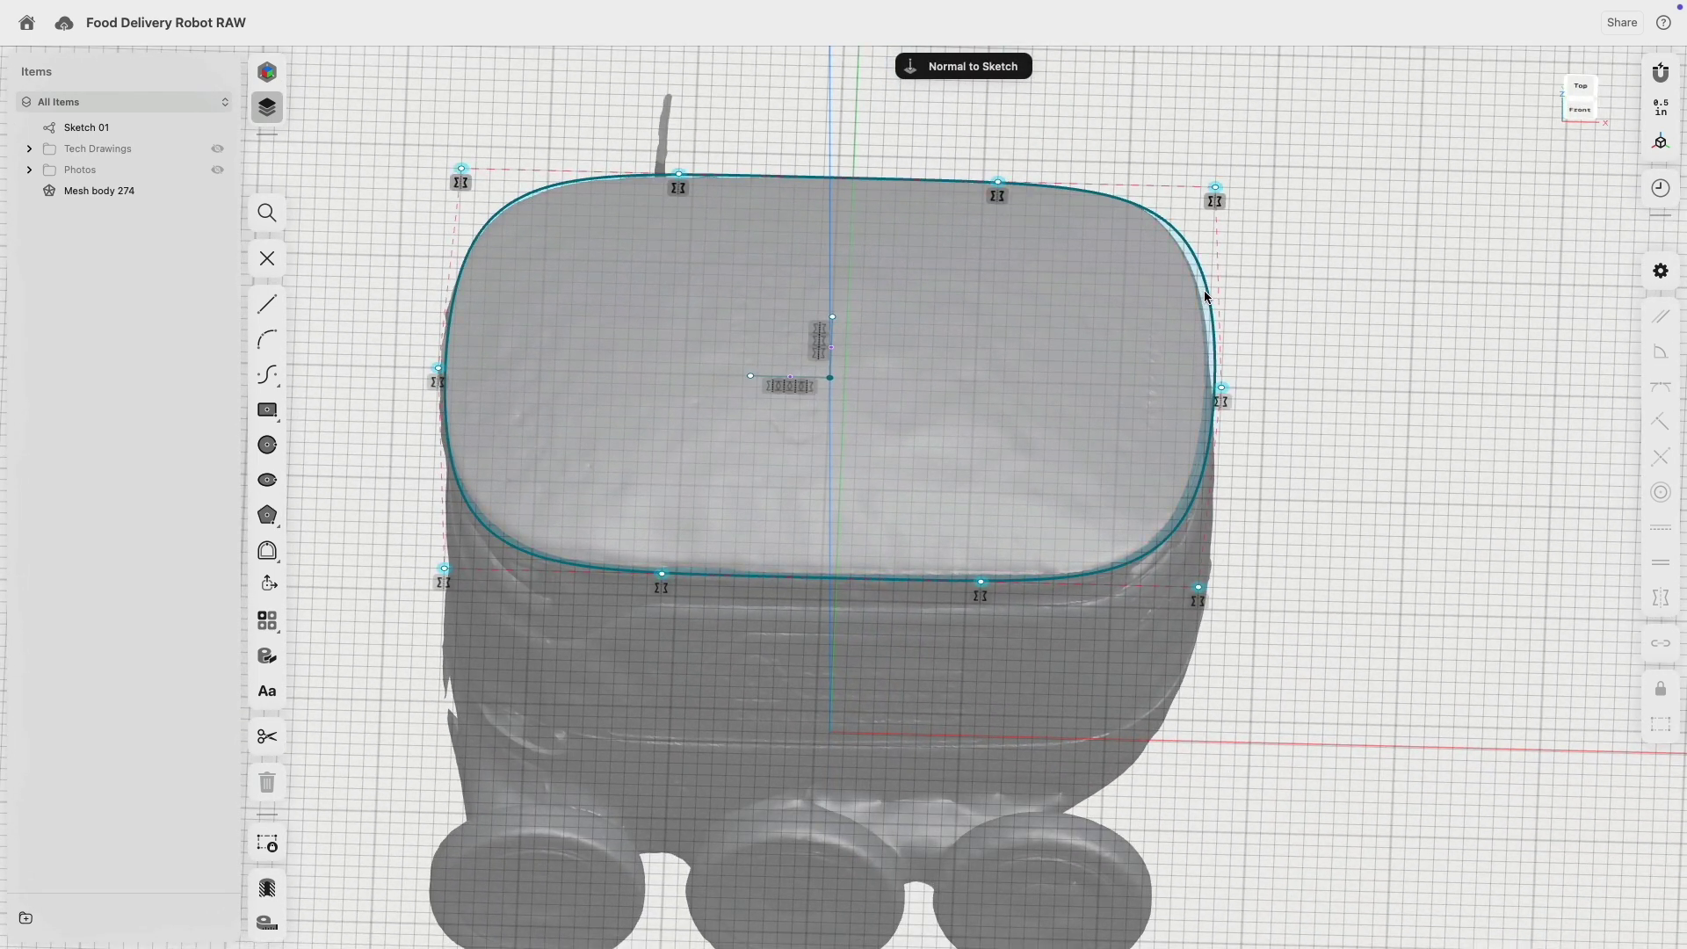
{"action": "scroll", "coordinate": [1203, 295], "scroll_direction": "up", "scroll_amount": 5}
{"action": "key", "text": "e"}
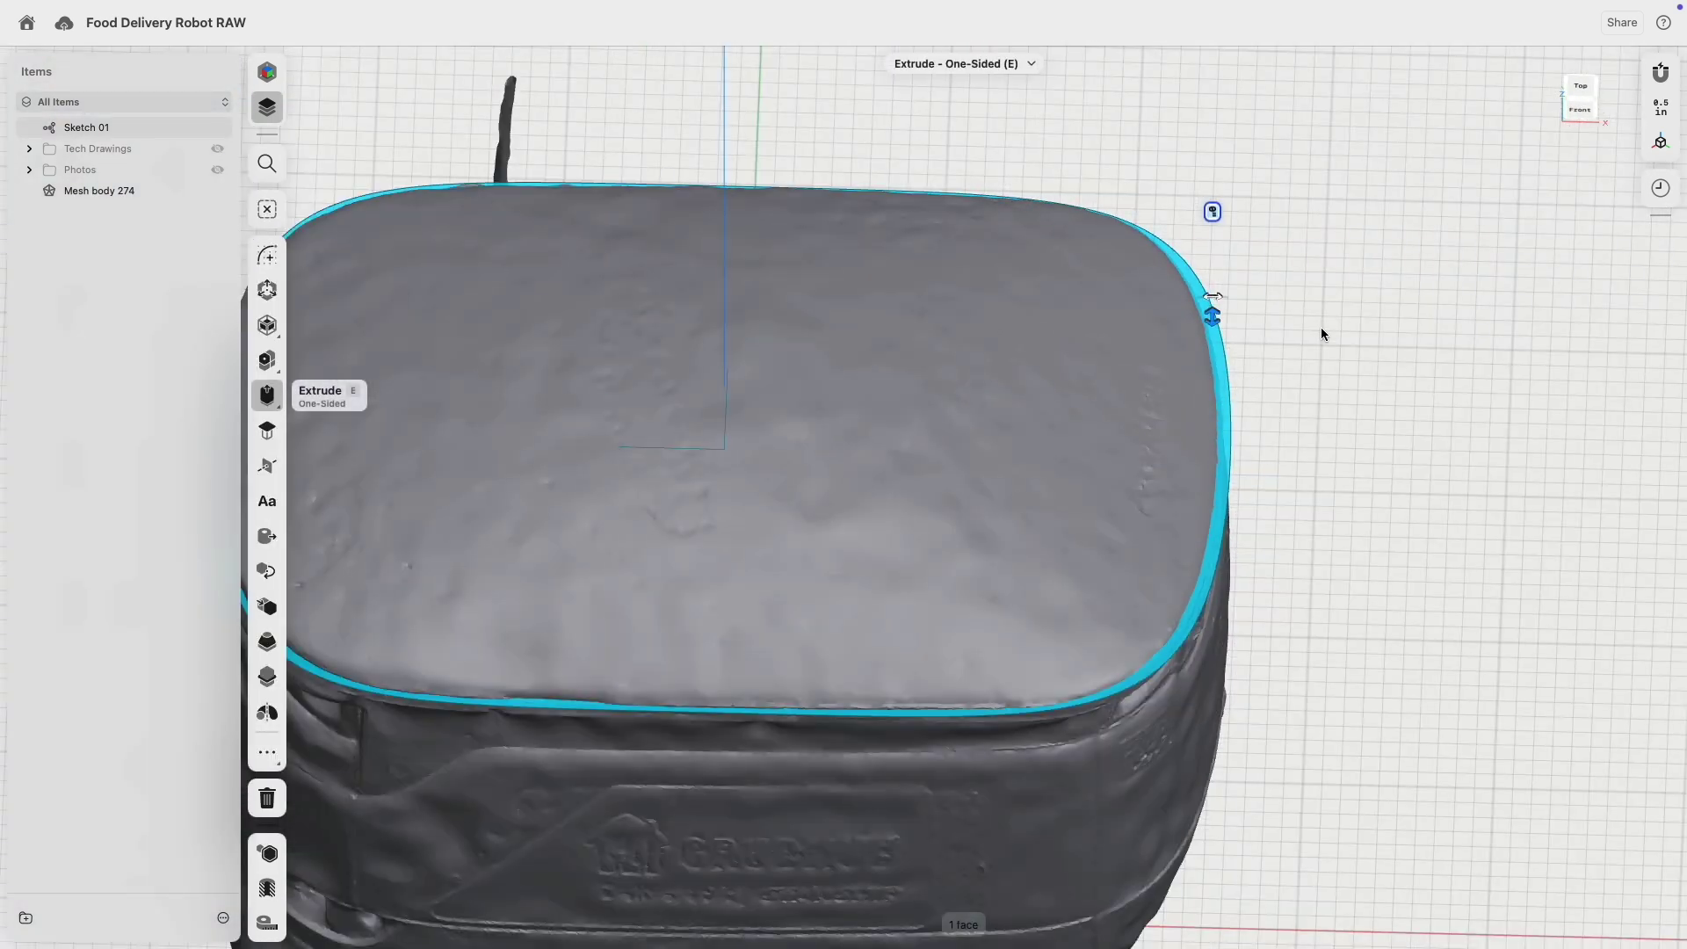
{"action": "scroll", "coordinate": [1321, 327], "scroll_direction": "down", "scroll_amount": 5}
{"action": "left_click", "coordinate": [1579, 112]}
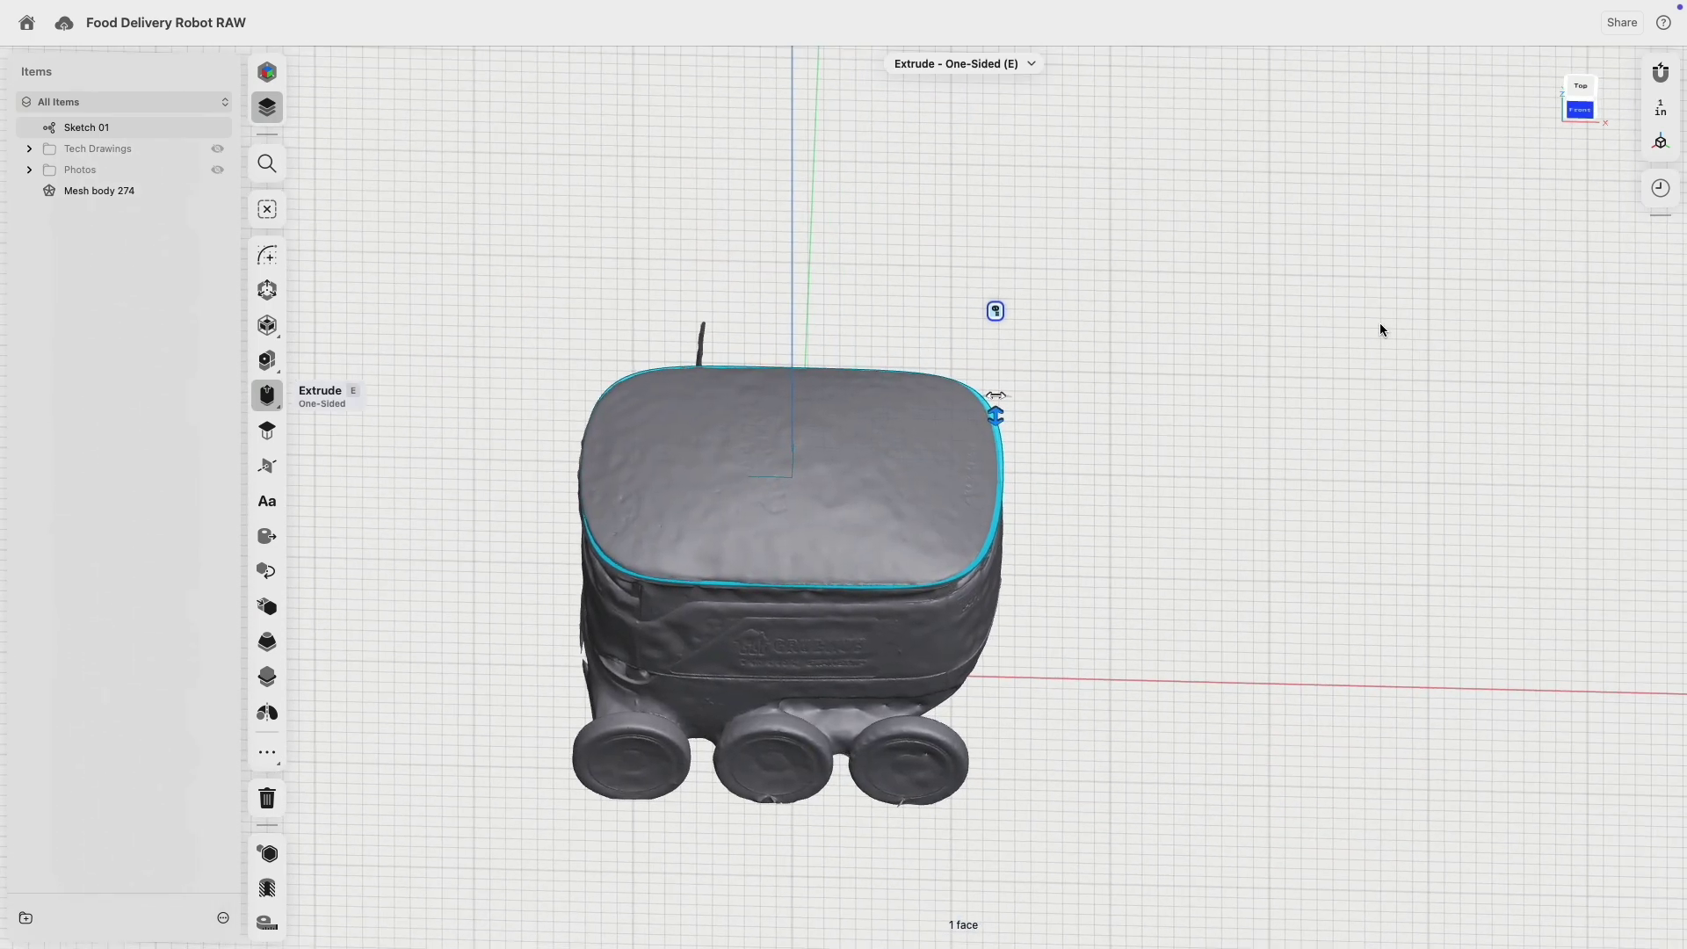
{"action": "scroll", "coordinate": [1173, 360], "scroll_direction": "up", "scroll_amount": 5}
{"action": "scroll", "coordinate": [1174, 359], "scroll_direction": "up", "scroll_amount": 3}
{"action": "middle_click_drag", "start_coordinate": [1174, 359], "coordinate": [1380, 256]}
{"action": "scroll", "coordinate": [1379, 256], "scroll_direction": "down", "scroll_amount": 4}
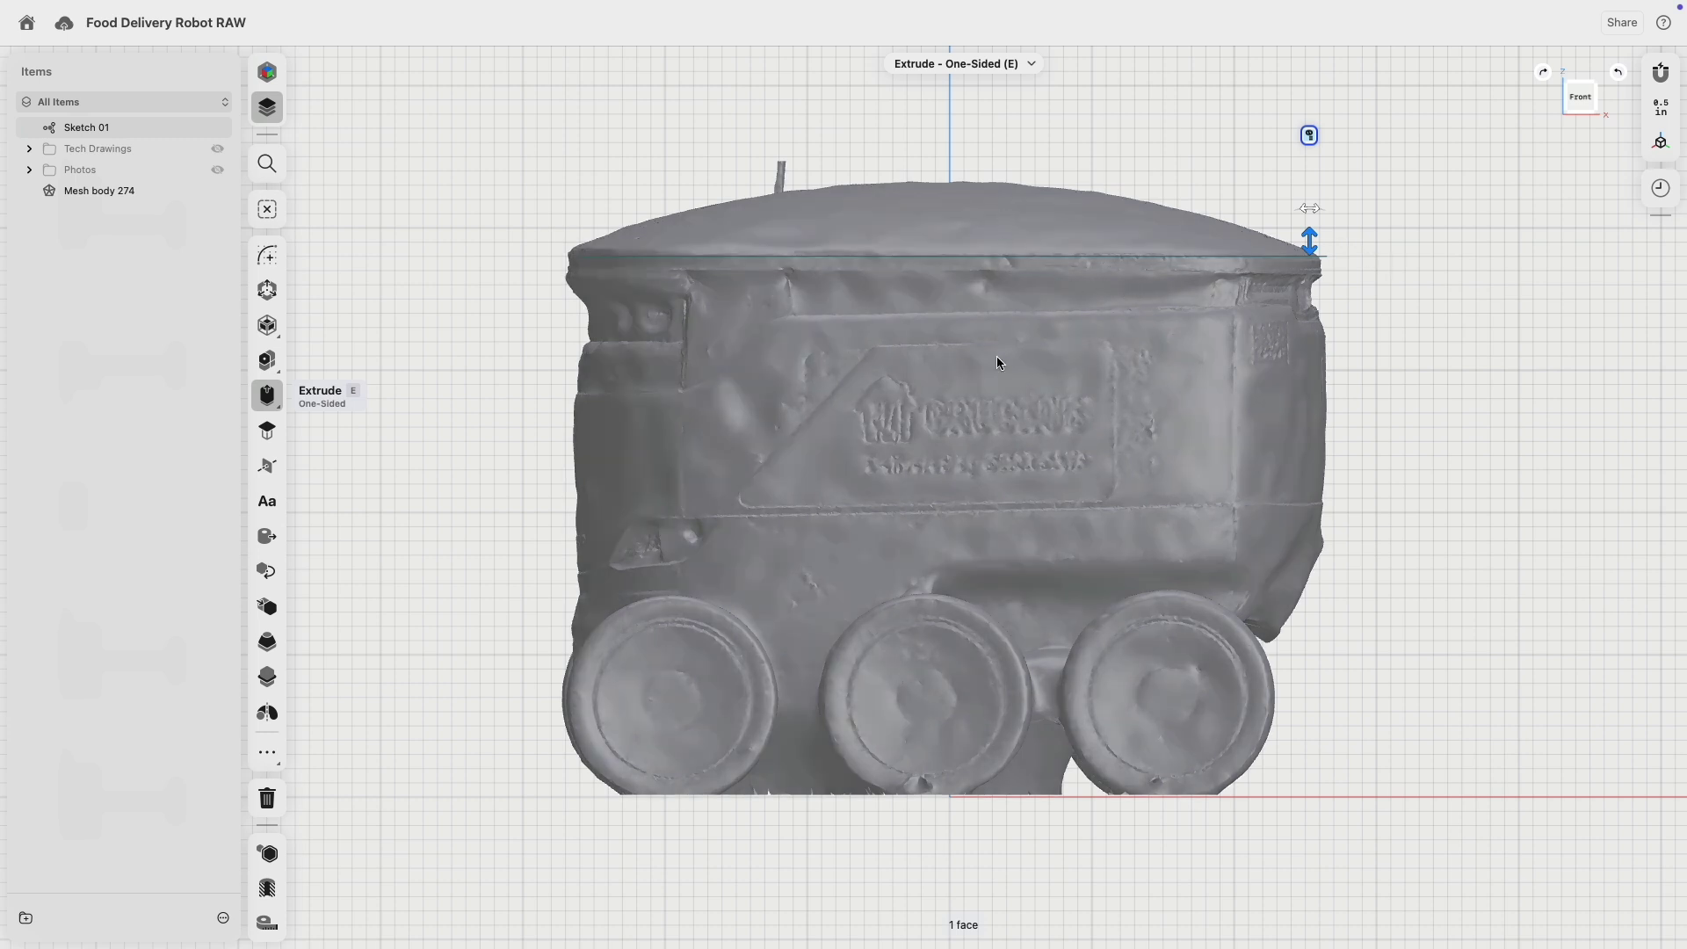
{"action": "left_click_drag", "start_coordinate": [1311, 246], "coordinate": [1338, 514]}
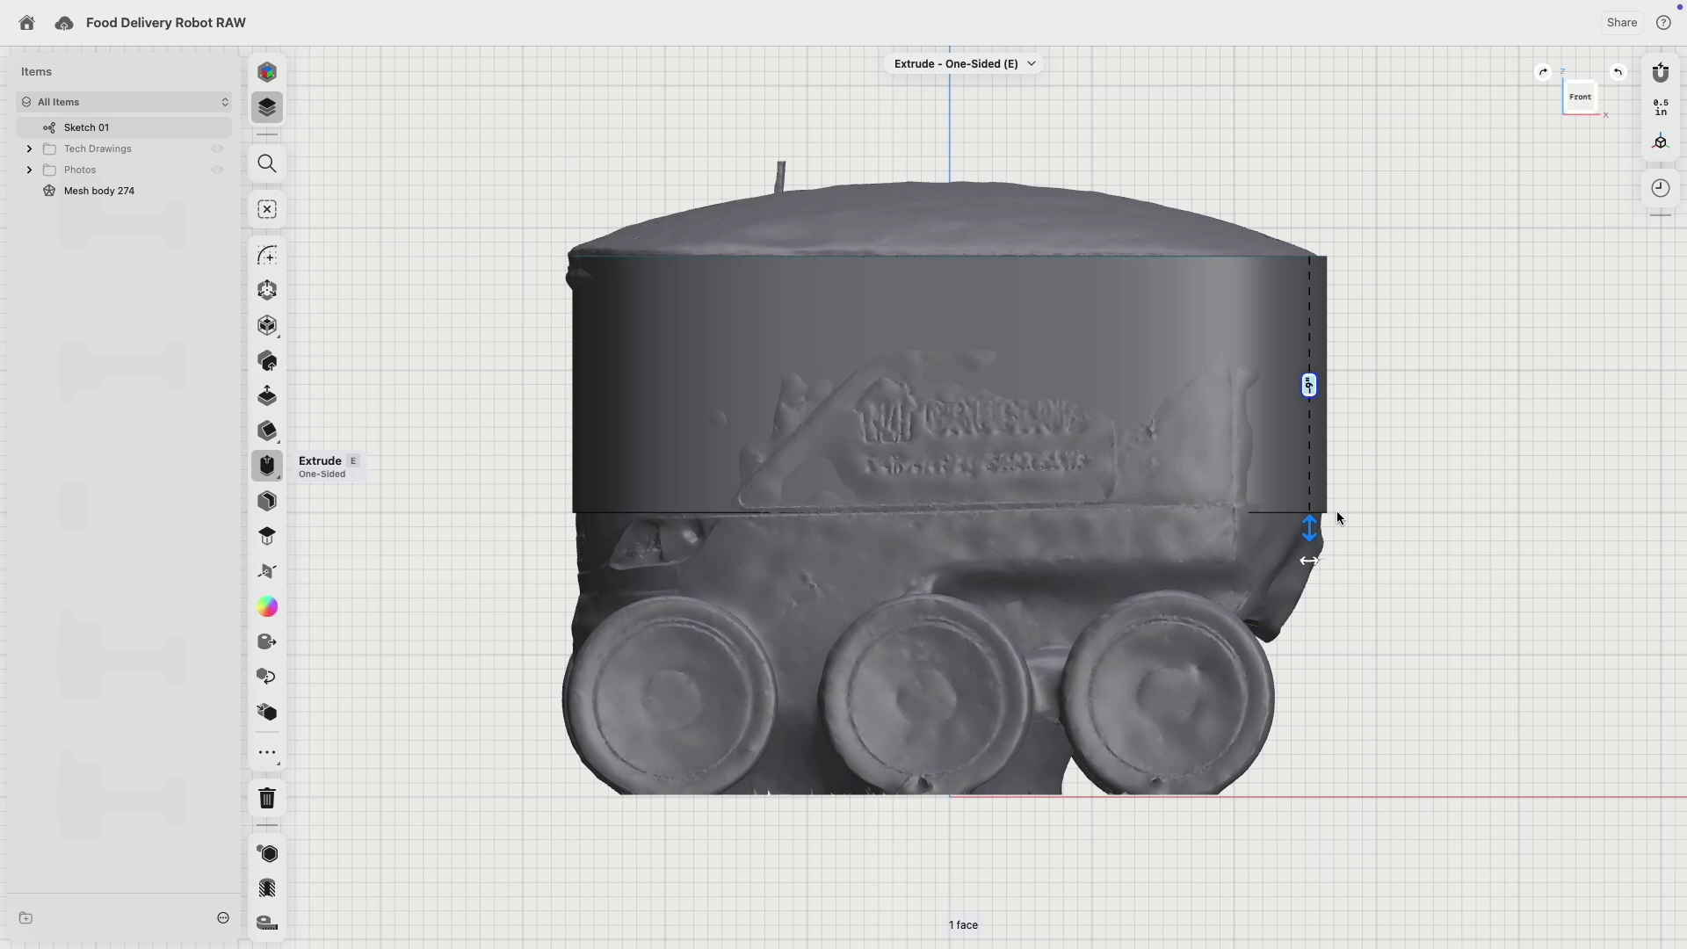
- Move a copy of Sketch 01 straight down 15.5" so it lies across the wheels near their centres
{"action": "scroll", "coordinate": [1337, 512], "scroll_direction": "down", "scroll_amount": 3}
{"action": "mouse_move", "coordinate": [1339, 477]}
{"action": "right_mouse_down"}
{"action": "mouse_move", "coordinate": [1346, 491]}
{"action": "mouse_move", "coordinate": [1341, 369]}
{"action": "mouse_move", "coordinate": [1359, 474]}
{"action": "mouse_move", "coordinate": [1330, 494]}
{"action": "mouse_move", "coordinate": [1354, 486]}
{"action": "mouse_move", "coordinate": [1346, 446]}
{"action": "right_mouse_up"}
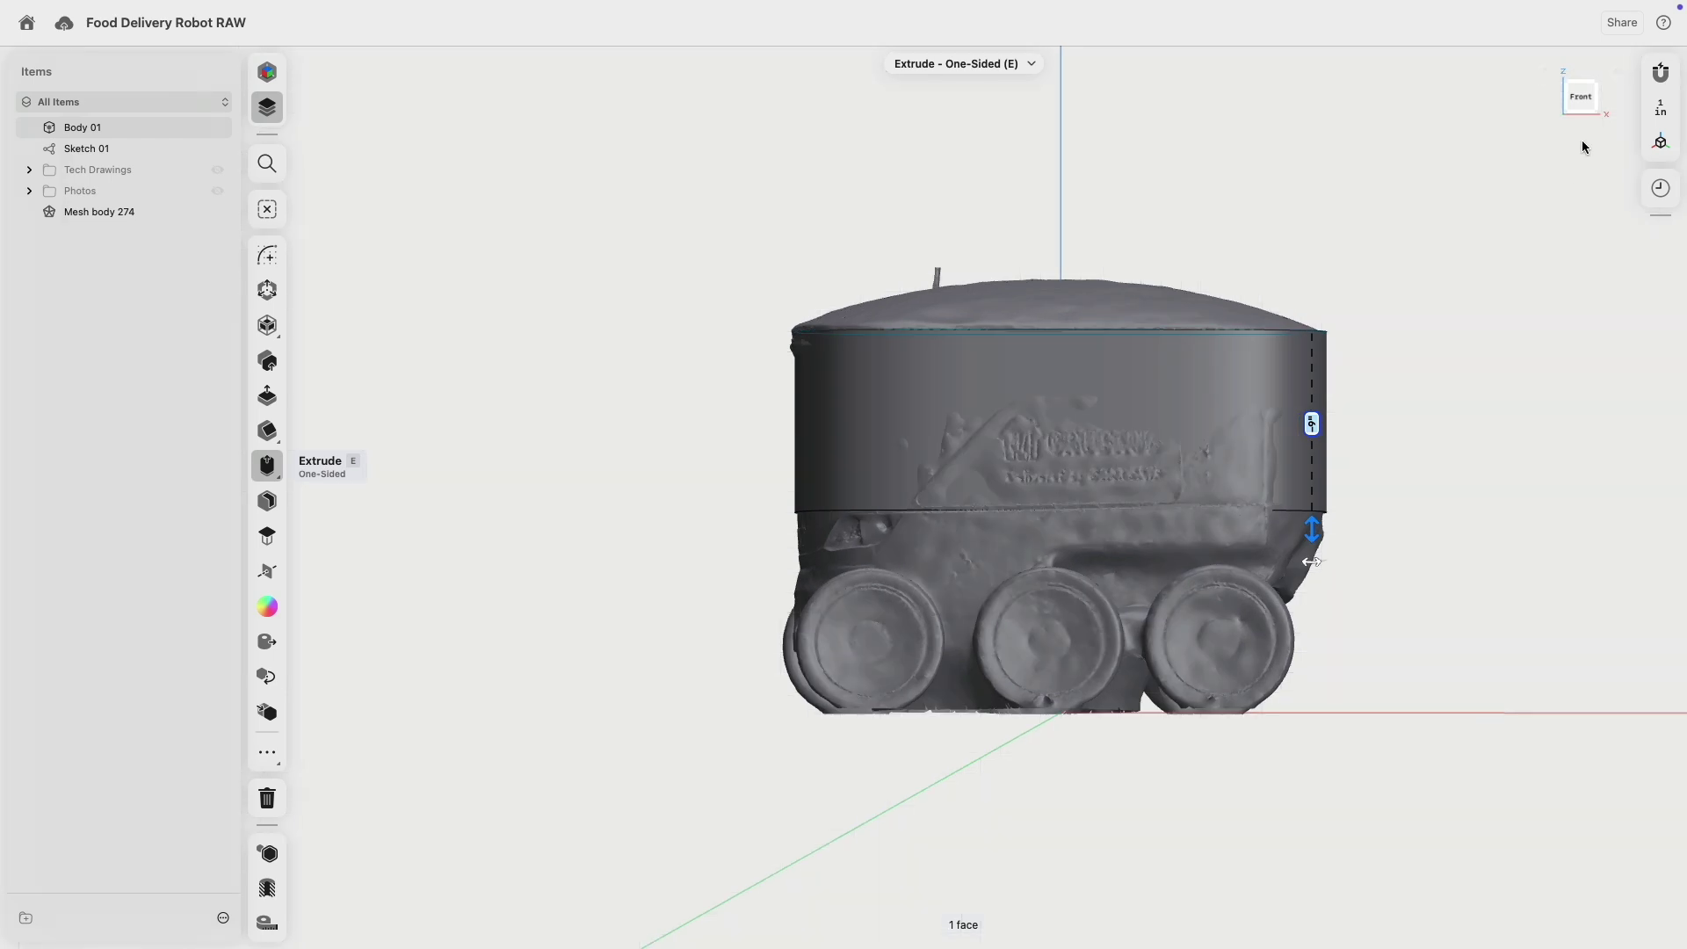
{"action": "left_click", "coordinate": [1582, 100]}
{"action": "scroll", "coordinate": [952, 708], "scroll_direction": "up", "scroll_amount": 4}
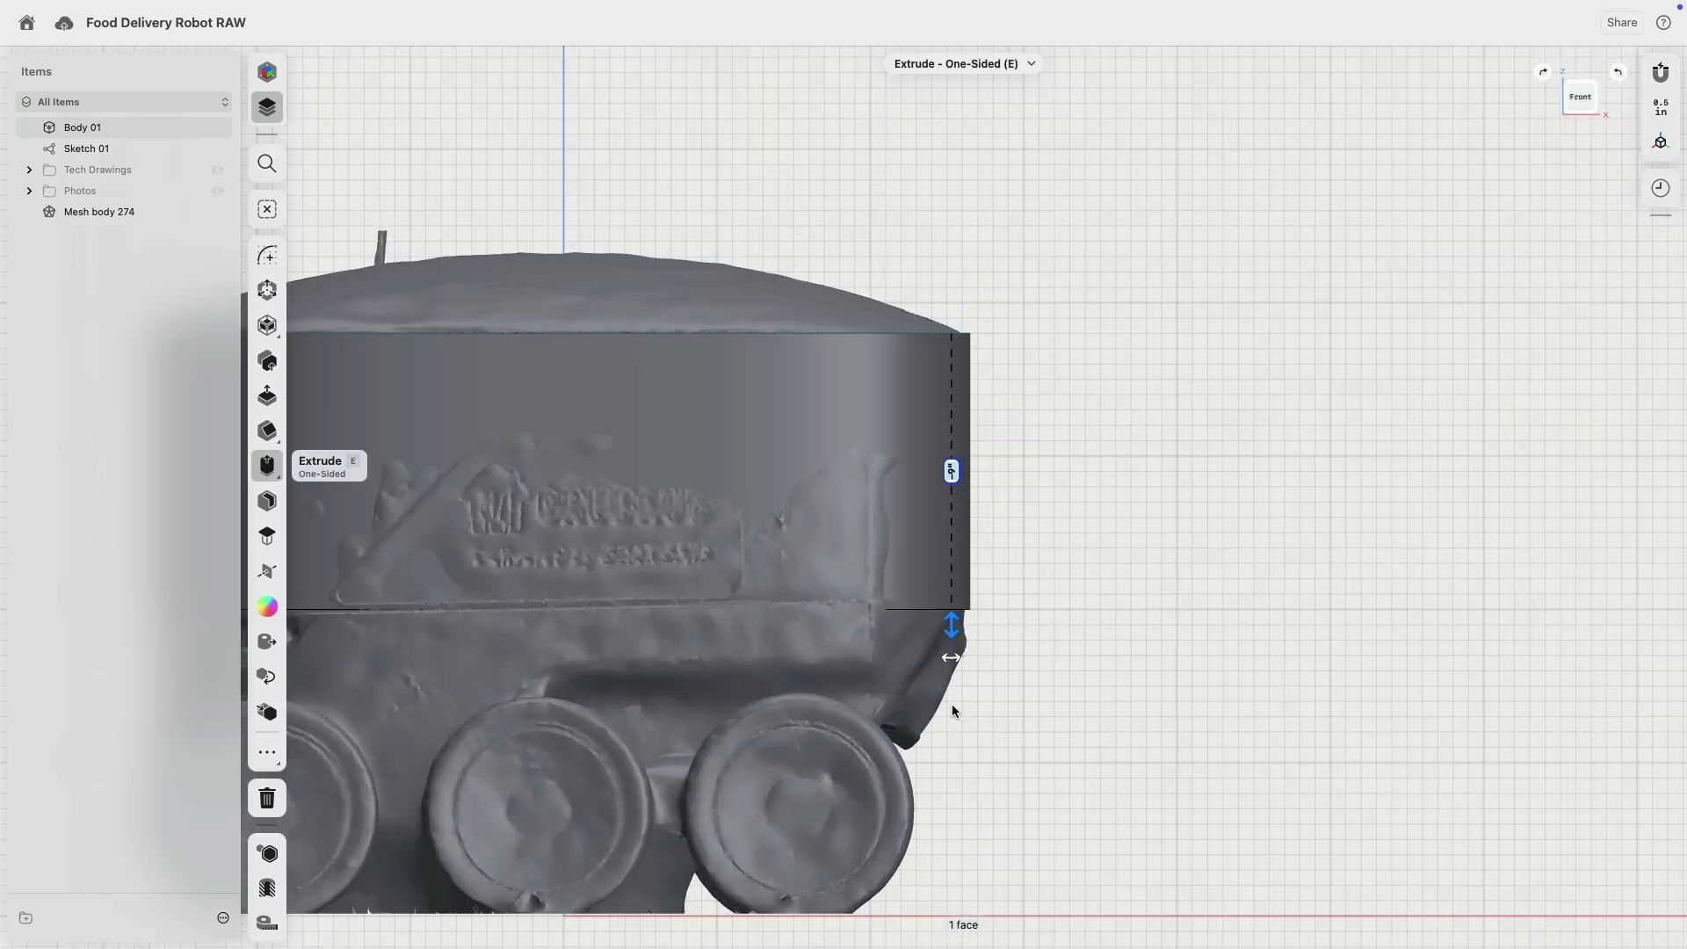
{"action": "middle_click_drag", "start_coordinate": [1032, 628], "coordinate": [1467, 486]}
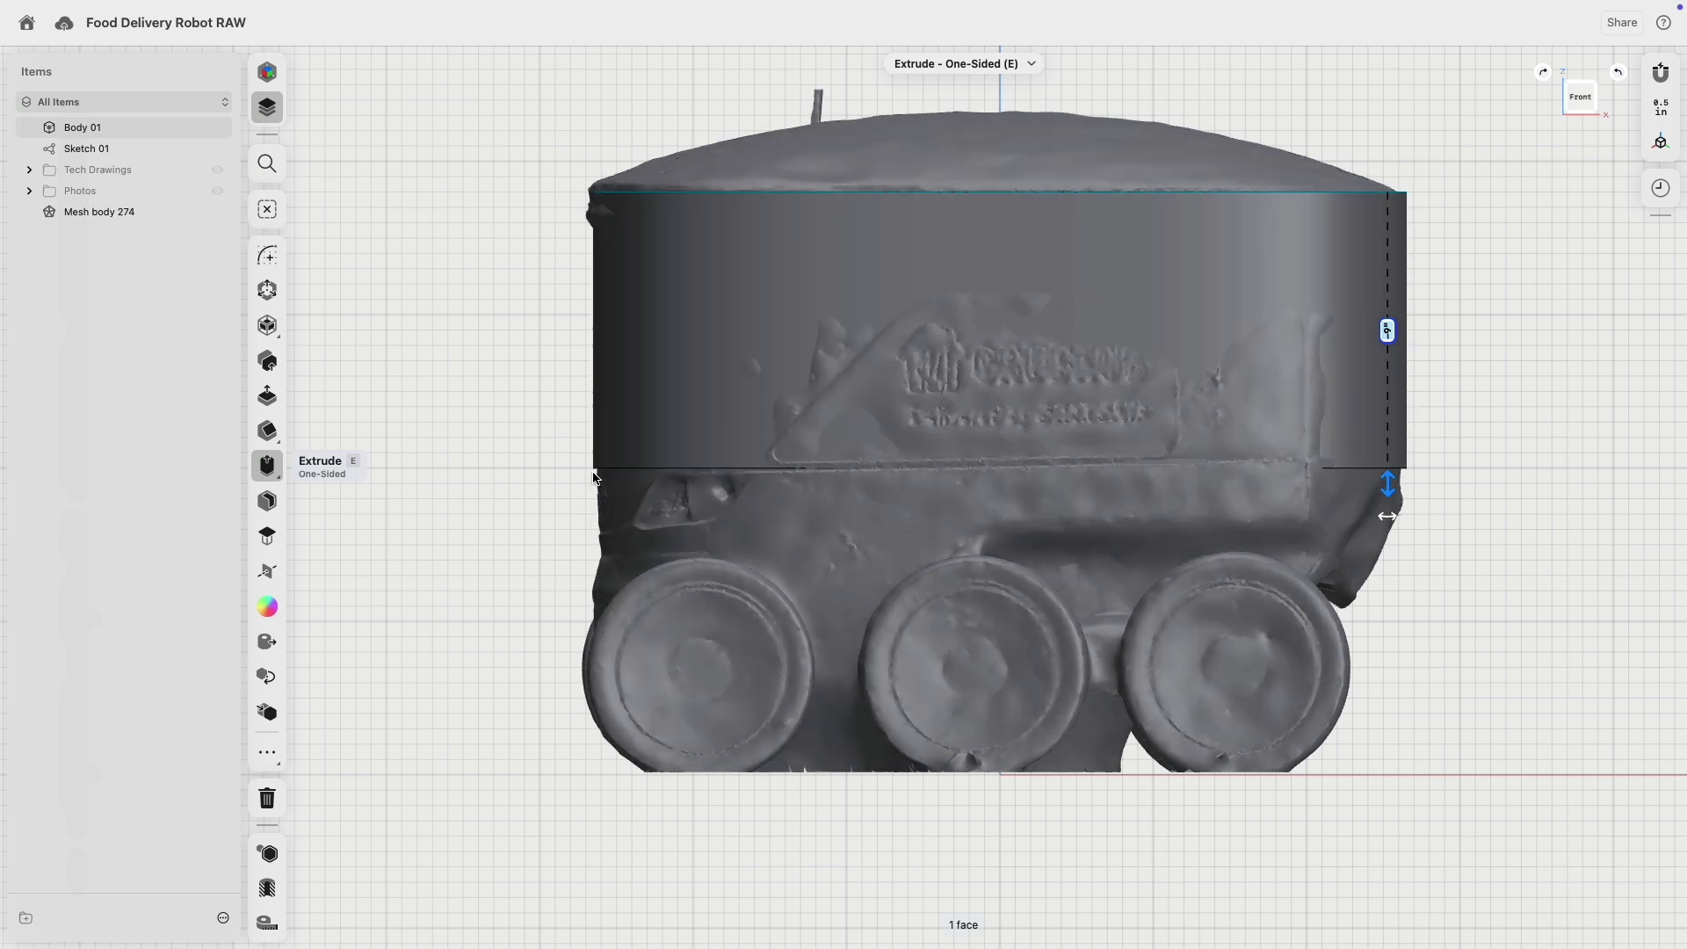
{"action": "scroll", "coordinate": [414, 265], "scroll_direction": "down", "scroll_amount": 5}
{"action": "mouse_move", "coordinate": [432, 282]}
{"action": "right_mouse_down"}
{"action": "mouse_move", "coordinate": [469, 418]}
{"action": "mouse_move", "coordinate": [462, 388]}
{"action": "right_mouse_up"}
{"action": "double_click", "coordinate": [116, 151]}
{"action": "middle_click_drag", "start_coordinate": [529, 275], "coordinate": [523, 341]}
{"action": "left_click", "coordinate": [276, 232]}
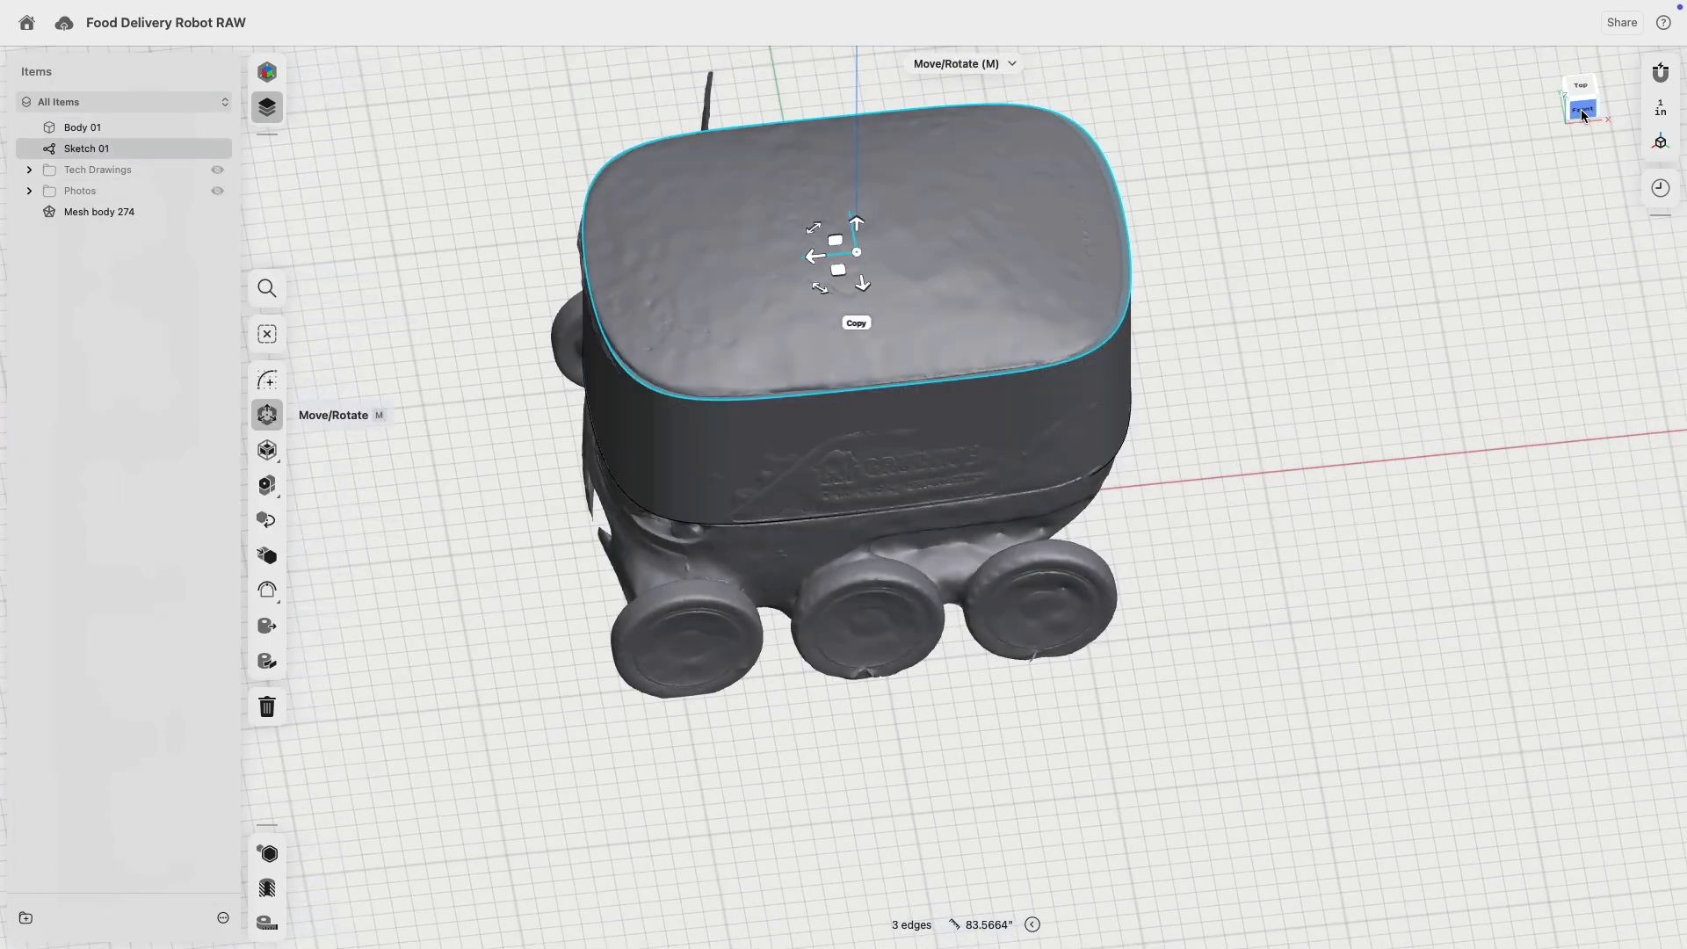
{"action": "left_click", "coordinate": [1580, 109]}
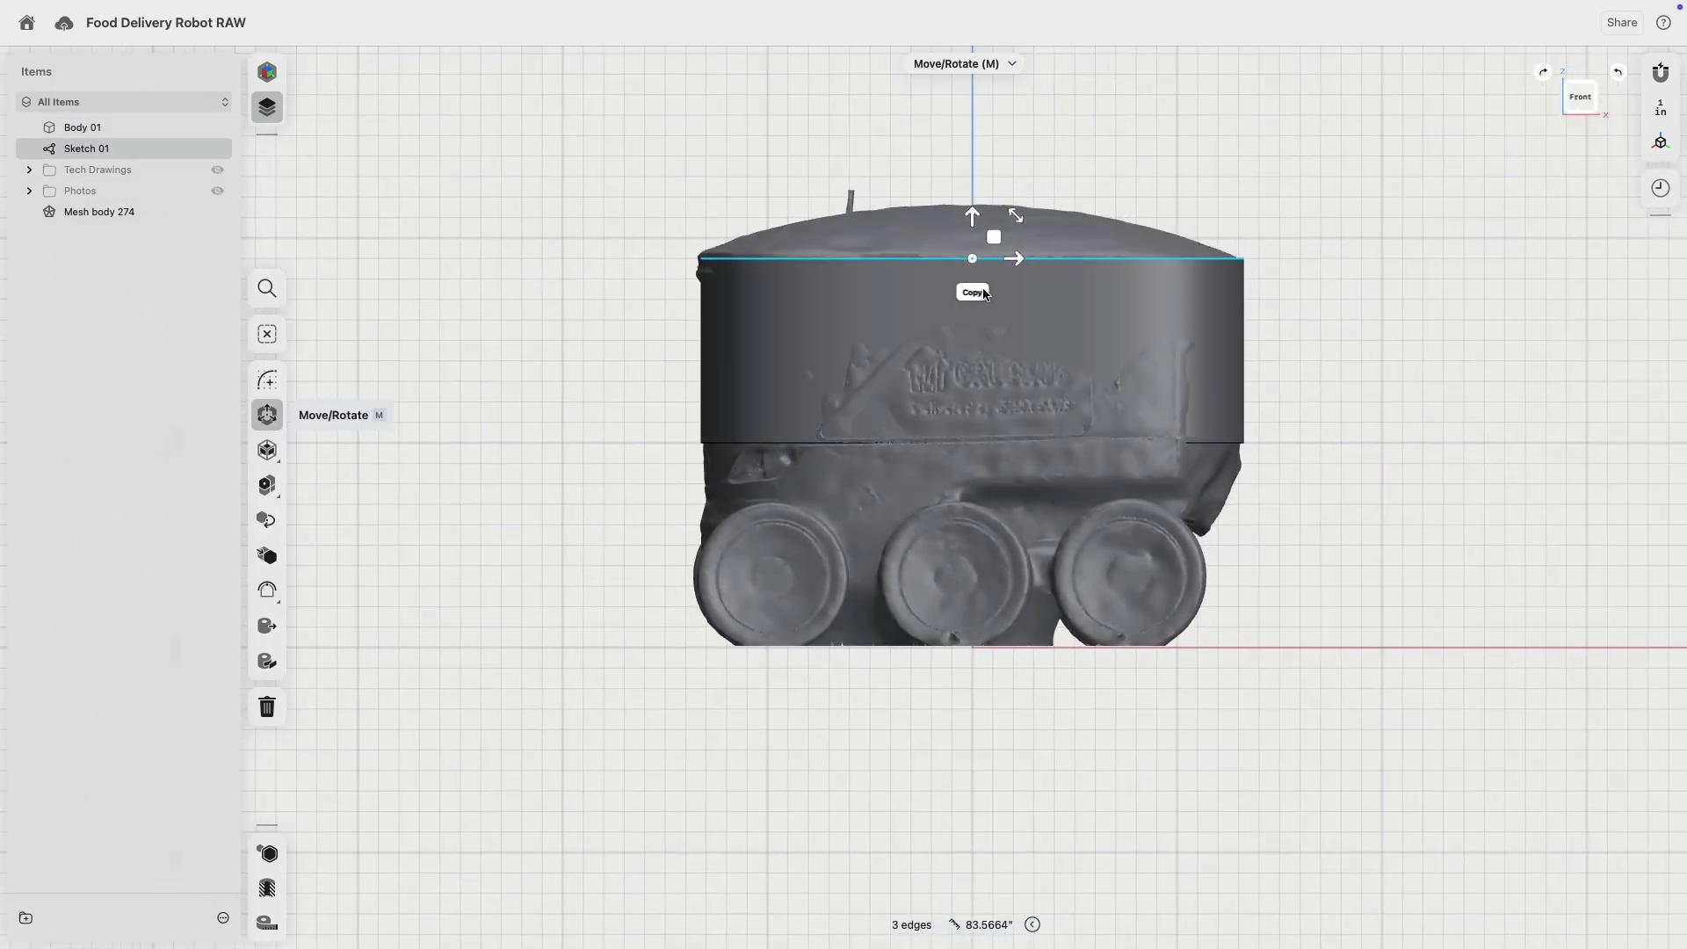
{"action": "left_click", "coordinate": [973, 293]}
{"action": "left_click_drag", "start_coordinate": [972, 216], "coordinate": [974, 534]}
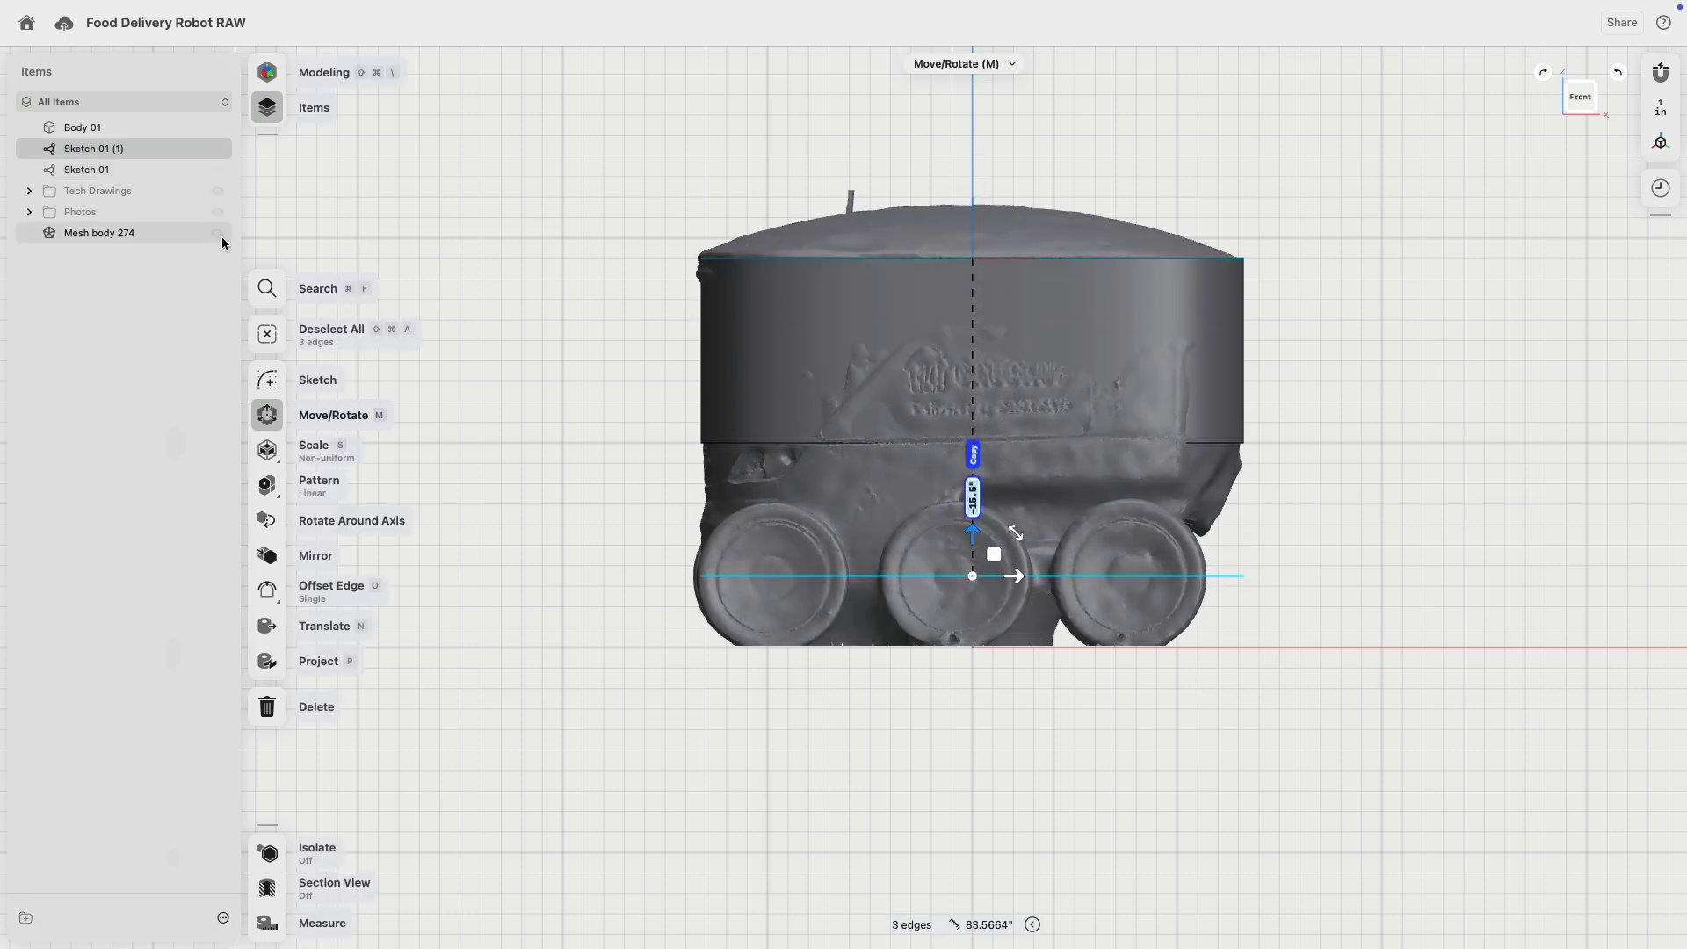
{"action": "left_click", "coordinate": [209, 279]}
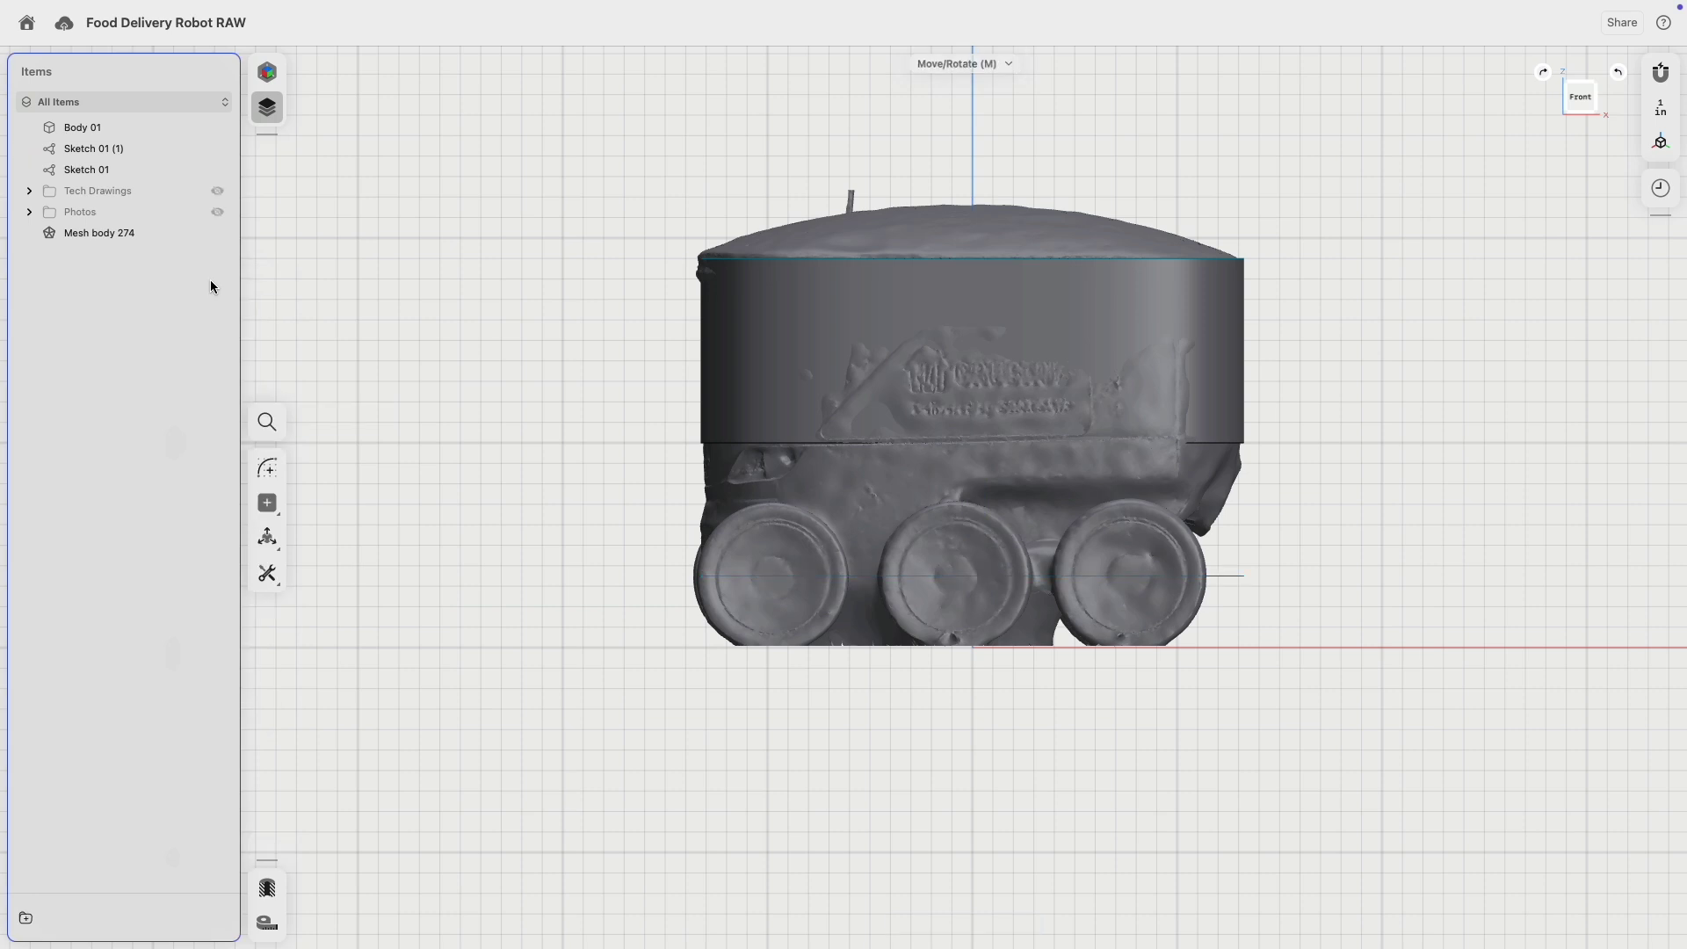
- Hide Mesh body 274 and show the Tech Drawings folder around the wheels in Front view
{"action": "left_click", "coordinate": [215, 234]}
{"action": "left_click", "coordinate": [221, 193]}
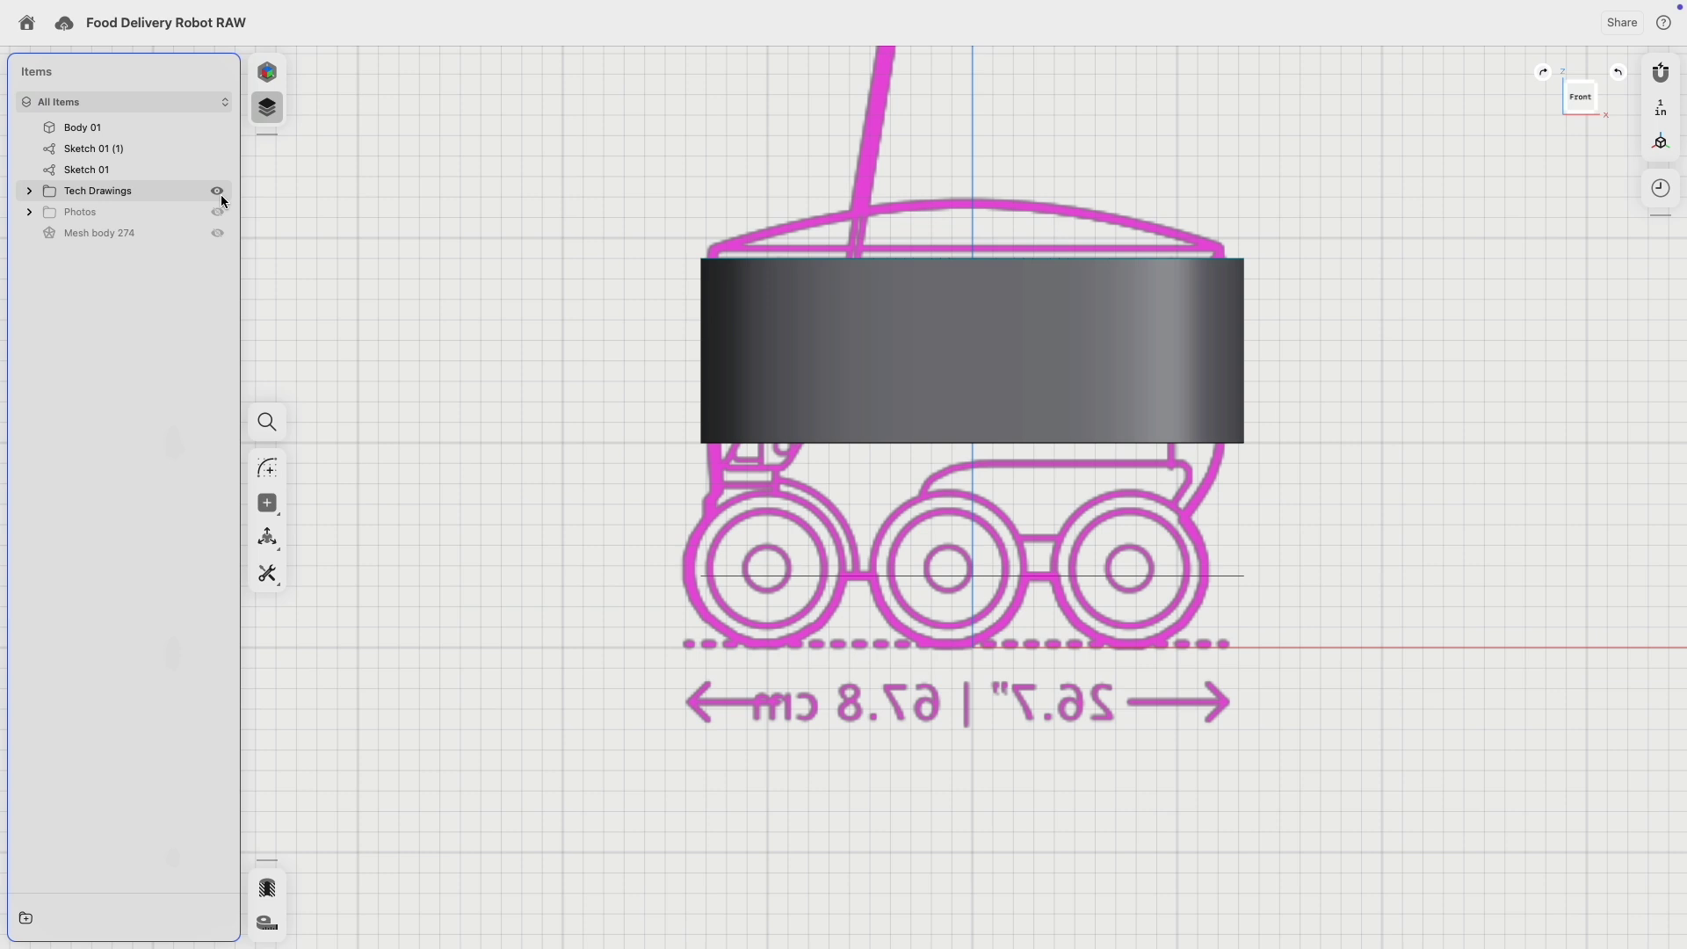
{"action": "scroll", "coordinate": [879, 584], "scroll_direction": "up", "scroll_amount": 5}
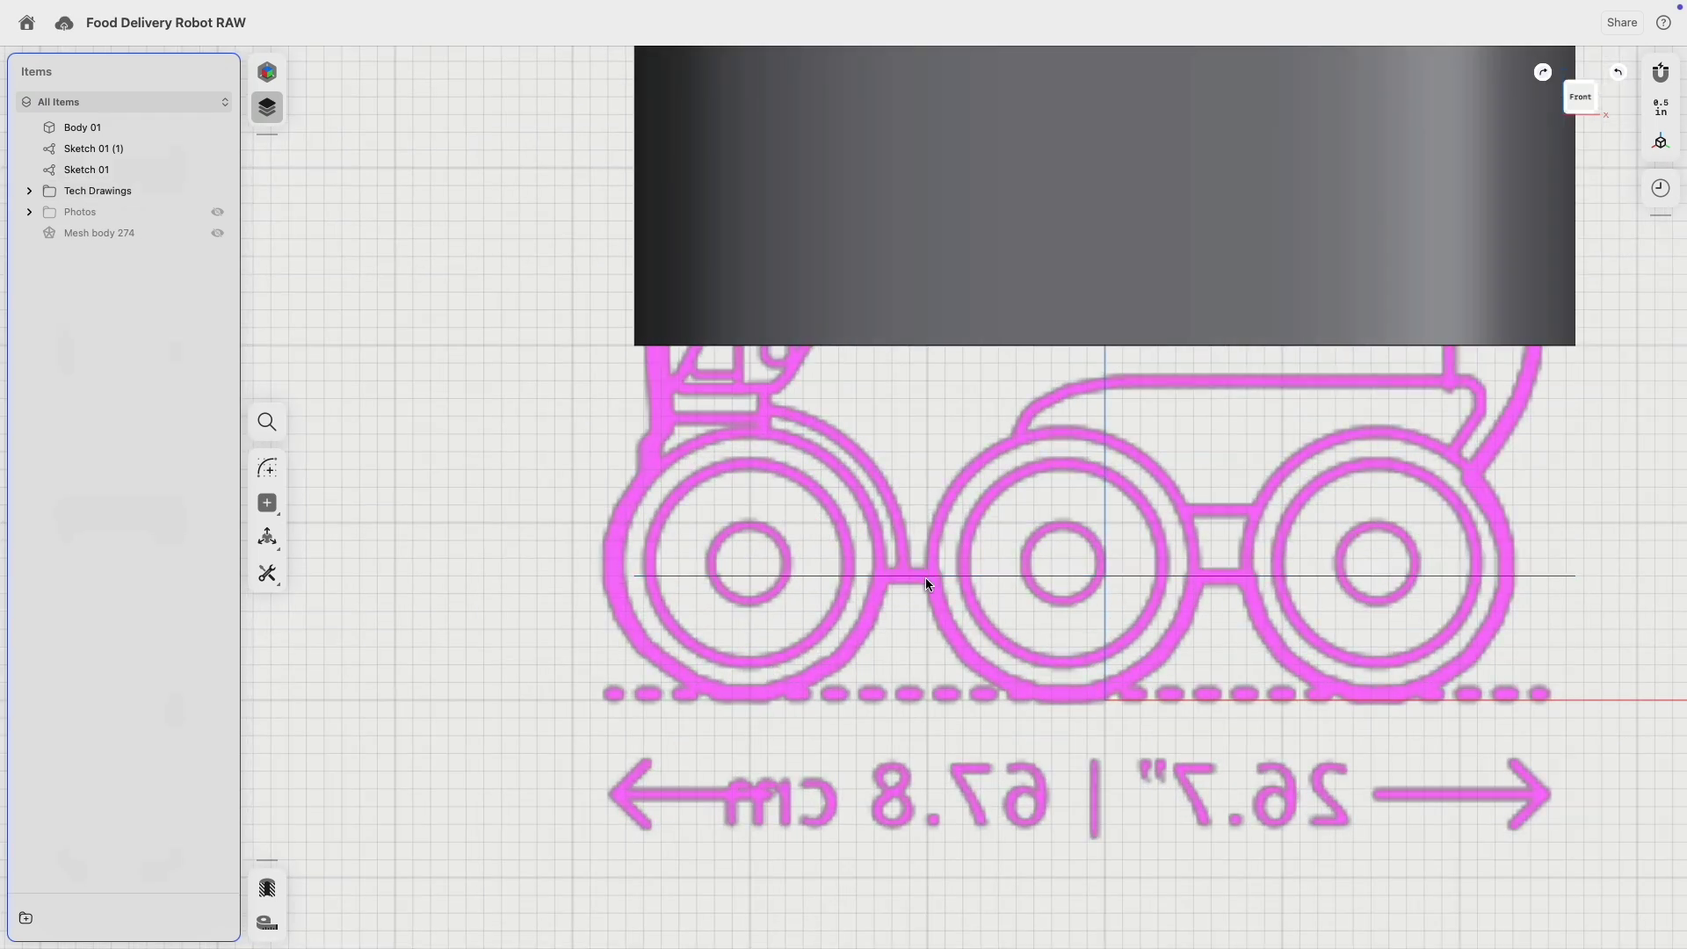
- Draw a 9" vertical line along each of the body's left and right edges, from its top to its bottom corner, in a new Front-view sketch
{"action": "scroll", "coordinate": [778, 563], "scroll_direction": "down", "scroll_amount": 4}
{"action": "scroll", "coordinate": [668, 455], "scroll_direction": "down", "scroll_amount": 3}
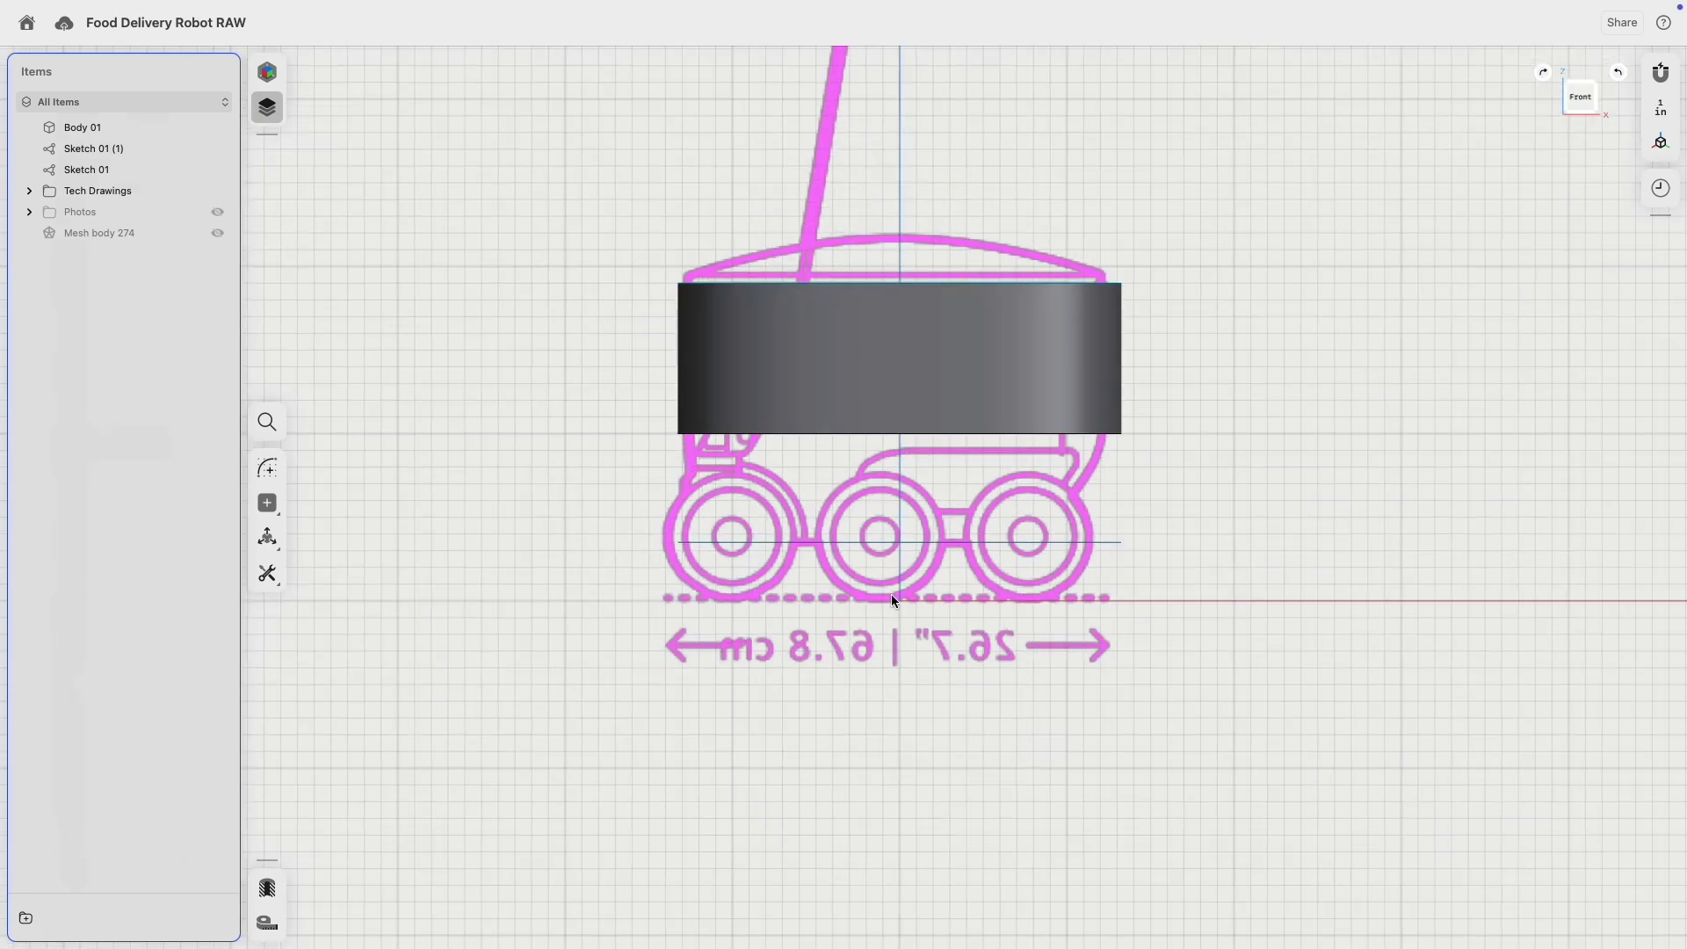
{"action": "scroll", "coordinate": [672, 449], "scroll_direction": "up", "scroll_amount": 5}
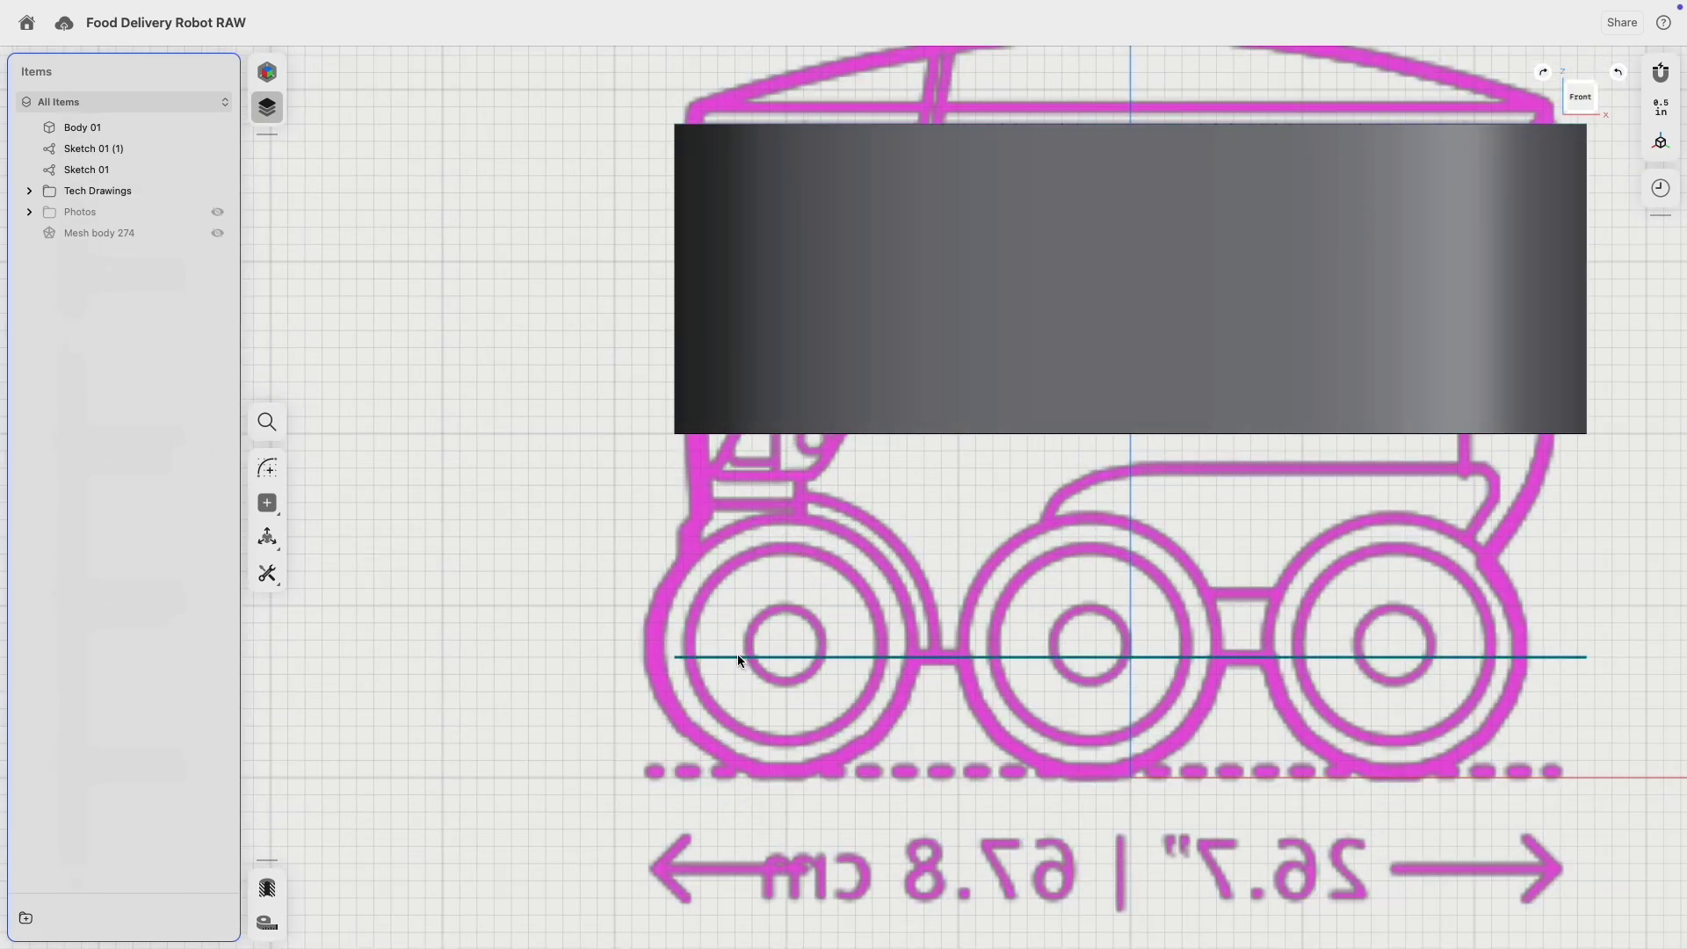
{"action": "middle_click_drag", "start_coordinate": [673, 609], "coordinate": [529, 388]}
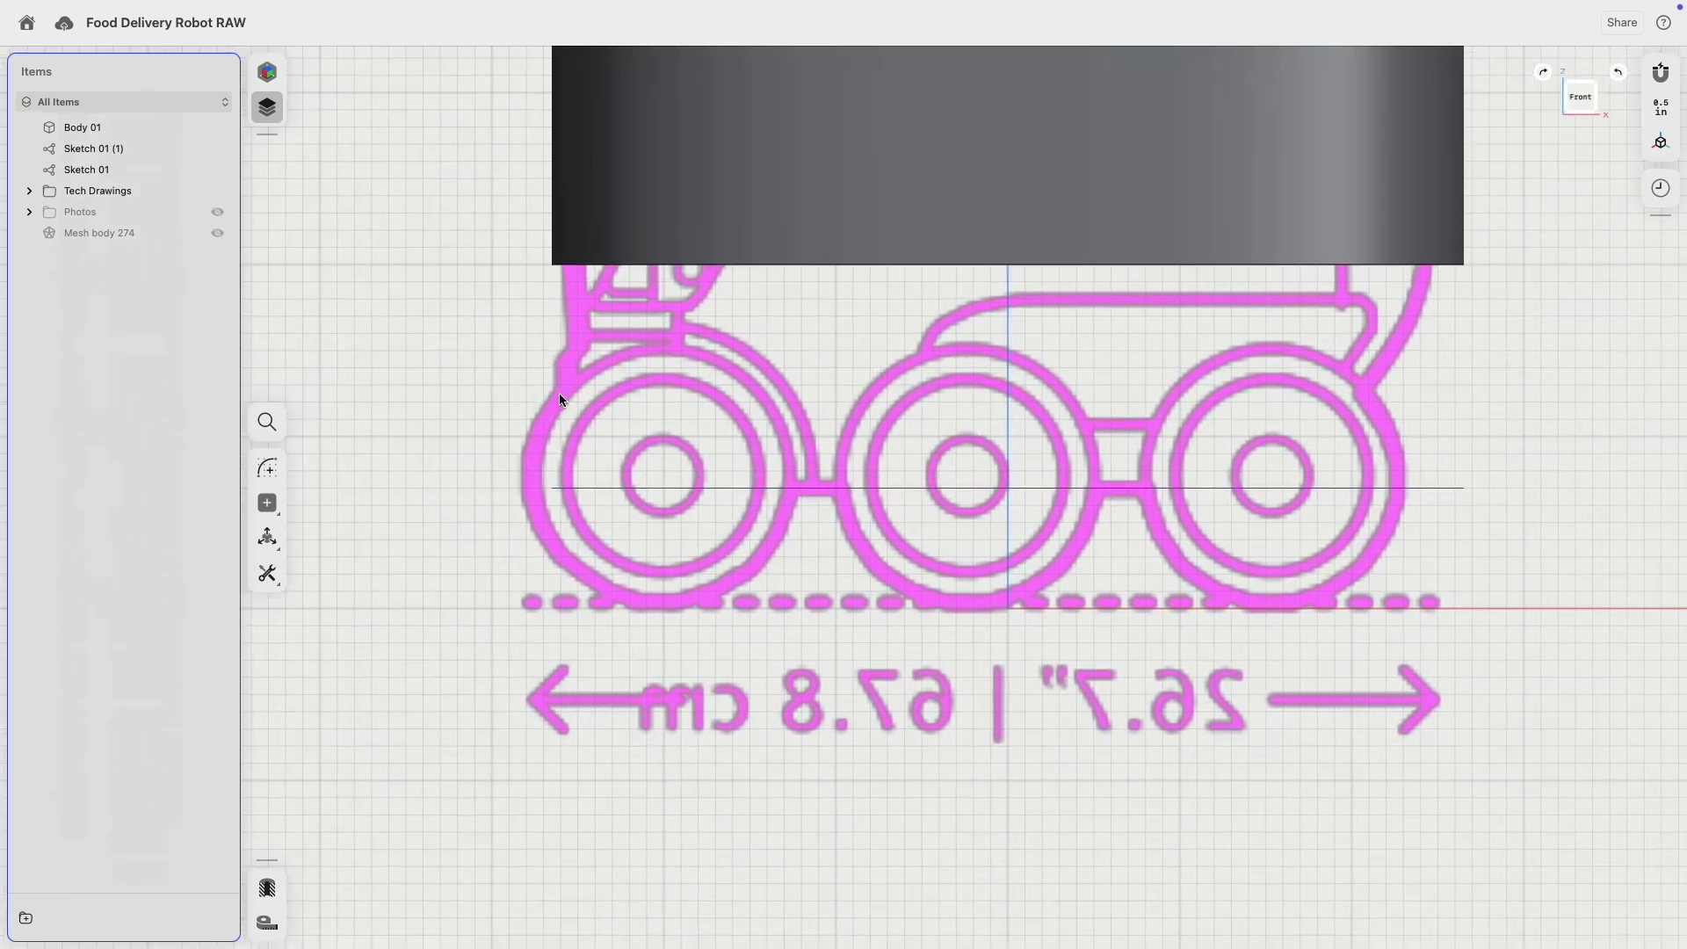
{"action": "left_click", "coordinate": [274, 471]}
{"action": "scroll", "coordinate": [487, 450], "scroll_direction": "down", "scroll_amount": 2}
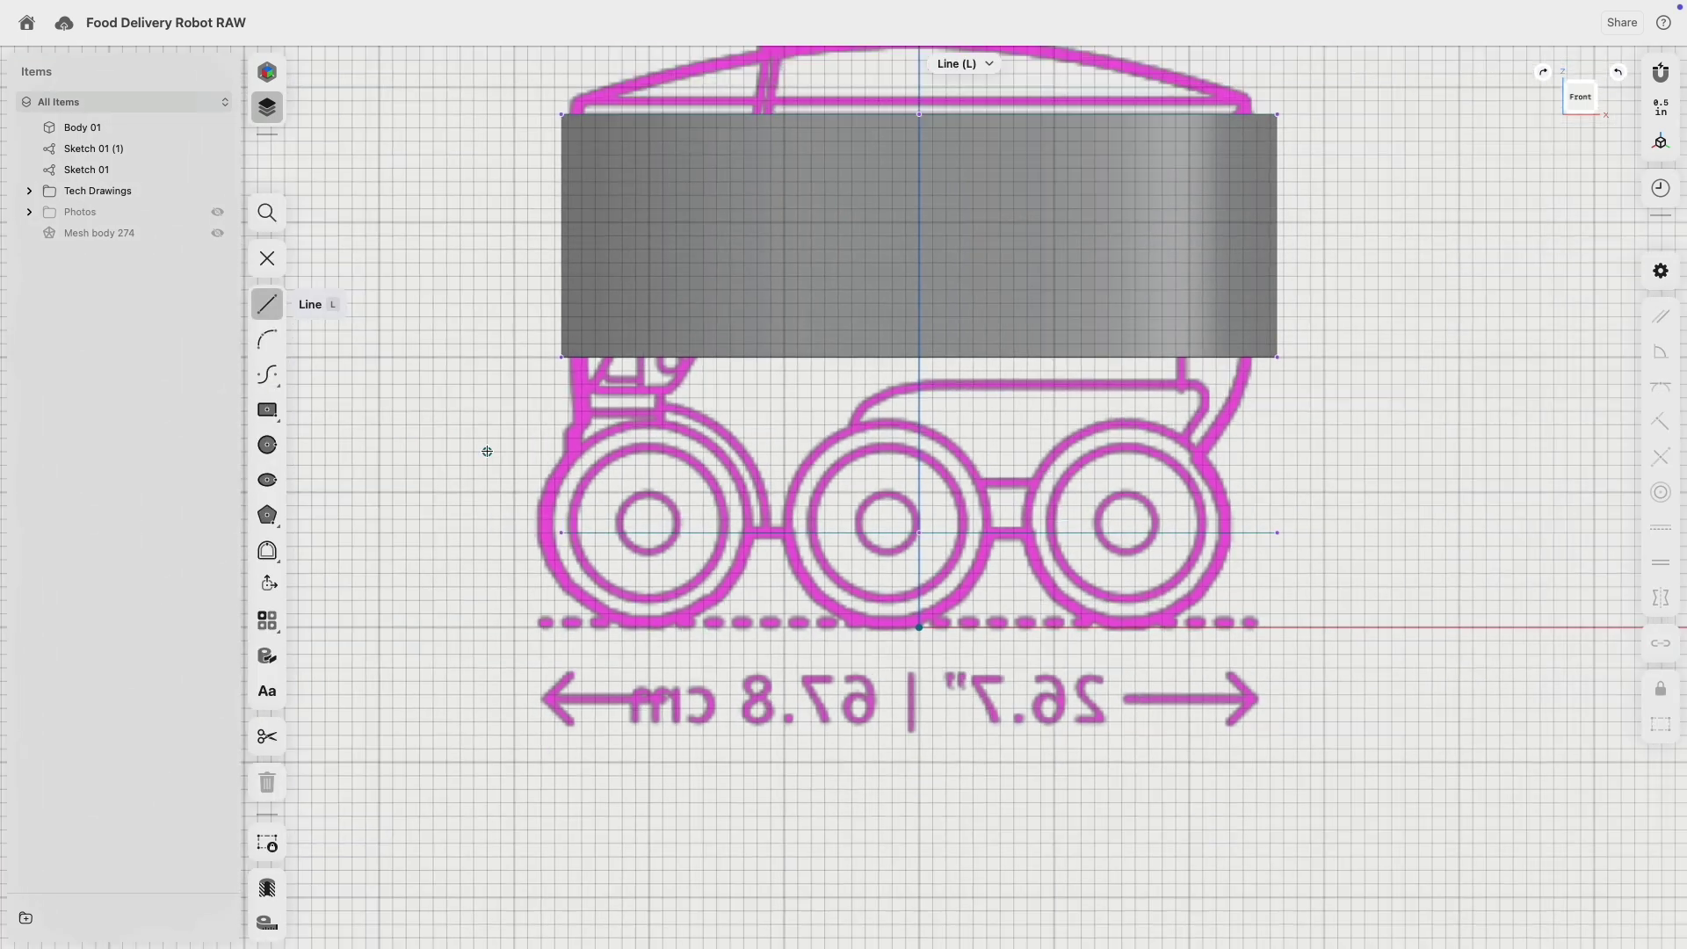
{"action": "left_click", "coordinate": [561, 115]}
{"action": "left_click", "coordinate": [561, 355]}
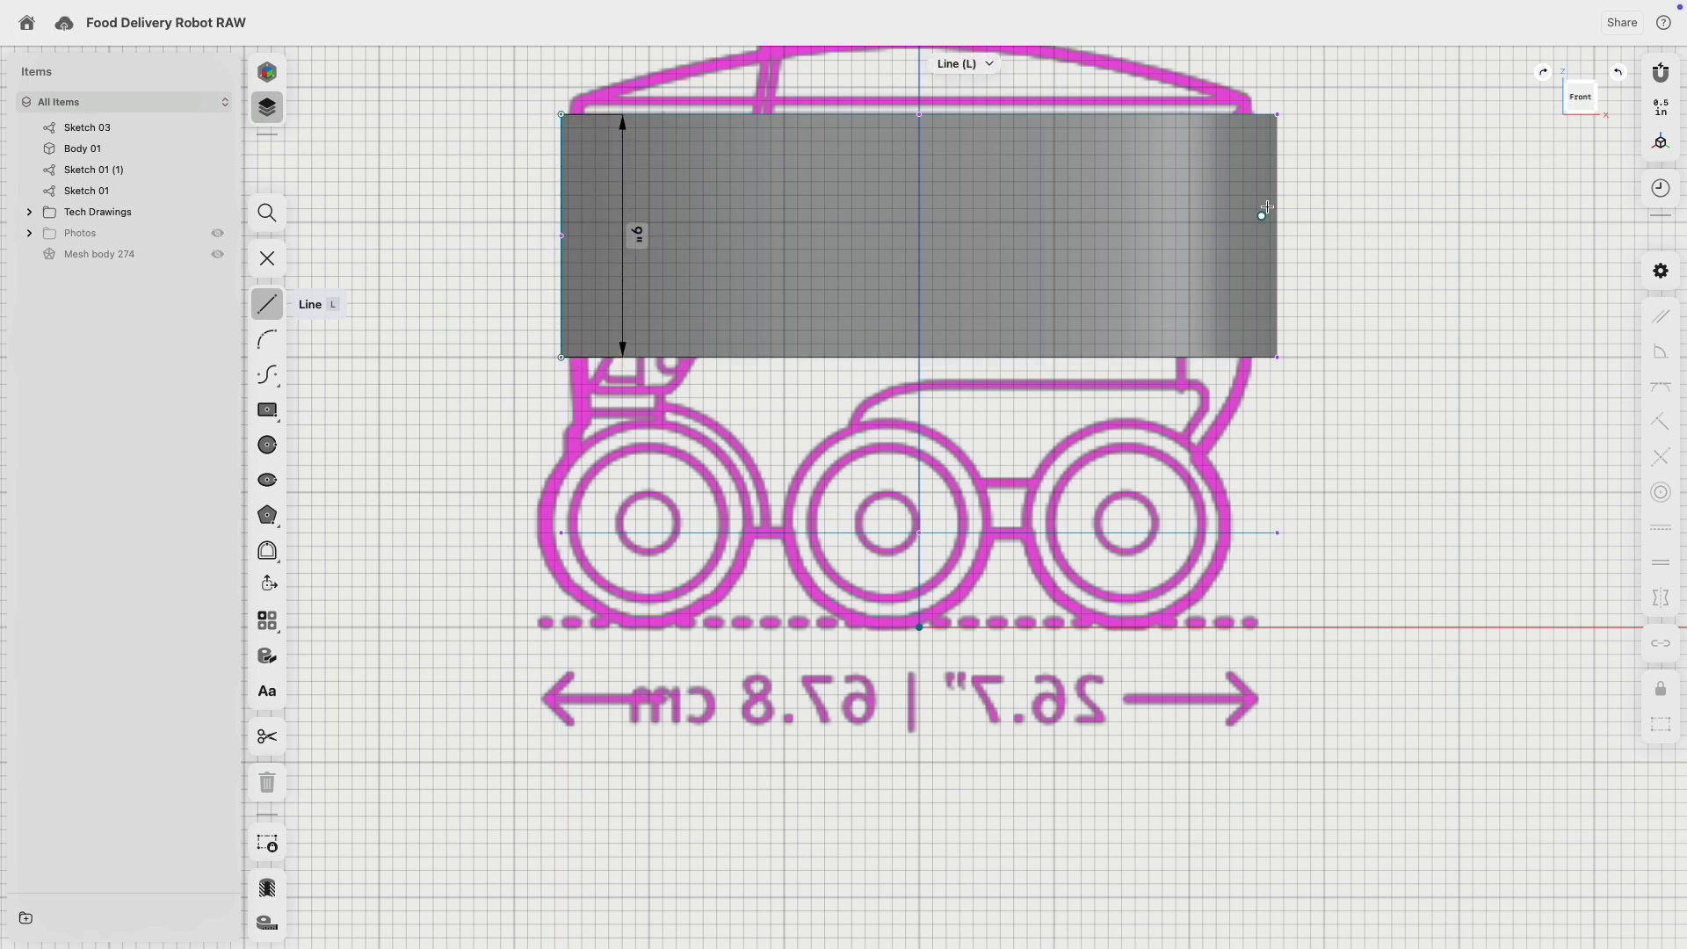
{"action": "left_click", "coordinate": [1277, 115]}
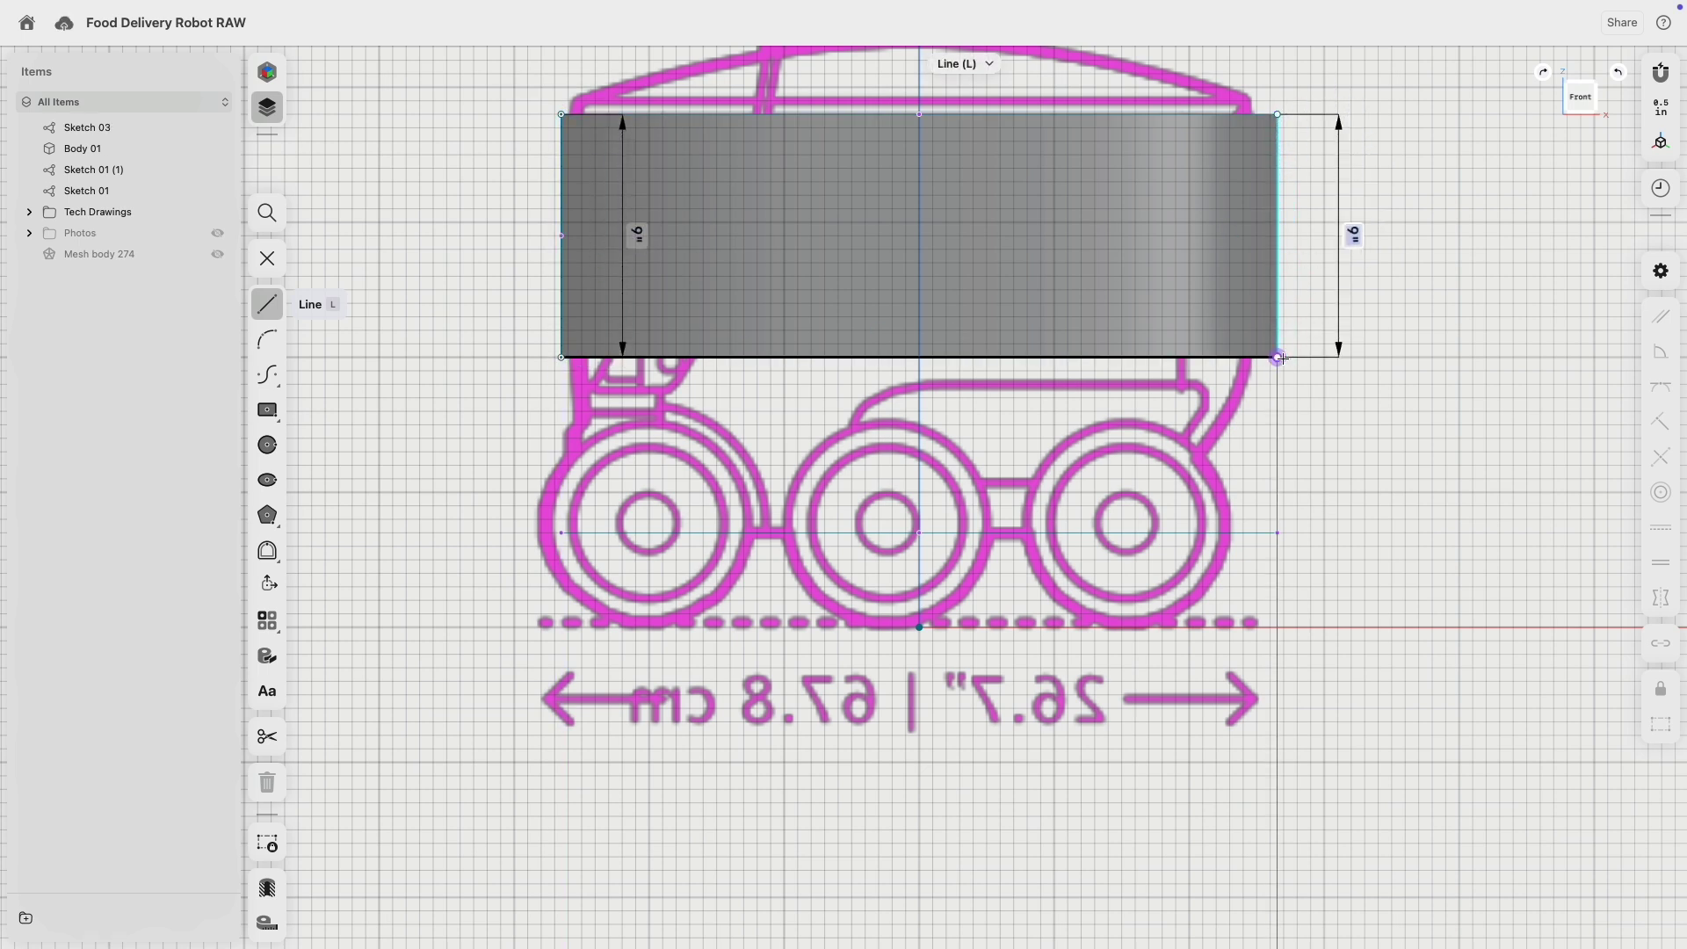
{"action": "left_click", "coordinate": [1277, 357]}
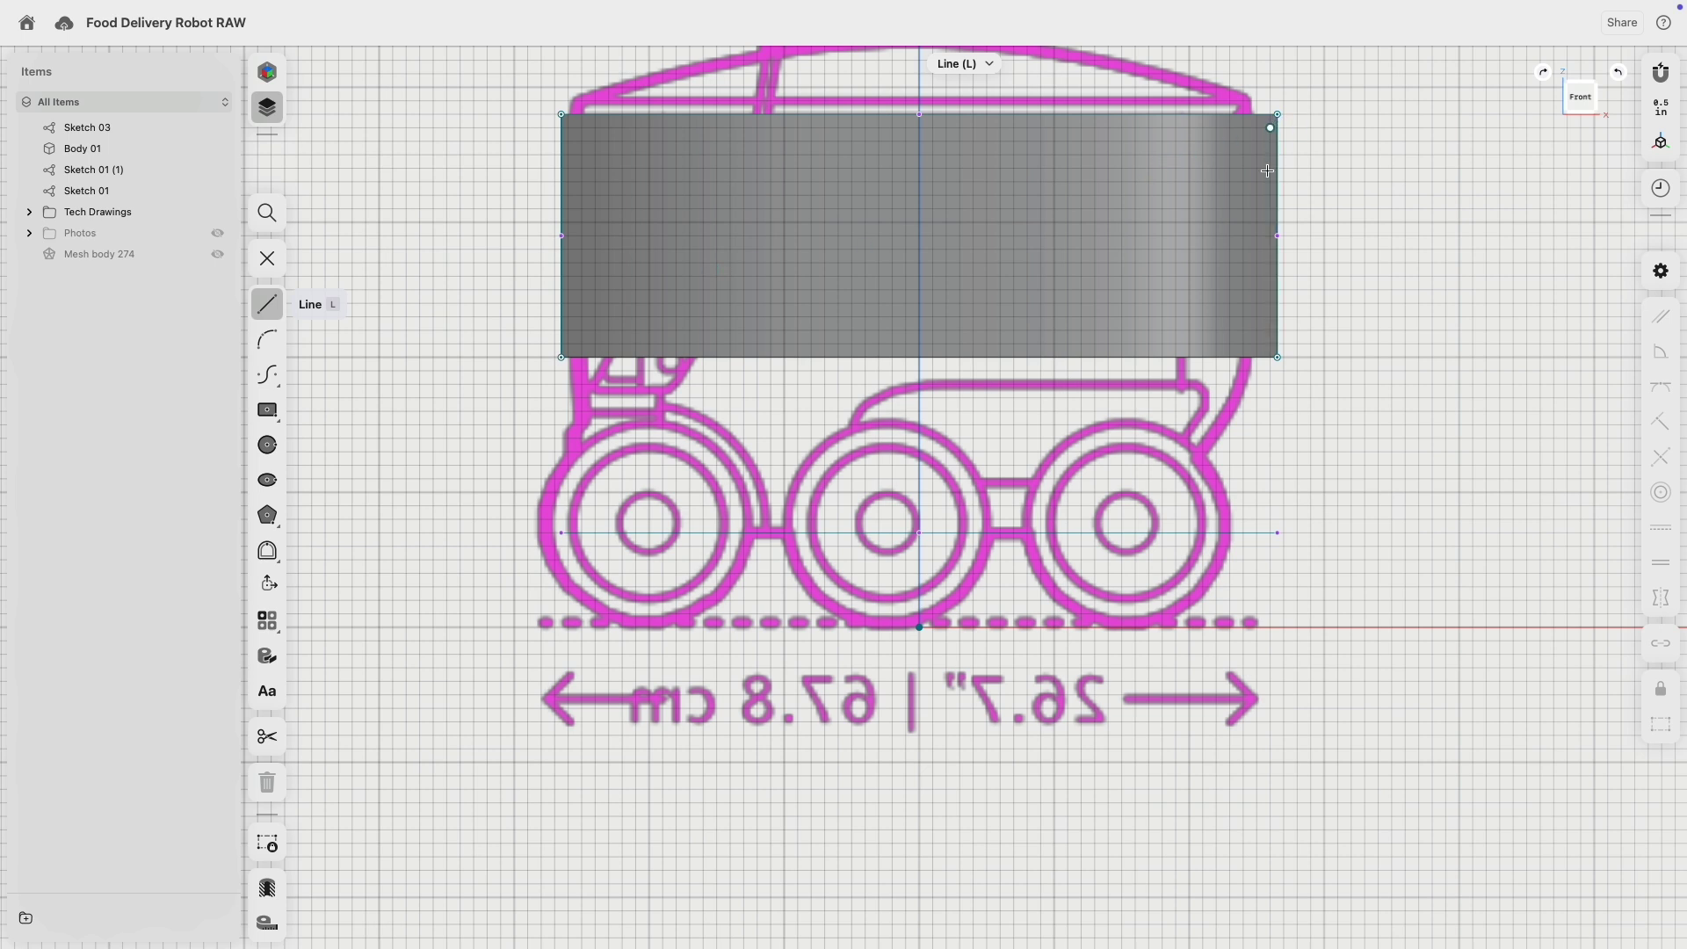
- Draw a control point spline from the body's lower-left corner down to the lower outline, curving slightly inward, and raise its inner control points
{"action": "left_click", "coordinate": [289, 384]}
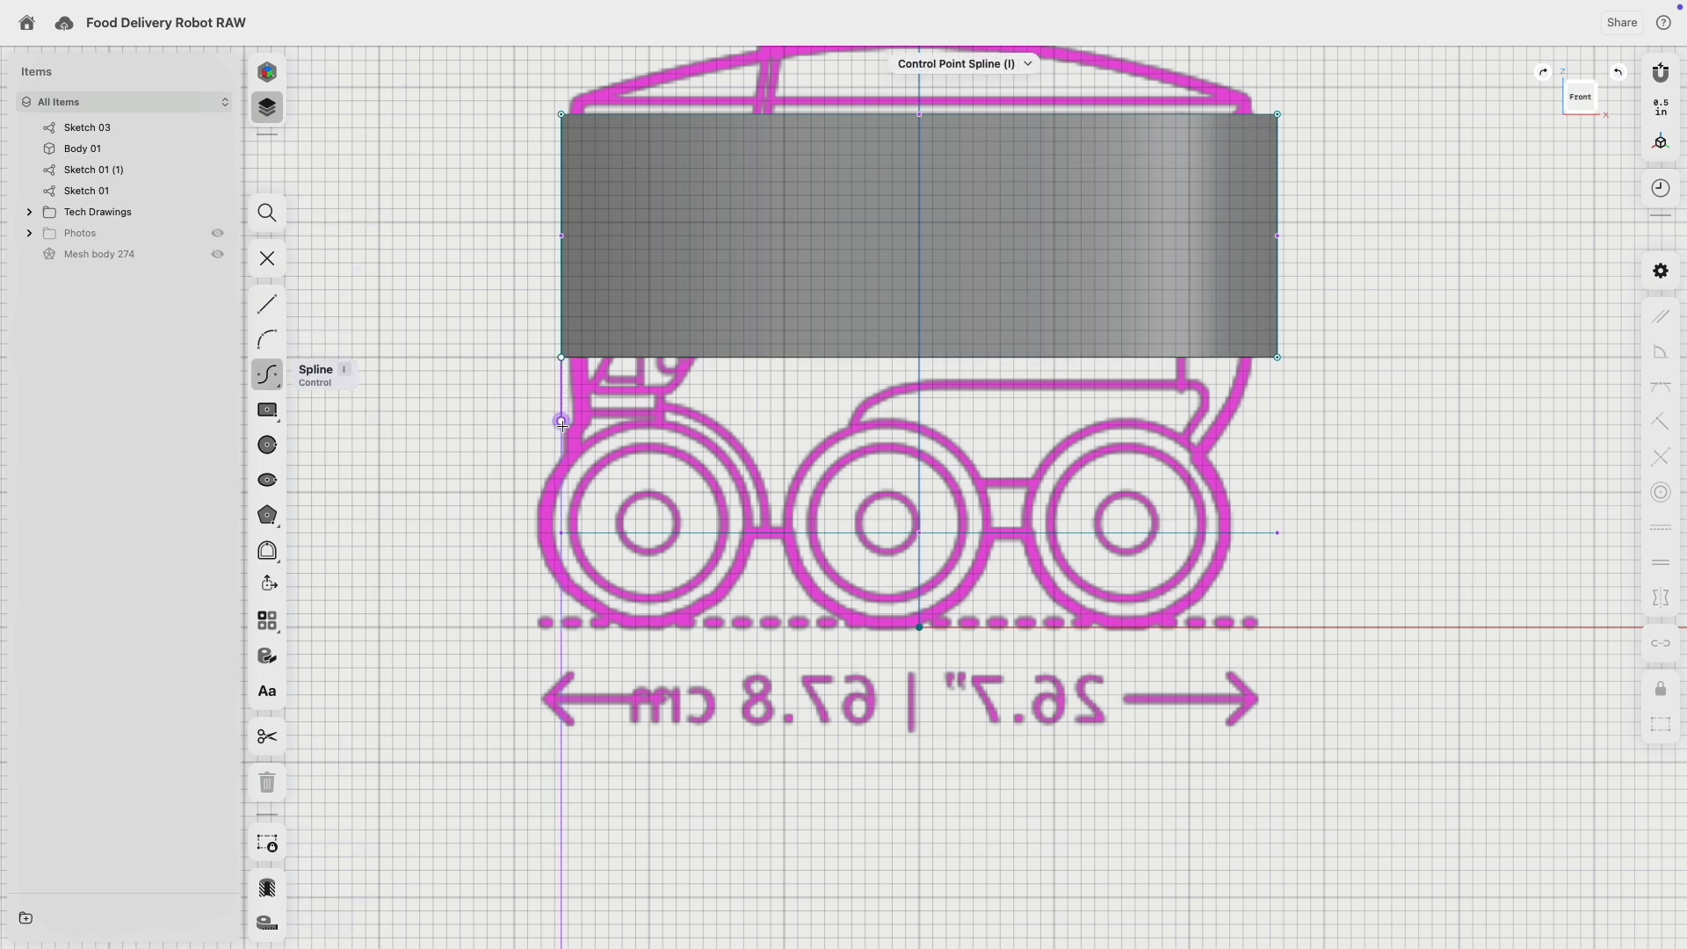
{"action": "left_click", "coordinate": [562, 447]}
{"action": "left_click", "coordinate": [561, 500]}
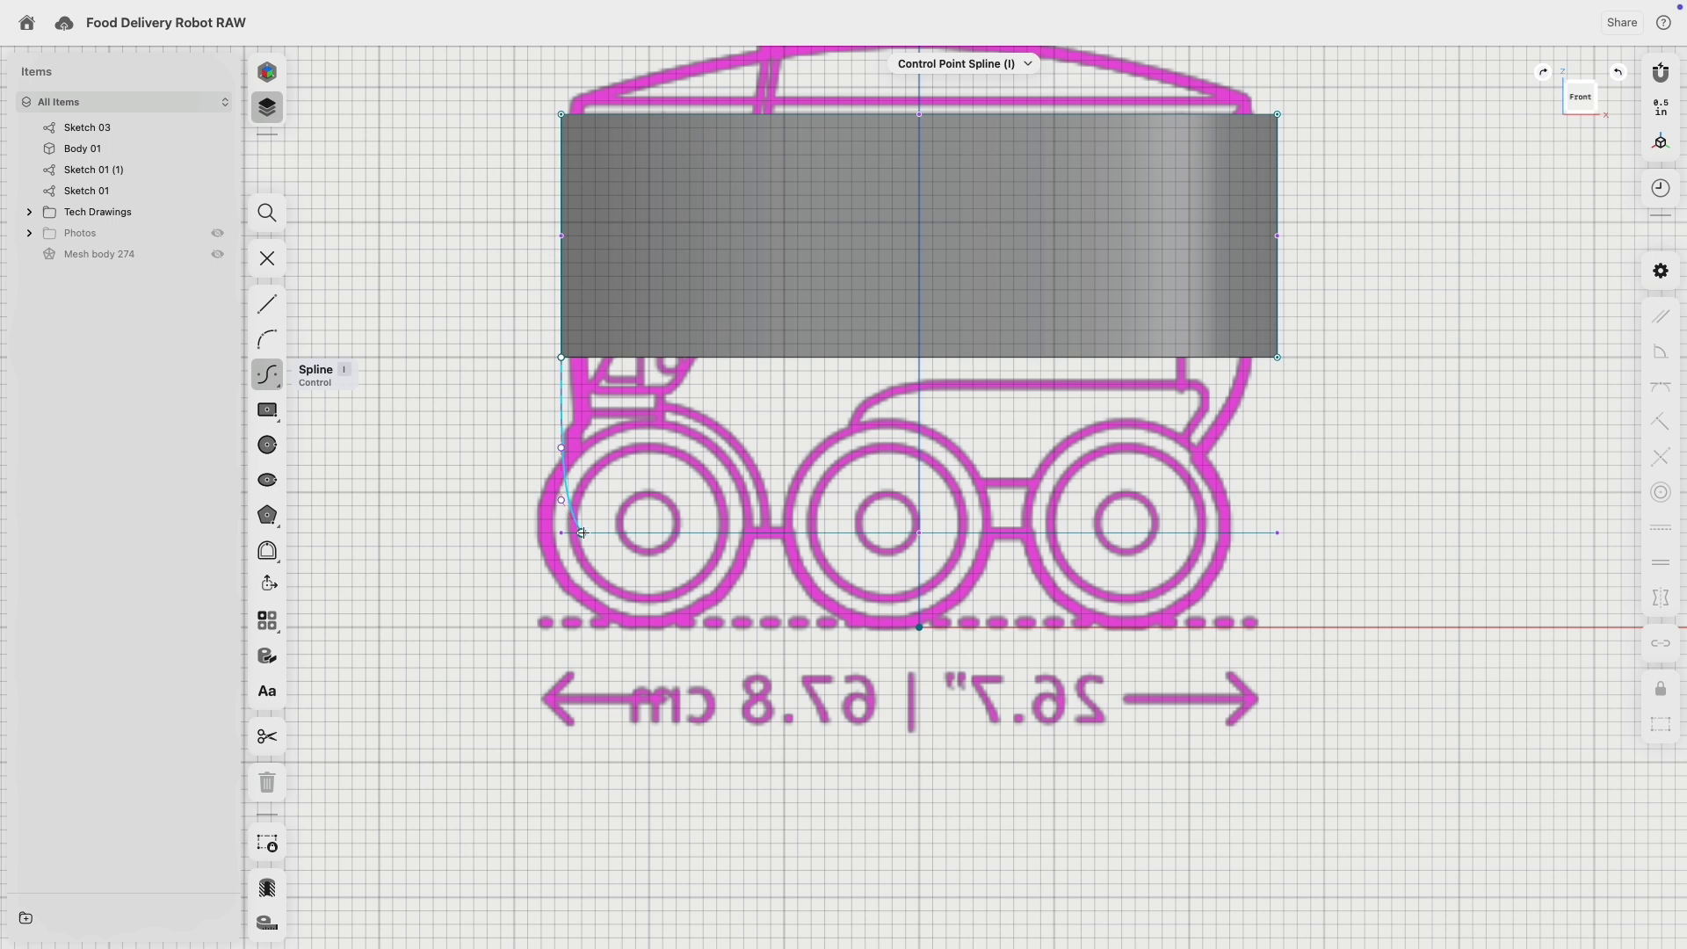
{"action": "left_click", "coordinate": [583, 532]}
{"action": "left_click", "coordinate": [562, 446]}
{"action": "left_click_drag", "start_coordinate": [562, 445], "coordinate": [562, 409]}
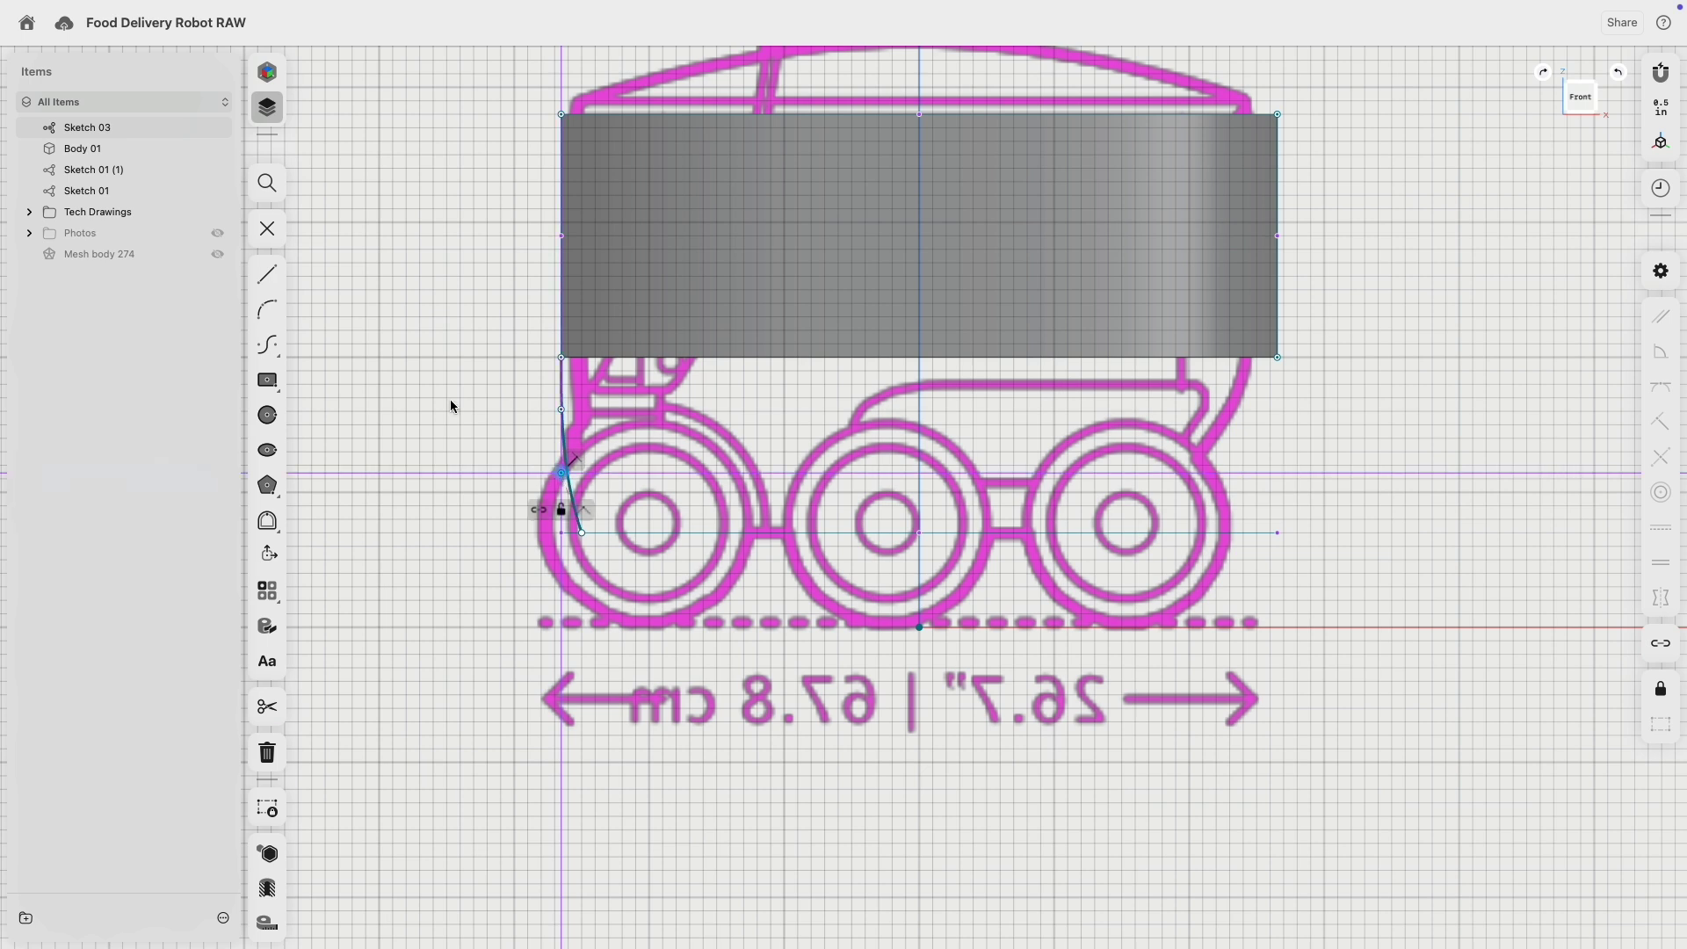
- Draw a second control point spline from the body's lower-right corner, curving down and well inward to the lower outline's level
{"action": "left_click", "coordinate": [267, 345]}
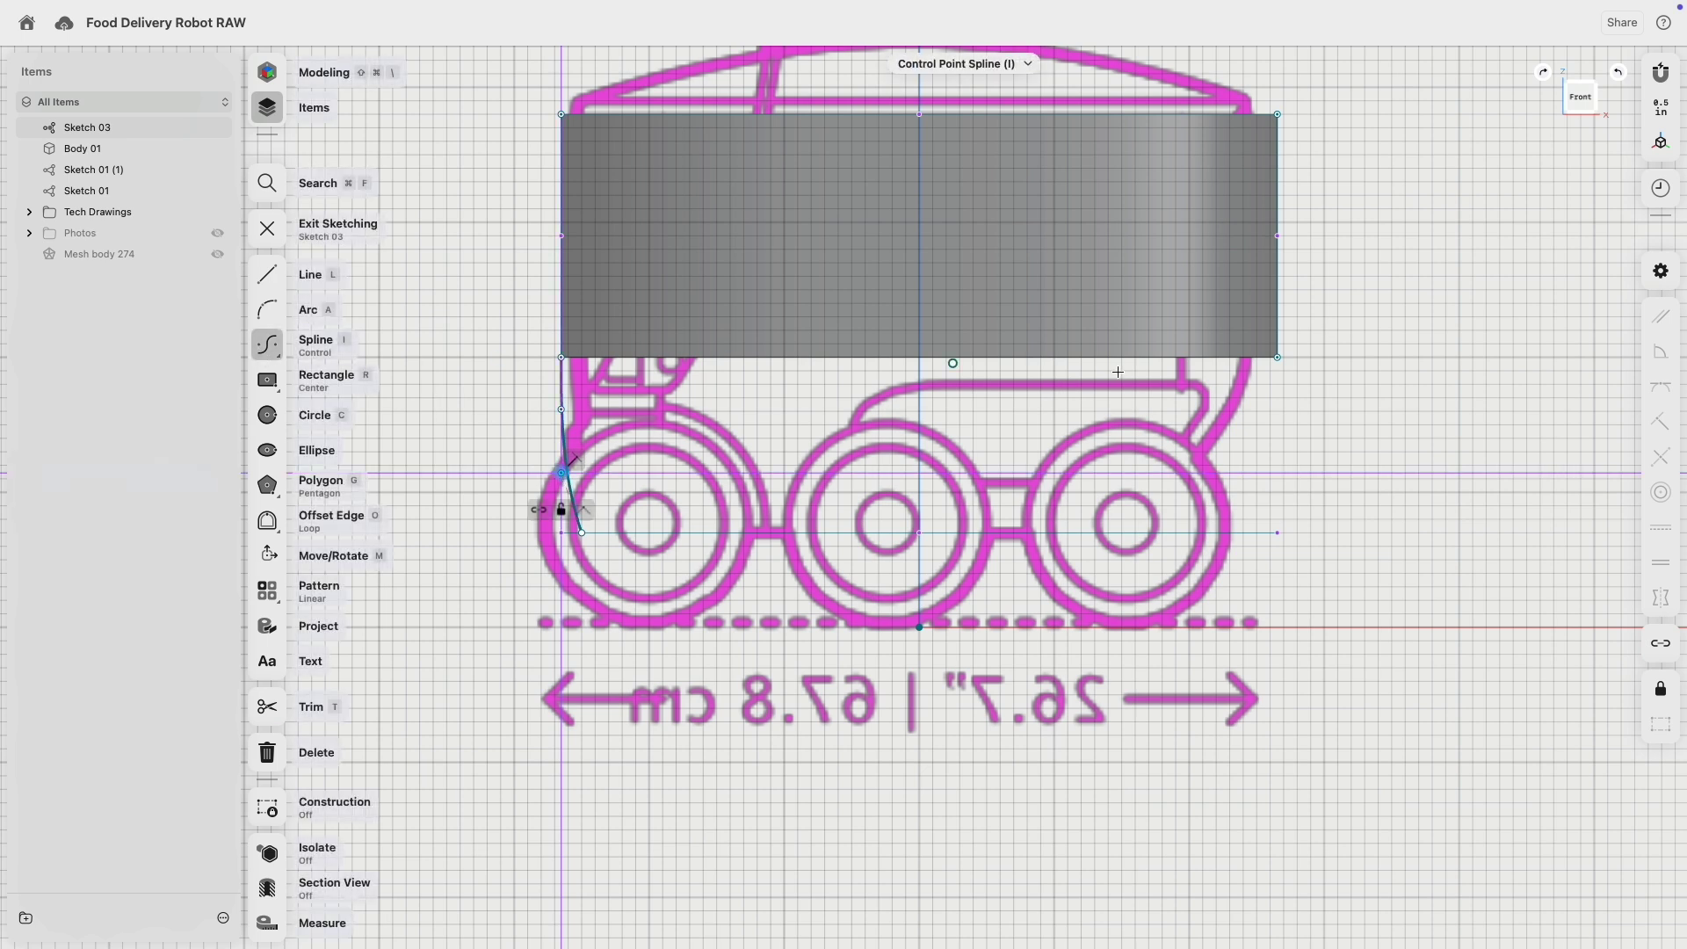
{"action": "left_click", "coordinate": [1278, 359]}
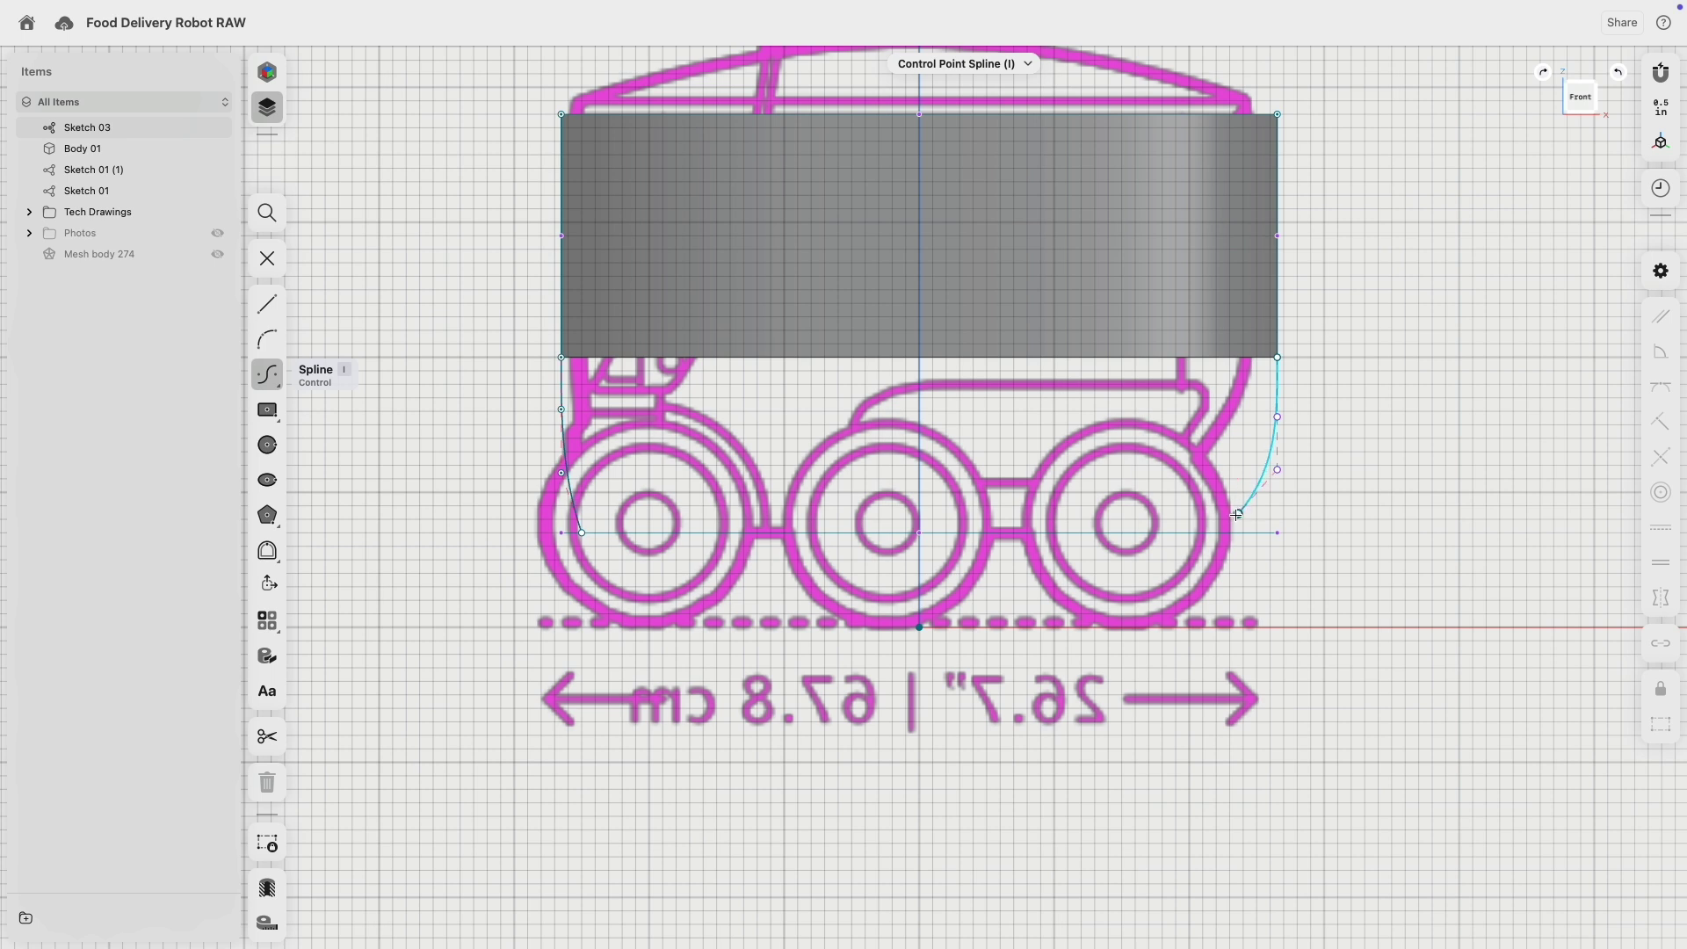
{"action": "double_click", "coordinate": [1160, 533]}
{"action": "scroll", "coordinate": [1304, 434], "scroll_direction": "up", "scroll_amount": 3}
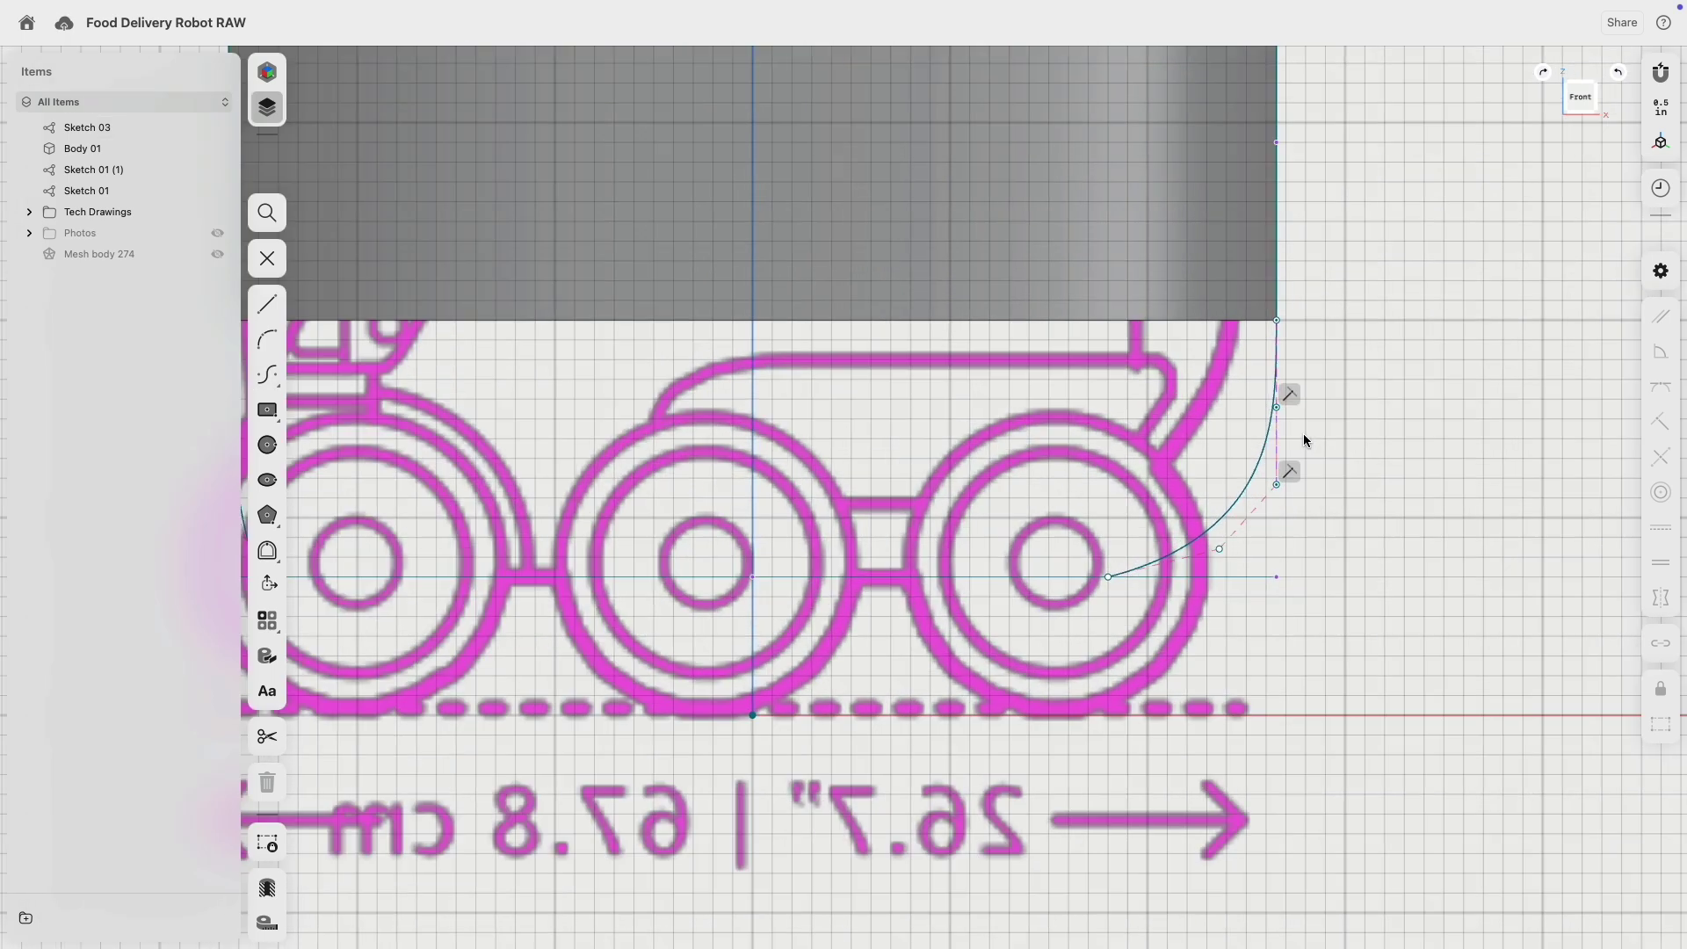
- Adjust the right spline's inner control points, keeping the upper two directly below the corner, to shape a smooth inward curve
{"action": "mouse_move", "coordinate": [1276, 408]}
{"action": "left_mouse_down"}
{"action": "mouse_move", "coordinate": [1276, 391]}
{"action": "mouse_move", "coordinate": [1278, 482]}
{"action": "mouse_move", "coordinate": [1276, 458]}
{"action": "left_mouse_up"}
{"action": "left_click_drag", "start_coordinate": [1221, 547], "coordinate": [1232, 531]}
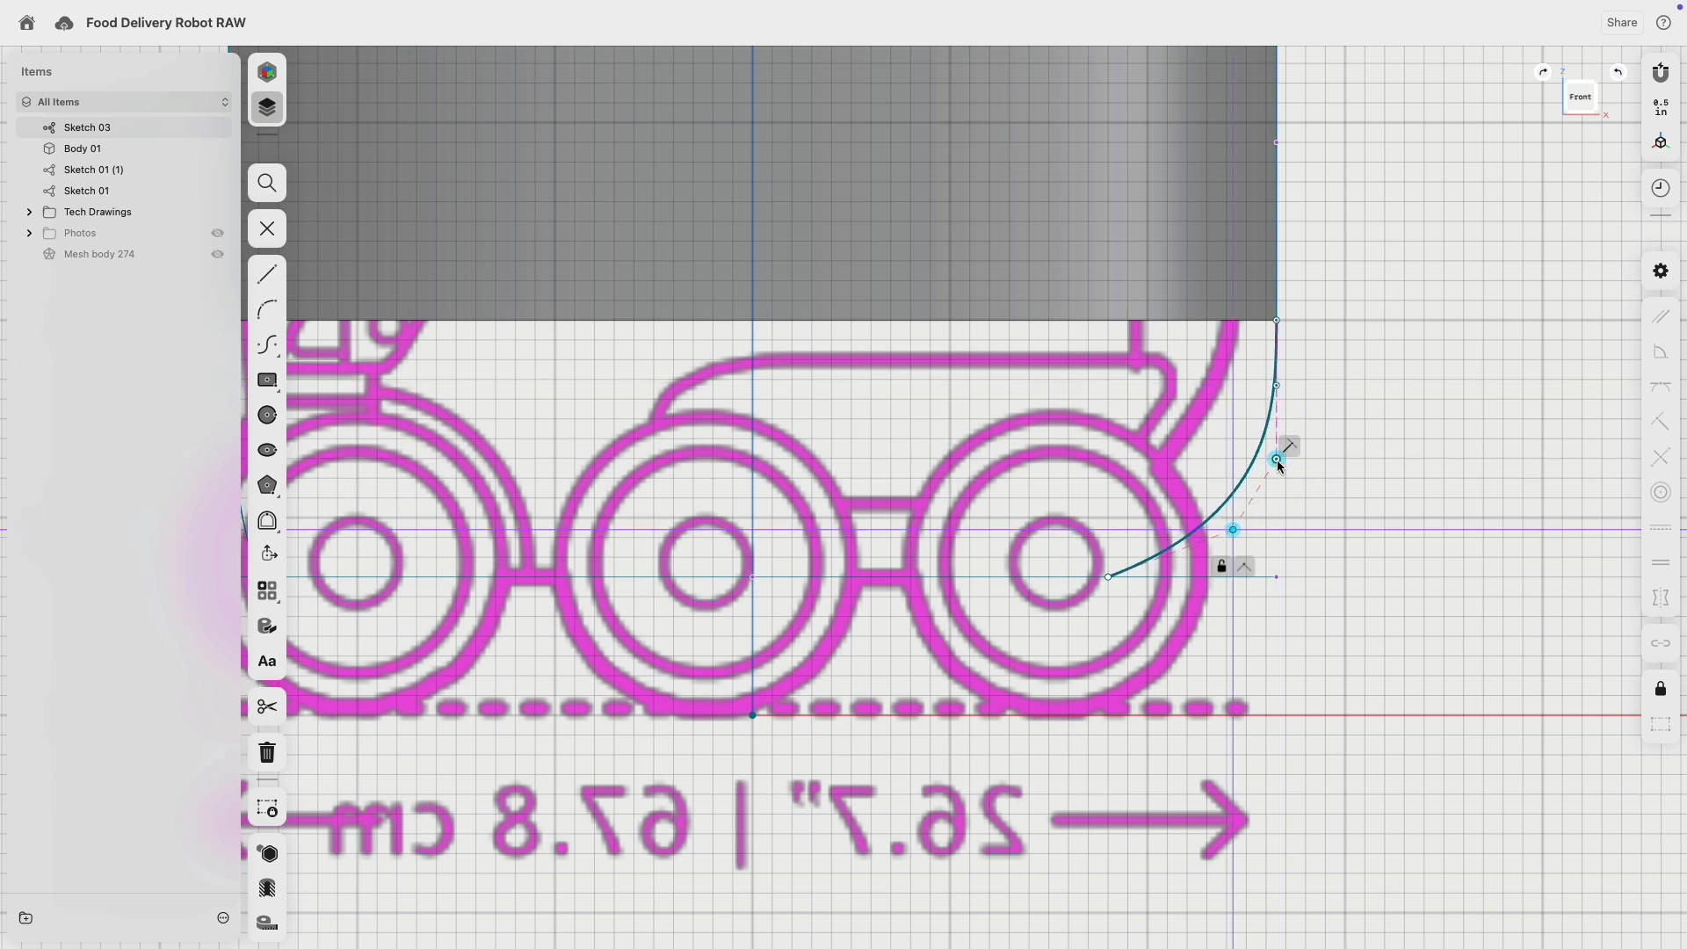
{"action": "left_click_drag", "start_coordinate": [1276, 461], "coordinate": [1277, 445]}
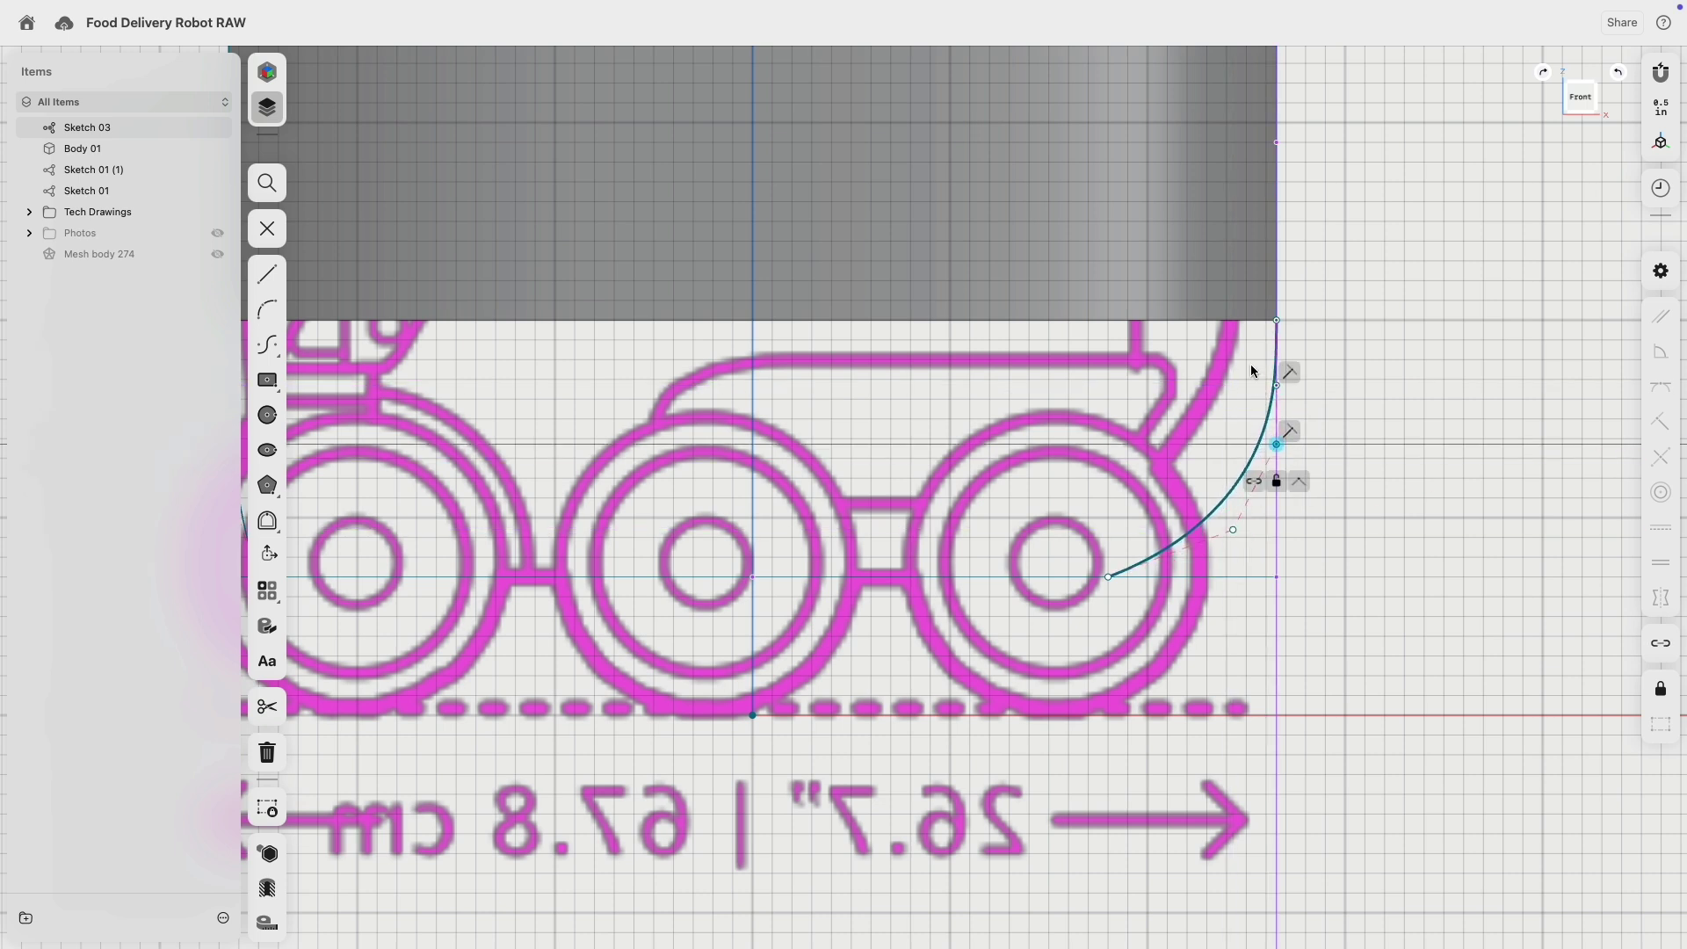
{"action": "left_click_drag", "start_coordinate": [1277, 385], "coordinate": [1279, 358]}
{"action": "left_click_drag", "start_coordinate": [1233, 530], "coordinate": [1211, 530]}
{"action": "left_click_drag", "start_coordinate": [1273, 441], "coordinate": [1276, 458]}
{"action": "left_click_drag", "start_coordinate": [1280, 367], "coordinate": [1279, 387]}
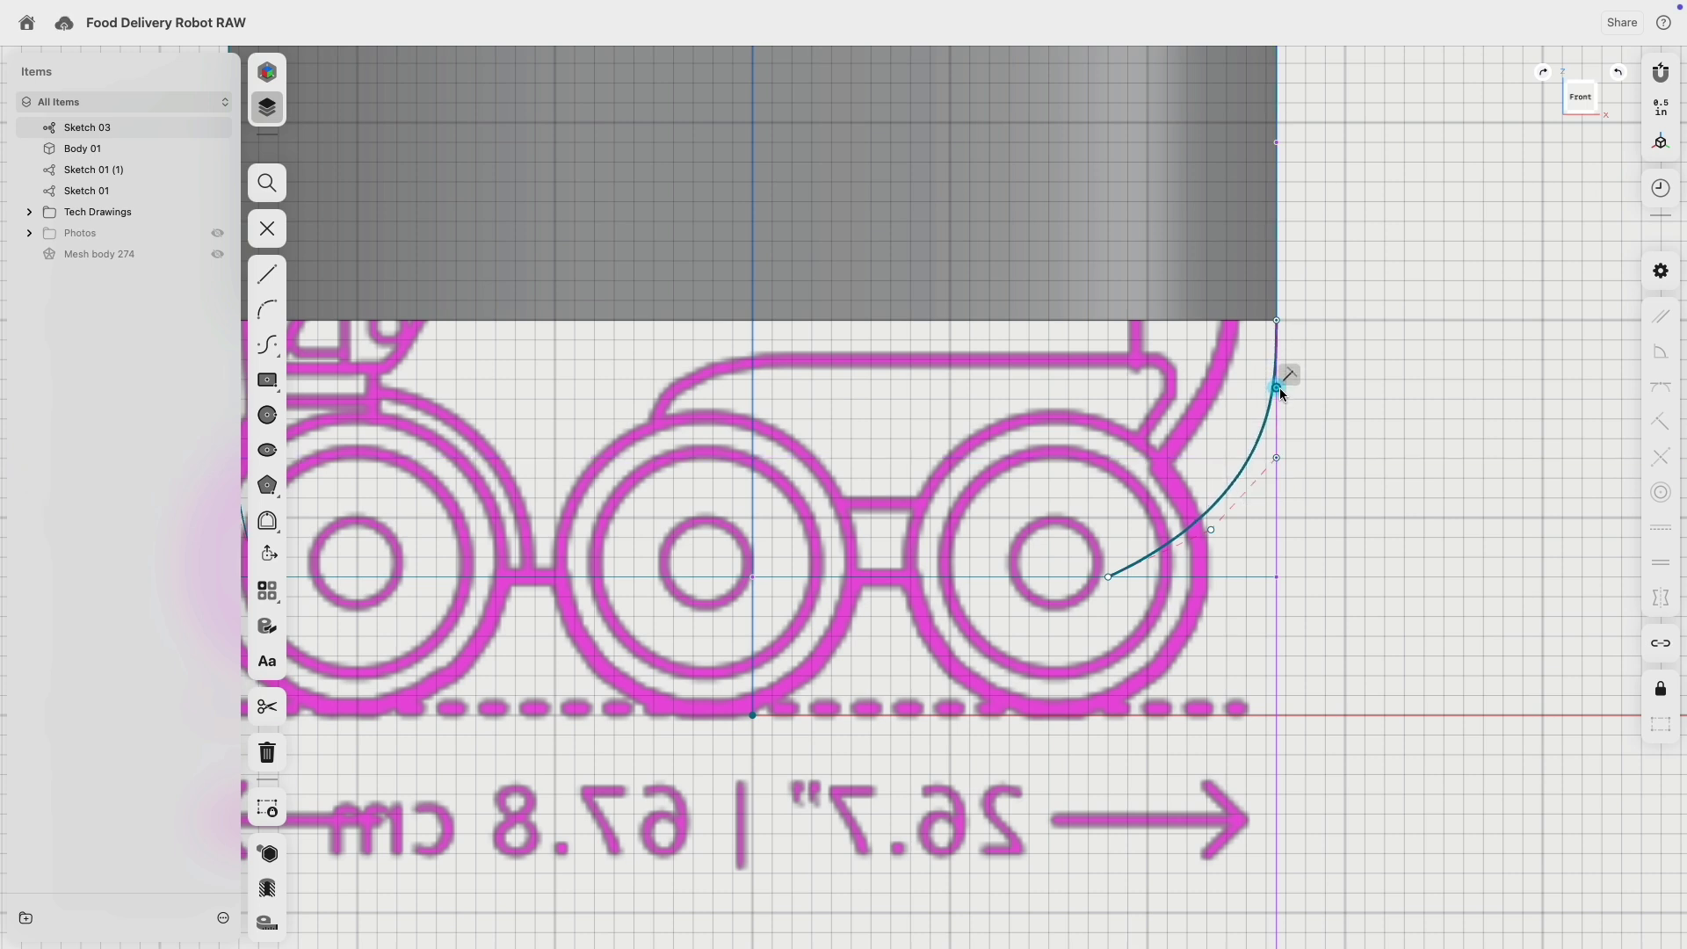
{"action": "left_click", "coordinate": [1276, 459]}
{"action": "left_click_drag", "start_coordinate": [1276, 458], "coordinate": [1276, 471]}
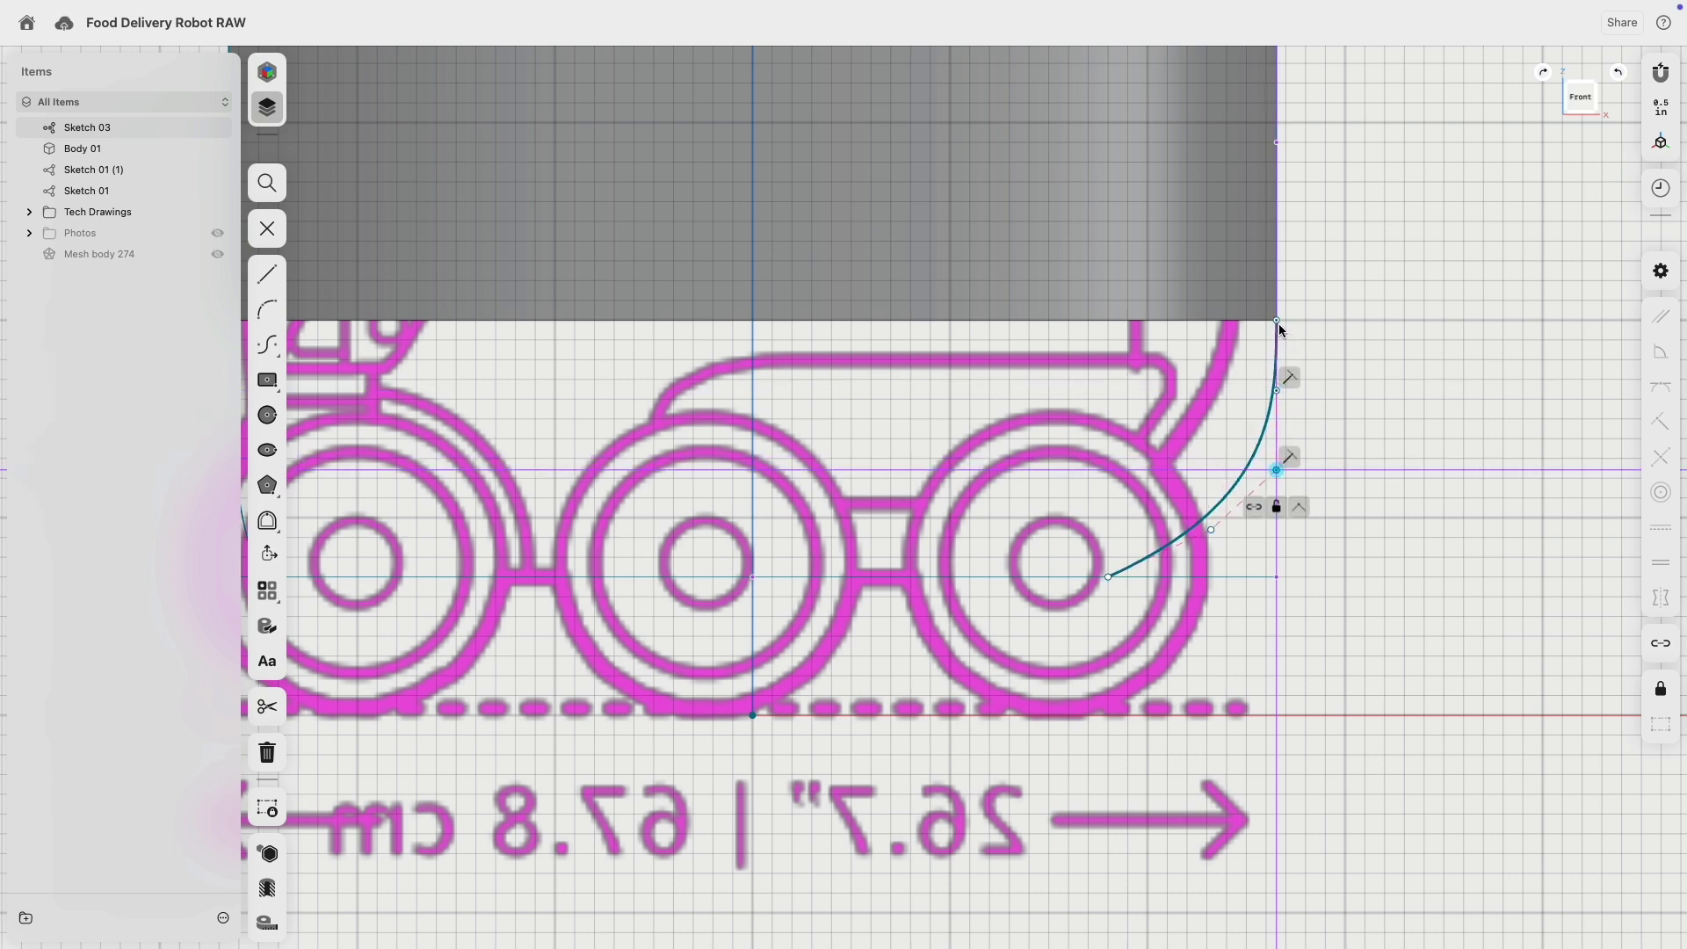
{"action": "left_click", "coordinate": [1277, 391]}
{"action": "left_click", "coordinate": [1277, 471]}
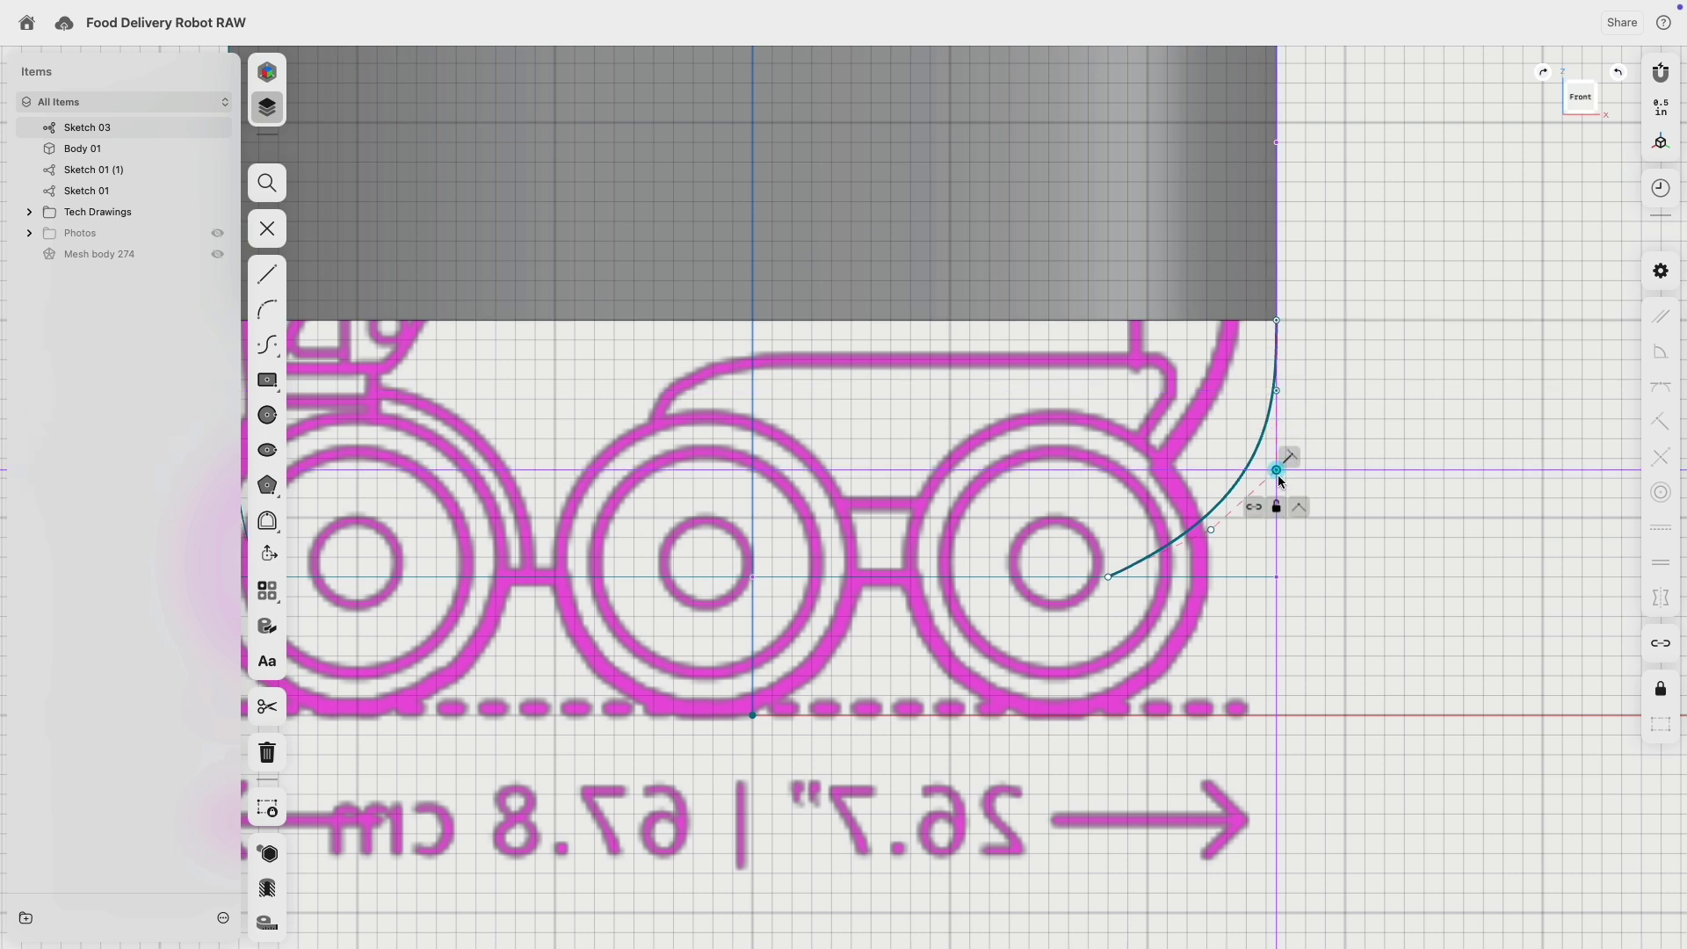
{"action": "left_click", "coordinate": [1212, 529]}
{"action": "left_click", "coordinate": [1395, 427]}
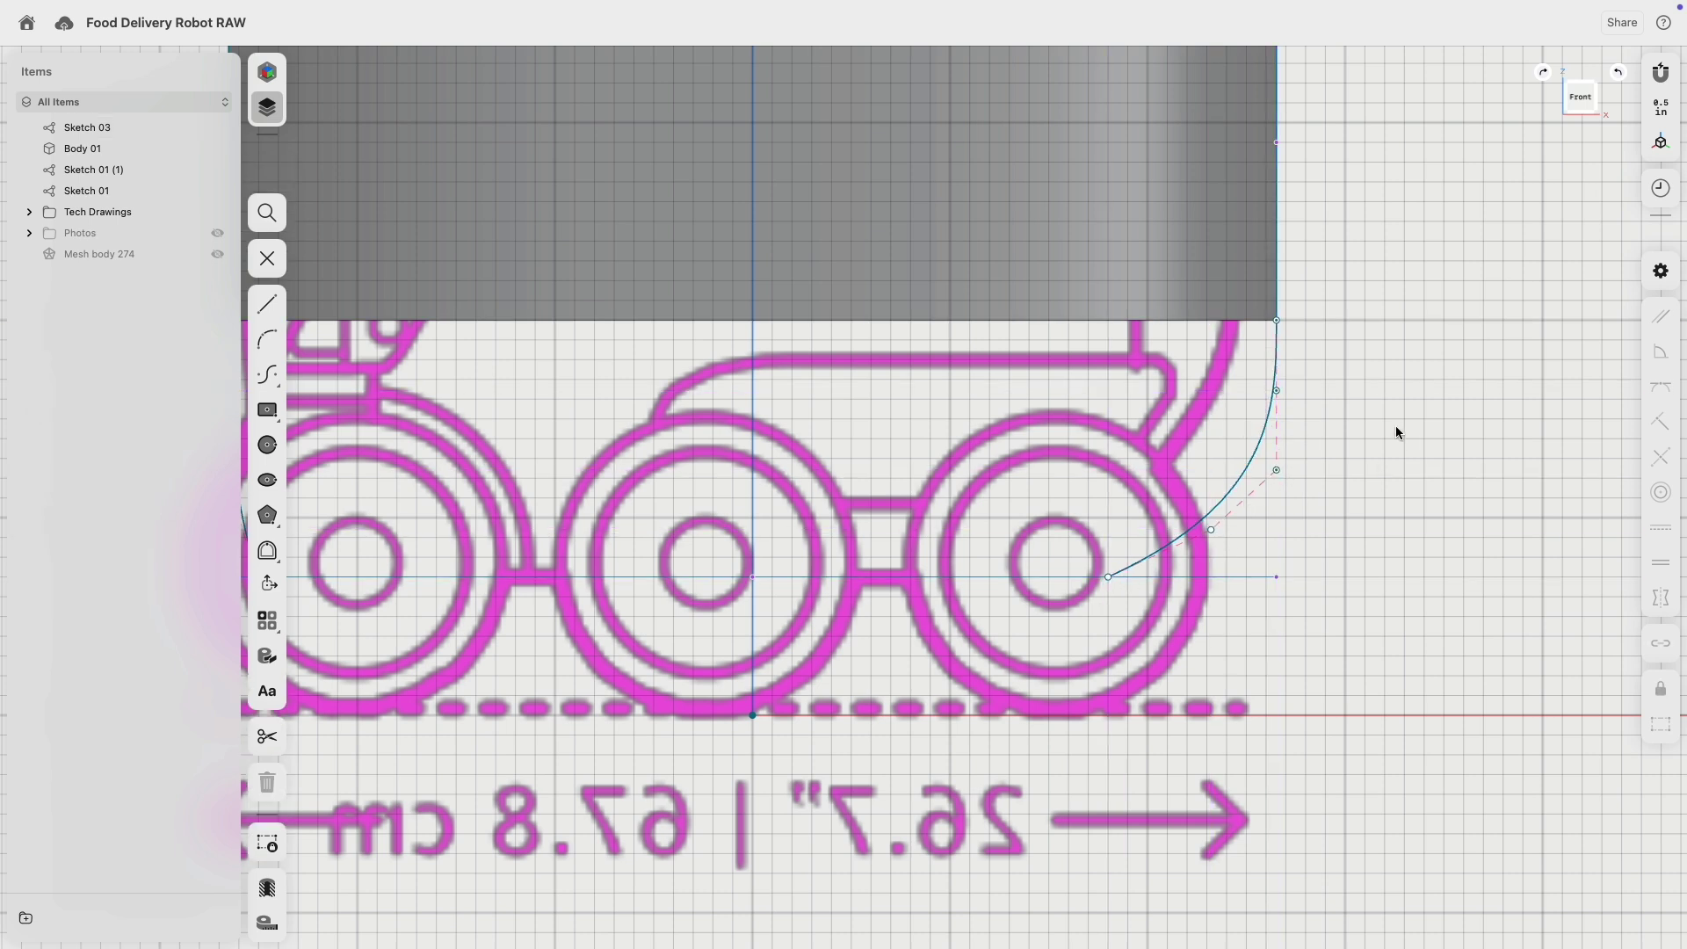
- Open Sketch 01 (1) for editing in an angled view that shows its whole outline below the body
{"action": "scroll", "coordinate": [1396, 427], "scroll_direction": "down", "scroll_amount": 5}
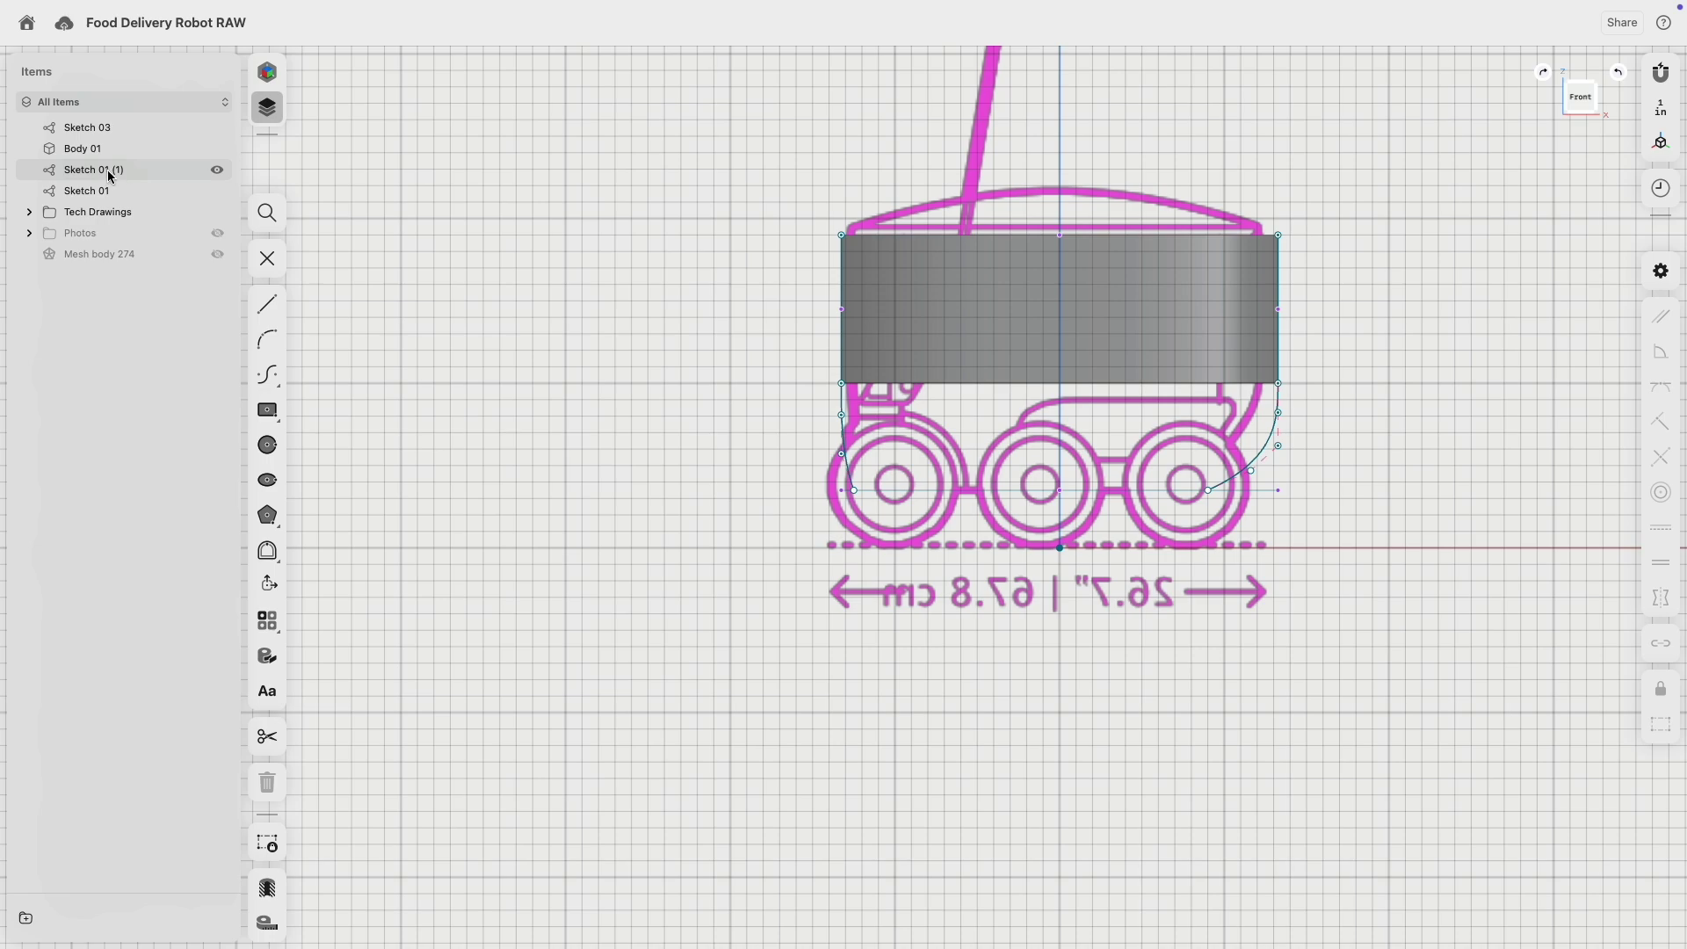
{"action": "left_click", "coordinate": [108, 171]}
{"action": "key", "text": "n"}
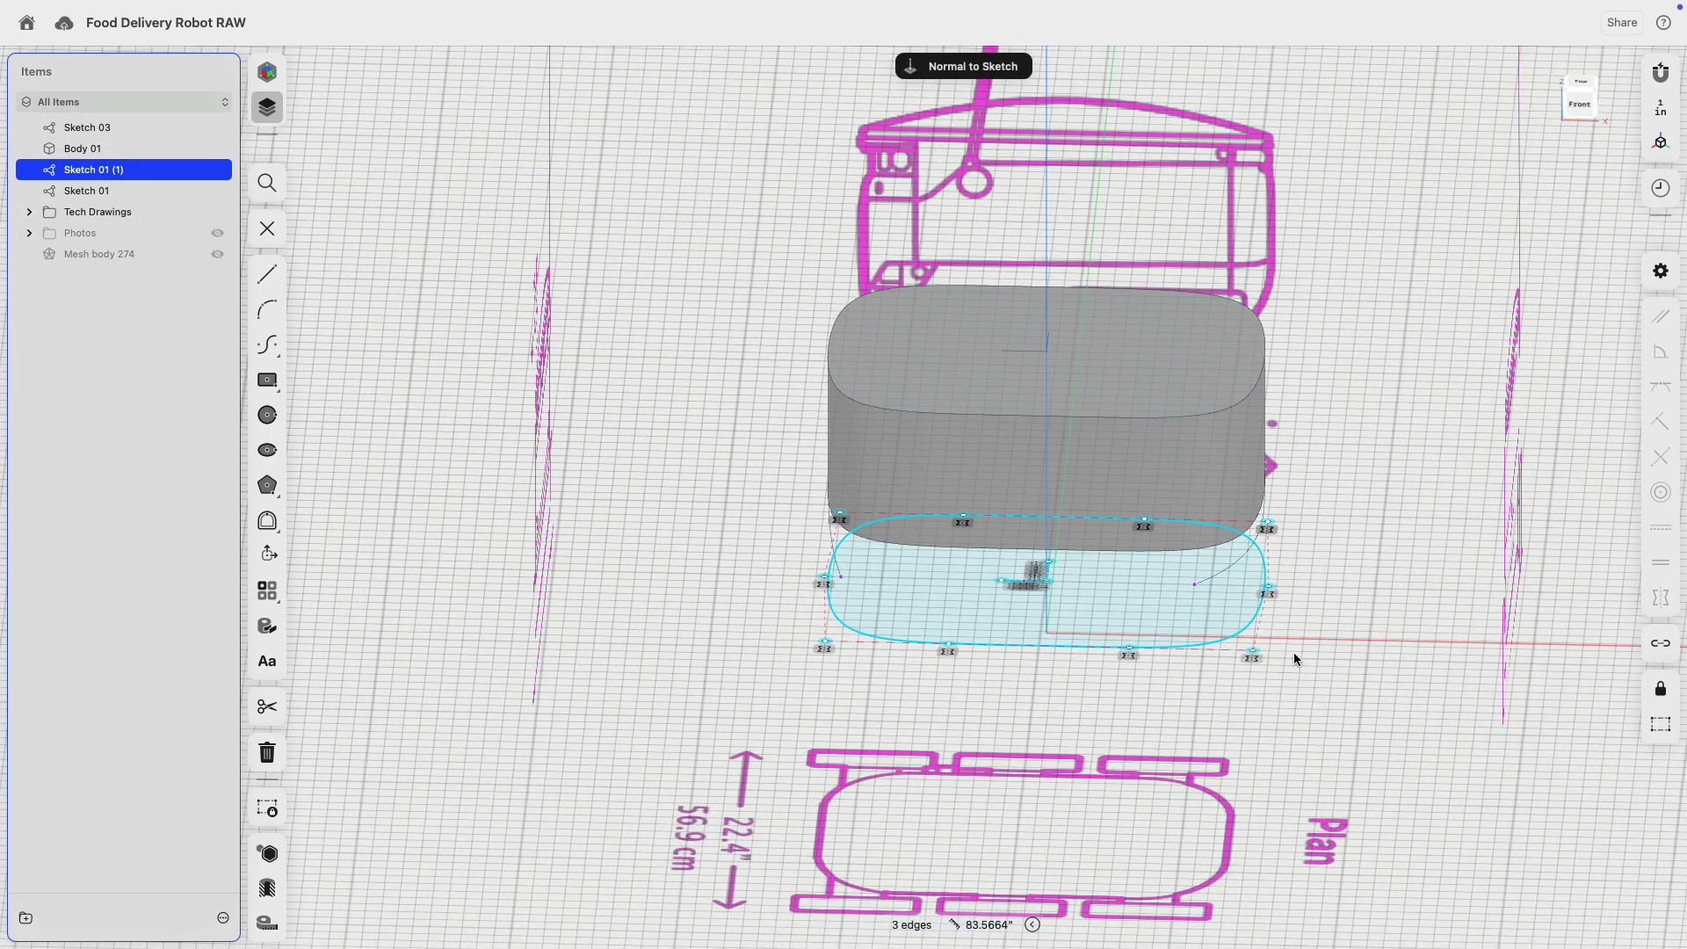
{"action": "scroll", "coordinate": [1291, 655], "scroll_direction": "up", "scroll_amount": 5}
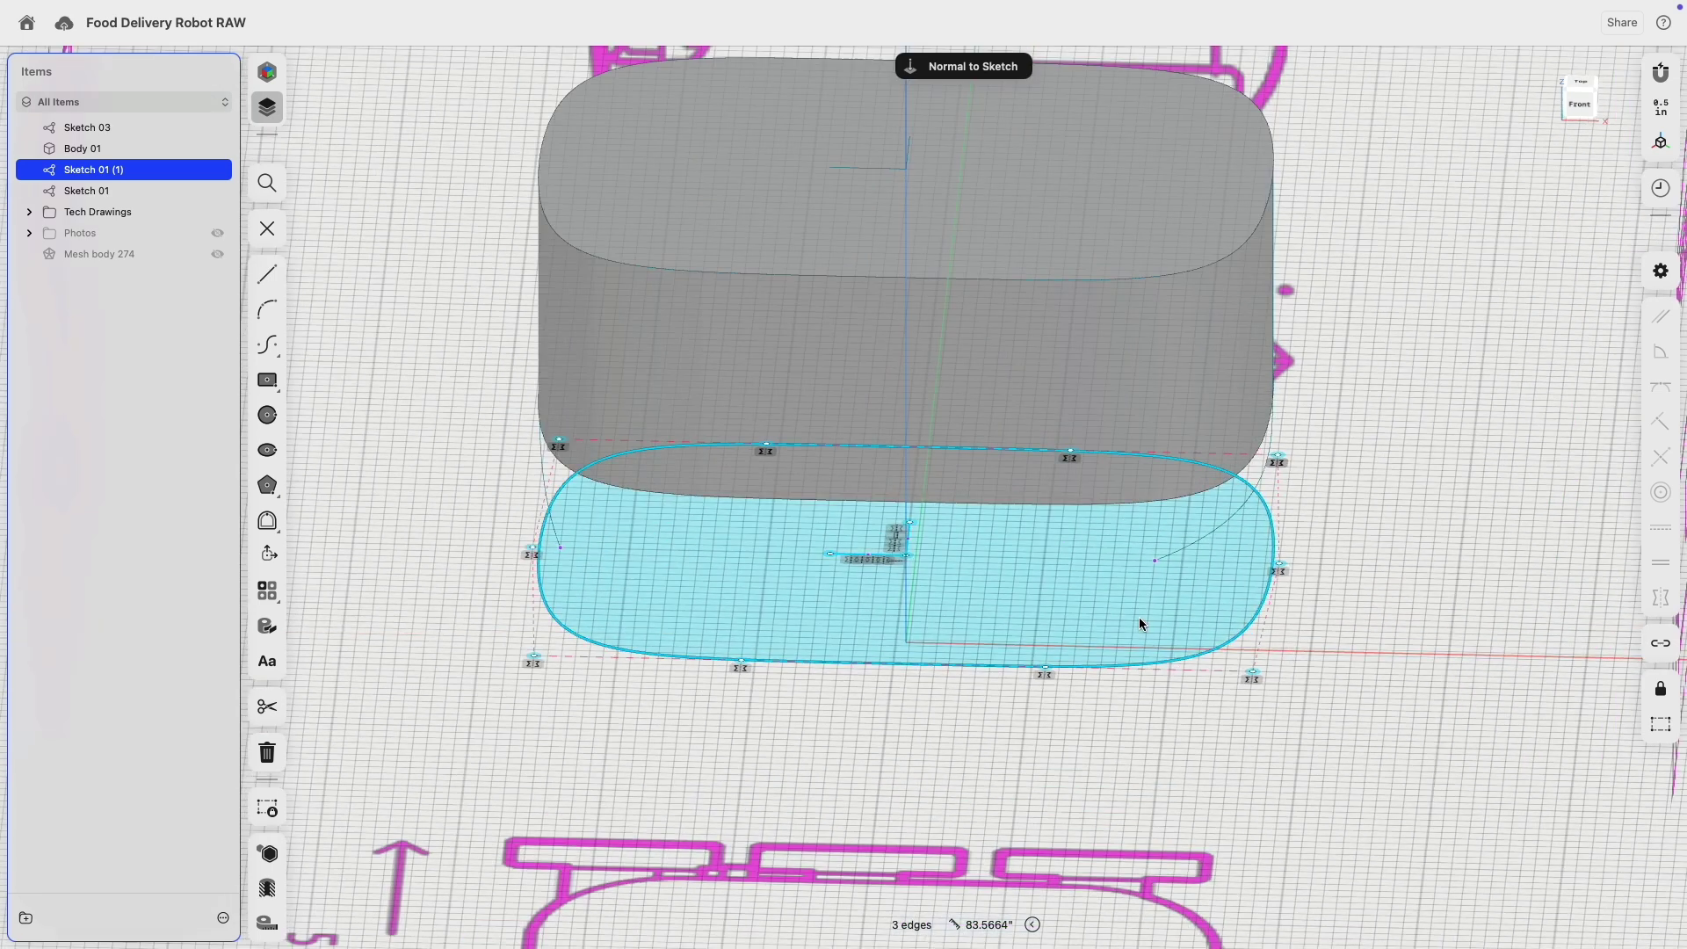
- Try to move the control points at the lower outline's right end inward, then undo the move
{"action": "left_click", "coordinate": [1281, 463]}
{"action": "left_click", "coordinate": [1278, 562]}
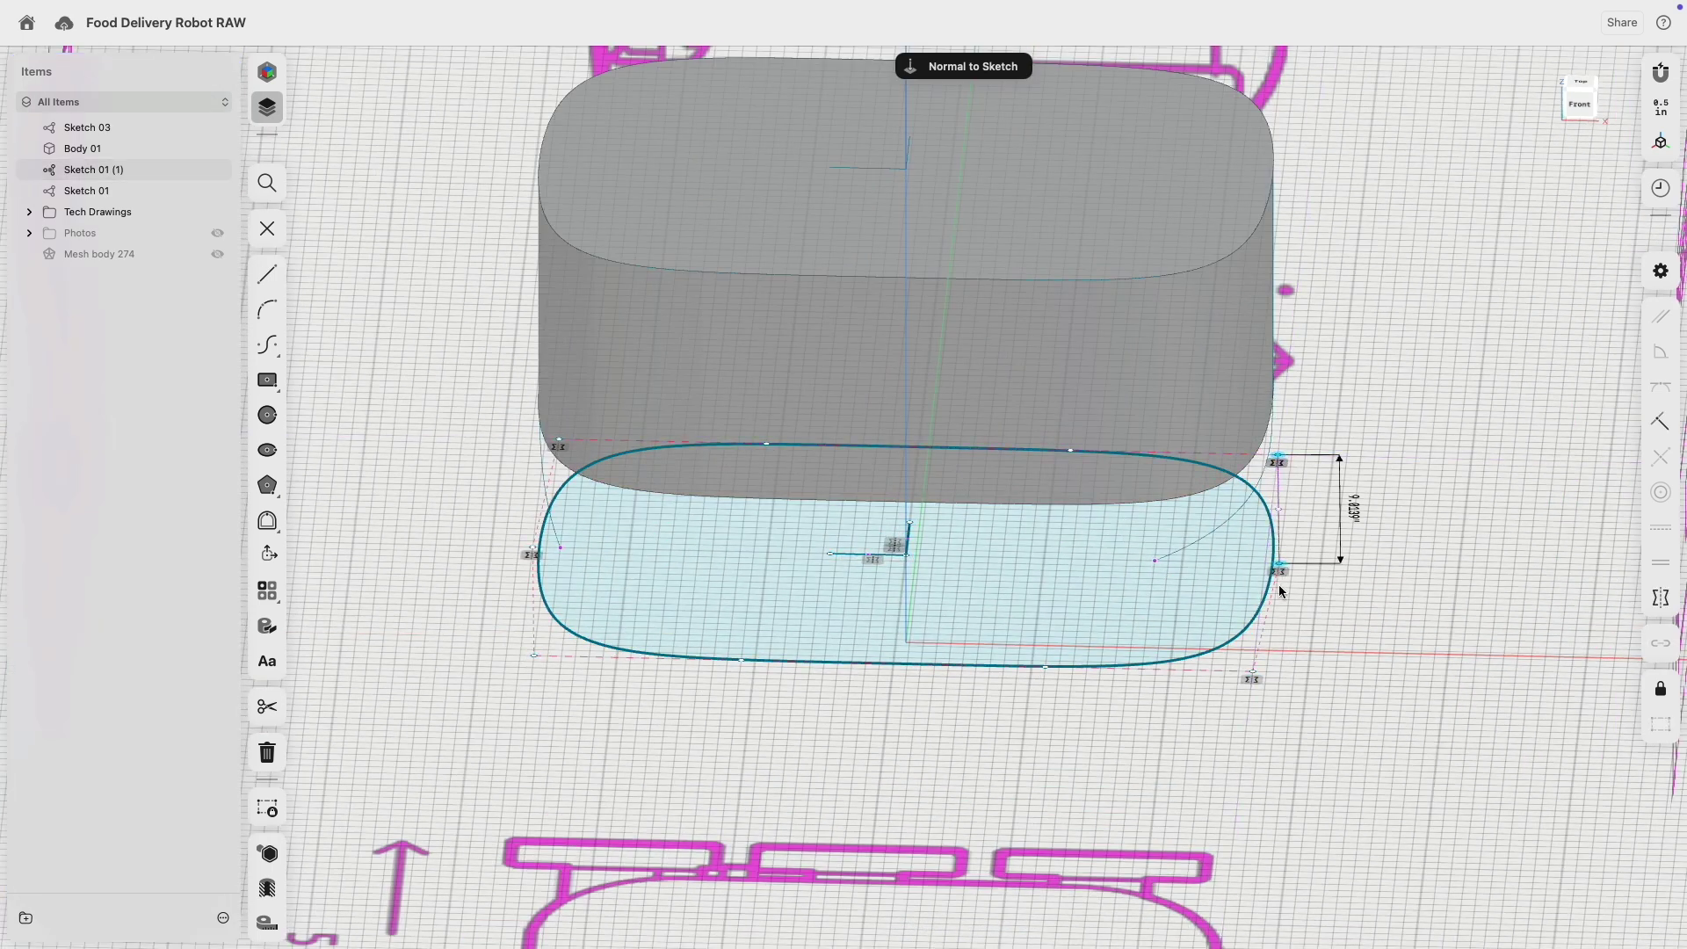
{"action": "left_click", "coordinate": [1255, 674]}
{"action": "left_click", "coordinate": [1044, 668]}
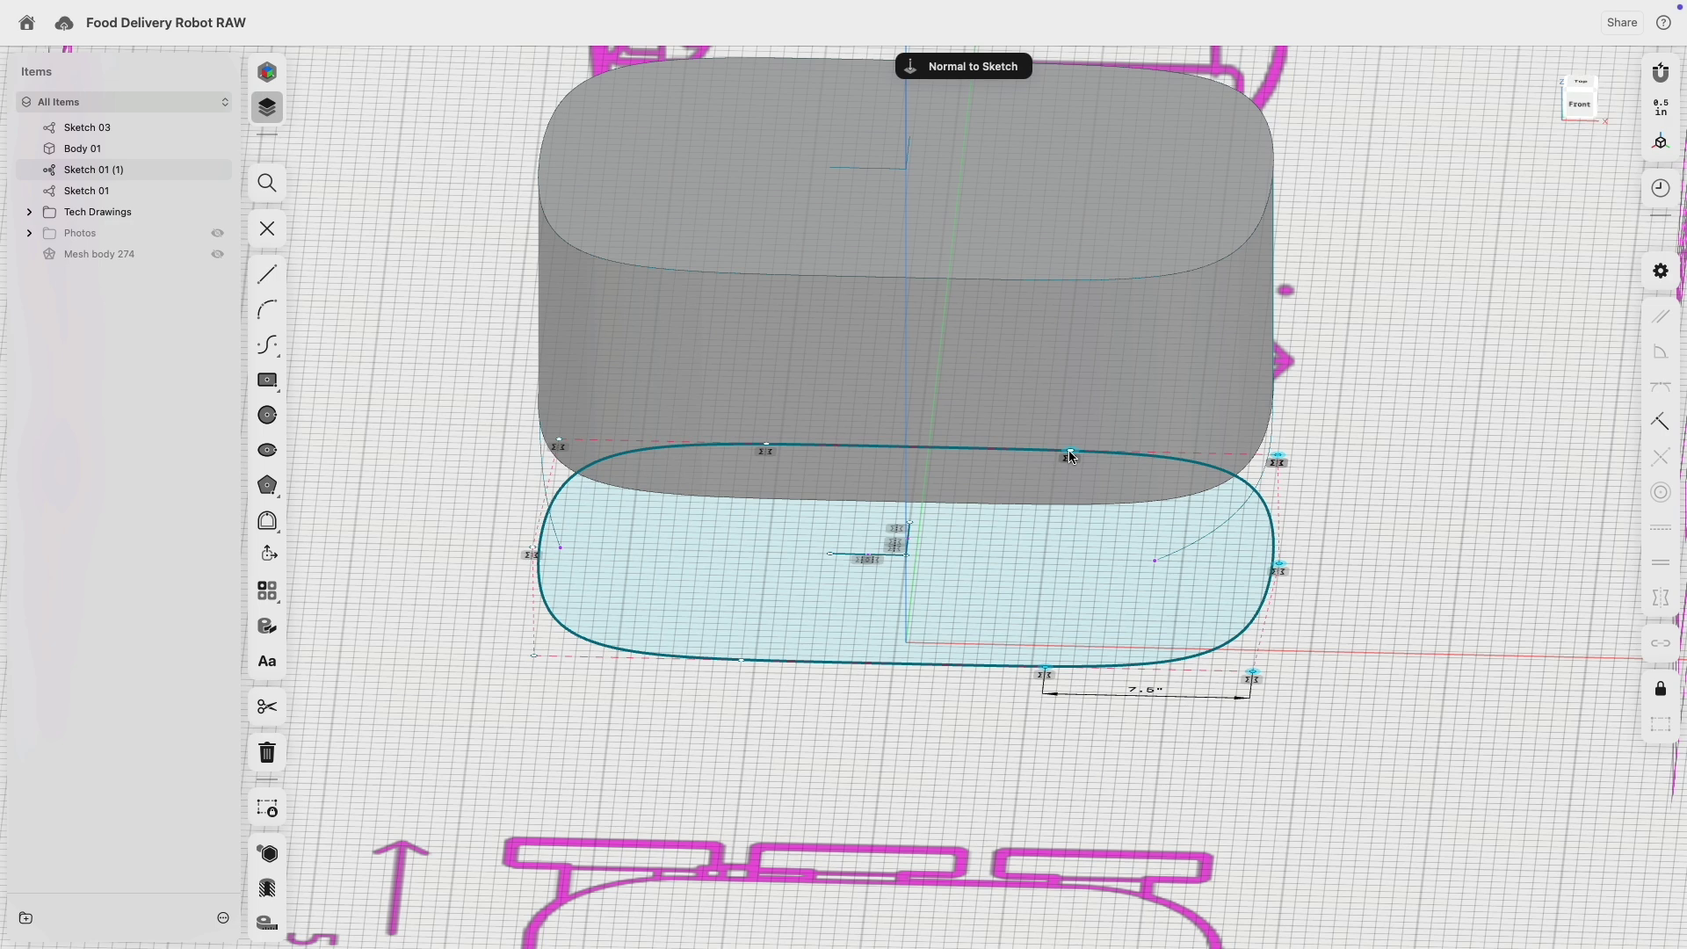
{"action": "left_click", "coordinate": [1070, 456]}
{"action": "left_click_drag", "start_coordinate": [1279, 563], "coordinate": [1246, 570]}
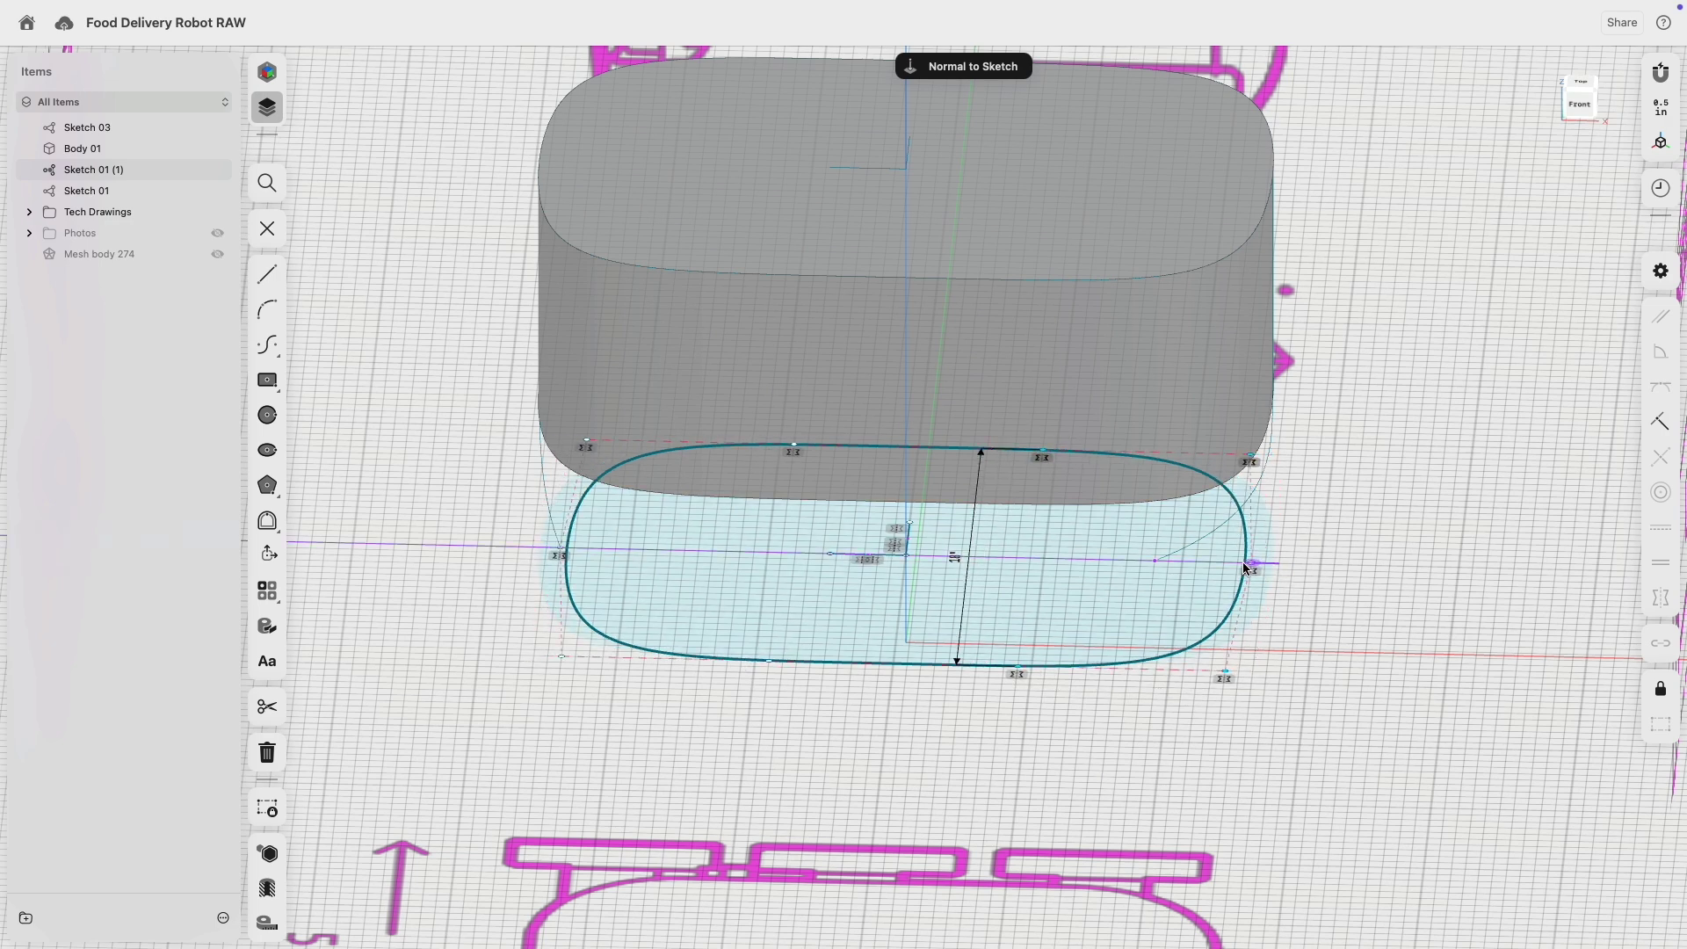
{"action": "key", "text": "super+z"}
- Move the five control points at the lower outline's right end inward until the outline reaches the right spline's lower end
{"action": "scroll", "coordinate": [939, 510], "scroll_direction": "up", "scroll_amount": 3}
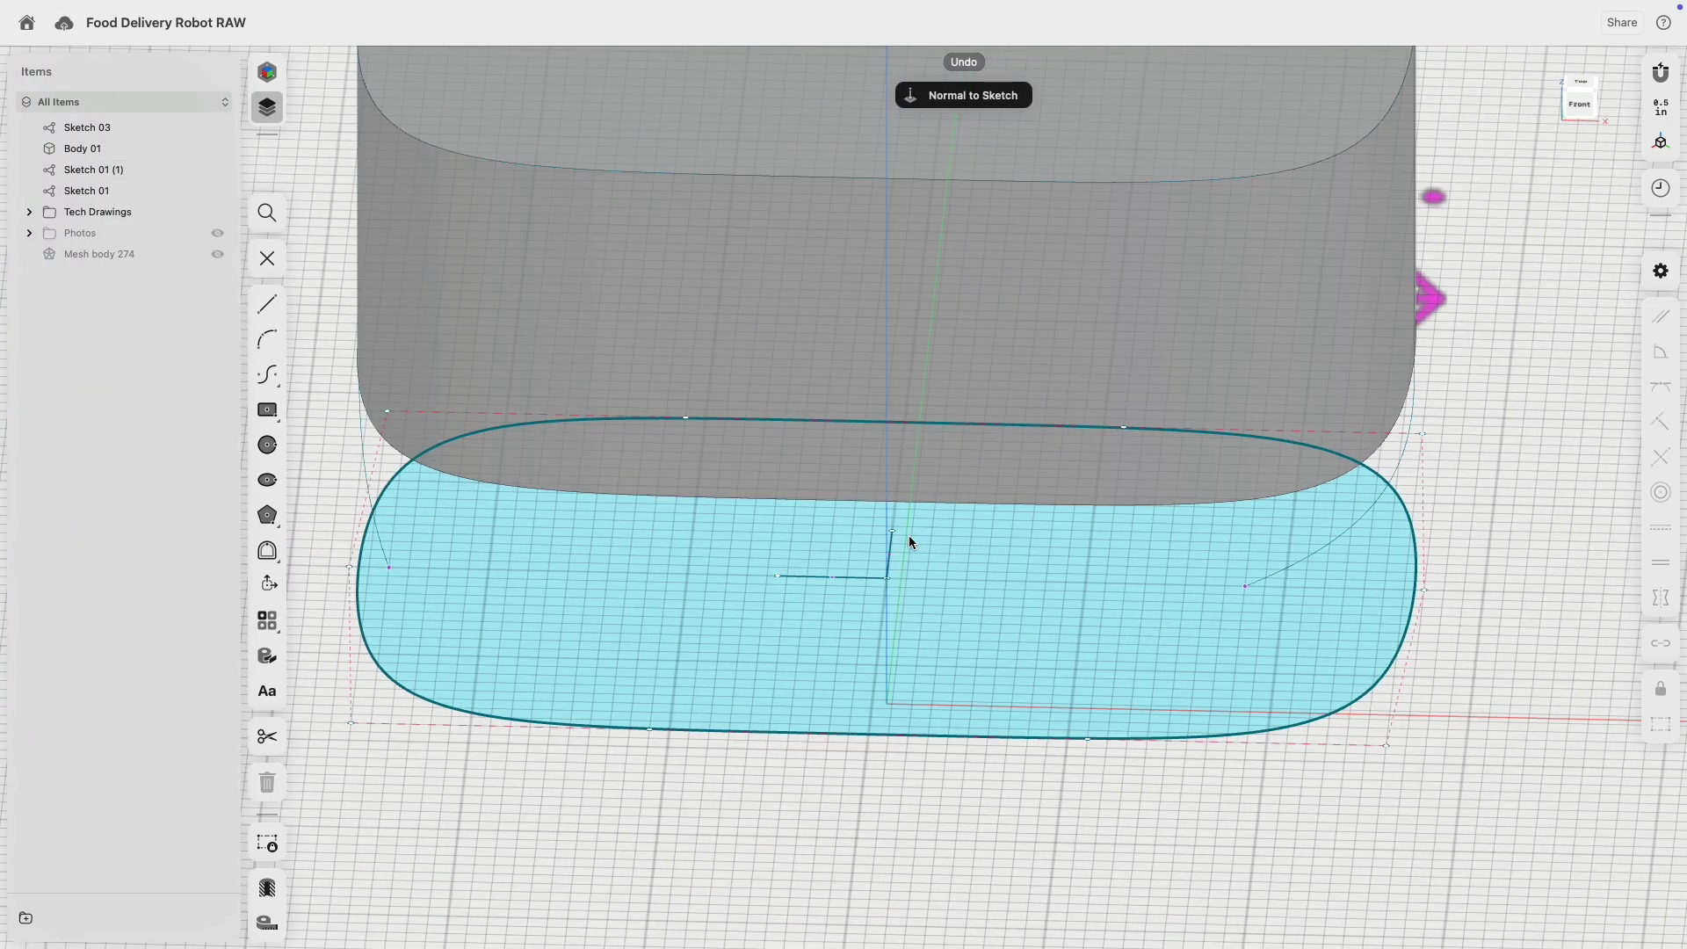
{"action": "scroll", "coordinate": [1055, 510], "scroll_direction": "down", "scroll_amount": 2}
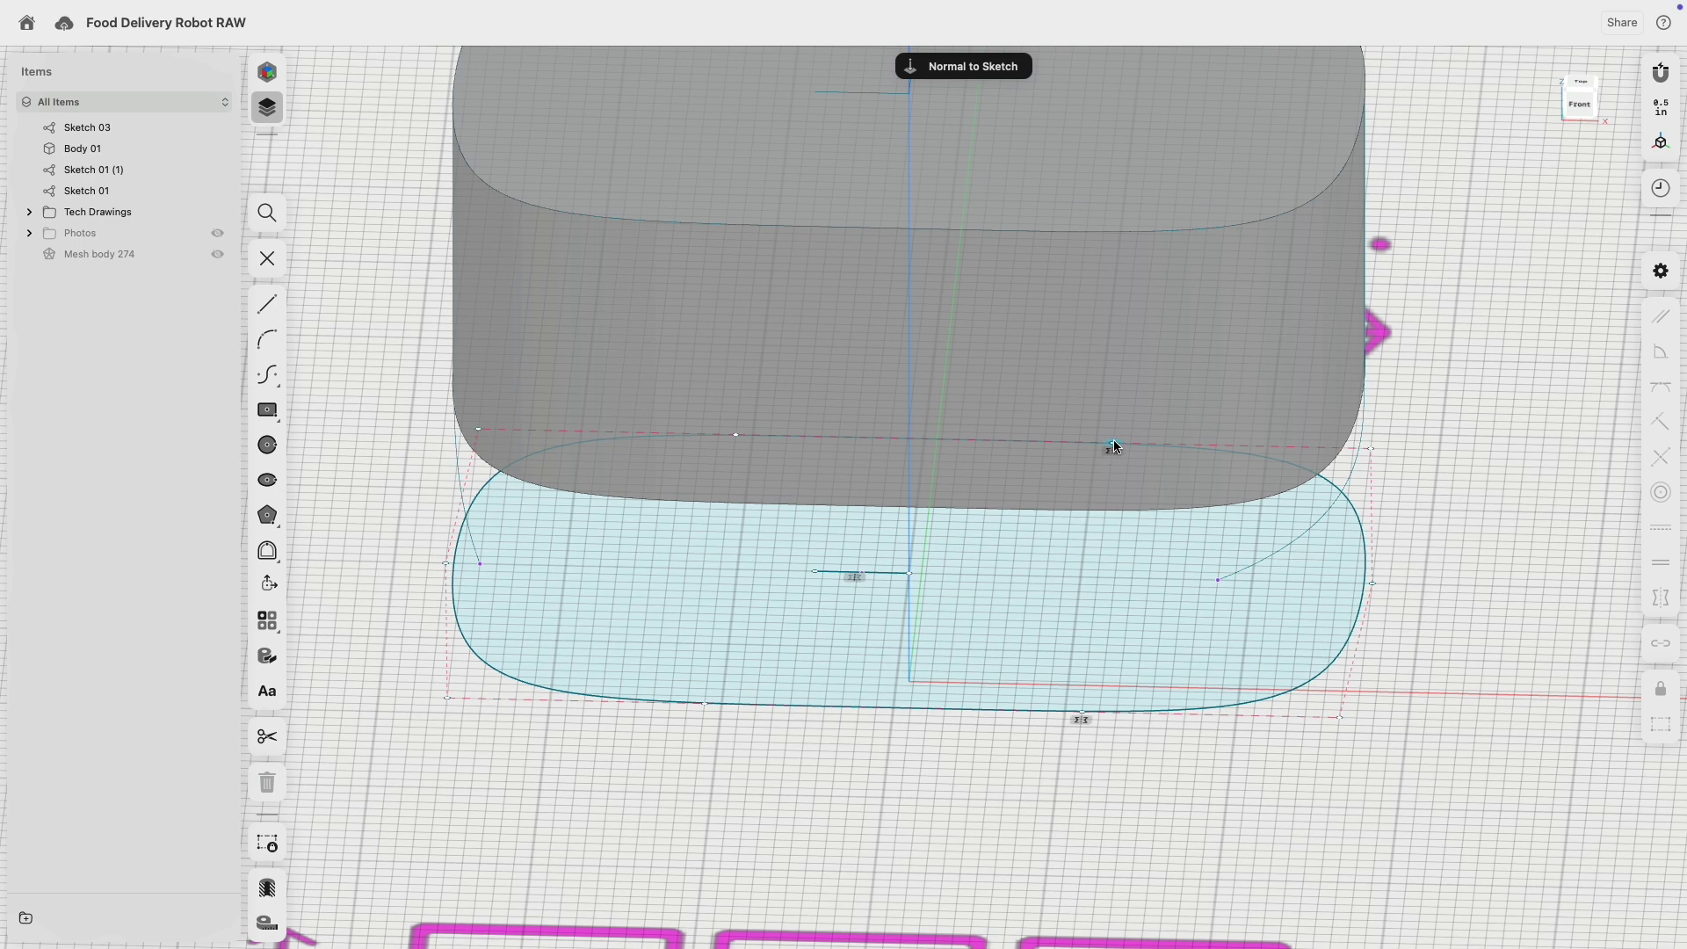
{"action": "left_click", "coordinate": [1083, 714]}
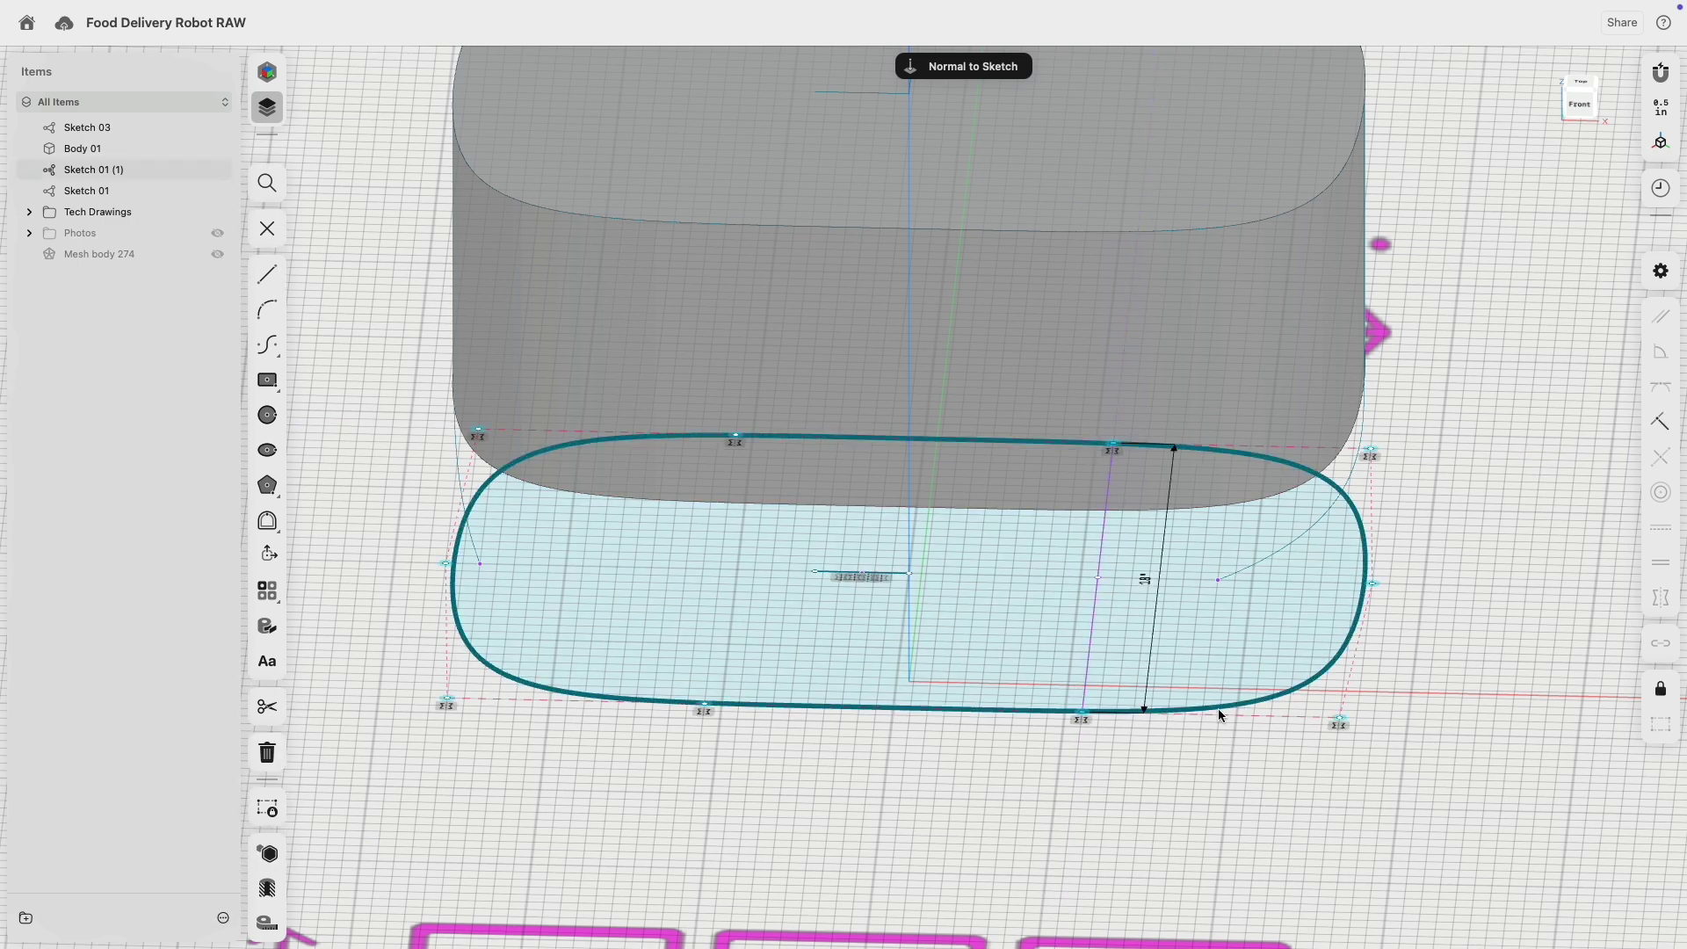
{"action": "left_click", "coordinate": [1342, 722]}
{"action": "left_click_drag", "start_coordinate": [1371, 584], "coordinate": [1235, 579]}
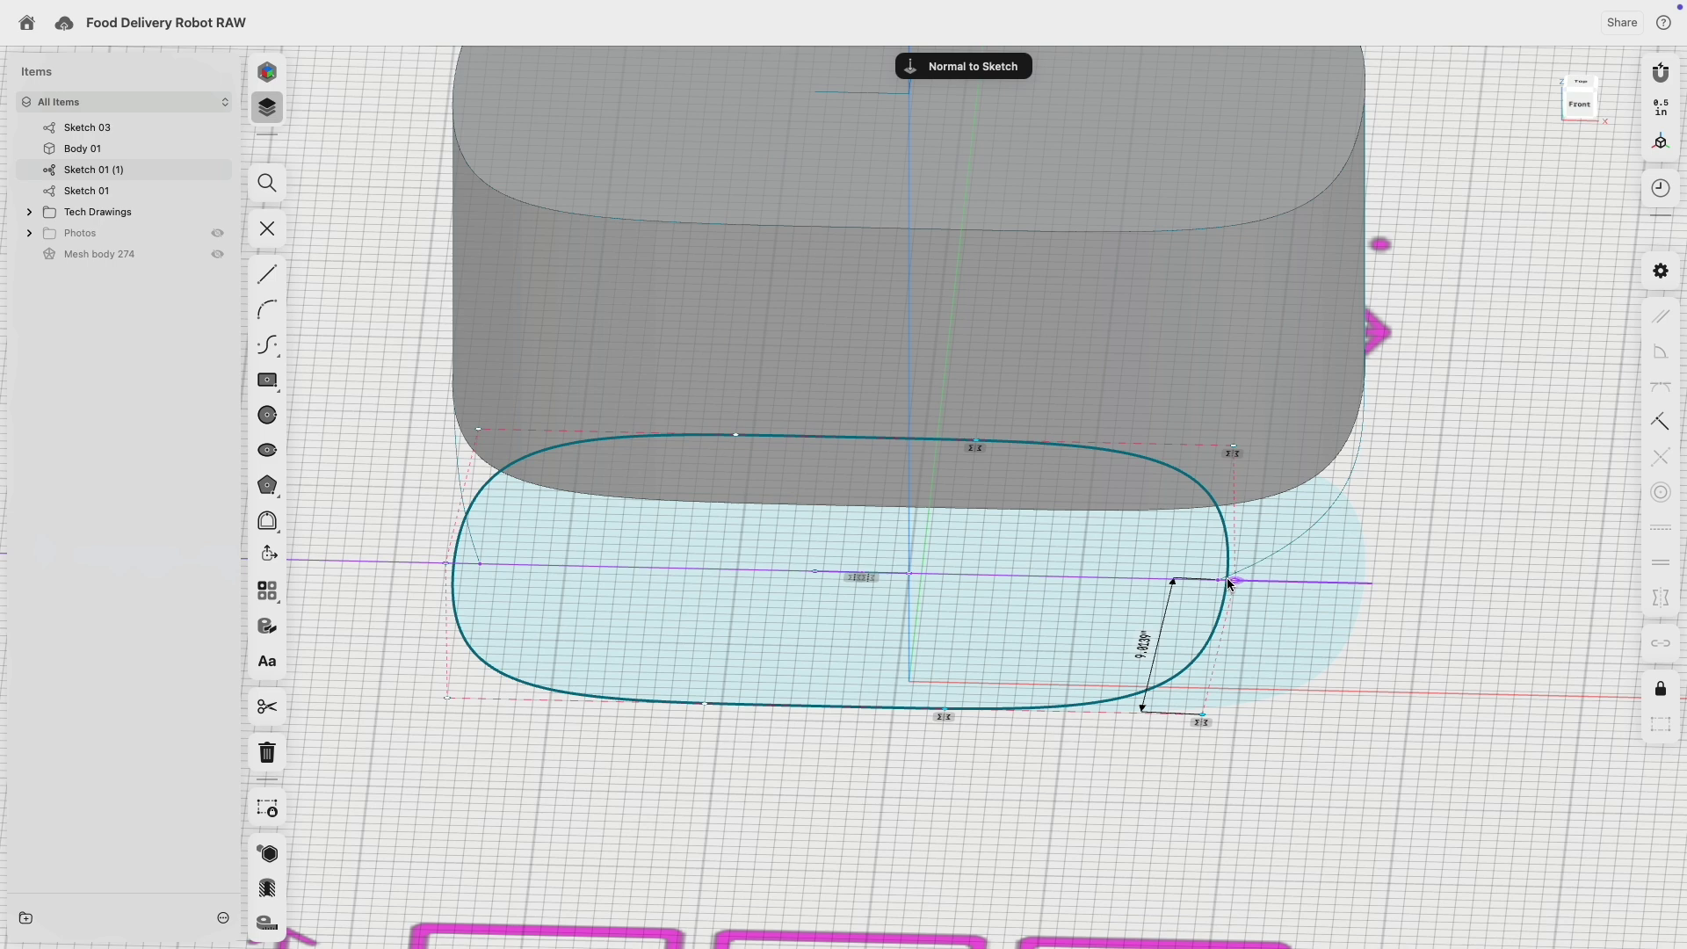
{"action": "left_click_drag", "start_coordinate": [1227, 578], "coordinate": [1226, 577]}
- Move the three control points at the lower outline's left end inward to meet the left spline's lower end, and exit the sketch
{"action": "left_click", "coordinate": [480, 432]}
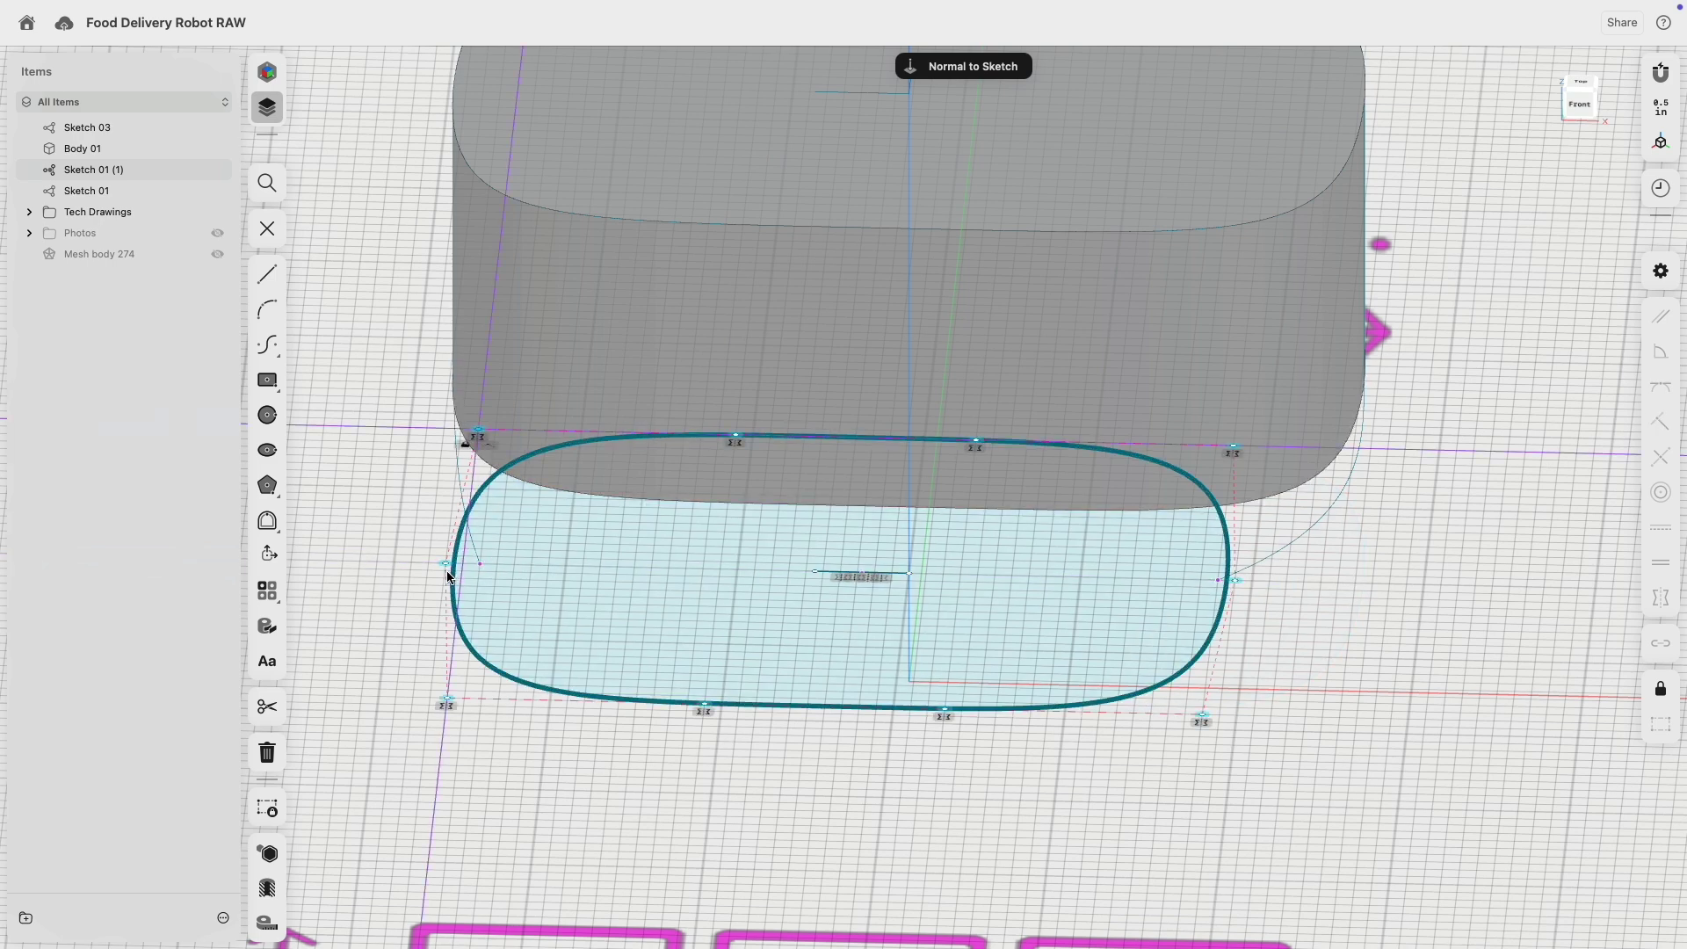
{"action": "left_click", "coordinate": [446, 563]}
{"action": "left_click", "coordinate": [448, 701]}
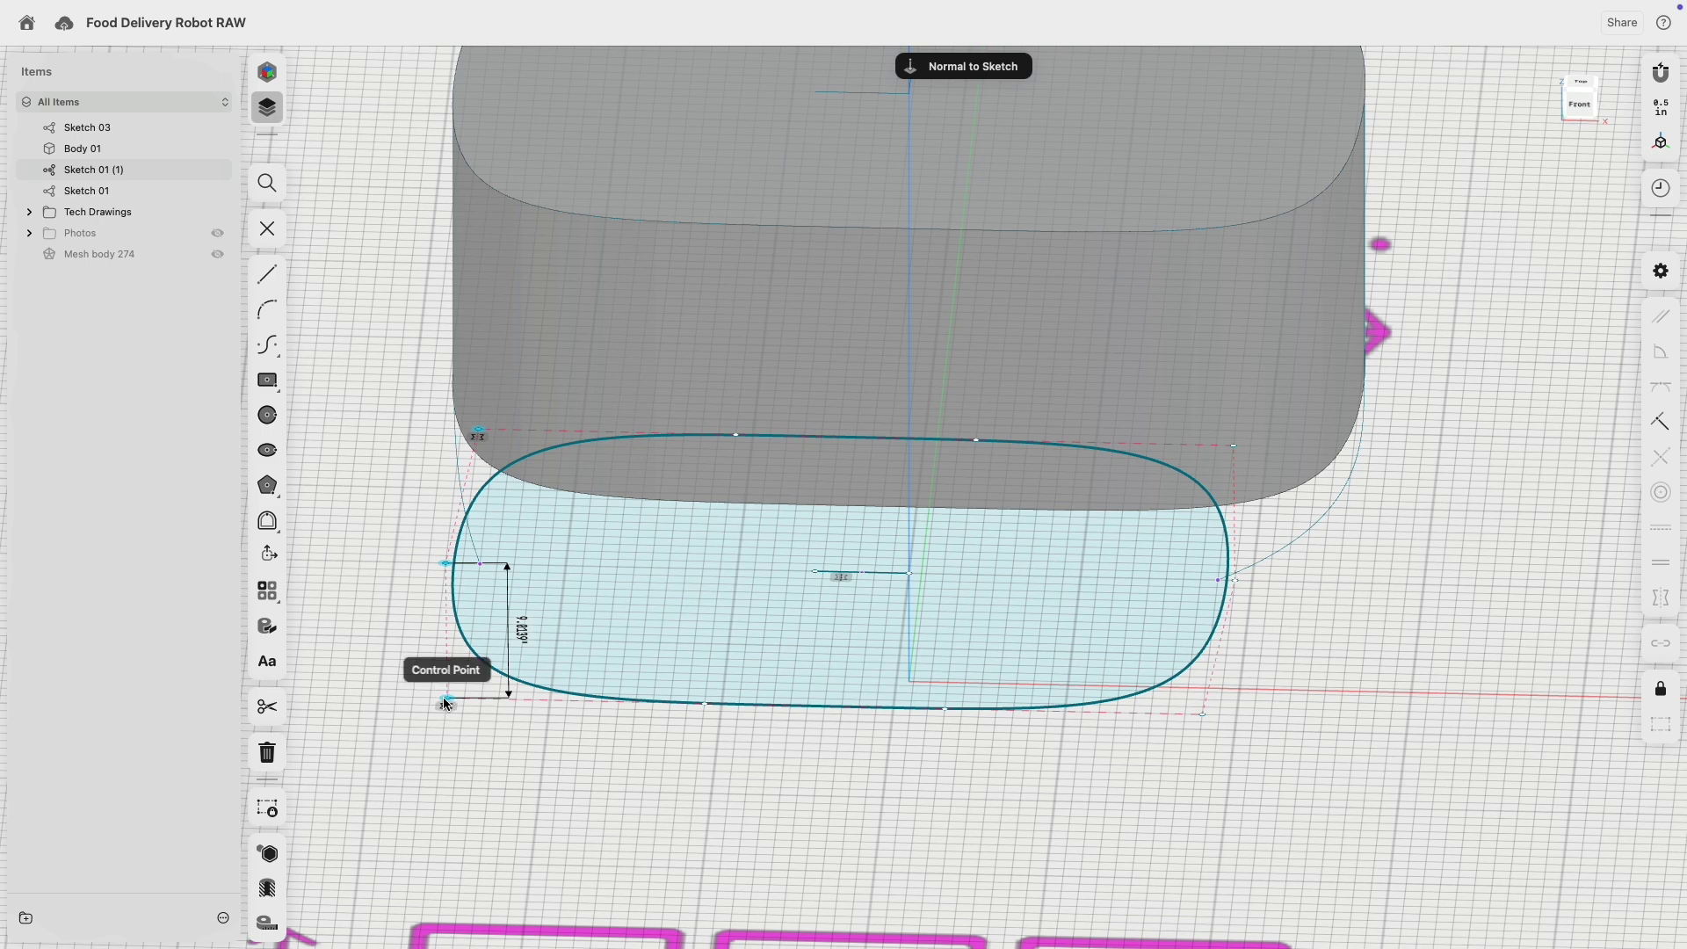
{"action": "left_click_drag", "start_coordinate": [448, 701], "coordinate": [473, 705]}
{"action": "left_click", "coordinate": [538, 754]}
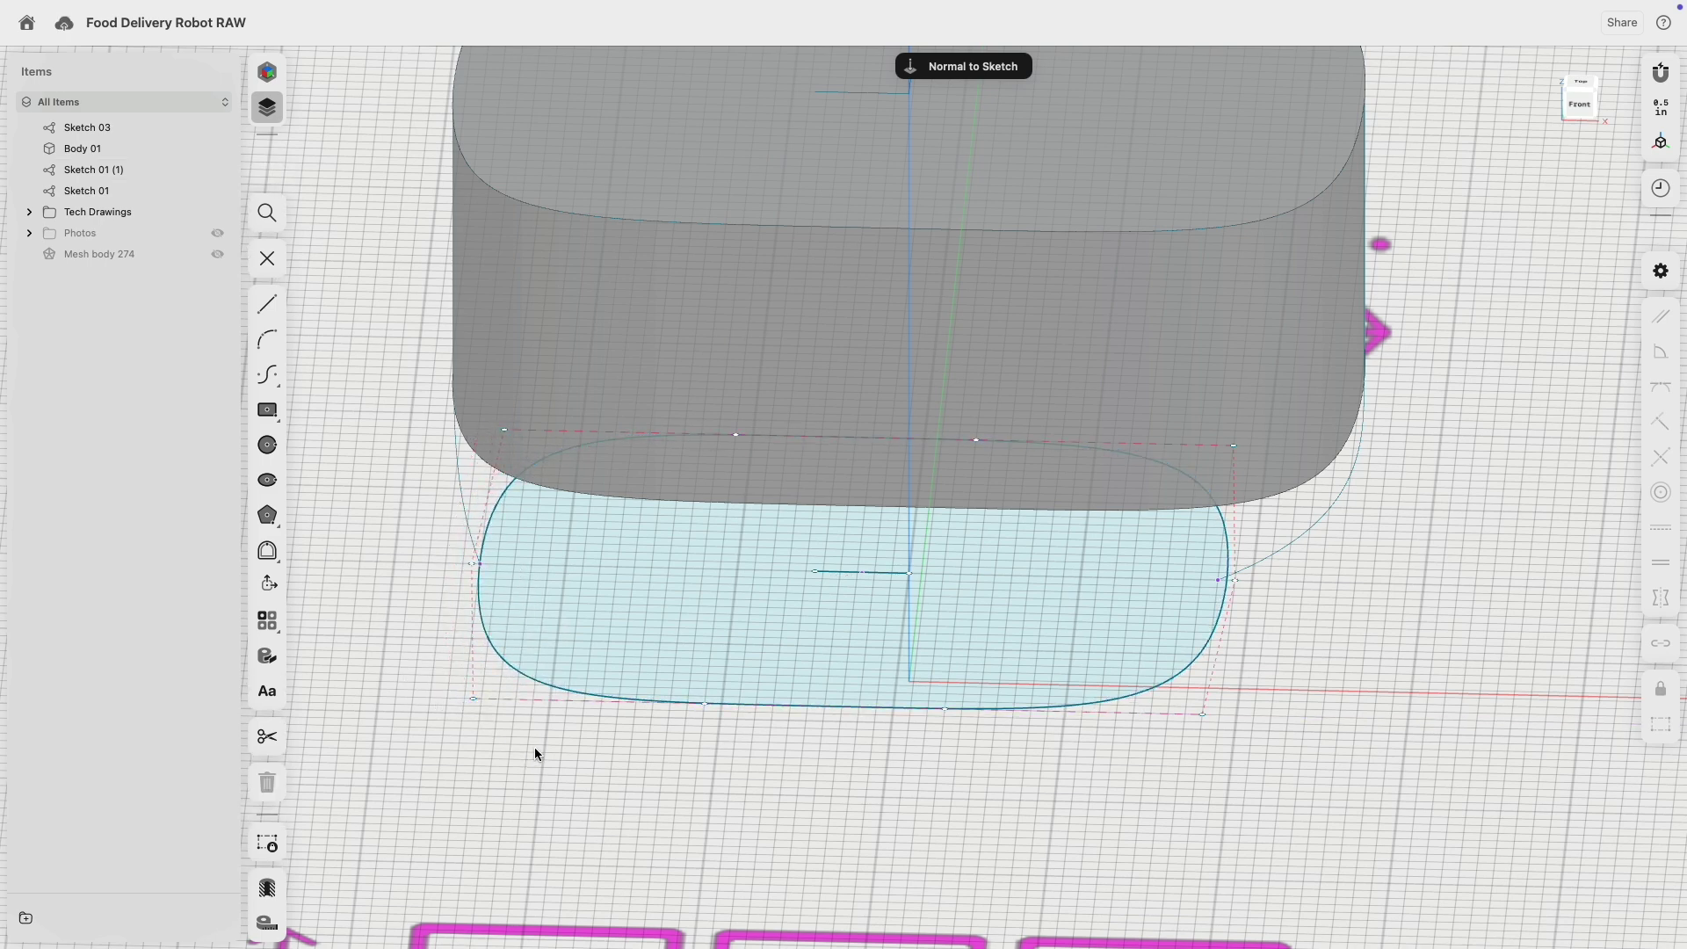
{"action": "key", "text": "Escape"}
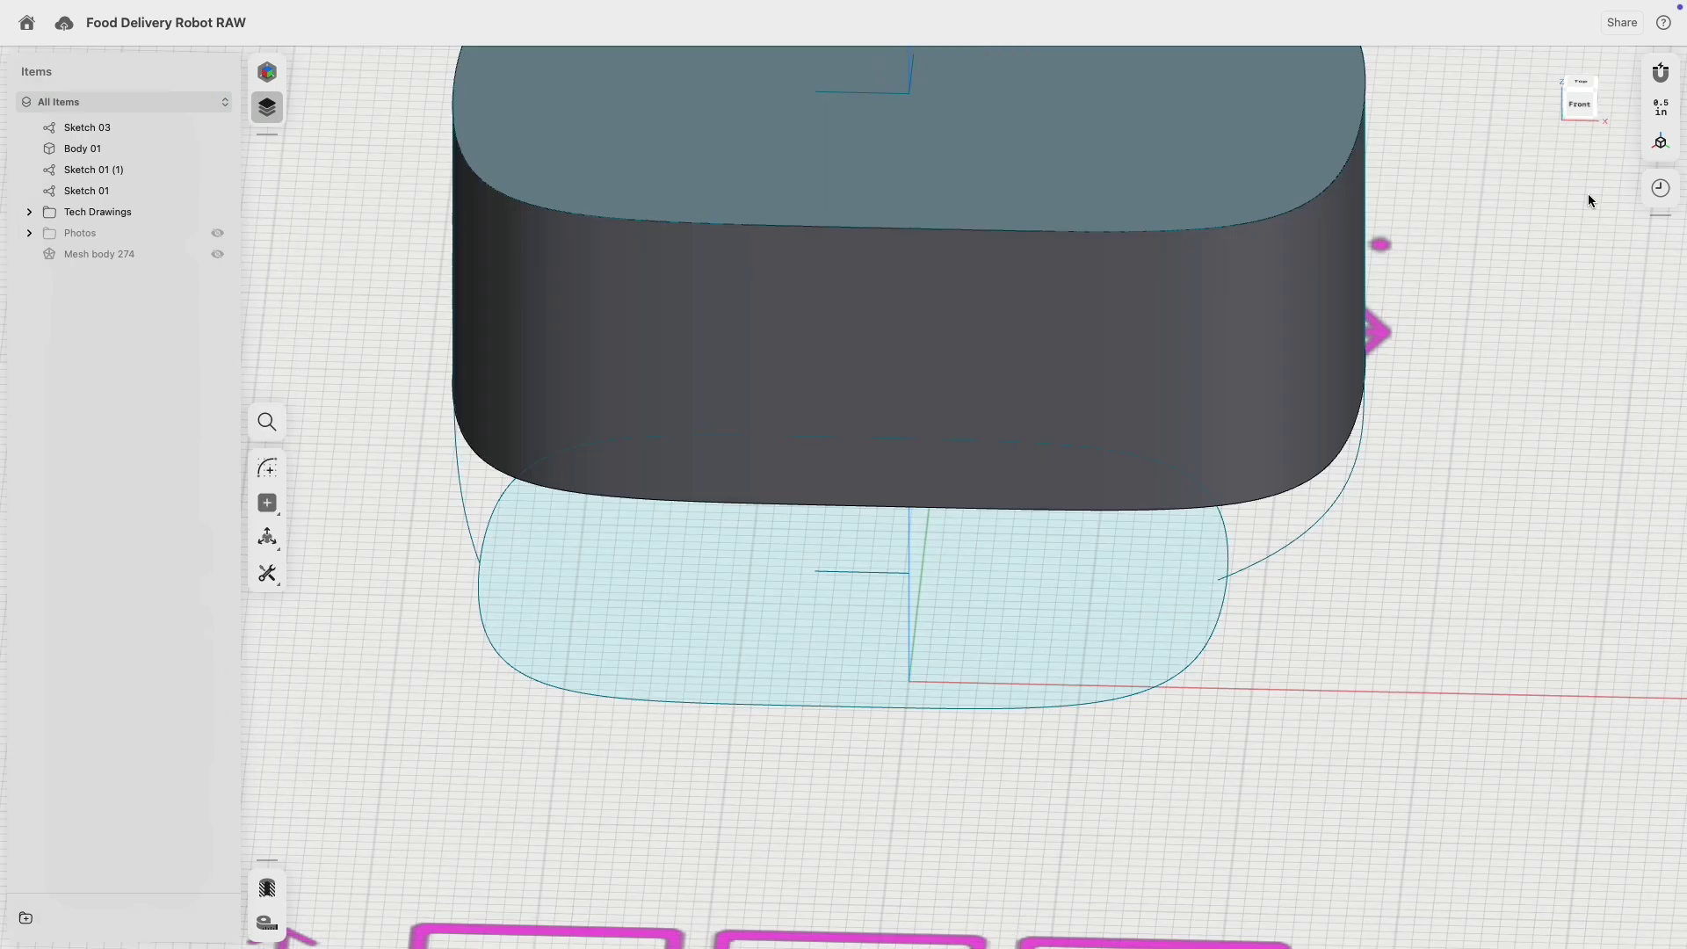
- Reopen Sketch 03 for editing and move the right spline's lower endpoint outward onto the lower outline
{"action": "left_click", "coordinate": [1660, 187]}
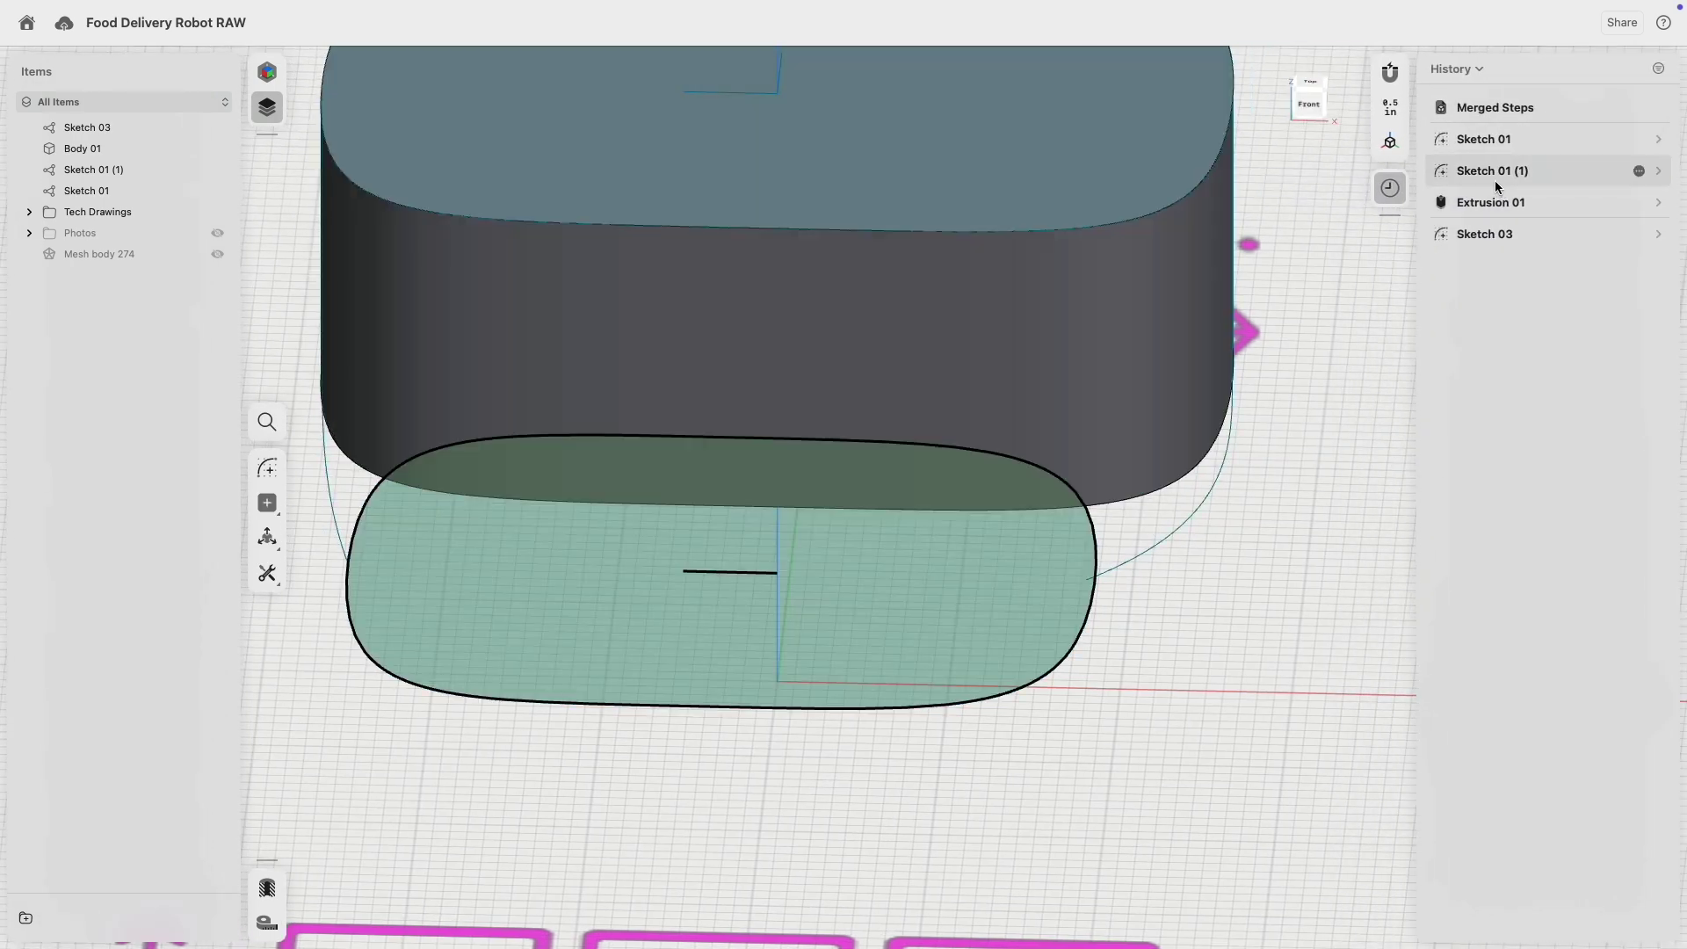
{"action": "double_click", "coordinate": [1483, 235]}
{"action": "left_click", "coordinate": [1075, 586]}
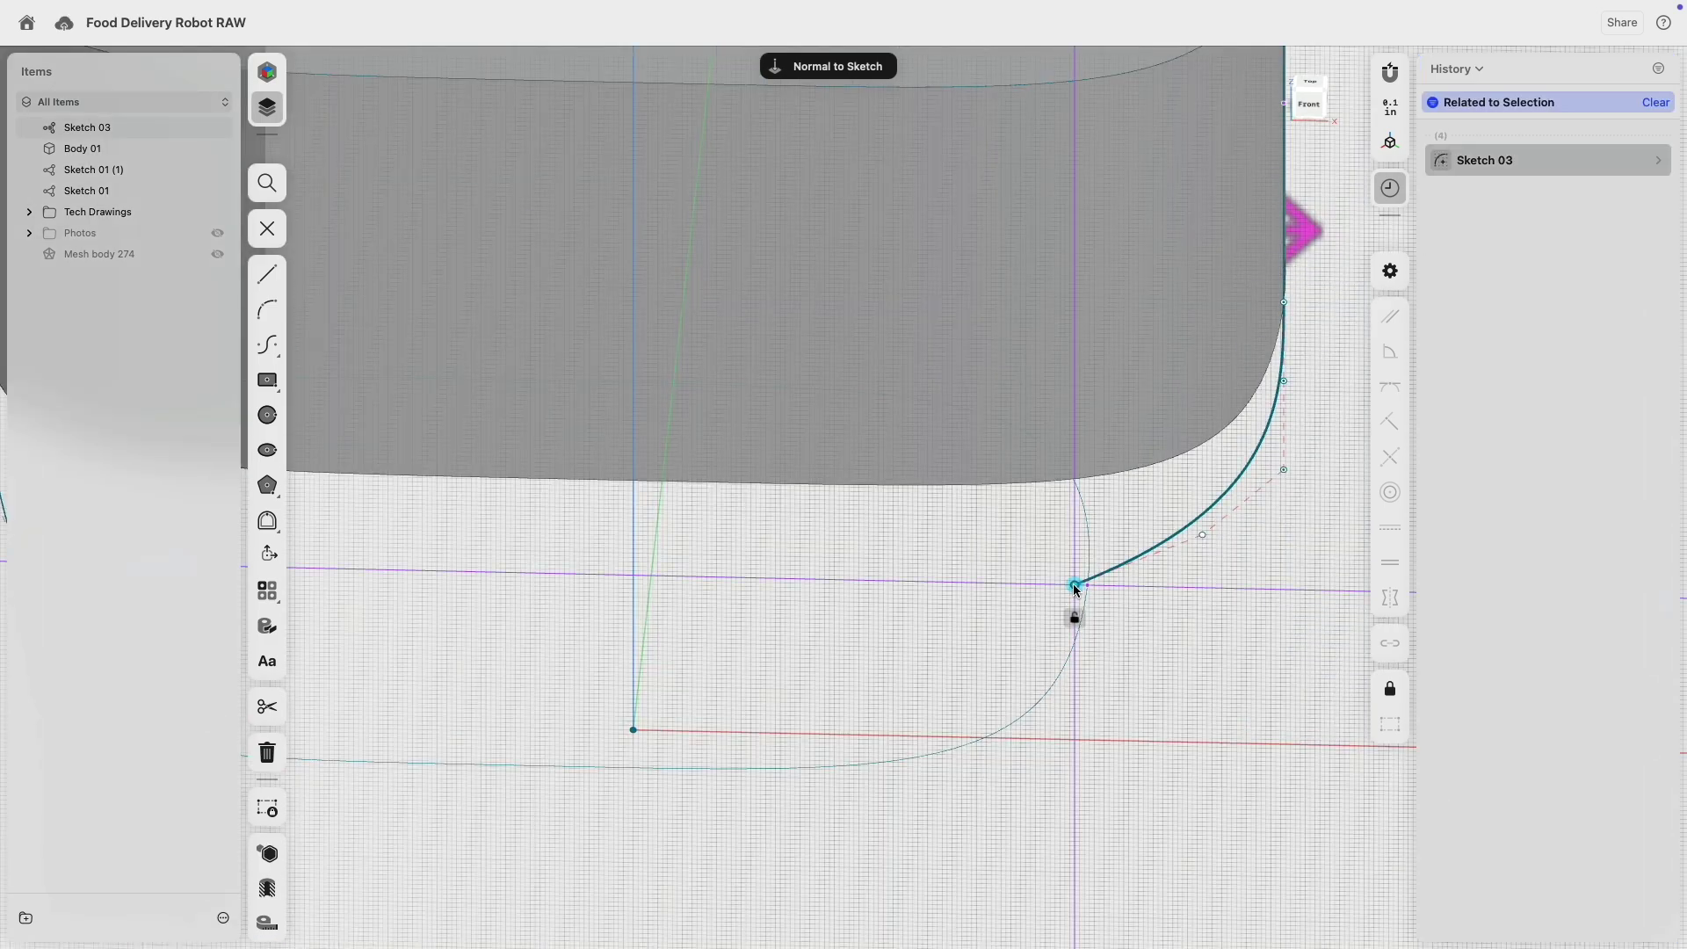
{"action": "left_click_drag", "start_coordinate": [1073, 586], "coordinate": [1089, 587]}
- Unlock the left spline's lower endpoint and snap it onto the left end of the lower outline
{"action": "scroll", "coordinate": [1082, 617], "scroll_direction": "down", "scroll_amount": 10}
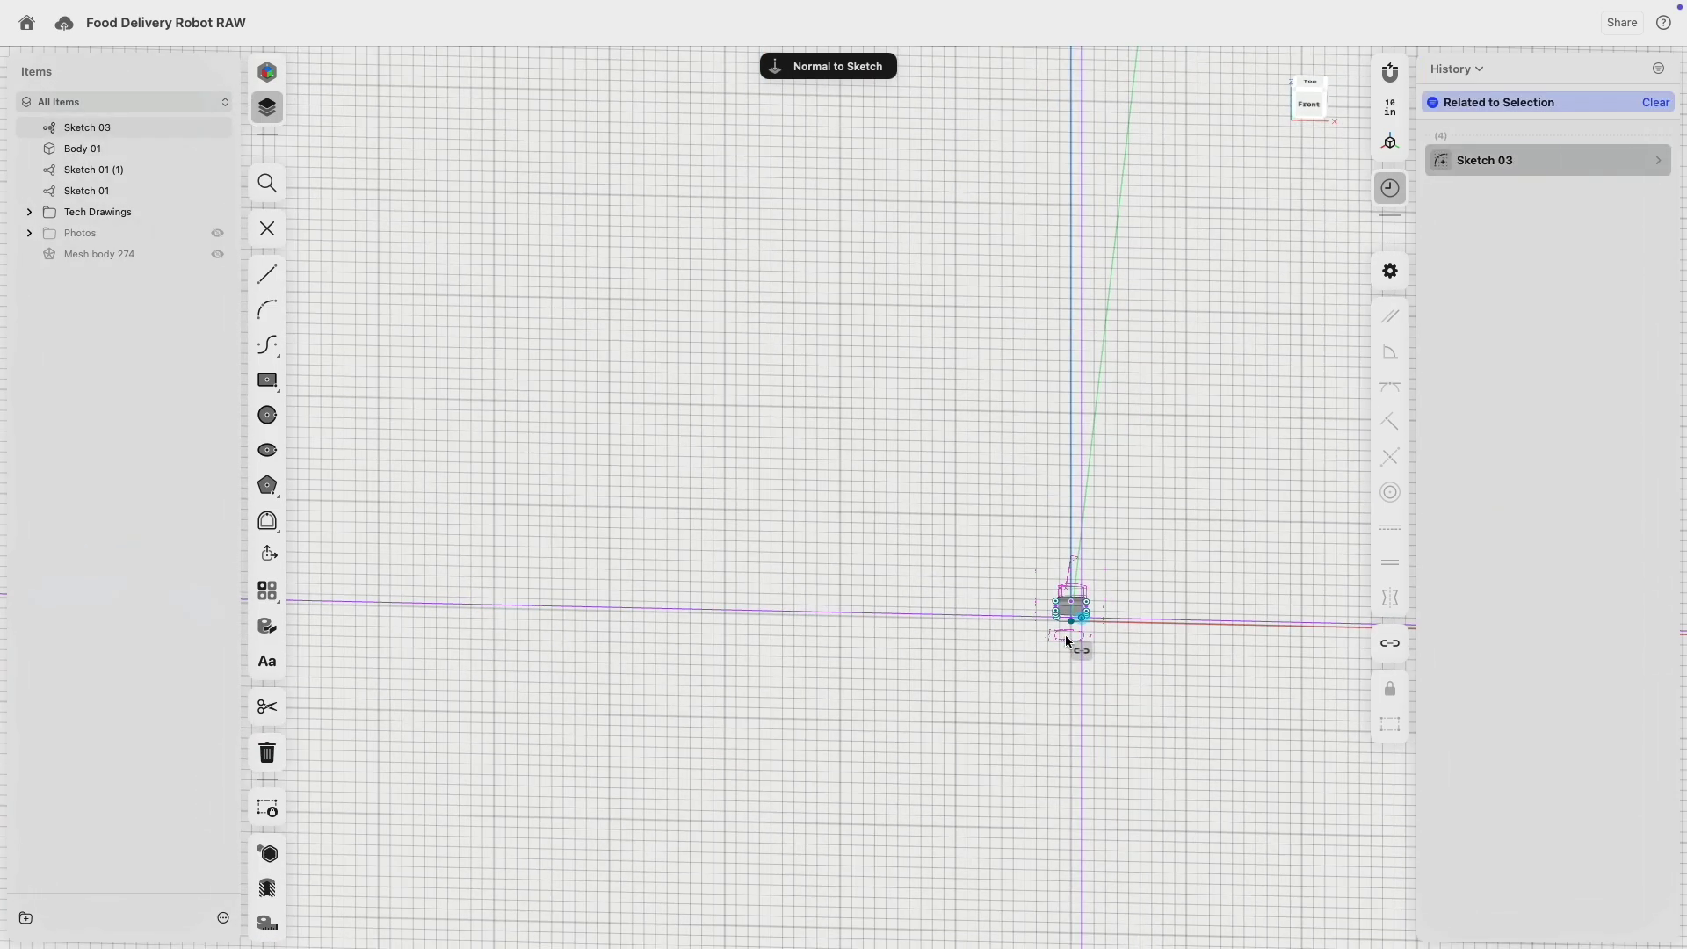
{"action": "scroll", "coordinate": [1067, 641], "scroll_direction": "up", "scroll_amount": 15}
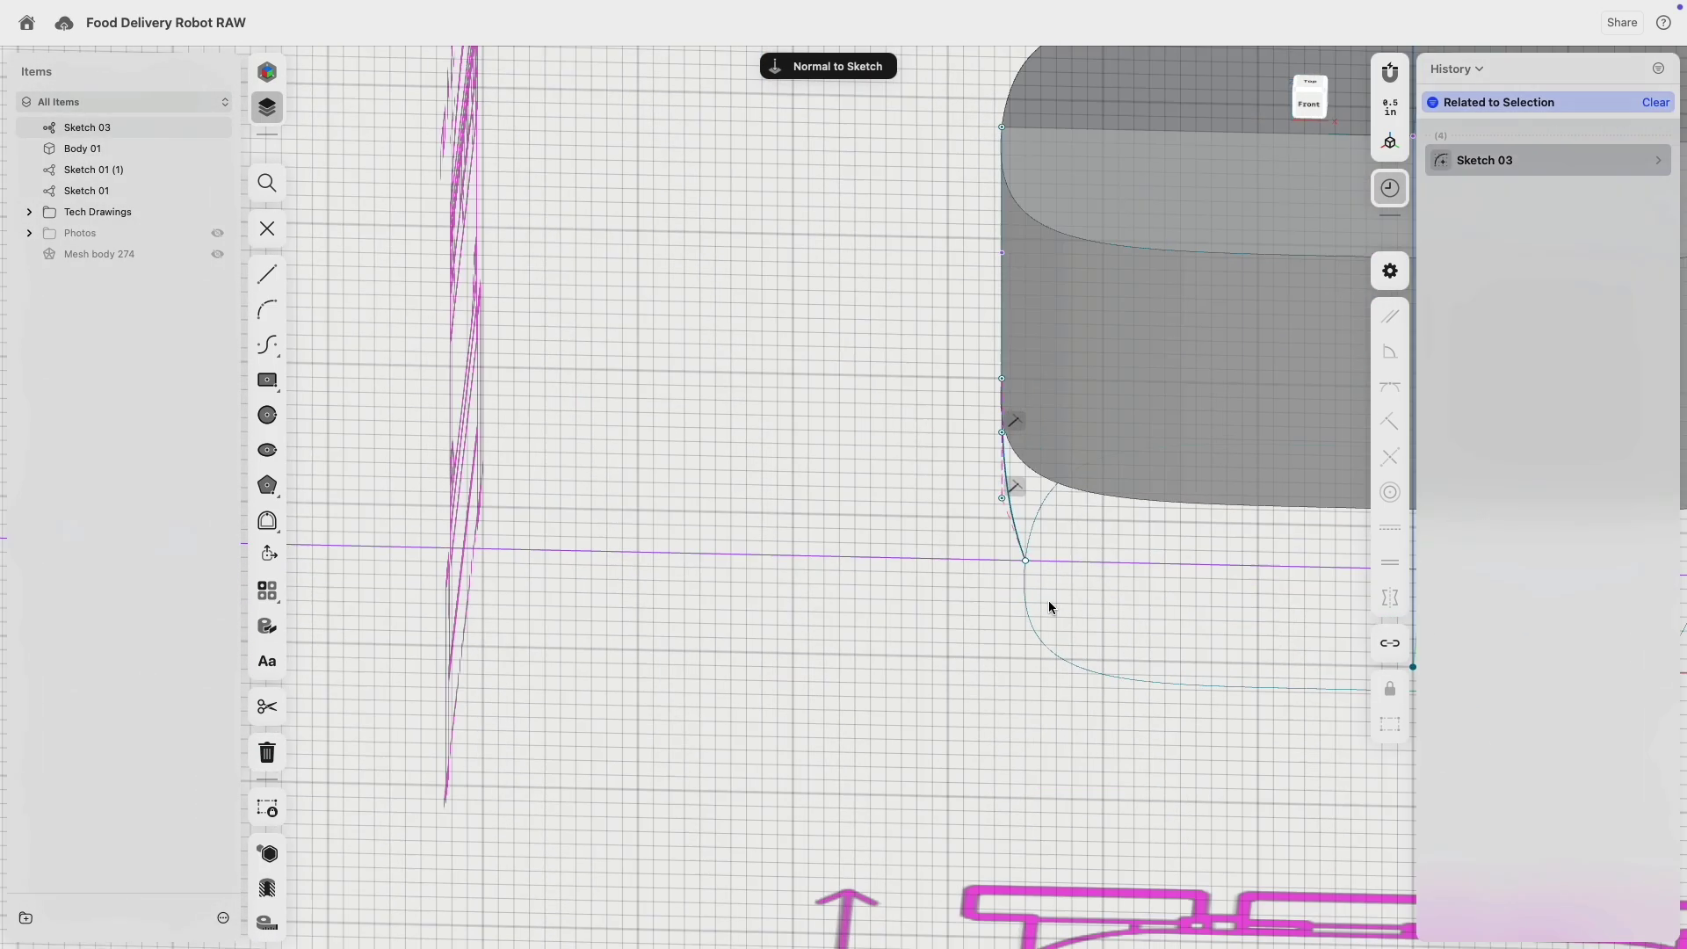
{"action": "scroll", "coordinate": [1049, 602], "scroll_direction": "up", "scroll_amount": 5}
{"action": "left_click", "coordinate": [957, 524]}
{"action": "left_click_drag", "start_coordinate": [1002, 458], "coordinate": [956, 450]}
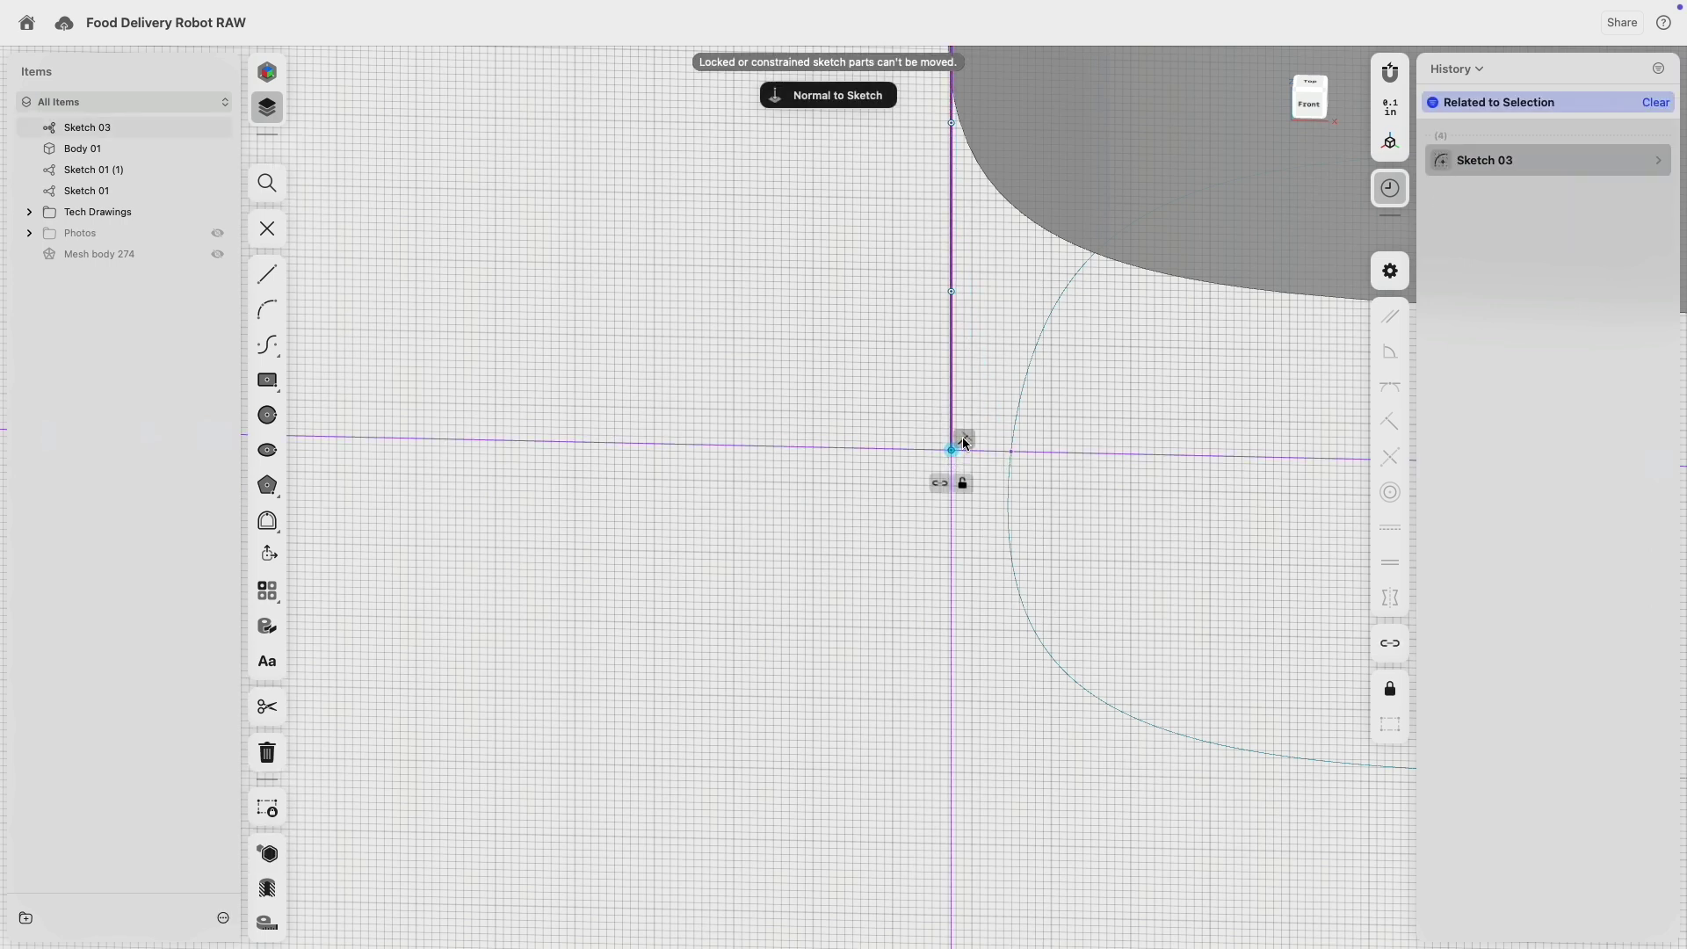
{"action": "left_click", "coordinate": [962, 472]}
{"action": "left_click_drag", "start_coordinate": [957, 452], "coordinate": [1012, 452]}
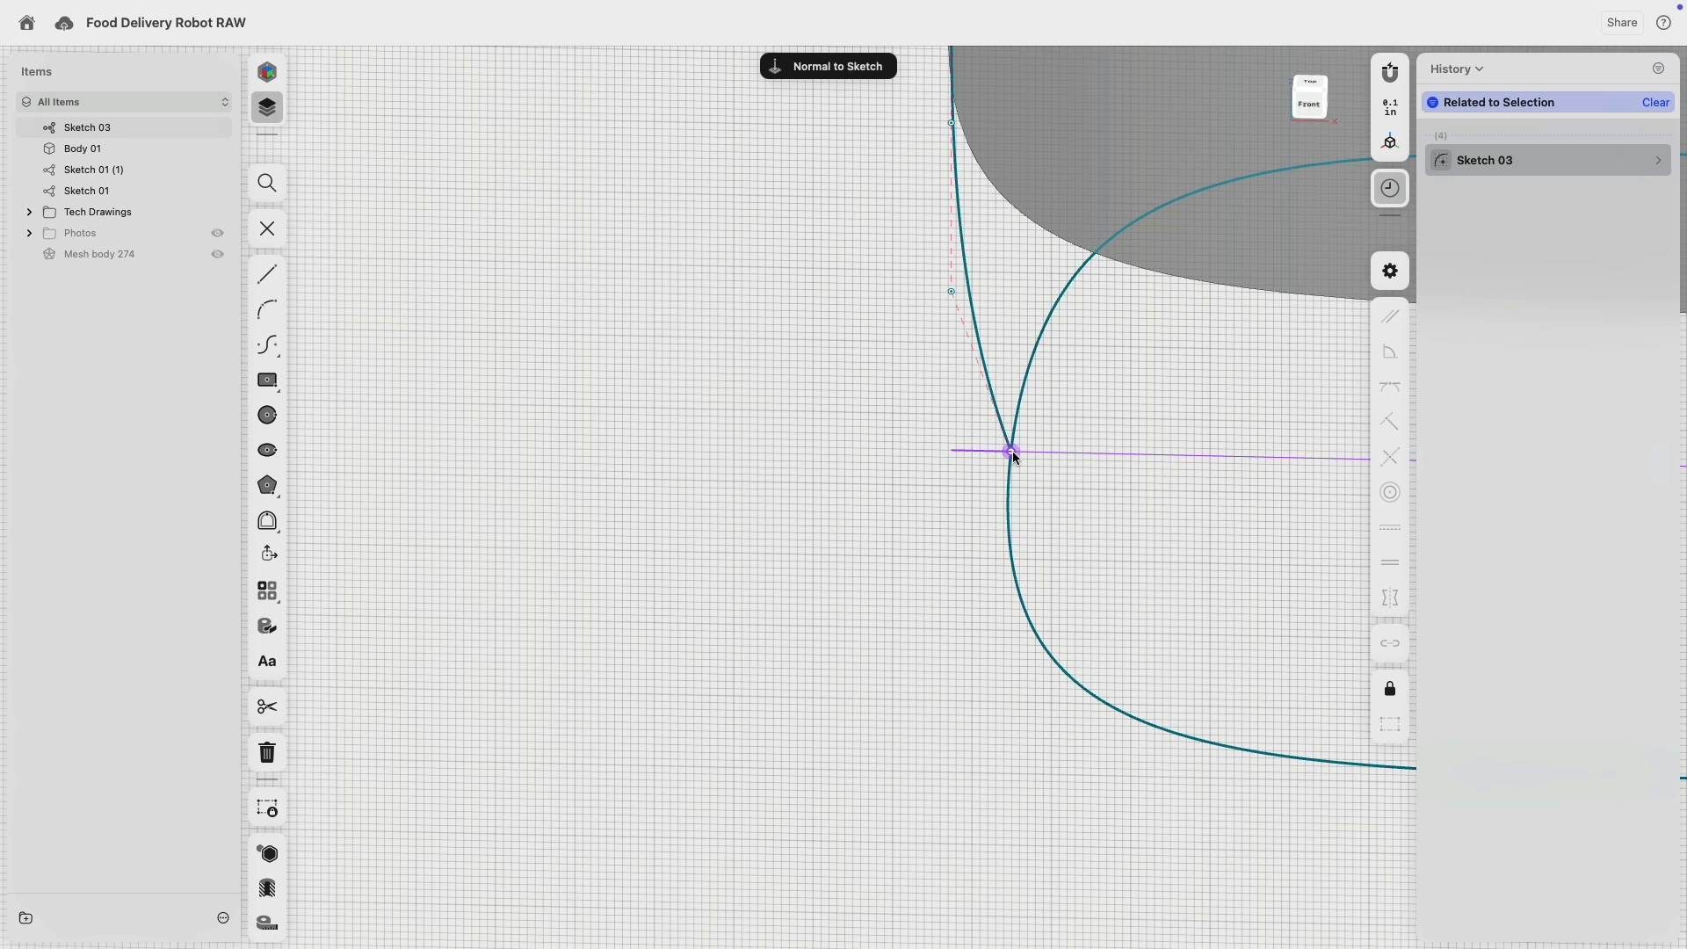
{"action": "left_click", "coordinate": [932, 550]}
- Hide the Tech Drawings folder and exit the sketch
{"action": "scroll", "coordinate": [933, 554], "scroll_direction": "down", "scroll_amount": 10}
{"action": "middle_click_drag", "start_coordinate": [1157, 534], "coordinate": [866, 556]}
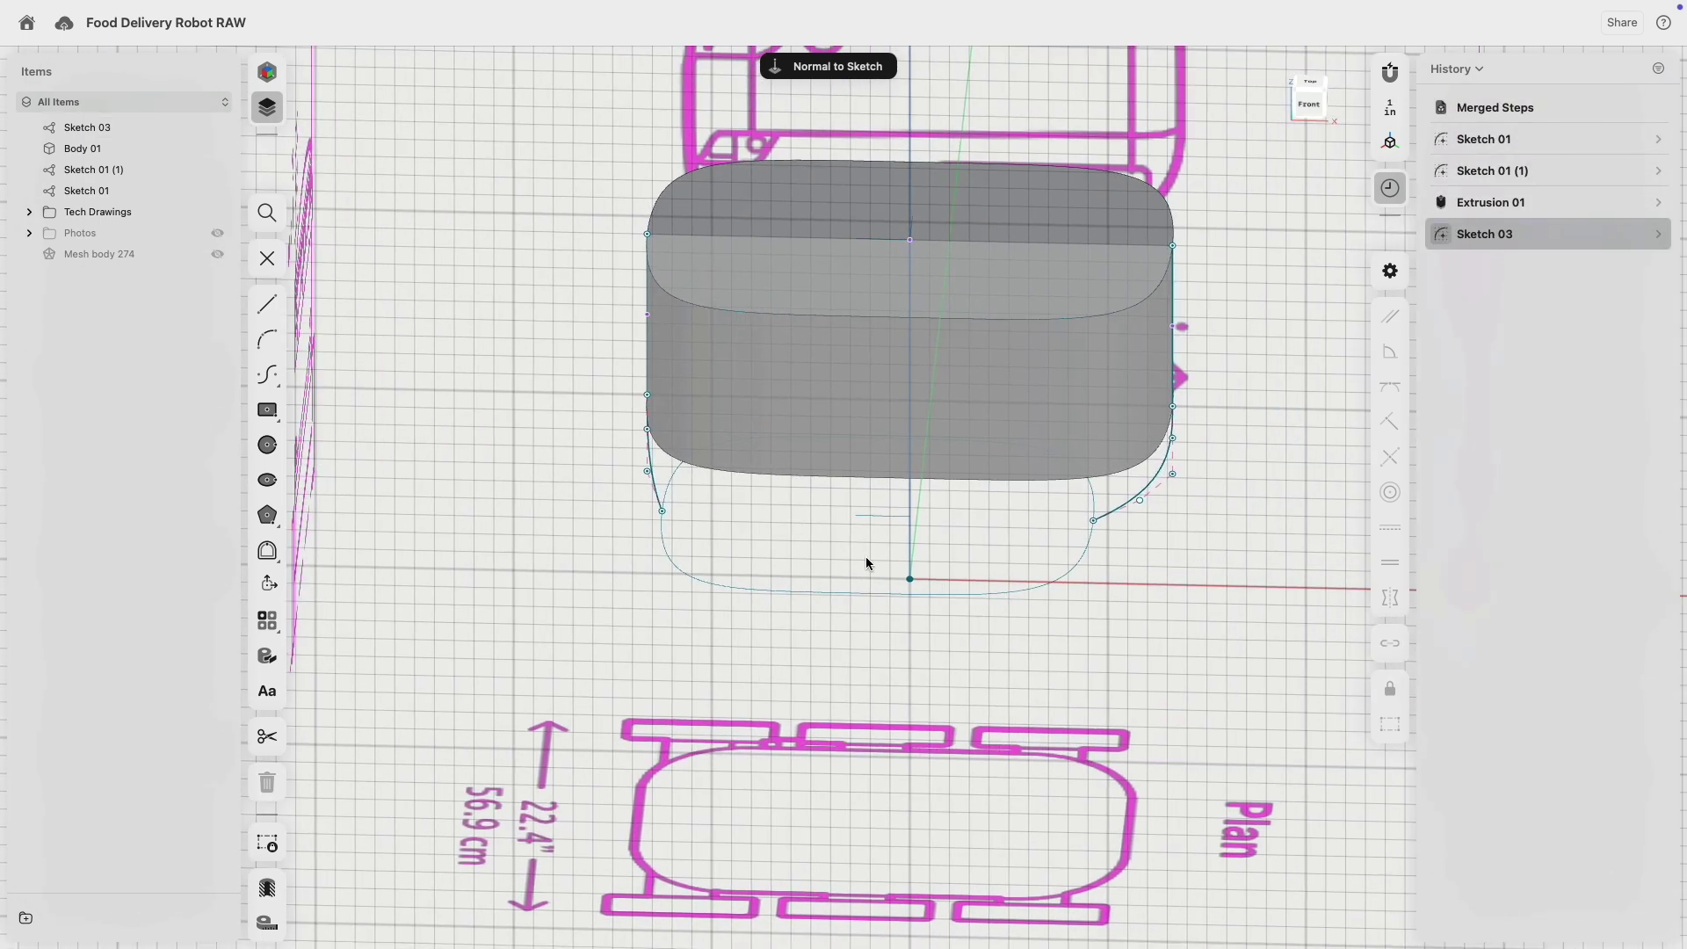
{"action": "right_click_drag", "start_coordinate": [866, 556], "coordinate": [861, 484]}
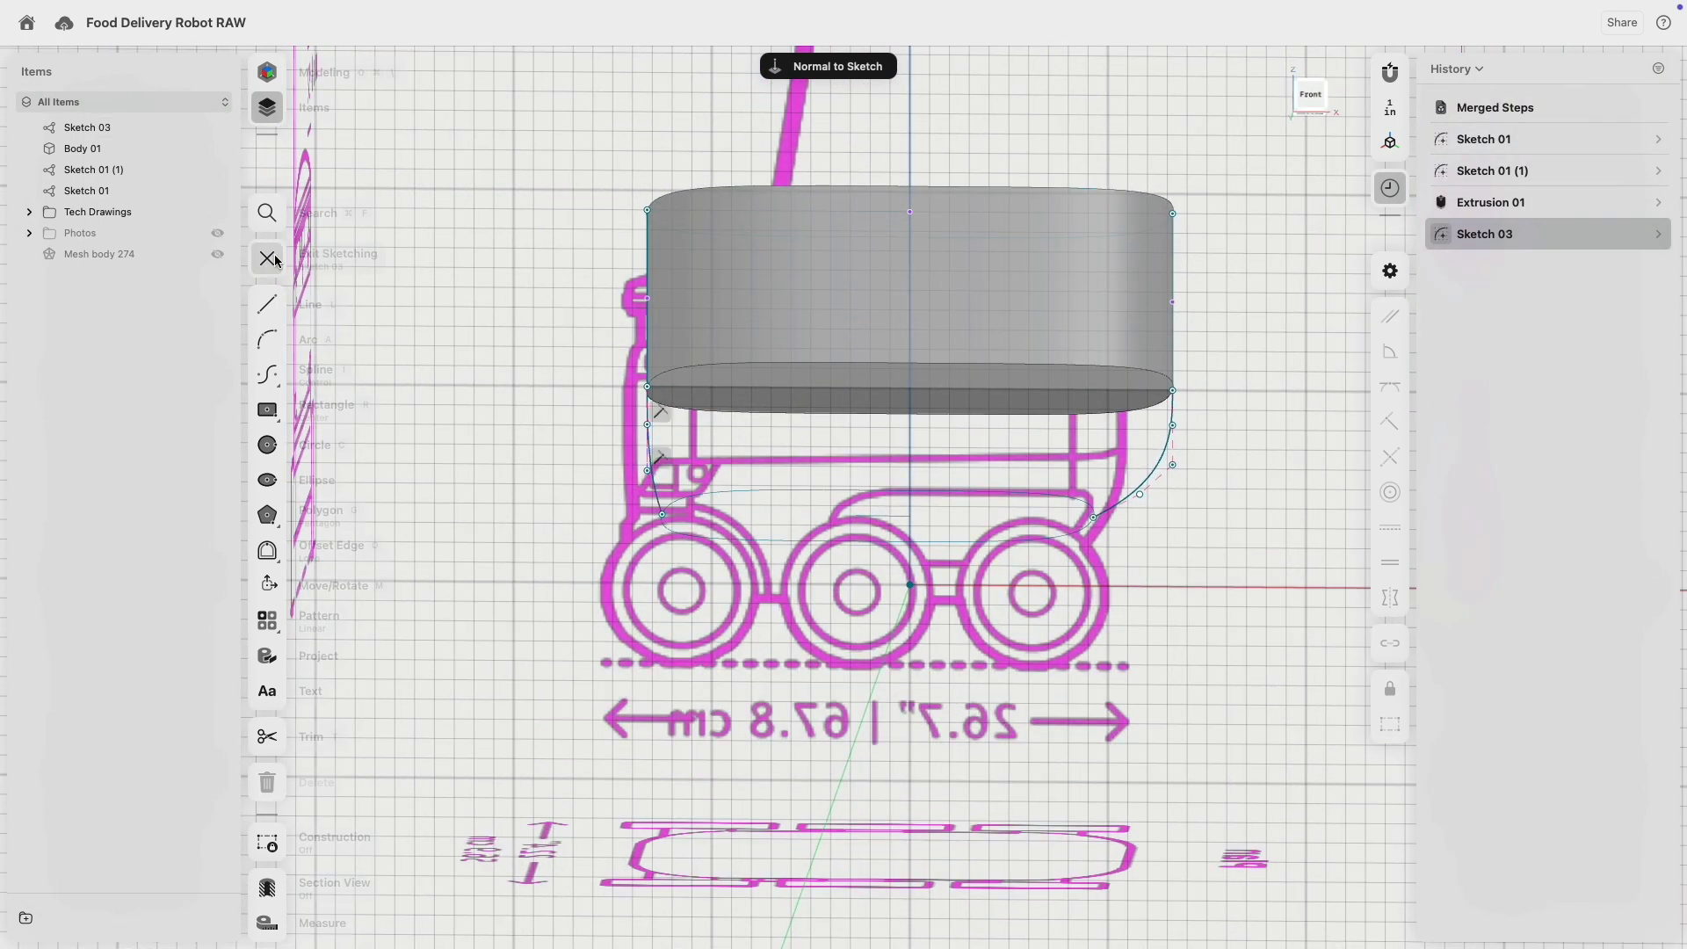
{"action": "left_click", "coordinate": [217, 212]}
{"action": "scroll", "coordinate": [655, 428], "scroll_direction": "up", "scroll_amount": 2}
{"action": "key", "text": "Escape"}
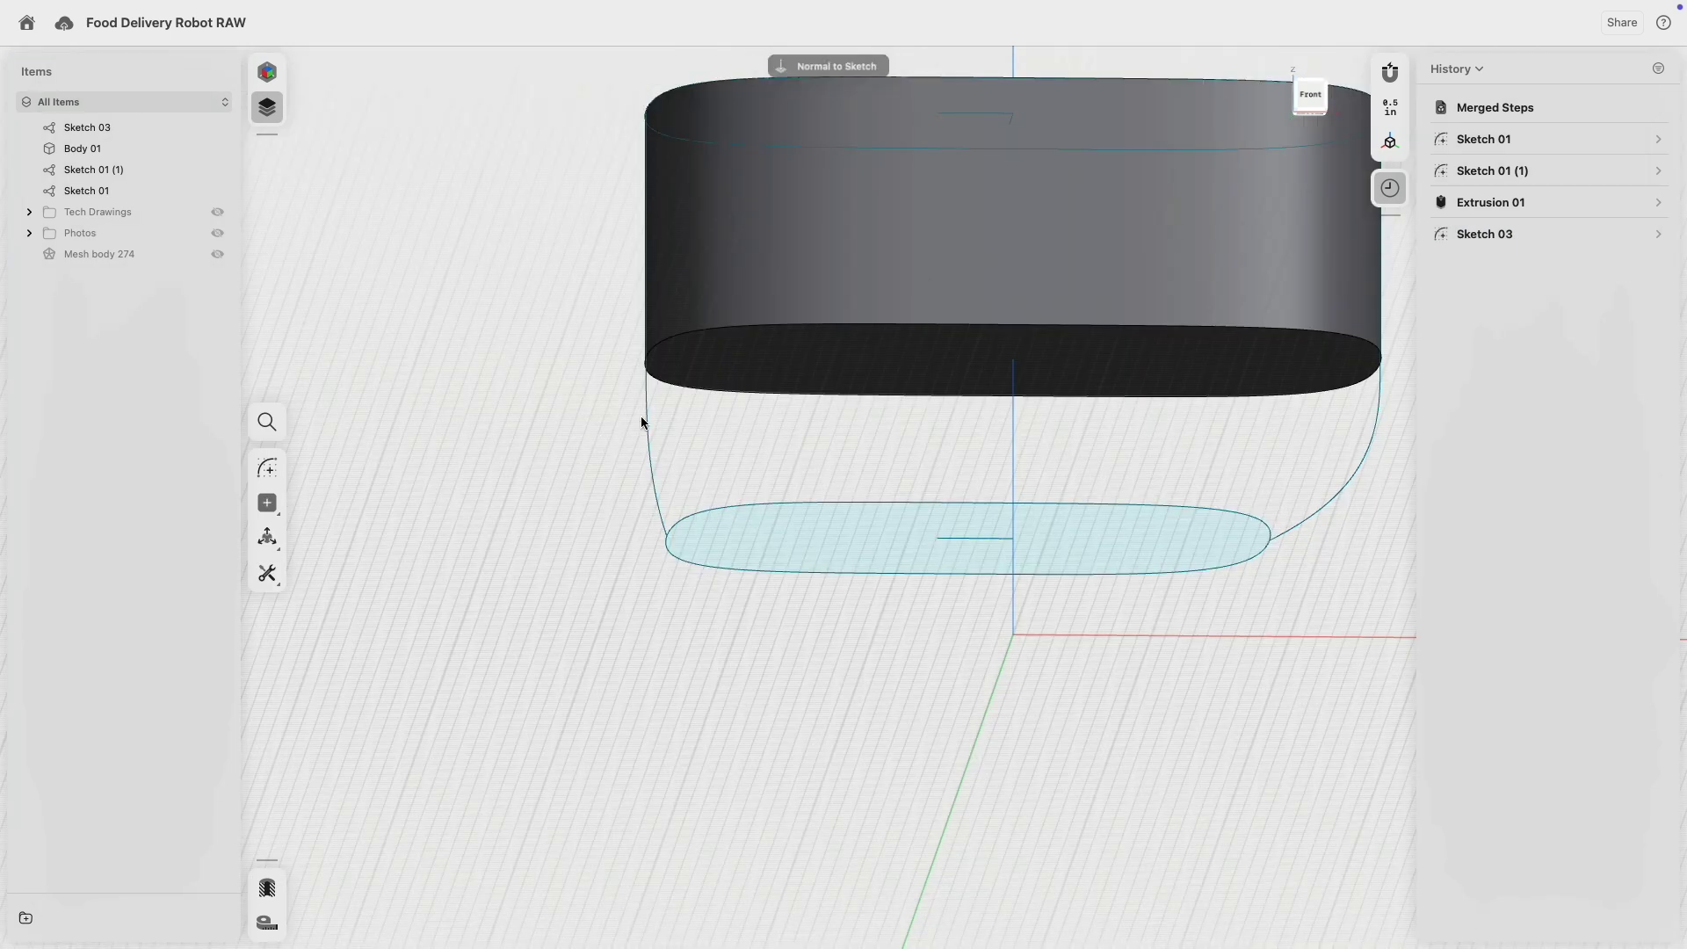
- Loft from the body's bottom face to the lower outline, using the left and right splines as guides
{"action": "left_click", "coordinate": [789, 413]}
{"action": "right_click_drag", "start_coordinate": [789, 413], "coordinate": [824, 380]}
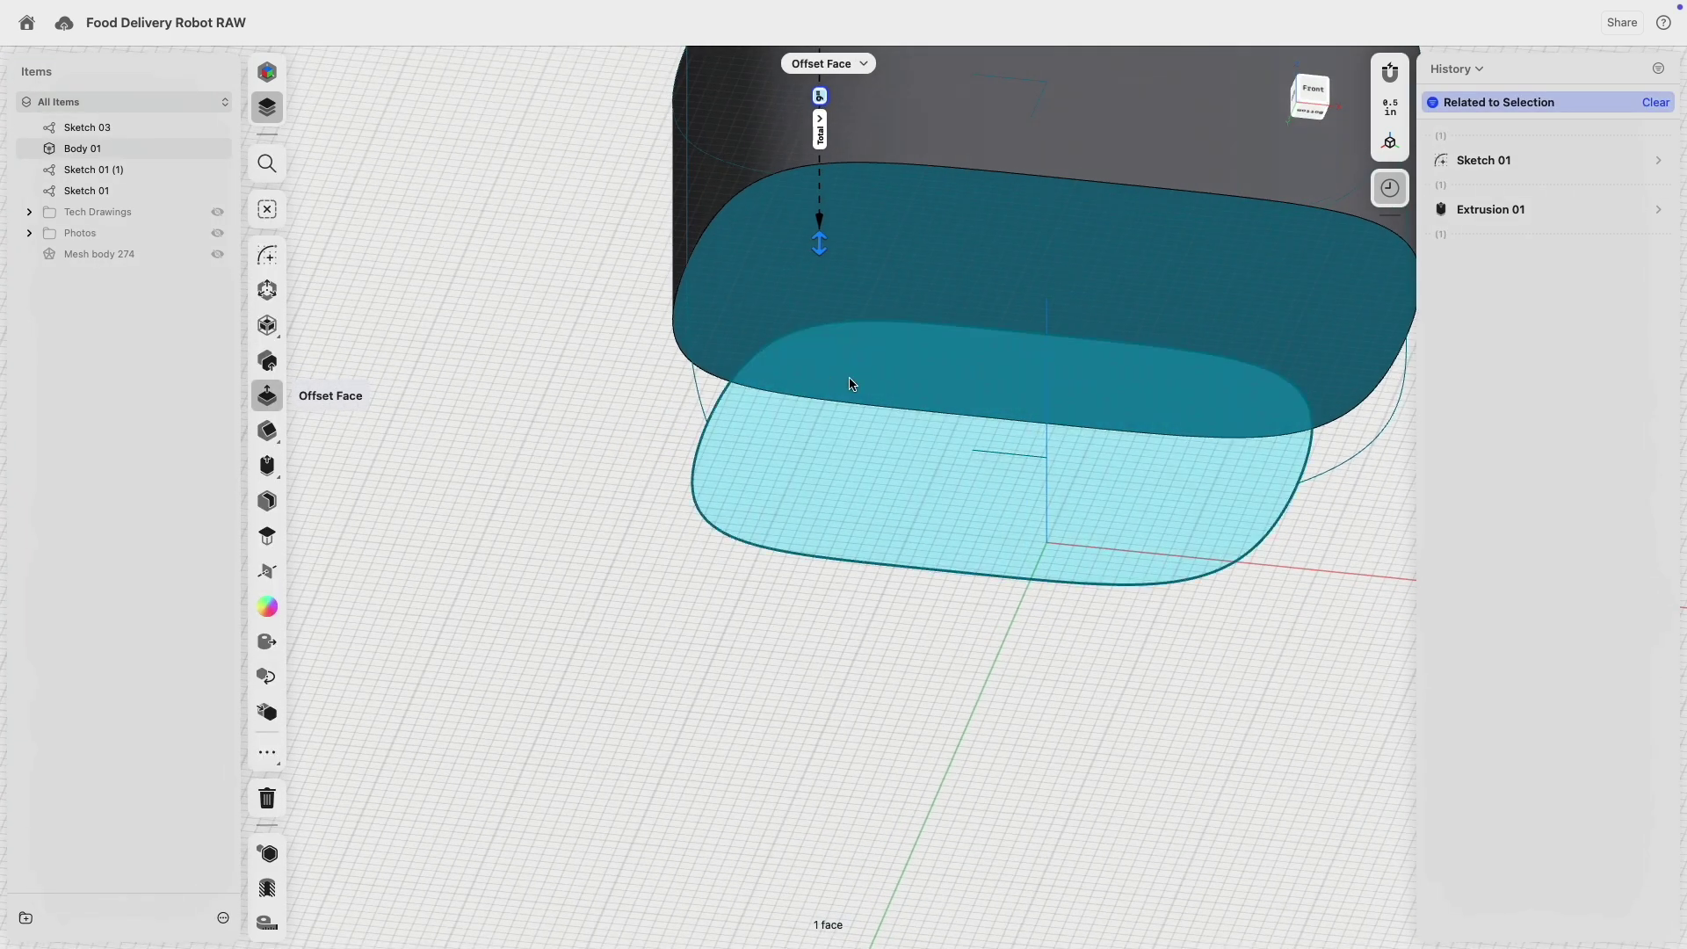
{"action": "middle_click_drag", "start_coordinate": [824, 380], "coordinate": [730, 470]}
{"action": "left_click", "coordinate": [717, 542]}
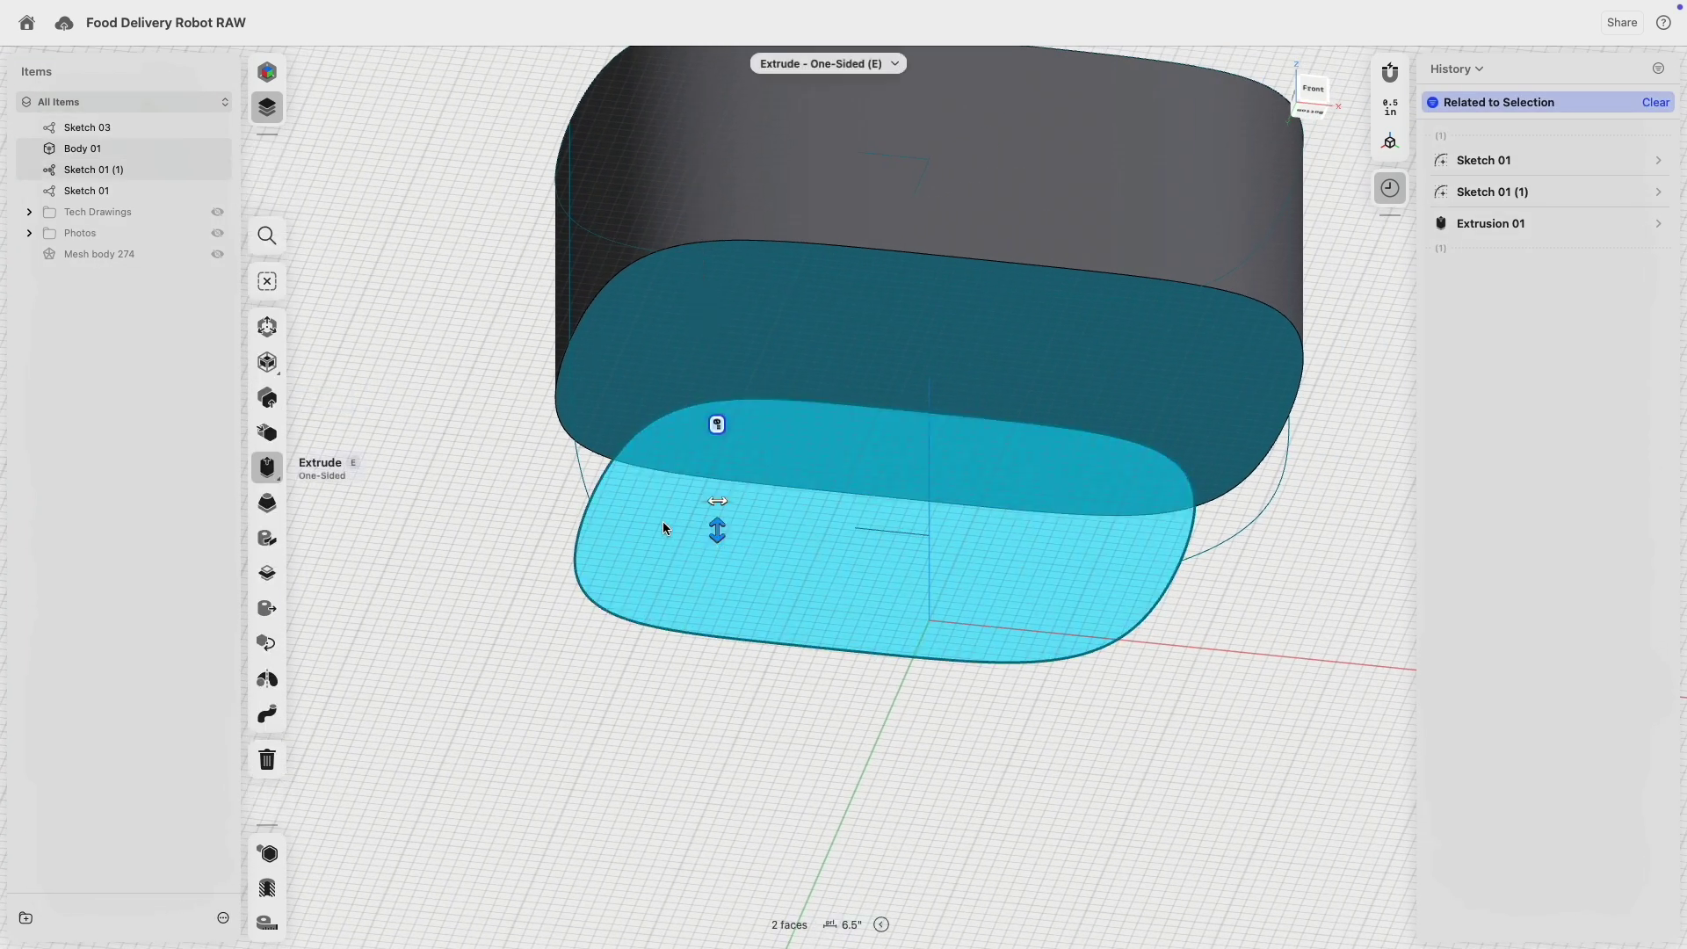
{"action": "left_click", "coordinate": [580, 468]}
{"action": "left_click", "coordinate": [1202, 545]}
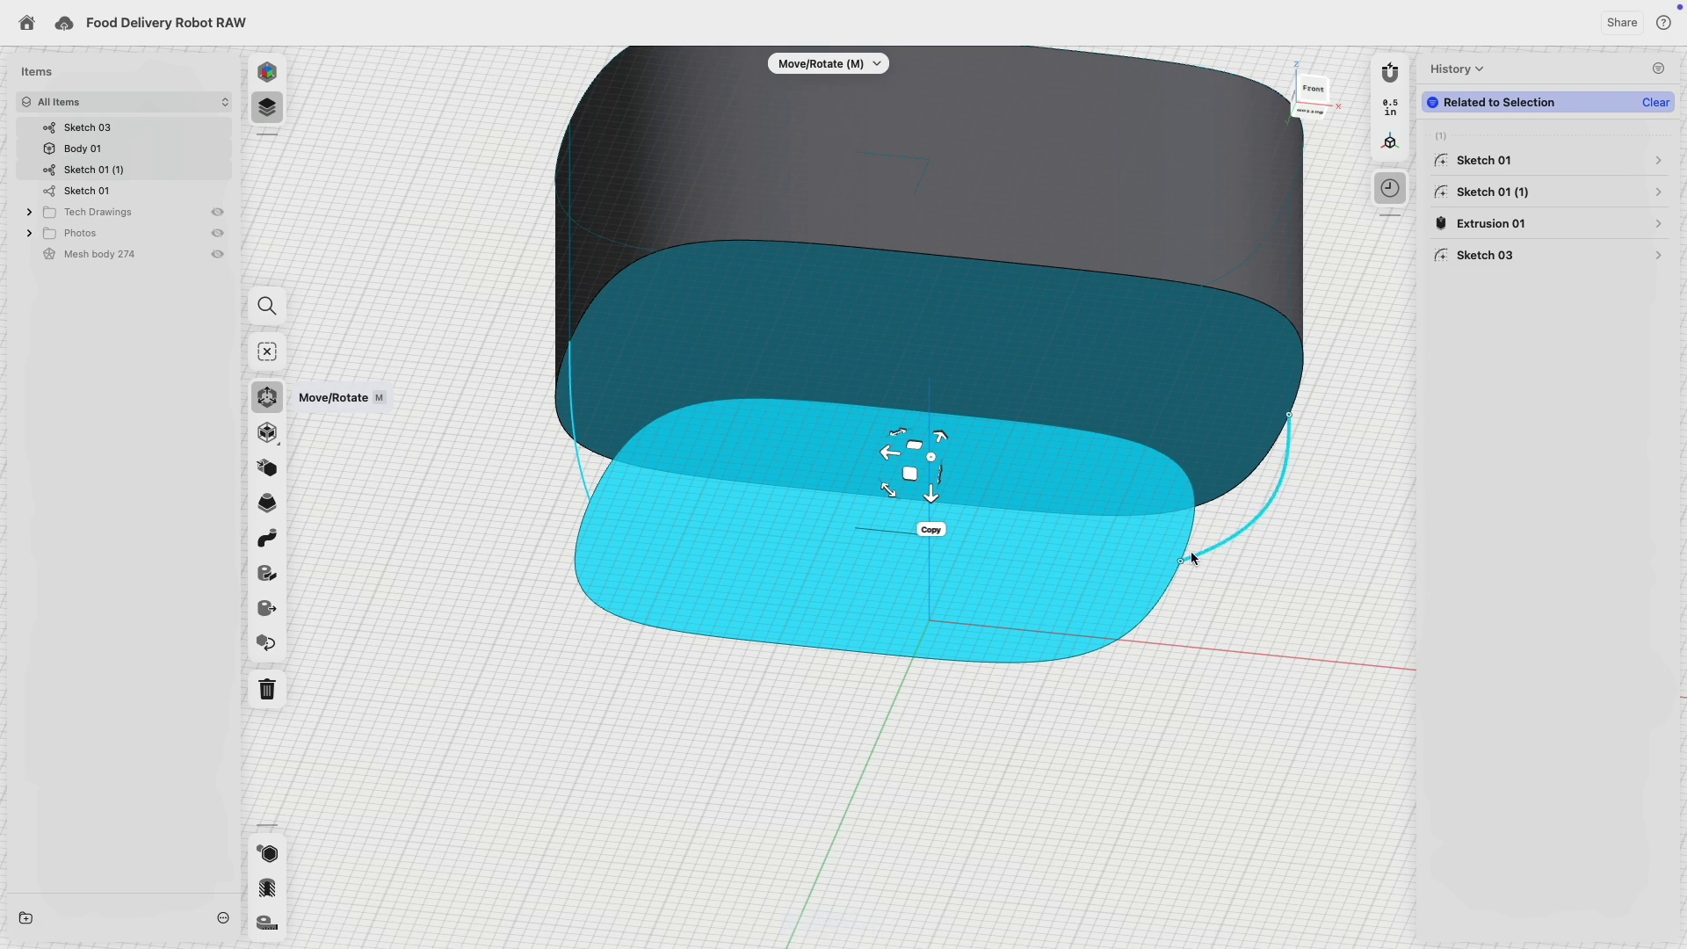
{"action": "left_click", "coordinate": [269, 505]}
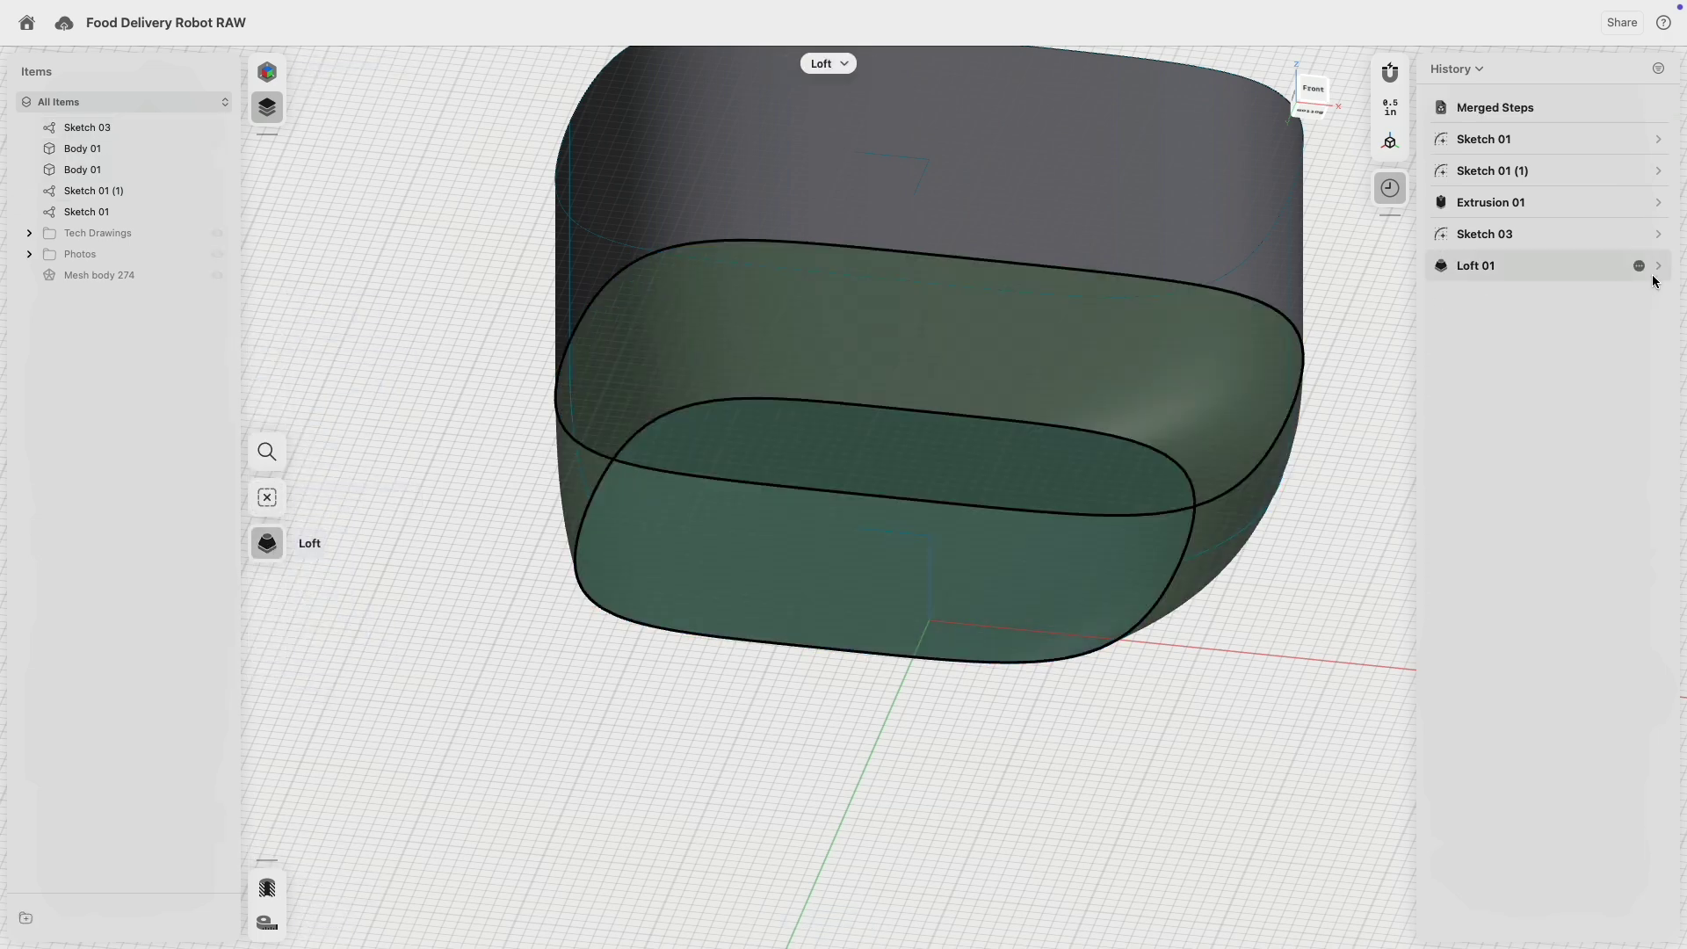
- Set the Start Continuity of Loft 01 to G2
{"action": "left_click", "coordinate": [1654, 278]}
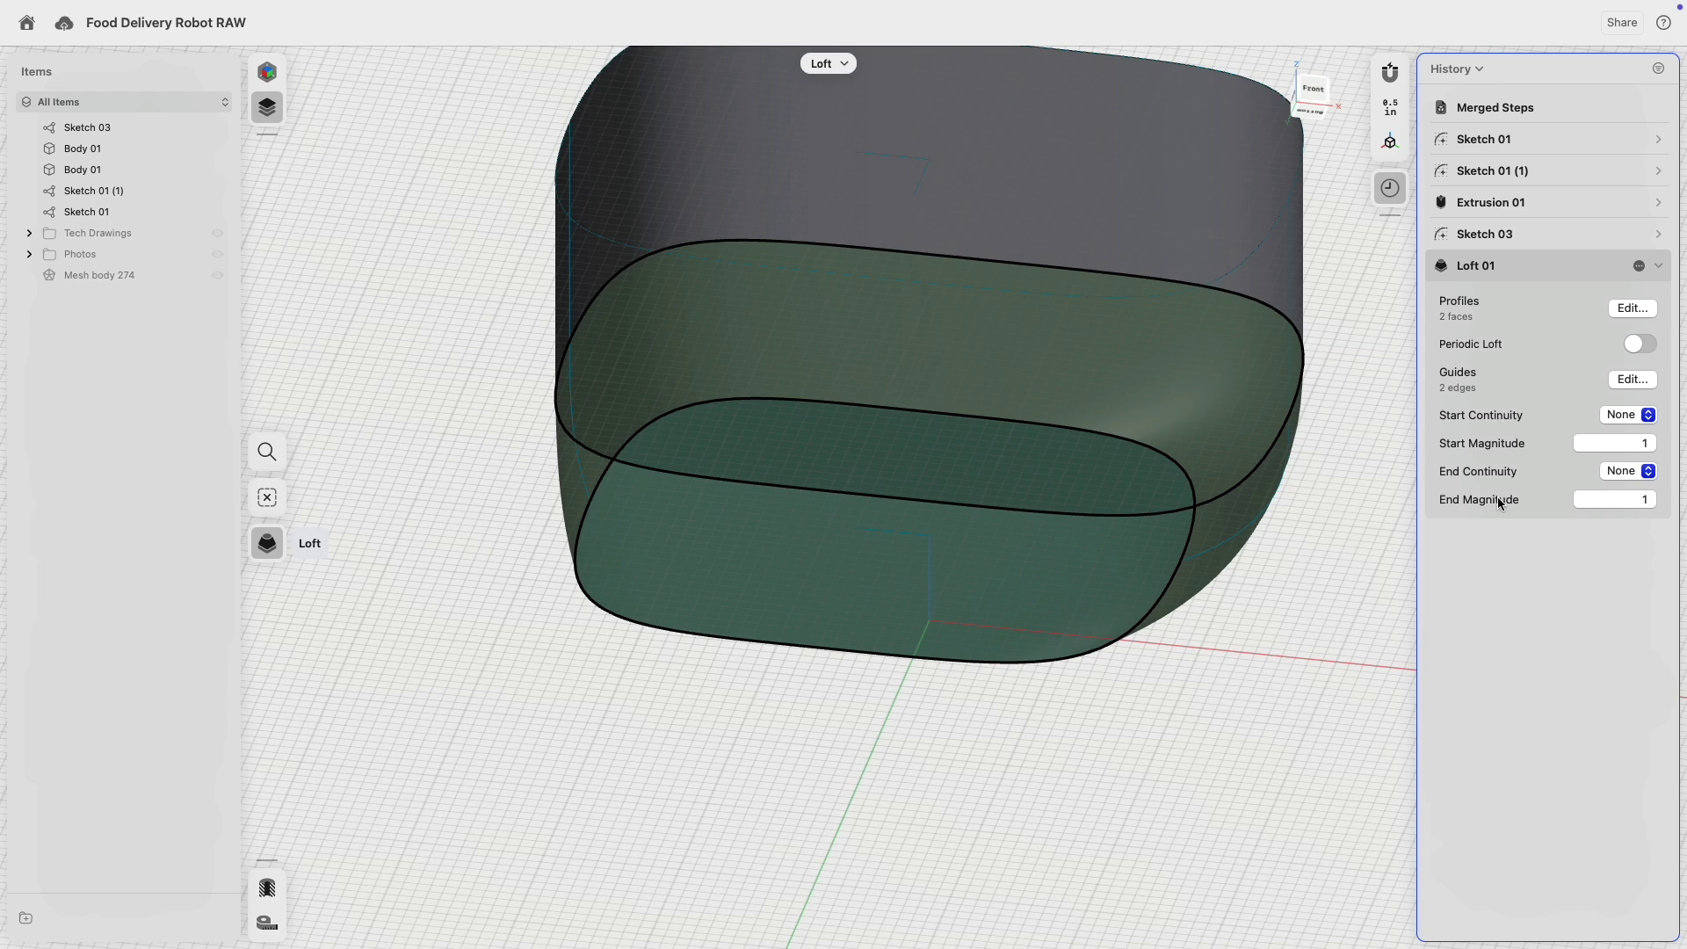
{"action": "left_click", "coordinate": [1625, 416]}
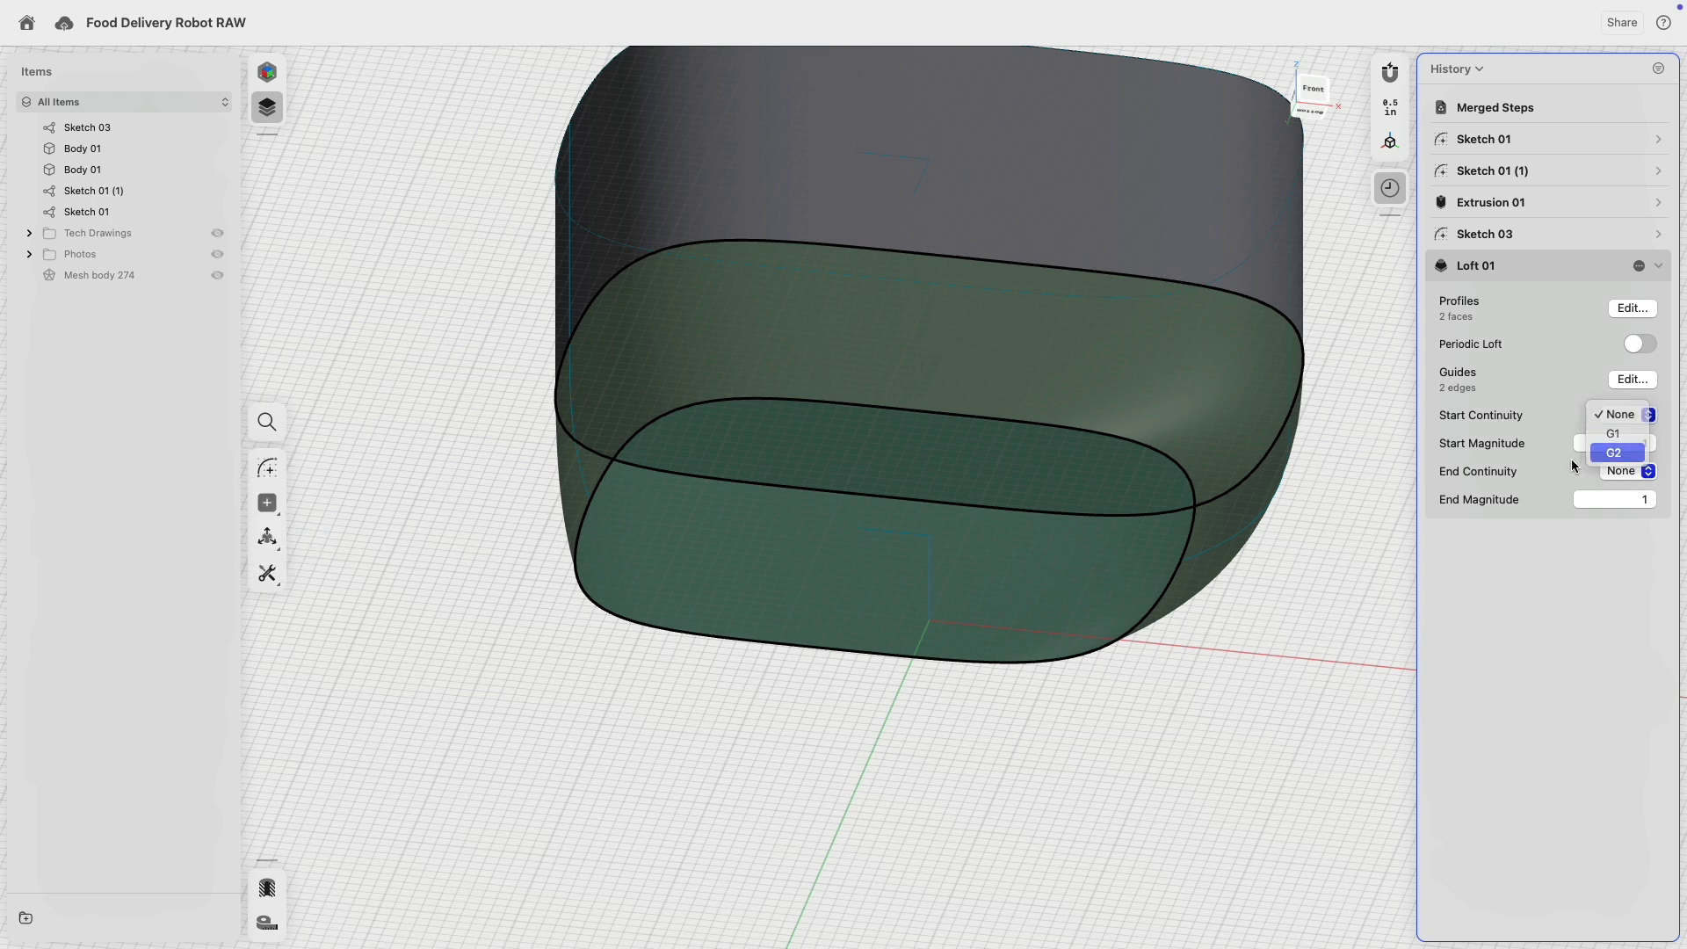
{"action": "left_click", "coordinate": [1615, 453]}
- Show Mesh body 274 over the lofted body in a front view
{"action": "left_click", "coordinate": [1325, 91]}
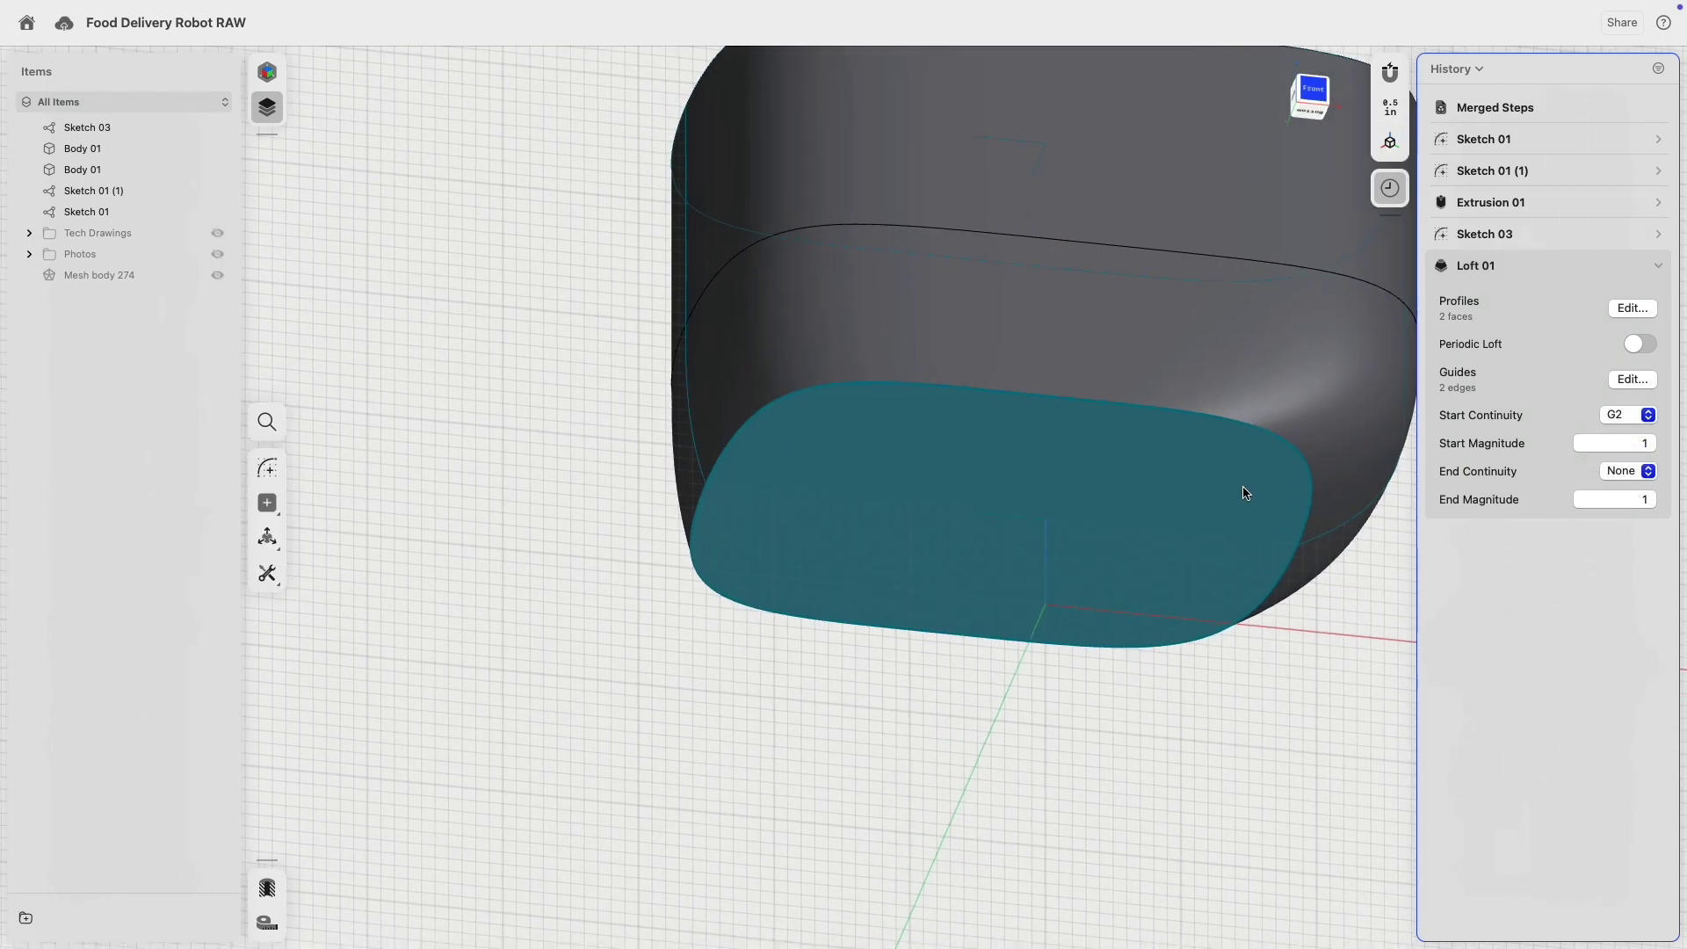
{"action": "right_click_drag", "start_coordinate": [1205, 636], "coordinate": [1052, 670]}
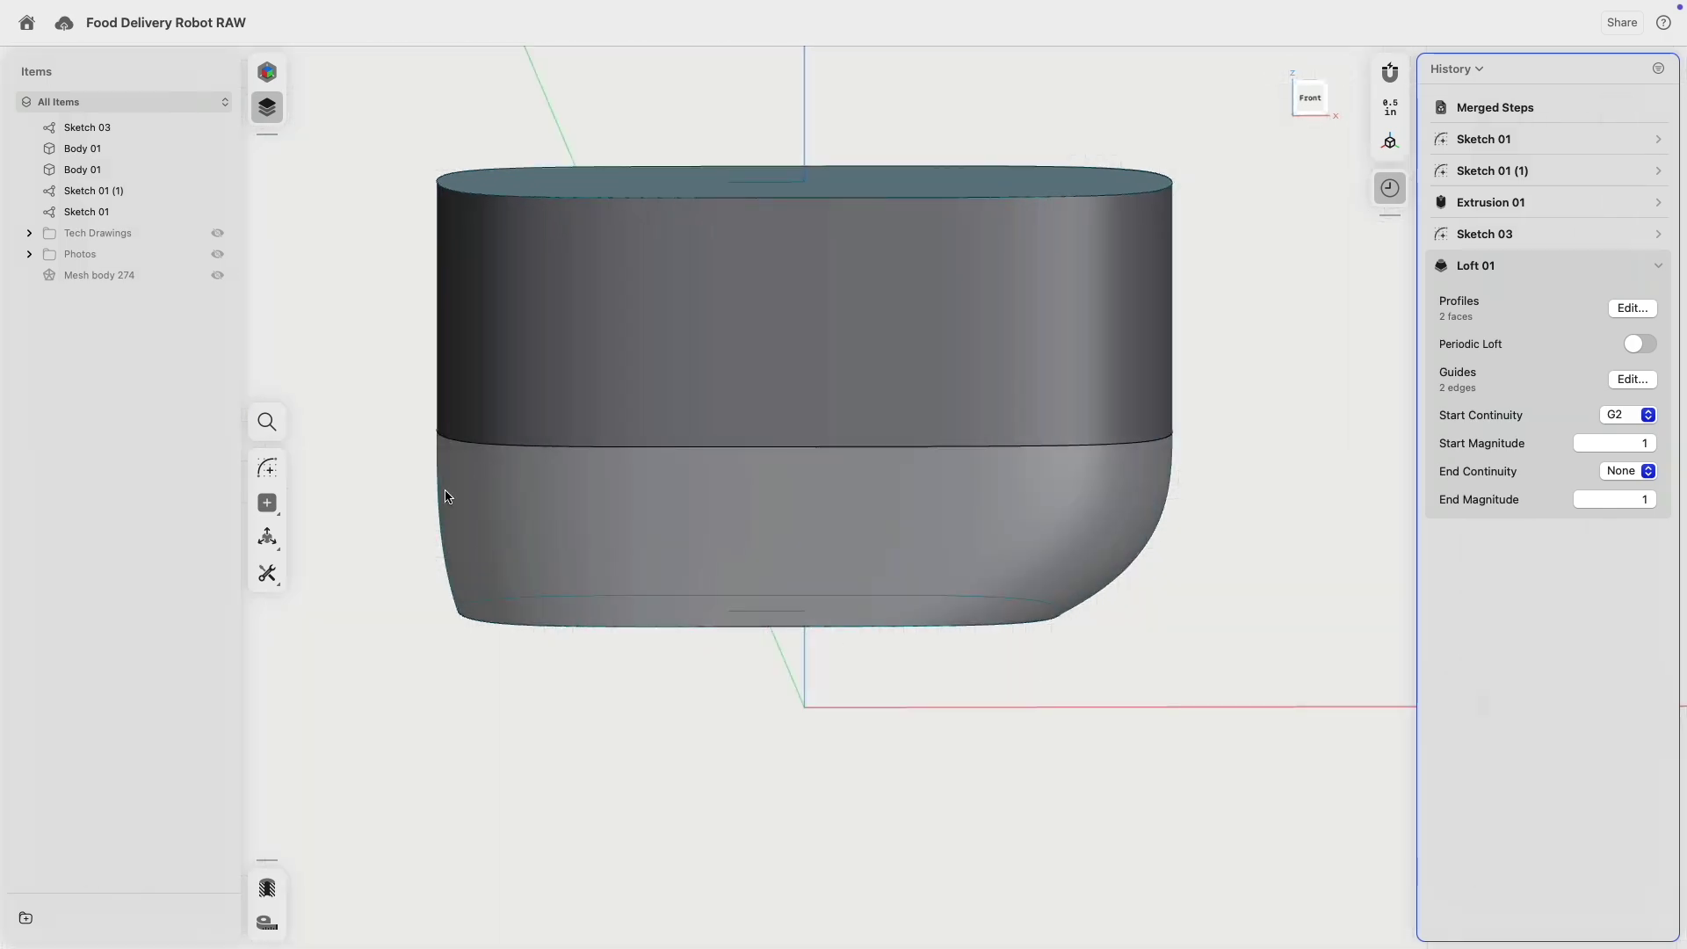
{"action": "right_click_drag", "start_coordinate": [1284, 436], "coordinate": [1276, 199]}
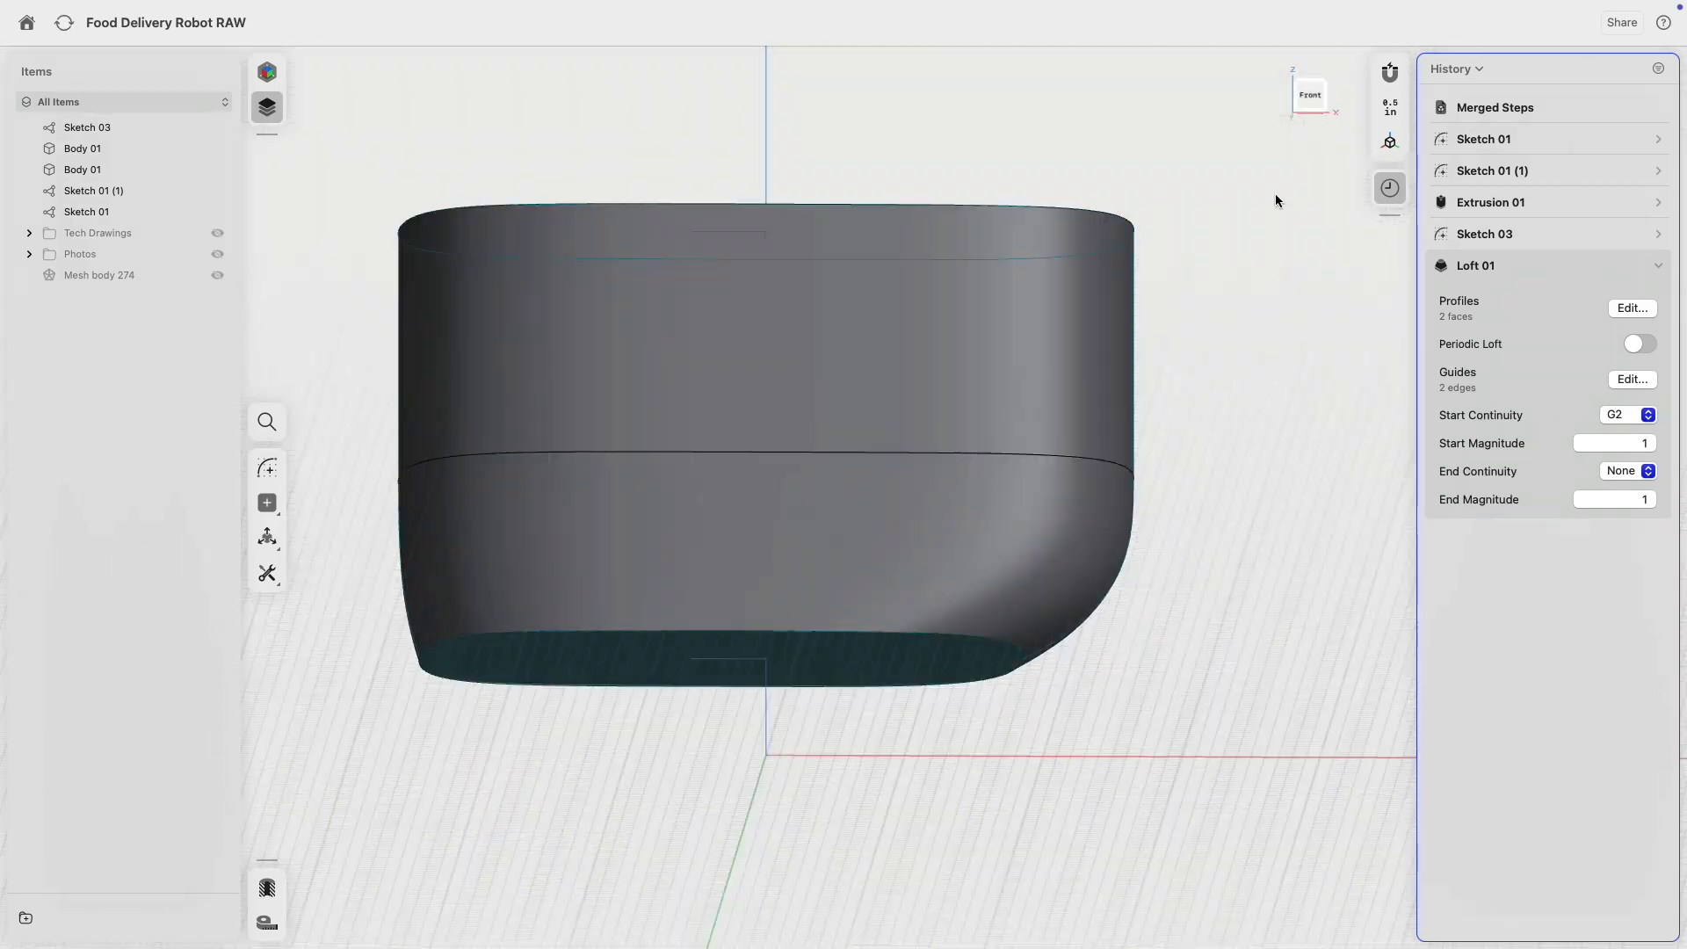
{"action": "left_click", "coordinate": [1313, 101]}
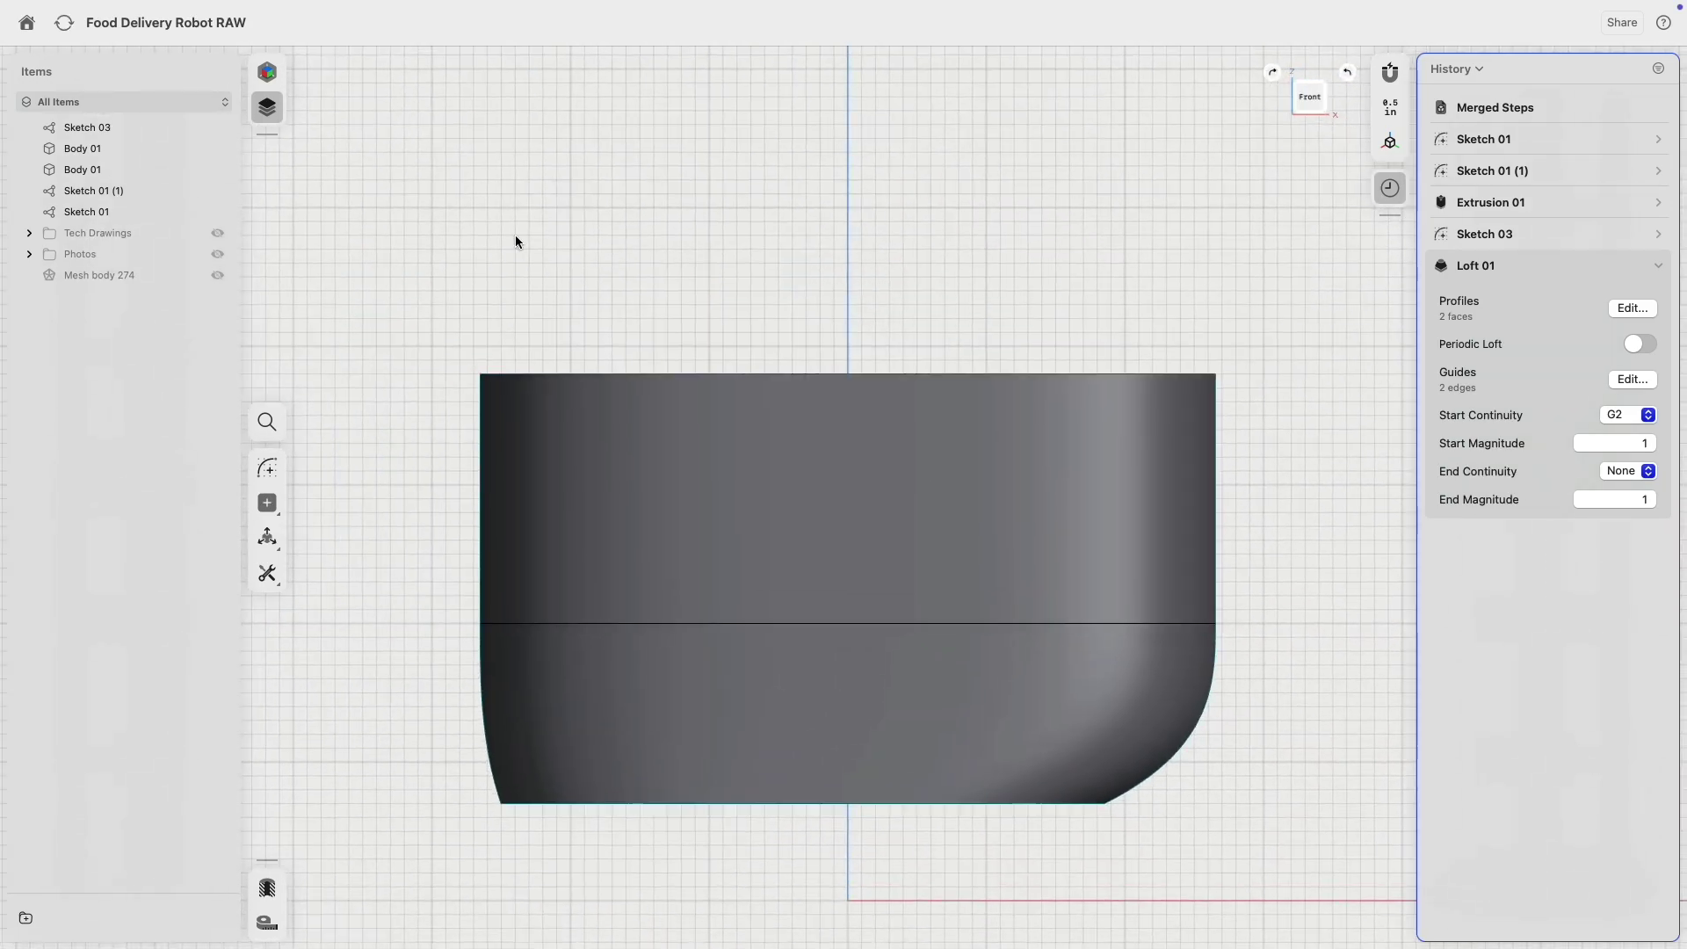
{"action": "left_click", "coordinate": [217, 275]}
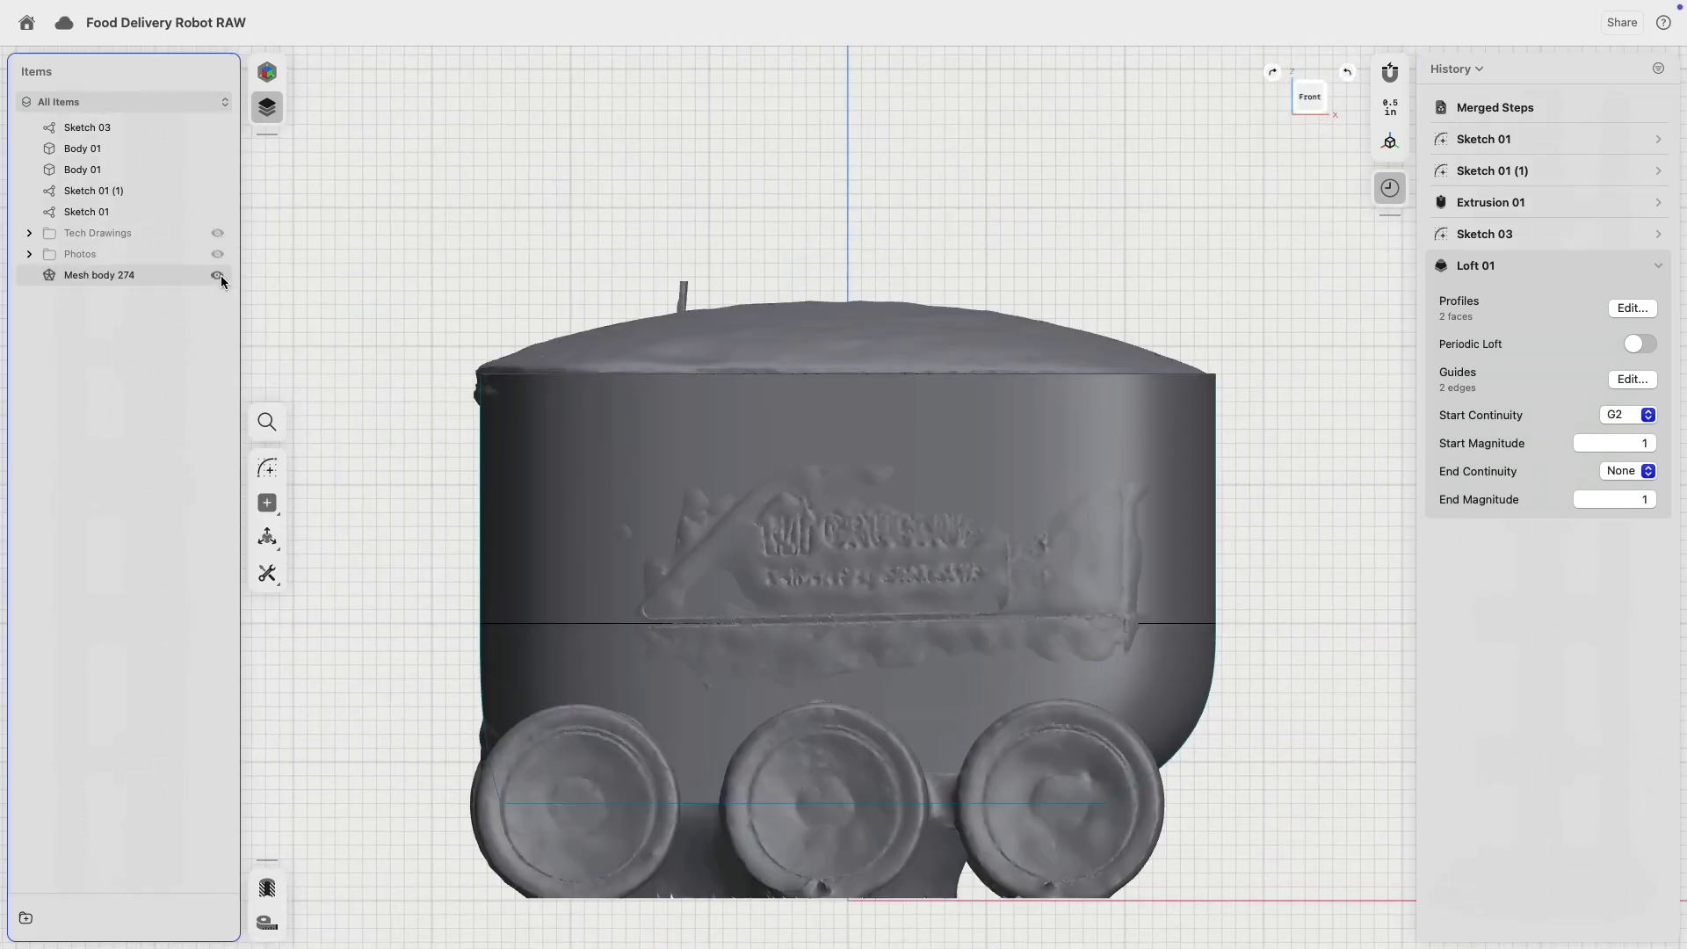
{"action": "left_click", "coordinate": [268, 468]}
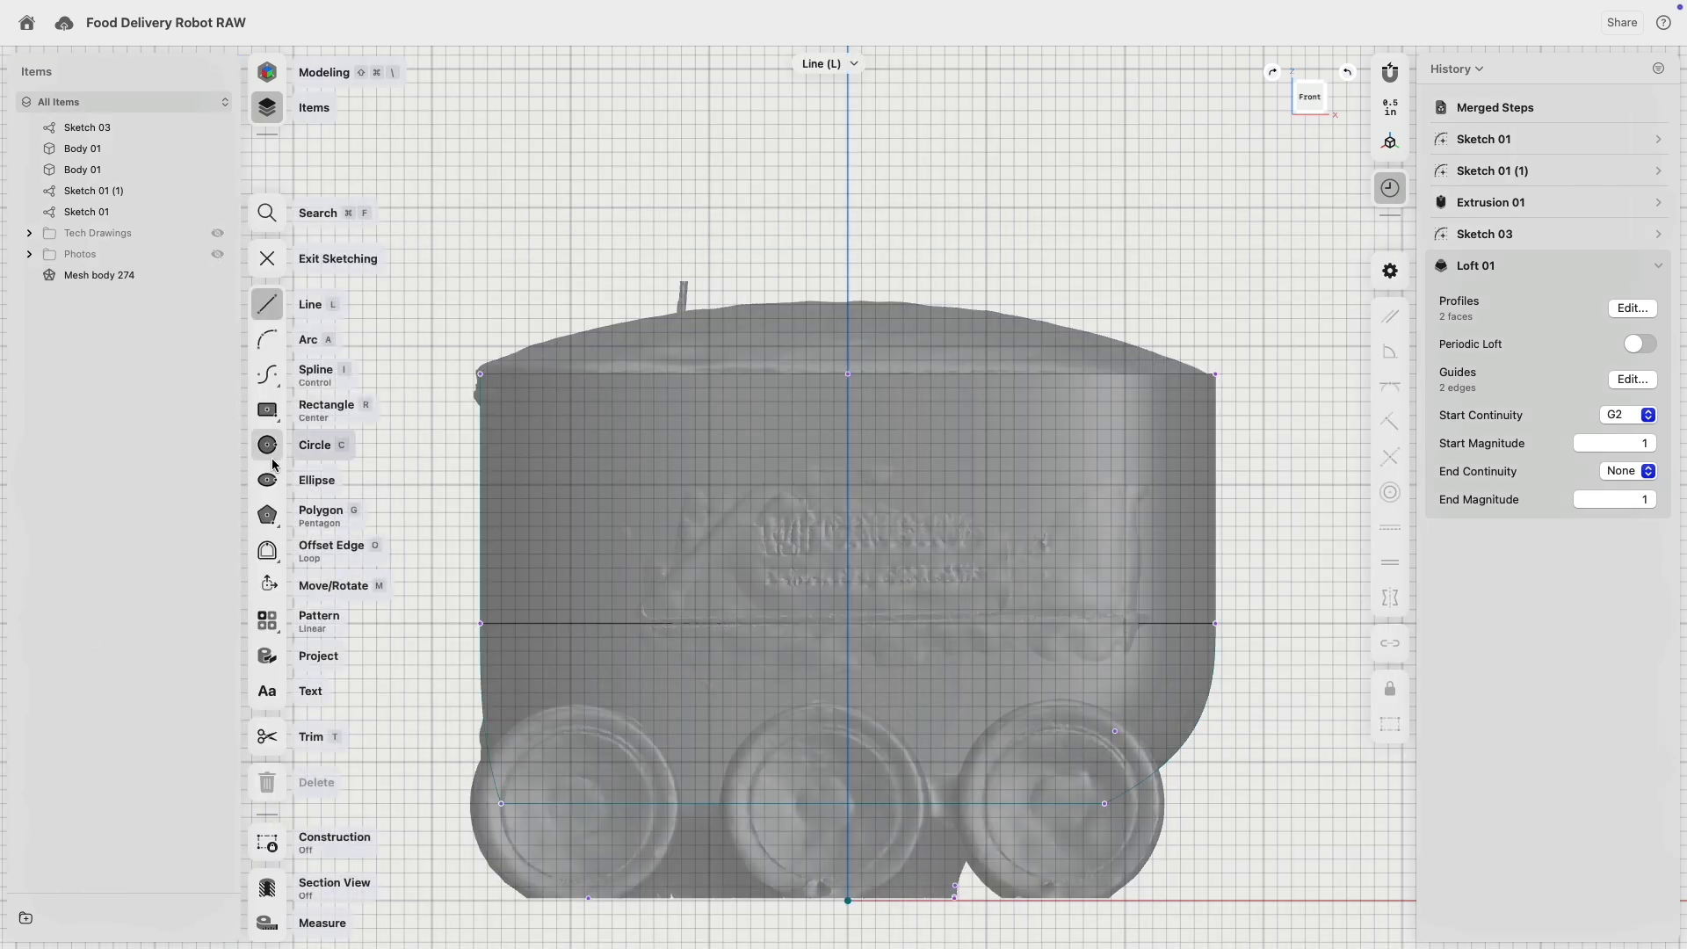
{"action": "left_click", "coordinate": [217, 190]}
{"action": "left_click", "coordinate": [217, 212]}
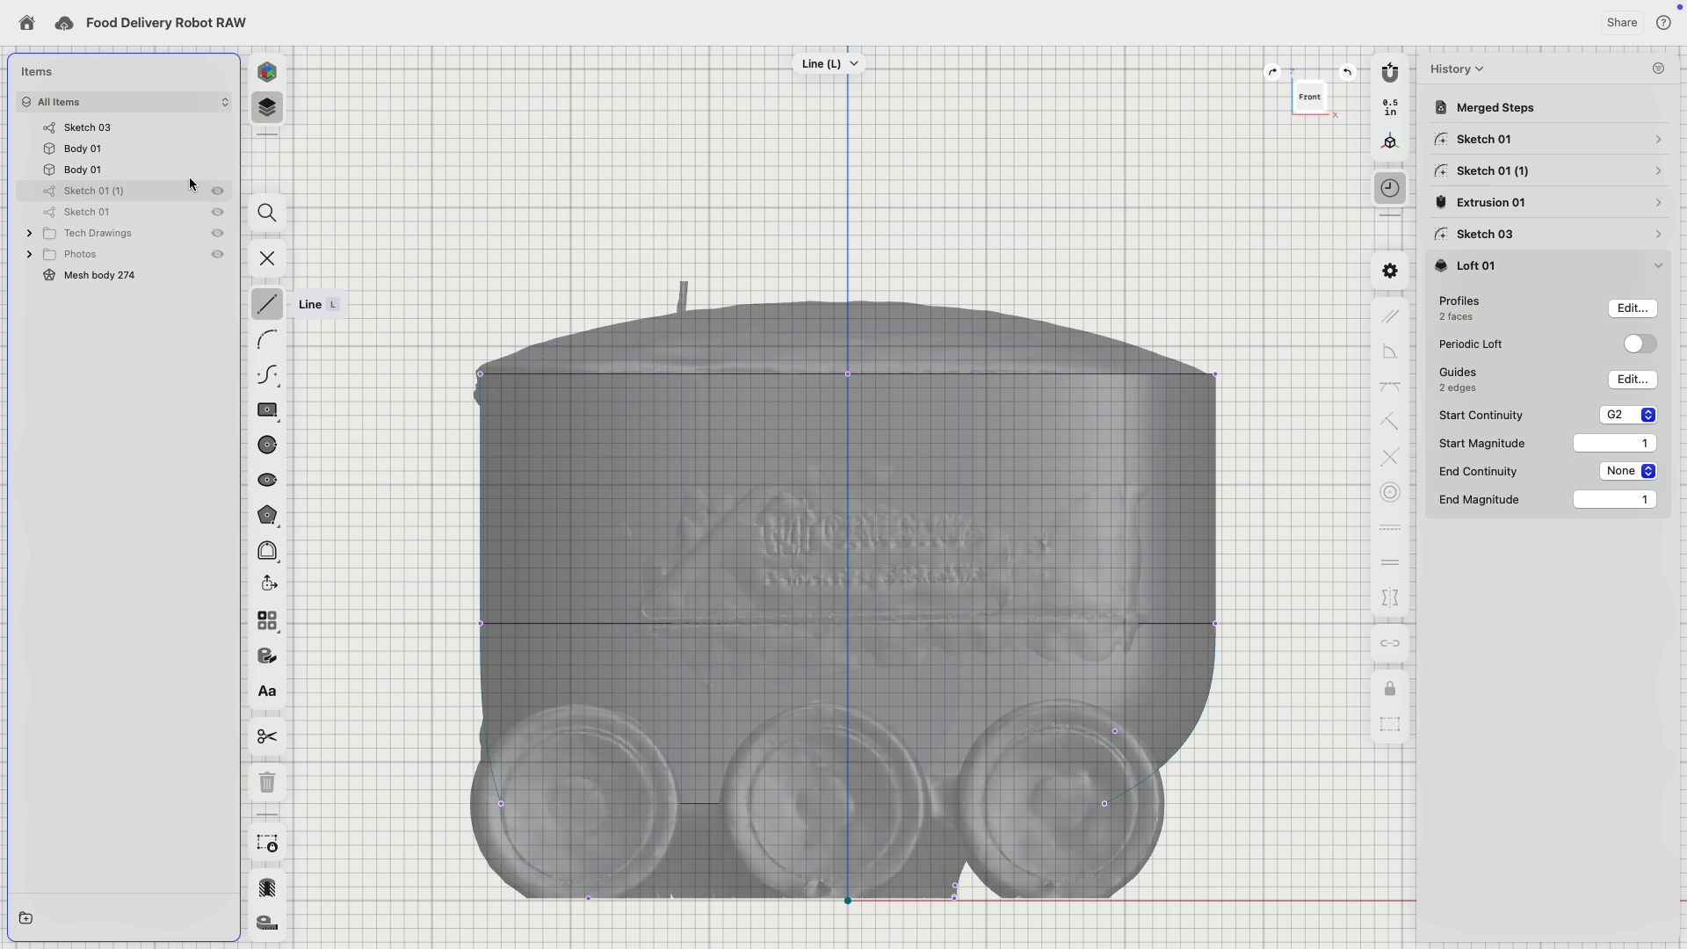
{"action": "left_click", "coordinate": [217, 191]}
{"action": "left_click", "coordinate": [217, 212]}
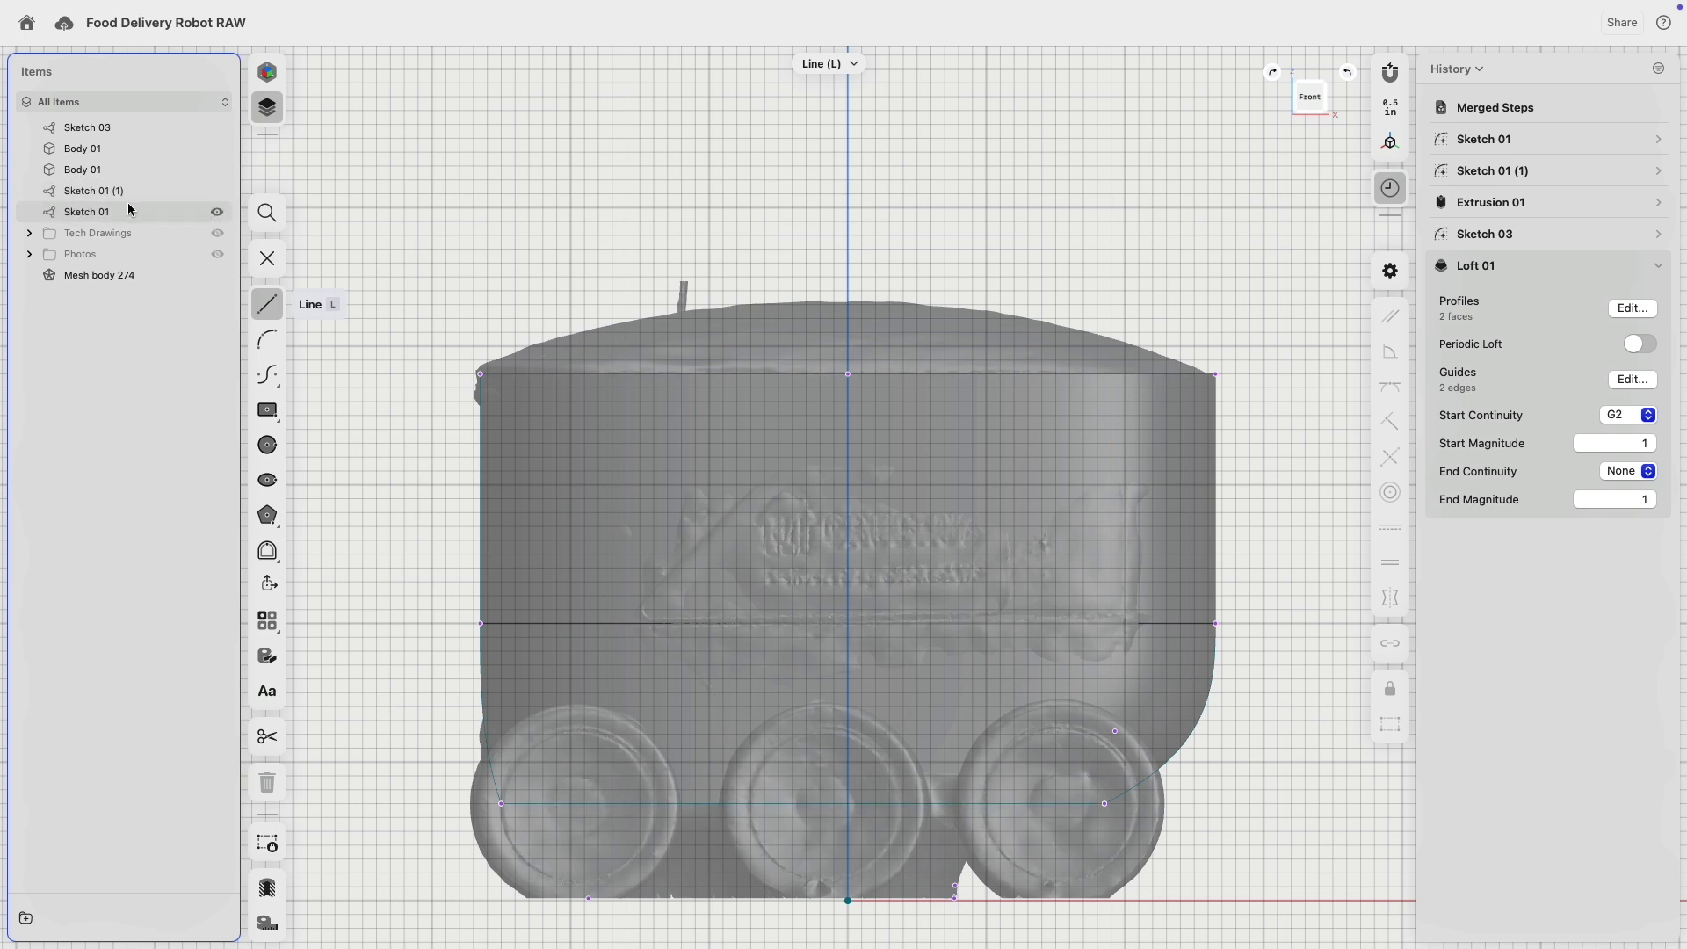
- Group Sketch 01, Sketch 01 (1) and Sketch 03 into a new folder named Sketches
{"action": "left_click", "coordinate": [92, 211]}
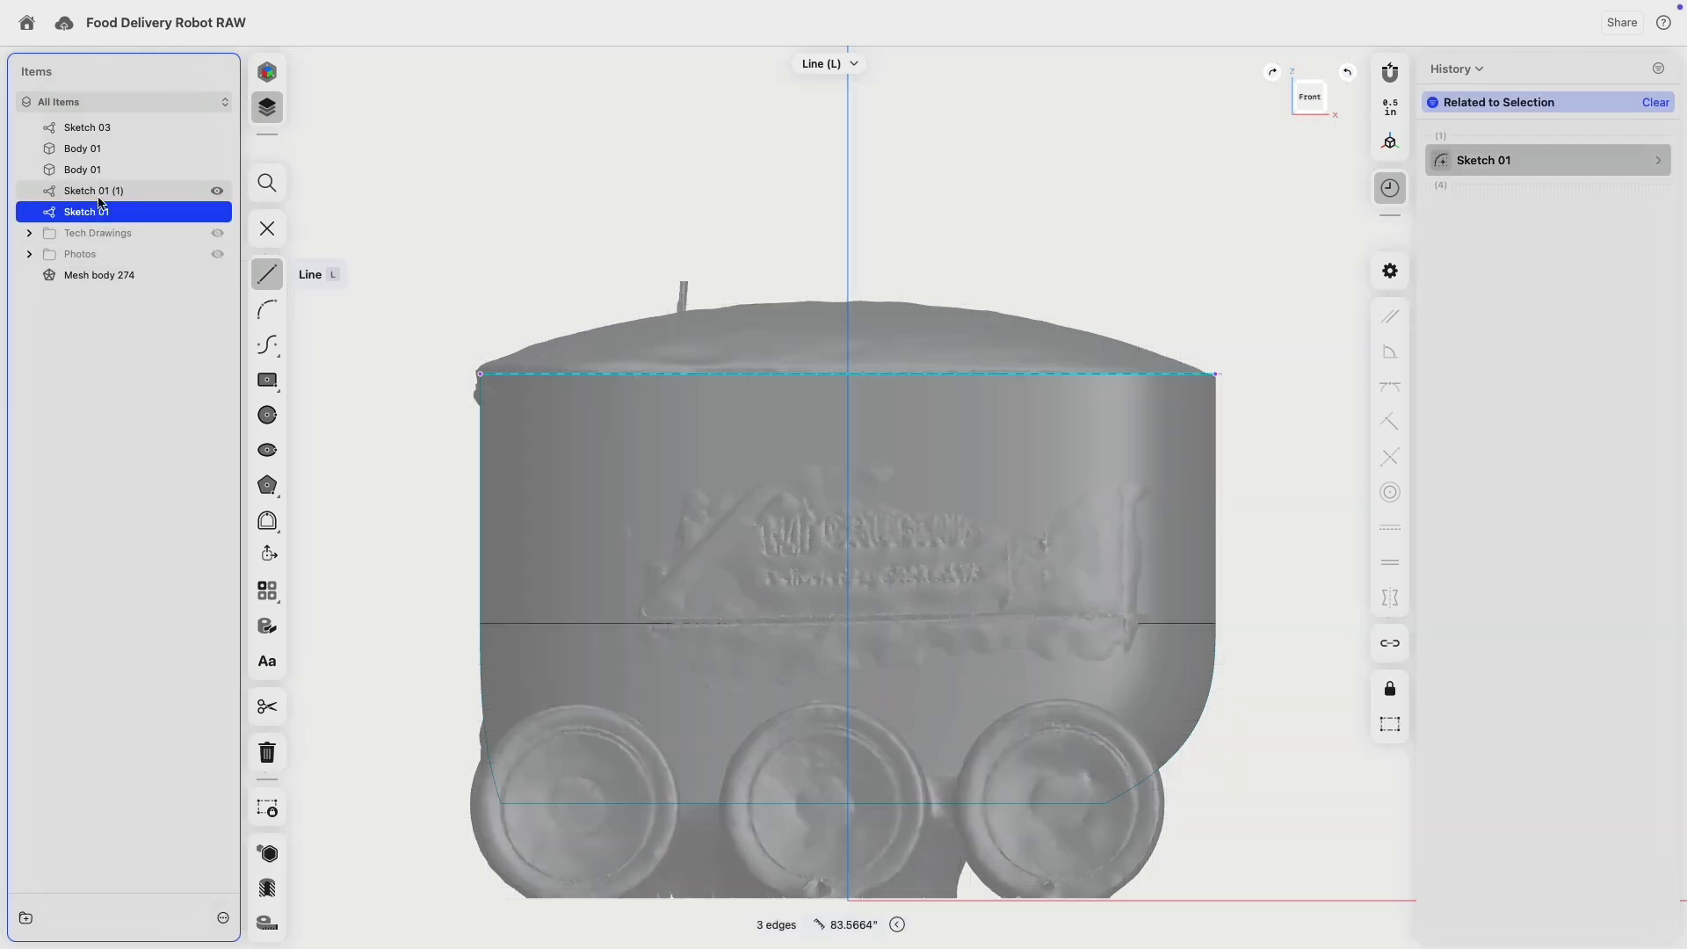
{"action": "left_click", "coordinate": [100, 192], "text": "shift"}
{"action": "mouse_move", "coordinate": [100, 190]}
{"action": "left_mouse_down"}
{"action": "mouse_move", "coordinate": [142, 168]}
{"action": "mouse_move", "coordinate": [110, 129]}
{"action": "left_mouse_up"}
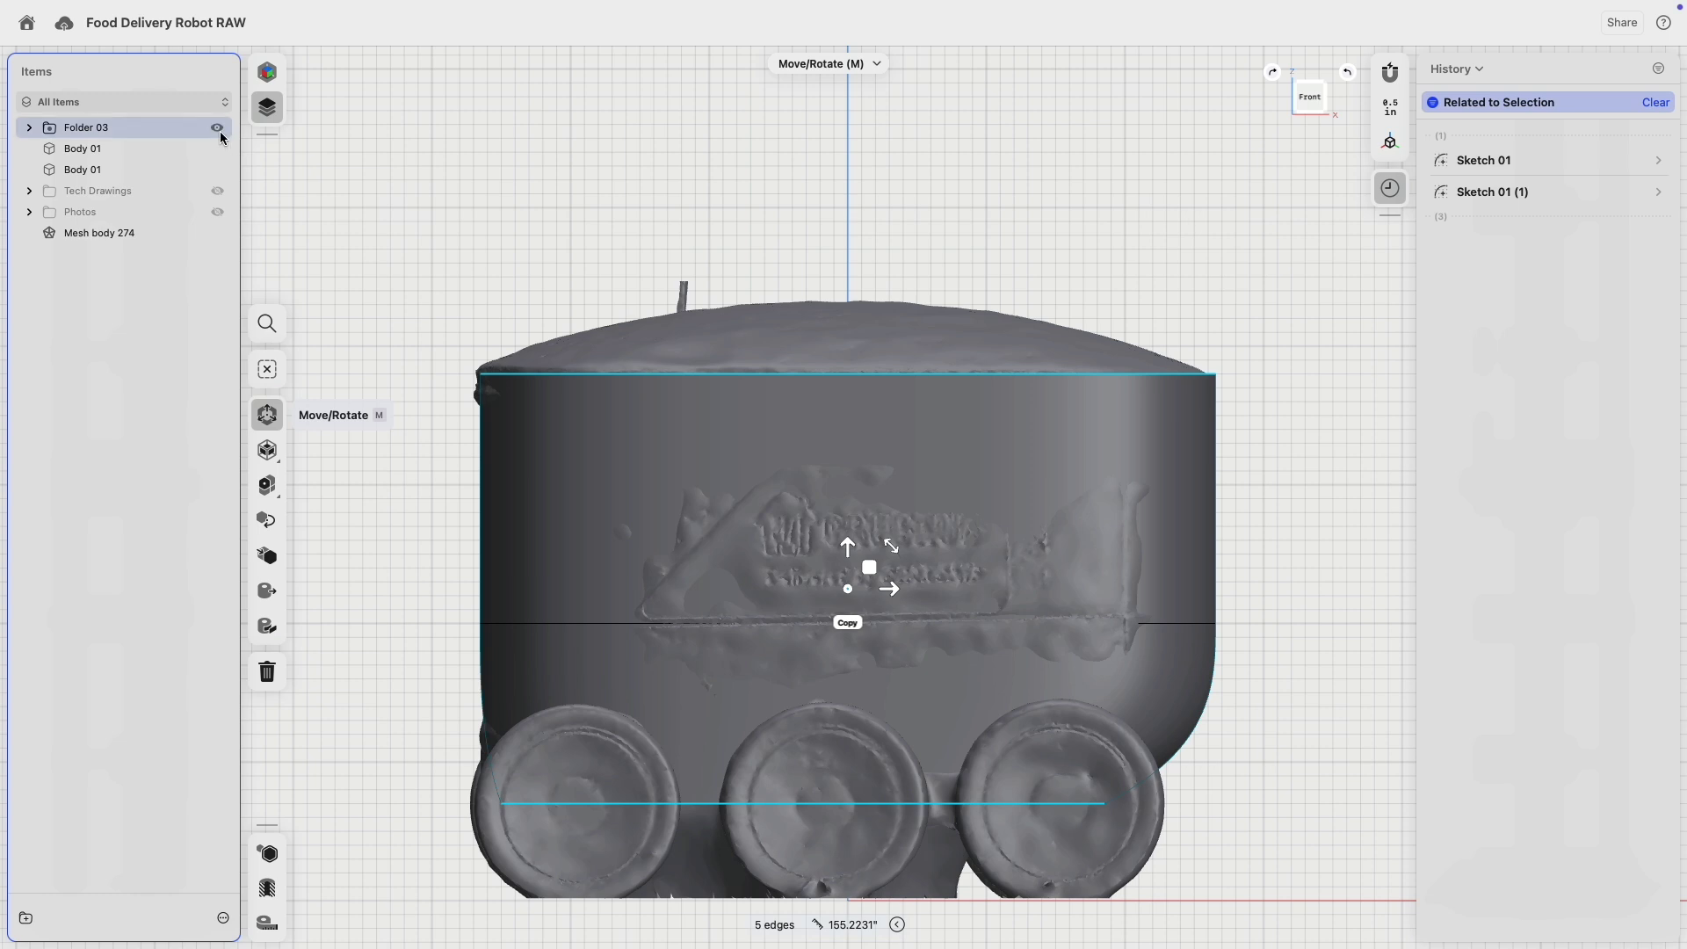
{"action": "right_click", "coordinate": [112, 132]}
{"action": "left_click", "coordinate": [149, 159]}
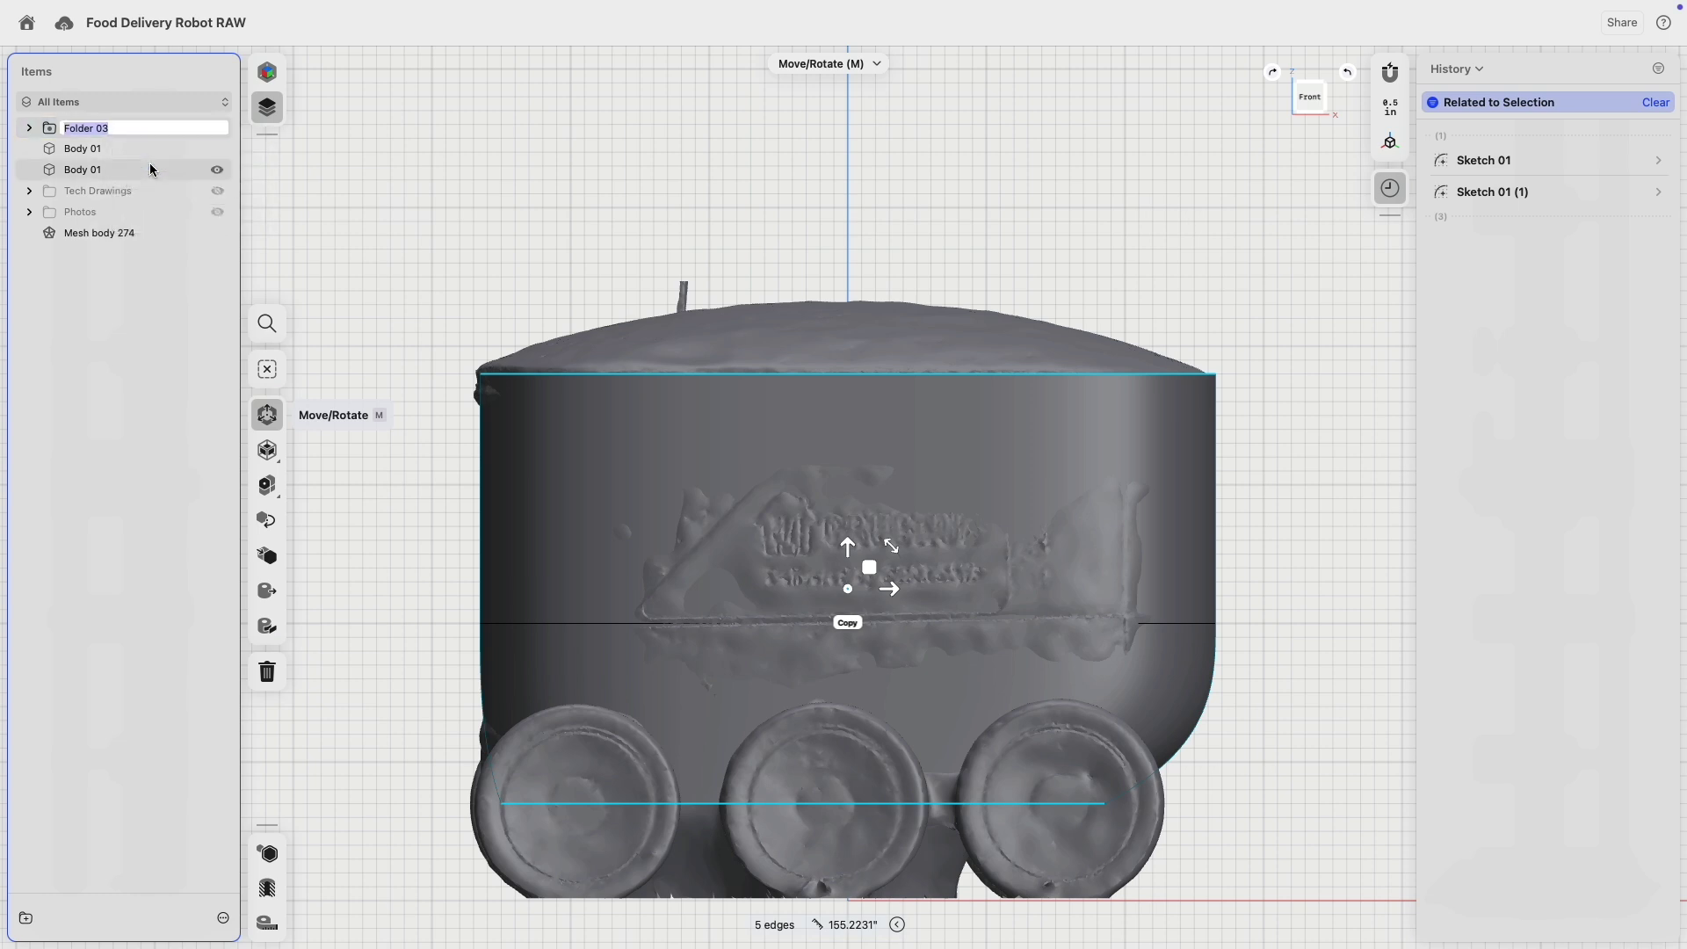
{"action": "type", "text": "Sketches"}
{"action": "key", "text": "Return"}
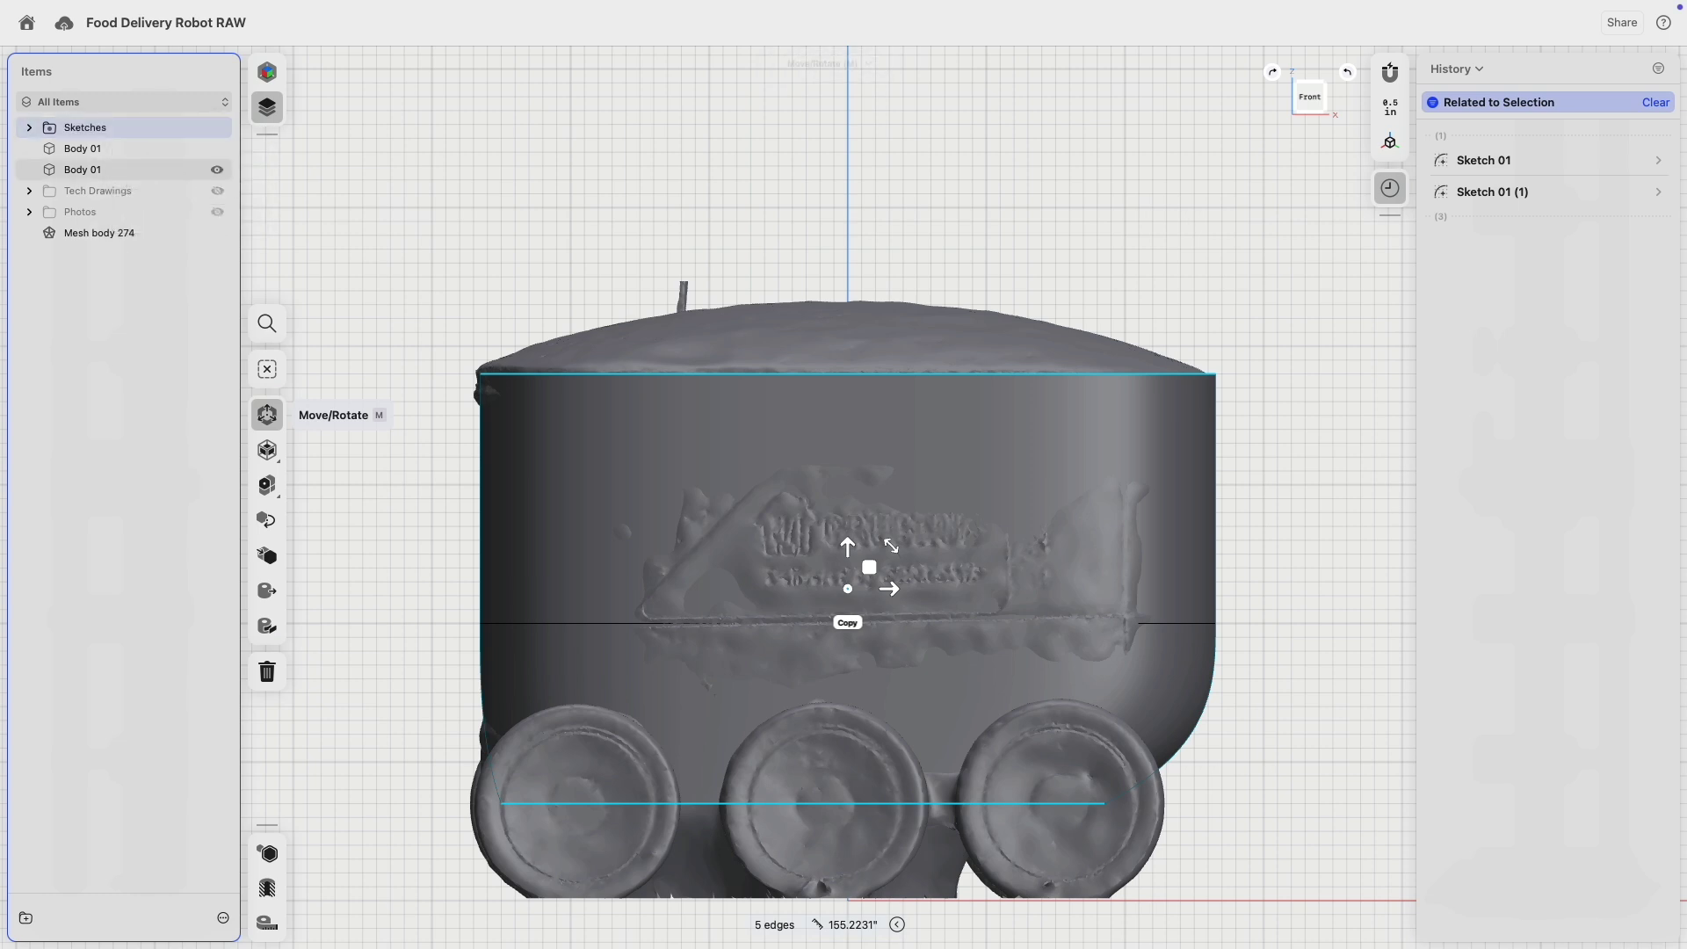
- Move the Sketches folder below the two bodies in the item list, hide it and clear the selection
{"action": "mouse_move", "coordinate": [143, 132]}
{"action": "left_mouse_down"}
{"action": "mouse_move", "coordinate": [127, 190]}
{"action": "mouse_move", "coordinate": [124, 171]}
{"action": "left_mouse_up"}
{"action": "left_click", "coordinate": [218, 172]}
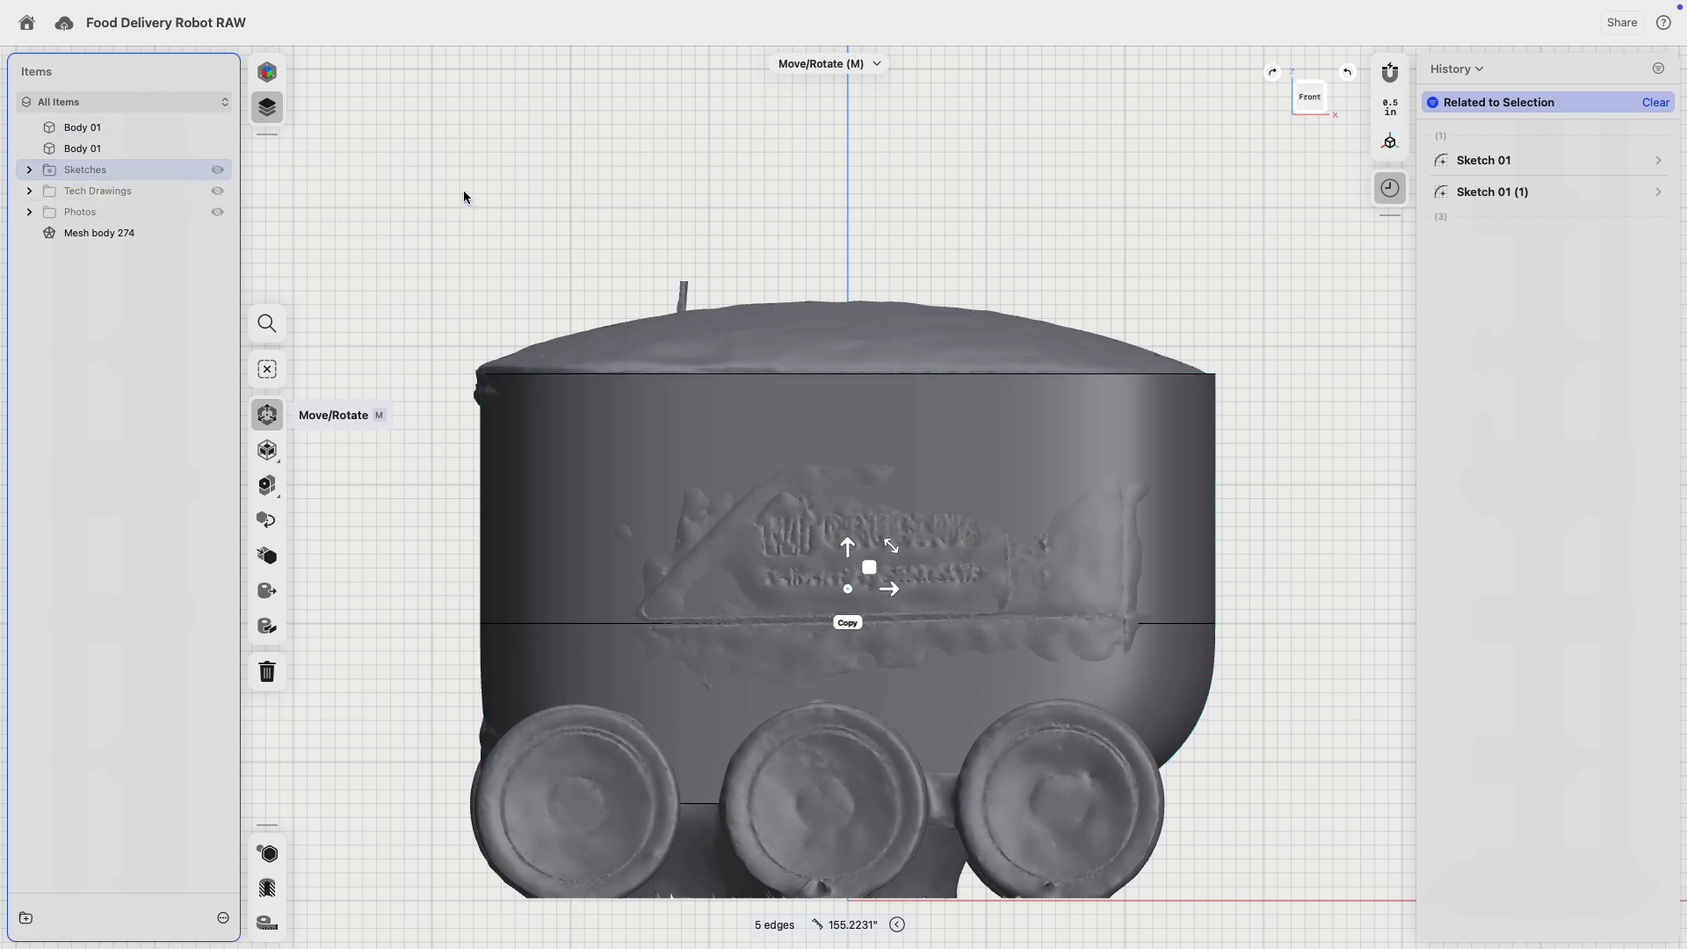
{"action": "left_click", "coordinate": [481, 151]}
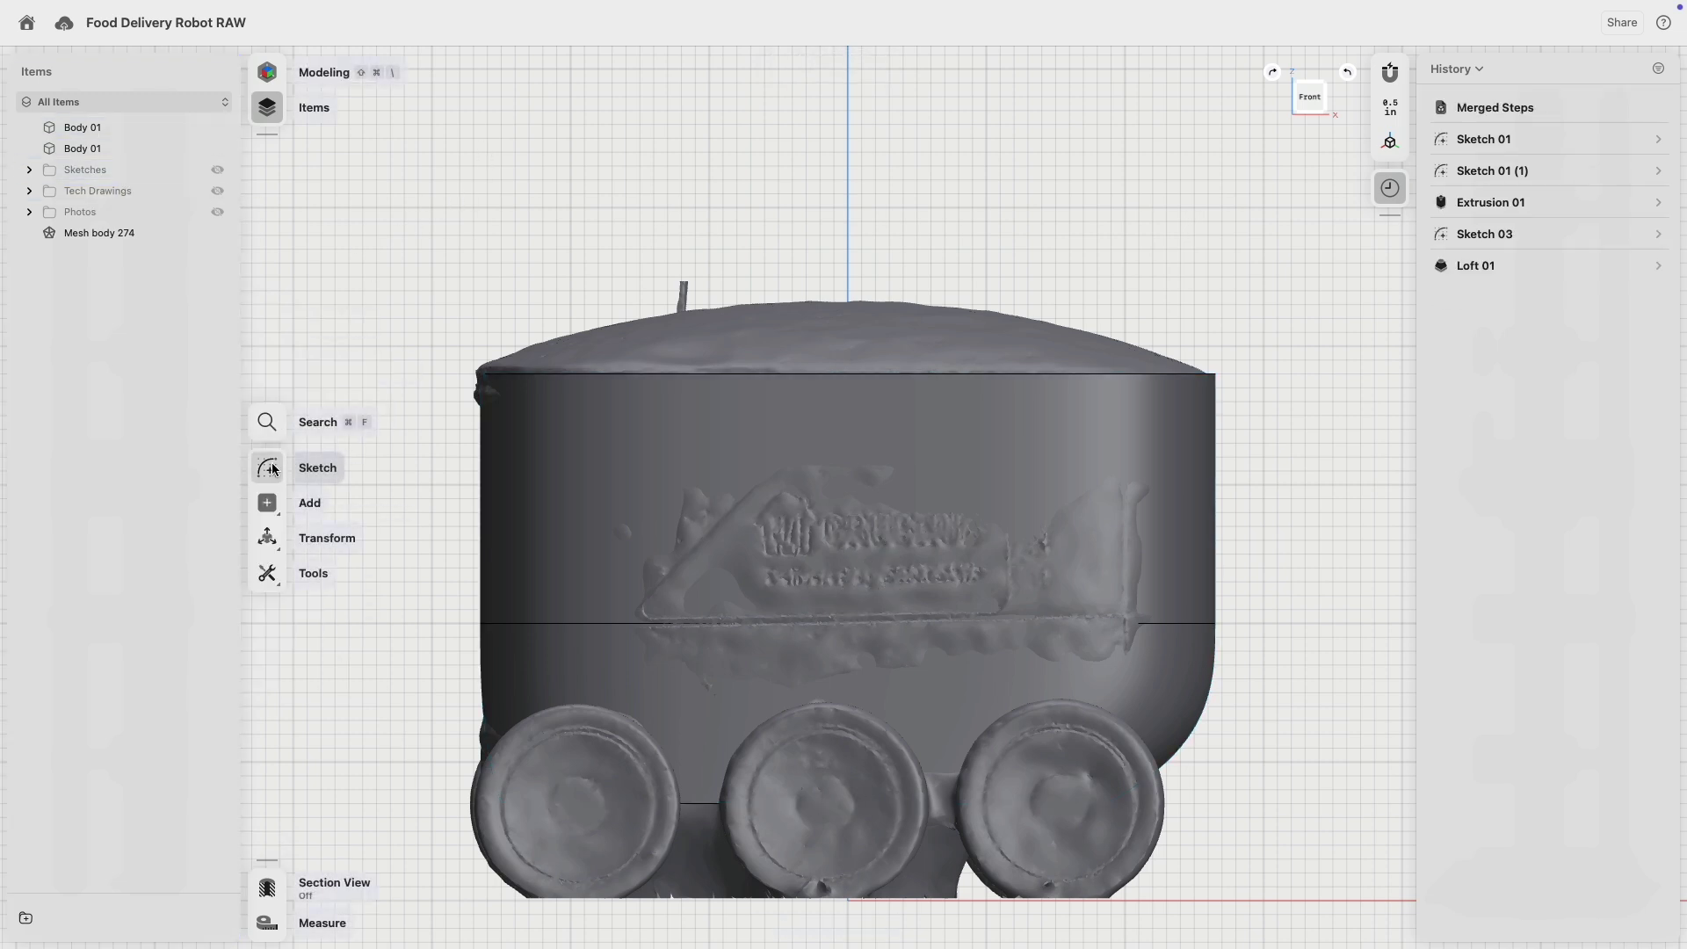
- Sketch a 45° three-point arc in front view between the body's top corners, peaking at the mesh lid's crown, and exit the sketch
{"action": "left_click", "coordinate": [306, 475]}
{"action": "left_click", "coordinate": [272, 342]}
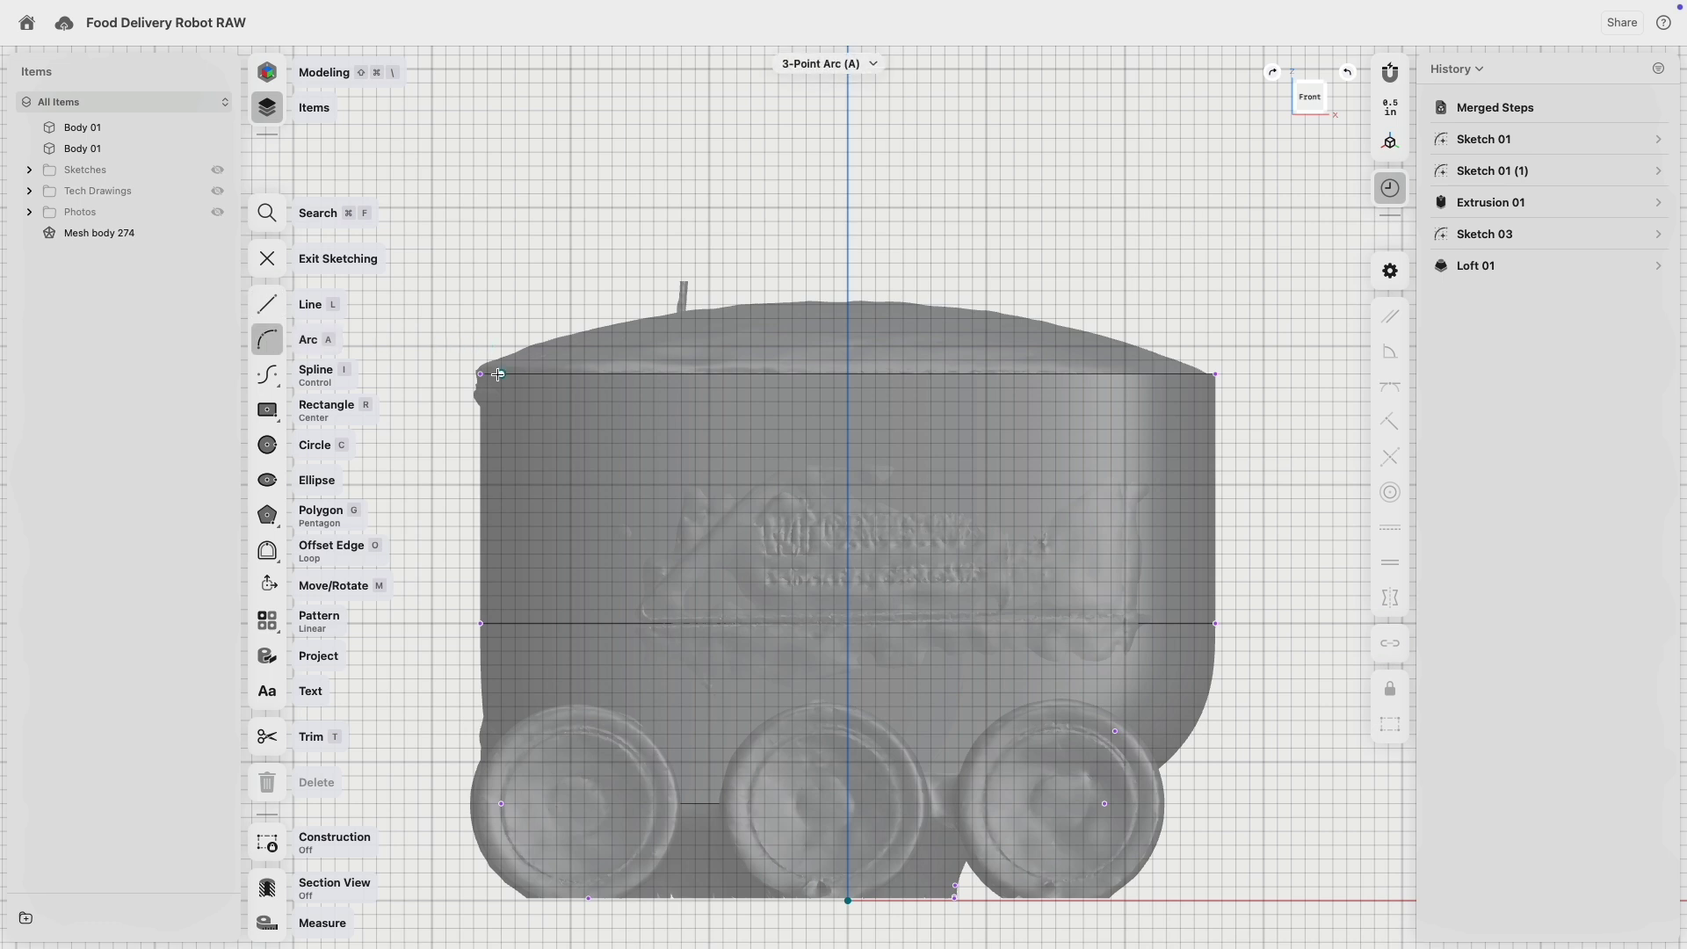
{"action": "left_click", "coordinate": [480, 373]}
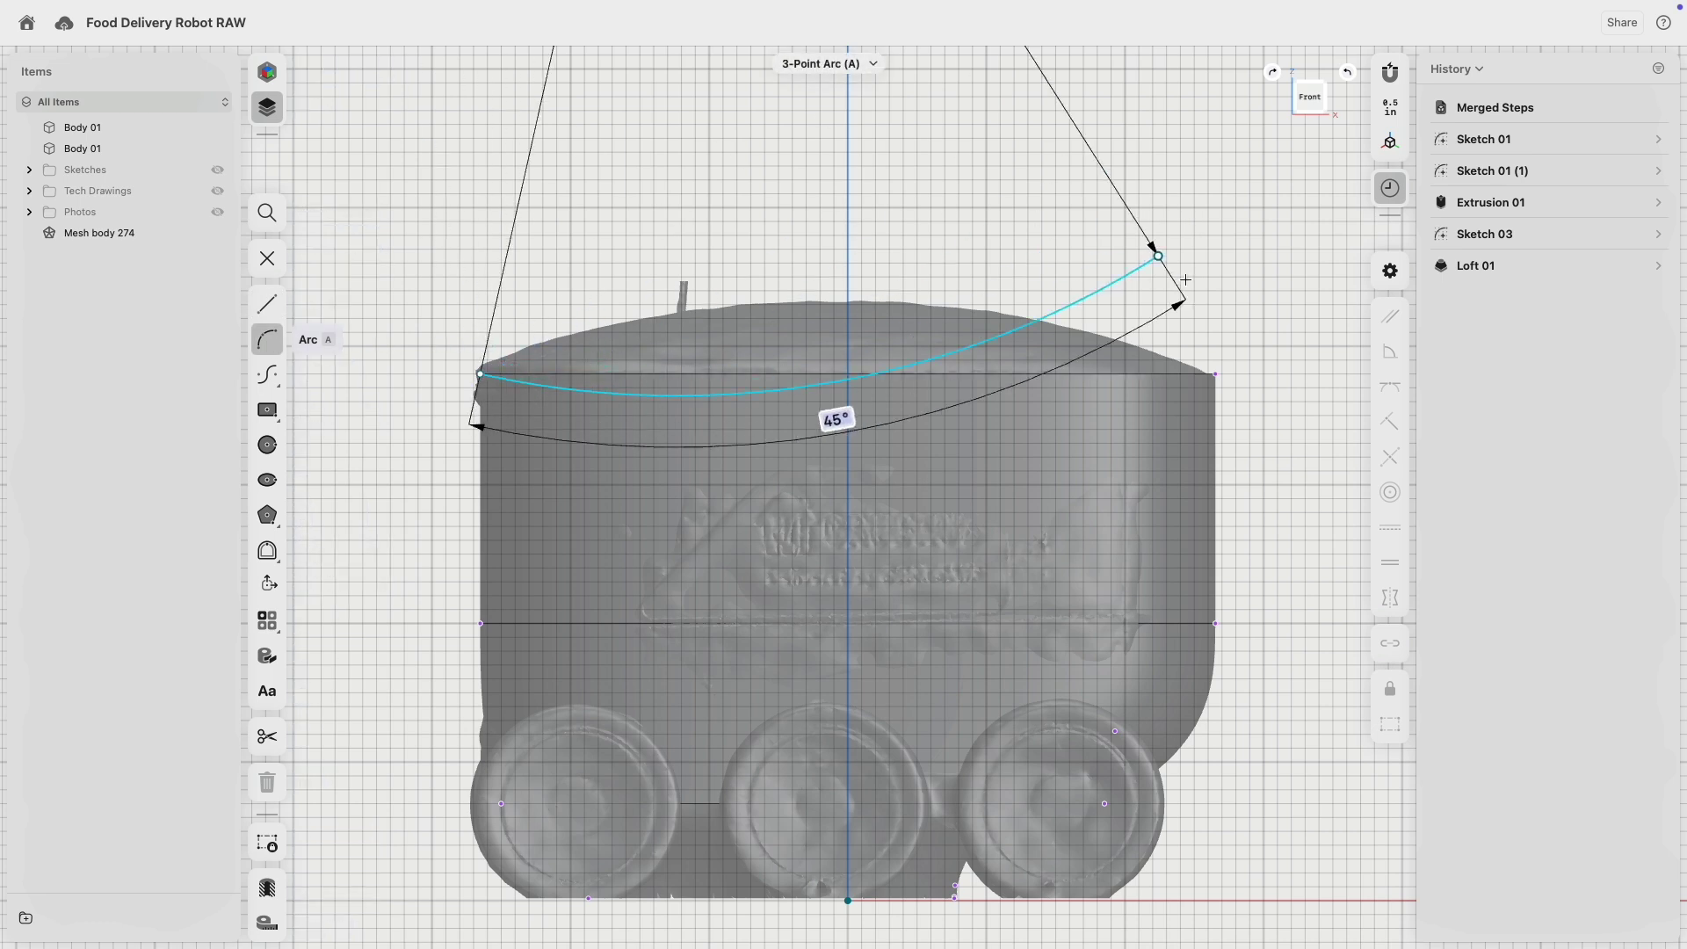
{"action": "left_click", "coordinate": [1215, 374]}
{"action": "left_click", "coordinate": [851, 303]}
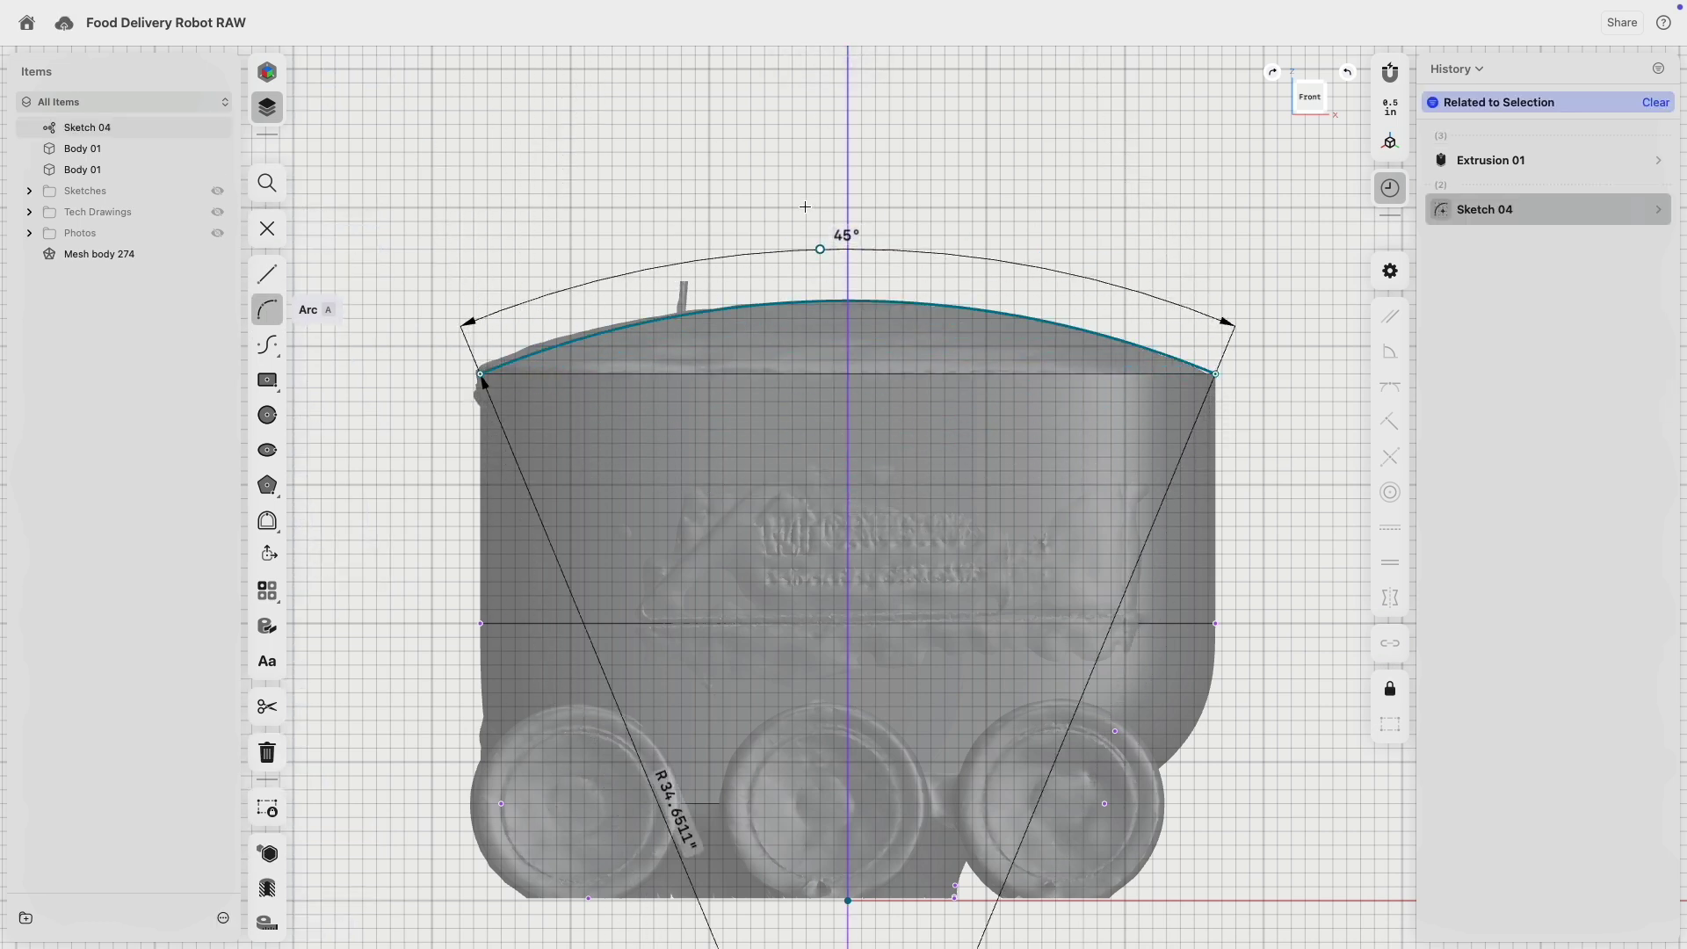
{"action": "left_click", "coordinate": [305, 255]}
- Sketch a 90° three-point arc in left view between the body's top corners, bulging upward over the mesh lid
{"action": "right_click_drag", "start_coordinate": [707, 269], "coordinate": [800, 274]}
{"action": "left_click", "coordinate": [1307, 106]}
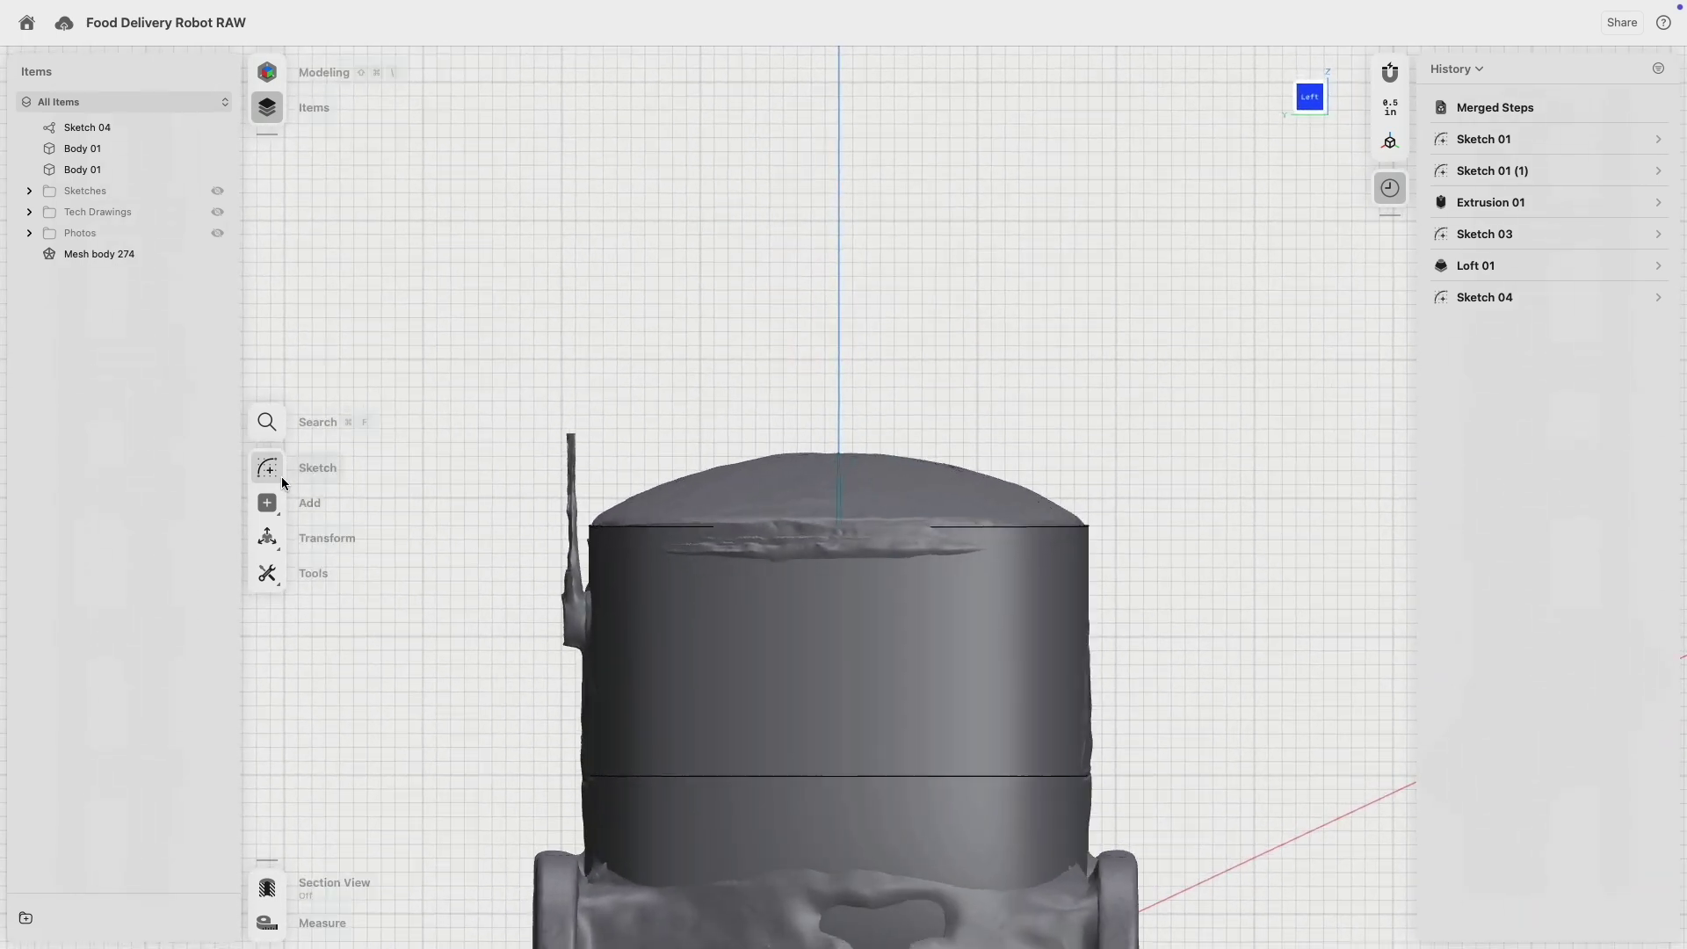
{"action": "left_click", "coordinate": [267, 468]}
{"action": "left_click", "coordinate": [267, 339]}
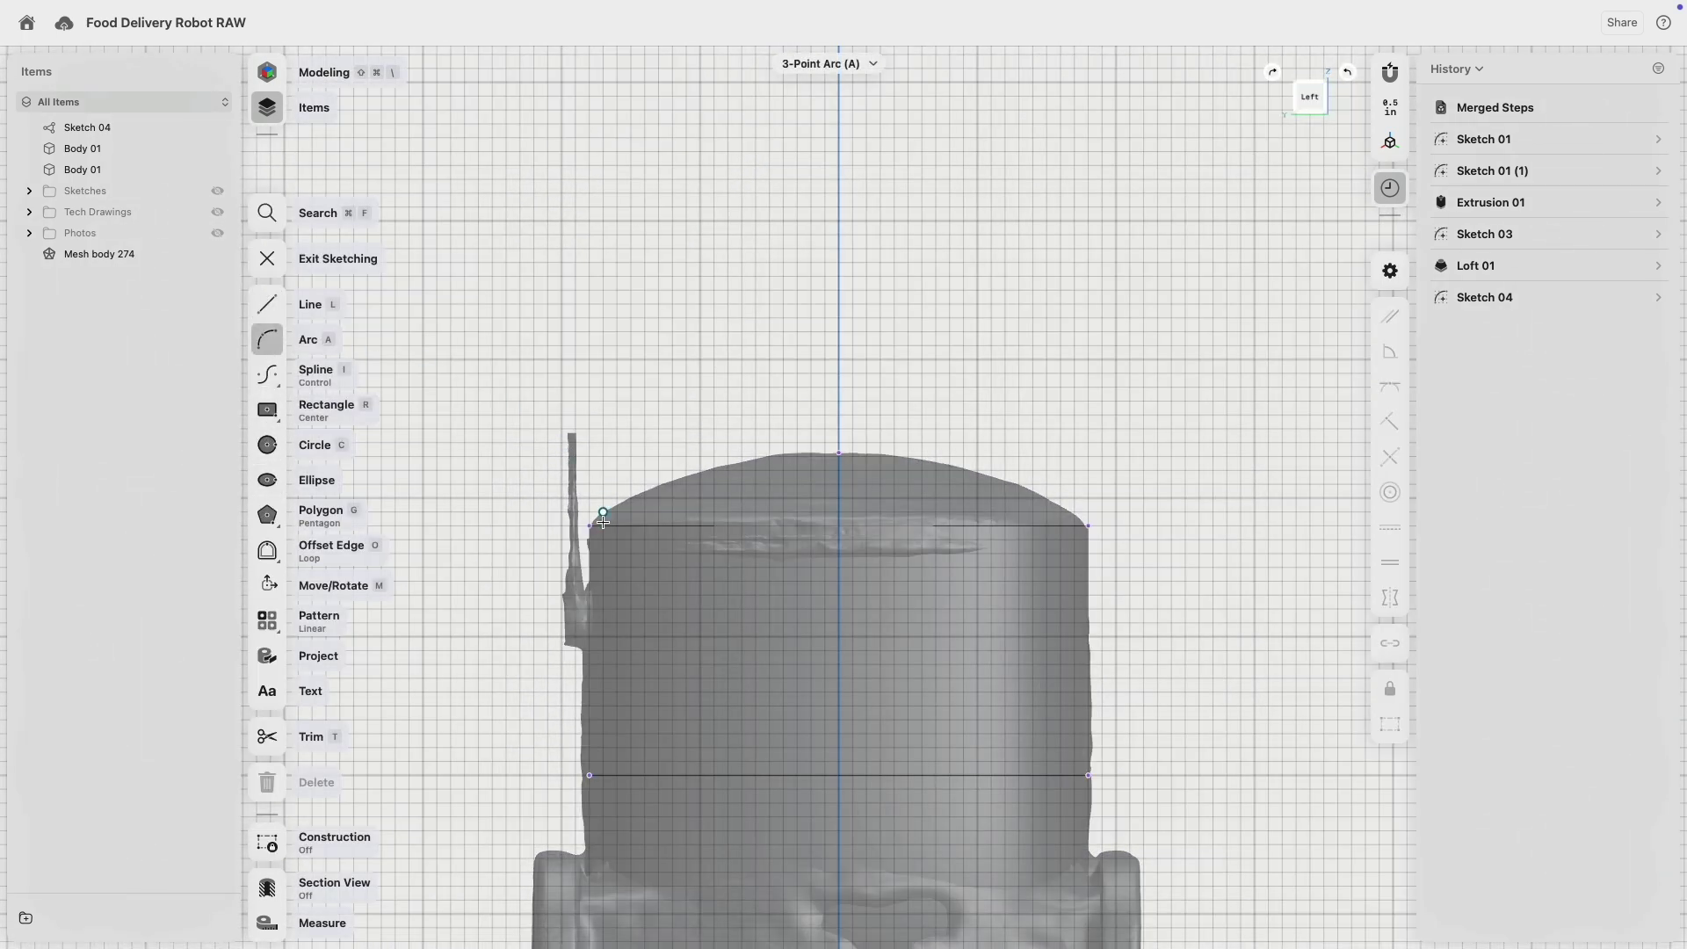
{"action": "left_click", "coordinate": [589, 525]}
{"action": "left_click", "coordinate": [1089, 526]}
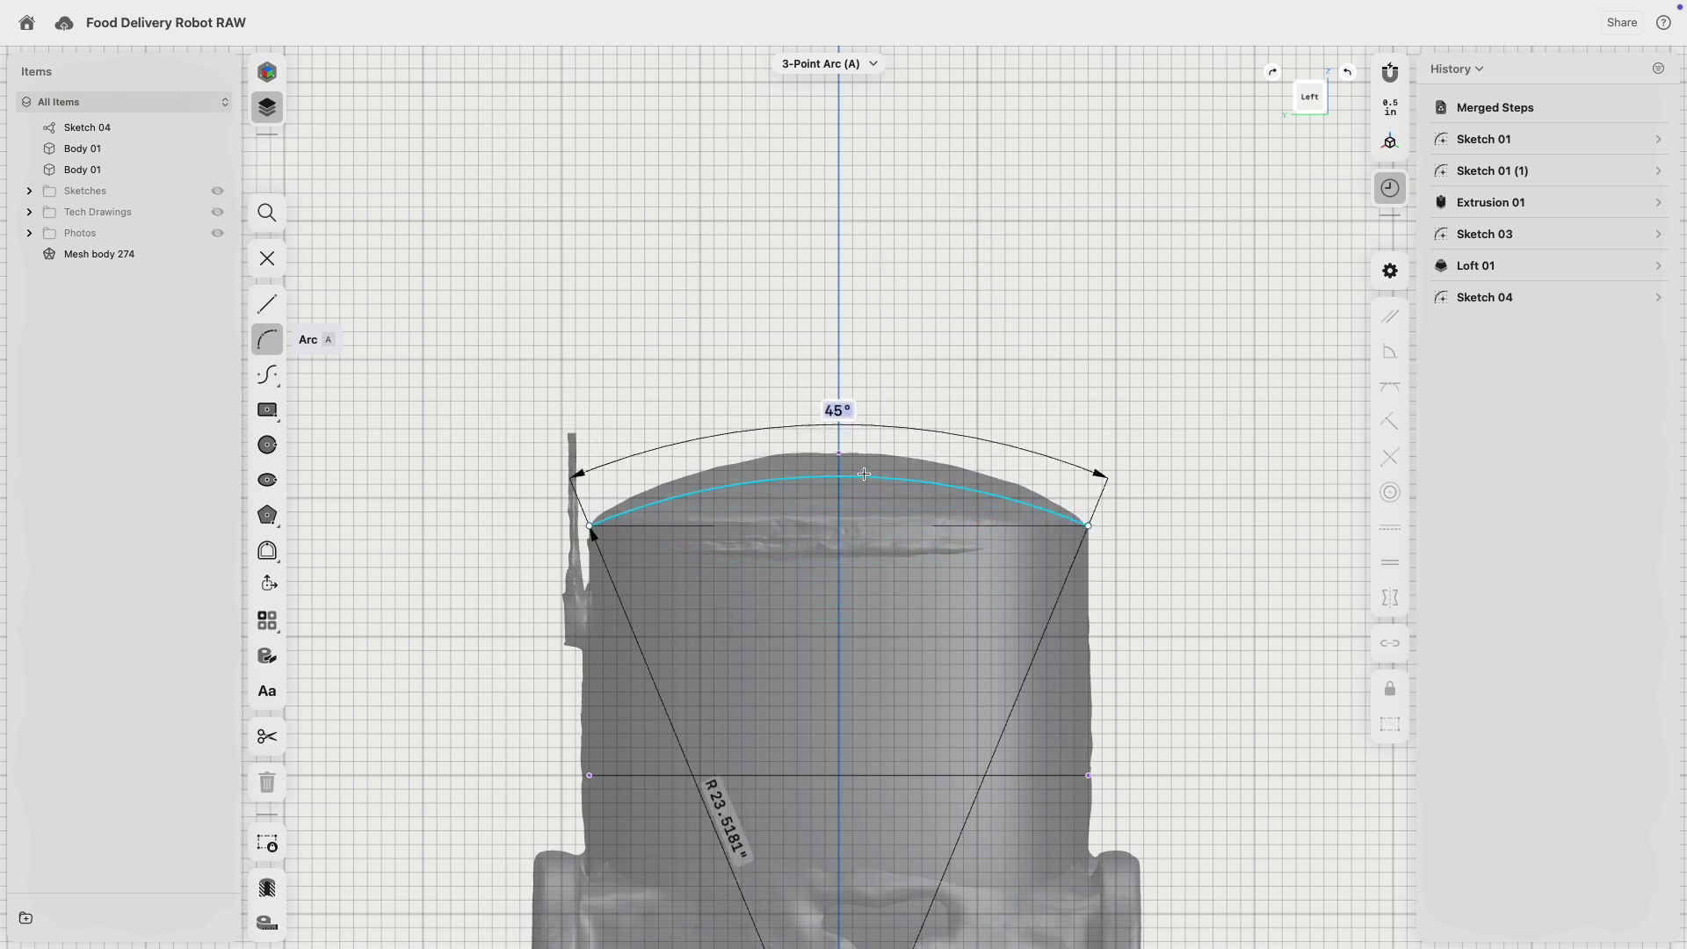
{"action": "scroll", "coordinate": [841, 456], "scroll_direction": "up", "scroll_amount": 5}
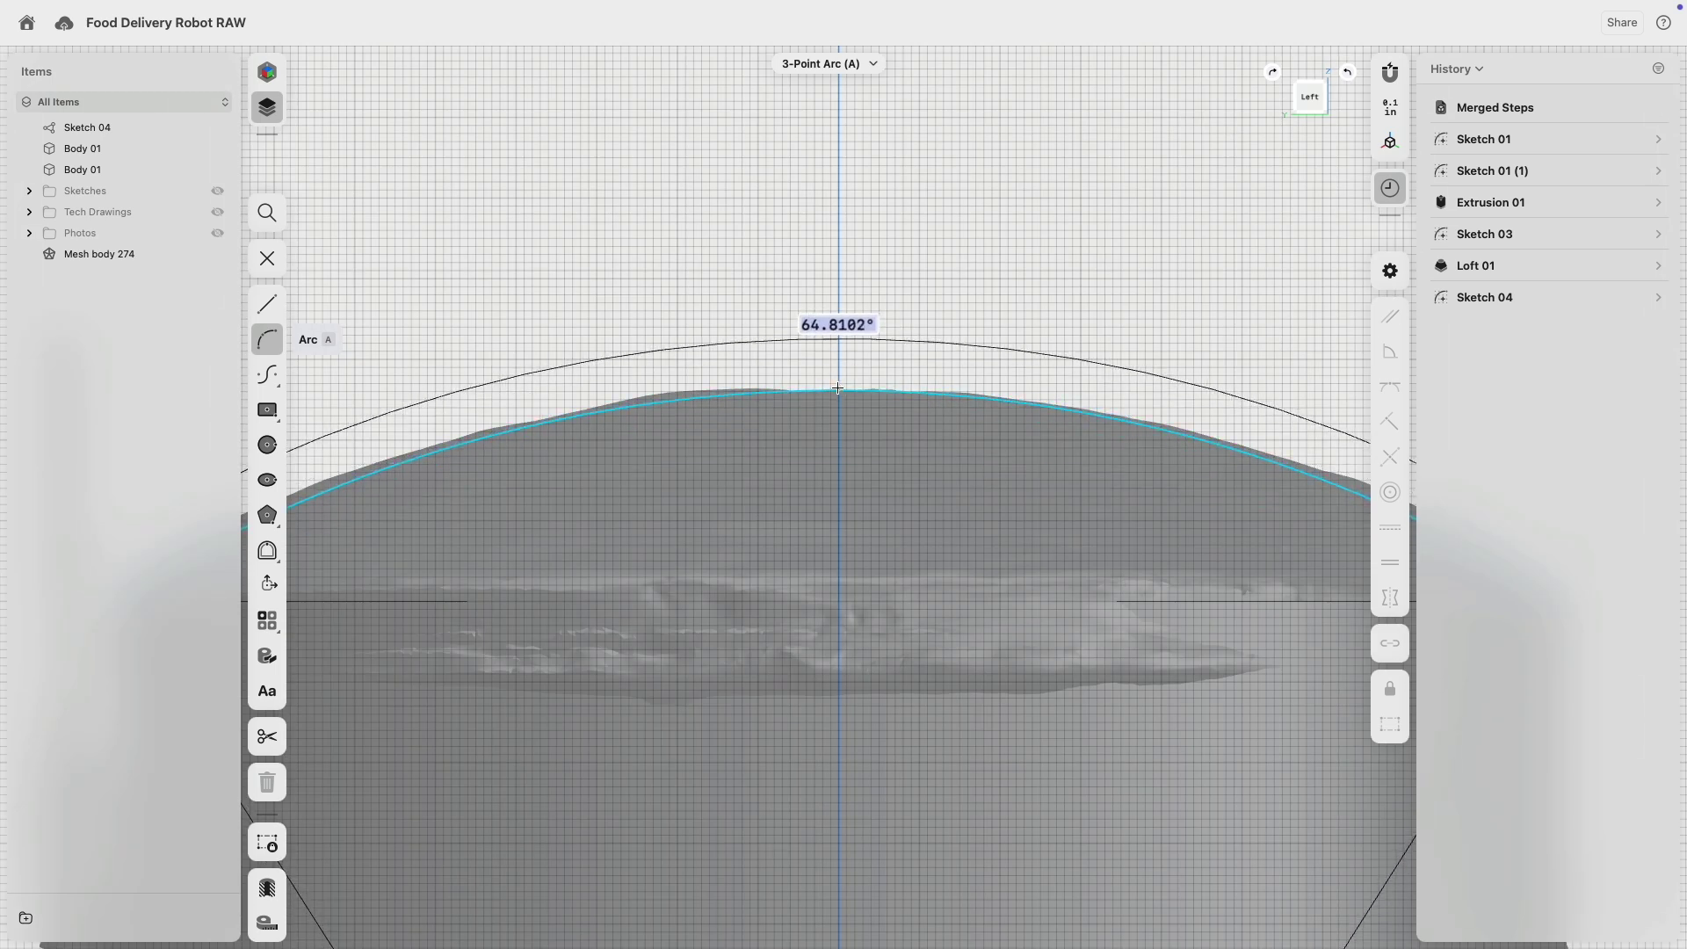
{"action": "left_click", "coordinate": [842, 387]}
{"action": "scroll", "coordinate": [839, 397], "scroll_direction": "down", "scroll_amount": 5}
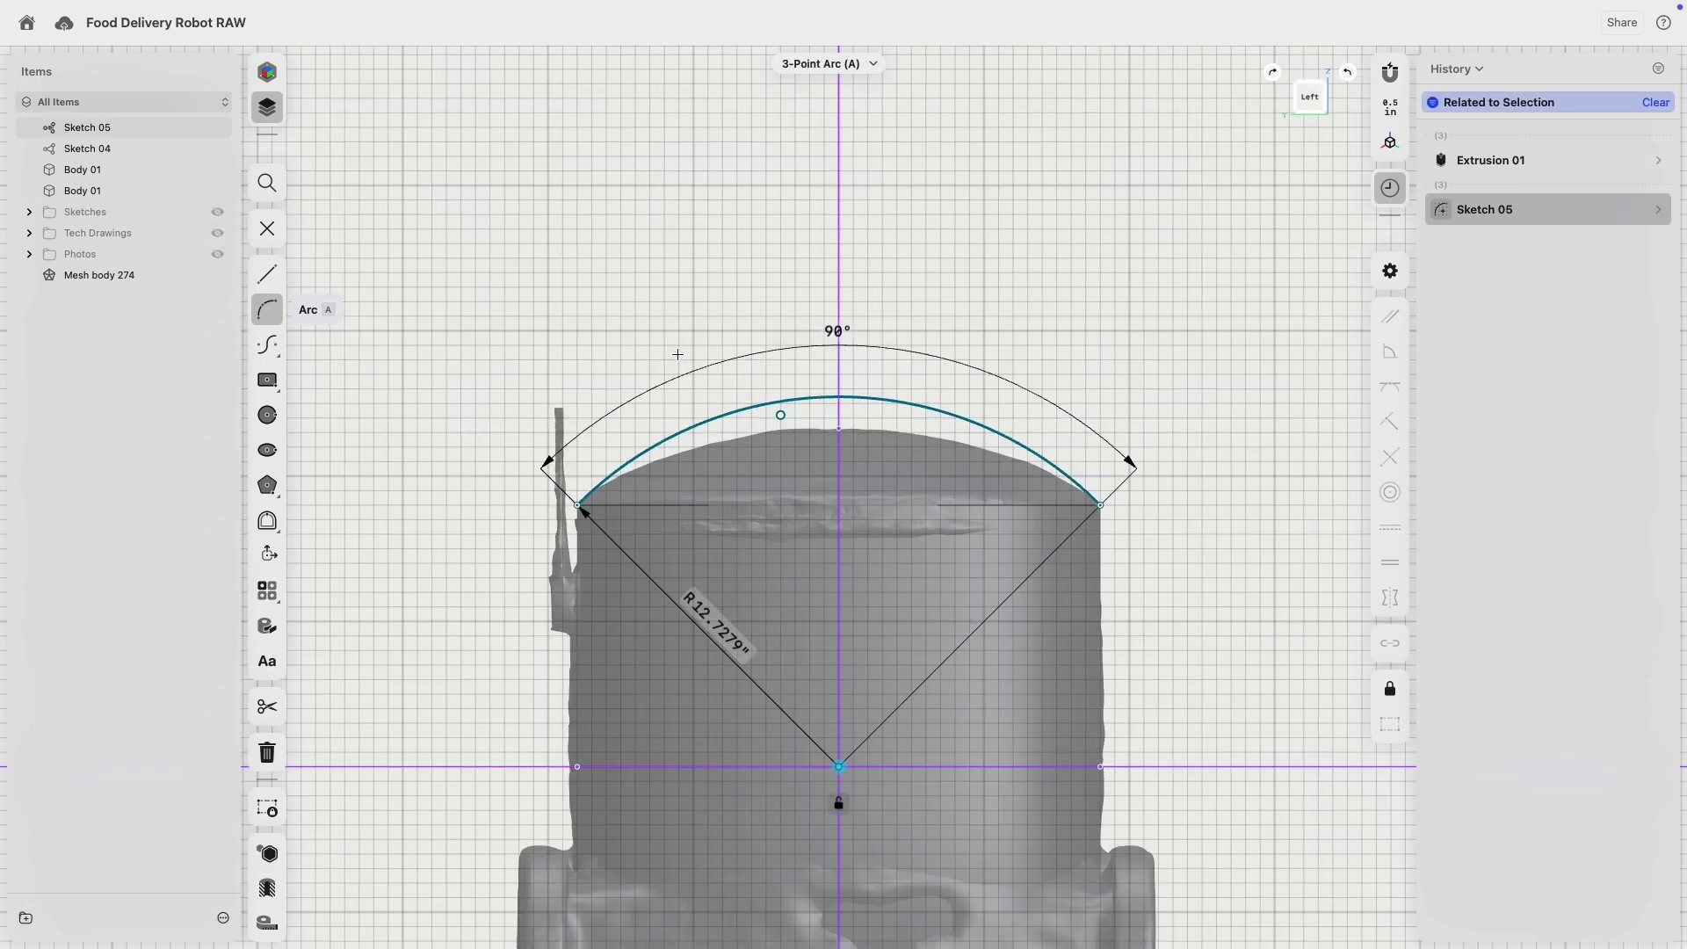
- Draw a line about 0.94 in down the Z axis from the front arc's crown, then a horizontal line about 6.89 in long to the side arc
{"action": "left_click", "coordinate": [267, 275]}
{"action": "scroll", "coordinate": [738, 417], "scroll_direction": "up", "scroll_amount": 2}
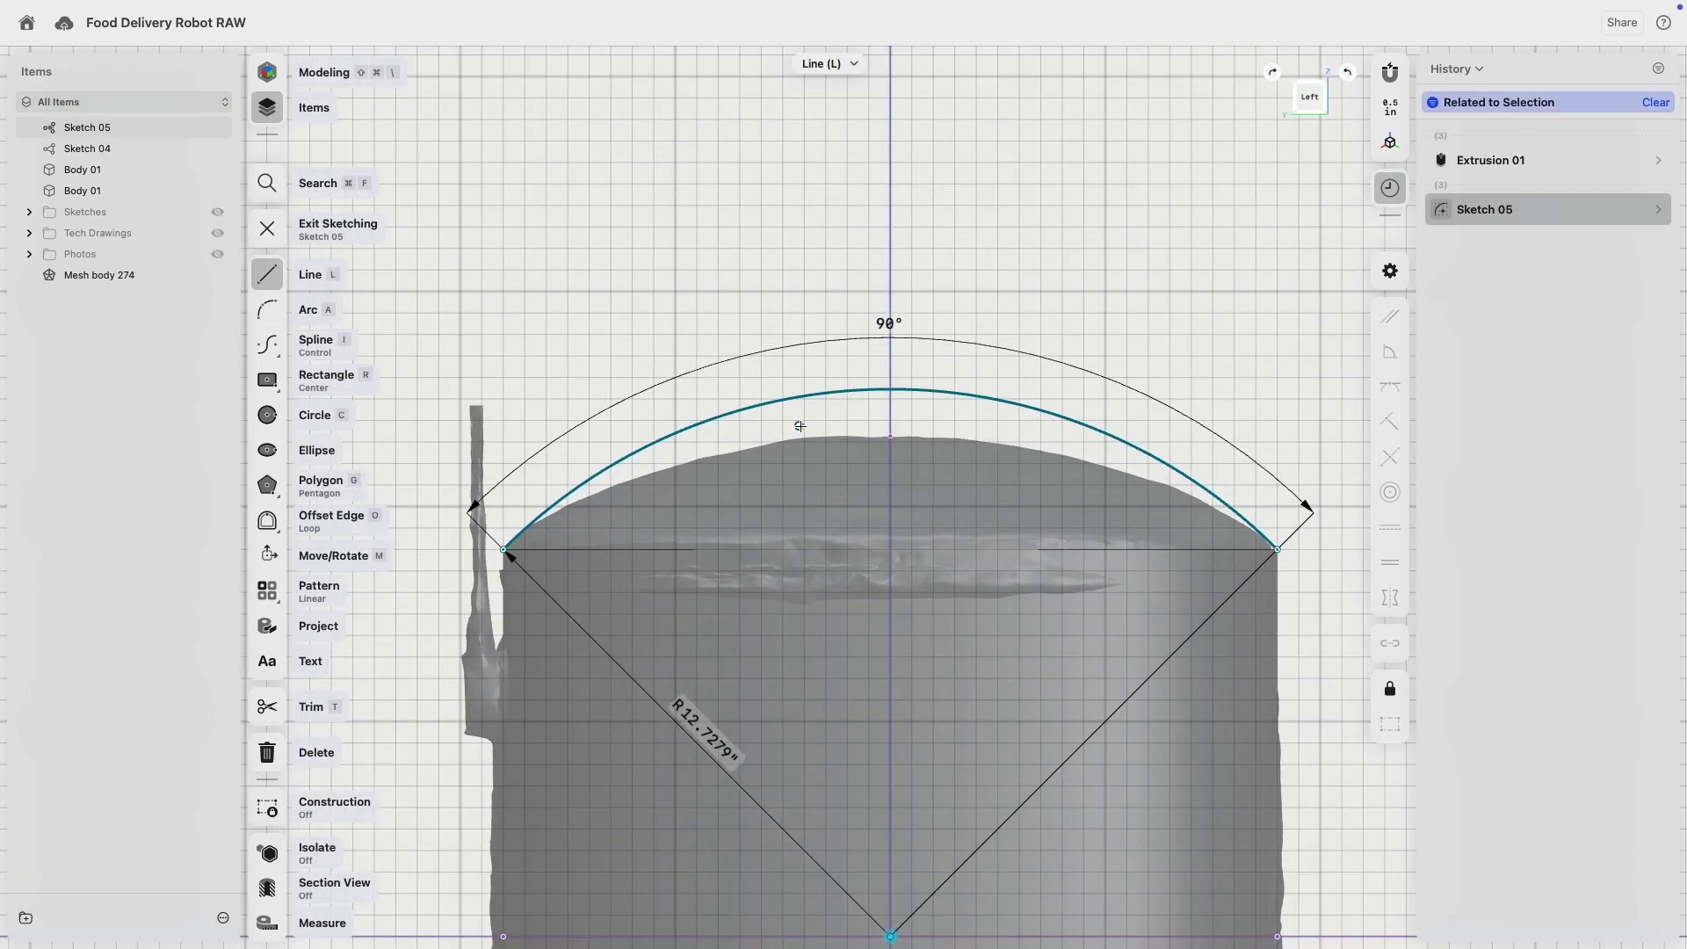
{"action": "scroll", "coordinate": [886, 462], "scroll_direction": "up", "scroll_amount": 1}
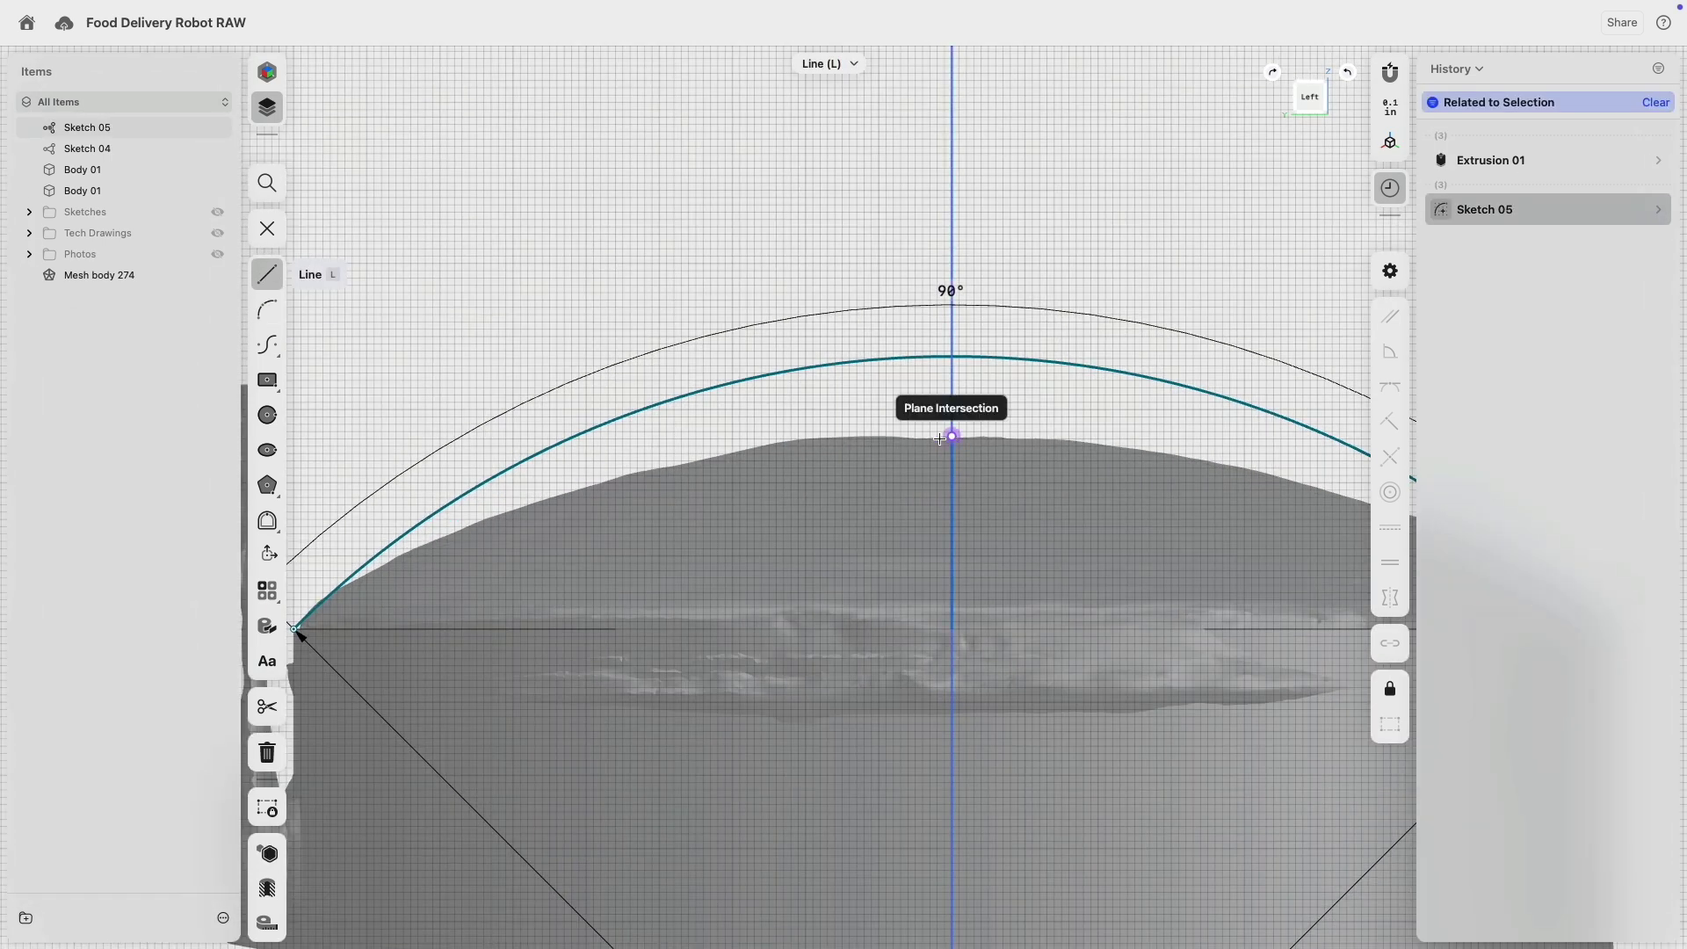
{"action": "left_click", "coordinate": [952, 437]}
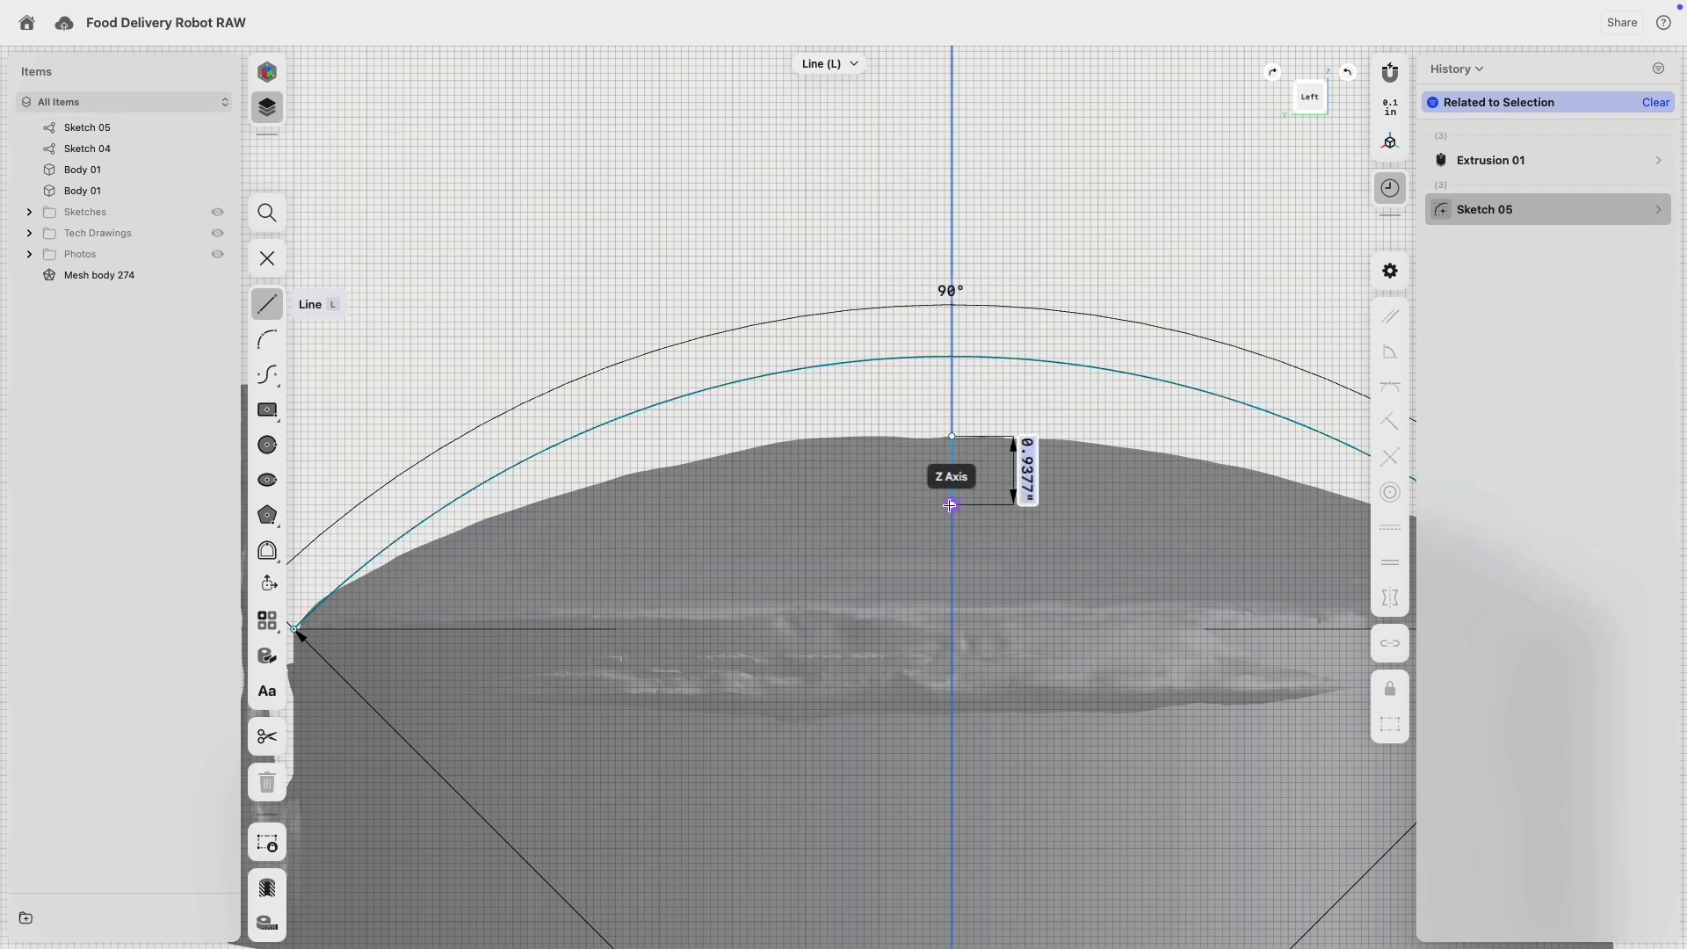
{"action": "left_click", "coordinate": [952, 505]}
{"action": "scroll", "coordinate": [615, 504], "scroll_direction": "down", "scroll_amount": 1}
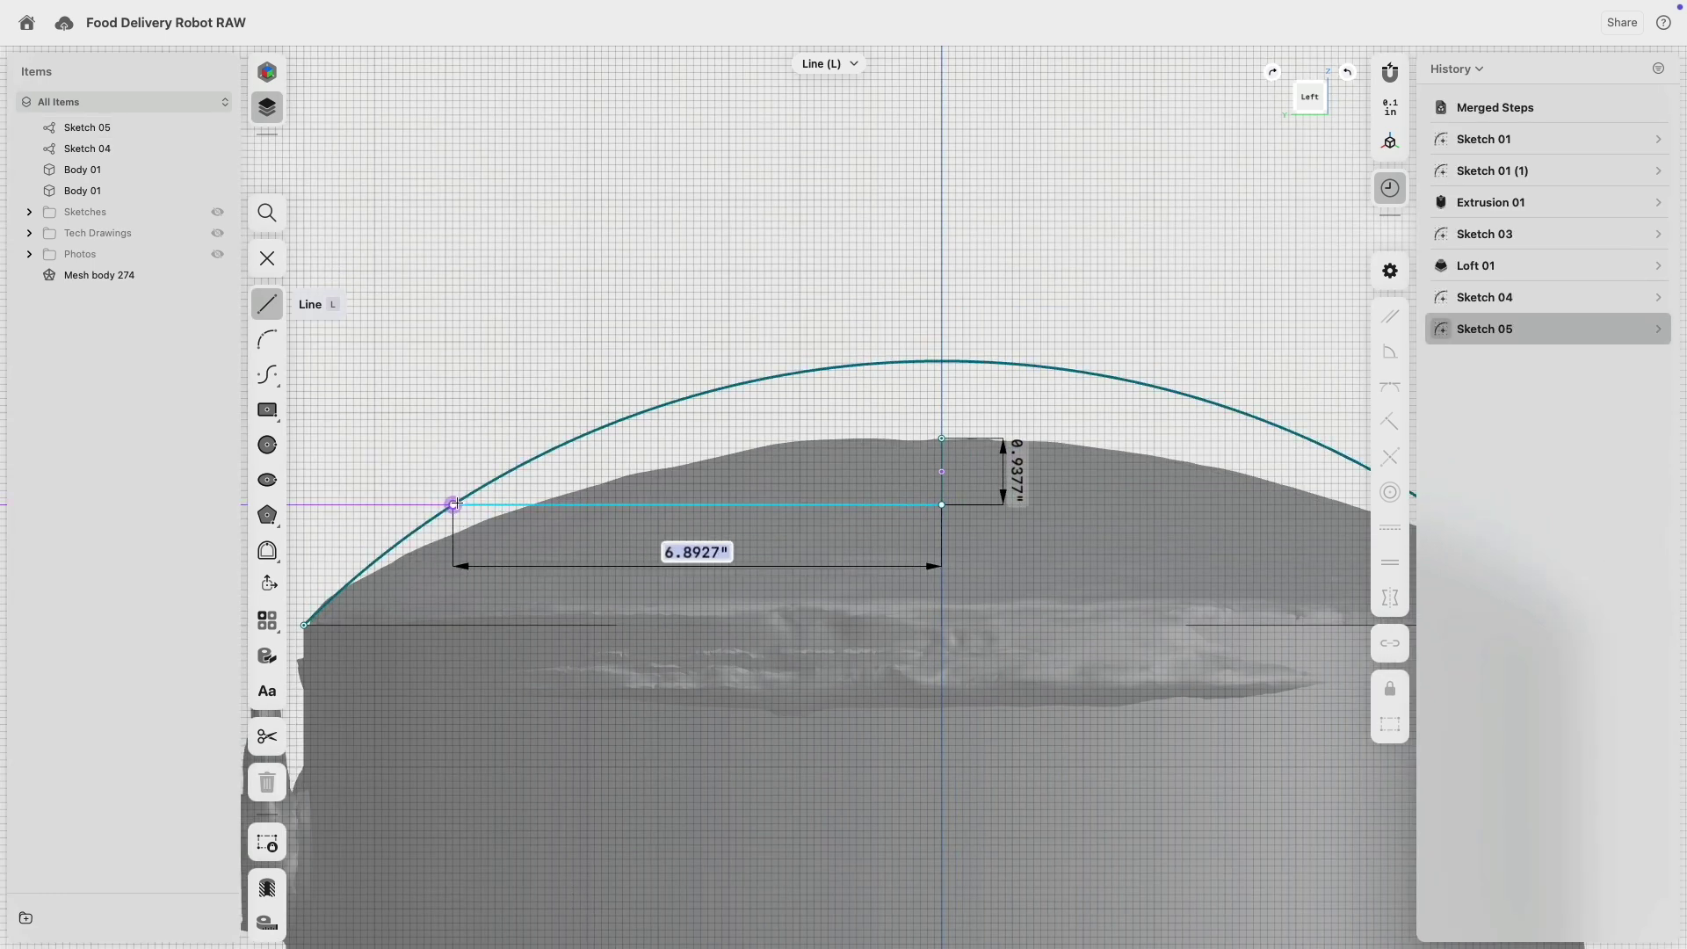
{"action": "left_click", "coordinate": [453, 505]}
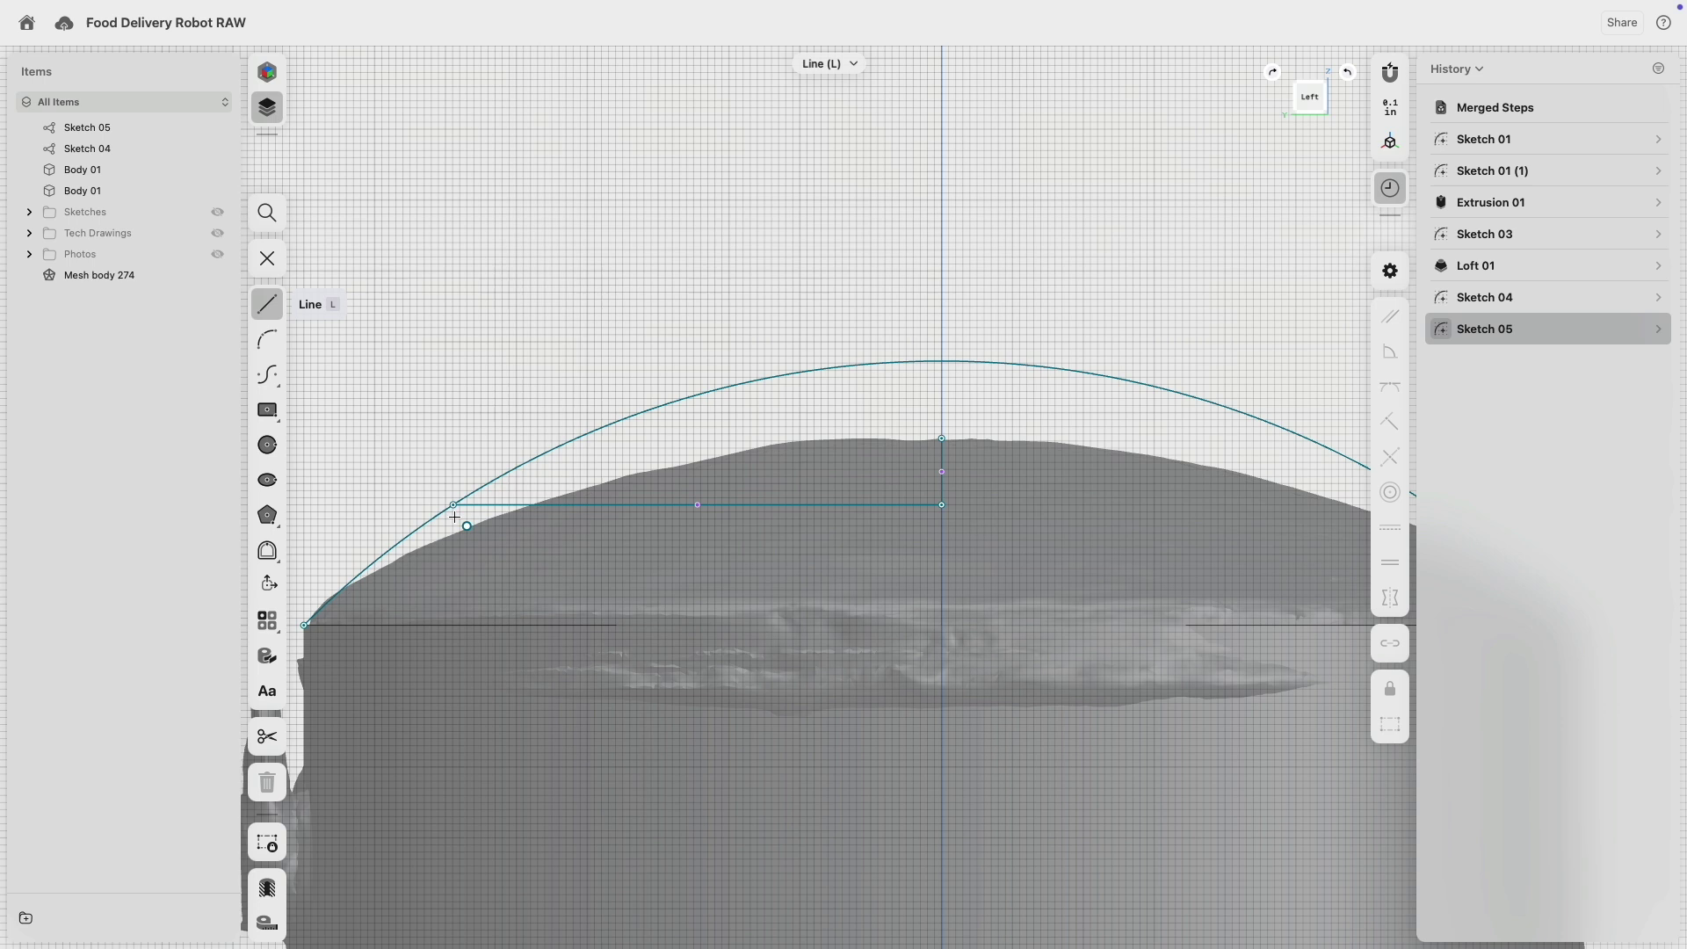
{"action": "key", "text": "Escape"}
- Apply a Horizontal/Vertical constraint to the short centre line and the horizontal line below the crown
{"action": "left_click", "coordinate": [799, 506]}
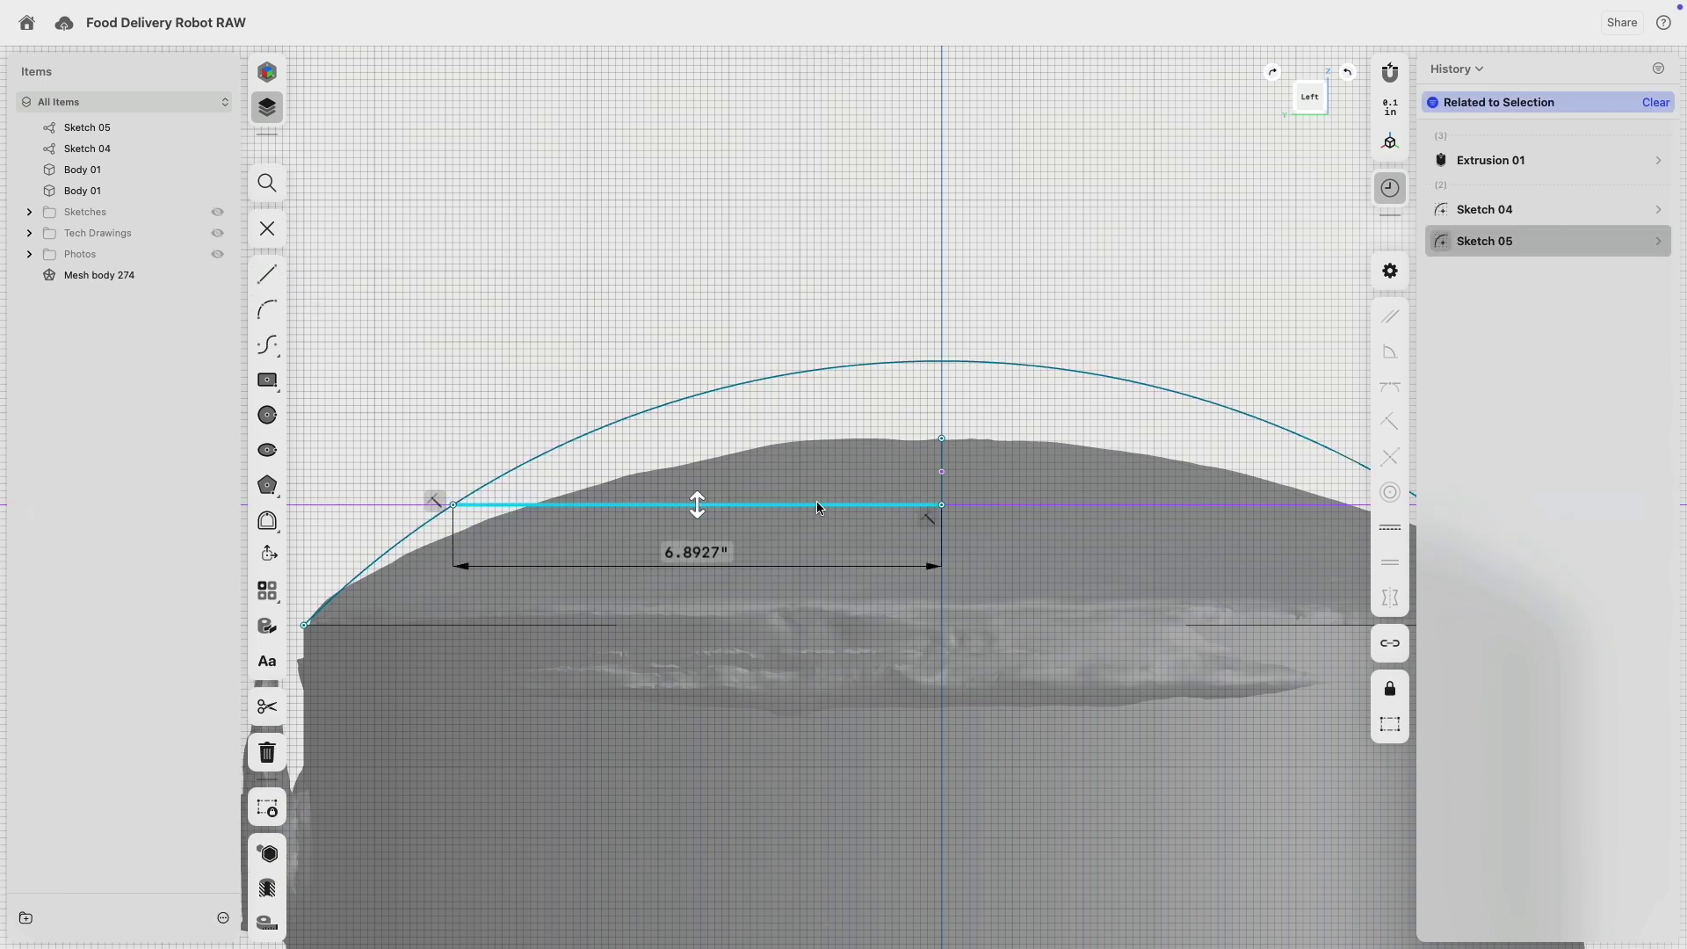
{"action": "left_click", "coordinate": [941, 458]}
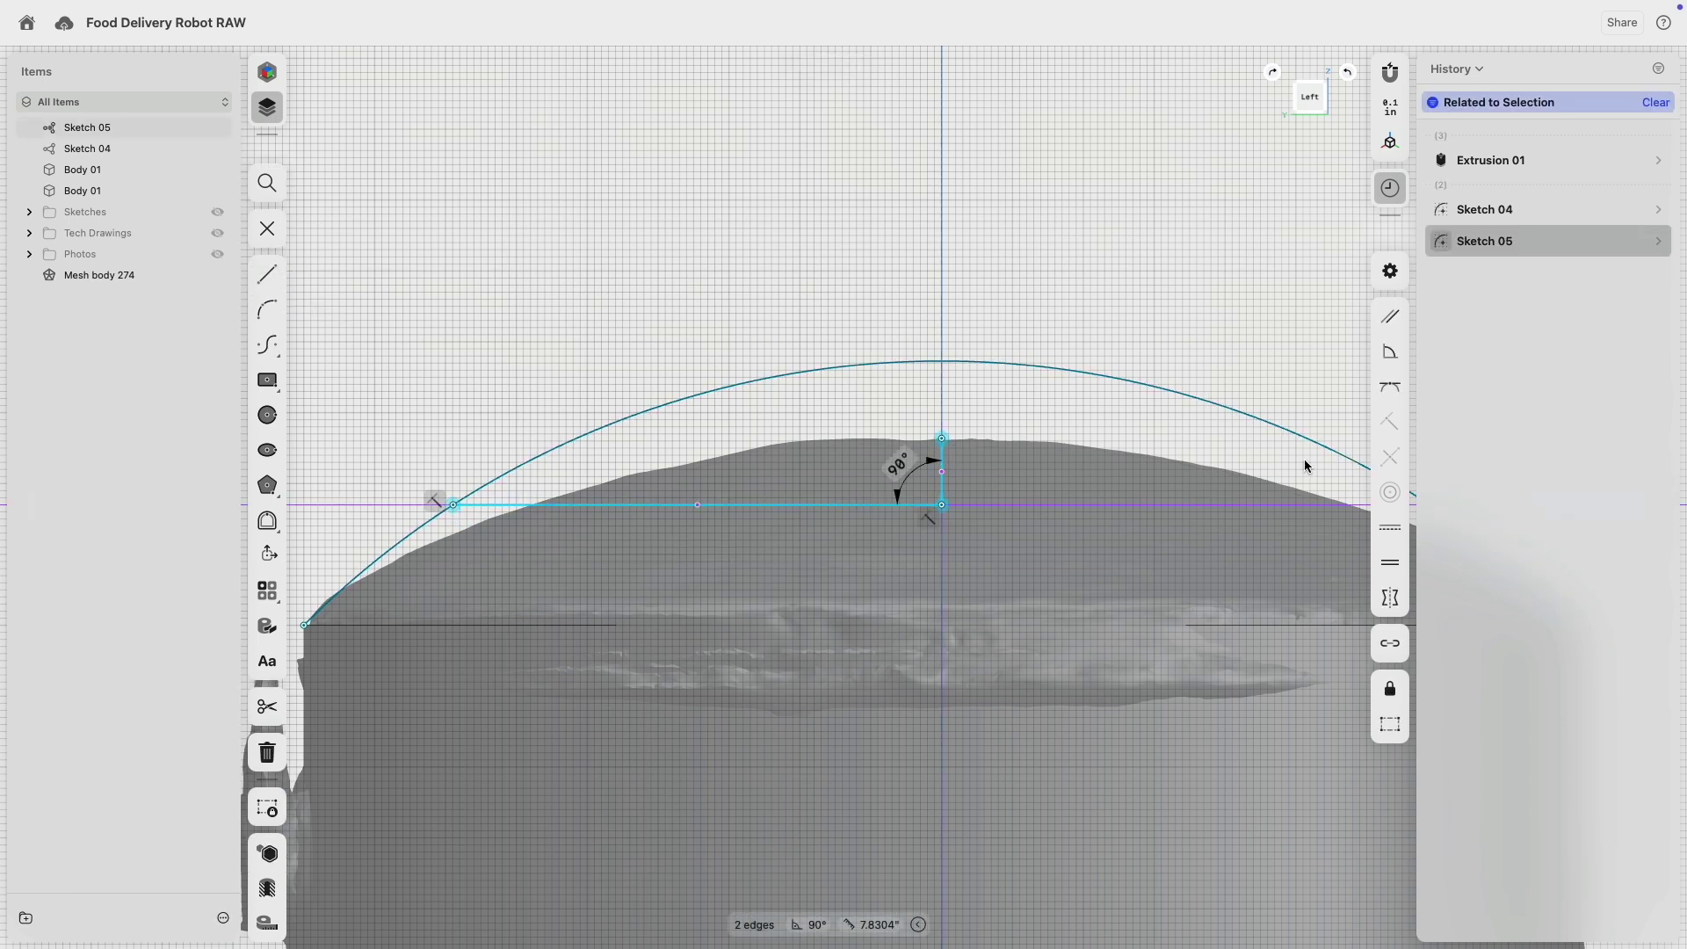
{"action": "left_click", "coordinate": [1397, 533]}
- Make the side arc coincident with the centre line's upper endpoint at the front arc's crown
{"action": "mouse_move", "coordinate": [1062, 434]}
{"action": "right_mouse_down"}
{"action": "mouse_move", "coordinate": [975, 460]}
{"action": "mouse_move", "coordinate": [969, 479]}
{"action": "right_mouse_up"}
{"action": "left_click", "coordinate": [966, 442]}
{"action": "left_click", "coordinate": [969, 442]}
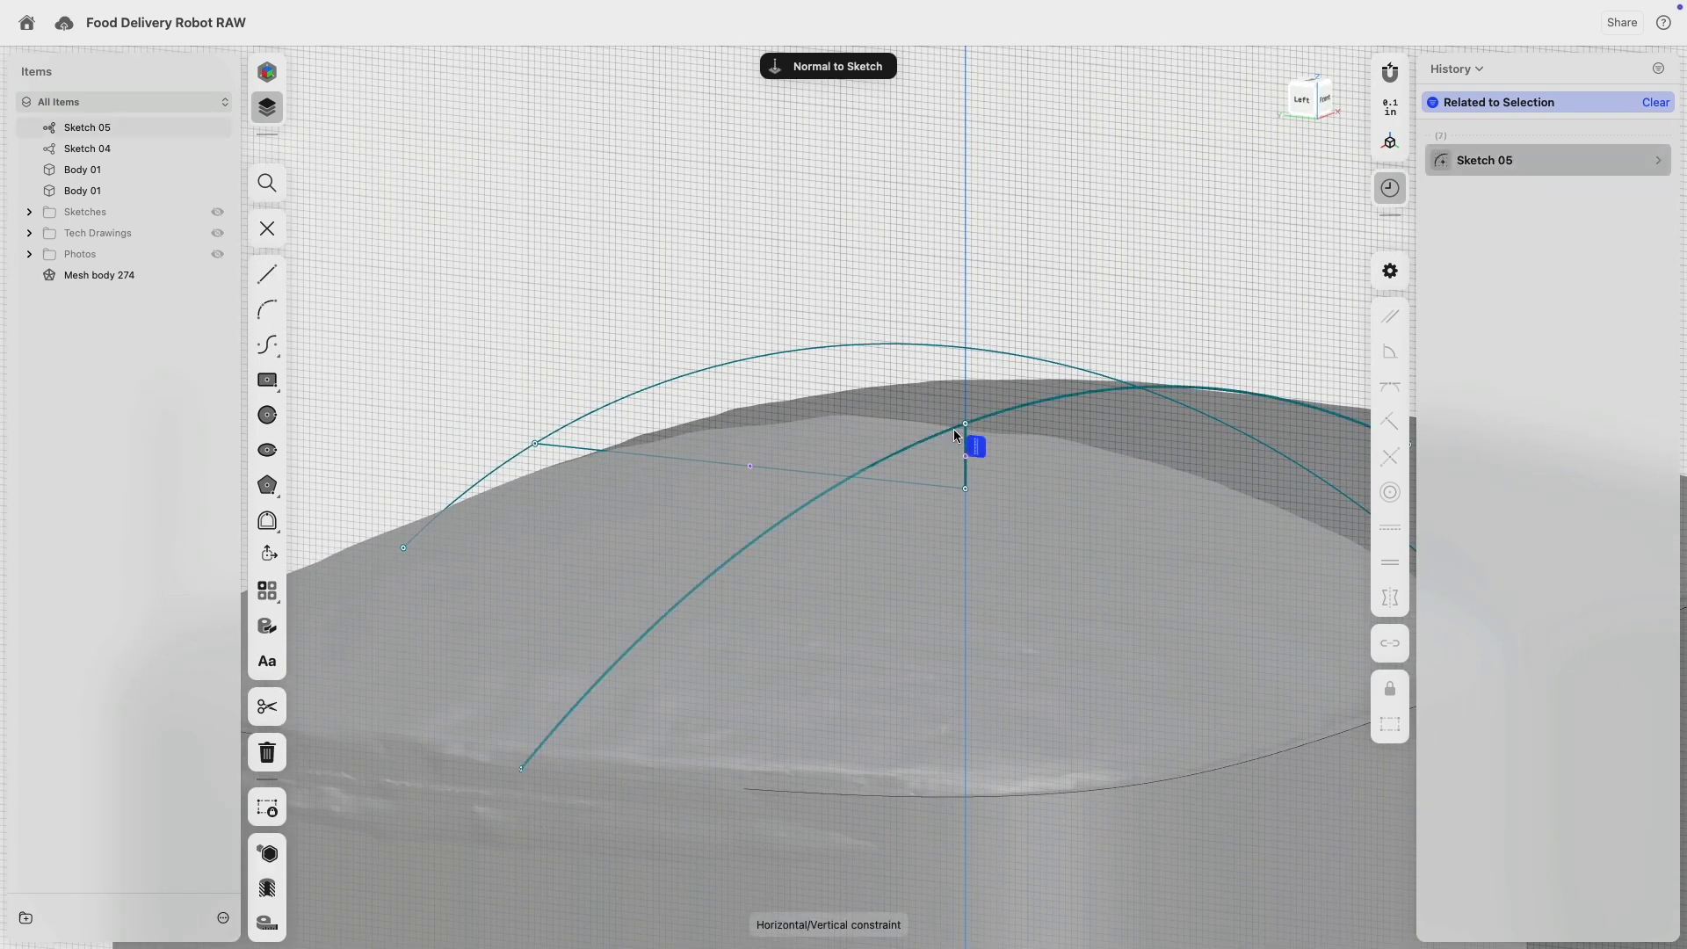
{"action": "left_click", "coordinate": [967, 426]}
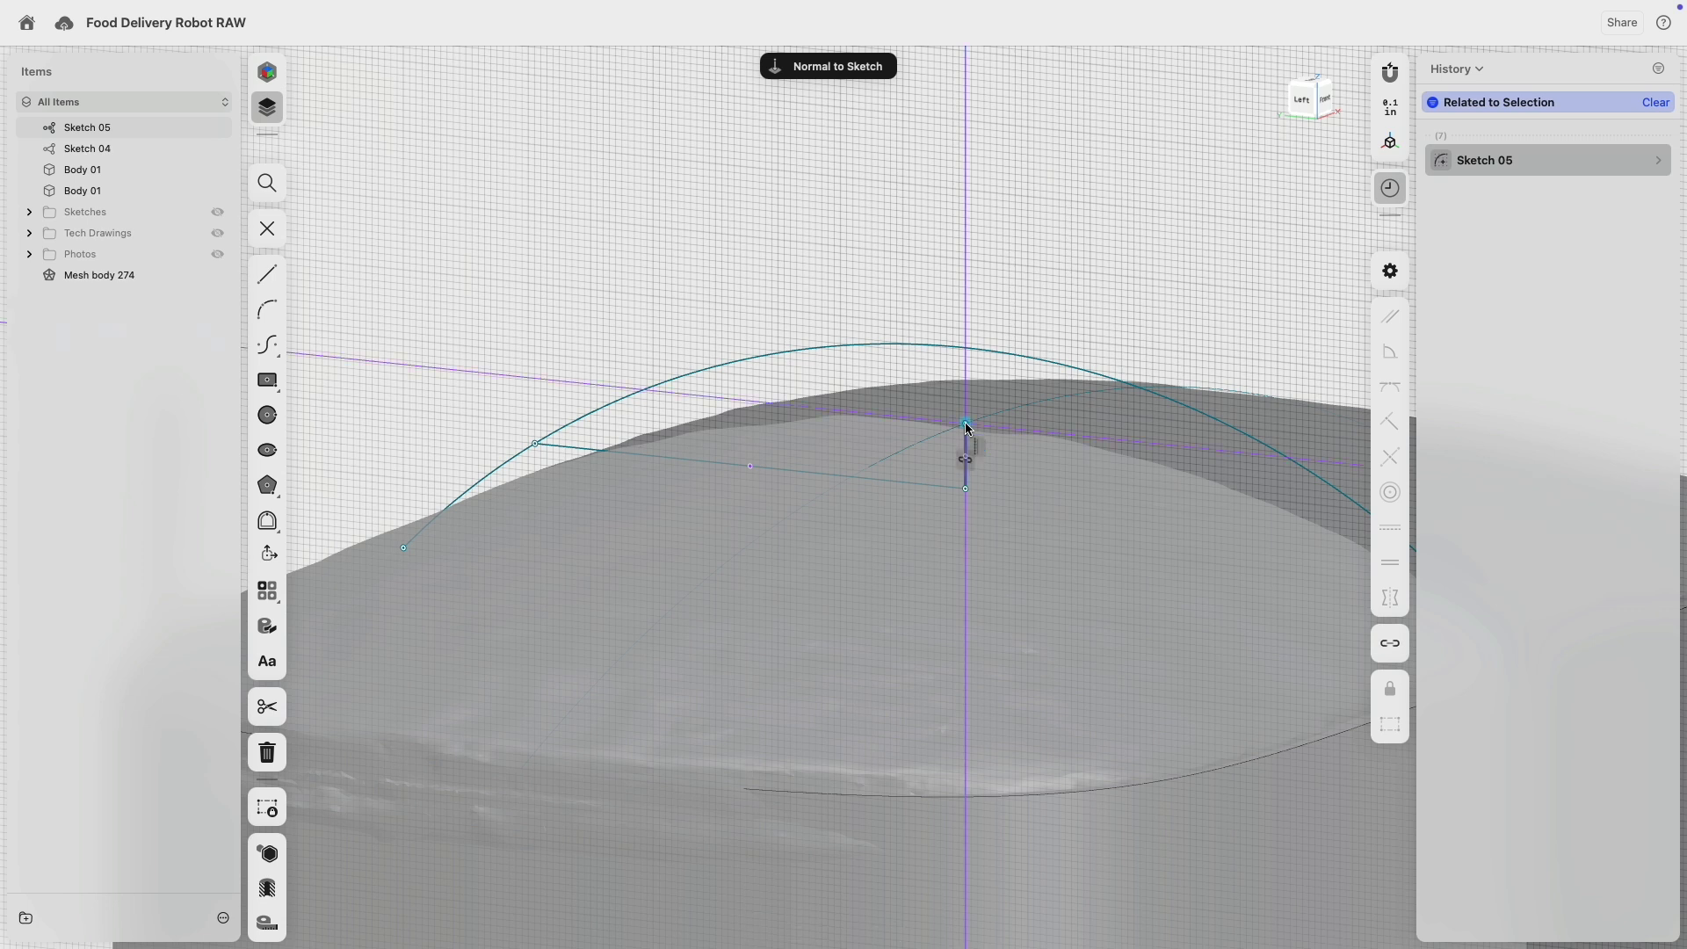
{"action": "left_click", "coordinate": [991, 351]}
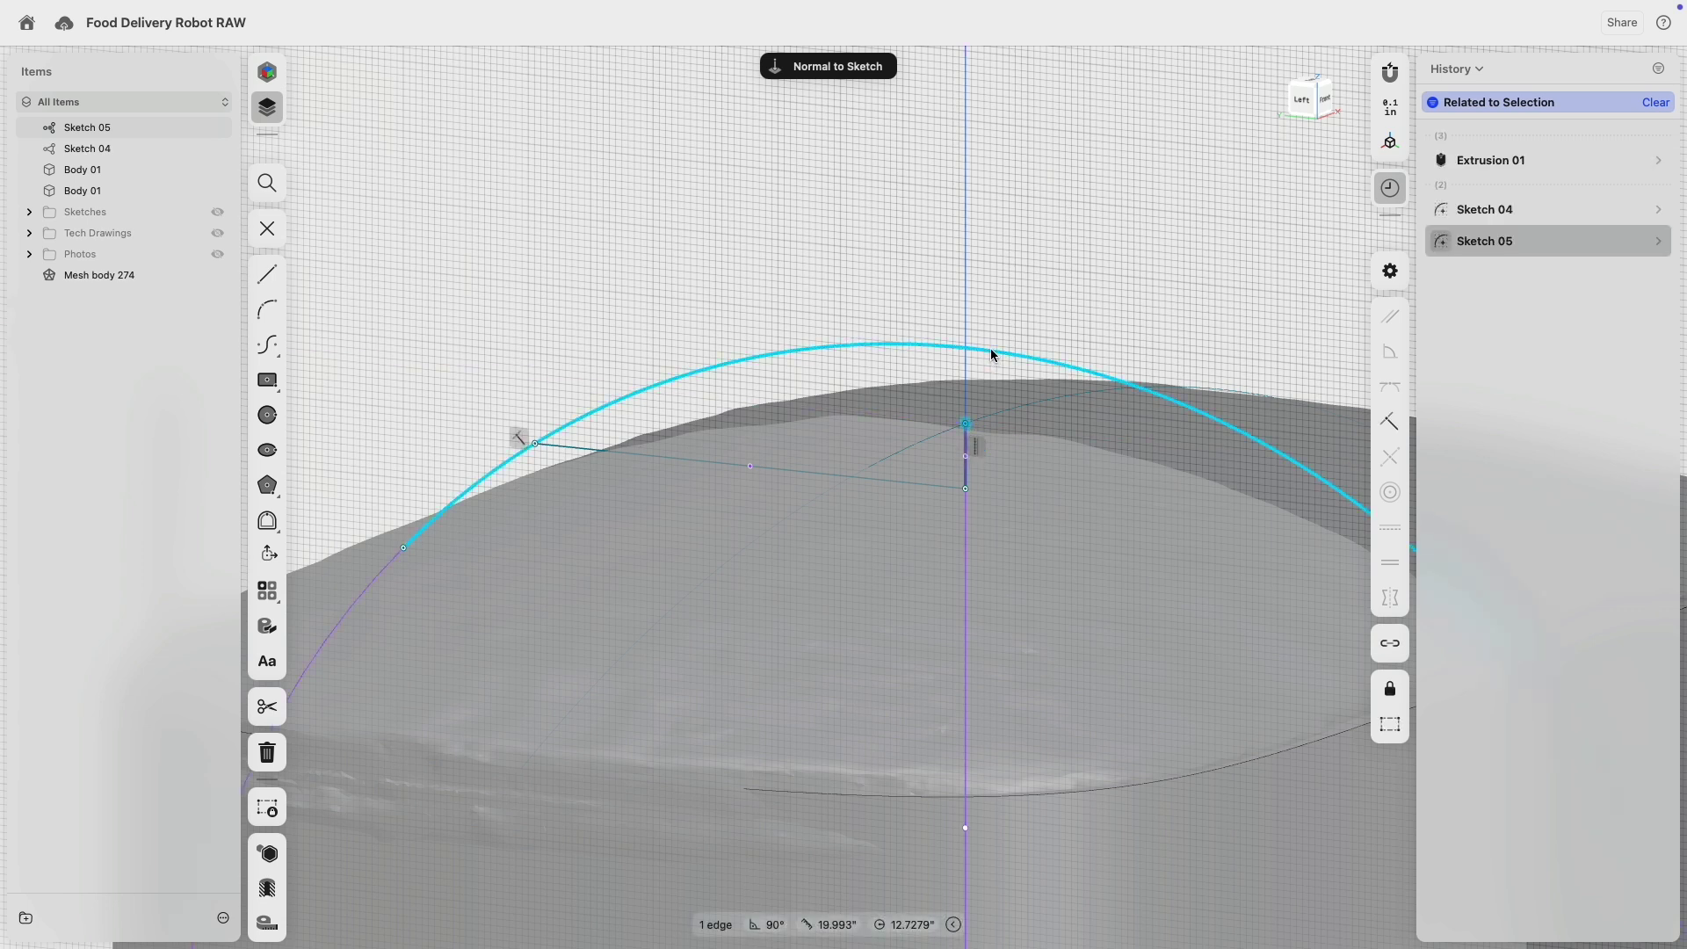
{"action": "left_click", "coordinate": [1390, 422]}
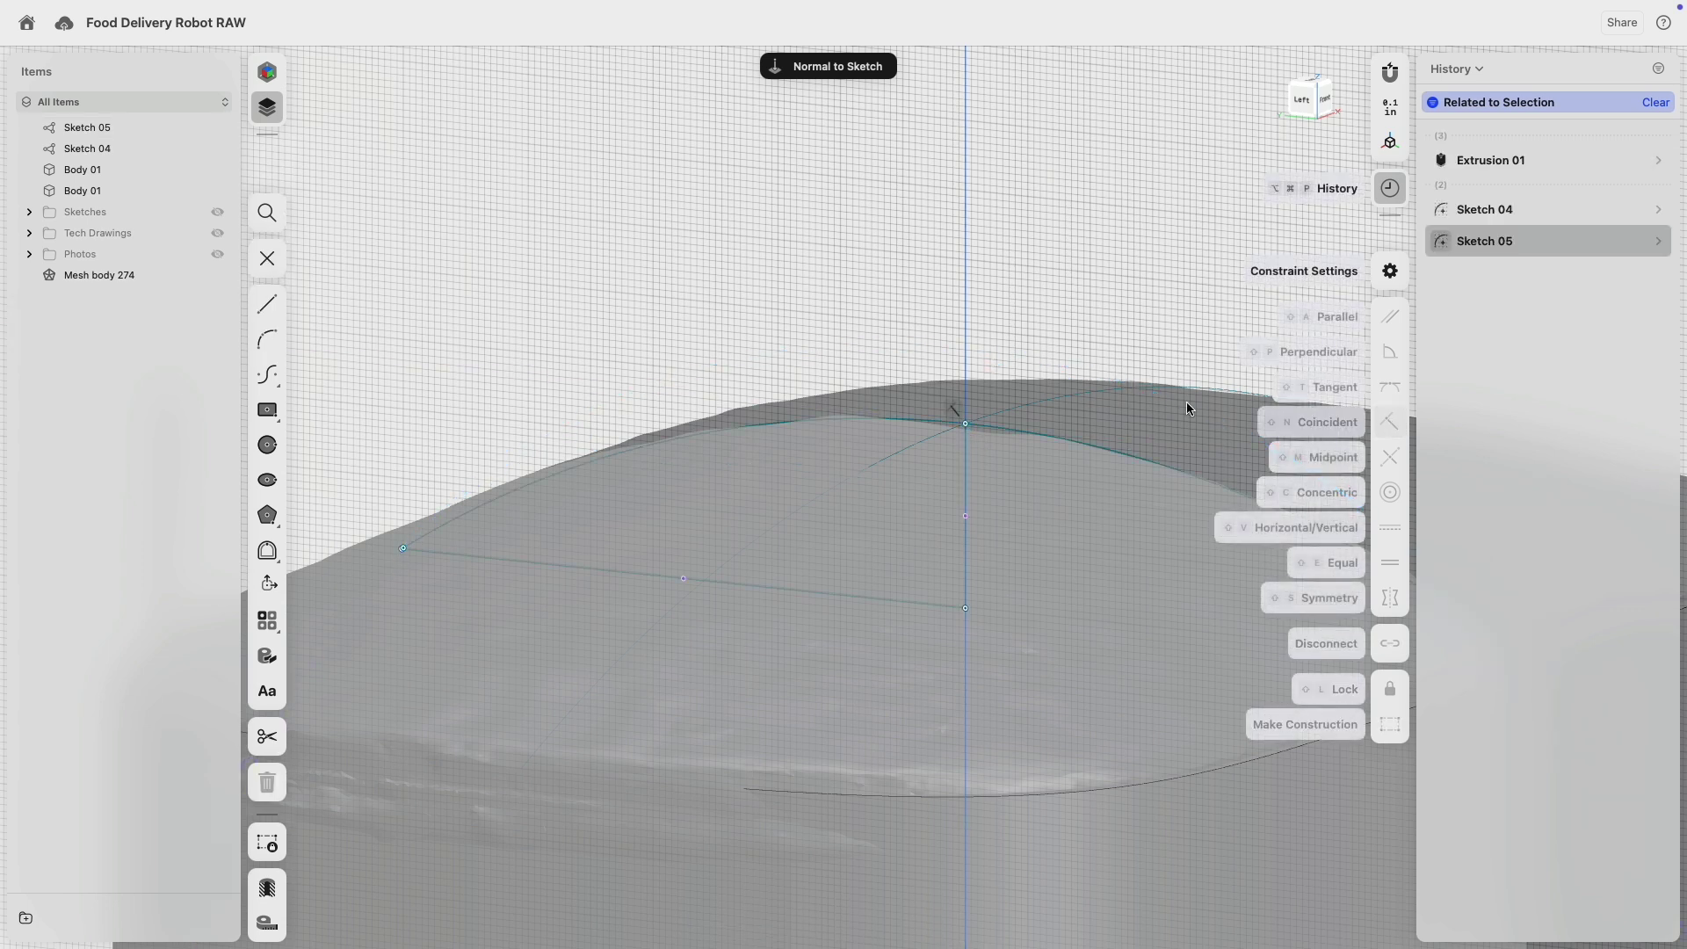
- Raise the horizontal line toward the crown until it is about 5.6 in long between the centre line and the side arc
{"action": "left_click", "coordinate": [868, 604]}
{"action": "mouse_move", "coordinate": [684, 584]}
{"action": "left_mouse_down"}
{"action": "mouse_move", "coordinate": [726, 445]}
{"action": "mouse_move", "coordinate": [716, 458]}
{"action": "left_mouse_up"}
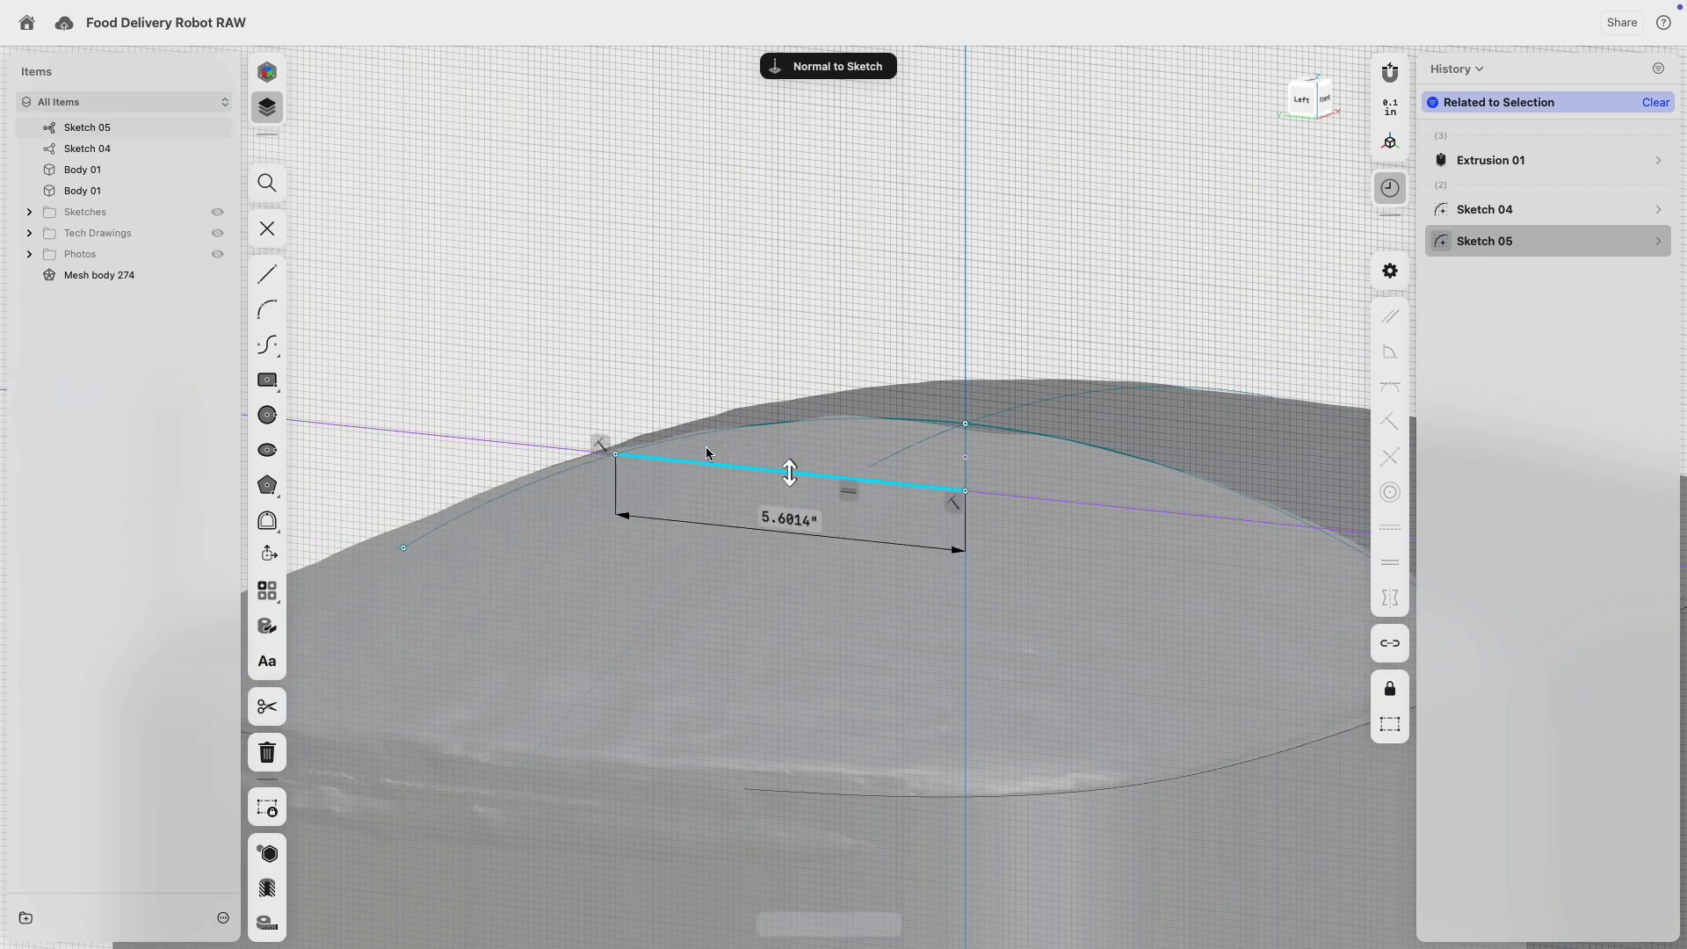
{"action": "left_click", "coordinate": [674, 301]}
- Hide Mesh body 274 and exit the side arc's sketch
{"action": "mouse_move", "coordinate": [674, 302]}
{"action": "right_mouse_down"}
{"action": "mouse_move", "coordinate": [659, 245]}
{"action": "mouse_move", "coordinate": [630, 327]}
{"action": "mouse_move", "coordinate": [478, 282]}
{"action": "right_mouse_up"}
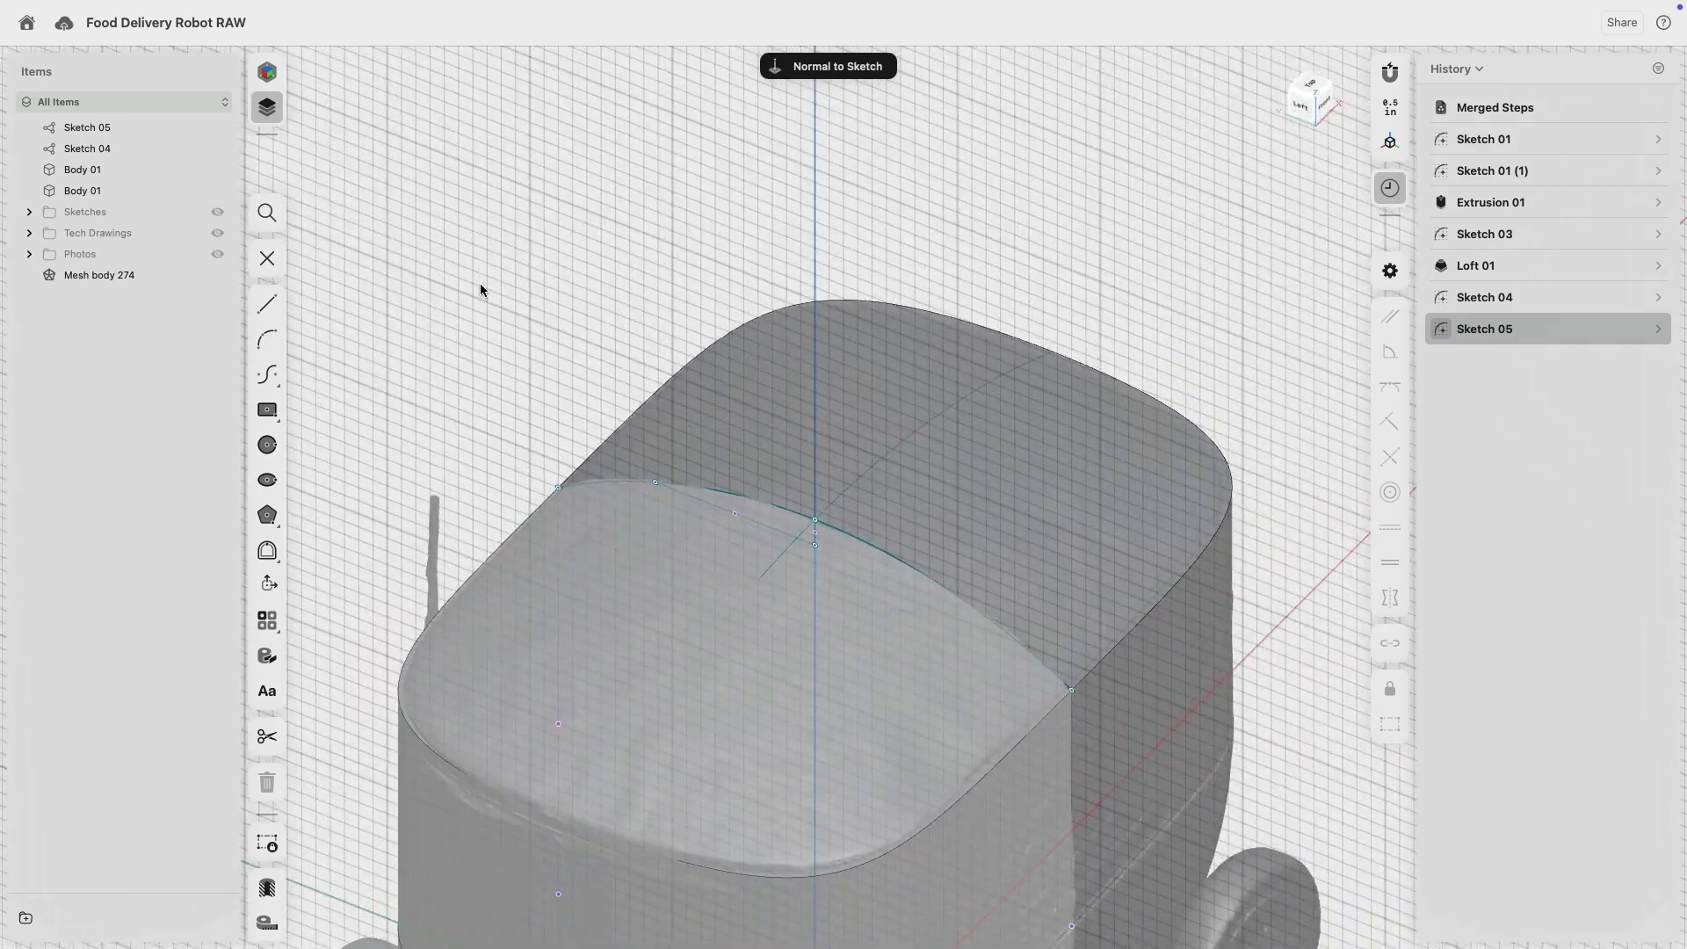
{"action": "left_click", "coordinate": [217, 276]}
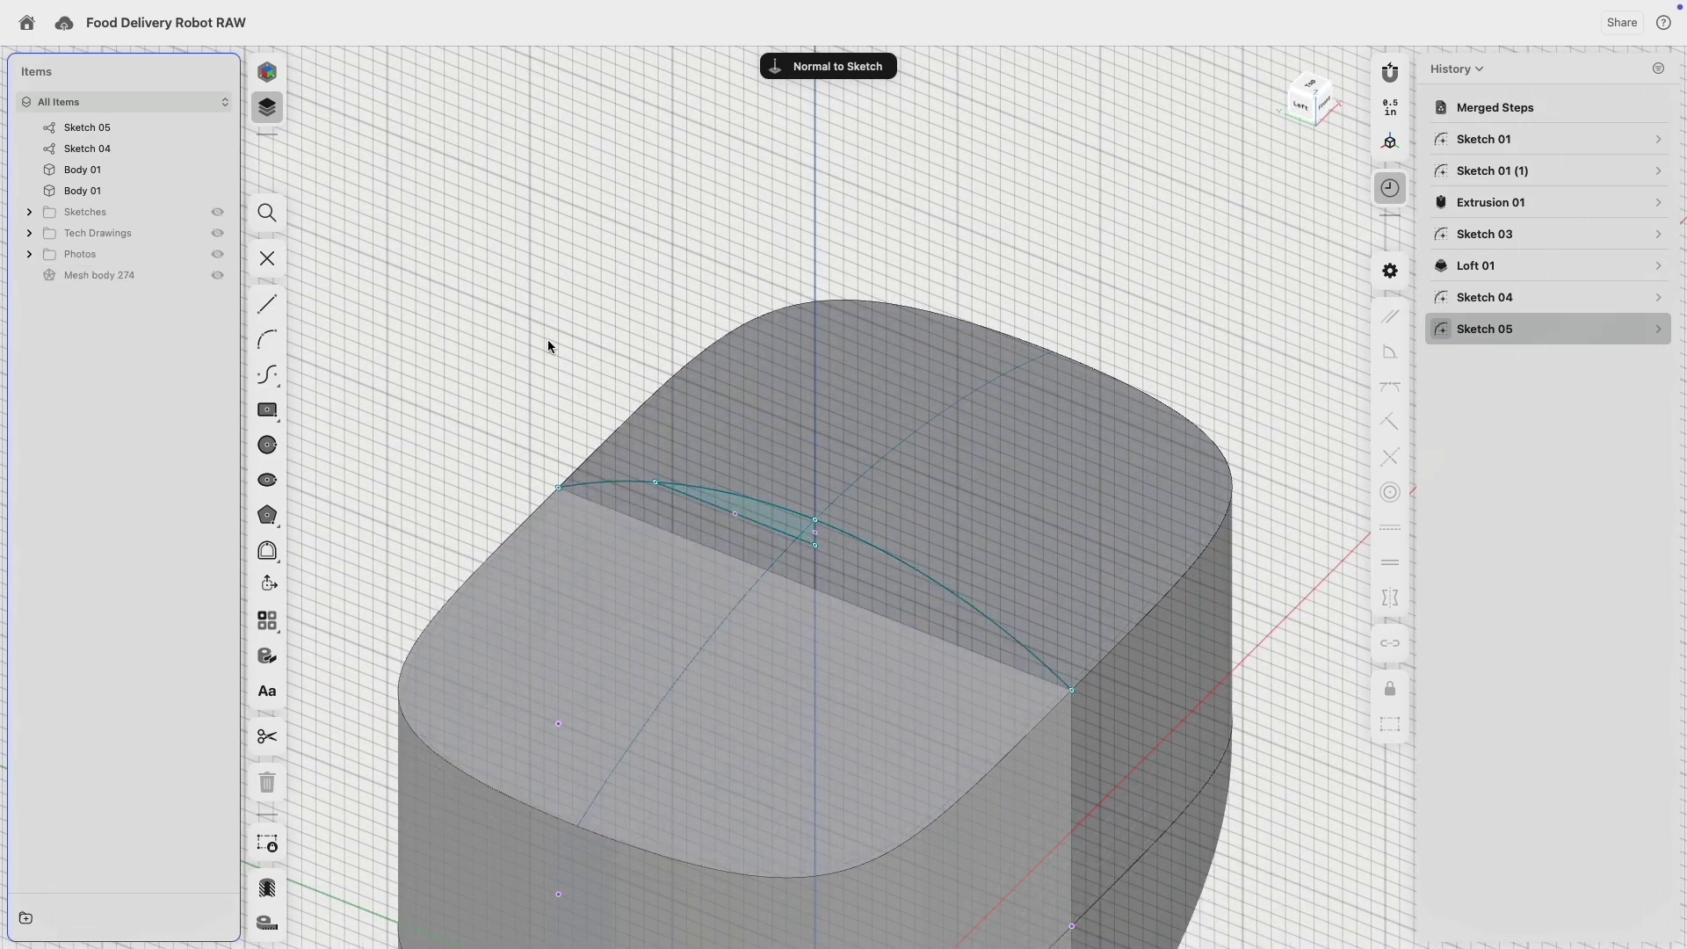
{"action": "double_click", "coordinate": [613, 335]}
- Revolve the small closed region under the side arc 360° around its vertical centre line to form a round cap
{"action": "right_click_drag", "start_coordinate": [609, 385], "coordinate": [573, 325]}
{"action": "scroll", "coordinate": [597, 346], "scroll_direction": "up", "scroll_amount": 5}
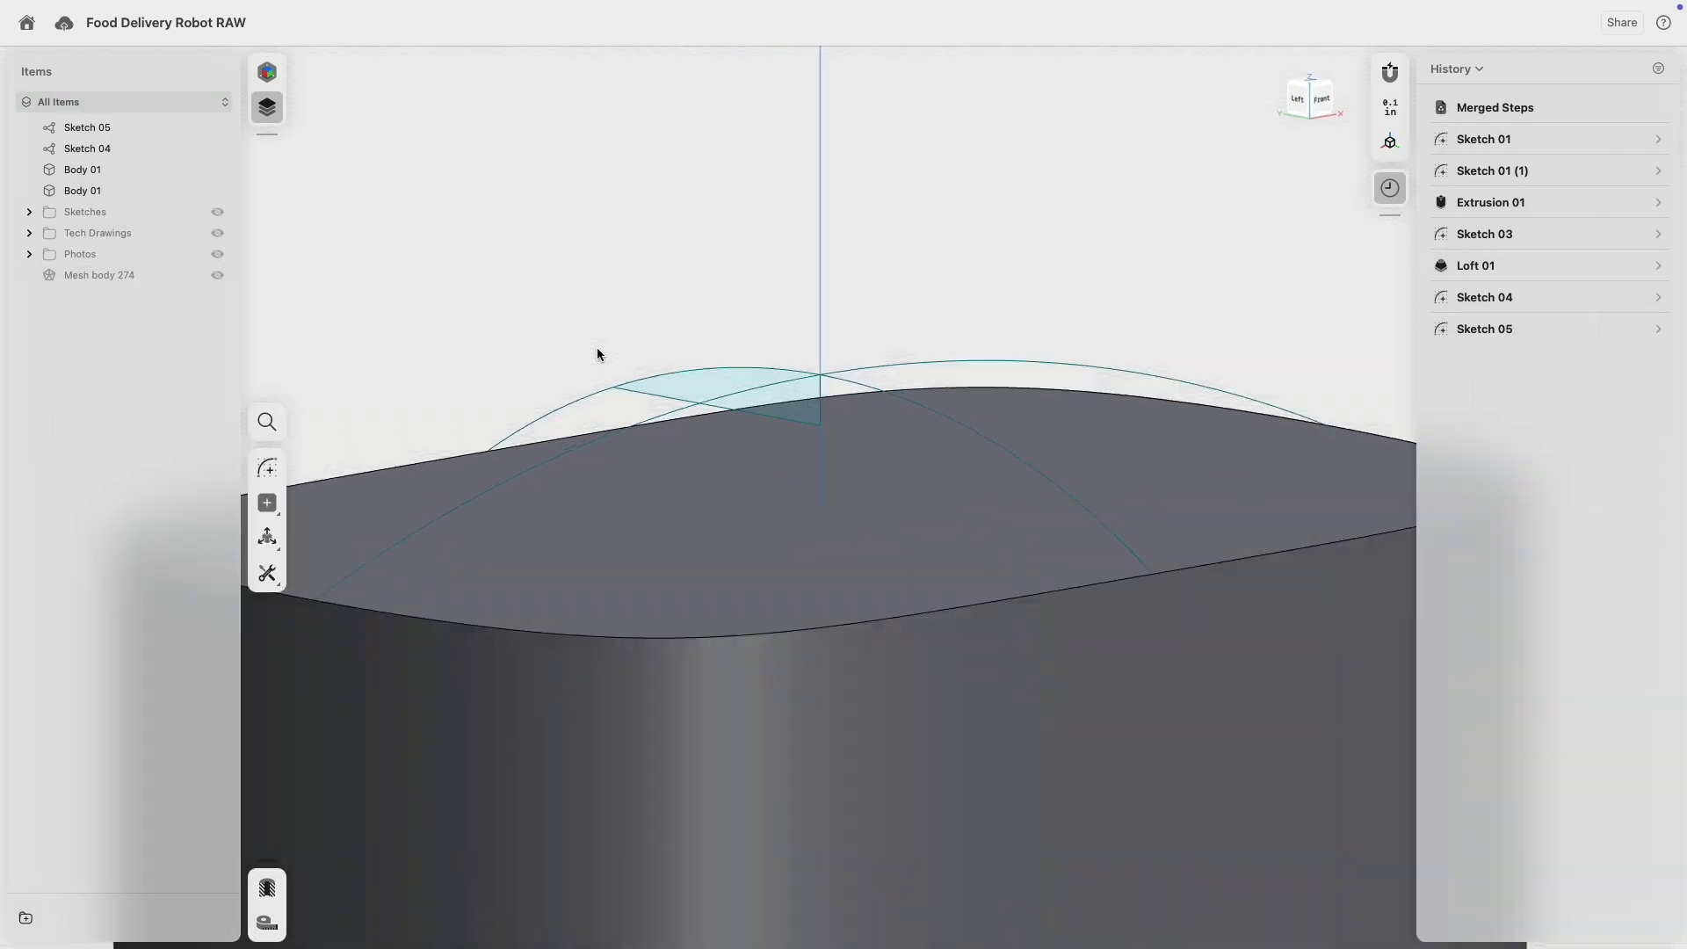
{"action": "left_click", "coordinate": [796, 381]}
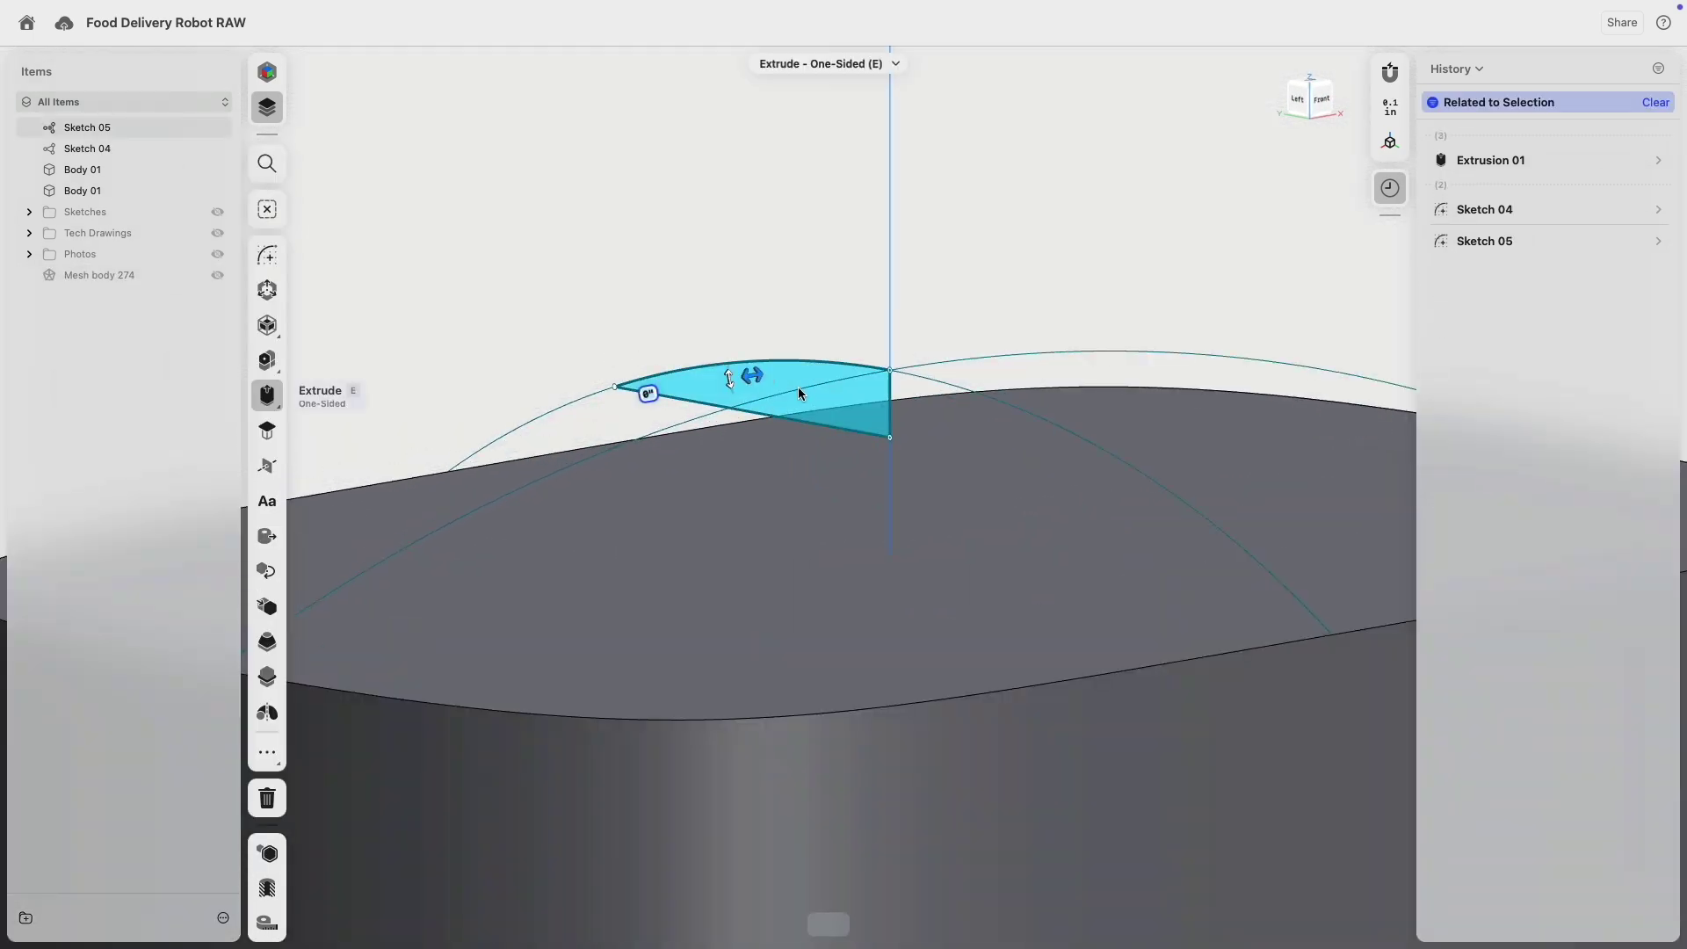
{"action": "left_click", "coordinate": [890, 403]}
{"action": "right_click_drag", "start_coordinate": [890, 402], "coordinate": [358, 392]}
{"action": "left_click", "coordinate": [268, 555]}
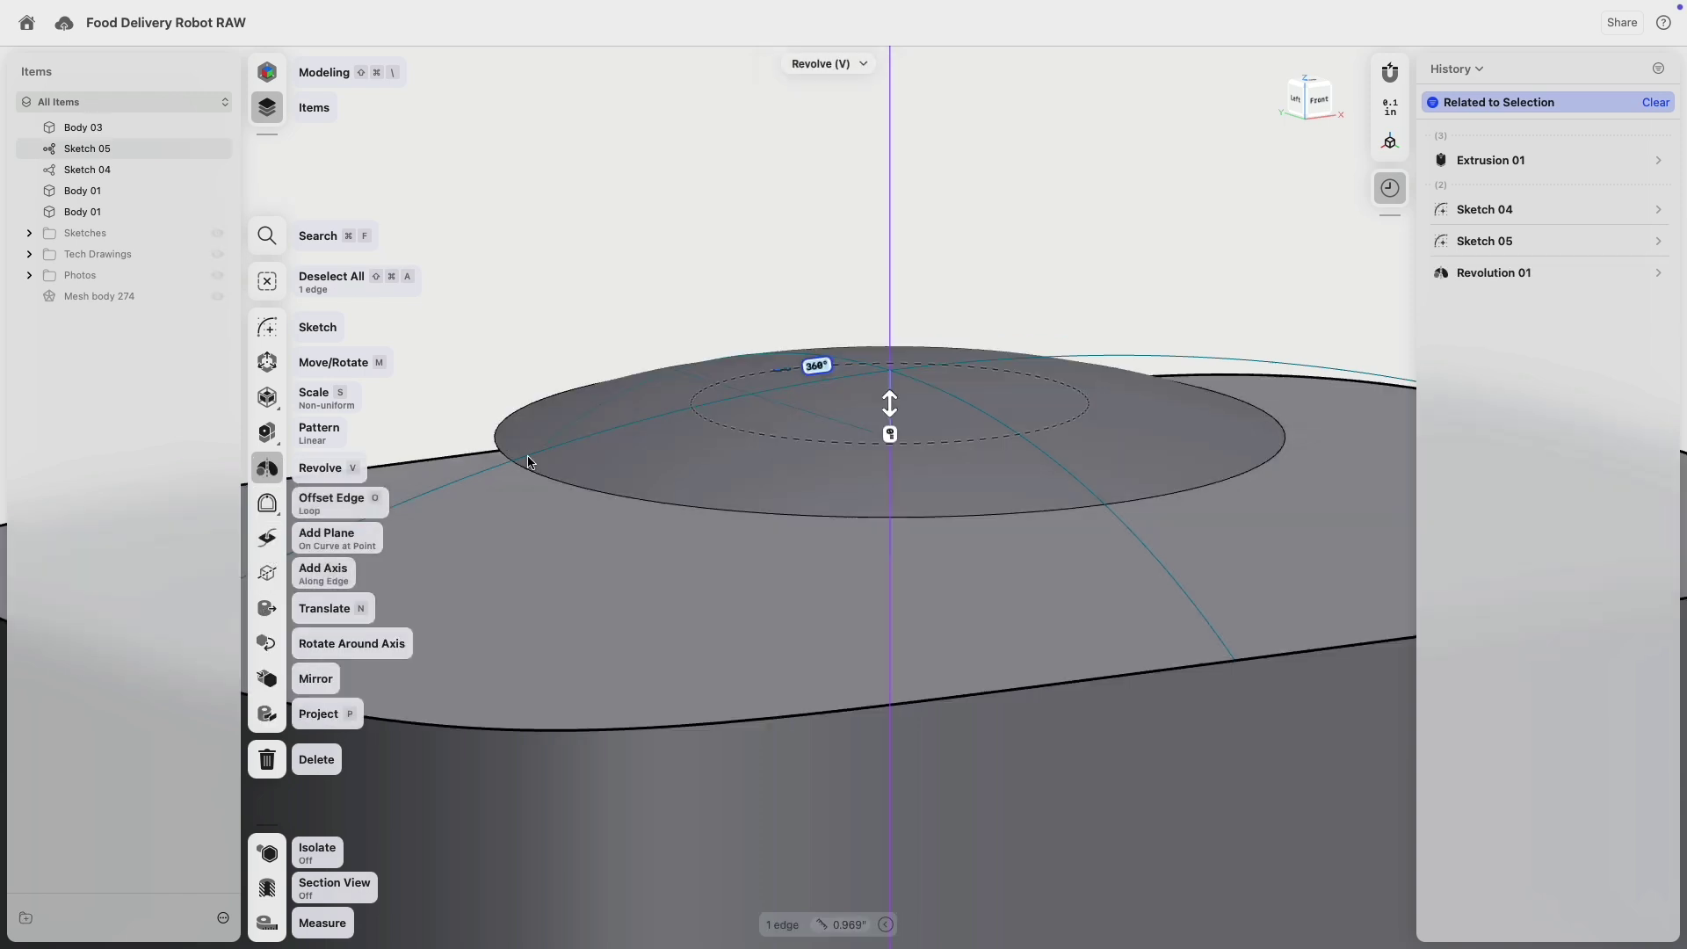
- Loft between the flat underside of the revolved cap and the top face of the upper body
{"action": "right_click_drag", "start_coordinate": [268, 555], "coordinate": [1039, 473]}
{"action": "left_click", "coordinate": [1077, 482]}
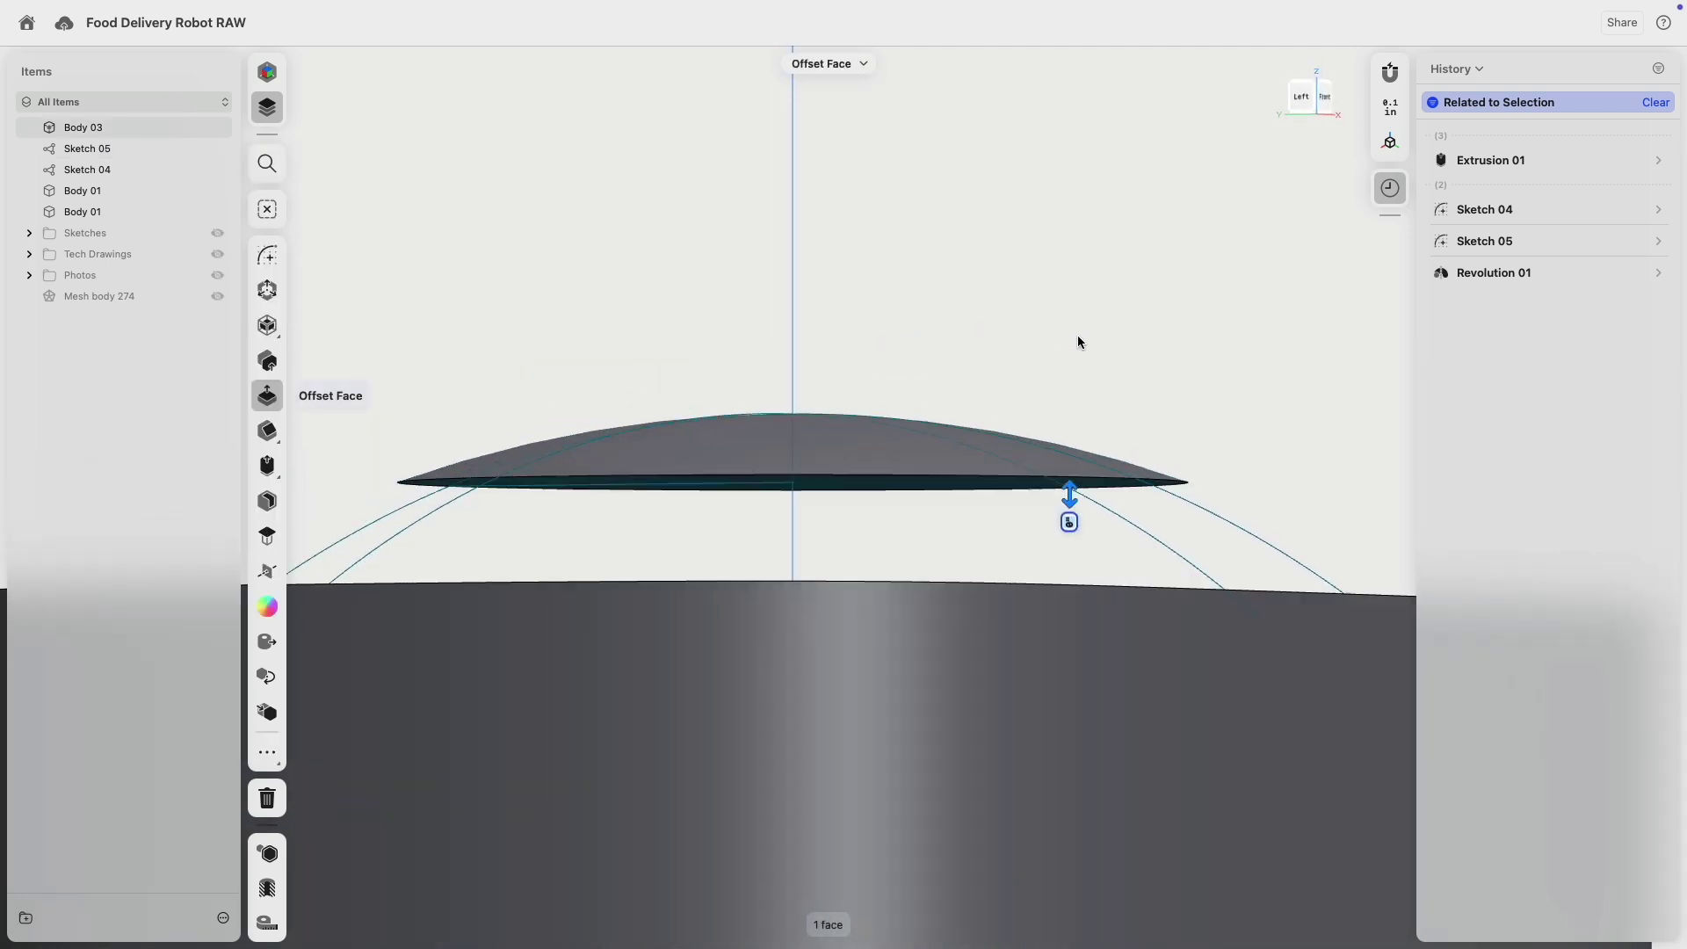
{"action": "right_click_drag", "start_coordinate": [1077, 335], "coordinate": [1078, 563]}
{"action": "scroll", "coordinate": [1077, 565], "scroll_direction": "down", "scroll_amount": 5}
{"action": "left_click", "coordinate": [1081, 564]}
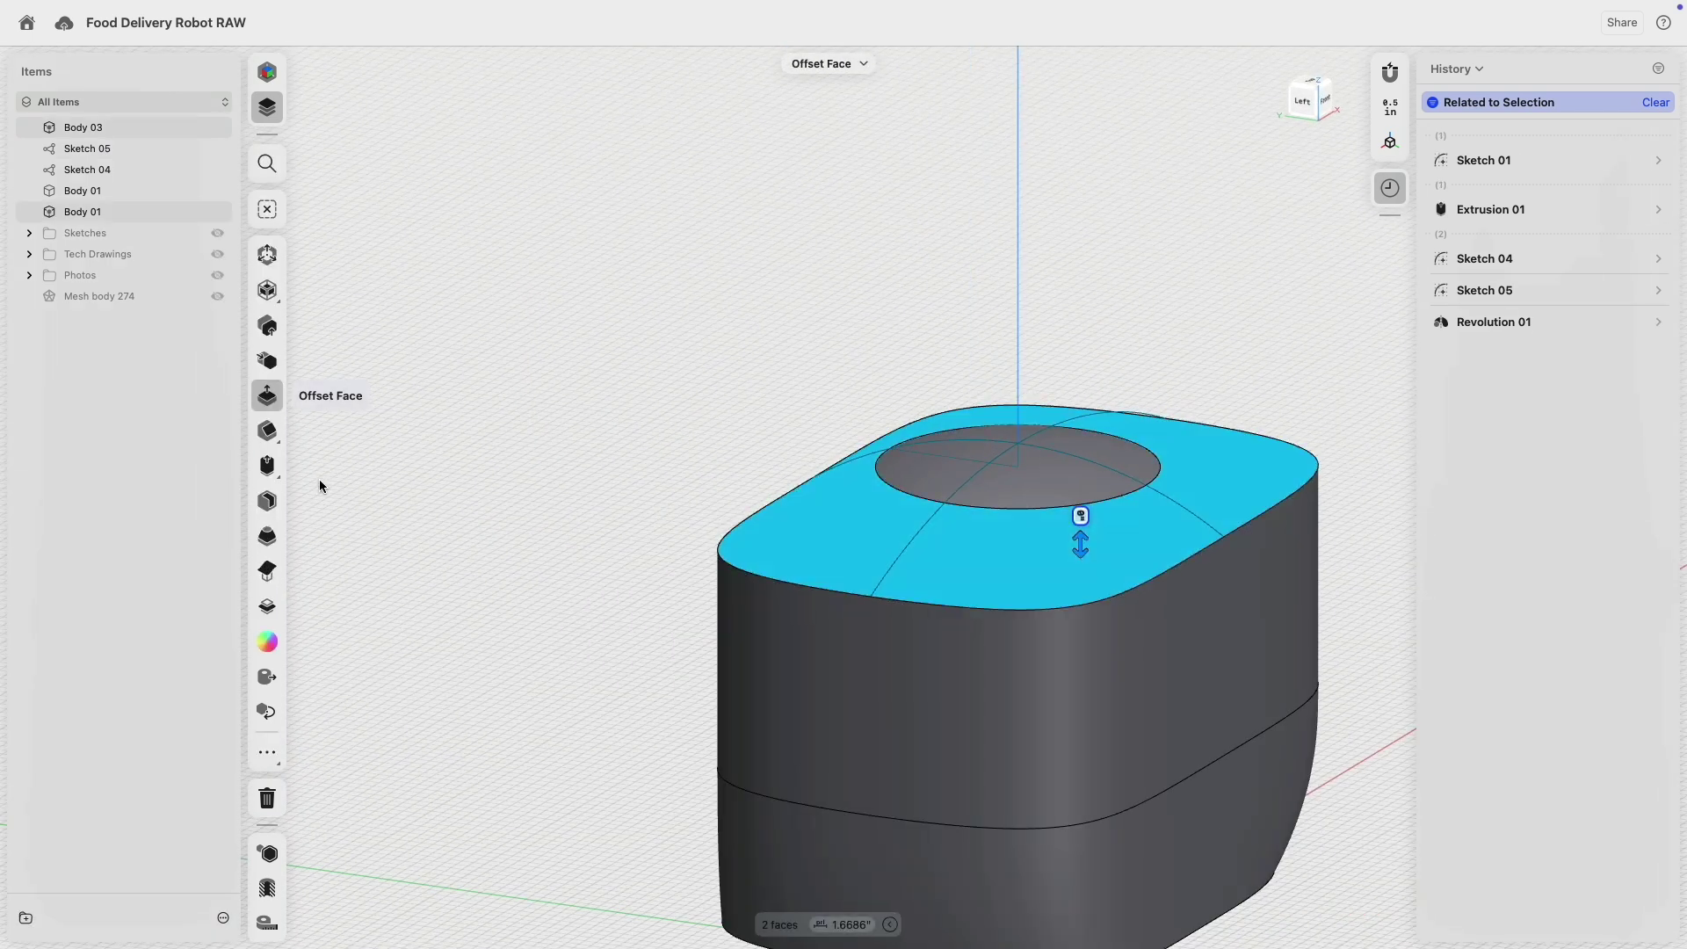
{"action": "left_click", "coordinate": [268, 538]}
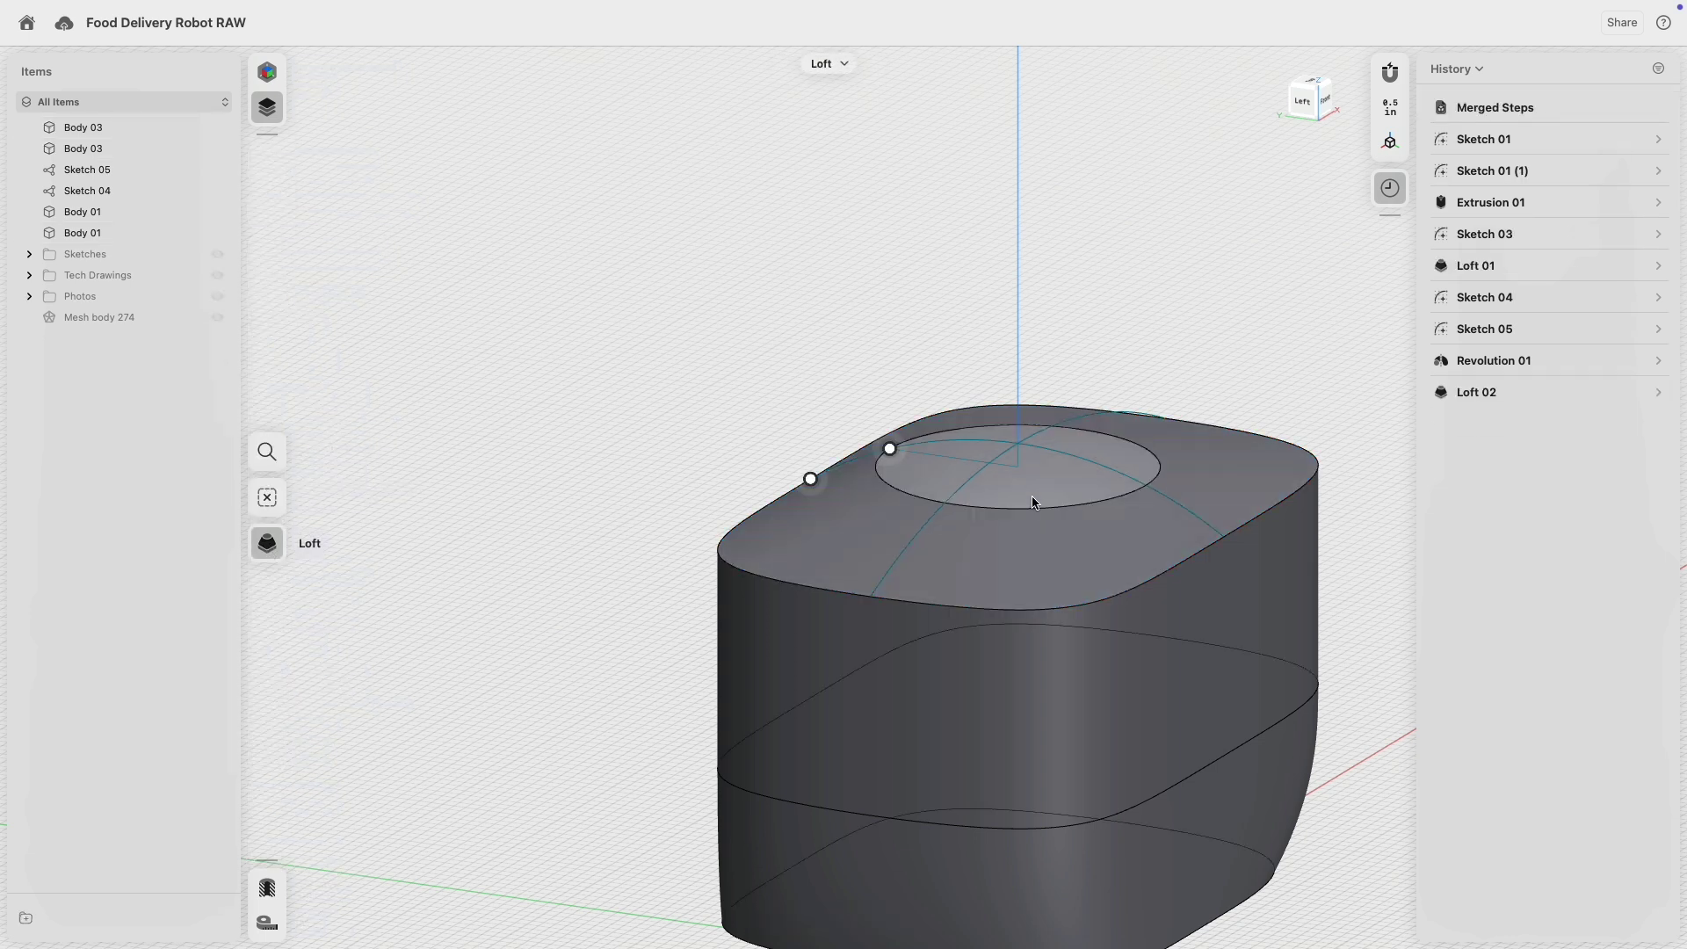
- Set Loft 02's start continuity to G2 and compare its profile with the sketched arcs in left and front views
{"action": "left_click", "coordinate": [1659, 393]}
{"action": "left_click", "coordinate": [1625, 543]}
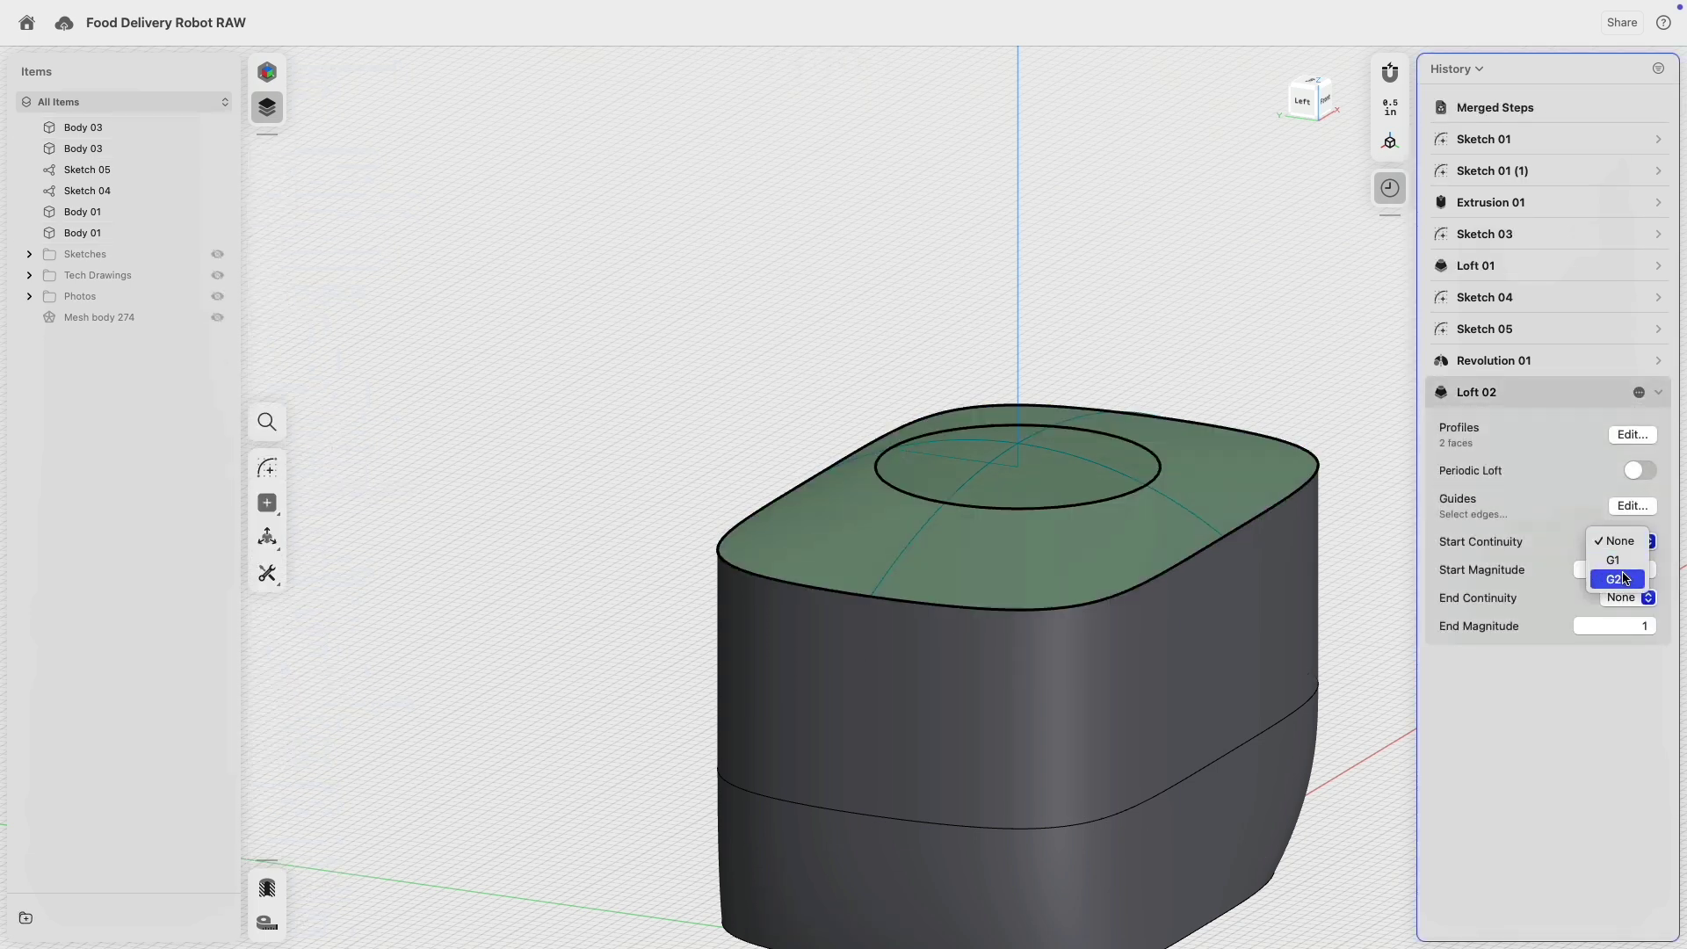
{"action": "left_click", "coordinate": [1302, 102]}
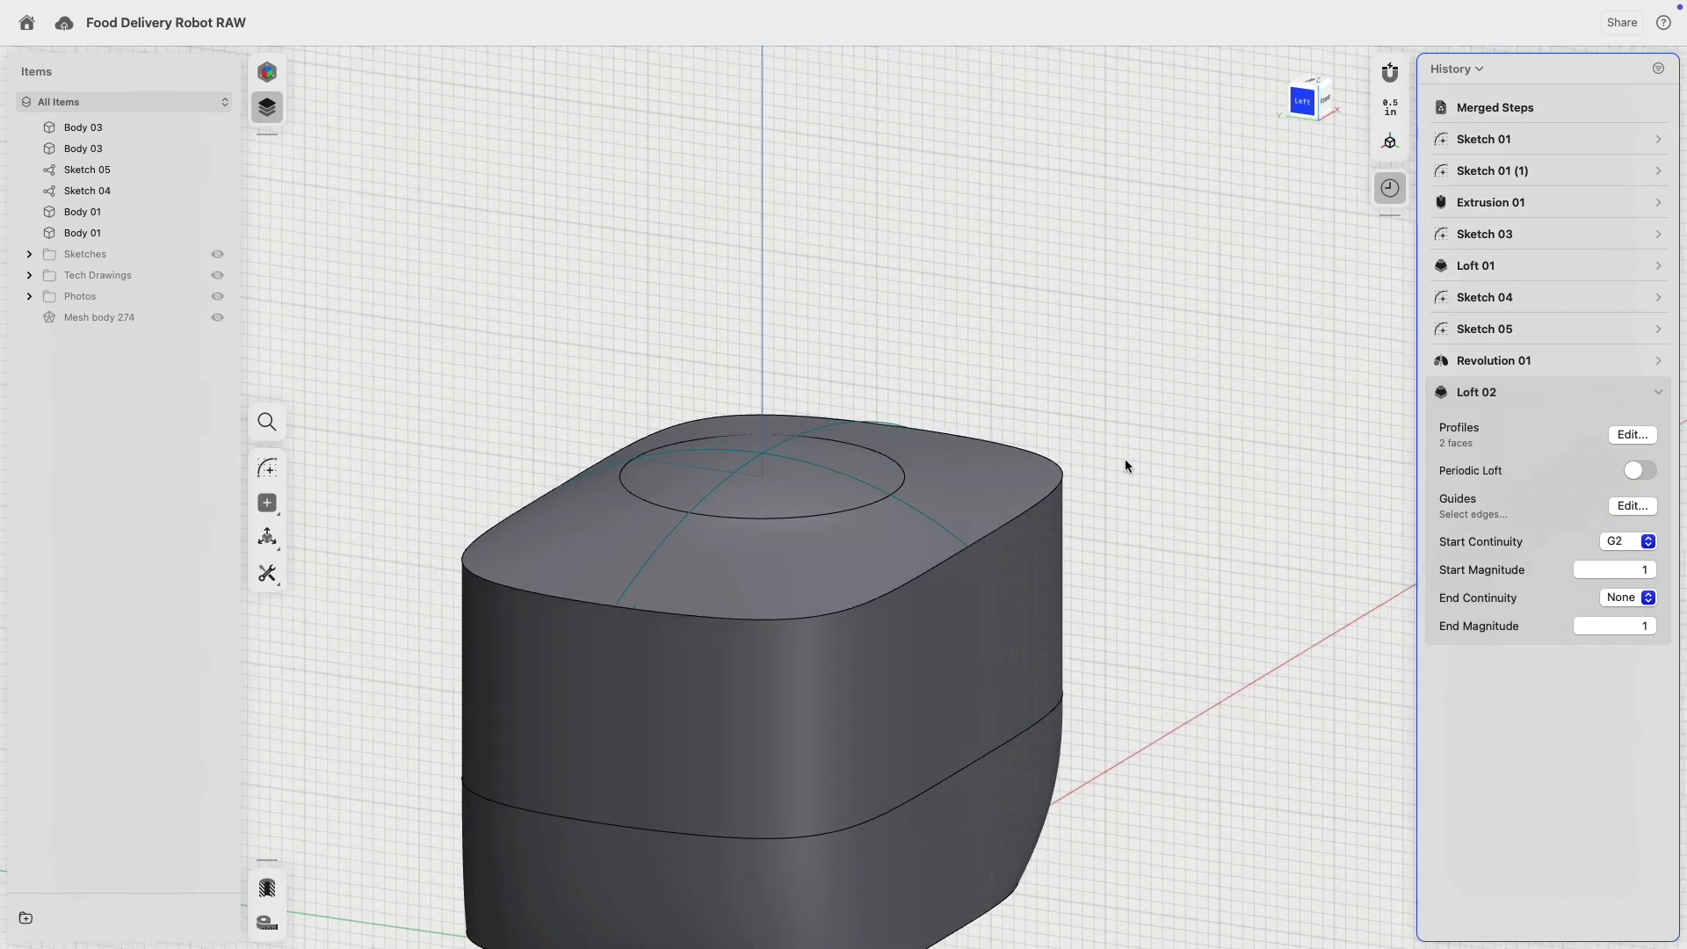
{"action": "scroll", "coordinate": [846, 456], "scroll_direction": "up", "scroll_amount": 5}
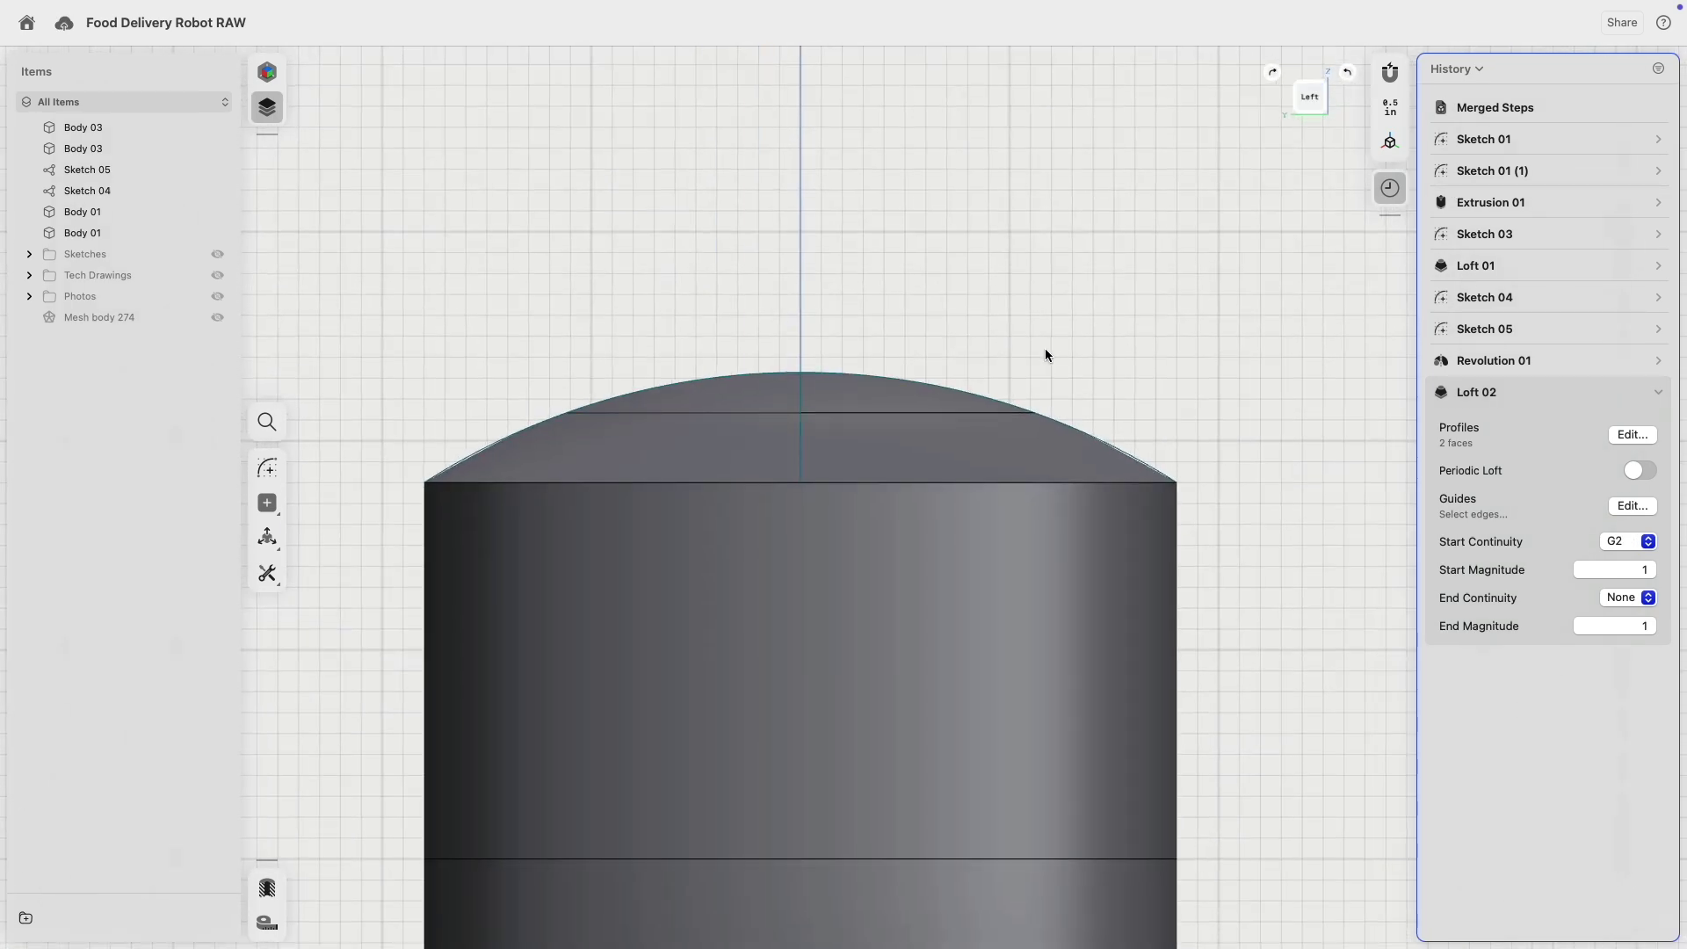
{"action": "left_click", "coordinate": [1325, 99]}
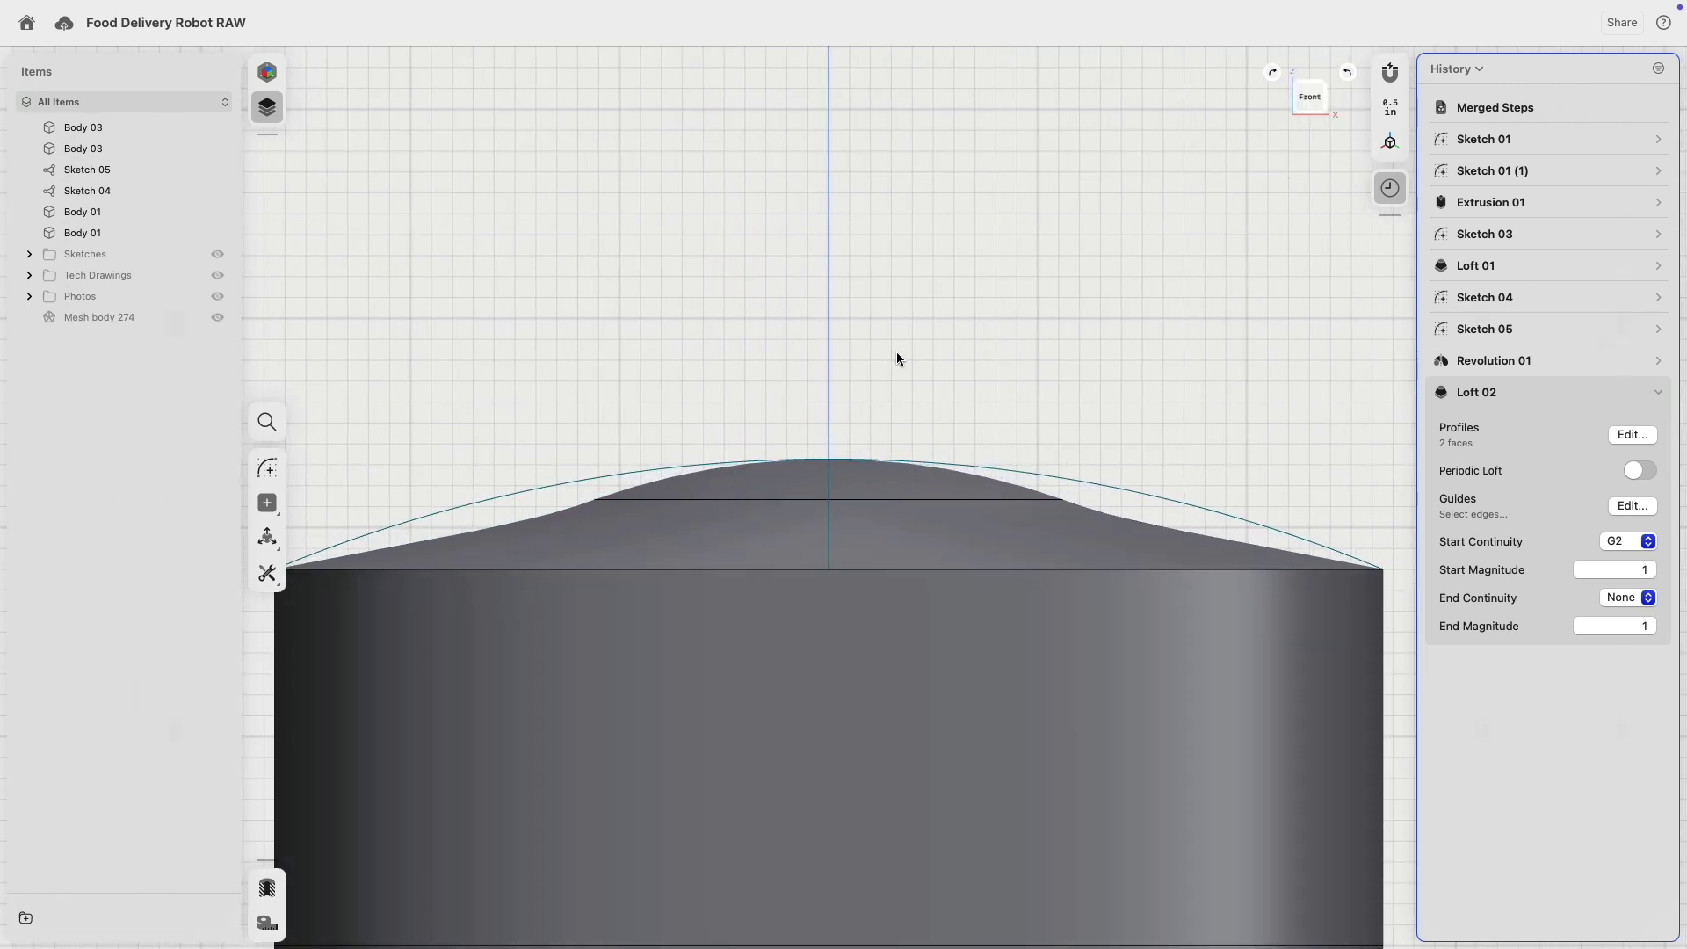
{"action": "middle_click_drag", "start_coordinate": [896, 352], "coordinate": [970, 307]}
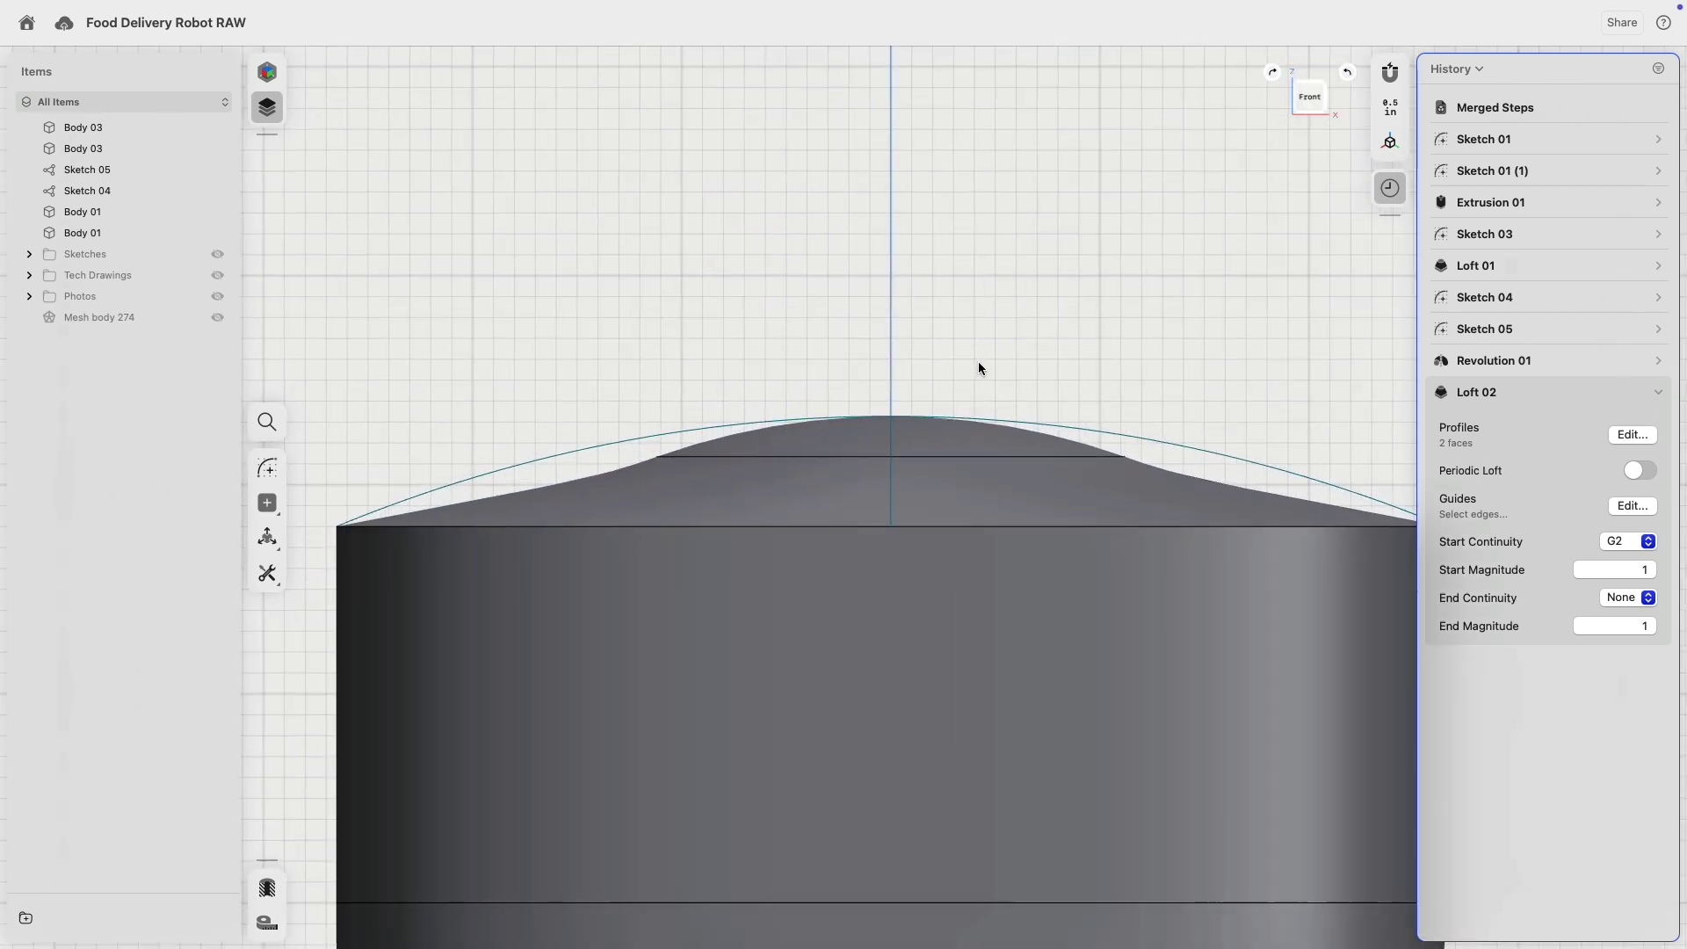
- Move the revolved cap body 2.5 in along the X axis in front view and clear the selection
{"action": "left_click", "coordinate": [934, 446]}
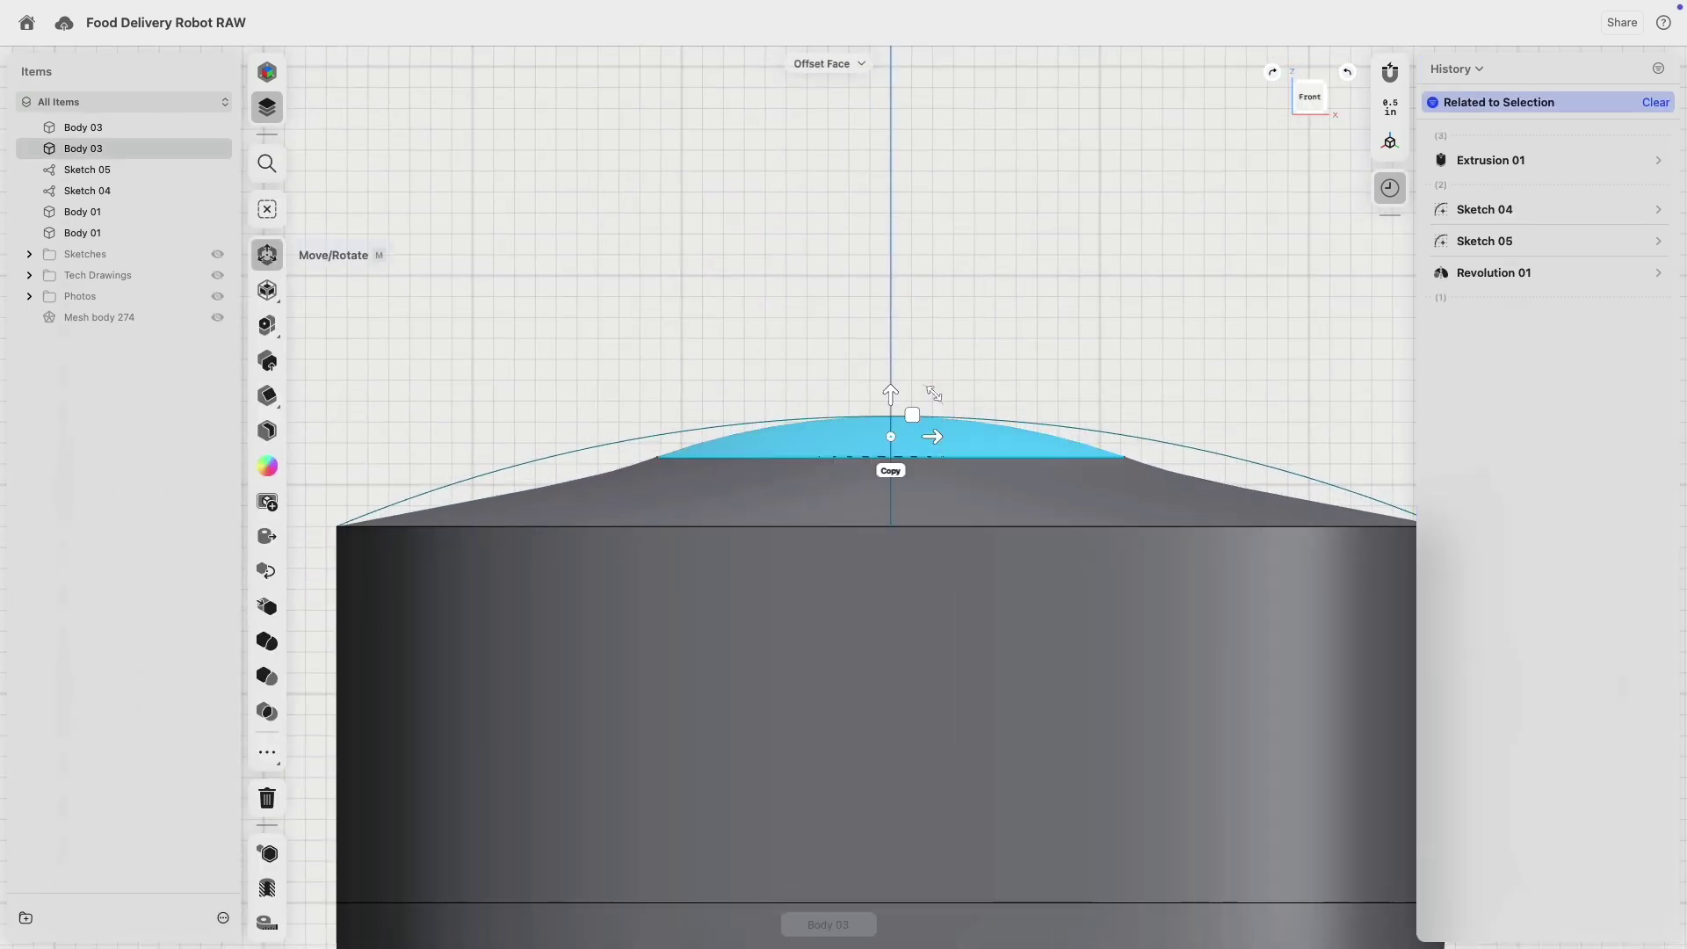
{"action": "left_click", "coordinate": [267, 255]}
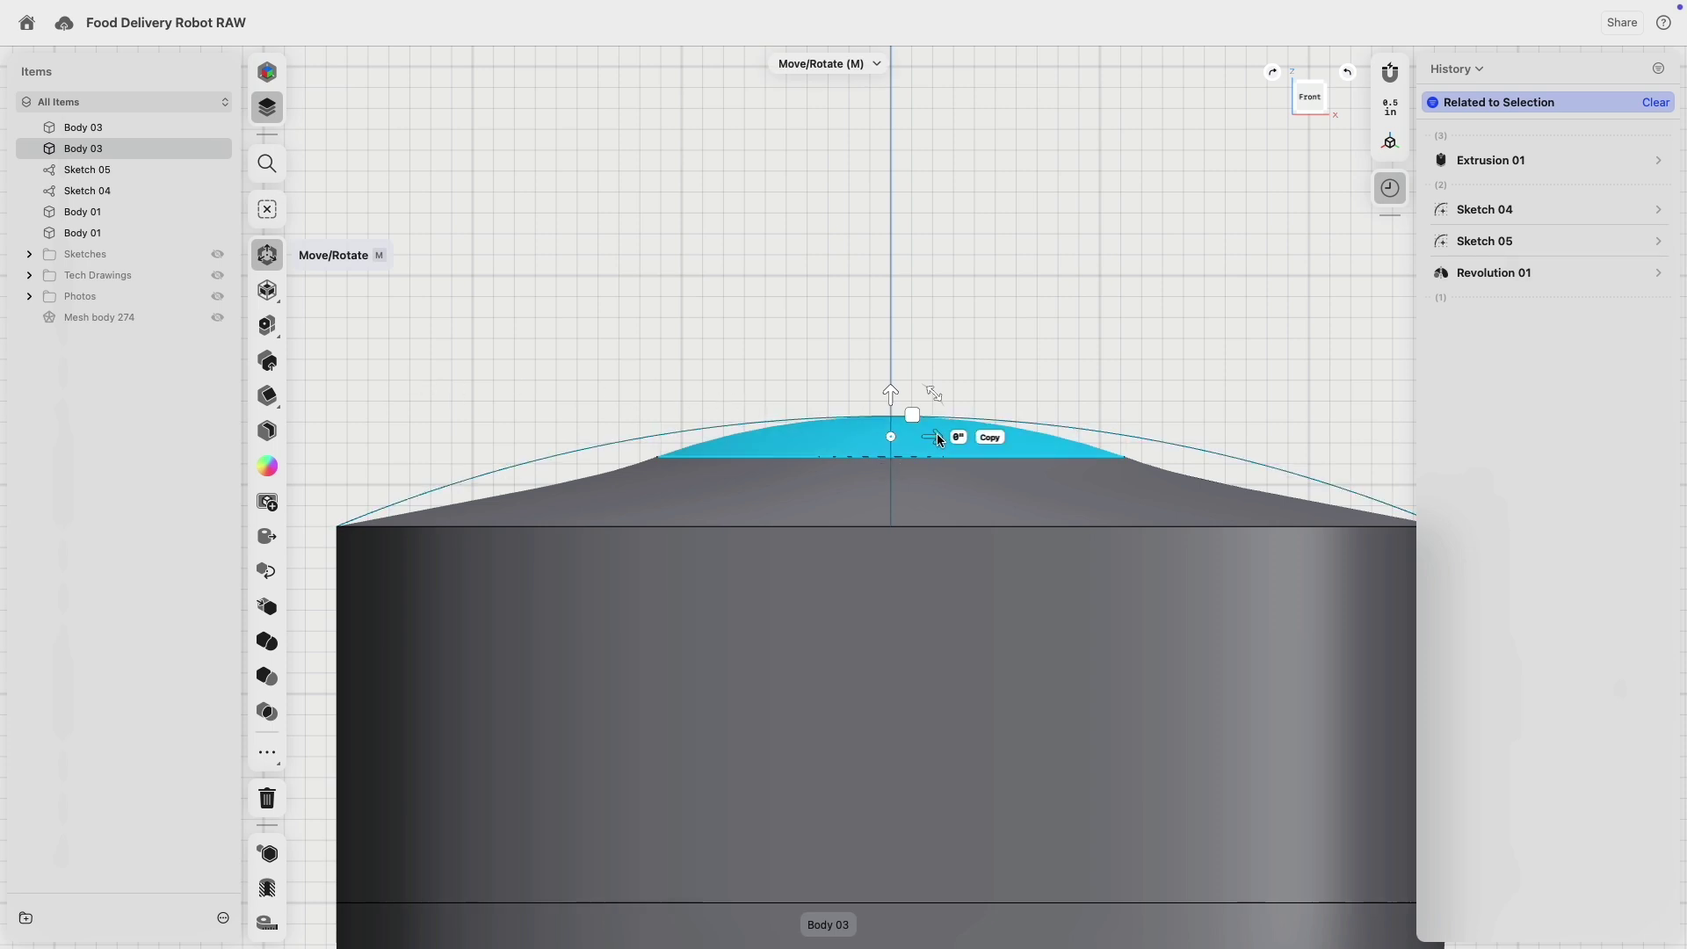
{"action": "middle_click_drag", "start_coordinate": [949, 440], "coordinate": [889, 383]}
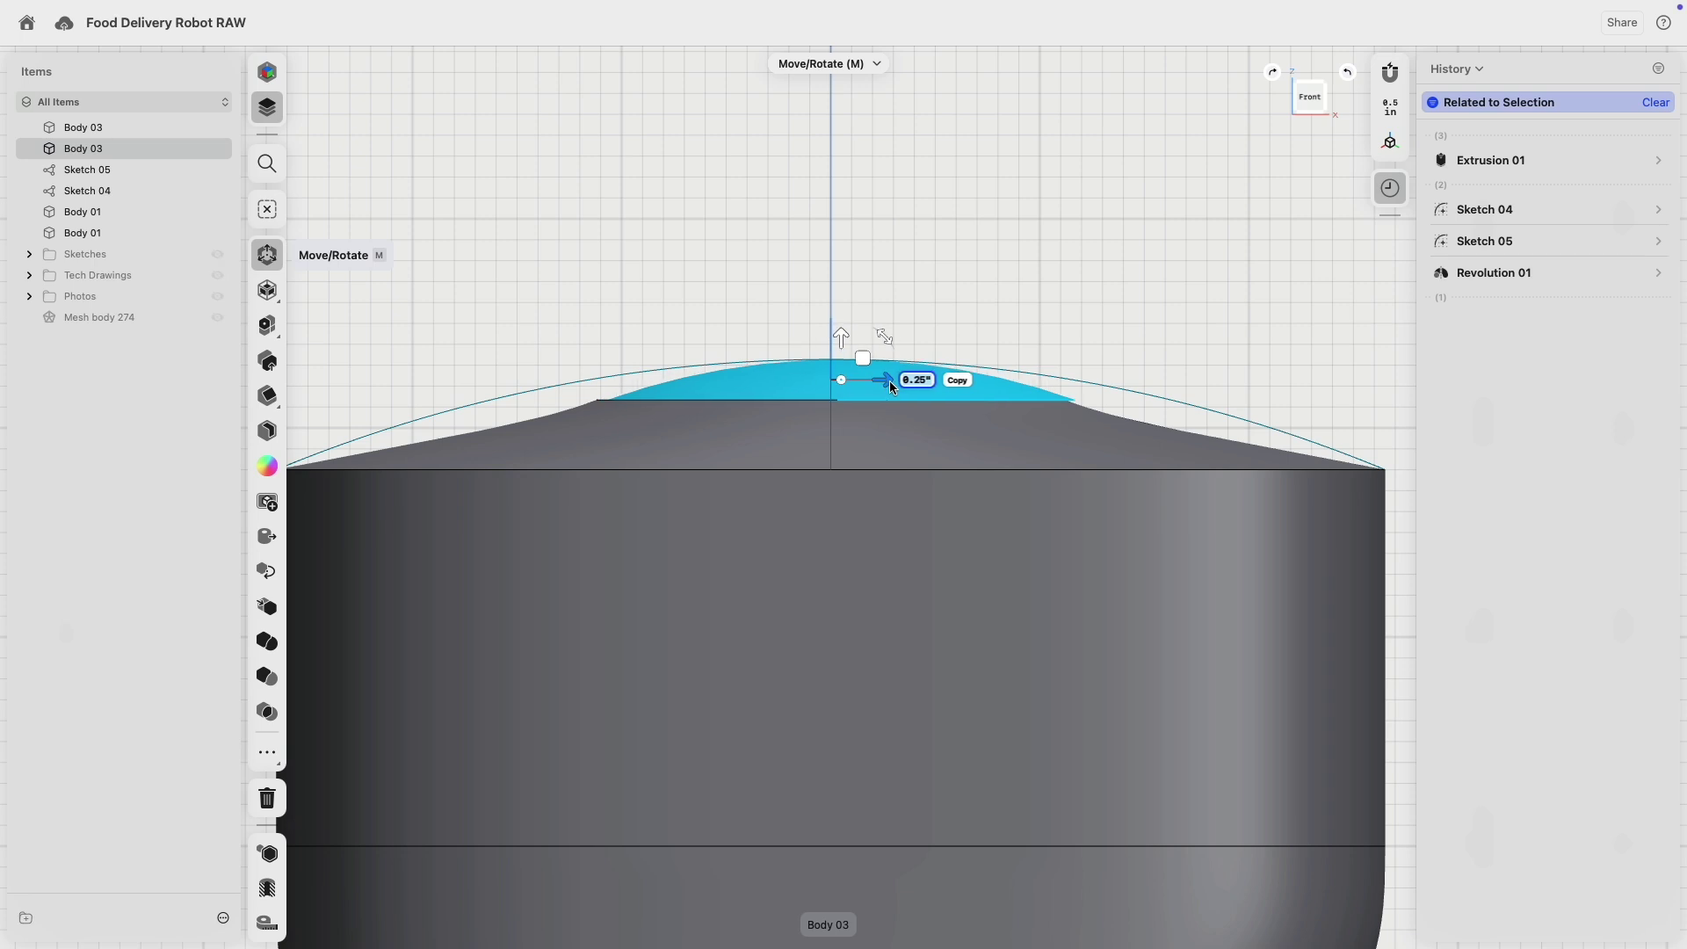
{"action": "left_click_drag", "start_coordinate": [891, 386], "coordinate": [939, 390]}
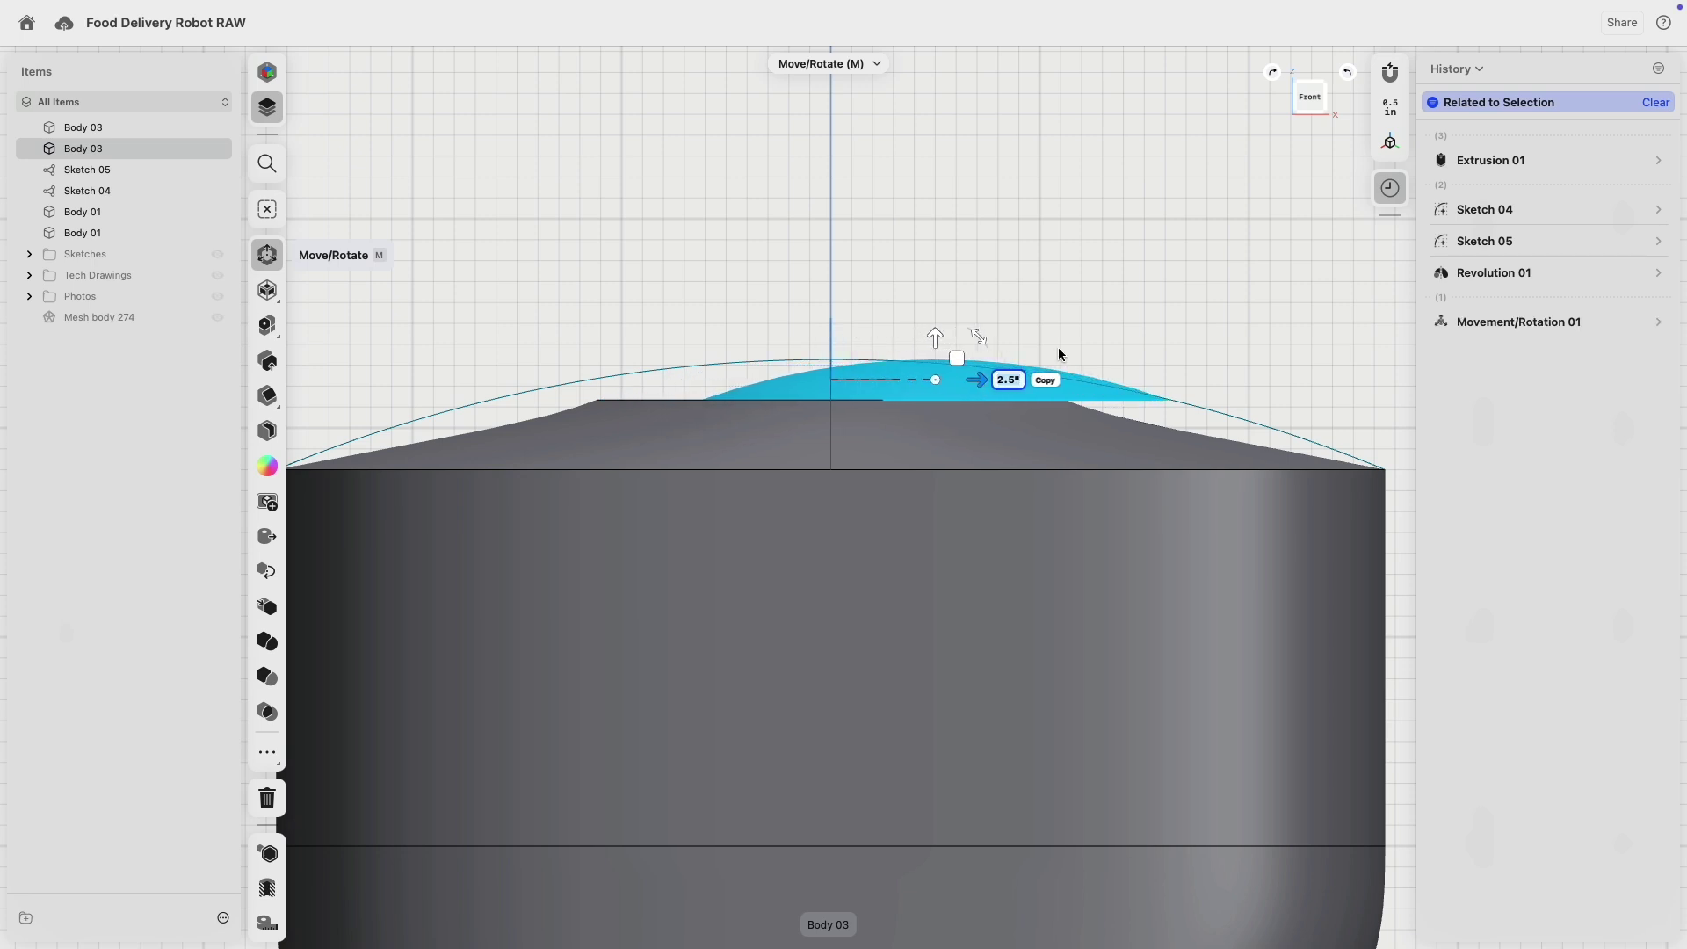
{"action": "left_click", "coordinate": [1293, 313]}
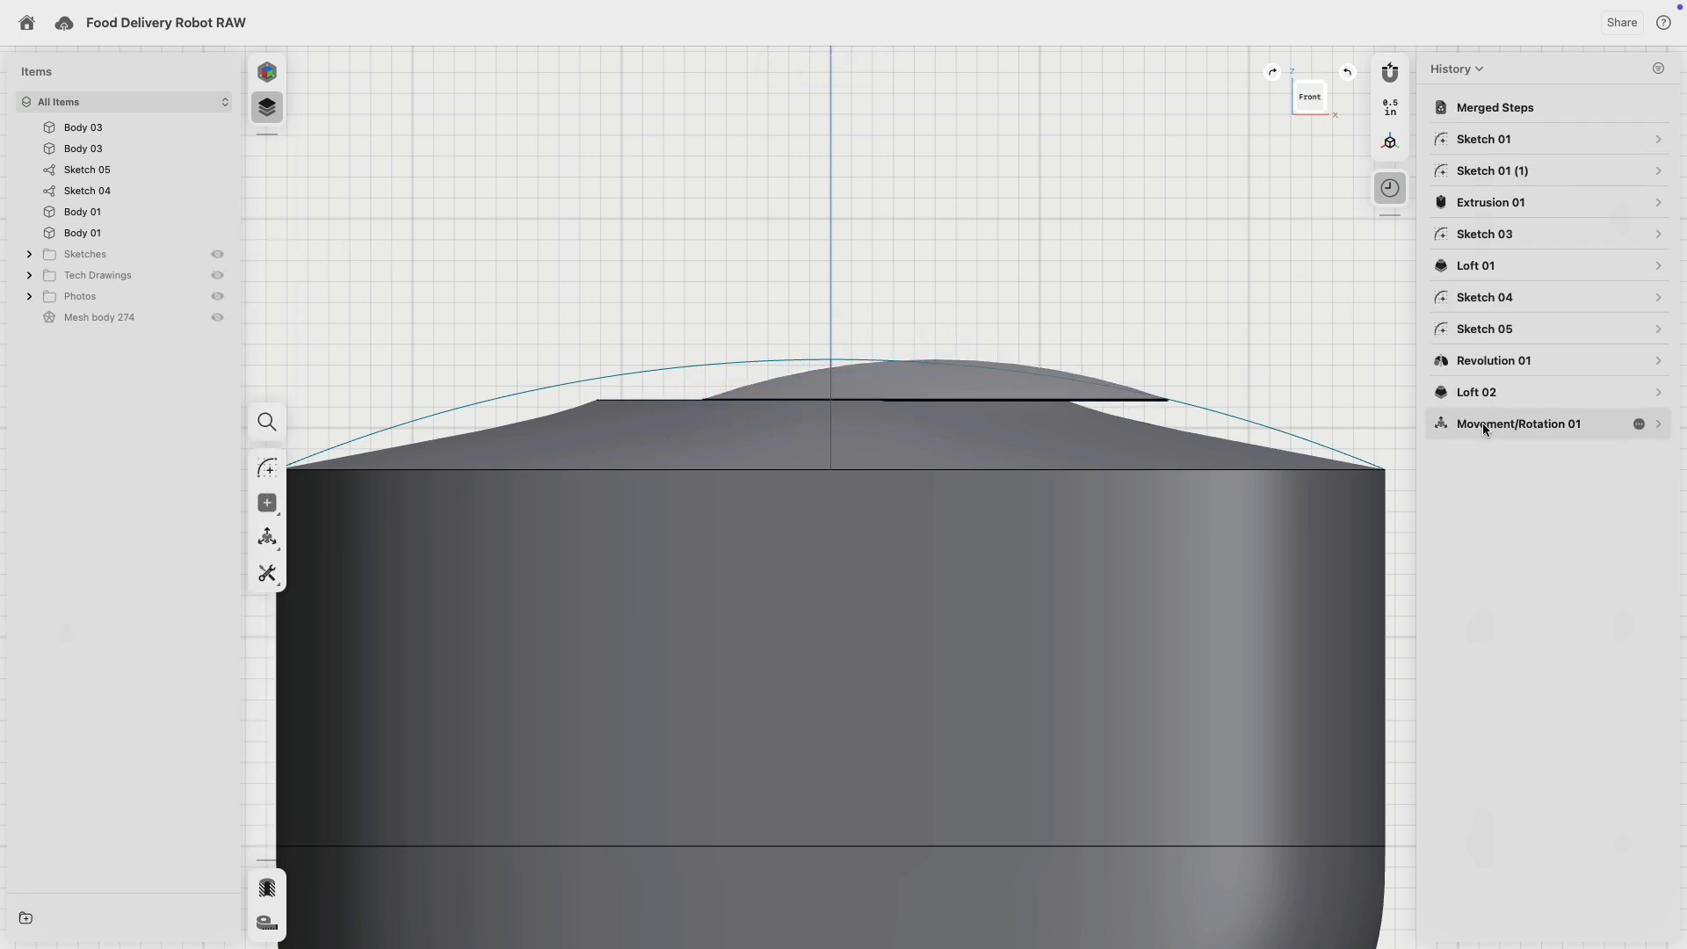
- Reorder the history so Movement/Rotation 01 comes before Loft 02 and check the shifted lid in front view
{"action": "left_click_drag", "start_coordinate": [1488, 425], "coordinate": [1506, 384]}
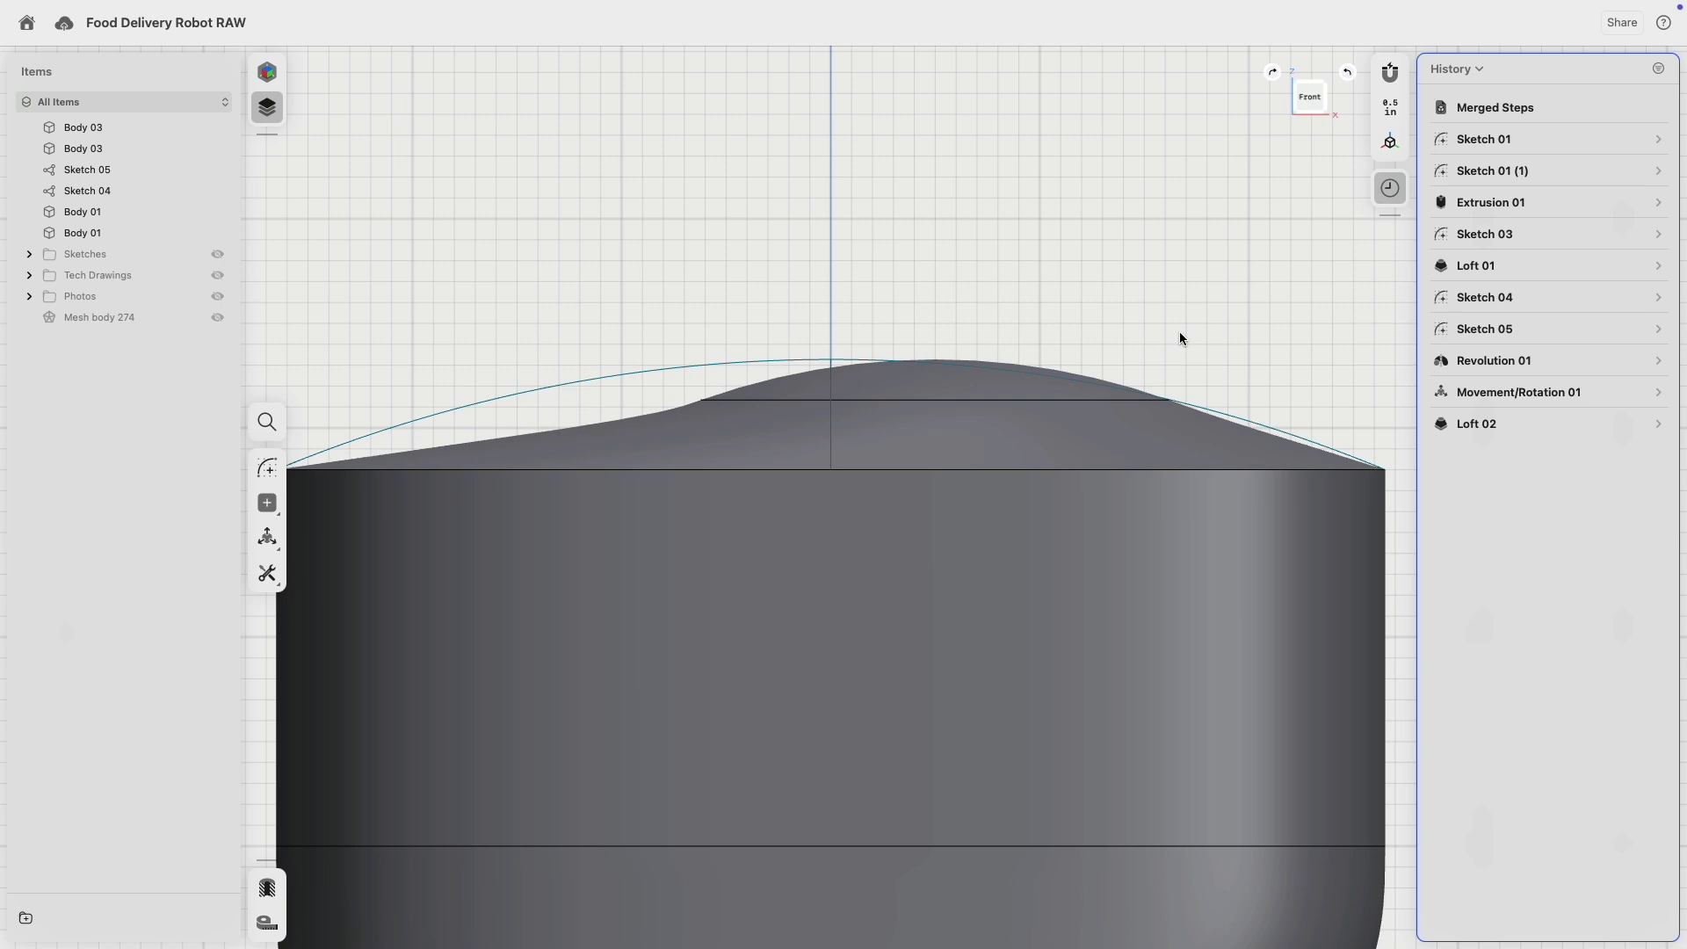
{"action": "scroll", "coordinate": [1134, 325], "scroll_direction": "down", "scroll_amount": 5}
{"action": "right_click_drag", "start_coordinate": [1084, 312], "coordinate": [1084, 365]}
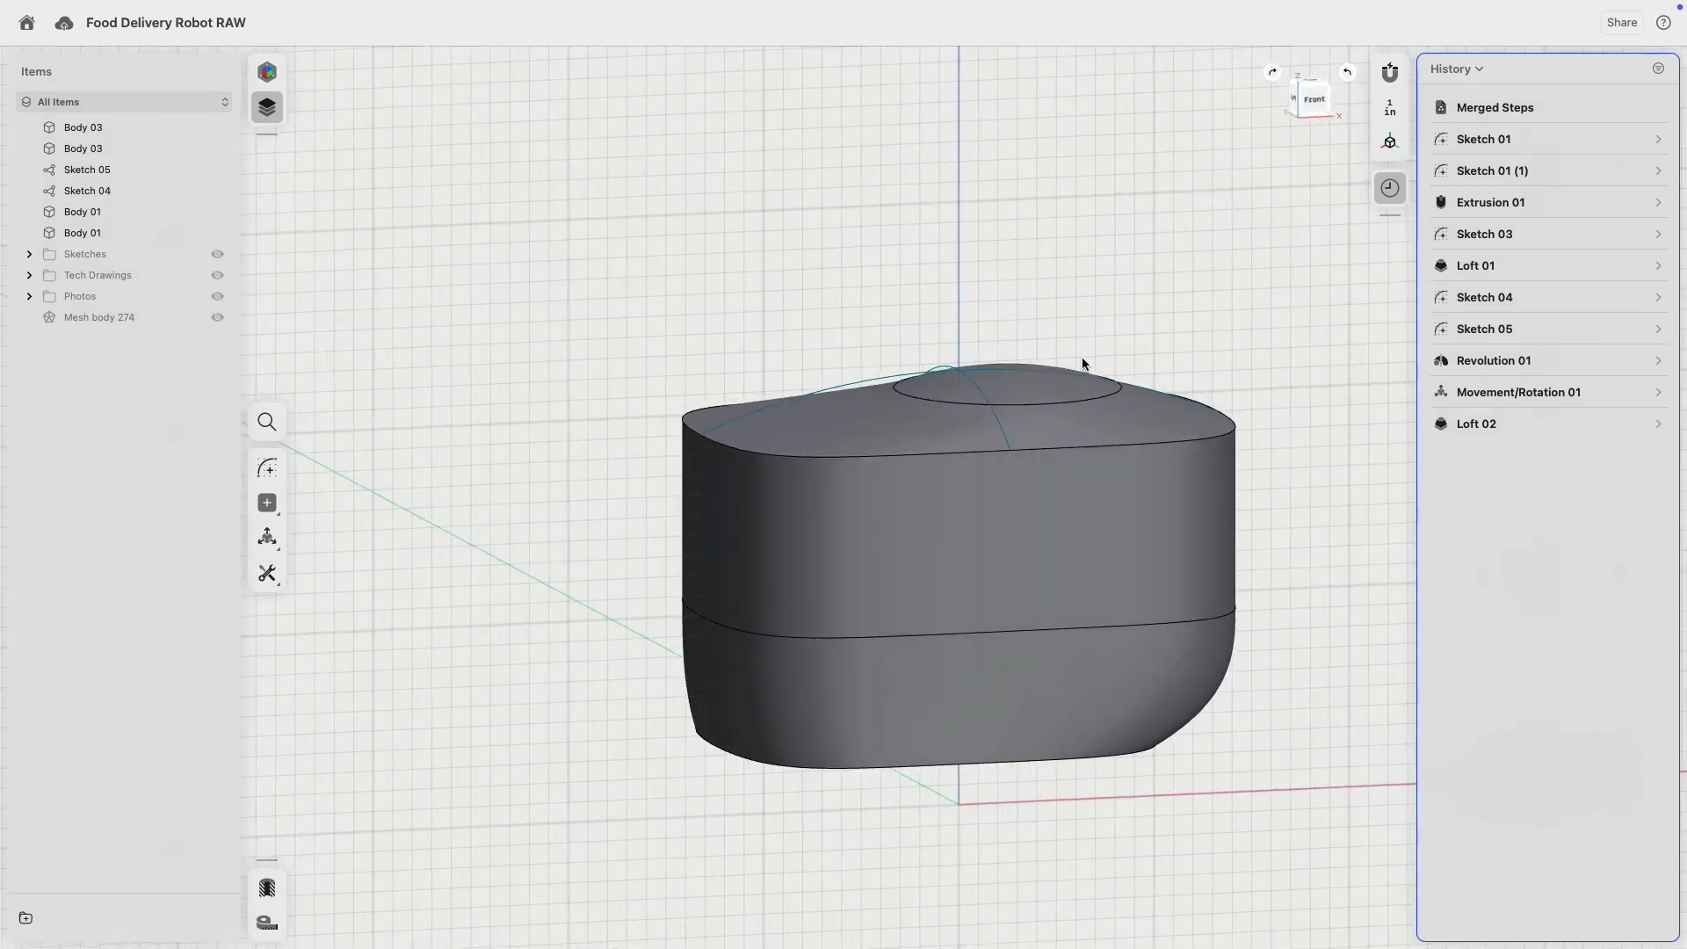
{"action": "left_click", "coordinate": [1317, 107]}
- Review the cap's Movement/Rotation 01 adjustment and delete that step from the history
{"action": "left_click", "coordinate": [1488, 392]}
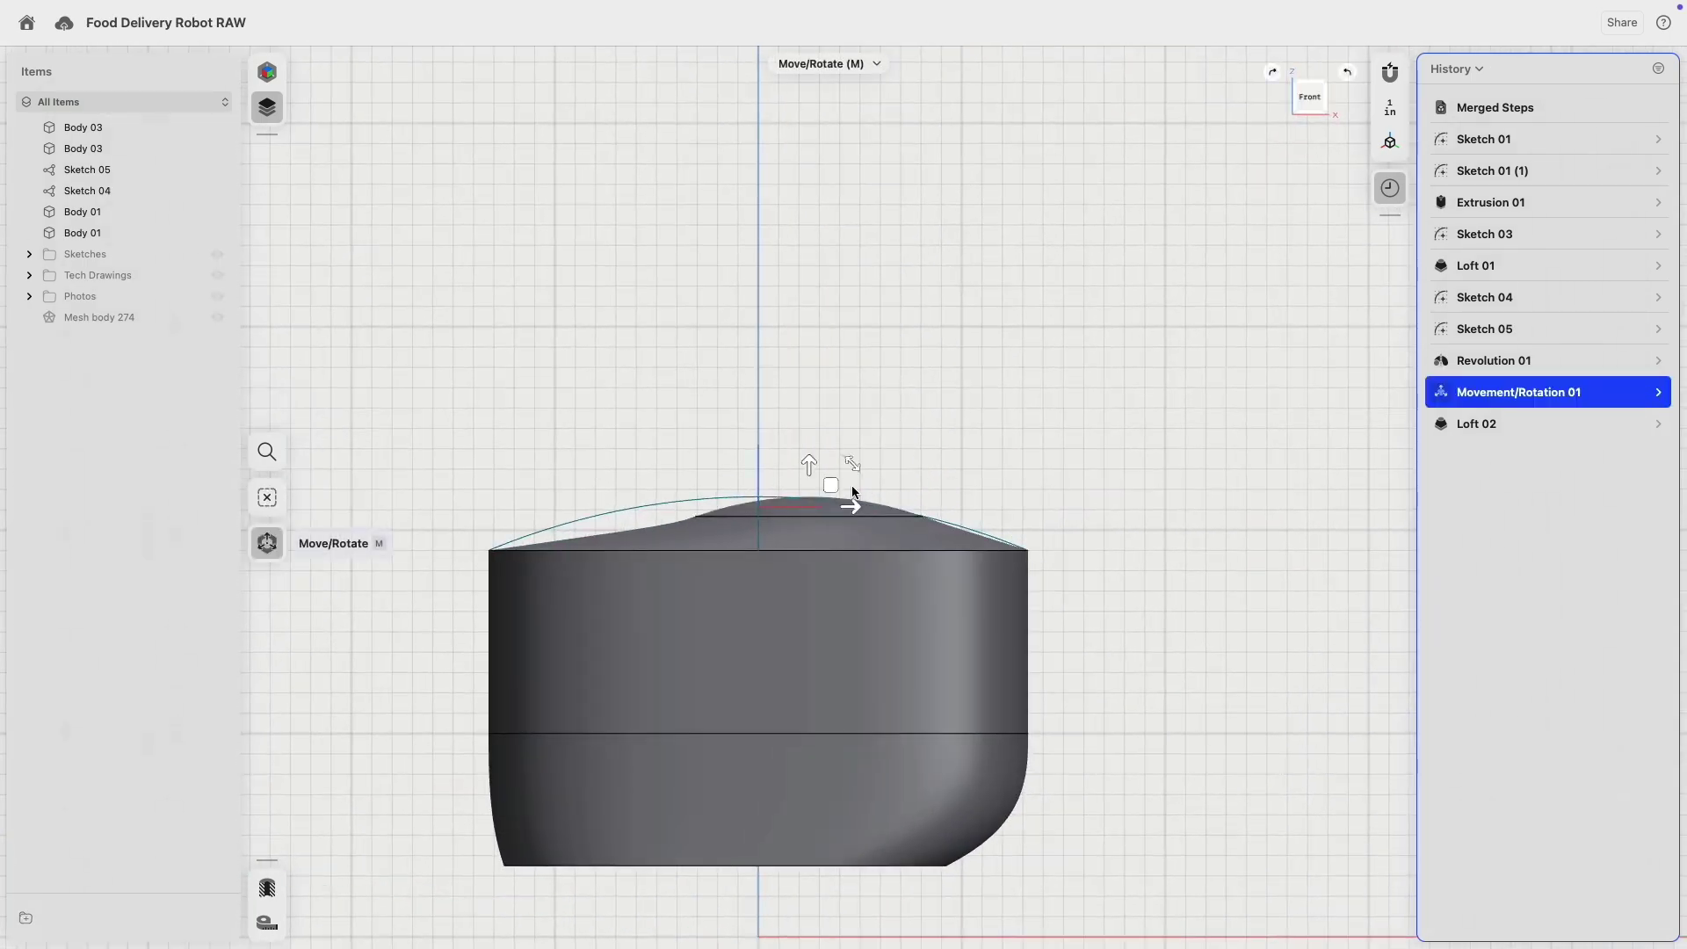
{"action": "scroll", "coordinate": [847, 489], "scroll_direction": "up", "scroll_amount": 3}
{"action": "left_click_drag", "start_coordinate": [781, 453], "coordinate": [866, 405]}
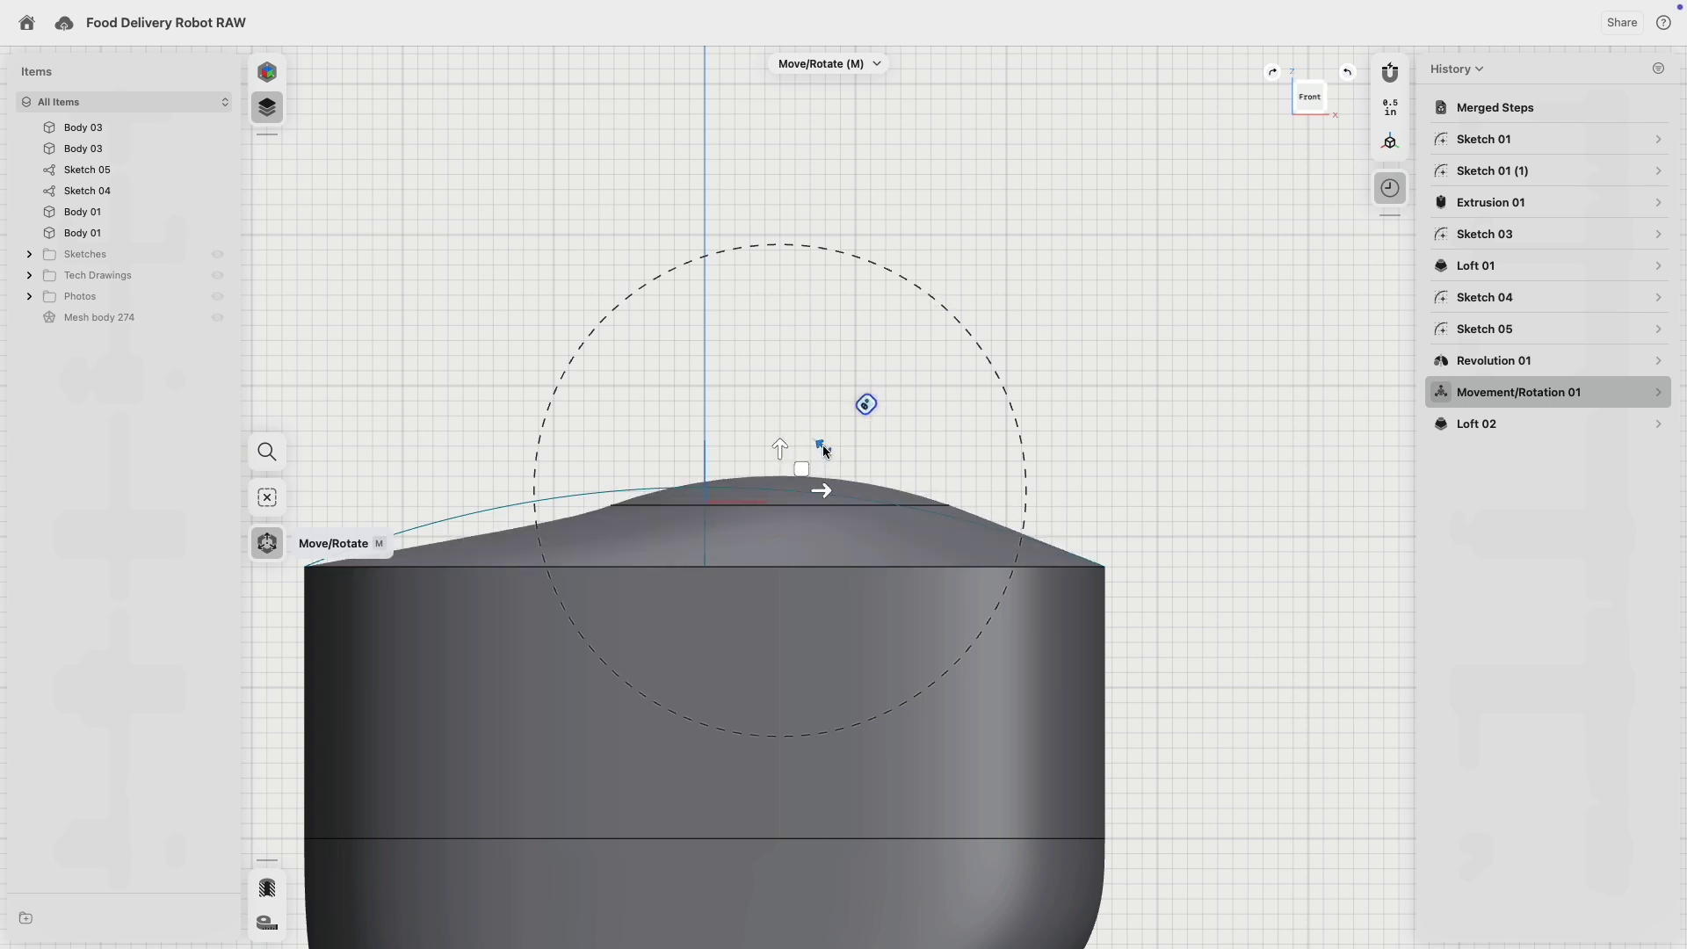
{"action": "scroll", "coordinate": [788, 360], "scroll_direction": "down", "scroll_amount": 2}
{"action": "left_click", "coordinate": [787, 431]}
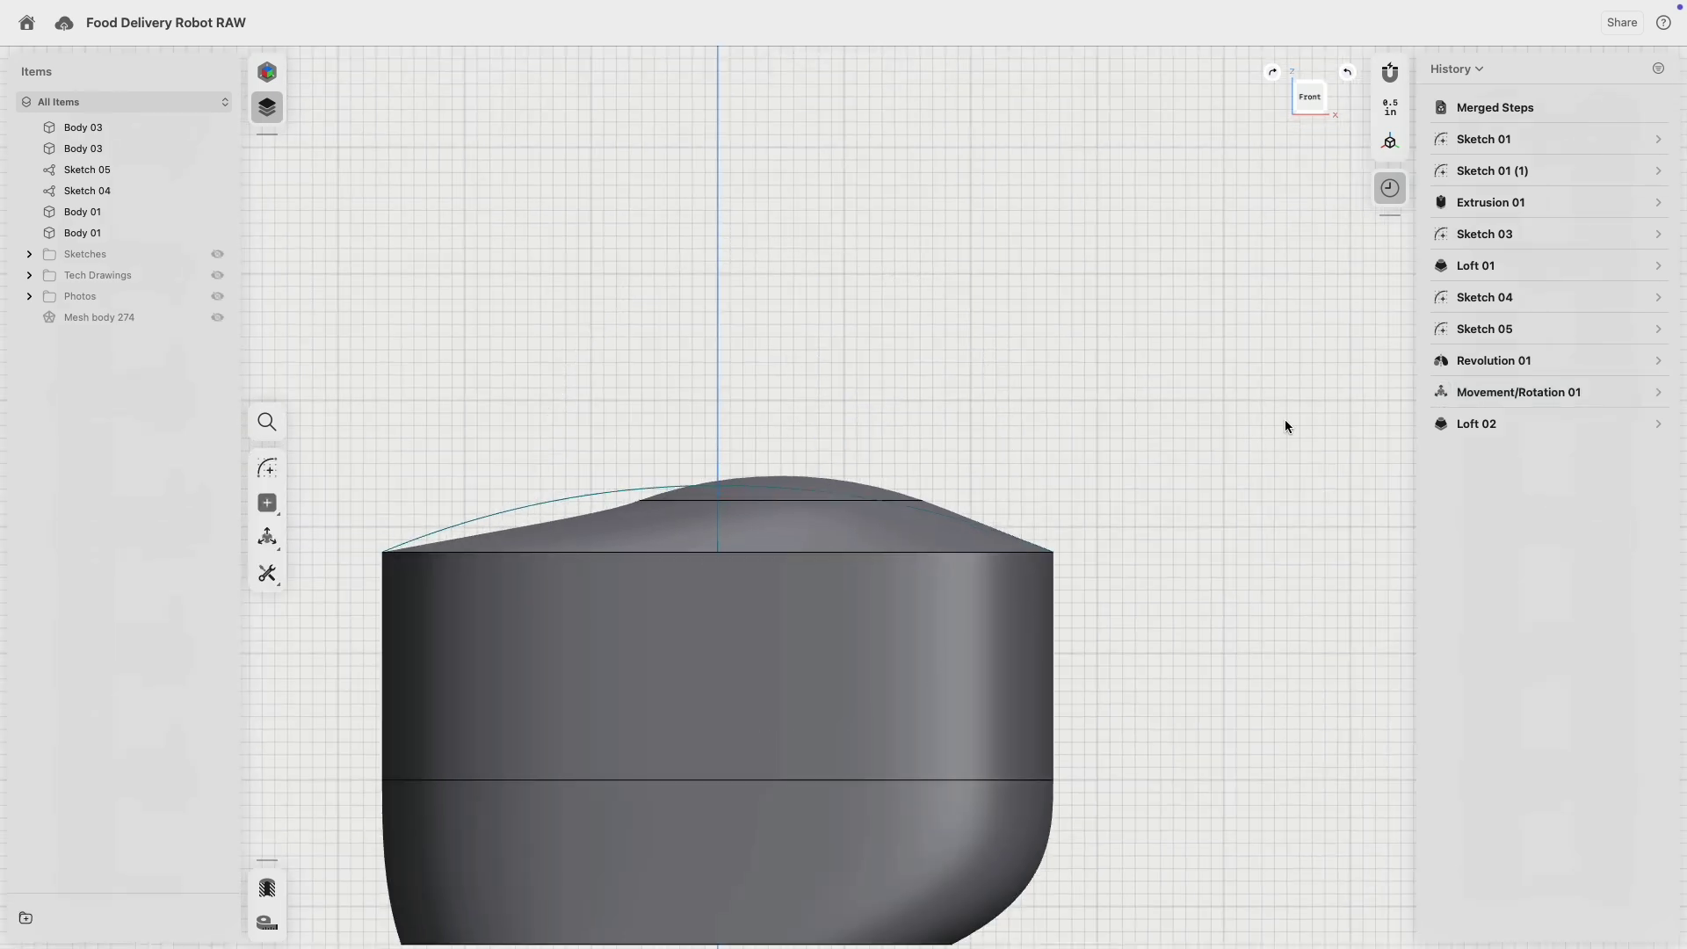
{"action": "right_click", "coordinate": [1509, 391]}
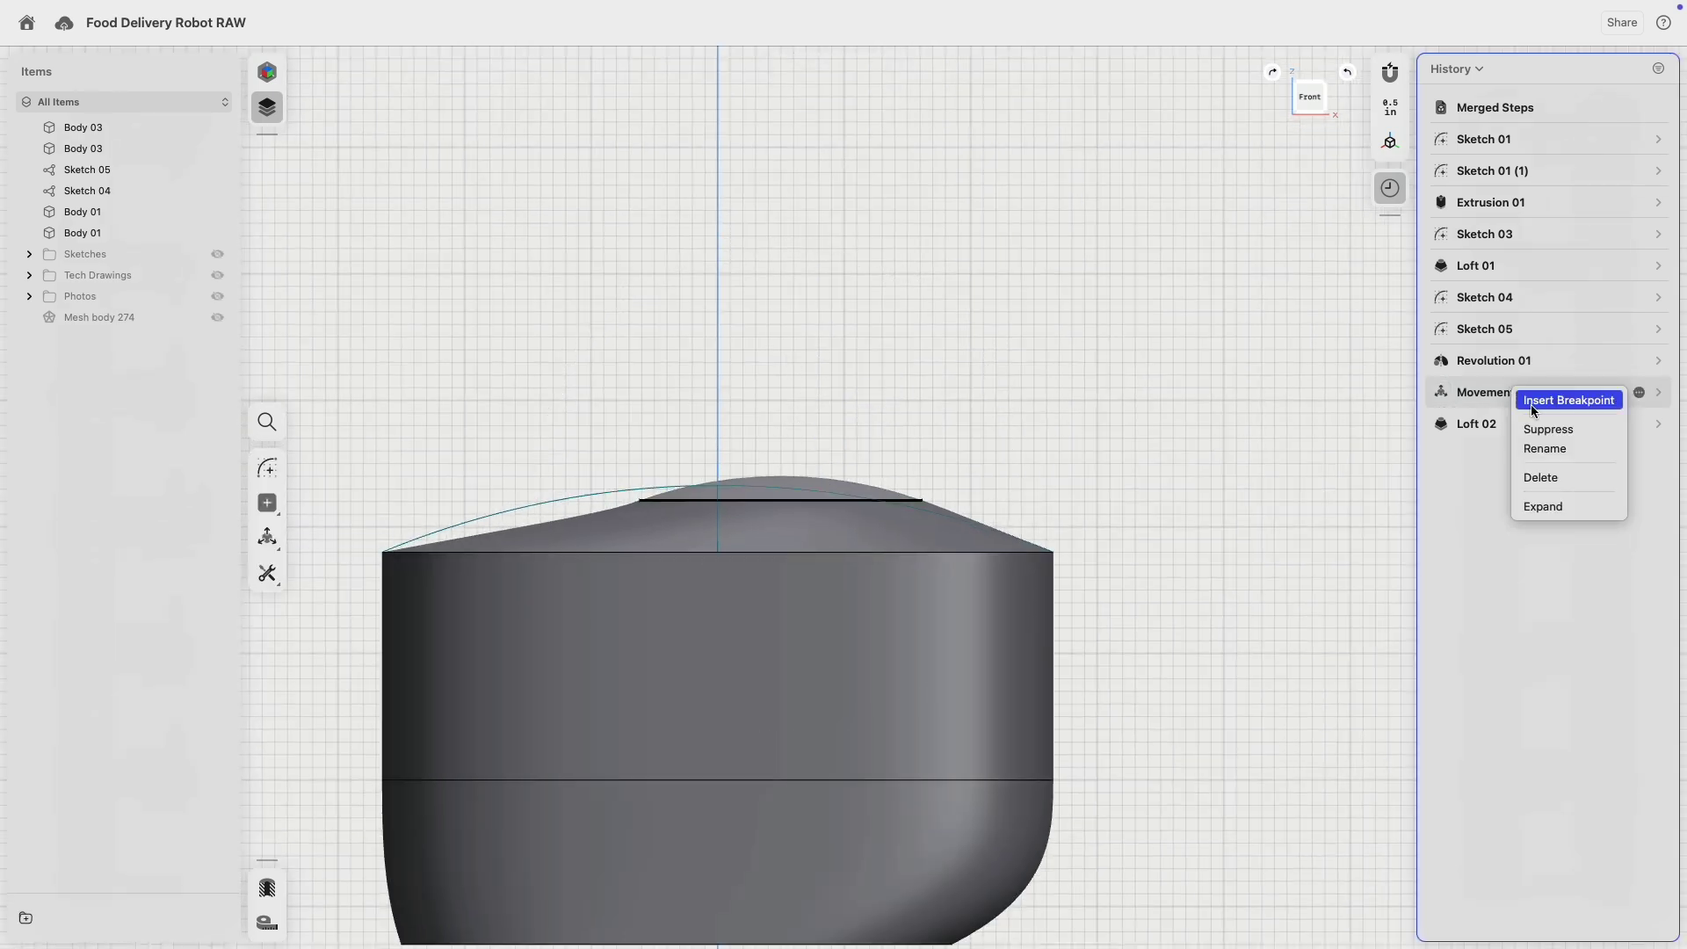
{"action": "left_click", "coordinate": [1584, 477]}
- Scale the revolved cap body non-uniformly along X by about 1.5× so its outline follows the front arc
{"action": "scroll", "coordinate": [750, 482], "scroll_direction": "up", "scroll_amount": 3}
{"action": "left_click", "coordinate": [757, 502]}
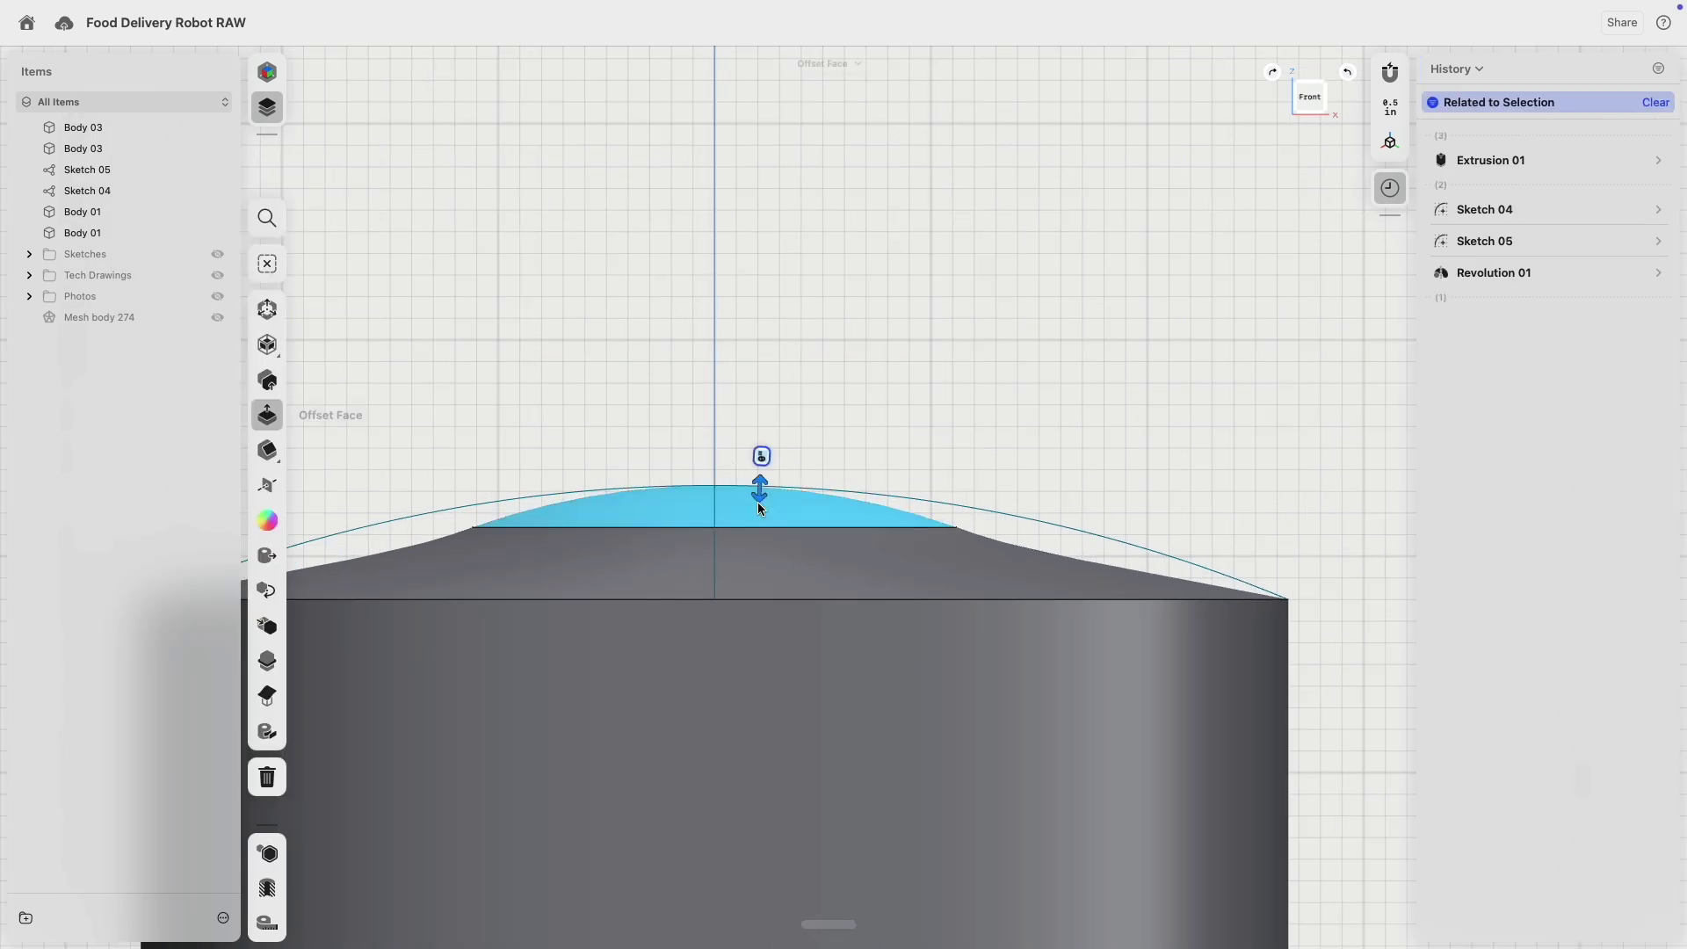
{"action": "double_click", "coordinate": [758, 503]}
{"action": "middle_click_drag", "start_coordinate": [606, 371], "coordinate": [775, 272]}
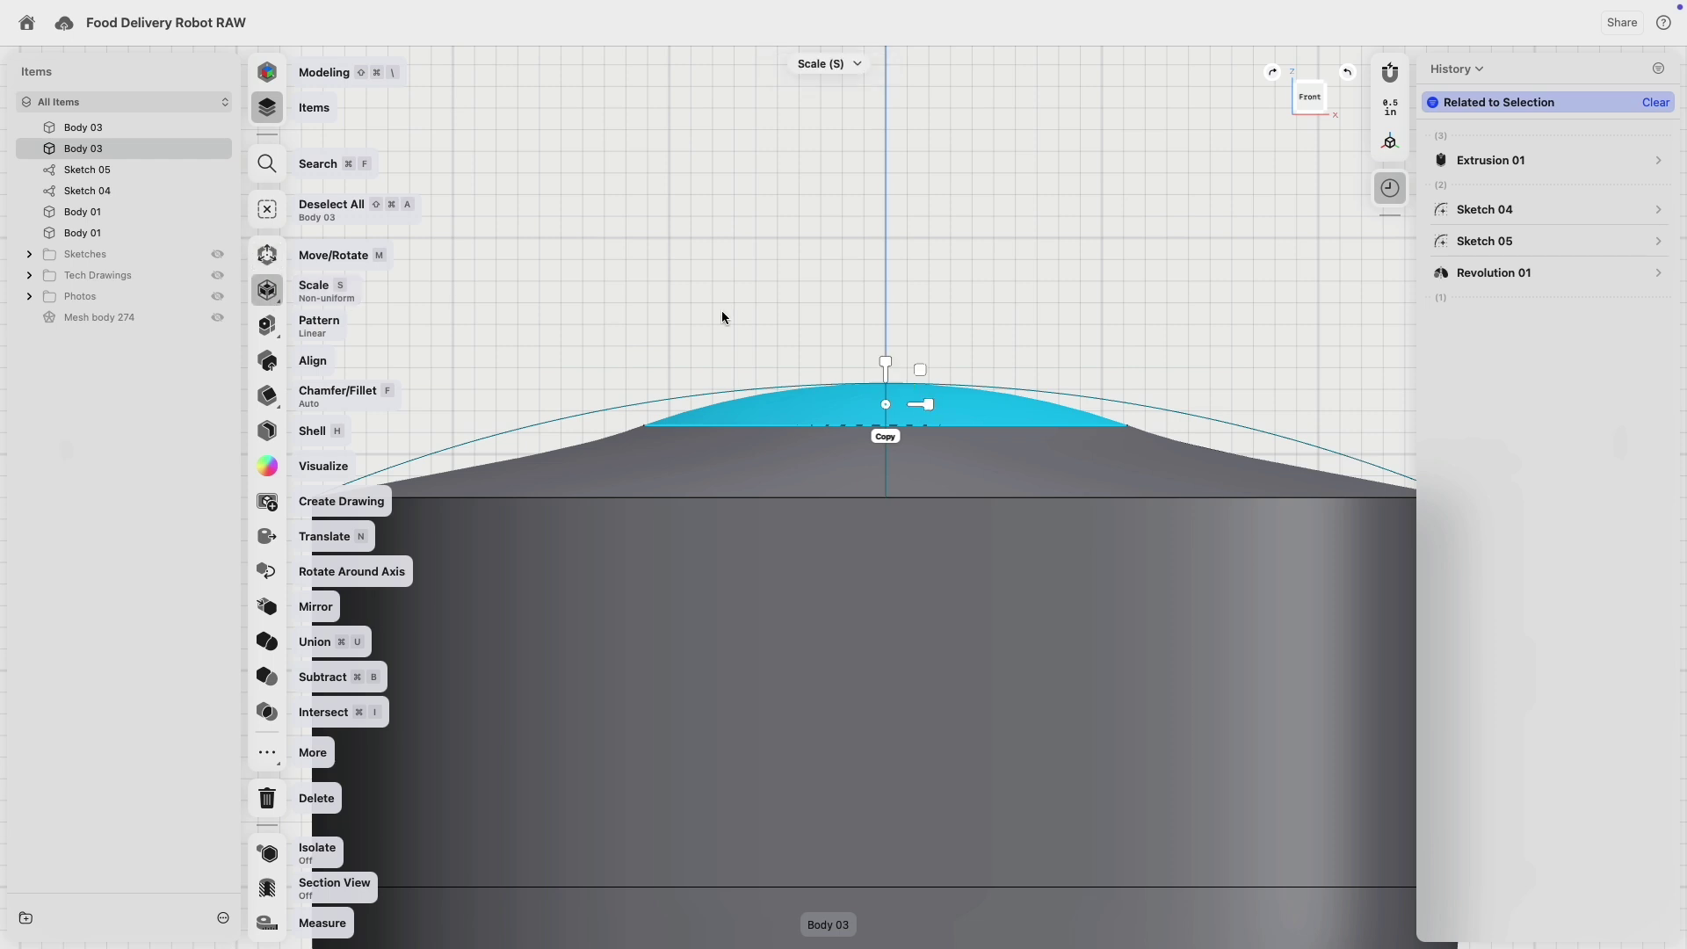
{"action": "left_click_drag", "start_coordinate": [936, 406], "coordinate": [980, 410]}
{"action": "scroll", "coordinate": [1257, 376], "scroll_direction": "up", "scroll_amount": 5}
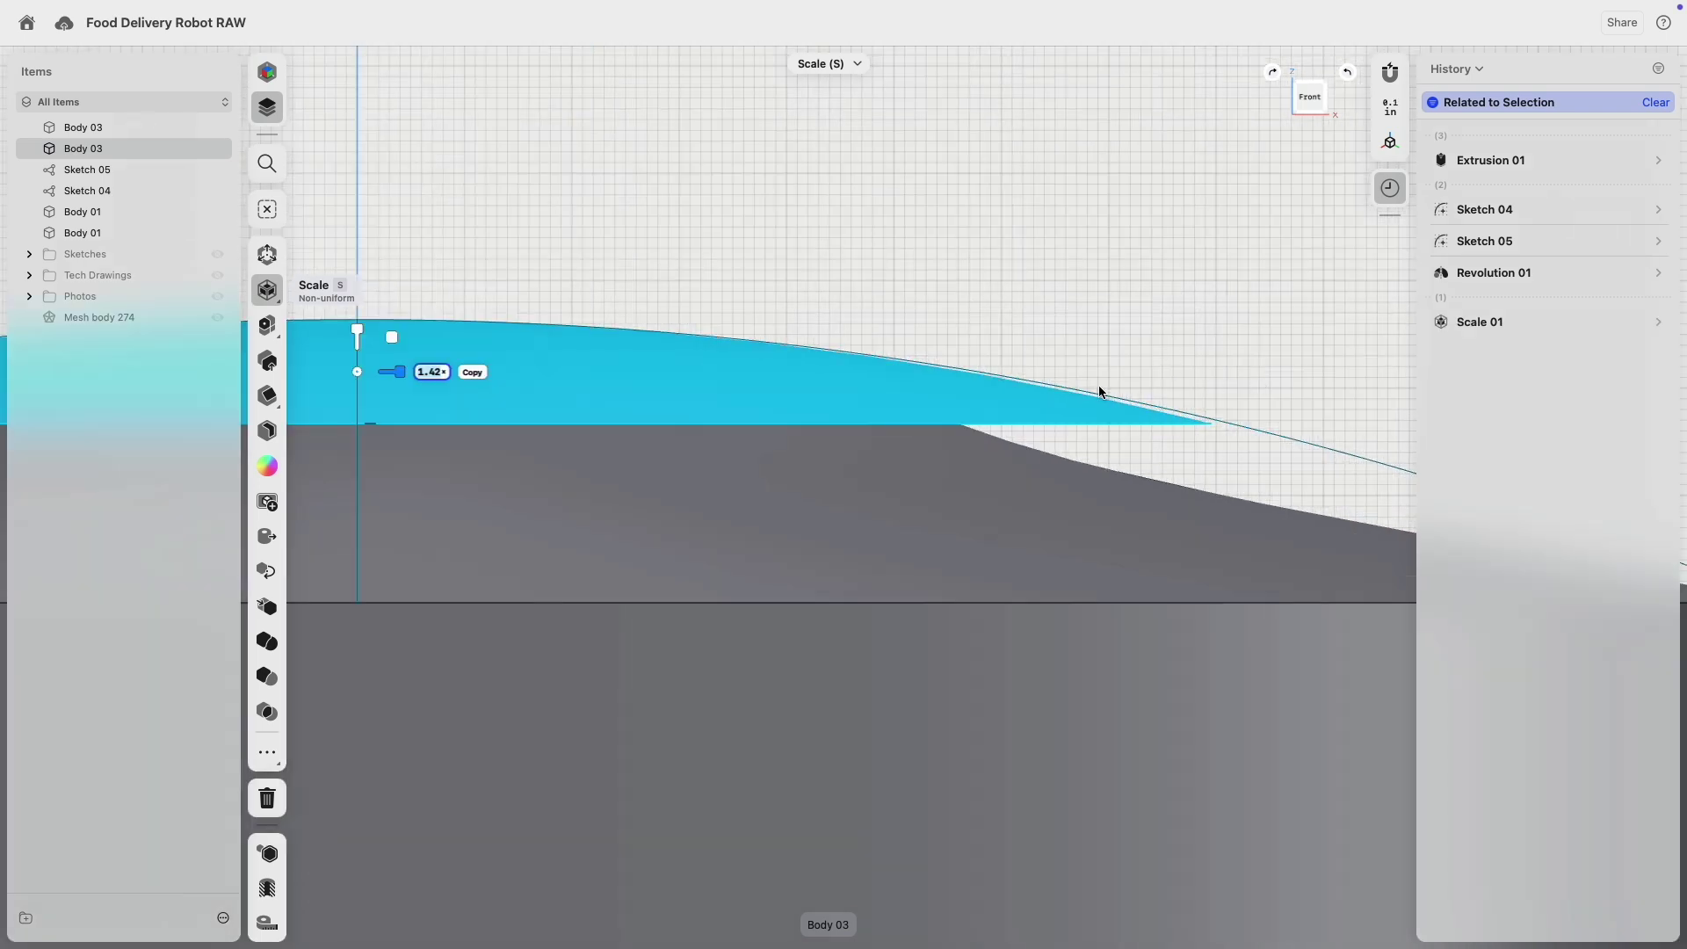
{"action": "scroll", "coordinate": [1100, 387], "scroll_direction": "down", "scroll_amount": 2}
{"action": "left_click_drag", "start_coordinate": [661, 383], "coordinate": [667, 383]}
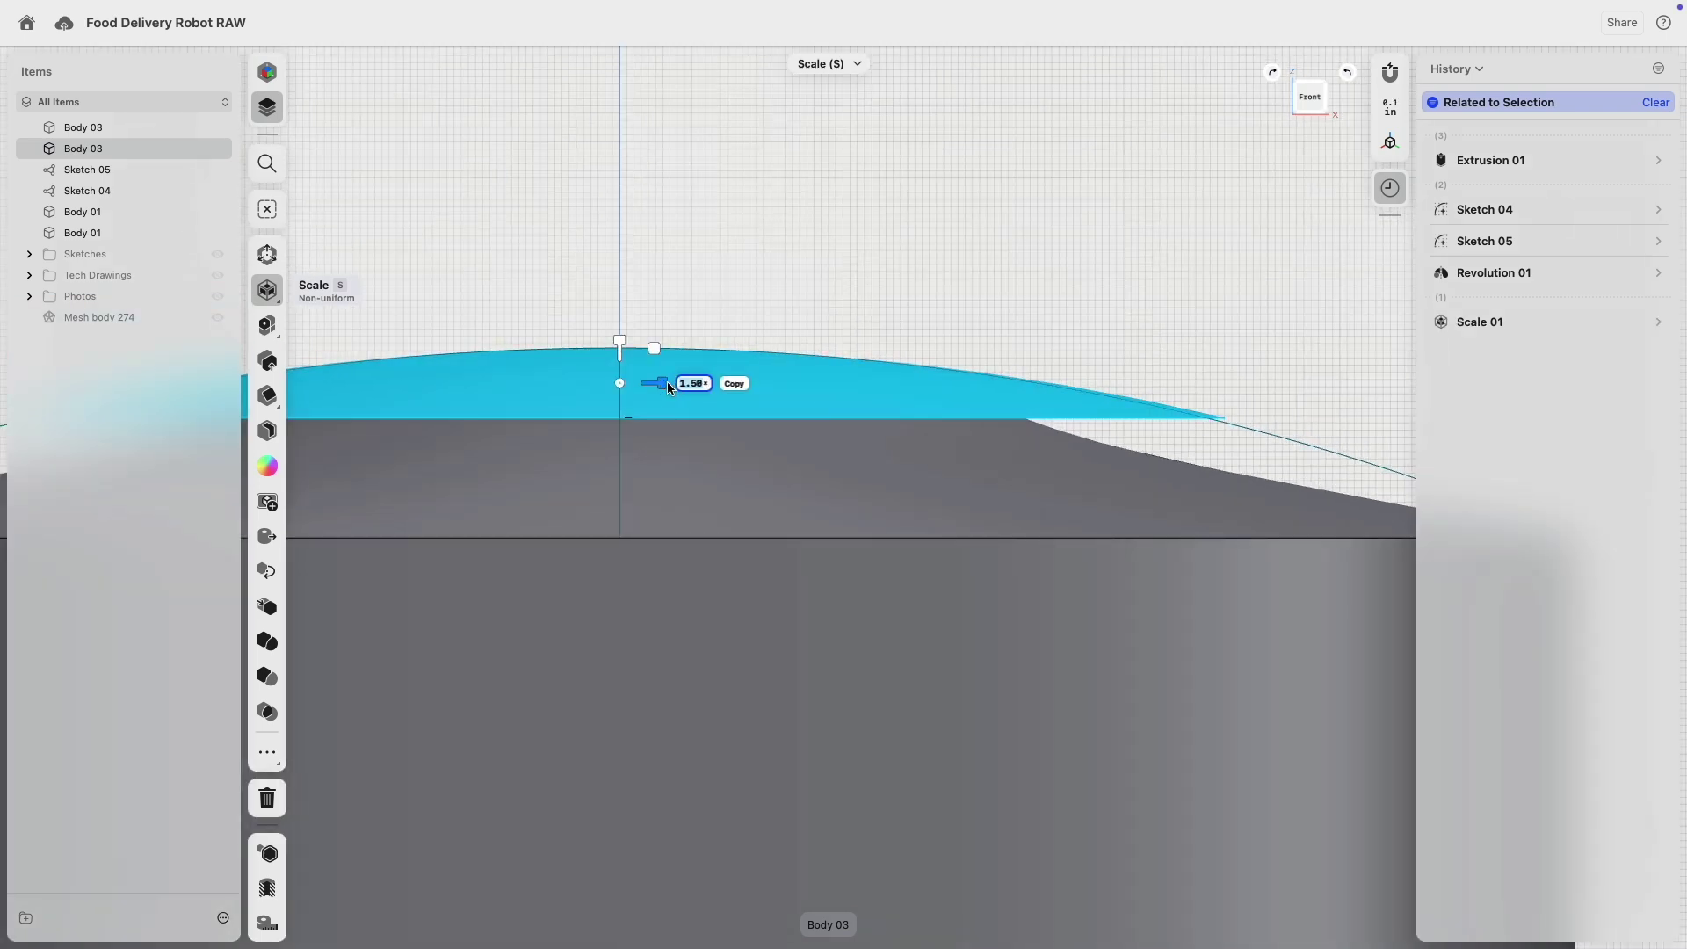
{"action": "left_click", "coordinate": [1213, 309]}
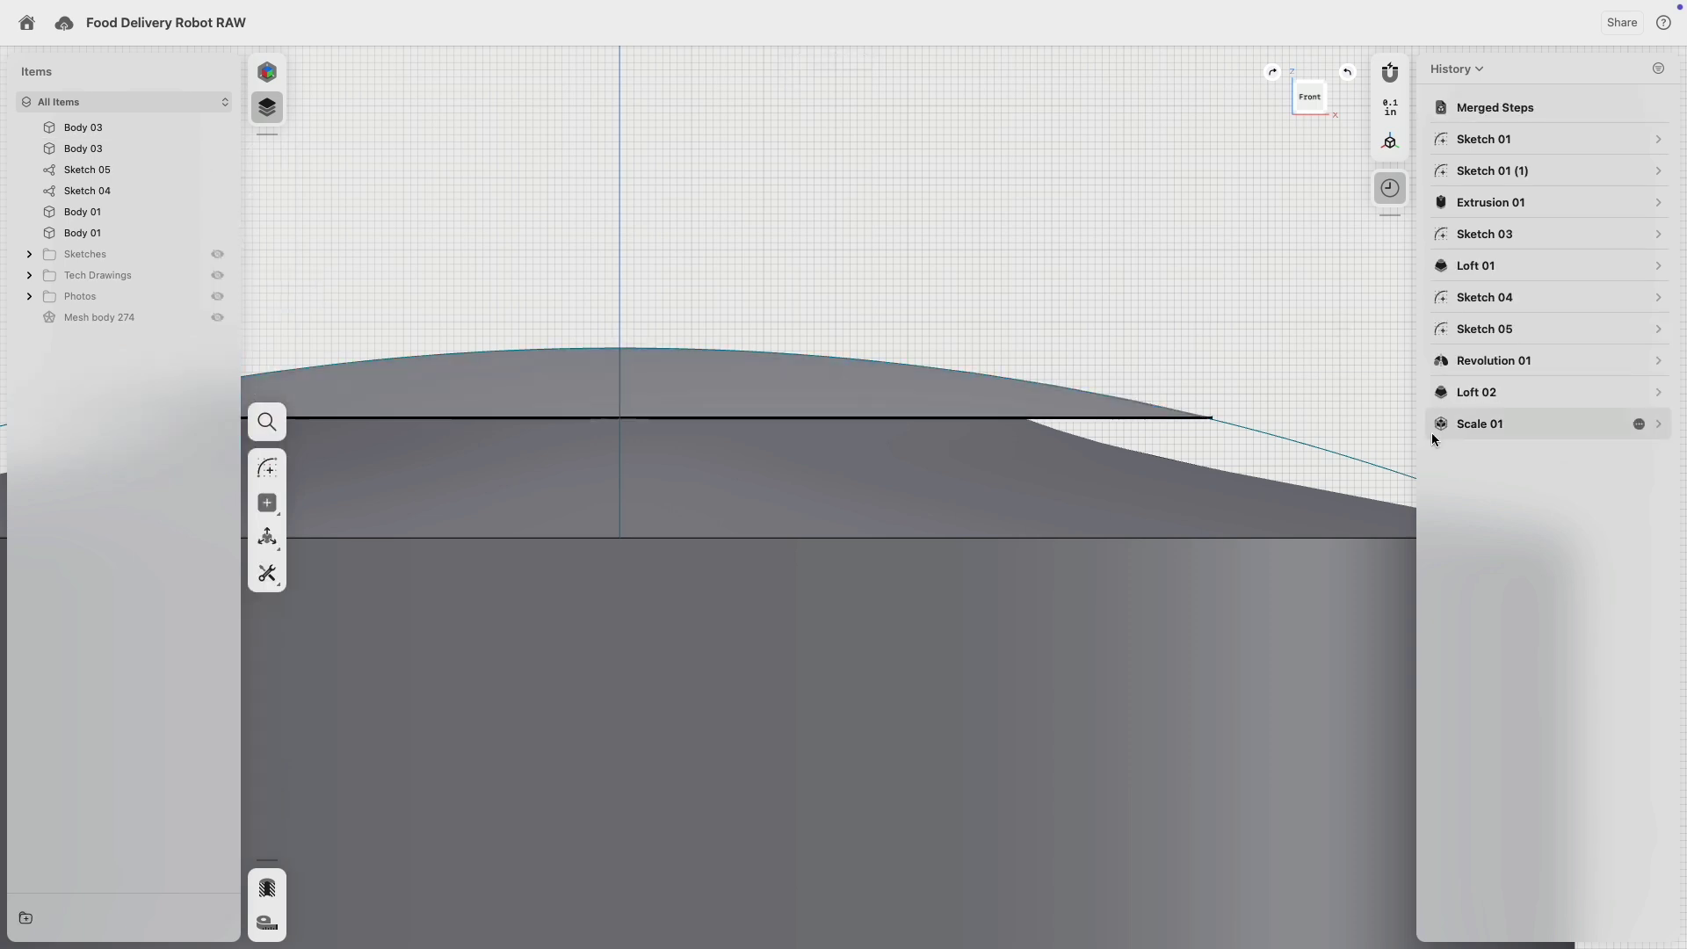
- Reorder the history so Scale 01 comes before Loft 02, making the loft follow the stretched cap
{"action": "left_click_drag", "start_coordinate": [1468, 423], "coordinate": [1502, 387]}
{"action": "scroll", "coordinate": [1033, 345], "scroll_direction": "down", "scroll_amount": 5}
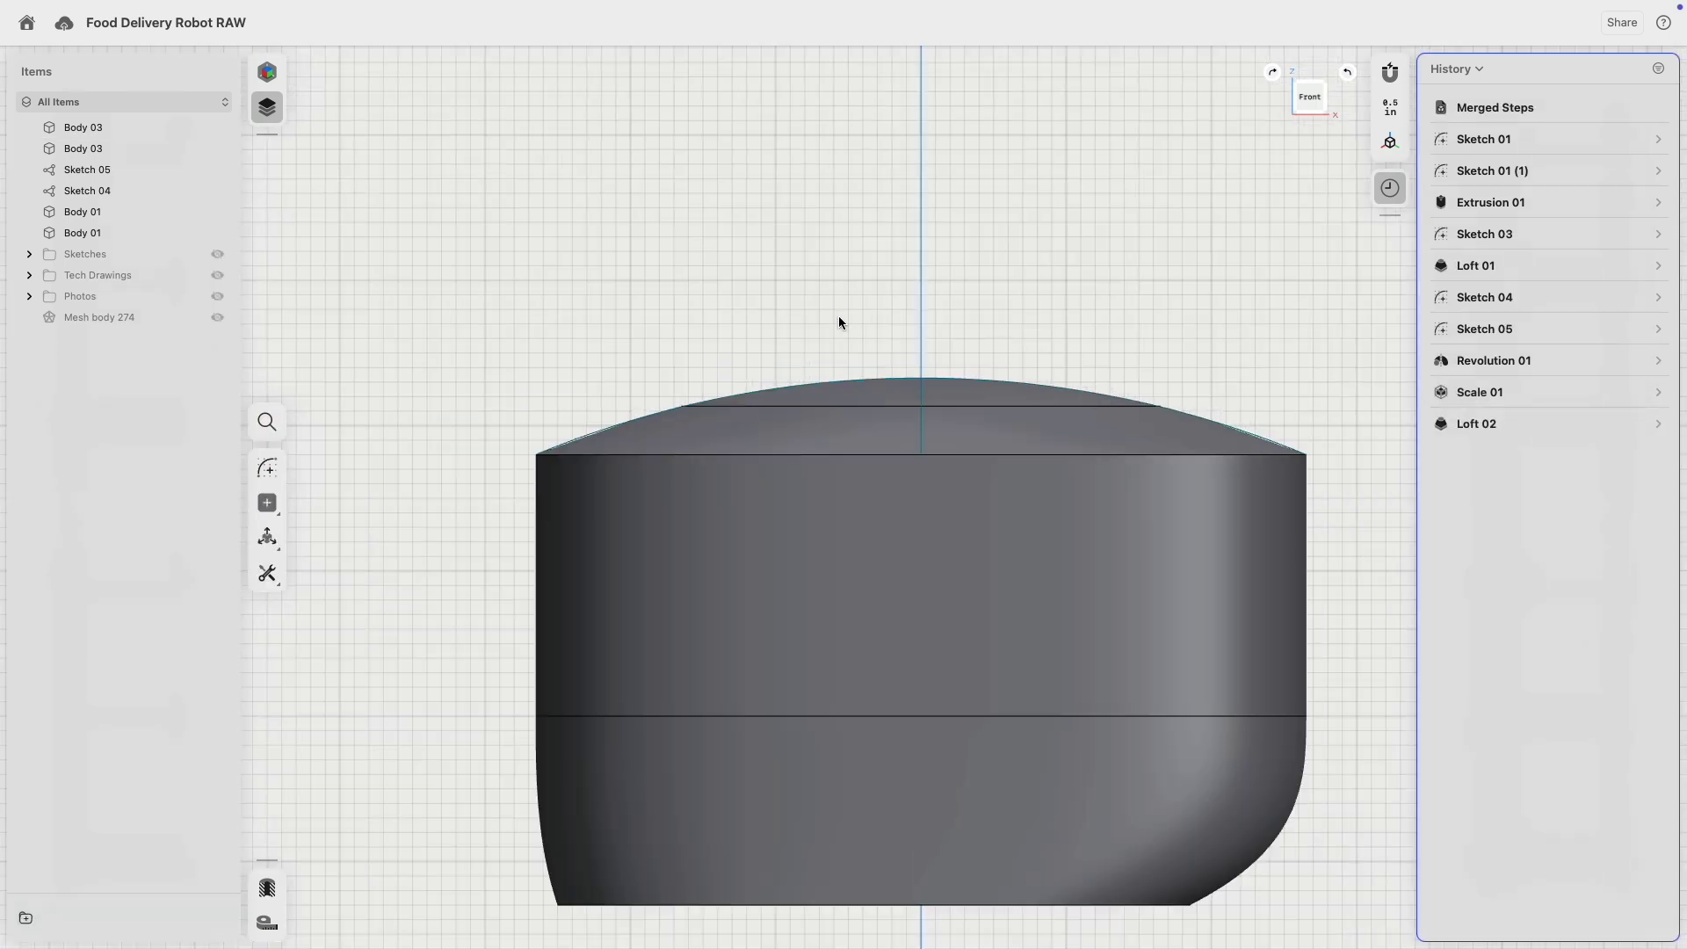
{"action": "right_click_drag", "start_coordinate": [840, 323], "coordinate": [903, 448]}
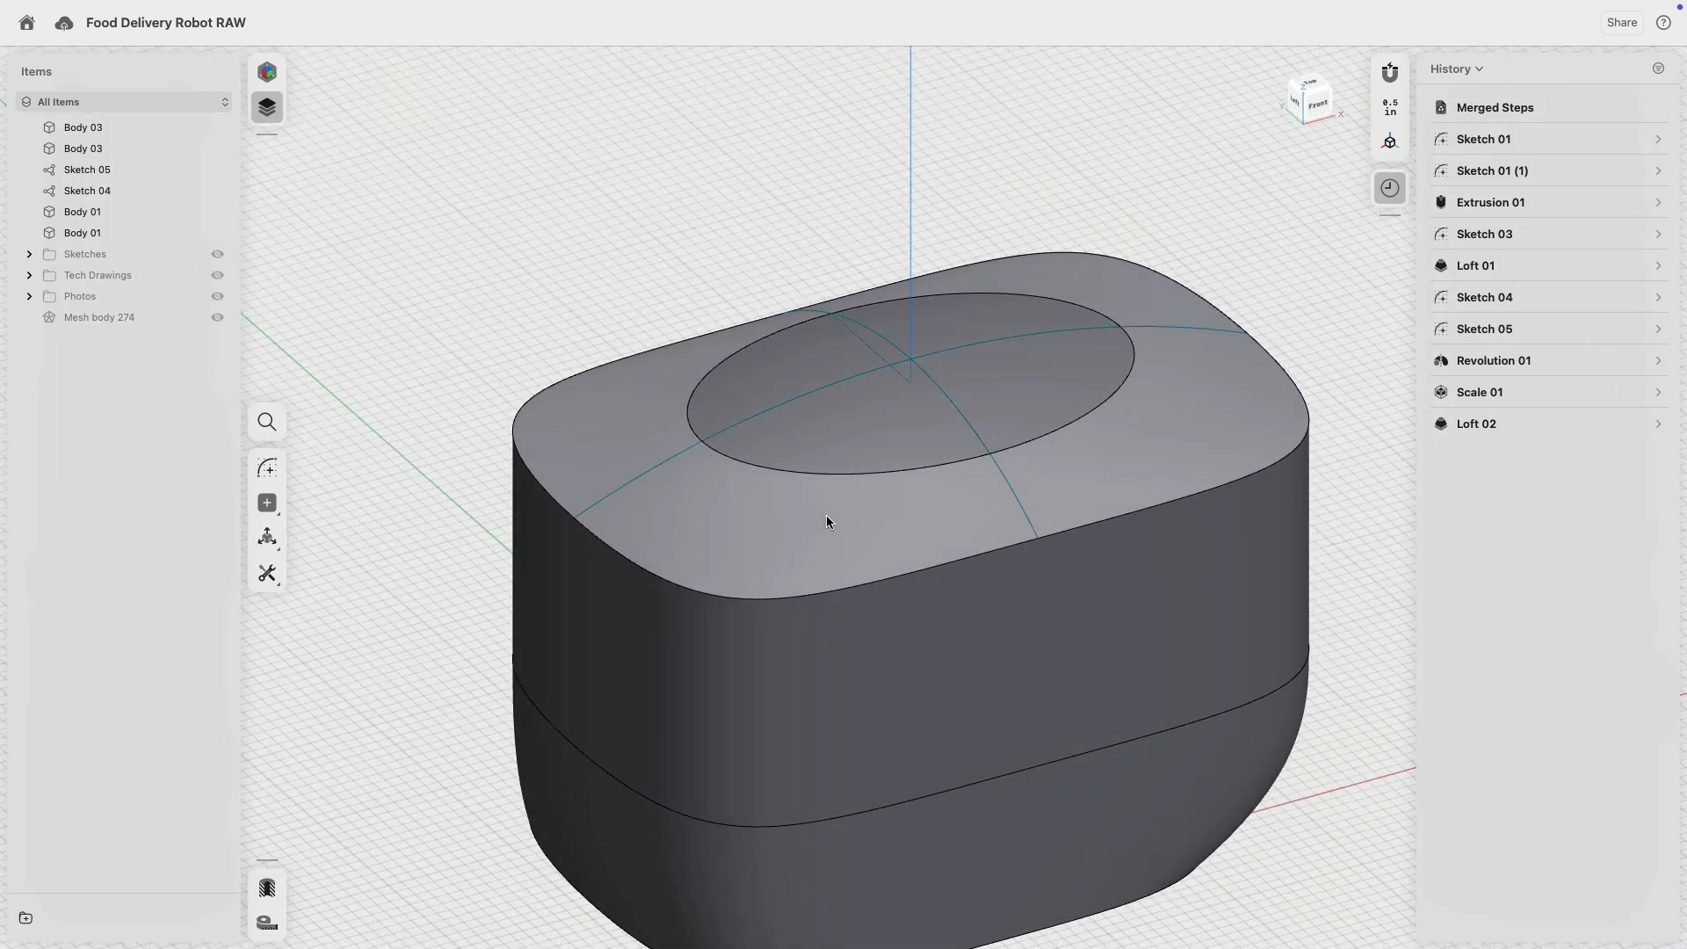
- Select the cap and loft faces and turn on horizontal zebra analysis to check the lid's surface flow
{"action": "left_click", "coordinate": [830, 509]}
{"action": "left_click", "coordinate": [863, 439]}
{"action": "left_click", "coordinate": [1390, 142]}
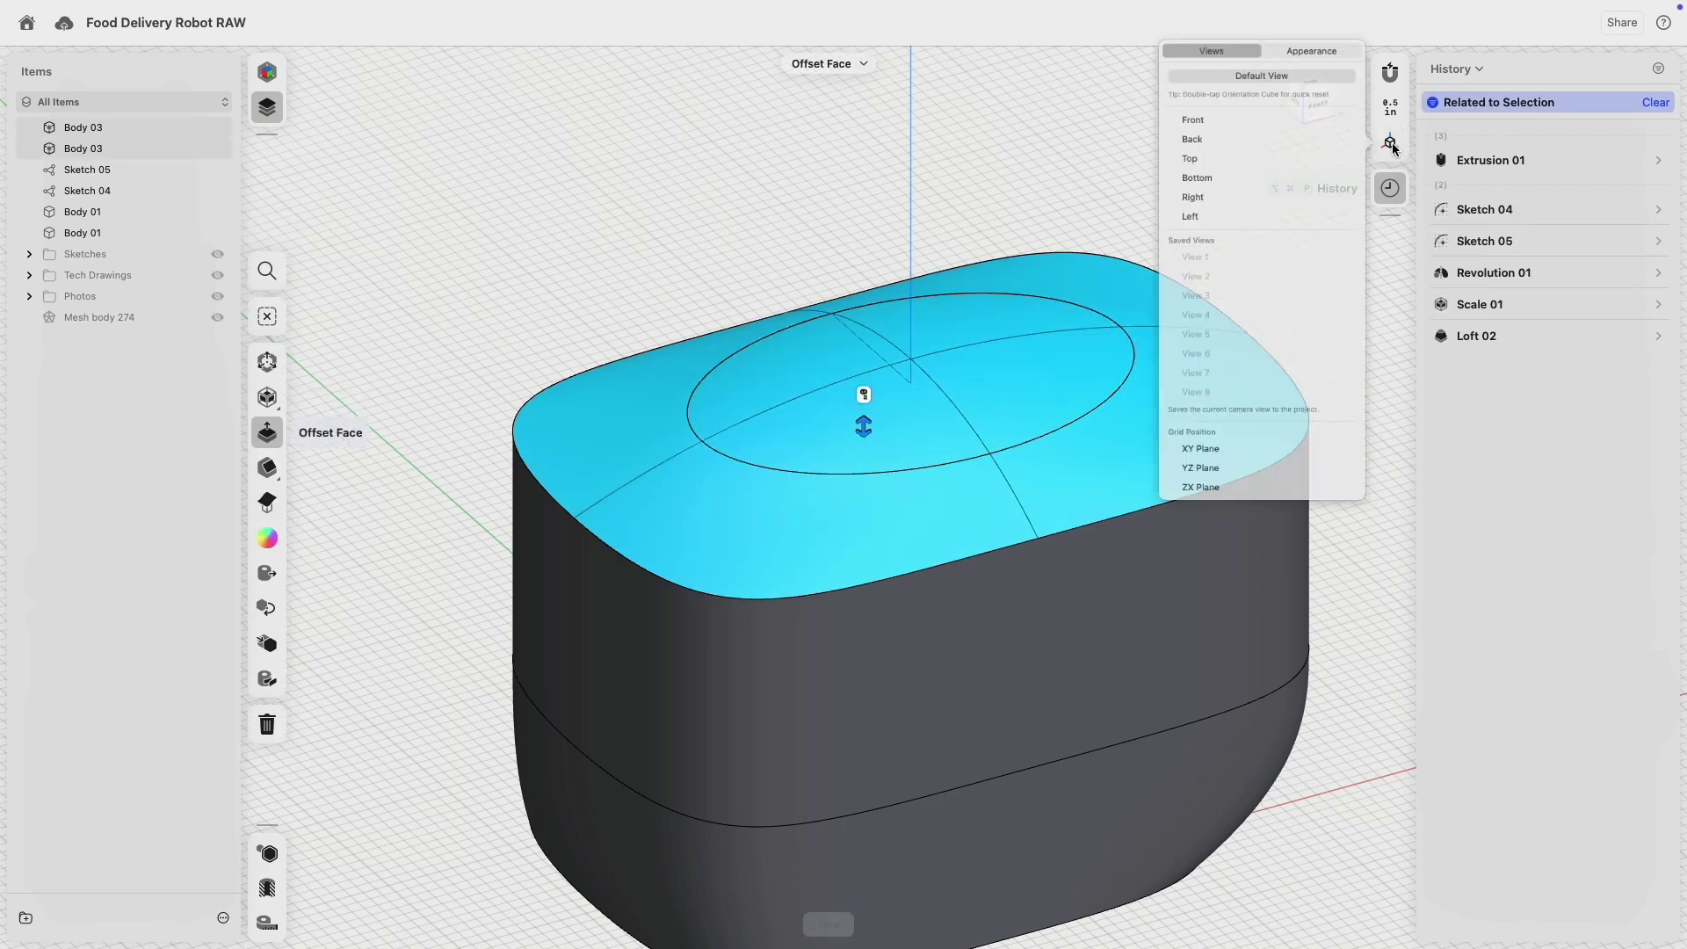
{"action": "left_click", "coordinate": [1297, 27]}
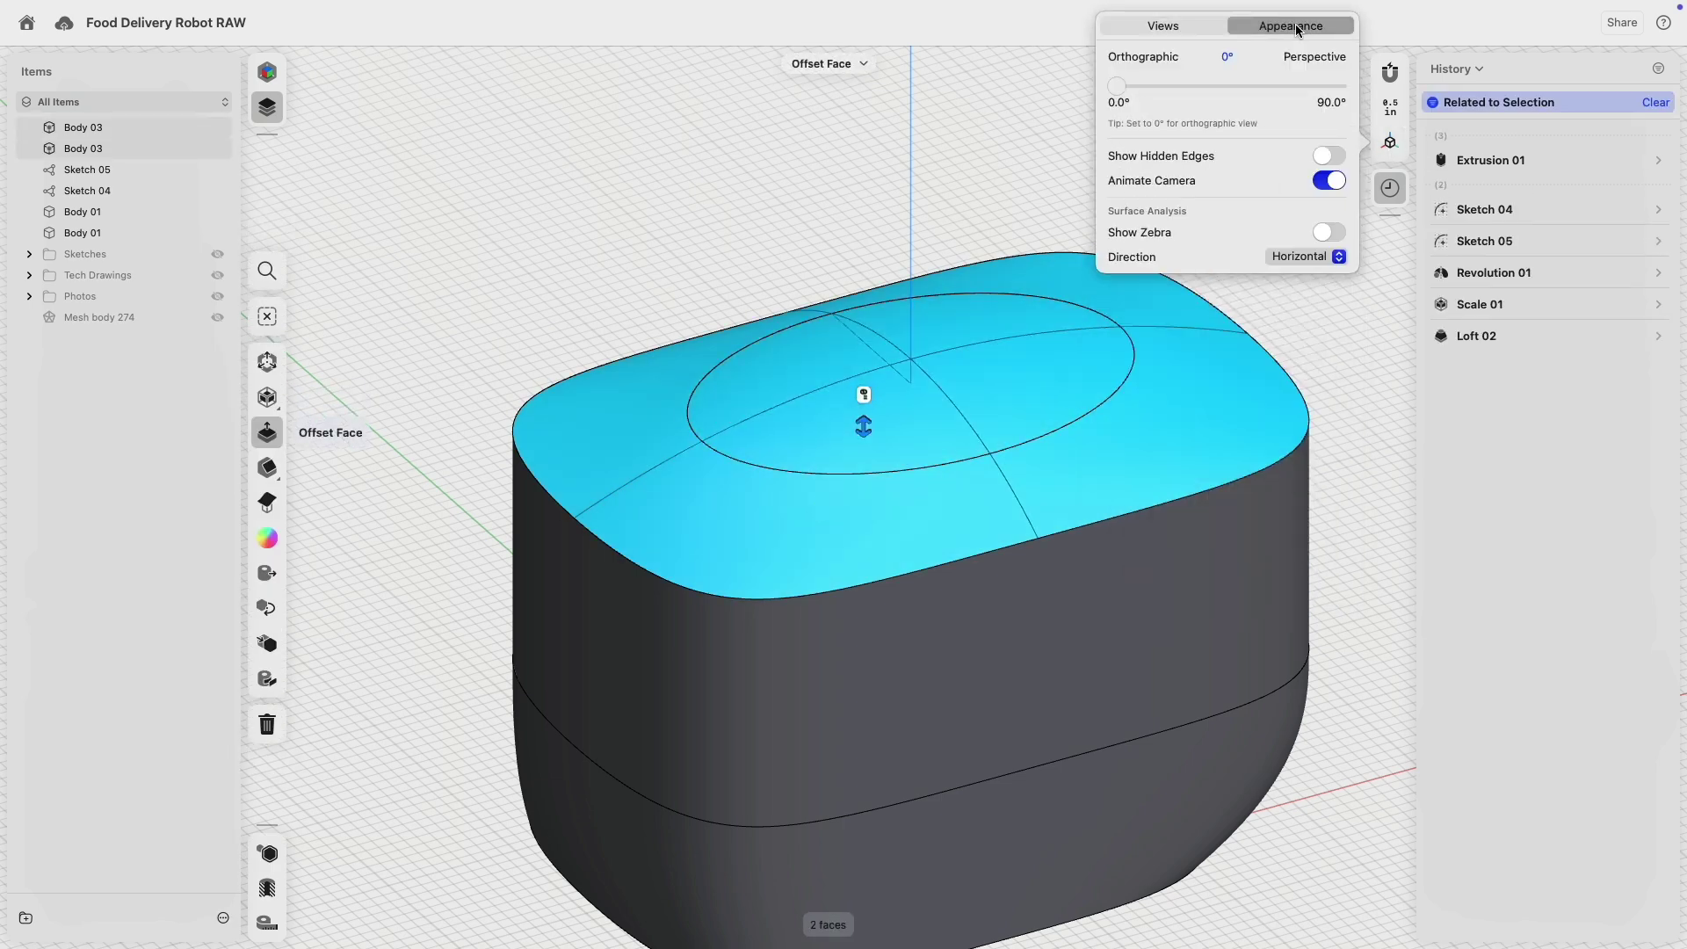
{"action": "left_click", "coordinate": [1330, 236]}
{"action": "left_click", "coordinate": [735, 214]}
{"action": "right_click_drag", "start_coordinate": [735, 214], "coordinate": [774, 289]}
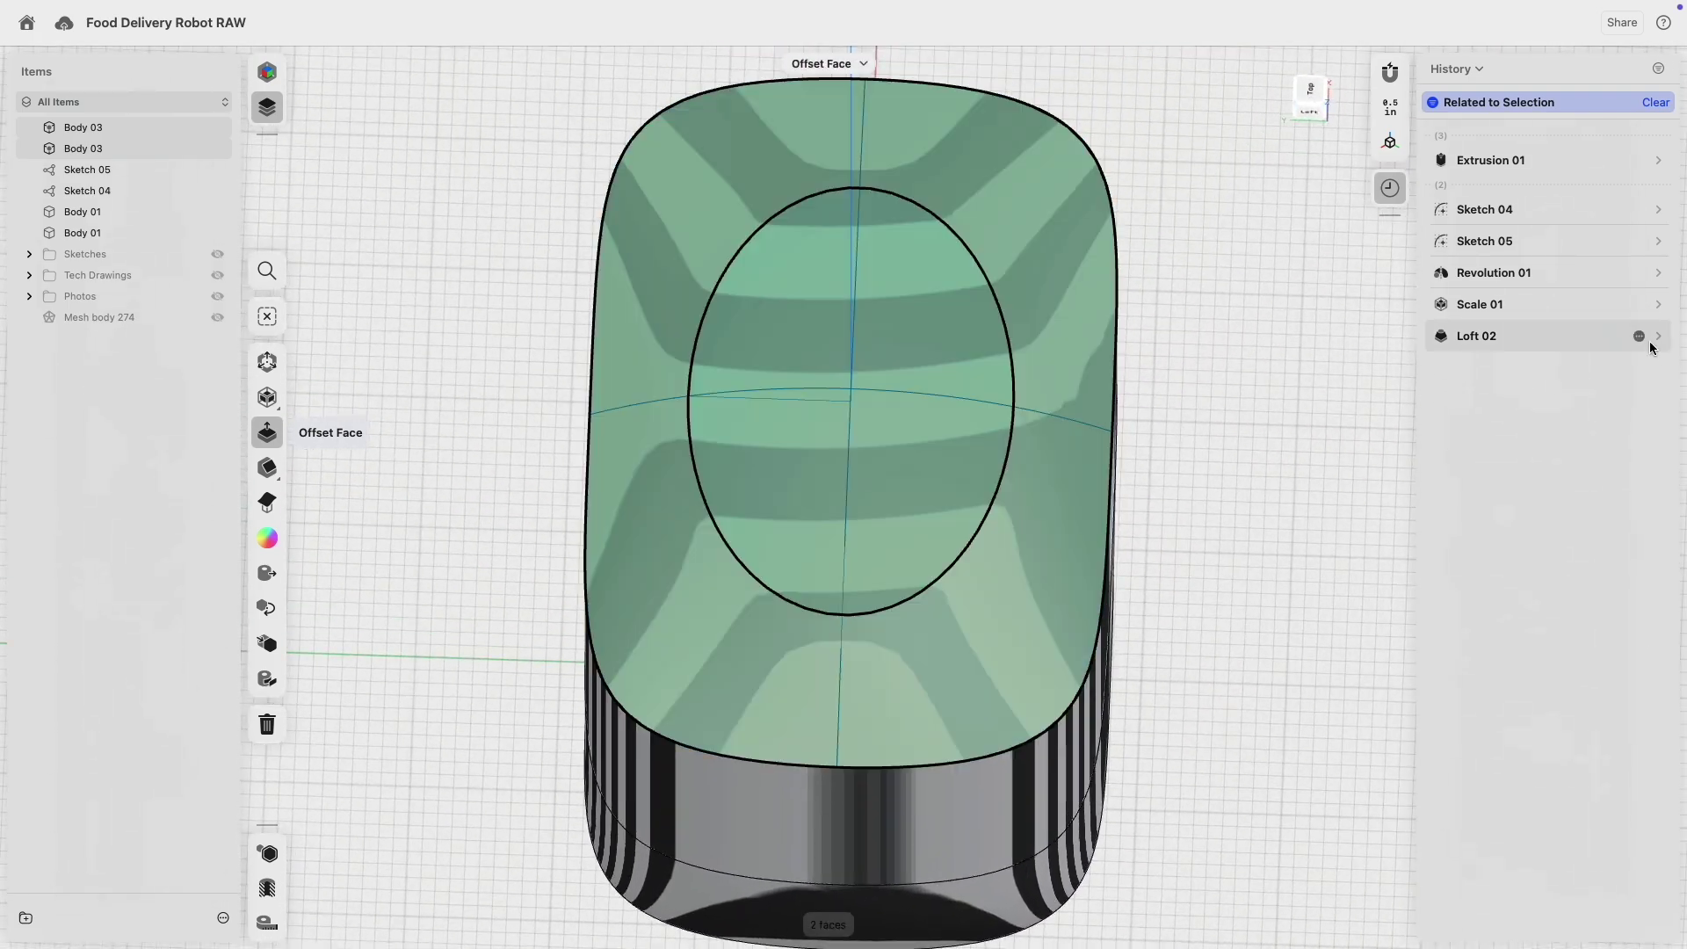
- Expand Loft 02's settings, examine the zebra stripes across the cap edge, and turn off the zebra analysis
{"action": "left_click", "coordinate": [1656, 336]}
{"action": "left_click", "coordinate": [1336, 448]}
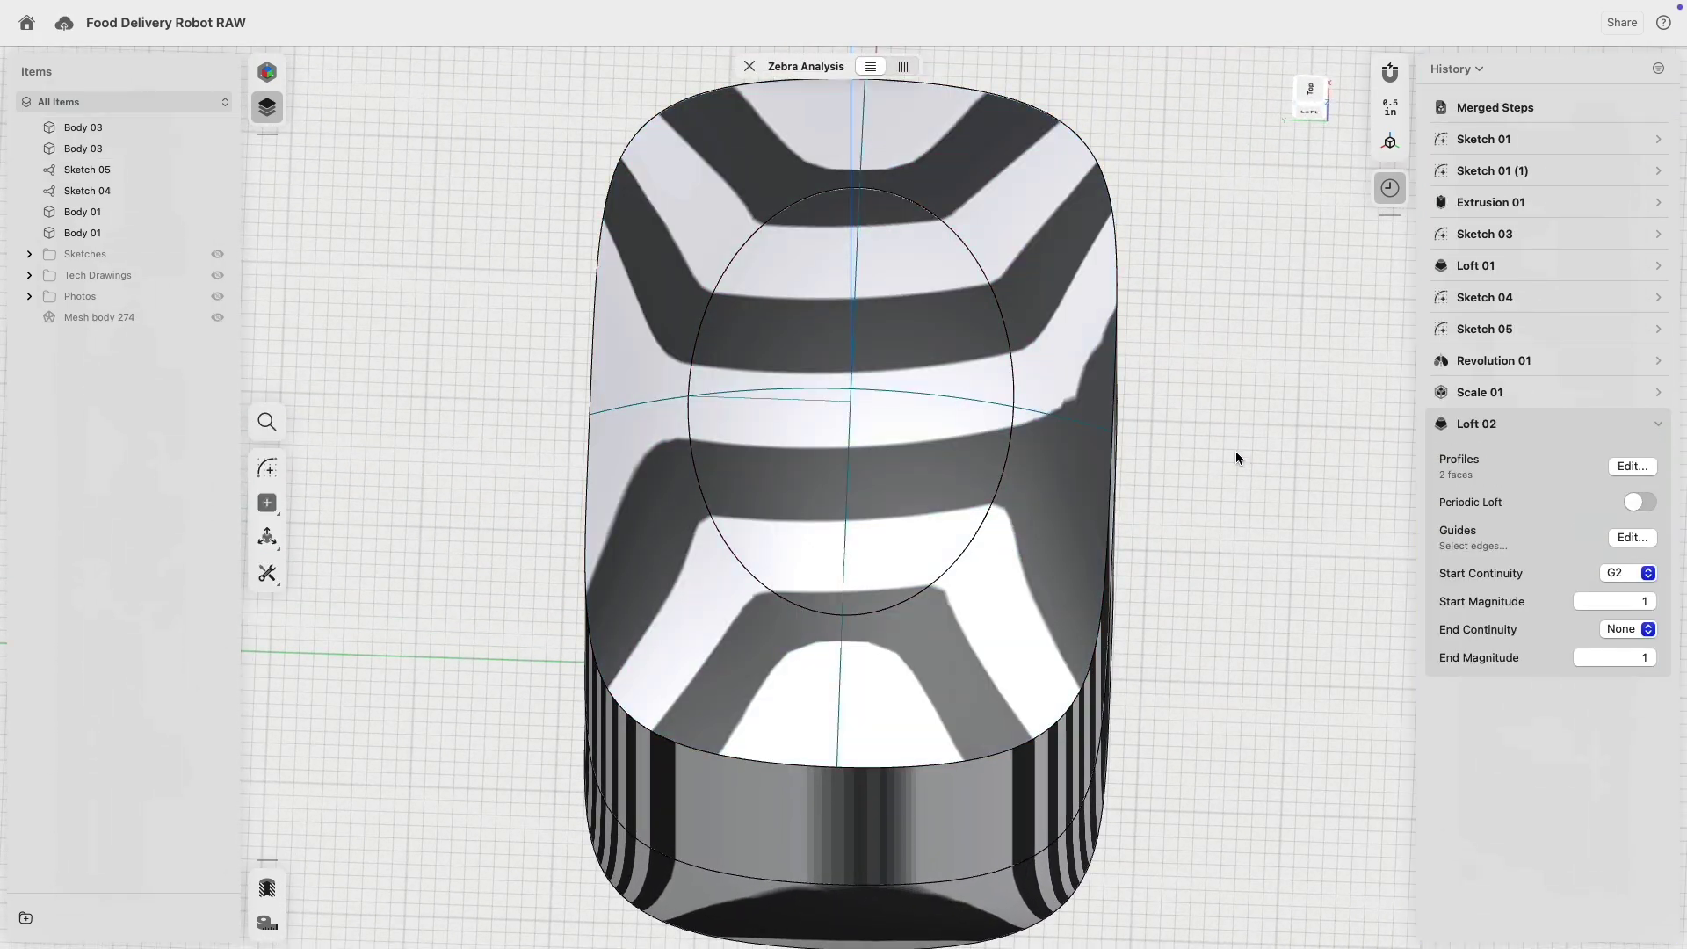
{"action": "right_click_drag", "start_coordinate": [1235, 450], "coordinate": [1100, 353]}
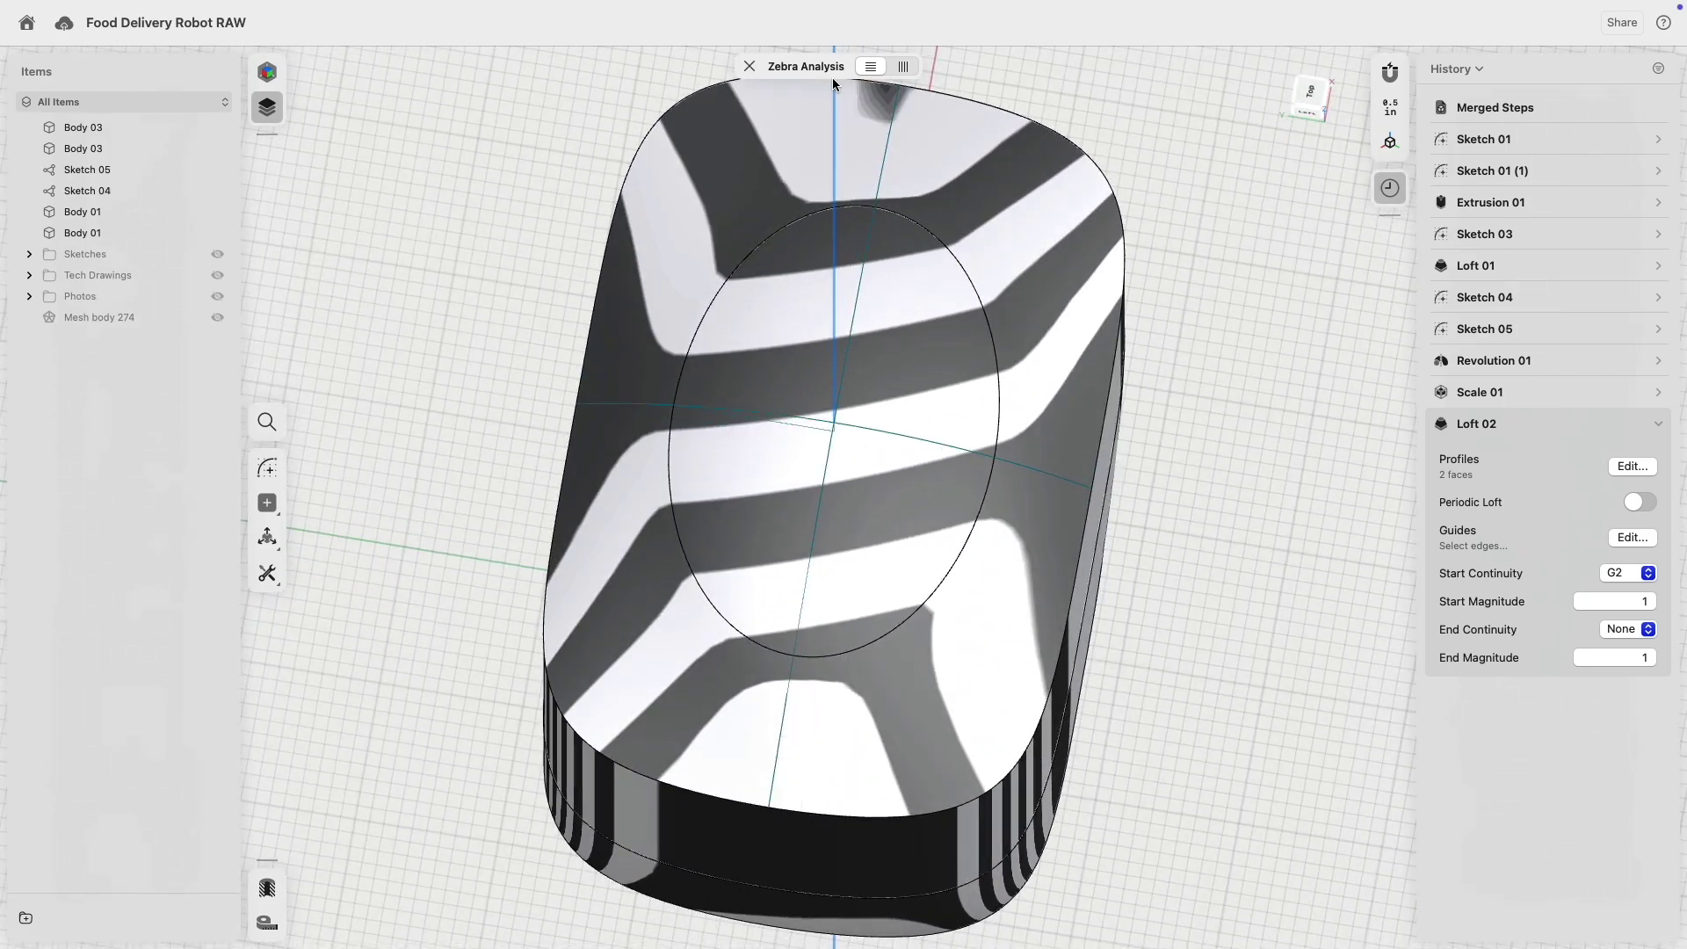
{"action": "left_click", "coordinate": [749, 66]}
- Switch to the Visualization workspace and change the default material on all bodies to glossy ABS
{"action": "left_click", "coordinate": [268, 72]}
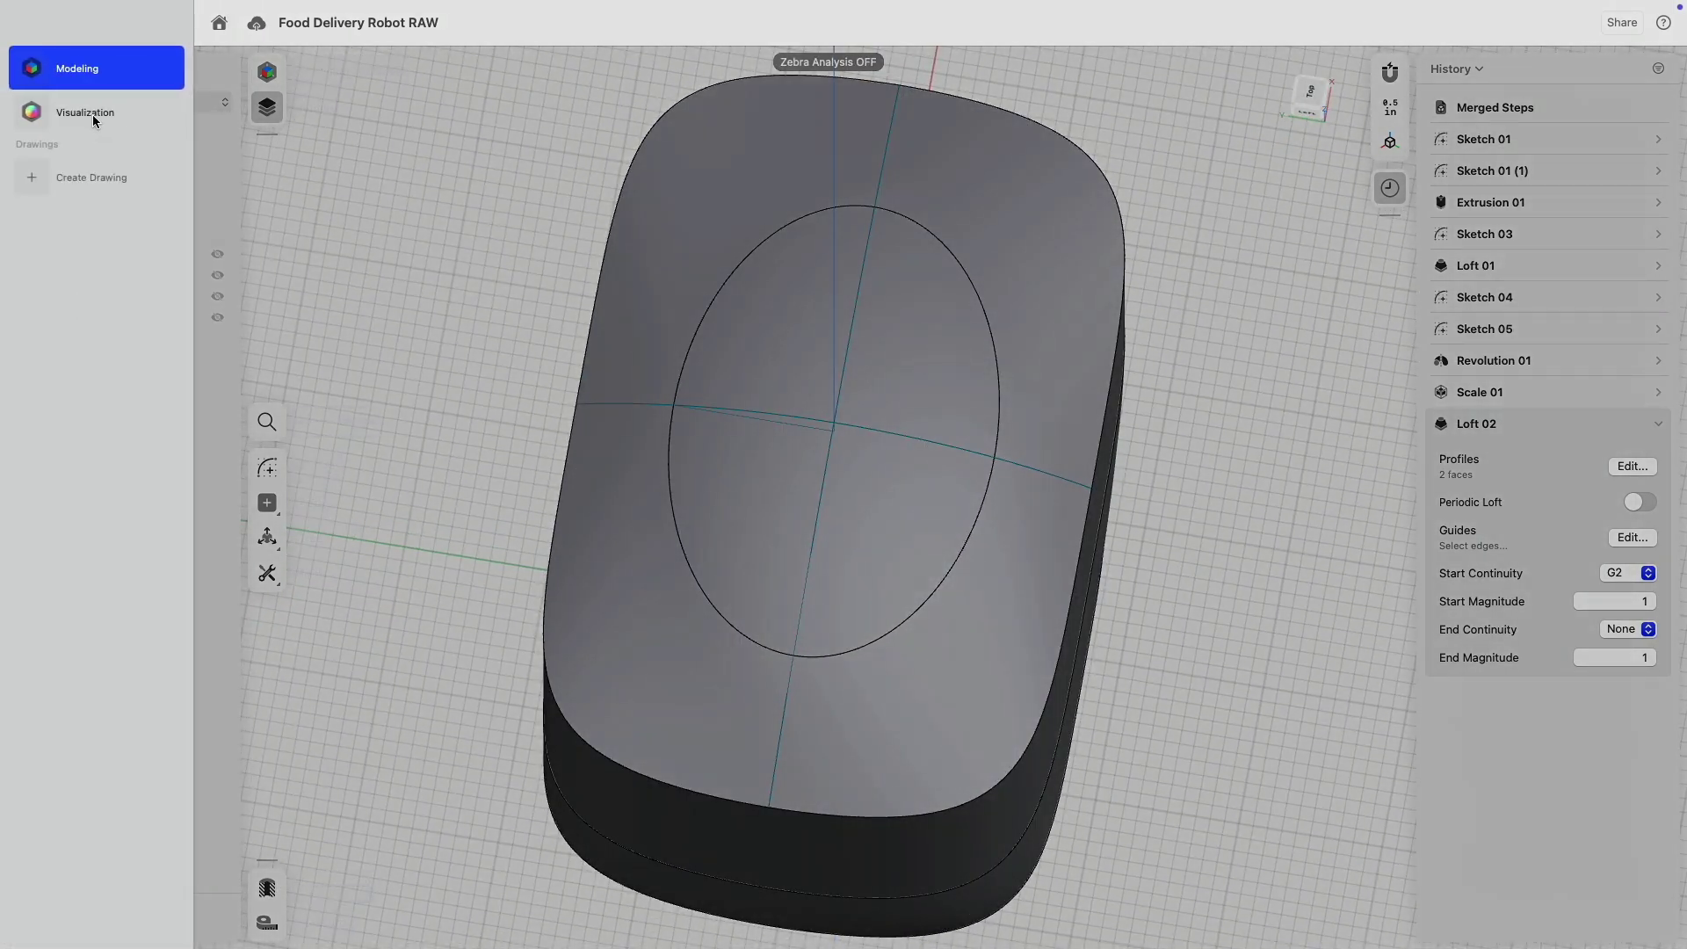
{"action": "left_click", "coordinate": [88, 113]}
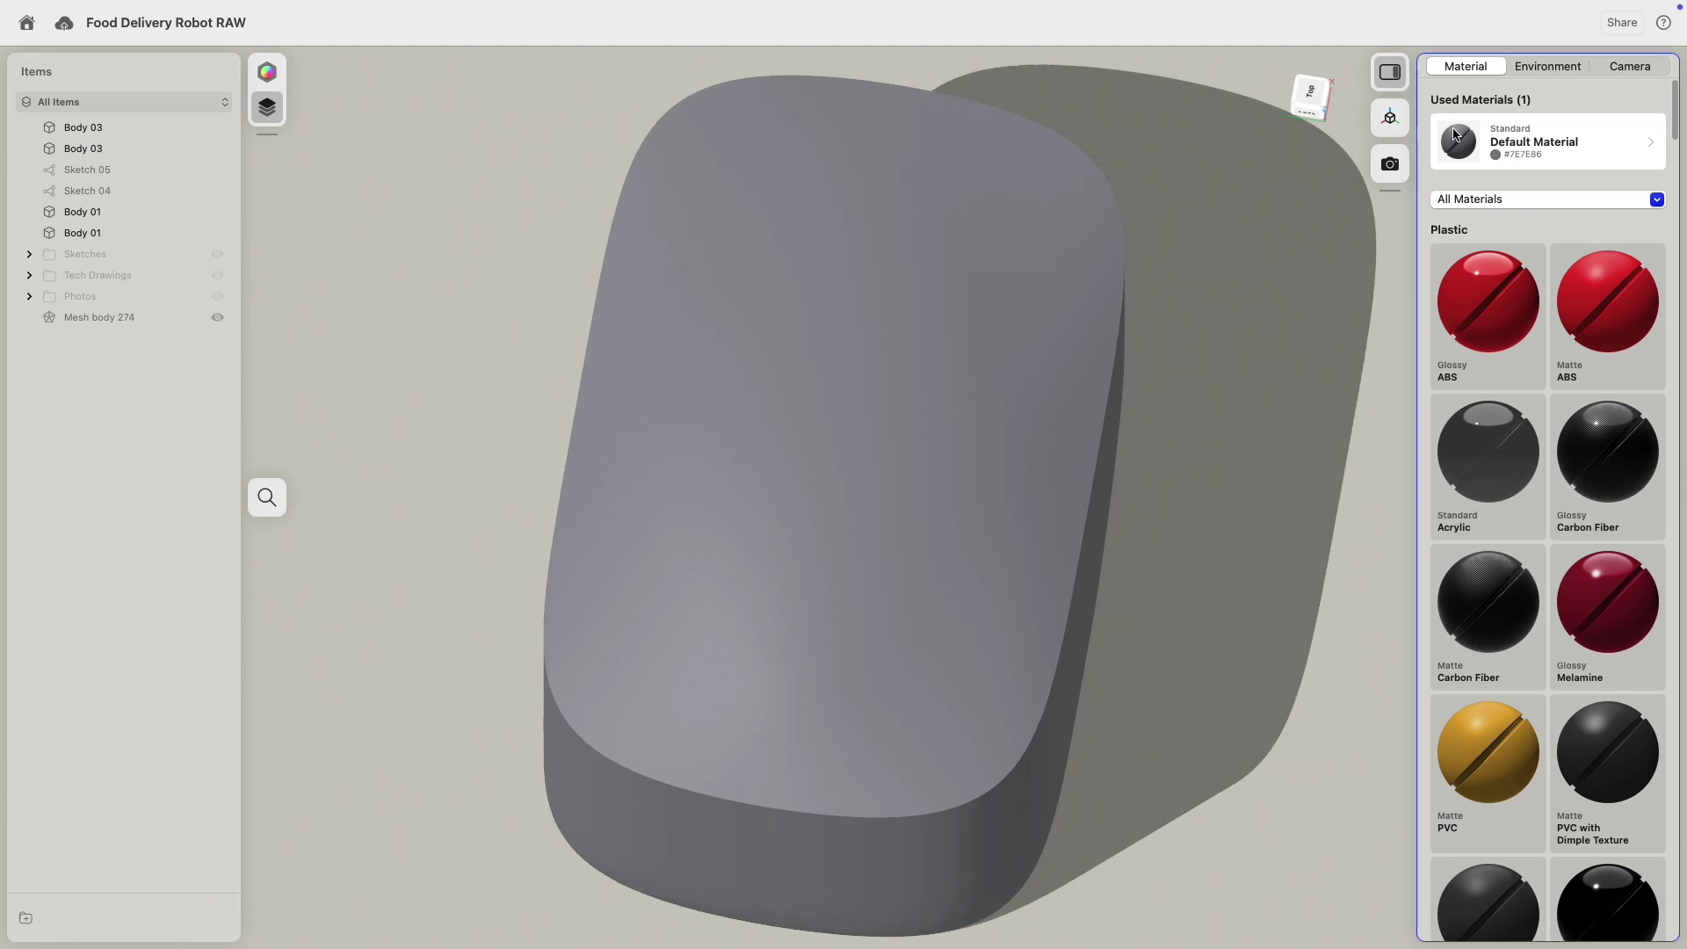
{"action": "left_click", "coordinate": [1456, 134]}
{"action": "left_click", "coordinate": [1634, 142]}
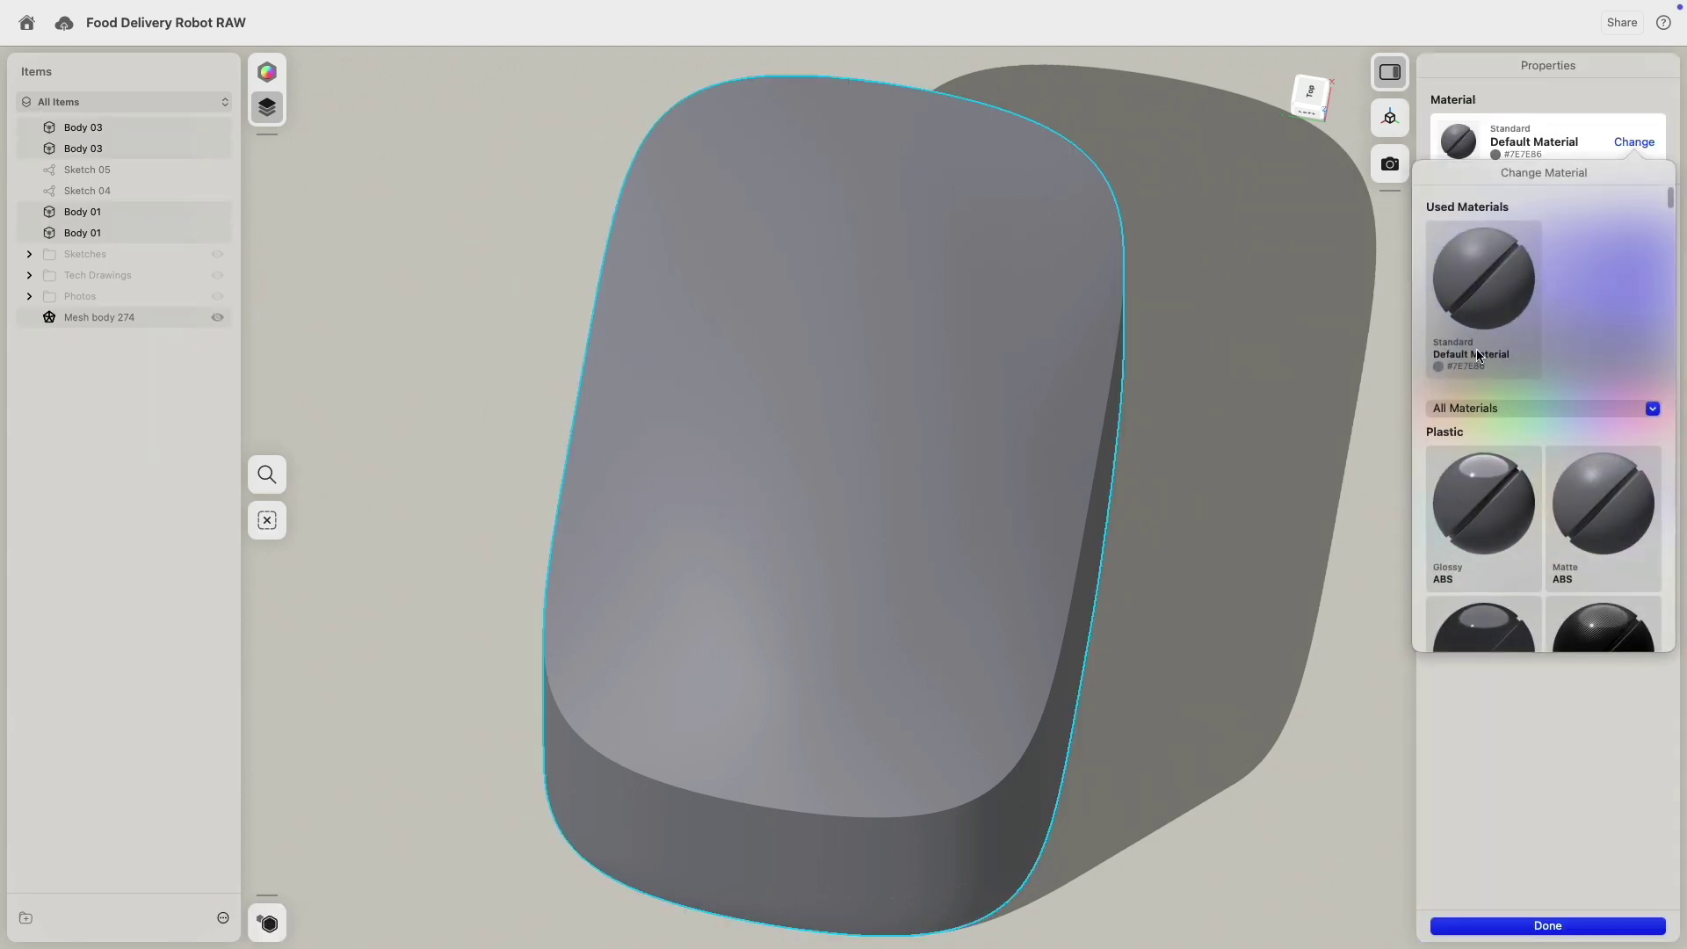
{"action": "left_click", "coordinate": [1481, 506]}
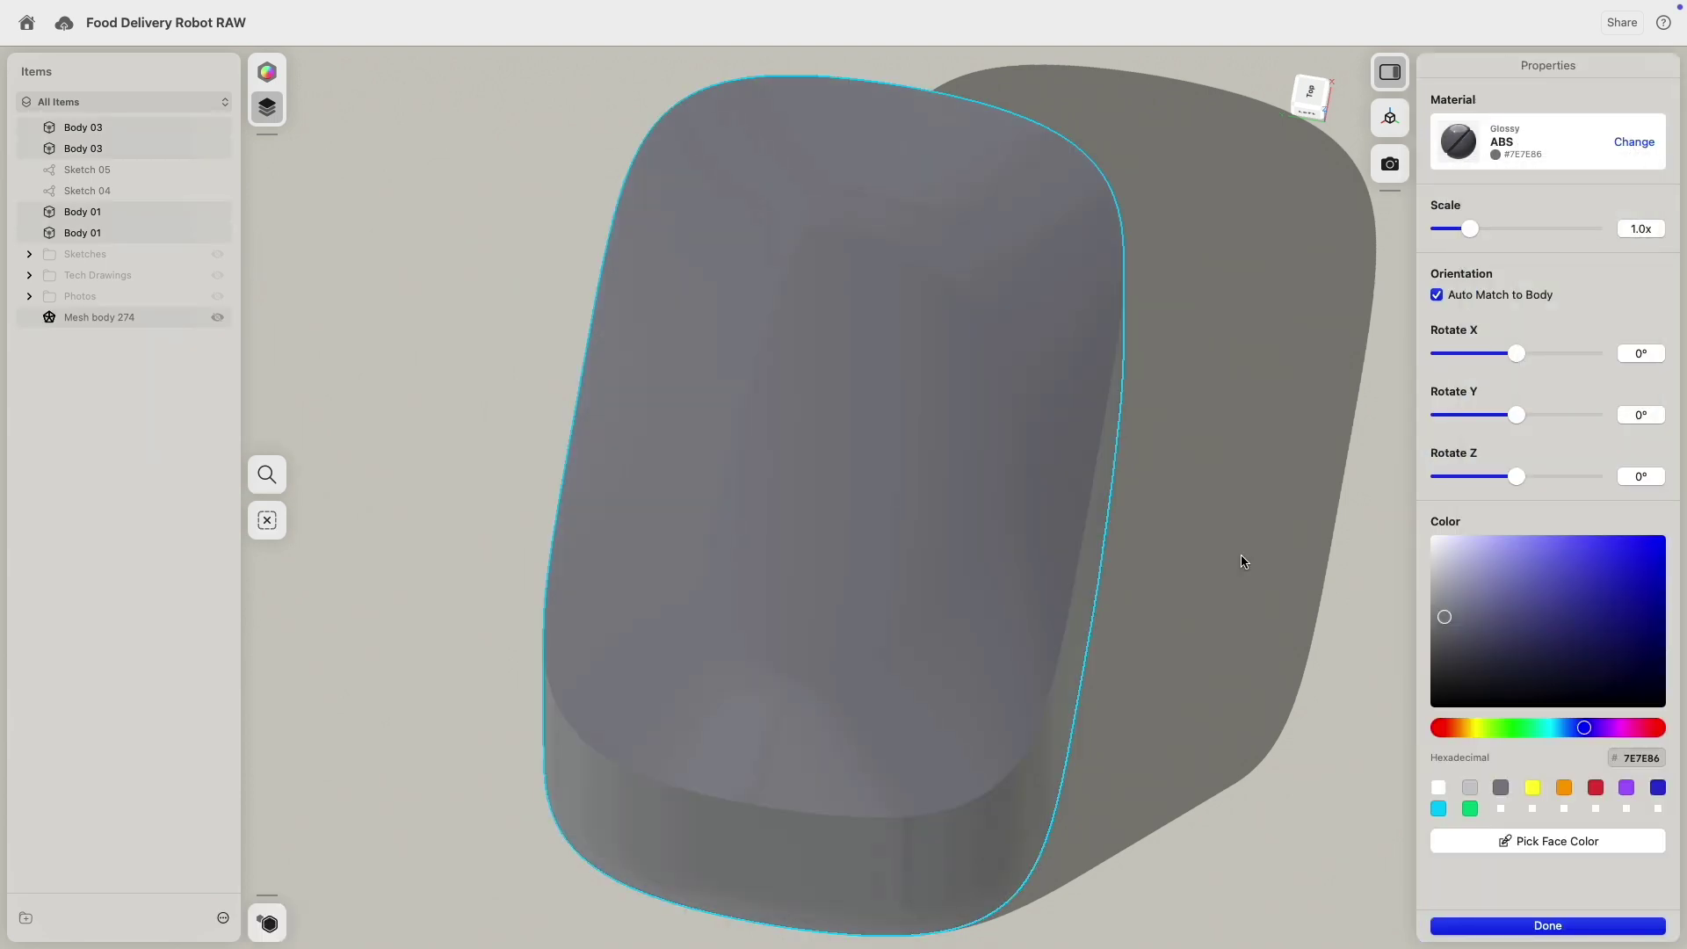
{"action": "right_click_drag", "start_coordinate": [1241, 556], "coordinate": [1511, 181]}
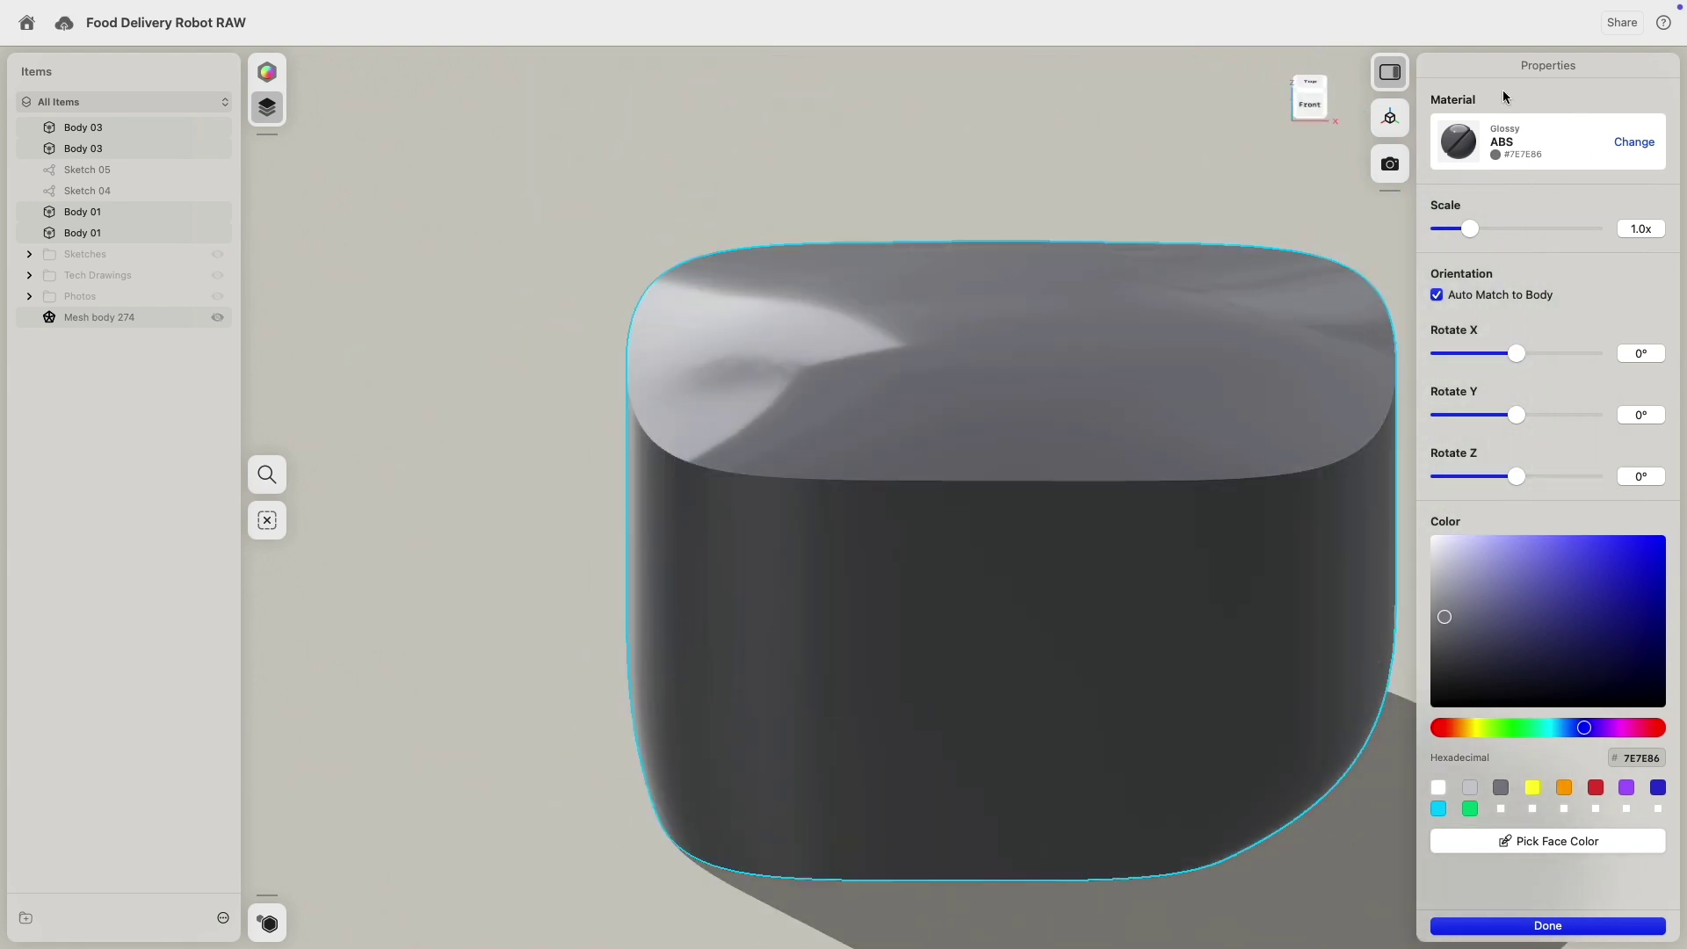
{"action": "left_click", "coordinate": [1538, 927]}
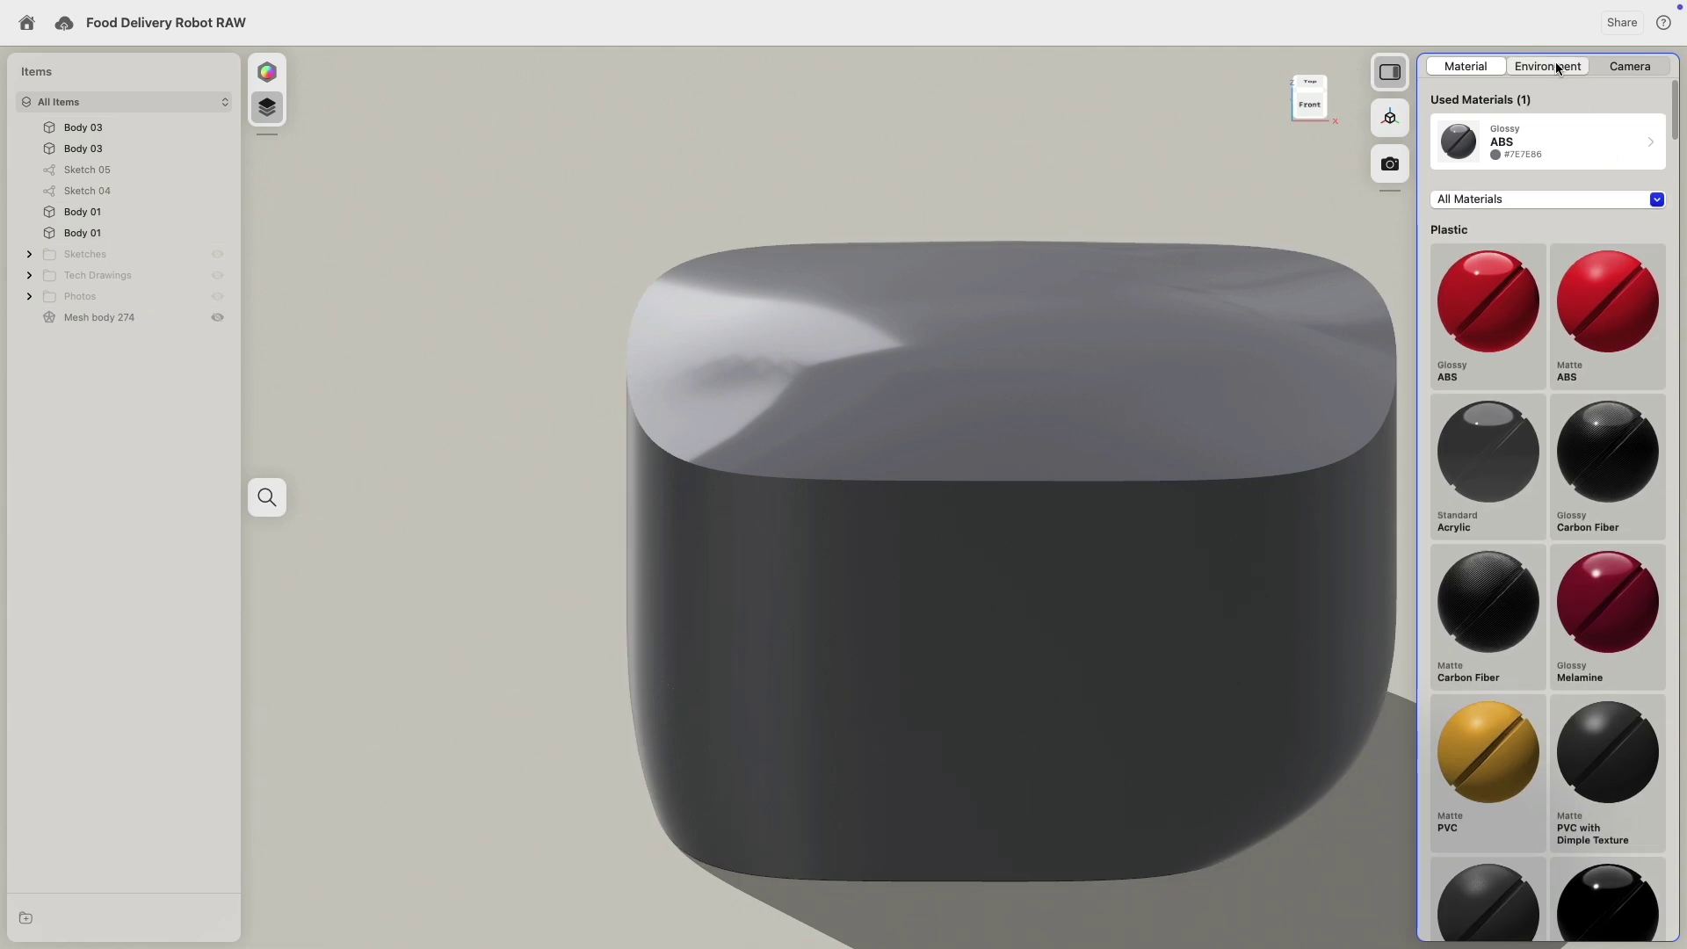
- Apply the Default studio environment and examine the reflections across the lid from several angles
{"action": "left_click", "coordinate": [1558, 69]}
{"action": "left_click", "coordinate": [1547, 171]}
{"action": "right_click_drag", "start_coordinate": [1095, 196], "coordinate": [1083, 318]}
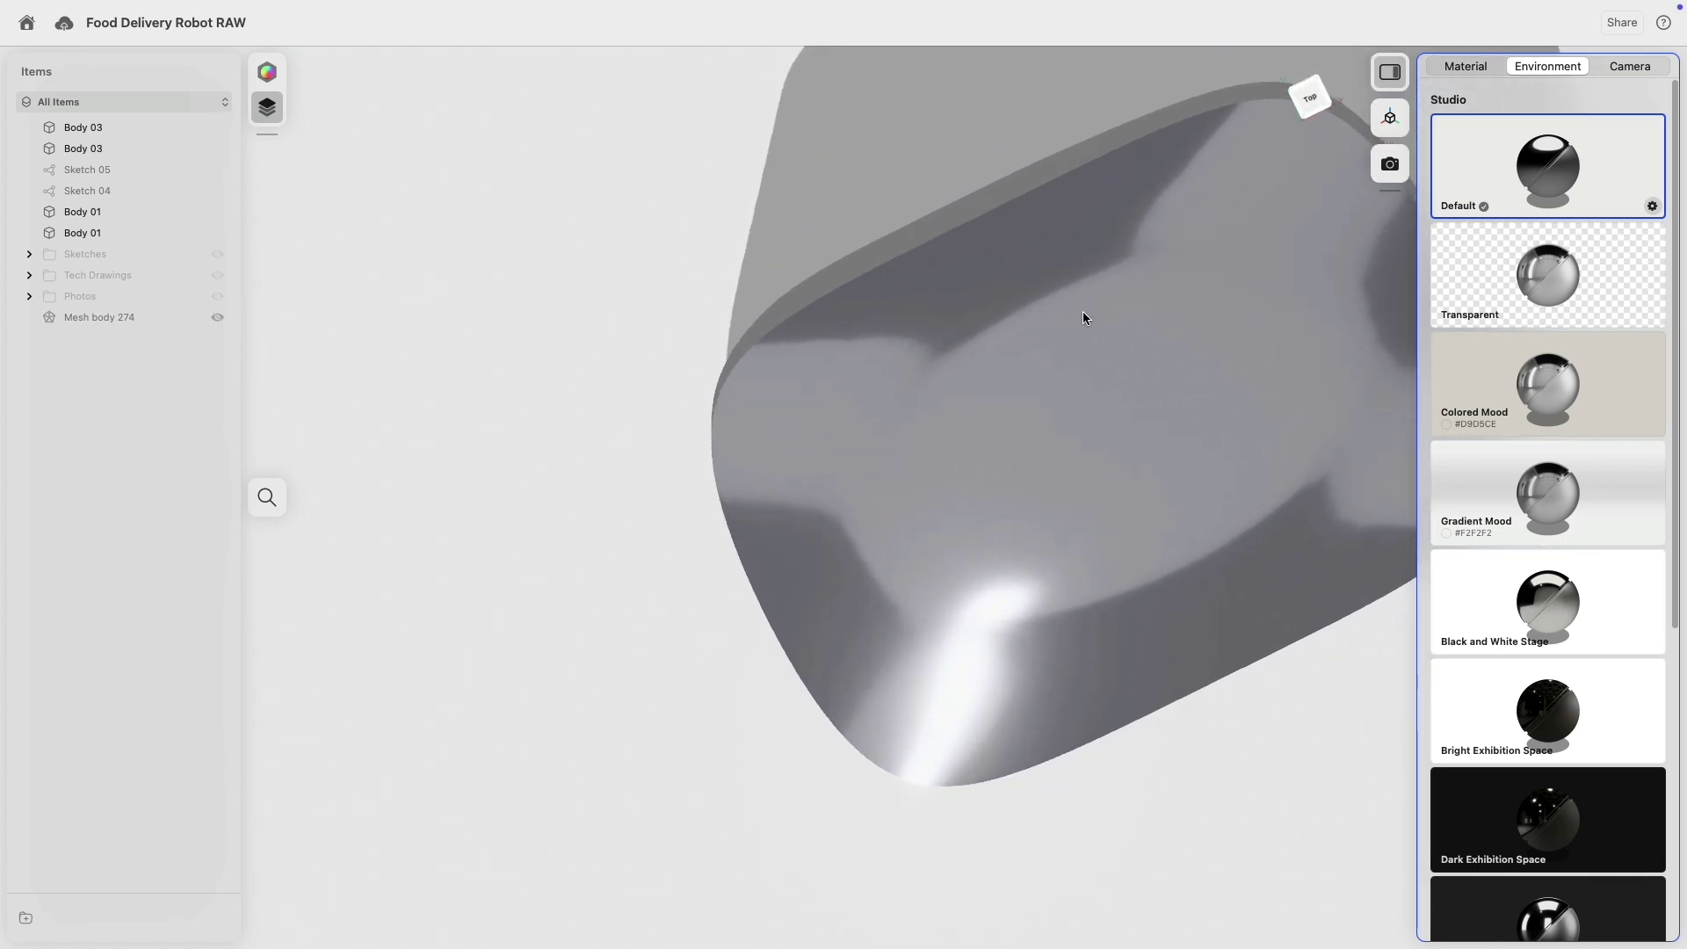
{"action": "right_click_drag", "start_coordinate": [756, 531], "coordinate": [798, 539]}
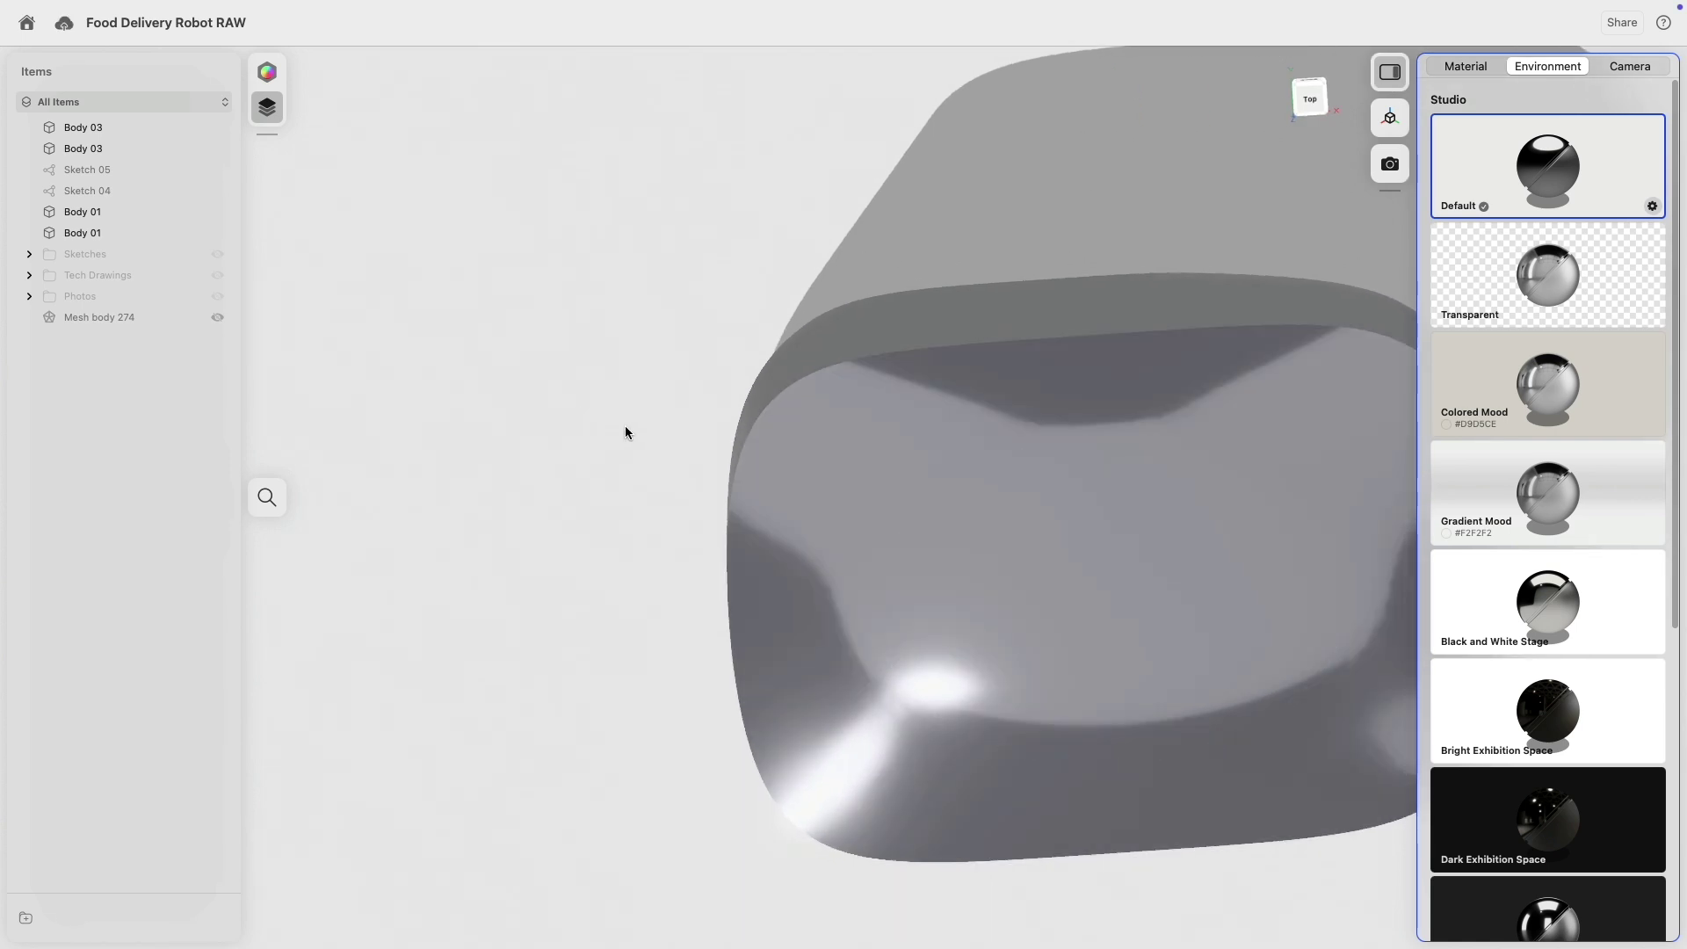
{"action": "right_click_drag", "start_coordinate": [493, 422], "coordinate": [497, 380]}
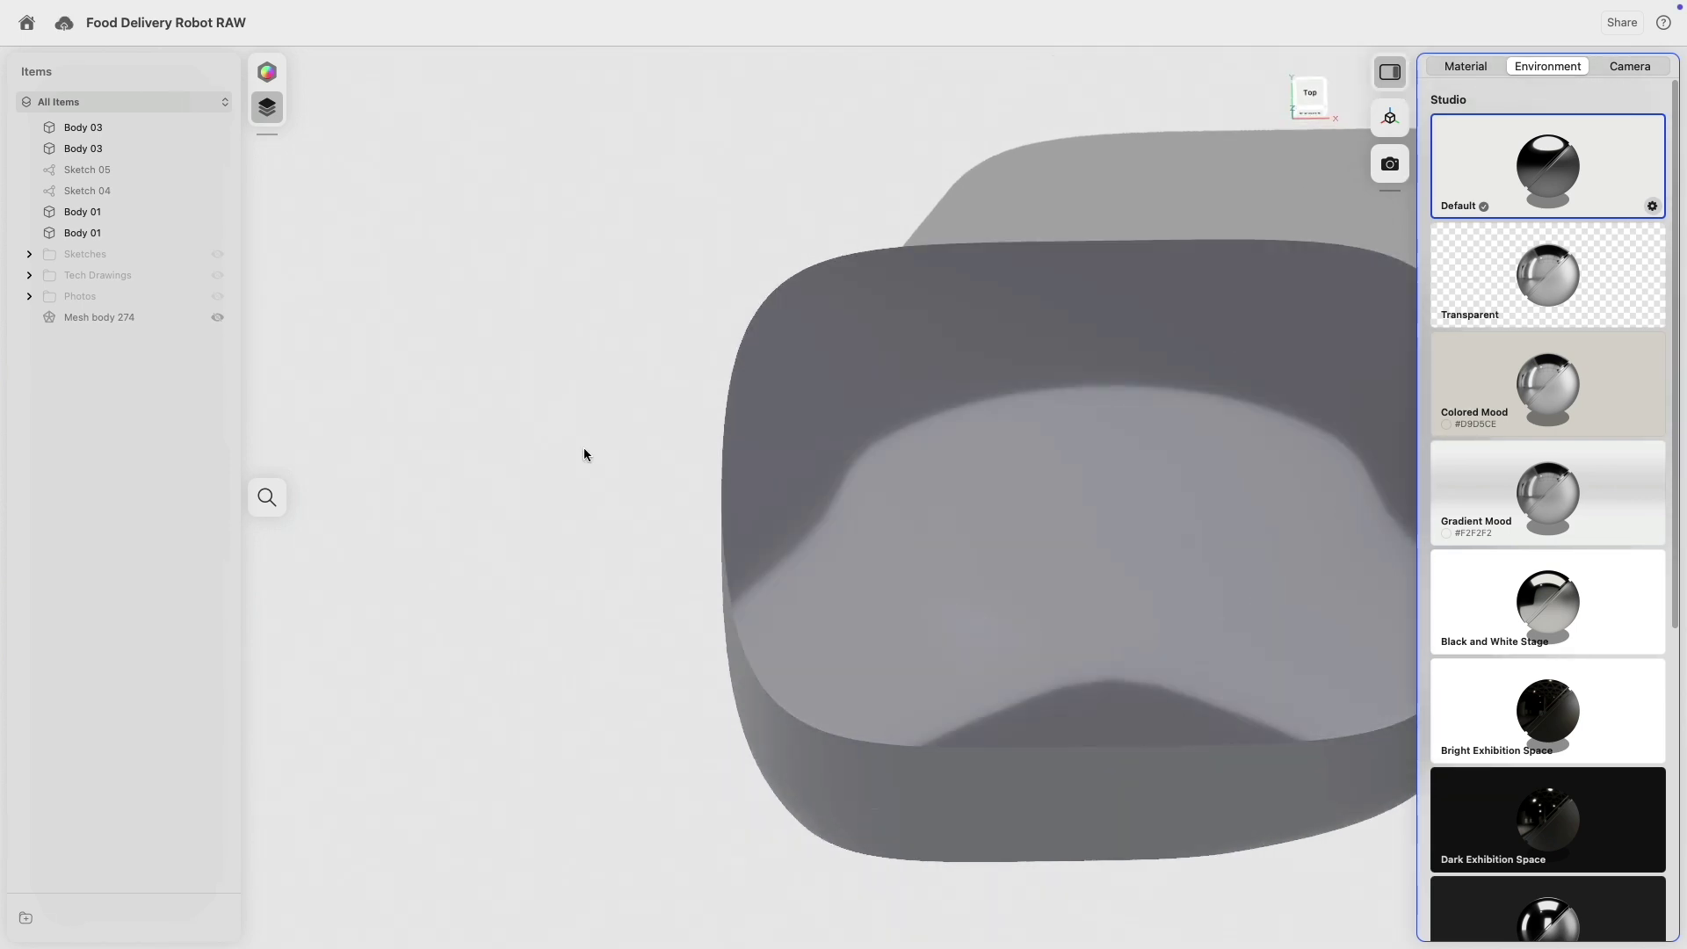
{"action": "mouse_move", "coordinate": [583, 451]}
{"action": "right_mouse_down"}
{"action": "mouse_move", "coordinate": [585, 334]}
{"action": "mouse_move", "coordinate": [587, 381]}
{"action": "right_mouse_up"}
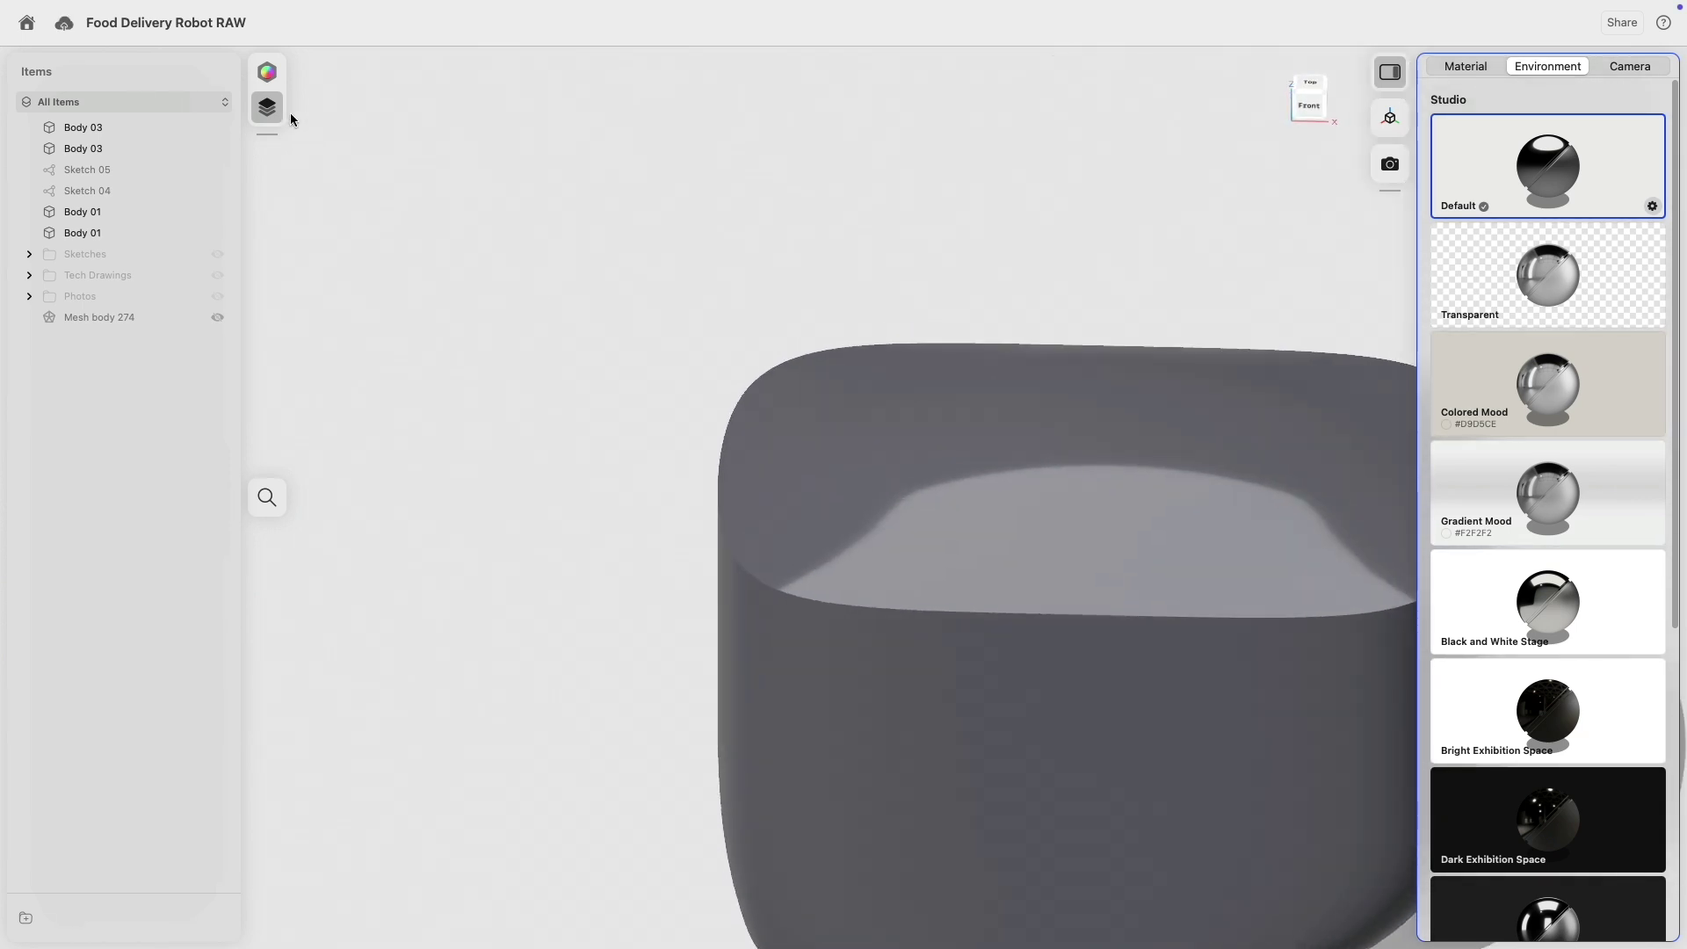
- Return to the Modeling workspace with the lid in close view
{"action": "left_click", "coordinate": [267, 72]}
{"action": "left_click", "coordinate": [129, 81]}
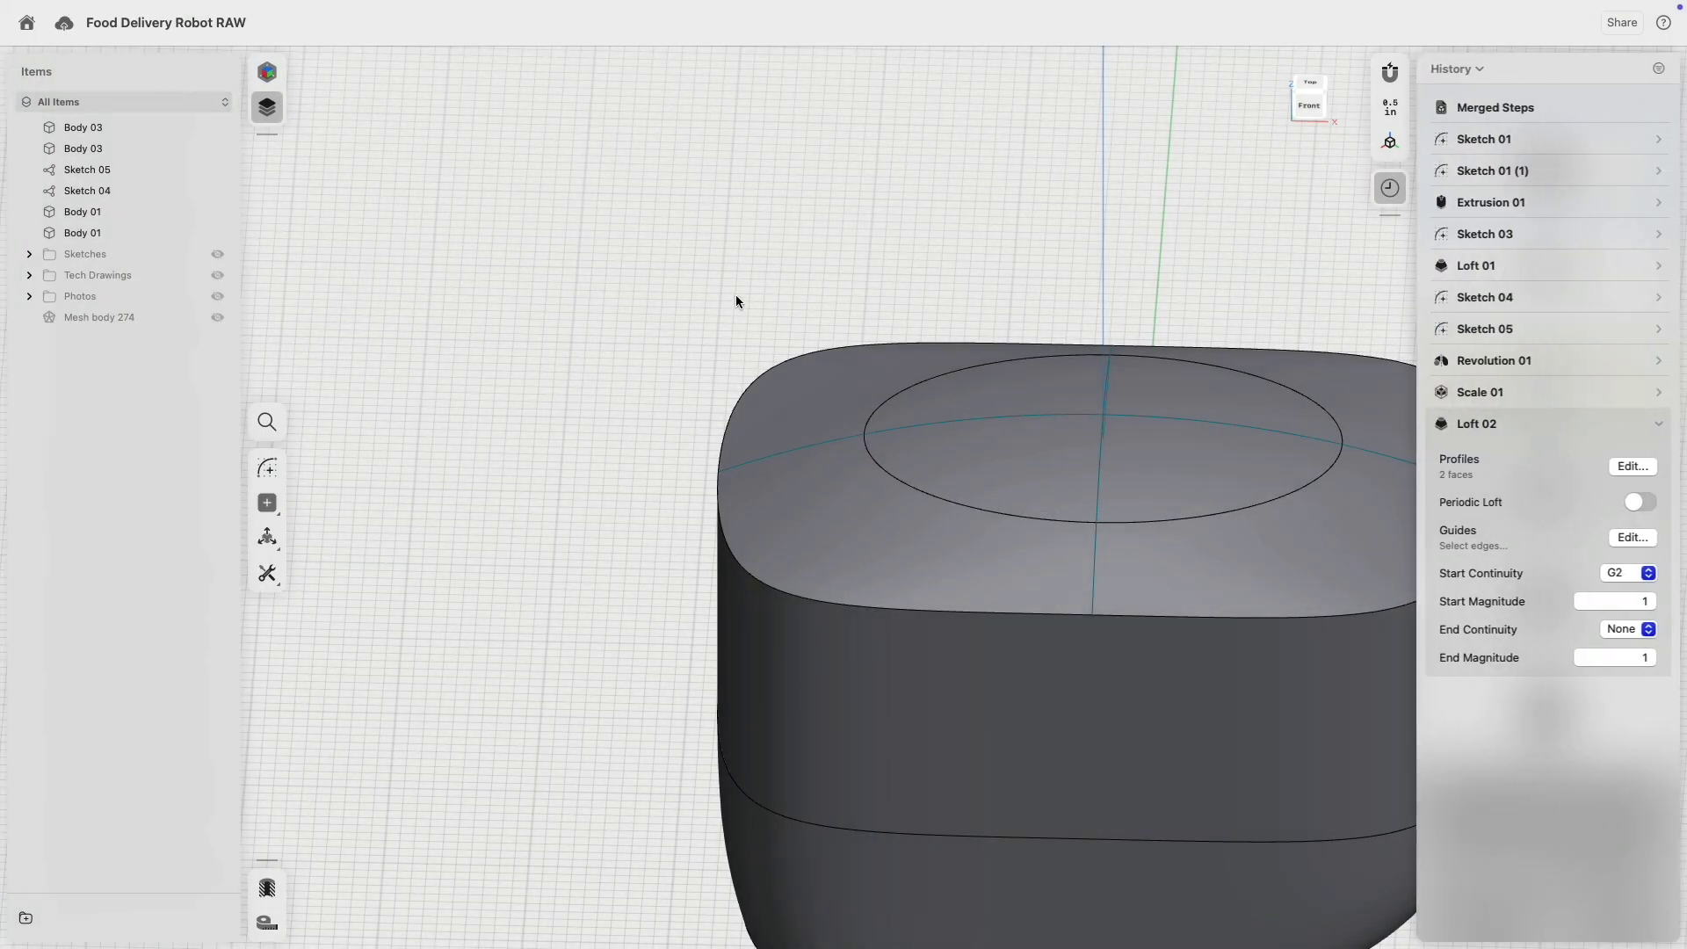
{"action": "right_click_drag", "start_coordinate": [735, 293], "coordinate": [861, 255]}
{"action": "middle_click_drag", "start_coordinate": [992, 172], "coordinate": [707, 257]}
{"action": "scroll", "coordinate": [711, 258], "scroll_direction": "up", "scroll_amount": 3}
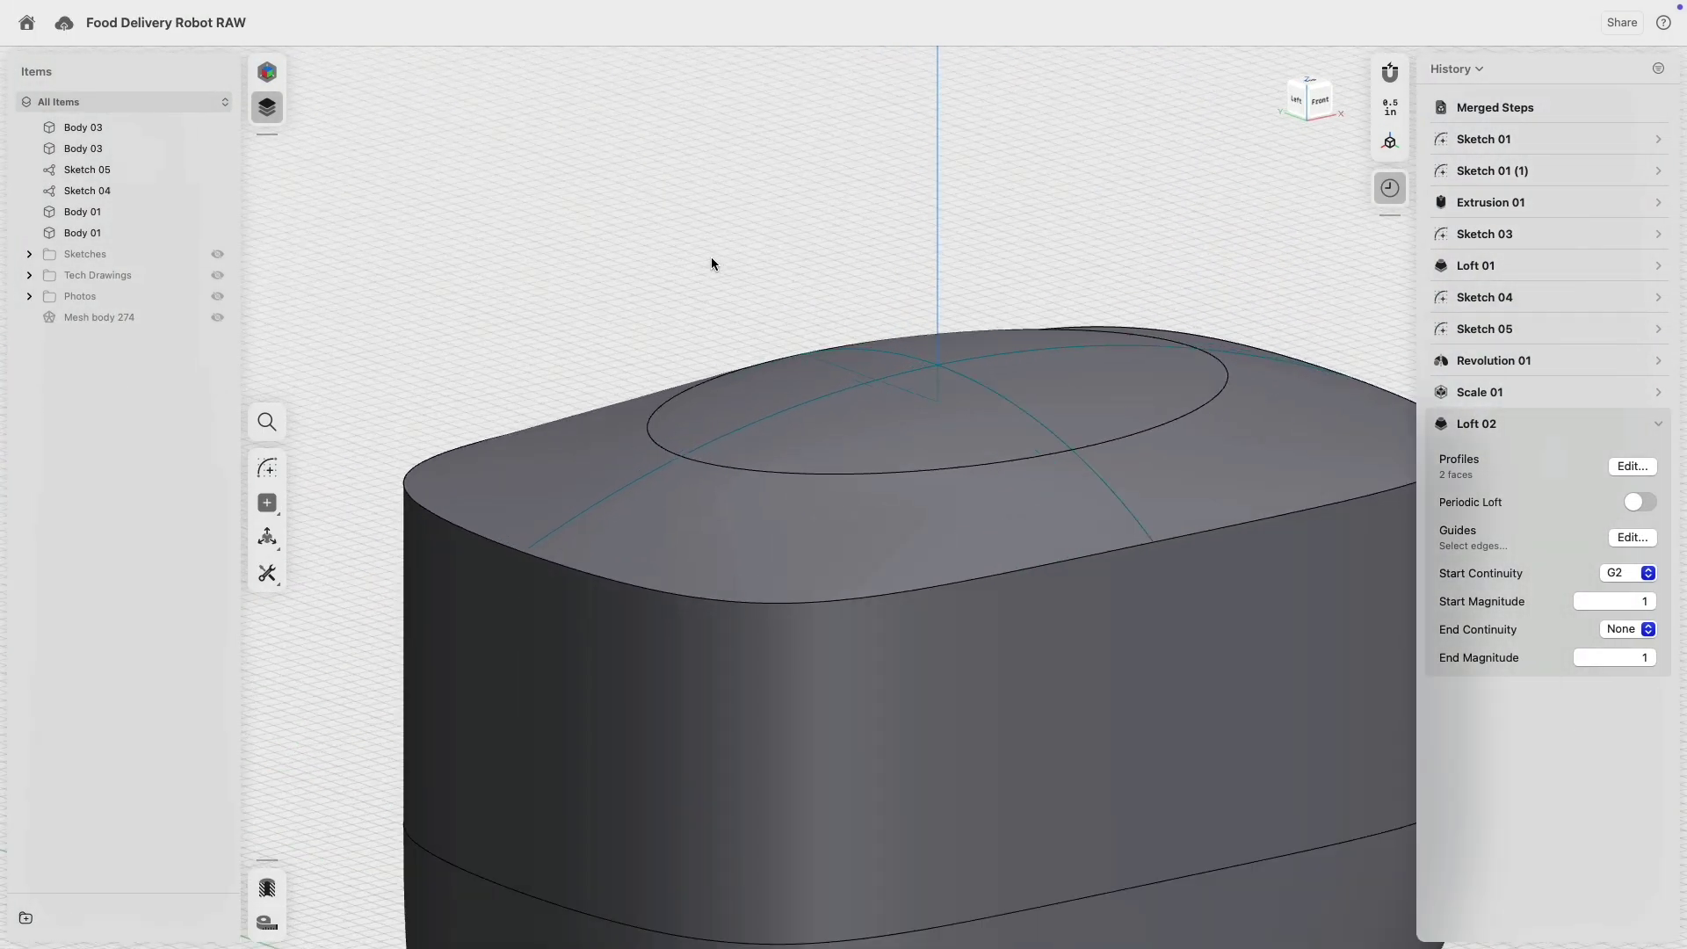
- In Sketch 05, raise the horizontal line under the side arc in left view until it is about 1.77 in long
{"action": "left_click", "coordinate": [104, 169]}
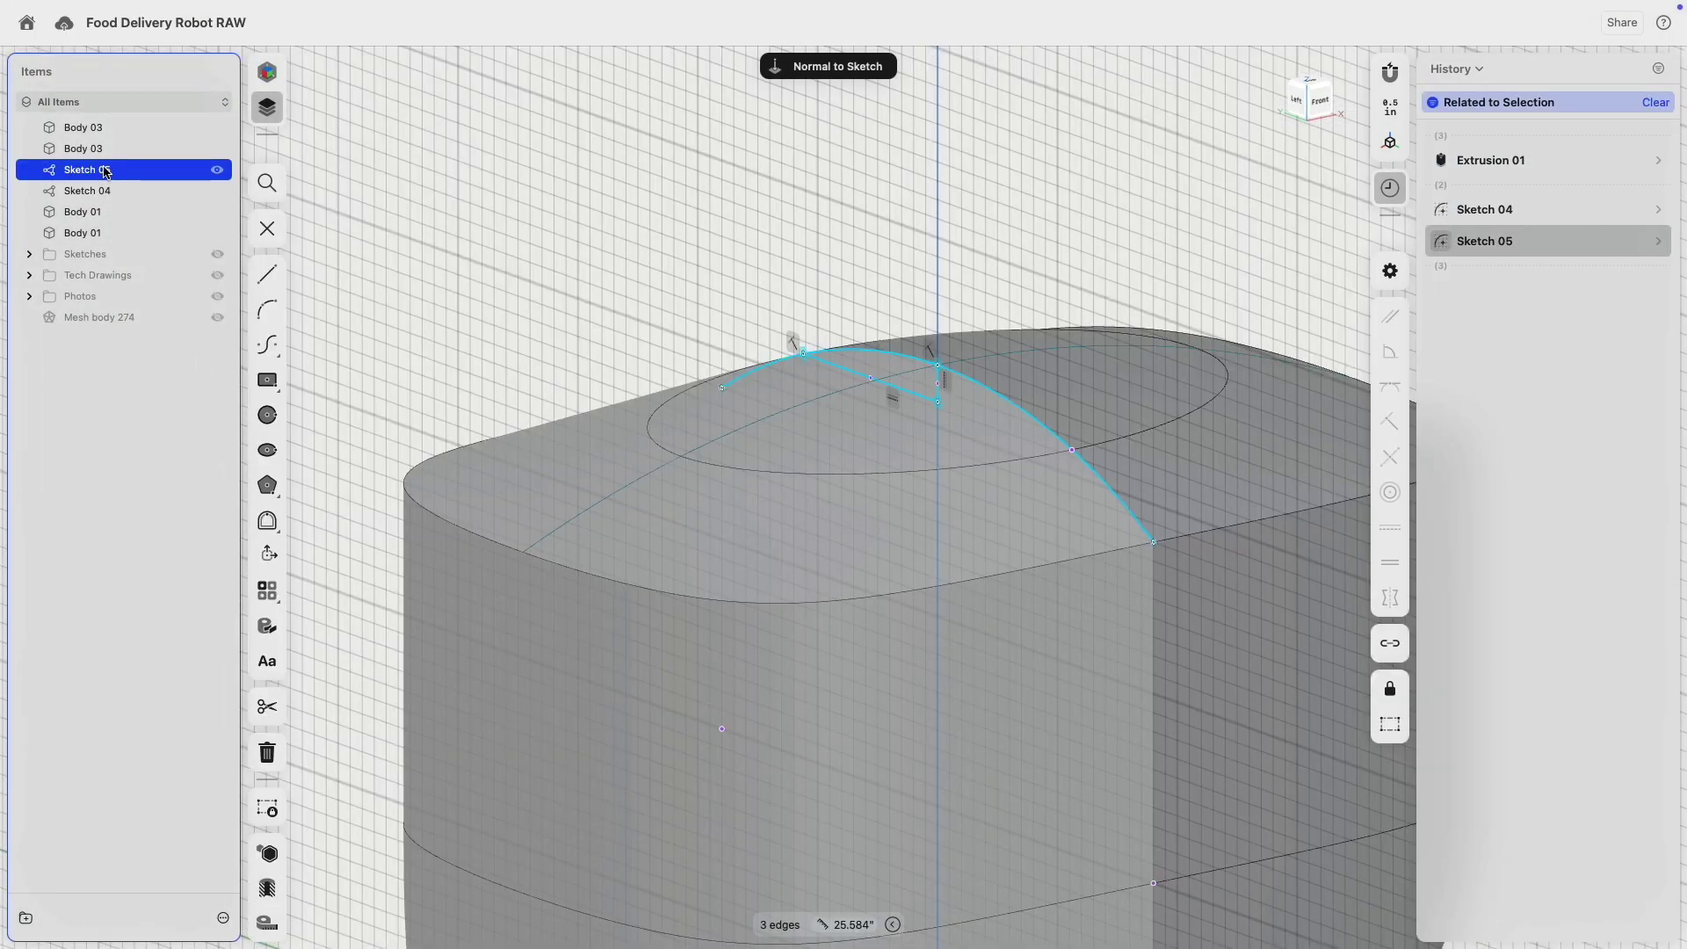
{"action": "left_click", "coordinate": [921, 402]}
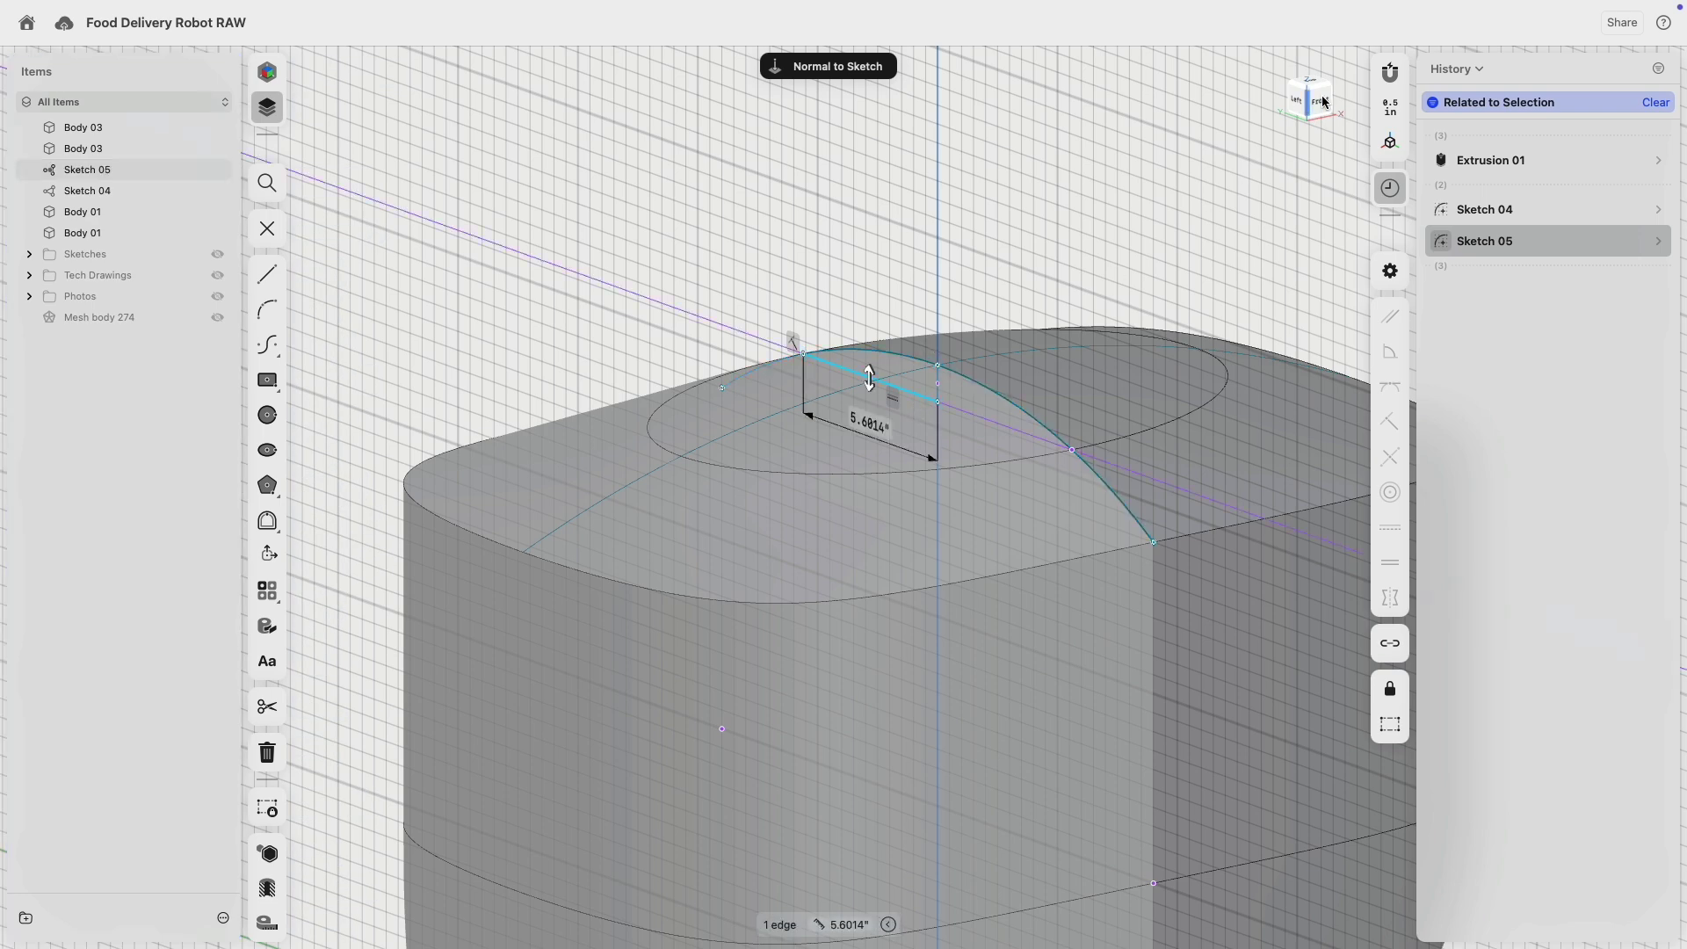
{"action": "left_click", "coordinate": [1292, 103]}
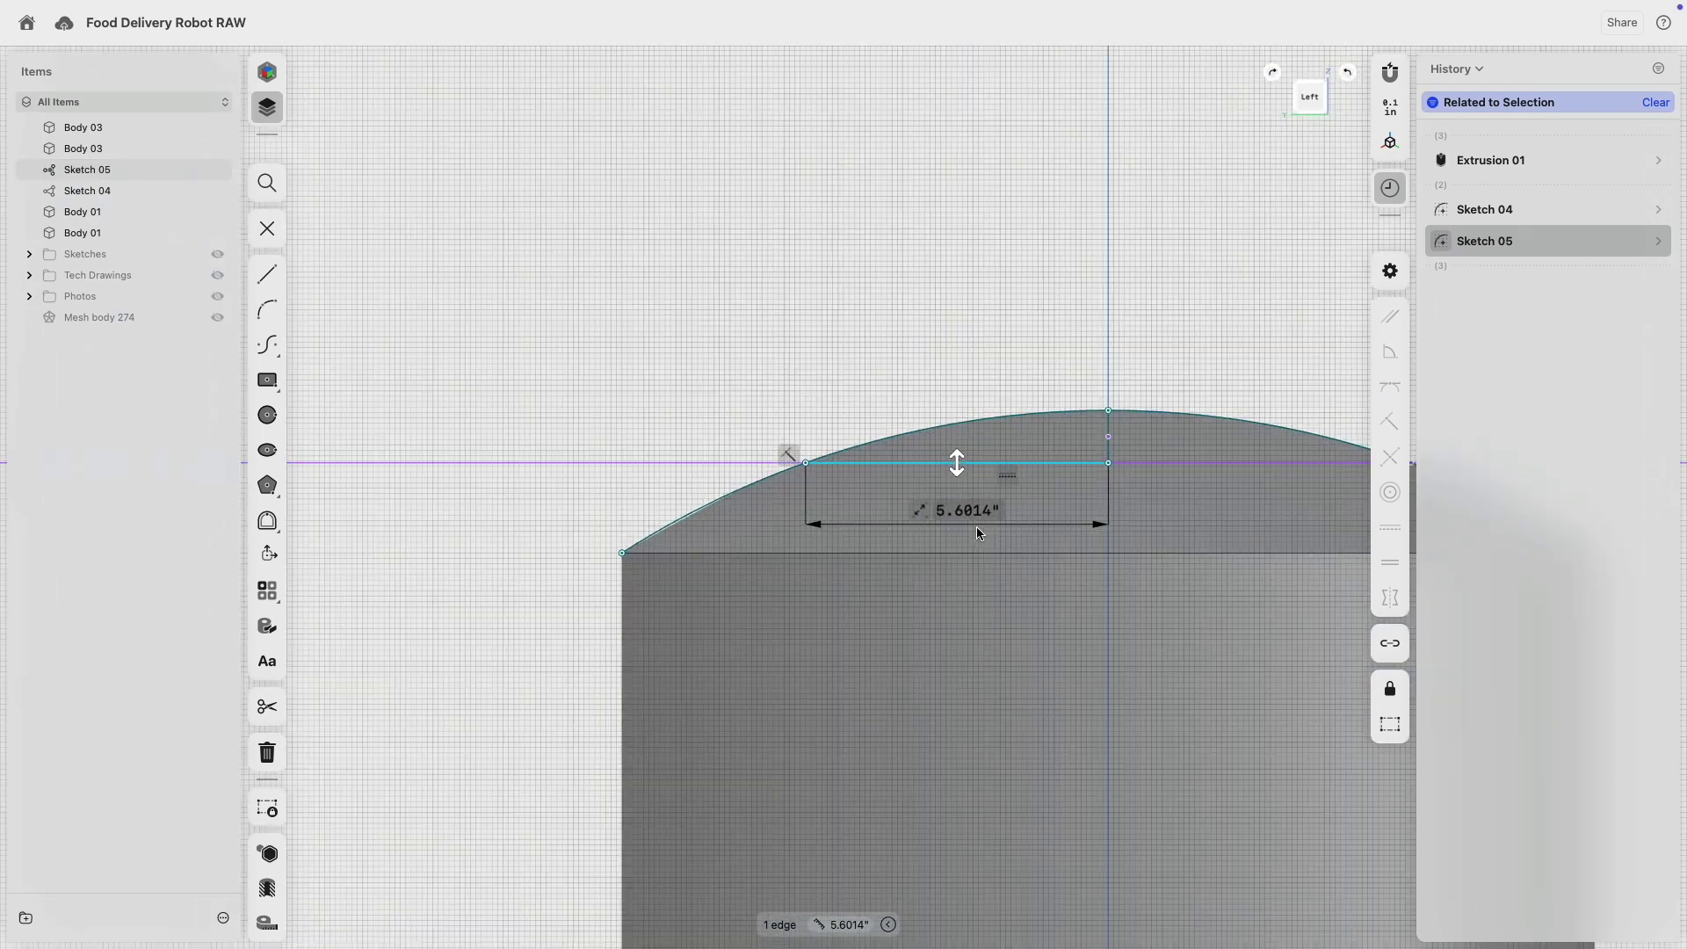
{"action": "mouse_move", "coordinate": [956, 440]}
{"action": "left_mouse_down"}
{"action": "mouse_move", "coordinate": [979, 415]}
{"action": "mouse_move", "coordinate": [976, 384]}
{"action": "mouse_move", "coordinate": [804, 422]}
{"action": "mouse_move", "coordinate": [725, 461]}
{"action": "mouse_move", "coordinate": [964, 384]}
{"action": "left_mouse_up"}
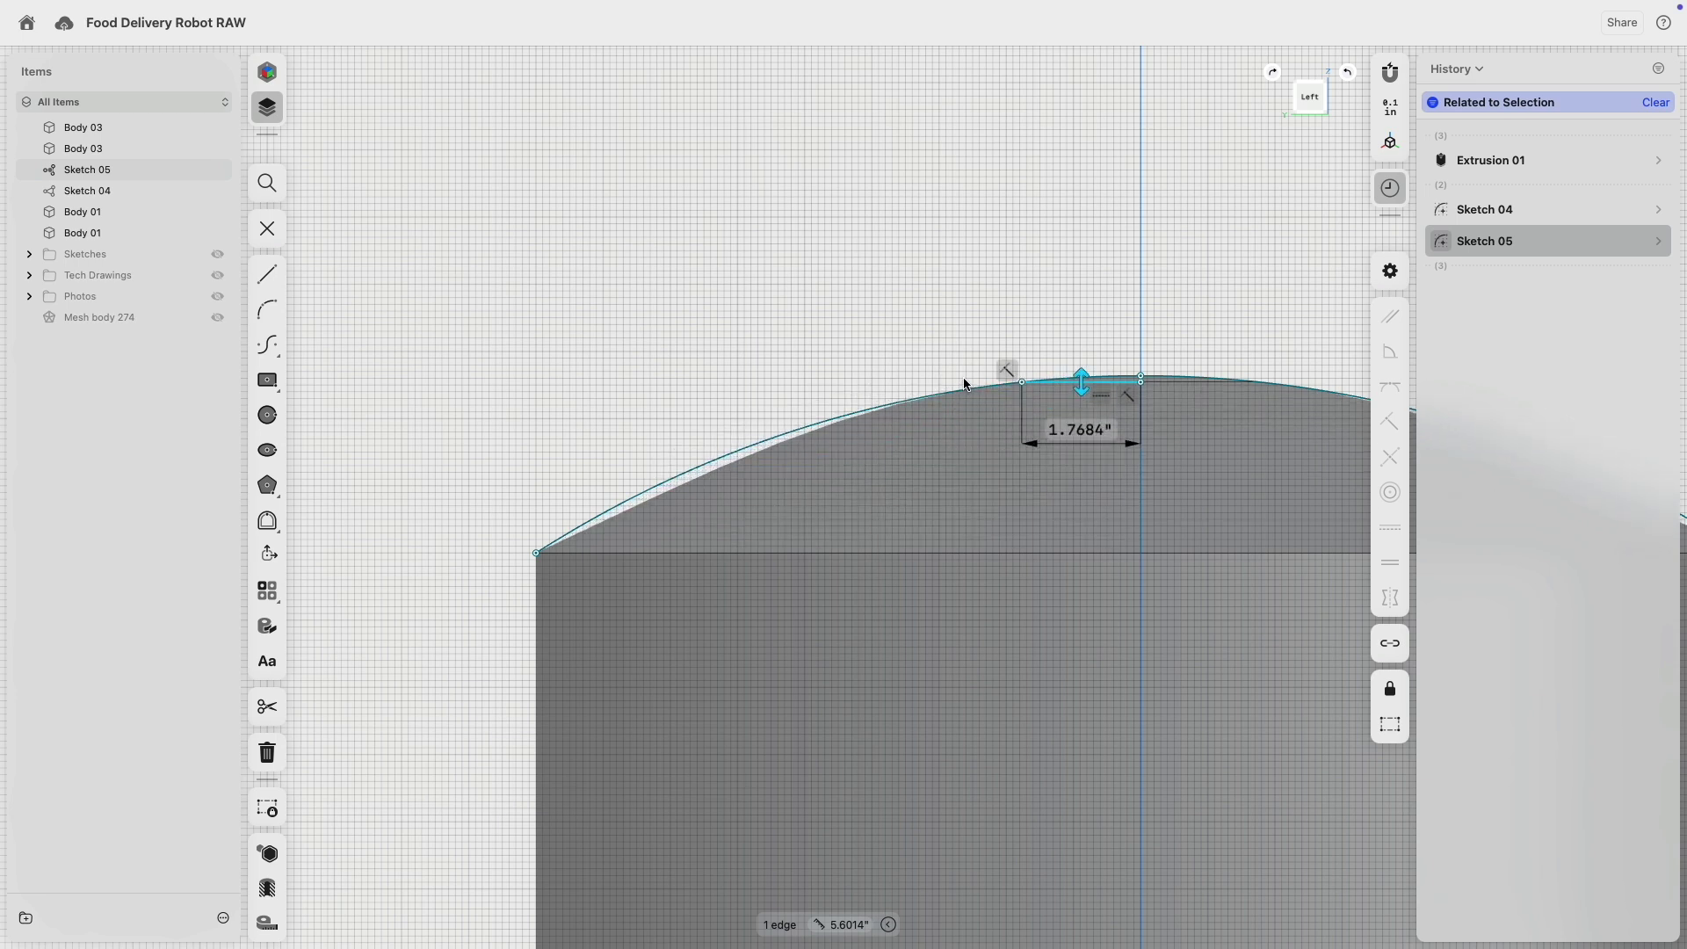
{"action": "mouse_move", "coordinate": [1143, 302]}
{"action": "right_mouse_down"}
{"action": "mouse_move", "coordinate": [1094, 347]}
{"action": "mouse_move", "coordinate": [958, 386]}
{"action": "mouse_move", "coordinate": [957, 430]}
{"action": "mouse_move", "coordinate": [971, 422]}
{"action": "right_mouse_up"}
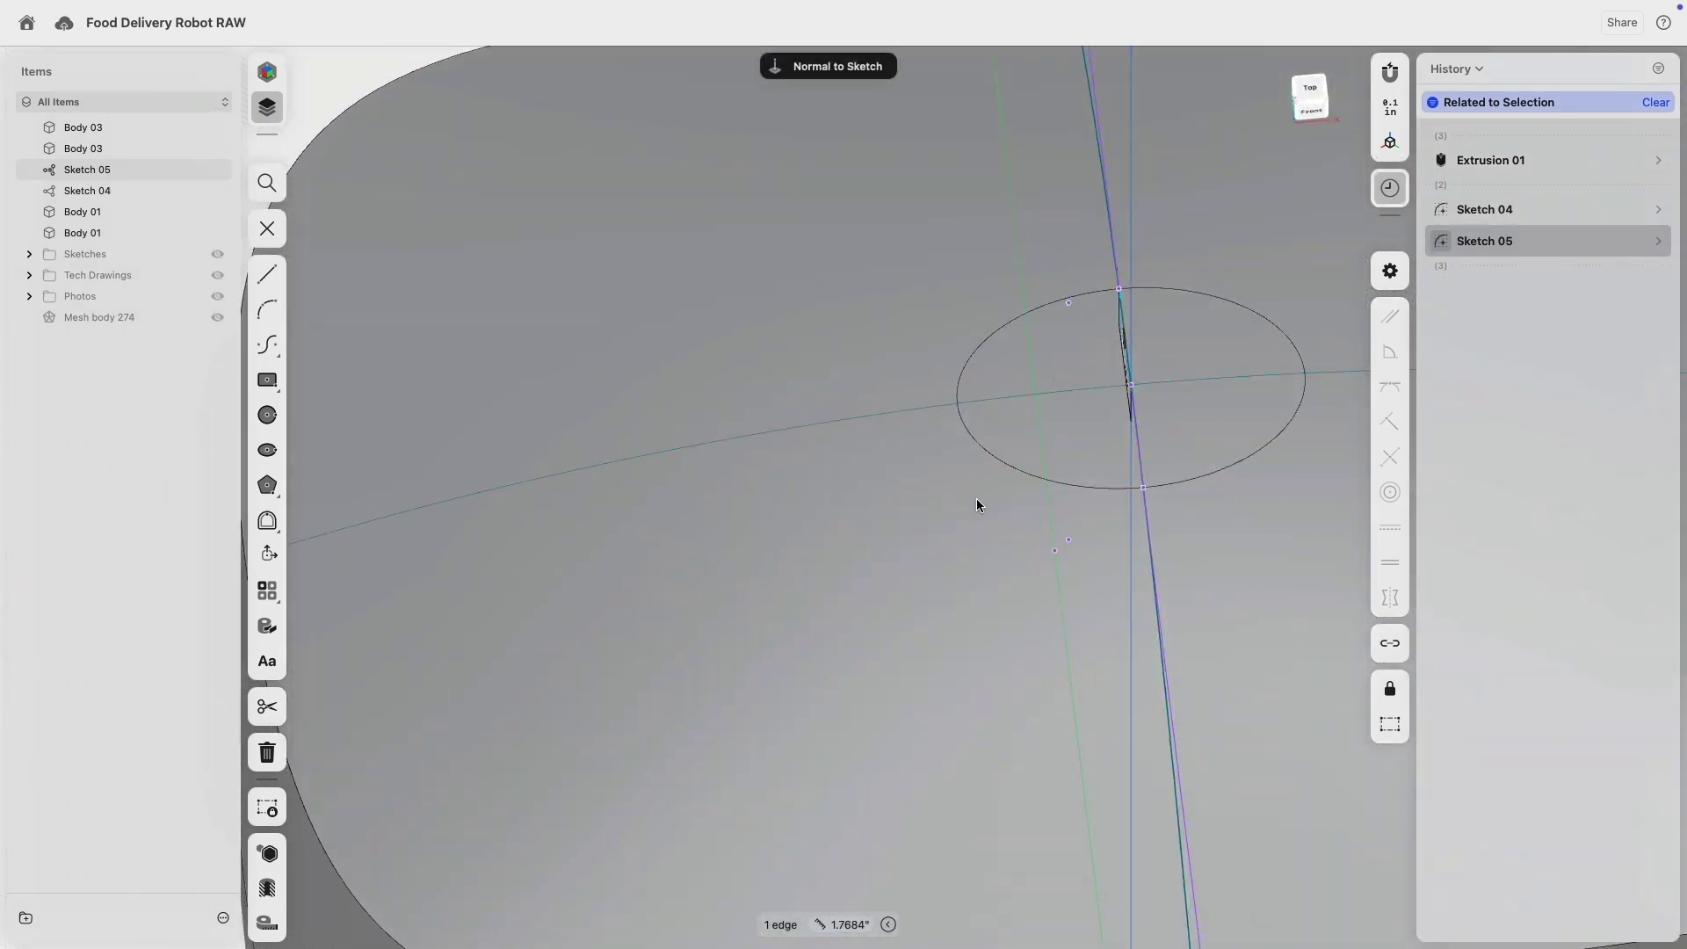
- Leave Sketch 05 and bring the lid into a straight front view
{"action": "scroll", "coordinate": [977, 498], "scroll_direction": "down", "scroll_amount": 5}
{"action": "double_click", "coordinate": [754, 152]}
{"action": "left_click", "coordinate": [831, 303]}
{"action": "right_click_drag", "start_coordinate": [831, 303], "coordinate": [761, 316]}
{"action": "left_click", "coordinate": [1300, 100]}
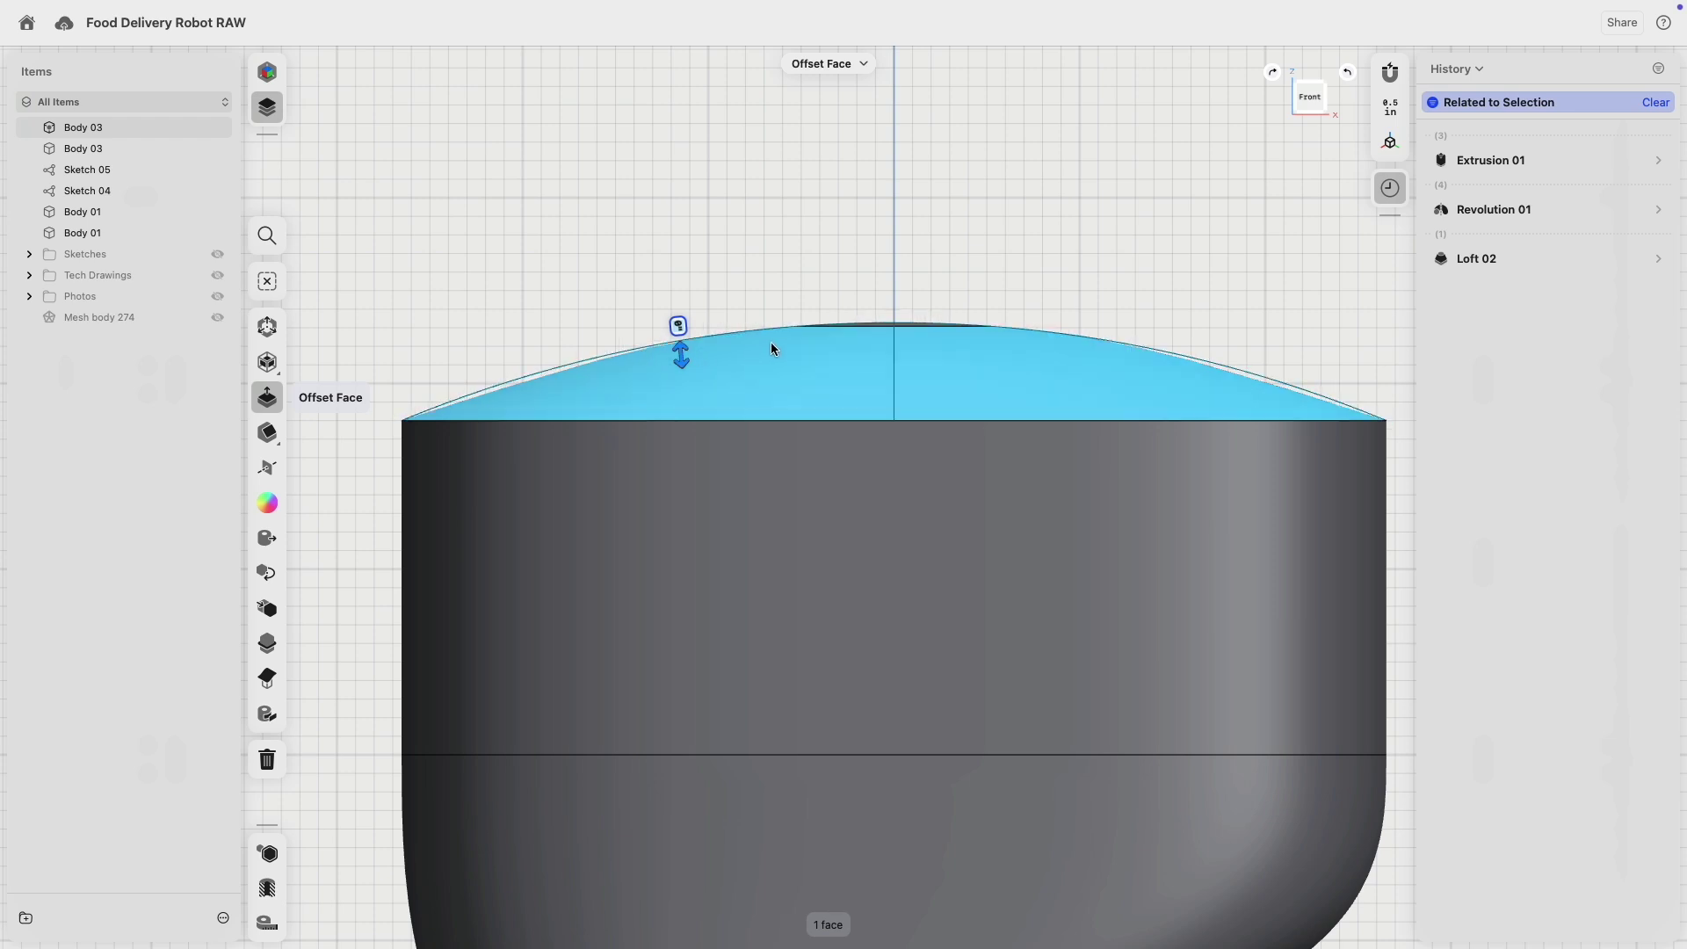
{"action": "double_click", "coordinate": [612, 352]}
{"action": "left_click", "coordinate": [597, 196]}
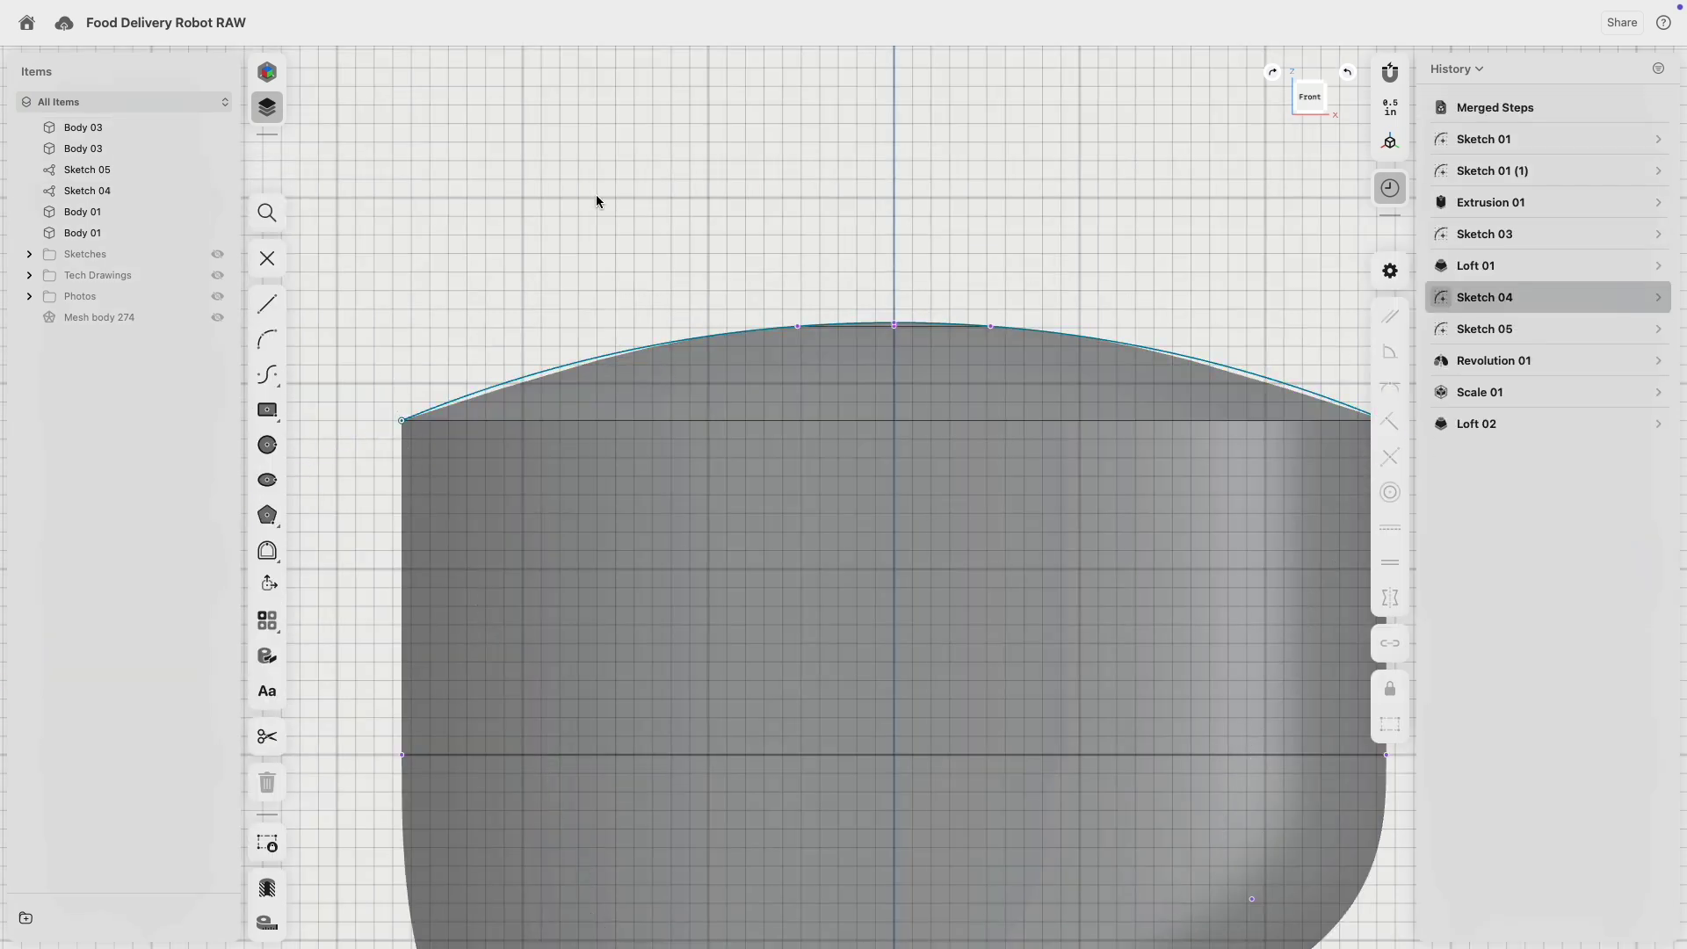
{"action": "left_click", "coordinate": [360, 257]}
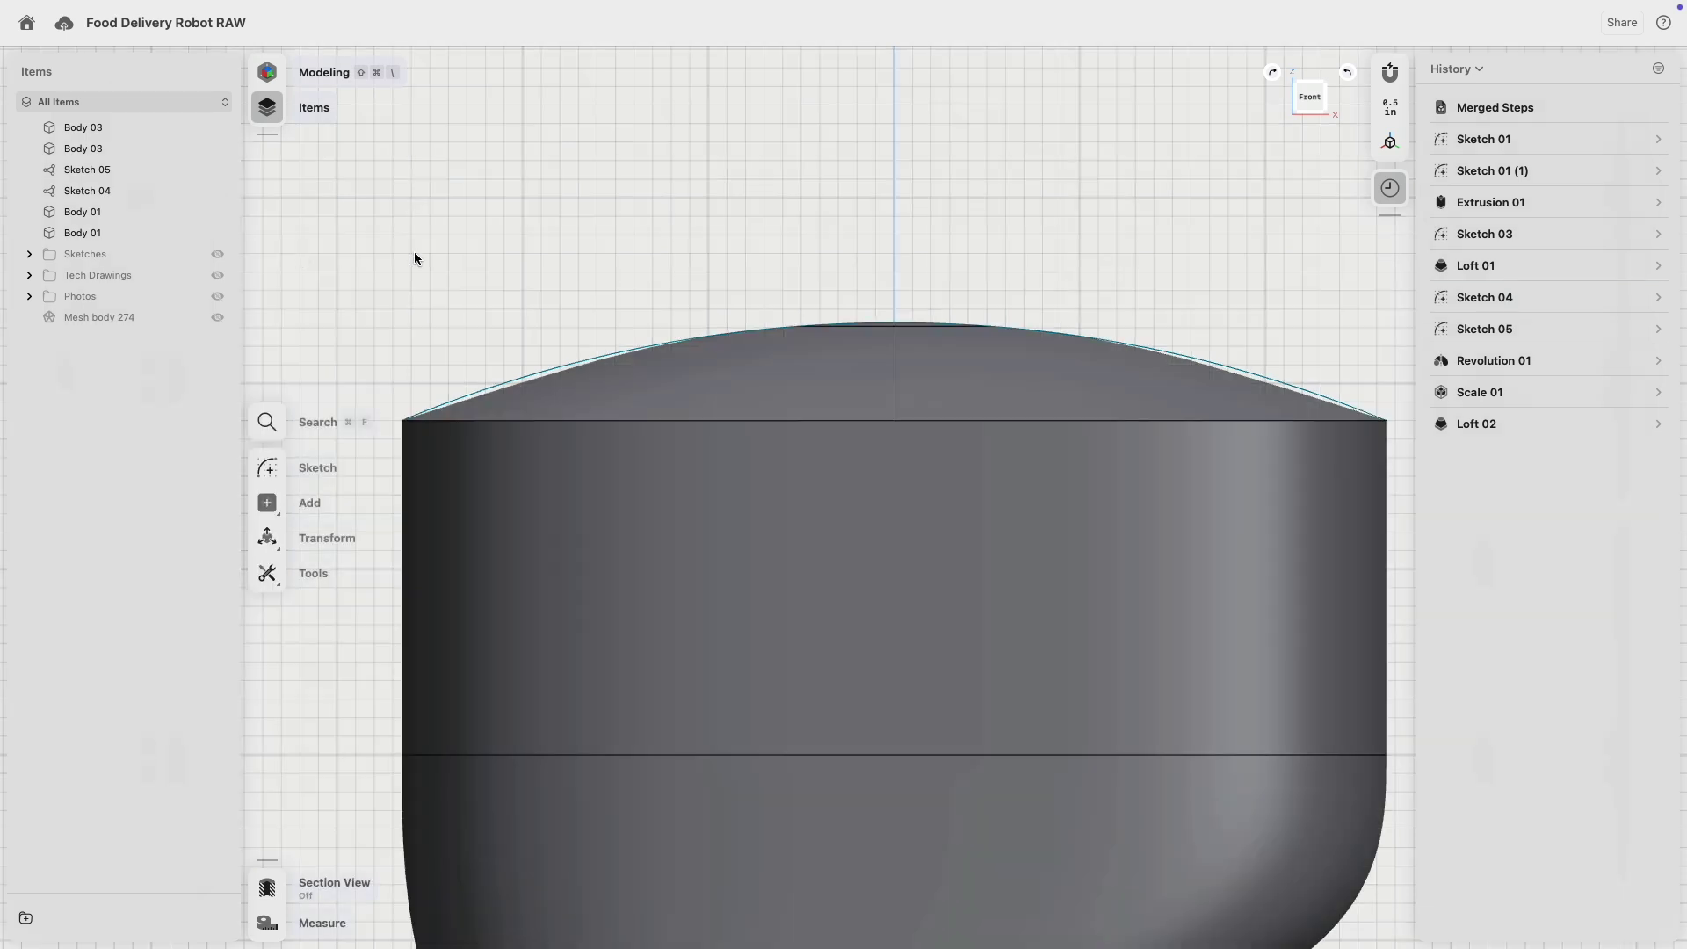
- Set the start magnitude of Loft 02, which forms the lid's dome, to 1.5
{"action": "left_click", "coordinate": [856, 357]}
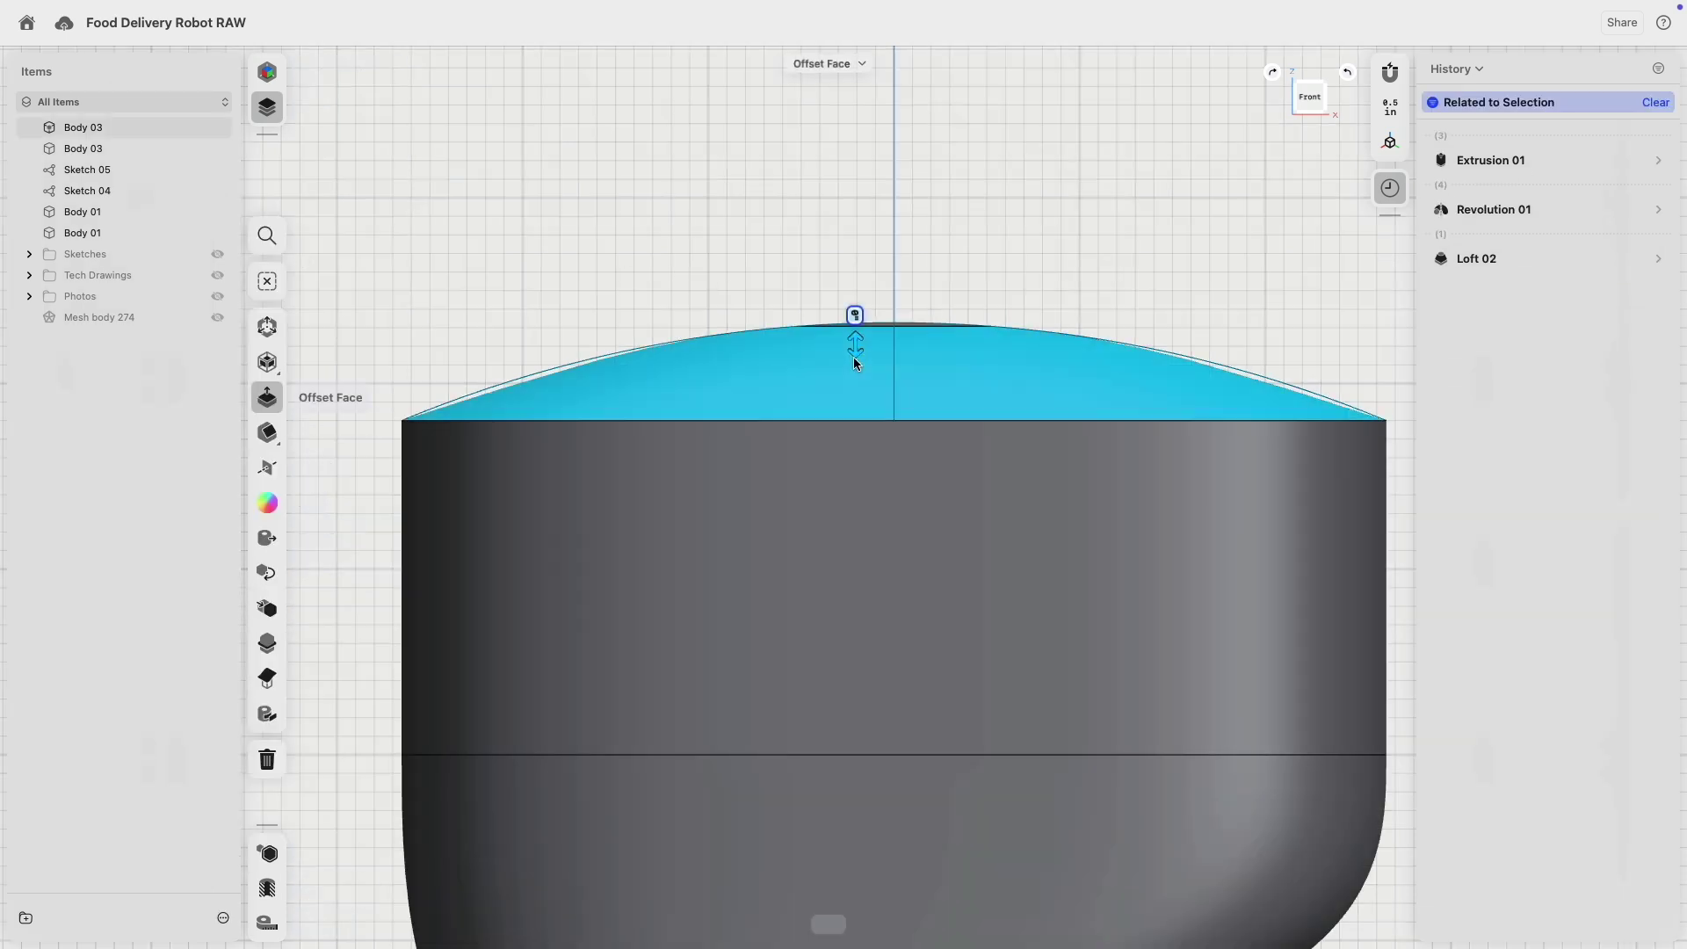
{"action": "left_click", "coordinate": [1658, 260]}
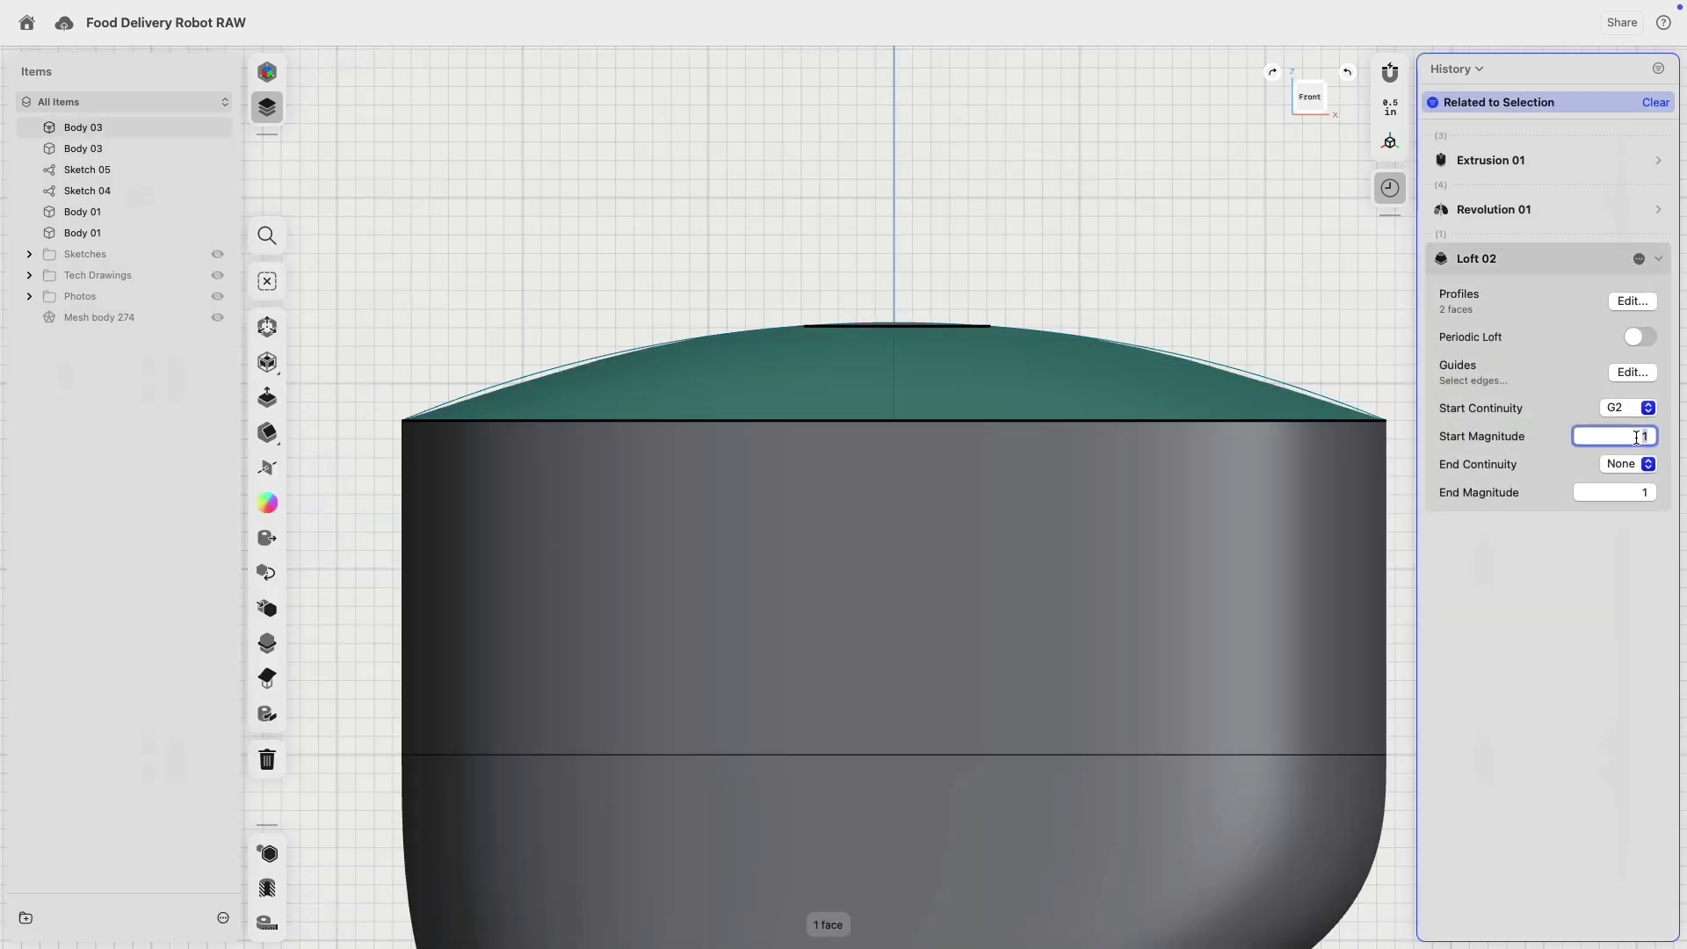
{"action": "key", "text": "Return"}
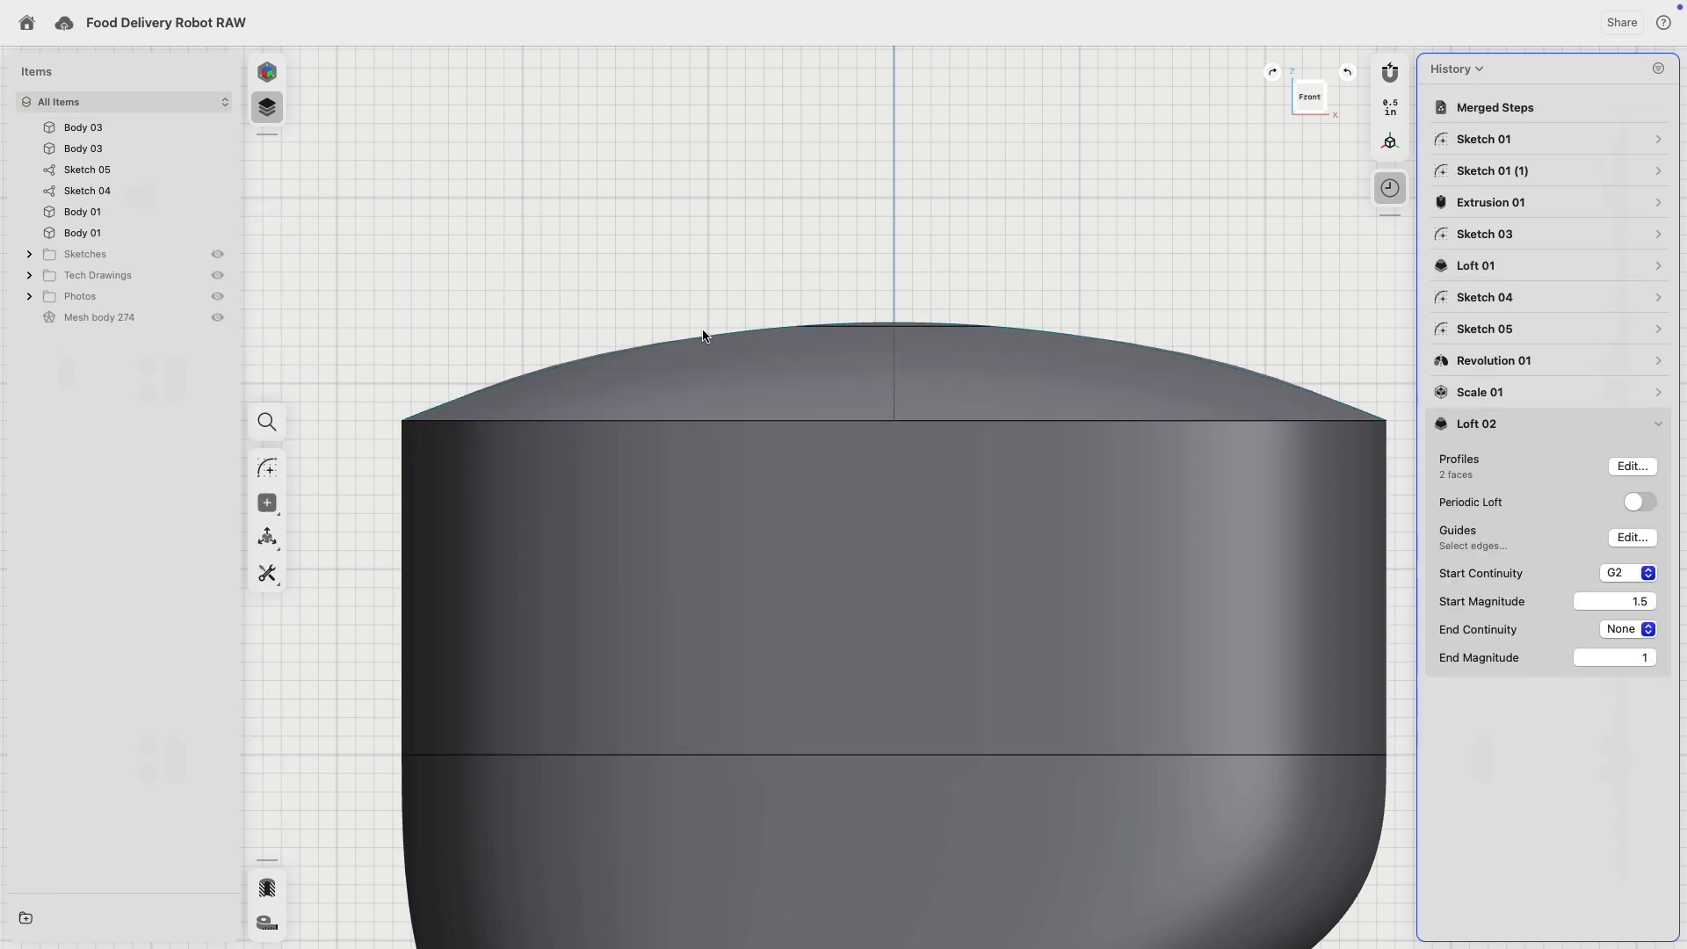
- Compare the lid's dome with its guide curve in left view and try a Loft 02 start magnitude of 1.4
{"action": "left_click_drag", "start_coordinate": [1304, 104], "coordinate": [1285, 100]}
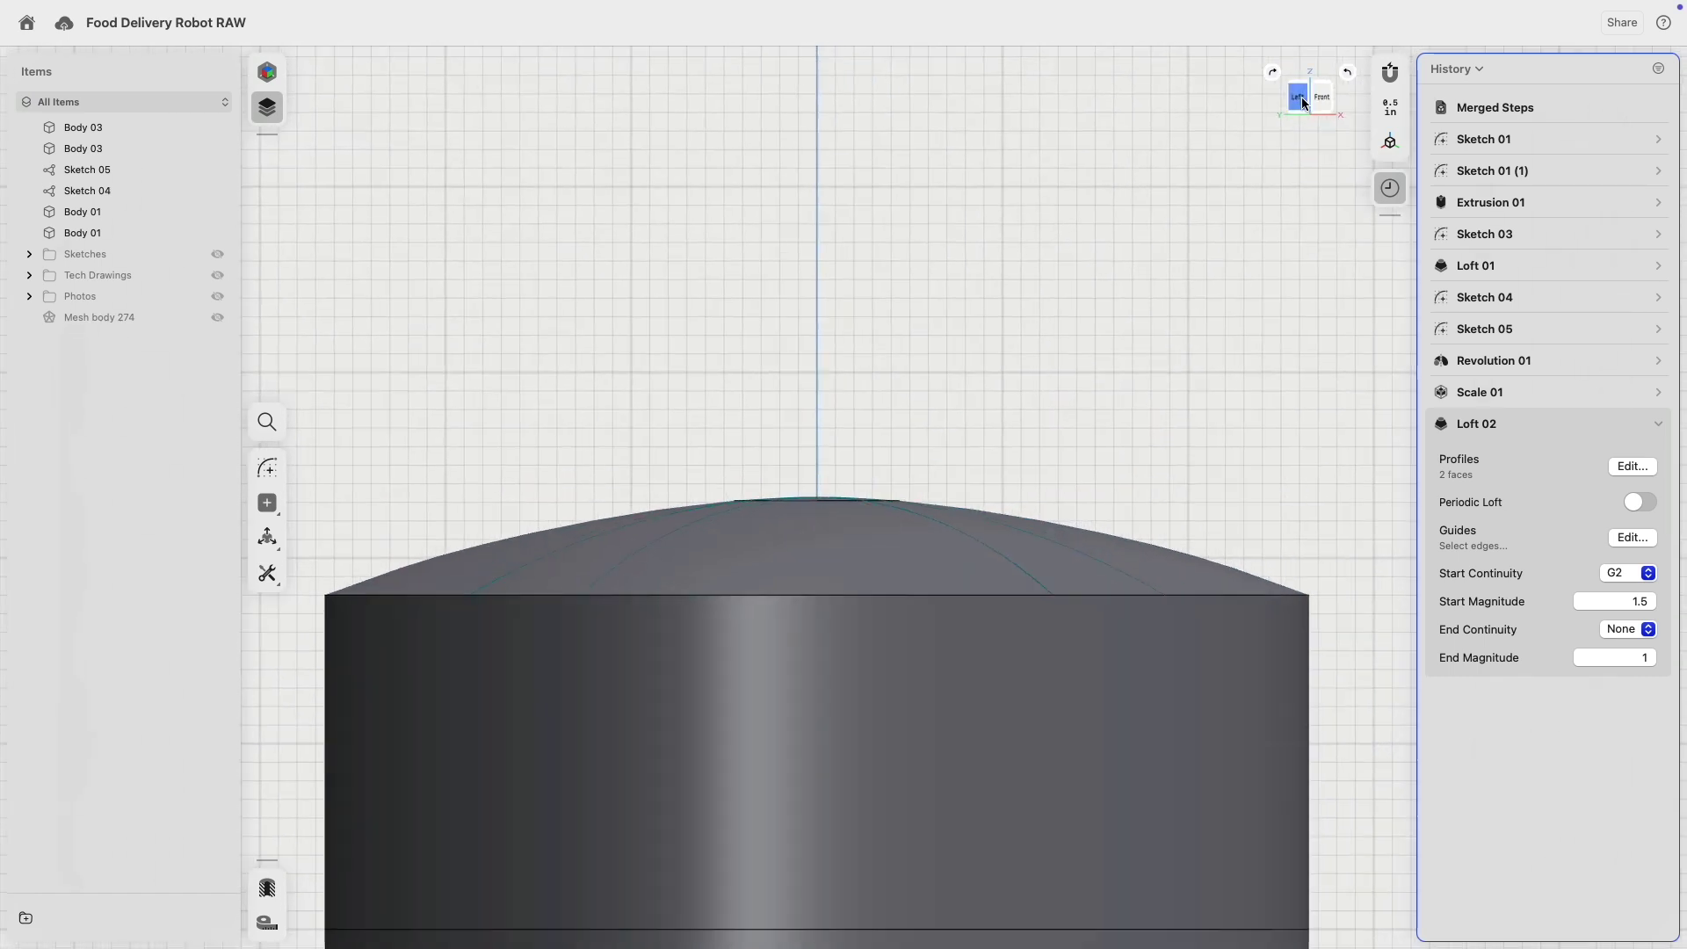
{"action": "scroll", "coordinate": [1139, 546], "scroll_direction": "up", "scroll_amount": 5}
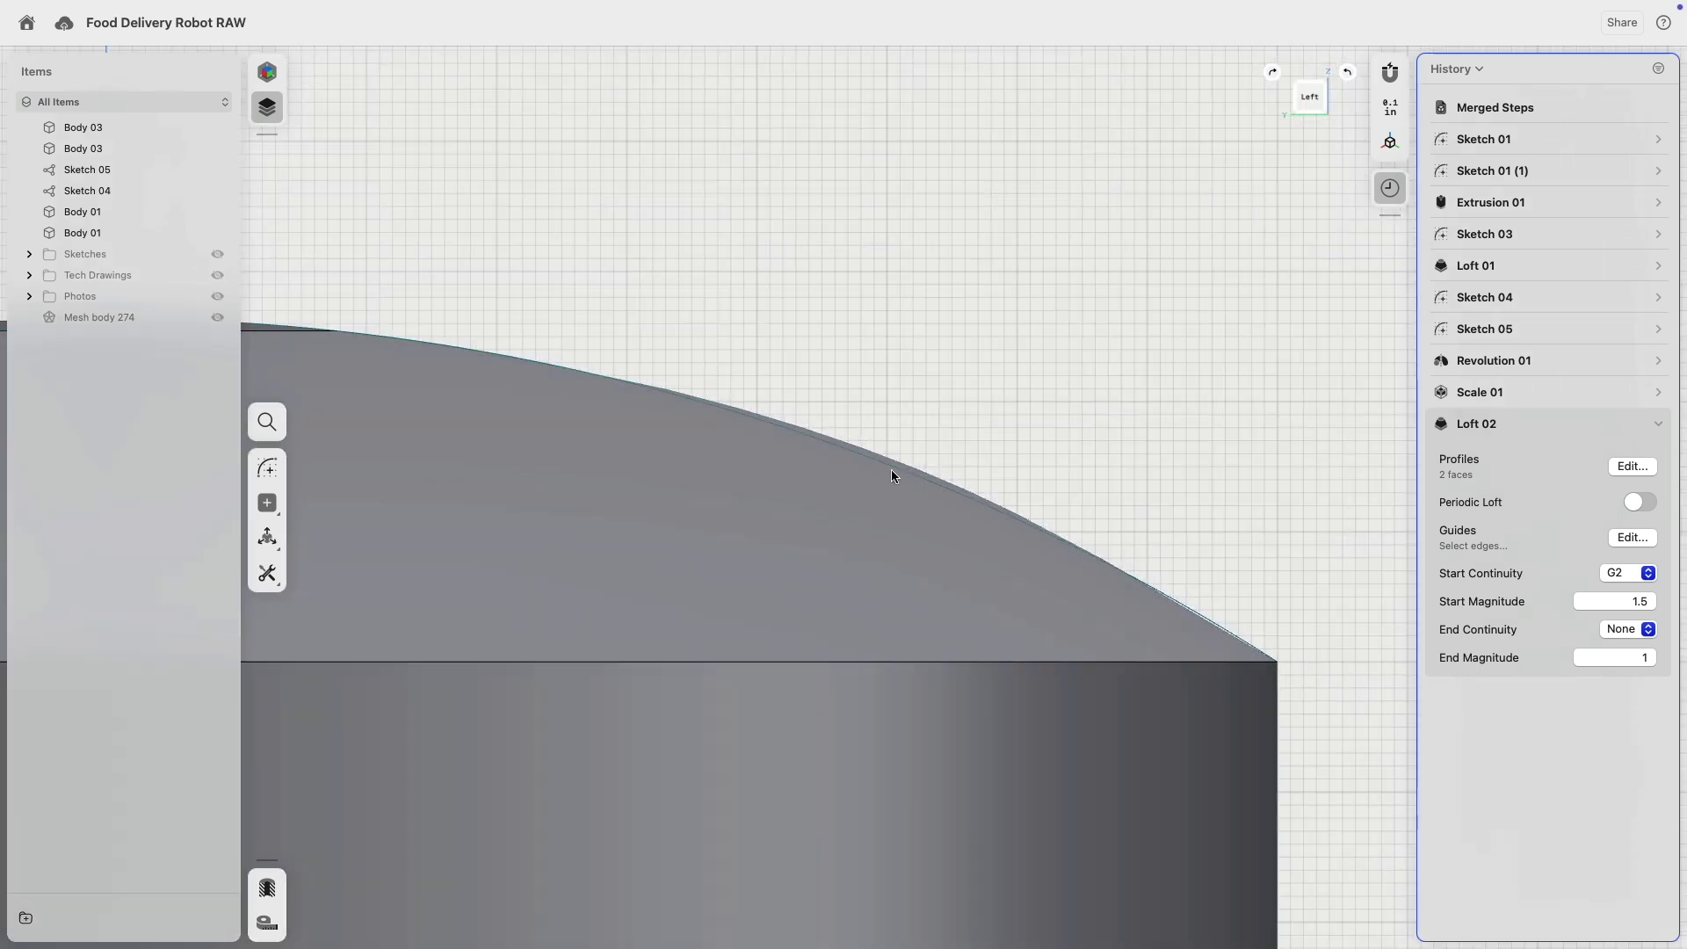
{"action": "middle_click_drag", "start_coordinate": [746, 328], "coordinate": [909, 361]}
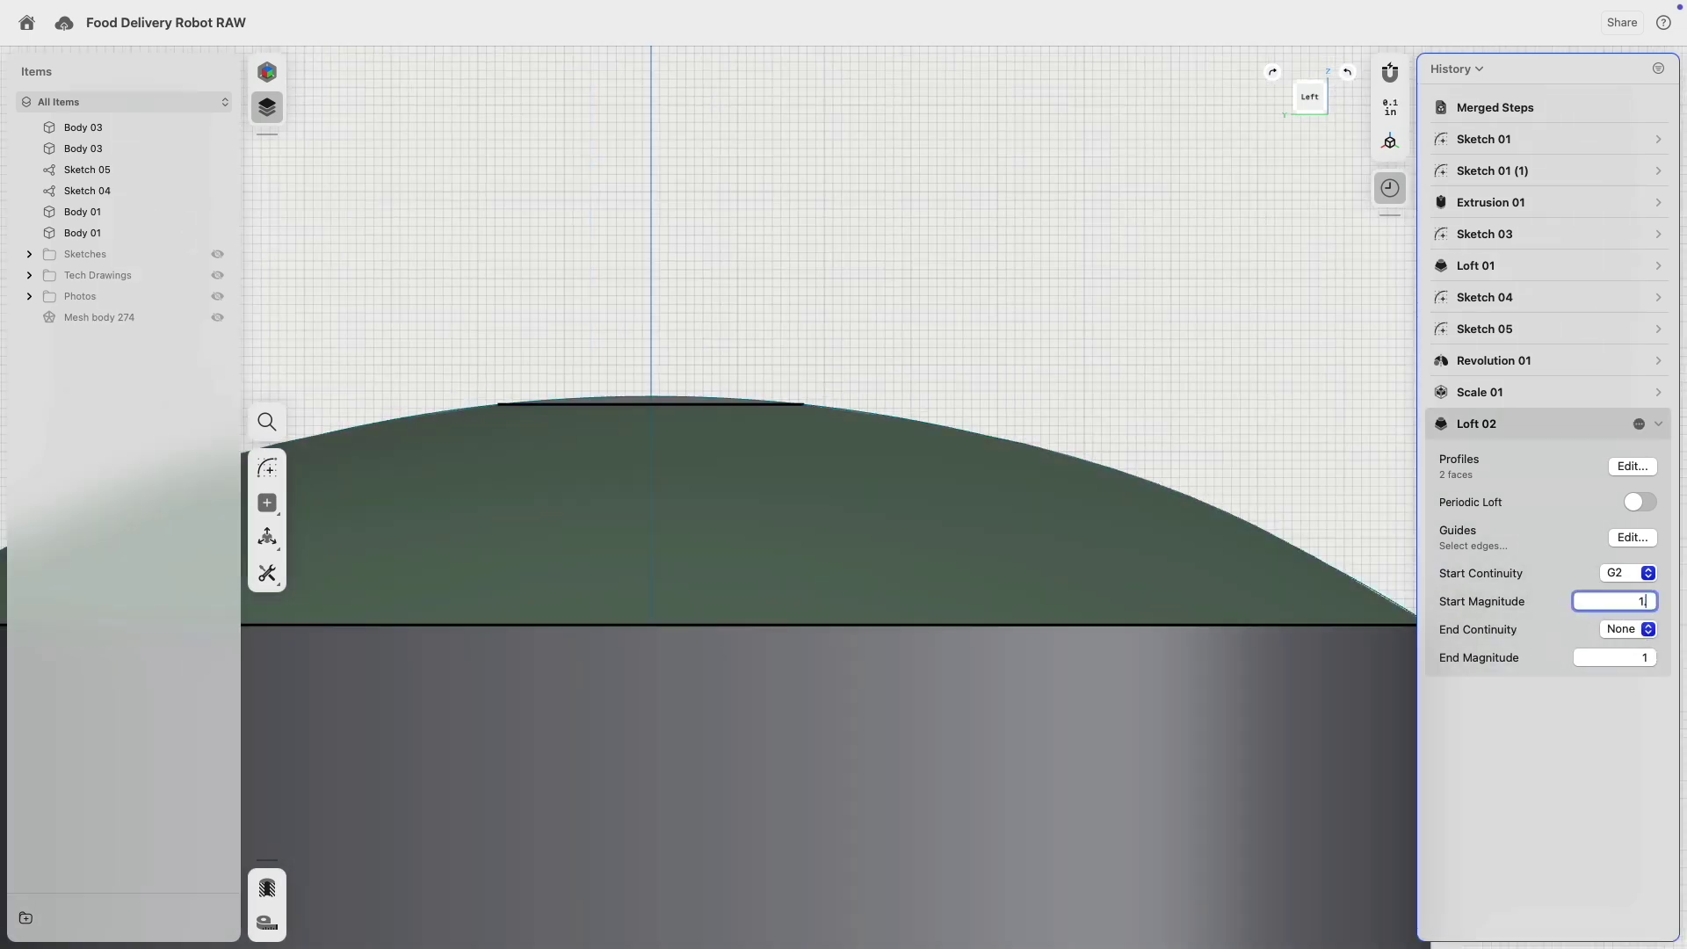
{"action": "key", "text": "BackSpace"}
{"action": "type", "text": "4"}
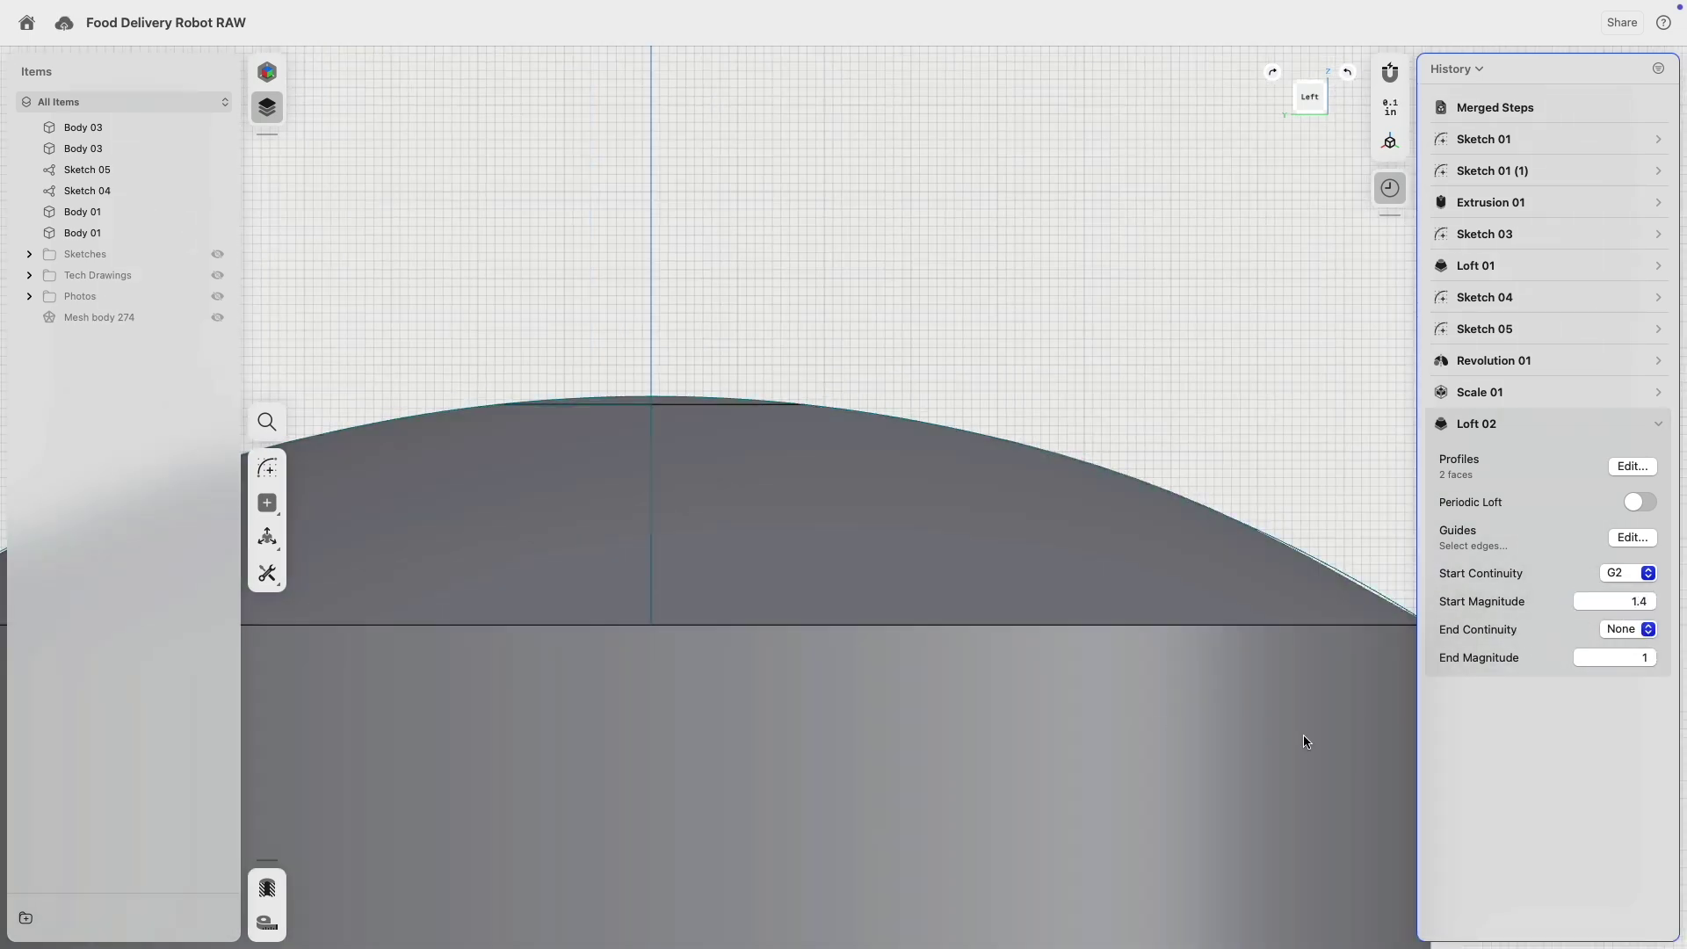
- Check the lid's edge against the guide curve up close and return the Loft 02 start magnitude to 1.5
{"action": "middle_click_drag", "start_coordinate": [1242, 451], "coordinate": [1042, 531]}
{"action": "scroll", "coordinate": [1044, 533], "scroll_direction": "up", "scroll_amount": 3}
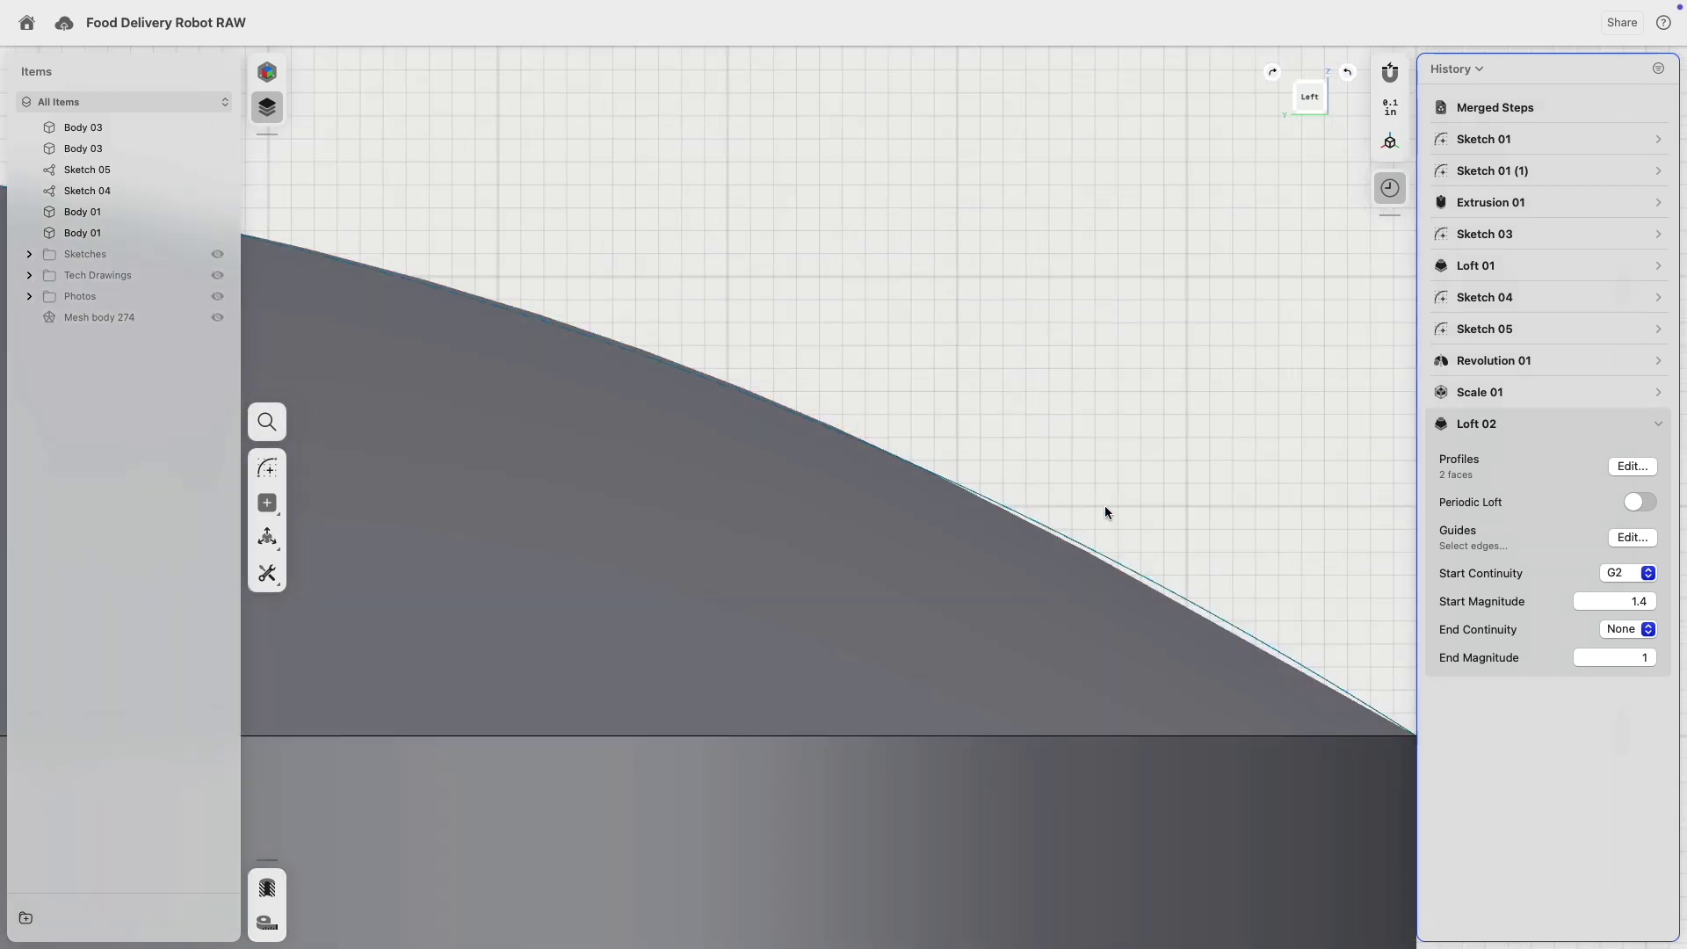
{"action": "scroll", "coordinate": [1104, 504], "scroll_direction": "down", "scroll_amount": 2}
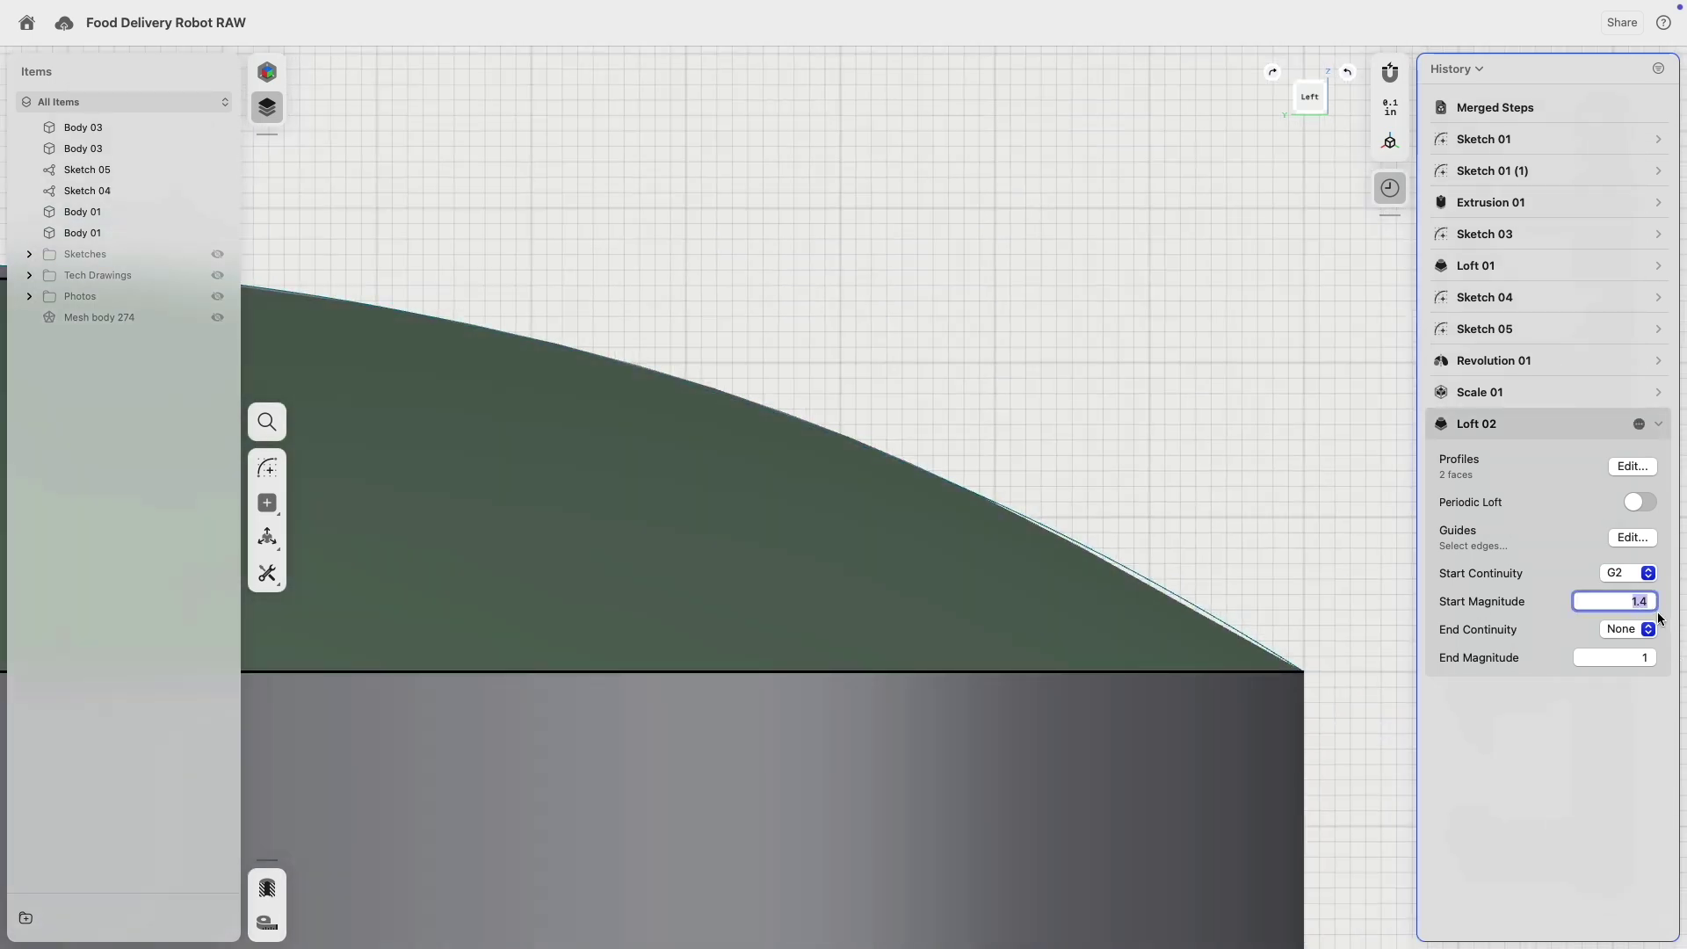
{"action": "key", "text": "Return"}
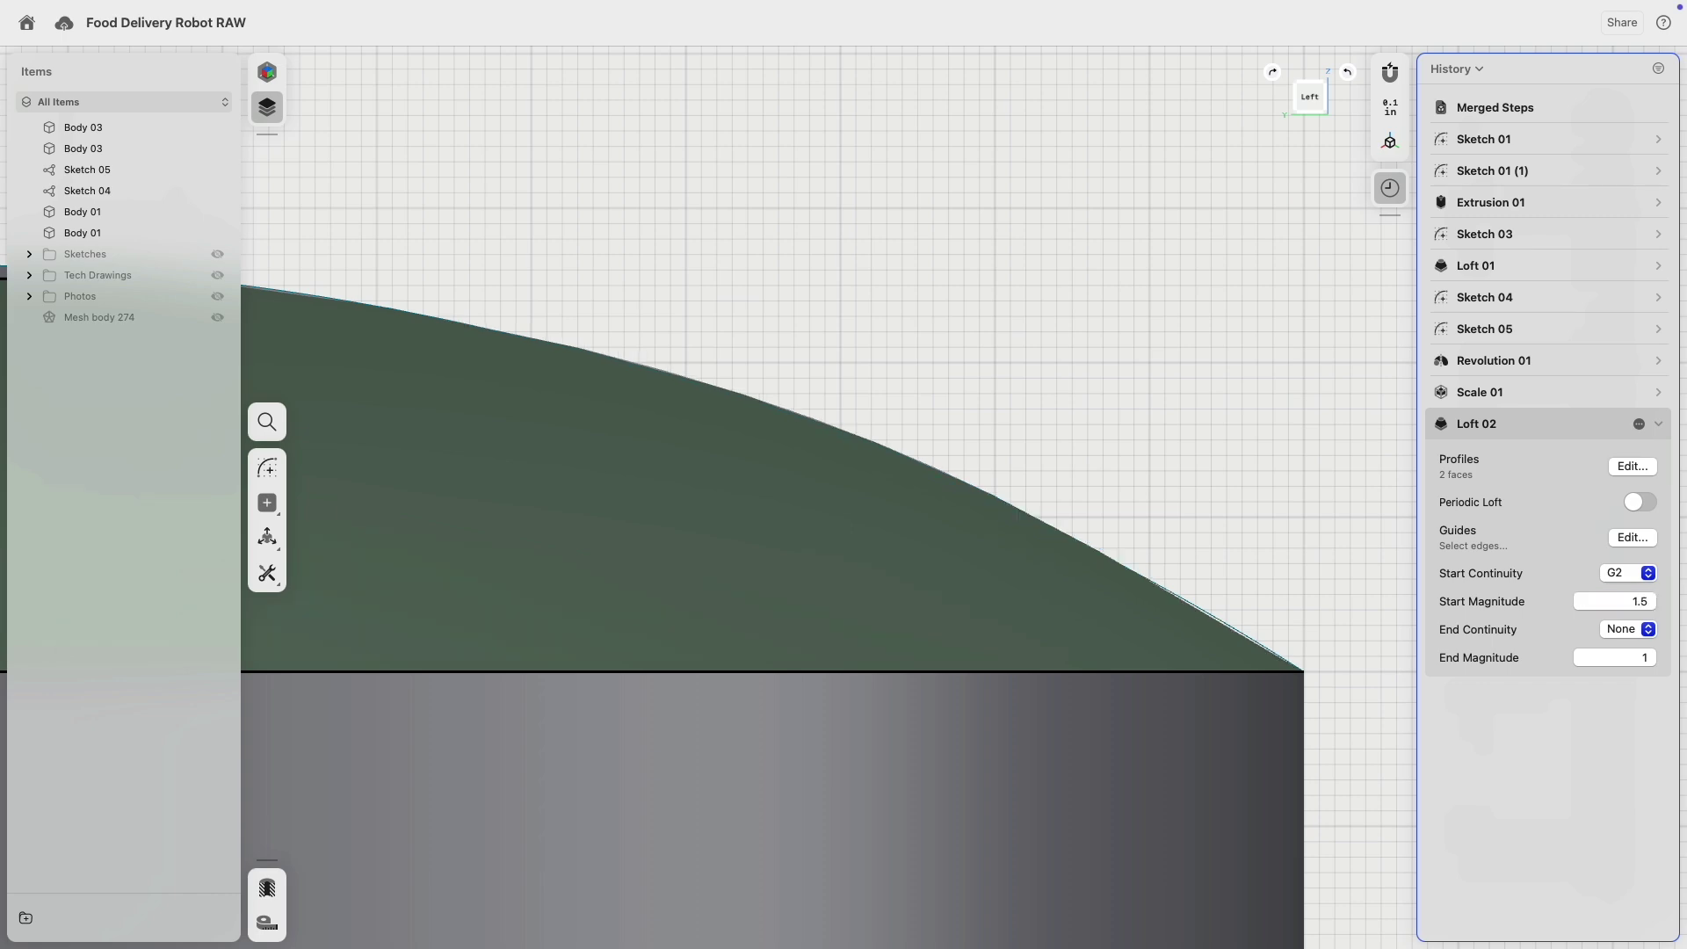
- Switch to the Visualization workspace and examine the reflections on the lofted lid from several angles
{"action": "right_click_drag", "start_coordinate": [1141, 519], "coordinate": [945, 566]}
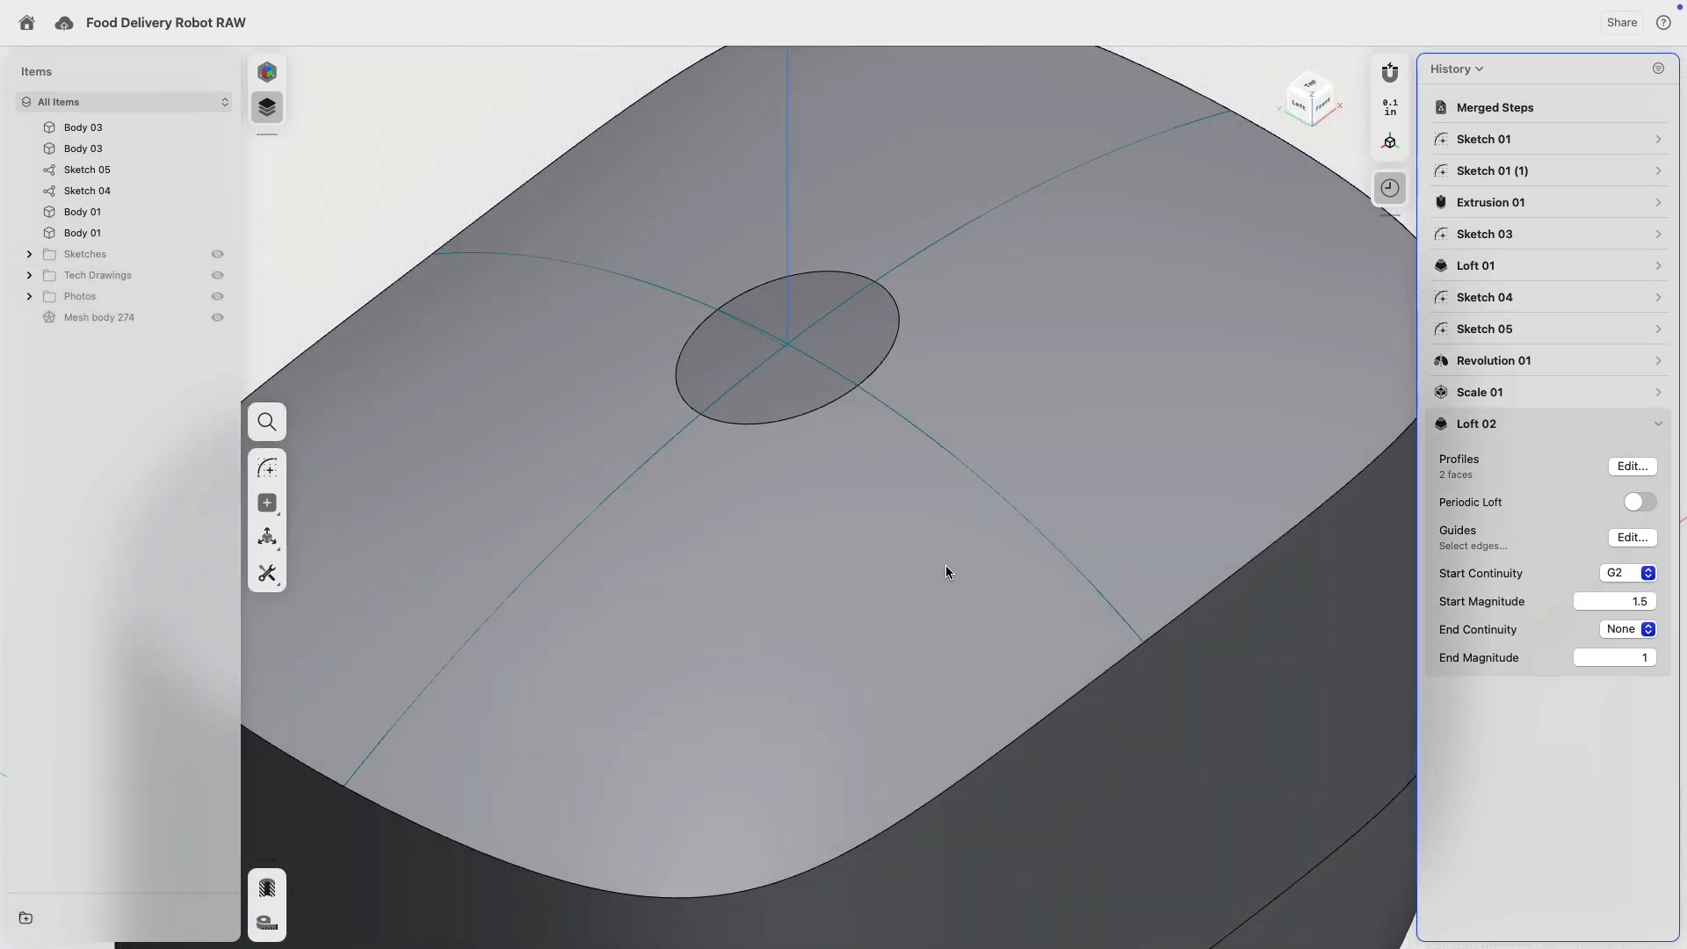
{"action": "scroll", "coordinate": [946, 572], "scroll_direction": "down", "scroll_amount": 5}
{"action": "left_click", "coordinate": [267, 71]}
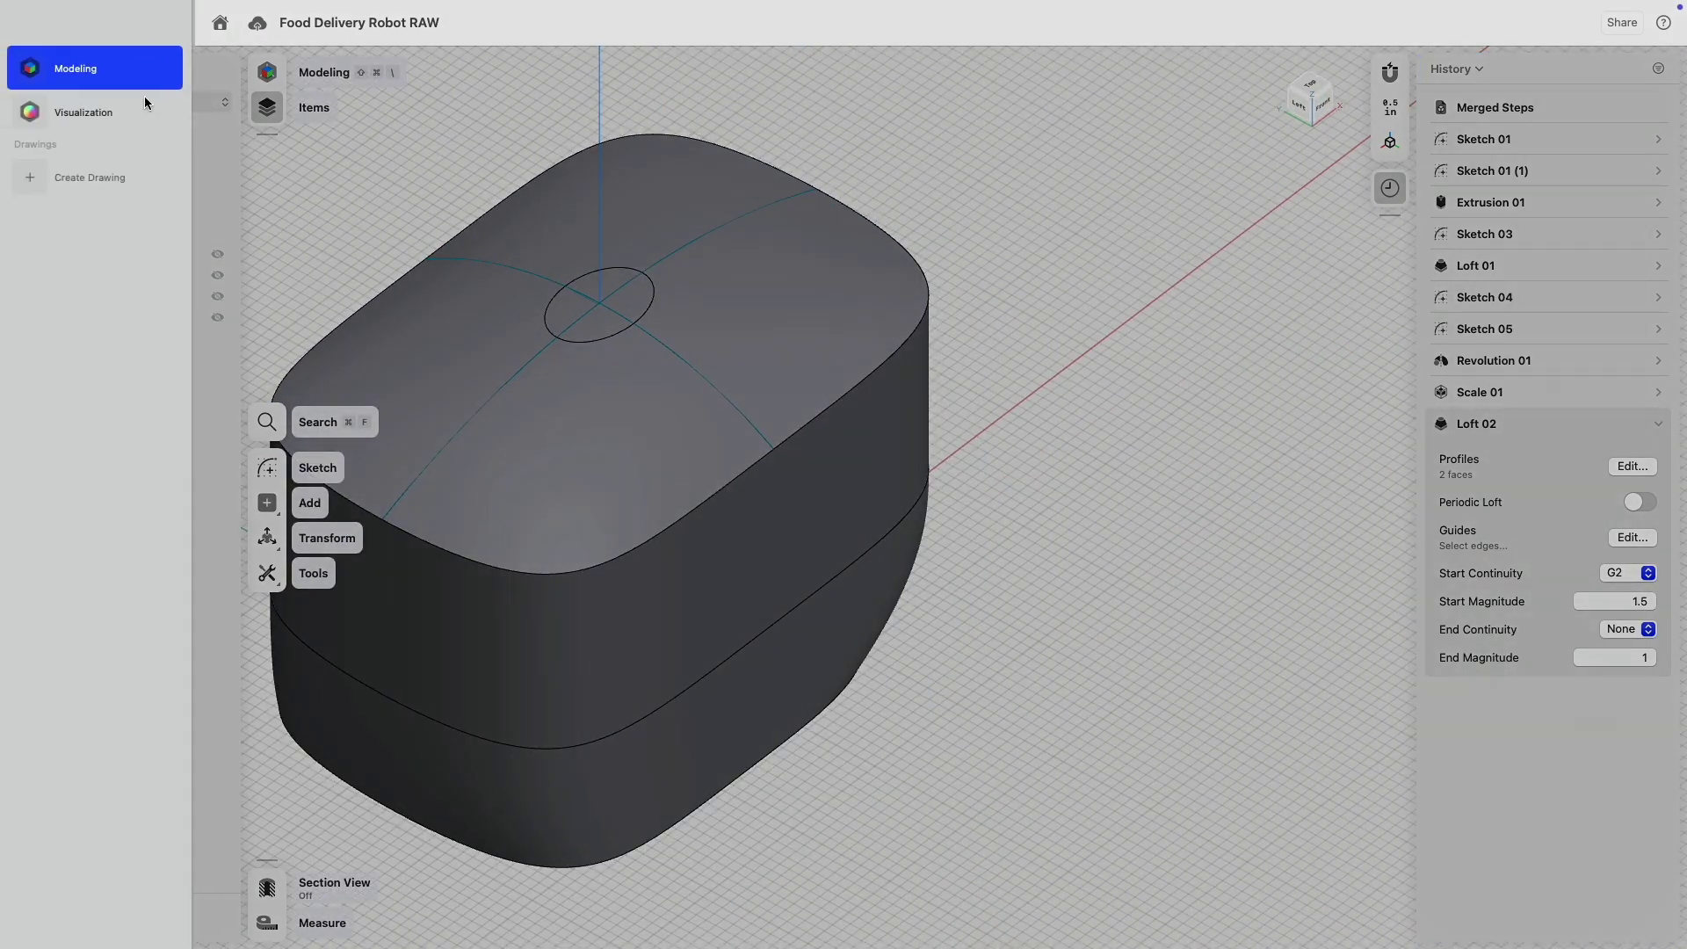
{"action": "left_click", "coordinate": [144, 103]}
{"action": "scroll", "coordinate": [620, 343], "scroll_direction": "up", "scroll_amount": 3}
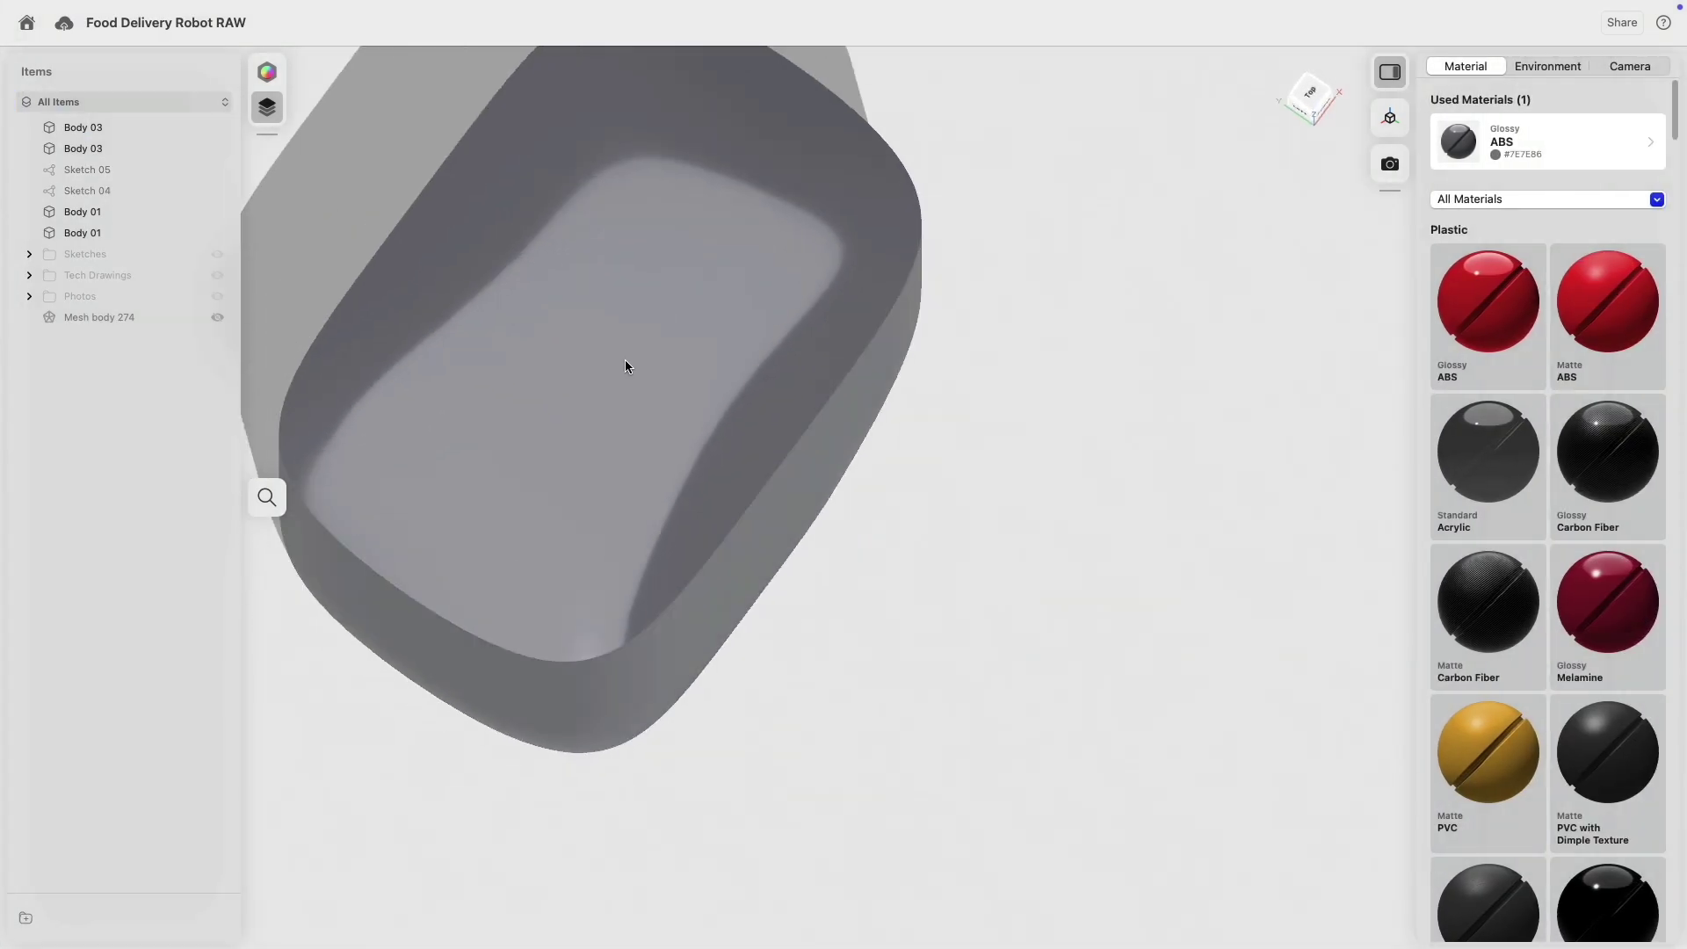
{"action": "right_click_drag", "start_coordinate": [625, 366], "coordinate": [726, 278]}
- Return to the Modeling workspace and turn on horizontal zebra analysis to examine the lid's surface continuity
{"action": "left_click", "coordinate": [278, 75]}
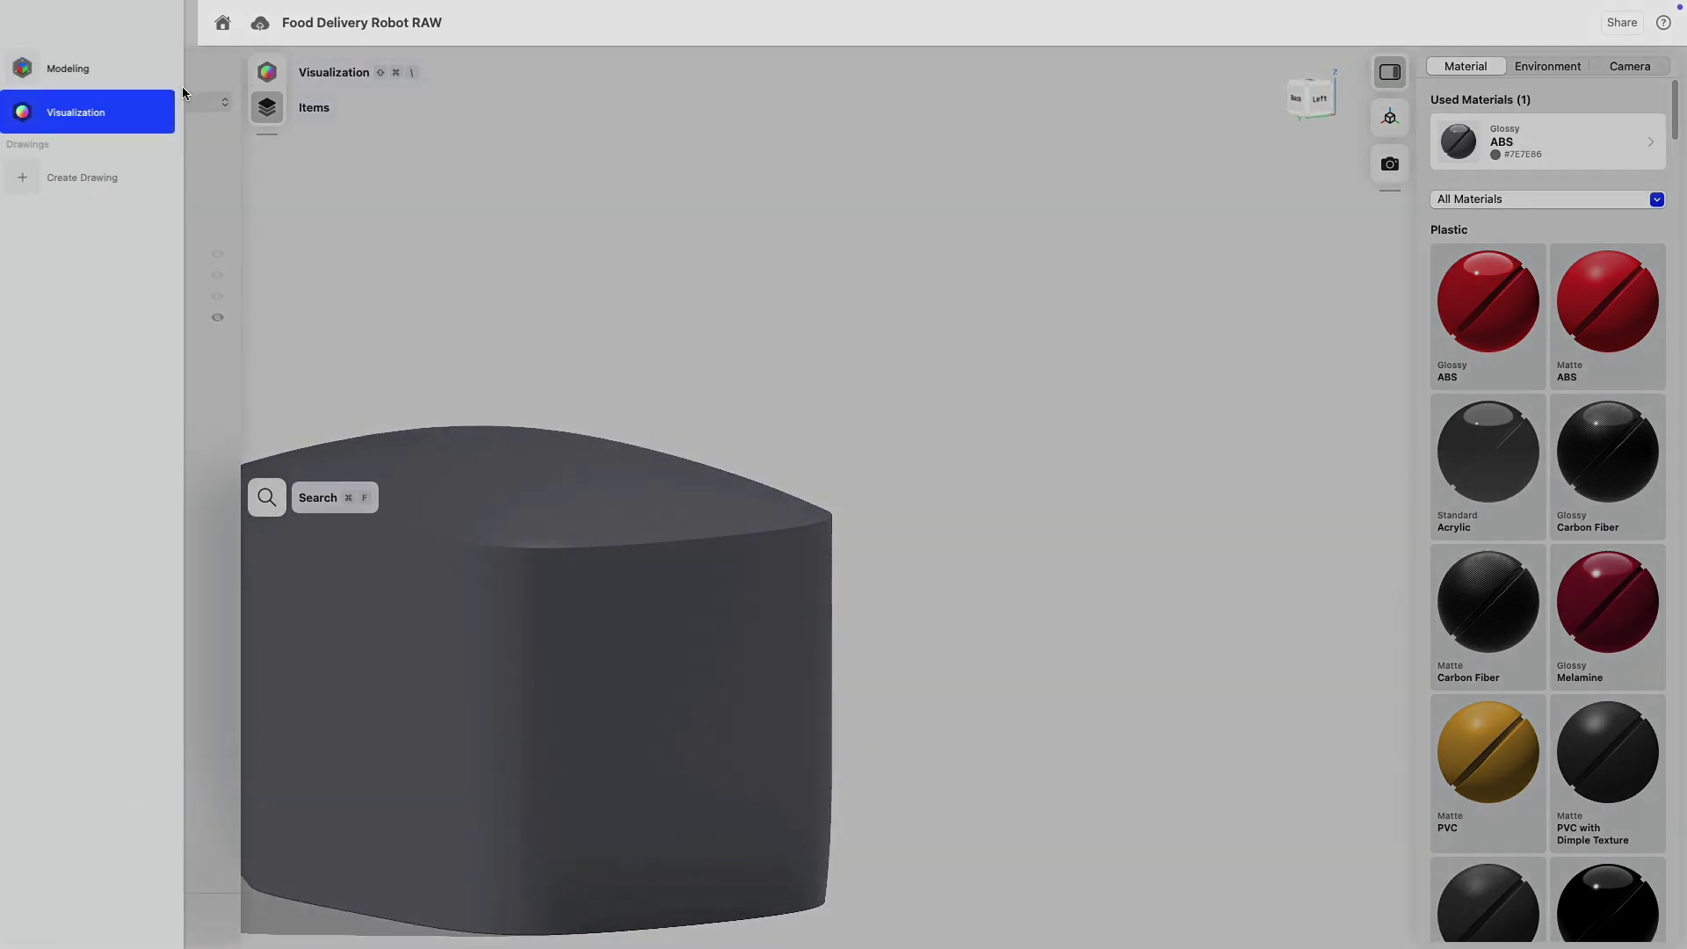
{"action": "left_click", "coordinate": [97, 68]}
{"action": "left_click", "coordinate": [1392, 141]}
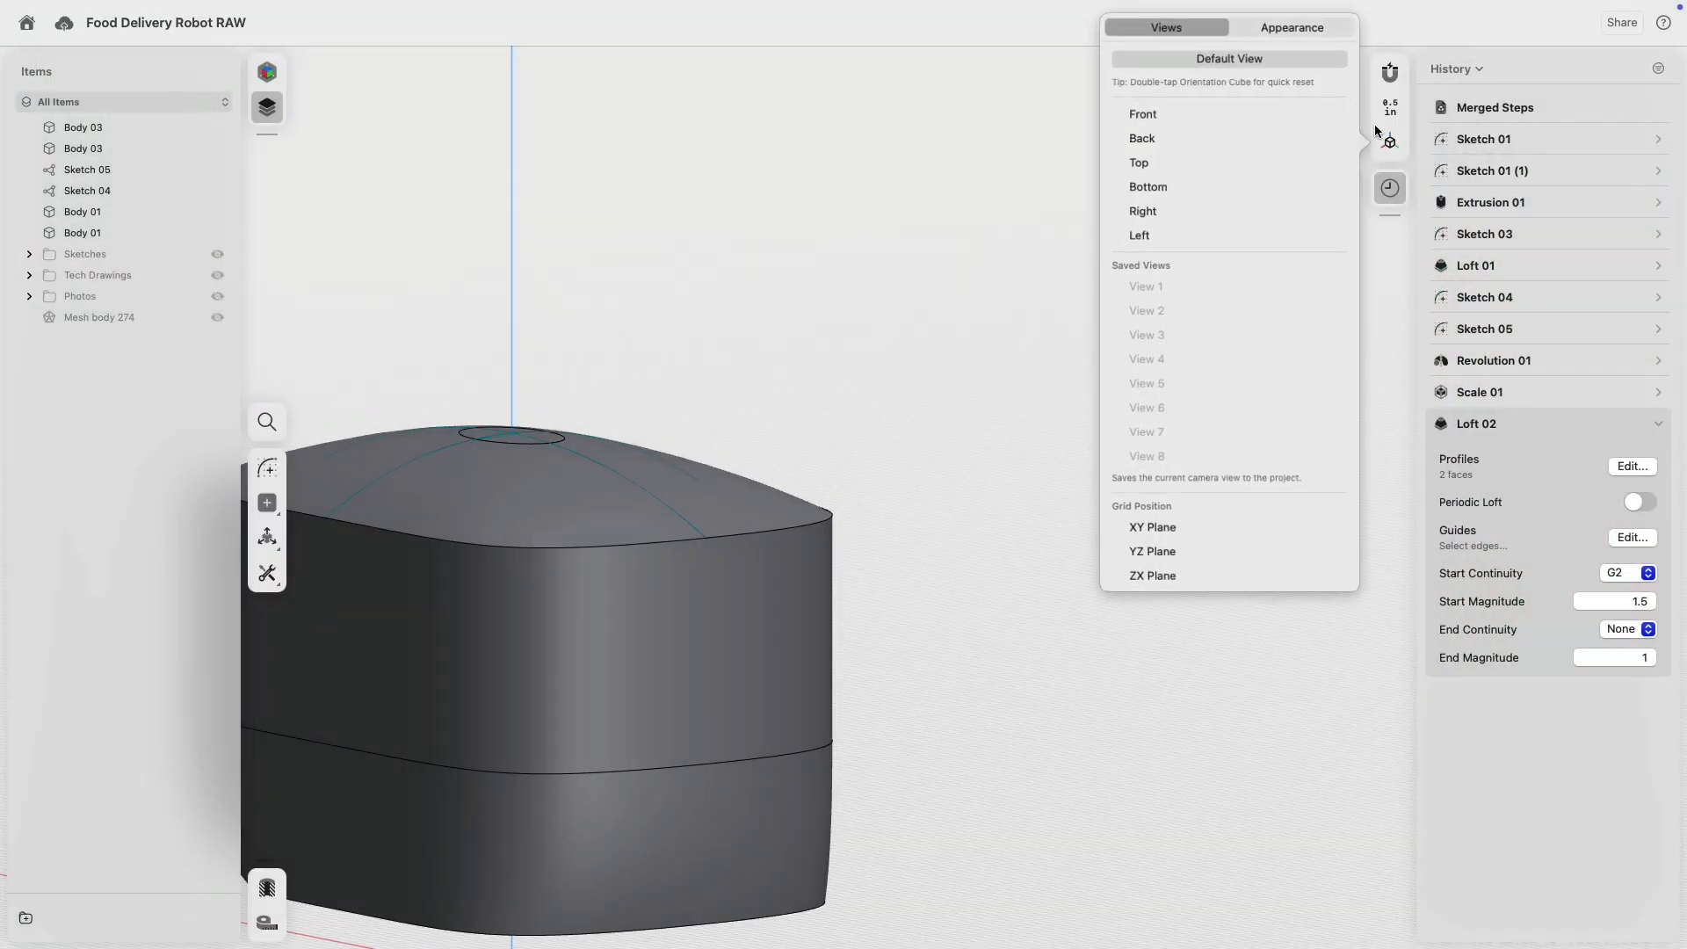
{"action": "left_click", "coordinate": [1292, 26]}
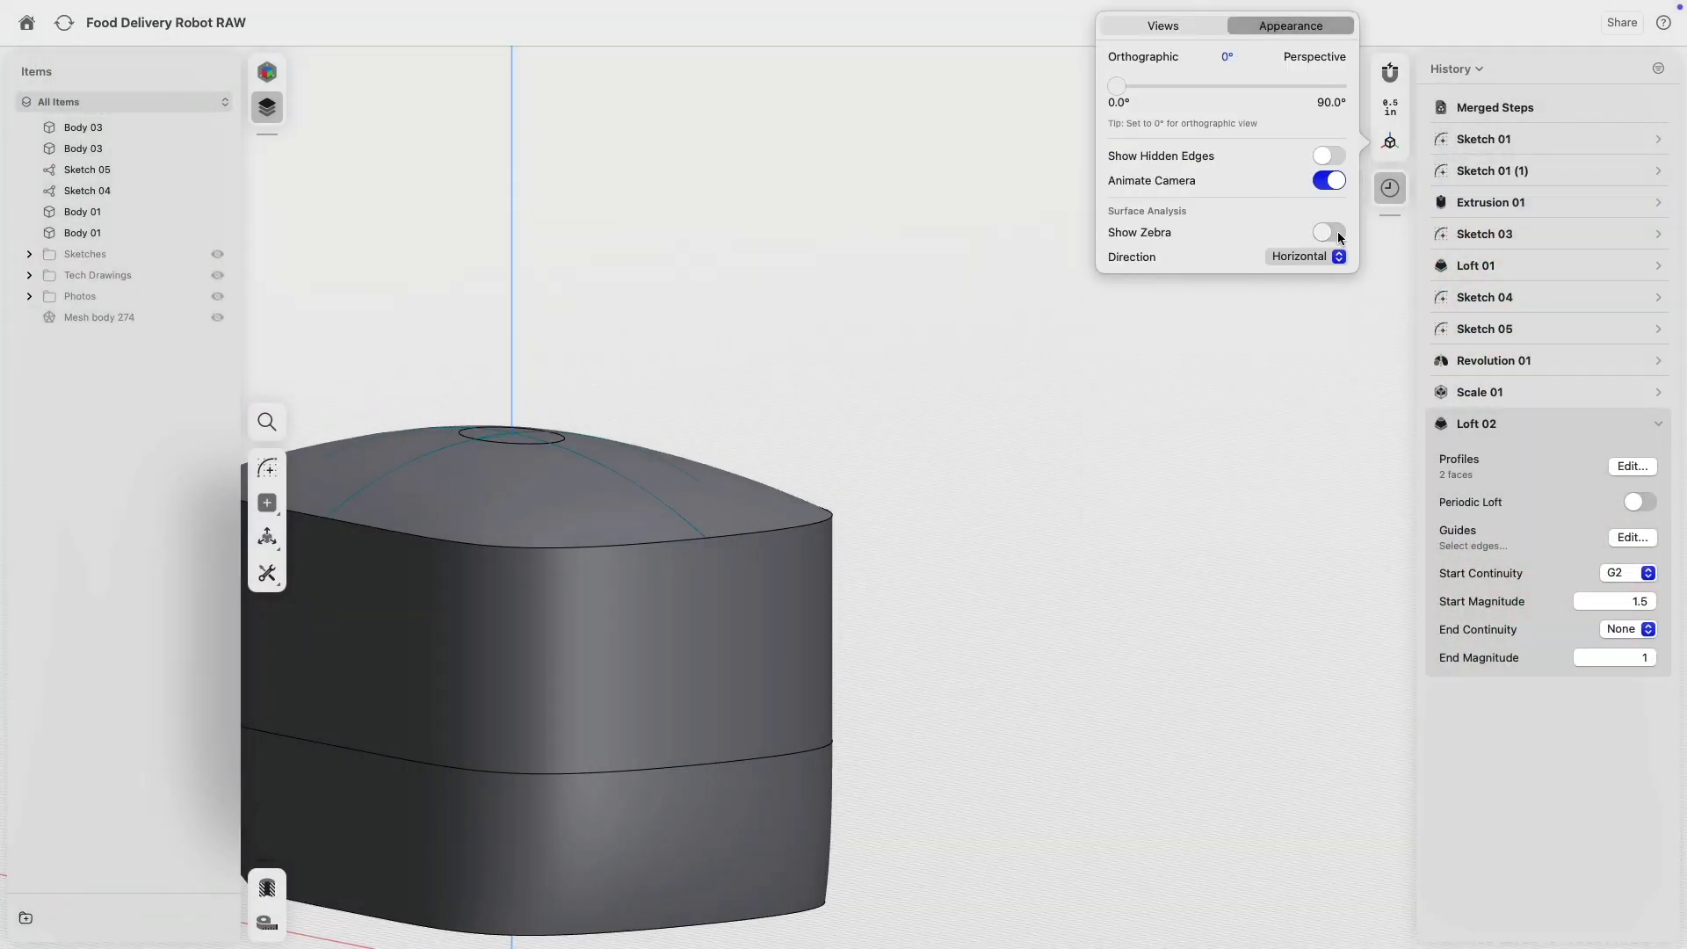
{"action": "left_click", "coordinate": [1340, 236]}
{"action": "left_click", "coordinate": [838, 335]}
{"action": "right_click_drag", "start_coordinate": [838, 335], "coordinate": [735, 457]}
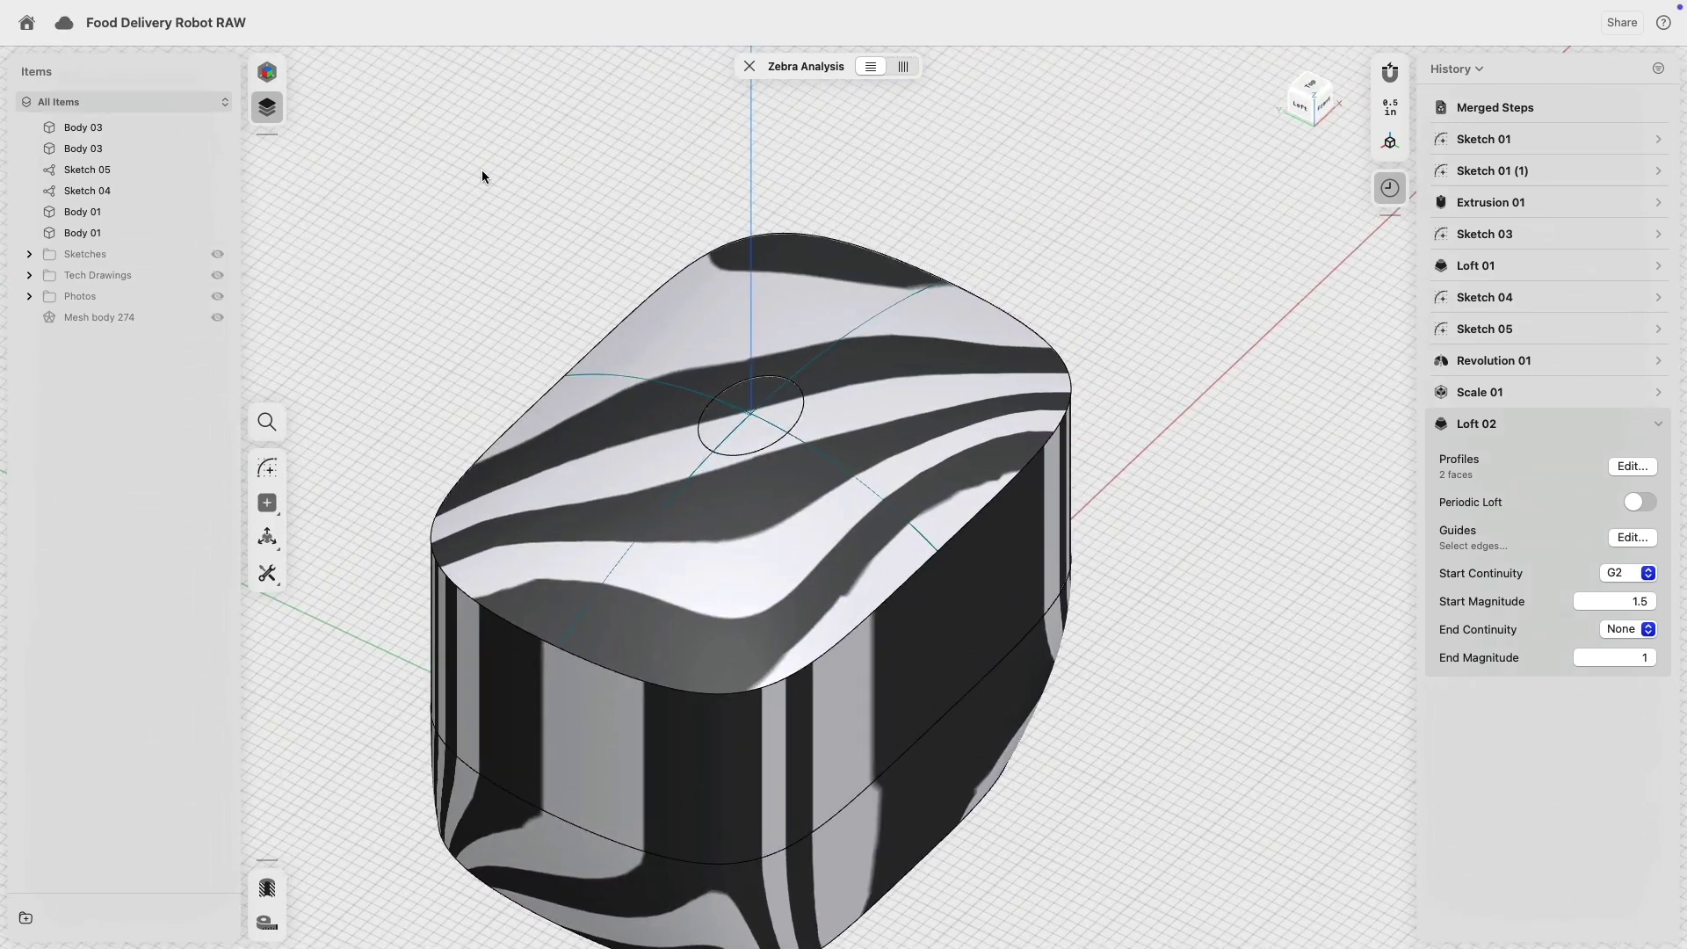
- Turn off the zebra analysis and view the body from near the front
{"action": "left_click", "coordinate": [1390, 143]}
{"action": "left_click", "coordinate": [1304, 31]}
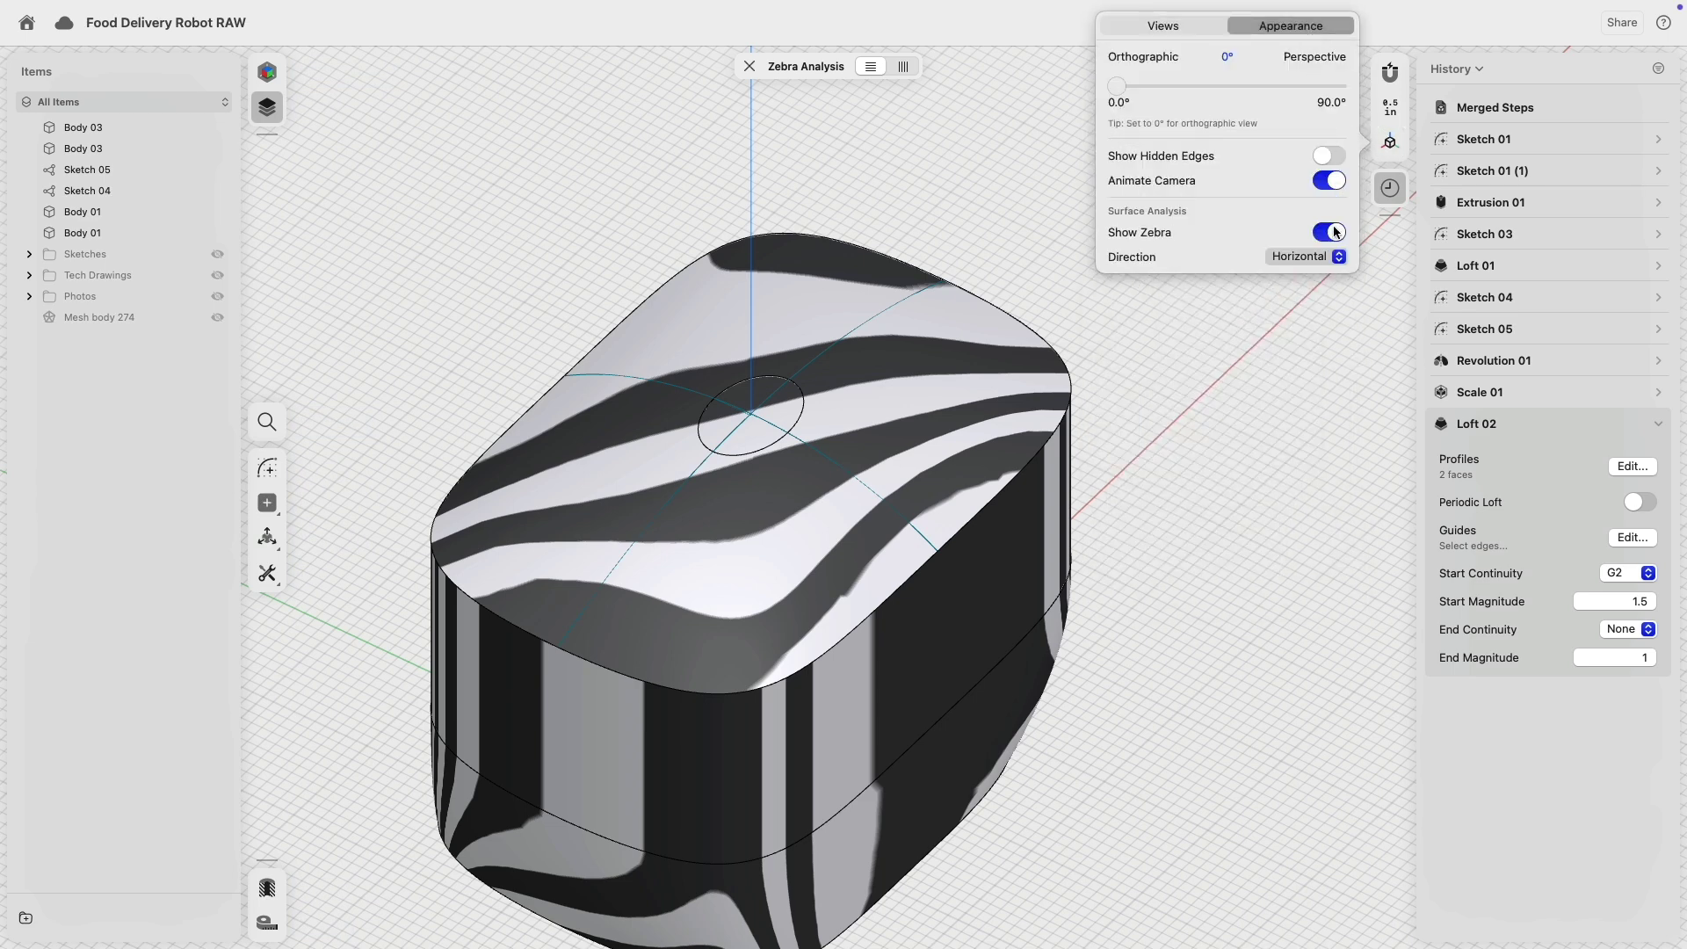
{"action": "left_click", "coordinate": [1334, 232]}
{"action": "left_click", "coordinate": [1069, 383]}
{"action": "right_click_drag", "start_coordinate": [1069, 383], "coordinate": [1095, 418]}
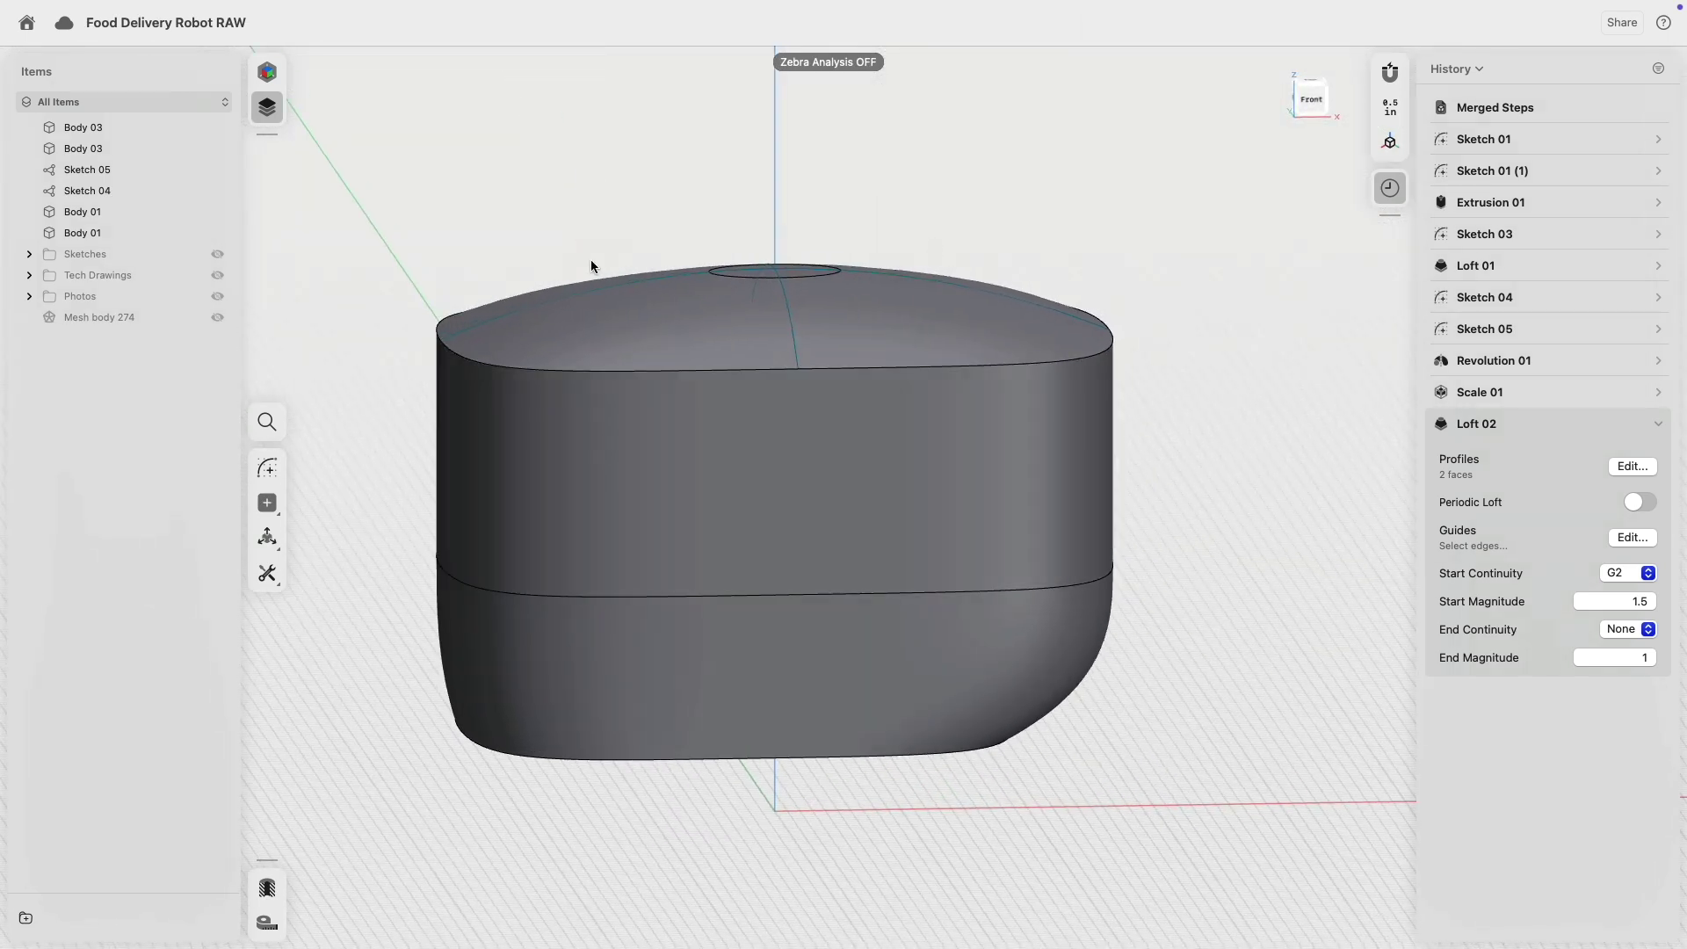
- Move Sketch 04 and Sketch 05 into the hidden Sketches folder
{"action": "left_click", "coordinate": [87, 170]}
{"action": "left_click", "coordinate": [87, 190], "text": "shift"}
{"action": "key", "text": "m"}
{"action": "mouse_move", "coordinate": [101, 193]}
{"action": "left_mouse_down"}
{"action": "mouse_move", "coordinate": [139, 234]}
{"action": "mouse_move", "coordinate": [101, 254]}
{"action": "left_mouse_up"}
{"action": "left_click", "coordinate": [714, 181]}
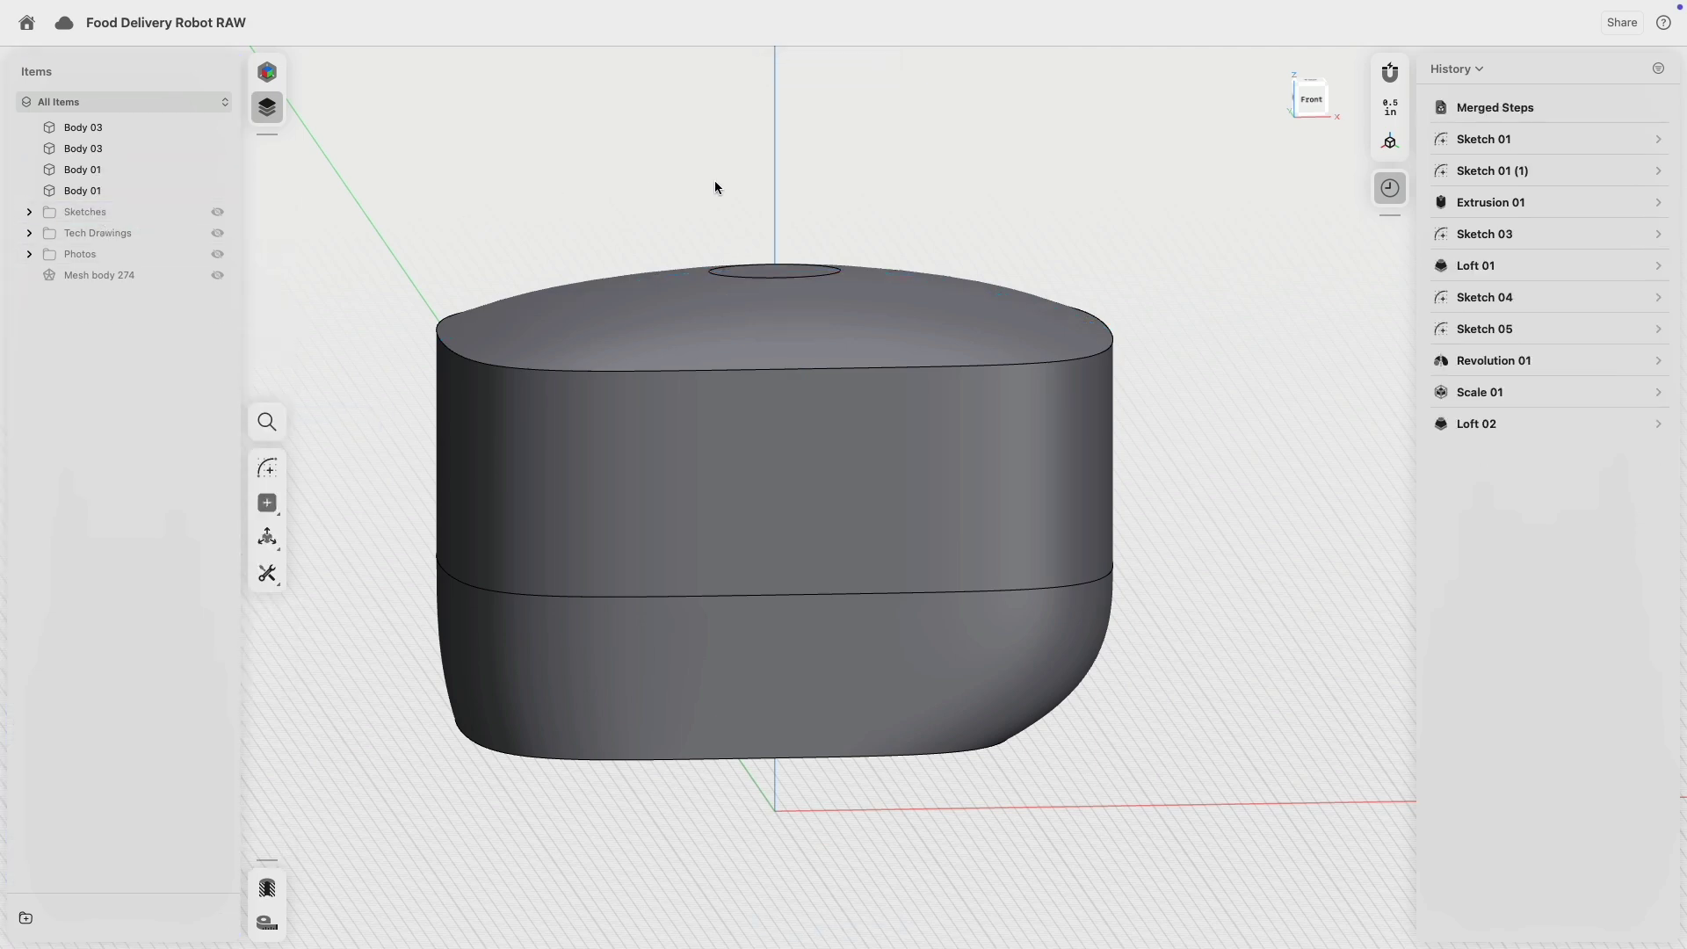
- Inspect the body from all around, compare it with the temporarily shown scan mesh in front view, and hide the mesh again
{"action": "right_click_drag", "start_coordinate": [877, 186], "coordinate": [881, 172]}
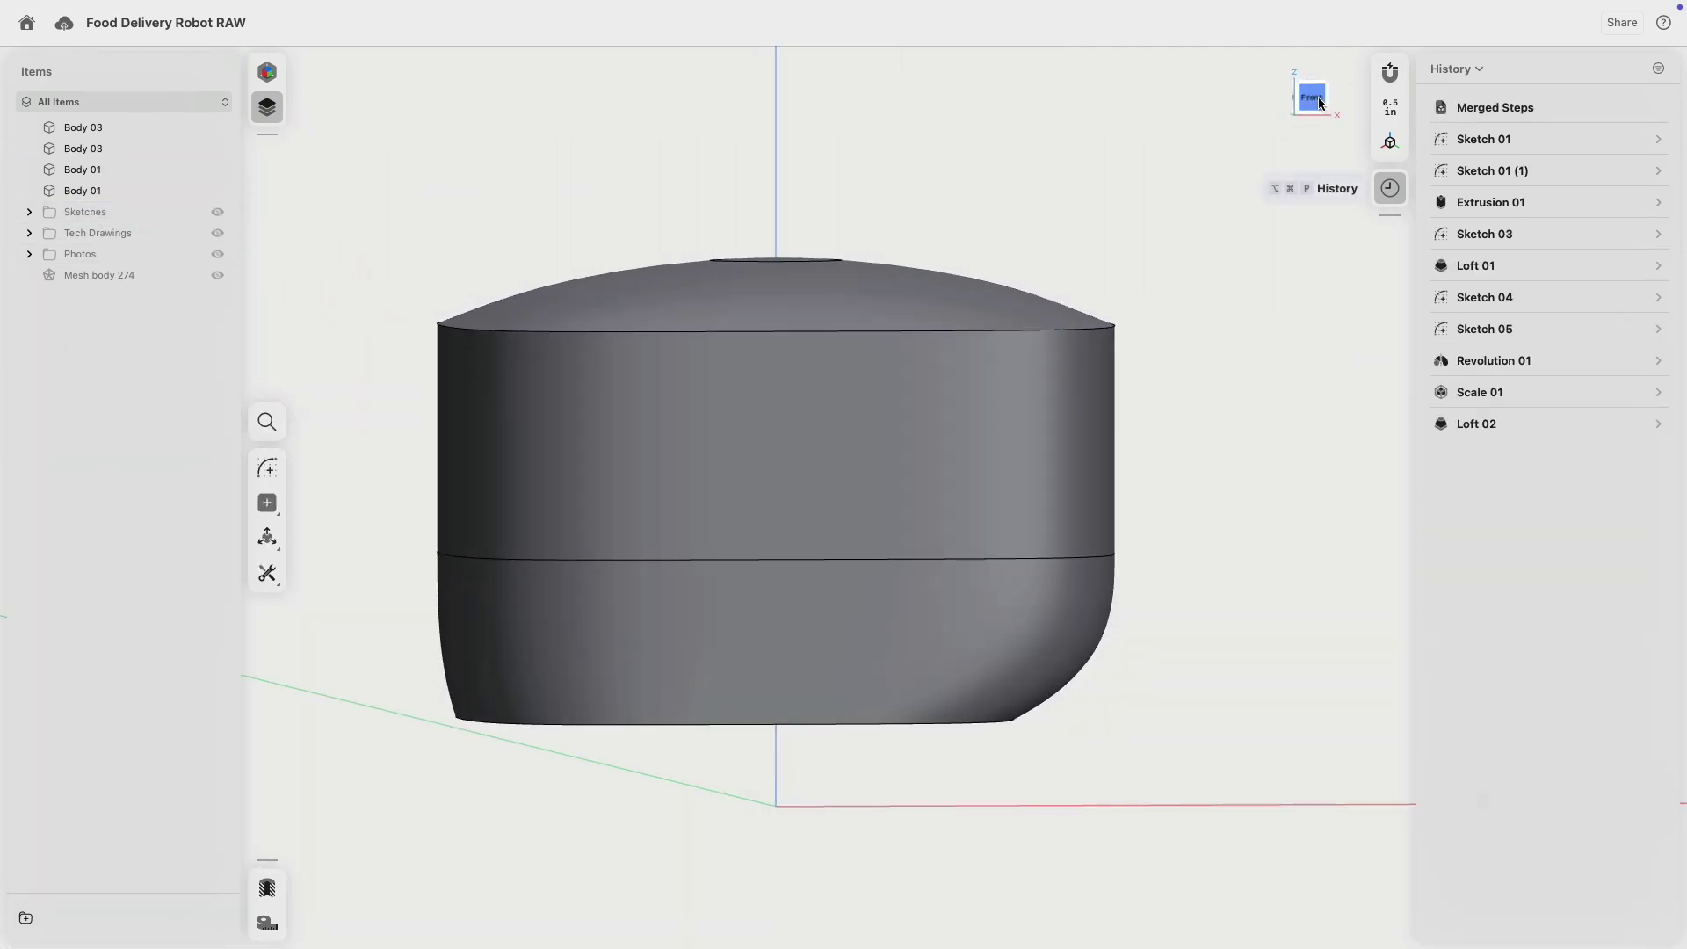
{"action": "left_click", "coordinate": [1318, 97]}
{"action": "middle_click_drag", "start_coordinate": [836, 369], "coordinate": [946, 252]}
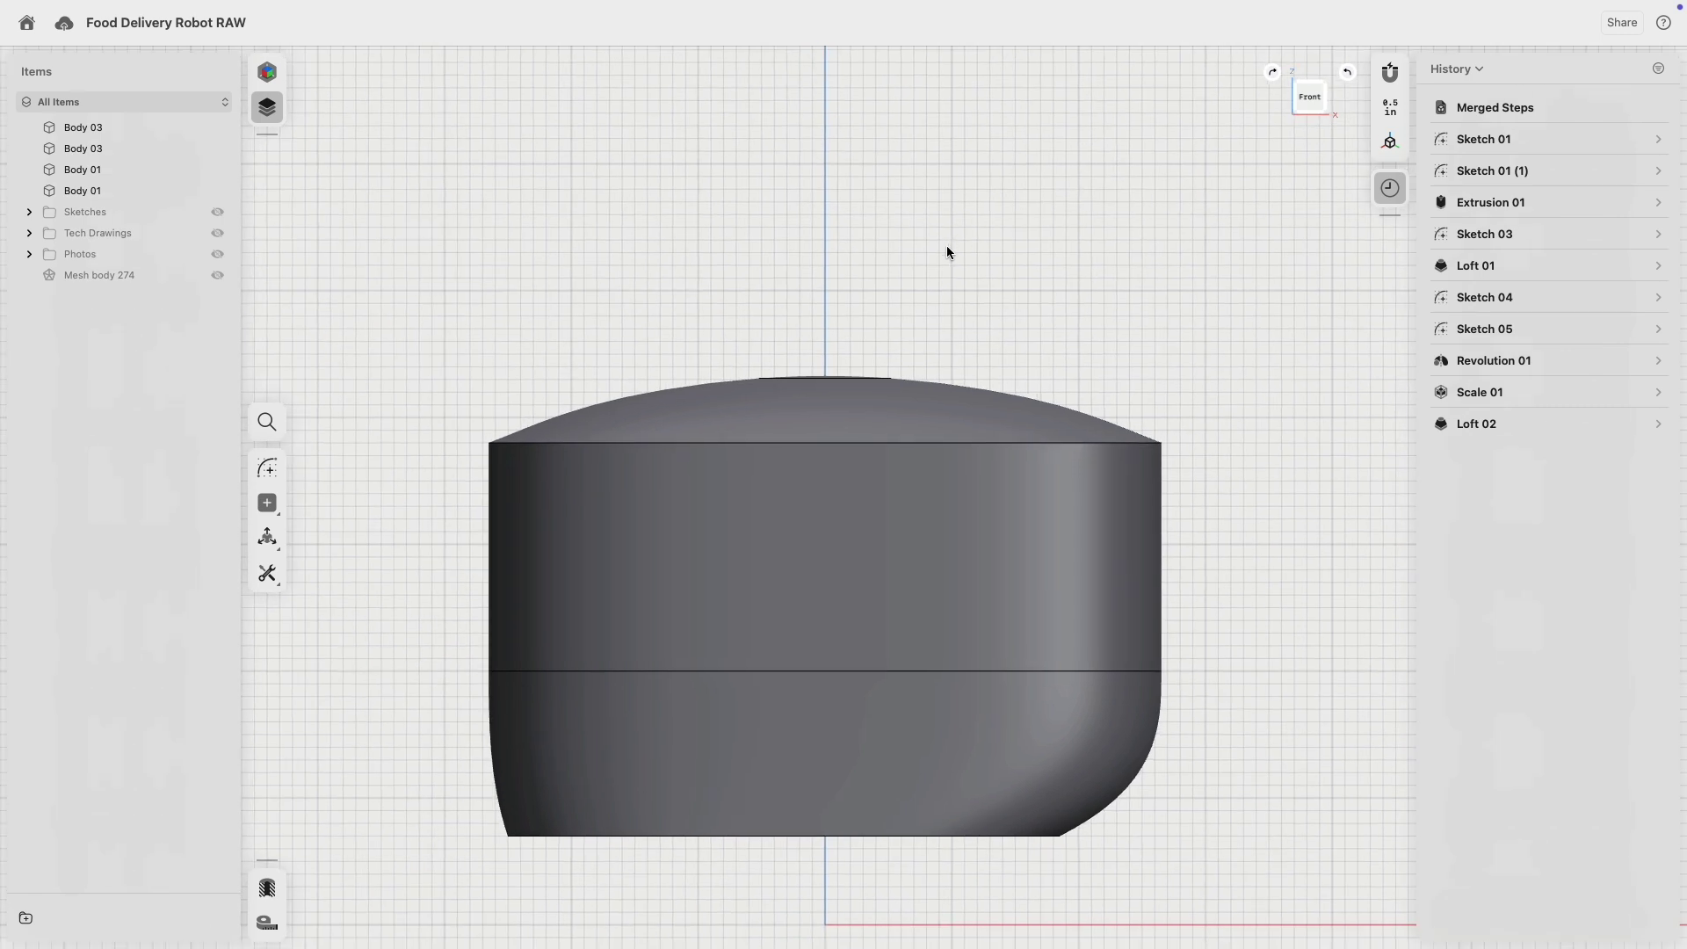
{"action": "right_click_drag", "start_coordinate": [884, 252], "coordinate": [1040, 574]}
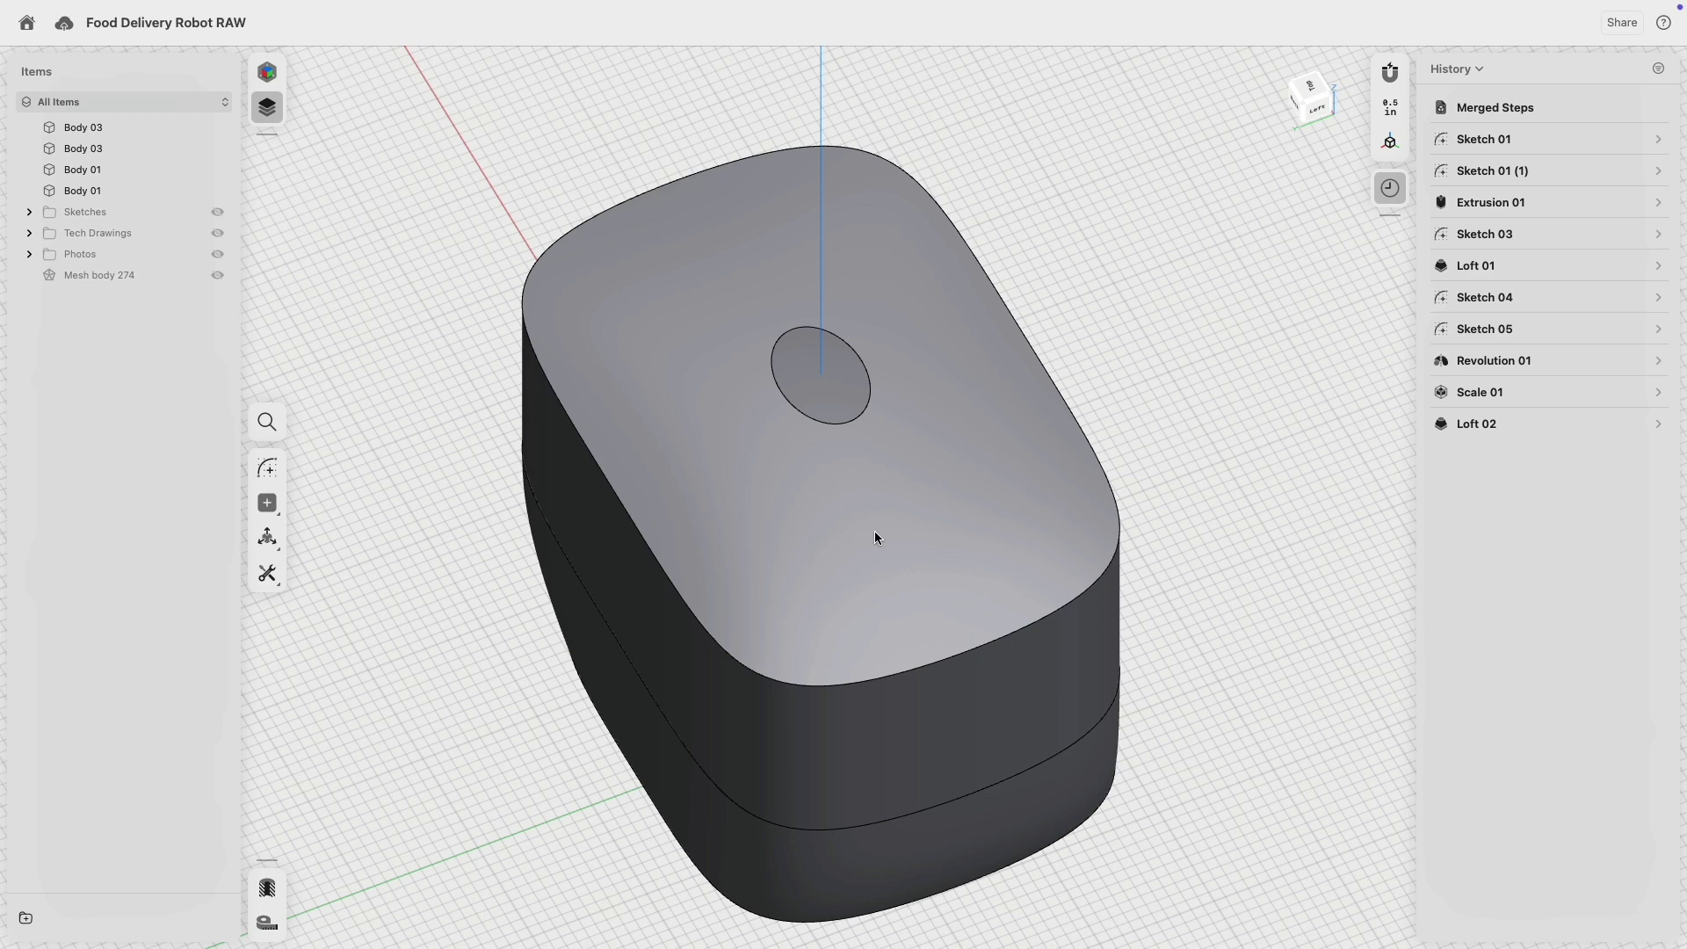
{"action": "right_click_drag", "start_coordinate": [875, 536], "coordinate": [1099, 160]}
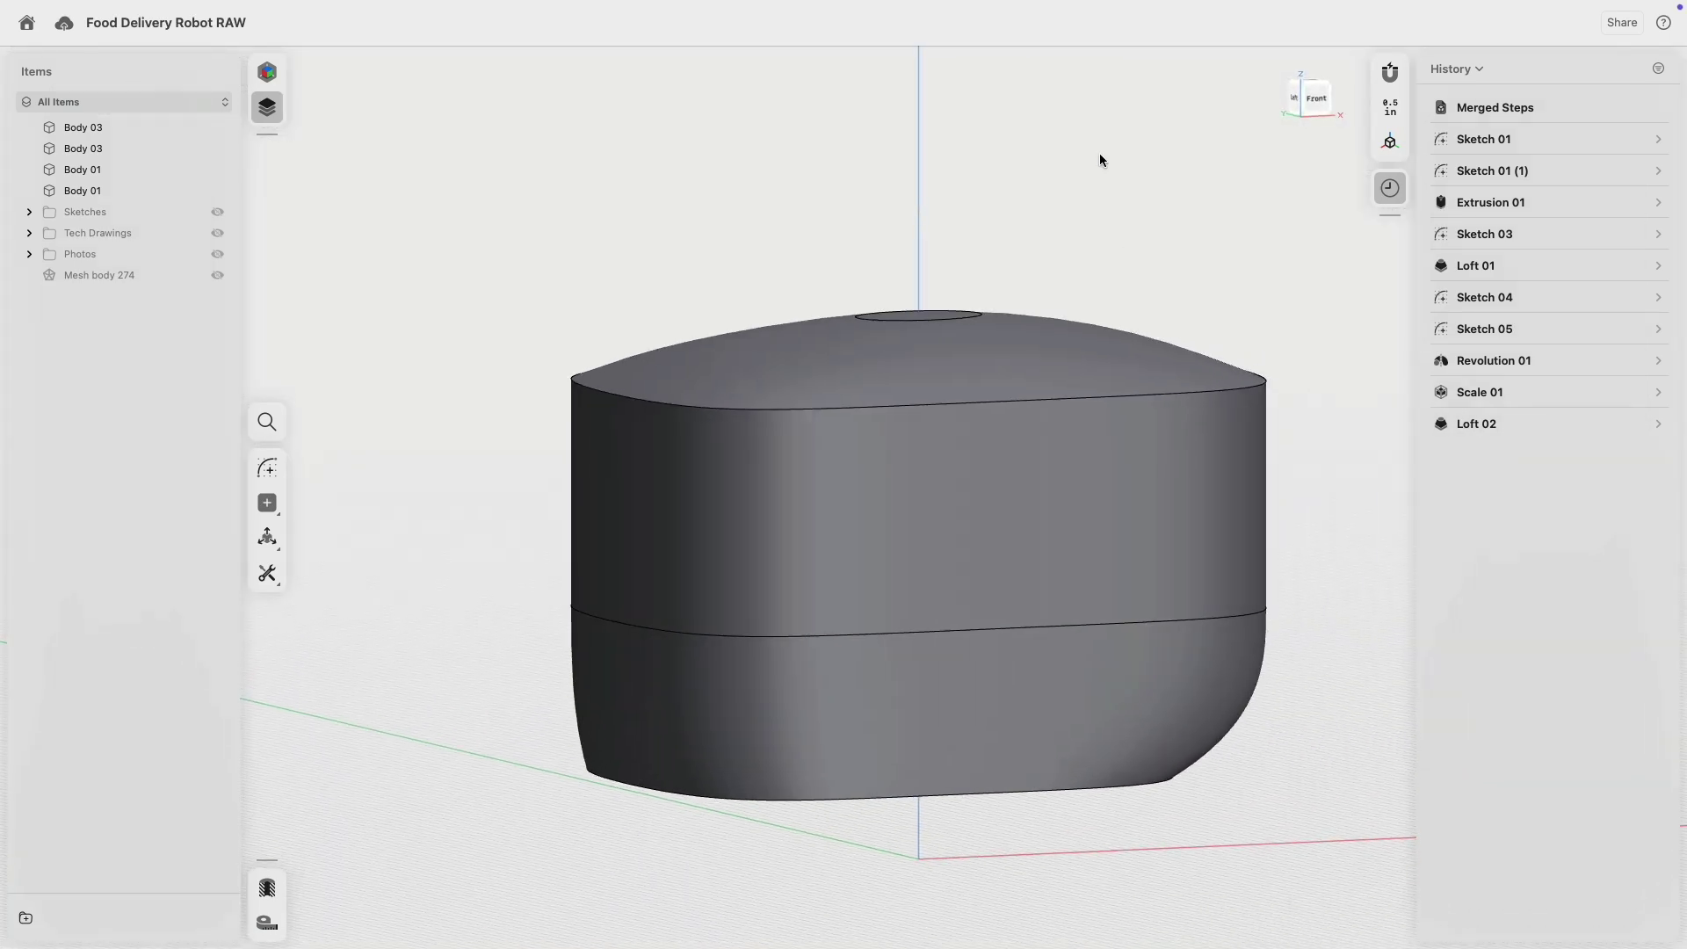
{"action": "left_click", "coordinate": [1312, 106]}
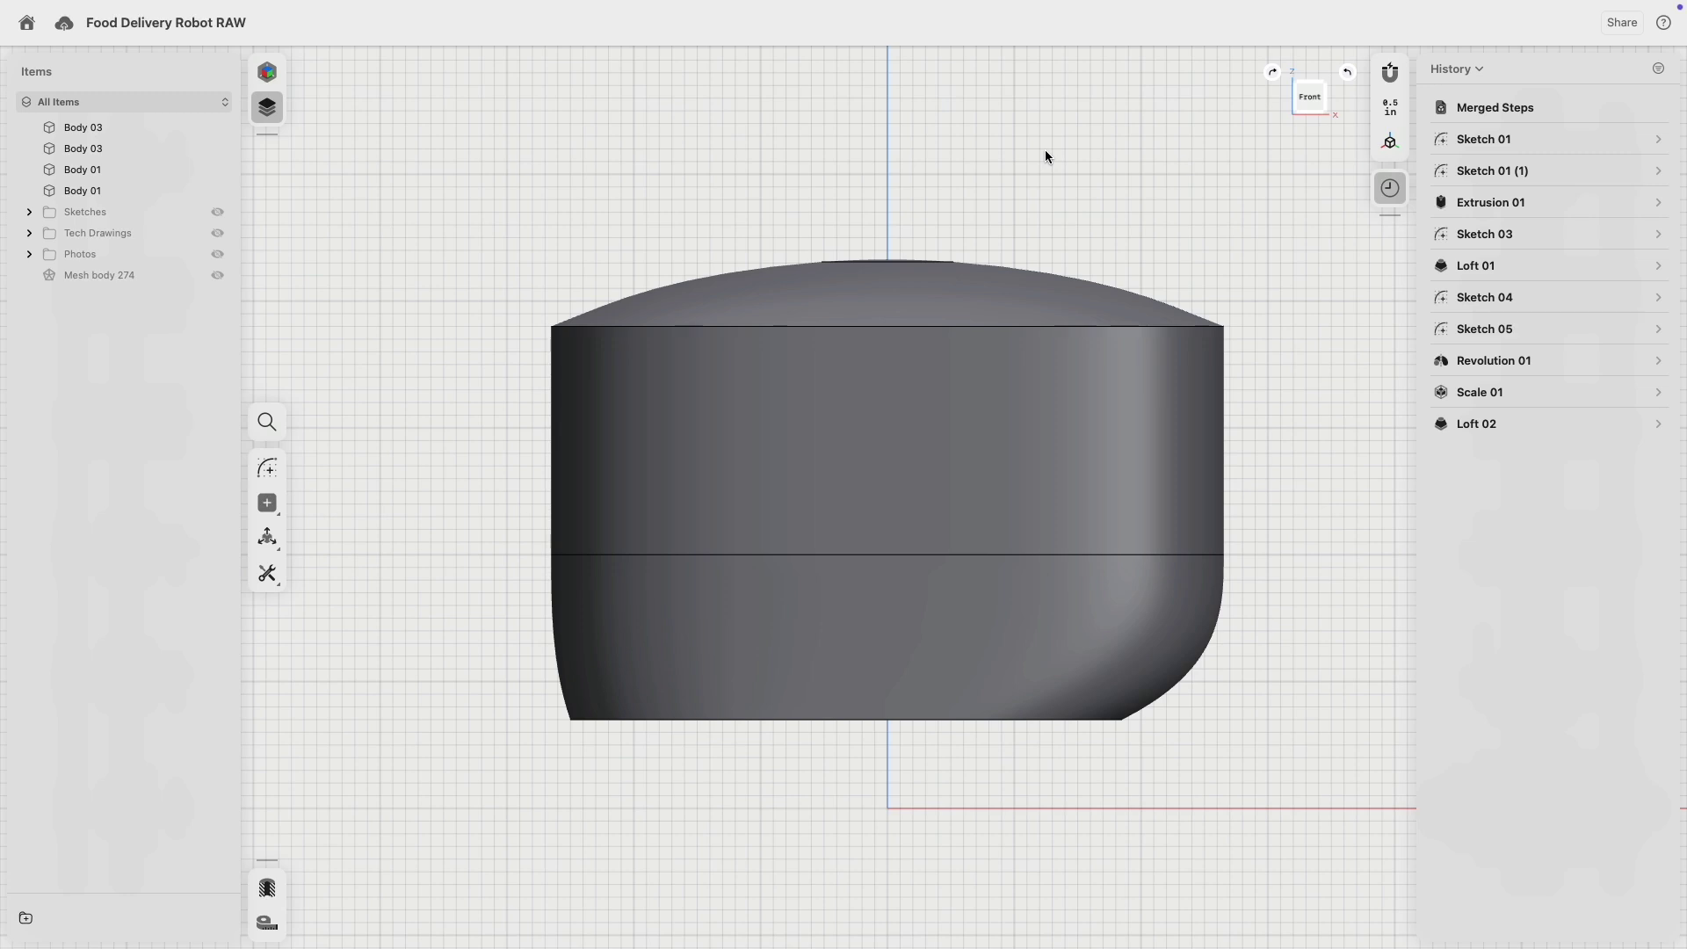
{"action": "left_click", "coordinate": [217, 276]}
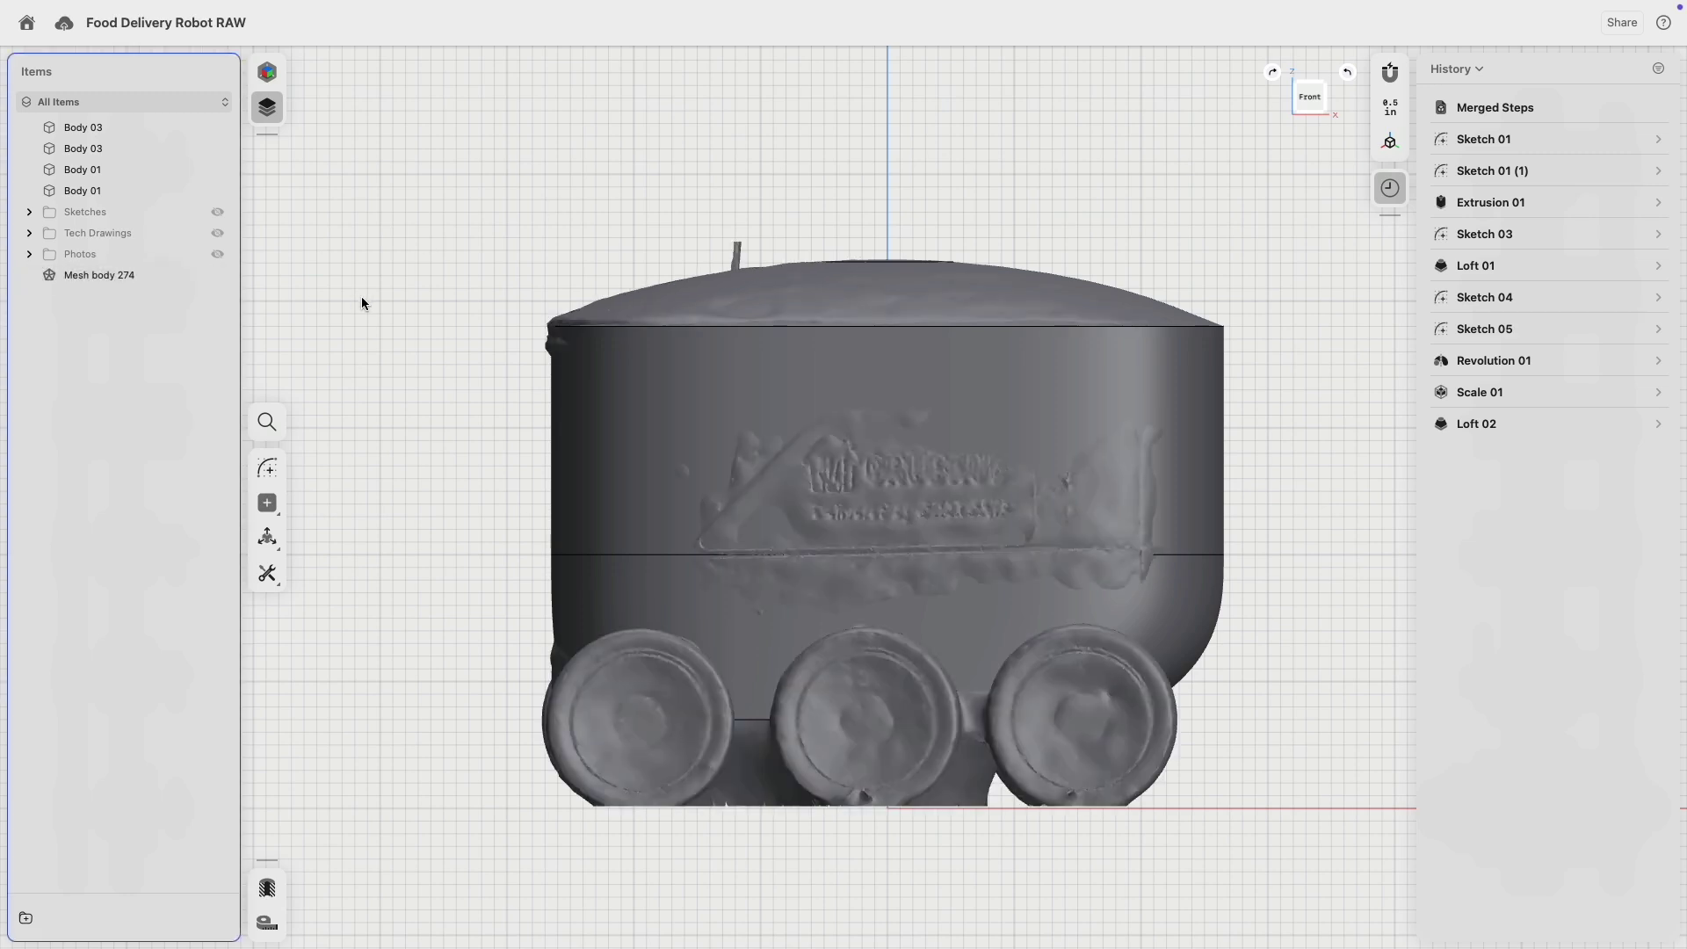
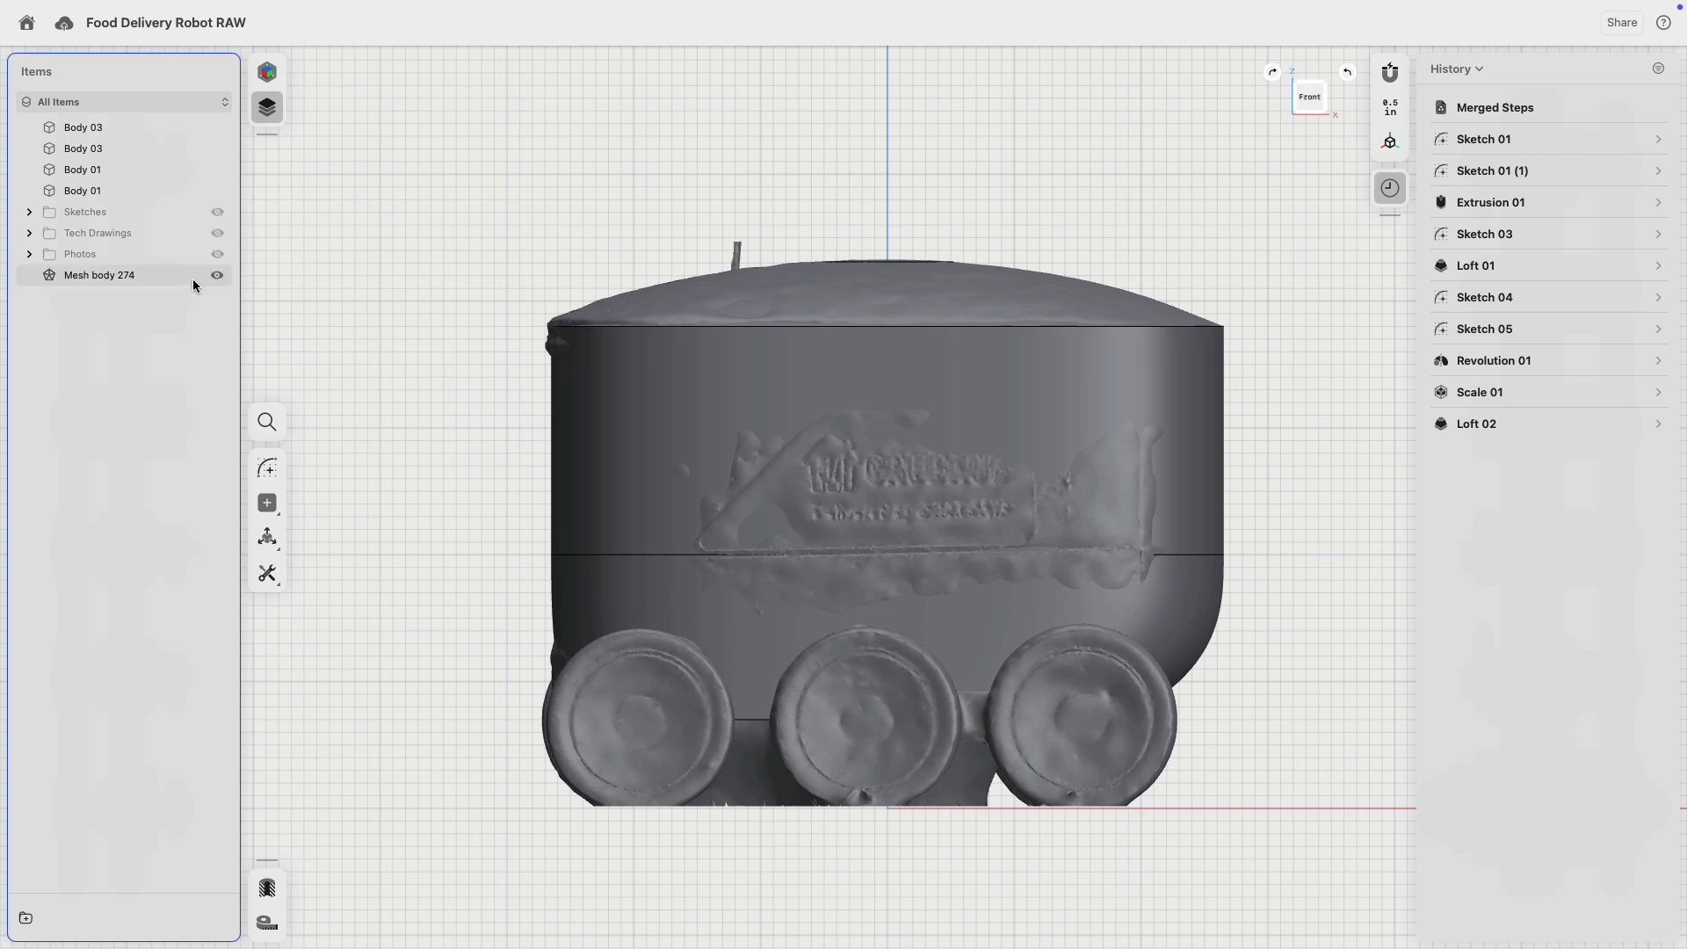
{"action": "left_click", "coordinate": [216, 275]}
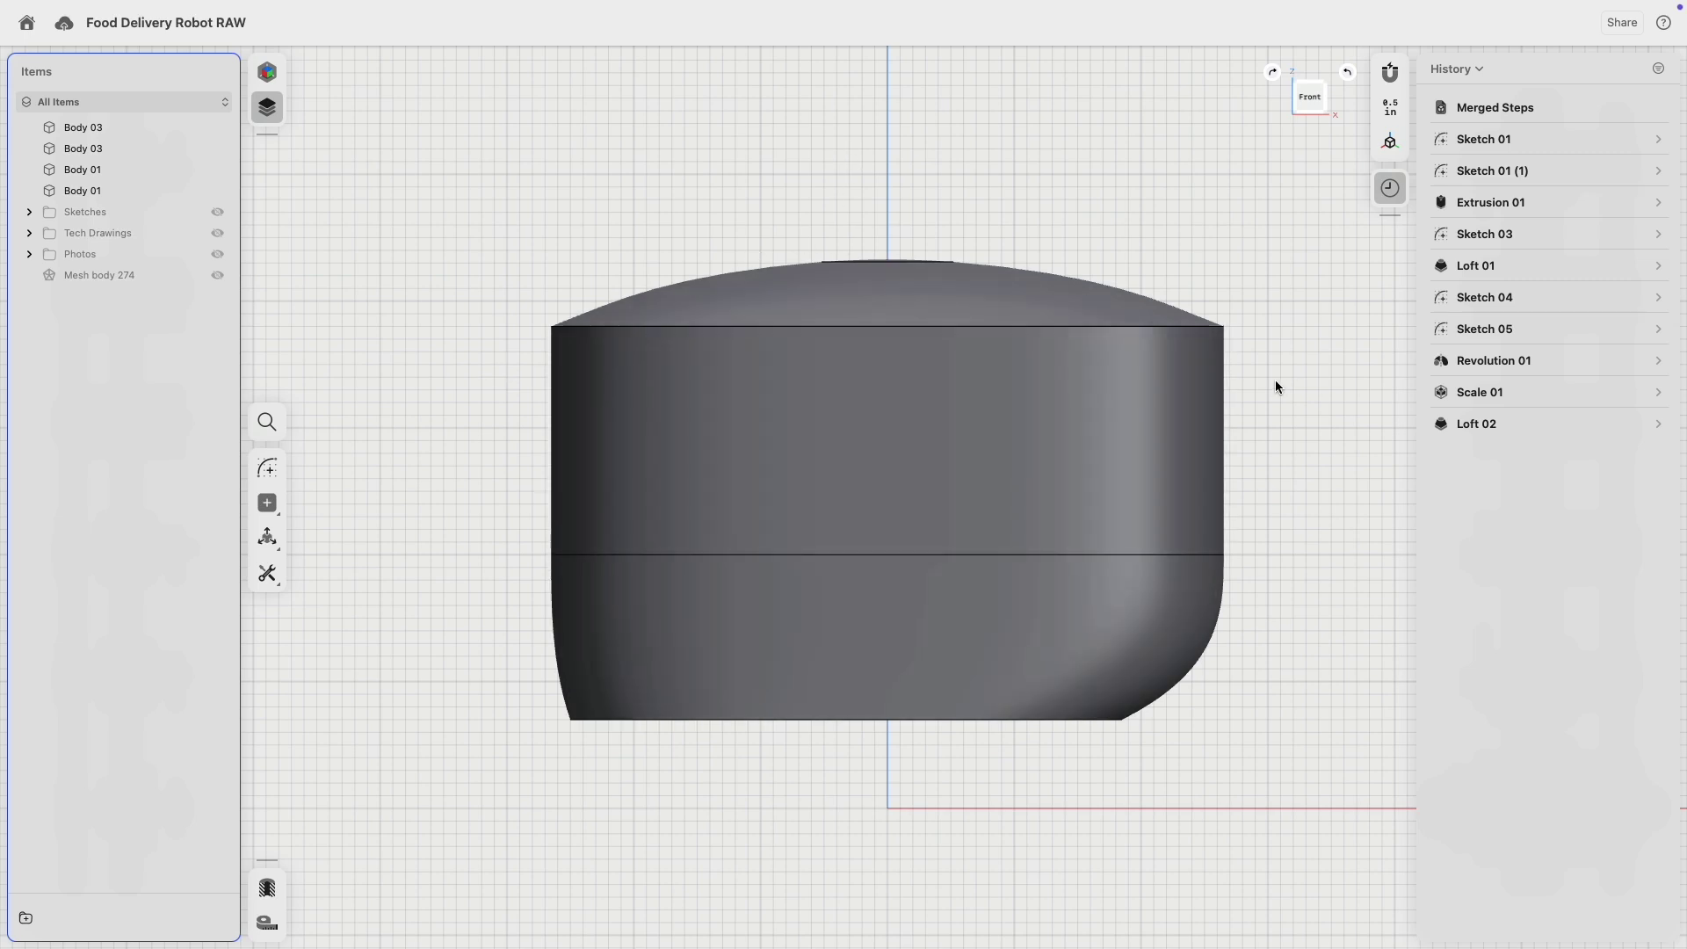
{"action": "left_click", "coordinate": [866, 305]}
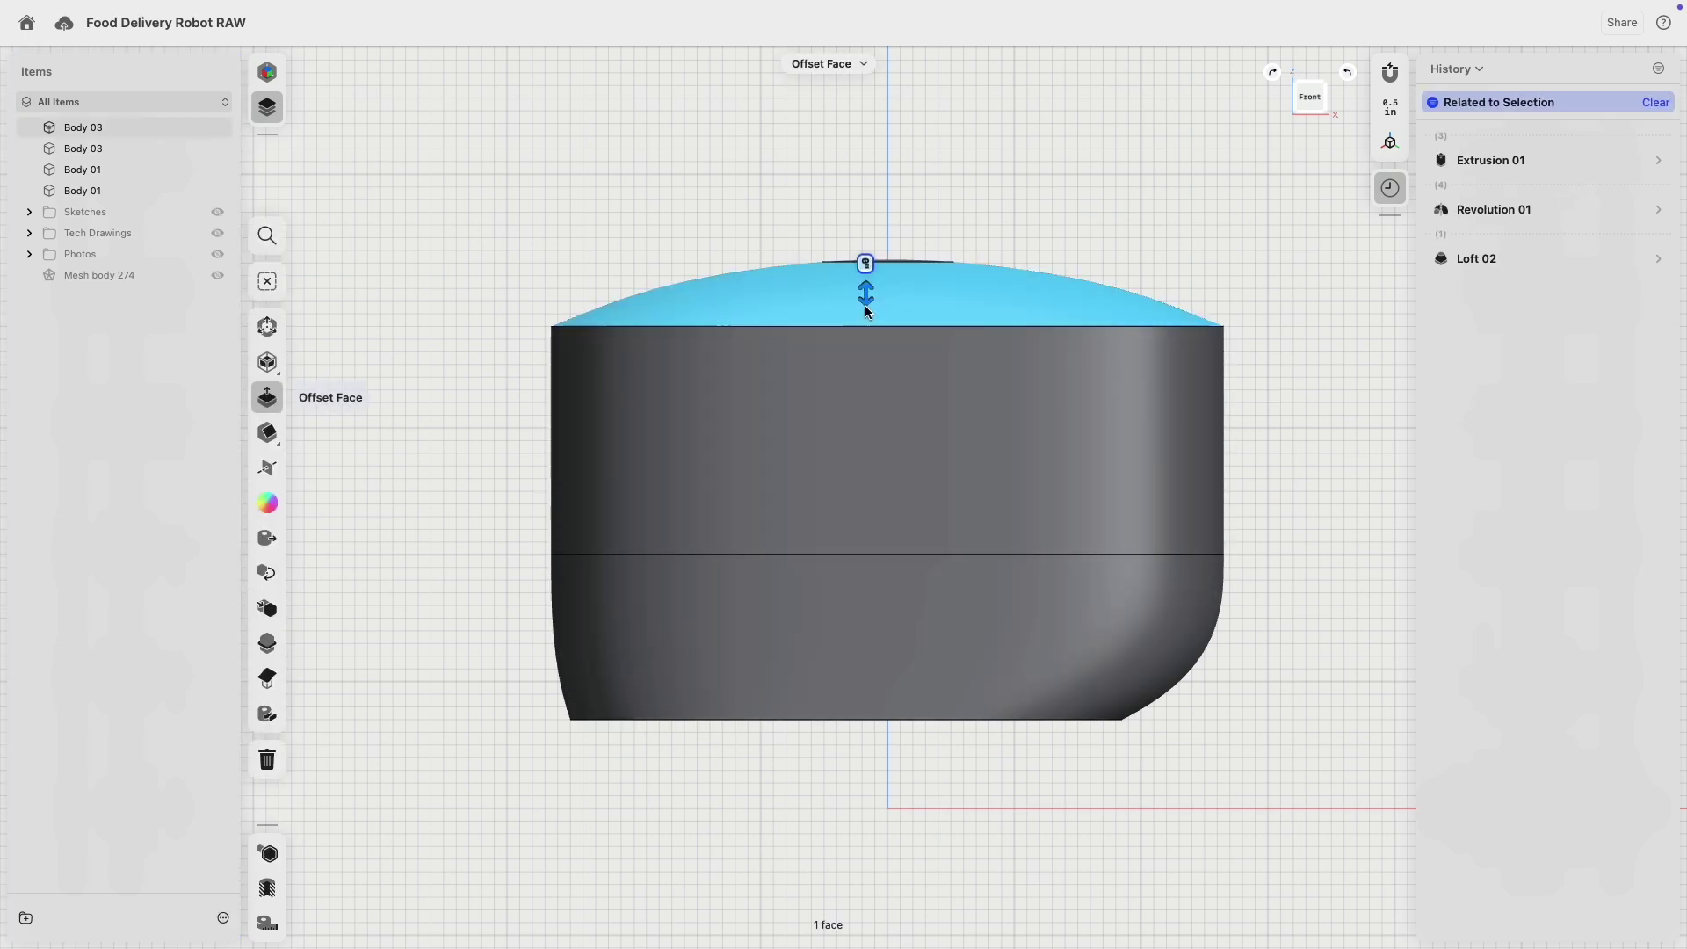
{"action": "left_click", "coordinate": [768, 386]}
{"action": "left_click", "coordinate": [748, 629]}
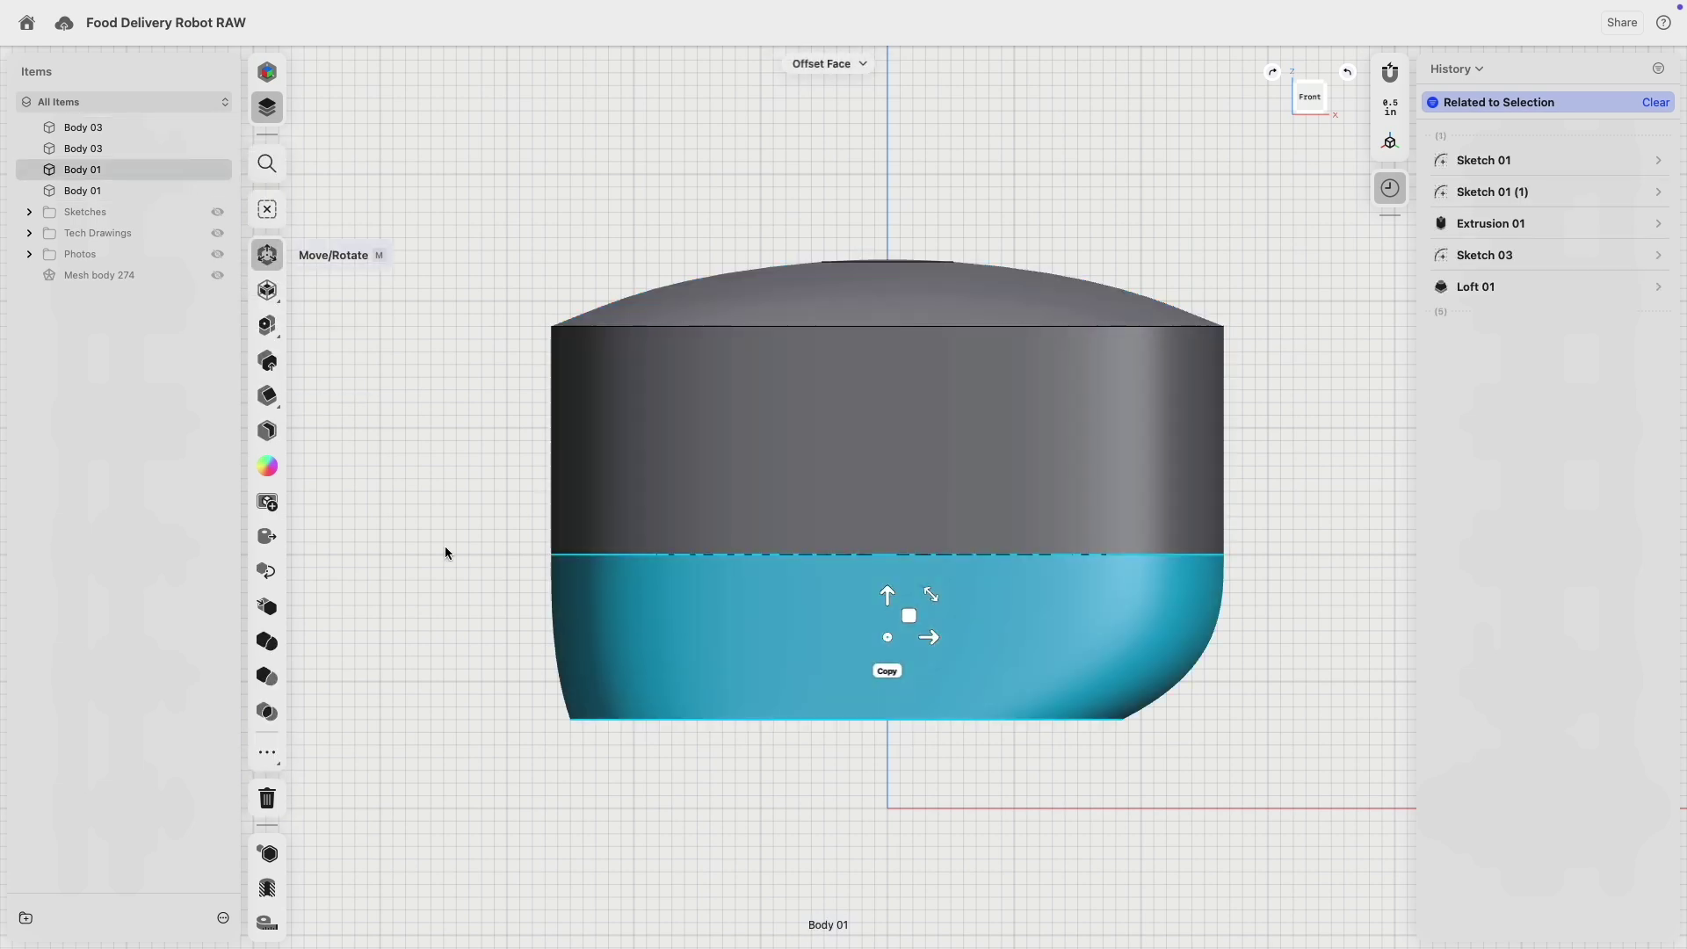
{"action": "left_click", "coordinate": [431, 545]}
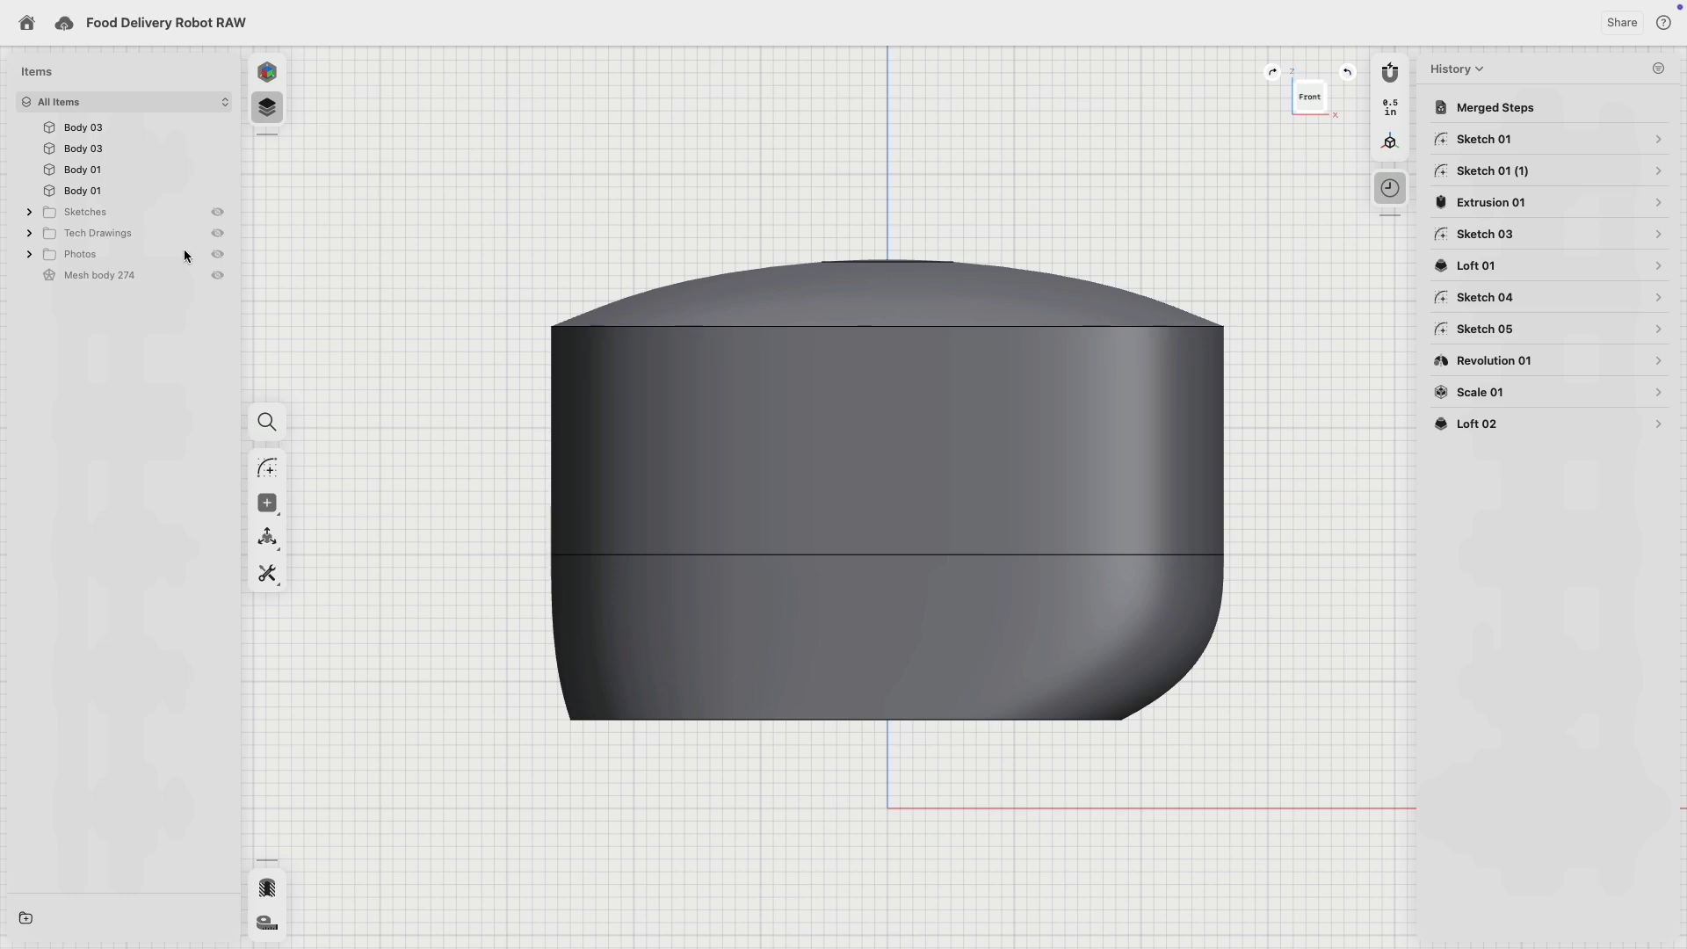
- Show Mesh body 274 over the modelled bodies in front view, with the wheels and underside in sight
{"action": "left_click", "coordinate": [217, 275]}
{"action": "middle_click_drag", "start_coordinate": [428, 419], "coordinate": [413, 268]}
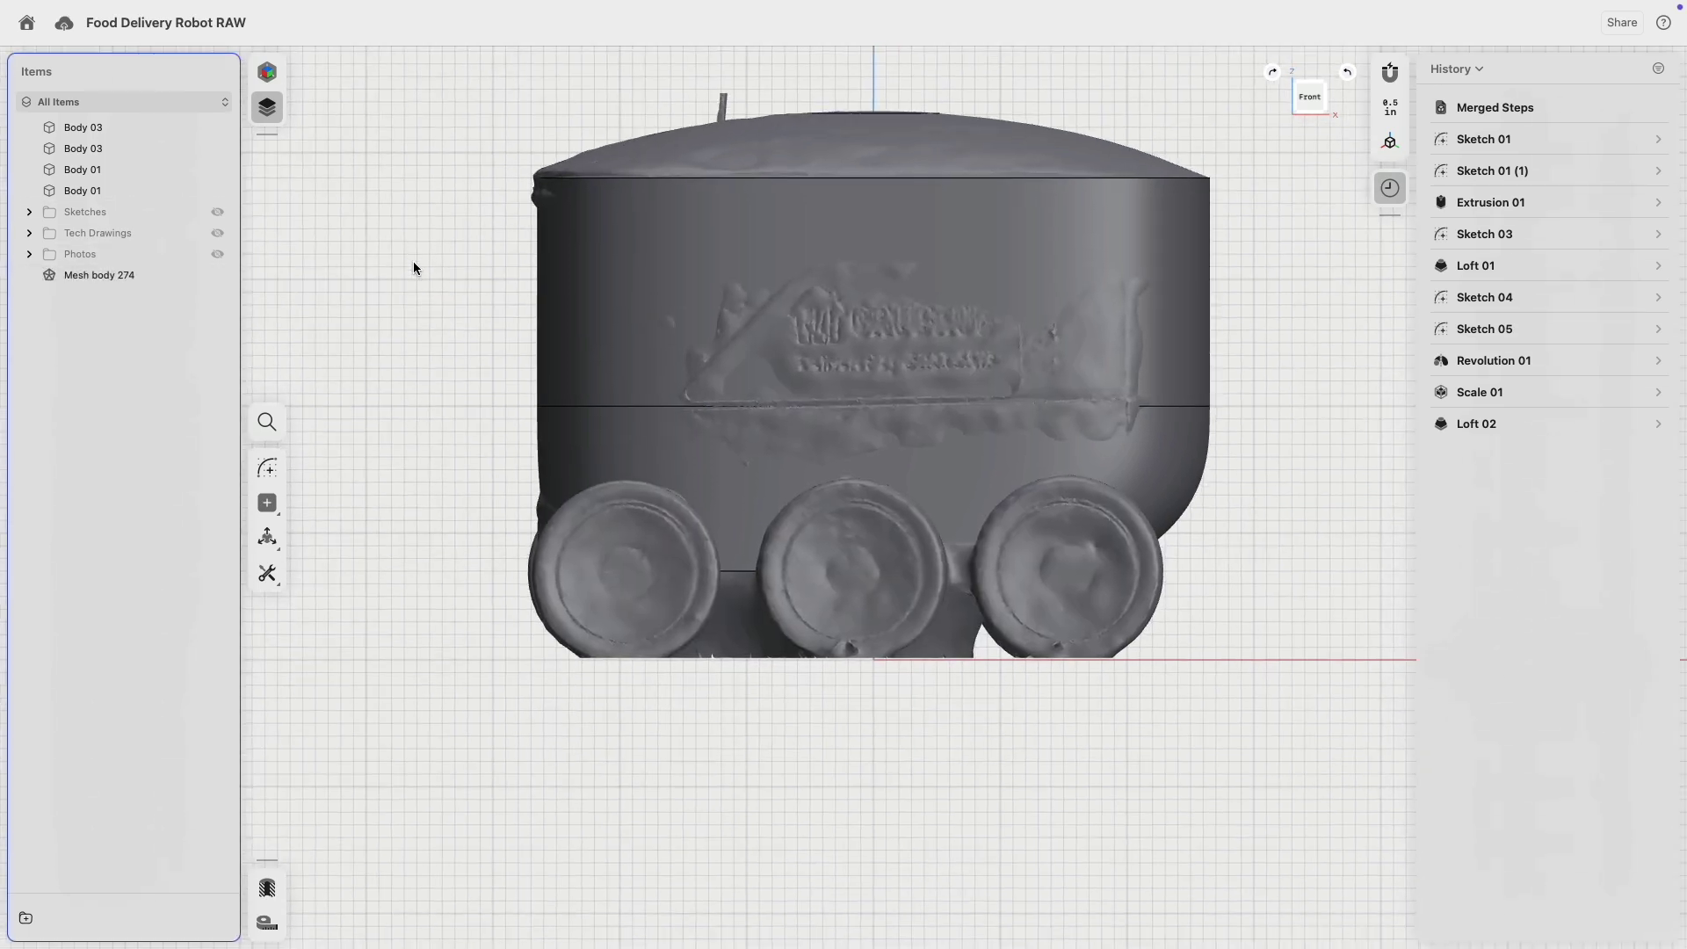
- Sketch a line in the front view from the origin along the X axis to past the outermost scanned wheel on the antenna side
{"action": "left_click", "coordinate": [268, 470]}
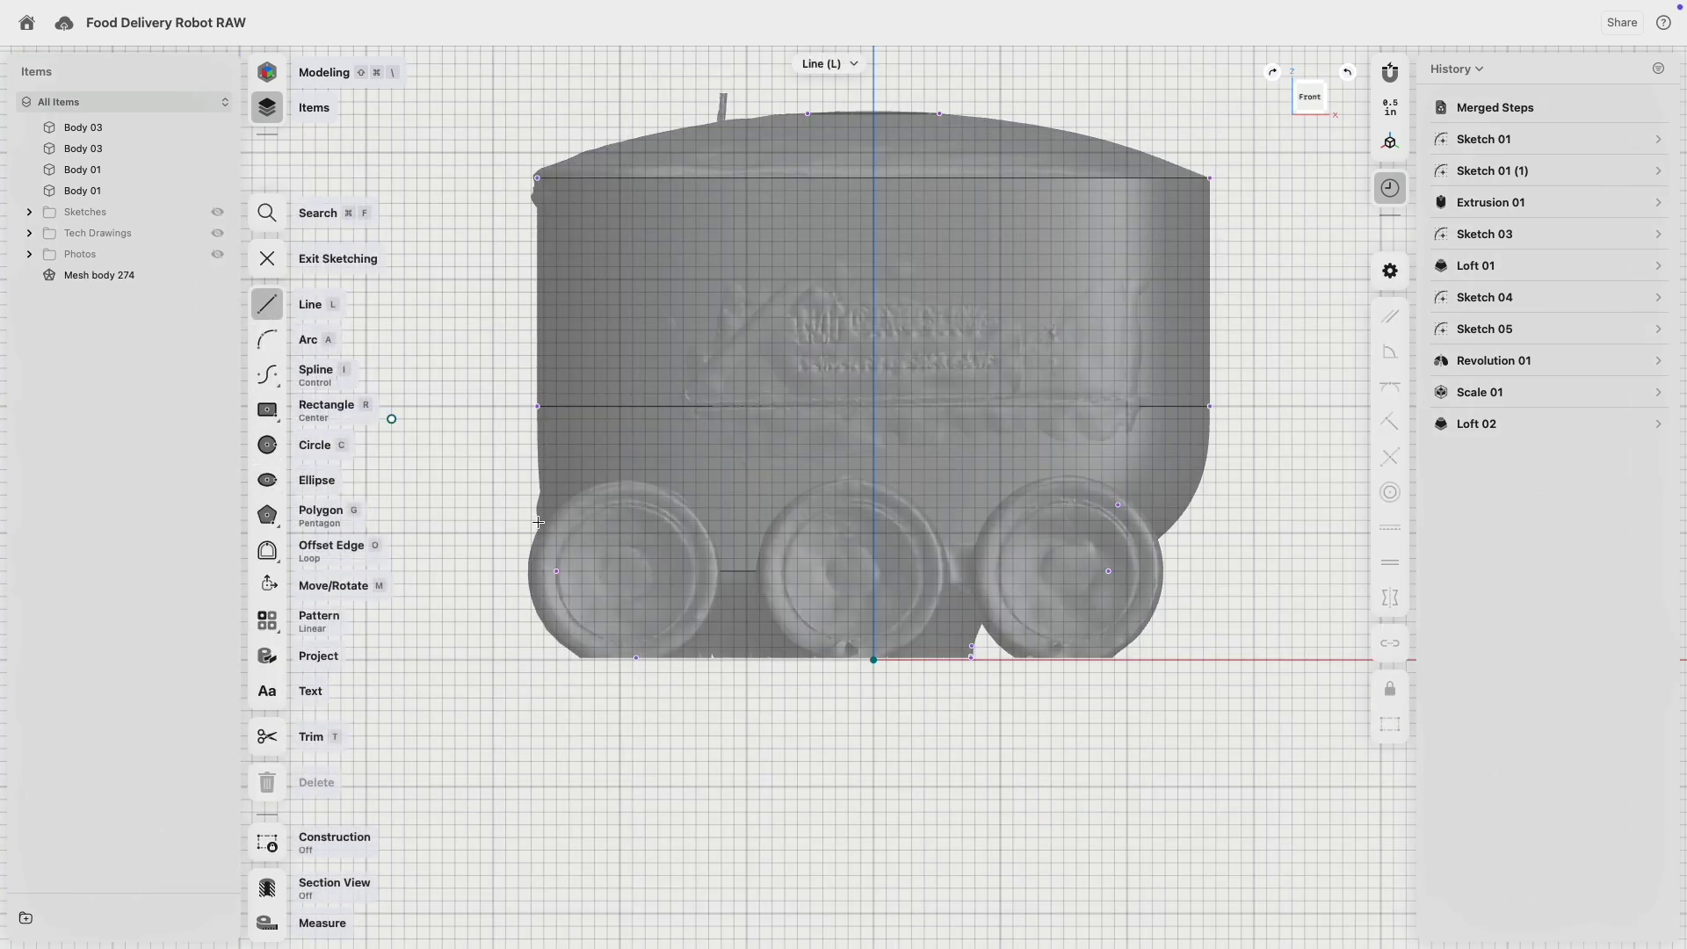
{"action": "left_click", "coordinate": [873, 659]}
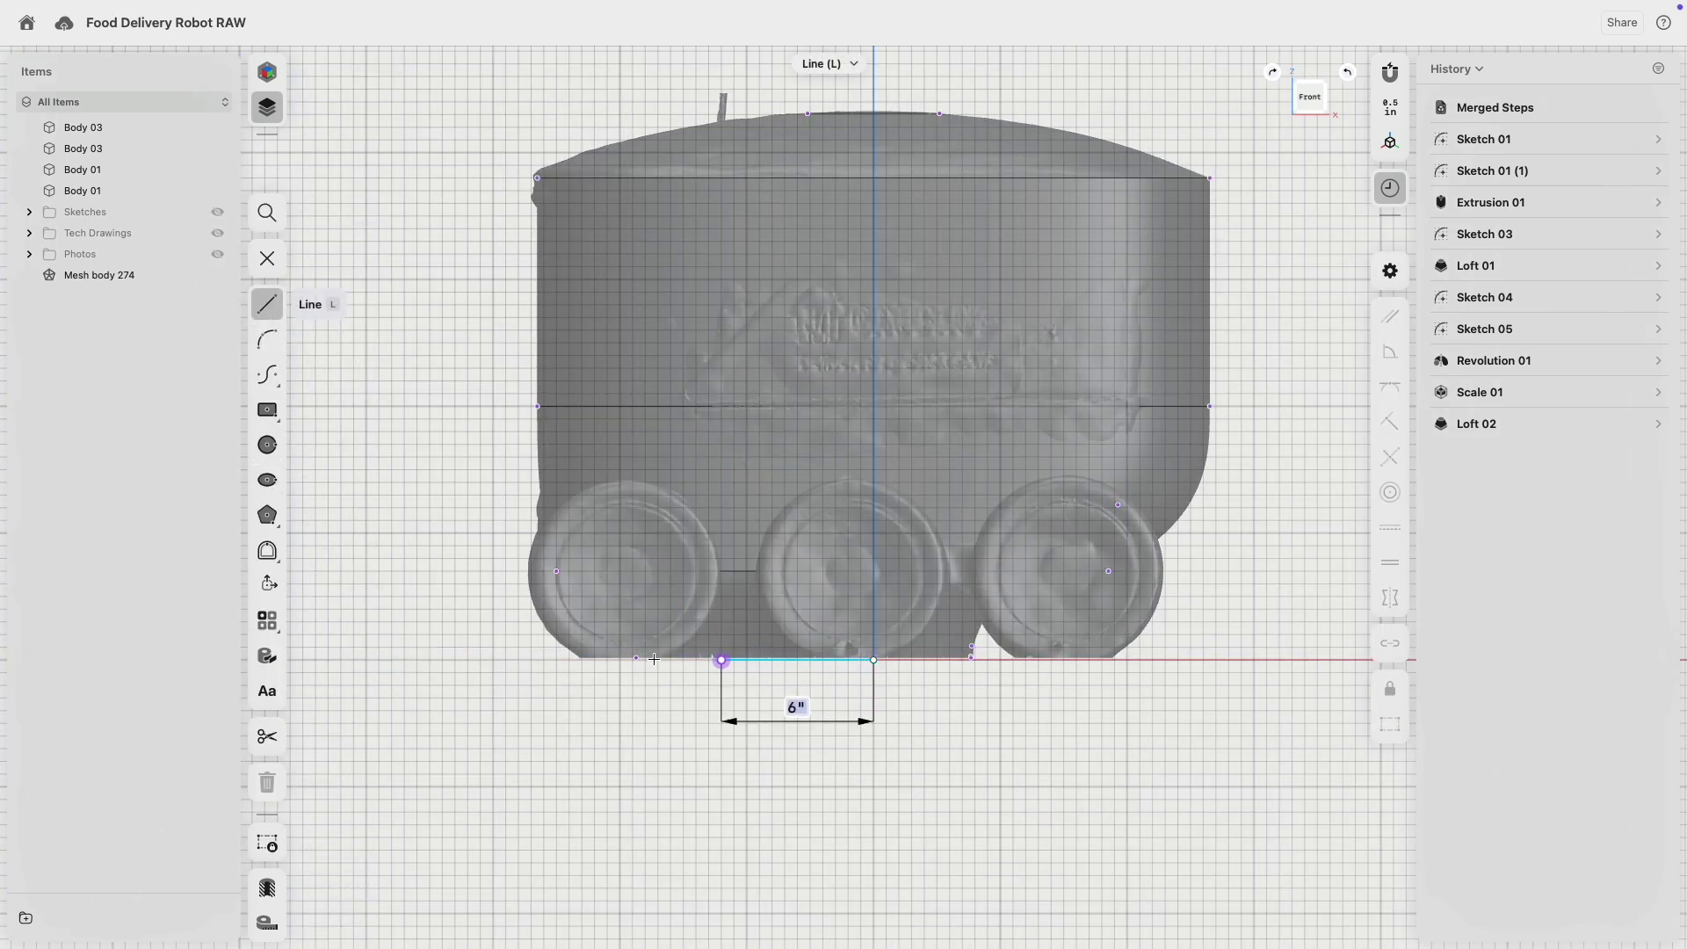
{"action": "left_click", "coordinate": [481, 660]}
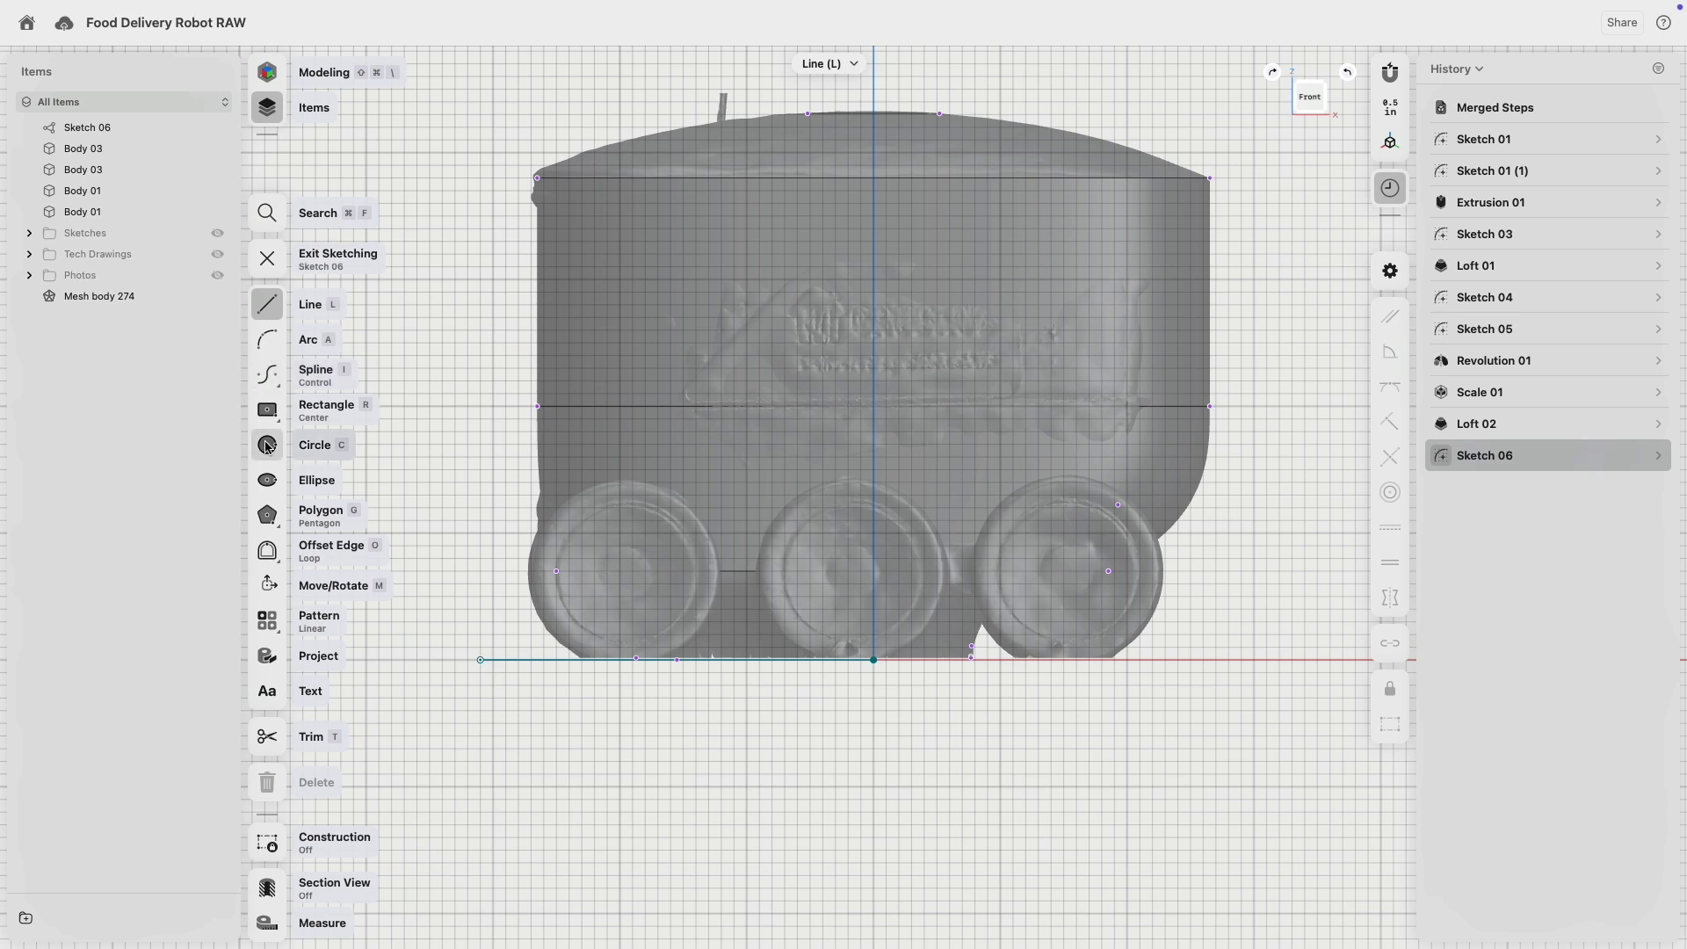
- Draw a circle about 6.81 in in diameter over that outermost scanned wheel and make it tangent to the ground line
{"action": "left_click", "coordinate": [313, 444]}
{"action": "scroll", "coordinate": [619, 593], "scroll_direction": "up", "scroll_amount": 5}
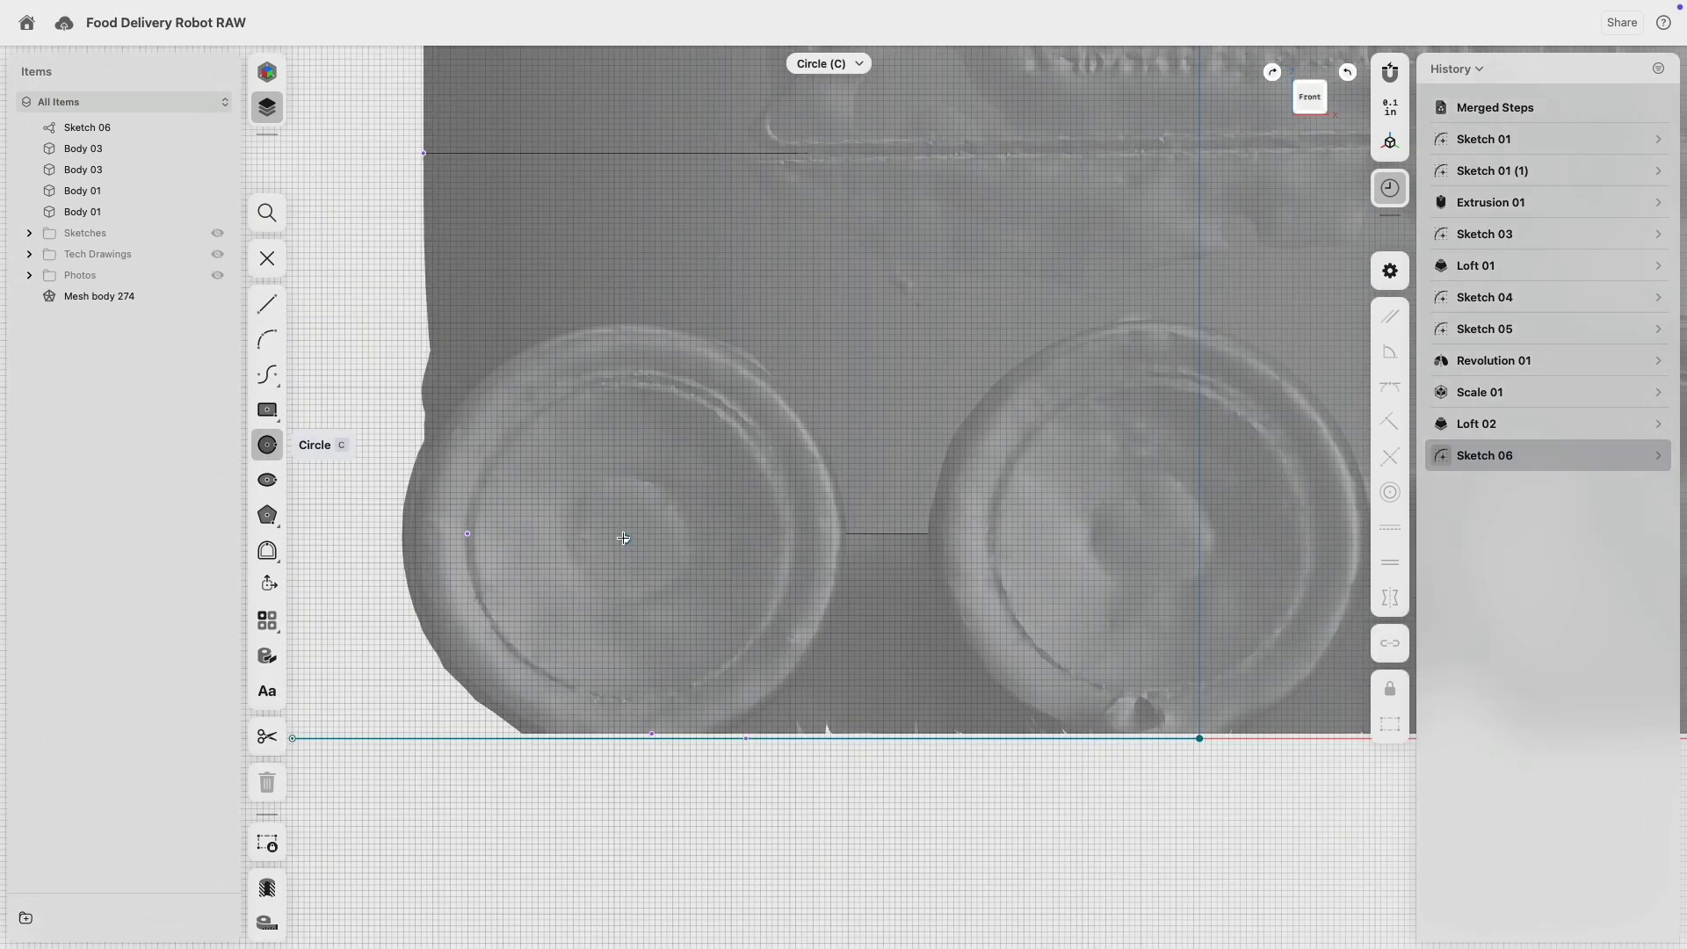
{"action": "left_click", "coordinate": [625, 538]}
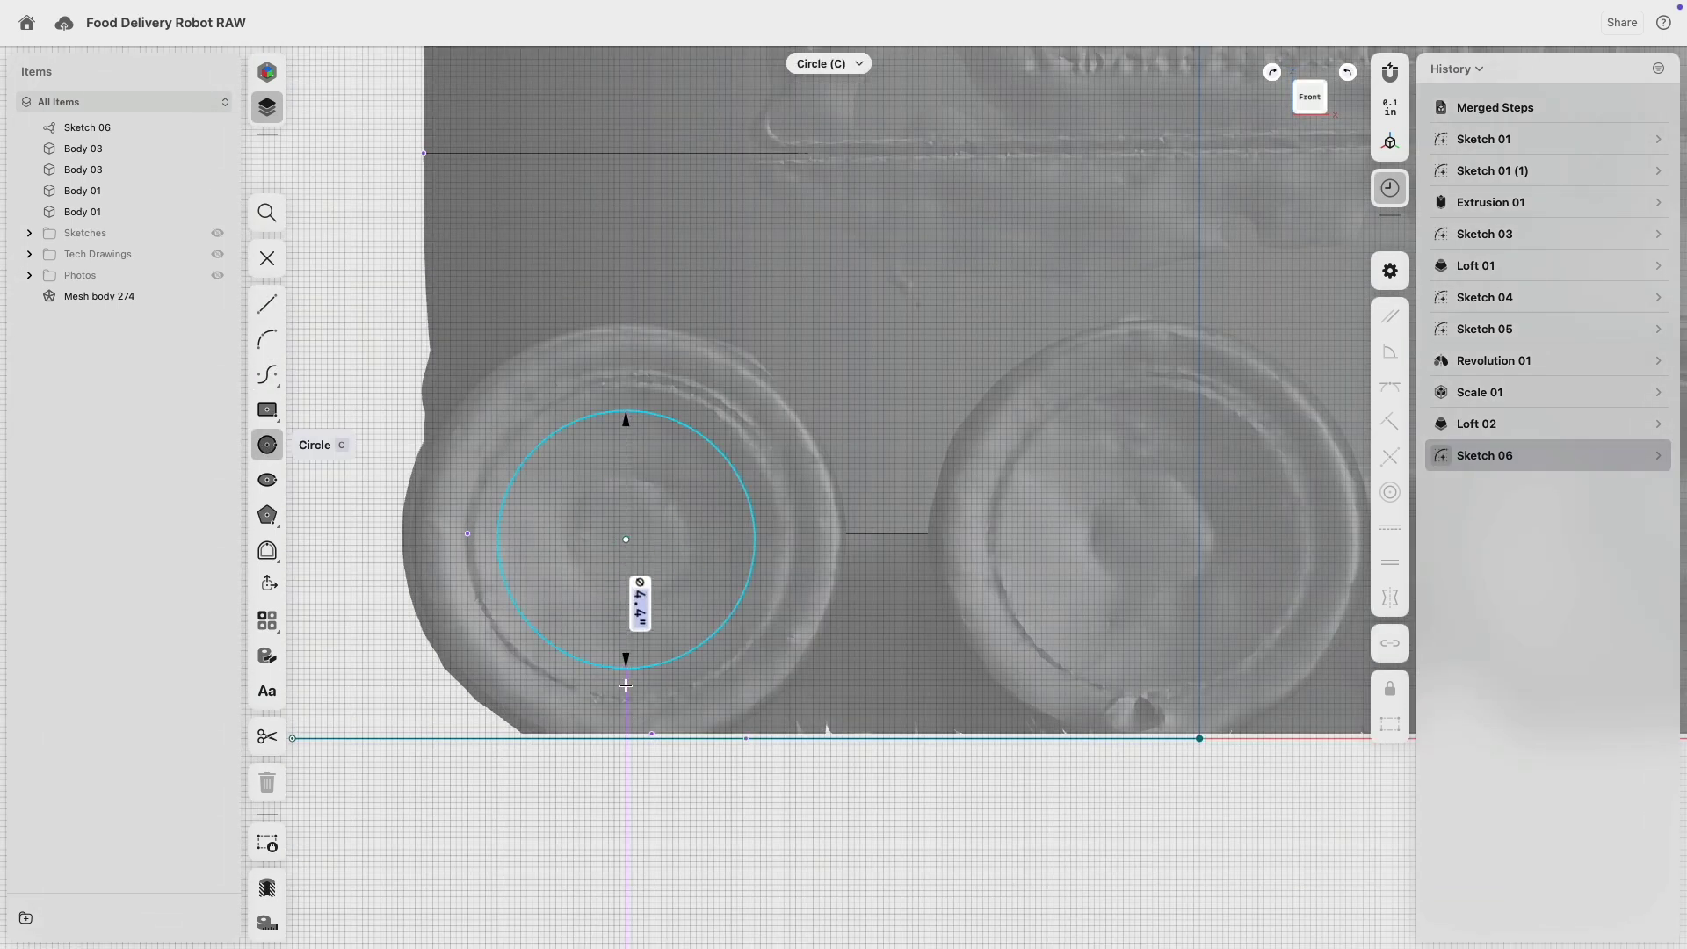
{"action": "left_click", "coordinate": [616, 738]}
{"action": "left_click", "coordinate": [746, 702]}
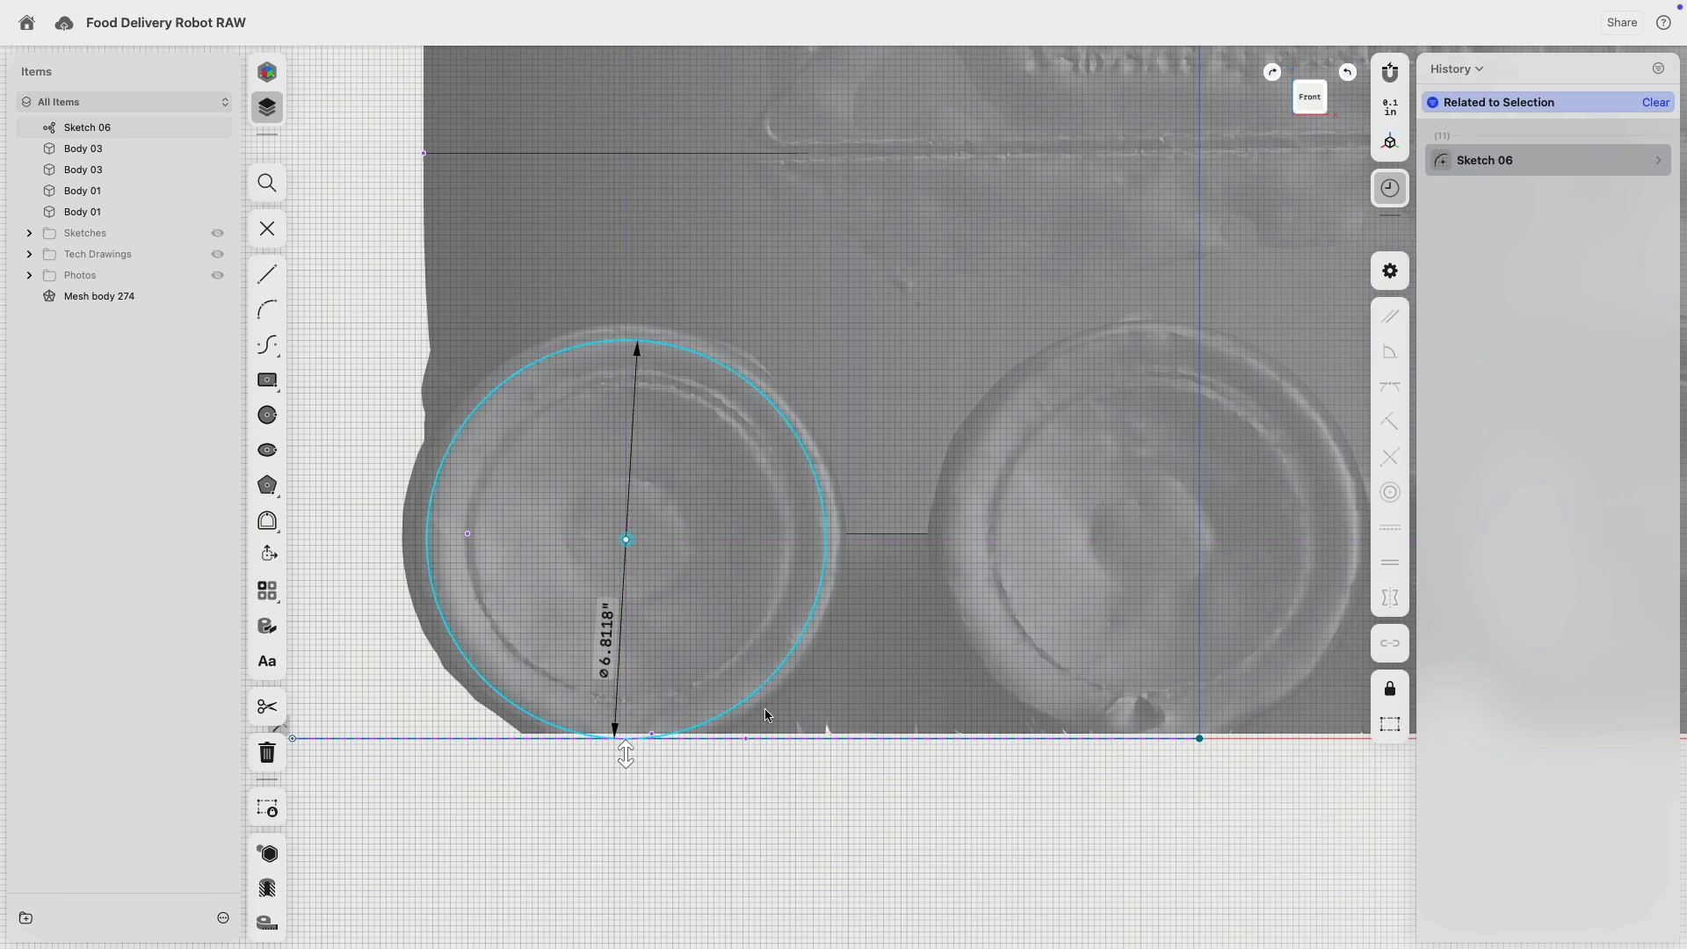
{"action": "left_click", "coordinate": [789, 738]}
{"action": "left_click", "coordinate": [1401, 398]}
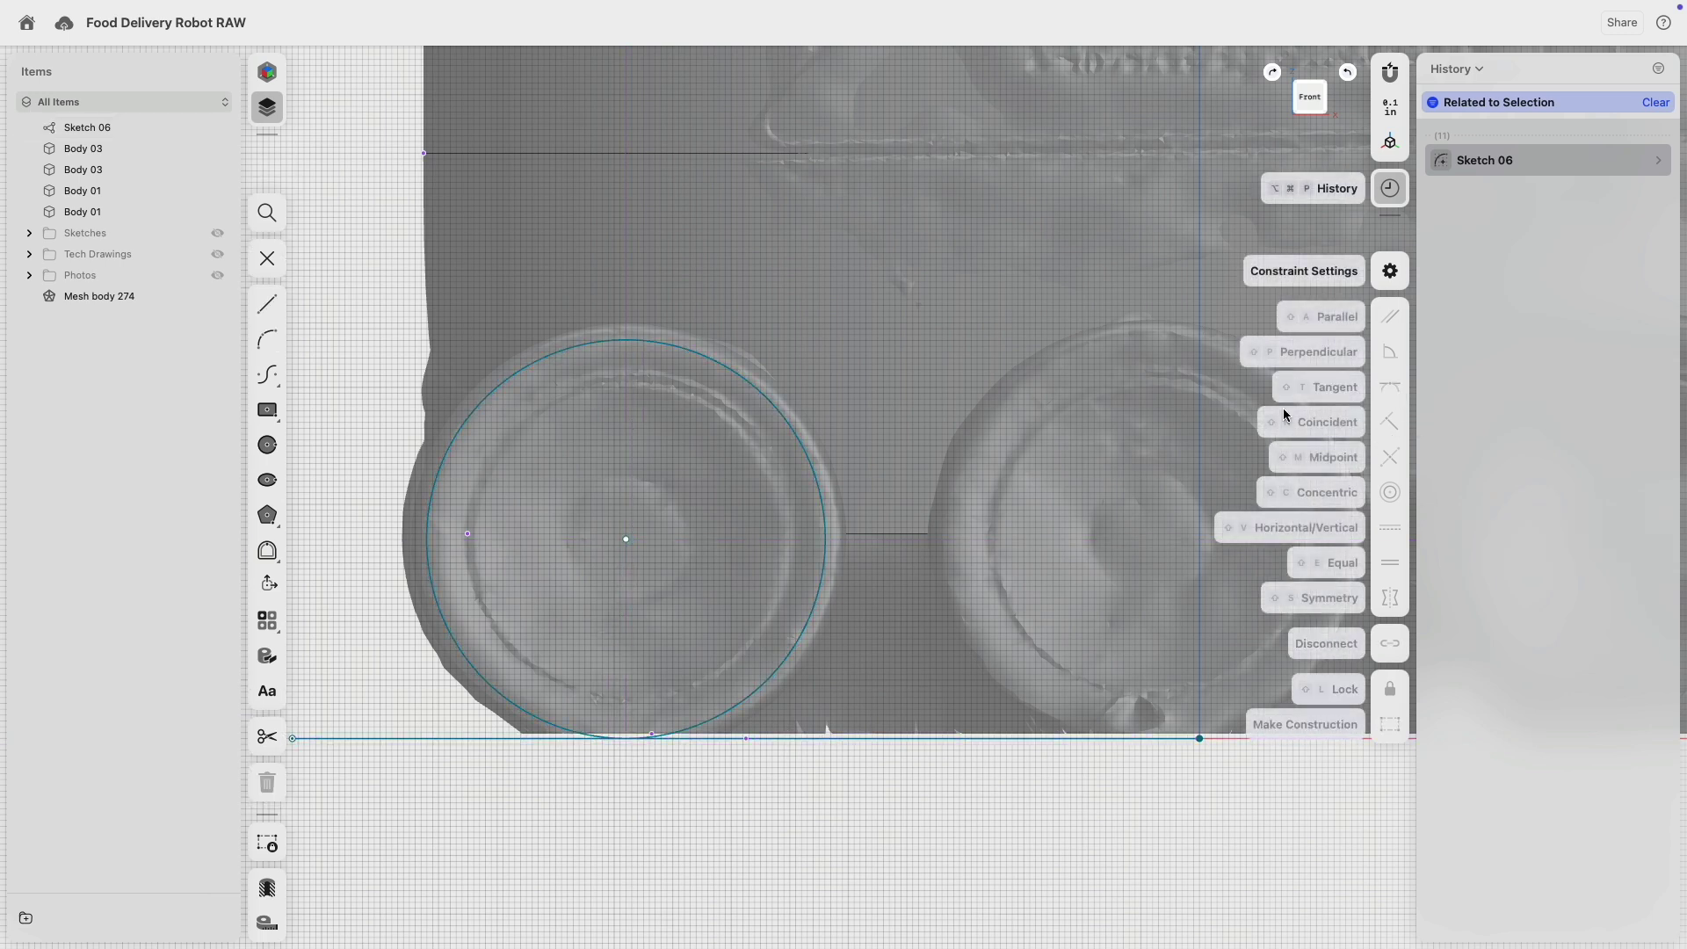
- Set the wheel circle's diameter to 7 in, align it over the scanned wheel and finish the sketch
{"action": "mouse_move", "coordinate": [625, 539]}
{"action": "left_mouse_down"}
{"action": "mouse_move", "coordinate": [626, 431]}
{"action": "mouse_move", "coordinate": [627, 533]}
{"action": "left_mouse_up"}
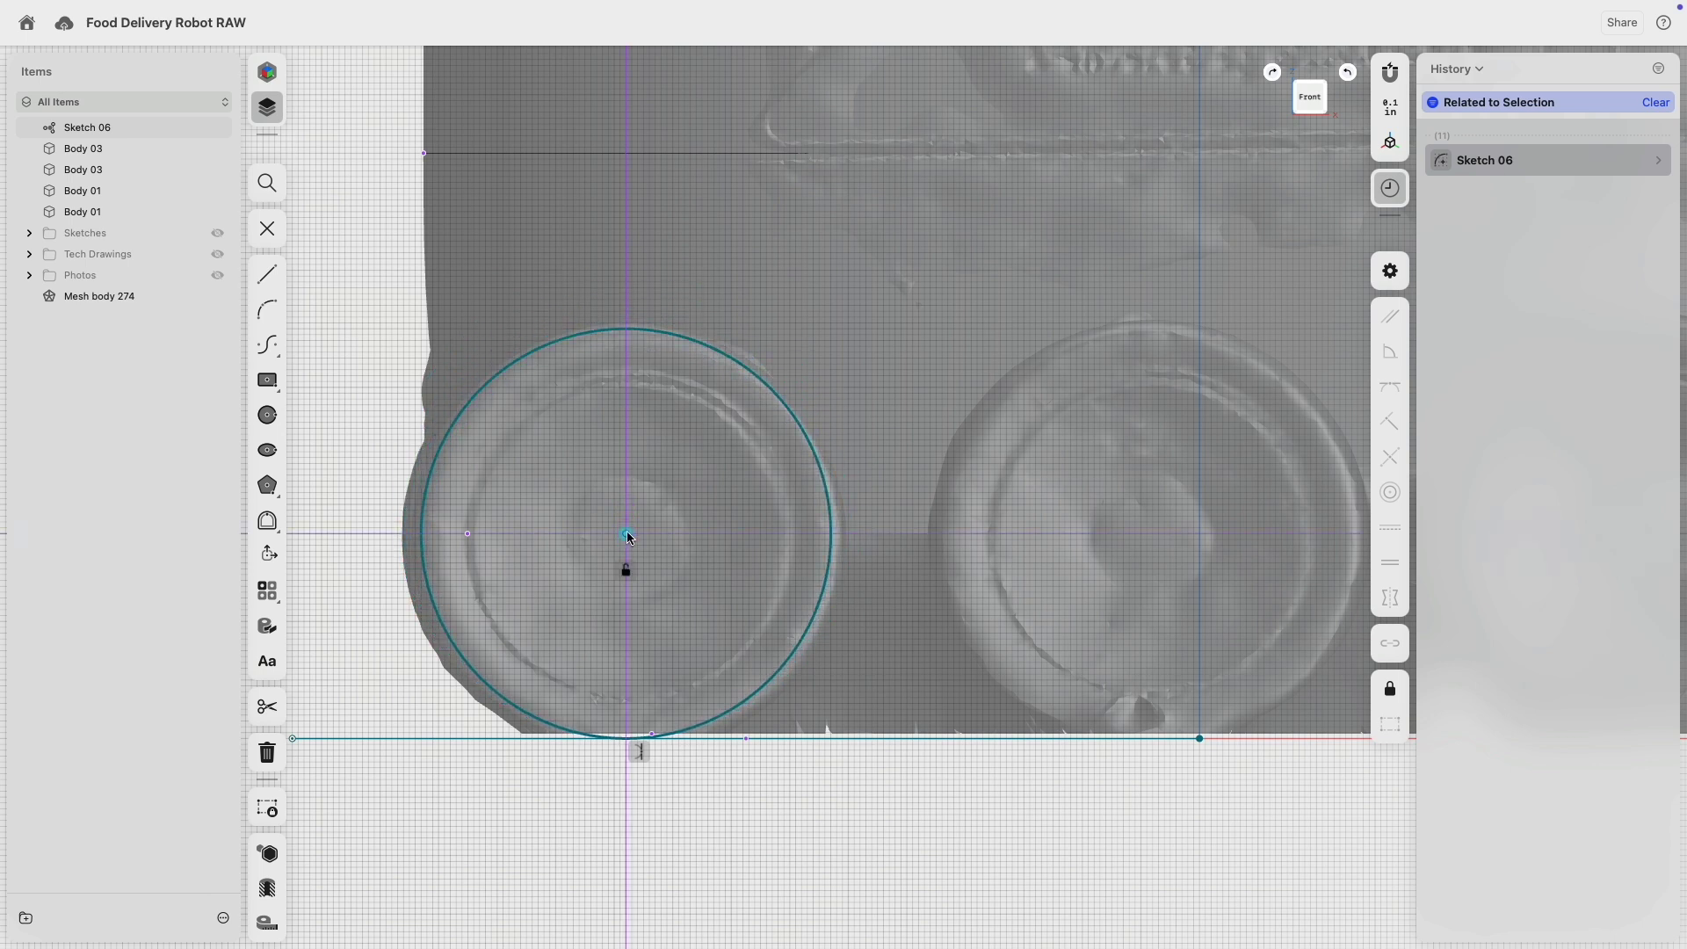
{"action": "left_click", "coordinate": [831, 541]}
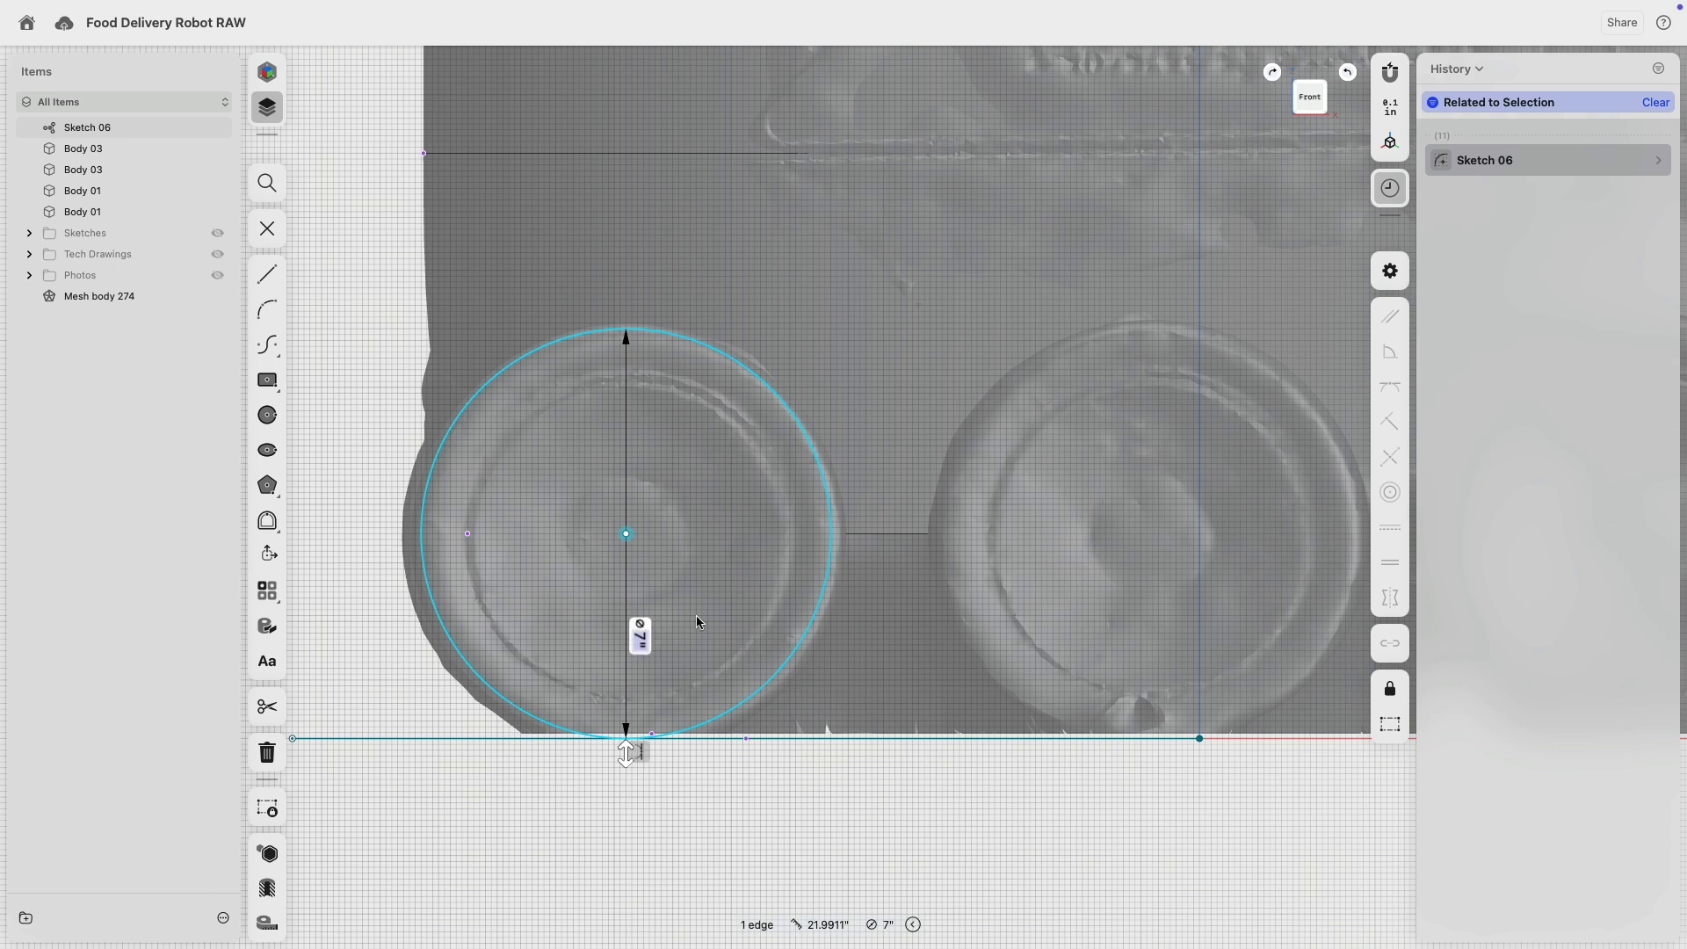
{"action": "key", "text": "Return"}
{"action": "scroll", "coordinate": [575, 558], "scroll_direction": "down", "scroll_amount": 3}
{"action": "scroll", "coordinate": [575, 557], "scroll_direction": "up", "scroll_amount": 4}
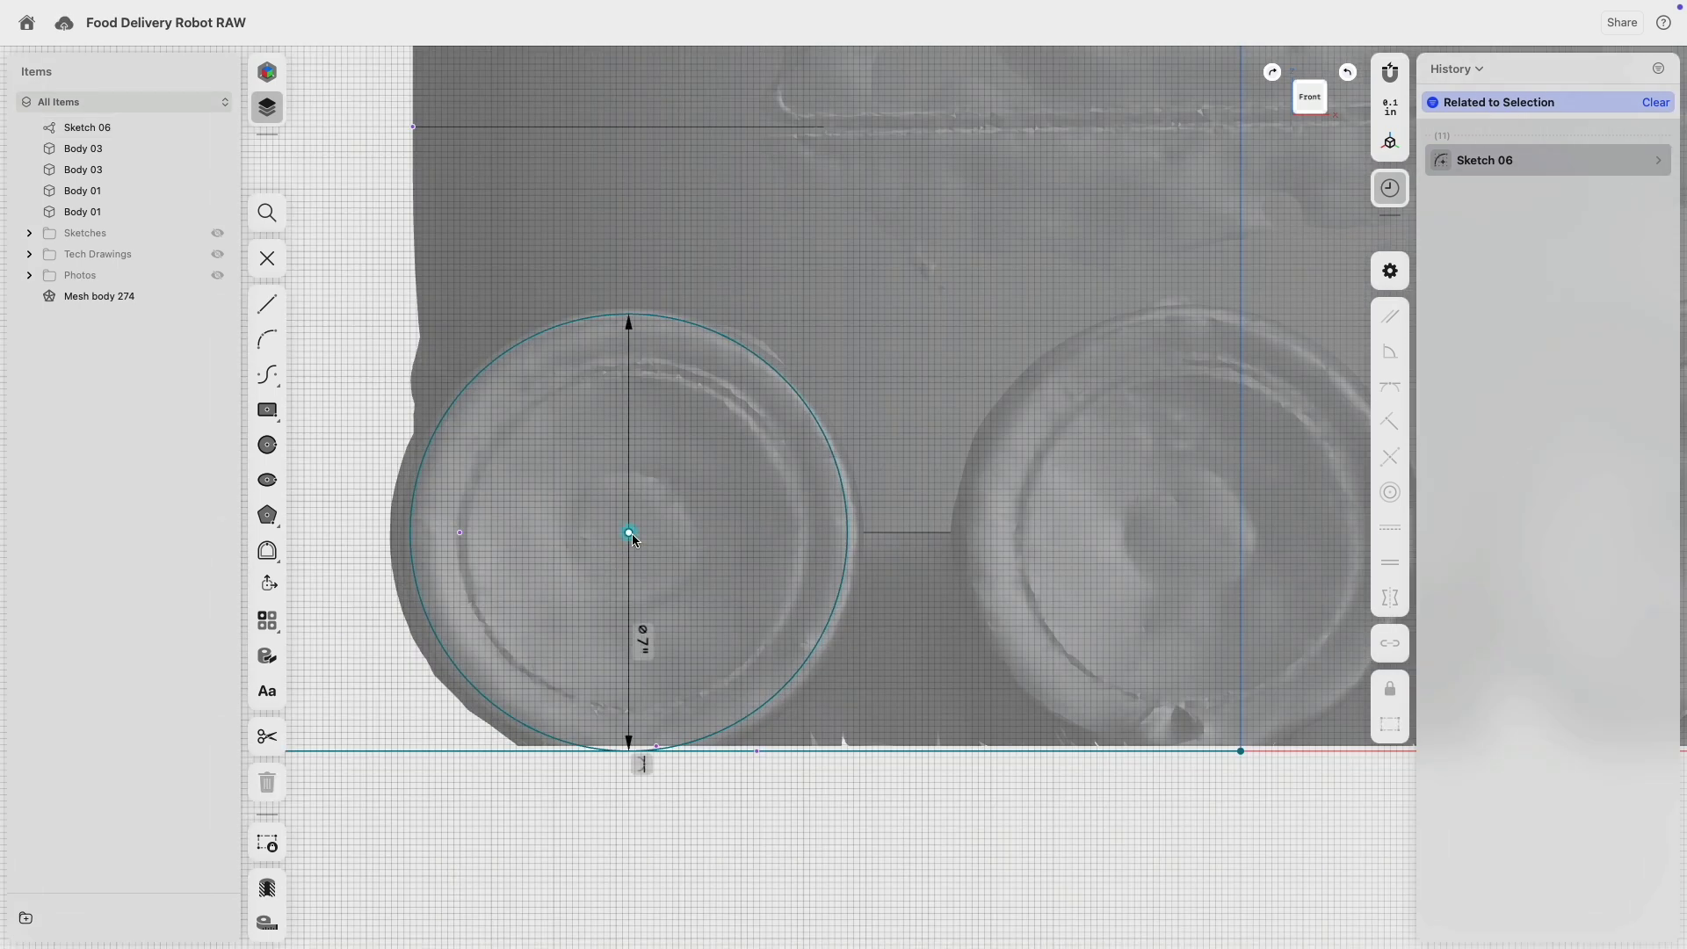
{"action": "left_click_drag", "start_coordinate": [631, 535], "coordinate": [623, 536]}
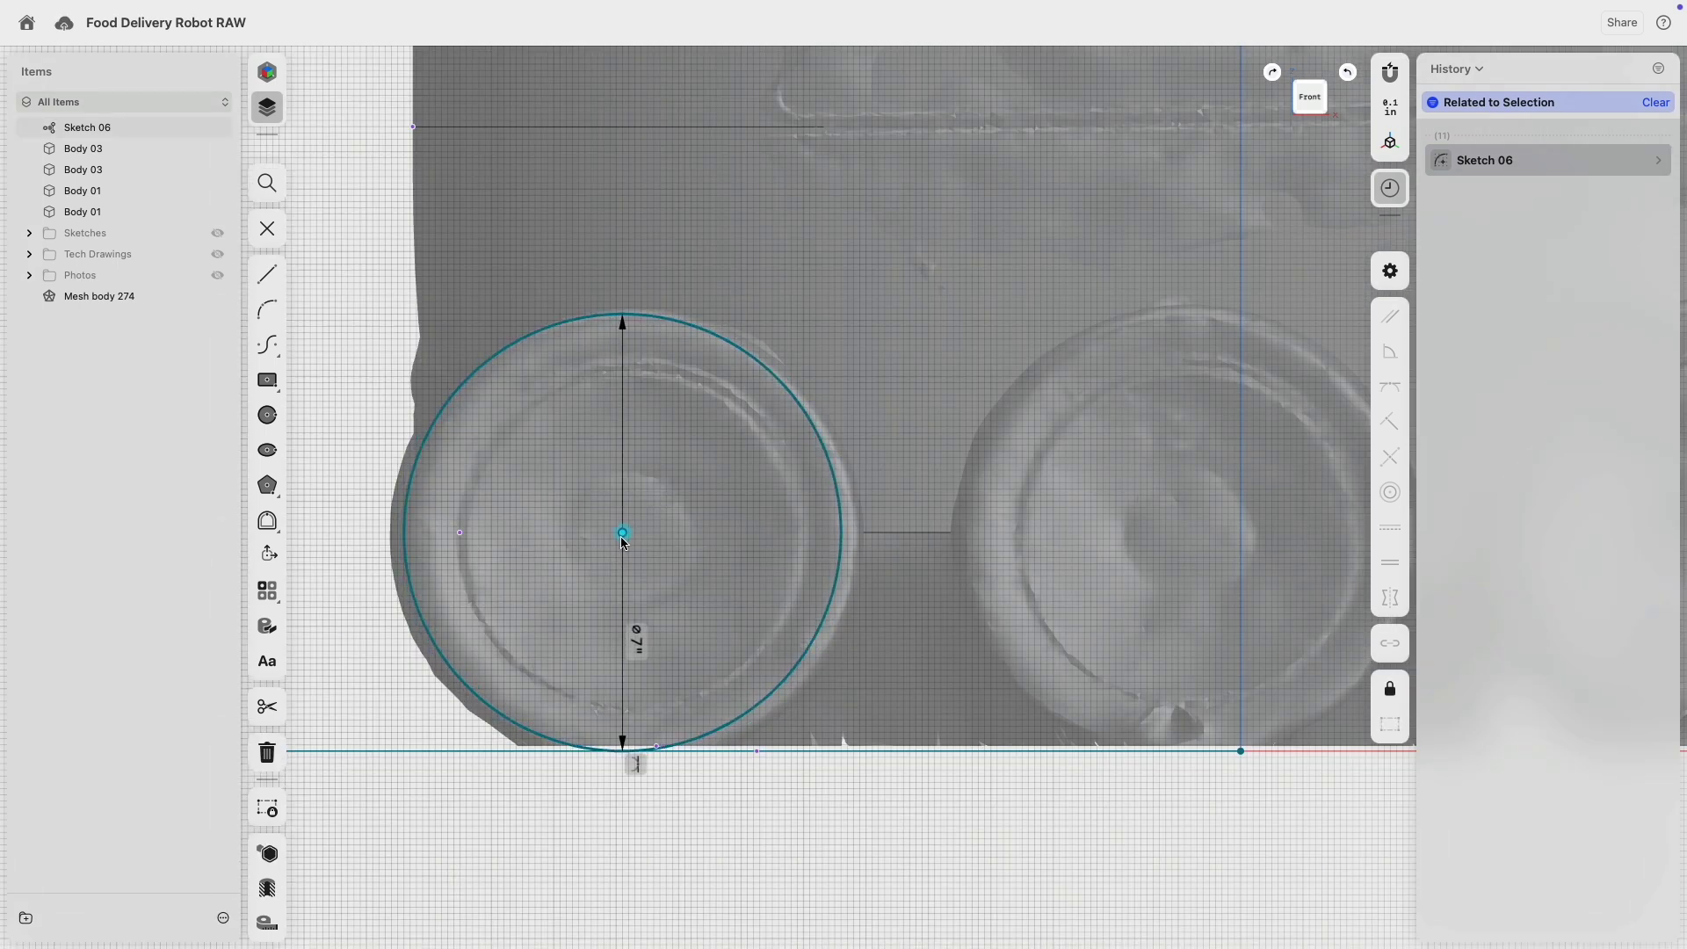
{"action": "scroll", "coordinate": [615, 533], "scroll_direction": "down", "scroll_amount": 6}
{"action": "mouse_move", "coordinate": [520, 492]}
{"action": "right_mouse_down"}
{"action": "mouse_move", "coordinate": [667, 573]}
{"action": "mouse_move", "coordinate": [659, 587]}
{"action": "right_mouse_up"}
{"action": "left_click", "coordinate": [267, 228]}
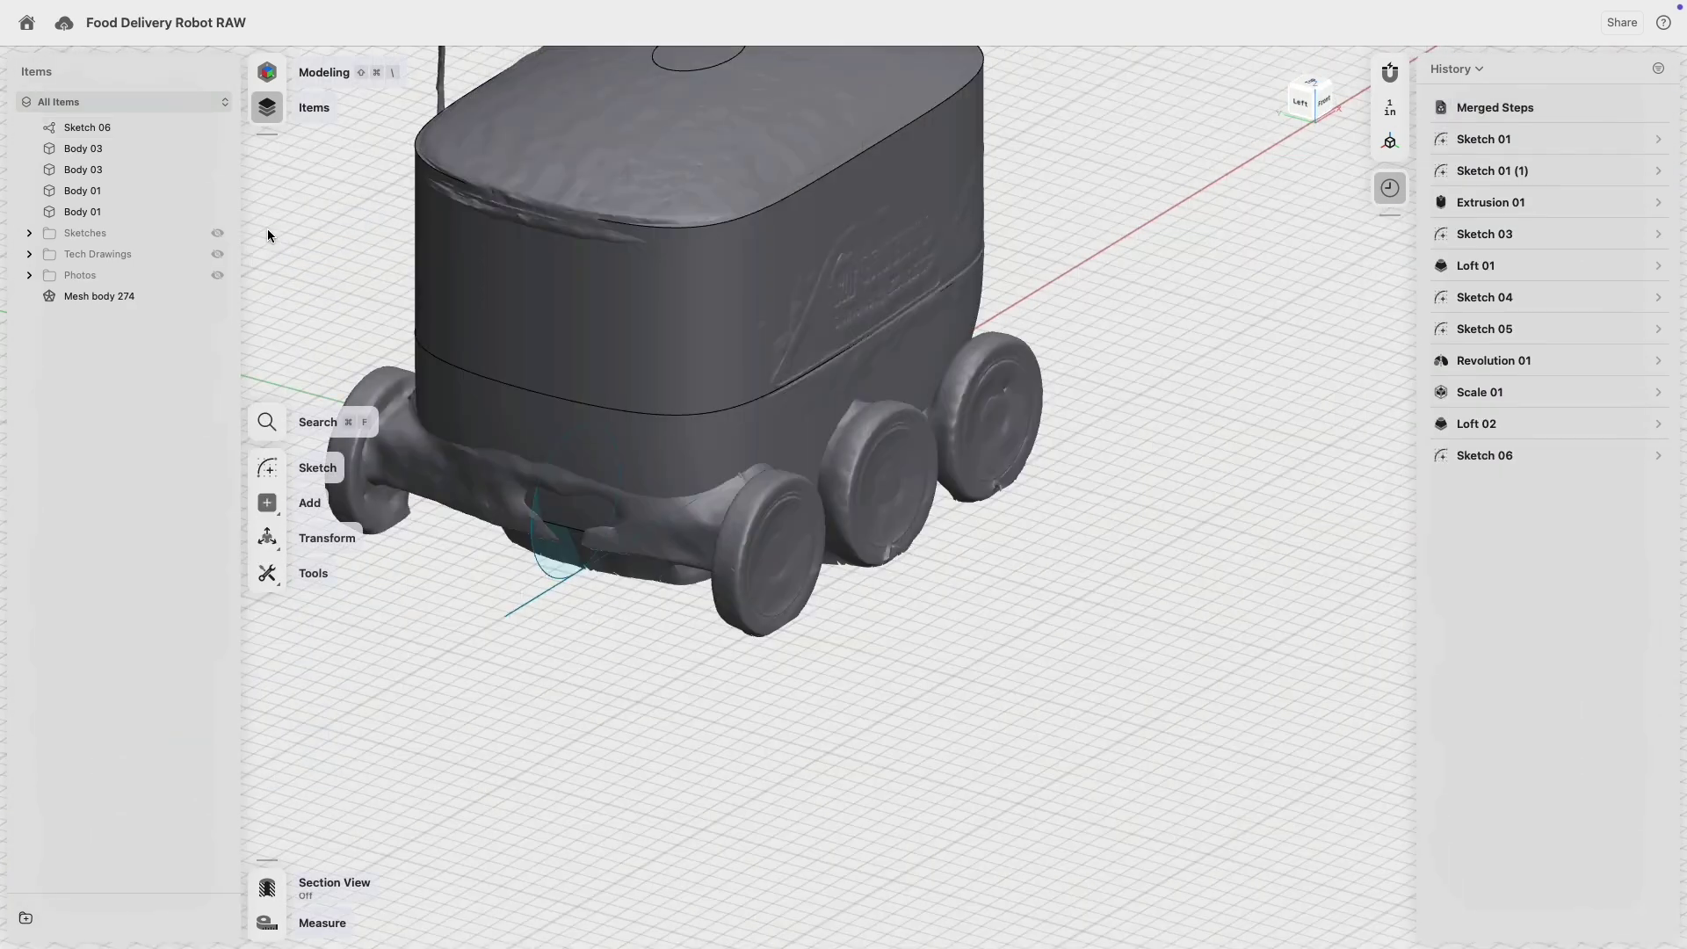
- Move a copy of Sketch 06 9.5 in sideways from the robot's centre to the inner side of the scanned wheel
{"action": "left_click", "coordinate": [104, 127]}
{"action": "left_click", "coordinate": [267, 518]}
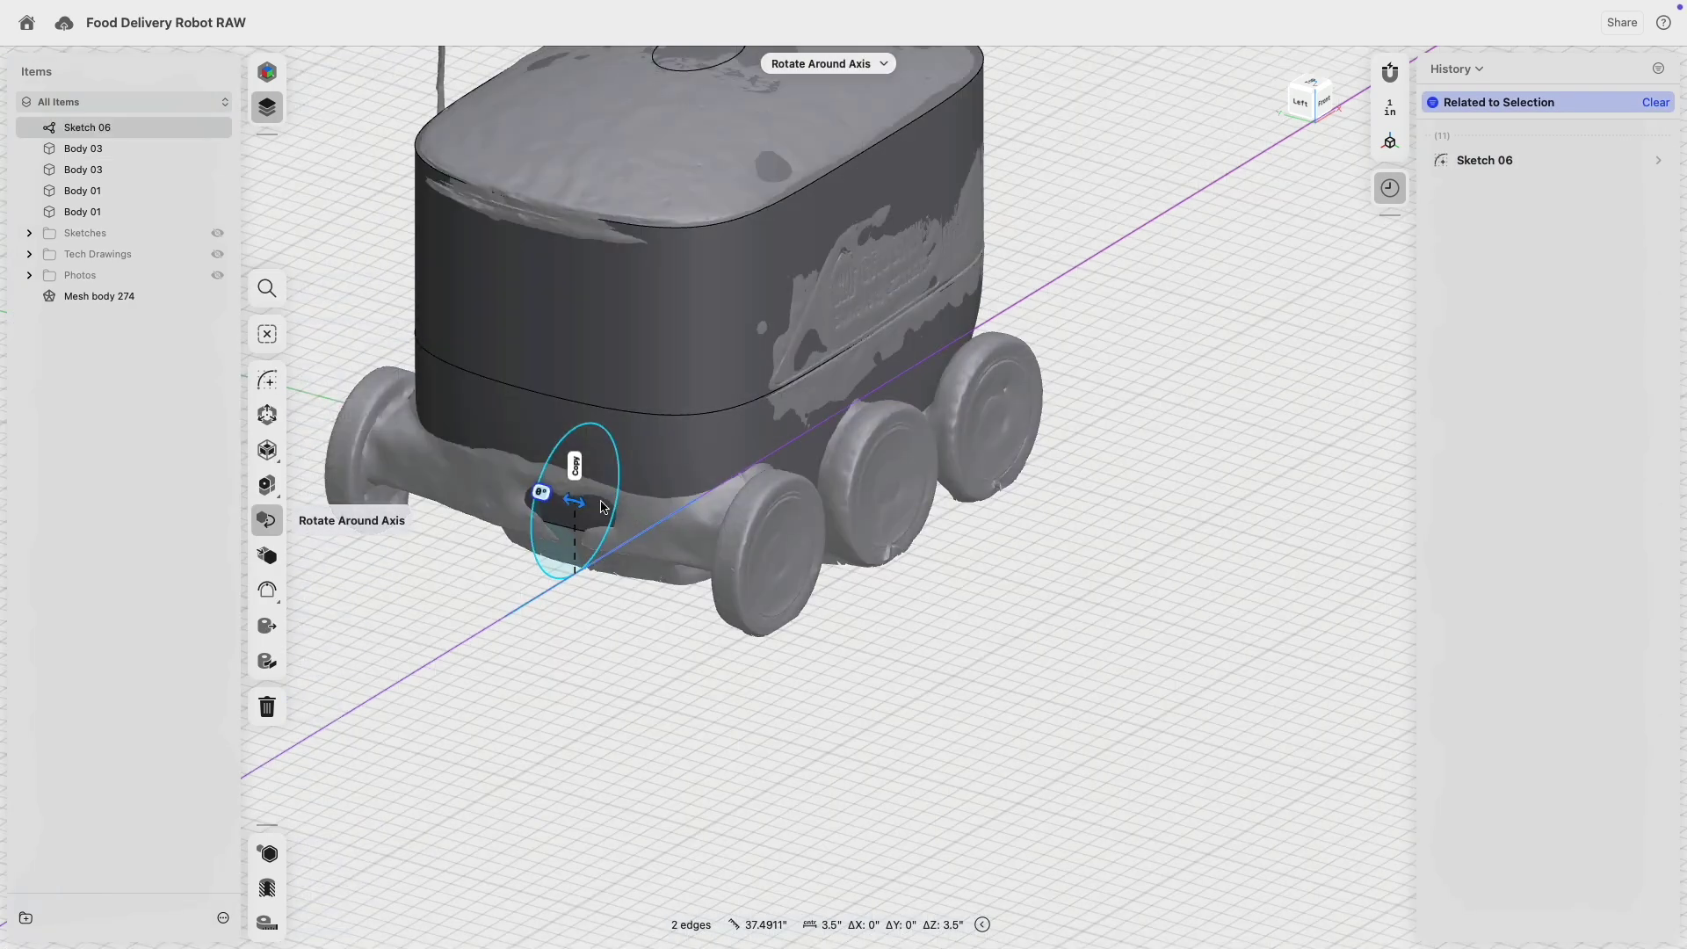
{"action": "left_click", "coordinate": [267, 415]}
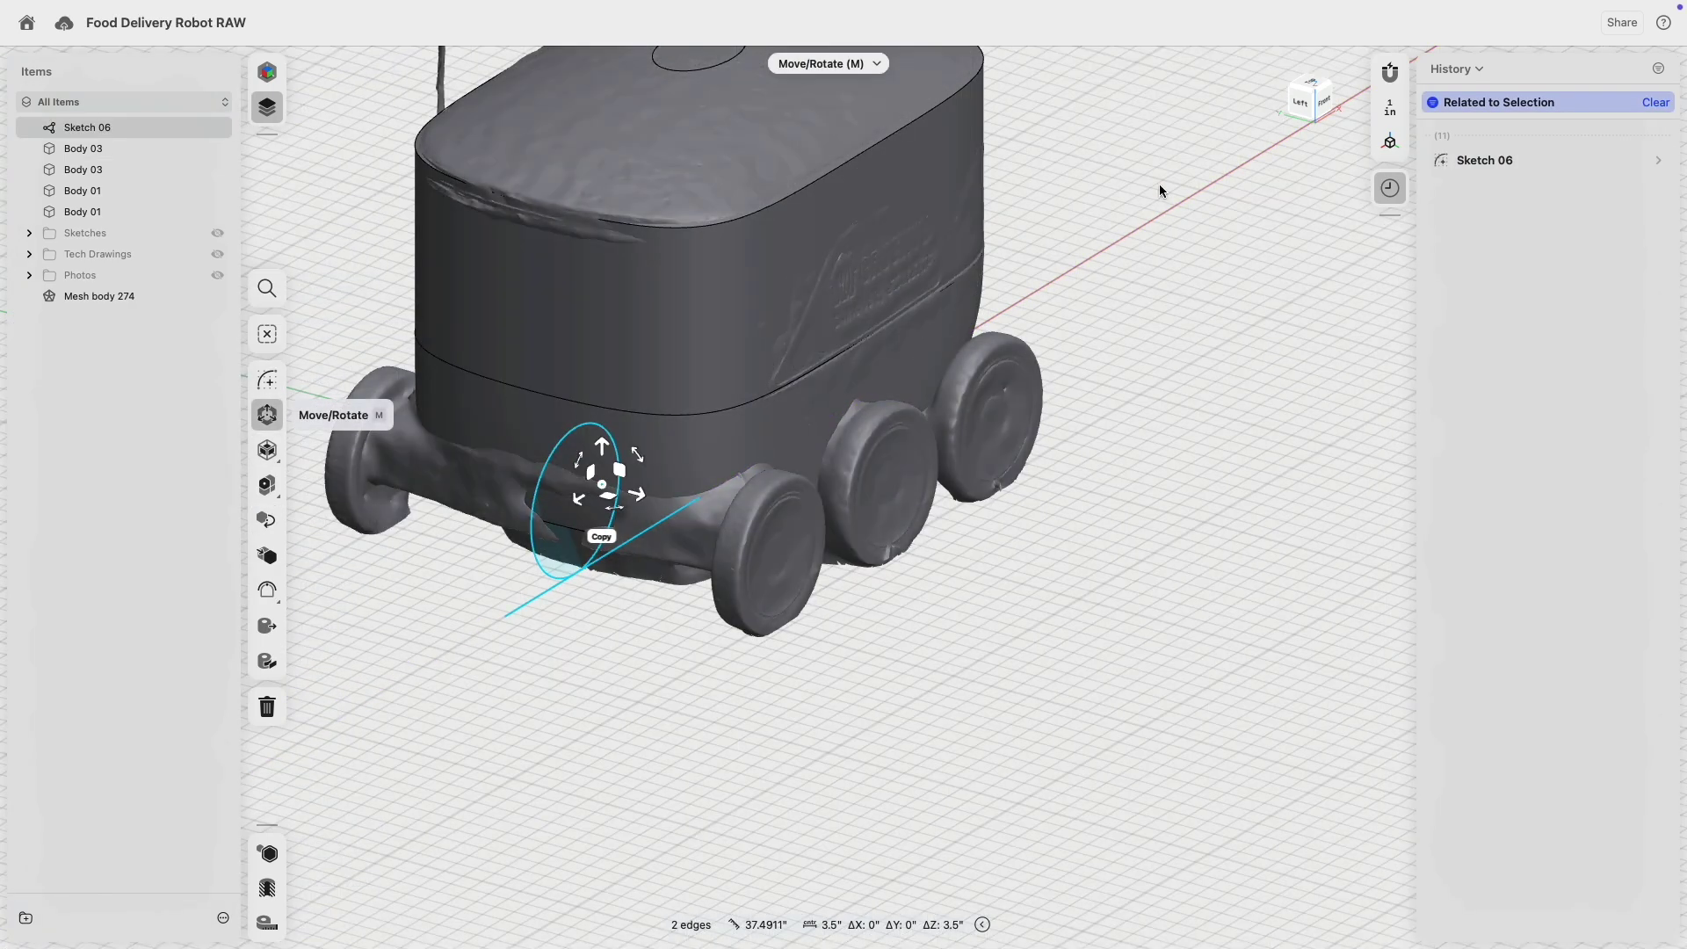
{"action": "left_click", "coordinate": [1298, 108]}
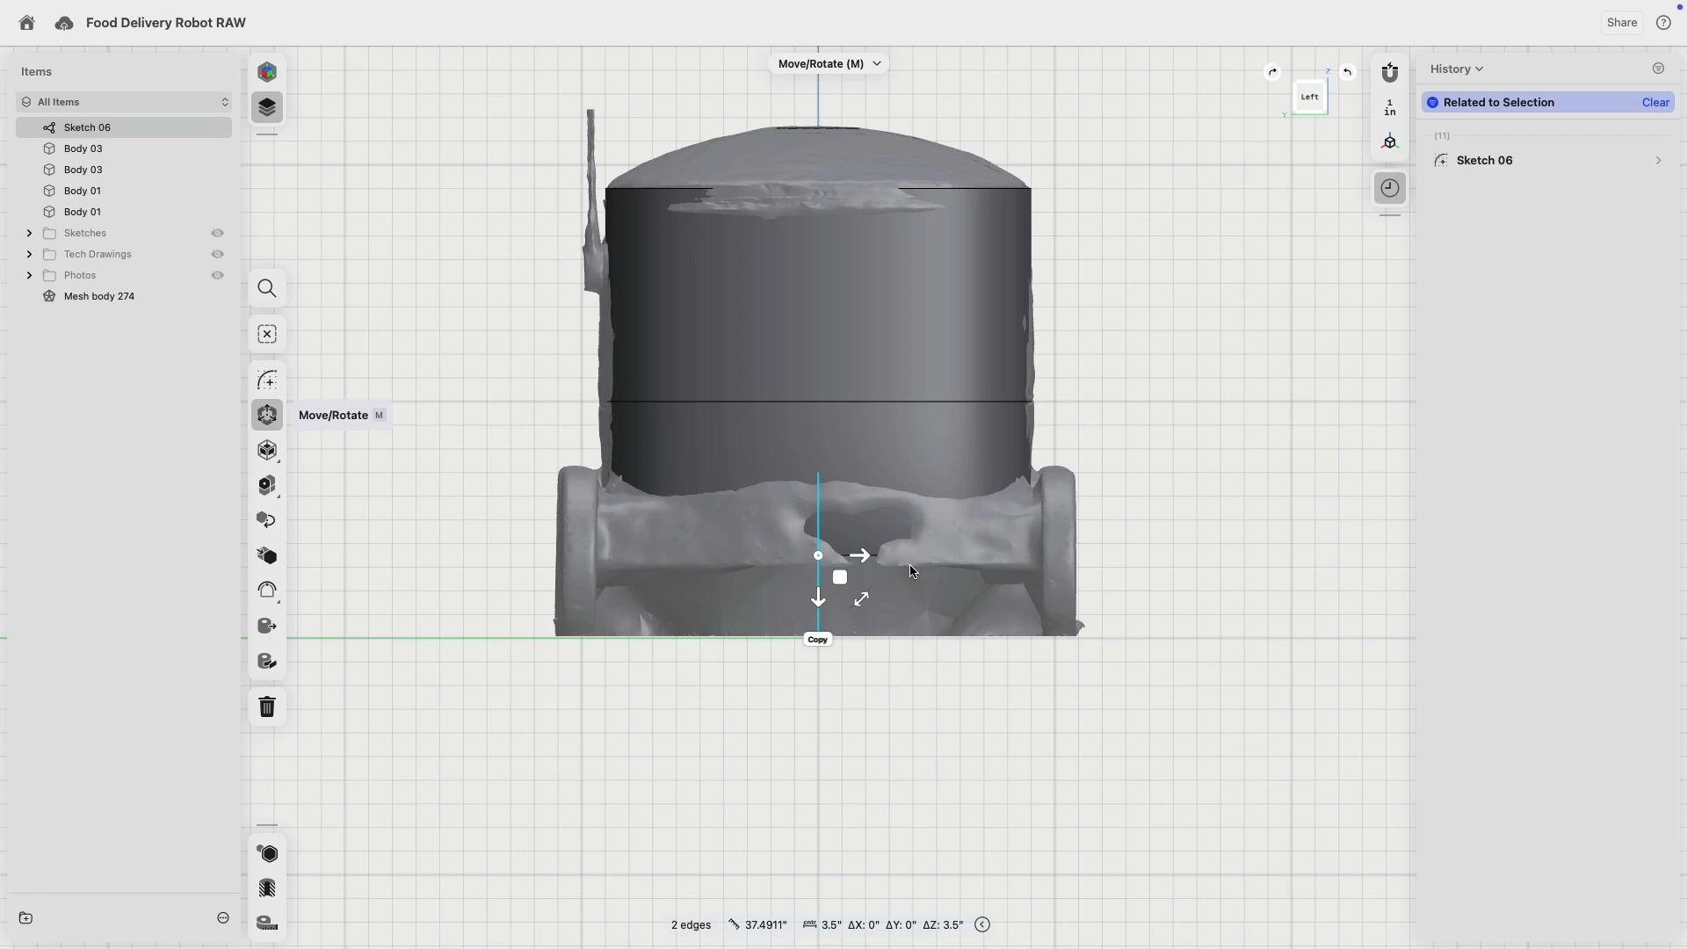
{"action": "left_click_drag", "start_coordinate": [857, 554], "coordinate": [1108, 550]}
{"action": "right_click_drag", "start_coordinate": [1130, 432], "coordinate": [994, 410]}
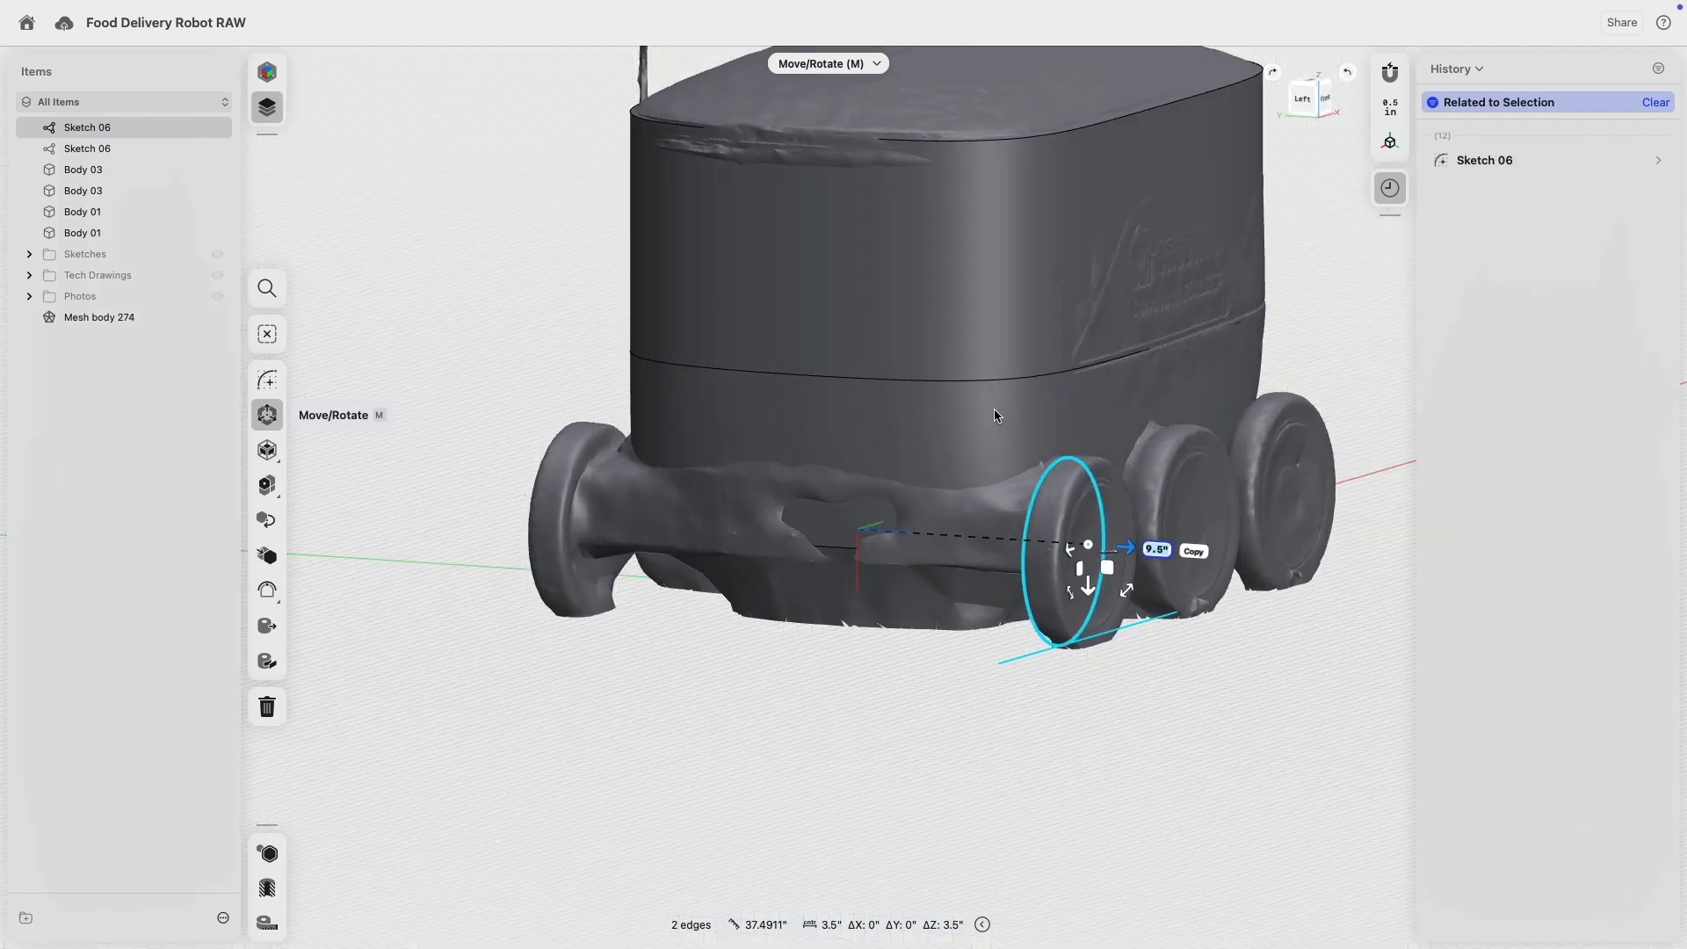
- Delete the original Sketch 06 at the robot's centre, leaving only the copy at the wheel
{"action": "left_click", "coordinate": [115, 146]}
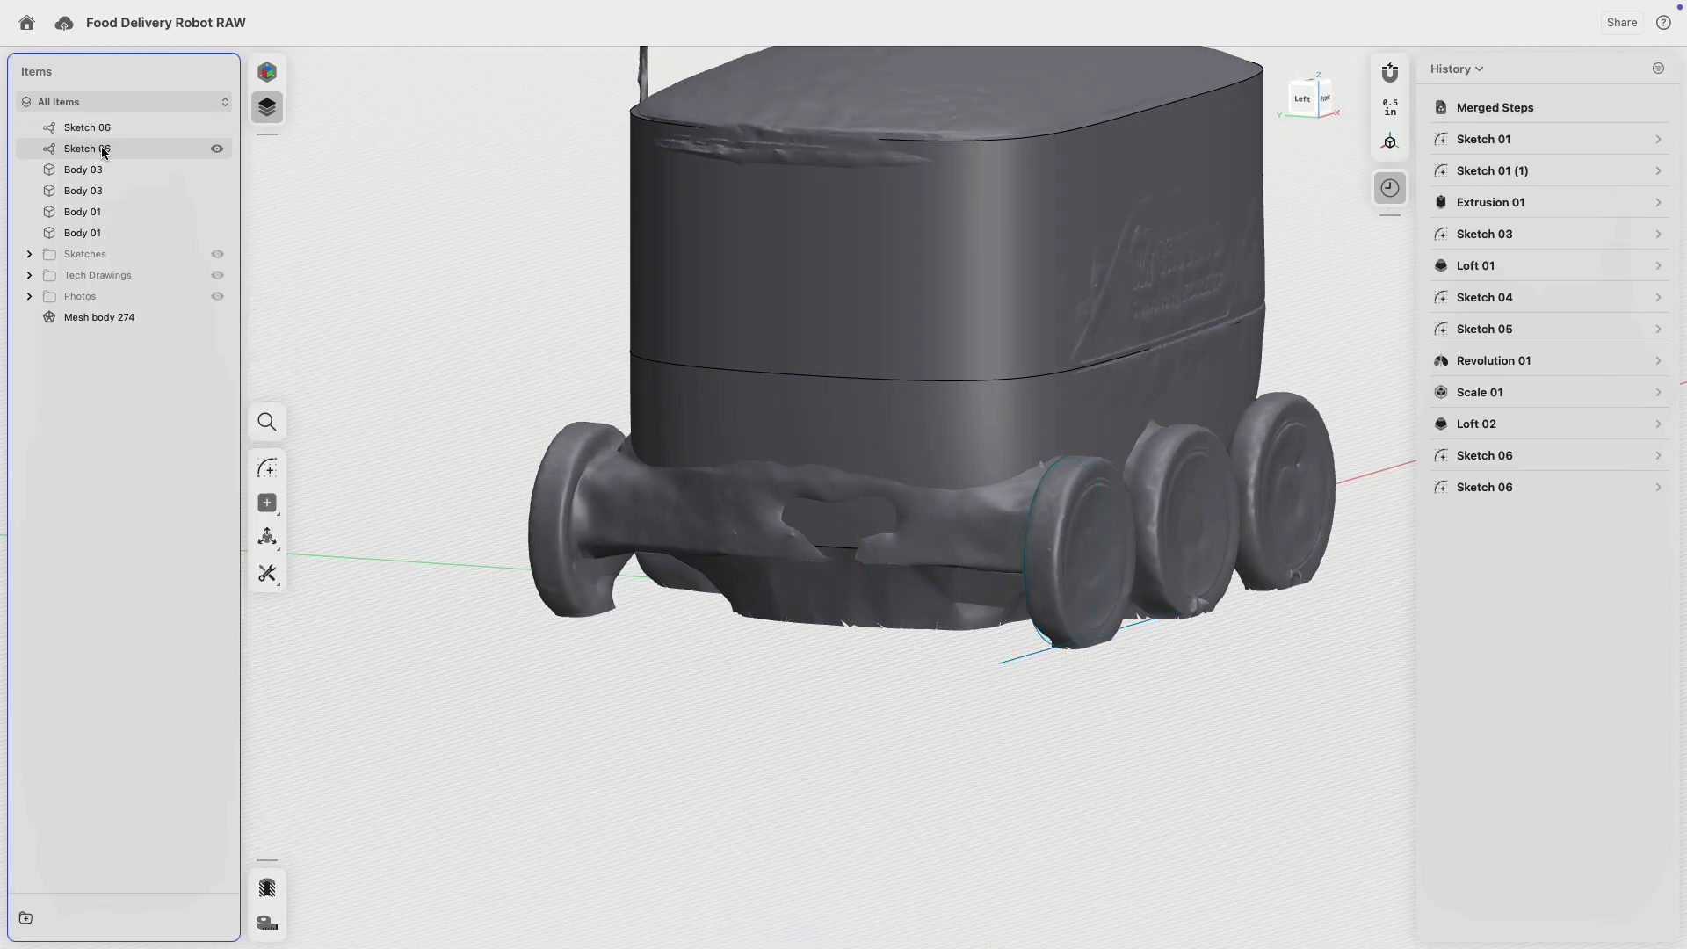
{"action": "right_click", "coordinate": [107, 146]}
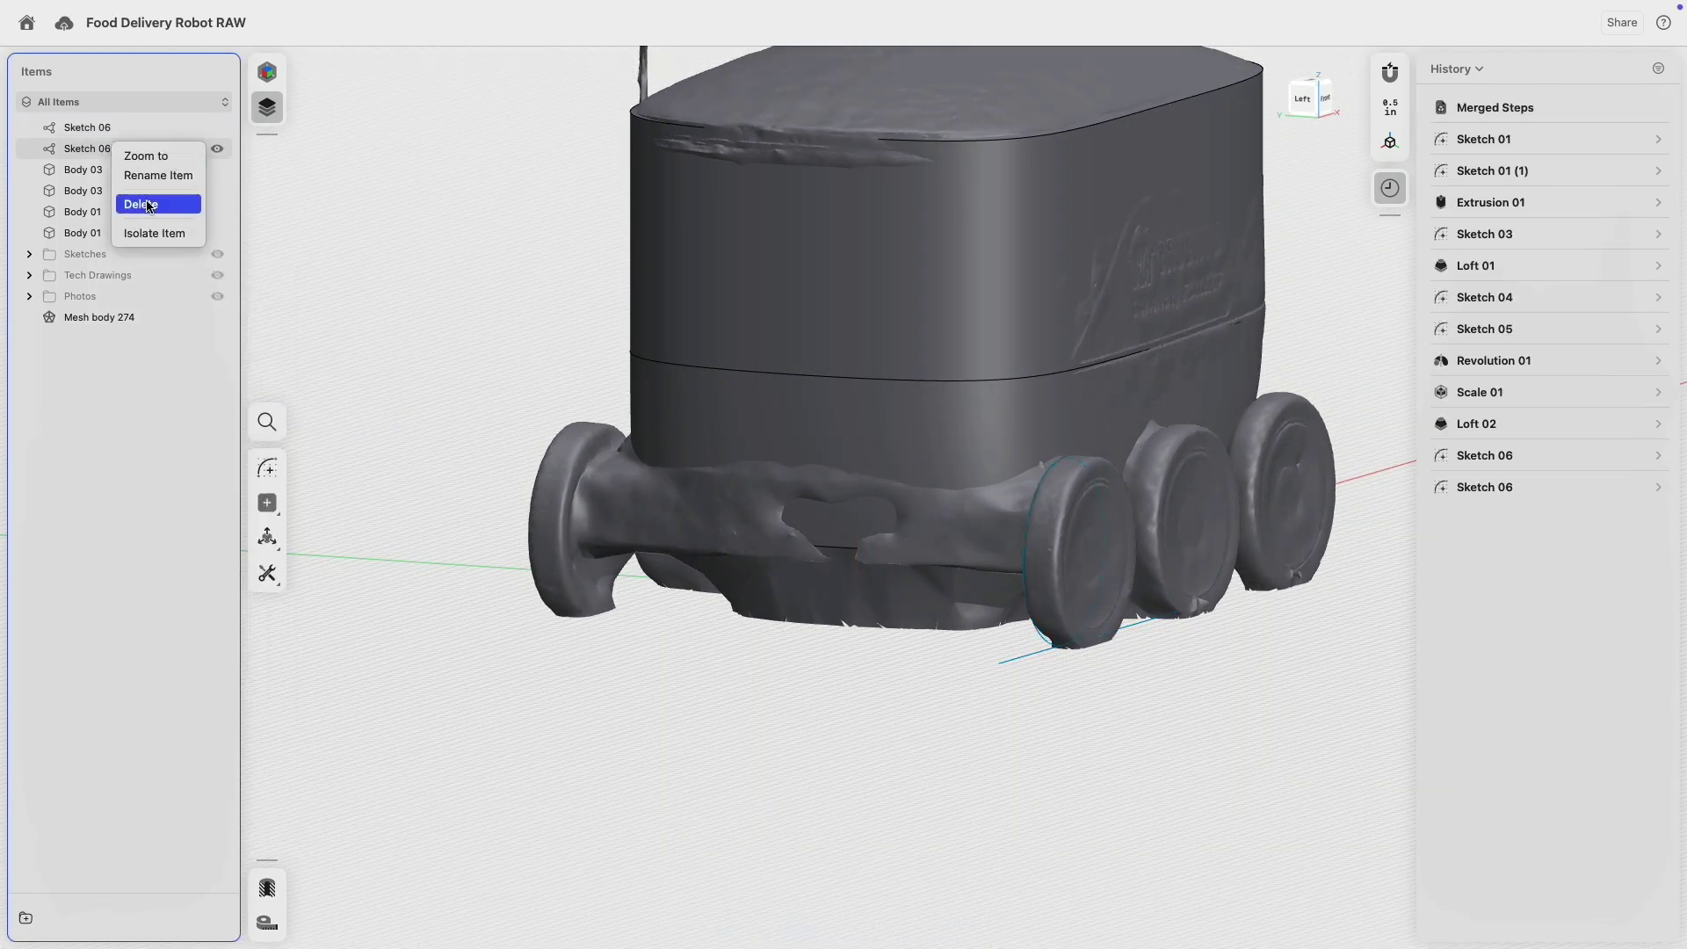
{"action": "left_click", "coordinate": [149, 205]}
- Extrude the wheel circle outward through the scanned wheel by about 1.44 in as a new body
{"action": "double_click", "coordinate": [117, 124]}
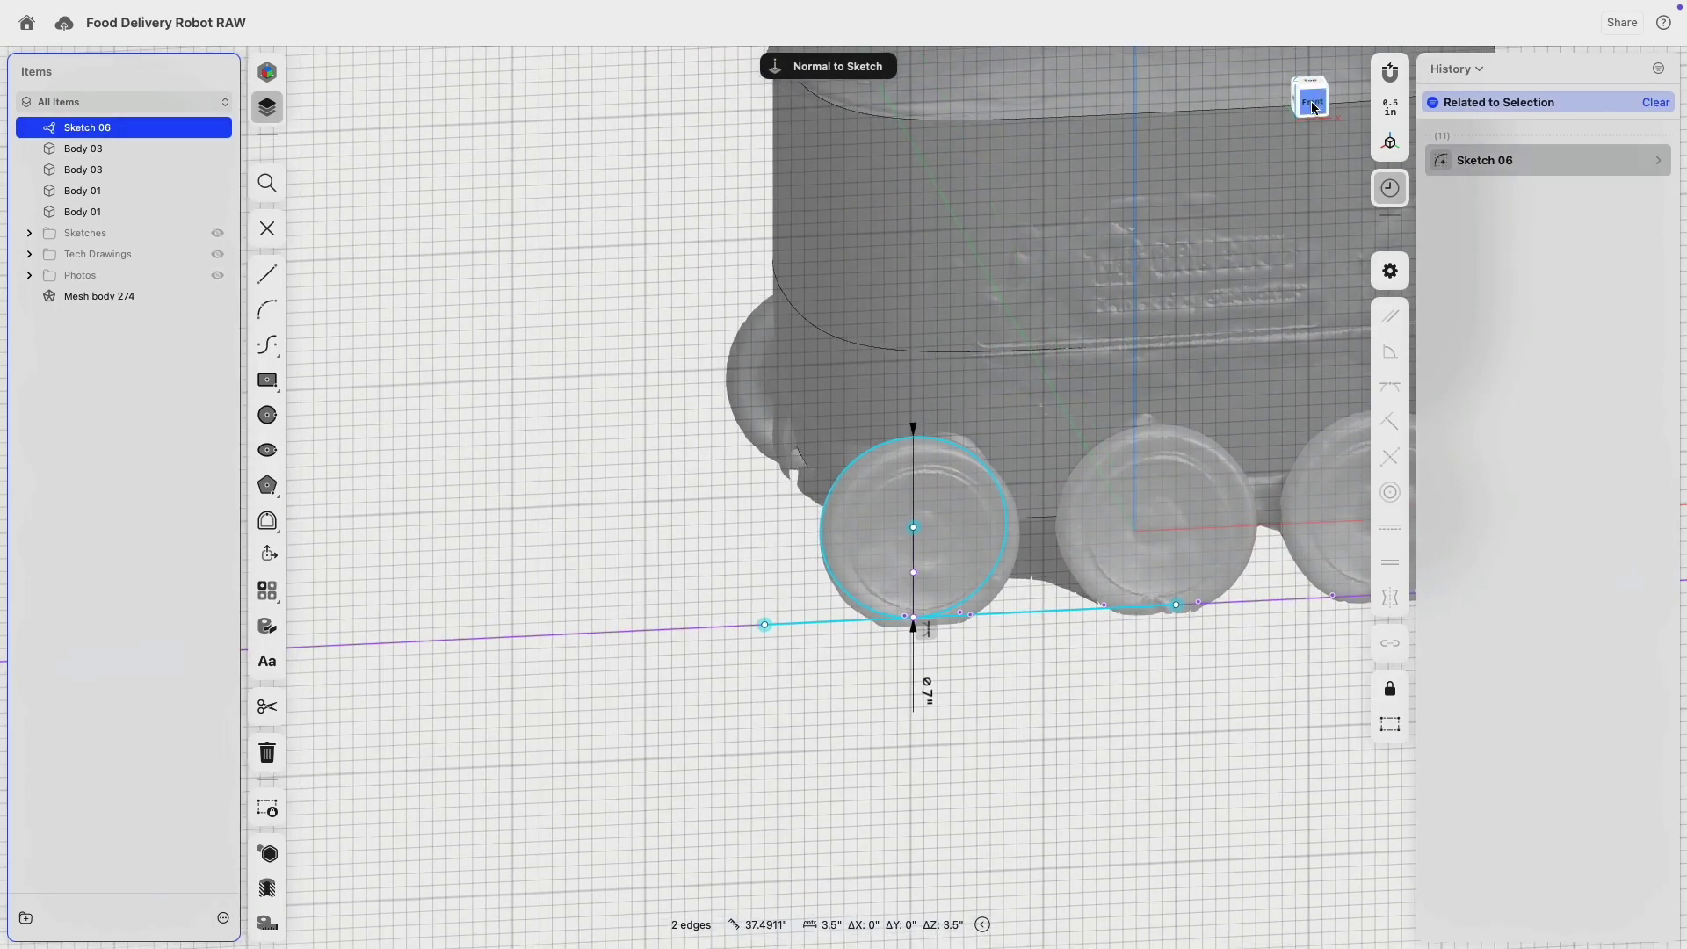
{"action": "left_click", "coordinate": [685, 369]}
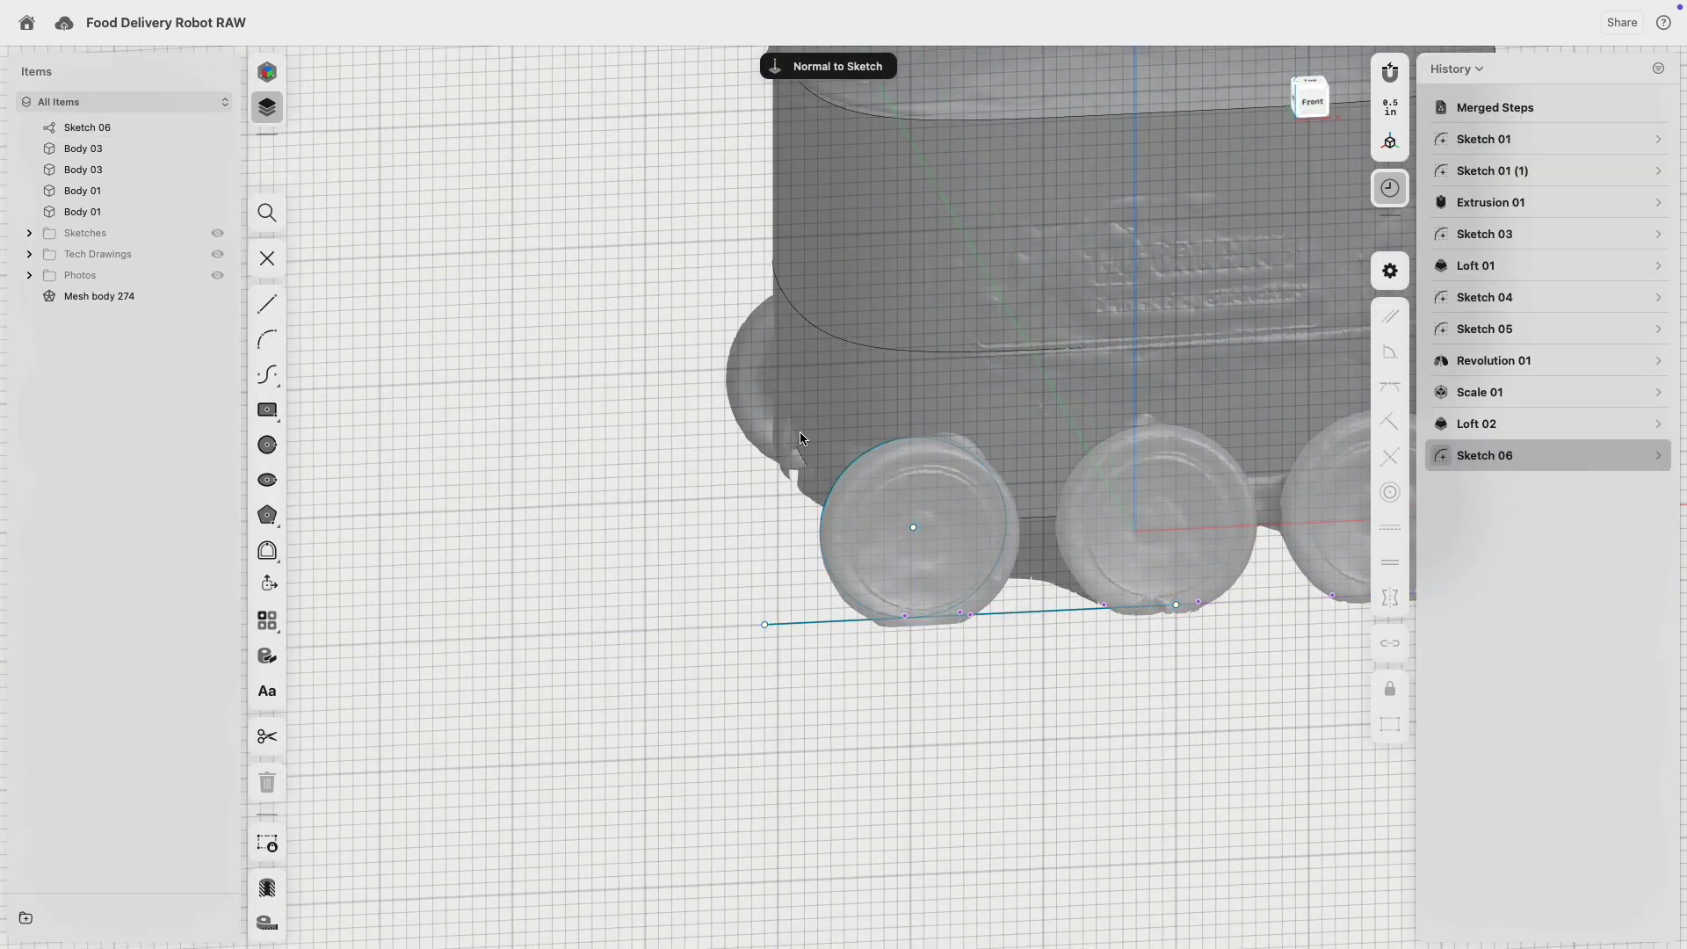
{"action": "scroll", "coordinate": [789, 445], "scroll_direction": "up", "scroll_amount": 5}
{"action": "mouse_move", "coordinate": [790, 445]}
{"action": "right_mouse_down"}
{"action": "mouse_move", "coordinate": [963, 460]}
{"action": "mouse_move", "coordinate": [951, 451]}
{"action": "right_mouse_up"}
{"action": "left_click", "coordinate": [951, 450]}
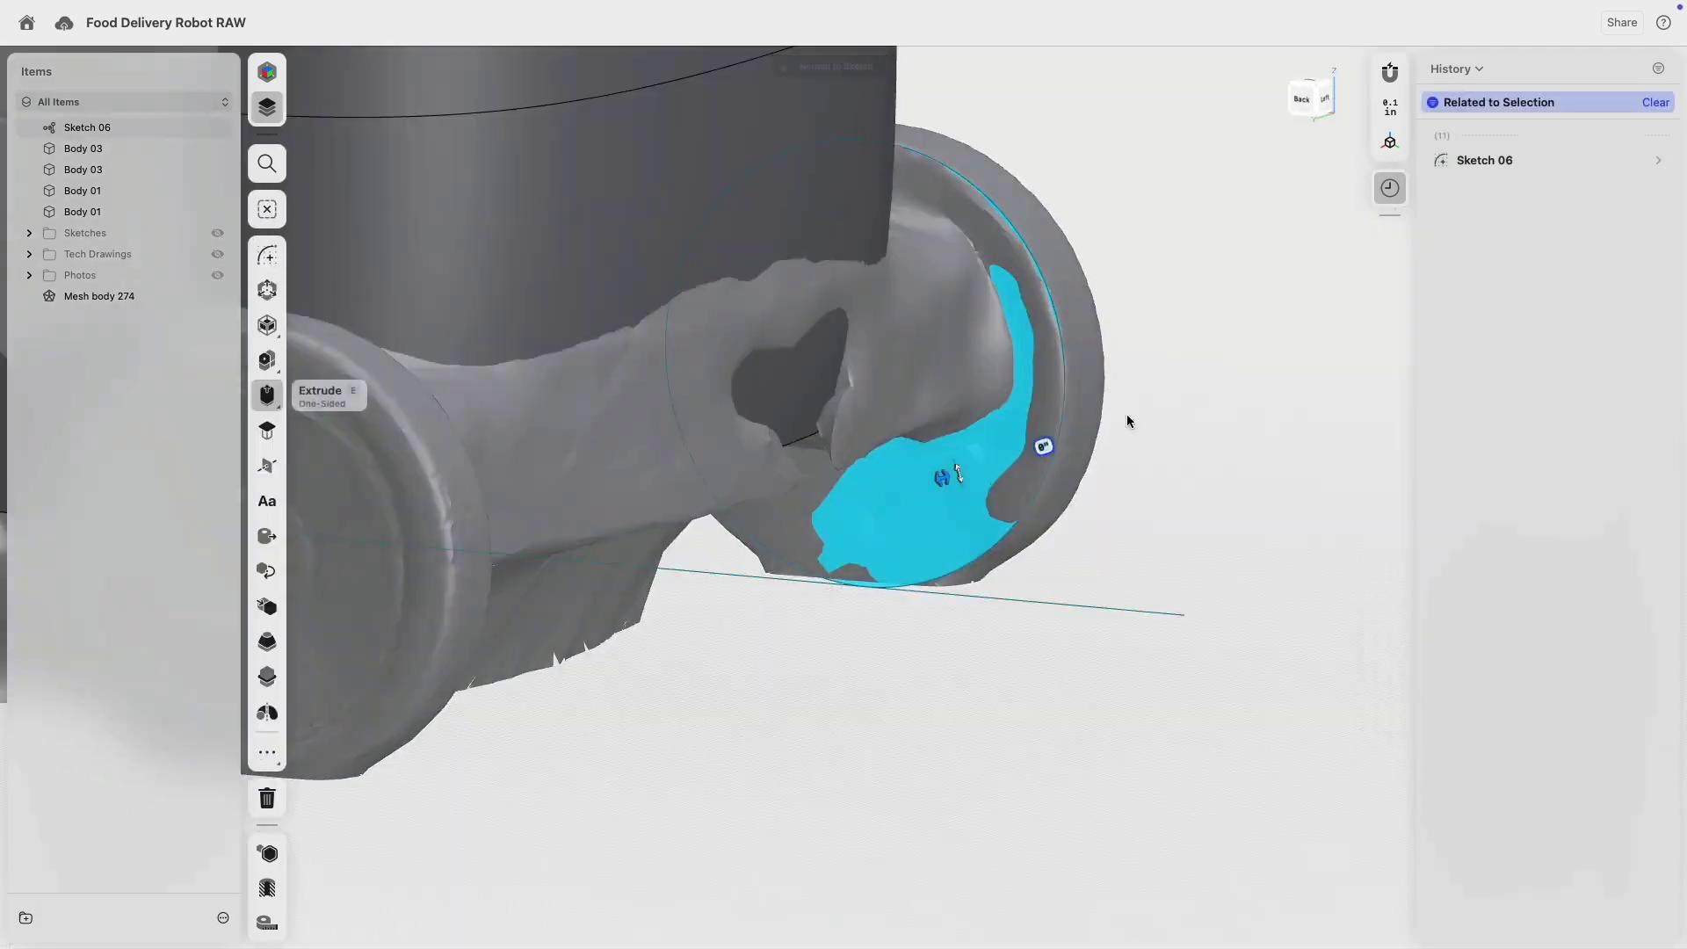
{"action": "right_click_drag", "start_coordinate": [1126, 413], "coordinate": [1072, 414]}
{"action": "middle_click_drag", "start_coordinate": [1073, 413], "coordinate": [857, 536]}
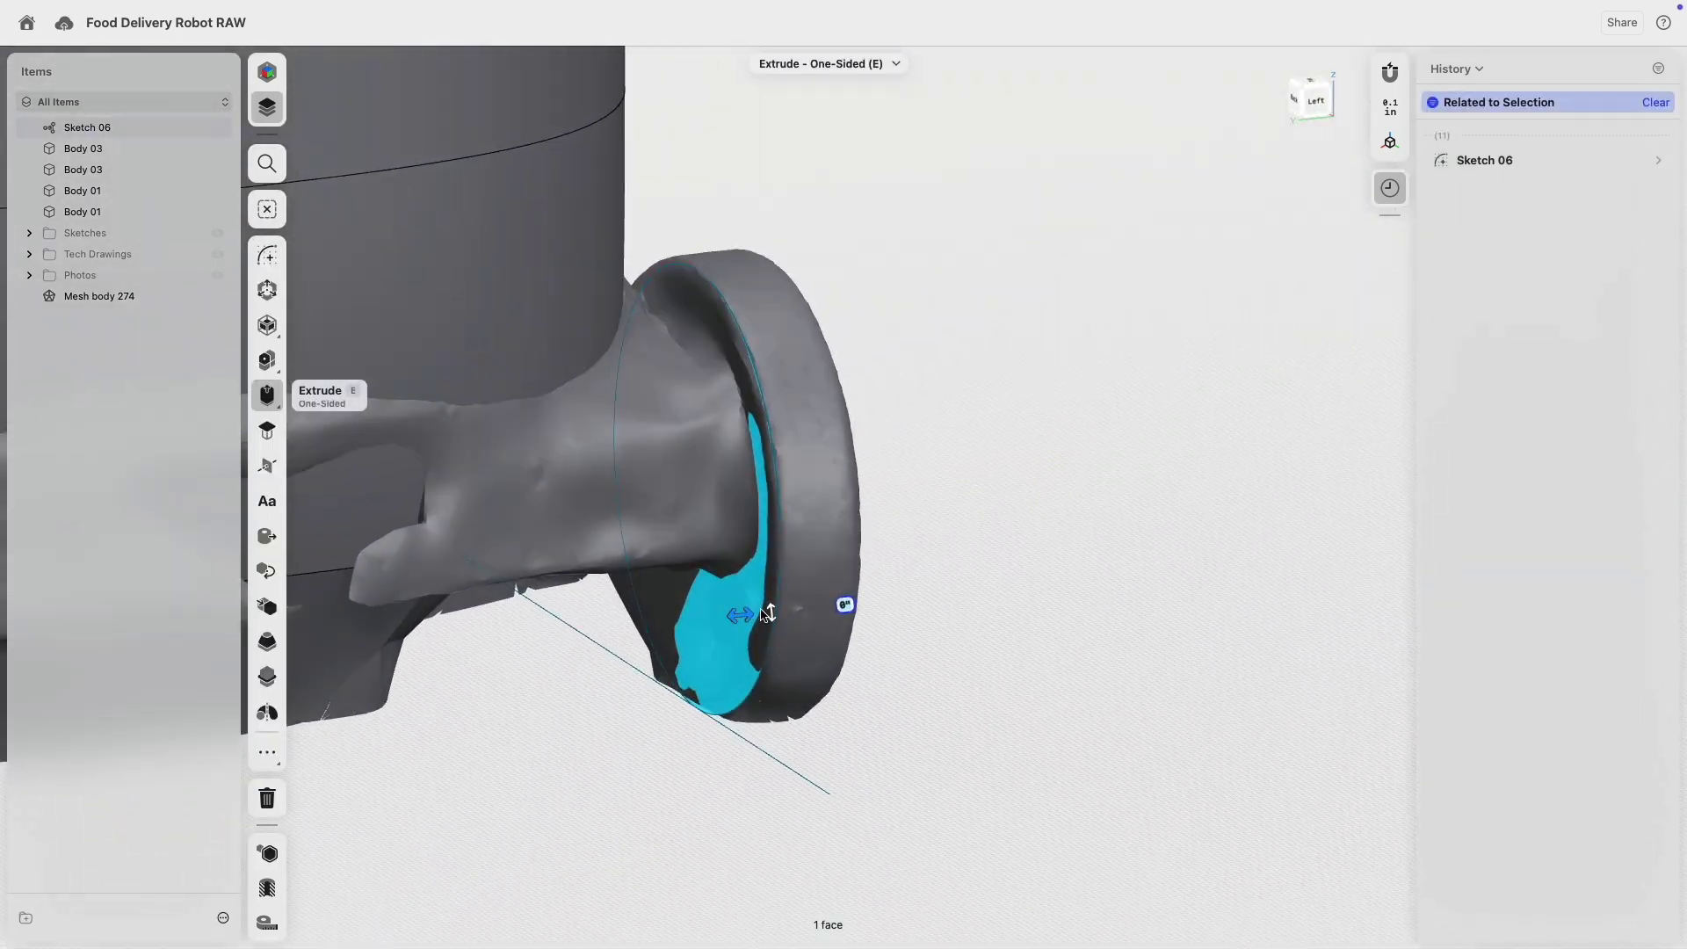
{"action": "left_click_drag", "start_coordinate": [762, 615], "coordinate": [813, 608]}
{"action": "right_click_drag", "start_coordinate": [813, 608], "coordinate": [703, 601]}
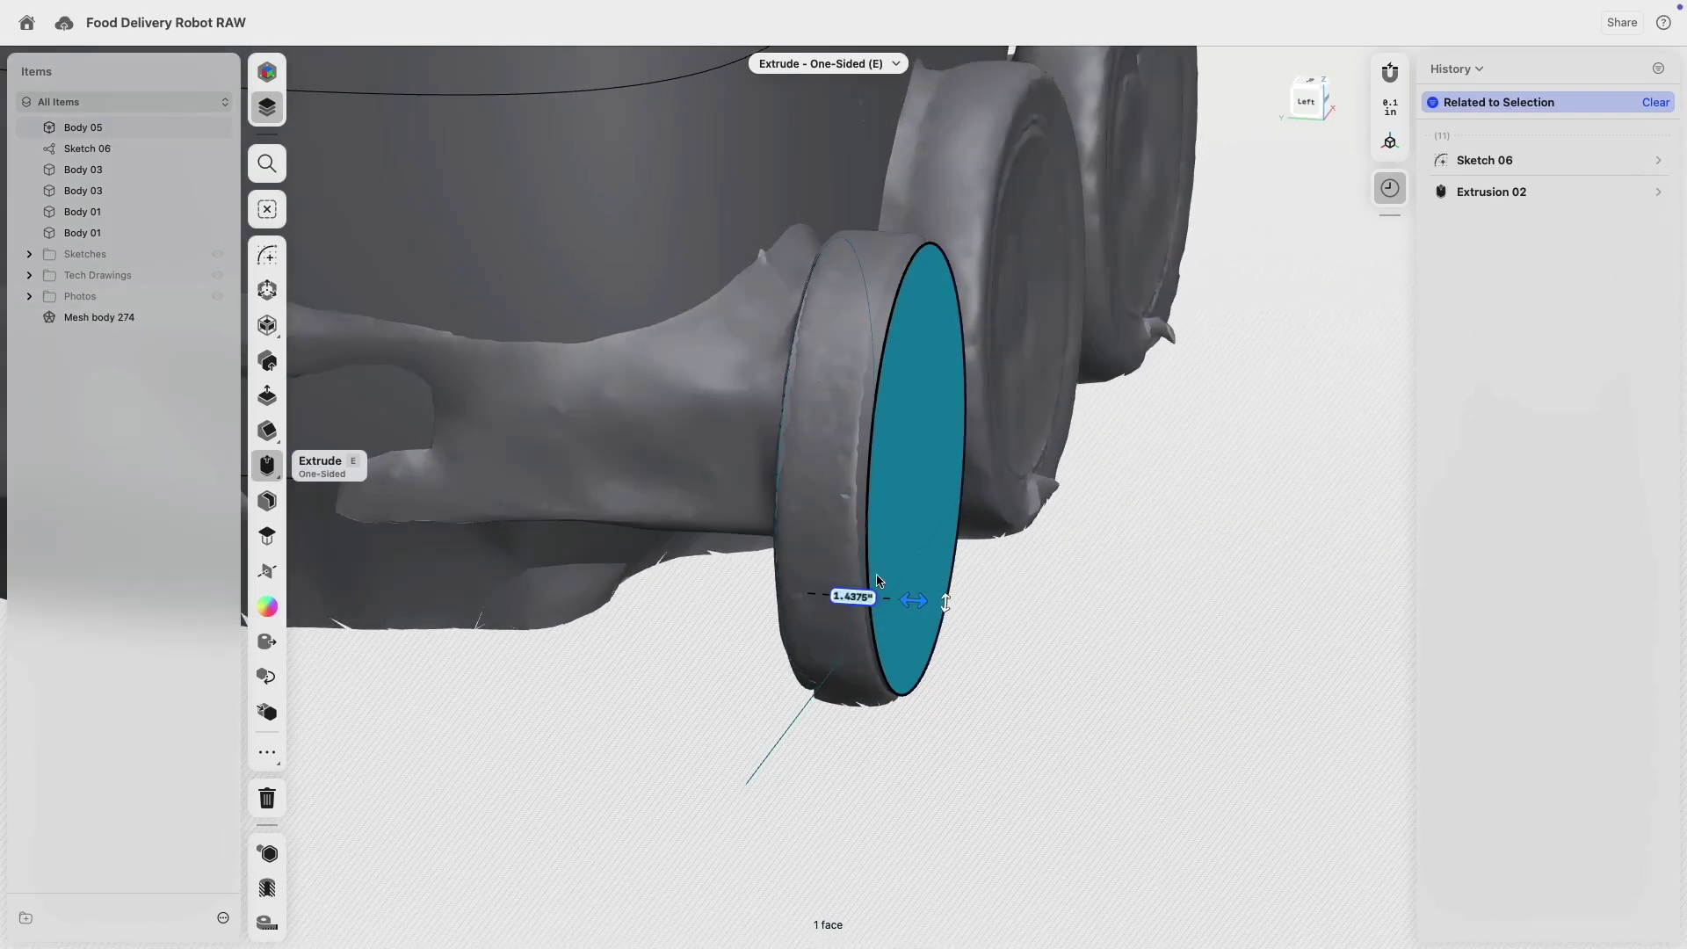
- Fine-tune the wheel's extrusion depth against the scanned wheel, ending slightly thinner than 1.5 in
{"action": "left_click_drag", "start_coordinate": [908, 602], "coordinate": [898, 601]}
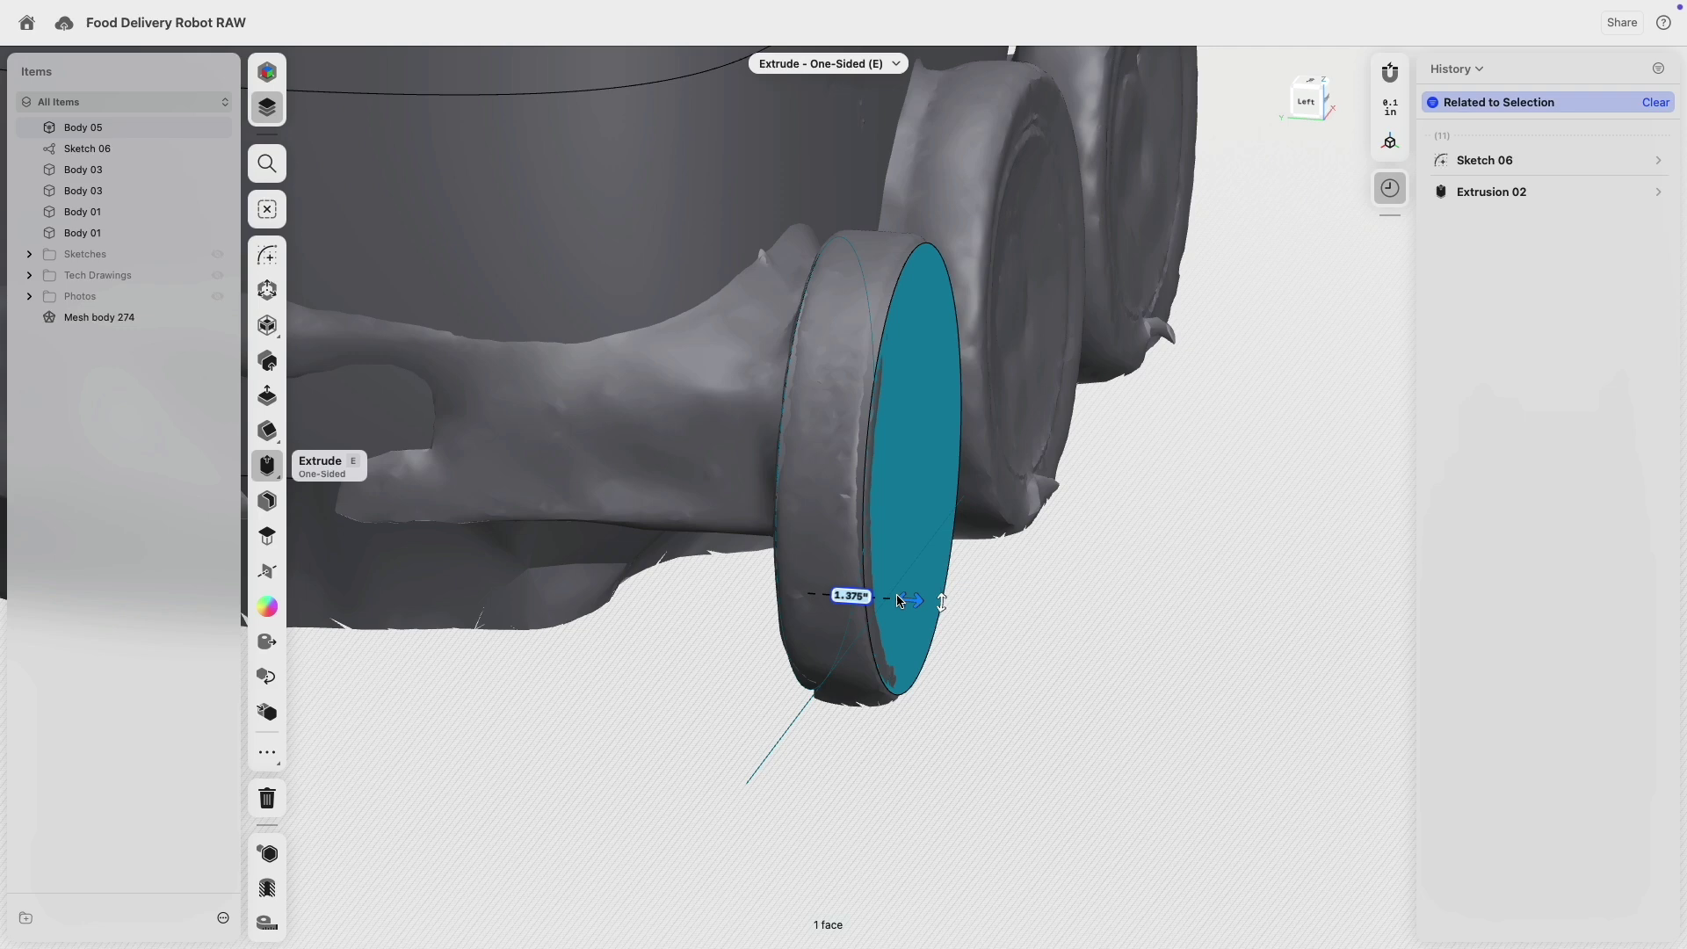
{"action": "mouse_move", "coordinate": [897, 600]}
{"action": "right_mouse_down"}
{"action": "mouse_move", "coordinate": [840, 553]}
{"action": "mouse_move", "coordinate": [891, 599]}
{"action": "right_mouse_up"}
{"action": "left_click_drag", "start_coordinate": [900, 599], "coordinate": [891, 598]}
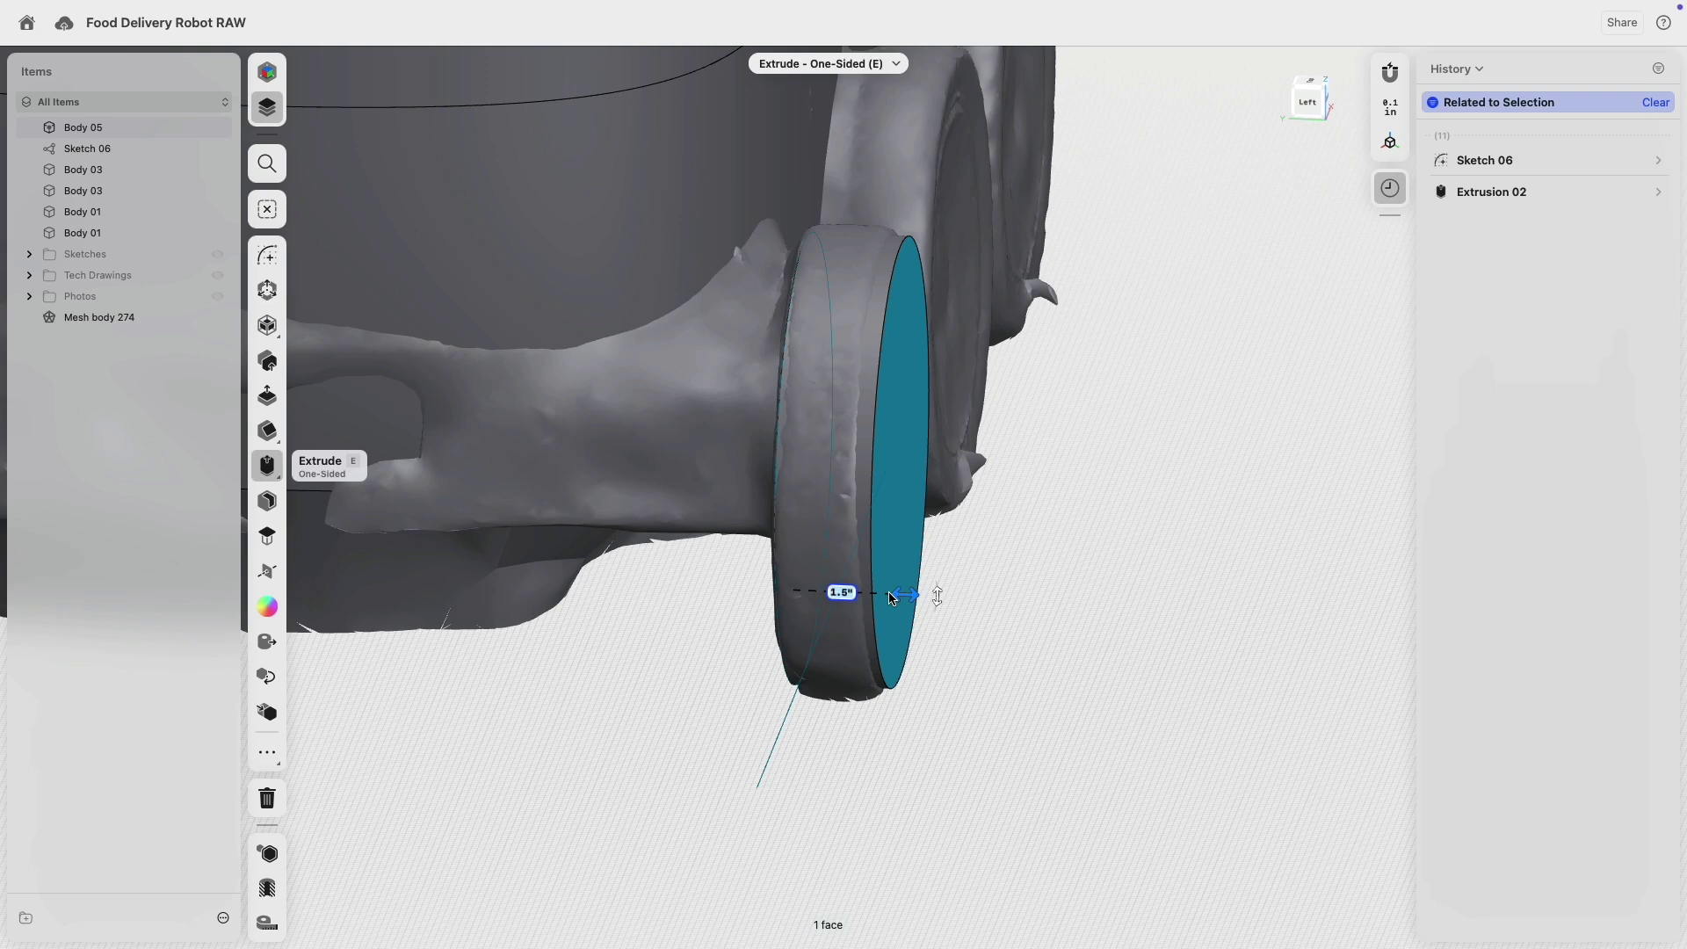
{"action": "right_click_drag", "start_coordinate": [1129, 278], "coordinate": [1147, 300]}
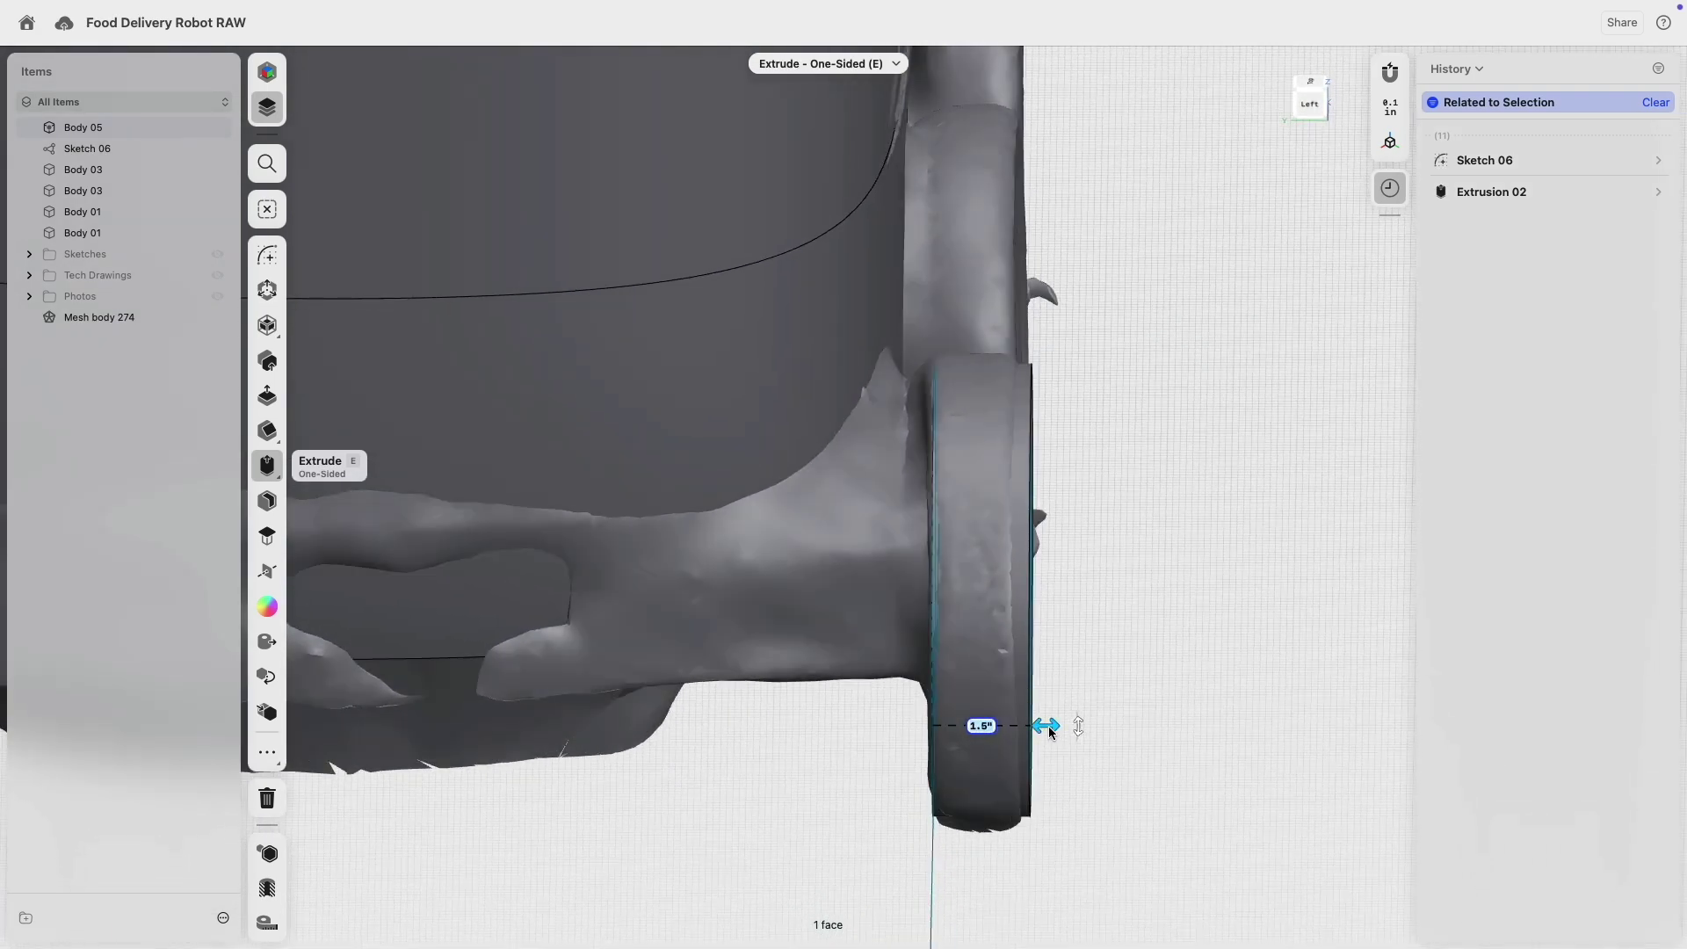
{"action": "left_click_drag", "start_coordinate": [1040, 732], "coordinate": [1013, 734]}
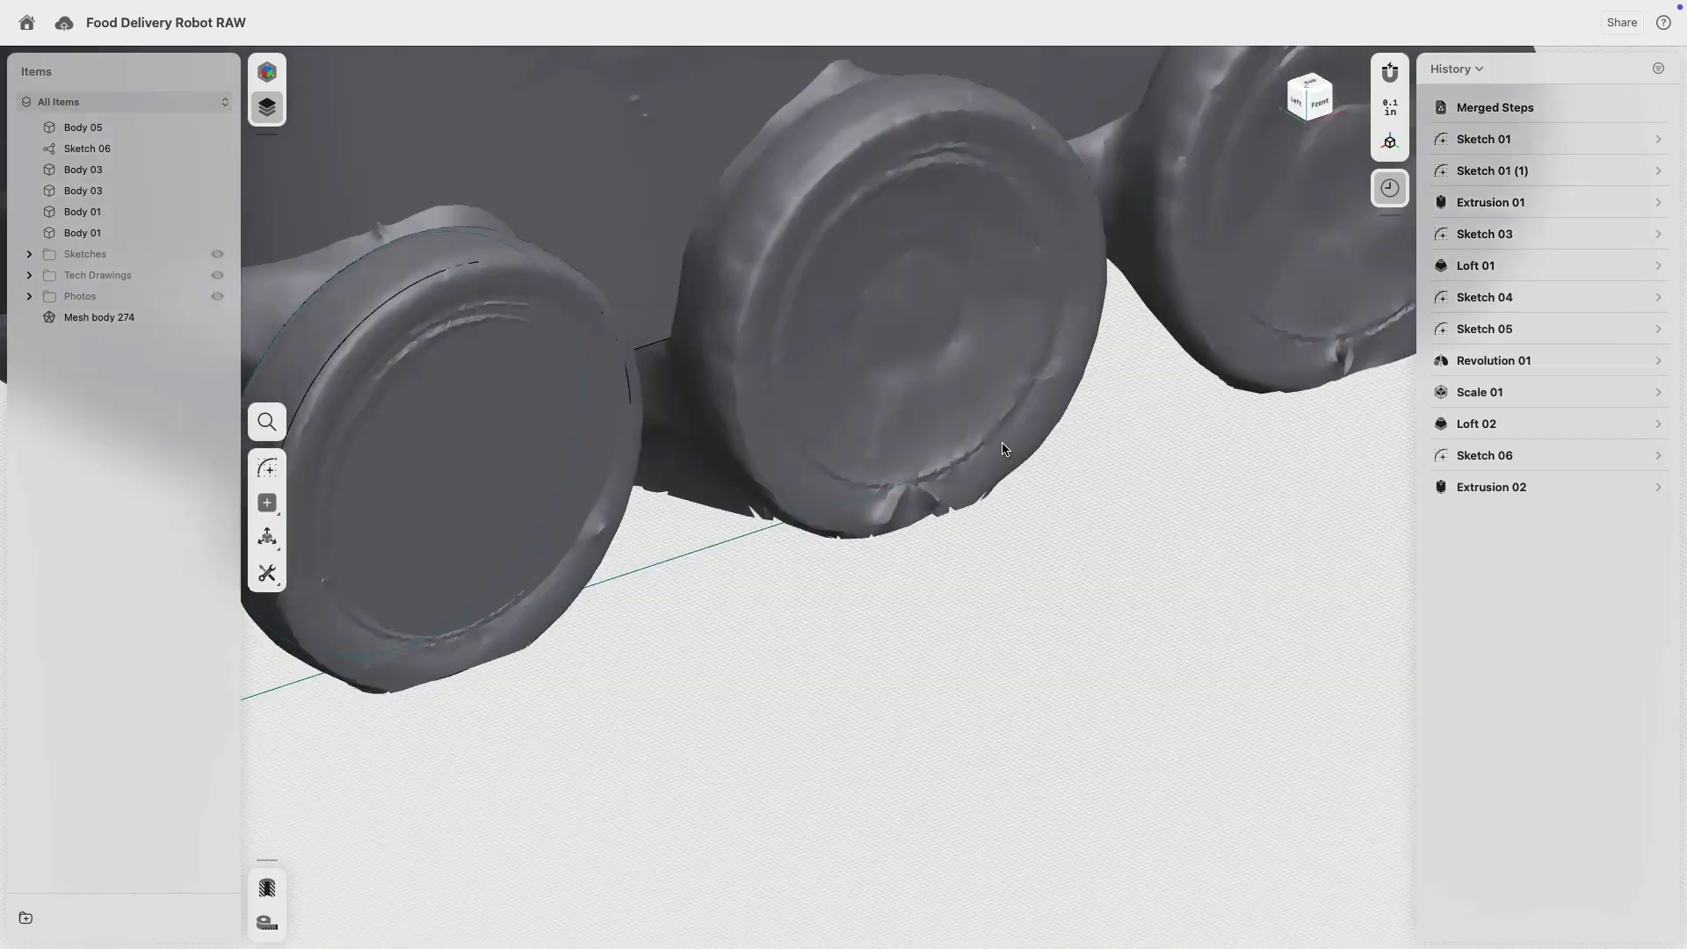
- Pattern the wheel body linearly along the robot's side with a quantity of 3 and 8.75 in spacing
{"action": "scroll", "coordinate": [791, 426], "scroll_direction": "left", "scroll_amount": 5}
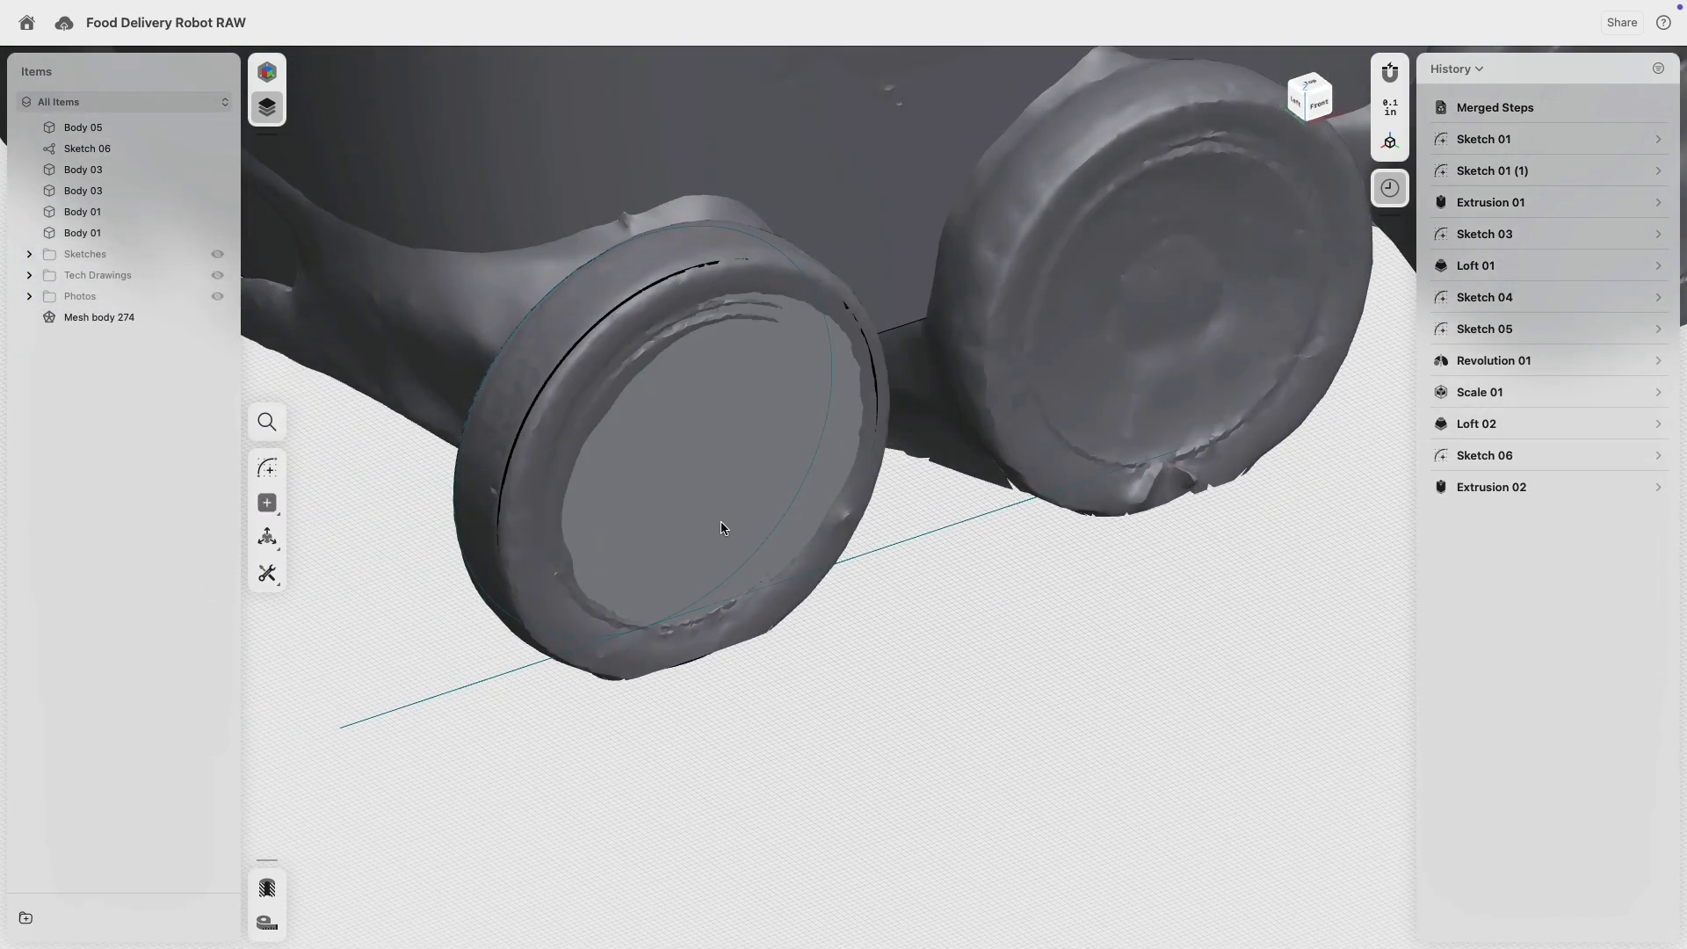
{"action": "scroll", "coordinate": [720, 520], "scroll_direction": "down", "scroll_amount": 3}
{"action": "left_click", "coordinate": [704, 514]}
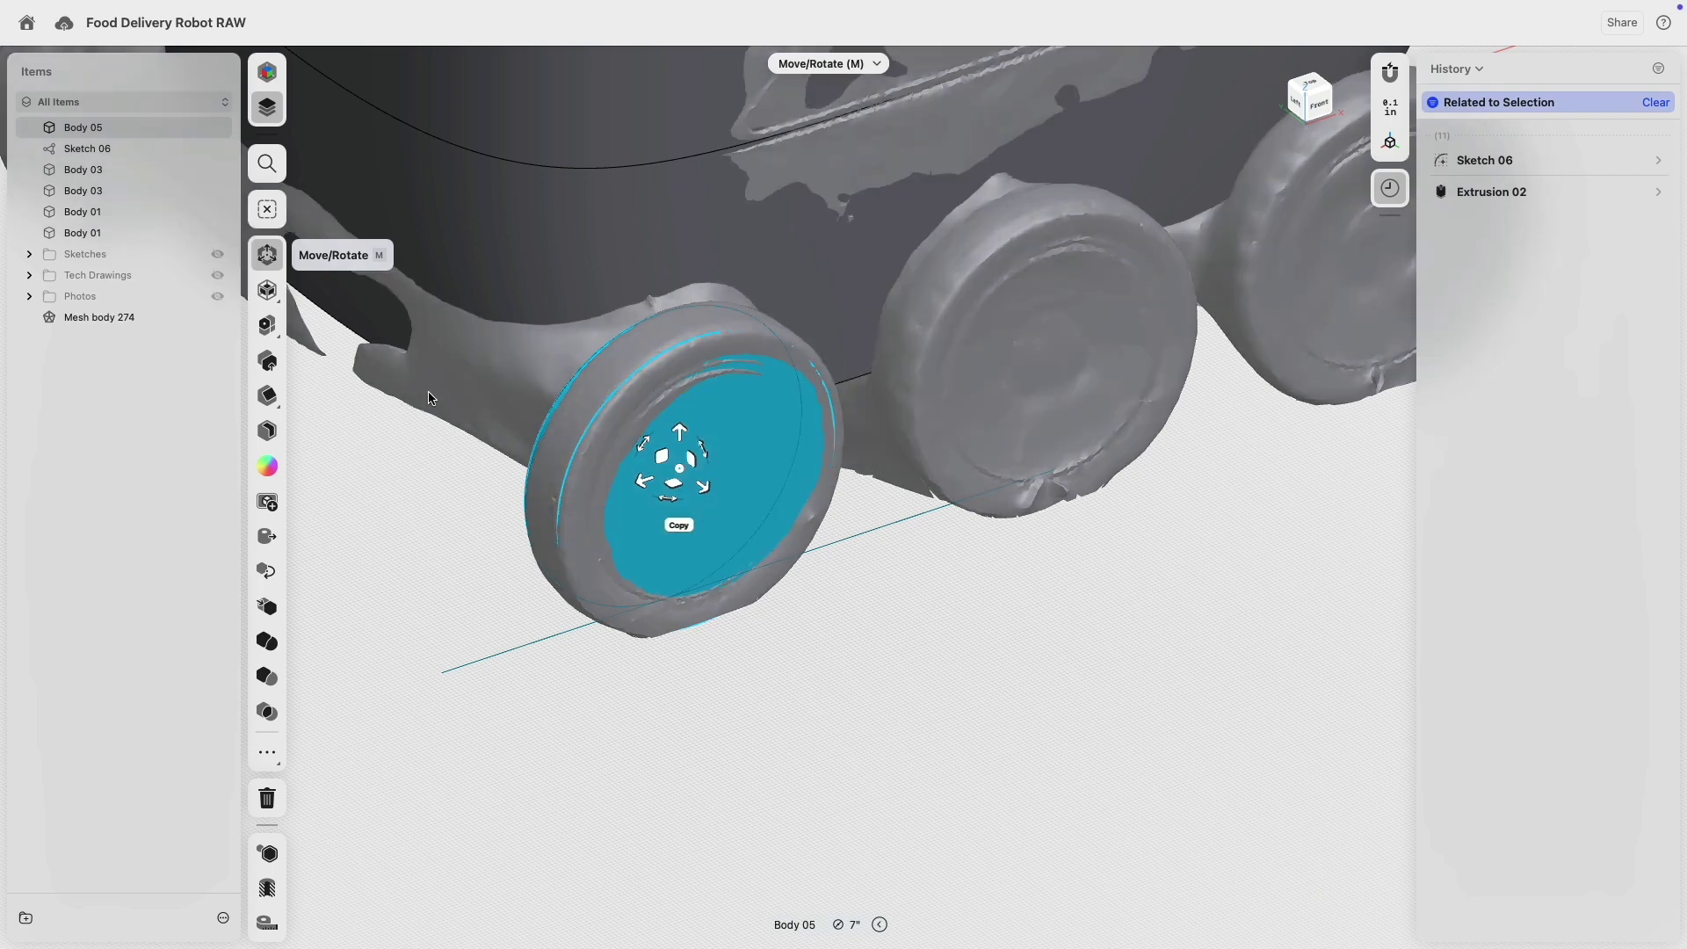
{"action": "left_click", "coordinate": [269, 327]}
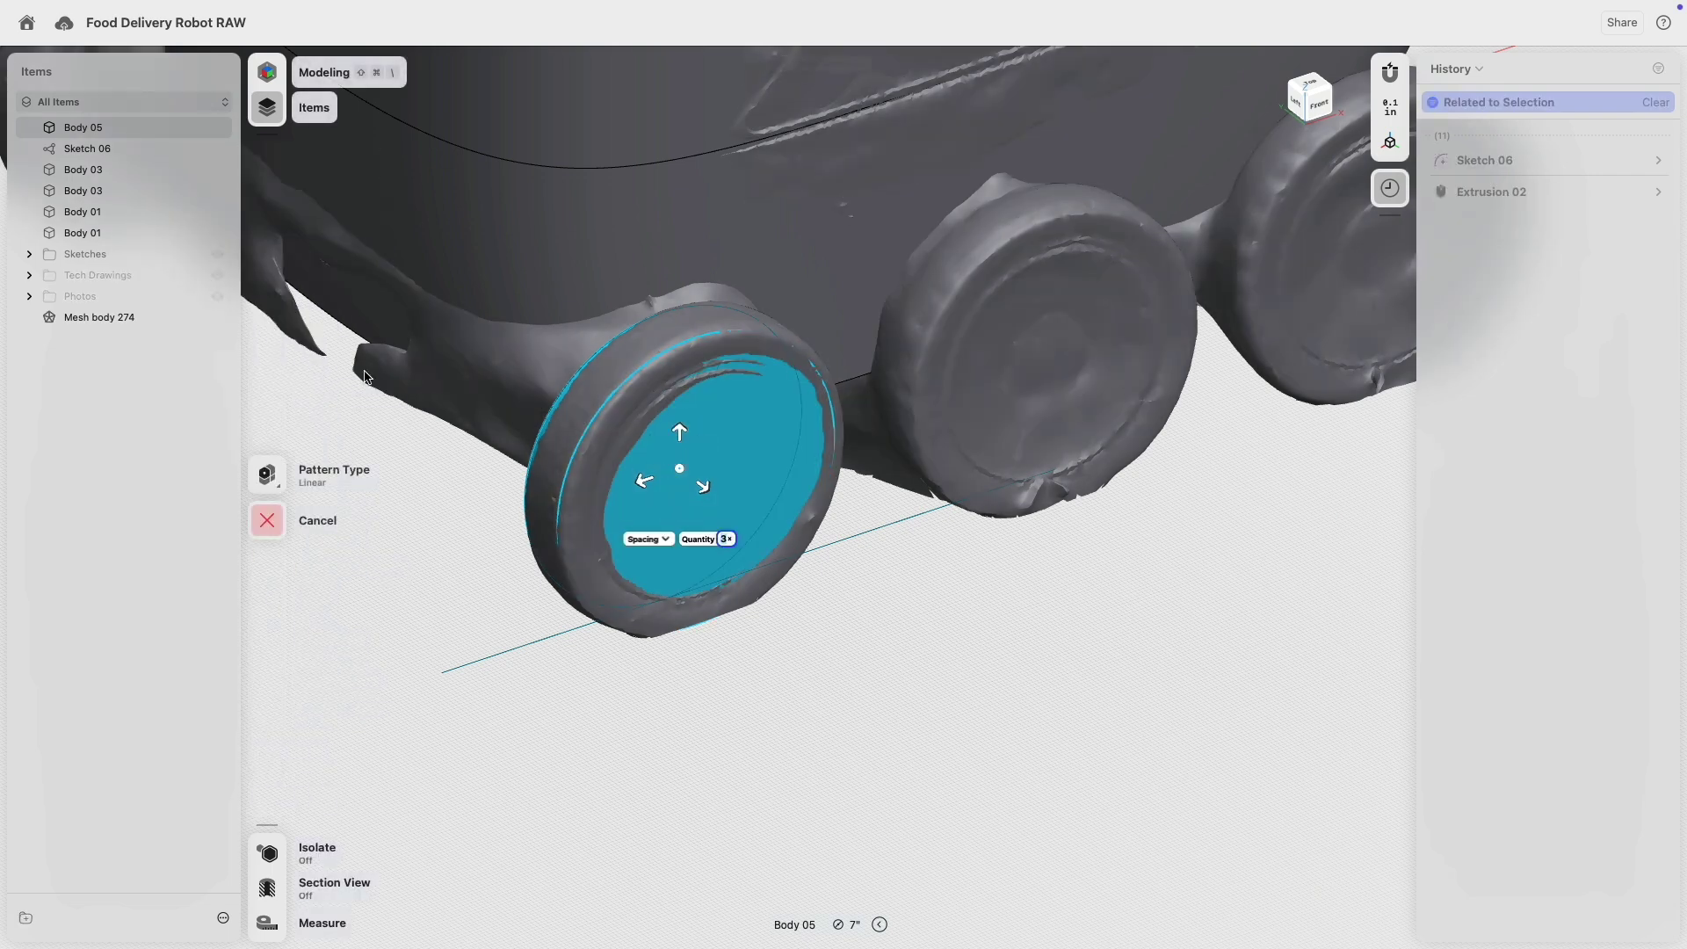
{"action": "left_click", "coordinate": [1321, 112]}
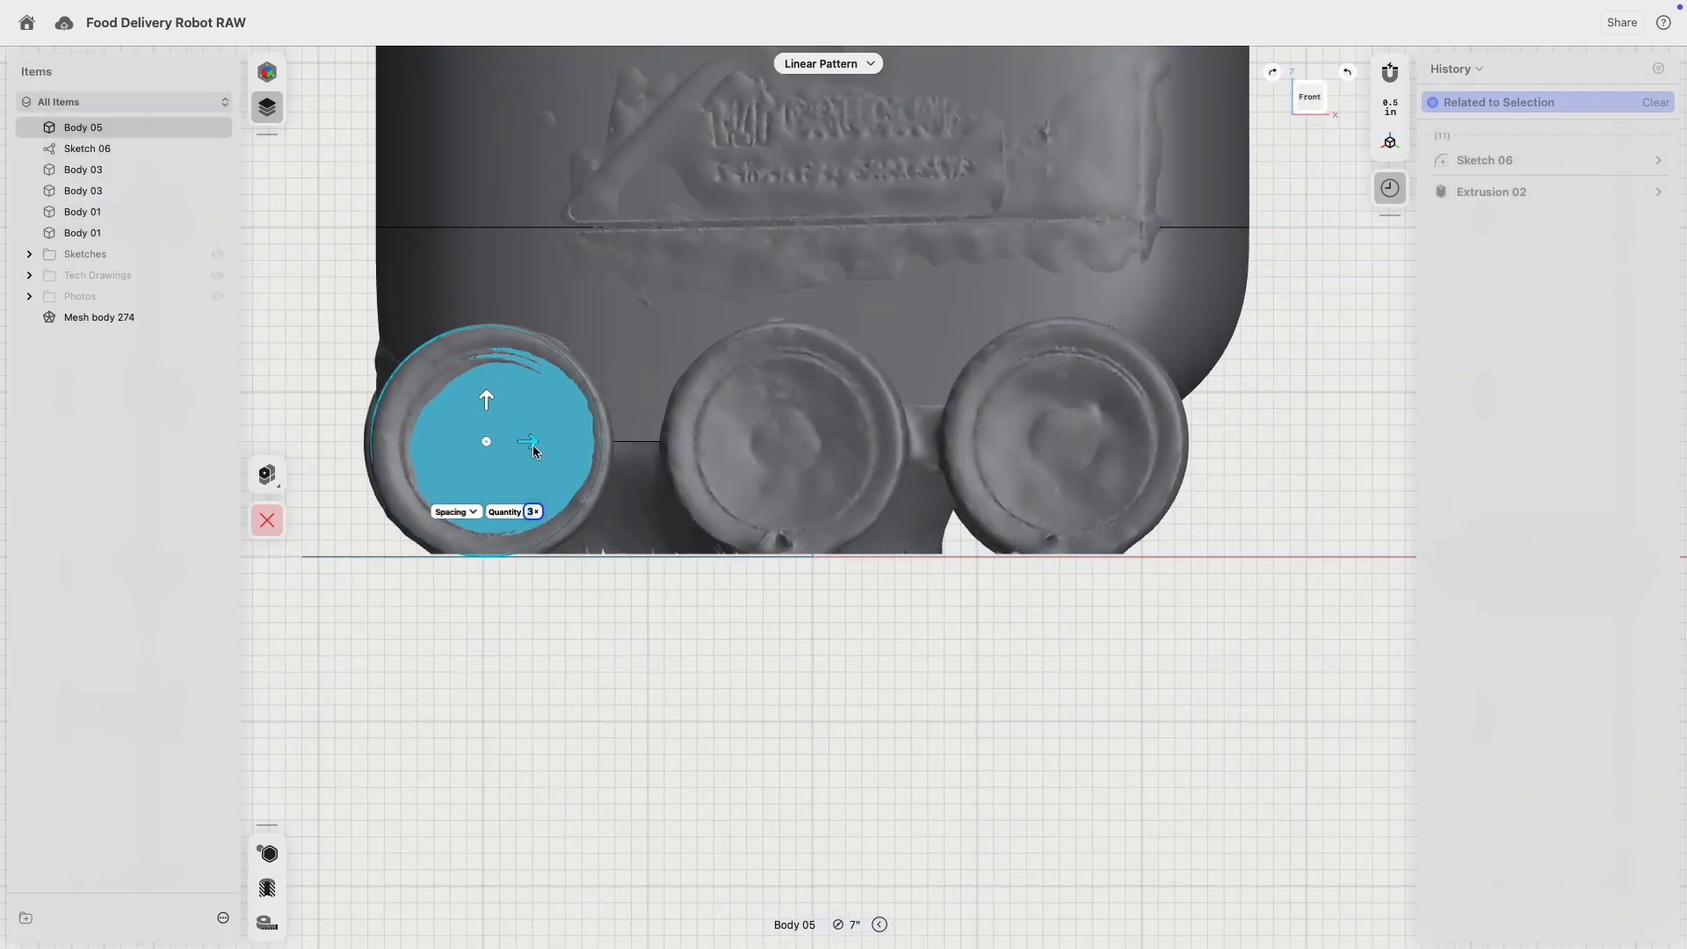
{"action": "left_click_drag", "start_coordinate": [533, 450], "coordinate": [823, 463]}
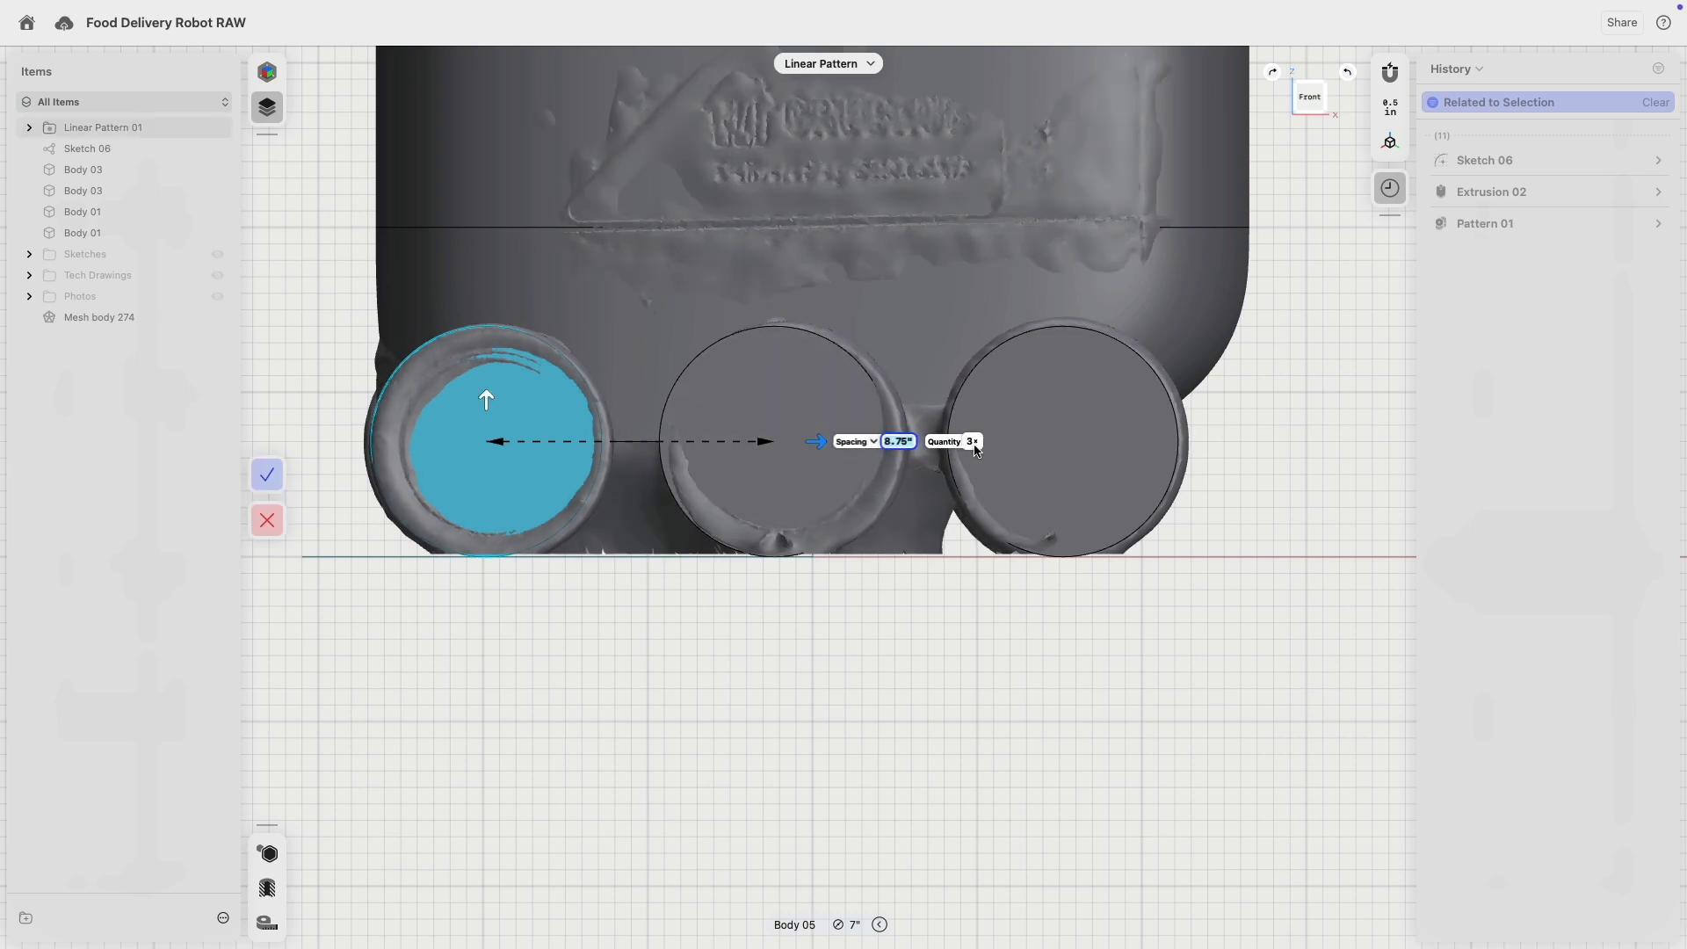
{"action": "left_click", "coordinate": [267, 476]}
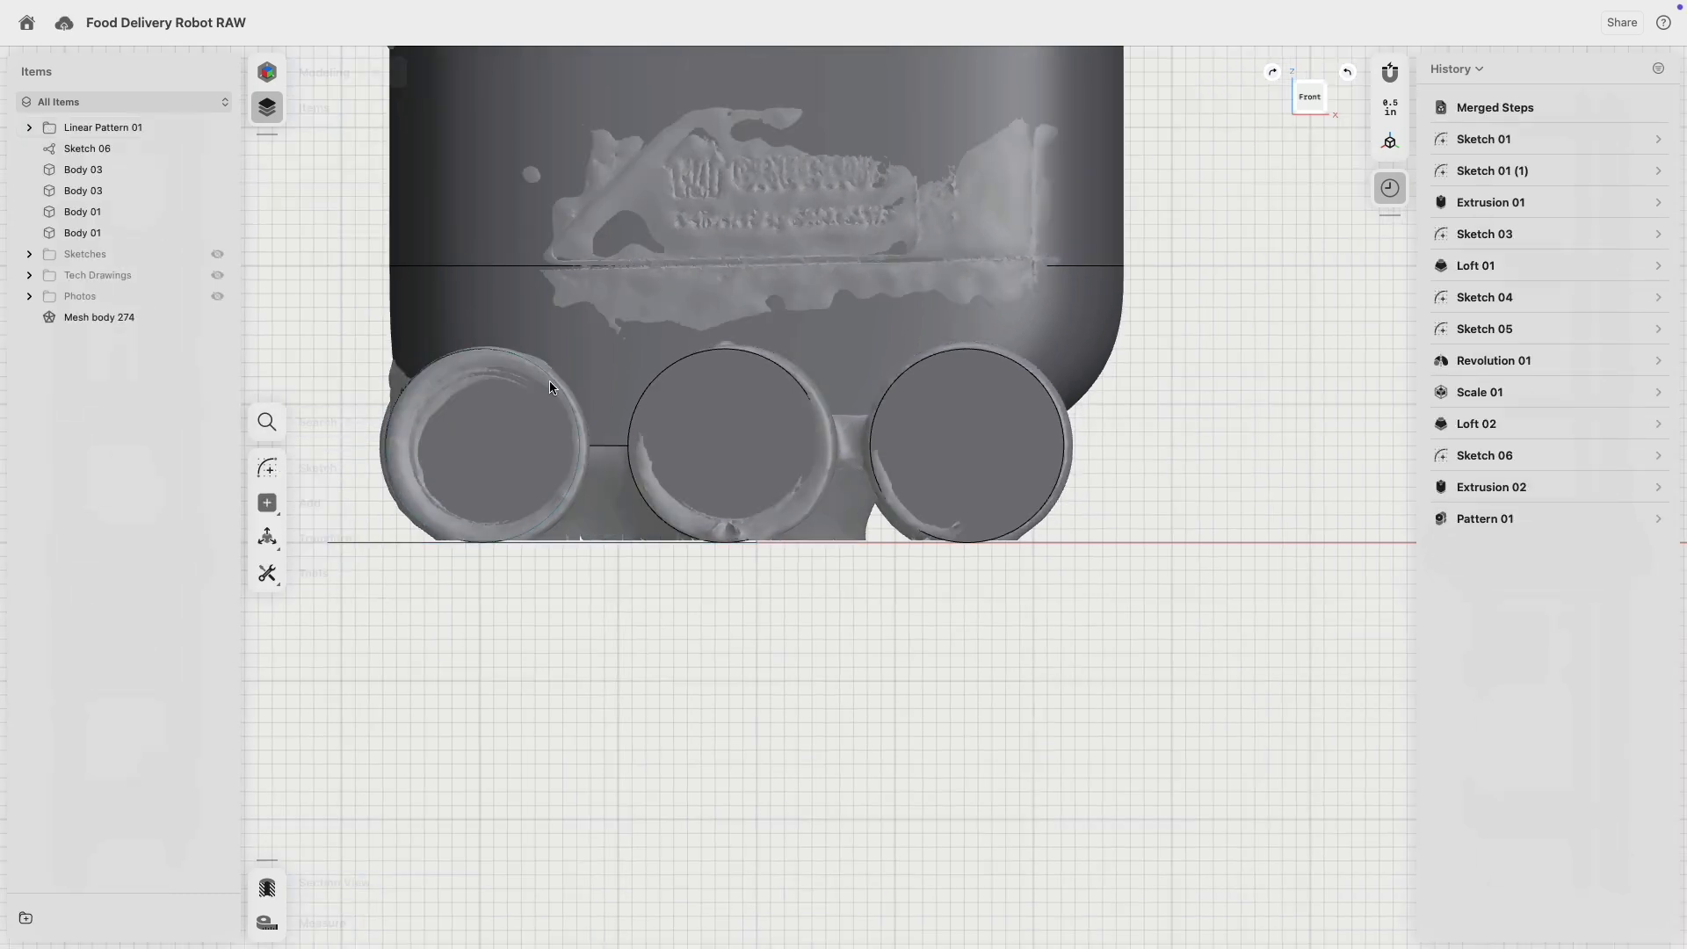
- Hide Mesh body 274 and view the three modelled wheels from near the front
{"action": "right_click_drag", "start_coordinate": [550, 381], "coordinate": [683, 446]}
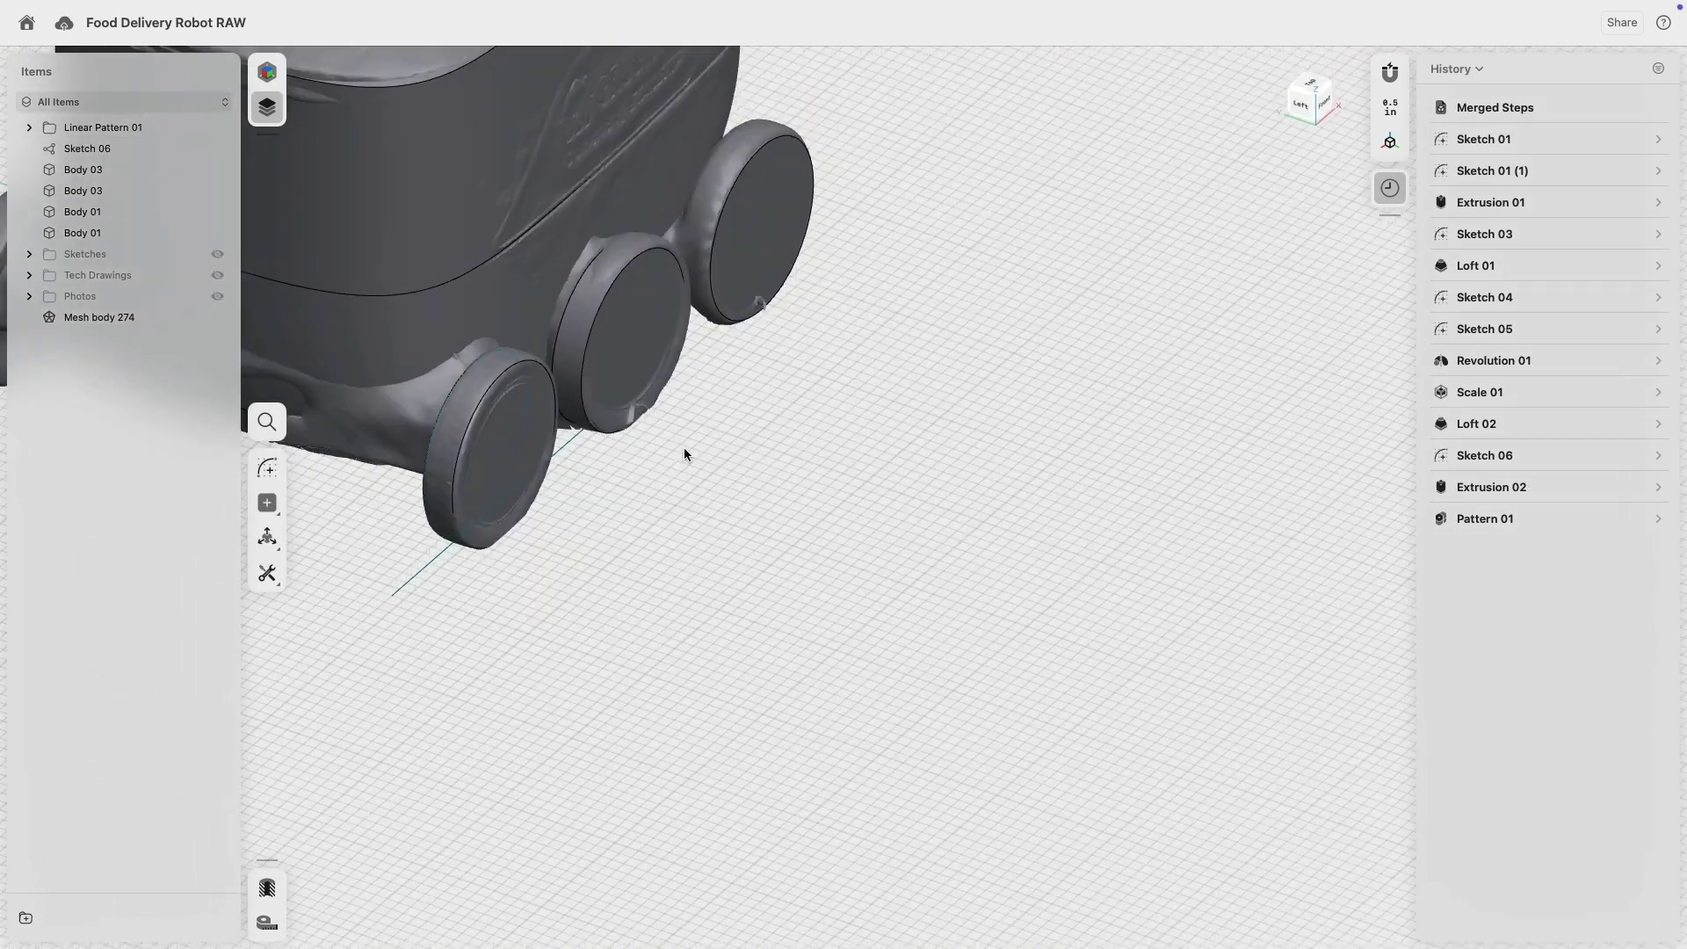
{"action": "left_click", "coordinate": [217, 318]}
{"action": "right_click_drag", "start_coordinate": [439, 351], "coordinate": [1231, 151]}
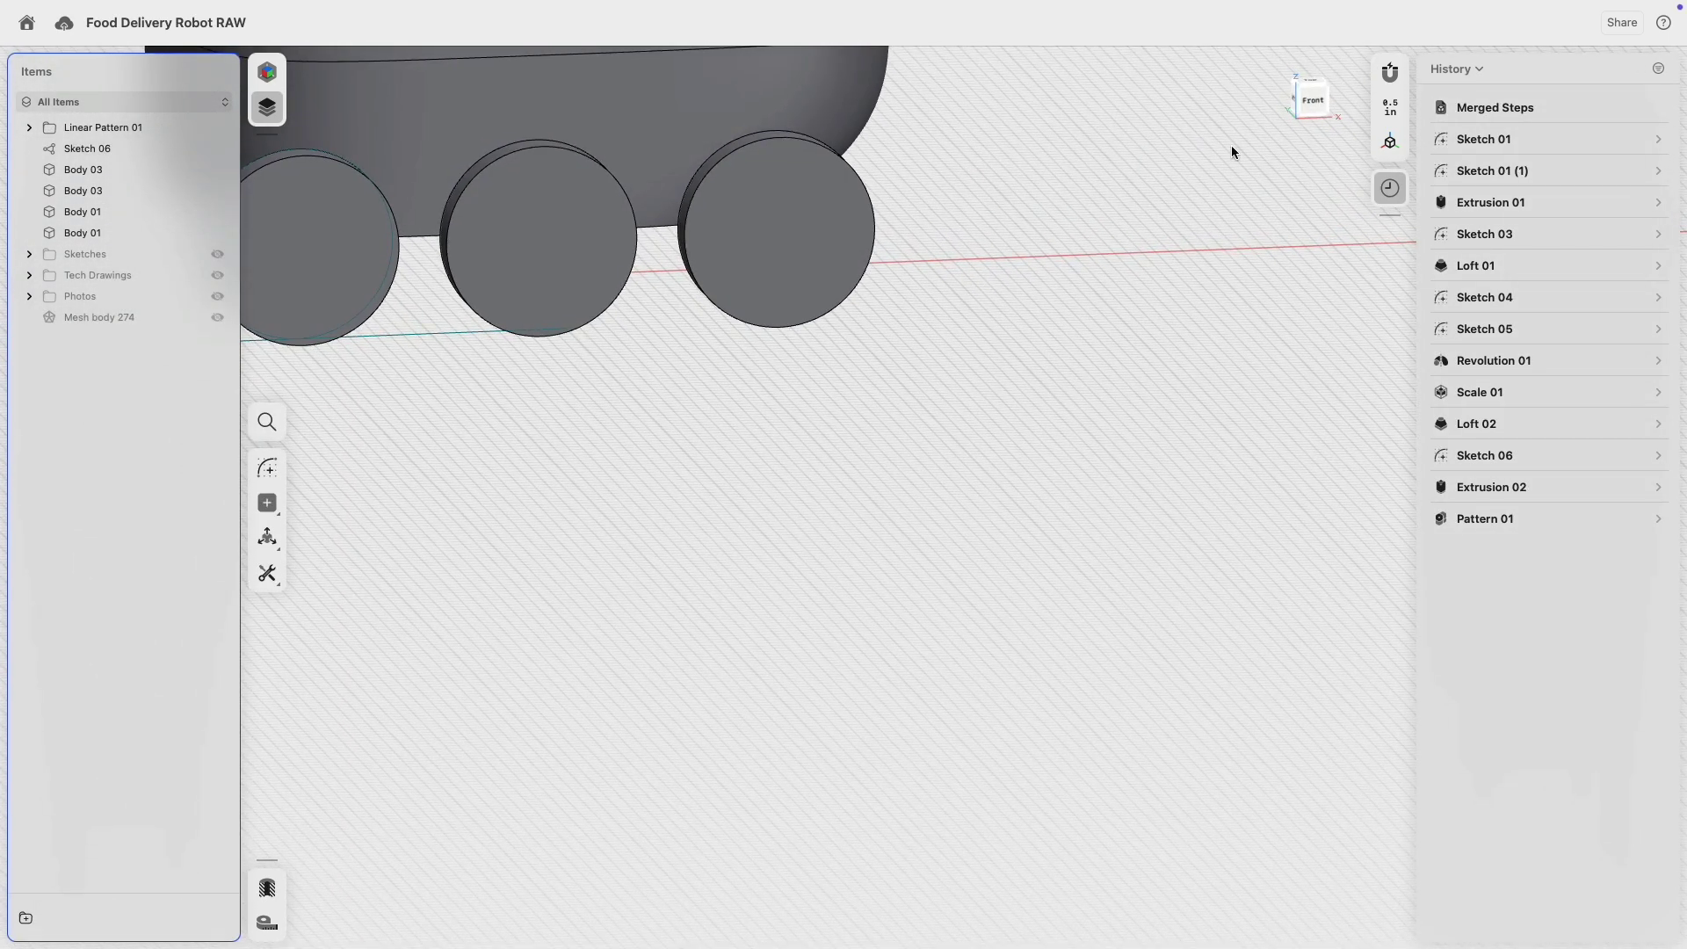
- In the front view, show Mesh body 274 and hide both Body 01 items, the upper Body 03 and Linear Pattern 01
{"action": "left_click", "coordinate": [1310, 106]}
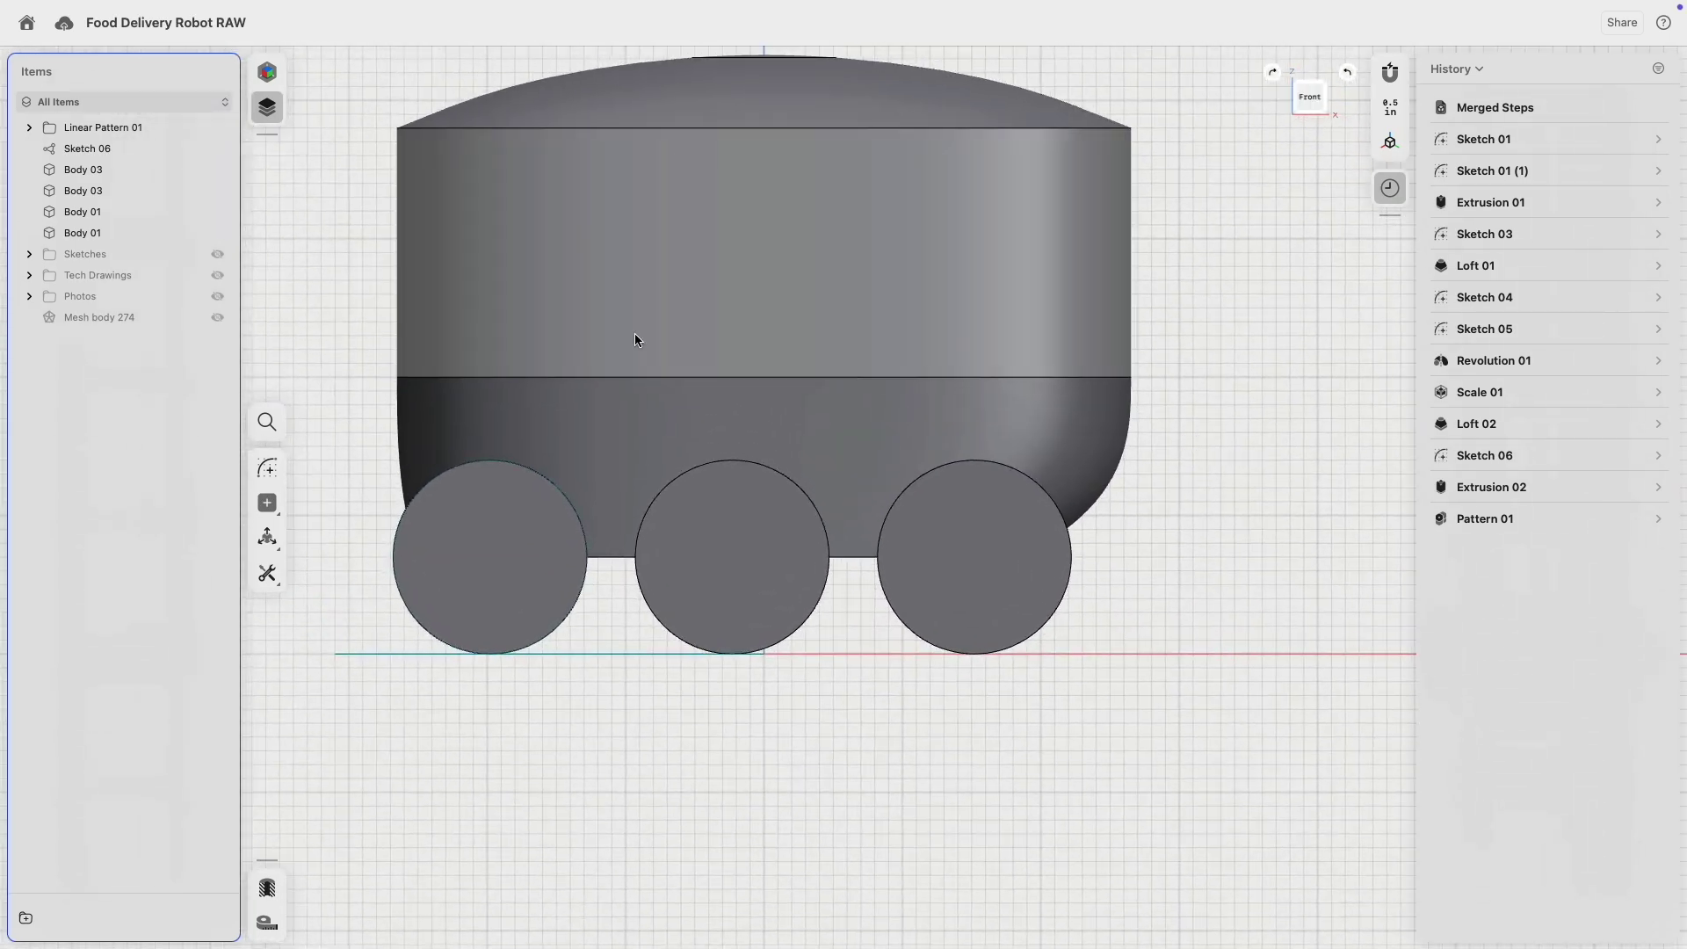
{"action": "left_click", "coordinate": [266, 468]}
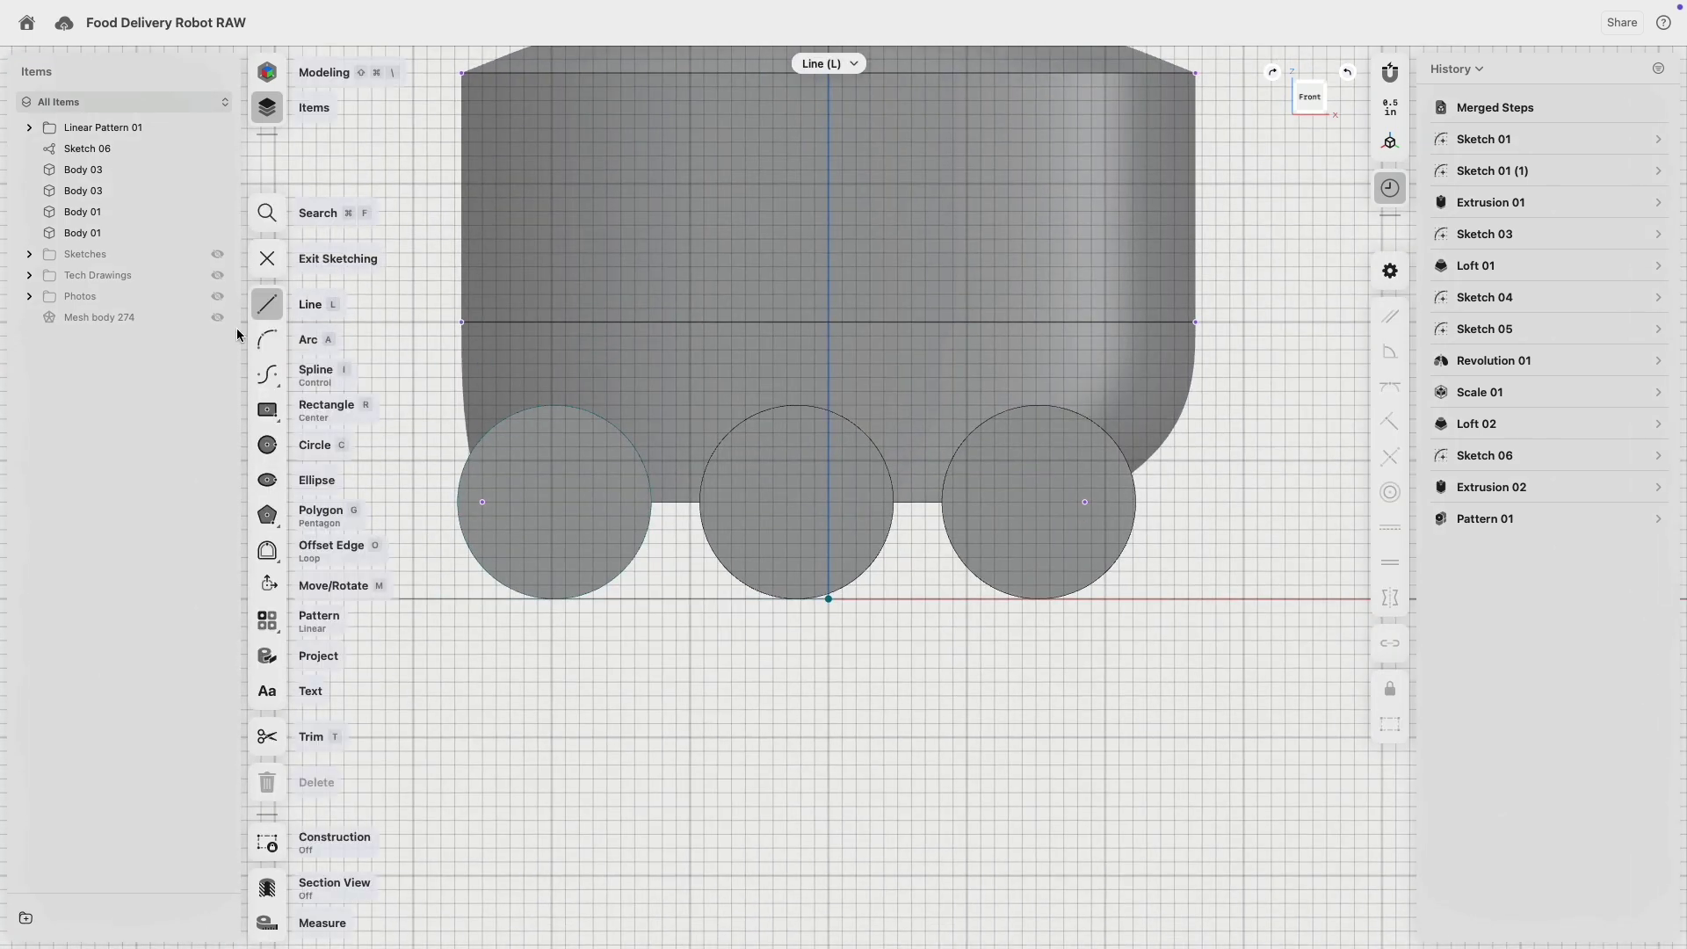
{"action": "left_click", "coordinate": [218, 318]}
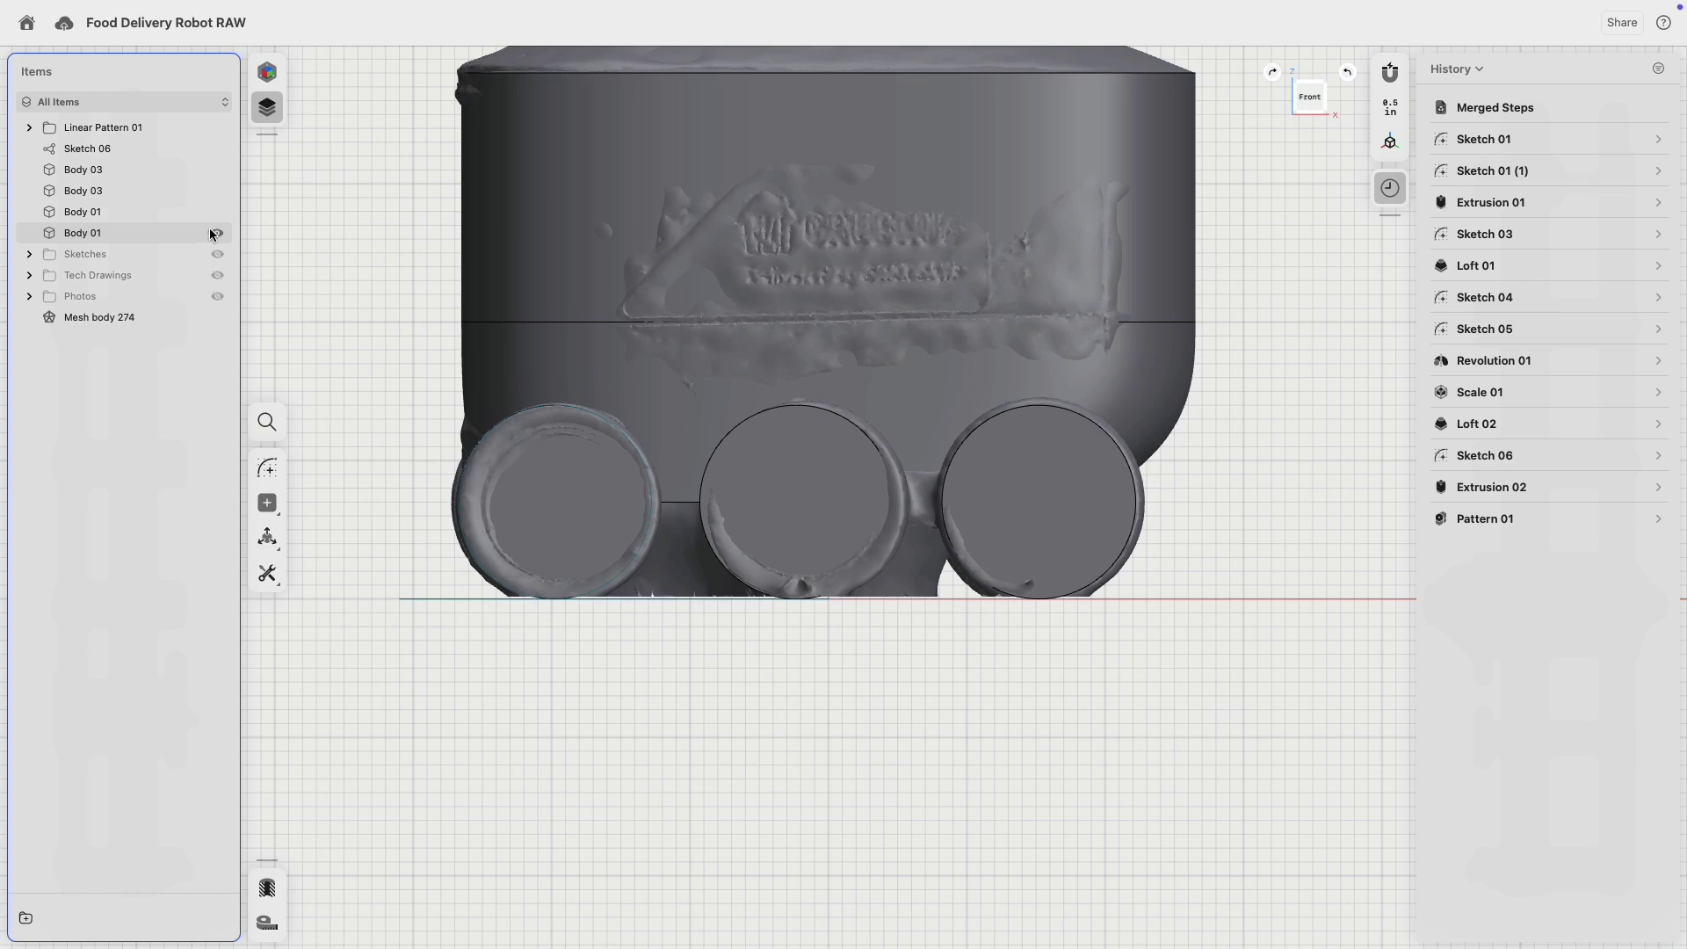
{"action": "left_click", "coordinate": [218, 233]}
{"action": "left_click", "coordinate": [218, 212]}
{"action": "left_click", "coordinate": [206, 190]}
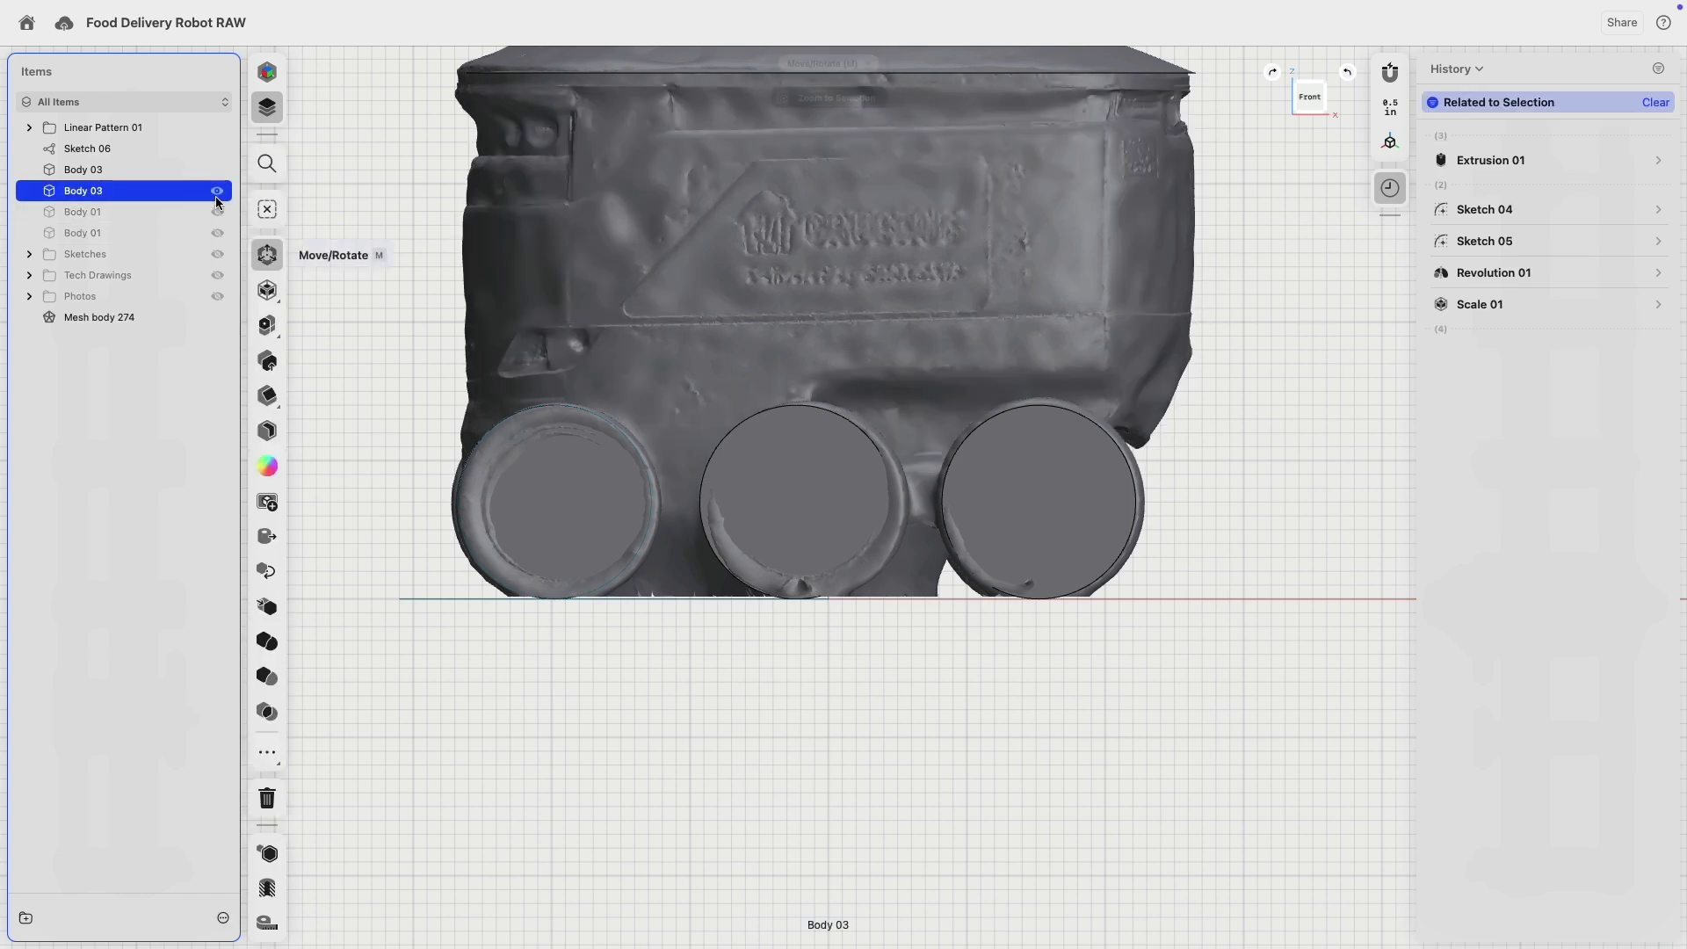
{"action": "left_click", "coordinate": [216, 176]}
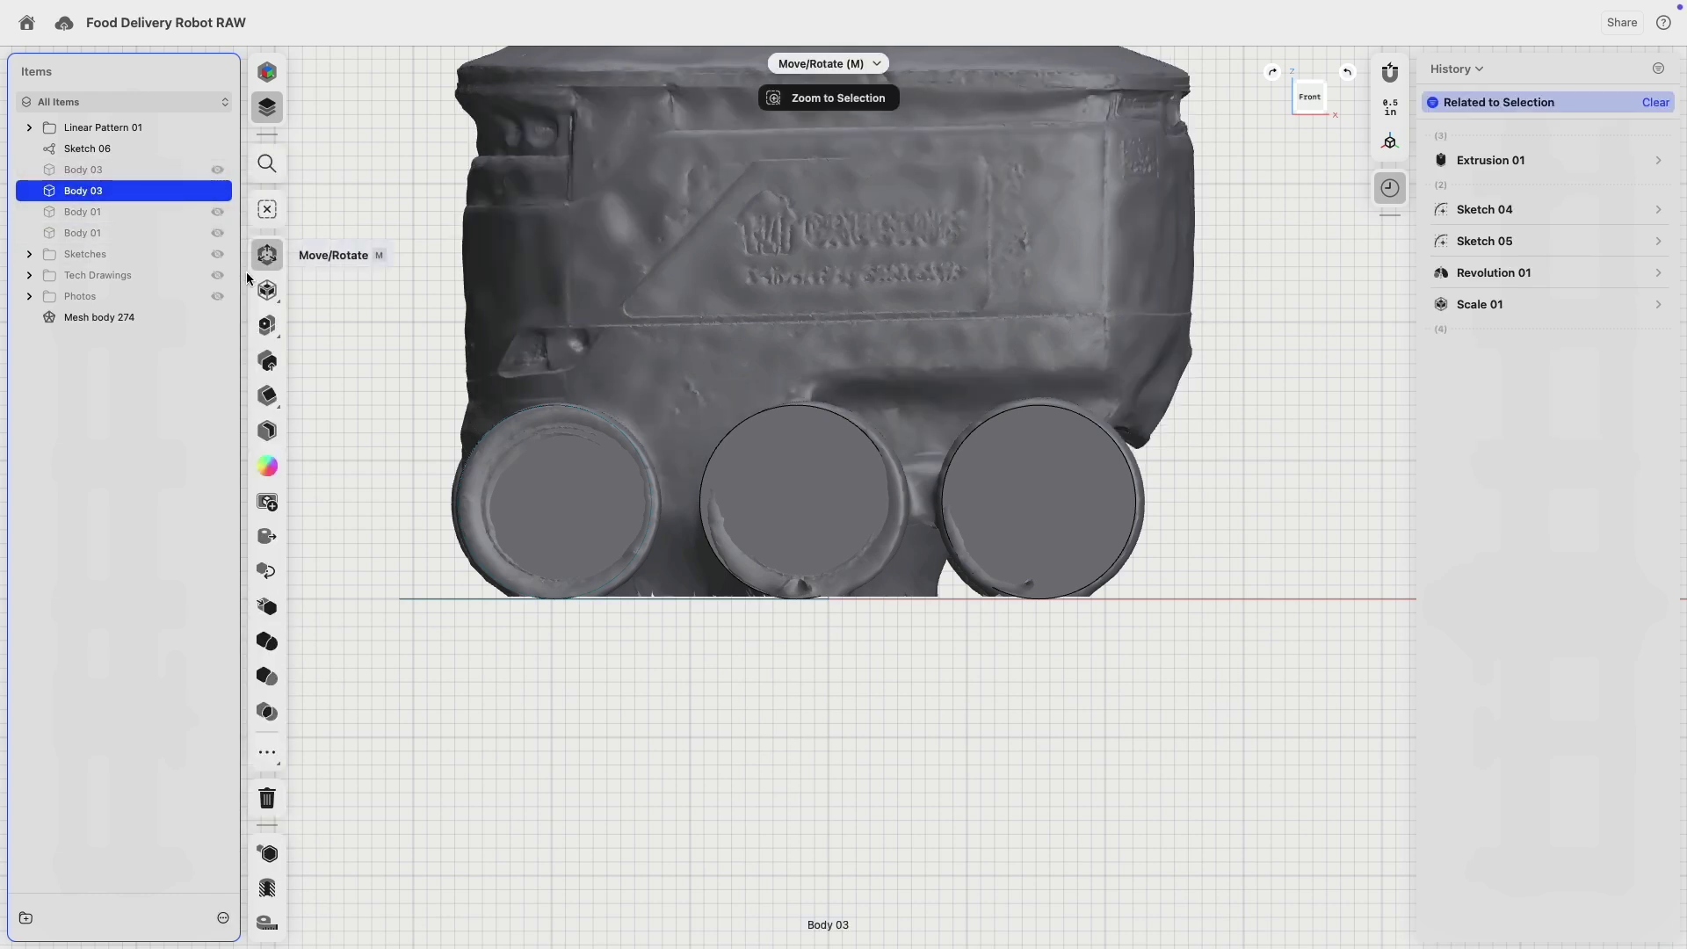
{"action": "left_click", "coordinate": [219, 128]}
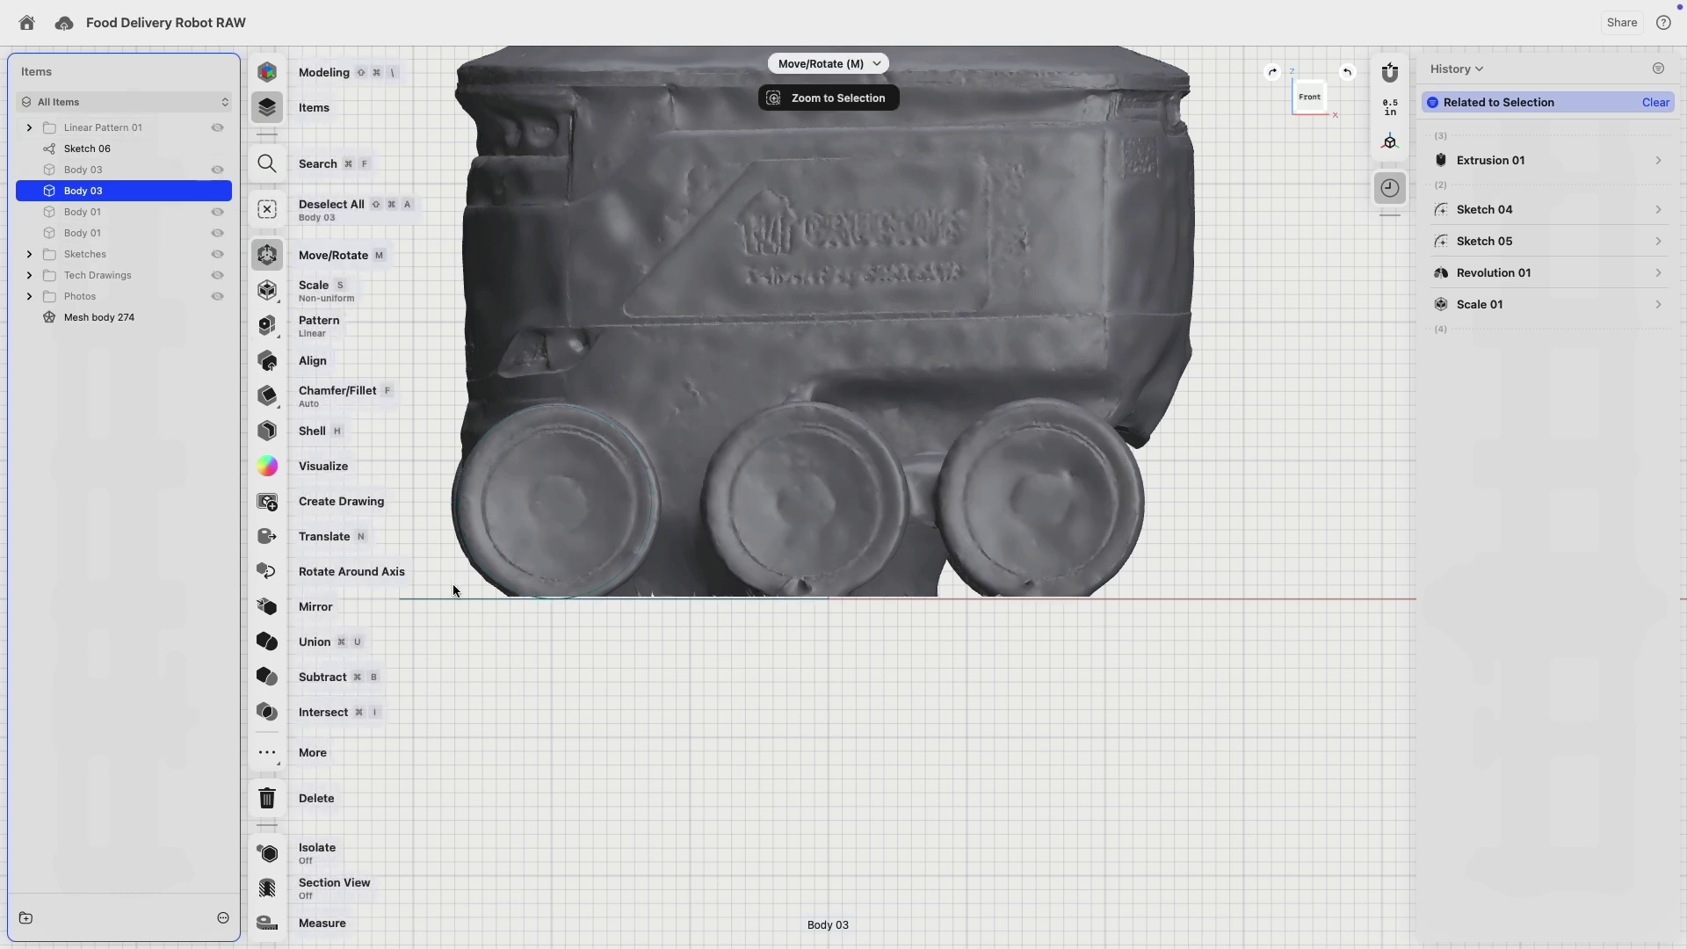
- Sketch a closed four-sided wheel-well profile with a 14 in upper edge, 7.5 in slanted edge, 18.5 in lower edge and 6 in vertical edge
{"action": "left_click", "coordinate": [369, 482]}
{"action": "left_click", "coordinate": [268, 466]}
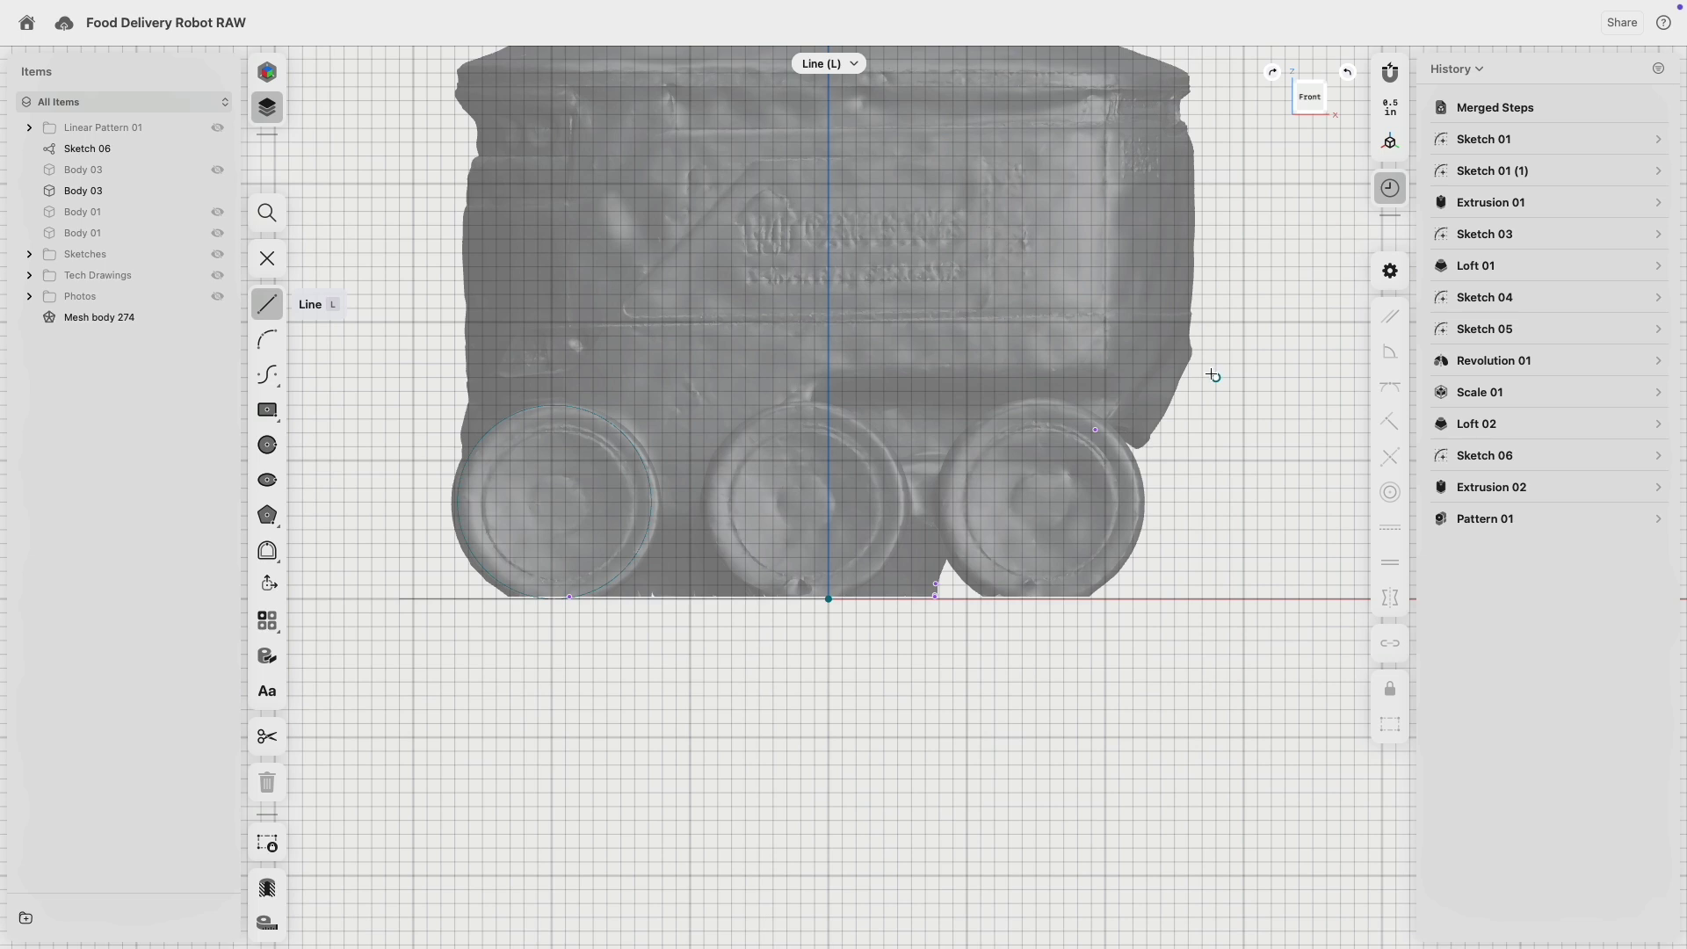
{"action": "left_click", "coordinate": [1215, 364]}
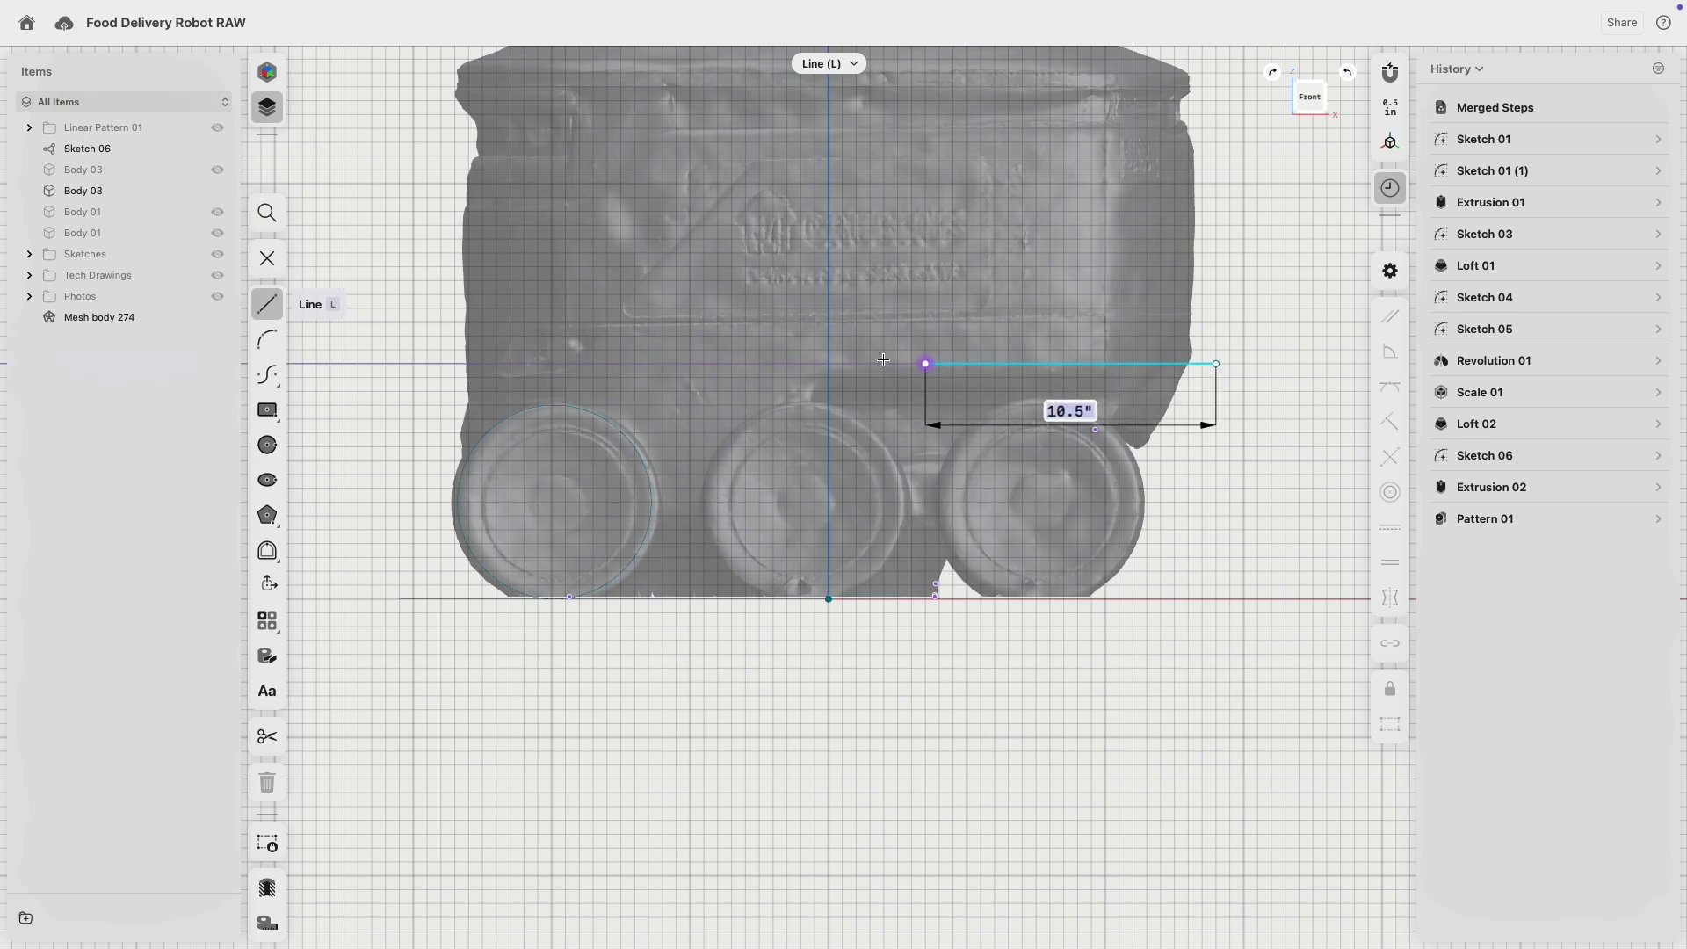
{"action": "left_click", "coordinate": [829, 363]}
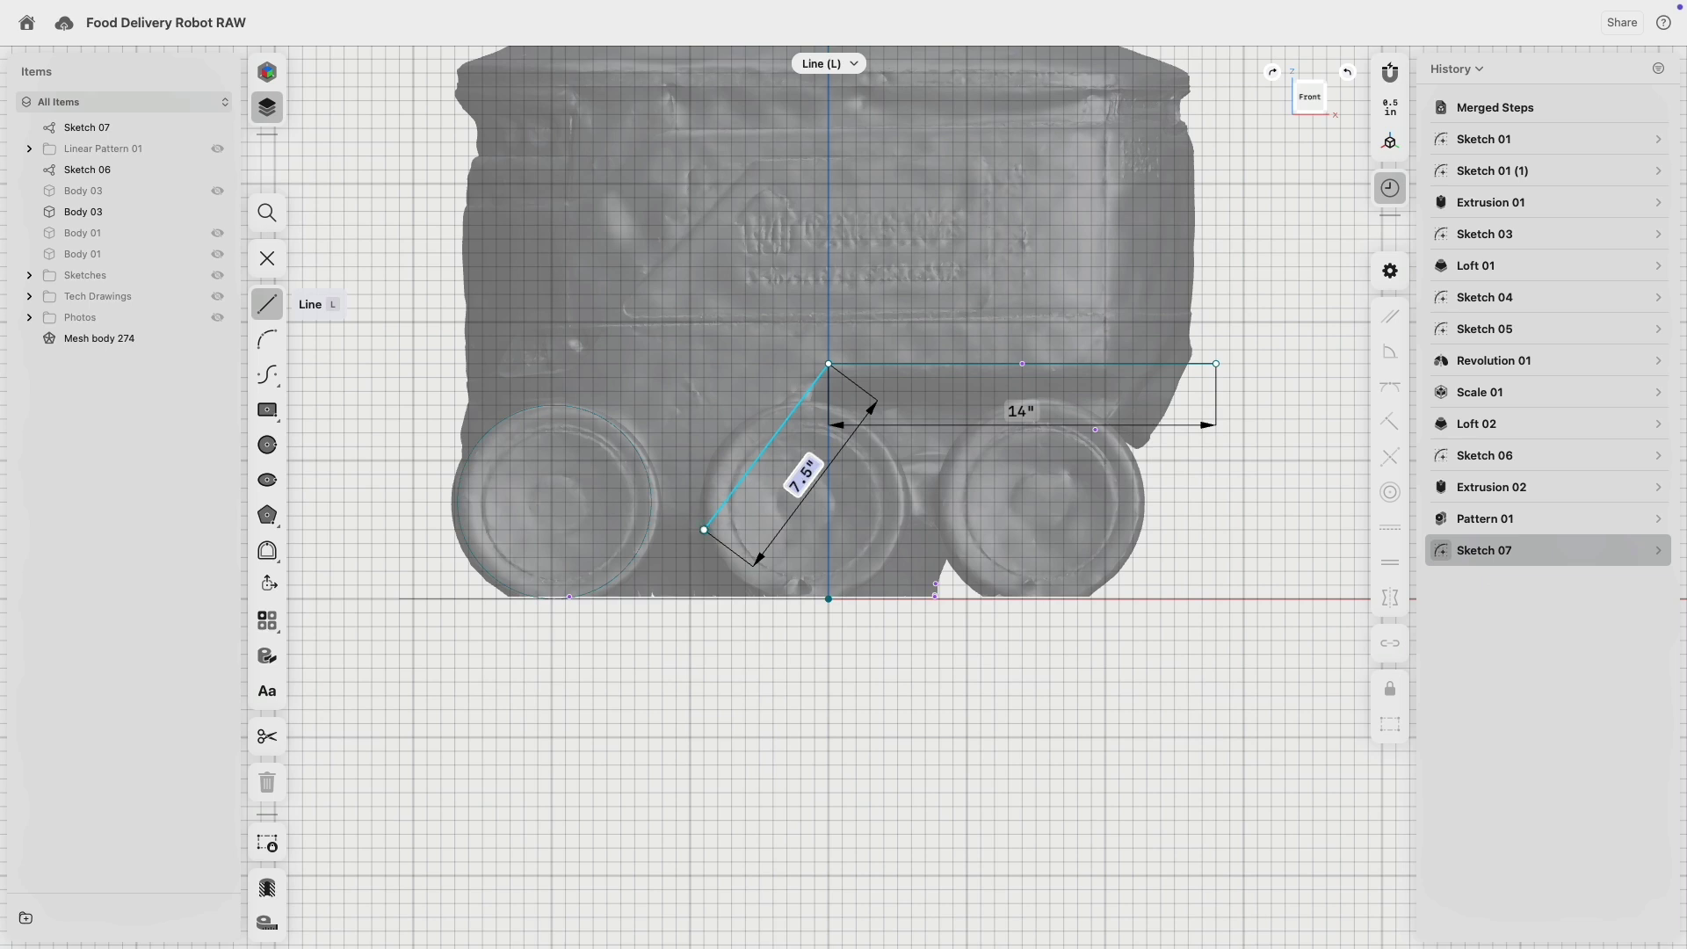
{"action": "left_click", "coordinate": [704, 530]}
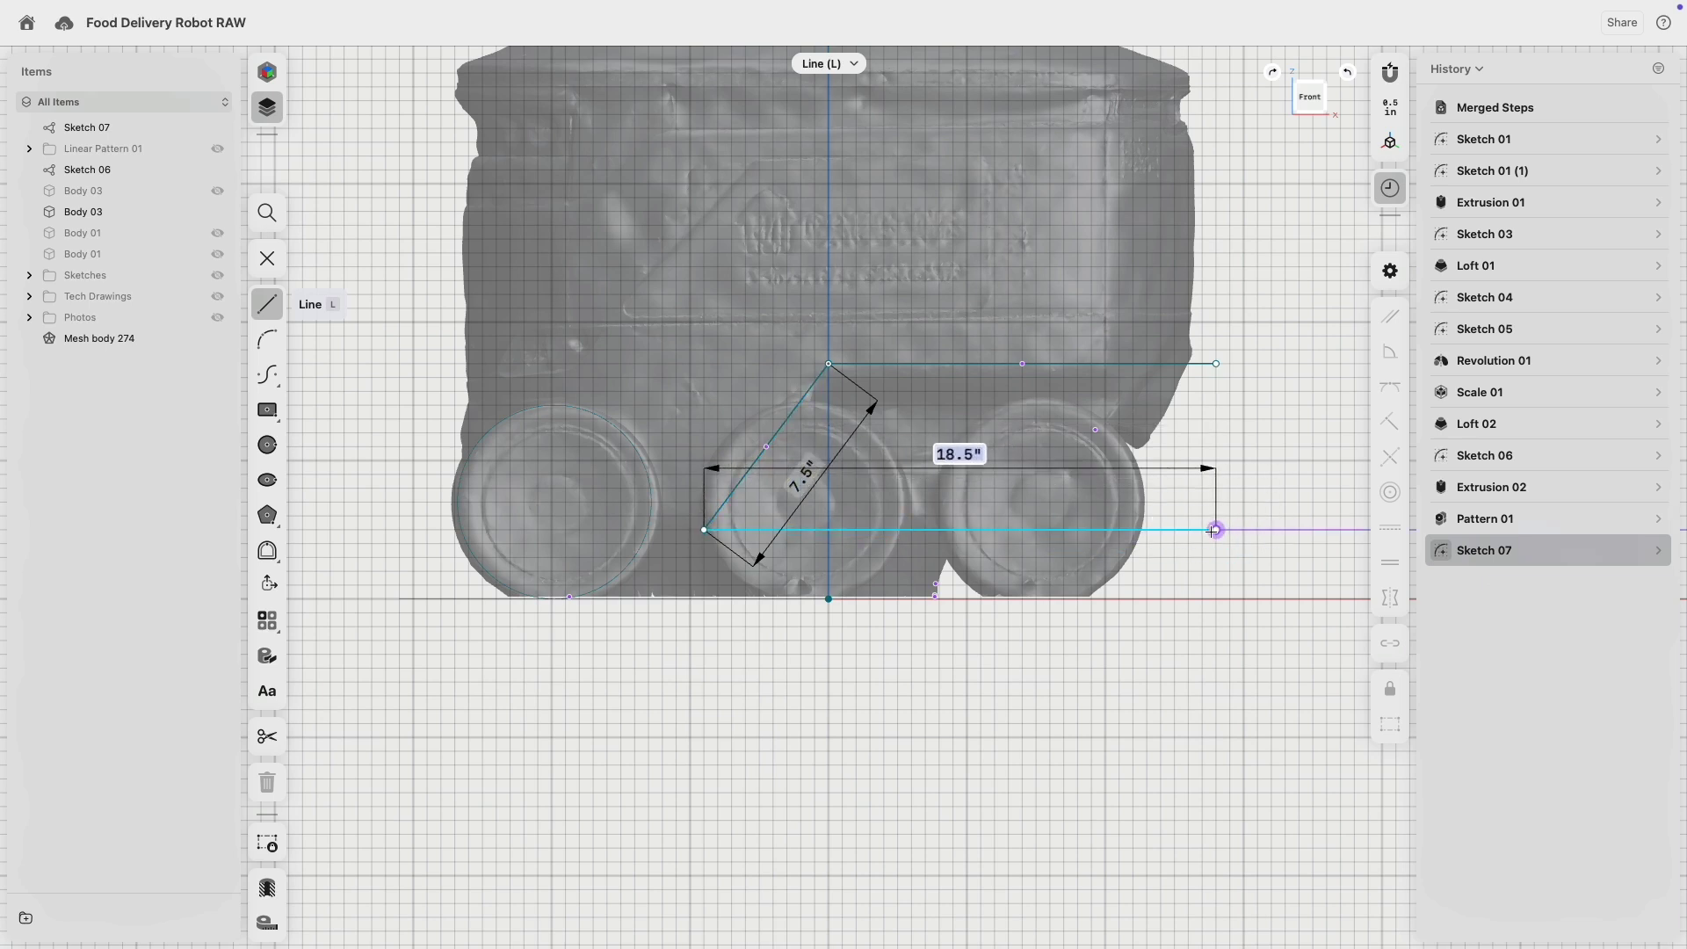
{"action": "left_click", "coordinate": [1214, 530]}
{"action": "left_click", "coordinate": [1216, 364]}
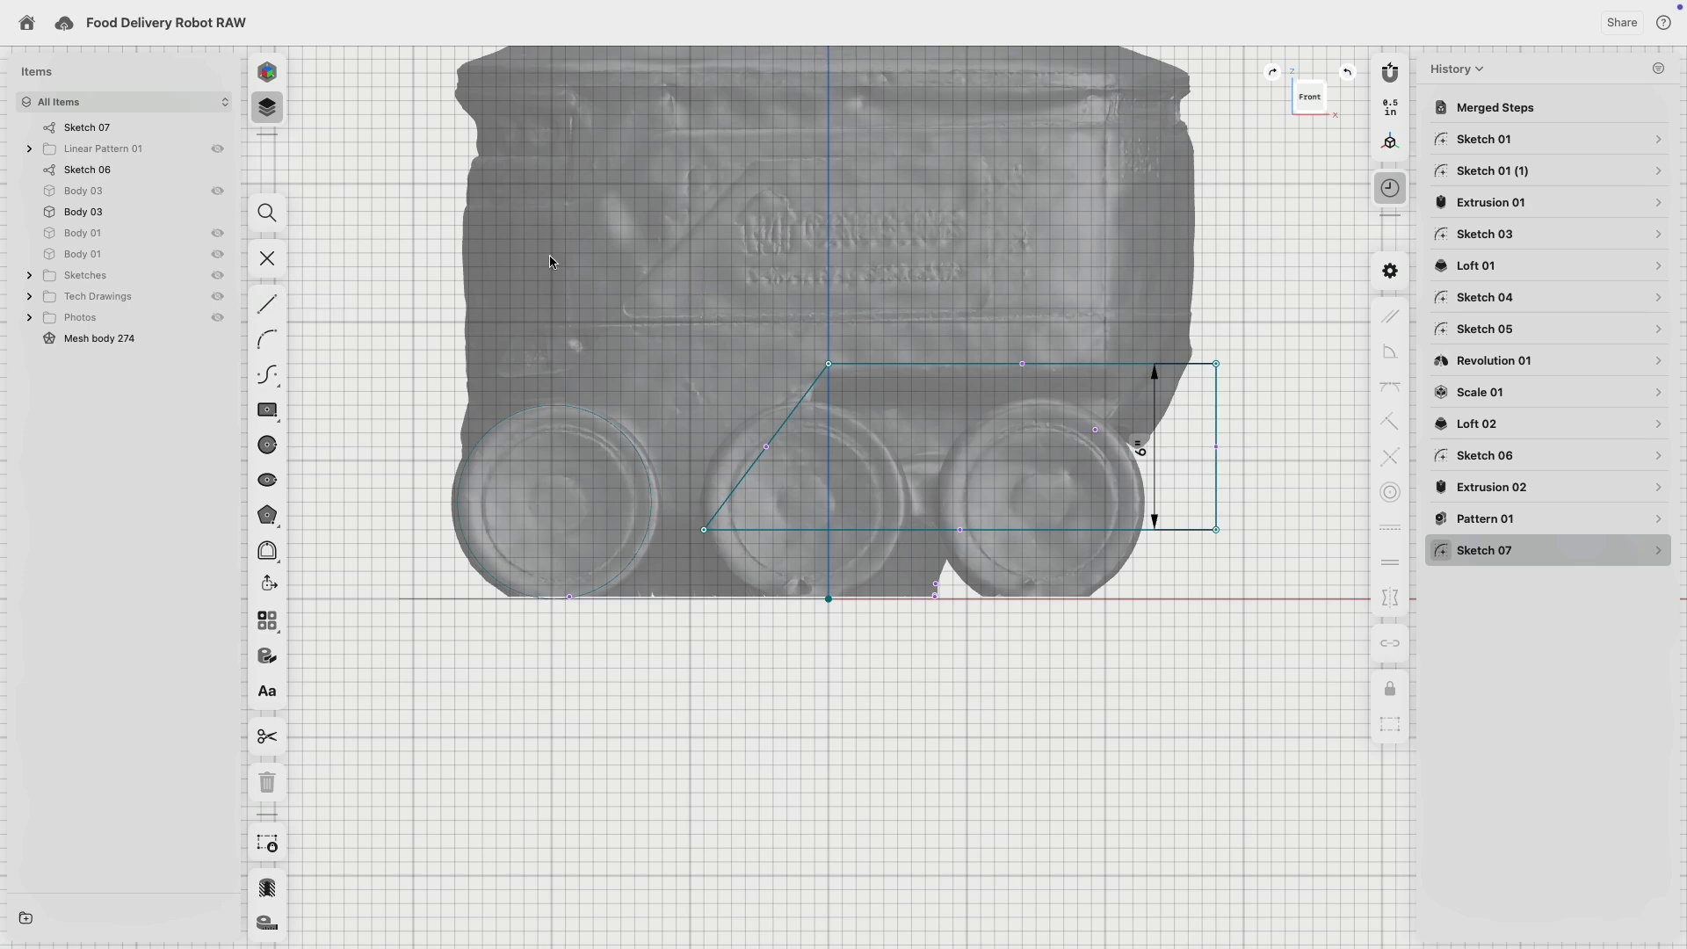
{"action": "key", "text": "Escape"}
- Copy the wheel-well profile 7.25 in sideways from the robot's centre plane toward the wheels, checking against the scan from the right view
{"action": "mouse_move", "coordinate": [1104, 269]}
{"action": "right_mouse_down"}
{"action": "mouse_move", "coordinate": [949, 350]}
{"action": "mouse_move", "coordinate": [964, 332]}
{"action": "right_mouse_up"}
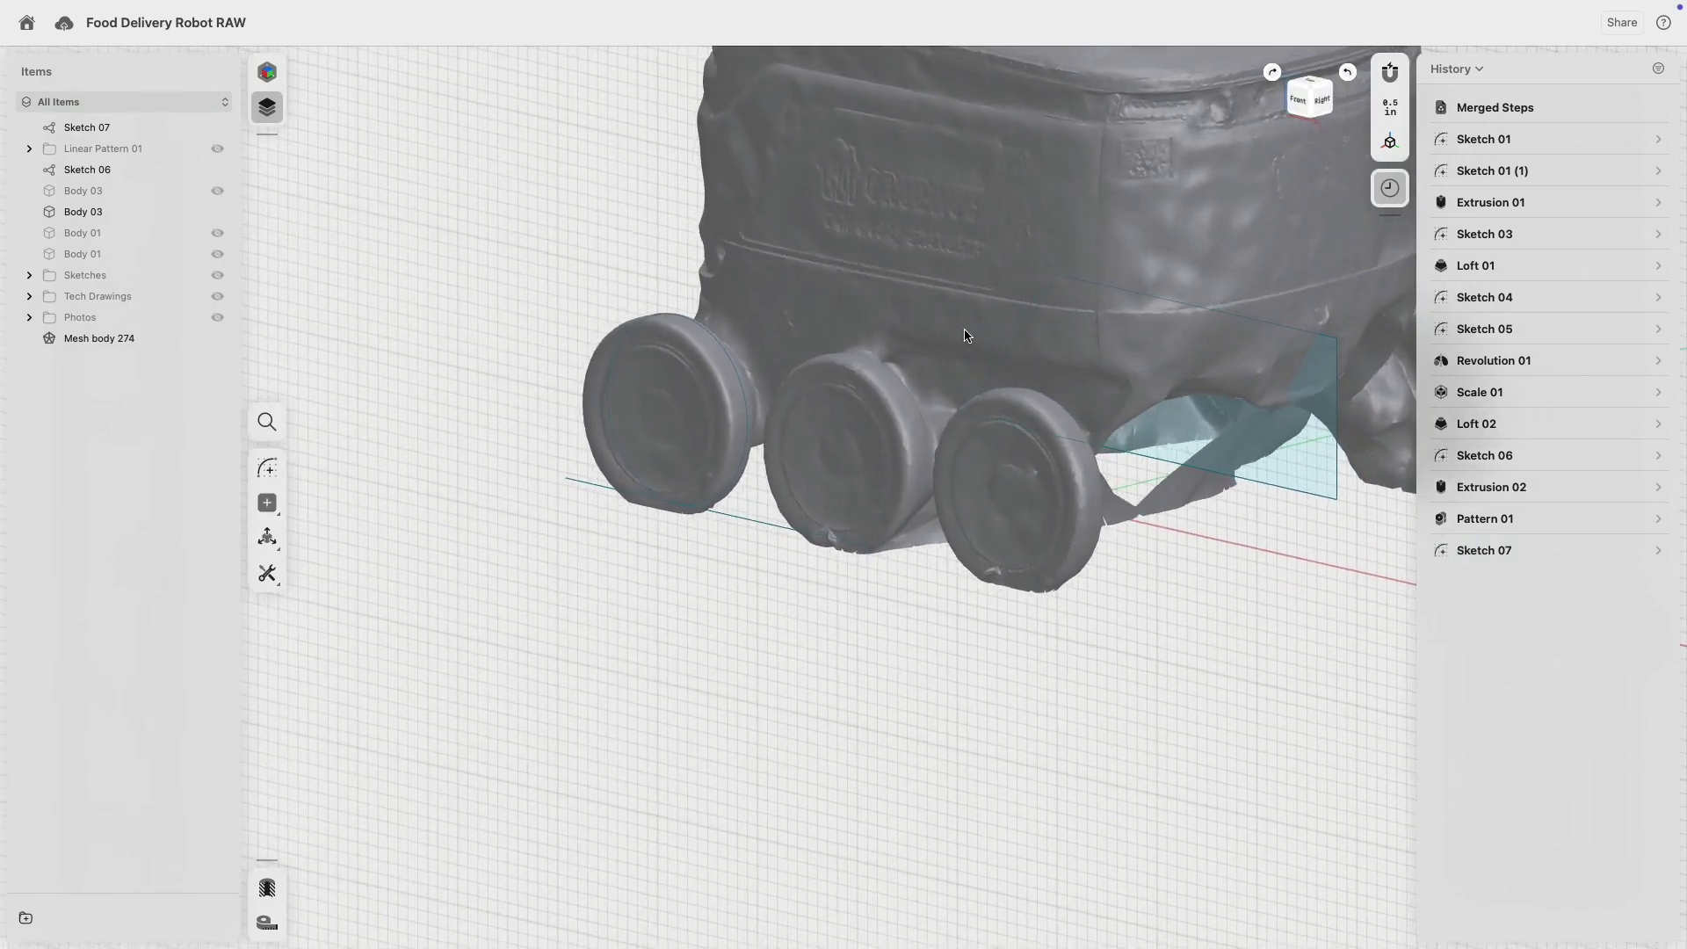
{"action": "left_click", "coordinate": [85, 134]}
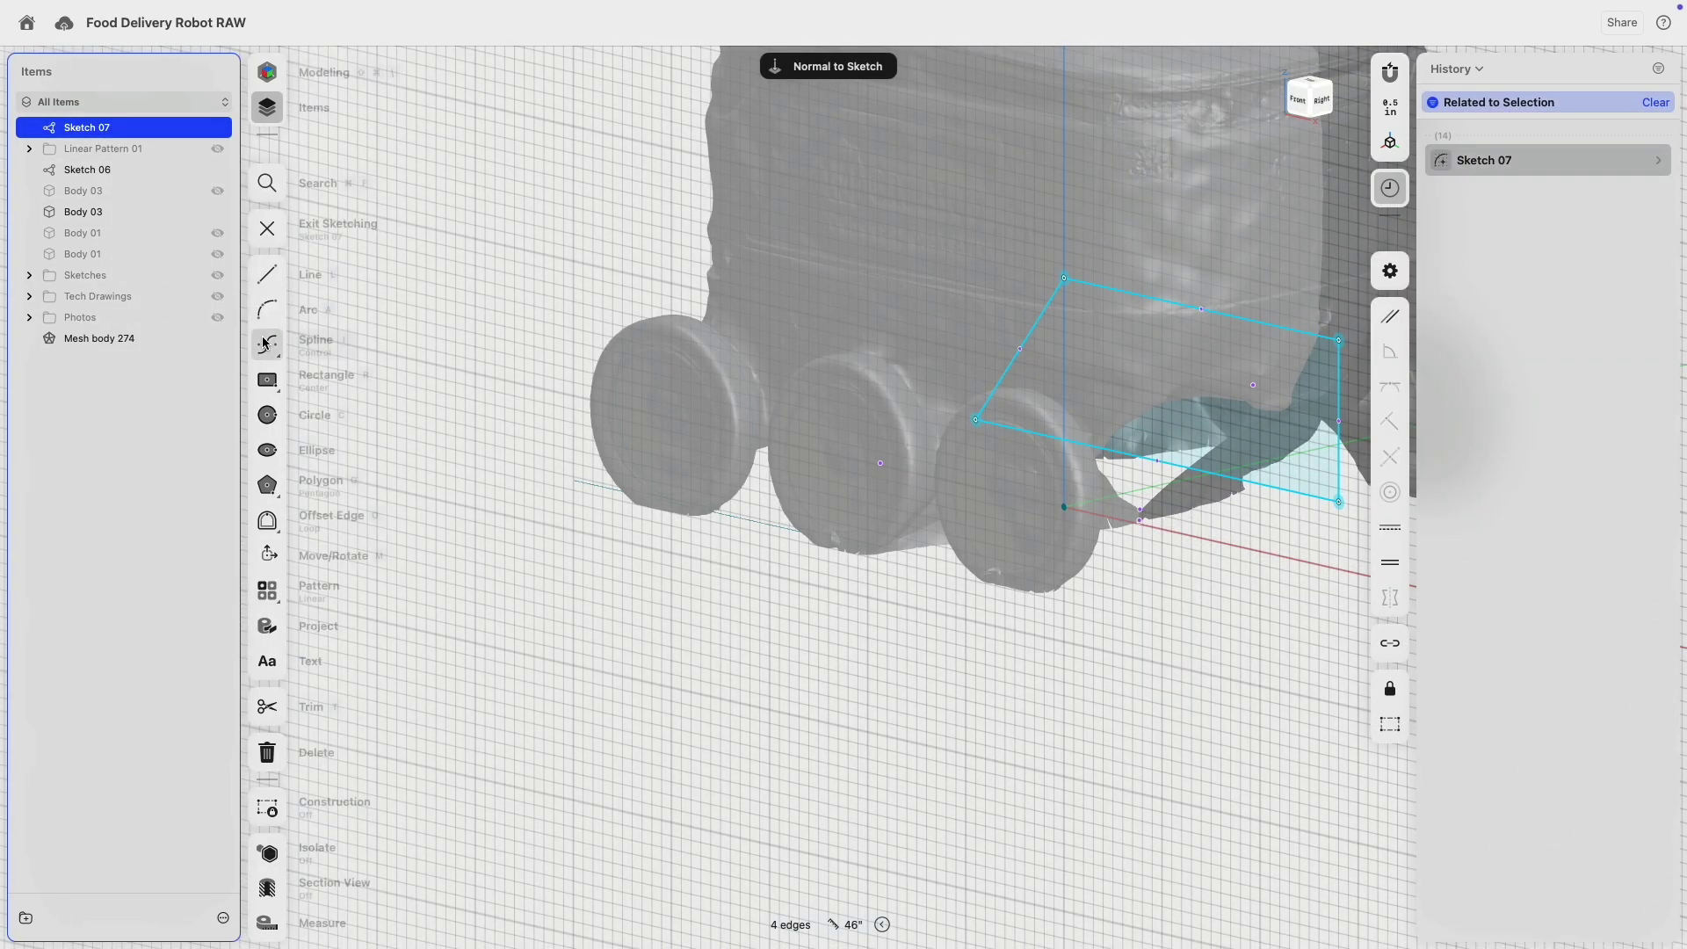
{"action": "left_click", "coordinate": [267, 230]}
{"action": "left_click", "coordinate": [267, 415]}
{"action": "right_click_drag", "start_coordinate": [1257, 128], "coordinate": [1114, 170]}
{"action": "left_click", "coordinate": [1310, 99]}
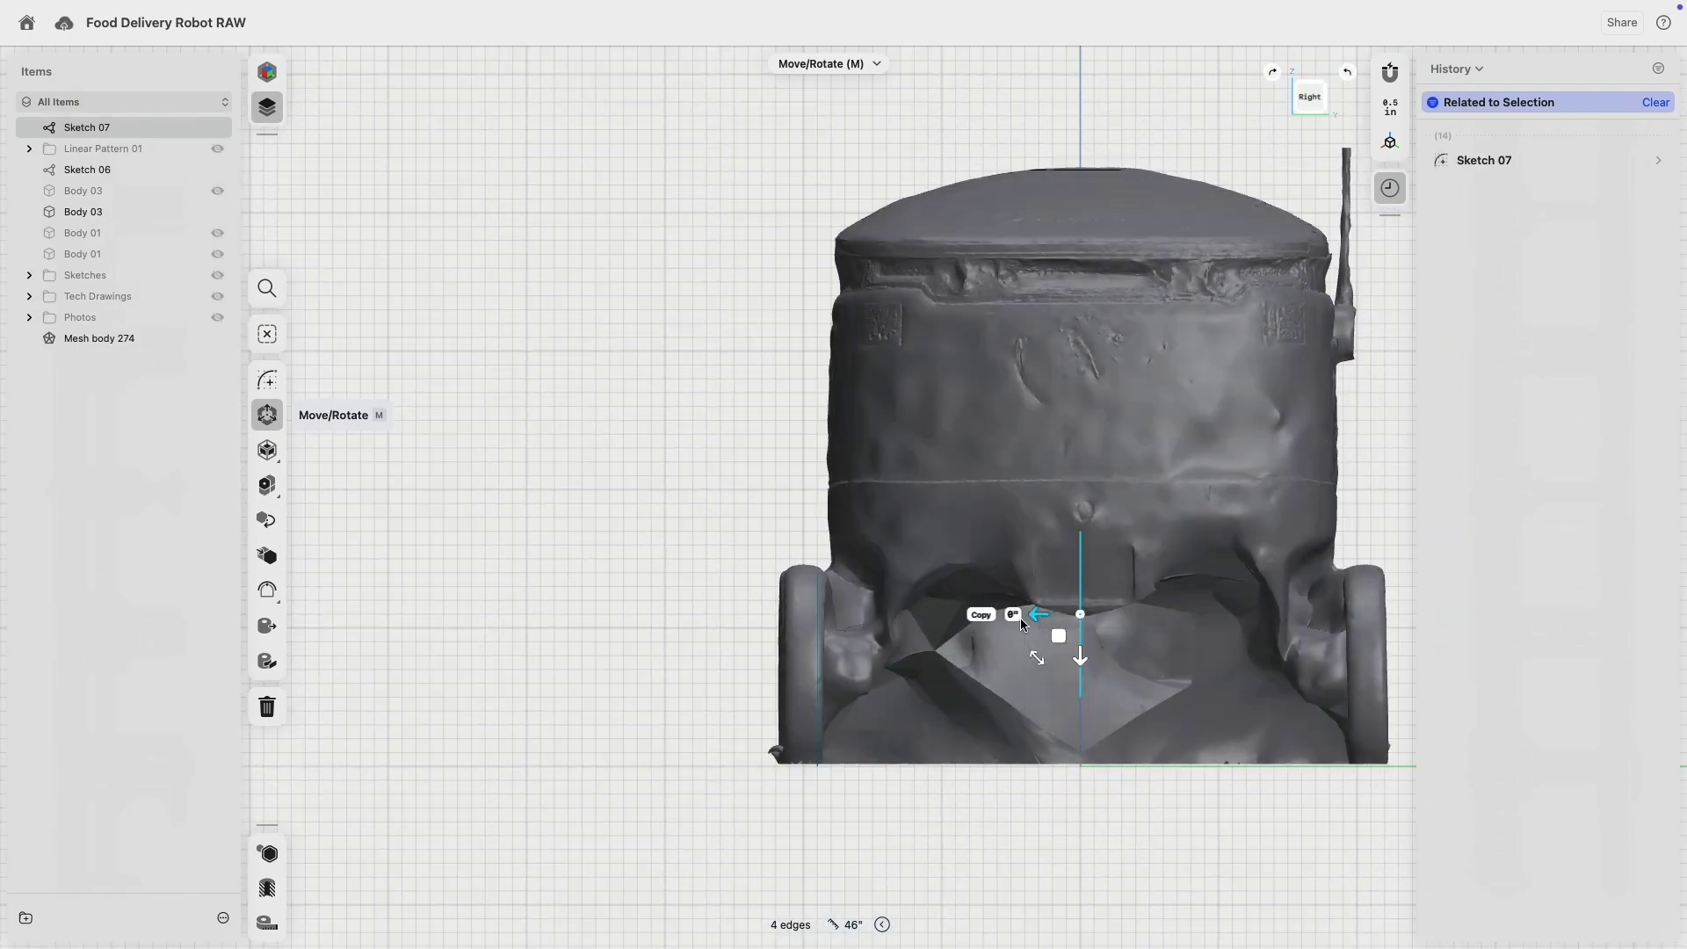
{"action": "left_click_drag", "start_coordinate": [1020, 619], "coordinate": [866, 640]}
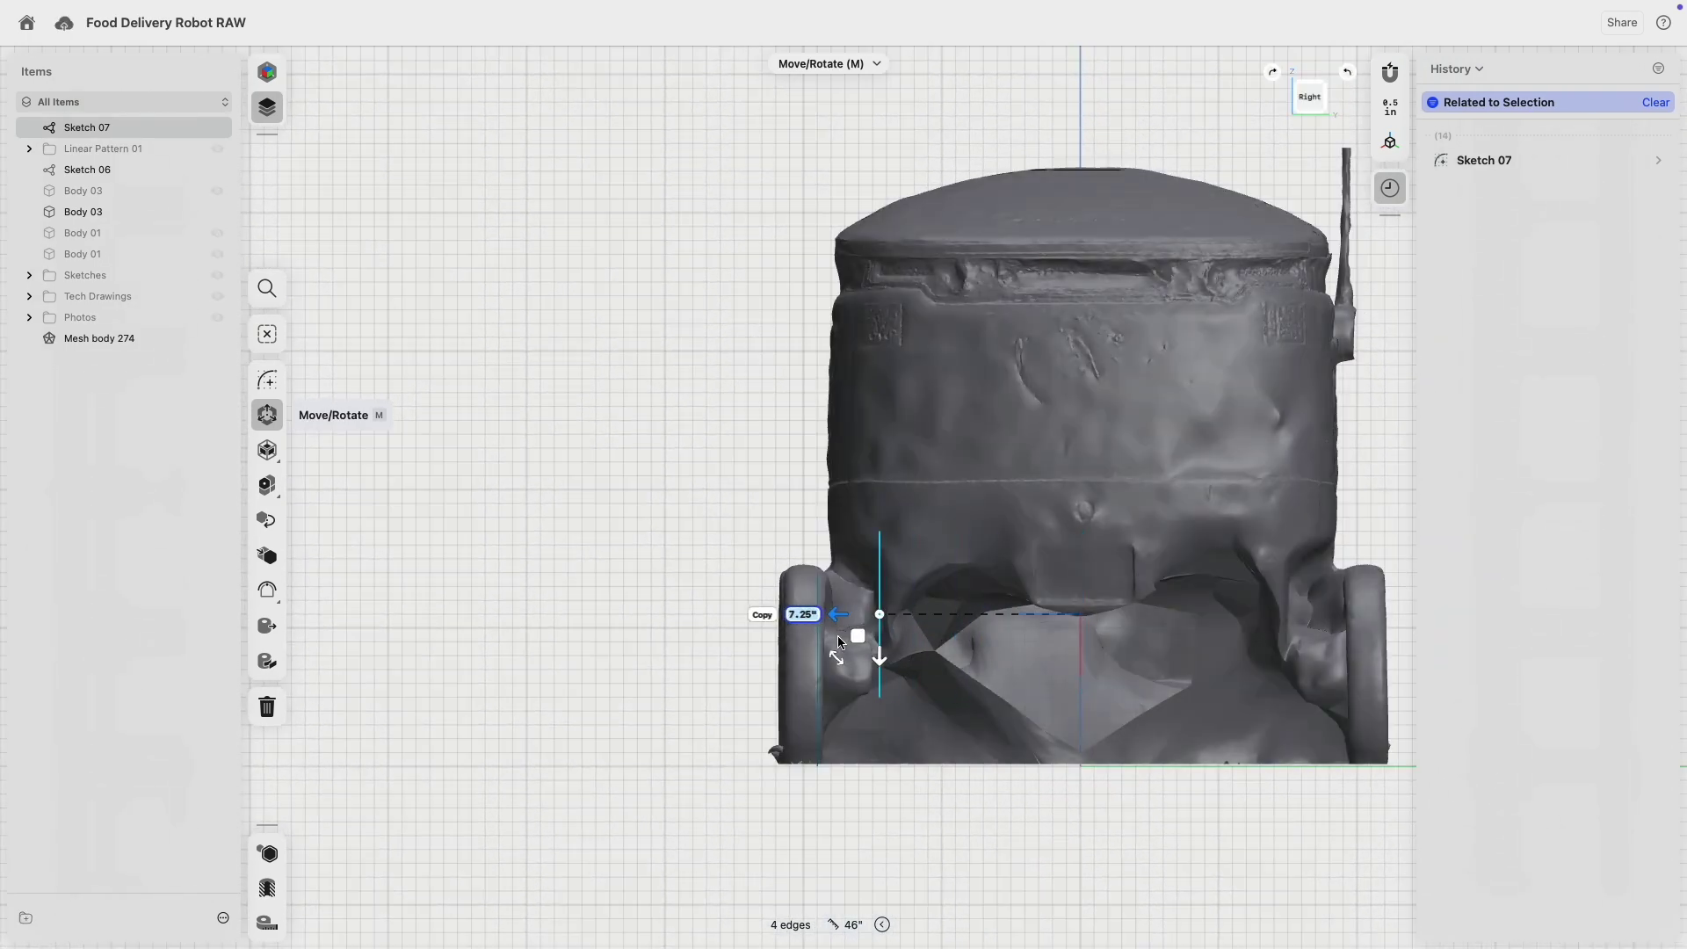
{"action": "left_click", "coordinate": [762, 614]}
- Extrude the copied wheel-well profile outward toward the wheels by about 2.8 in as a new block body
{"action": "right_click_drag", "start_coordinate": [636, 424], "coordinate": [773, 543]}
{"action": "left_click", "coordinate": [1114, 676]}
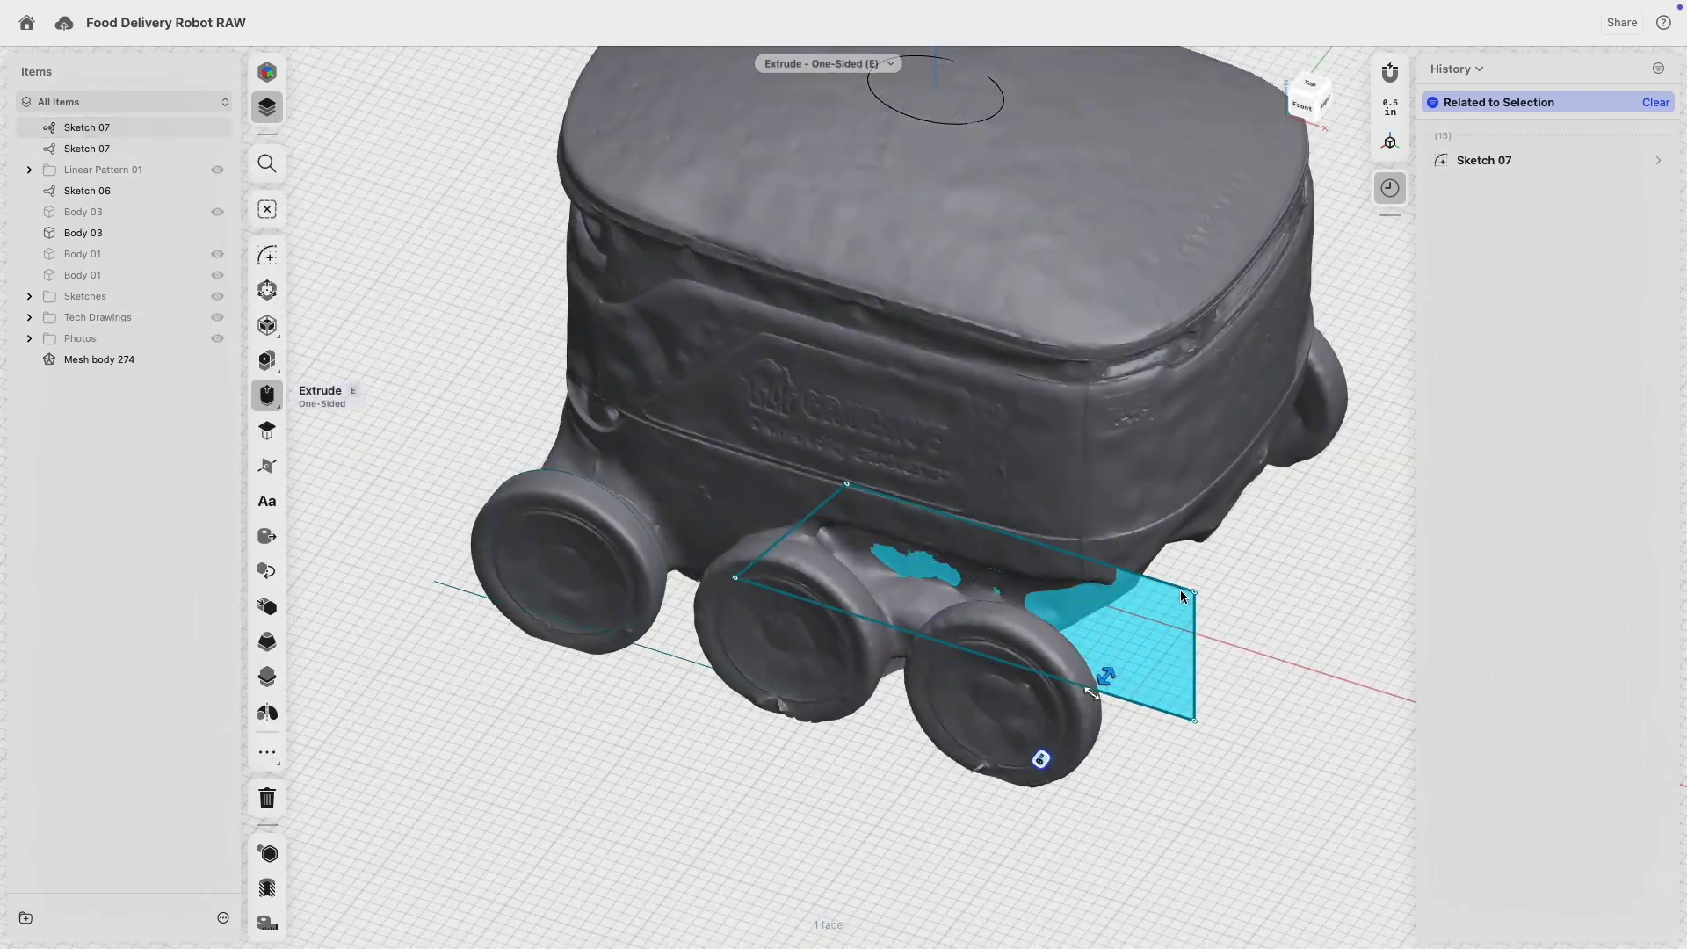
{"action": "middle_click_drag", "start_coordinate": [1179, 589], "coordinate": [1025, 472]}
{"action": "right_click_drag", "start_coordinate": [1024, 473], "coordinate": [972, 527]}
{"action": "left_click_drag", "start_coordinate": [1002, 532], "coordinate": [956, 550]}
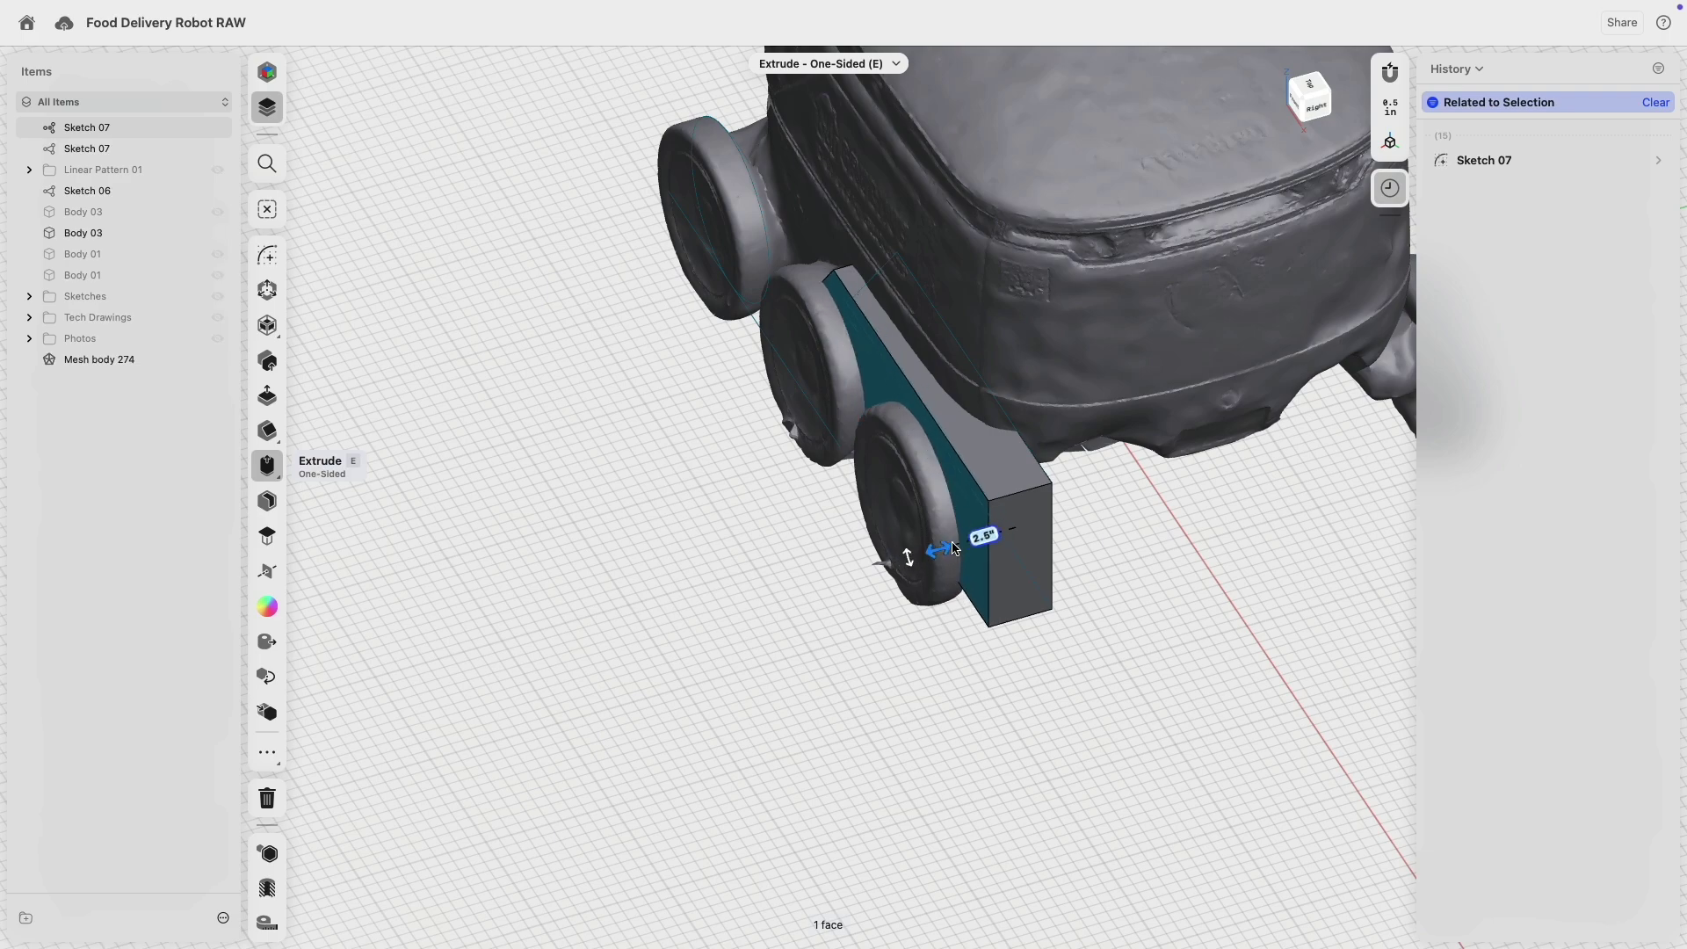
{"action": "left_click", "coordinate": [759, 639]}
{"action": "right_click_drag", "start_coordinate": [720, 600], "coordinate": [846, 473]}
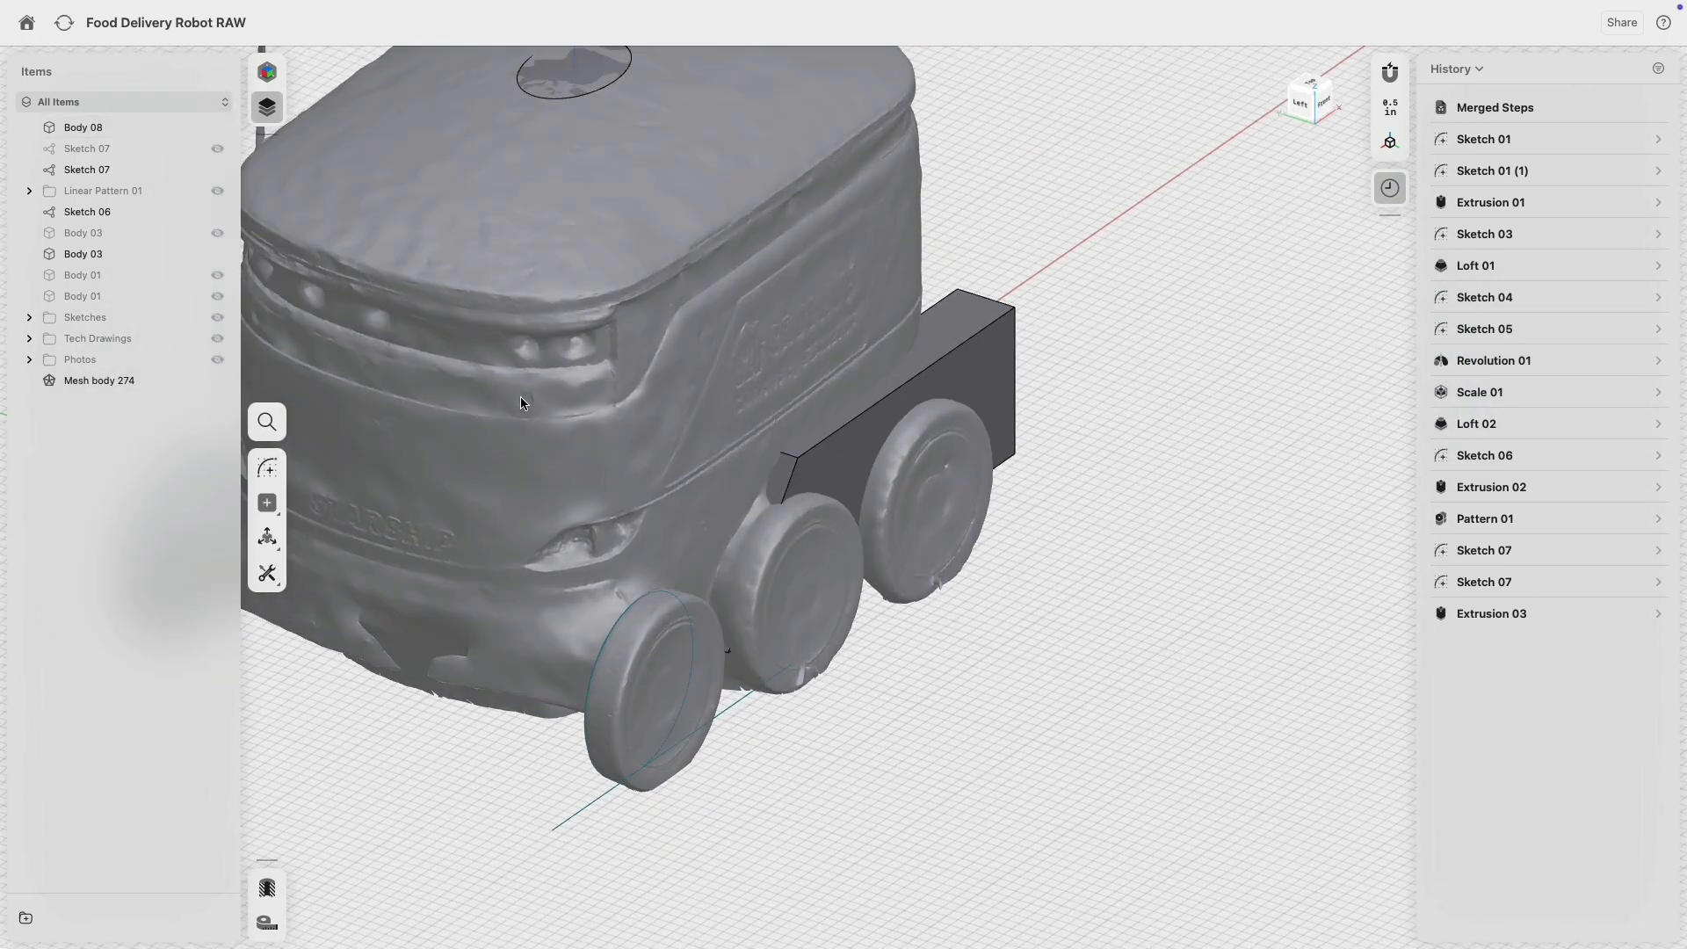
- Hide Mesh body 274 and show Linear Pattern 01, the hidden Body 03 and both Body 01 items again
{"action": "left_click", "coordinate": [218, 380]}
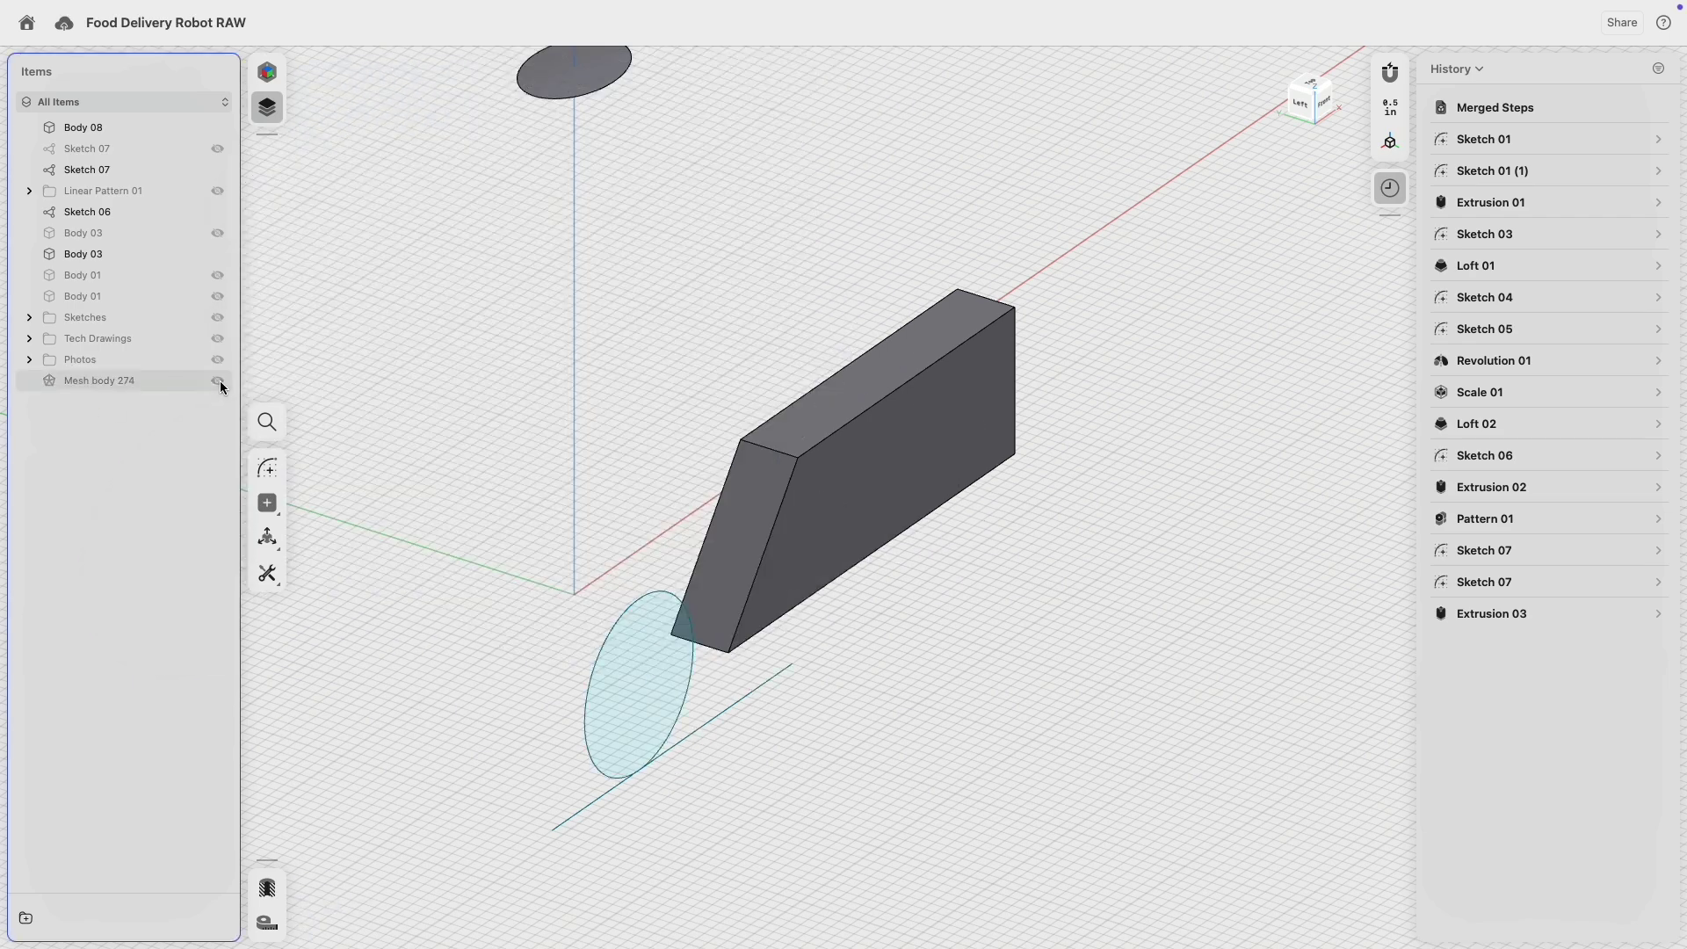
{"action": "left_click", "coordinate": [218, 192]}
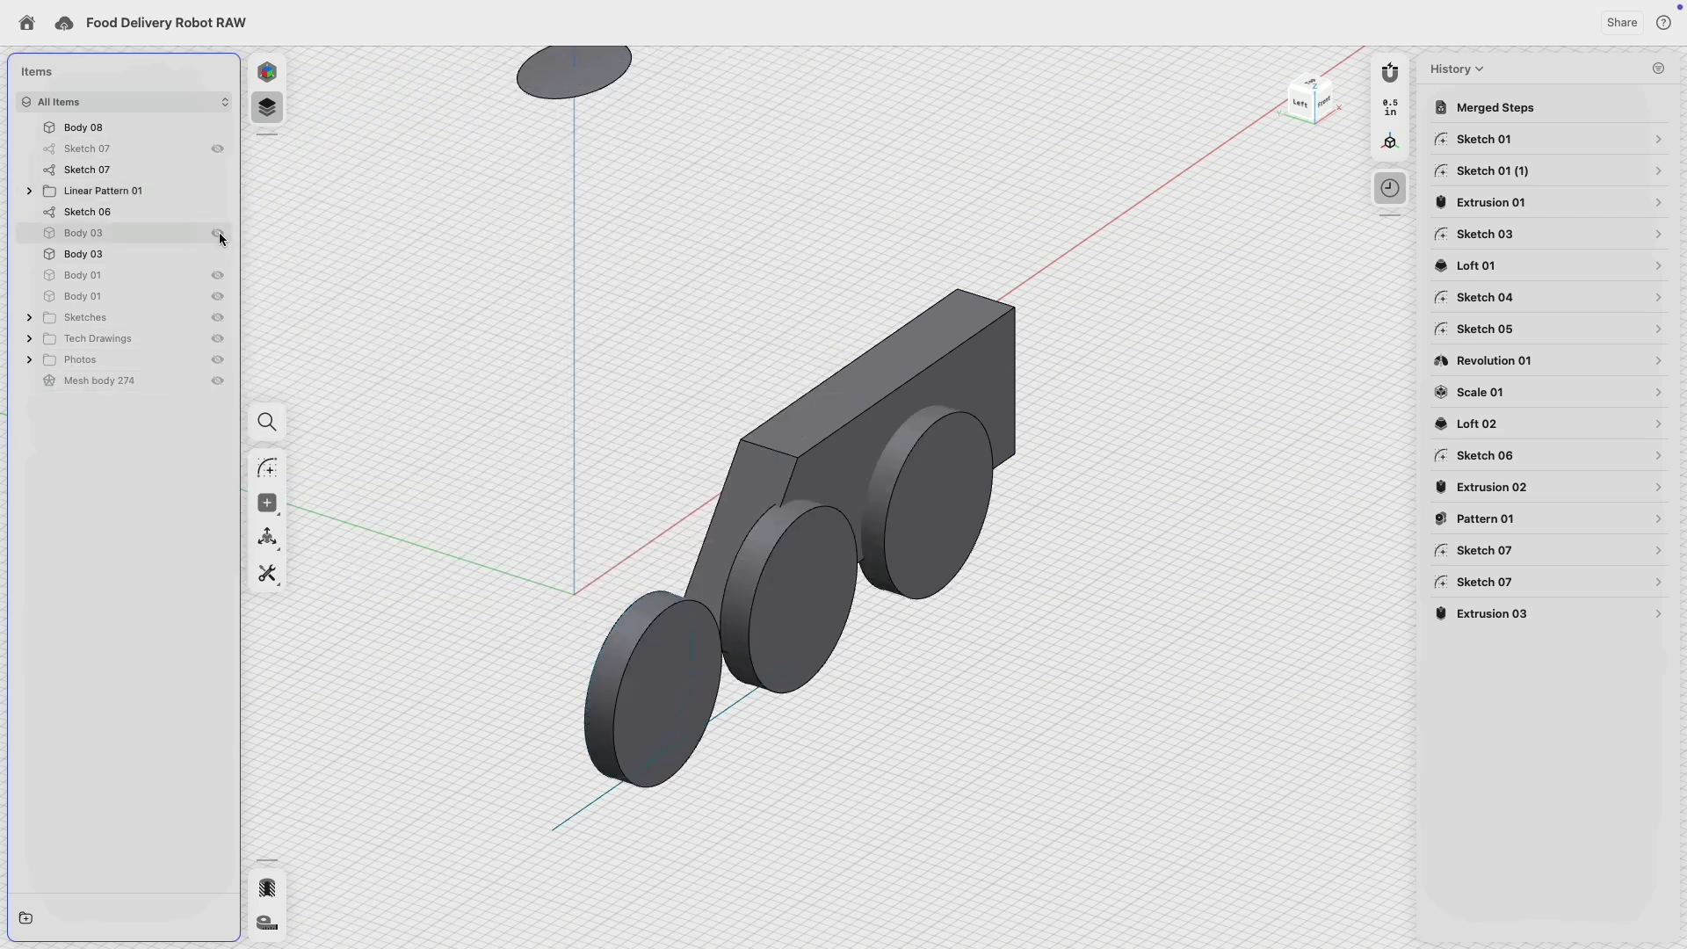
{"action": "left_click", "coordinate": [218, 232]}
{"action": "left_click", "coordinate": [217, 275]}
{"action": "left_click", "coordinate": [218, 296]}
{"action": "scroll", "coordinate": [640, 342], "scroll_direction": "up", "scroll_amount": 3}
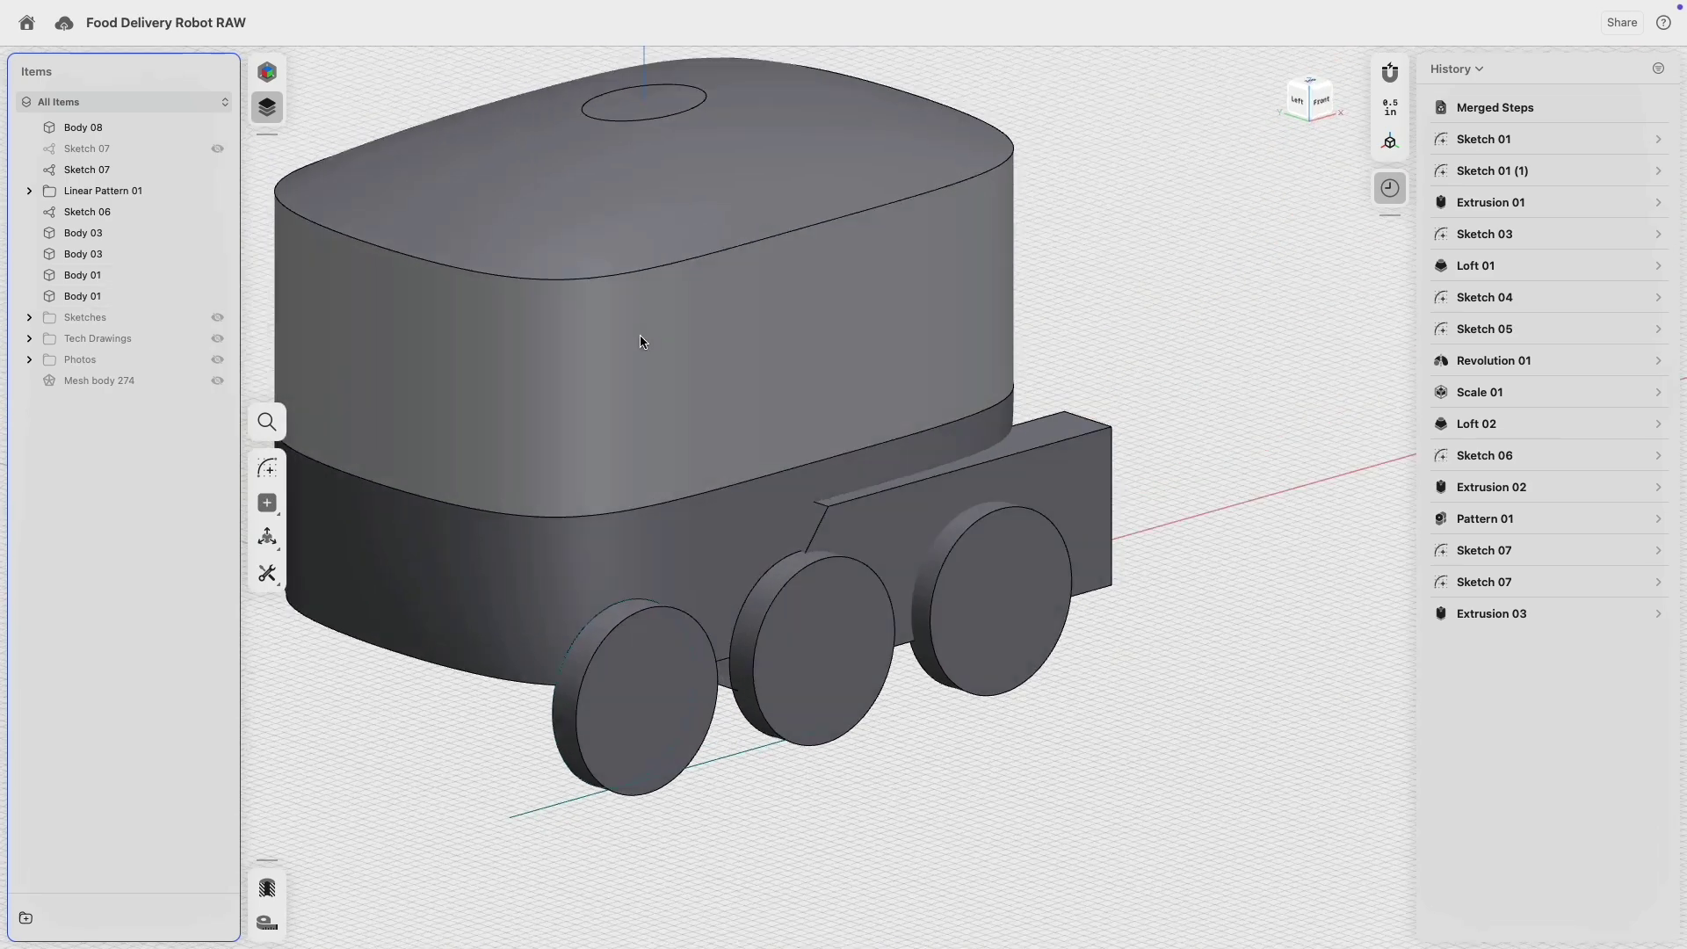
- Subtract the extruded block from the robot's lower body to cut a recess behind the wheels, and inspect the cut
{"action": "right_click_drag", "start_coordinate": [639, 335], "coordinate": [798, 478]}
{"action": "left_click", "coordinate": [785, 492]}
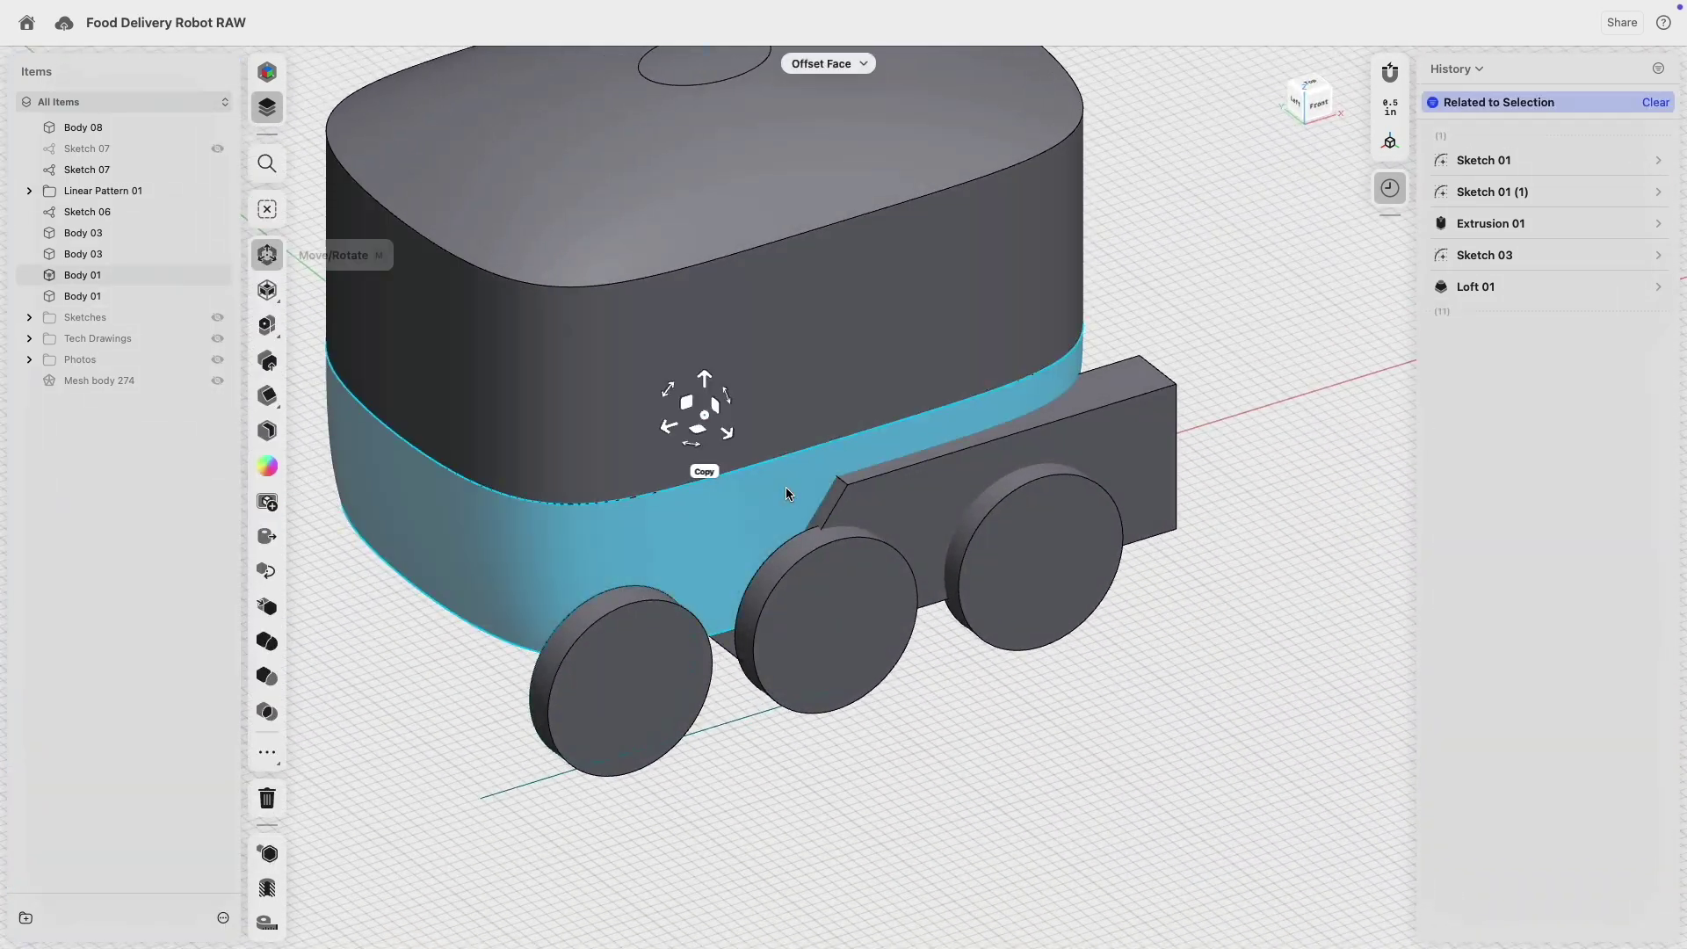
{"action": "left_click", "coordinate": [921, 504]}
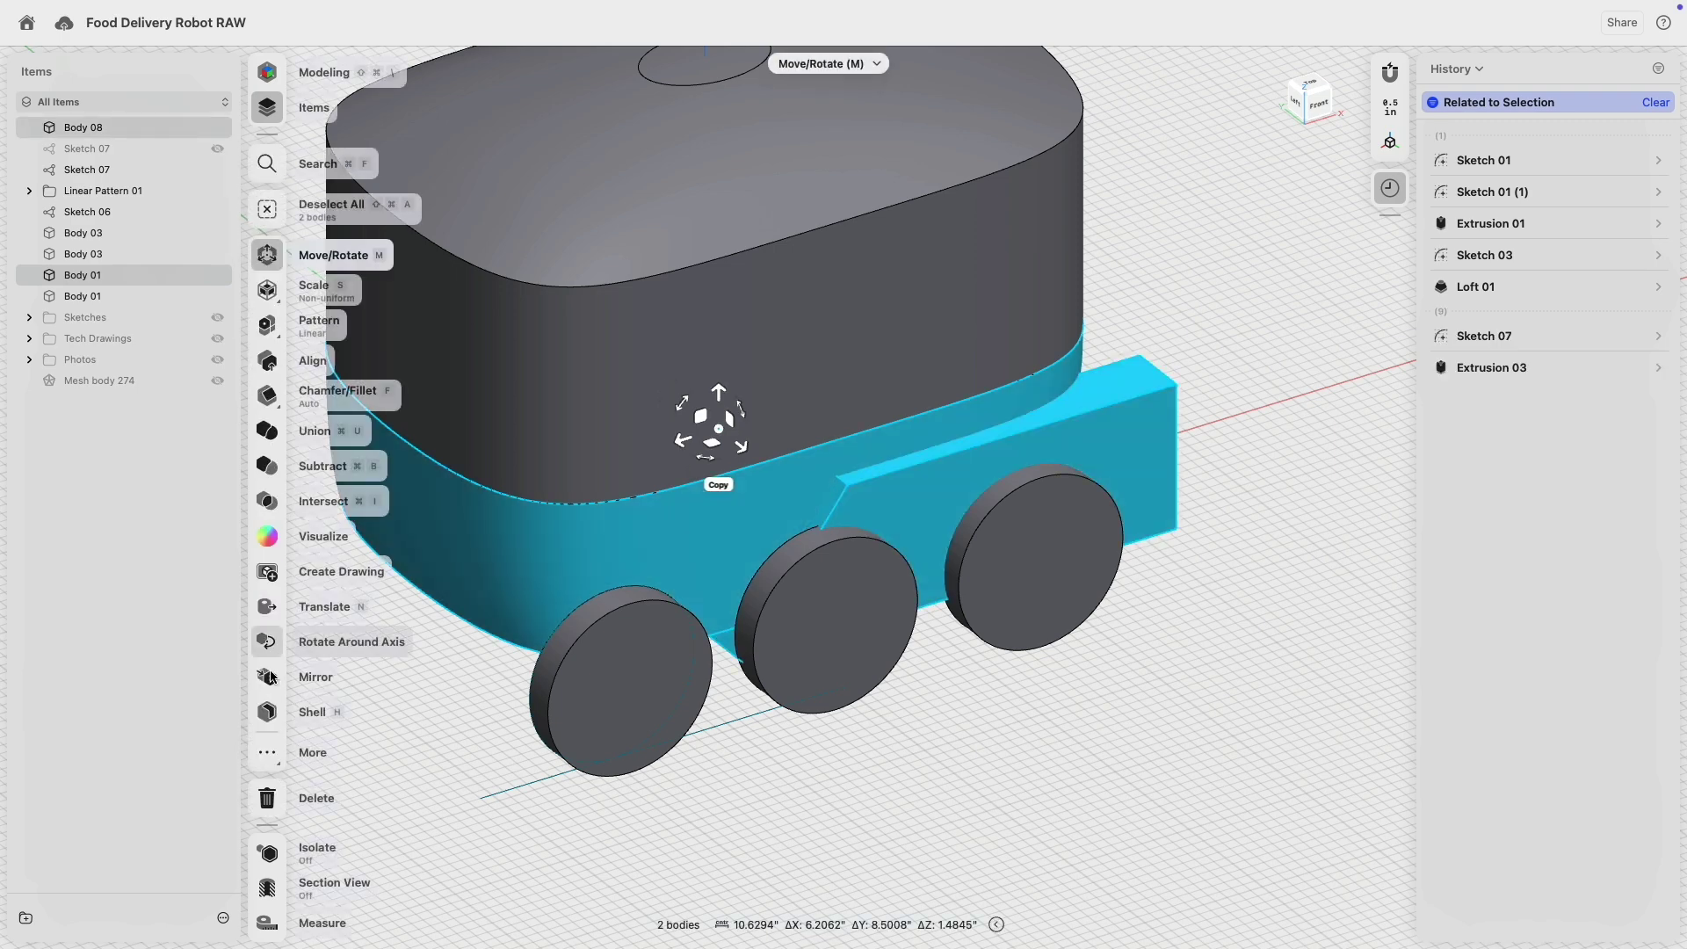
{"action": "left_click", "coordinate": [270, 468]}
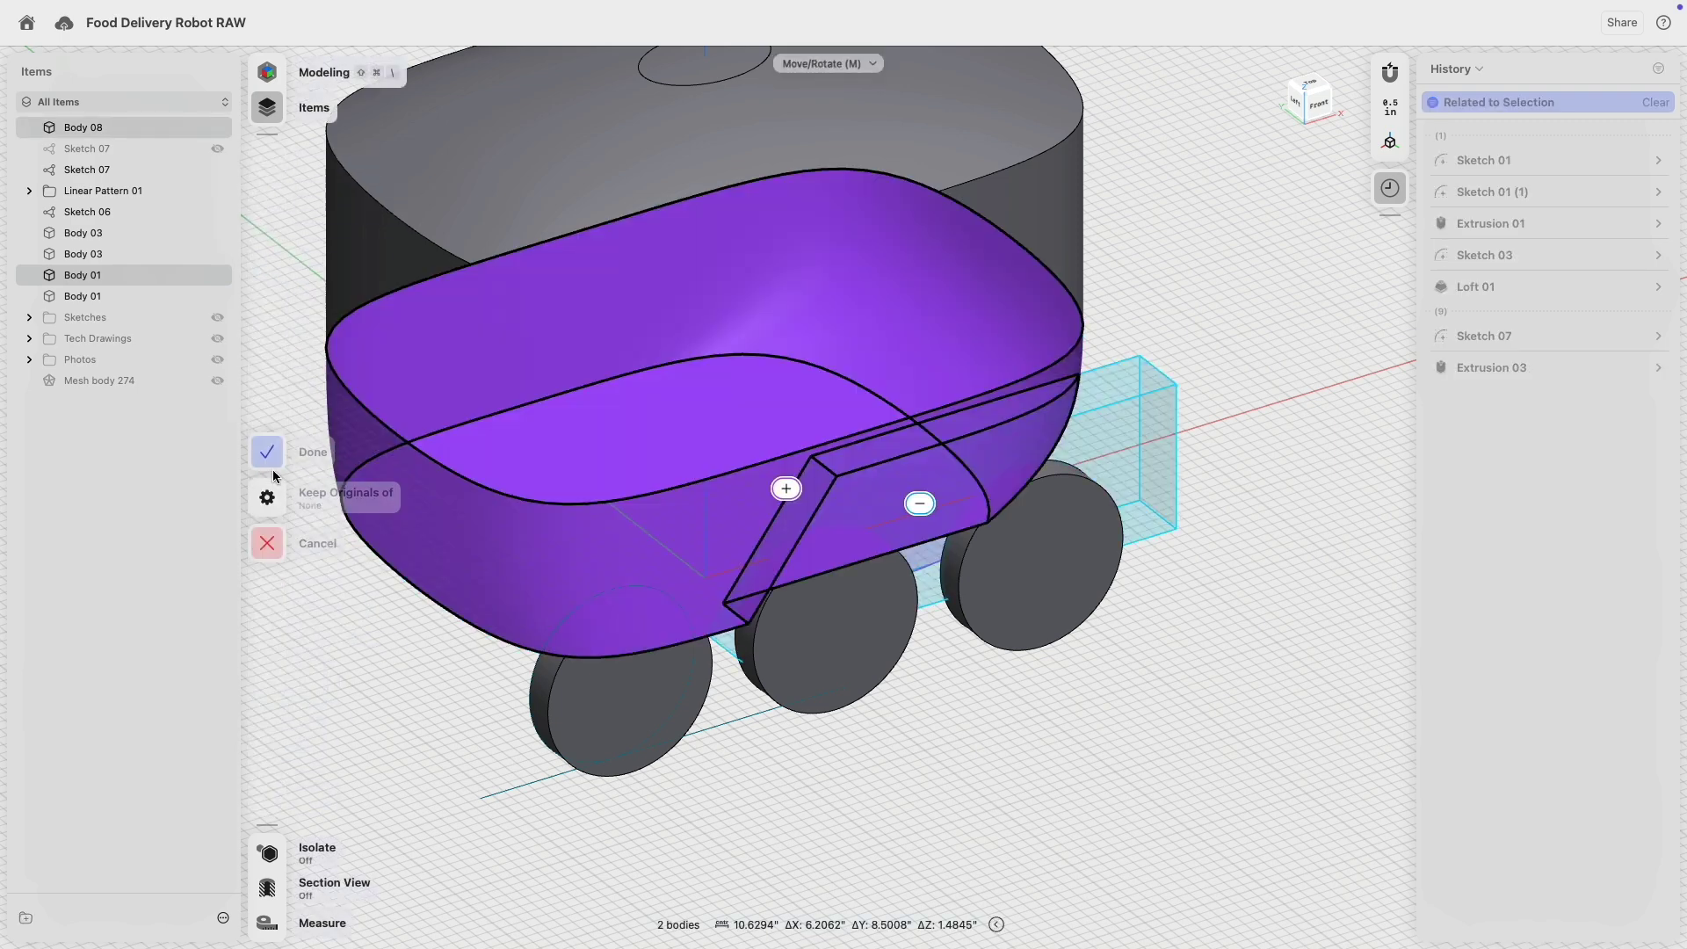
{"action": "left_click", "coordinate": [268, 454]}
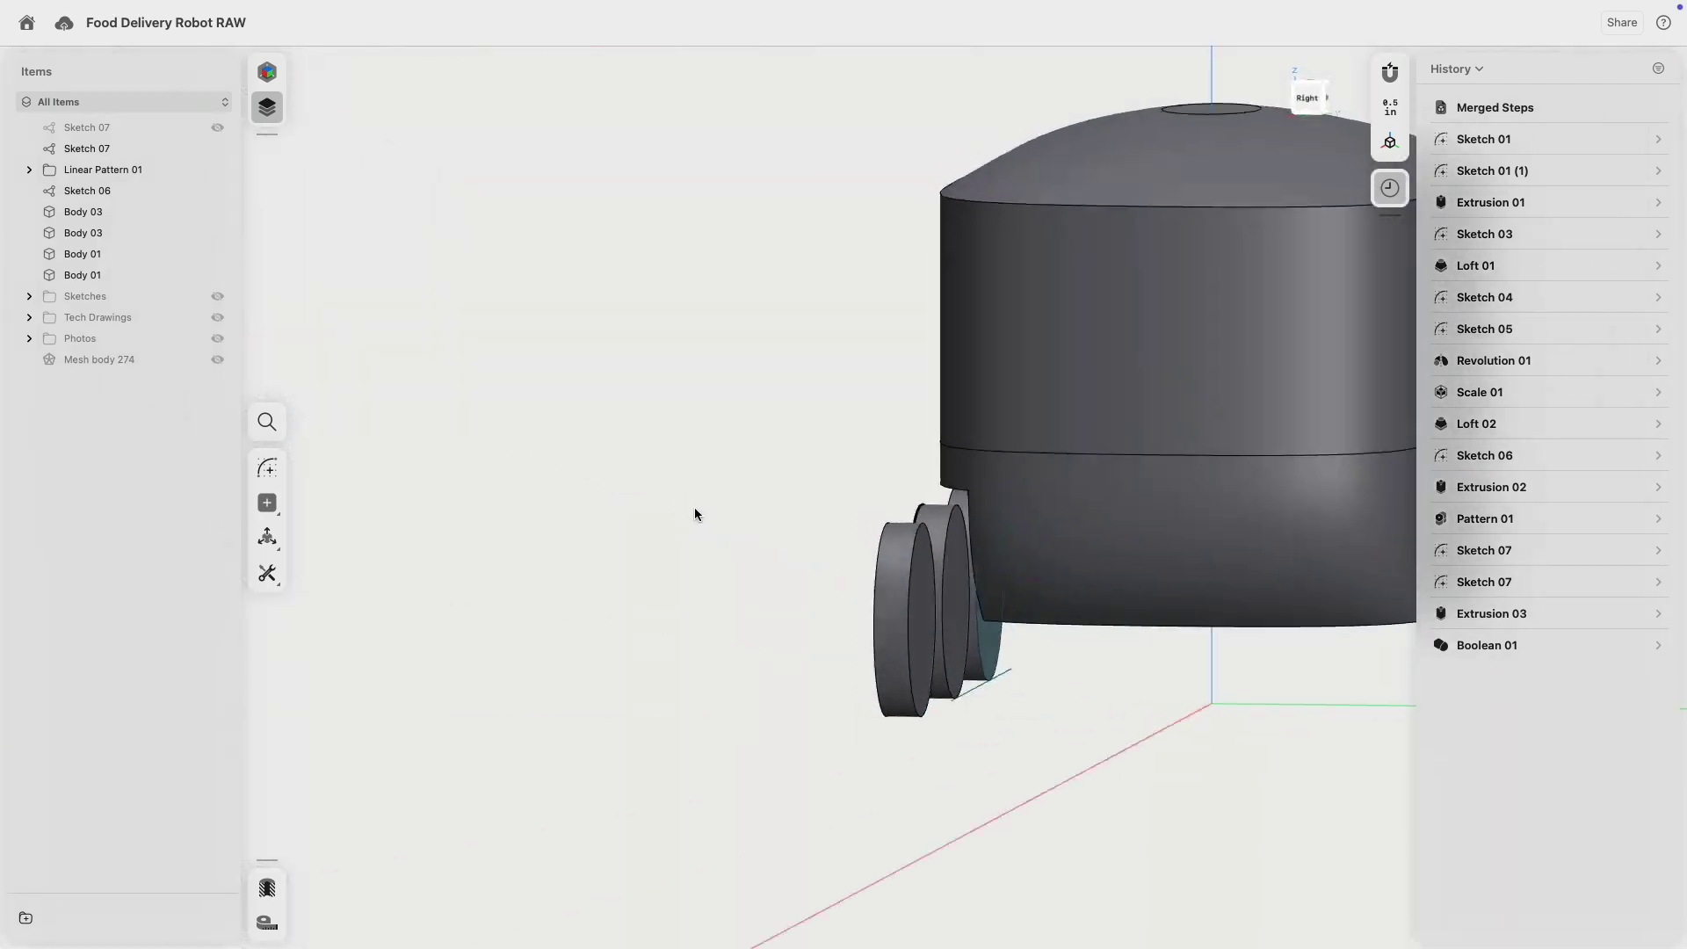
{"action": "right_click_drag", "start_coordinate": [694, 508], "coordinate": [1026, 459]}
{"action": "scroll", "coordinate": [1025, 459], "scroll_direction": "right", "scroll_amount": 3}
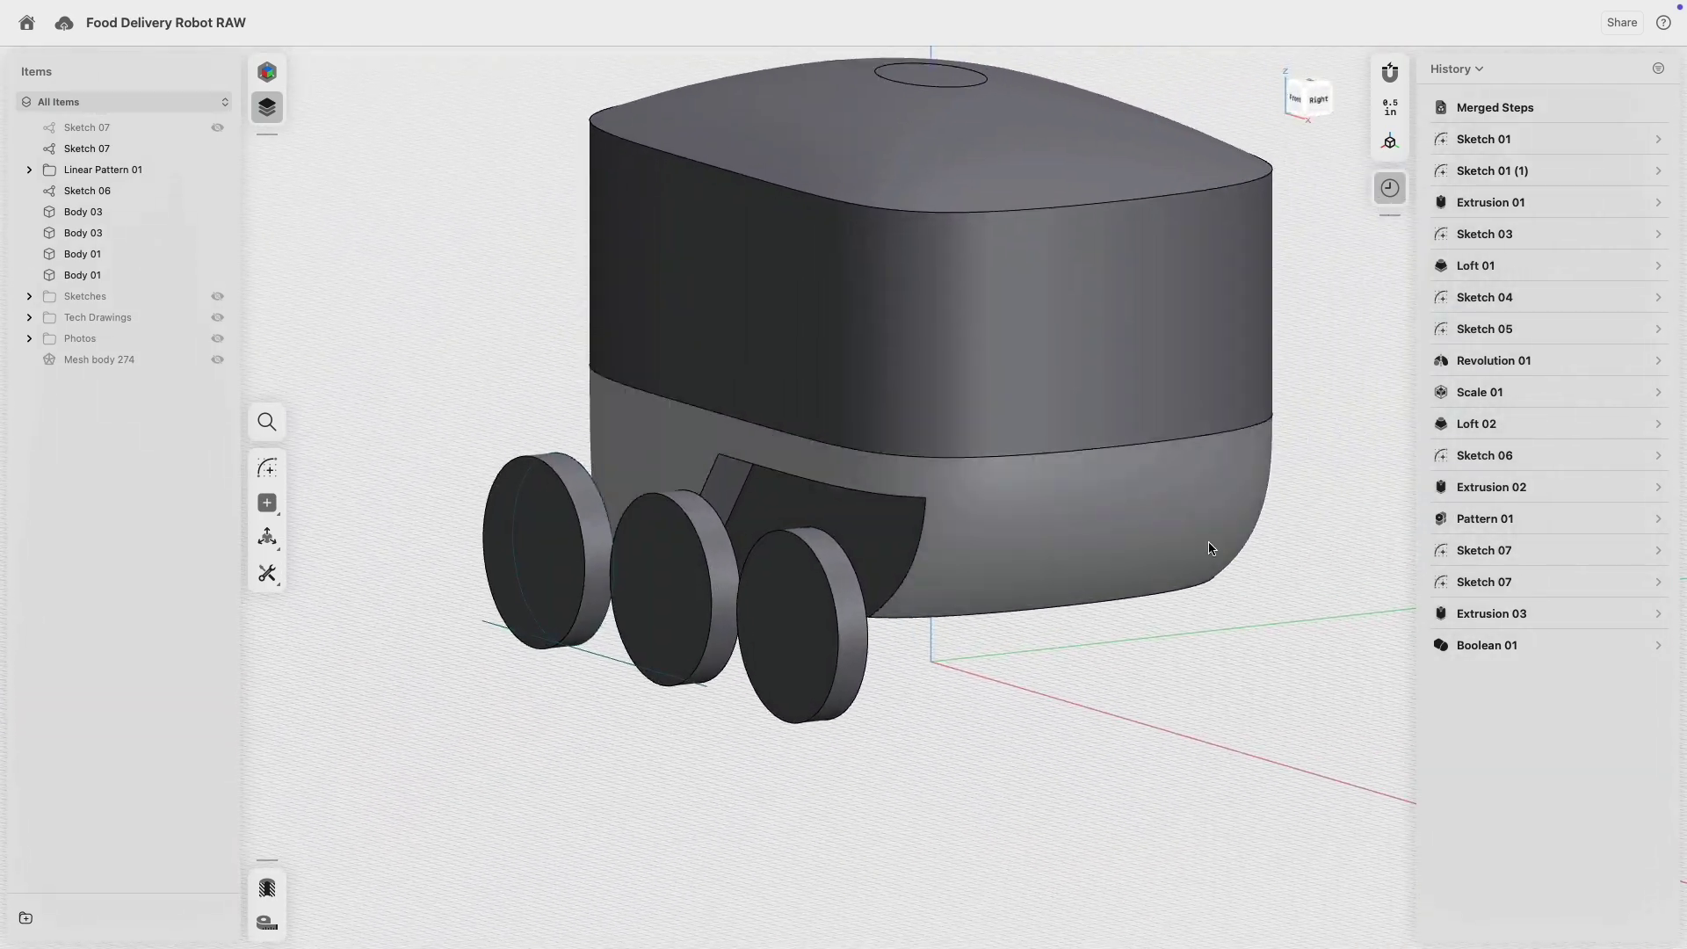
- Insert a history breakpoint after Extrusion 03 and mirror the block across the central lengthwise plane to the robot's opposite side
{"action": "right_click", "coordinate": [1498, 615]}
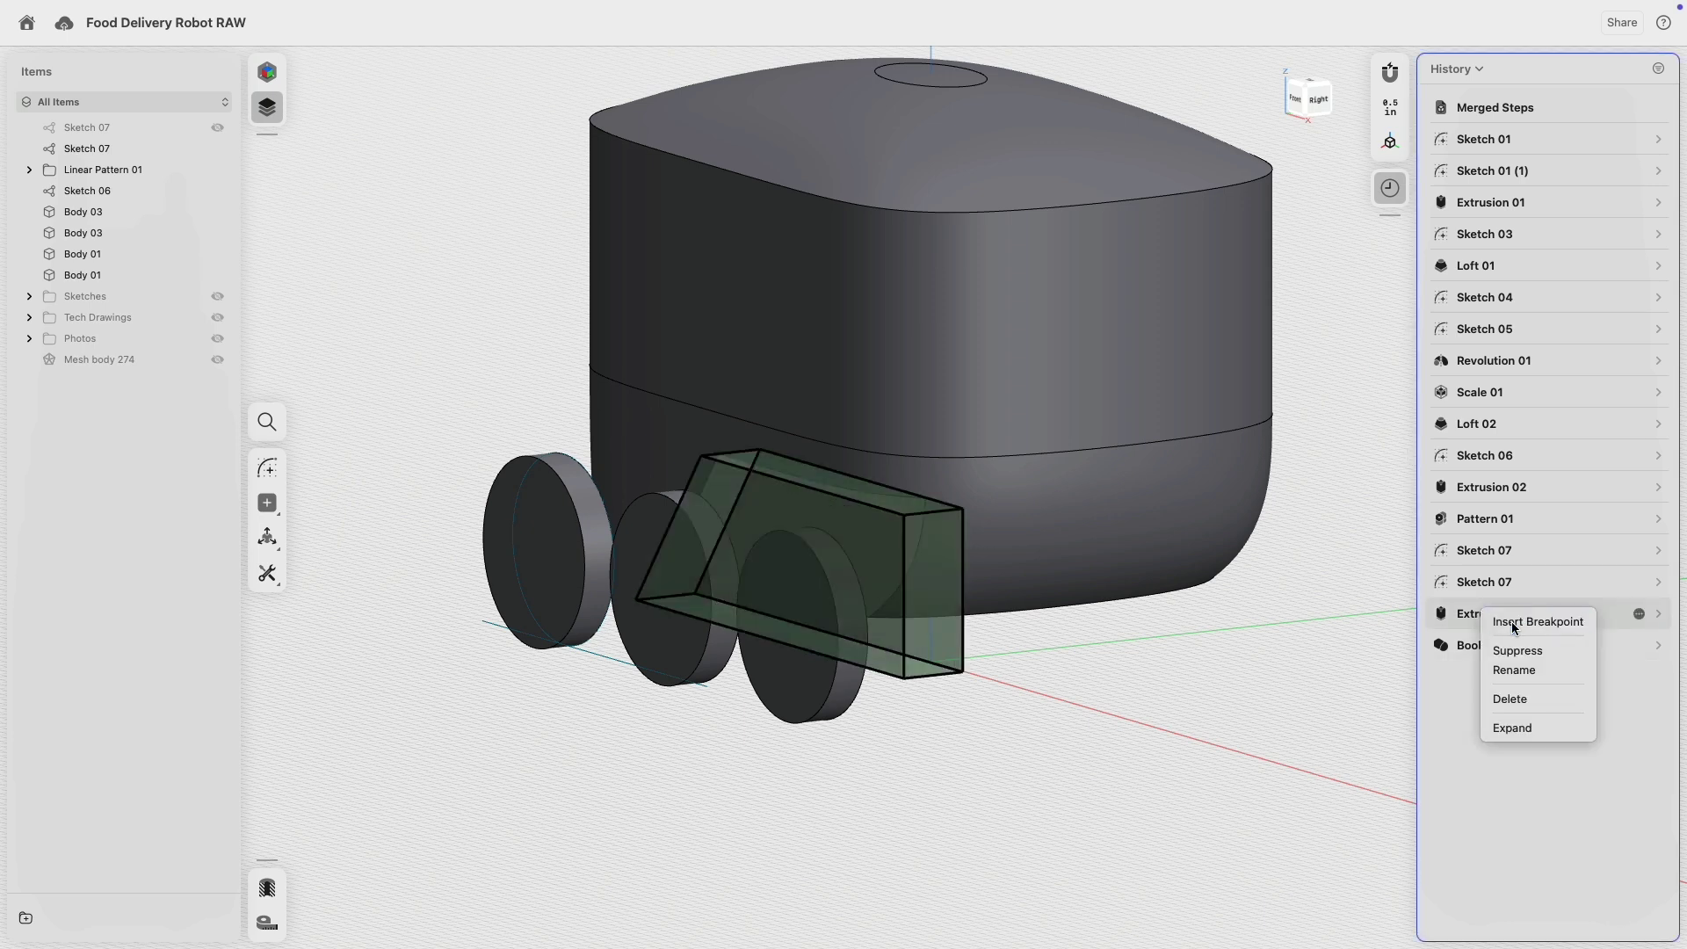
{"action": "left_click", "coordinate": [1513, 623]}
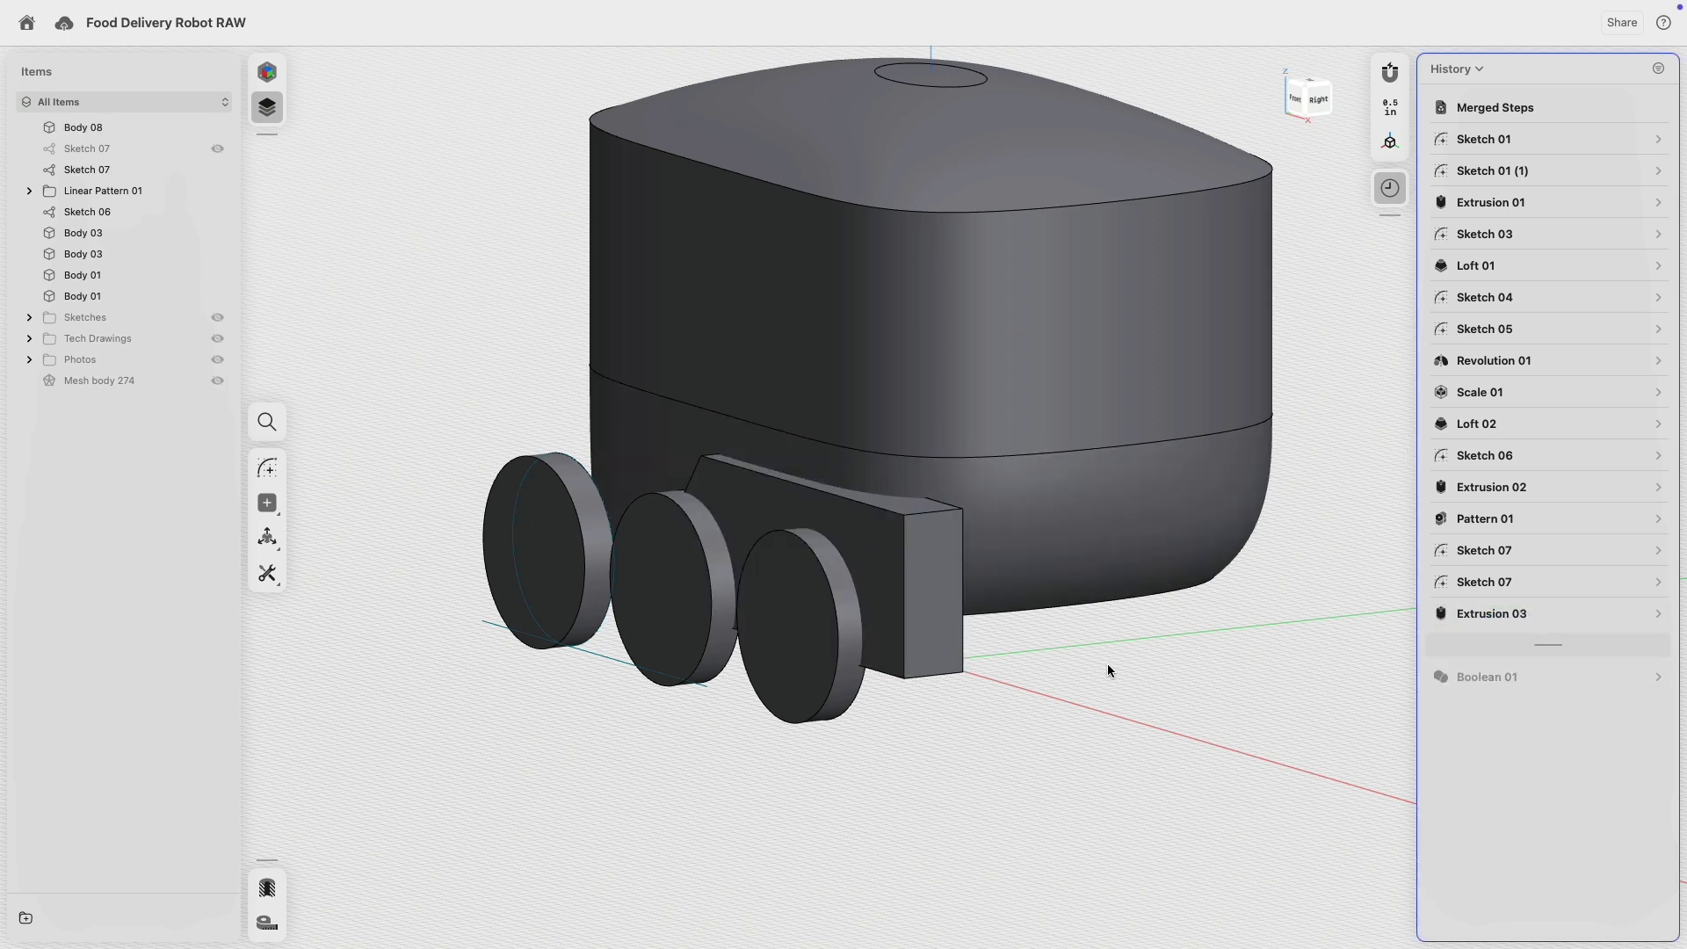
{"action": "left_click", "coordinate": [926, 625]}
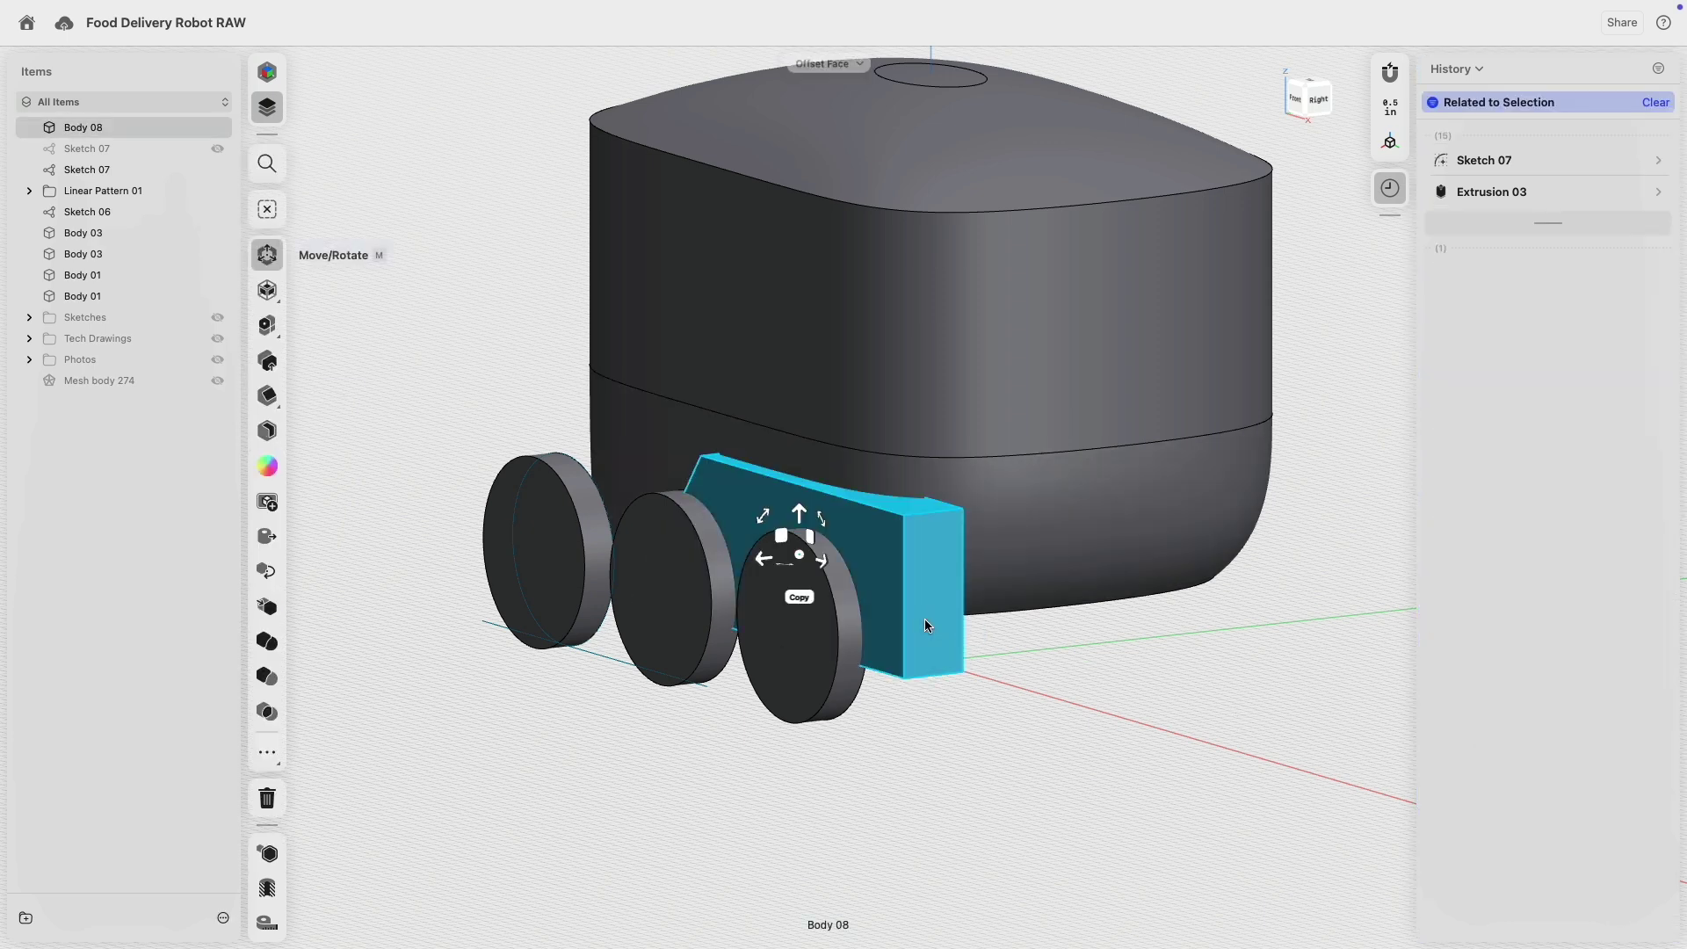
{"action": "left_click", "coordinate": [303, 610]}
{"action": "left_click", "coordinate": [972, 626]}
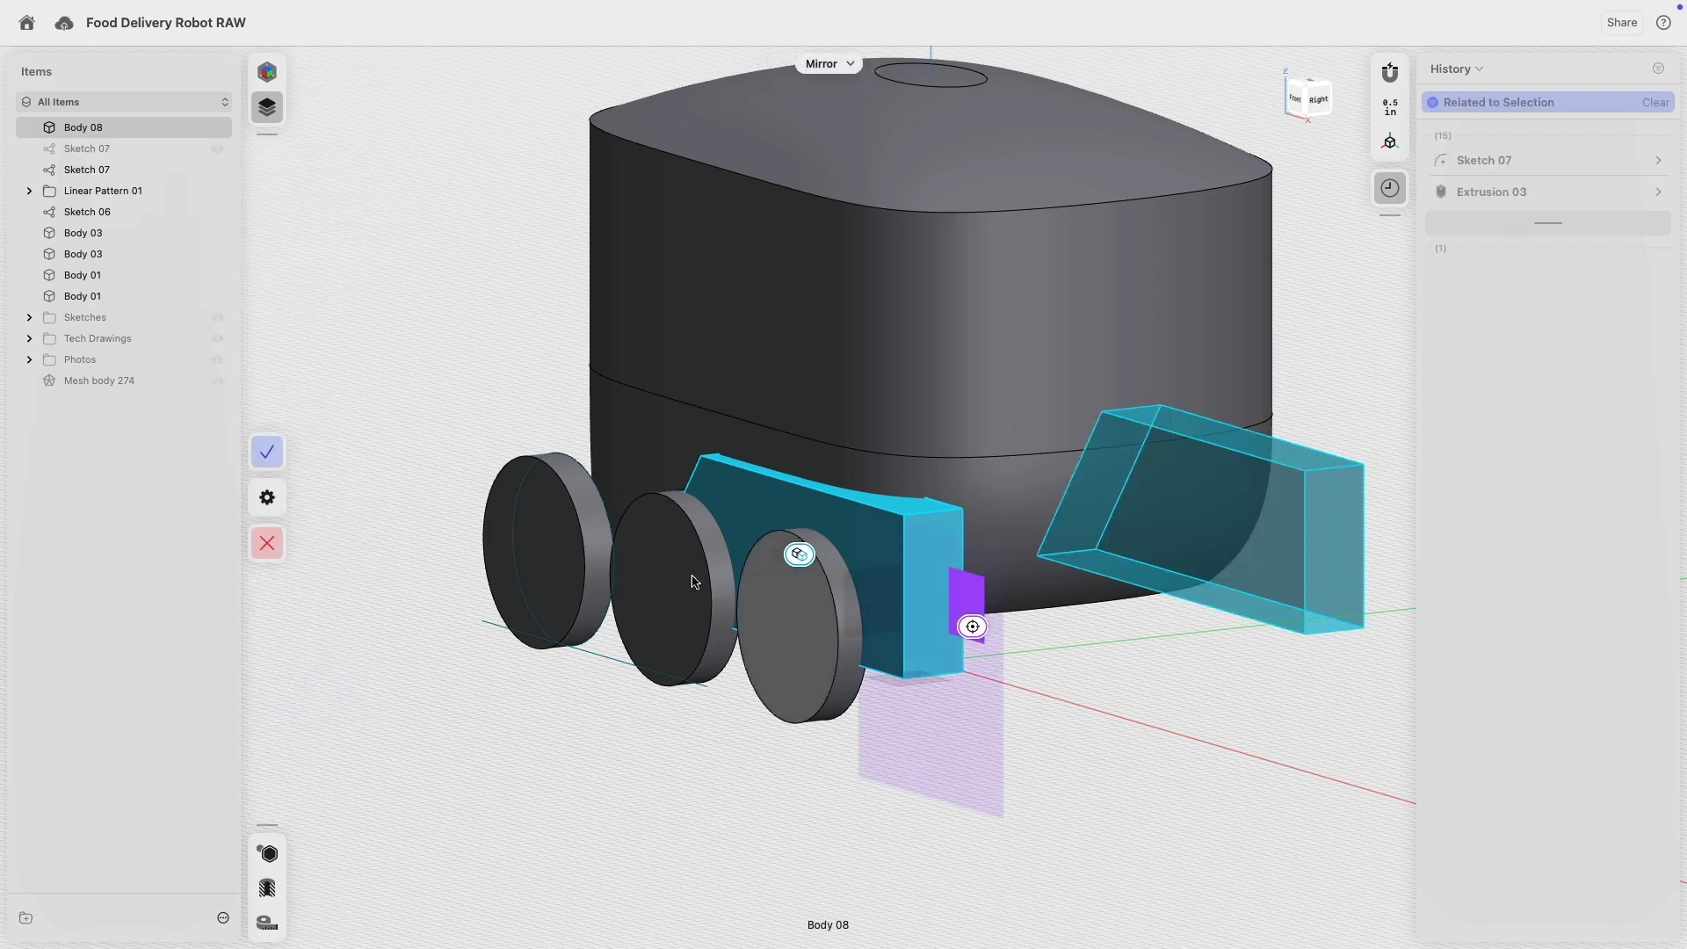
{"action": "left_click", "coordinate": [267, 452]}
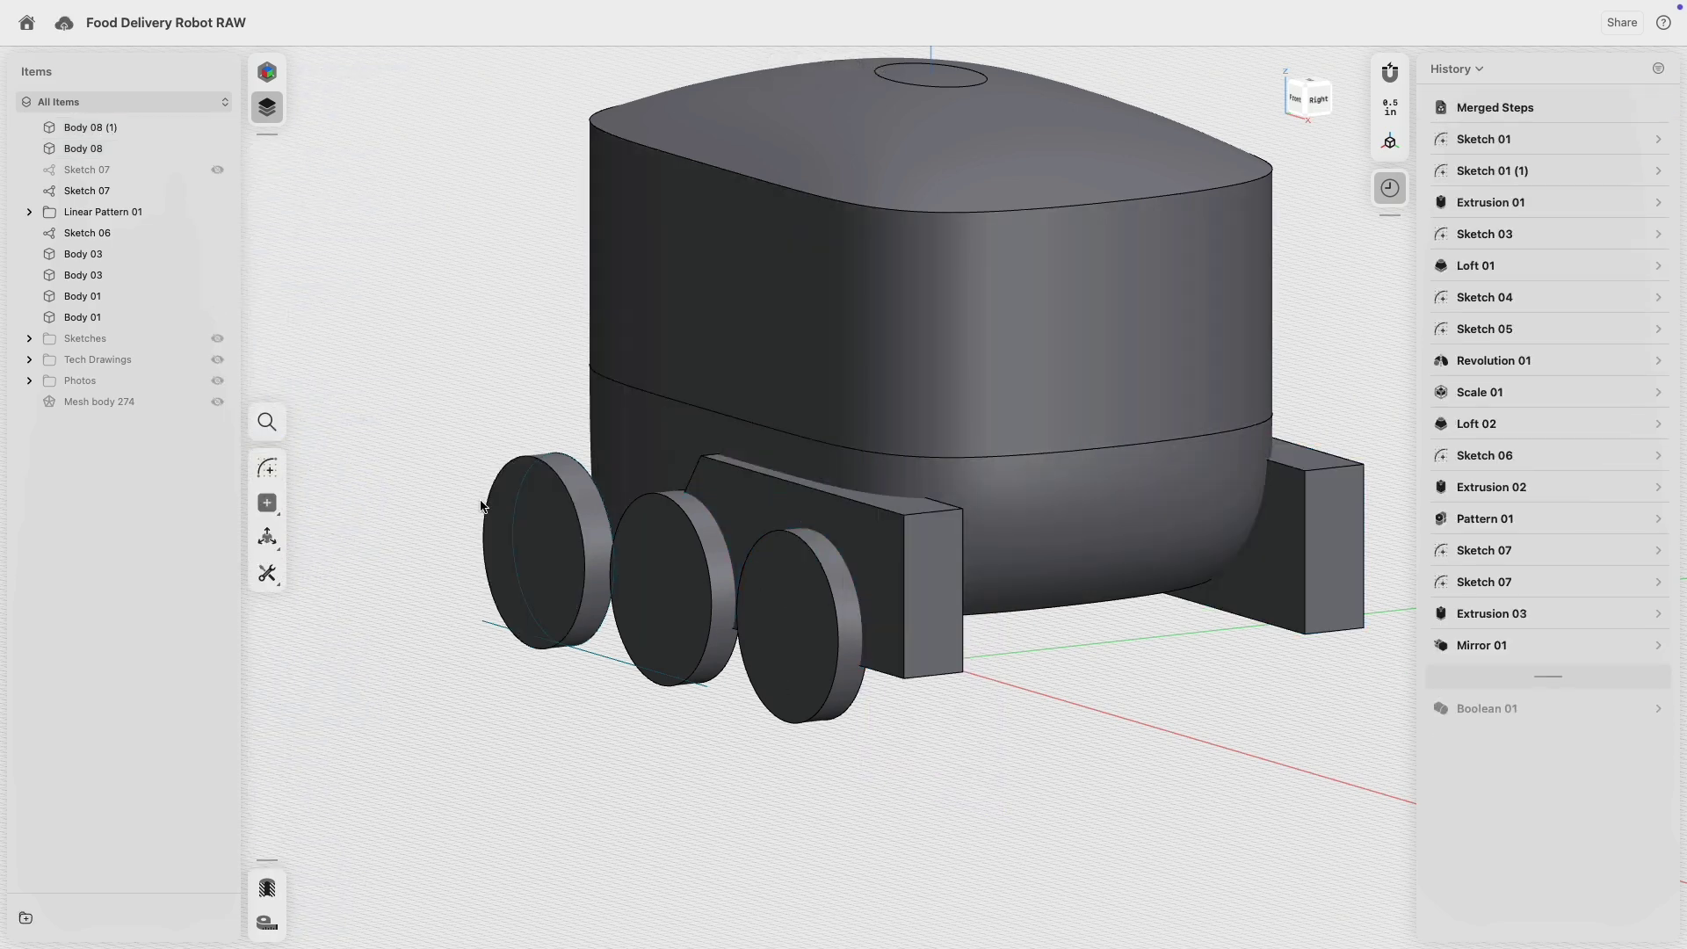
- Remove the history breakpoint and add the mirrored block to the tool bodies of Boolean 01 to cut the opposite recess
{"action": "left_click", "coordinate": [1656, 678]}
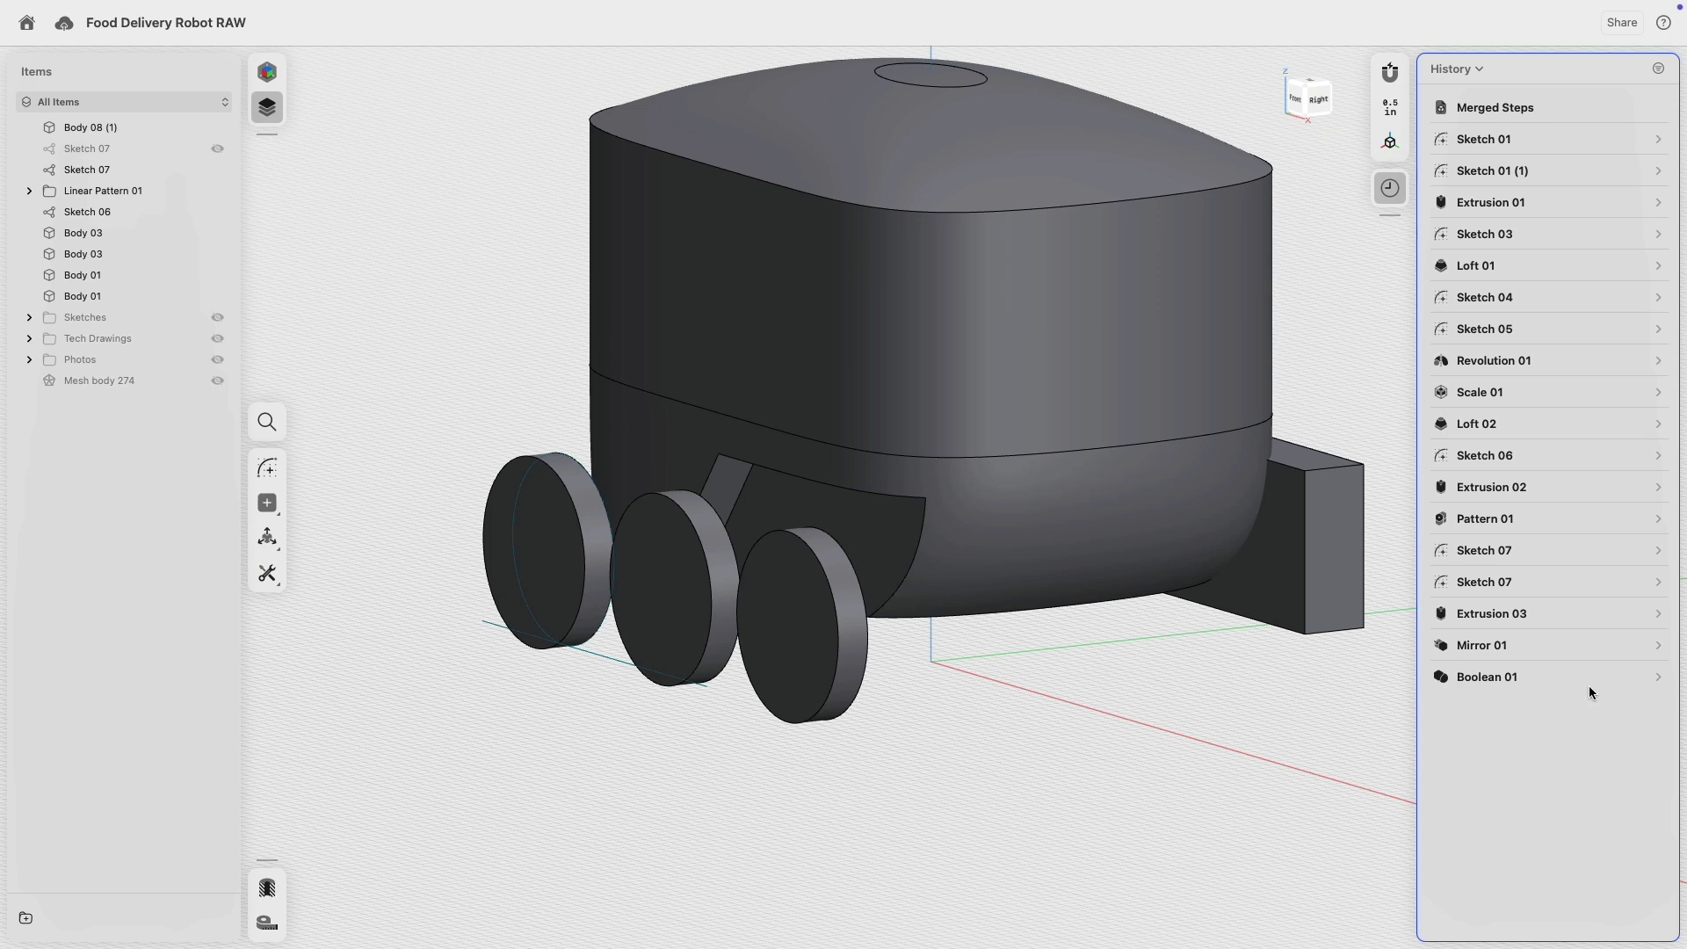
{"action": "left_click", "coordinate": [1658, 678]}
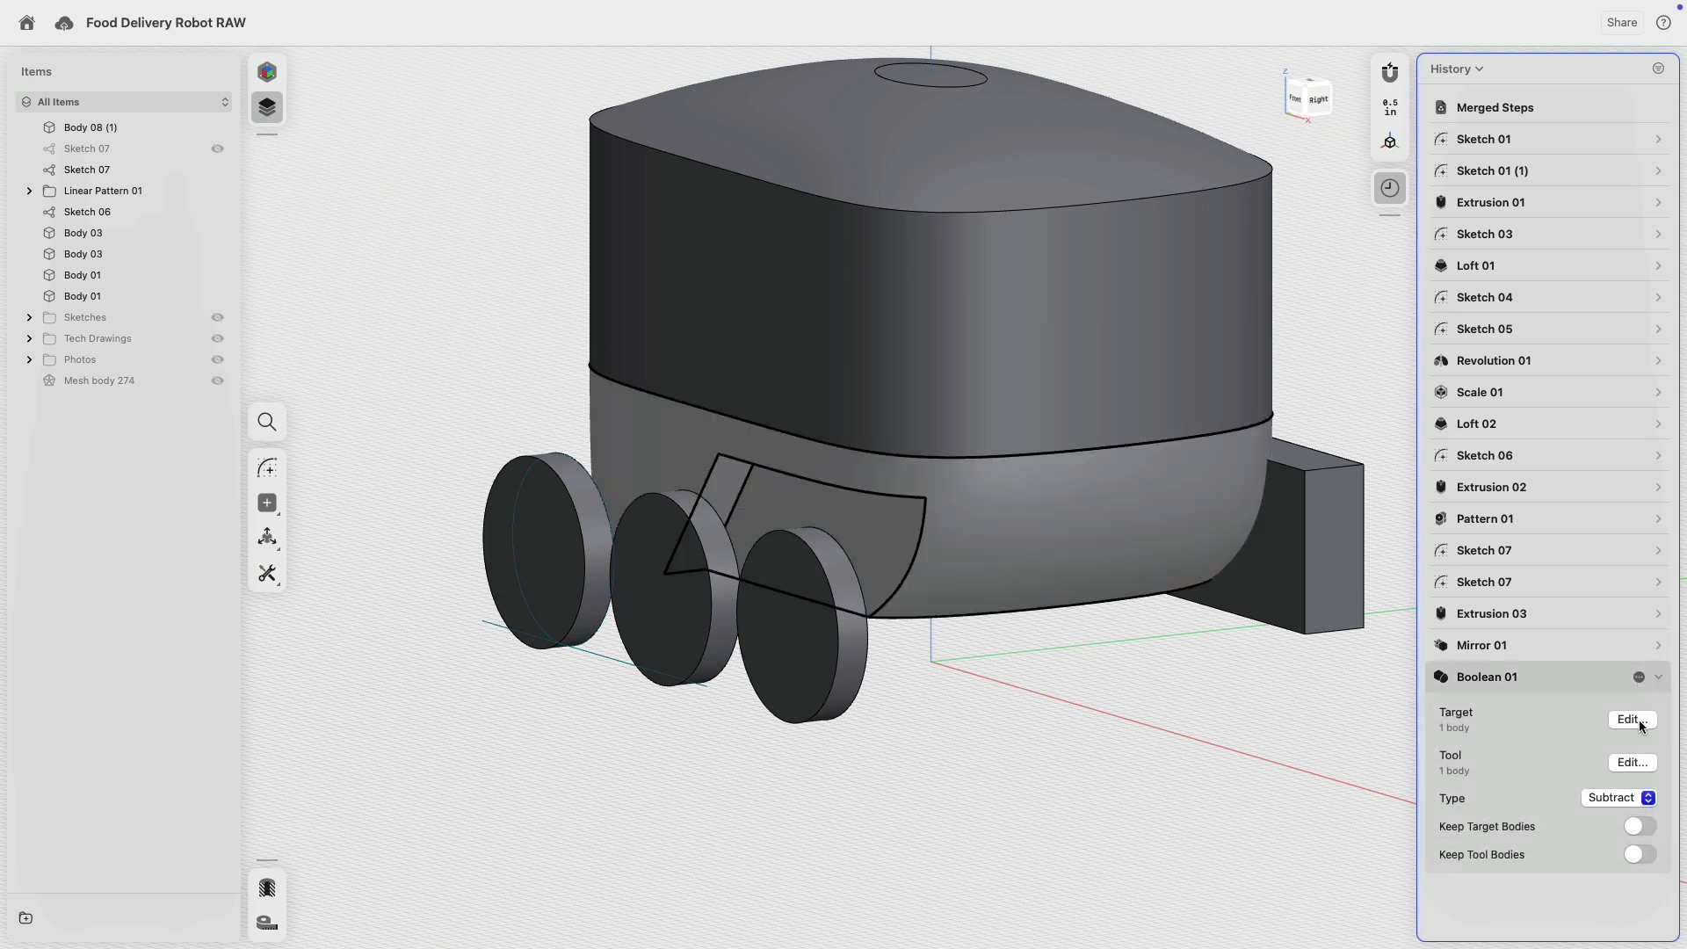
{"action": "left_click", "coordinate": [1630, 761]}
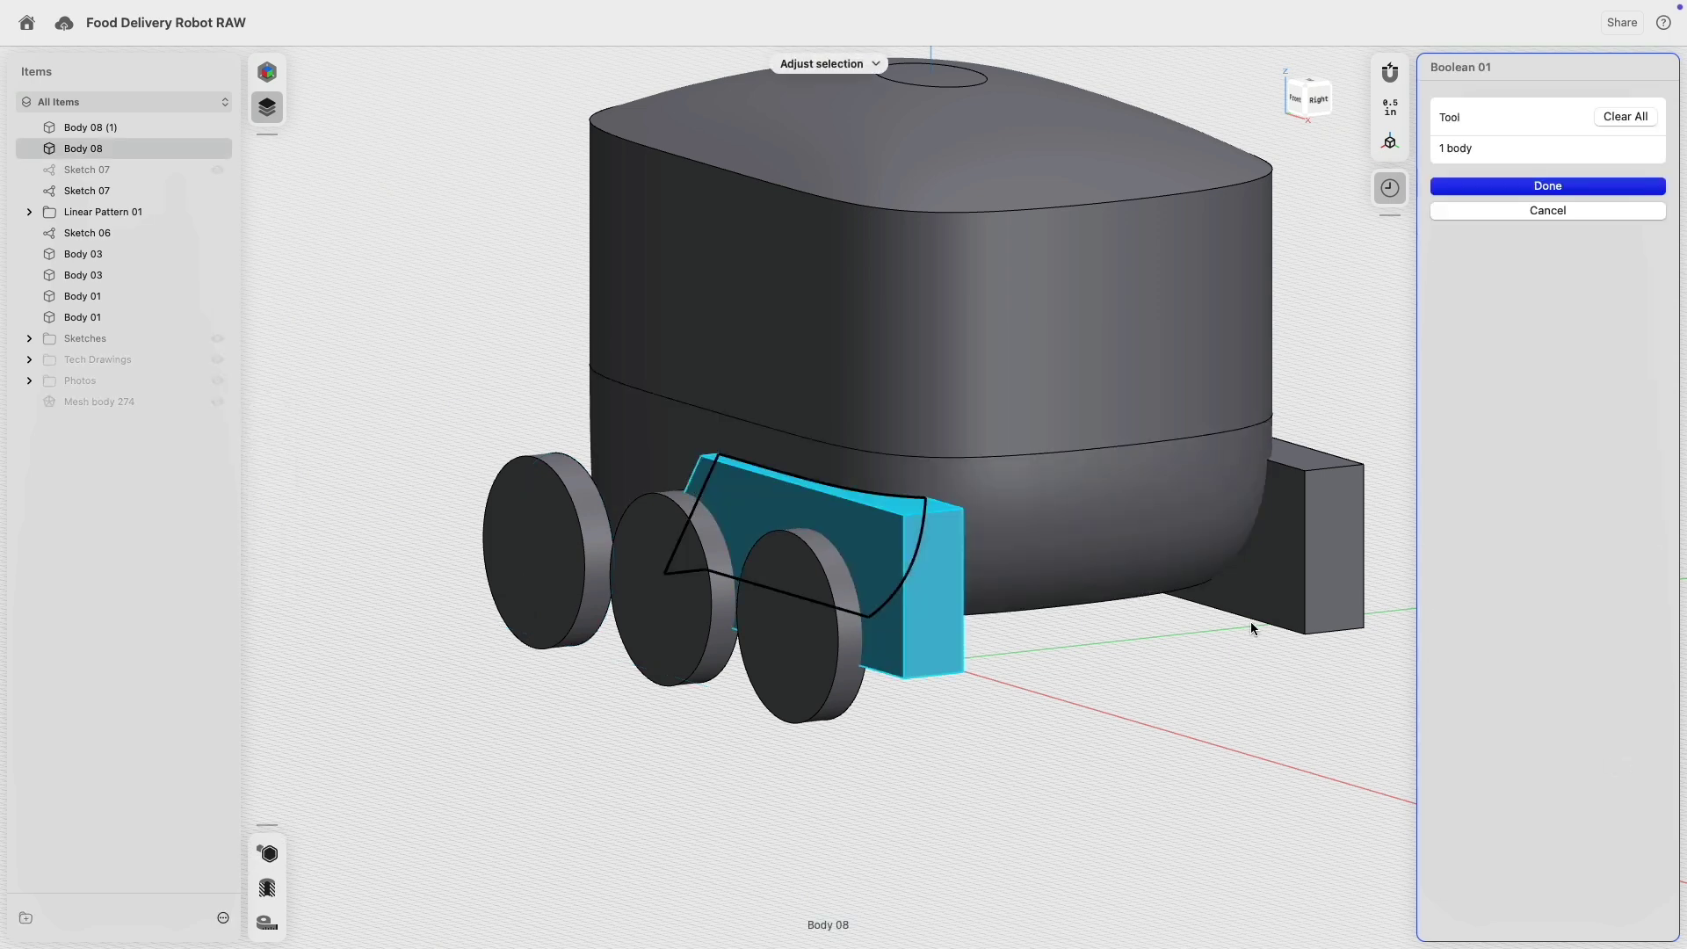
{"action": "left_click", "coordinate": [1265, 598]}
{"action": "left_click", "coordinate": [1506, 214]}
{"action": "right_click_drag", "start_coordinate": [1275, 625], "coordinate": [1242, 583]}
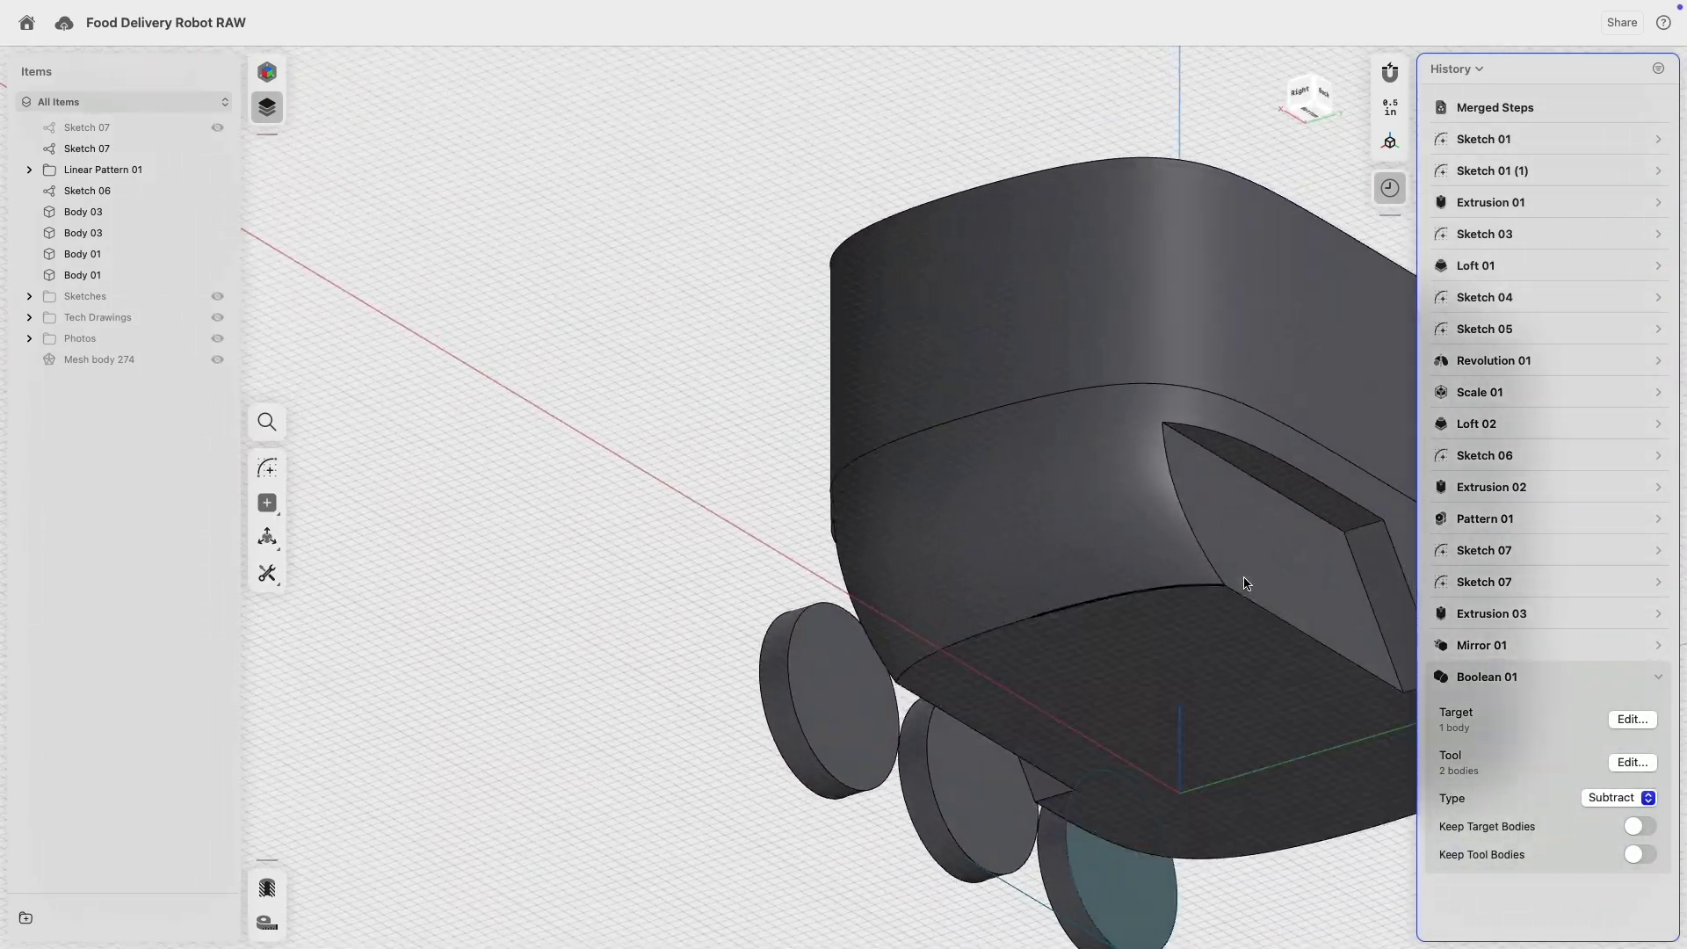
- Fillet the upper slanted corner edge of the wheel recess on both sides of the lower body with a 1 in radius
{"action": "left_click", "coordinate": [1363, 527]}
{"action": "right_click_drag", "start_coordinate": [1023, 553], "coordinate": [1162, 575]}
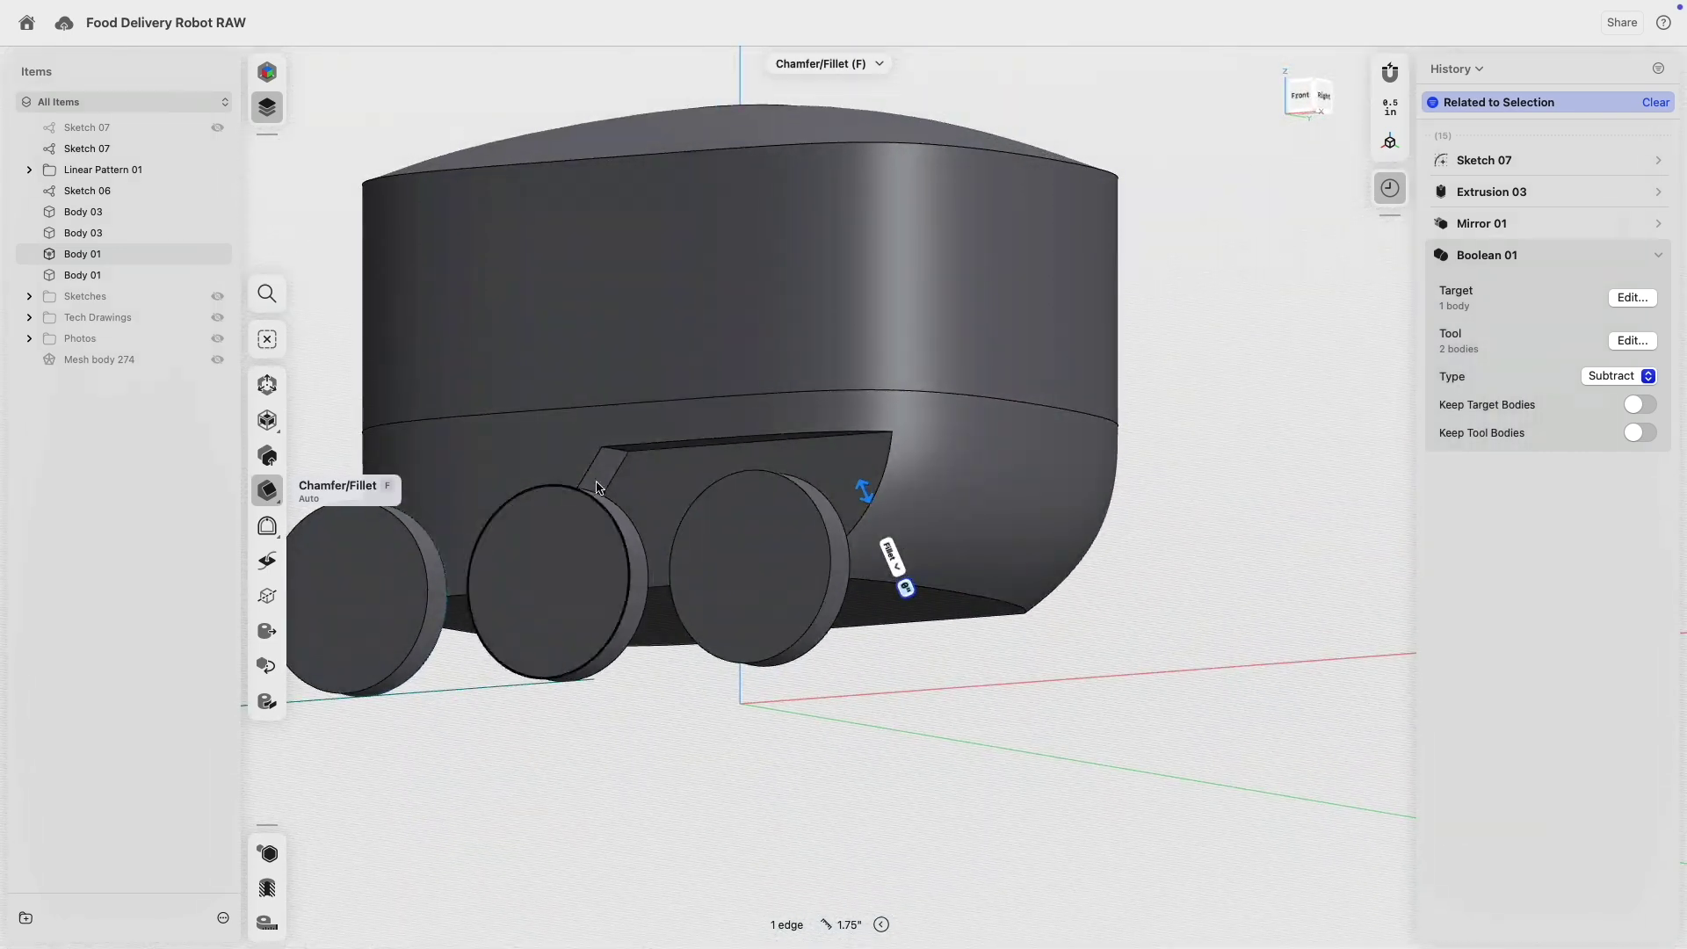
{"action": "left_click", "coordinate": [617, 454]}
{"action": "scroll", "coordinate": [622, 452], "scroll_direction": "up", "scroll_amount": 5}
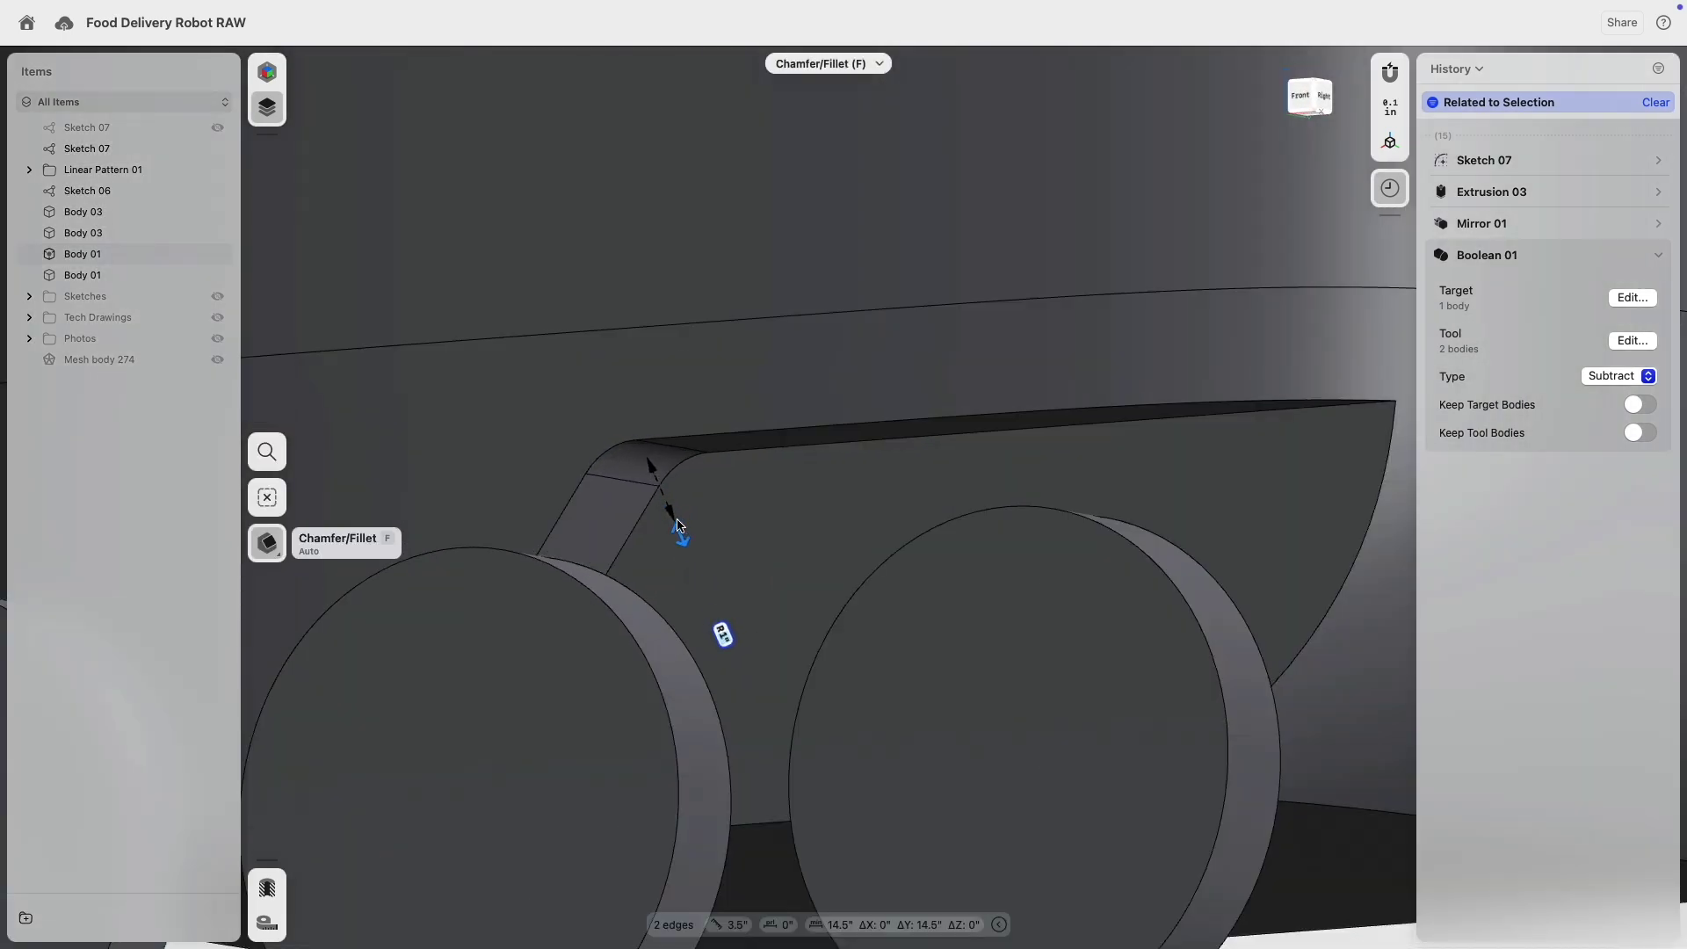
{"action": "left_click_drag", "start_coordinate": [679, 526], "coordinate": [679, 528]}
{"action": "scroll", "coordinate": [694, 547], "scroll_direction": "down", "scroll_amount": 5}
{"action": "right_click_drag", "start_coordinate": [703, 555], "coordinate": [766, 381]}
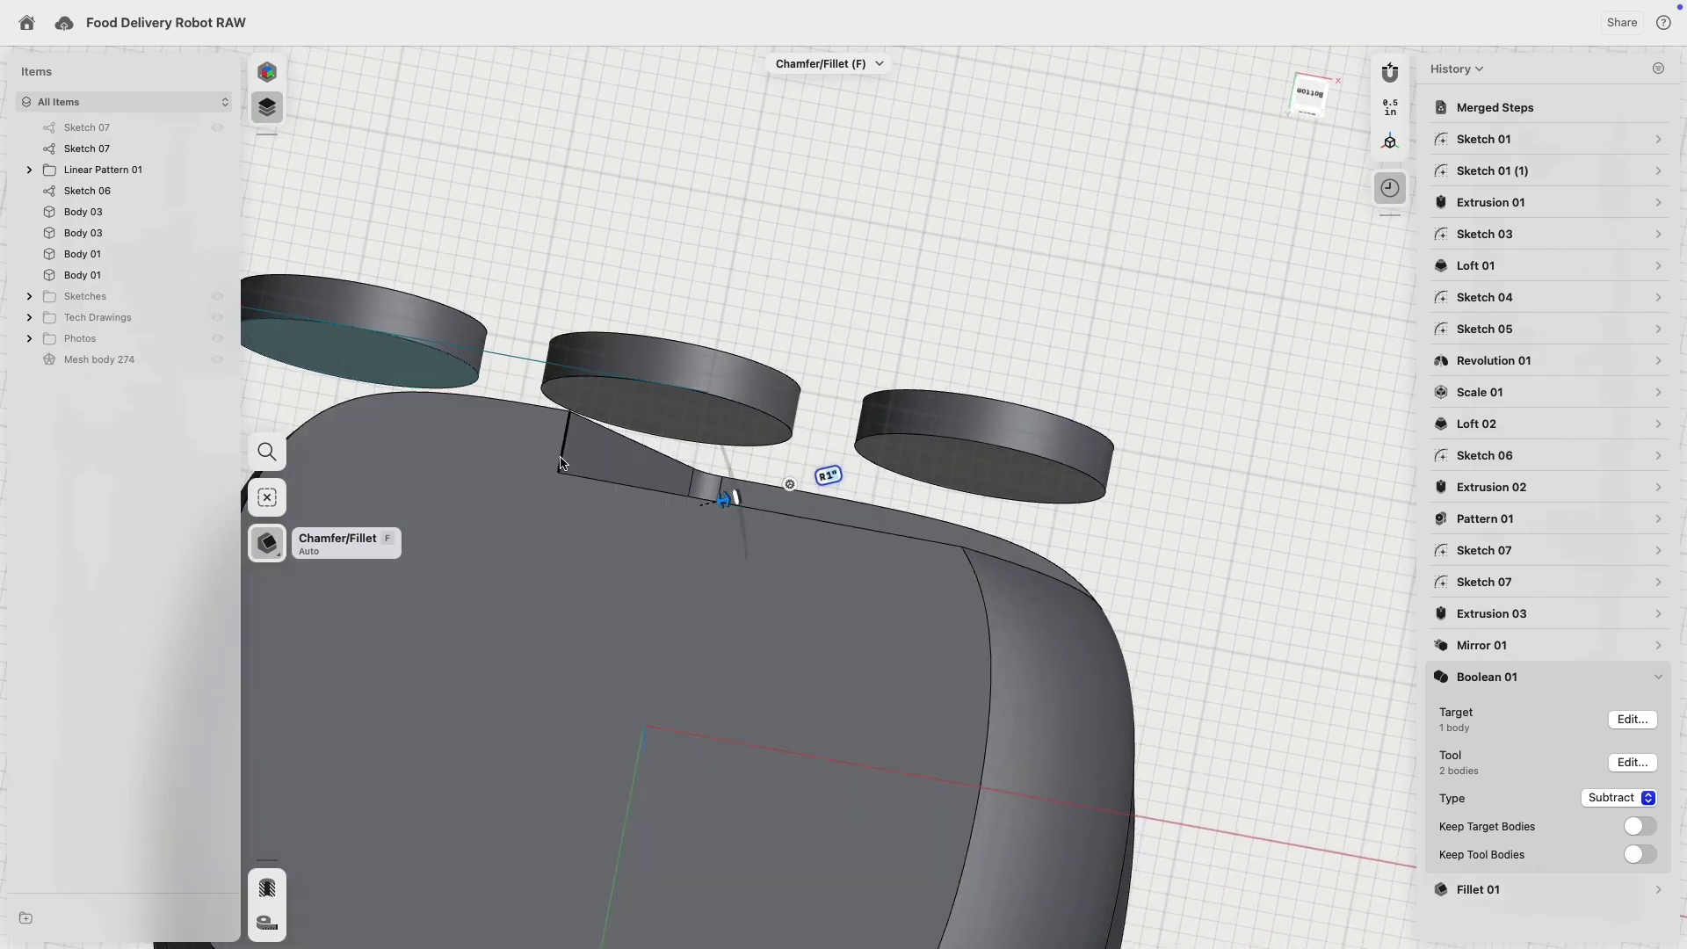
- Clear the stray edge and wheel face selection and inspect the filleted recess in the front view
{"action": "left_click", "coordinate": [566, 442]}
{"action": "left_click", "coordinate": [661, 378]}
{"action": "right_click_drag", "start_coordinate": [663, 365], "coordinate": [559, 615]}
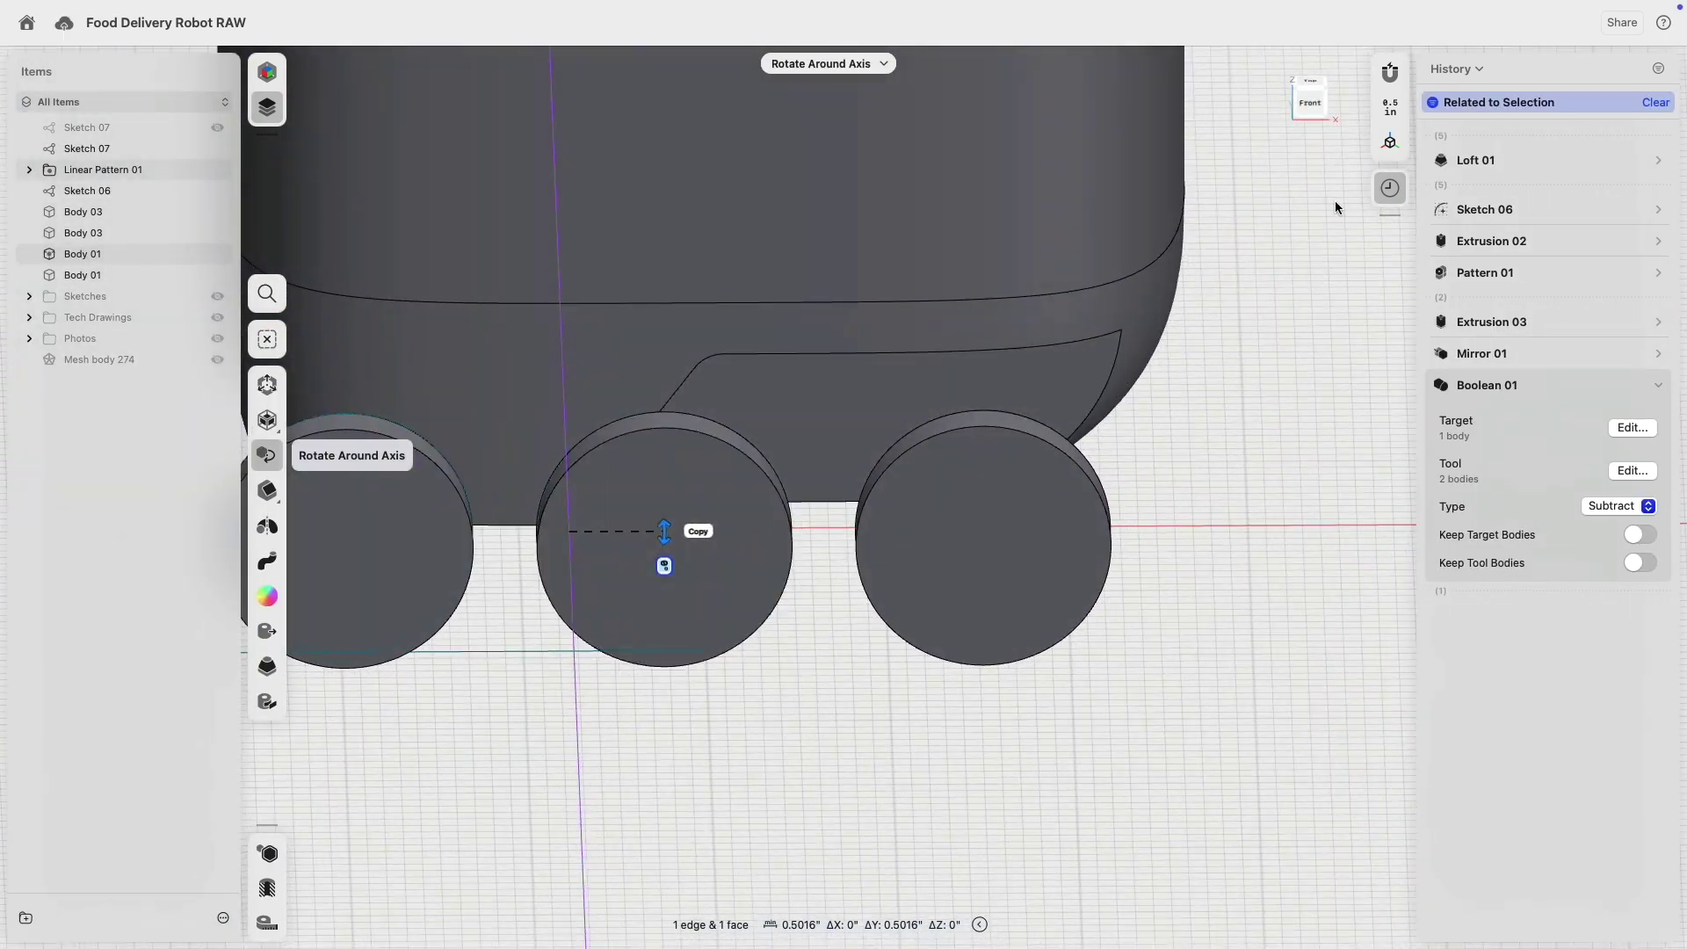
{"action": "left_click", "coordinate": [1304, 104]}
{"action": "left_click", "coordinate": [958, 817]}
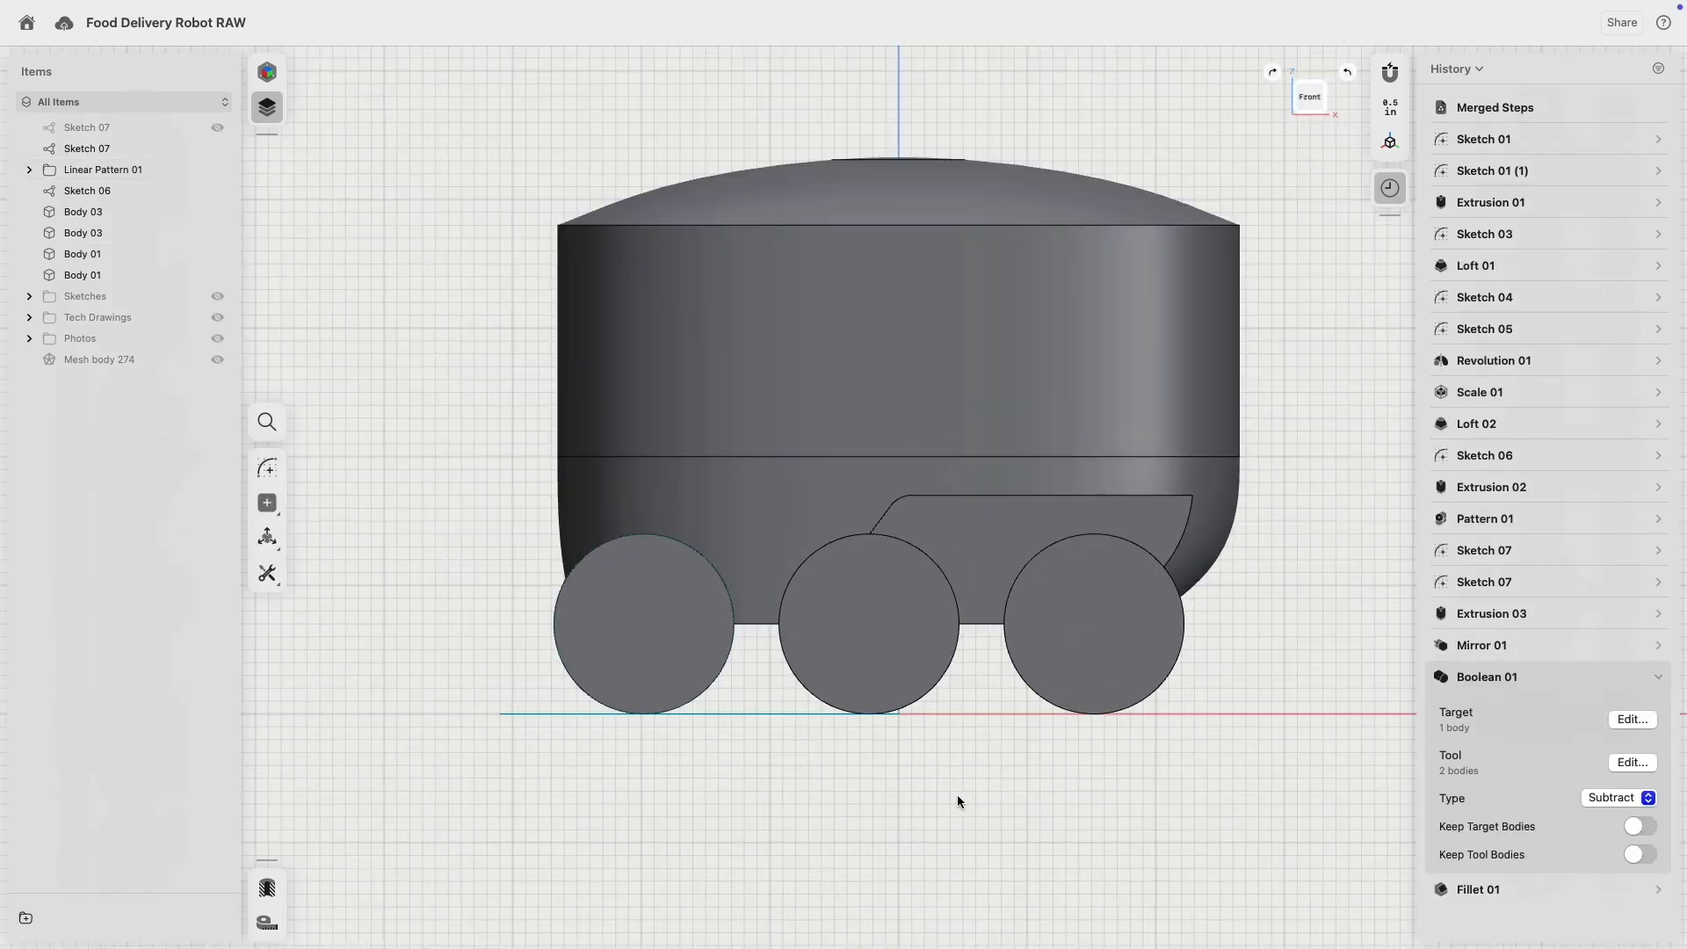
{"action": "middle_click_drag", "start_coordinate": [957, 794], "coordinate": [794, 805]}
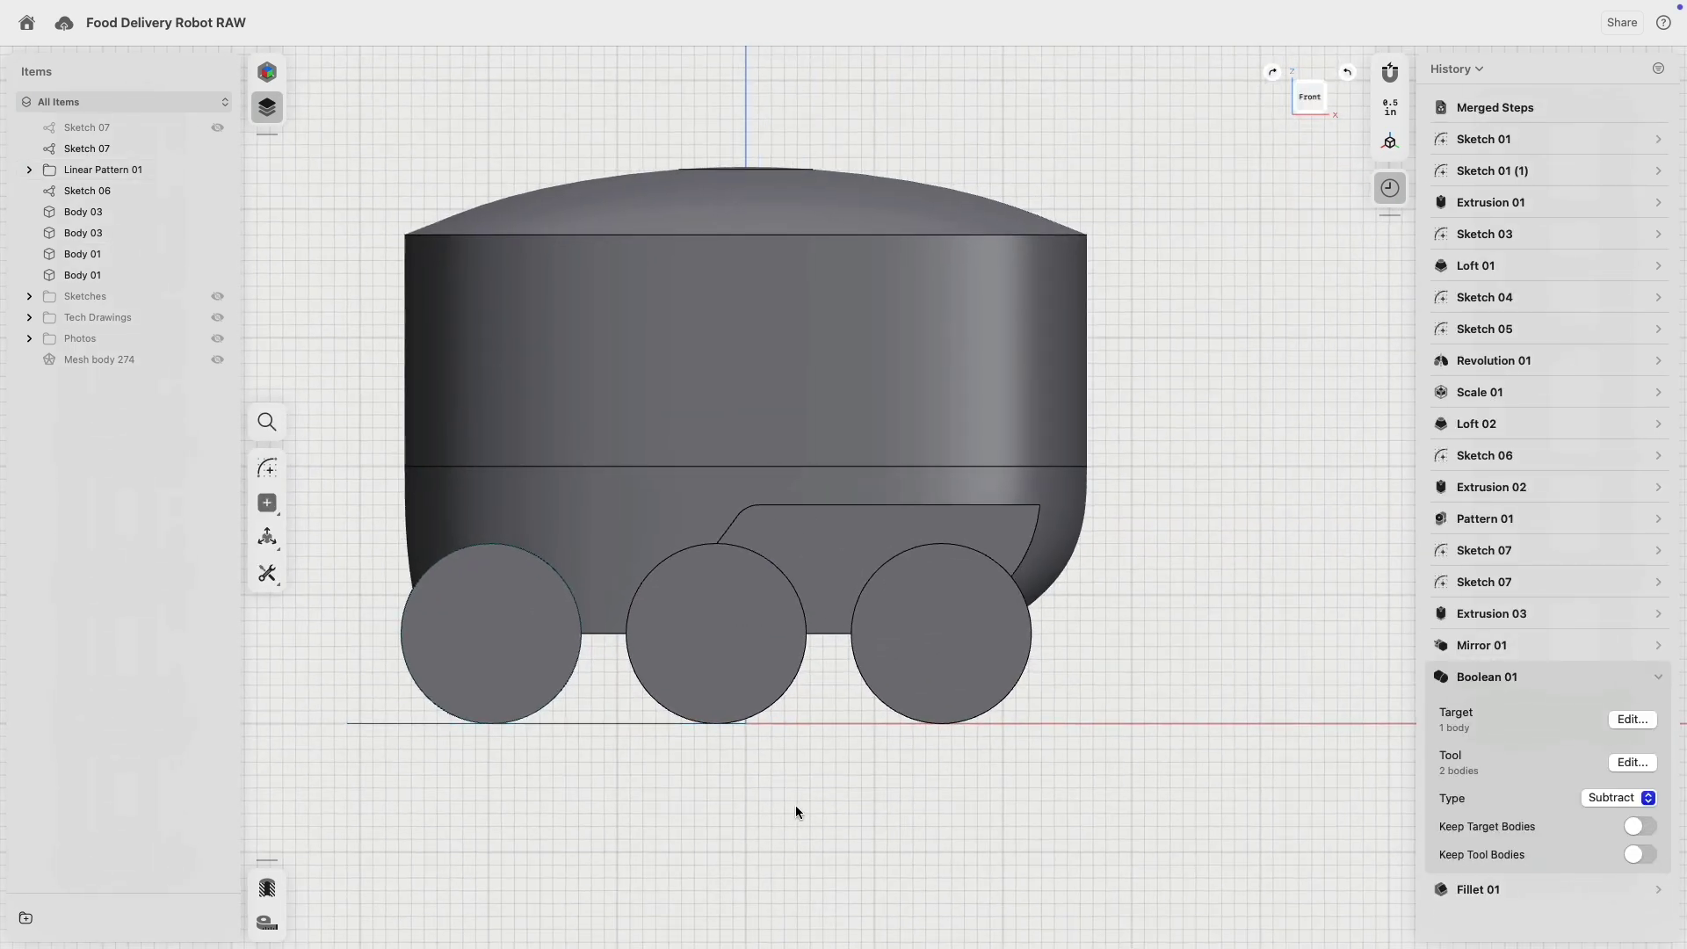
- Show the Photos folder, examine the wheels and bogie suspension in the robot reference images, and hide the folder again
{"action": "left_click", "coordinate": [219, 338]}
{"action": "scroll", "coordinate": [471, 444], "scroll_direction": "down", "scroll_amount": 5}
{"action": "right_click_drag", "start_coordinate": [637, 411], "coordinate": [856, 408]}
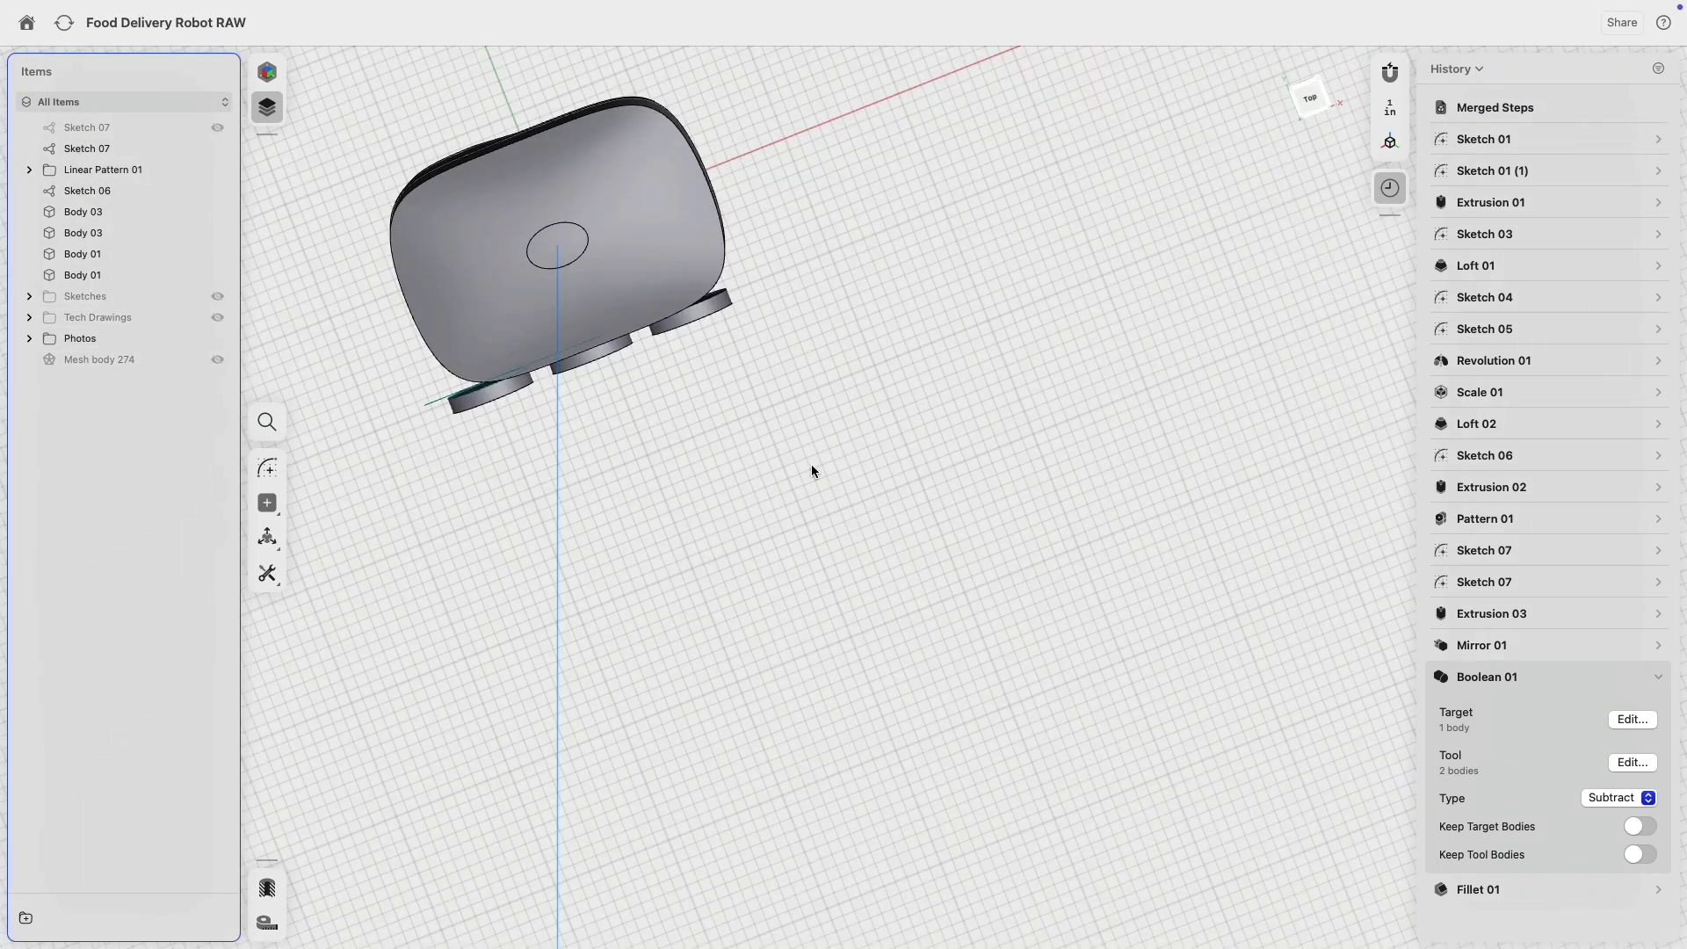
{"action": "right_click_drag", "start_coordinate": [859, 504], "coordinate": [921, 314]}
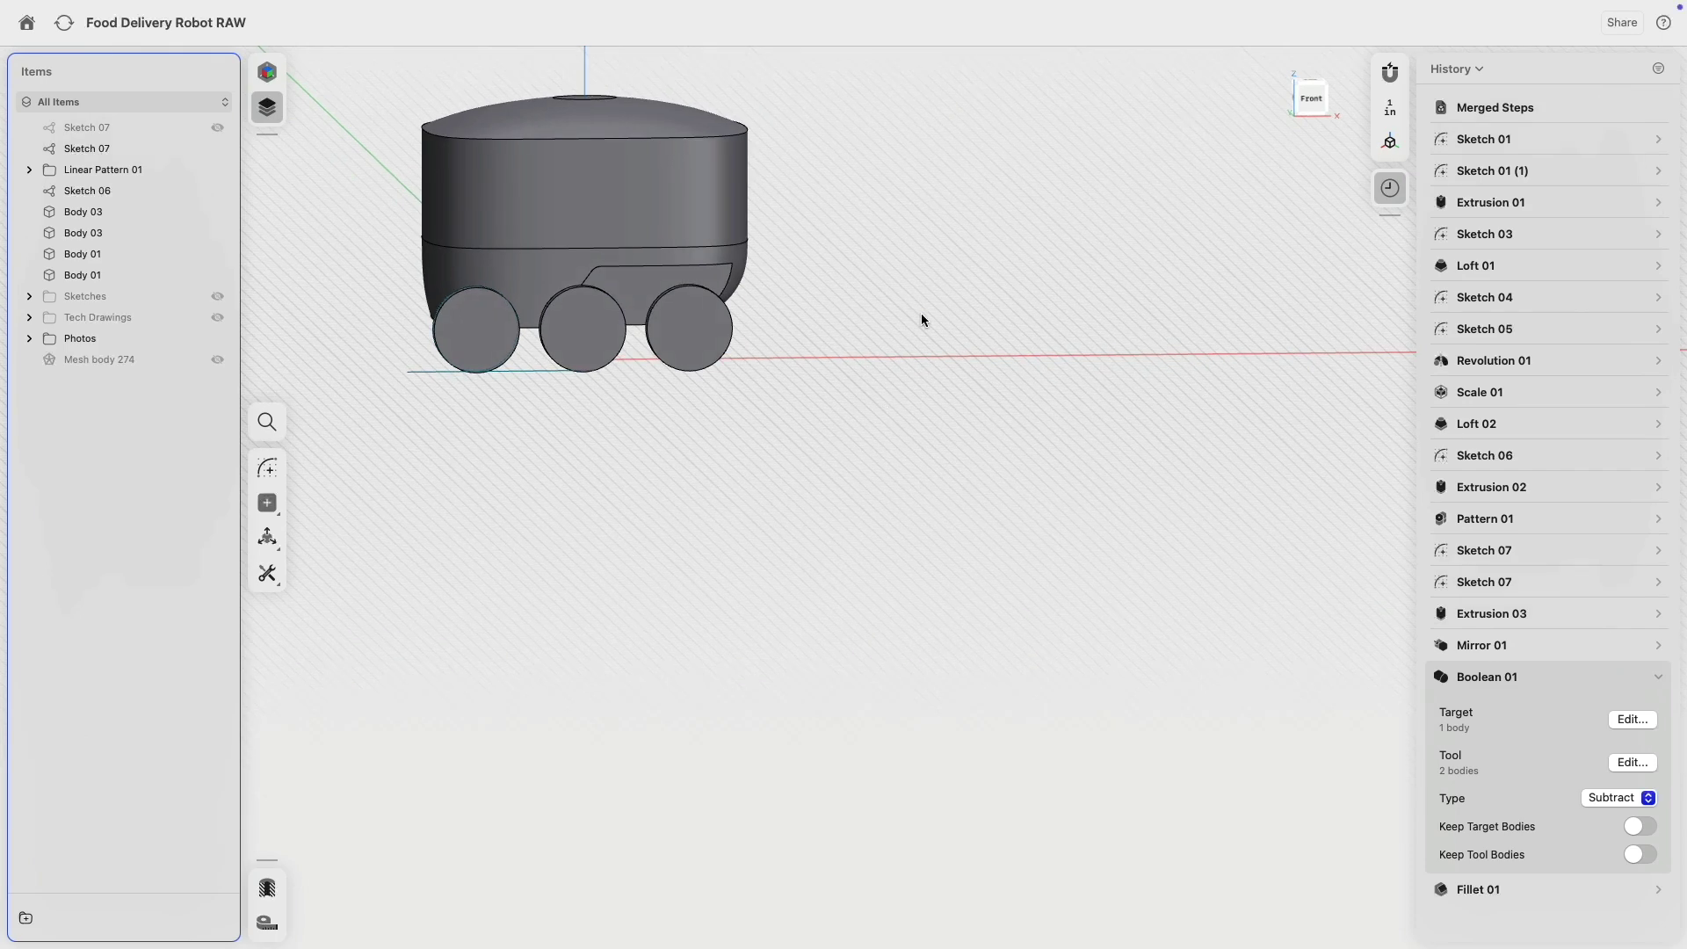
{"action": "middle_click_drag", "start_coordinate": [921, 314], "coordinate": [827, 860]}
{"action": "scroll", "coordinate": [1107, 380], "scroll_direction": "up", "scroll_amount": 5}
{"action": "middle_click_drag", "start_coordinate": [308, 566], "coordinate": [1087, 478]}
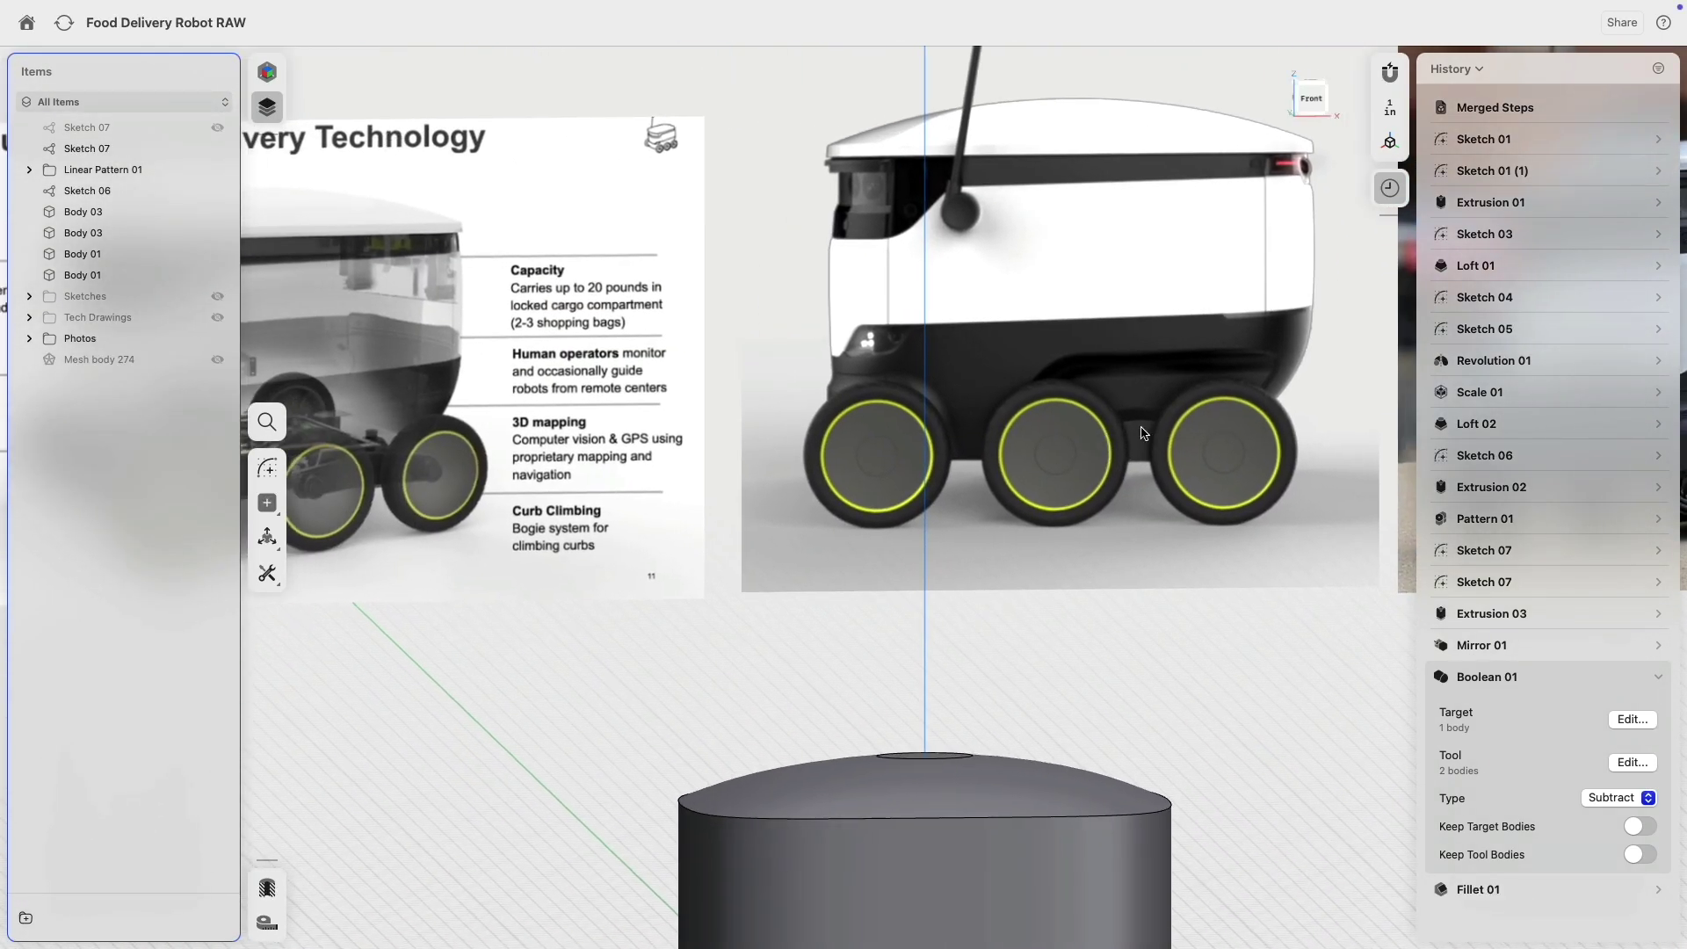
{"action": "middle_click_drag", "start_coordinate": [672, 460], "coordinate": [1057, 449]}
{"action": "scroll", "coordinate": [655, 469], "scroll_direction": "up", "scroll_amount": 6}
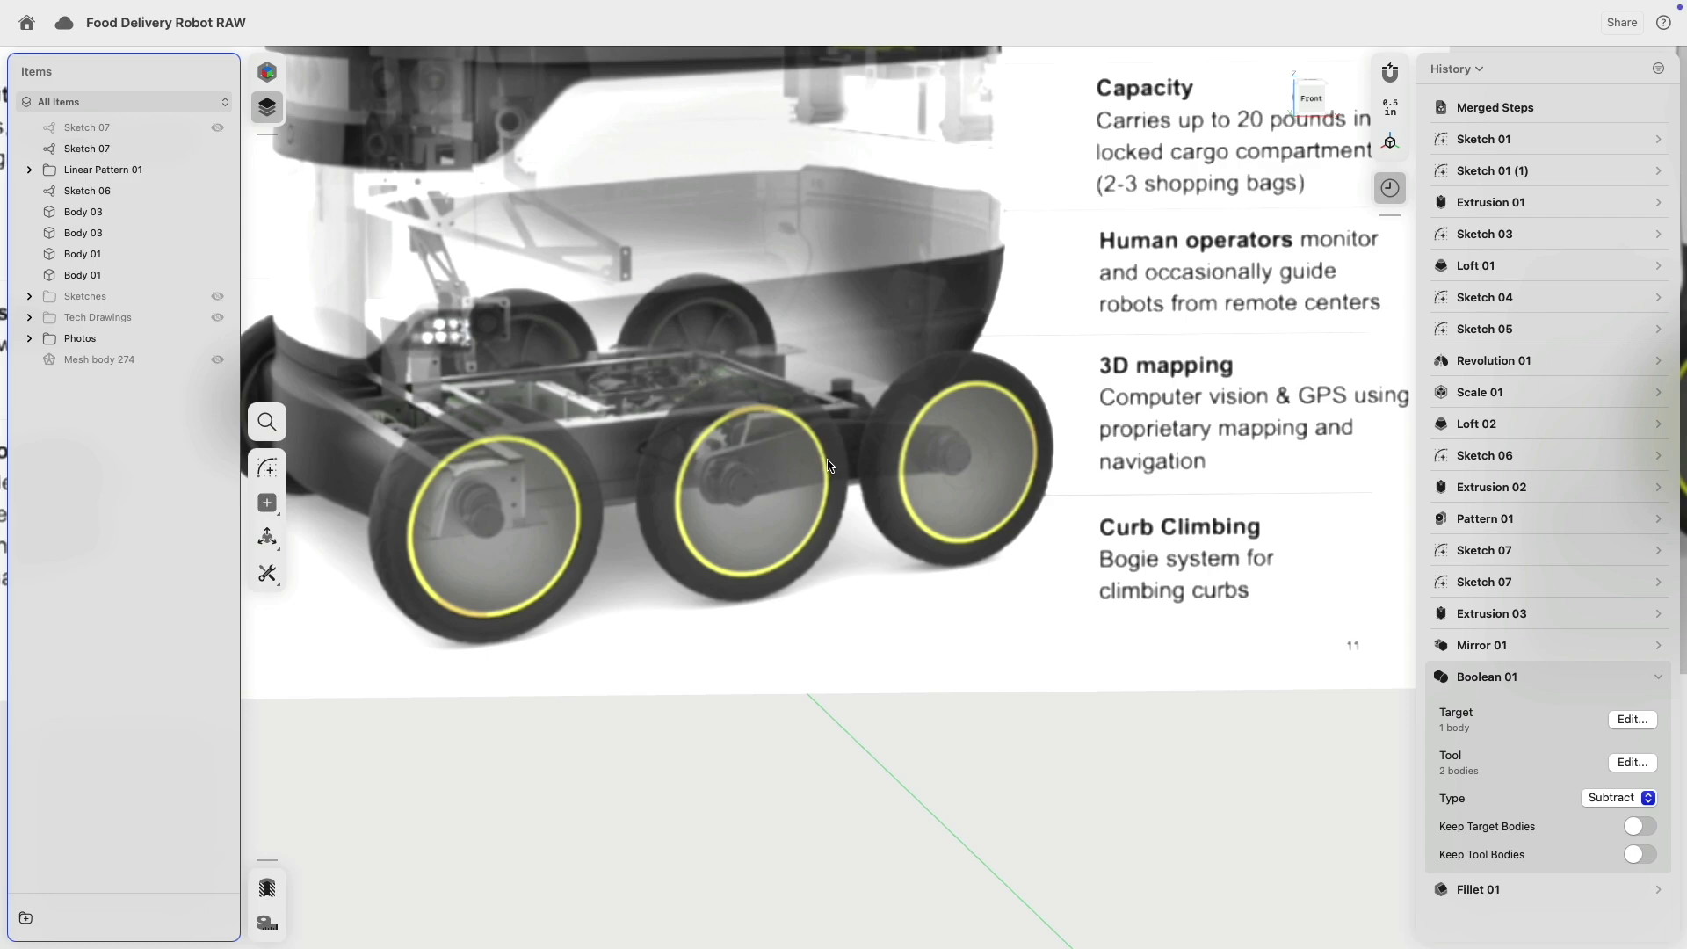
{"action": "scroll", "coordinate": [826, 459], "scroll_direction": "down", "scroll_amount": 3}
{"action": "scroll", "coordinate": [888, 606], "scroll_direction": "down", "scroll_amount": 5}
{"action": "middle_click_drag", "start_coordinate": [877, 590], "coordinate": [828, 483]}
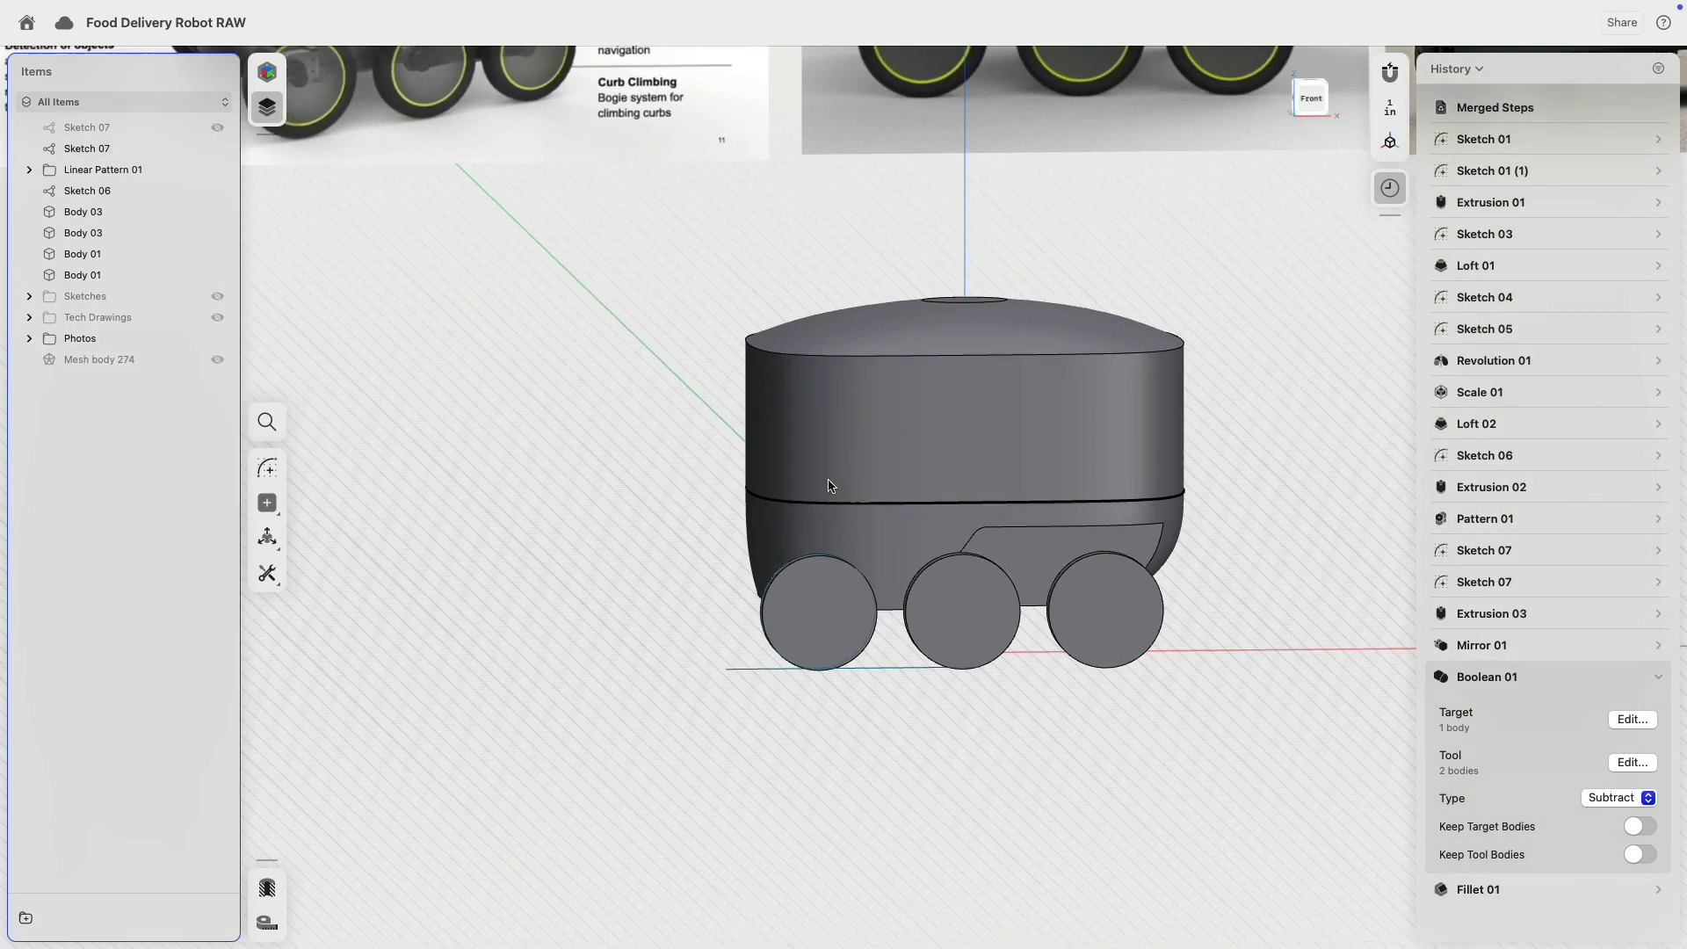
{"action": "left_click", "coordinate": [1309, 100]}
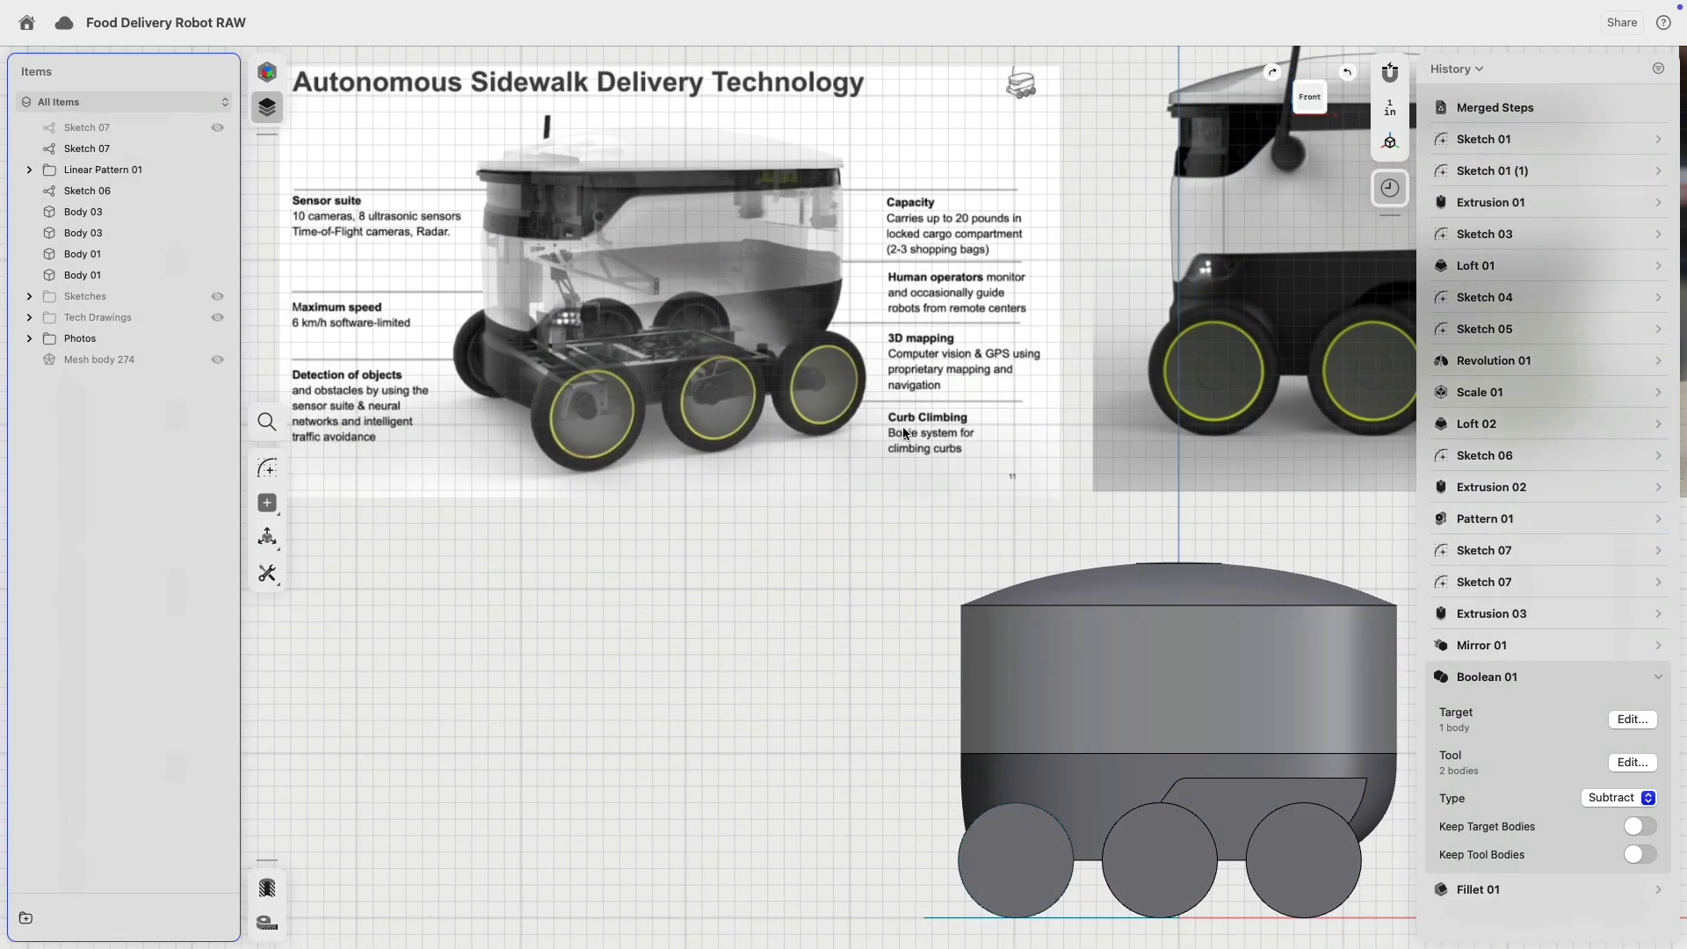
{"action": "left_click", "coordinate": [217, 338]}
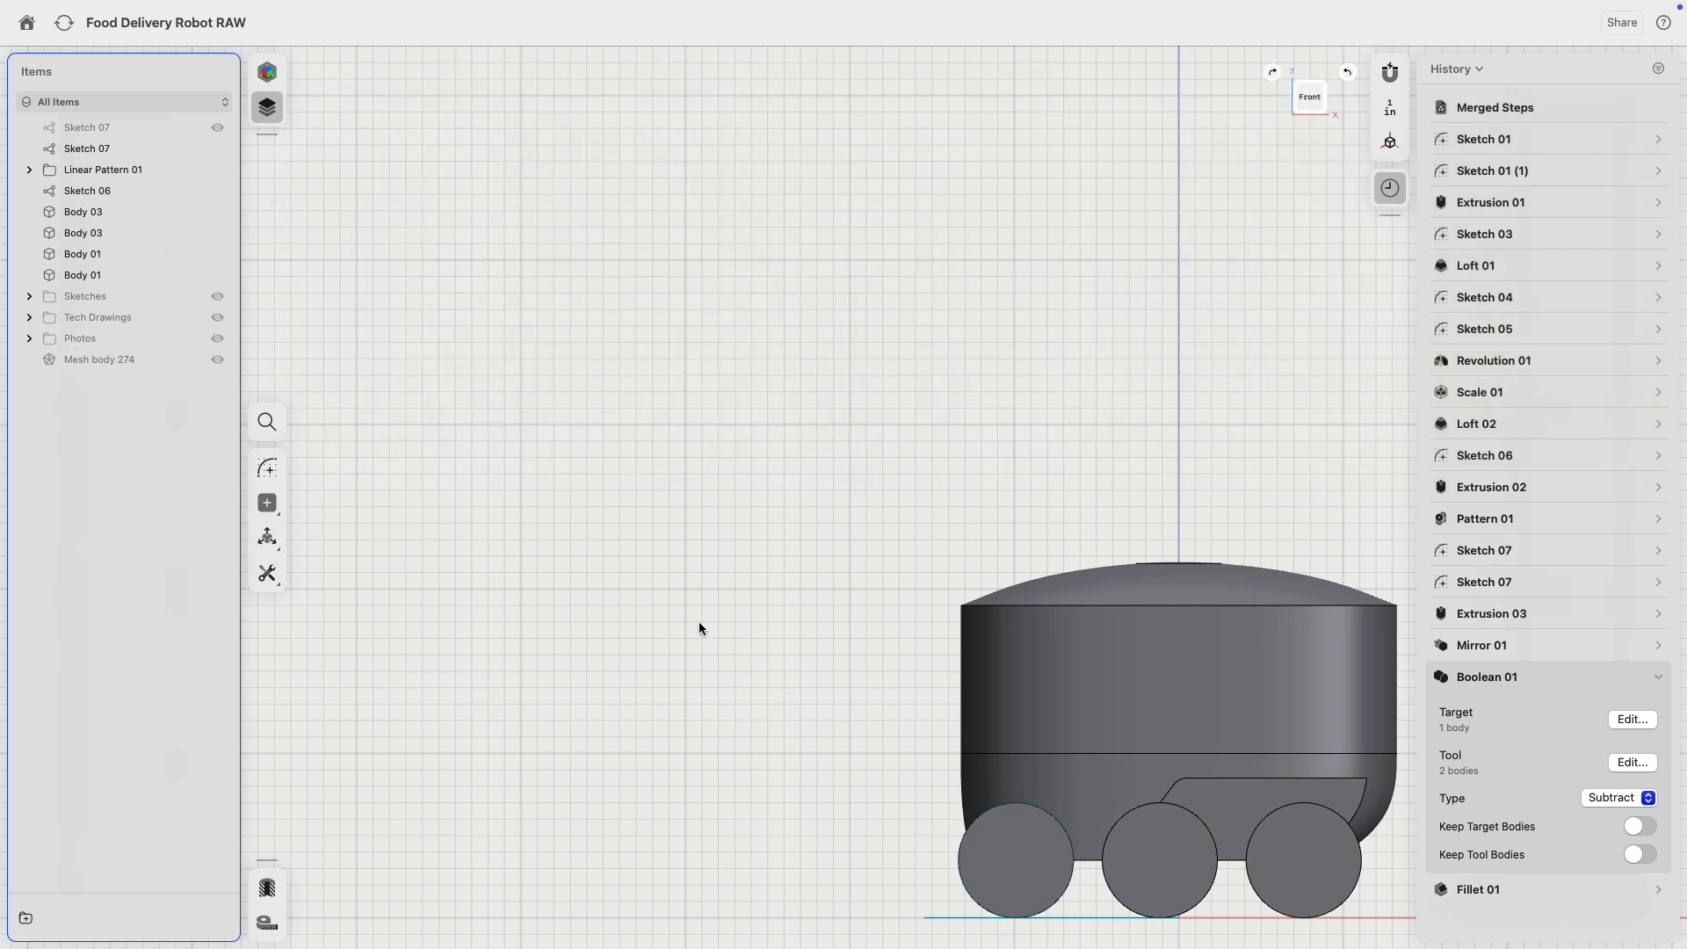
- Unhide the hidden Sketch 07 and move it into the Sketches folder
{"action": "middle_click_drag", "start_coordinate": [698, 626], "coordinate": [413, 401]}
{"action": "scroll", "coordinate": [1072, 606], "scroll_direction": "up", "scroll_amount": 3}
{"action": "scroll", "coordinate": [1072, 604], "scroll_direction": "up", "scroll_amount": 2}
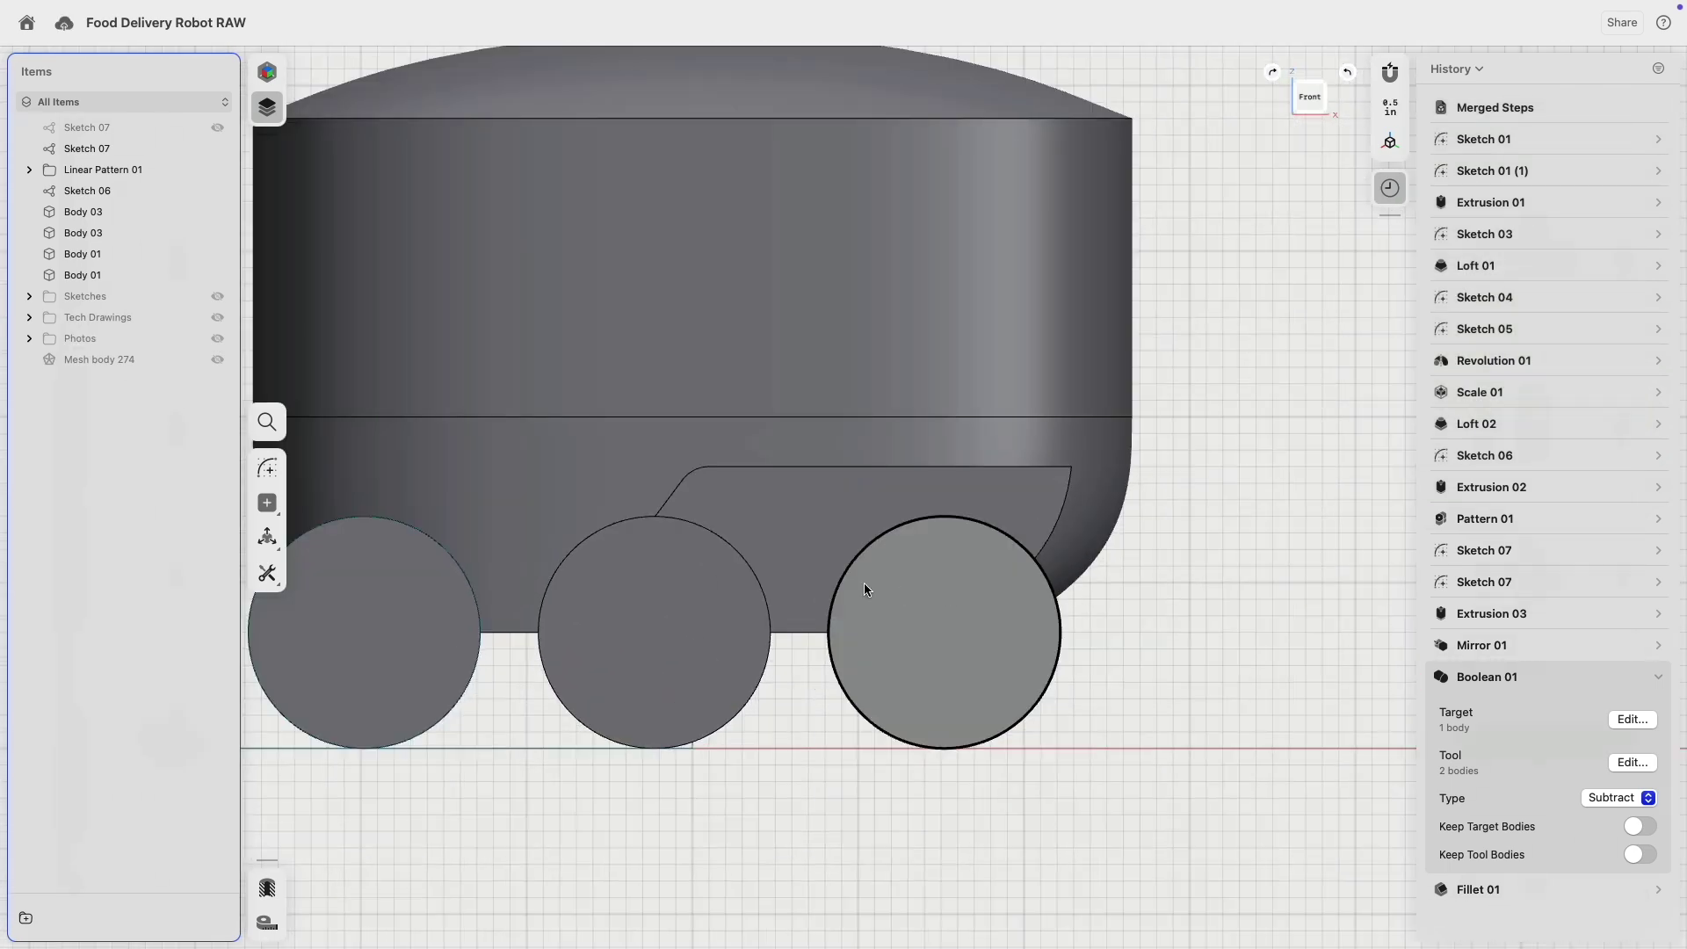
{"action": "scroll", "coordinate": [875, 597], "scroll_direction": "down", "scroll_amount": 1}
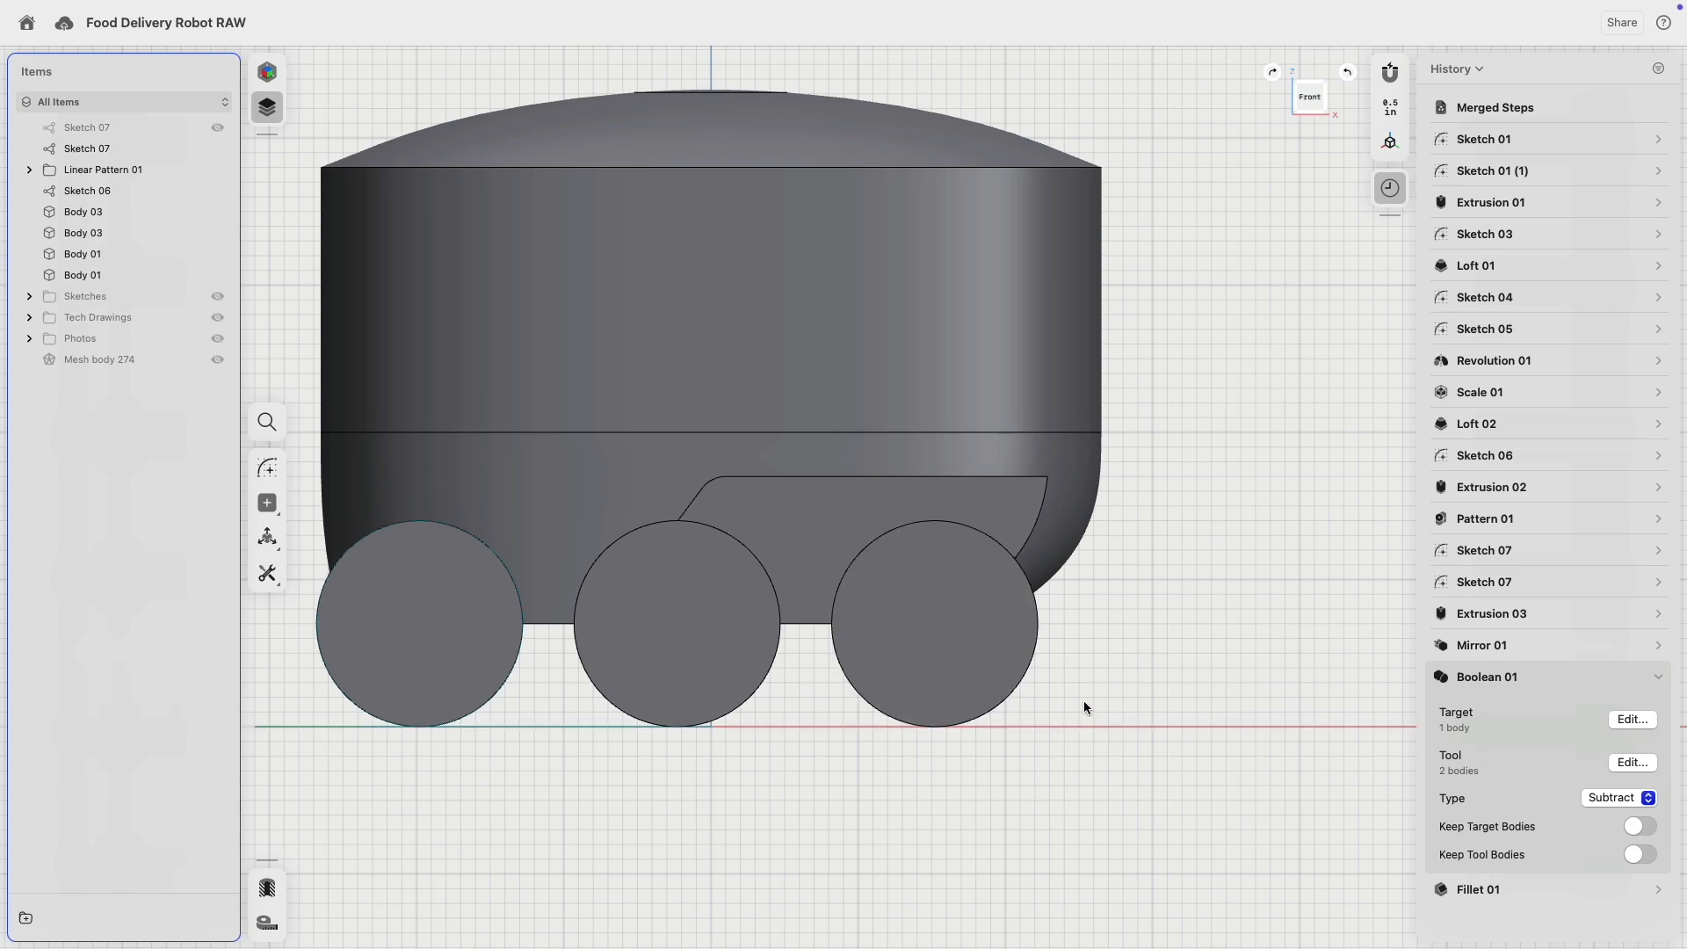
{"action": "right_click_drag", "start_coordinate": [1083, 700], "coordinate": [726, 554]}
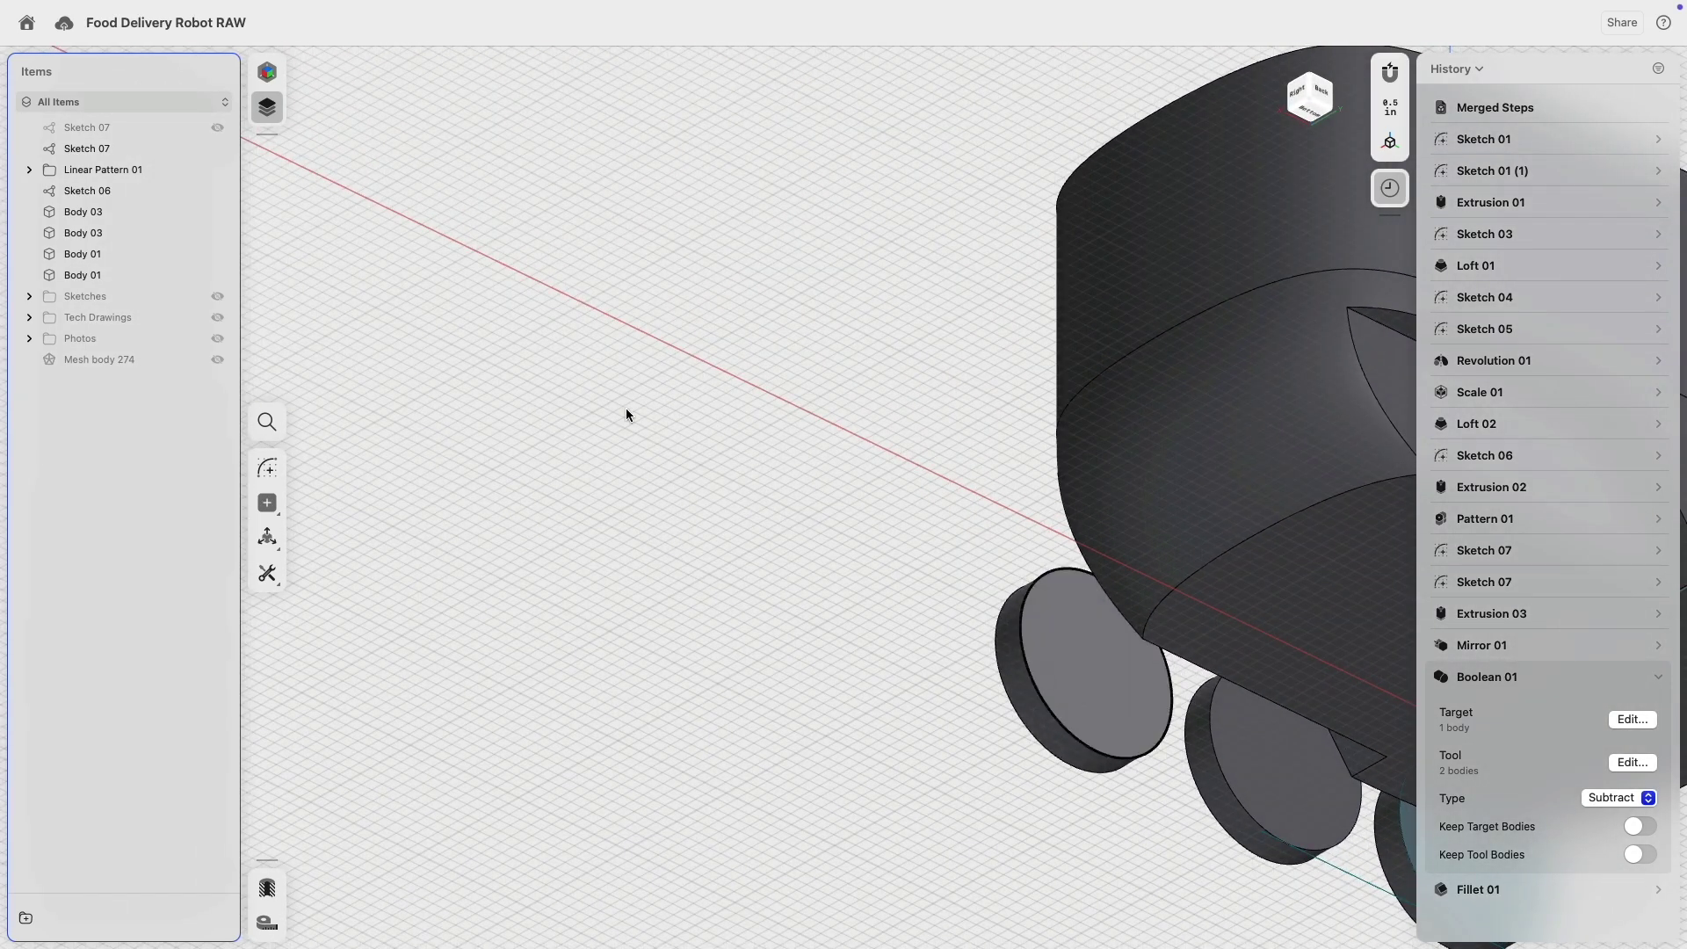
{"action": "middle_click_drag", "start_coordinate": [1116, 743], "coordinate": [684, 459]}
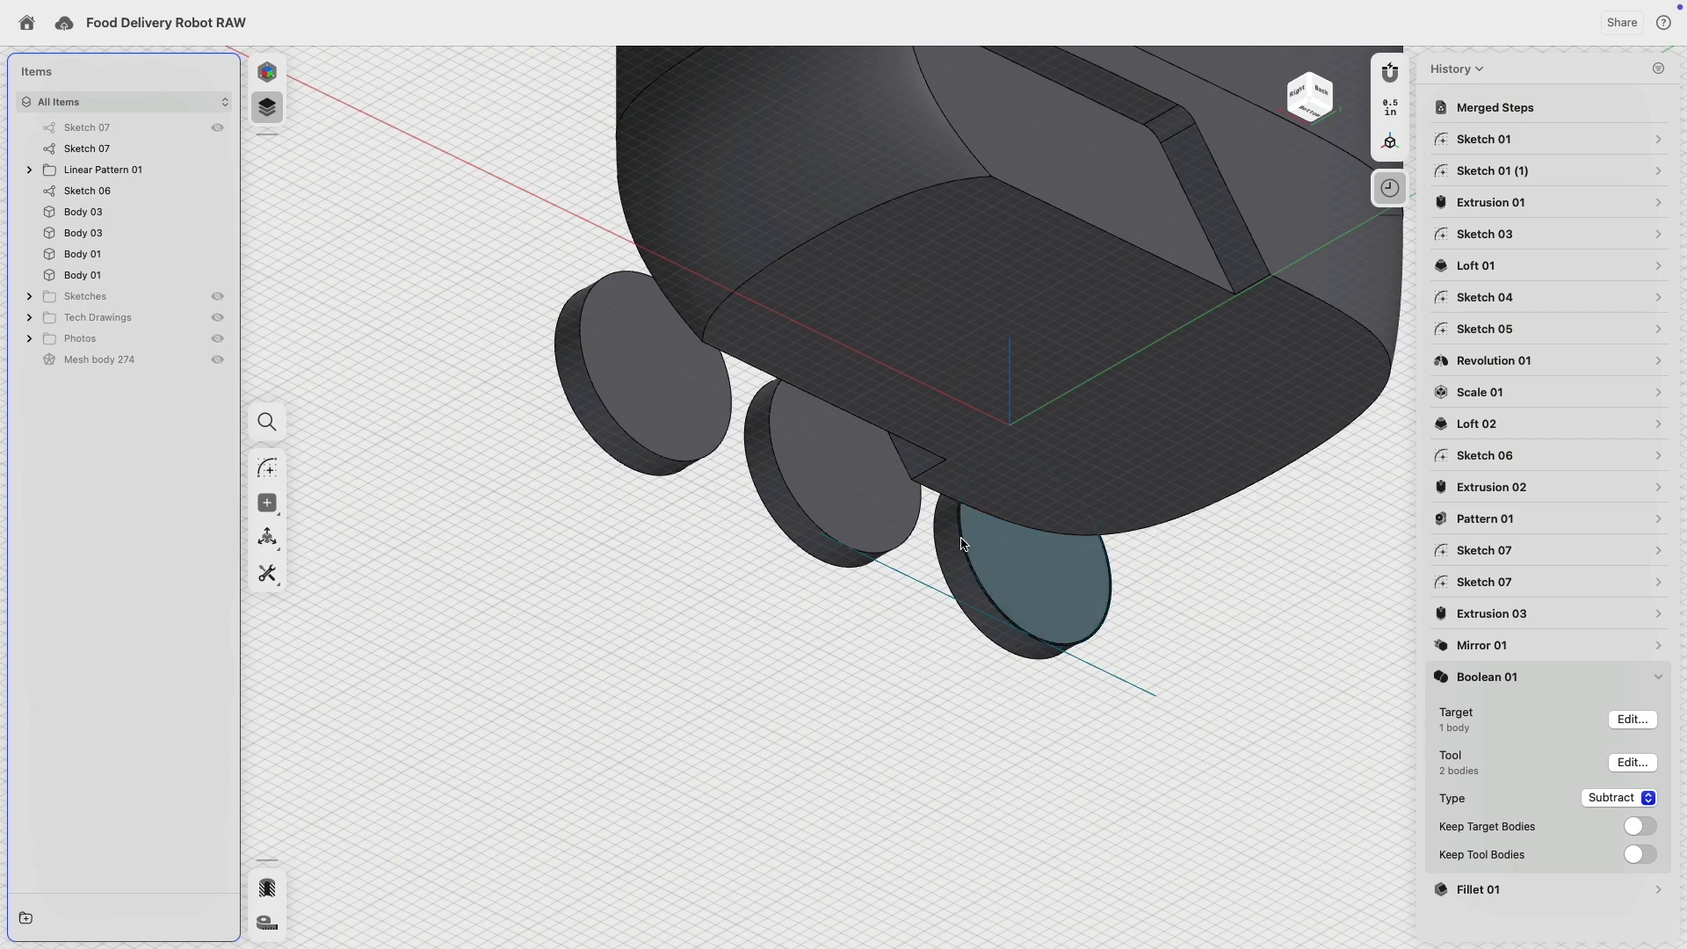
{"action": "left_click", "coordinate": [94, 130]}
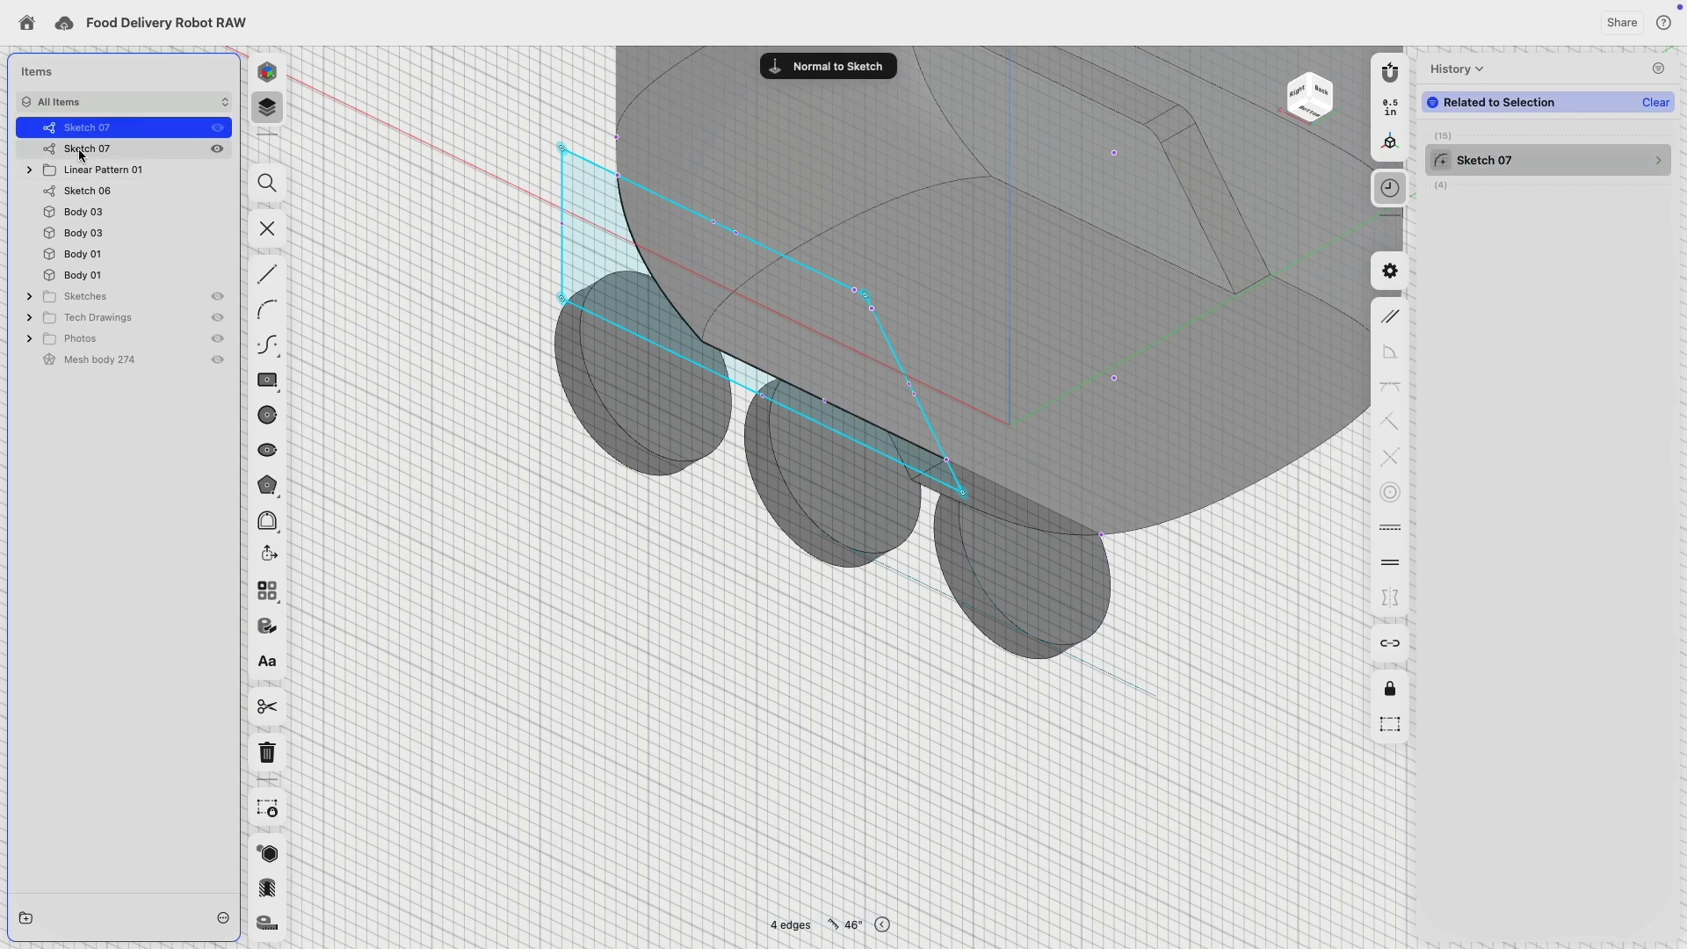
{"action": "left_click", "coordinate": [139, 582]}
{"action": "left_click", "coordinate": [218, 129]}
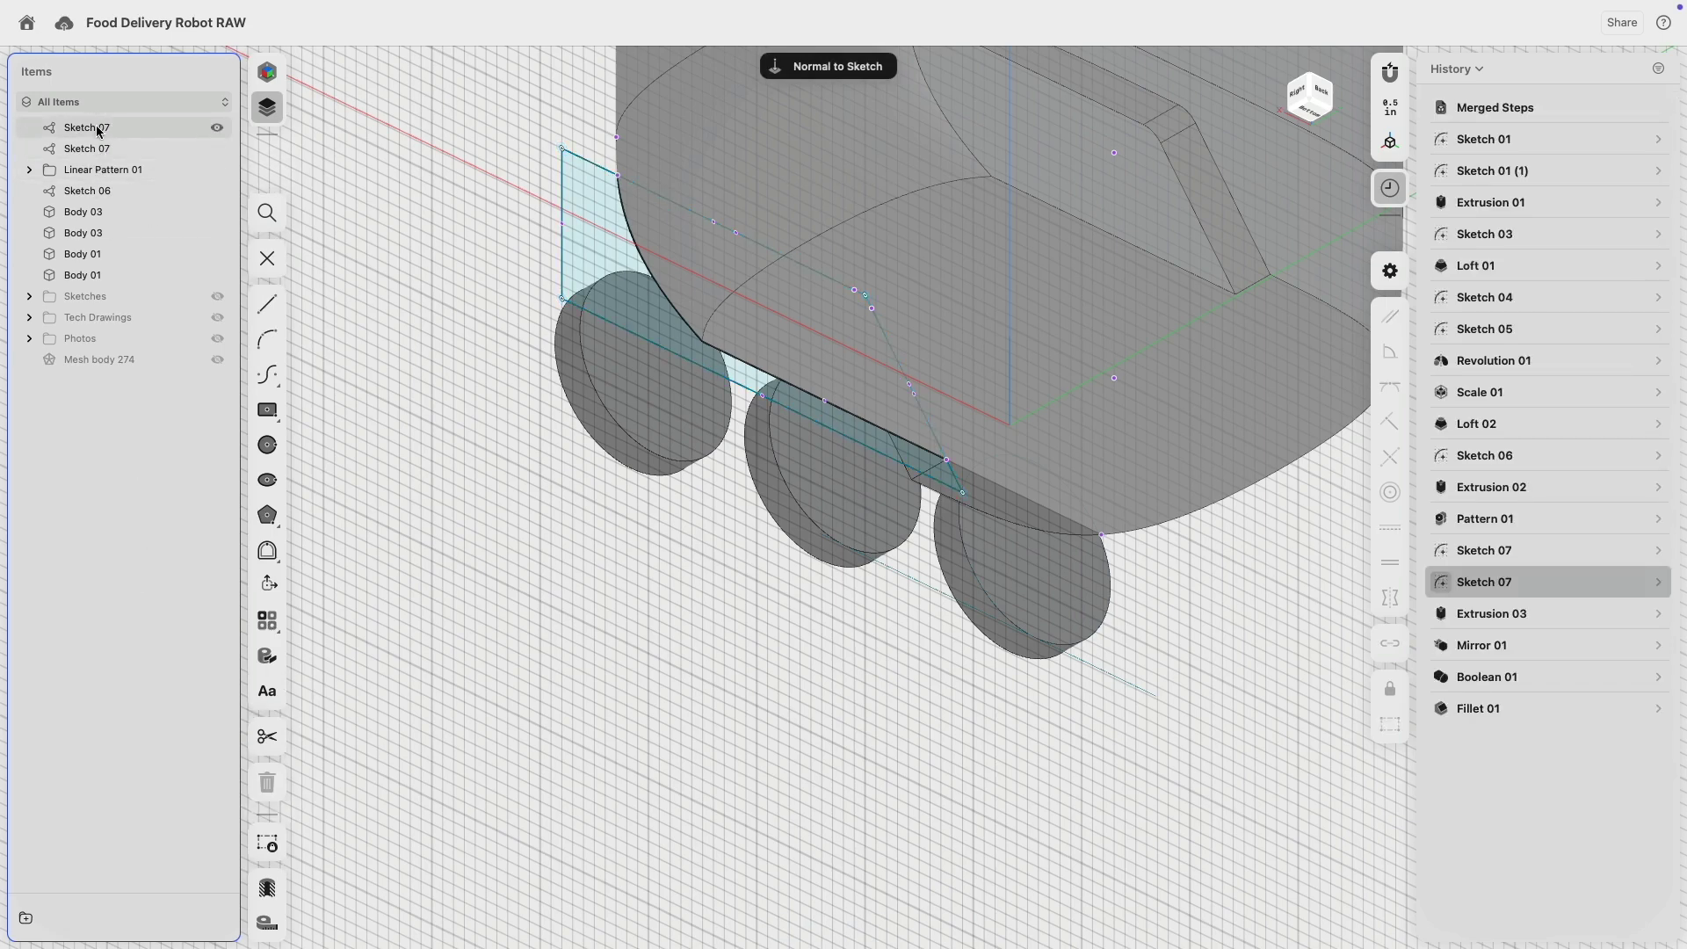
{"action": "left_click", "coordinate": [99, 131]}
{"action": "mouse_move", "coordinate": [177, 131]}
{"action": "left_mouse_down"}
{"action": "mouse_move", "coordinate": [158, 150]}
{"action": "mouse_move", "coordinate": [131, 298]}
{"action": "left_mouse_up"}
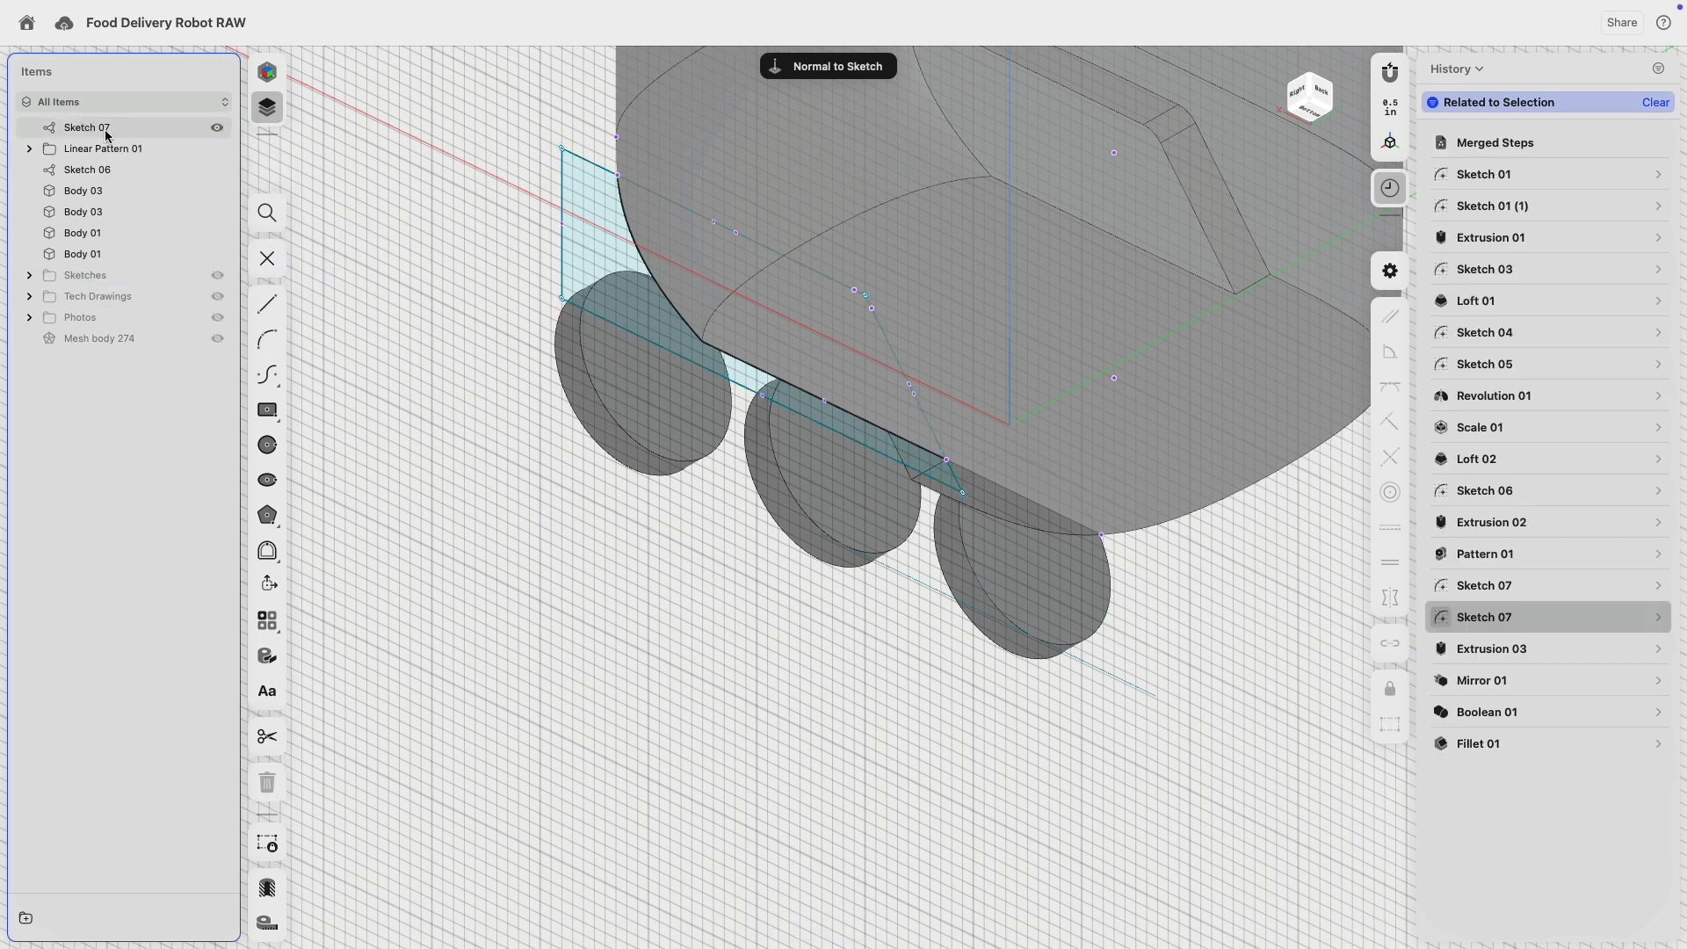
- Delete the remaining duplicate Sketch 07, move Sketch 06 into the Sketches folder, and exit sketching
{"action": "right_click", "coordinate": [84, 130]}
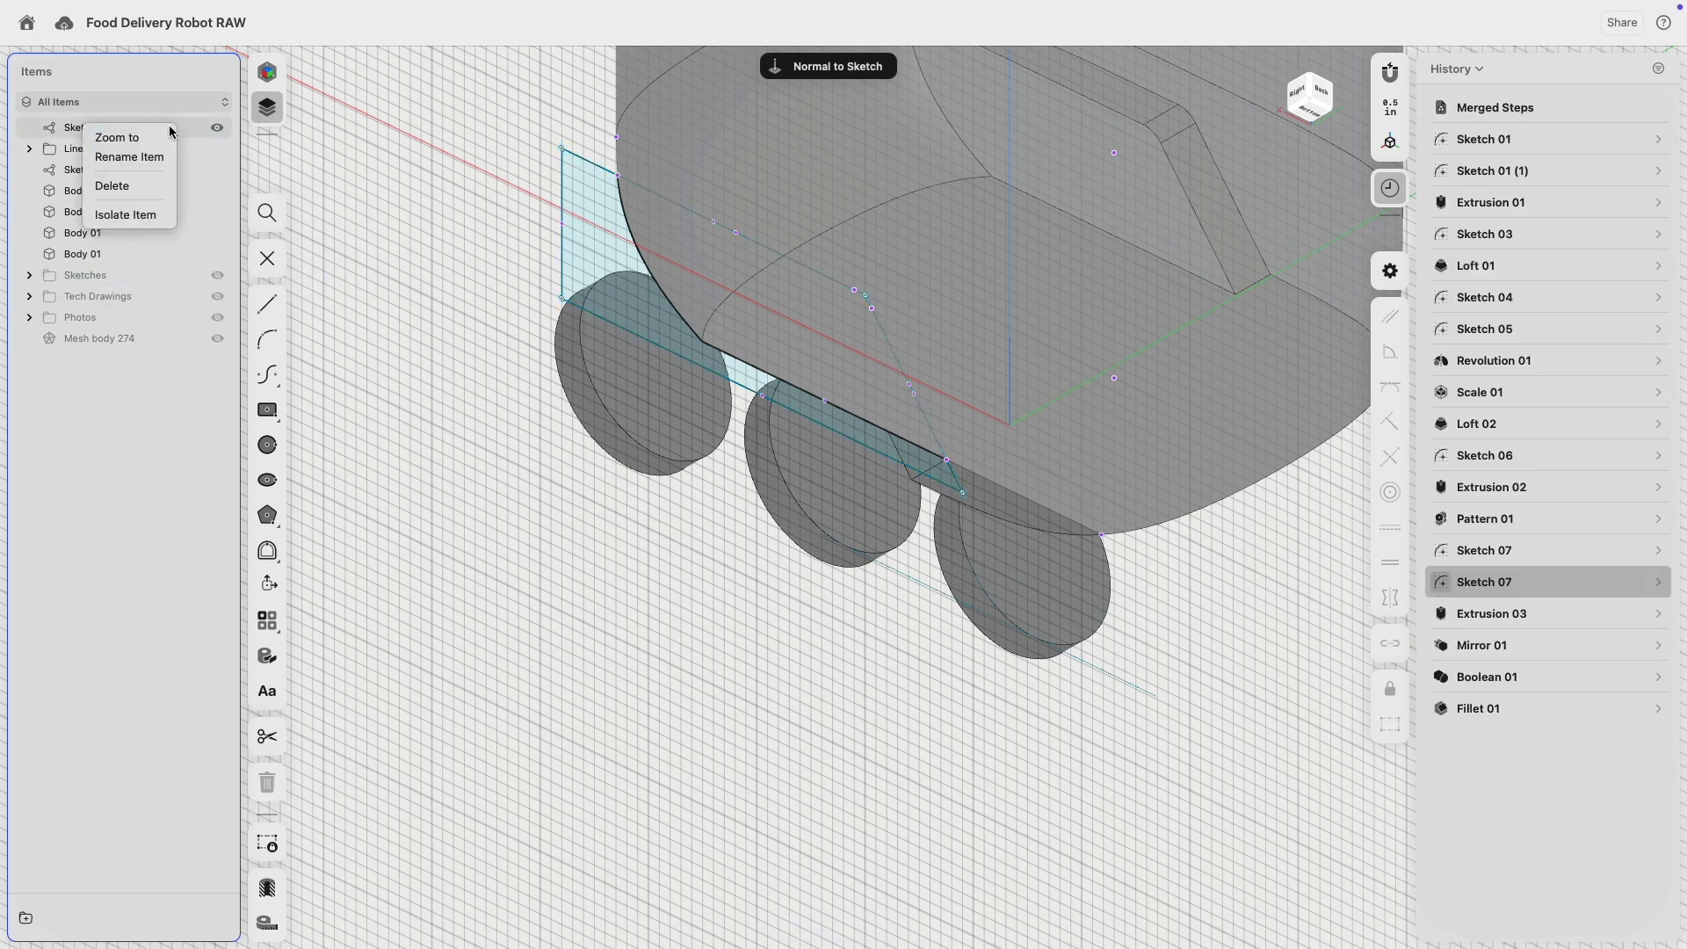
{"action": "left_click", "coordinate": [151, 188]}
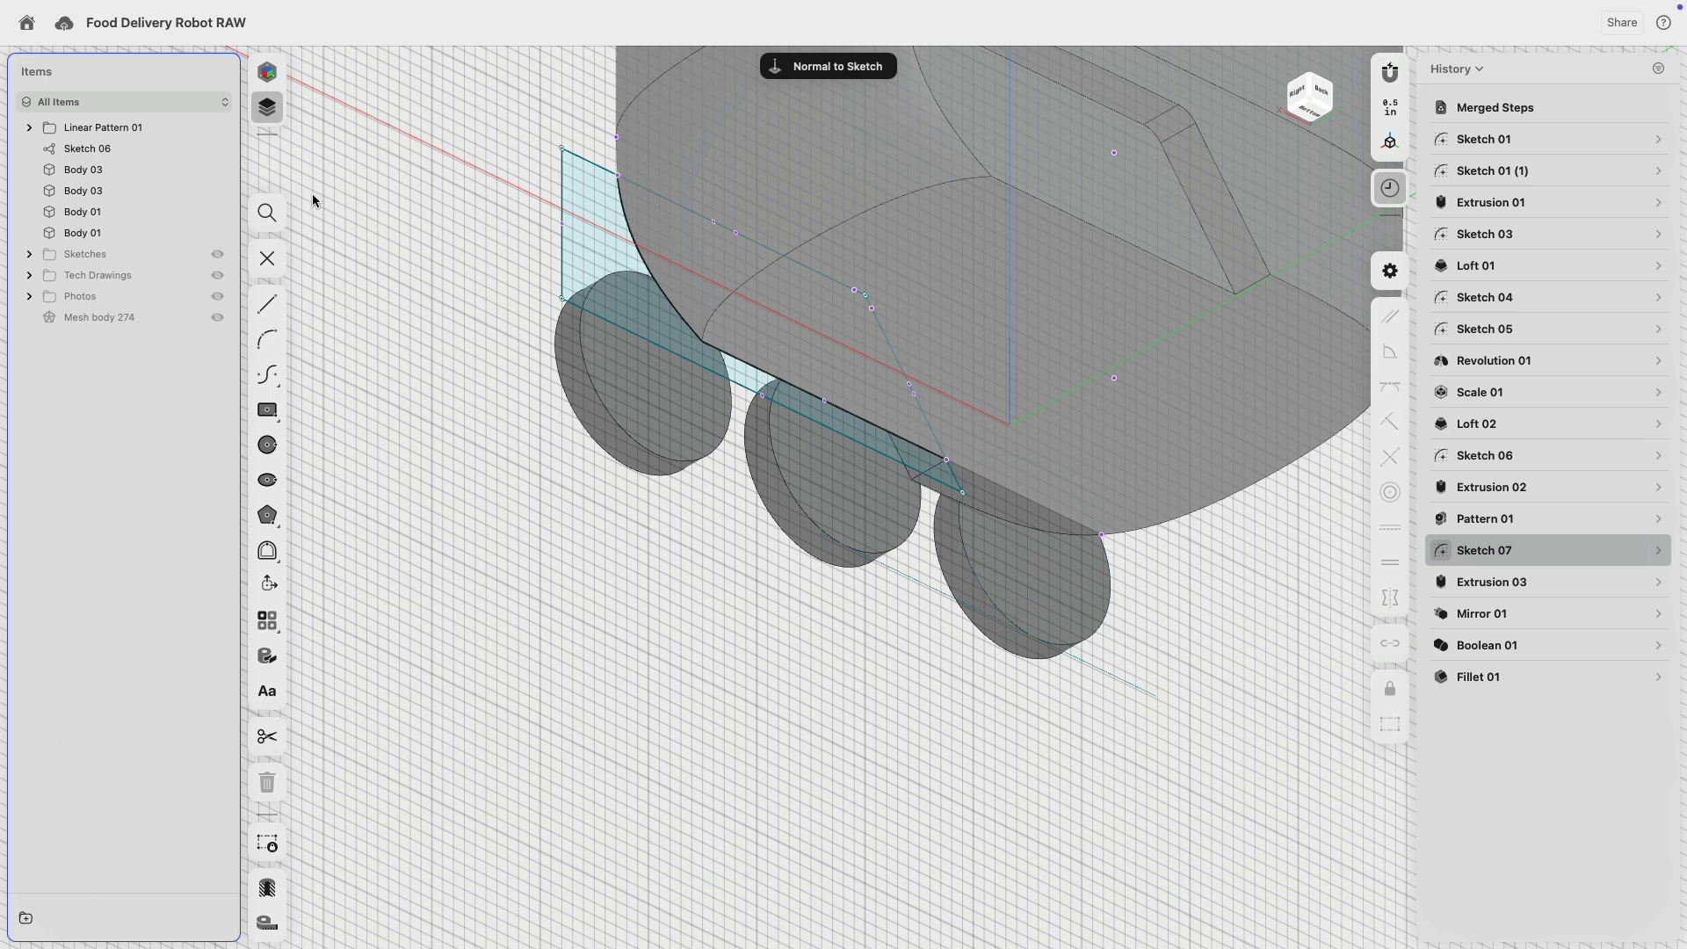
{"action": "left_click", "coordinate": [90, 150]}
{"action": "left_click_drag", "start_coordinate": [88, 149], "coordinate": [104, 254]}
{"action": "left_click", "coordinate": [473, 516]}
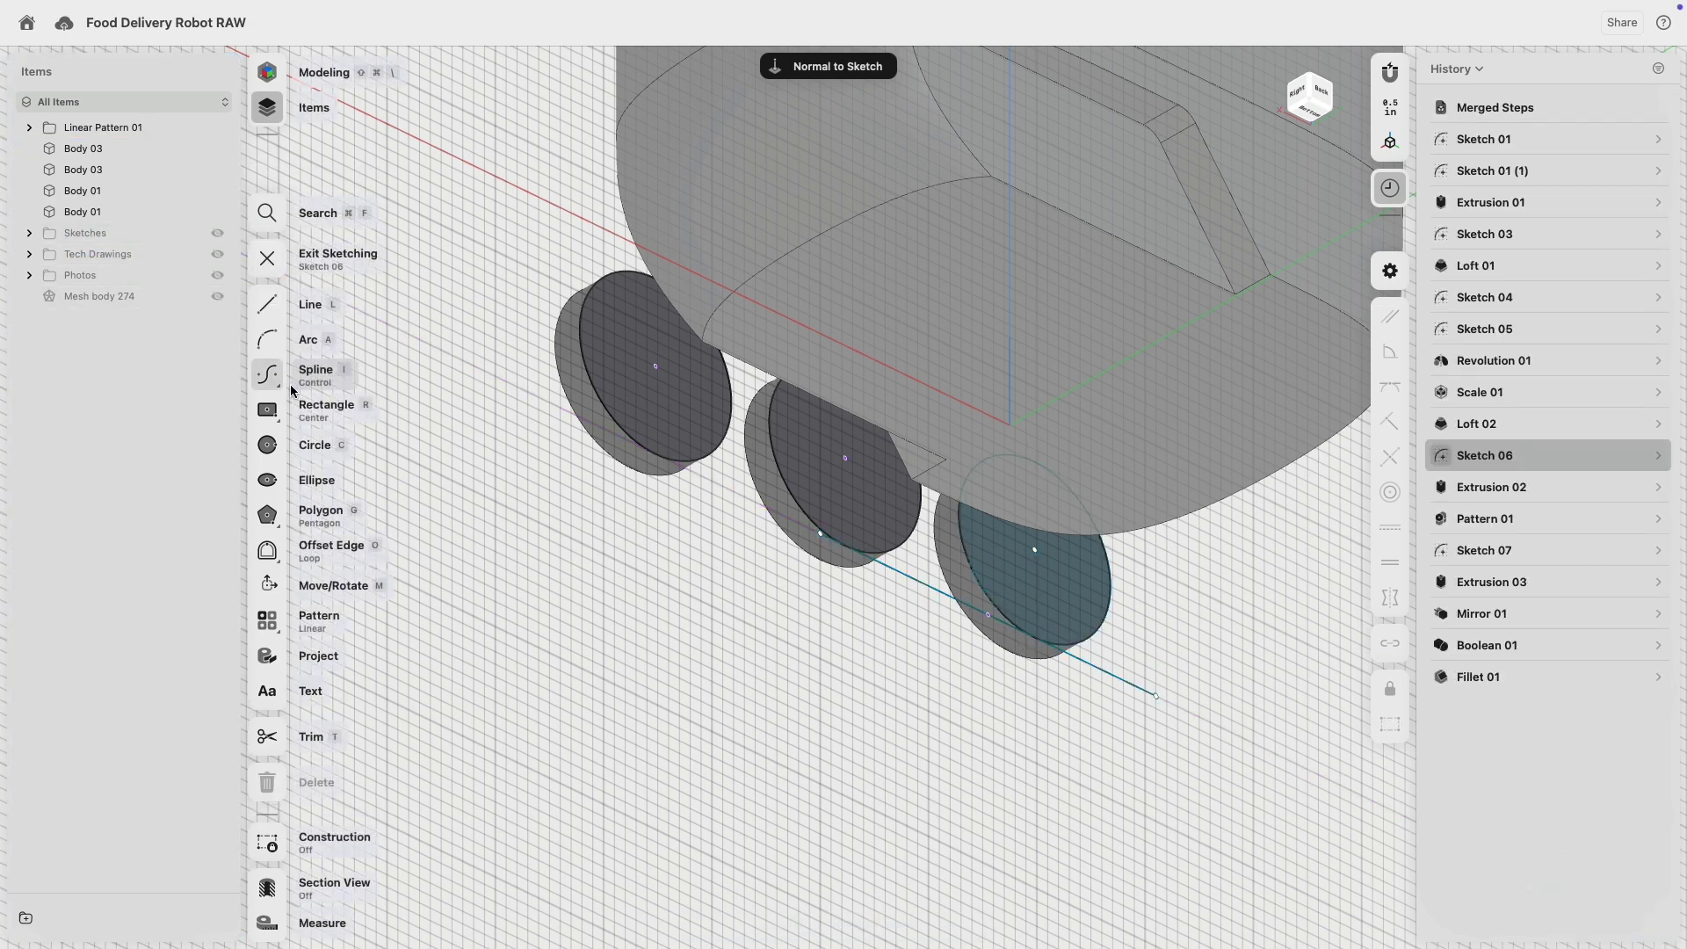
{"action": "left_click", "coordinate": [278, 253]}
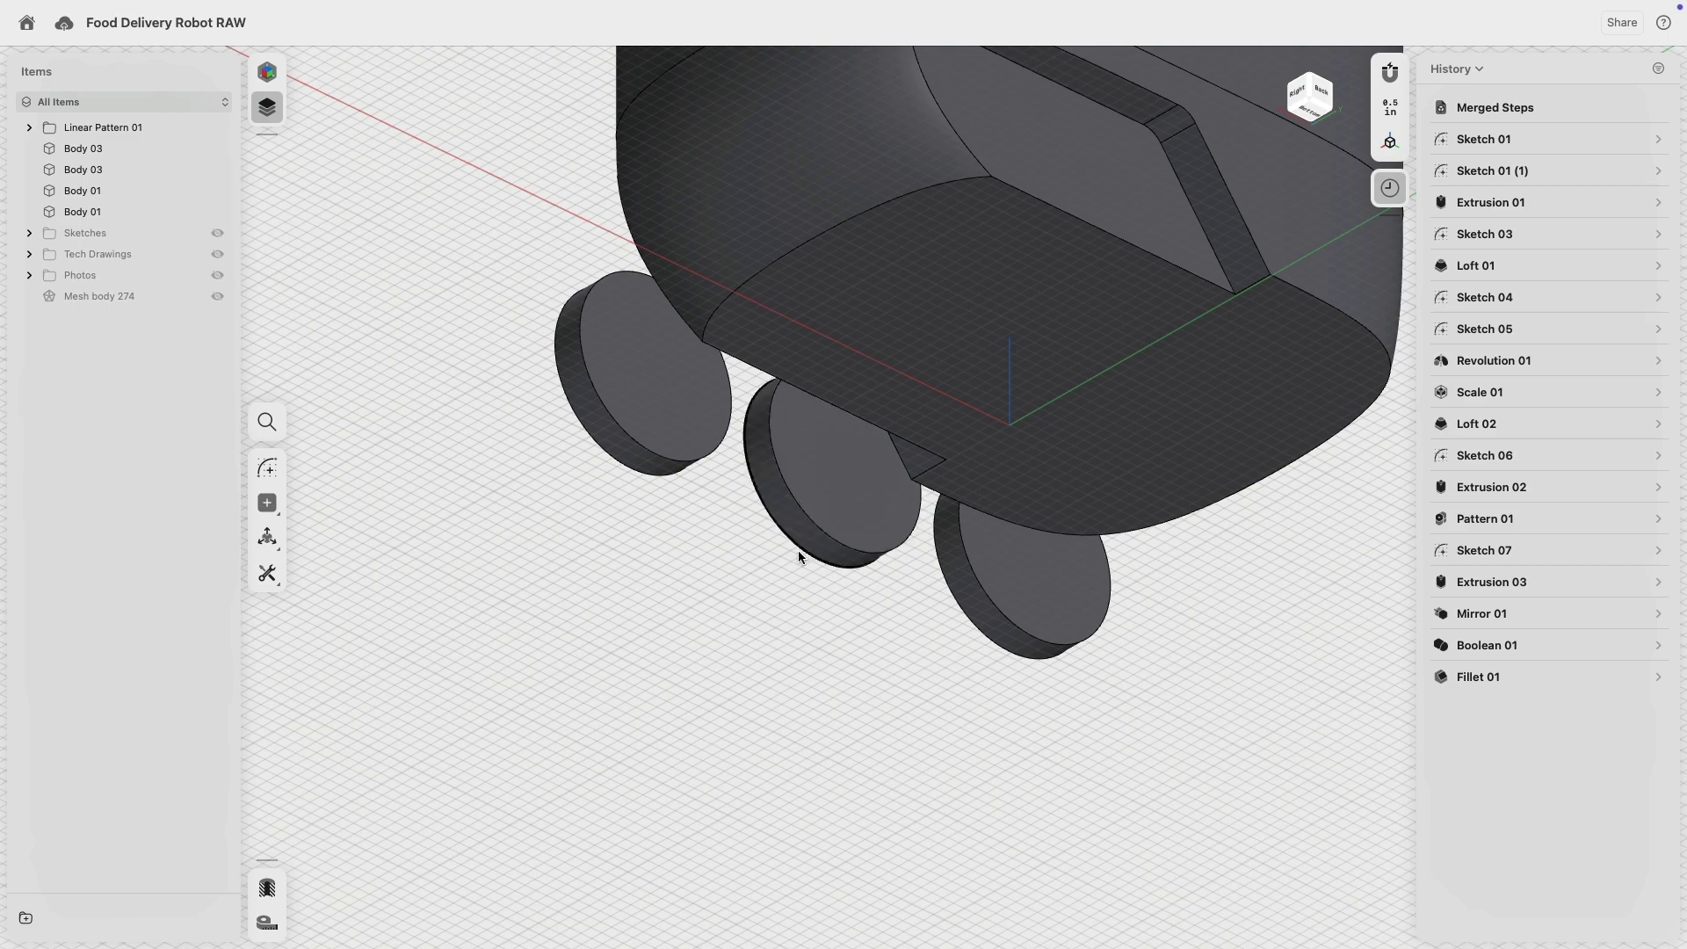
- Start a sketch on the middle wheel's inner face and draw circles about 1.25 to 1.56 in across at the three wheel centres
{"action": "left_click", "coordinate": [804, 459]}
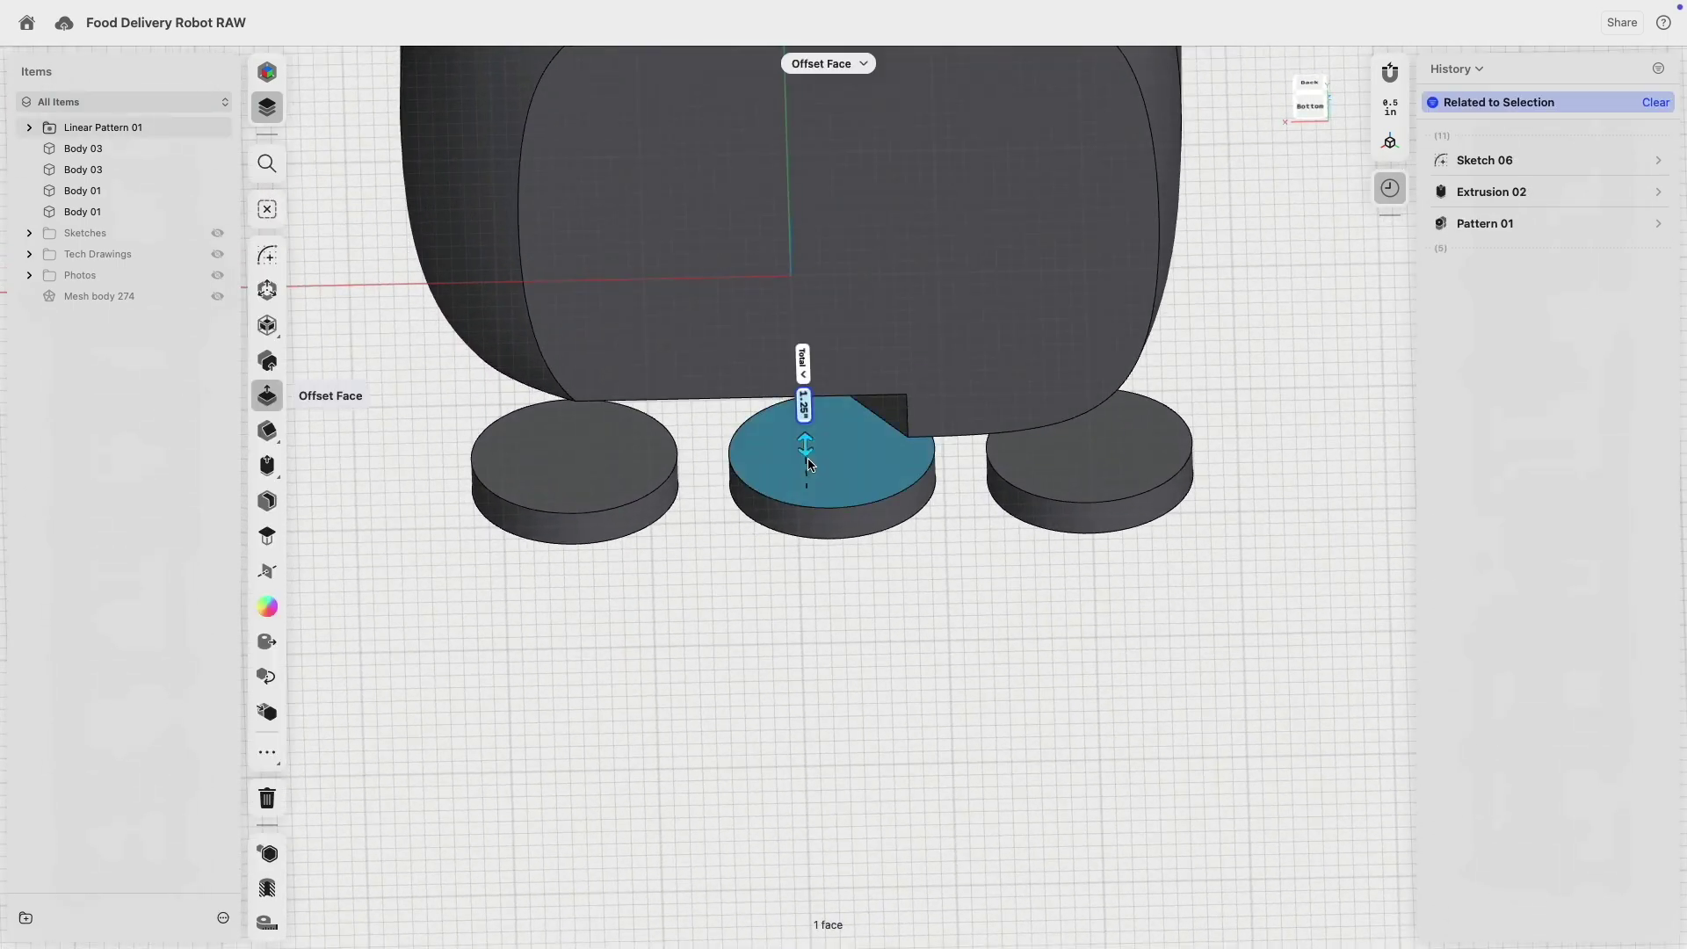
{"action": "left_click", "coordinate": [272, 256]}
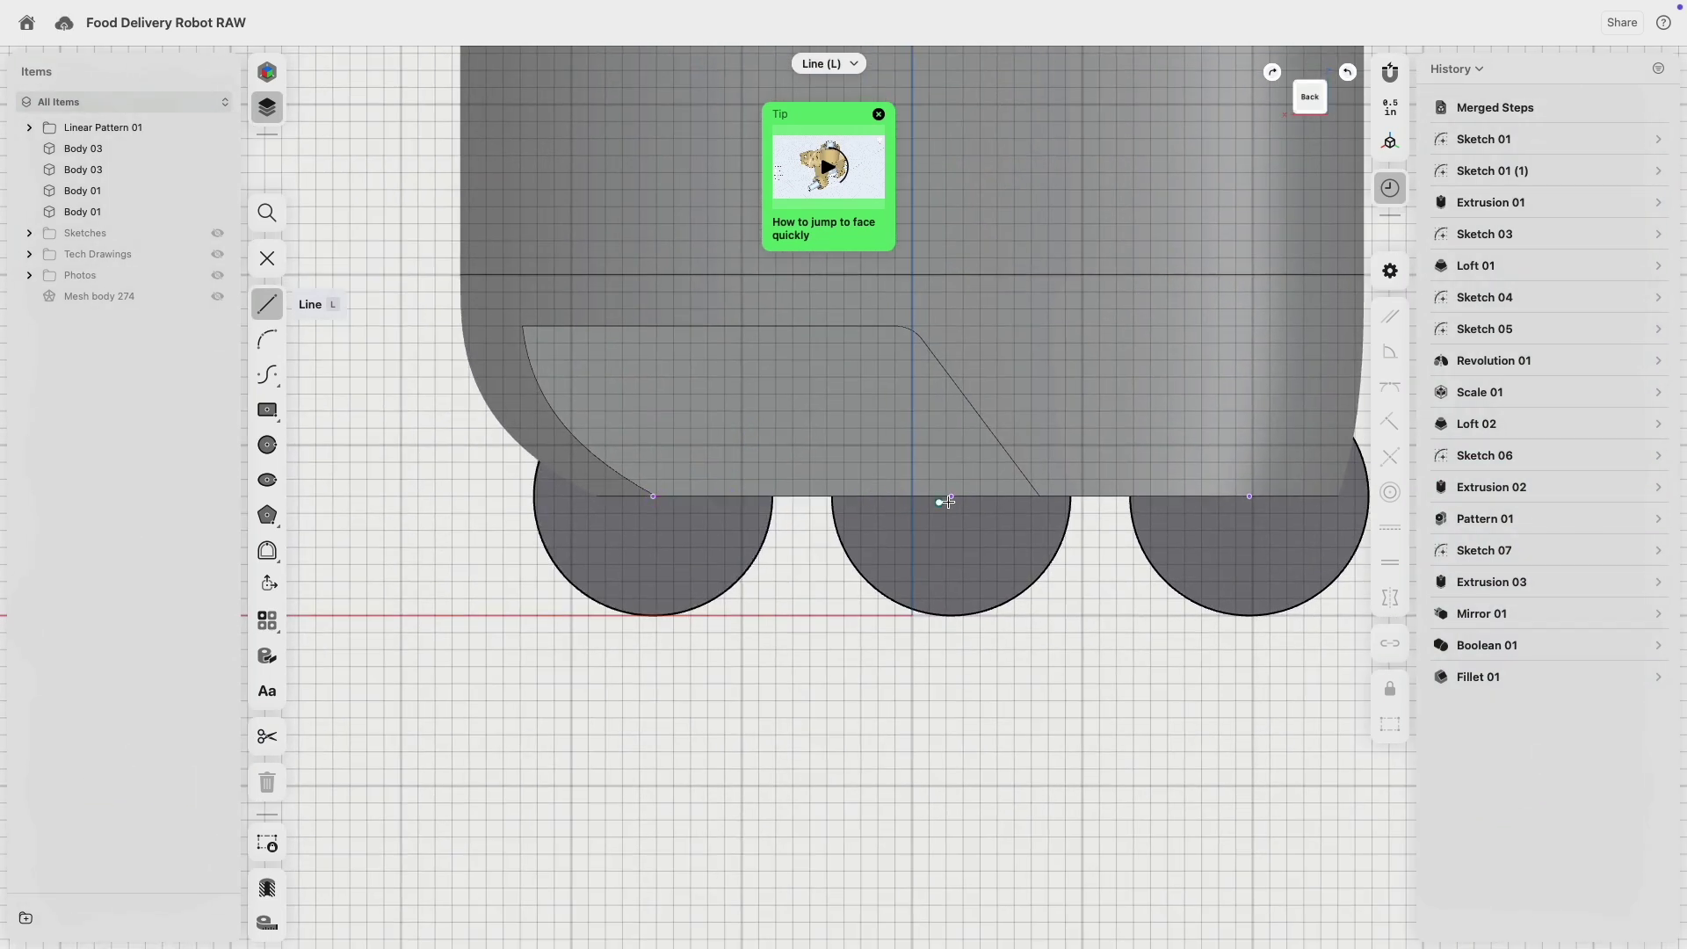
{"action": "key", "text": "c"}
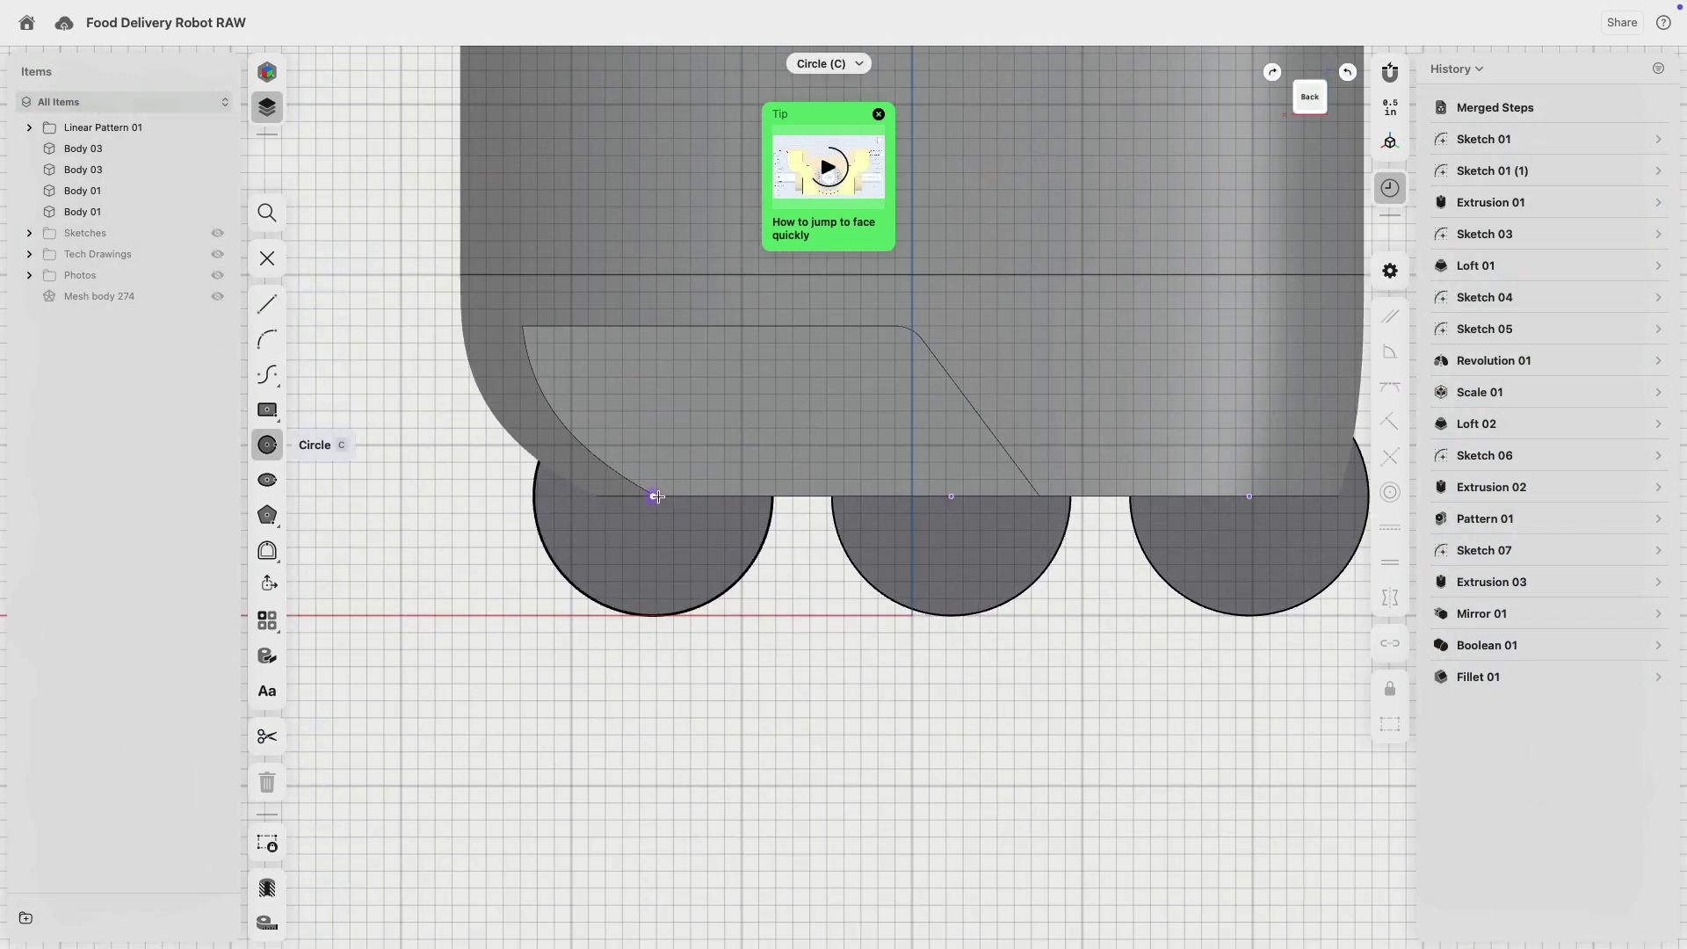
{"action": "left_click", "coordinate": [673, 515]}
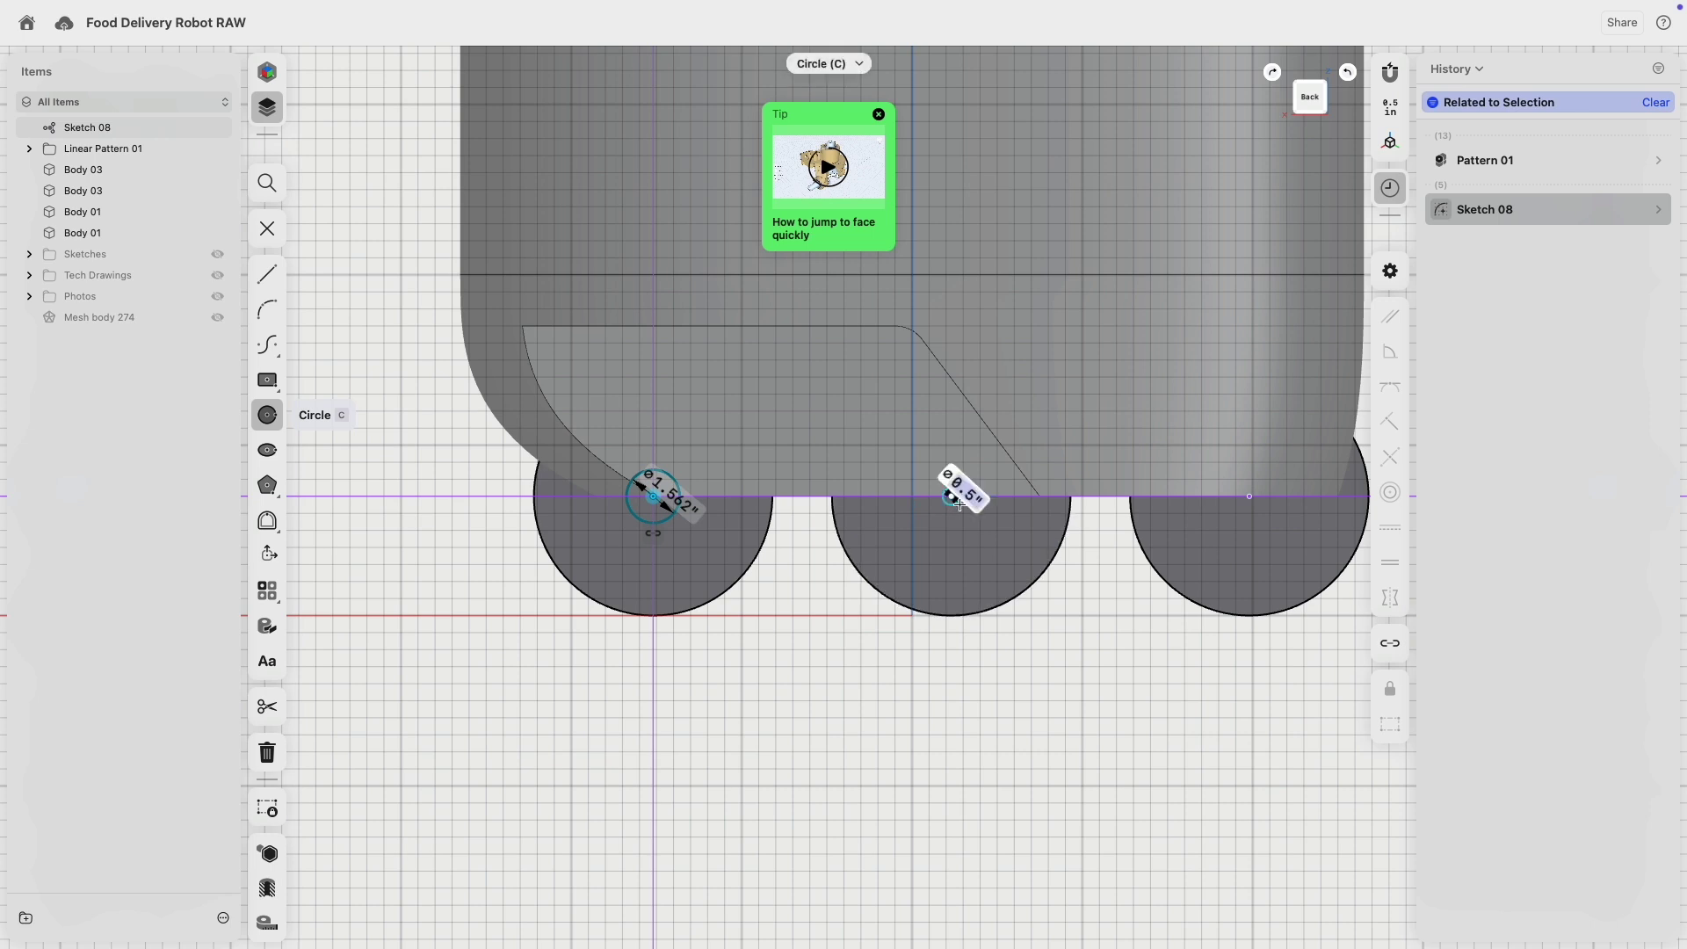
{"action": "left_click", "coordinate": [960, 503]}
{"action": "left_click", "coordinate": [1249, 496]}
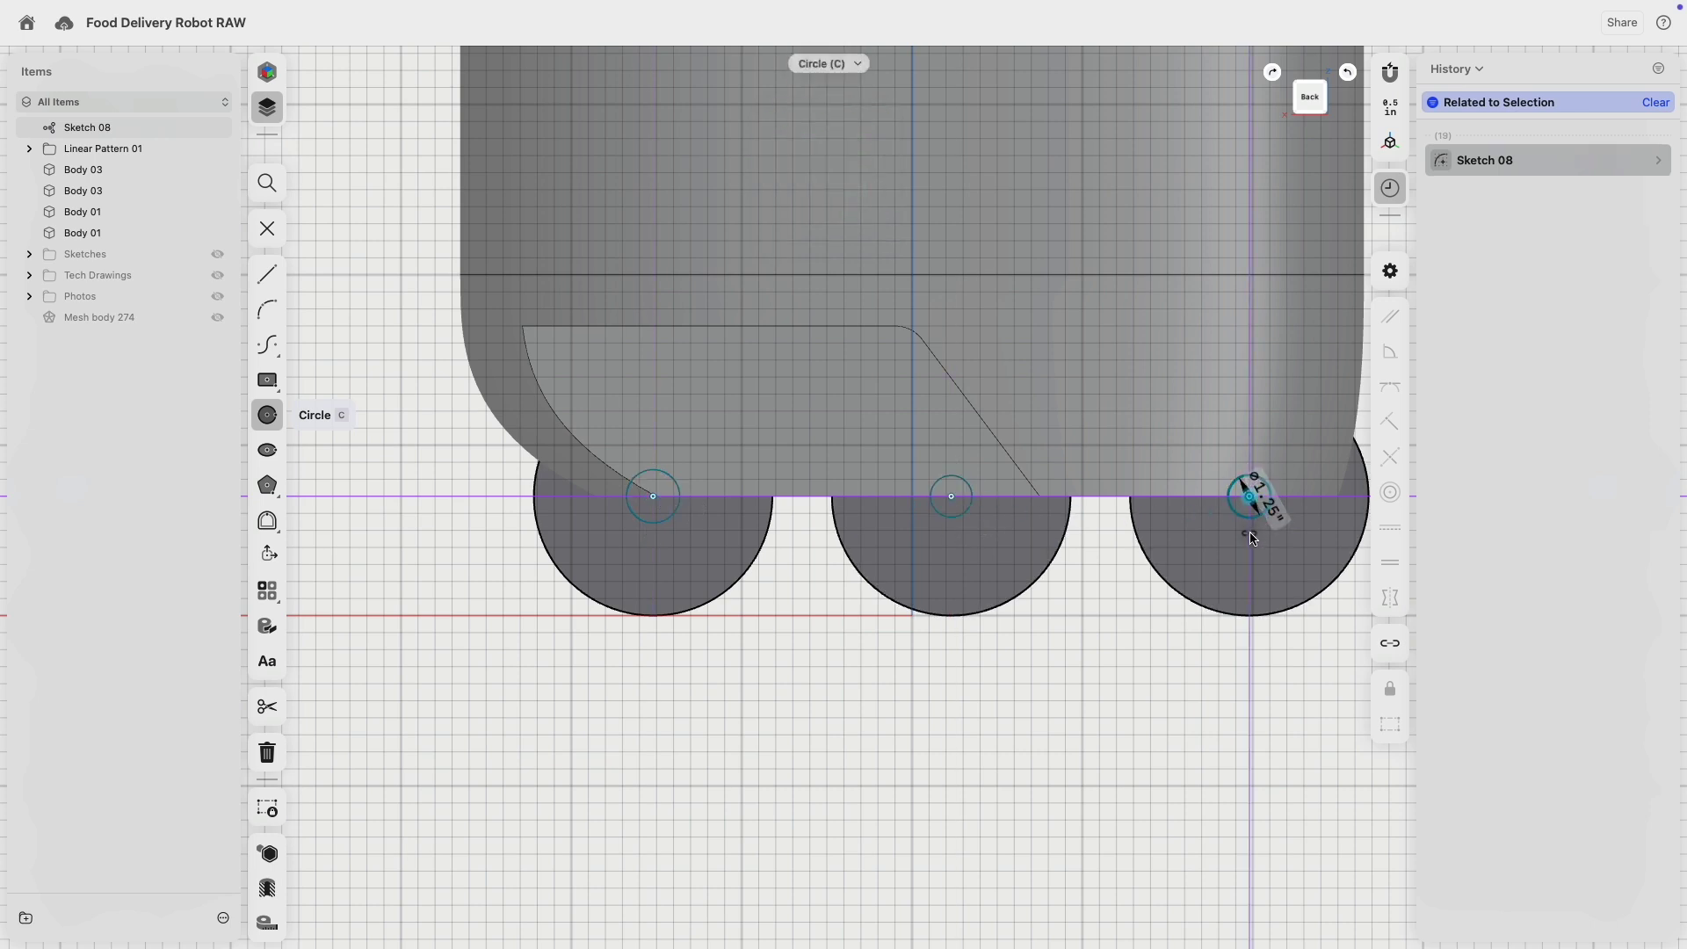
- Constrain the three wheel-centre circles to equal size and set their diameter to 2 in
{"action": "left_click", "coordinate": [1231, 514]}
{"action": "left_click", "coordinate": [963, 517]}
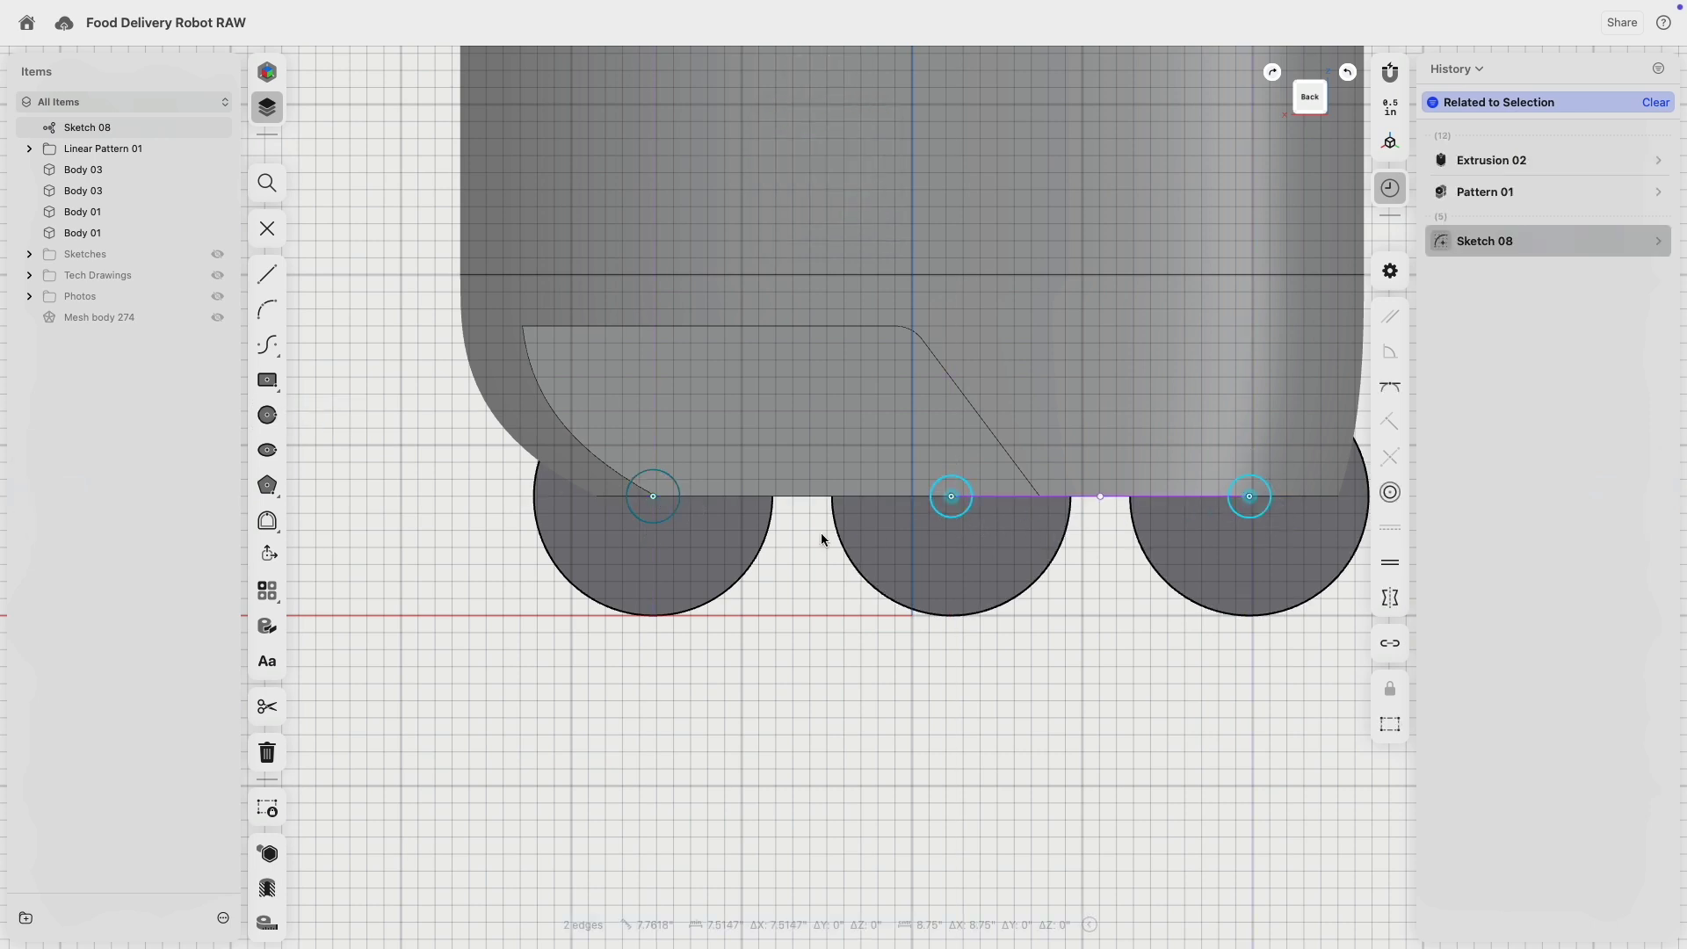
{"action": "left_click", "coordinate": [672, 519]}
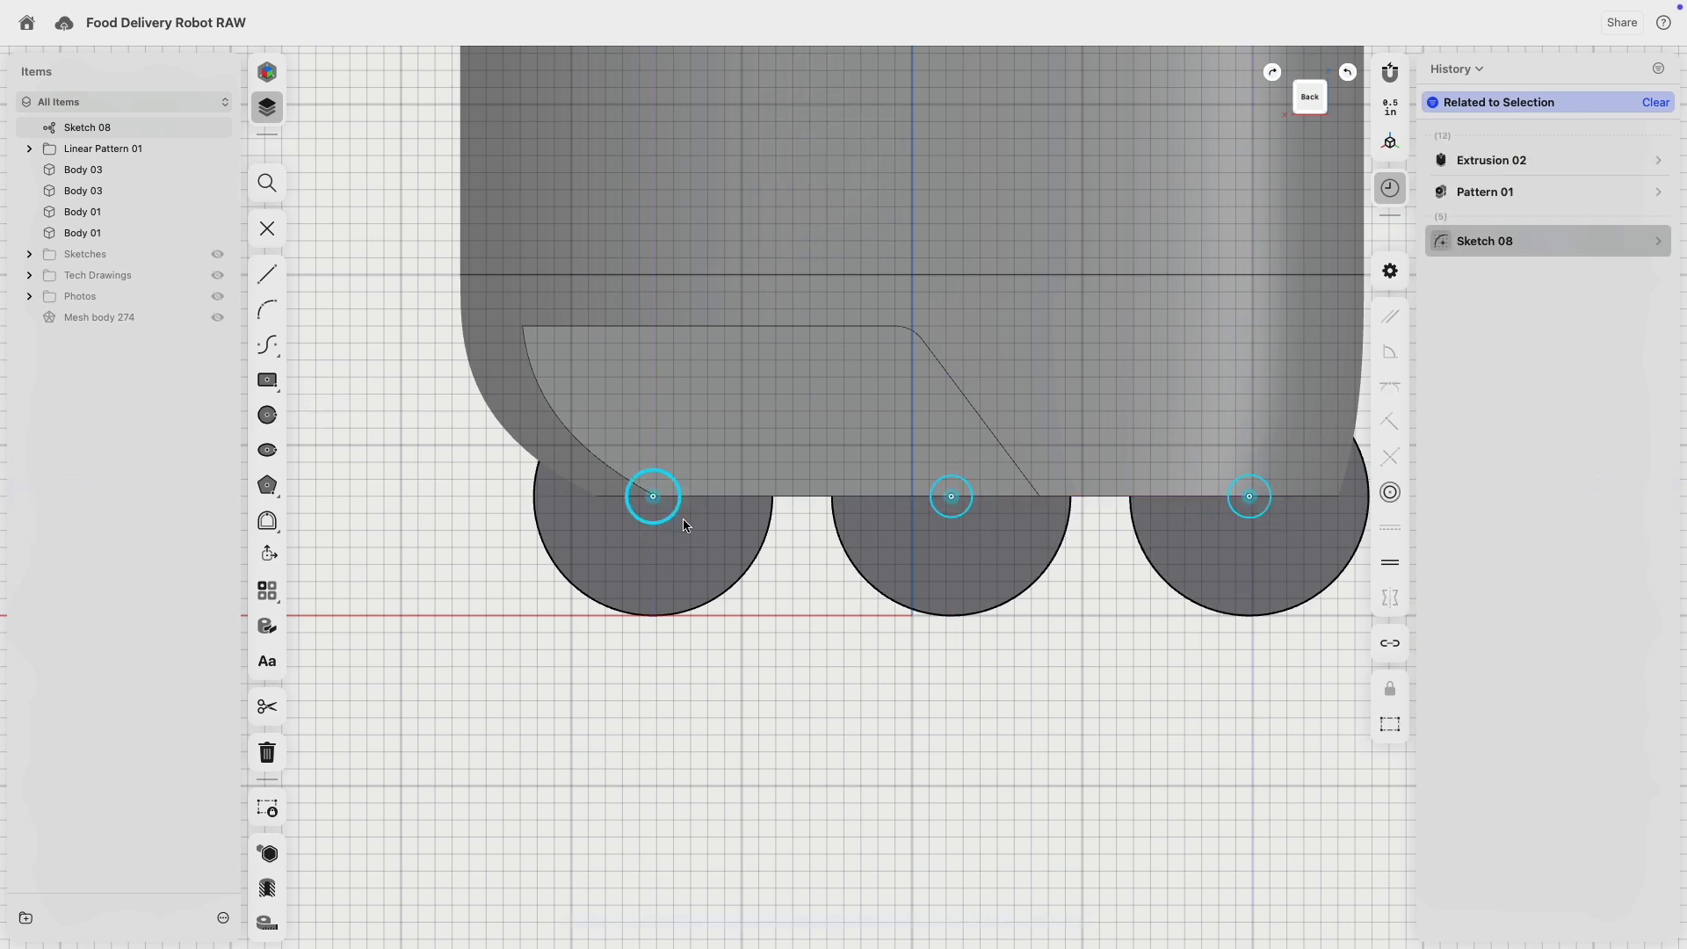
{"action": "left_click", "coordinate": [1381, 565]}
{"action": "left_click", "coordinate": [670, 516]}
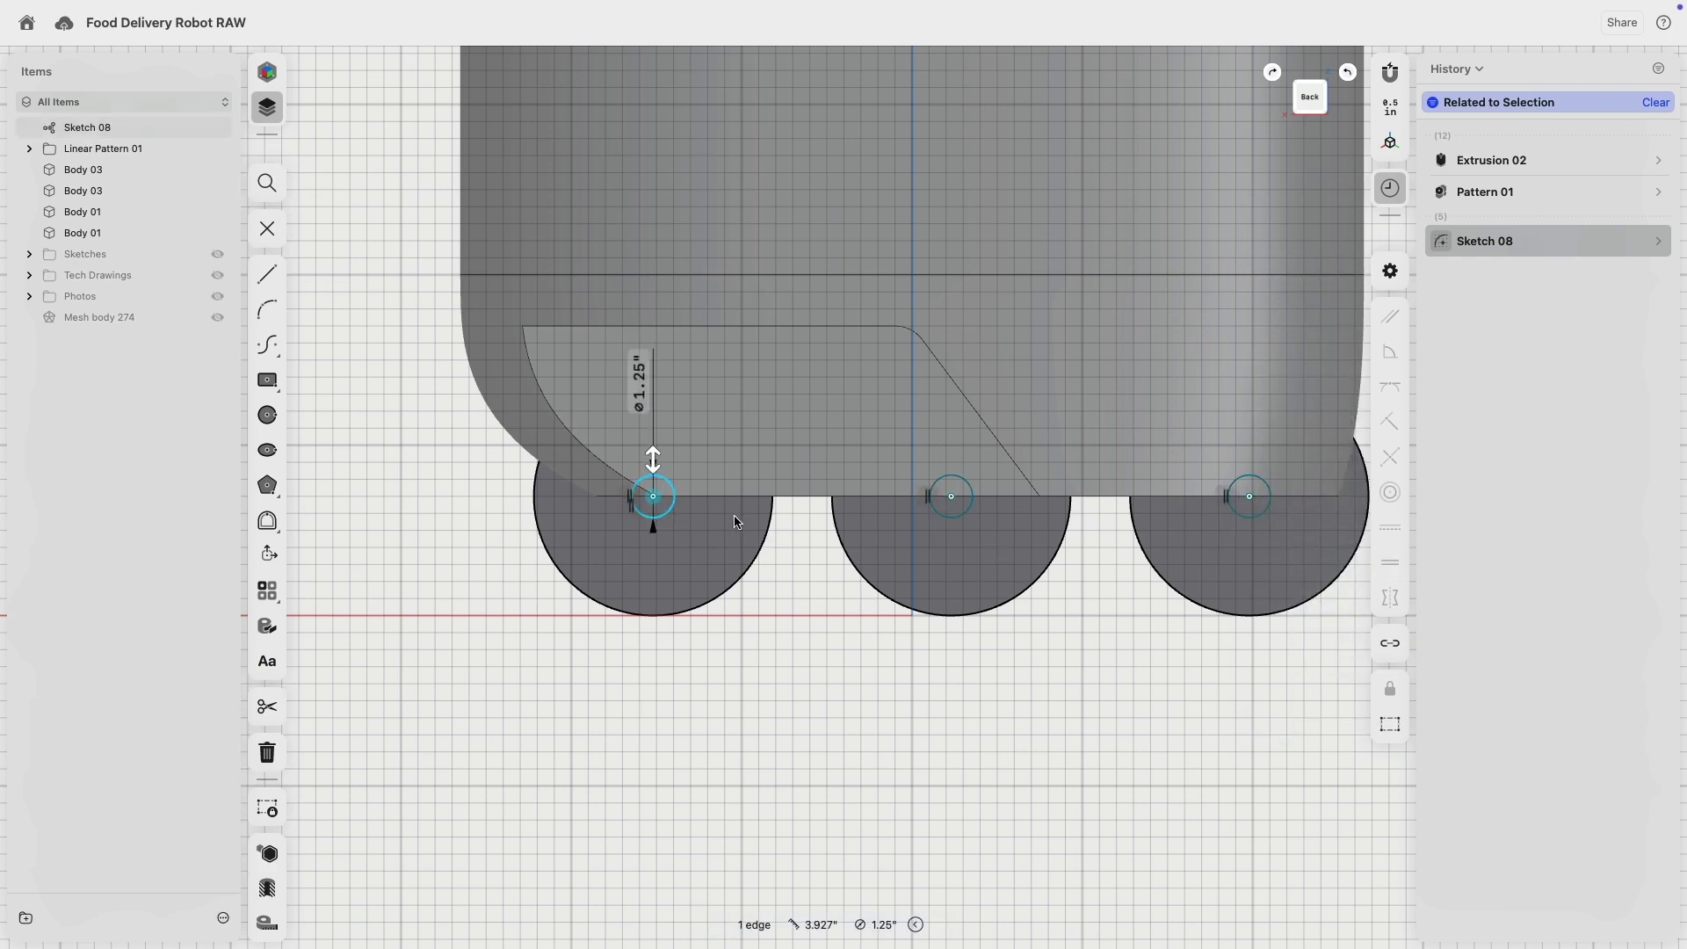
{"action": "type", "text": "2"}
{"action": "key", "text": "Return"}
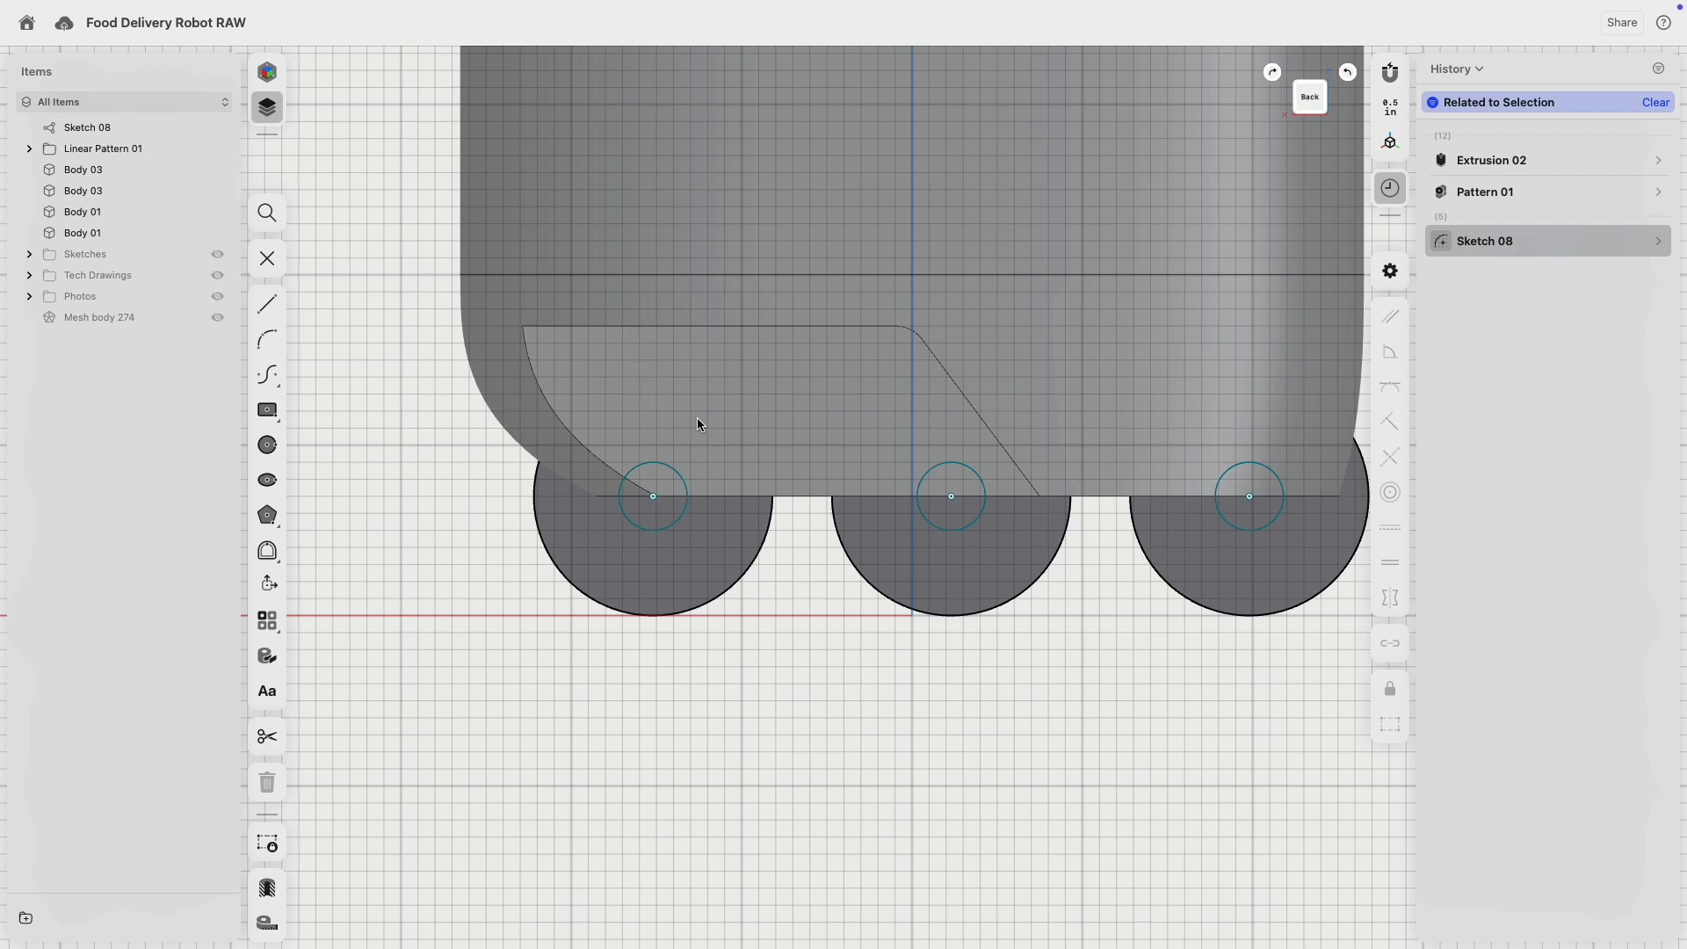
- Face the sketch from the back and turn on Section View to hide the robot body in front of the wheels
{"action": "scroll", "coordinate": [686, 559], "scroll_direction": "down", "scroll_amount": 5}
{"action": "scroll", "coordinate": [688, 513], "scroll_direction": "up", "scroll_amount": 7}
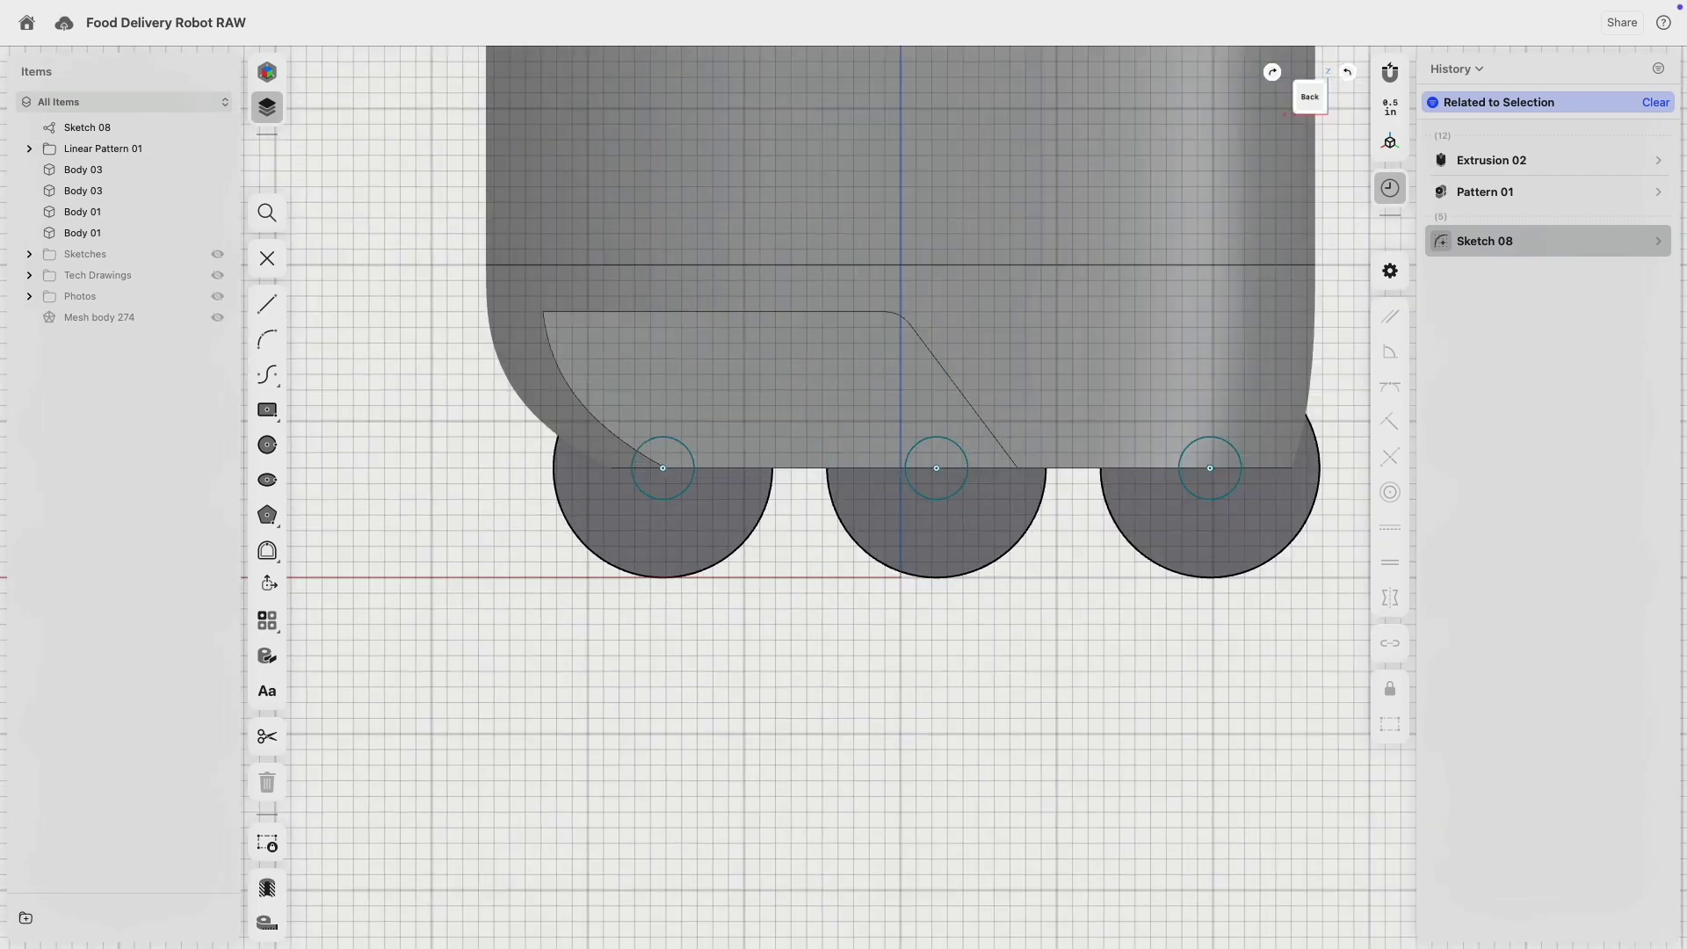
{"action": "mouse_move", "coordinate": [688, 513]}
{"action": "right_mouse_down"}
{"action": "mouse_move", "coordinate": [893, 499]}
{"action": "mouse_move", "coordinate": [674, 448]}
{"action": "mouse_move", "coordinate": [689, 448]}
{"action": "right_mouse_up"}
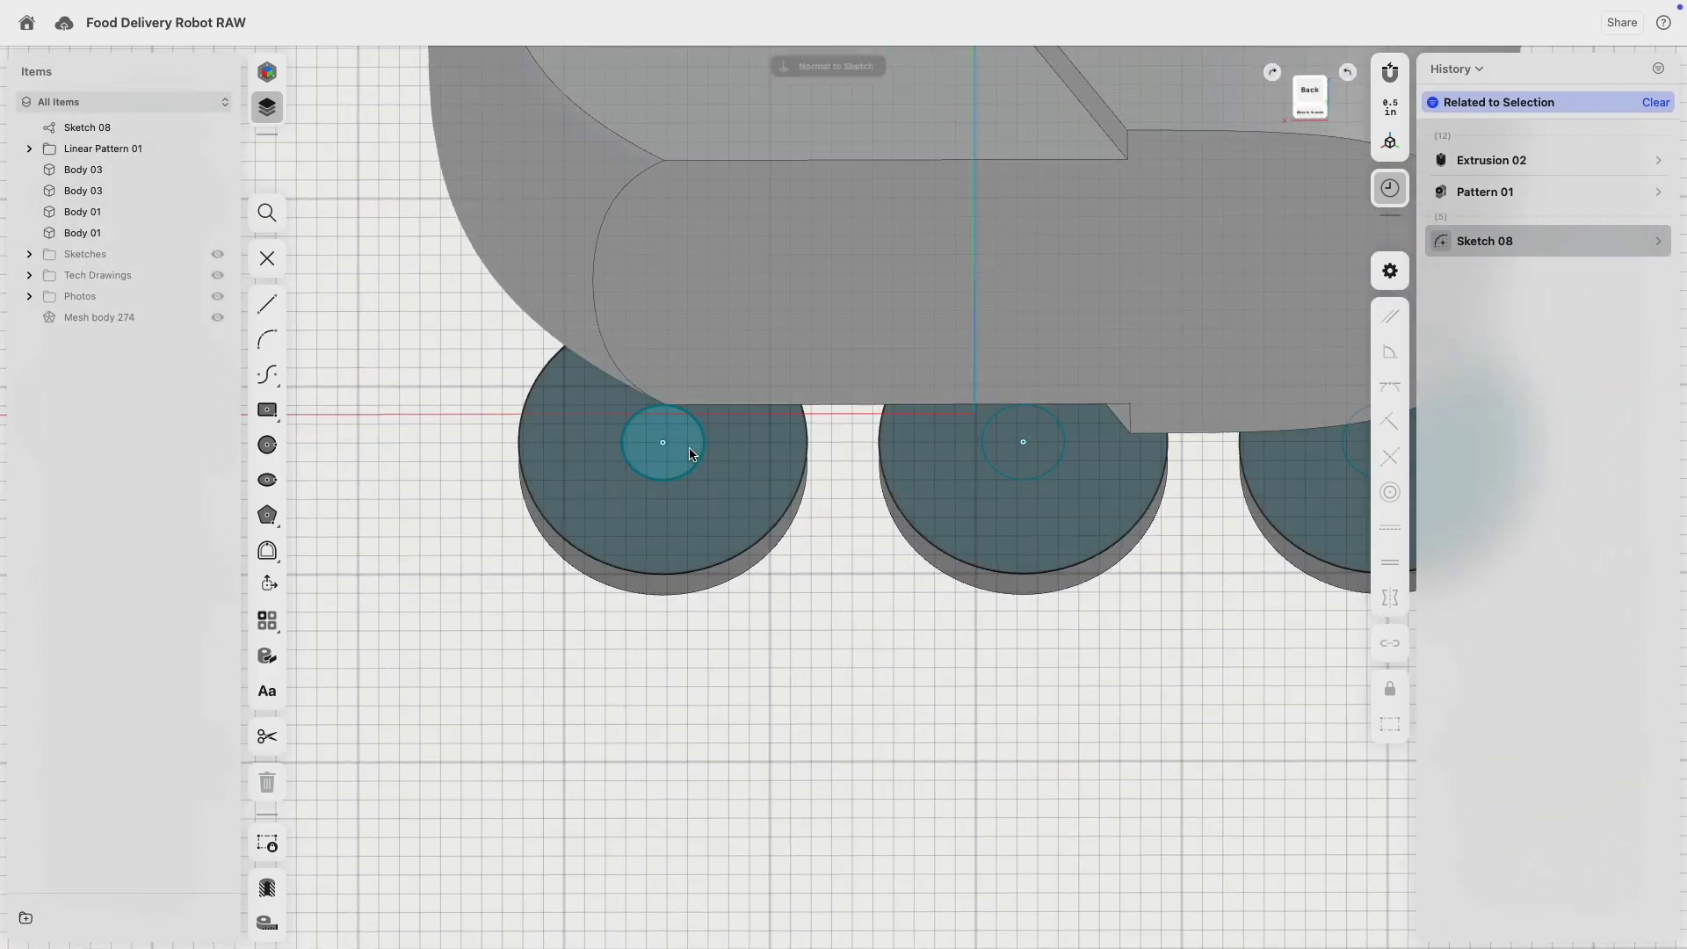
{"action": "scroll", "coordinate": [865, 483], "scroll_direction": "down", "scroll_amount": 3}
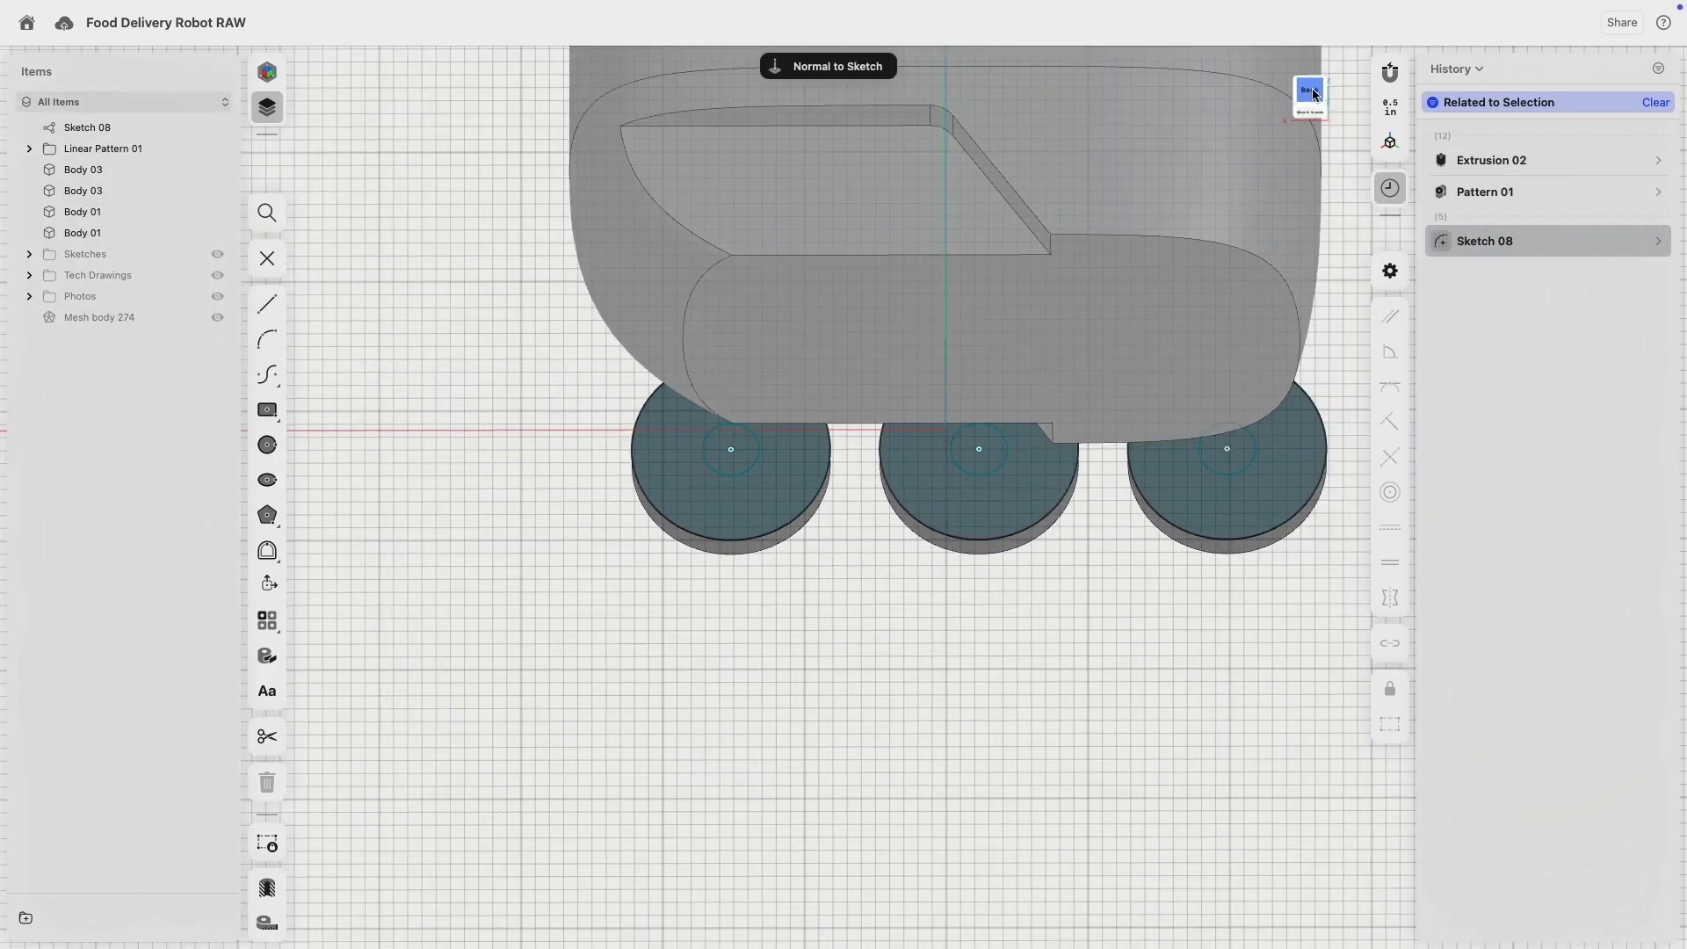
{"action": "left_click", "coordinate": [1314, 93]}
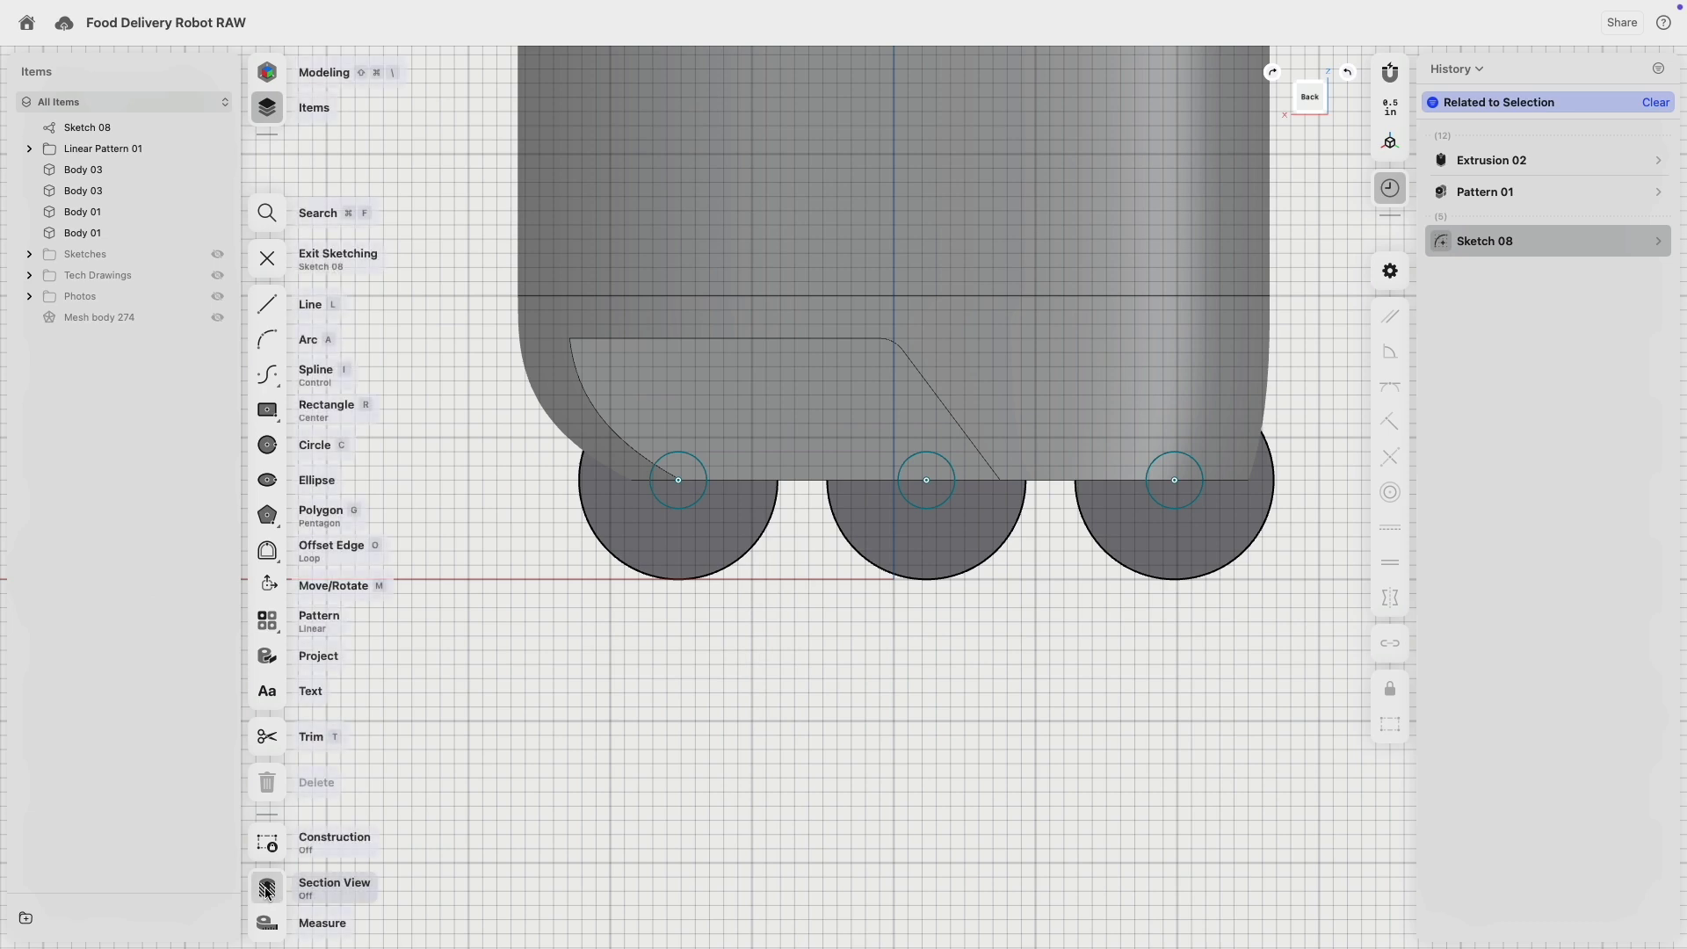
{"action": "left_click", "coordinate": [268, 889]}
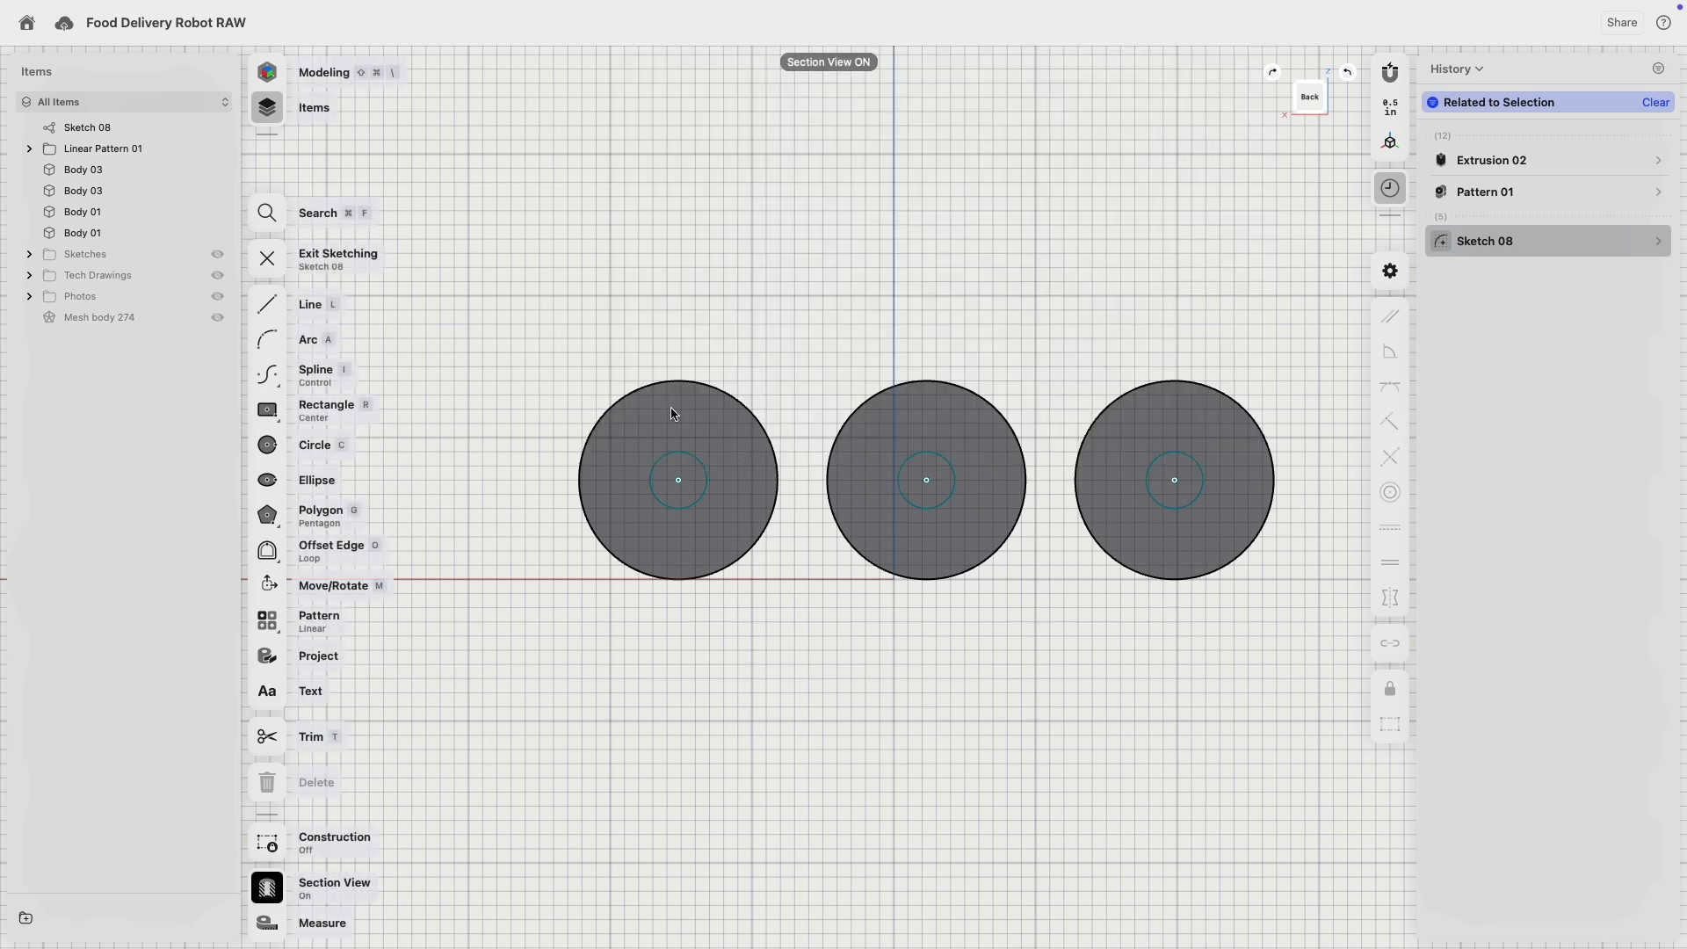
- Draw a circle about 1.7 in across in the upper gap between the left and middle wheels
{"action": "scroll", "coordinate": [671, 413], "scroll_direction": "up", "scroll_amount": 5}
{"action": "middle_click_drag", "start_coordinate": [605, 317], "coordinate": [517, 253]}
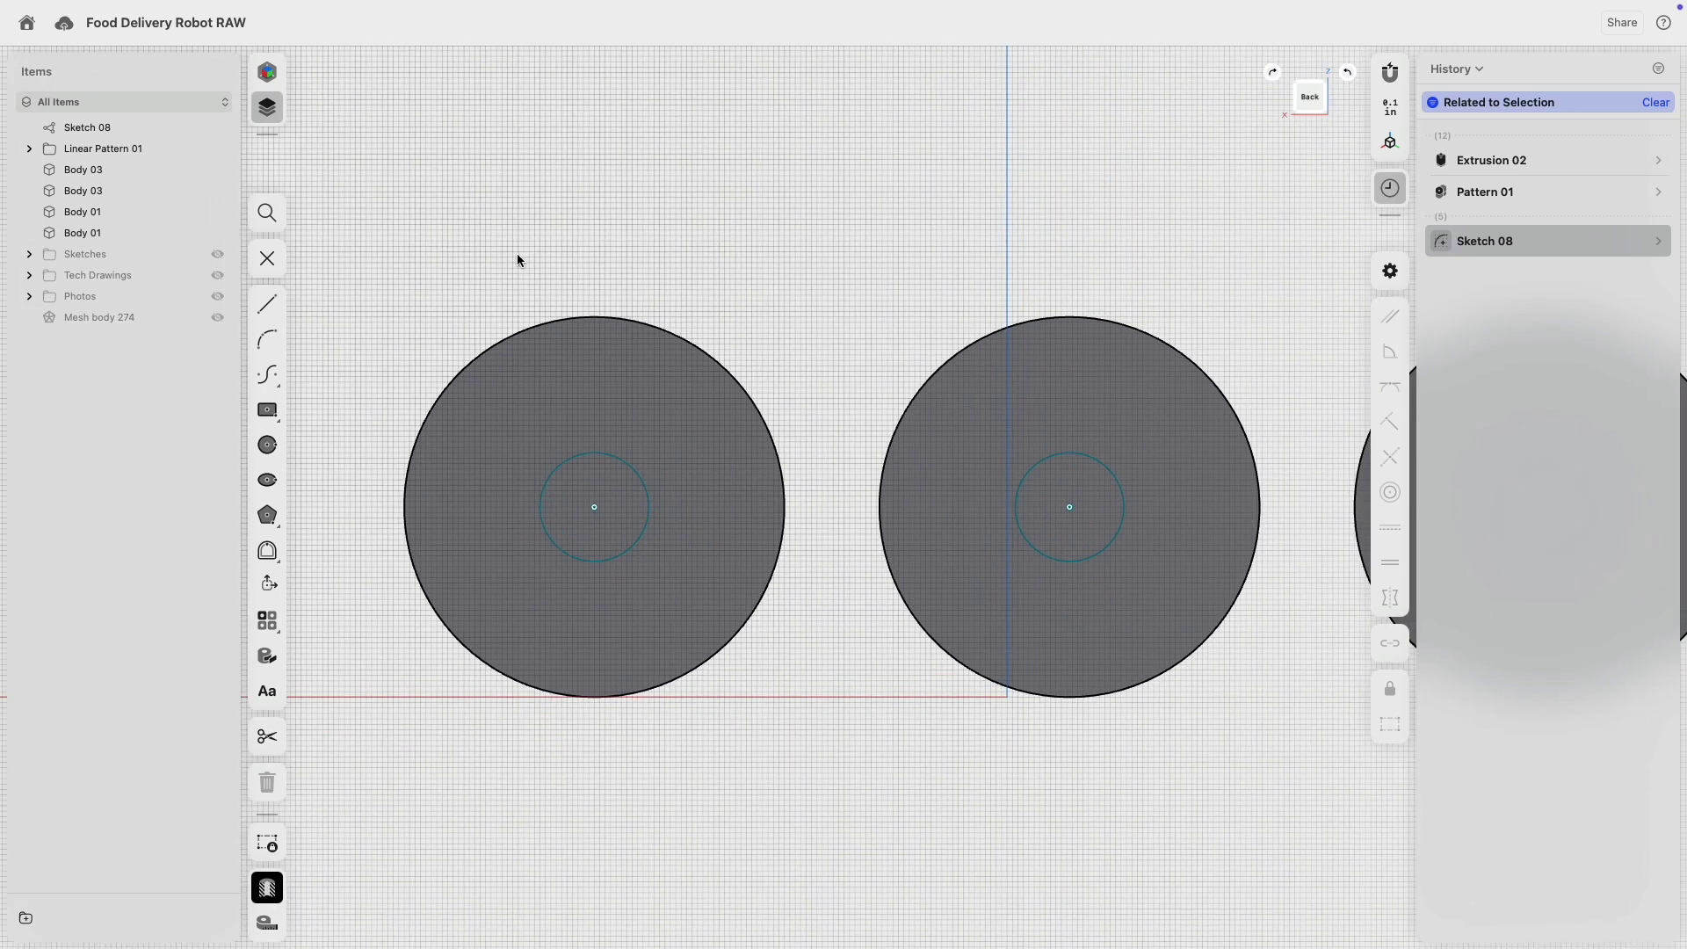
{"action": "left_click", "coordinate": [278, 444]}
{"action": "left_click", "coordinate": [801, 393]}
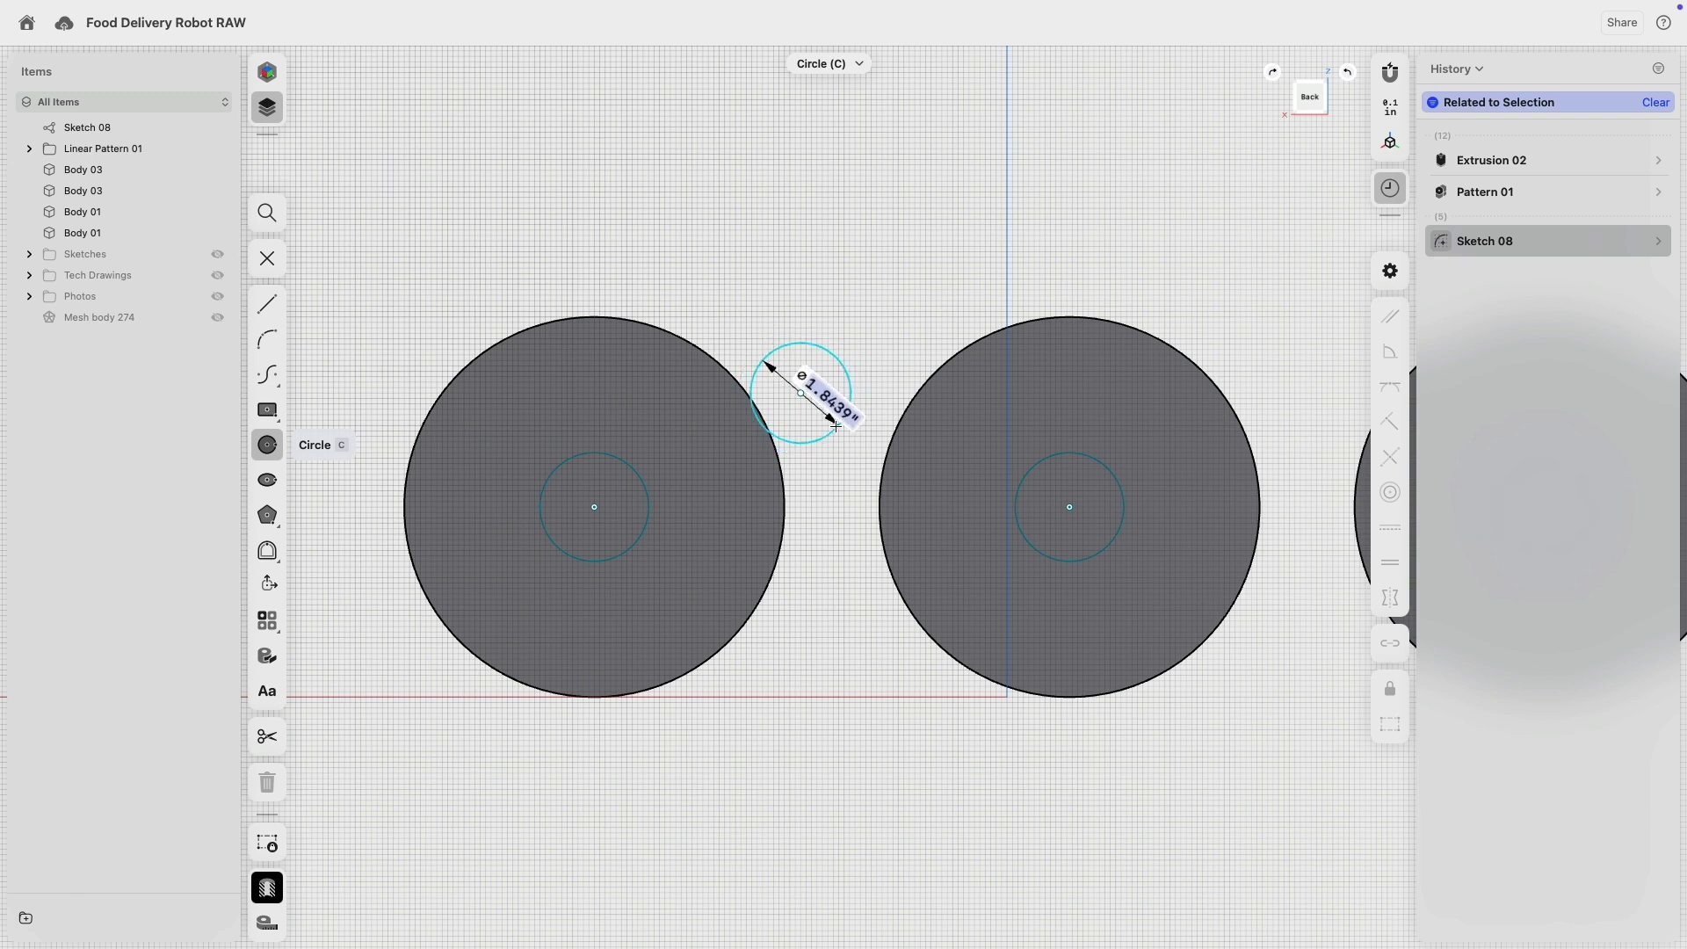
{"action": "left_click", "coordinate": [772, 361]}
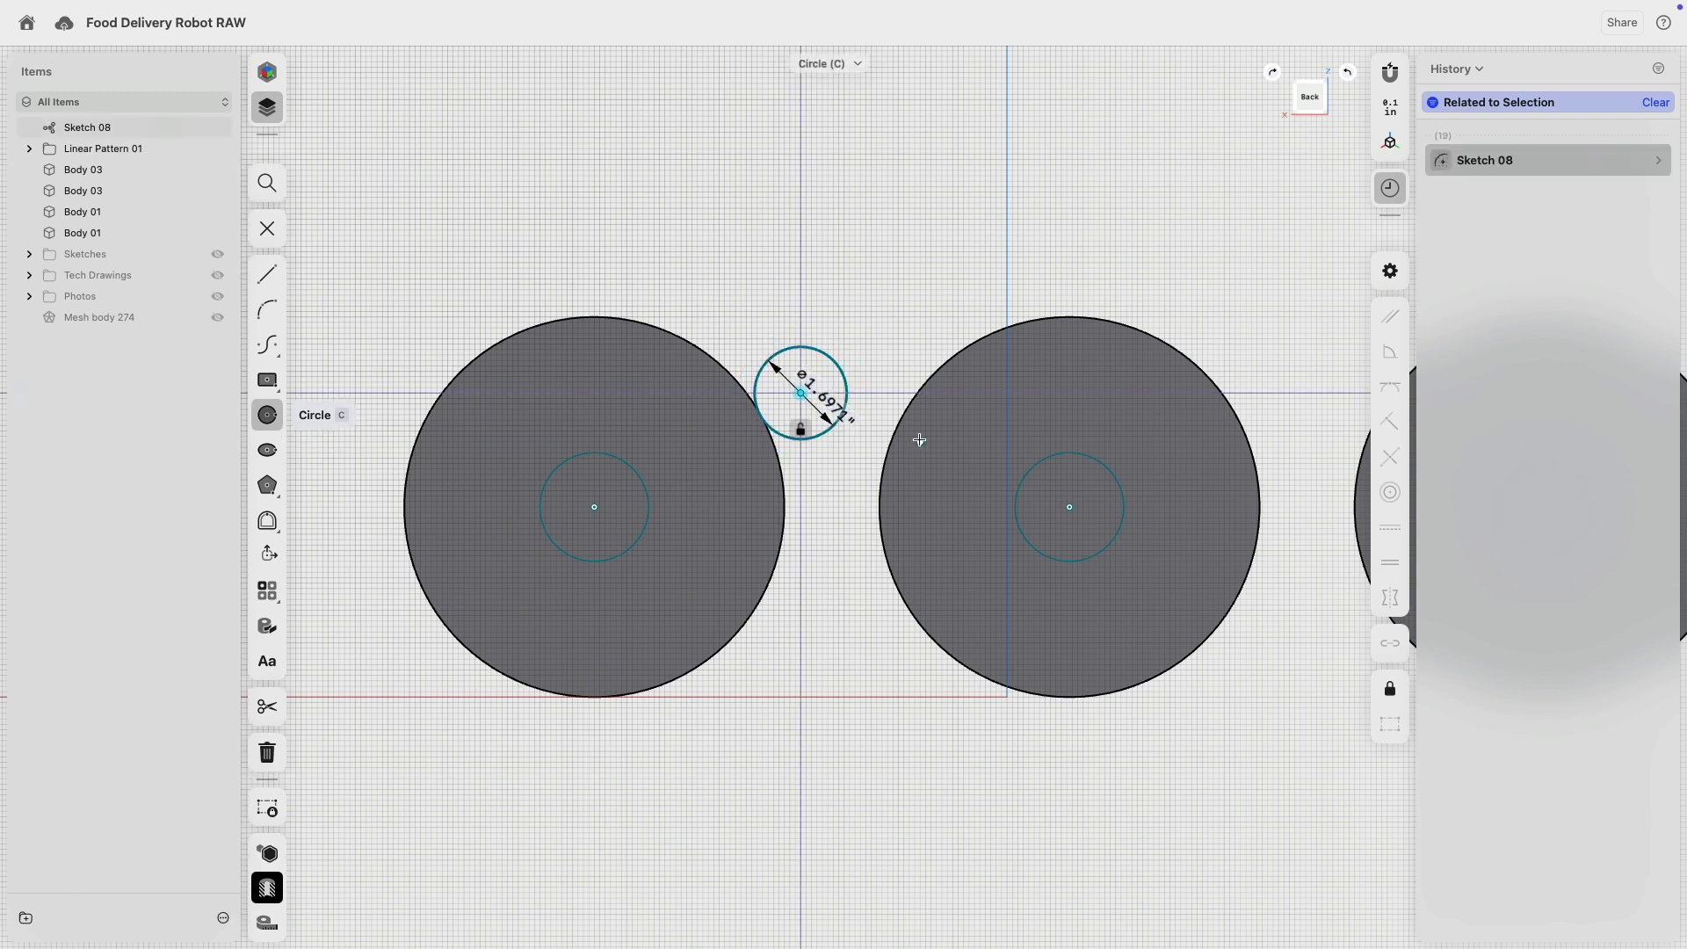
- Make the circle in the gap equal to the left hub circle and move its centre midway between the two wheels
{"action": "left_click", "coordinate": [648, 505]}
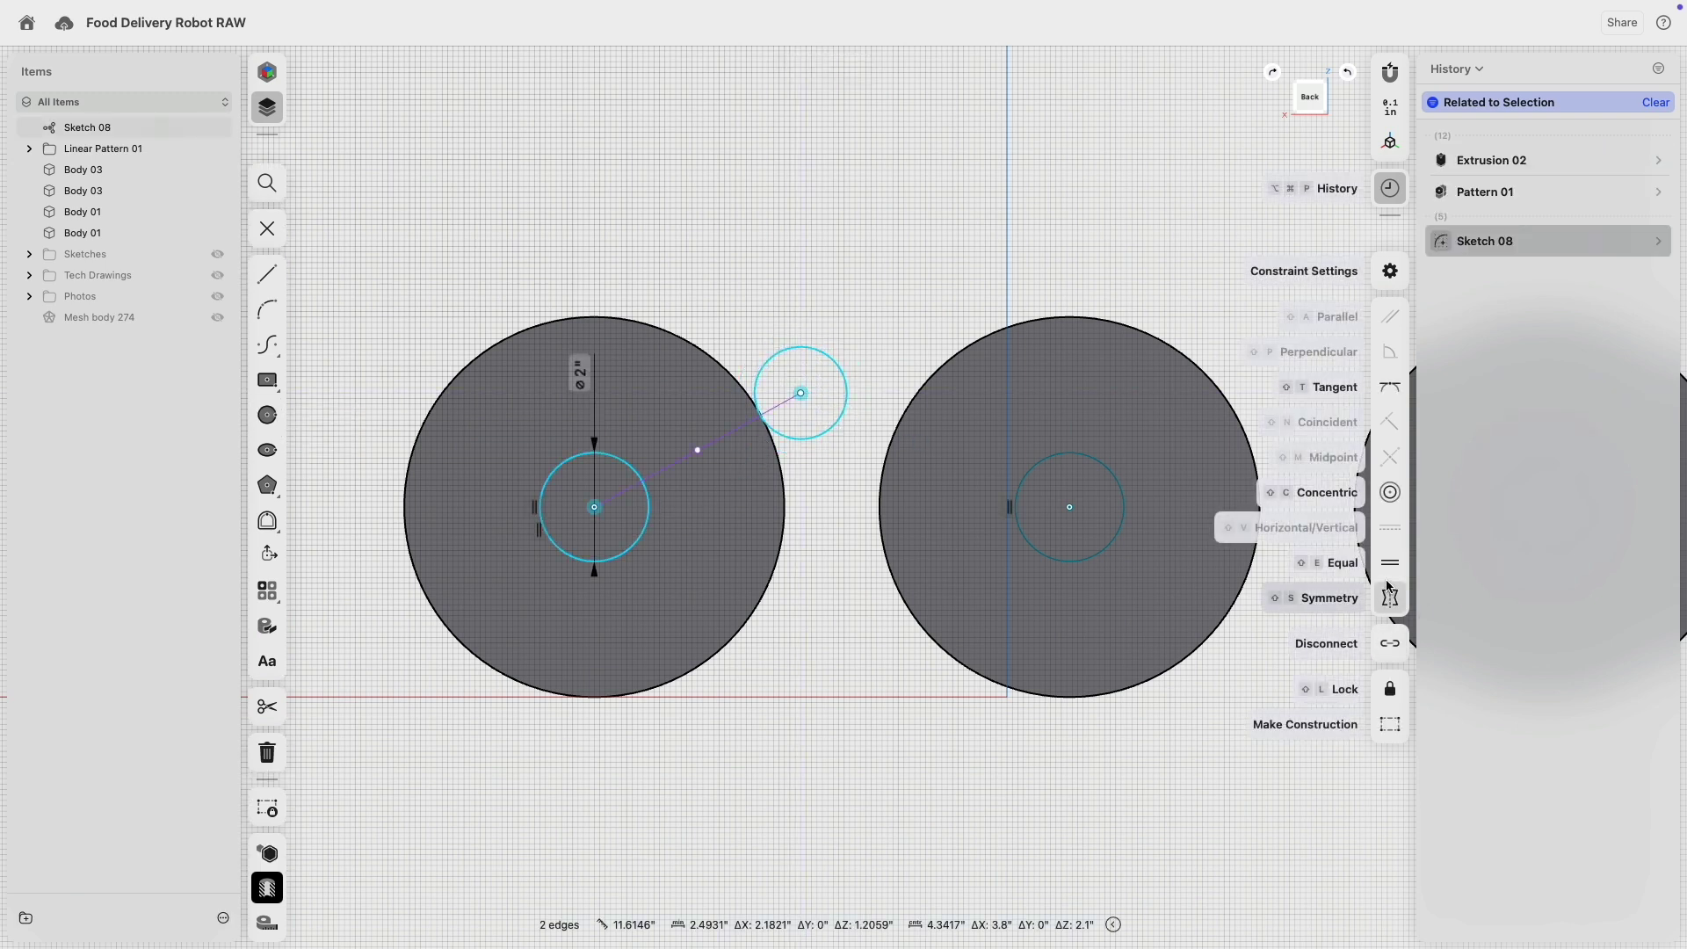
{"action": "left_click", "coordinate": [1388, 571]}
{"action": "mouse_move", "coordinate": [802, 391]}
{"action": "left_mouse_down"}
{"action": "mouse_move", "coordinate": [822, 399]}
{"action": "mouse_move", "coordinate": [789, 411]}
{"action": "left_mouse_up"}
- Draw two upper and two lower lines linking the raised circle to the hub circles of the left and middle wheels
{"action": "key", "text": "l"}
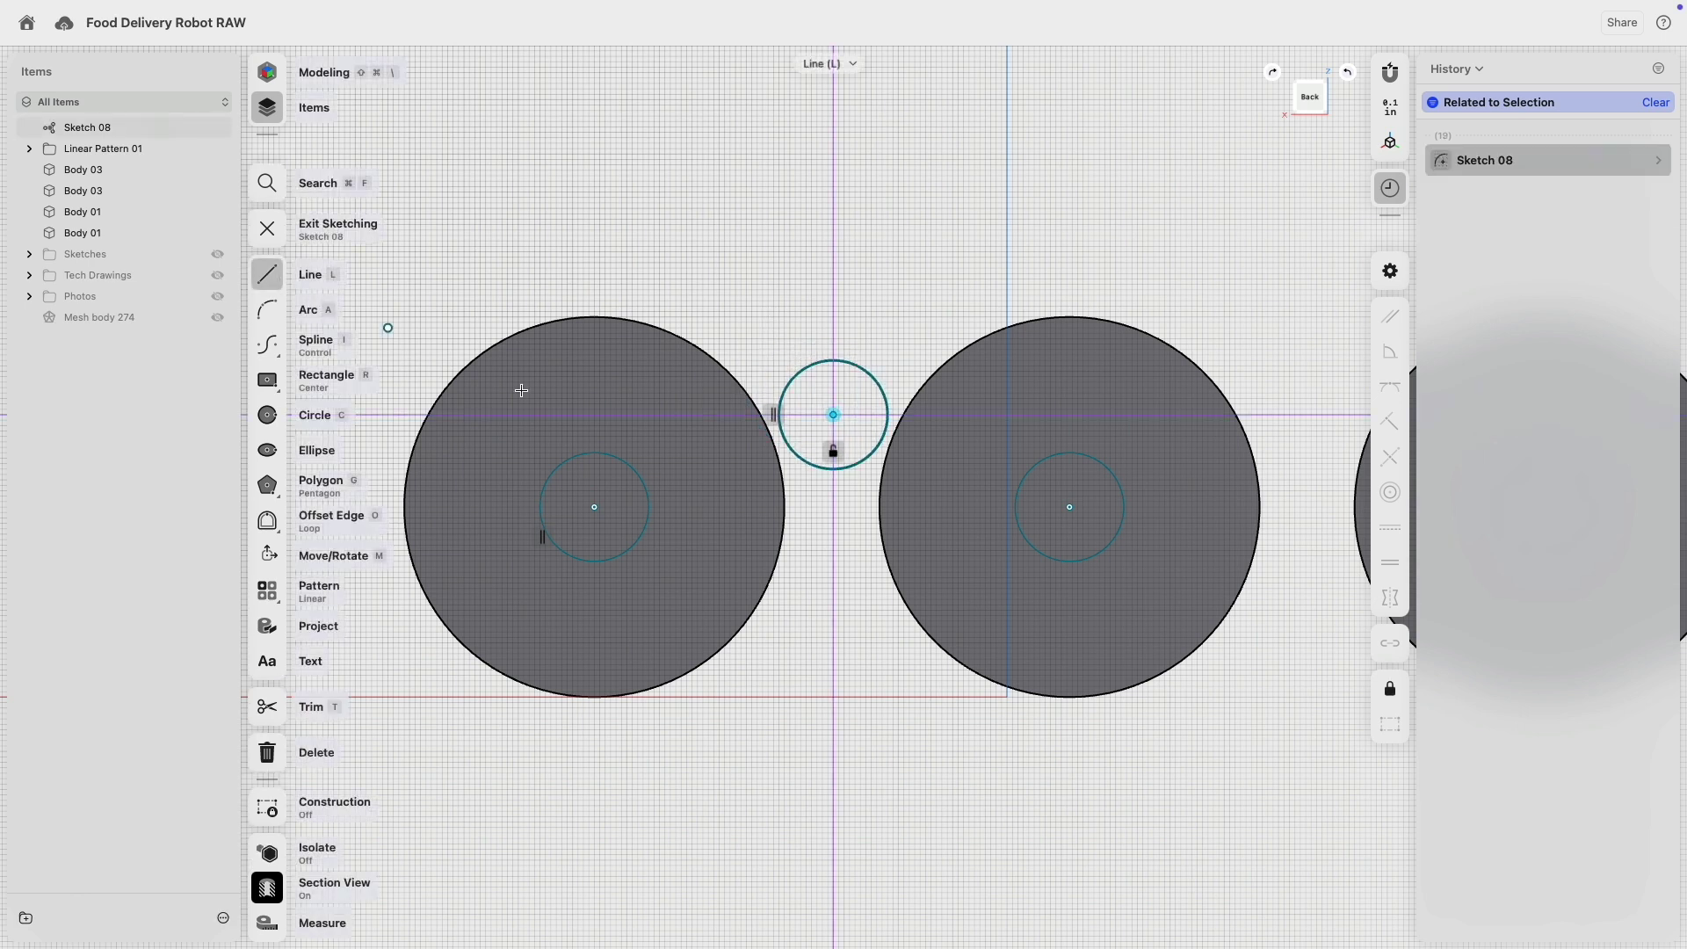
{"action": "left_click", "coordinate": [567, 460]}
{"action": "left_click", "coordinate": [818, 362]}
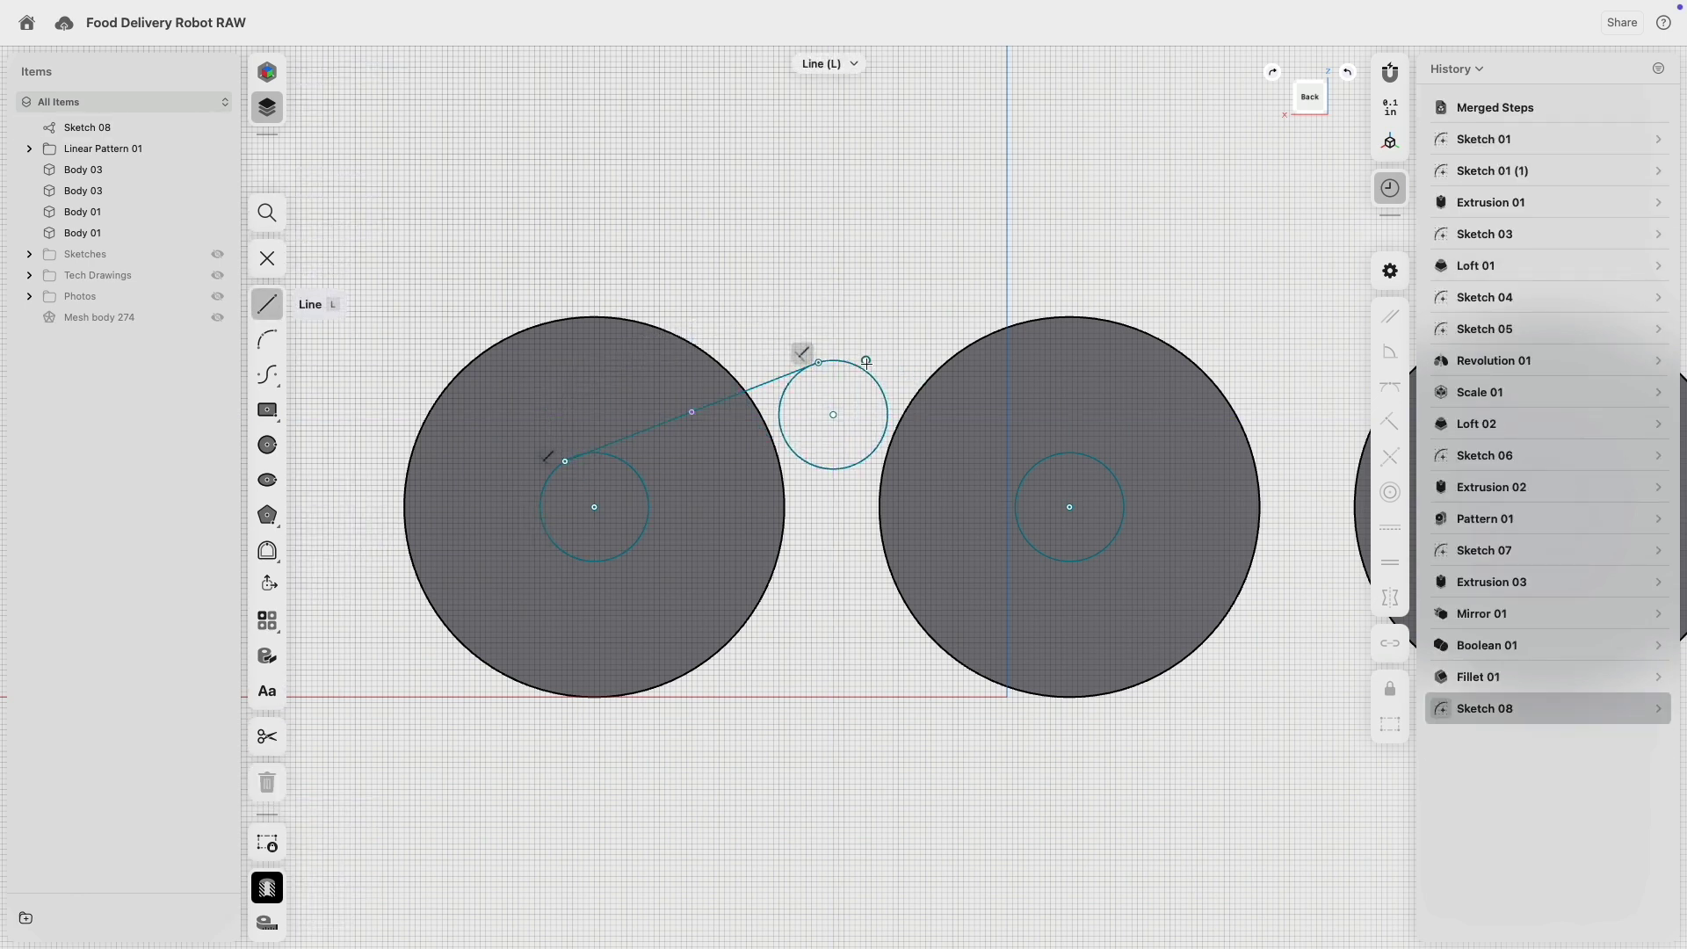
{"action": "left_click", "coordinate": [1107, 467]}
{"action": "left_click", "coordinate": [1056, 561]}
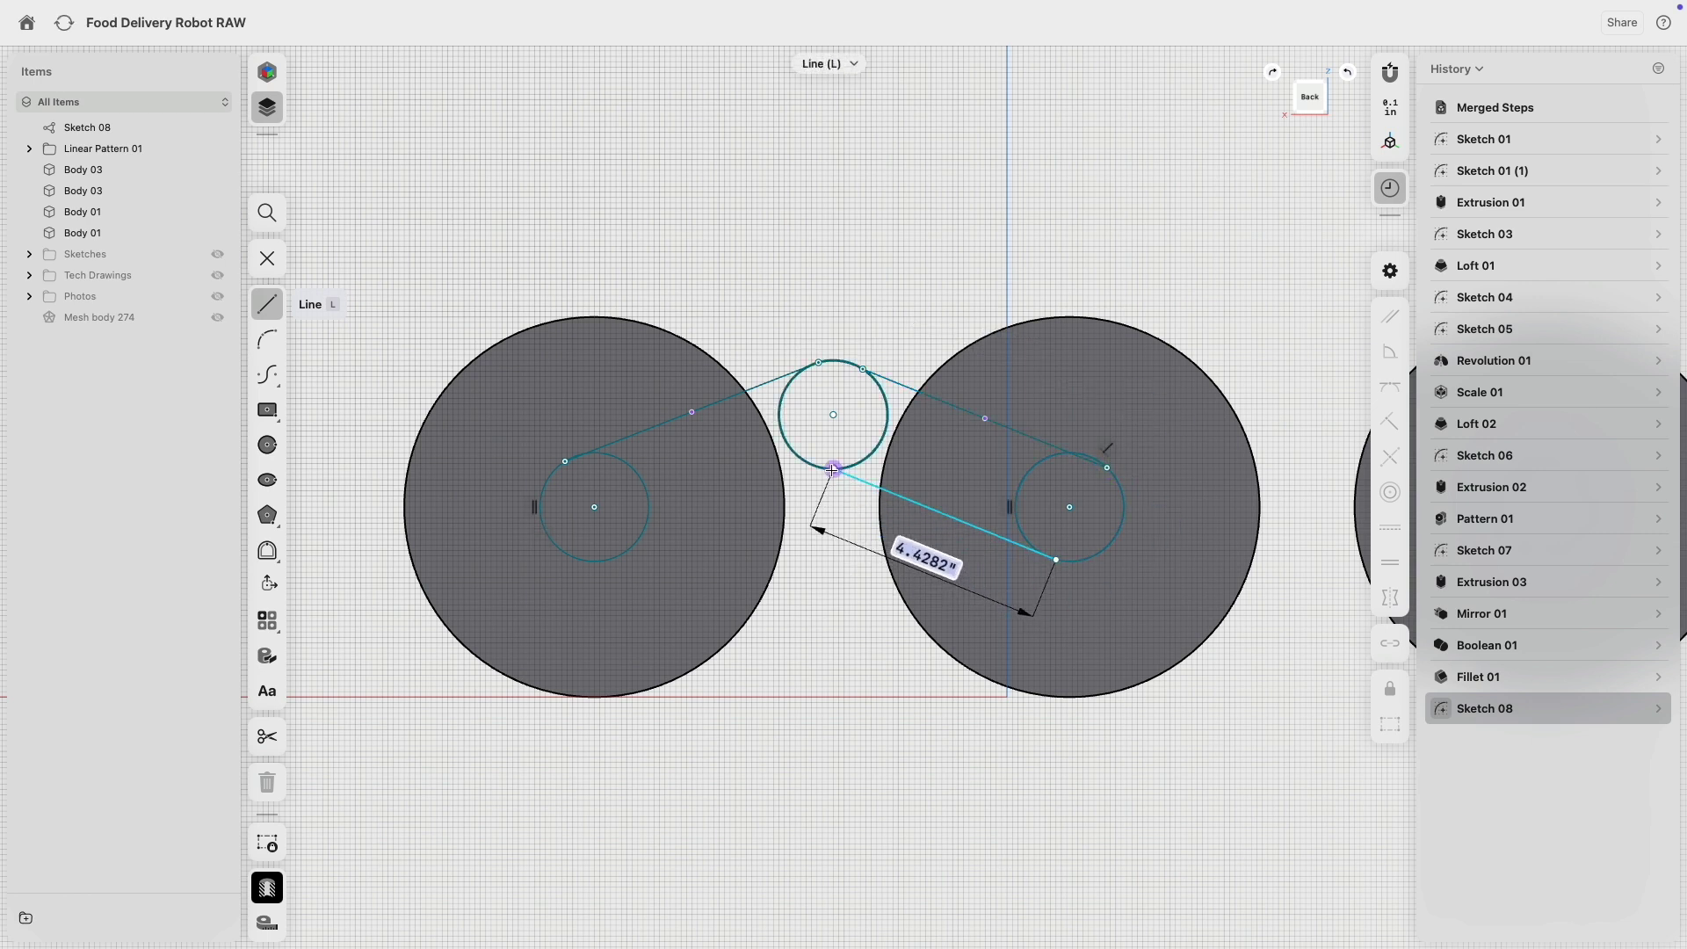
{"action": "left_click", "coordinate": [833, 470]}
{"action": "left_click", "coordinate": [629, 553]}
{"action": "key", "text": "Escape"}
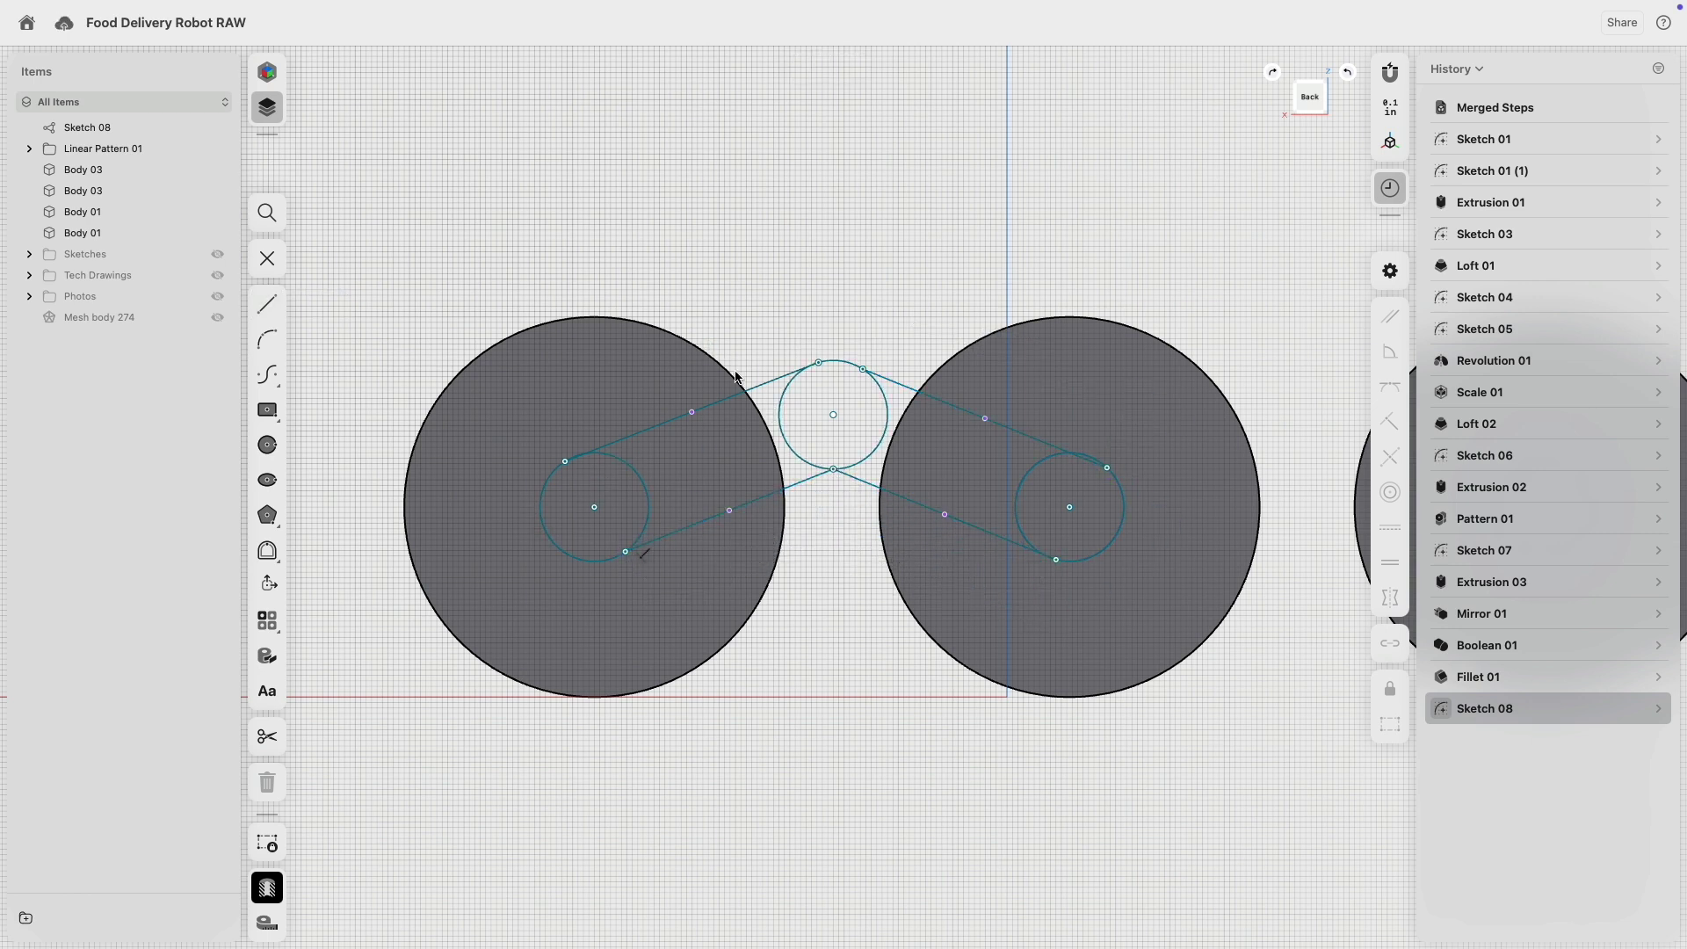
- Constrain the two upper link lines tangent to the raised circle between the wheels
{"action": "left_click", "coordinate": [749, 393]}
{"action": "left_click", "coordinate": [783, 394]}
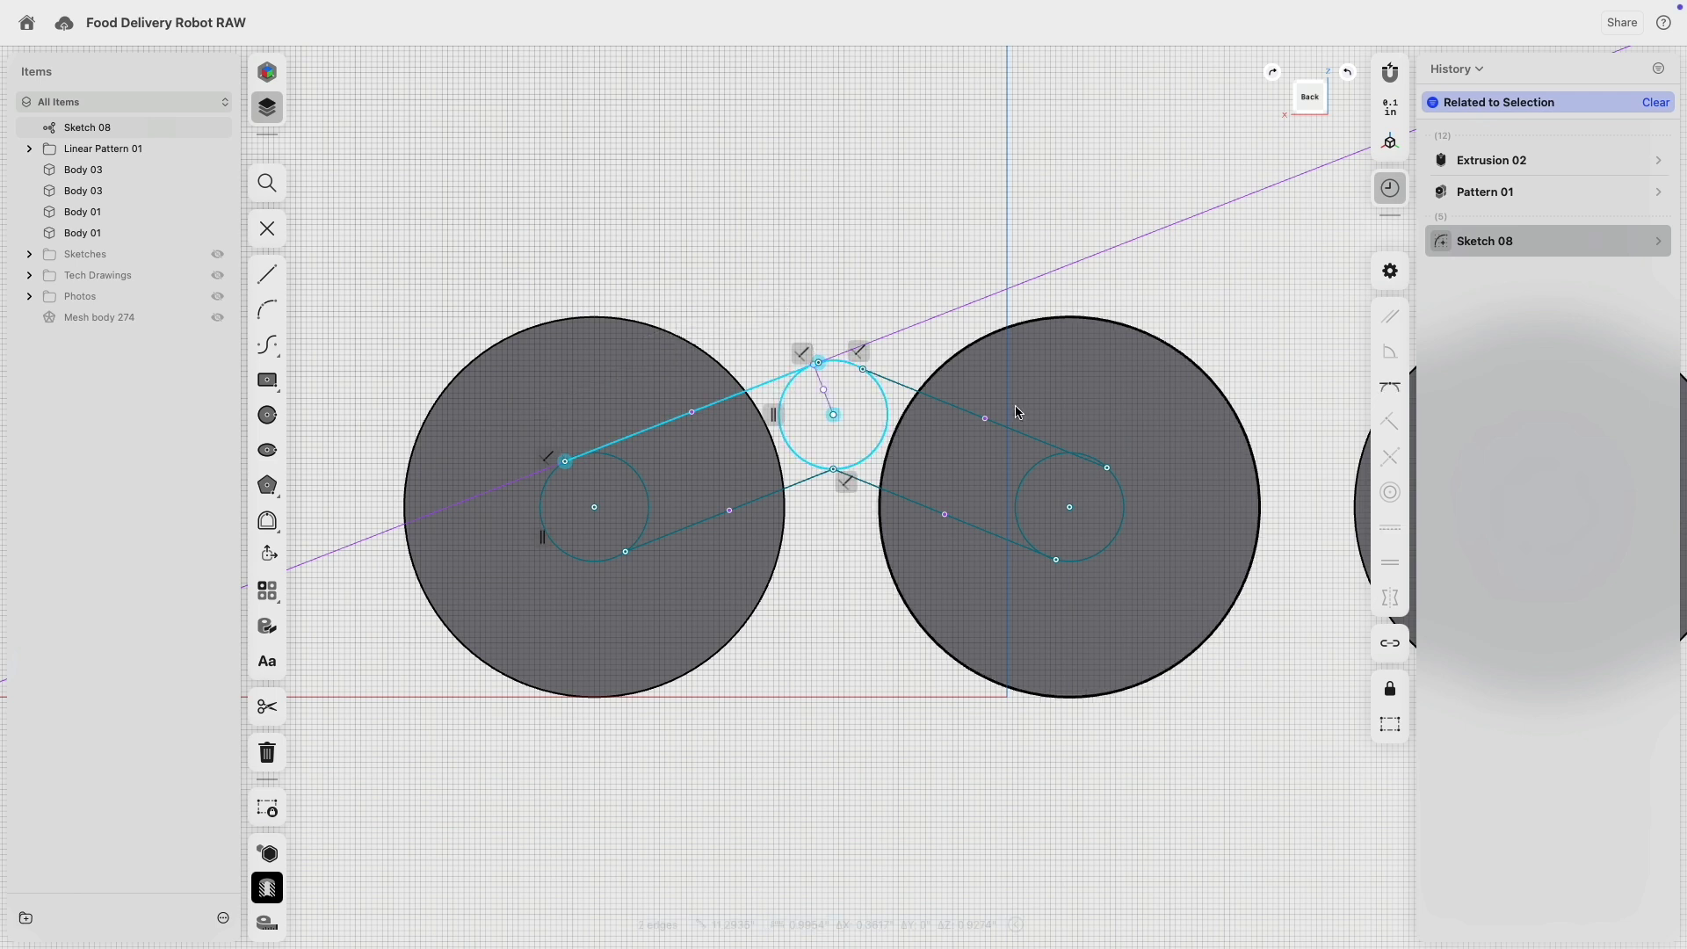
{"action": "left_click", "coordinate": [1382, 393]}
{"action": "left_click", "coordinate": [895, 380]}
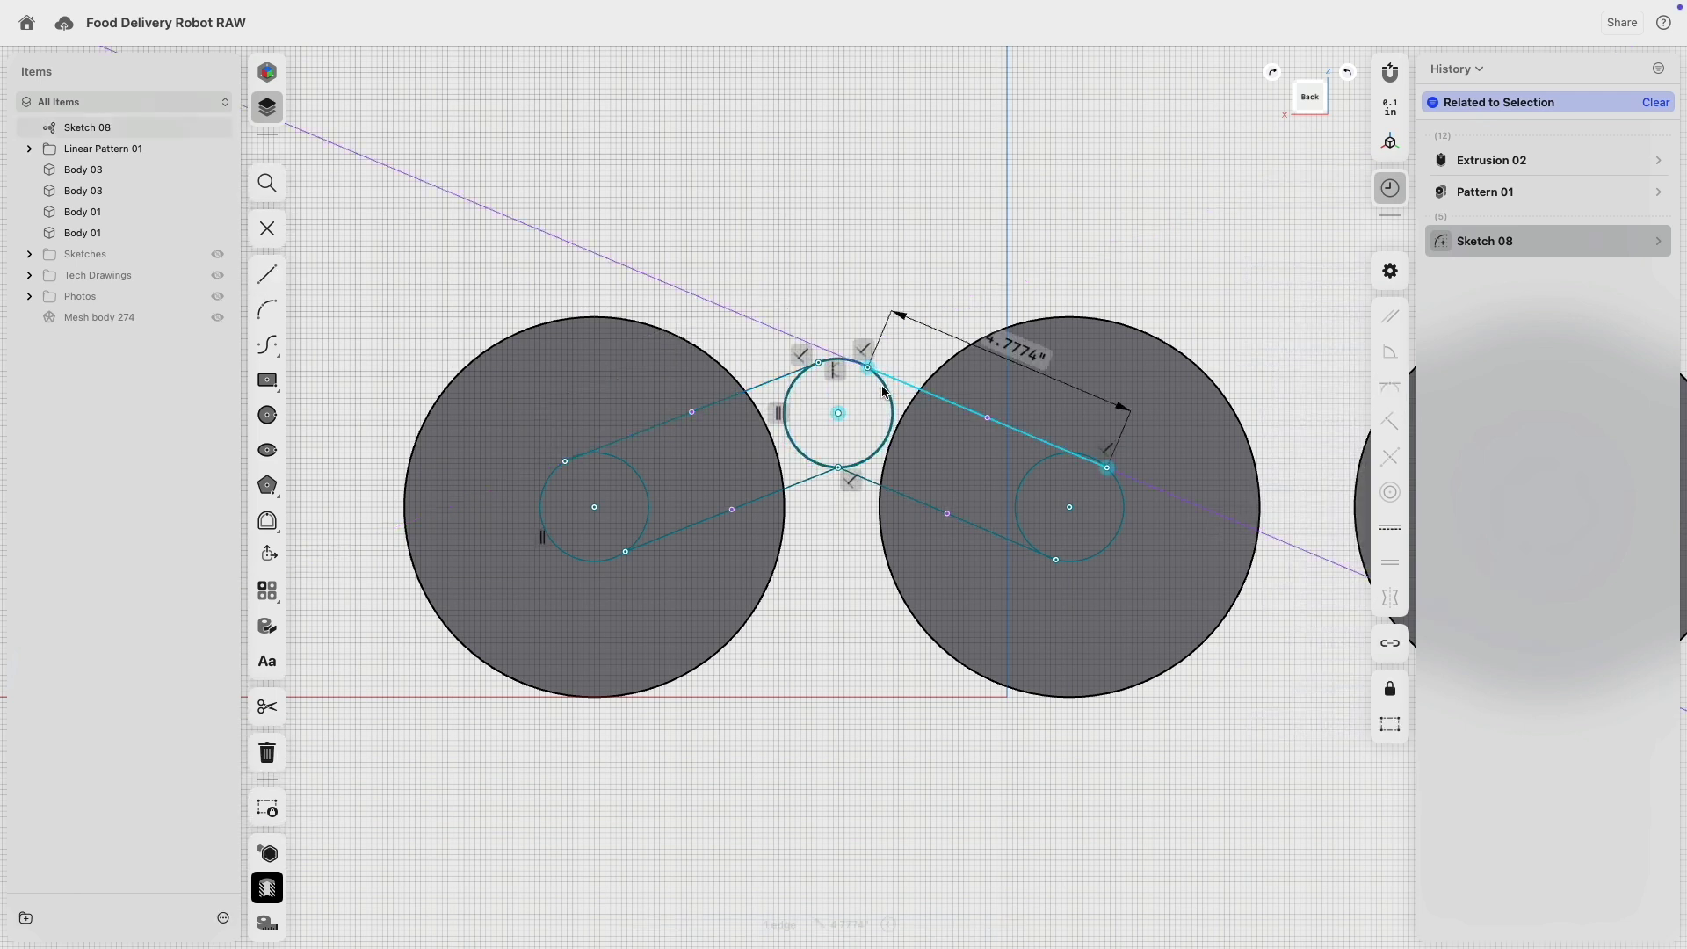
{"action": "left_click", "coordinate": [887, 389]}
{"action": "left_click", "coordinate": [1382, 393]}
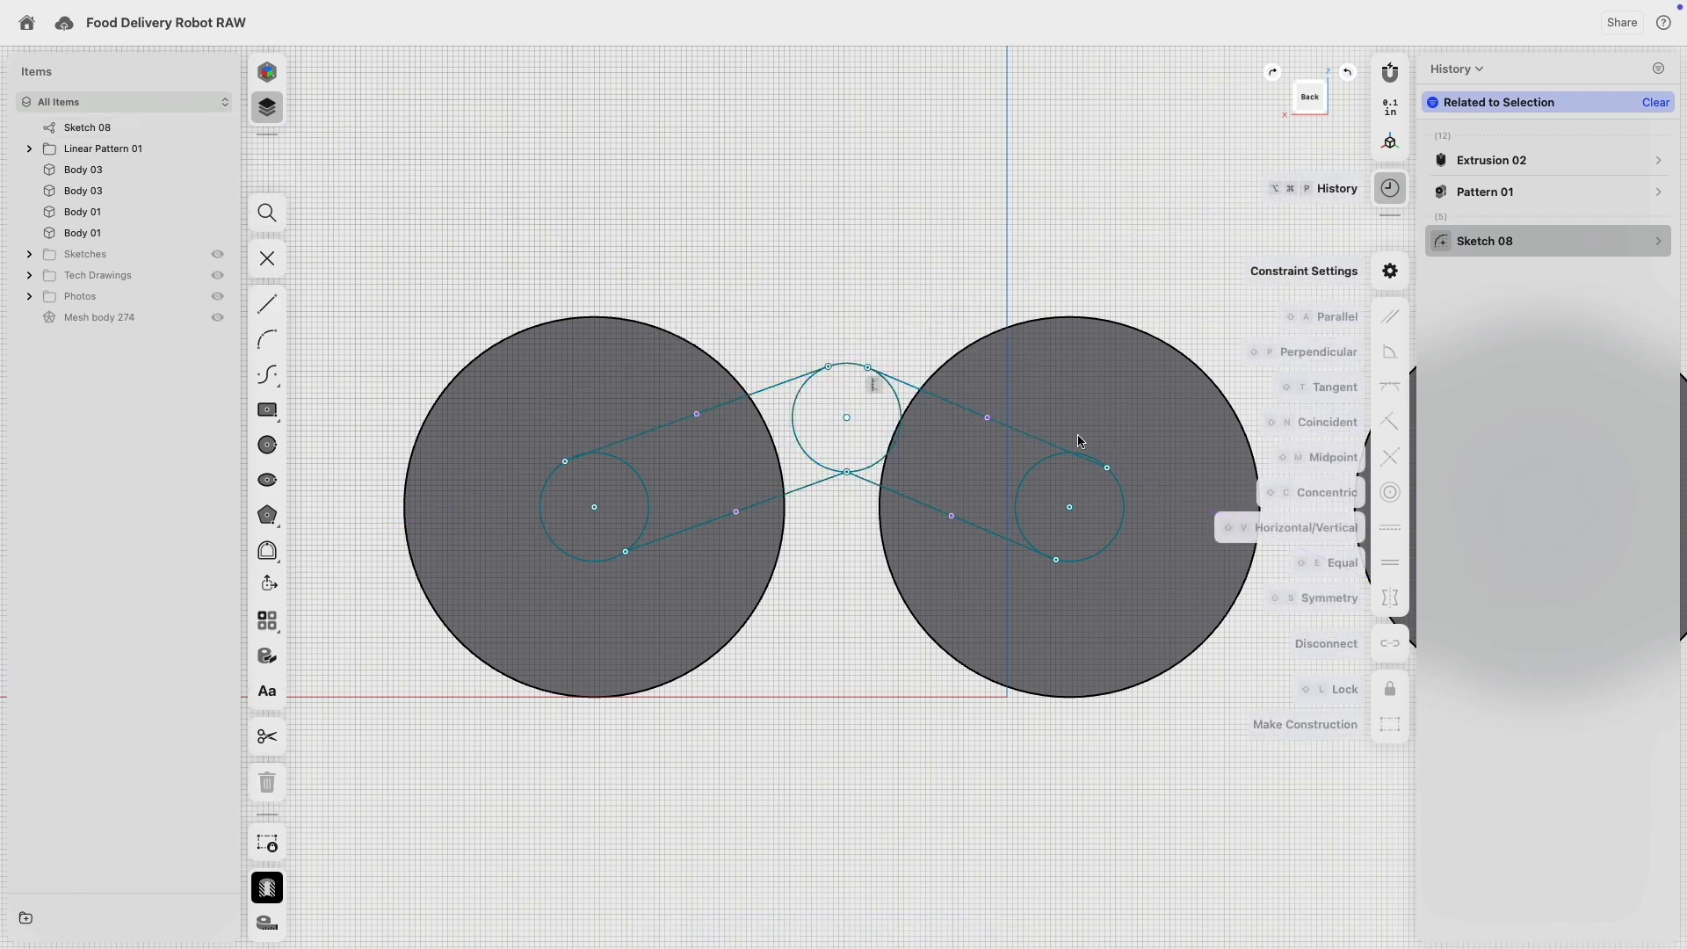
- Constrain the upper and lower right-hand link lines tangent to the middle wheel's hub circle
{"action": "left_click", "coordinate": [1033, 452]}
{"action": "left_click", "coordinate": [1030, 470]}
{"action": "left_click", "coordinate": [1387, 391]}
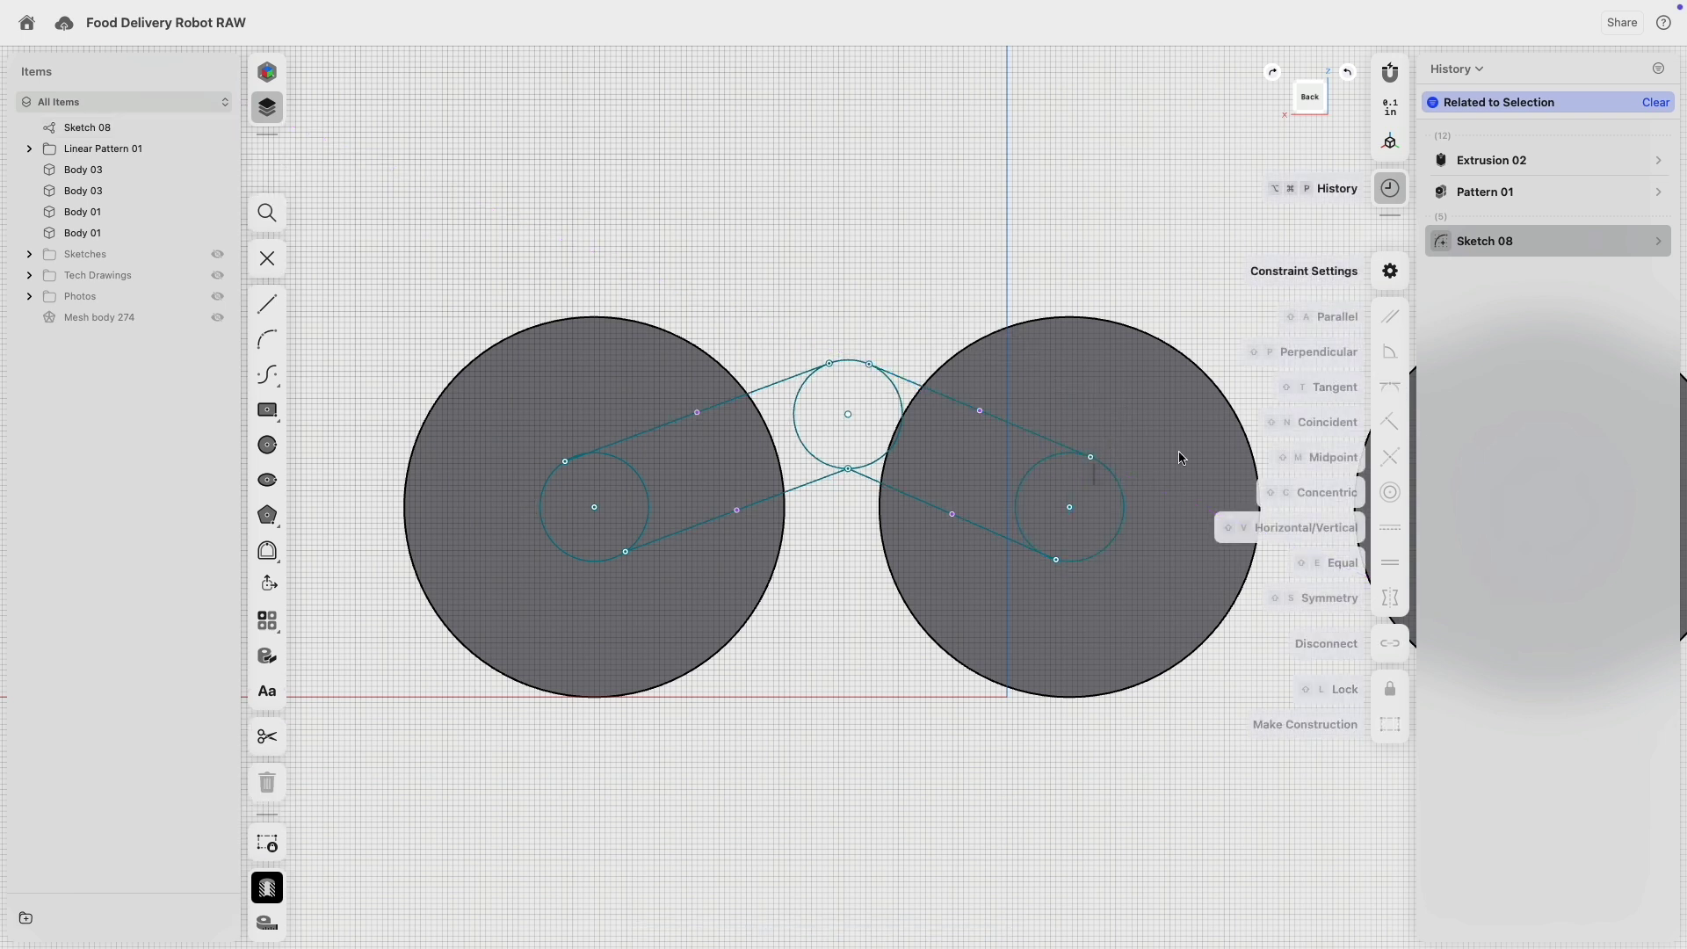
{"action": "left_click", "coordinate": [1015, 544]}
{"action": "left_click", "coordinate": [1090, 561]}
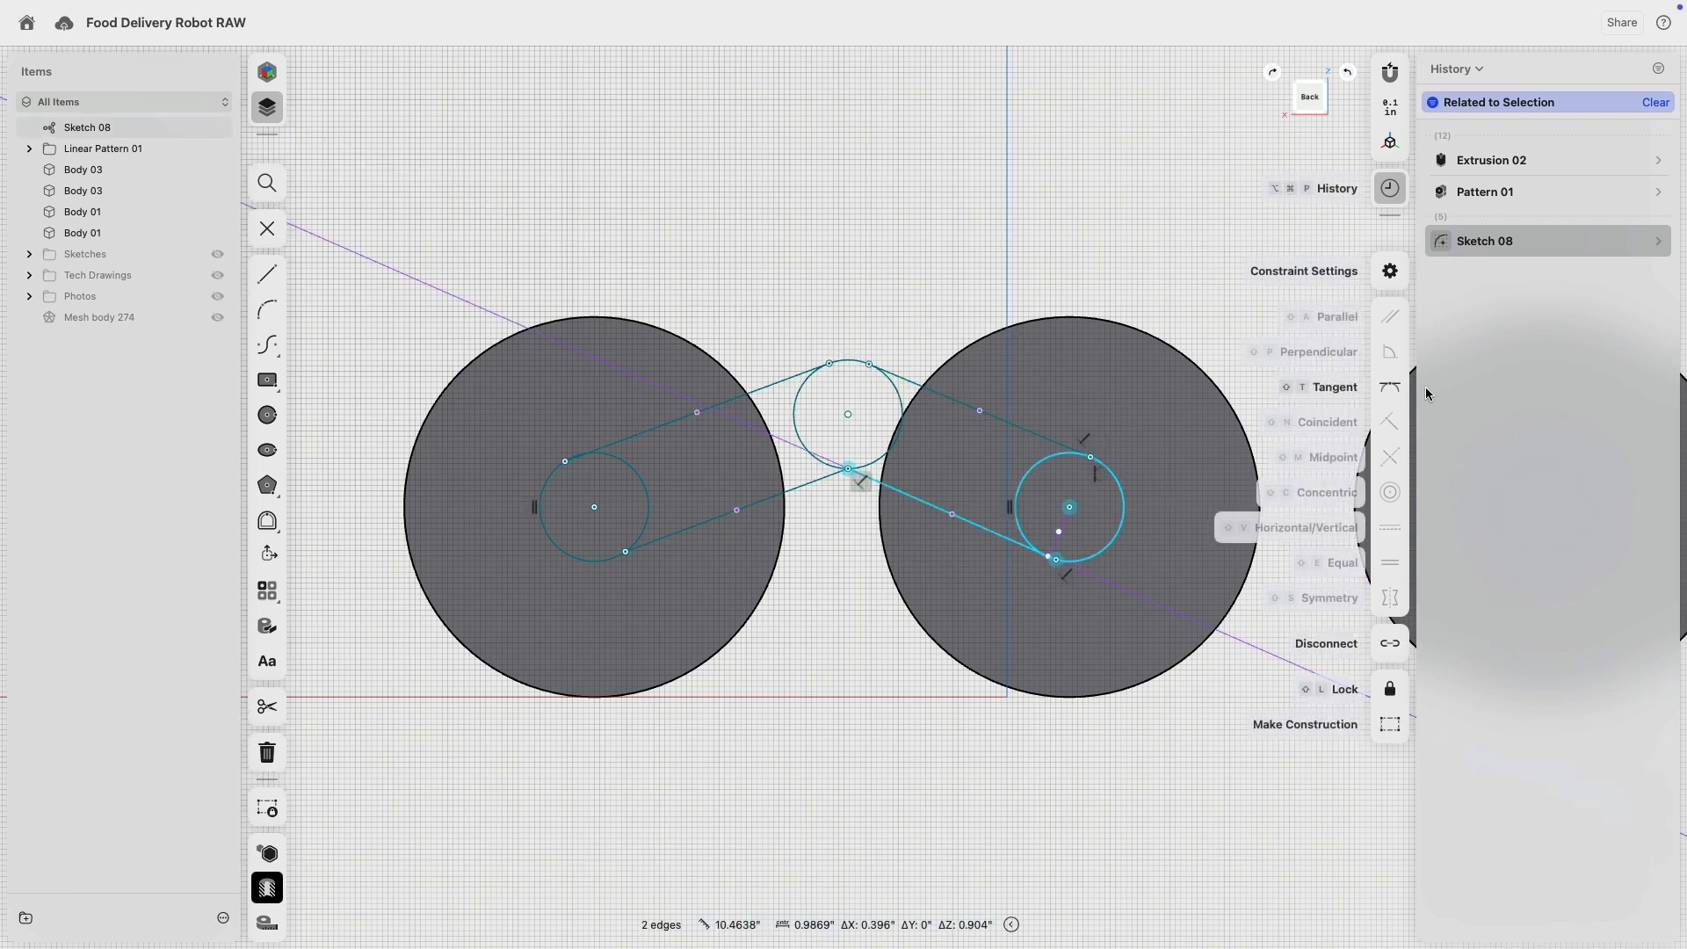
{"action": "left_click", "coordinate": [1390, 387]}
- Constrain the lower and upper left-hand link lines tangent to the left wheel's hub circle
{"action": "left_click", "coordinate": [694, 526]}
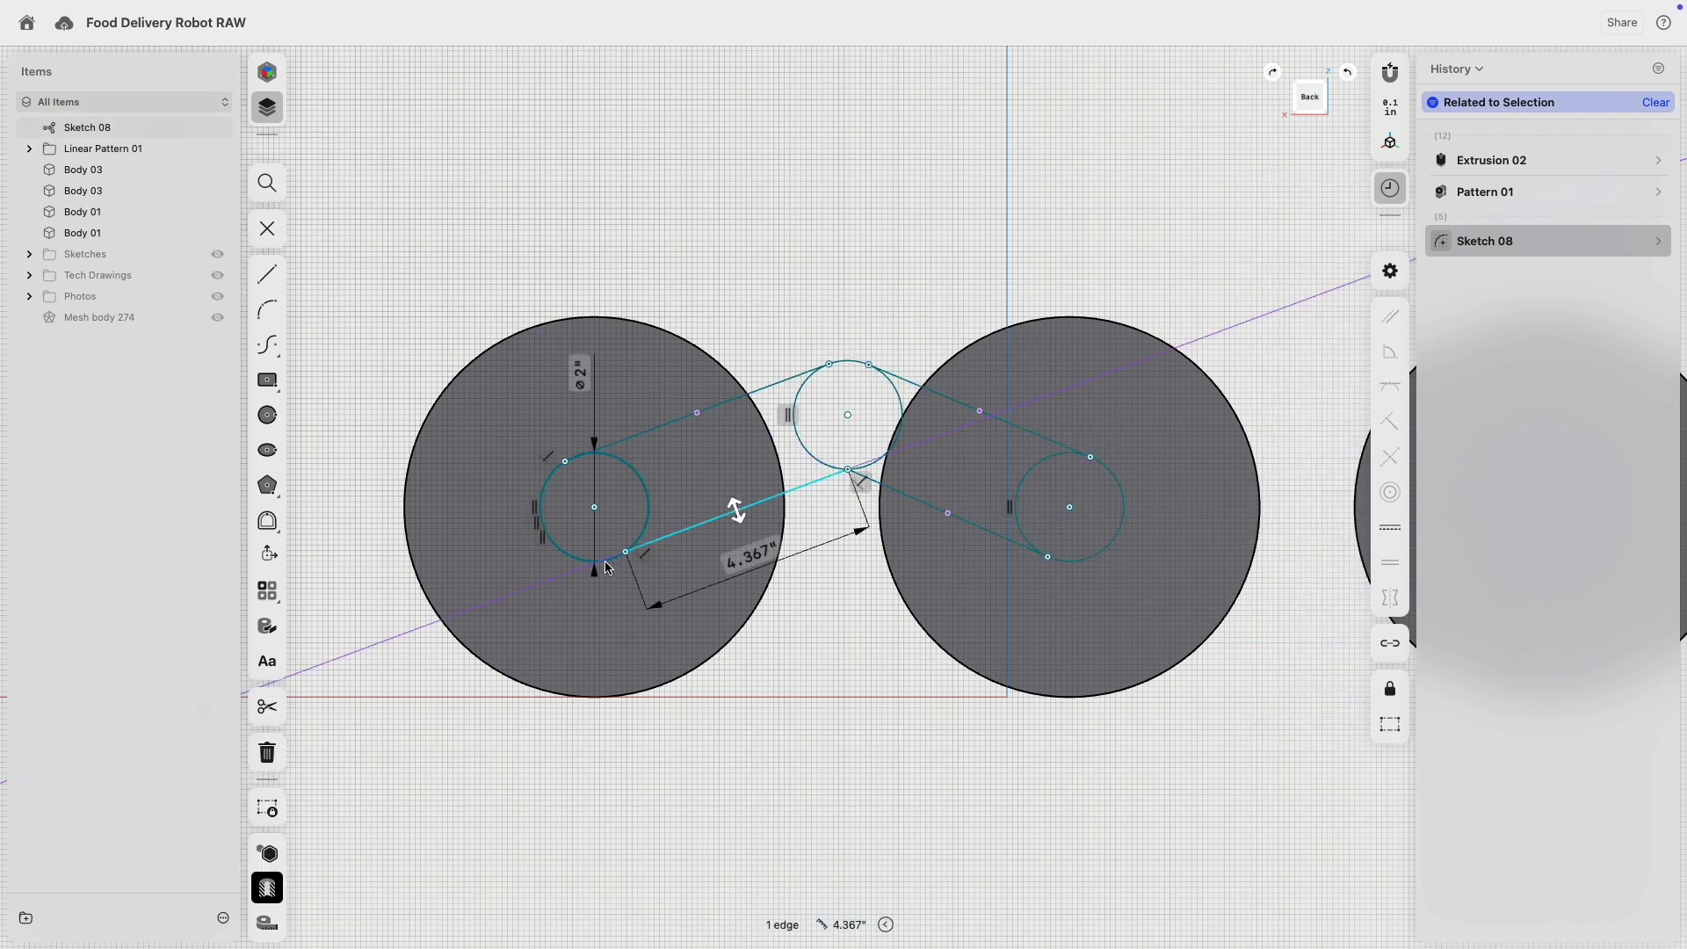
{"action": "left_click", "coordinate": [567, 553]}
{"action": "left_click", "coordinate": [1389, 388]}
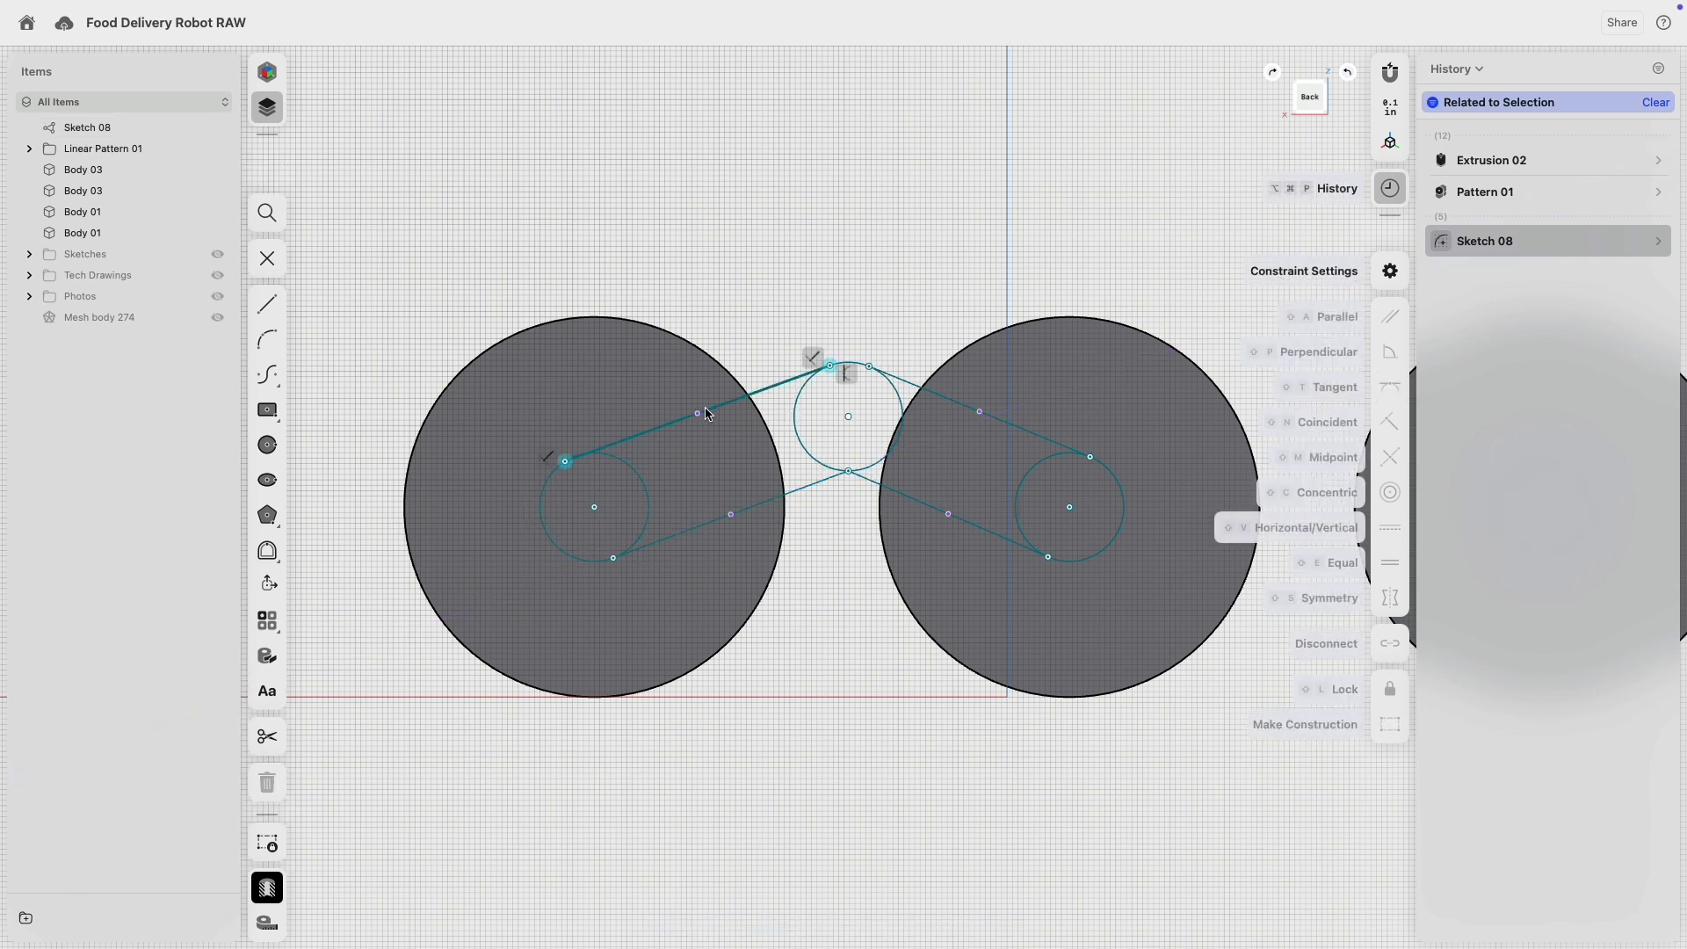
{"action": "left_click", "coordinate": [650, 430]}
{"action": "left_click", "coordinate": [648, 507]}
{"action": "left_click", "coordinate": [1390, 387]}
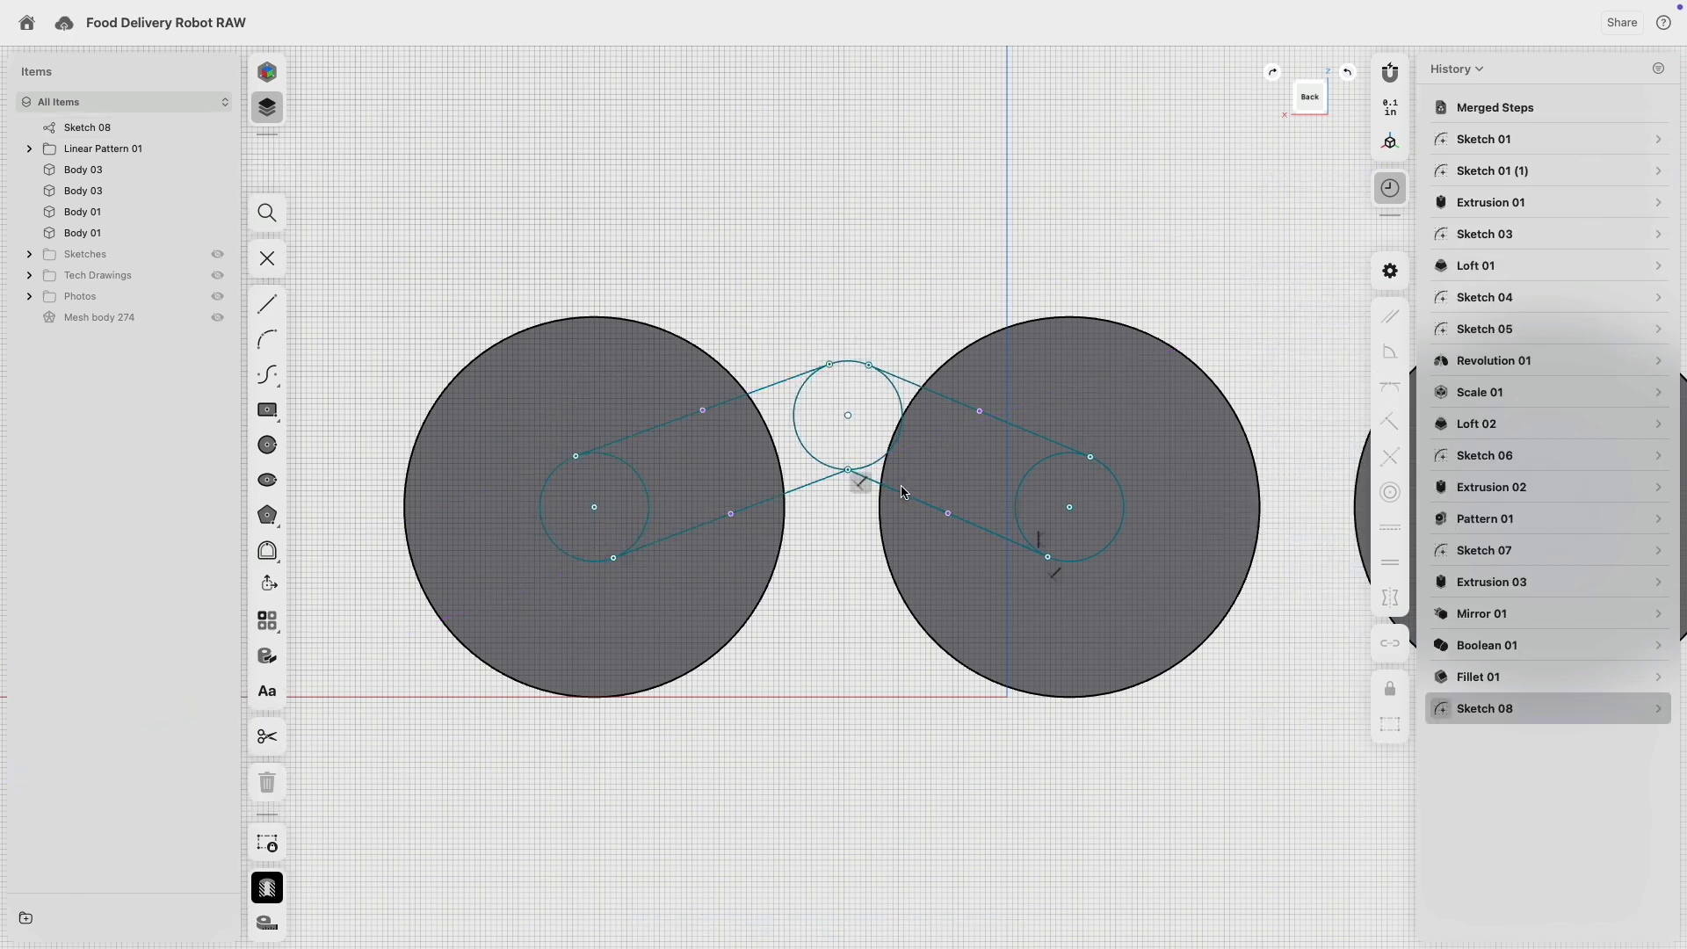
- Make the two lower link lines equal in length, and likewise the two upper link lines
{"action": "left_click", "coordinate": [903, 492]}
{"action": "left_click", "coordinate": [810, 486]}
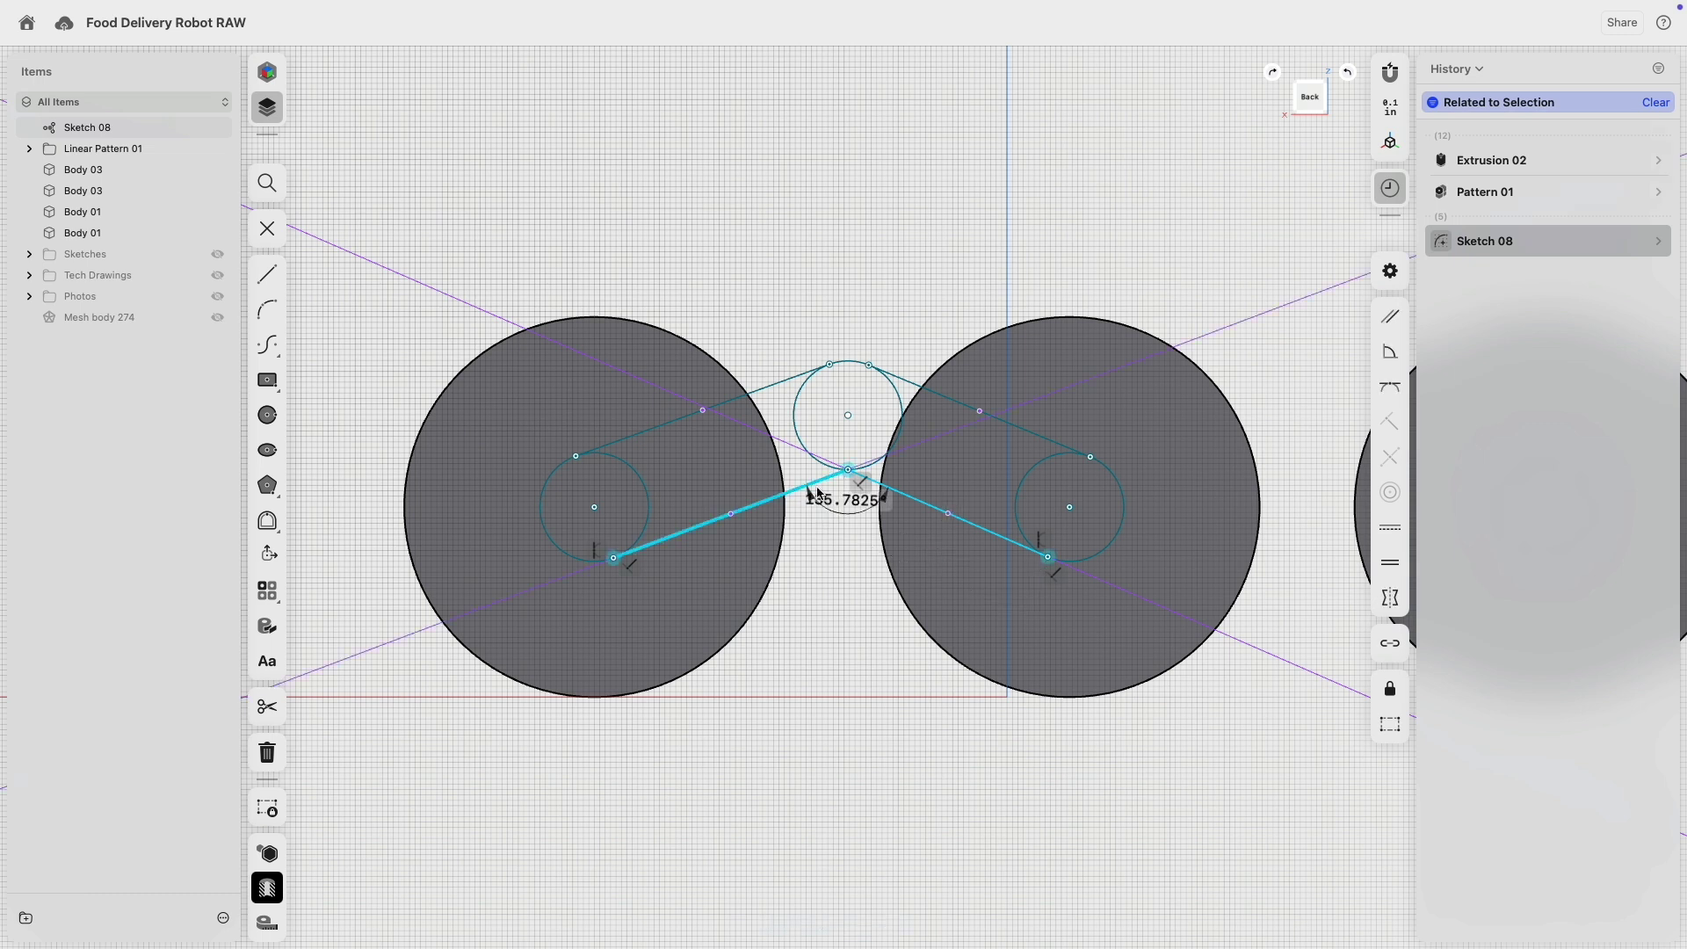
{"action": "left_click", "coordinate": [1390, 563]}
{"action": "left_click", "coordinate": [861, 373]}
{"action": "left_click", "coordinate": [777, 387]}
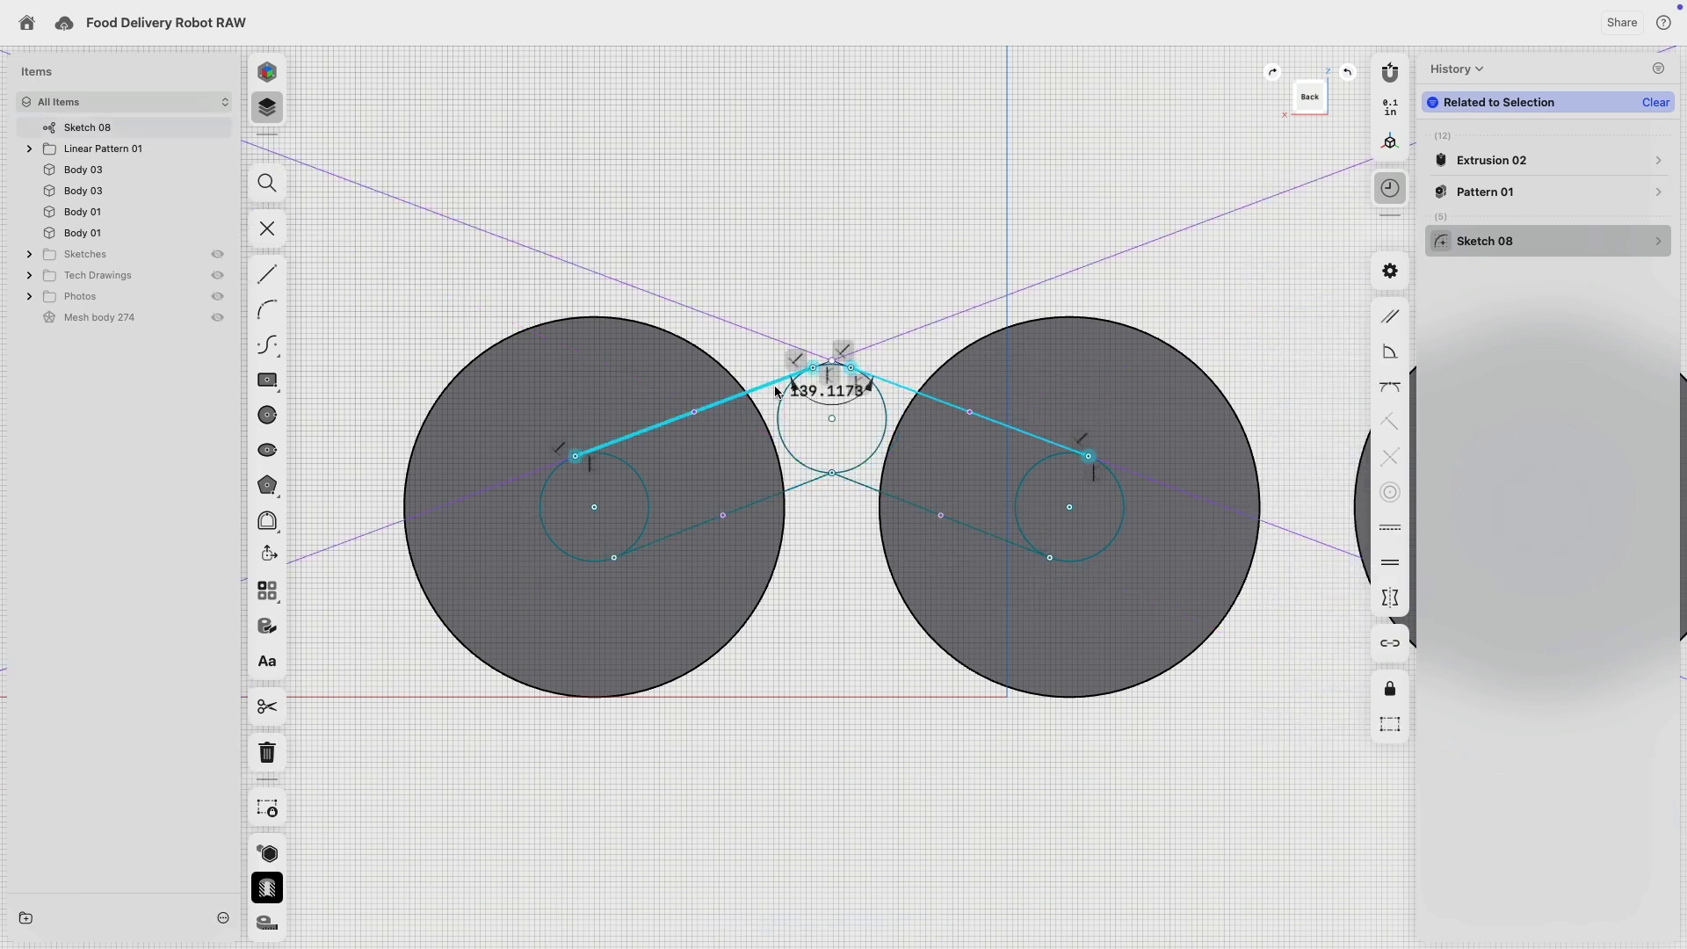
{"action": "left_click", "coordinate": [1390, 562]}
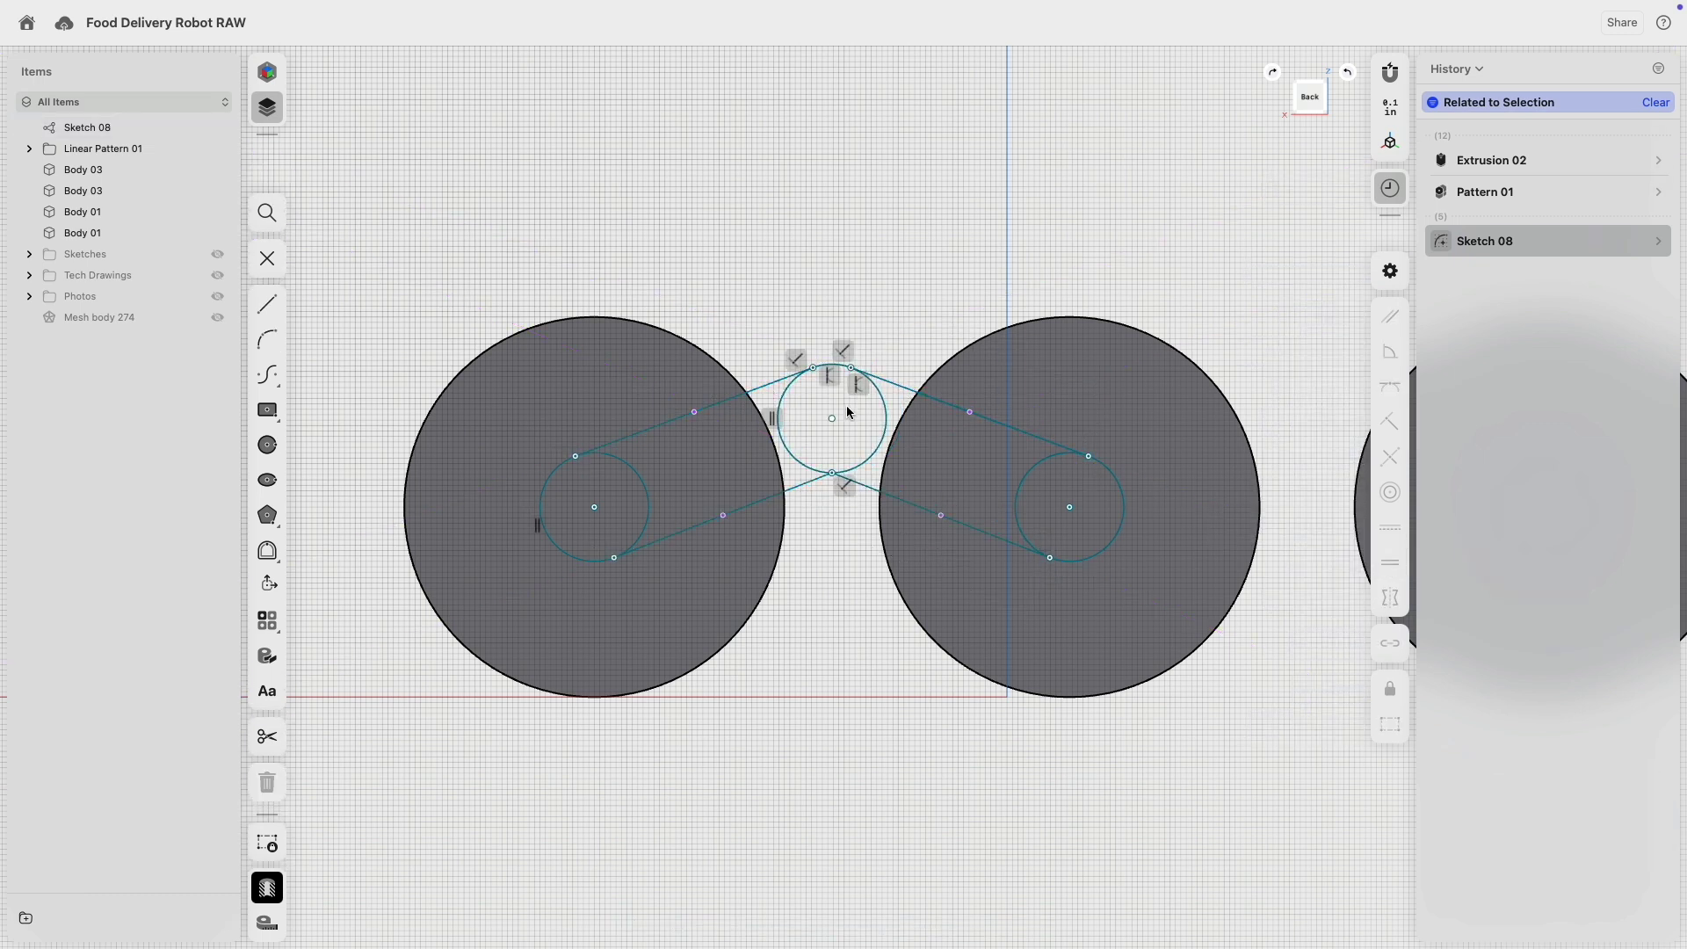
- Lower the raised circle to flatten the link profile, and turn off Section View
{"action": "mouse_move", "coordinate": [835, 421]}
{"action": "left_mouse_down"}
{"action": "mouse_move", "coordinate": [842, 348]}
{"action": "mouse_move", "coordinate": [844, 463]}
{"action": "left_mouse_up"}
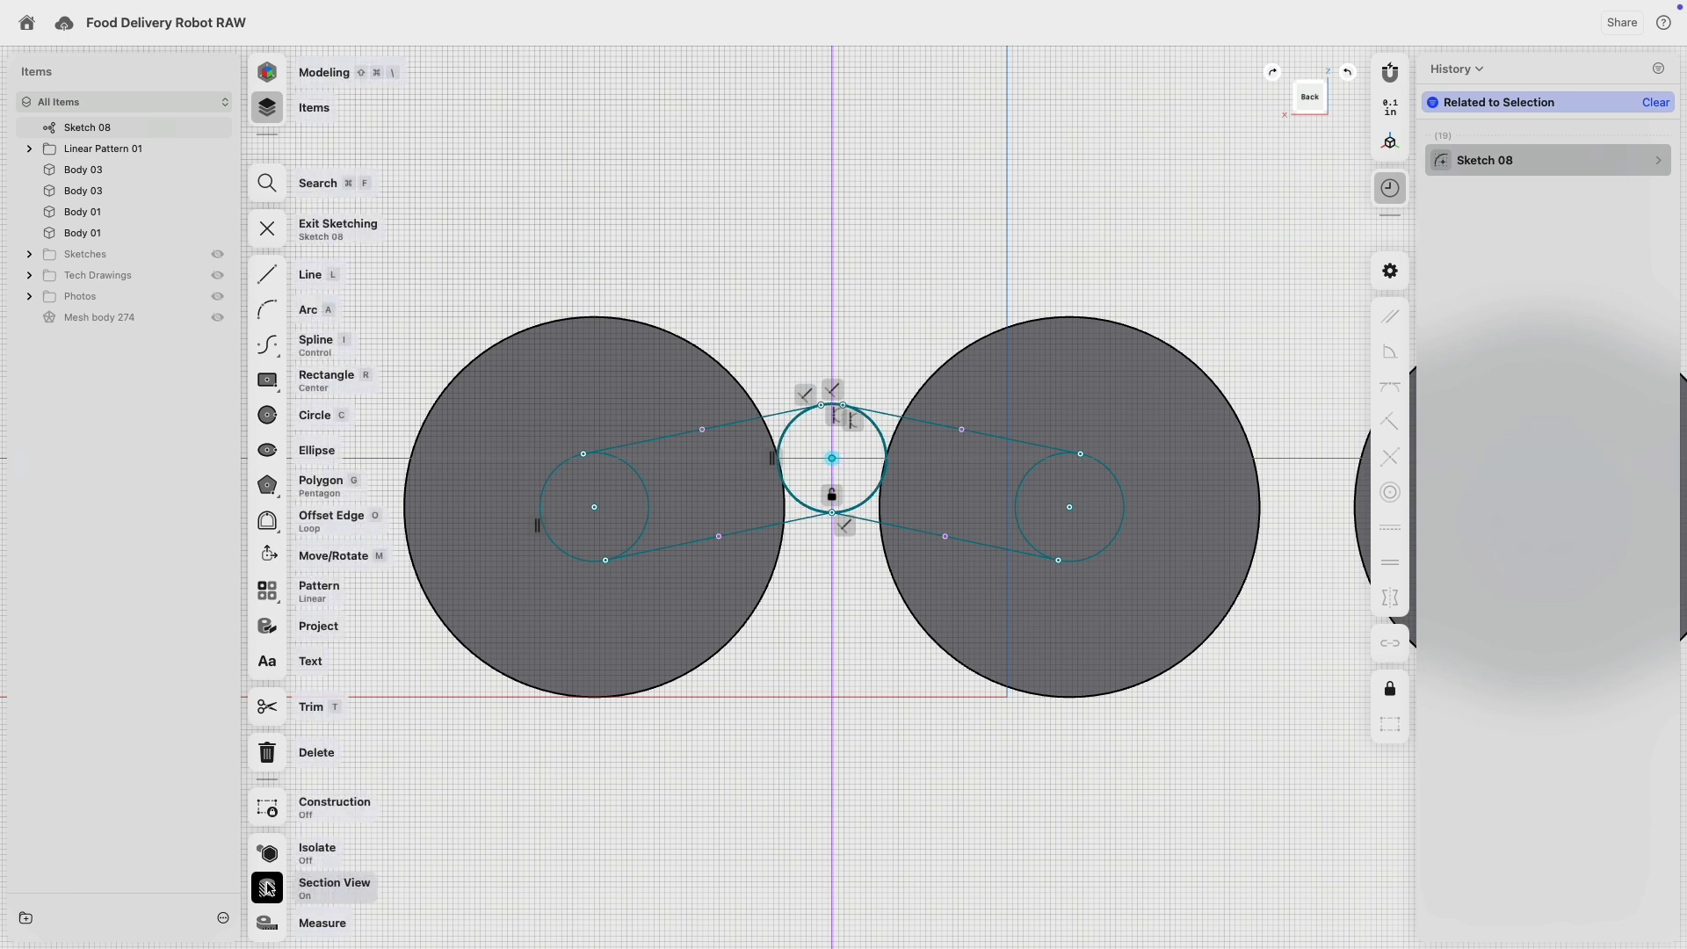
{"action": "left_click", "coordinate": [268, 887]}
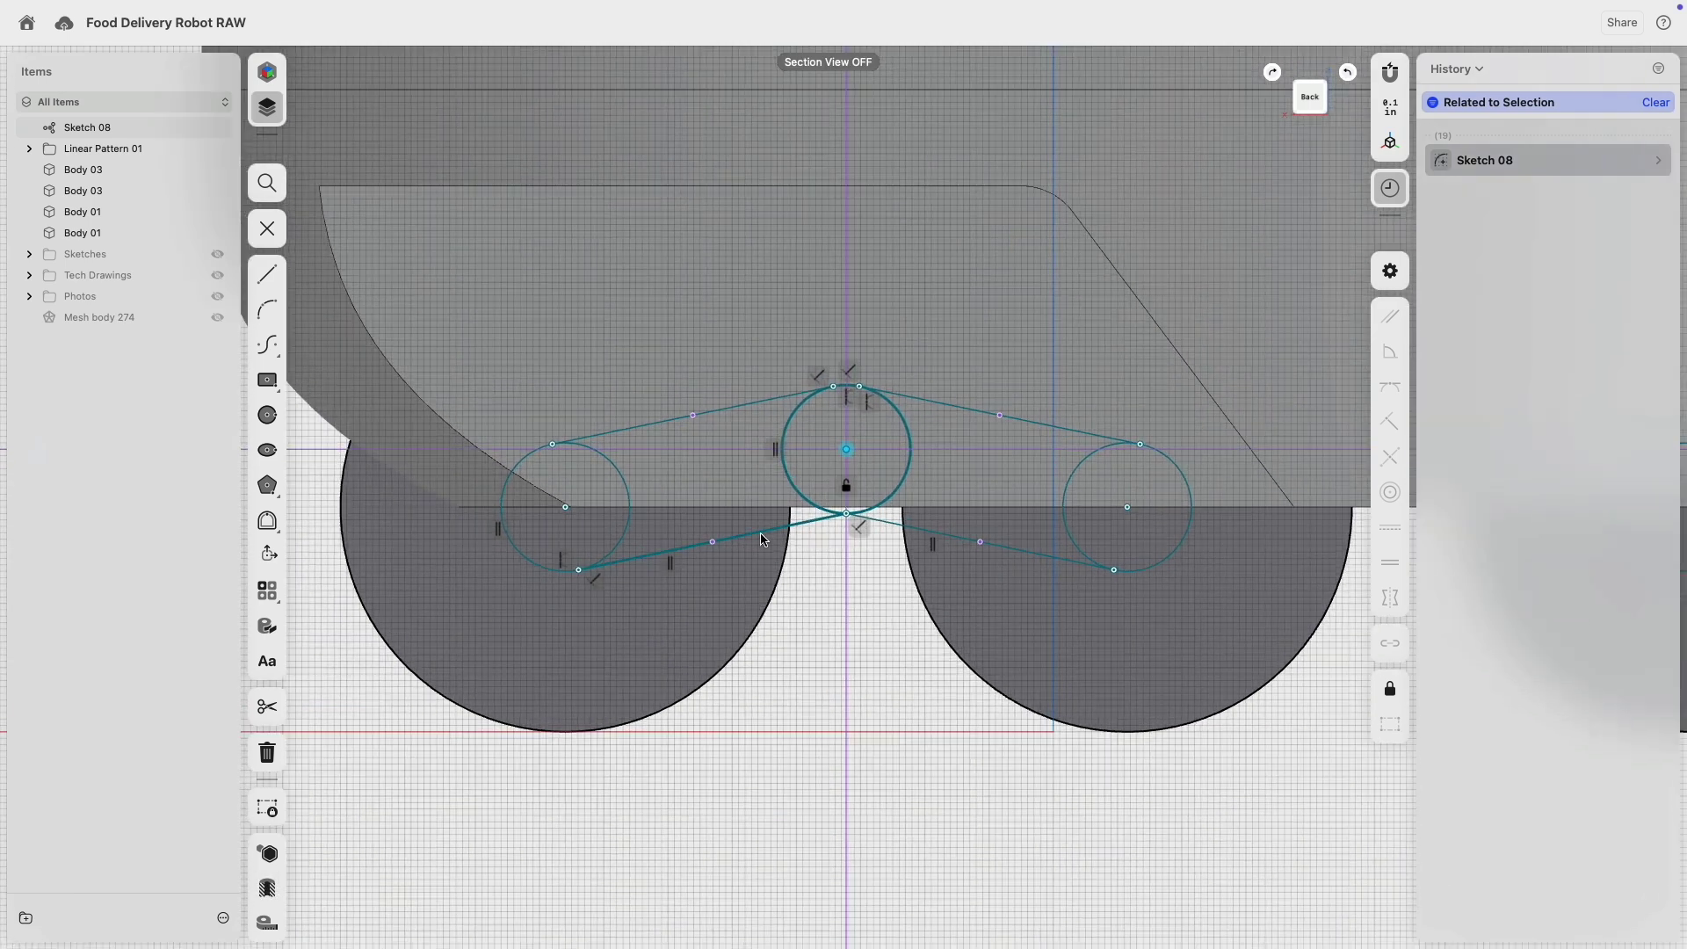
- Raise the middle circle of the linkage sketch to give the link profile a steeper bend
{"action": "scroll", "coordinate": [896, 449], "scroll_direction": "up", "scroll_amount": 2}
{"action": "scroll", "coordinate": [896, 448], "scroll_direction": "up", "scroll_amount": 3}
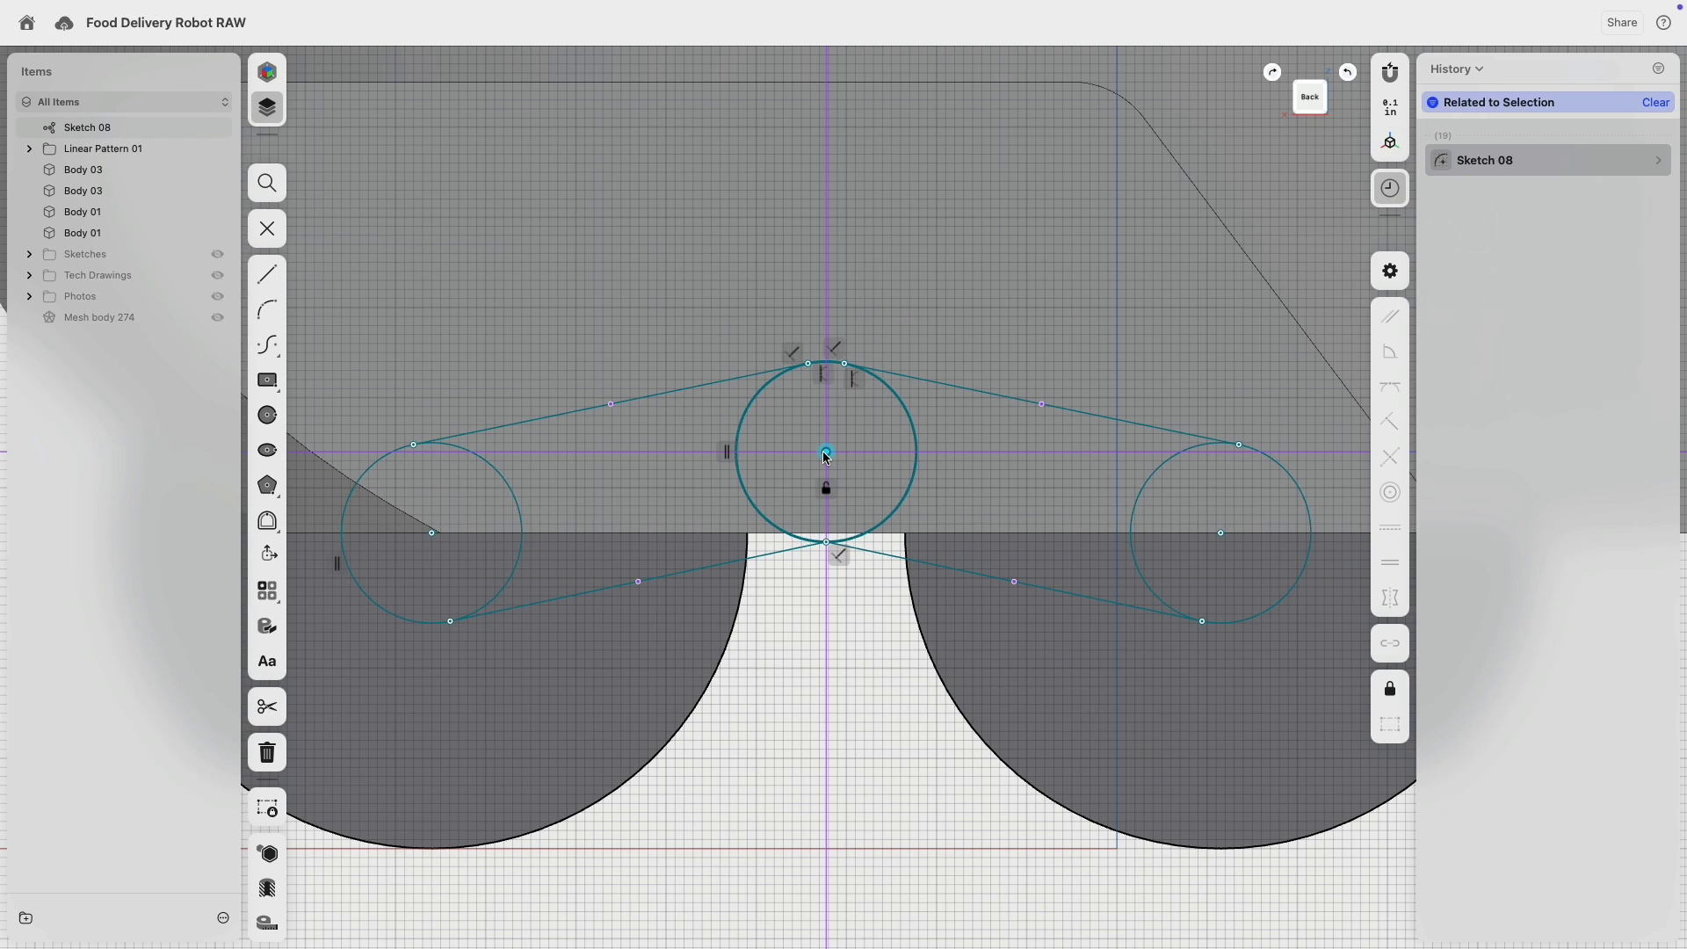
{"action": "mouse_move", "coordinate": [830, 454]}
{"action": "left_mouse_down"}
{"action": "mouse_move", "coordinate": [832, 495]}
{"action": "mouse_move", "coordinate": [836, 440]}
{"action": "left_mouse_up"}
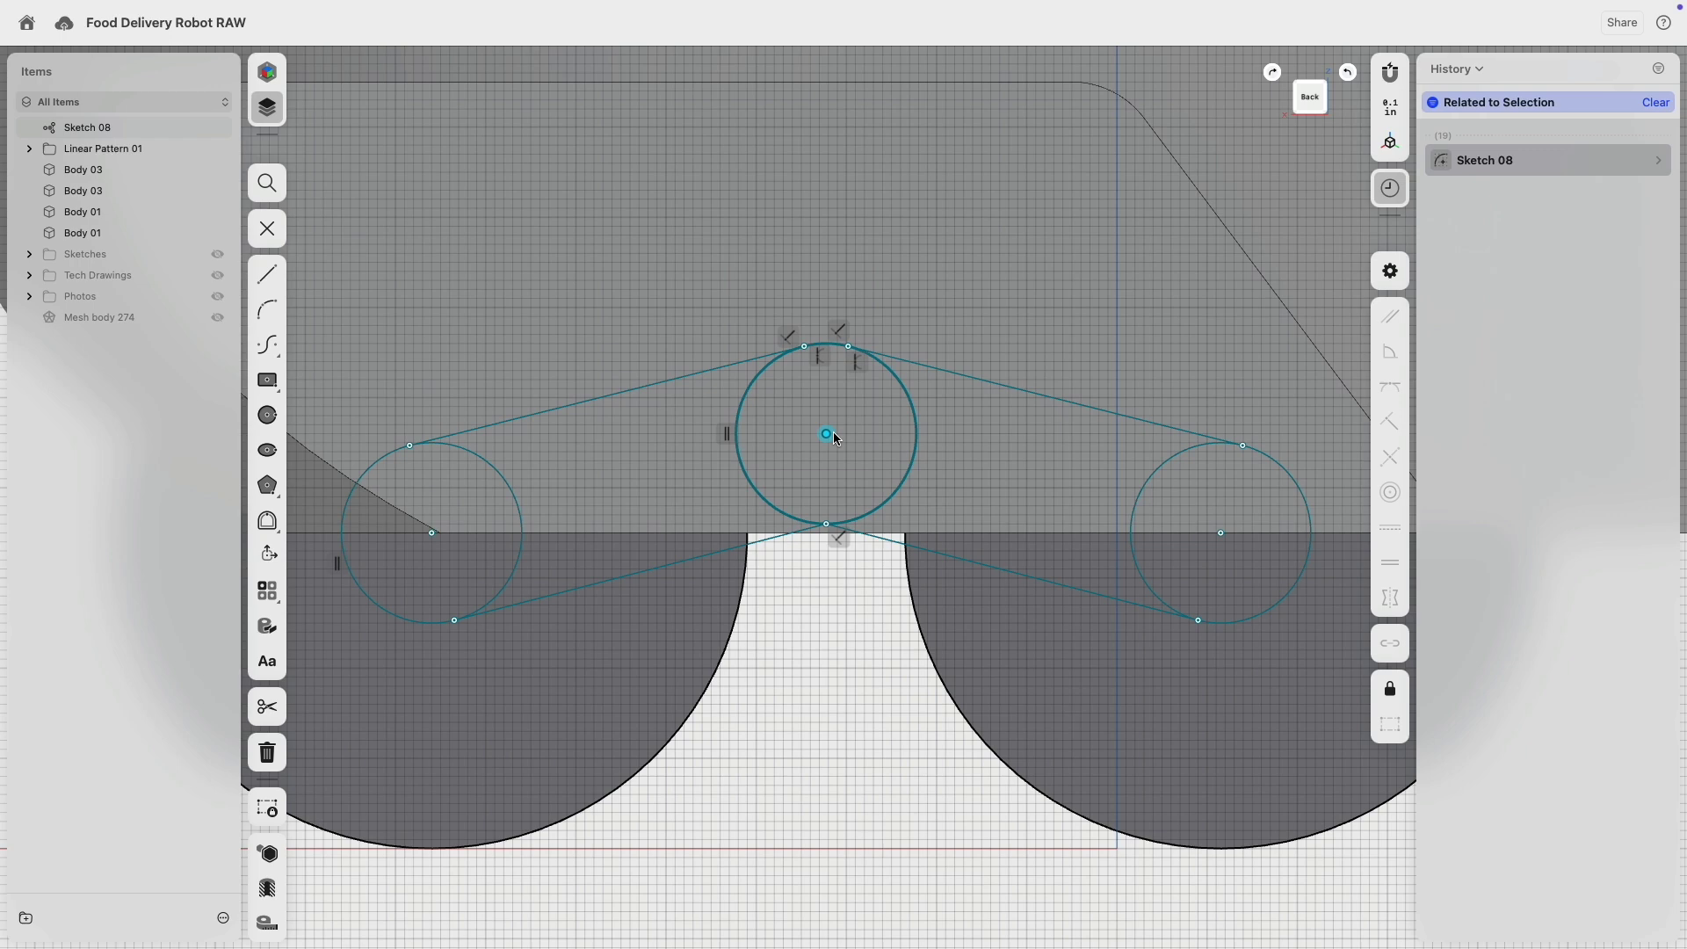
{"action": "left_click_drag", "start_coordinate": [837, 431], "coordinate": [845, 411]}
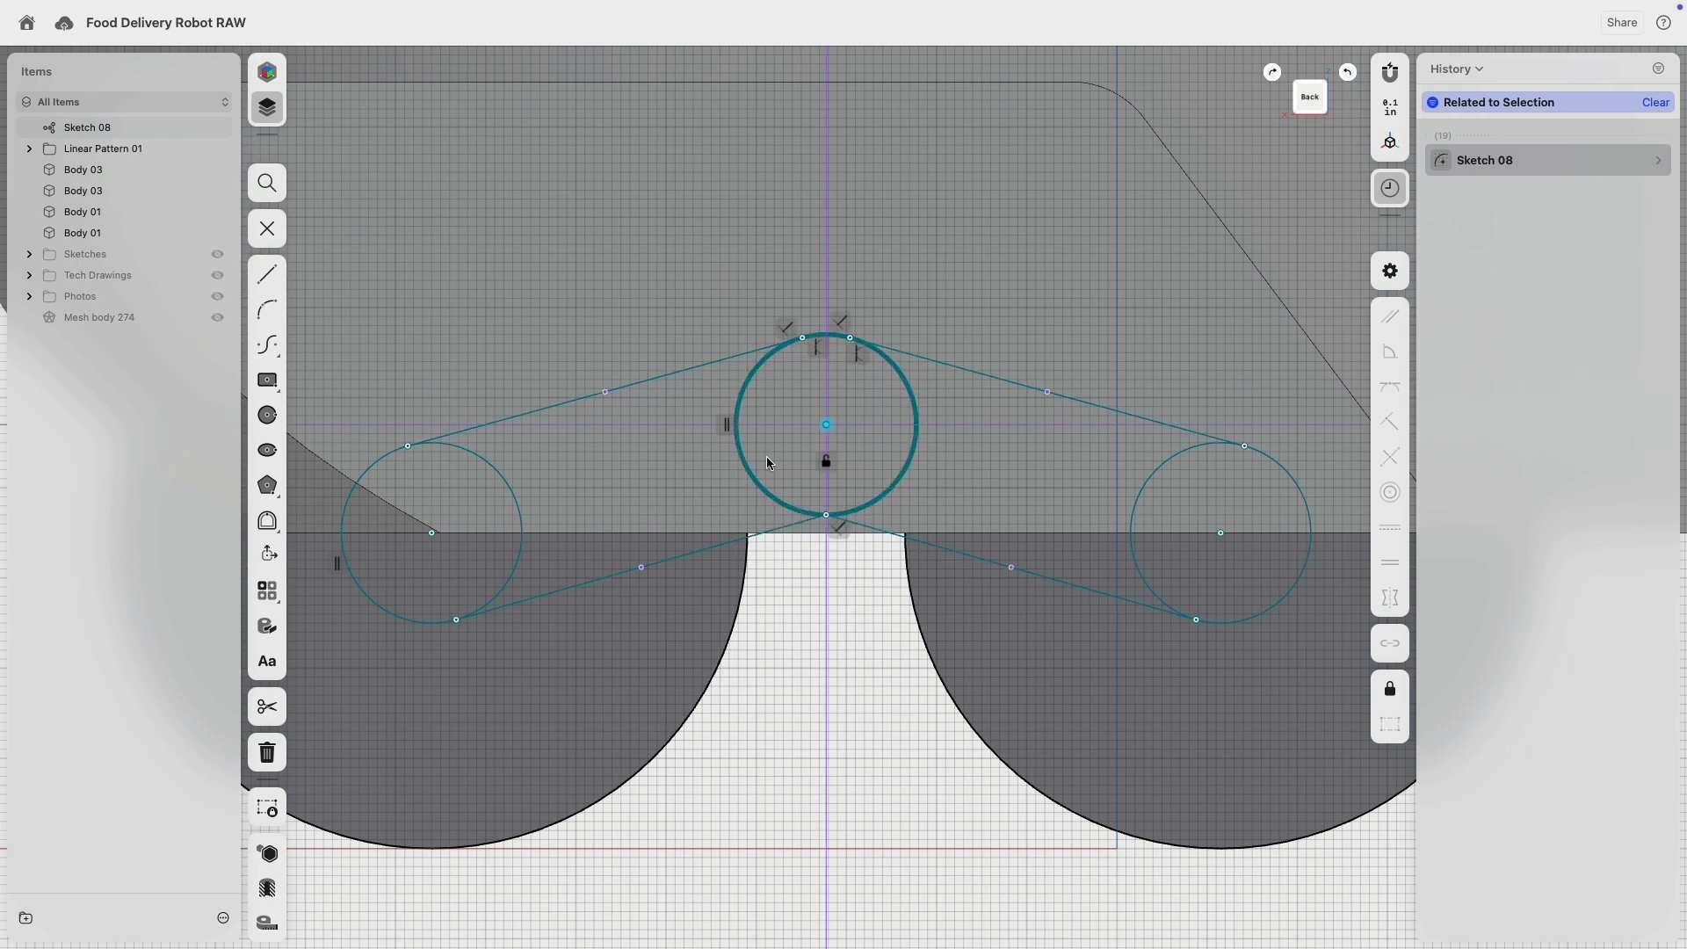
- Hide the Linear Pattern 01 wheels to expose the linkage profile
{"action": "scroll", "coordinate": [831, 420], "scroll_direction": "down", "scroll_amount": 10}
{"action": "mouse_move", "coordinate": [817, 426]}
{"action": "right_mouse_down"}
{"action": "mouse_move", "coordinate": [1156, 454]}
{"action": "mouse_move", "coordinate": [631, 458]}
{"action": "right_mouse_up"}
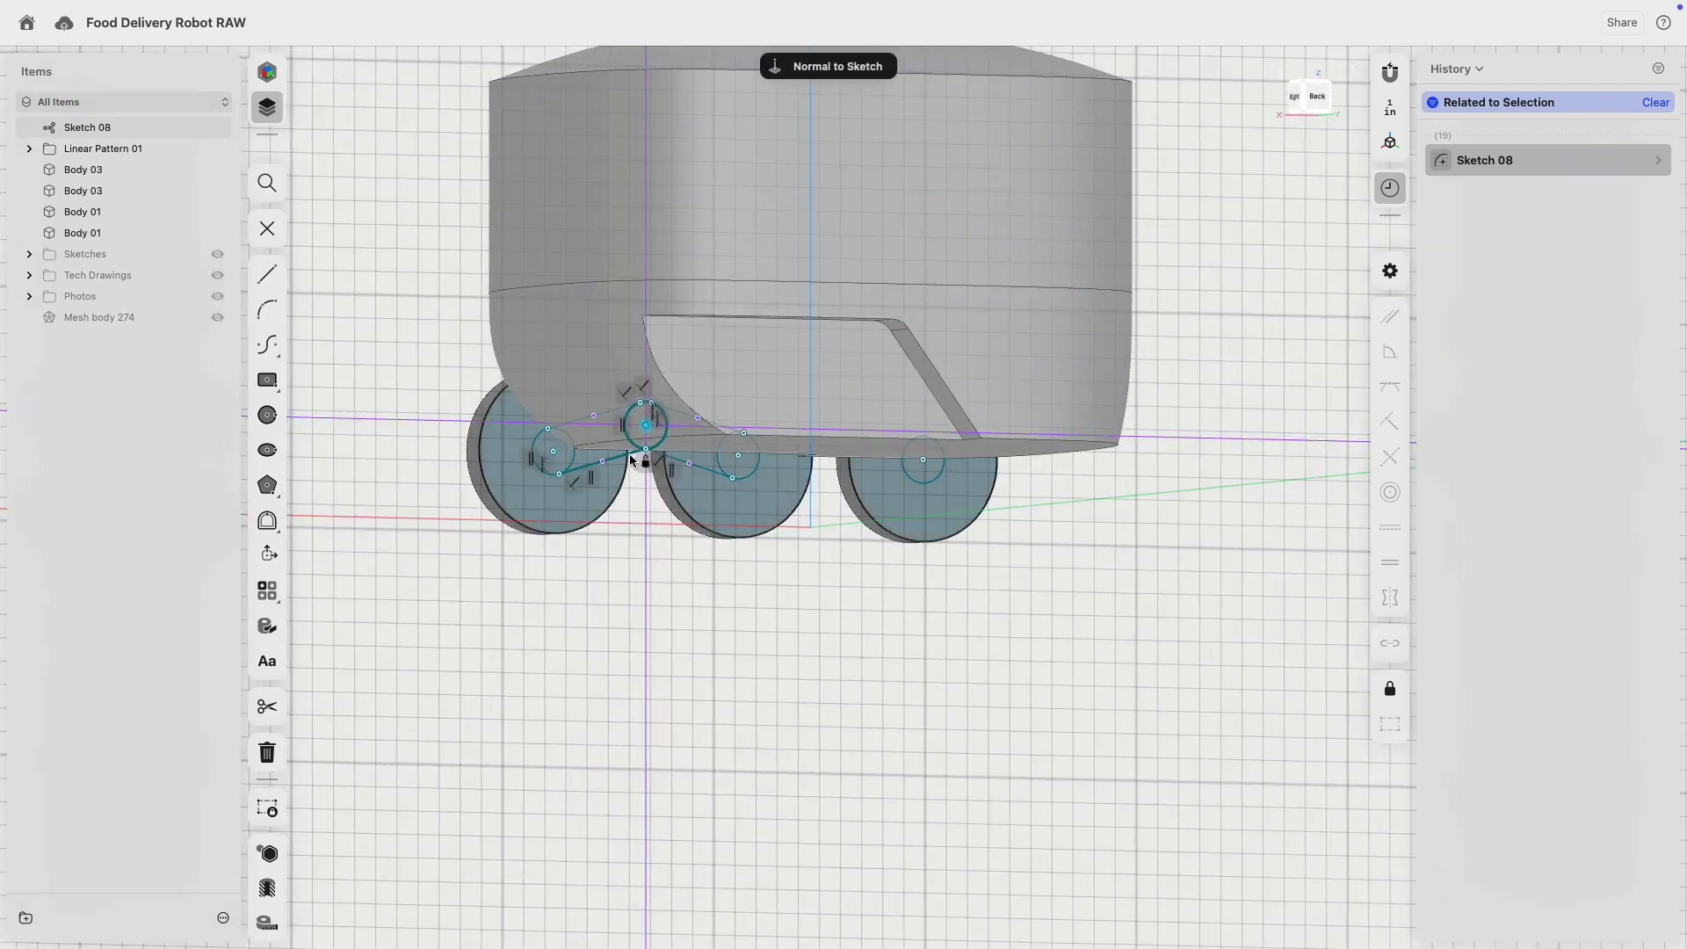
{"action": "scroll", "coordinate": [678, 568], "scroll_direction": "up", "scroll_amount": 10}
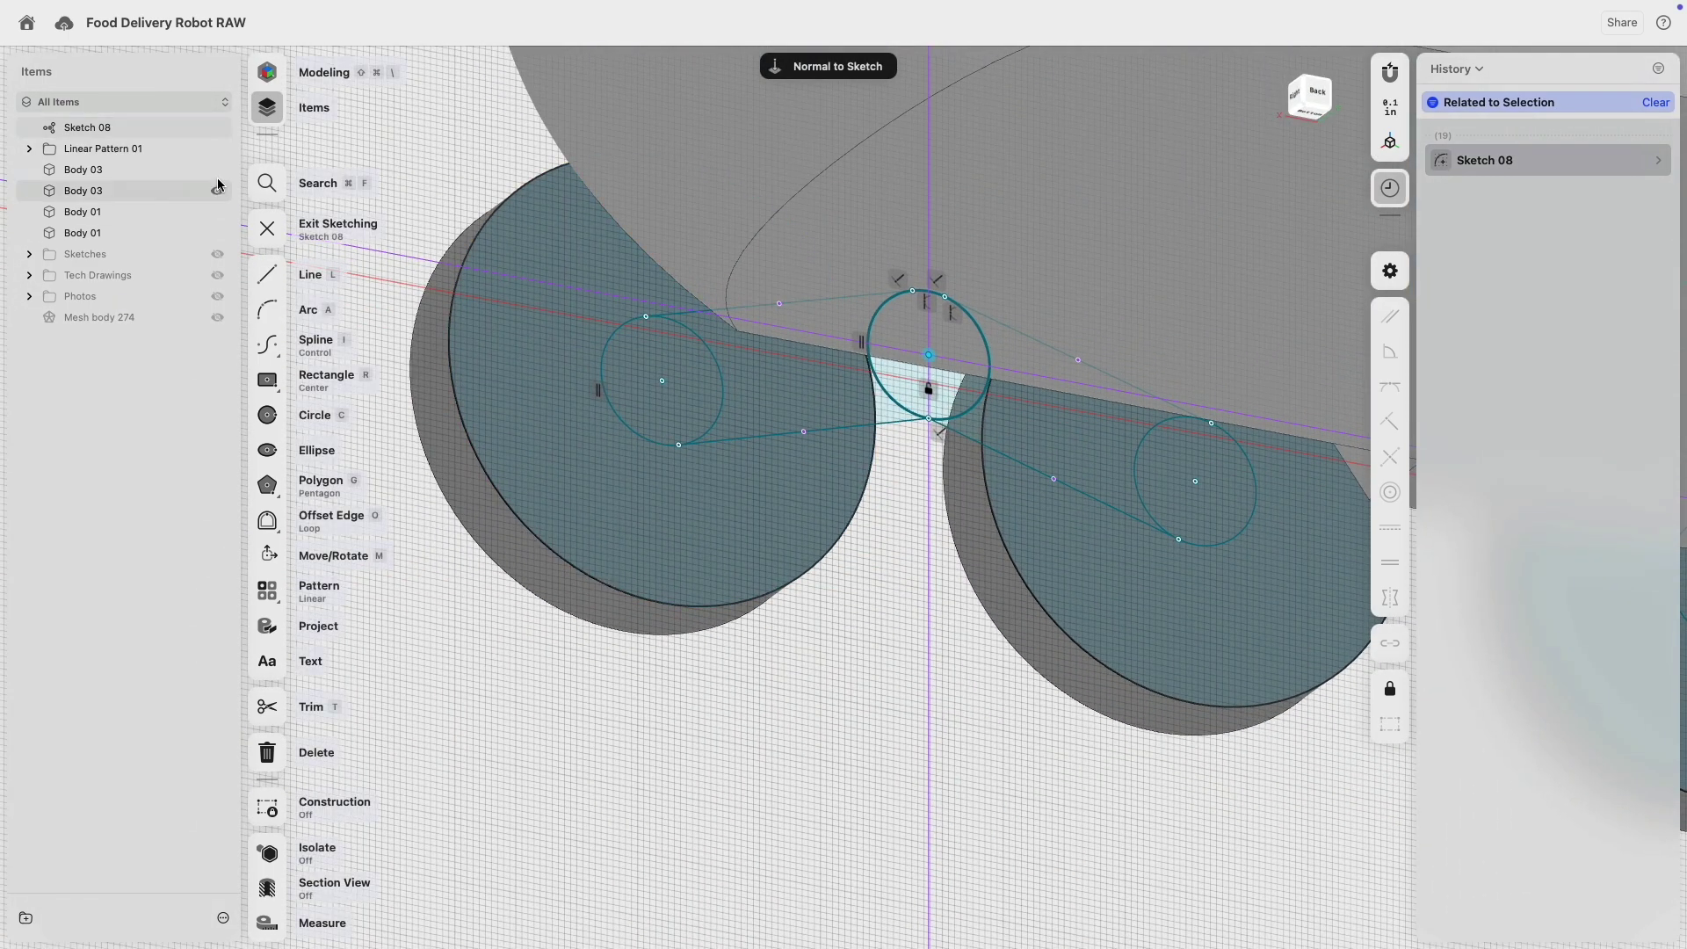
{"action": "left_click", "coordinate": [218, 150]}
- Extrude the five regions of the linkage profile together by 1.25 in toward the robot body
{"action": "left_click", "coordinate": [688, 408]}
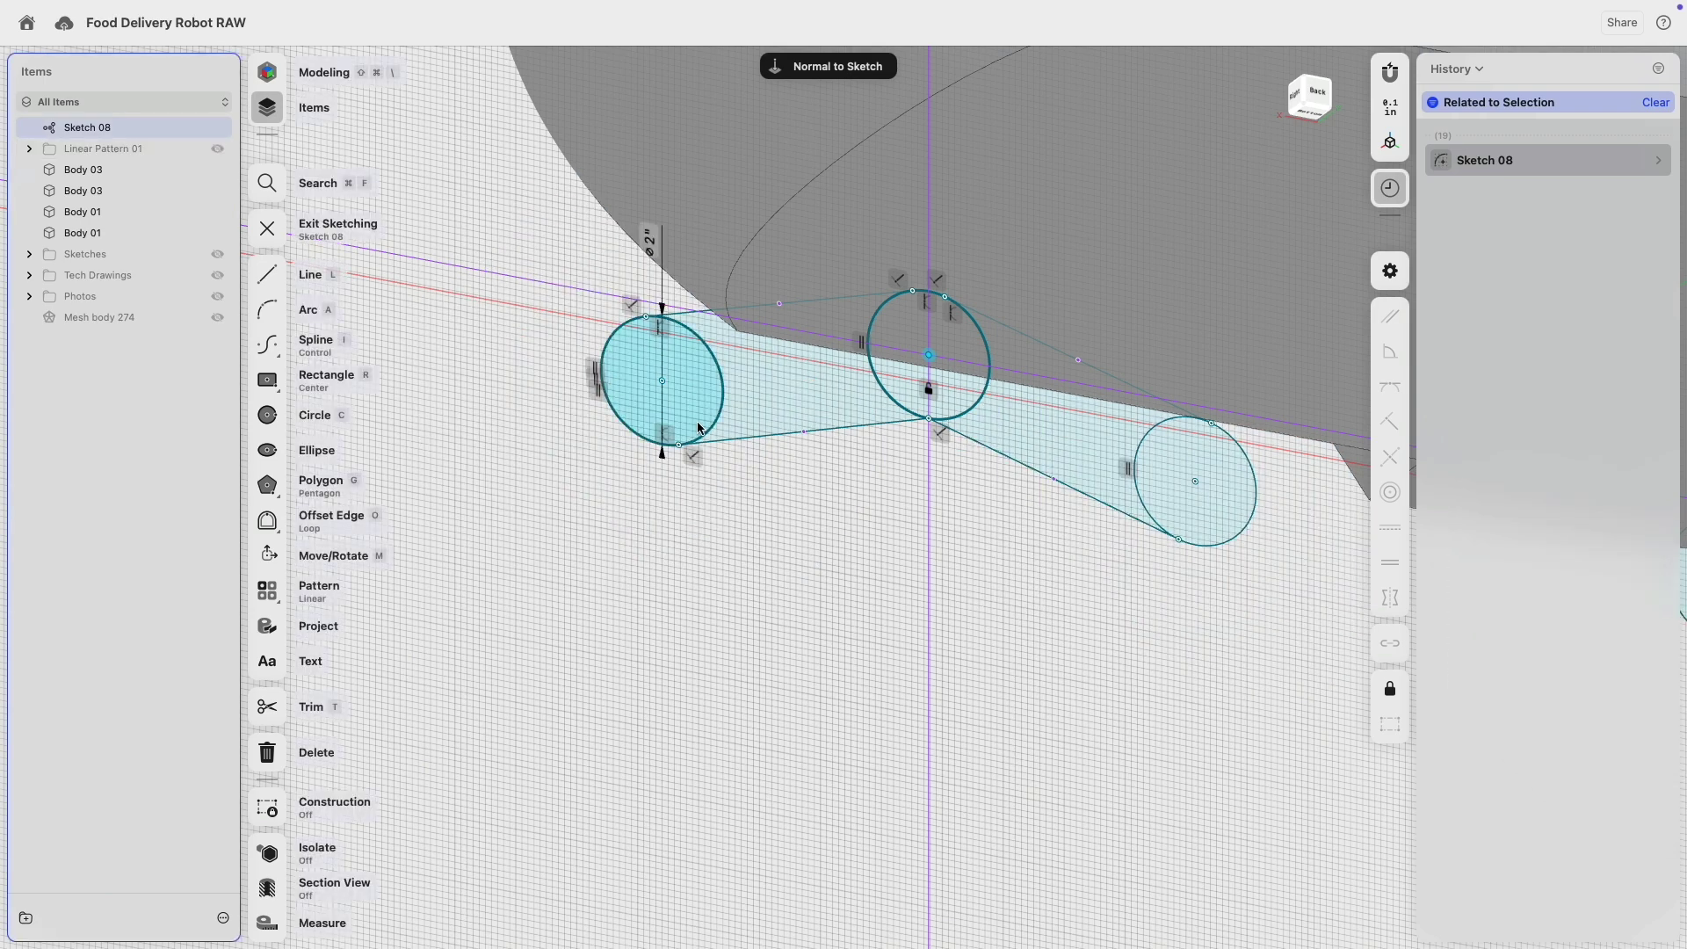
{"action": "key", "text": "e"}
{"action": "left_click", "coordinate": [801, 407]}
{"action": "left_click", "coordinate": [918, 390]}
{"action": "left_click", "coordinate": [1066, 437]}
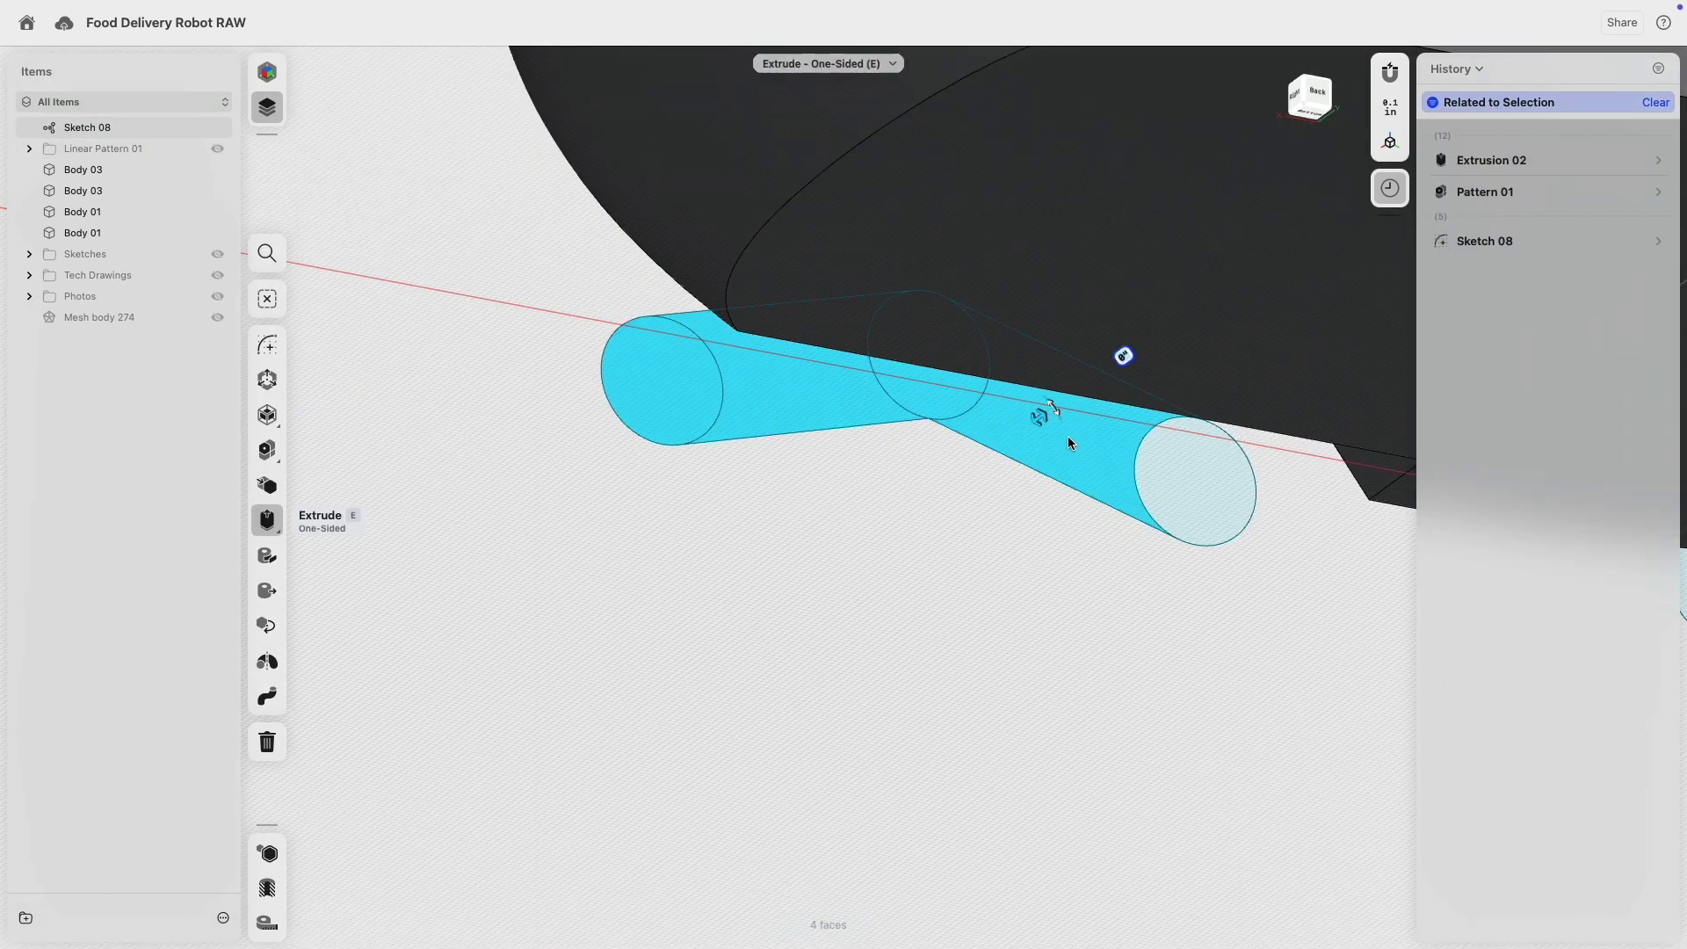
{"action": "left_click", "coordinate": [1171, 496]}
{"action": "mouse_move", "coordinate": [953, 488]}
{"action": "right_mouse_down"}
{"action": "mouse_move", "coordinate": [1062, 478]}
{"action": "mouse_move", "coordinate": [903, 420]}
{"action": "right_mouse_up"}
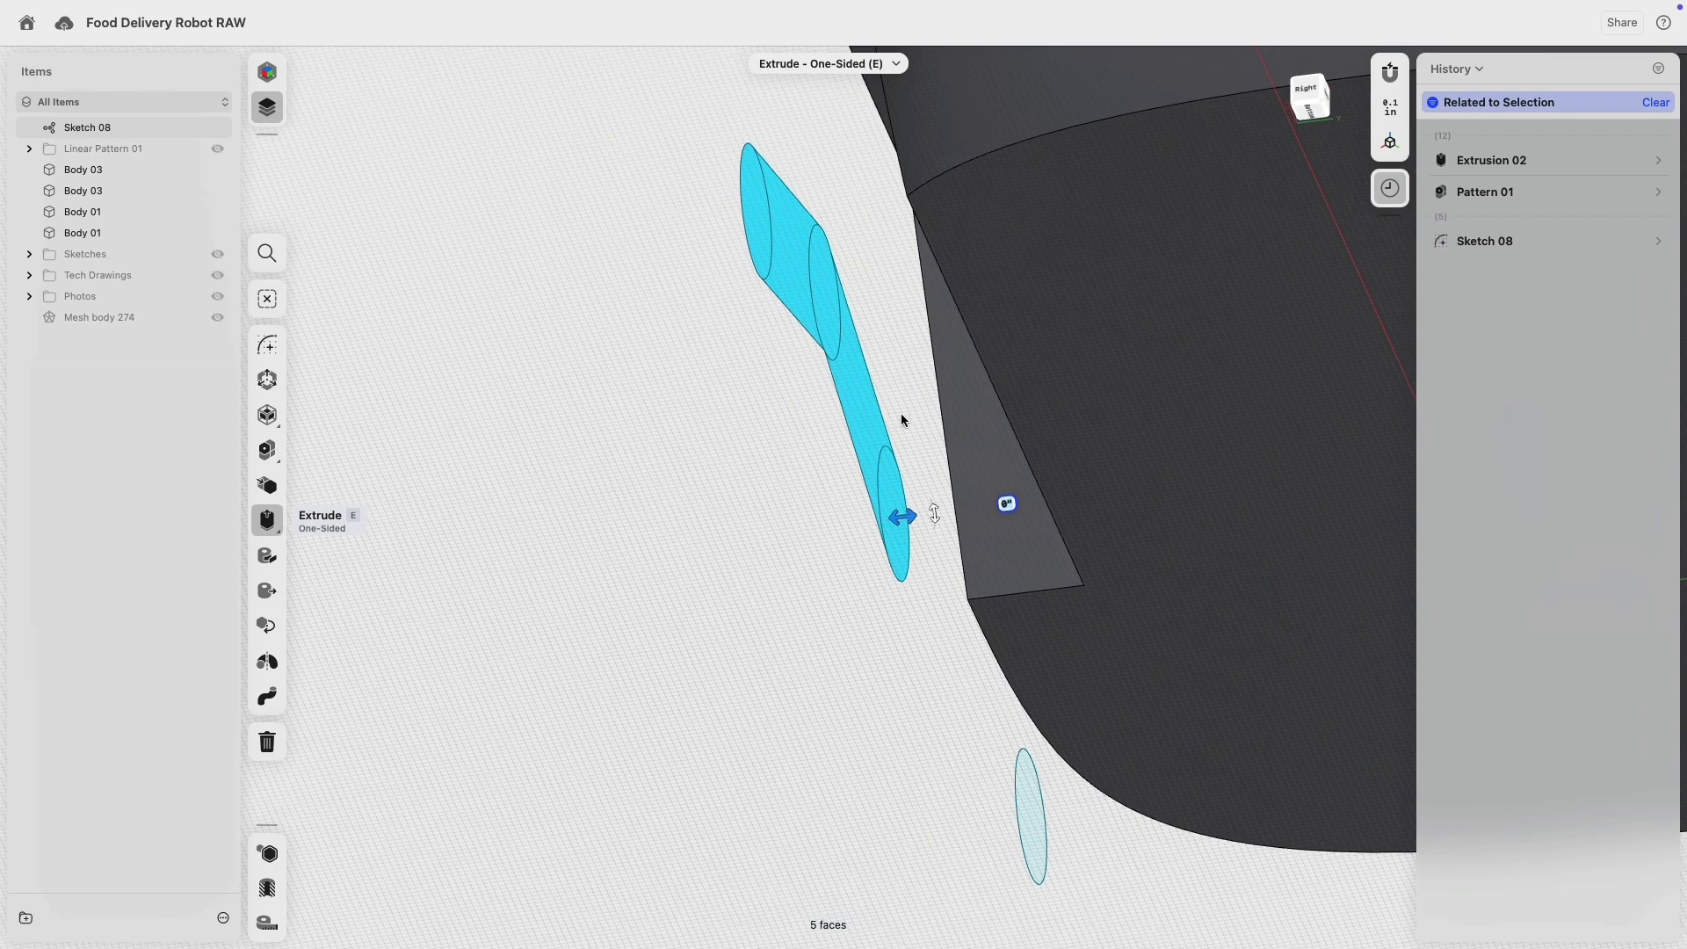
{"action": "left_click_drag", "start_coordinate": [907, 525], "coordinate": [973, 514]}
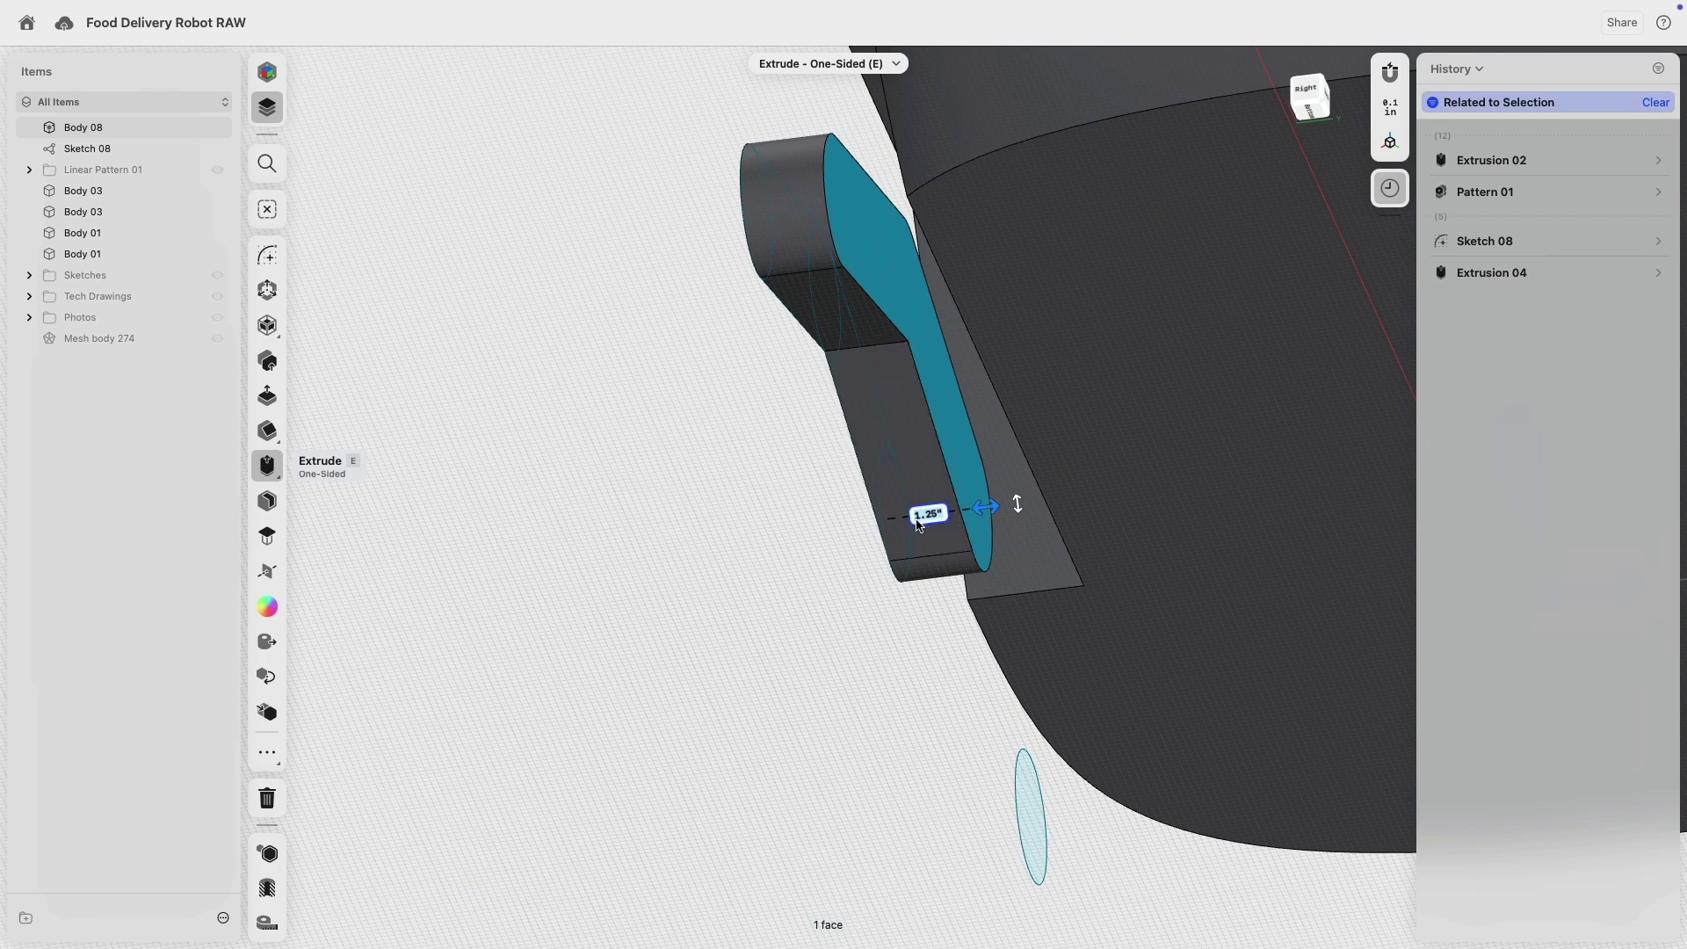
{"action": "left_click", "coordinate": [716, 524]}
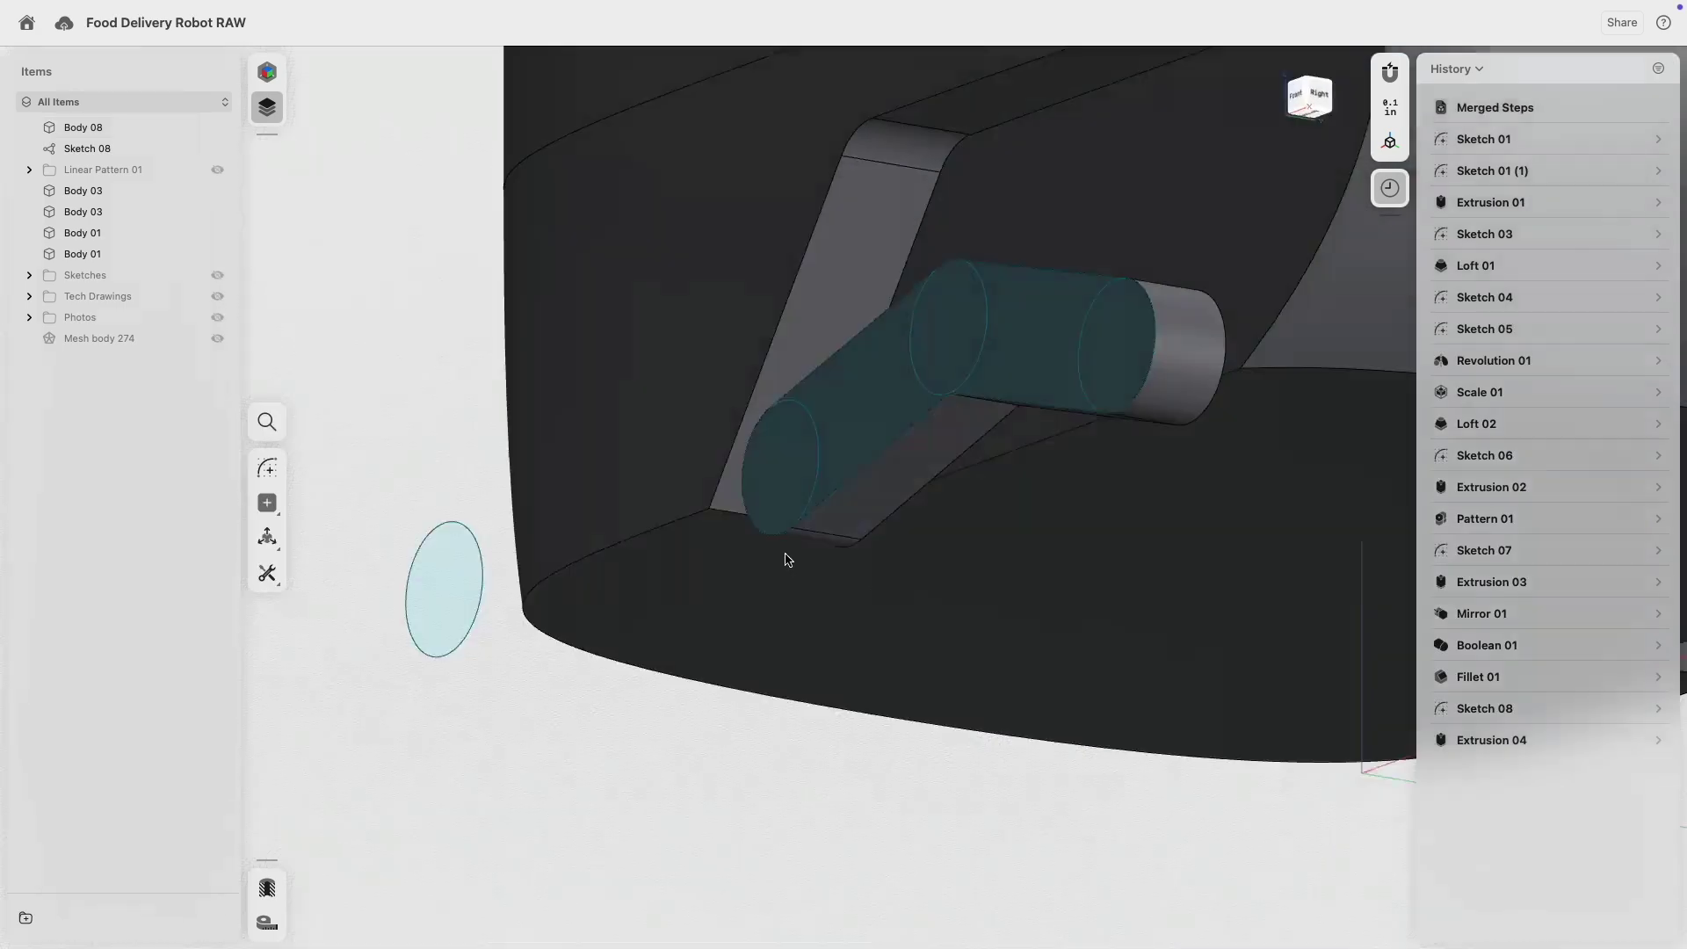
- Extrude the middle circle 2.625 in through the link into the robot body, with Union as the result
{"action": "right_click_drag", "start_coordinate": [788, 560], "coordinate": [799, 586]}
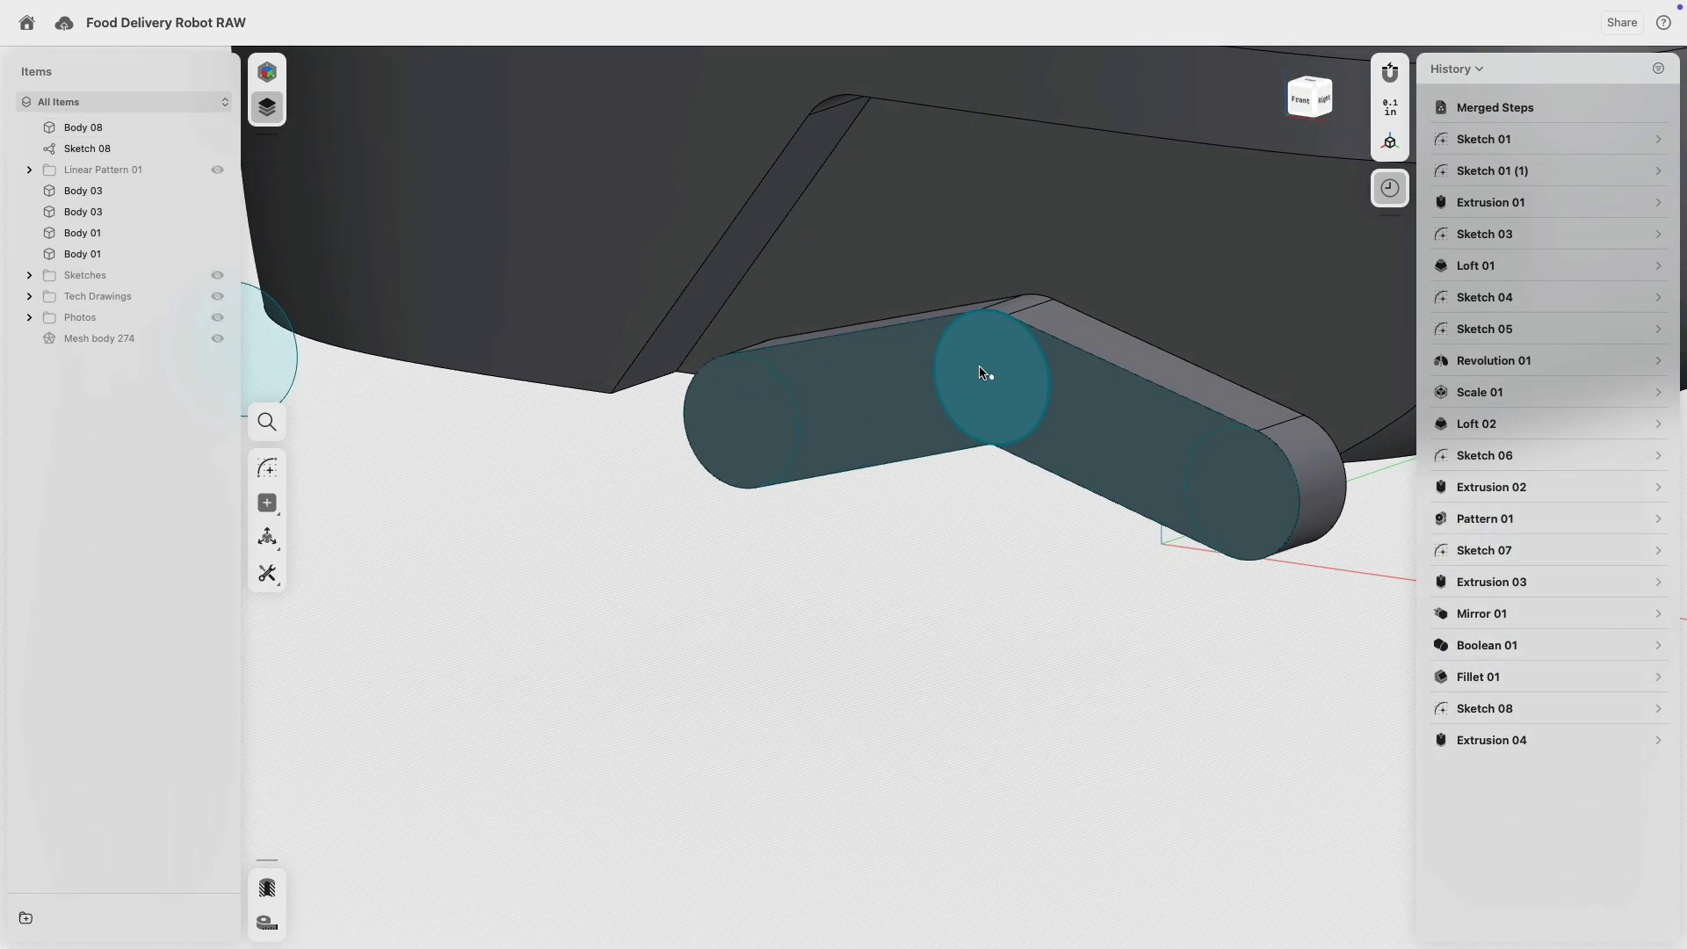
{"action": "left_click", "coordinate": [987, 370]}
{"action": "mouse_move", "coordinate": [988, 371]}
{"action": "right_mouse_down"}
{"action": "mouse_move", "coordinate": [981, 405]}
{"action": "mouse_move", "coordinate": [998, 341]}
{"action": "right_mouse_up"}
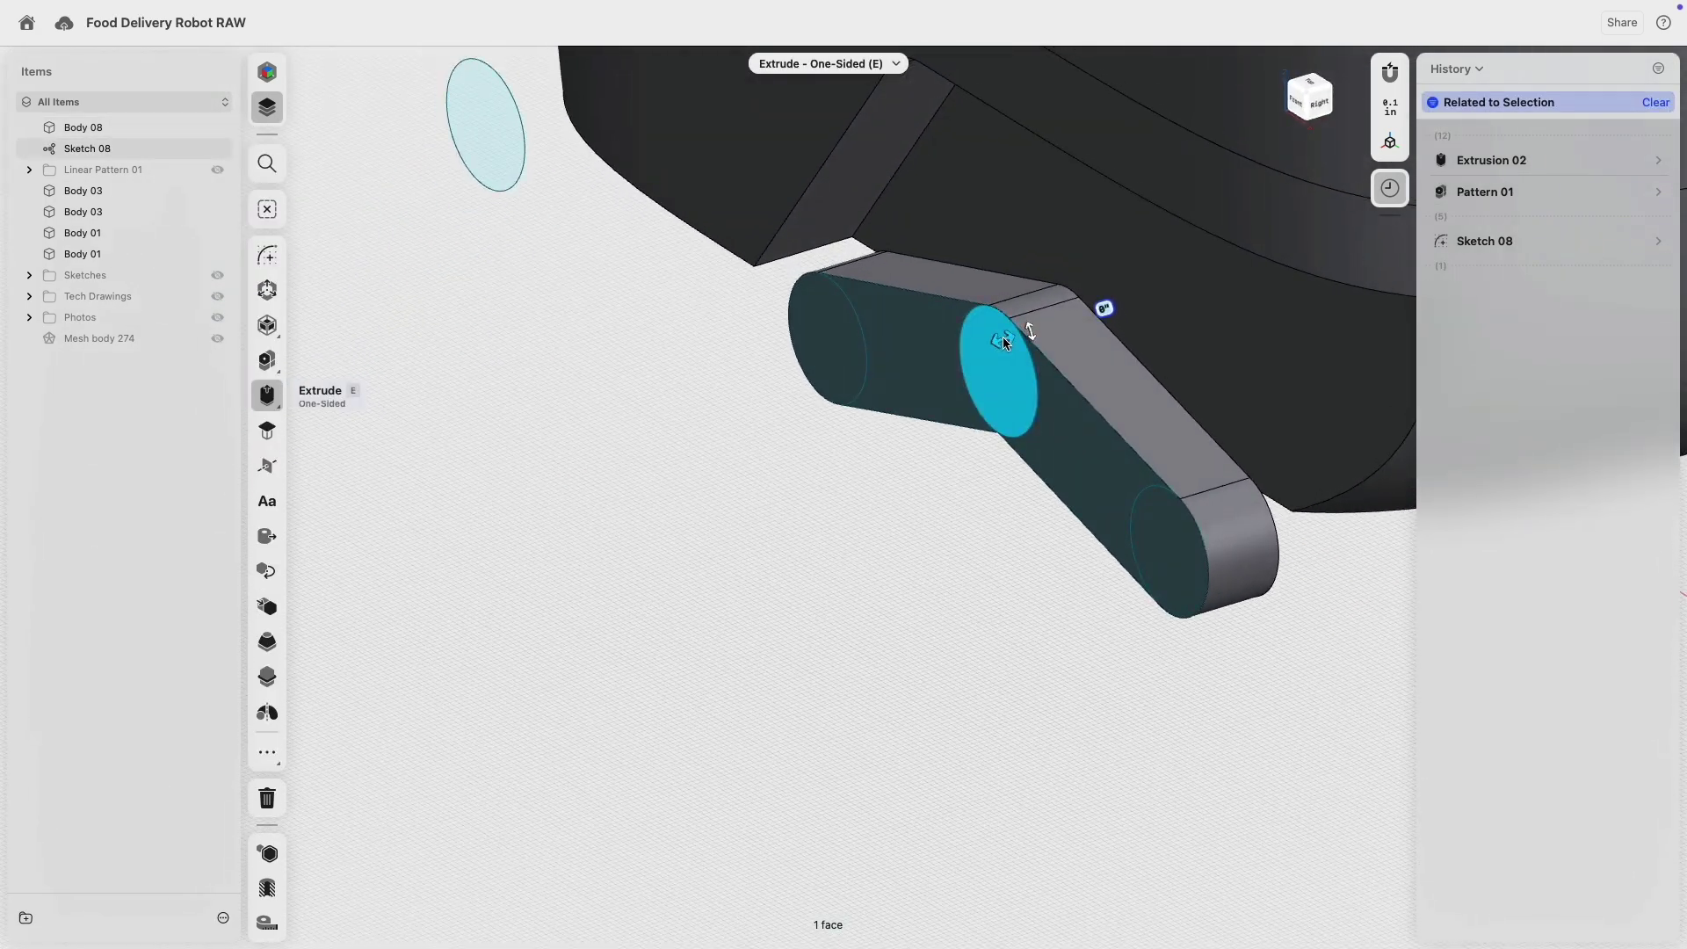
{"action": "left_click_drag", "start_coordinate": [1003, 336], "coordinate": [1152, 319]}
{"action": "left_click", "coordinate": [1201, 279]}
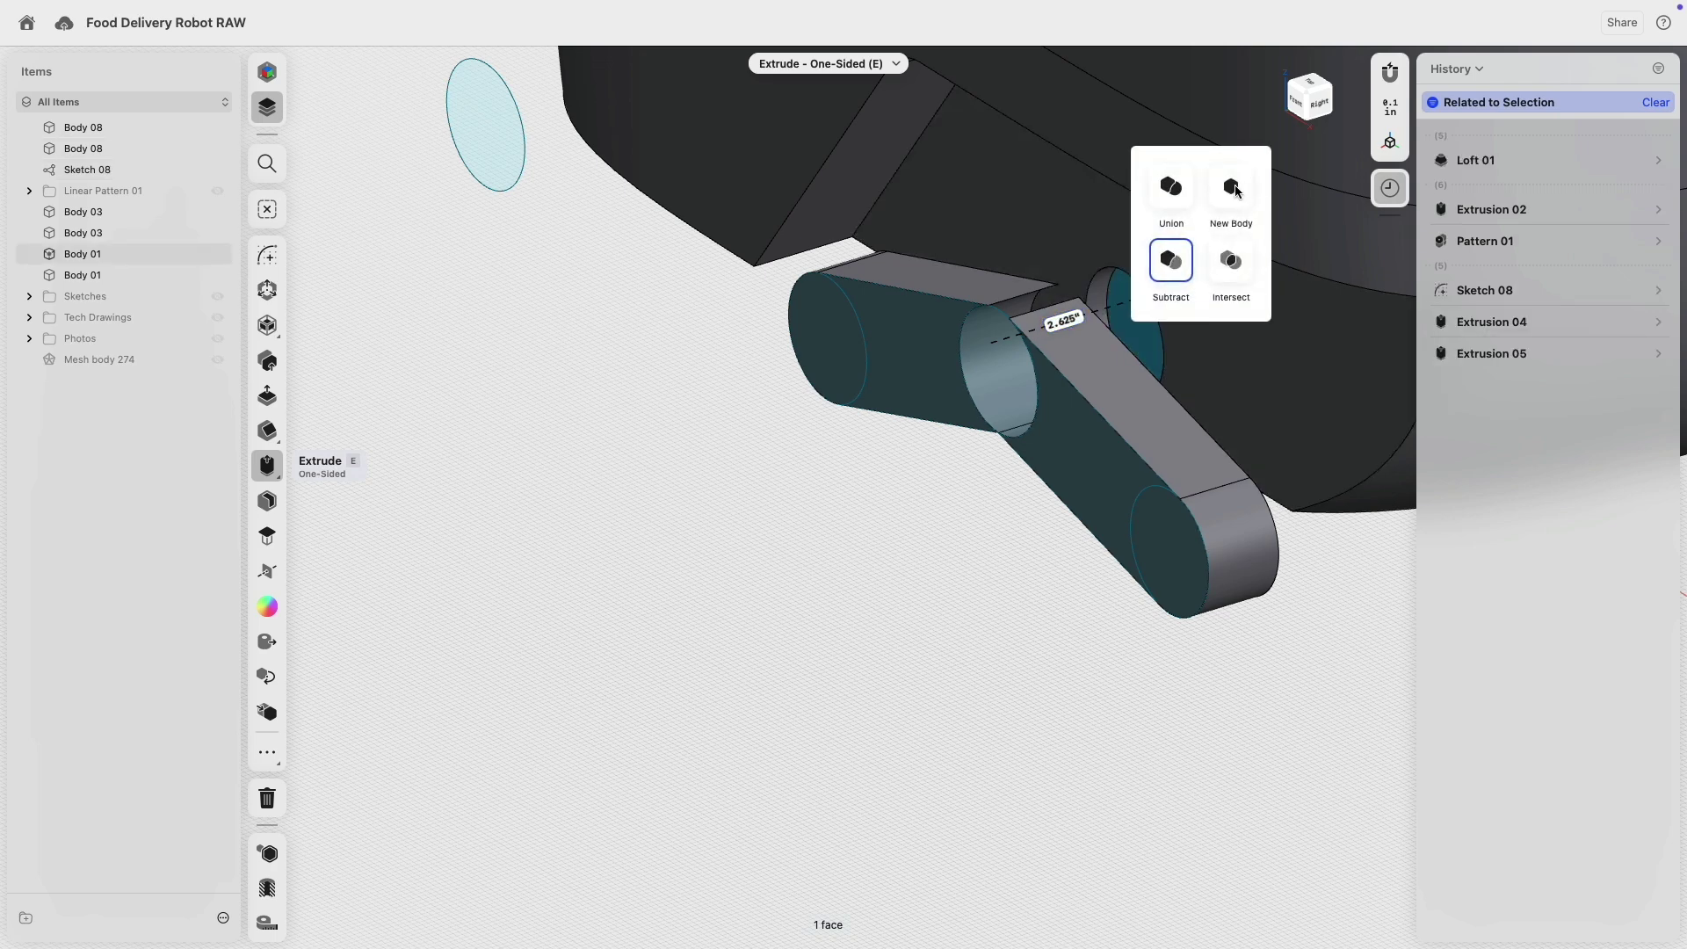
{"action": "left_click", "coordinate": [1186, 191]}
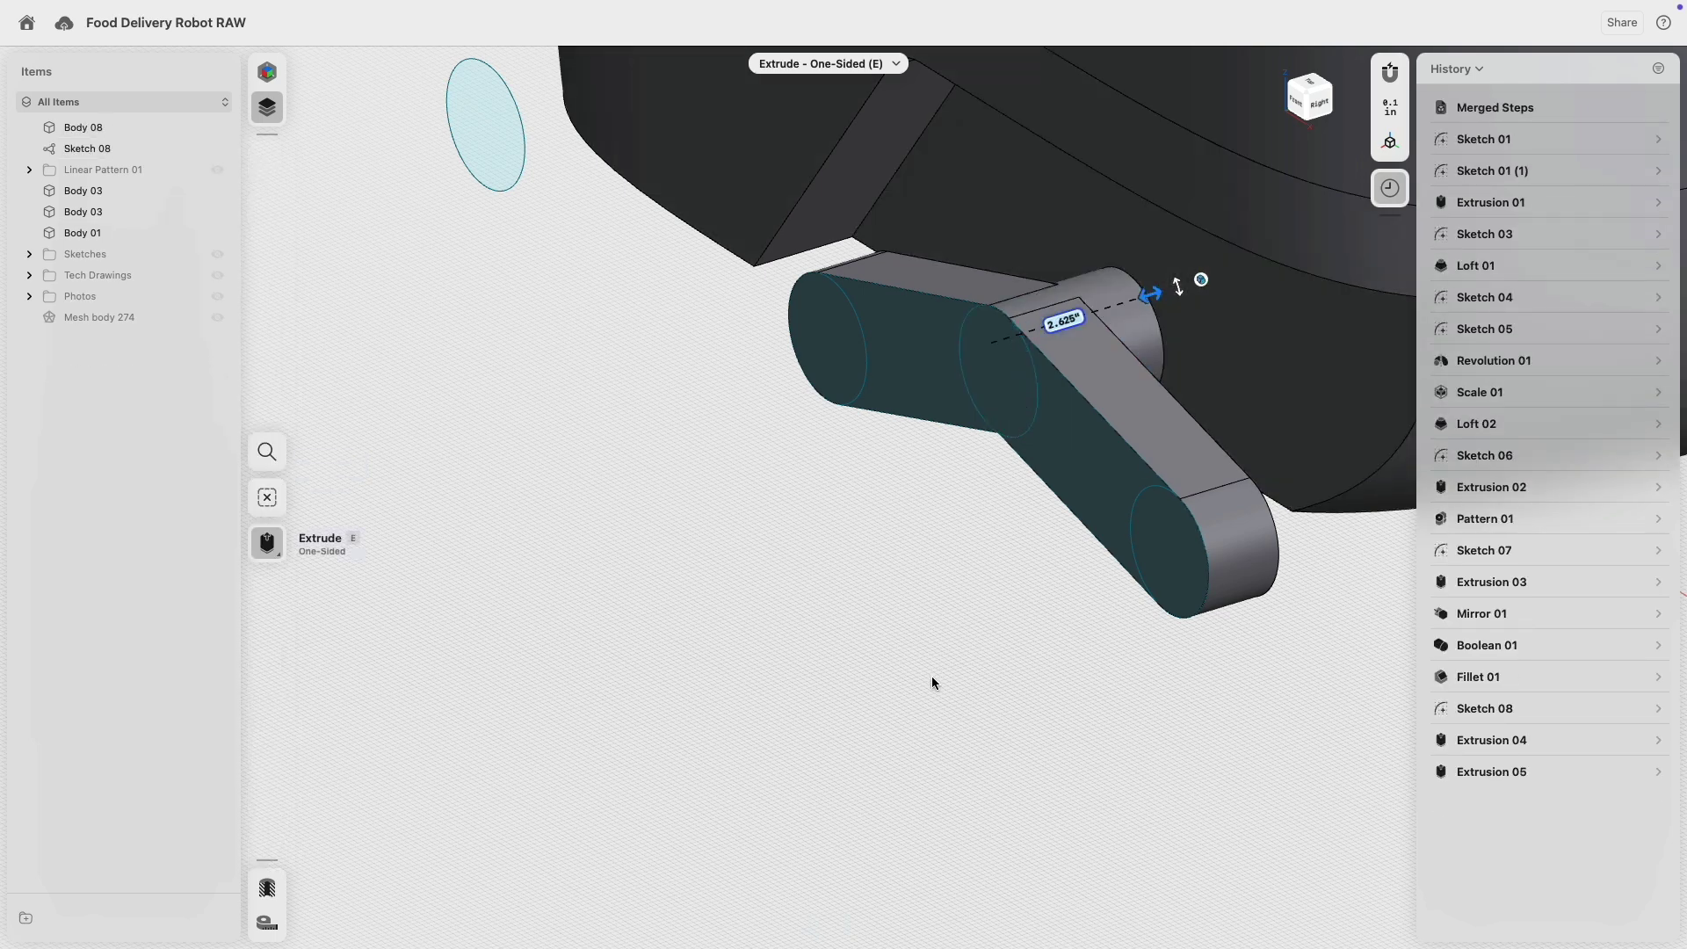
- Edit Extrusion 05's union targets to exclude the robot's shell, keeping only the link body
{"action": "left_click", "coordinate": [1657, 771]}
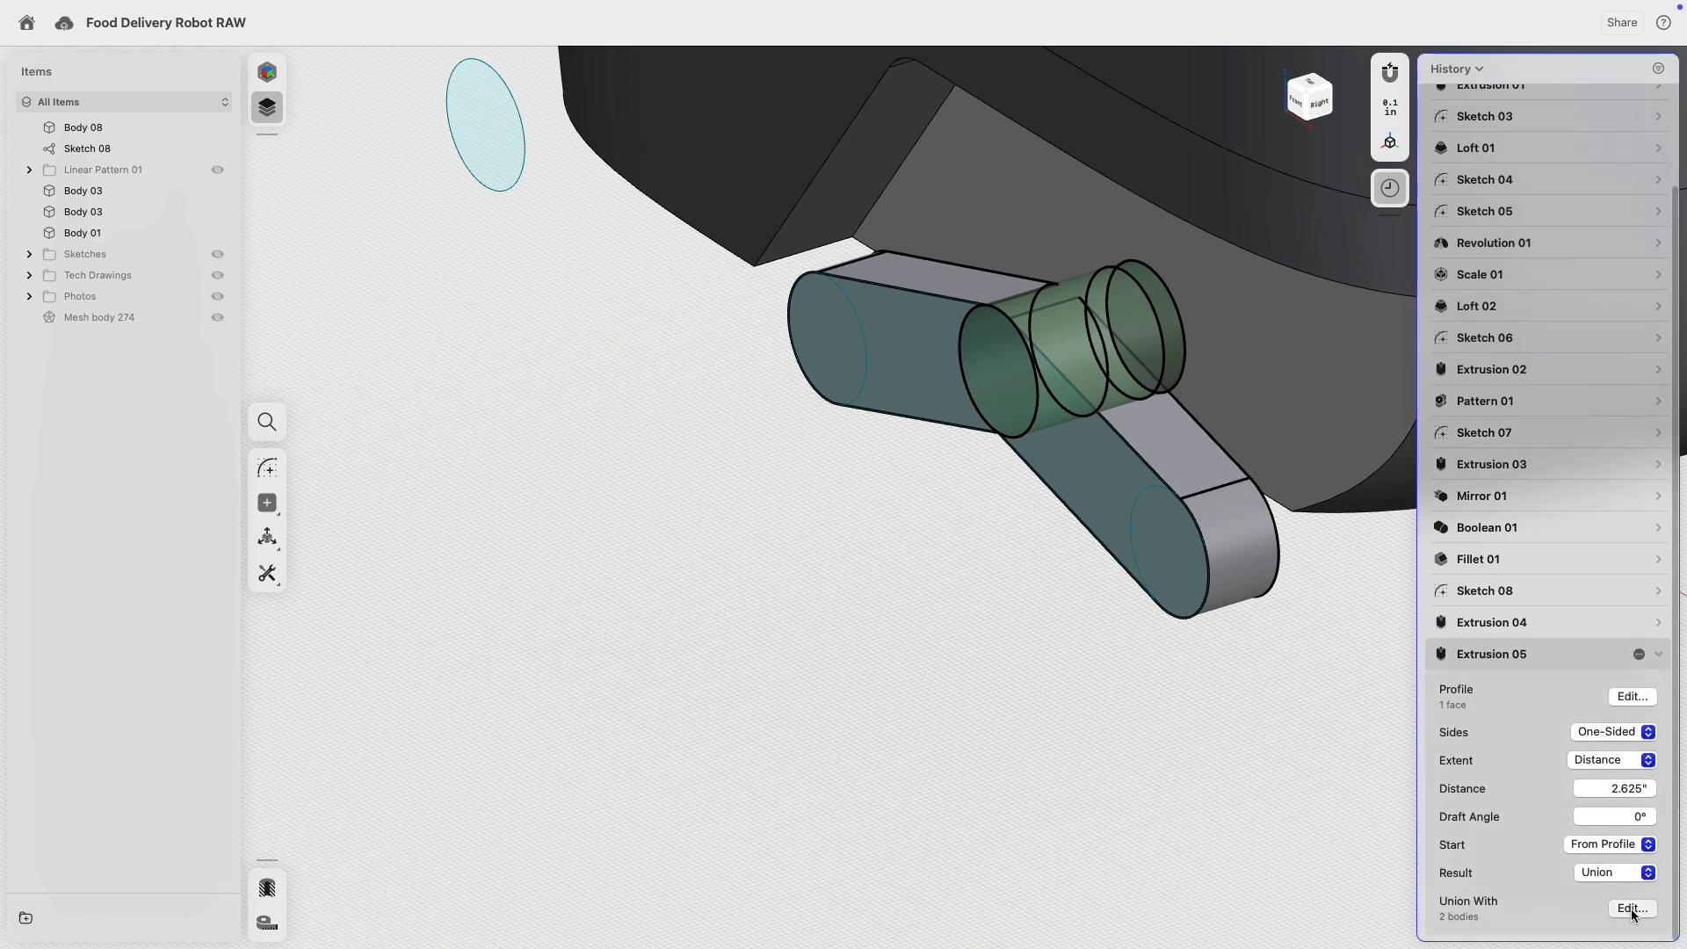
{"action": "left_click", "coordinate": [1632, 909]}
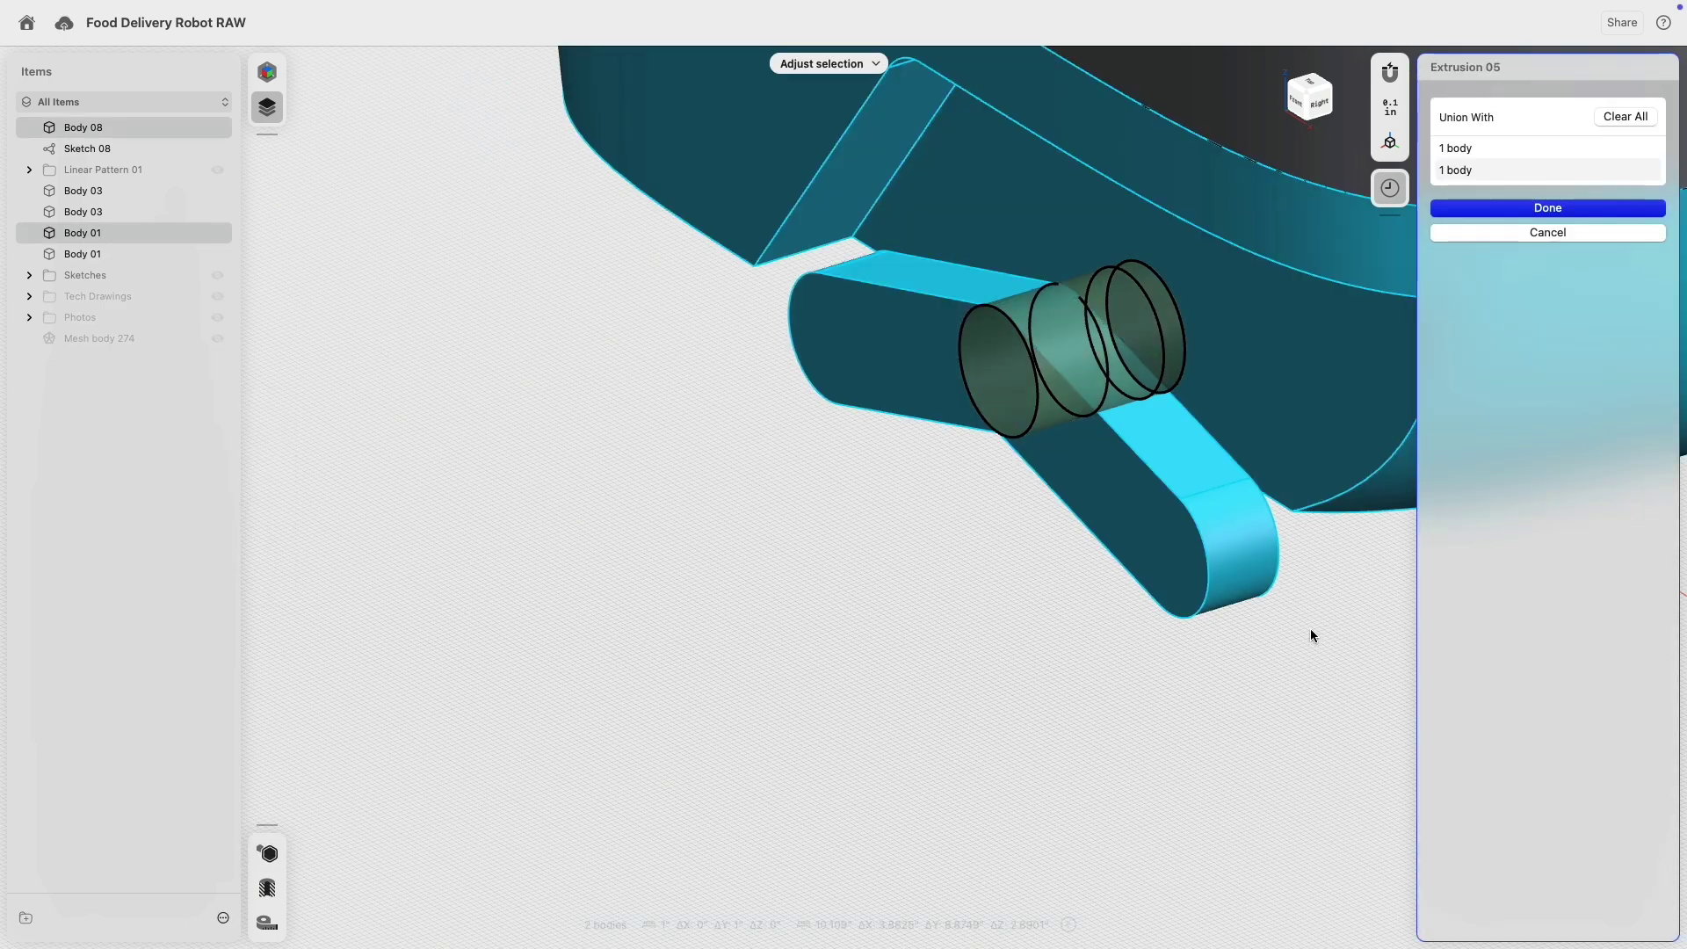
{"action": "left_click", "coordinate": [1321, 428]}
{"action": "scroll", "coordinate": [1218, 453], "scroll_direction": "down", "scroll_amount": 6}
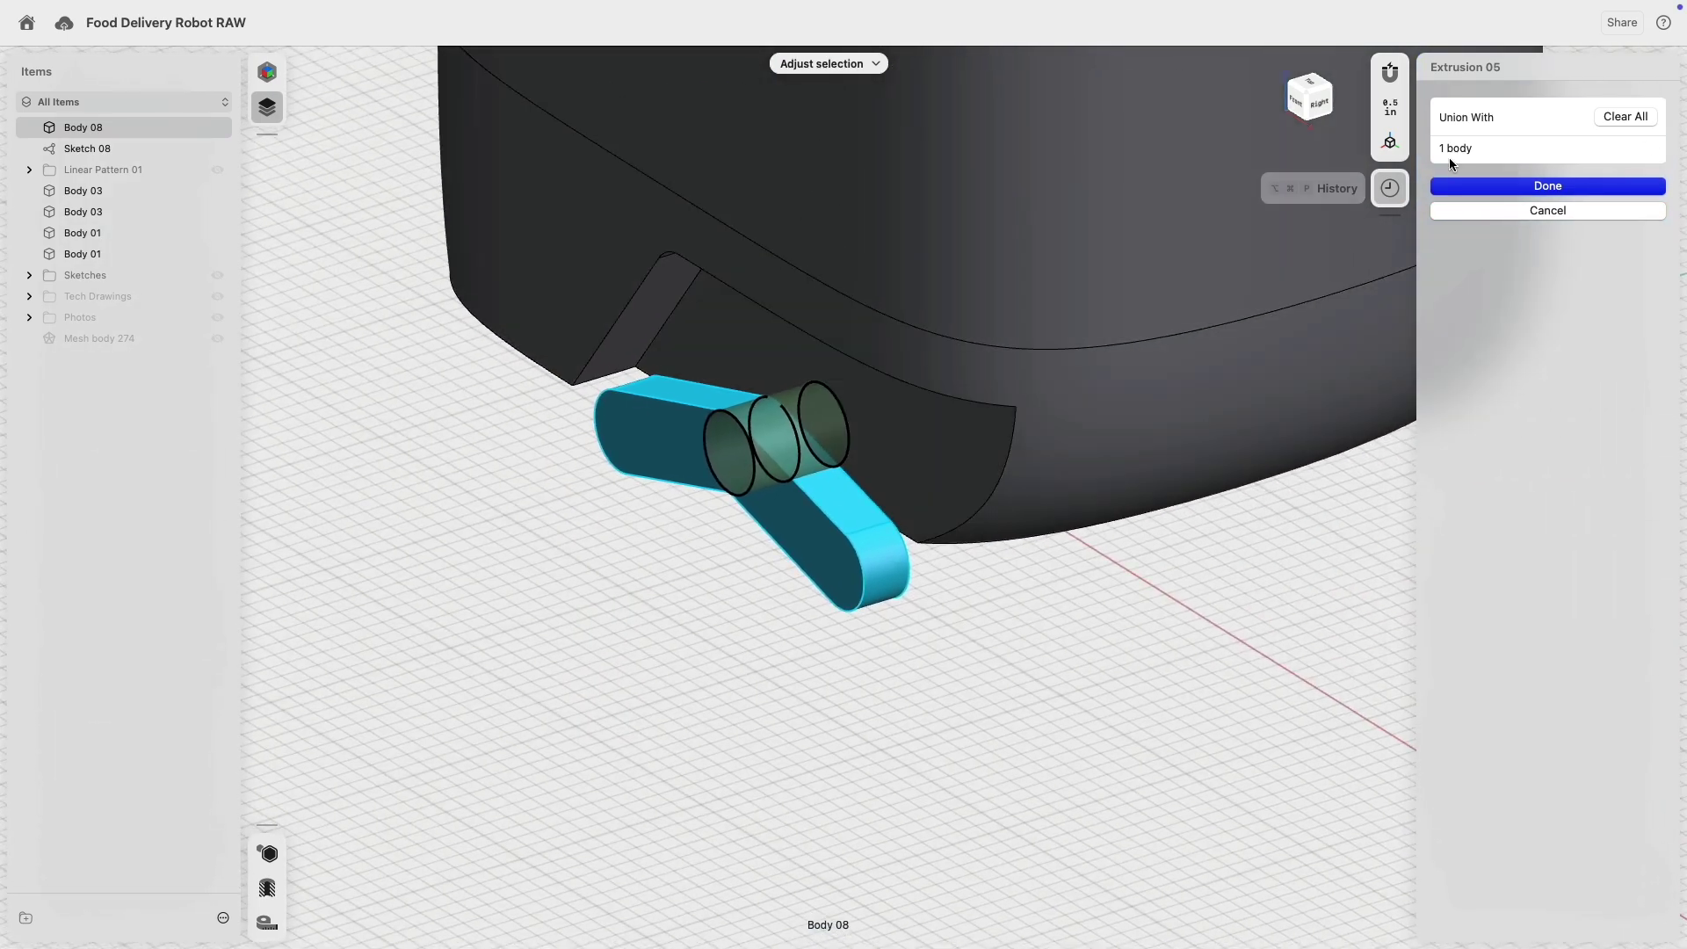
{"action": "left_click", "coordinate": [1484, 193]}
{"action": "double_click", "coordinate": [822, 466]}
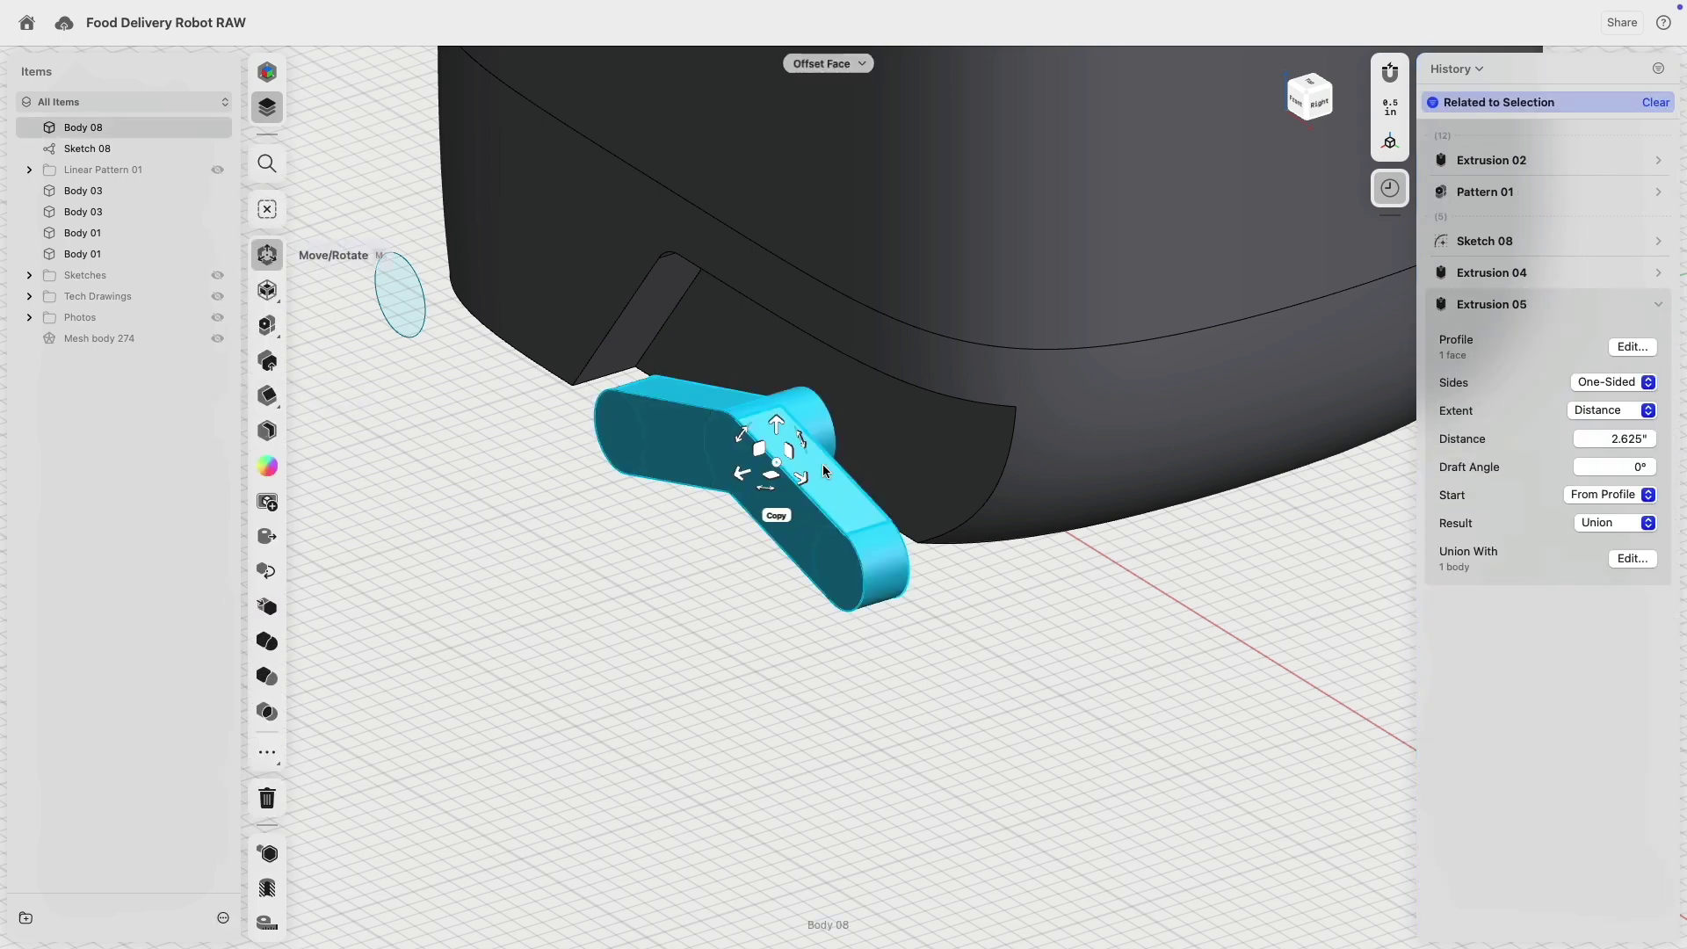
{"action": "left_click", "coordinate": [823, 466]}
{"action": "double_click", "coordinate": [784, 447]}
{"action": "left_click", "coordinate": [682, 669]}
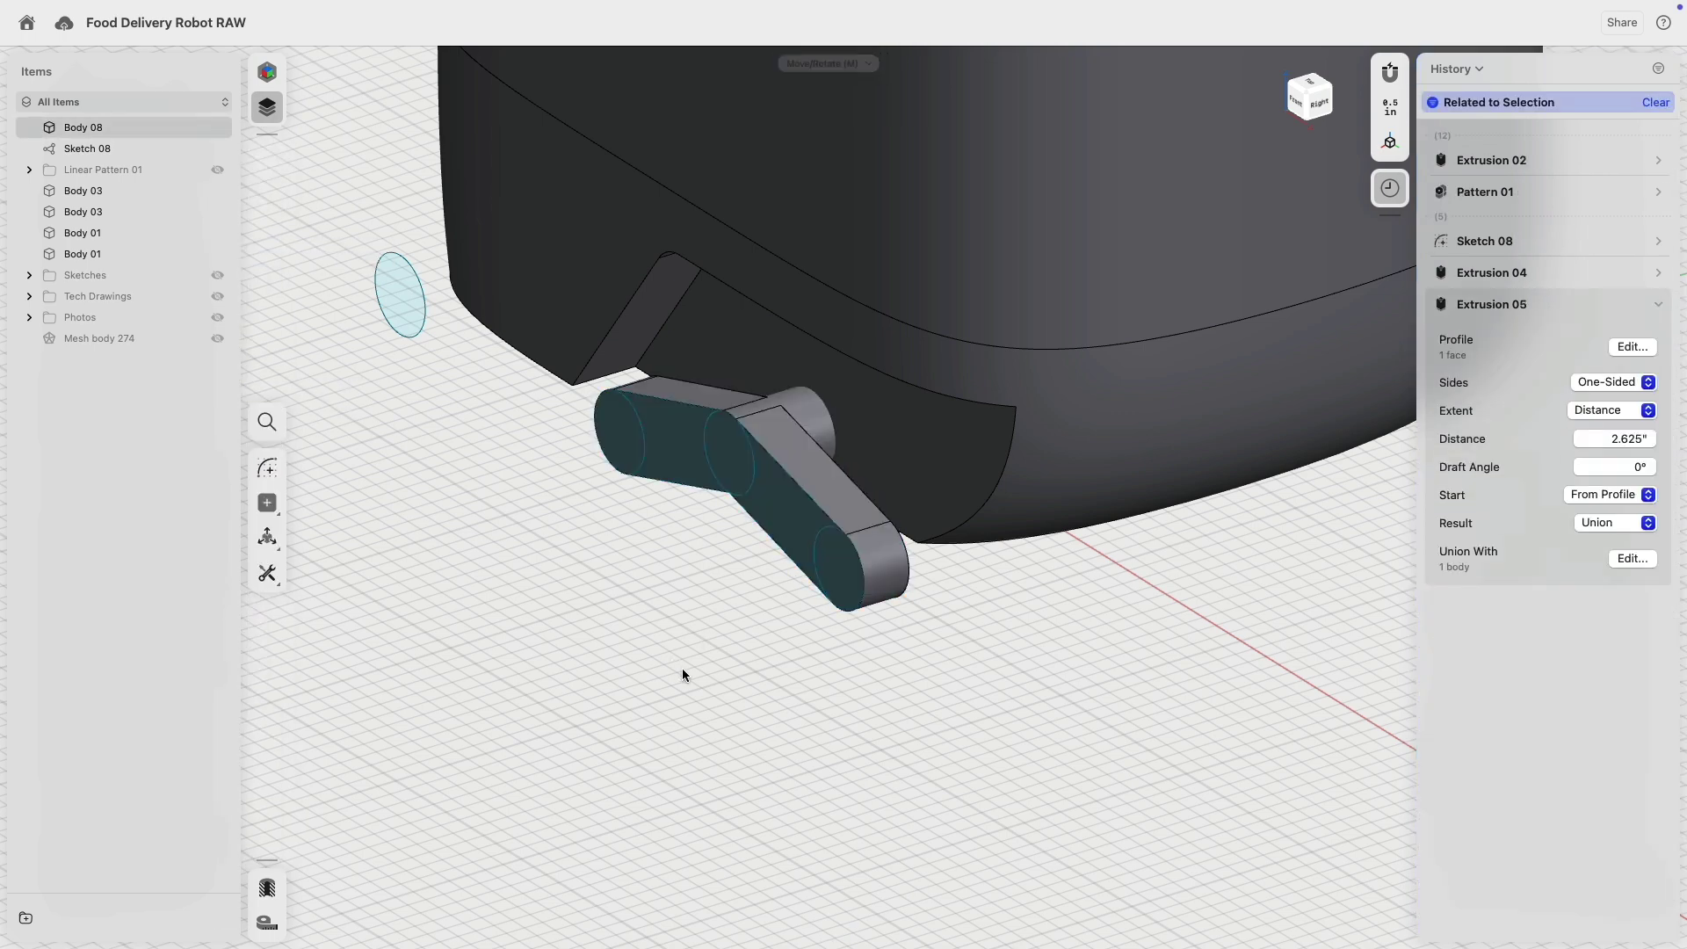
- Fillet the inner bend edge on the underside of the link with a 1.6875 in radius
{"action": "right_click_drag", "start_coordinate": [681, 670], "coordinate": [779, 522]}
{"action": "scroll", "coordinate": [663, 639], "scroll_direction": "up", "scroll_amount": 5}
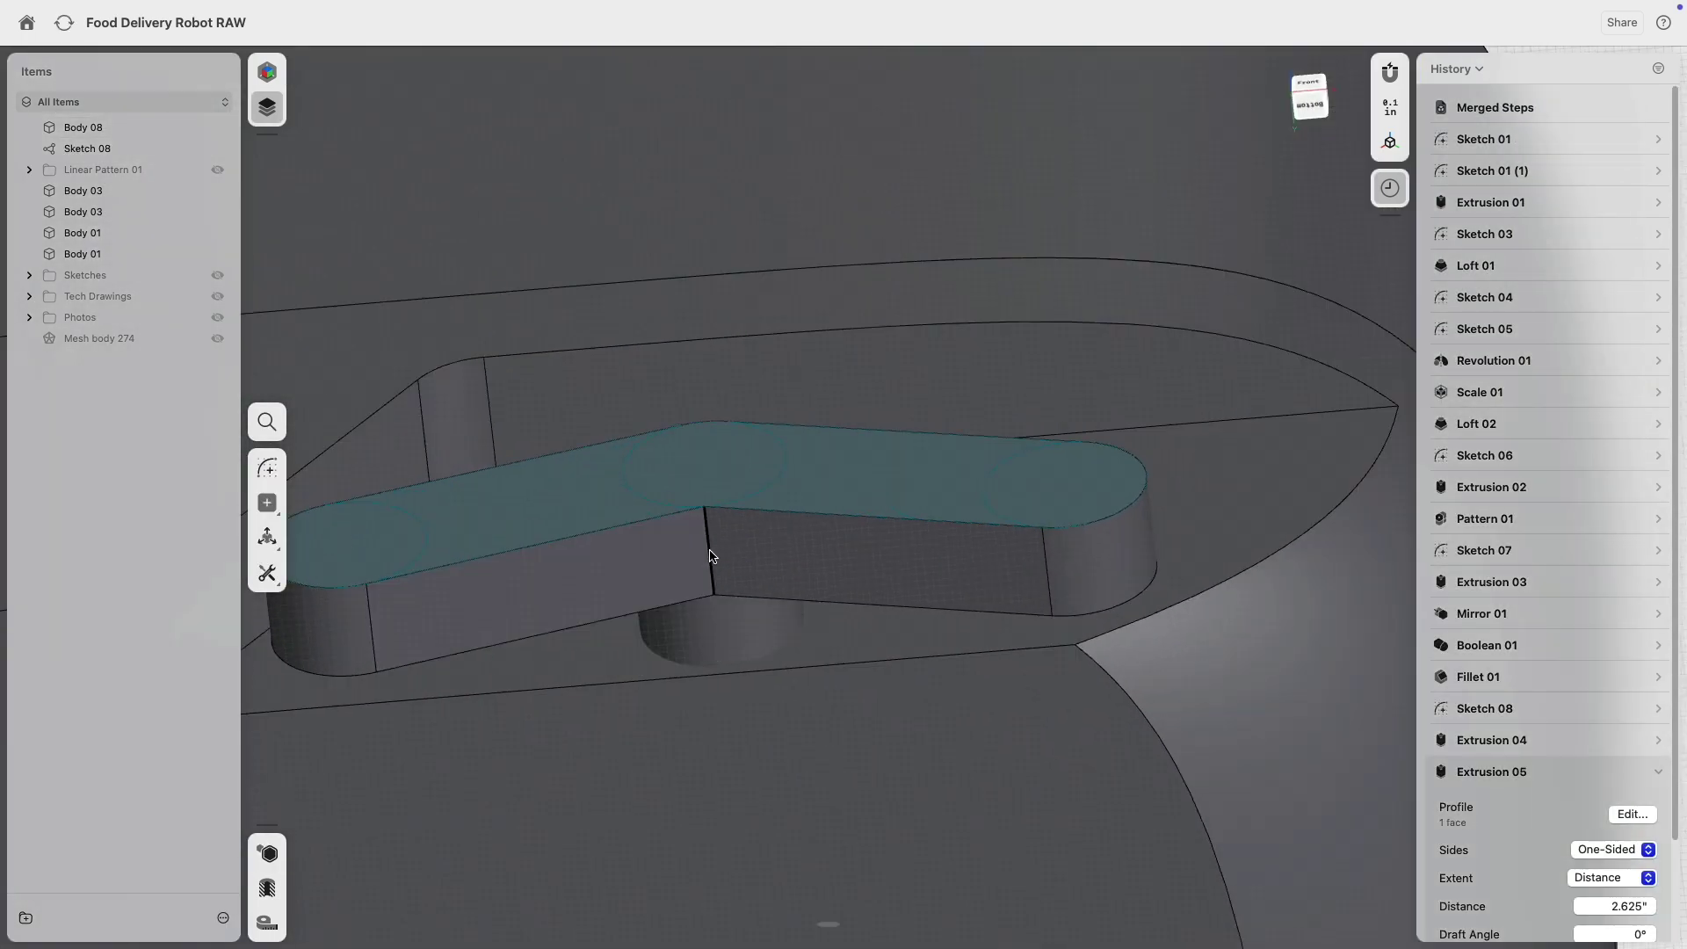
{"action": "left_click", "coordinate": [709, 562]}
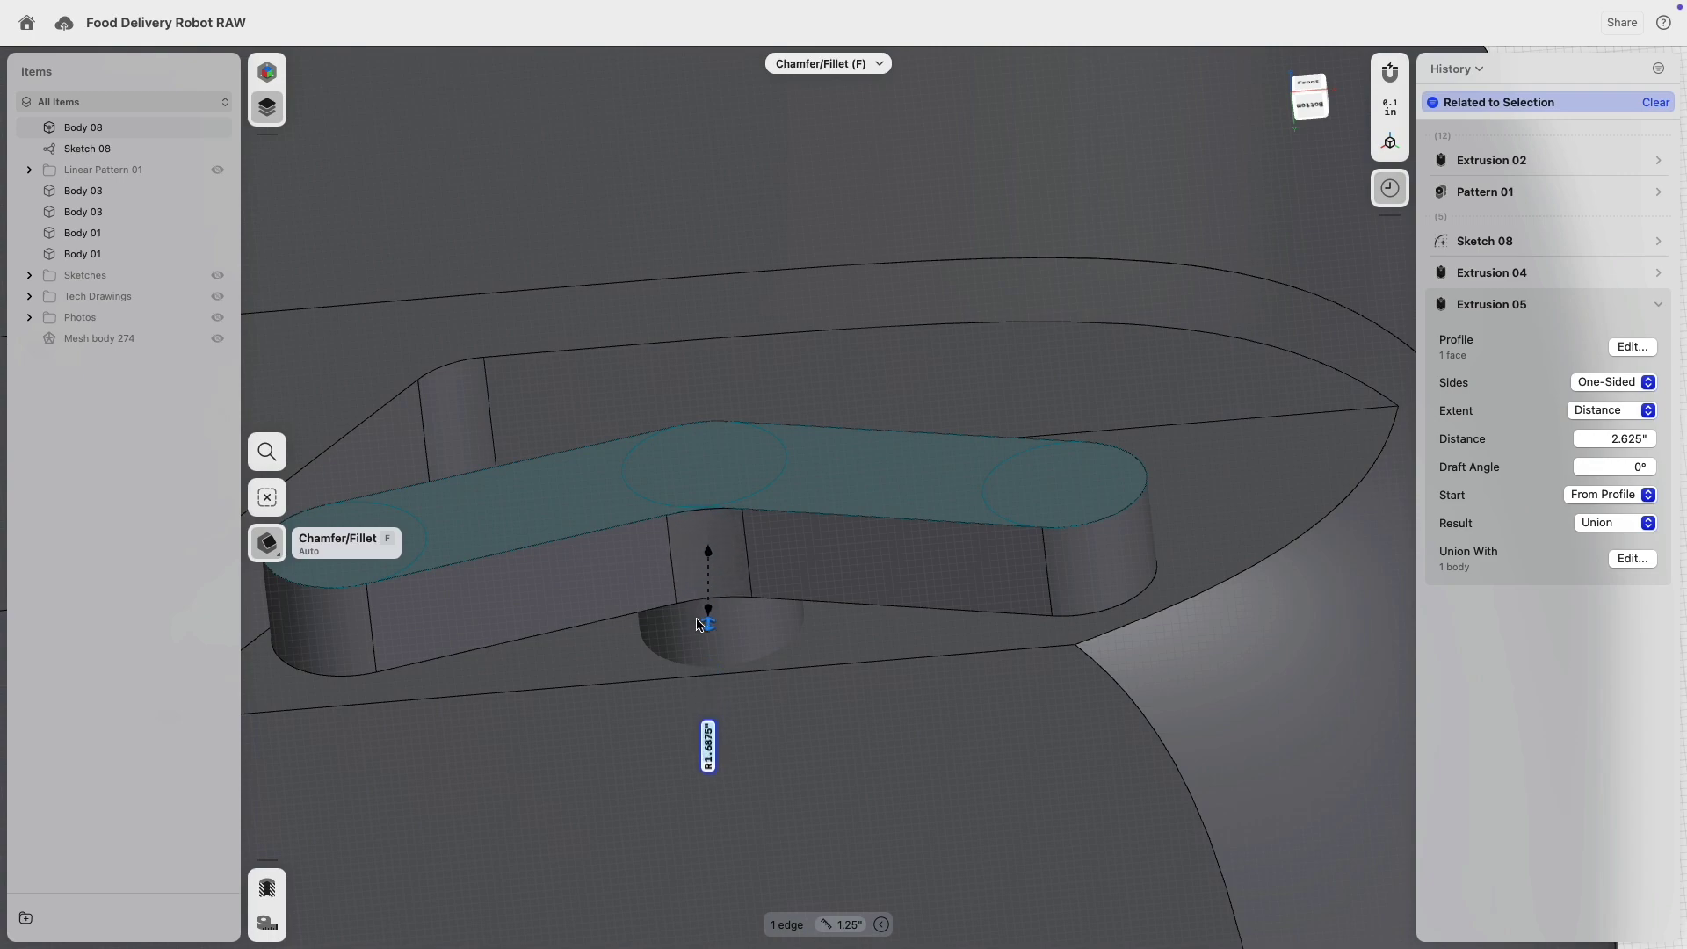
{"action": "scroll", "coordinate": [702, 601], "scroll_direction": "down", "scroll_amount": 5}
{"action": "right_click_drag", "start_coordinate": [700, 589], "coordinate": [696, 658]}
{"action": "left_click", "coordinate": [402, 686]}
- Move Sketch 08 into the Sketches folder, and show the wheels briefly to check them against the link
{"action": "middle_click_drag", "start_coordinate": [507, 705], "coordinate": [606, 701]}
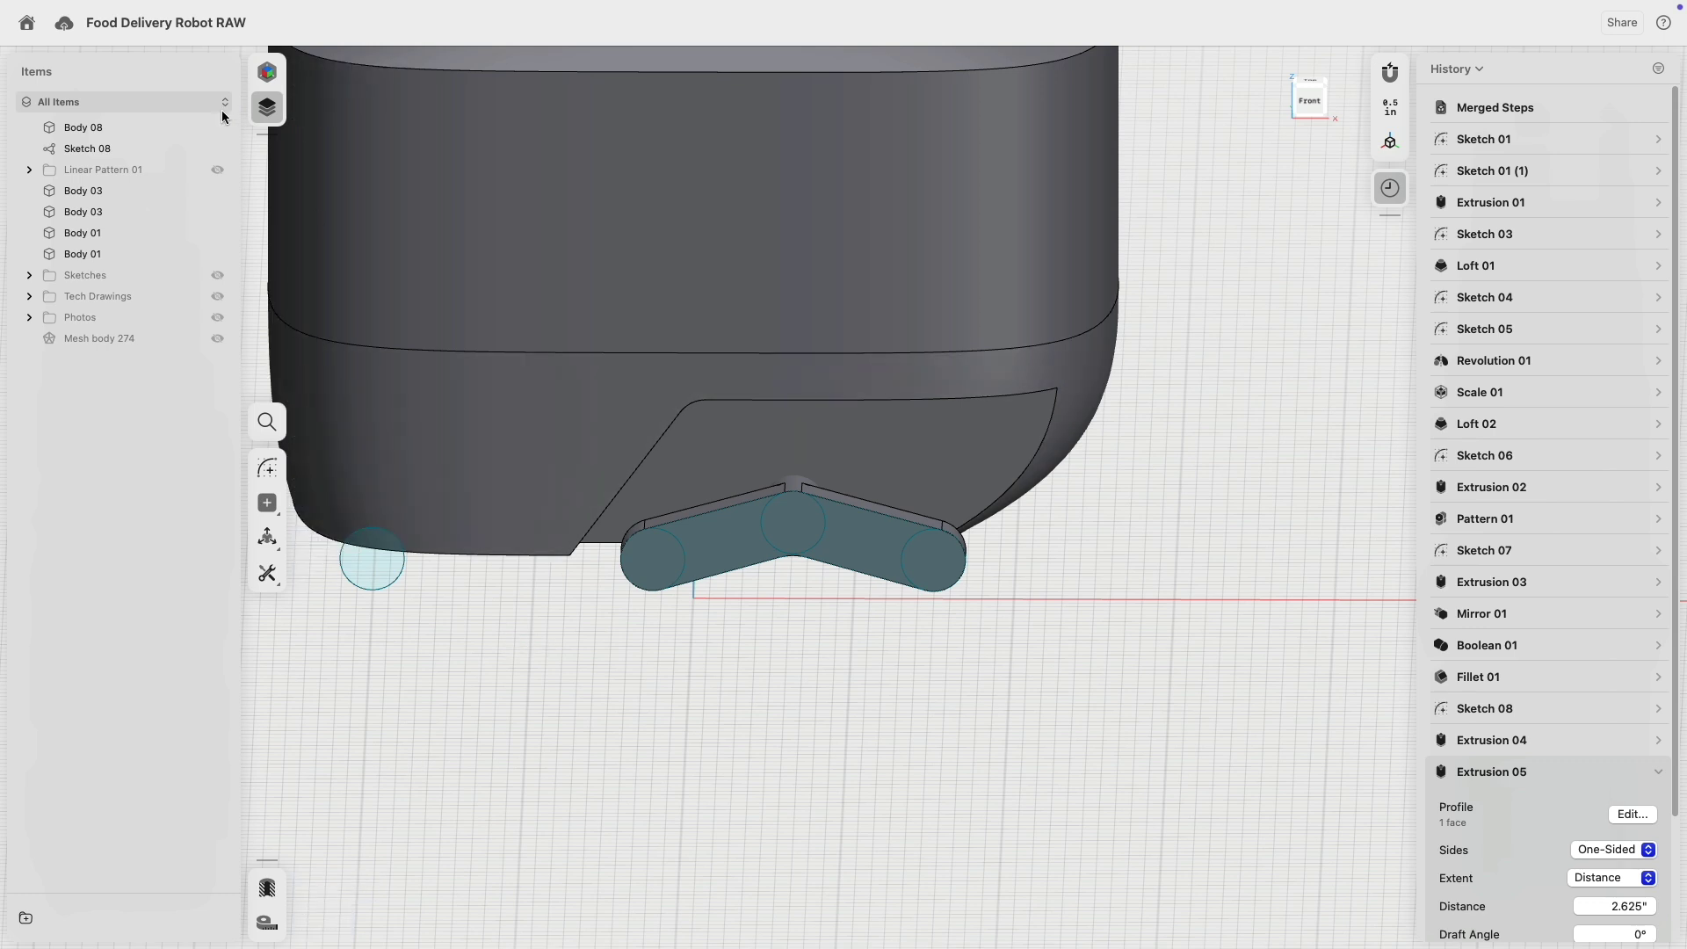
{"action": "left_click_drag", "start_coordinate": [101, 149], "coordinate": [123, 275]}
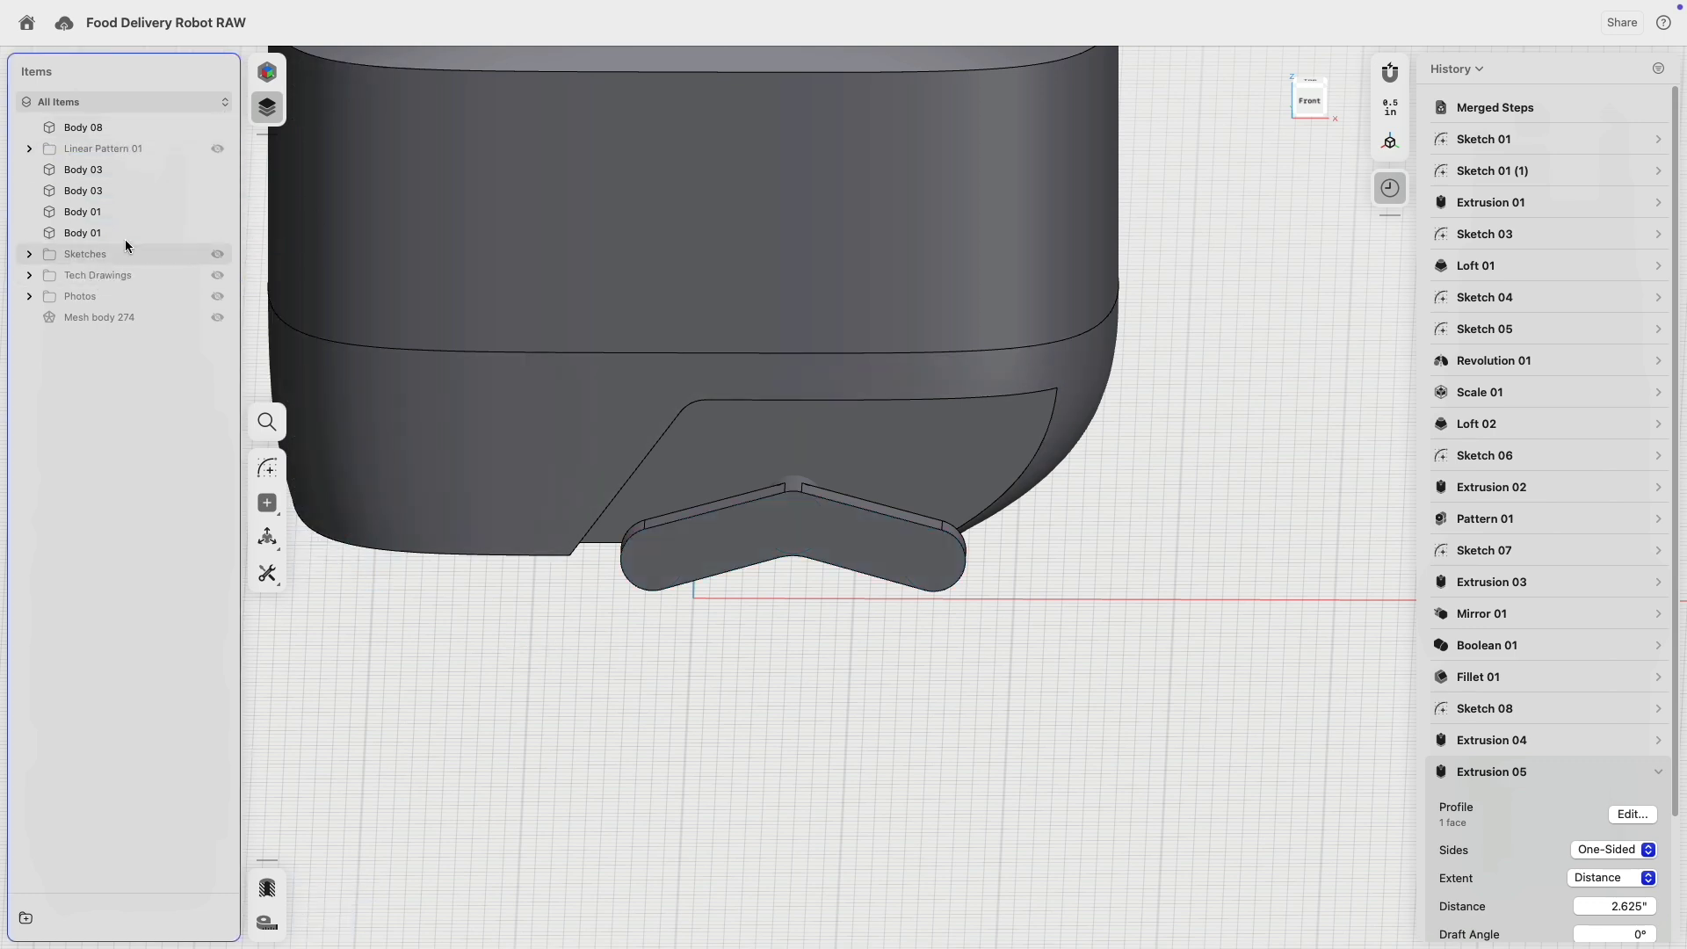
{"action": "left_click", "coordinate": [219, 149]}
{"action": "mouse_move", "coordinate": [716, 478]}
{"action": "right_mouse_down"}
{"action": "mouse_move", "coordinate": [694, 438]}
{"action": "mouse_move", "coordinate": [504, 404]}
{"action": "mouse_move", "coordinate": [667, 381]}
{"action": "mouse_move", "coordinate": [730, 451]}
{"action": "mouse_move", "coordinate": [687, 475]}
{"action": "right_mouse_up"}
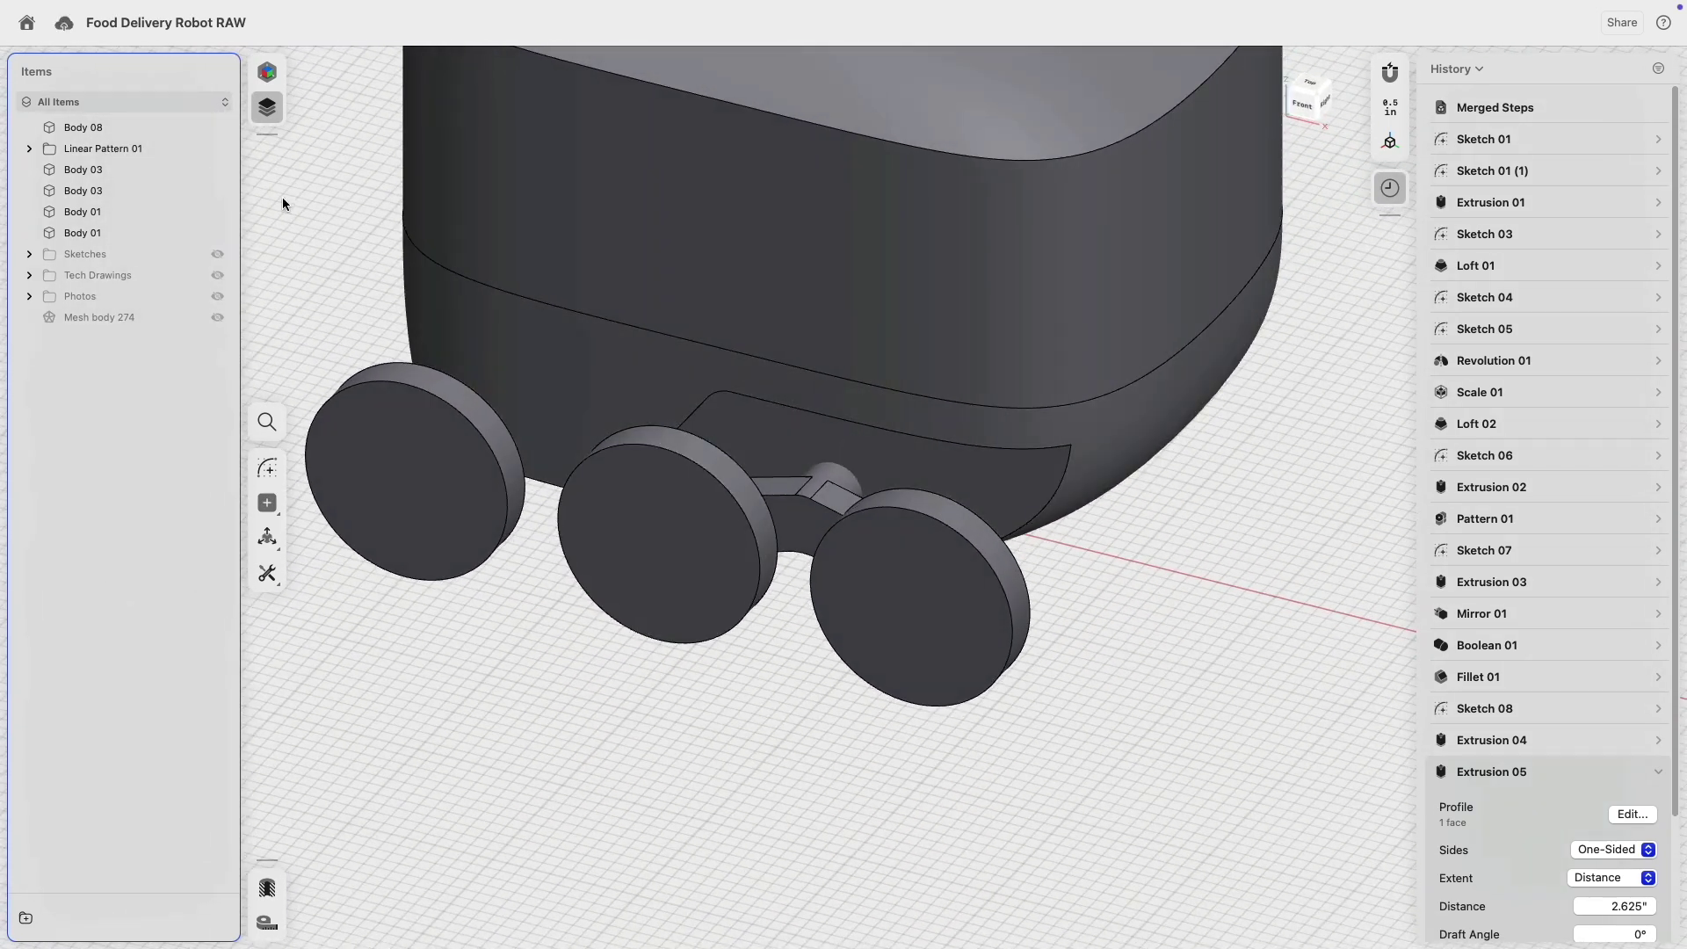
{"action": "left_click", "coordinate": [216, 148]}
- Try rotating the link body within the wheel recess in the front view, and undo the rotation
{"action": "left_click", "coordinate": [829, 539]}
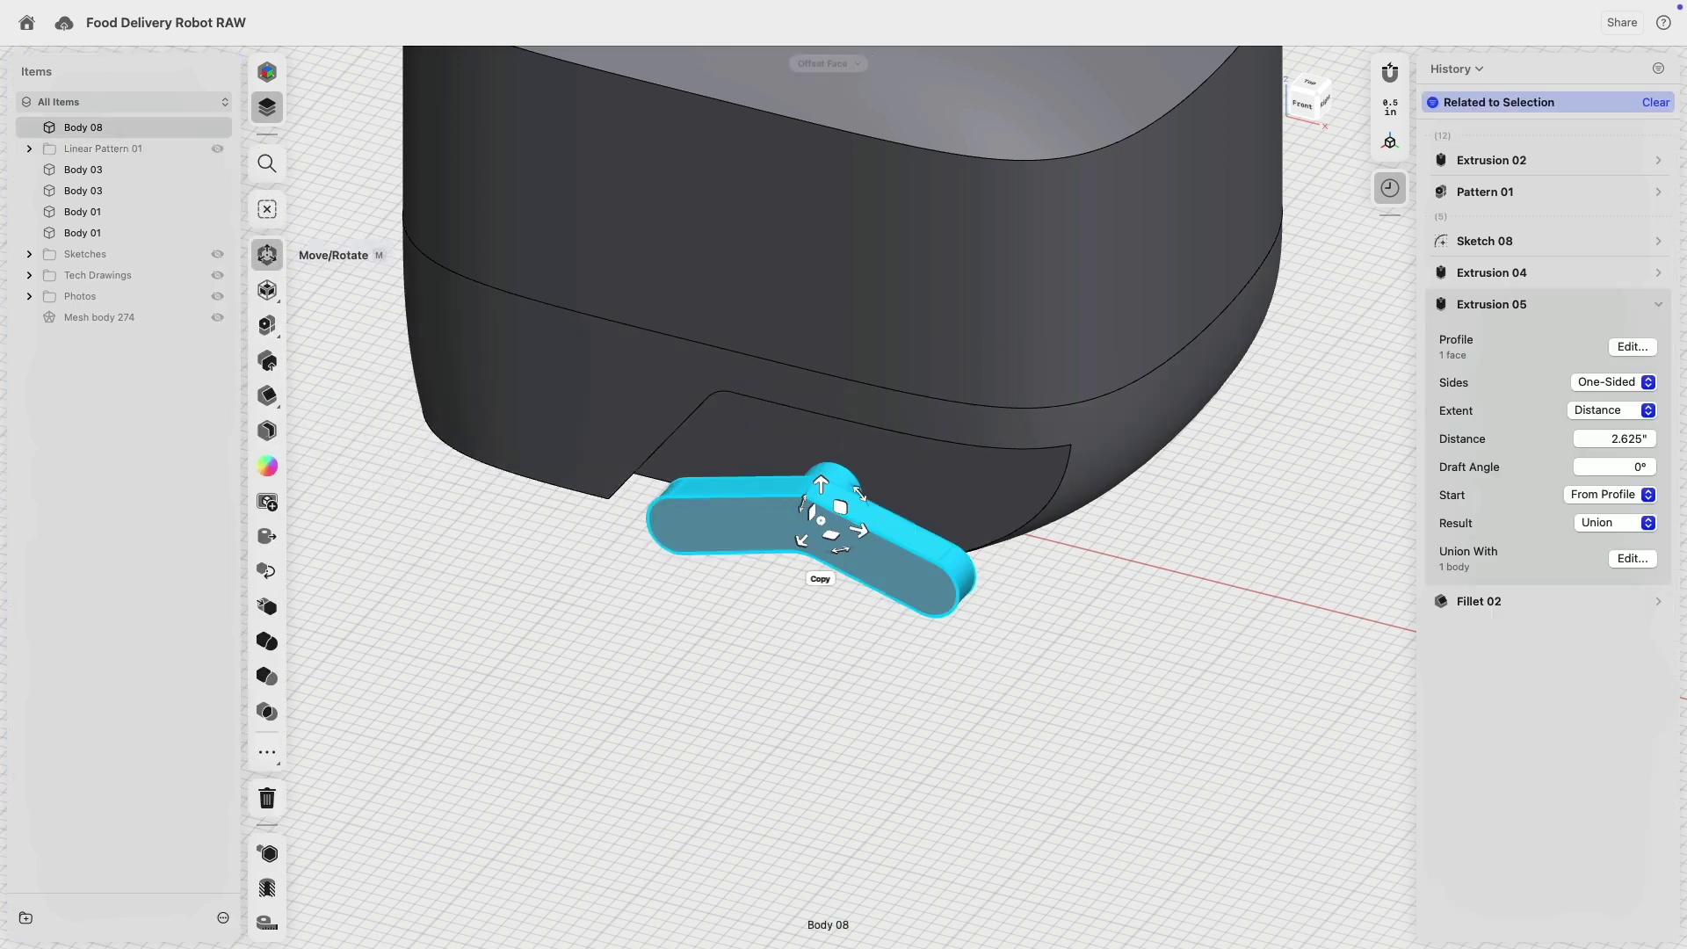
{"action": "scroll", "coordinate": [833, 514], "scroll_direction": "up", "scroll_amount": 5}
{"action": "left_click_drag", "start_coordinate": [833, 546], "coordinate": [842, 436]}
{"action": "left_click_drag", "start_coordinate": [846, 496], "coordinate": [861, 446]}
{"action": "right_click_drag", "start_coordinate": [808, 471], "coordinate": [910, 403]}
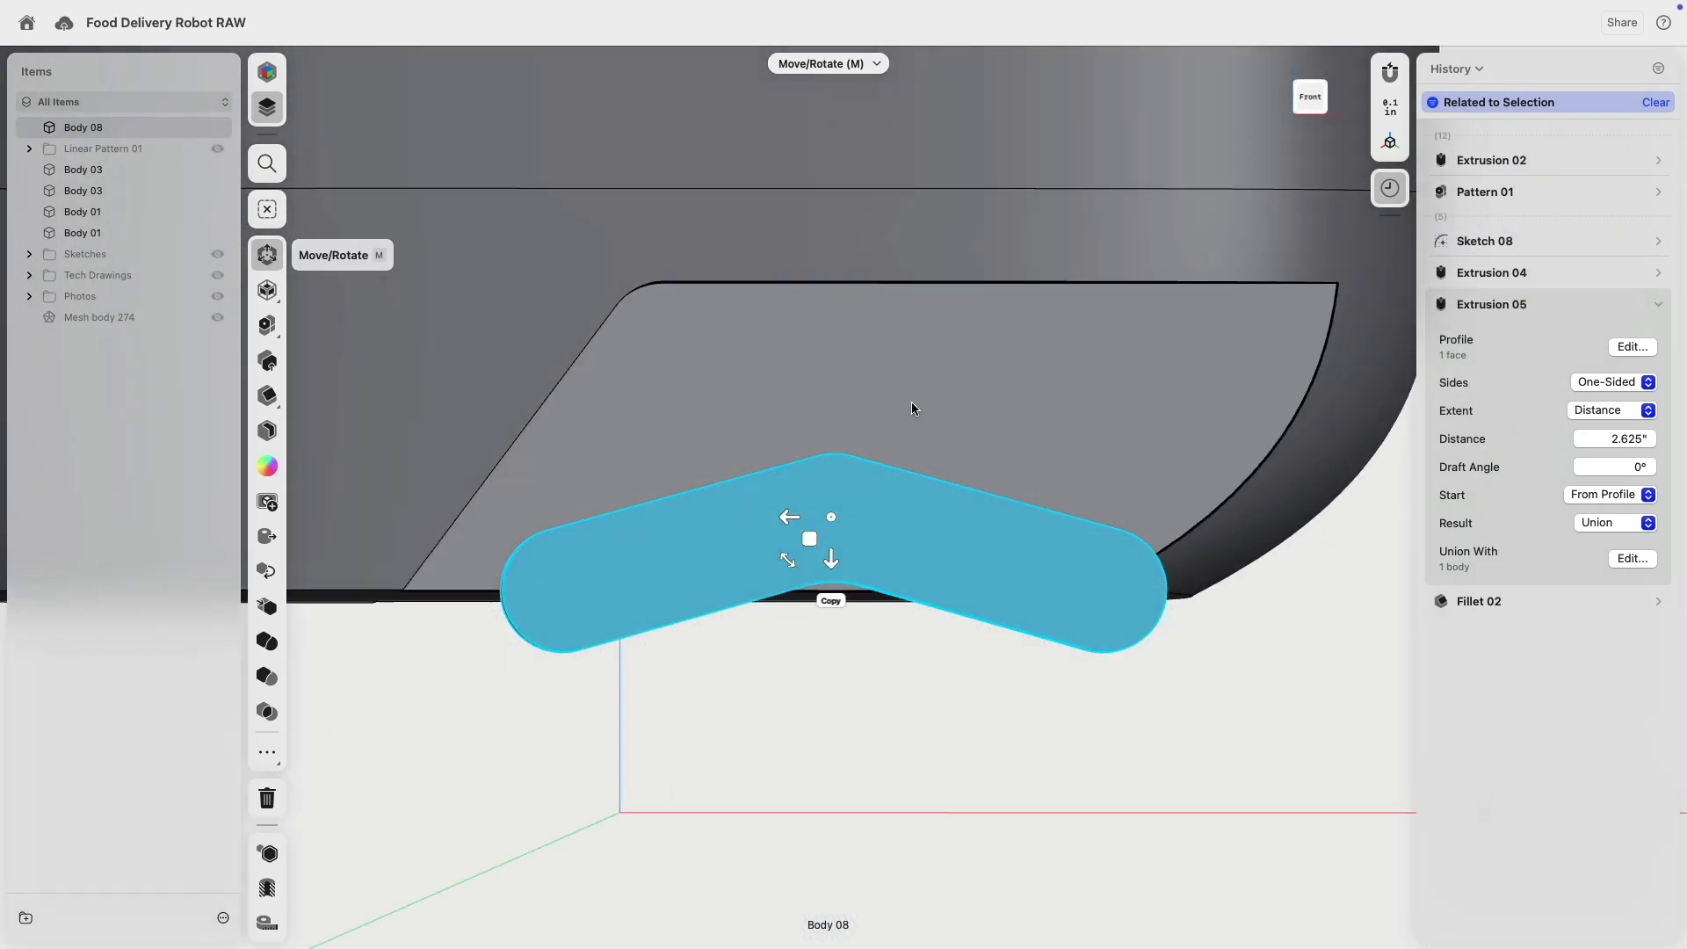
{"action": "left_click", "coordinate": [1296, 114]}
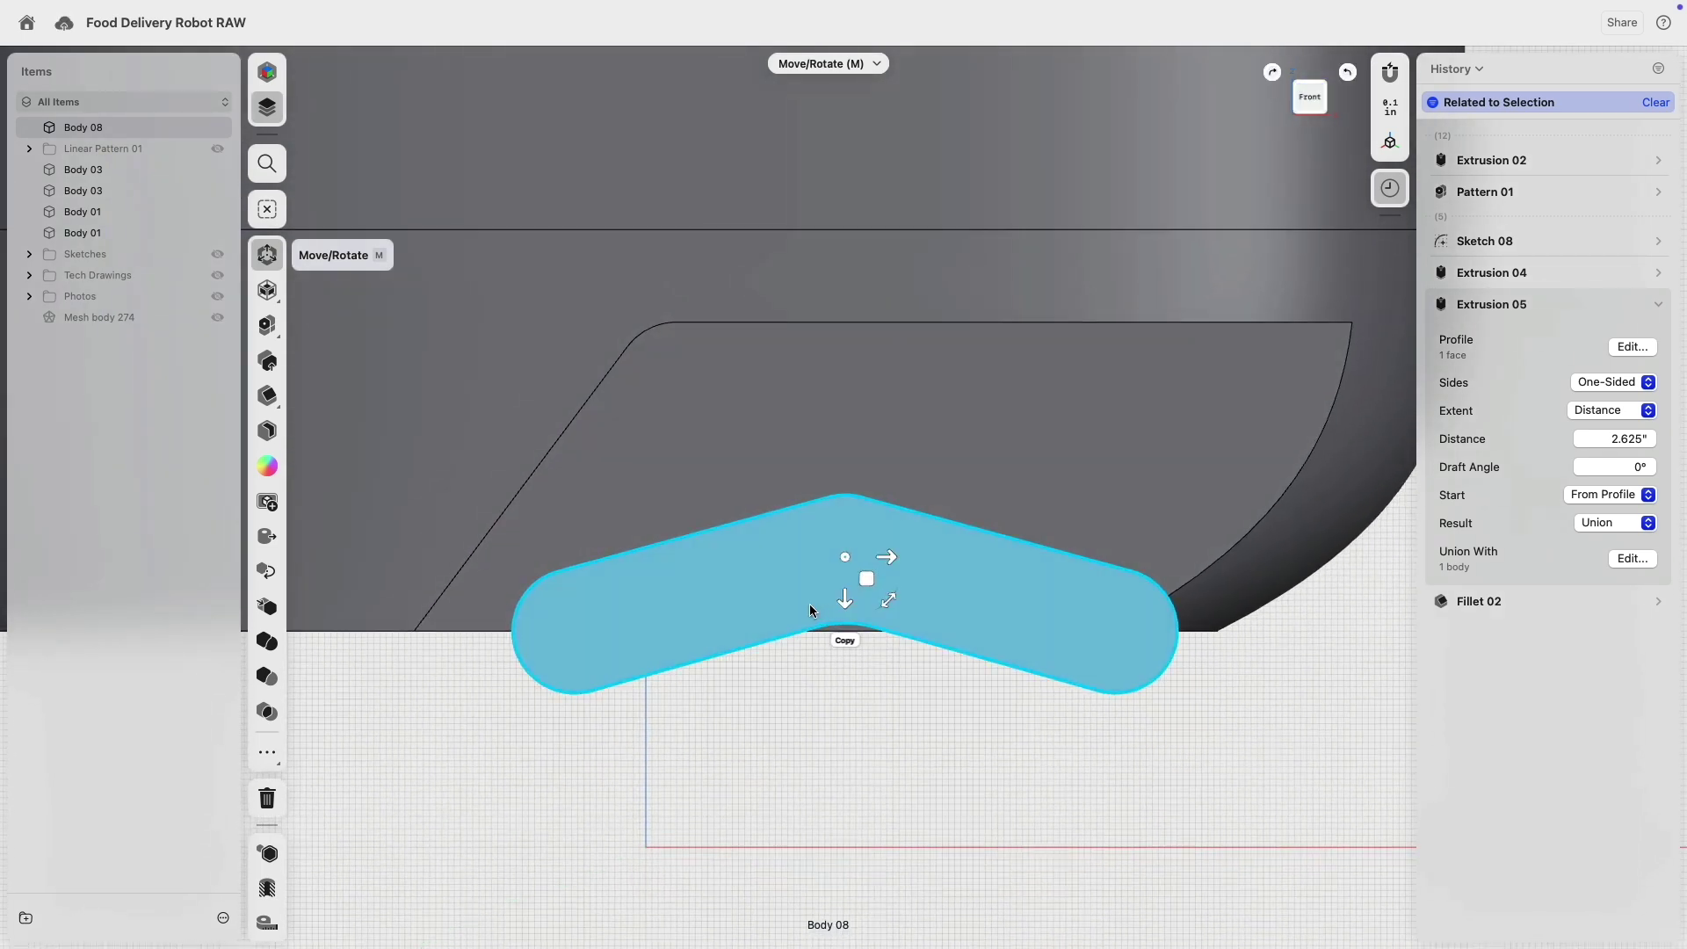
{"action": "left_click_drag", "start_coordinate": [891, 603], "coordinate": [910, 706]}
{"action": "left_click_drag", "start_coordinate": [897, 682], "coordinate": [896, 670]}
{"action": "key", "text": "super+z"}
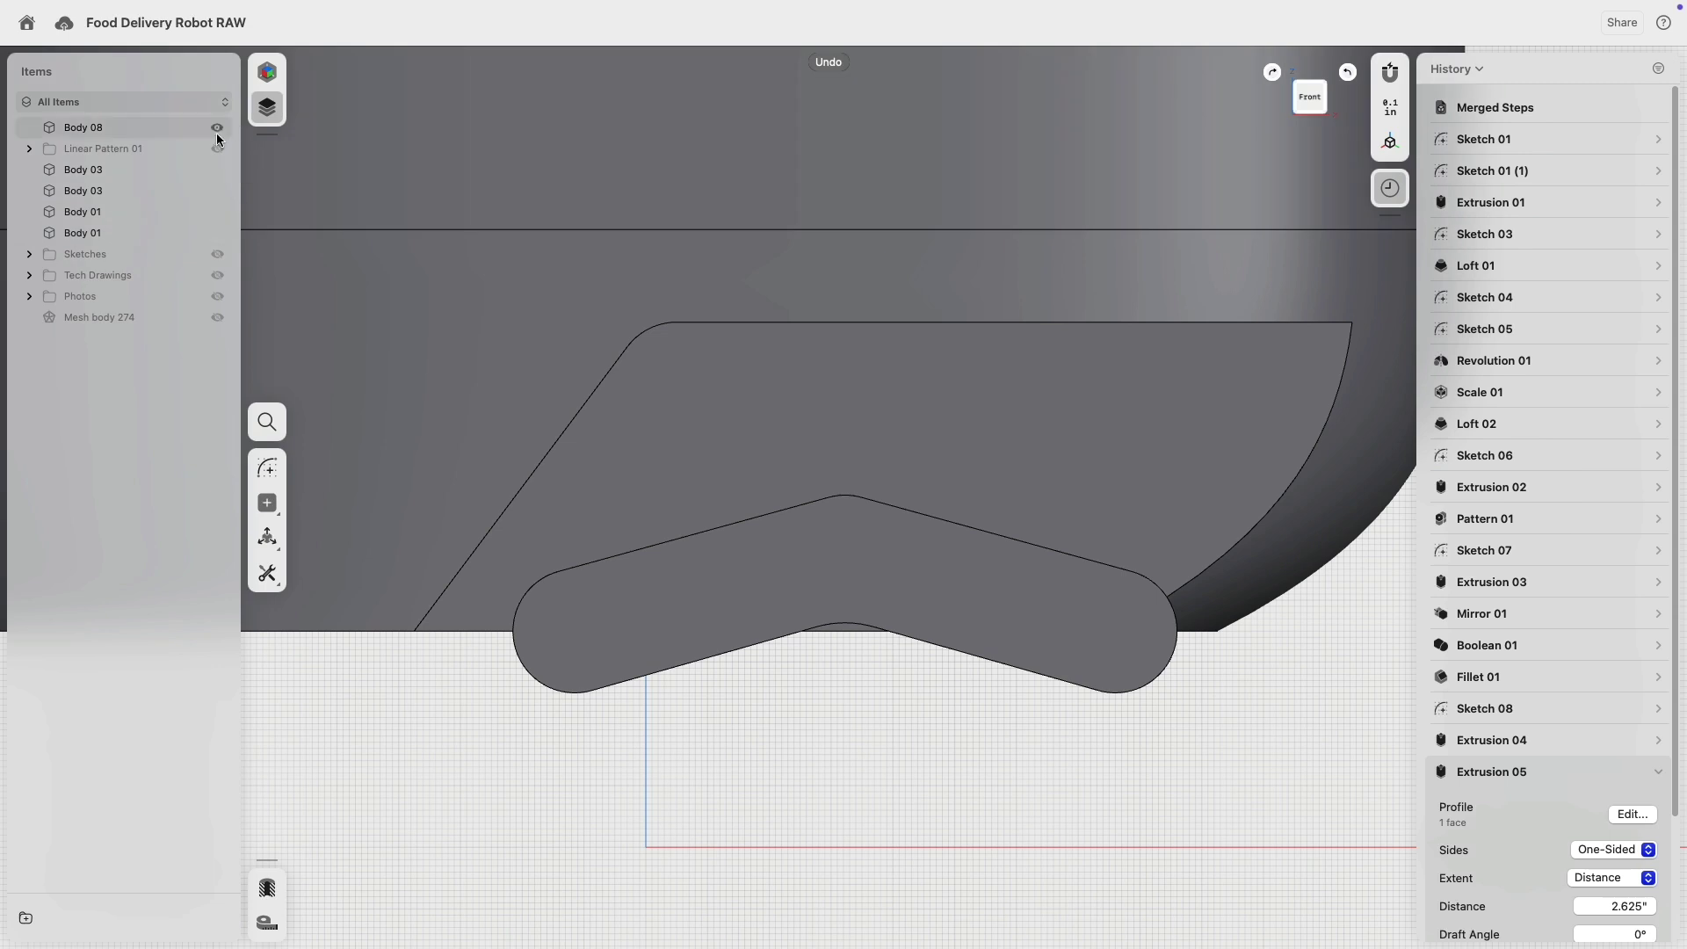
- Show the Sketches folder and widen the wheel recess by moving the upper corner of its slanted edge outward in Sketch 07
{"action": "left_click", "coordinate": [217, 255]}
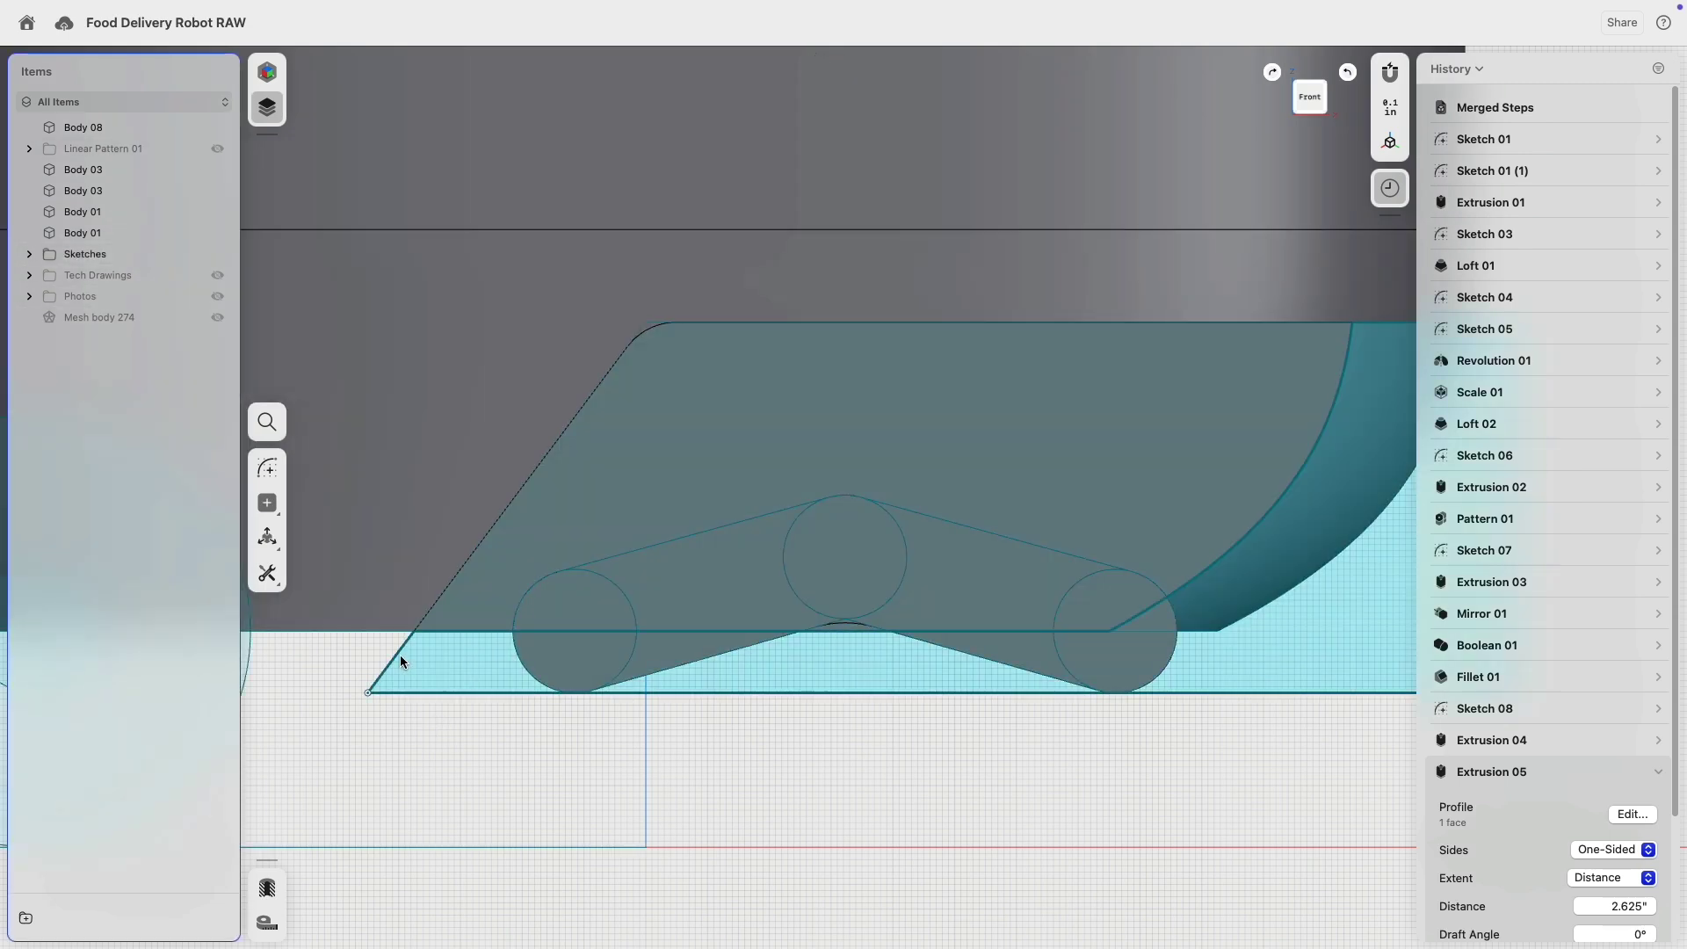
{"action": "left_click", "coordinate": [397, 652]}
{"action": "left_click_drag", "start_coordinate": [648, 327], "coordinate": [618, 327]}
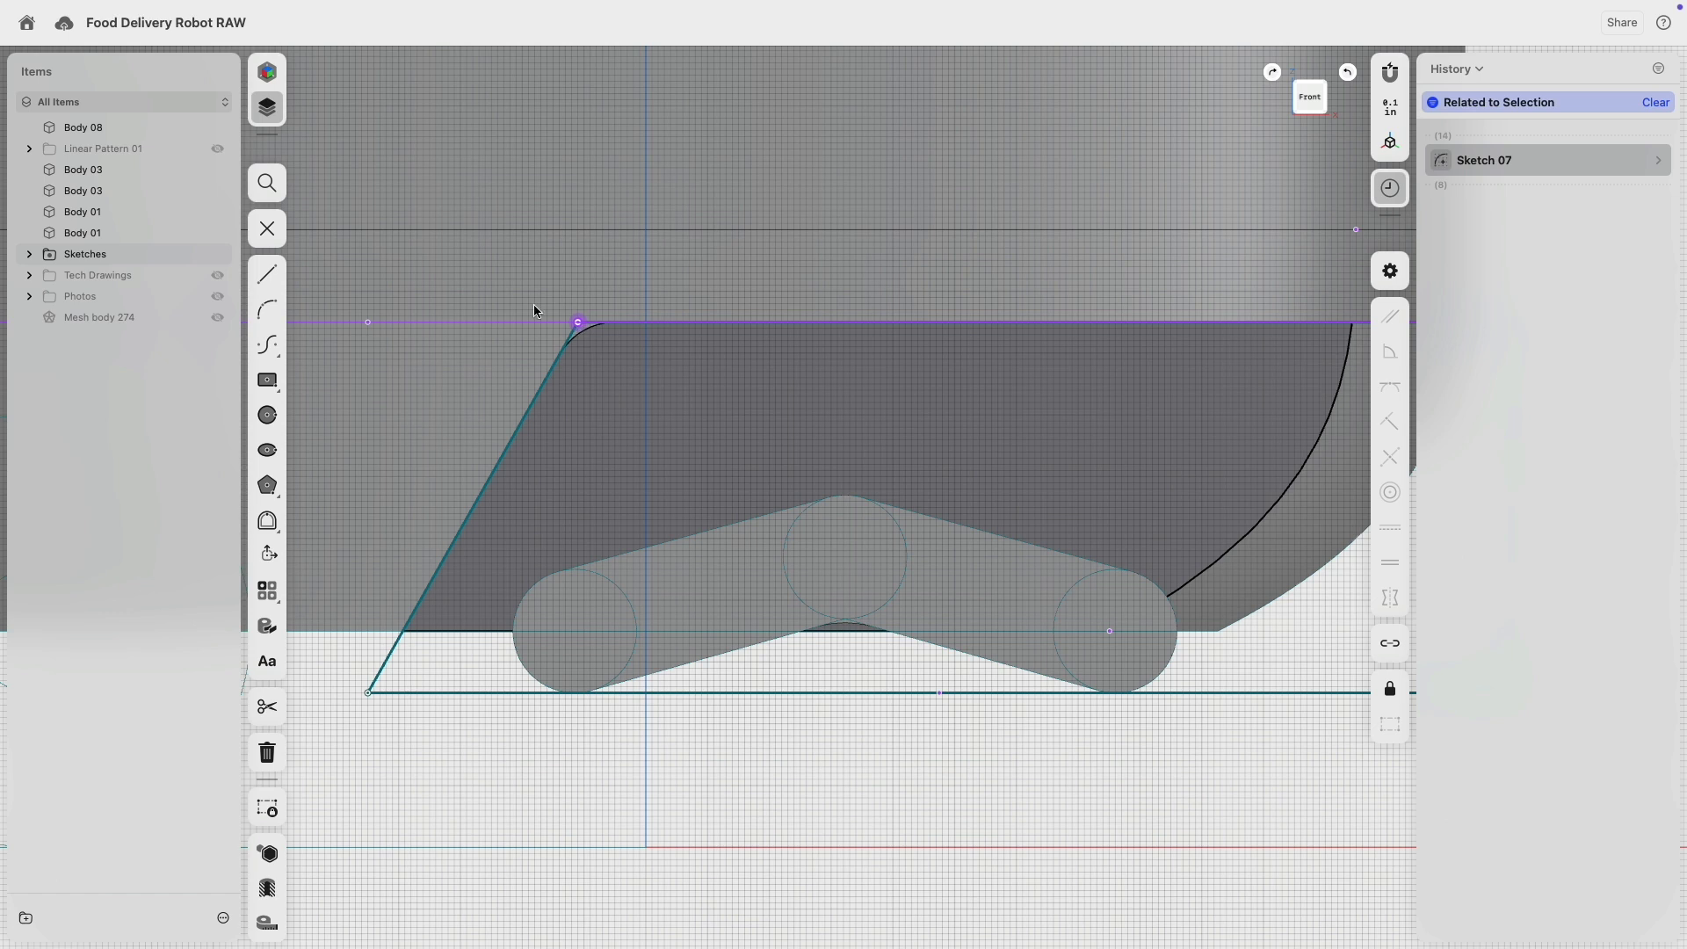
{"action": "key", "text": "Escape"}
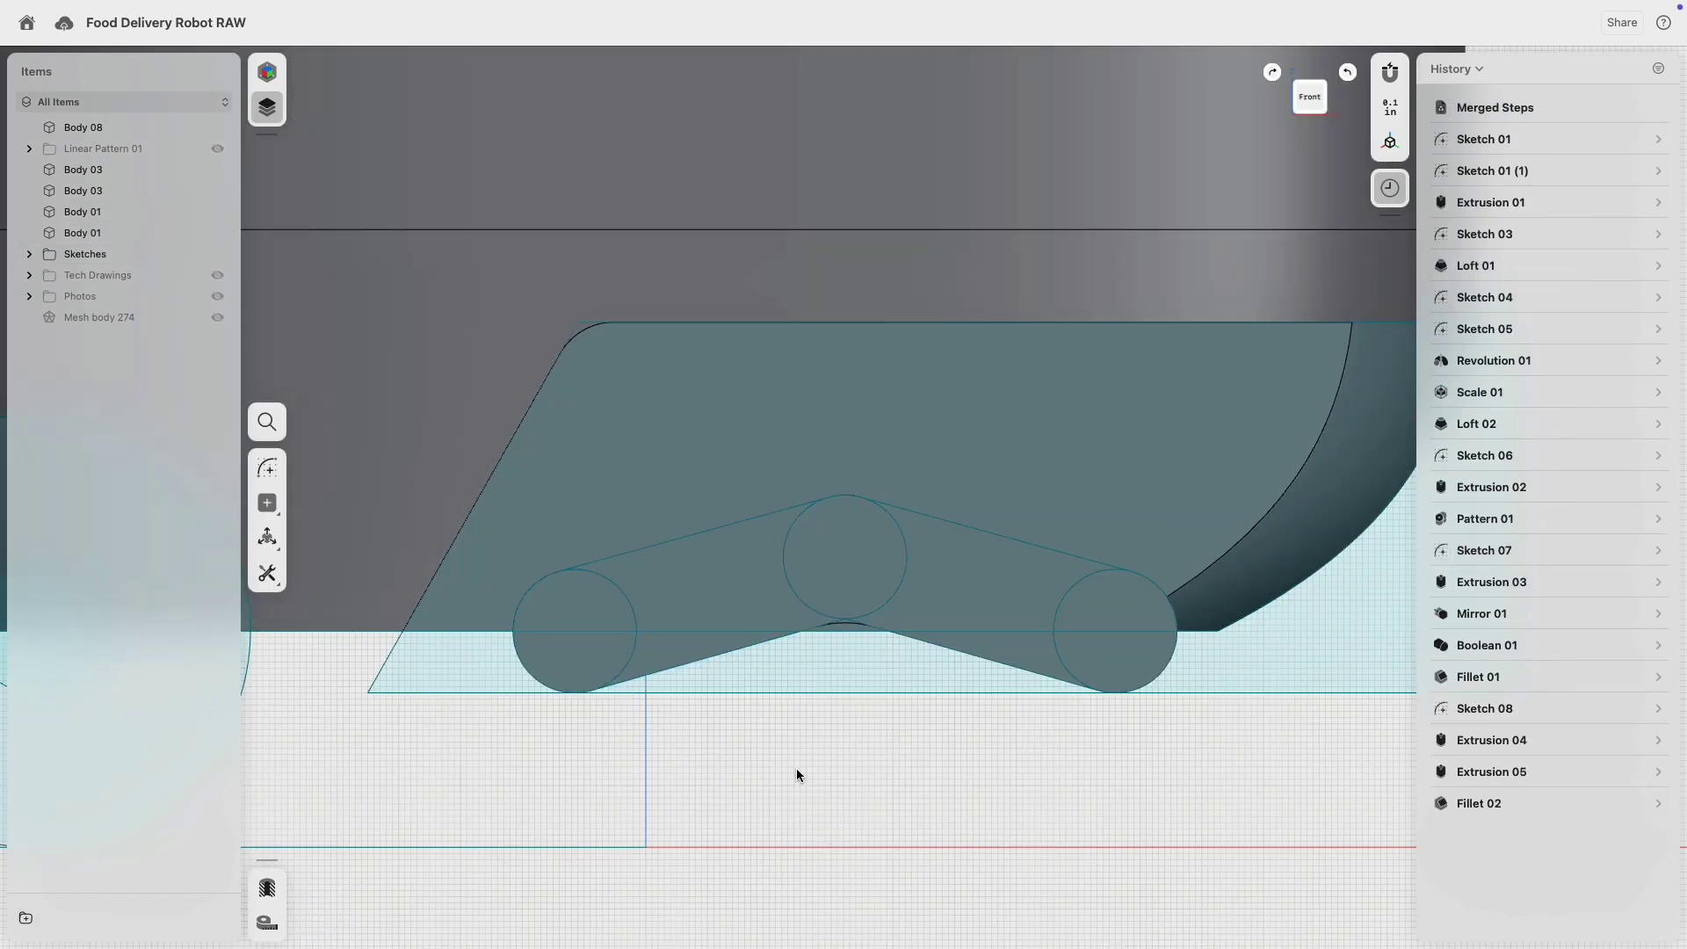
- Try repositioning the suspension link body in the front view, and undo the change
{"action": "scroll", "coordinate": [799, 722], "scroll_direction": "down", "scroll_amount": 3}
{"action": "right_click_drag", "start_coordinate": [793, 723], "coordinate": [837, 657]}
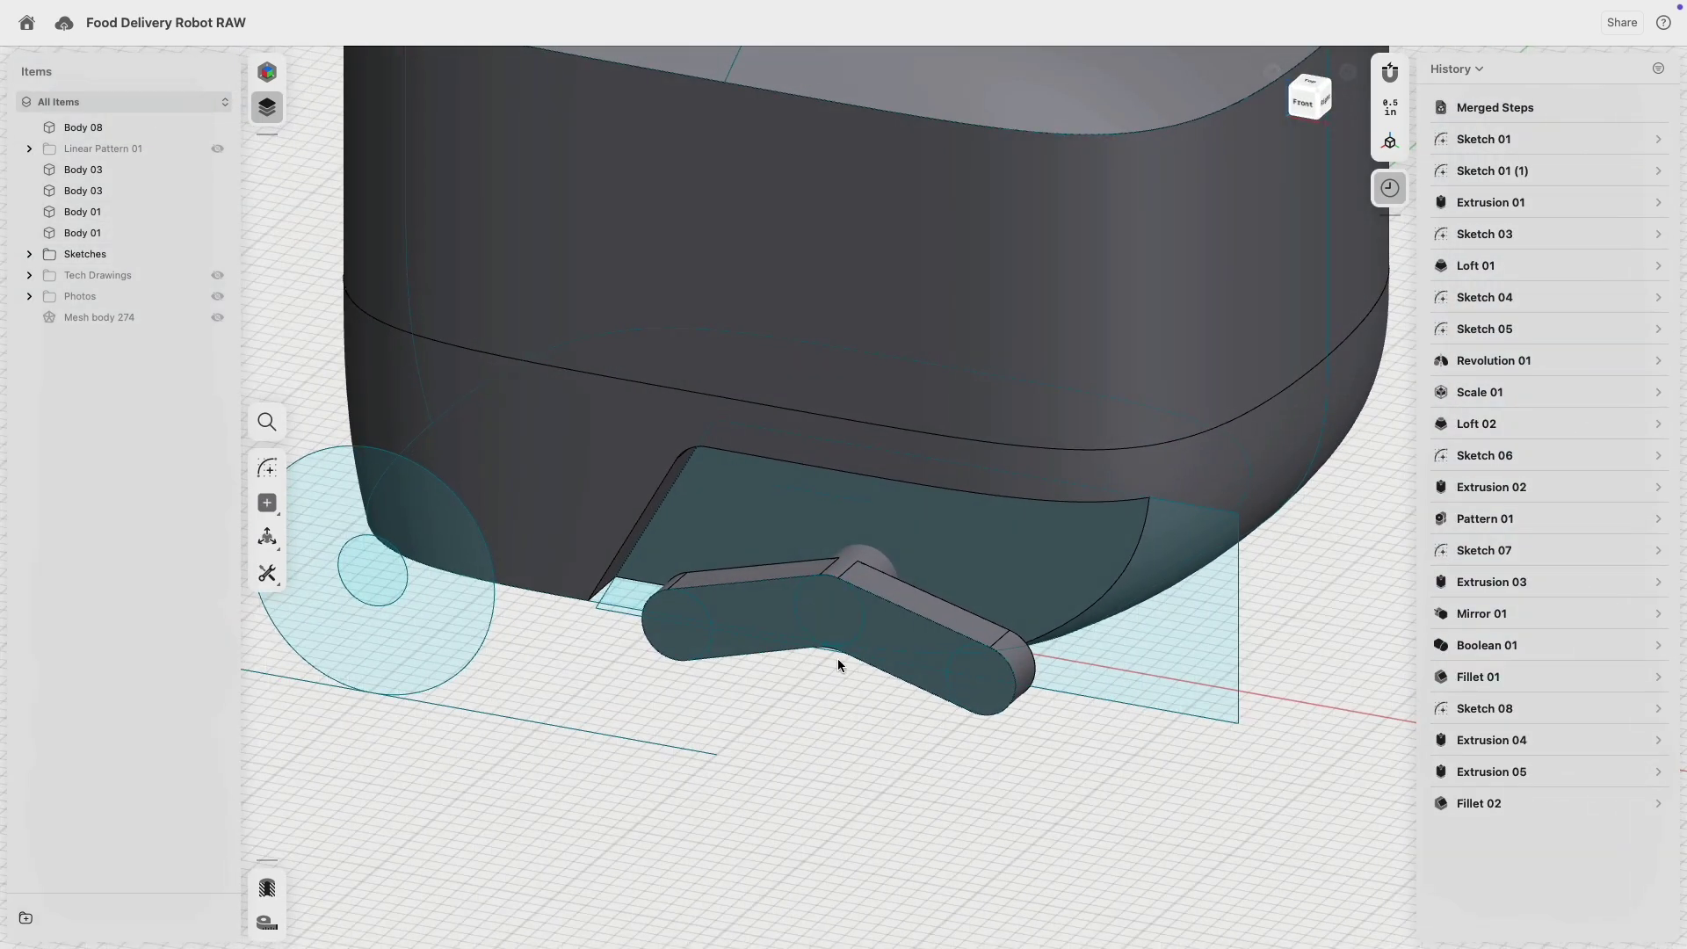
{"action": "left_click", "coordinate": [893, 591]}
{"action": "left_click", "coordinate": [866, 571]}
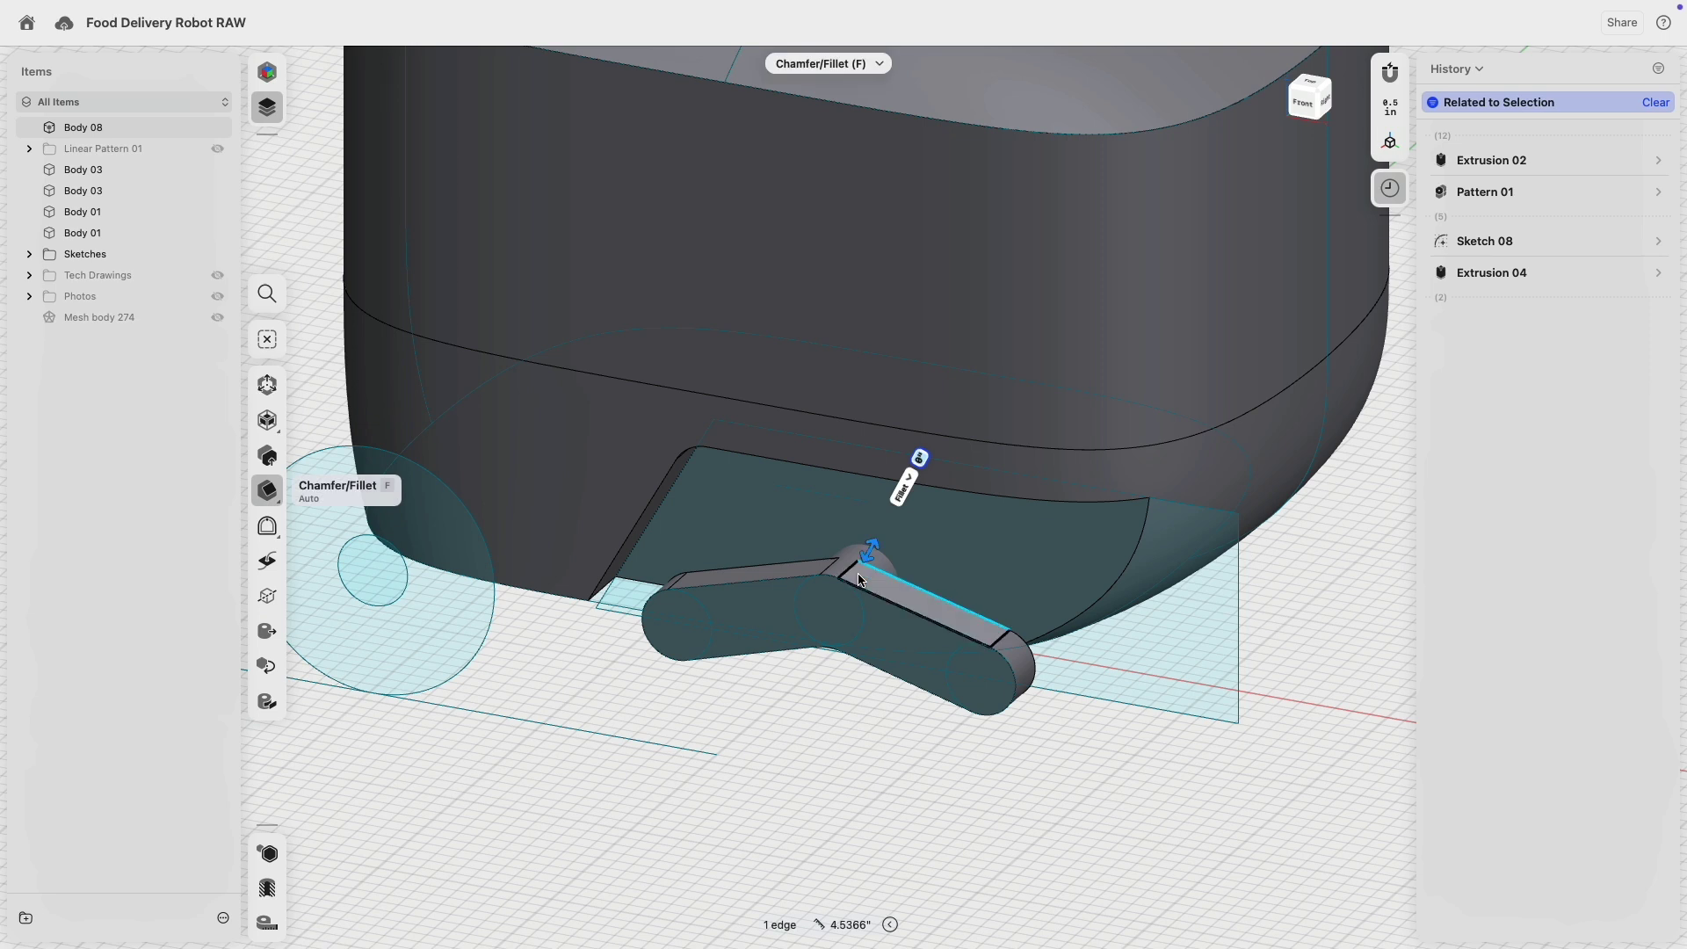
{"action": "left_click", "coordinate": [865, 580]}
{"action": "left_click", "coordinate": [866, 581]}
{"action": "left_click", "coordinate": [906, 585]}
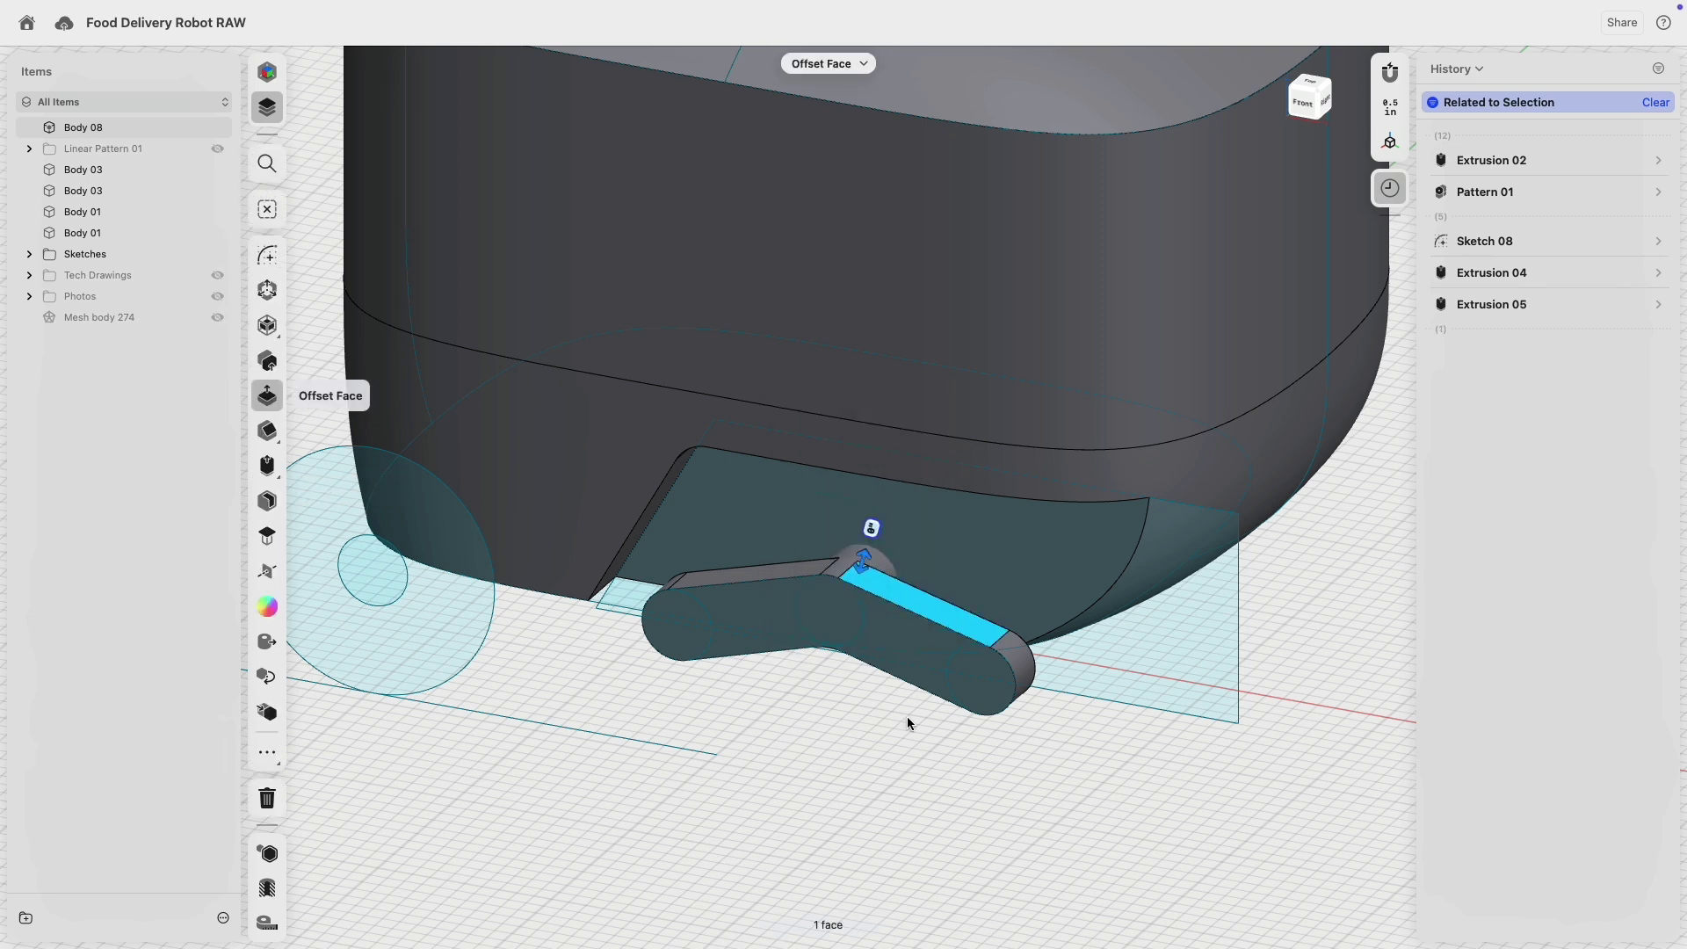
{"action": "double_click", "coordinate": [833, 570]}
{"action": "key", "text": "m"}
{"action": "scroll", "coordinate": [856, 615], "scroll_direction": "up", "scroll_amount": 3}
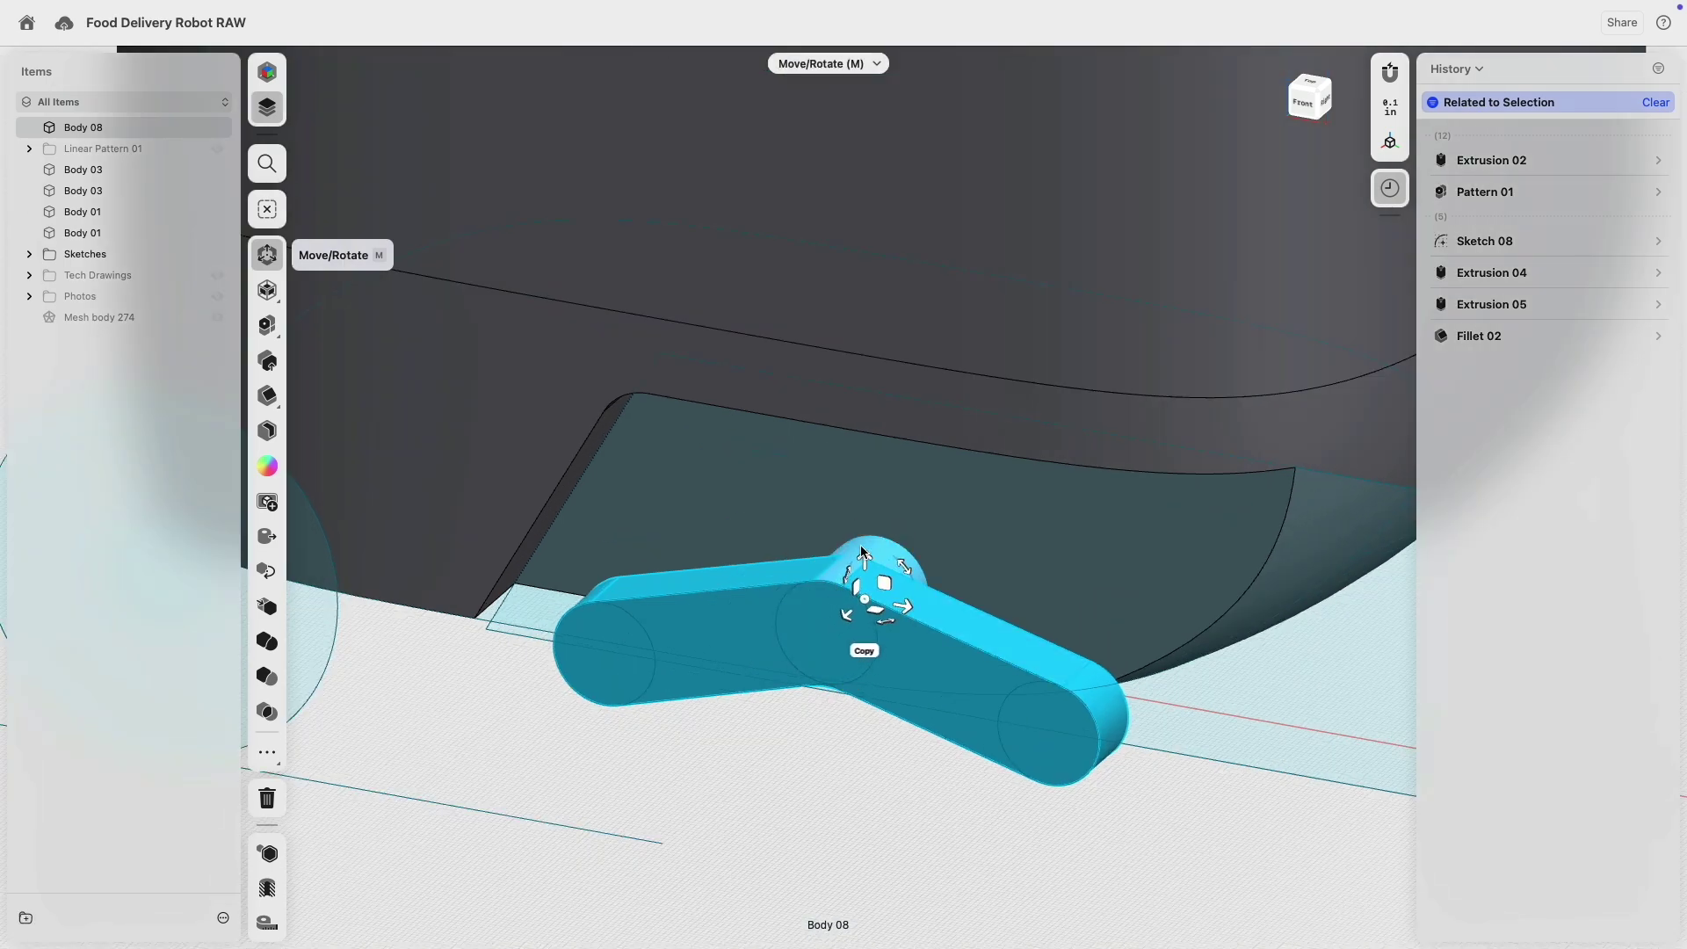
{"action": "left_click", "coordinate": [1304, 102]}
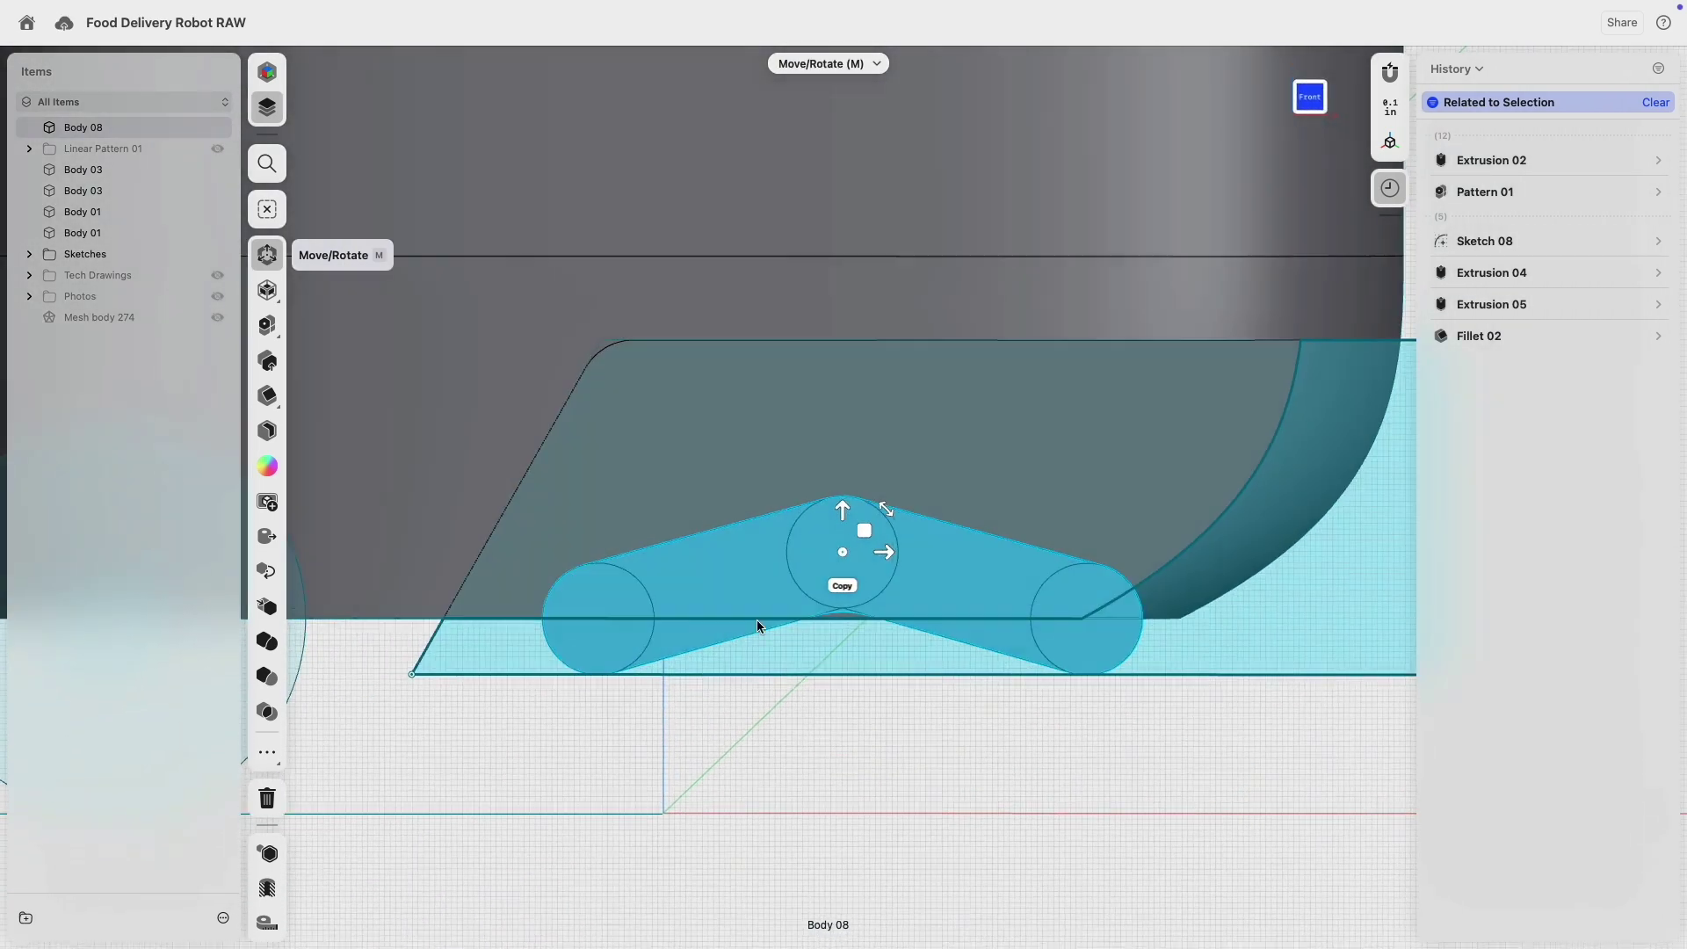
{"action": "left_click_drag", "start_coordinate": [890, 593], "coordinate": [893, 659]}
{"action": "key", "text": "super+z"}
{"action": "scroll", "coordinate": [531, 527], "scroll_direction": "down", "scroll_amount": 3}
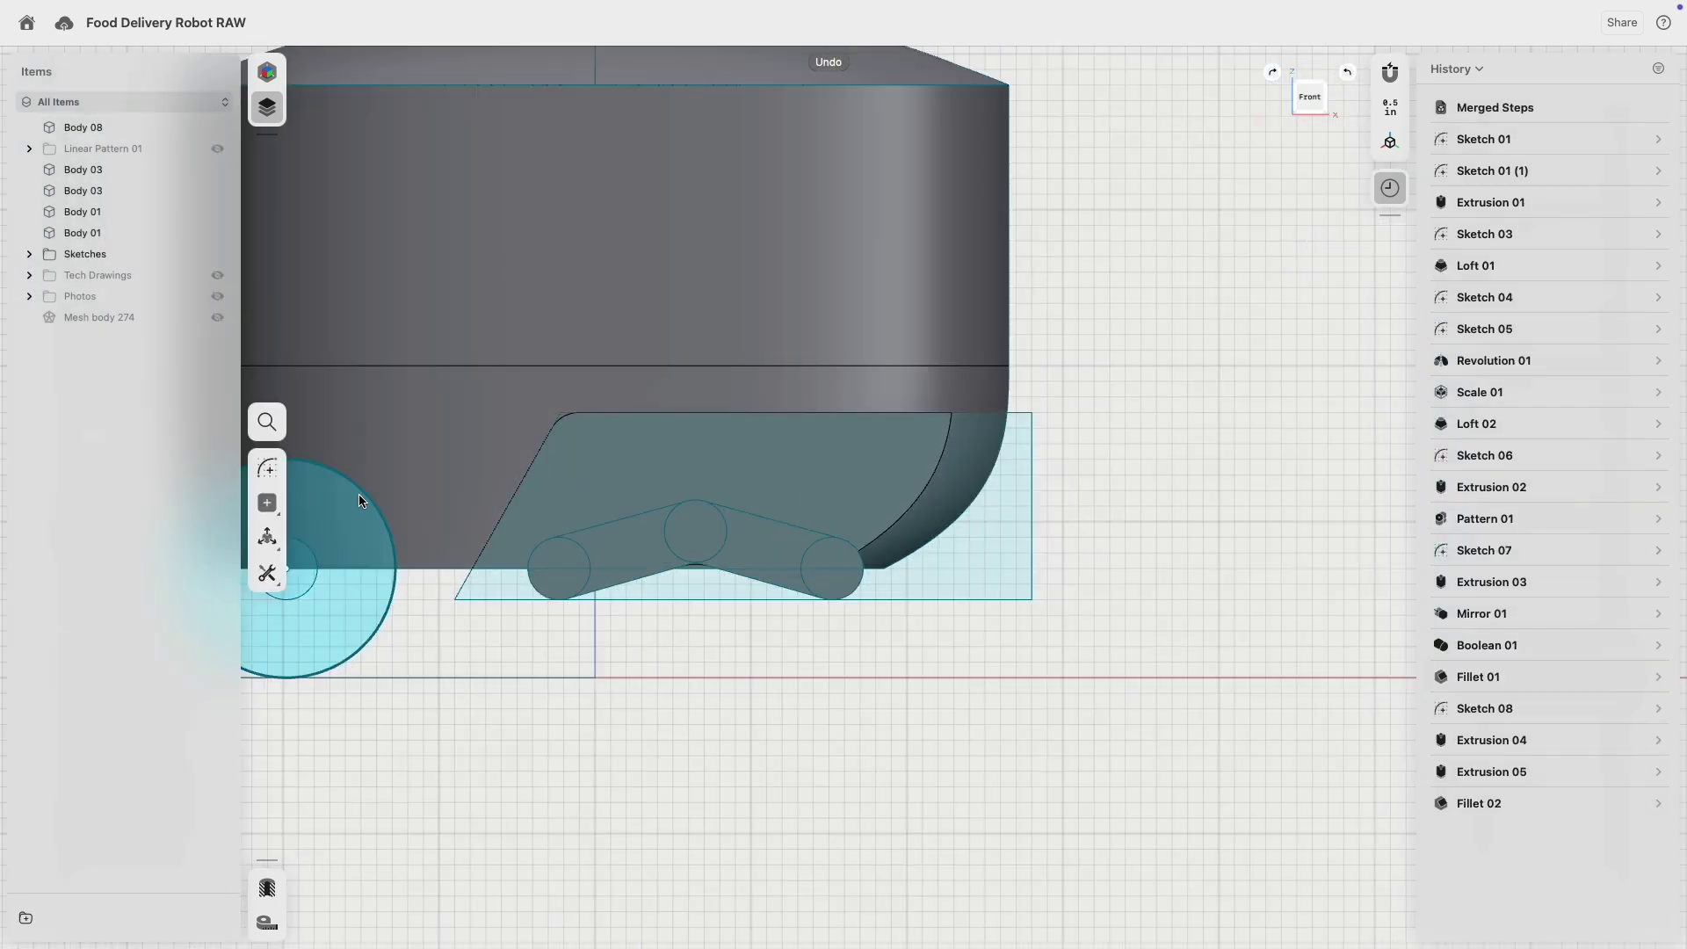
- Show the Linear Pattern 01 wheels, hide the Sketches folder, and check the wheels against the link and wheel recess
{"action": "left_click", "coordinate": [218, 149]}
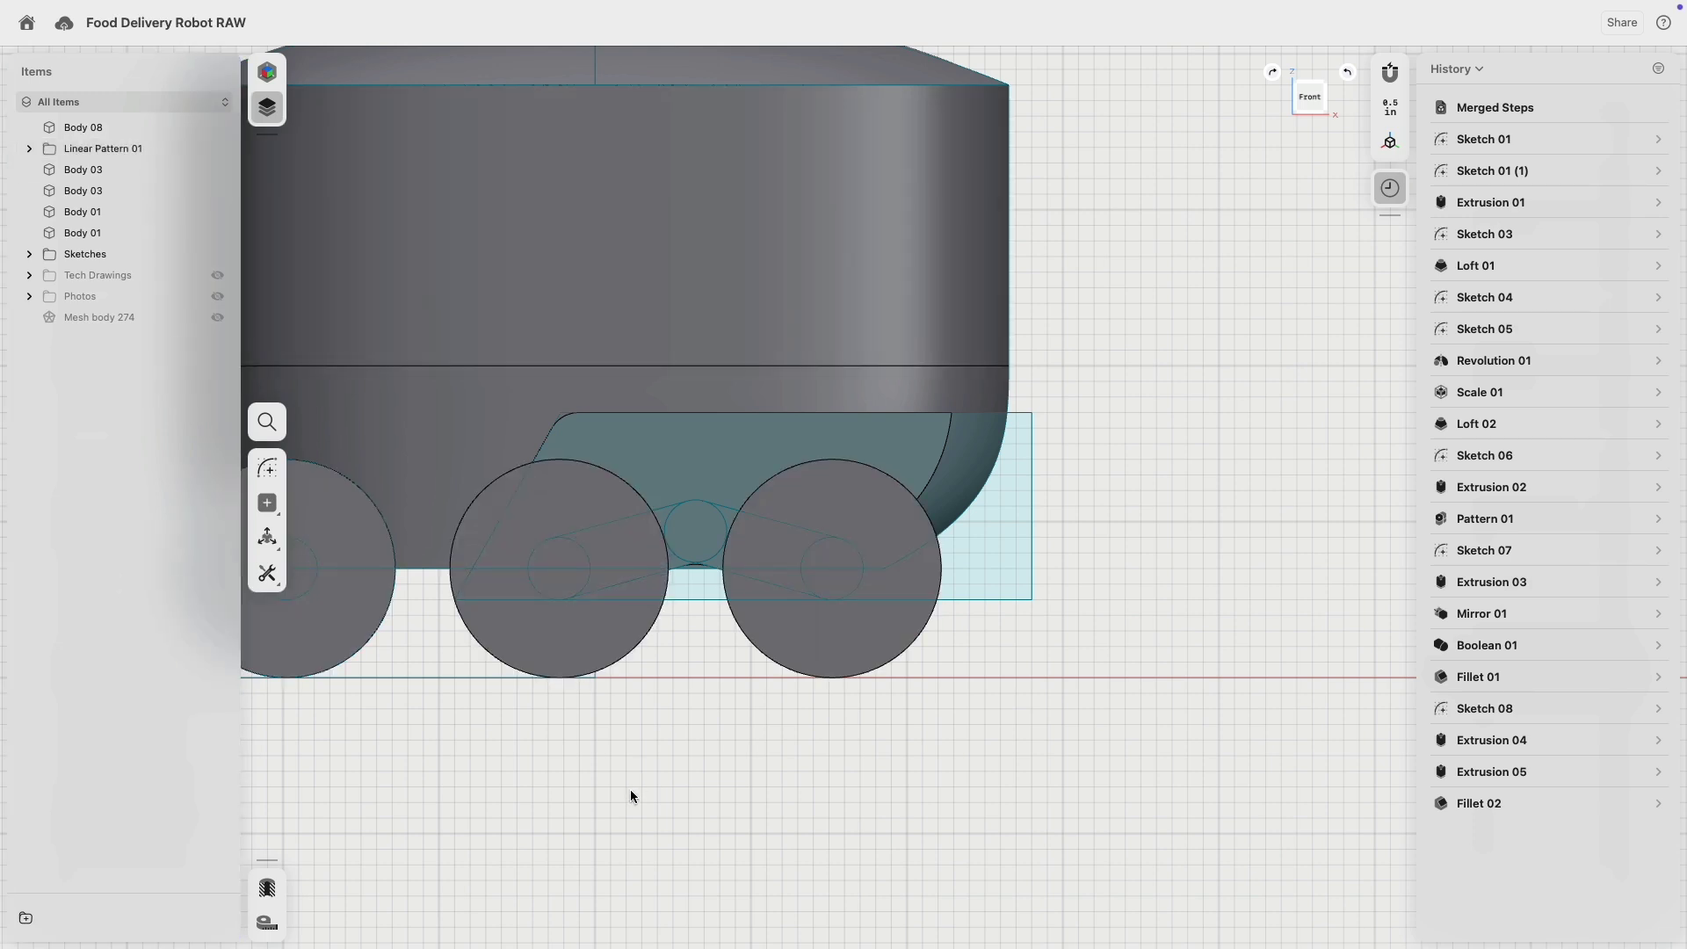
{"action": "scroll", "coordinate": [630, 789], "scroll_direction": "left", "scroll_amount": 5}
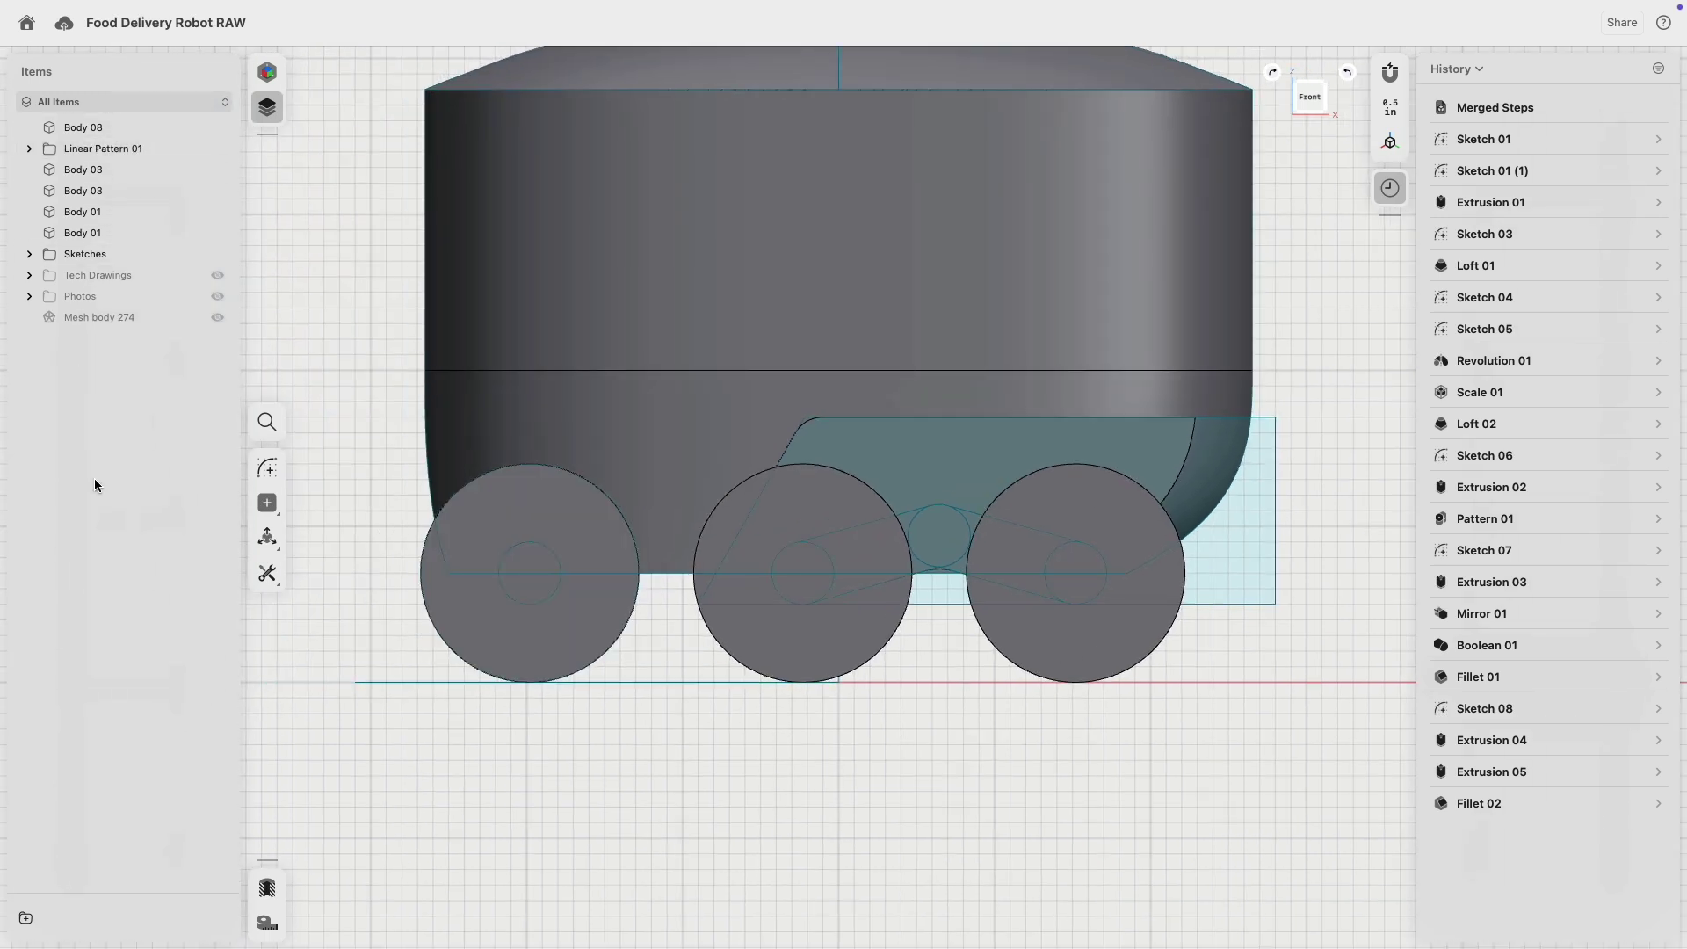
{"action": "left_click", "coordinate": [218, 254]}
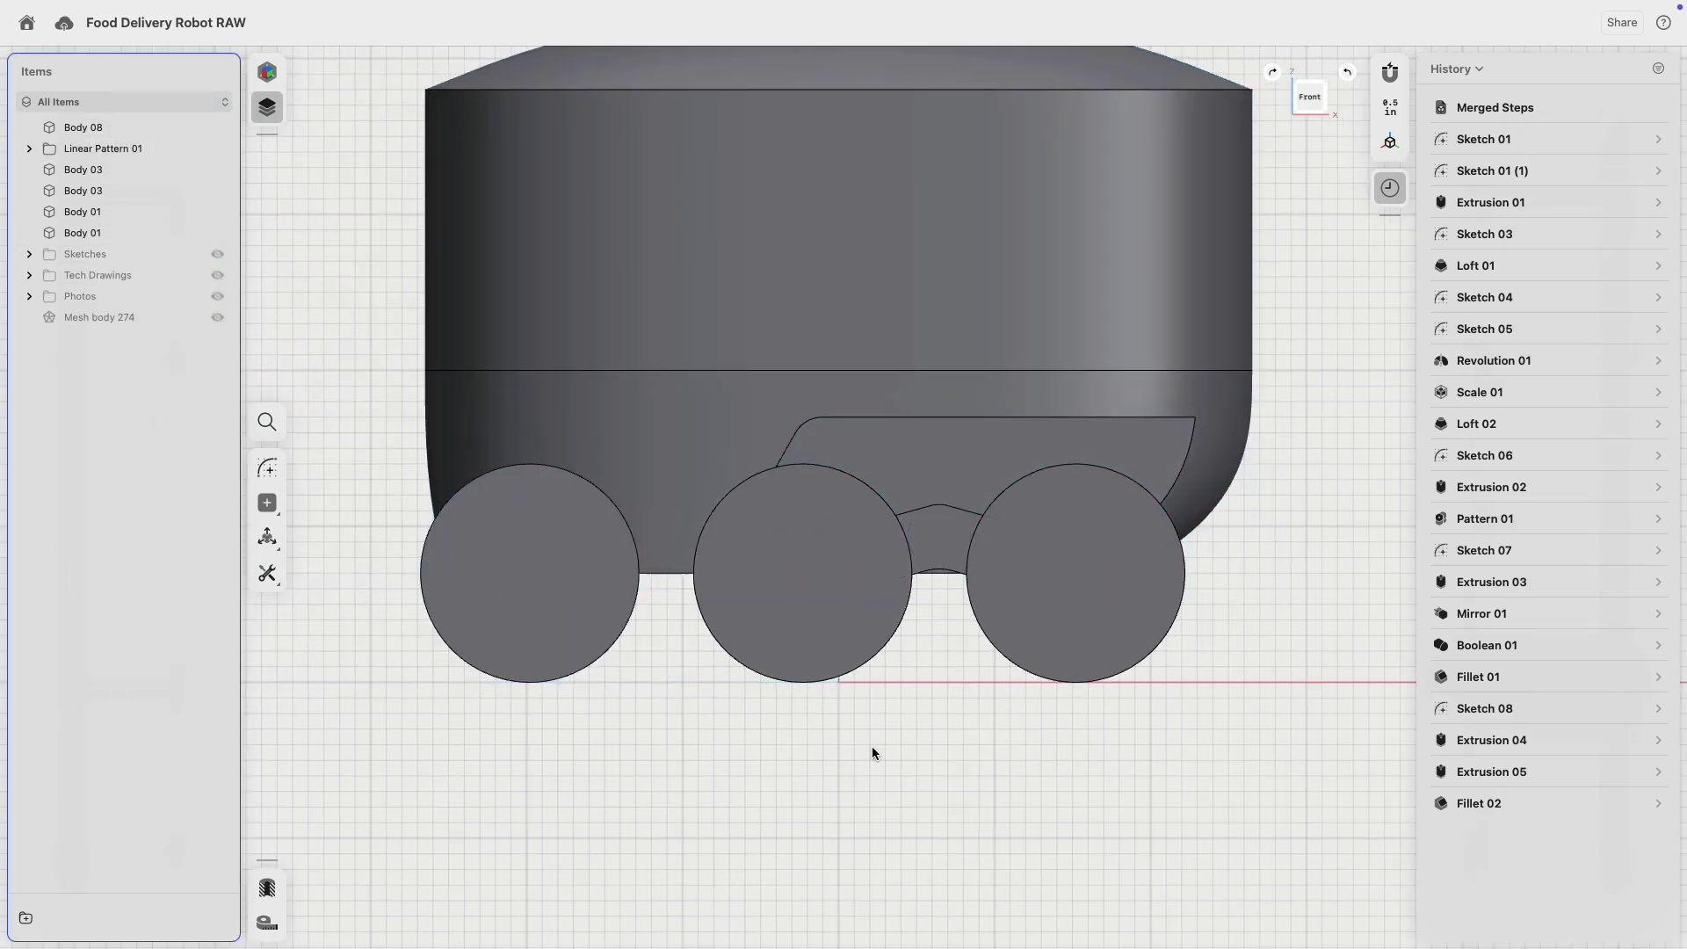
{"action": "scroll", "coordinate": [871, 746], "scroll_direction": "down", "scroll_amount": 3}
{"action": "scroll", "coordinate": [872, 746], "scroll_direction": "up", "scroll_amount": 5}
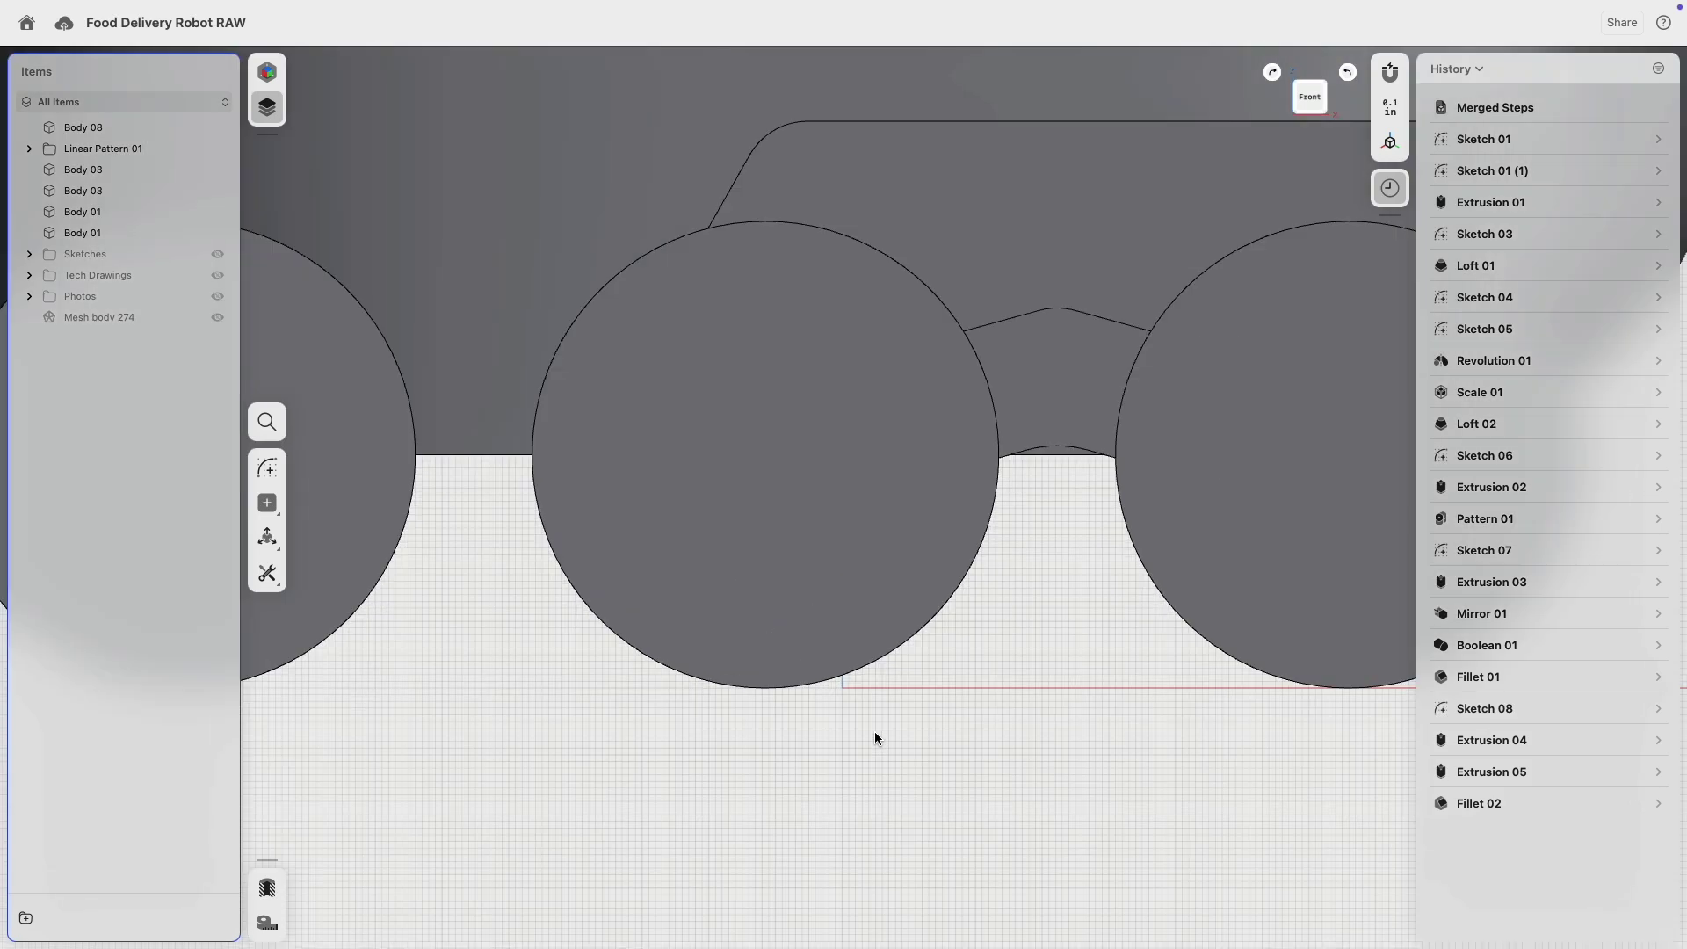
{"action": "scroll", "coordinate": [874, 732], "scroll_direction": "down", "scroll_amount": 2}
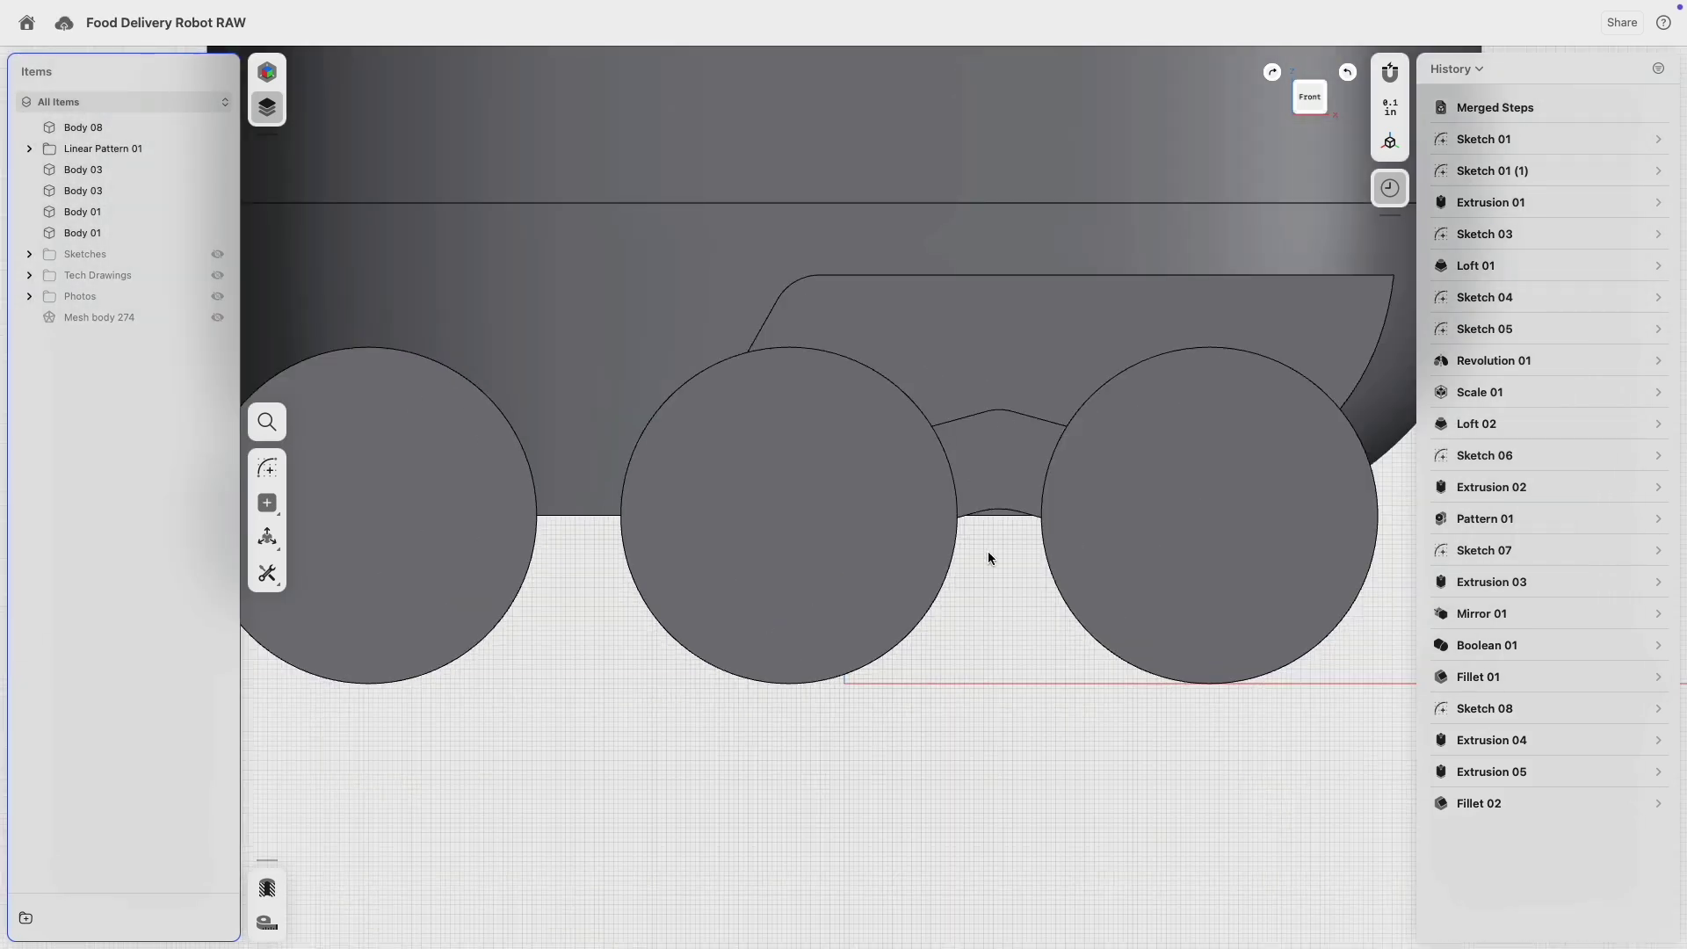
{"action": "scroll", "coordinate": [988, 551], "scroll_direction": "down", "scroll_amount": 2}
{"action": "mouse_move", "coordinate": [962, 538]}
{"action": "right_mouse_down"}
{"action": "mouse_move", "coordinate": [1037, 624]}
{"action": "mouse_move", "coordinate": [1111, 595]}
{"action": "mouse_move", "coordinate": [1107, 651]}
{"action": "mouse_move", "coordinate": [813, 592]}
{"action": "mouse_move", "coordinate": [862, 595]}
{"action": "mouse_move", "coordinate": [1136, 471]}
{"action": "mouse_move", "coordinate": [1200, 483]}
{"action": "mouse_move", "coordinate": [773, 546]}
{"action": "mouse_move", "coordinate": [982, 610]}
{"action": "mouse_move", "coordinate": [893, 621]}
{"action": "mouse_move", "coordinate": [875, 678]}
{"action": "mouse_move", "coordinate": [926, 636]}
{"action": "mouse_move", "coordinate": [987, 644]}
{"action": "mouse_move", "coordinate": [851, 641]}
{"action": "mouse_move", "coordinate": [949, 559]}
{"action": "right_mouse_up"}
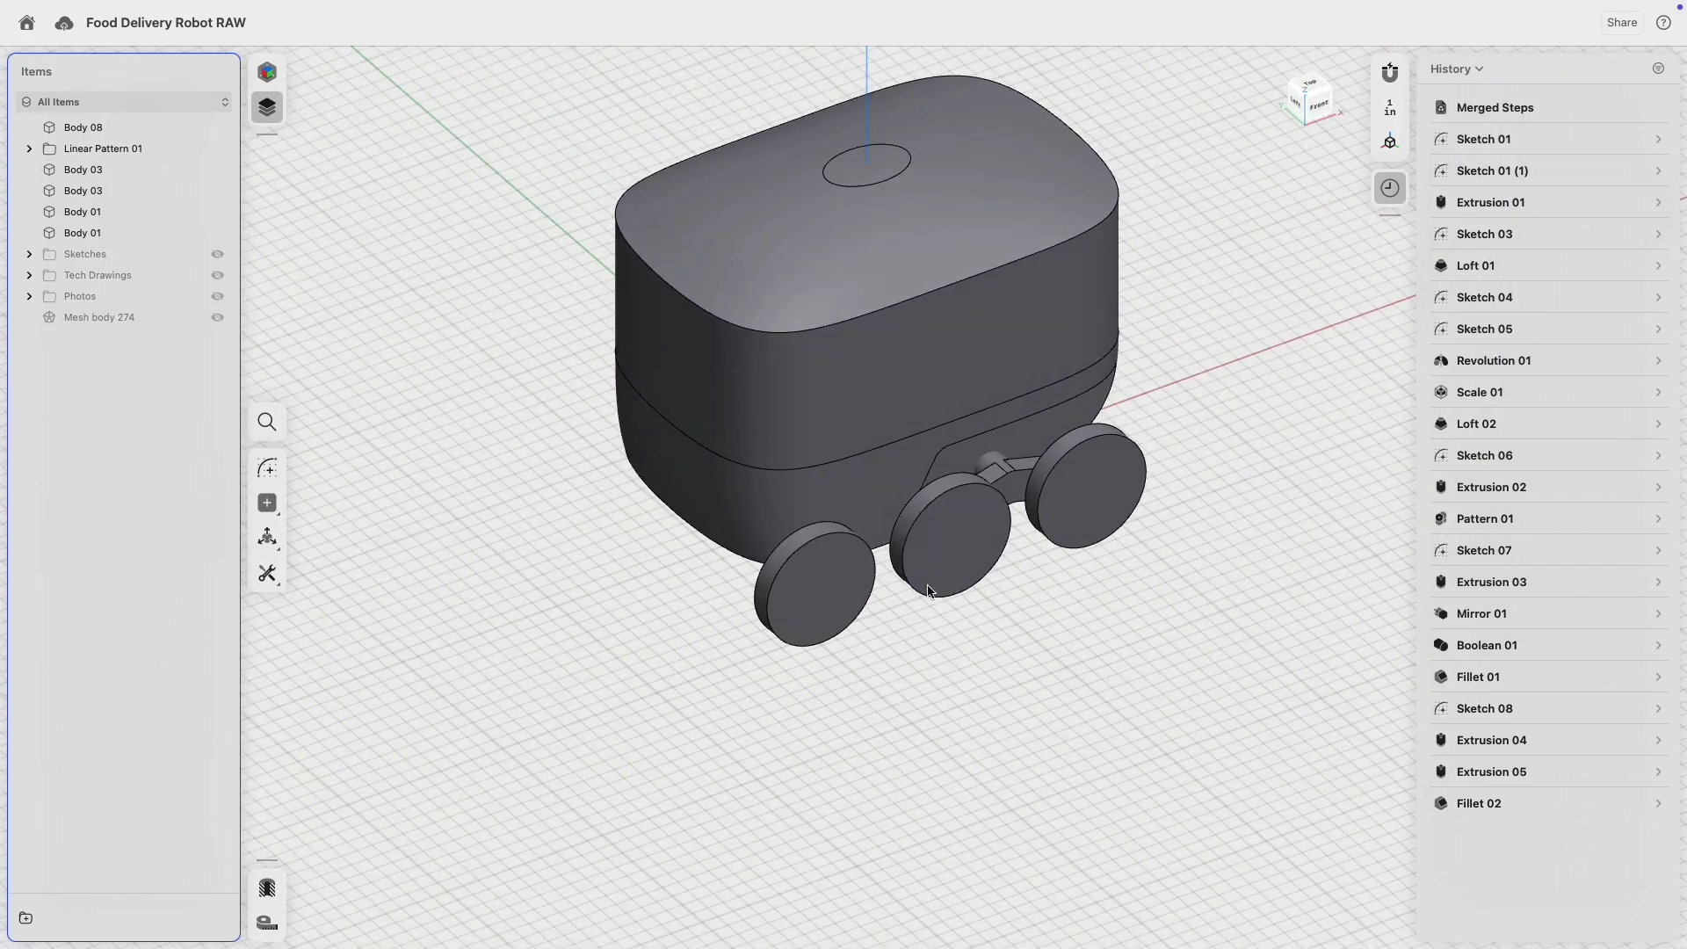
{"action": "left_click", "coordinate": [1015, 493]}
{"action": "key", "text": "m"}
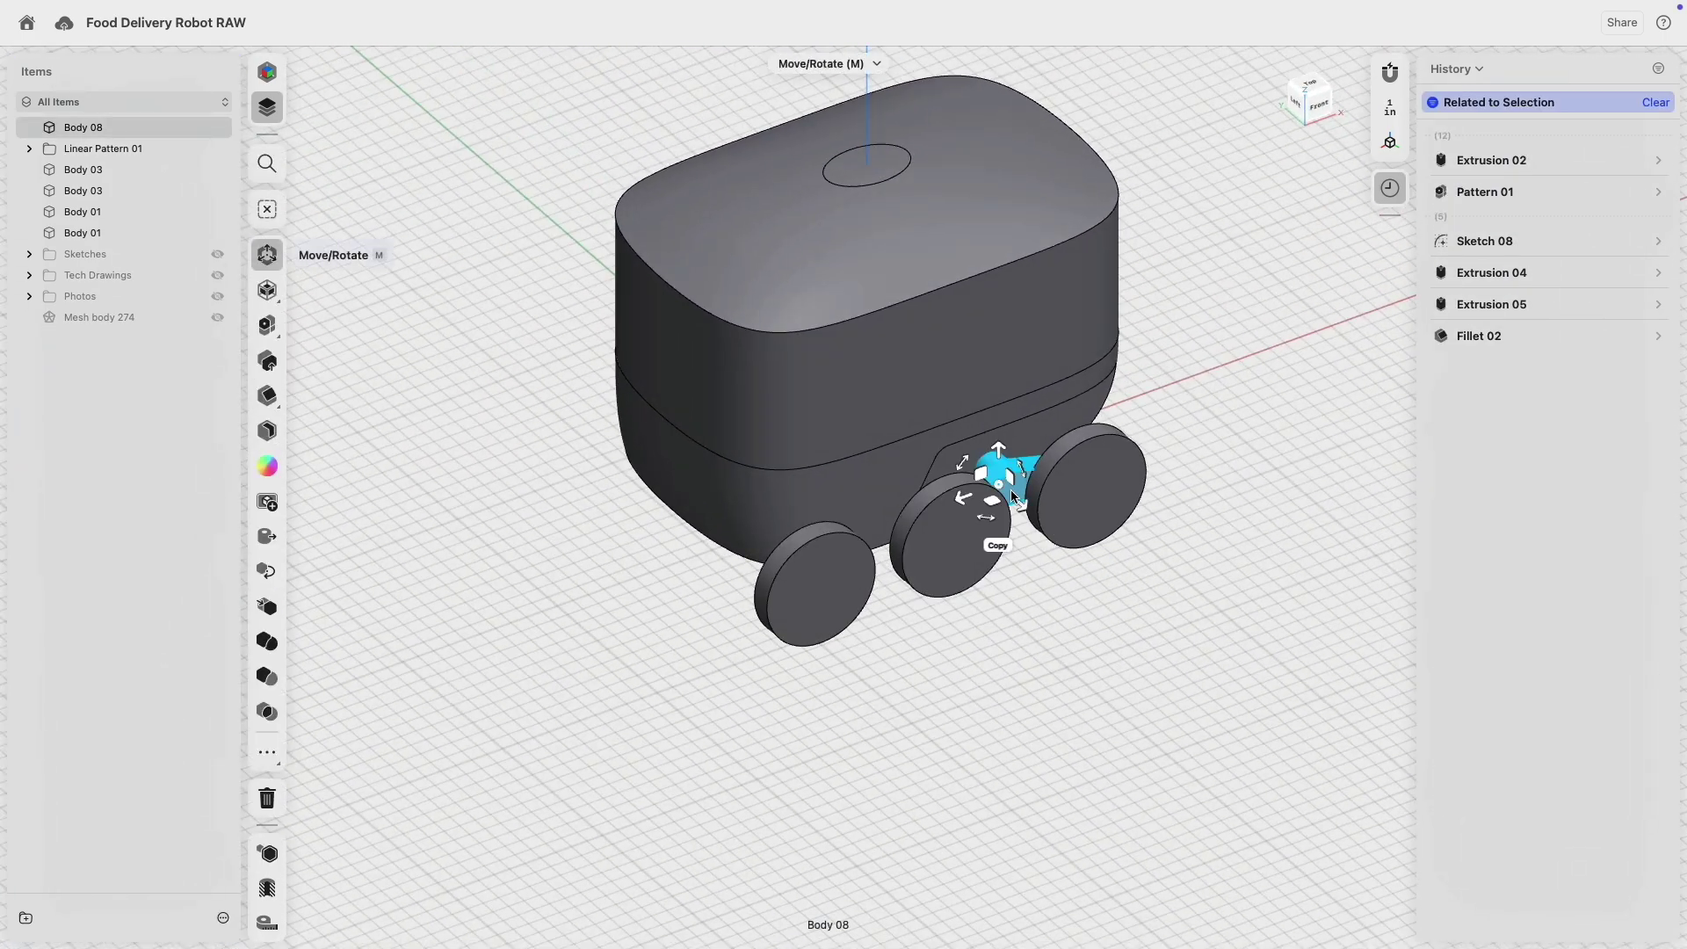
{"action": "scroll", "coordinate": [1019, 487], "scroll_direction": "up", "scroll_amount": 5}
{"action": "left_click", "coordinate": [727, 632]}
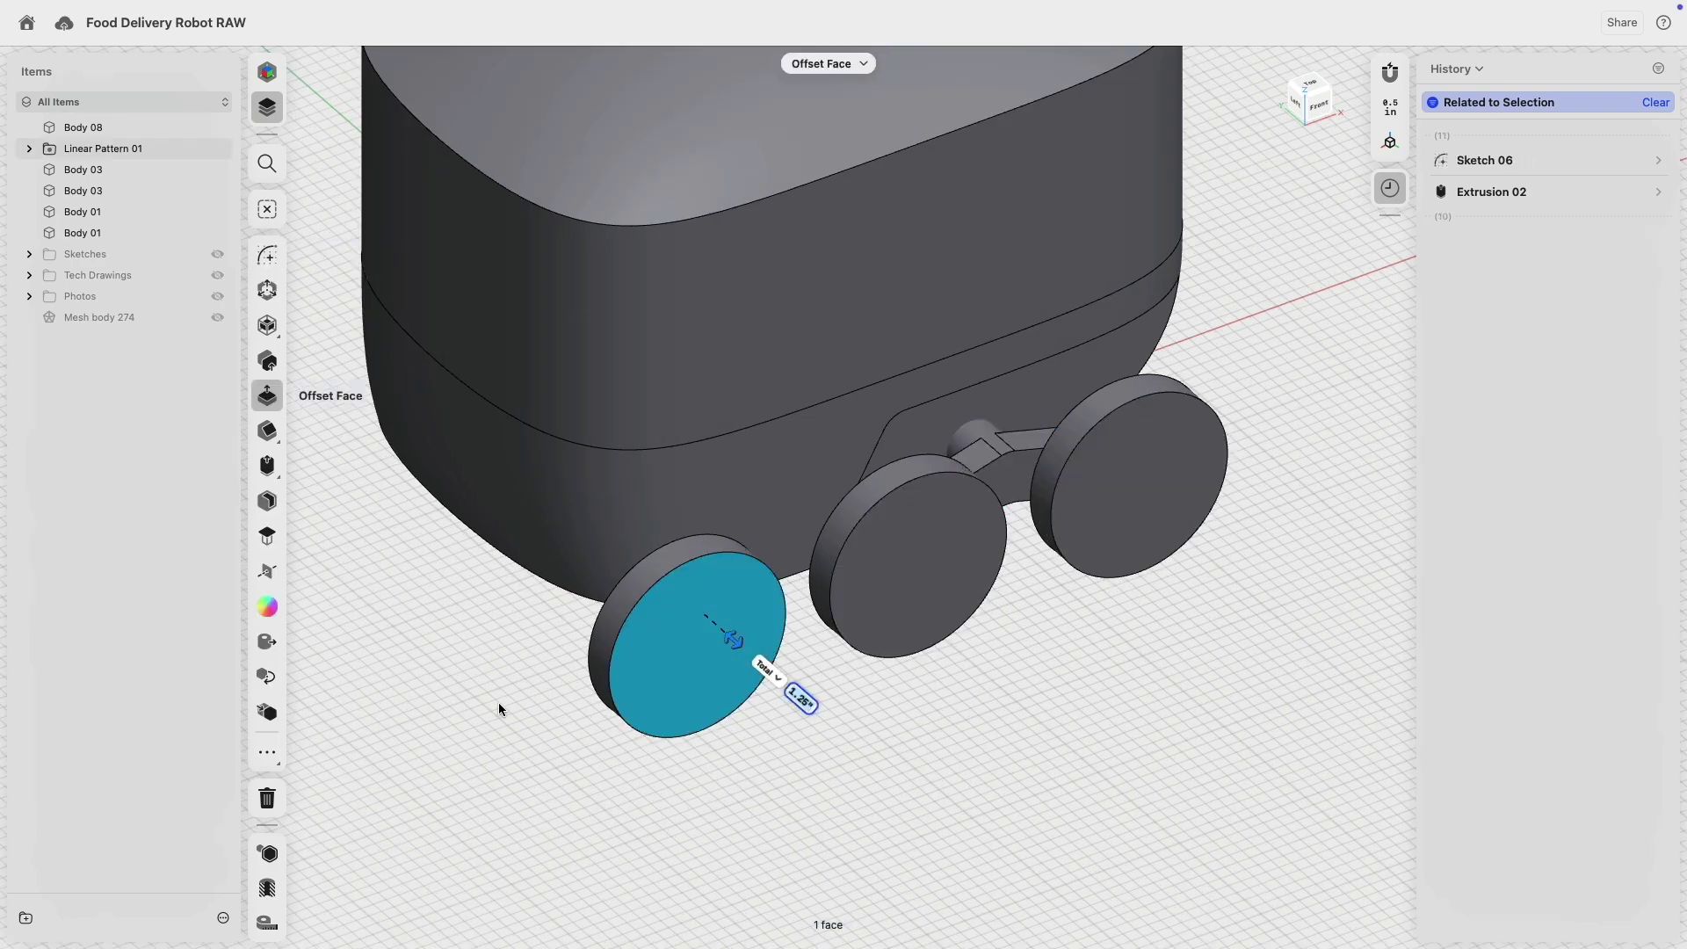
{"action": "right_click_drag", "start_coordinate": [499, 703], "coordinate": [652, 681]}
{"action": "right_click_drag", "start_coordinate": [505, 737], "coordinate": [670, 584]}
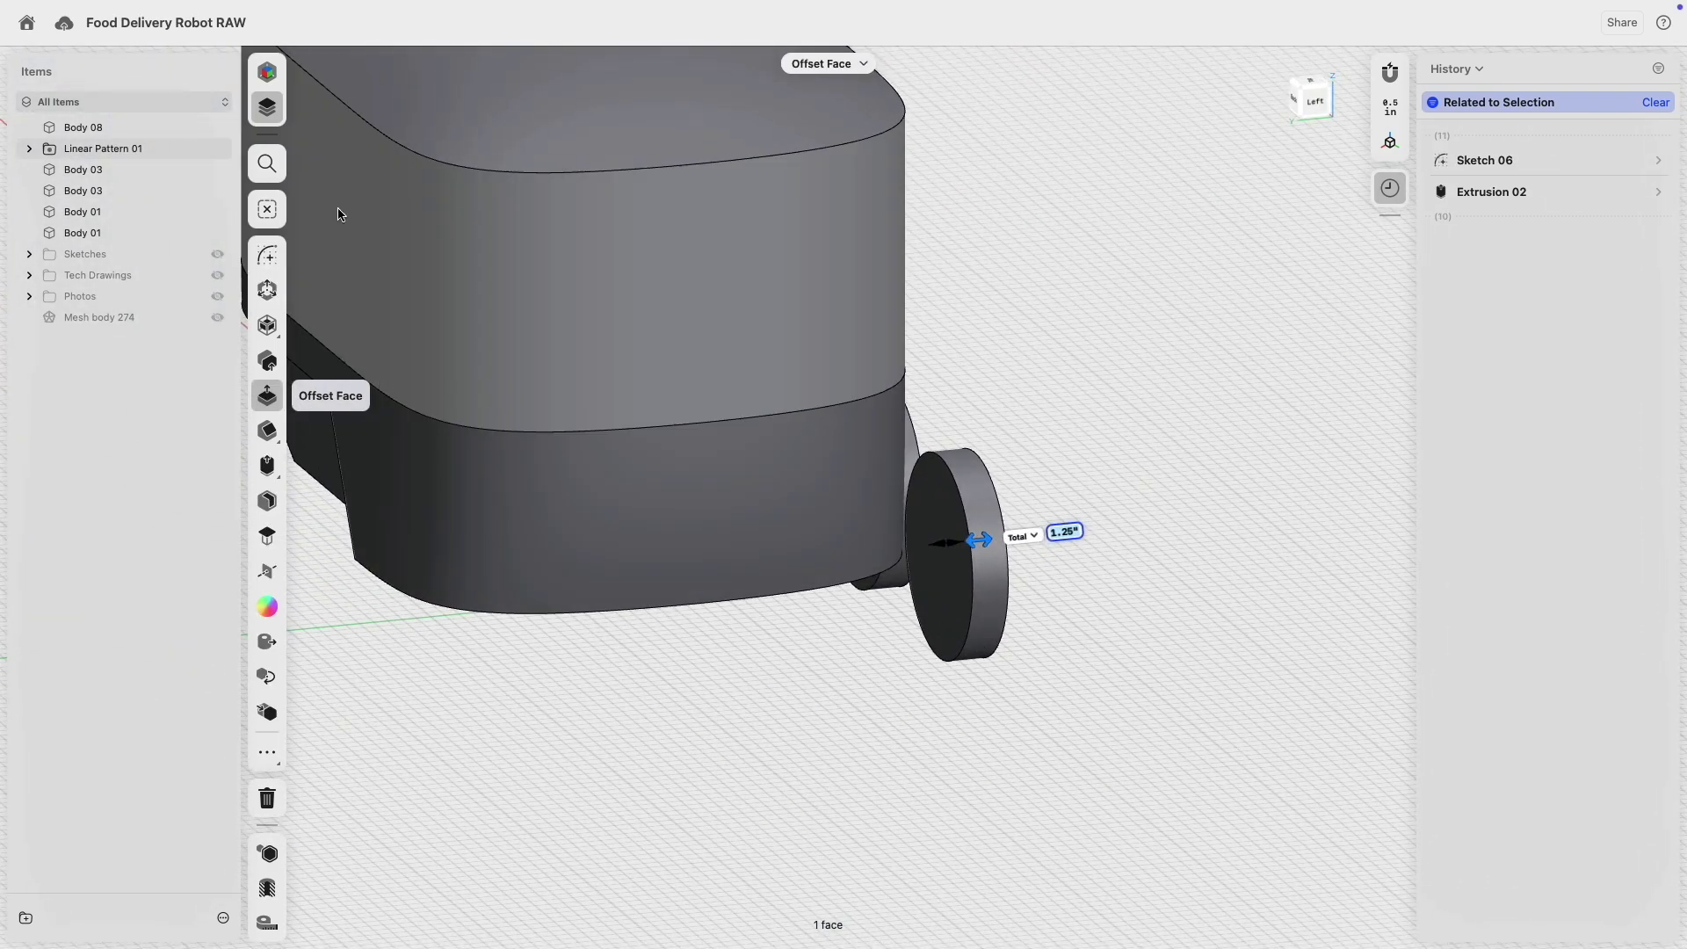
{"action": "left_click", "coordinate": [657, 738]}
{"action": "right_click_drag", "start_coordinate": [640, 704], "coordinate": [807, 815]}
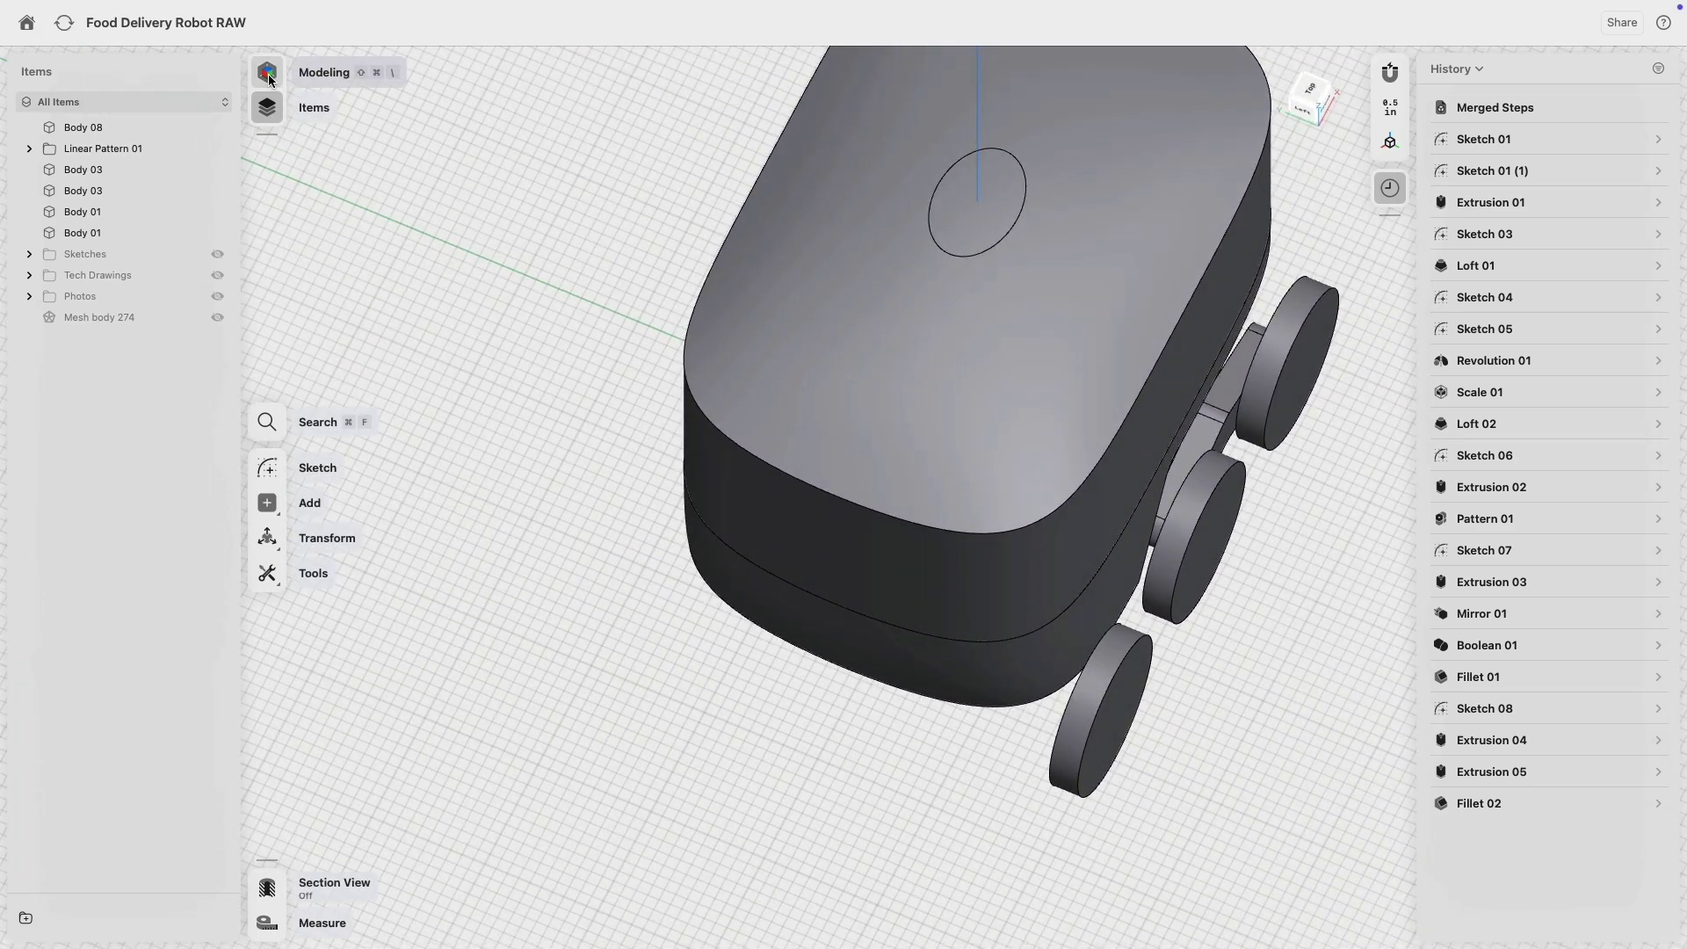
- Show the Photos folder, examine how the front wheels attach to the lower body in the Starship reference photo, and hide the folder
{"action": "left_click", "coordinate": [218, 300]}
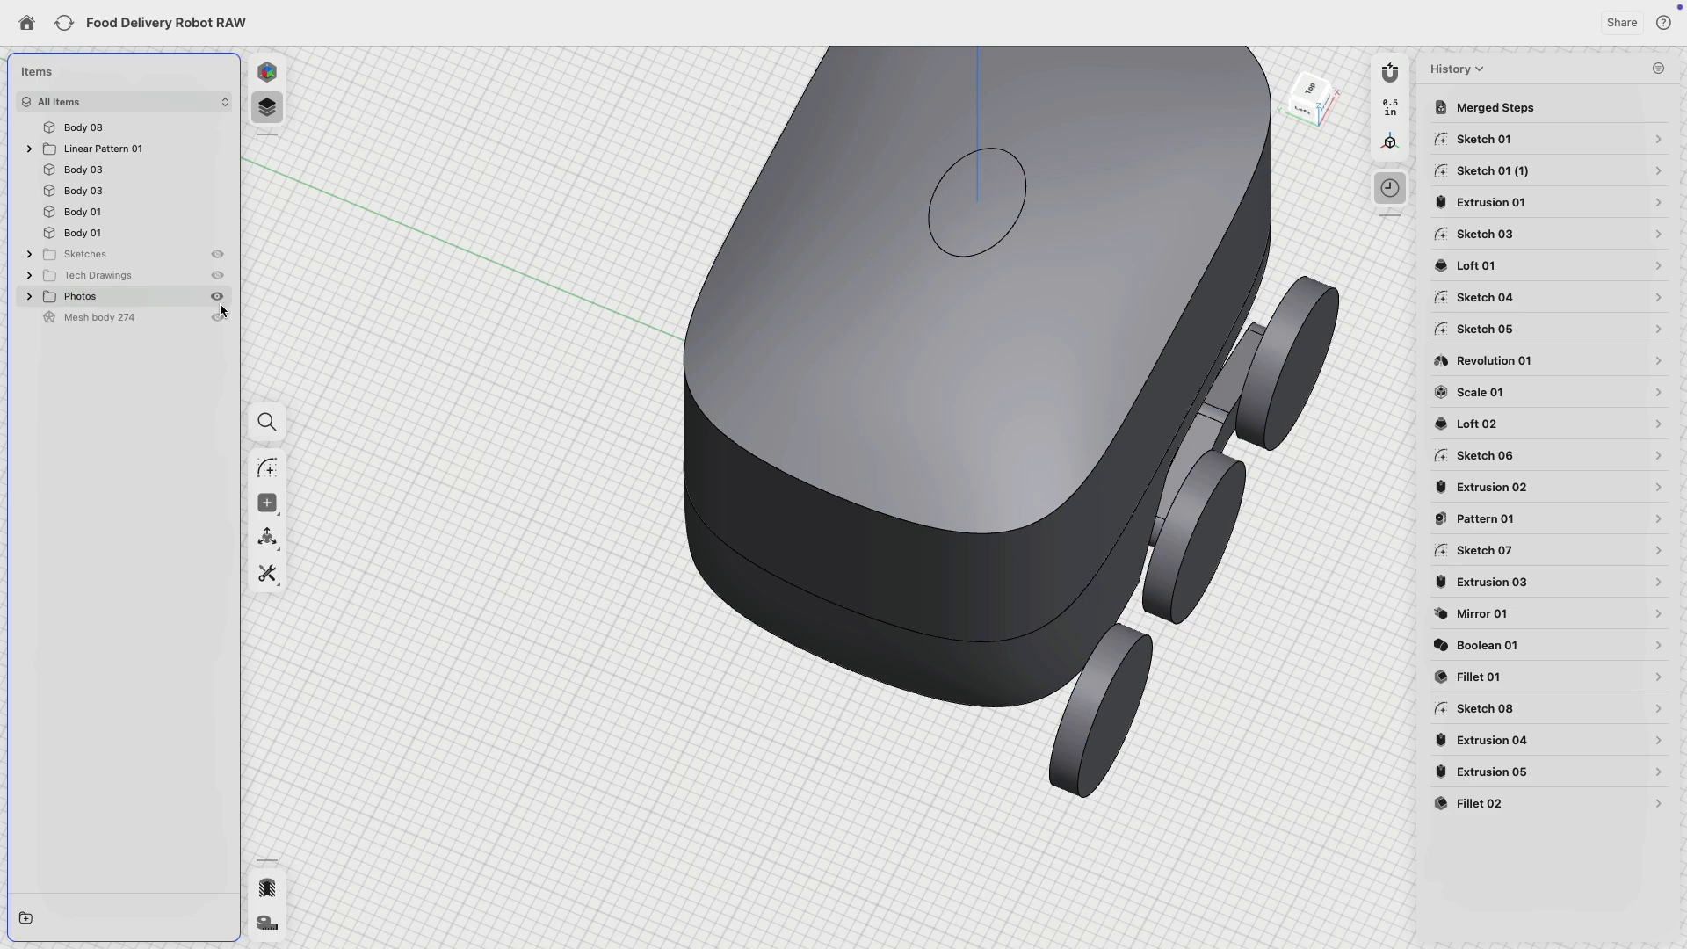
{"action": "scroll", "coordinate": [473, 522], "scroll_direction": "down", "scroll_amount": 10}
{"action": "right_click_drag", "start_coordinate": [386, 519], "coordinate": [809, 284]}
{"action": "middle_click_drag", "start_coordinate": [808, 284], "coordinate": [573, 432]}
{"action": "scroll", "coordinate": [724, 573], "scroll_direction": "up", "scroll_amount": 10}
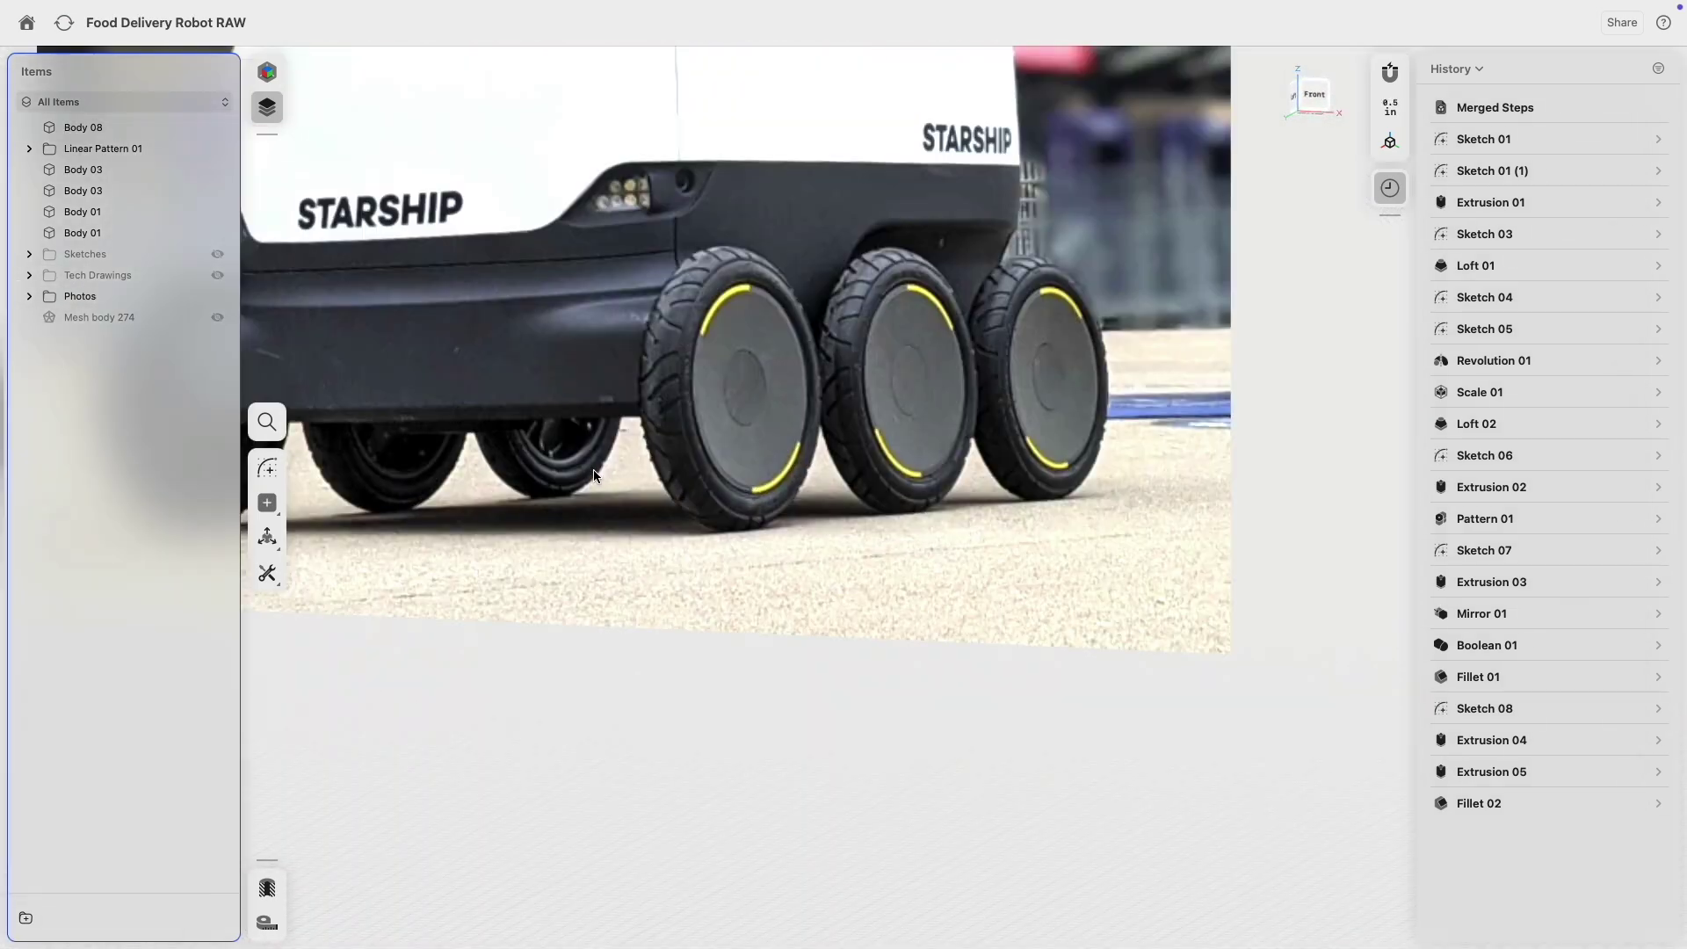
{"action": "middle_click_drag", "start_coordinate": [629, 488], "coordinate": [946, 685]}
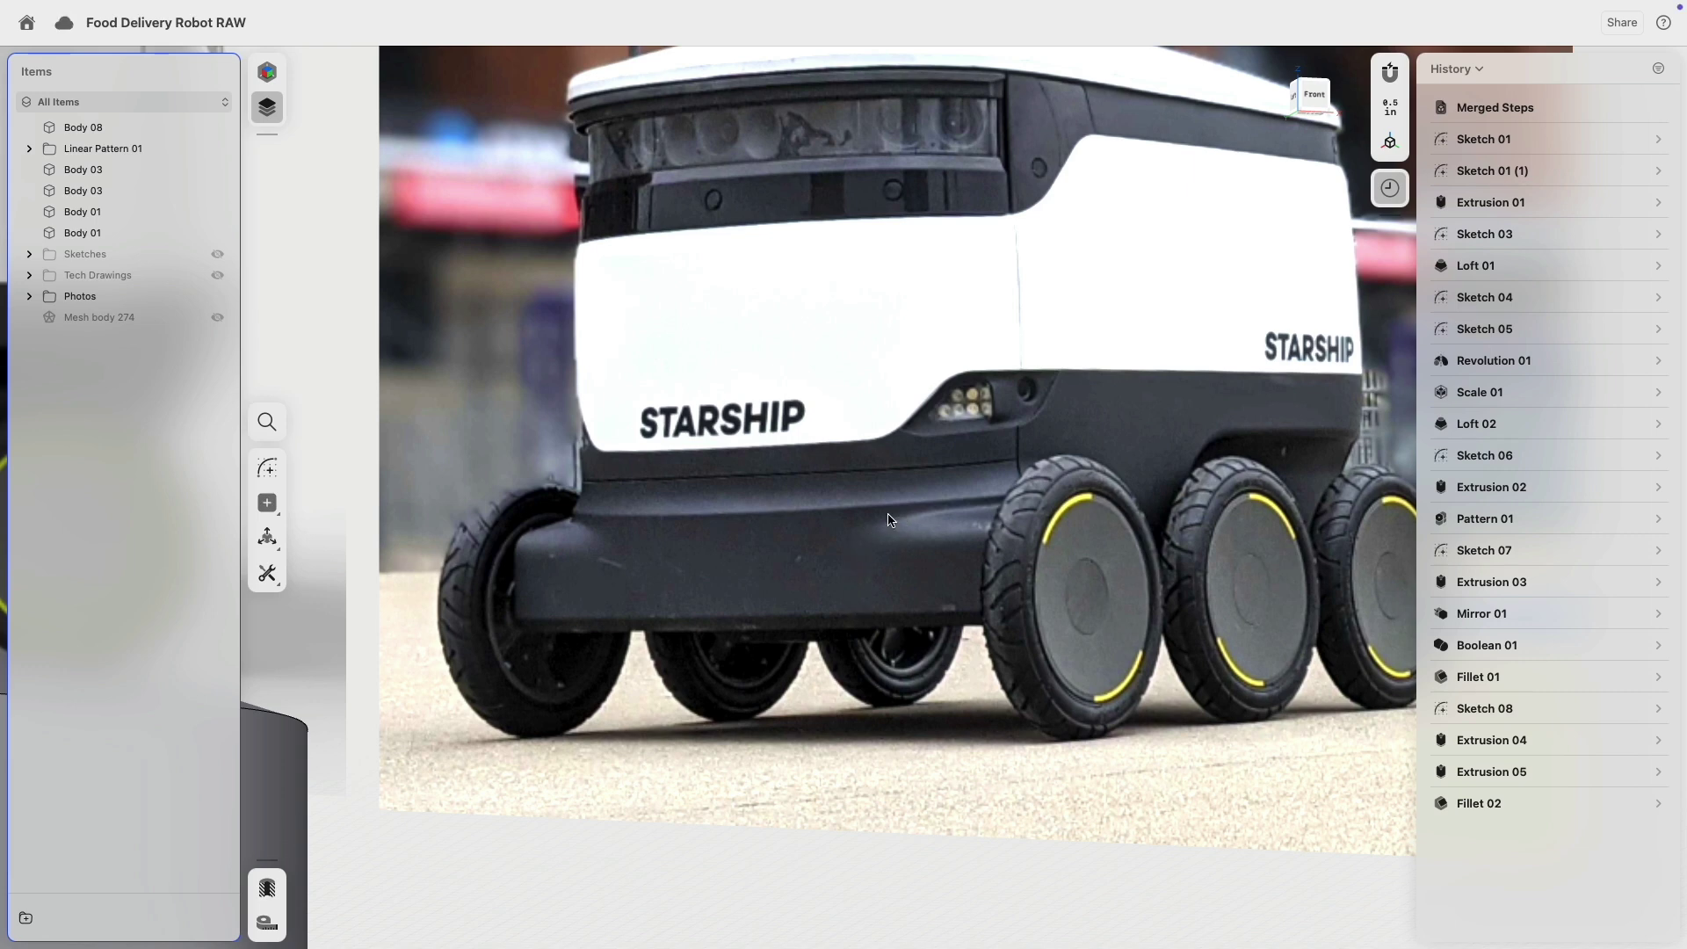
{"action": "right_click_drag", "start_coordinate": [884, 550], "coordinate": [870, 577]}
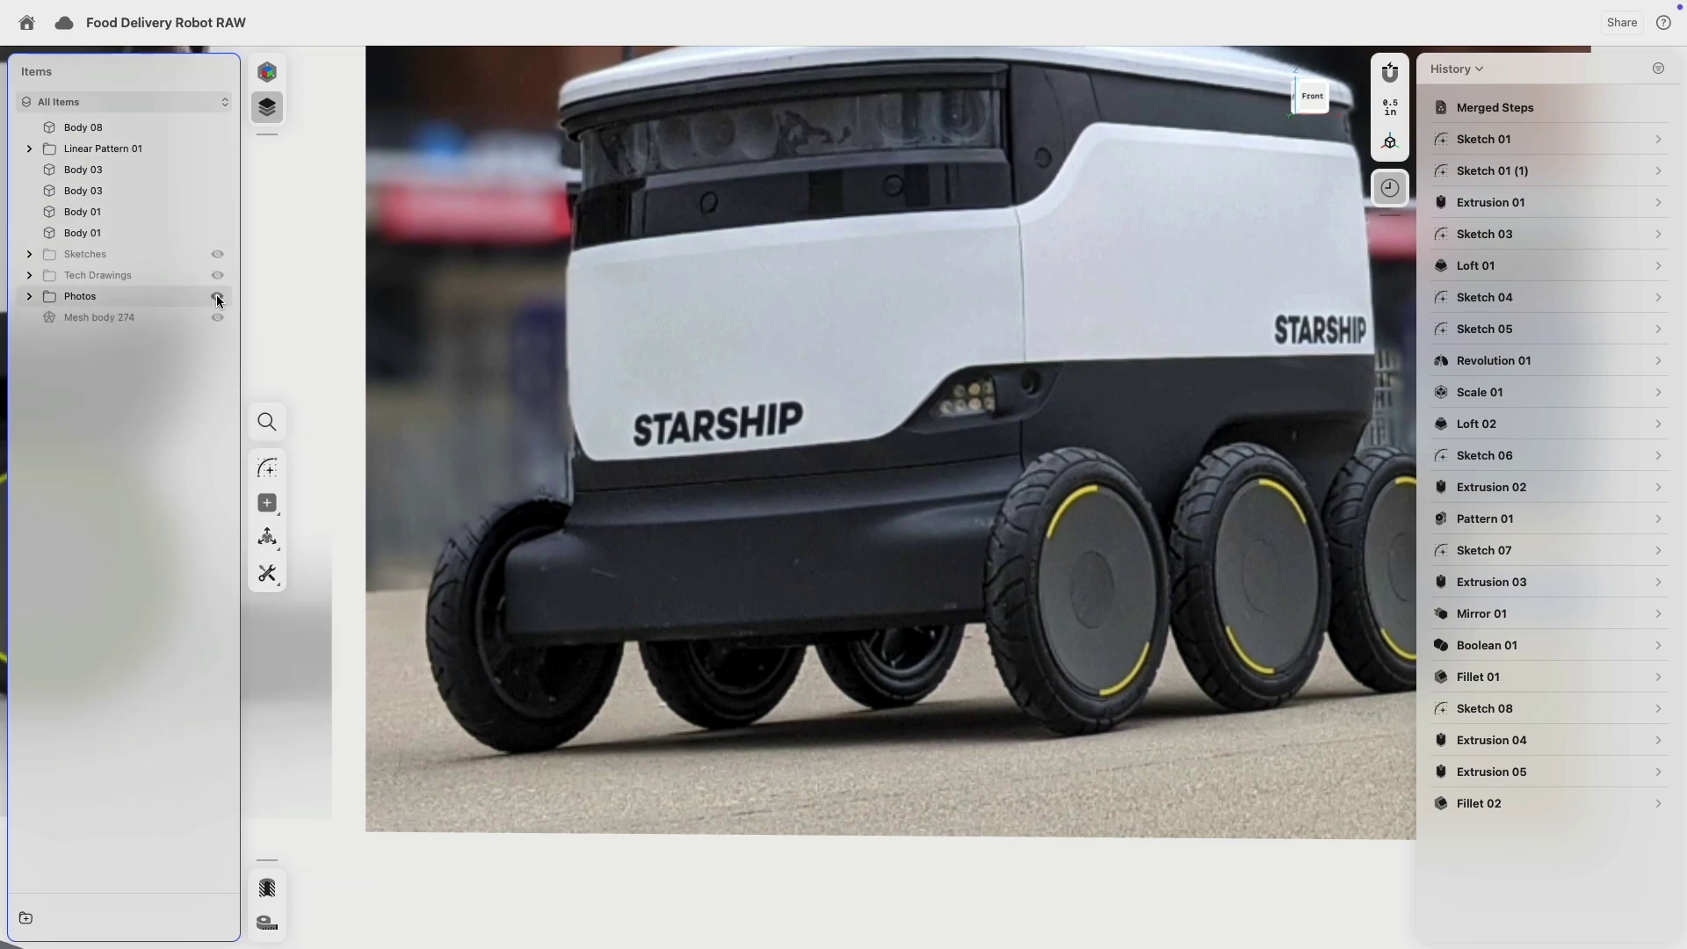
{"action": "left_click", "coordinate": [217, 296]}
- Show the Sketches folder and open Sketch 08 for editing at the inner face of the end wheel outside the recess
{"action": "right_click_drag", "start_coordinate": [706, 602], "coordinate": [607, 707]}
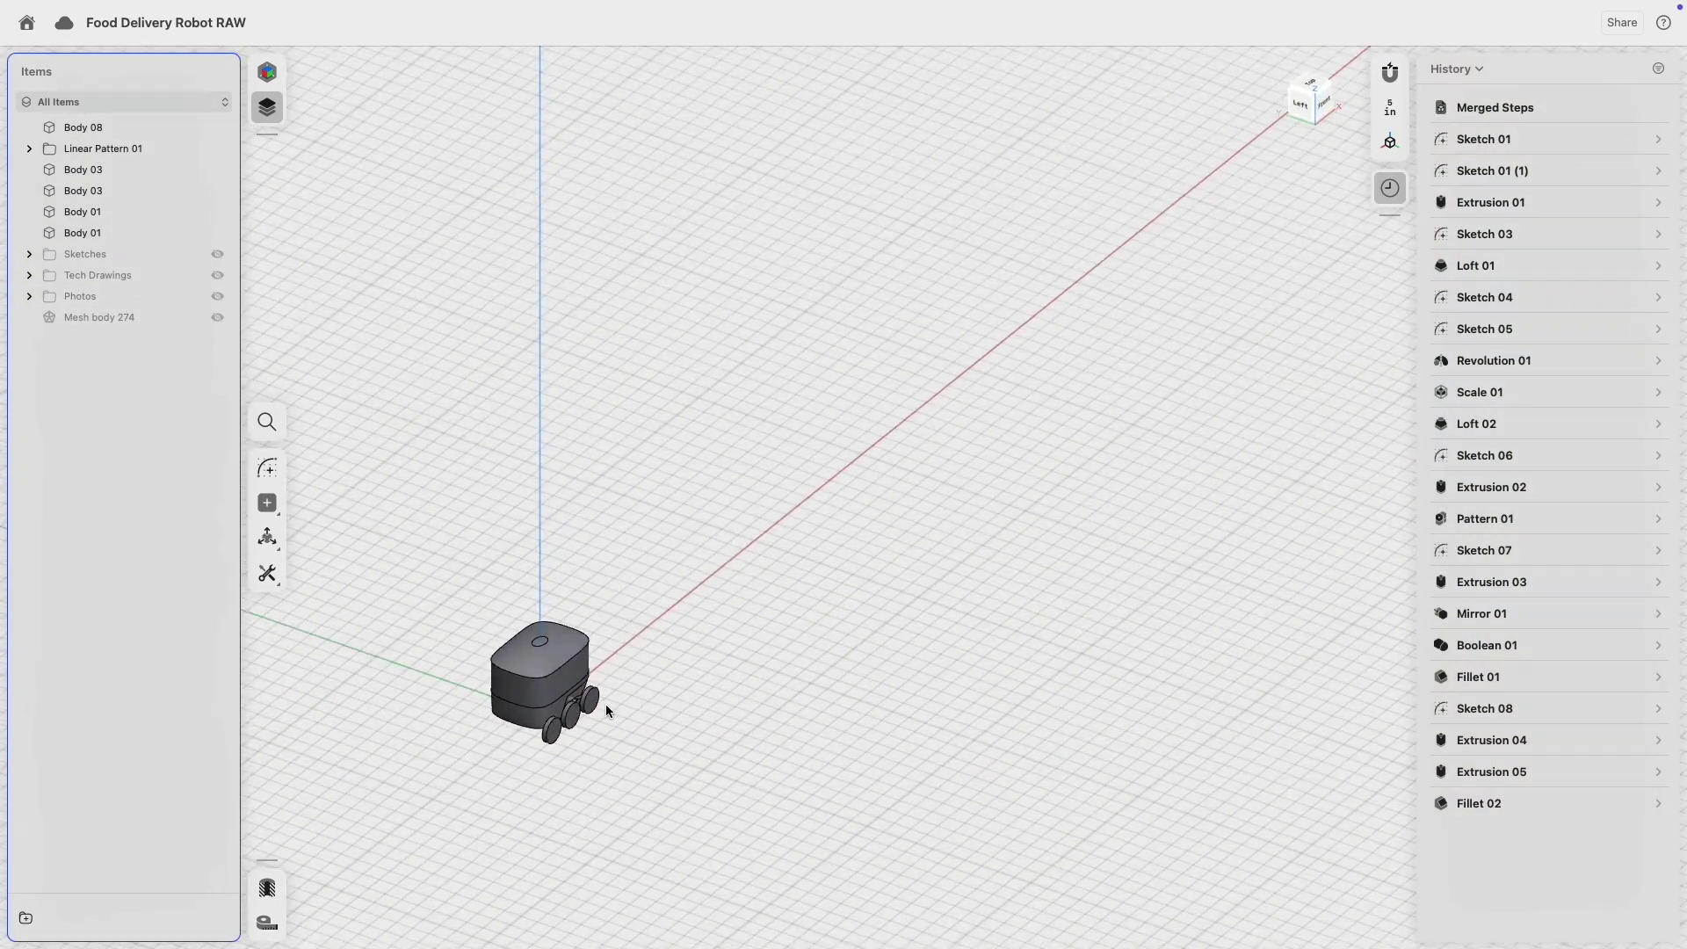
{"action": "scroll", "coordinate": [500, 752], "scroll_direction": "up", "scroll_amount": 15}
{"action": "right_click_drag", "start_coordinate": [536, 778], "coordinate": [697, 721]}
{"action": "scroll", "coordinate": [738, 742], "scroll_direction": "up", "scroll_amount": 3}
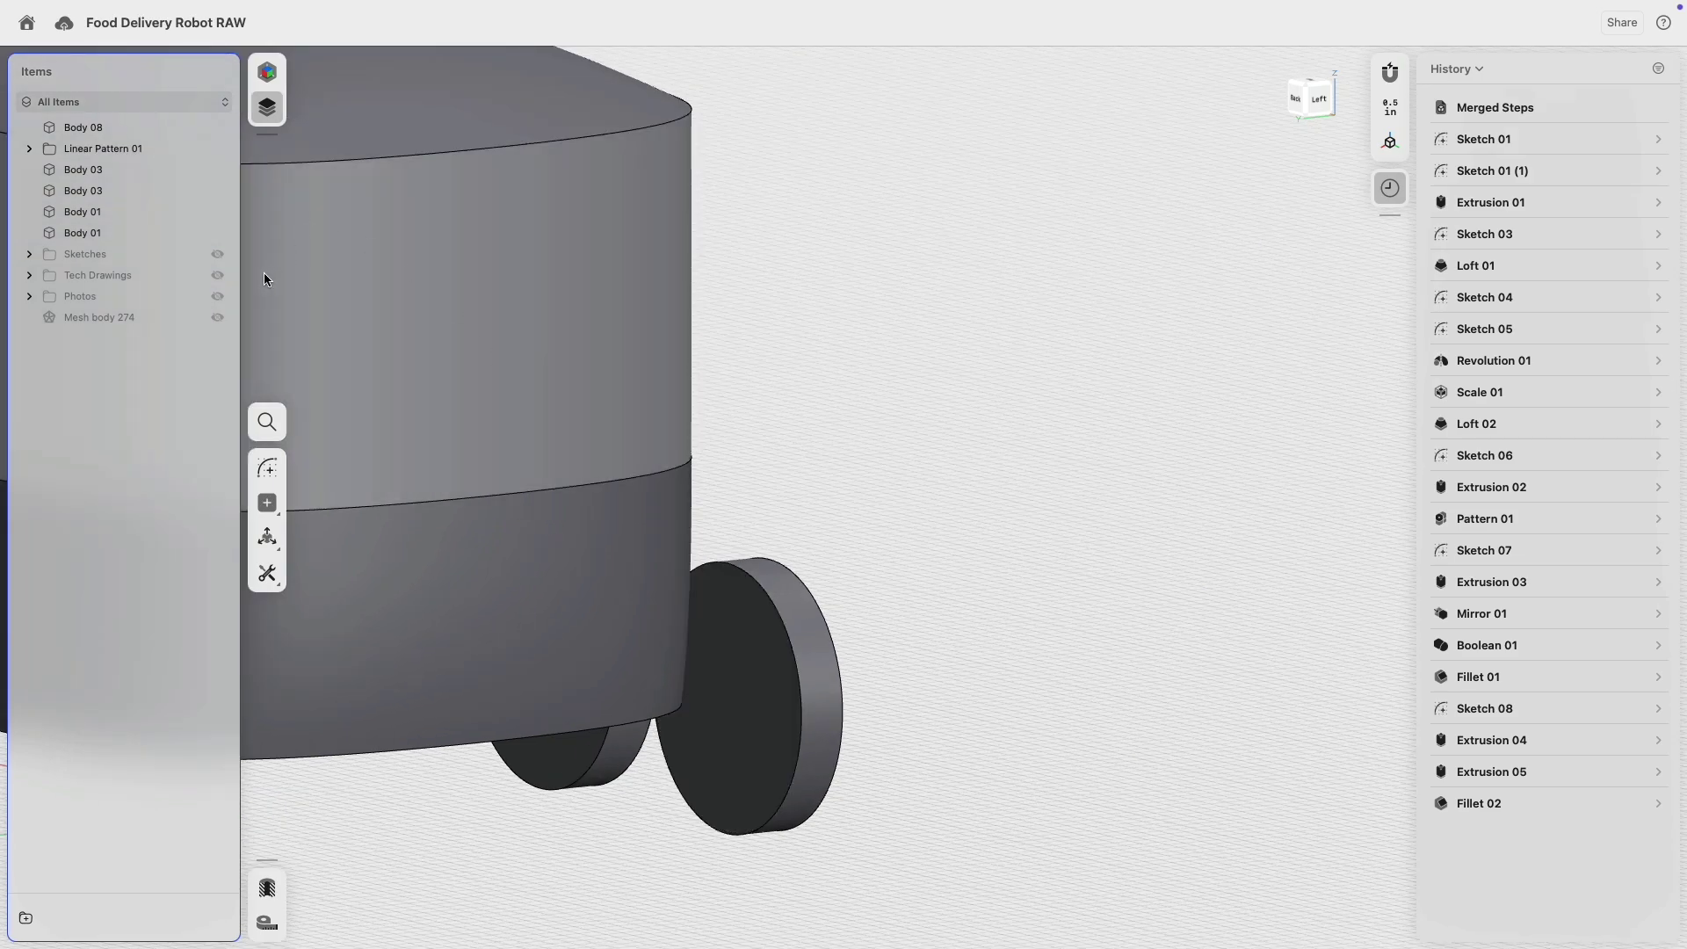
{"action": "left_click", "coordinate": [217, 254]}
{"action": "mouse_move", "coordinate": [850, 531]}
{"action": "right_mouse_down"}
{"action": "mouse_move", "coordinate": [967, 318]}
{"action": "mouse_move", "coordinate": [996, 411]}
{"action": "mouse_move", "coordinate": [1009, 377]}
{"action": "mouse_move", "coordinate": [984, 373]}
{"action": "mouse_move", "coordinate": [966, 401]}
{"action": "right_mouse_up"}
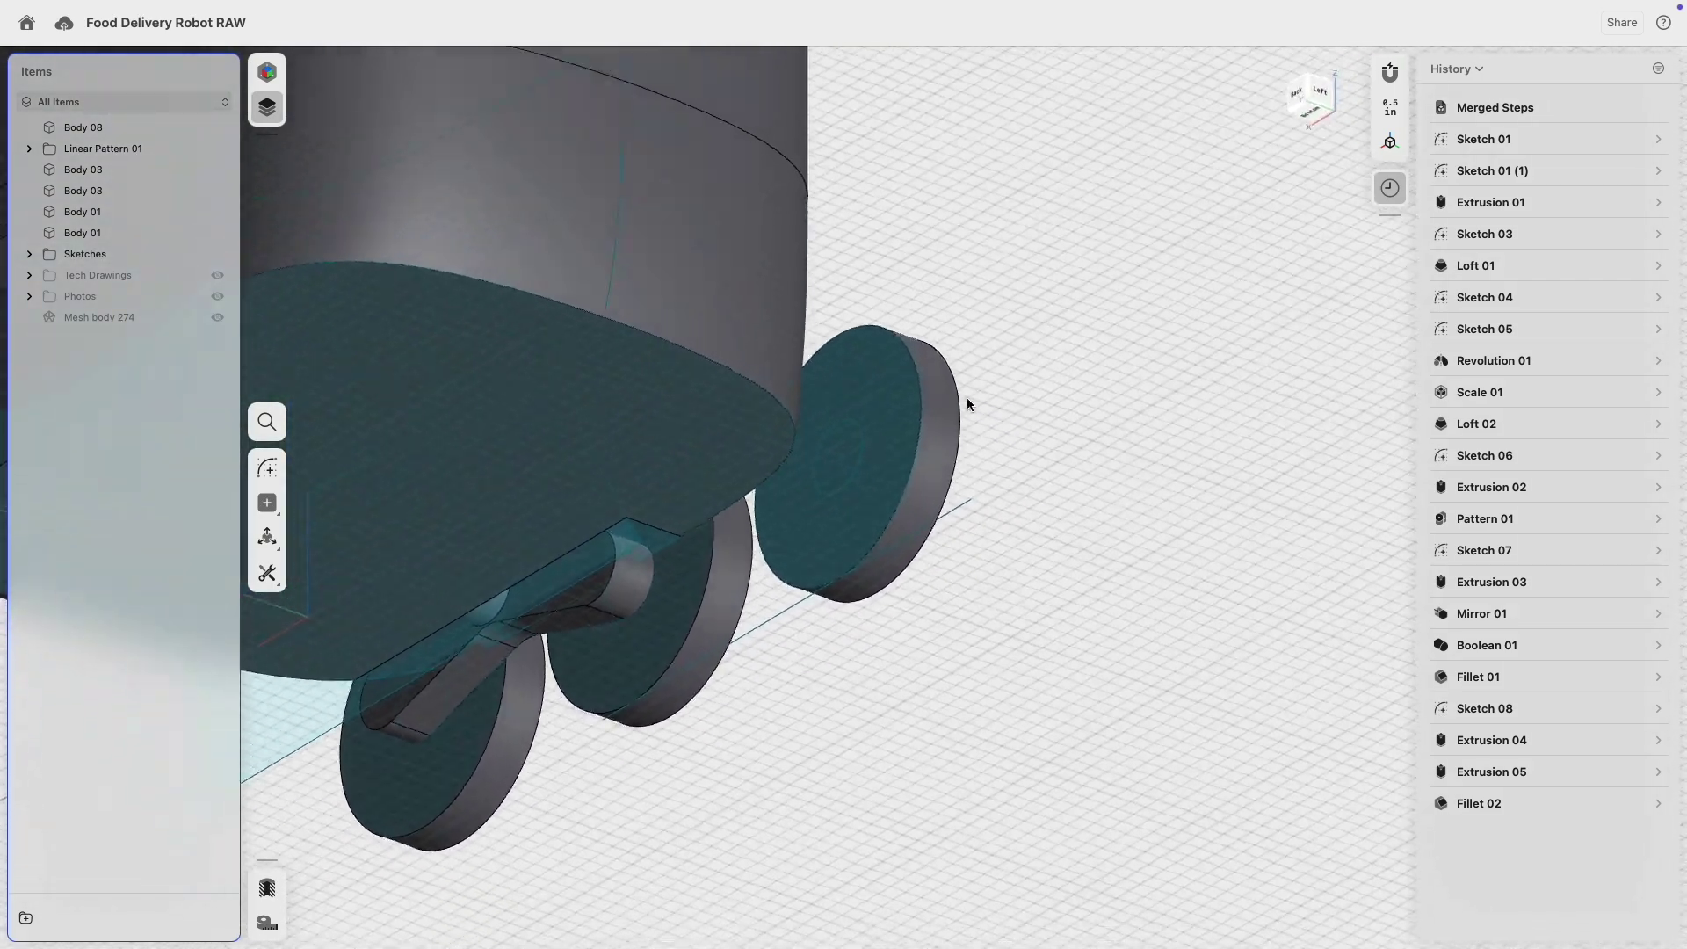
{"action": "double_click", "coordinate": [857, 448]}
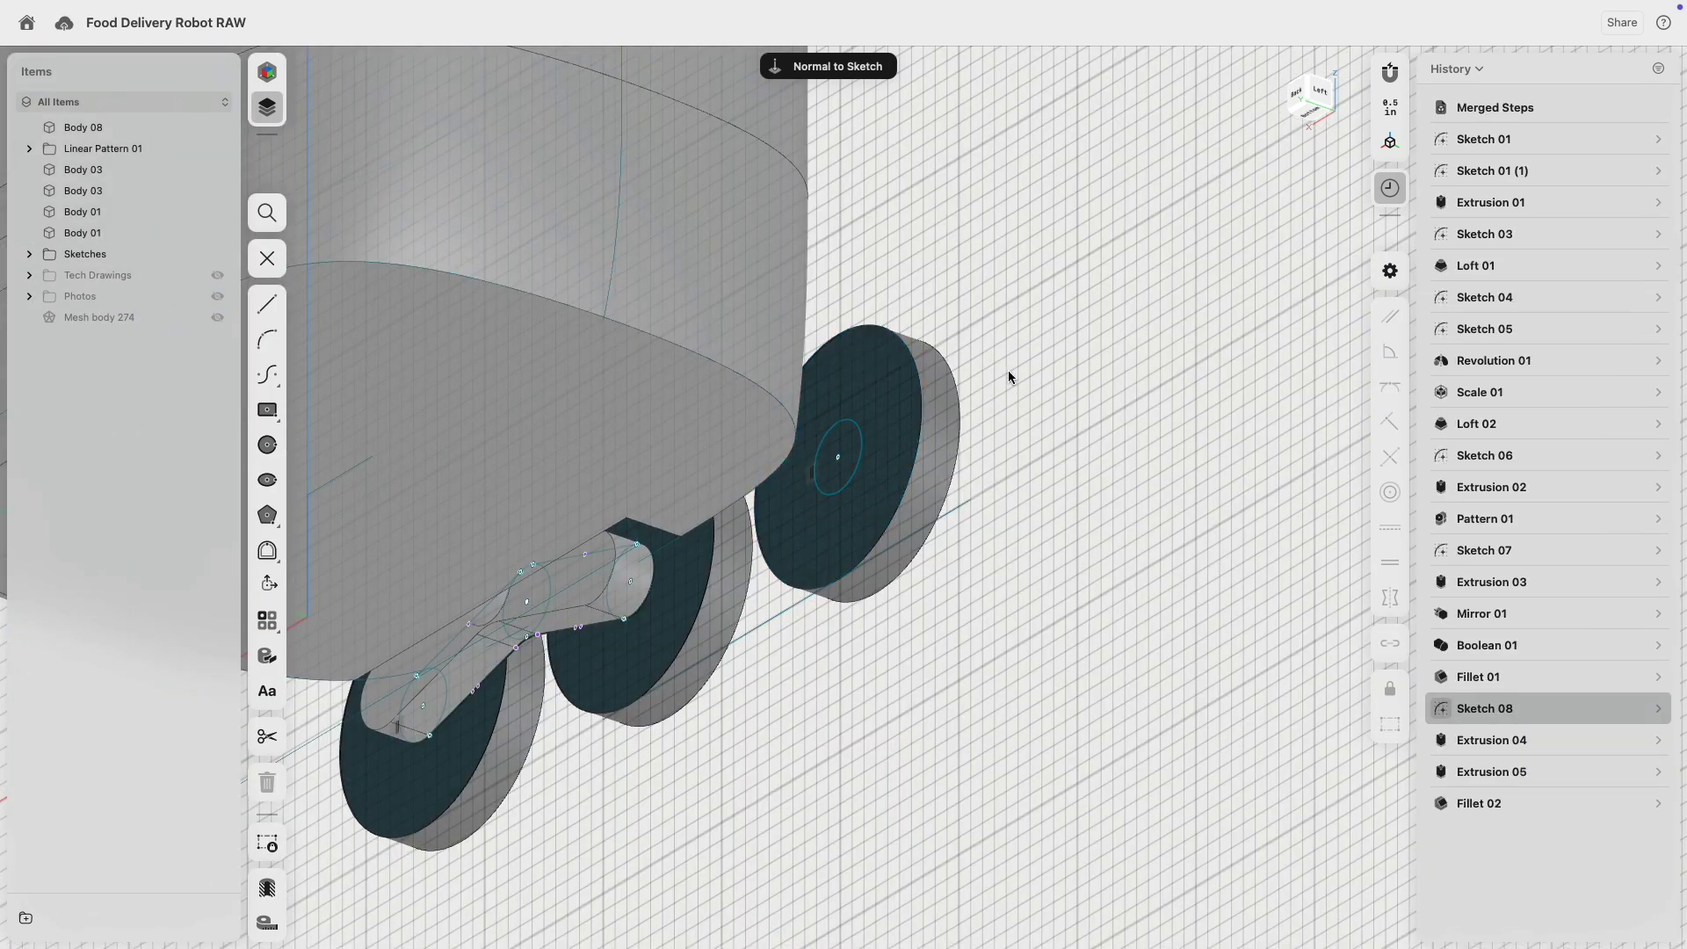
{"action": "right_click_drag", "start_coordinate": [896, 365], "coordinate": [915, 408]}
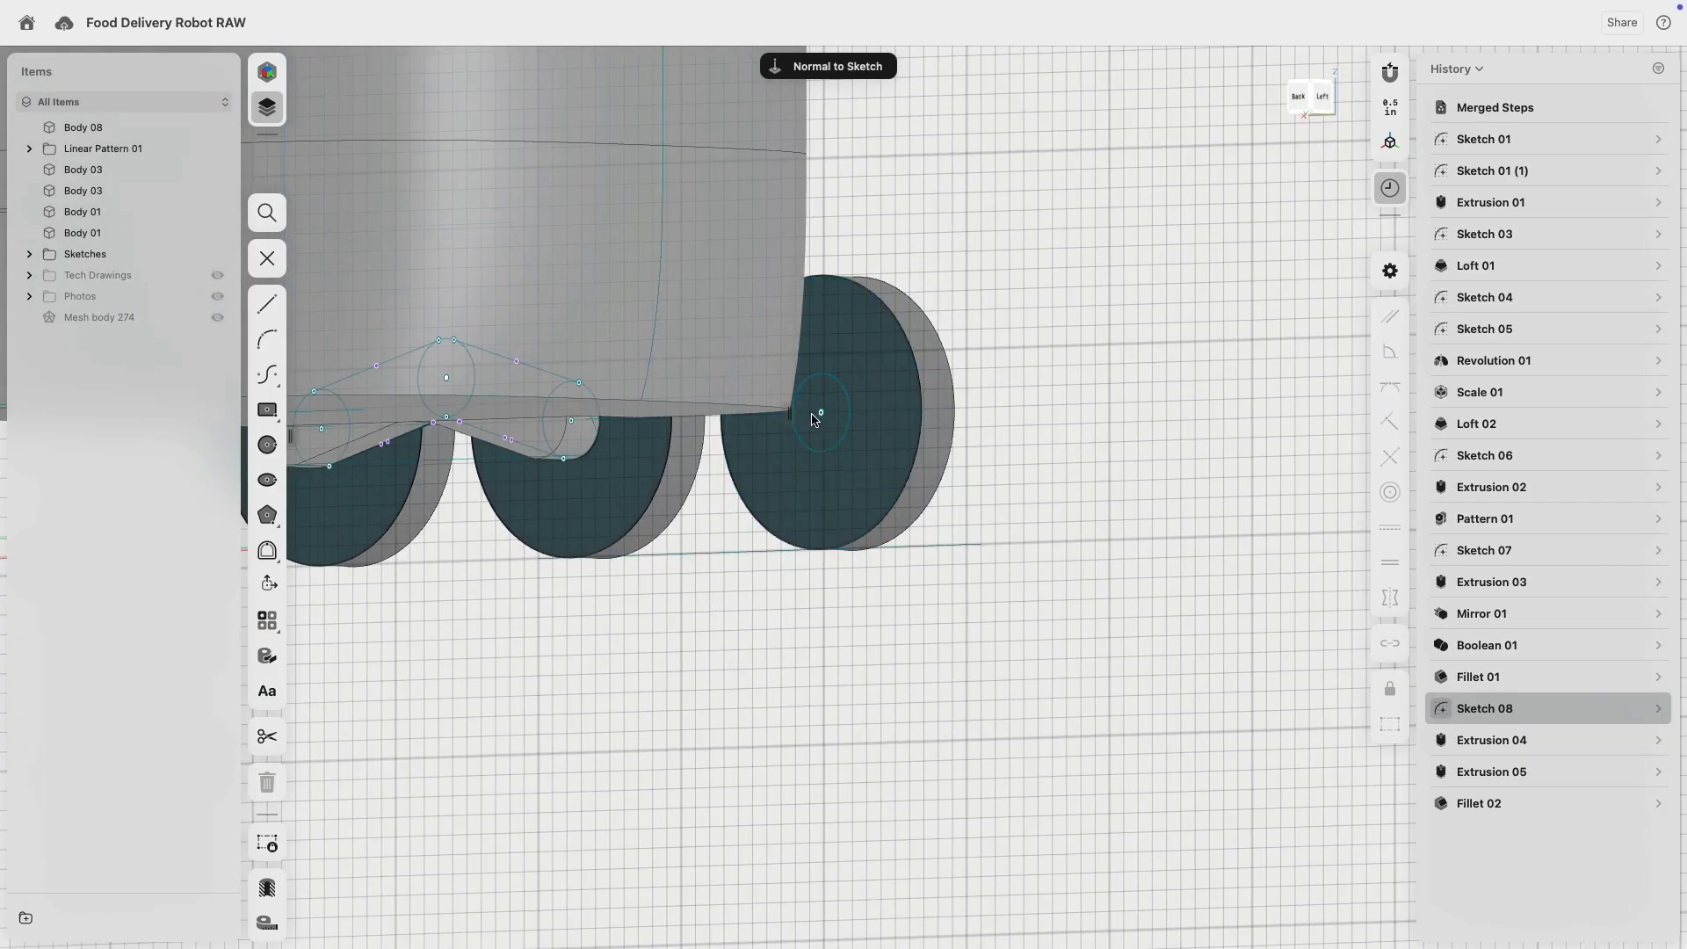
- Draw a closed 4 in by 3 in rectangle of lines over the upper part of the end wheel's hub circle, and leave the sketch
{"action": "left_click", "coordinate": [268, 304]}
{"action": "scroll", "coordinate": [774, 437], "scroll_direction": "up", "scroll_amount": 5}
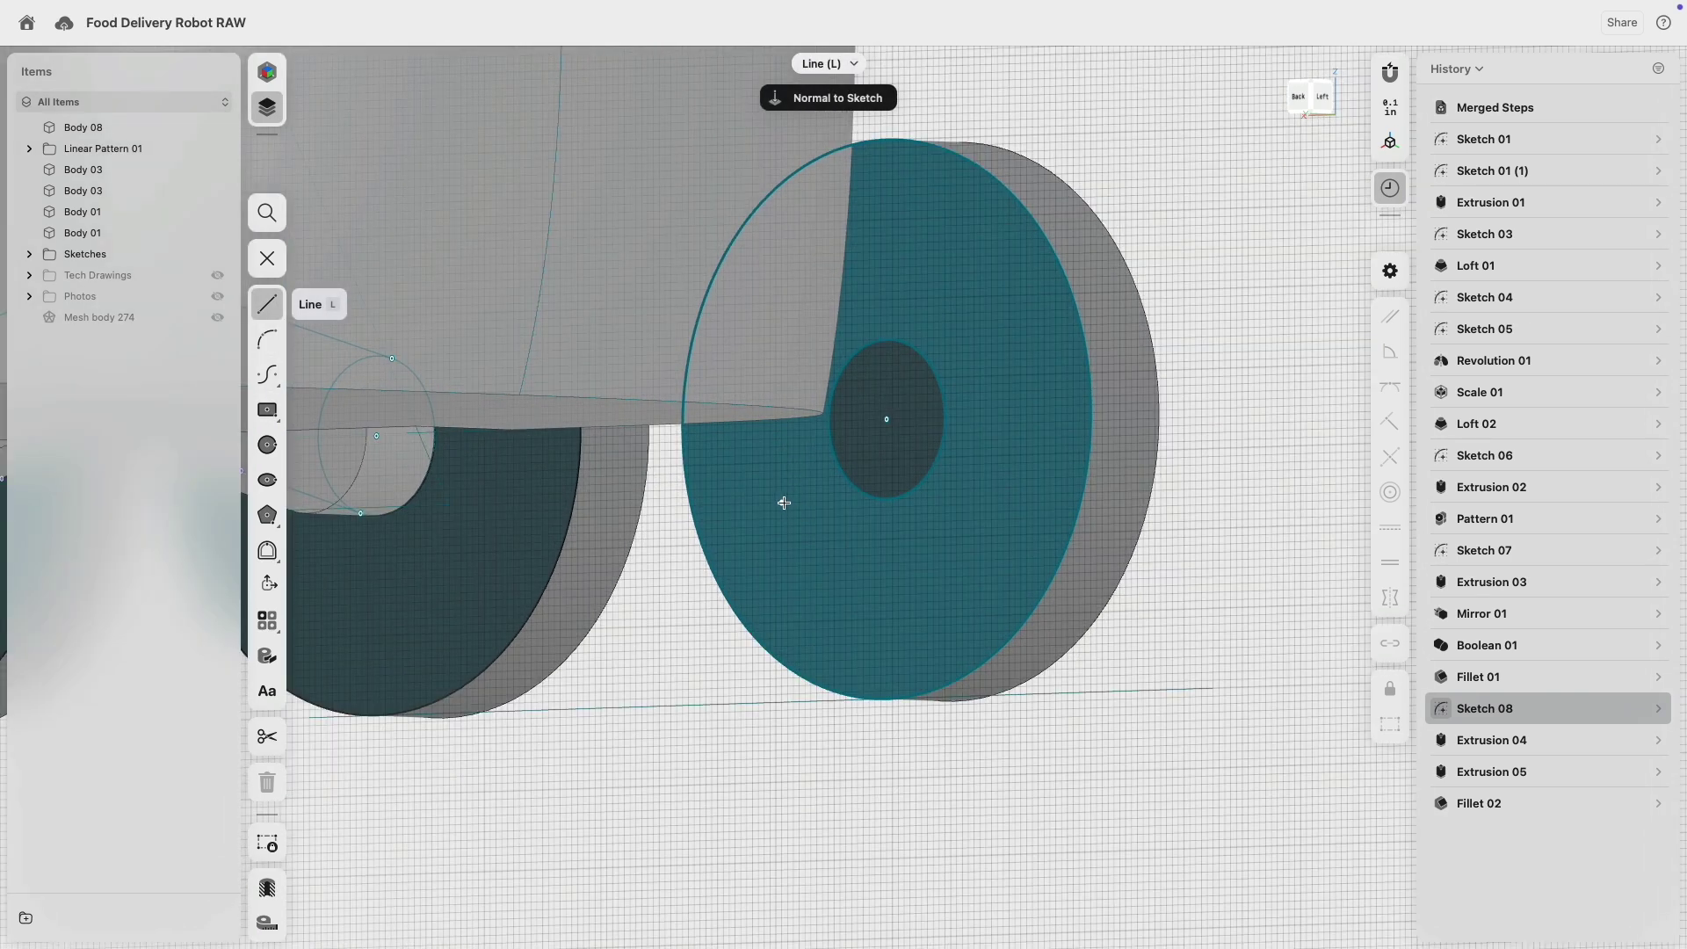
{"action": "left_click", "coordinate": [774, 461]}
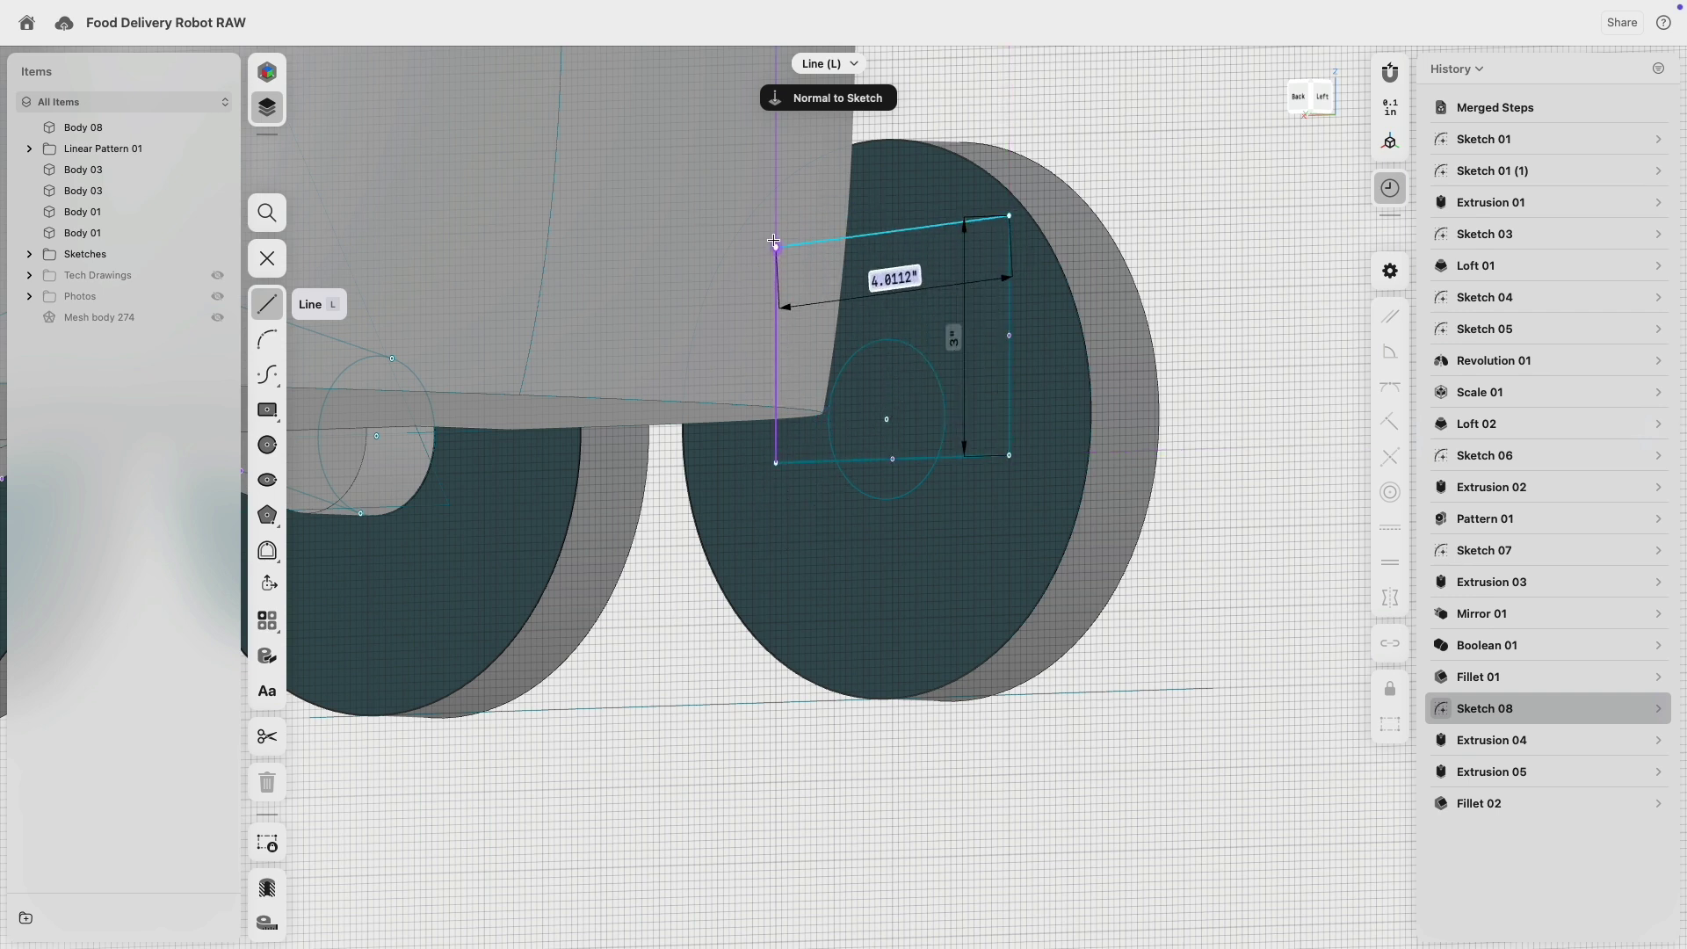
{"action": "left_click", "coordinate": [776, 221]}
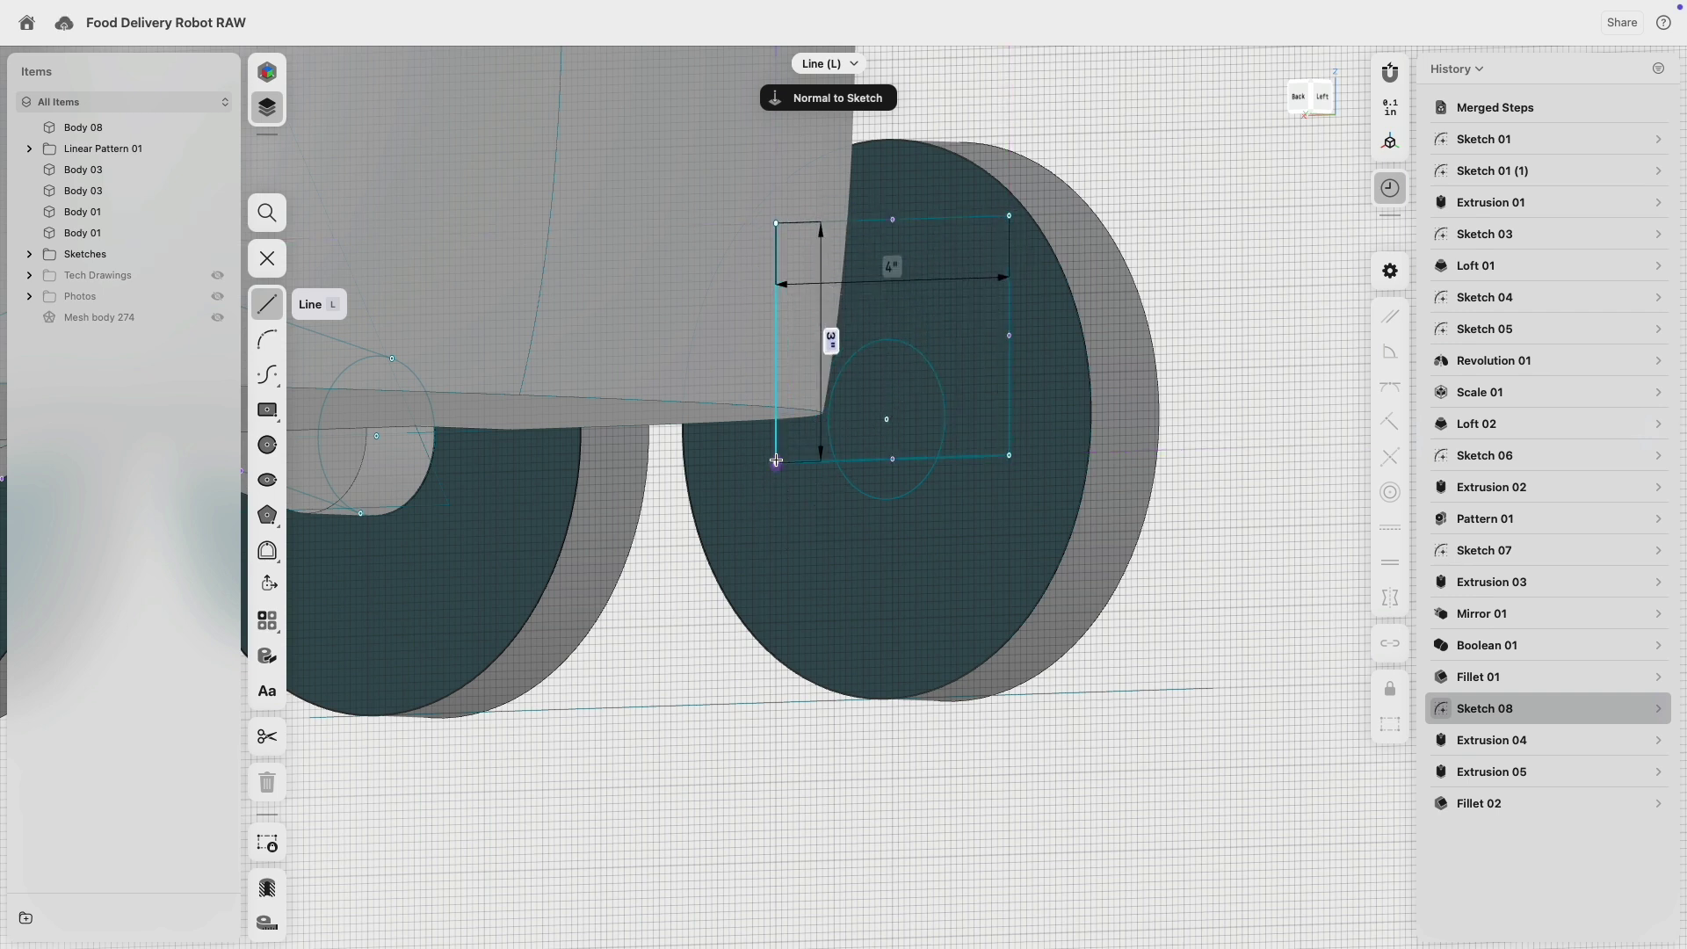
{"action": "left_click", "coordinate": [776, 461]}
{"action": "scroll", "coordinate": [874, 517], "scroll_direction": "down", "scroll_amount": 5}
{"action": "right_click_drag", "start_coordinate": [966, 428], "coordinate": [928, 462]}
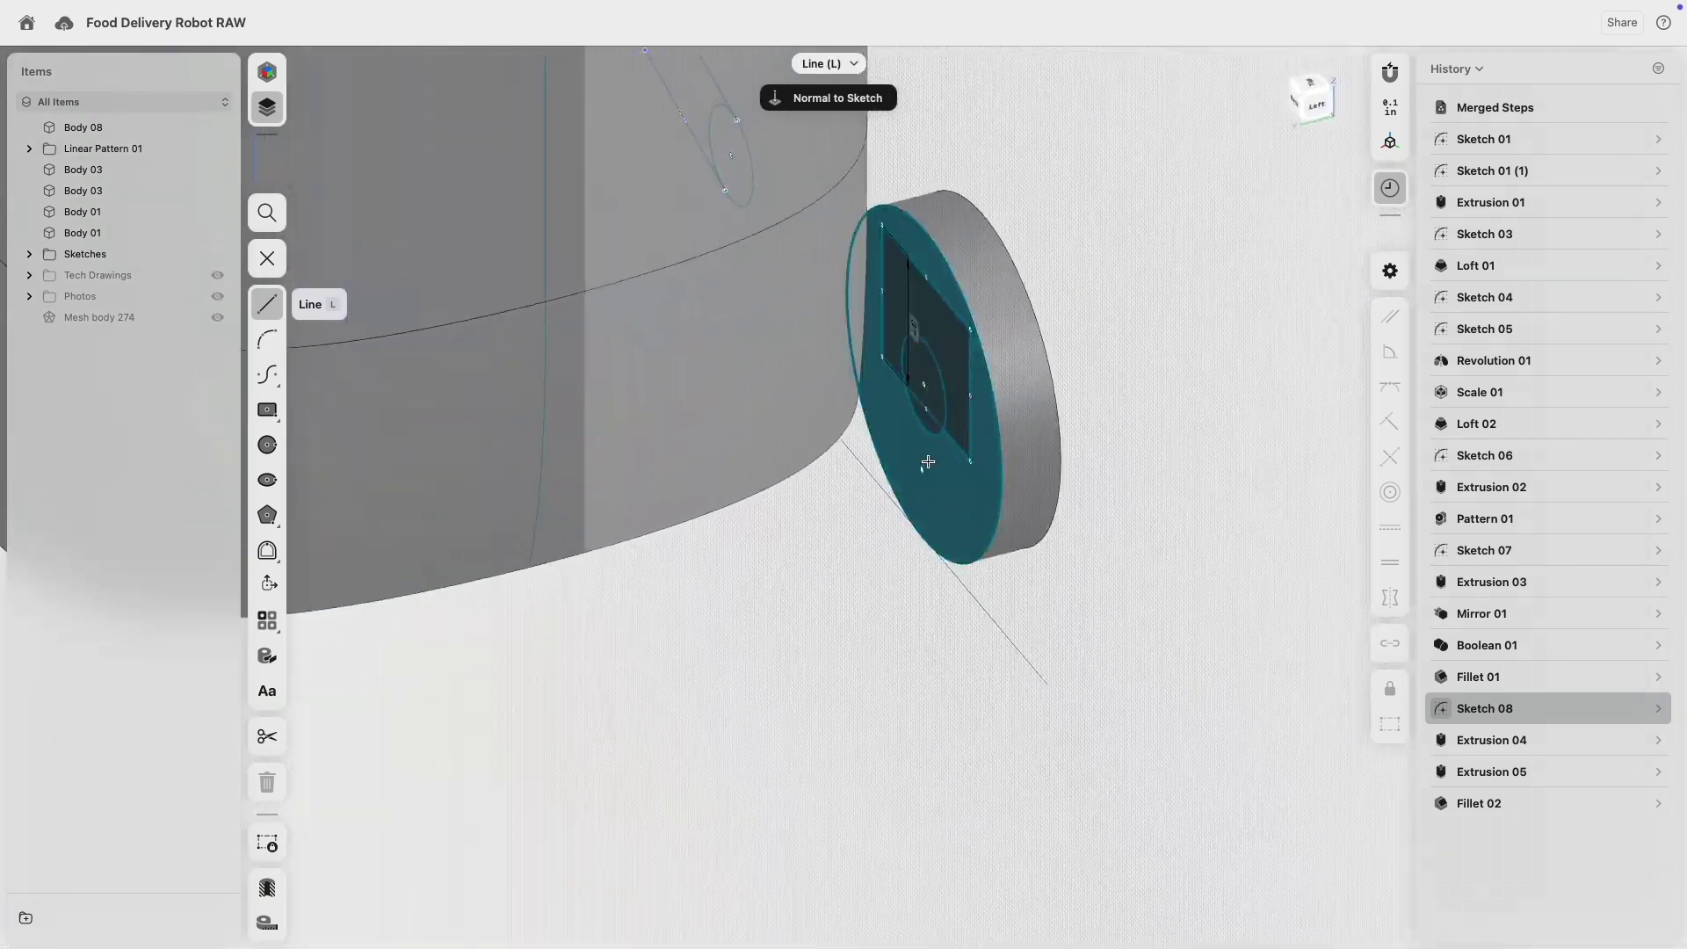
{"action": "key", "text": "Escape"}
- Hide the Linear Pattern 01 wheels to expose the rectangle and hub circle, and clear the profile selection
{"action": "scroll", "coordinate": [940, 351], "scroll_direction": "up", "scroll_amount": 5}
{"action": "left_click", "coordinate": [882, 381]}
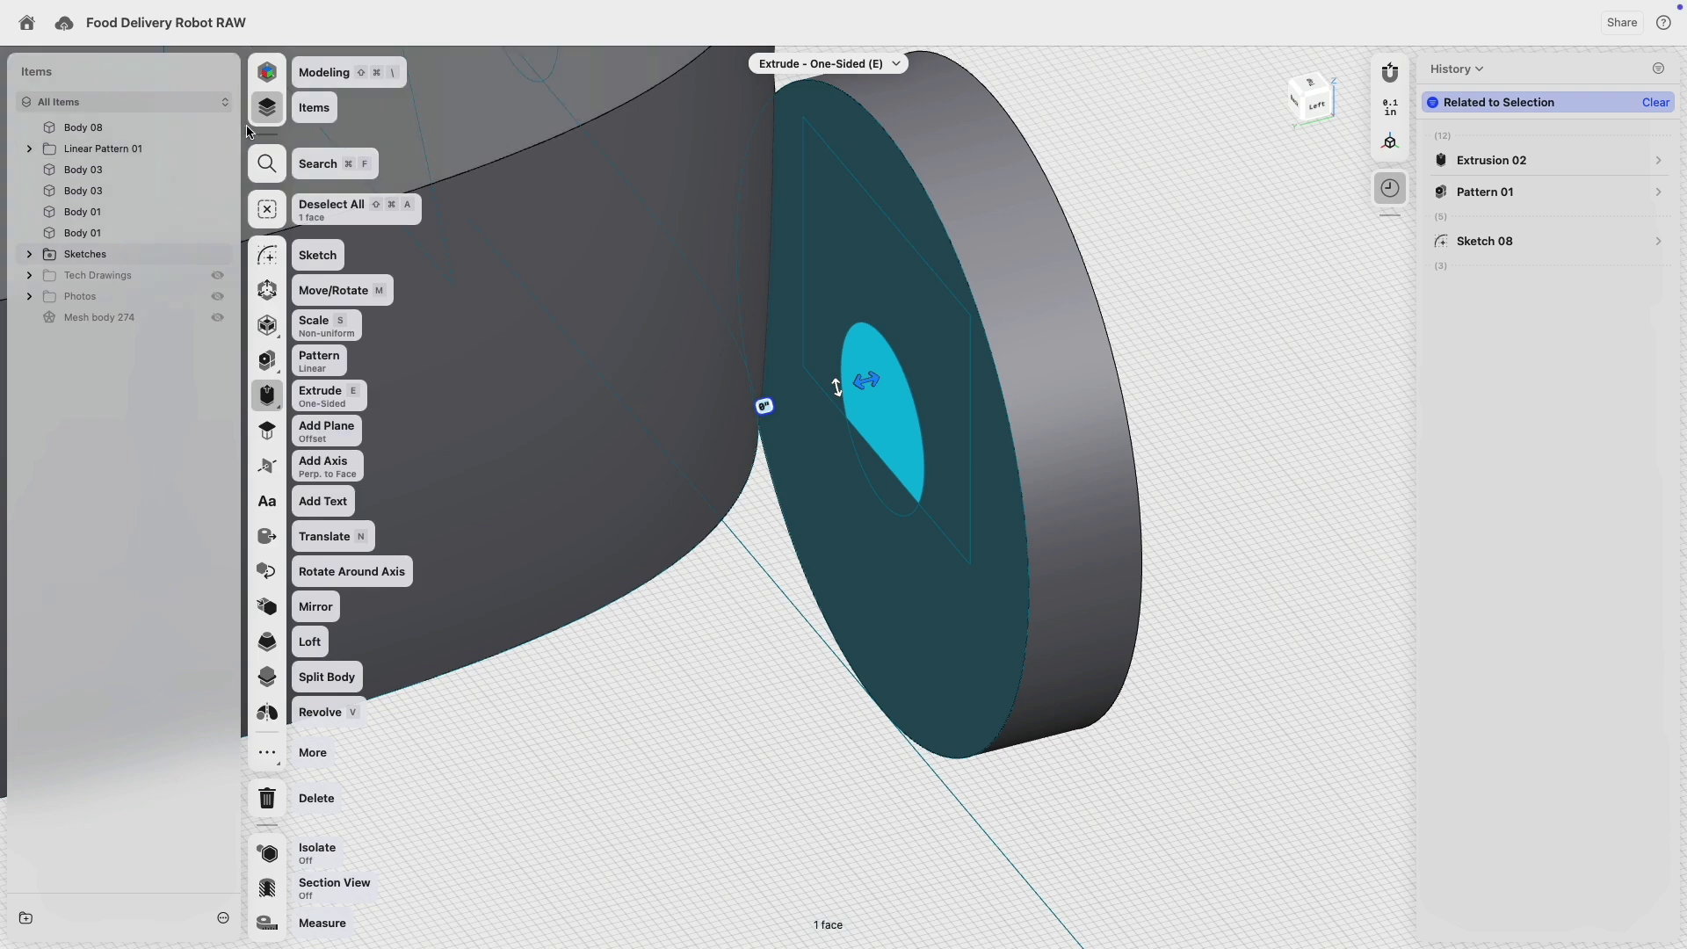
{"action": "left_click", "coordinate": [221, 154]}
{"action": "left_click", "coordinate": [893, 331]}
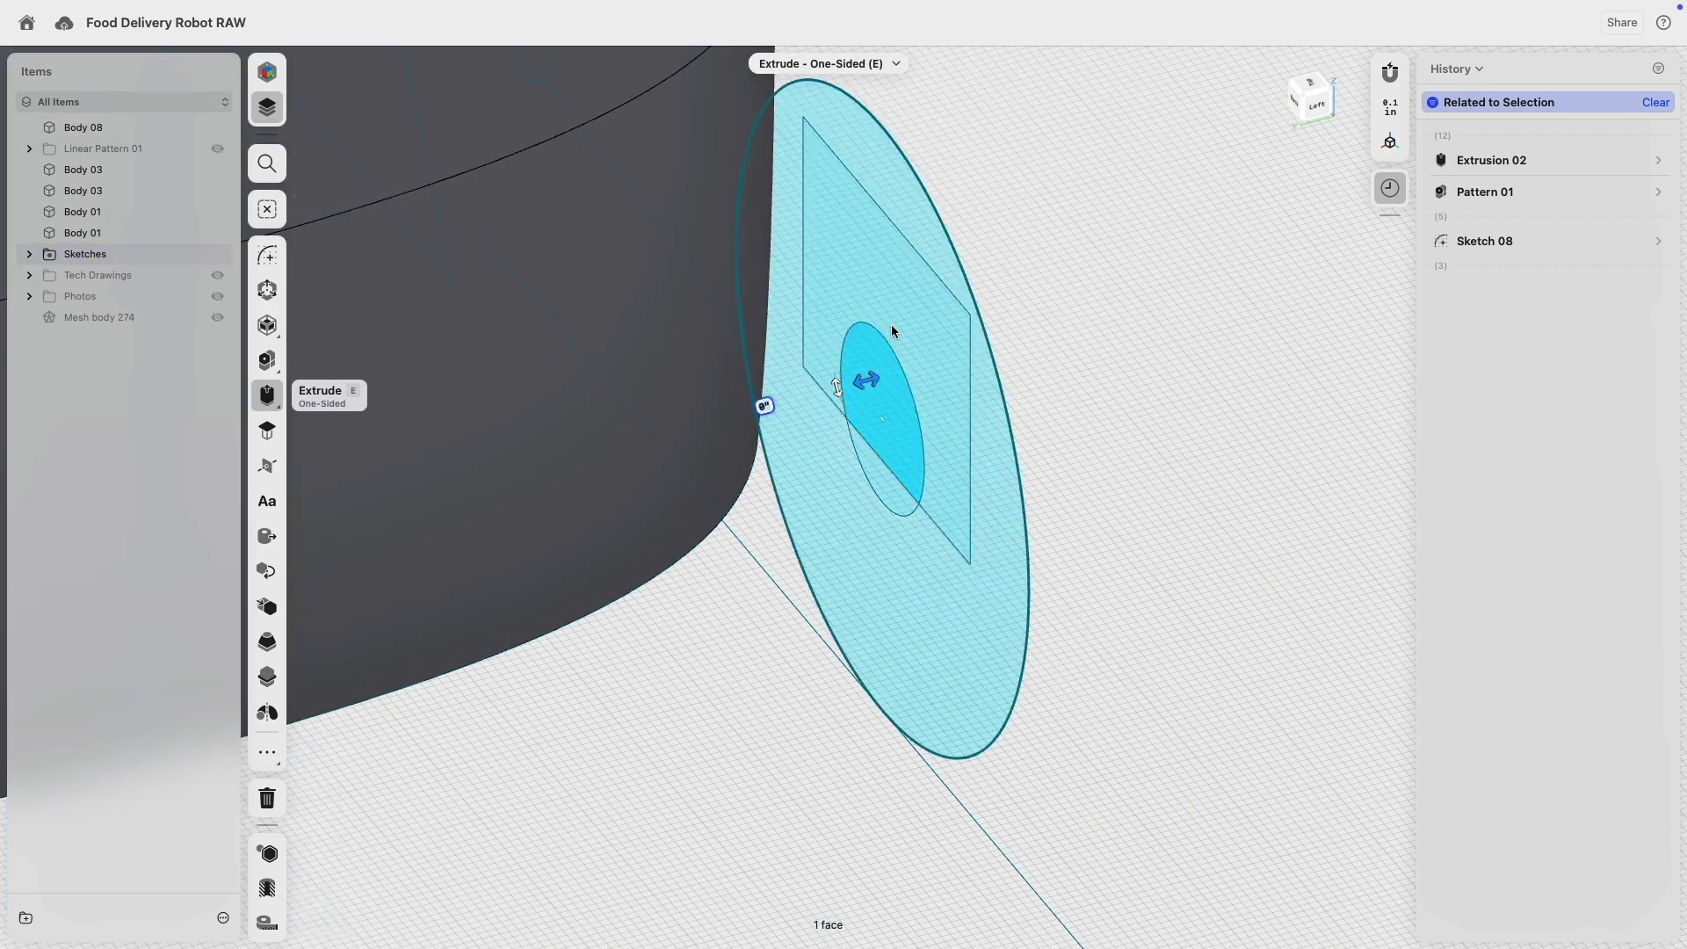
{"action": "left_click", "coordinate": [1187, 319]}
{"action": "mouse_move", "coordinate": [1213, 388]}
{"action": "right_mouse_down"}
{"action": "mouse_move", "coordinate": [1143, 371]}
{"action": "mouse_move", "coordinate": [1204, 377]}
{"action": "right_mouse_up"}
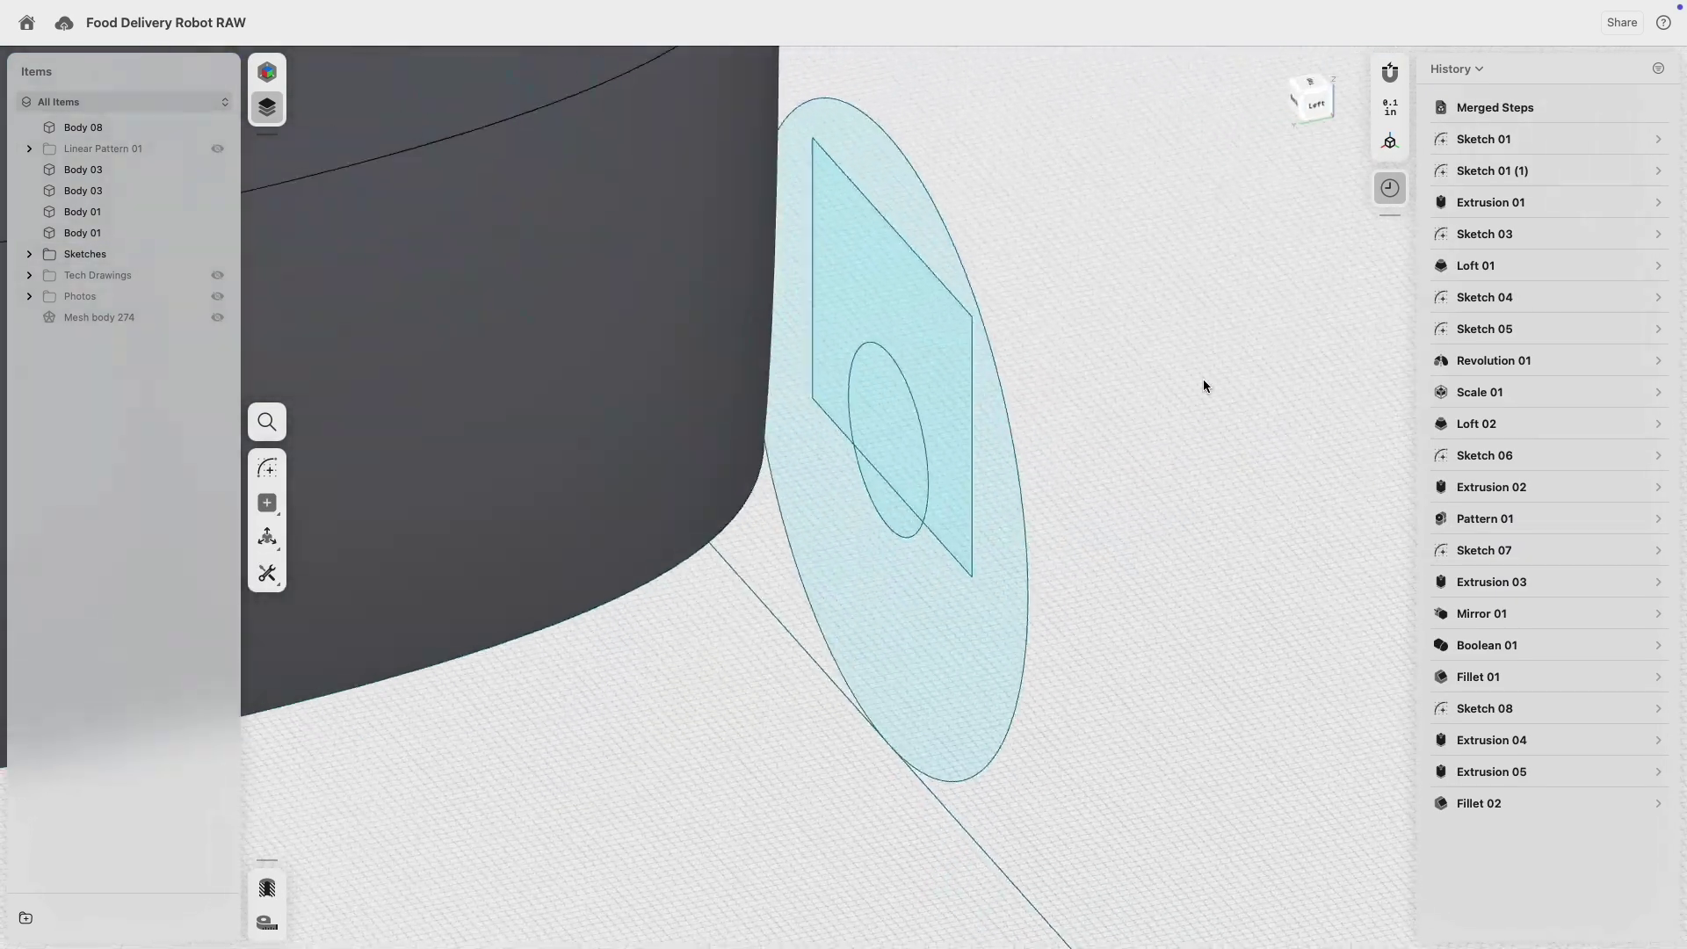
{"action": "double_click", "coordinate": [973, 387]}
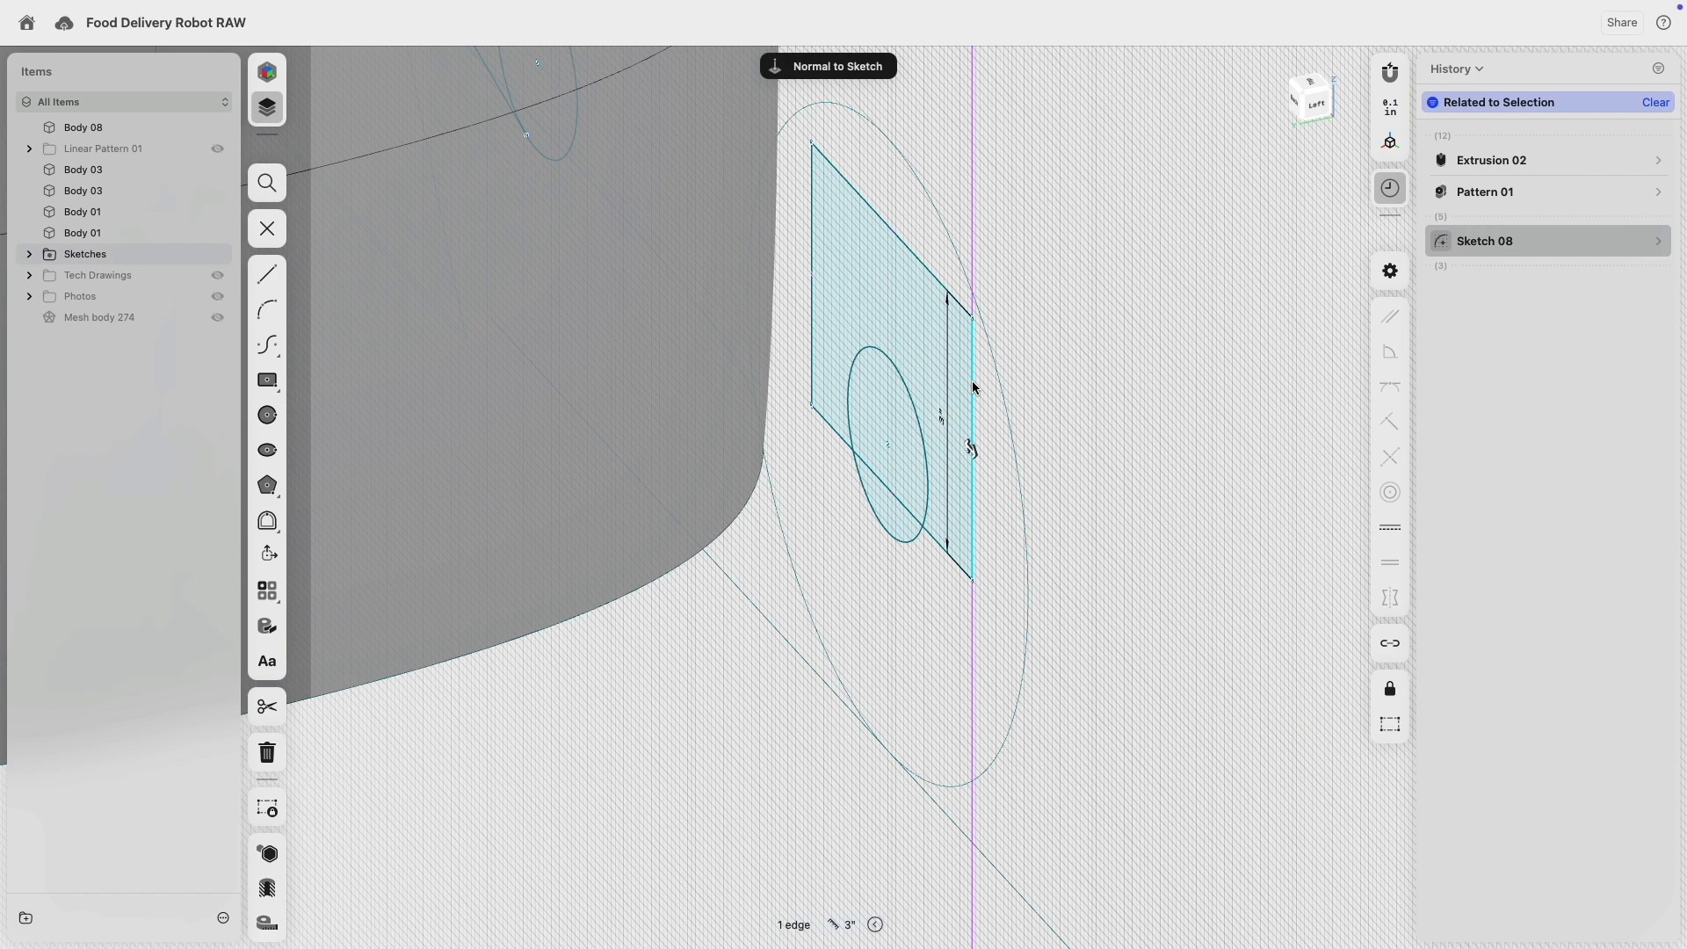
{"action": "double_click", "coordinate": [1083, 369]}
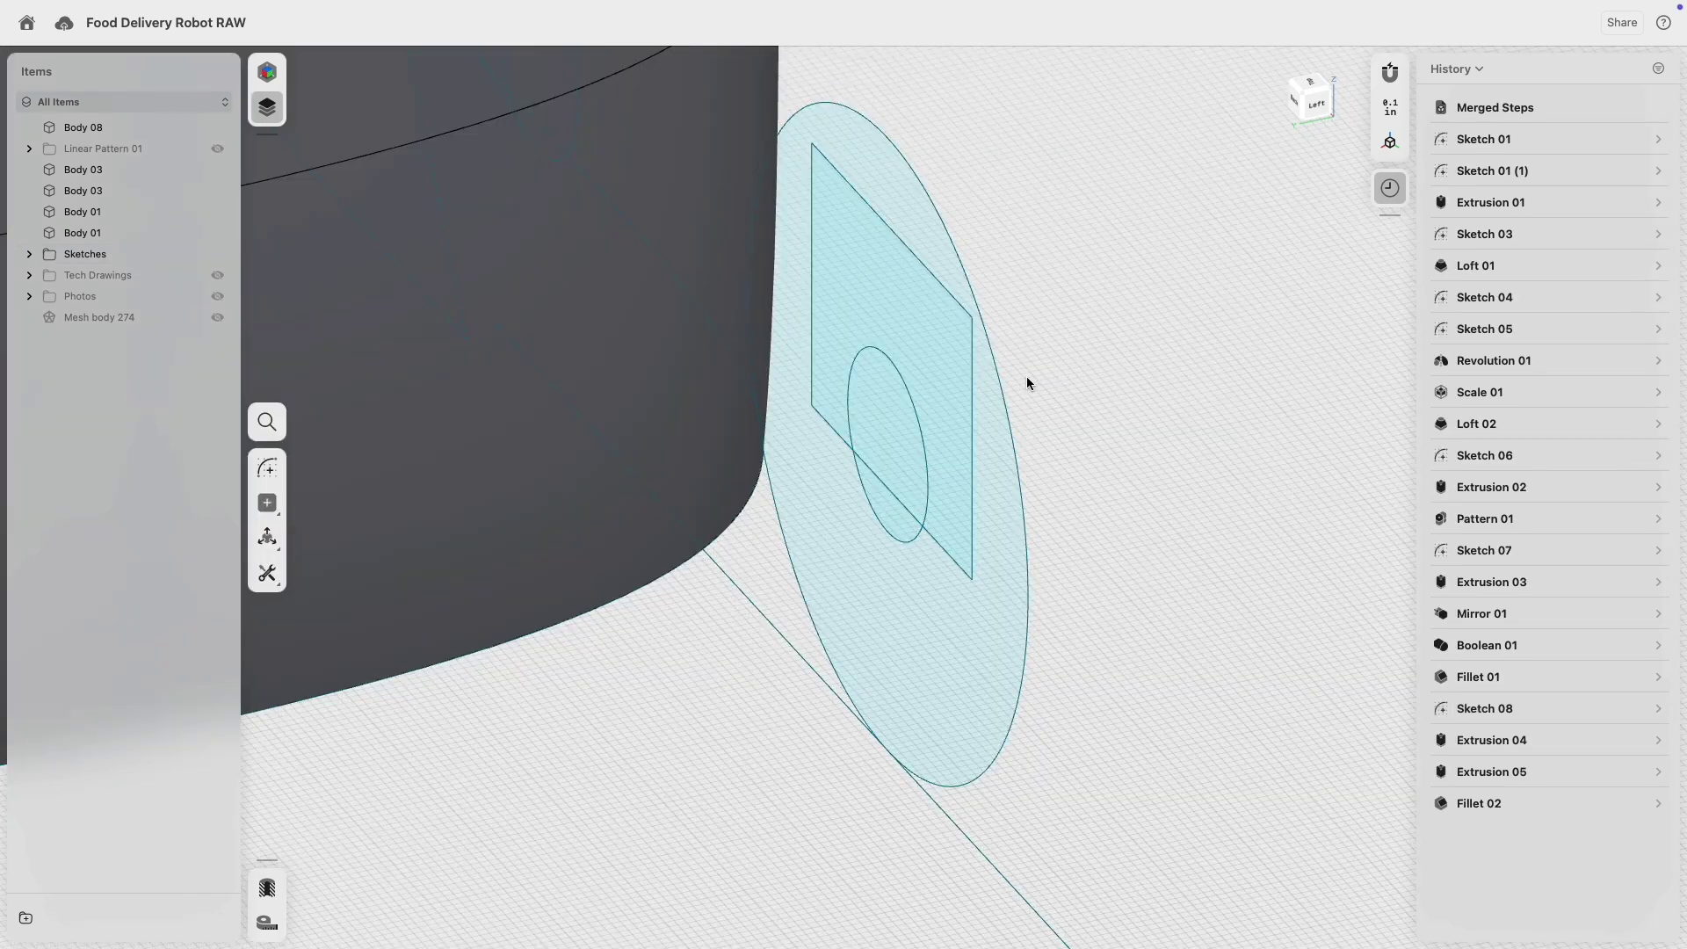
{"action": "double_click", "coordinate": [973, 371]}
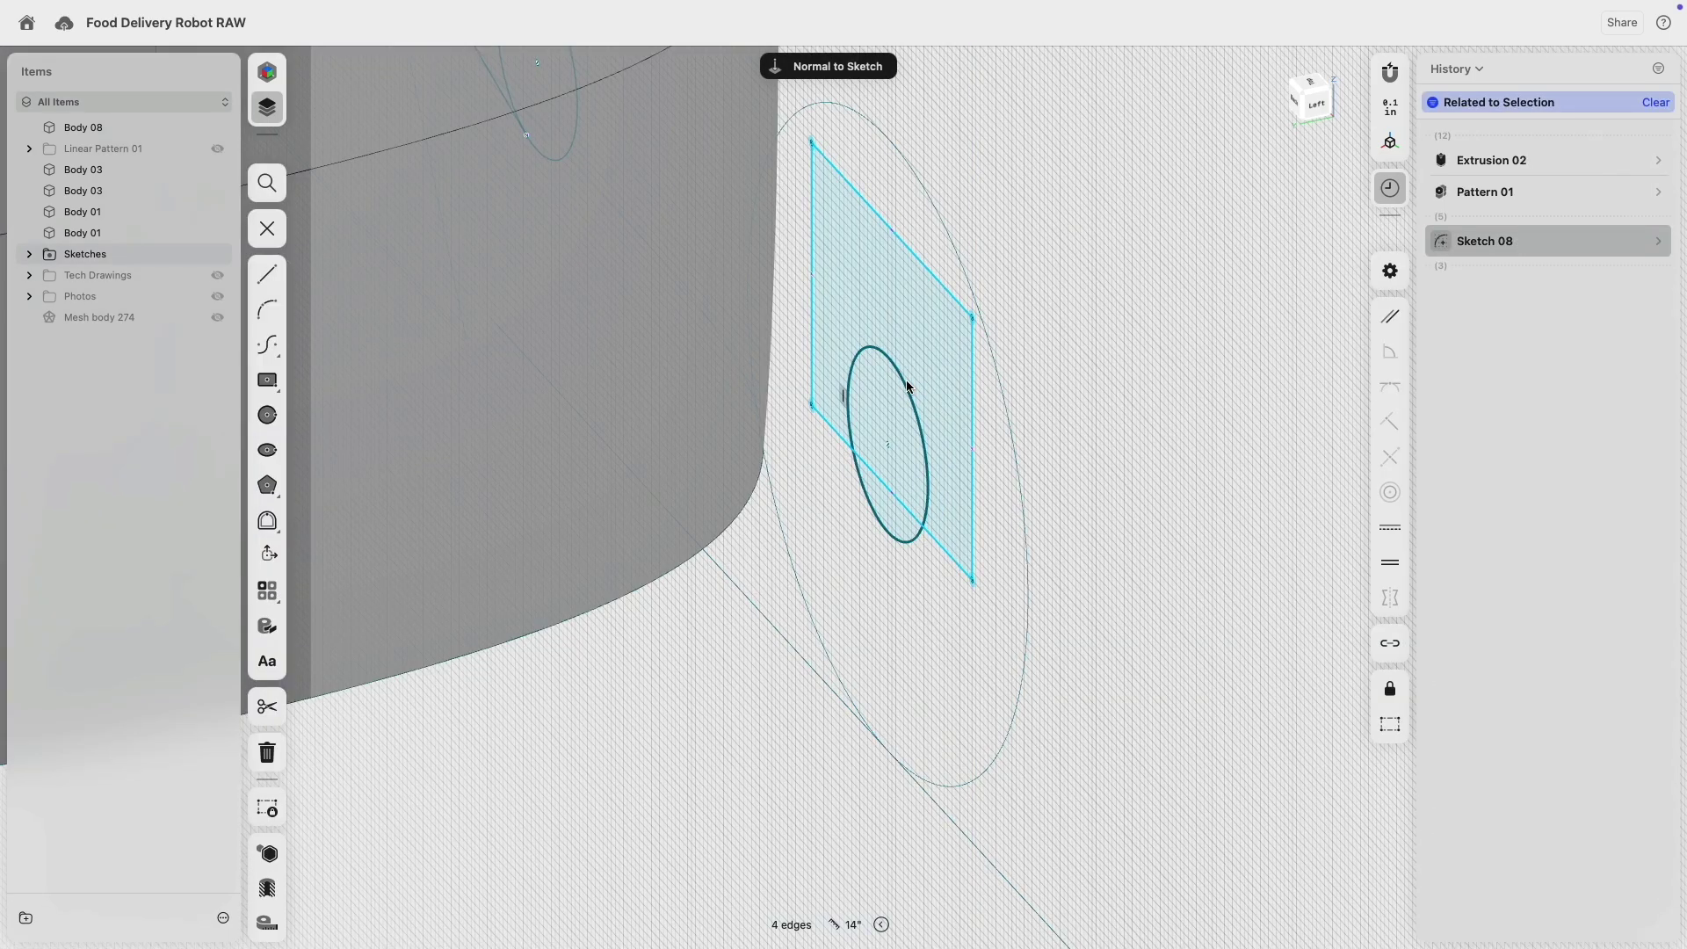
{"action": "left_click", "coordinate": [903, 384]}
{"action": "left_click", "coordinate": [1005, 351]}
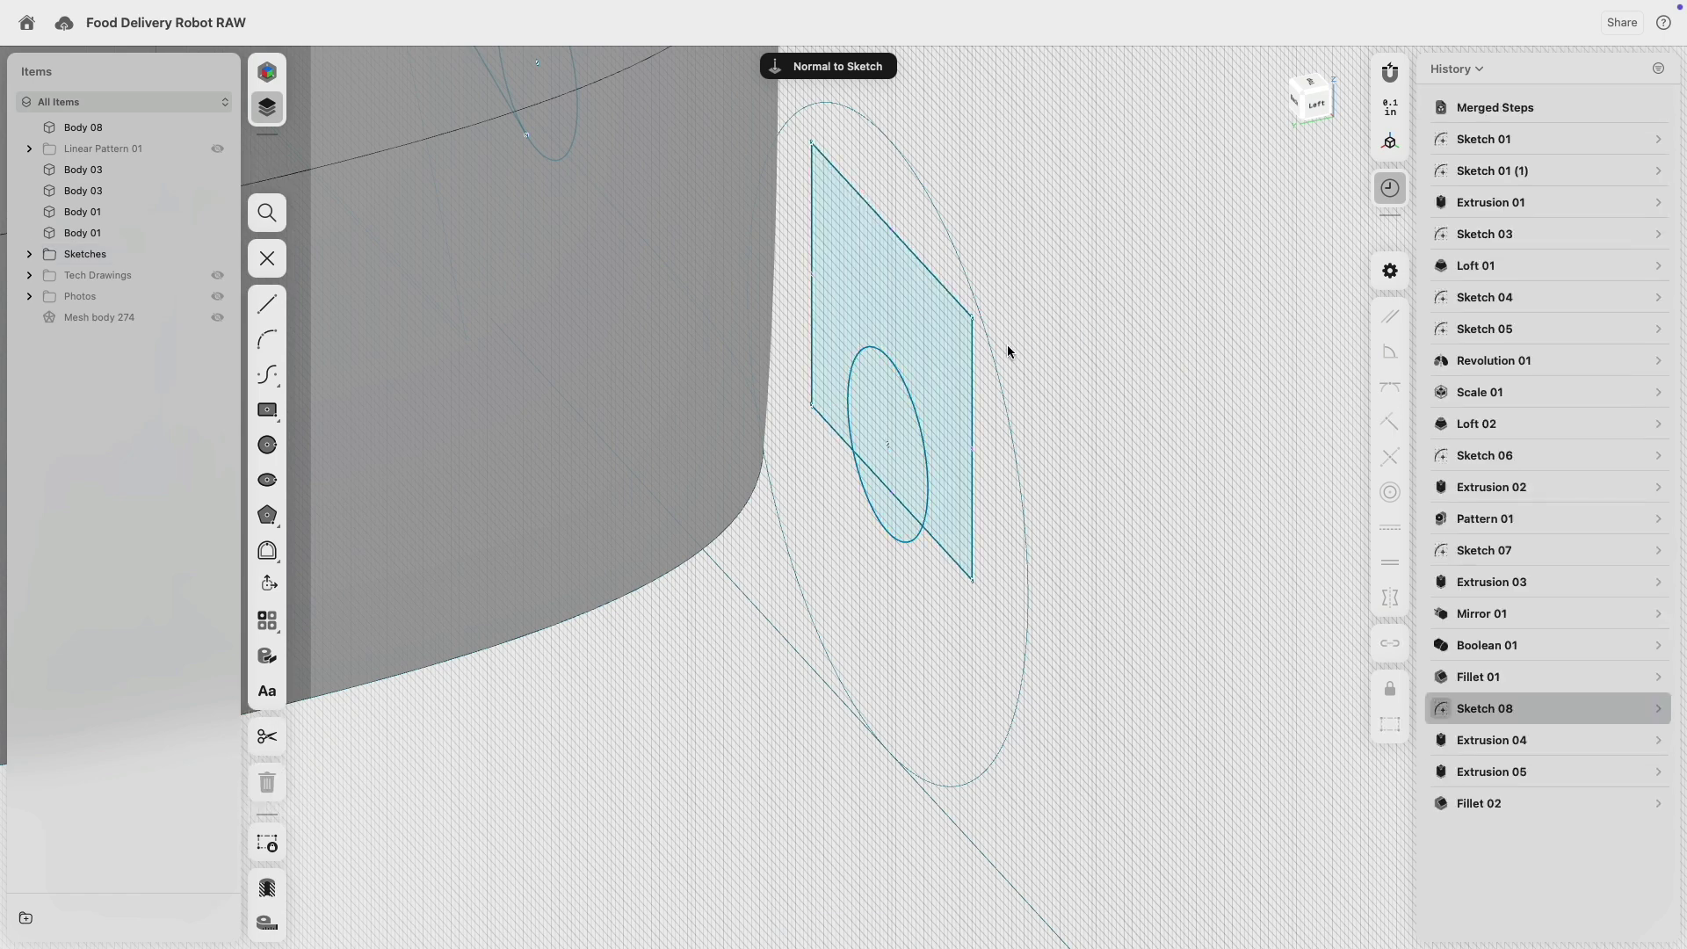
- Expand the Sketches folder and hide Sketch 06, which contains the large wheel circle
{"action": "double_click", "coordinate": [995, 356]}
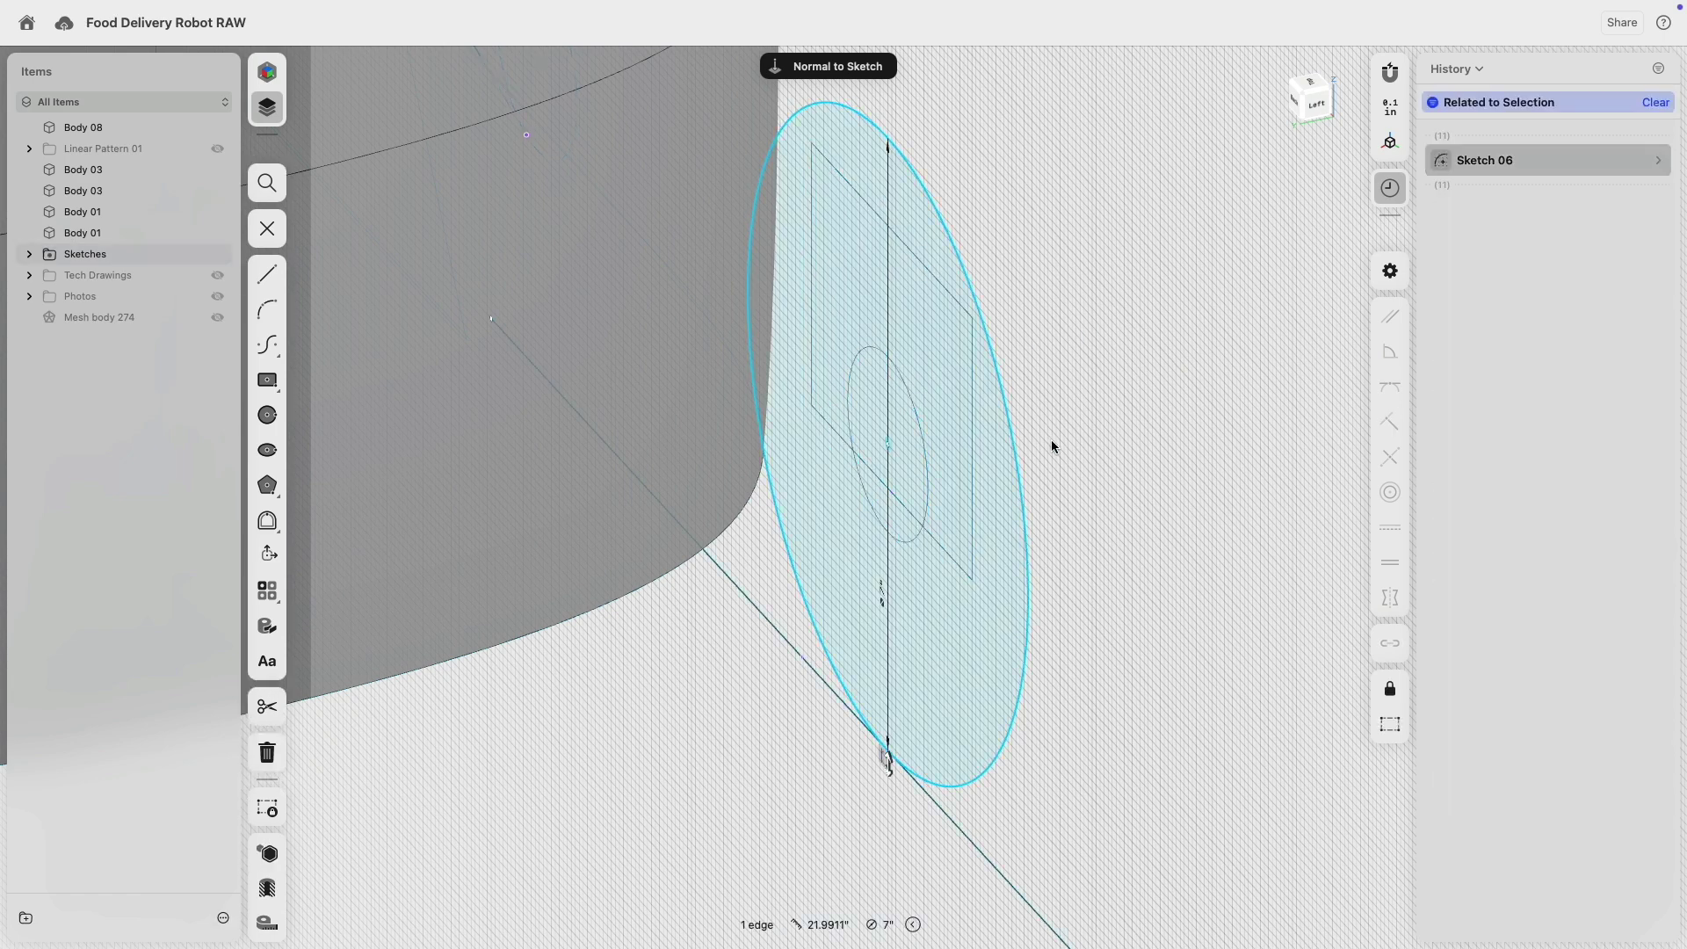
{"action": "left_click", "coordinate": [29, 254]}
{"action": "left_click", "coordinate": [217, 296]}
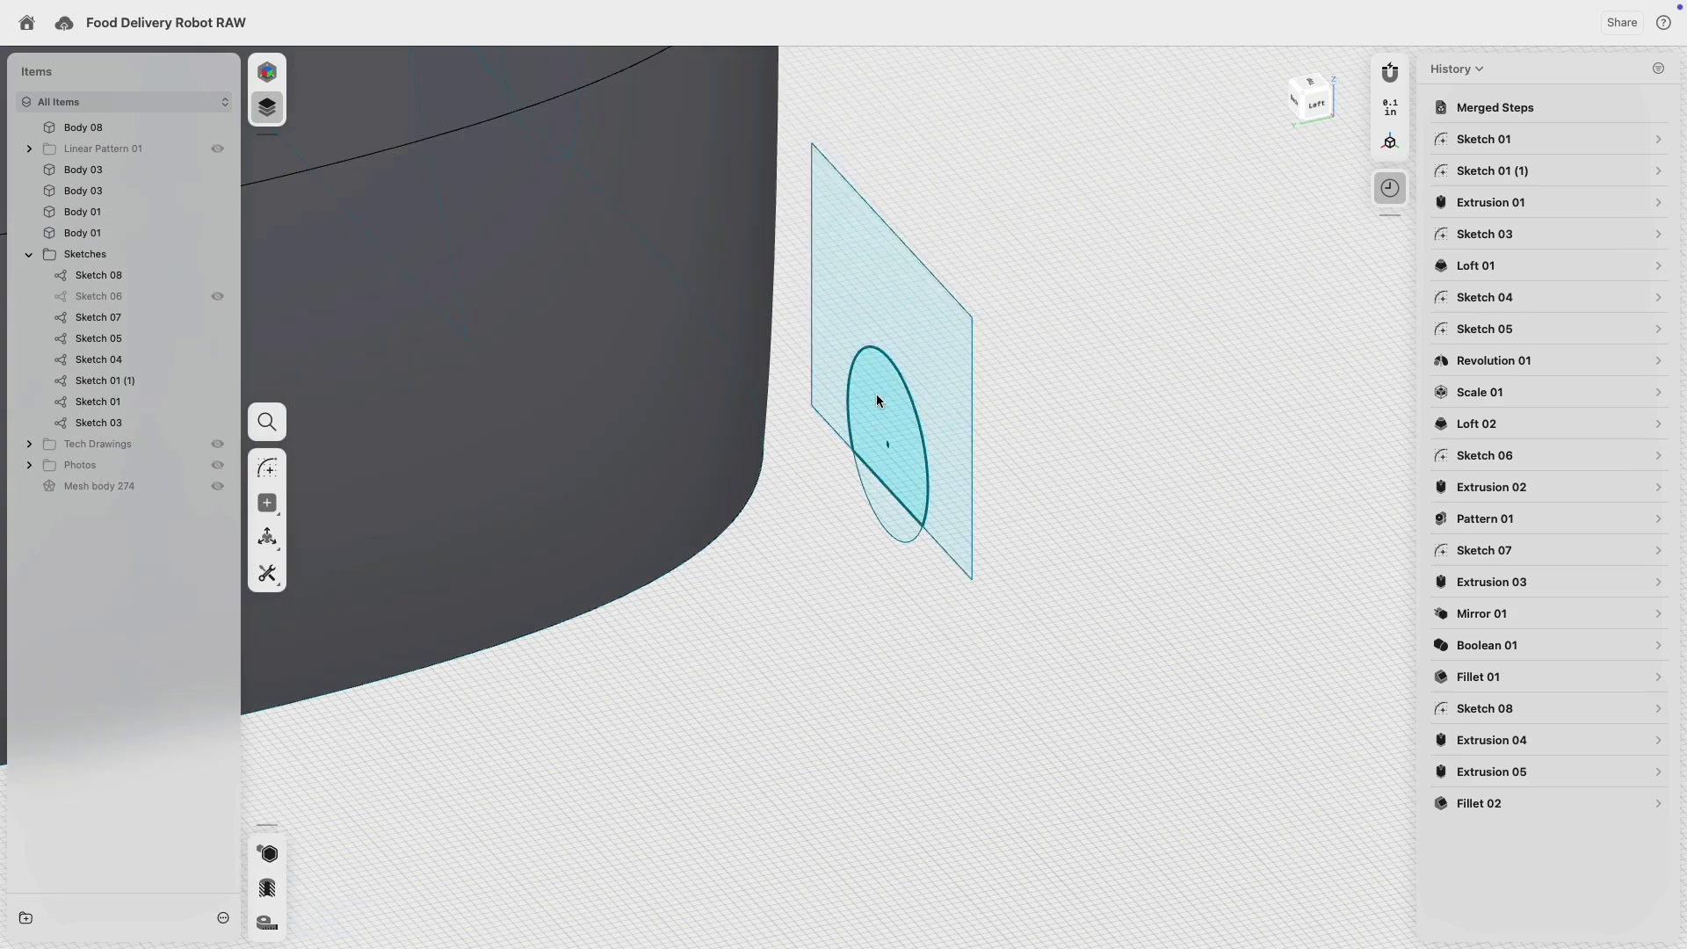
- Extrude the wheel-mount rectangle 5.375 in inward against the robot's lower body as a new body
{"action": "left_click", "coordinate": [877, 393]}
{"action": "scroll", "coordinate": [883, 356], "scroll_direction": "down", "scroll_amount": 3}
{"action": "left_click_drag", "start_coordinate": [888, 340], "coordinate": [615, 390]}
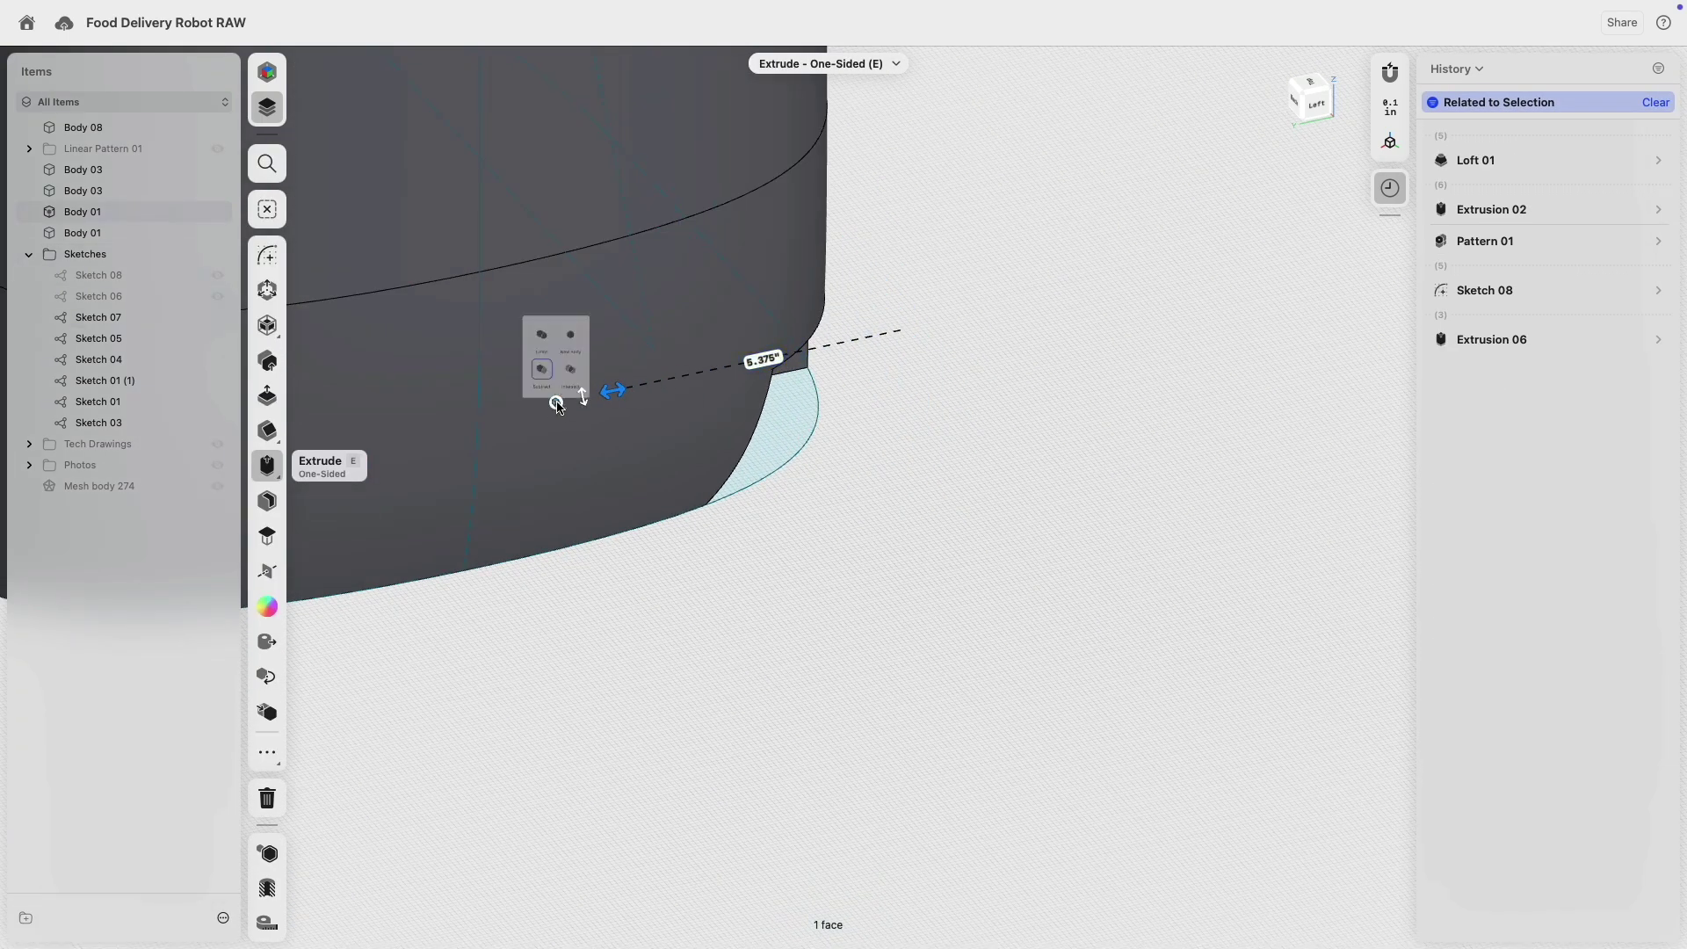
{"action": "mouse_move", "coordinate": [557, 356]}
{"action": "left_click", "coordinate": [592, 327]}
- Fillet the upper outer edge of the extruded mount block with a radius of about 1.6 in and inspect its shape
{"action": "right_click_drag", "start_coordinate": [960, 495], "coordinate": [900, 503]}
{"action": "left_click", "coordinate": [900, 318]}
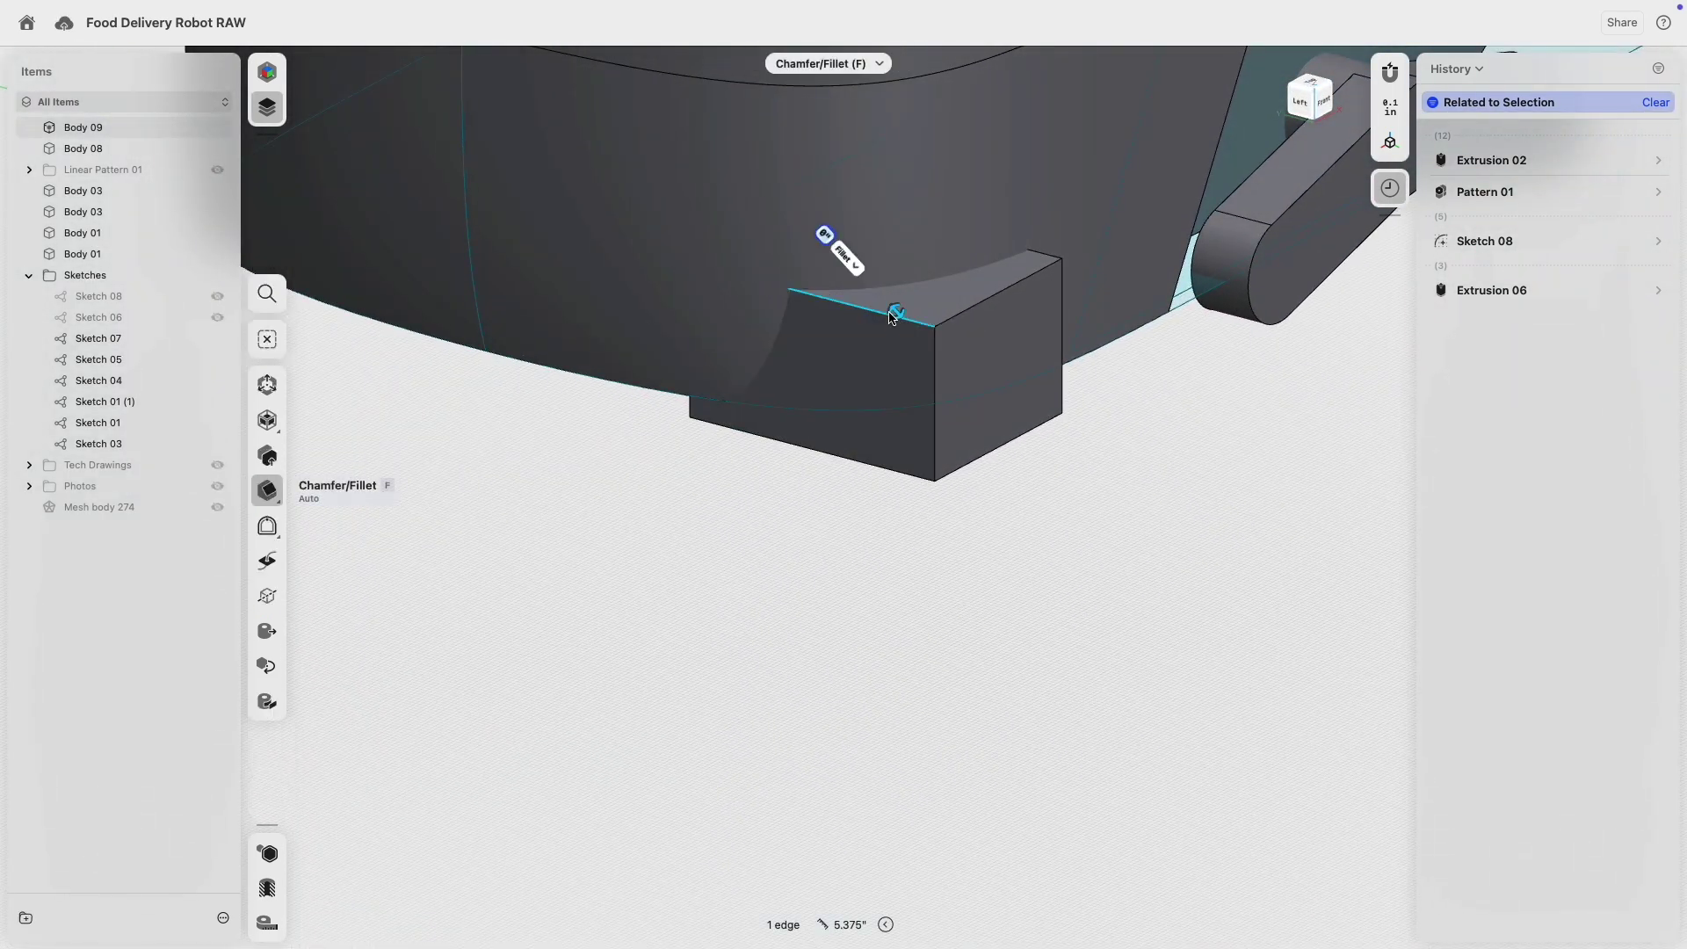
{"action": "left_click_drag", "start_coordinate": [892, 315], "coordinate": [848, 294]}
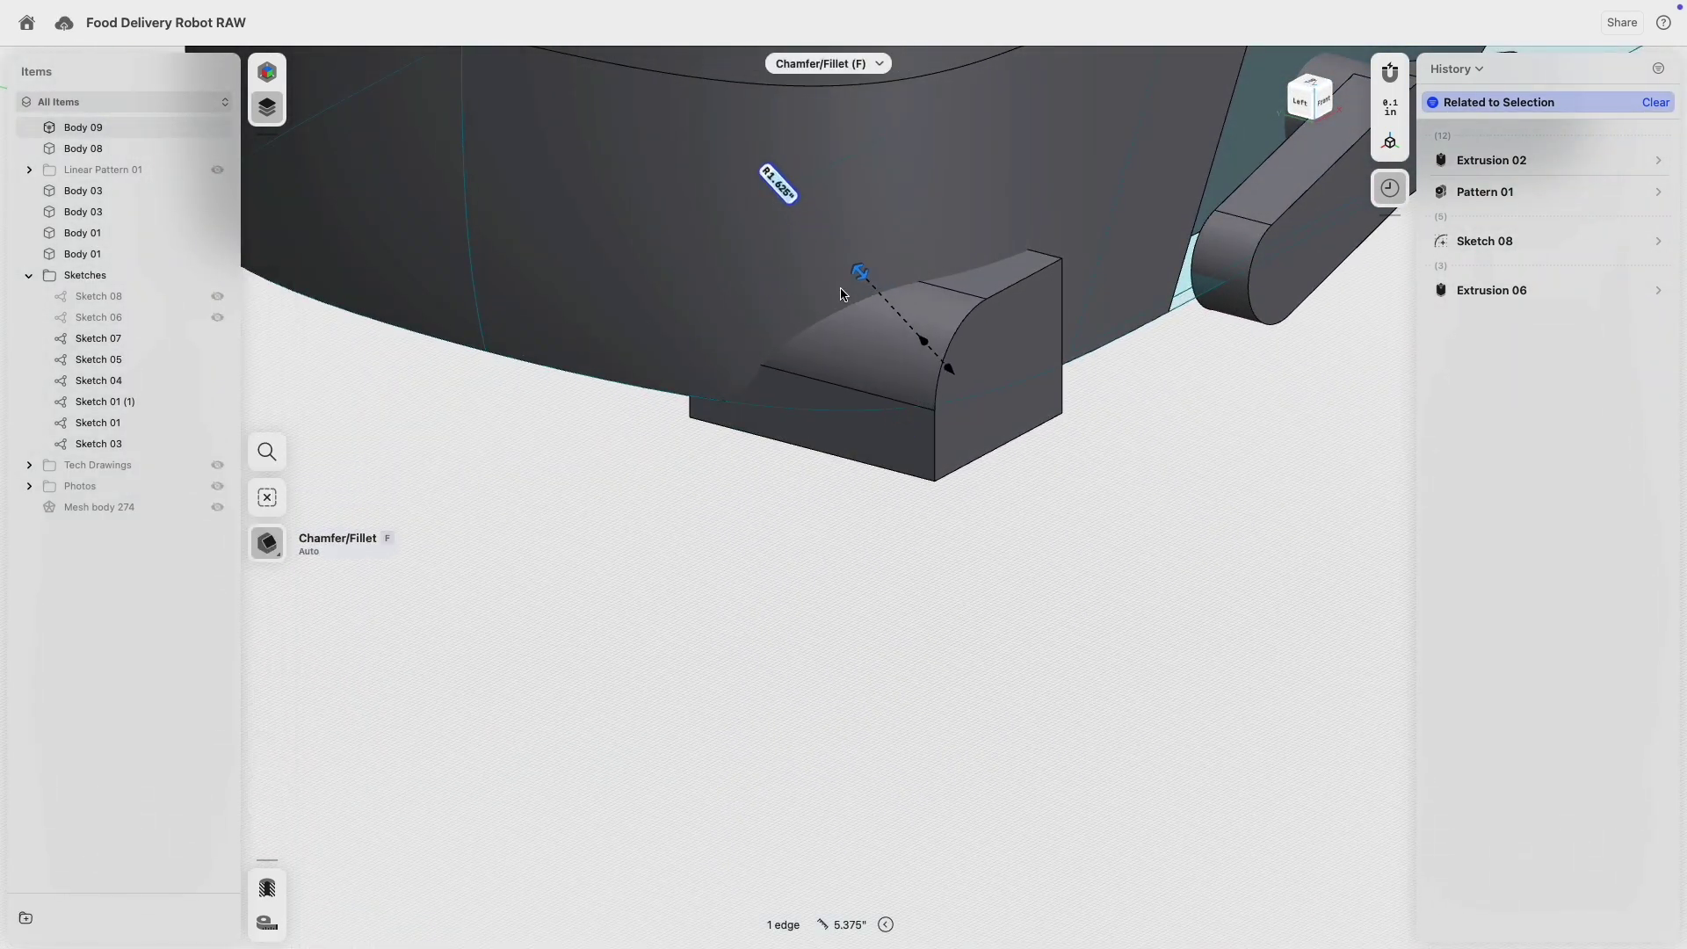
{"action": "left_click", "coordinate": [967, 555]}
{"action": "mouse_move", "coordinate": [1027, 545]}
{"action": "right_mouse_down"}
{"action": "mouse_move", "coordinate": [1000, 538]}
{"action": "mouse_move", "coordinate": [1025, 543]}
{"action": "right_mouse_up"}
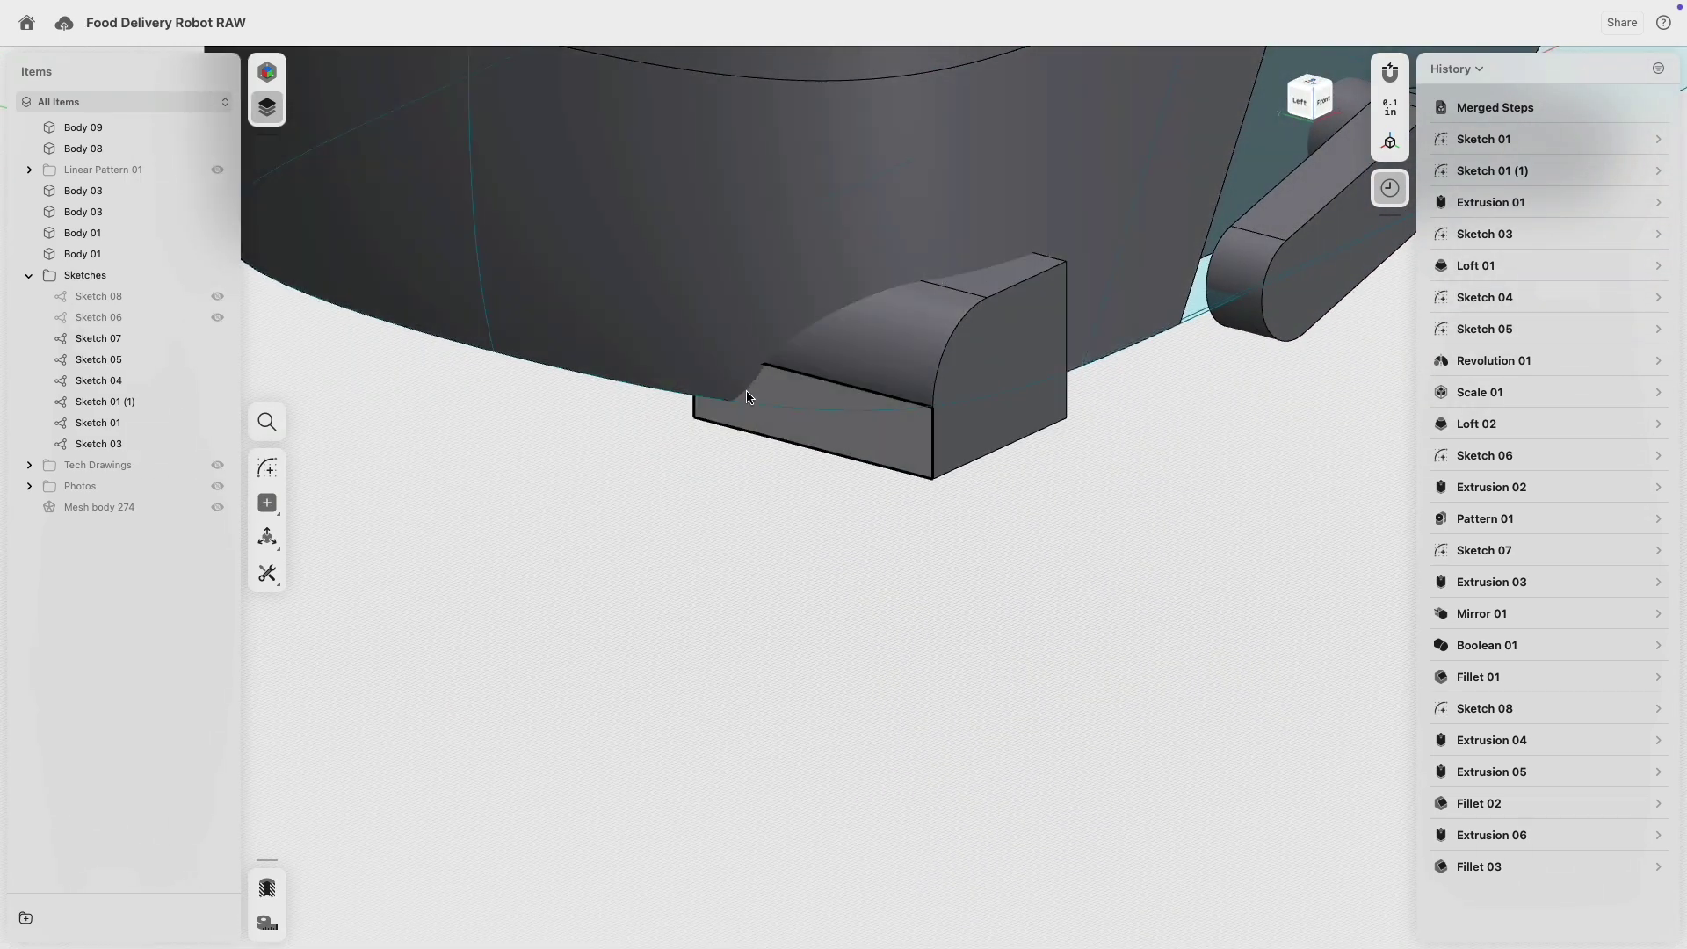
{"action": "right_click_drag", "start_coordinate": [838, 376], "coordinate": [787, 425]}
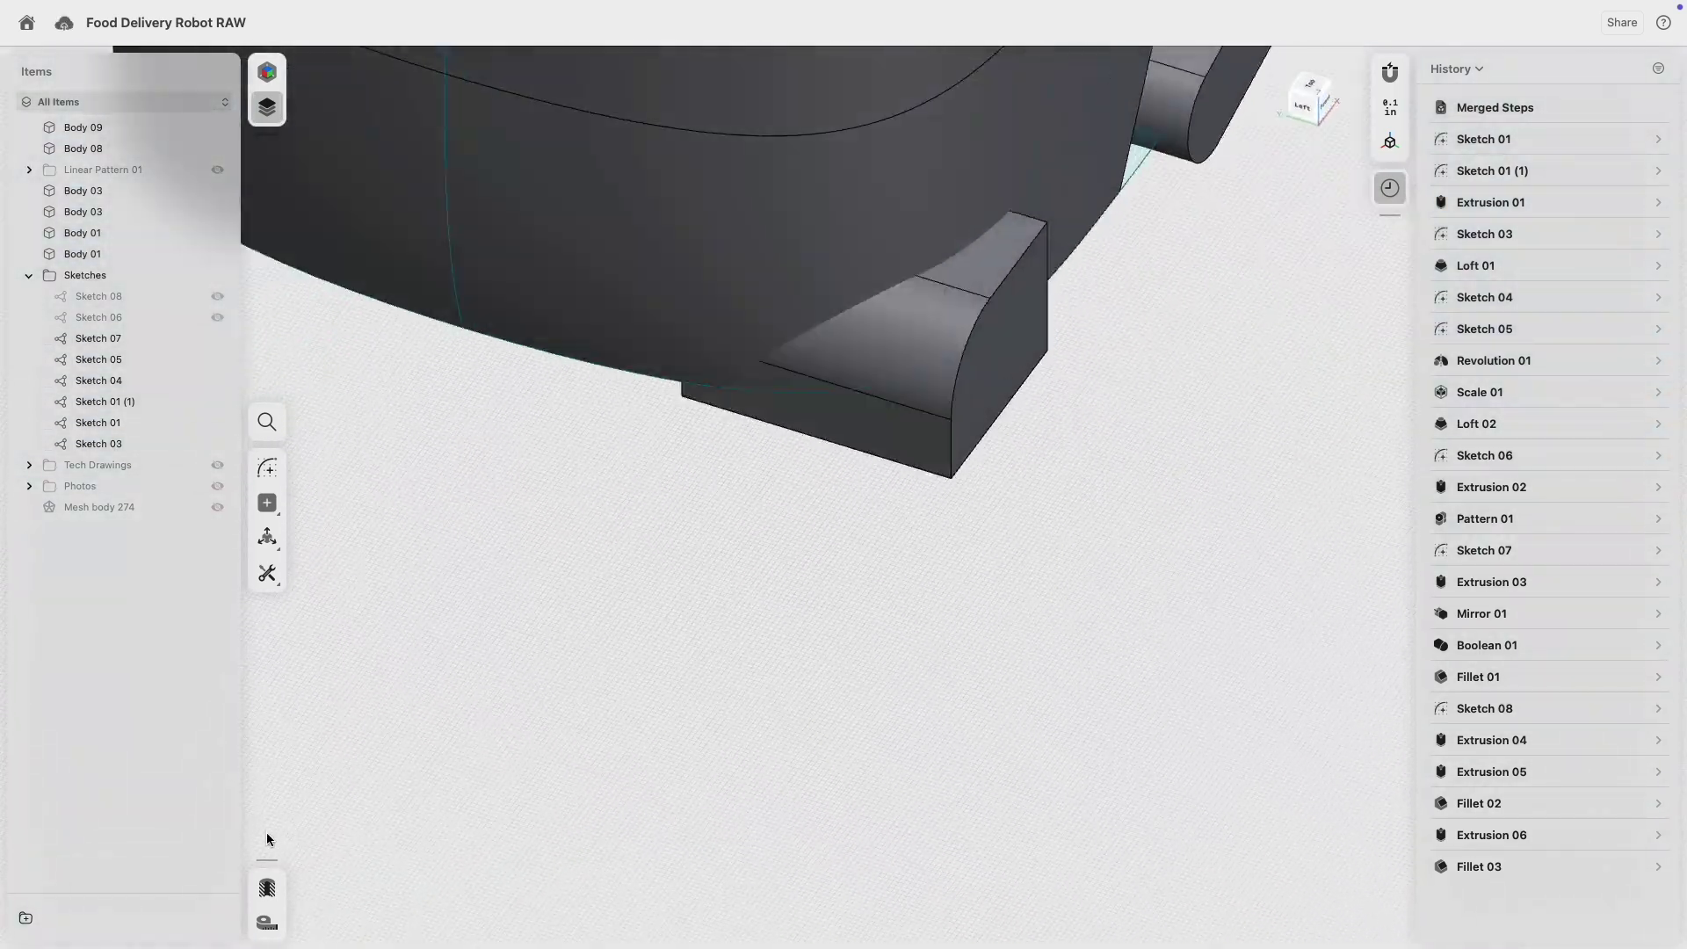
{"action": "right_click_drag", "start_coordinate": [593, 508], "coordinate": [591, 588]}
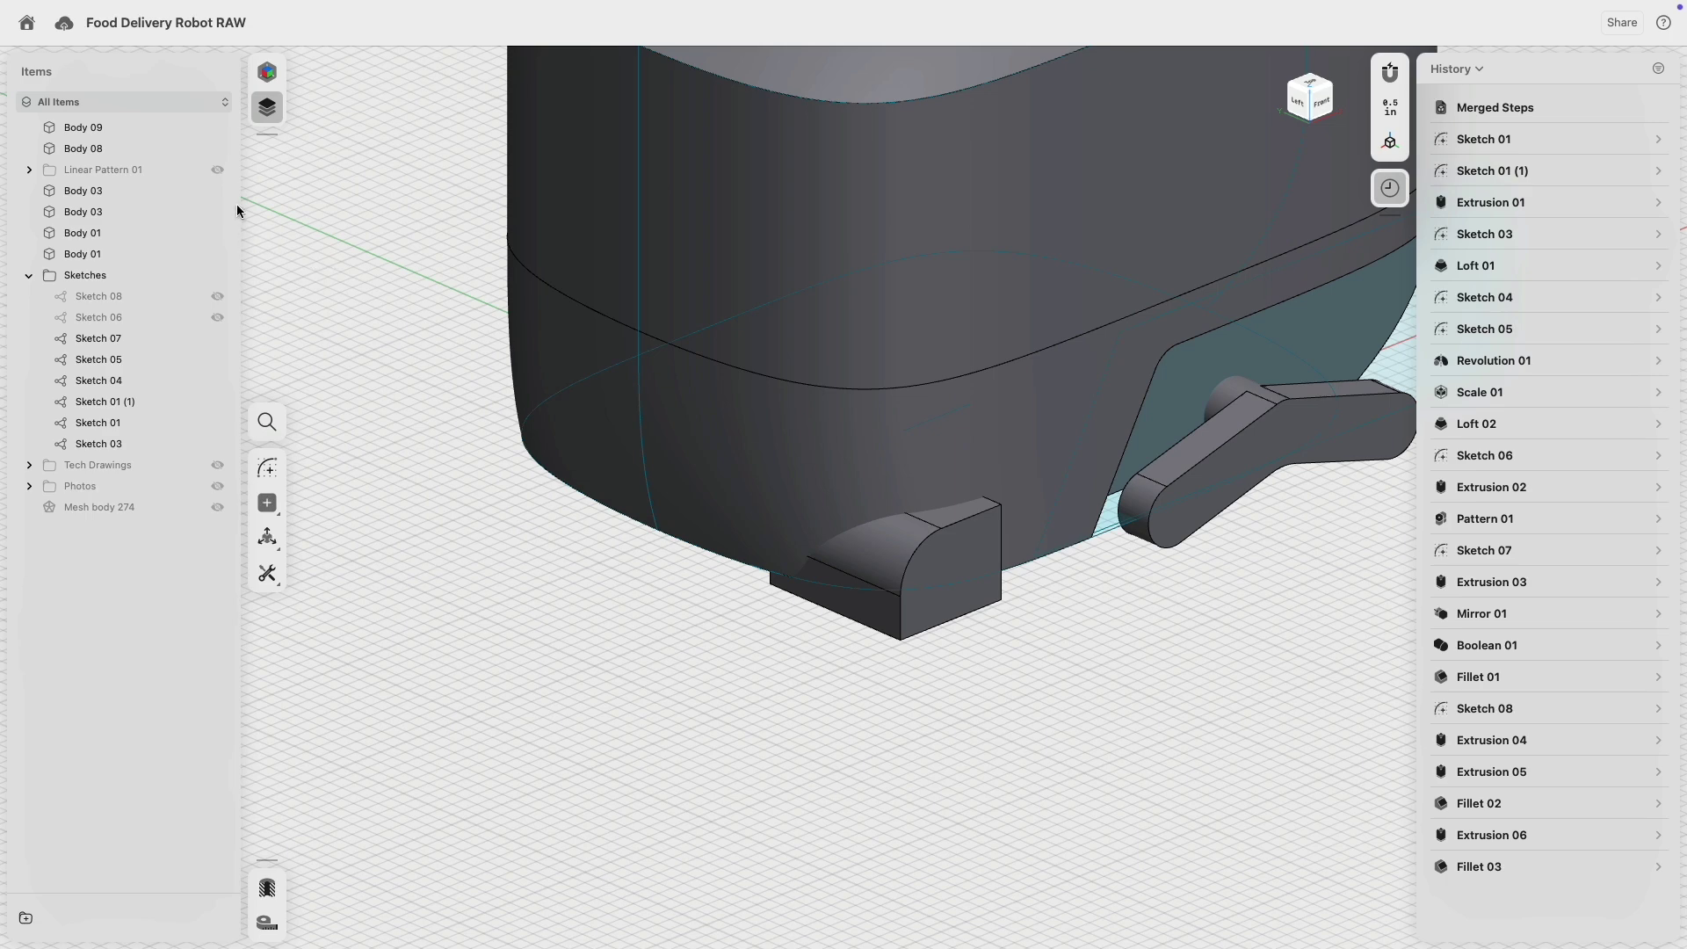
- Undo the fillet and the extrusion of the mount block
{"action": "key", "text": "super+z"}
{"action": "key", "text": "super+z"}
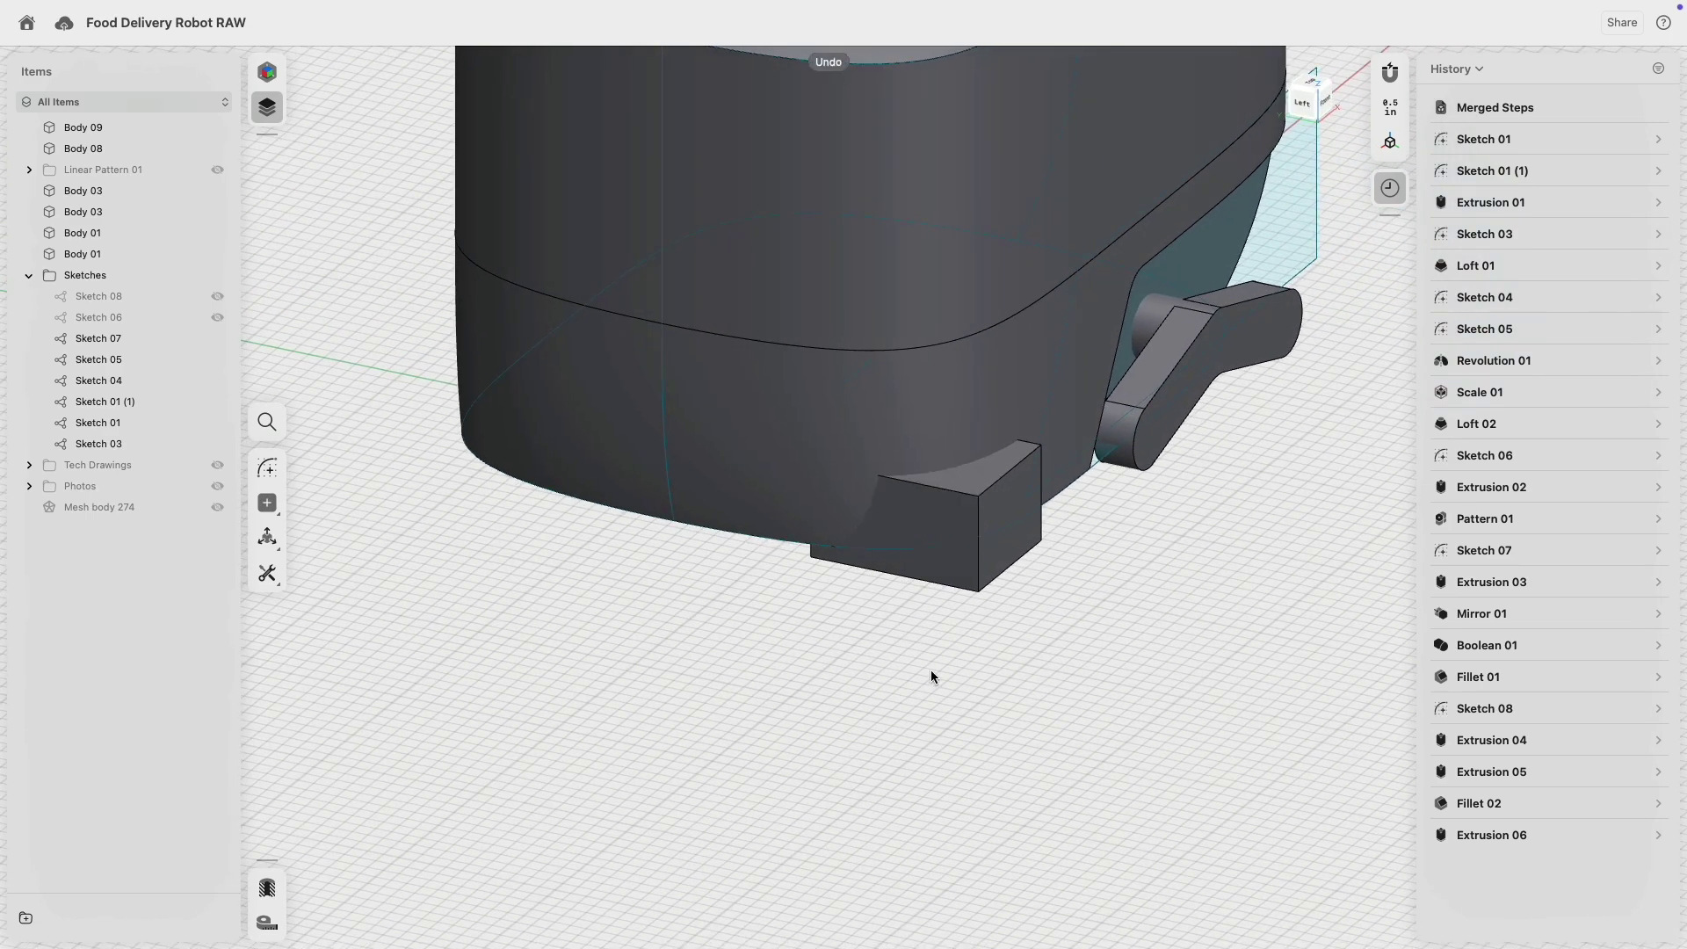
{"action": "right_click_drag", "start_coordinate": [931, 668], "coordinate": [878, 684]}
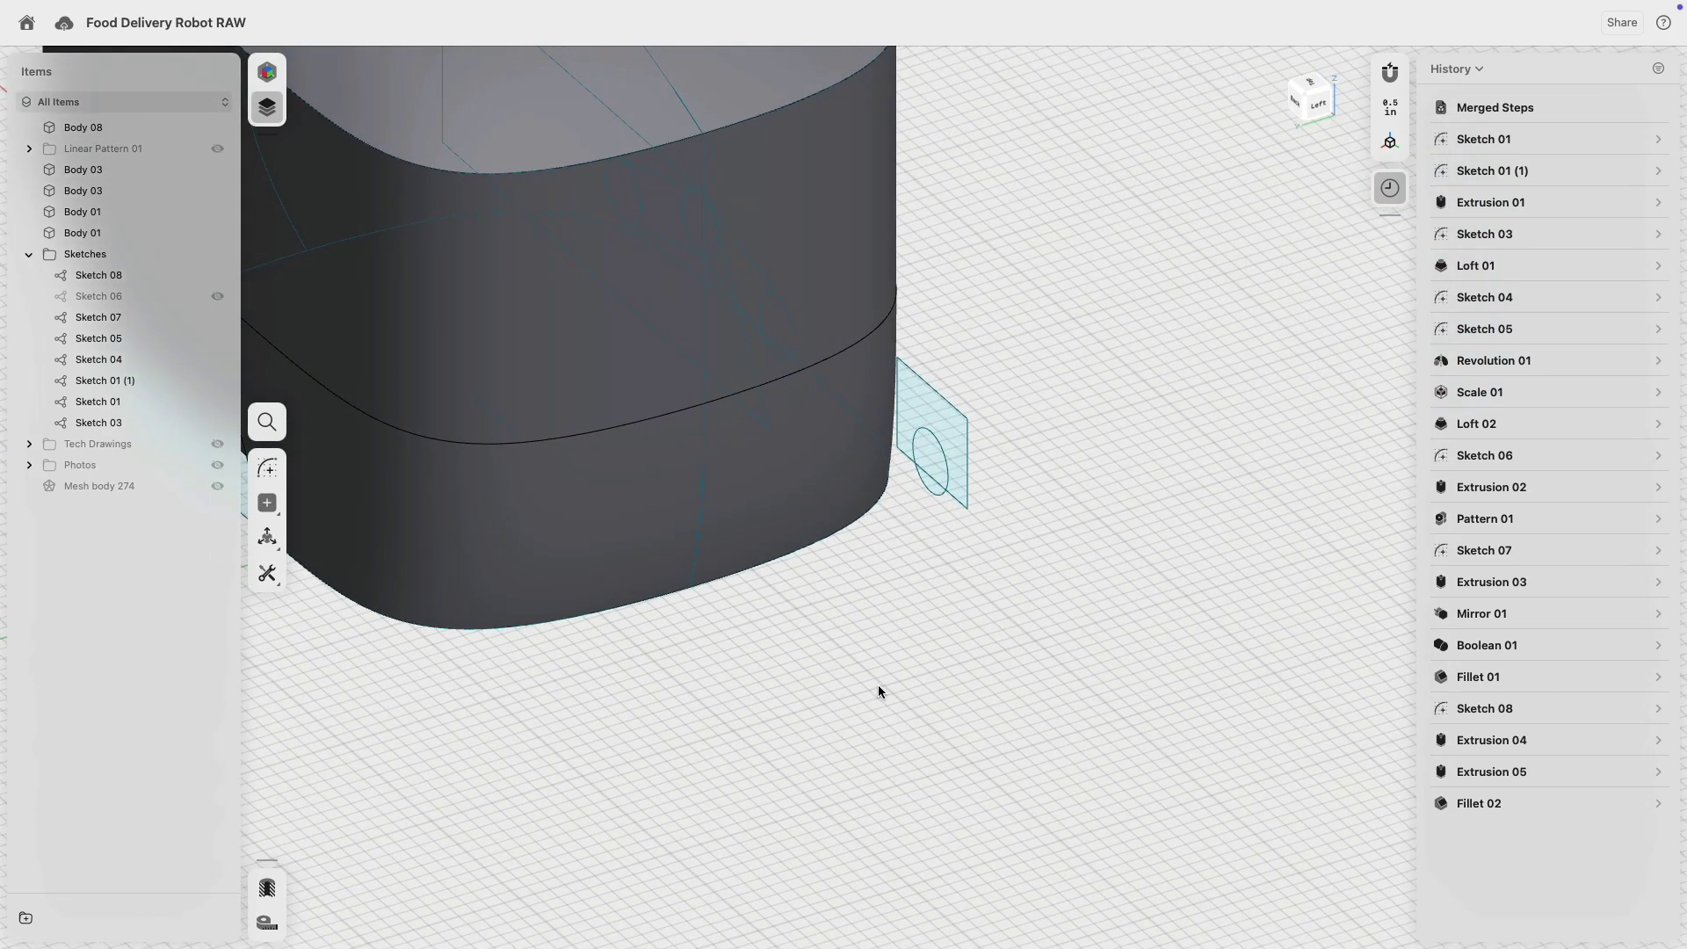
{"action": "scroll", "coordinate": [878, 683], "scroll_direction": "down", "scroll_amount": 4}
{"action": "scroll", "coordinate": [921, 659], "scroll_direction": "up", "scroll_amount": 2}
{"action": "scroll", "coordinate": [921, 659], "scroll_direction": "up", "scroll_amount": 3}
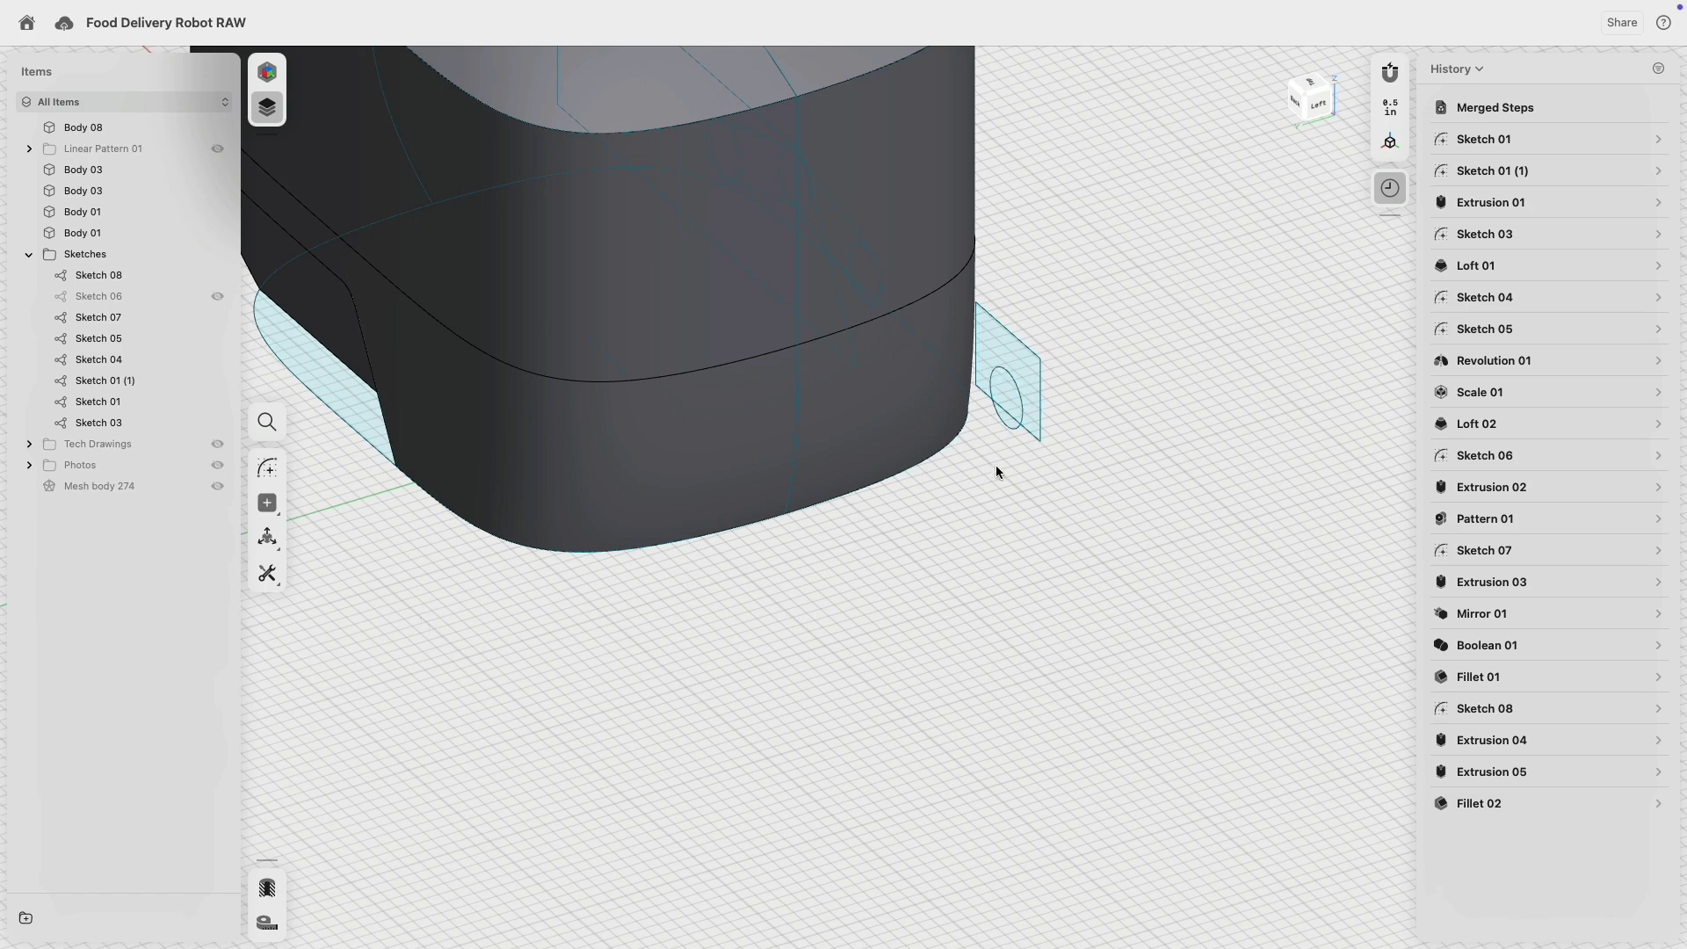
- Mirror the Sketch 08 rectangle across the body's centre plane and turn the hub circle into construction geometry
{"action": "left_click", "coordinate": [1039, 393]}
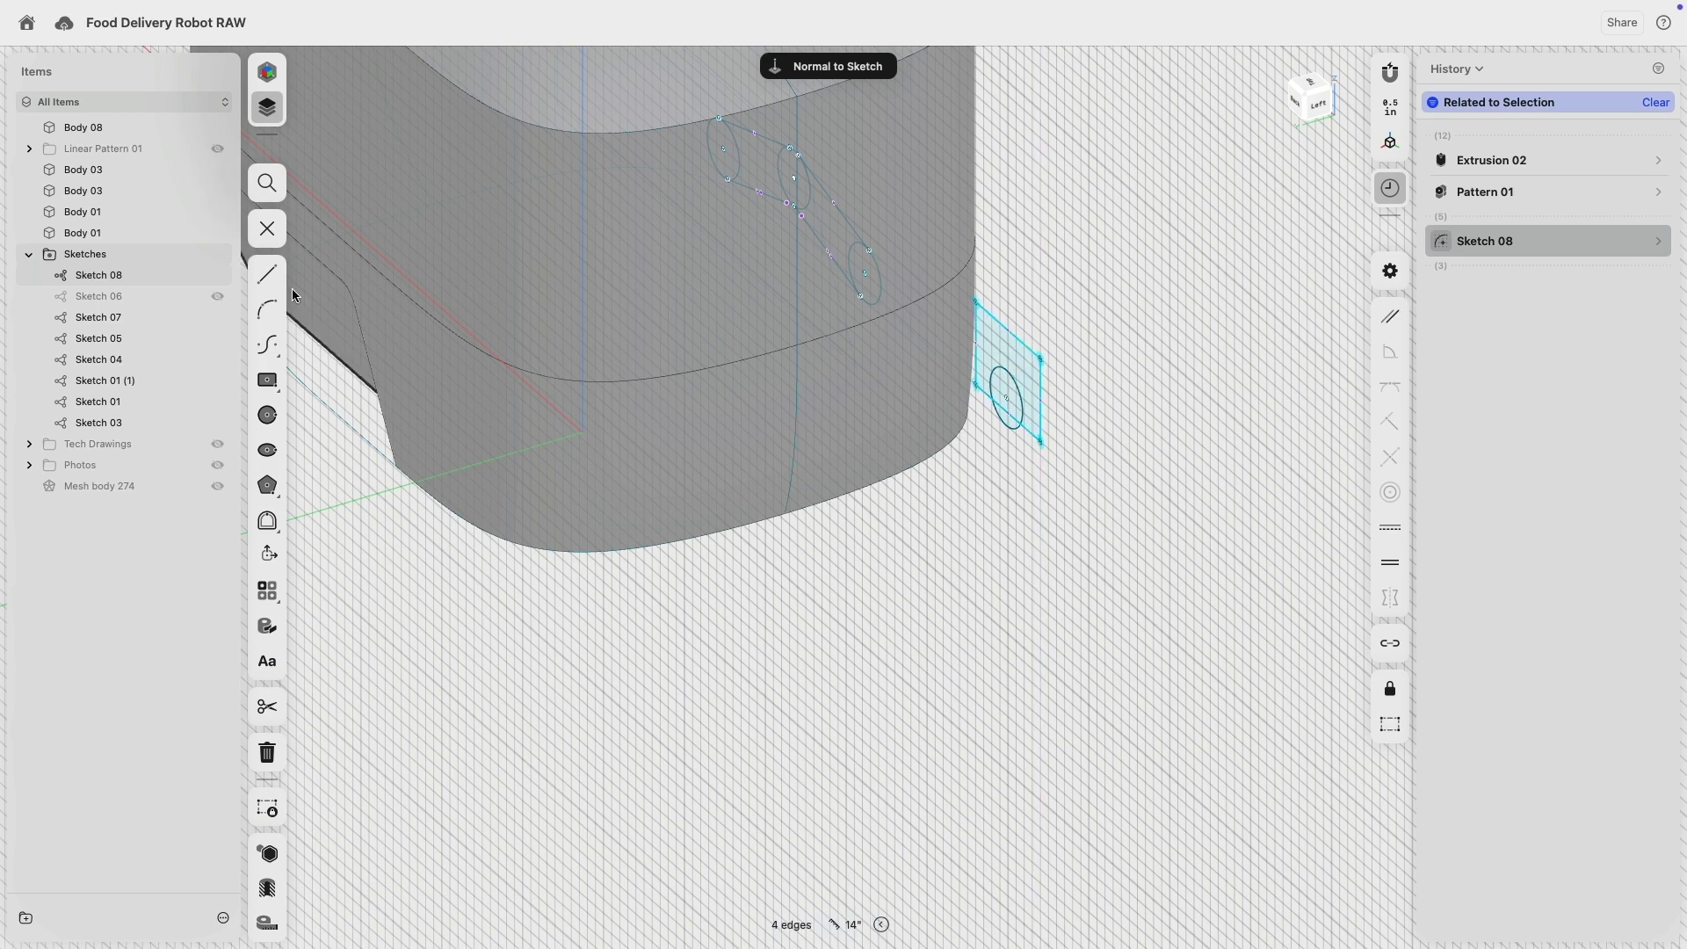
{"action": "left_click", "coordinate": [271, 228]}
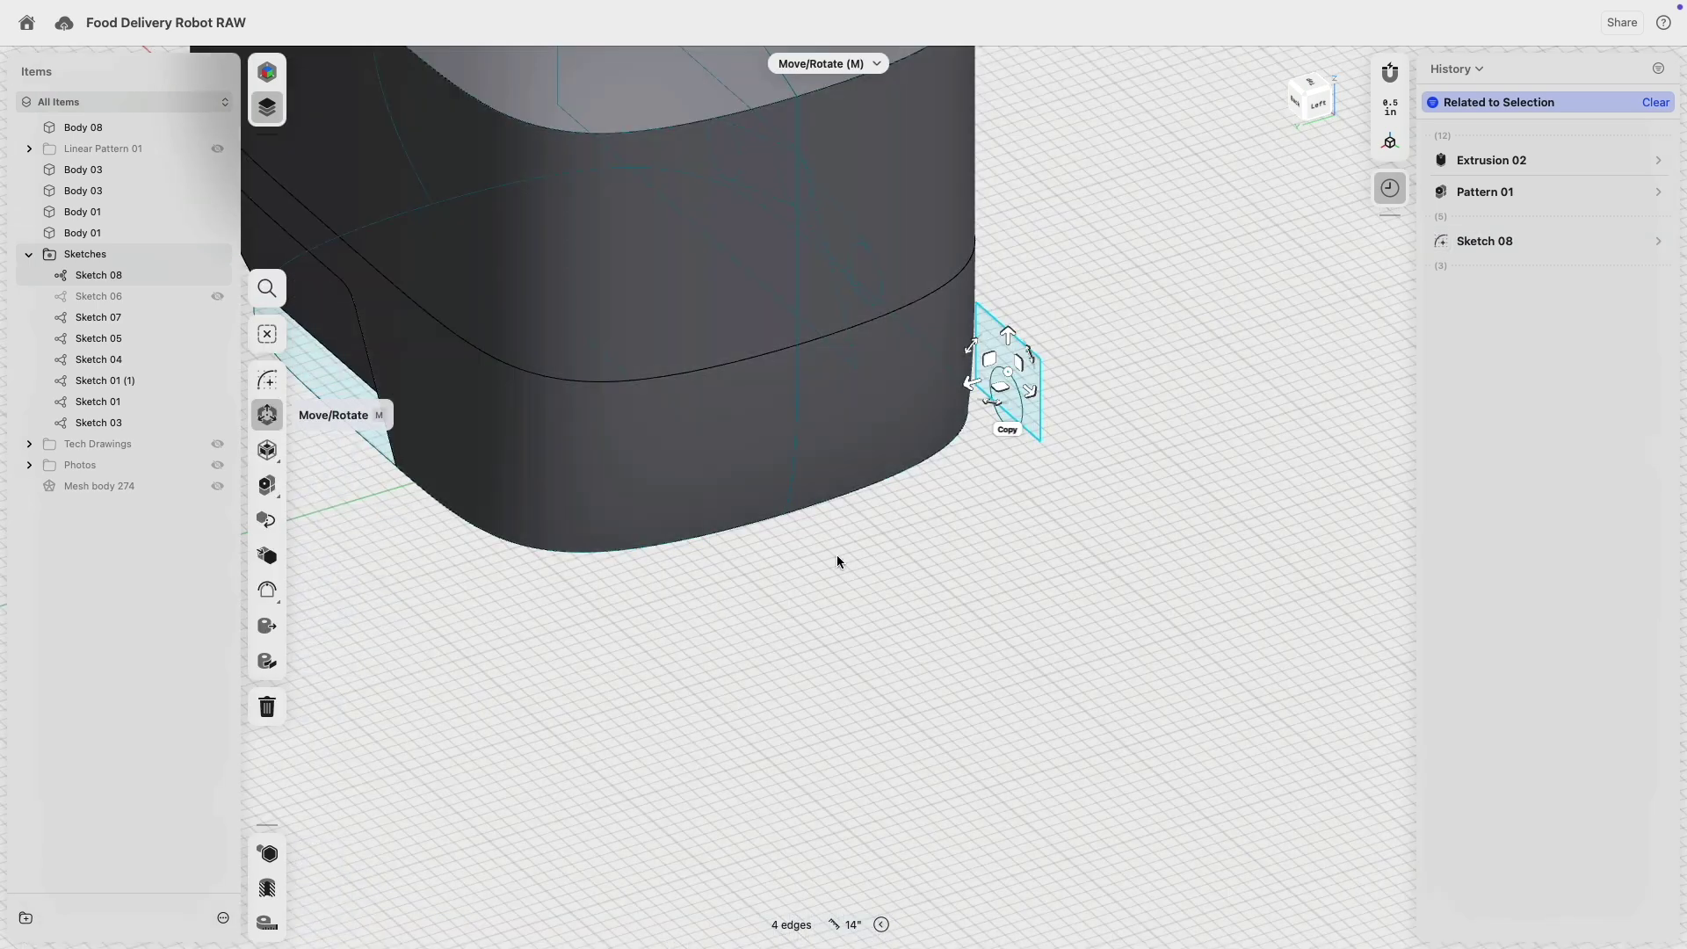
{"action": "middle_click_drag", "start_coordinate": [543, 586], "coordinate": [750, 531]}
{"action": "left_click", "coordinate": [277, 559]}
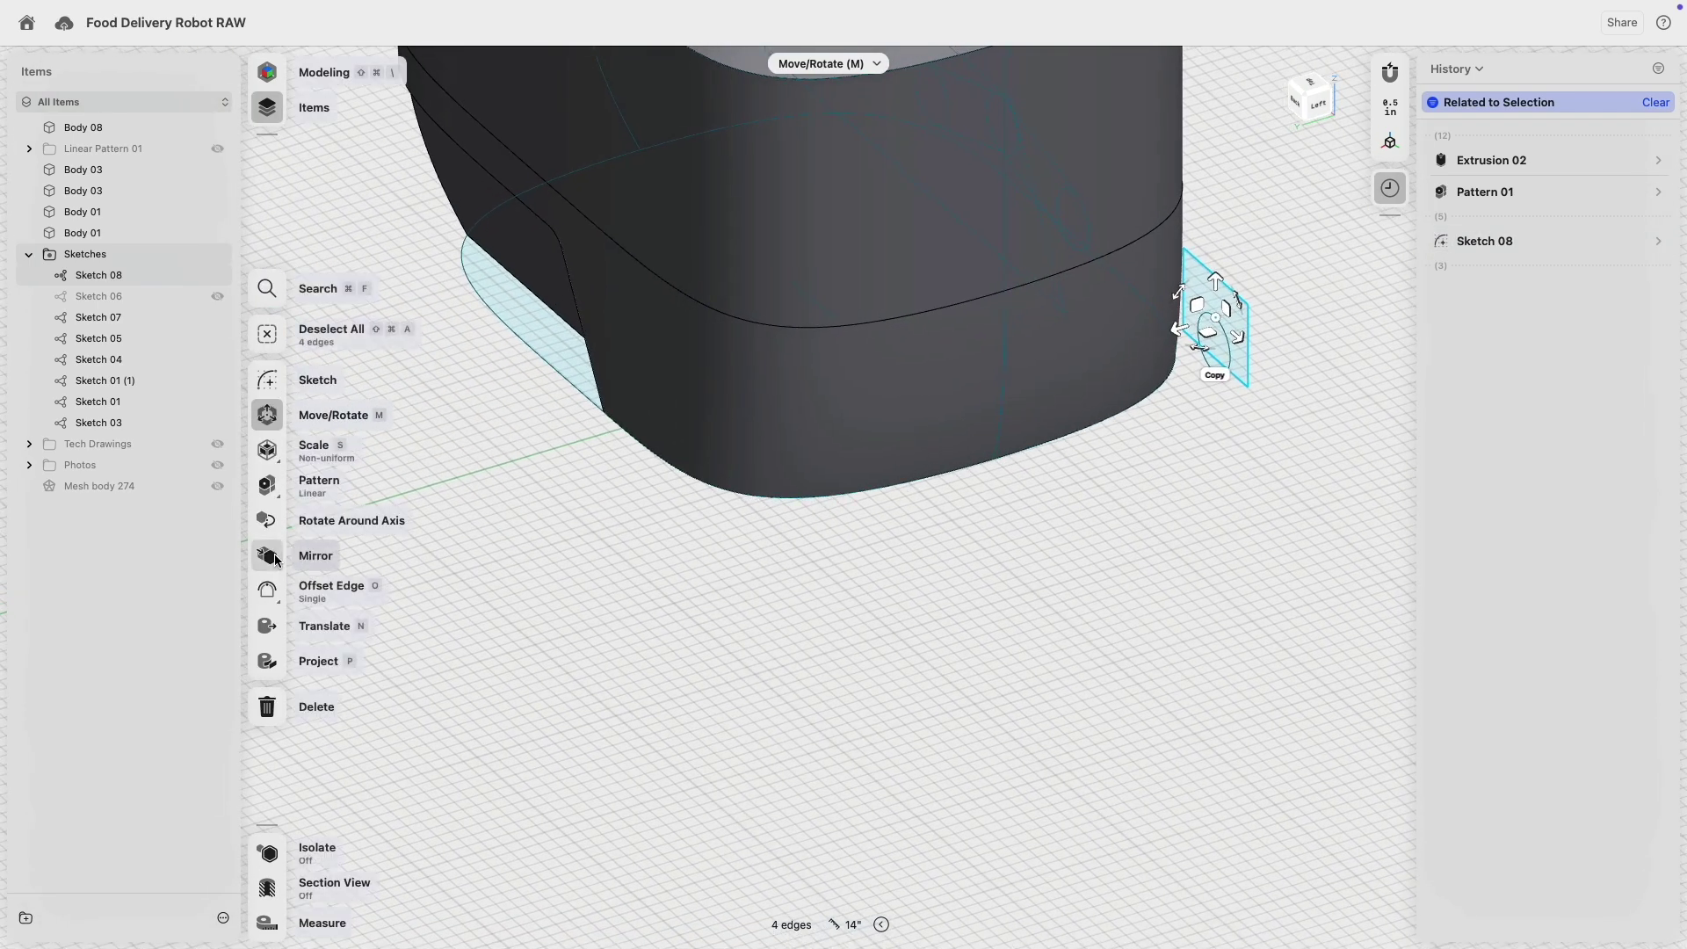
{"action": "left_click", "coordinate": [809, 368]}
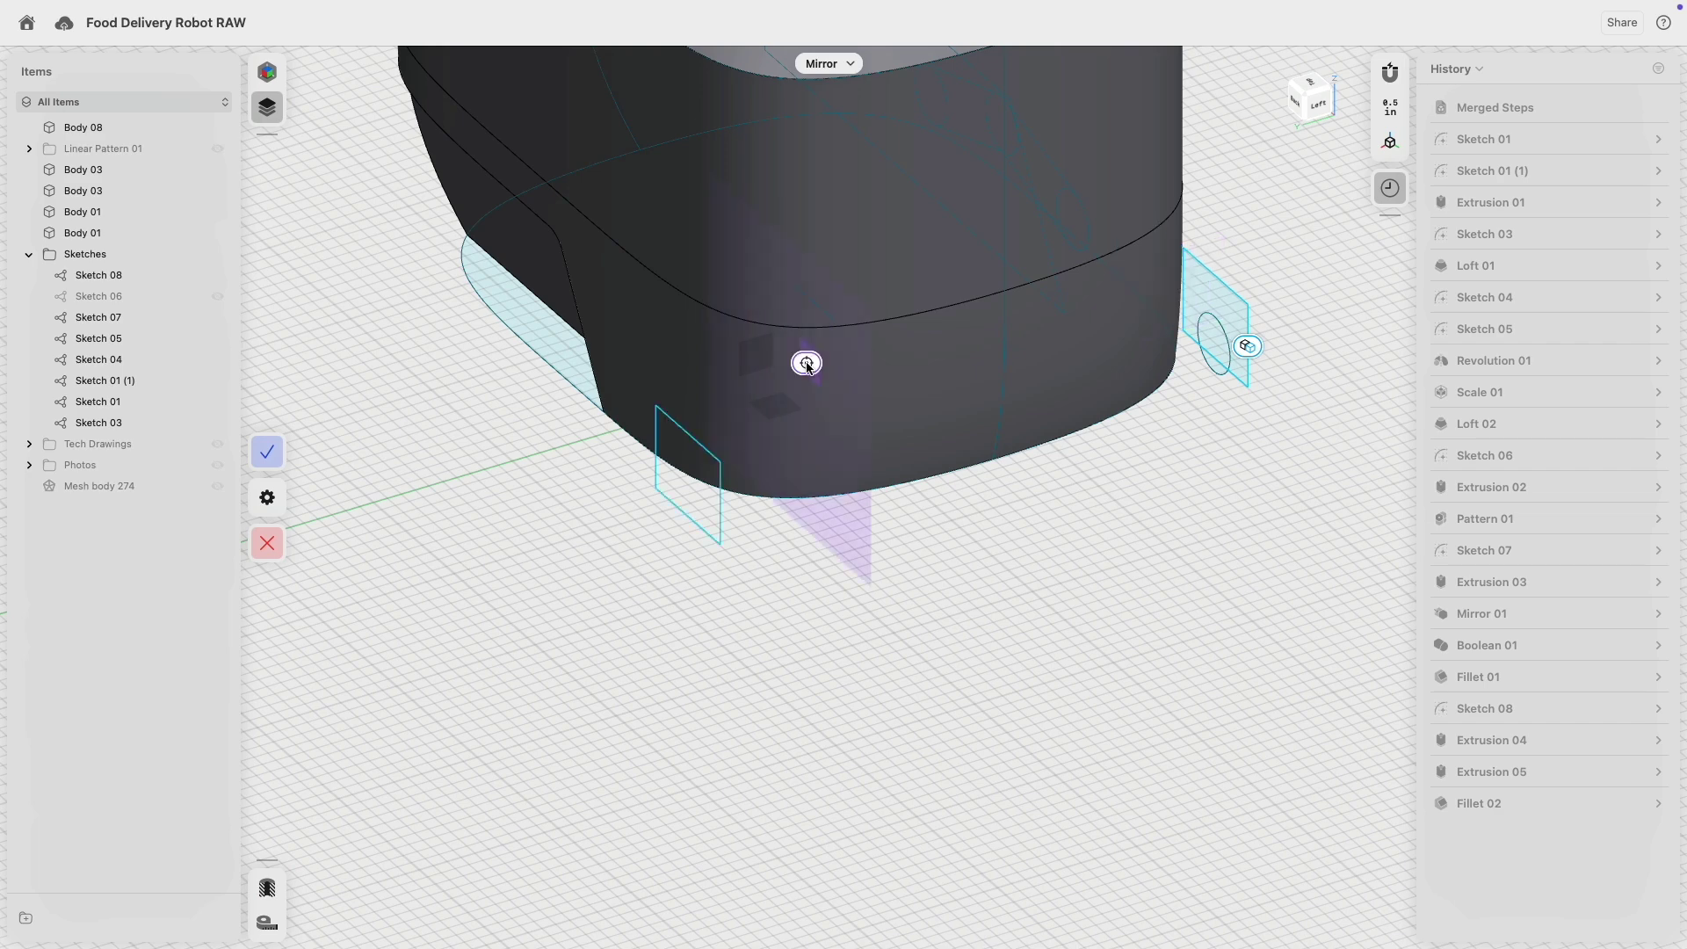
{"action": "left_click", "coordinate": [267, 452]}
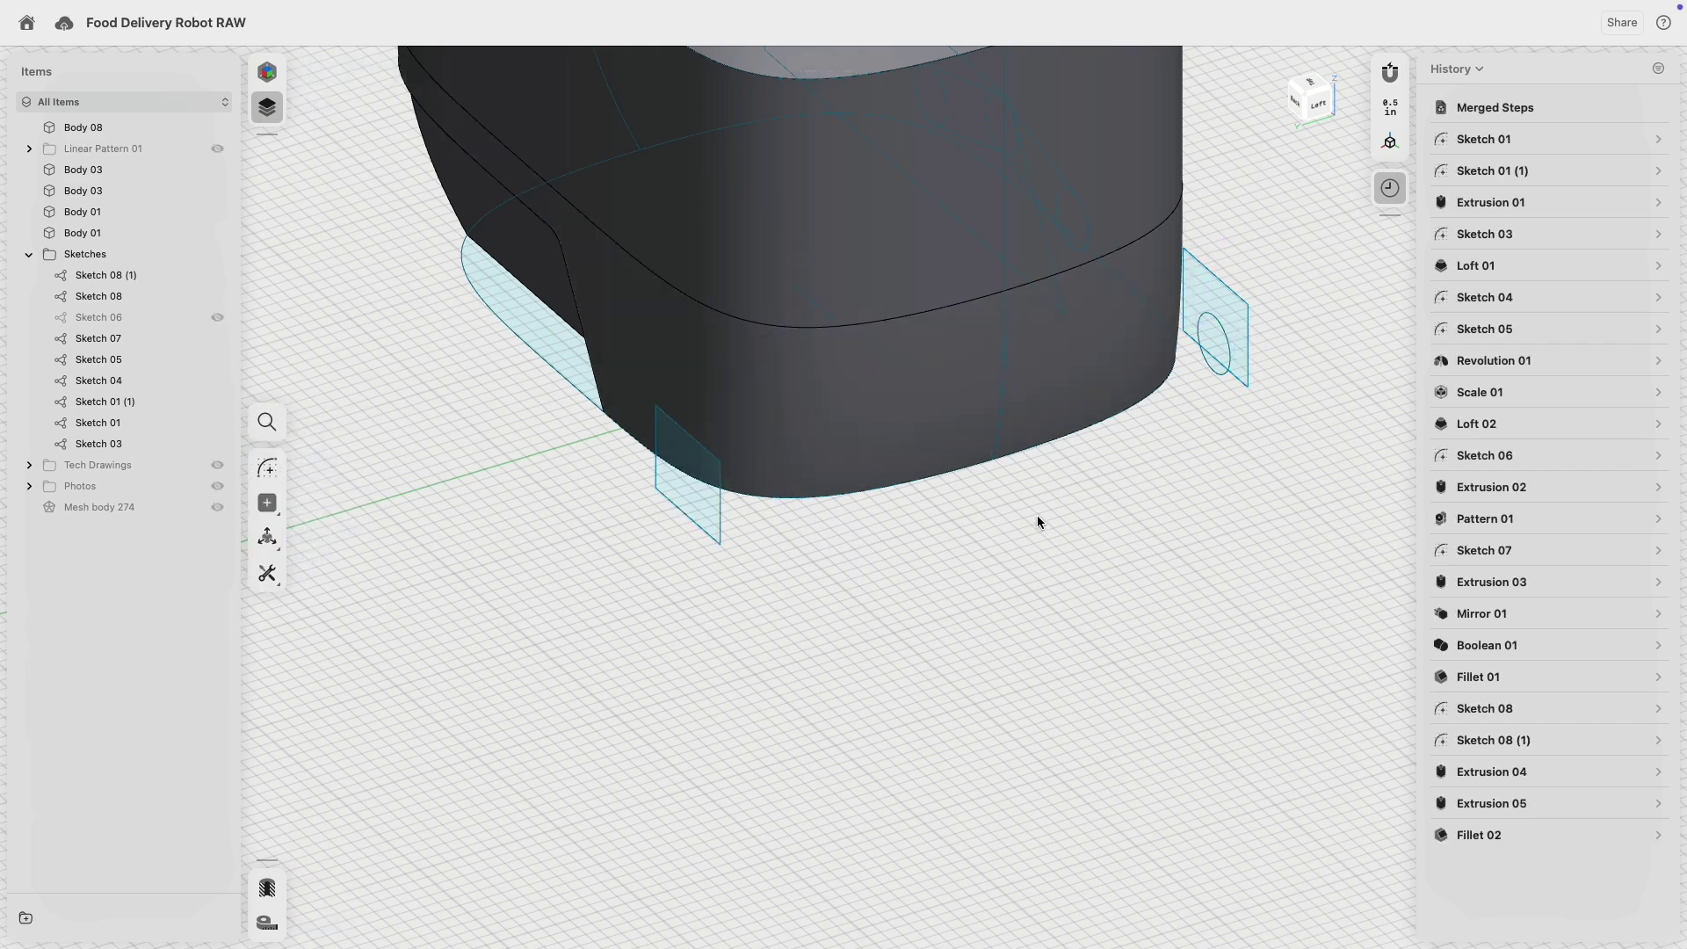
{"action": "left_click", "coordinate": [1211, 371]}
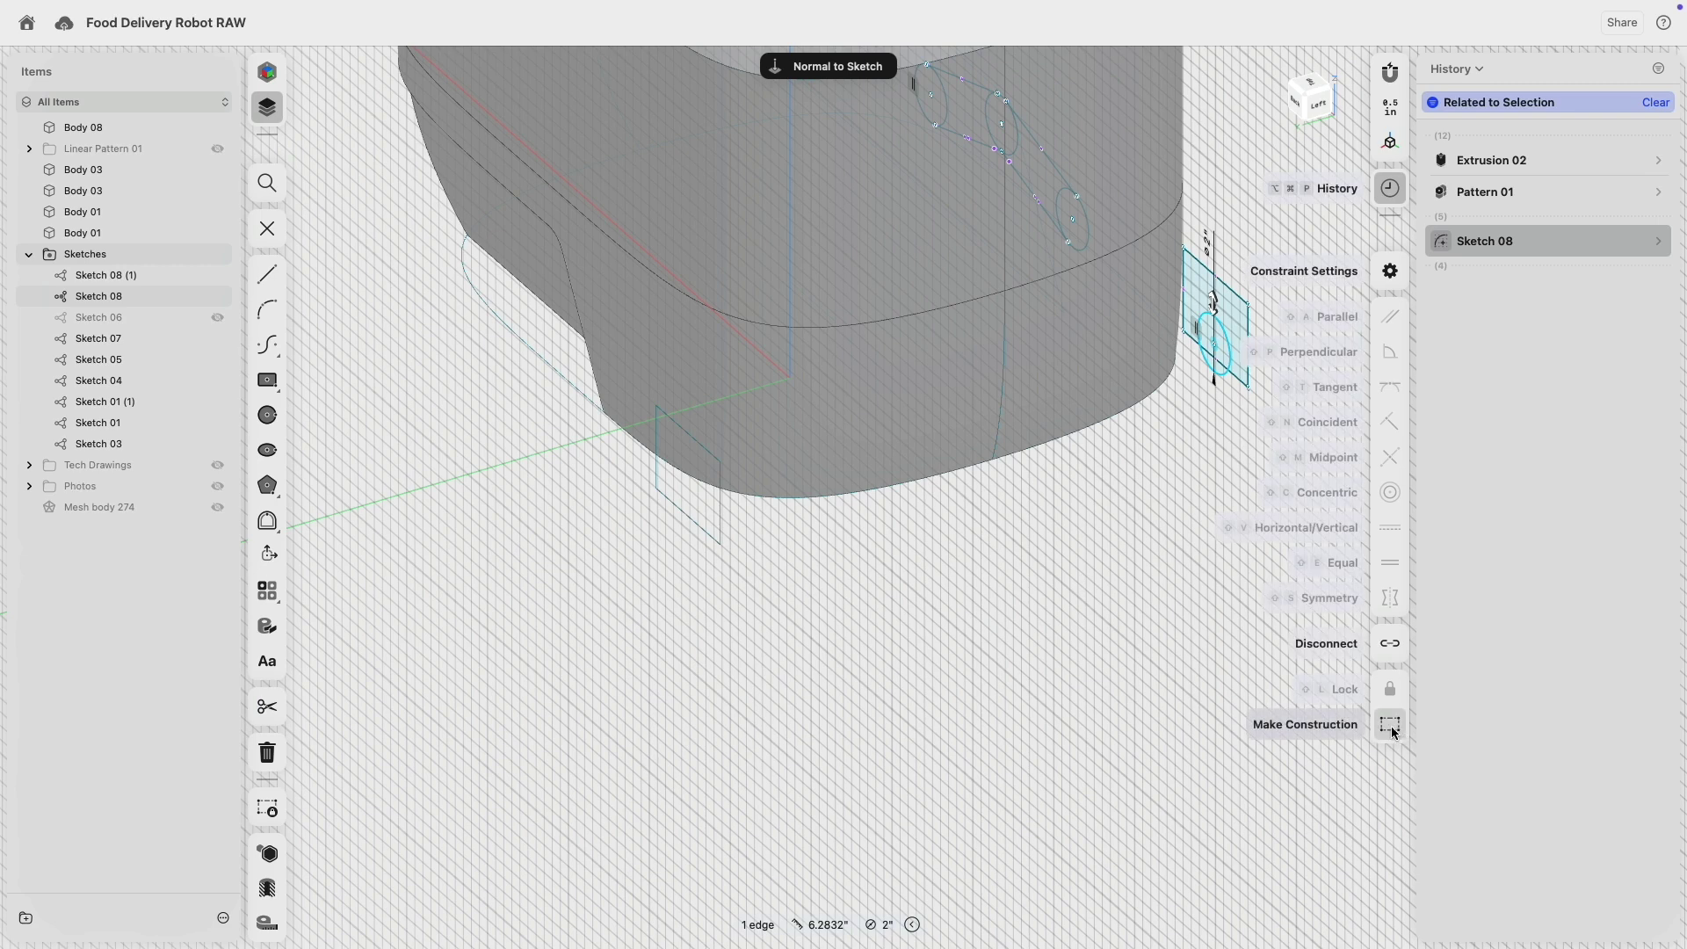
{"action": "left_click", "coordinate": [1195, 559]}
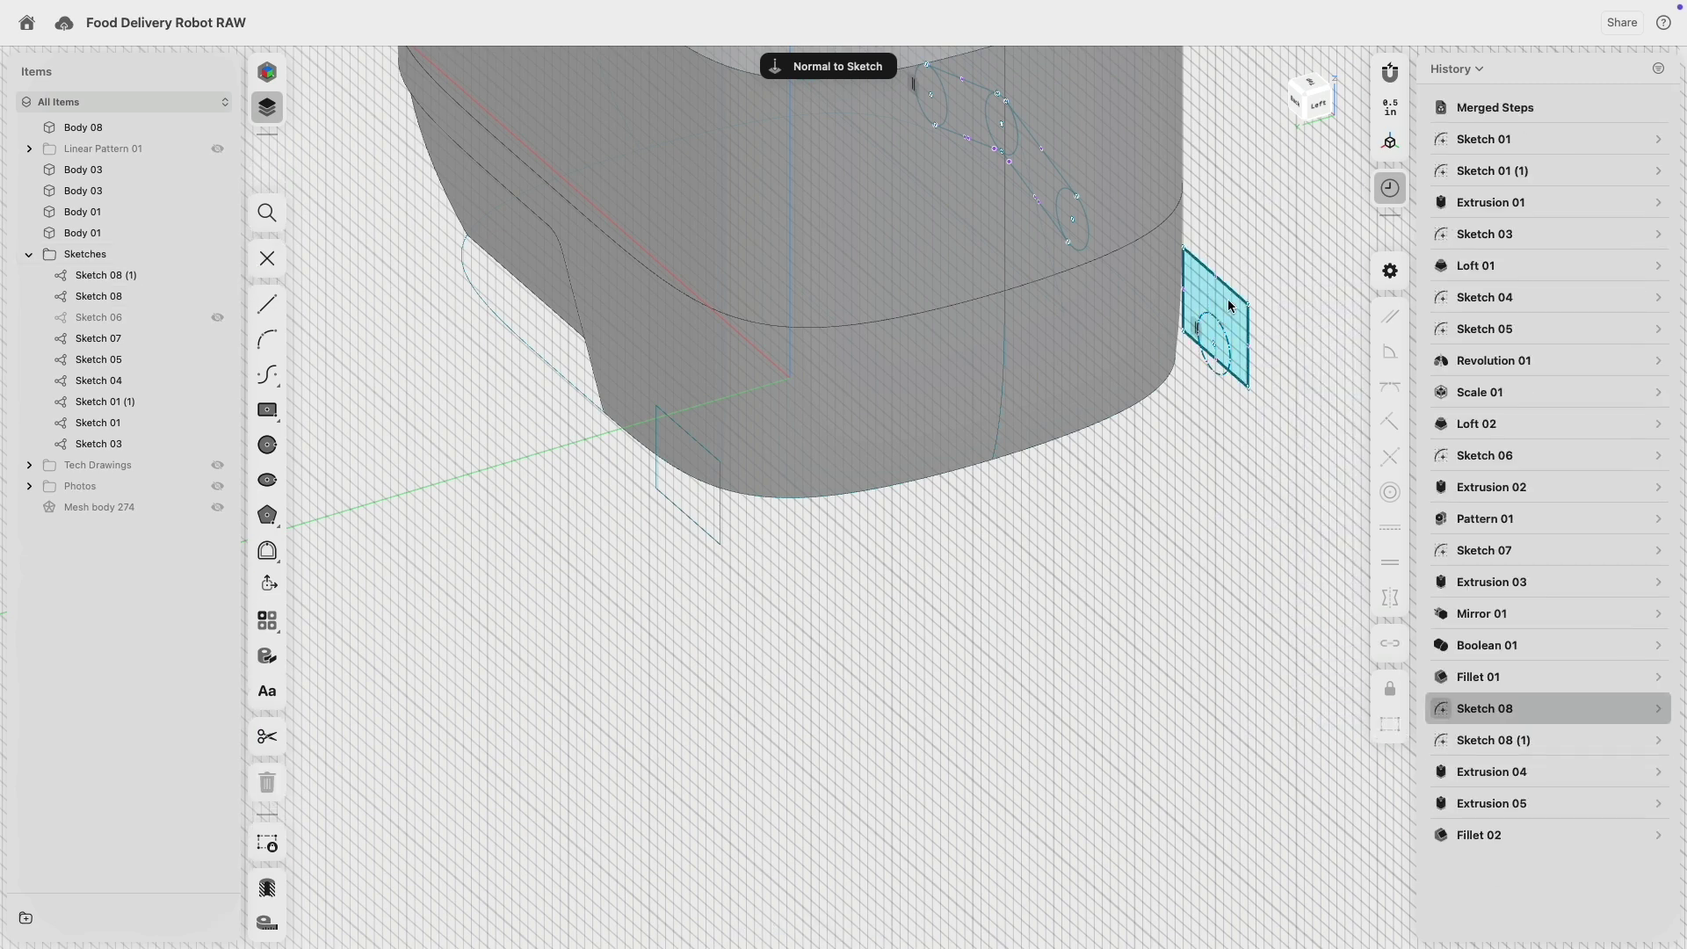
- Try a straight loft between the two mount rectangles across the end of the lower body
{"action": "left_click", "coordinate": [1228, 306]}
{"action": "left_click", "coordinate": [708, 507]}
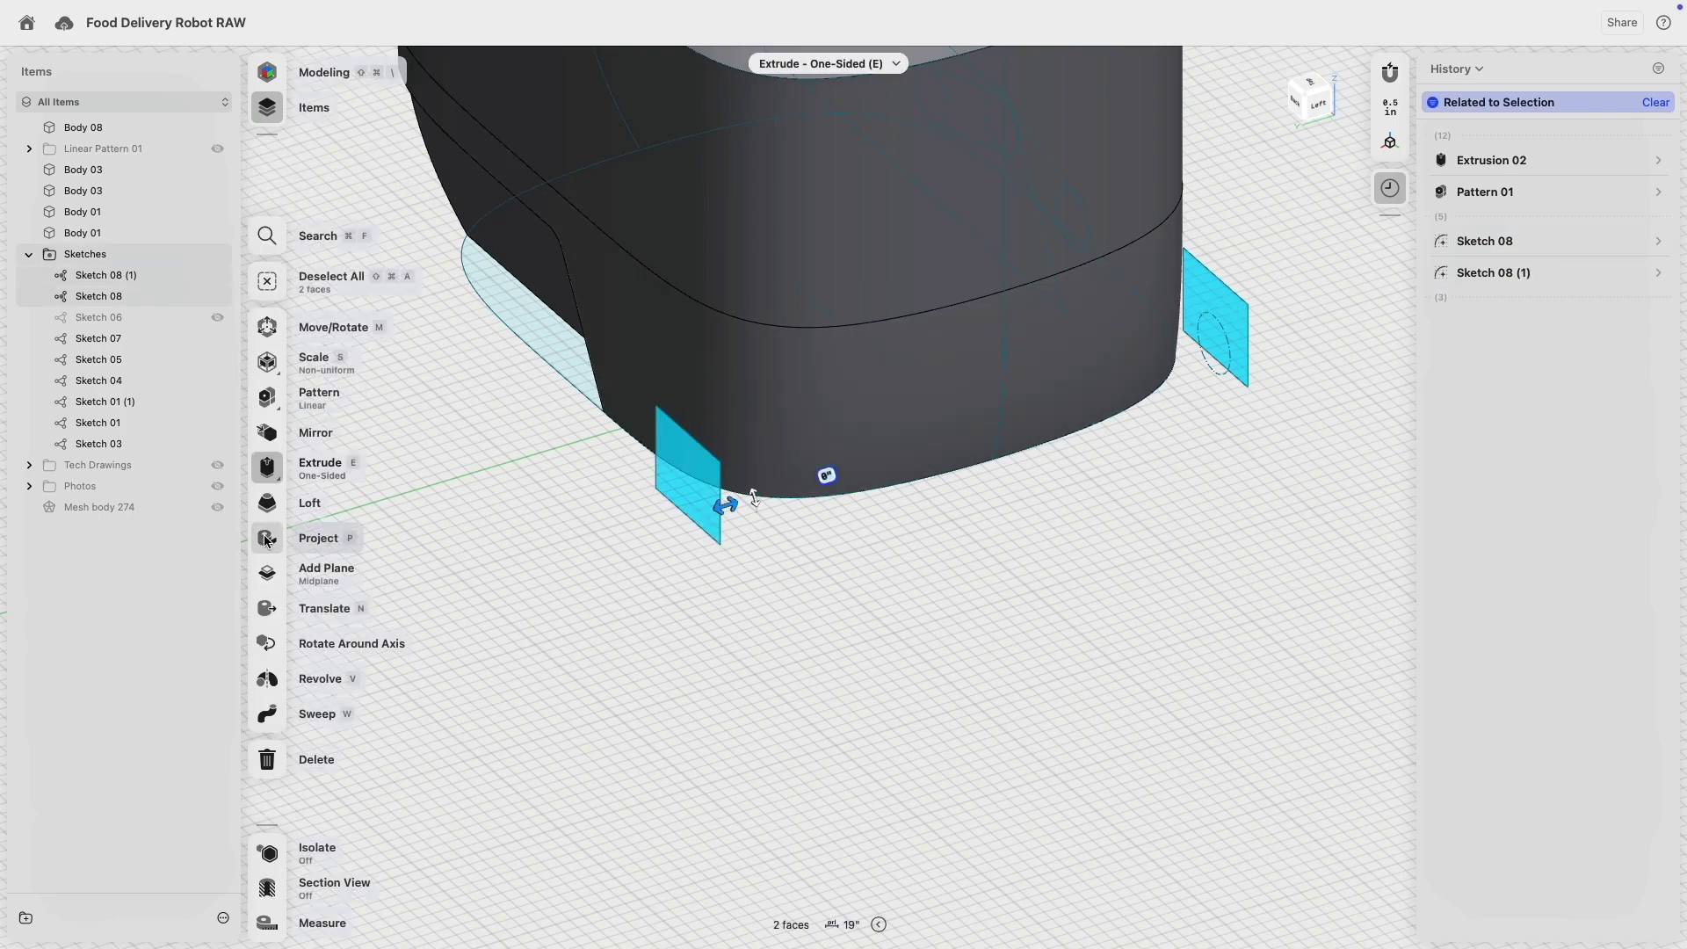
{"action": "left_click", "coordinate": [268, 504]}
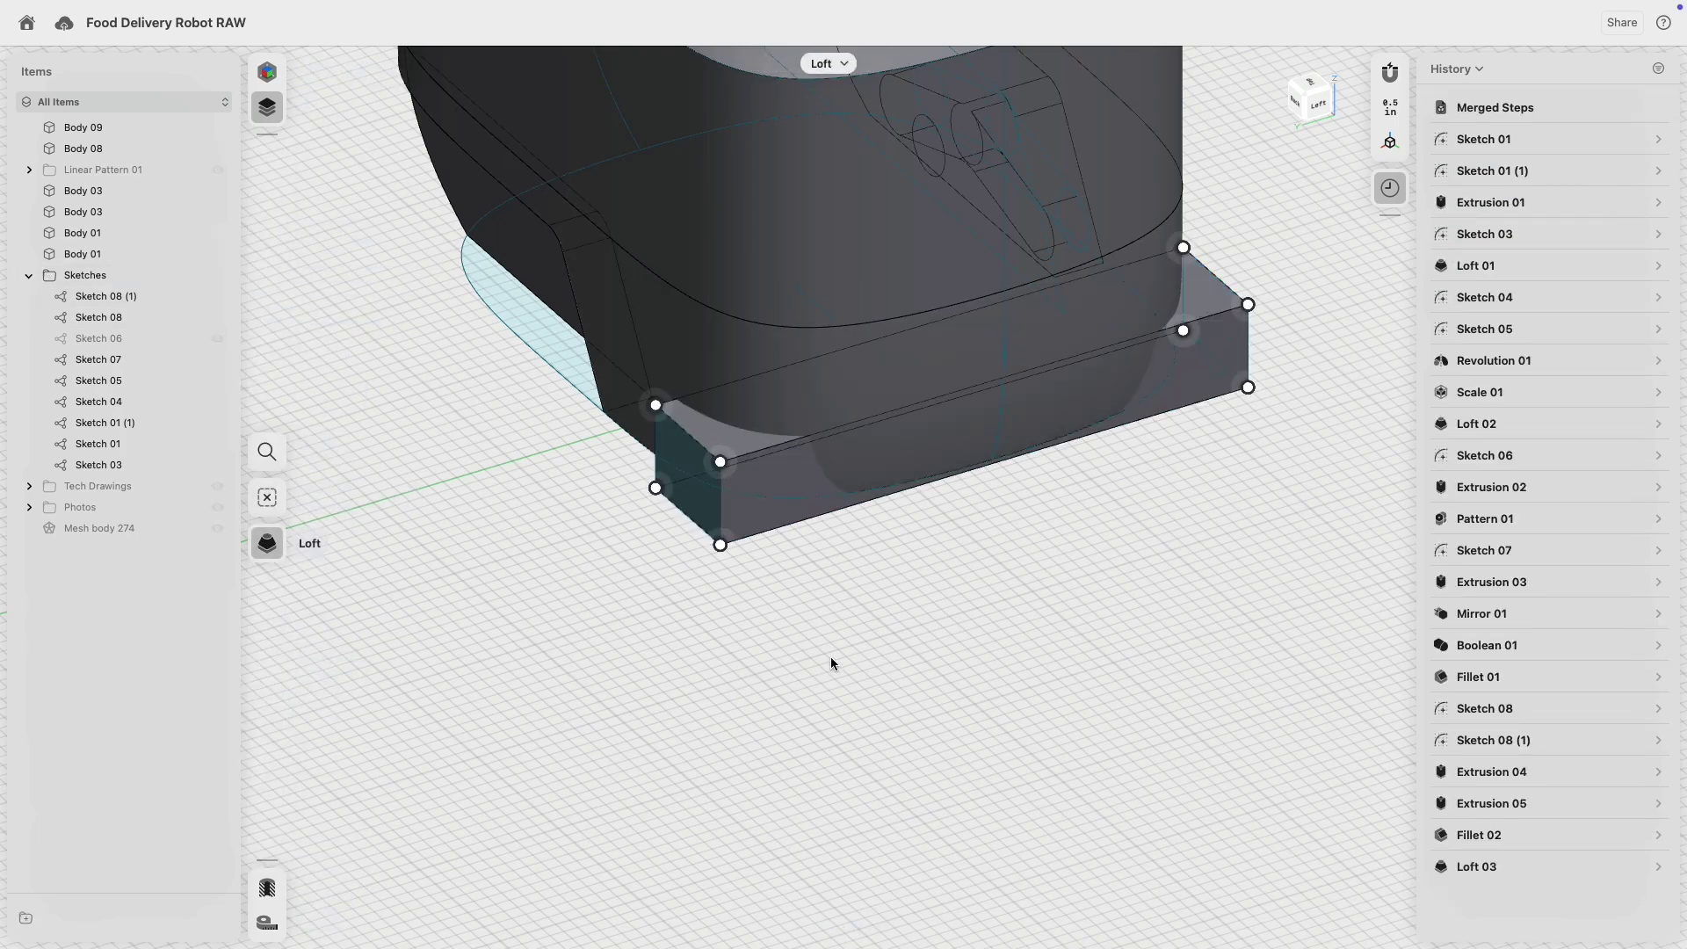
{"action": "right_click_drag", "start_coordinate": [830, 657], "coordinate": [925, 655]}
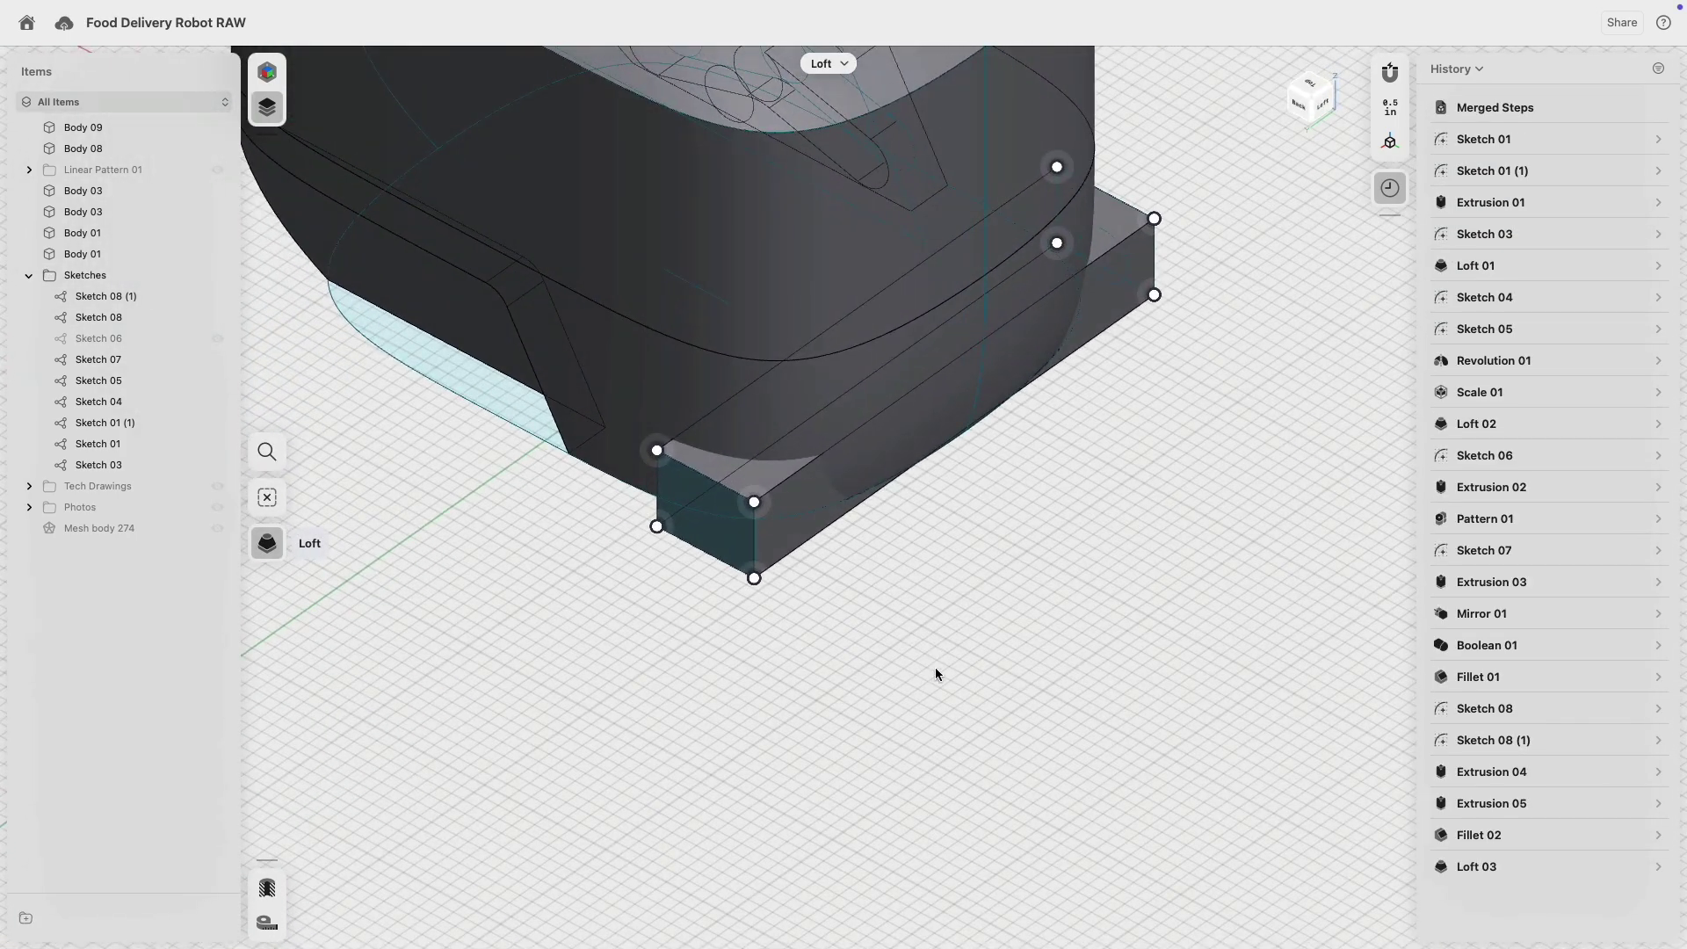
{"action": "left_click", "coordinate": [925, 749]}
{"action": "right_click_drag", "start_coordinate": [825, 636], "coordinate": [1043, 437]}
- Sketch a closed rectangle of lines about 6 in by 3 in on the body's centre plane, starting from the mount rectangle's inner edge
{"action": "left_click", "coordinate": [1297, 100]}
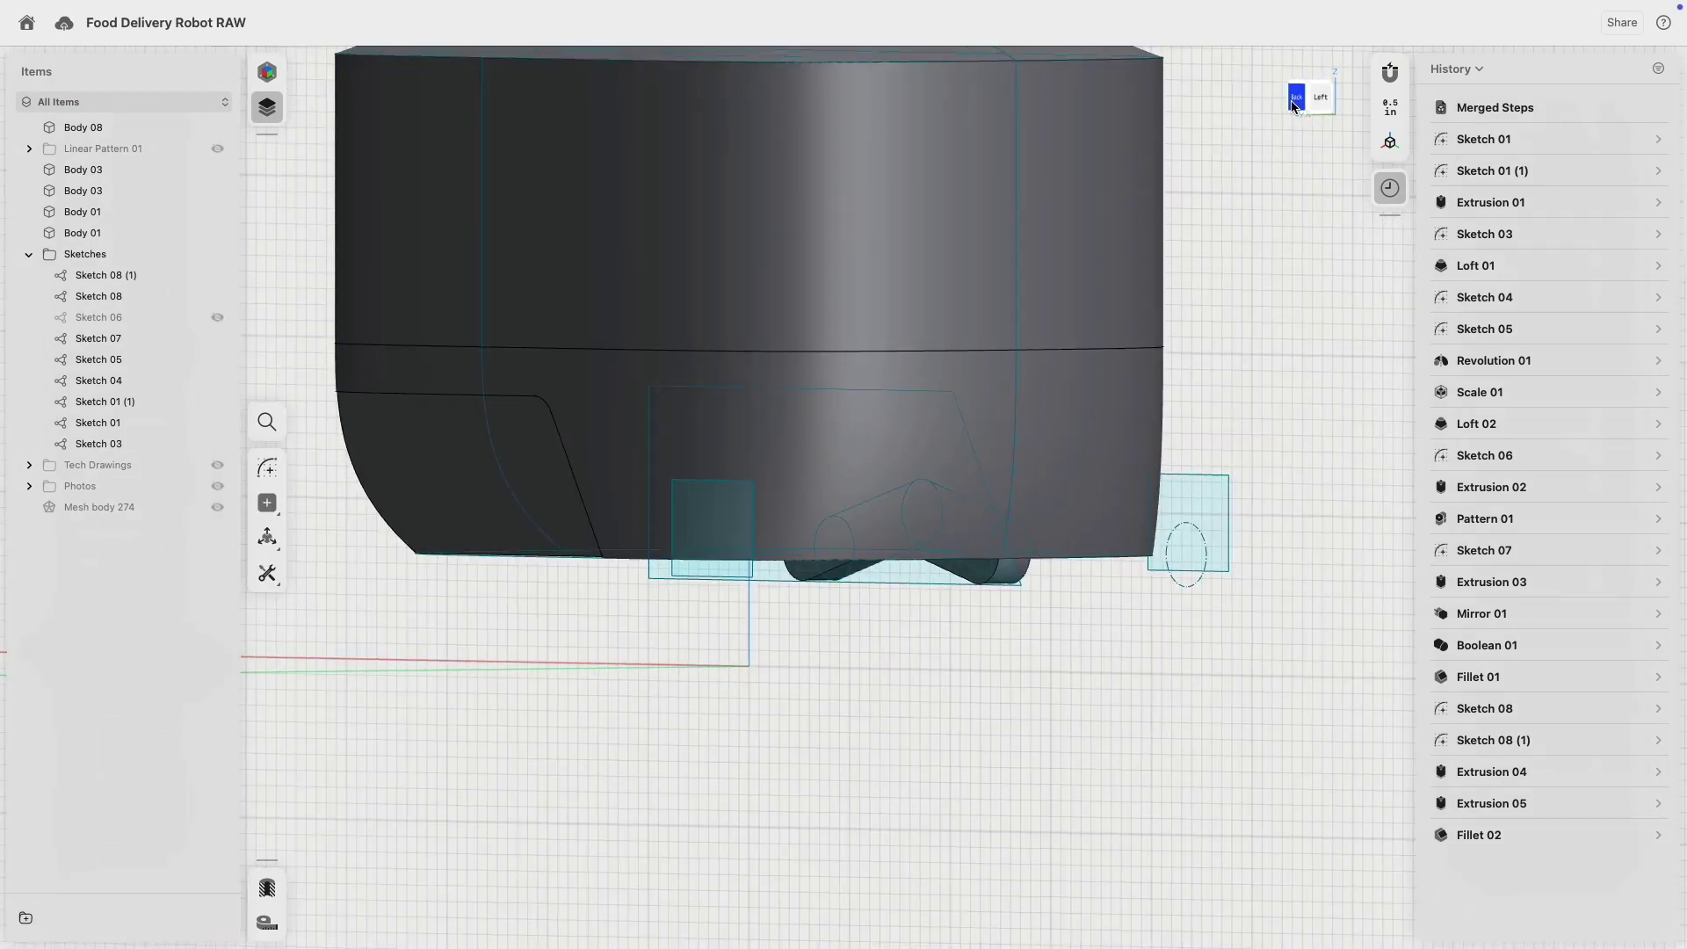
{"action": "scroll", "coordinate": [829, 480], "scroll_direction": "up", "scroll_amount": 3}
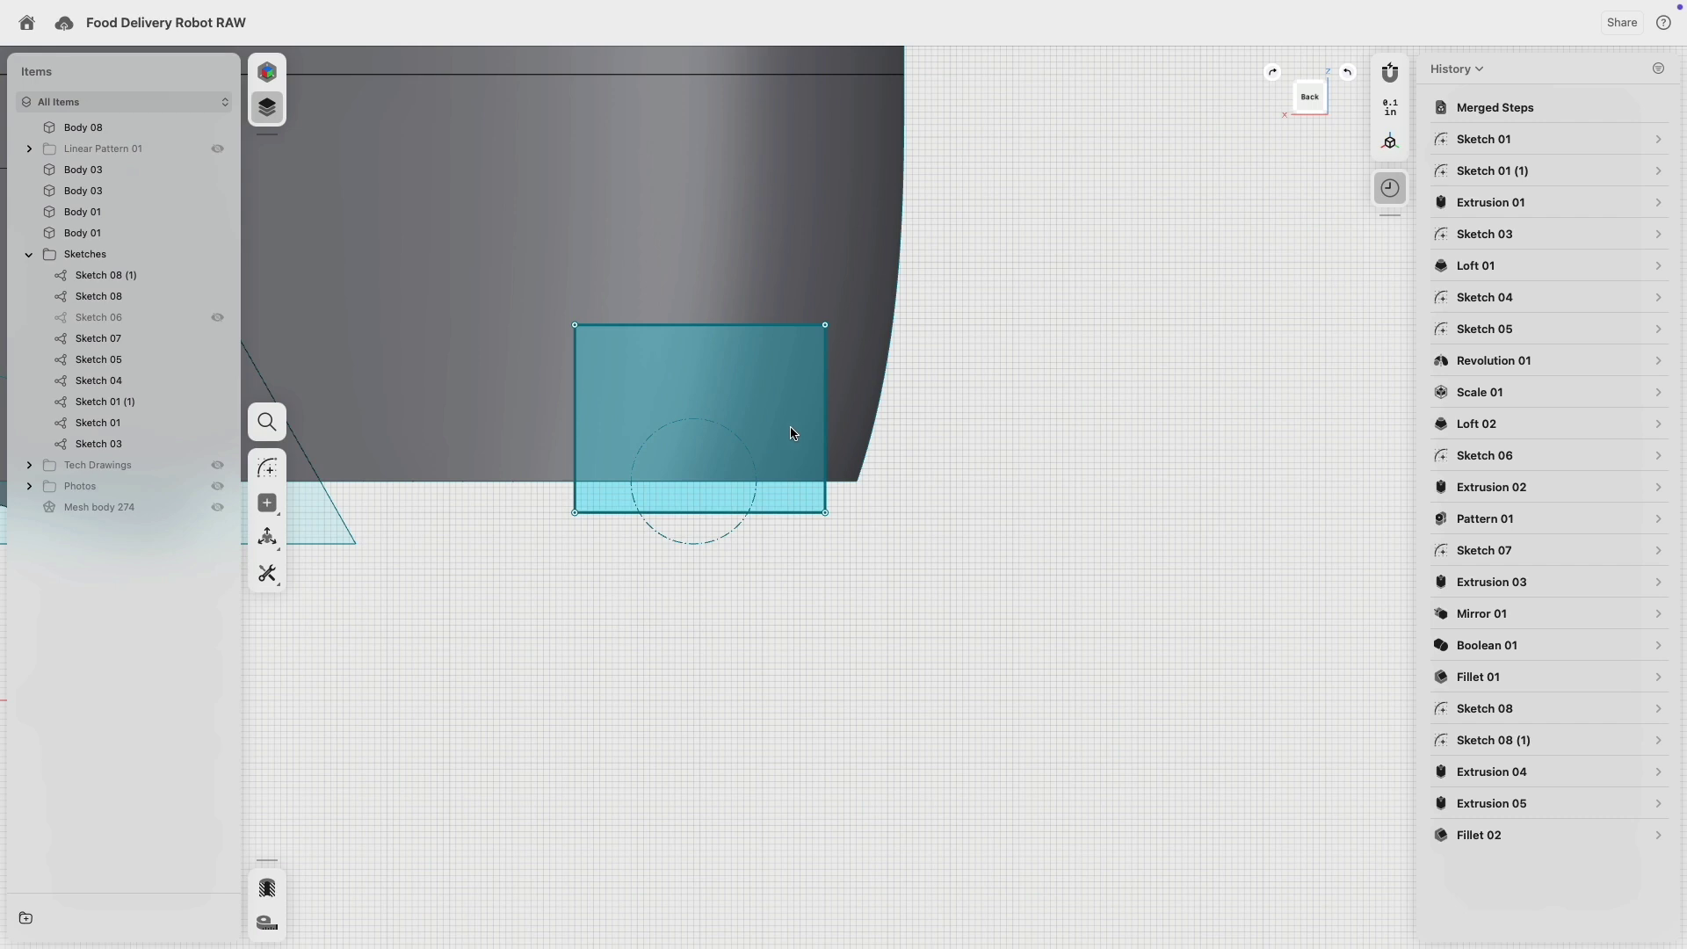
{"action": "scroll", "coordinate": [1061, 383], "scroll_direction": "up", "scroll_amount": 2}
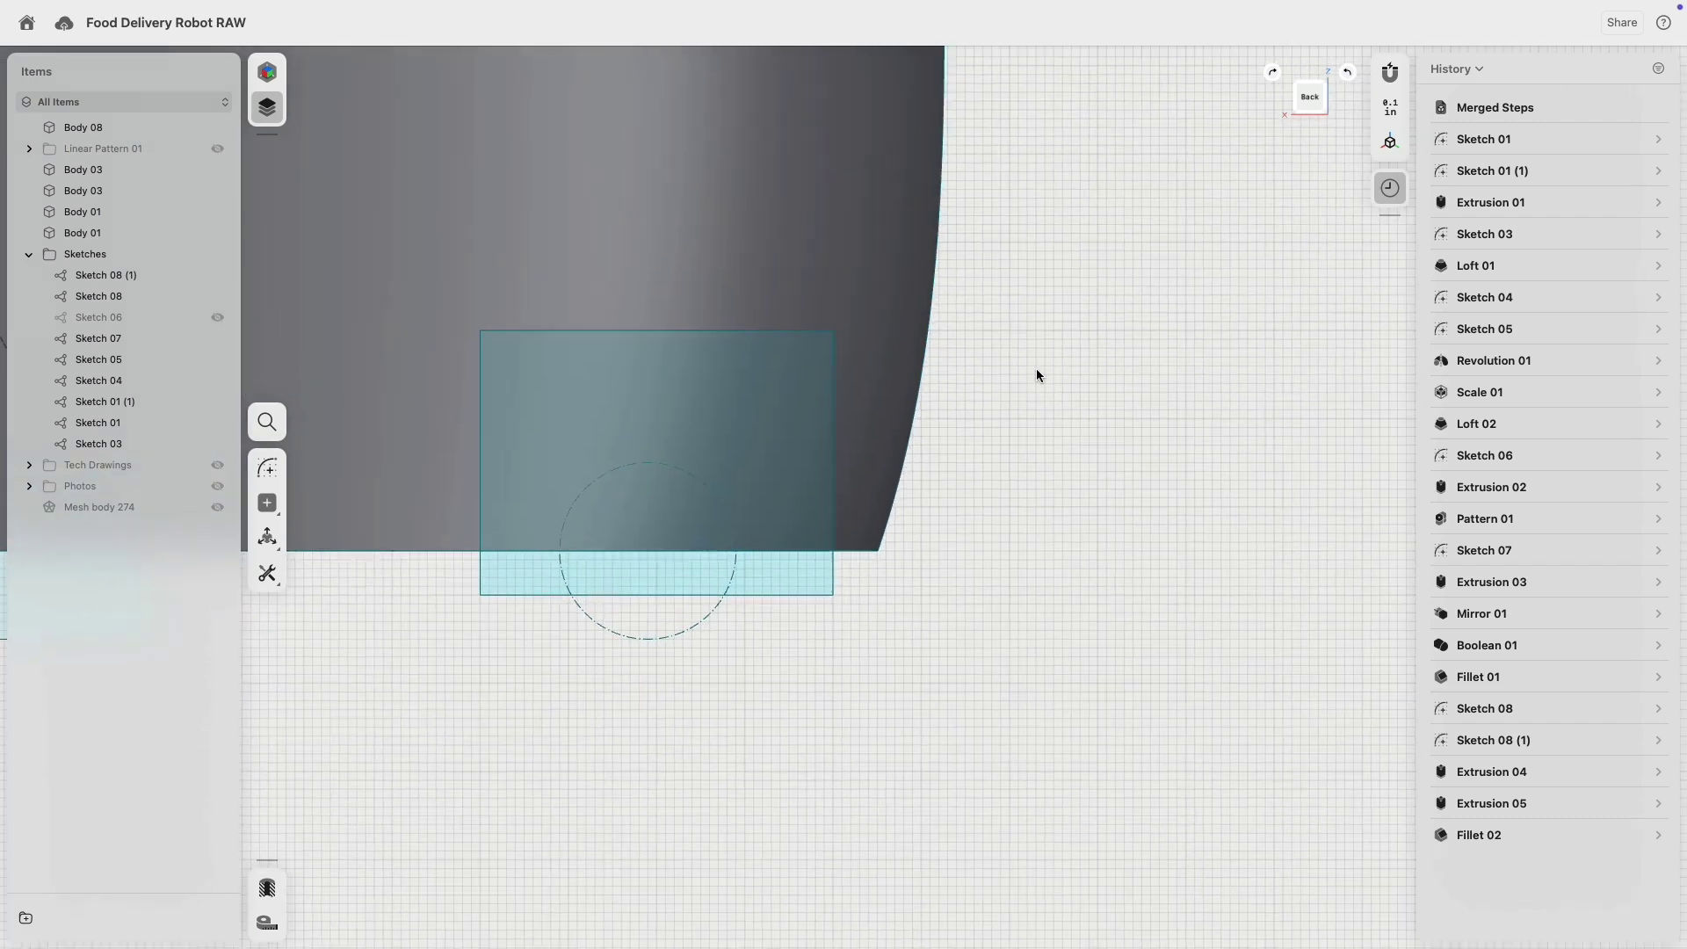
{"action": "left_click", "coordinate": [269, 469]}
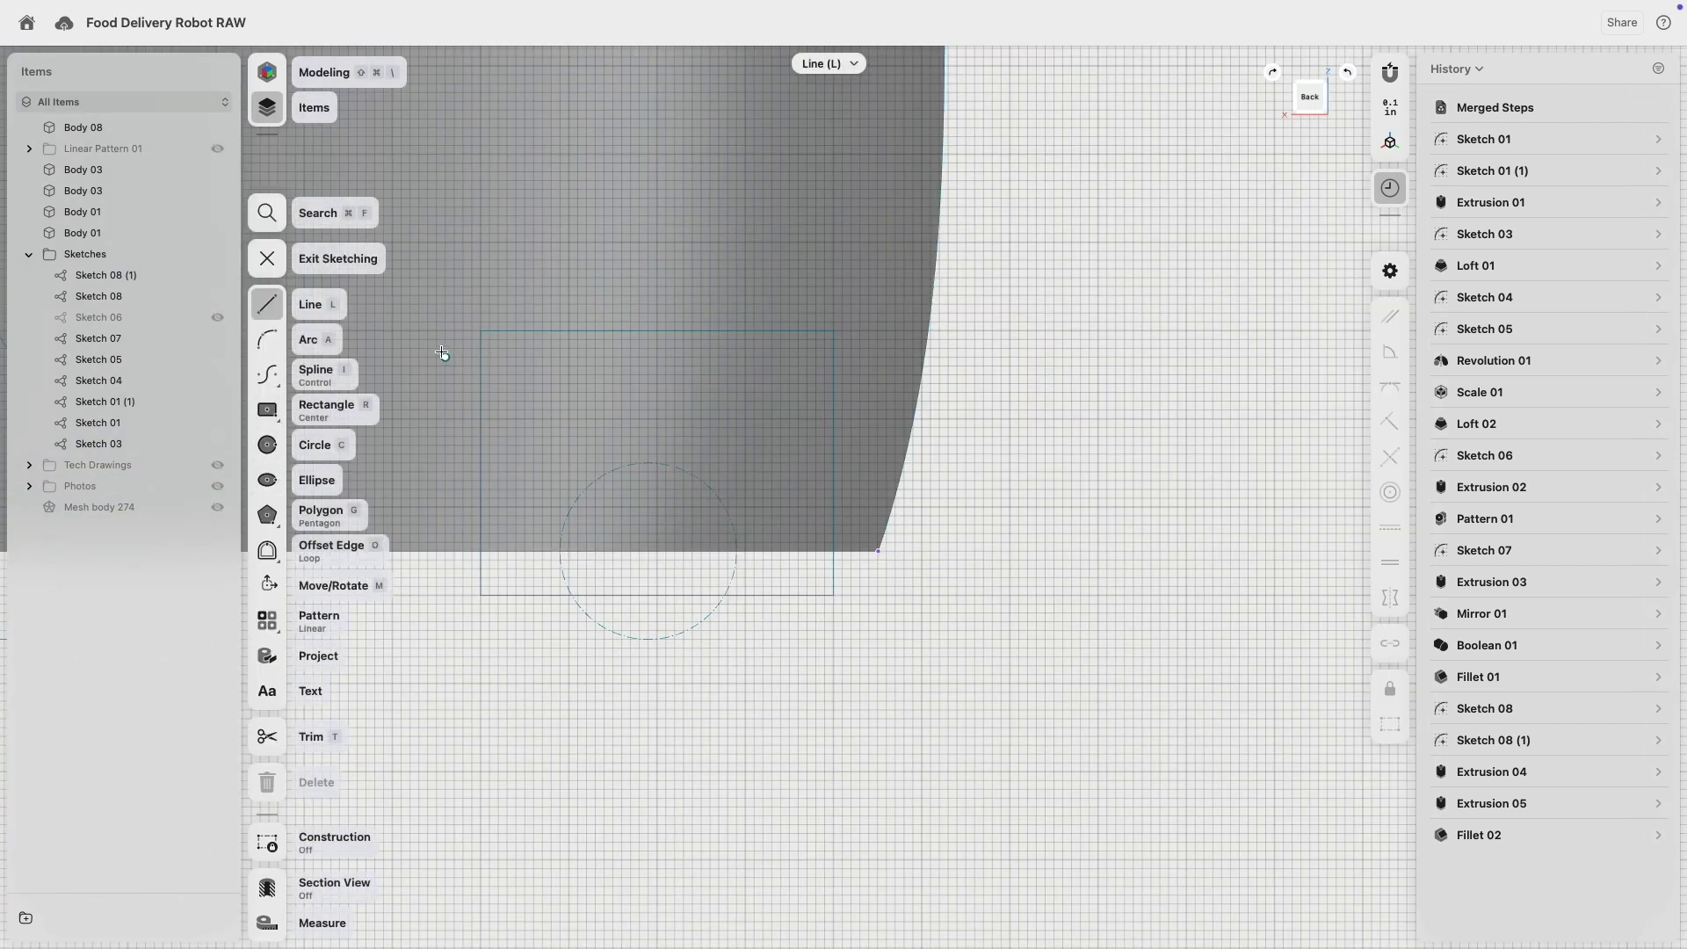
{"action": "left_click", "coordinate": [481, 596]}
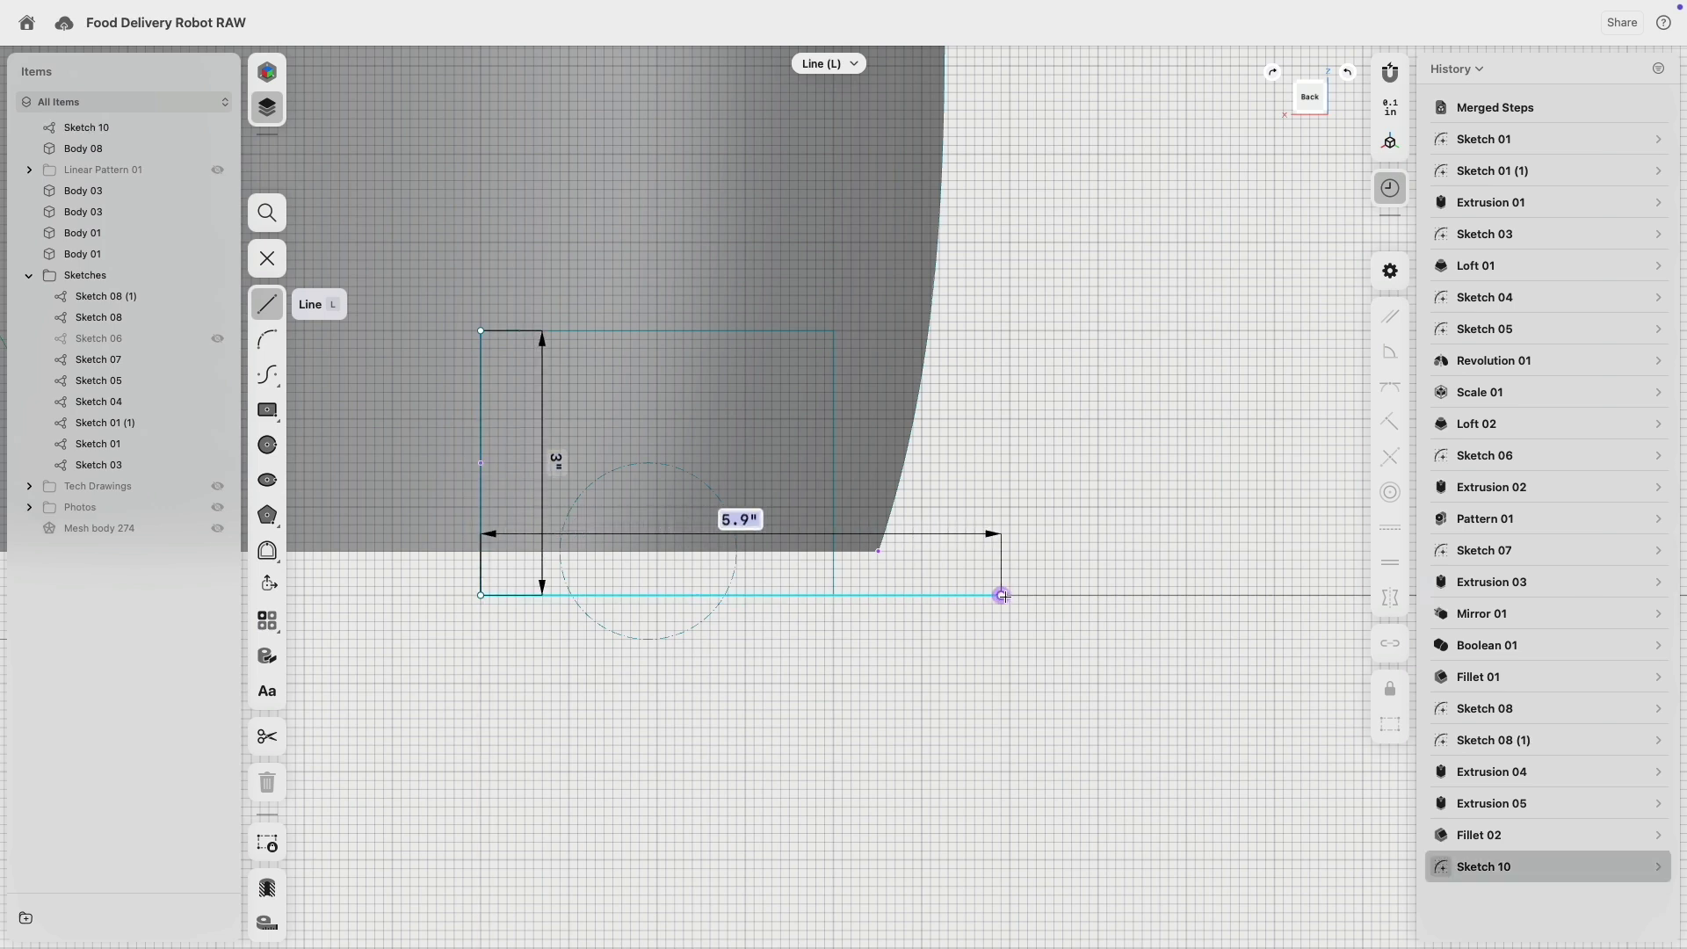
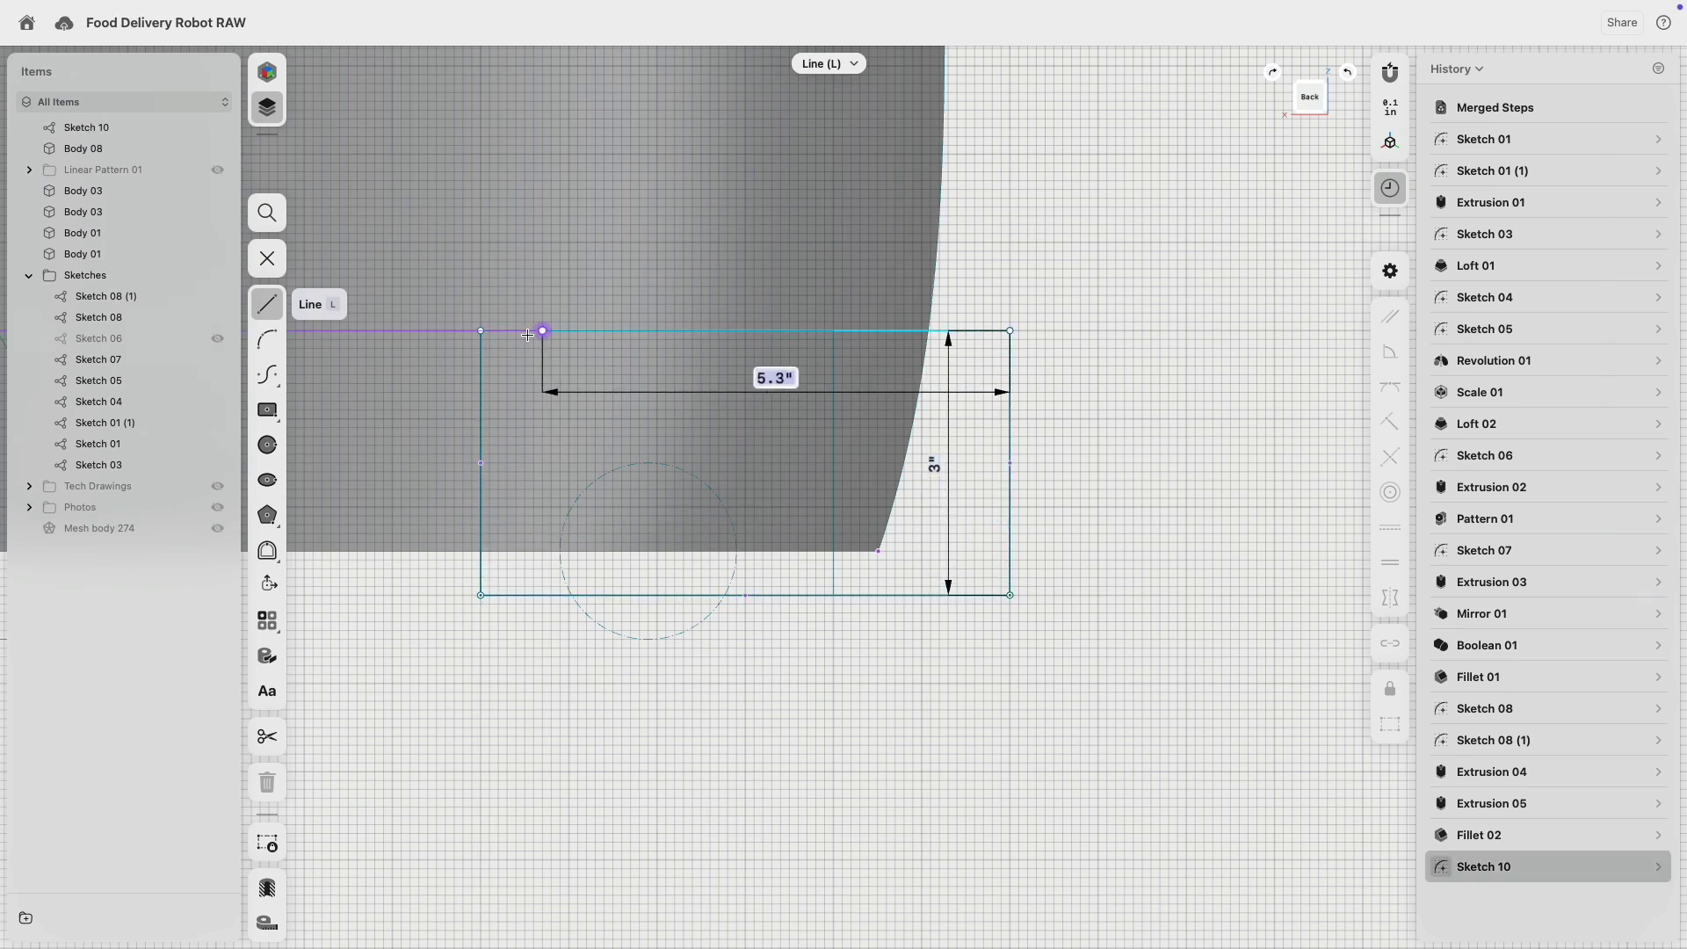
{"action": "left_click", "coordinate": [269, 259]}
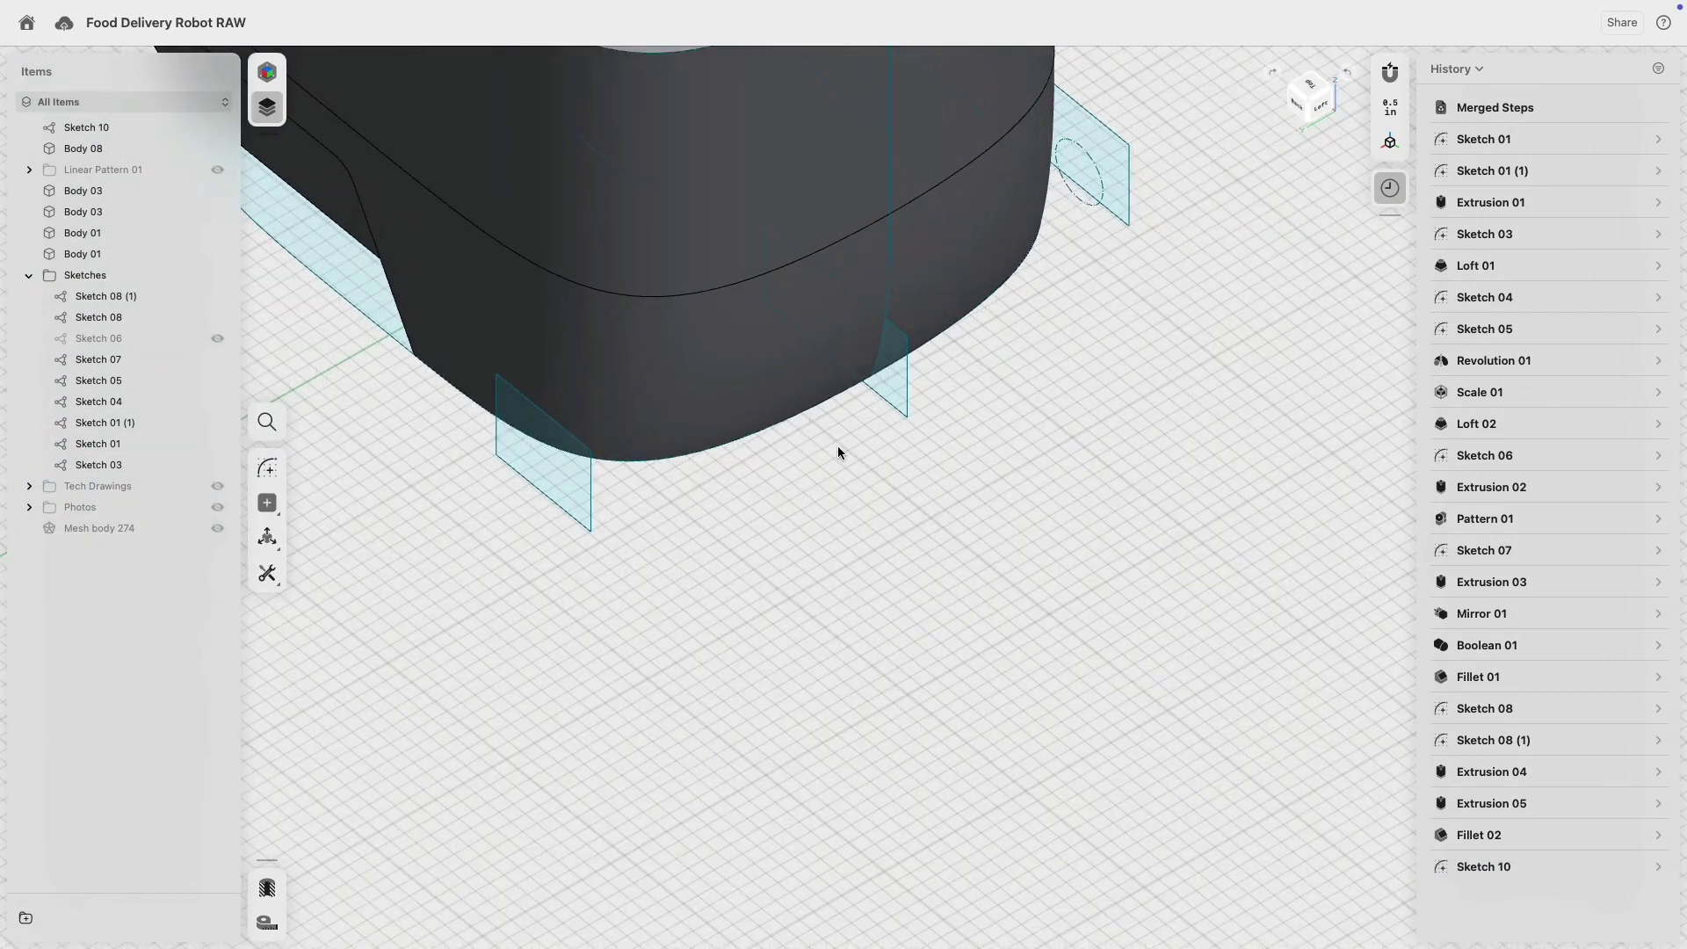
- Loft through the two end rectangles and the longer middle rectangle to form a curved bar around the body, and inspect it from above
{"action": "left_click", "coordinate": [546, 482]}
{"action": "left_click", "coordinate": [887, 382]}
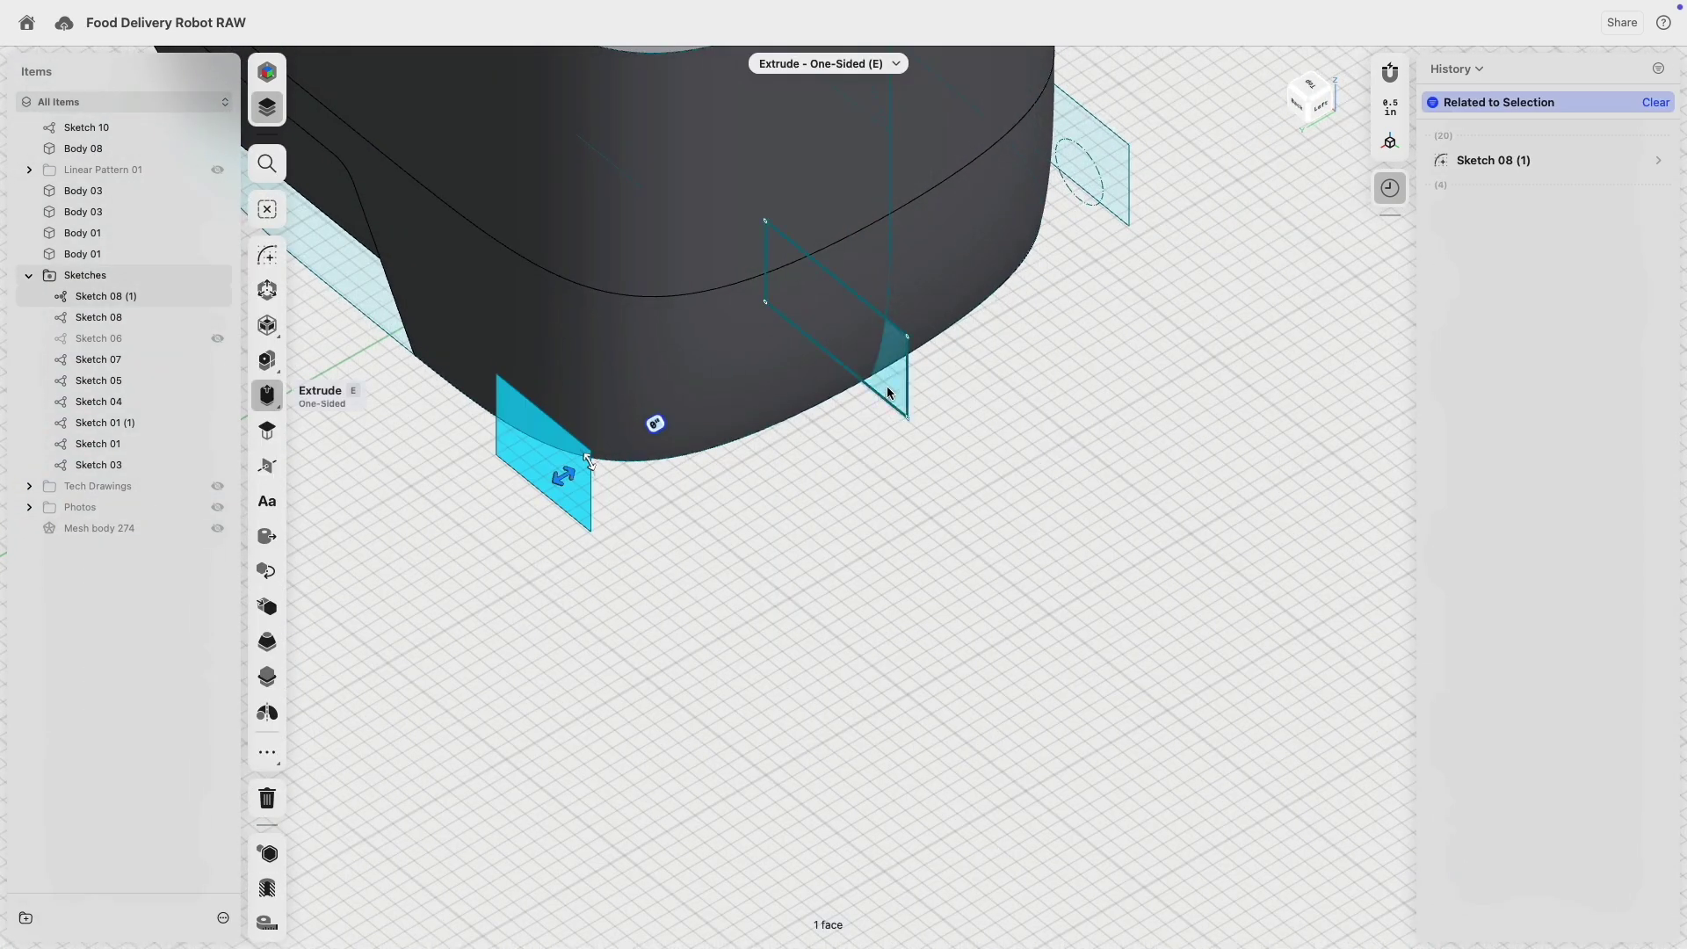
{"action": "left_click", "coordinate": [1120, 181]}
{"action": "left_click", "coordinate": [267, 519]}
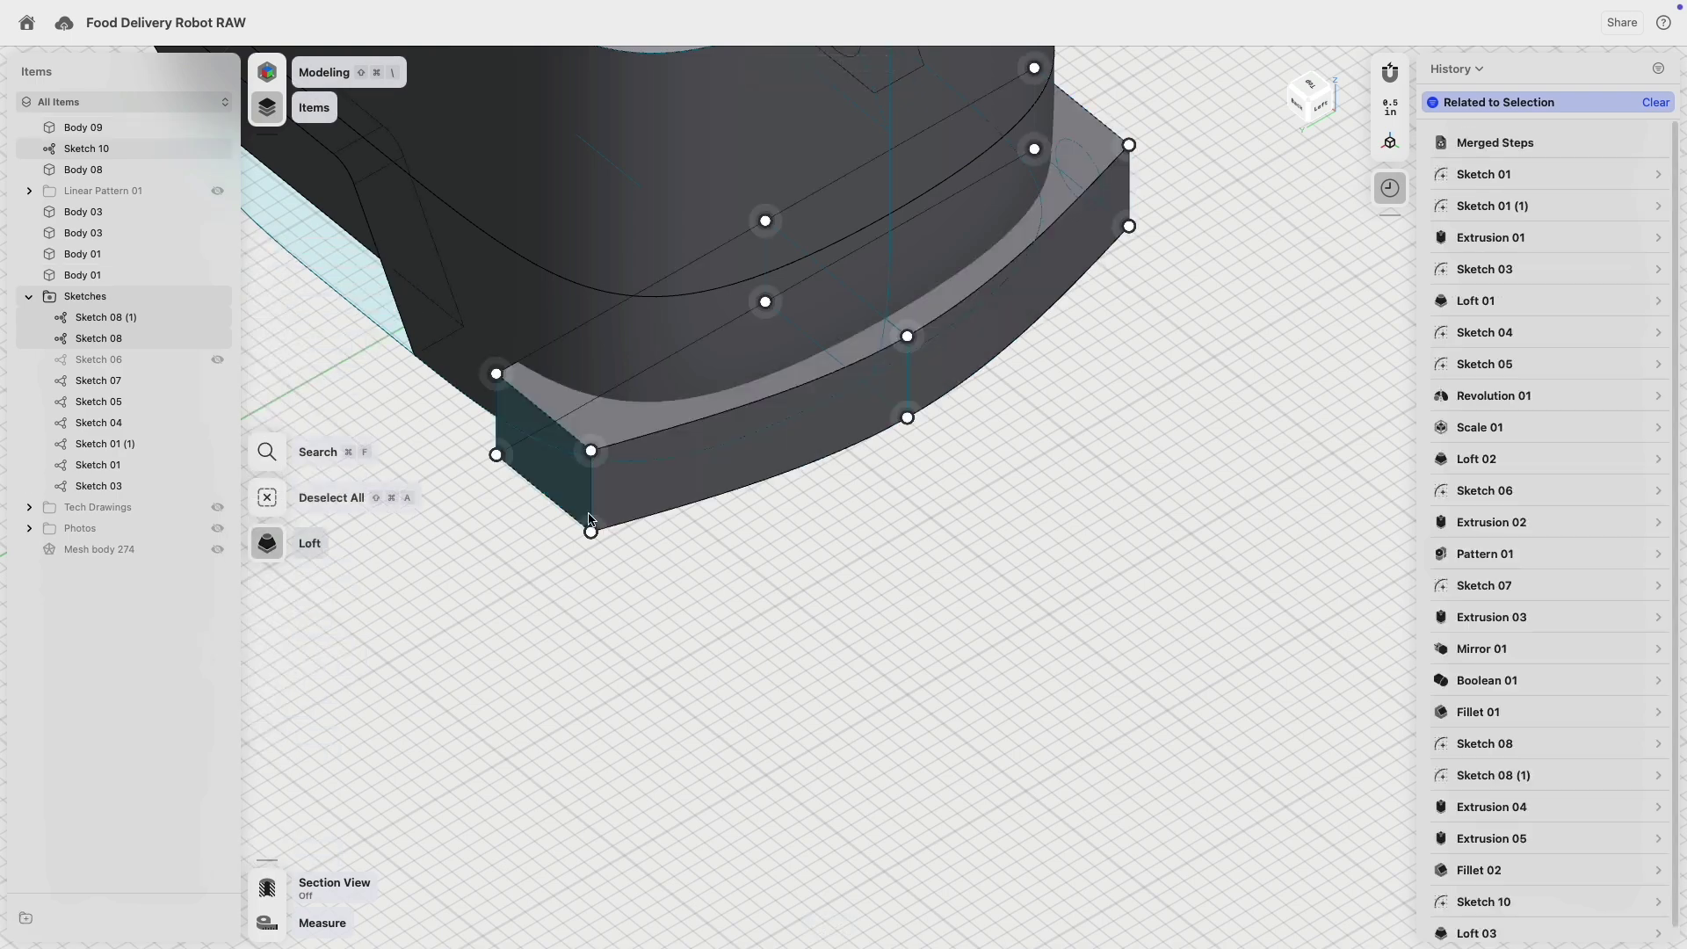
{"action": "key", "text": "t"}
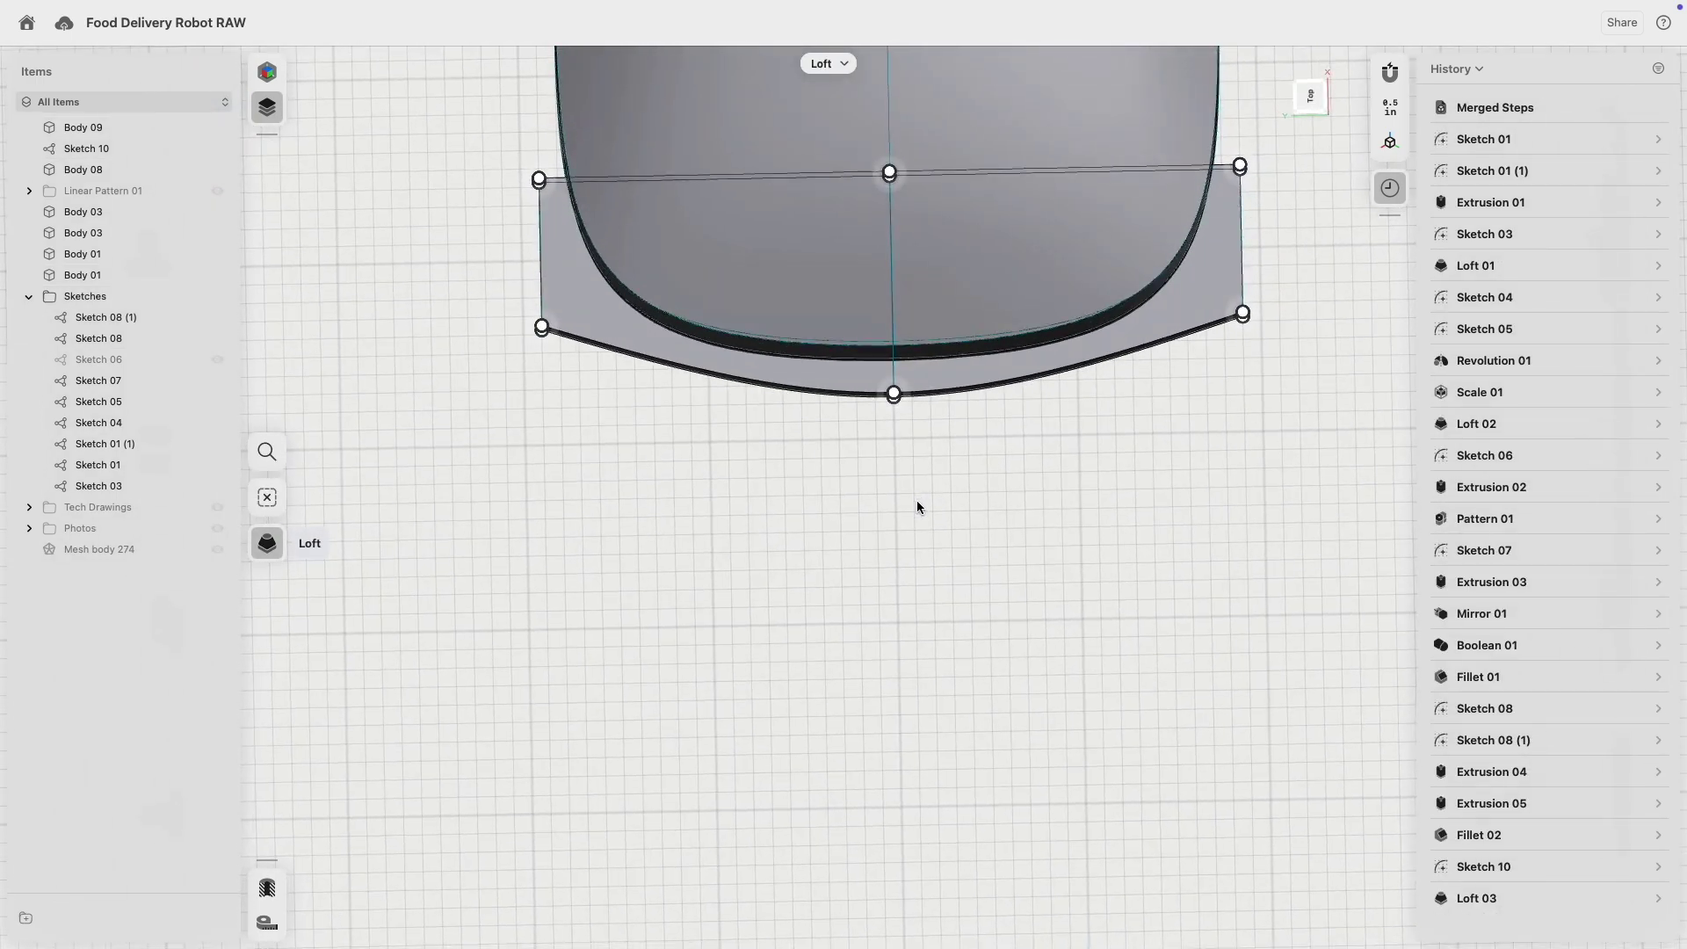
- Move the outer vertical edge of Sketch 10's middle rectangle inward to reduce how far the lofted bar bulges
{"action": "right_click_drag", "start_coordinate": [917, 501], "coordinate": [984, 472]}
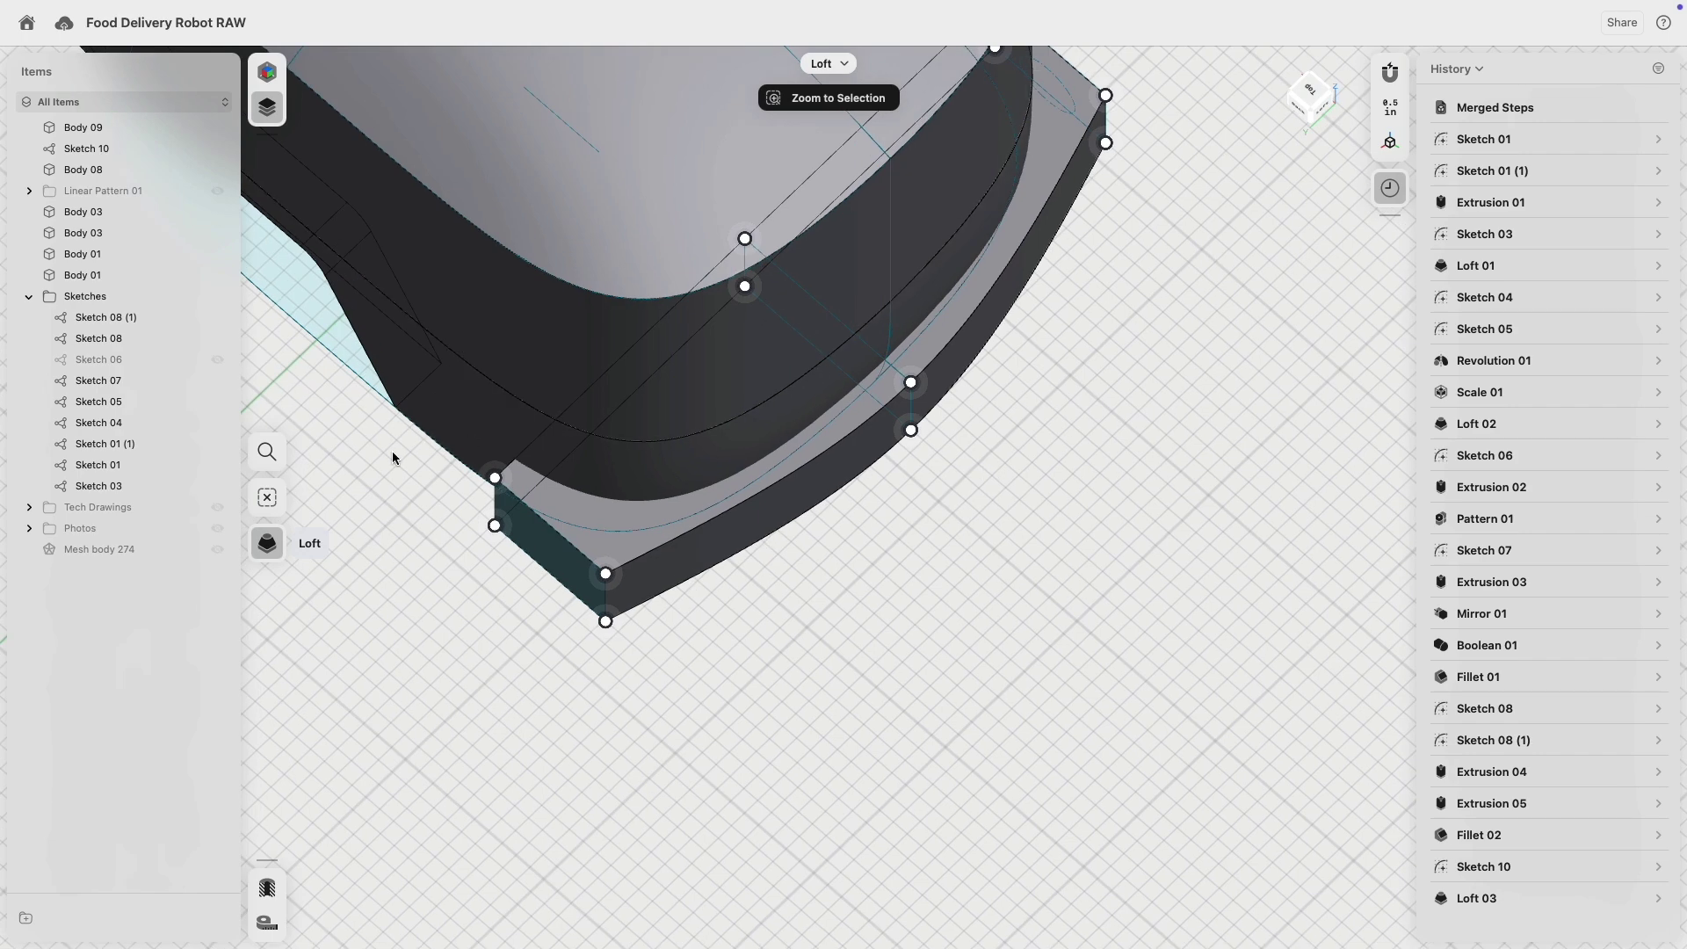
{"action": "scroll", "coordinate": [940, 415], "scroll_direction": "up", "scroll_amount": 3}
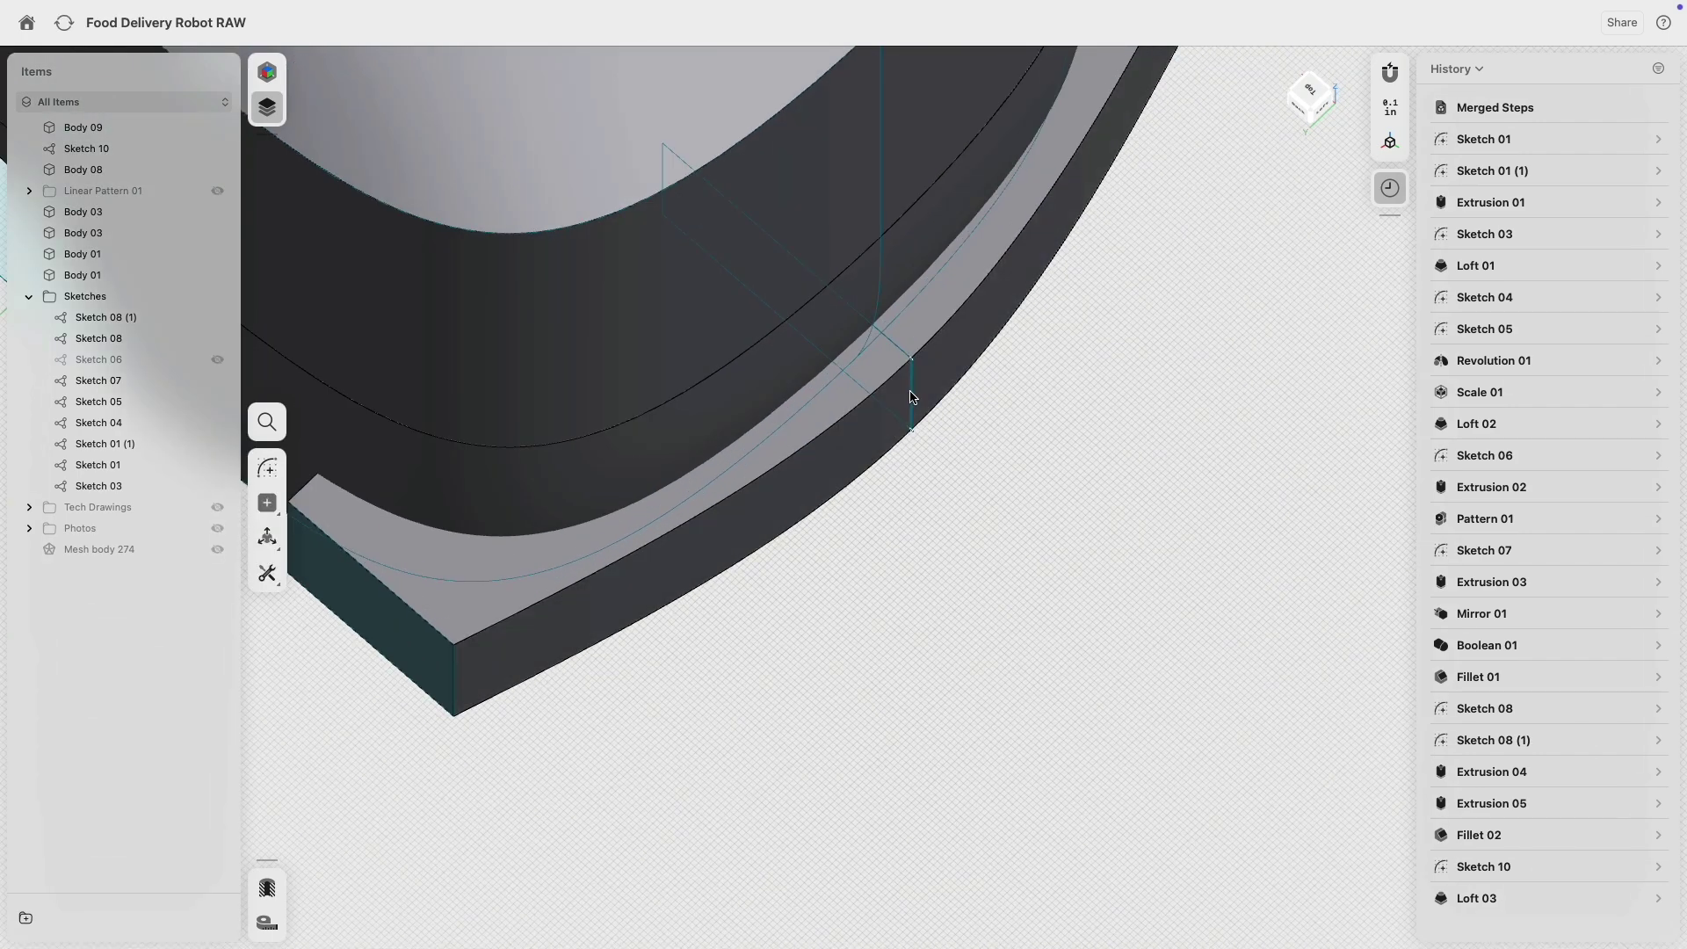
{"action": "left_click", "coordinate": [910, 396]}
{"action": "left_click_drag", "start_coordinate": [918, 404], "coordinate": [886, 397]}
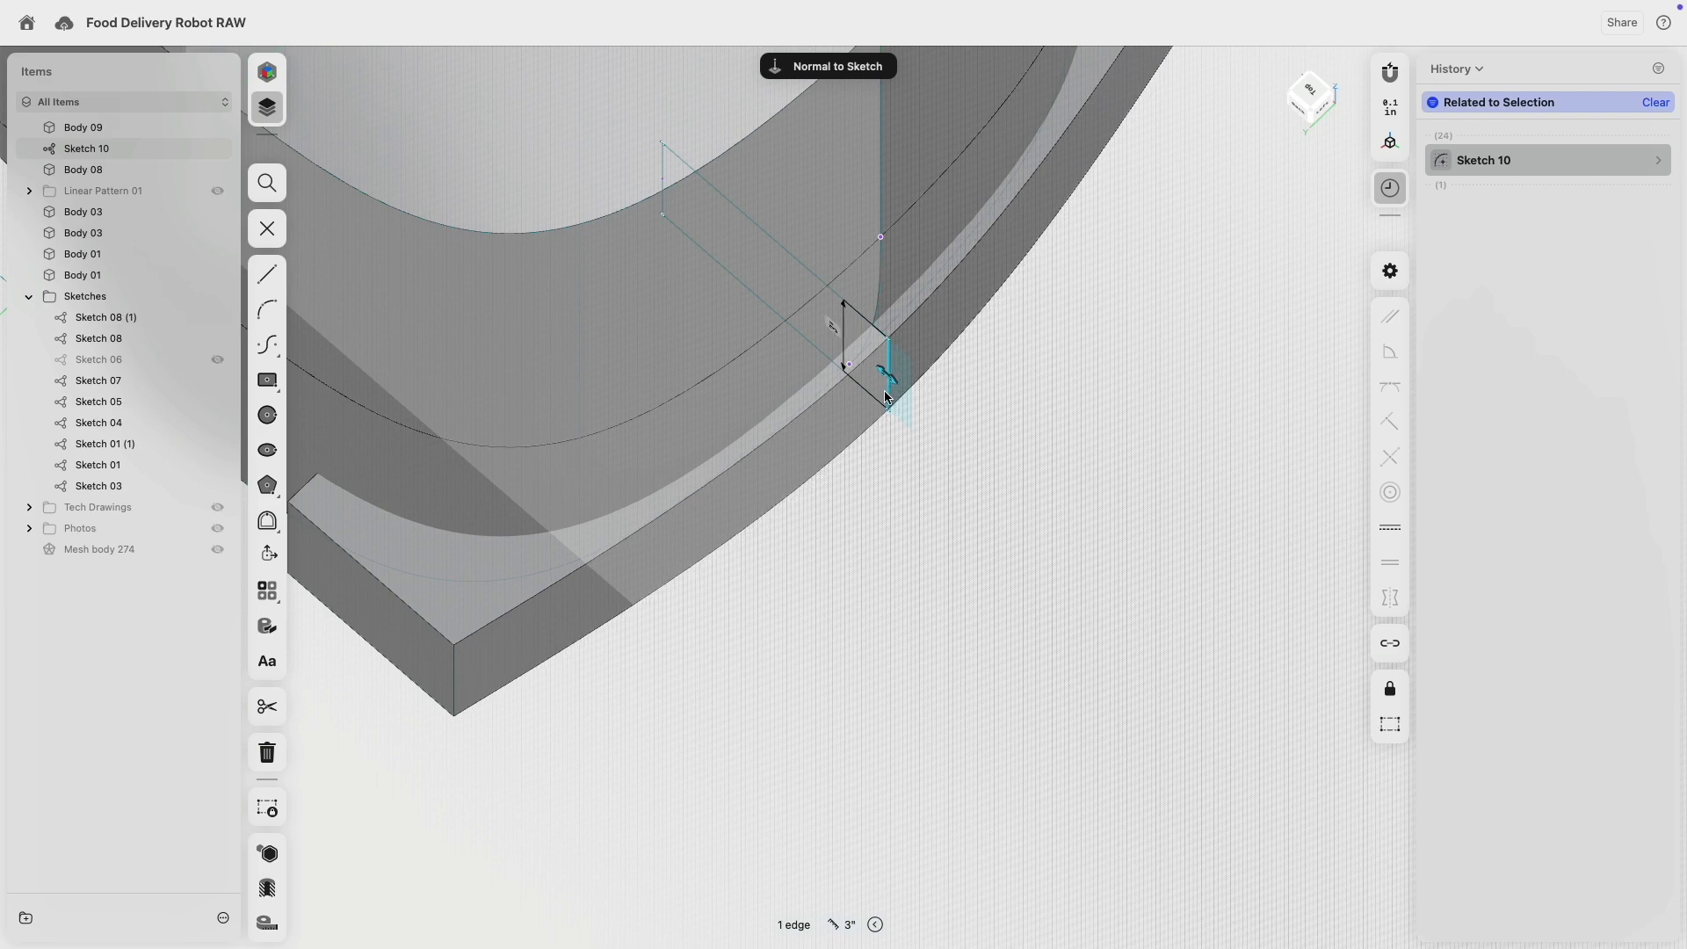
{"action": "right_click_drag", "start_coordinate": [954, 504], "coordinate": [1024, 437]}
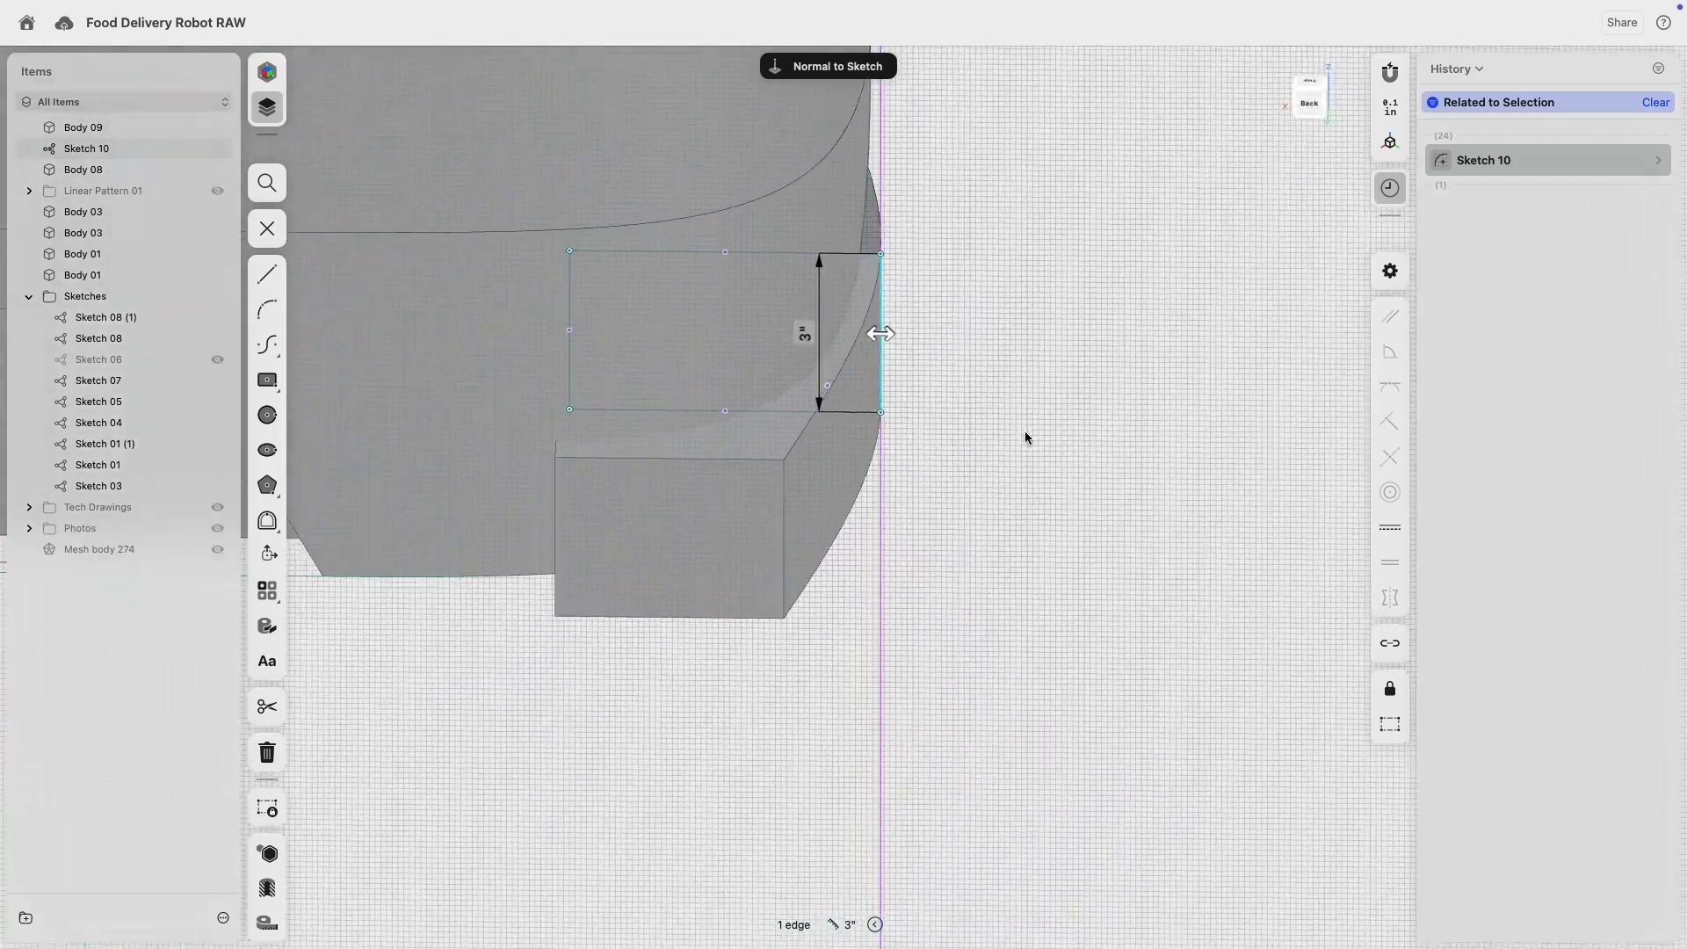
- Fillet the lofted bar's long outer upper edge with a radius of about 1.3125 in
{"action": "left_click", "coordinate": [795, 420]}
{"action": "key", "text": "f"}
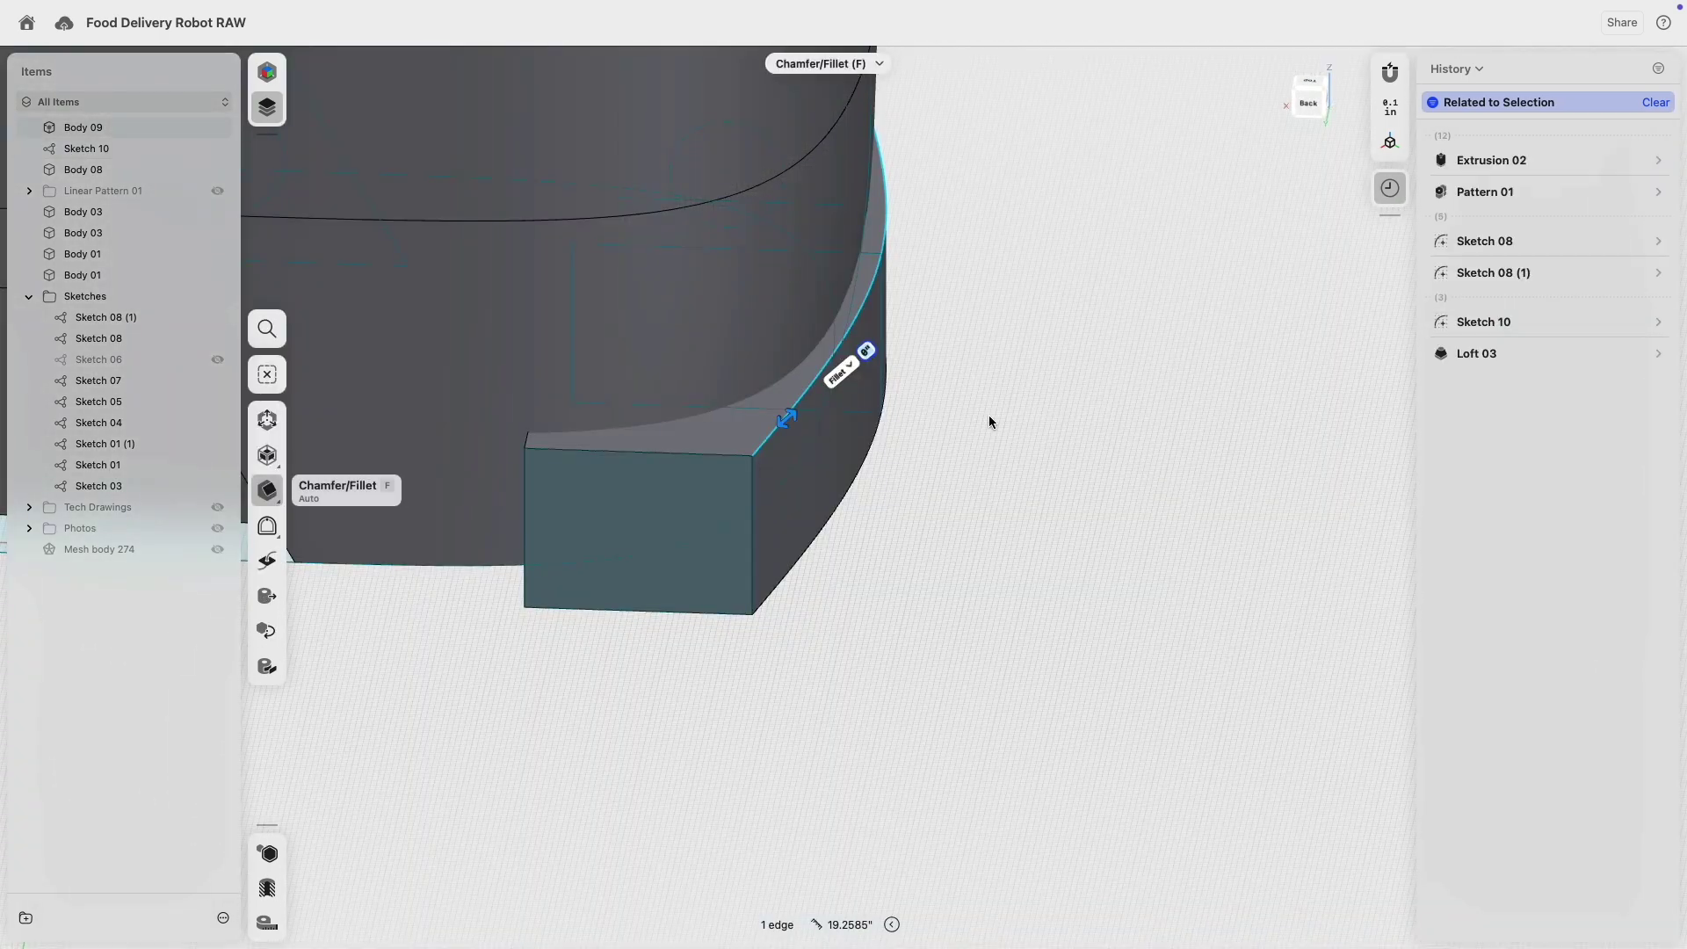
{"action": "left_click_drag", "start_coordinate": [788, 419], "coordinate": [803, 409]}
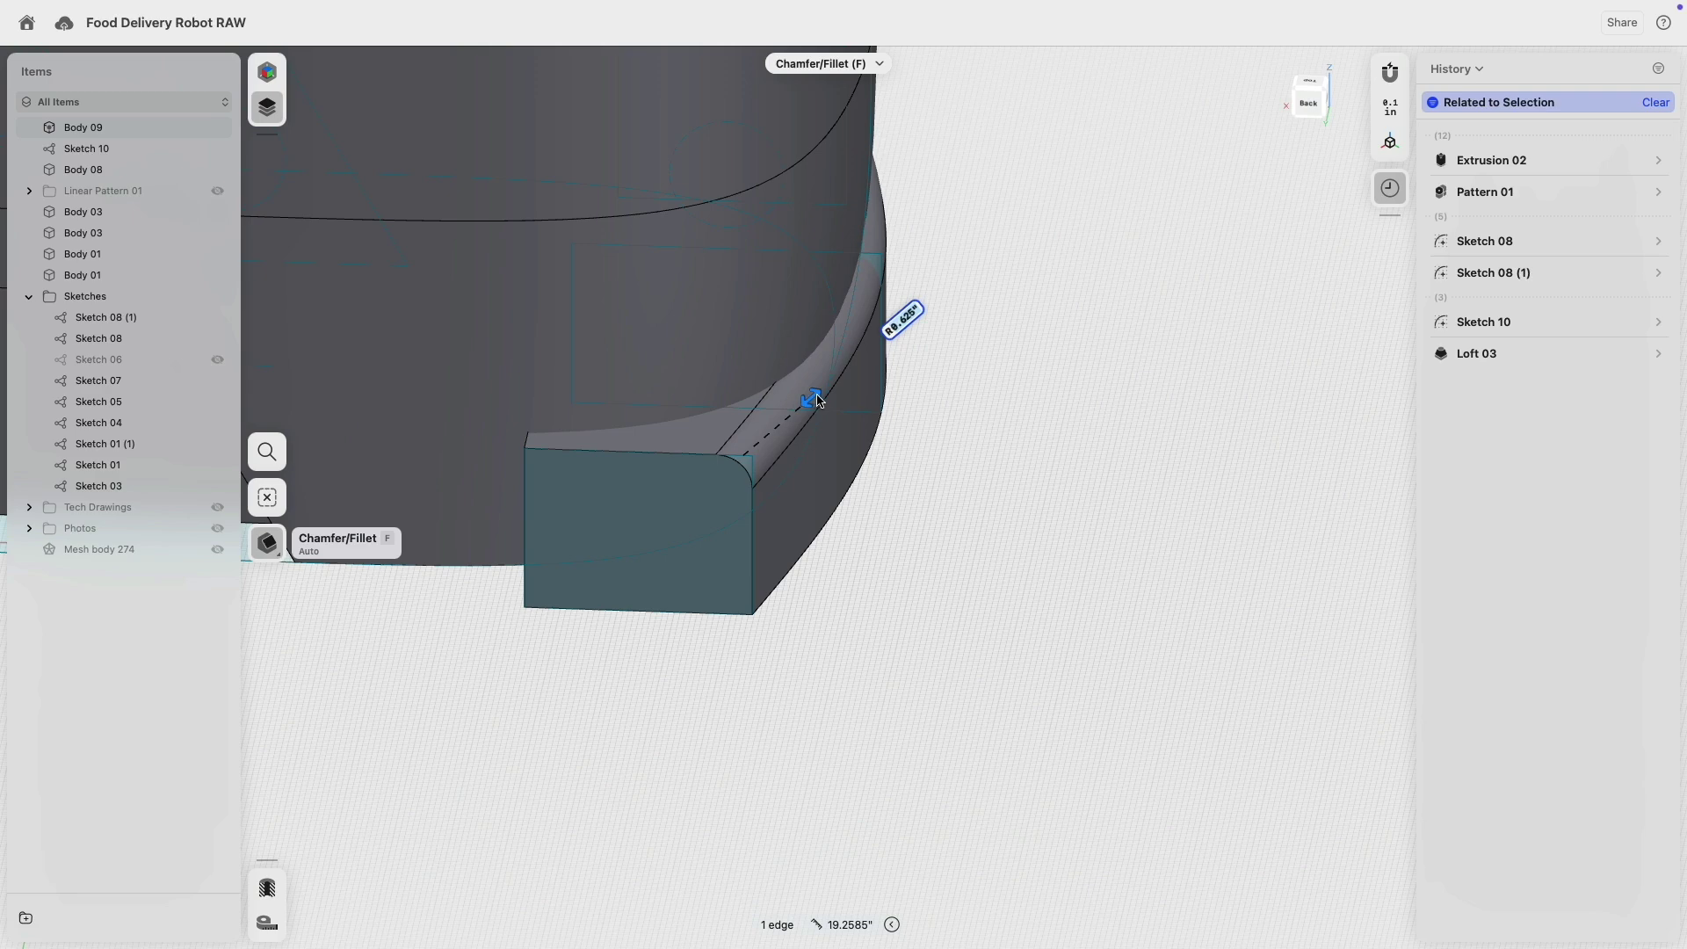
- Fillet the bar's inner upper edge with a radius of about 0.9375 in and inspect the rounded bar
{"action": "right_click_drag", "start_coordinate": [844, 379], "coordinate": [1015, 407]}
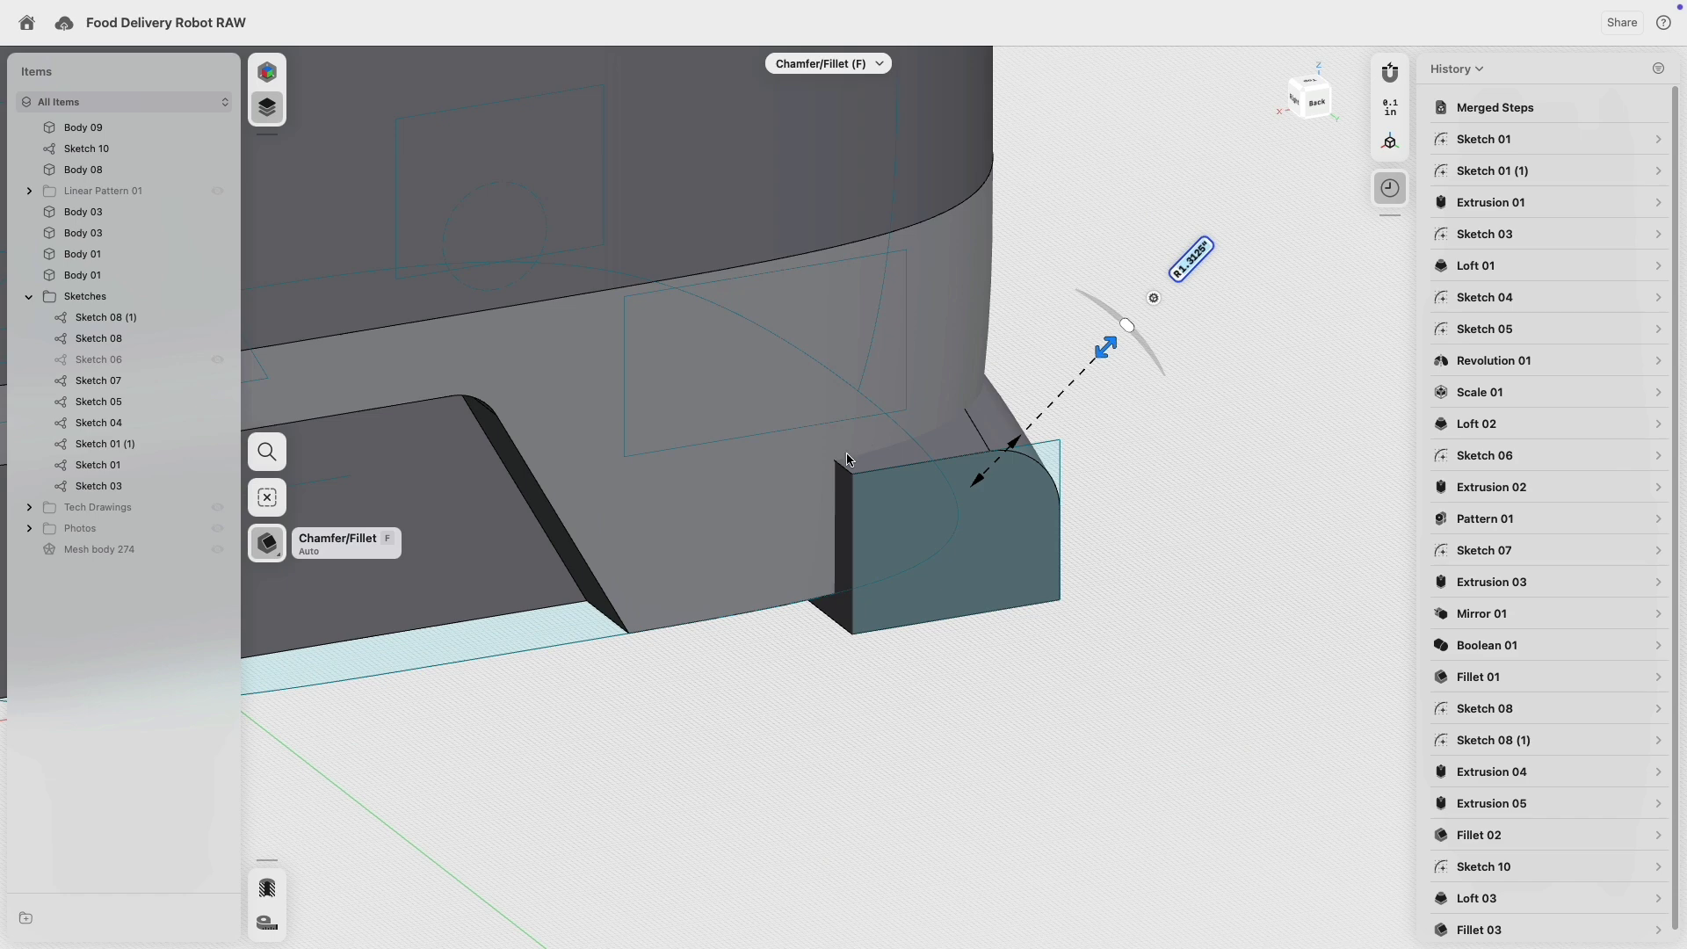
{"action": "left_click", "coordinate": [831, 459]}
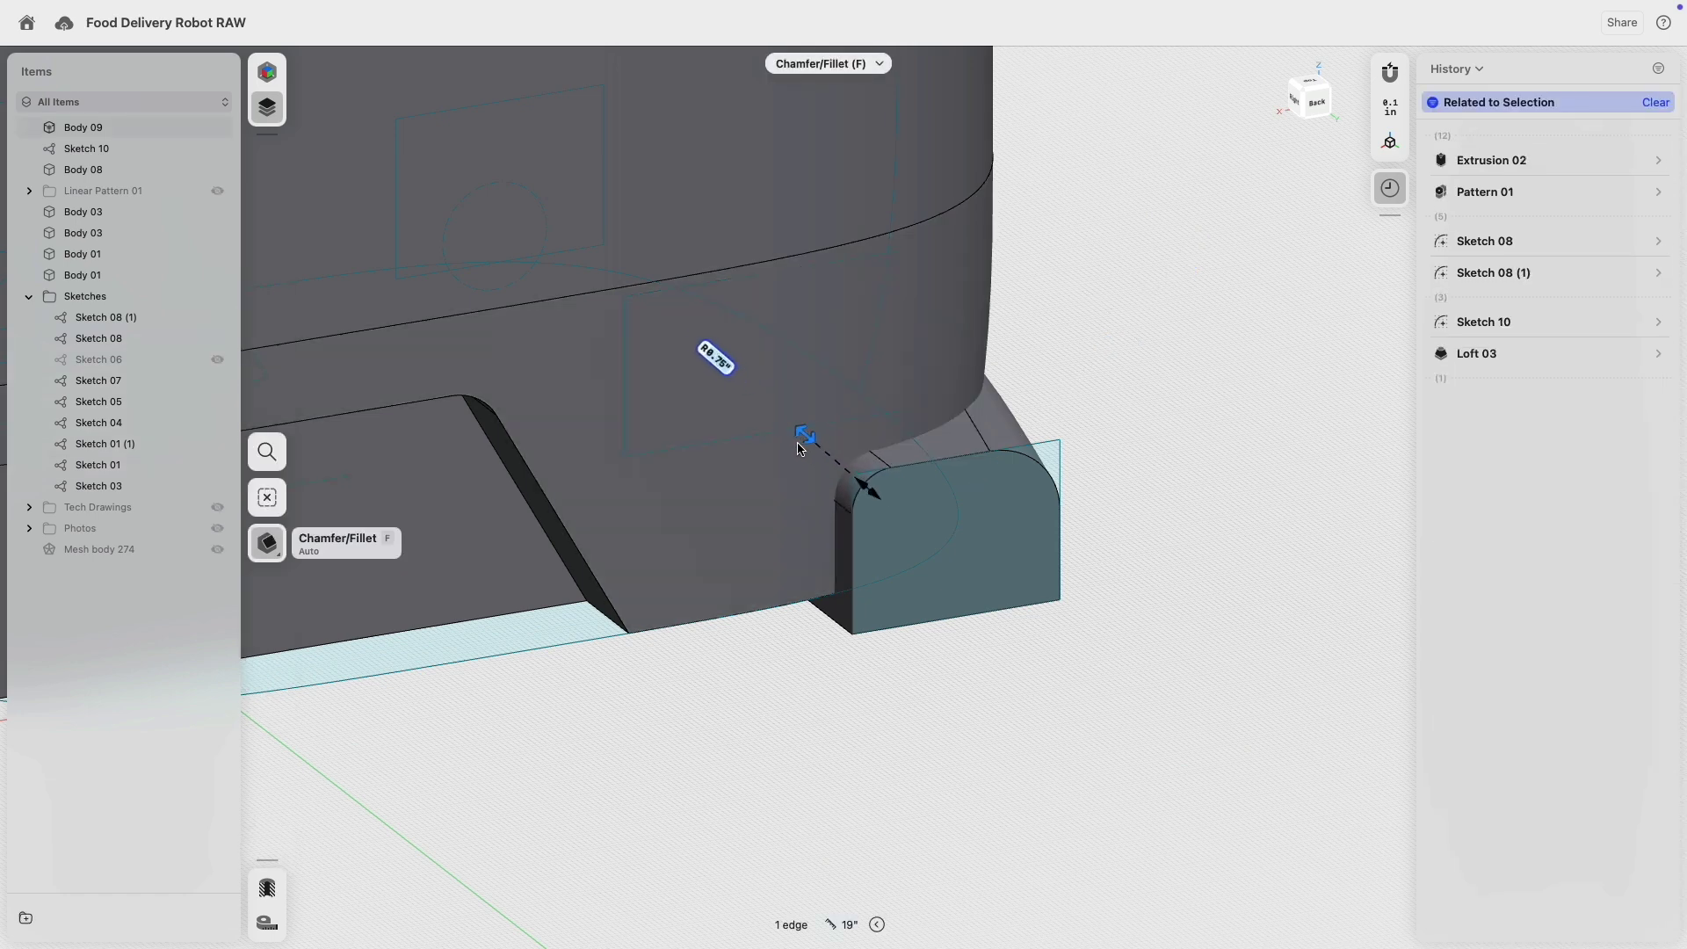
{"action": "left_click_drag", "start_coordinate": [798, 443], "coordinate": [790, 436]}
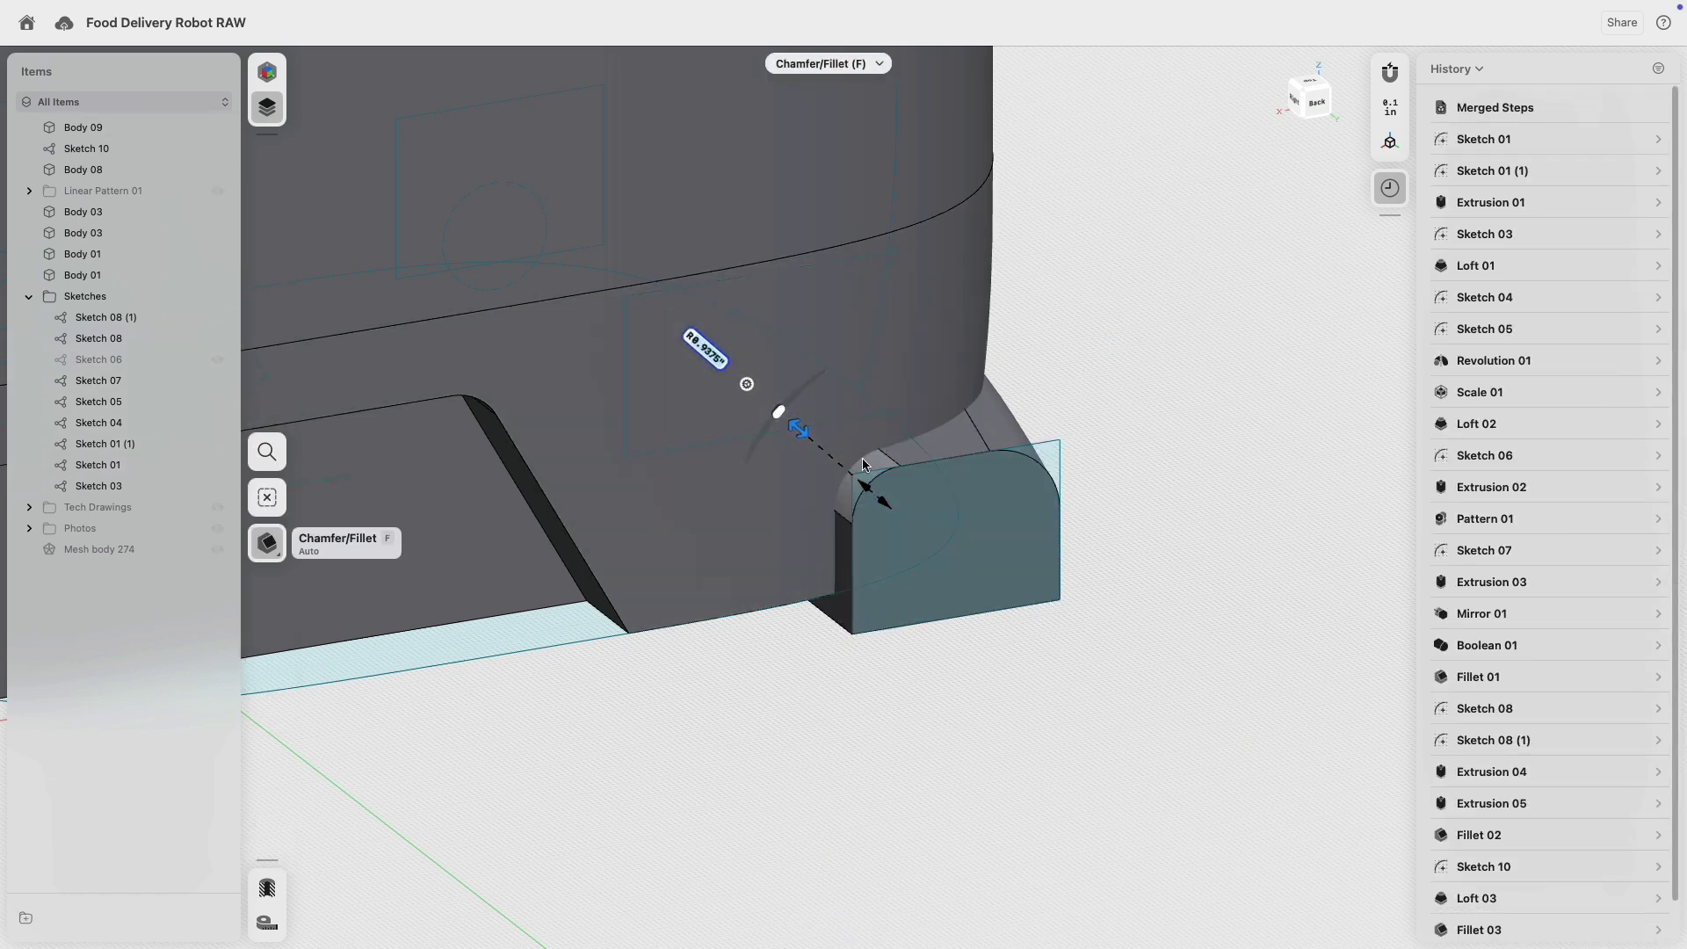
{"action": "right_click_drag", "start_coordinate": [945, 420], "coordinate": [1209, 428]}
{"action": "middle_click_drag", "start_coordinate": [1209, 428], "coordinate": [638, 505]}
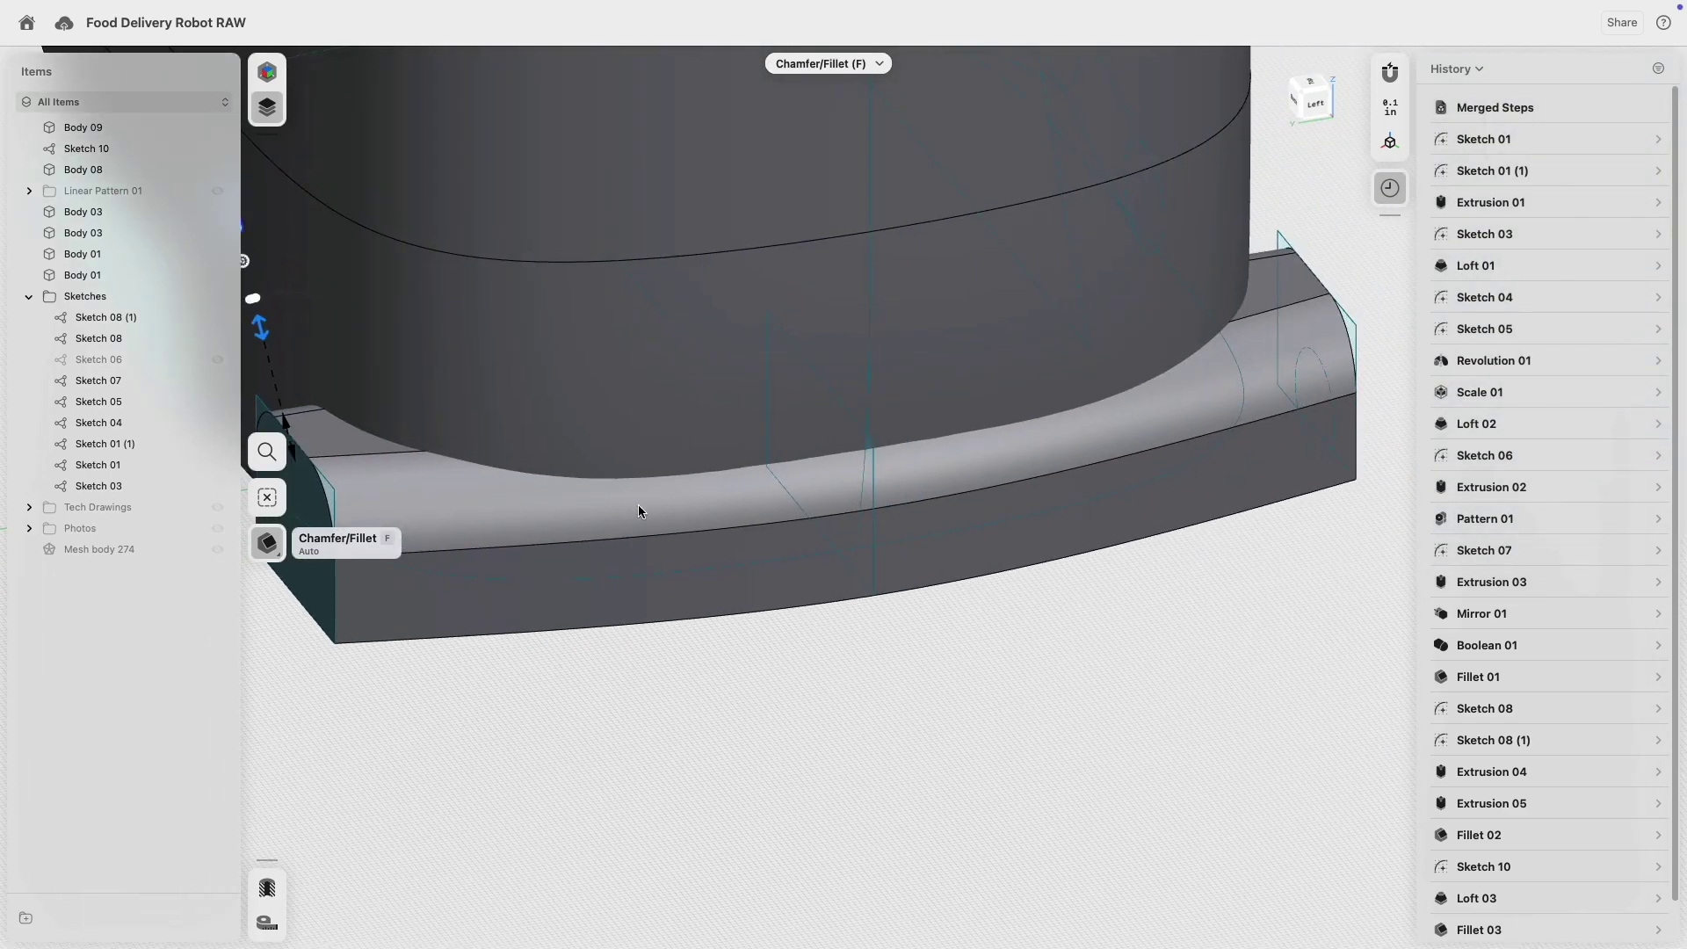
{"action": "right_click_drag", "start_coordinate": [985, 517], "coordinate": [1195, 571]}
{"action": "scroll", "coordinate": [1182, 496], "scroll_direction": "down", "scroll_amount": 4}
{"action": "left_click", "coordinate": [1037, 618]}
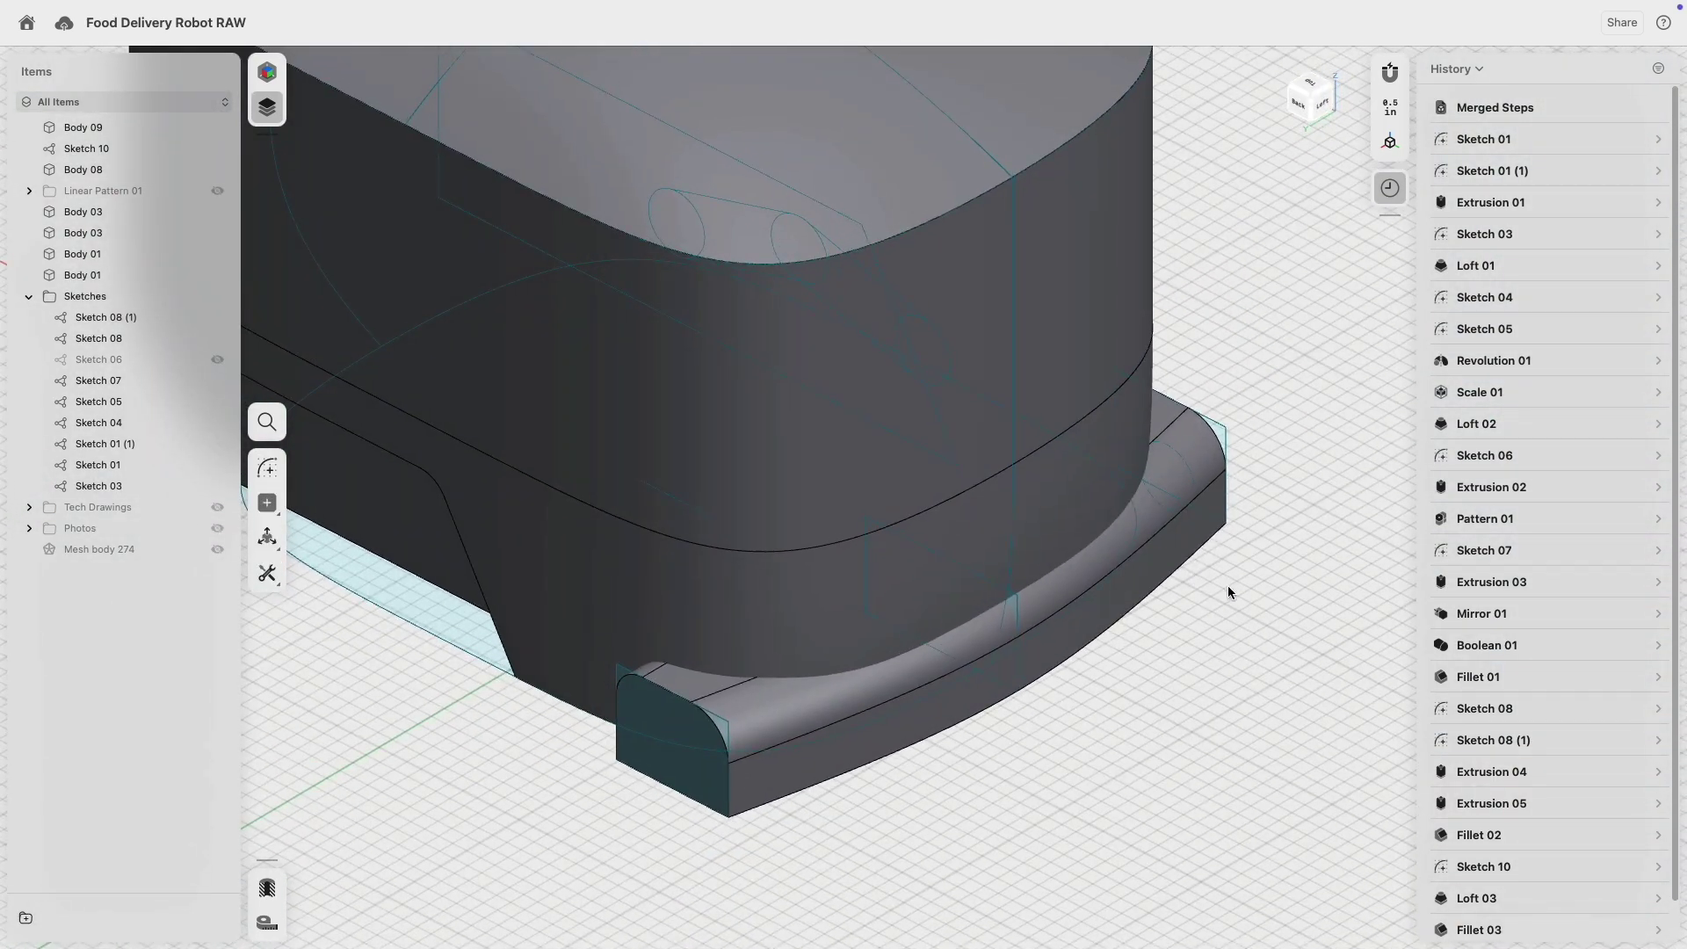
- Move Sketch 10 into the Sketches folder and hide the folder
{"action": "middle_click_drag", "start_coordinate": [1229, 587], "coordinate": [1242, 411]}
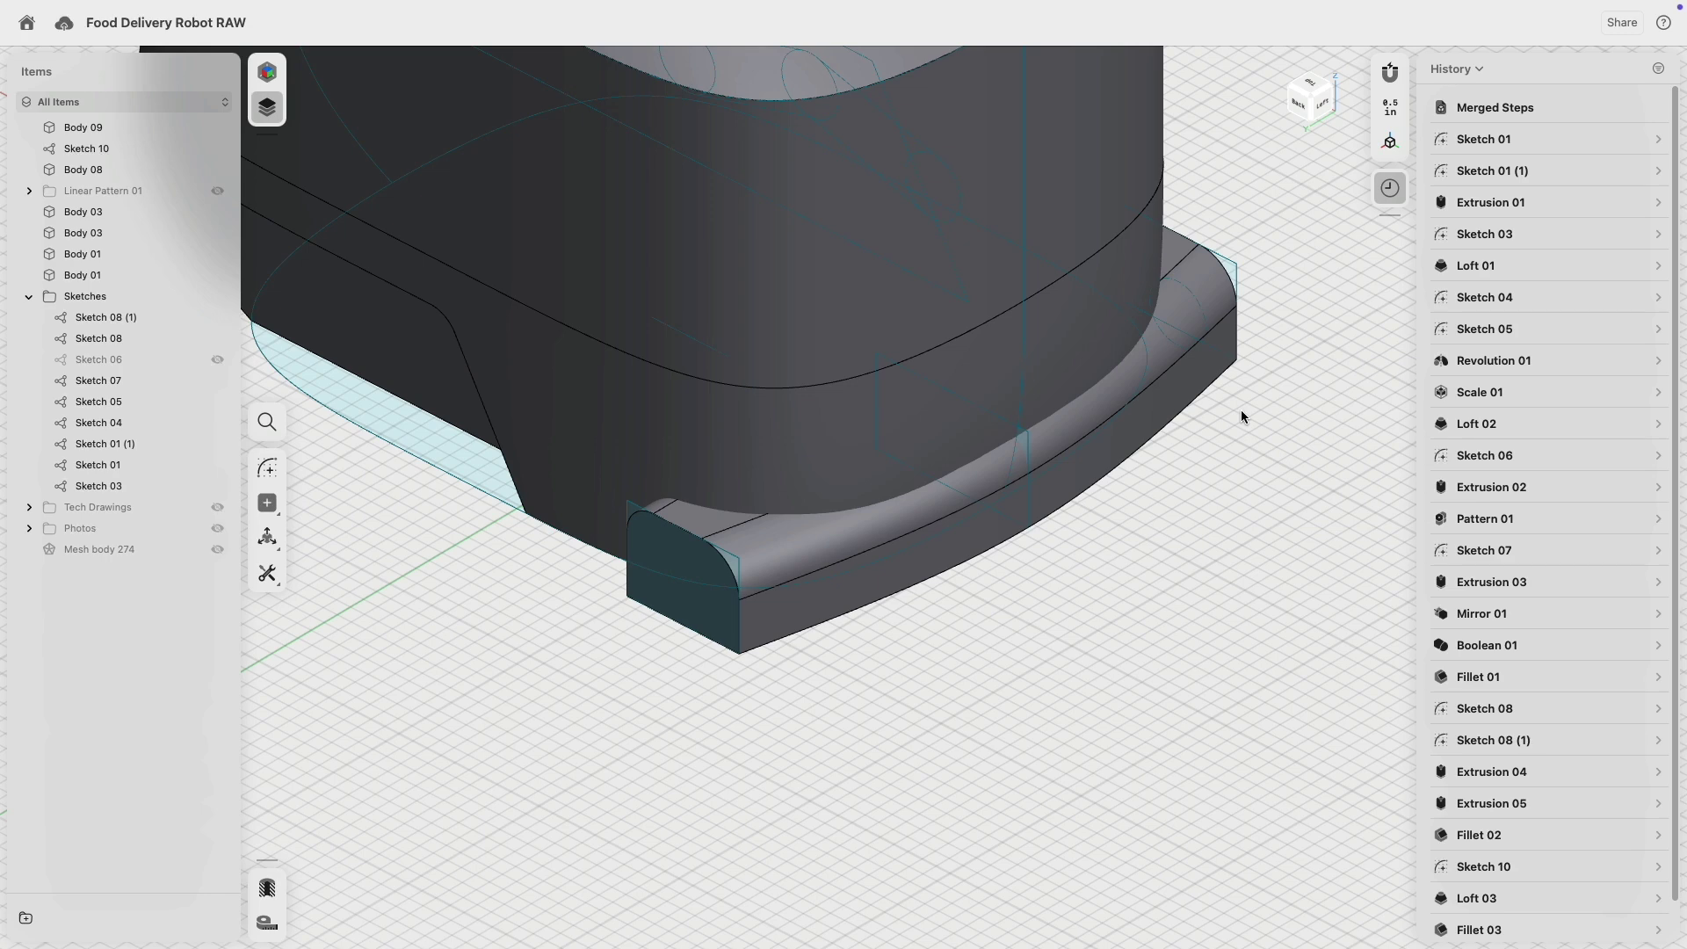
{"action": "right_click_drag", "start_coordinate": [1119, 667], "coordinate": [1107, 486]}
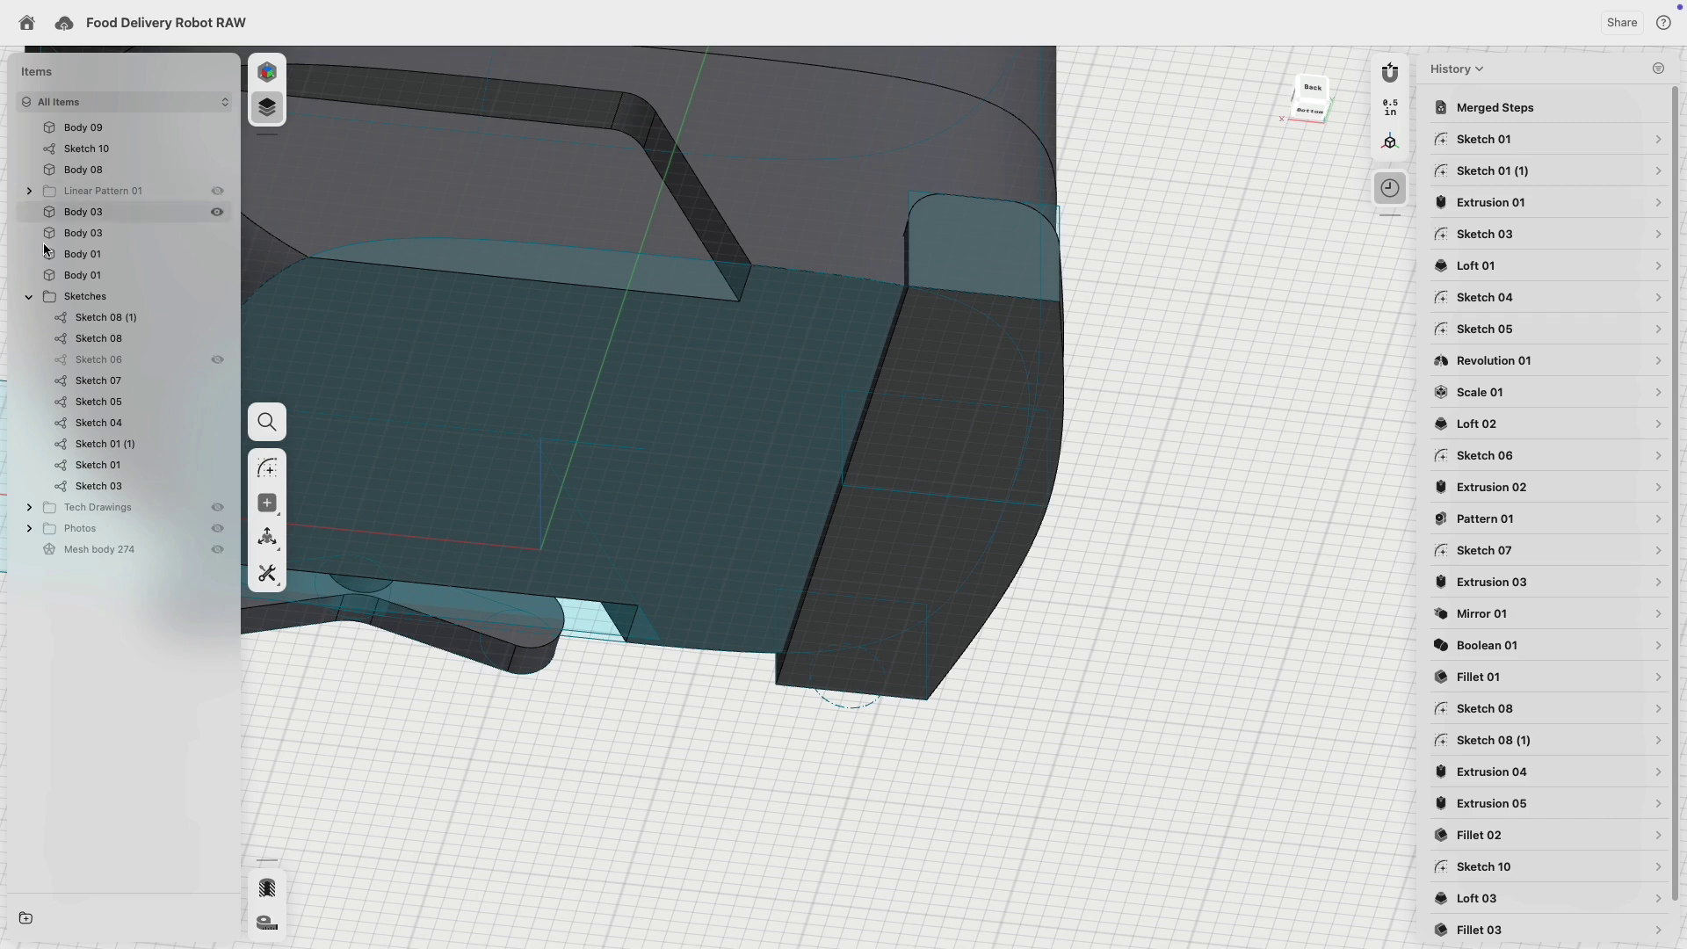
{"action": "left_click", "coordinate": [29, 297]}
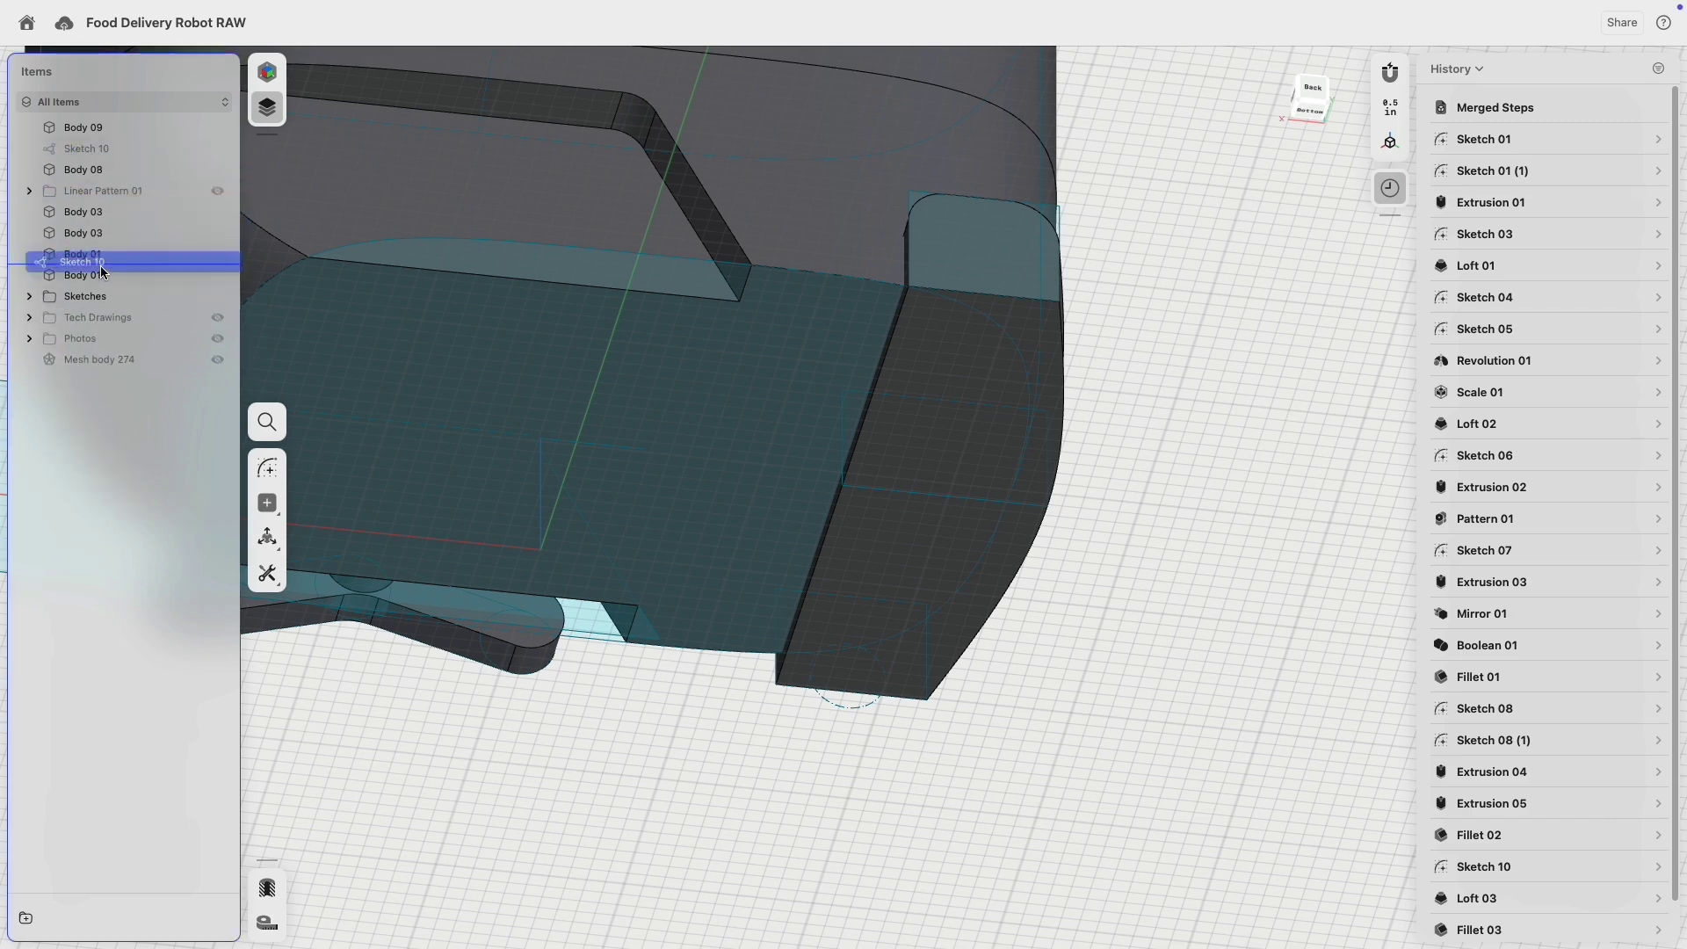
{"action": "left_click_drag", "start_coordinate": [101, 272], "coordinate": [88, 295]}
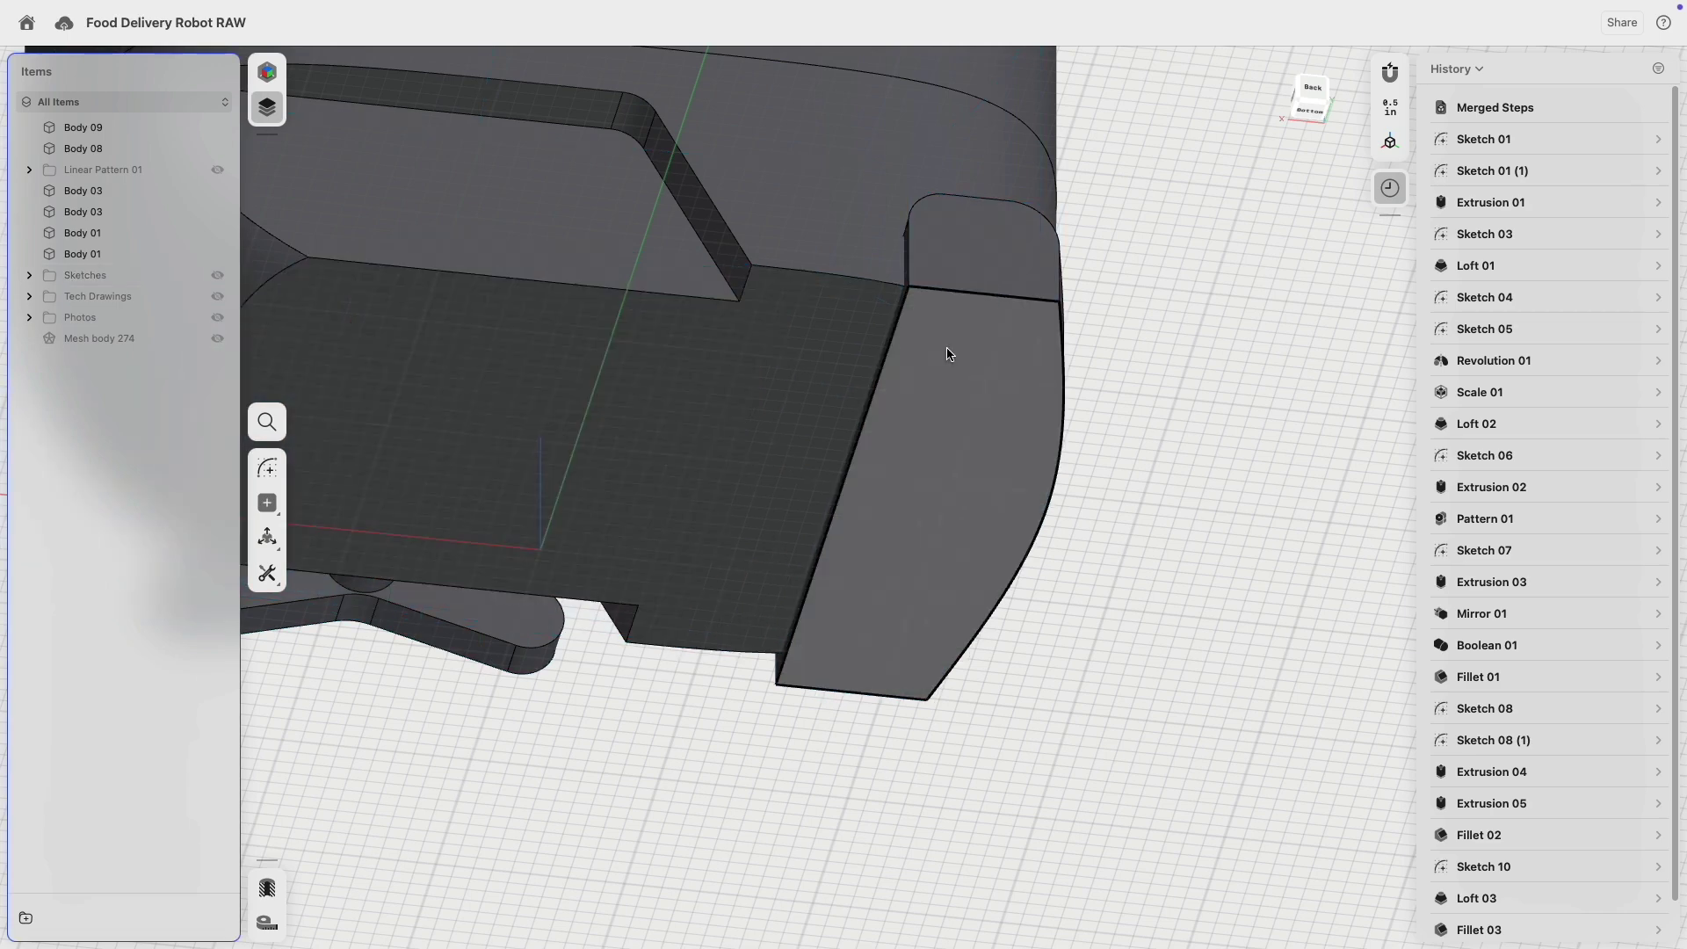
- Replace the bar's underside face with the lower body's bottom face so the two are flush
{"action": "left_click", "coordinate": [949, 355]}
{"action": "right_click_drag", "start_coordinate": [1136, 292], "coordinate": [828, 305]}
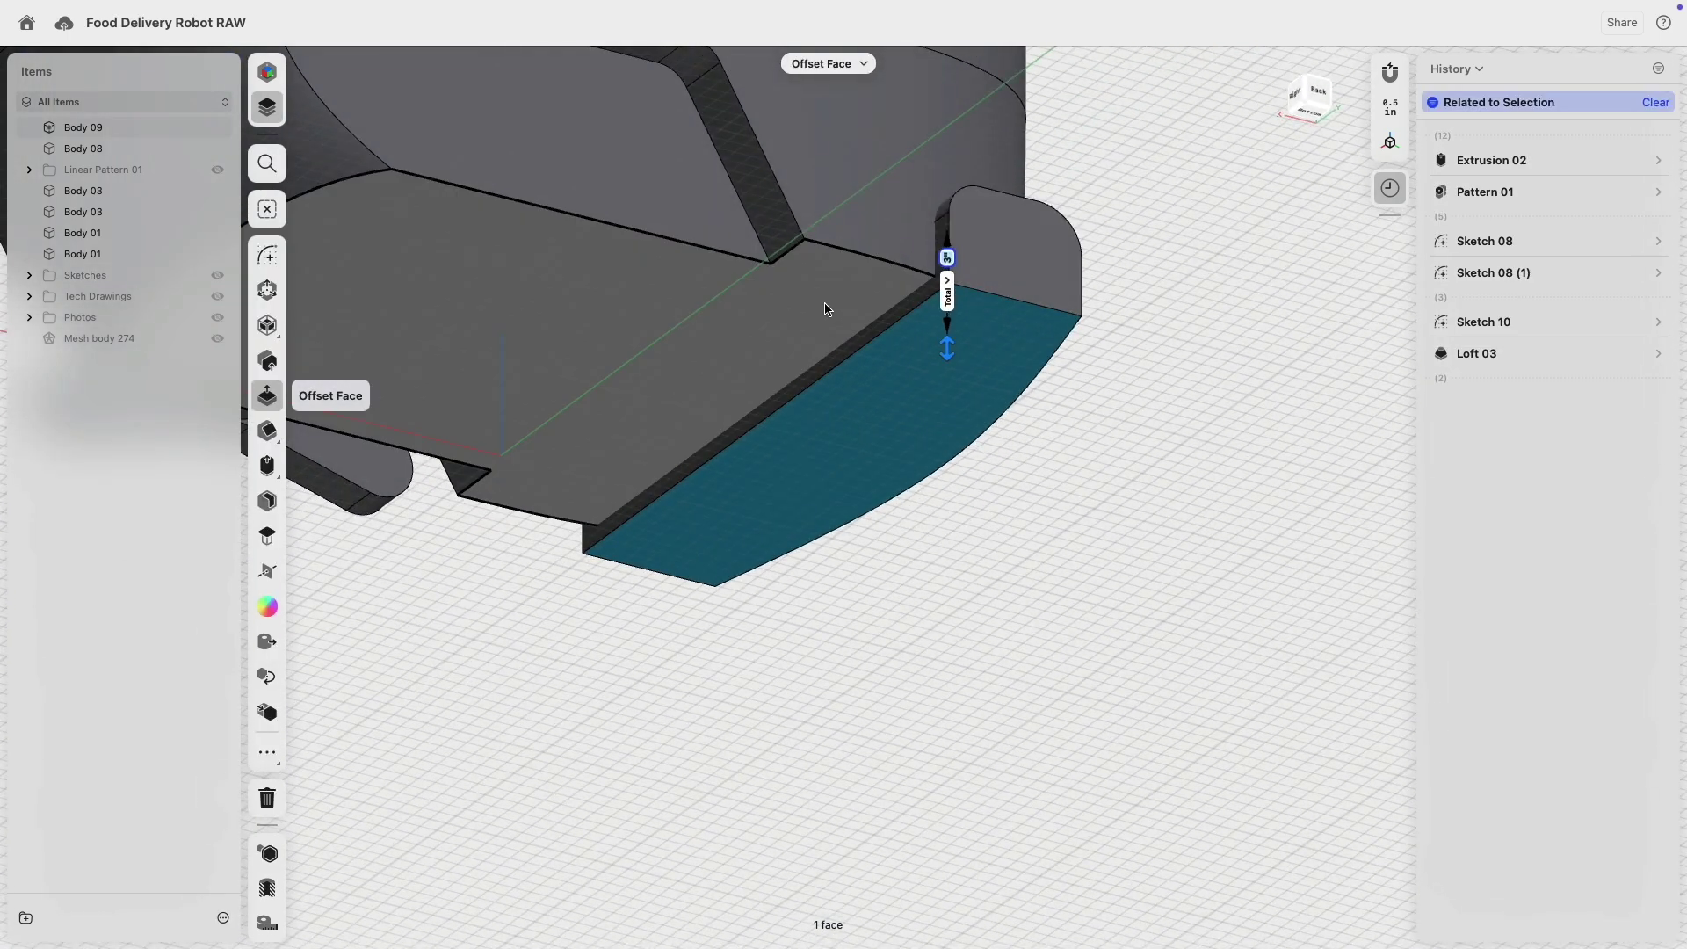
{"action": "left_click", "coordinate": [824, 309]}
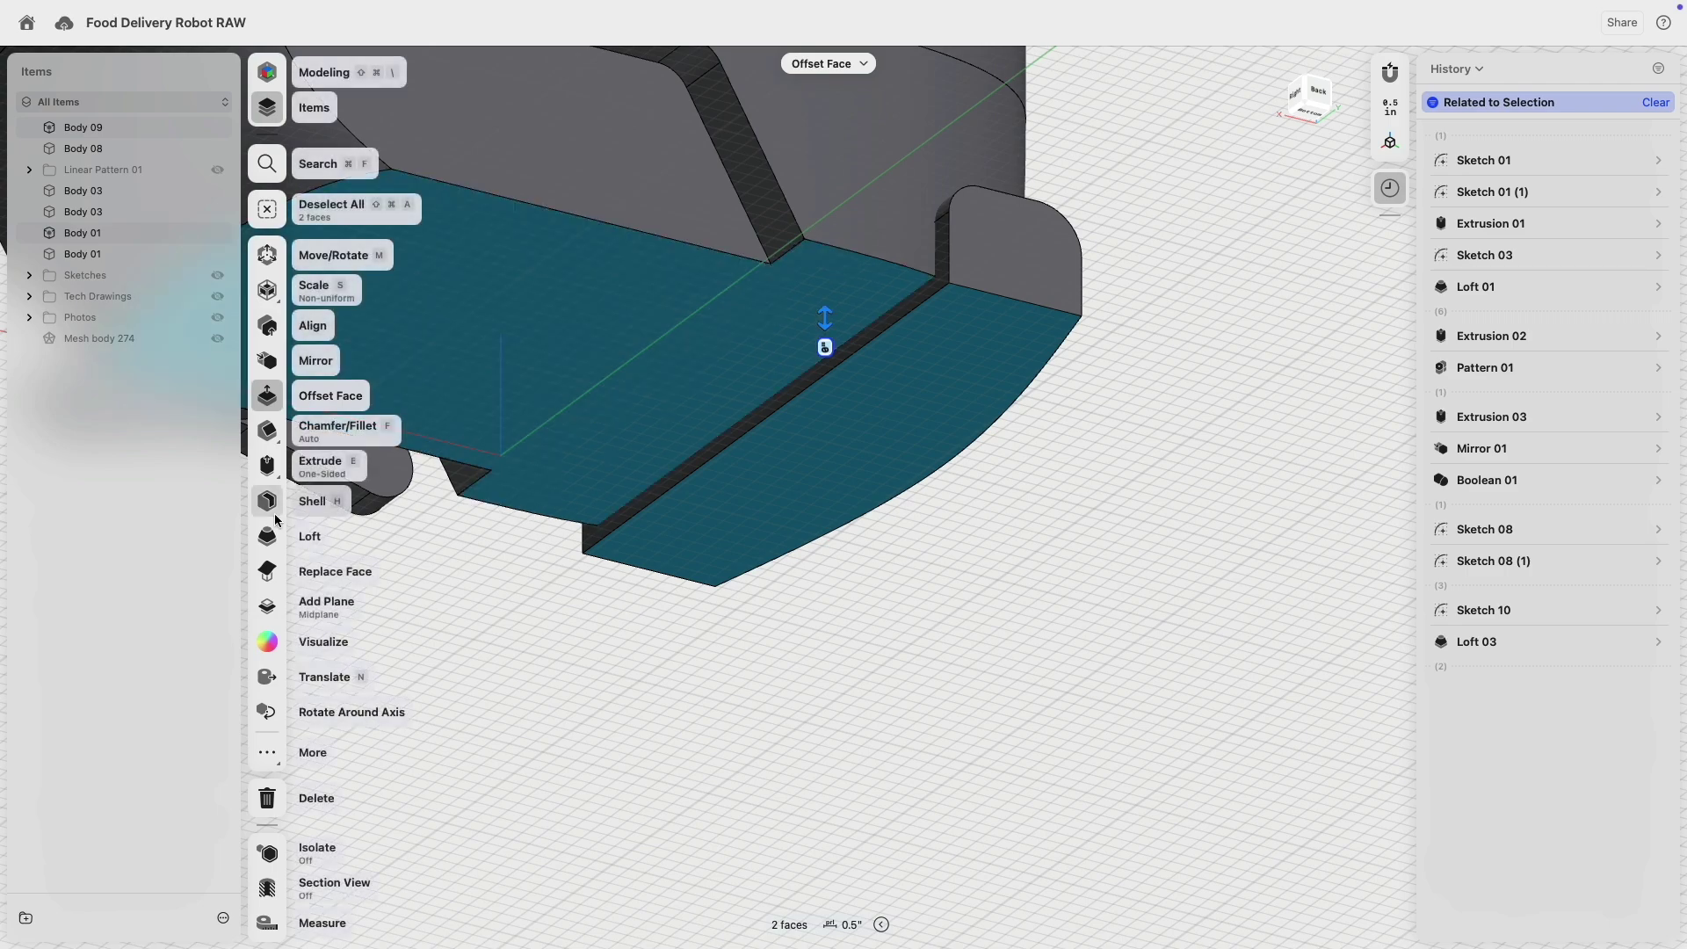
{"action": "left_click", "coordinate": [277, 573]}
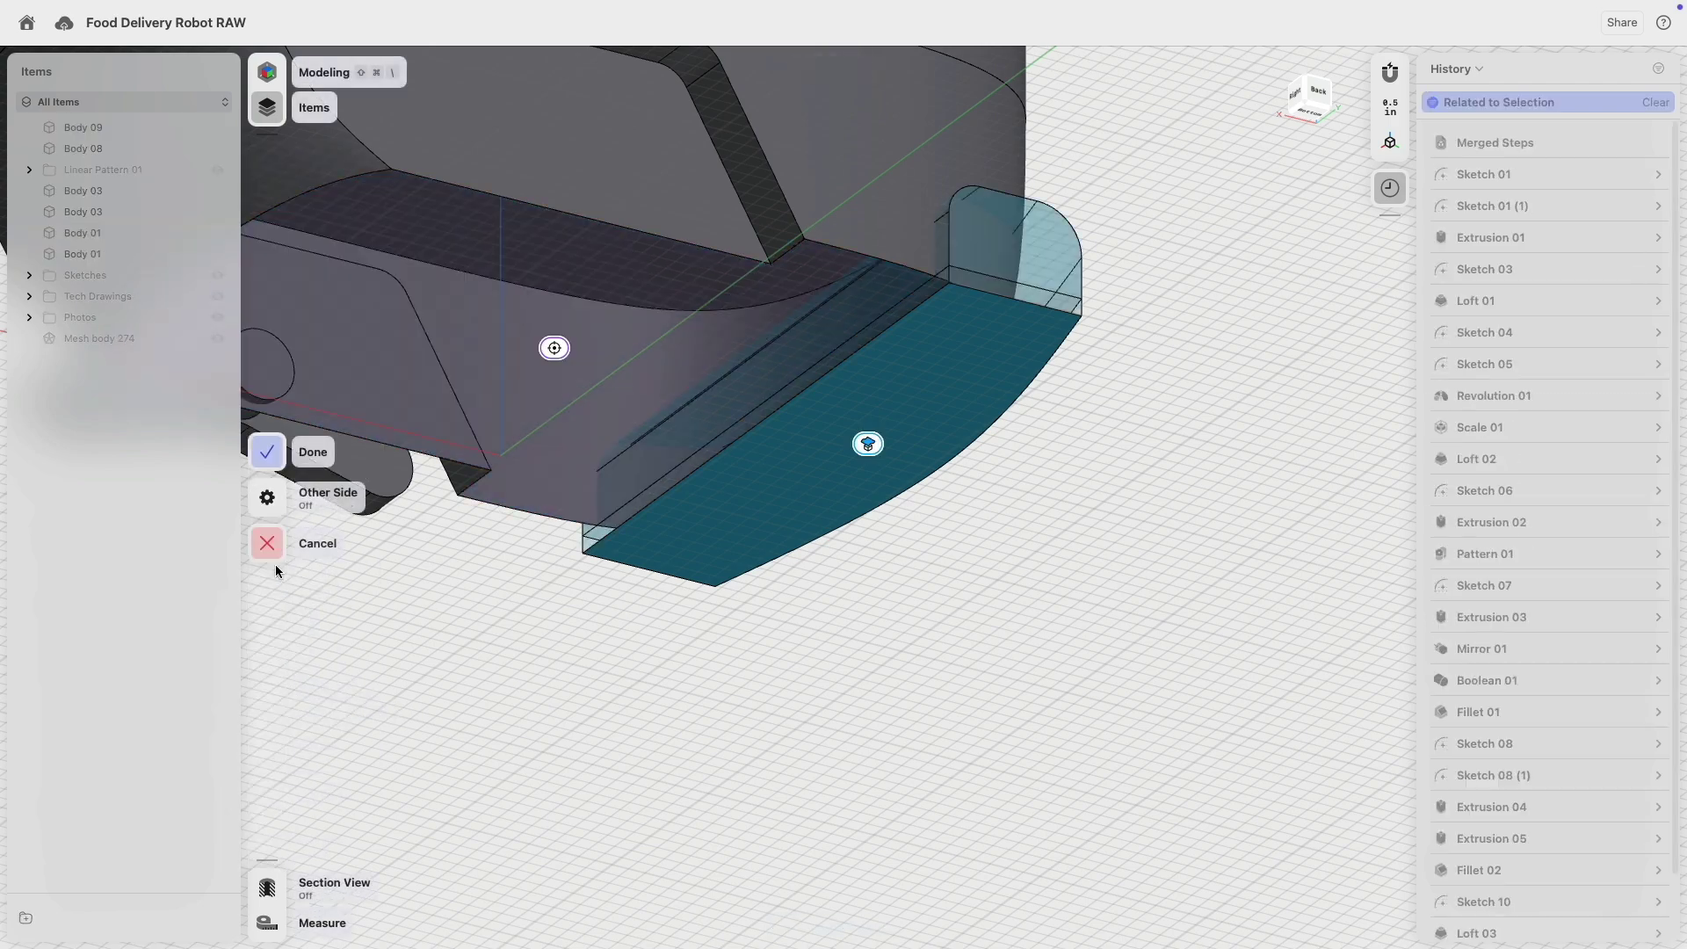
{"action": "left_click", "coordinate": [267, 450]}
{"action": "right_click_drag", "start_coordinate": [1152, 441], "coordinate": [934, 301]}
{"action": "left_click", "coordinate": [936, 282]}
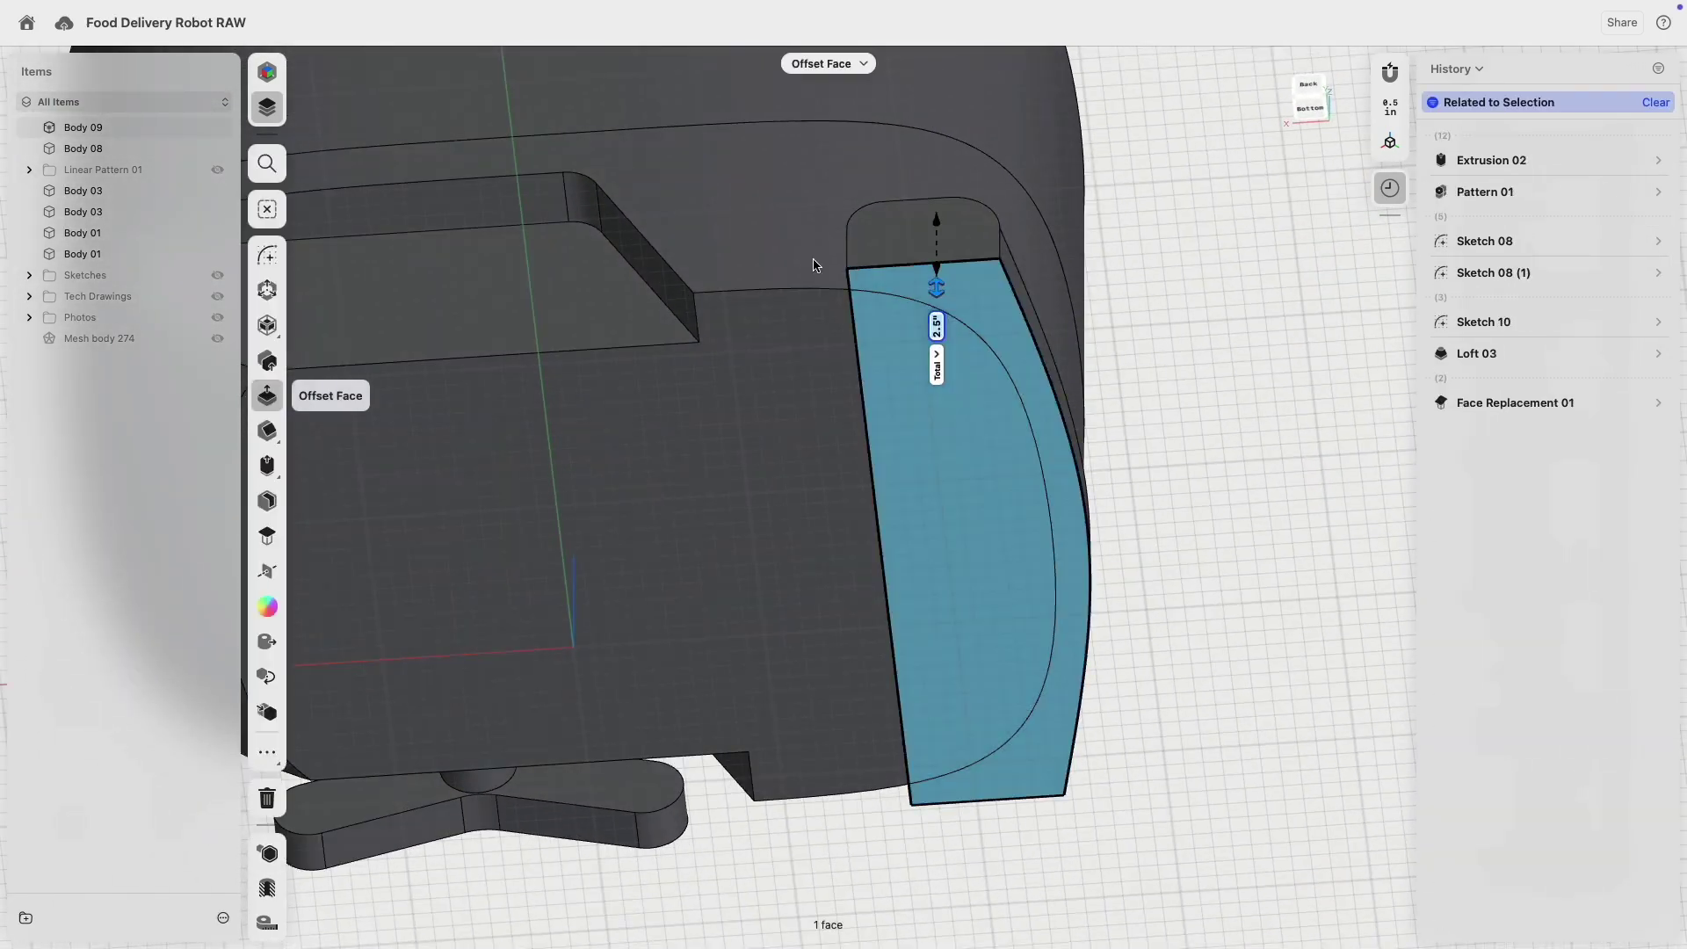
{"action": "left_click", "coordinate": [782, 255]}
{"action": "left_click", "coordinate": [780, 255]}
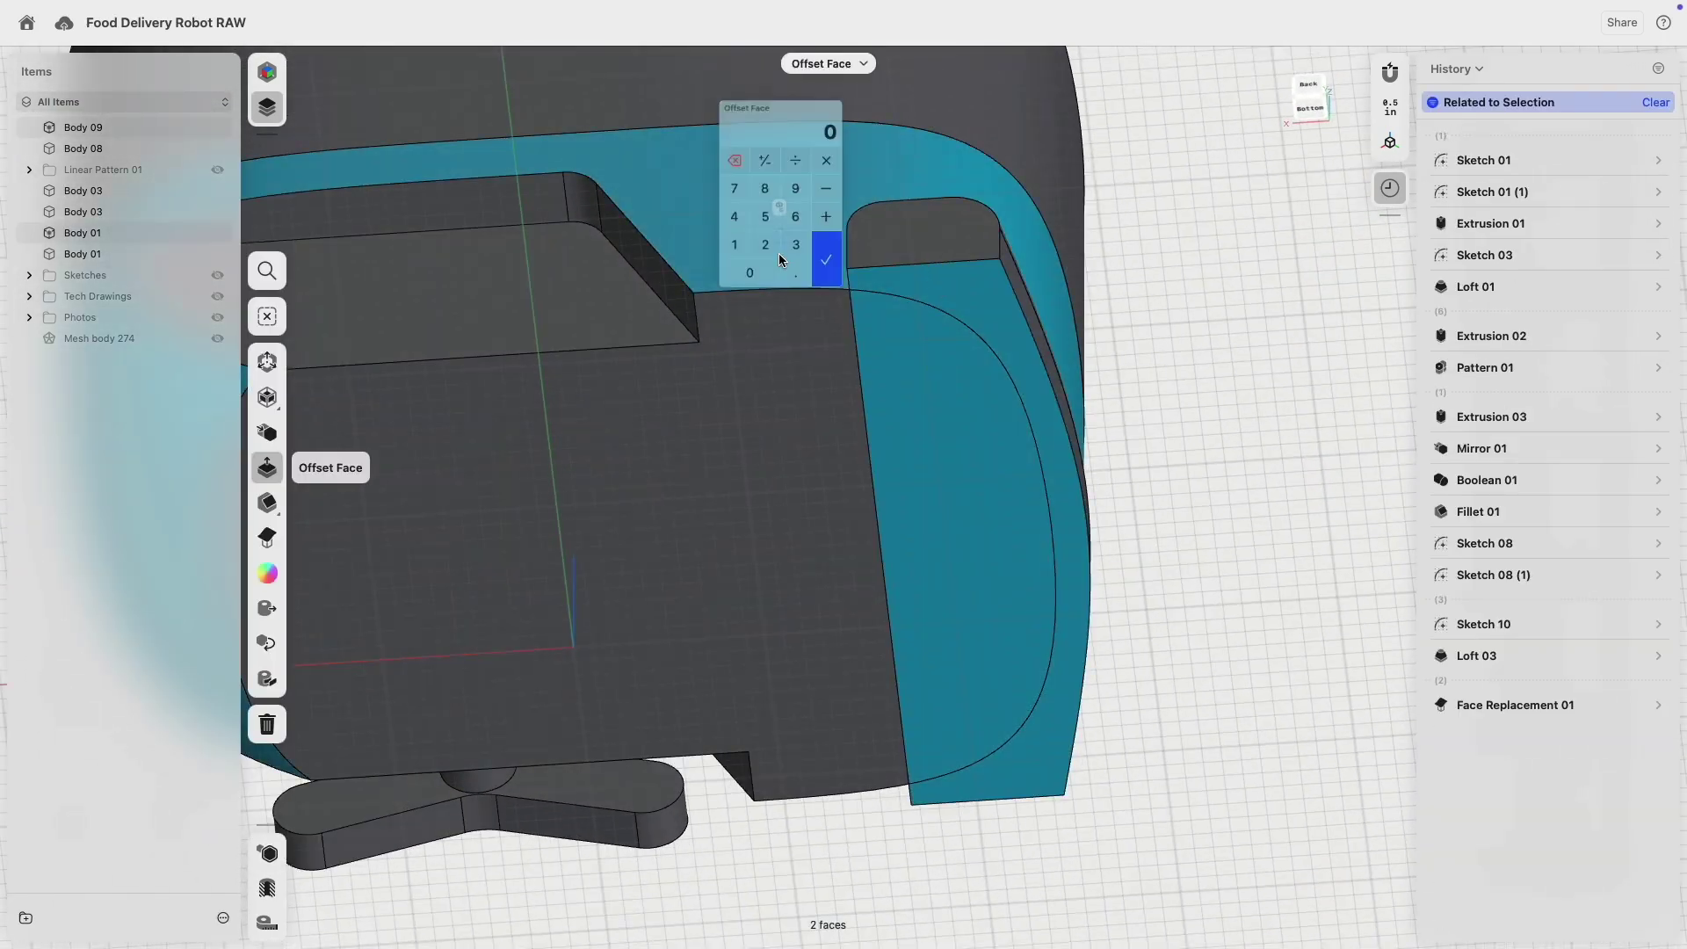
{"action": "left_click", "coordinate": [716, 520]}
- Union the lower body and the lofted mount bar into a single body
{"action": "double_click", "coordinate": [712, 320]}
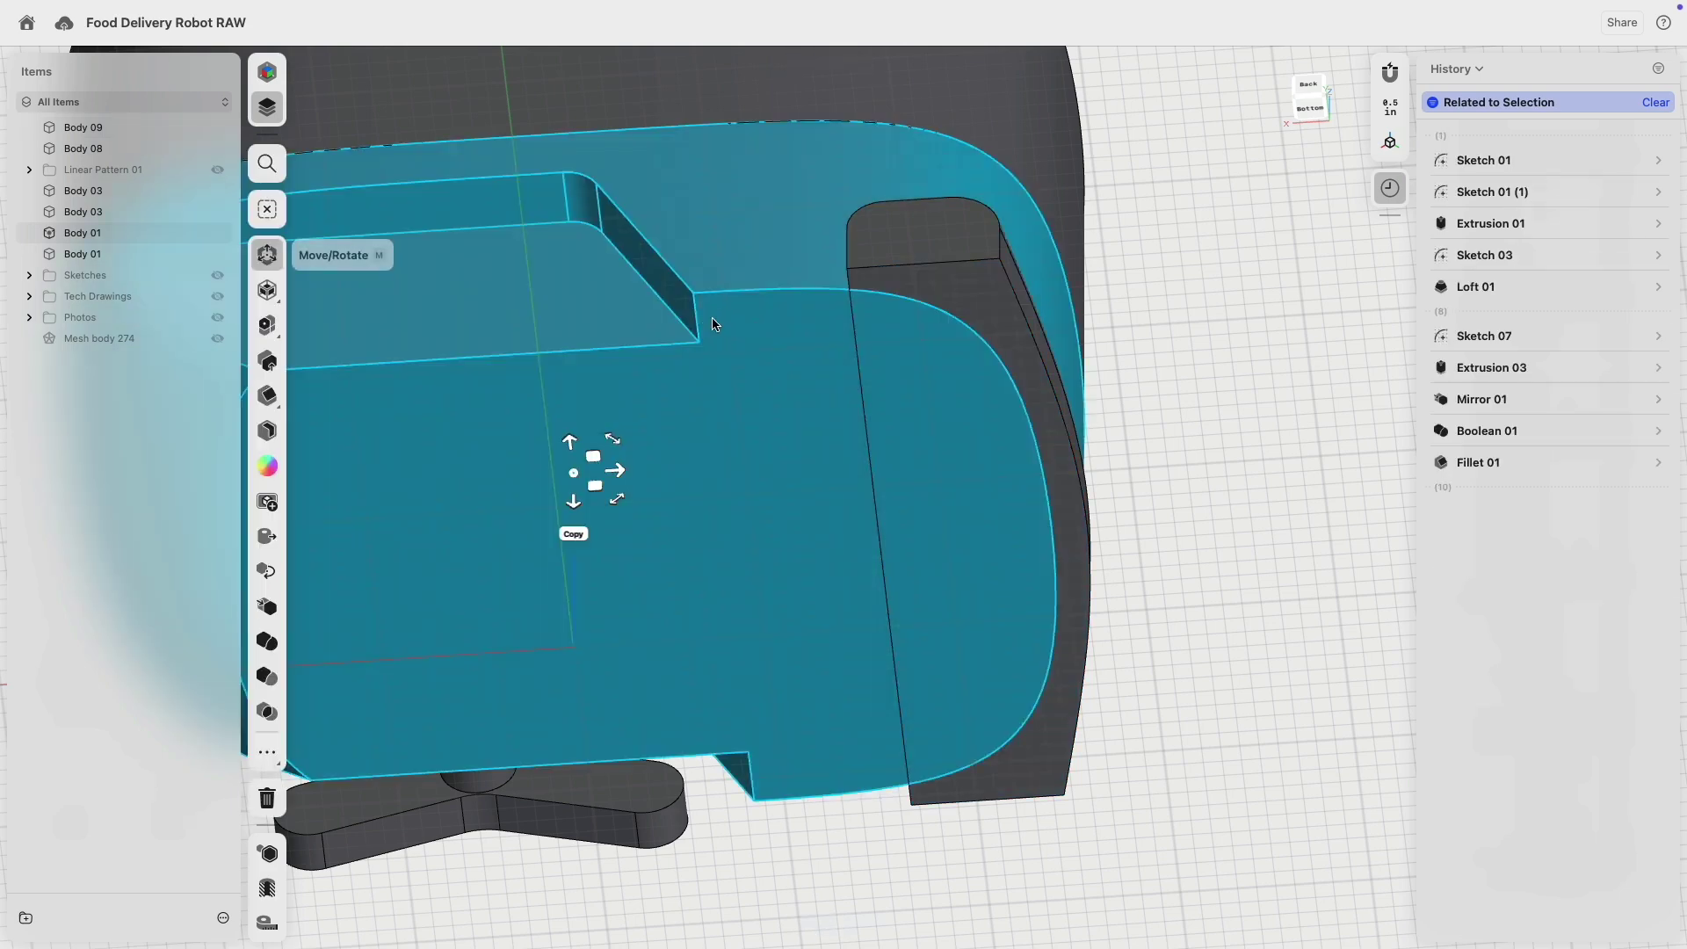
{"action": "left_click", "coordinate": [891, 268]}
{"action": "double_click", "coordinate": [891, 269]}
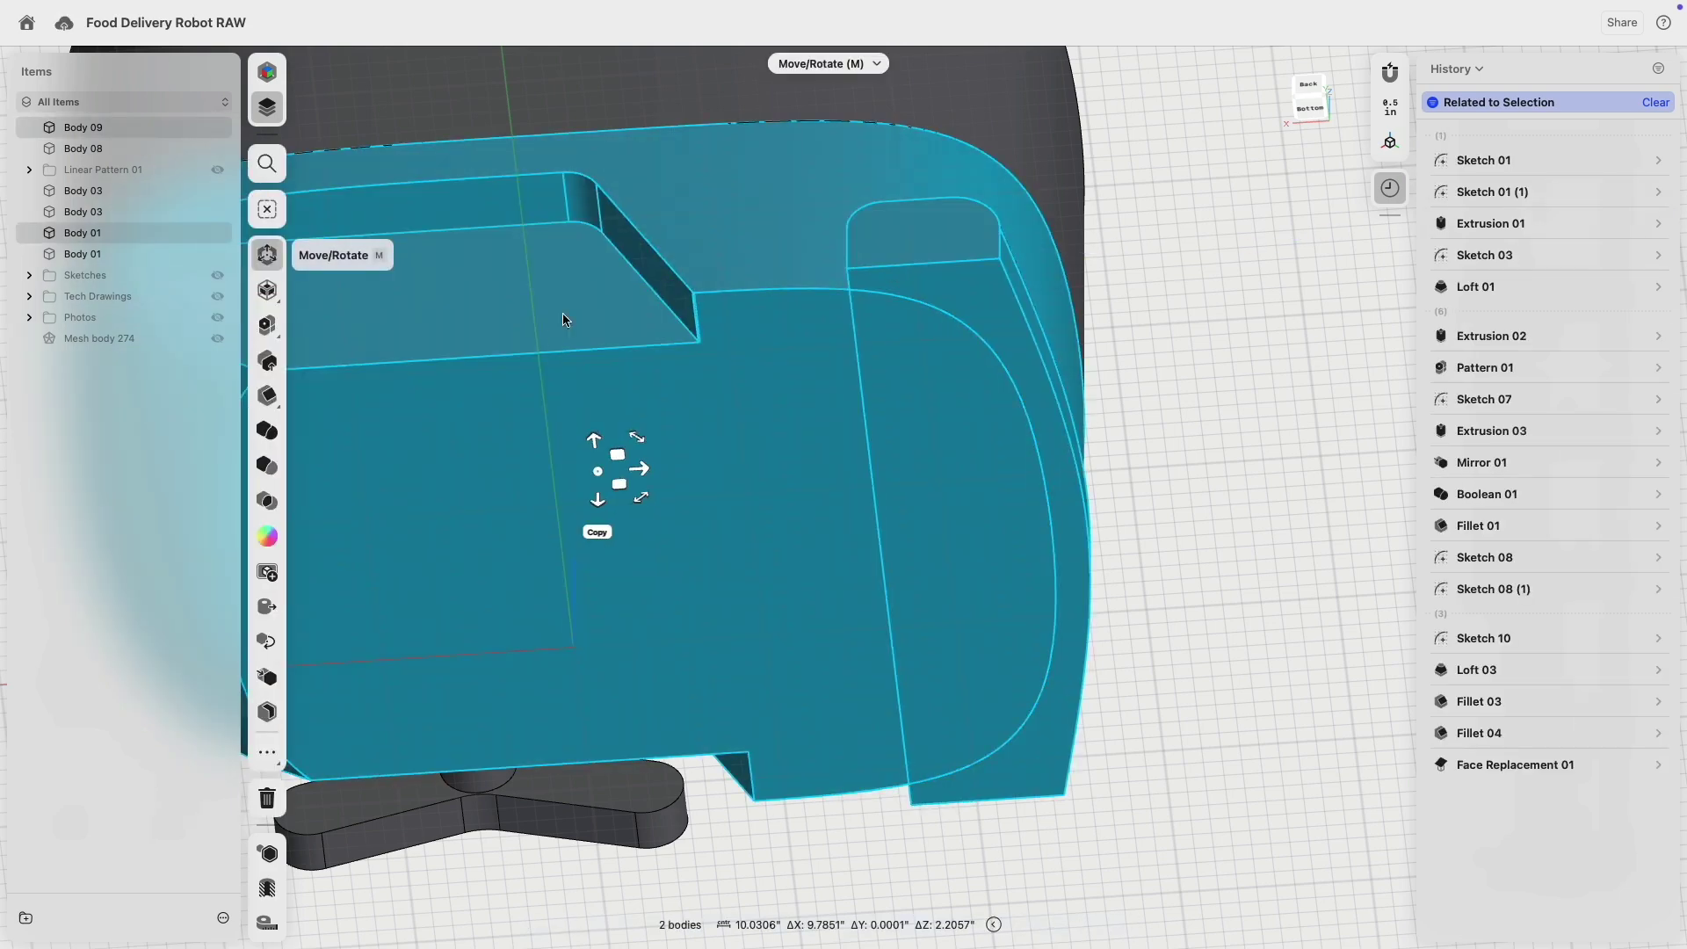
{"action": "left_click", "coordinate": [265, 439]}
{"action": "left_click", "coordinate": [267, 447]}
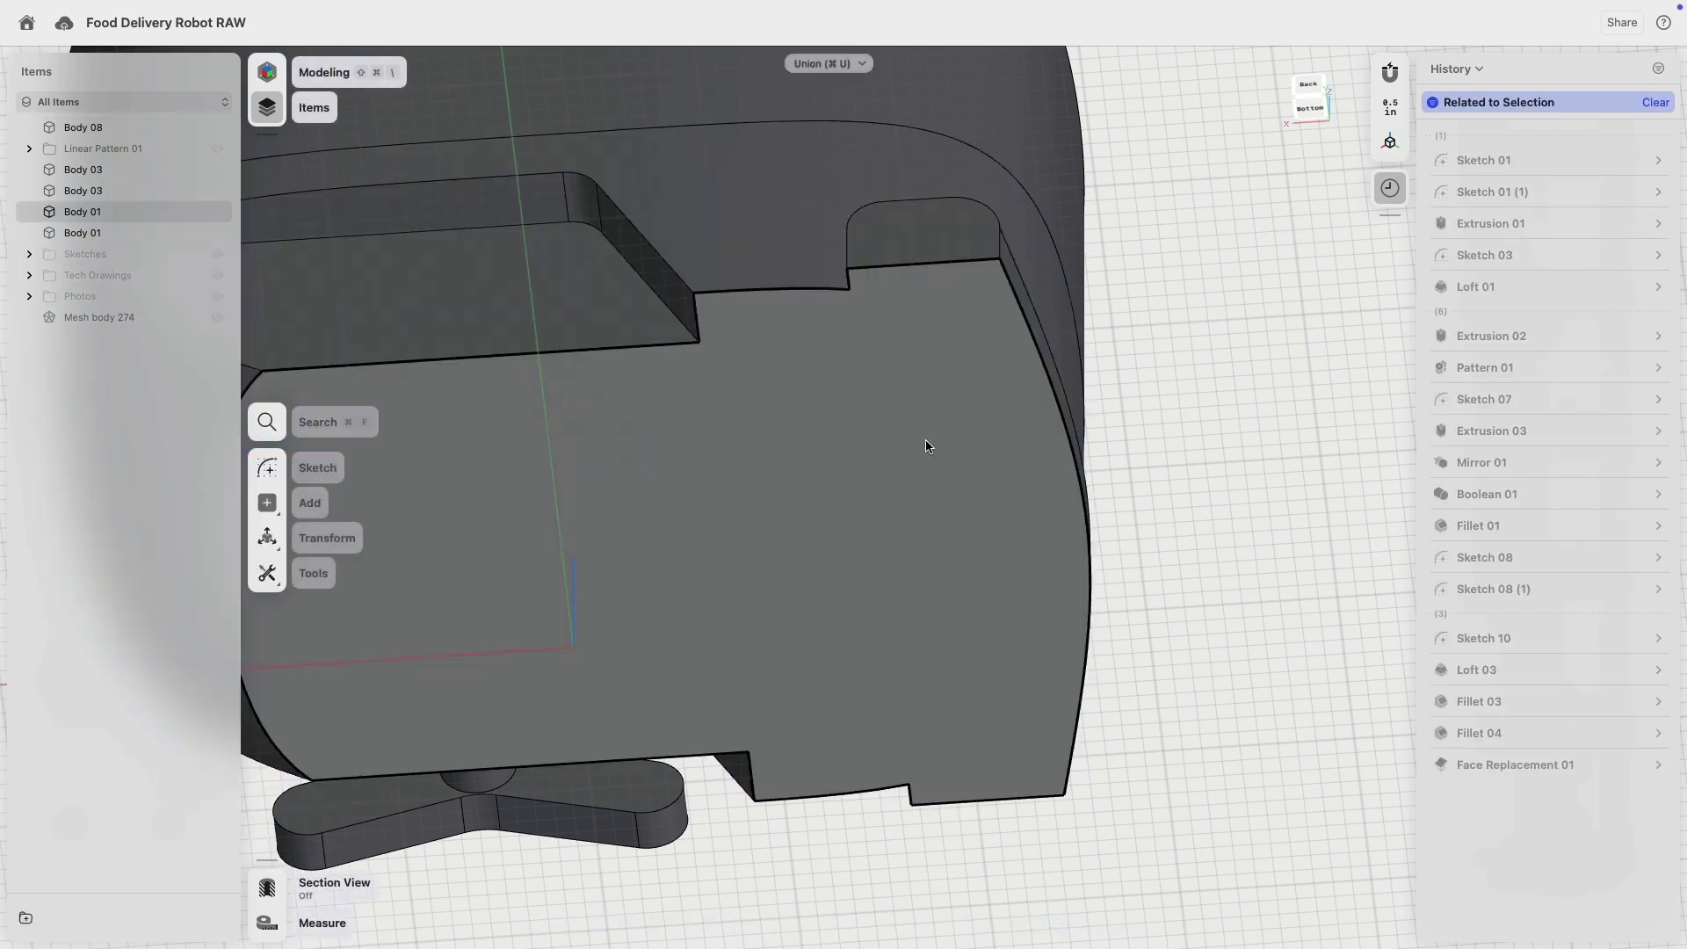
- Fillet the joint between the mount bar and the lower body with a 0.5 in radius
{"action": "right_click_drag", "start_coordinate": [1183, 340], "coordinate": [1158, 573]}
{"action": "left_click", "coordinate": [1148, 580]}
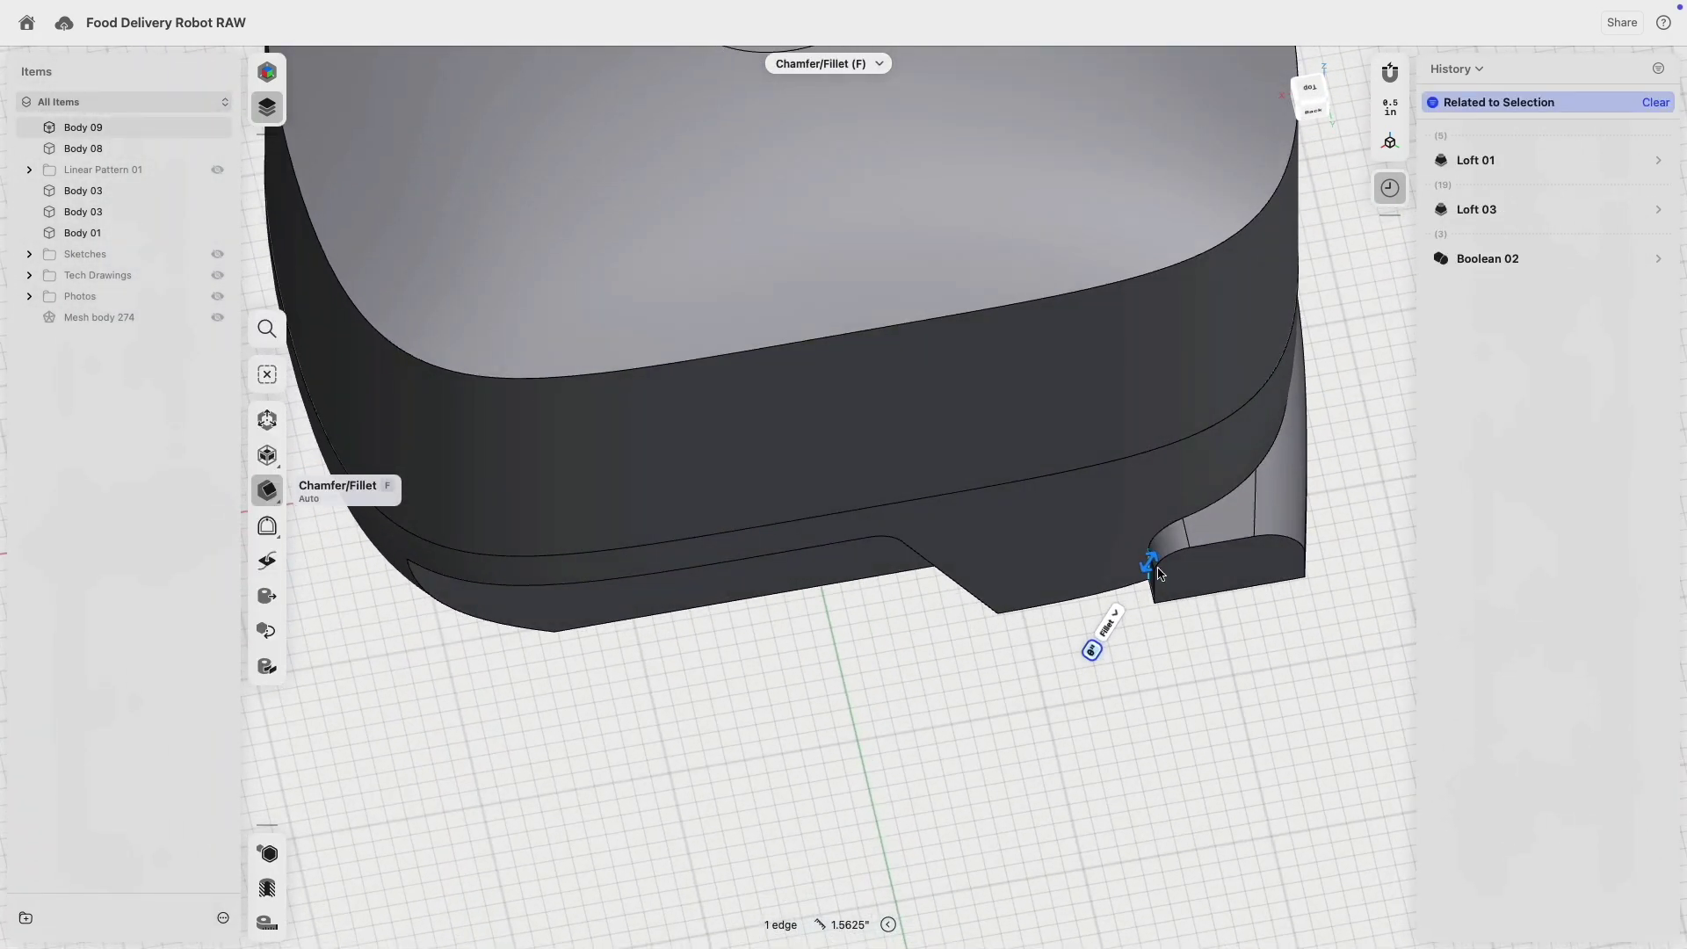
{"action": "left_click_drag", "start_coordinate": [1154, 562], "coordinate": [1145, 572]}
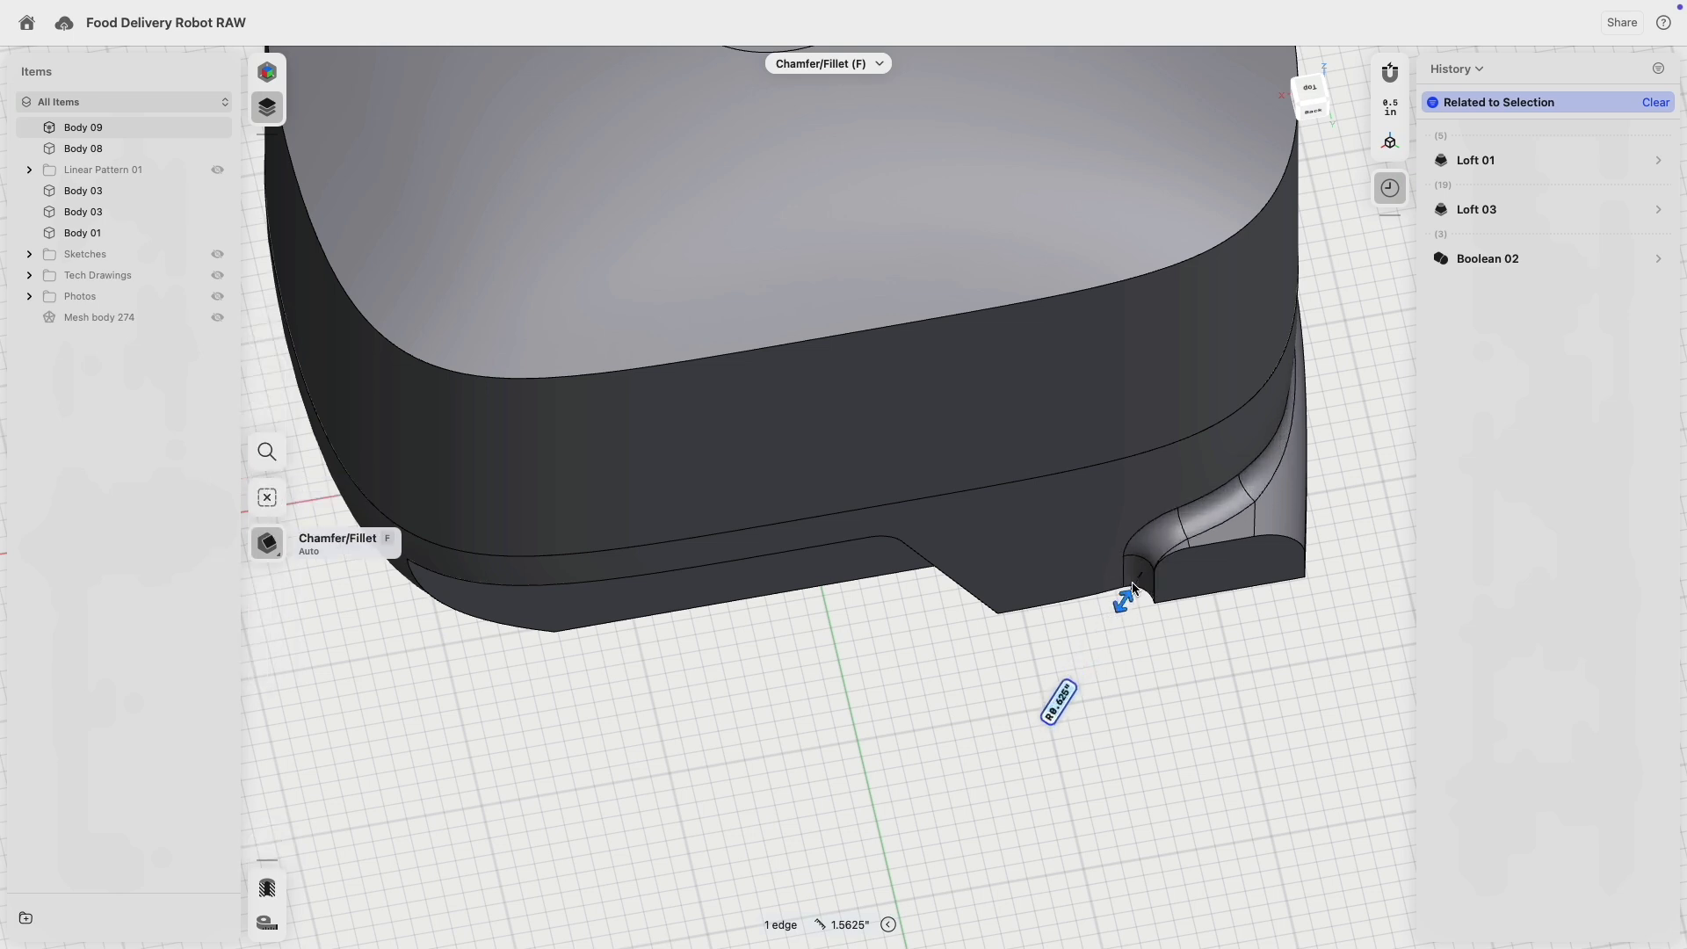
{"action": "left_click_drag", "start_coordinate": [1139, 579], "coordinate": [1155, 579]}
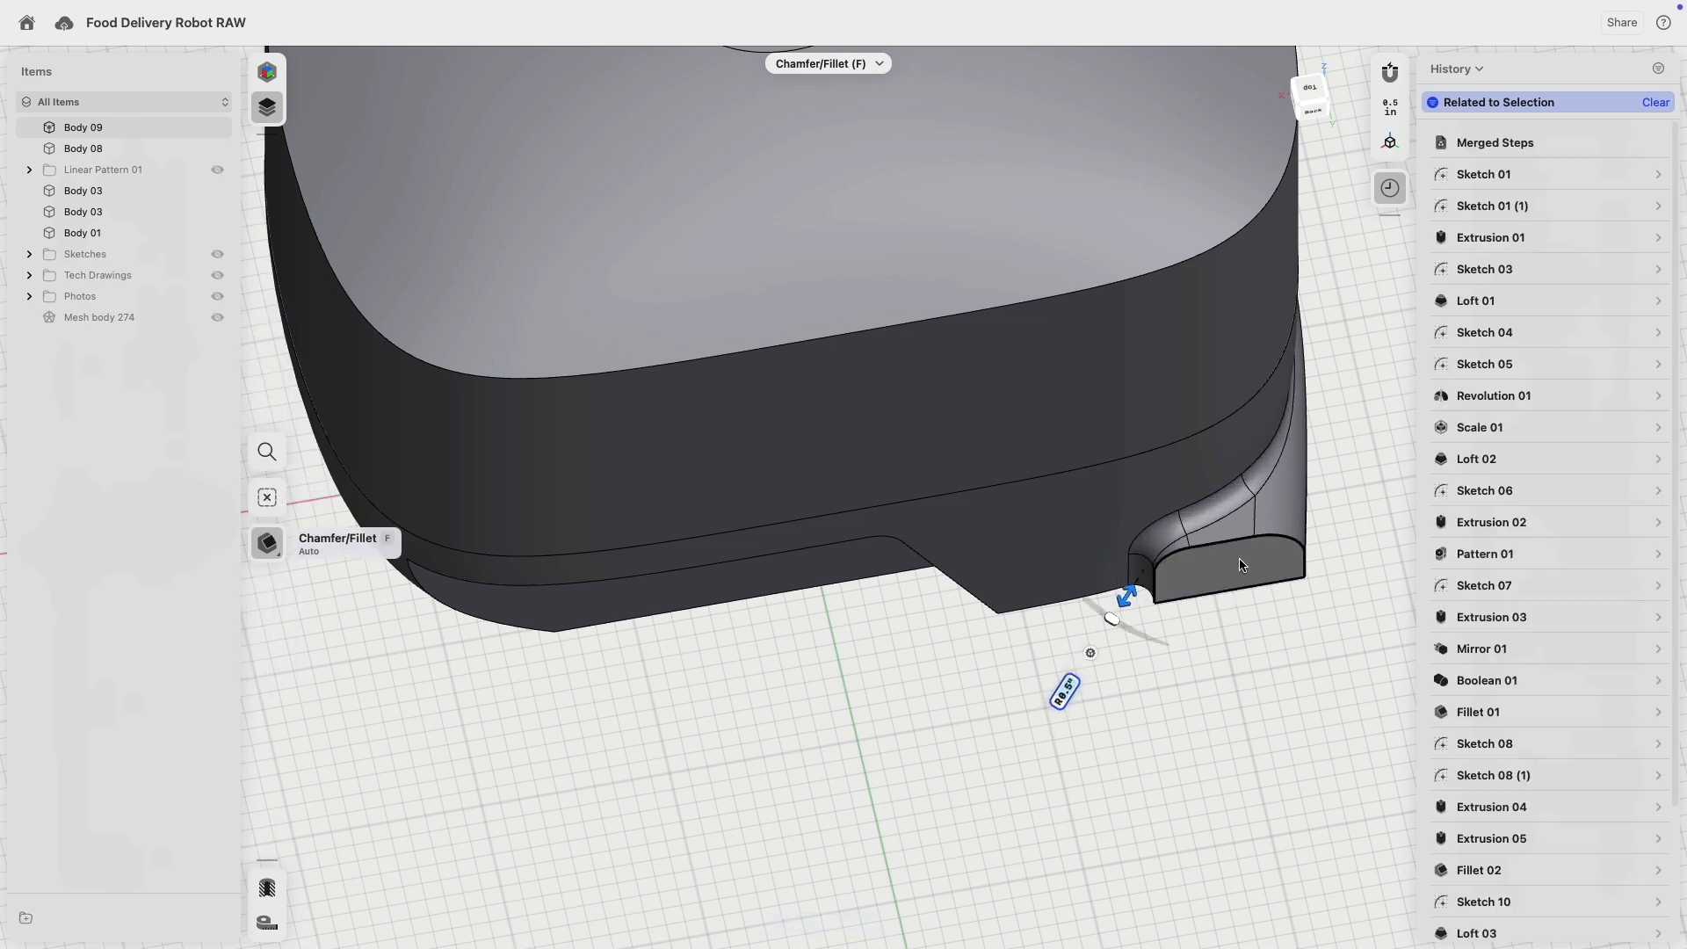
- Examine the fillet between the mount bar and the lower body along its whole length from several angles
{"action": "right_click_drag", "start_coordinate": [1243, 565], "coordinate": [1011, 501]}
{"action": "middle_click_drag", "start_coordinate": [1256, 510], "coordinate": [603, 430]}
{"action": "right_click_drag", "start_coordinate": [1064, 479], "coordinate": [910, 476]}
{"action": "middle_click_drag", "start_coordinate": [1055, 479], "coordinate": [888, 478]}
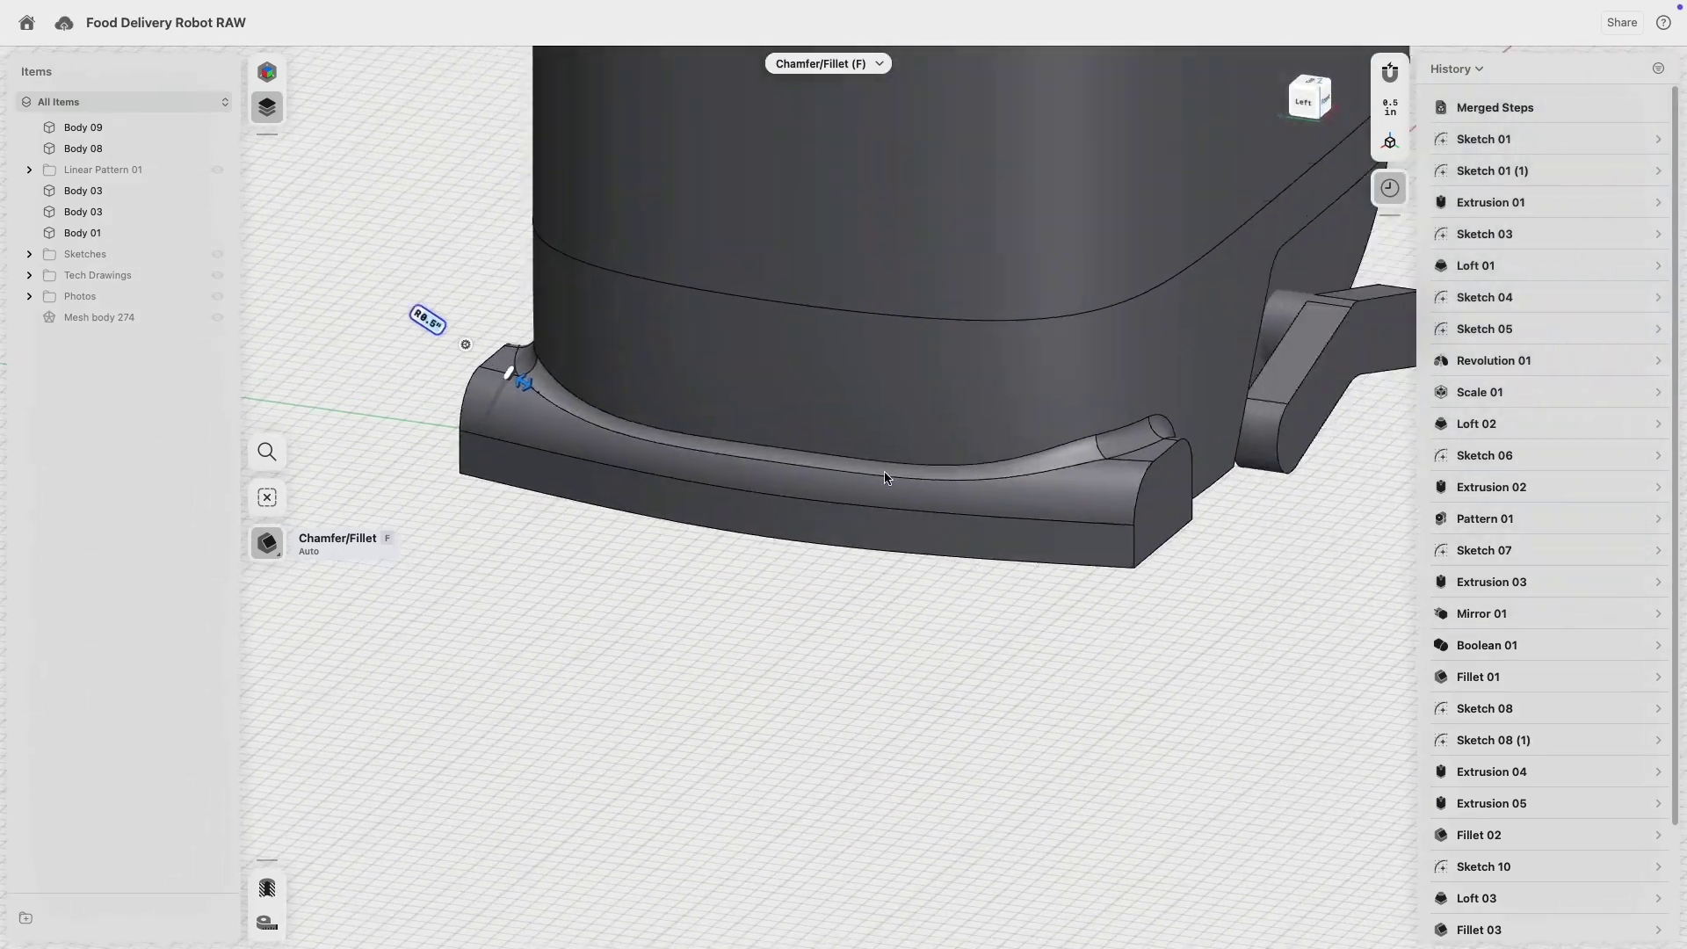
{"action": "mouse_move", "coordinate": [1019, 492]}
{"action": "right_mouse_down"}
{"action": "mouse_move", "coordinate": [787, 476]}
{"action": "mouse_move", "coordinate": [1076, 498]}
{"action": "mouse_move", "coordinate": [1011, 505]}
{"action": "right_mouse_up"}
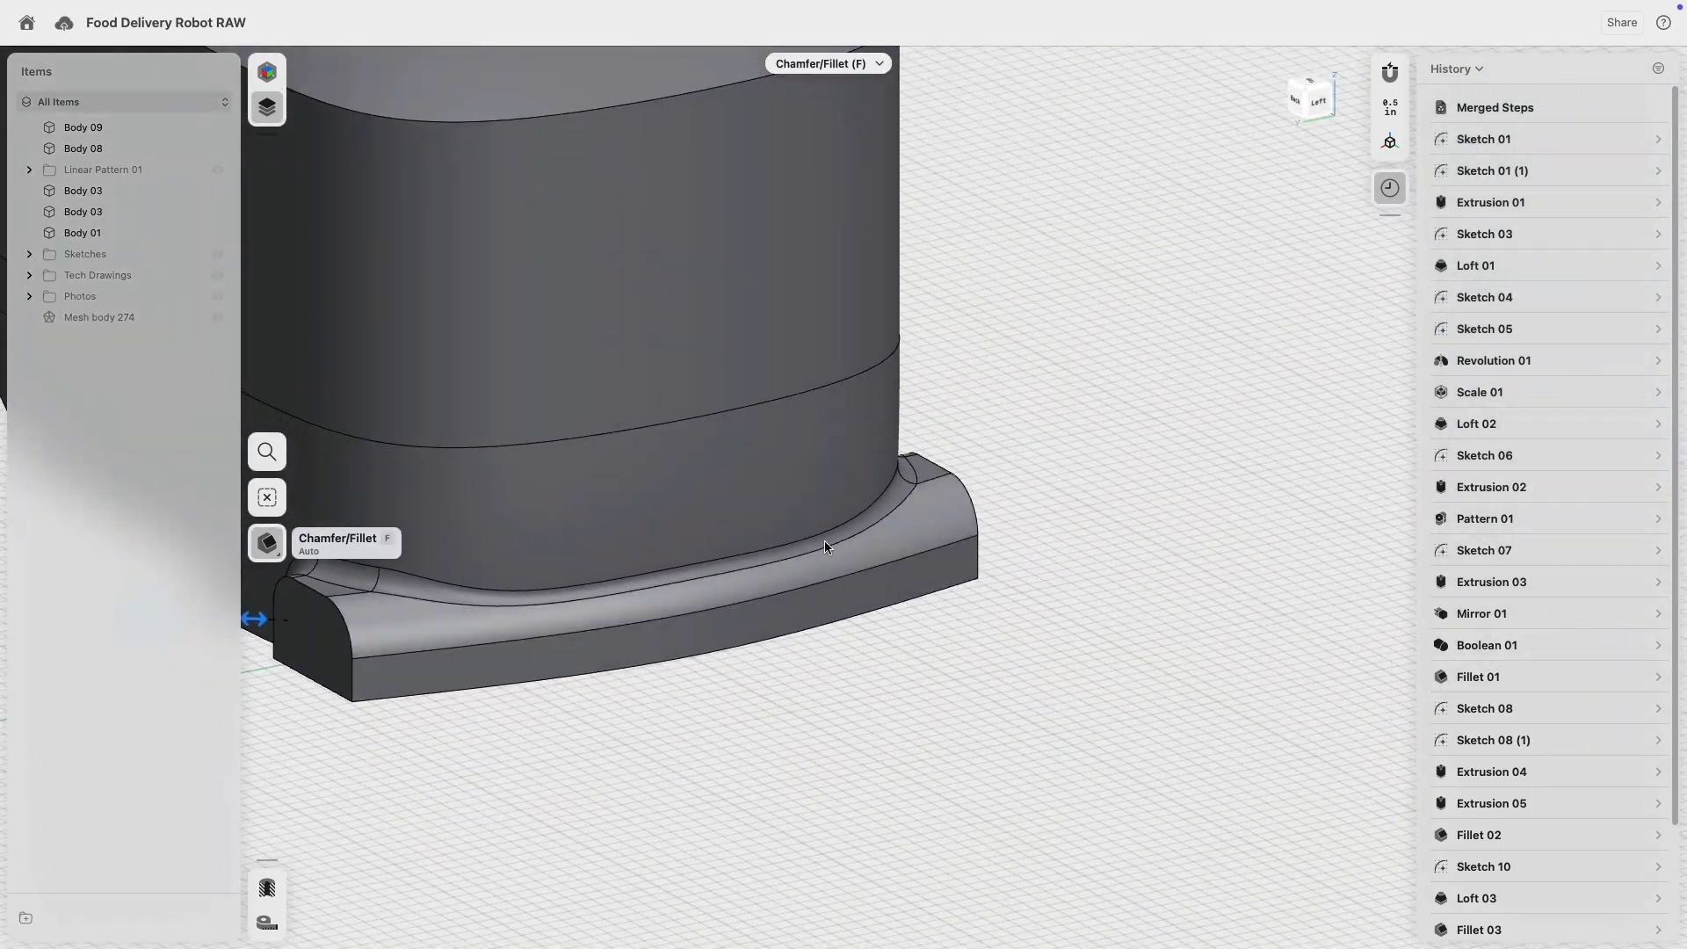
{"action": "middle_click_drag", "start_coordinate": [824, 543], "coordinate": [1208, 367]}
{"action": "right_click_drag", "start_coordinate": [757, 542], "coordinate": [999, 492]}
{"action": "middle_click_drag", "start_coordinate": [999, 491], "coordinate": [1015, 539]}
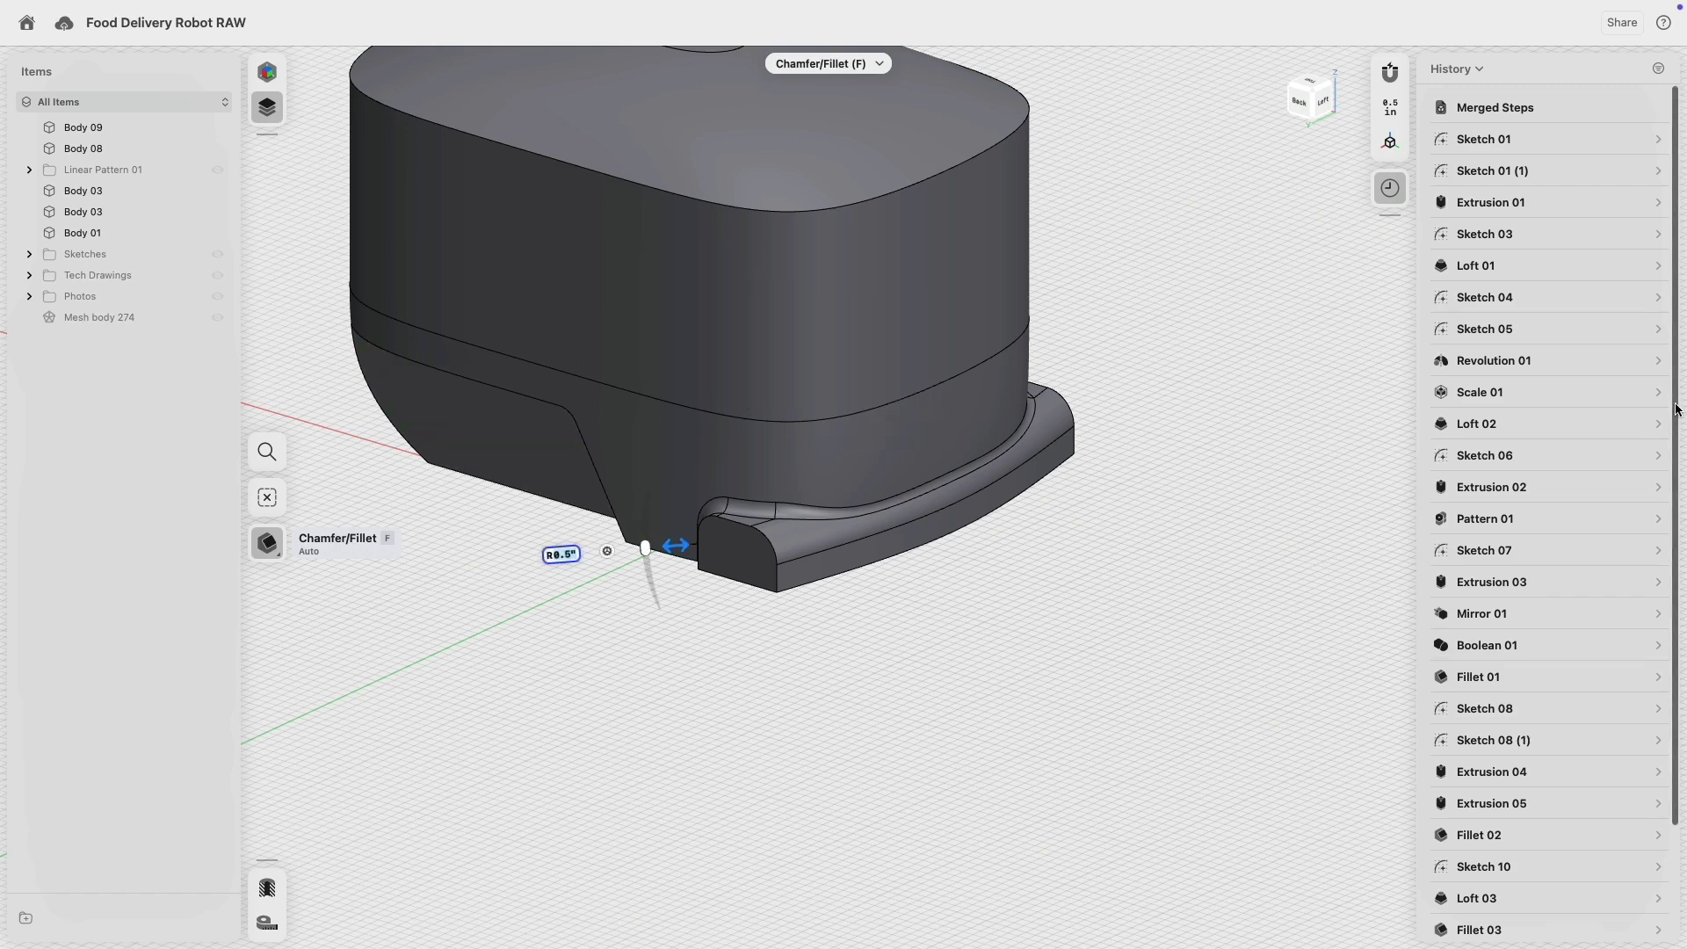
- Change the size type of Fillet 05 from radius to Chord Width in the design history
{"action": "left_click_drag", "start_coordinate": [1676, 410], "coordinate": [1670, 735]}
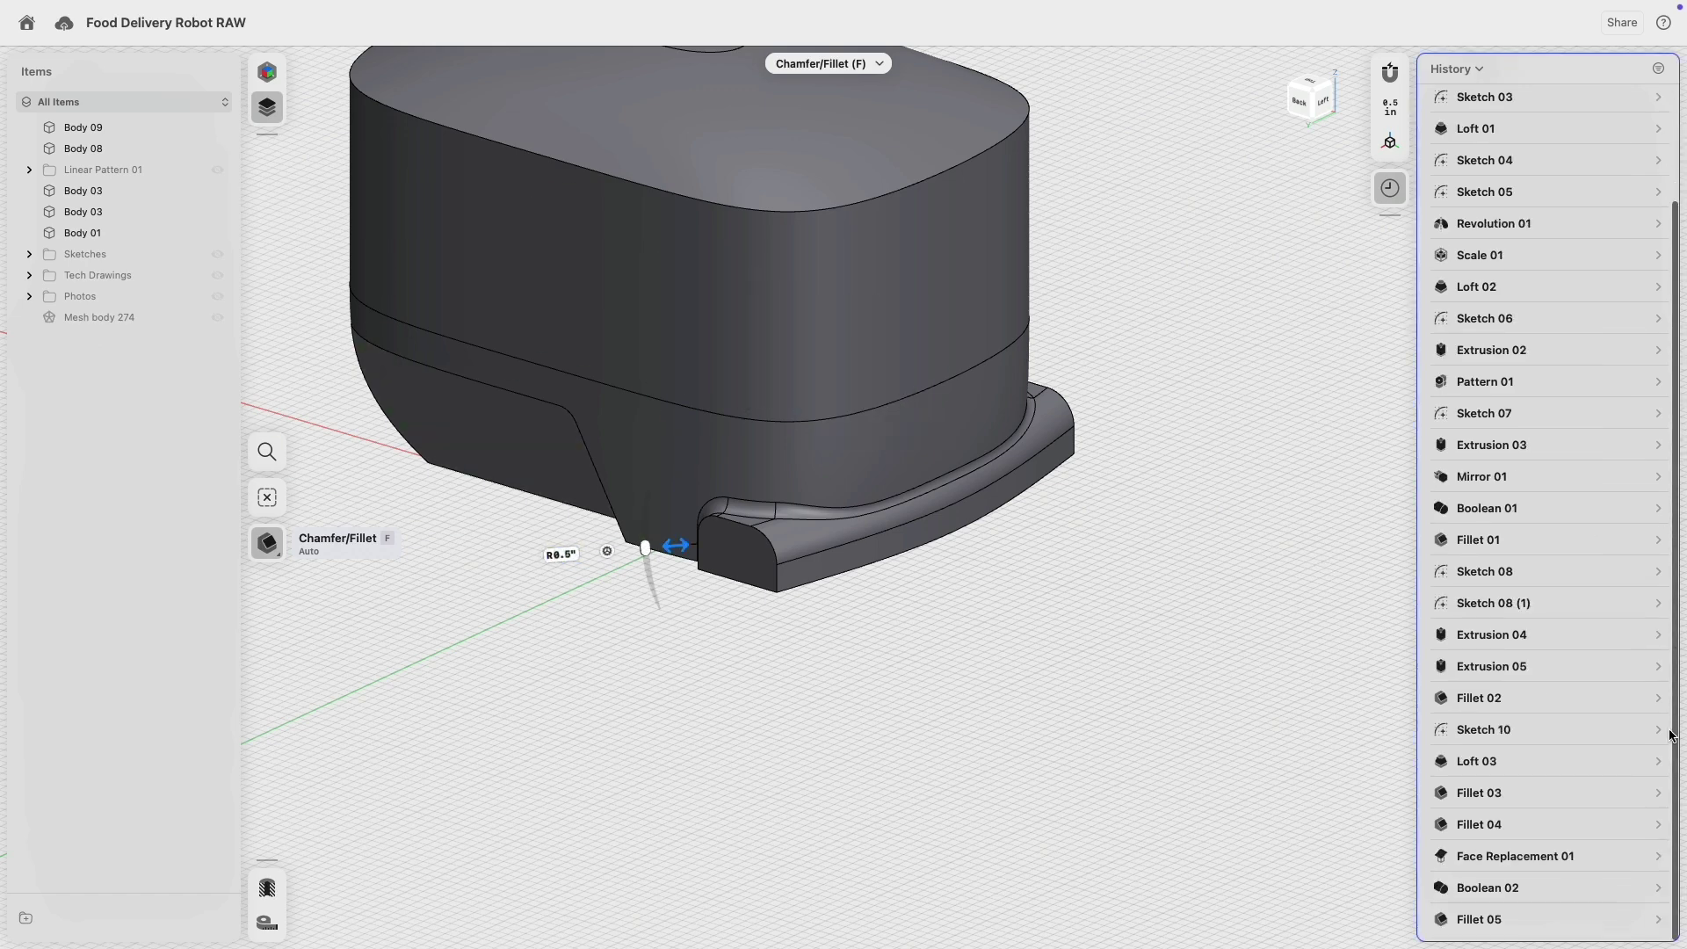
{"action": "left_click", "coordinate": [1659, 920]}
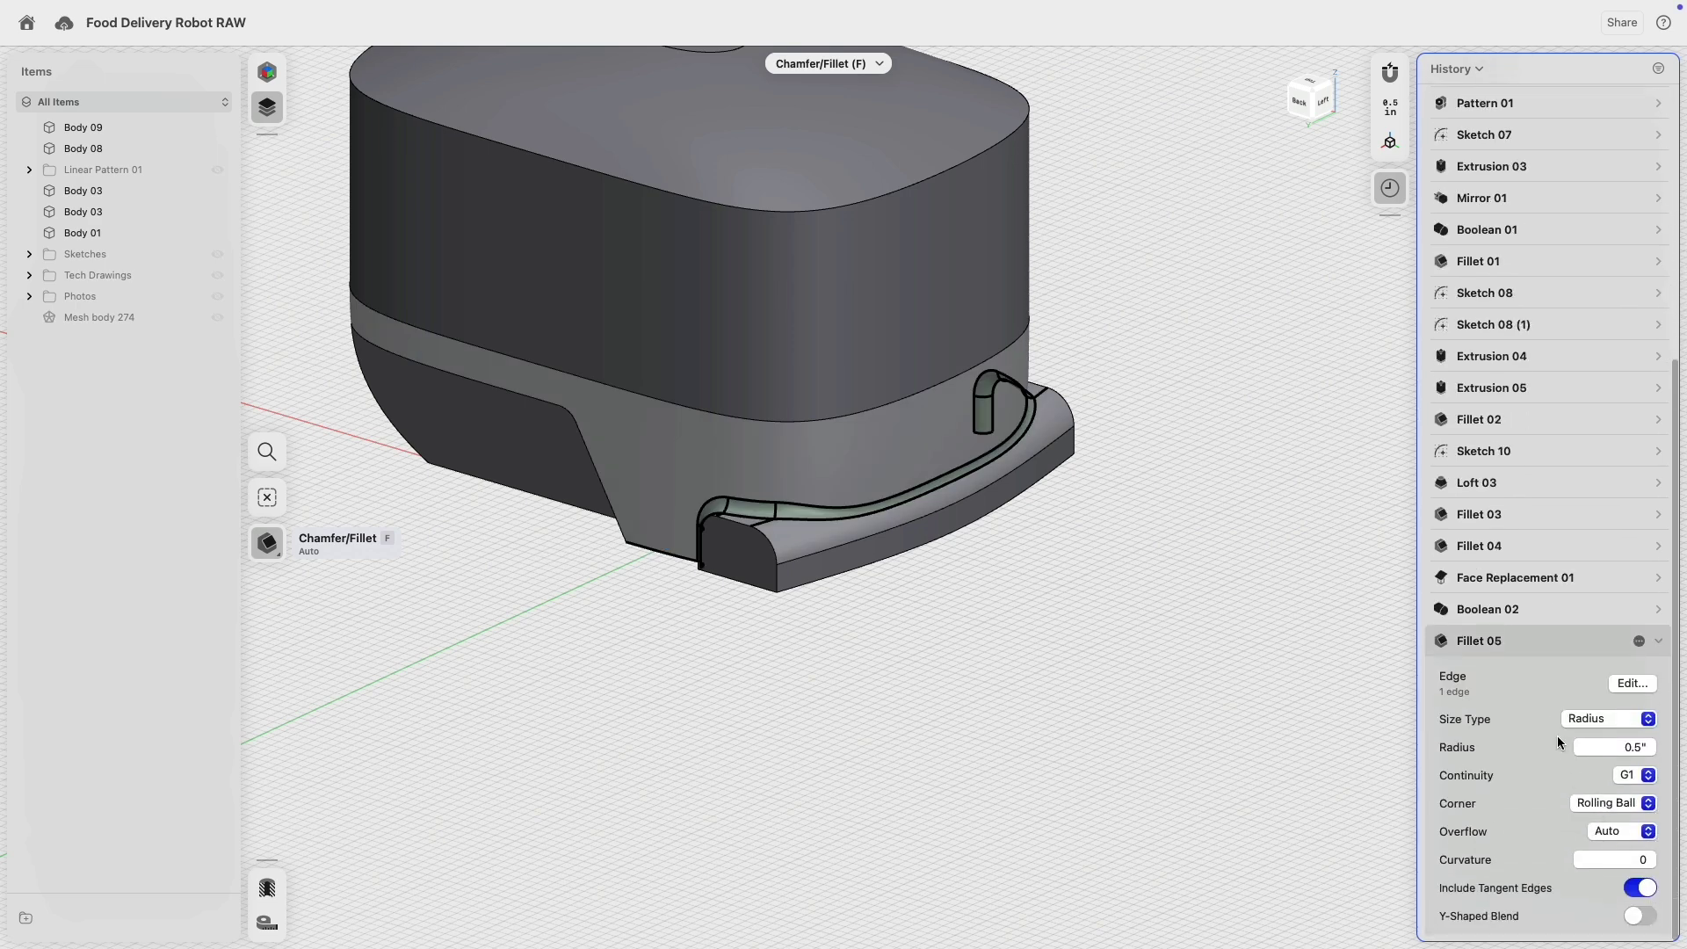
{"action": "left_click", "coordinate": [1579, 722]}
{"action": "left_click", "coordinate": [1578, 738]}
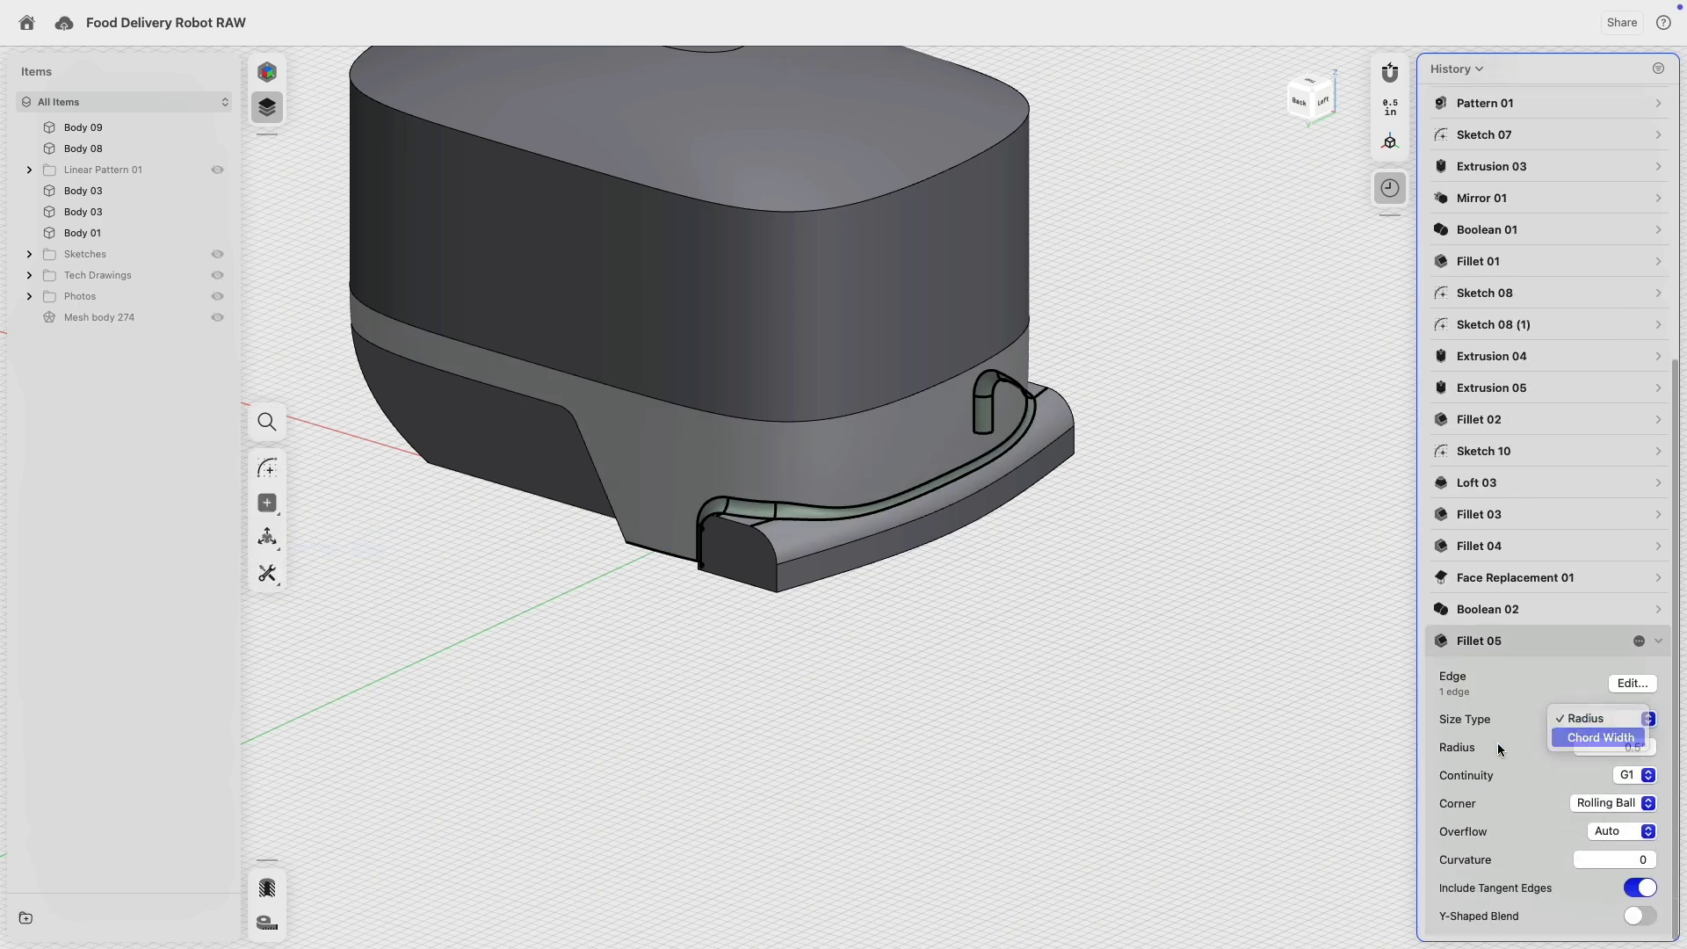
{"action": "scroll", "coordinate": [867, 513], "scroll_direction": "up", "scroll_amount": 5}
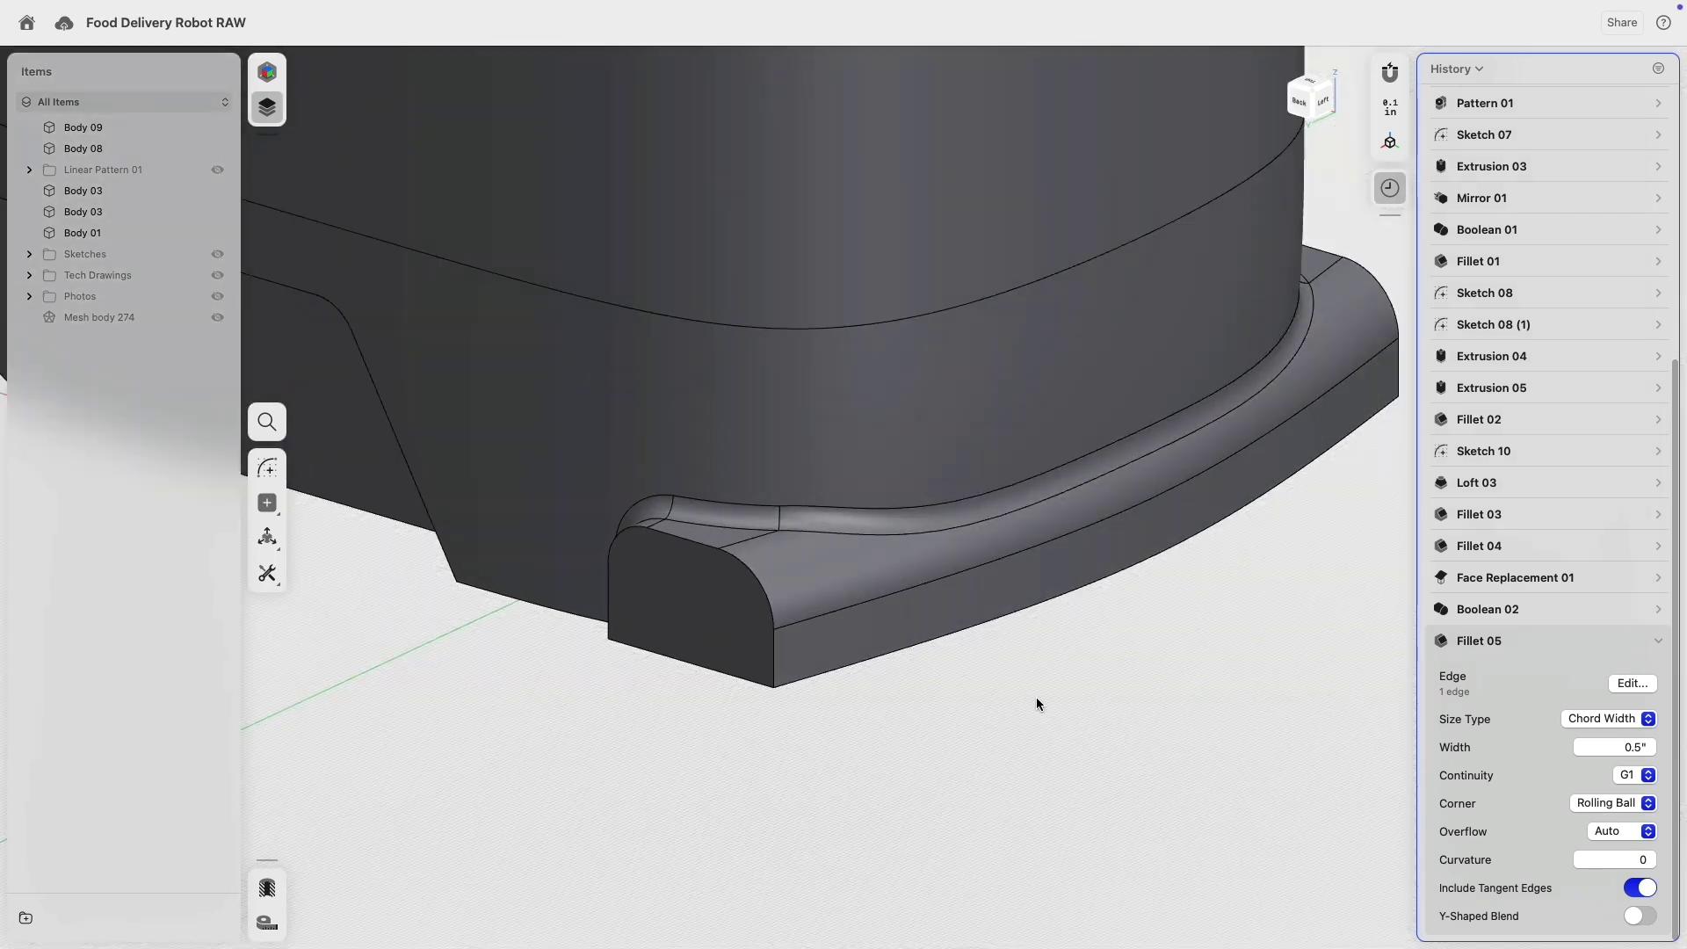
- Fillet the inner face's corner edges in both side wheel recesses, including tangent edges, with a 0.375 in radius
{"action": "right_click_drag", "start_coordinate": [910, 718], "coordinate": [885, 585]}
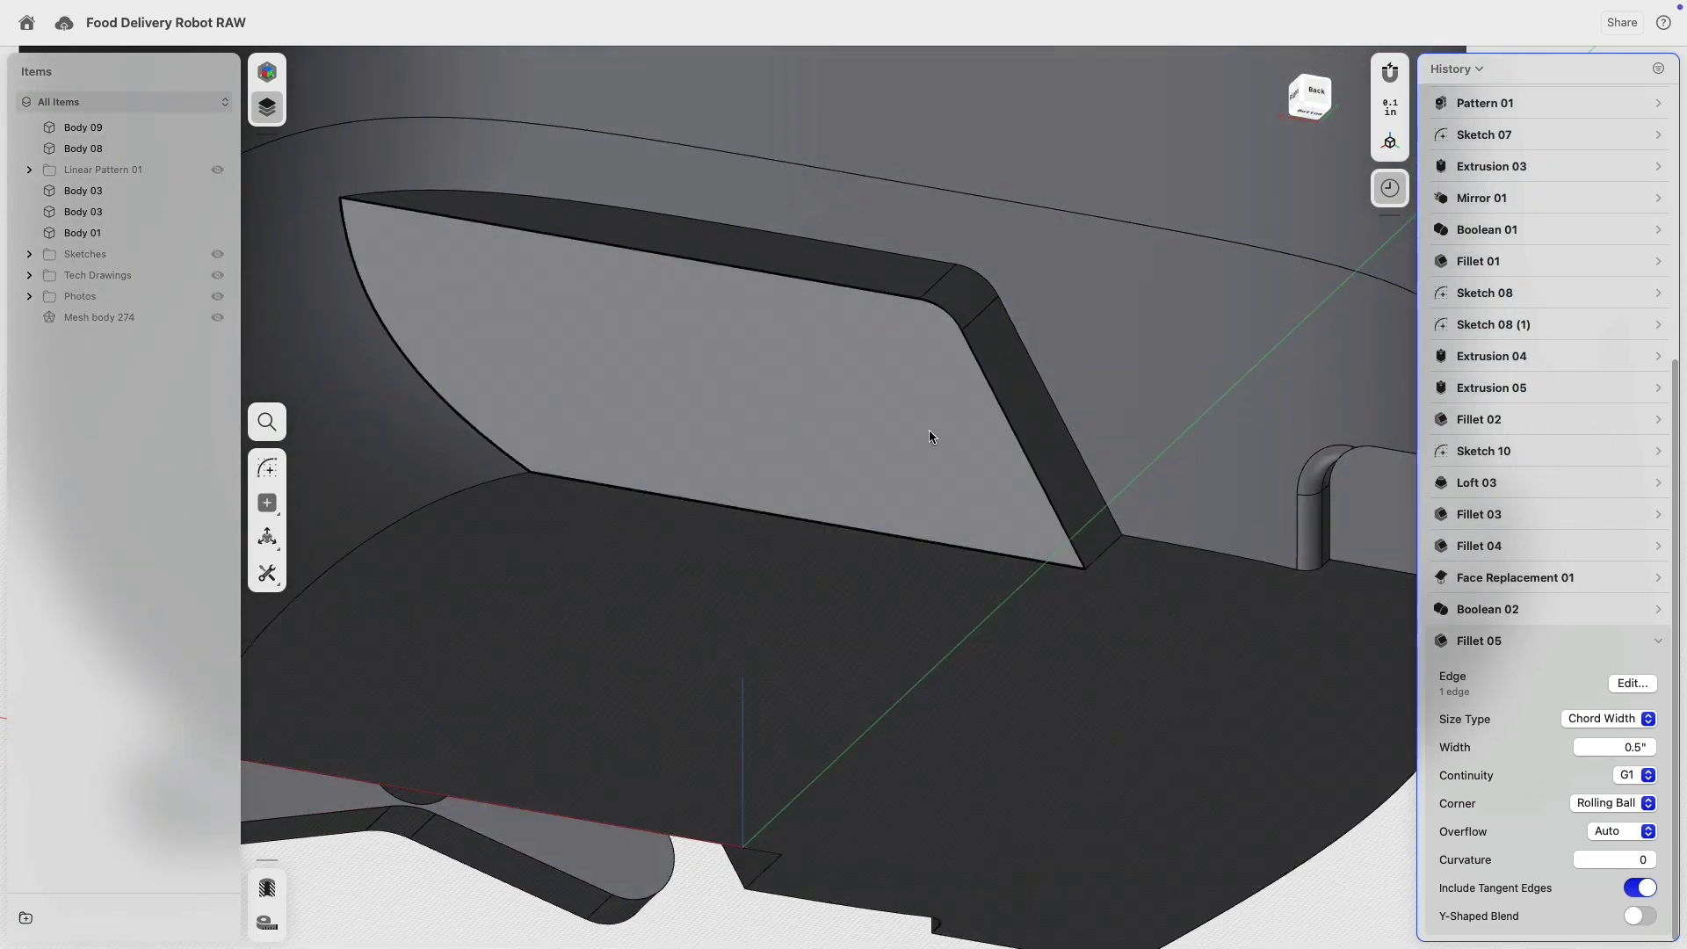
{"action": "left_click", "coordinate": [958, 339]}
{"action": "key", "text": "f"}
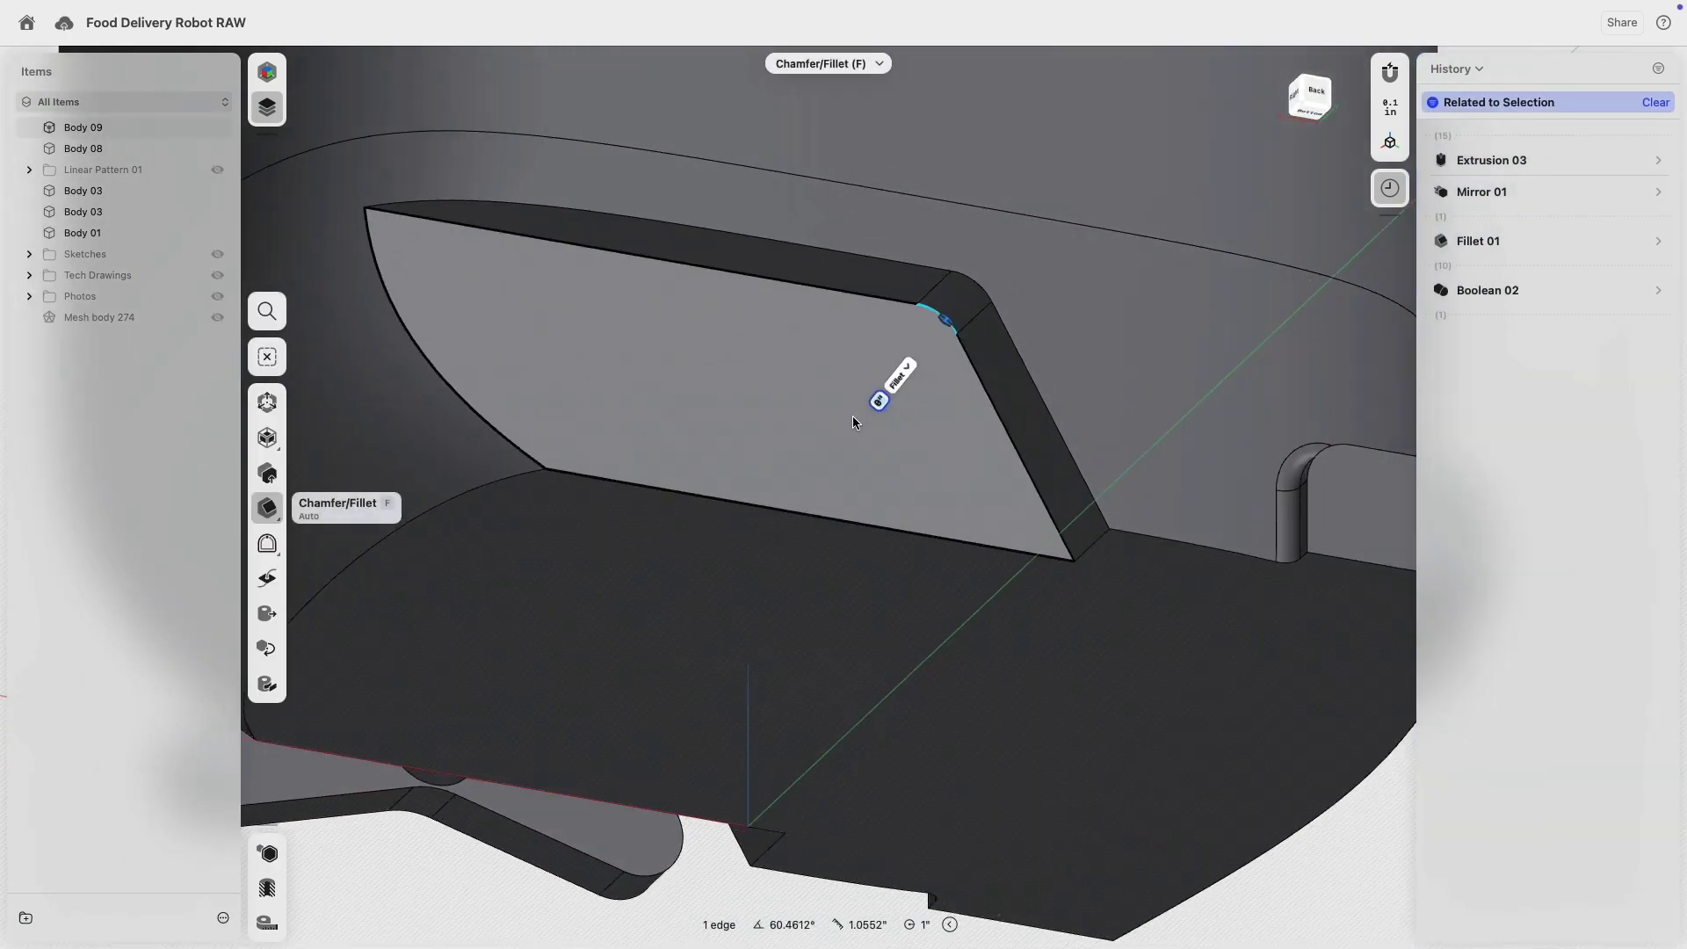
{"action": "right_click_drag", "start_coordinate": [853, 414], "coordinate": [451, 325]}
{"action": "left_click", "coordinate": [452, 317]}
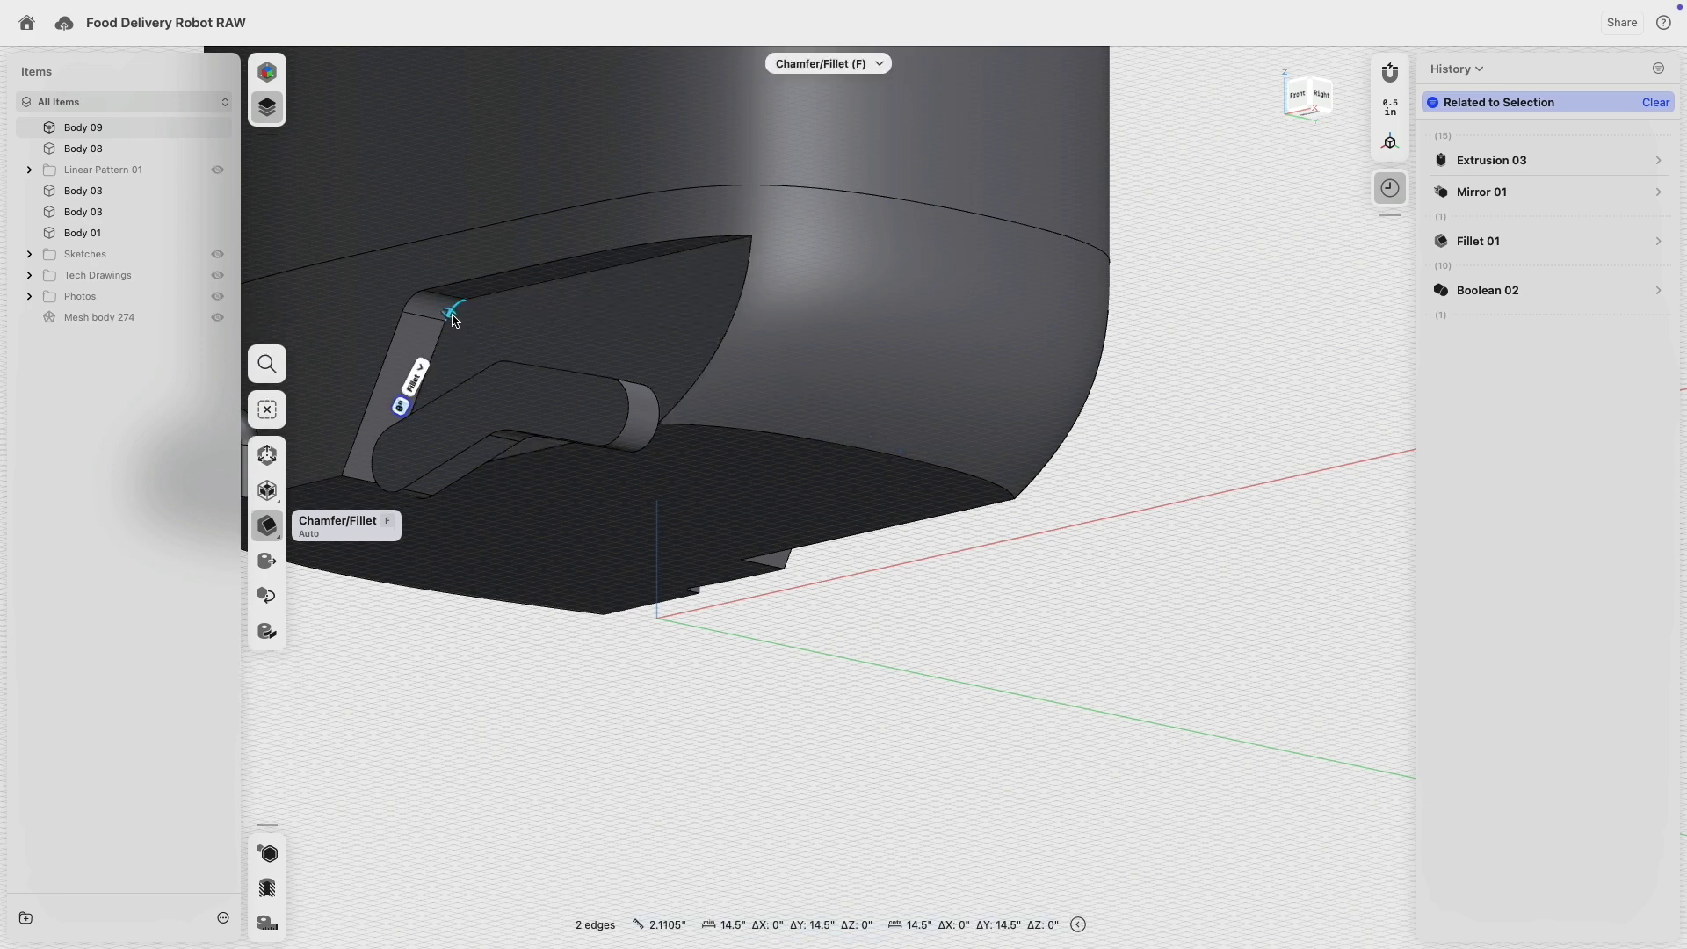
{"action": "left_click_drag", "start_coordinate": [449, 327], "coordinate": [446, 331]}
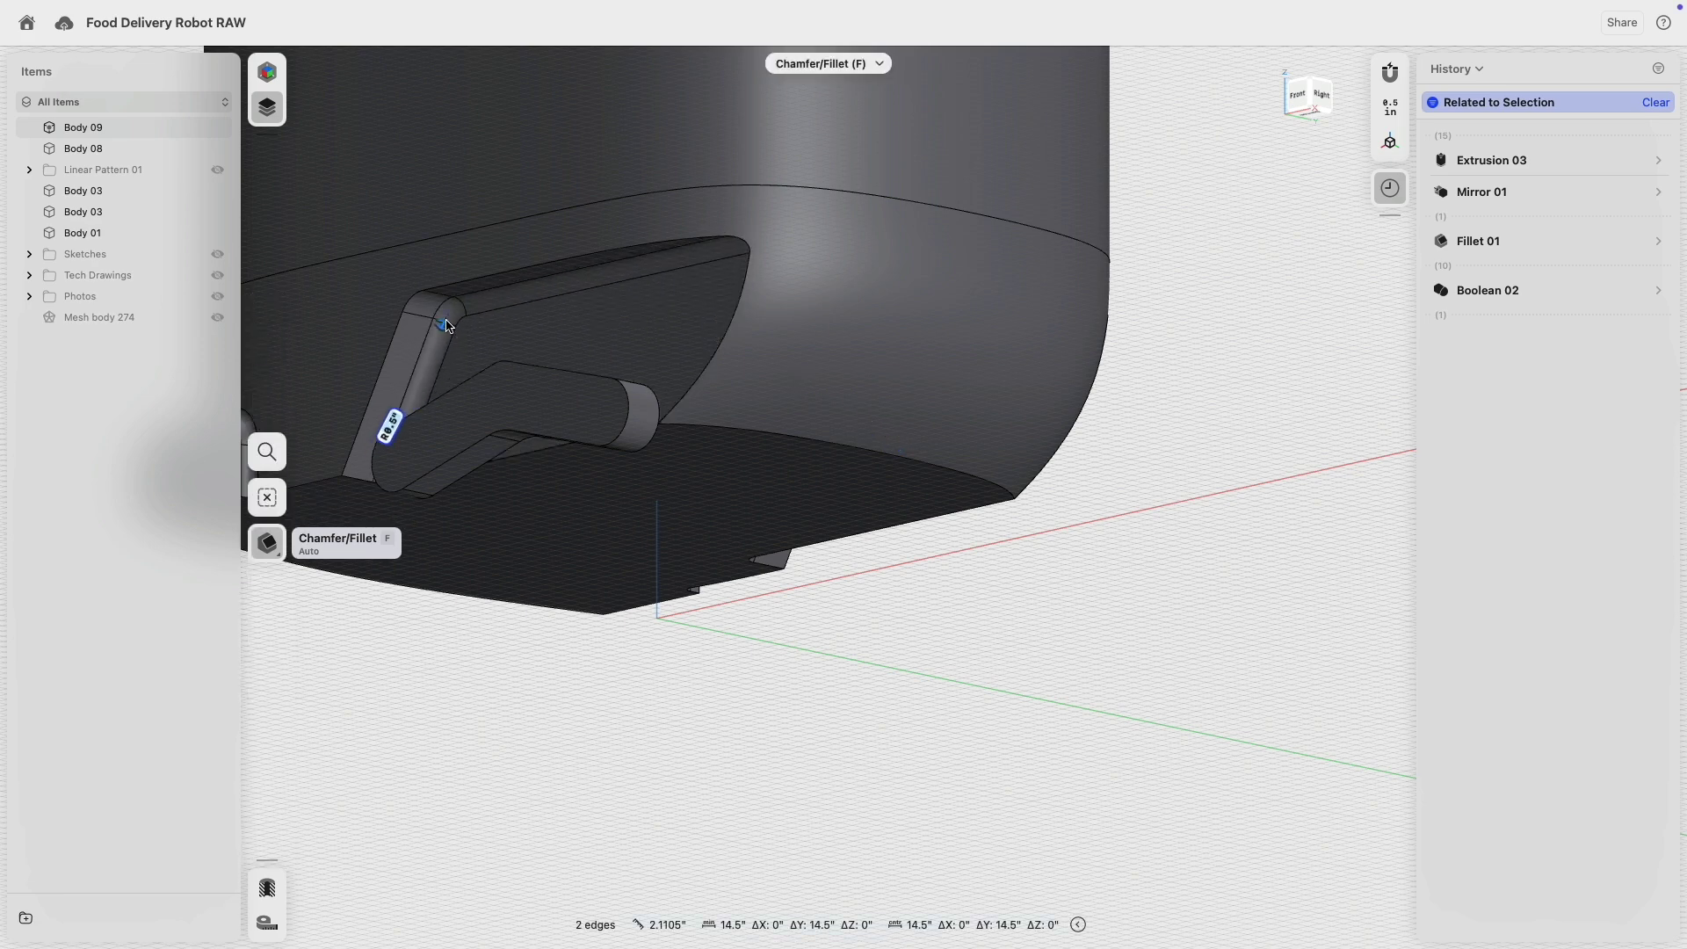
- Try a fillet on the curved front edge of the lower body's underside
{"action": "right_click_drag", "start_coordinate": [578, 450], "coordinate": [821, 487]}
{"action": "middle_click_drag", "start_coordinate": [788, 467], "coordinate": [981, 497]}
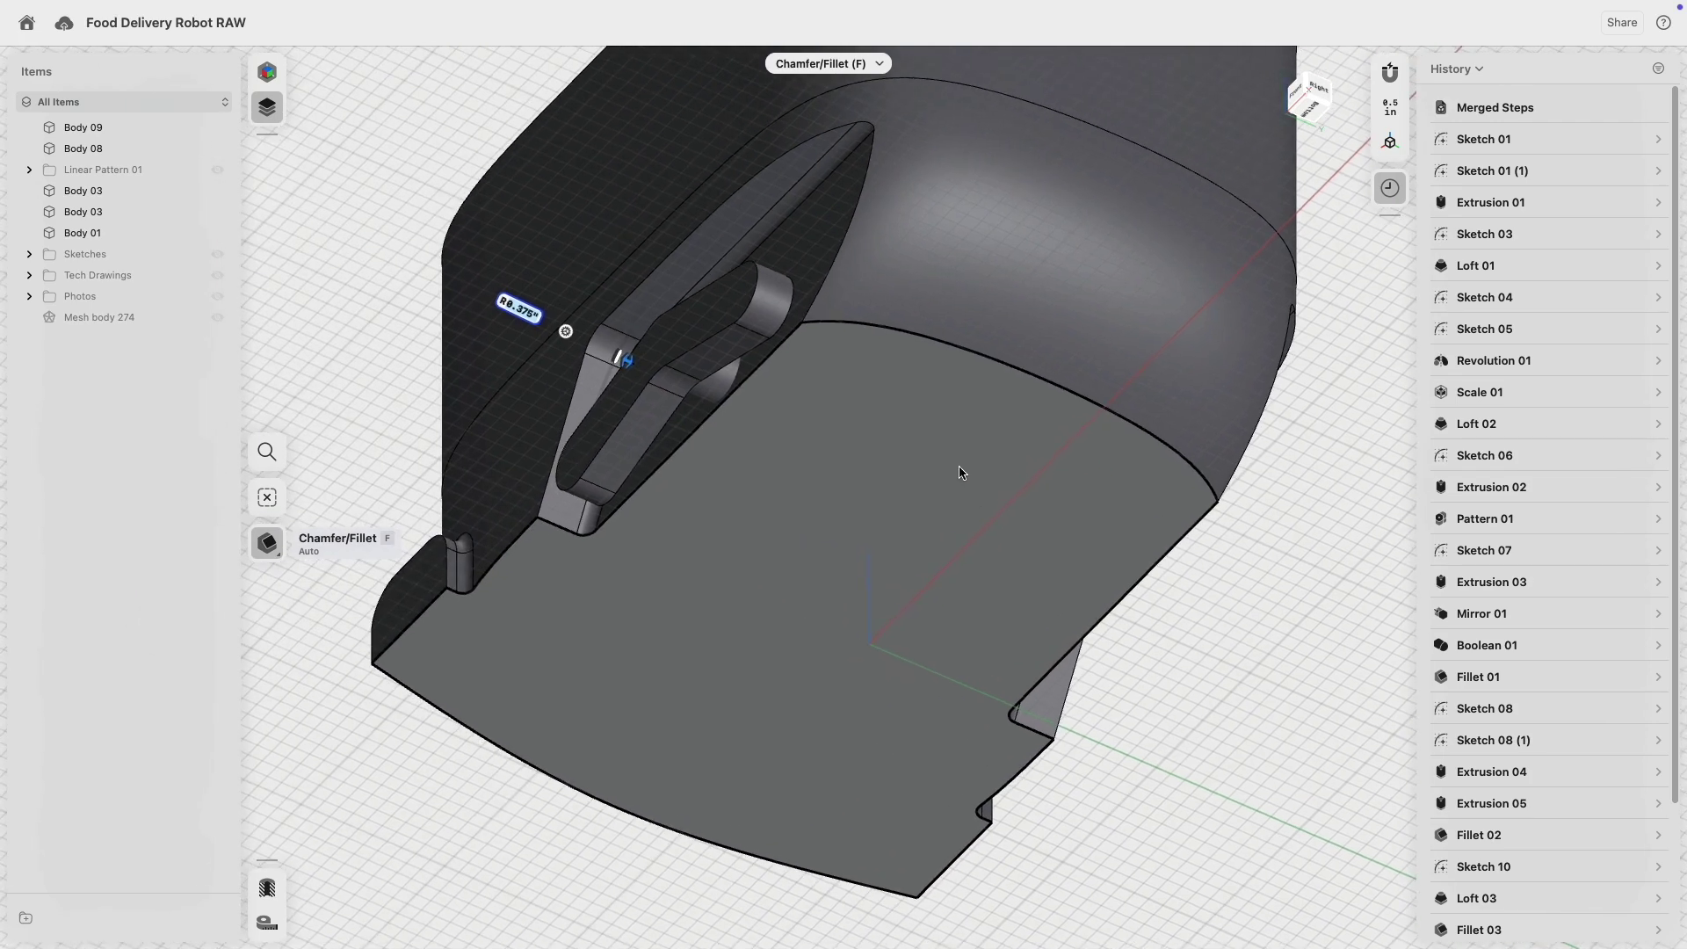
{"action": "left_click", "coordinate": [945, 345]}
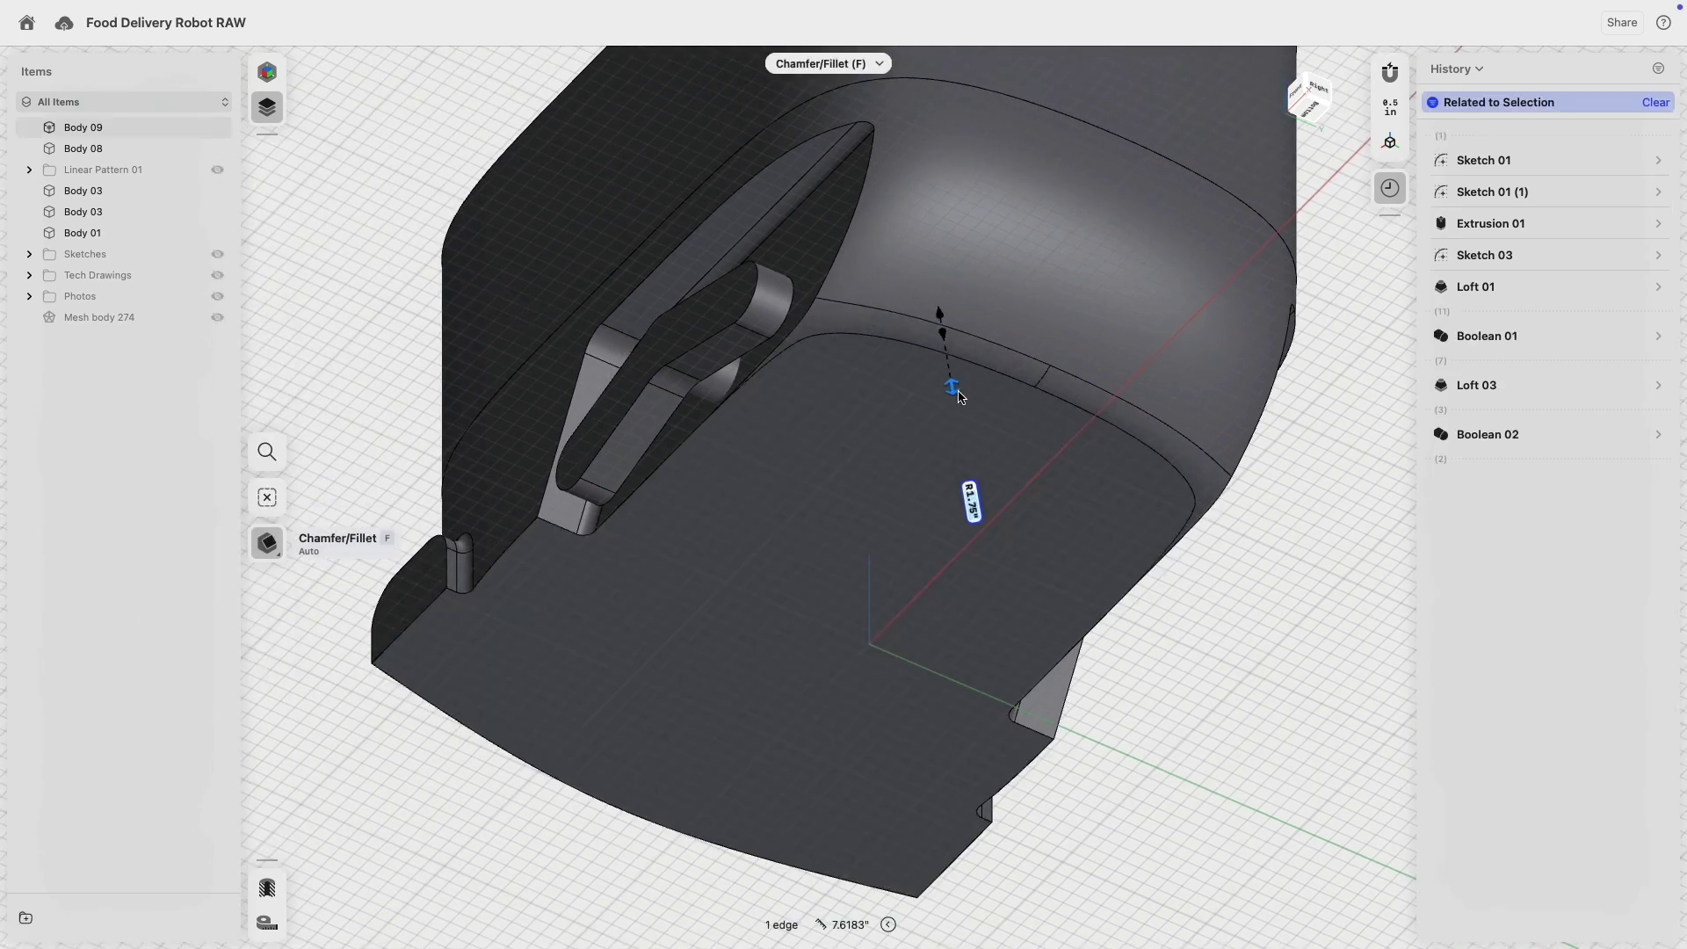
{"action": "left_click_drag", "start_coordinate": [957, 391], "coordinate": [954, 375]}
- Try a 0.125 in fillet on the slanted outer edge of one wheel recess, then undo it and the underside fillet
{"action": "right_click_drag", "start_coordinate": [793, 387], "coordinate": [936, 422]}
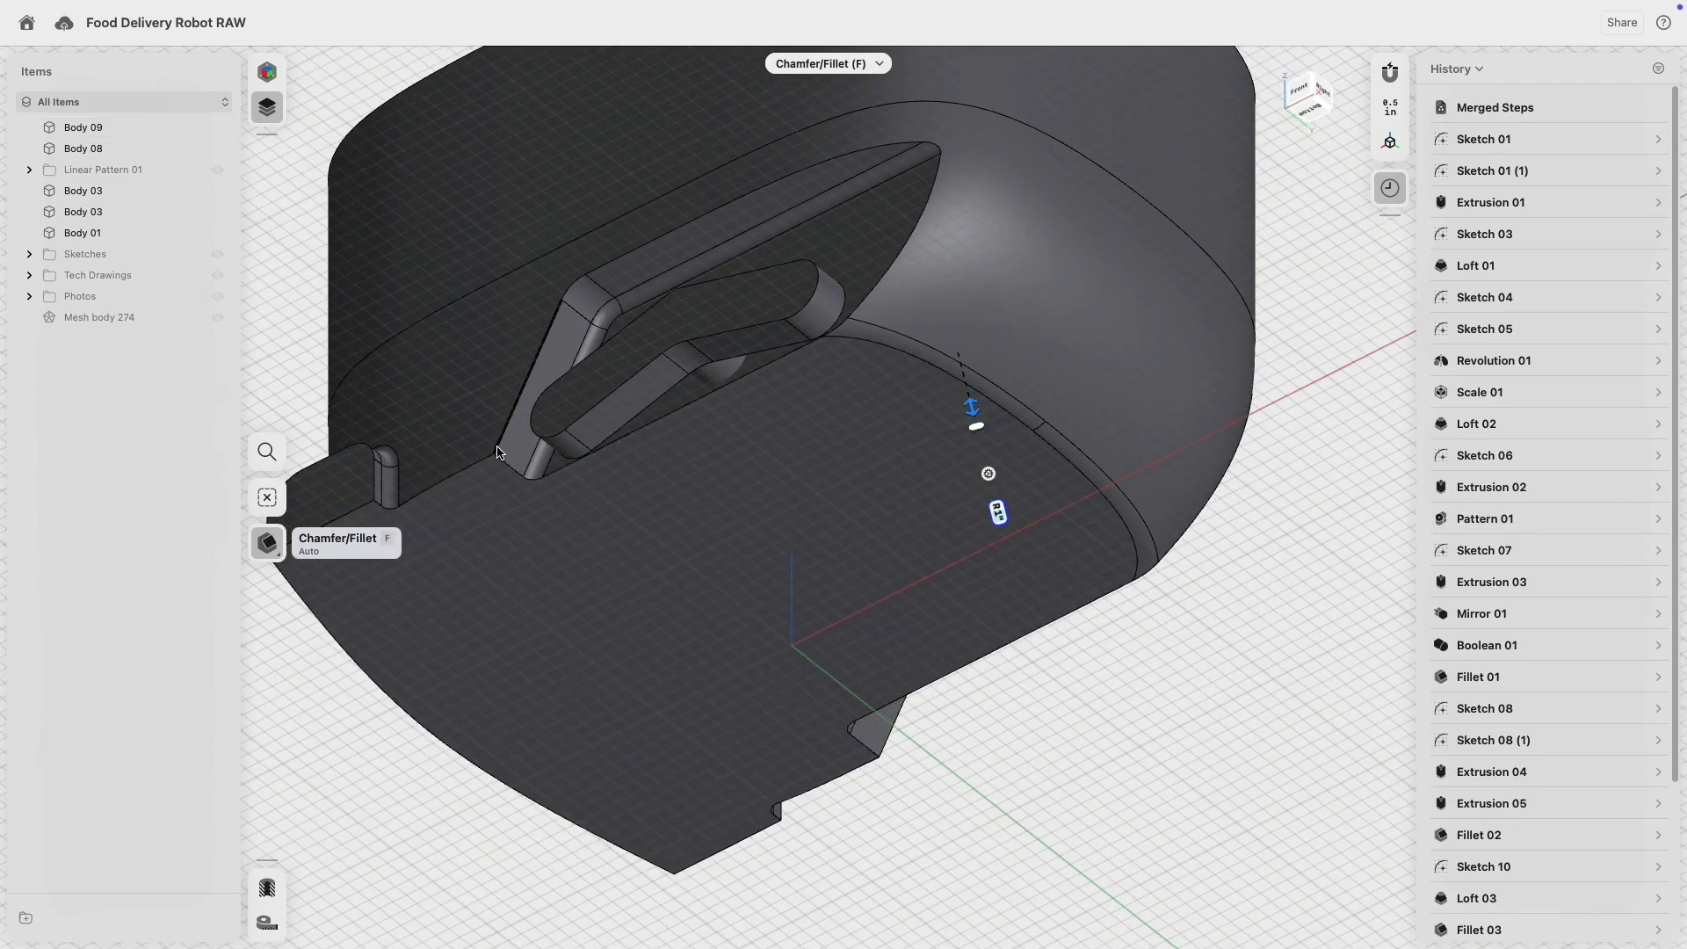
{"action": "left_click", "coordinate": [523, 394]}
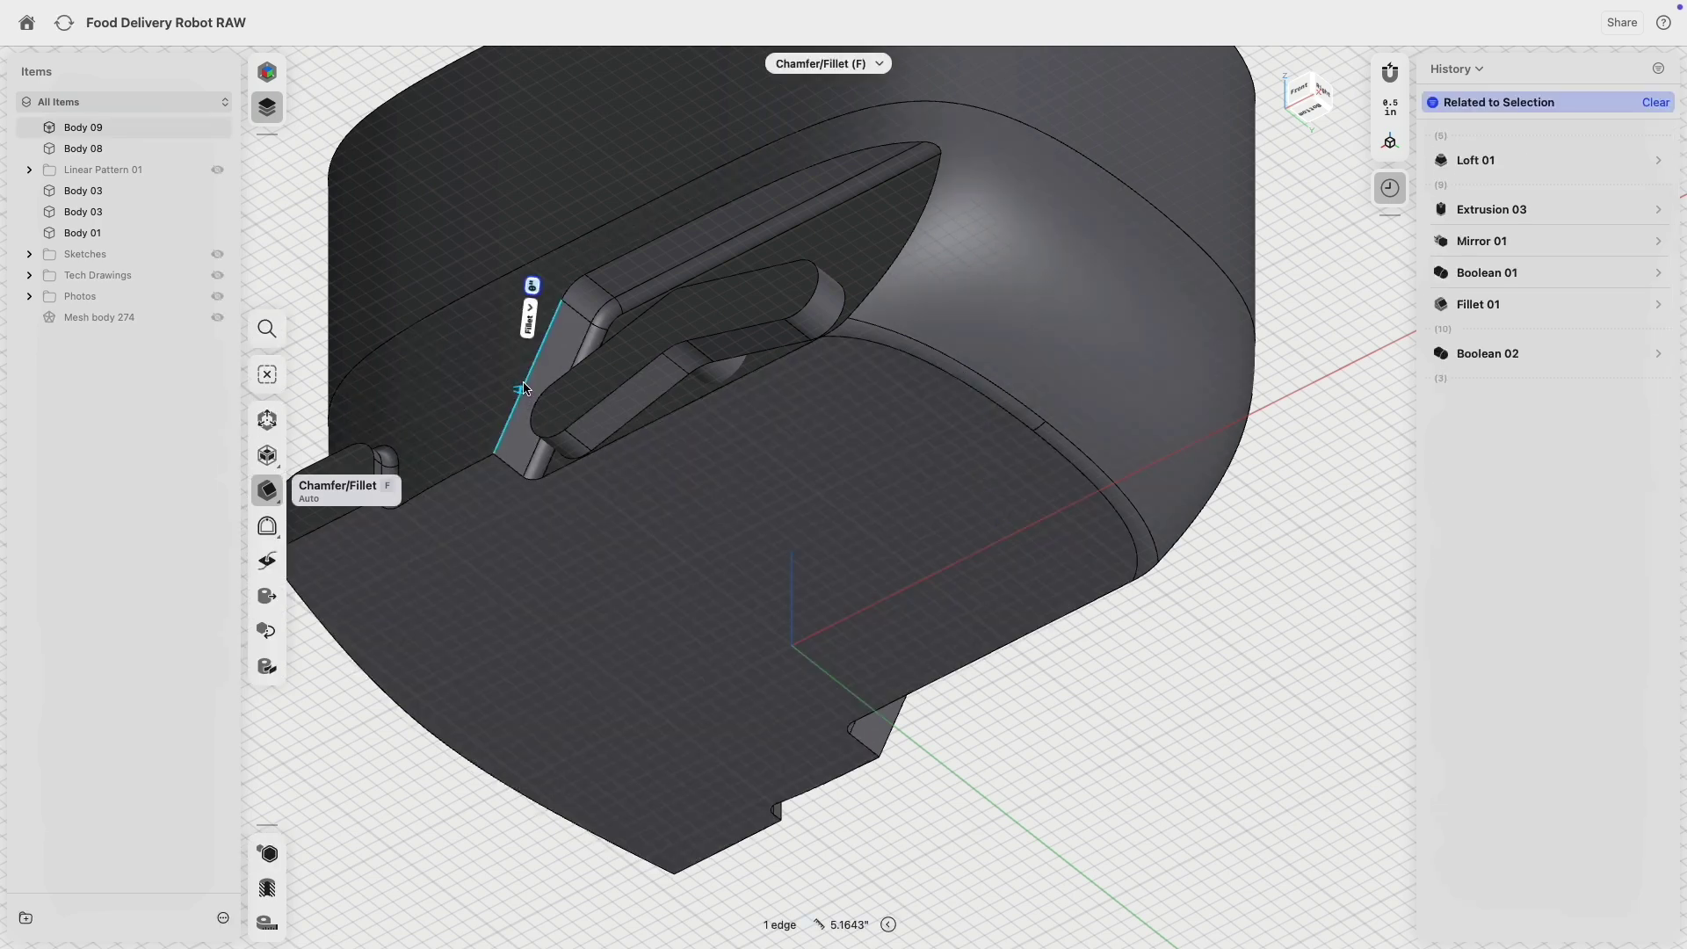
{"action": "left_click_drag", "start_coordinate": [523, 384], "coordinate": [521, 386]}
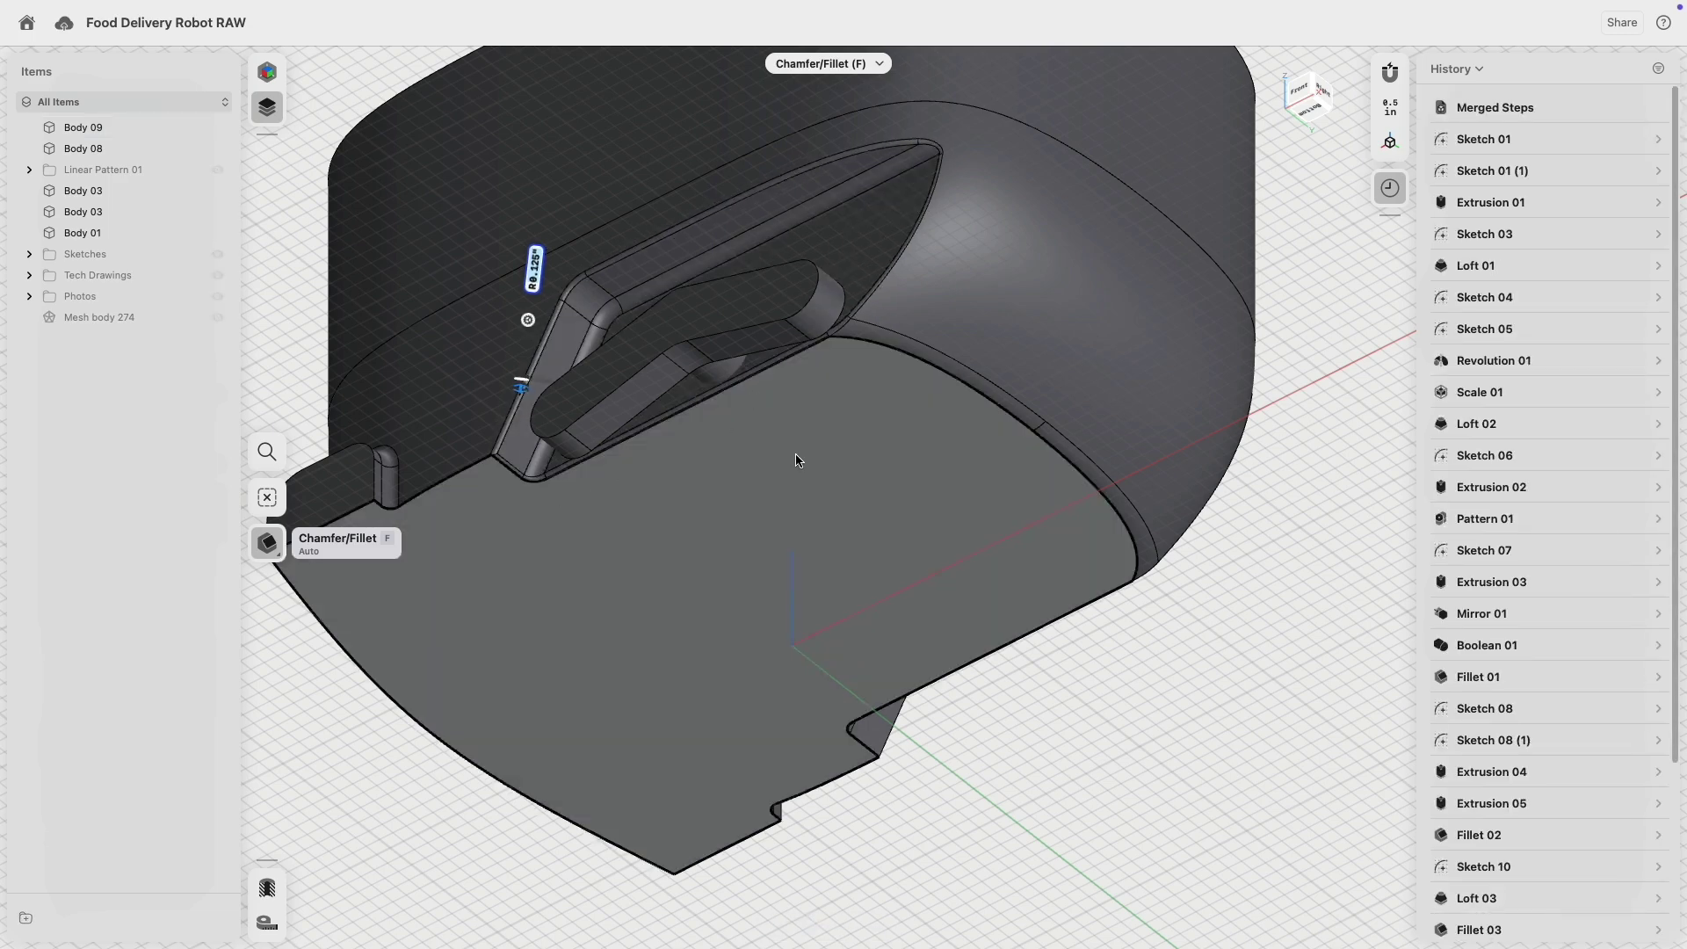
{"action": "key", "text": "super+z"}
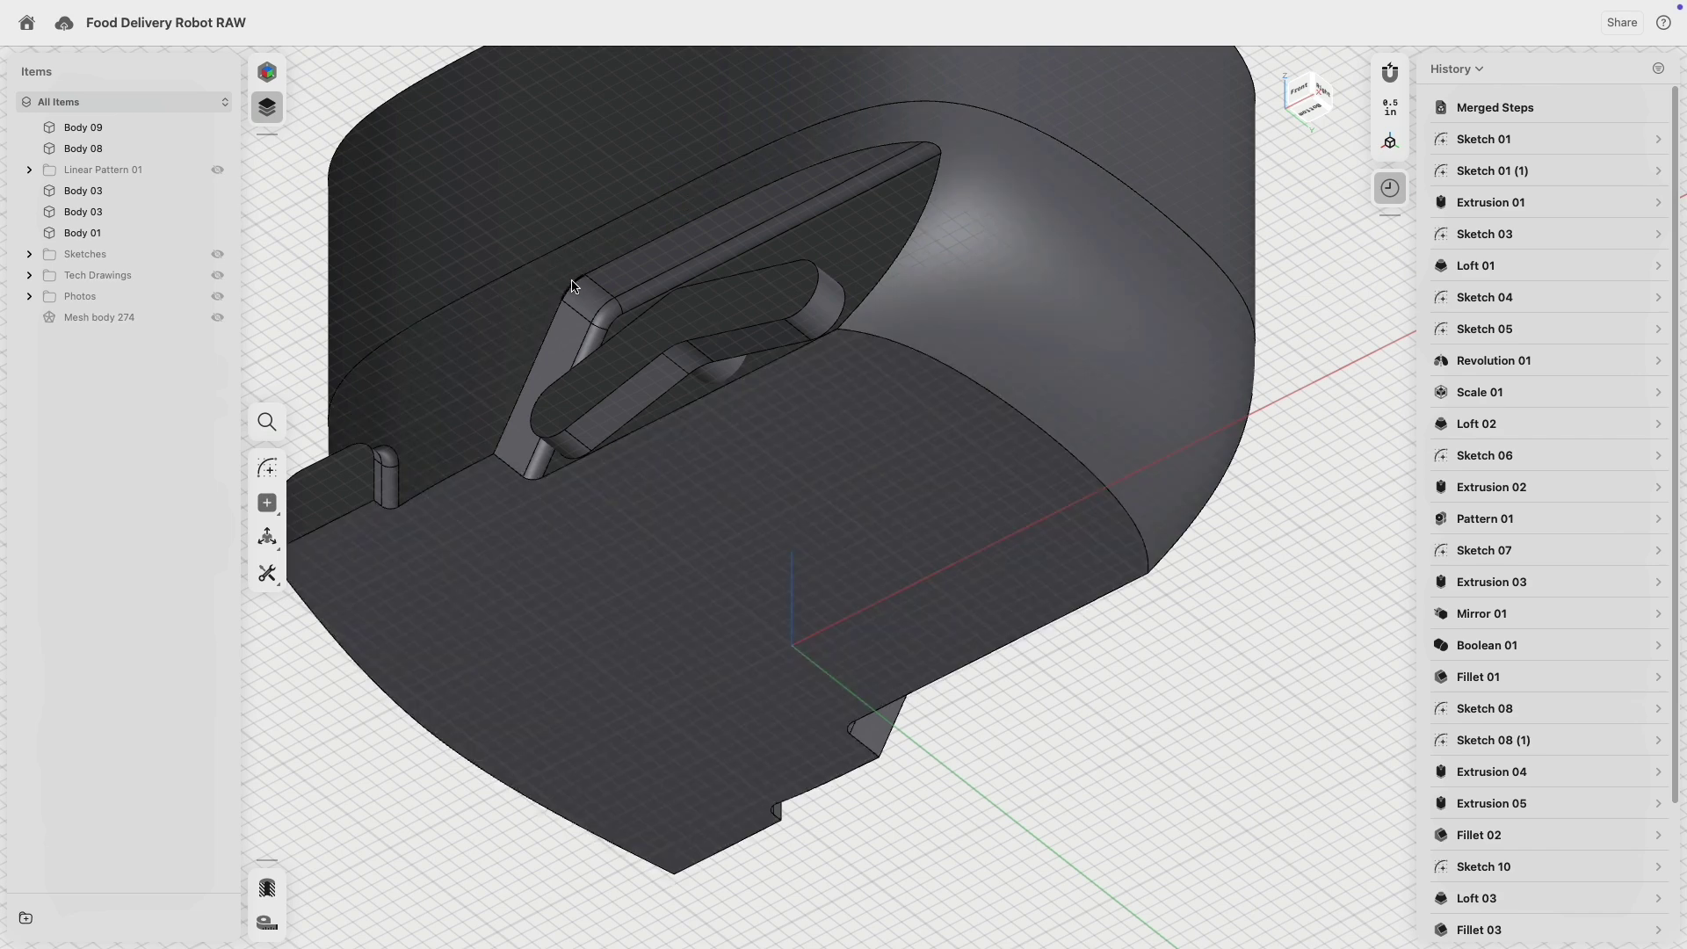
- Try a 0.5 in fillet on the outer corner edge of a single wheel recess, then undo it
{"action": "left_click", "coordinate": [573, 290]}
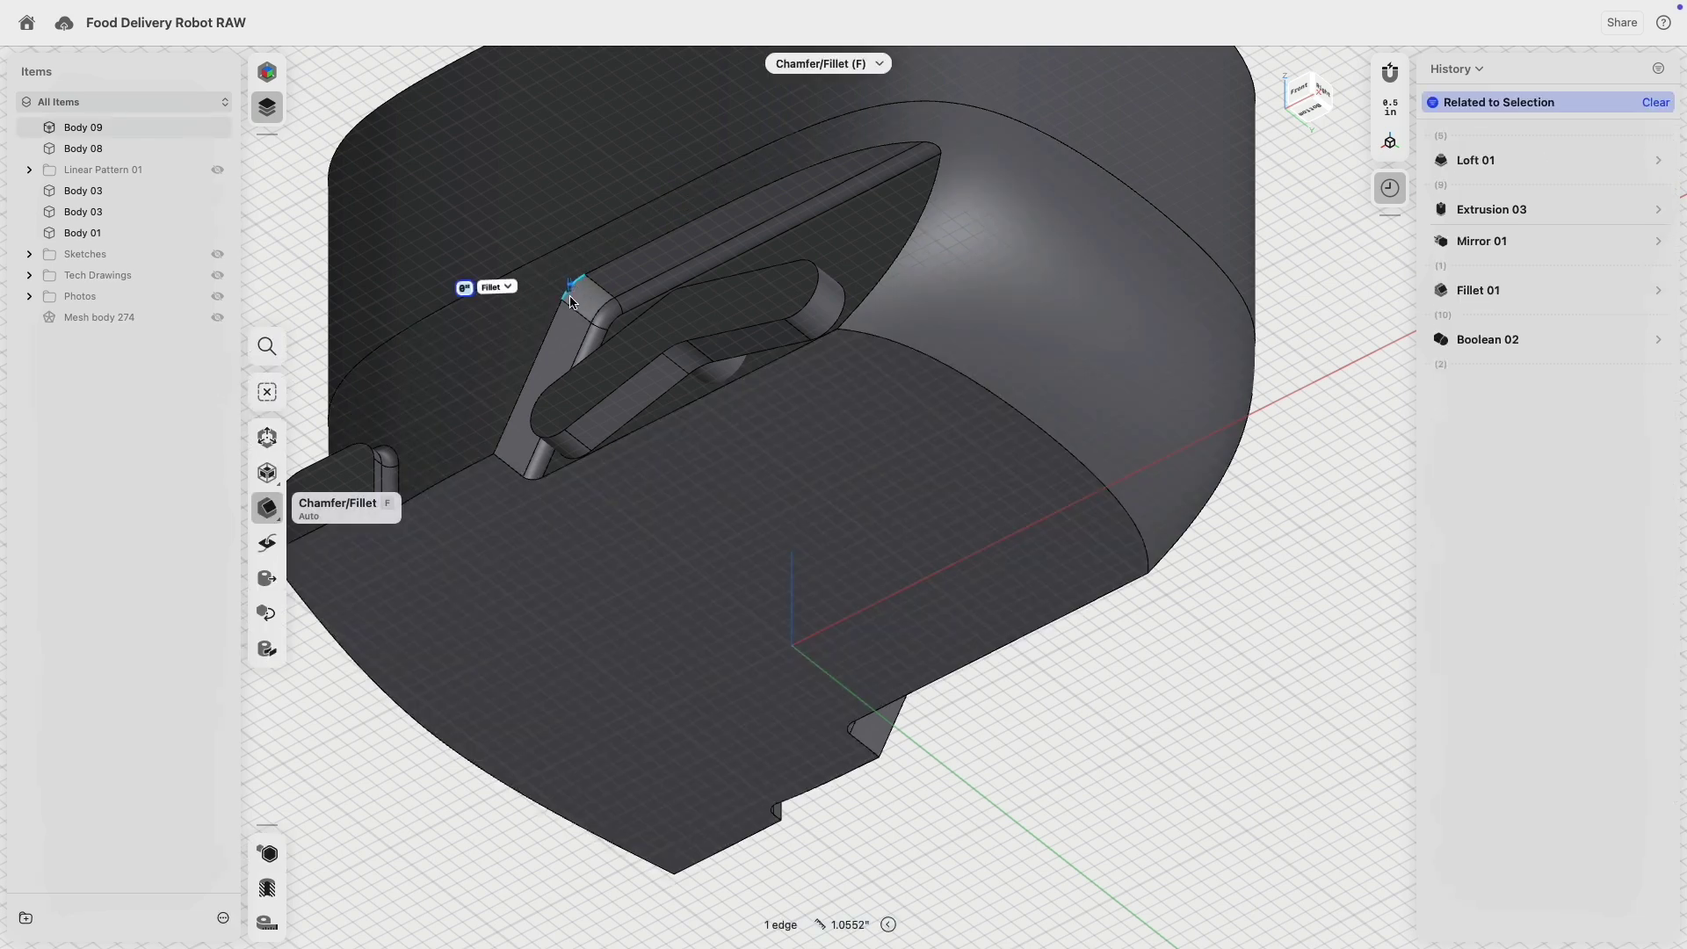
{"action": "scroll", "coordinate": [562, 301], "scroll_direction": "right", "scroll_amount": 5}
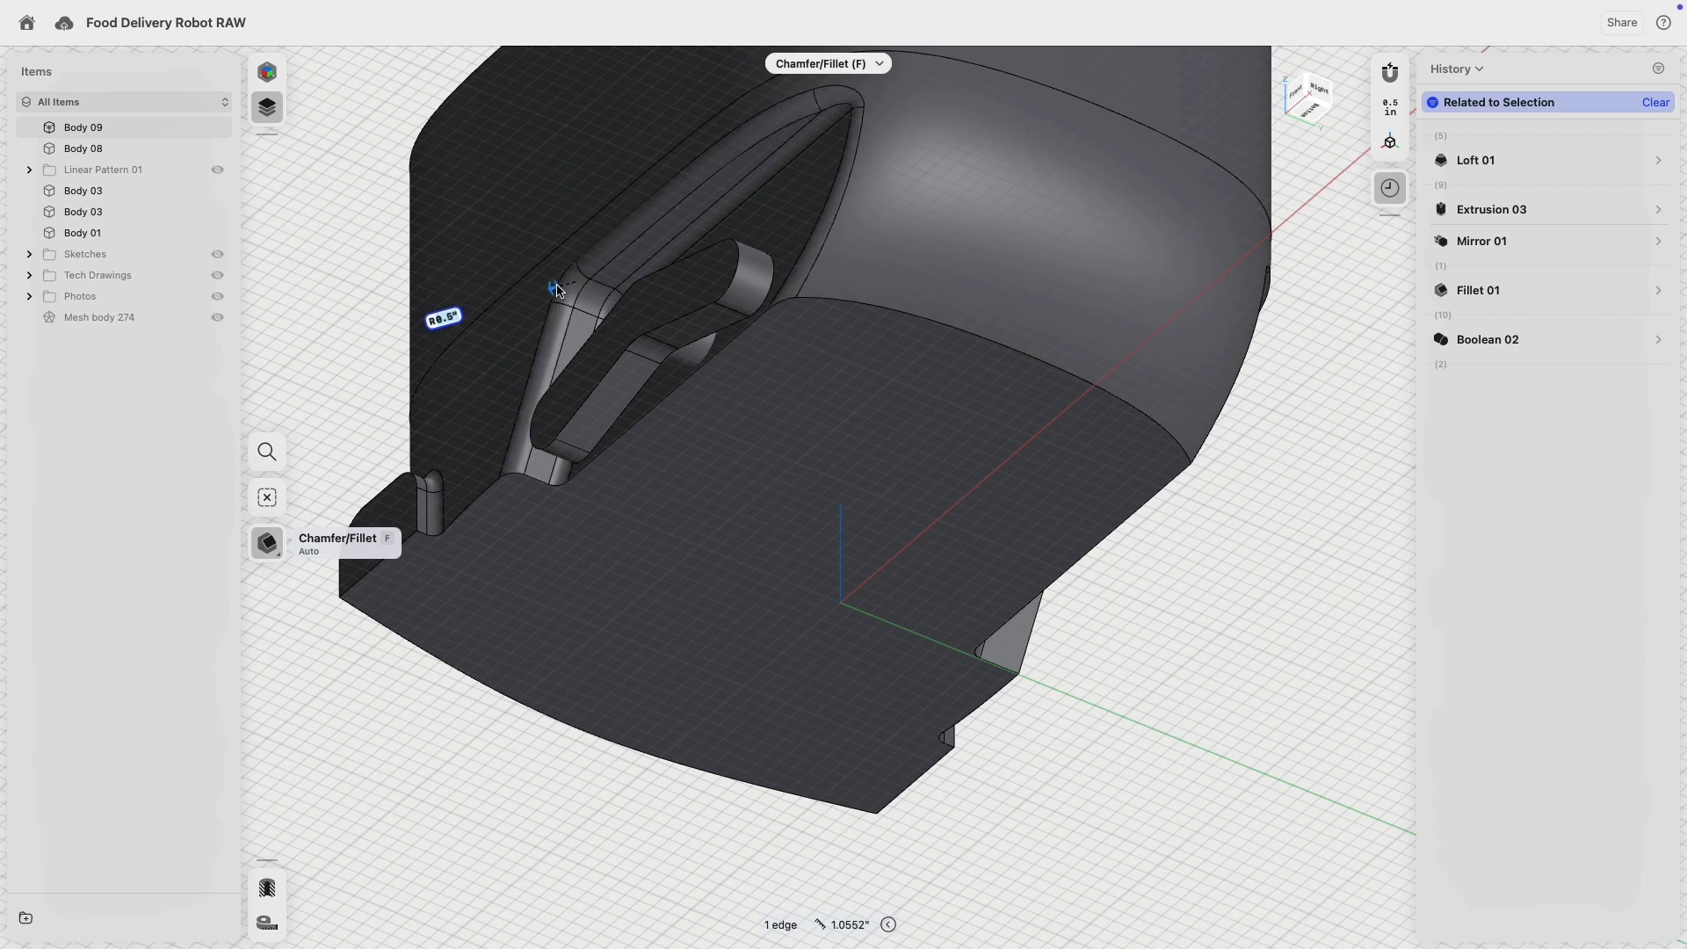
{"action": "left_click_drag", "start_coordinate": [557, 286], "coordinate": [556, 286]}
{"action": "key", "text": "super+z"}
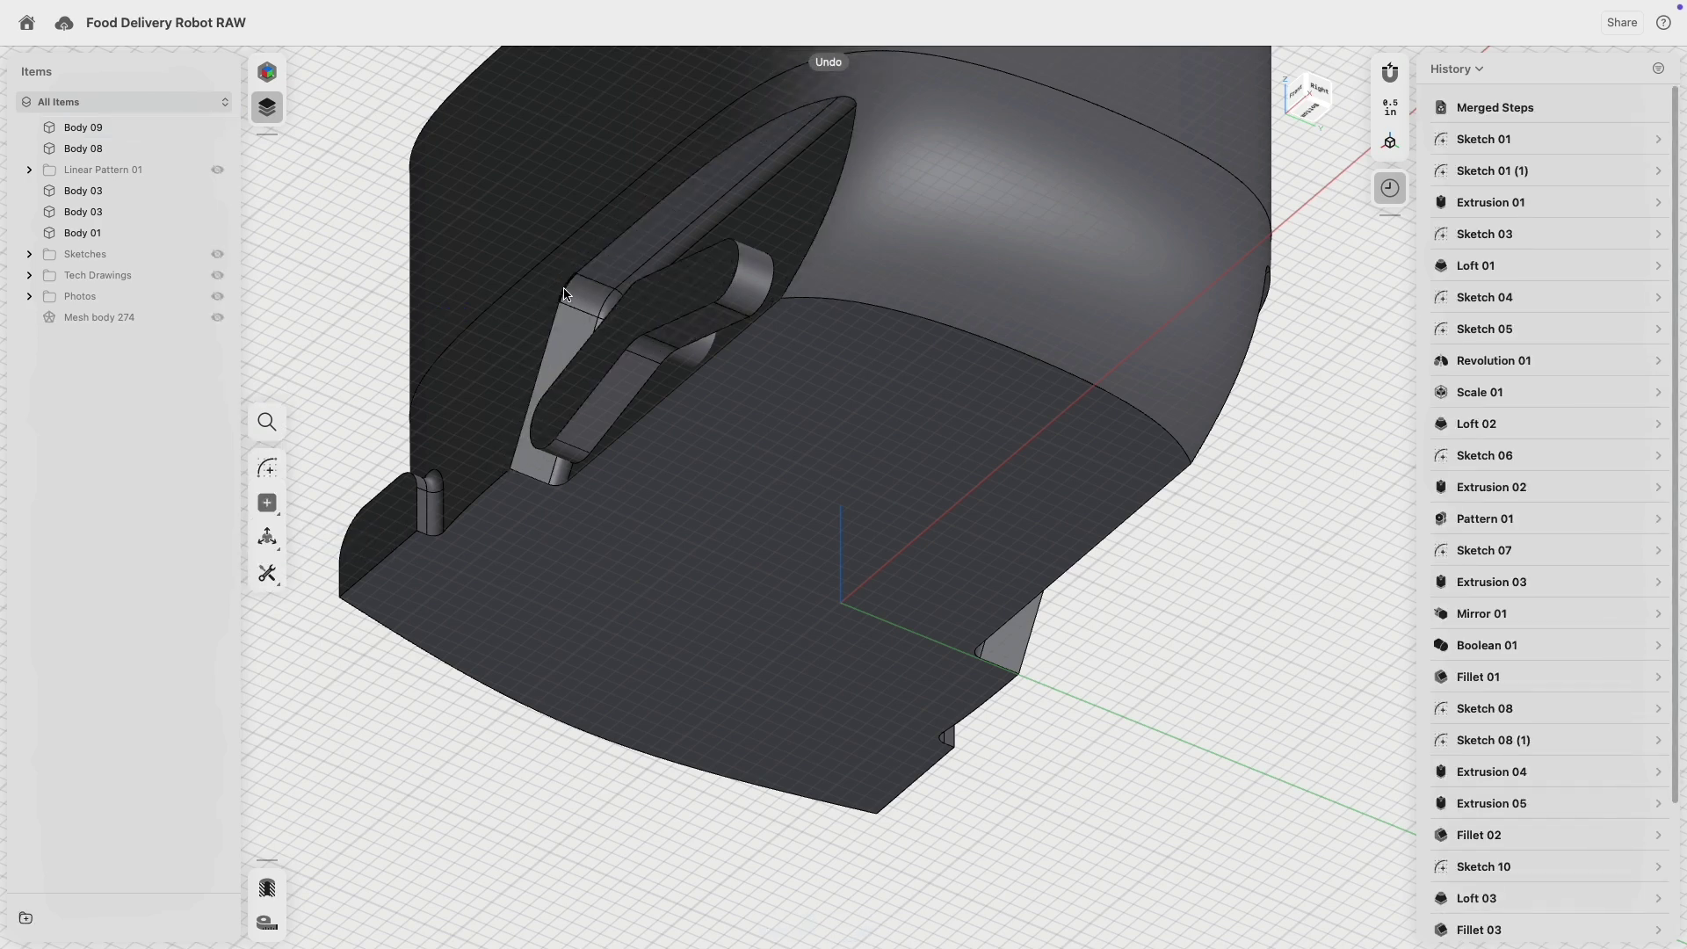
- Fillet the outer rims of both wheel recesses together, starting from their corner edges, with a 0.5 in radius
{"action": "left_click", "coordinate": [564, 288]}
{"action": "scroll", "coordinate": [930, 364], "scroll_direction": "right", "scroll_amount": 10}
{"action": "scroll", "coordinate": [930, 364], "scroll_direction": "right", "scroll_amount": 5, "text": "shift"}
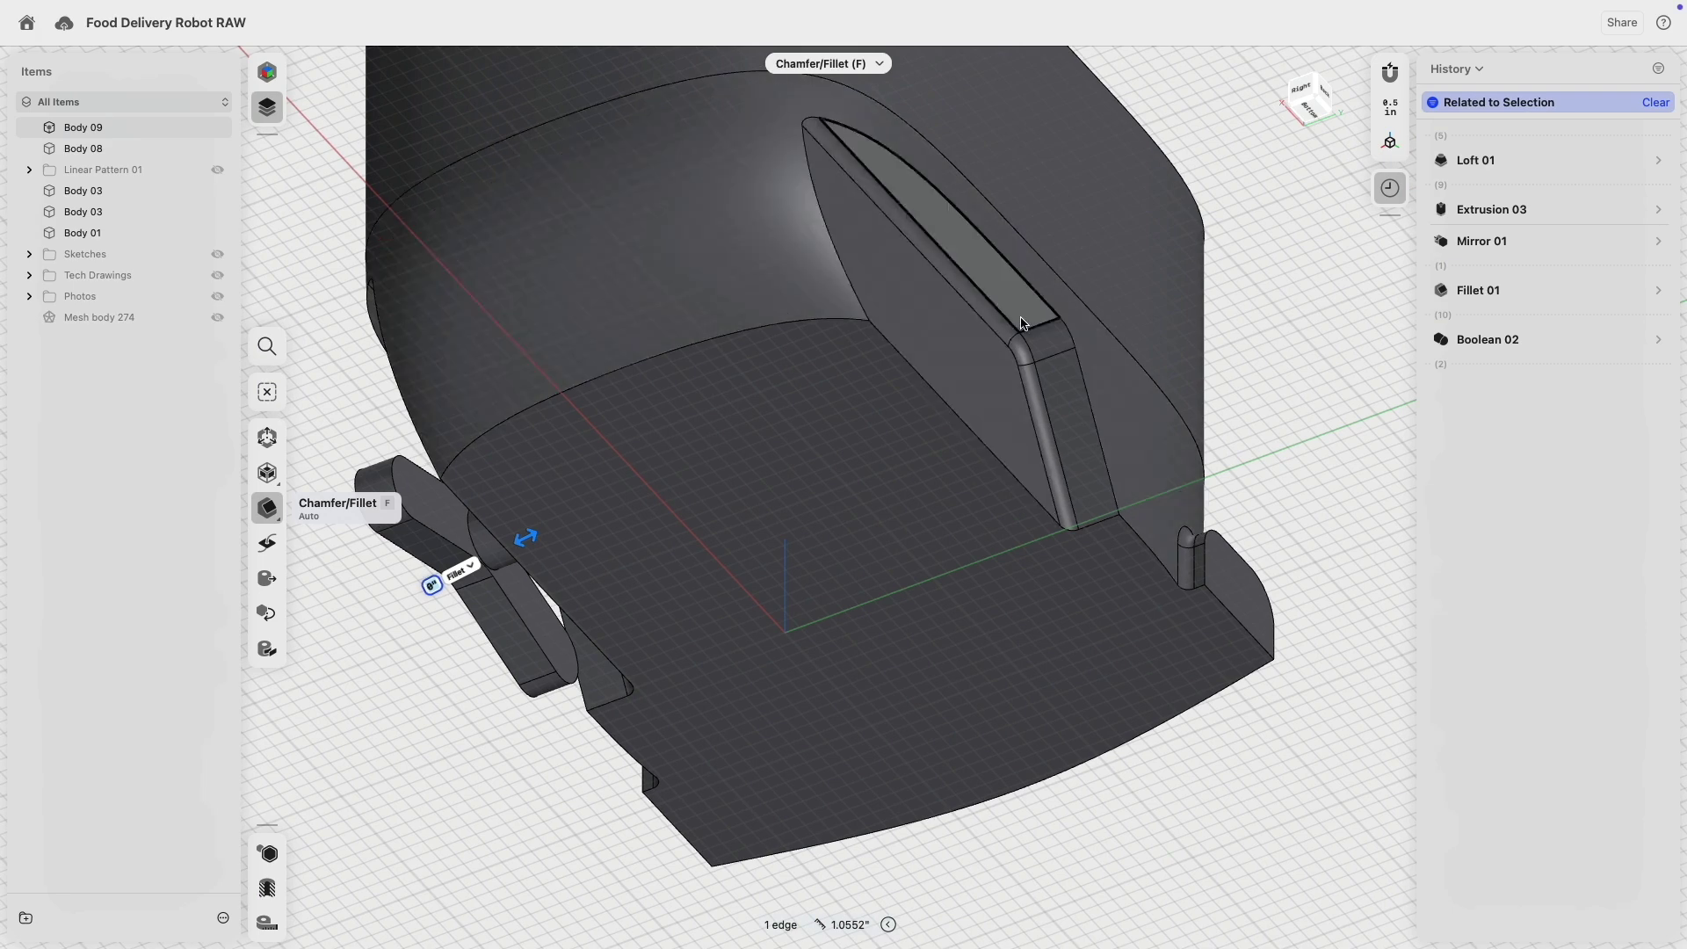
{"action": "left_click", "coordinate": [1069, 334]}
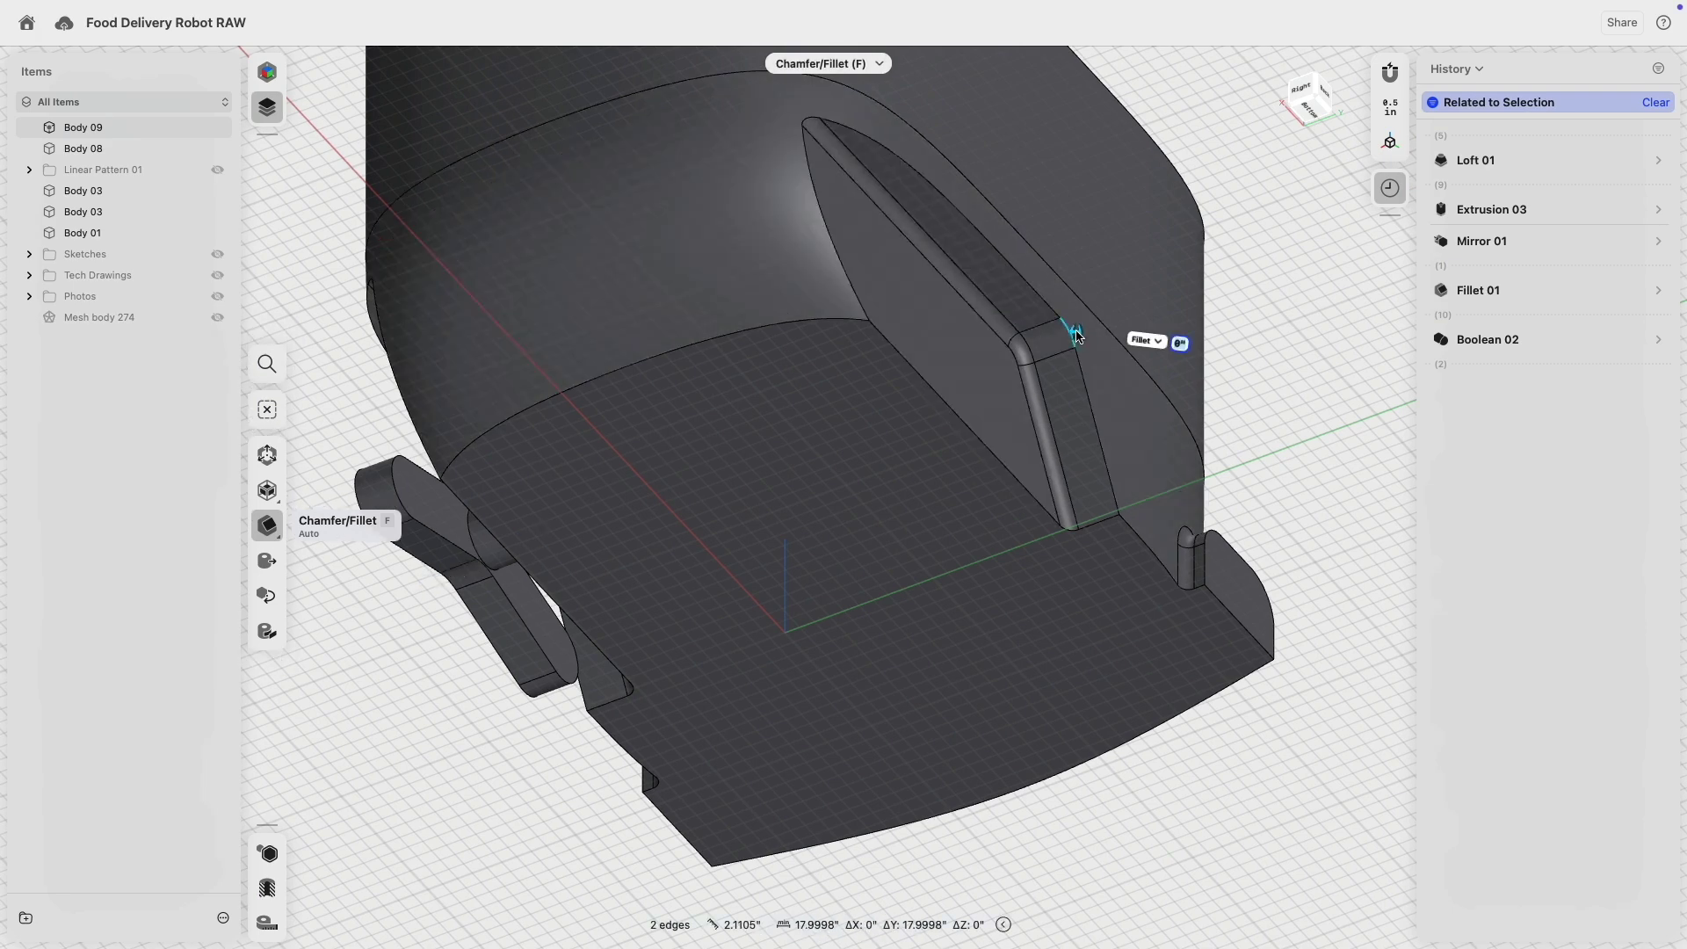
{"action": "left_click_drag", "start_coordinate": [1077, 336], "coordinate": [1080, 338]}
{"action": "key", "text": "Escape"}
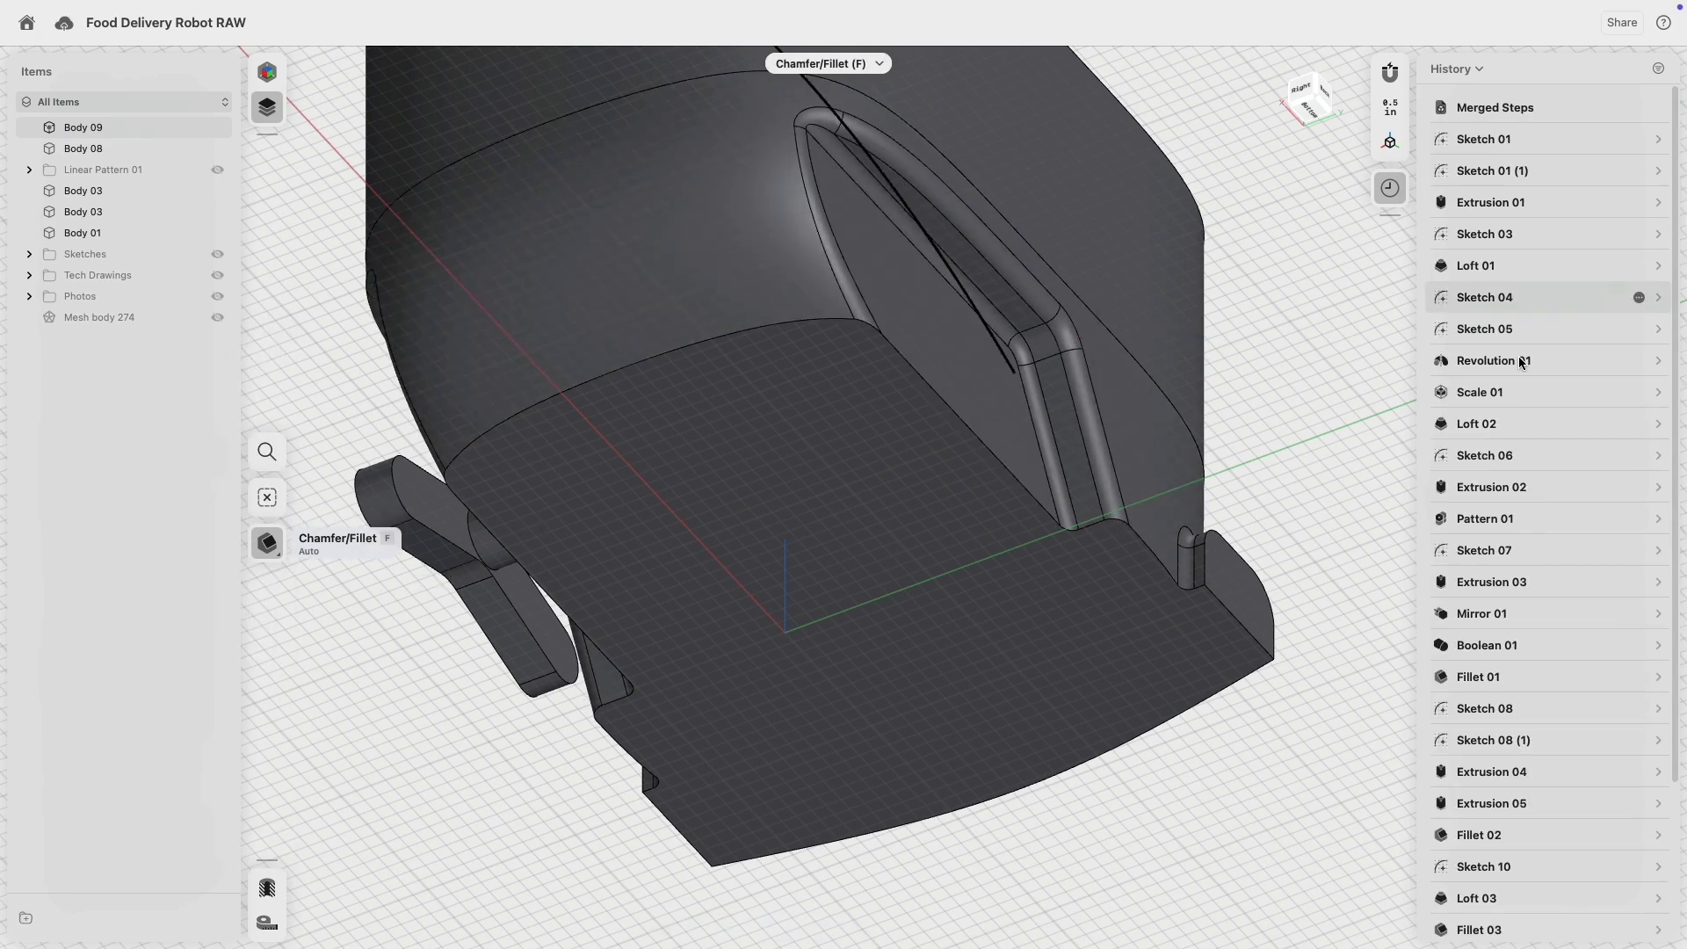
- Change the size type of Fillet 07 from radius to Chord Width in the design history
{"action": "left_click", "coordinate": [1624, 919]}
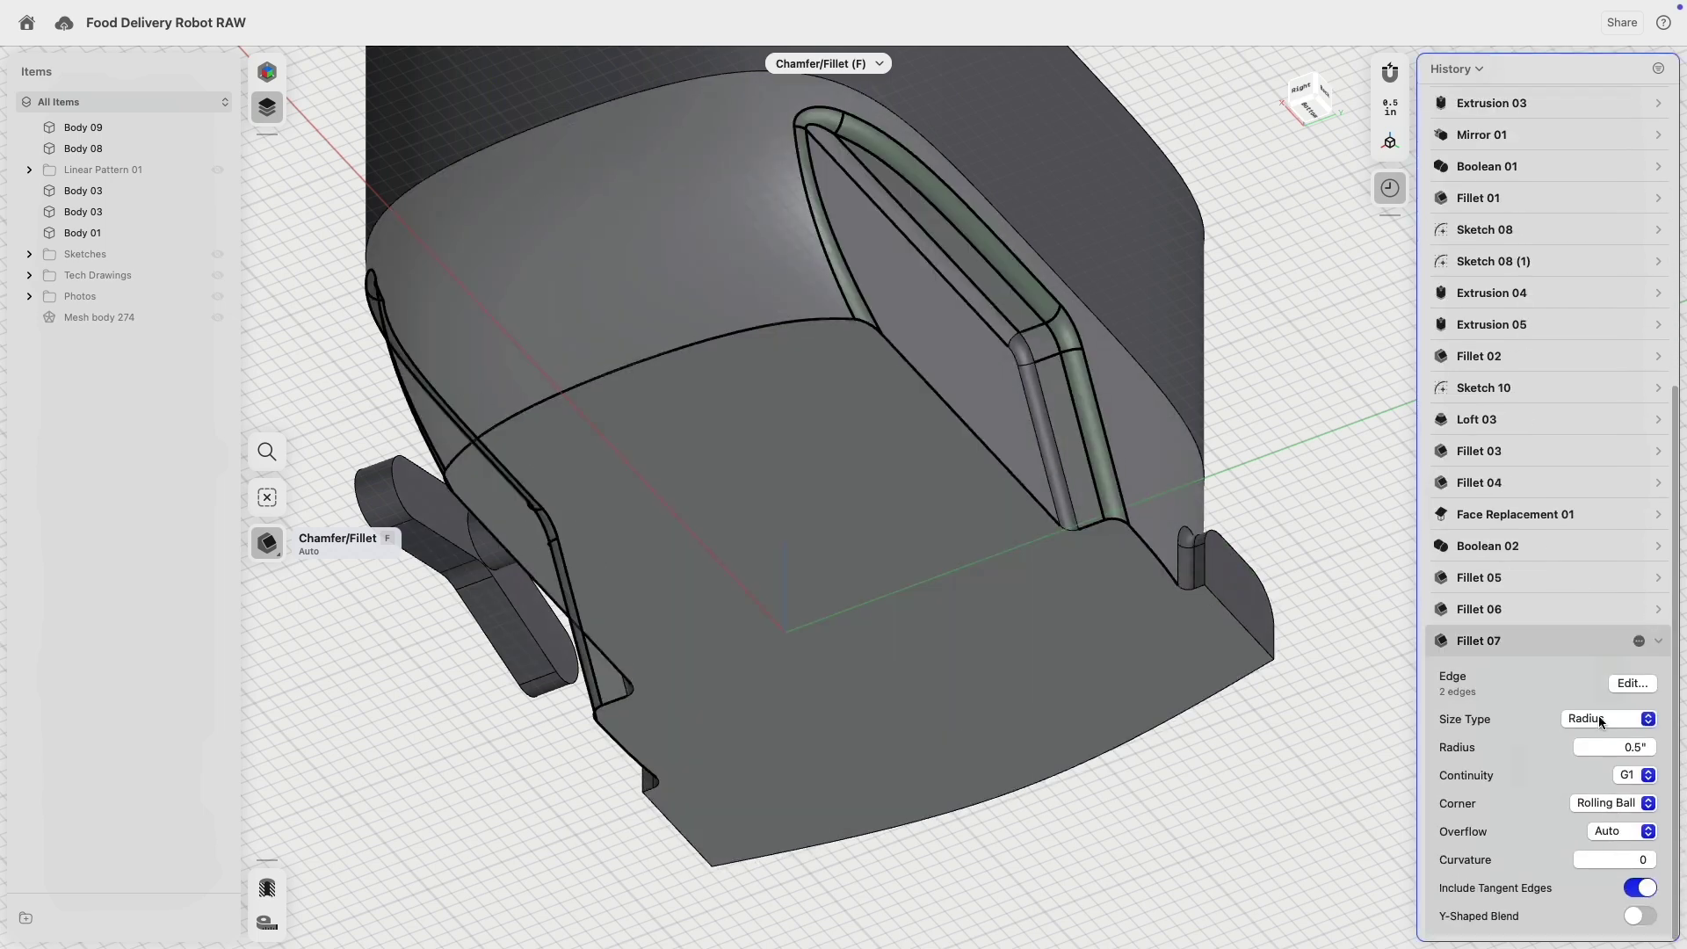
{"action": "left_click", "coordinate": [1601, 720]}
{"action": "left_click", "coordinate": [1593, 739]}
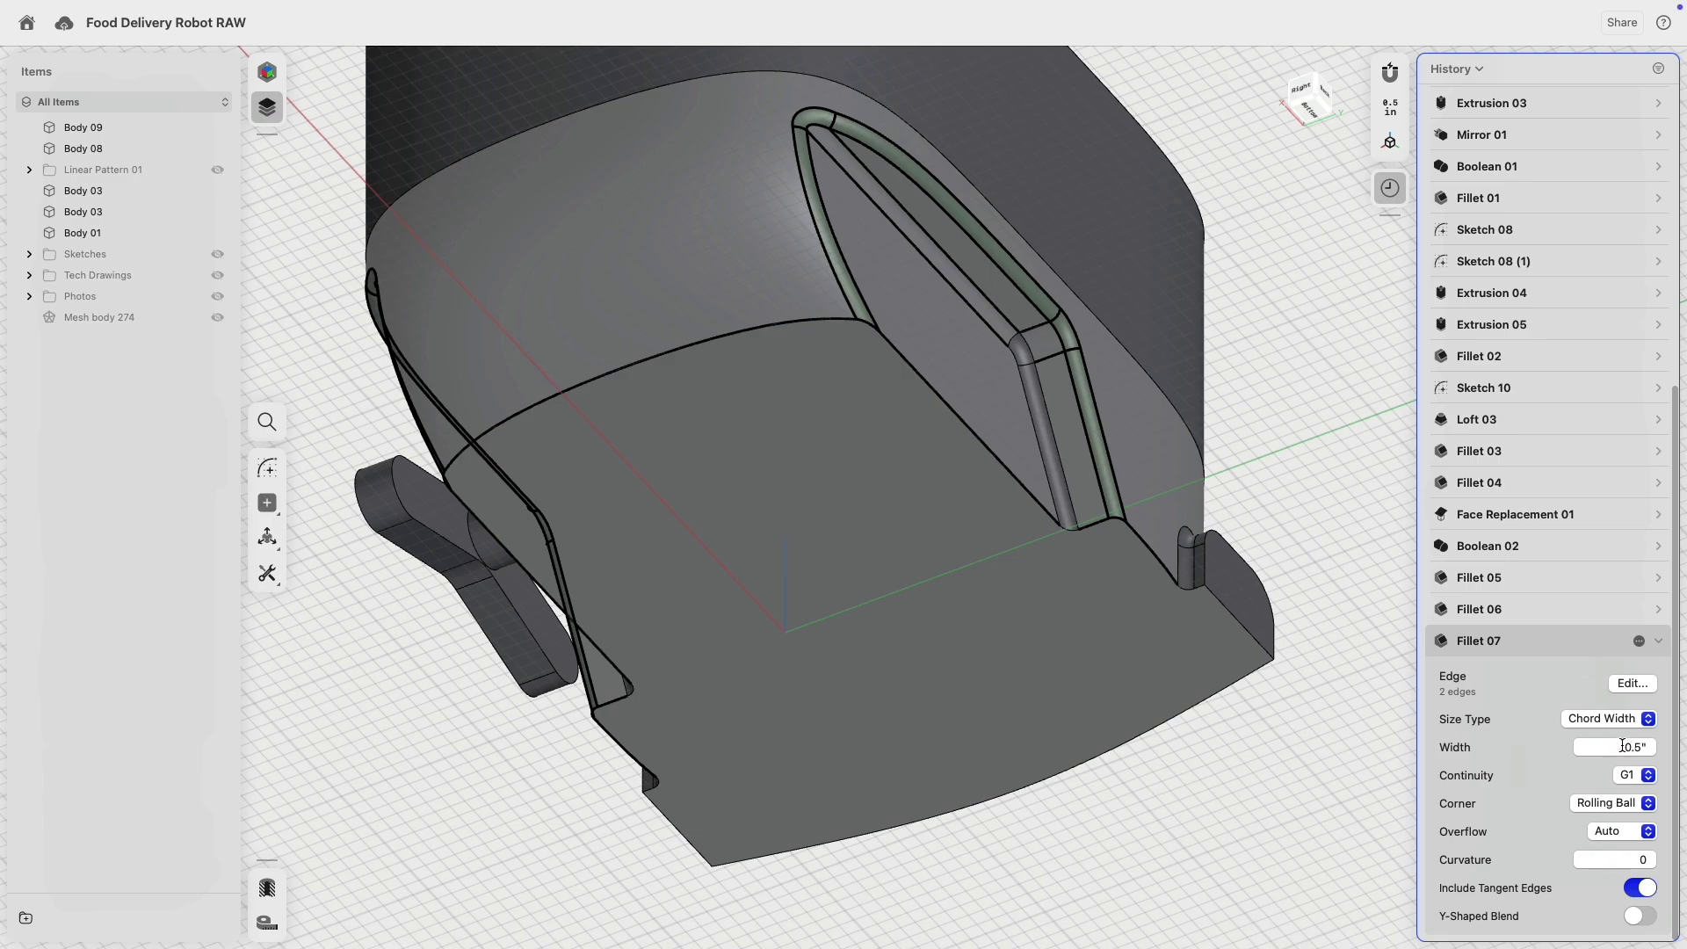
- Fillet the long curved lower edge of the mount bar with a 0.25 in radius
{"action": "right_click_drag", "start_coordinate": [1384, 492], "coordinate": [1058, 490]}
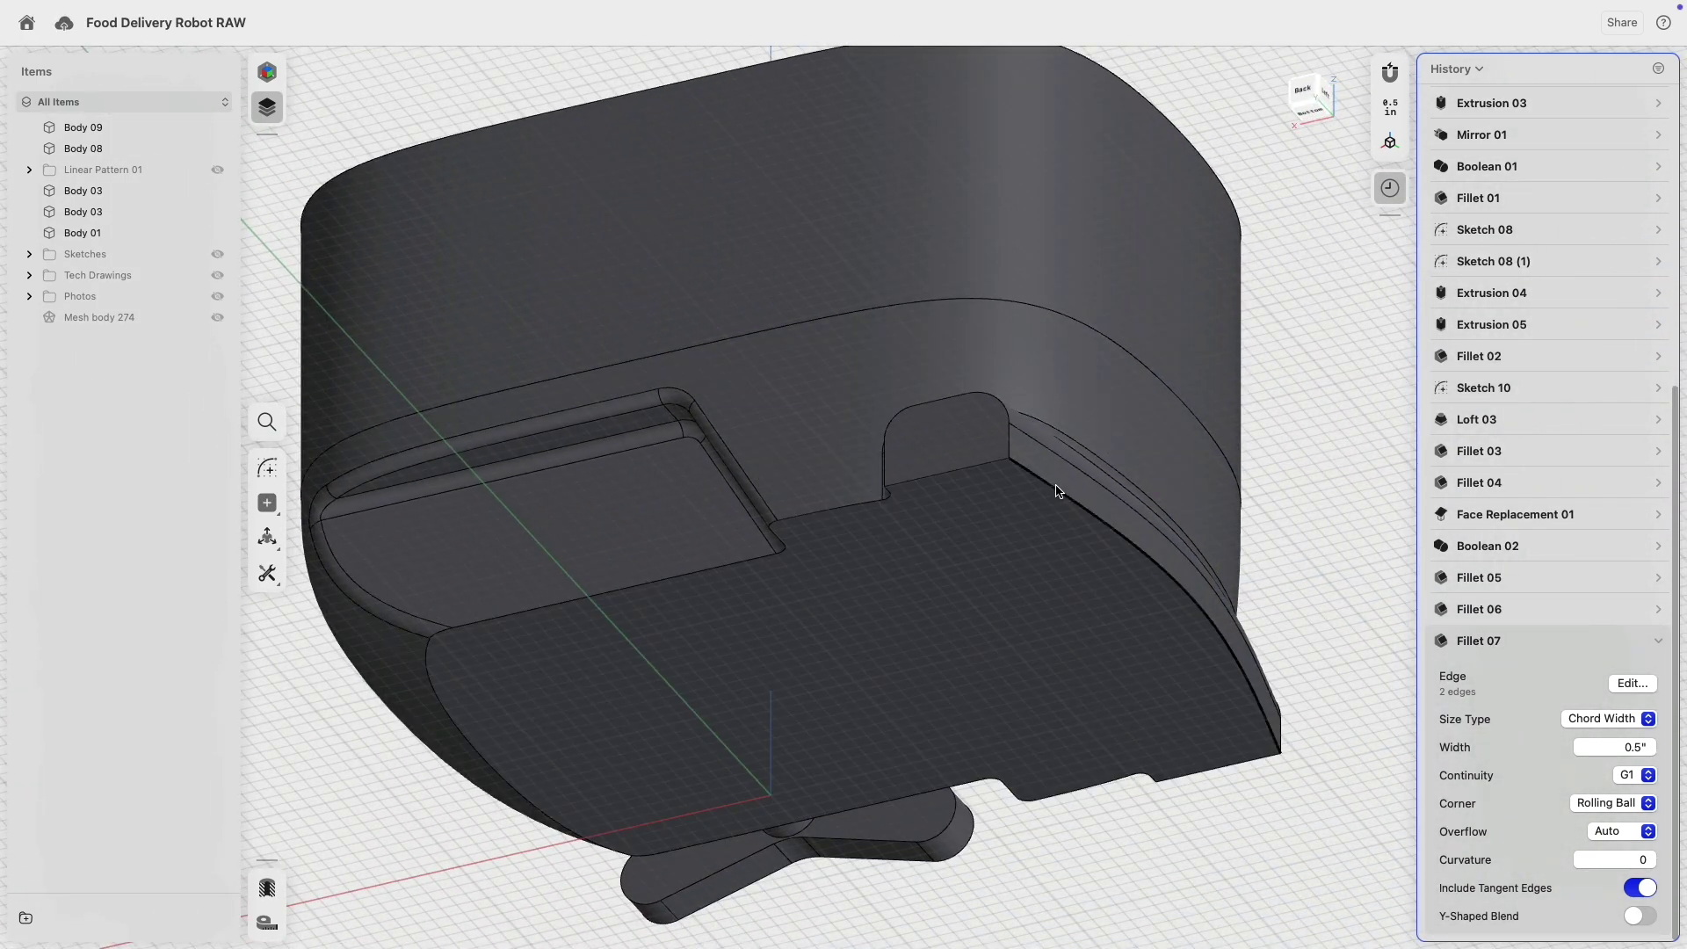
{"action": "left_click", "coordinate": [1058, 490]}
{"action": "scroll", "coordinate": [1060, 496], "scroll_direction": "up", "scroll_amount": 3}
{"action": "left_click_drag", "start_coordinate": [1044, 487], "coordinate": [1058, 493]}
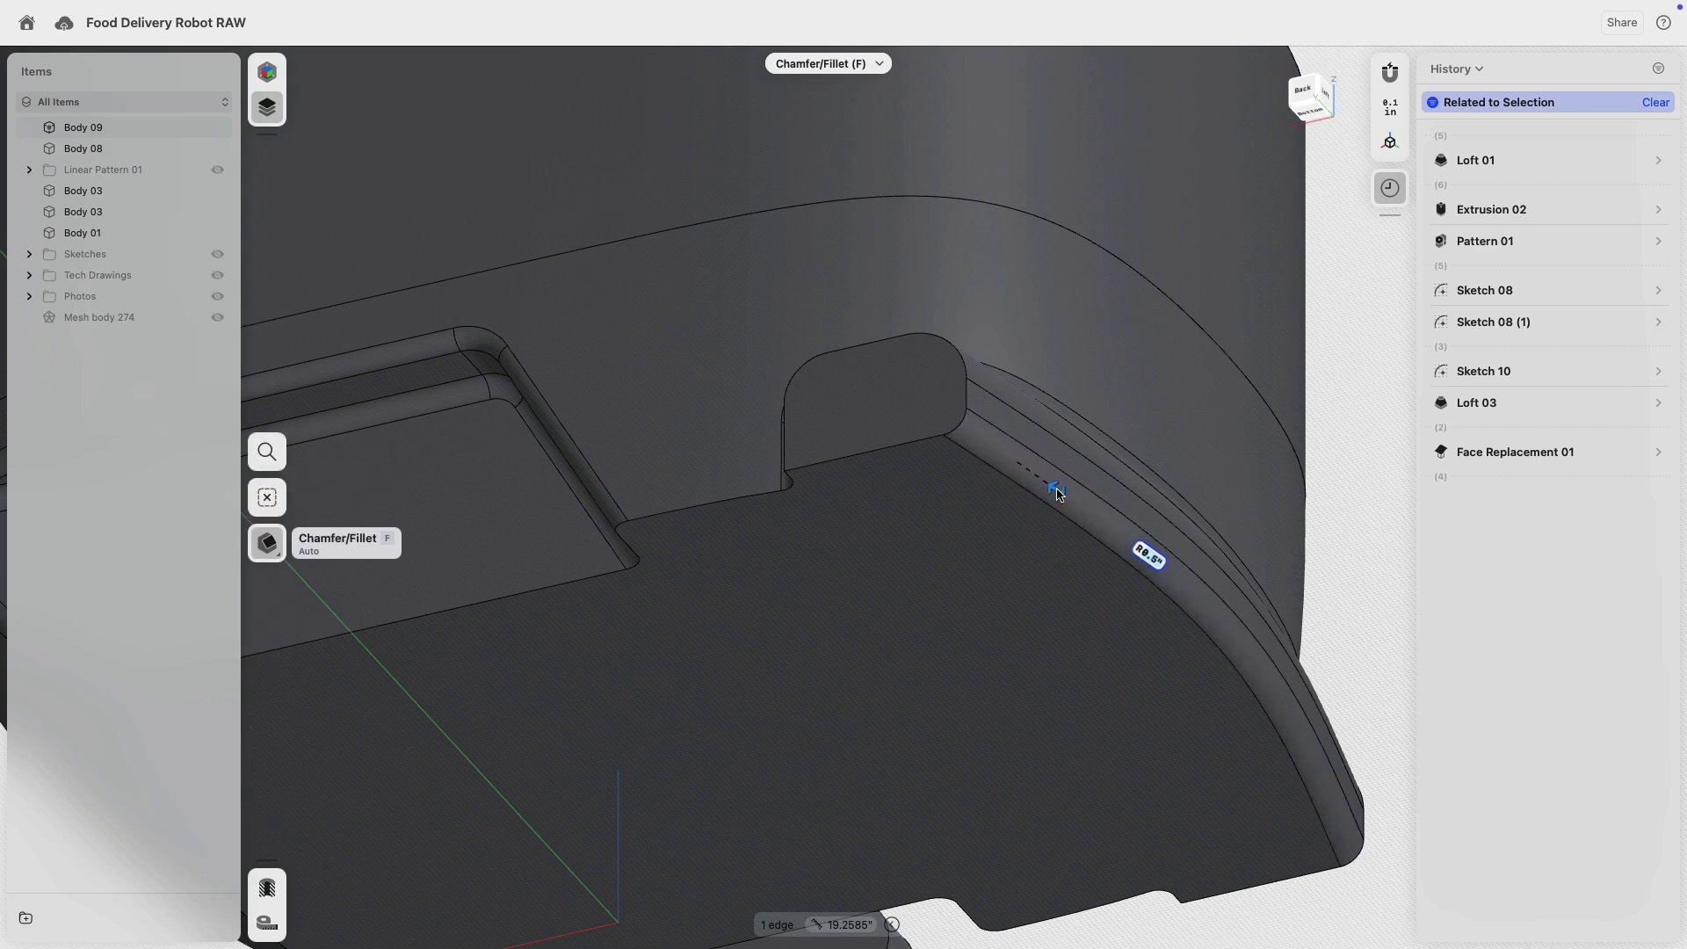
{"action": "scroll", "coordinate": [1052, 492], "scroll_direction": "down", "scroll_amount": 10}
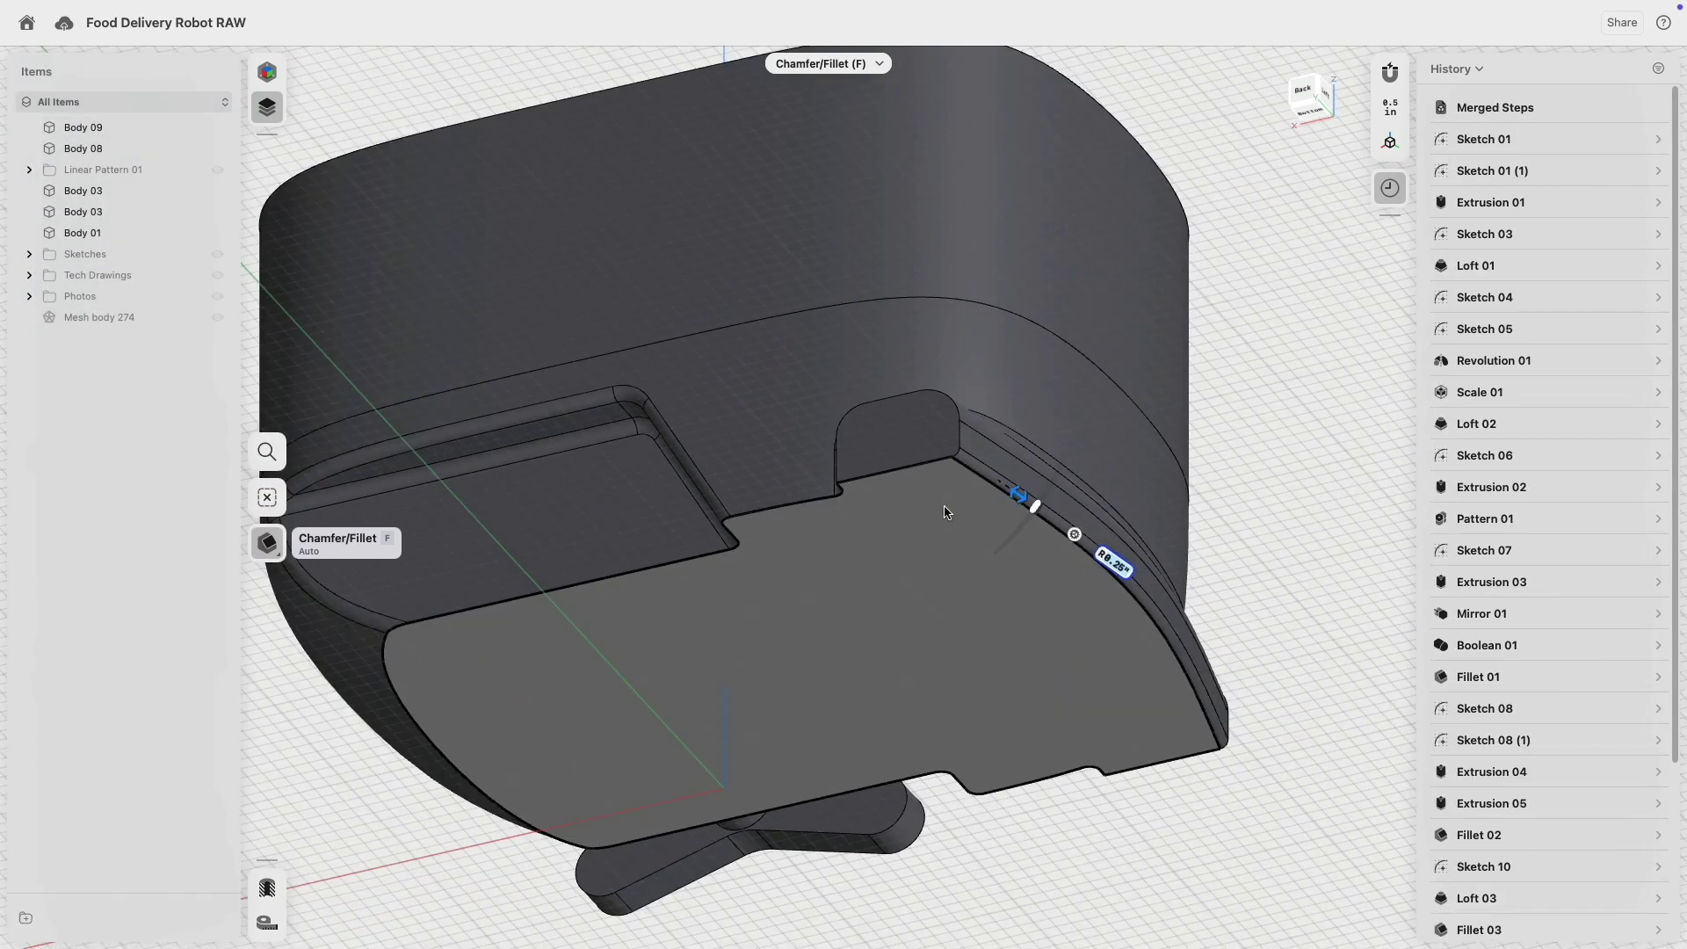
{"action": "left_click", "coordinate": [1313, 323]}
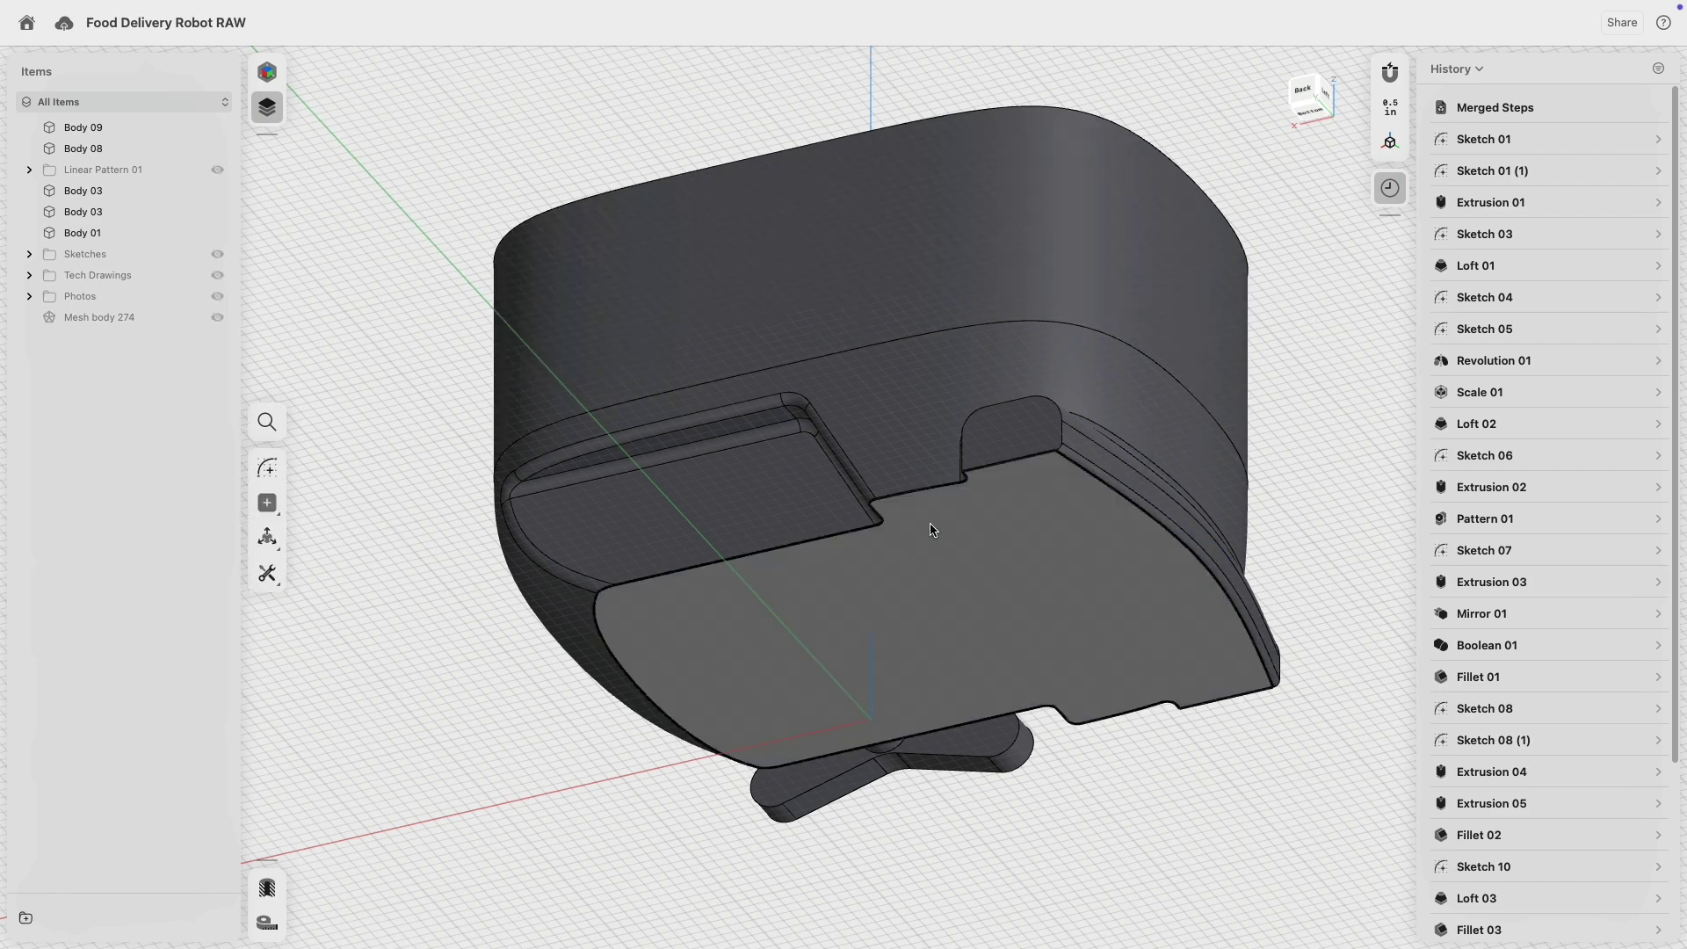
{"action": "scroll", "coordinate": [947, 491], "scroll_direction": "up", "scroll_amount": 5}
{"action": "left_click", "coordinate": [924, 495]}
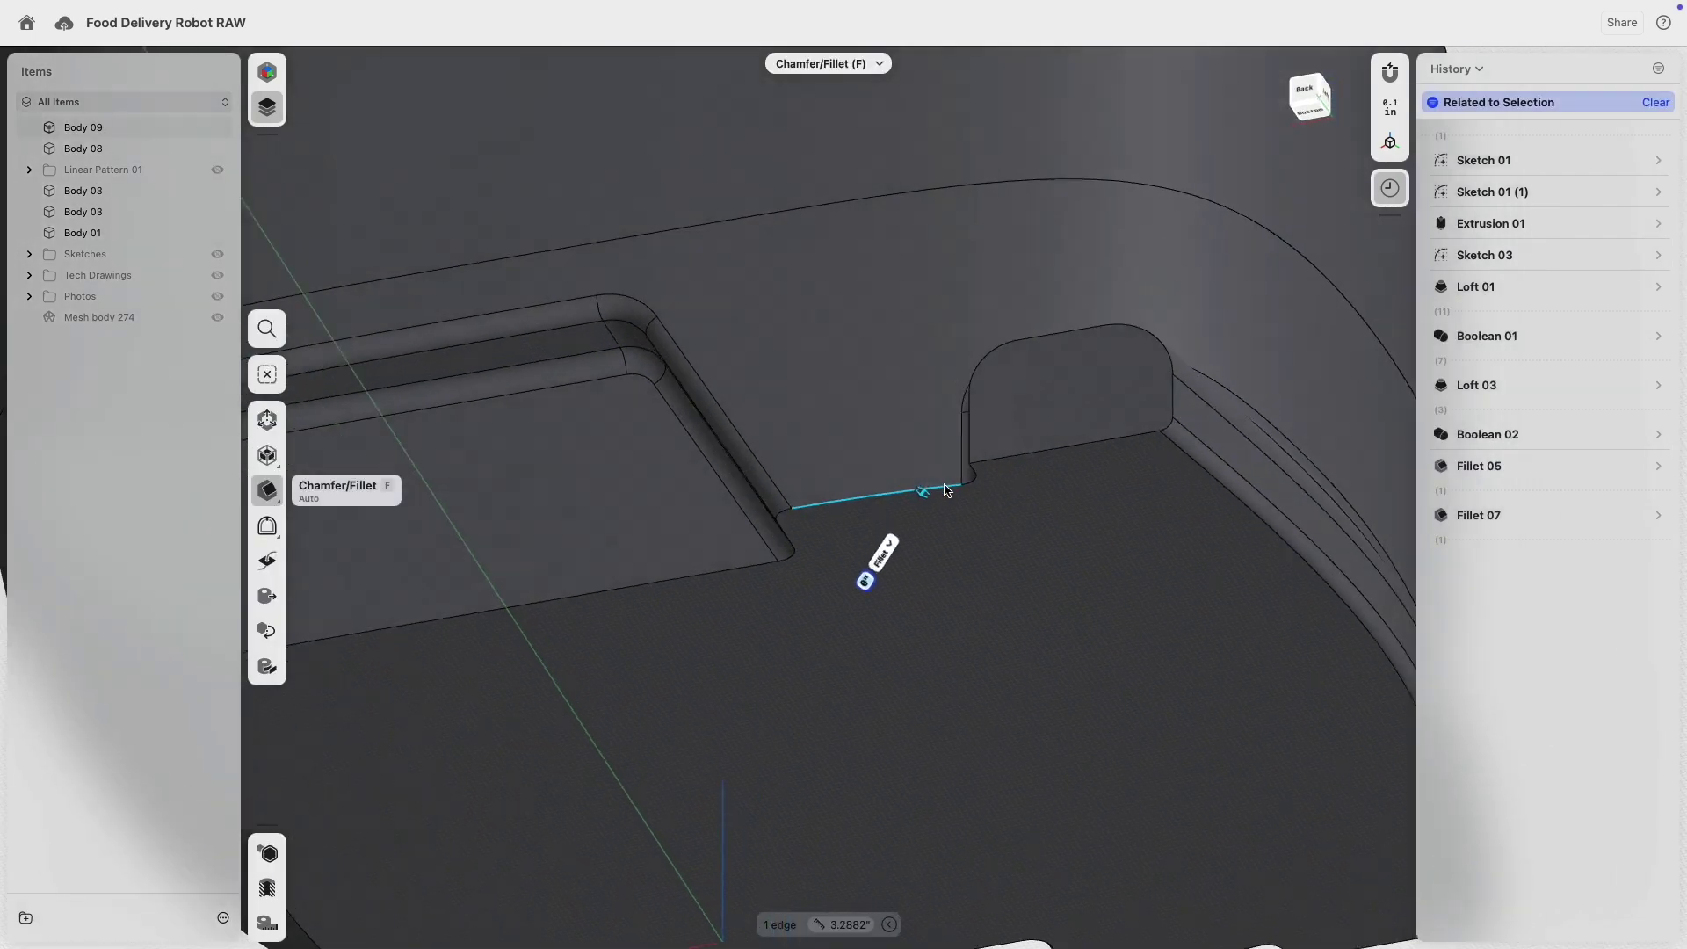
{"action": "right_click_drag", "start_coordinate": [924, 495], "coordinate": [741, 569]}
{"action": "left_click", "coordinate": [904, 534]}
- Try to fillet all the edges of the lower body's underside face at once
{"action": "left_click", "coordinate": [739, 568]}
{"action": "scroll", "coordinate": [694, 524], "scroll_direction": "down", "scroll_amount": 5}
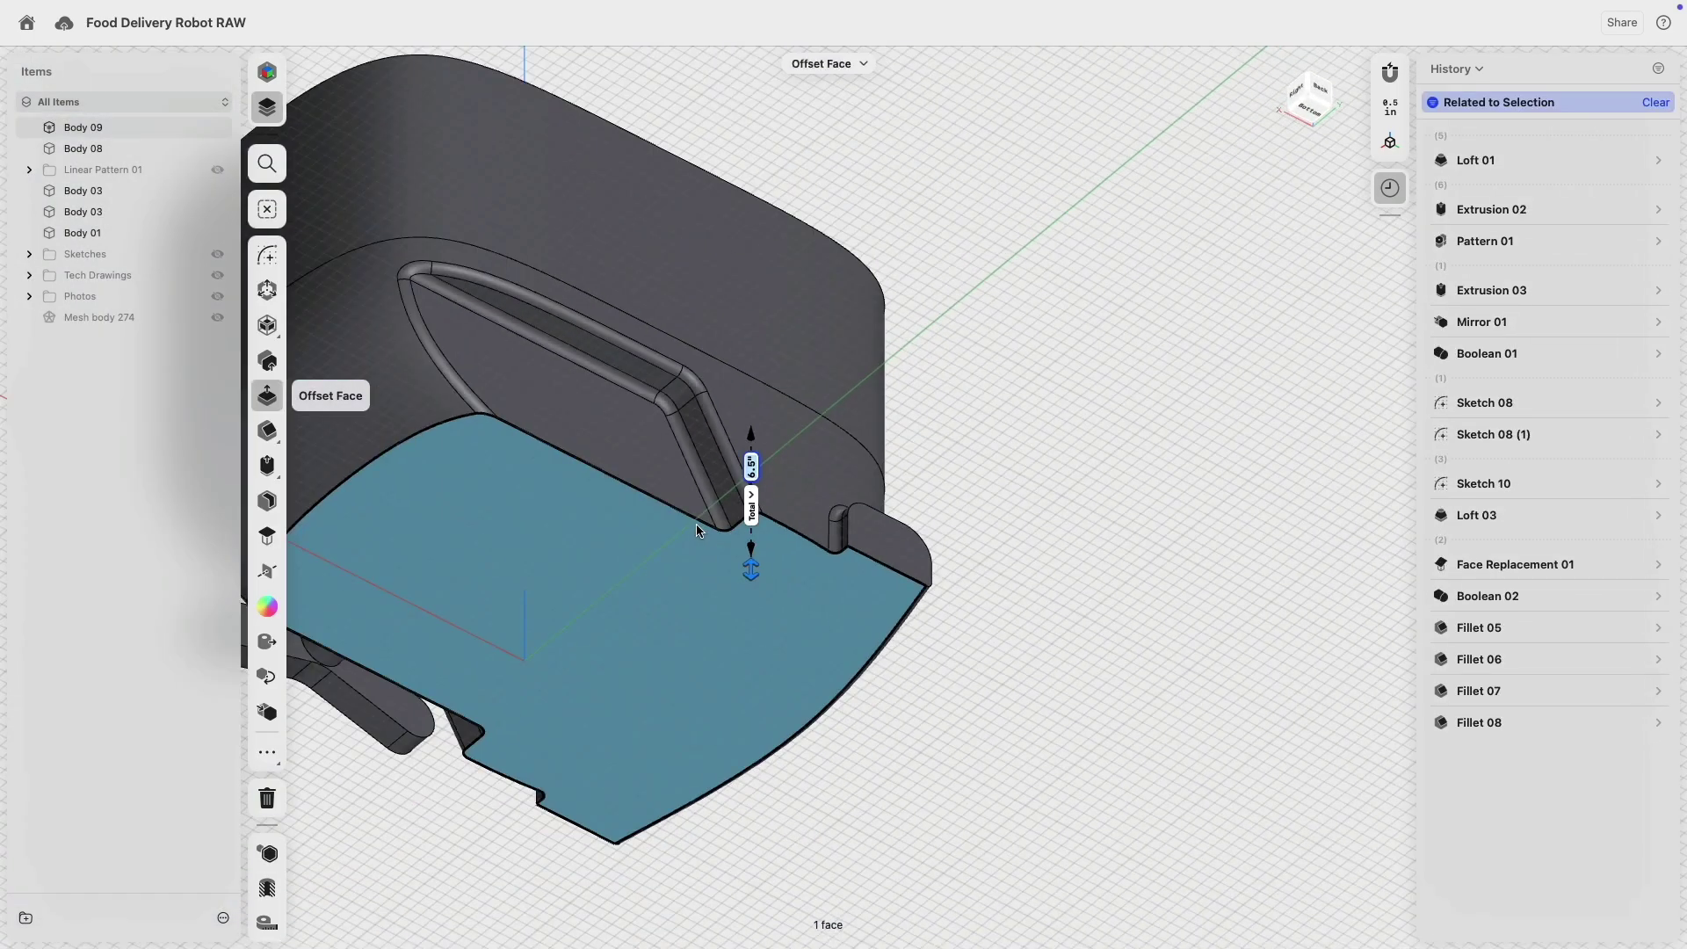
{"action": "middle_click_drag", "start_coordinate": [697, 527], "coordinate": [861, 449]}
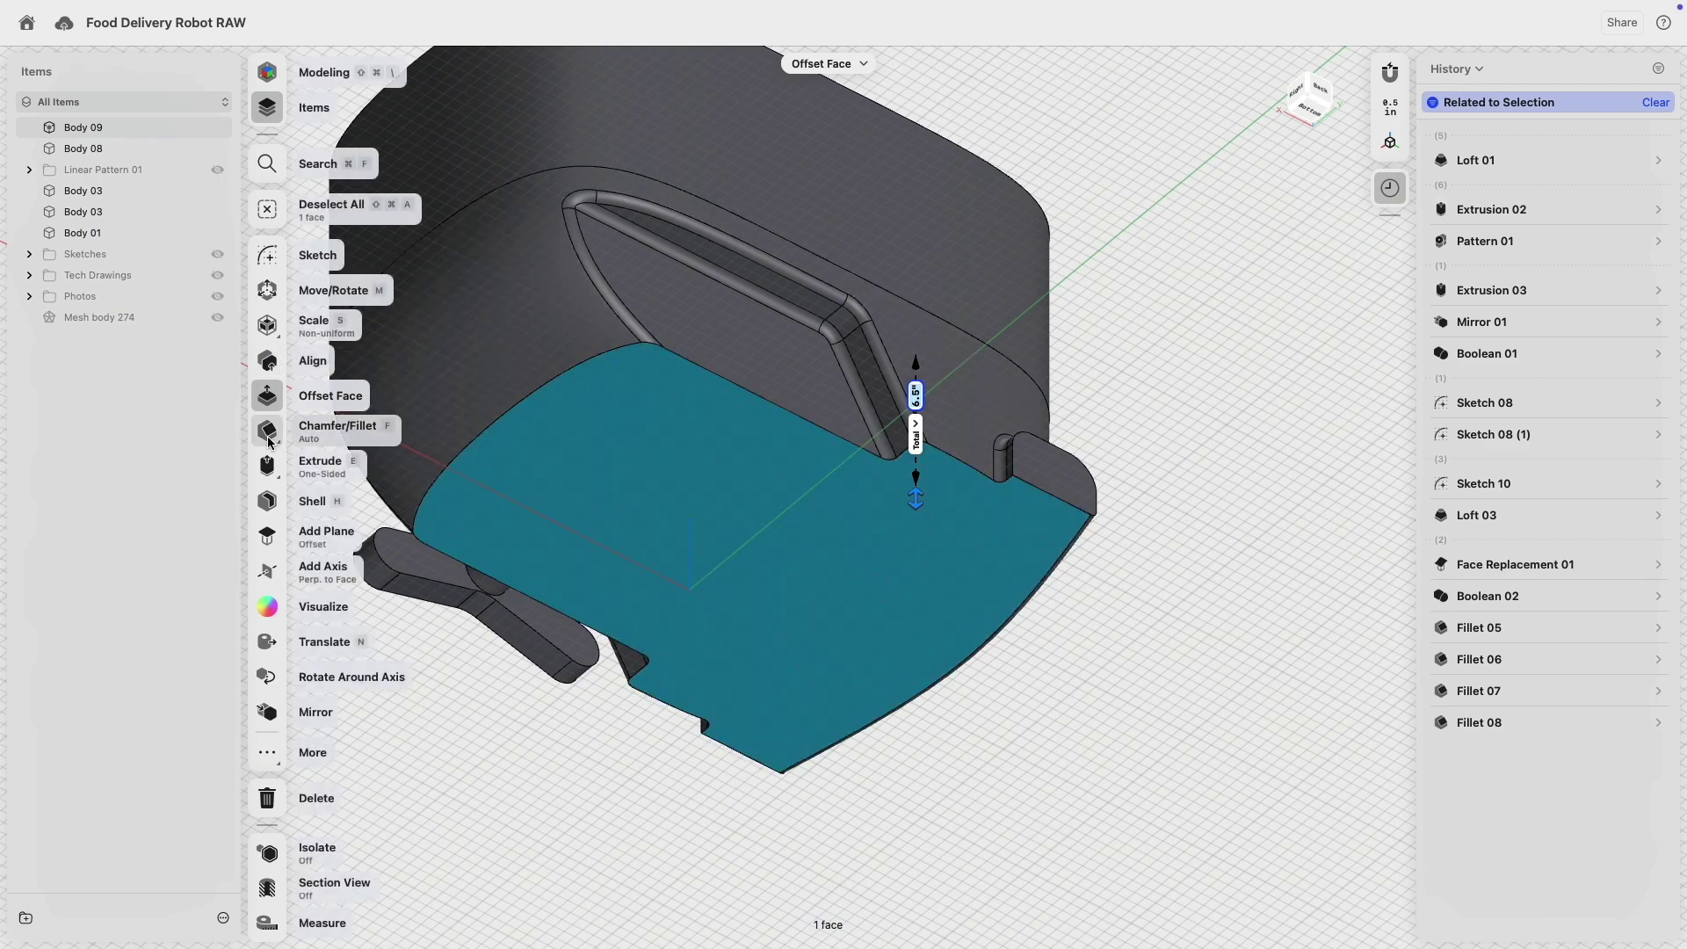
{"action": "left_click", "coordinate": [269, 433]}
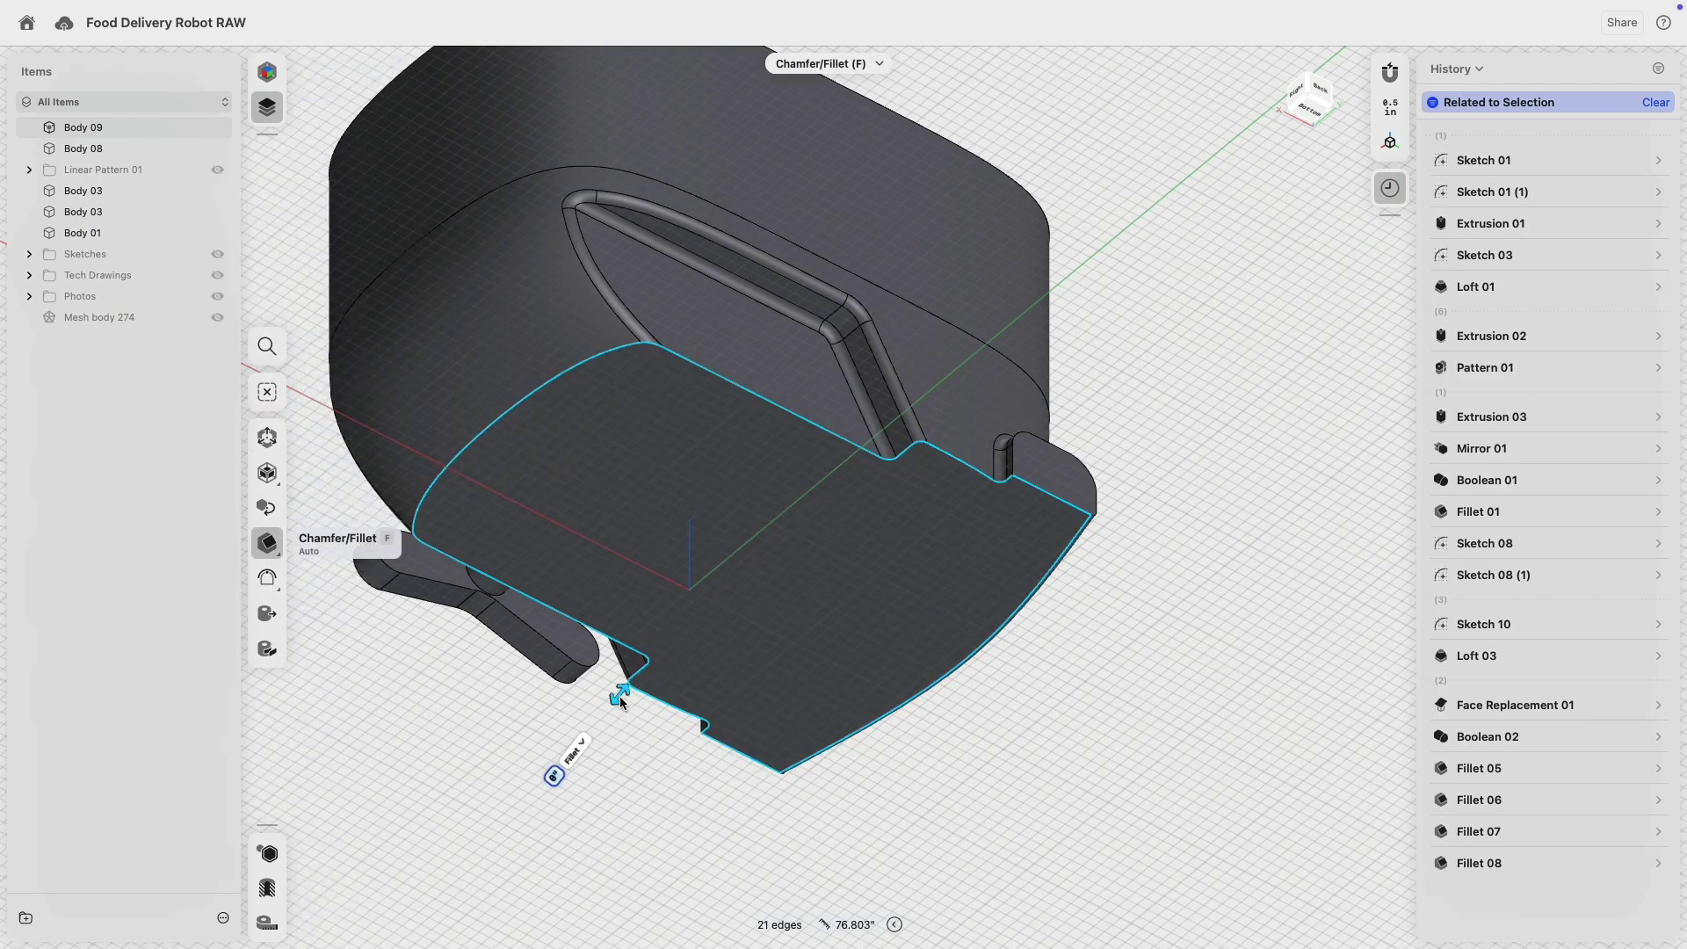
{"action": "left_click_drag", "start_coordinate": [620, 696], "coordinate": [613, 704]}
{"action": "left_click", "coordinate": [1128, 471]}
- Undo the fillet on the mount bar's lower edge
{"action": "right_click_drag", "start_coordinate": [1128, 471], "coordinate": [1142, 560]}
{"action": "double_click", "coordinate": [1133, 565]}
{"action": "scroll", "coordinate": [1131, 565], "scroll_direction": "up", "scroll_amount": 5}
{"action": "key", "text": "Escape"}
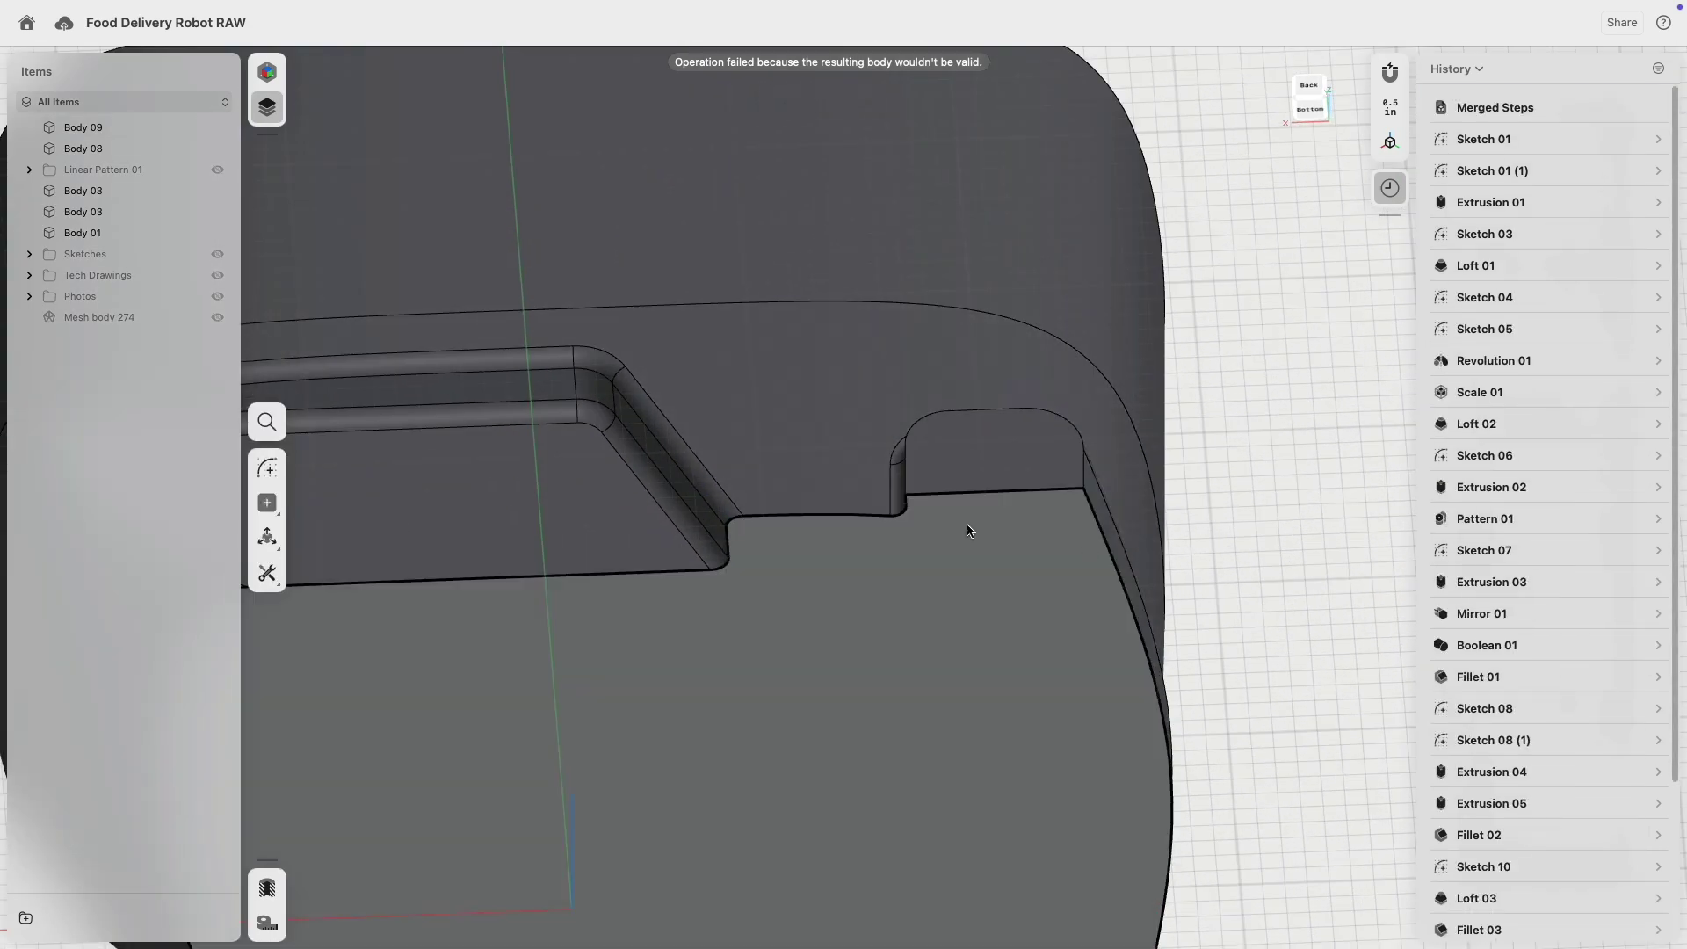
- Try to fillet the short underside edge between the wheel recess and the mount bar
{"action": "left_click", "coordinate": [839, 519]}
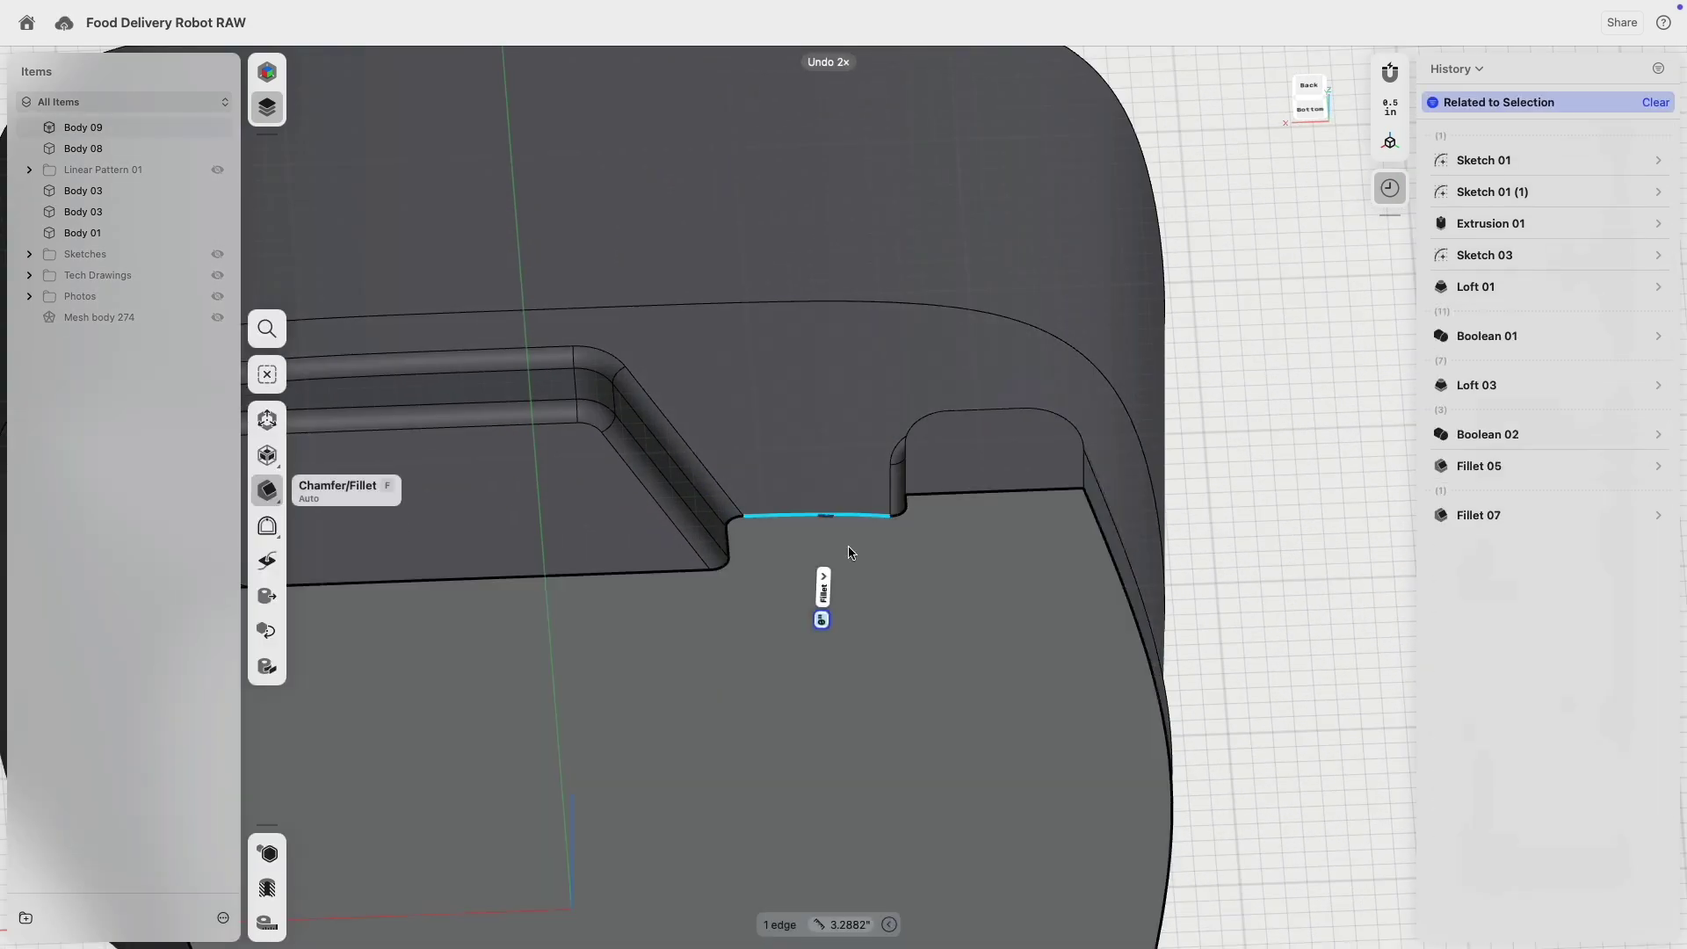
{"action": "right_click_drag", "start_coordinate": [839, 522], "coordinate": [836, 533]}
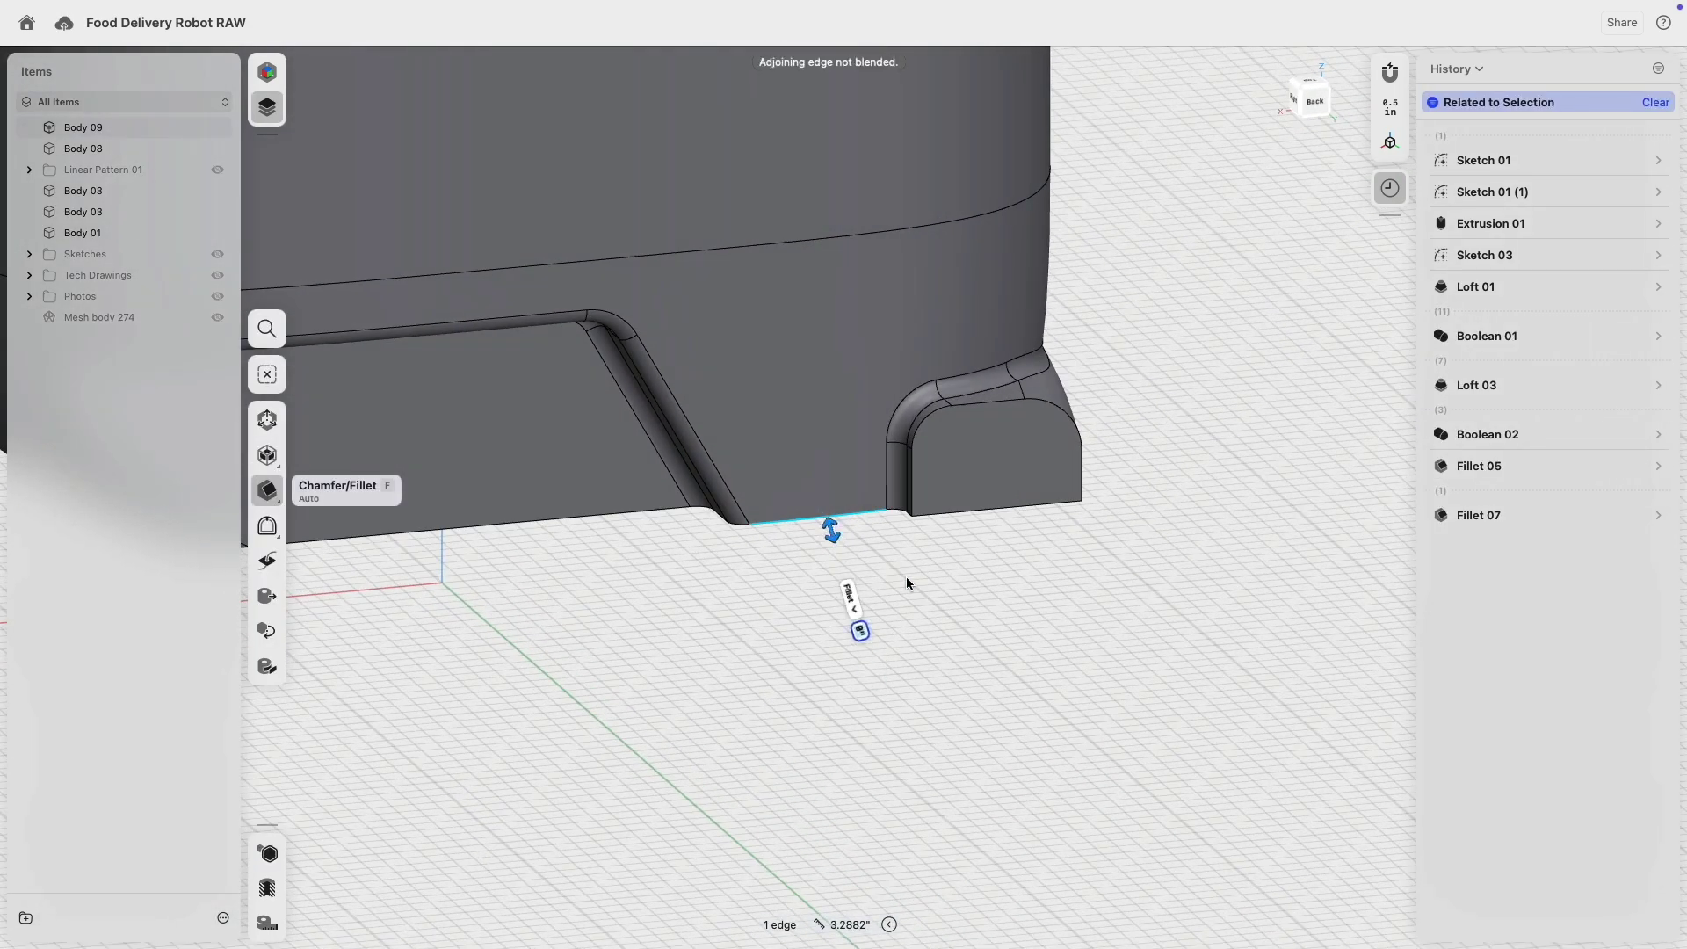
{"action": "right_click_drag", "start_coordinate": [907, 584], "coordinate": [1193, 482]}
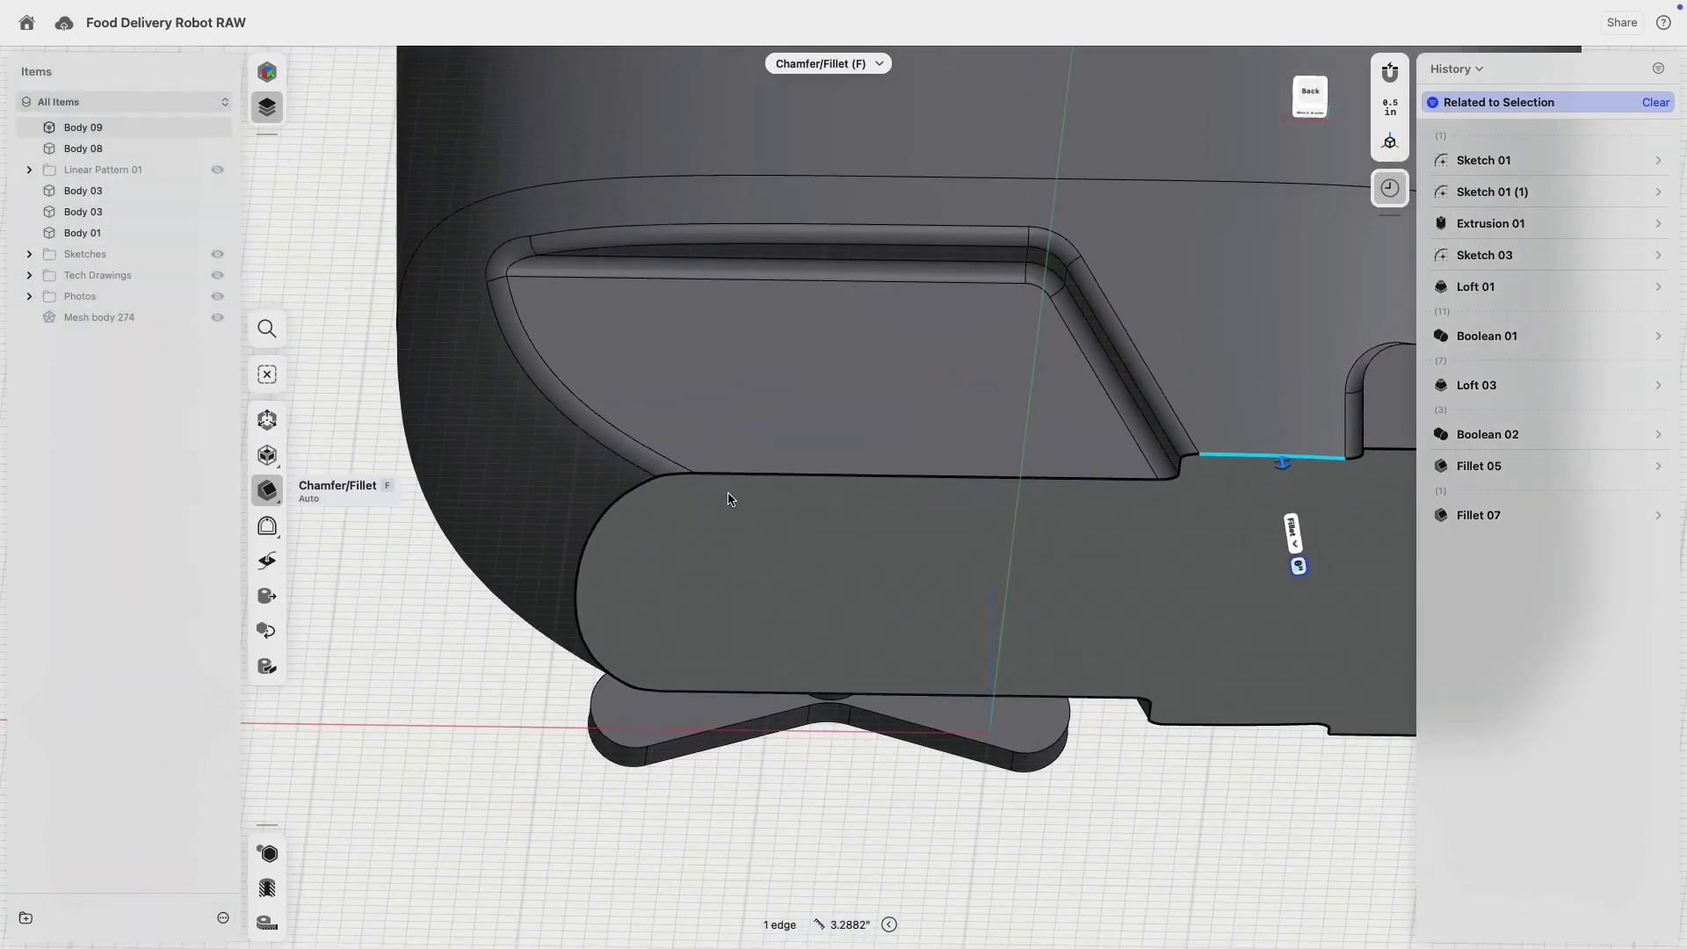
- Try a fillet of about 0.4375 in on the underside's curved front edge, then undo it
{"action": "left_click", "coordinate": [497, 420]}
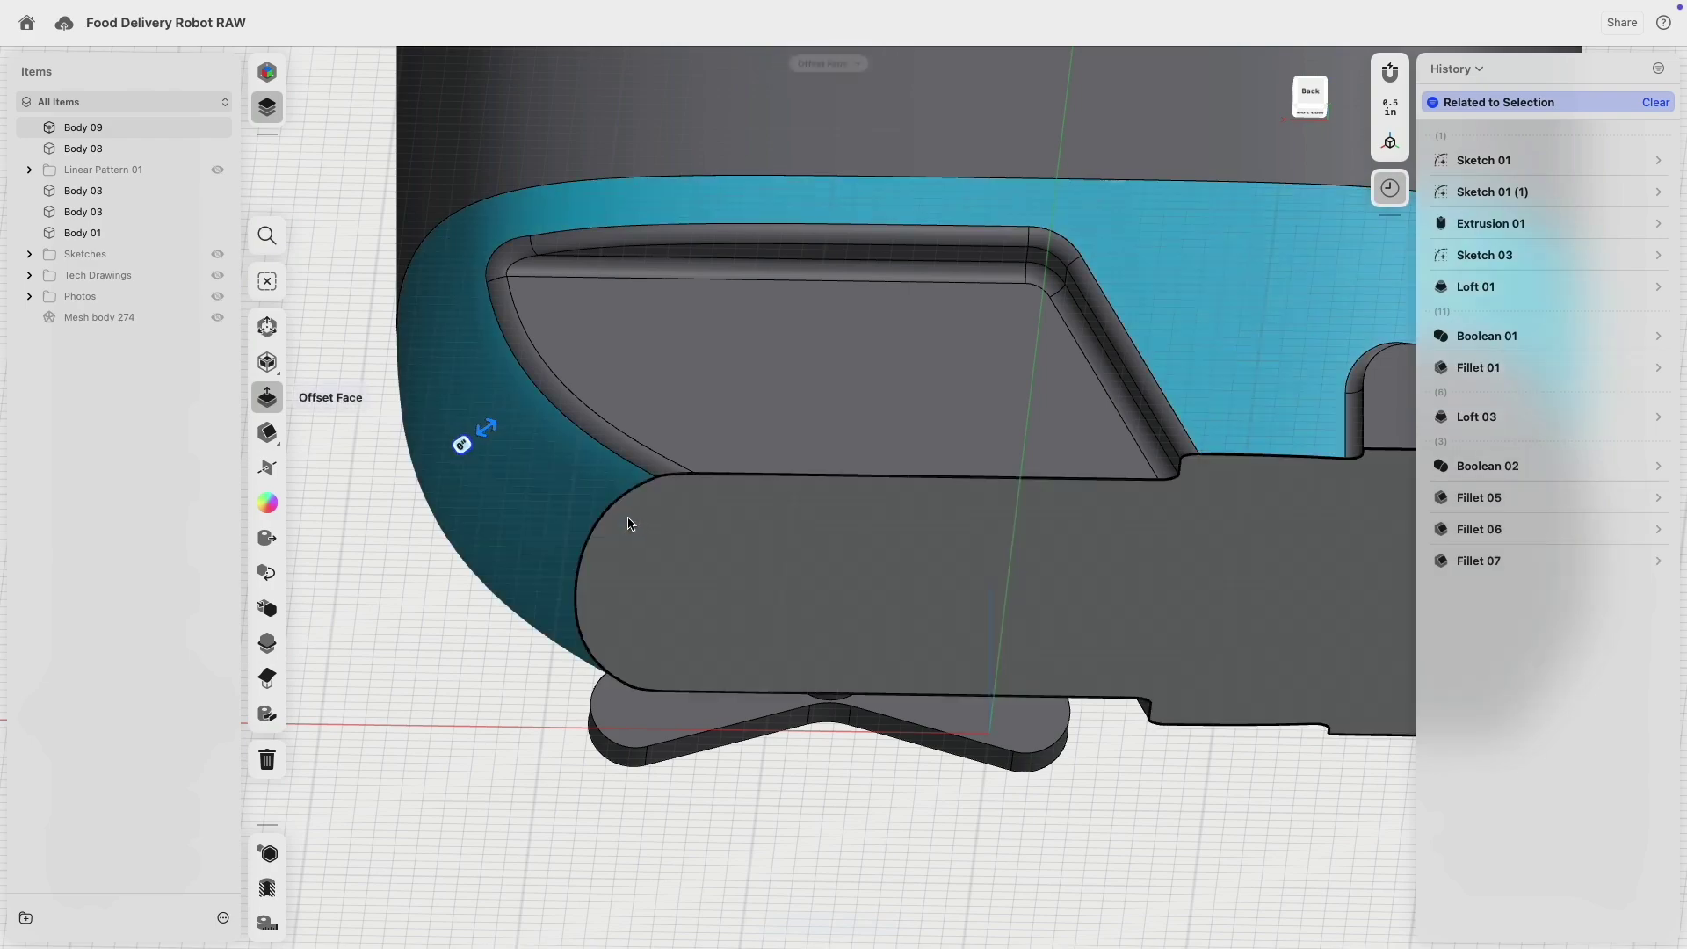
{"action": "left_click", "coordinate": [621, 520]}
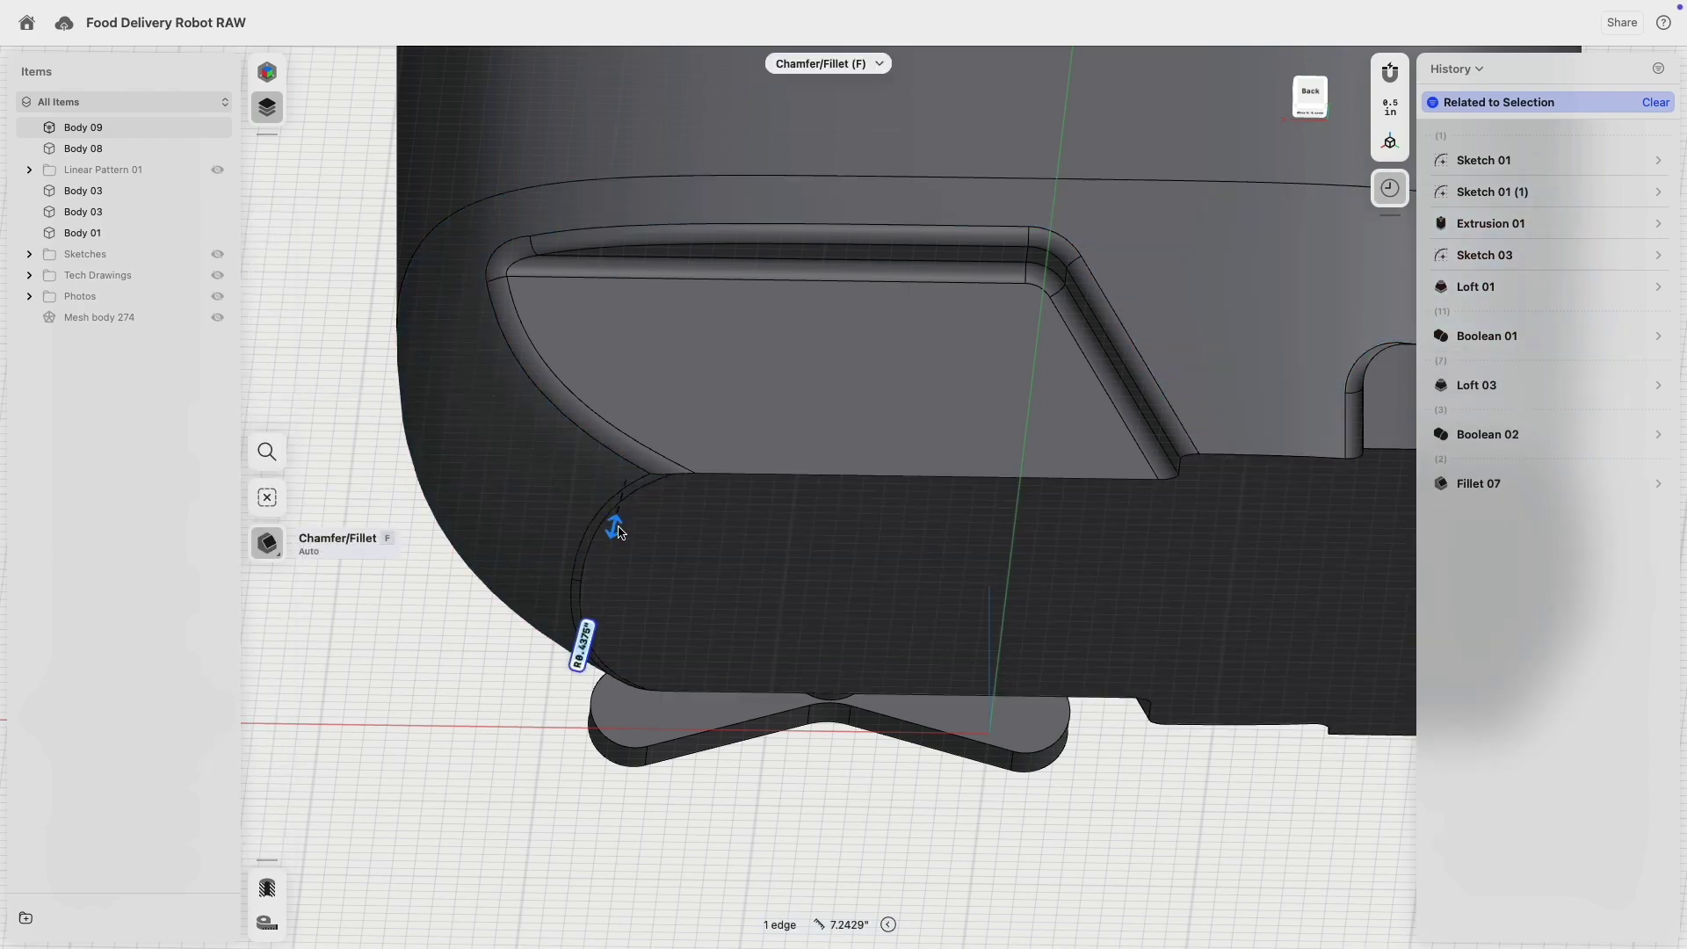
{"action": "key", "text": "Escape"}
- Fillet the long lower outer edge of the wheel-mount bar with a 0.375 in radius
{"action": "scroll", "coordinate": [815, 555], "scroll_direction": "down", "scroll_amount": 5}
{"action": "middle_click_drag", "start_coordinate": [1061, 491], "coordinate": [762, 489]}
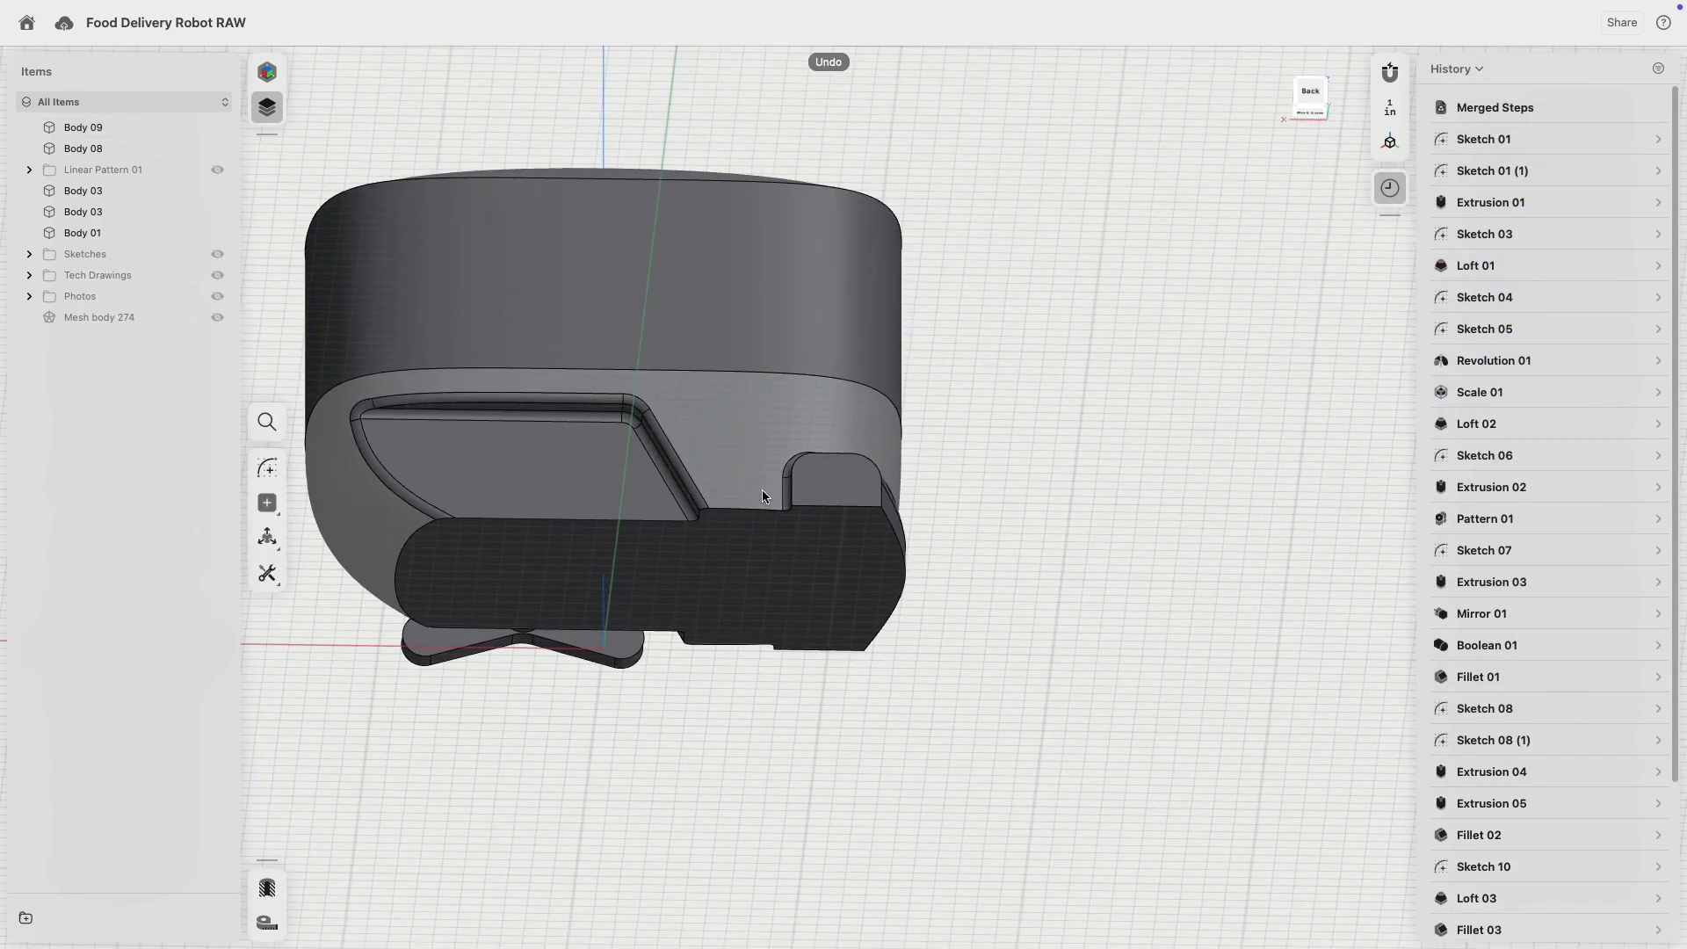
{"action": "right_click_drag", "start_coordinate": [984, 457], "coordinate": [645, 677]}
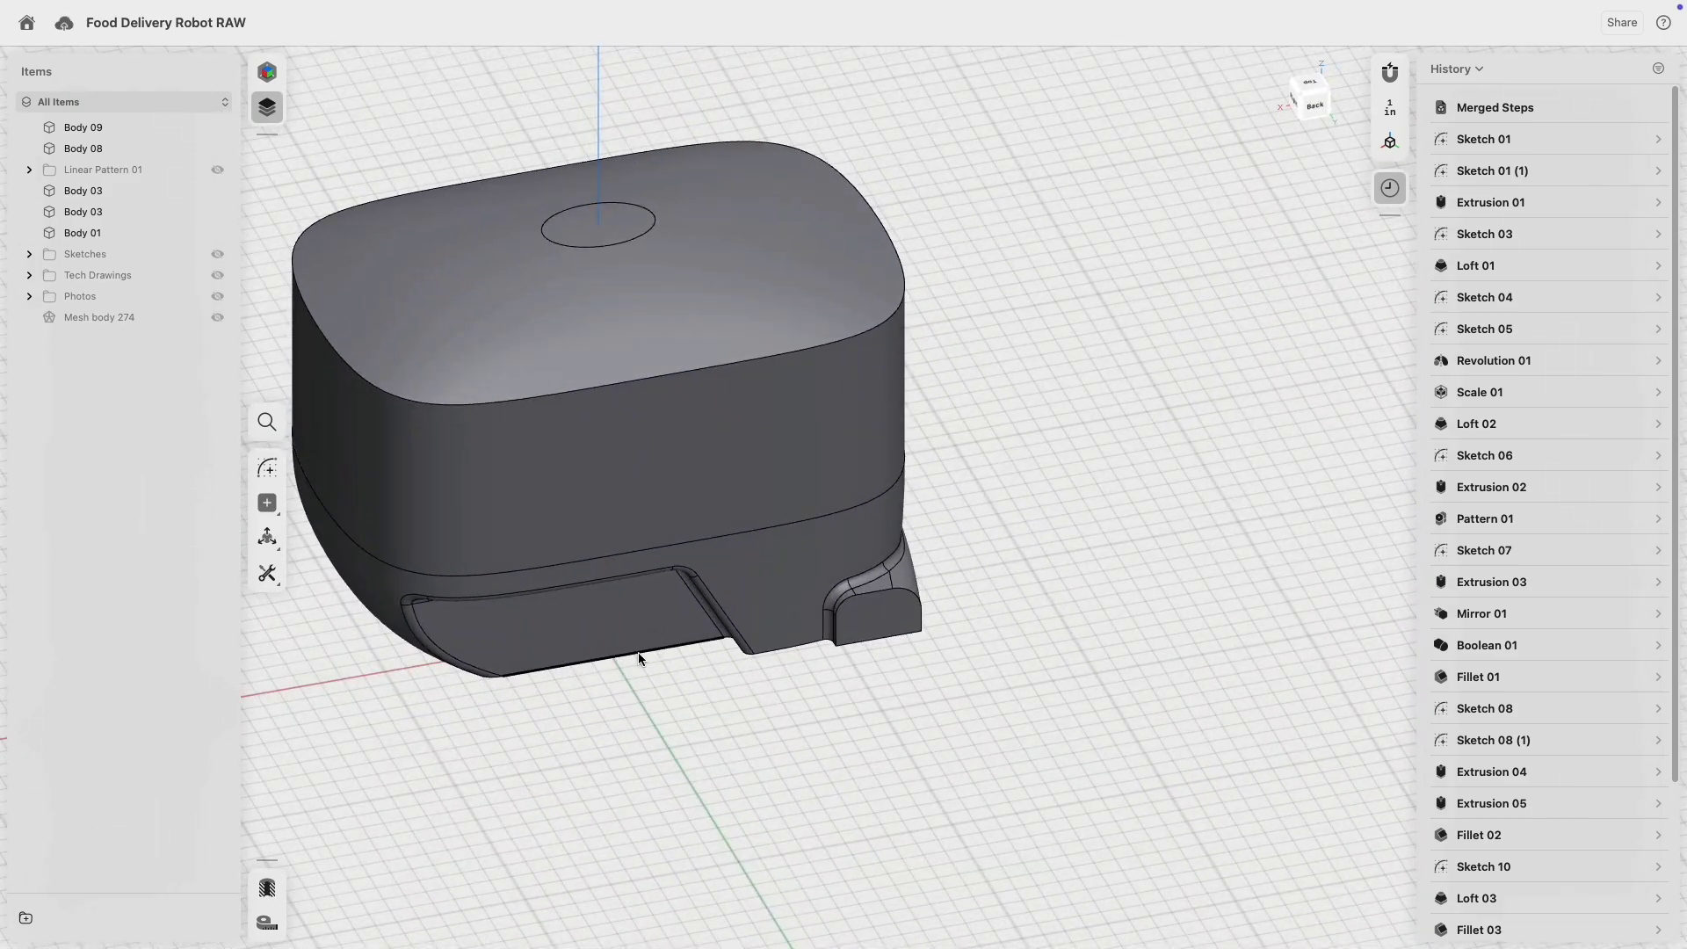
{"action": "scroll", "coordinate": [824, 657], "scroll_direction": "up", "scroll_amount": 5}
{"action": "right_click_drag", "start_coordinate": [825, 657], "coordinate": [722, 640]}
{"action": "left_click", "coordinate": [1041, 705]}
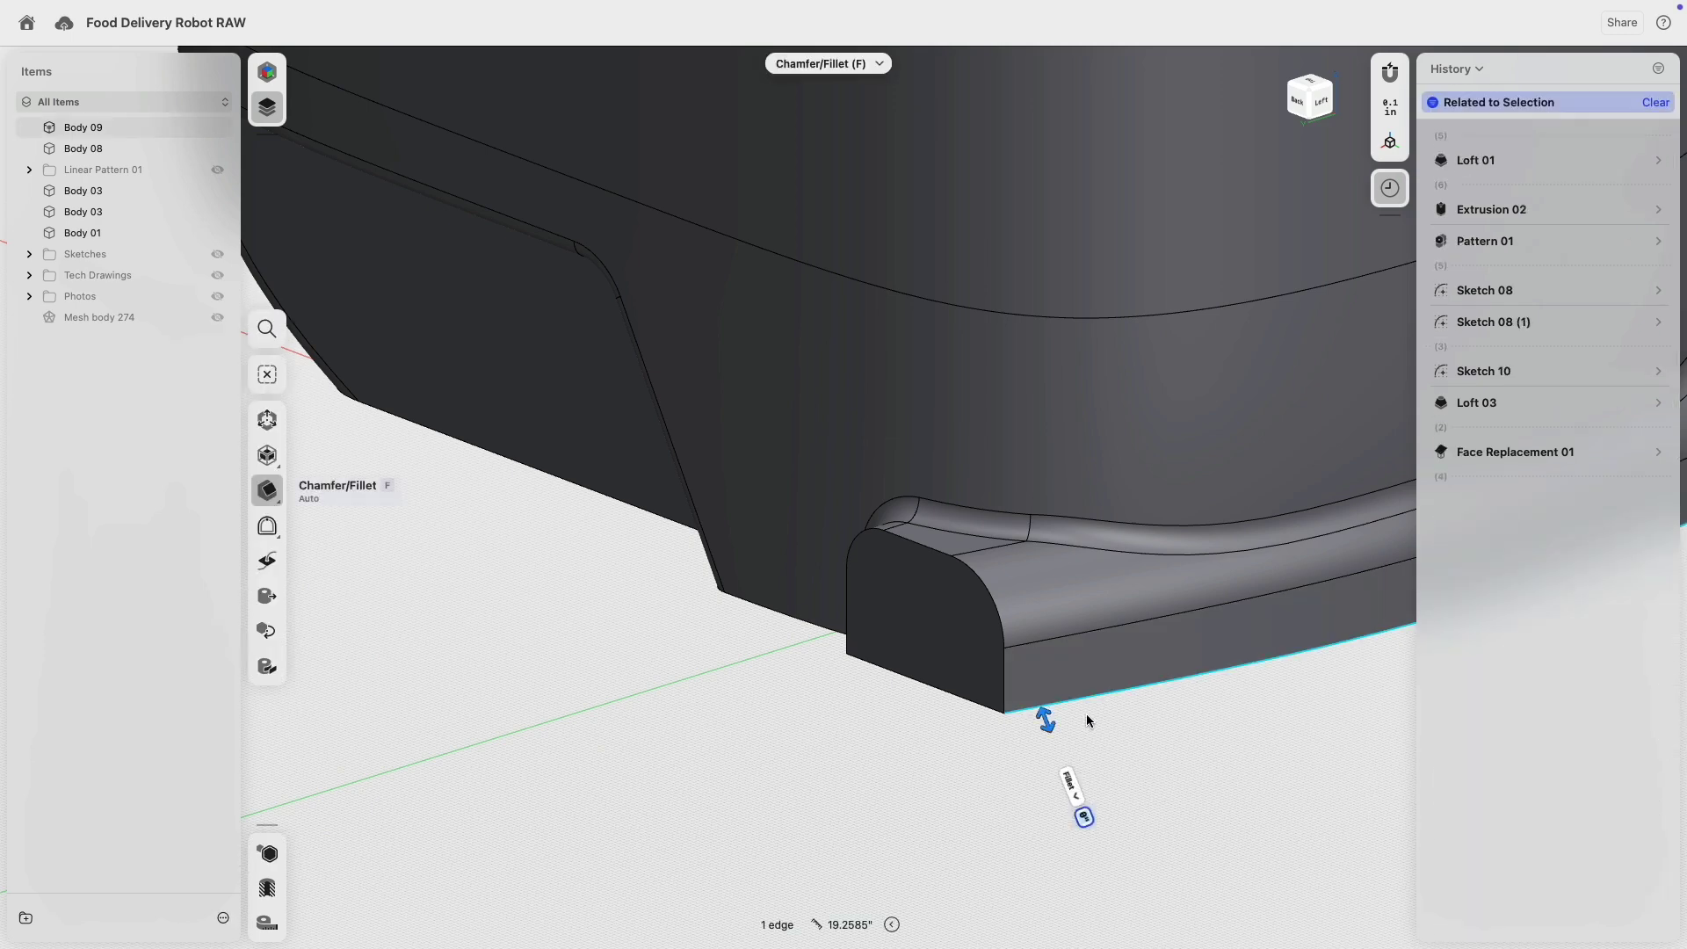
{"action": "left_click_drag", "start_coordinate": [1050, 722], "coordinate": [1057, 743]}
{"action": "right_click_drag", "start_coordinate": [944, 753], "coordinate": [1000, 486]}
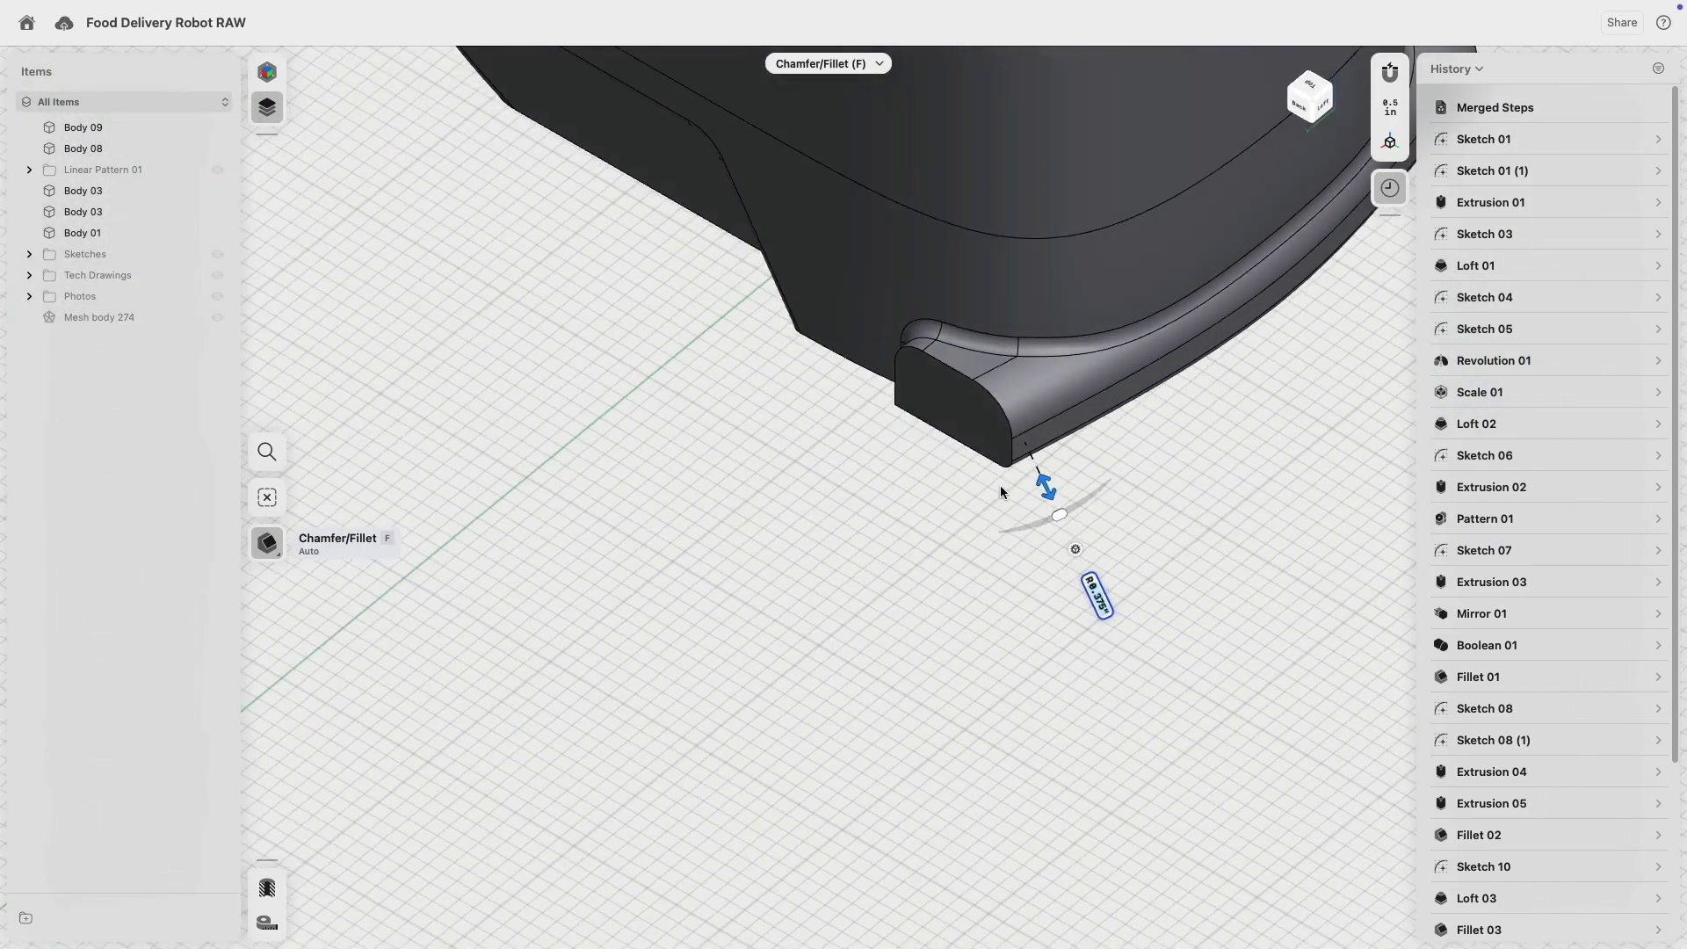
- Fillet the edges around the mount bar's flat end face with a 0.125 in radius
{"action": "left_click", "coordinate": [999, 412]}
{"action": "right_click_drag", "start_coordinate": [1188, 399], "coordinate": [1272, 595]}
{"action": "scroll", "coordinate": [1201, 584], "scroll_direction": "up", "scroll_amount": 5}
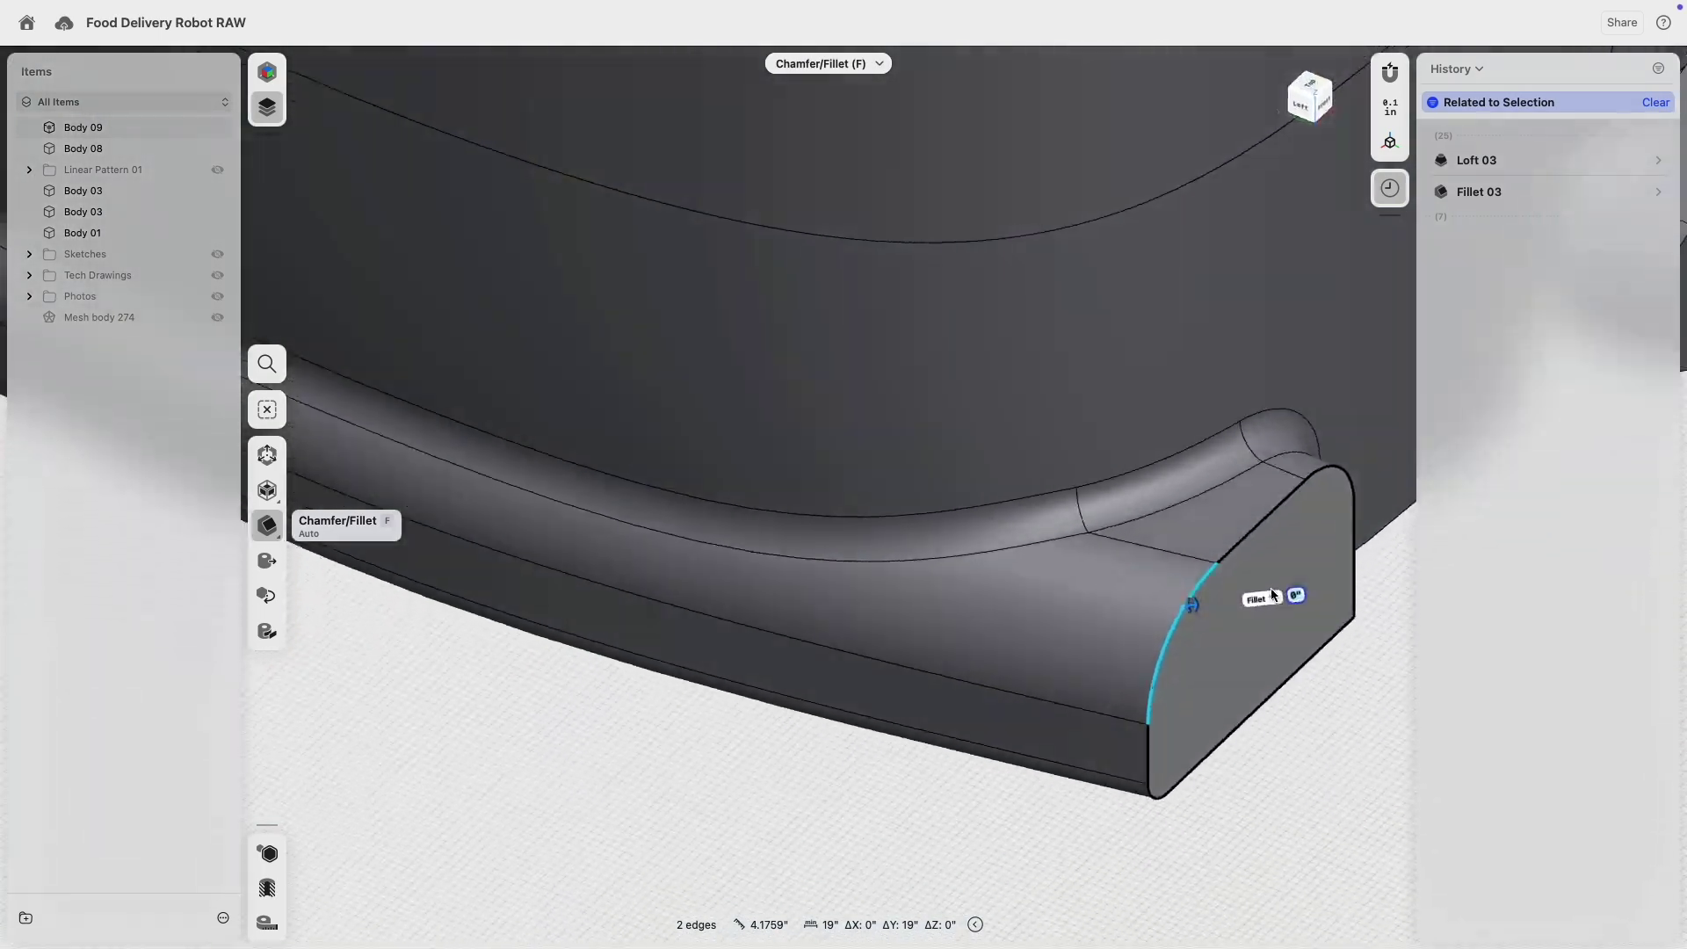
{"action": "middle_click_drag", "start_coordinate": [1210, 539], "coordinate": [966, 534]}
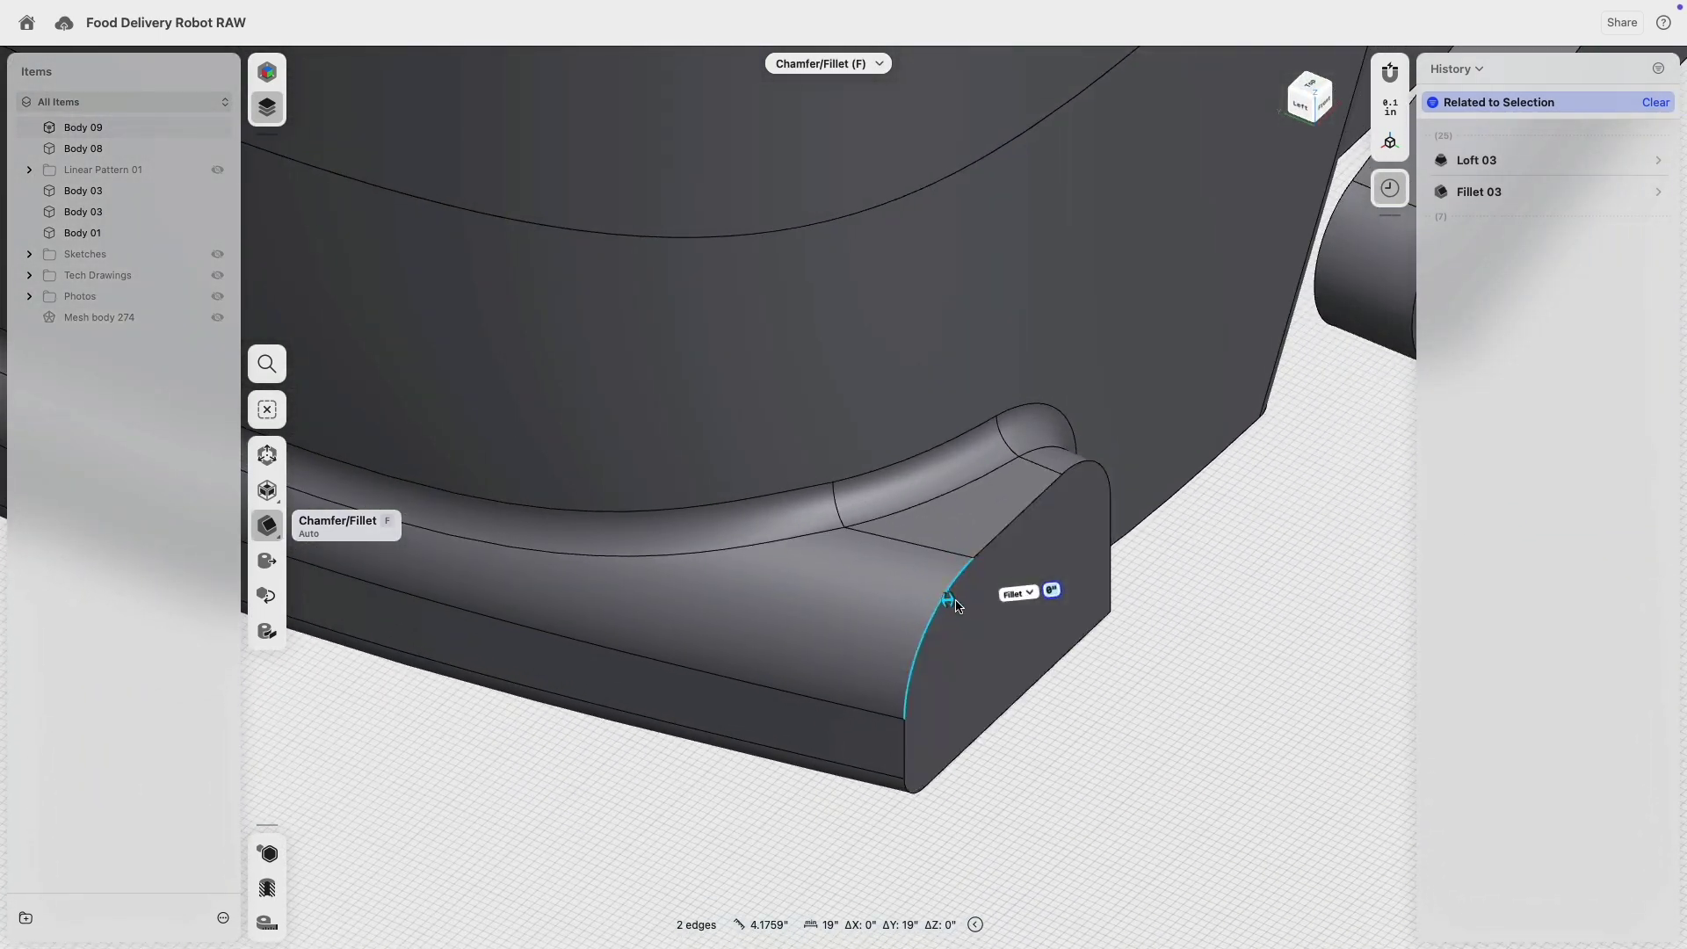
{"action": "left_click_drag", "start_coordinate": [954, 604], "coordinate": [955, 604]}
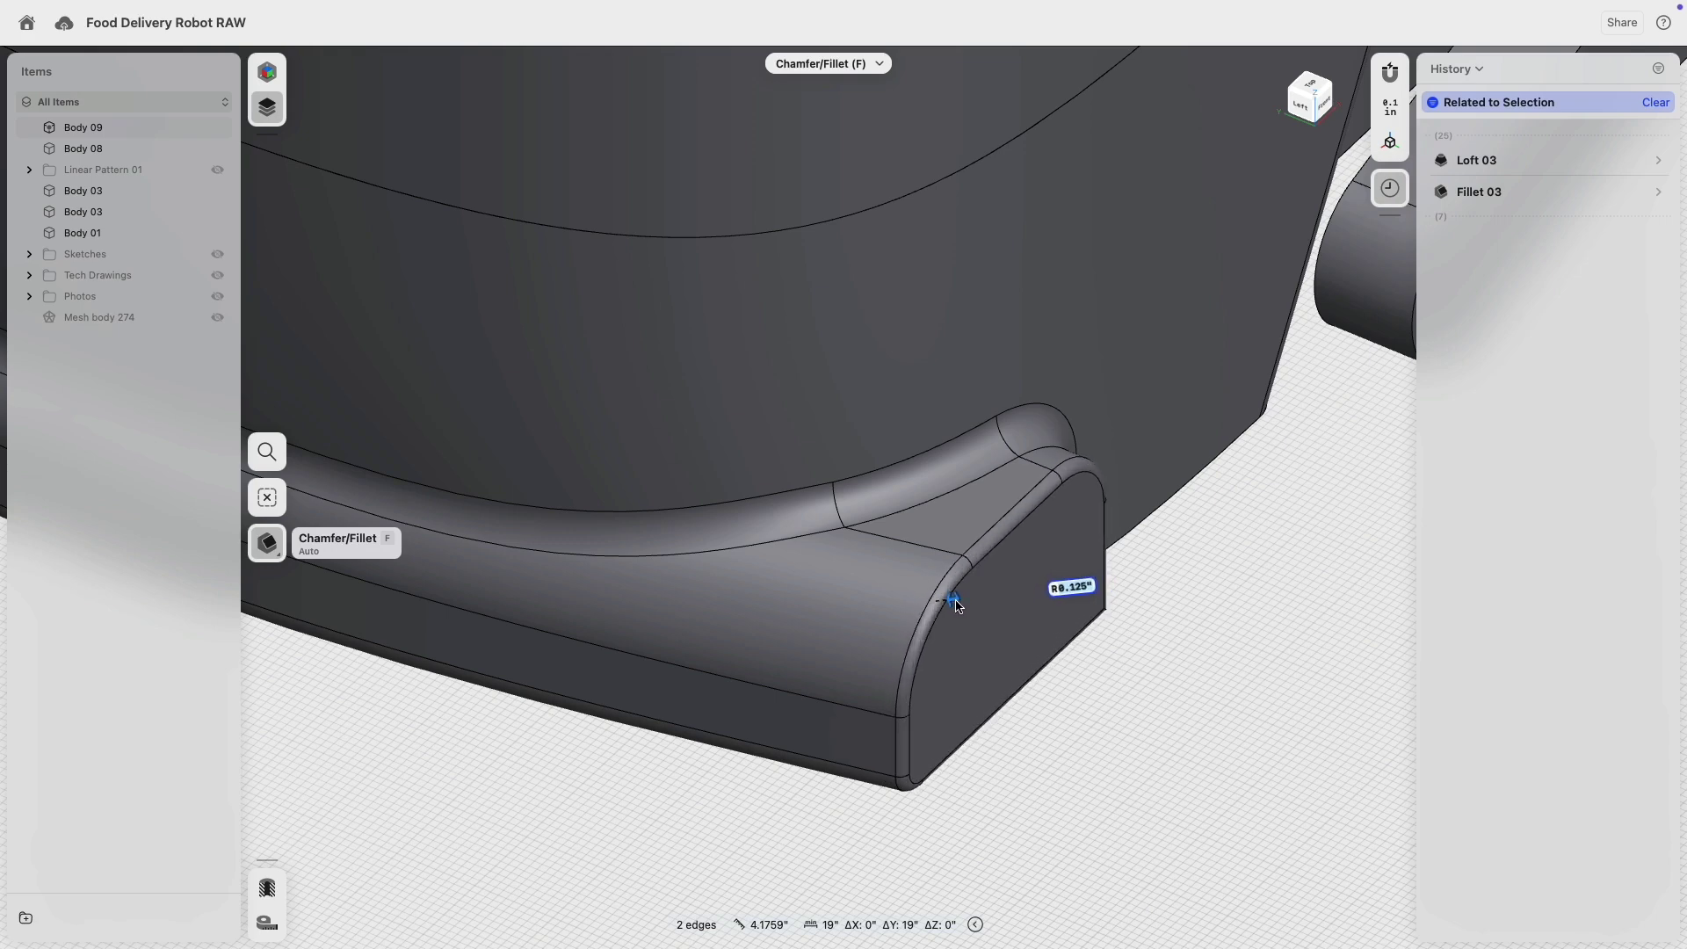
{"action": "left_click", "coordinate": [1053, 779]}
- Show the hidden Linear Pattern 01 folder so that the wheels are displayed
{"action": "right_click_drag", "start_coordinate": [1160, 772], "coordinate": [1123, 661]}
{"action": "scroll", "coordinate": [1123, 661], "scroll_direction": "up", "scroll_amount": 3}
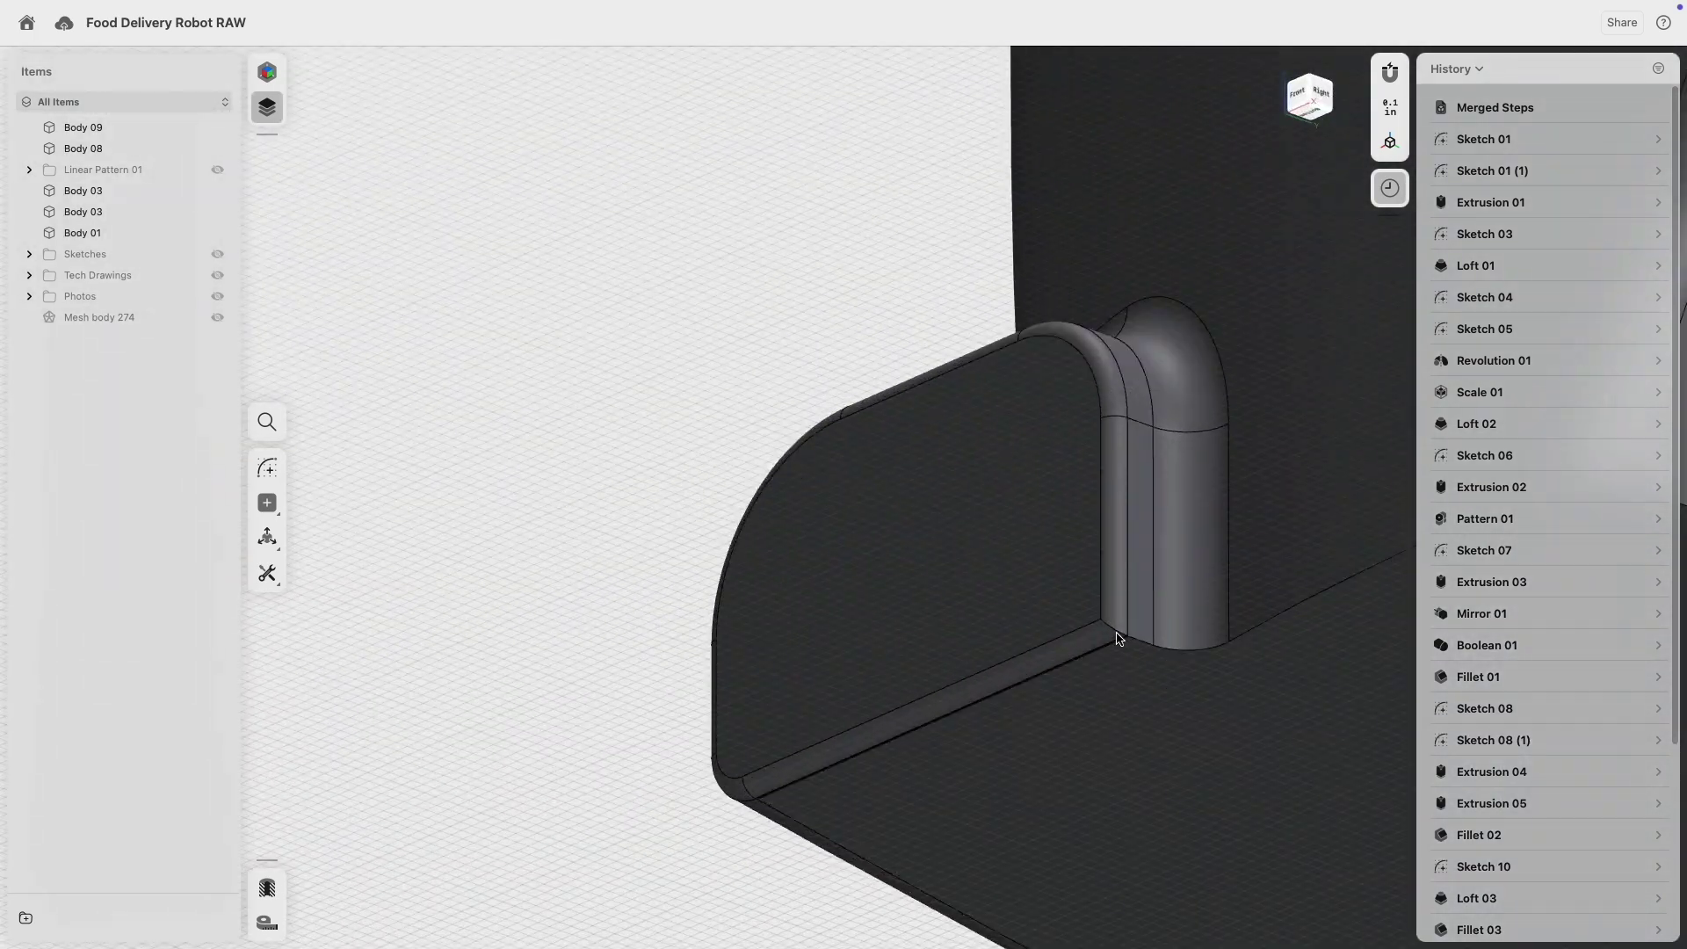
{"action": "left_click", "coordinate": [483, 476]}
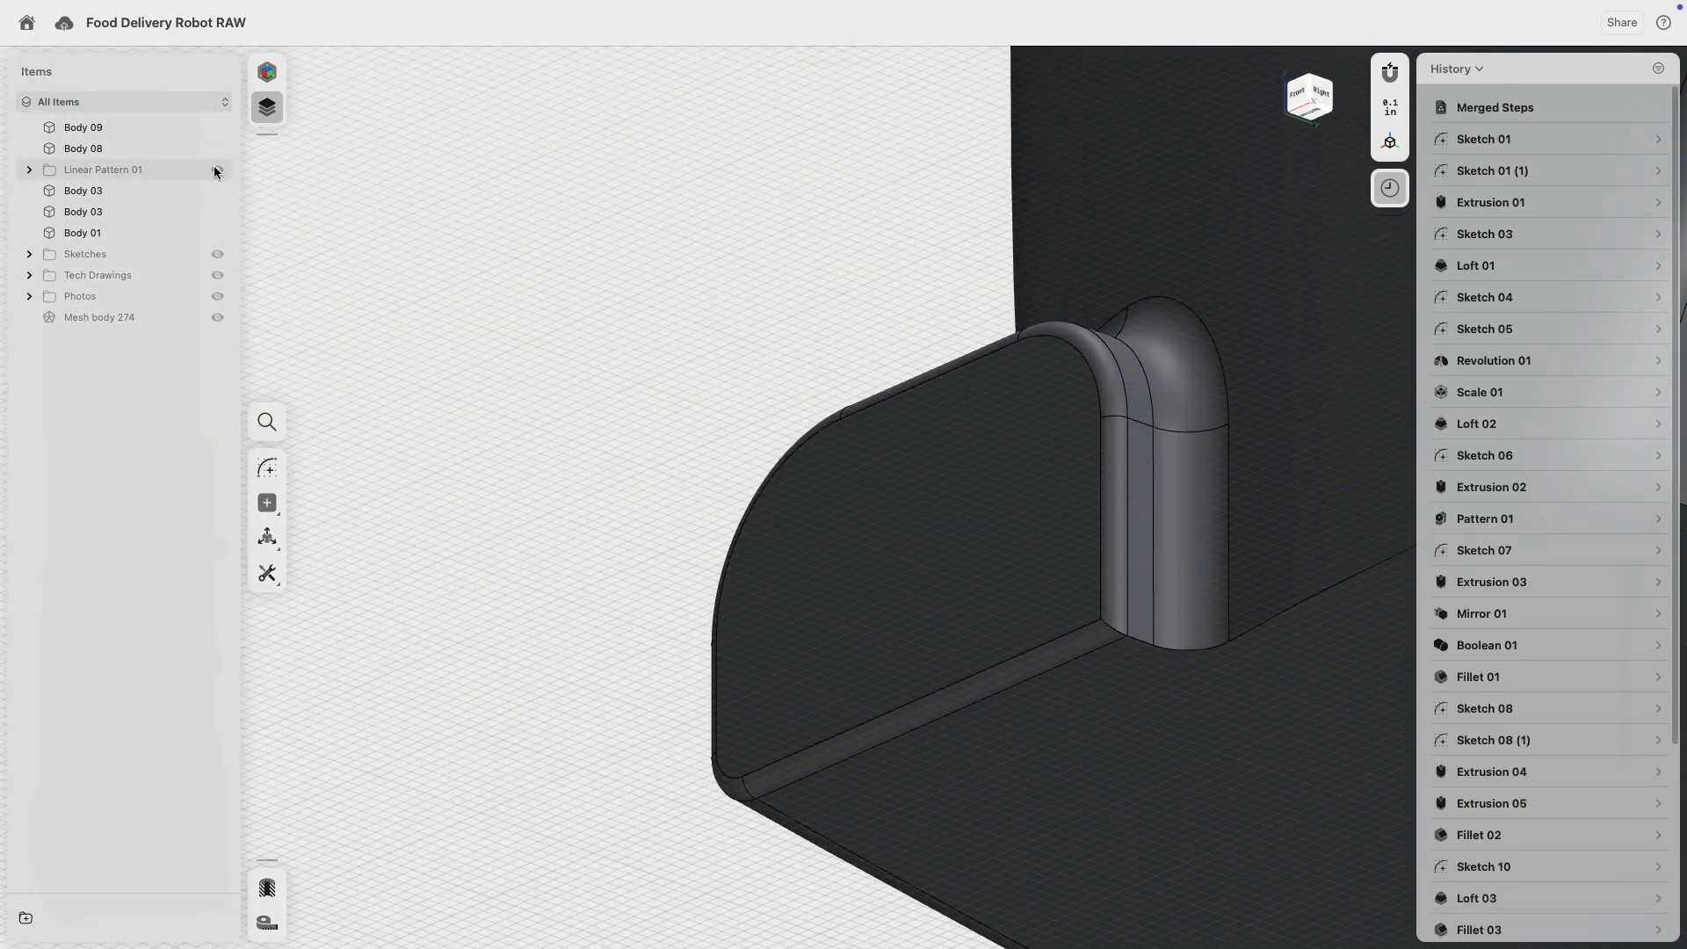
{"action": "left_click", "coordinate": [217, 168]}
{"action": "scroll", "coordinate": [543, 516], "scroll_direction": "down", "scroll_amount": 5}
{"action": "right_click_drag", "start_coordinate": [542, 520], "coordinate": [1028, 701]}
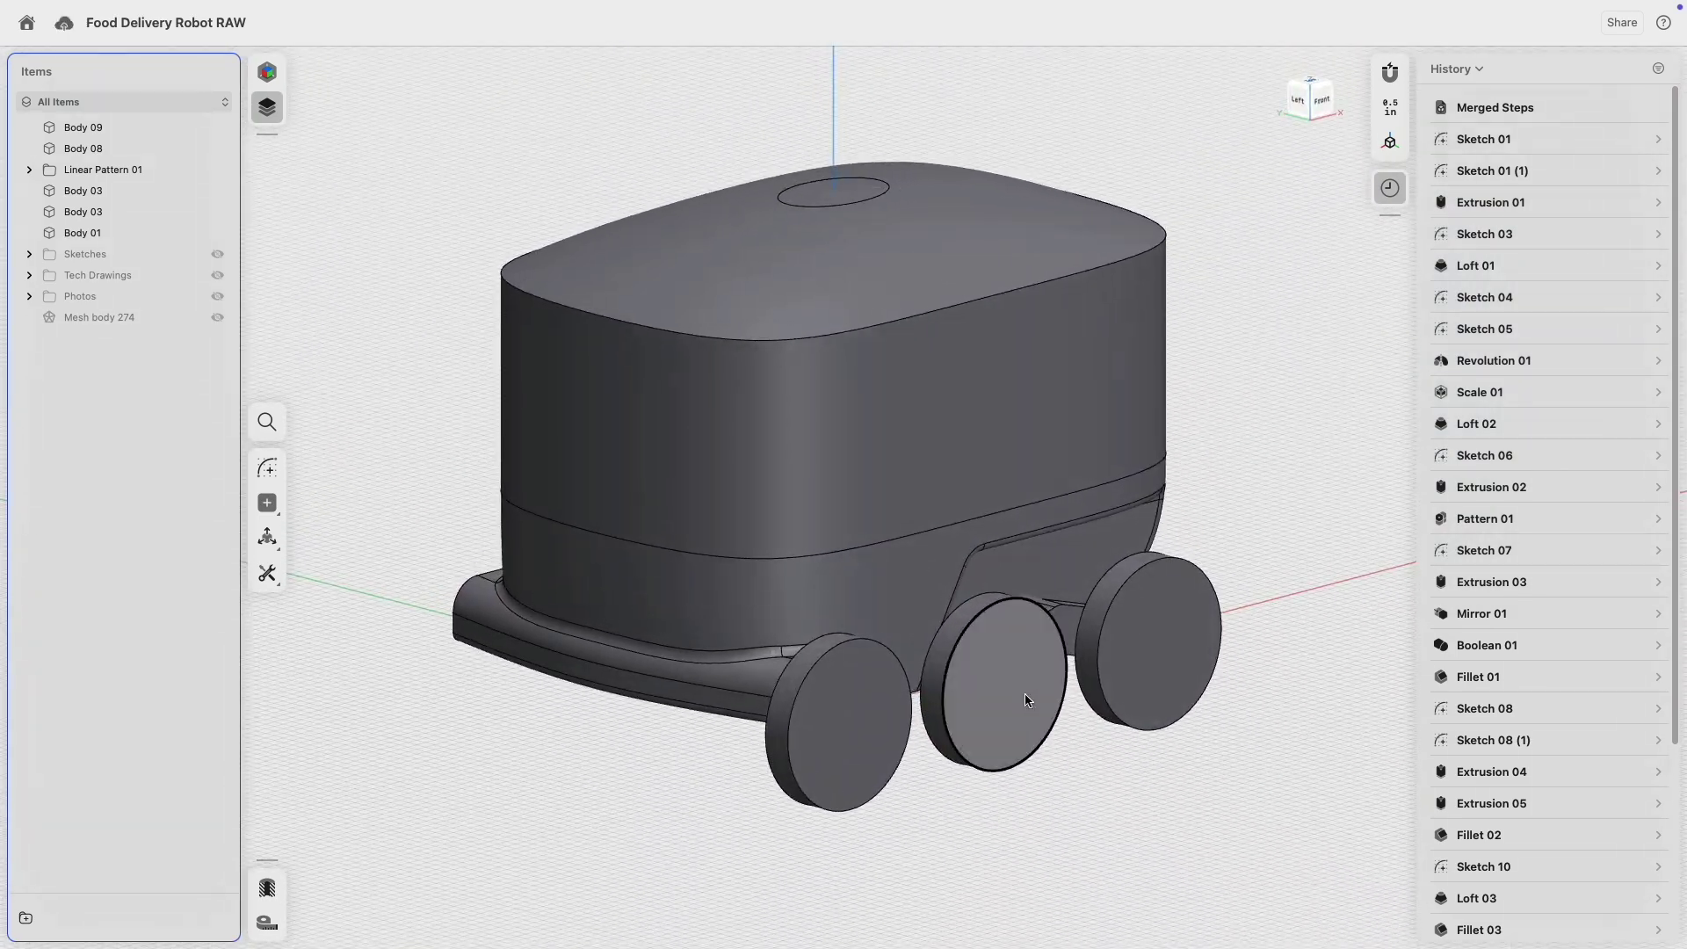
- Create a construction axis through the cylindrical rim face of the wheel next to the mount bar
{"action": "left_click", "coordinate": [849, 708]}
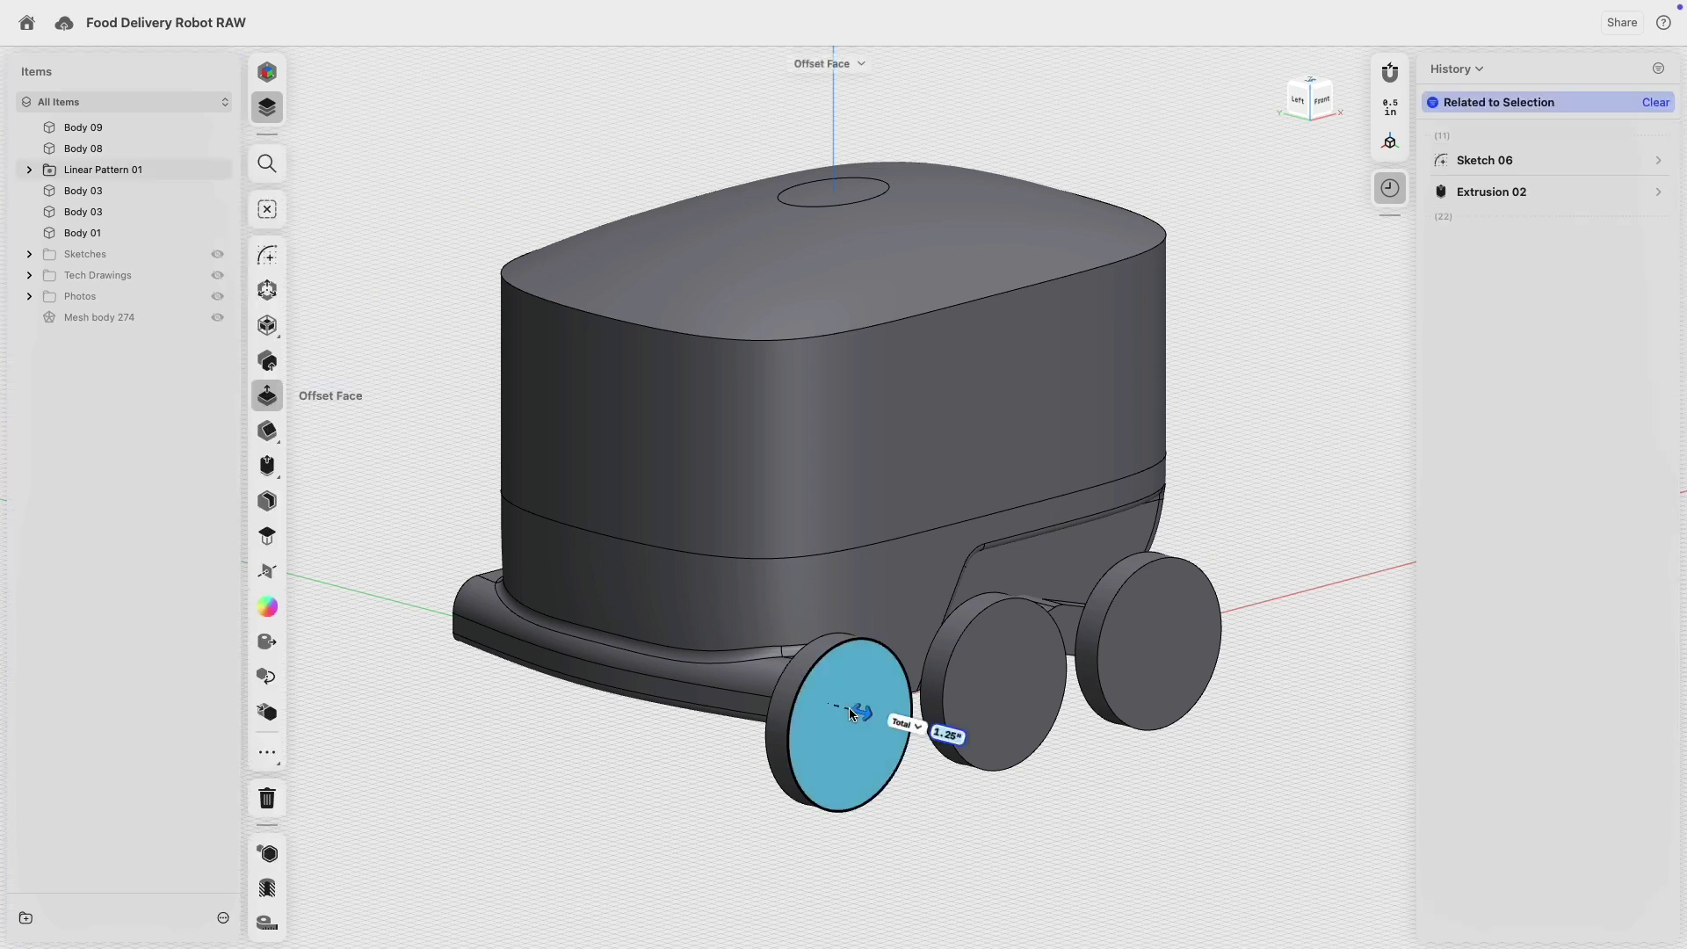
{"action": "left_click", "coordinate": [780, 722]}
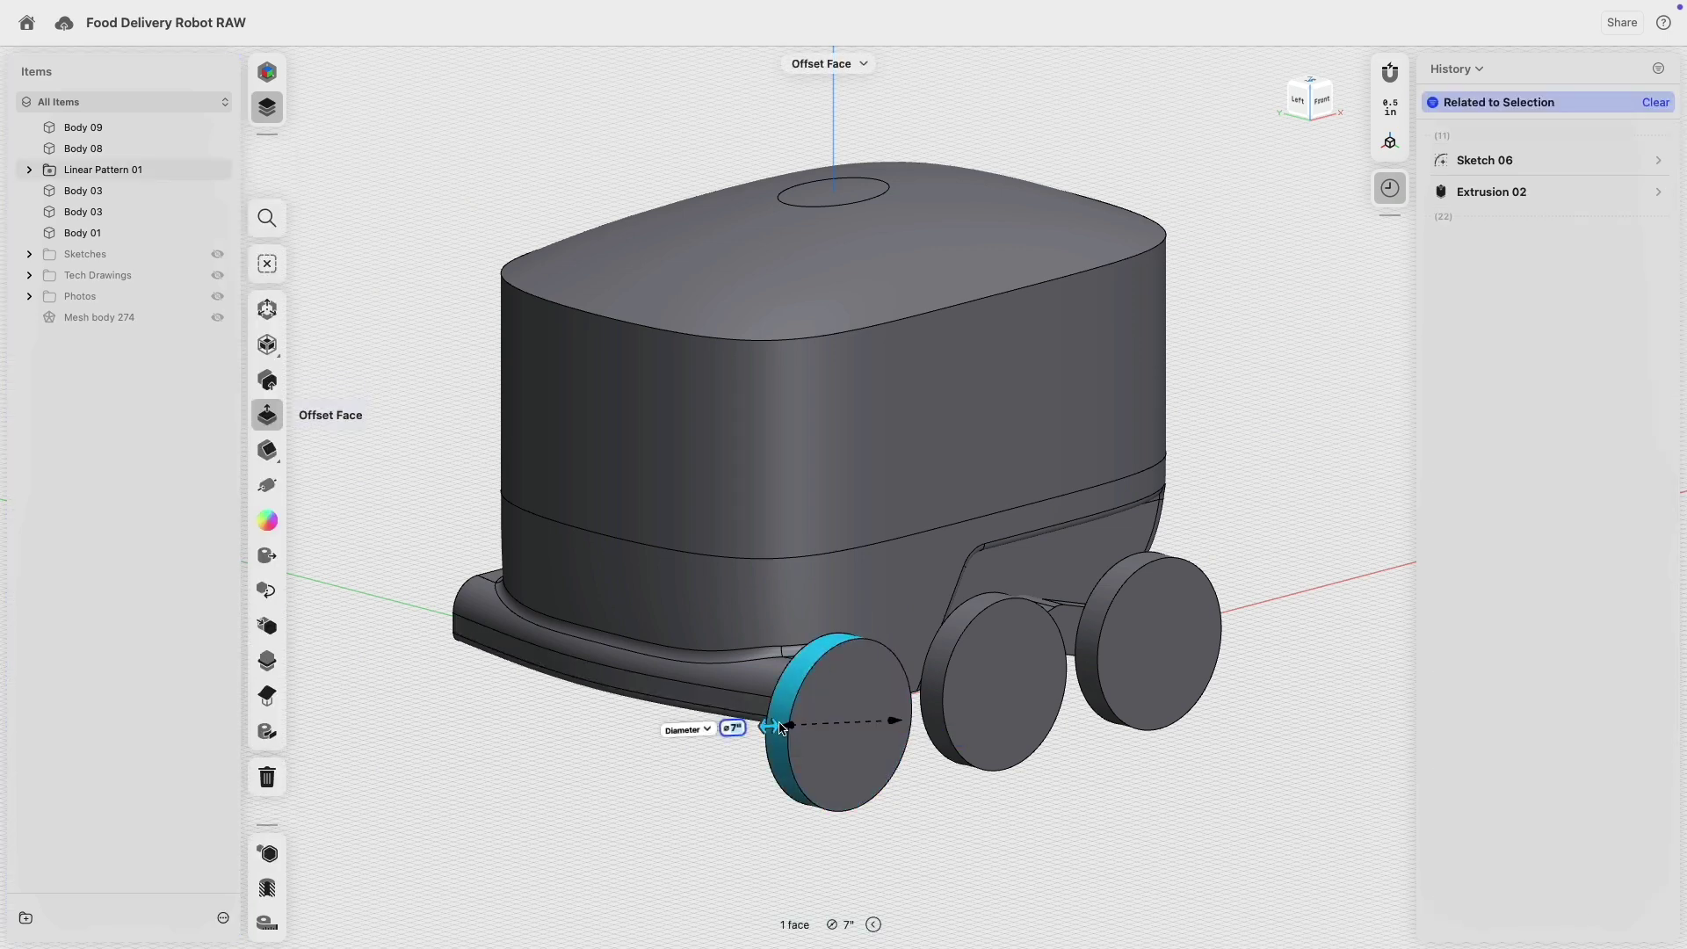
{"action": "scroll", "coordinate": [787, 699], "scroll_direction": "up", "scroll_amount": 5}
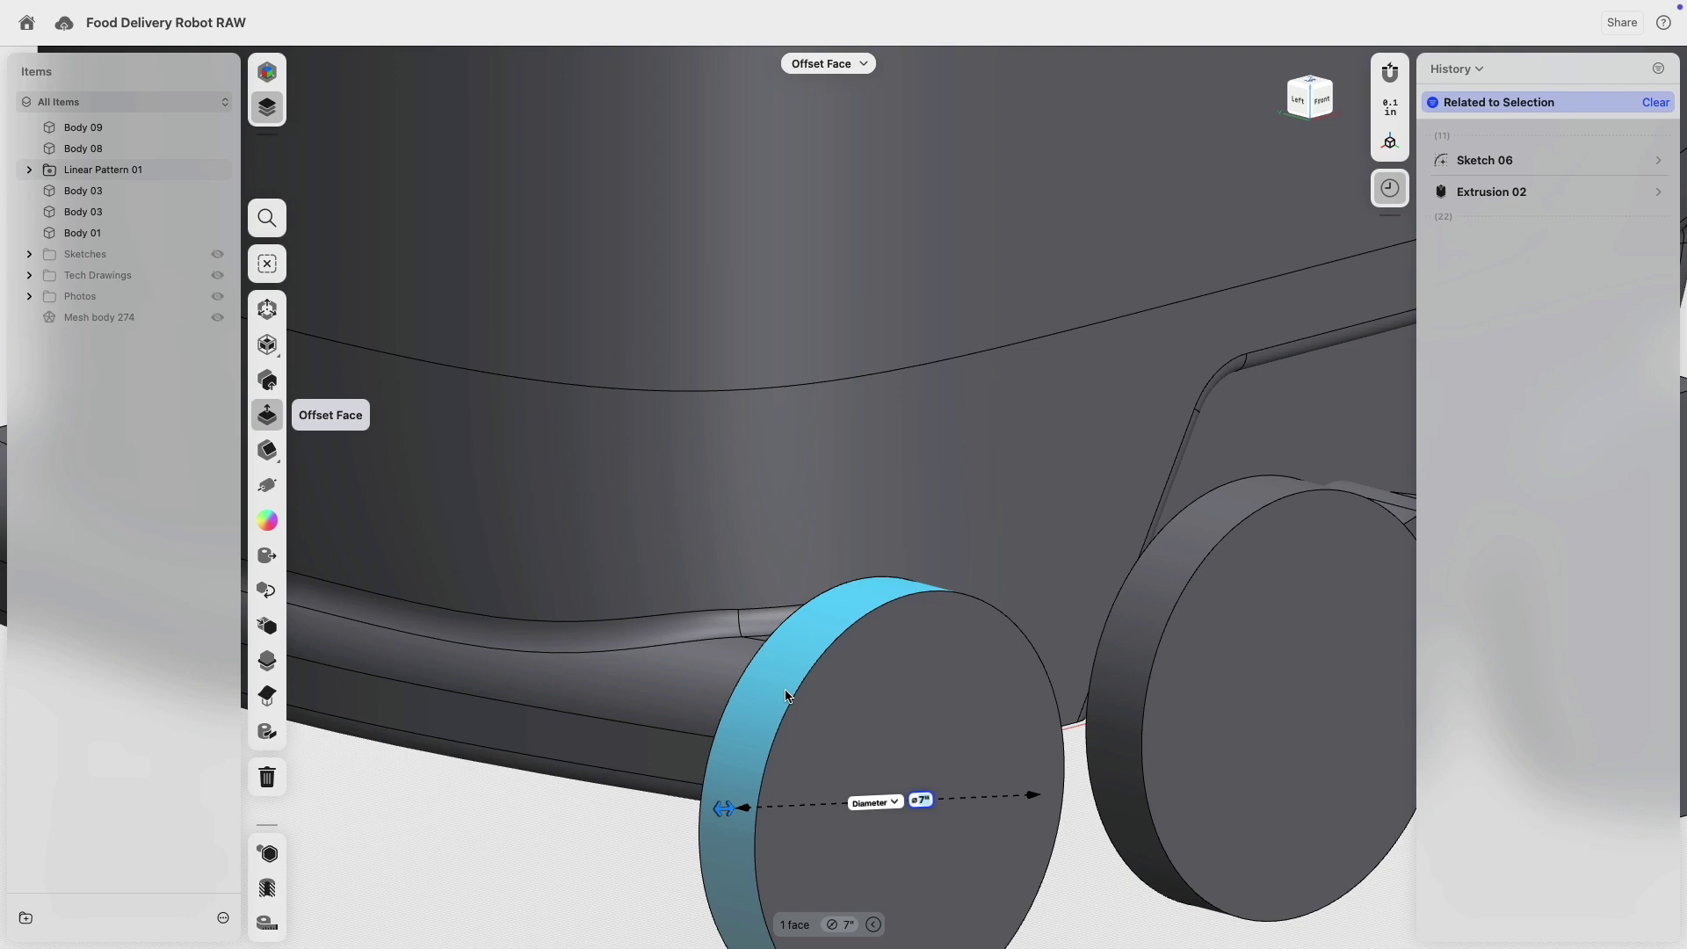
{"action": "scroll", "coordinate": [785, 691], "scroll_direction": "down", "scroll_amount": 5}
{"action": "right_click_drag", "start_coordinate": [785, 692], "coordinate": [522, 549]}
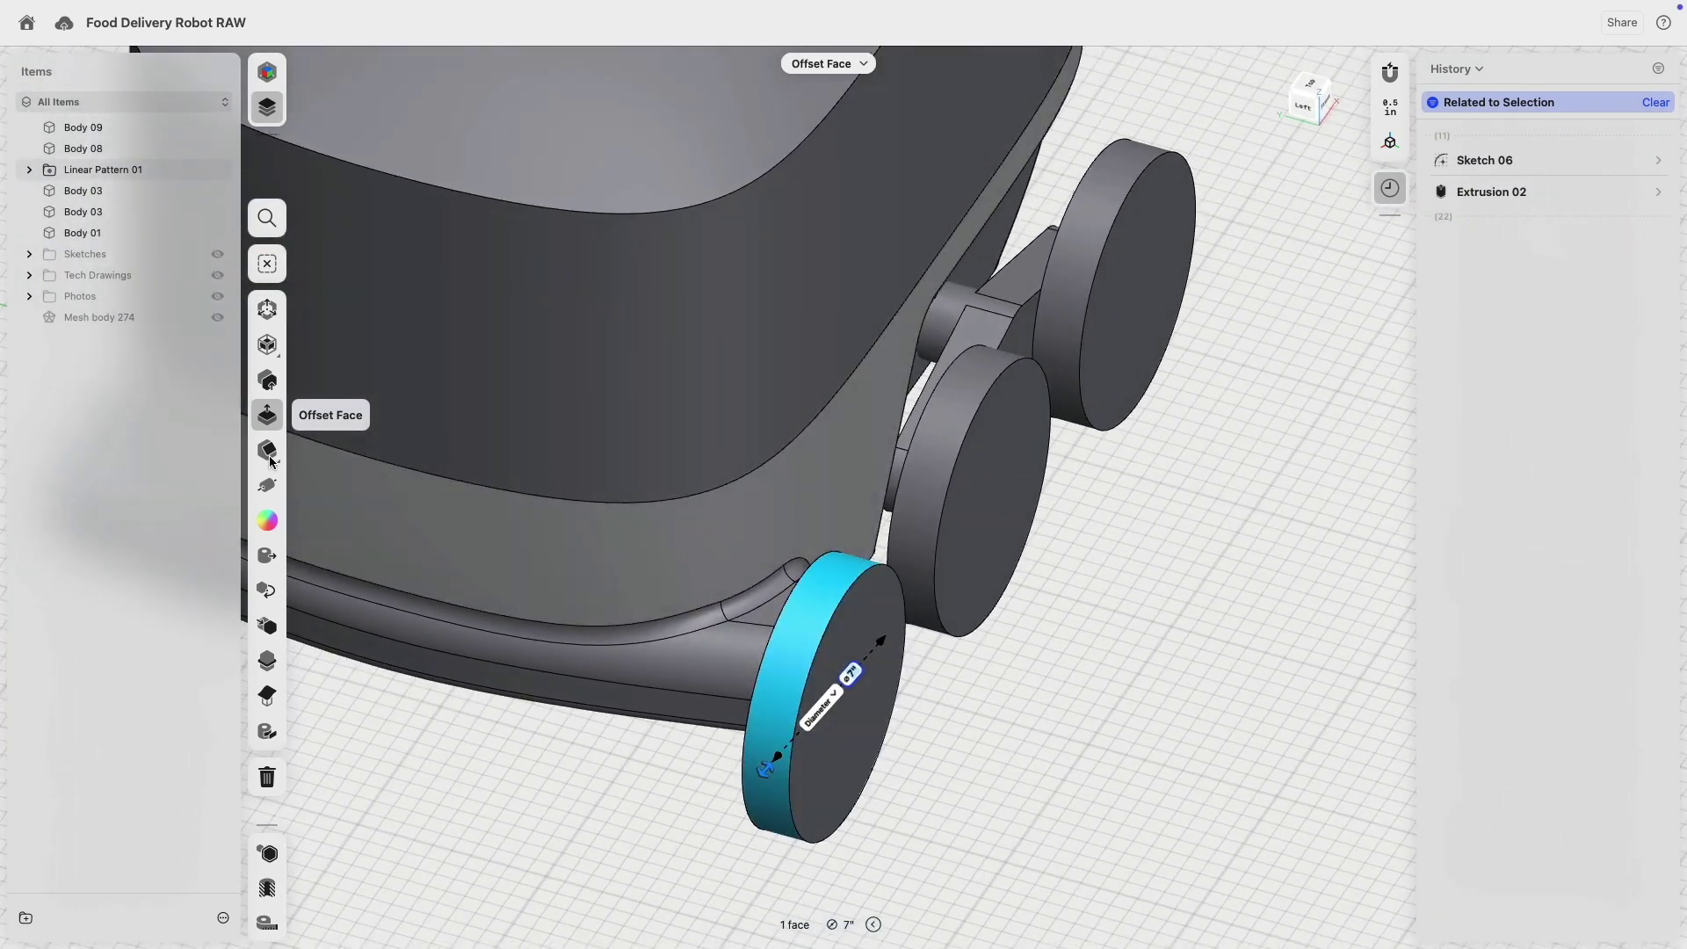
{"action": "left_click", "coordinate": [274, 494]}
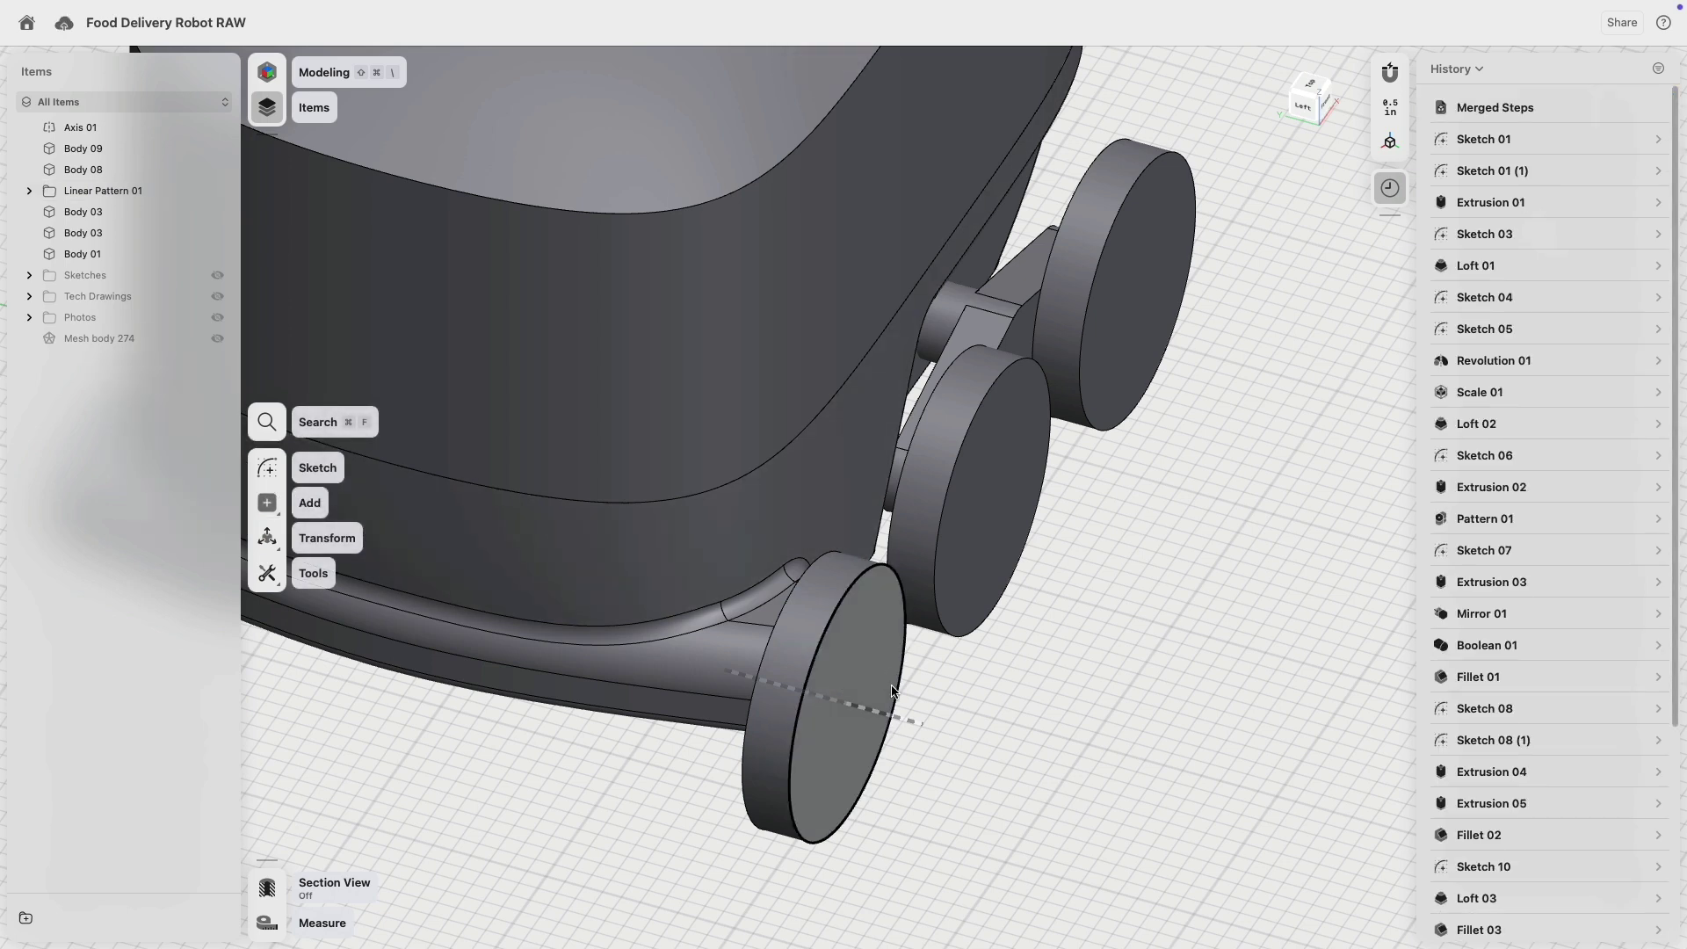
- Create an Along Edge at Angle construction plane through the wheel's axis, using the XY plane as reference
{"action": "left_click", "coordinate": [266, 502]}
{"action": "left_click", "coordinate": [308, 537]}
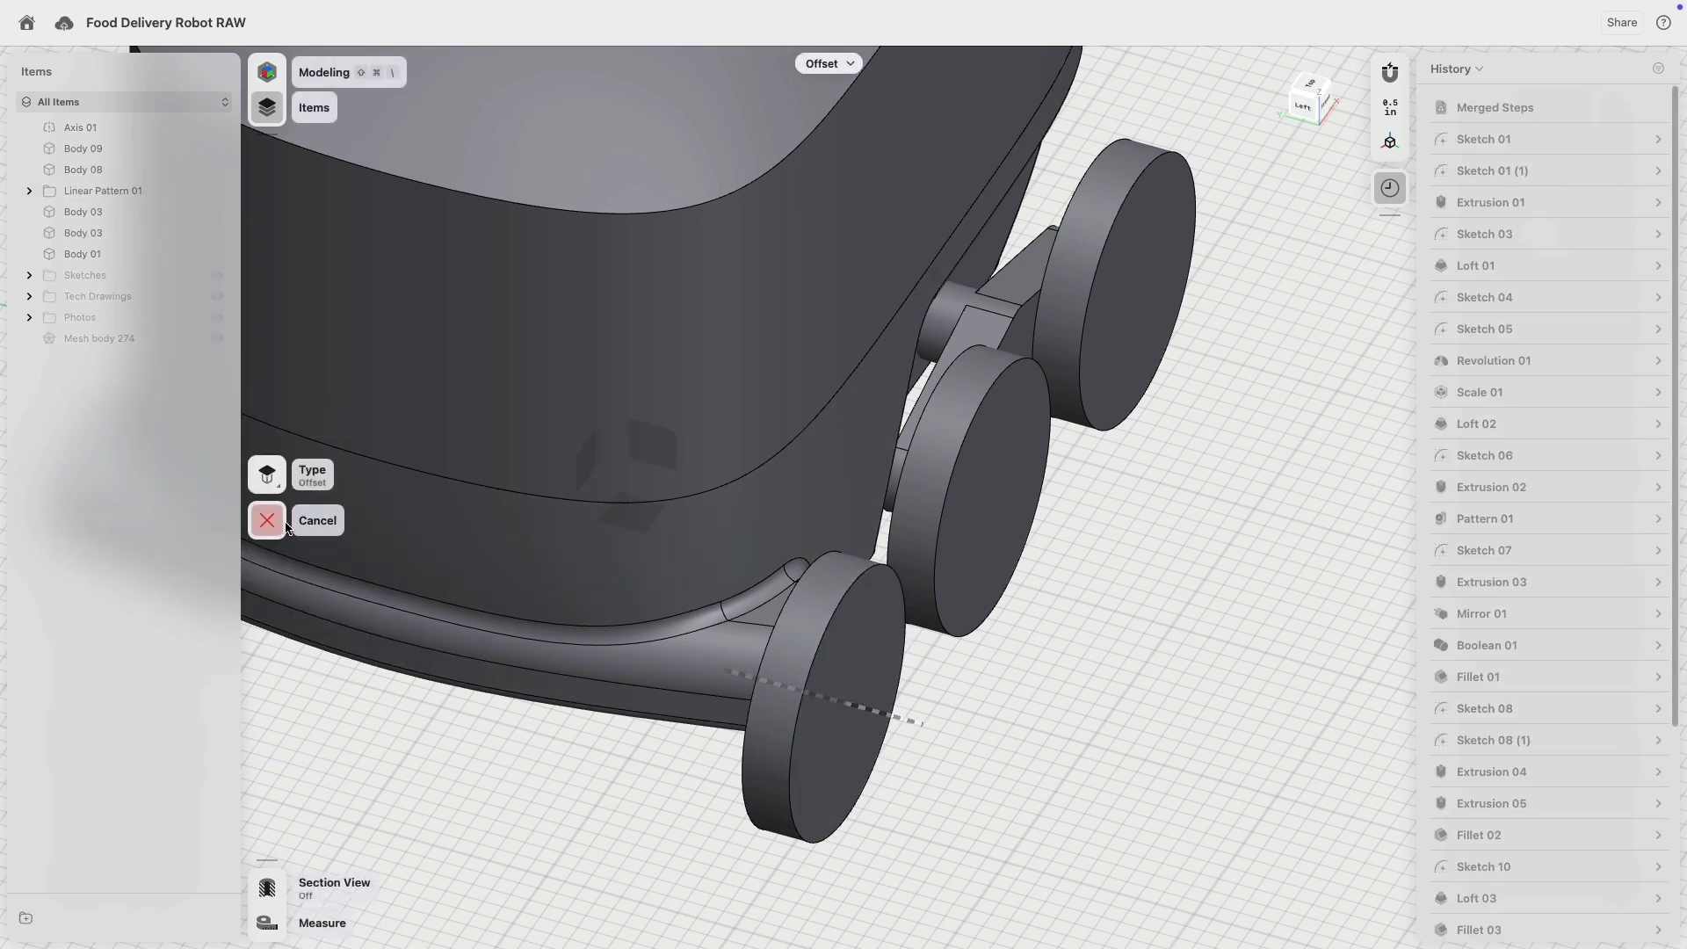
{"action": "left_click", "coordinate": [267, 474]}
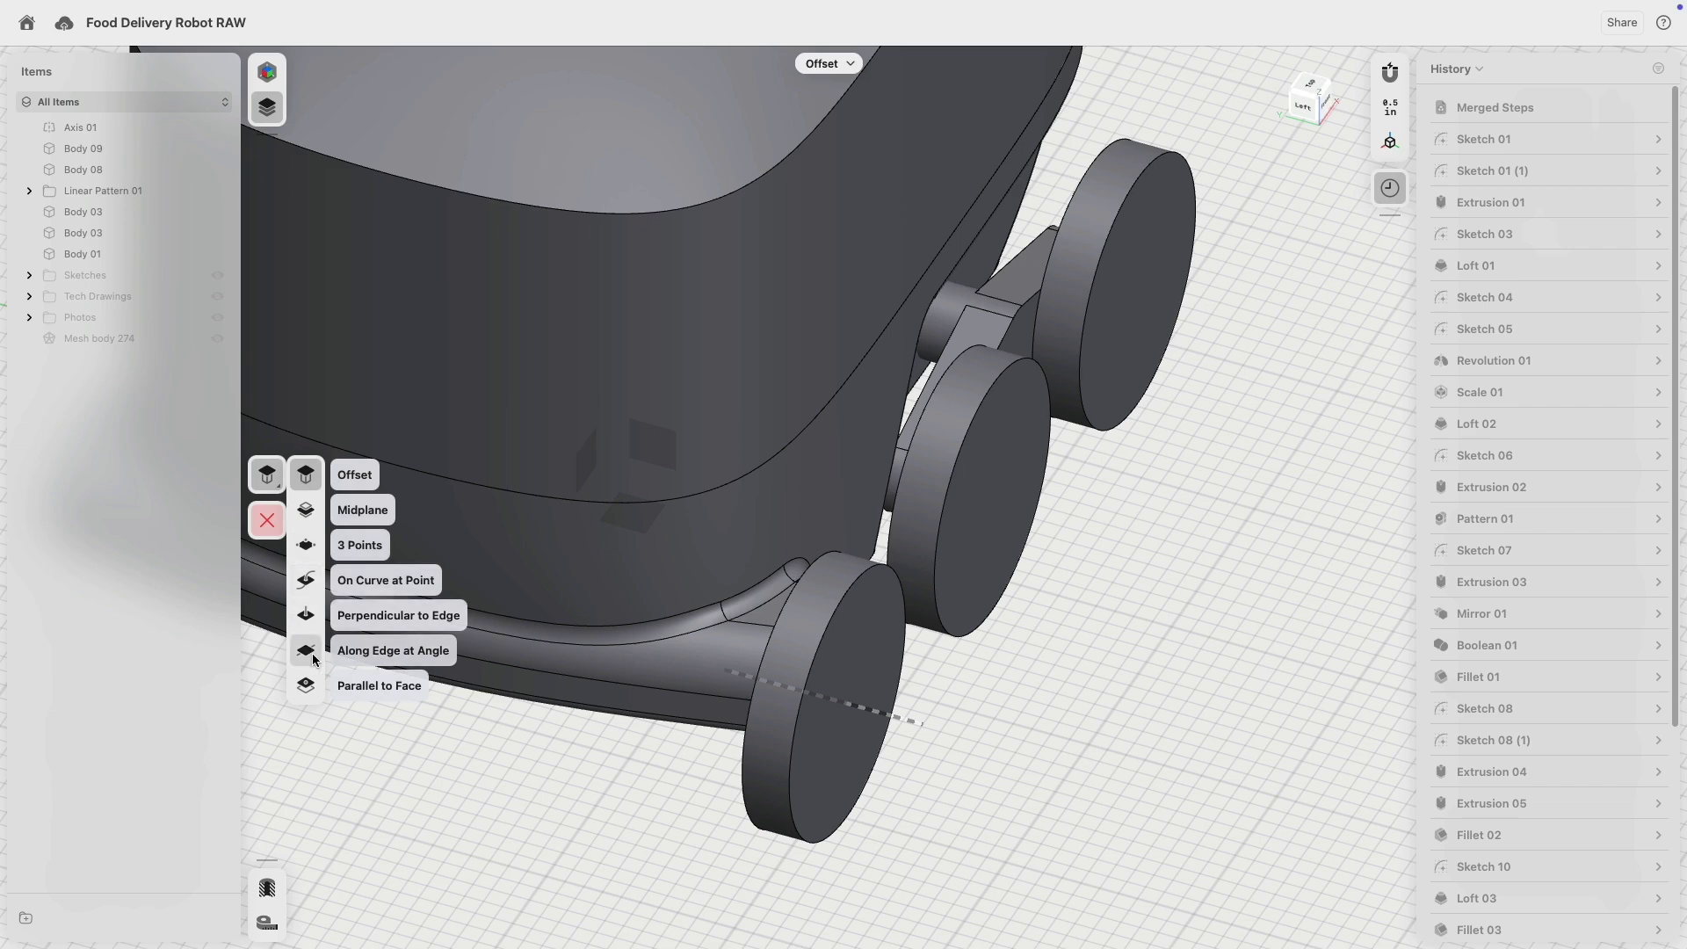
{"action": "left_click", "coordinate": [313, 654]}
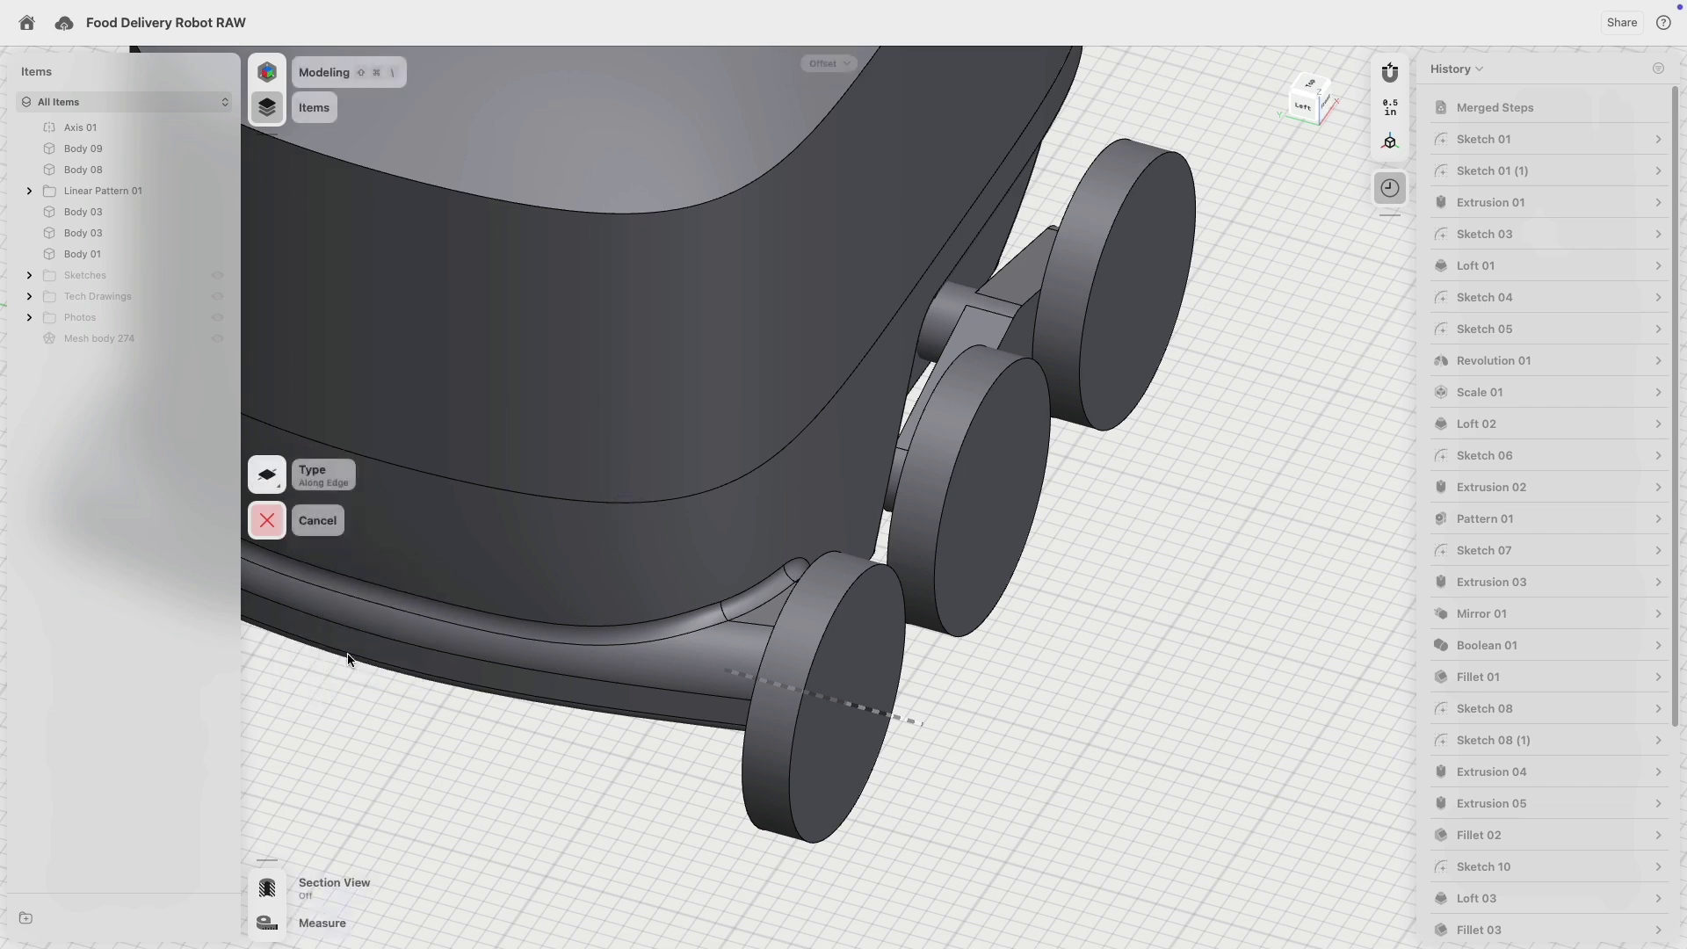
{"action": "left_click", "coordinate": [907, 727]}
{"action": "left_click", "coordinate": [267, 454]}
{"action": "scroll", "coordinate": [815, 618], "scroll_direction": "down", "scroll_amount": 2}
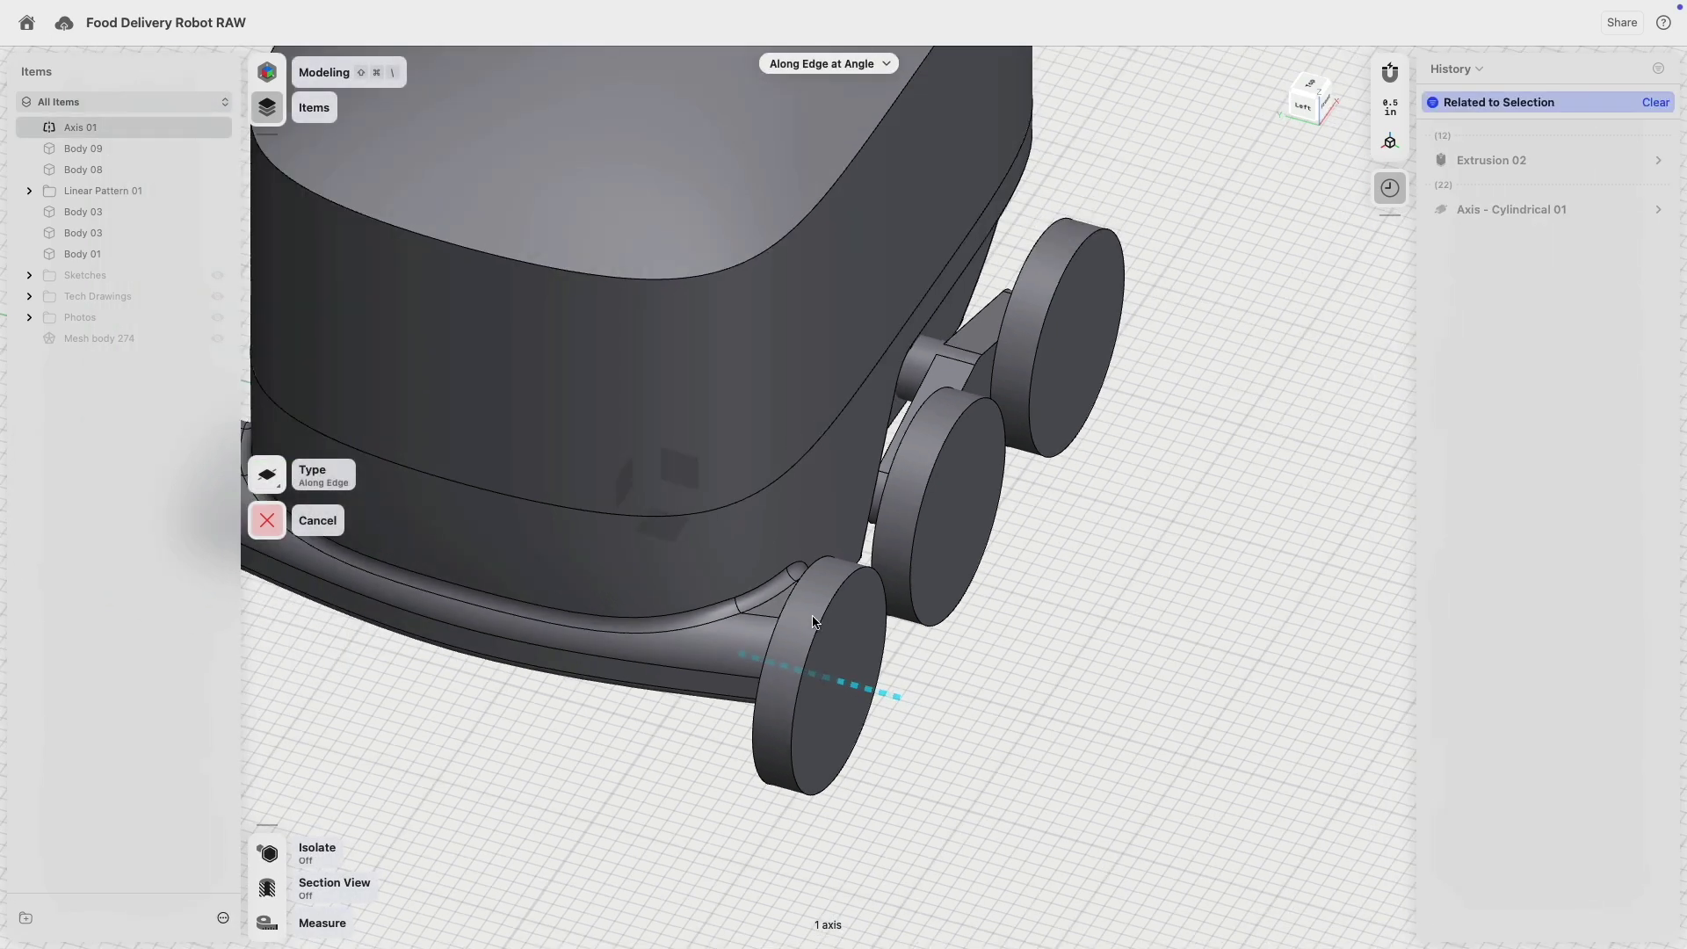
{"action": "right_click_drag", "start_coordinate": [844, 633], "coordinate": [791, 590]}
{"action": "left_click", "coordinate": [963, 729]}
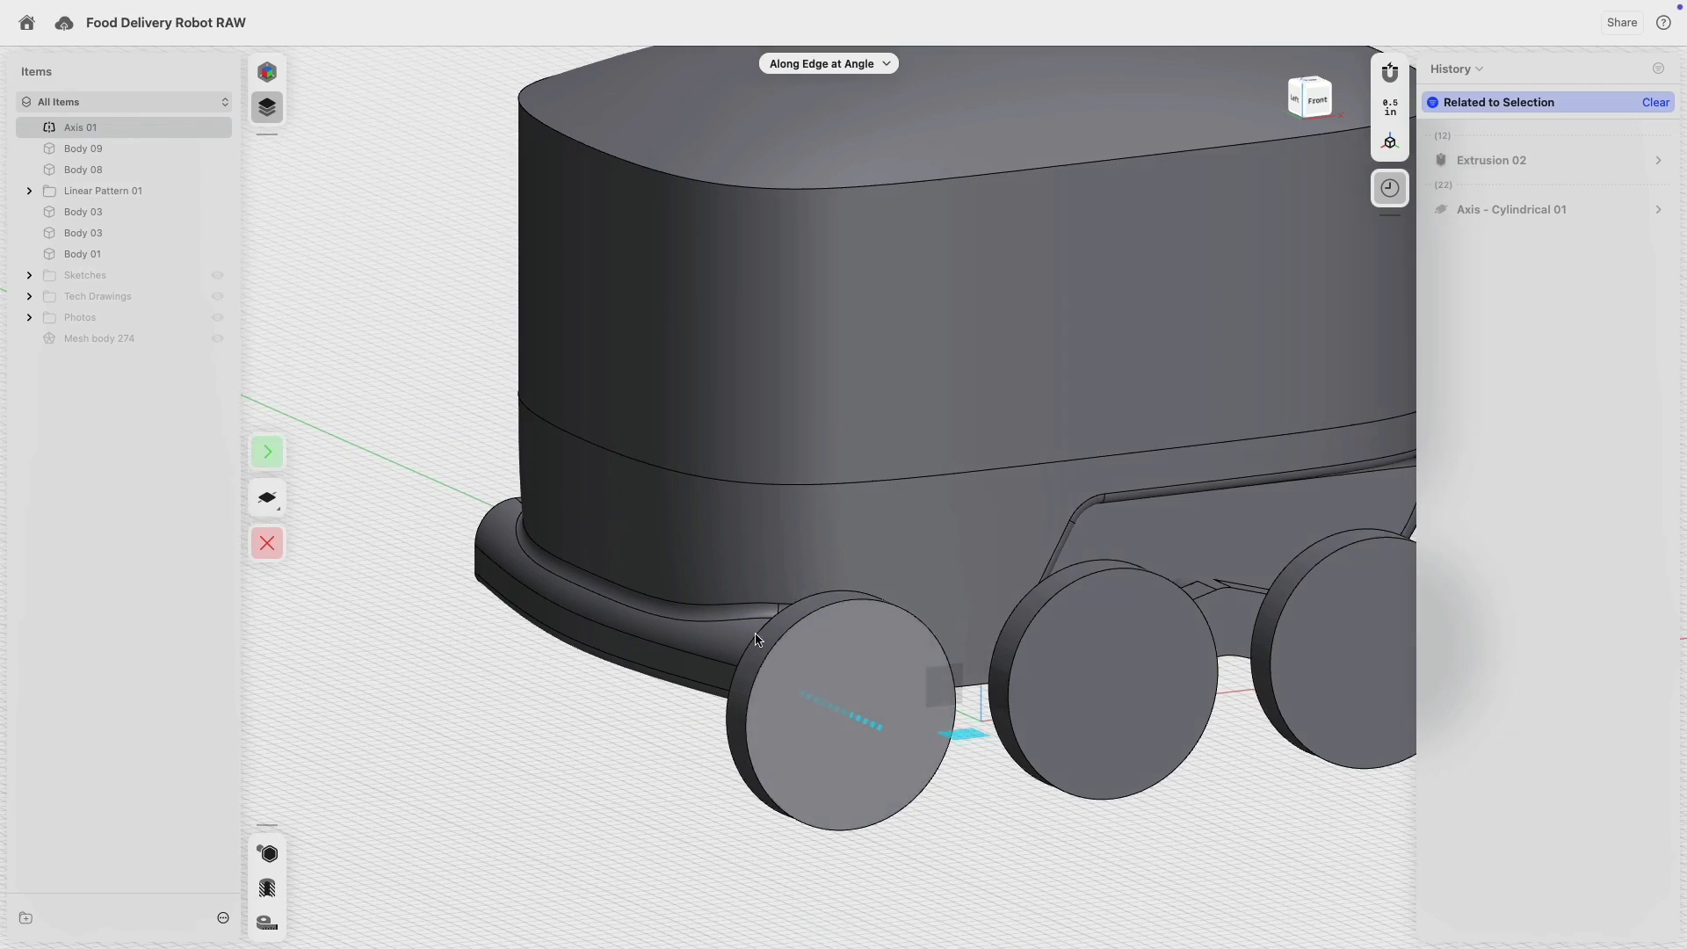
{"action": "left_click", "coordinate": [268, 452]}
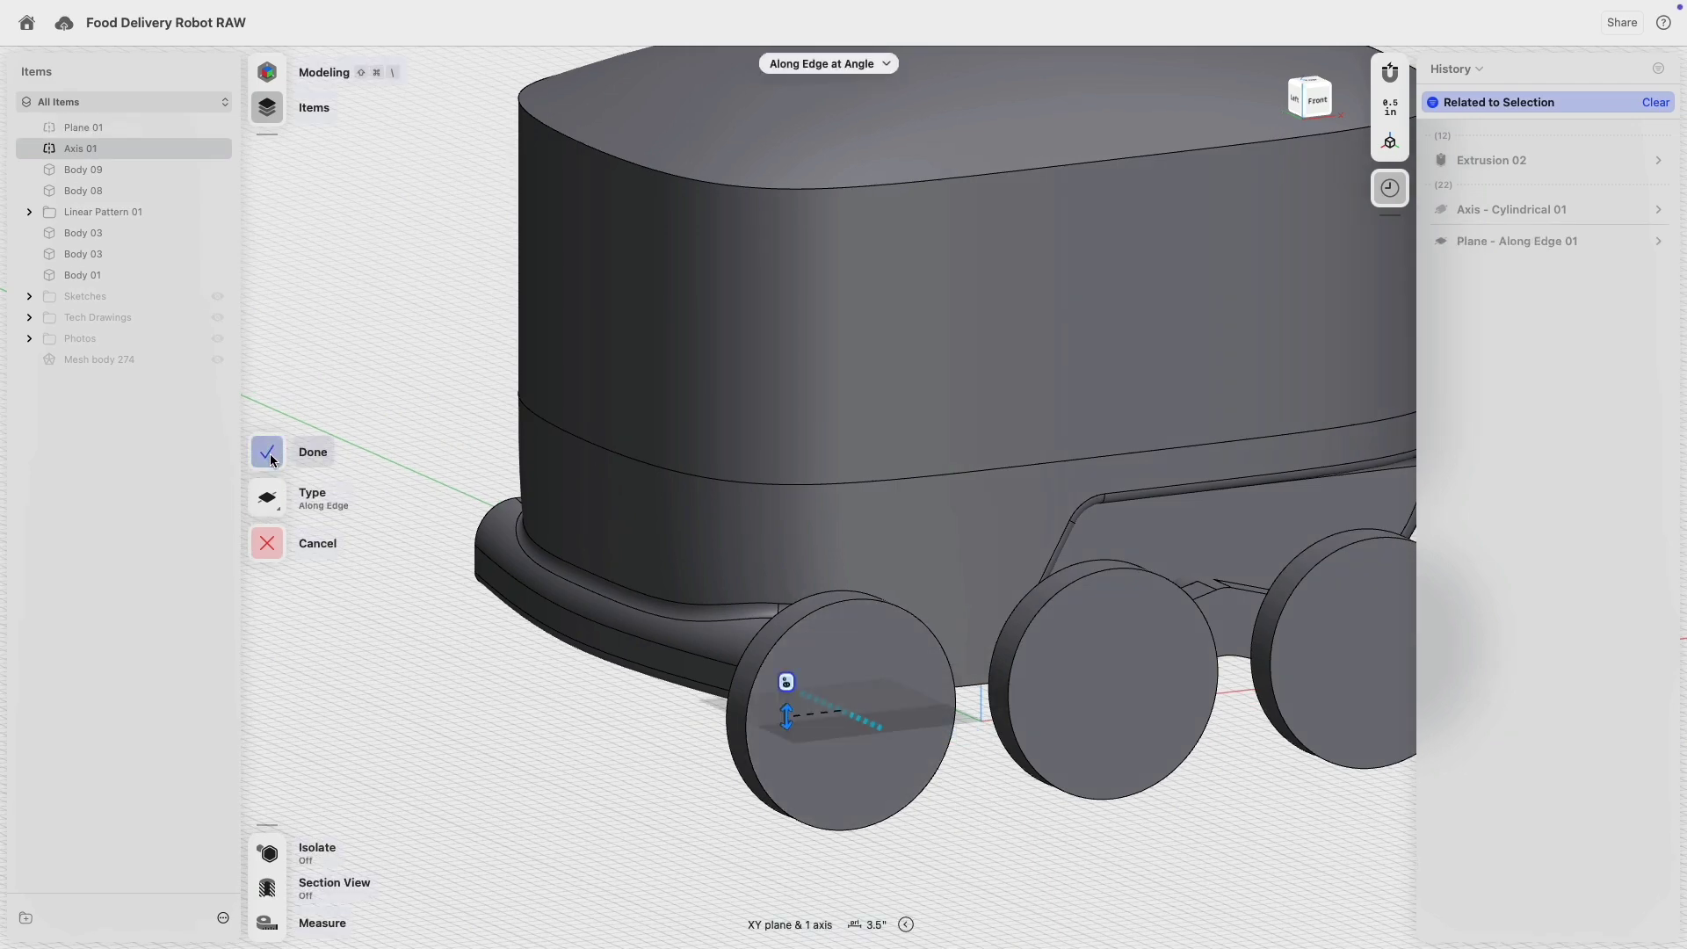
{"action": "left_click", "coordinate": [268, 453]}
- Sketch on the new plane a closed wheel cross-section with straight lines, 1.25 in wide at the rim and narrowing toward the axis
{"action": "right_click_drag", "start_coordinate": [615, 527], "coordinate": [763, 583]}
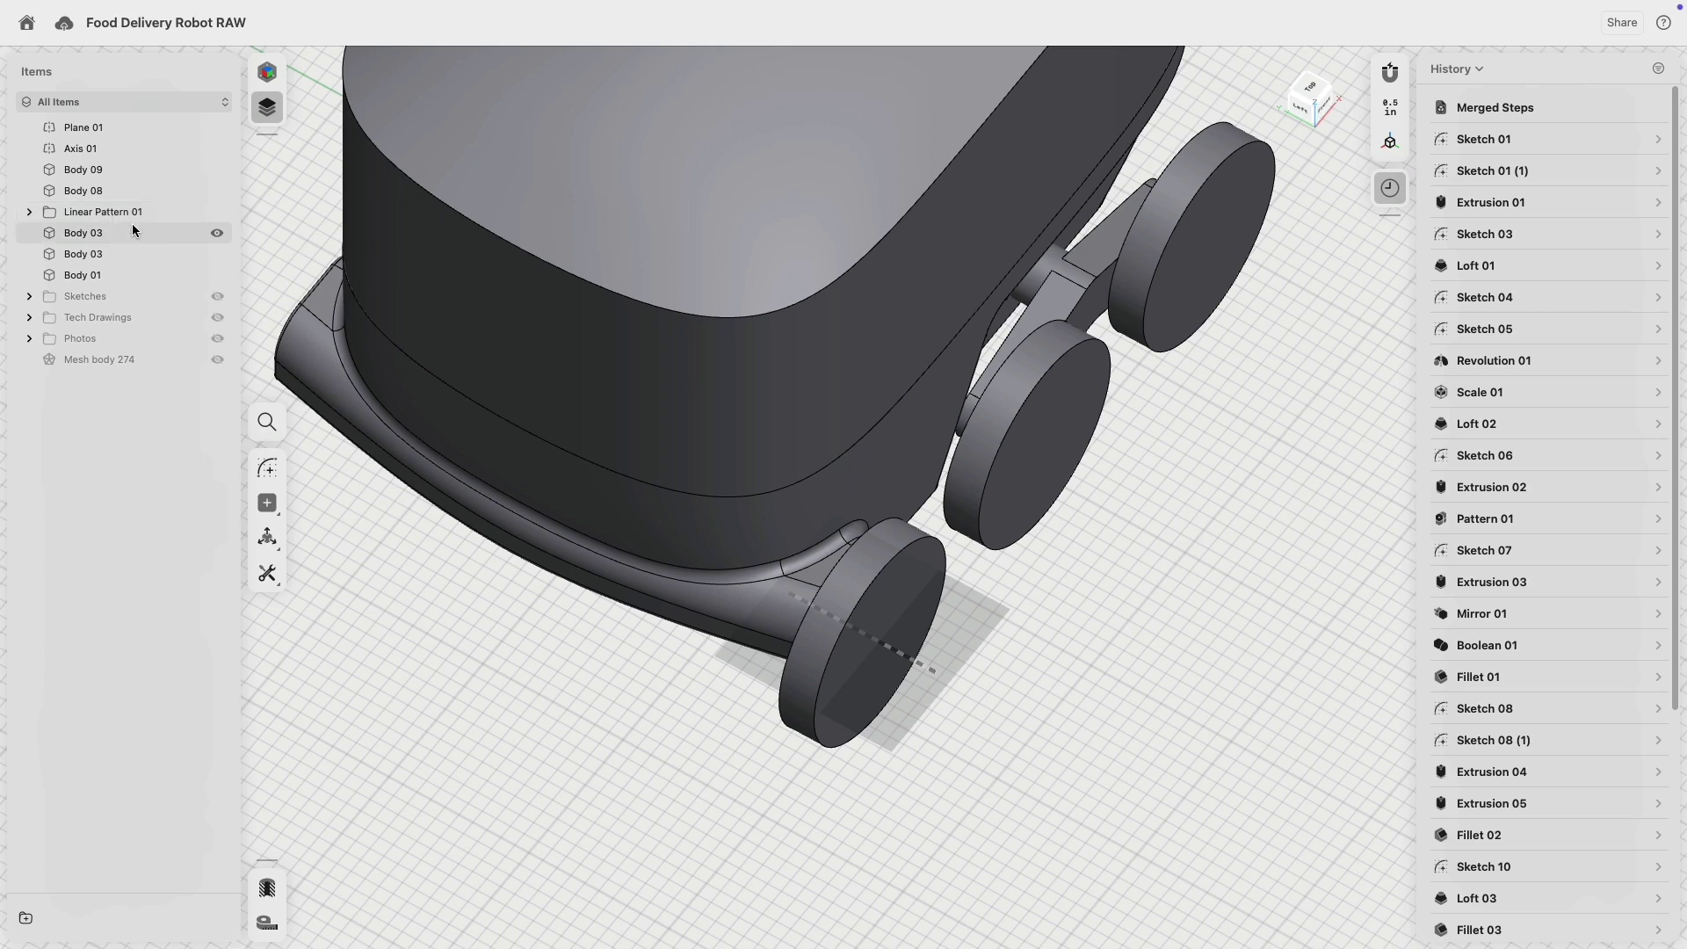
{"action": "scroll", "coordinate": [967, 650], "scroll_direction": "up", "scroll_amount": 3}
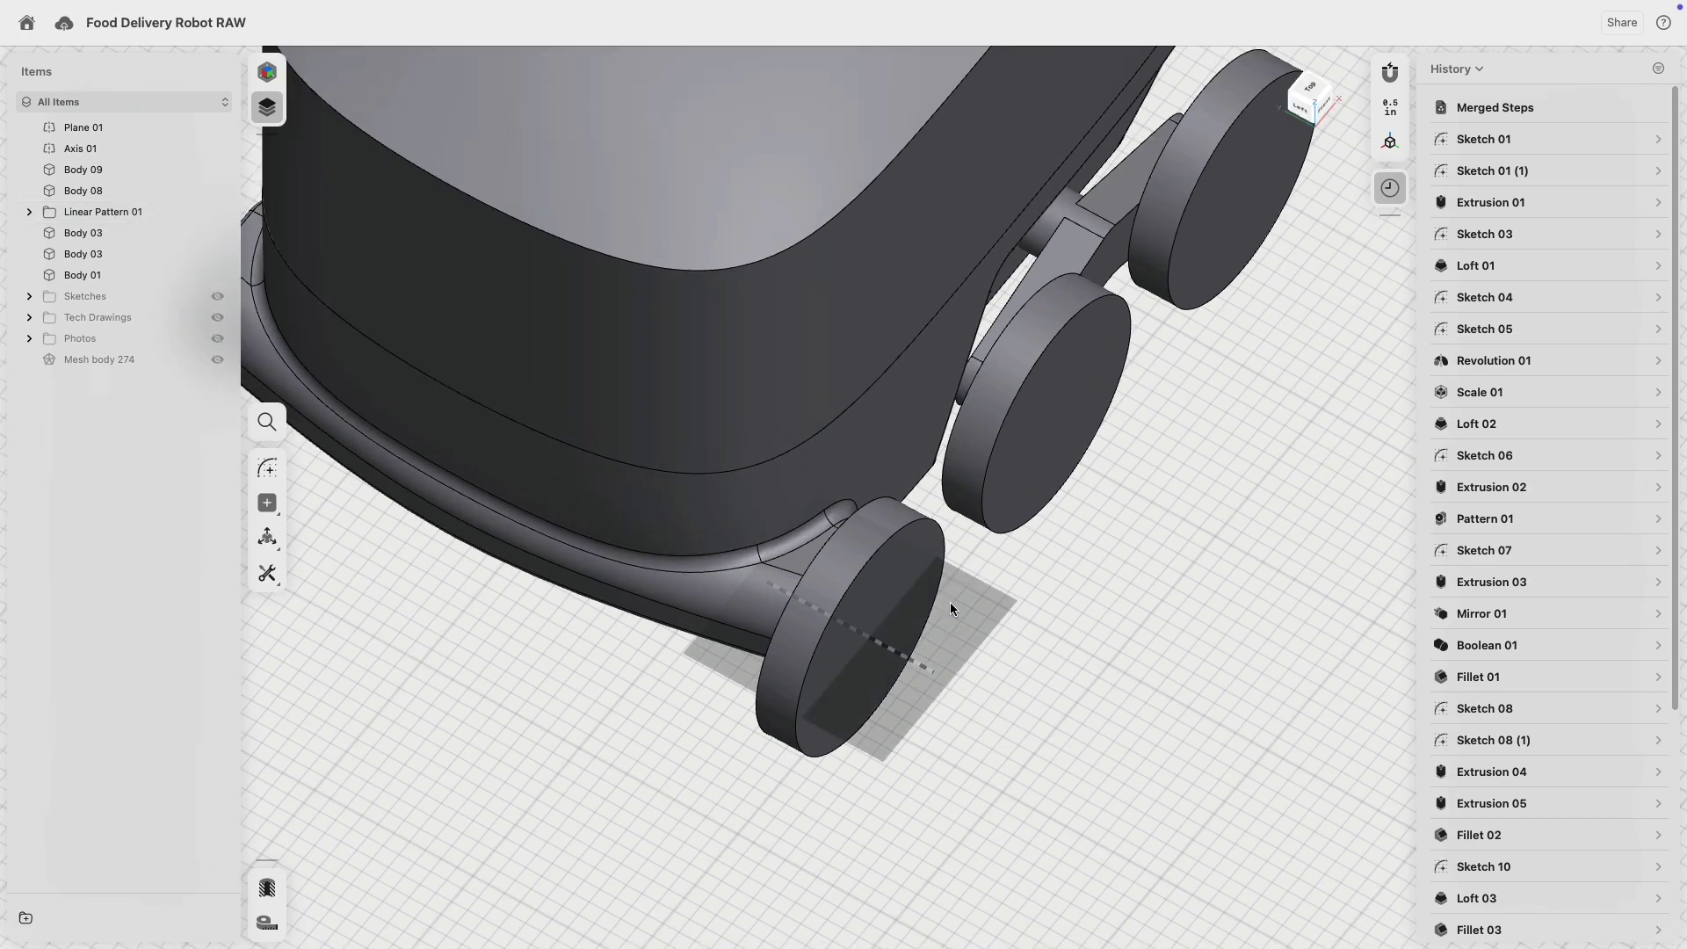
{"action": "left_click", "coordinate": [951, 602]}
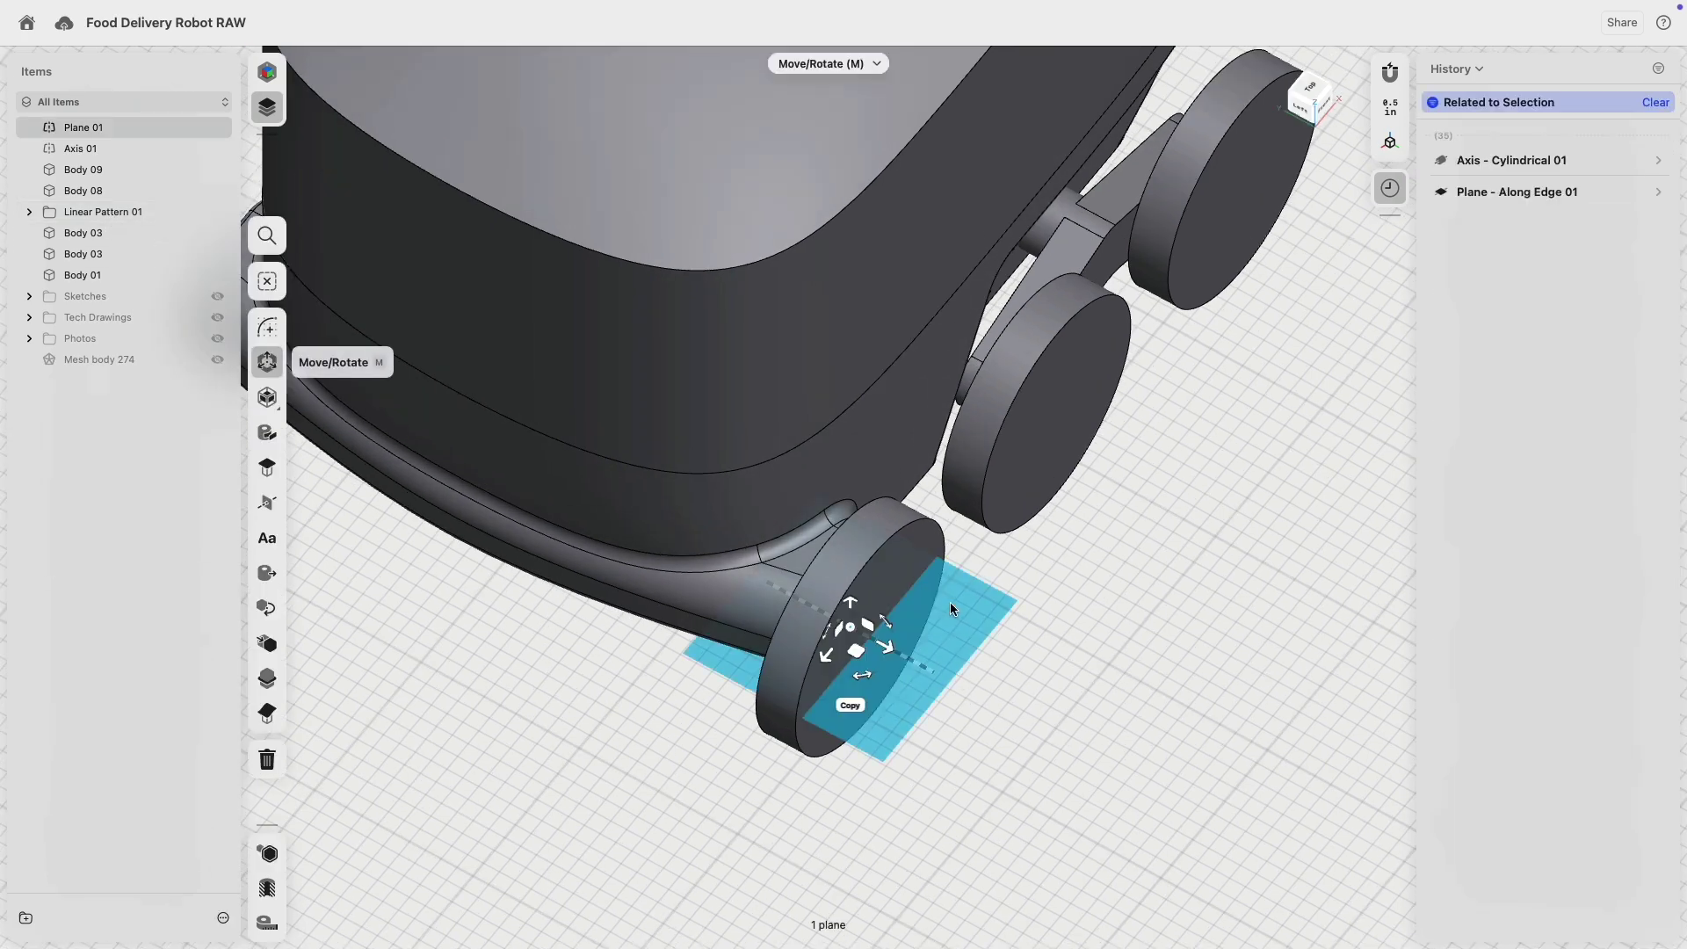
{"action": "left_click", "coordinate": [267, 327]}
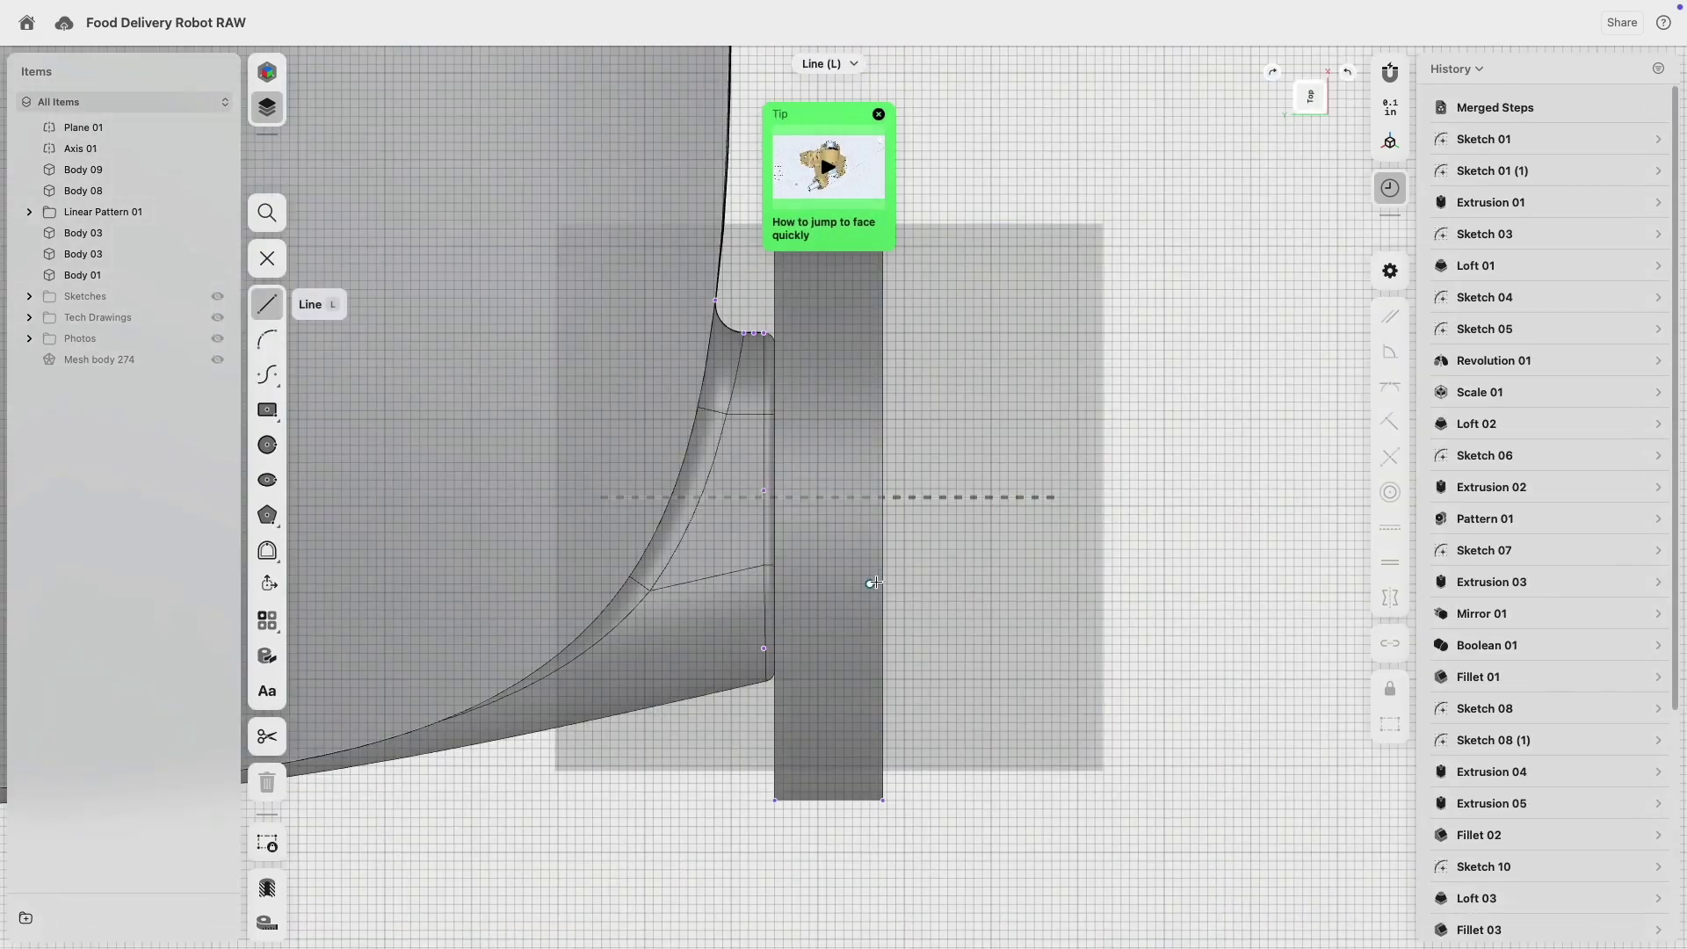
{"action": "scroll", "coordinate": [942, 567], "scroll_direction": "down", "scroll_amount": 3}
{"action": "middle_click_drag", "start_coordinate": [963, 431], "coordinate": [864, 374]}
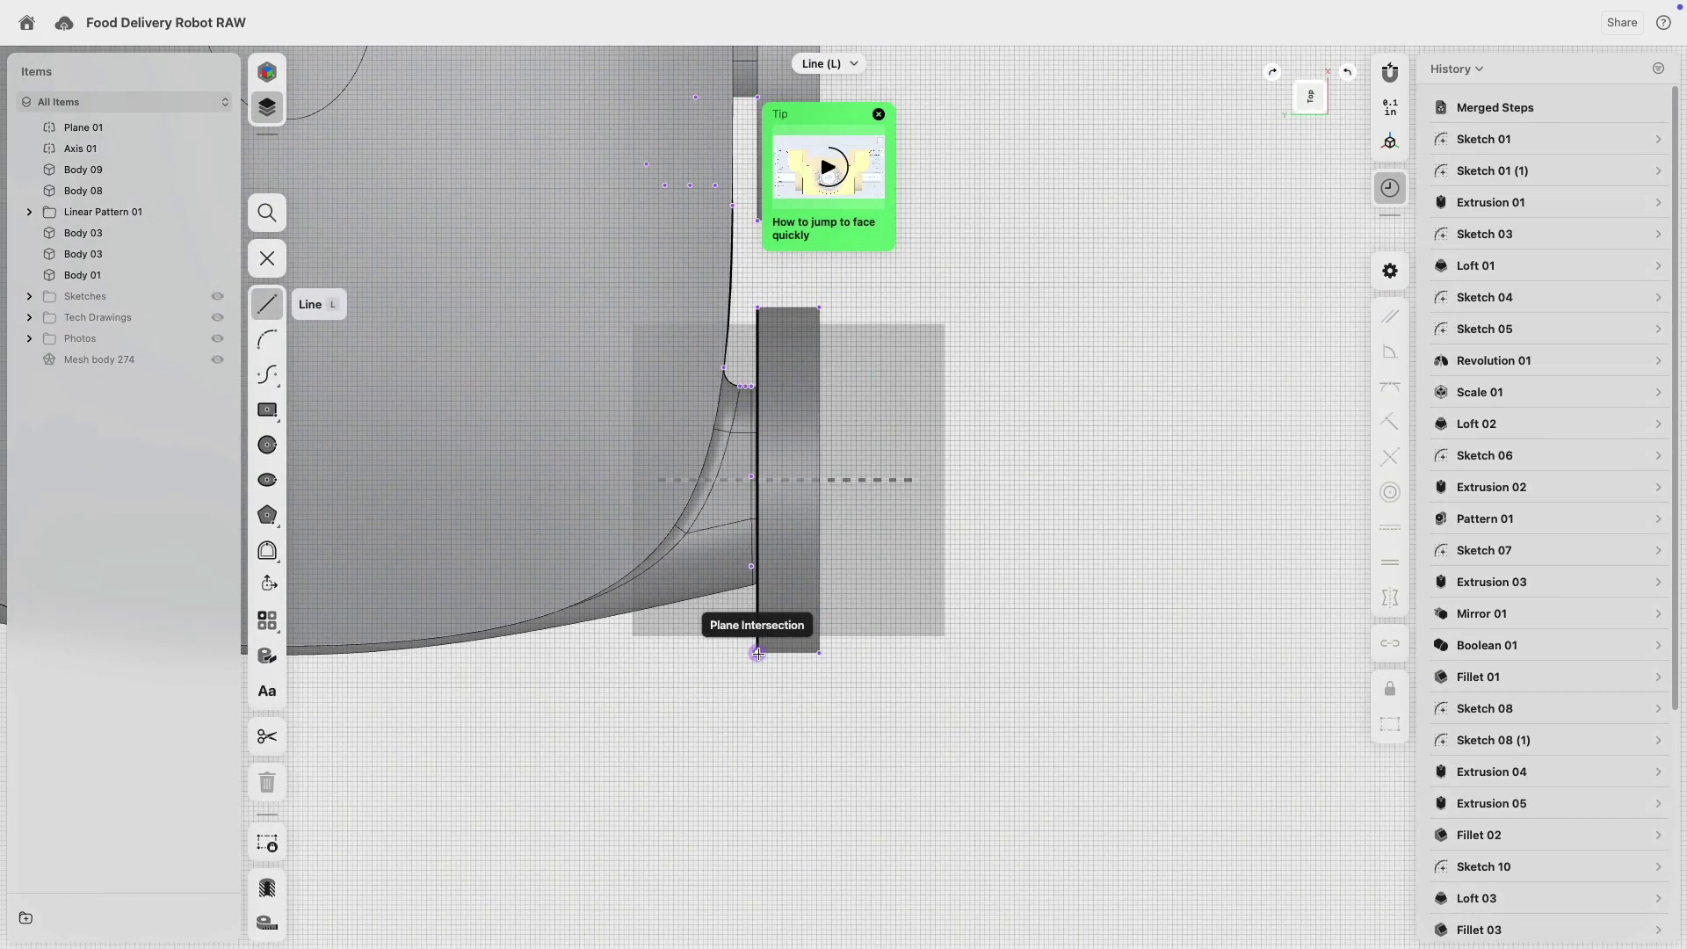
{"action": "left_click", "coordinate": [820, 652]}
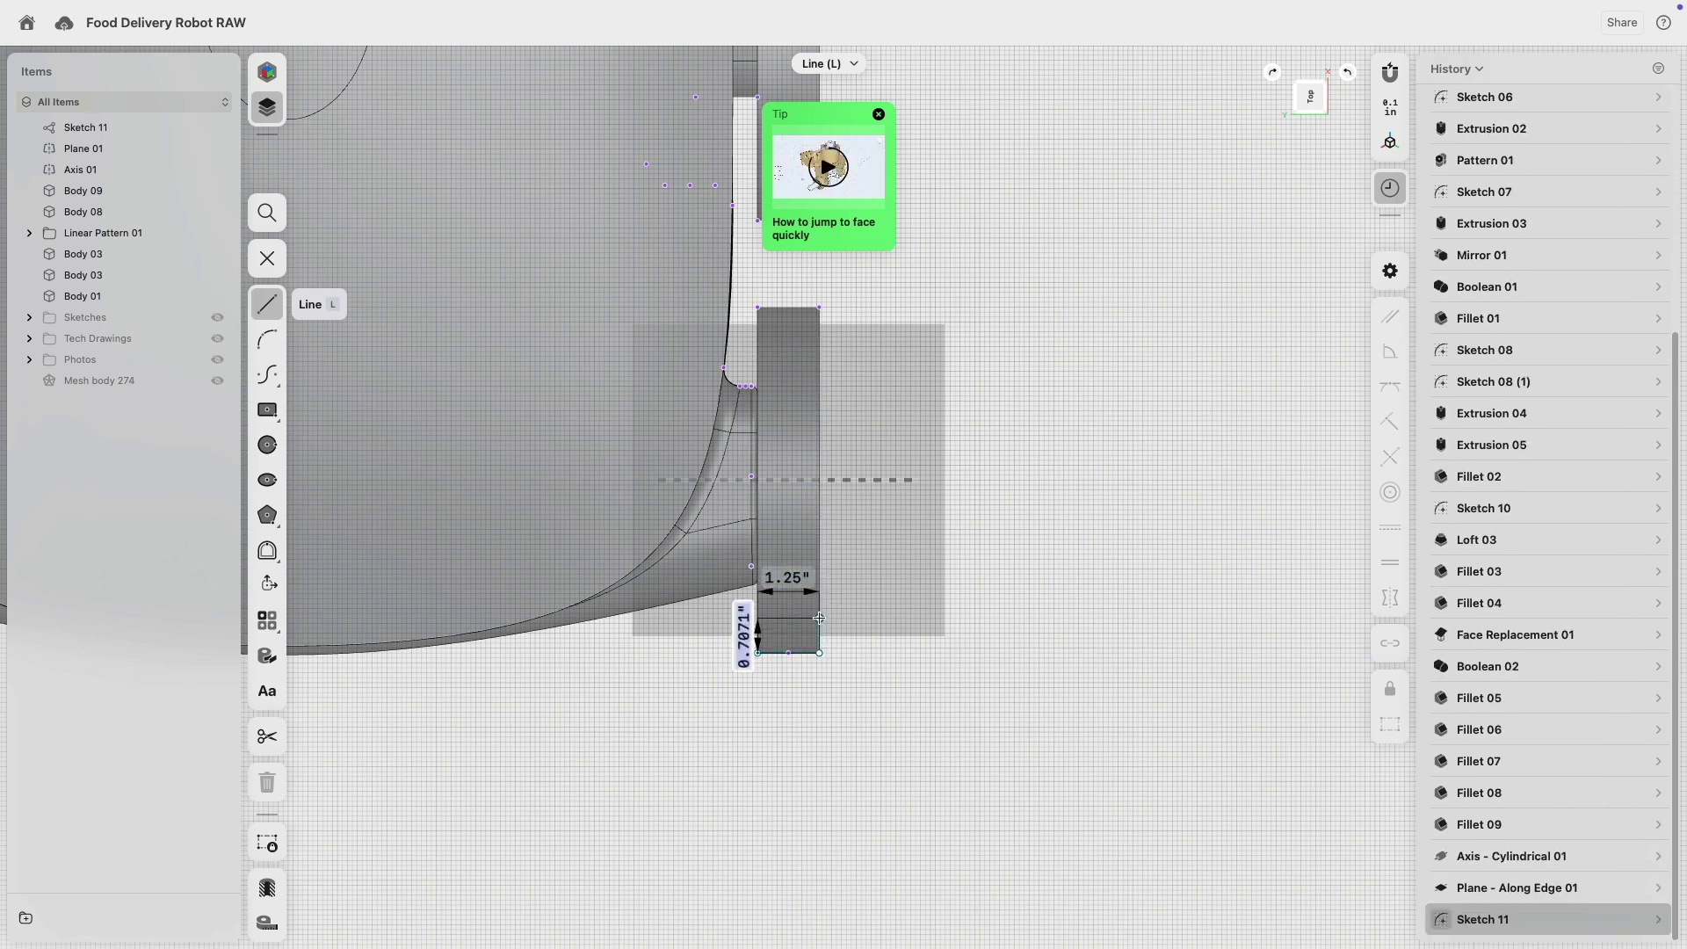
{"action": "left_click", "coordinate": [803, 515]}
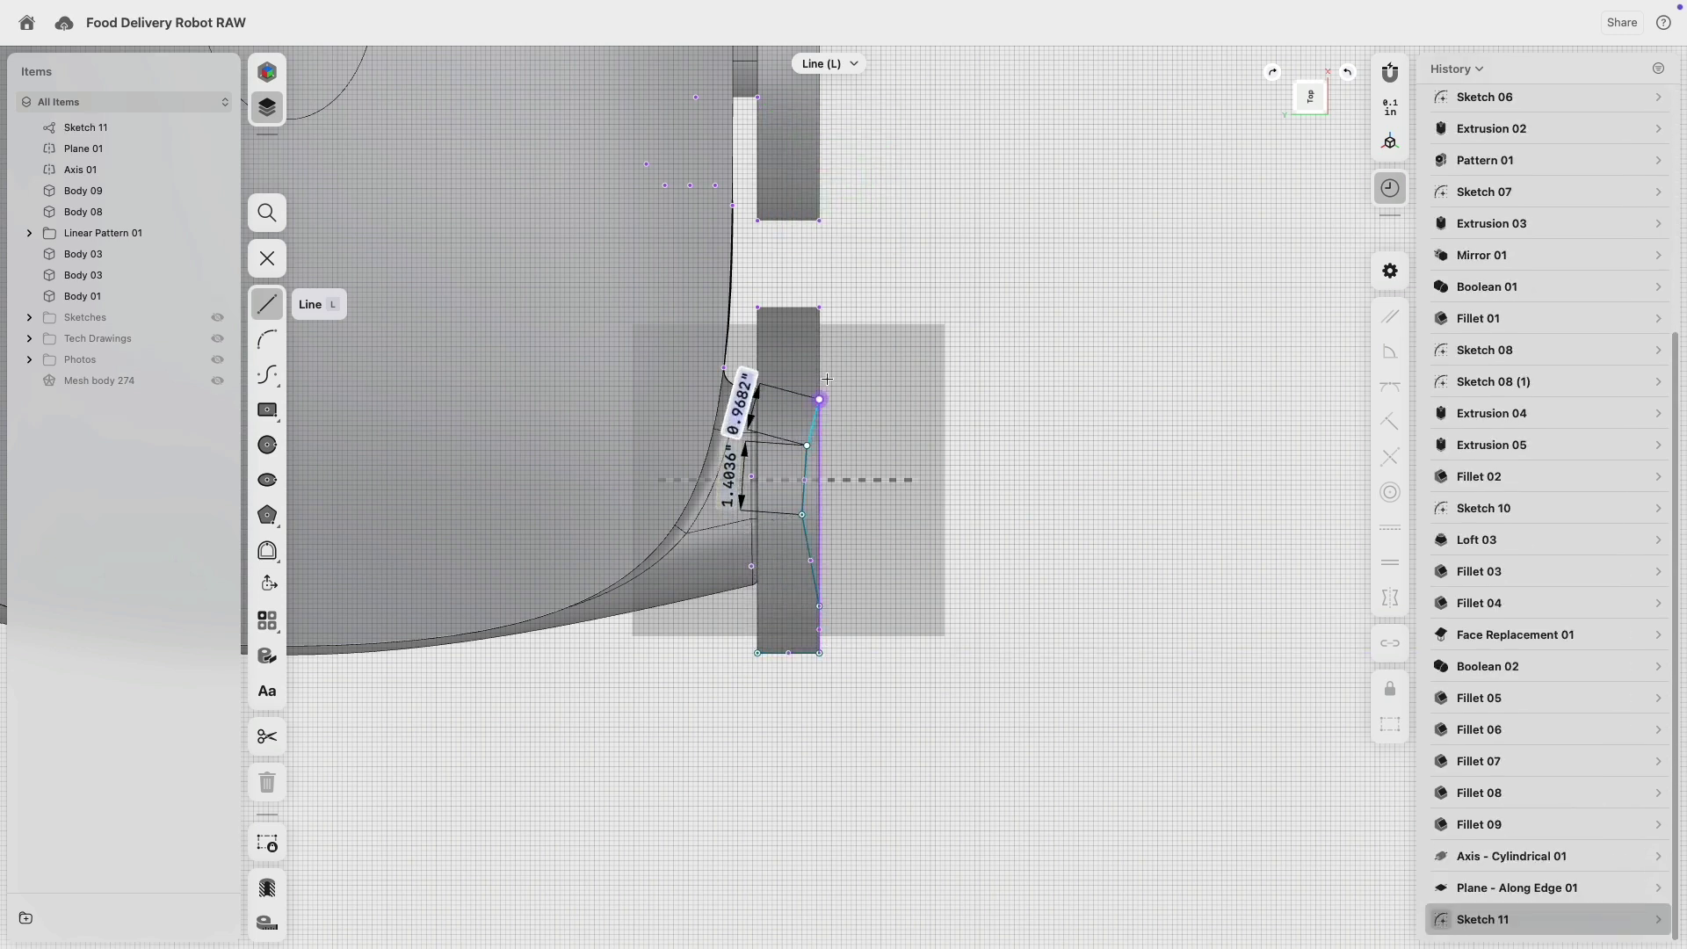
{"action": "left_click", "coordinate": [757, 306]}
- Apply the Horizontal/Vertical constraint to the slanted central lines of the wheel profile
{"action": "scroll", "coordinate": [757, 307], "scroll_direction": "up", "scroll_amount": 2}
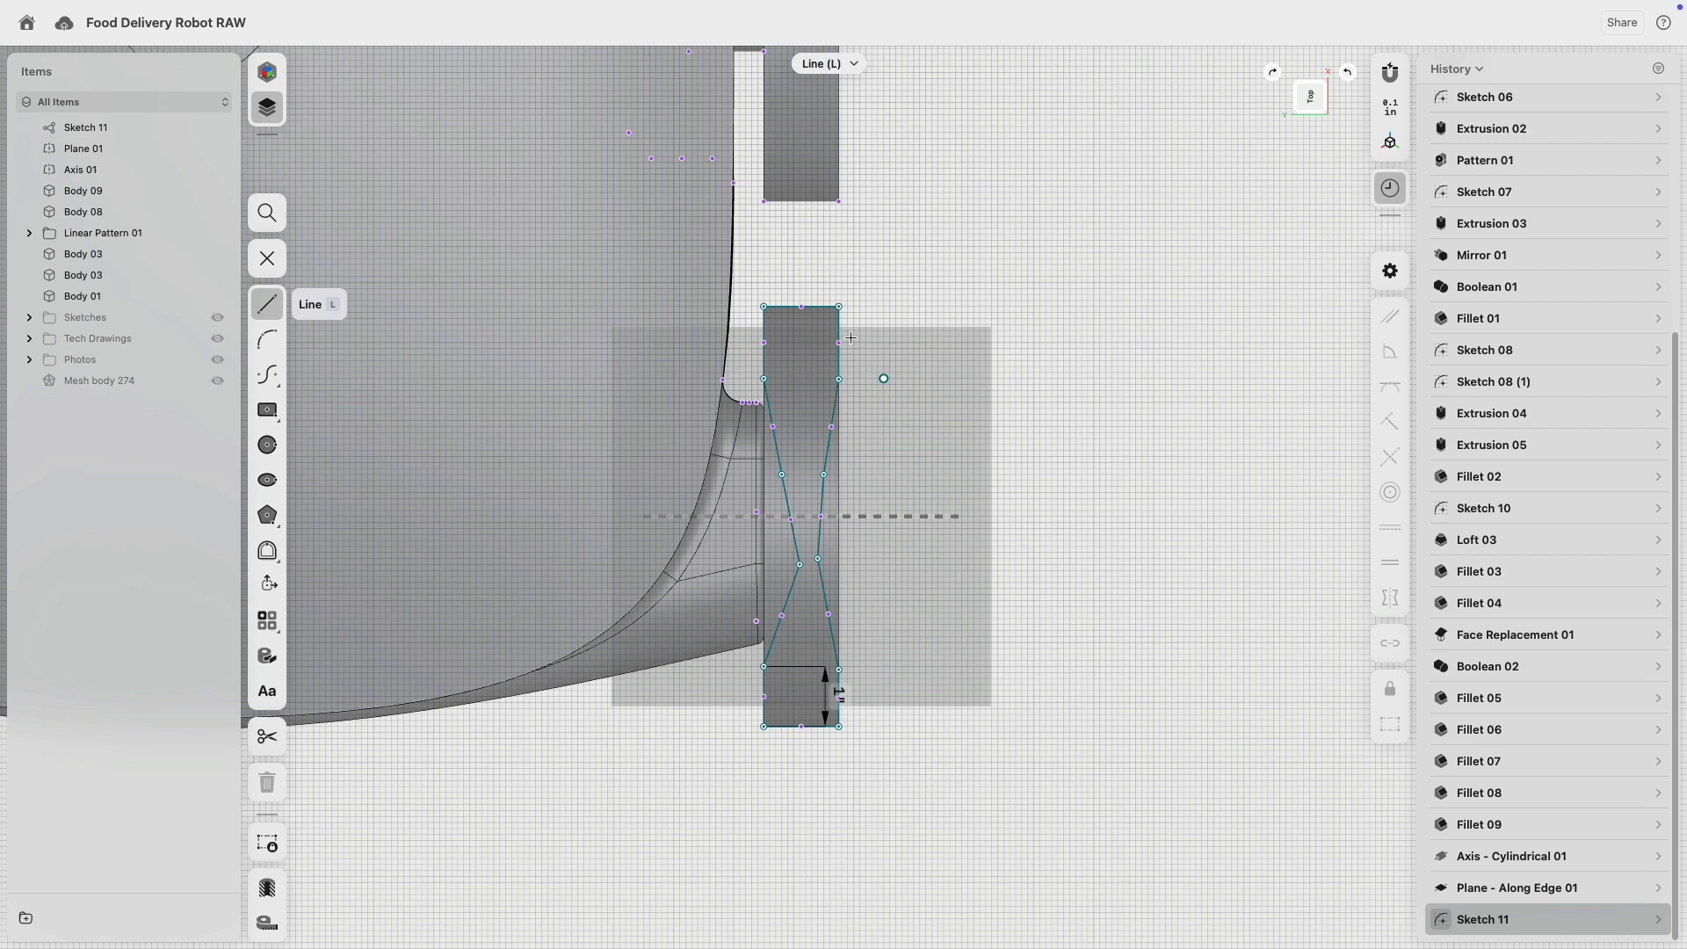
{"action": "left_click", "coordinate": [789, 501]}
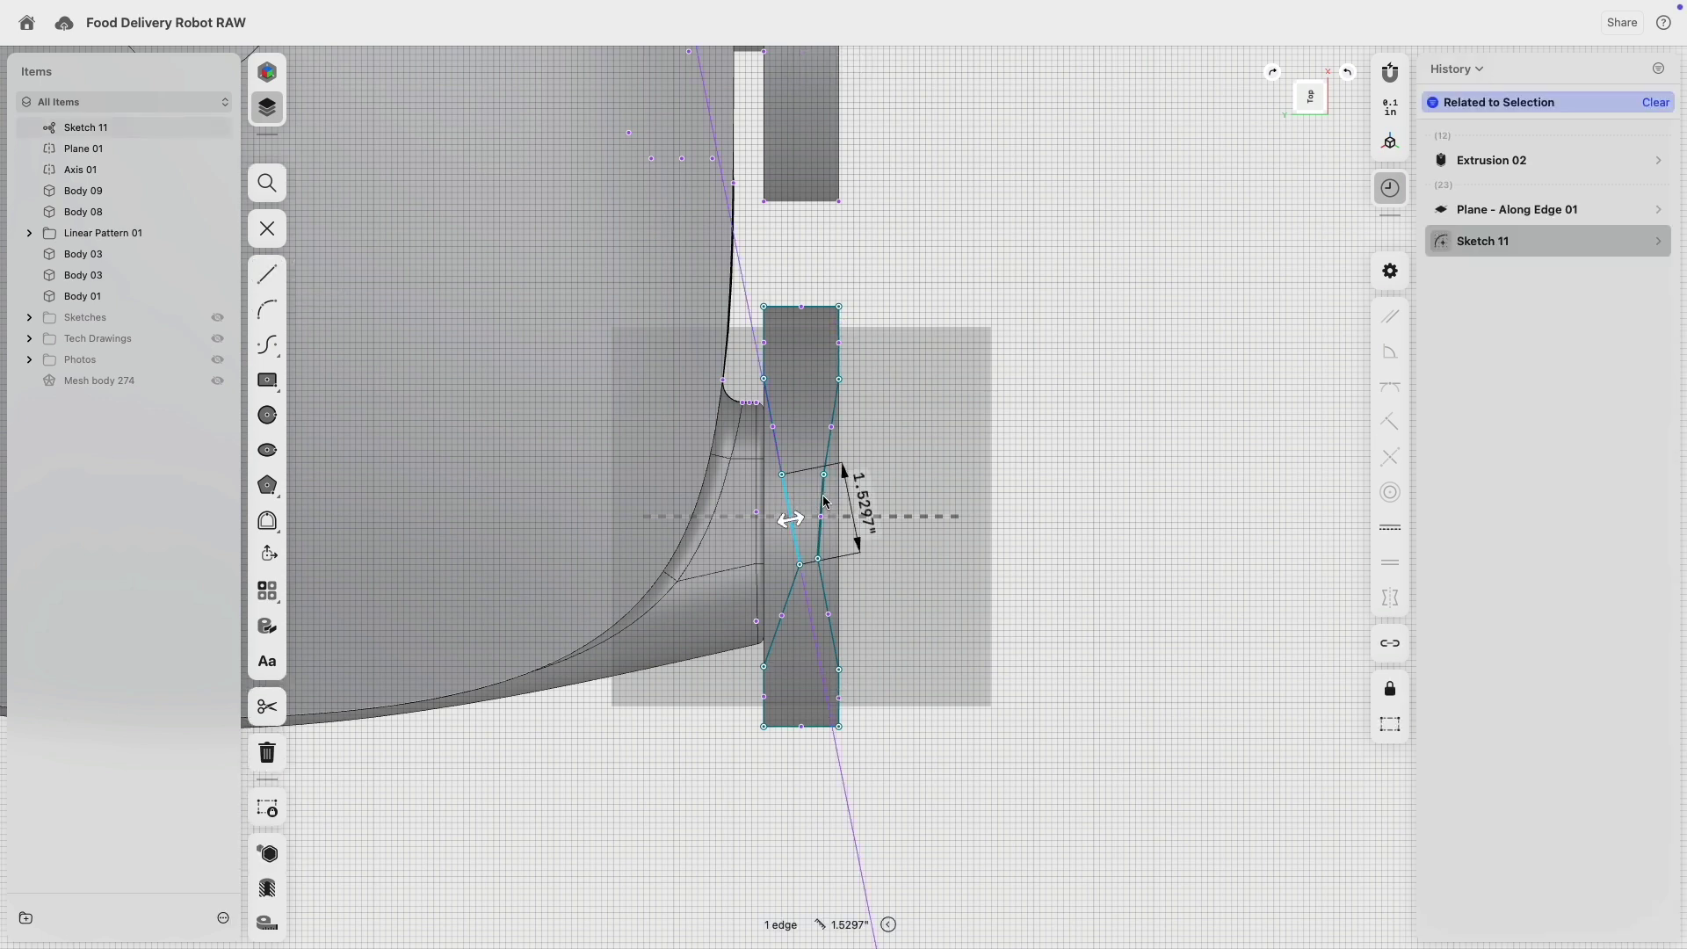
{"action": "left_click", "coordinate": [1390, 527]}
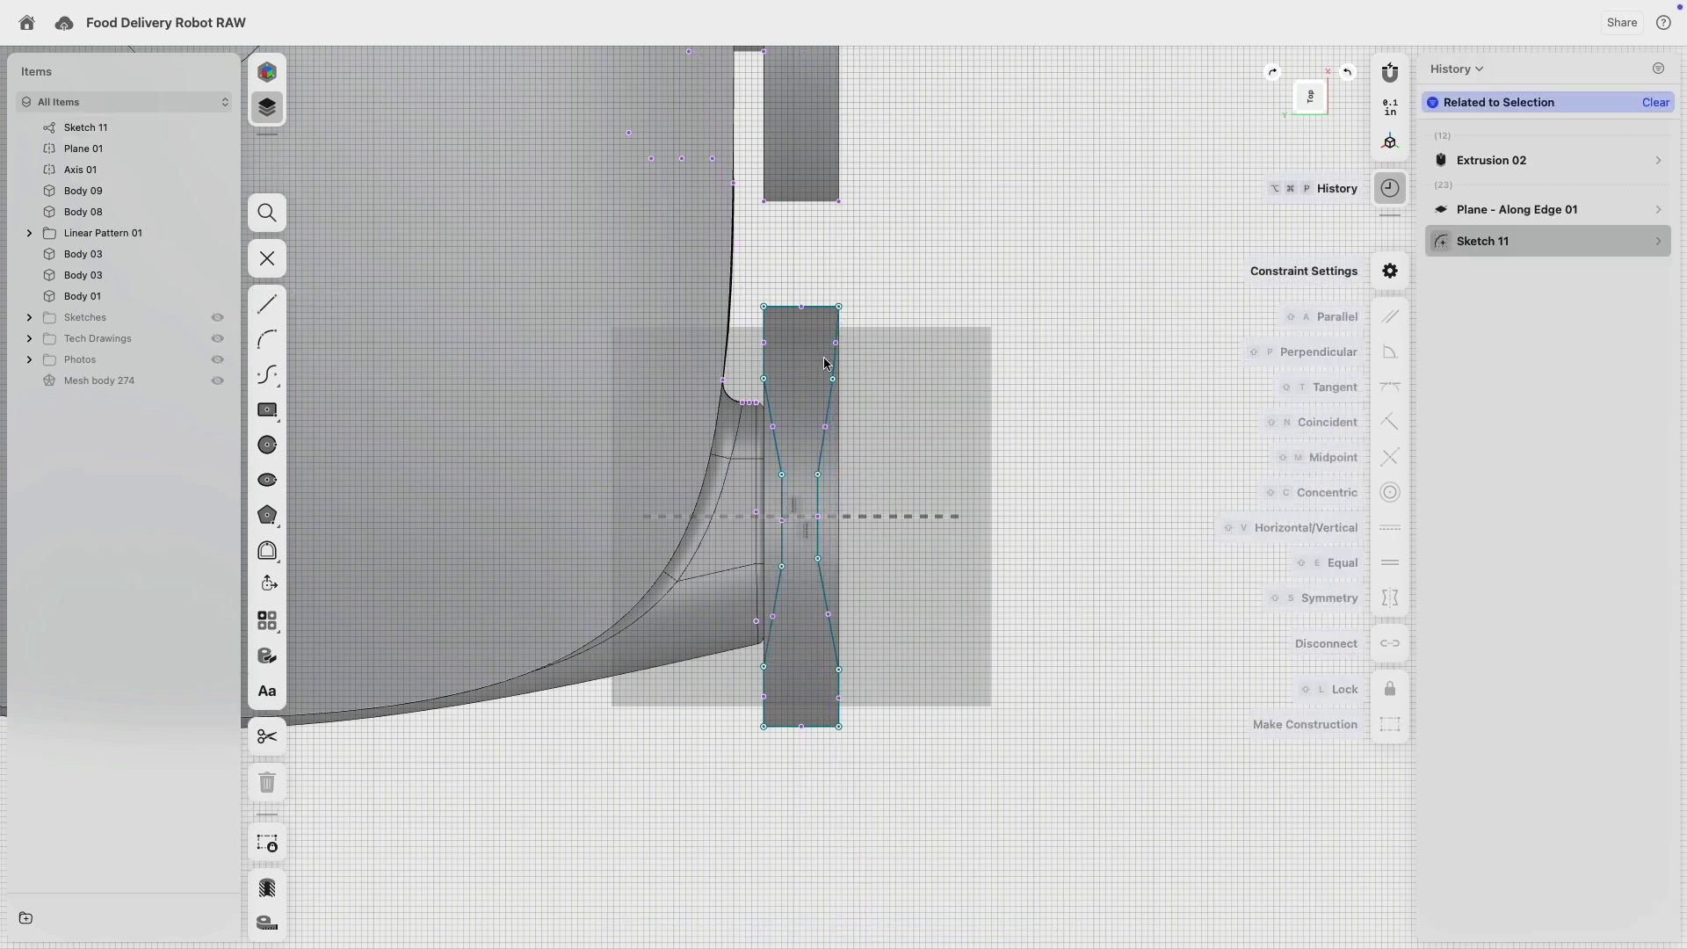
- Apply the Horizontal/Vertical constraint to the four rim side lines at both ends of the wheel profile
{"action": "left_click", "coordinate": [766, 359]}
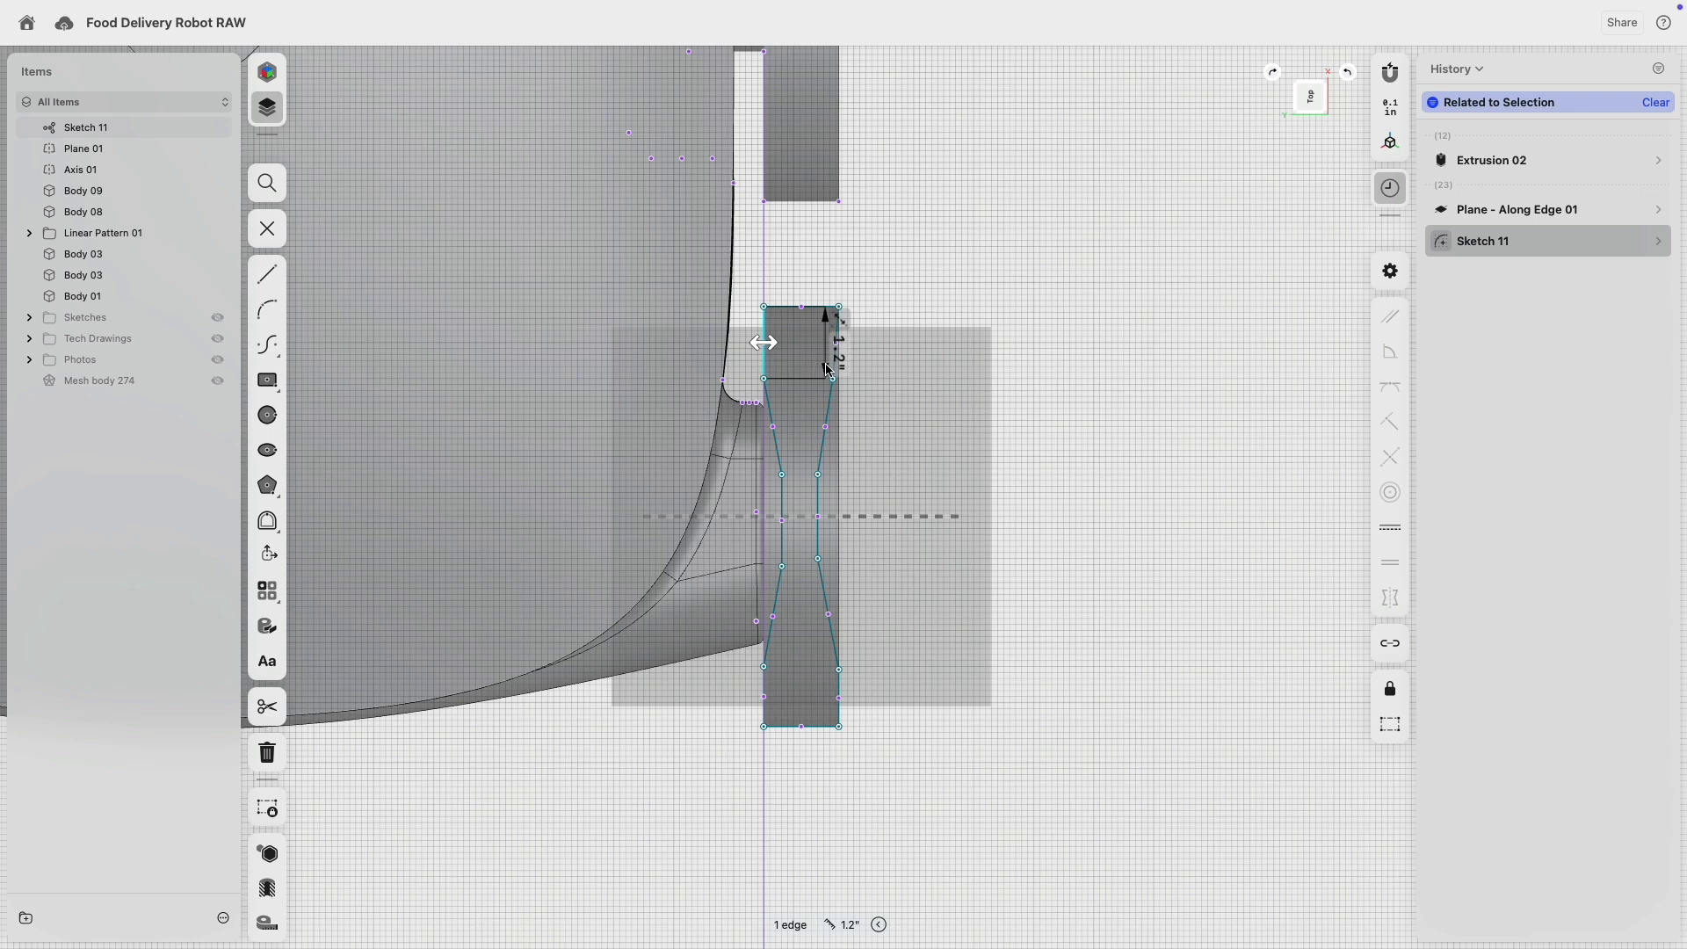
{"action": "scroll", "coordinate": [829, 370], "scroll_direction": "up", "scroll_amount": 5}
{"action": "scroll", "coordinate": [851, 418], "scroll_direction": "down", "scroll_amount": 4}
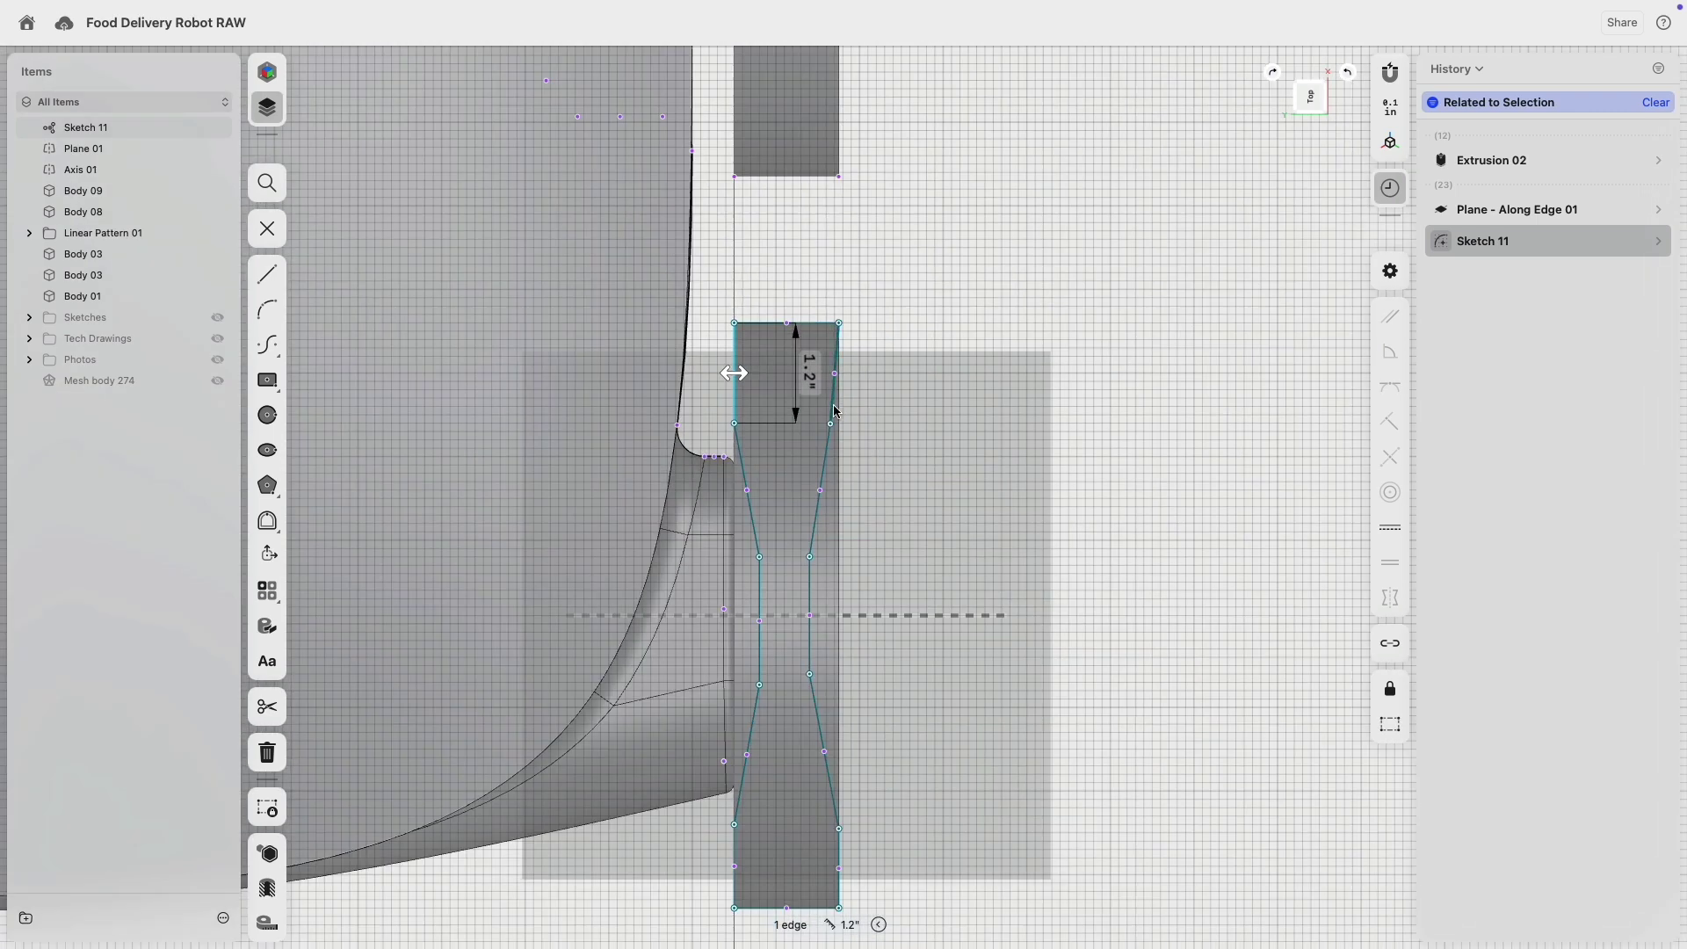
{"action": "left_click", "coordinate": [834, 411]}
{"action": "scroll", "coordinate": [893, 573], "scroll_direction": "down", "scroll_amount": 5}
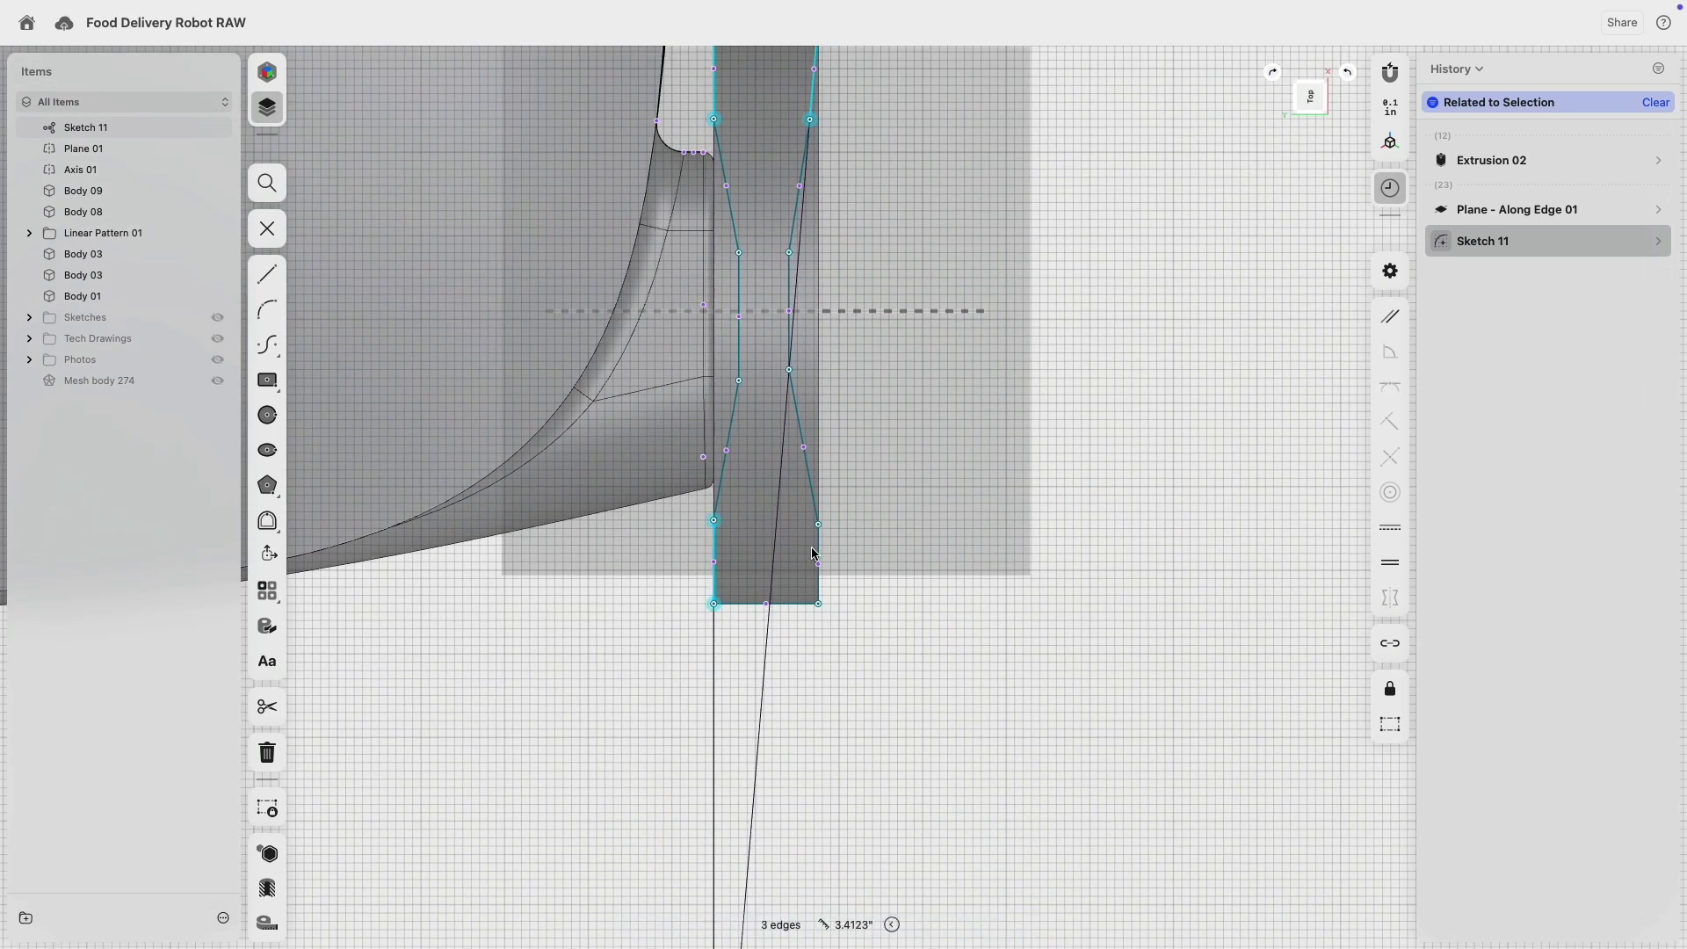
{"action": "left_click", "coordinate": [1389, 530]}
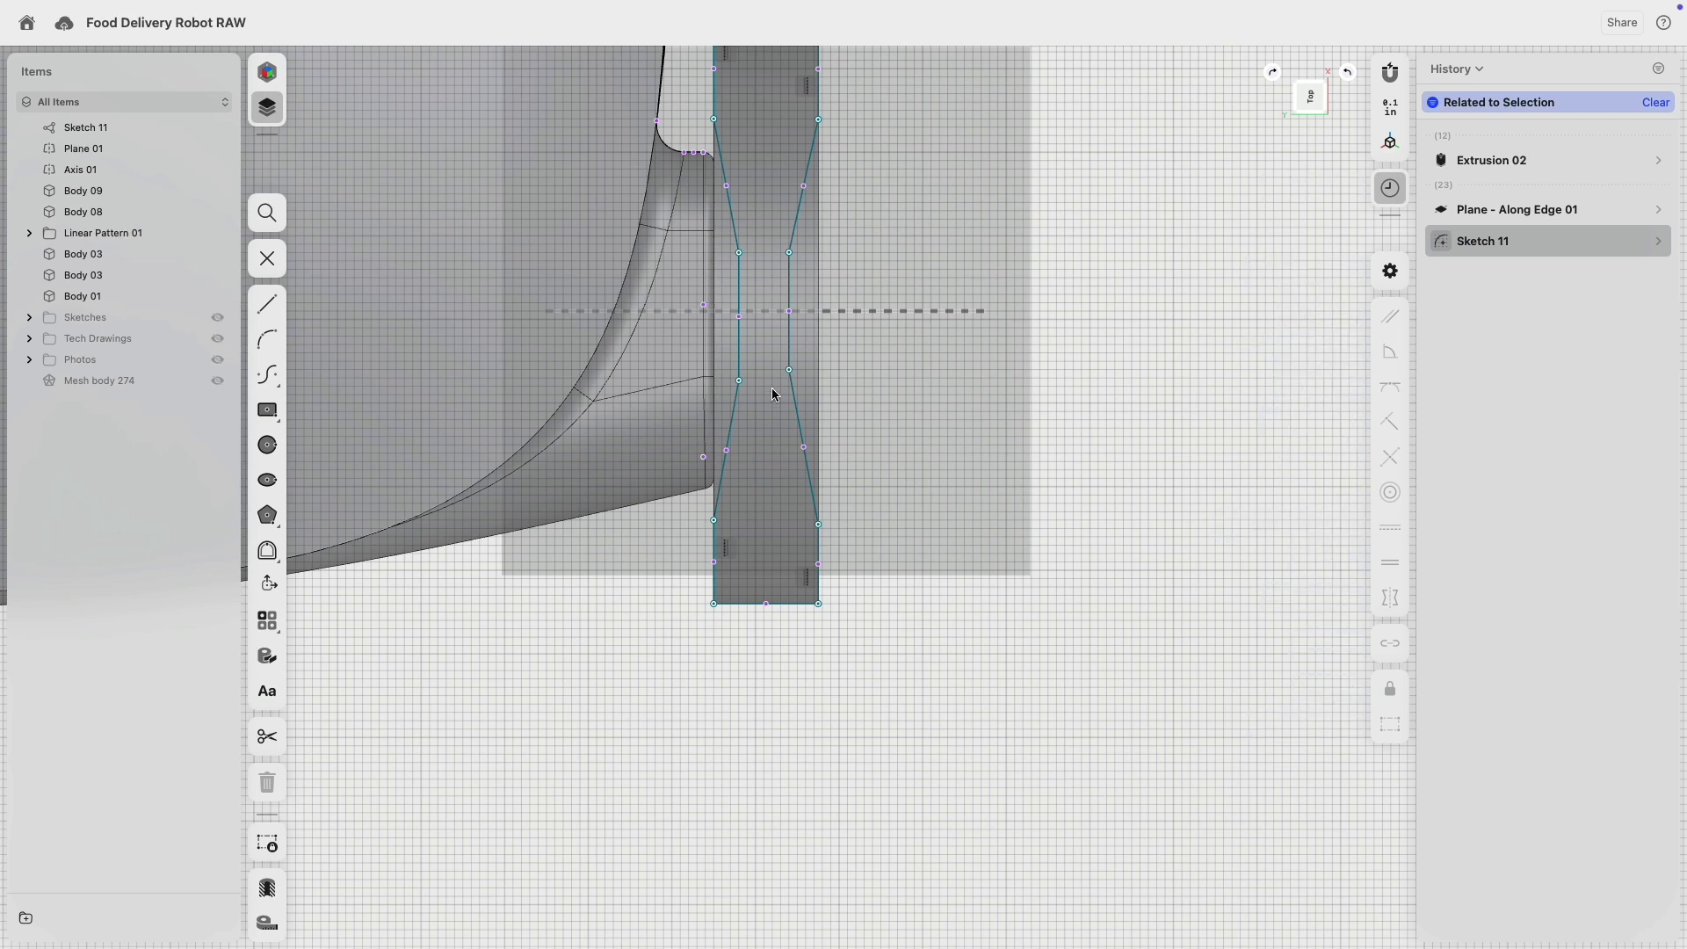
- Apply the Equal constraint to the two central vertical lines of the wheel profile, and separately to its four slanted lines
{"action": "scroll", "coordinate": [771, 391], "scroll_direction": "up", "scroll_amount": 2}
{"action": "left_click", "coordinate": [739, 489]}
{"action": "left_click", "coordinate": [789, 462]}
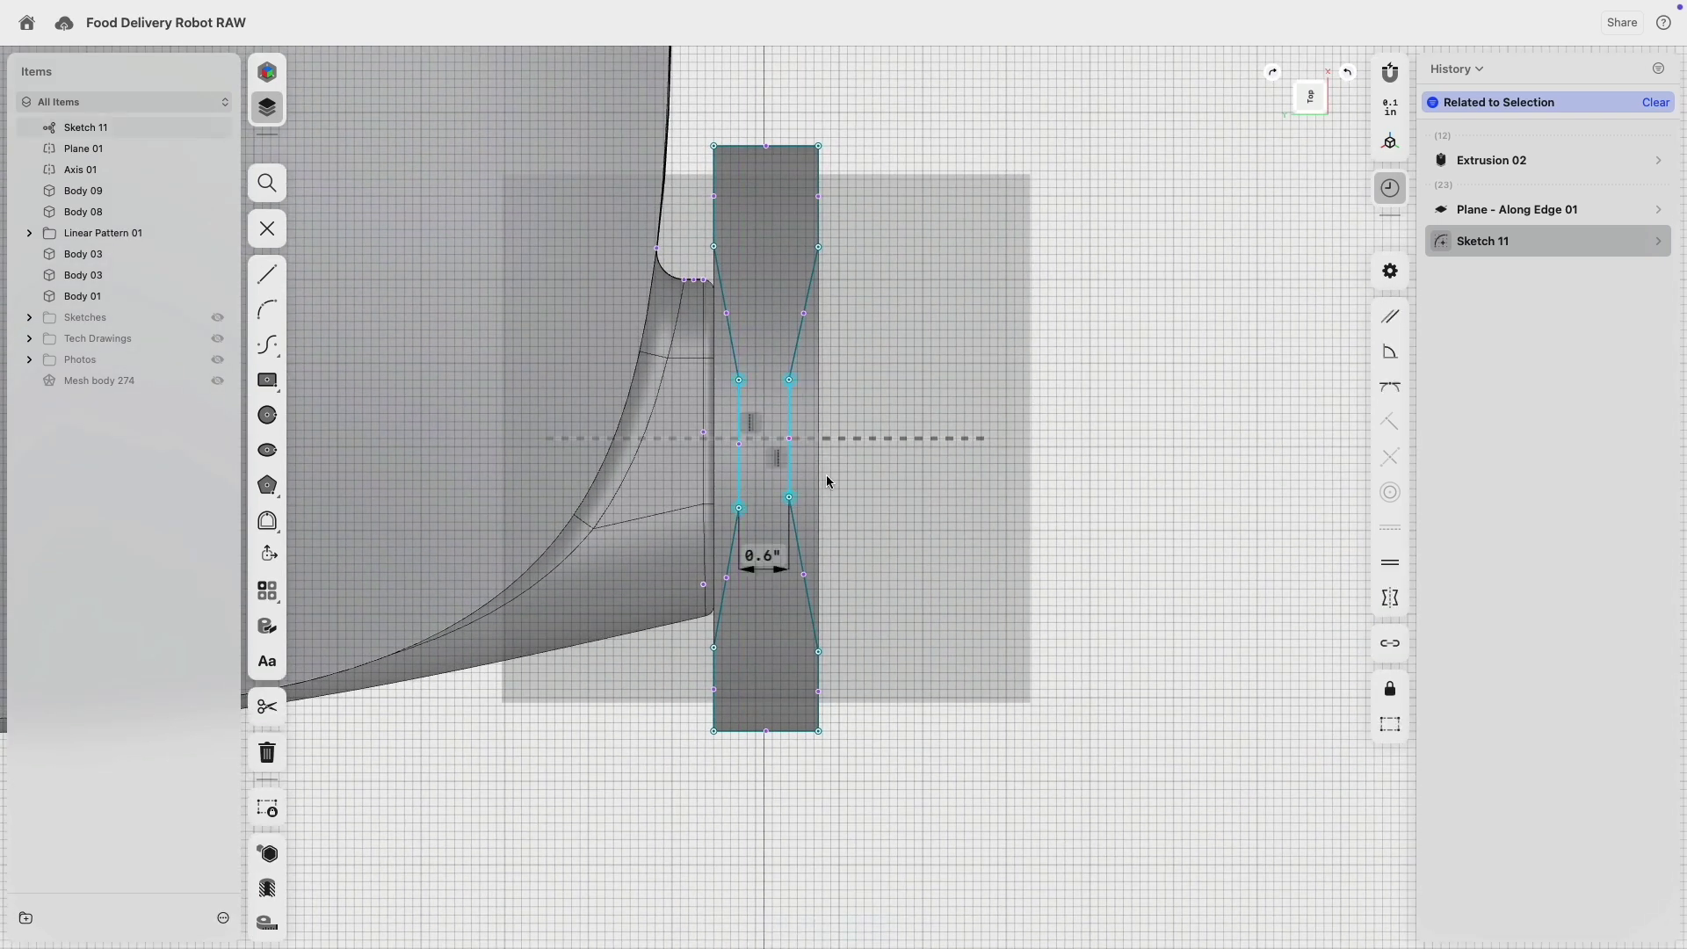
{"action": "left_click", "coordinate": [1389, 561]}
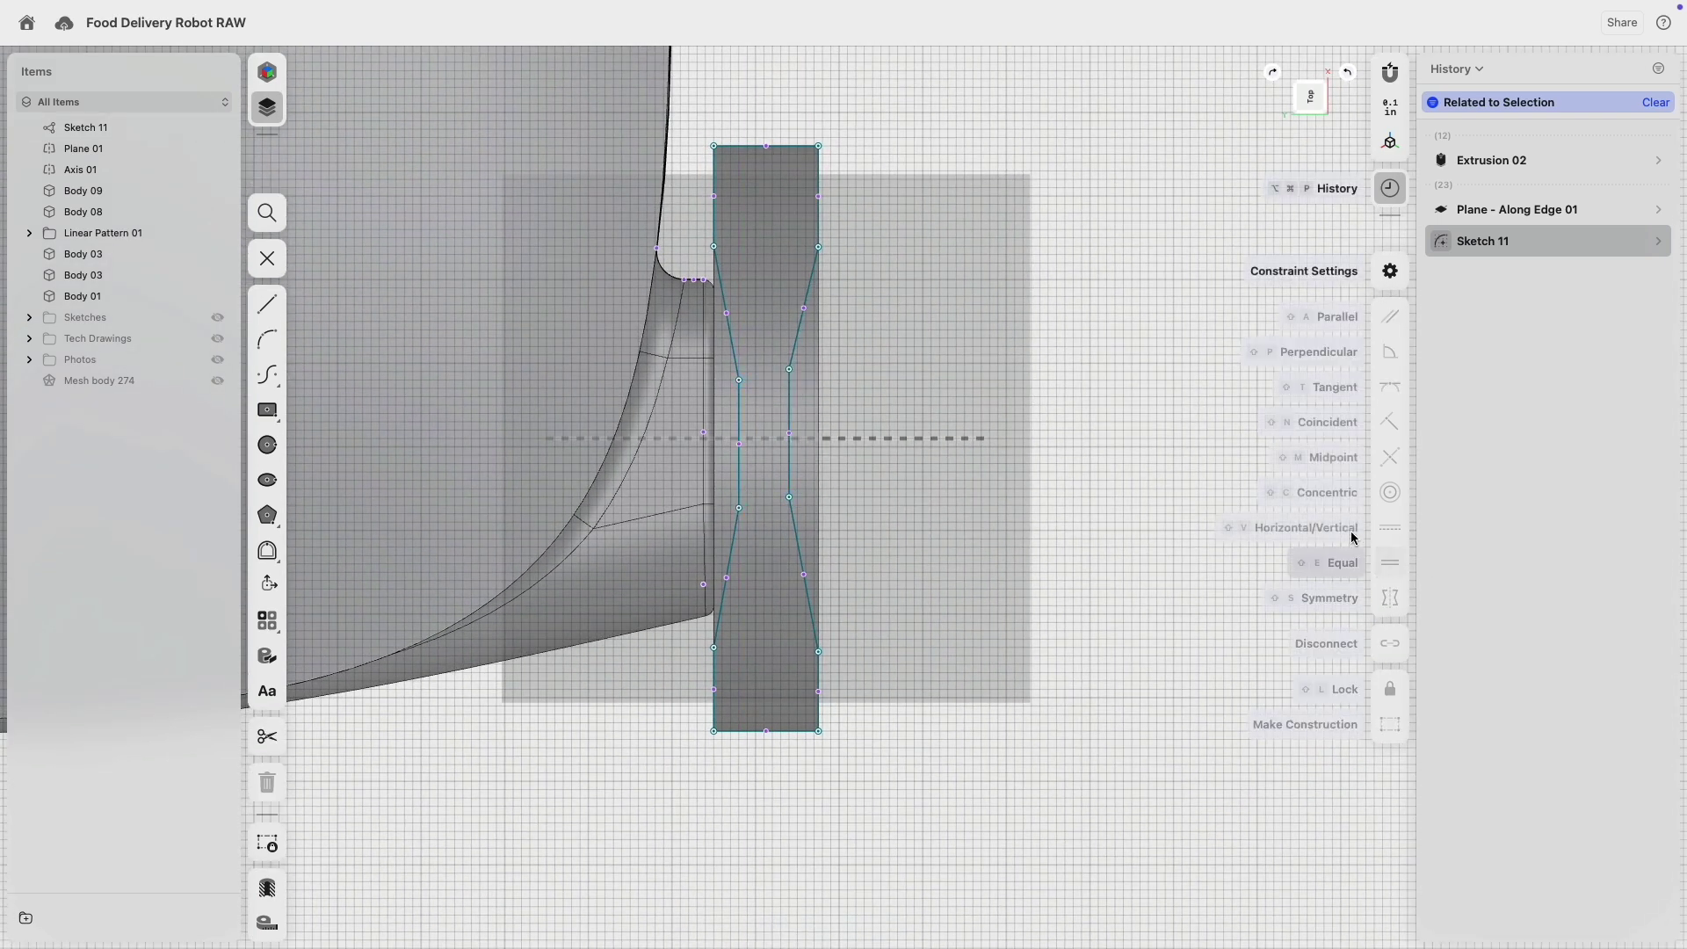
{"action": "left_click", "coordinate": [737, 332]}
{"action": "left_click", "coordinate": [795, 521]}
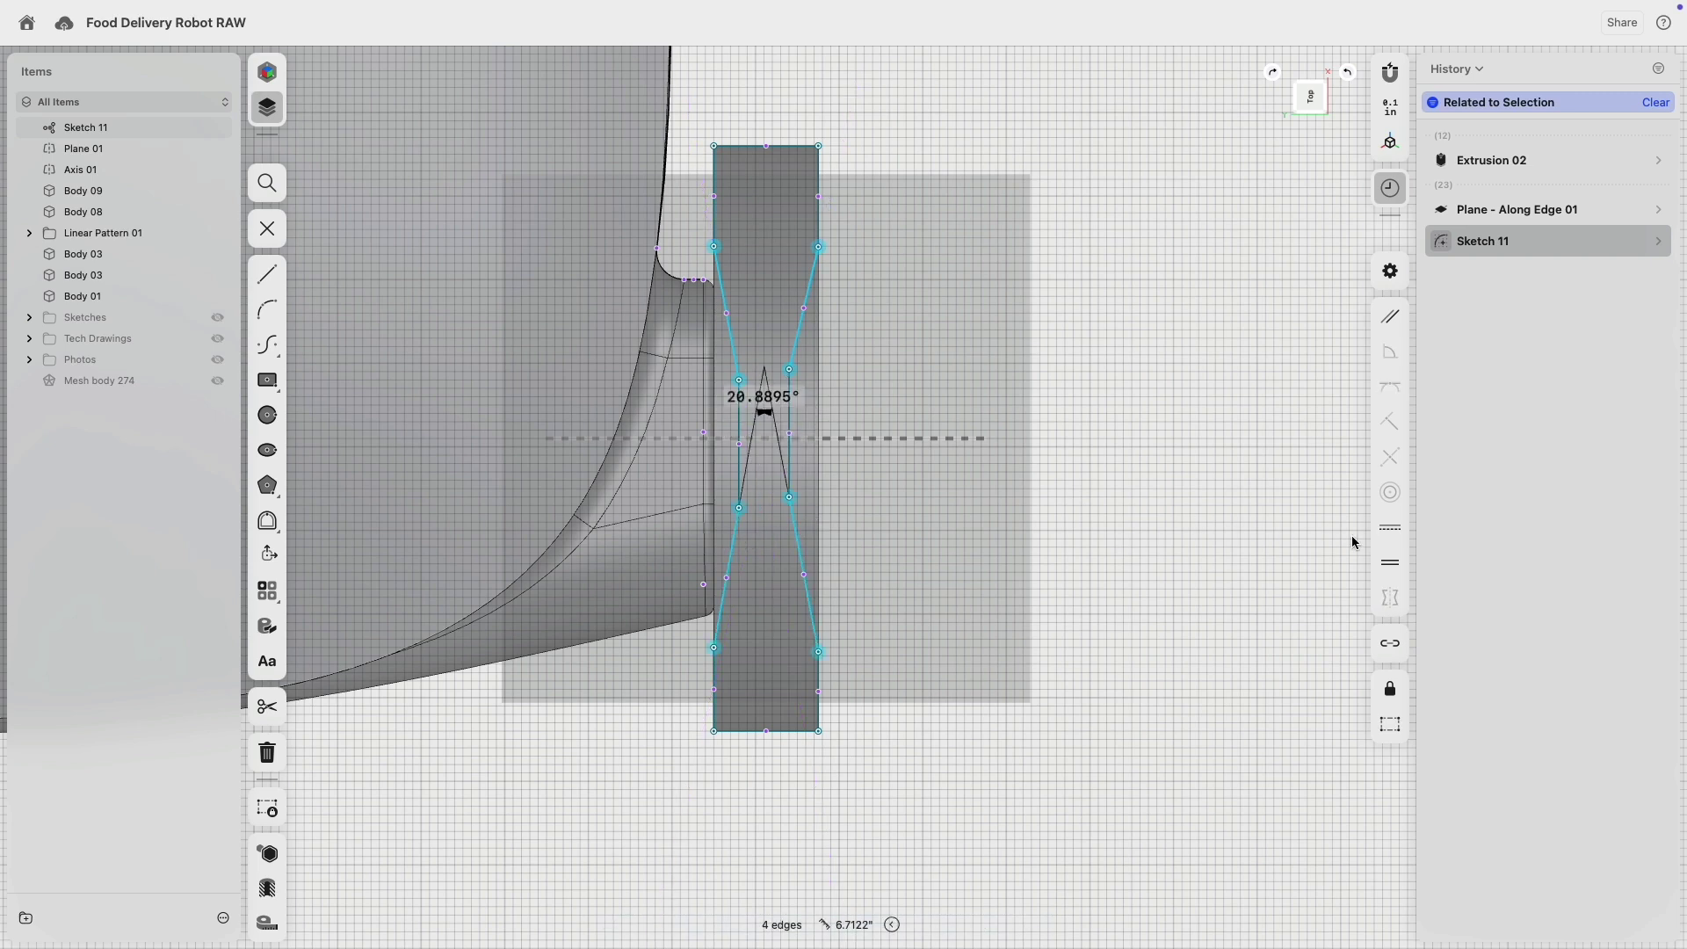
{"action": "left_click", "coordinate": [1389, 561]}
- Apply the Equal constraint to the four rim side lines at both ends of the wheel profile
{"action": "left_click", "coordinate": [718, 225]}
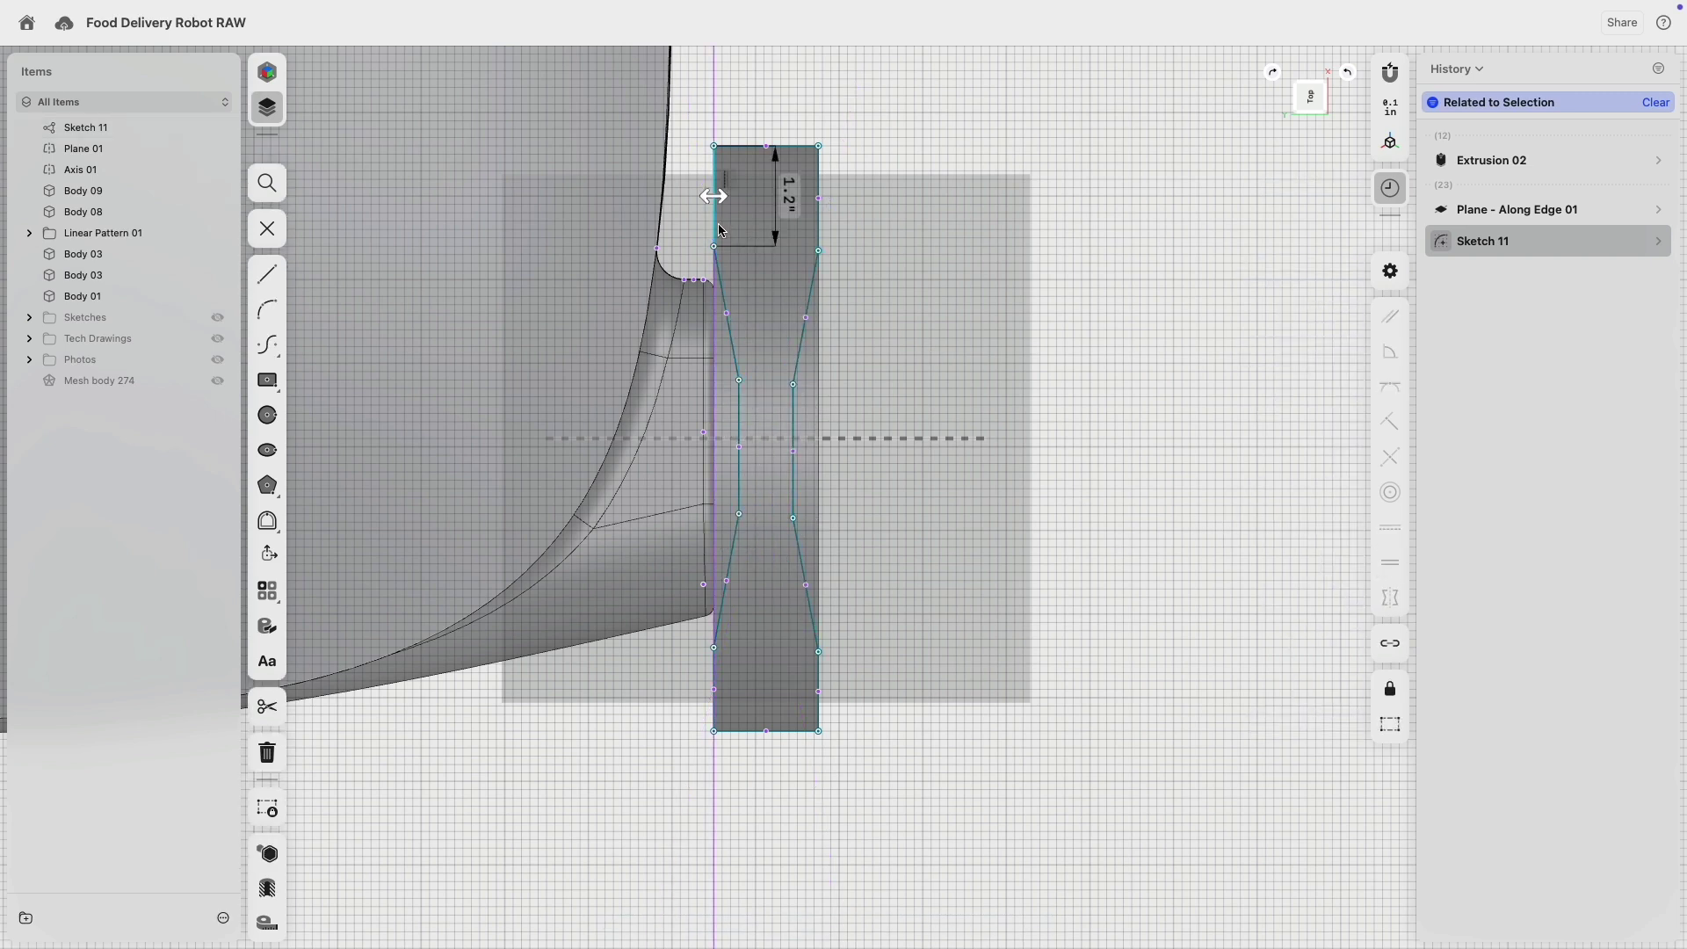
{"action": "left_click", "coordinate": [821, 232]}
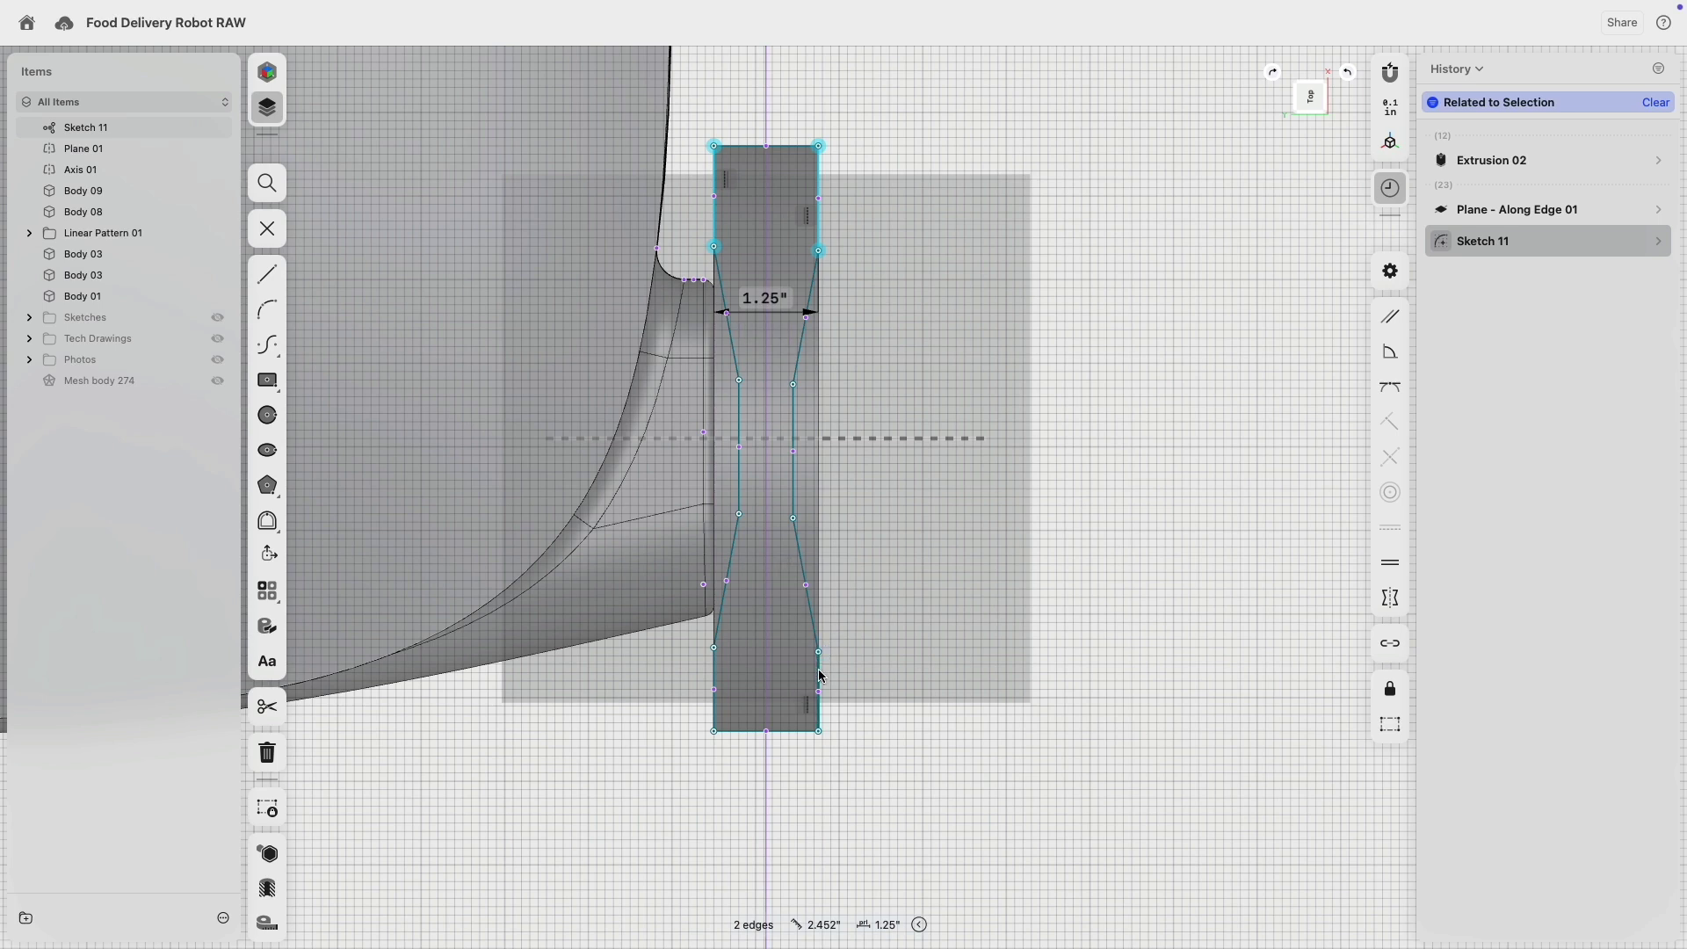
{"action": "left_click", "coordinate": [1389, 562]}
{"action": "scroll", "coordinate": [824, 505], "scroll_direction": "up", "scroll_amount": 3}
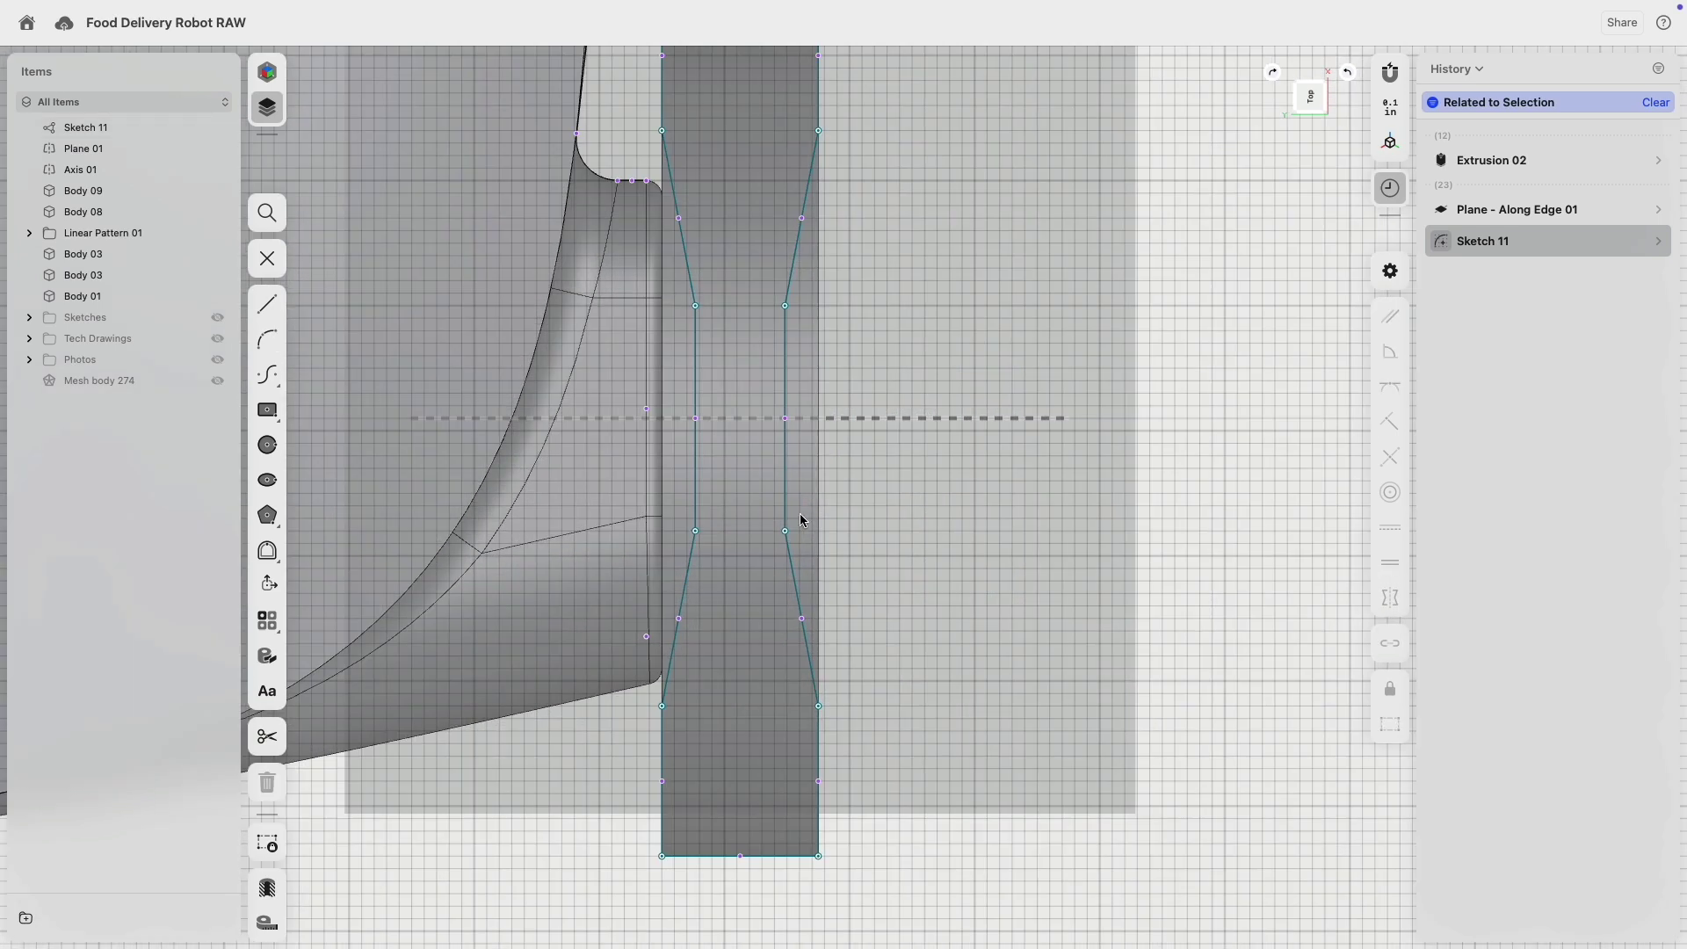
{"action": "left_click", "coordinate": [785, 532]}
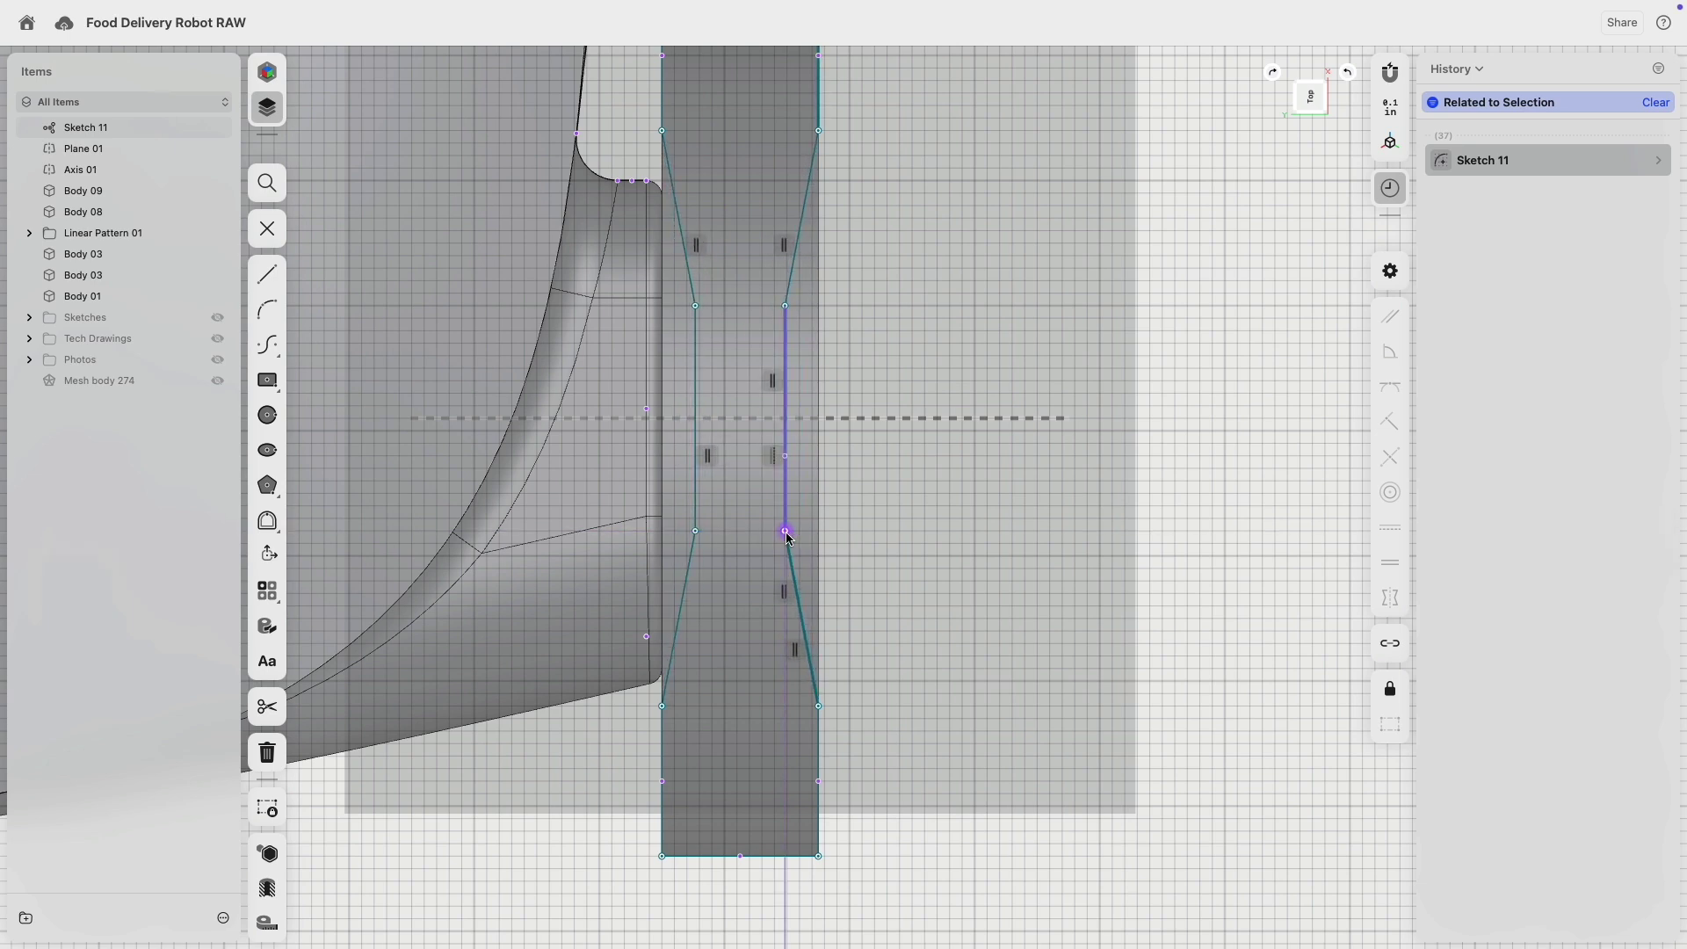
{"action": "scroll", "coordinate": [896, 523], "scroll_direction": "down", "scroll_amount": 5}
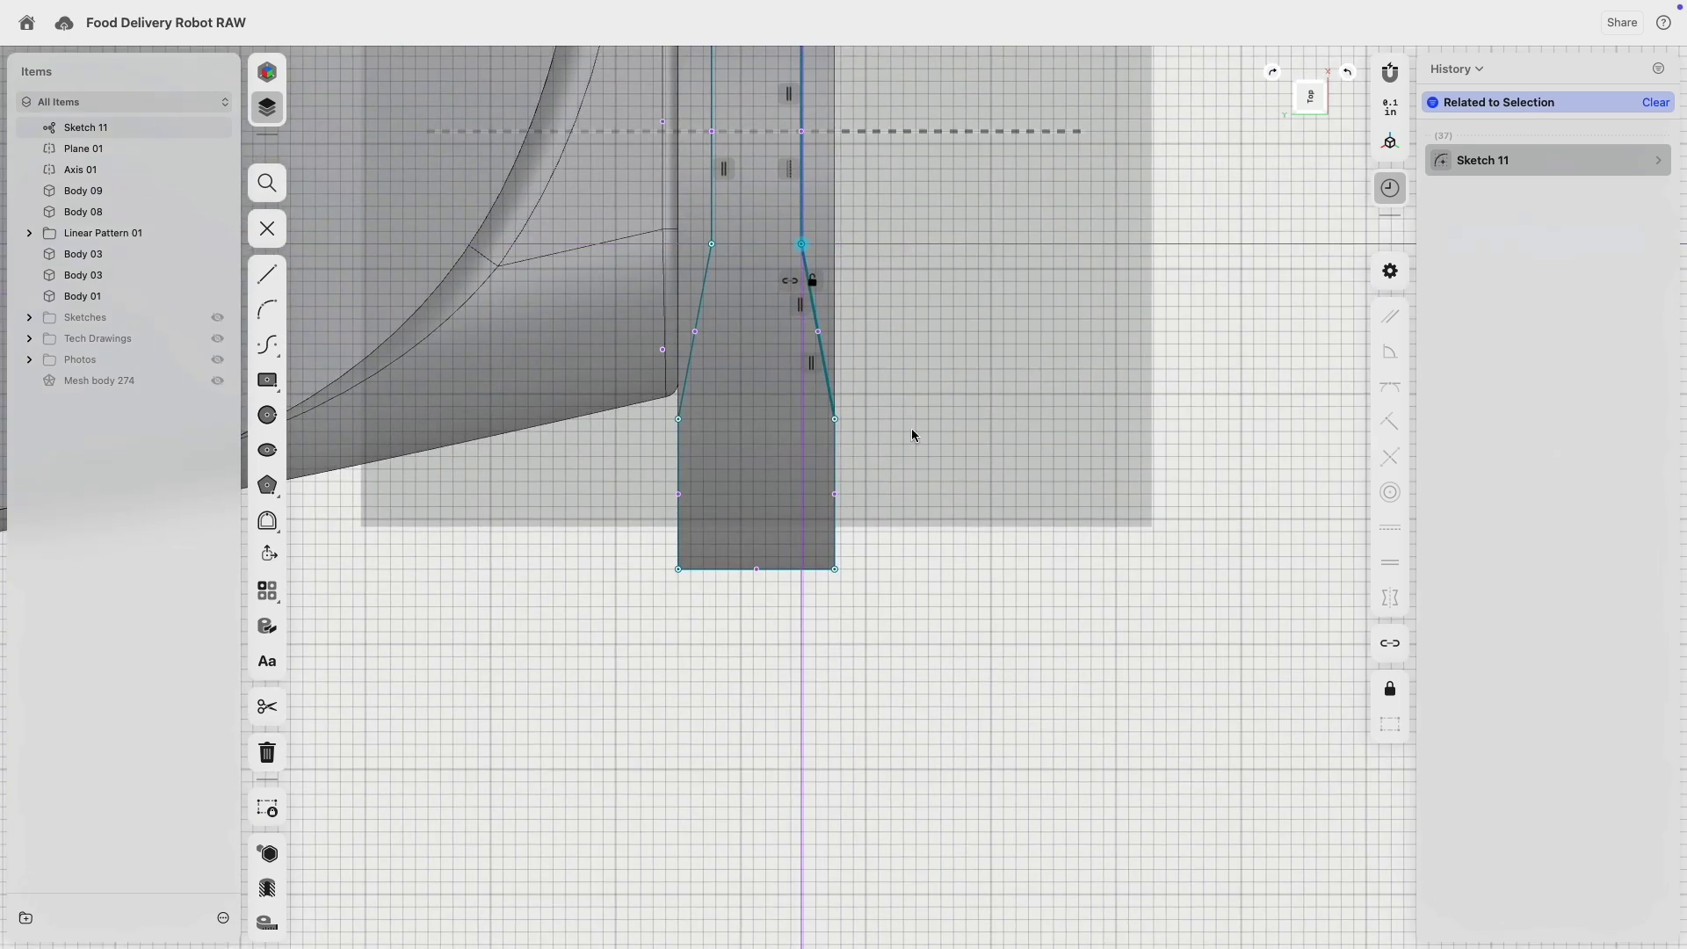
{"action": "left_click", "coordinate": [834, 419]}
{"action": "scroll", "coordinate": [880, 446], "scroll_direction": "down", "scroll_amount": 3}
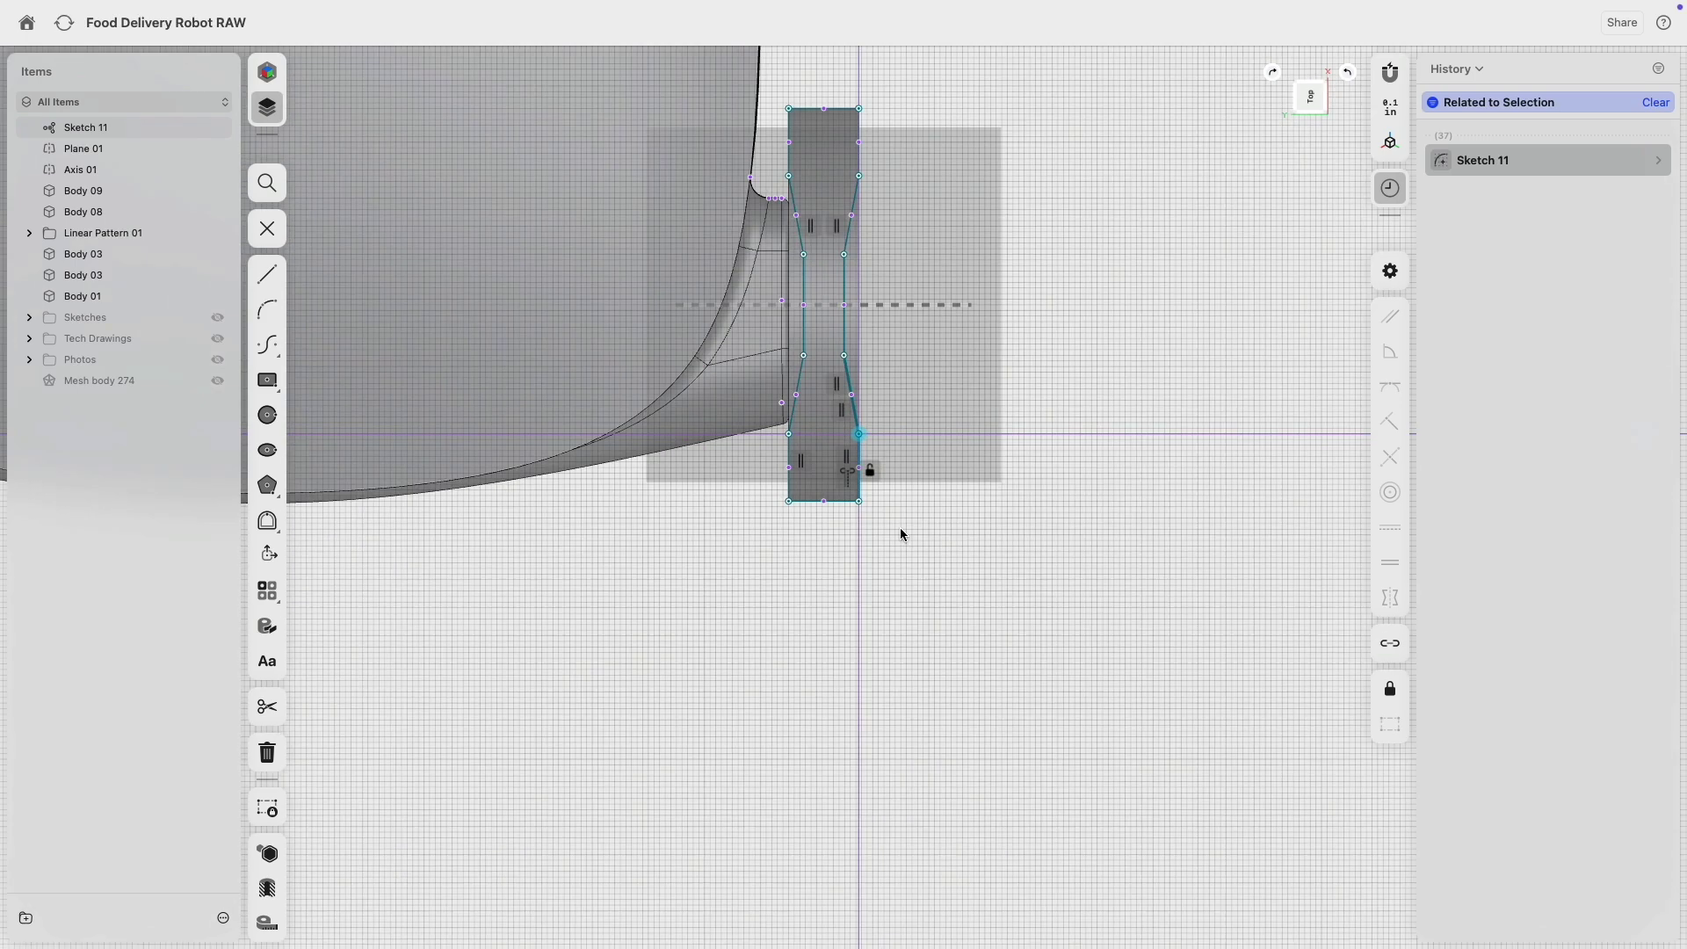
{"action": "left_click", "coordinate": [1008, 559]}
- Draw a line about 0.72 in long across the profile's middle along the wheel axis and exit the sketch
{"action": "mouse_move", "coordinate": [1009, 559]}
{"action": "right_mouse_down"}
{"action": "mouse_move", "coordinate": [896, 448]}
{"action": "mouse_move", "coordinate": [580, 370]}
{"action": "right_mouse_up"}
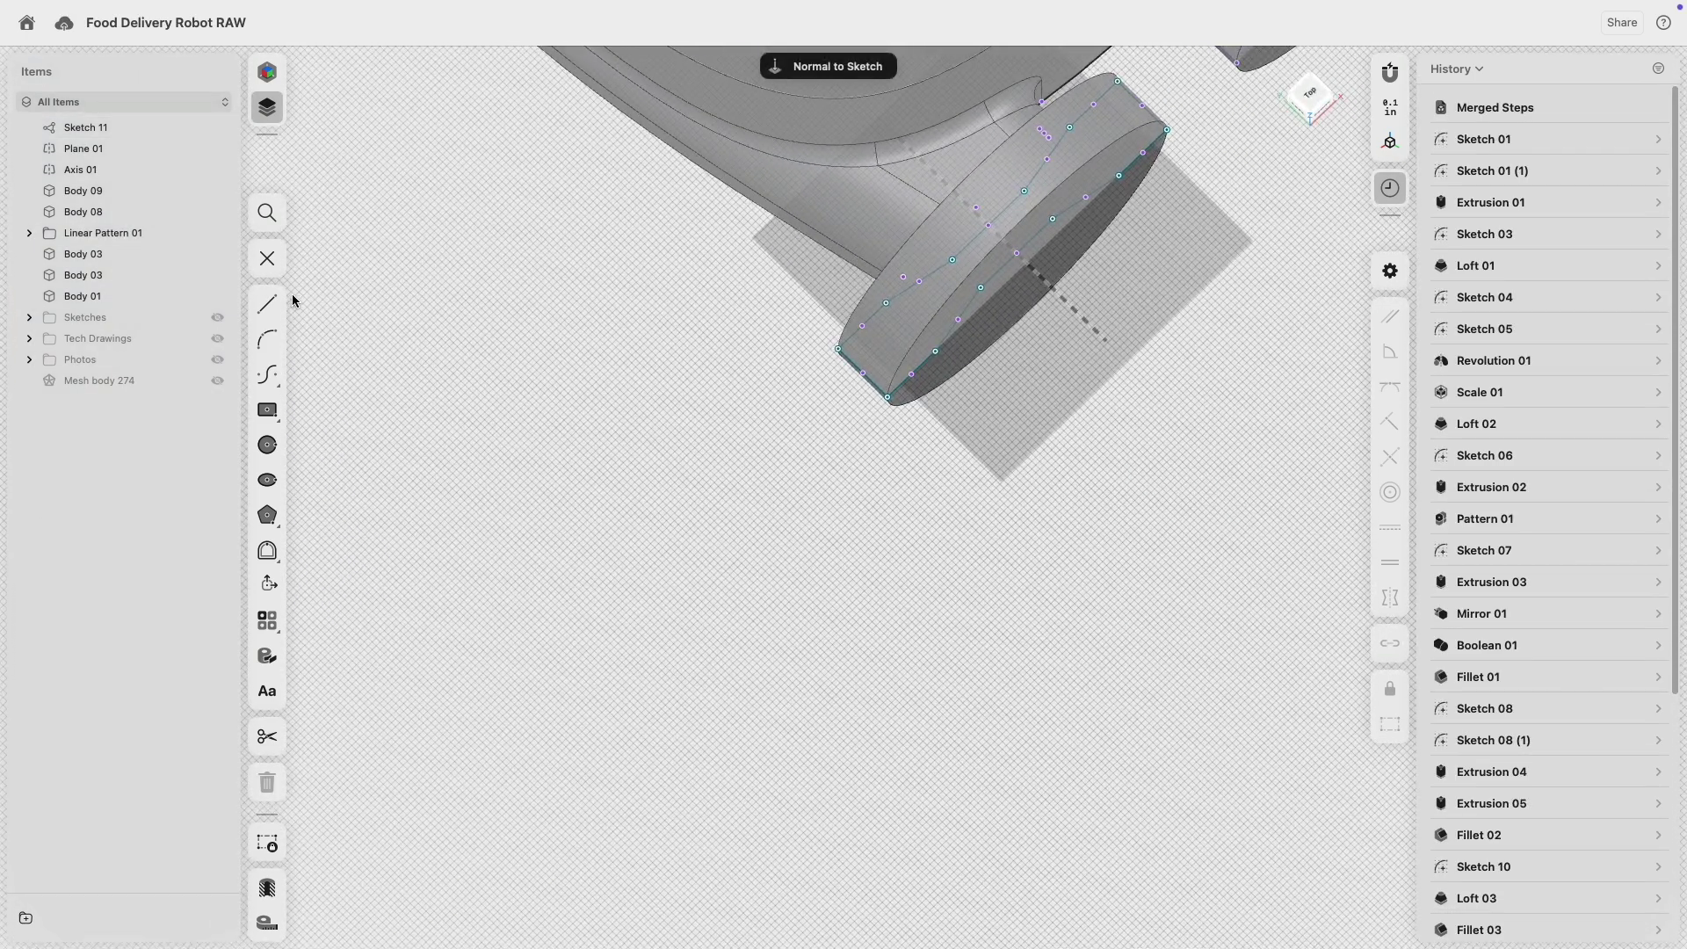
{"action": "left_click", "coordinate": [267, 303]}
{"action": "scroll", "coordinate": [1049, 226], "scroll_direction": "up", "scroll_amount": 3}
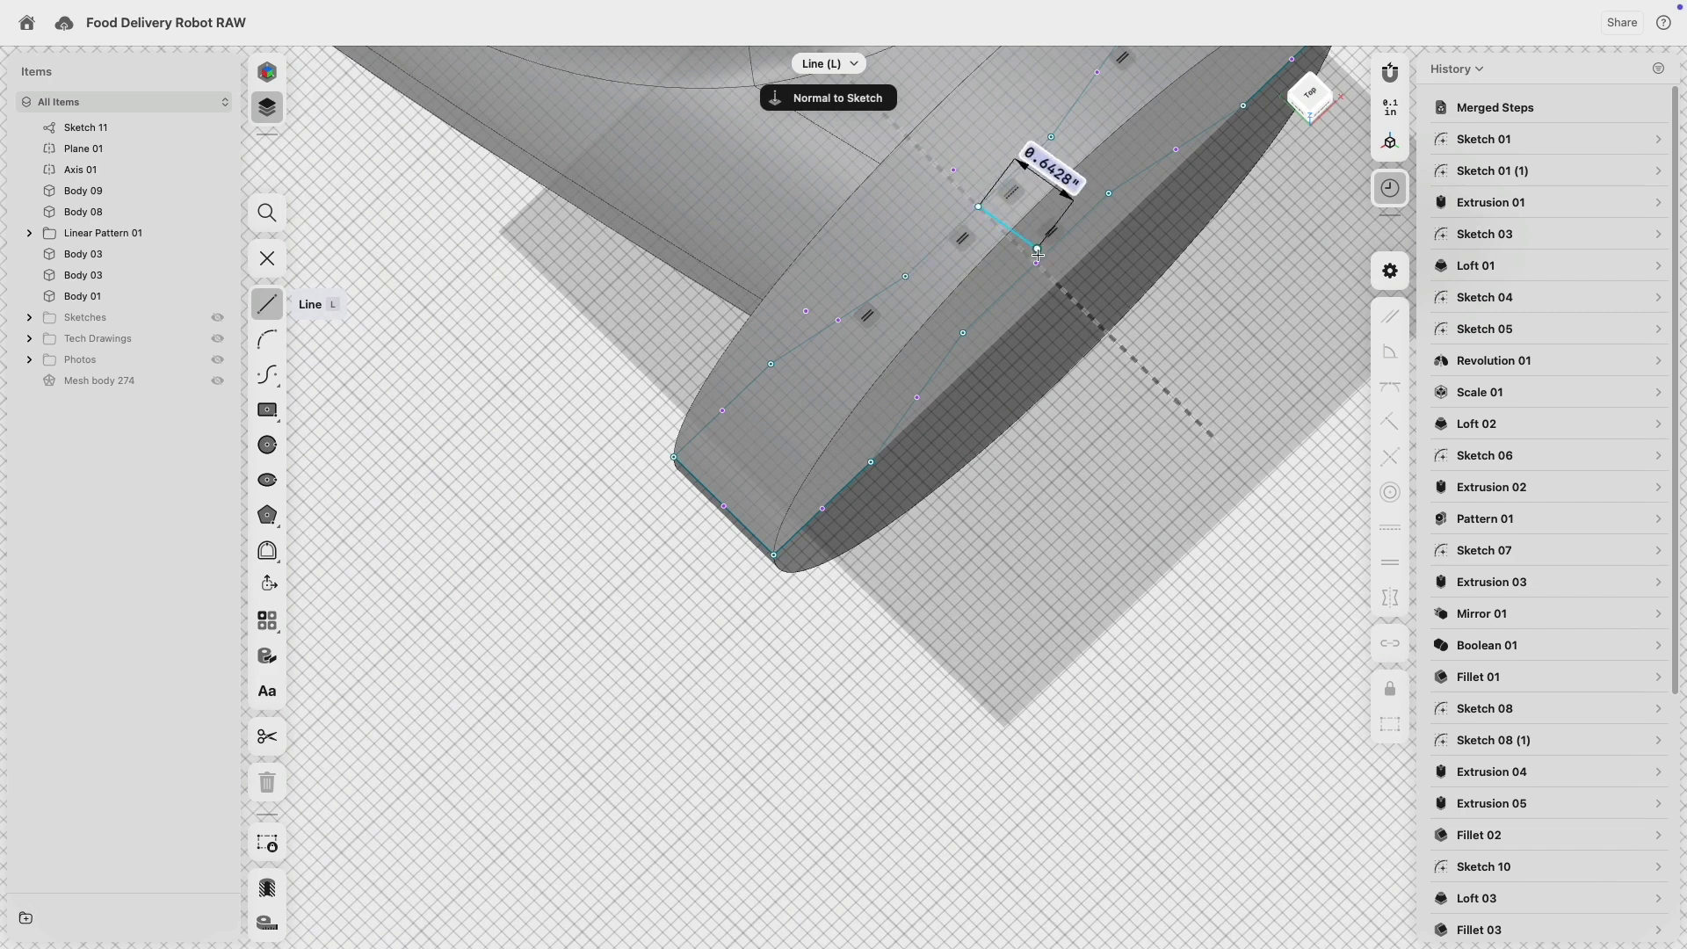
{"action": "left_click", "coordinate": [1036, 260]}
{"action": "key", "text": "Escape"}
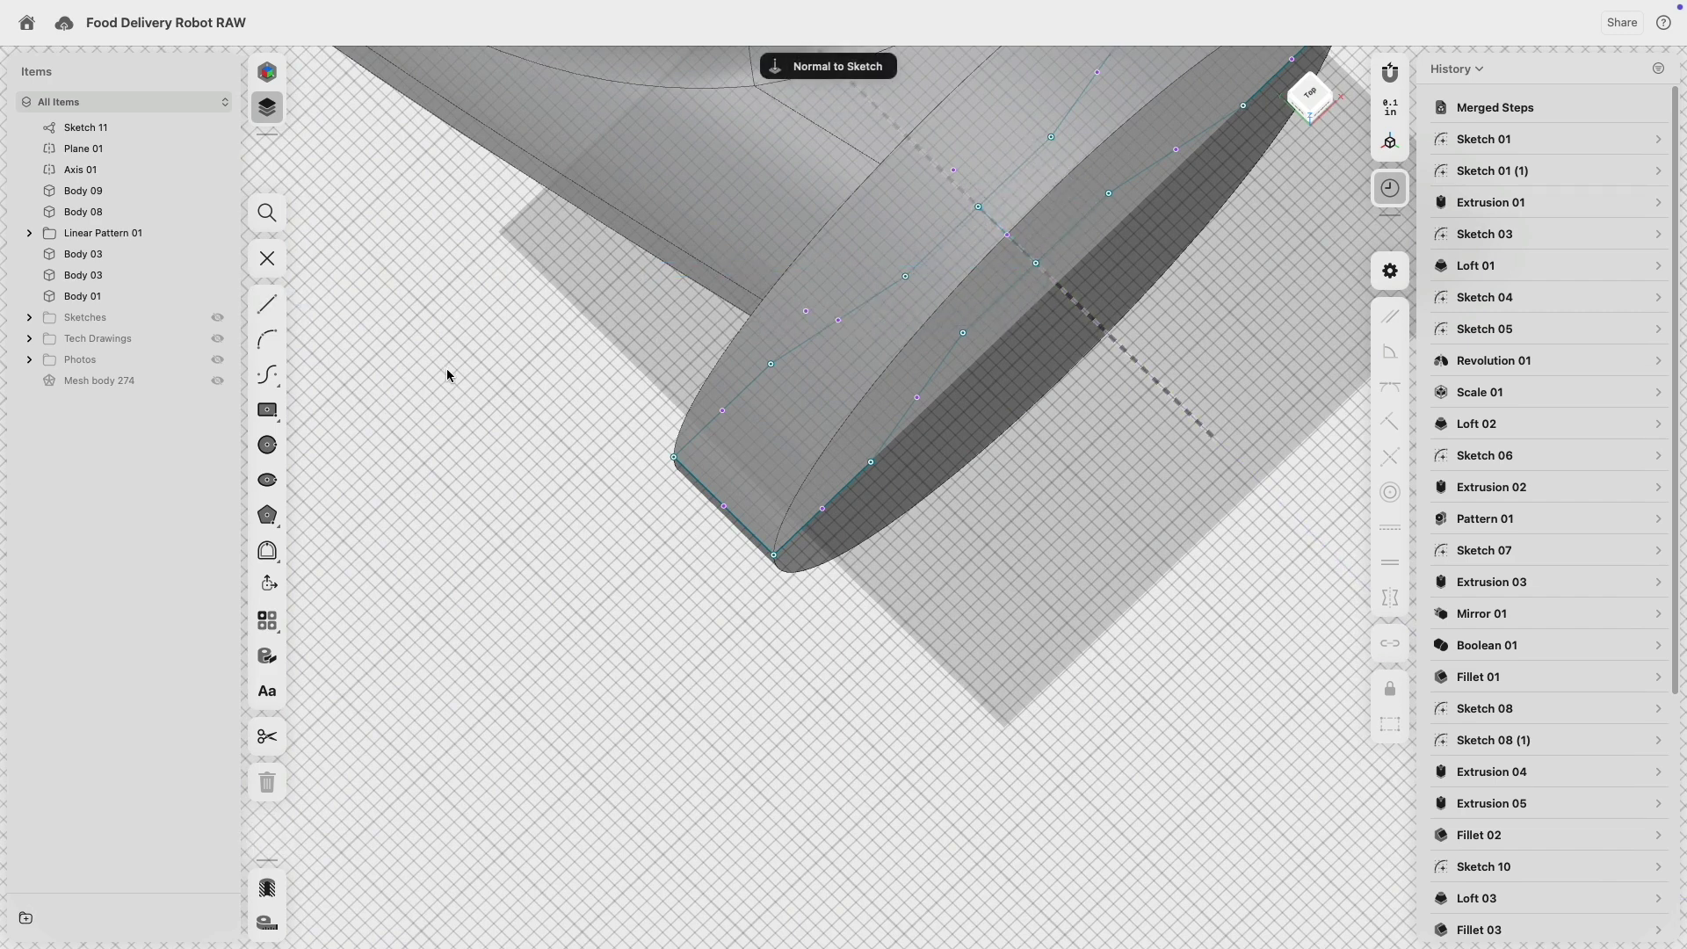
{"action": "key", "text": "Escape"}
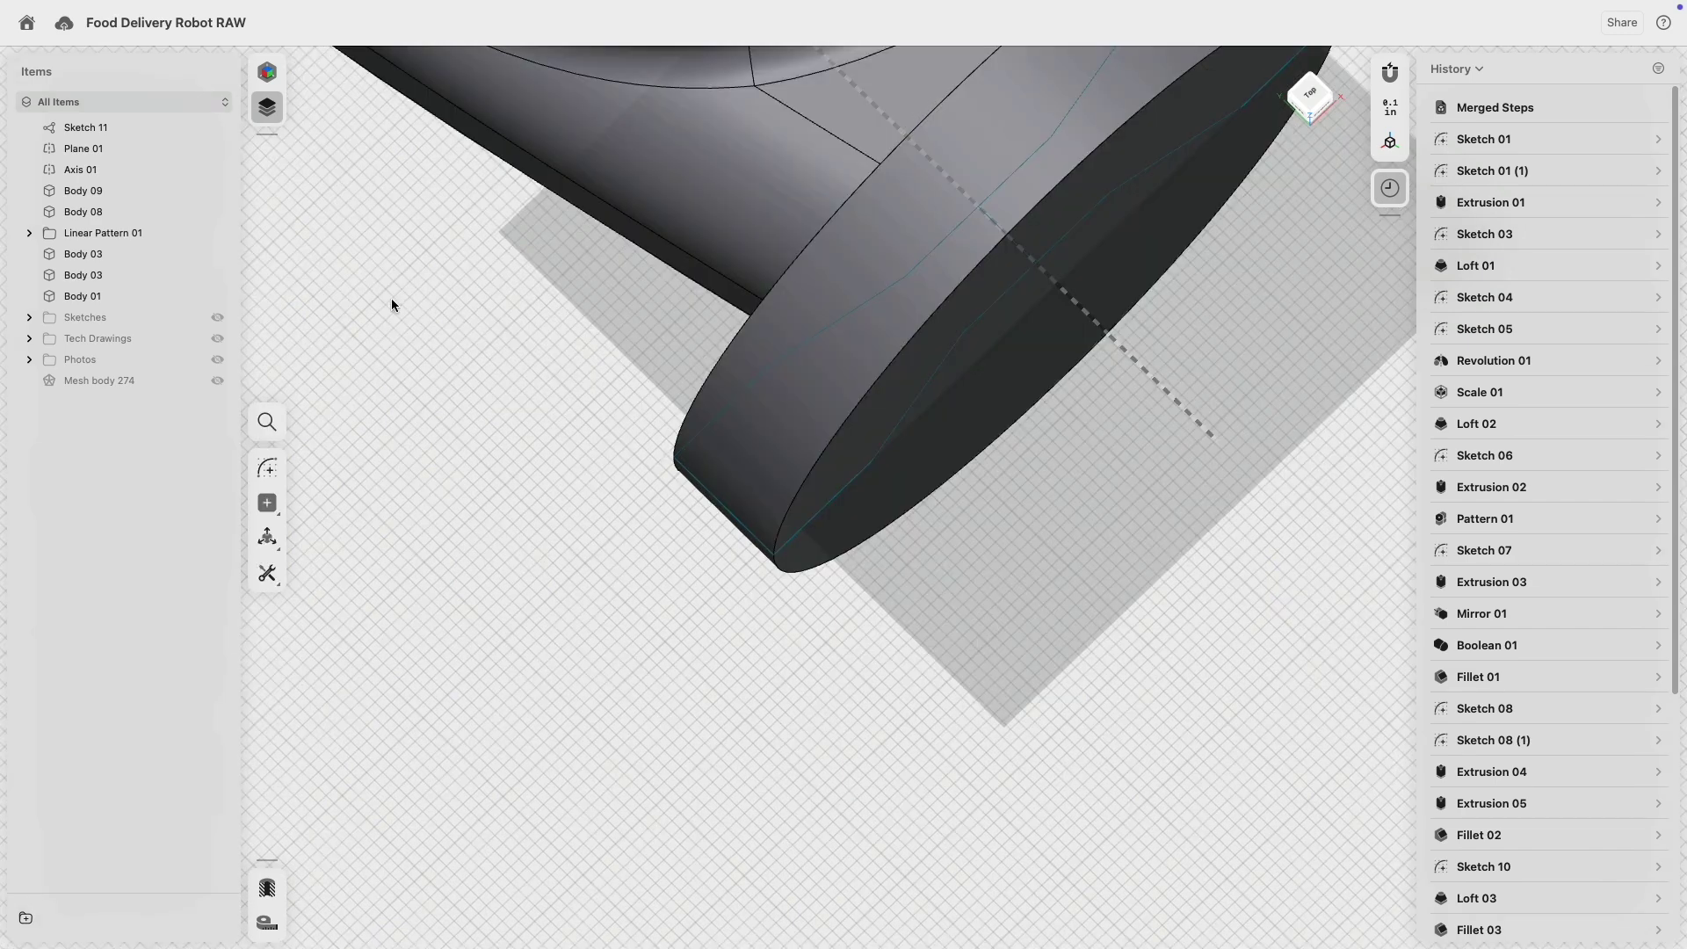
- Move Axis 01 and Plane 01 into the Sketches folder
{"action": "left_click", "coordinate": [72, 170]}
{"action": "left_click", "coordinate": [79, 149], "text": "shift"}
{"action": "mouse_move", "coordinate": [77, 171]}
{"action": "left_mouse_down"}
{"action": "mouse_move", "coordinate": [145, 285]}
{"action": "mouse_move", "coordinate": [98, 317]}
{"action": "left_mouse_up"}
- Delete the Linear Pattern 01 folder with the old plain wheel bodies
{"action": "left_click", "coordinate": [97, 191]}
{"action": "key", "text": "f"}
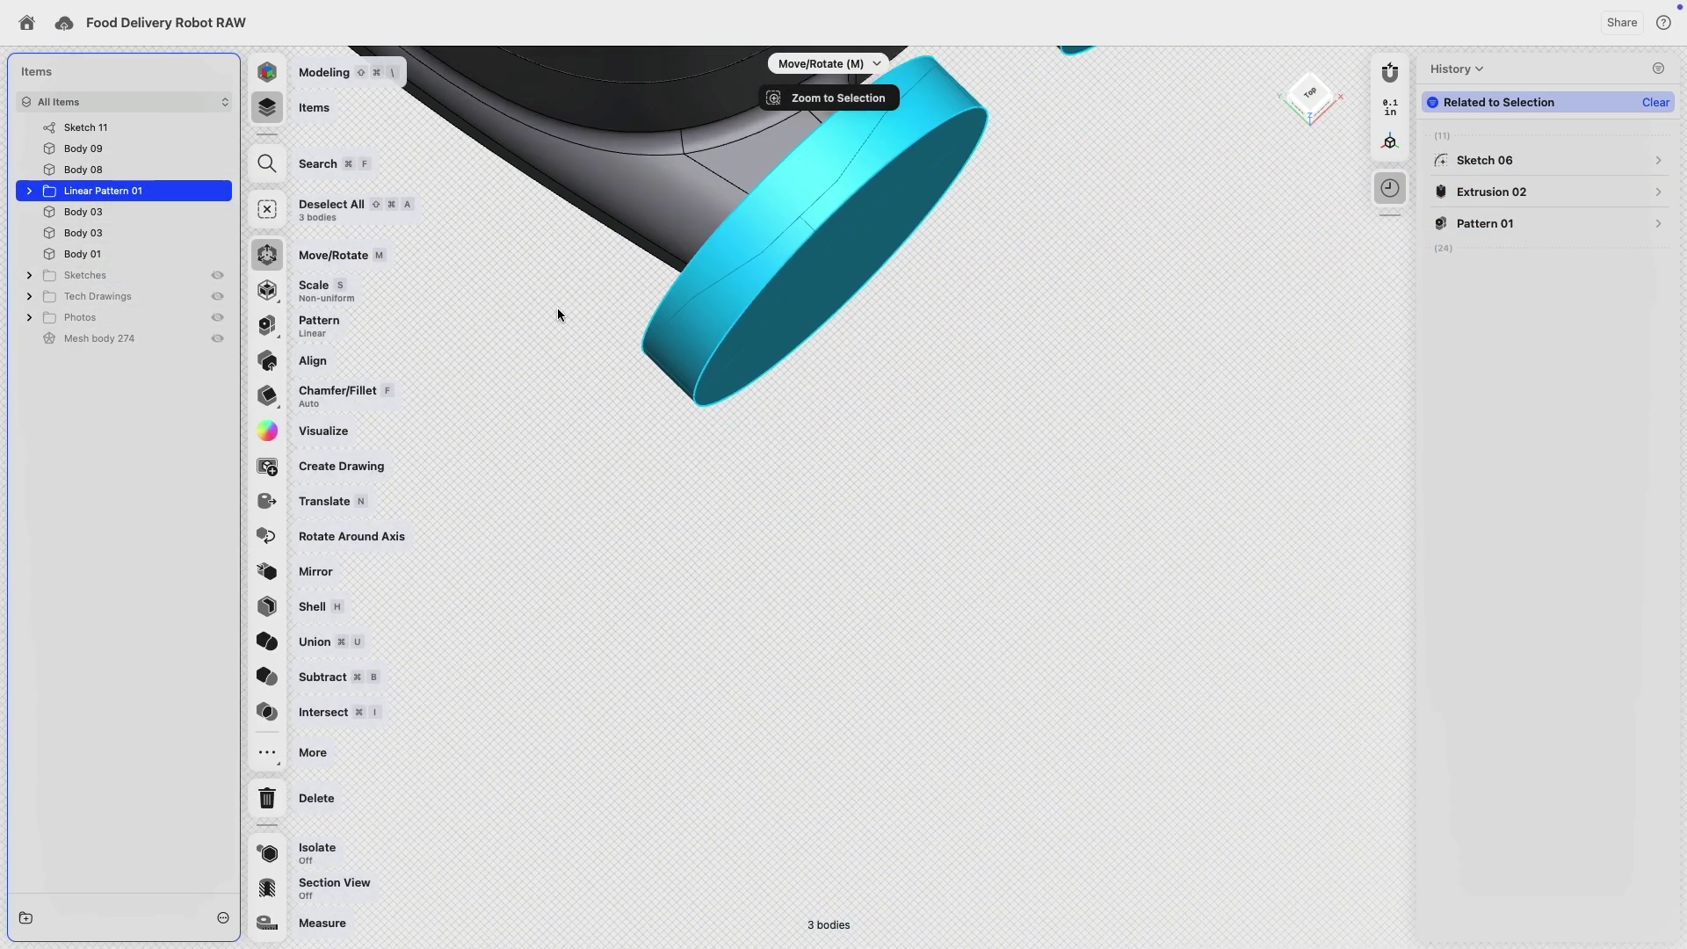
{"action": "right_click", "coordinate": [103, 195]}
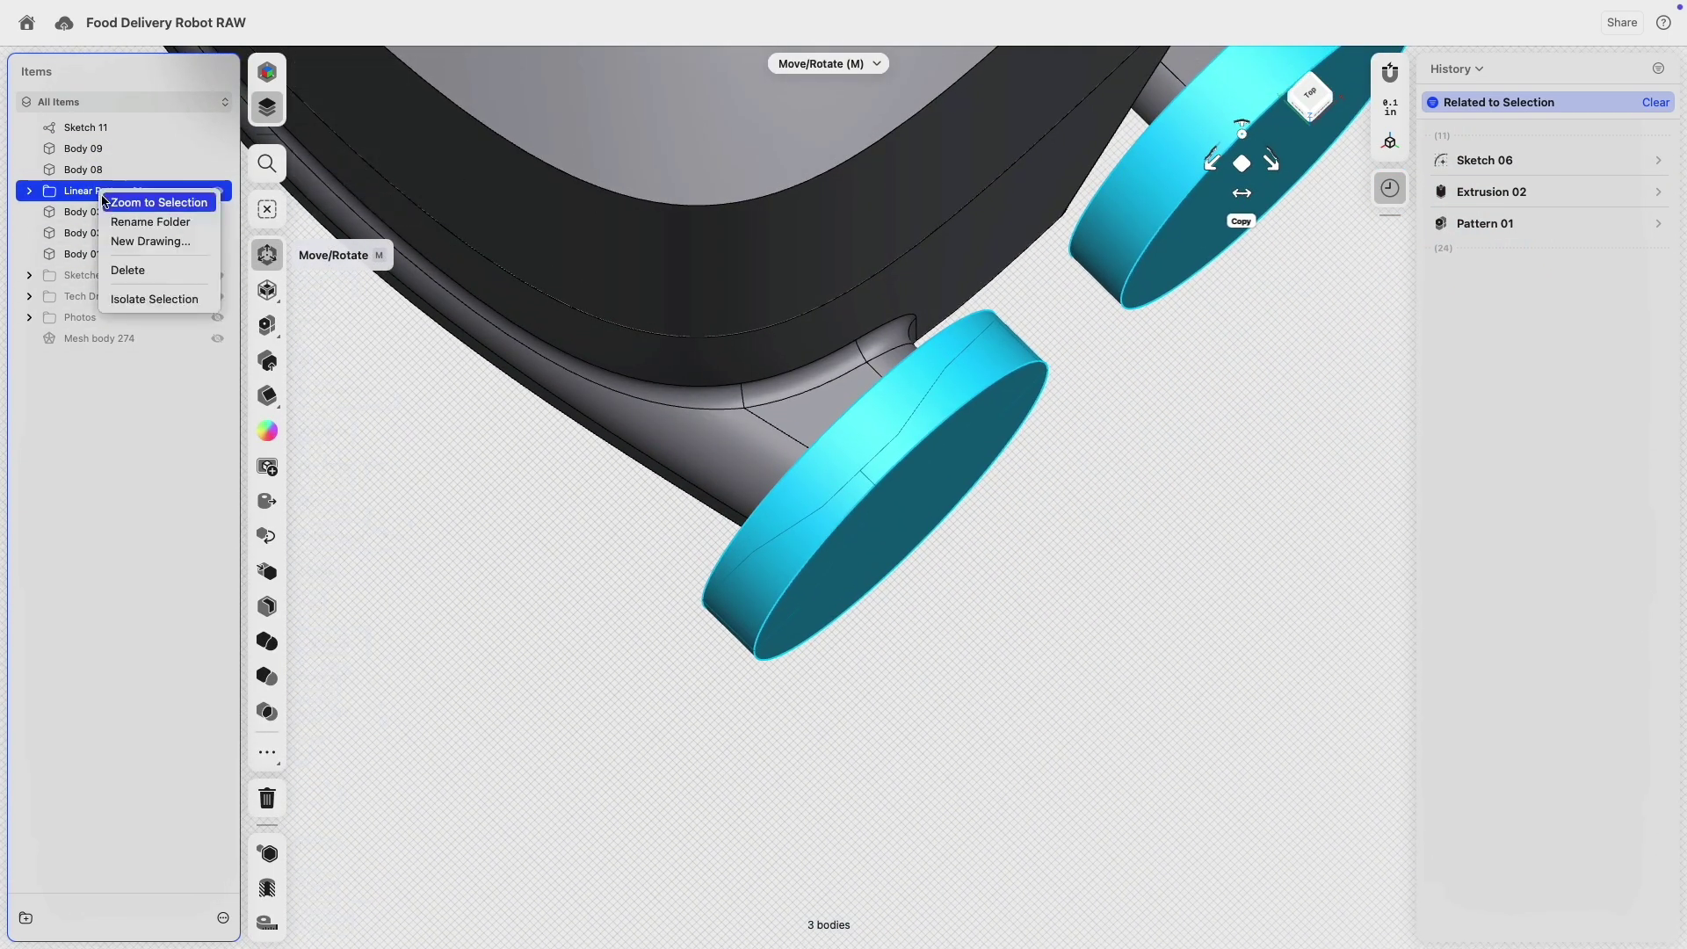
{"action": "left_click", "coordinate": [175, 270]}
- Revolve the lower half of the wheel profile 360° around the profile's centre line
{"action": "left_click", "coordinate": [808, 535]}
{"action": "key", "text": "e"}
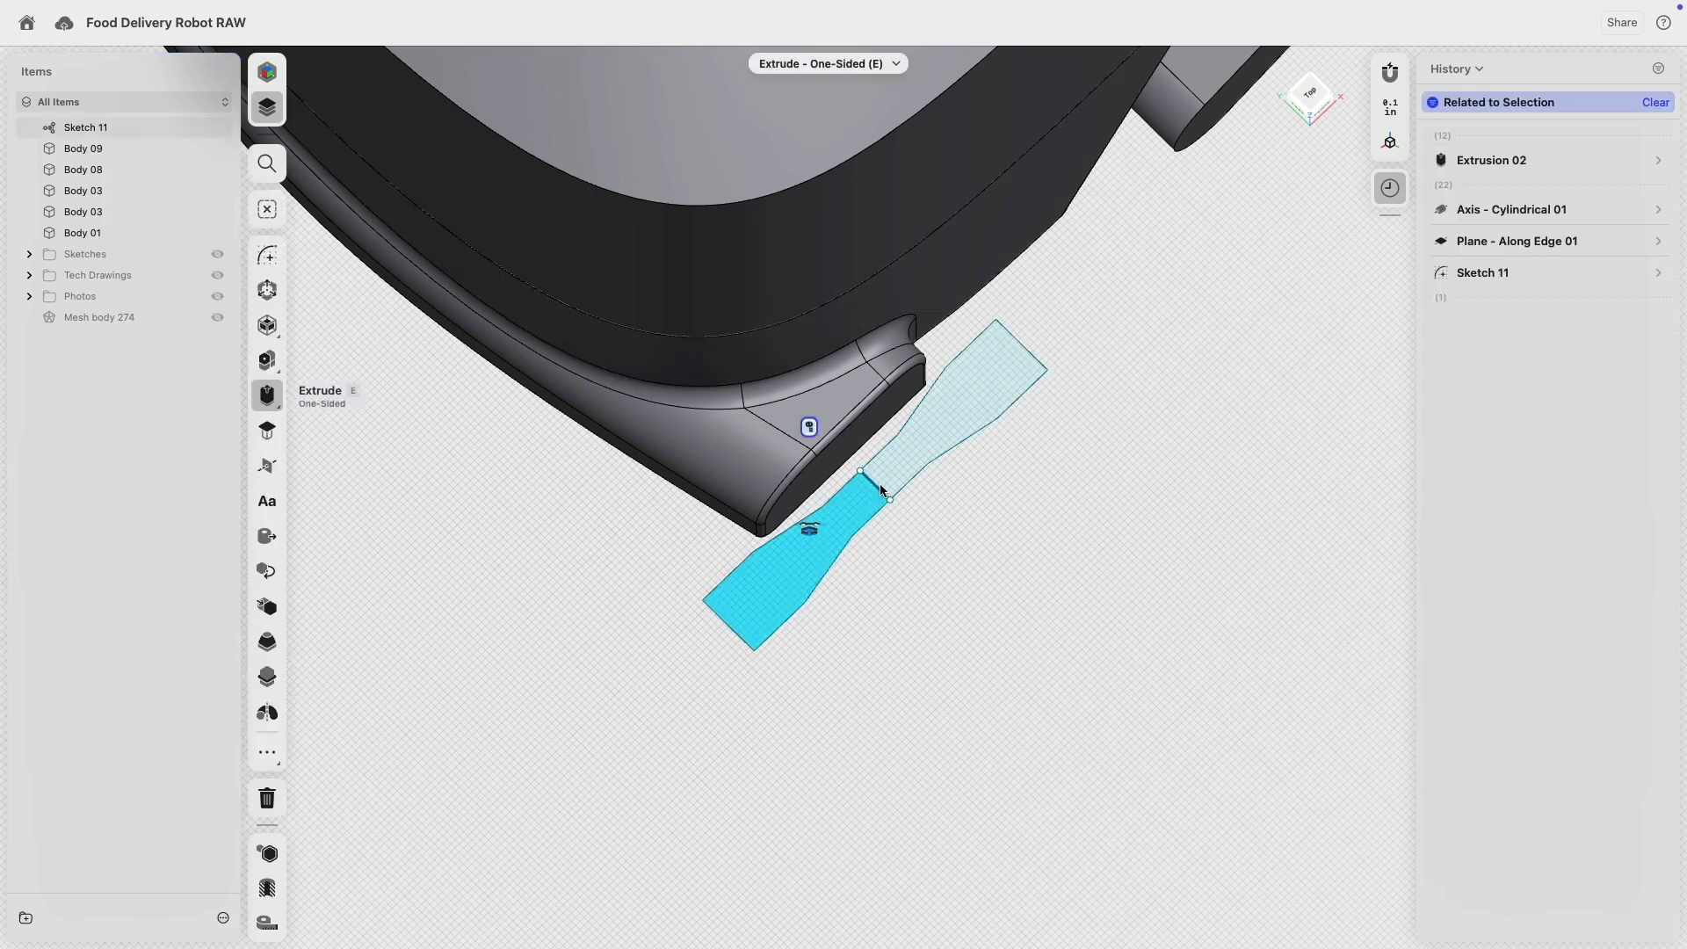
{"action": "left_click", "coordinate": [881, 489]}
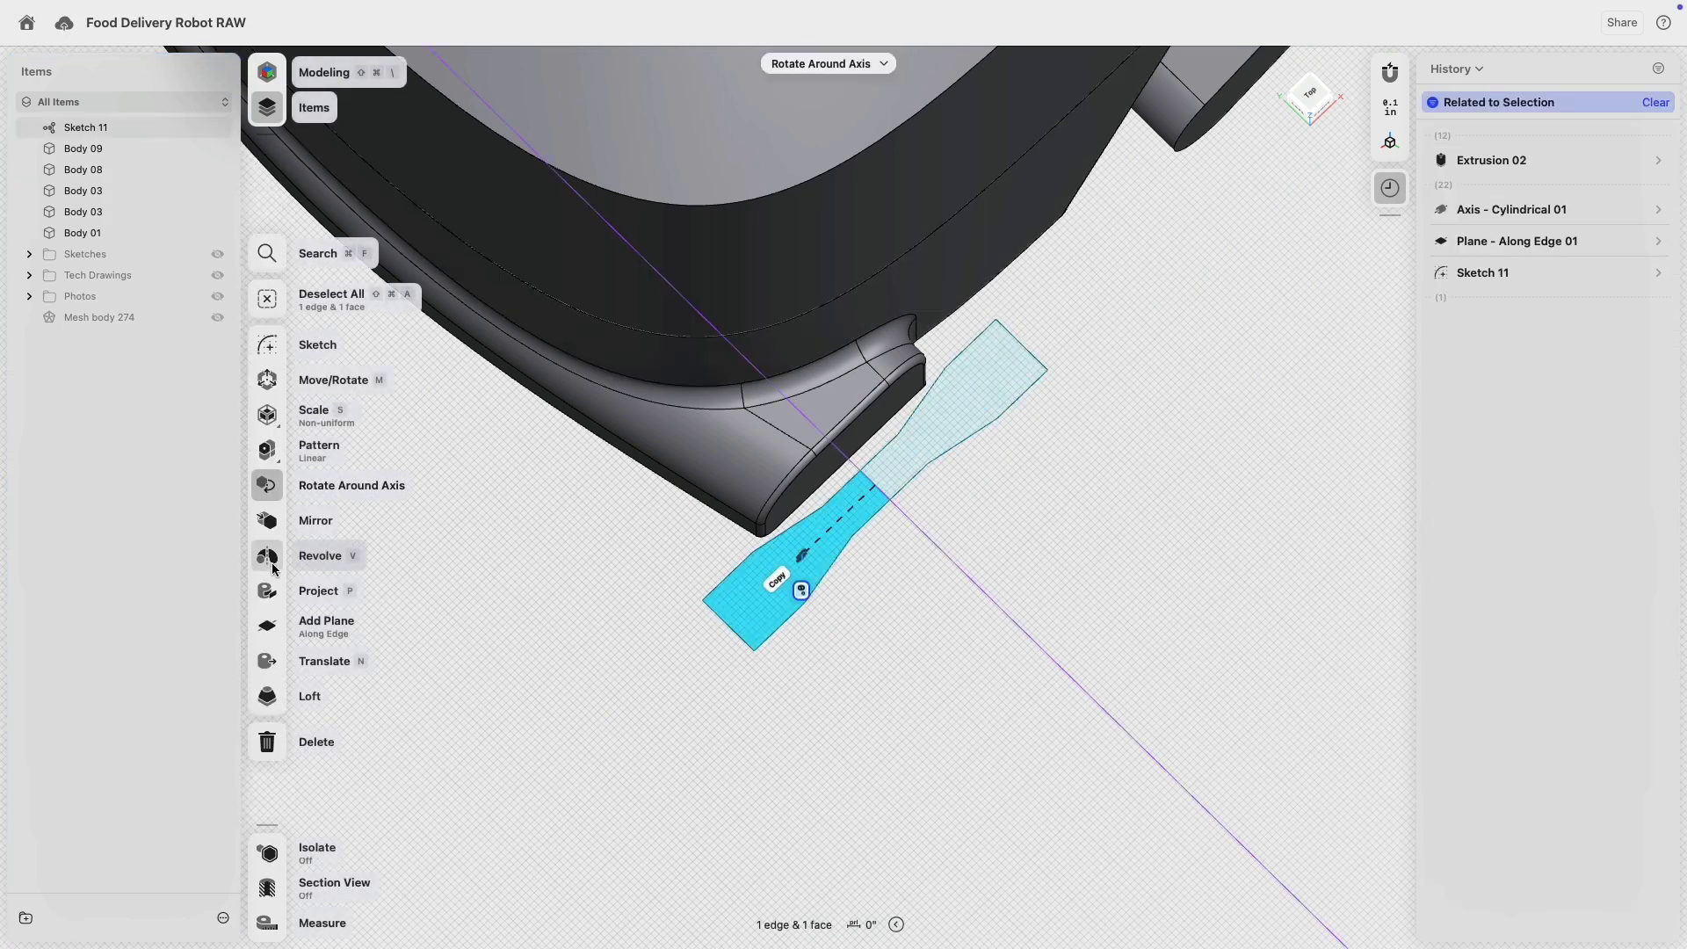
{"action": "left_click", "coordinate": [345, 553]}
- Fillet the two outer rim edges of the wheel with a radius of about 0.56 in
{"action": "scroll", "coordinate": [926, 474], "scroll_direction": "up", "scroll_amount": 10}
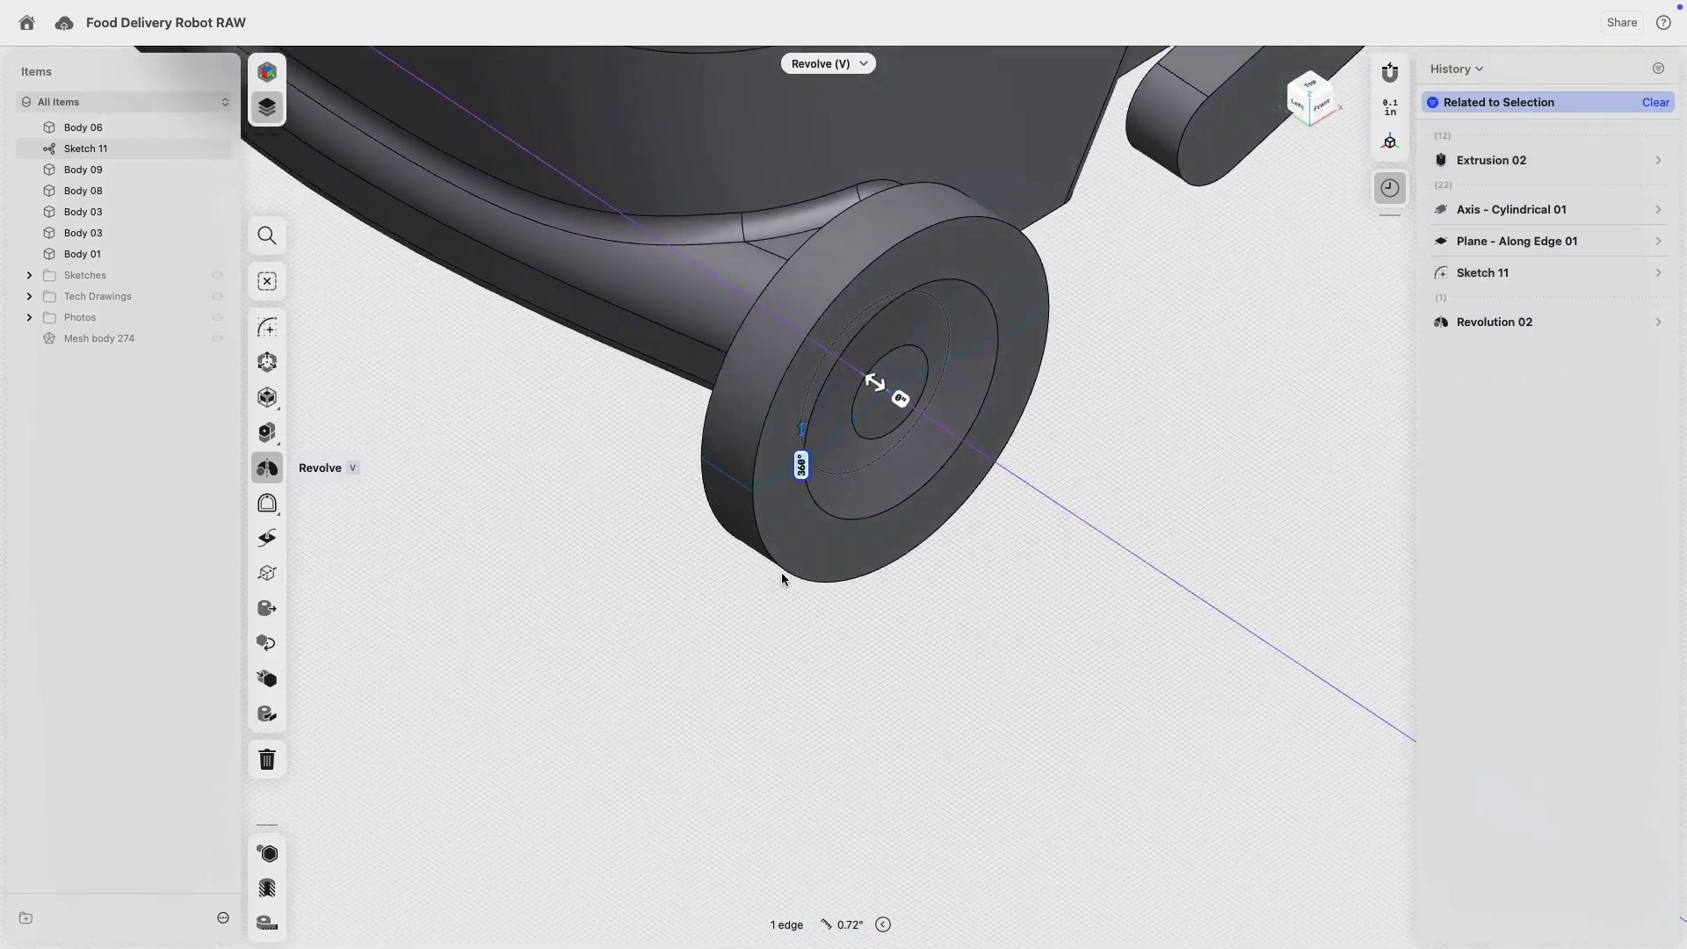
{"action": "left_click", "coordinate": [783, 578]}
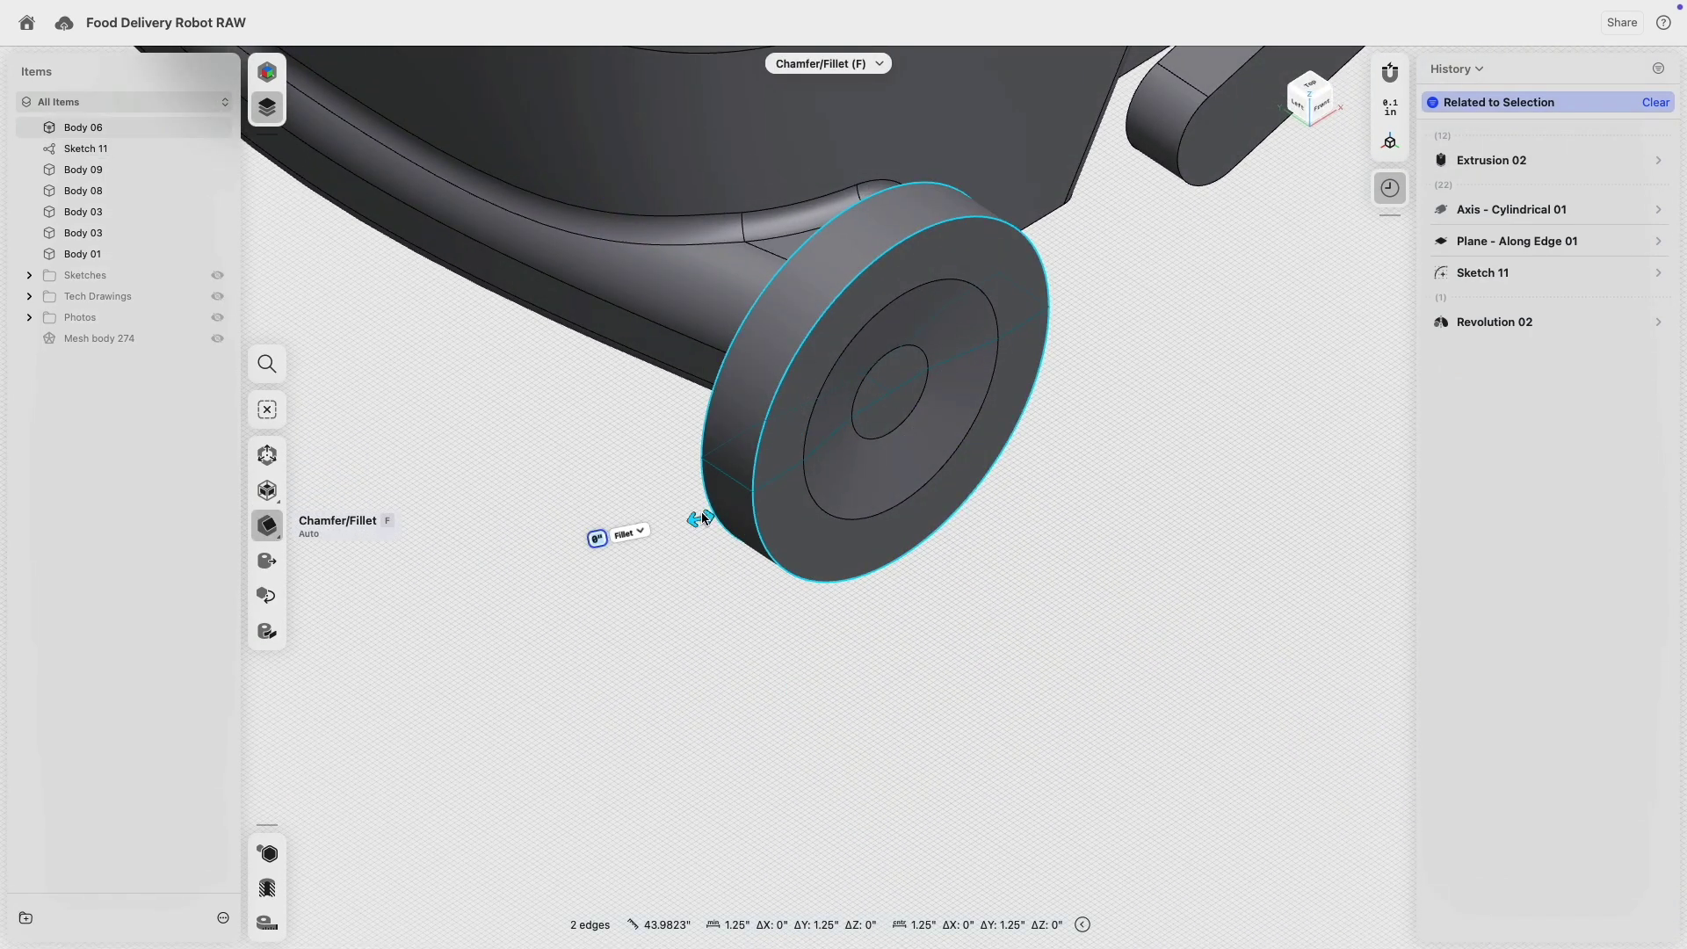
{"action": "left_click_drag", "start_coordinate": [700, 519], "coordinate": [671, 527]}
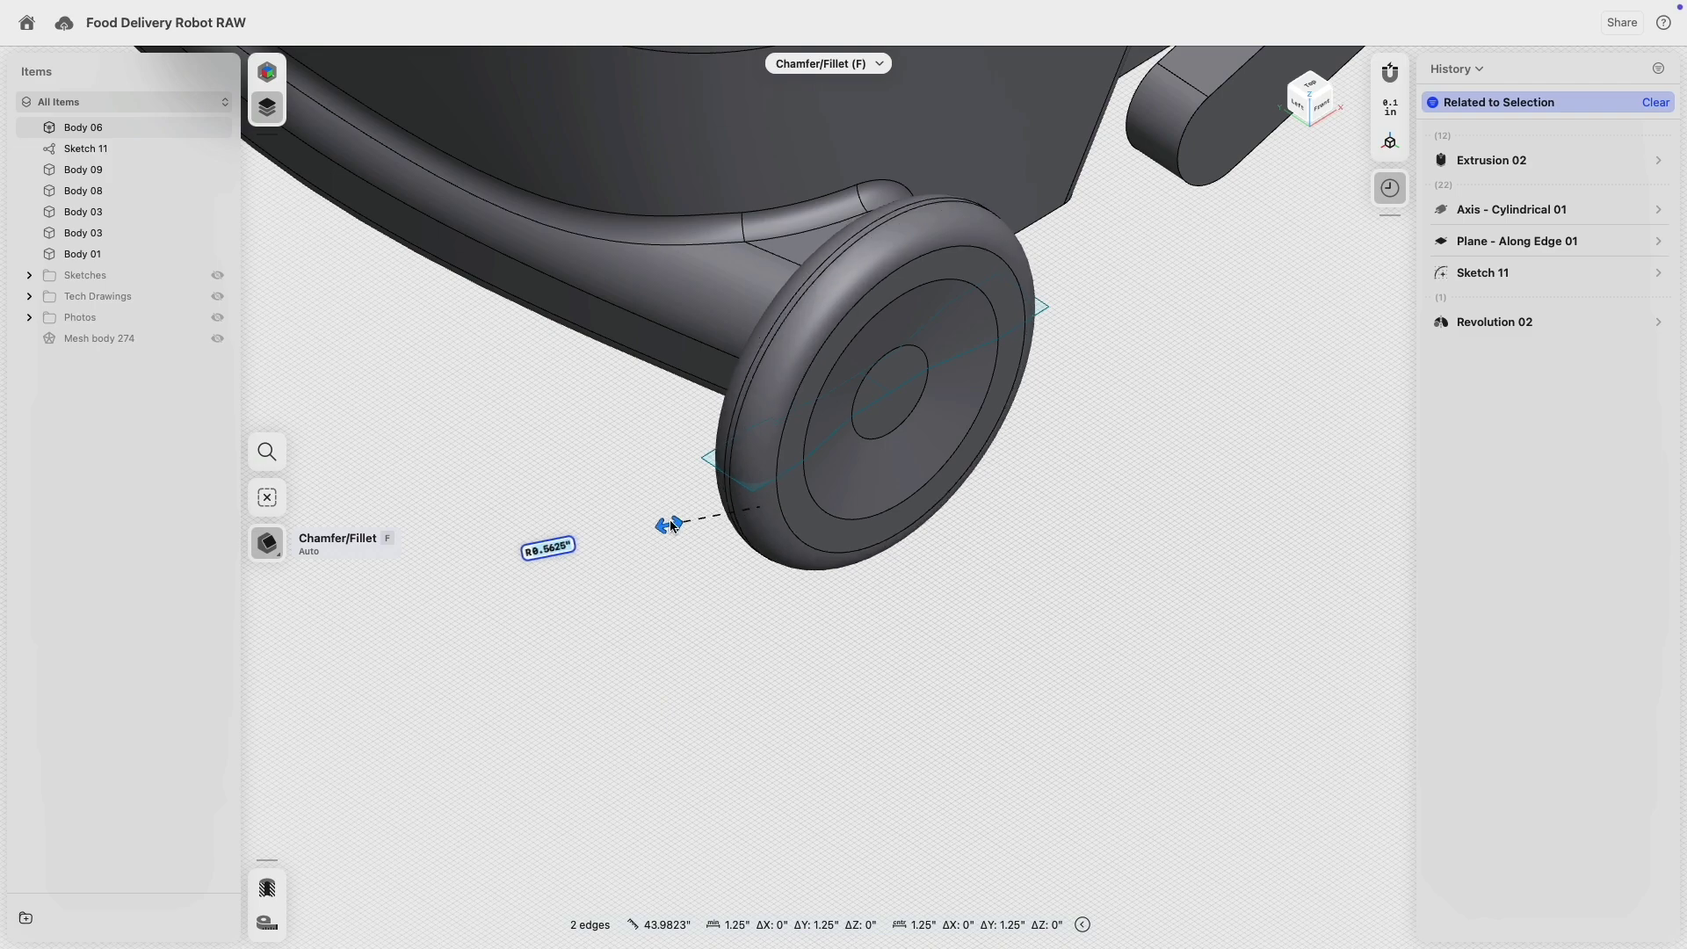
- Try to fillet the recess edge on the wheel's front and a circular edge on its back by about 0.28 in
{"action": "right_click_drag", "start_coordinate": [710, 560], "coordinate": [920, 376]}
{"action": "scroll", "coordinate": [830, 455], "scroll_direction": "up", "scroll_amount": 3}
{"action": "left_click", "coordinate": [775, 479]}
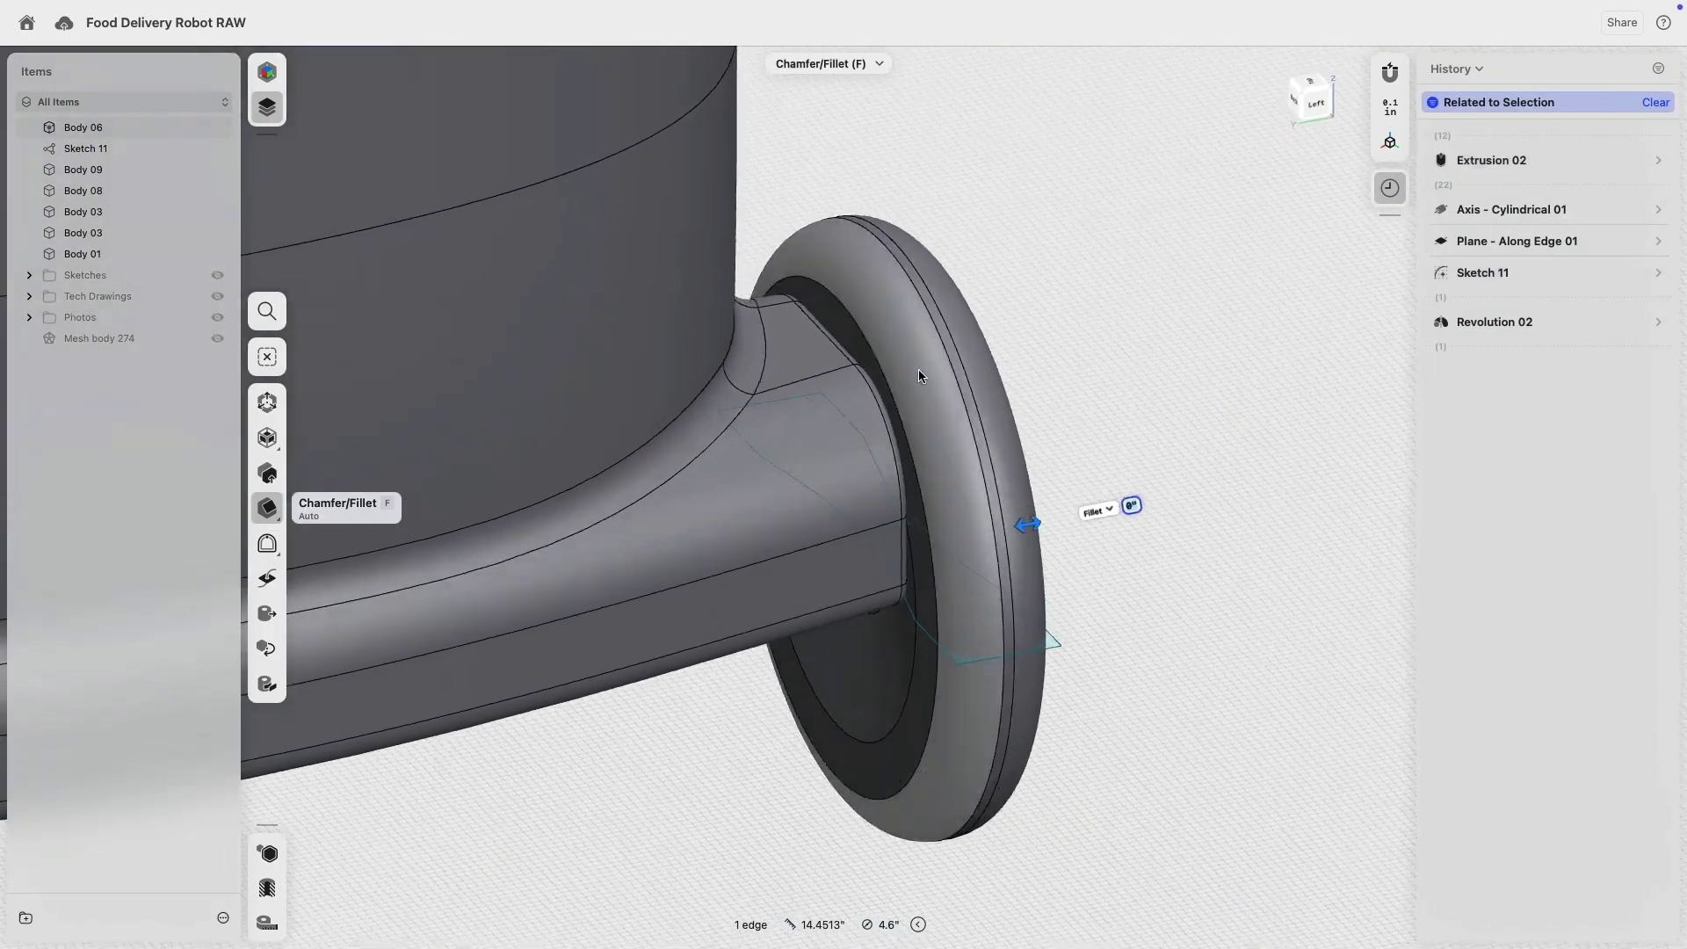
{"action": "left_click", "coordinate": [862, 337]}
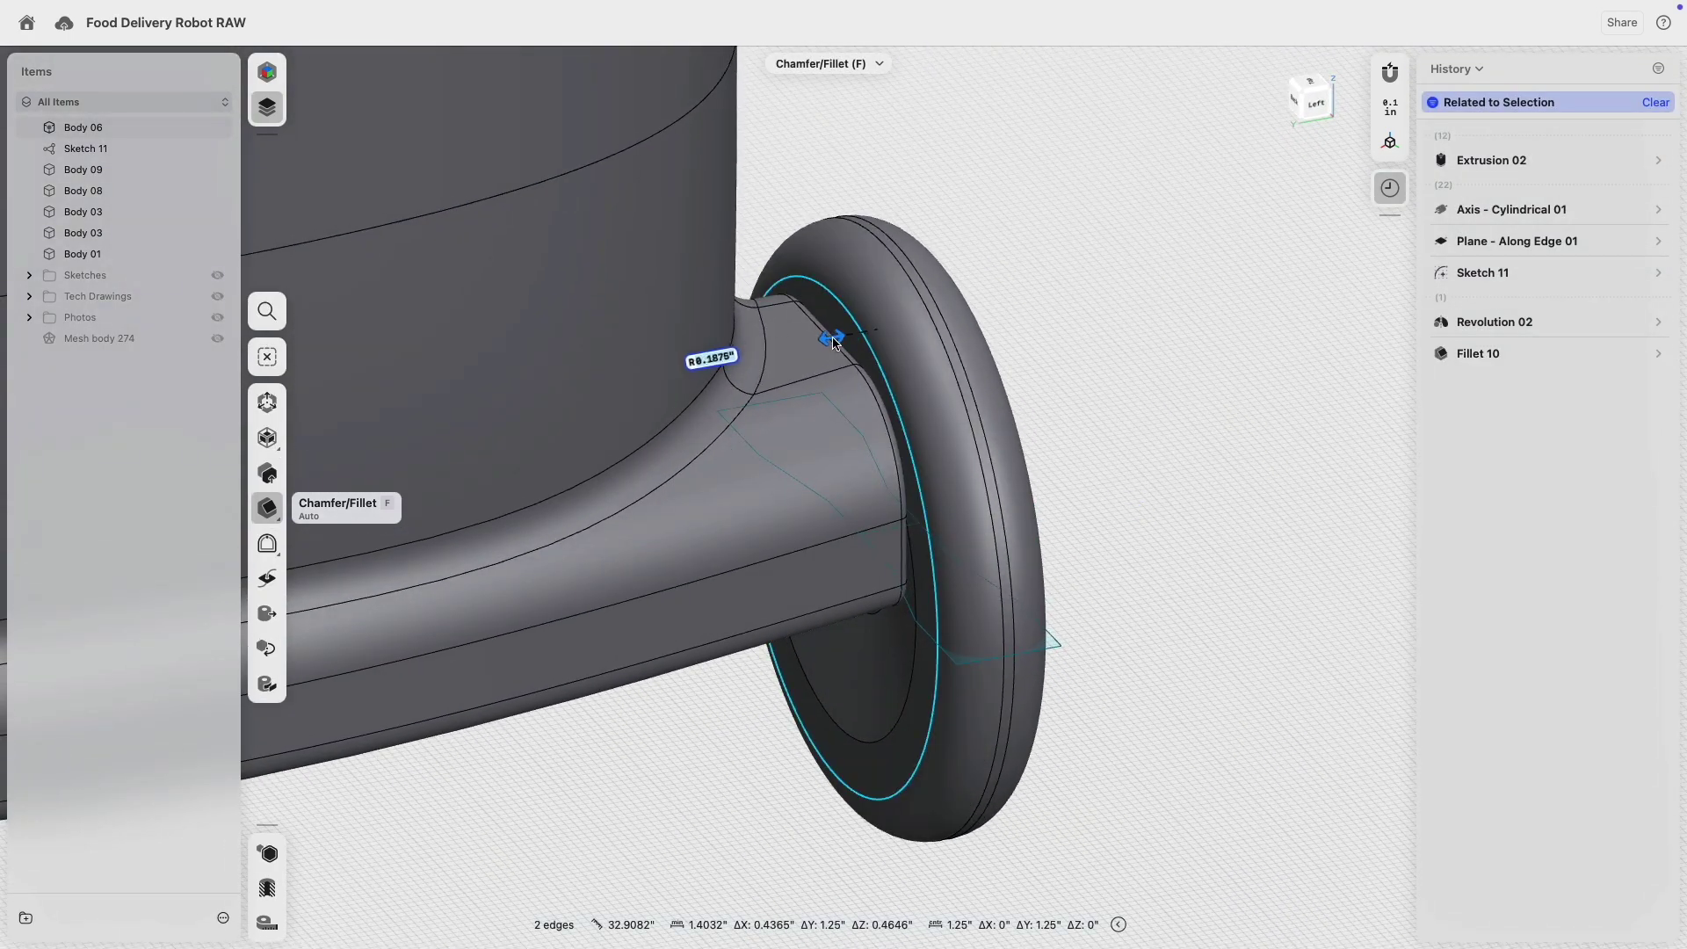
{"action": "left_click_drag", "start_coordinate": [811, 344], "coordinate": [829, 342]}
- Try to select the matching recess edge on the wheel's back for filleting, and undo the last fillet
{"action": "right_click_drag", "start_coordinate": [1074, 417], "coordinate": [1002, 466]}
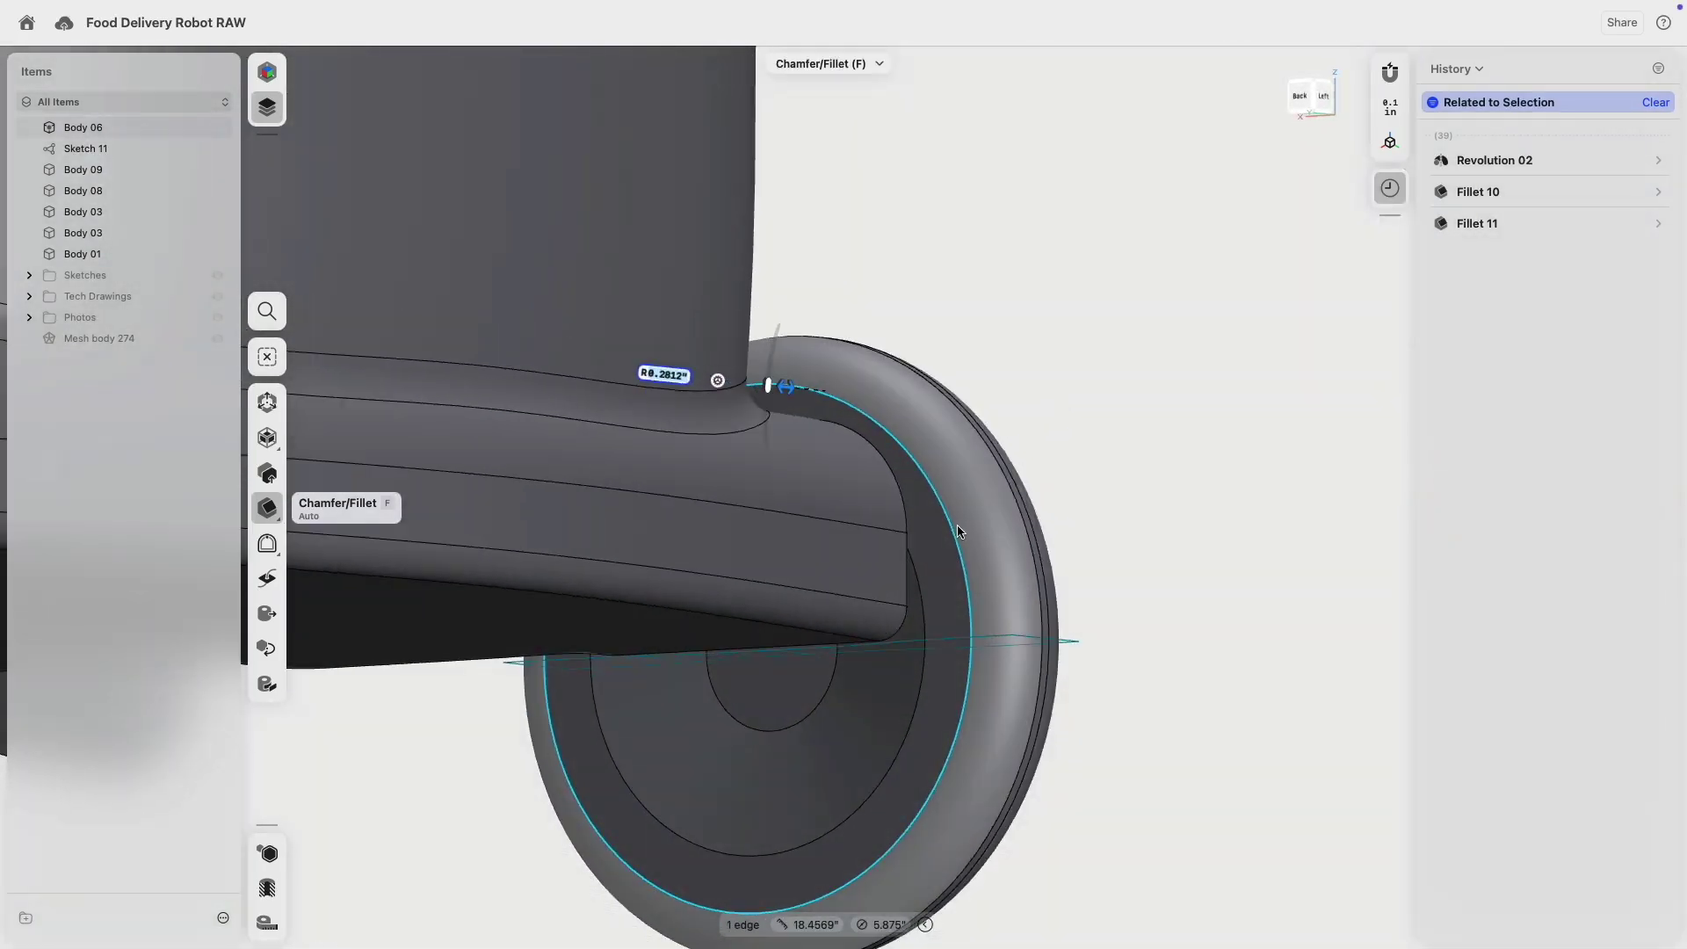
{"action": "left_click", "coordinate": [911, 606]}
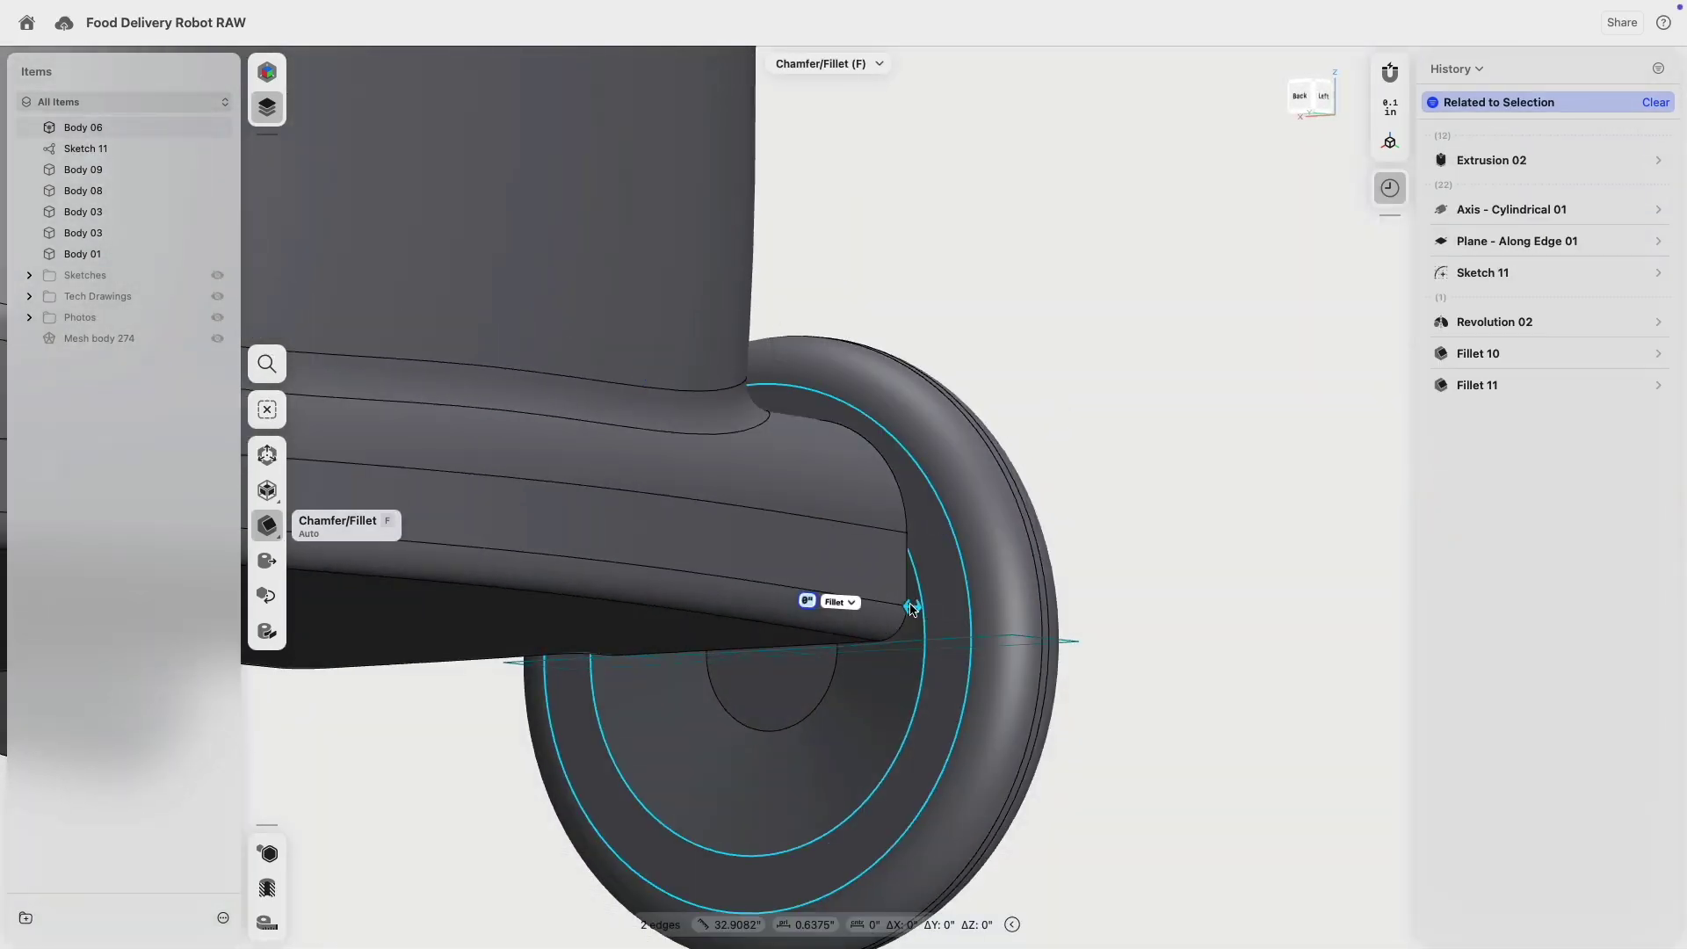
{"action": "left_click", "coordinate": [909, 609]}
{"action": "key", "text": "Escape"}
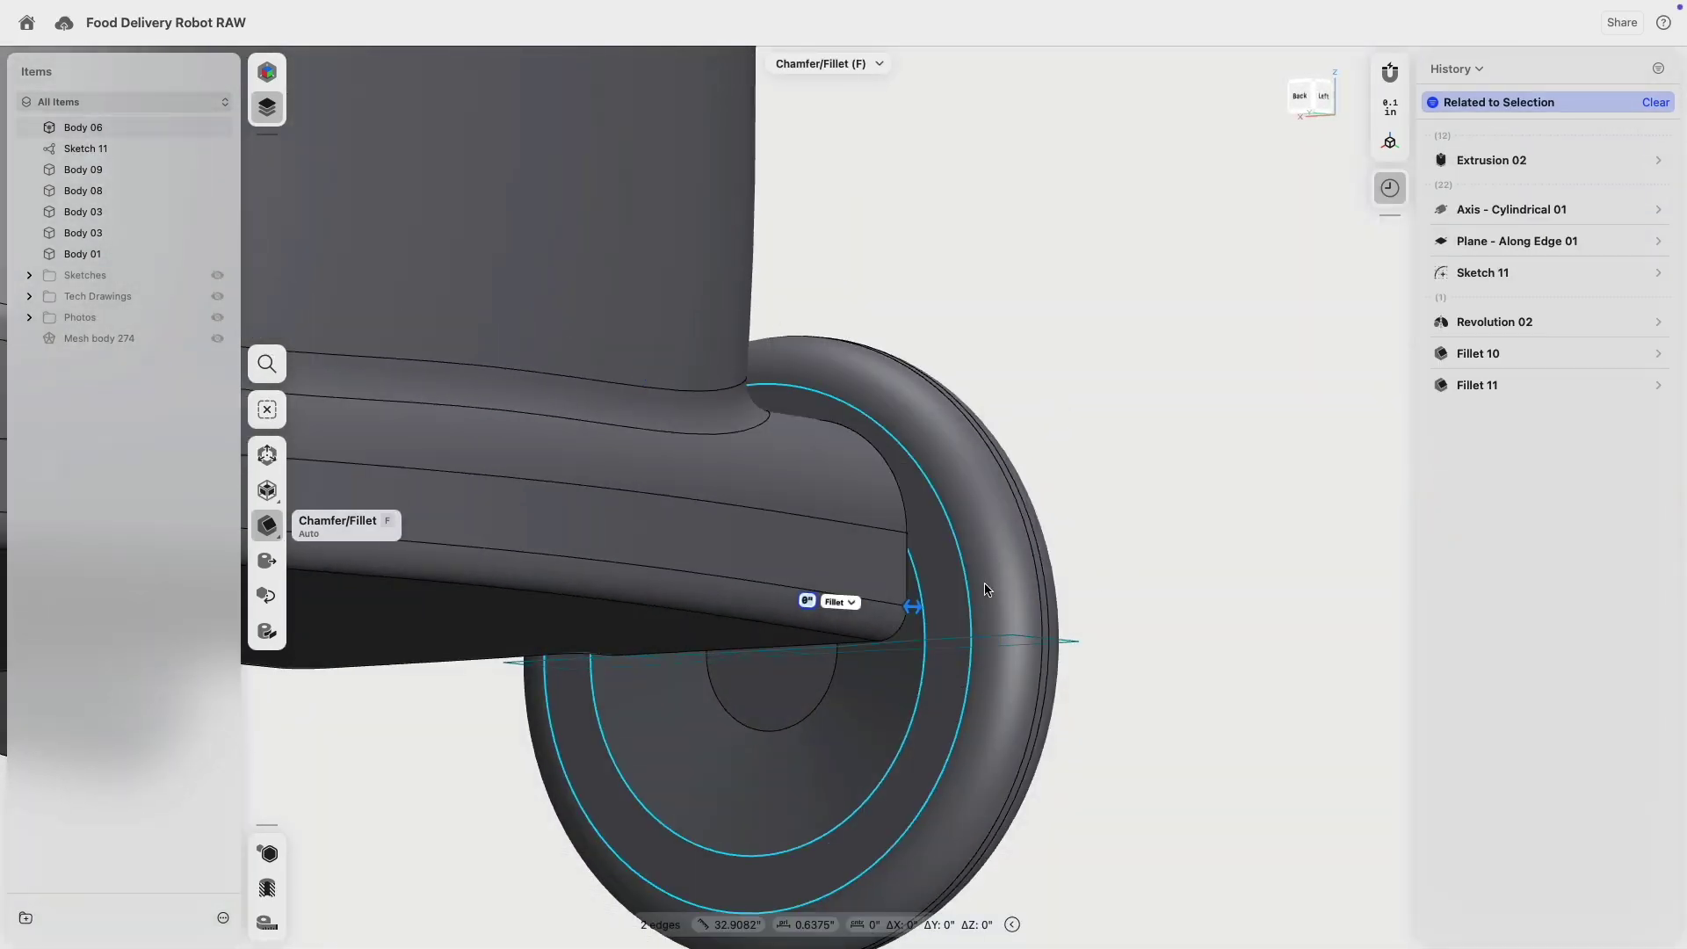
{"action": "left_click", "coordinate": [923, 675]}
{"action": "right_click_drag", "start_coordinate": [1077, 635], "coordinate": [1162, 686]}
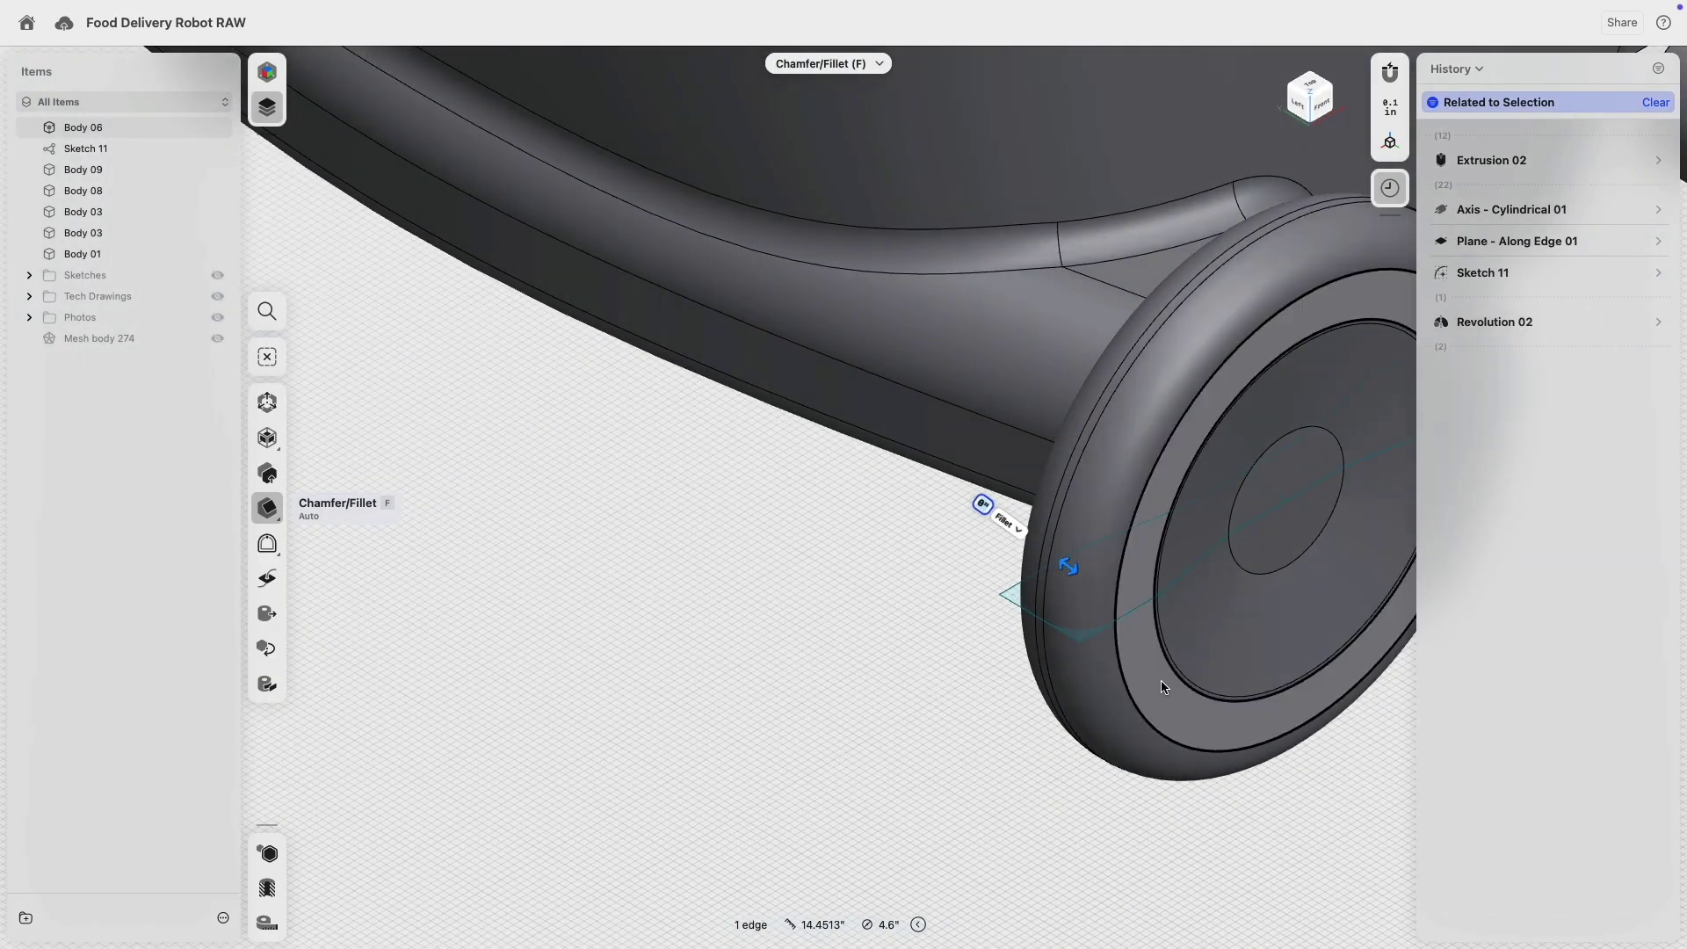
{"action": "middle_click_drag", "start_coordinate": [1130, 650], "coordinate": [722, 666]}
{"action": "left_click", "coordinate": [1189, 603]}
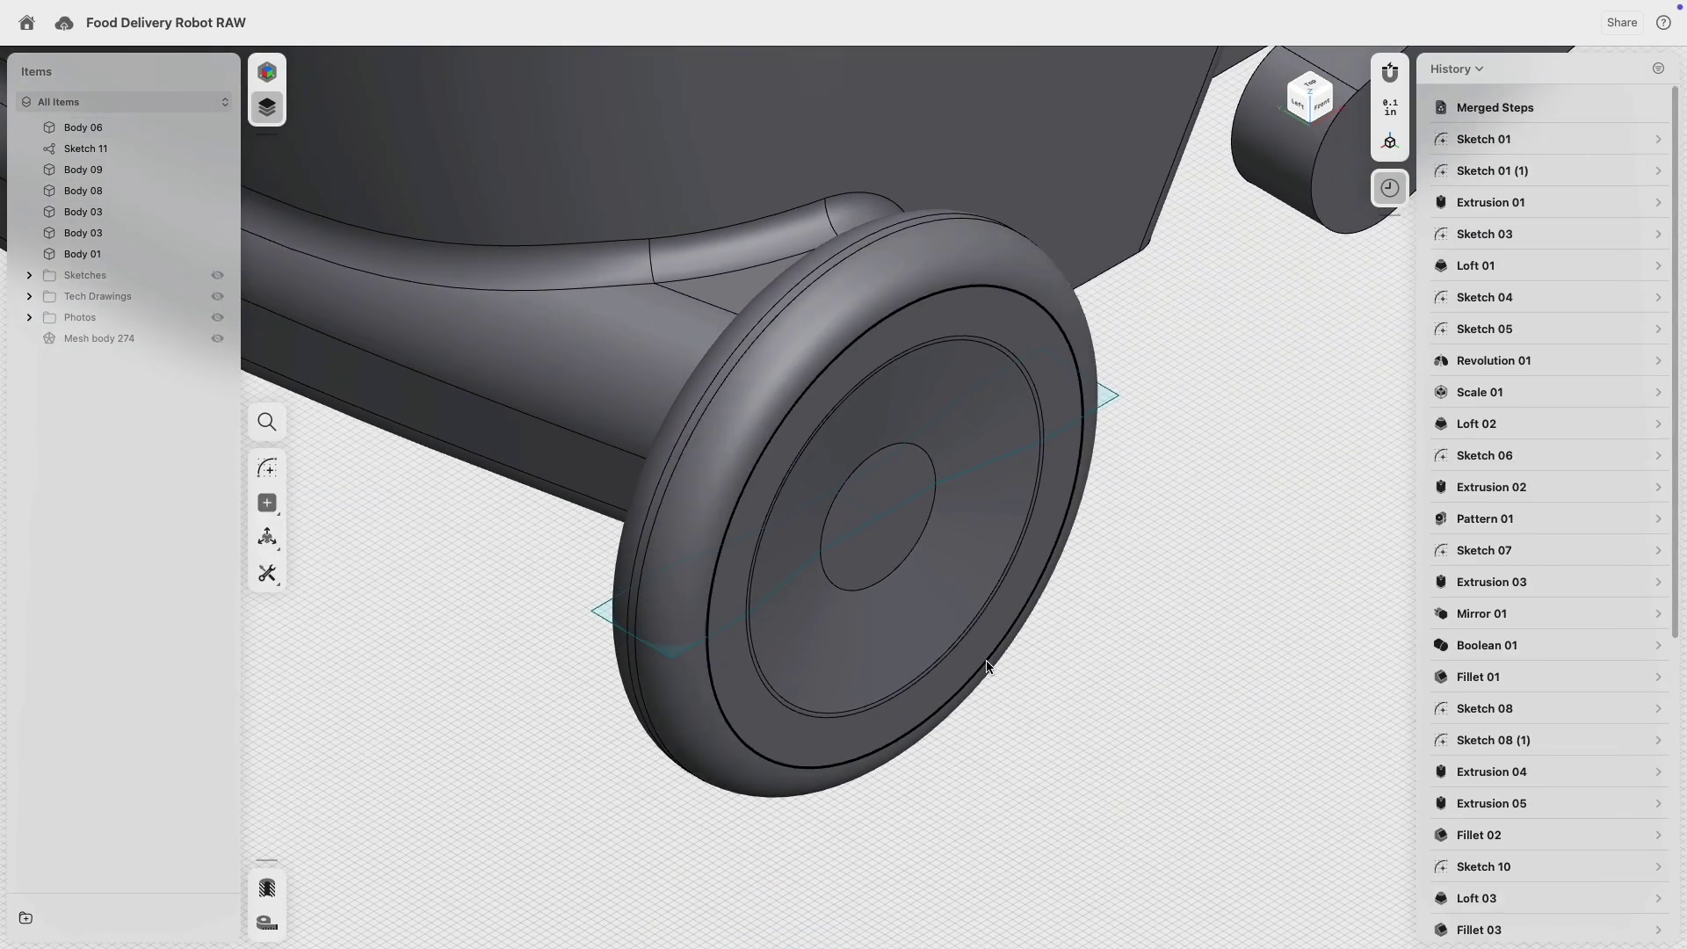
{"action": "key", "text": "super+z"}
- Fillet the circular recess edges on both sides of the wheel with a radius of about 0.94 in
{"action": "left_click", "coordinate": [815, 713]}
{"action": "right_click_drag", "start_coordinate": [546, 720], "coordinate": [510, 724]}
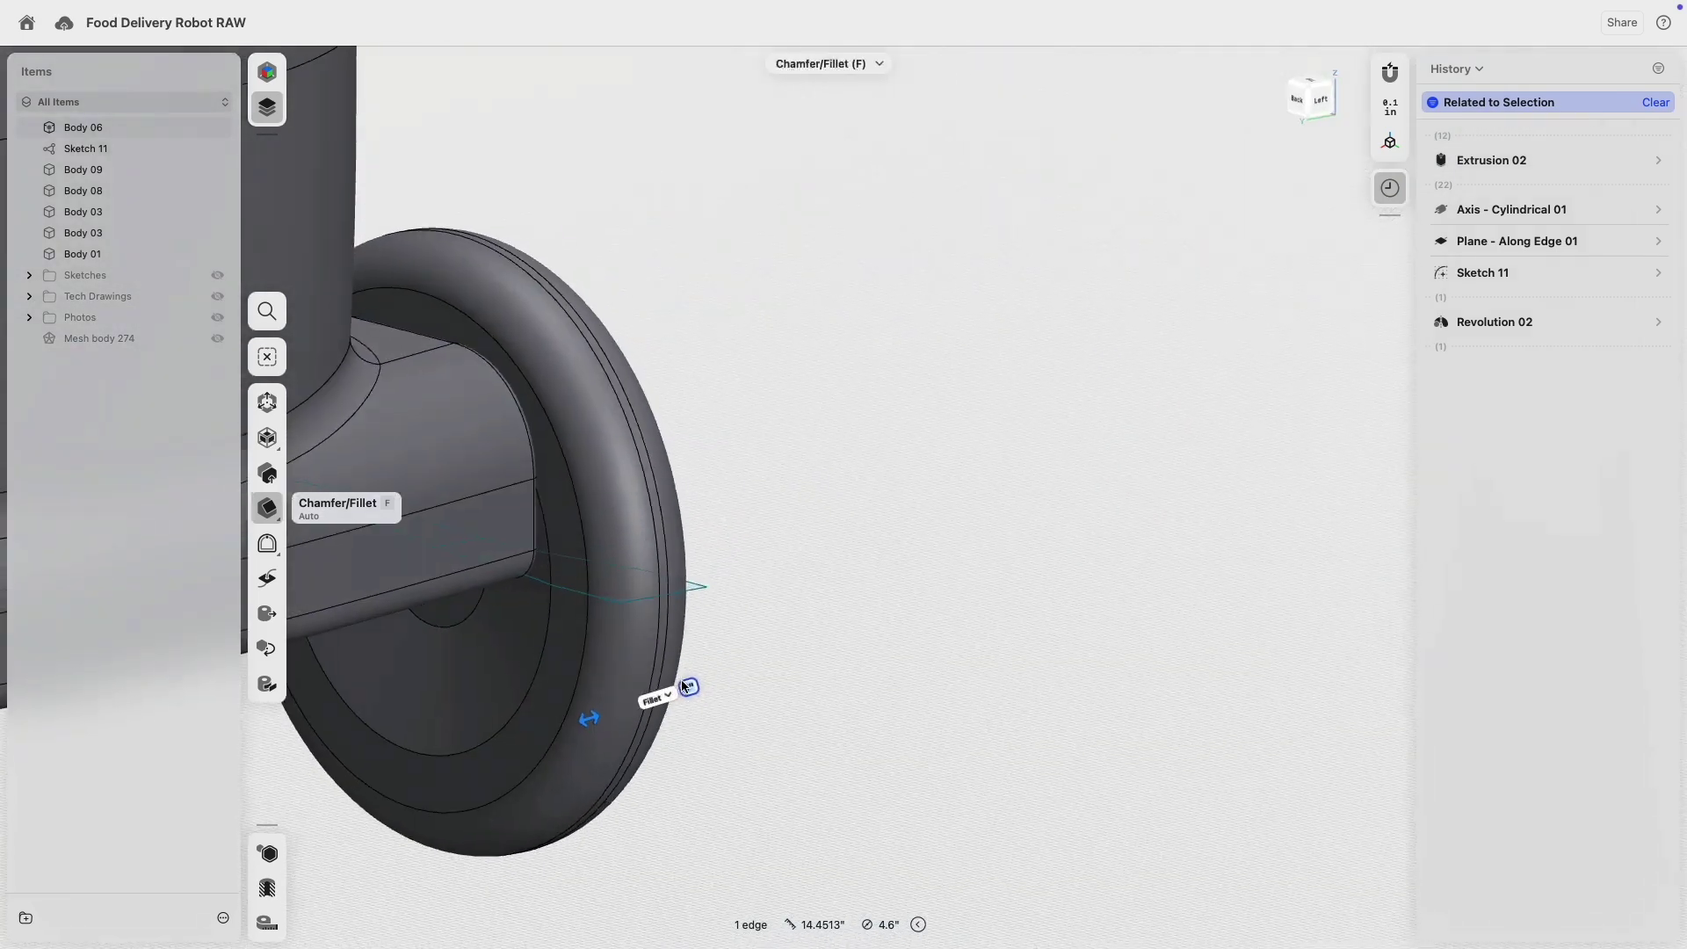
{"action": "left_click", "coordinate": [508, 724]}
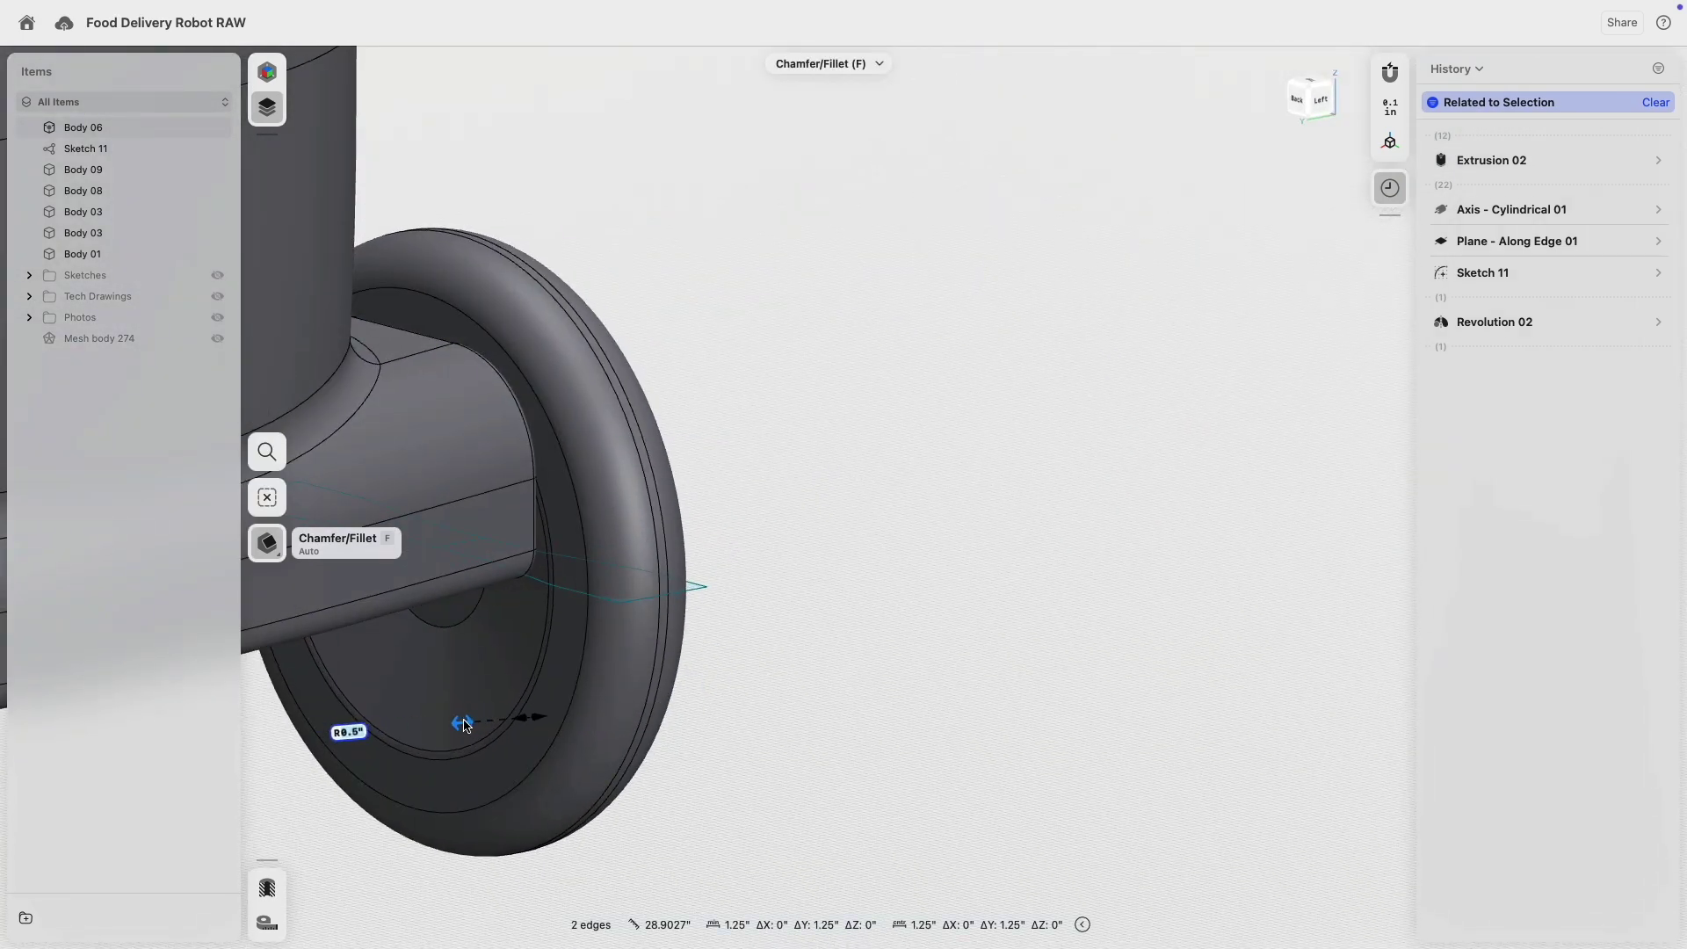
{"action": "left_click_drag", "start_coordinate": [465, 726], "coordinate": [431, 726]}
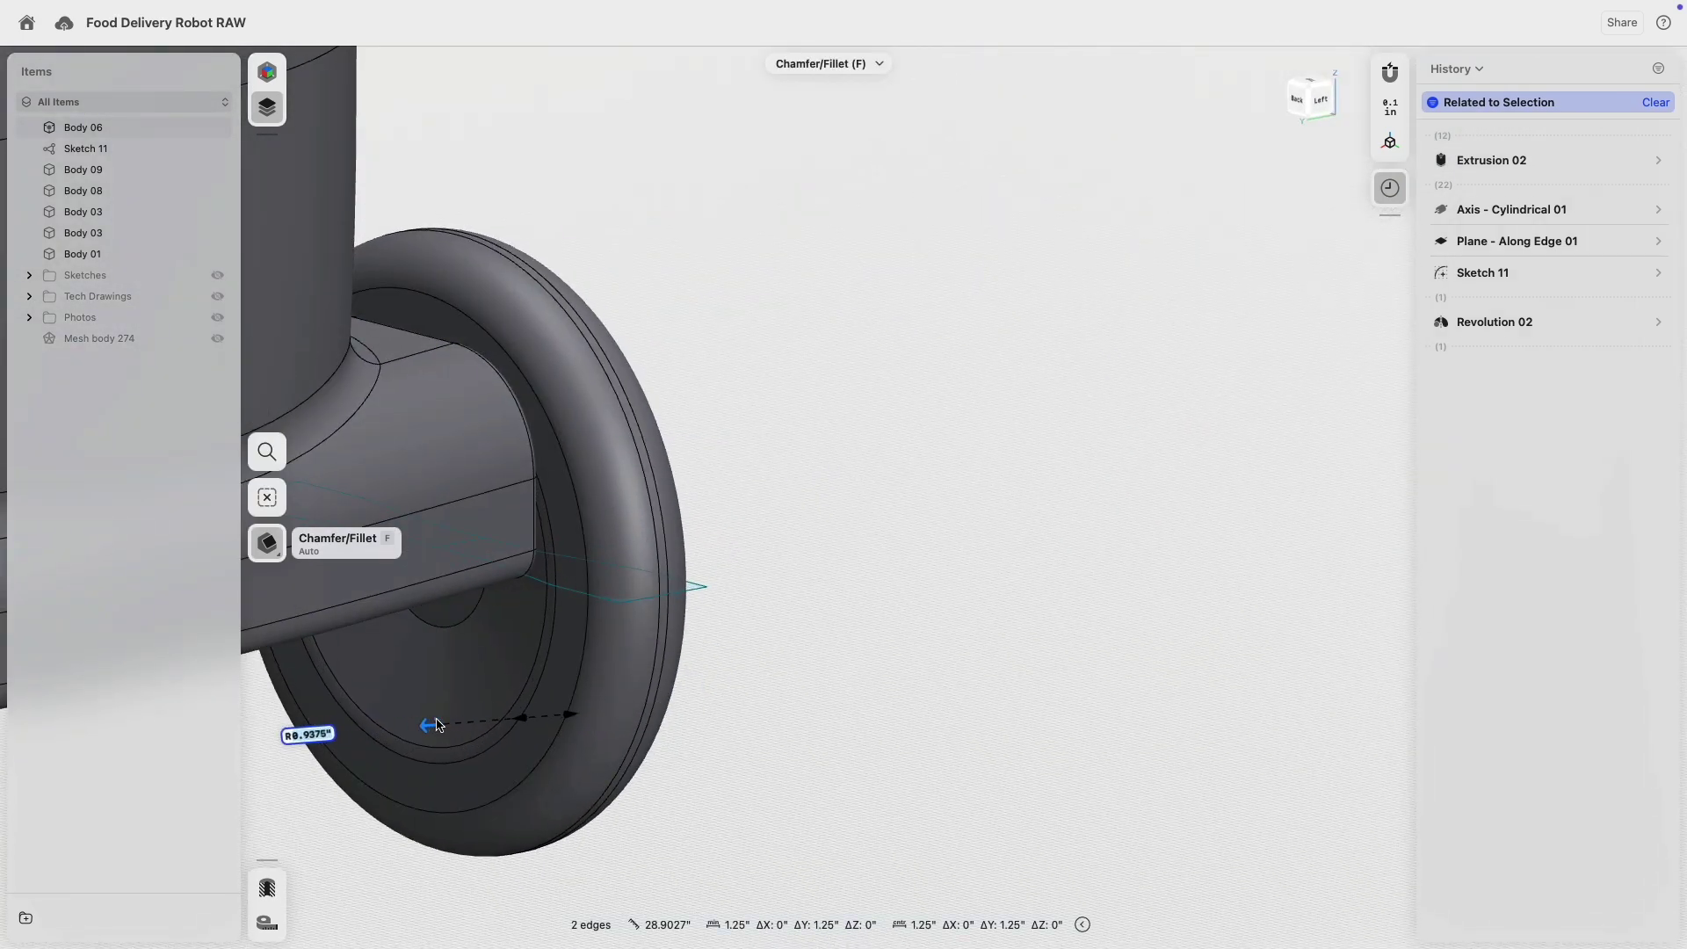
- Fillet the circular hub edges at the centre of the wheel on both sides
{"action": "left_click", "coordinate": [449, 621]}
{"action": "right_click_drag", "start_coordinate": [863, 615], "coordinate": [689, 629]}
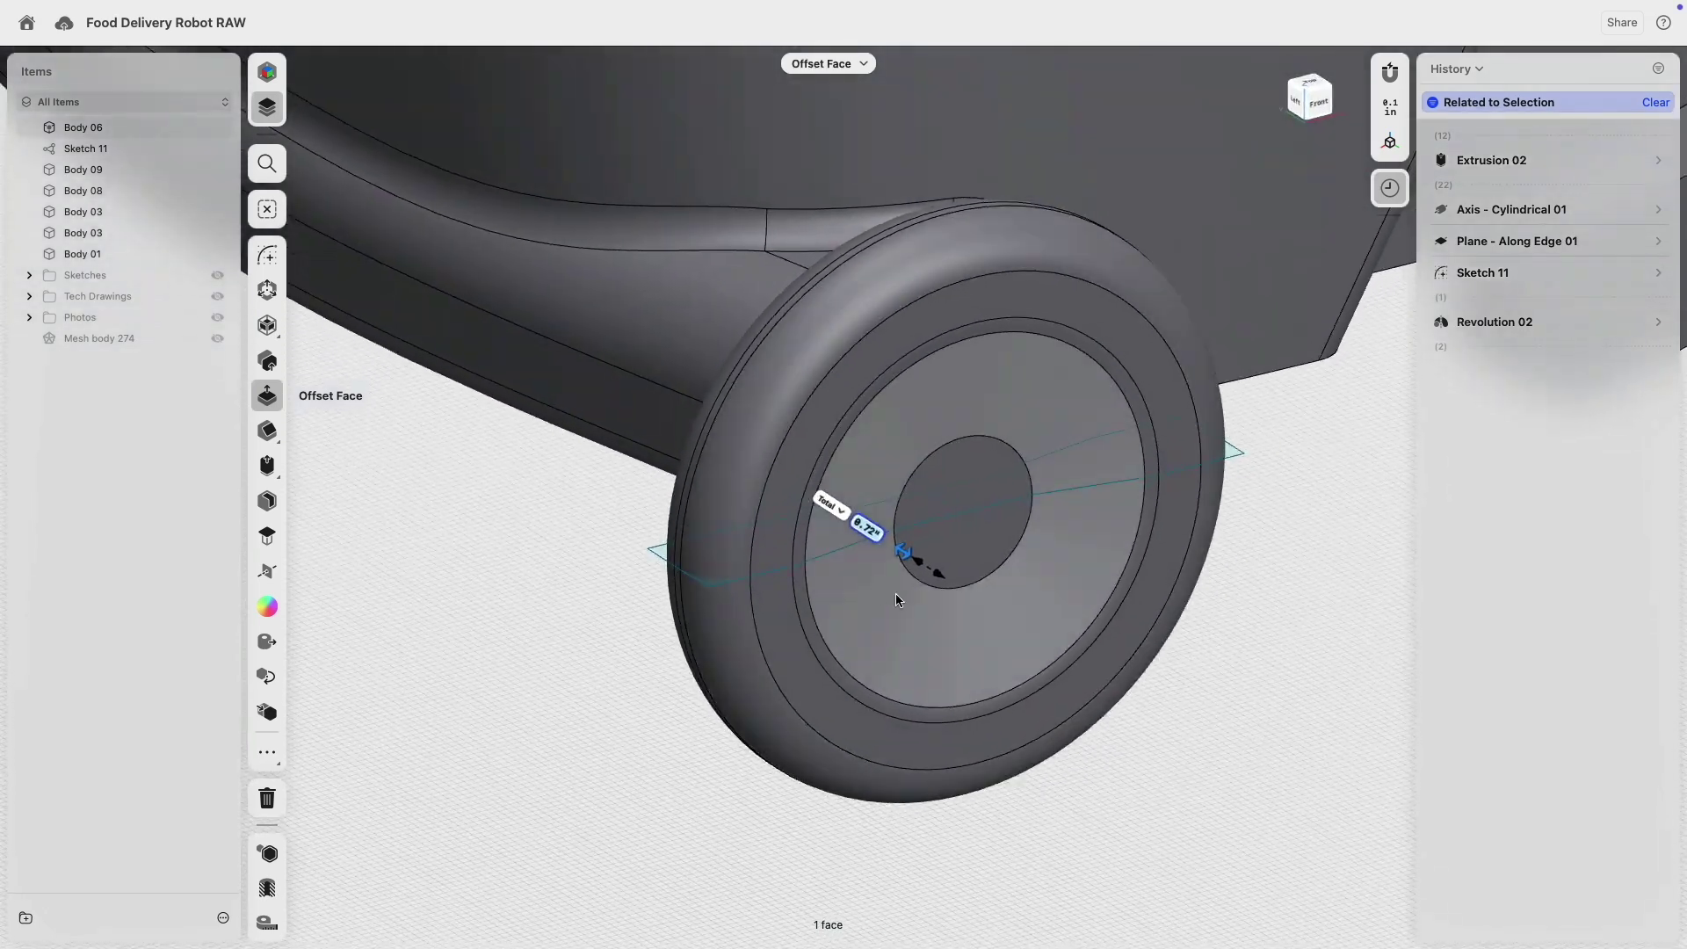
{"action": "left_click", "coordinate": [947, 590]}
{"action": "left_click_drag", "start_coordinate": [951, 590], "coordinate": [1008, 617]}
{"action": "left_click", "coordinate": [1320, 645]}
- Create a linear pattern of the contoured wheel body along the robot's side with quantity 3 and about 8.875 in spacing
{"action": "scroll", "coordinate": [1147, 645], "scroll_direction": "down", "scroll_amount": 5}
{"action": "middle_click_drag", "start_coordinate": [1241, 594], "coordinate": [1053, 580]}
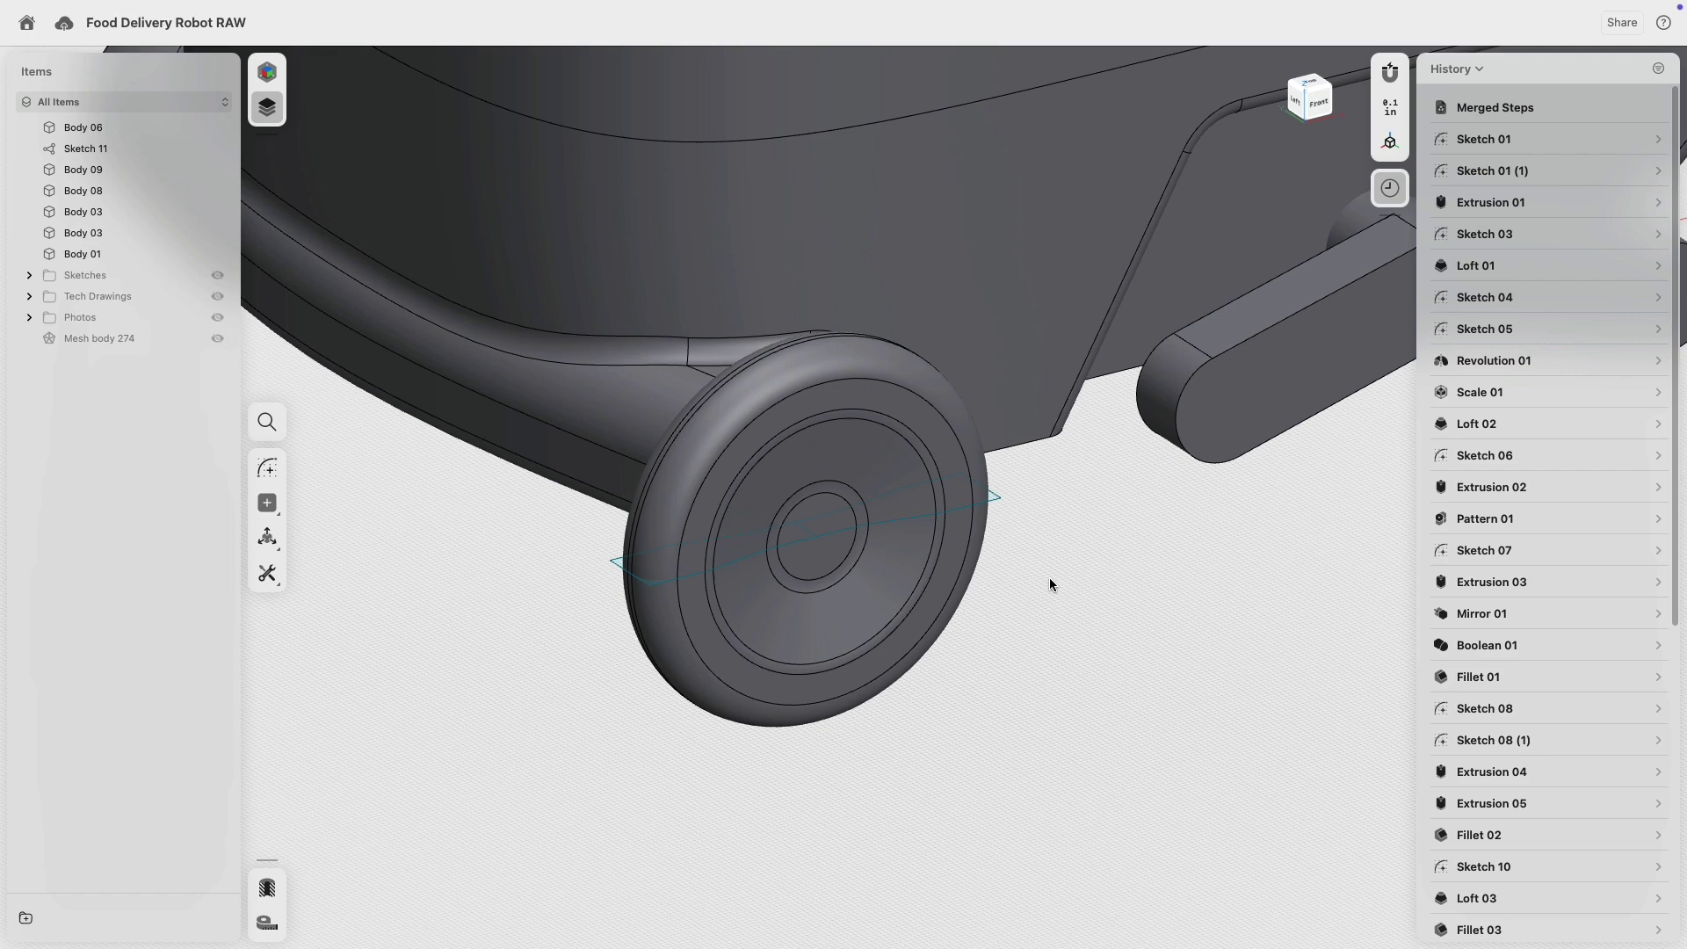
{"action": "left_click", "coordinate": [905, 571]}
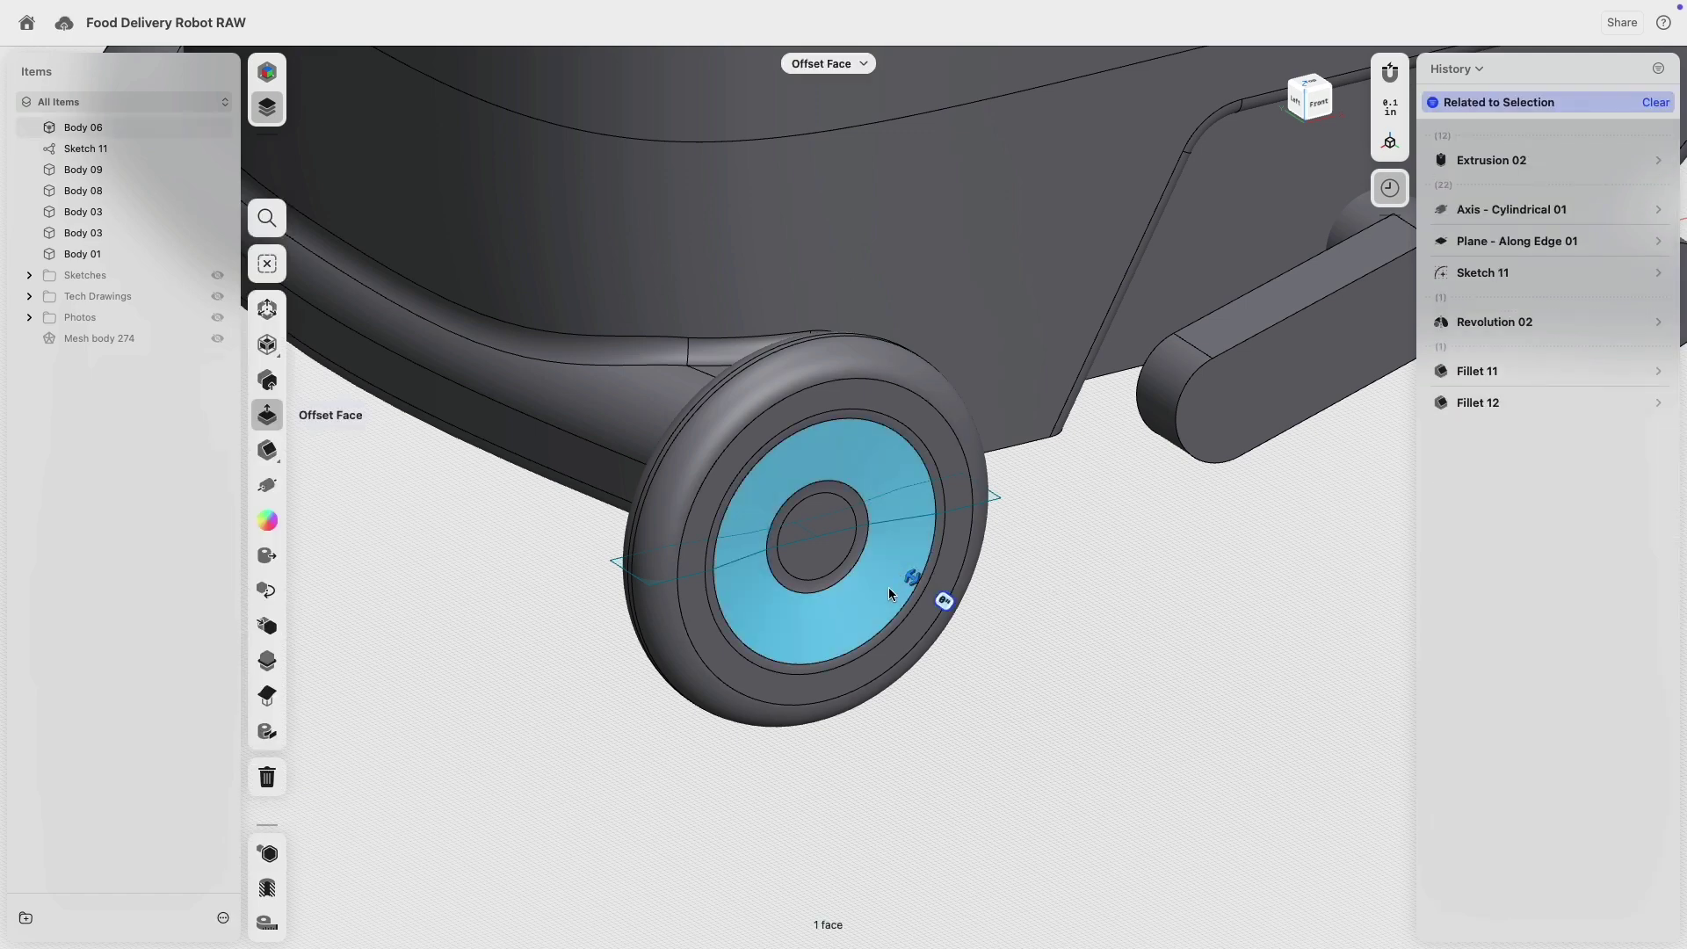
{"action": "double_click", "coordinate": [889, 587]}
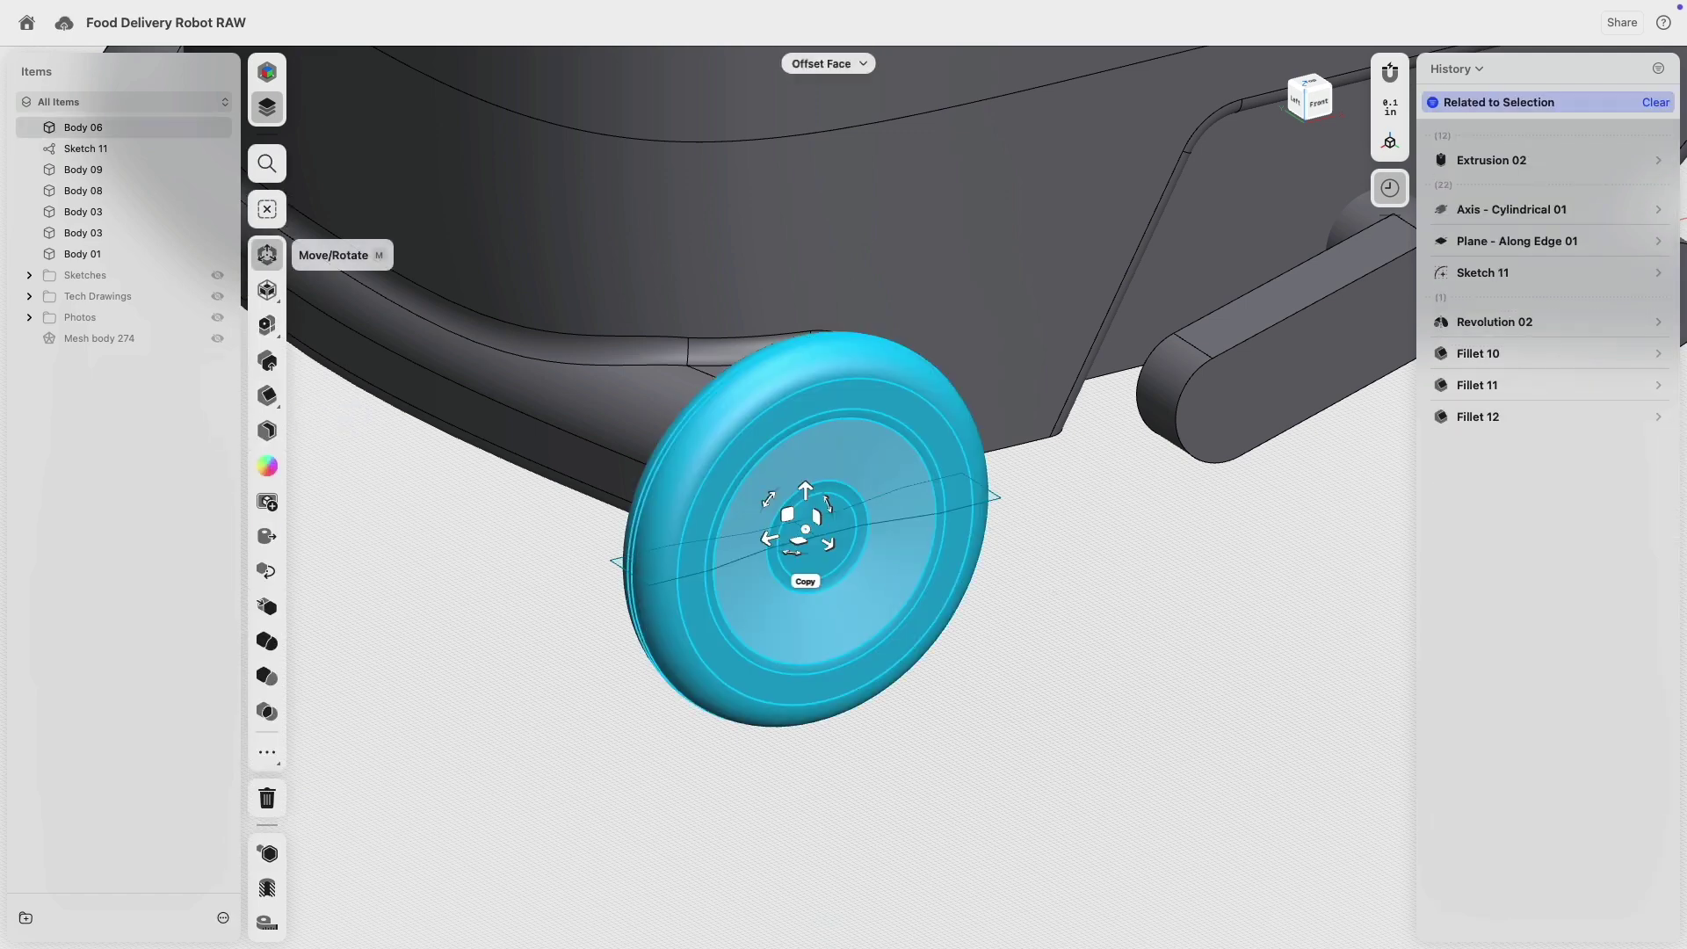
{"action": "left_click", "coordinate": [267, 325]}
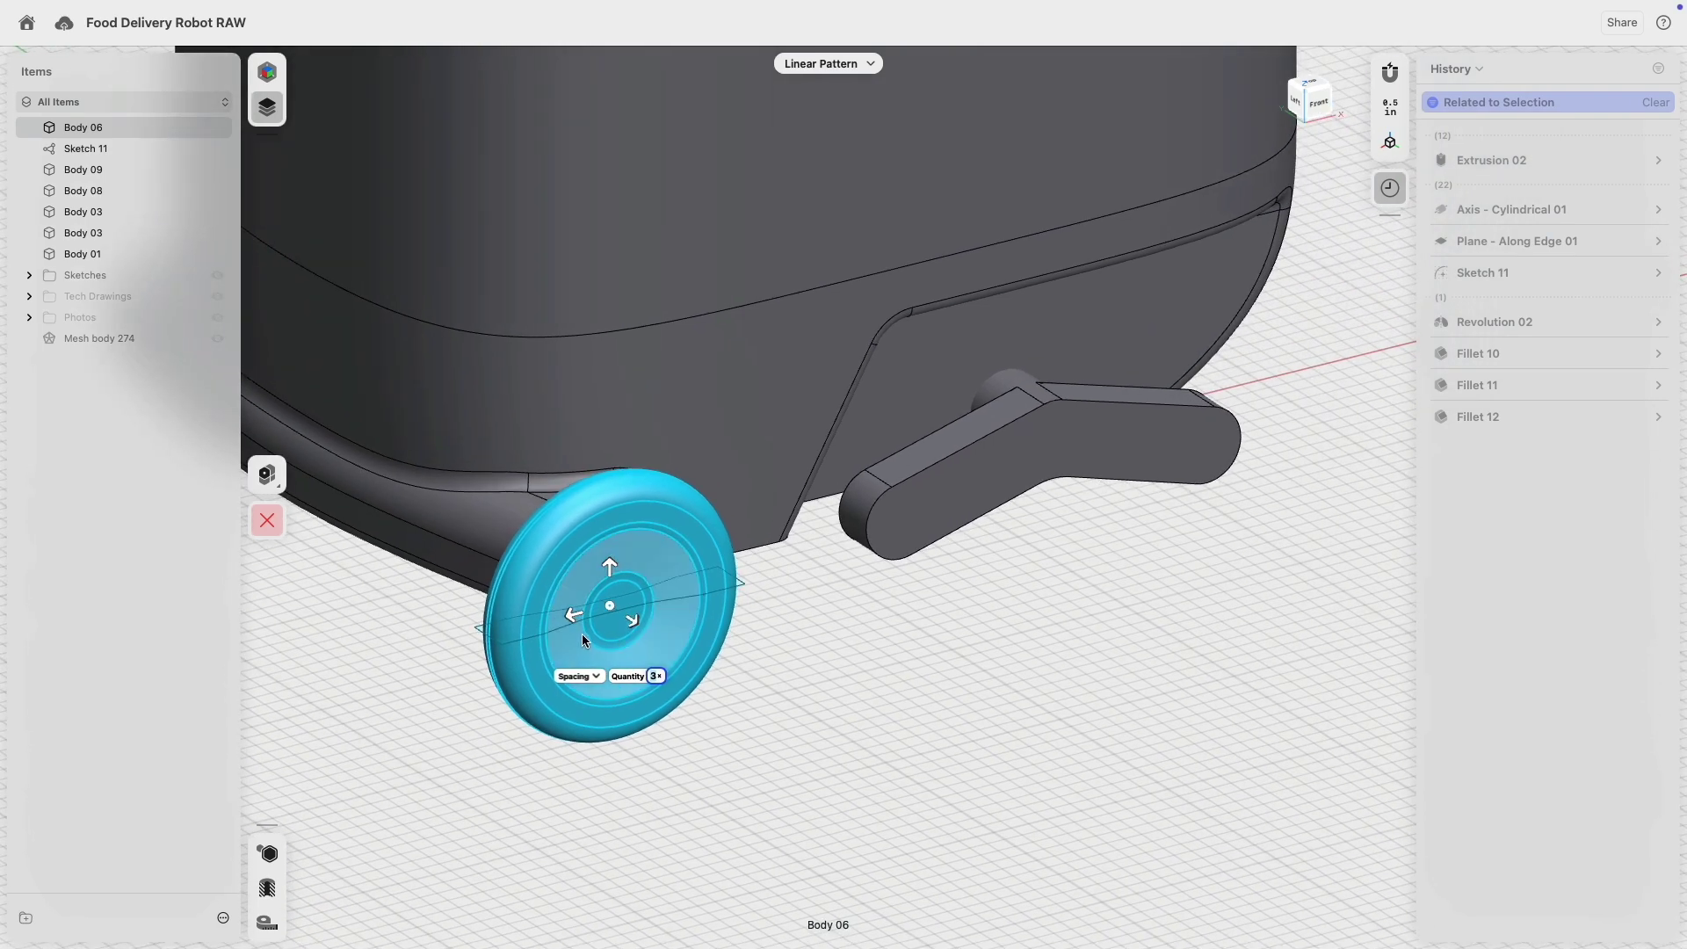
{"action": "left_click_drag", "start_coordinate": [646, 606], "coordinate": [889, 552]}
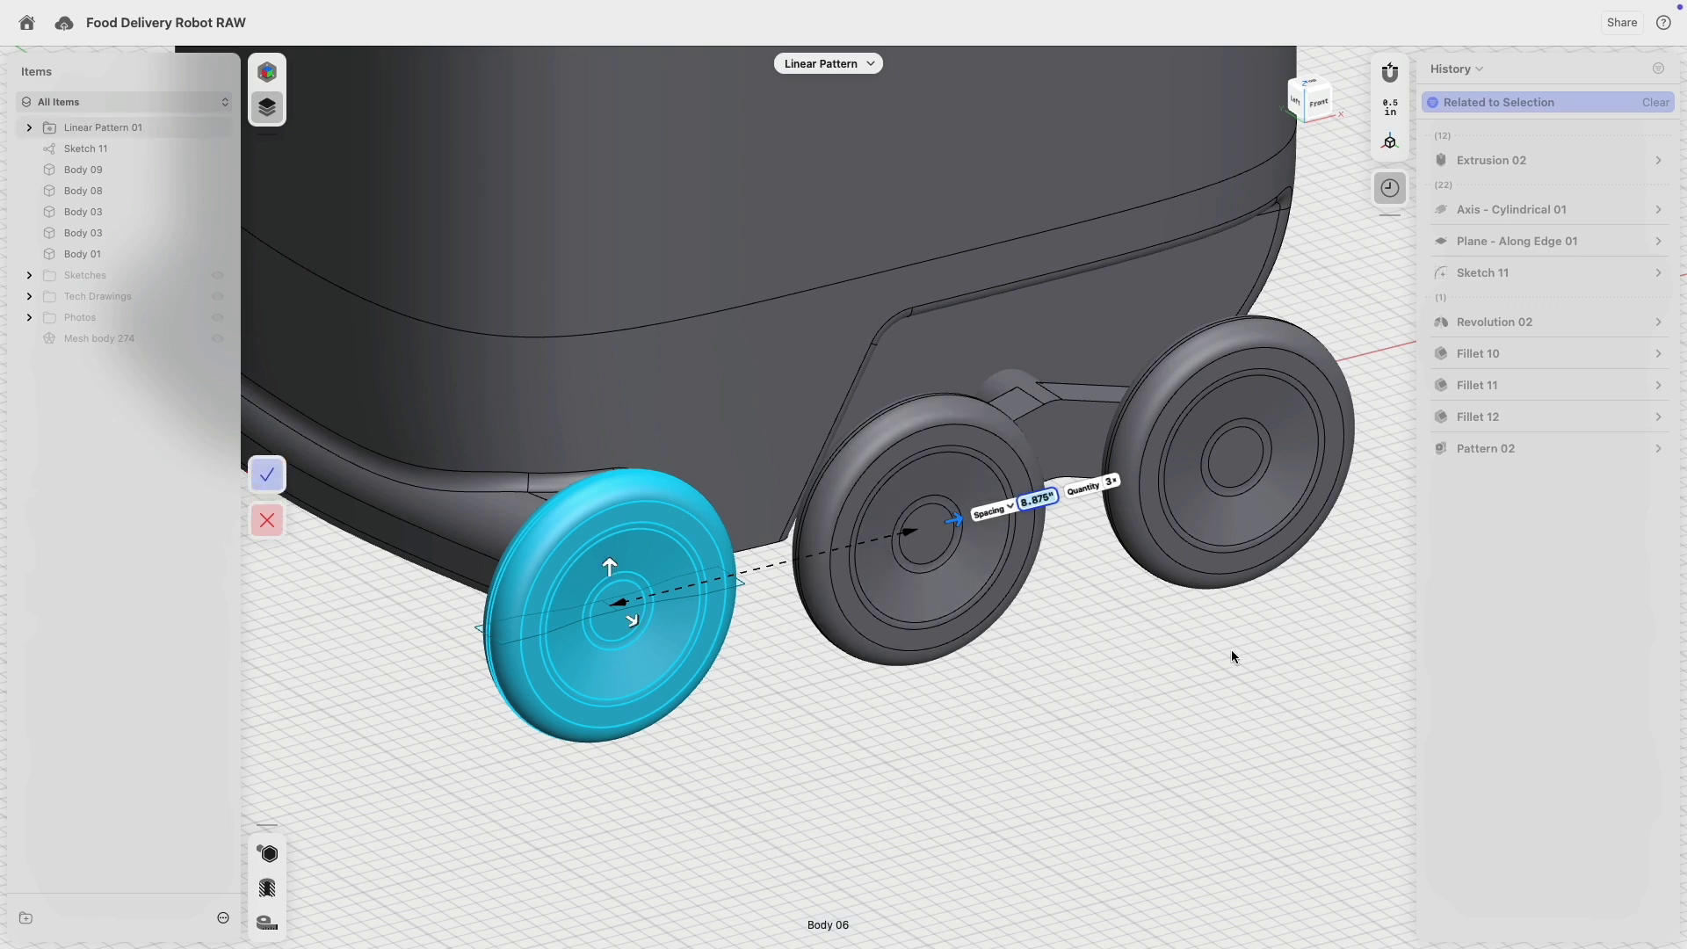
{"action": "left_click", "coordinate": [267, 474]}
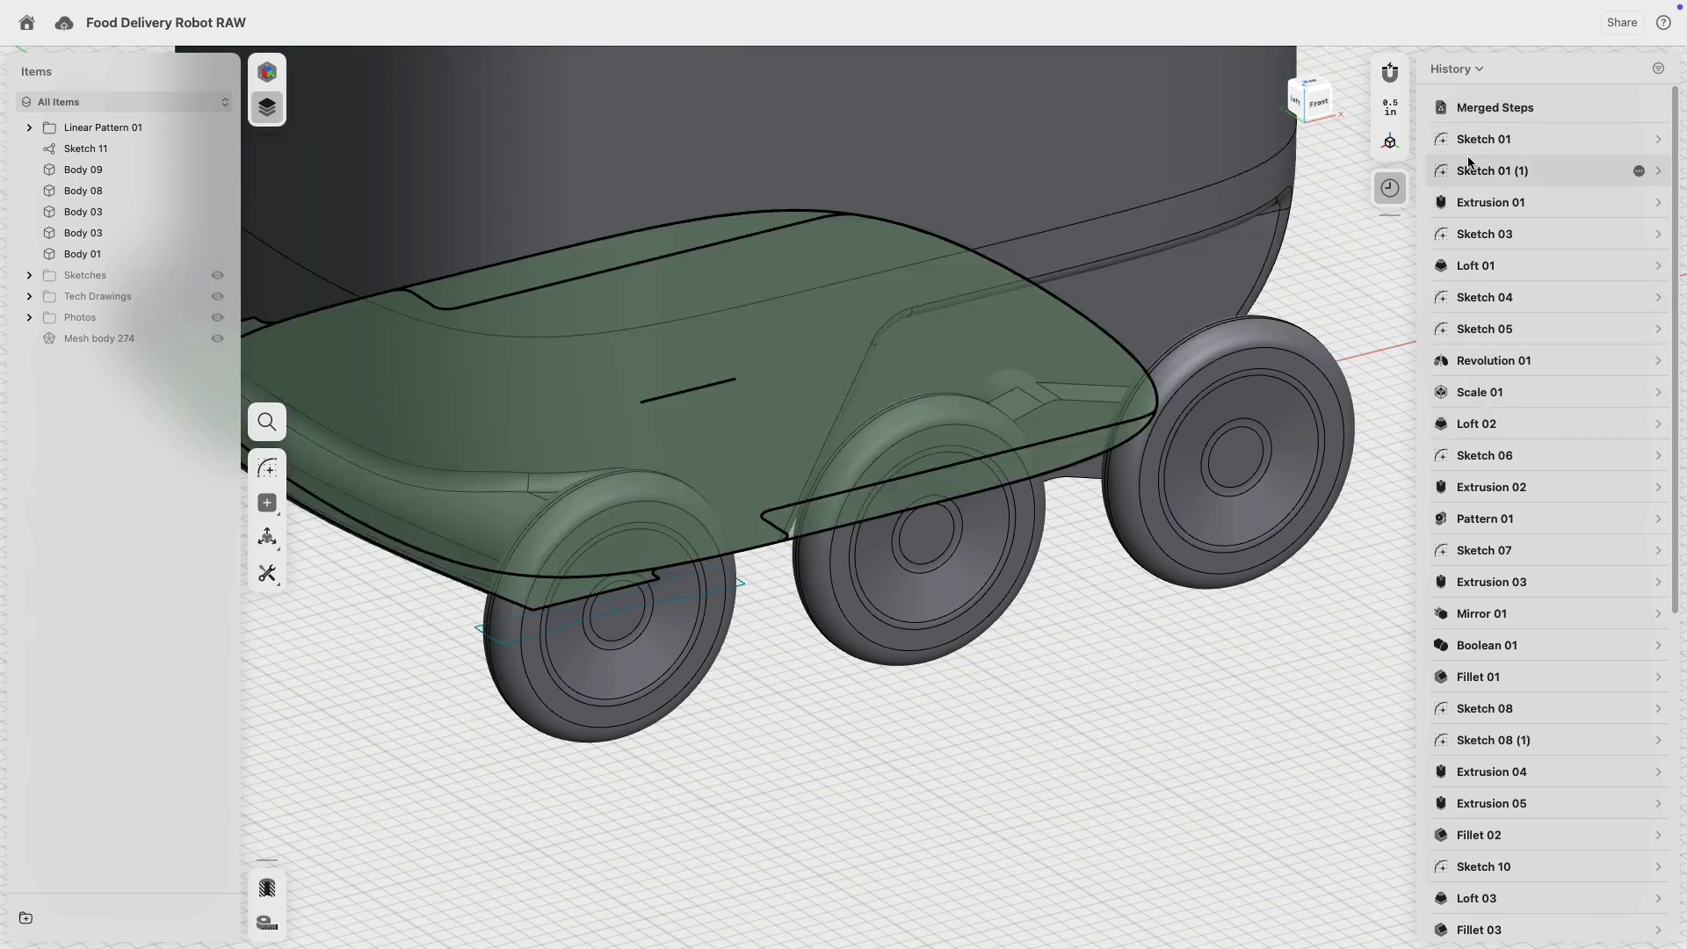
- Check the original wheel pattern's spacing and set the new wheel pattern's spacing to 8.75 in
{"action": "left_click", "coordinate": [1474, 526]}
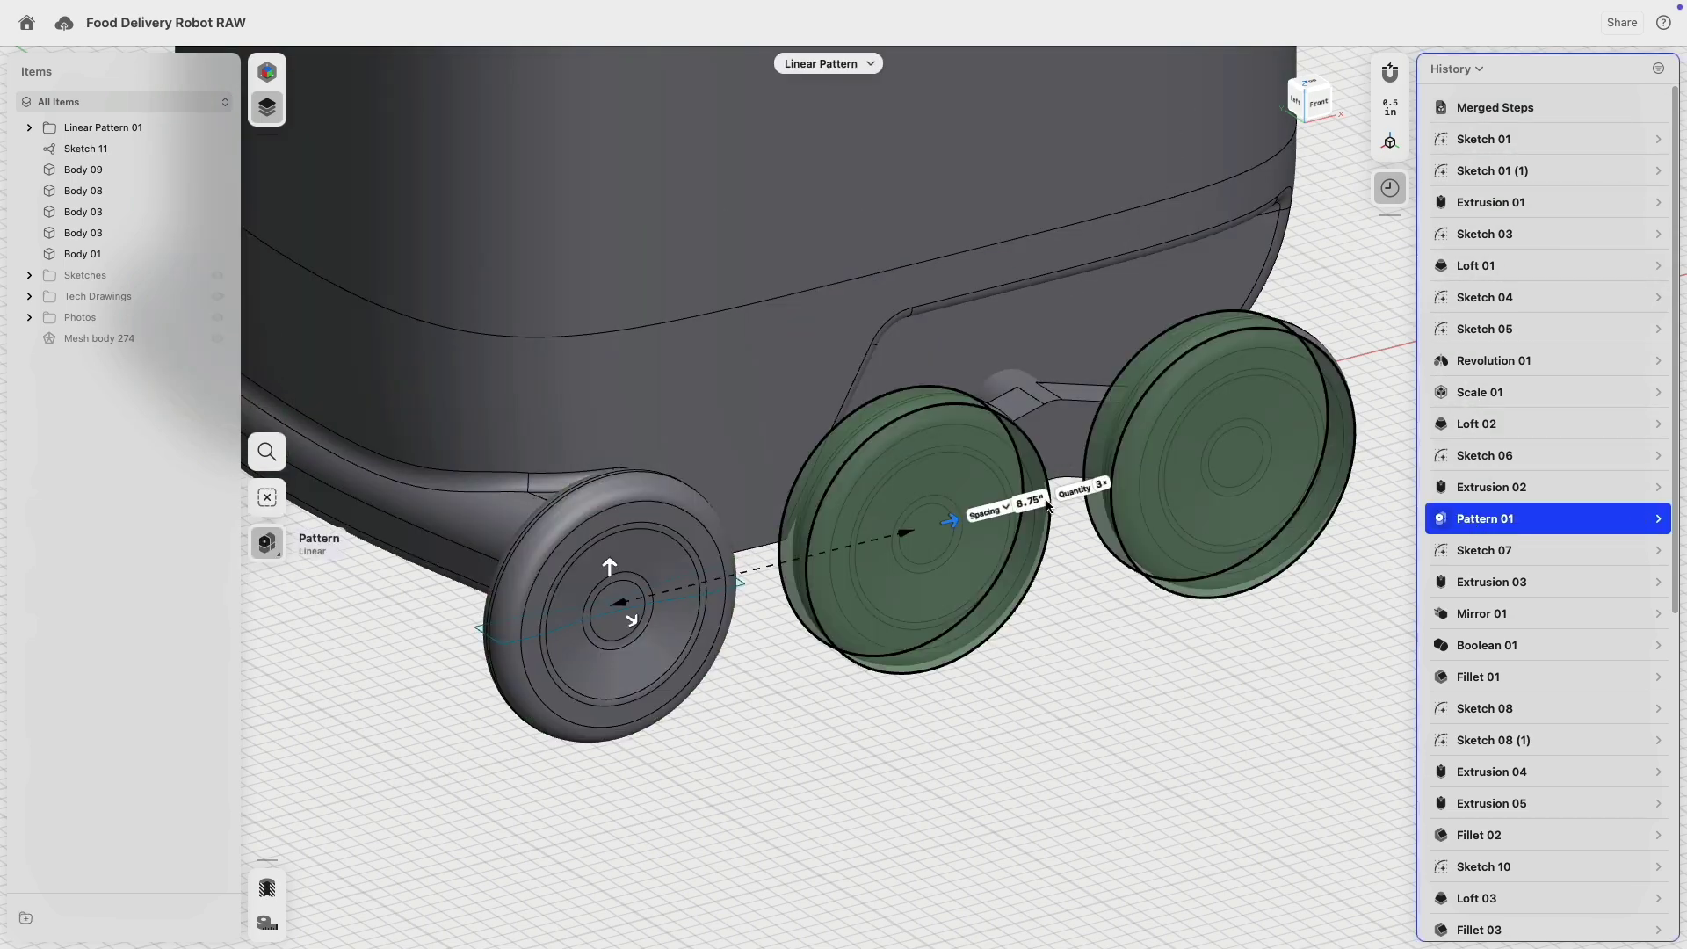
{"action": "left_click", "coordinate": [1107, 622]}
{"action": "left_click_drag", "start_coordinate": [1676, 270], "coordinate": [1682, 837]}
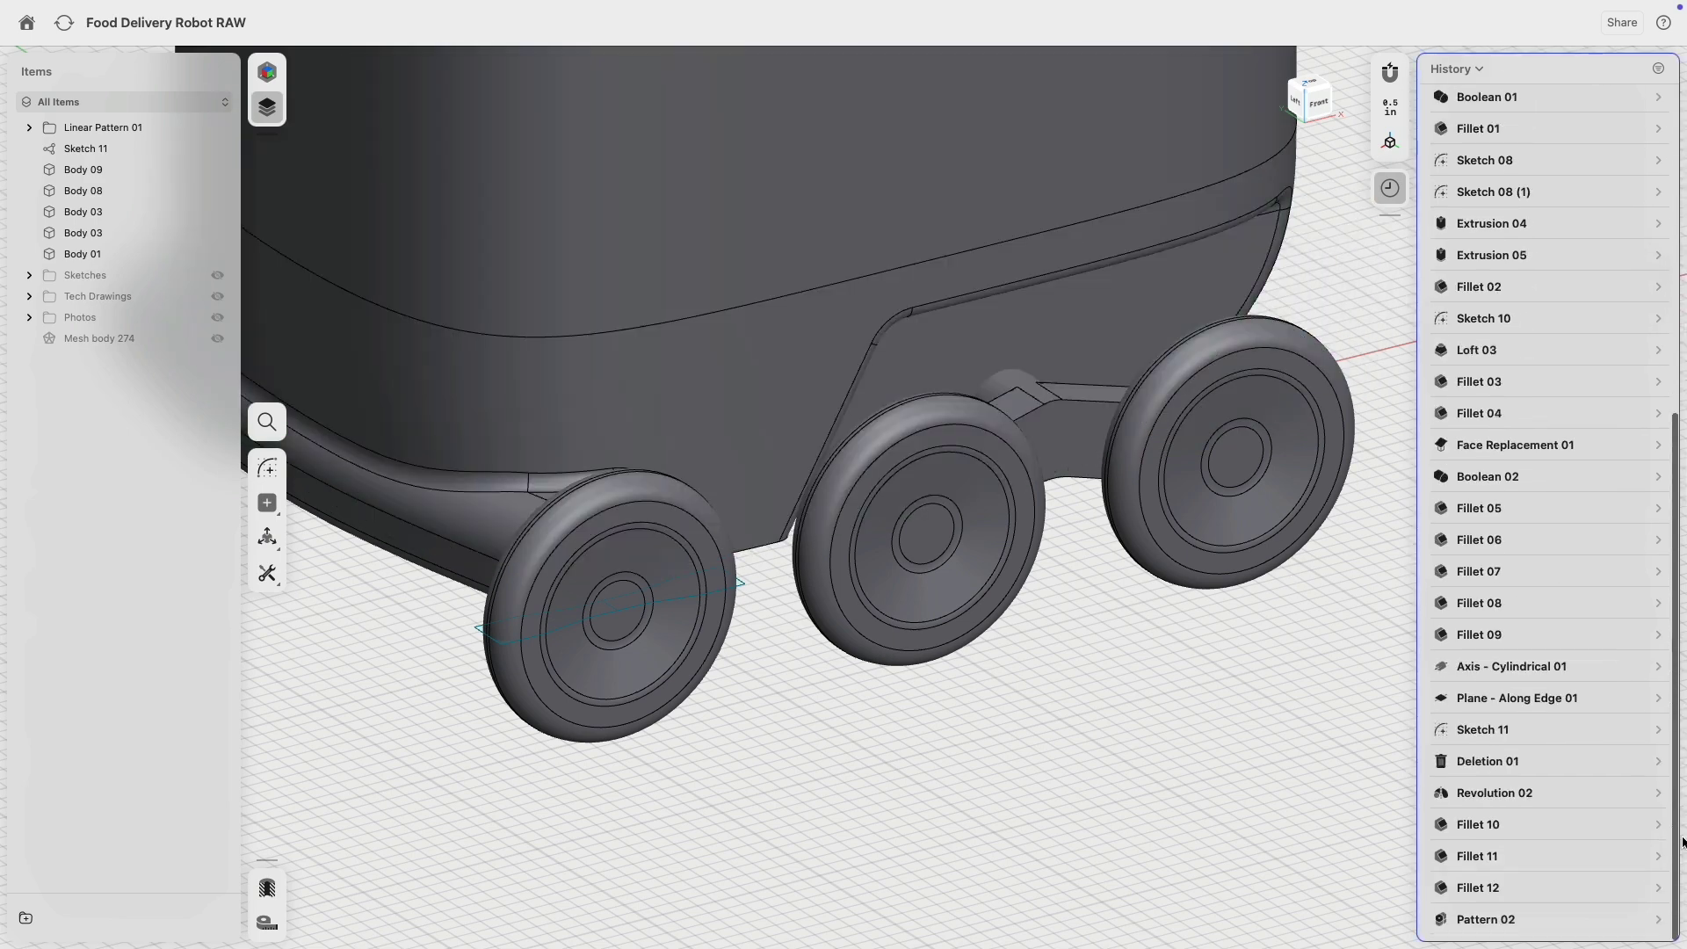
{"action": "left_click", "coordinate": [1493, 919]}
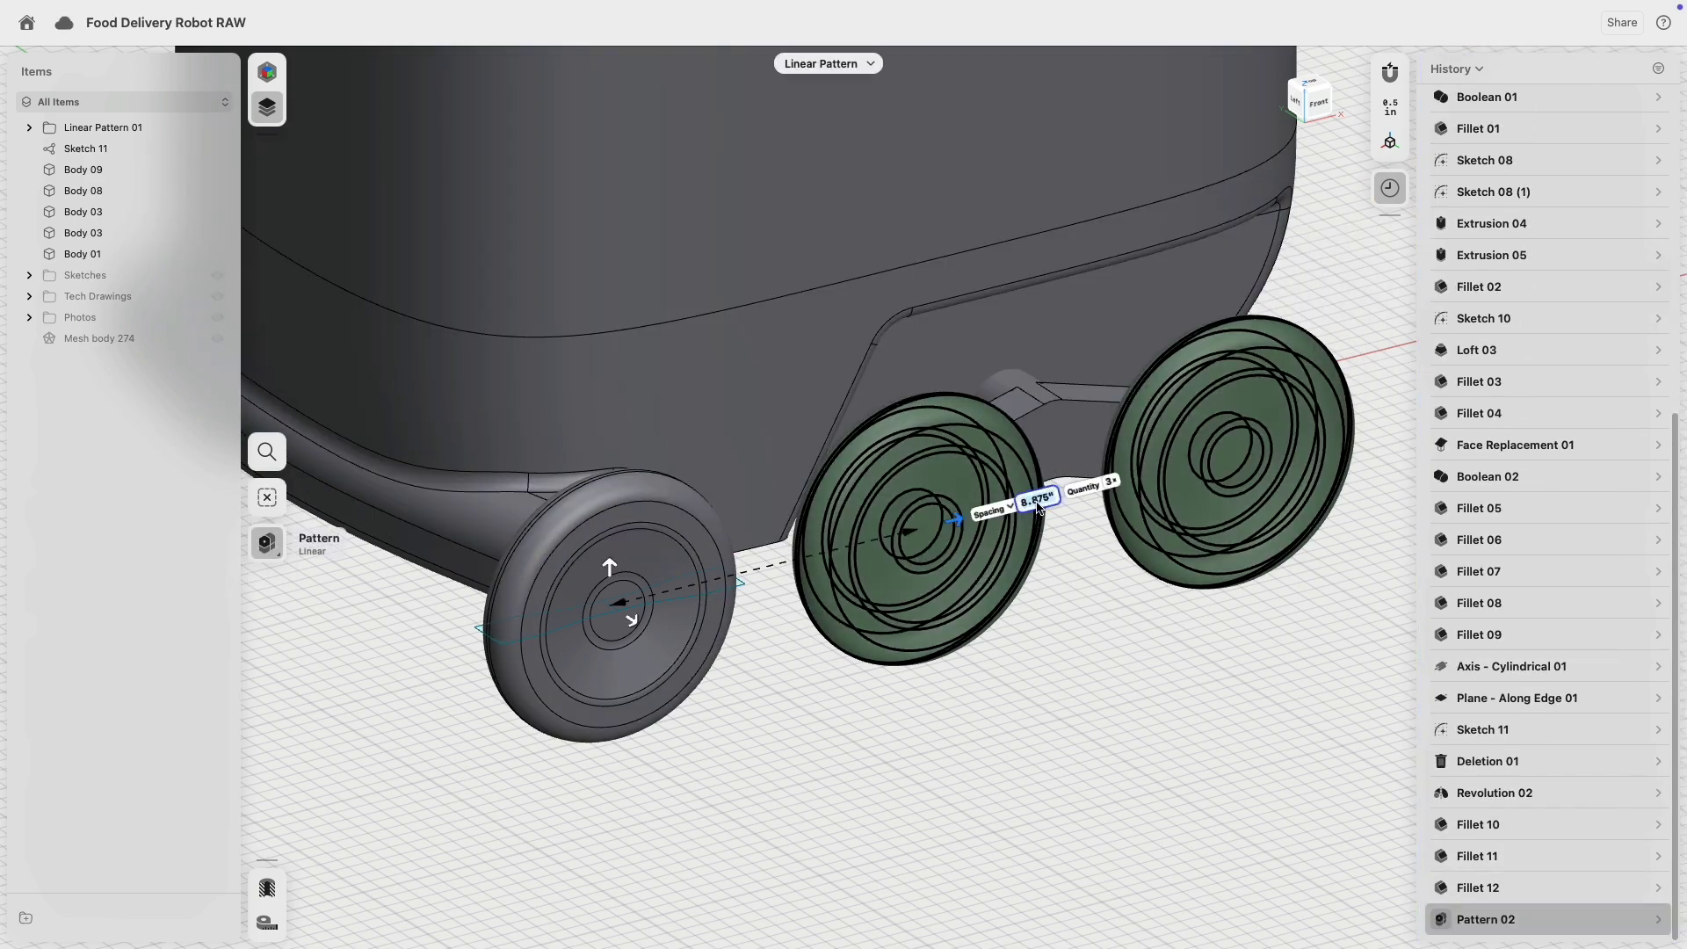
{"action": "left_click", "coordinate": [1038, 504]}
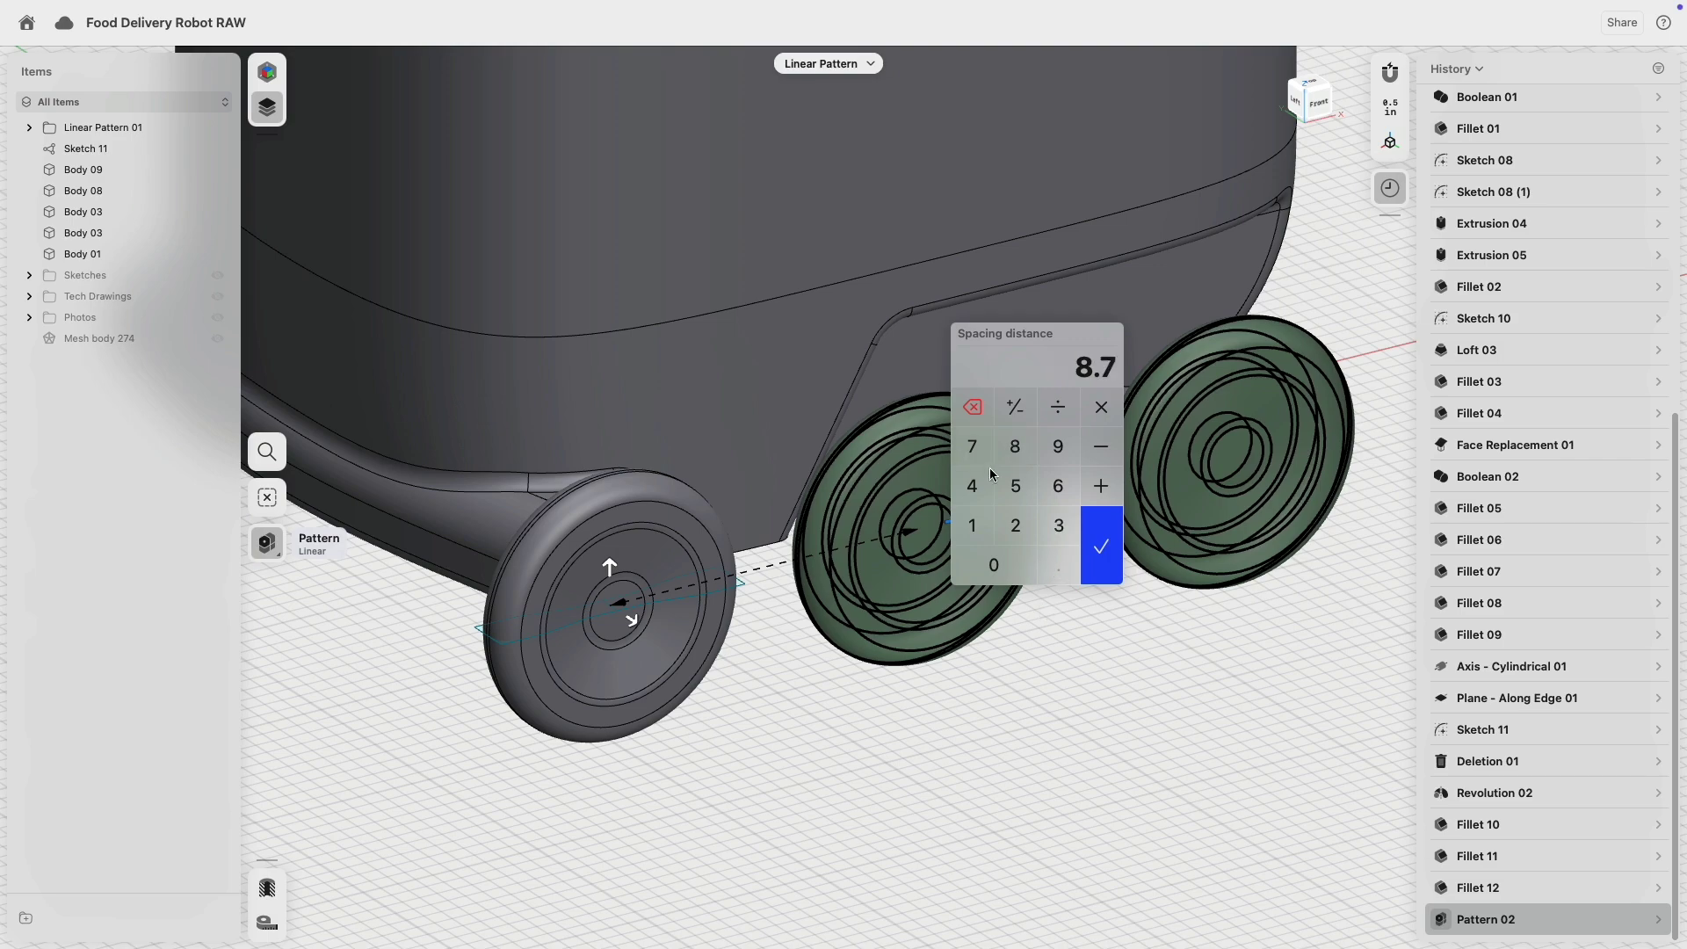
{"action": "left_click", "coordinate": [1104, 551]}
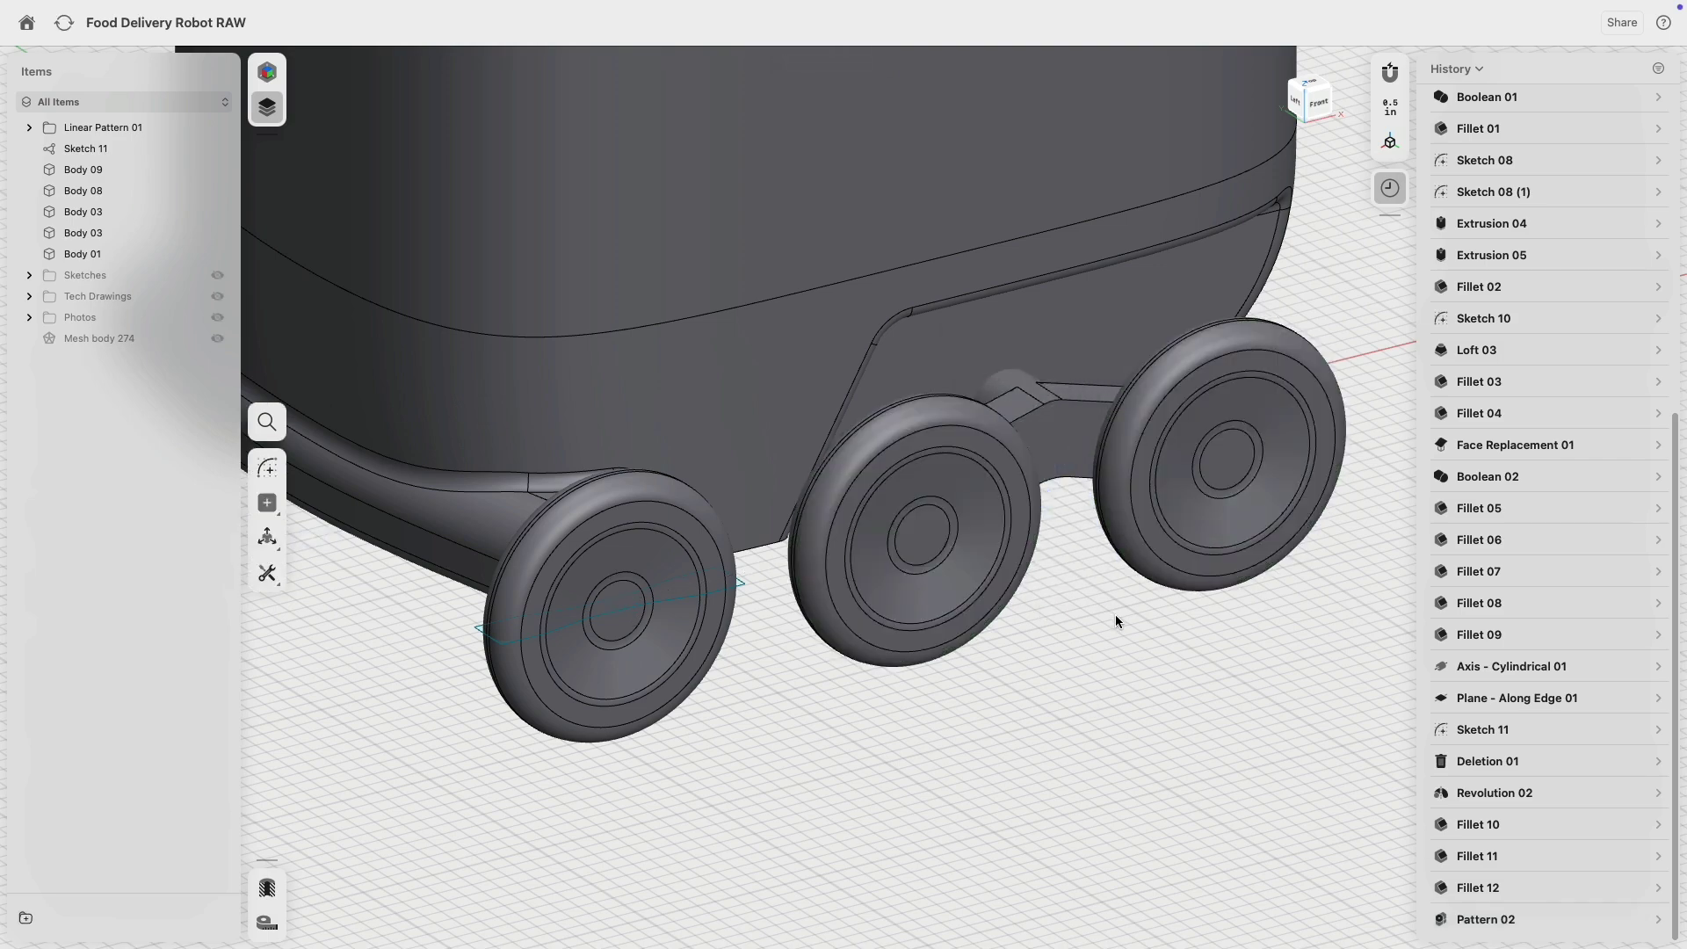
- Inspect how the rocker arm meets the wheel backs and check the hub line's length in the wheel profile sketch
{"action": "right_click_drag", "start_coordinate": [1115, 614], "coordinate": [1364, 496]}
{"action": "middle_click_drag", "start_coordinate": [1074, 433], "coordinate": [814, 415]}
{"action": "left_click", "coordinate": [834, 429]}
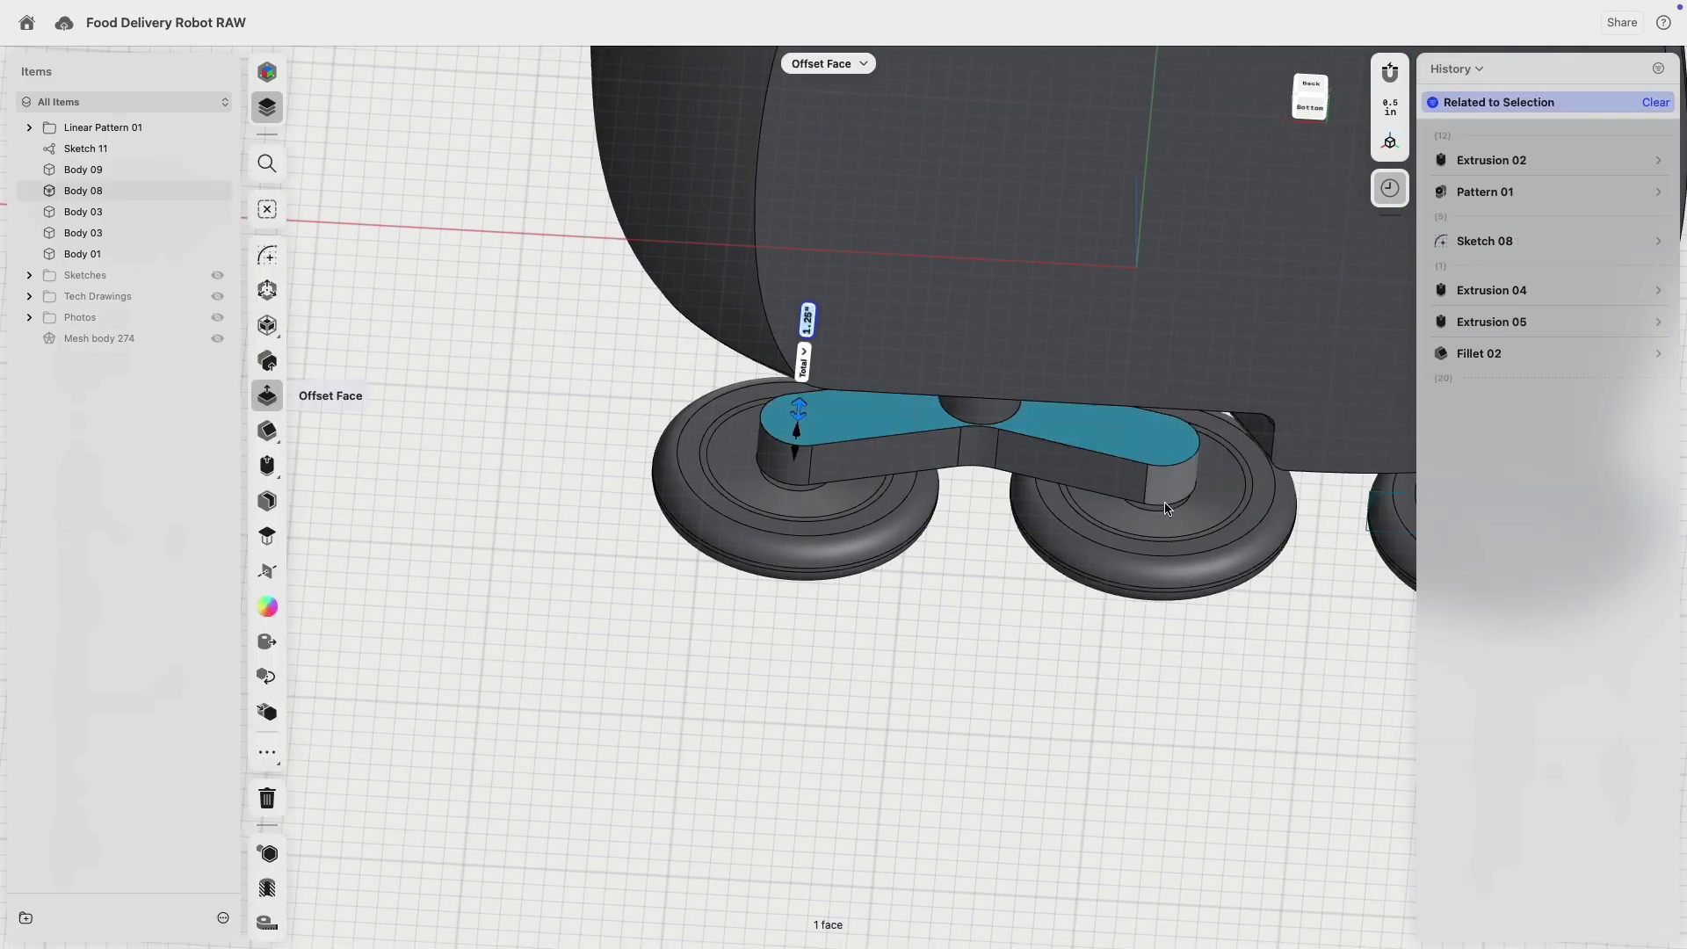
{"action": "right_click_drag", "start_coordinate": [1162, 558], "coordinate": [1053, 675]}
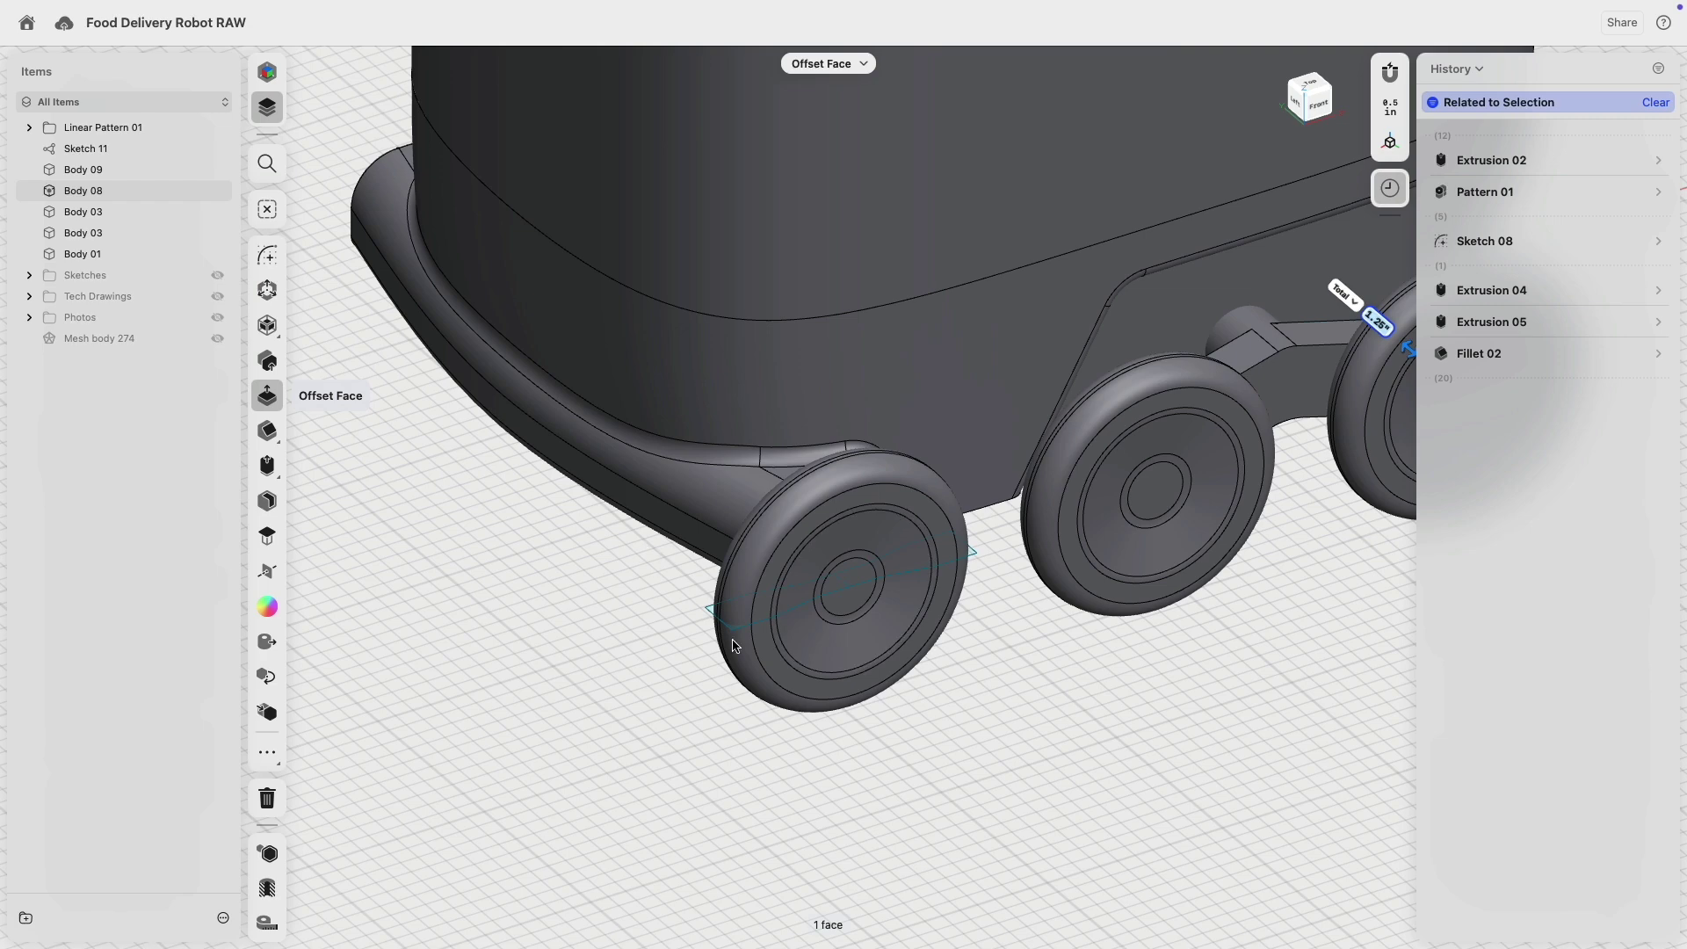
{"action": "scroll", "coordinate": [849, 623], "scroll_direction": "up", "scroll_amount": 5}
{"action": "left_click", "coordinate": [777, 595]}
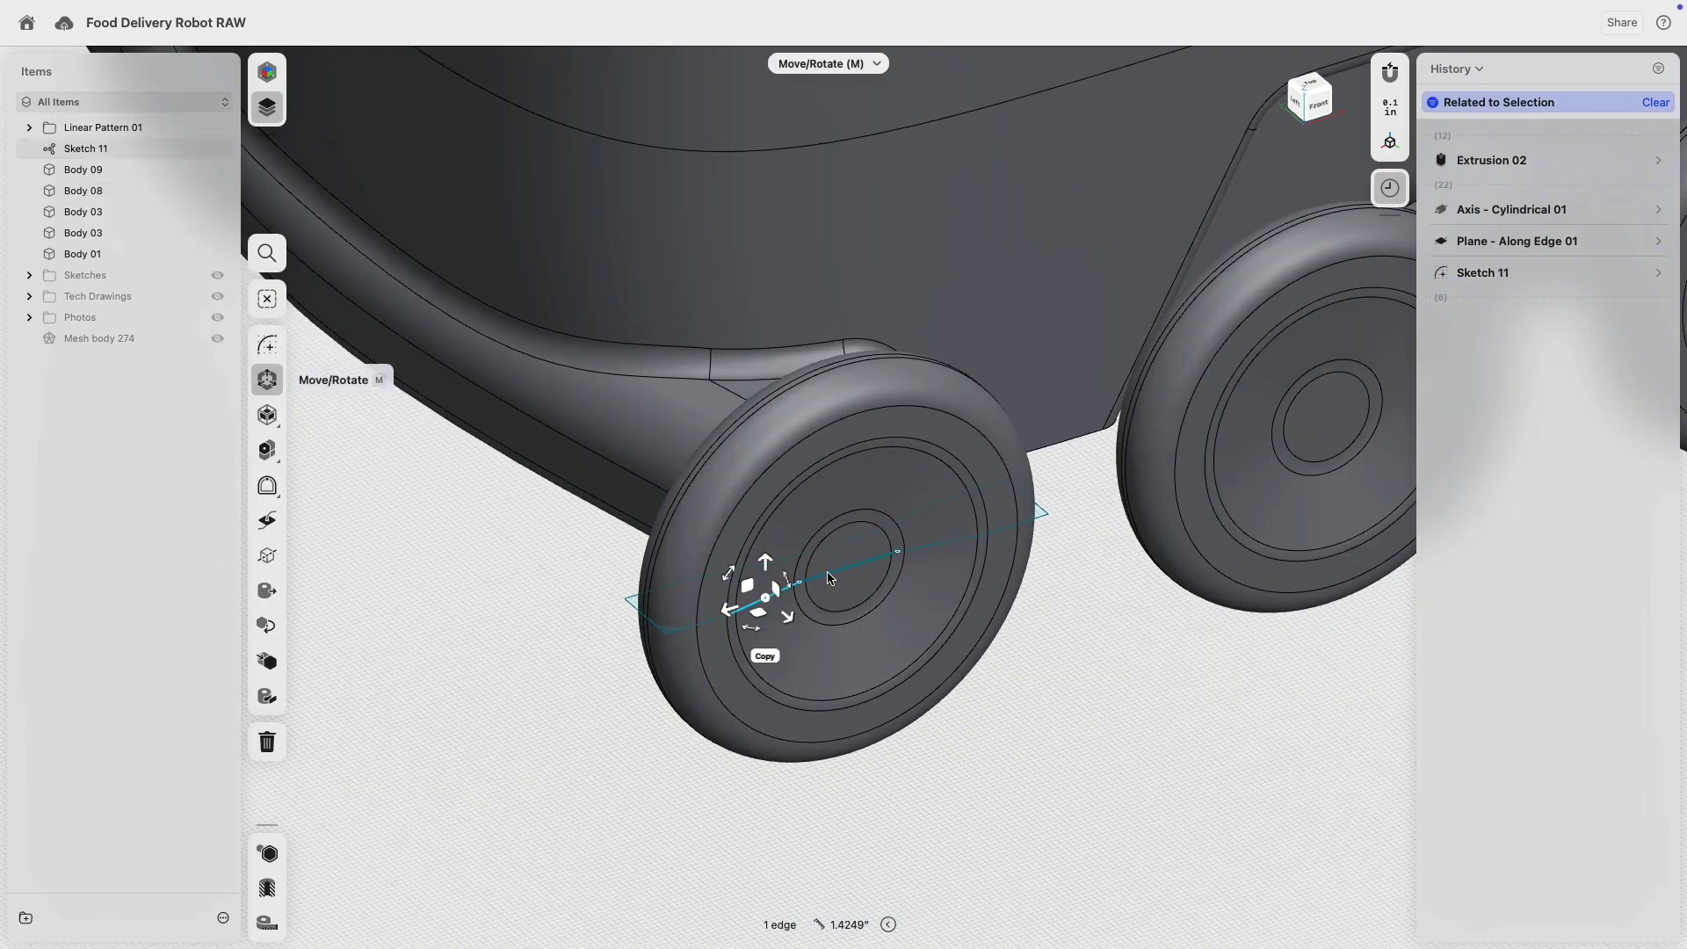
{"action": "double_click", "coordinate": [668, 632]}
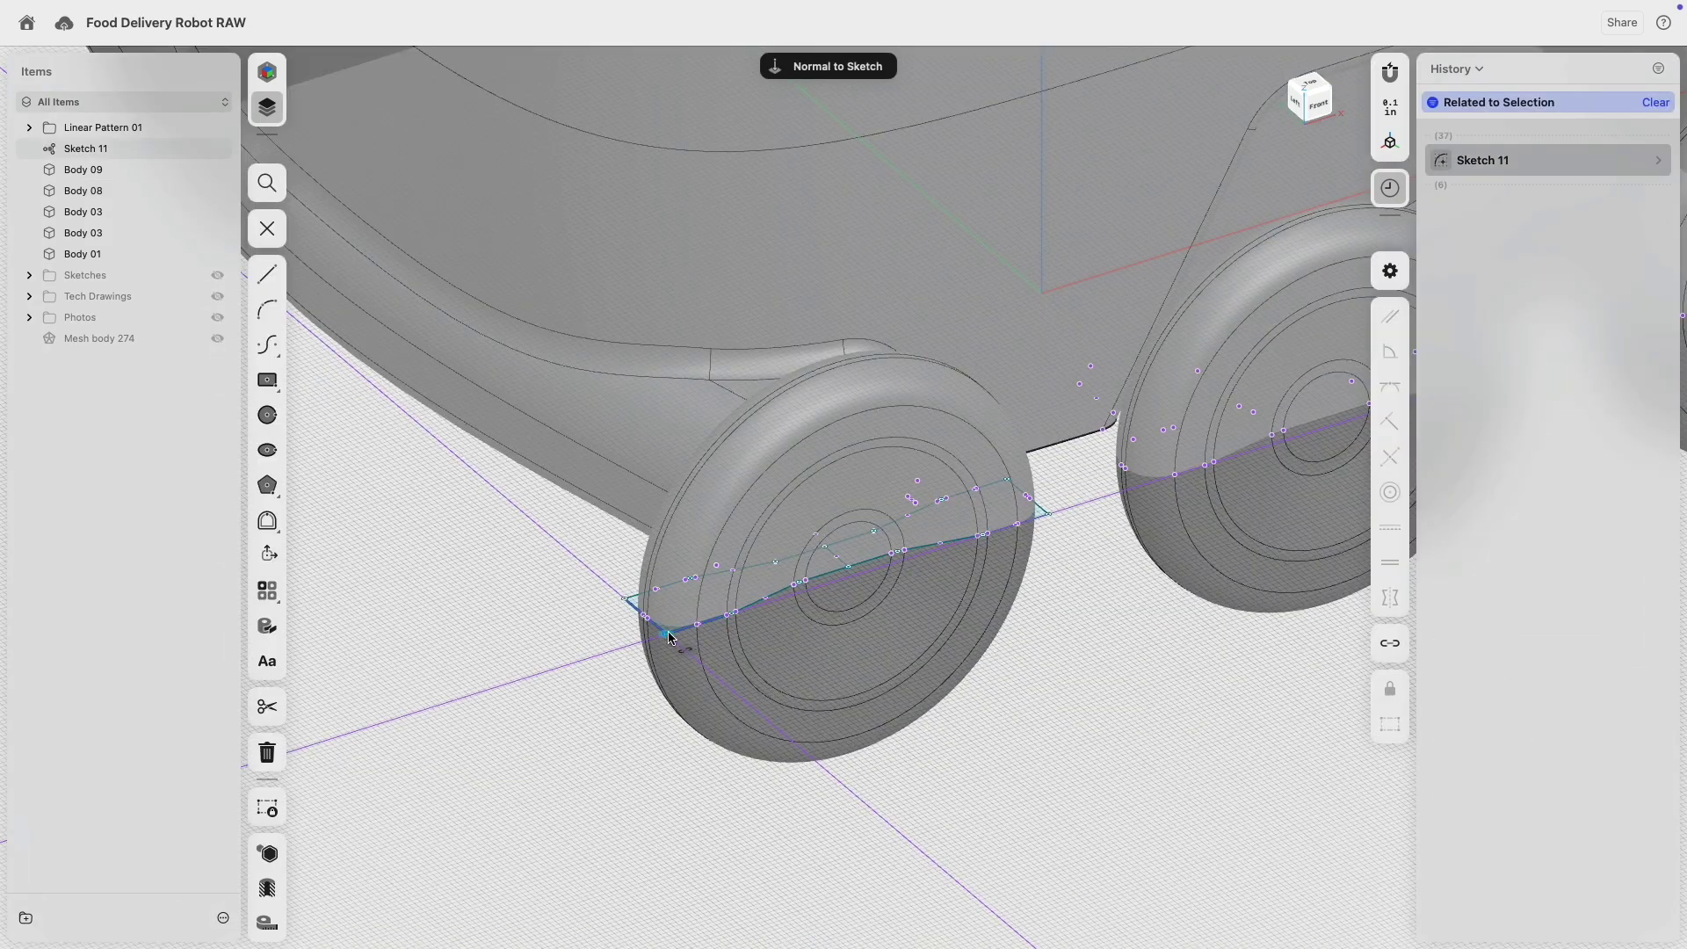
{"action": "left_click", "coordinate": [828, 573]}
{"action": "middle_click_drag", "start_coordinate": [844, 585], "coordinate": [835, 622]}
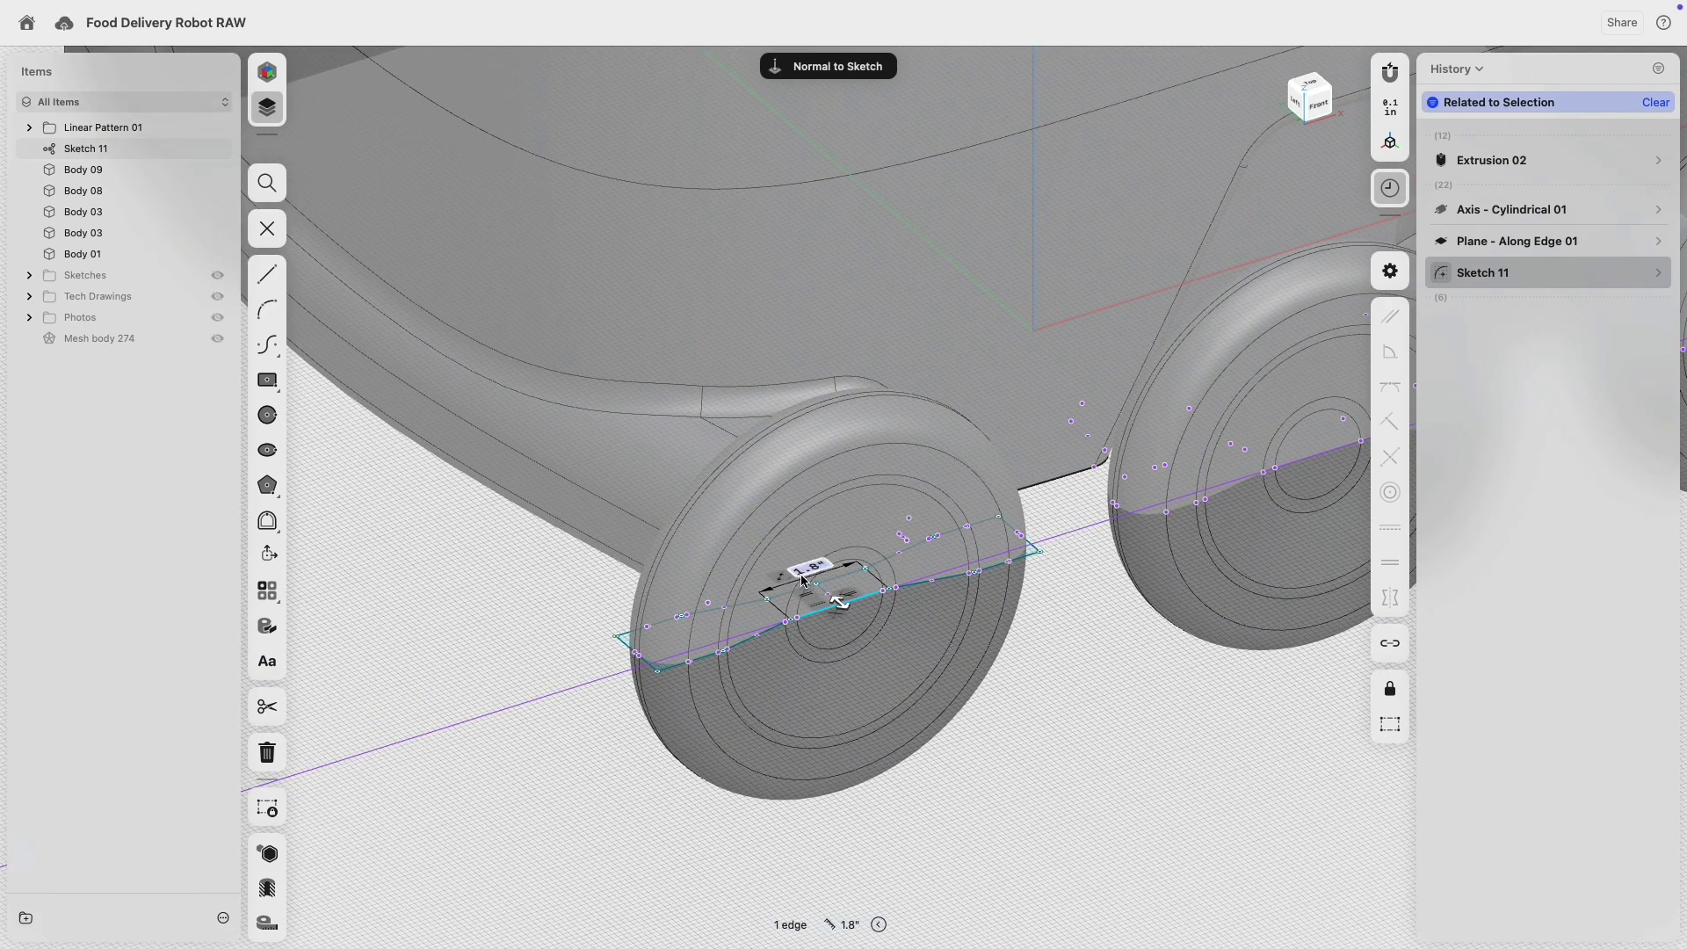
{"action": "double_click", "coordinate": [603, 711]}
- Compare the hub face on the end wheel's back with the rounded end edge of the rocker arm
{"action": "mouse_move", "coordinate": [597, 707]}
{"action": "right_mouse_down"}
{"action": "mouse_move", "coordinate": [591, 632]}
{"action": "mouse_move", "coordinate": [714, 592]}
{"action": "mouse_move", "coordinate": [1151, 286]}
{"action": "right_mouse_up"}
{"action": "left_click", "coordinate": [901, 365]}
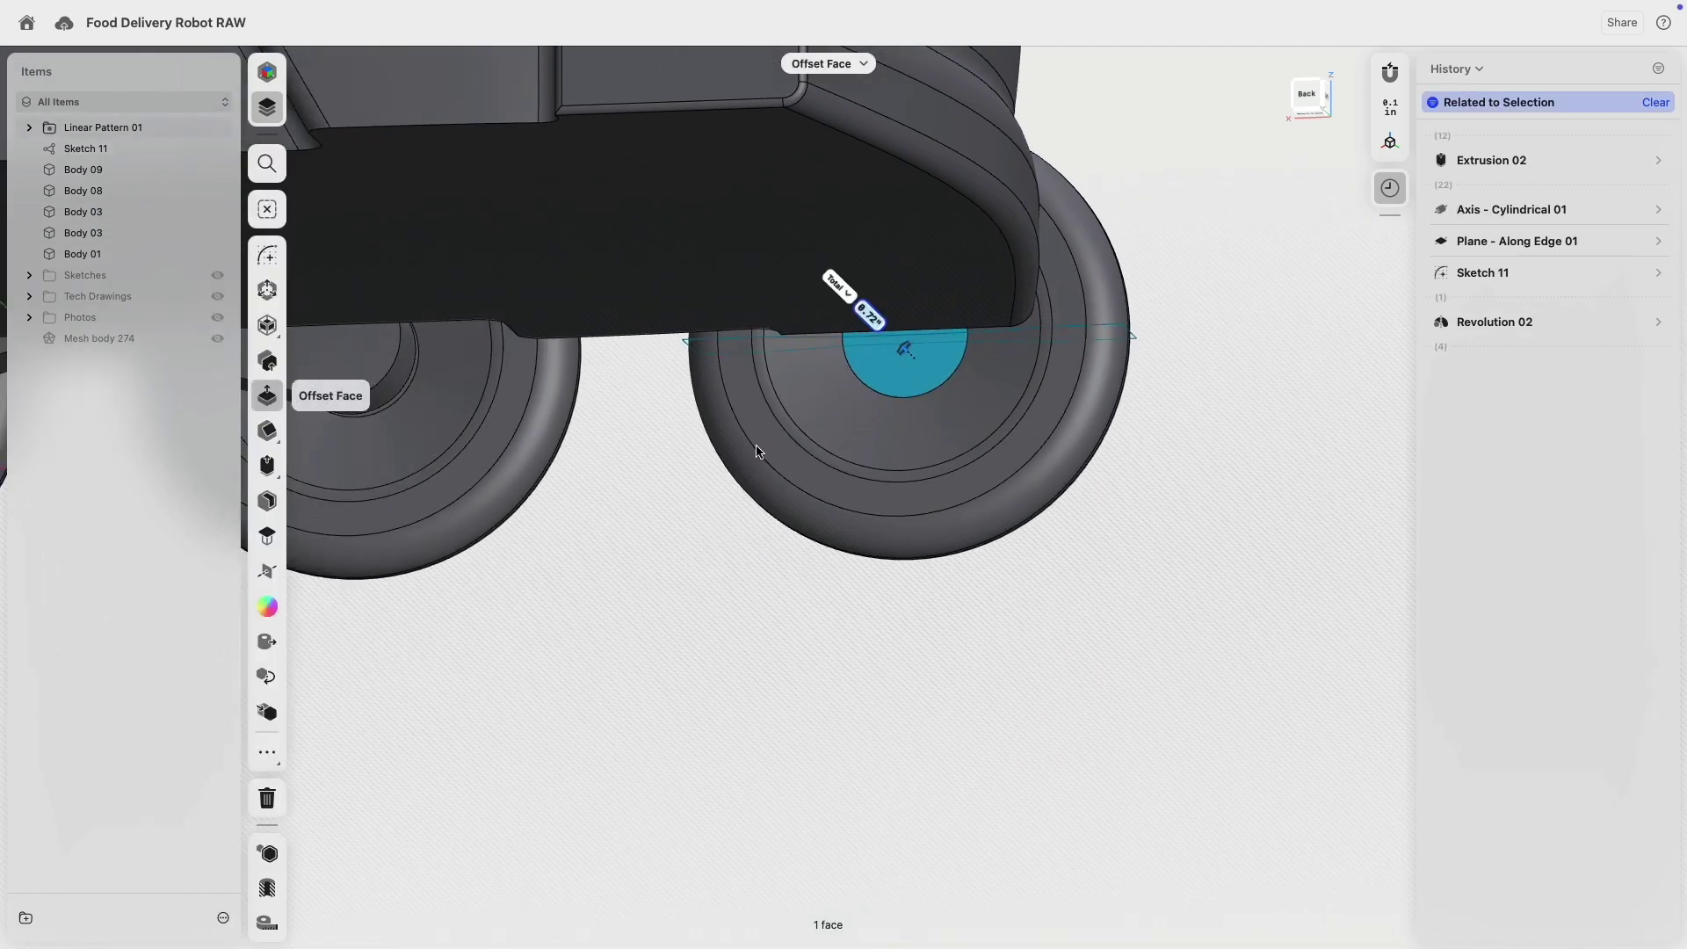
{"action": "middle_click_drag", "start_coordinate": [758, 452], "coordinate": [1188, 404]}
{"action": "scroll", "coordinate": [829, 359], "scroll_direction": "up", "scroll_amount": 8}
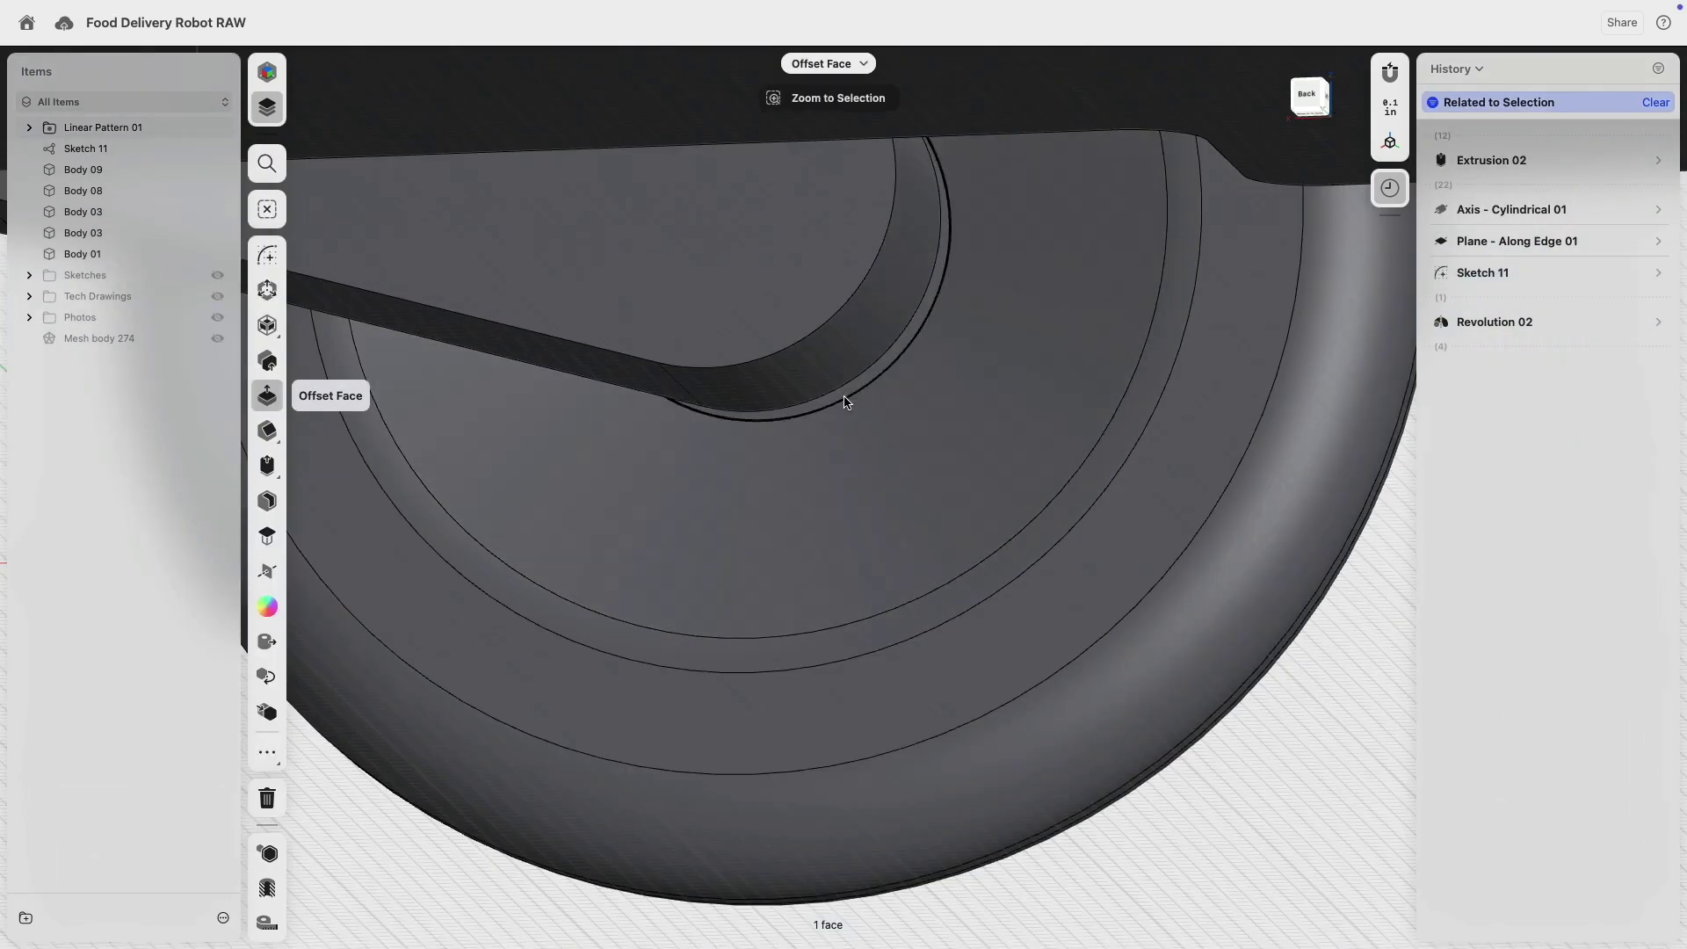
{"action": "left_click", "coordinate": [851, 381]}
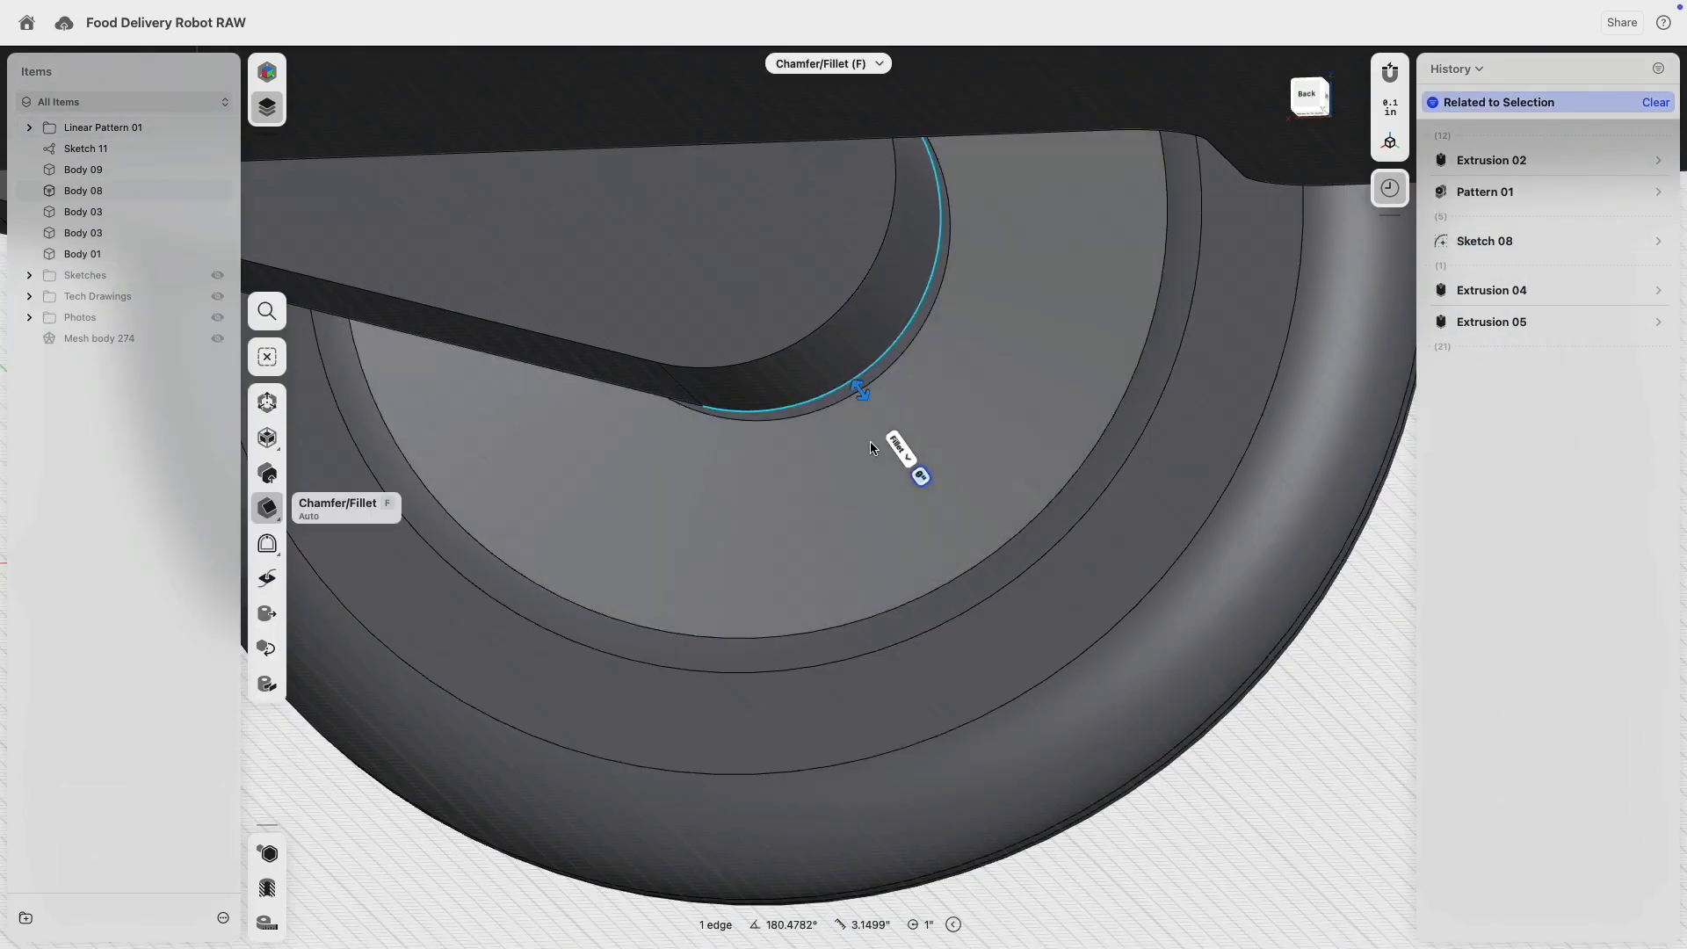
- Extrude the hub faces on the backs of the two rocker-arm wheels into the ends of the arm
{"action": "scroll", "coordinate": [868, 452], "scroll_direction": "down", "scroll_amount": 8}
{"action": "right_click_drag", "start_coordinate": [1036, 575], "coordinate": [599, 477]}
{"action": "left_click", "coordinate": [600, 477]}
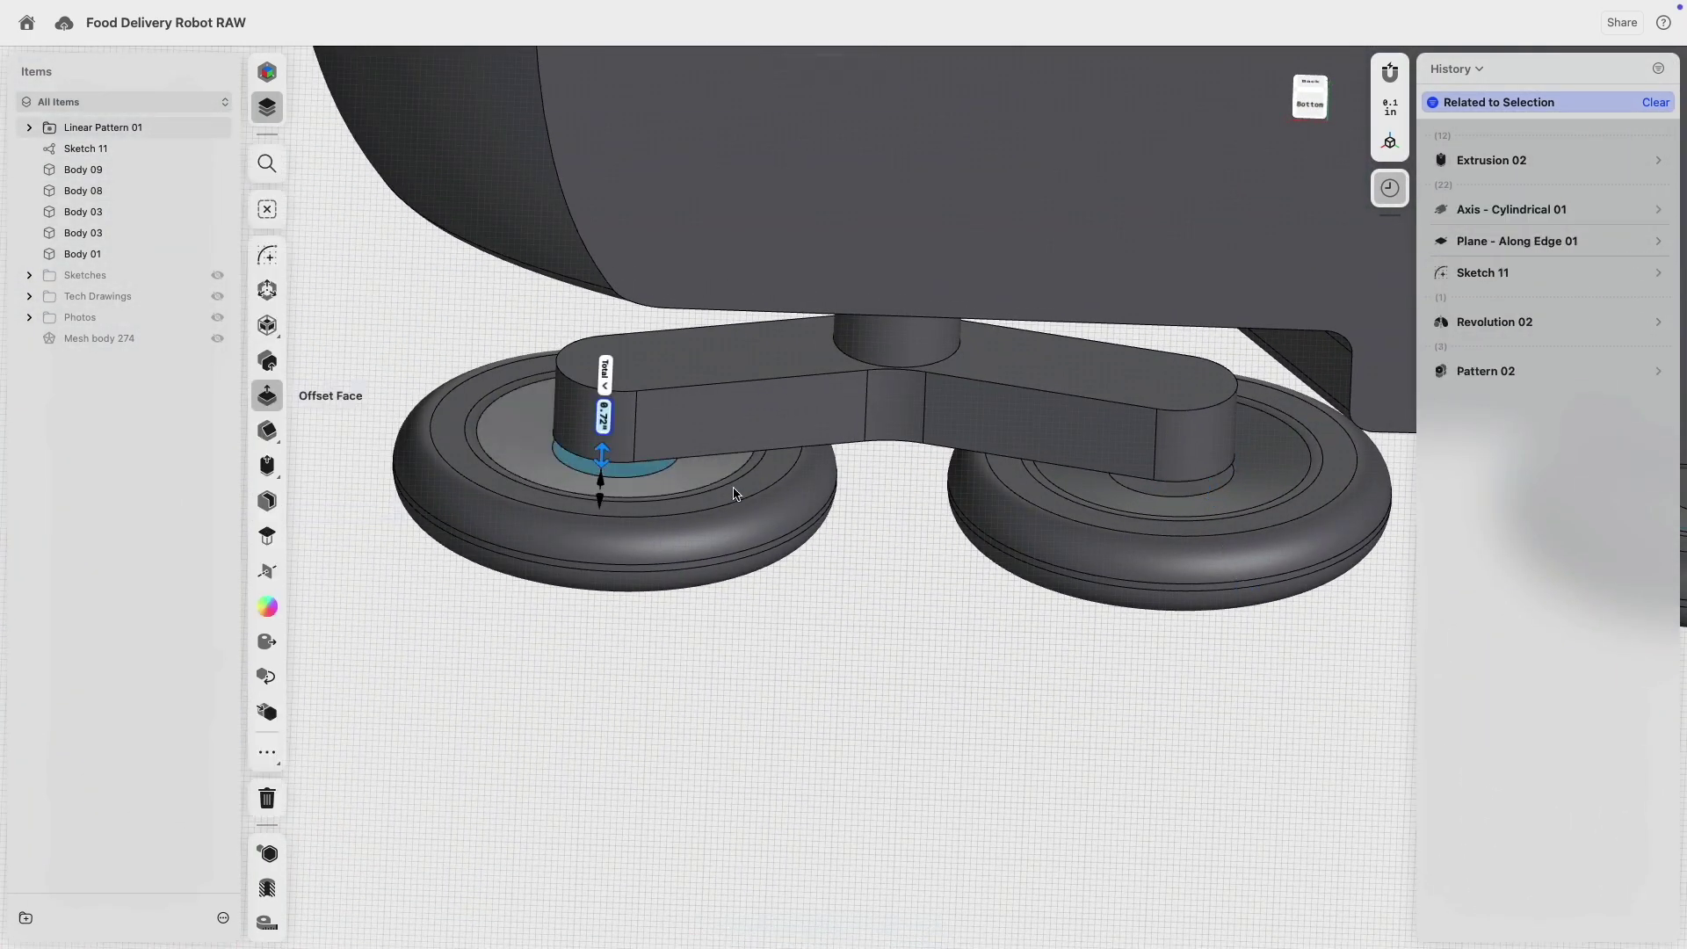
{"action": "left_click", "coordinate": [1180, 494]}
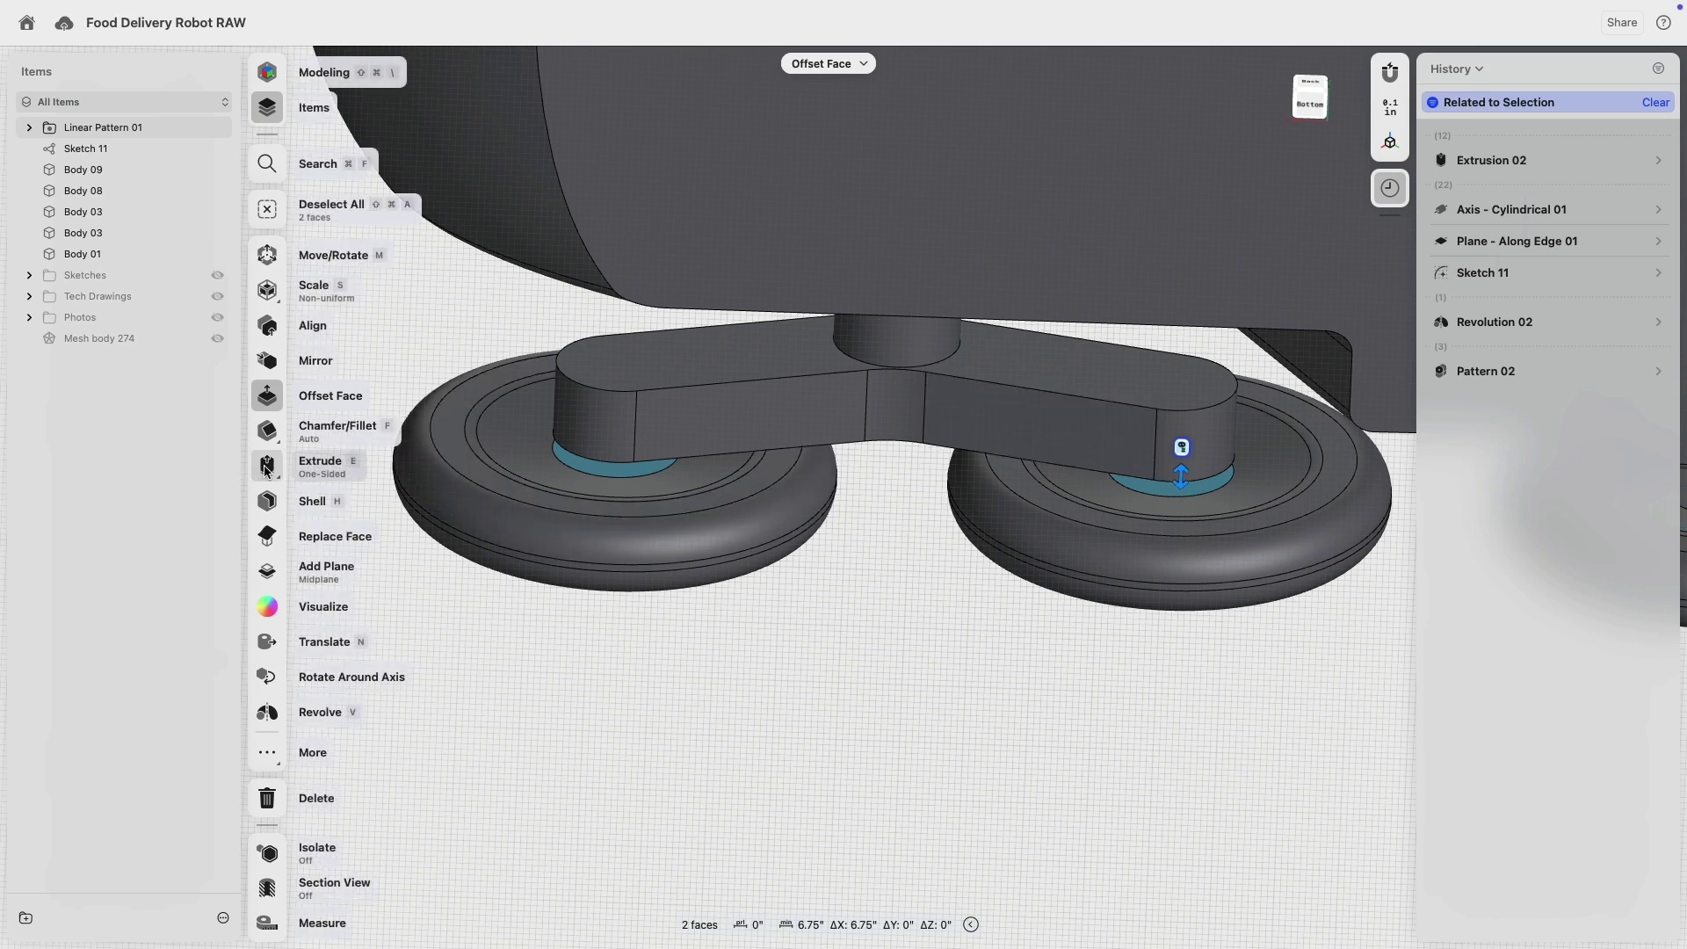
{"action": "left_click", "coordinate": [267, 466]}
{"action": "left_click_drag", "start_coordinate": [1183, 479], "coordinate": [1183, 468]}
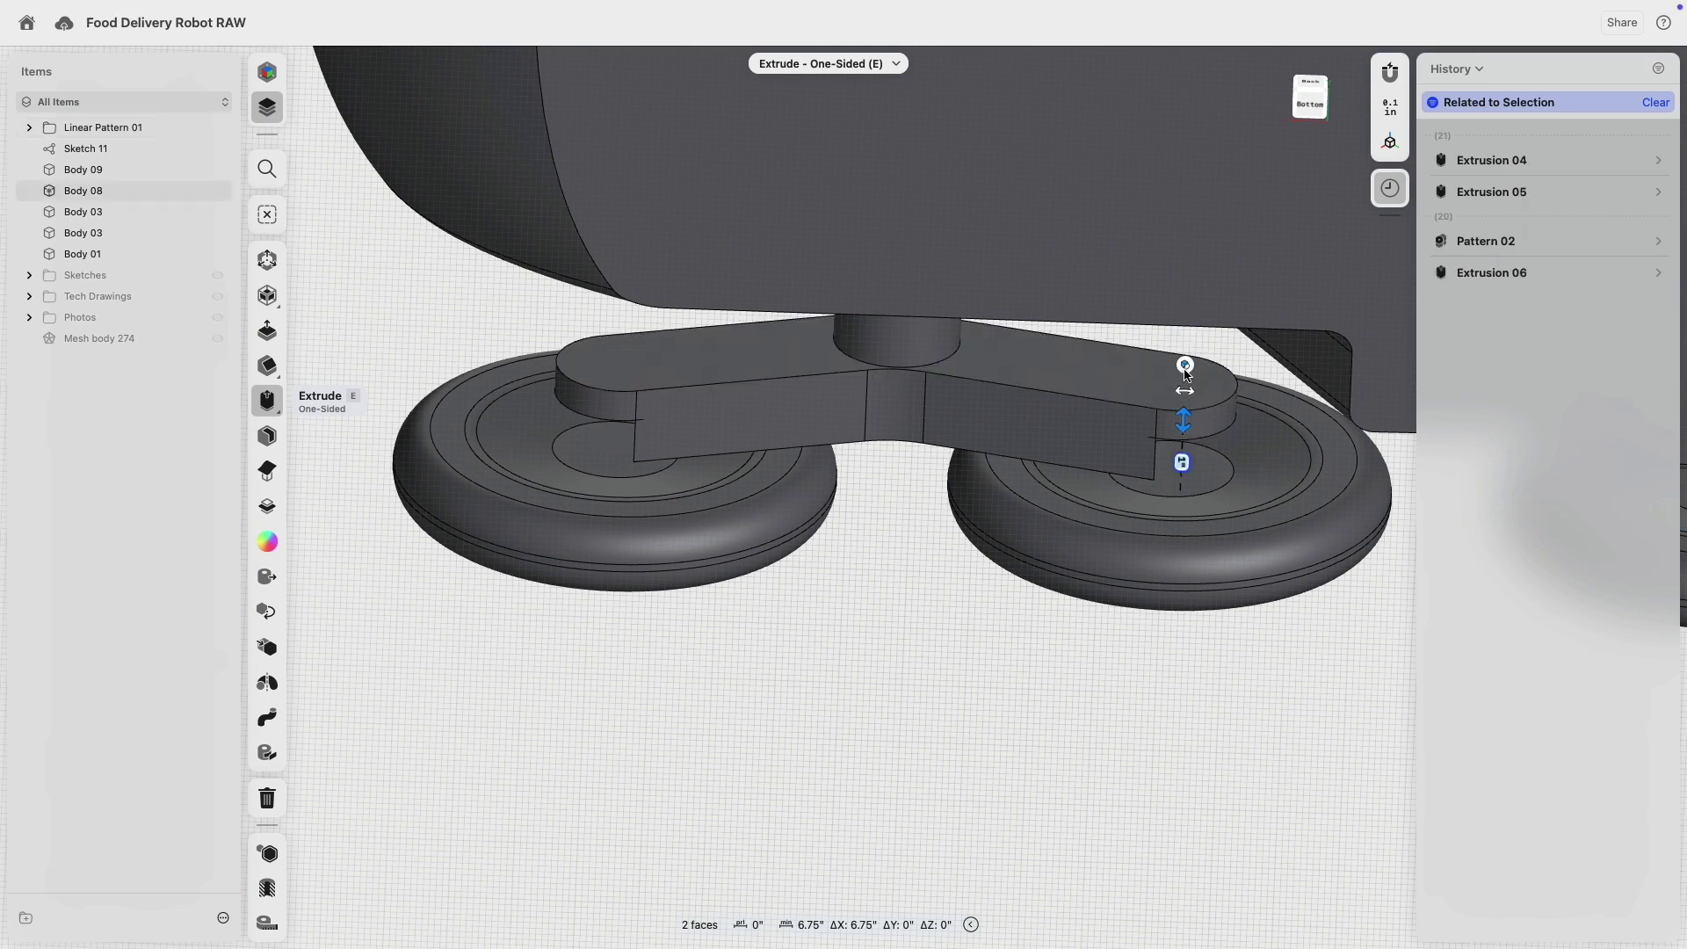
- Set the result of the hub extrusion to New Body and finish it
{"action": "left_click", "coordinate": [1184, 364]}
{"action": "left_click", "coordinate": [1156, 272]}
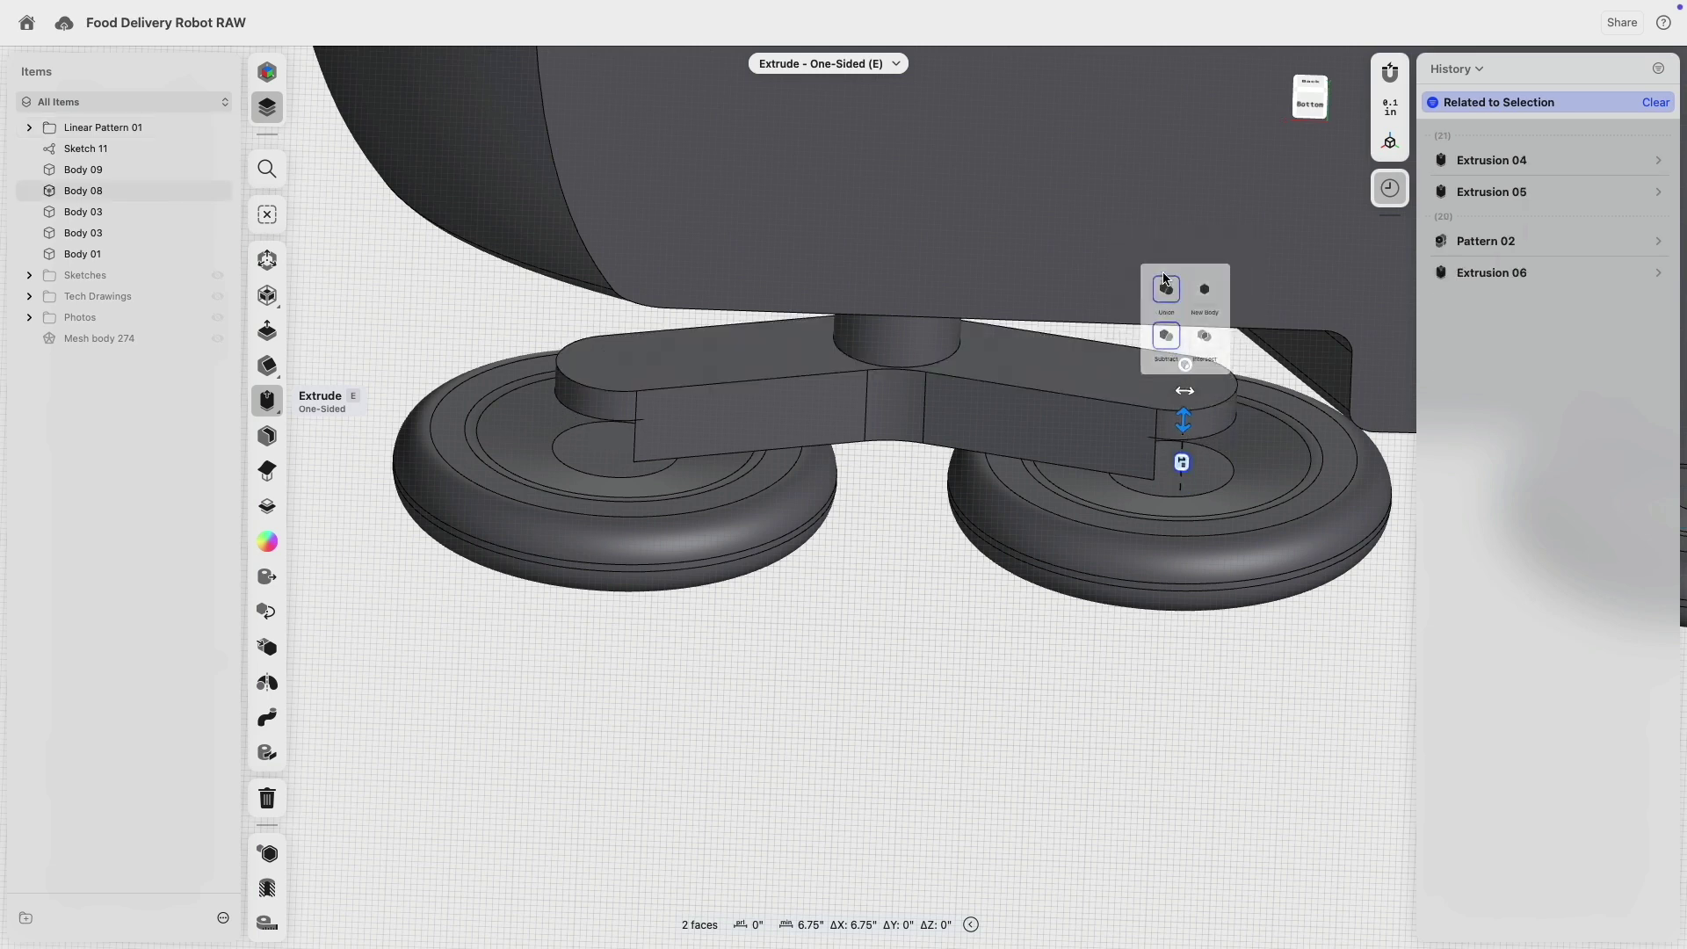
{"action": "left_click", "coordinate": [1186, 362]}
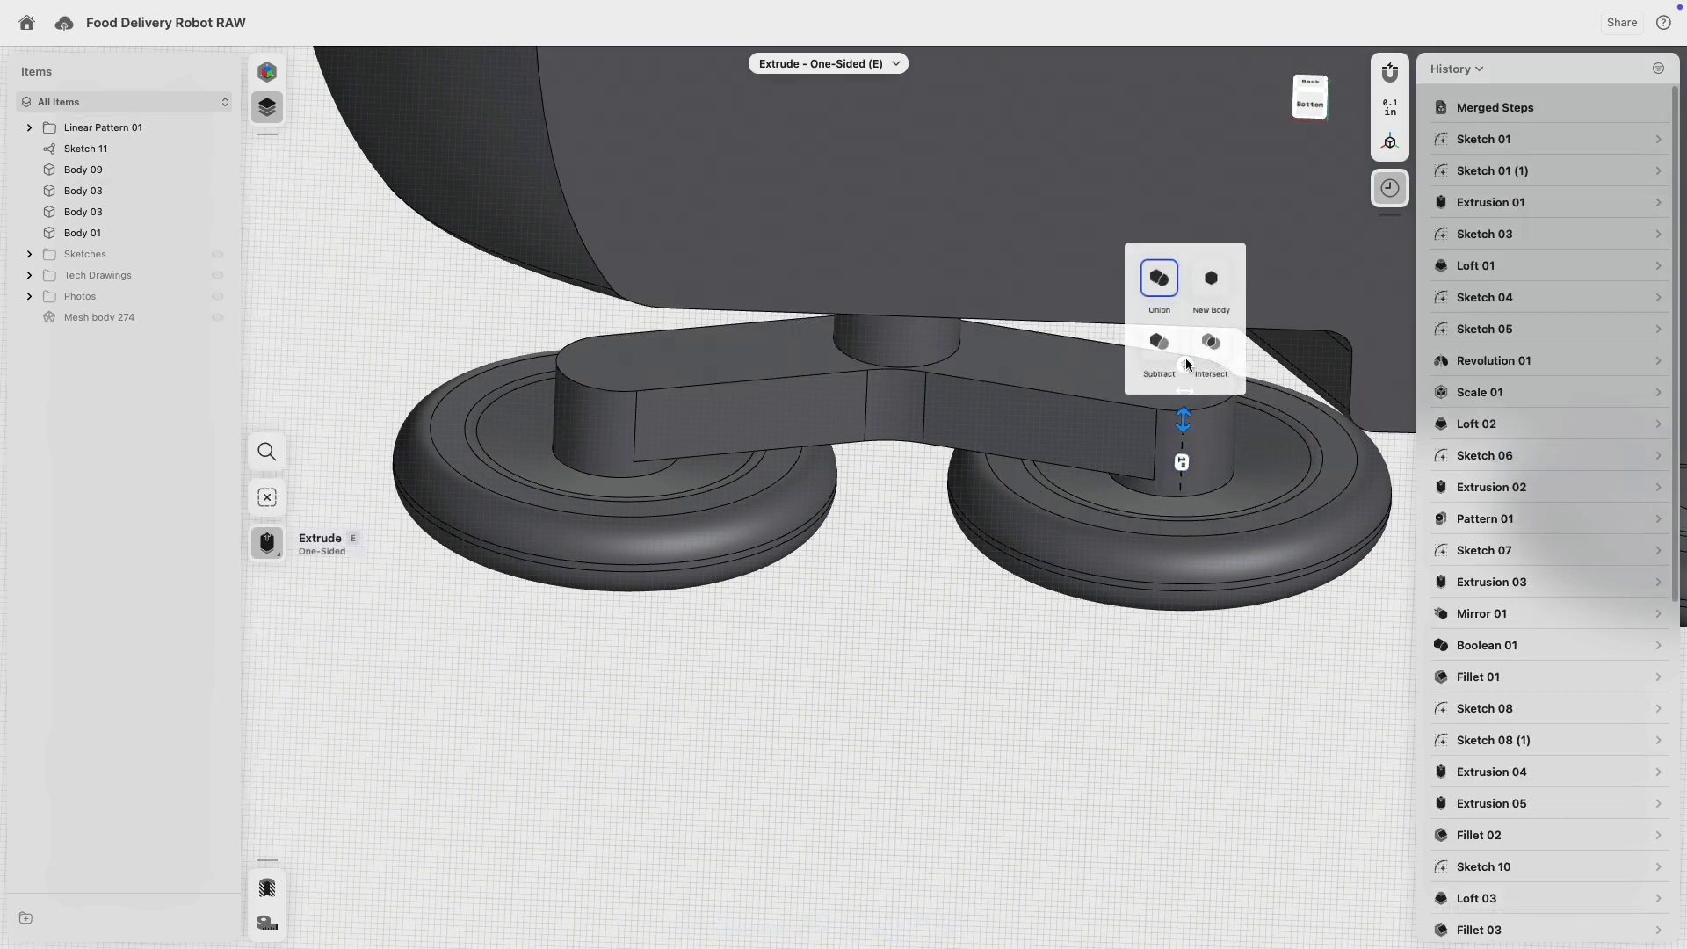
{"action": "left_click", "coordinate": [1217, 278]}
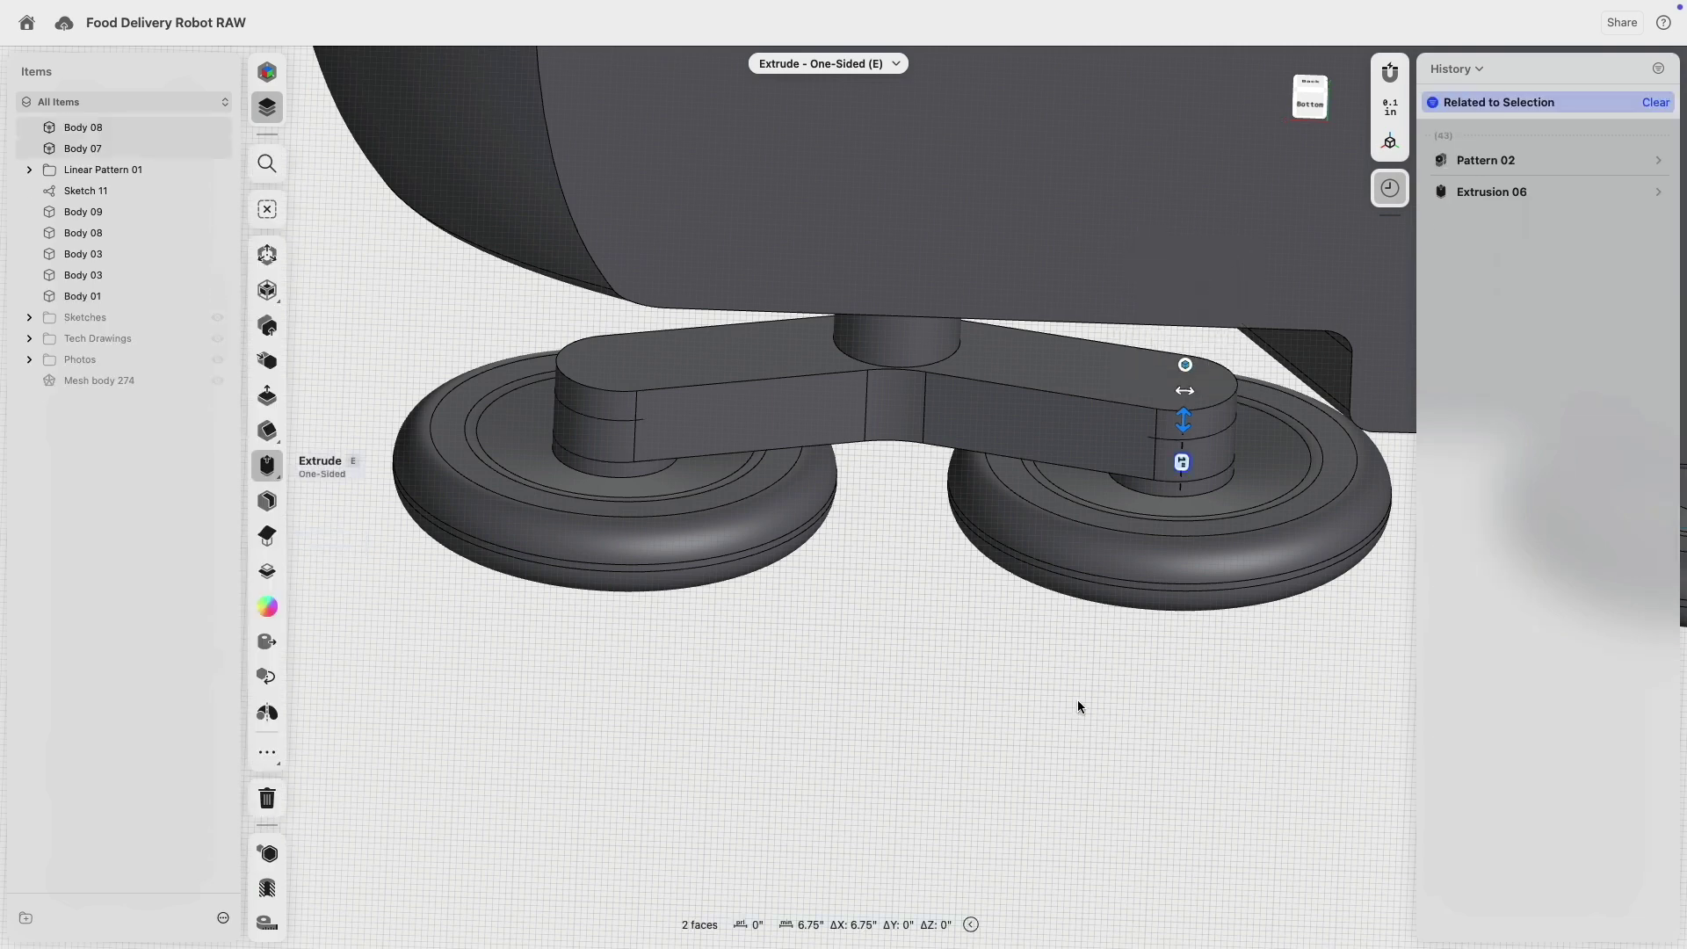
{"action": "left_click", "coordinate": [829, 657]}
{"action": "left_click", "coordinate": [622, 472]}
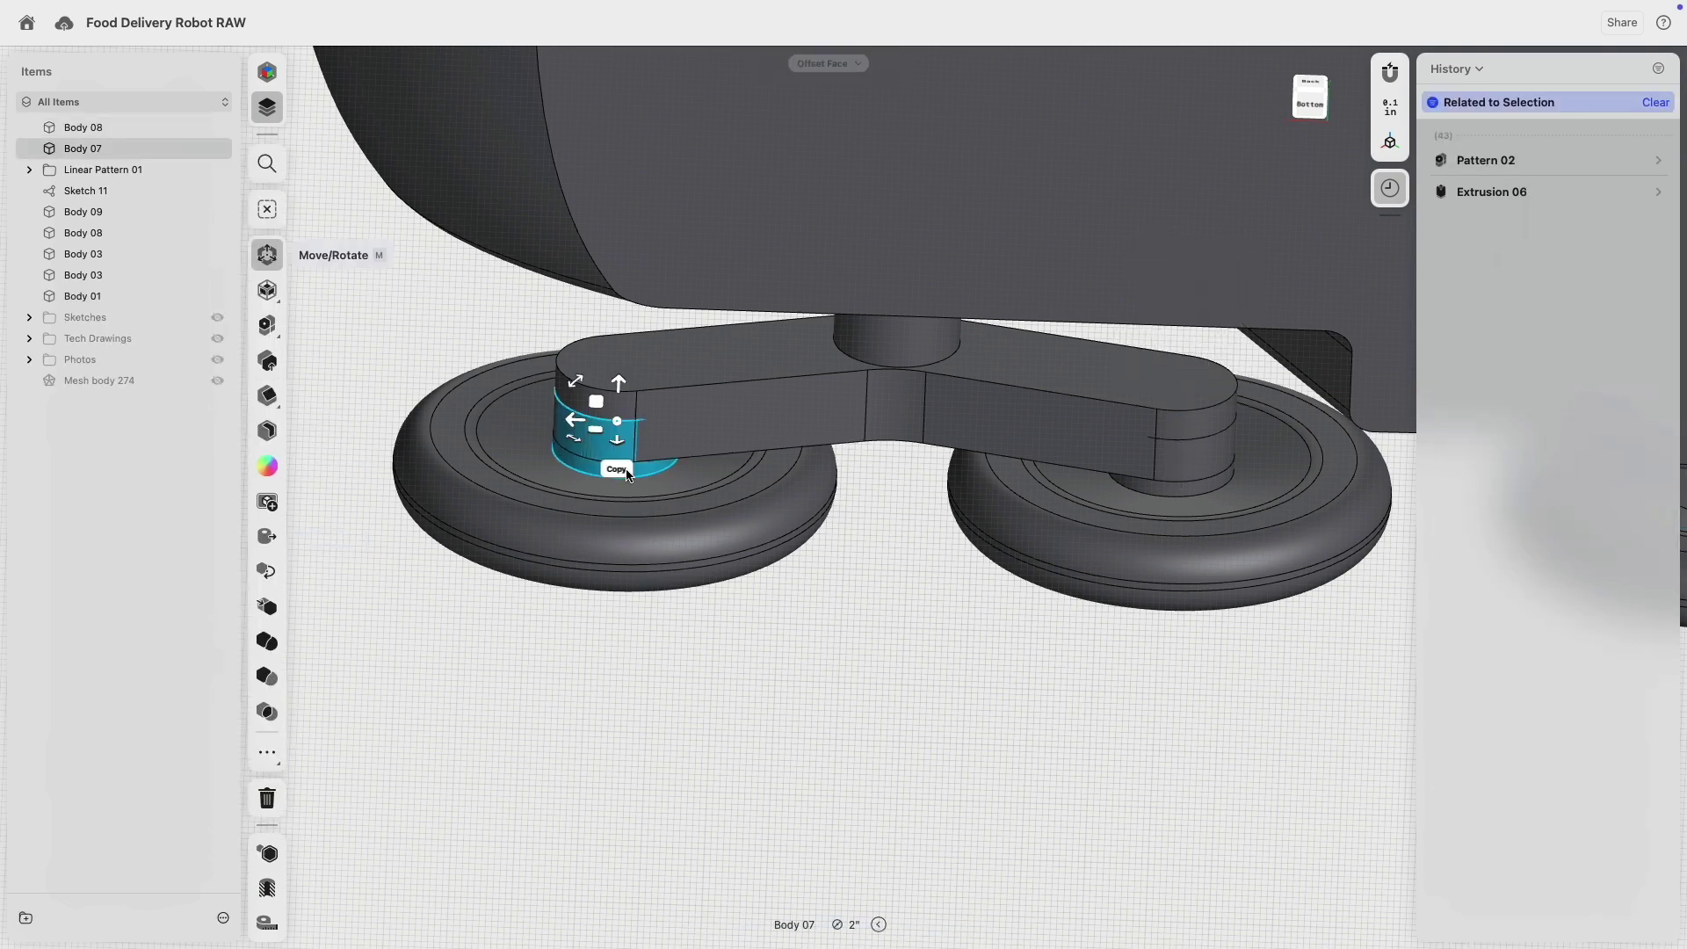
{"action": "left_click", "coordinate": [1152, 489]}
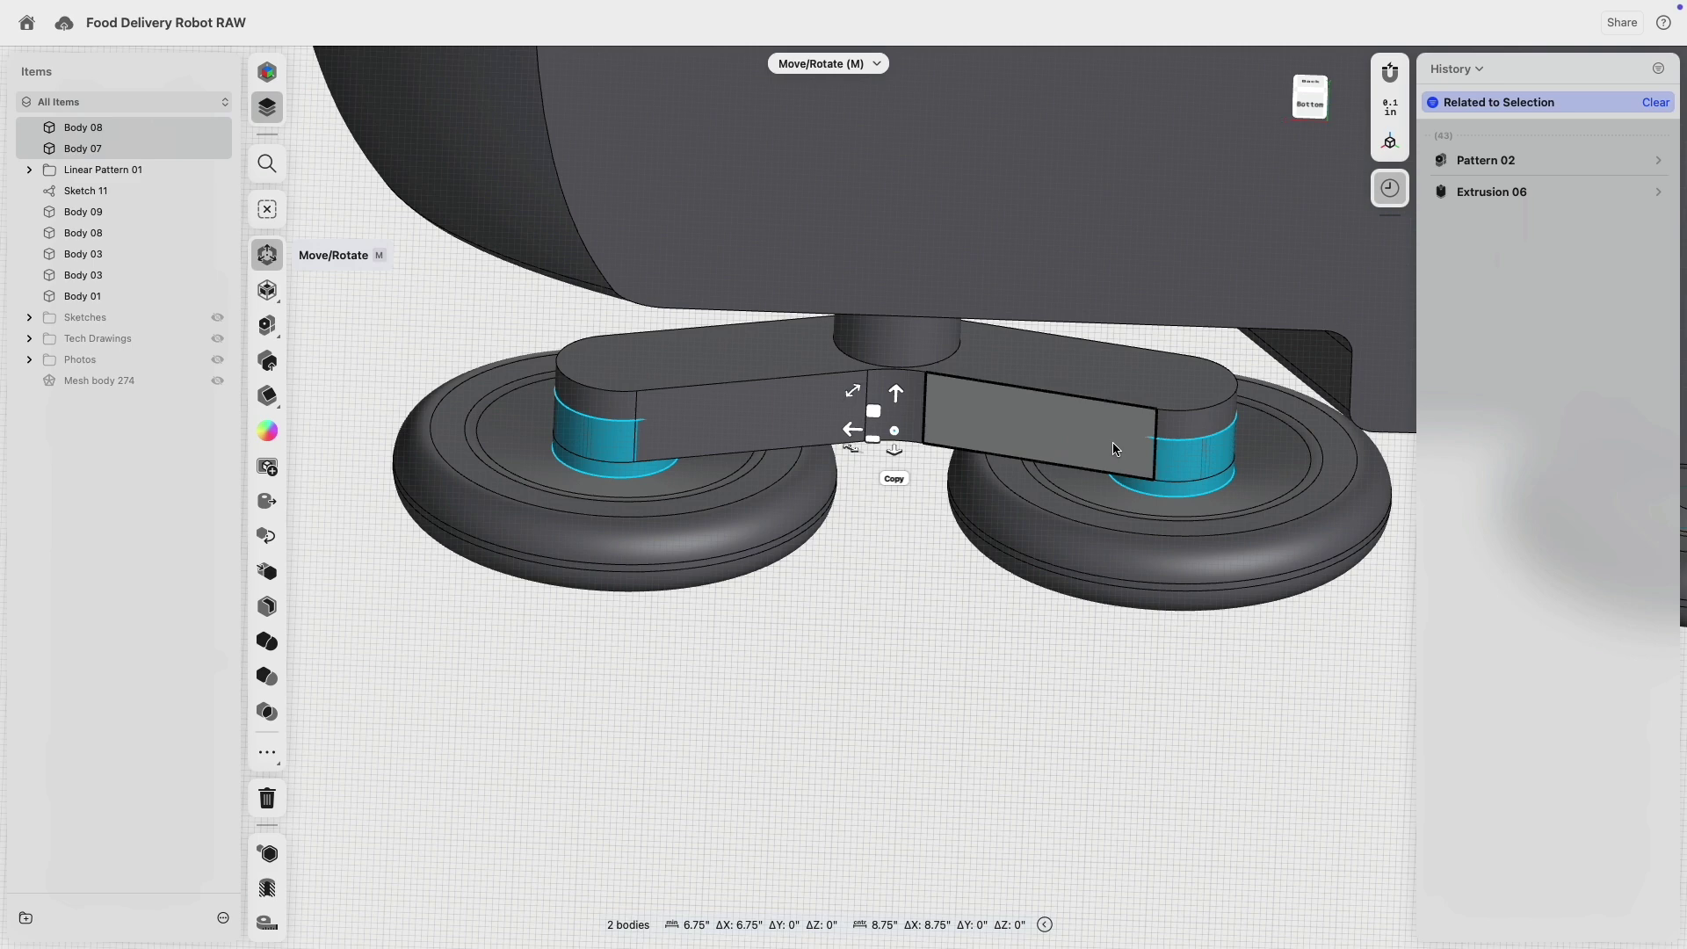
{"action": "left_click", "coordinate": [1107, 445]}
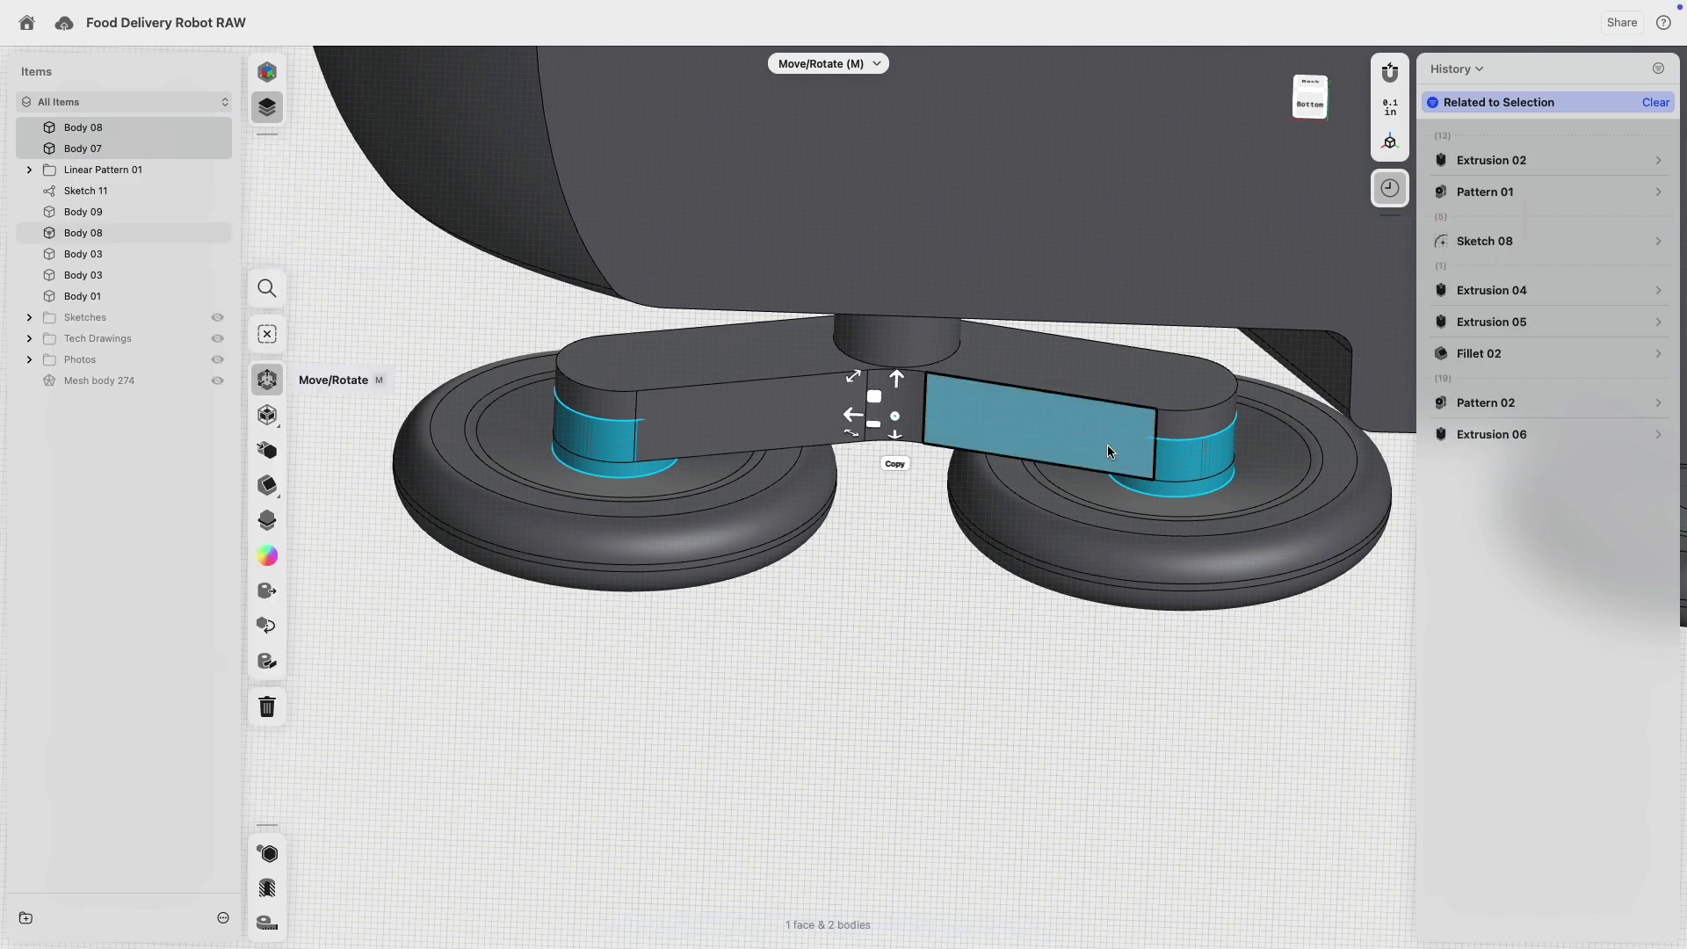
{"action": "double_click", "coordinate": [1034, 392]}
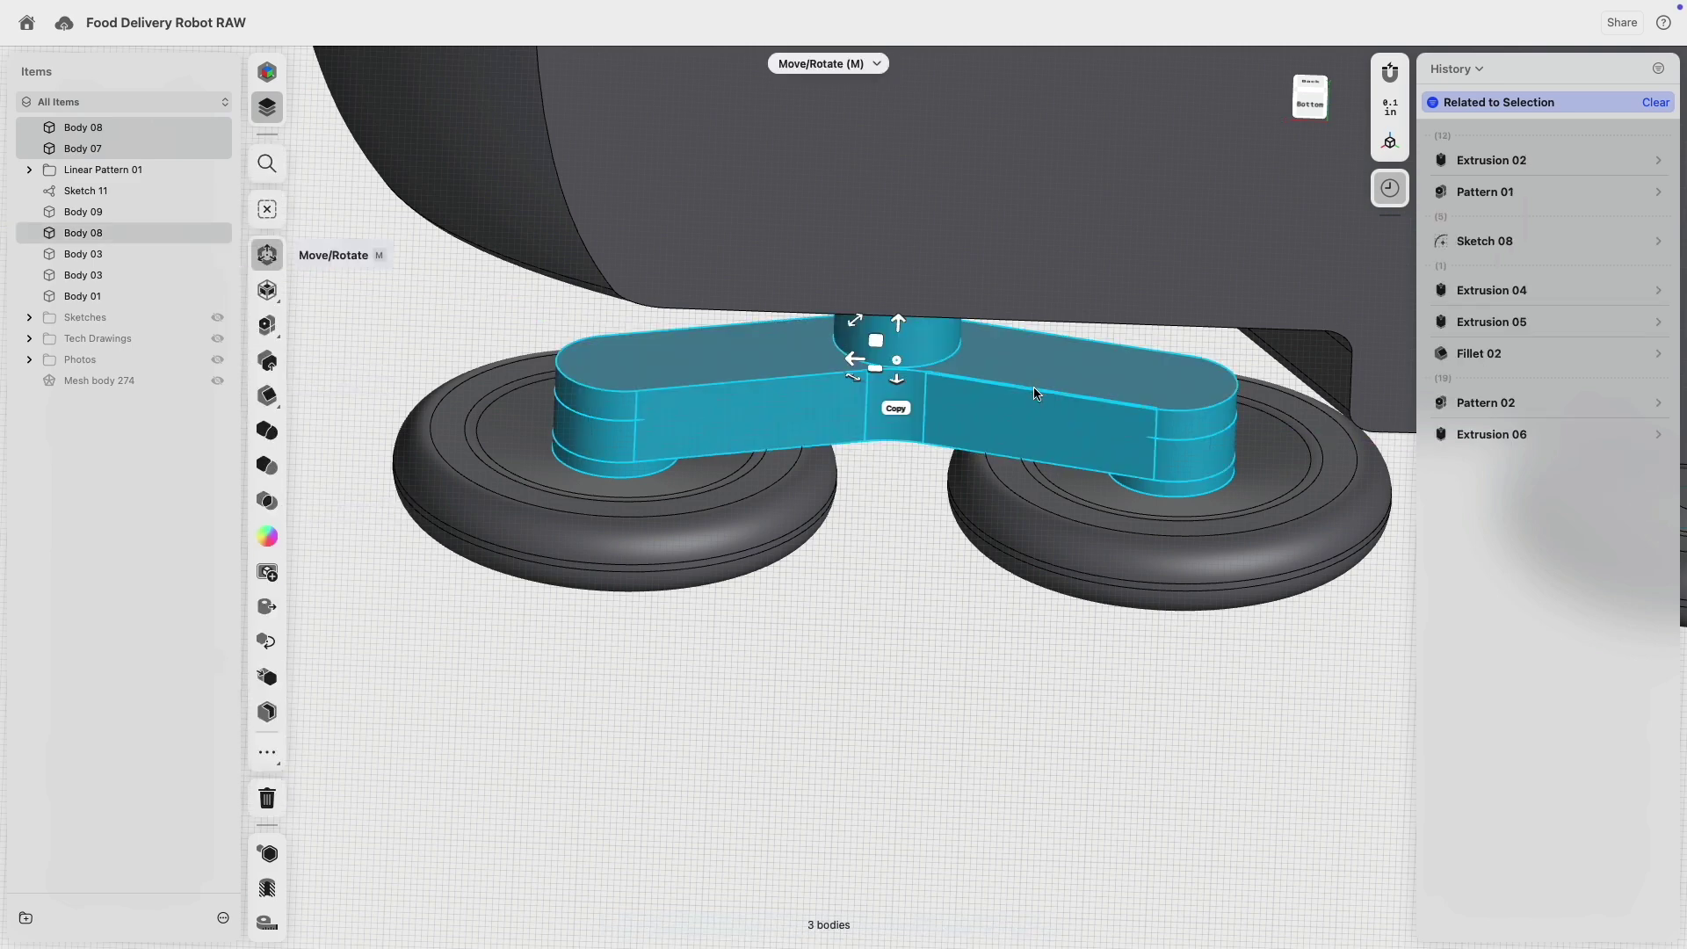
{"action": "left_click", "coordinate": [1198, 693]}
- Try to offset the hub face on the end wheel's back inward beneath the robot body, and undo the offset
{"action": "middle_click_drag", "start_coordinate": [1217, 620], "coordinate": [405, 664]}
{"action": "left_click", "coordinate": [896, 545]}
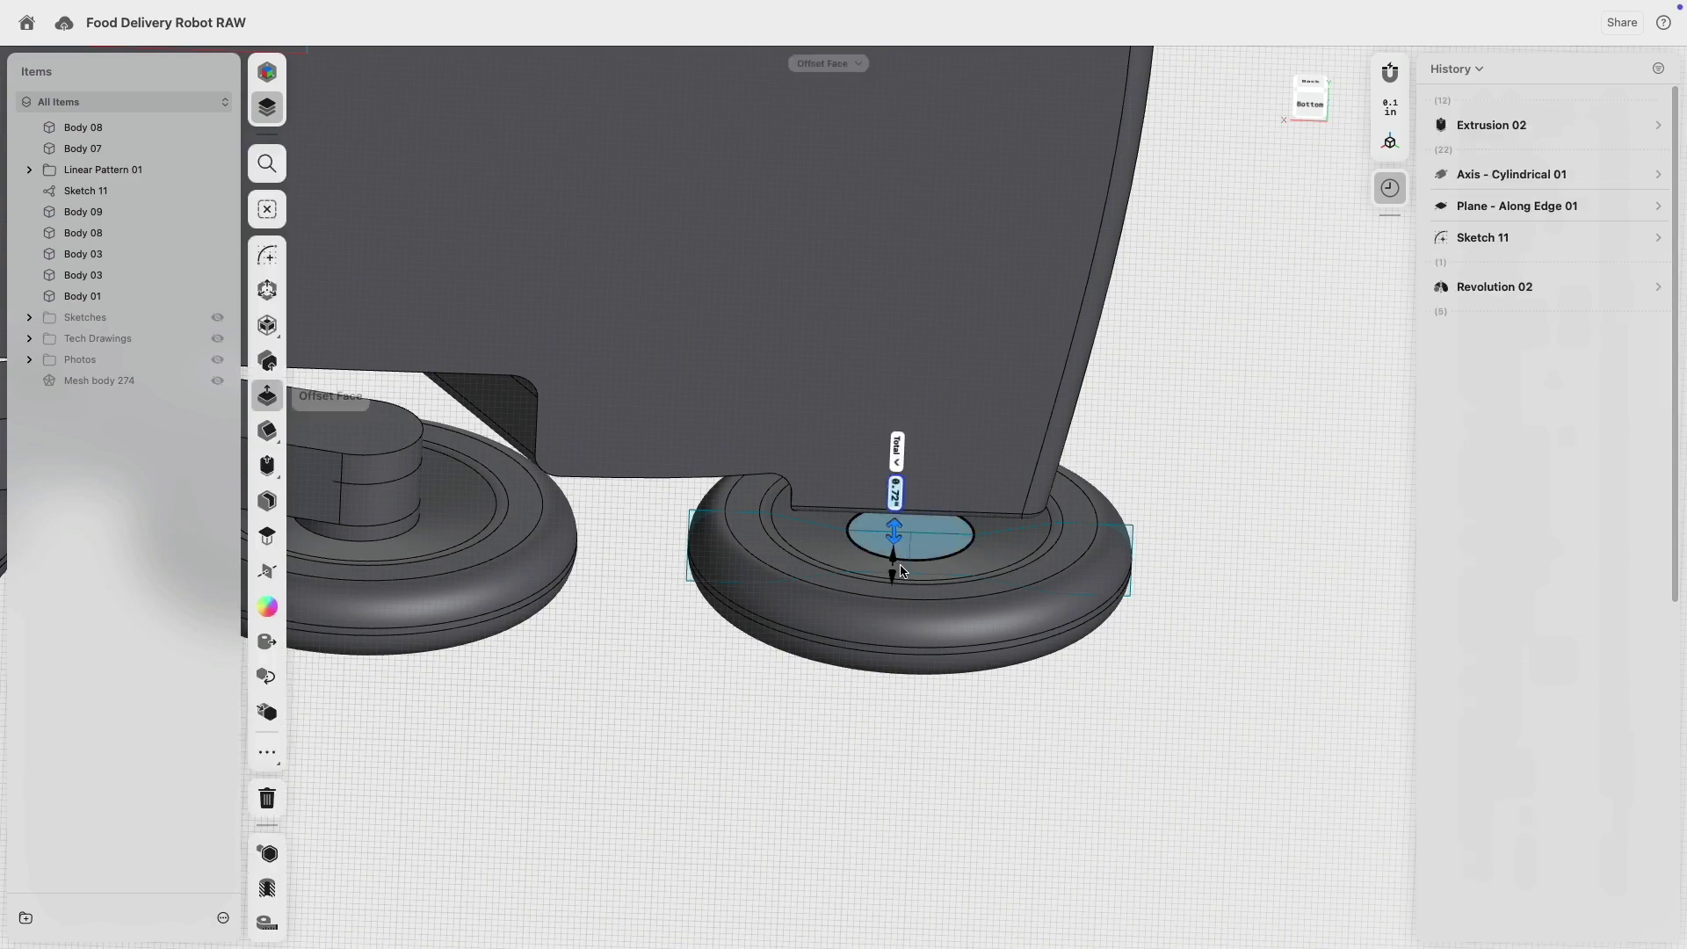
{"action": "right_click_drag", "start_coordinate": [896, 545], "coordinate": [983, 621]}
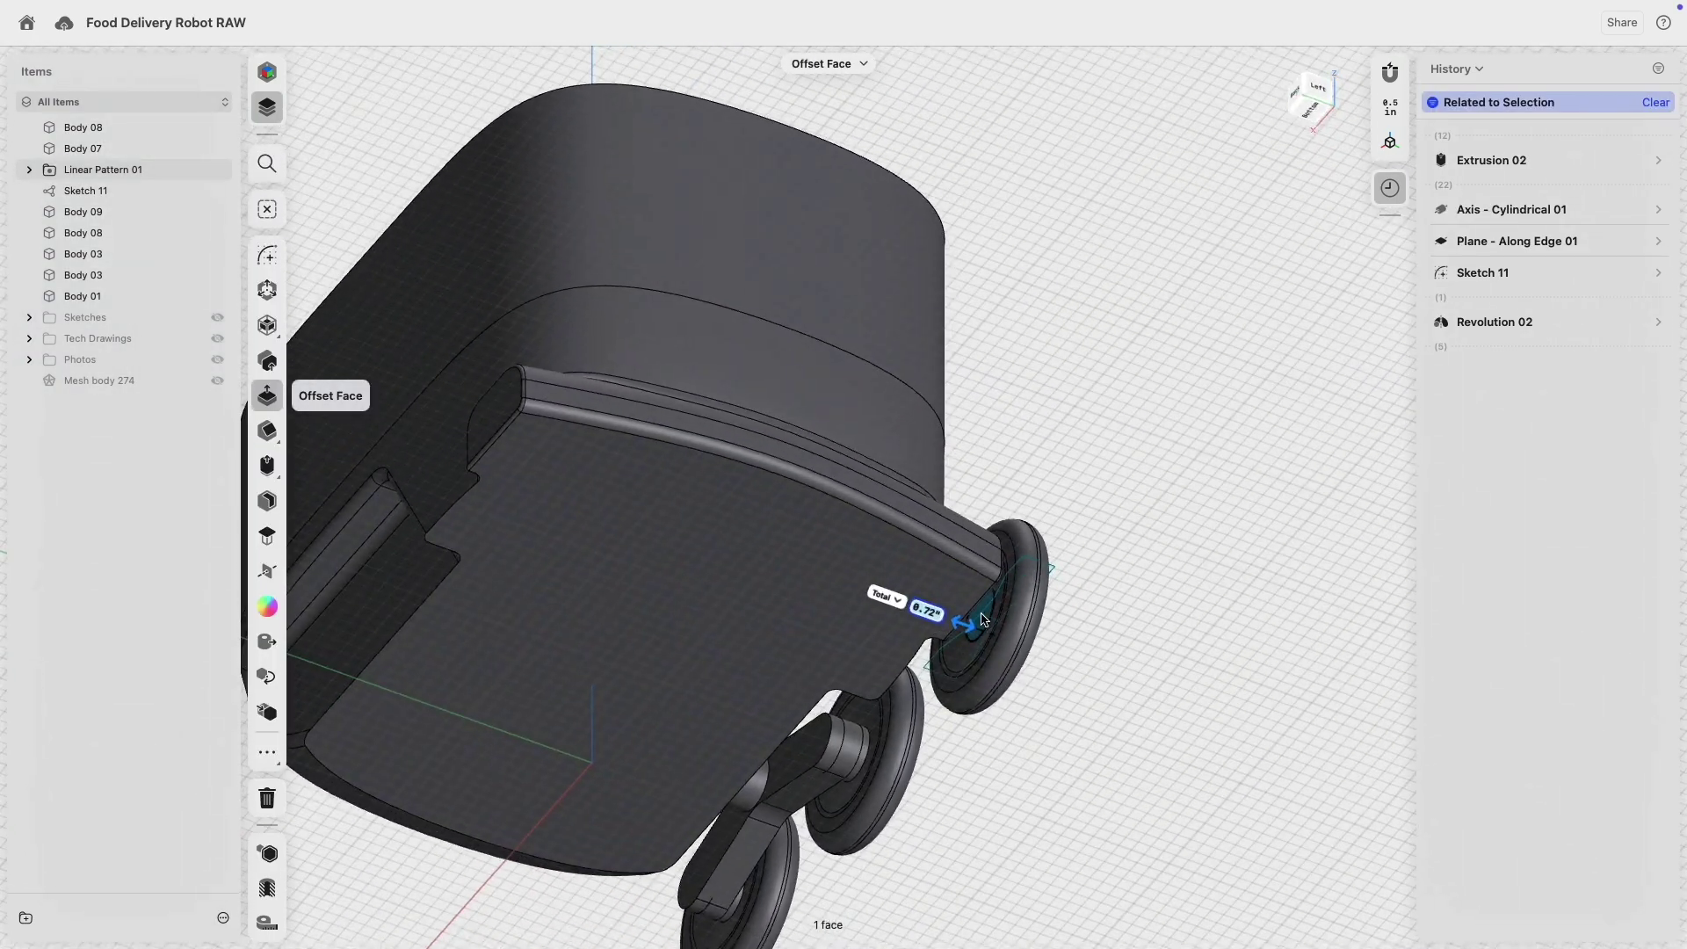
{"action": "left_click_drag", "start_coordinate": [965, 625], "coordinate": [705, 556]}
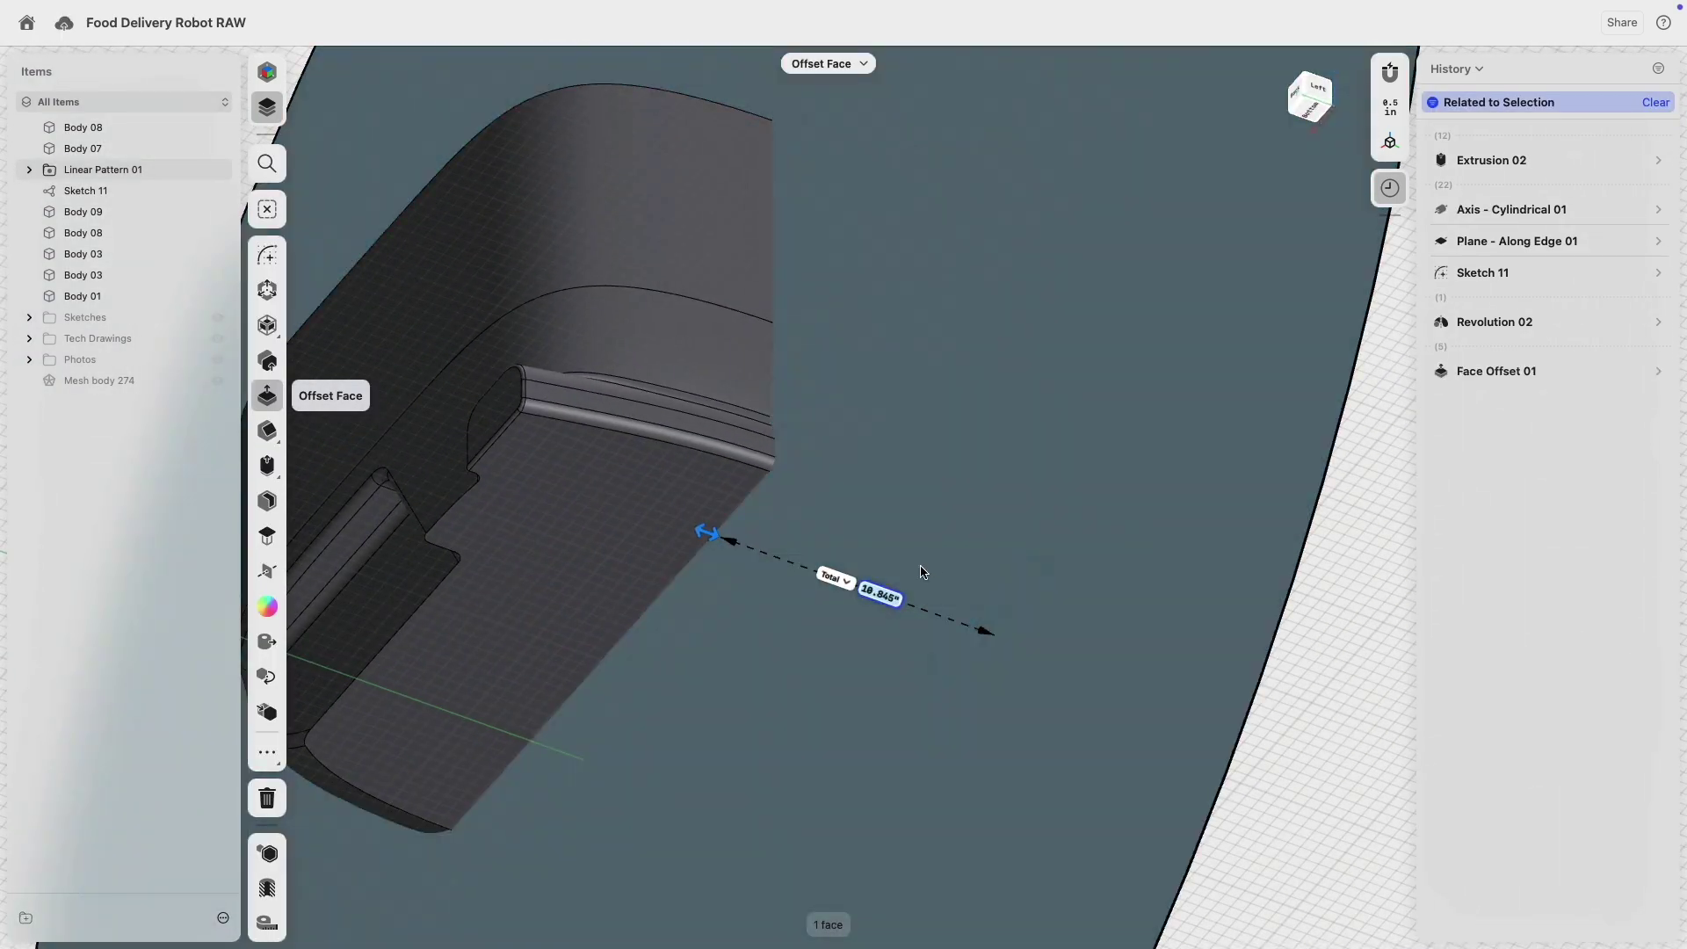
{"action": "key", "text": "super+z"}
- Extrude the hub face on the end wheel's back 10 in inward beneath the robot body as a new body
{"action": "scroll", "coordinate": [968, 626], "scroll_direction": "up", "scroll_amount": 5}
{"action": "left_click", "coordinate": [962, 633]}
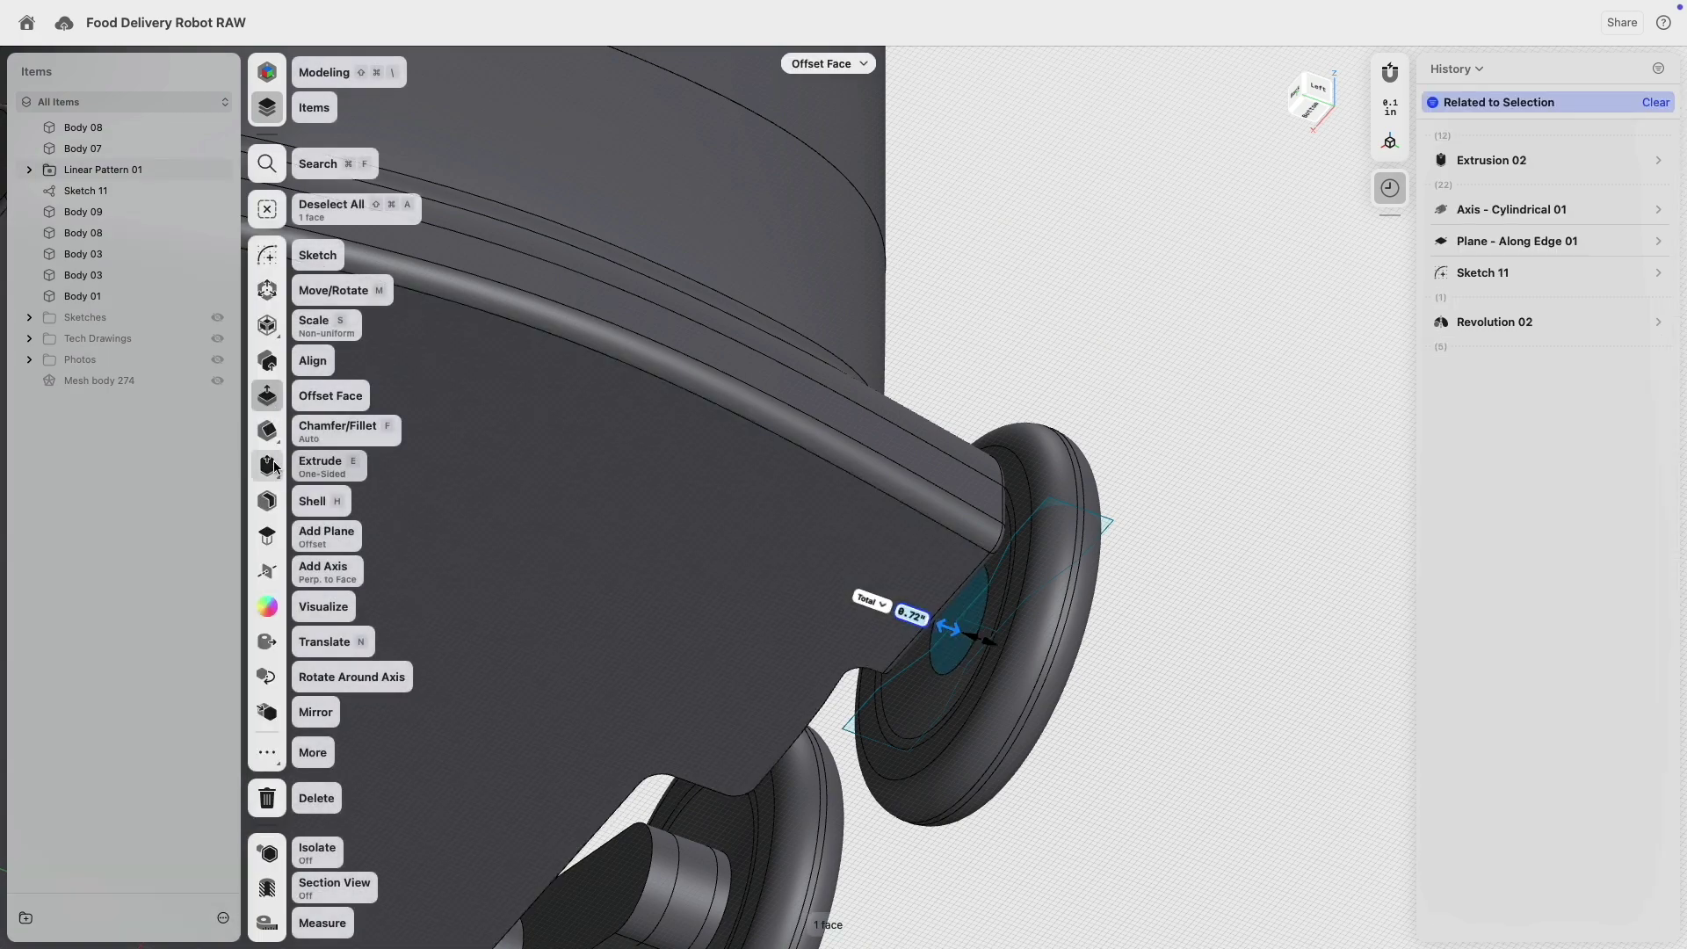
{"action": "left_click", "coordinate": [269, 466]}
{"action": "scroll", "coordinate": [810, 482], "scroll_direction": "down", "scroll_amount": 5}
{"action": "middle_click_drag", "start_coordinate": [809, 481], "coordinate": [1197, 404]}
{"action": "left_click", "coordinate": [1318, 89]}
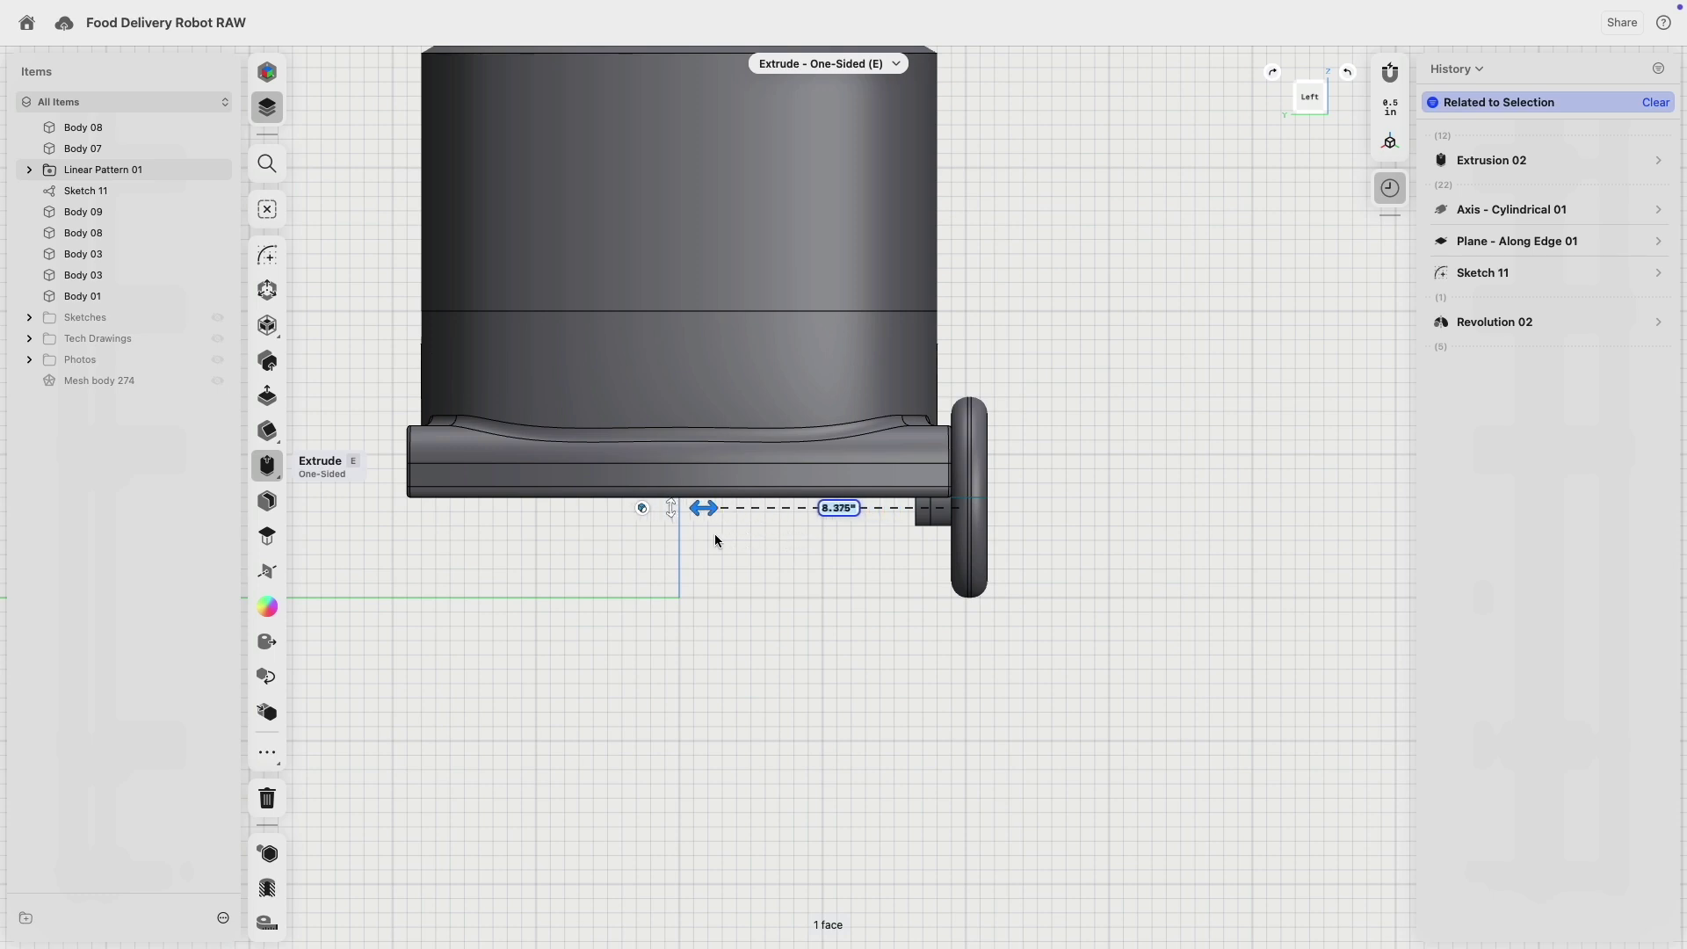
{"action": "left_click", "coordinate": [625, 508]}
{"action": "left_click", "coordinate": [659, 410]}
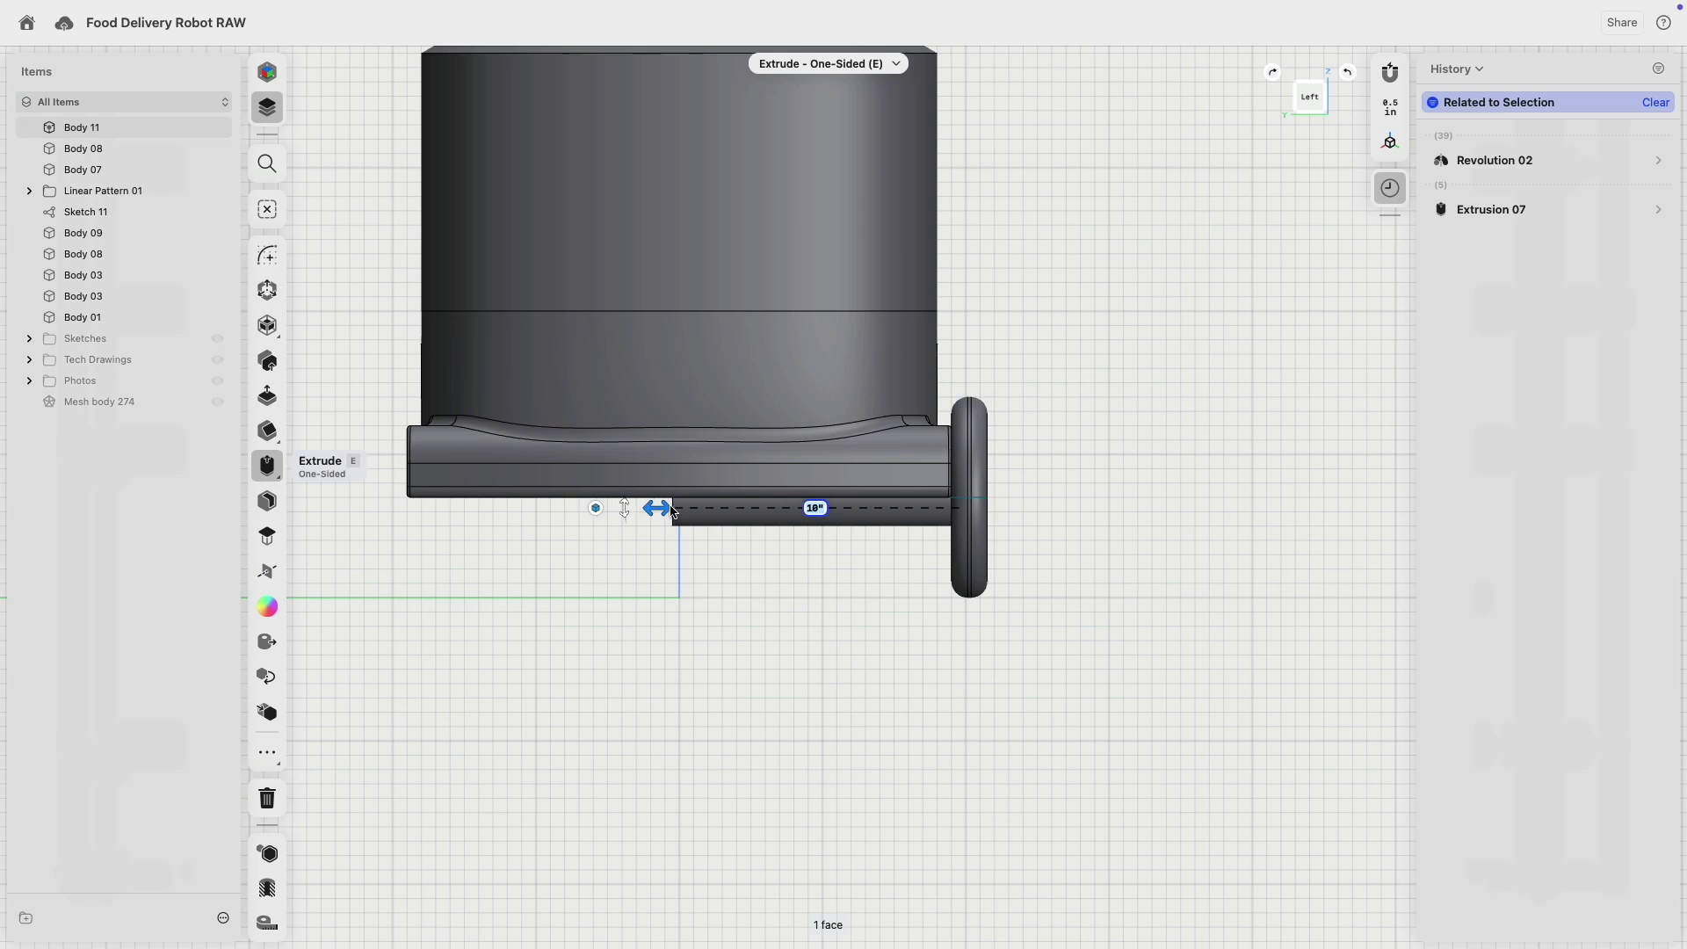
- Finish the end wheel's axle extrusion and inspect the axle's inner end beneath the robot body
{"action": "scroll", "coordinate": [672, 517], "scroll_direction": "up", "scroll_amount": 5}
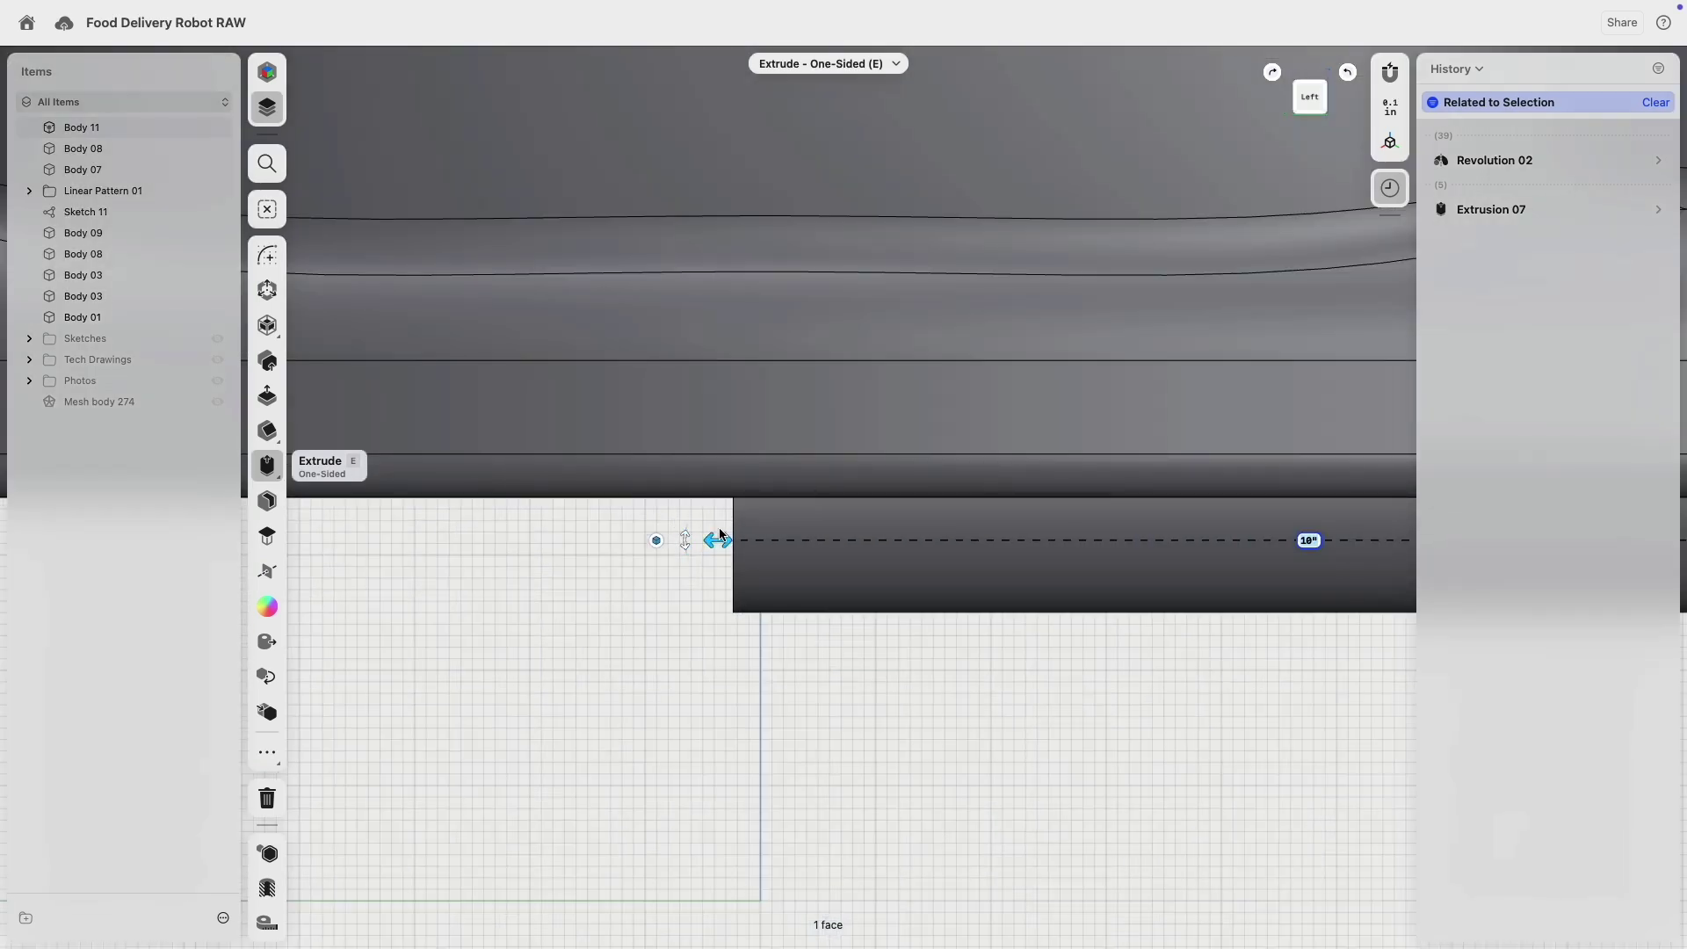
{"action": "scroll", "coordinate": [850, 659], "scroll_direction": "down", "scroll_amount": 2}
{"action": "left_click", "coordinate": [953, 744]}
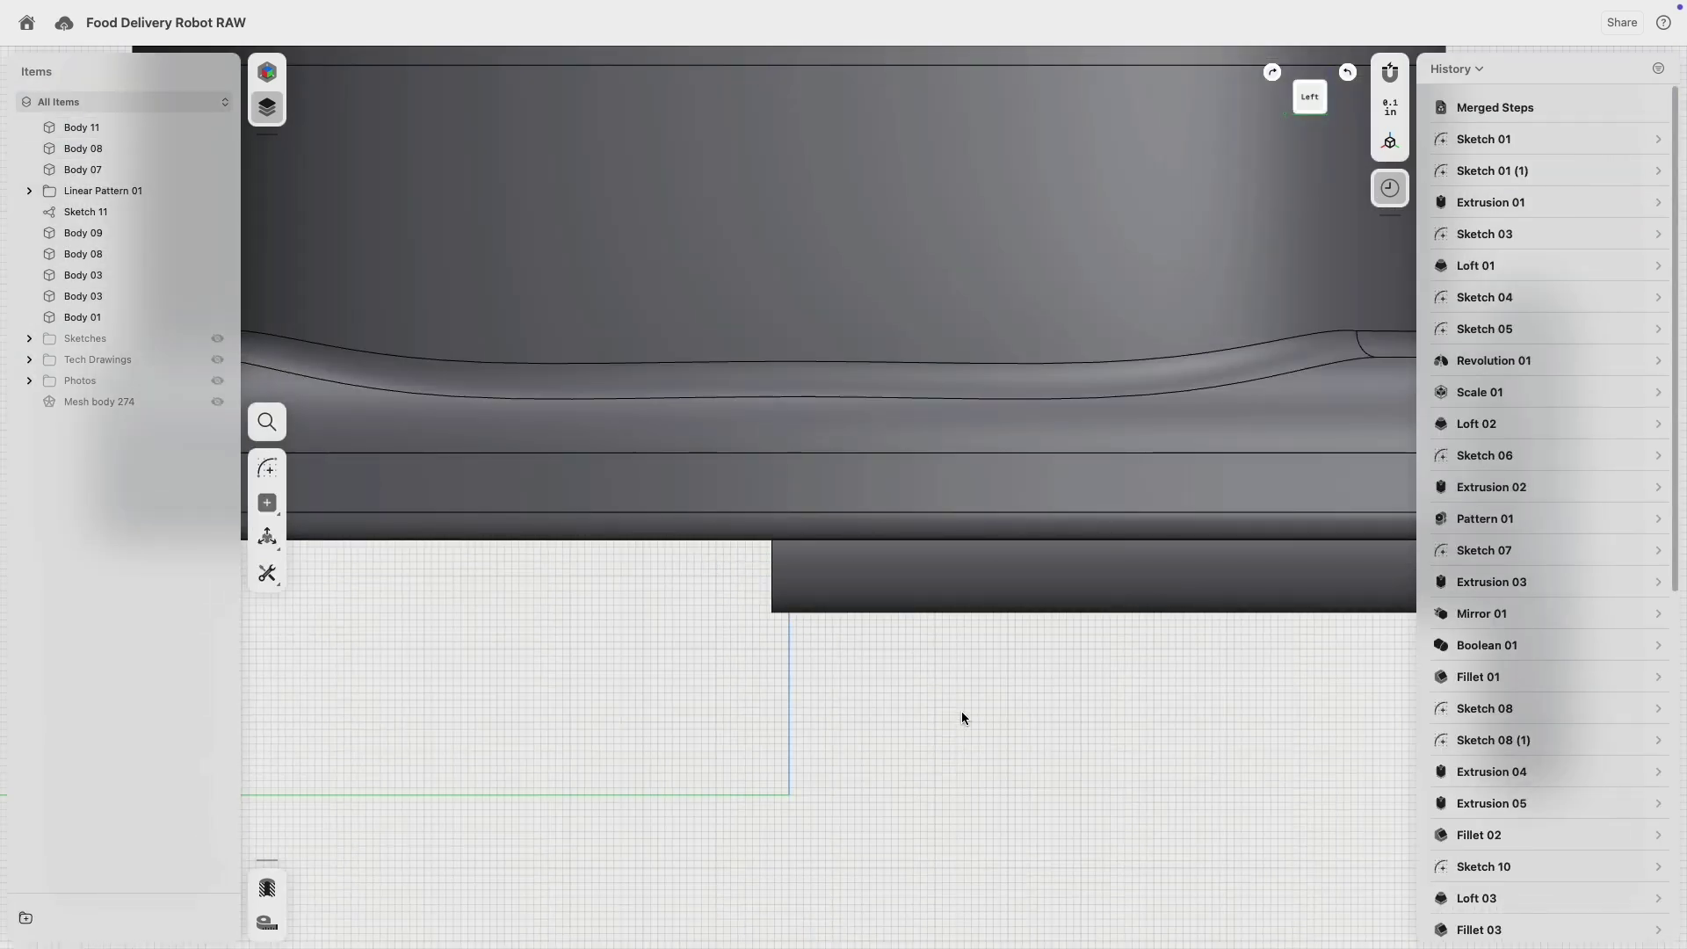
{"action": "scroll", "coordinate": [963, 712], "scroll_direction": "down", "scroll_amount": 5}
{"action": "right_click_drag", "start_coordinate": [1061, 715], "coordinate": [1191, 607]}
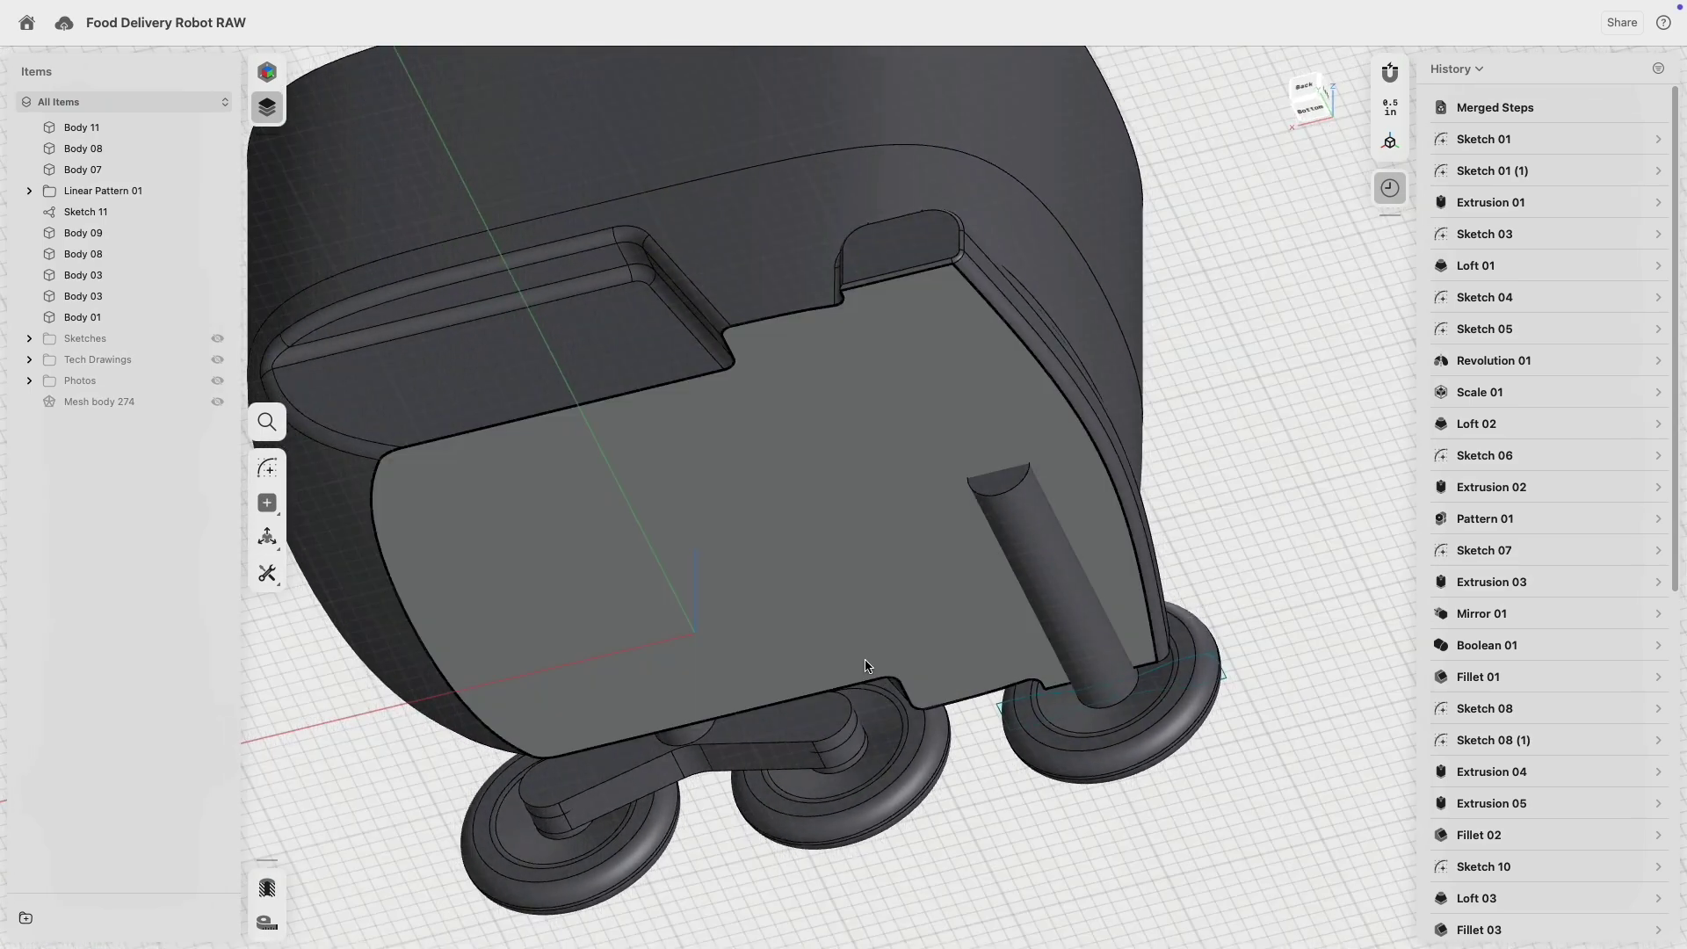
- Offset the cylindrical faces of the two rocker-arm hubs and the end wheel's axle inward by 0.25 in
{"action": "middle_click_drag", "start_coordinate": [934, 603], "coordinate": [1119, 283]}
{"action": "scroll", "coordinate": [863, 548], "scroll_direction": "up", "scroll_amount": 5}
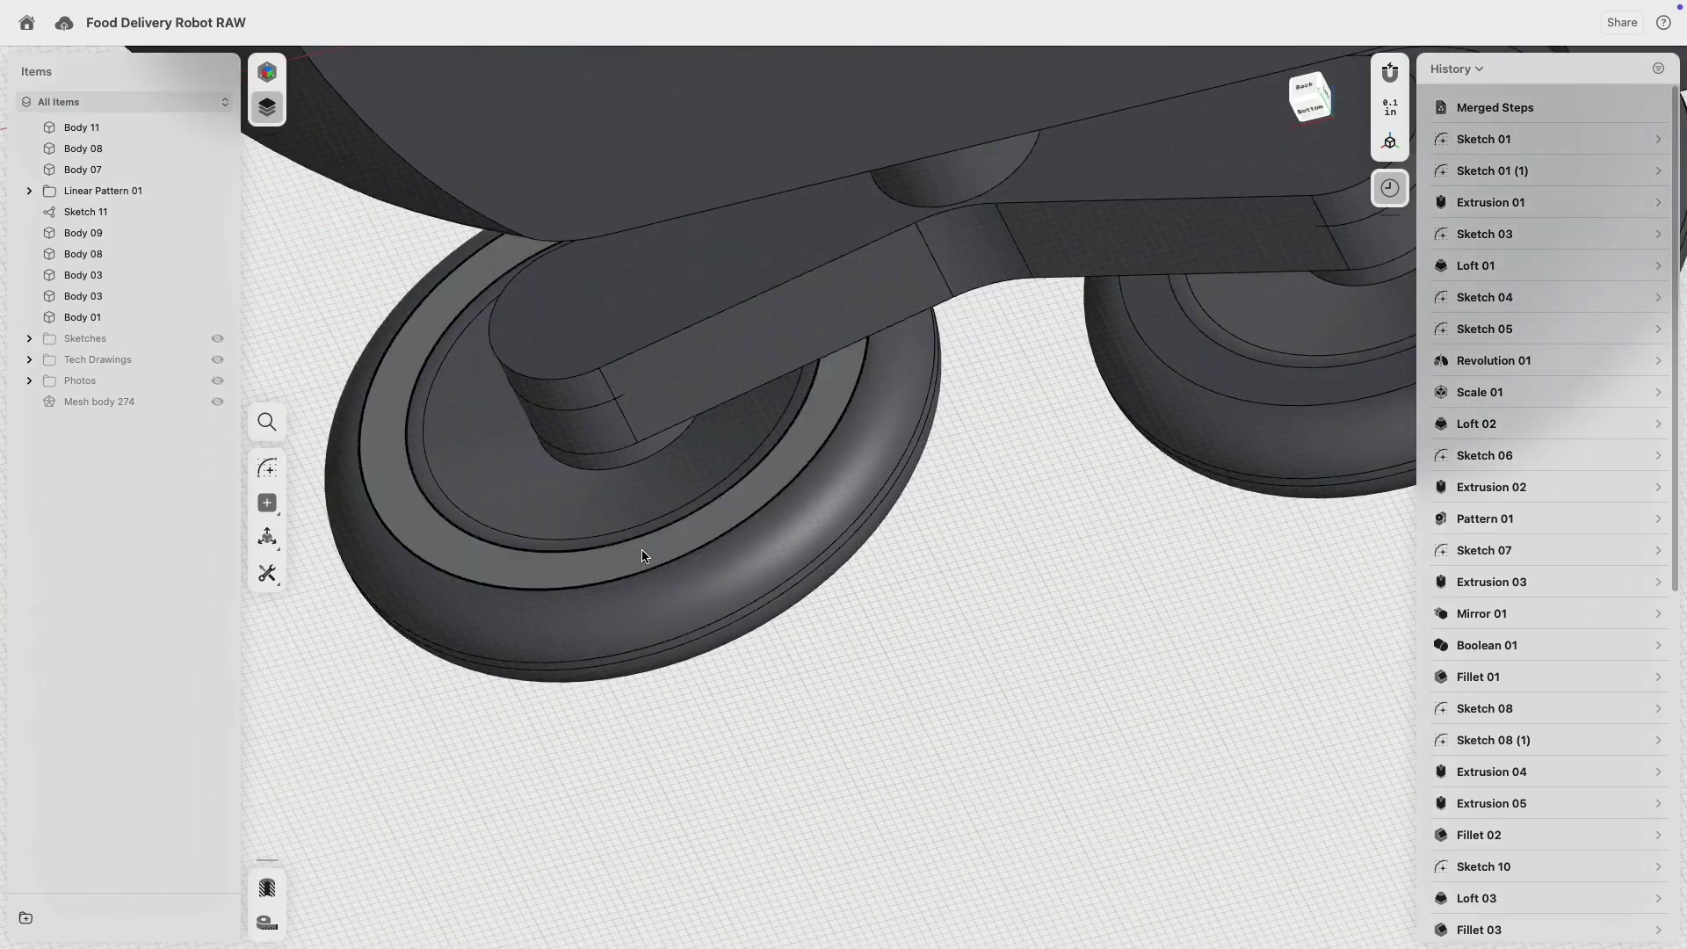
{"action": "left_click", "coordinate": [642, 451]}
{"action": "scroll", "coordinate": [1133, 523], "scroll_direction": "down", "scroll_amount": 3}
{"action": "middle_click_drag", "start_coordinate": [1133, 523], "coordinate": [804, 634]}
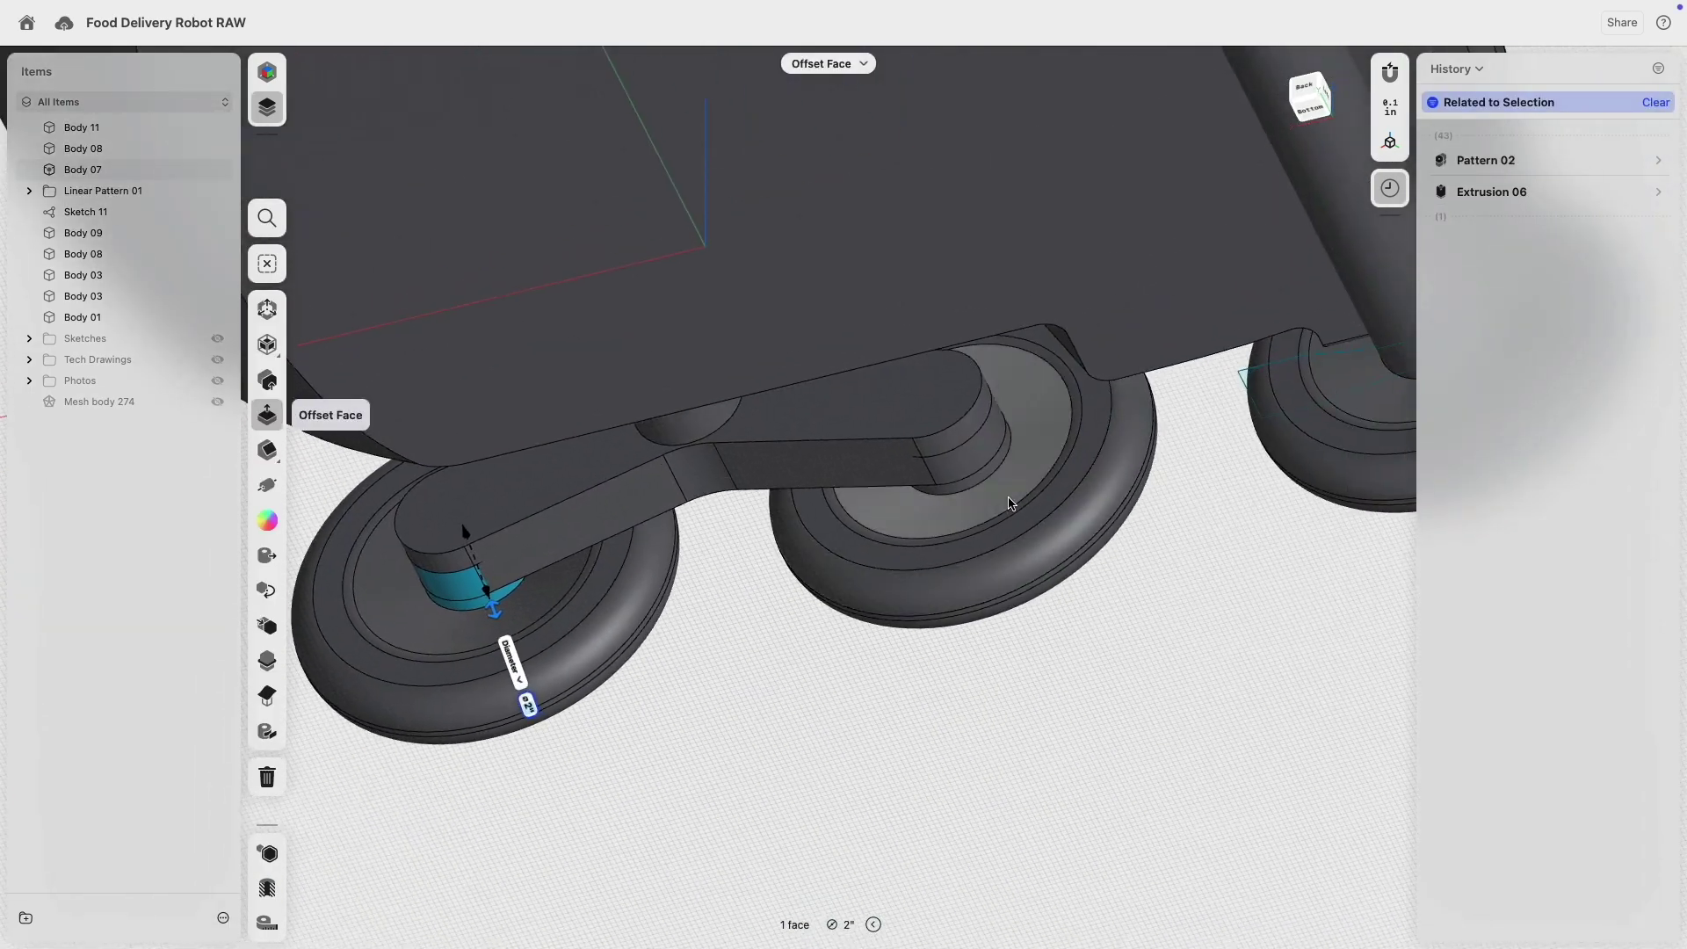
{"action": "scroll", "coordinate": [1011, 499], "scroll_direction": "up", "scroll_amount": 4}
{"action": "left_click", "coordinate": [912, 476]}
{"action": "scroll", "coordinate": [979, 532], "scroll_direction": "down", "scroll_amount": 4}
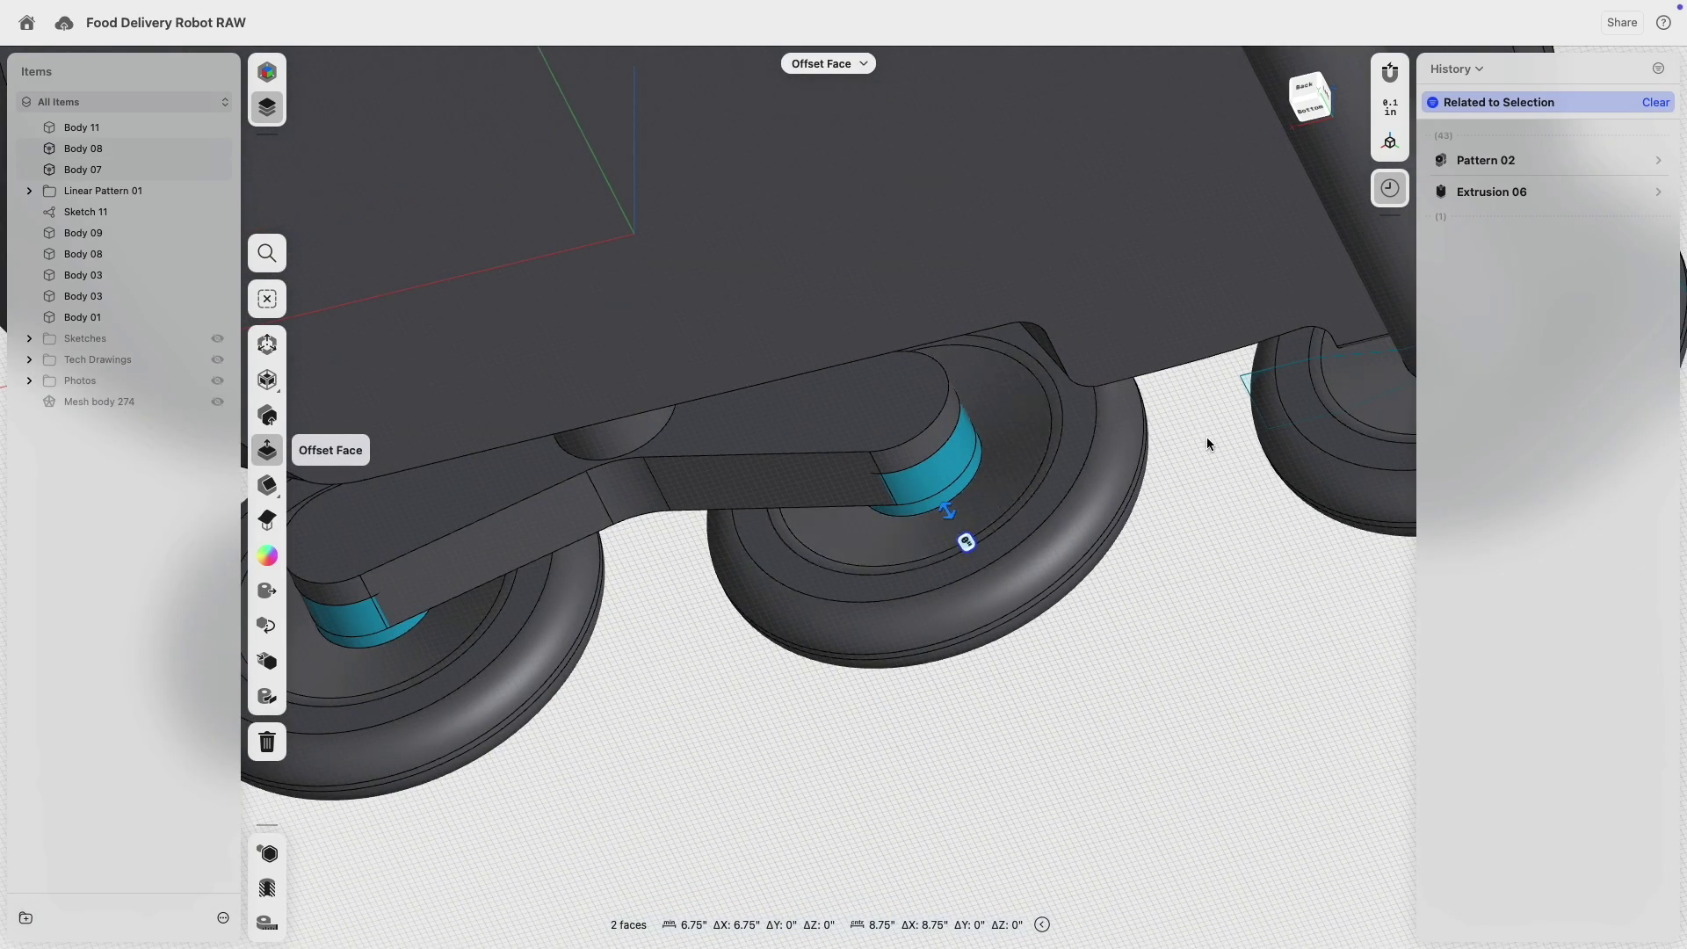
{"action": "middle_click_drag", "start_coordinate": [1227, 442], "coordinate": [912, 614]}
{"action": "left_click", "coordinate": [1140, 463]}
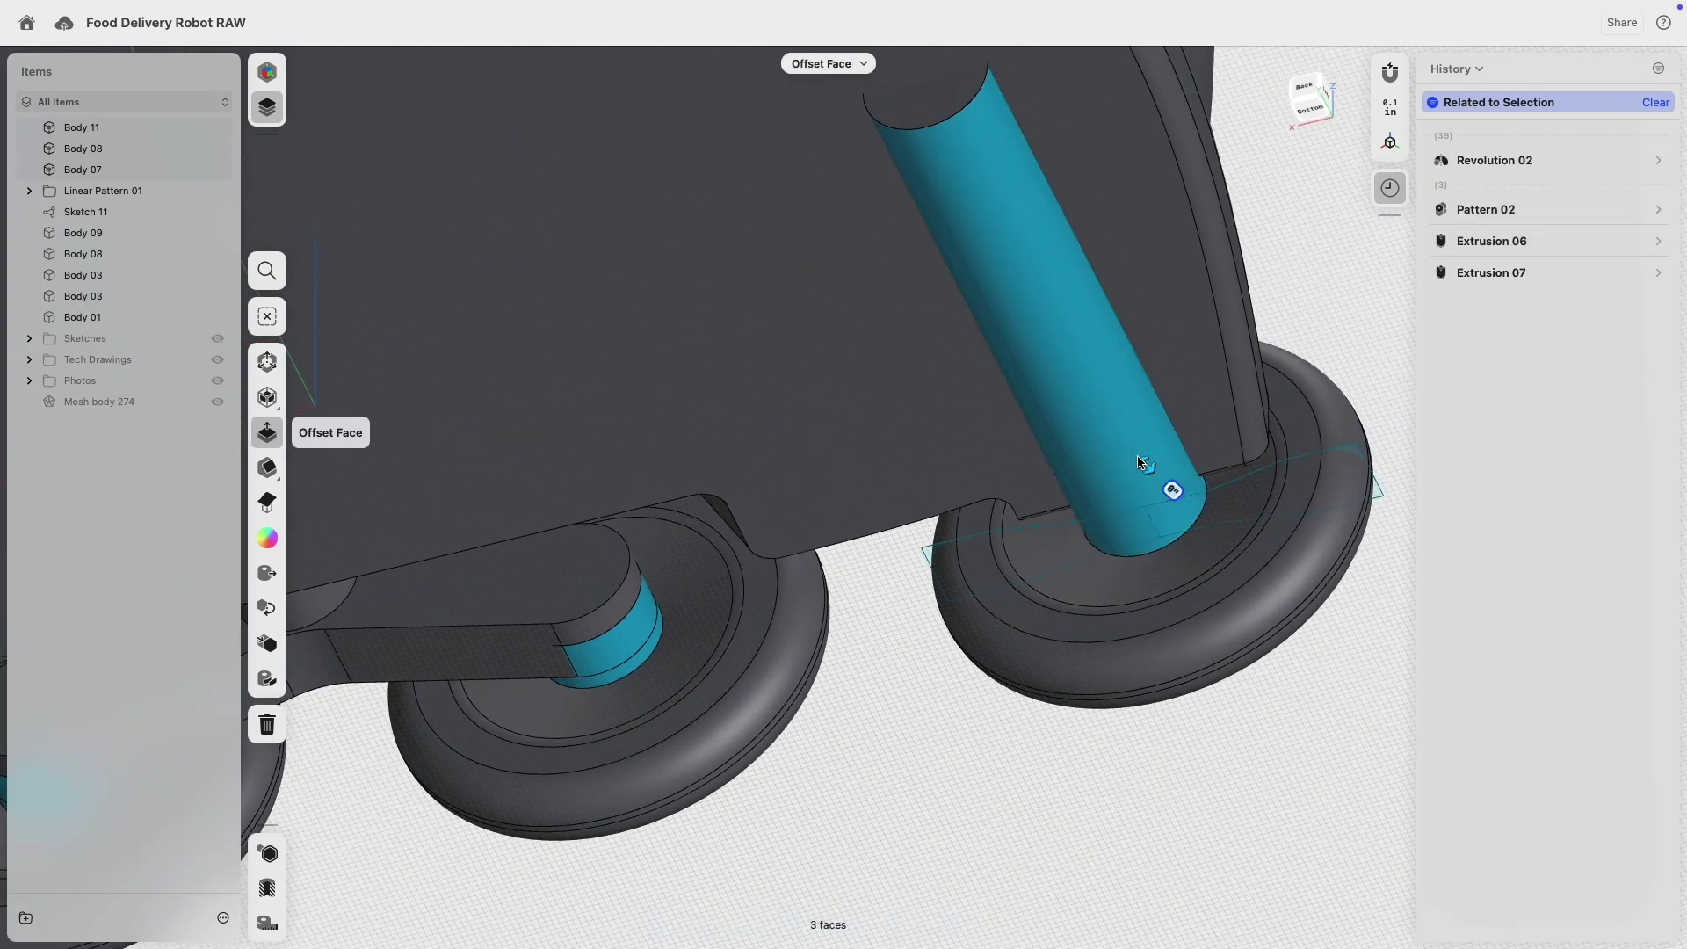
{"action": "left_click_drag", "start_coordinate": [1147, 473], "coordinate": [1140, 467]}
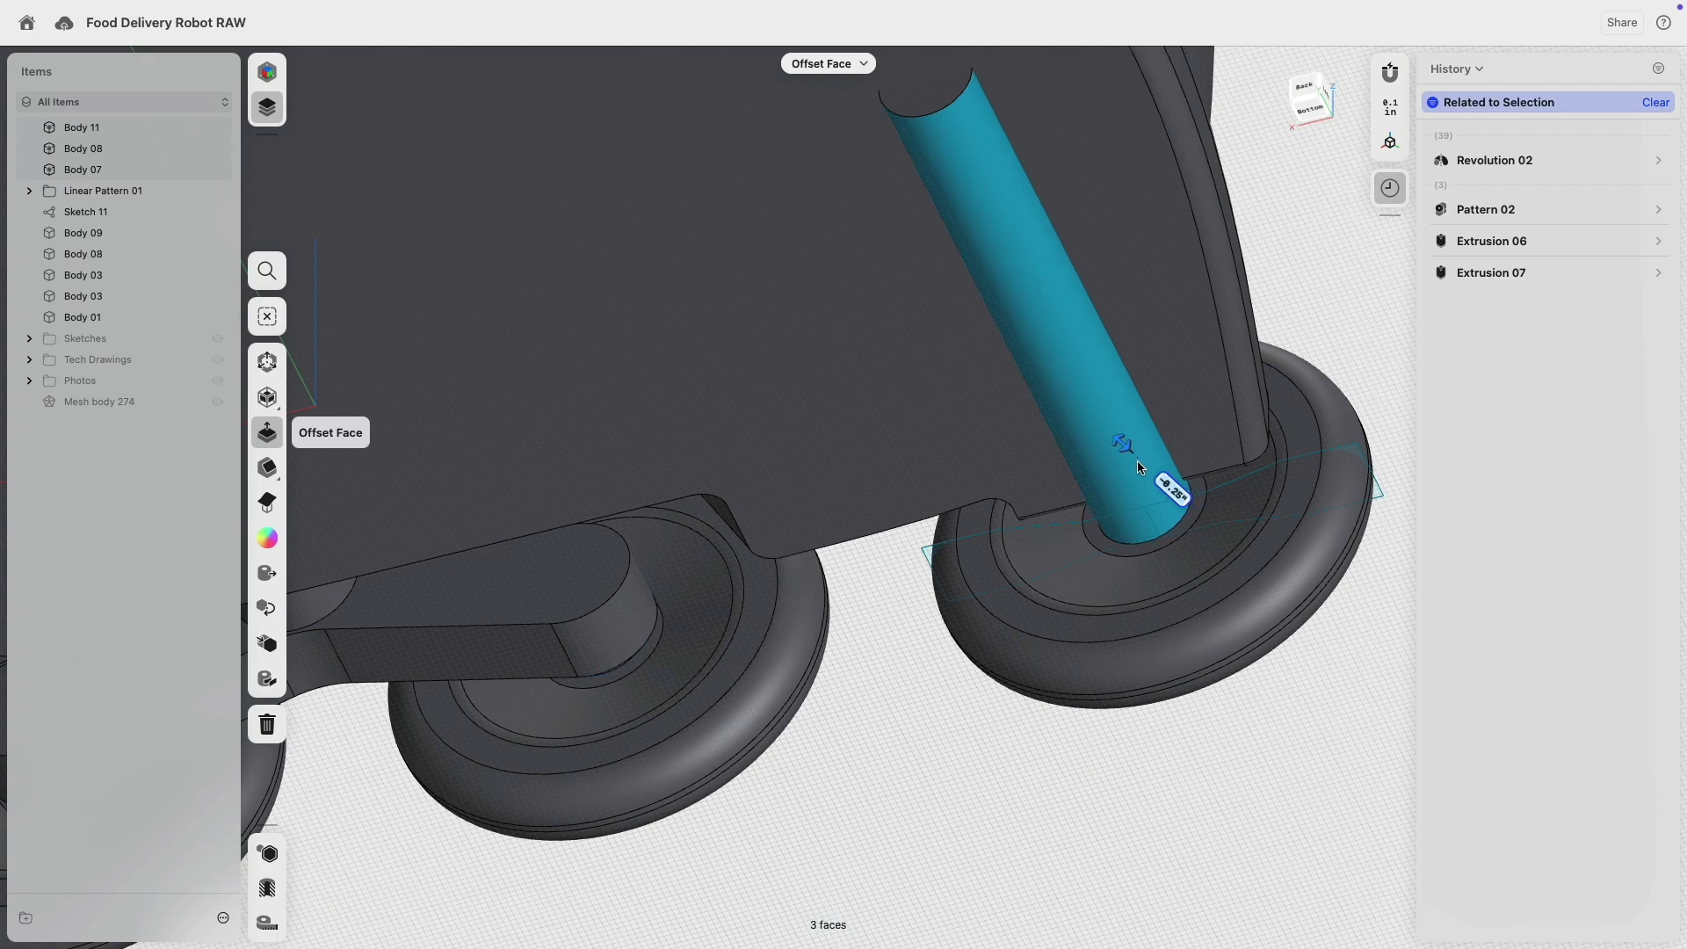
{"action": "left_click", "coordinate": [877, 787]}
- Isolate the rocker arm between the two wheels on the robot's side
{"action": "scroll", "coordinate": [831, 779], "scroll_direction": "down", "scroll_amount": 4}
{"action": "middle_click_drag", "start_coordinate": [597, 758], "coordinate": [844, 616]}
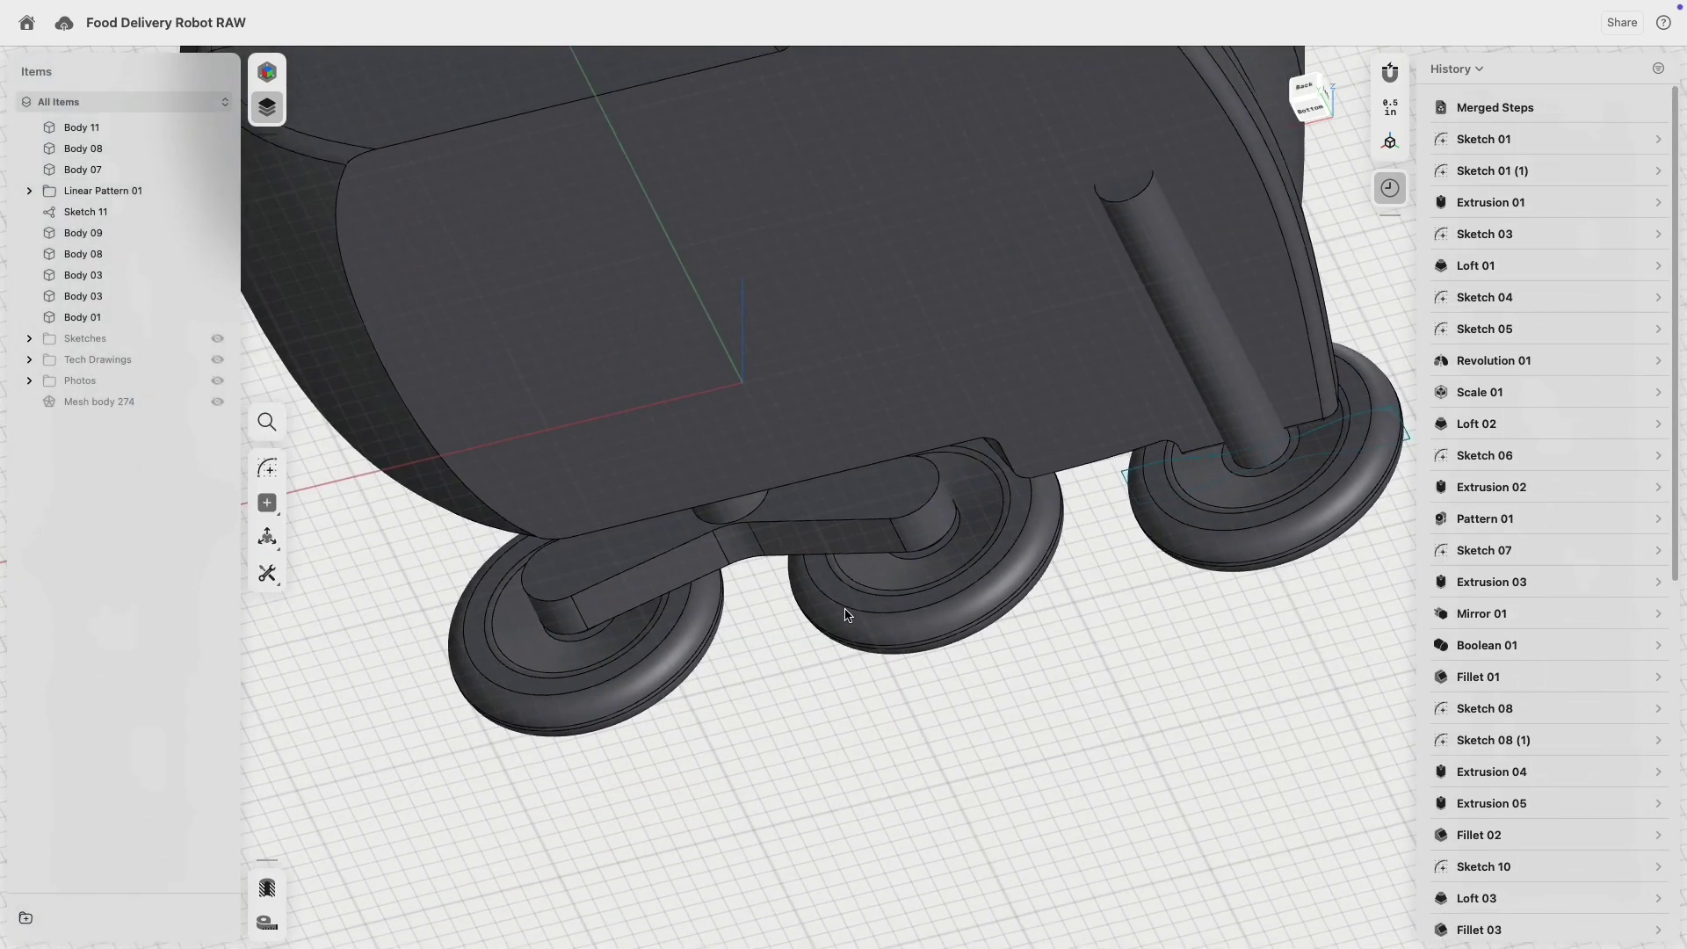
{"action": "right_click_drag", "start_coordinate": [790, 654], "coordinate": [965, 666]}
{"action": "right_click_drag", "start_coordinate": [933, 671], "coordinate": [802, 706]}
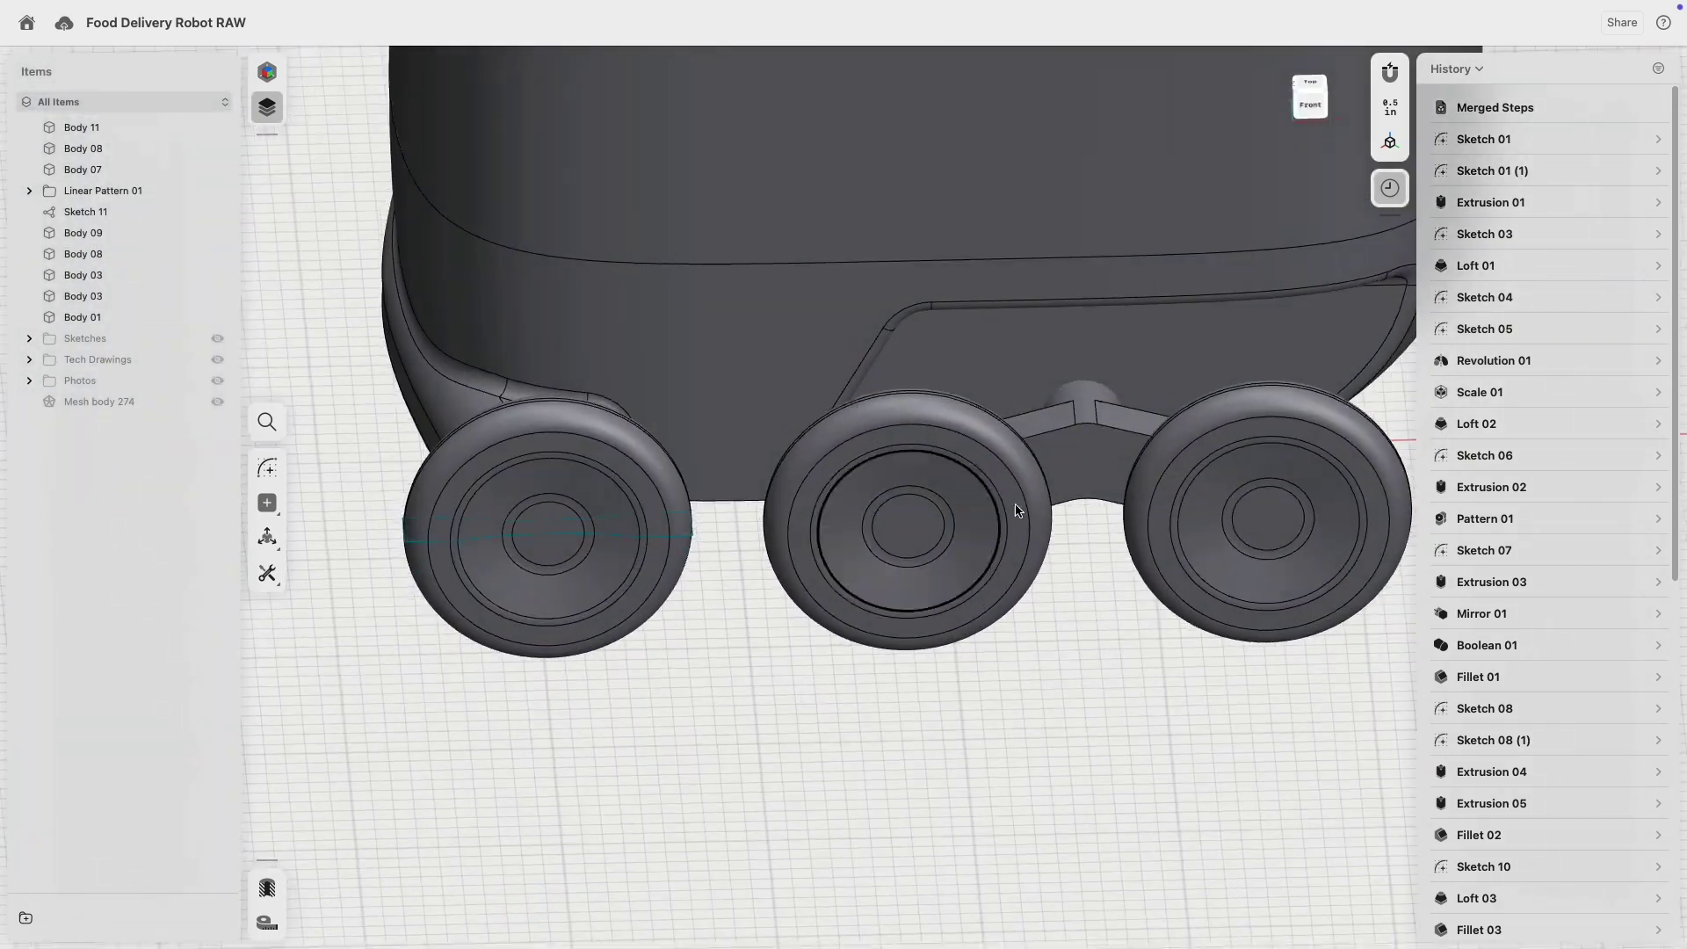
{"action": "left_click", "coordinate": [1094, 466]}
{"action": "left_click", "coordinate": [1006, 348]}
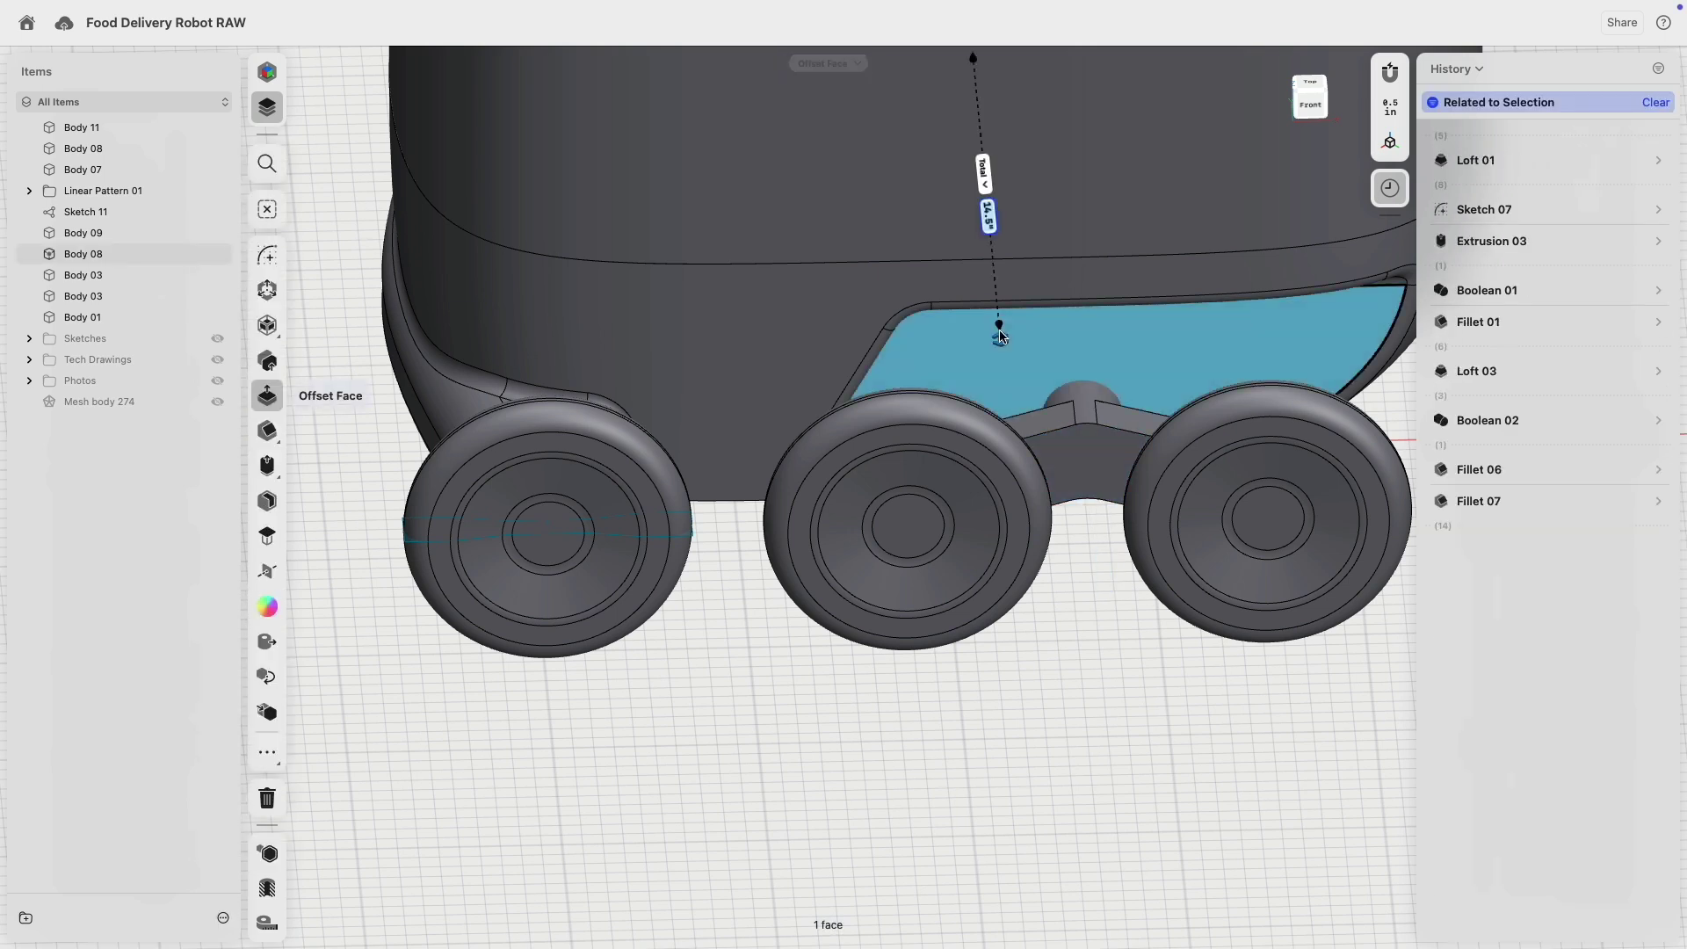
{"action": "left_click", "coordinate": [1057, 367]}
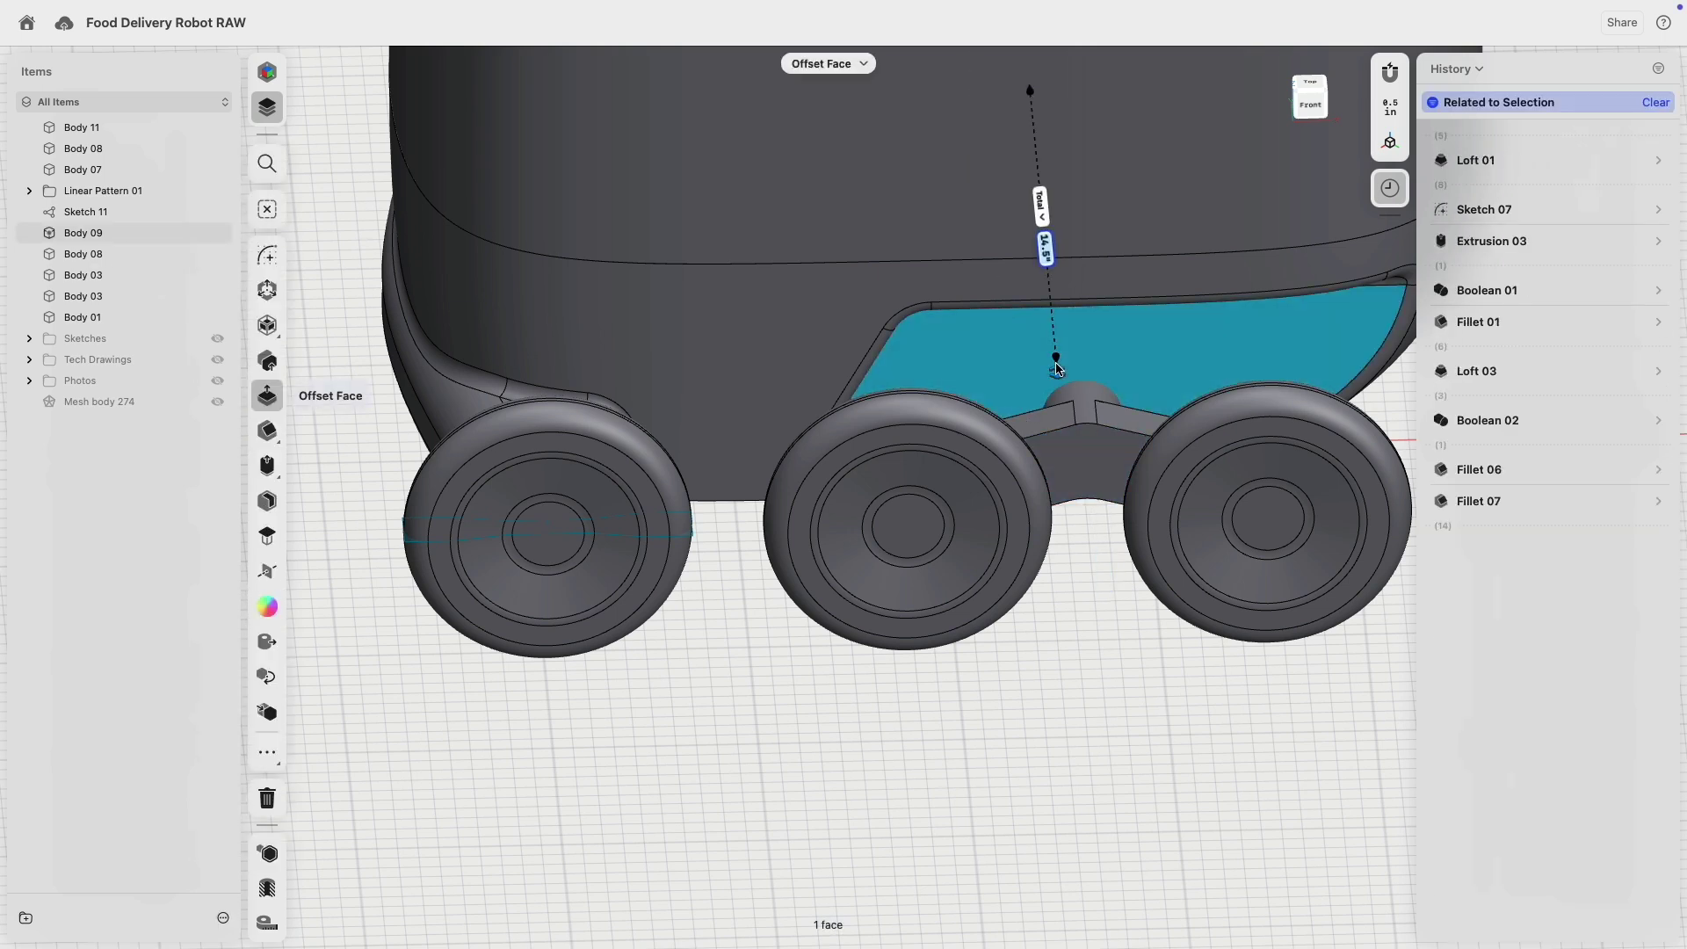
{"action": "left_click", "coordinate": [1071, 463]}
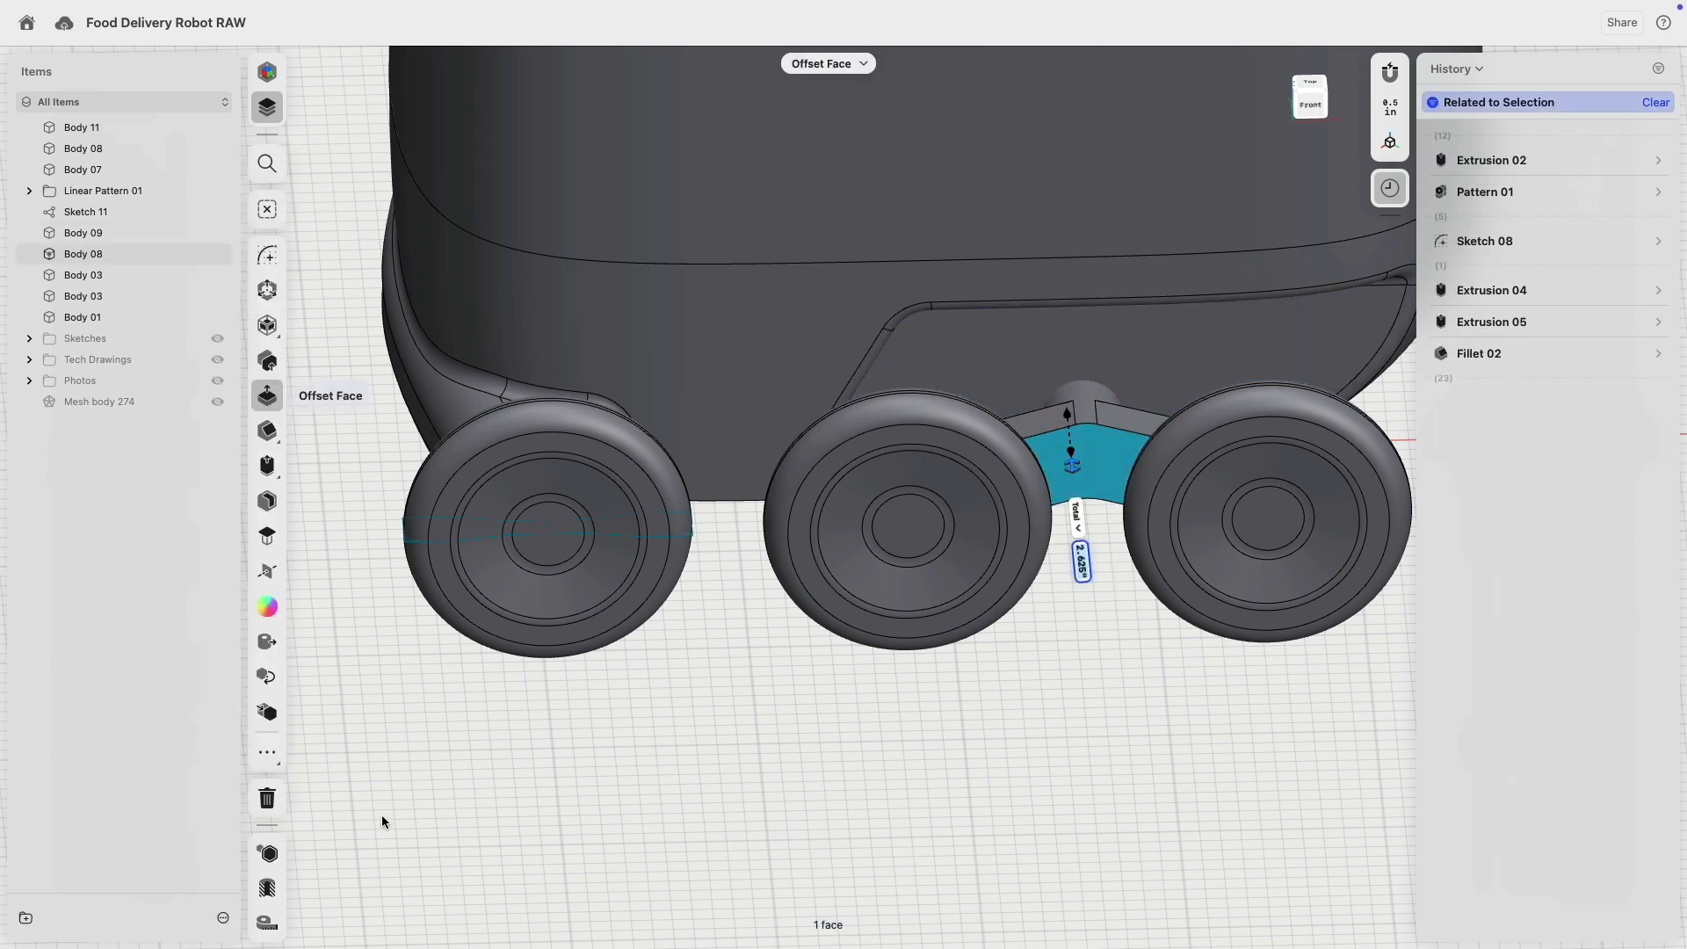
{"action": "left_click", "coordinate": [269, 854]}
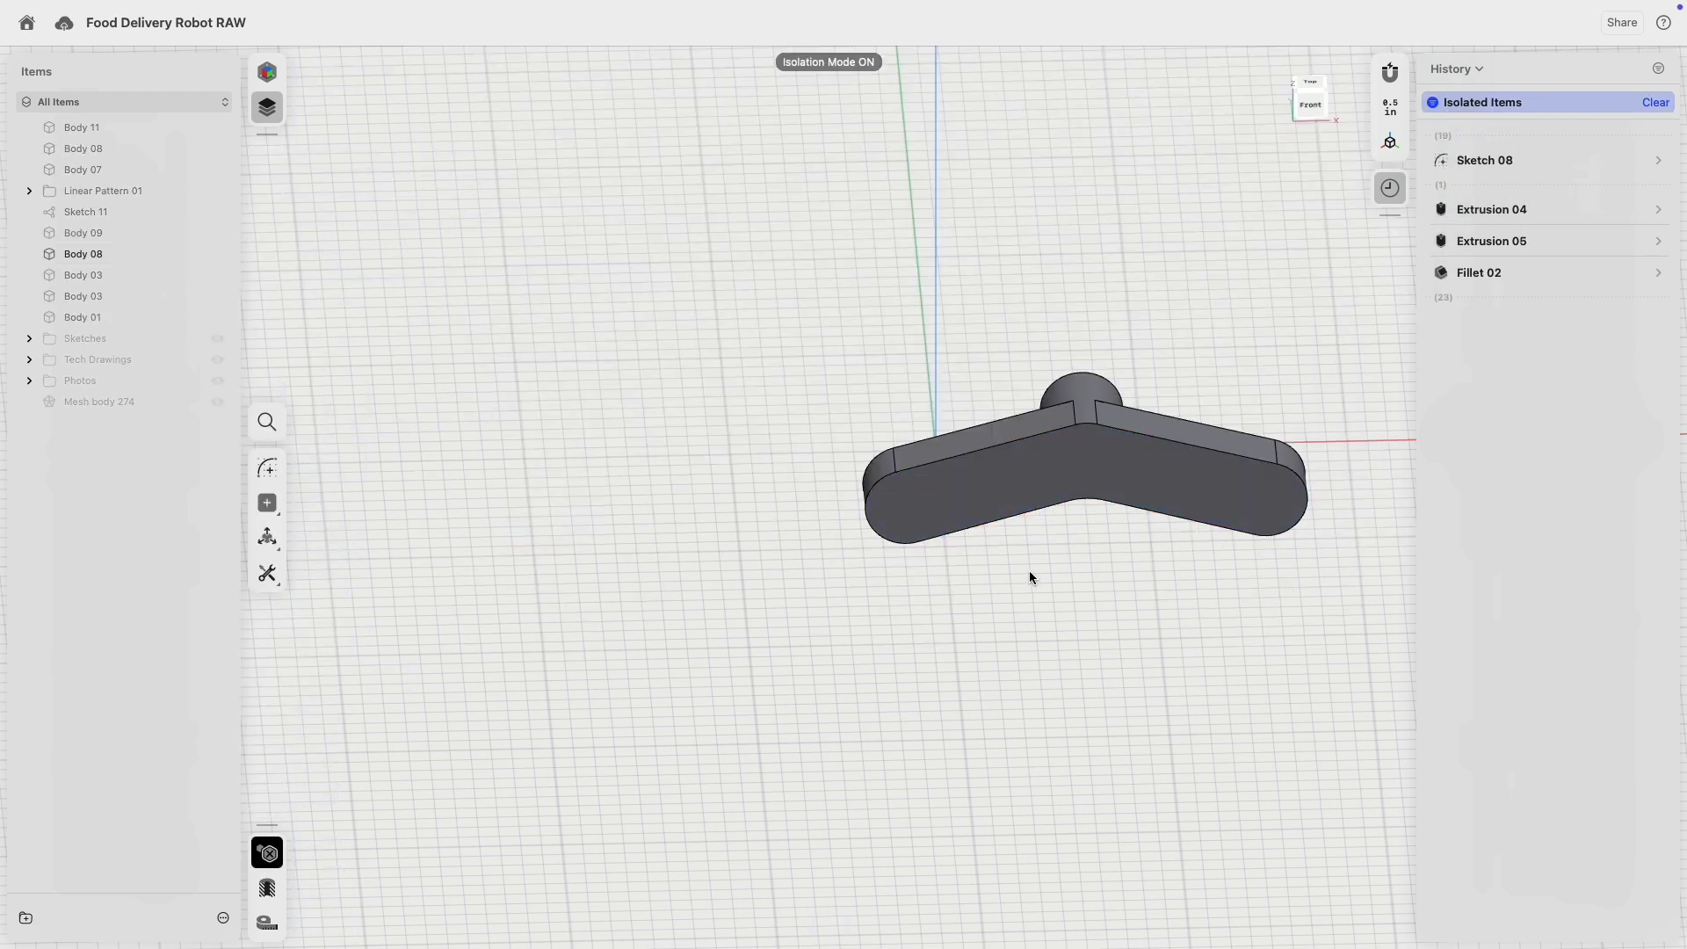
- Chamfer the outer edge around the rocker arm's front face by 0.25 in
{"action": "scroll", "coordinate": [1029, 577], "scroll_direction": "up", "scroll_amount": 3}
{"action": "right_click_drag", "start_coordinate": [1029, 577], "coordinate": [987, 588]}
{"action": "scroll", "coordinate": [850, 500], "scroll_direction": "up", "scroll_amount": 3}
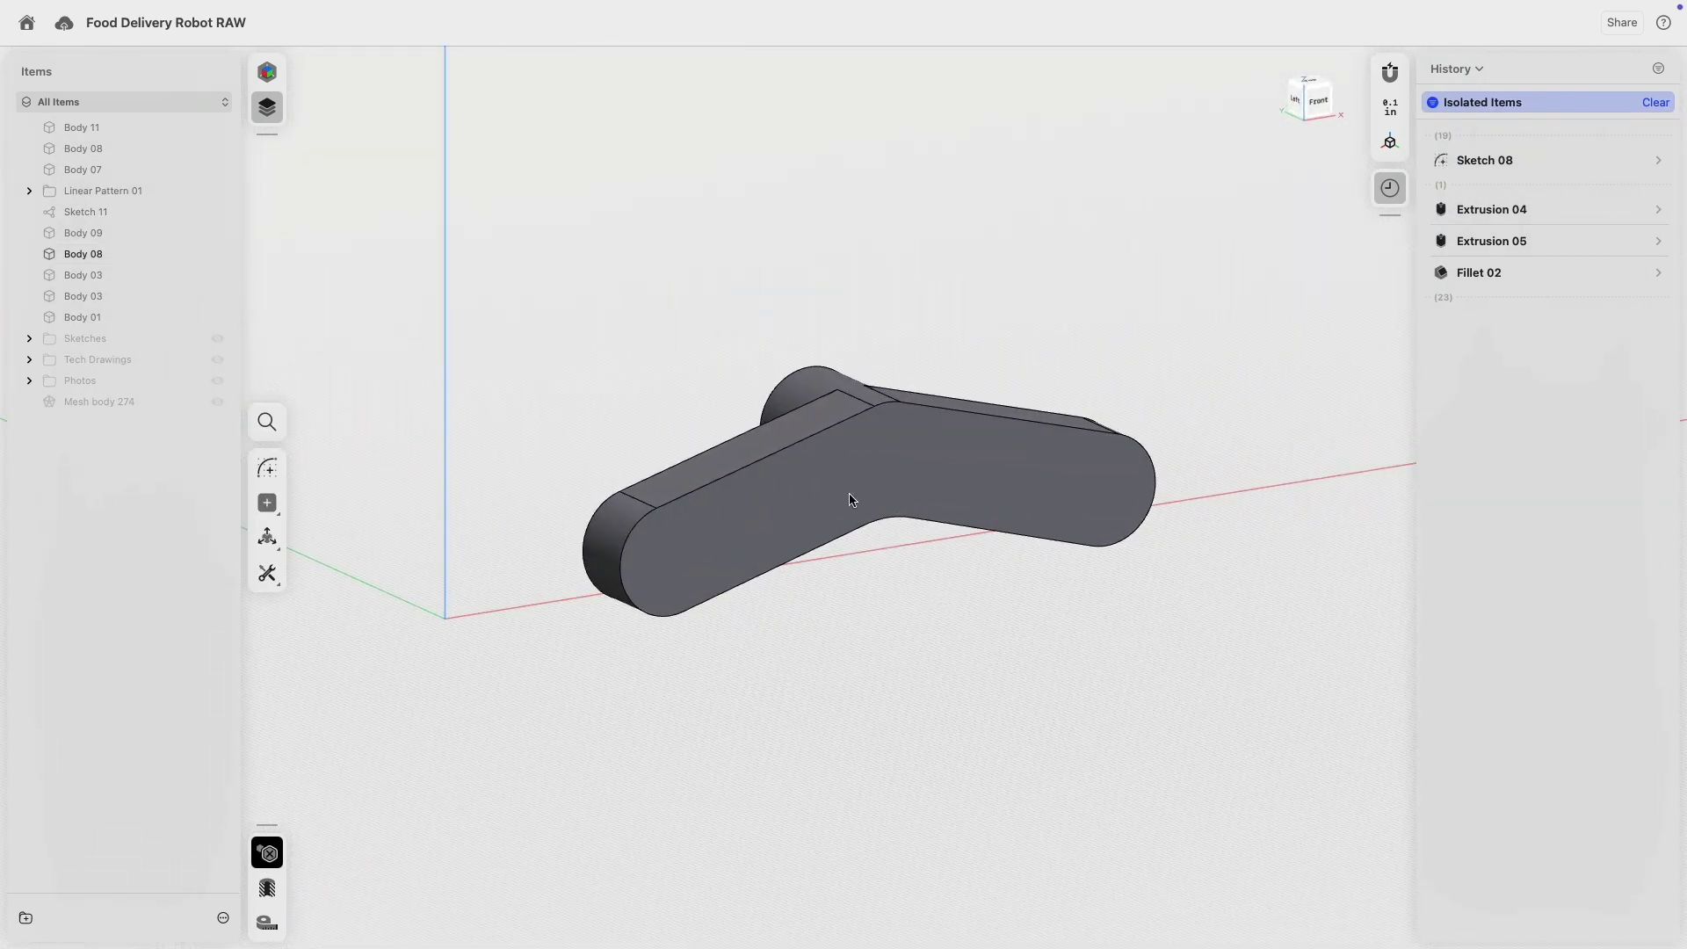
{"action": "left_click", "coordinate": [798, 447]}
{"action": "scroll", "coordinate": [788, 441], "scroll_direction": "up", "scroll_amount": 2}
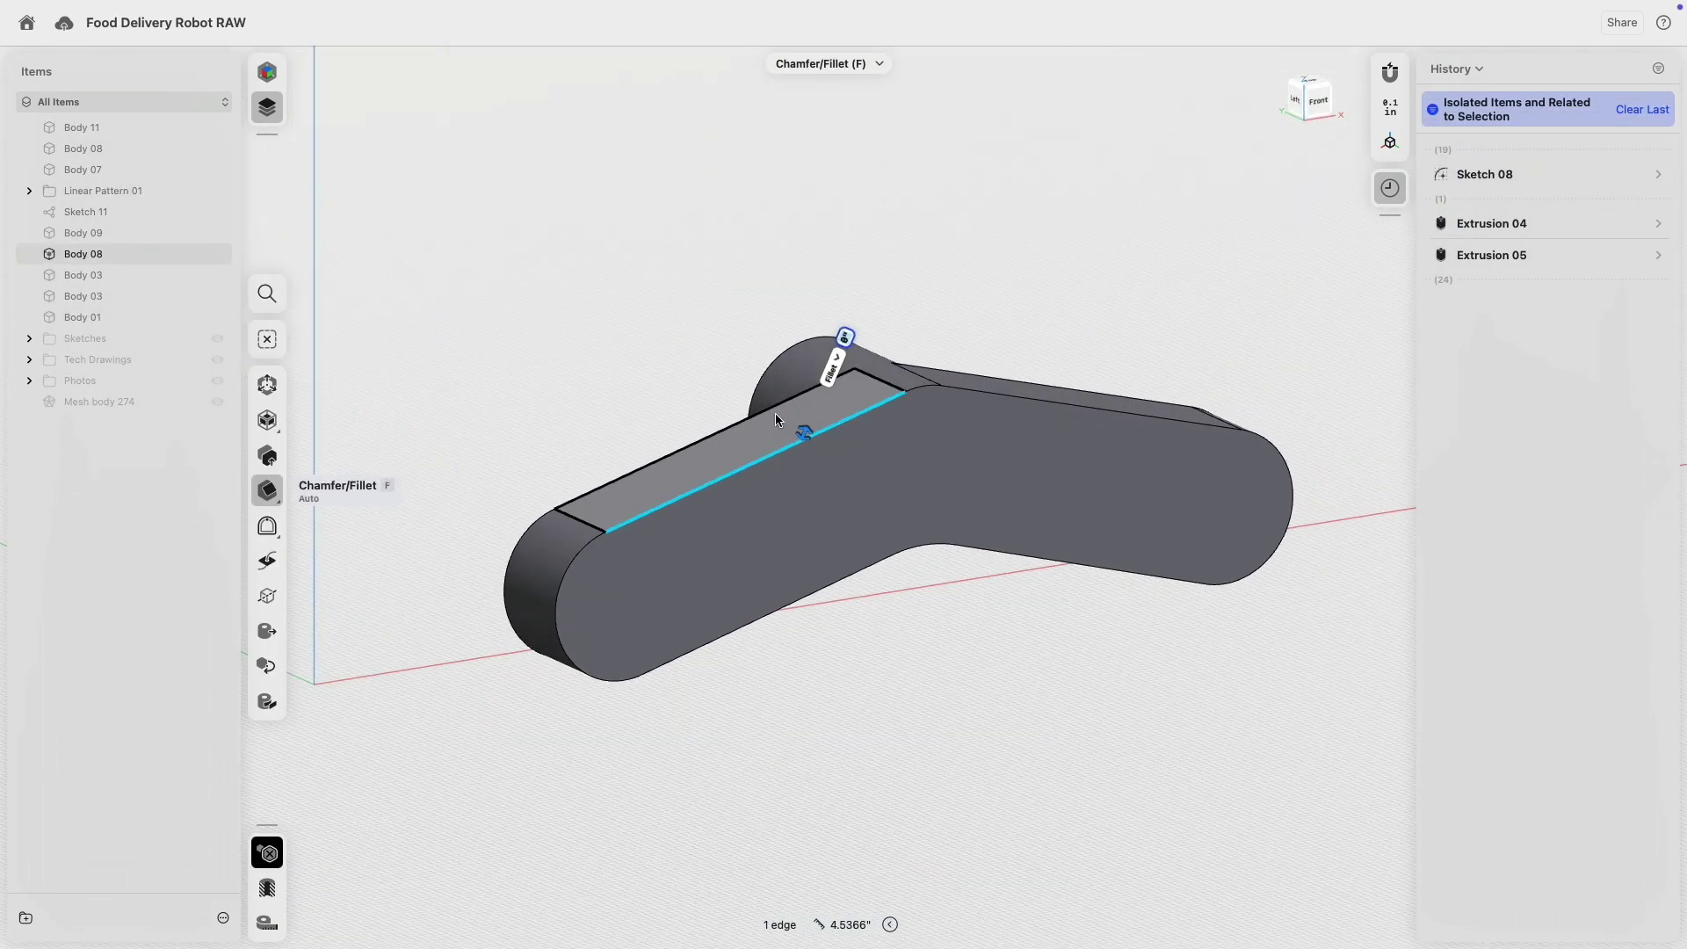
{"action": "right_click_drag", "start_coordinate": [703, 385], "coordinate": [772, 337]}
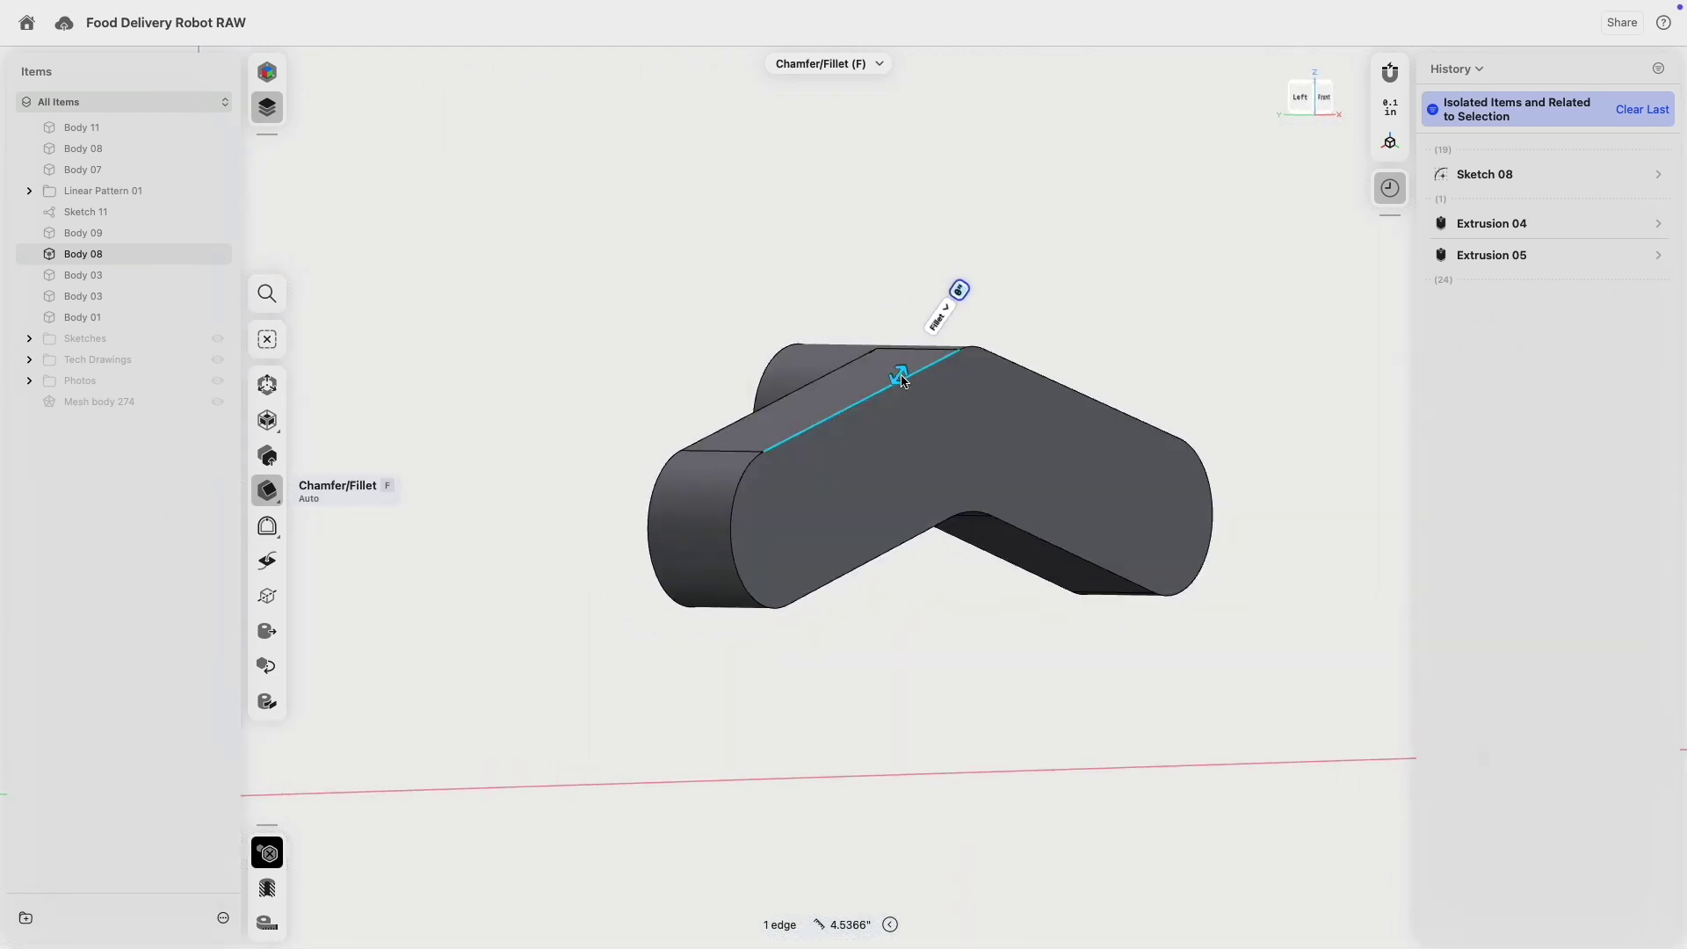
{"action": "mouse_move", "coordinate": [900, 378]}
{"action": "left_mouse_down"}
{"action": "mouse_move", "coordinate": [910, 365]}
{"action": "mouse_move", "coordinate": [896, 392]}
{"action": "left_mouse_up"}
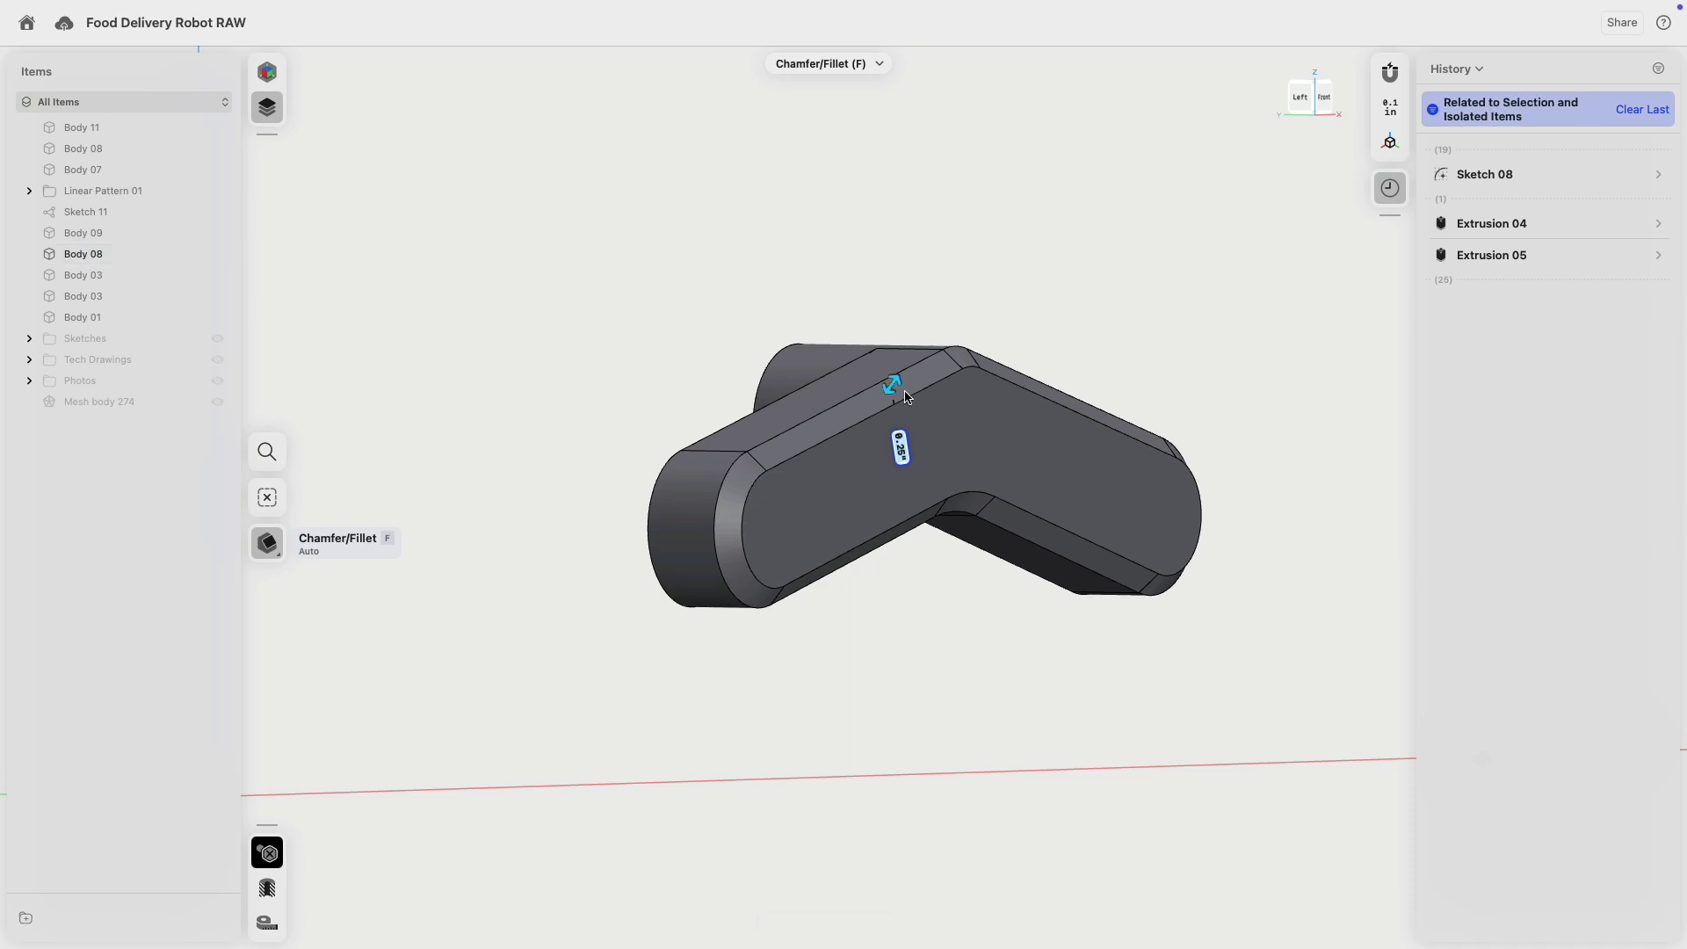
{"action": "key", "text": "Return"}
- Extrude the arm's front face 0.0625 in inward with a draft angle of about 65° to form a recess
{"action": "left_click", "coordinate": [1006, 441]}
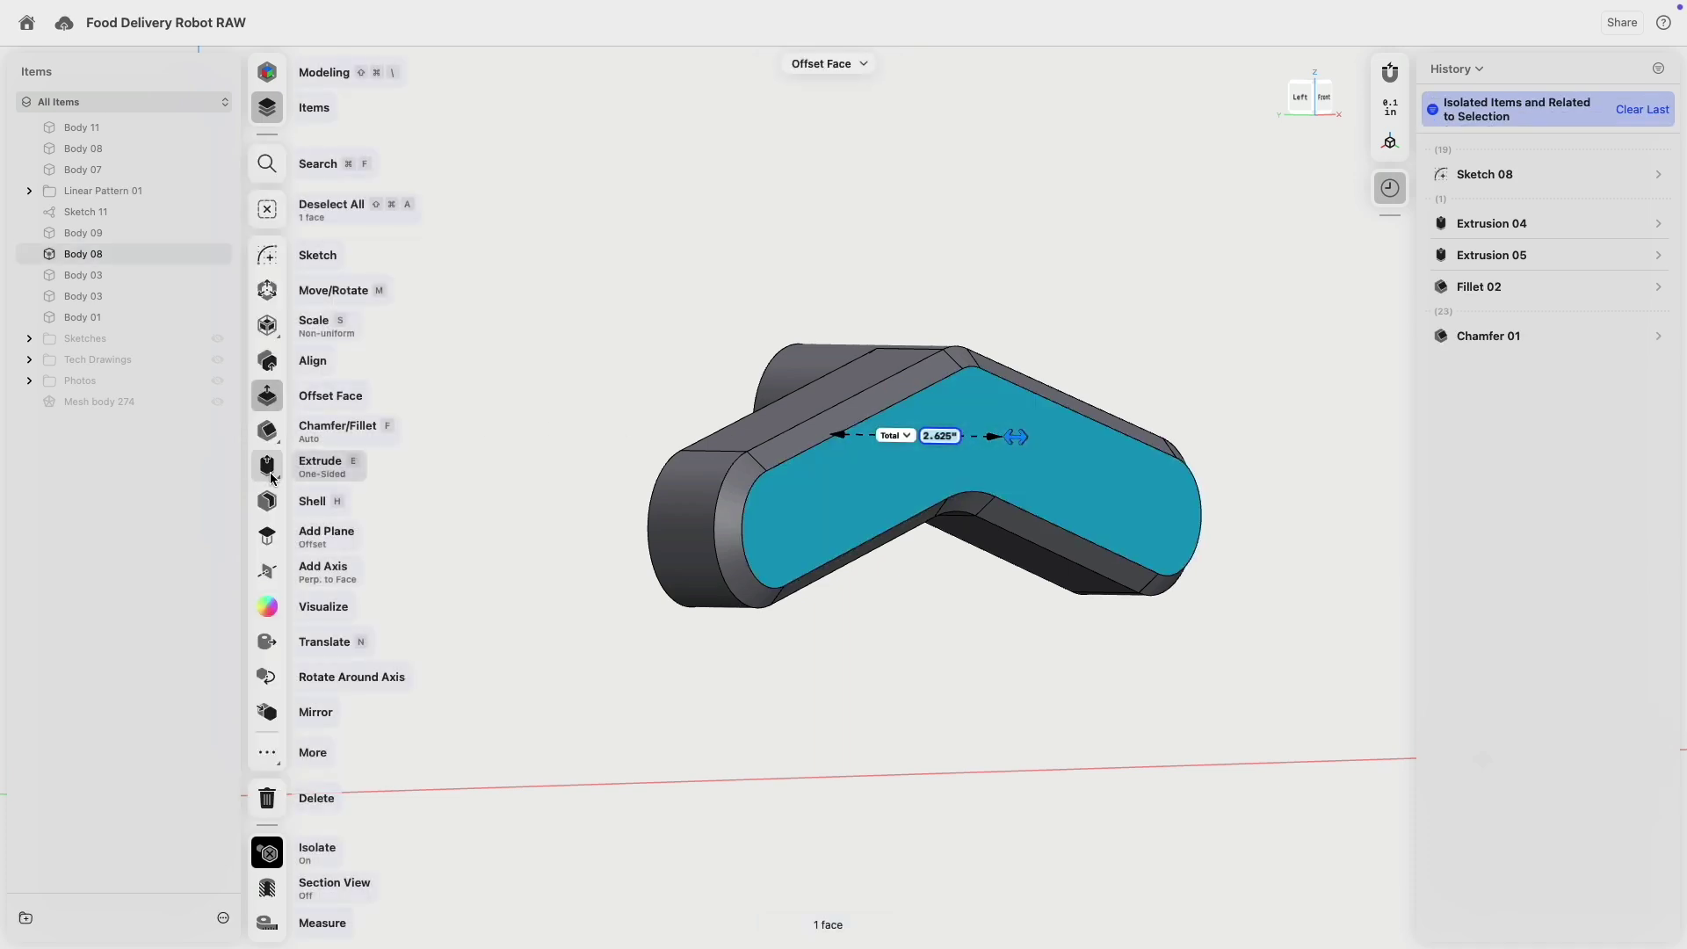
{"action": "left_click", "coordinate": [375, 470]}
{"action": "scroll", "coordinate": [1002, 455], "scroll_direction": "up", "scroll_amount": 3}
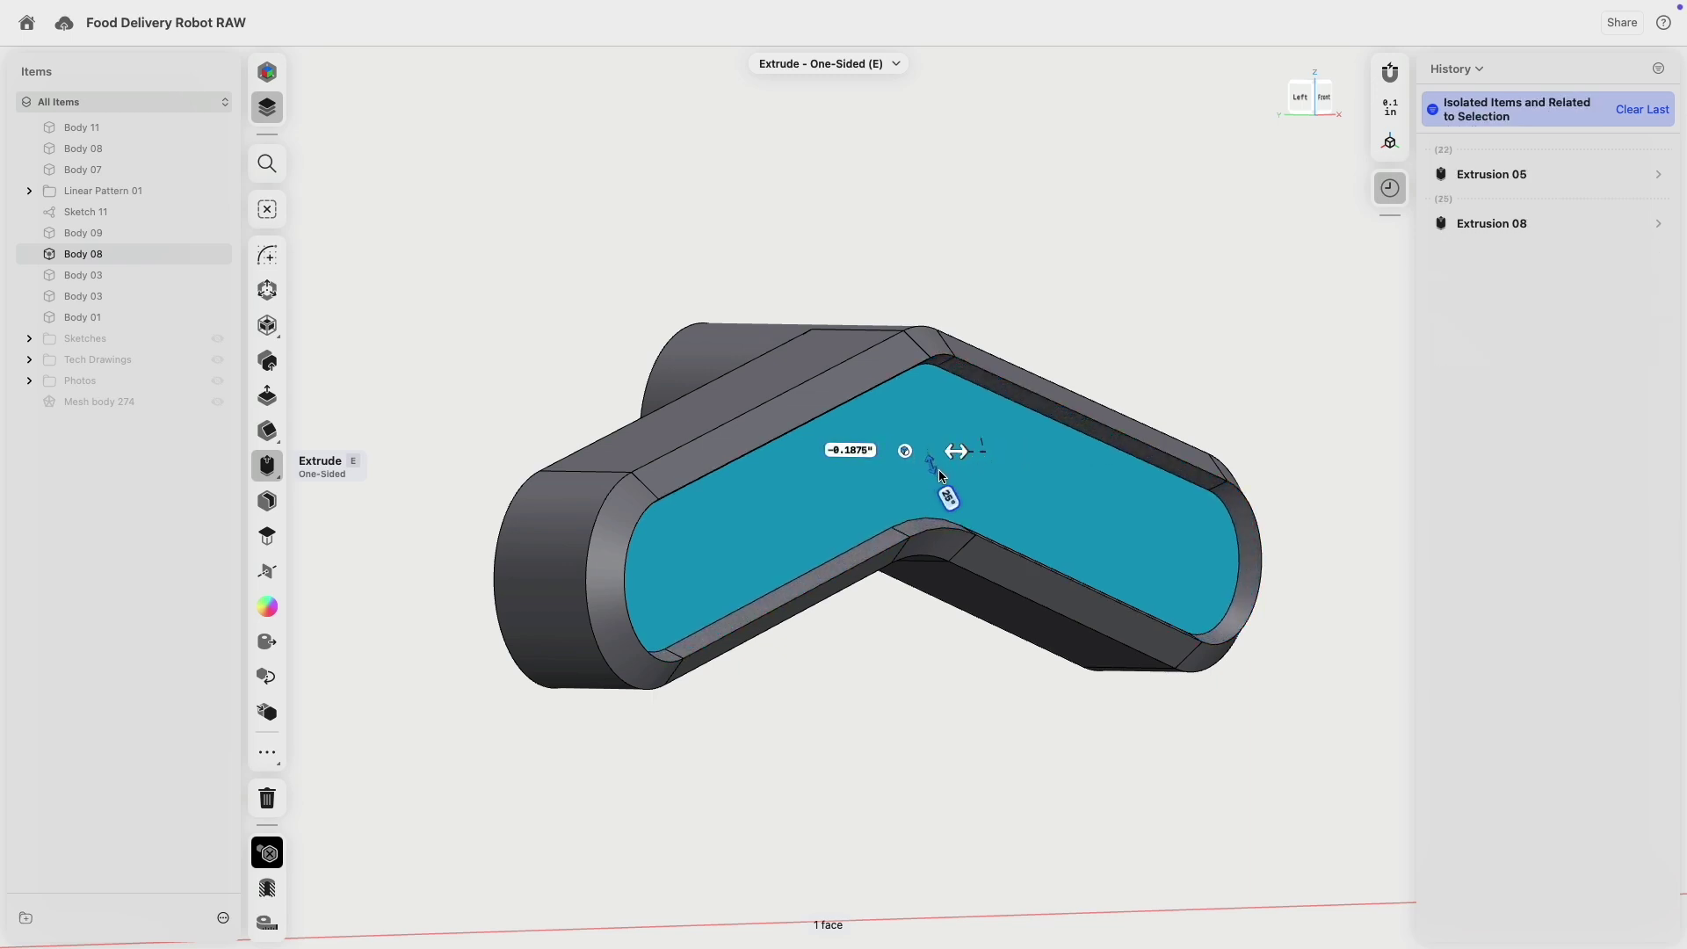
{"action": "left_click_drag", "start_coordinate": [939, 476], "coordinate": [946, 516]}
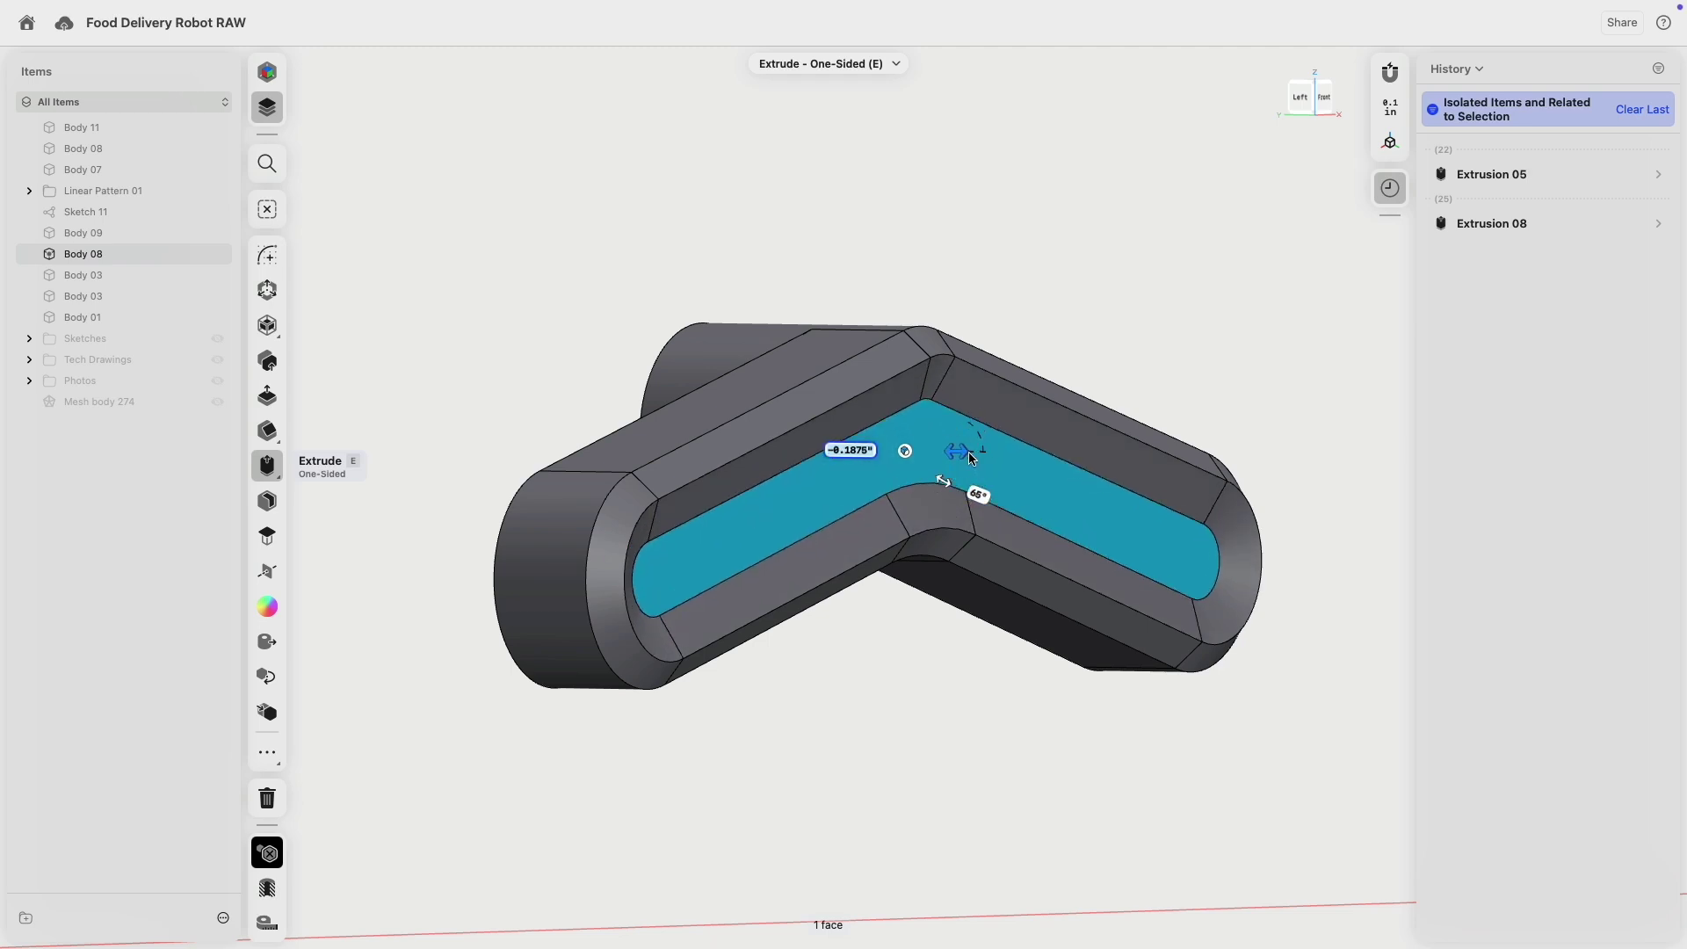
{"action": "left_click_drag", "start_coordinate": [970, 457], "coordinate": [979, 457]}
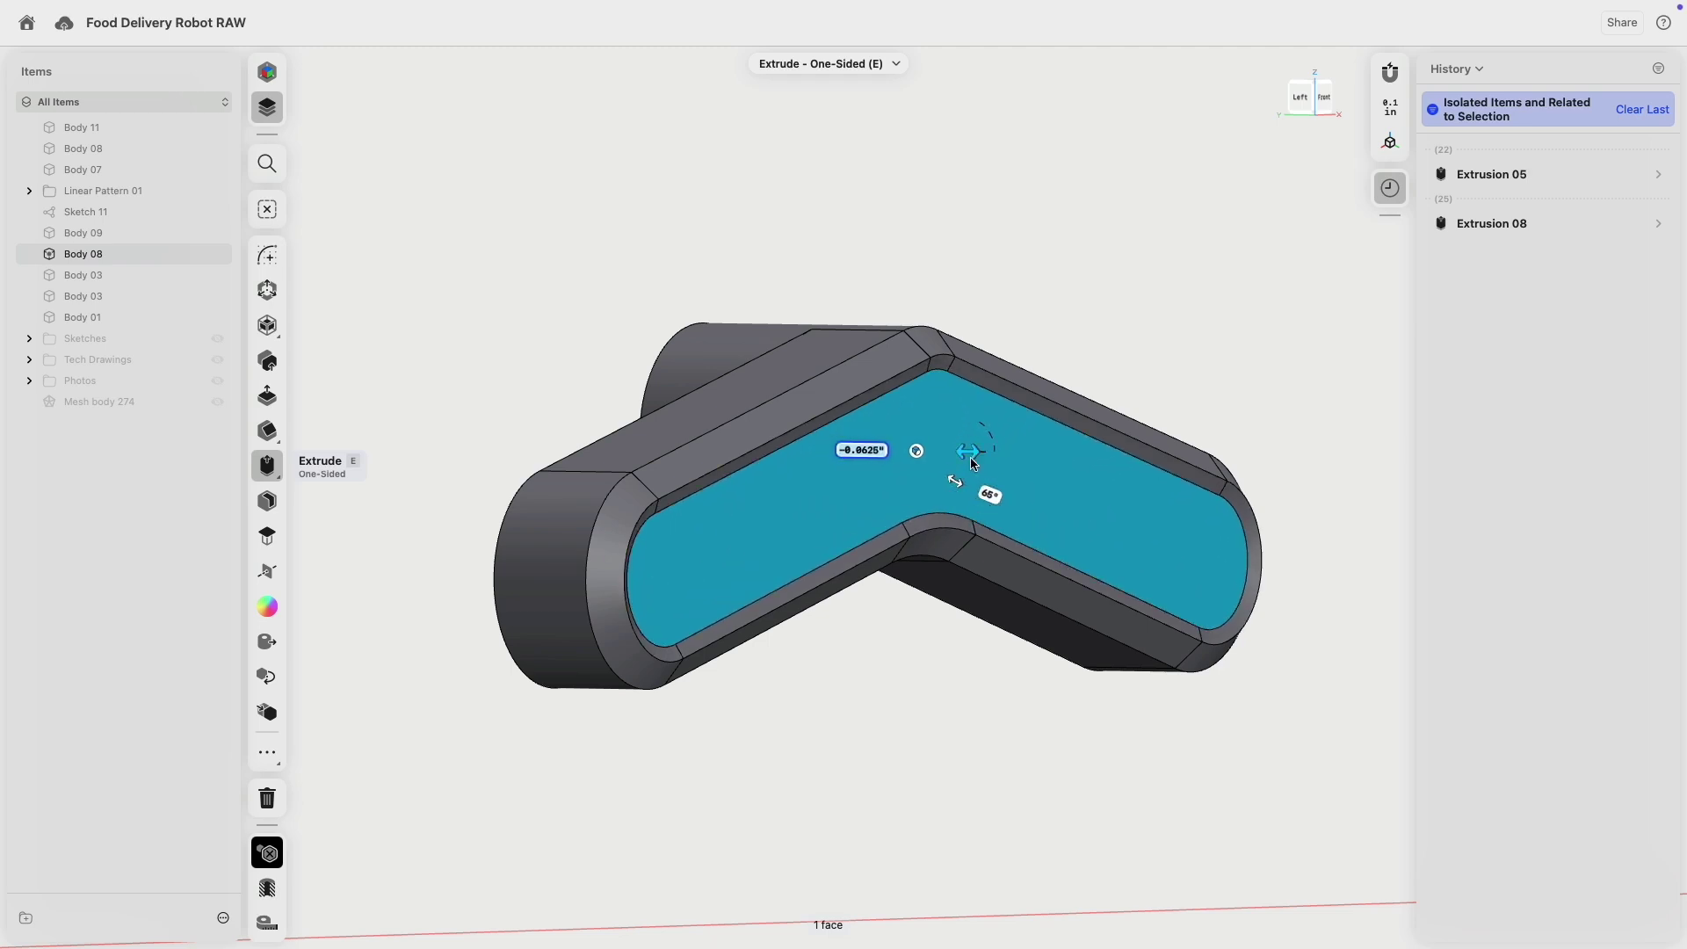
{"action": "left_click", "coordinate": [914, 677]}
- Fillet the rim between the chamfer and the recess on the arm with a 0.0469 in radius
{"action": "right_click_drag", "start_coordinate": [950, 705], "coordinate": [983, 345]}
{"action": "left_click", "coordinate": [964, 356]}
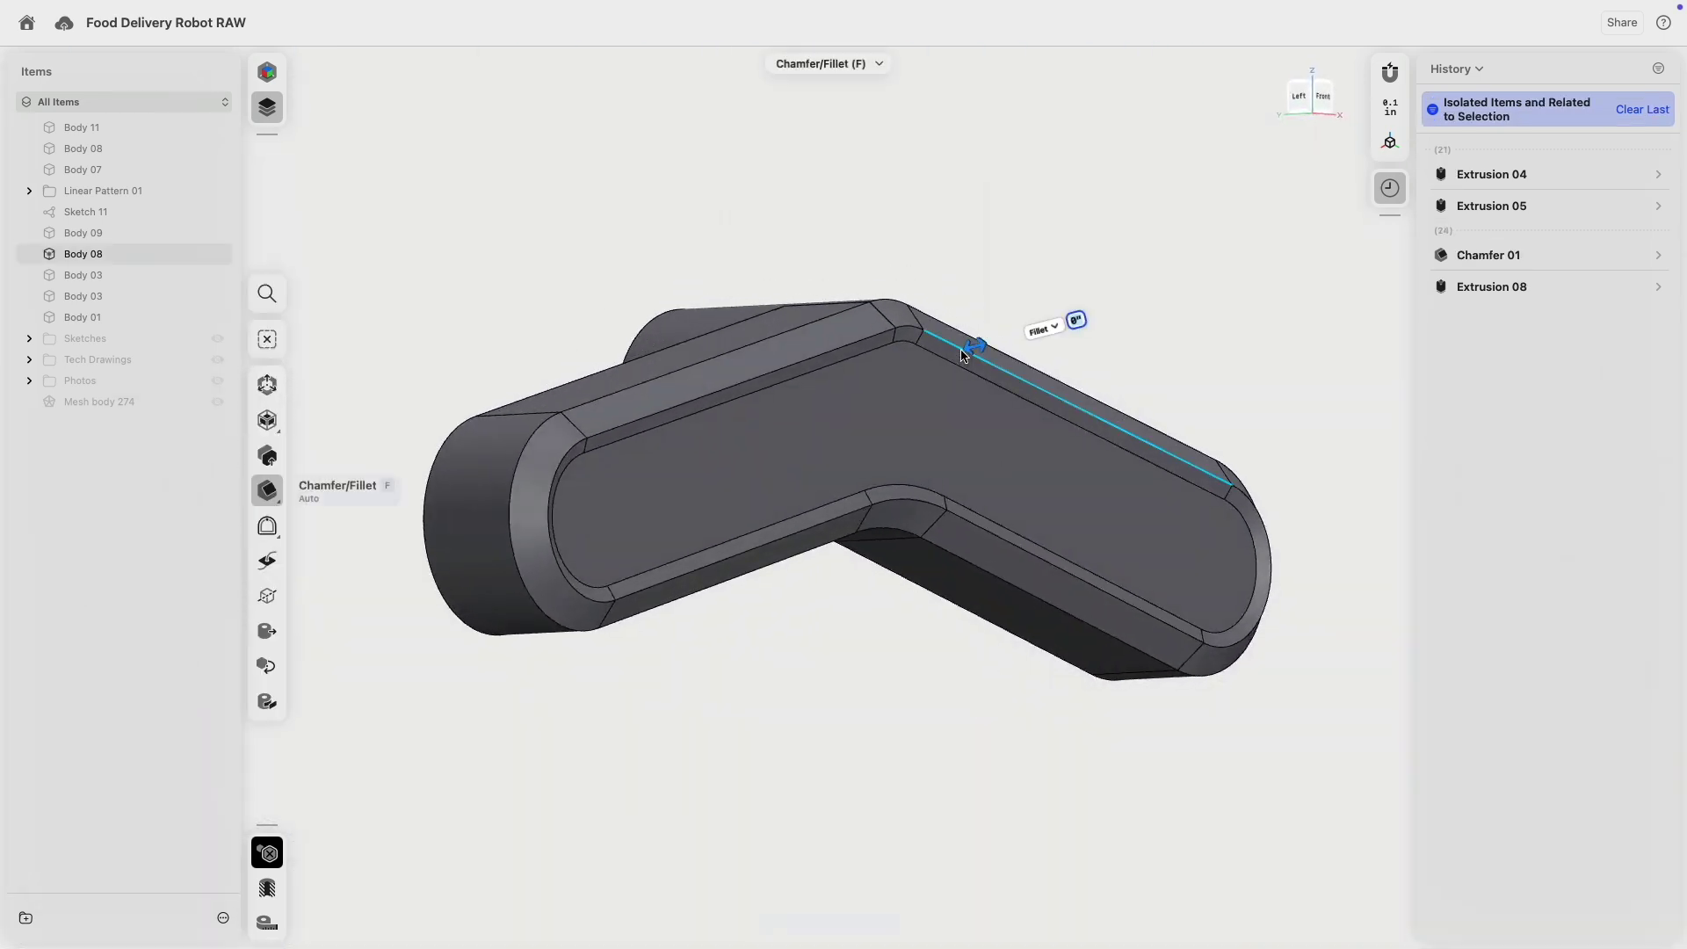
{"action": "scroll", "coordinate": [975, 352], "scroll_direction": "up", "scroll_amount": 5}
{"action": "left_click_drag", "start_coordinate": [982, 347], "coordinate": [988, 346]}
{"action": "scroll", "coordinate": [921, 287], "scroll_direction": "down", "scroll_amount": 5}
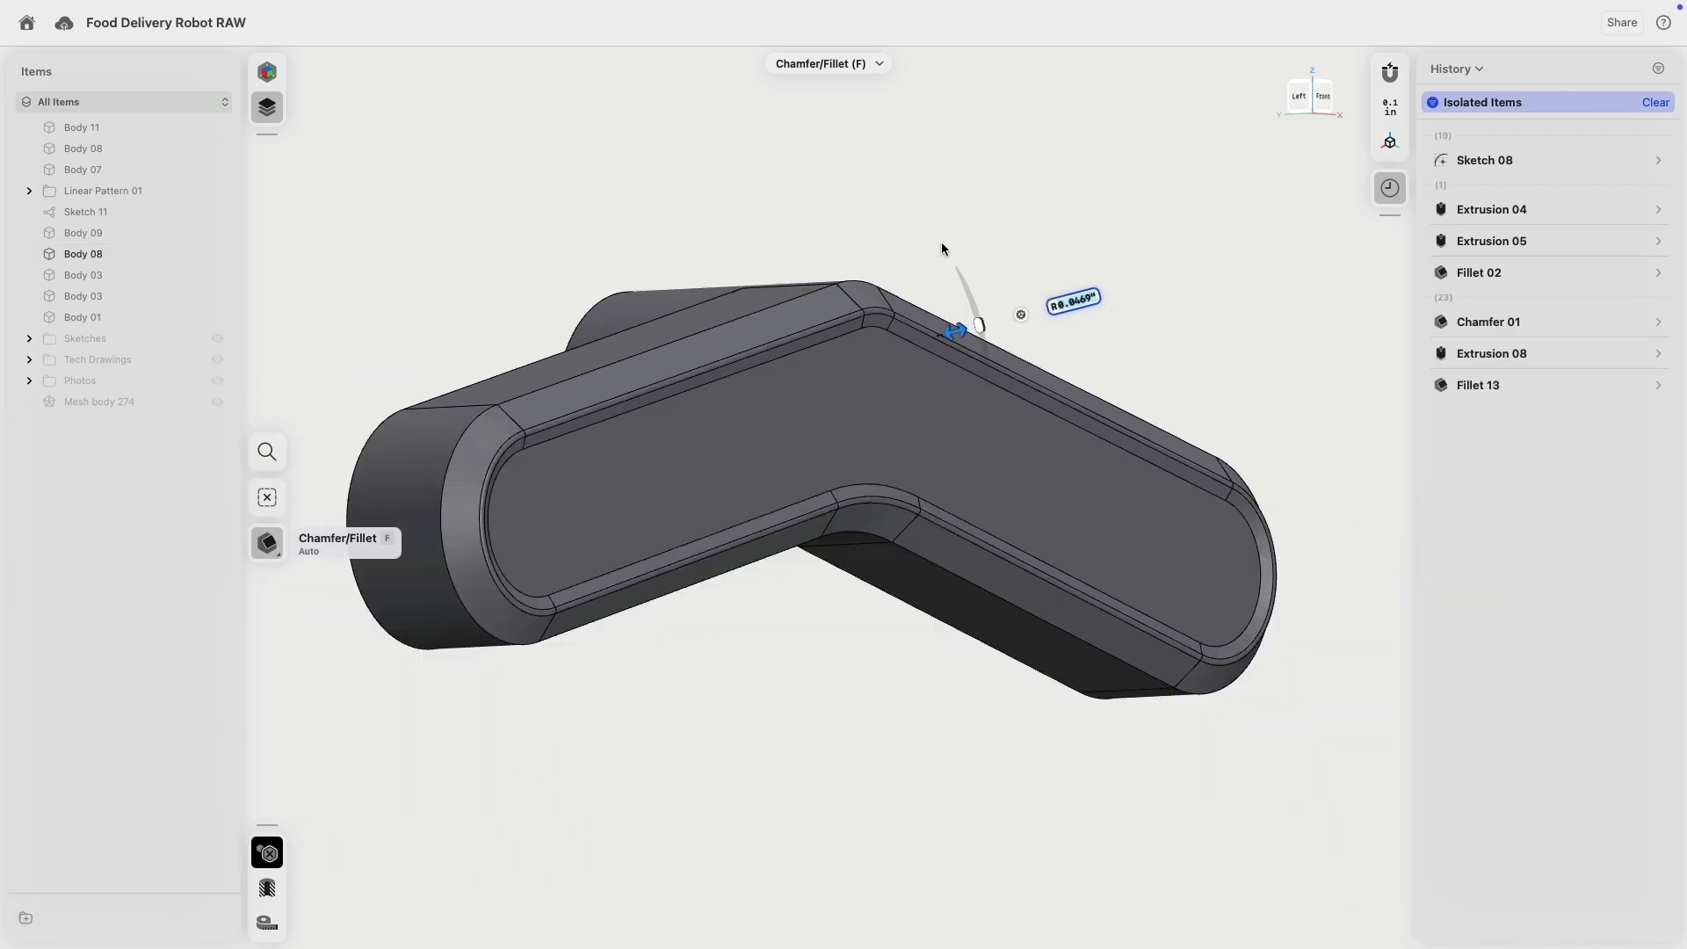
{"action": "left_click", "coordinate": [941, 240]}
- Fillet the chamfer's outer edge on the arm, and round the recess's inner edge with a 0.125 in radius
{"action": "right_click_drag", "start_coordinate": [941, 240], "coordinate": [948, 304]}
{"action": "left_click", "coordinate": [946, 304]}
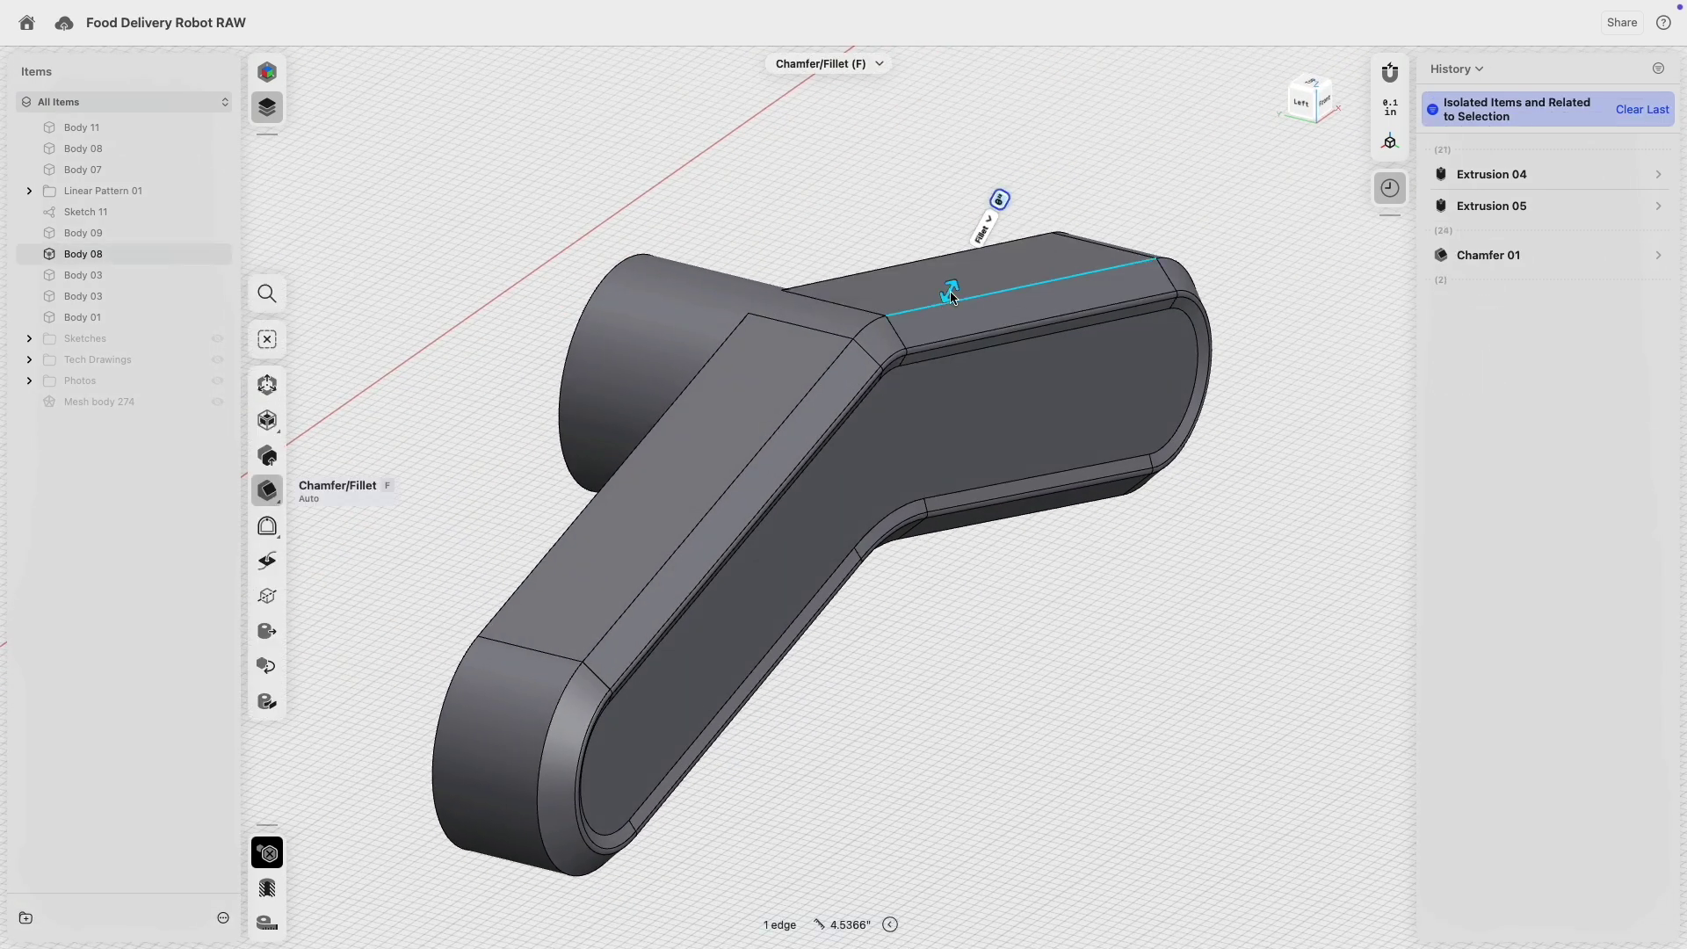
{"action": "left_click", "coordinate": [949, 364]}
{"action": "left_click_drag", "start_coordinate": [953, 365], "coordinate": [977, 378]}
{"action": "left_click", "coordinate": [1084, 639]}
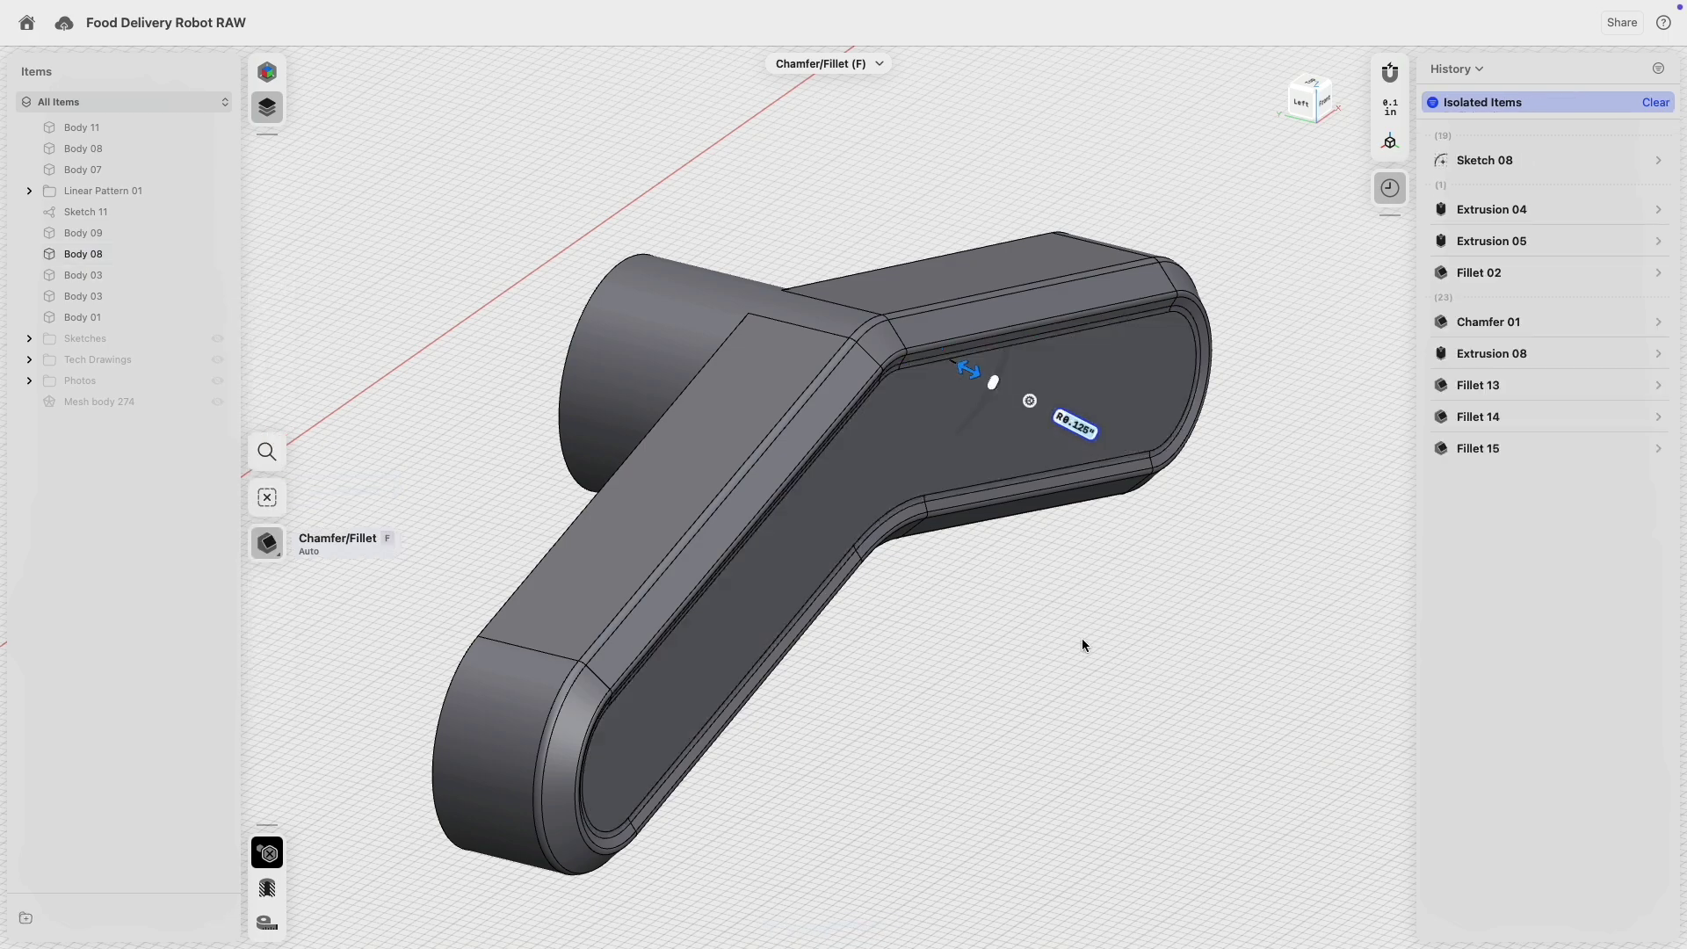
- Exit isolation of the rocker arm and review the arm and wheels on the complete robot
{"action": "right_click_drag", "start_coordinate": [1126, 634], "coordinate": [1003, 621]}
{"action": "scroll", "coordinate": [661, 615], "scroll_direction": "down", "scroll_amount": 3}
{"action": "left_click", "coordinate": [406, 842]}
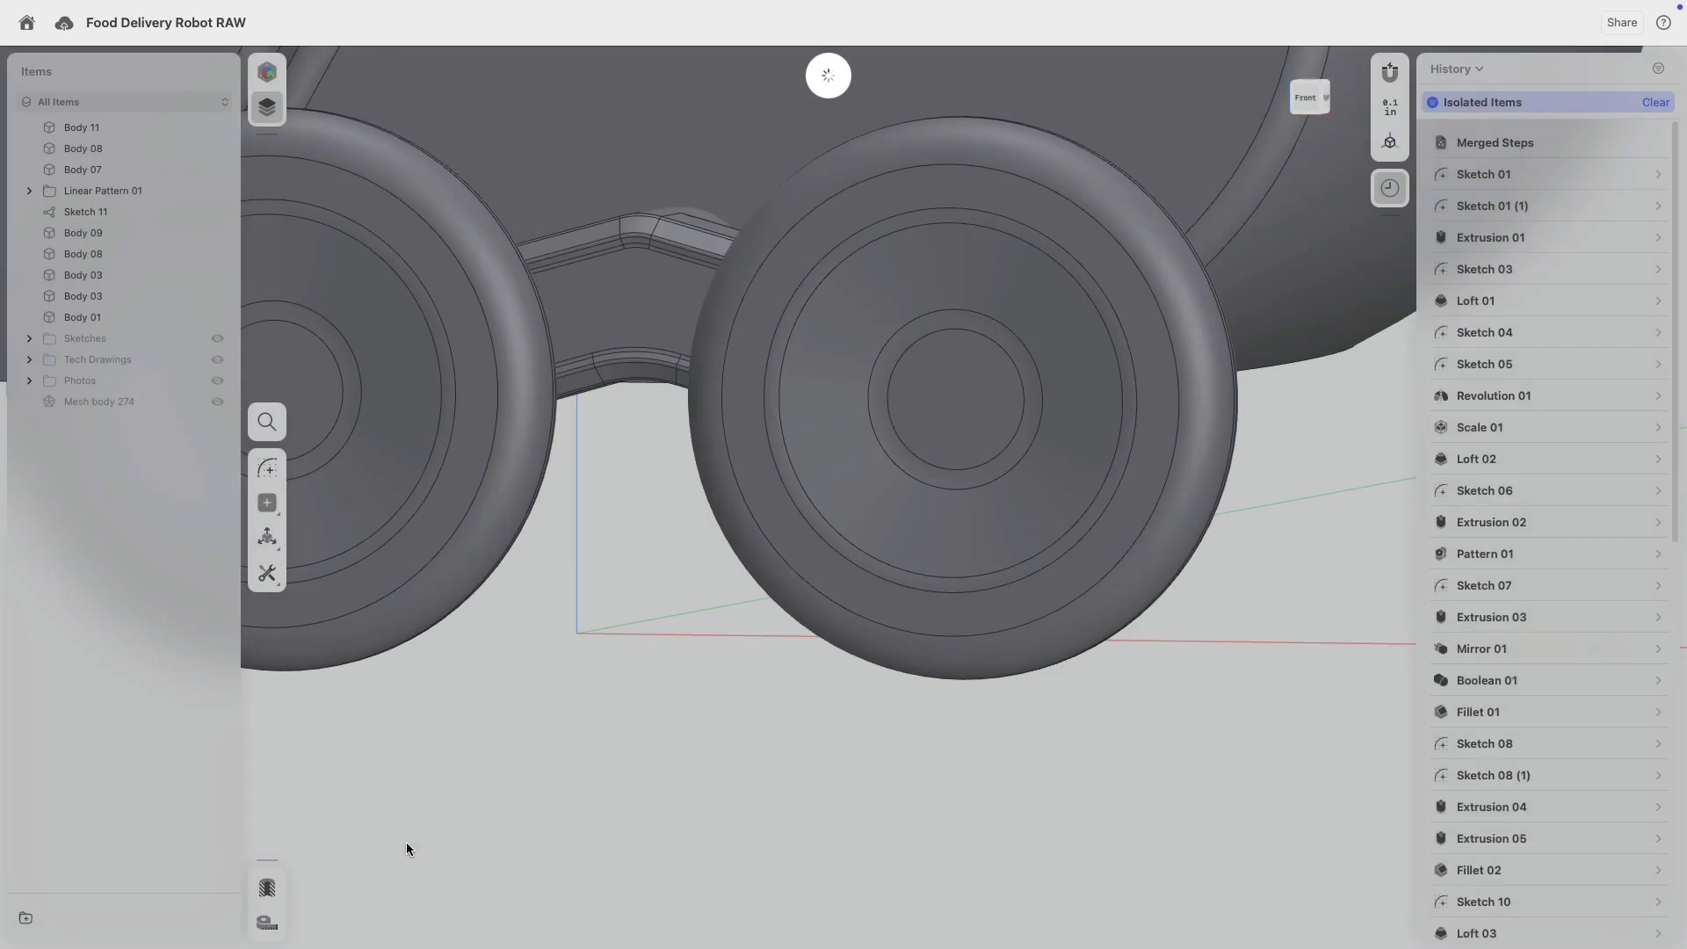
{"action": "scroll", "coordinate": [854, 672], "scroll_direction": "up", "scroll_amount": 3}
{"action": "right_click_drag", "start_coordinate": [854, 671], "coordinate": [846, 501]}
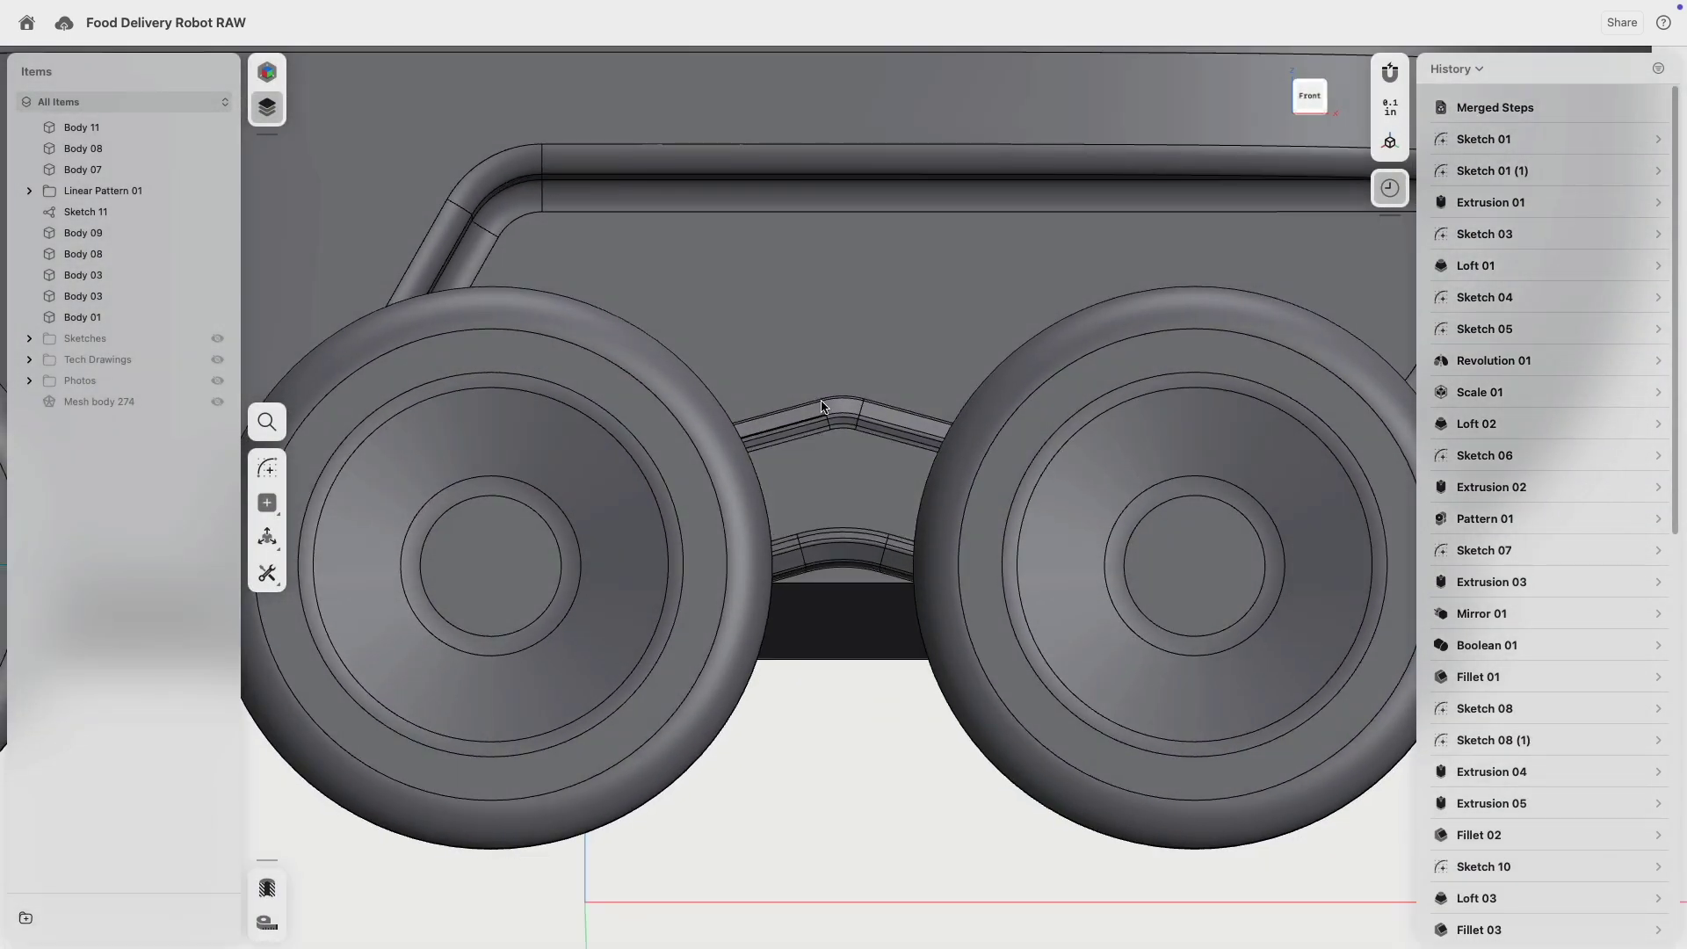
{"action": "scroll", "coordinate": [842, 488], "scroll_direction": "down", "scroll_amount": 5}
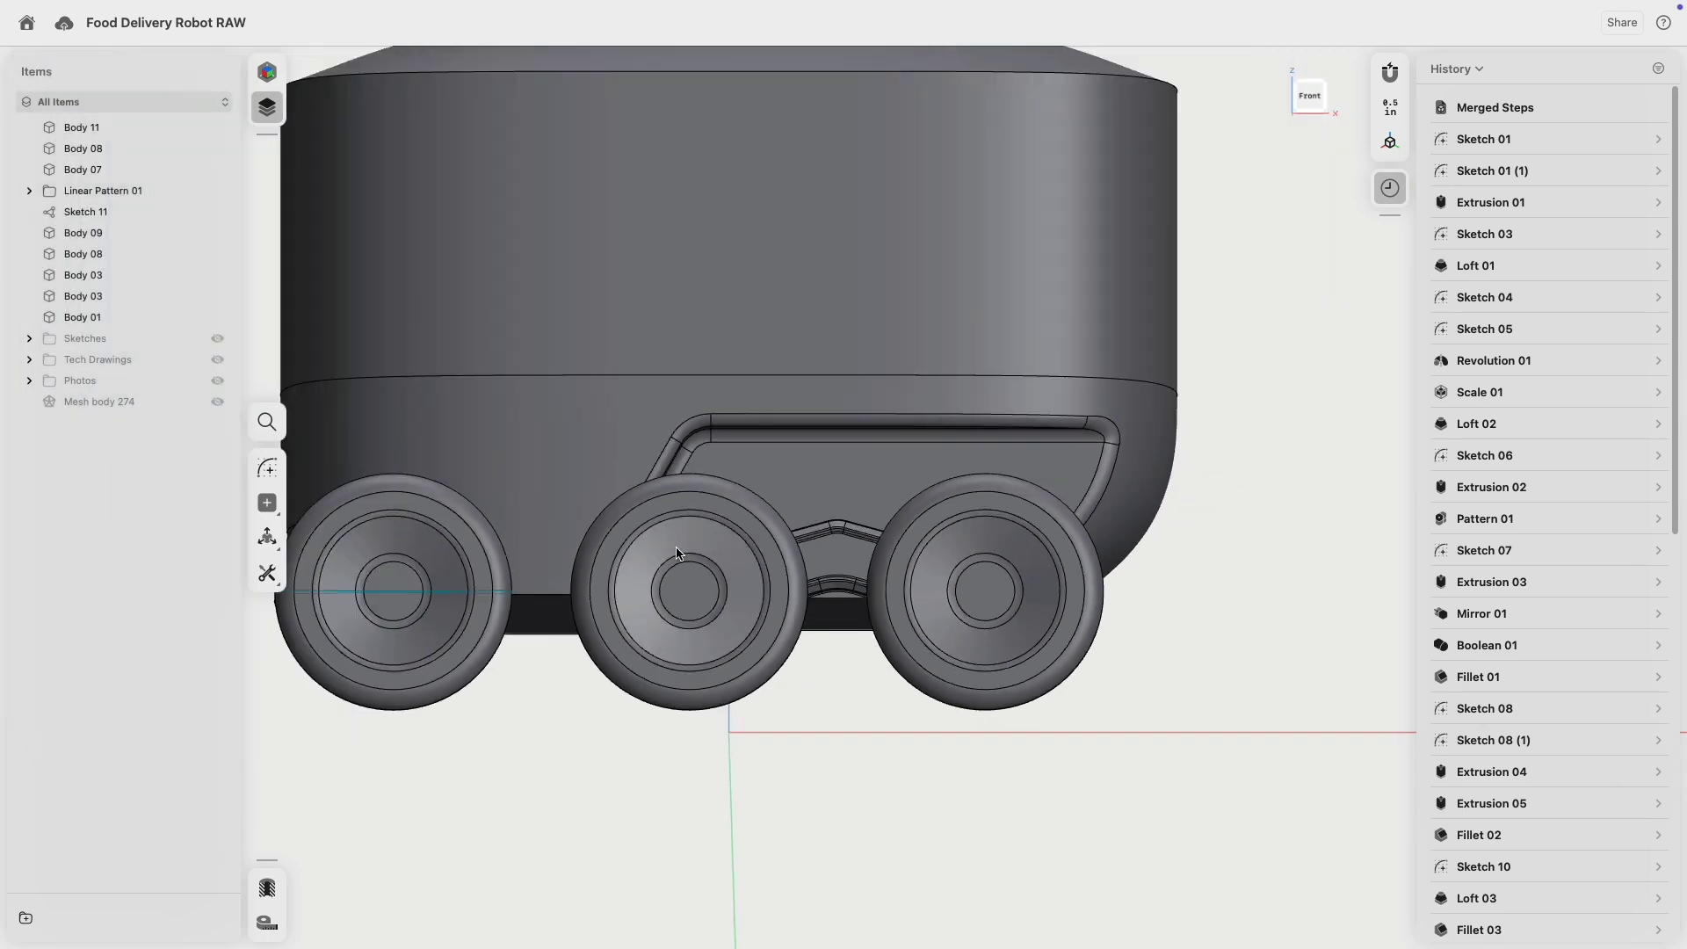
{"action": "middle_click_drag", "start_coordinate": [676, 548], "coordinate": [1039, 548]}
{"action": "middle_click_drag", "start_coordinate": [898, 355], "coordinate": [690, 420]}
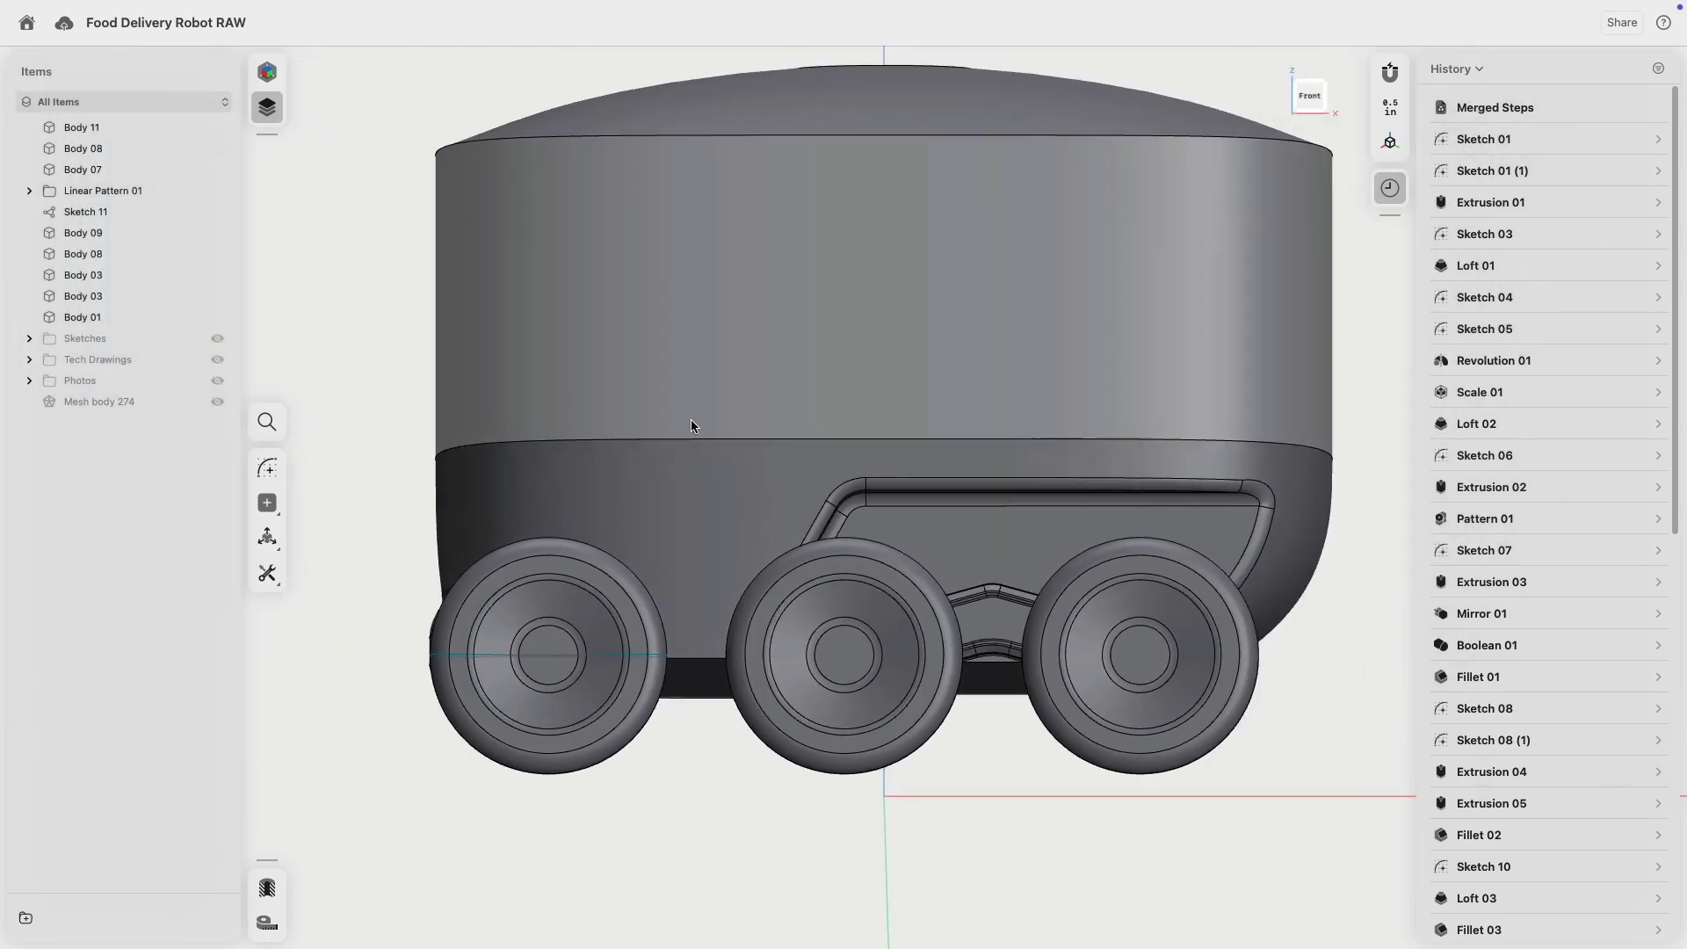
{"action": "right_click_drag", "start_coordinate": [735, 367], "coordinate": [537, 363]}
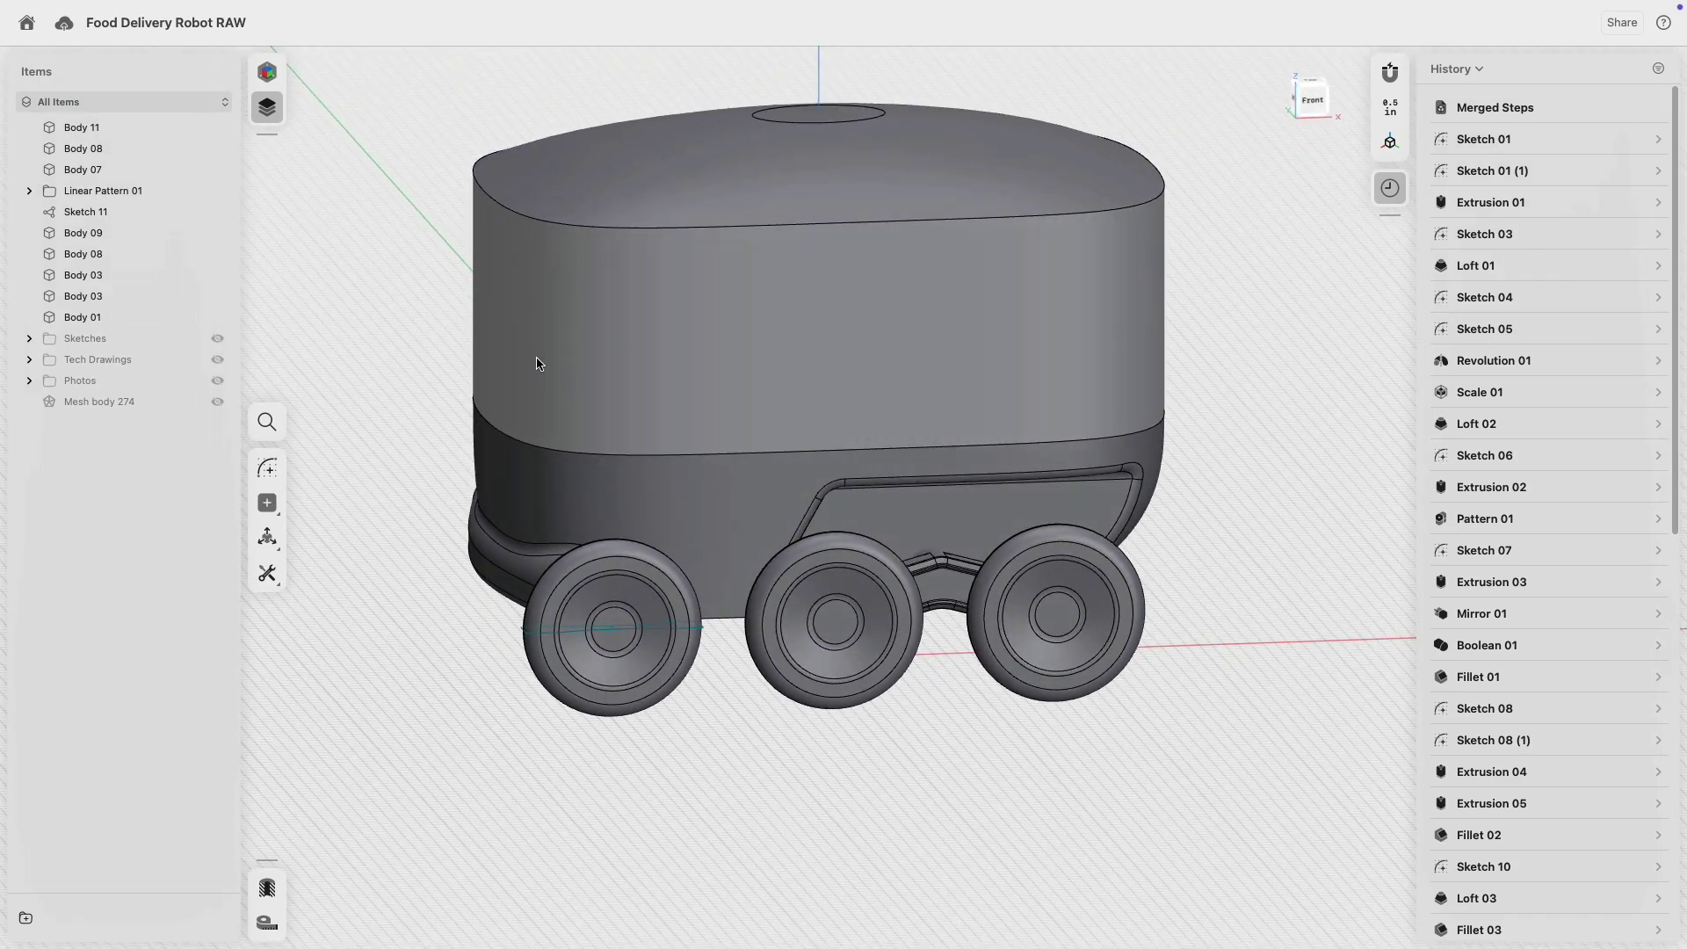
{"action": "right_click_drag", "start_coordinate": [1004, 676], "coordinate": [1051, 715]}
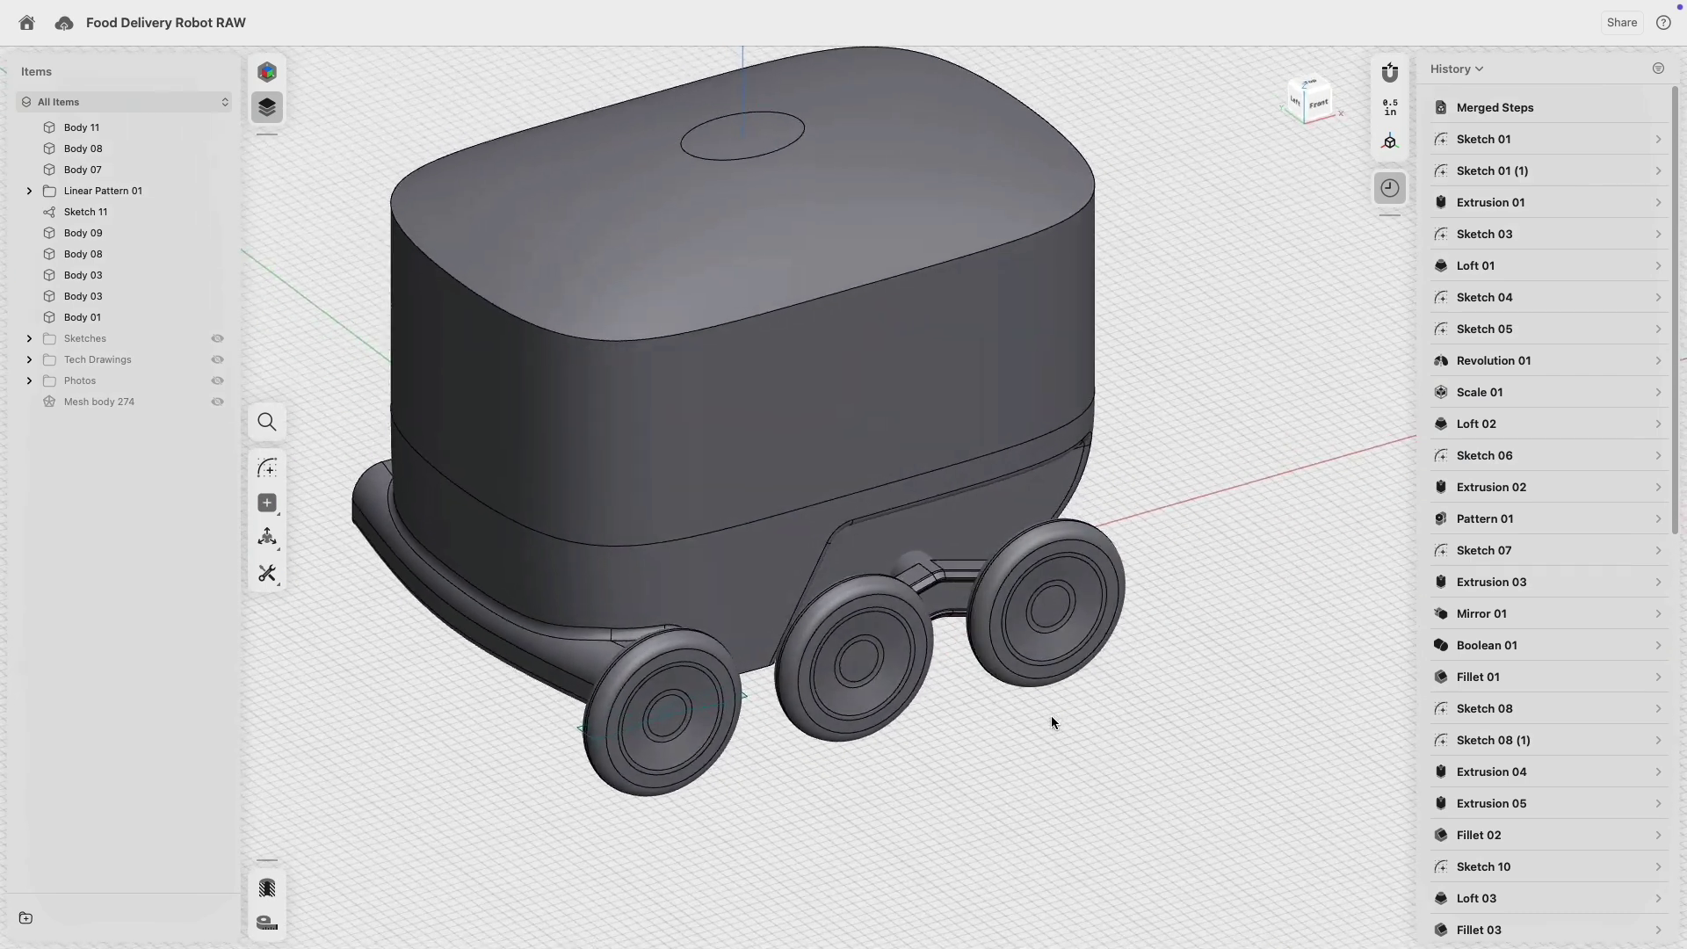
{"action": "left_click", "coordinate": [667, 720]}
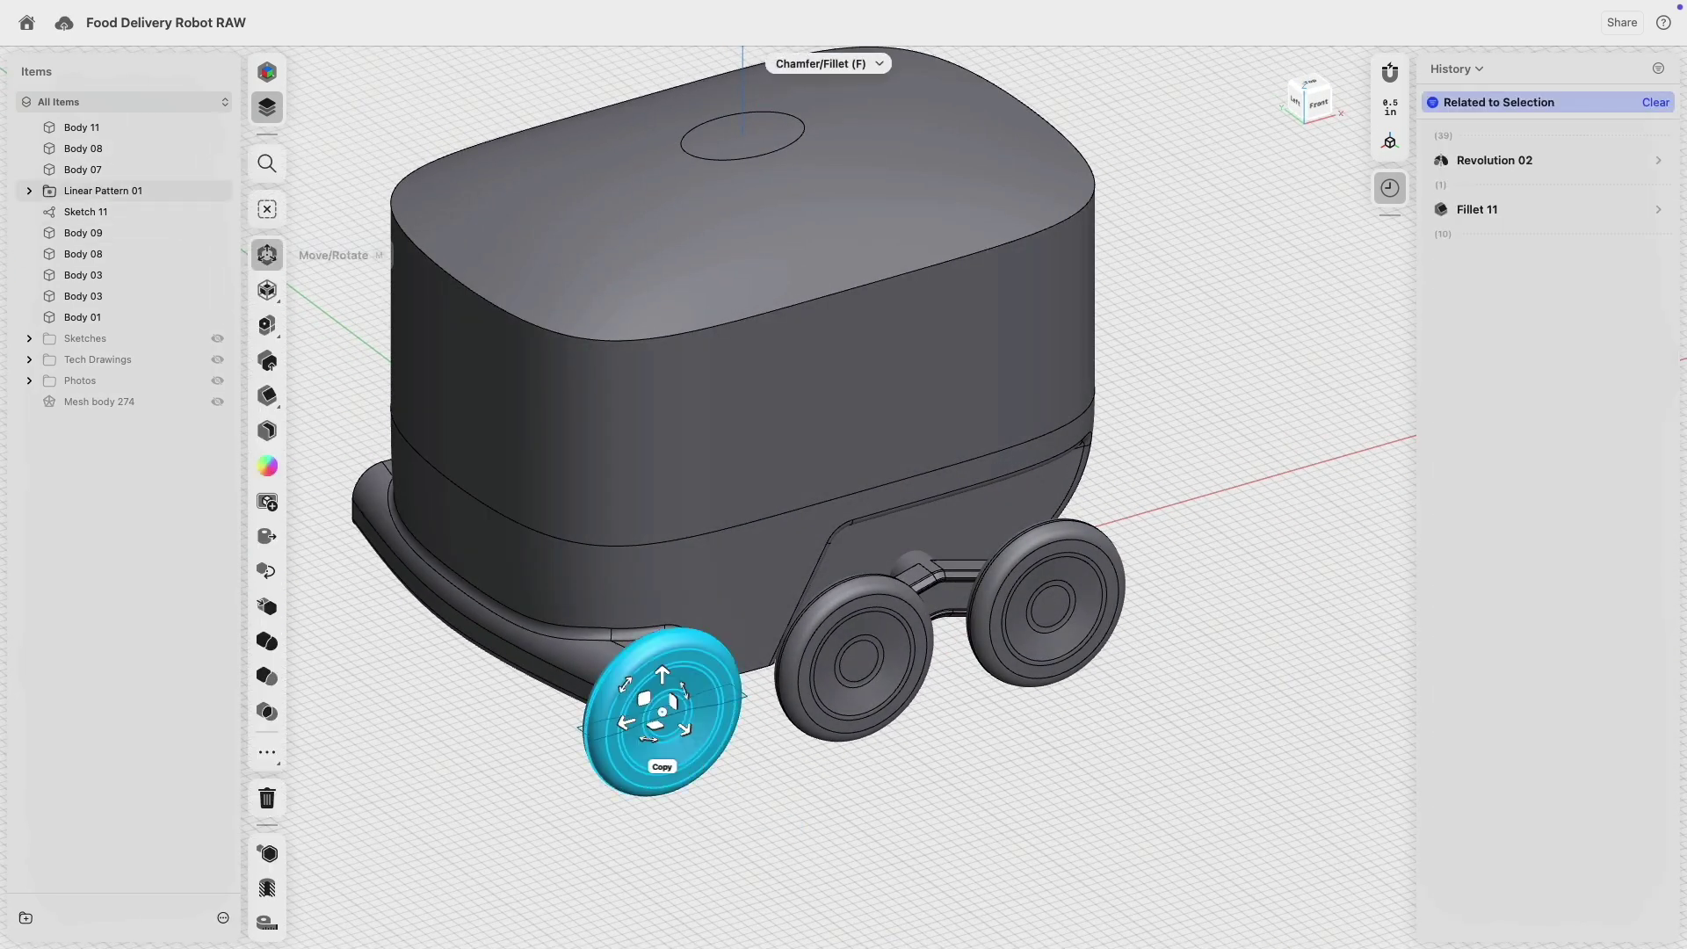
{"action": "right_click_drag", "start_coordinate": [572, 776], "coordinate": [626, 723]}
{"action": "left_click", "coordinate": [463, 777]}
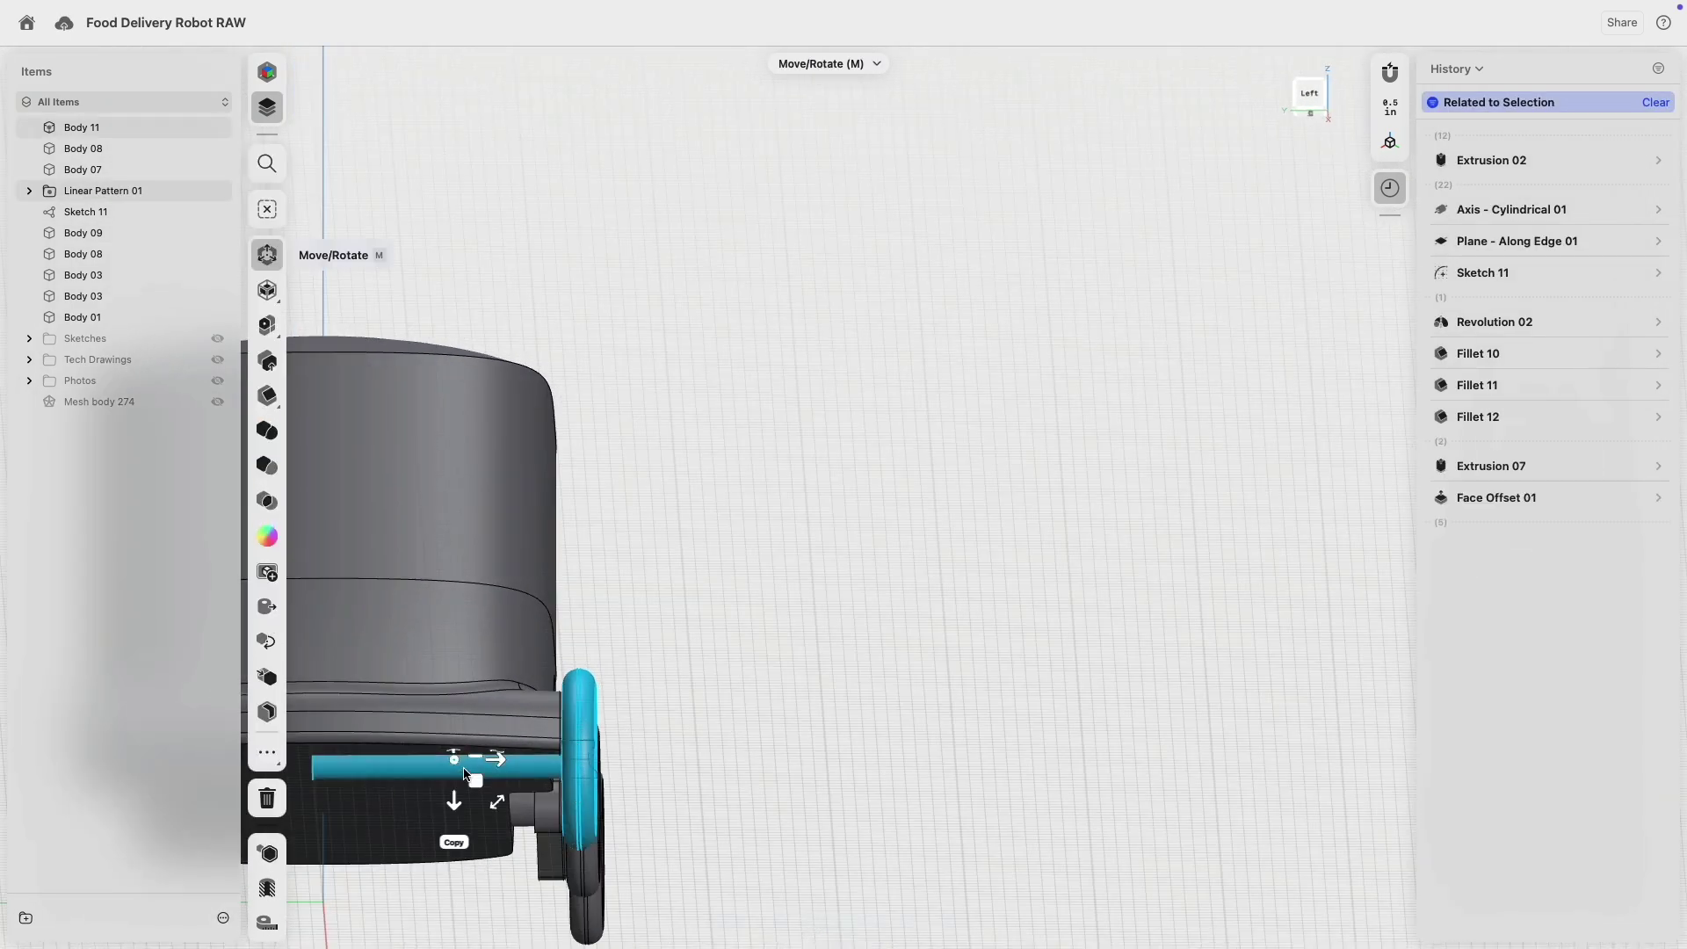
{"action": "middle_click_drag", "start_coordinate": [744, 661], "coordinate": [973, 299]}
{"action": "right_click_drag", "start_coordinate": [826, 527], "coordinate": [835, 431]}
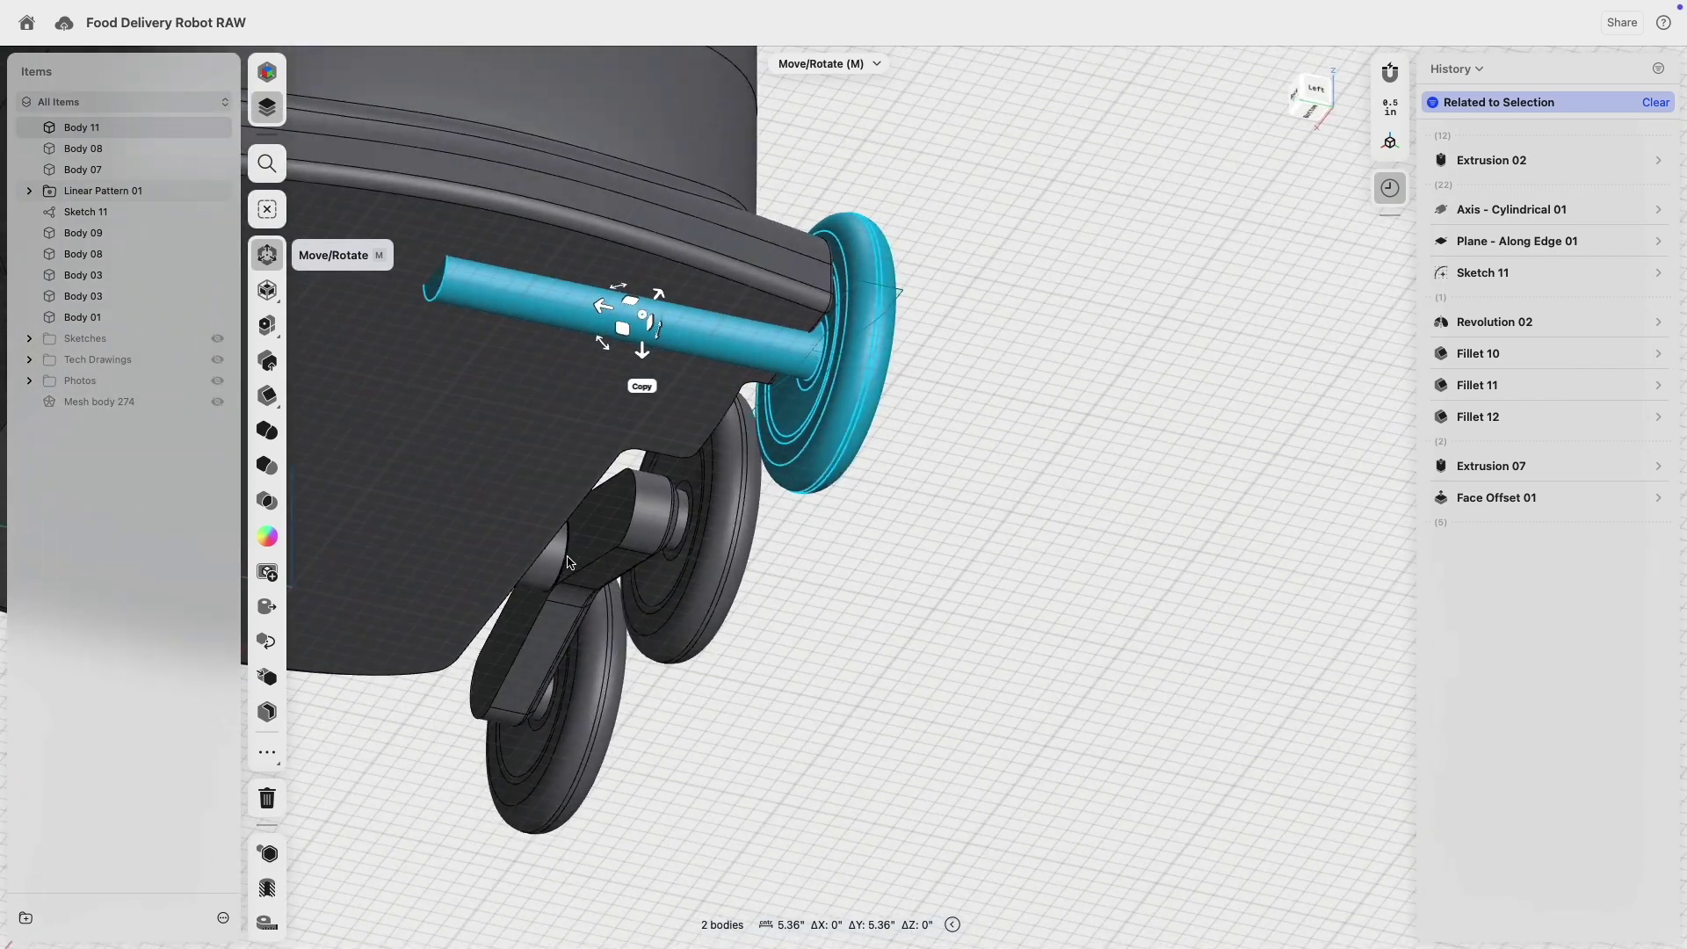
{"action": "left_click", "coordinate": [555, 565]}
{"action": "double_click", "coordinate": [555, 564]}
{"action": "left_click", "coordinate": [652, 521]}
{"action": "double_click", "coordinate": [652, 520]}
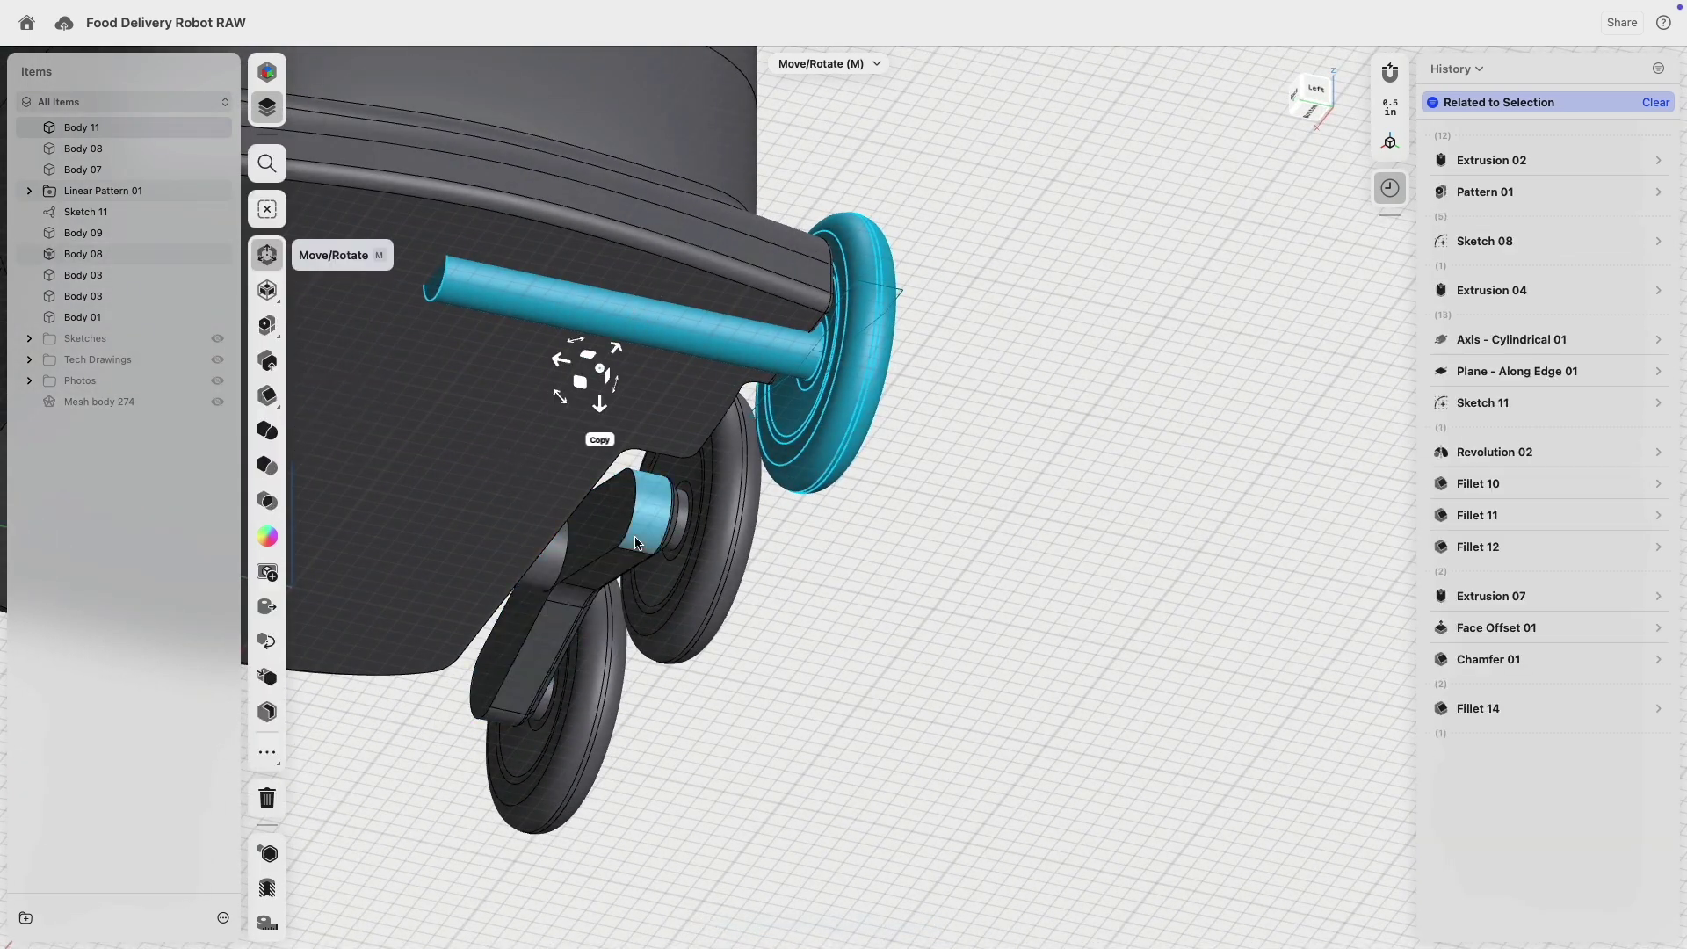
{"action": "left_click", "coordinate": [671, 593]}
{"action": "scroll", "coordinate": [681, 532], "scroll_direction": "up", "scroll_amount": 10}
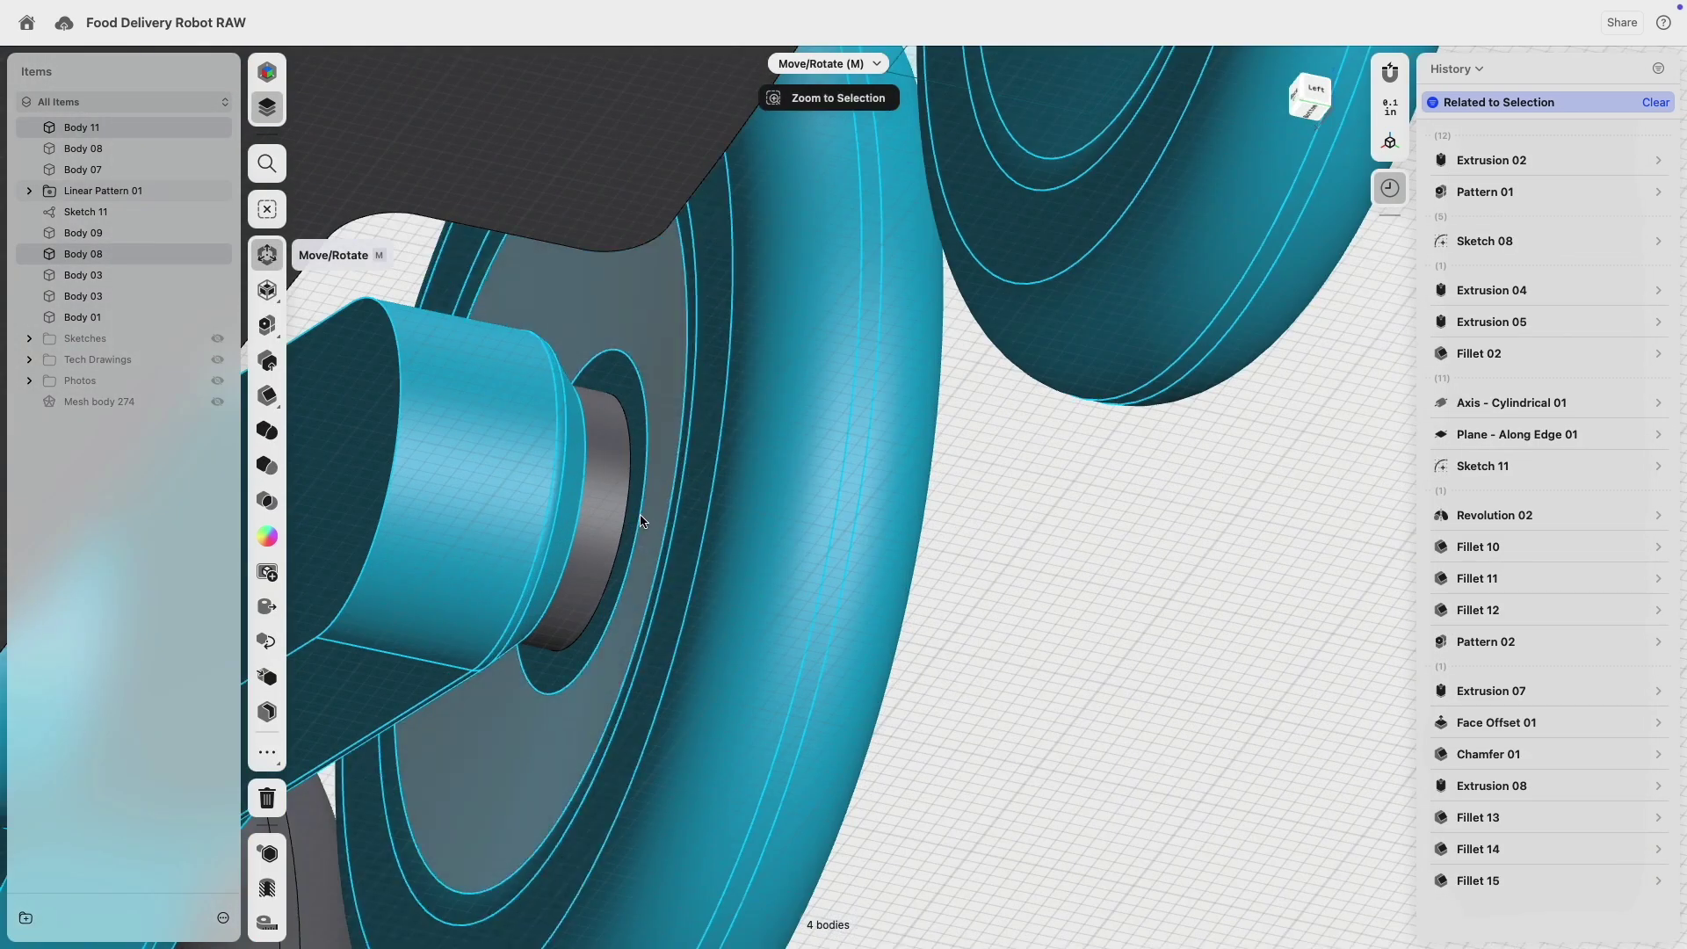
{"action": "double_click", "coordinate": [606, 504]}
{"action": "middle_click_drag", "start_coordinate": [325, 894], "coordinate": [905, 243]}
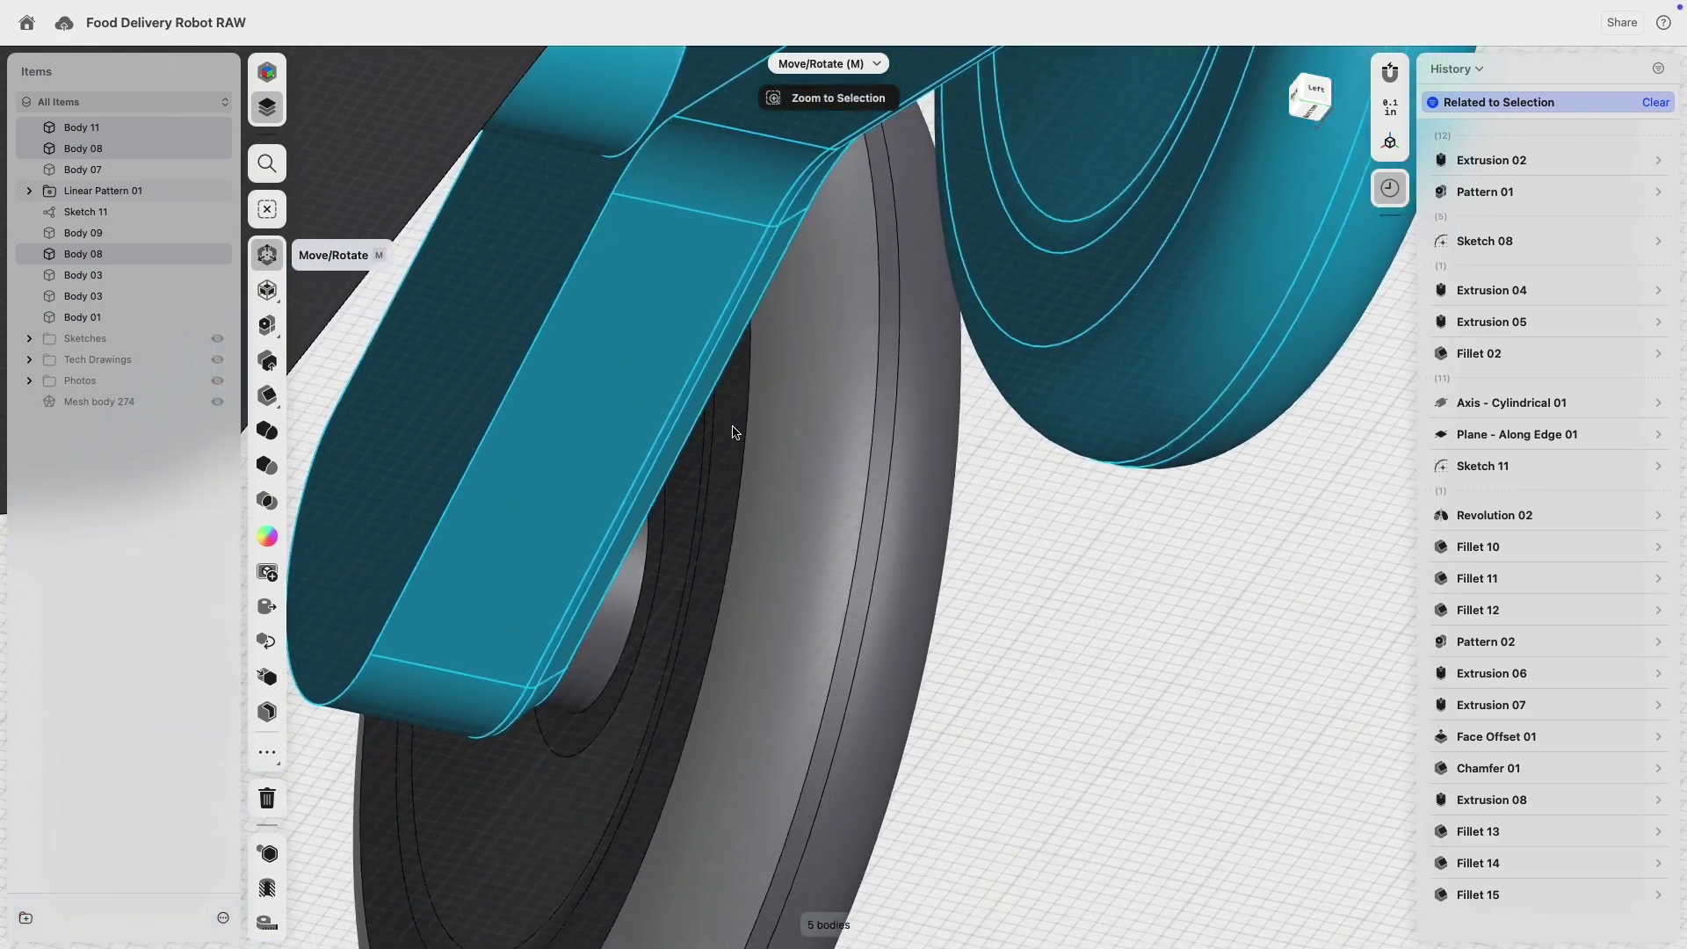
{"action": "double_click", "coordinate": [613, 634]}
{"action": "left_click", "coordinate": [783, 643]}
{"action": "left_click", "coordinate": [782, 640]}
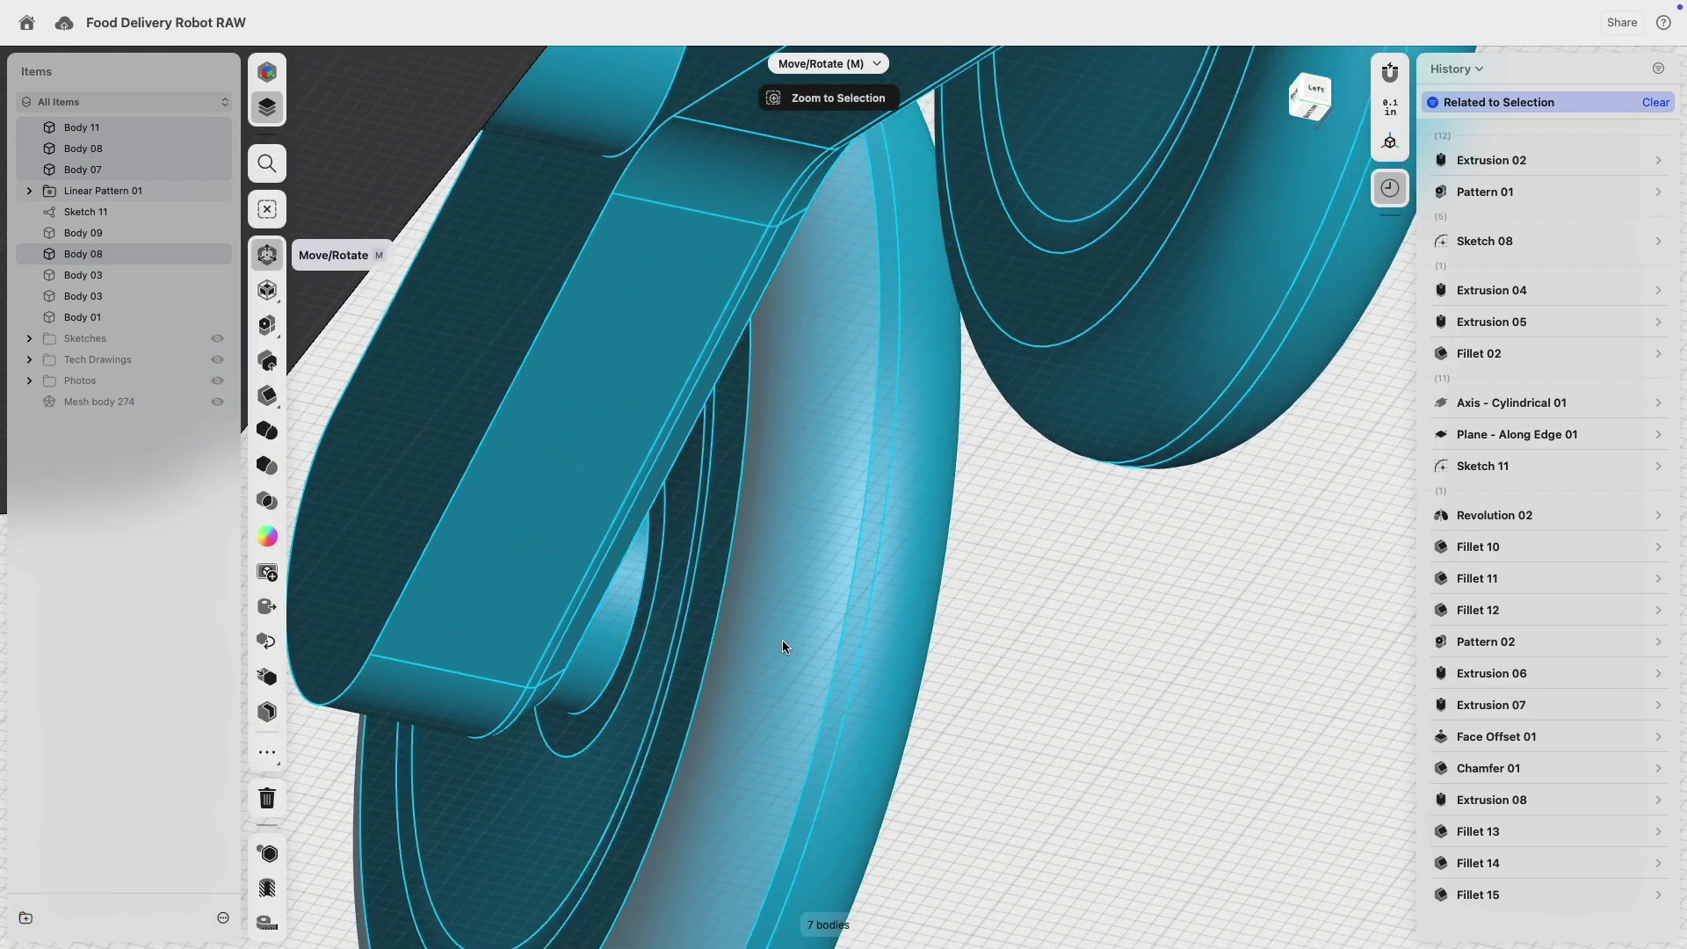
{"action": "scroll", "coordinate": [782, 640], "scroll_direction": "down", "scroll_amount": 10}
{"action": "scroll", "coordinate": [503, 634], "scroll_direction": "down", "scroll_amount": 5}
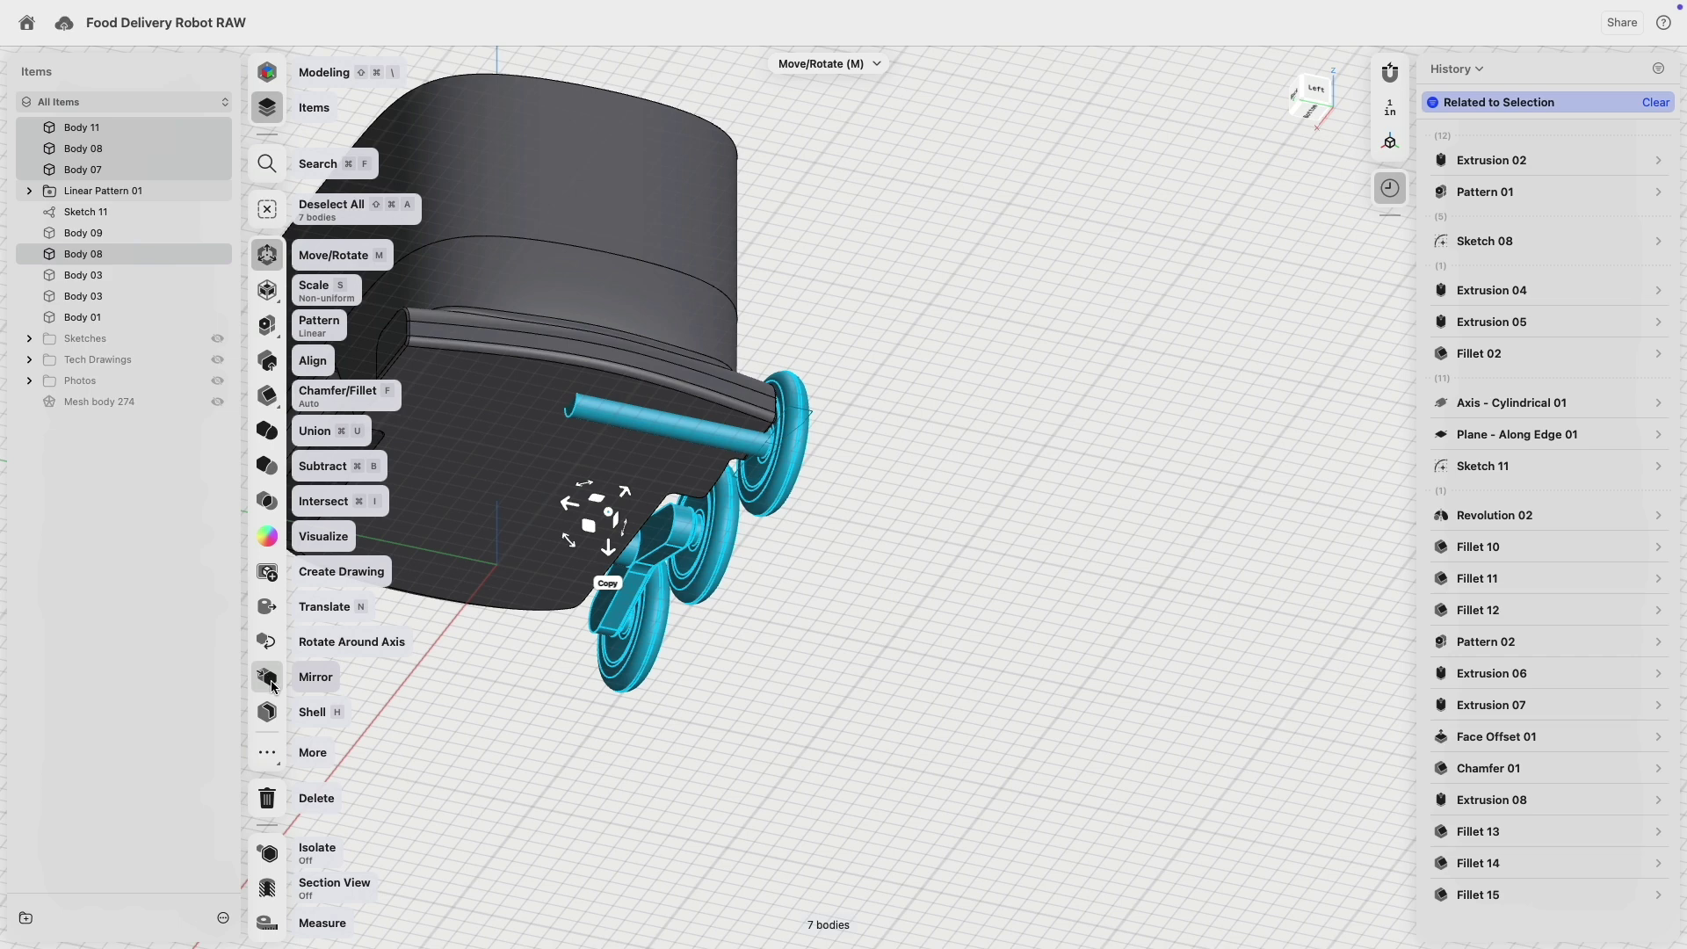
{"action": "left_click", "coordinate": [598, 670]}
- Select the rocker arm, the three wheels on its side and their axle bodies
{"action": "scroll", "coordinate": [562, 685], "scroll_direction": "up", "scroll_amount": 10}
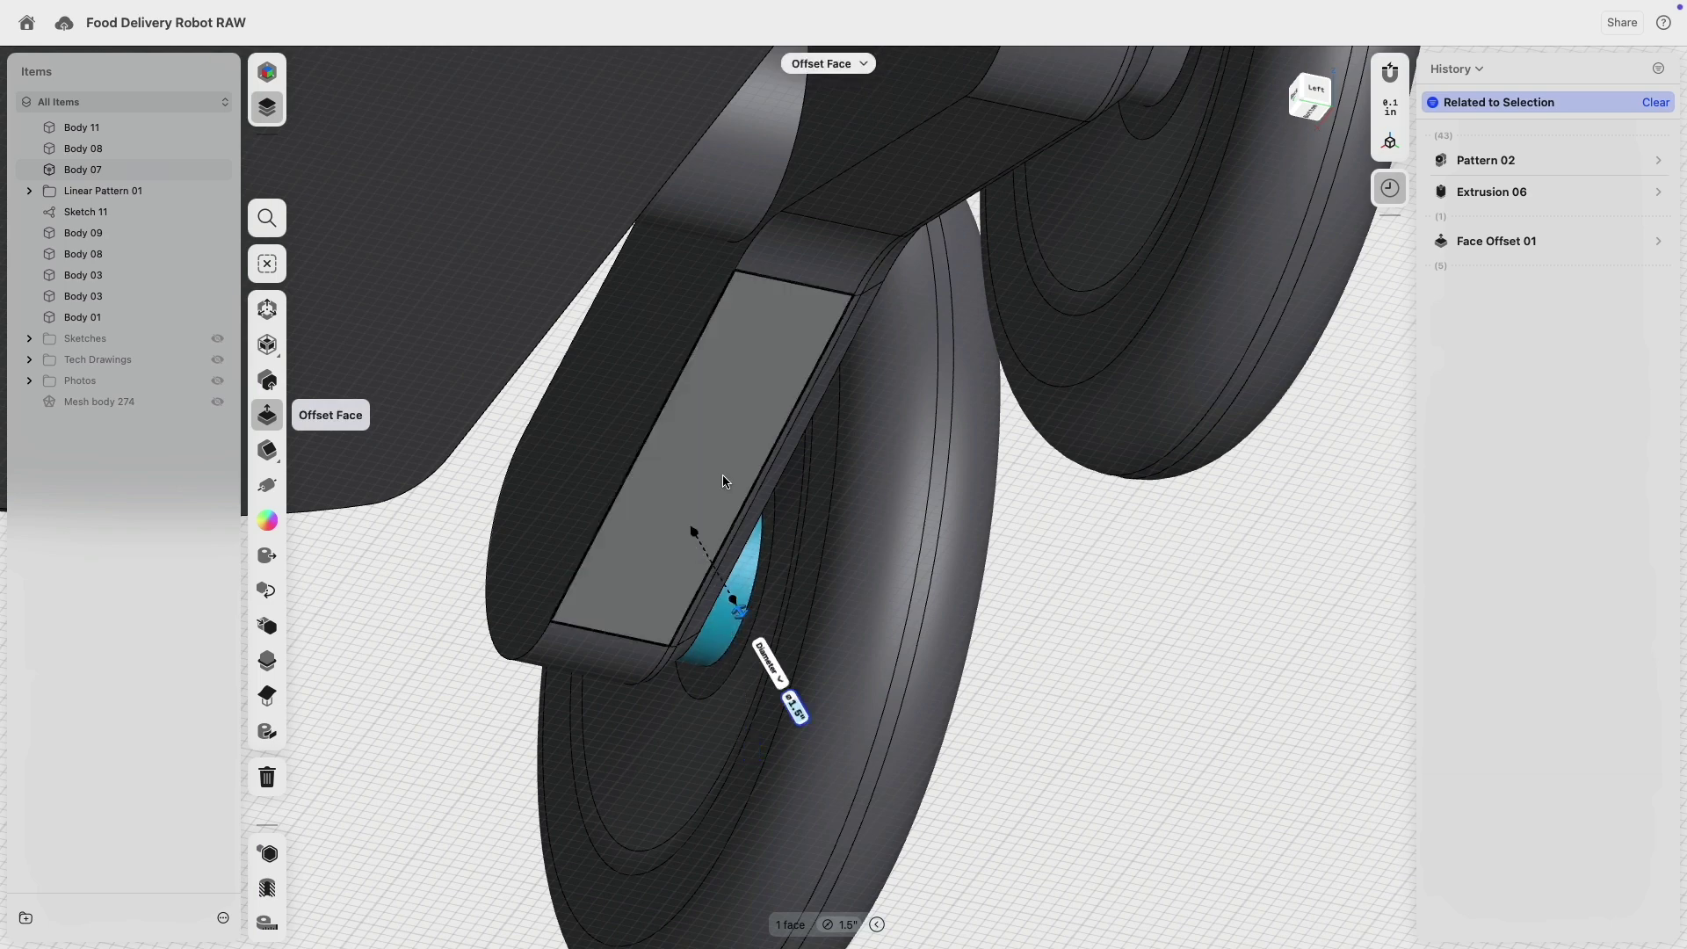
{"action": "left_click", "coordinate": [727, 525]}
{"action": "left_click", "coordinate": [696, 641]}
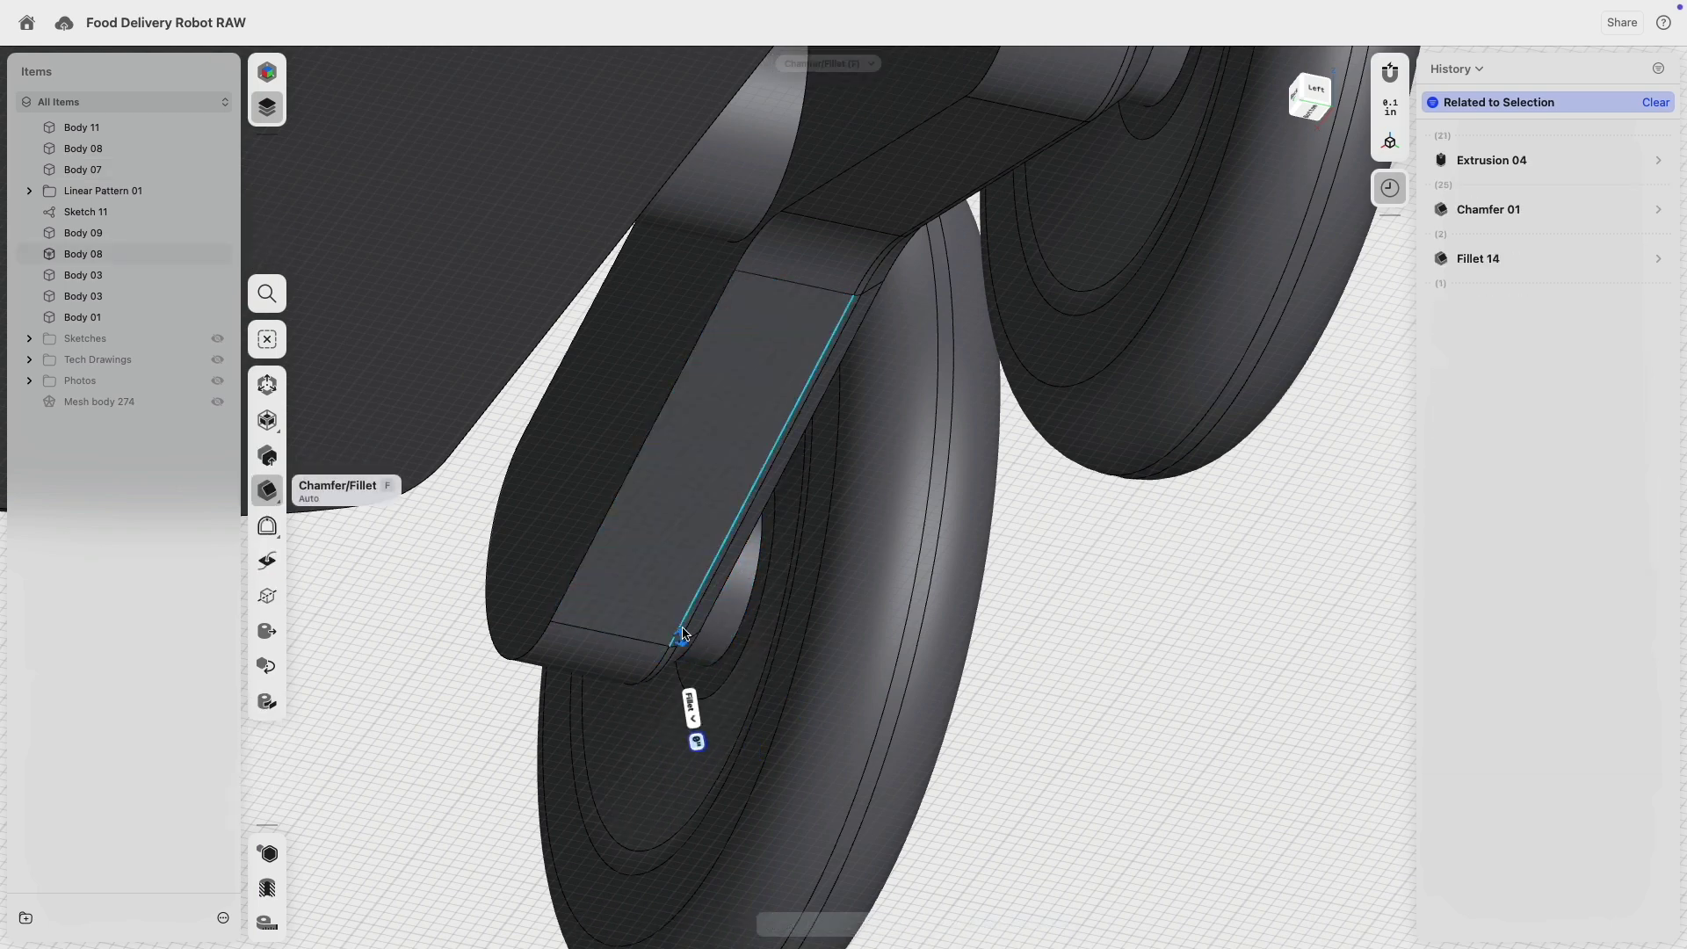
{"action": "double_click", "coordinate": [709, 624]}
{"action": "double_click", "coordinate": [800, 642]}
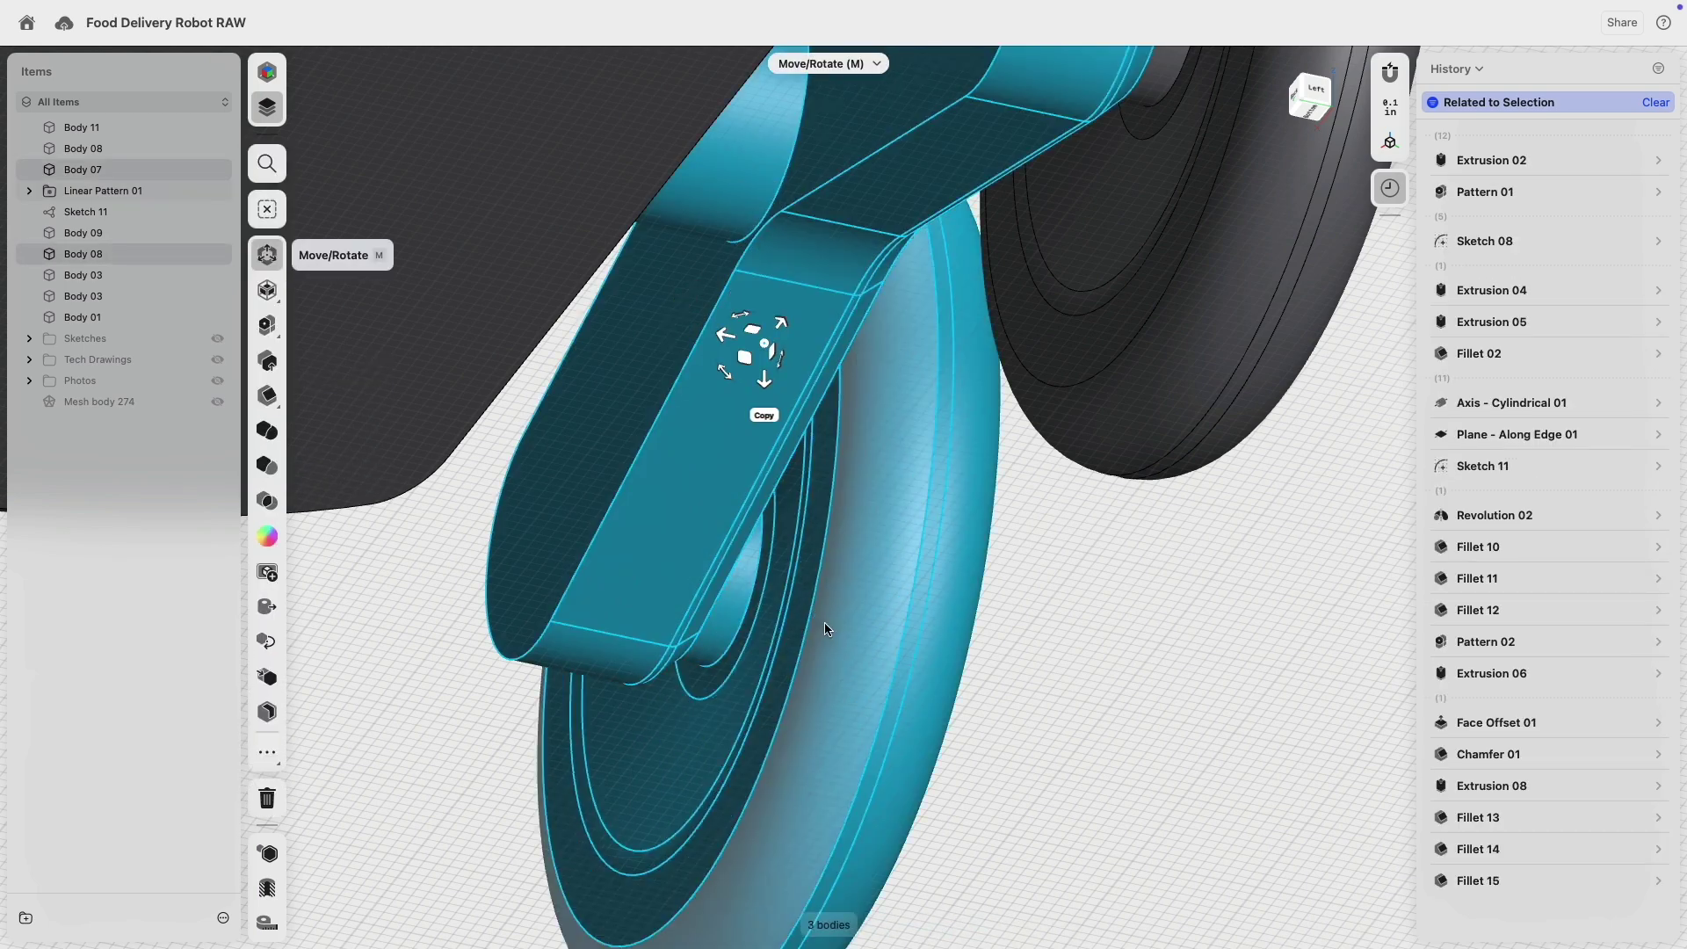
{"action": "scroll", "coordinate": [832, 621], "scroll_direction": "down", "scroll_amount": 8}
{"action": "double_click", "coordinate": [920, 521]}
{"action": "scroll", "coordinate": [954, 401], "scroll_direction": "up", "scroll_amount": 5}
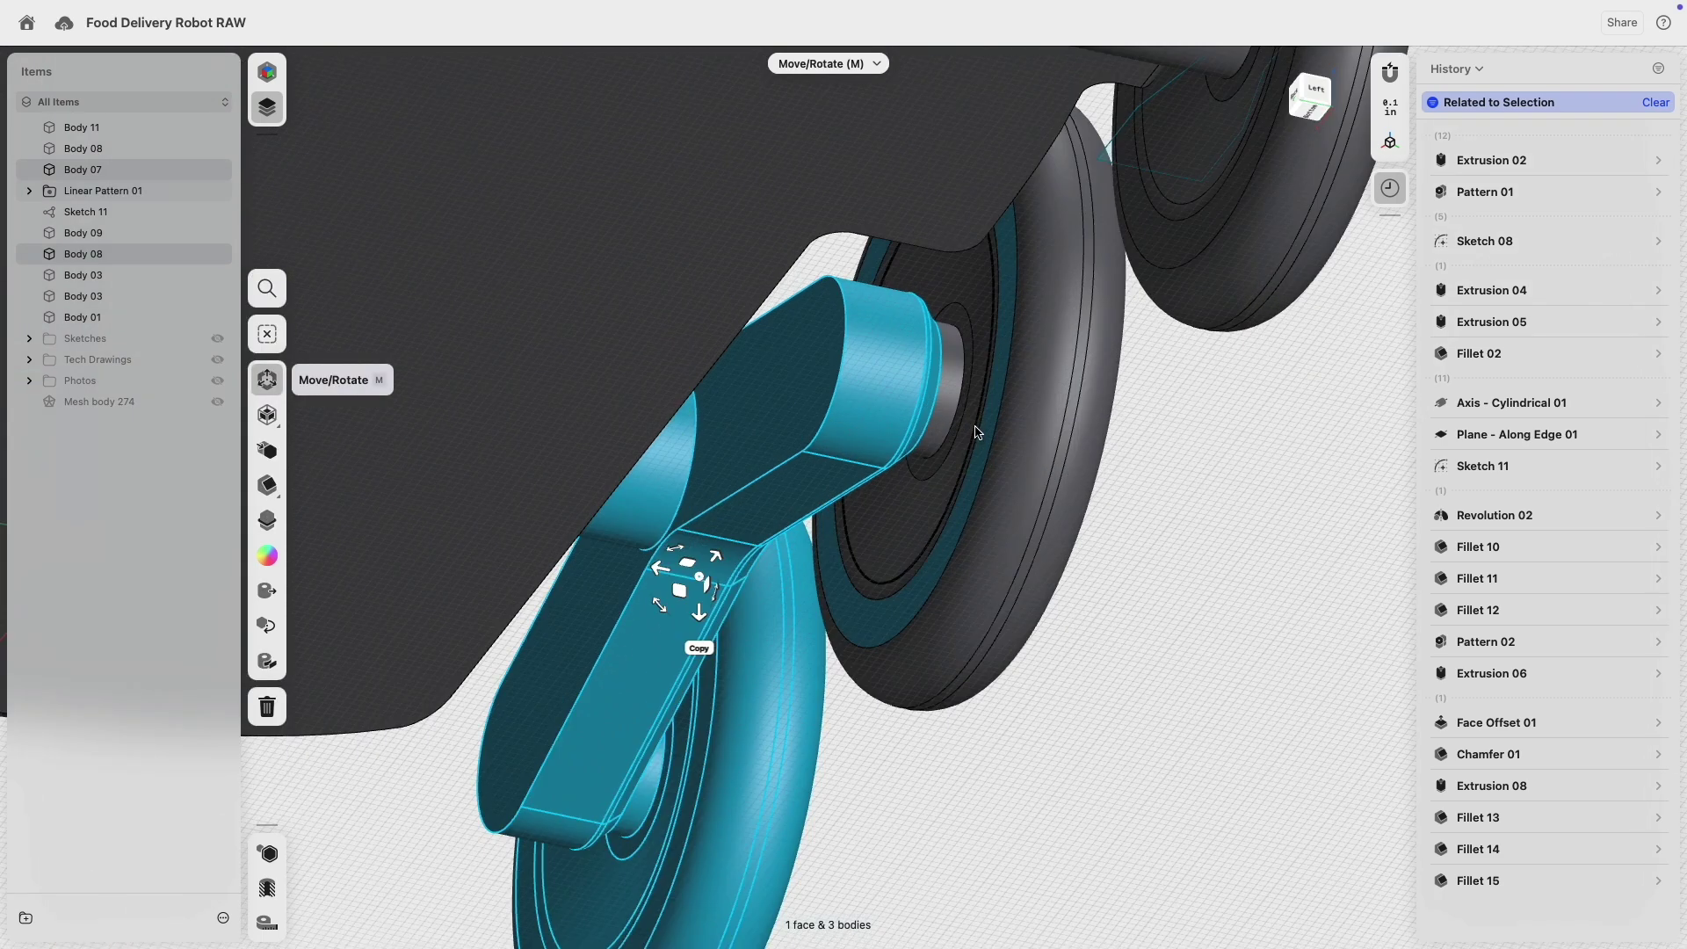
{"action": "left_click", "coordinate": [954, 400]}
{"action": "scroll", "coordinate": [953, 401], "scroll_direction": "down", "scroll_amount": 5}
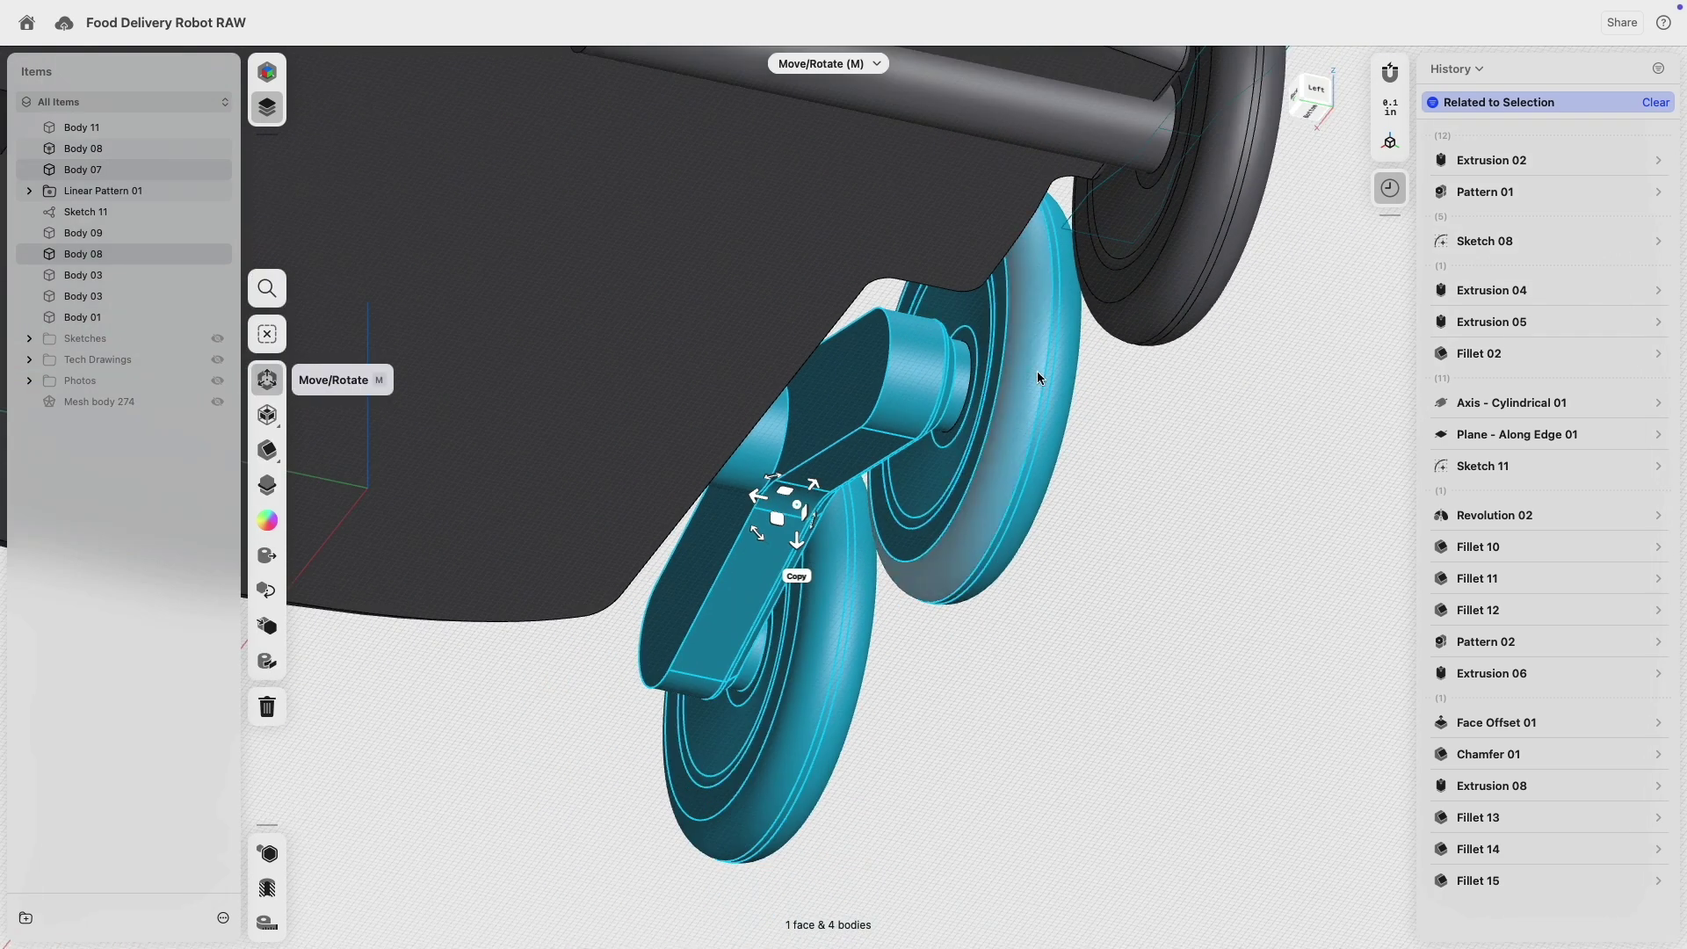
{"action": "middle_click_drag", "start_coordinate": [1070, 342], "coordinate": [963, 670]}
{"action": "double_click", "coordinate": [868, 435]}
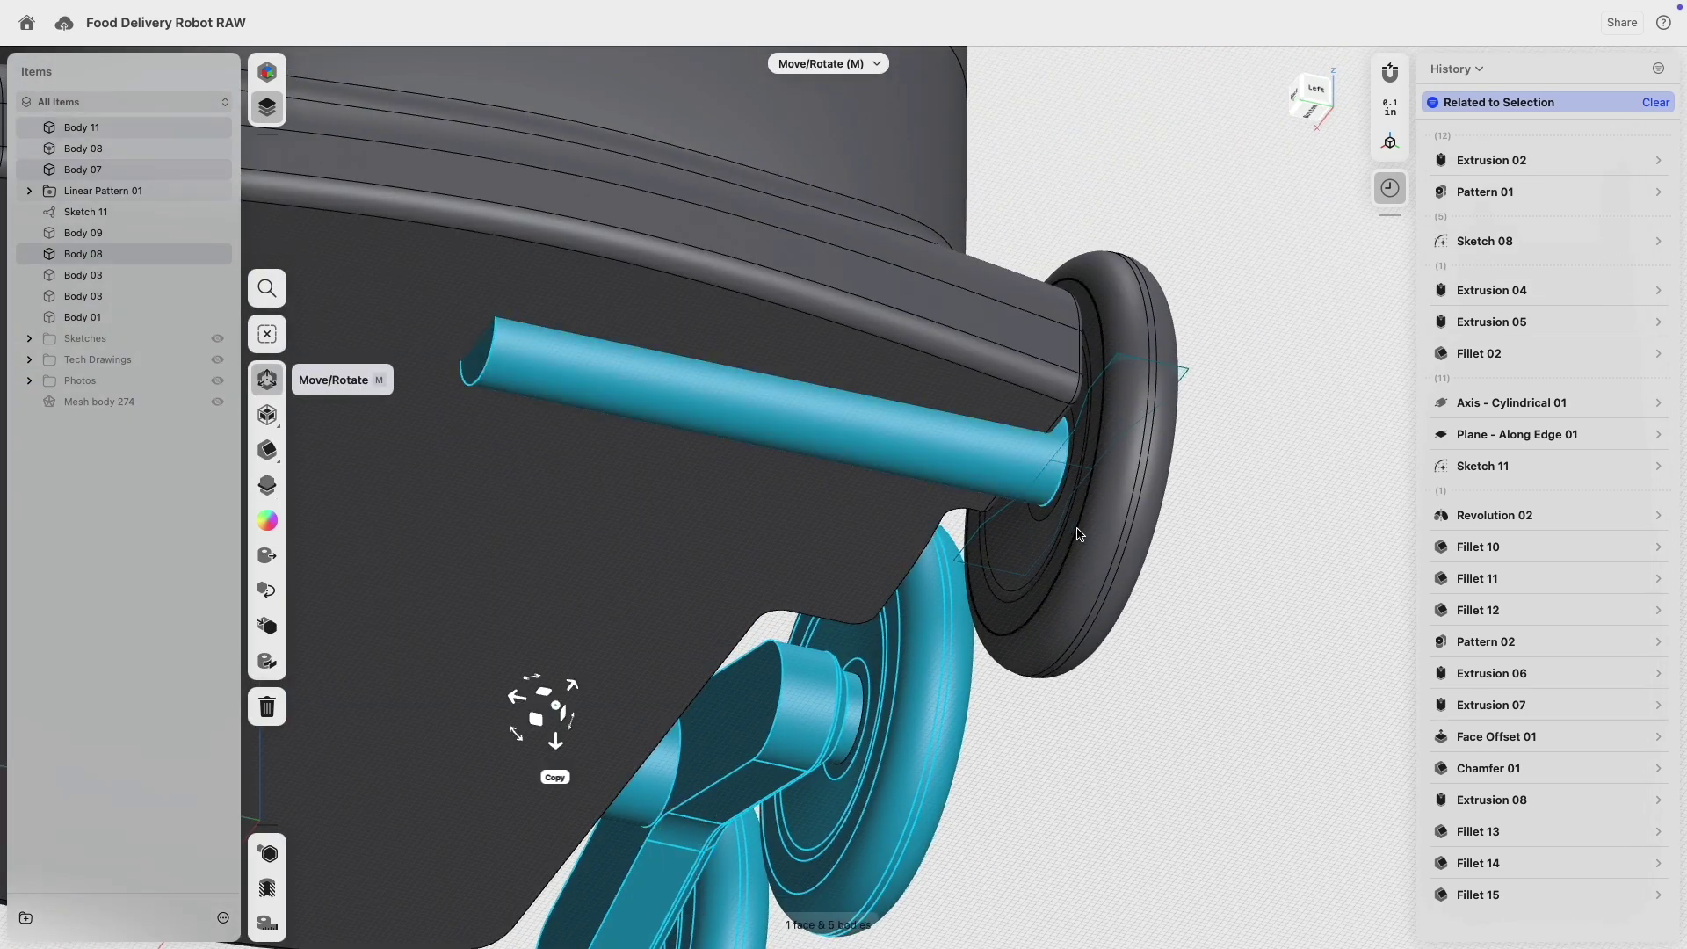
{"action": "double_click", "coordinate": [1030, 543]}
{"action": "scroll", "coordinate": [1032, 544], "scroll_direction": "up", "scroll_amount": 3}
{"action": "middle_click_drag", "start_coordinate": [878, 561], "coordinate": [1035, 319]}
{"action": "scroll", "coordinate": [892, 509], "scroll_direction": "down", "scroll_amount": 5}
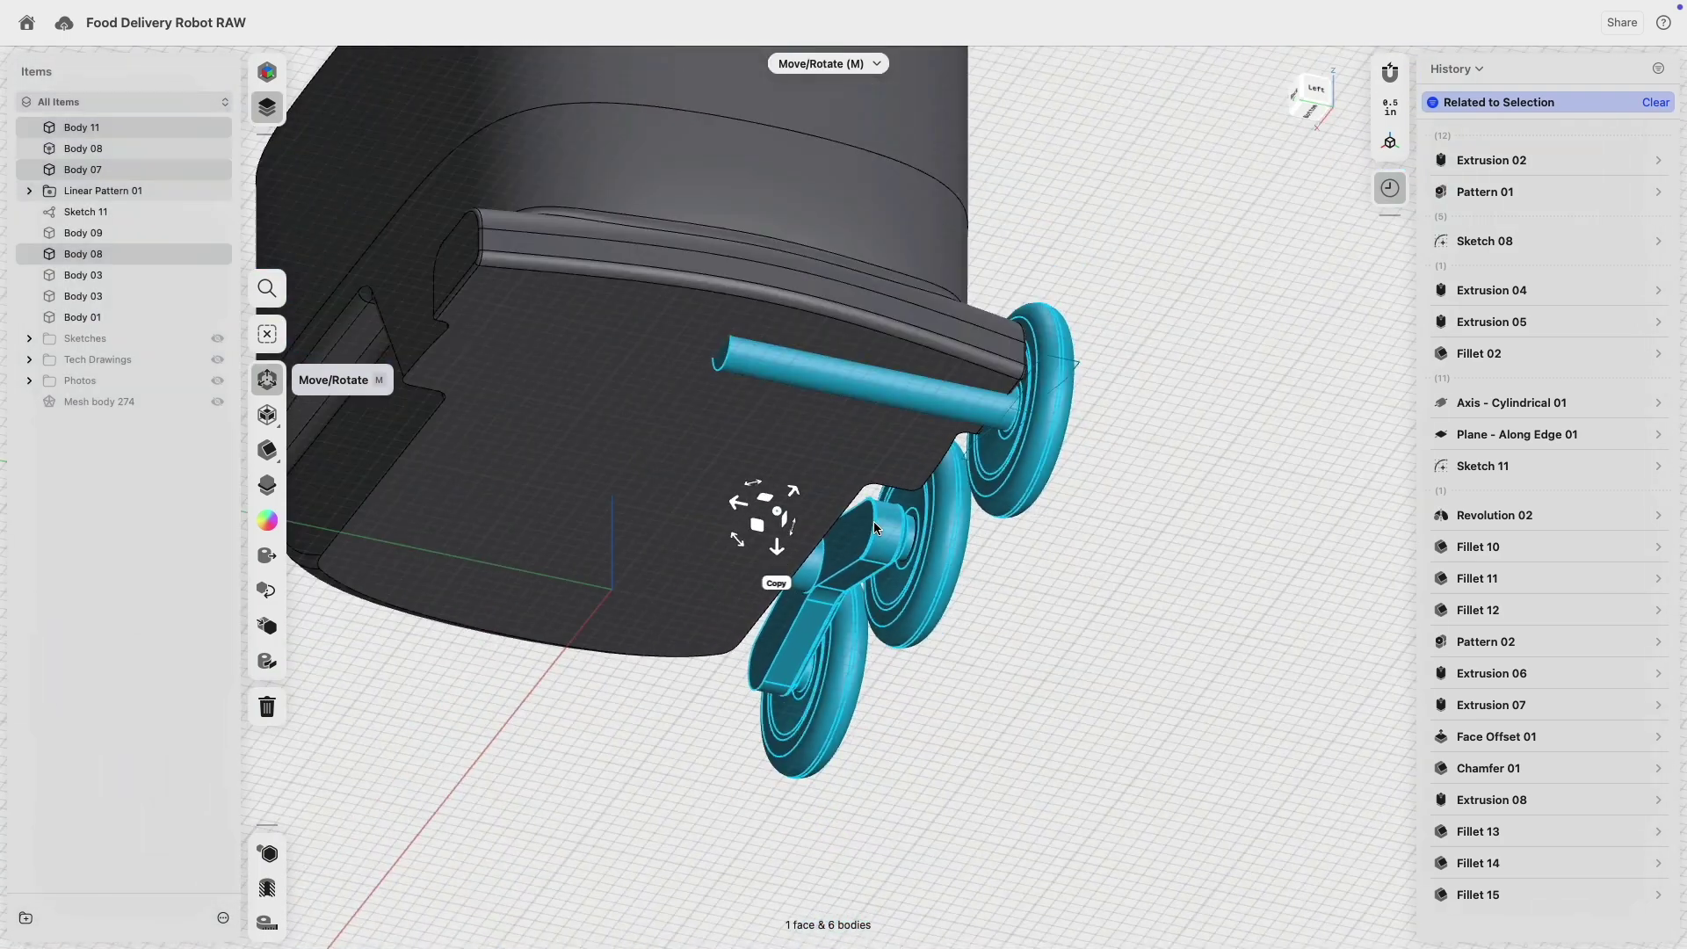
- Try to mirror the selected rocker arm, wheels and axles across the robot's lengthwise vertical centre plane
{"action": "right_click_drag", "start_coordinate": [536, 545], "coordinate": [569, 607]}
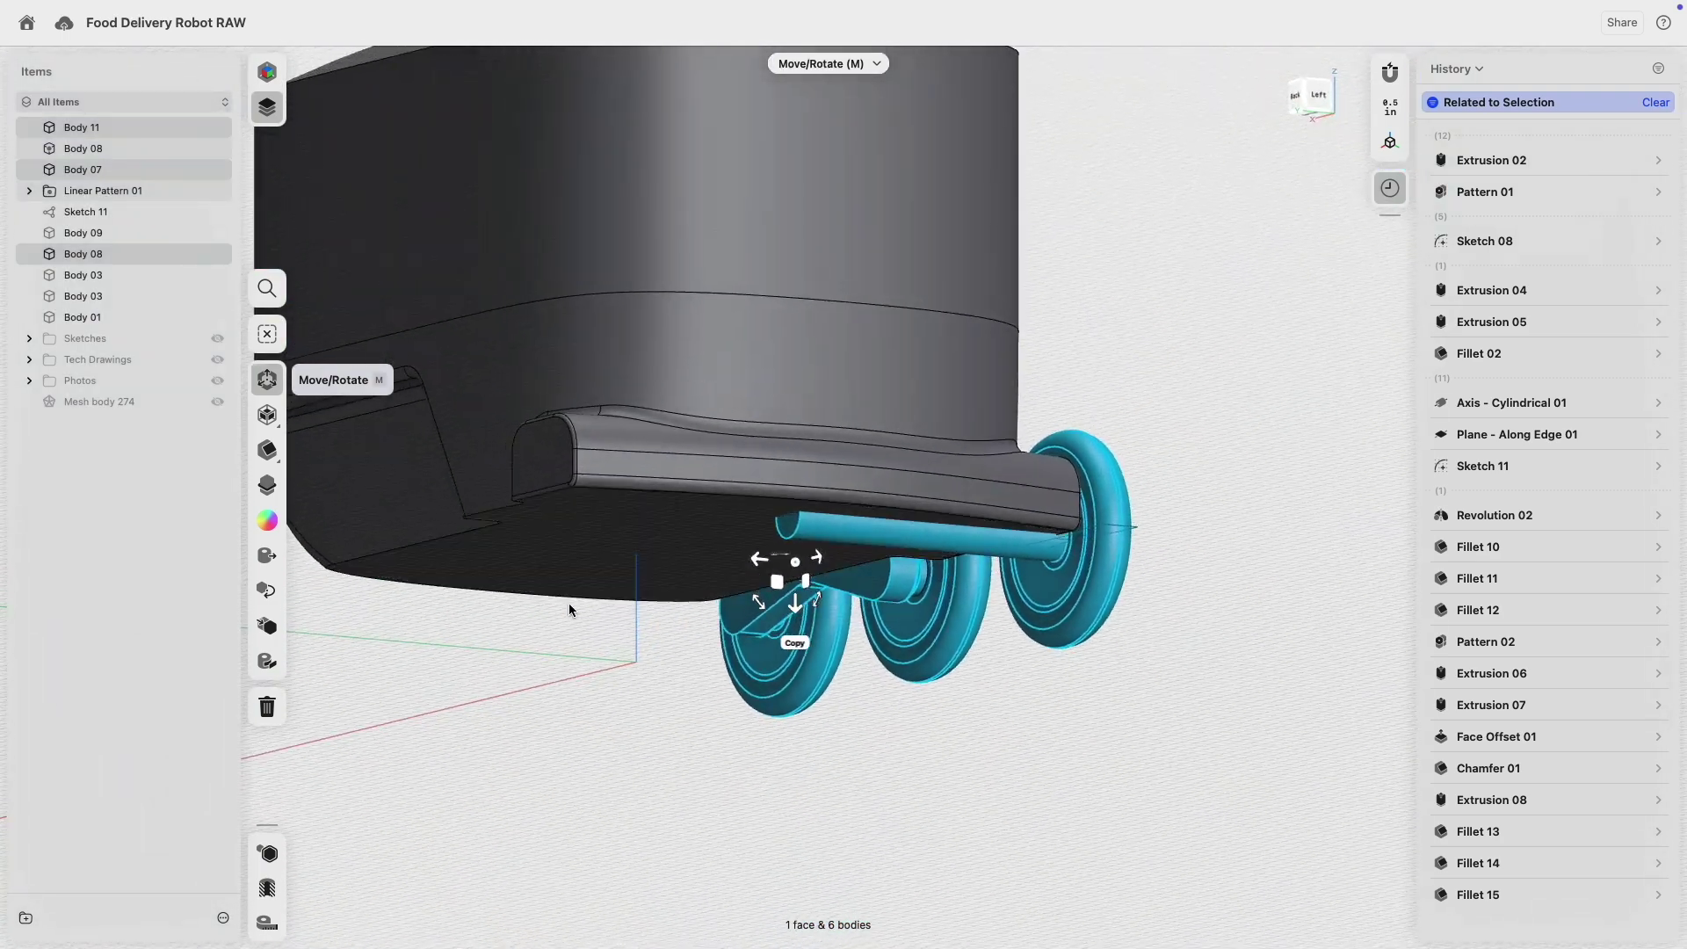
{"action": "left_click", "coordinate": [258, 626]}
{"action": "left_click", "coordinate": [656, 694]}
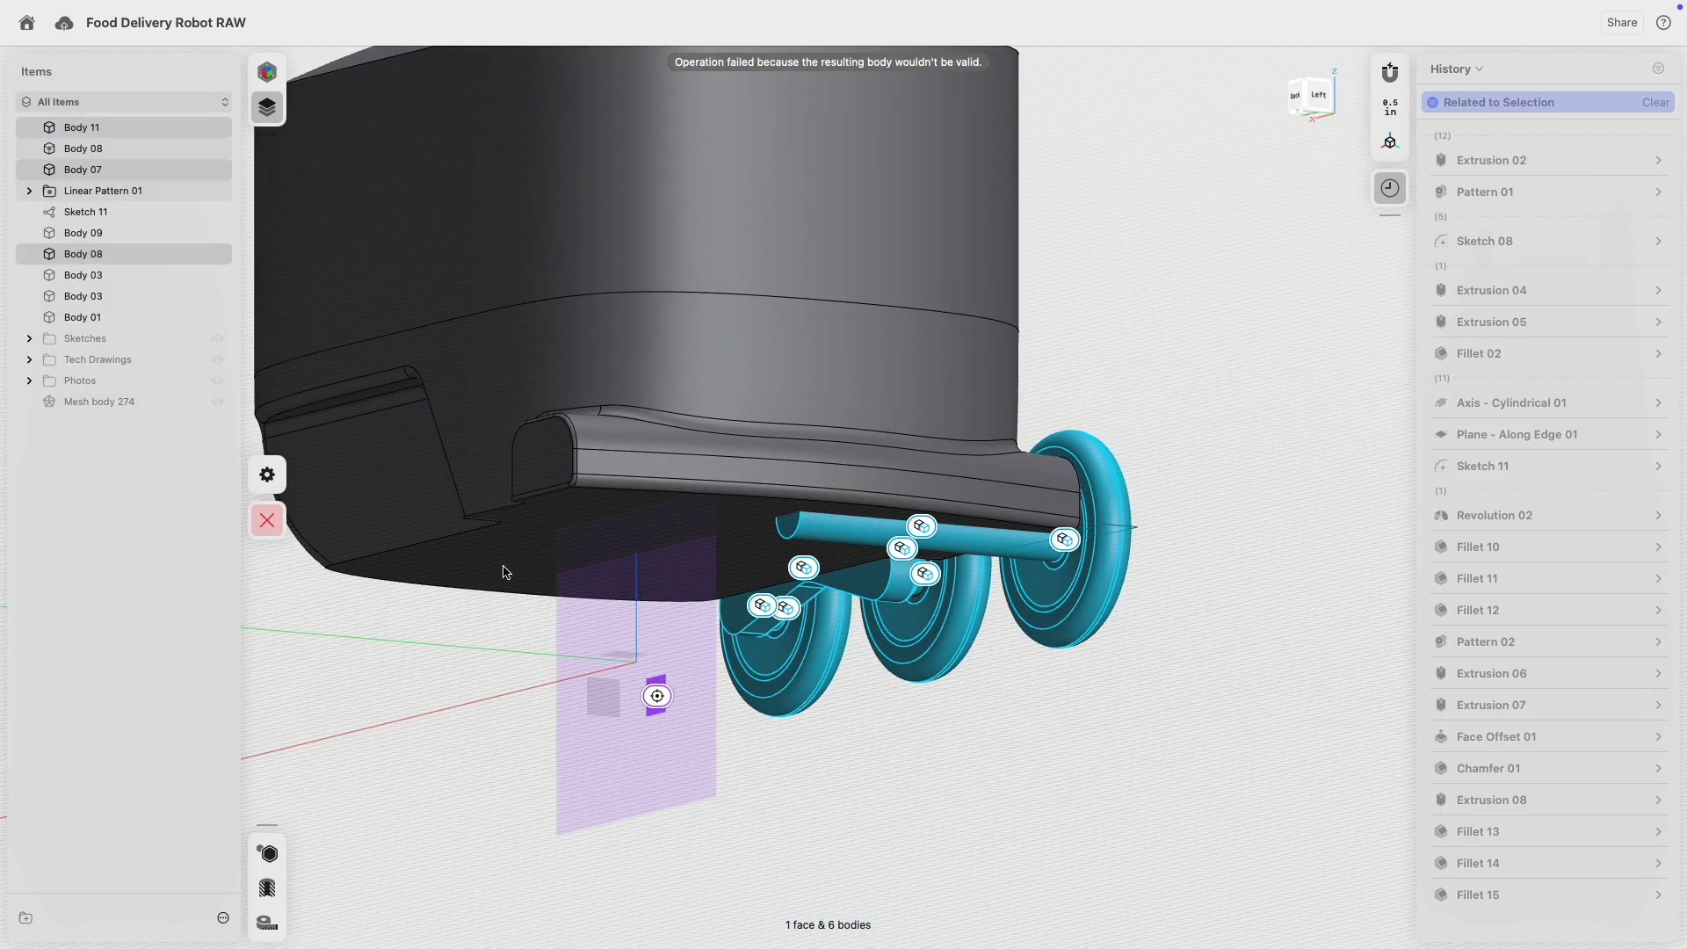
{"action": "right_click_drag", "start_coordinate": [448, 560], "coordinate": [531, 573]}
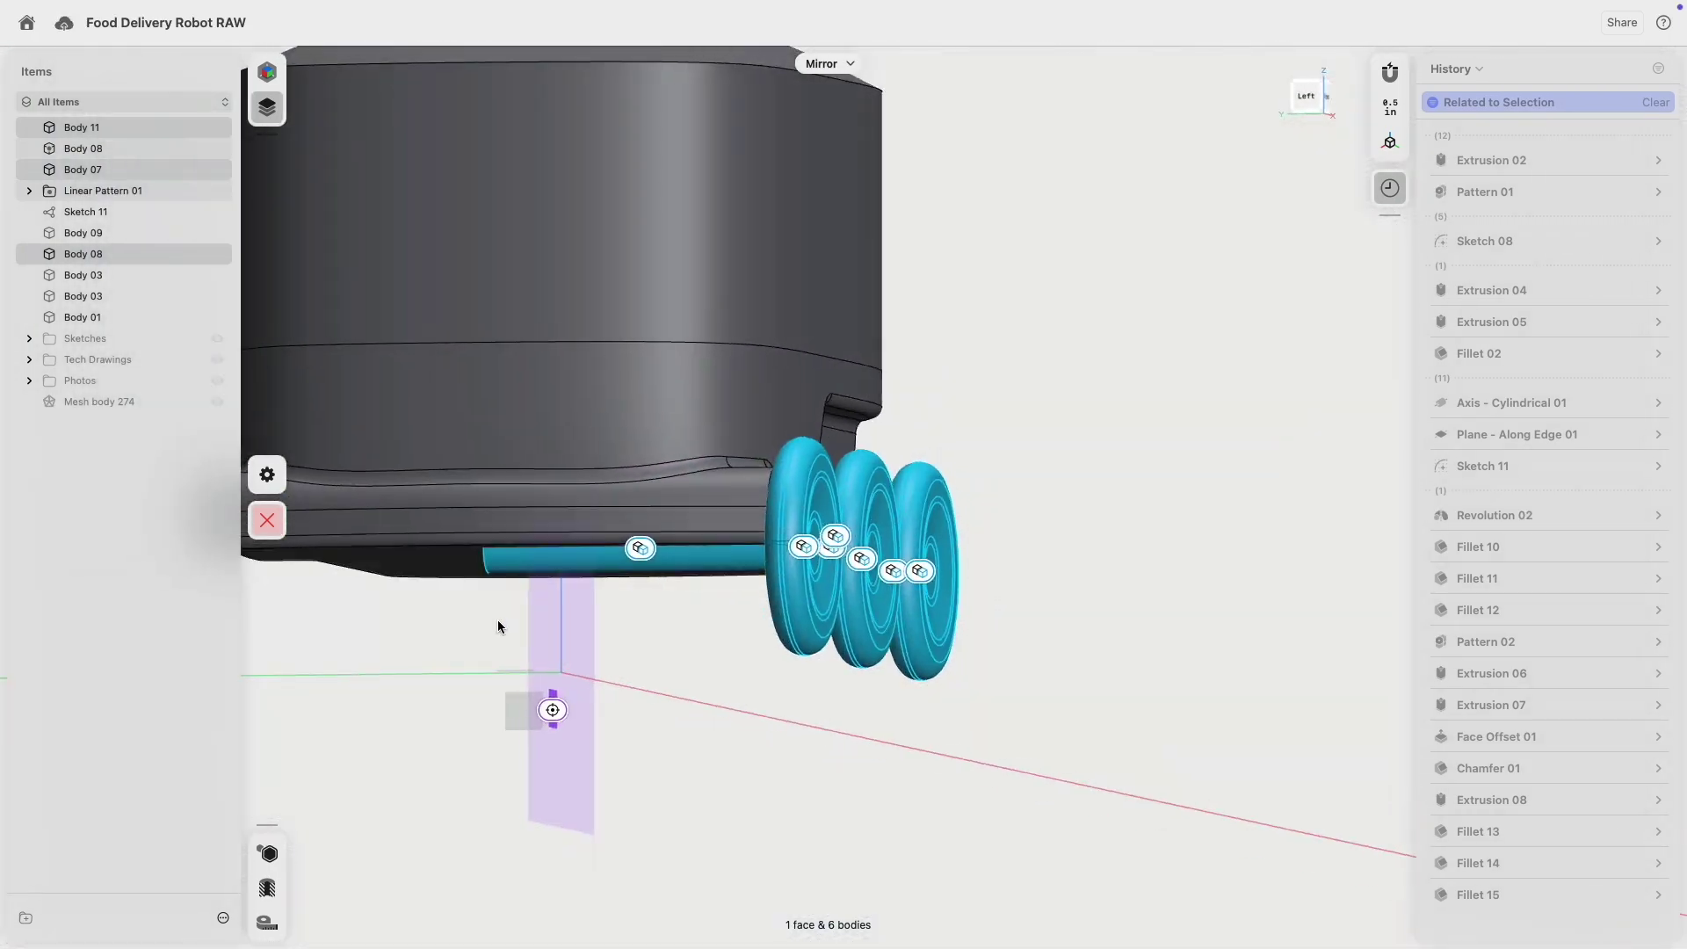
{"action": "left_click", "coordinate": [388, 675]}
{"action": "middle_click_drag", "start_coordinate": [323, 613], "coordinate": [524, 592]}
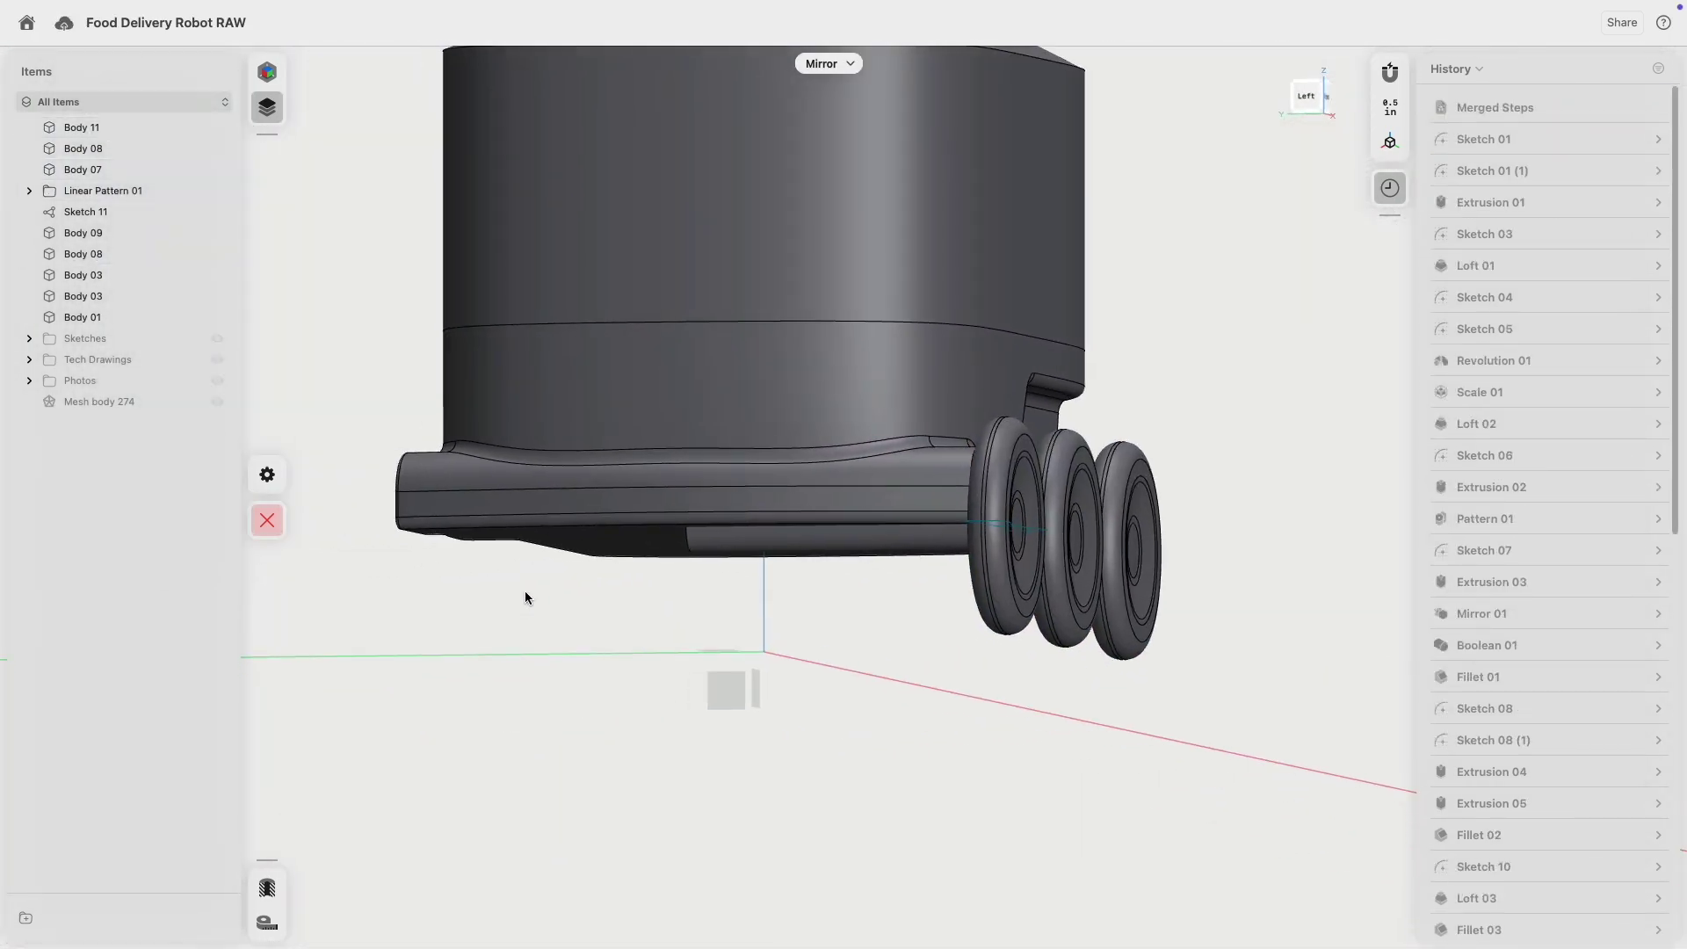
{"action": "left_click", "coordinate": [258, 528]}
- Examine which robot parts the listed bodies and the Linear Pattern 01 folder correspond to
{"action": "left_click", "coordinate": [97, 171]}
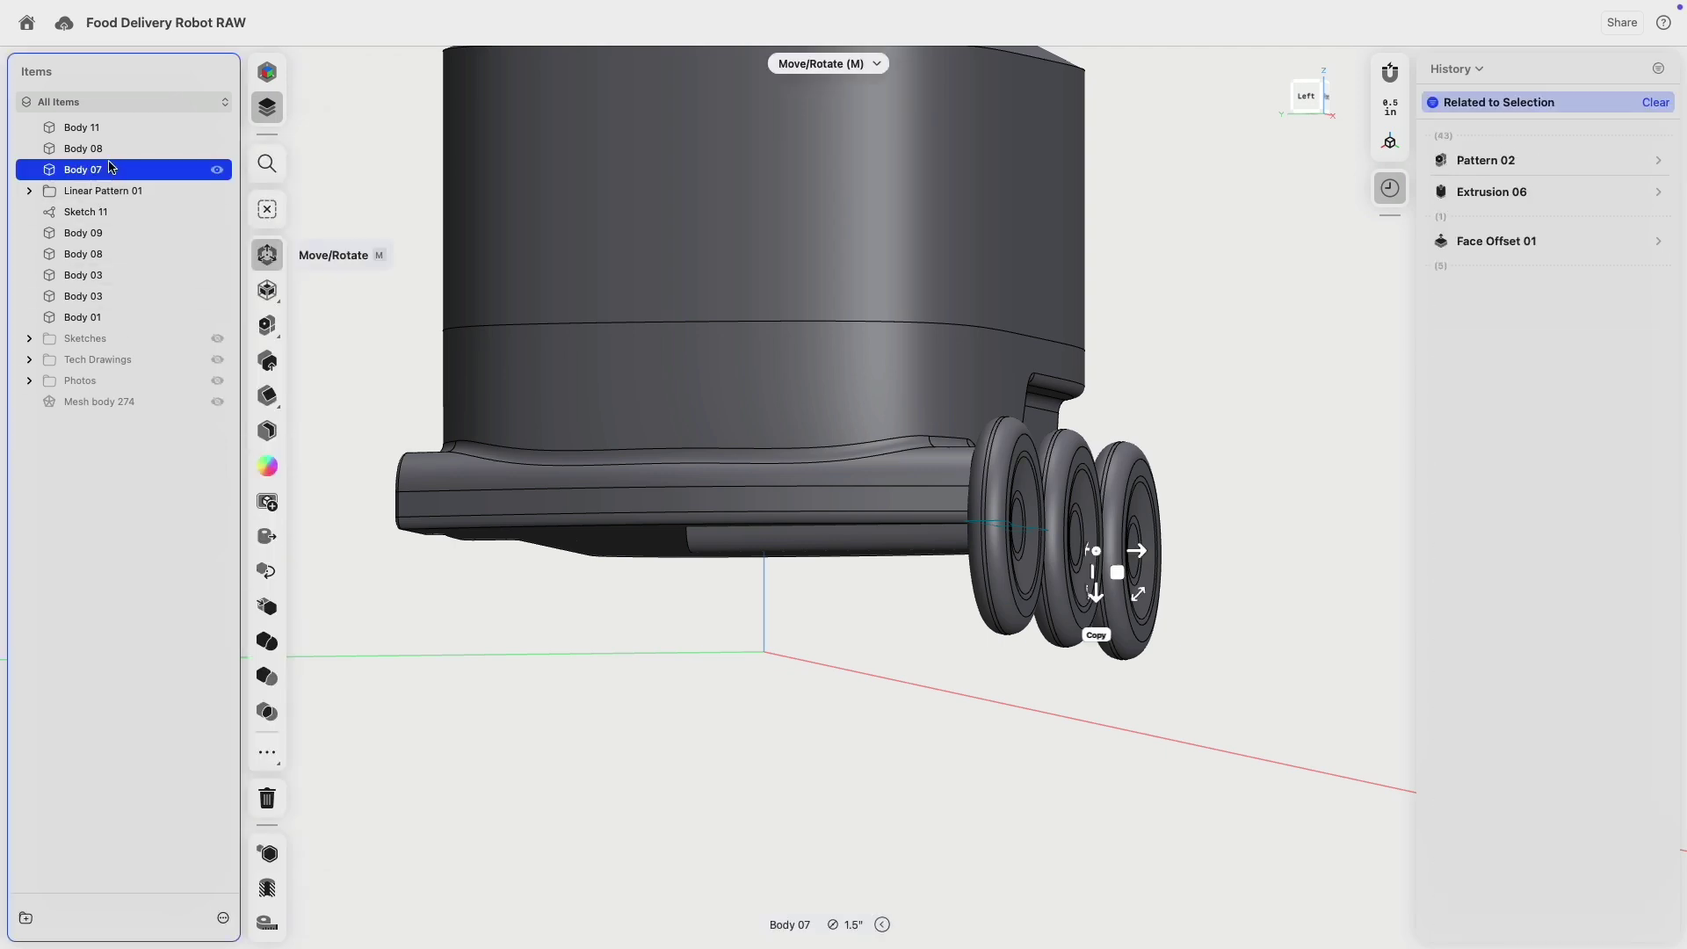
{"action": "left_click", "coordinate": [95, 151]}
{"action": "left_click", "coordinate": [94, 131]}
{"action": "right_click_drag", "start_coordinate": [646, 598], "coordinate": [693, 468]}
{"action": "left_click", "coordinate": [86, 195]}
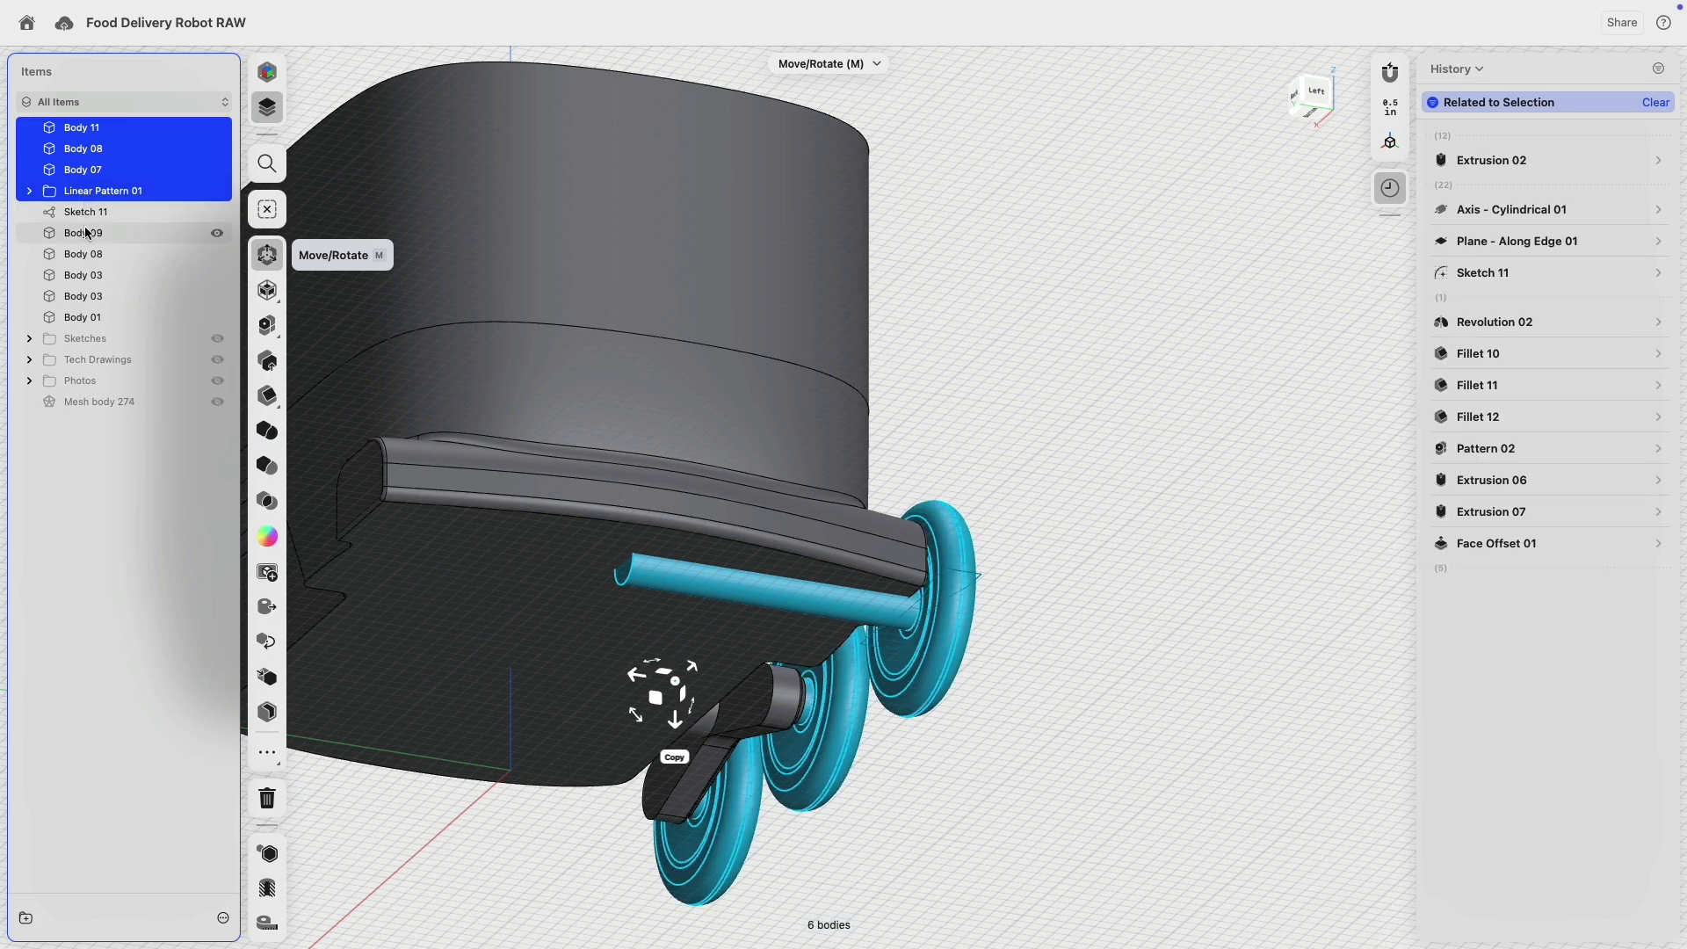
{"action": "left_click", "coordinate": [85, 234], "text": "shift"}
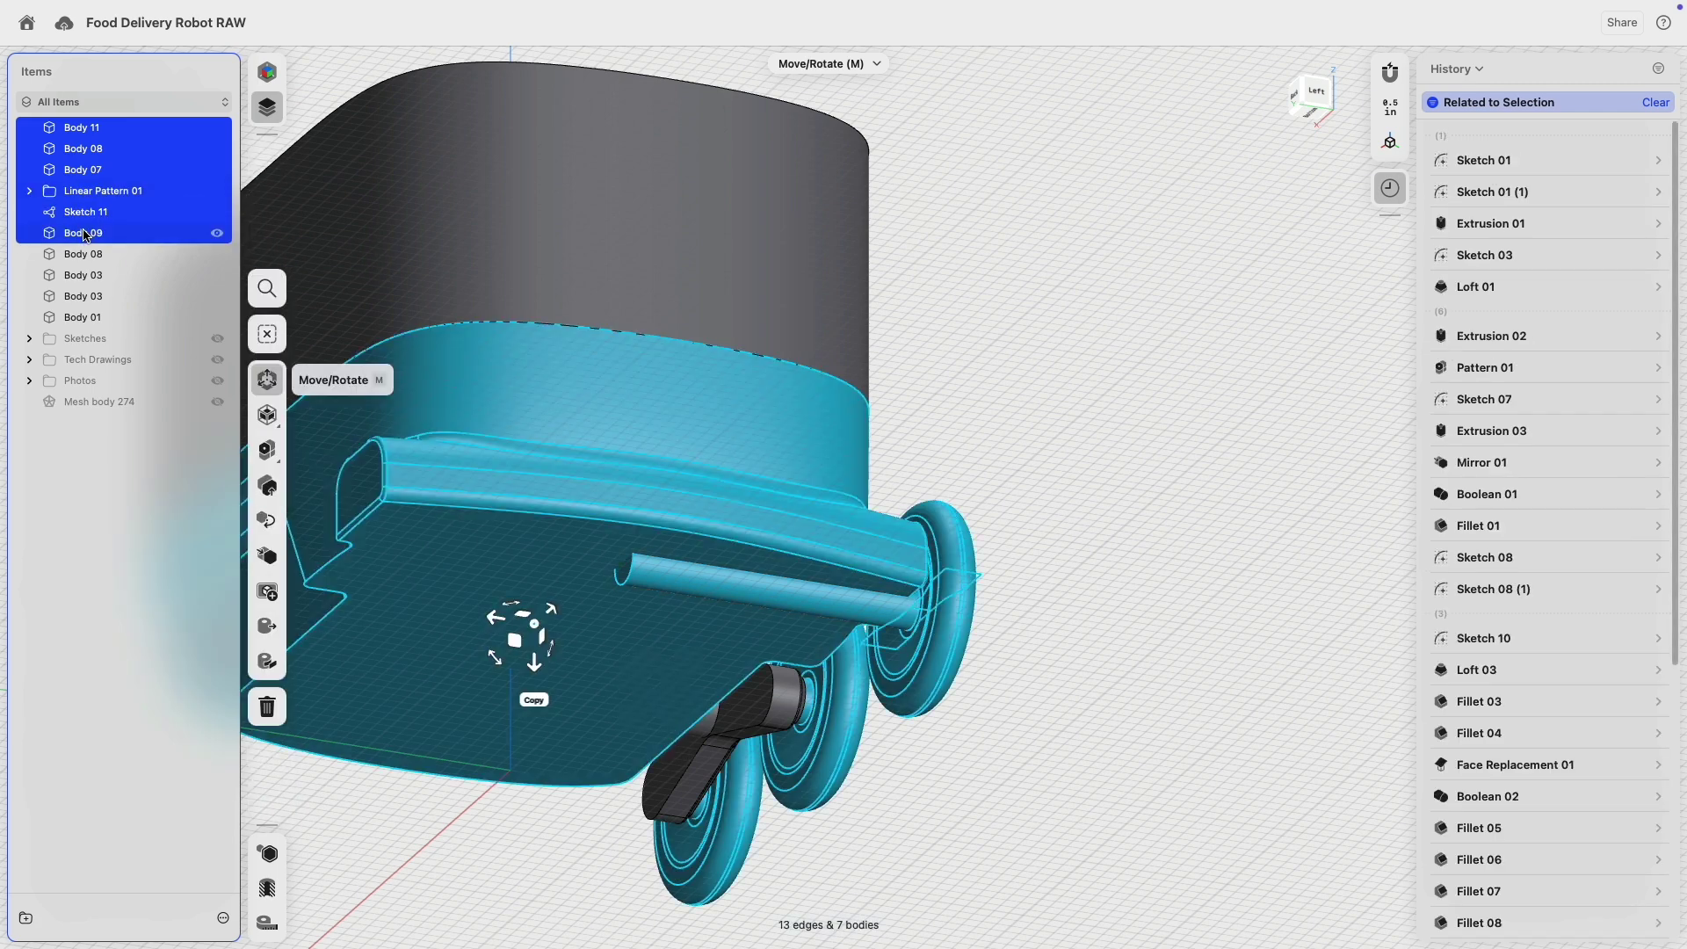
{"action": "left_click", "coordinate": [87, 319]}
{"action": "left_click", "coordinate": [95, 297]}
{"action": "left_click", "coordinate": [96, 277]}
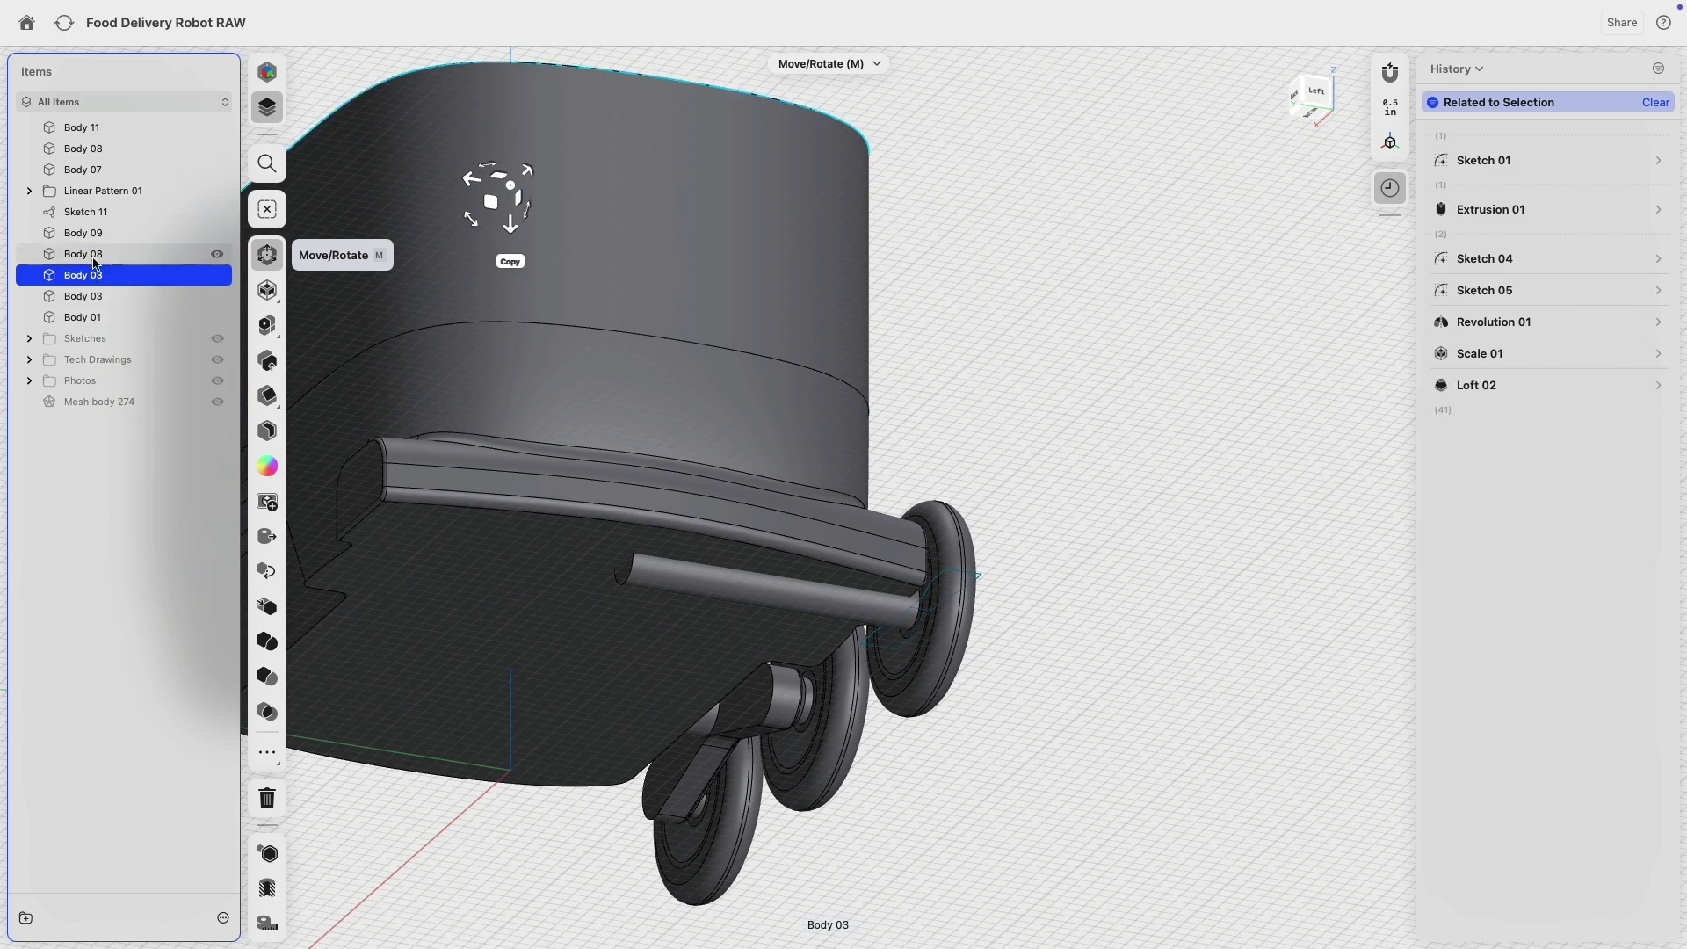
- Move the rocker arm and the three axle bodies into the Linear Pattern 01 folder
{"action": "left_click", "coordinate": [95, 255]}
{"action": "left_click_drag", "start_coordinate": [130, 219], "coordinate": [106, 197]}
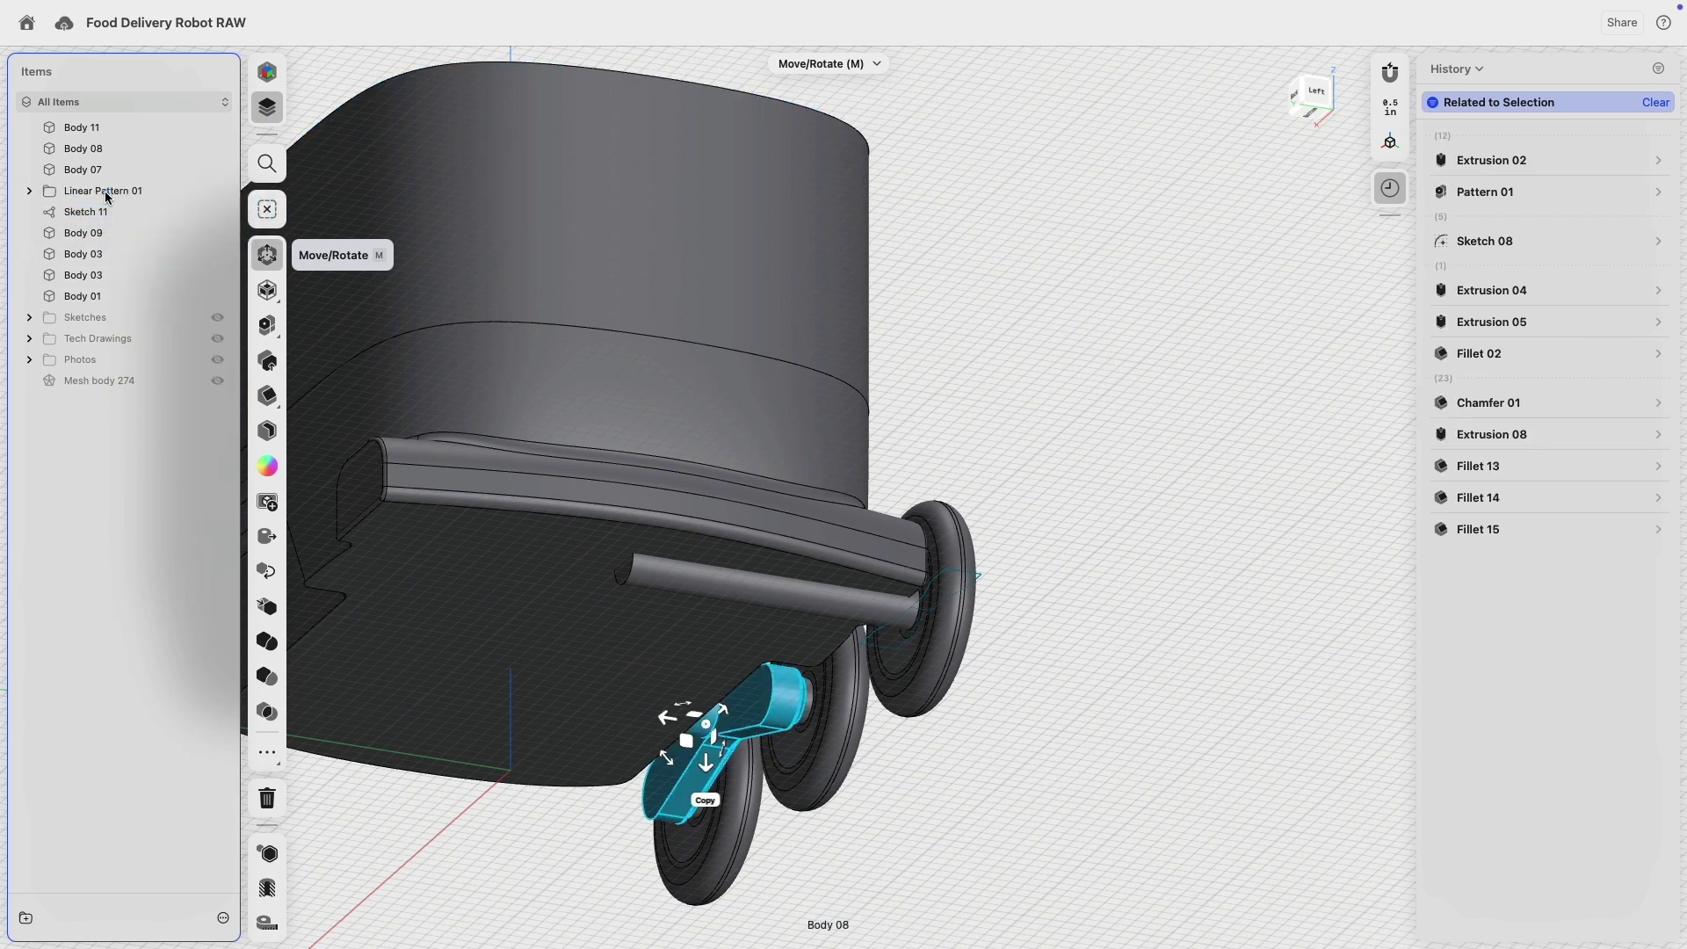
{"action": "left_click", "coordinate": [88, 232]}
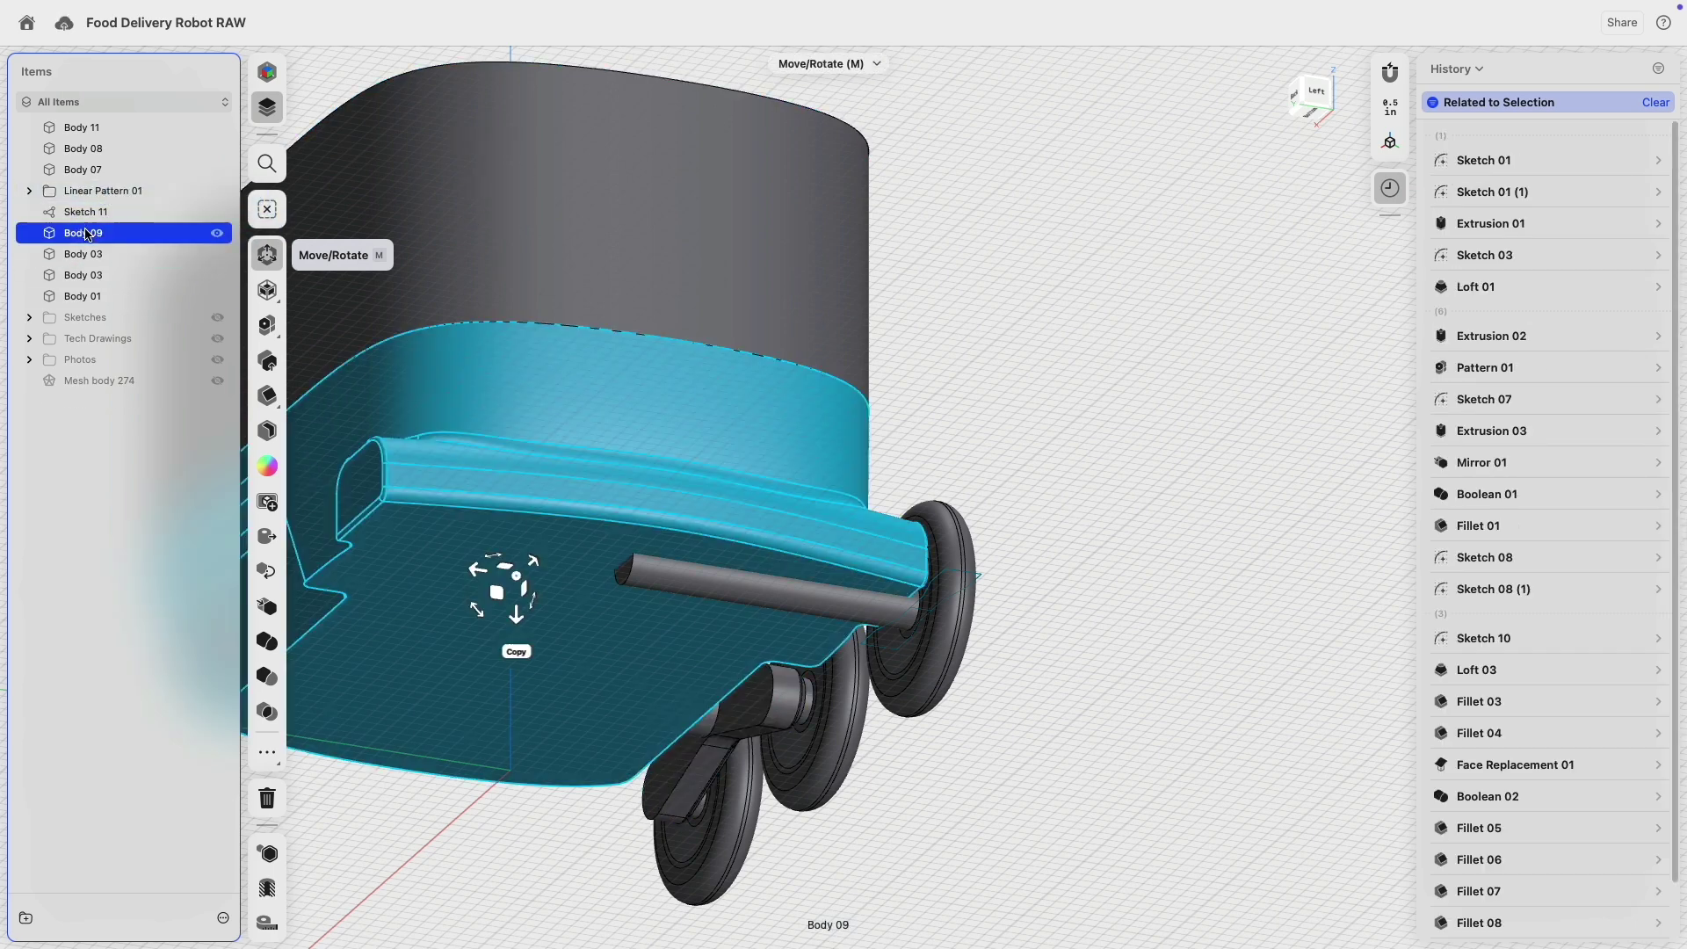
{"action": "left_click", "coordinate": [87, 167]}
{"action": "left_click", "coordinate": [84, 127], "text": "shift"}
{"action": "left_click_drag", "start_coordinate": [83, 128], "coordinate": [127, 192]}
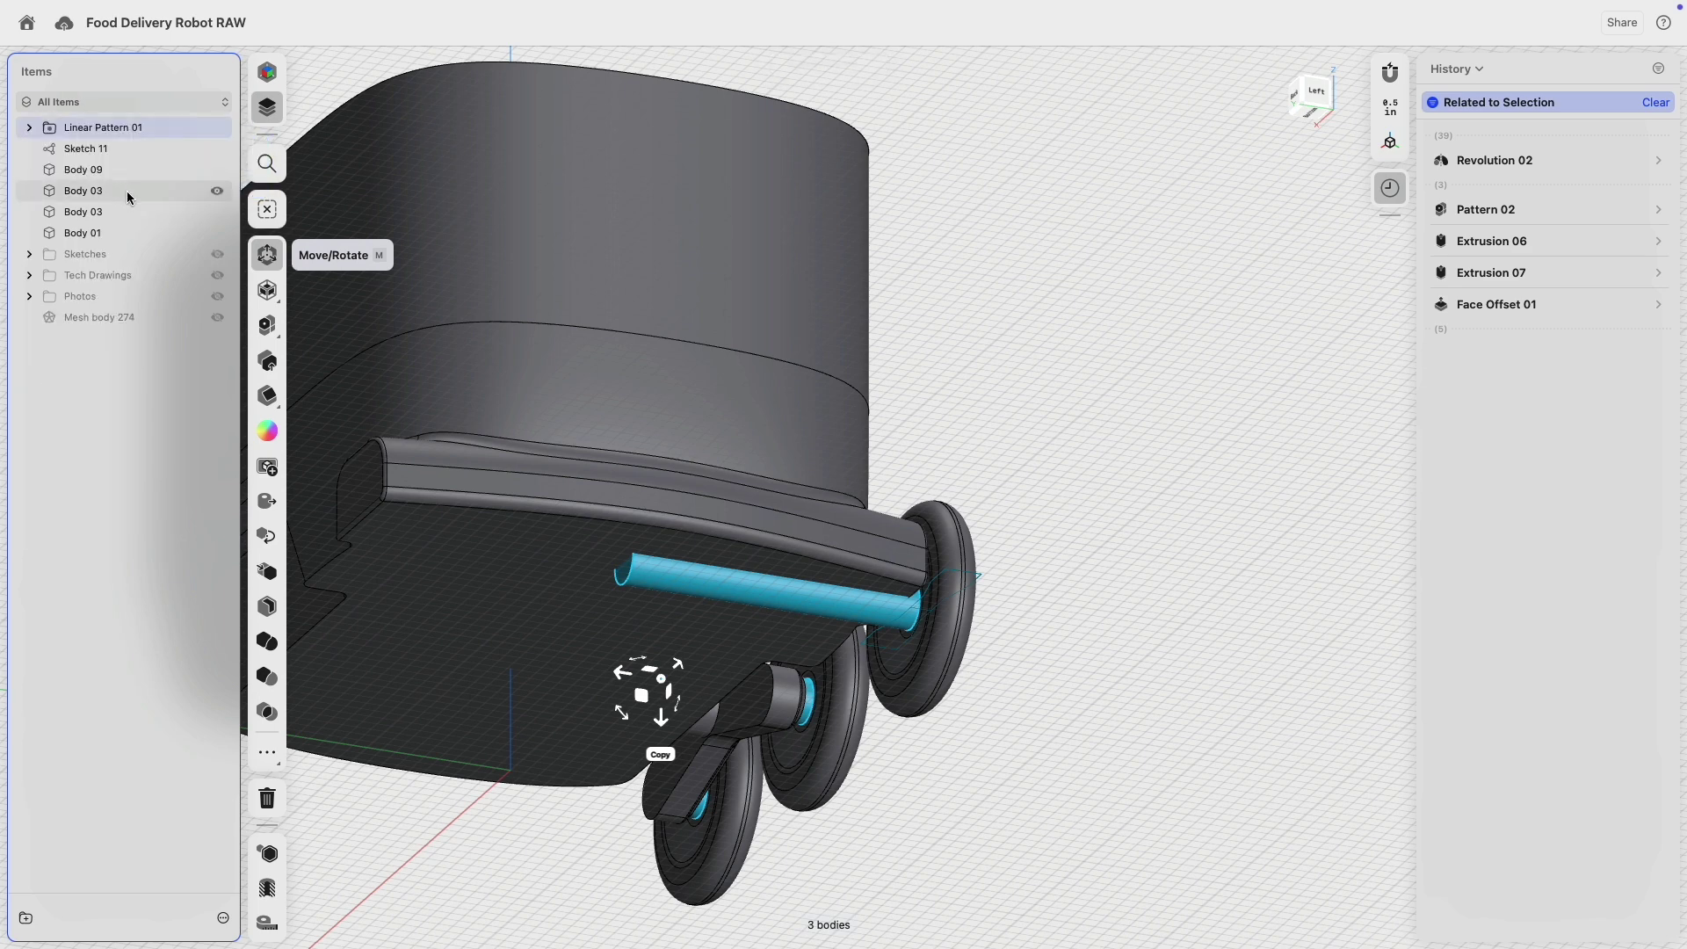
- Mirror the whole Linear Pattern 01 folder across the robot's lengthwise vertical centre plane, keeping the originals
{"action": "left_click", "coordinate": [98, 128]}
{"action": "middle_click_drag", "start_coordinate": [988, 284], "coordinate": [1094, 165]}
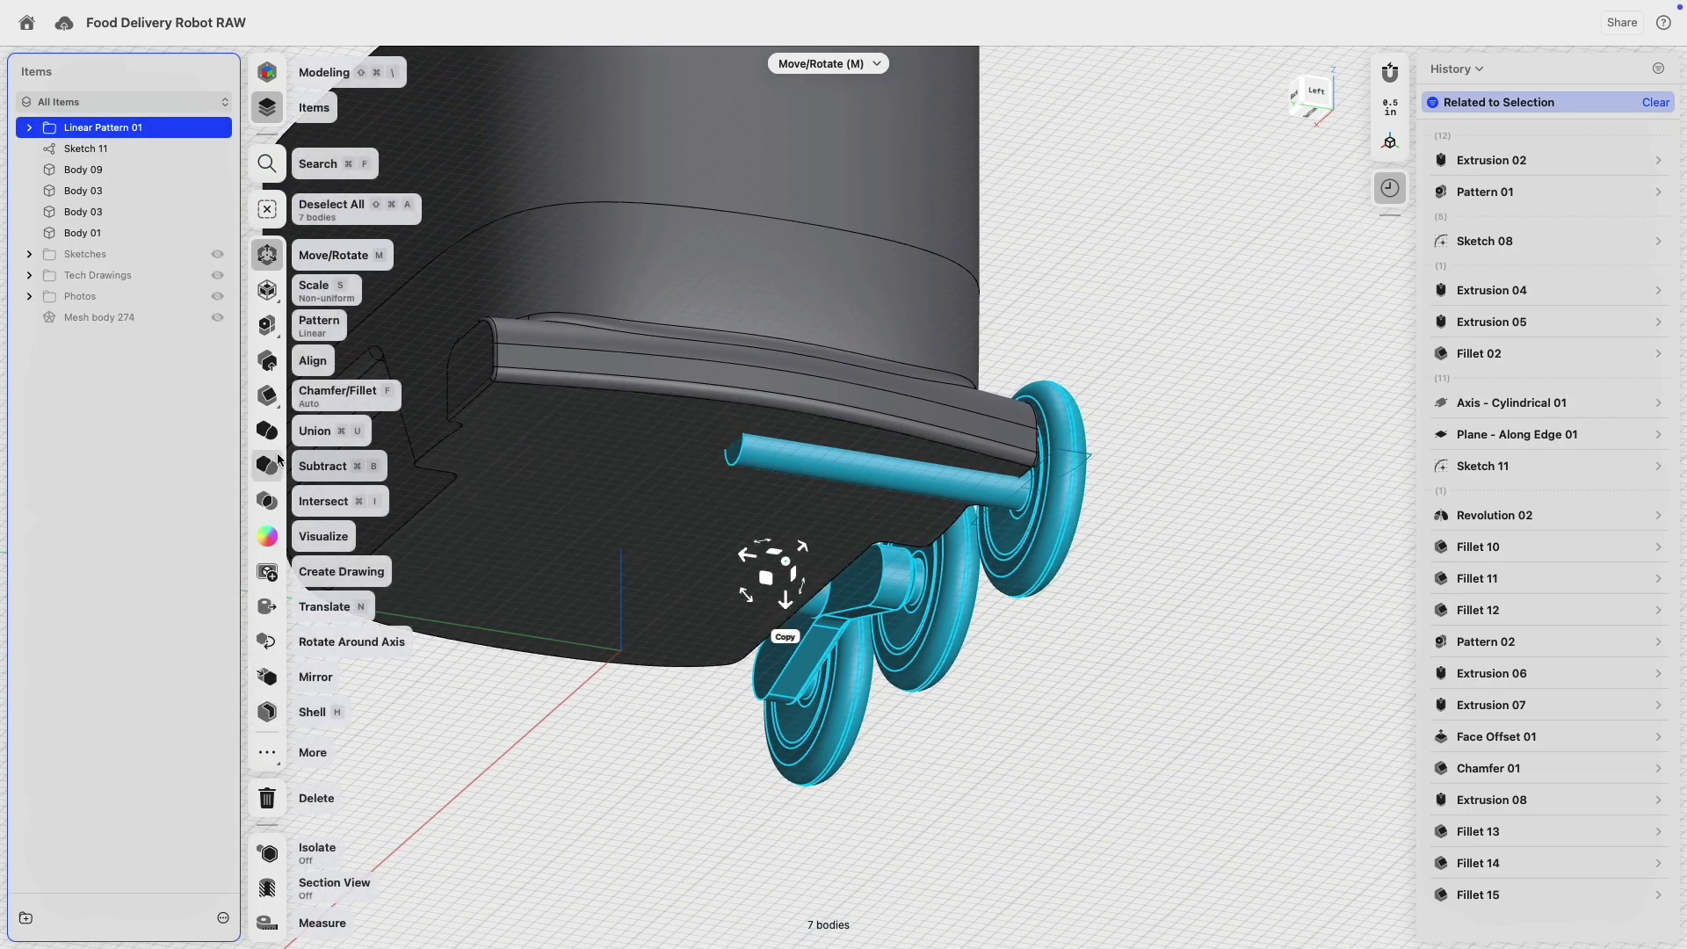
{"action": "left_click", "coordinate": [267, 678]}
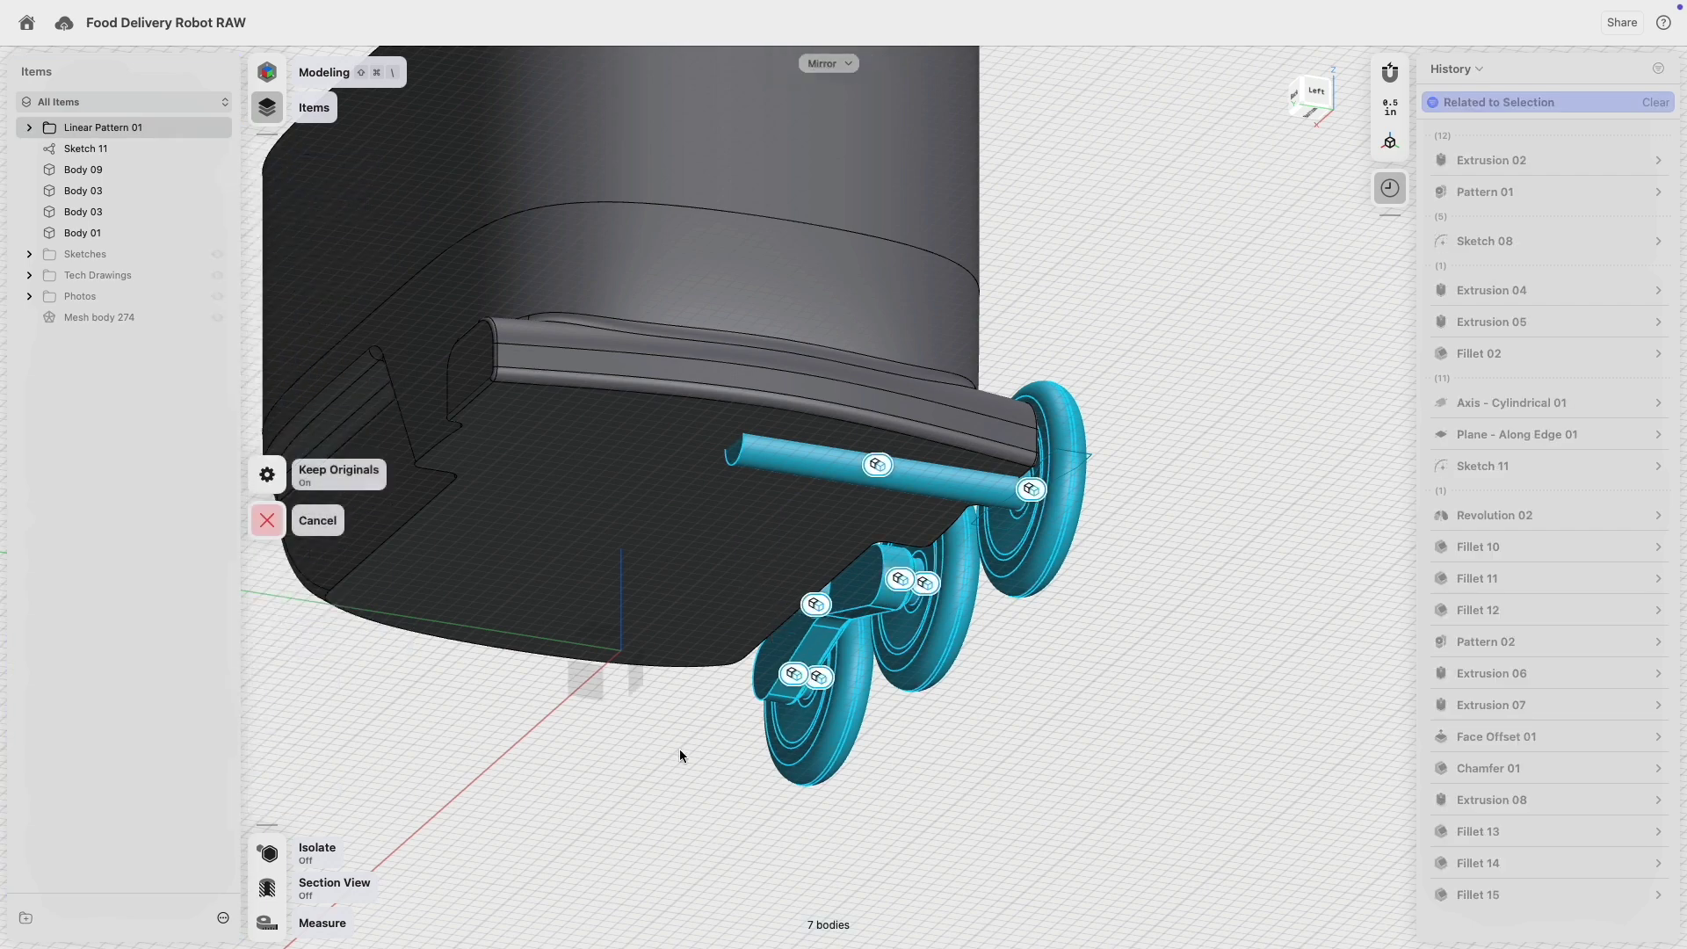
{"action": "left_click", "coordinate": [640, 679]}
{"action": "left_click", "coordinate": [267, 444]}
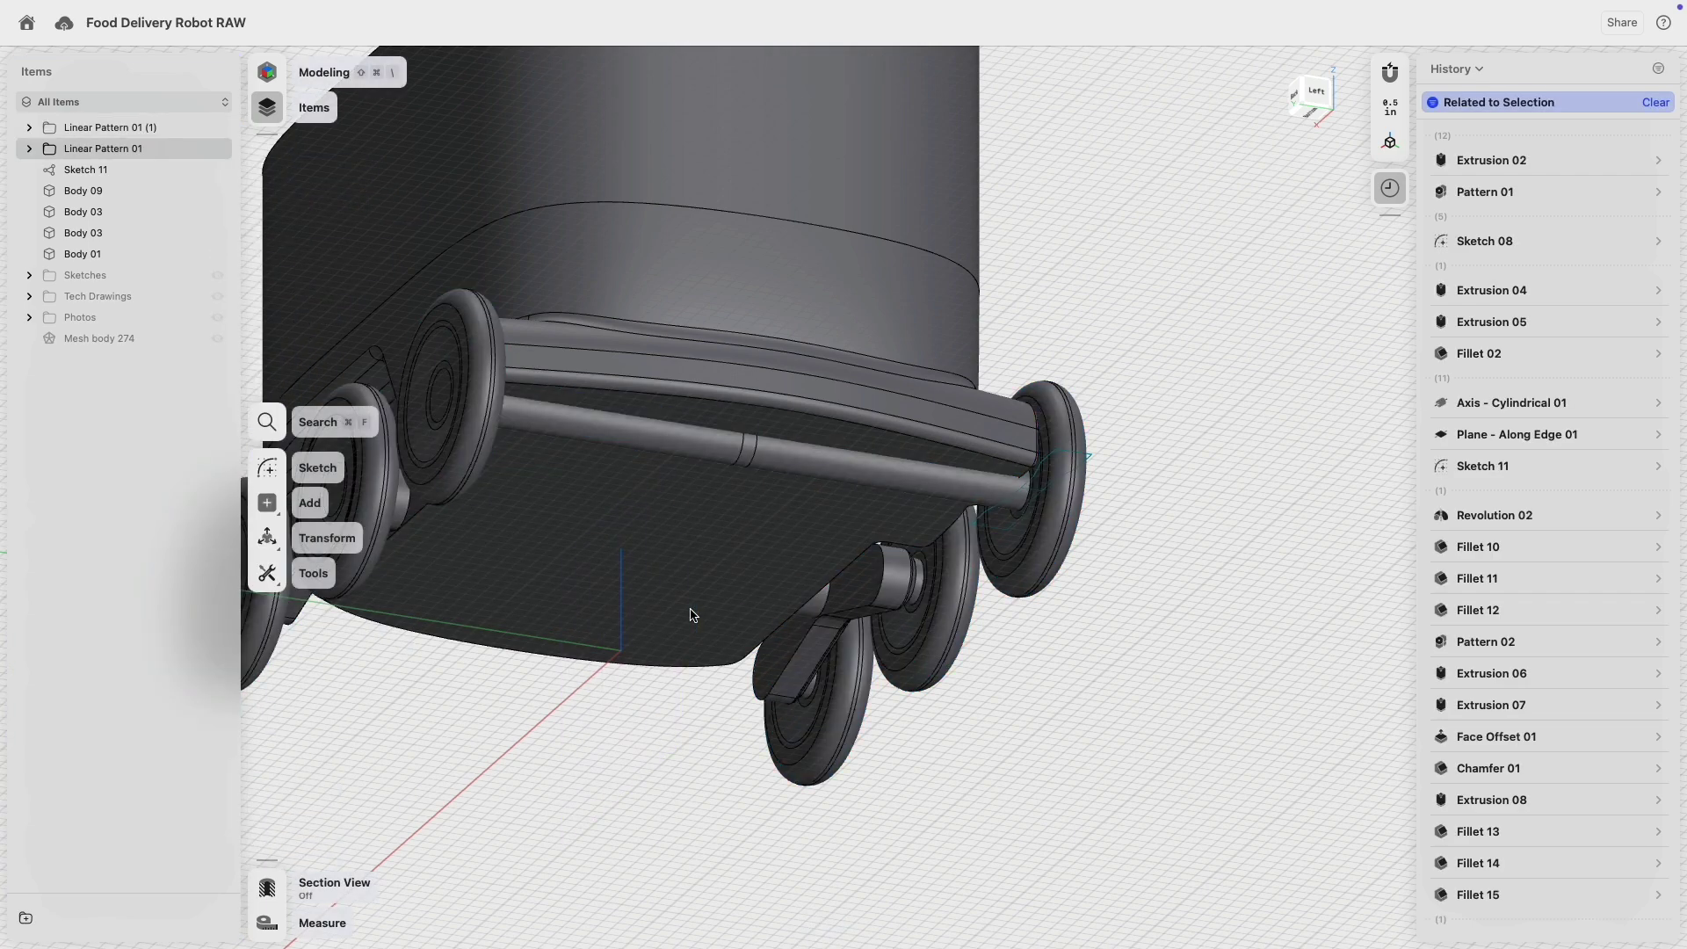
- Union the two halves of the long axle beneath the robot into one body
{"action": "right_click_drag", "start_coordinate": [690, 609], "coordinate": [633, 631]}
{"action": "scroll", "coordinate": [619, 622], "scroll_direction": "down", "scroll_amount": 3}
{"action": "middle_click_drag", "start_coordinate": [590, 605], "coordinate": [817, 510]}
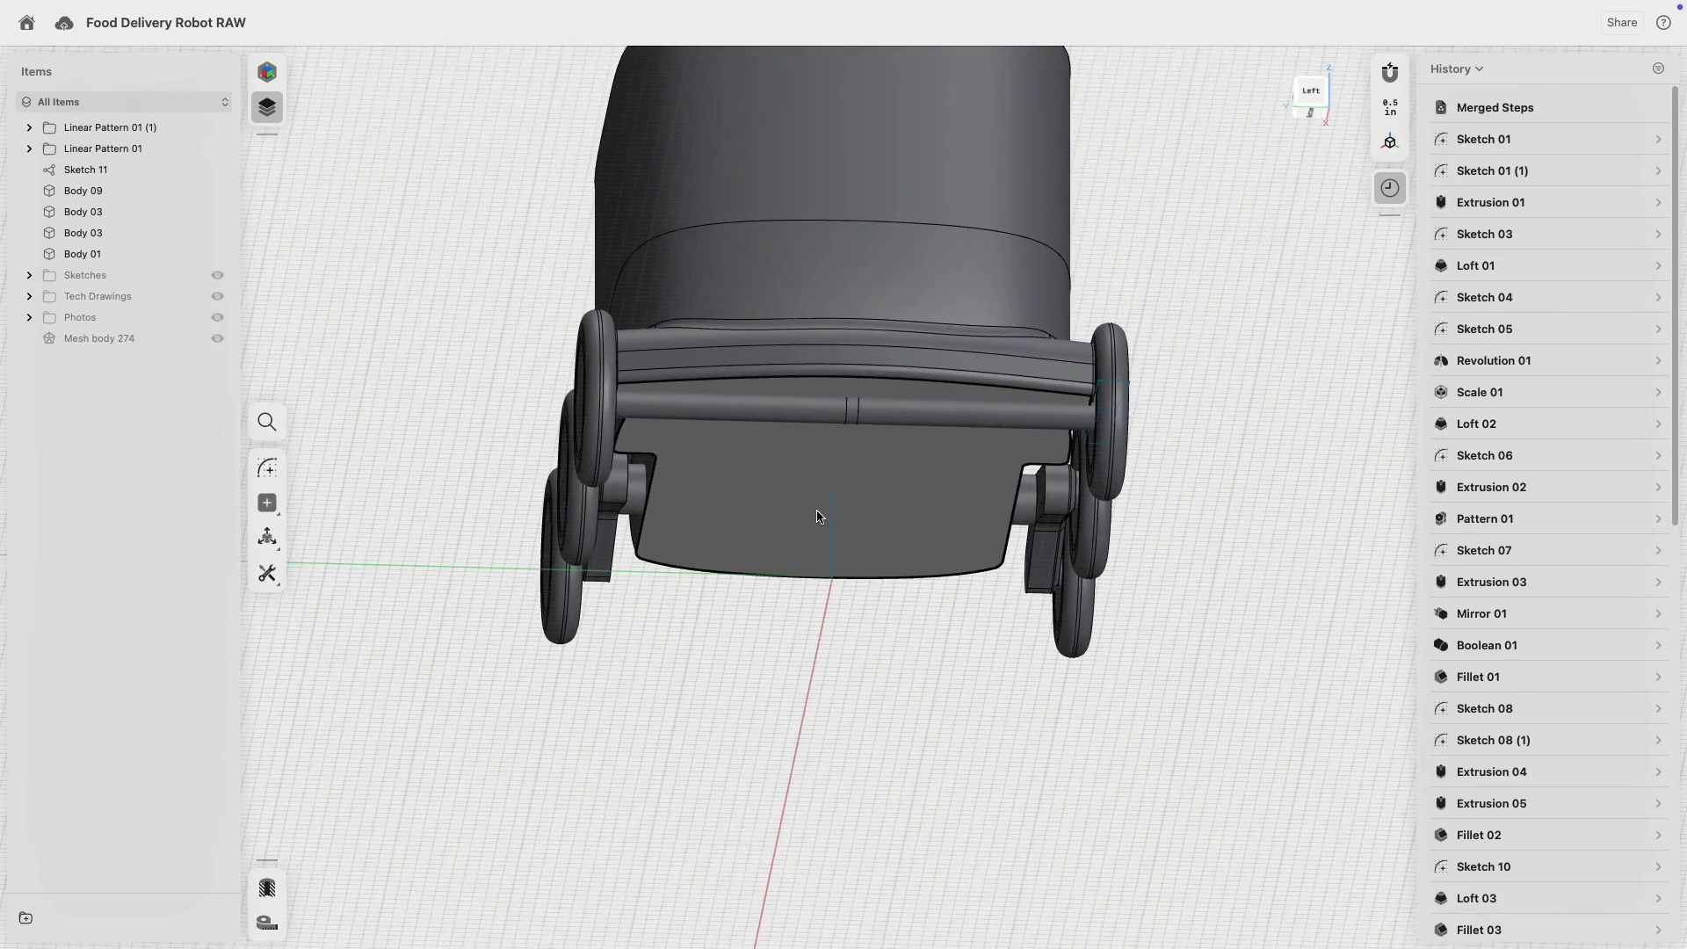
{"action": "right_click_drag", "start_coordinate": [817, 515], "coordinate": [850, 526]}
{"action": "left_click", "coordinate": [855, 528]}
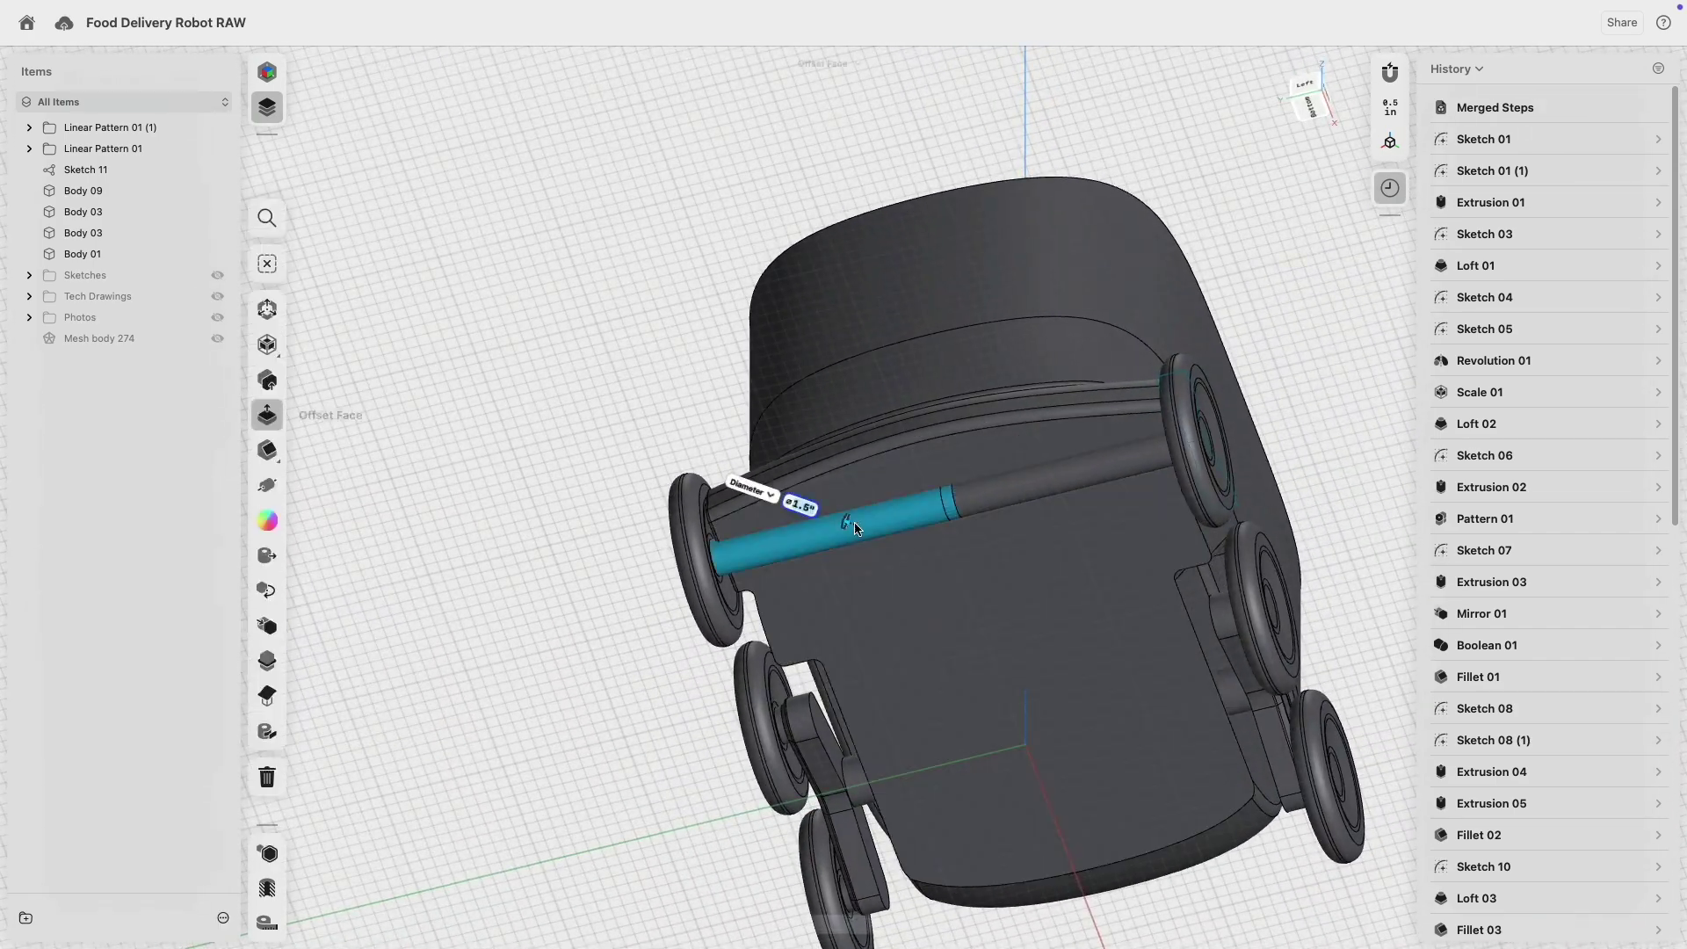
{"action": "left_click", "coordinate": [976, 505]}
{"action": "key", "text": "m"}
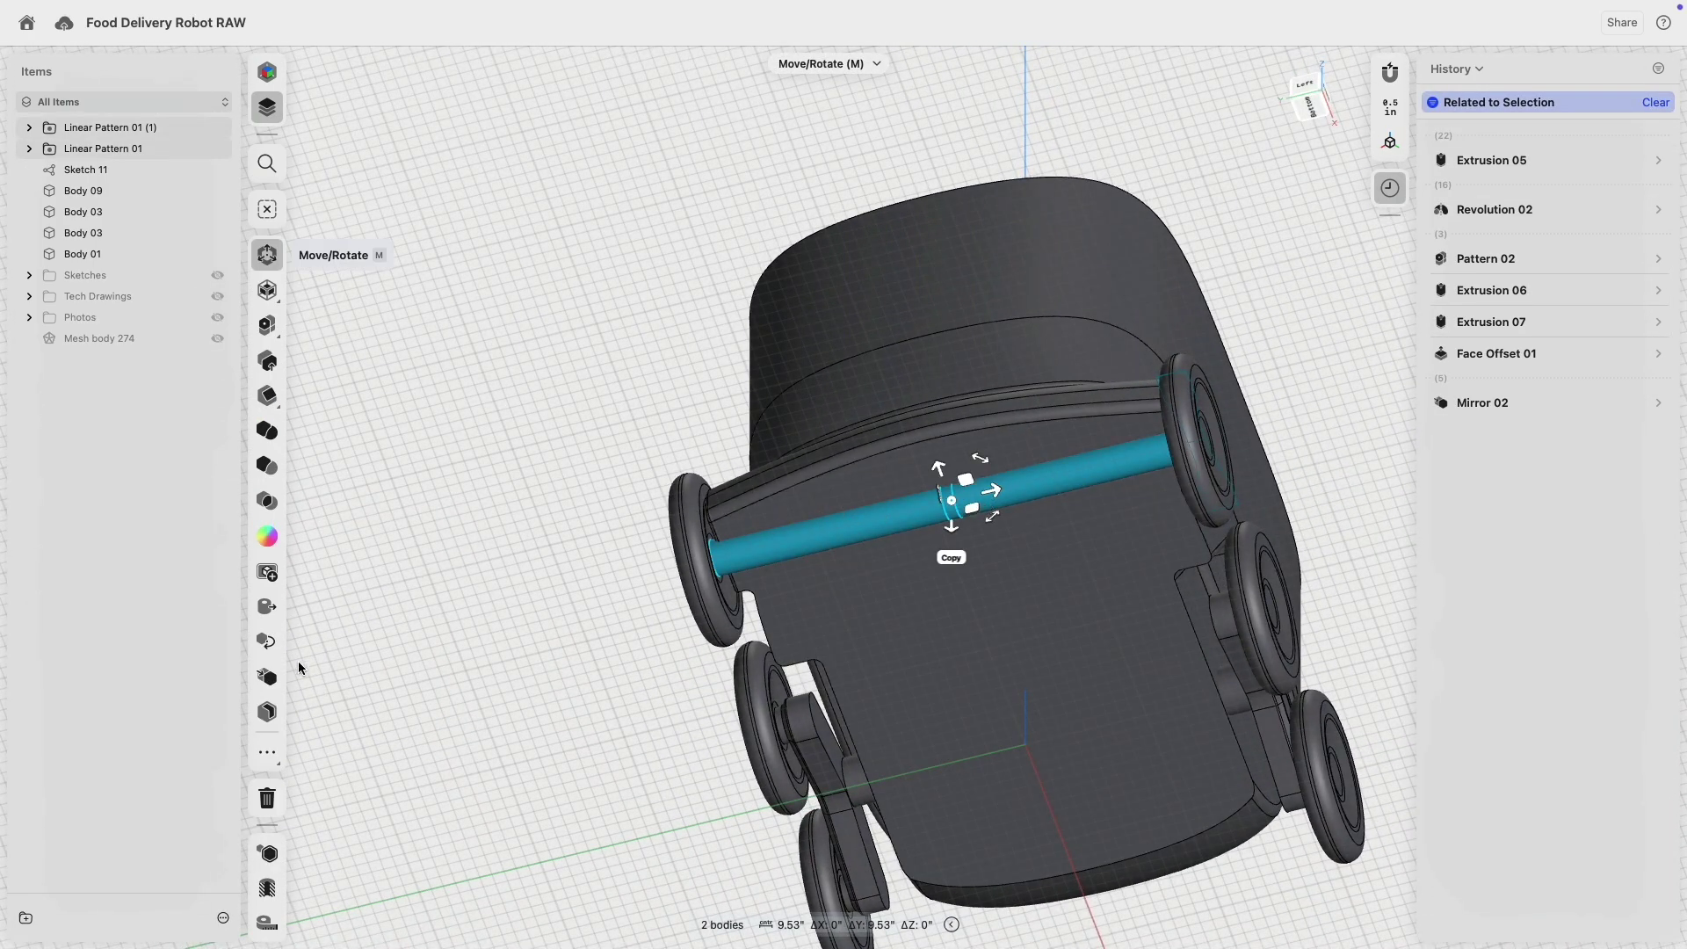
{"action": "left_click", "coordinate": [273, 431]}
{"action": "left_click", "coordinate": [272, 447]}
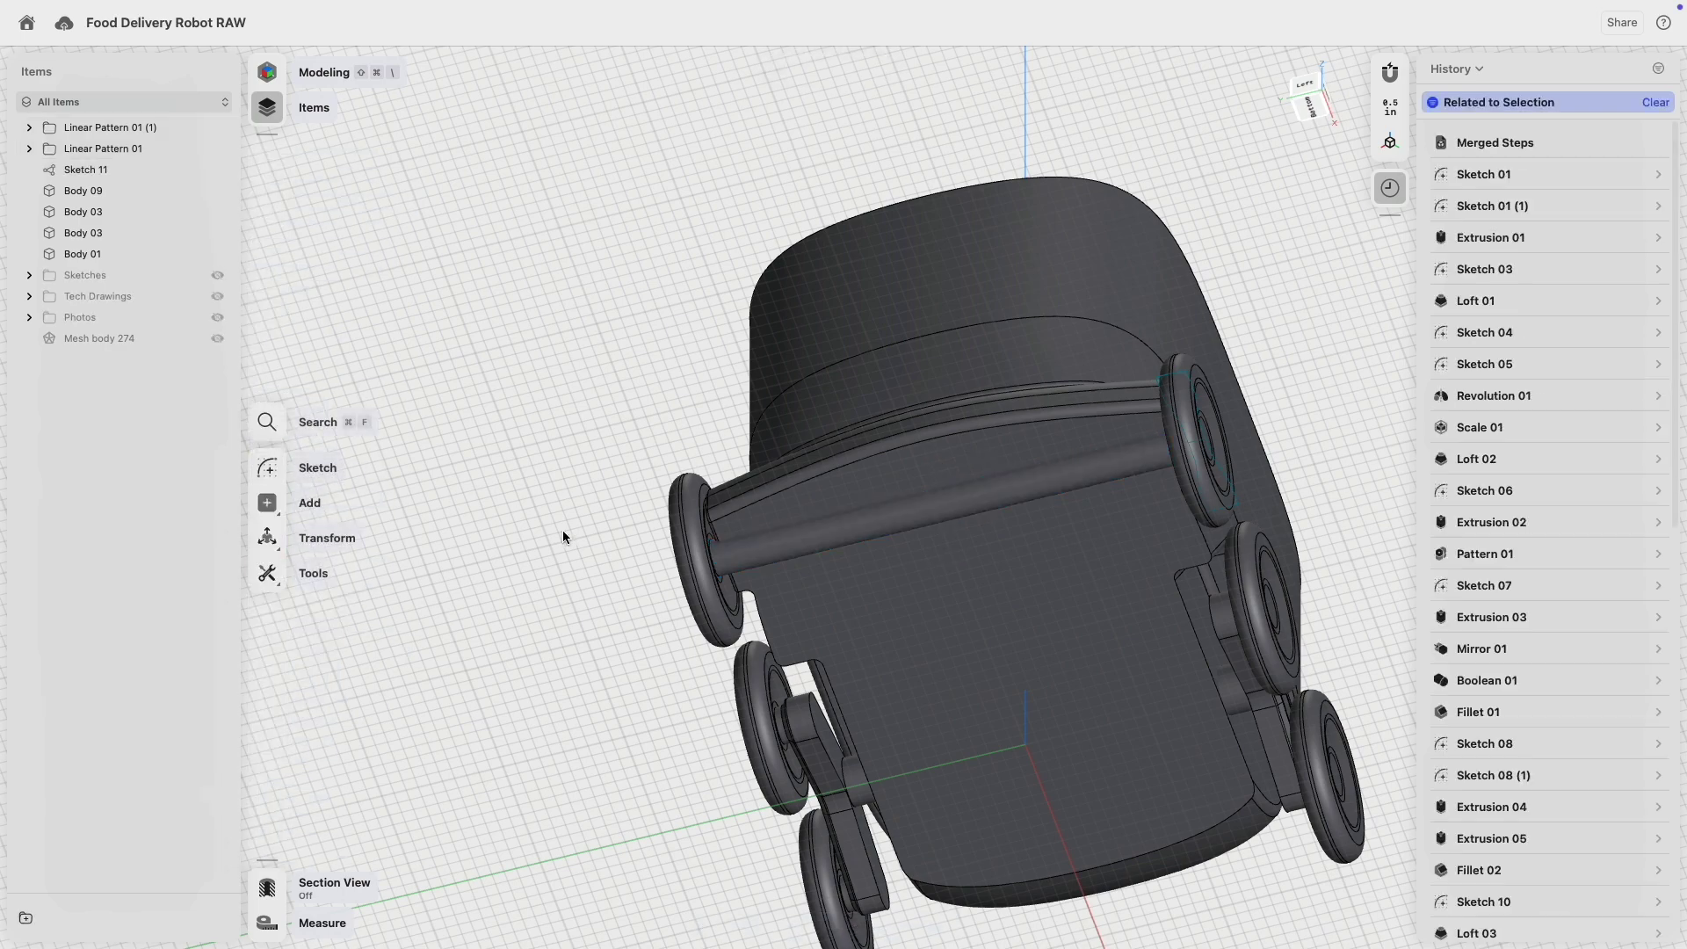
- Select the lower chassis body together with the rocker arms on both sides
{"action": "middle_click_drag", "start_coordinate": [1086, 589], "coordinate": [946, 322]}
{"action": "scroll", "coordinate": [870, 489], "scroll_direction": "up", "scroll_amount": 5}
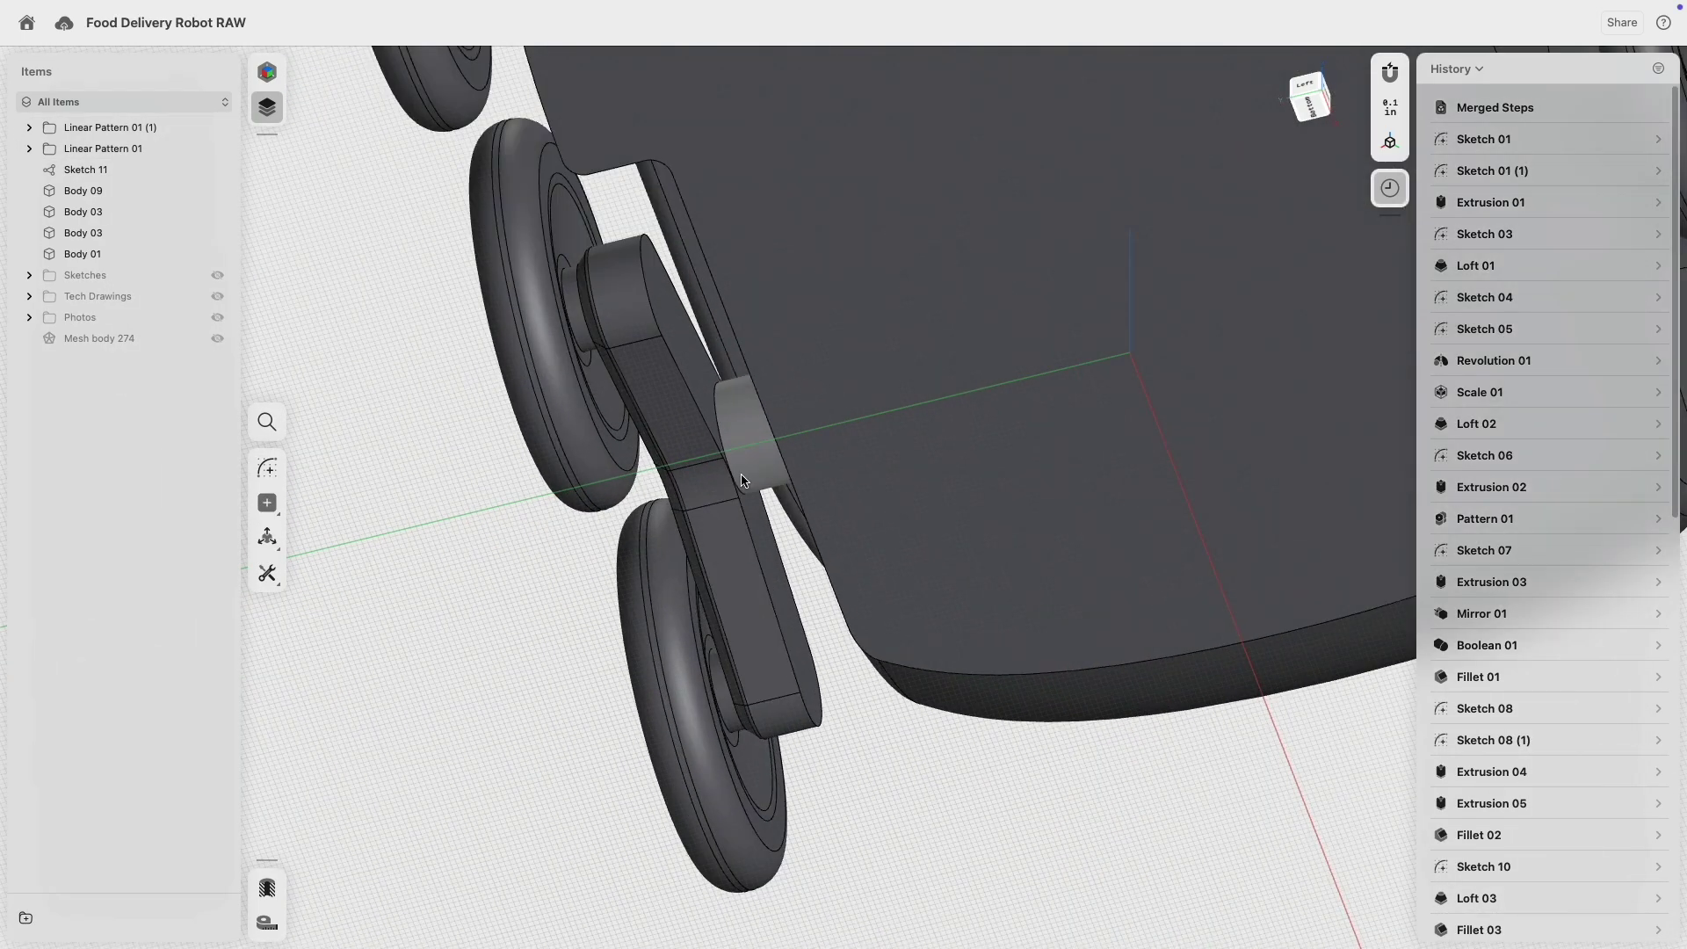
{"action": "left_click", "coordinate": [892, 501]}
{"action": "double_click", "coordinate": [893, 497]}
{"action": "scroll", "coordinate": [892, 497], "scroll_direction": "down", "scroll_amount": 5}
{"action": "right_click_drag", "start_coordinate": [845, 537], "coordinate": [852, 526]}
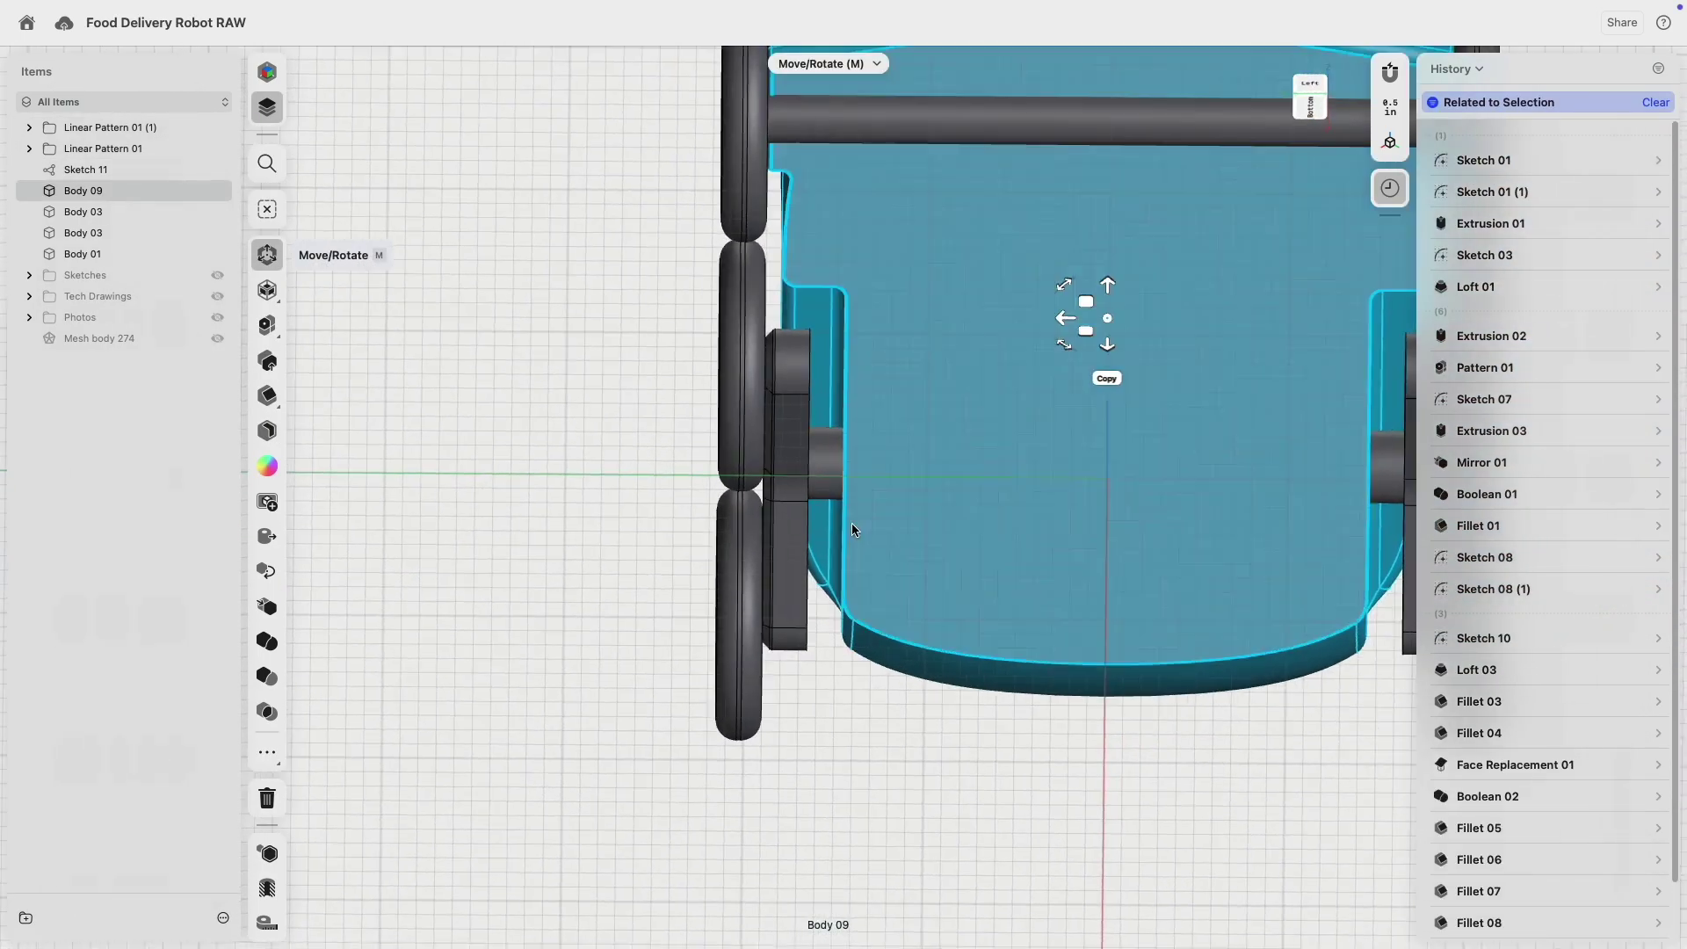
{"action": "double_click", "coordinate": [823, 461]}
{"action": "middle_click_drag", "start_coordinate": [1025, 454], "coordinate": [679, 462]}
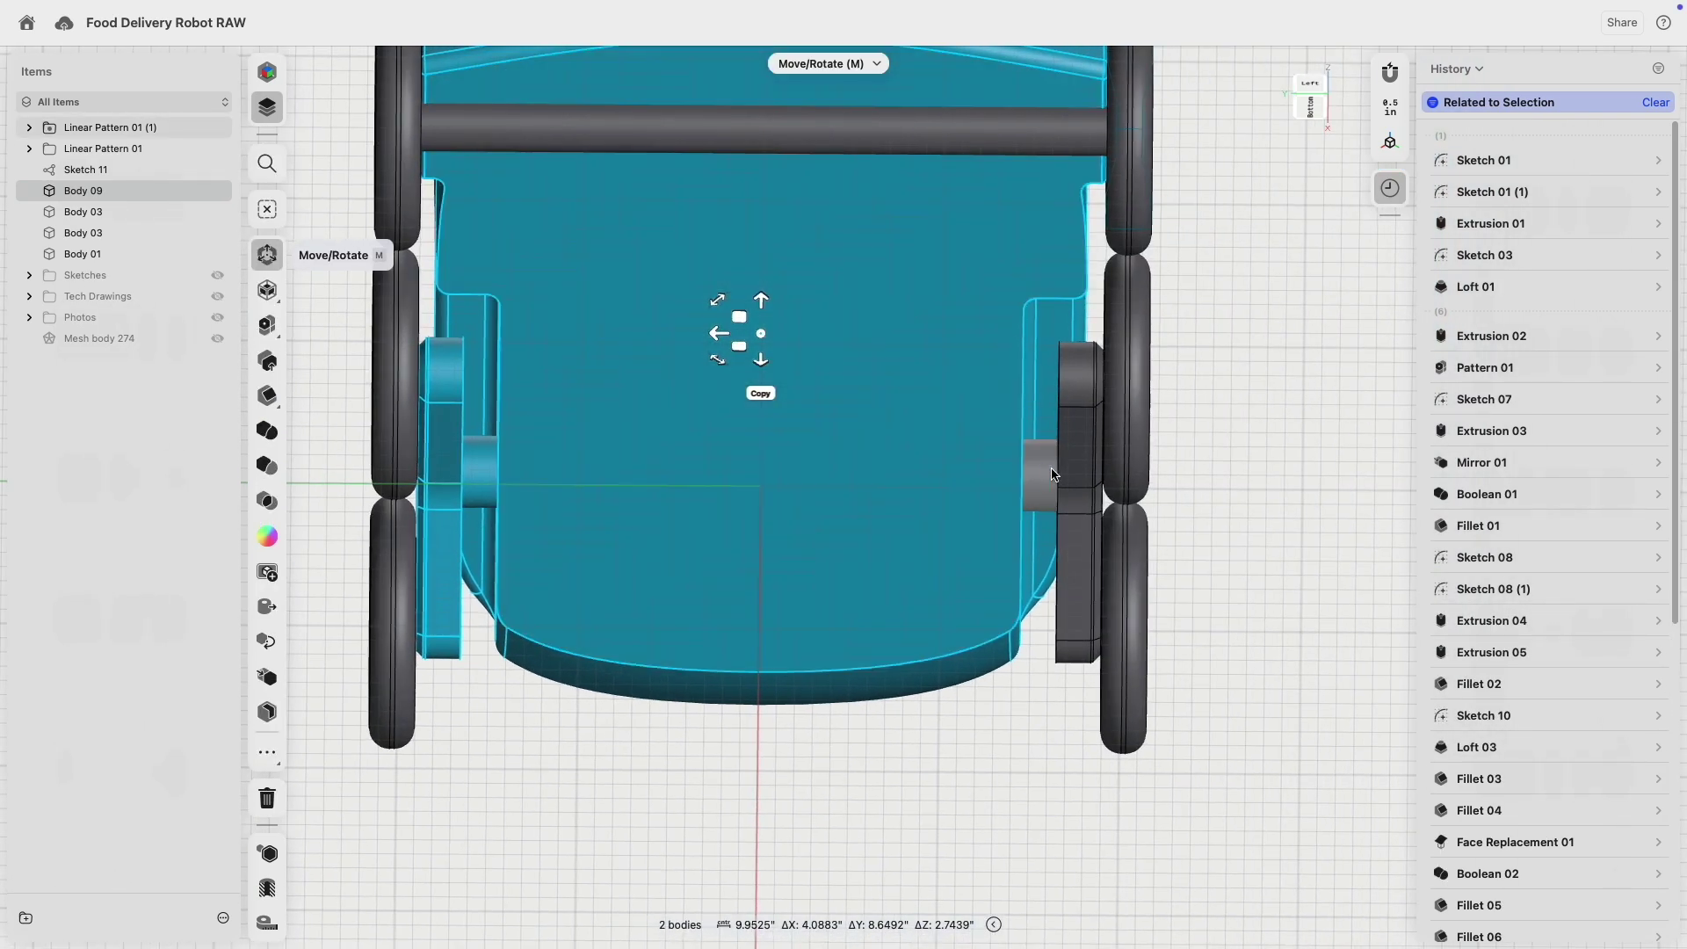
{"action": "left_click", "coordinate": [1051, 469]}
{"action": "double_click", "coordinate": [1046, 472]}
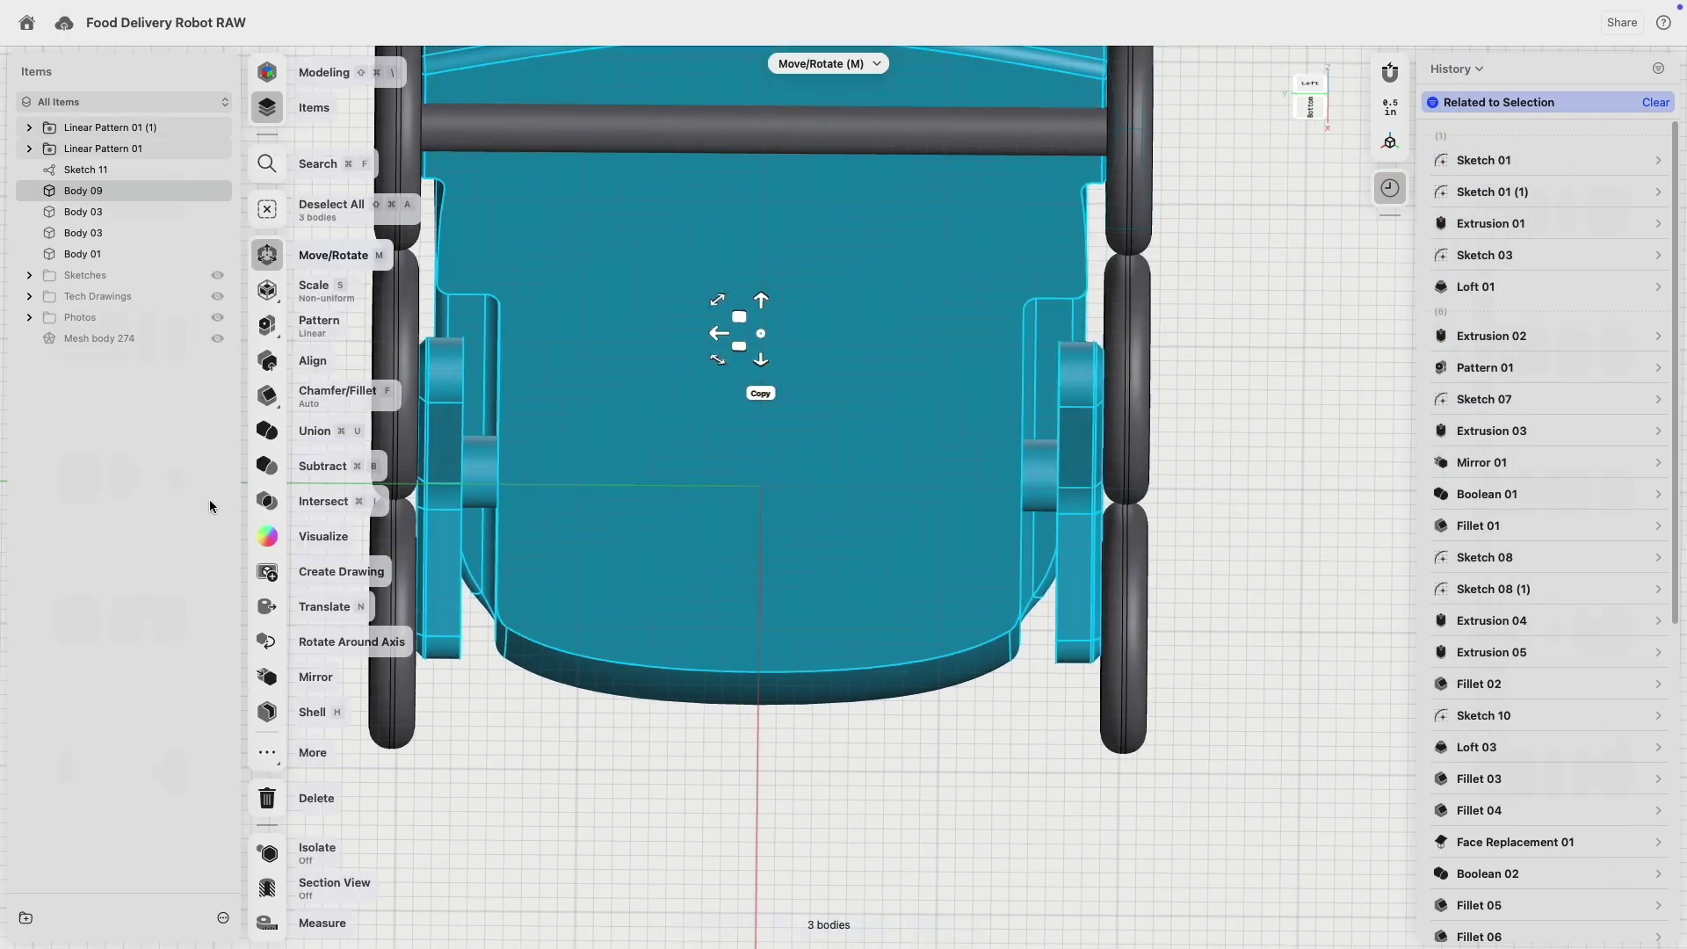
- Subtract the two wheel-support arms from the lower robot body, keeping the originals of the removed bodies
{"action": "left_click", "coordinate": [267, 466]}
{"action": "left_click", "coordinate": [268, 497]}
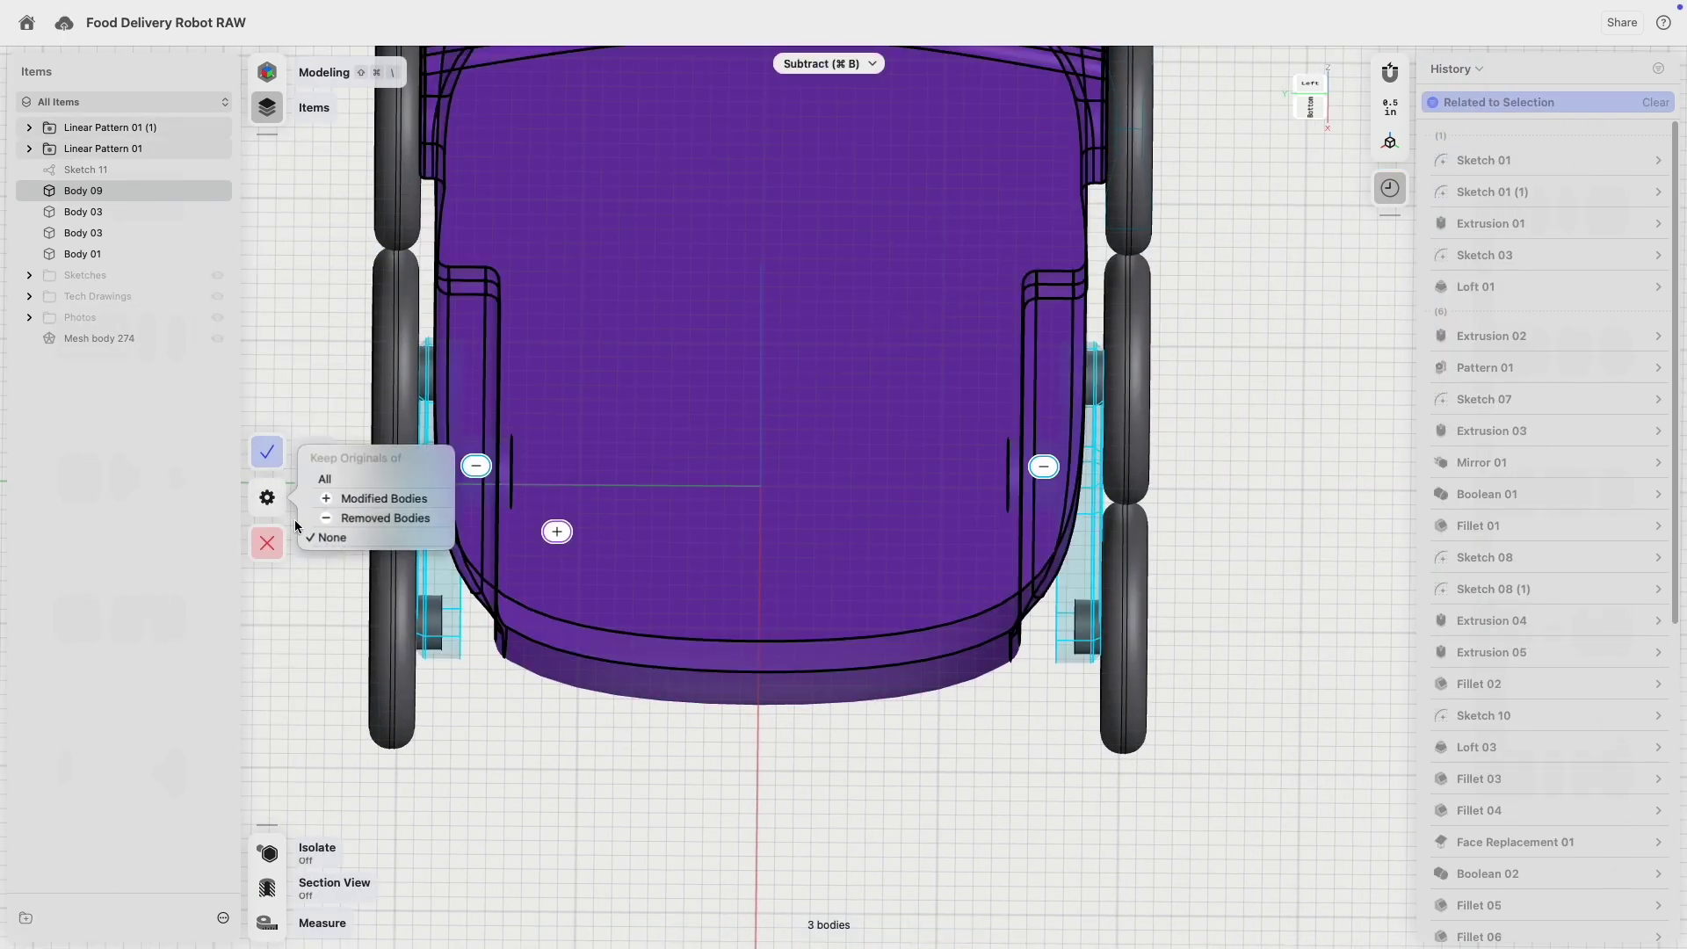
{"action": "left_click", "coordinate": [343, 519]}
{"action": "left_click", "coordinate": [272, 454]}
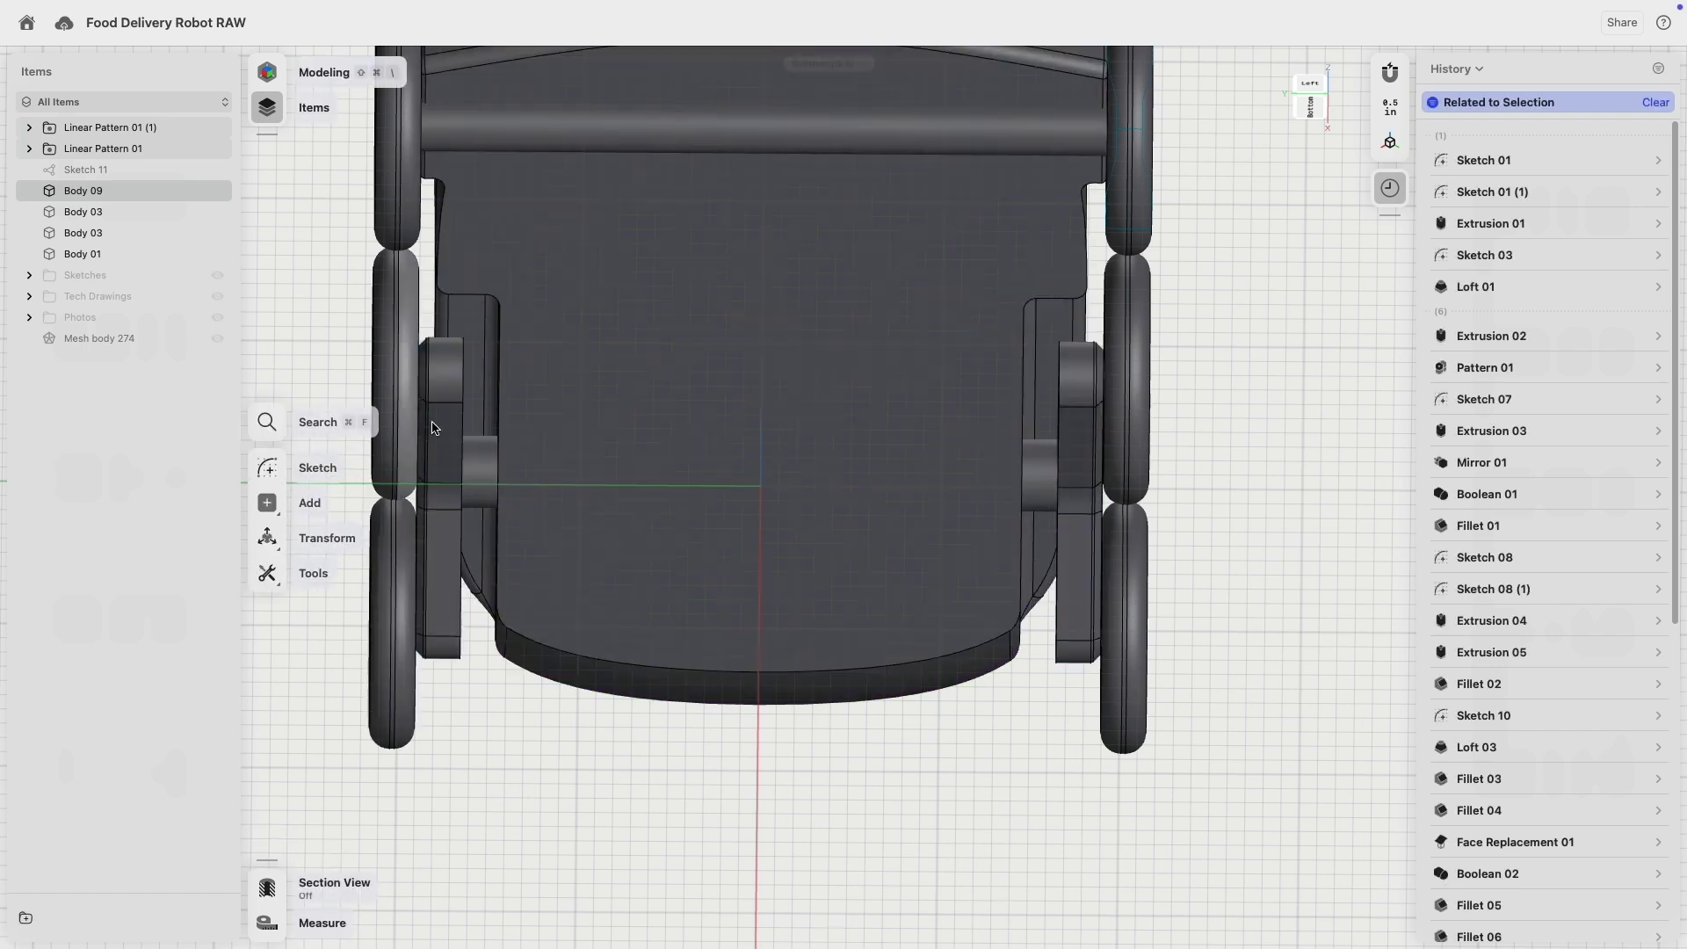
- Fillet the two circular rim edges where the arms' pivots enter the lower body, with a radius of about 0.0938 in
{"action": "right_click_drag", "start_coordinate": [433, 430], "coordinate": [421, 462]}
{"action": "scroll", "coordinate": [420, 462], "scroll_direction": "up", "scroll_amount": 3}
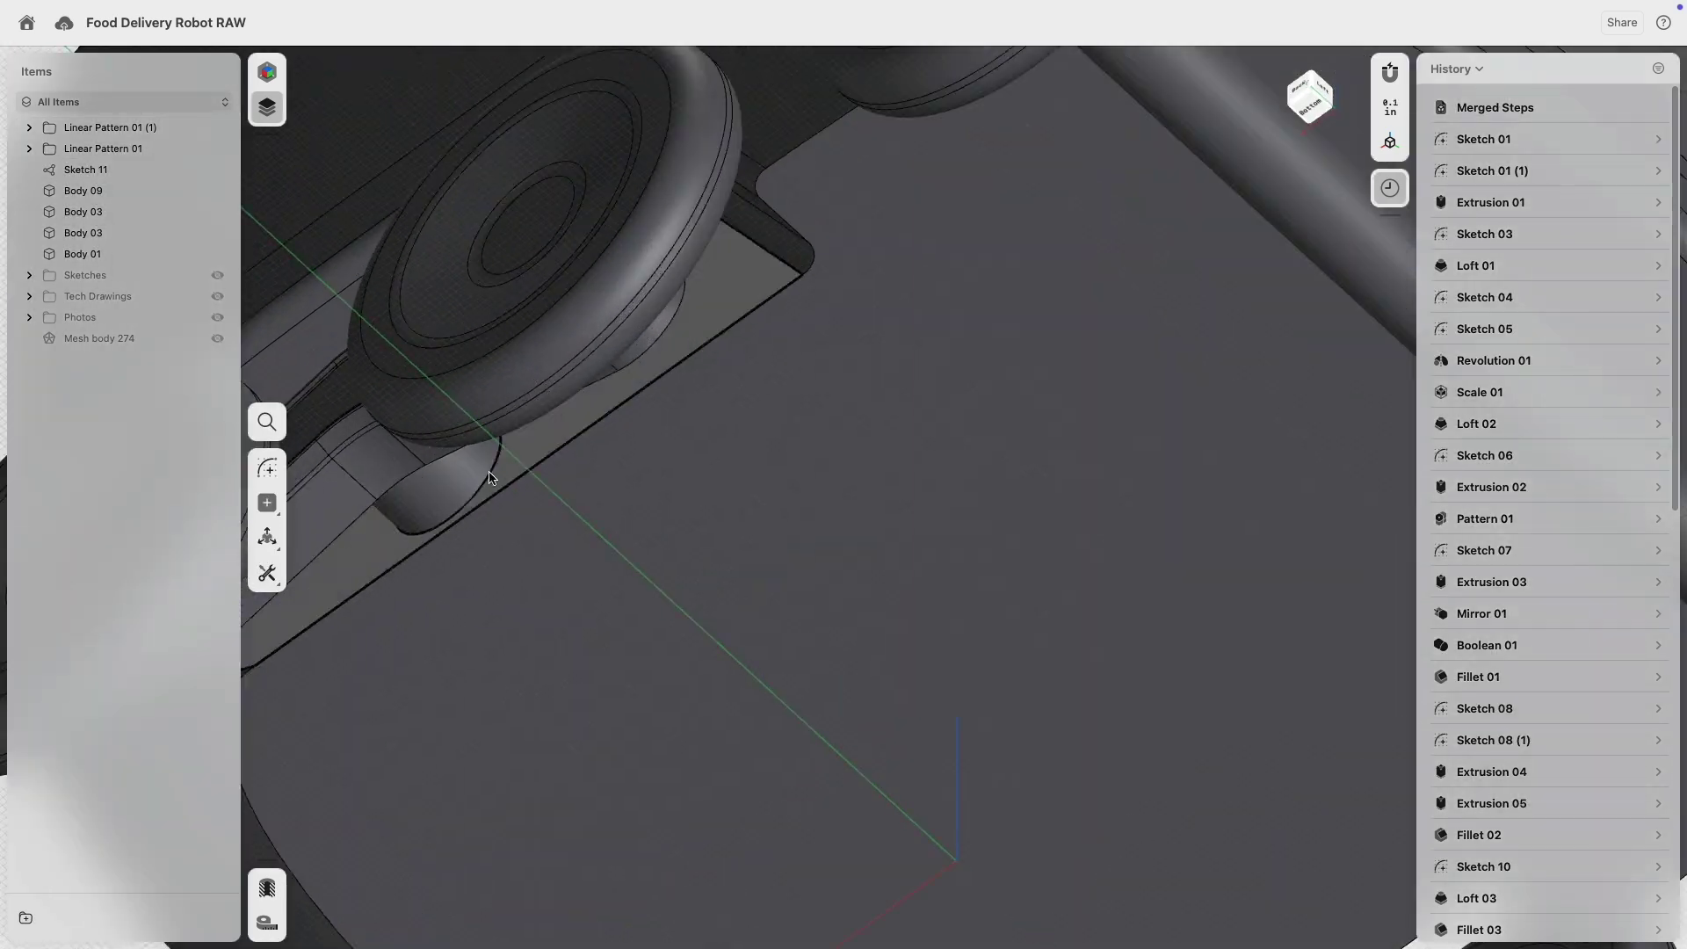
{"action": "left_click", "coordinate": [492, 492]}
{"action": "middle_click_drag", "start_coordinate": [745, 527], "coordinate": [447, 175]}
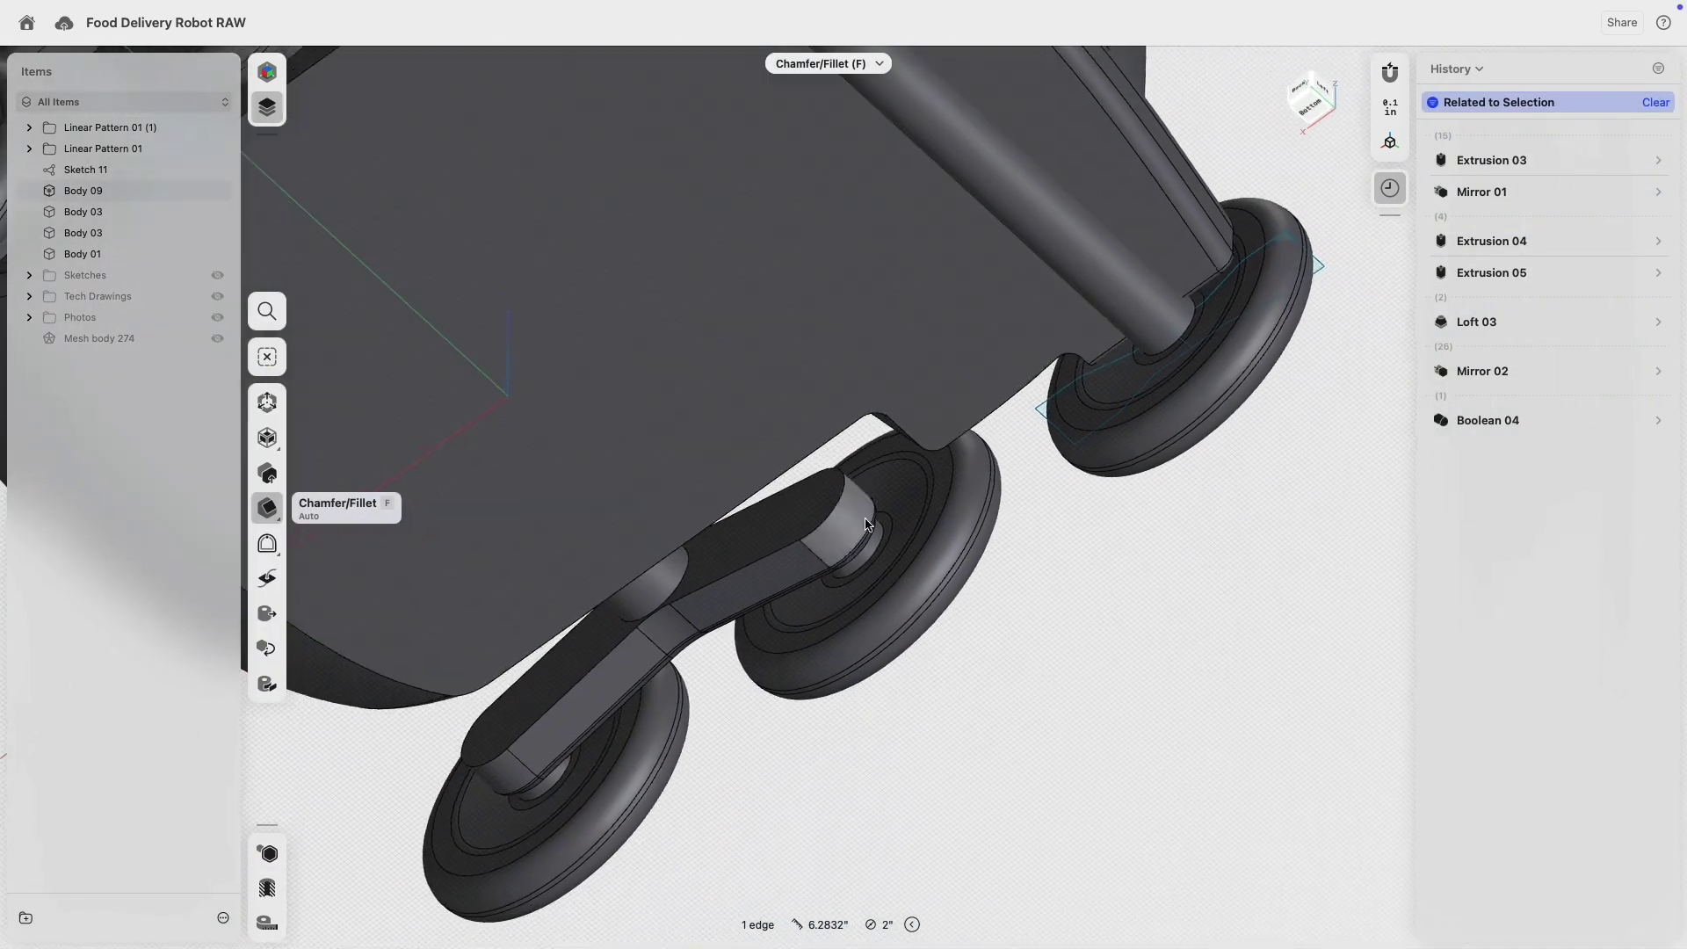
{"action": "scroll", "coordinate": [708, 608], "scroll_direction": "up", "scroll_amount": 5}
{"action": "left_click", "coordinate": [592, 512]}
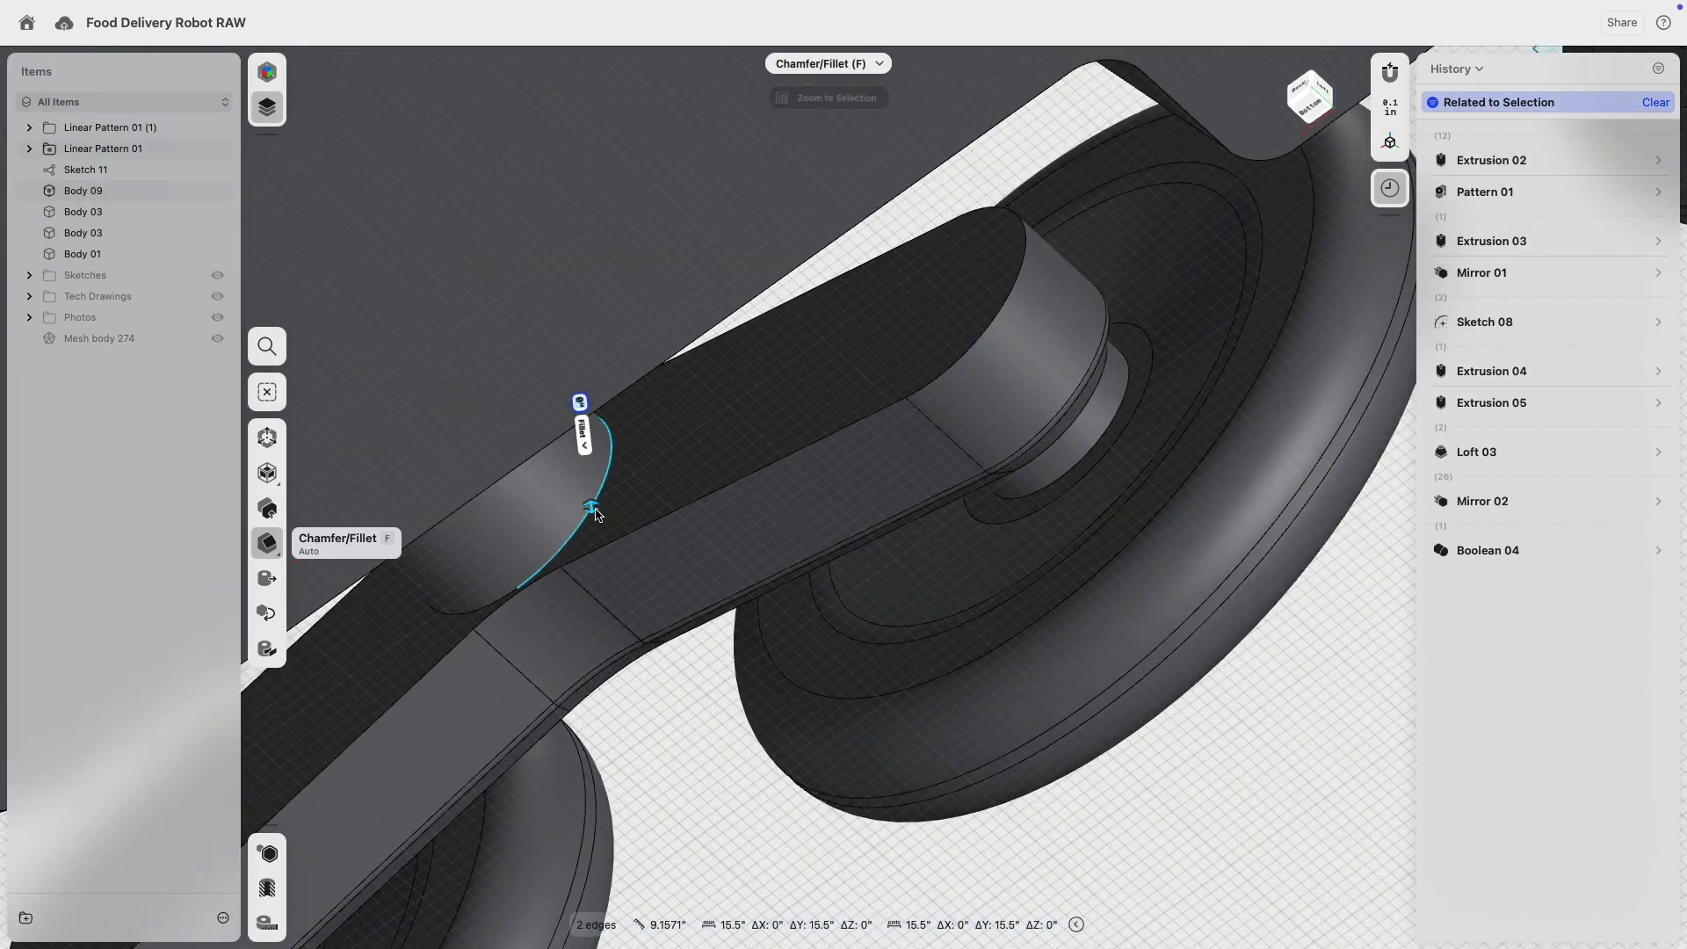
{"action": "right_click_drag", "start_coordinate": [552, 507], "coordinate": [482, 535]}
{"action": "left_click", "coordinate": [590, 467]}
{"action": "left_click", "coordinate": [464, 527]}
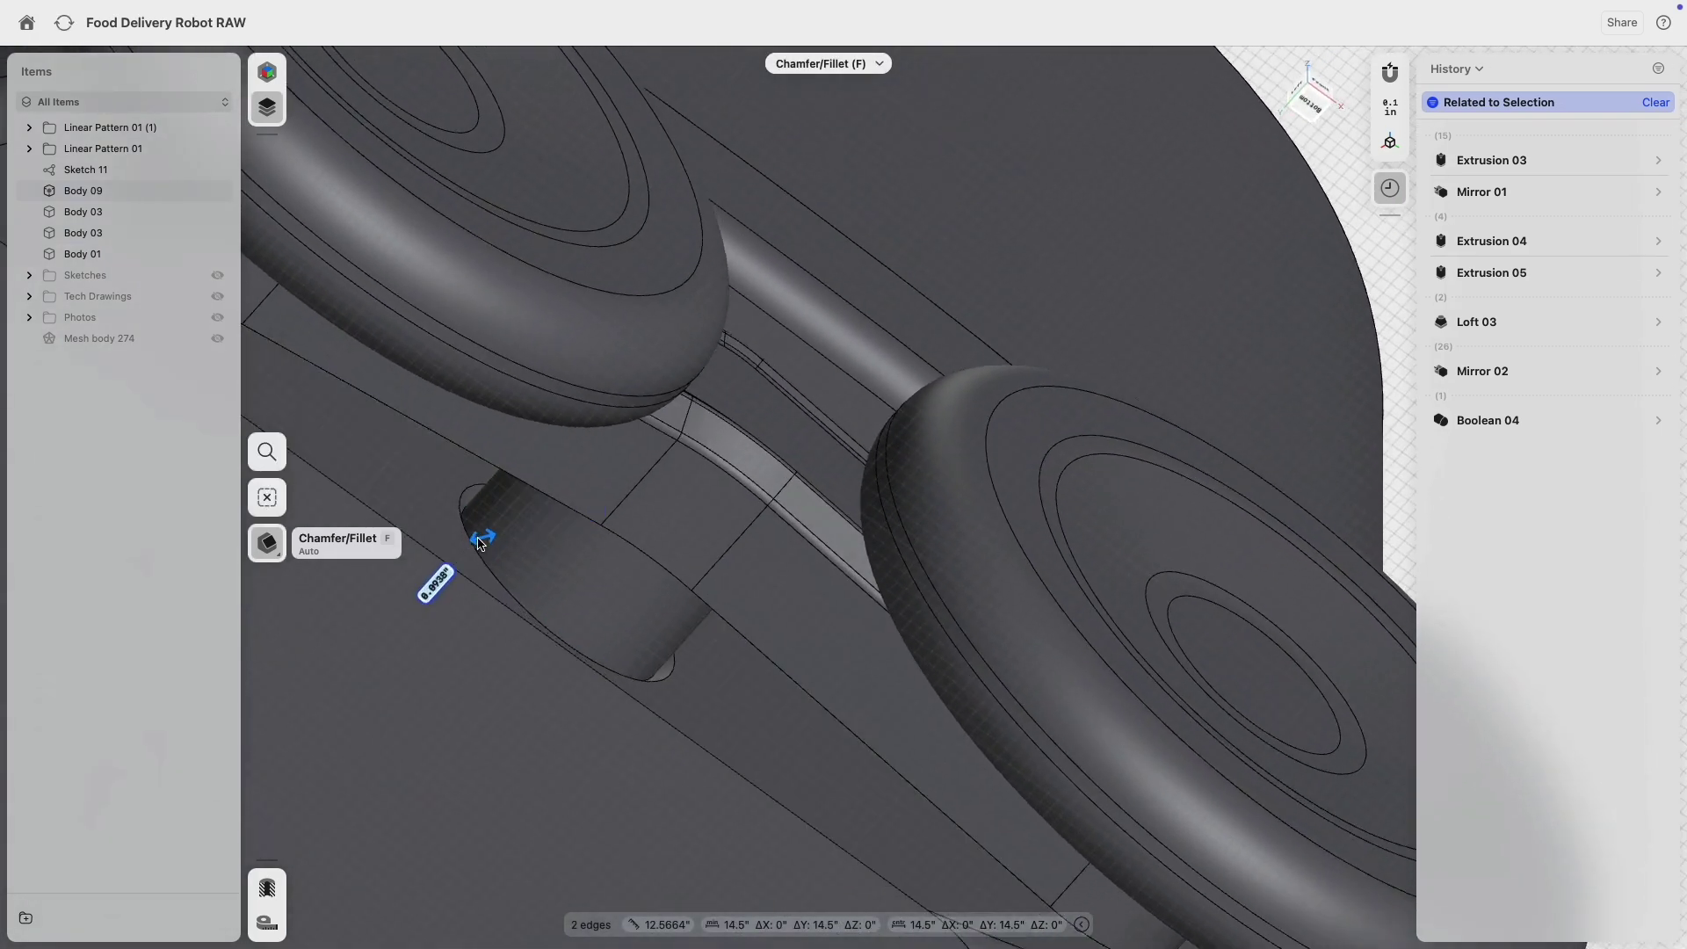
{"action": "right_click_drag", "start_coordinate": [484, 553], "coordinate": [618, 857]}
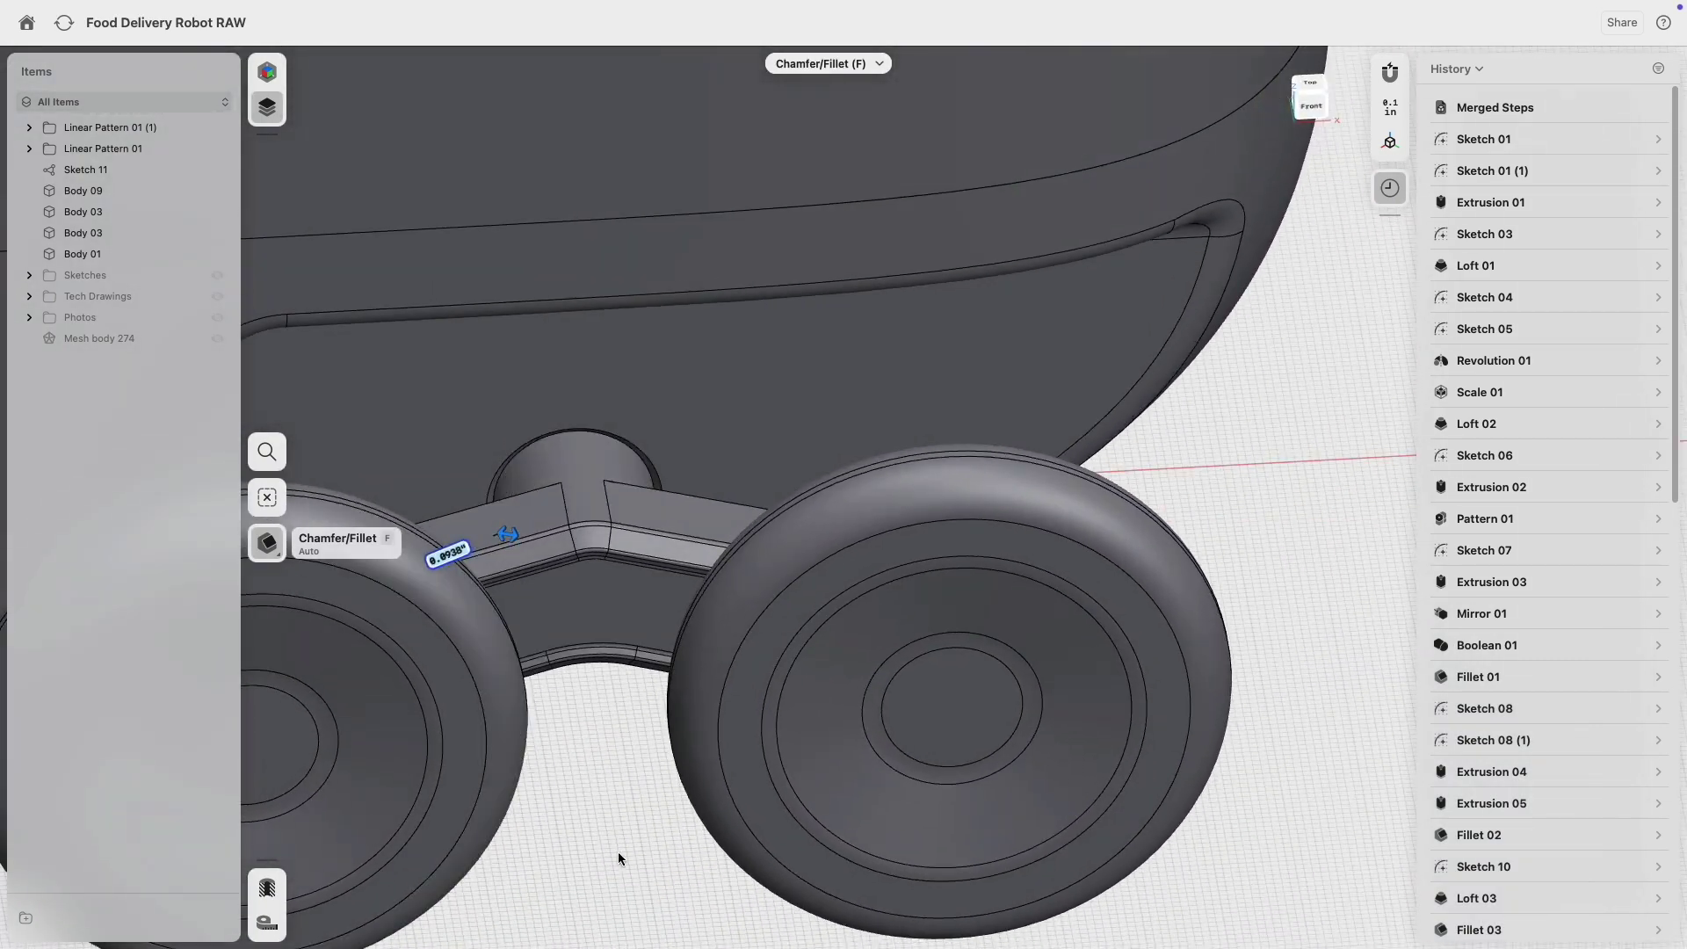
- Try offsetting the lower body's flat underside face outward to a total of 6.8125 in, and undo it
{"action": "scroll", "coordinate": [557, 768], "scroll_direction": "down", "scroll_amount": 5}
{"action": "right_click_drag", "start_coordinate": [551, 787], "coordinate": [811, 503]}
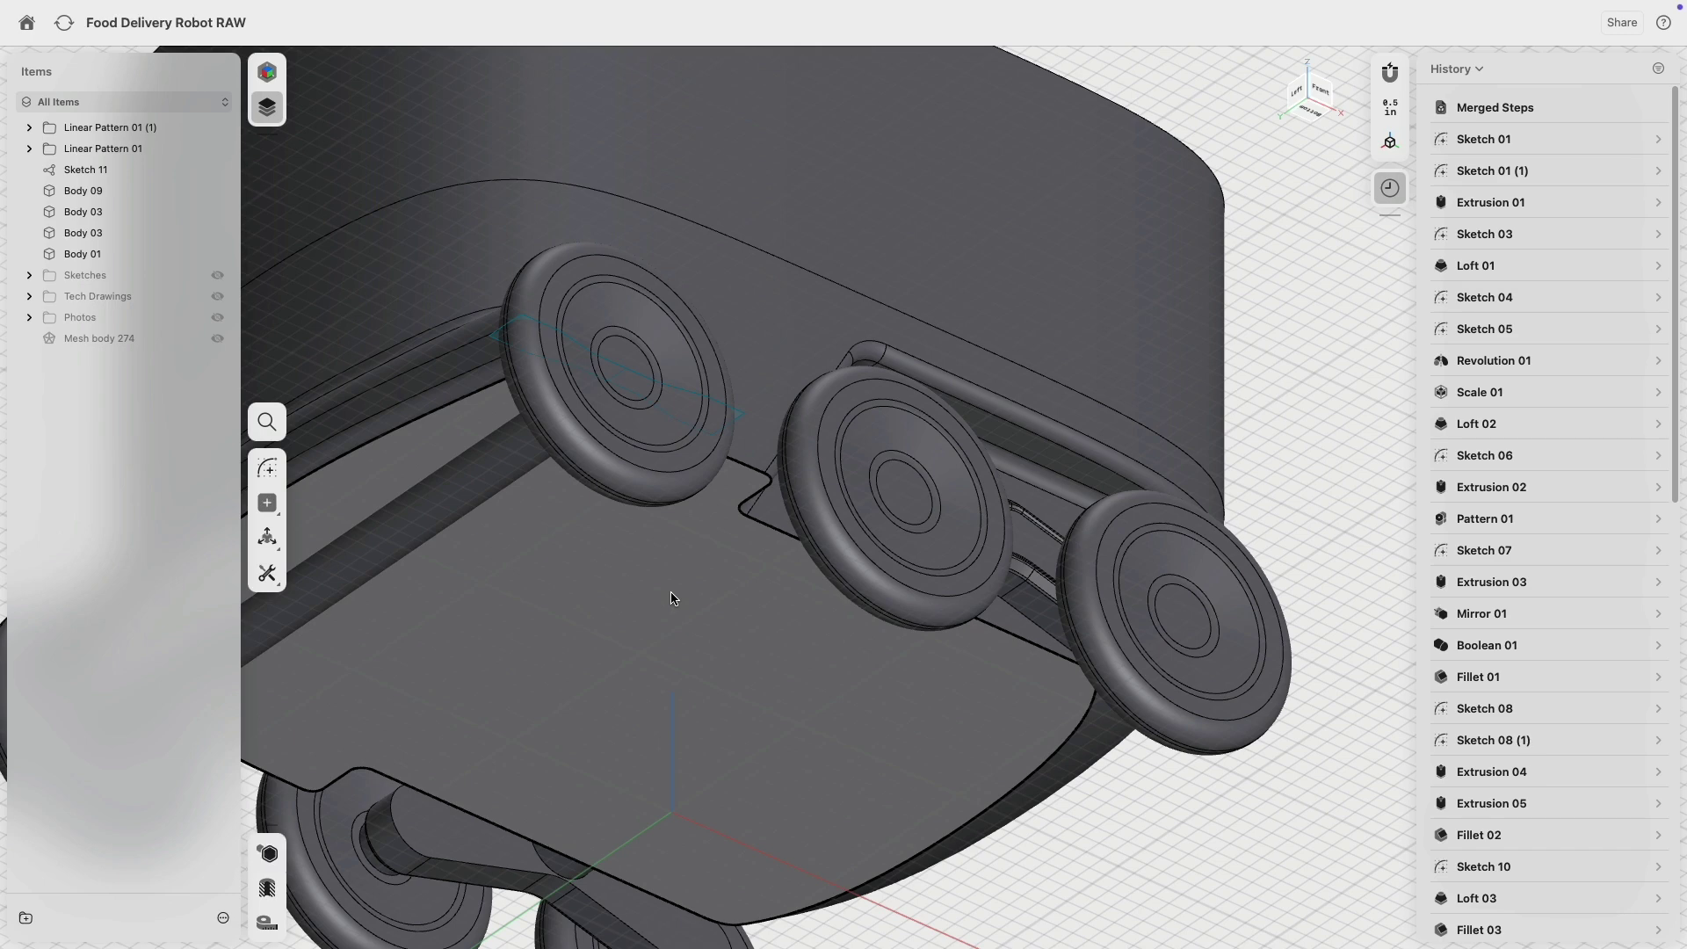
{"action": "left_click", "coordinate": [674, 605]}
{"action": "left_click_drag", "start_coordinate": [674, 626], "coordinate": [673, 622]}
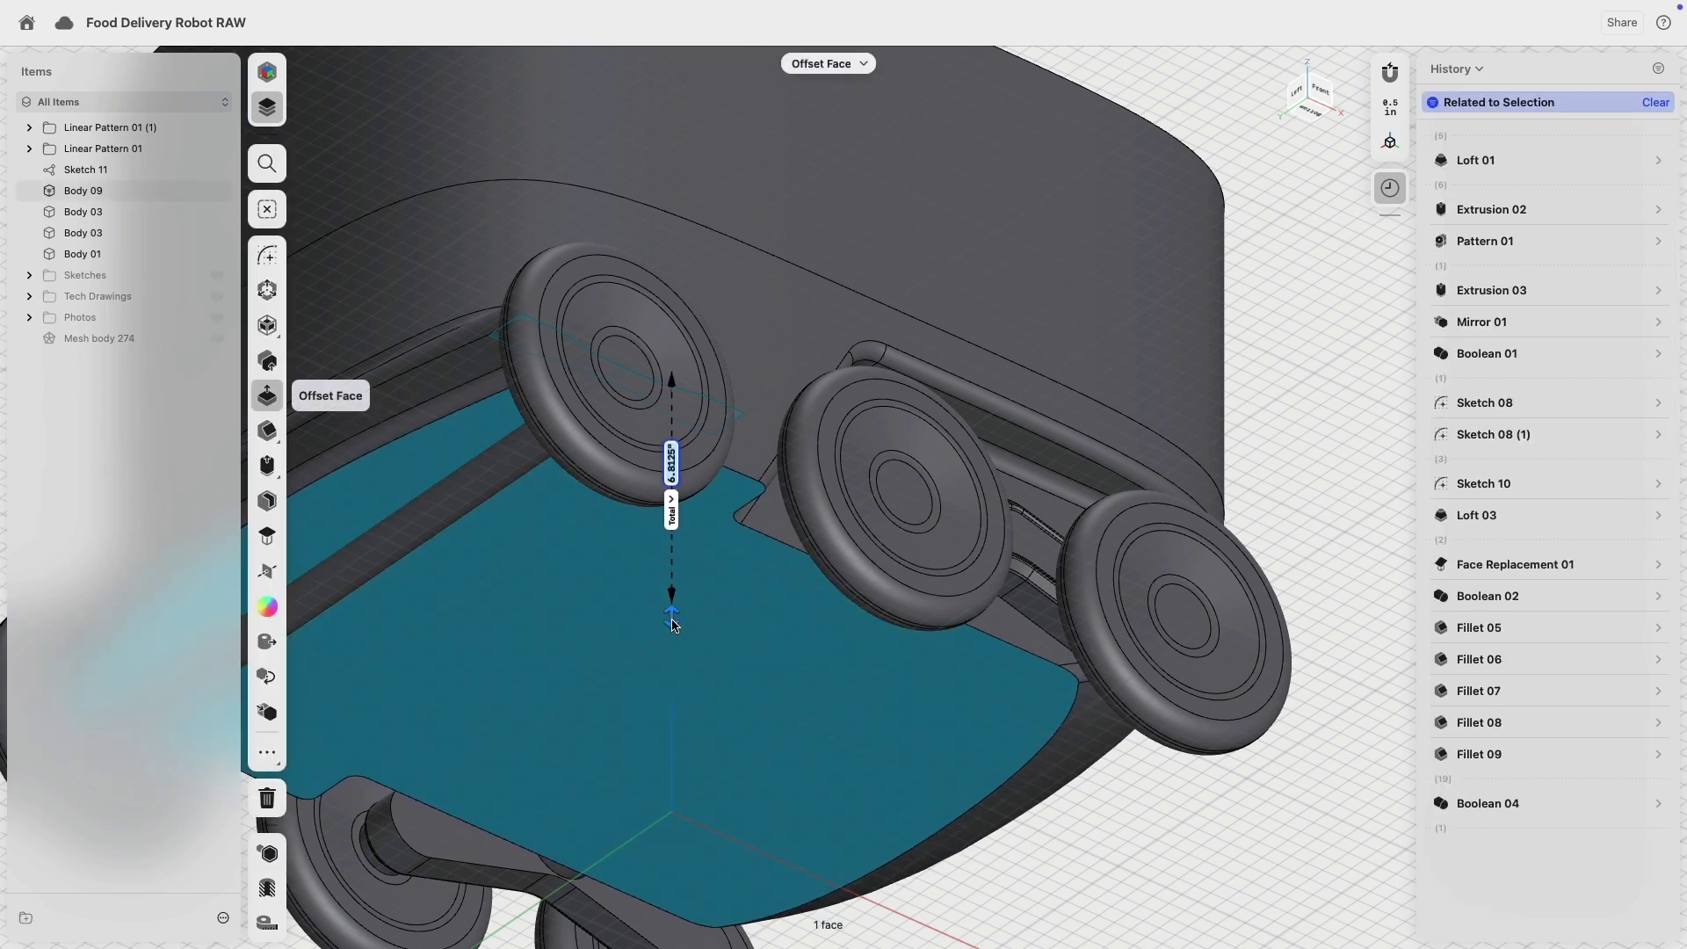
{"action": "right_click_drag", "start_coordinate": [660, 603], "coordinate": [703, 545]}
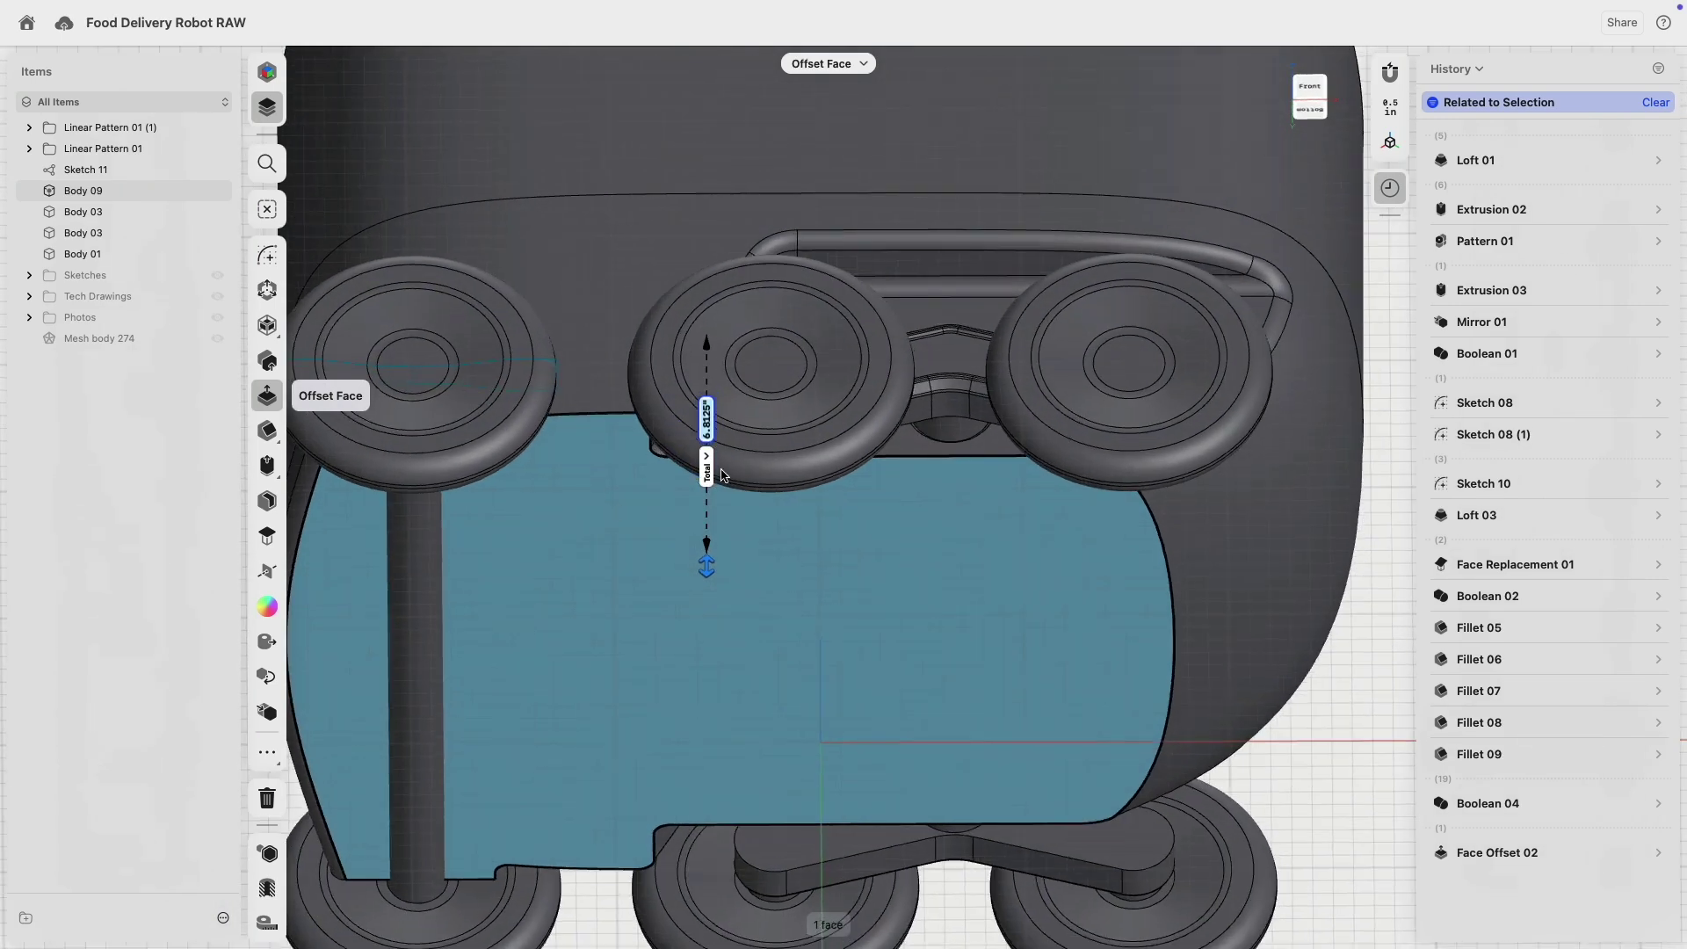
{"action": "scroll", "coordinate": [910, 444], "scroll_direction": "up", "scroll_amount": 5}
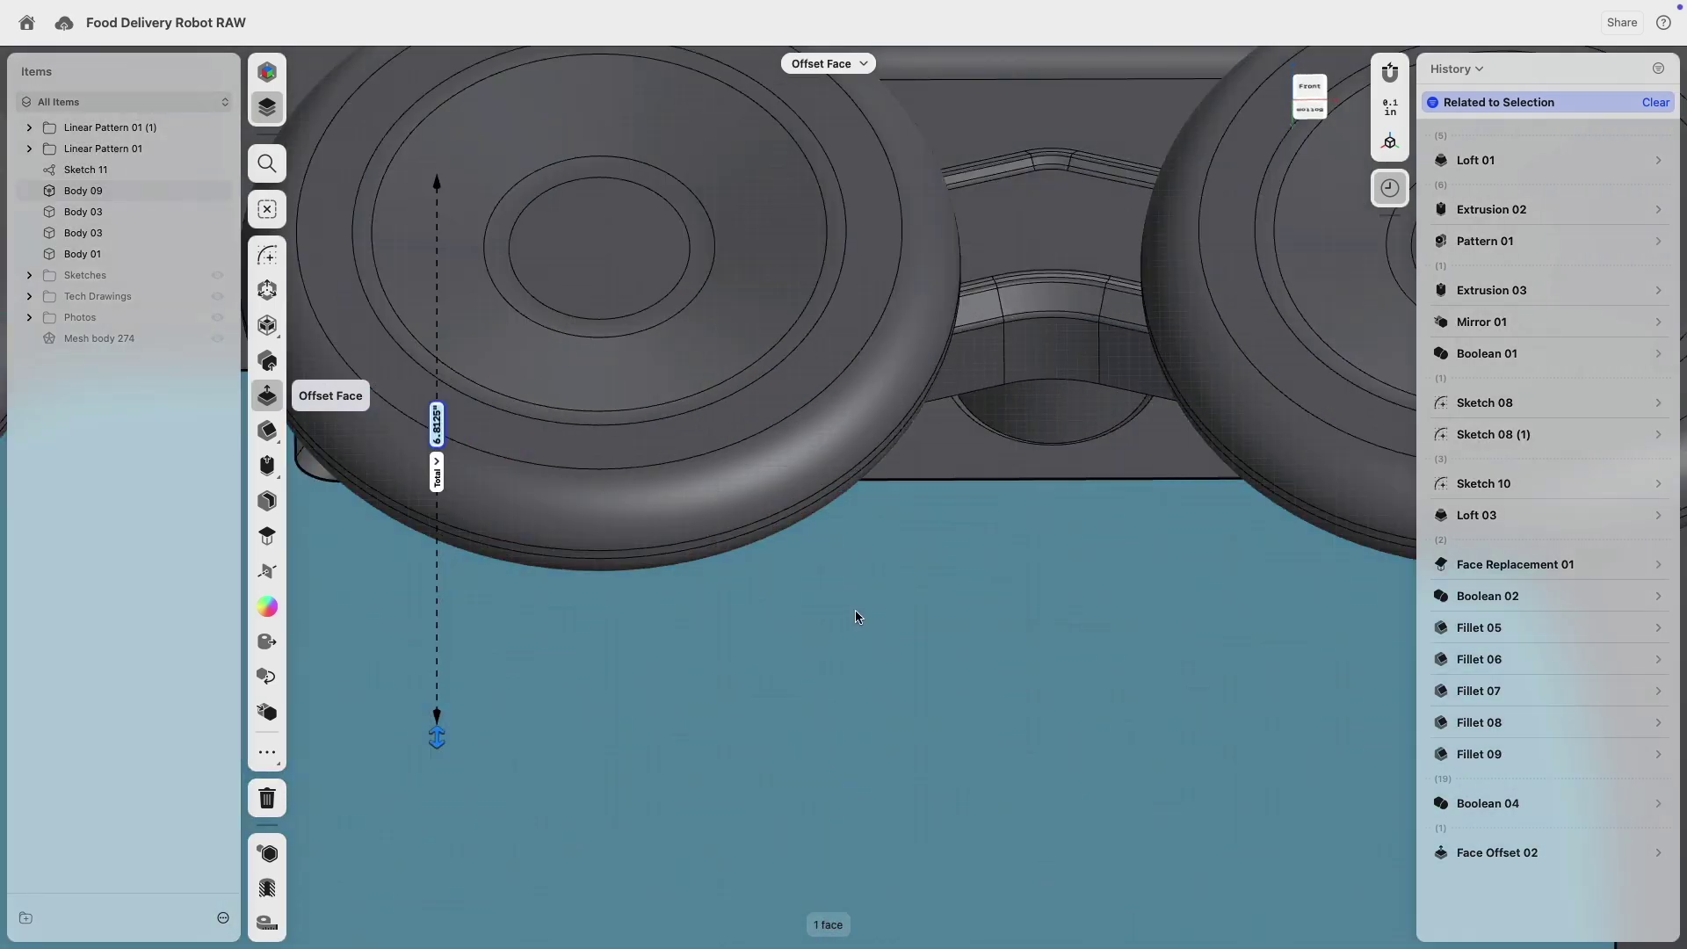
{"action": "key", "text": "super+z"}
{"action": "key", "text": "super+z"}
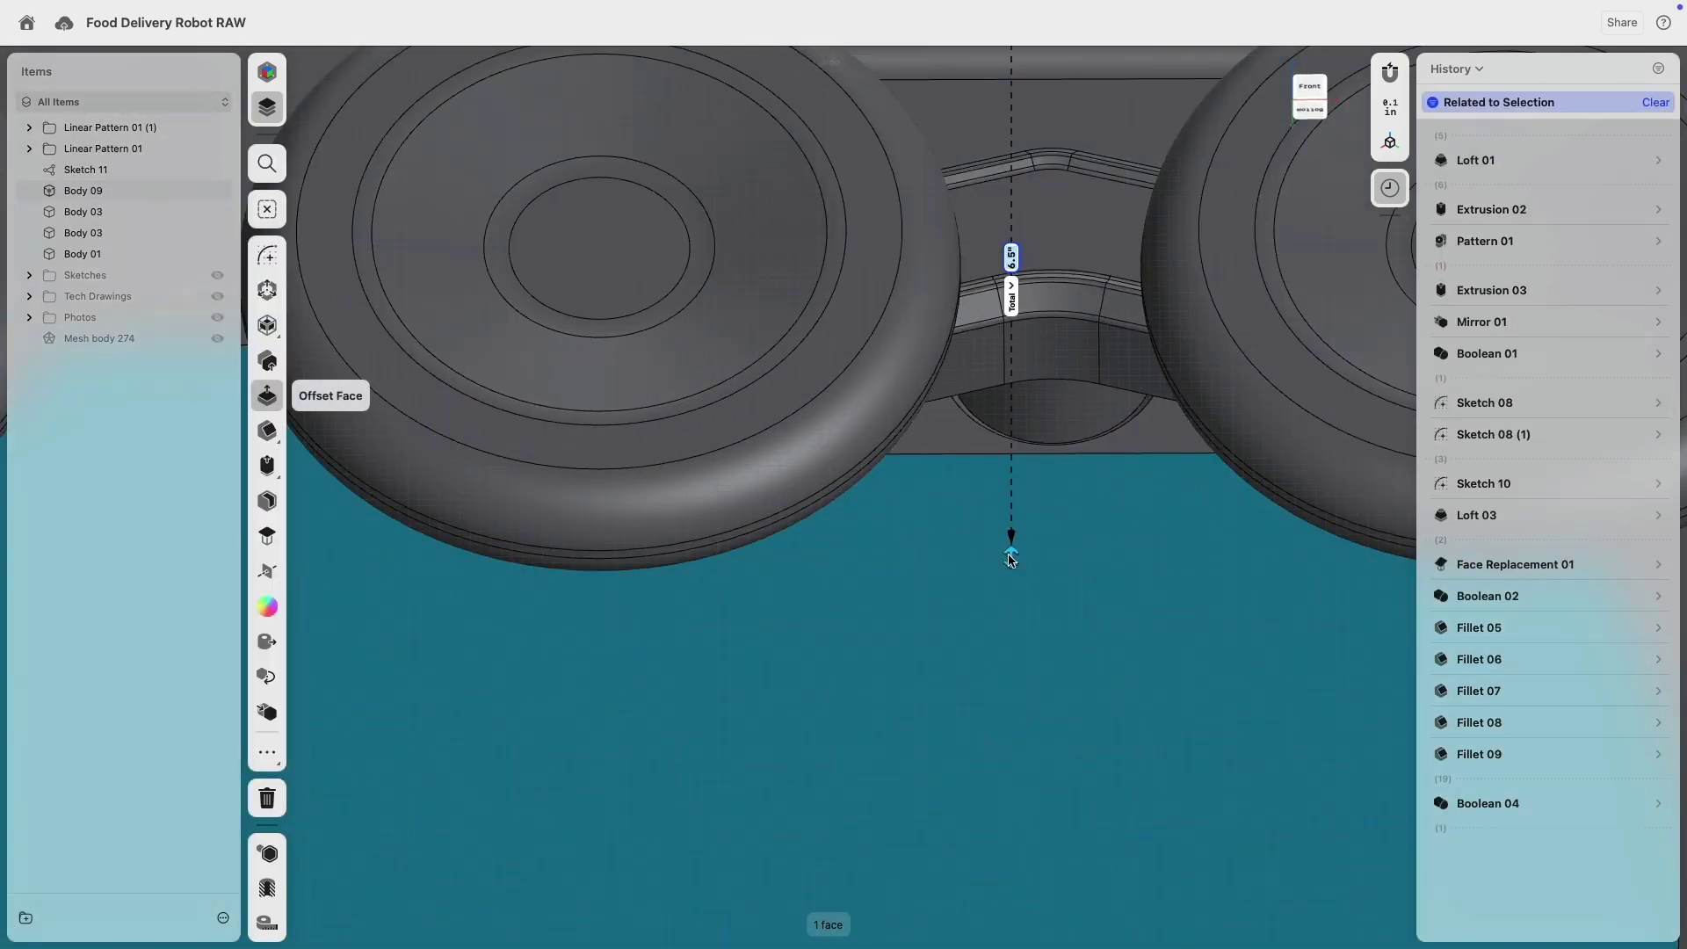
- Offset the lower body's flat underside face outward to a total of 6.6875 in
{"action": "left_click_drag", "start_coordinate": [1011, 559], "coordinate": [1011, 574]}
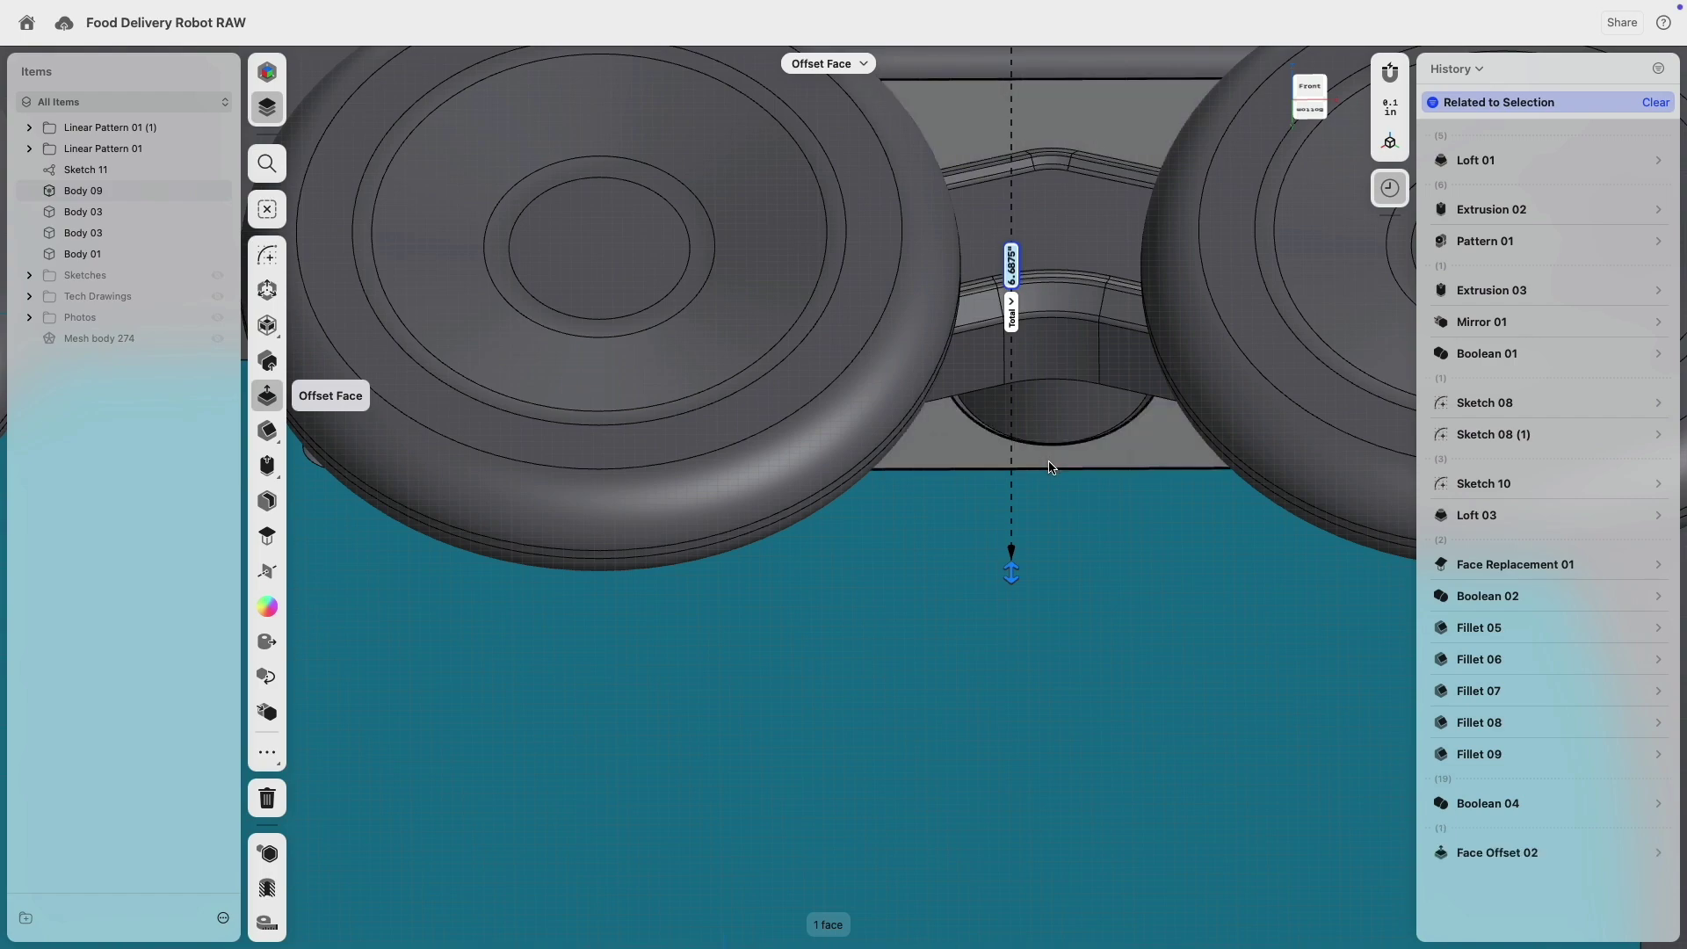
{"action": "scroll", "coordinate": [1049, 465], "scroll_direction": "down", "scroll_amount": 10}
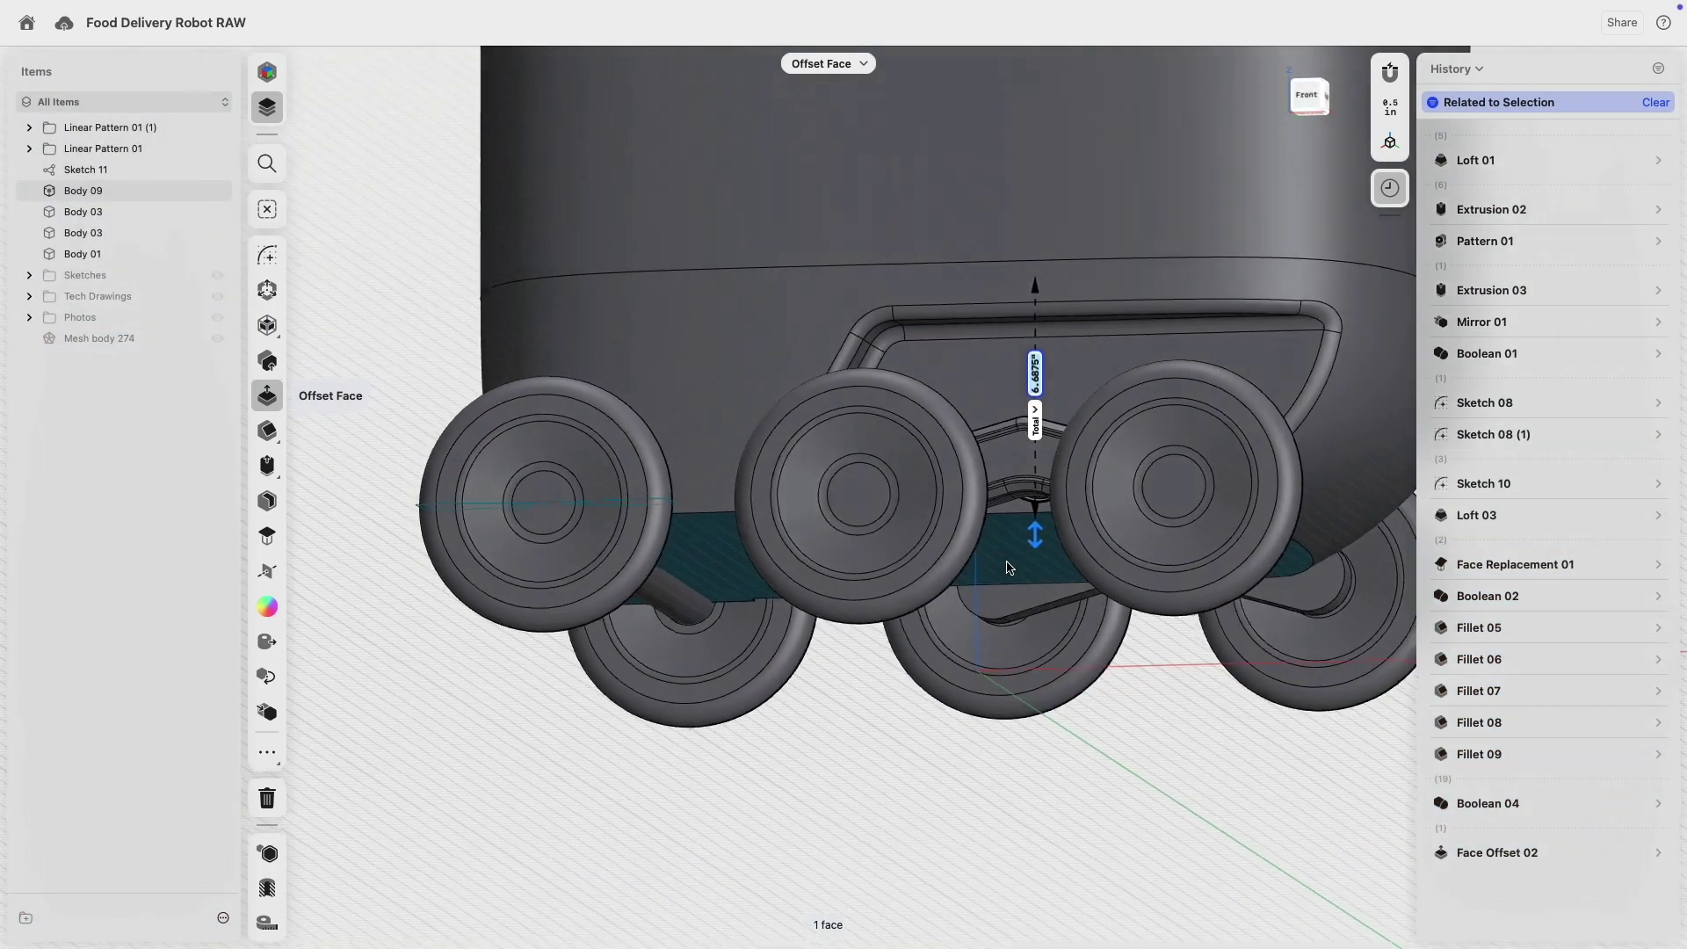
{"action": "right_click_drag", "start_coordinate": [1007, 563], "coordinate": [1040, 602]}
{"action": "left_click", "coordinate": [861, 706]}
- Move all six bodies of the Linear Pattern 01 (1) folder into the Linear Pattern 01 folder
{"action": "scroll", "coordinate": [617, 698], "scroll_direction": "down", "scroll_amount": 5}
{"action": "scroll", "coordinate": [965, 705], "scroll_direction": "left", "scroll_amount": 5}
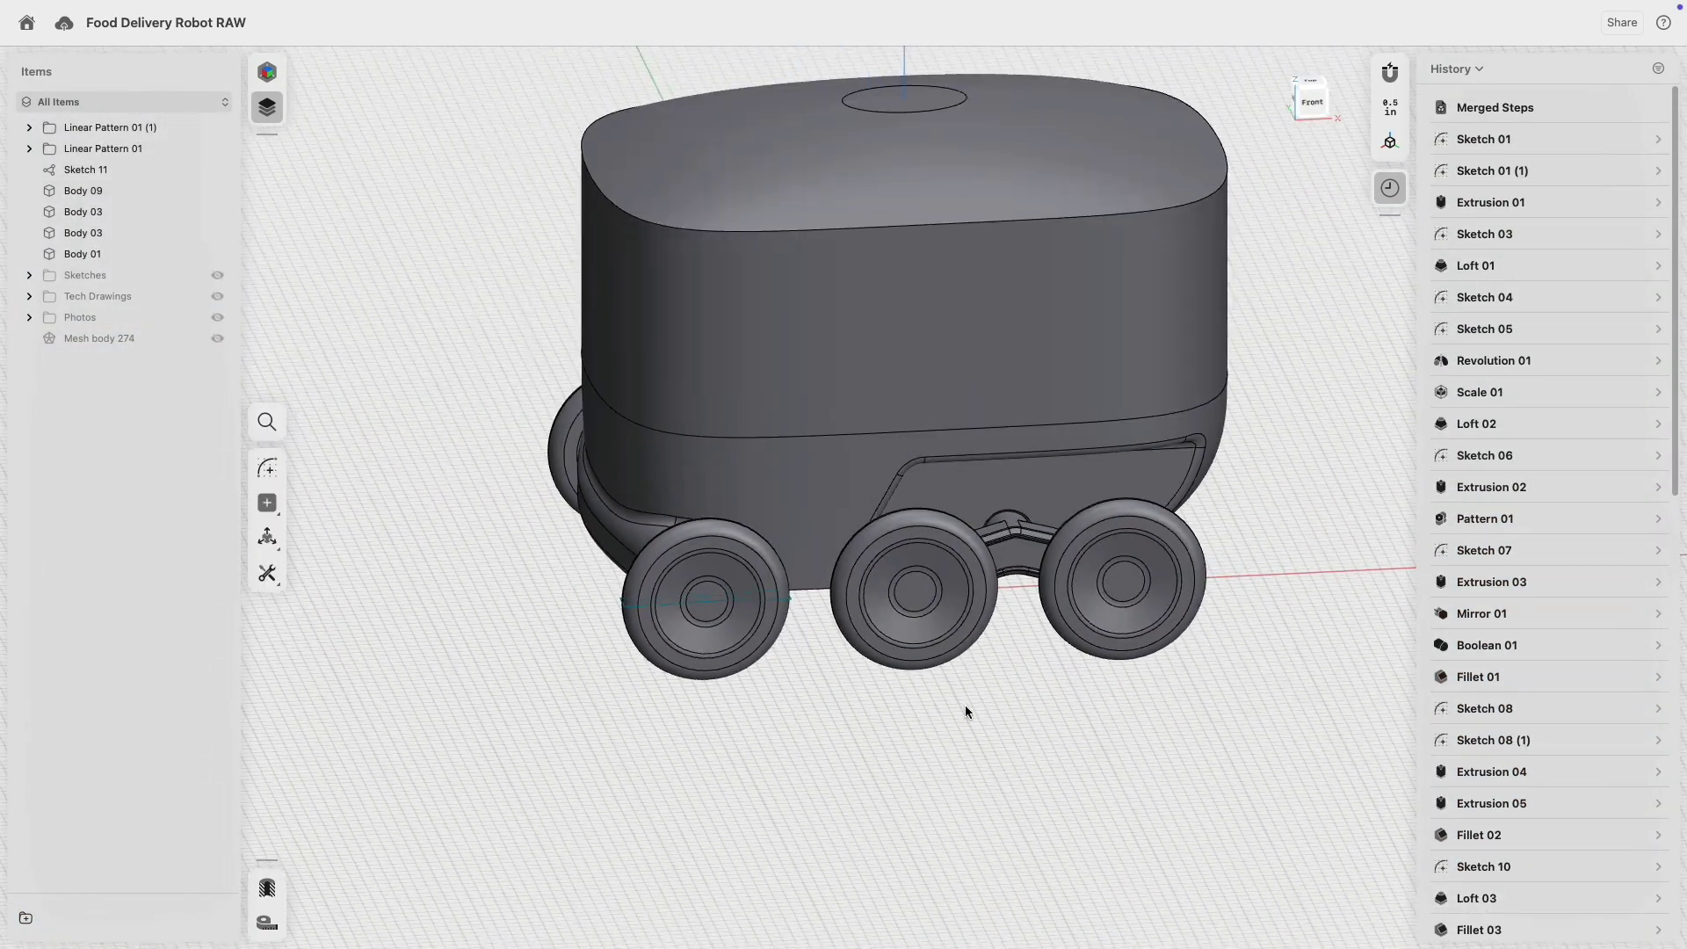
{"action": "left_click", "coordinate": [29, 148]}
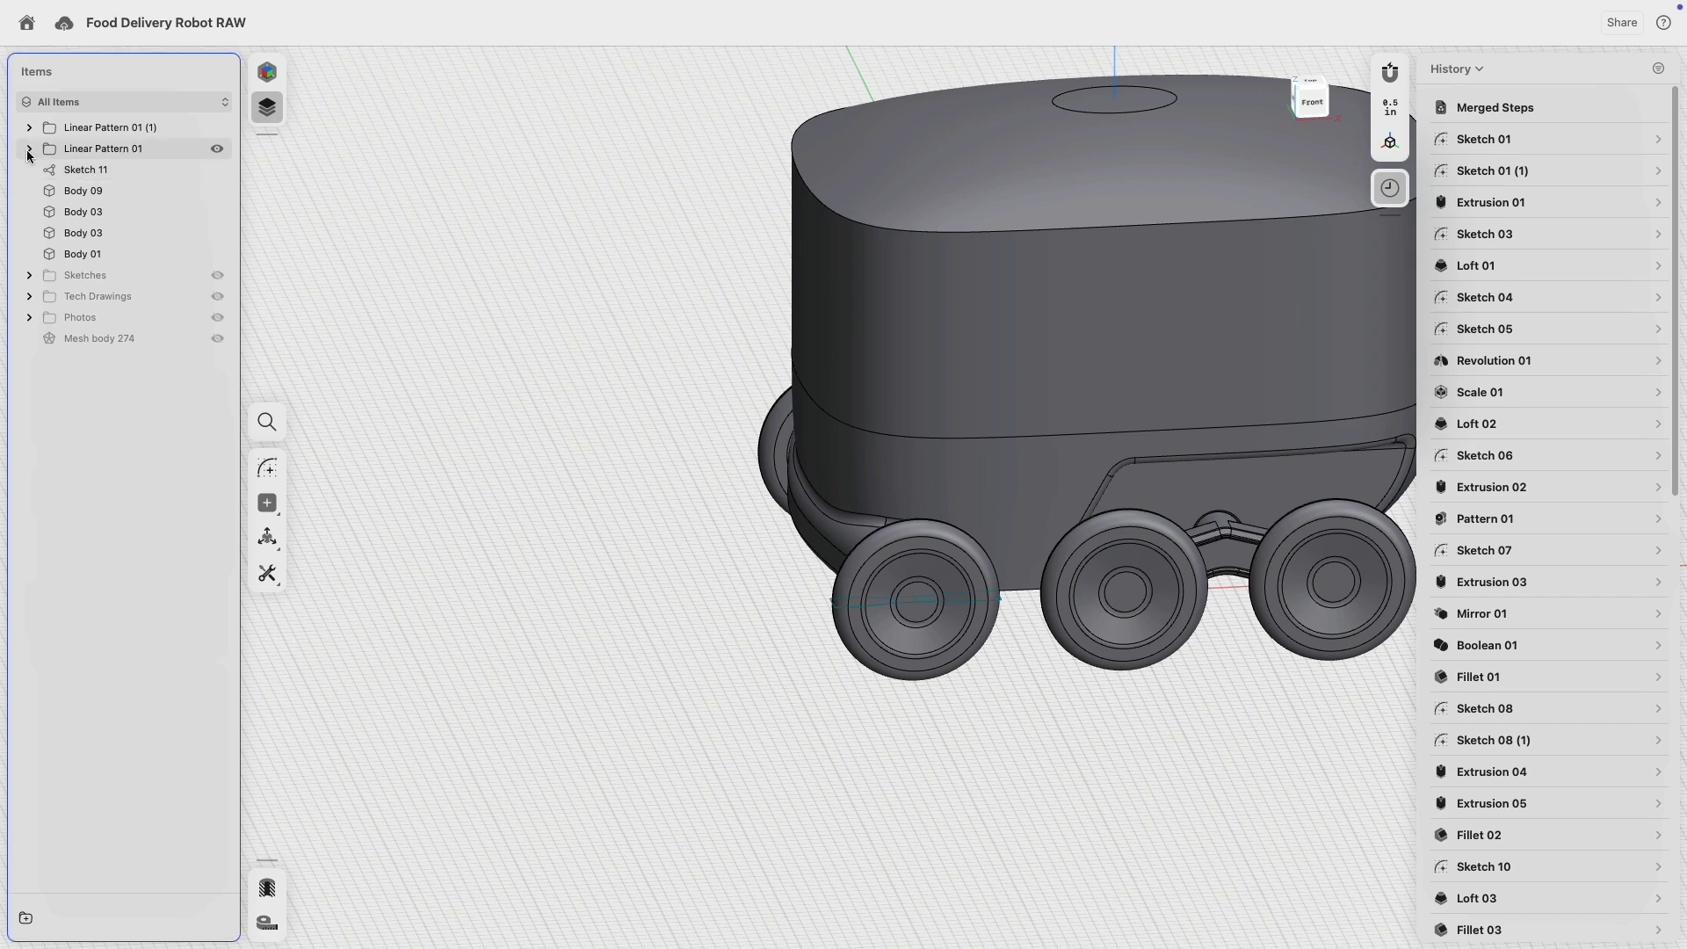
{"action": "left_click", "coordinate": [29, 127]}
{"action": "left_click", "coordinate": [95, 151]}
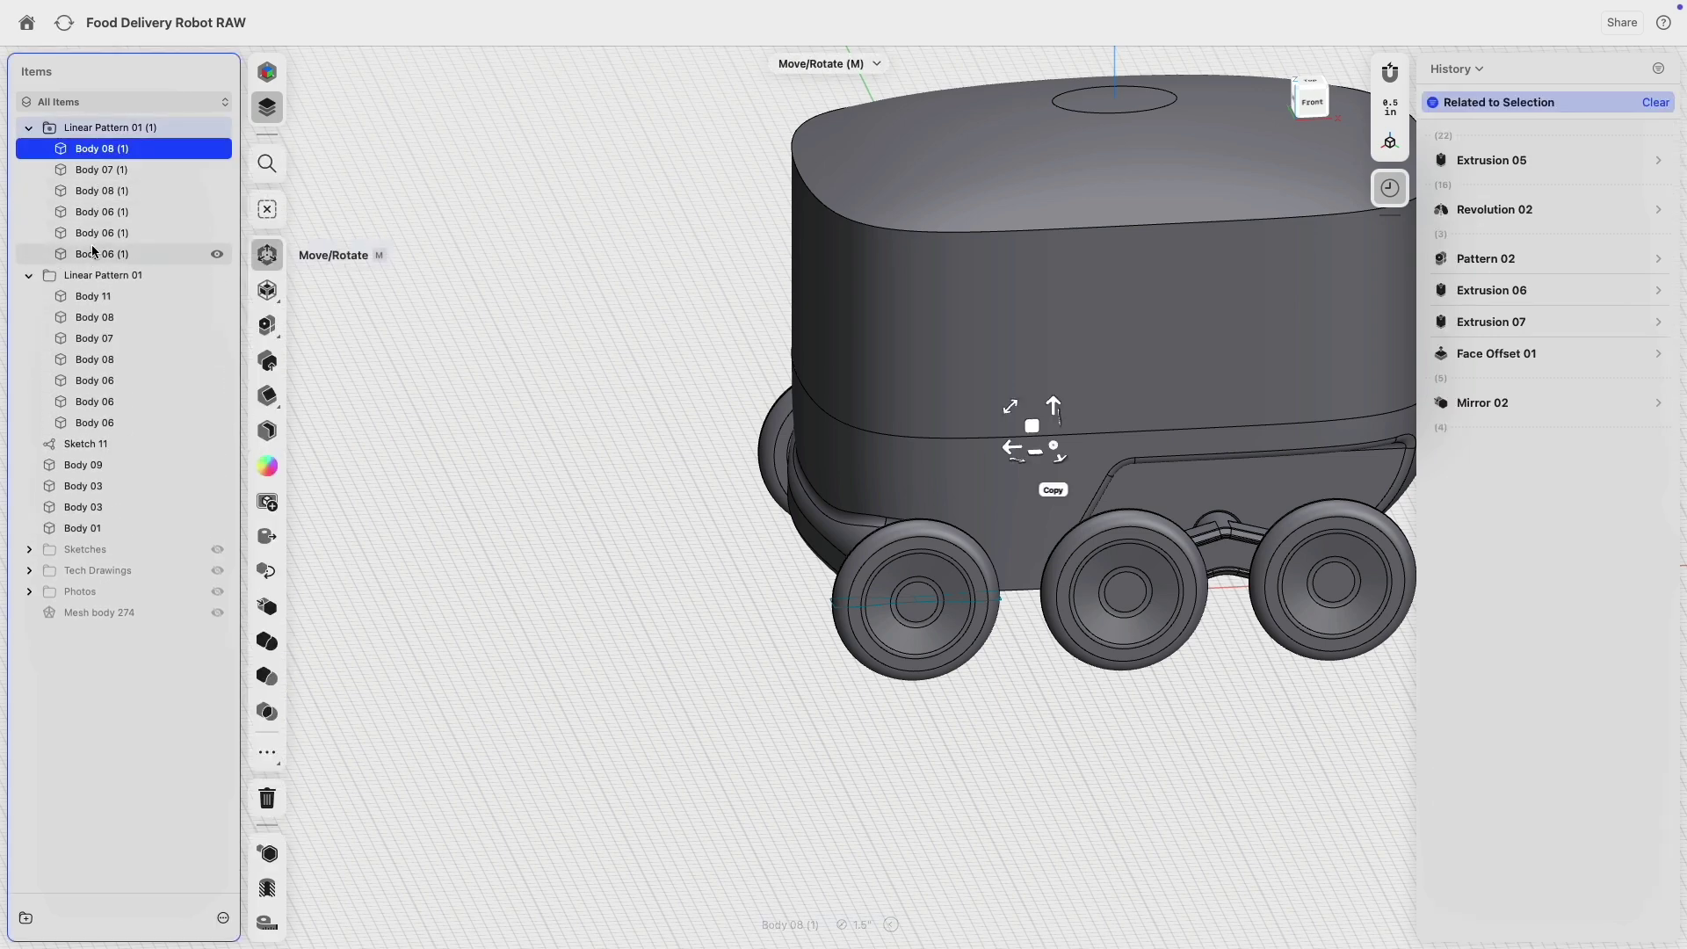
{"action": "left_click", "coordinate": [118, 255], "text": "shift"}
{"action": "left_click_drag", "start_coordinate": [106, 254], "coordinate": [219, 278]}
- Delete the emptied Linear Pattern 01 (1) folder
{"action": "left_click", "coordinate": [114, 125]}
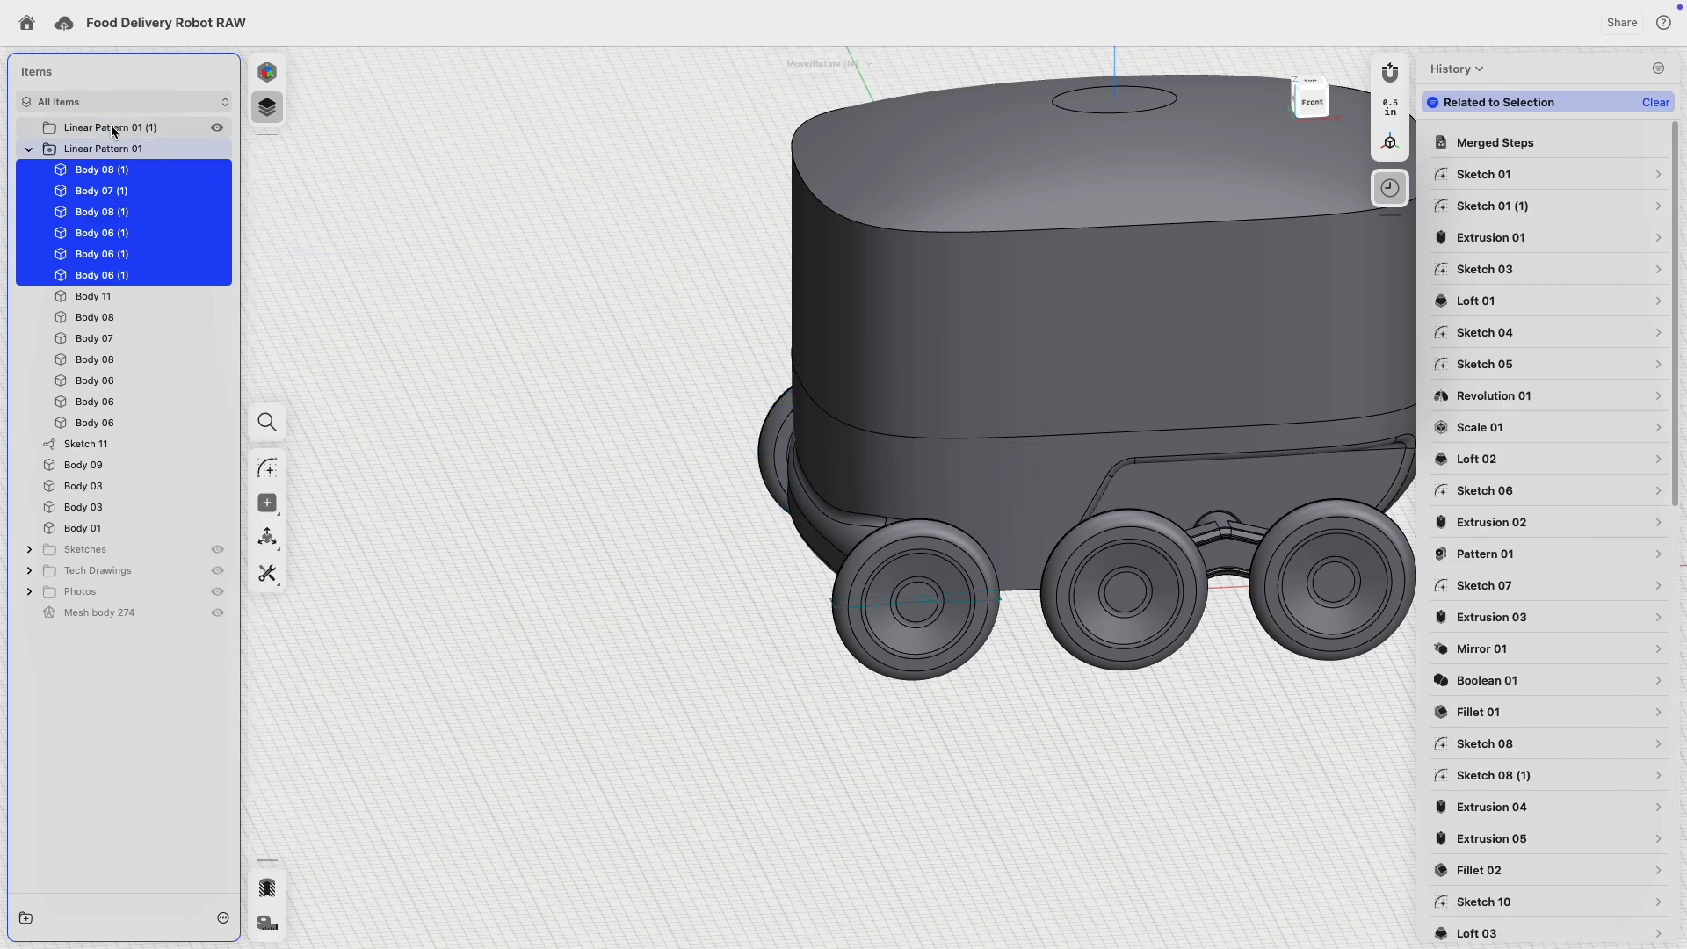
{"action": "right_click", "coordinate": [116, 127]}
{"action": "left_click", "coordinate": [149, 165]}
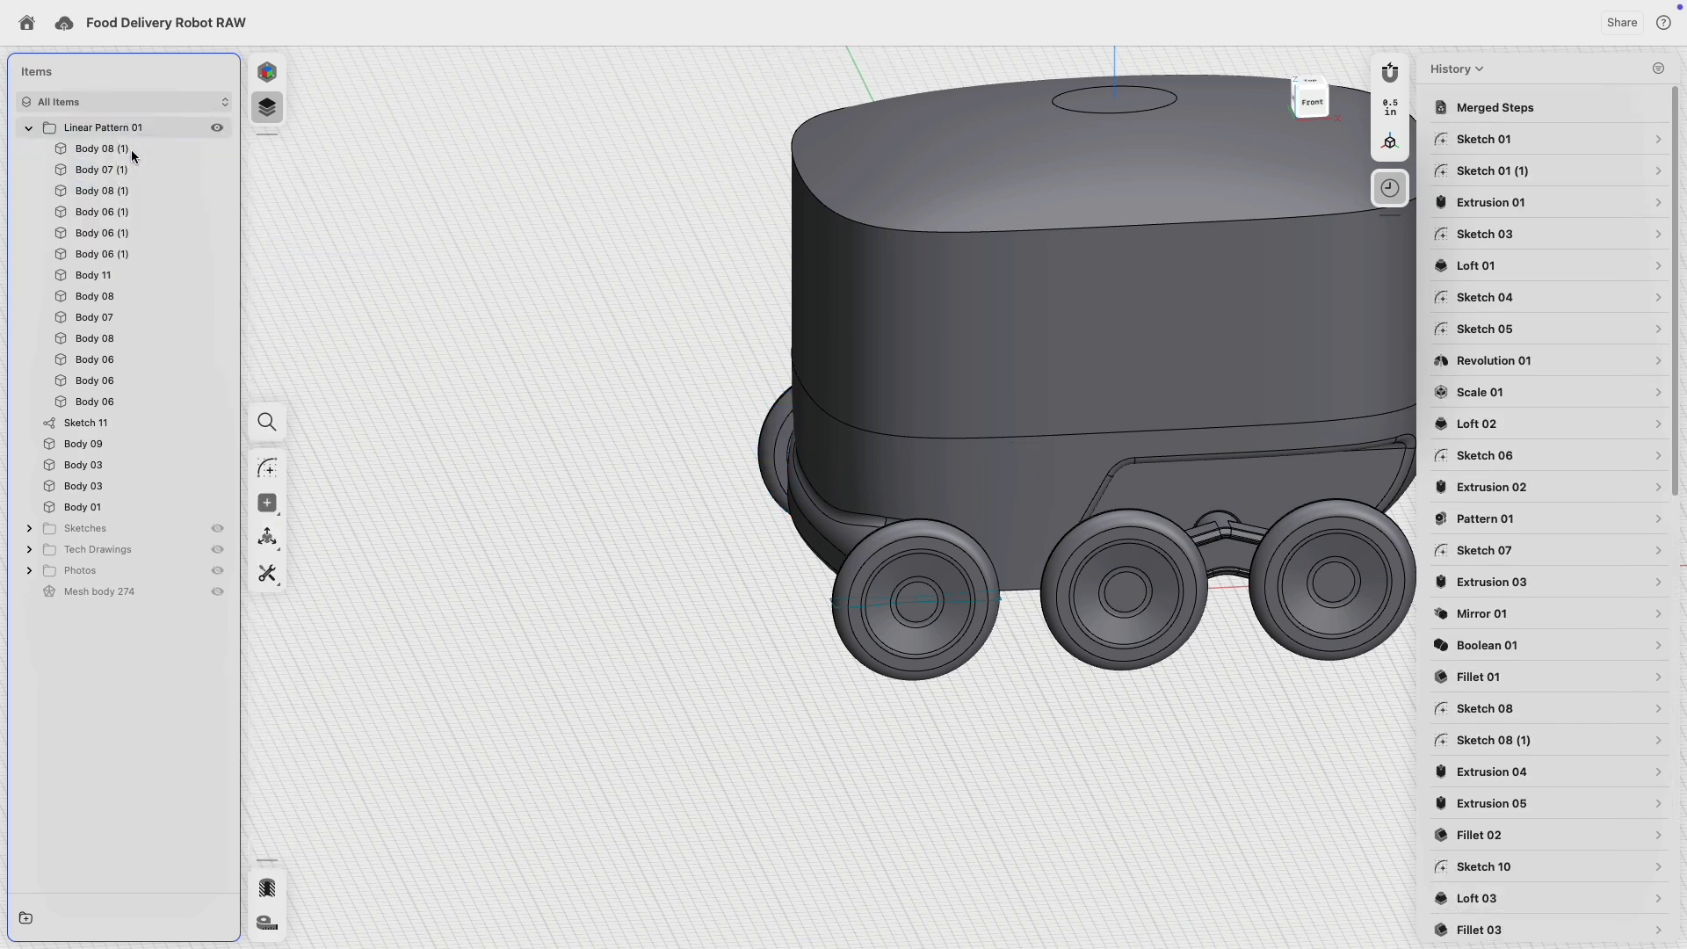
- Rename the Linear Pattern 01 folder to Wheels
{"action": "left_click", "coordinate": [104, 129]}
{"action": "right_click", "coordinate": [96, 130]}
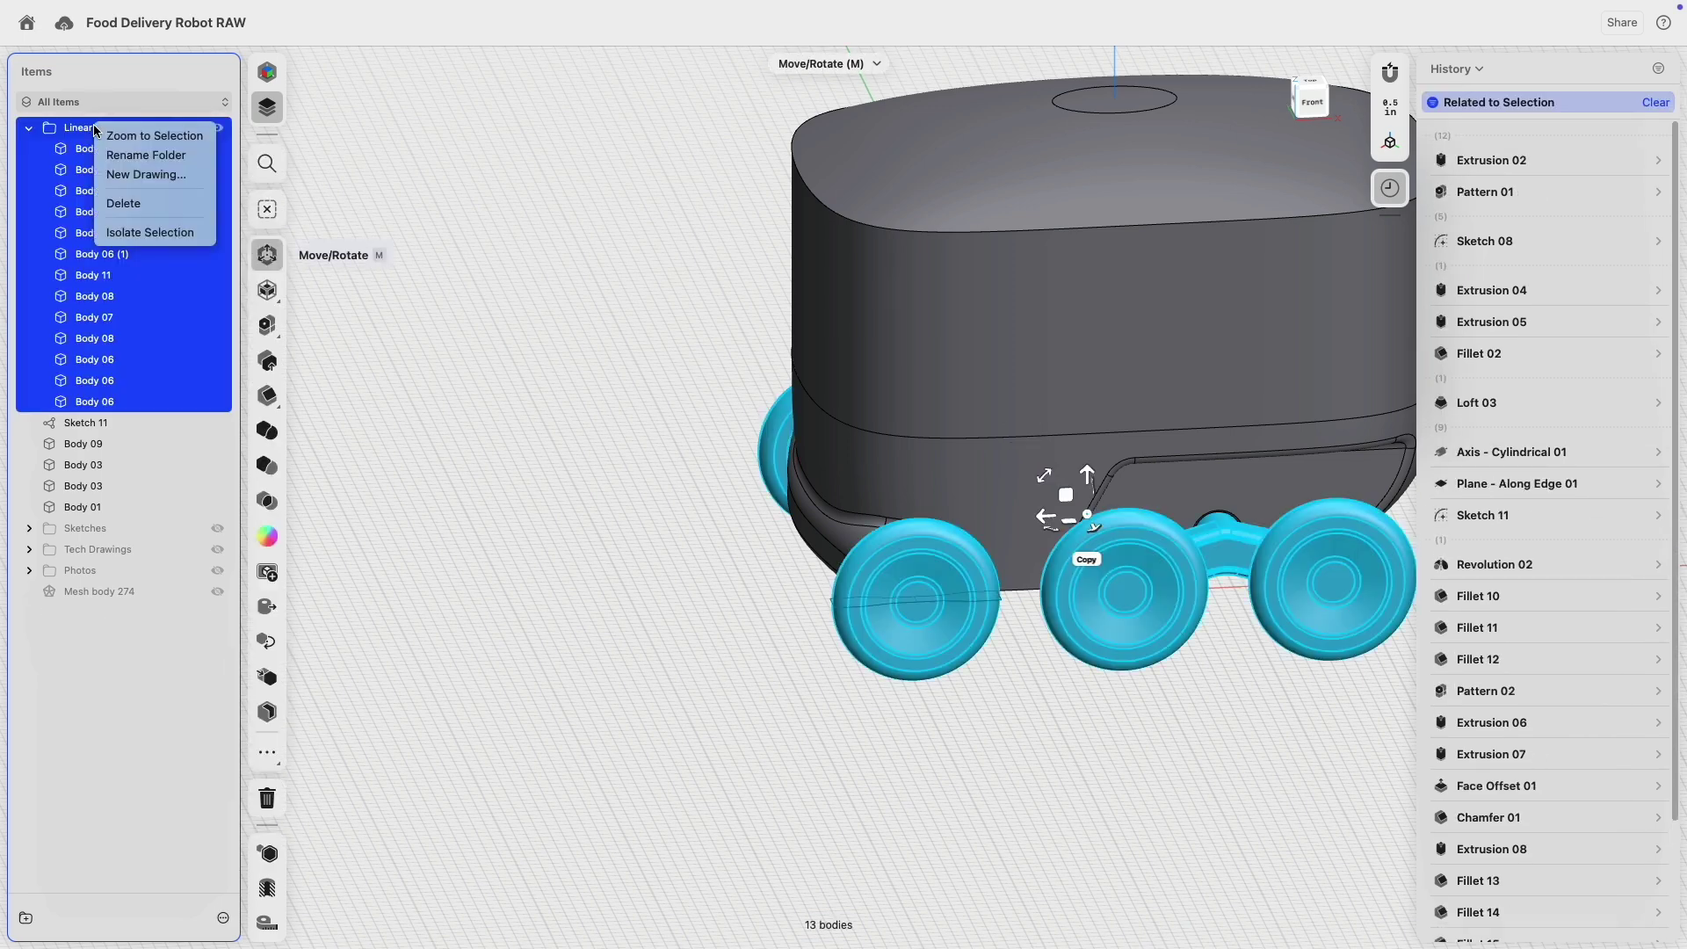
{"action": "left_click", "coordinate": [128, 156]}
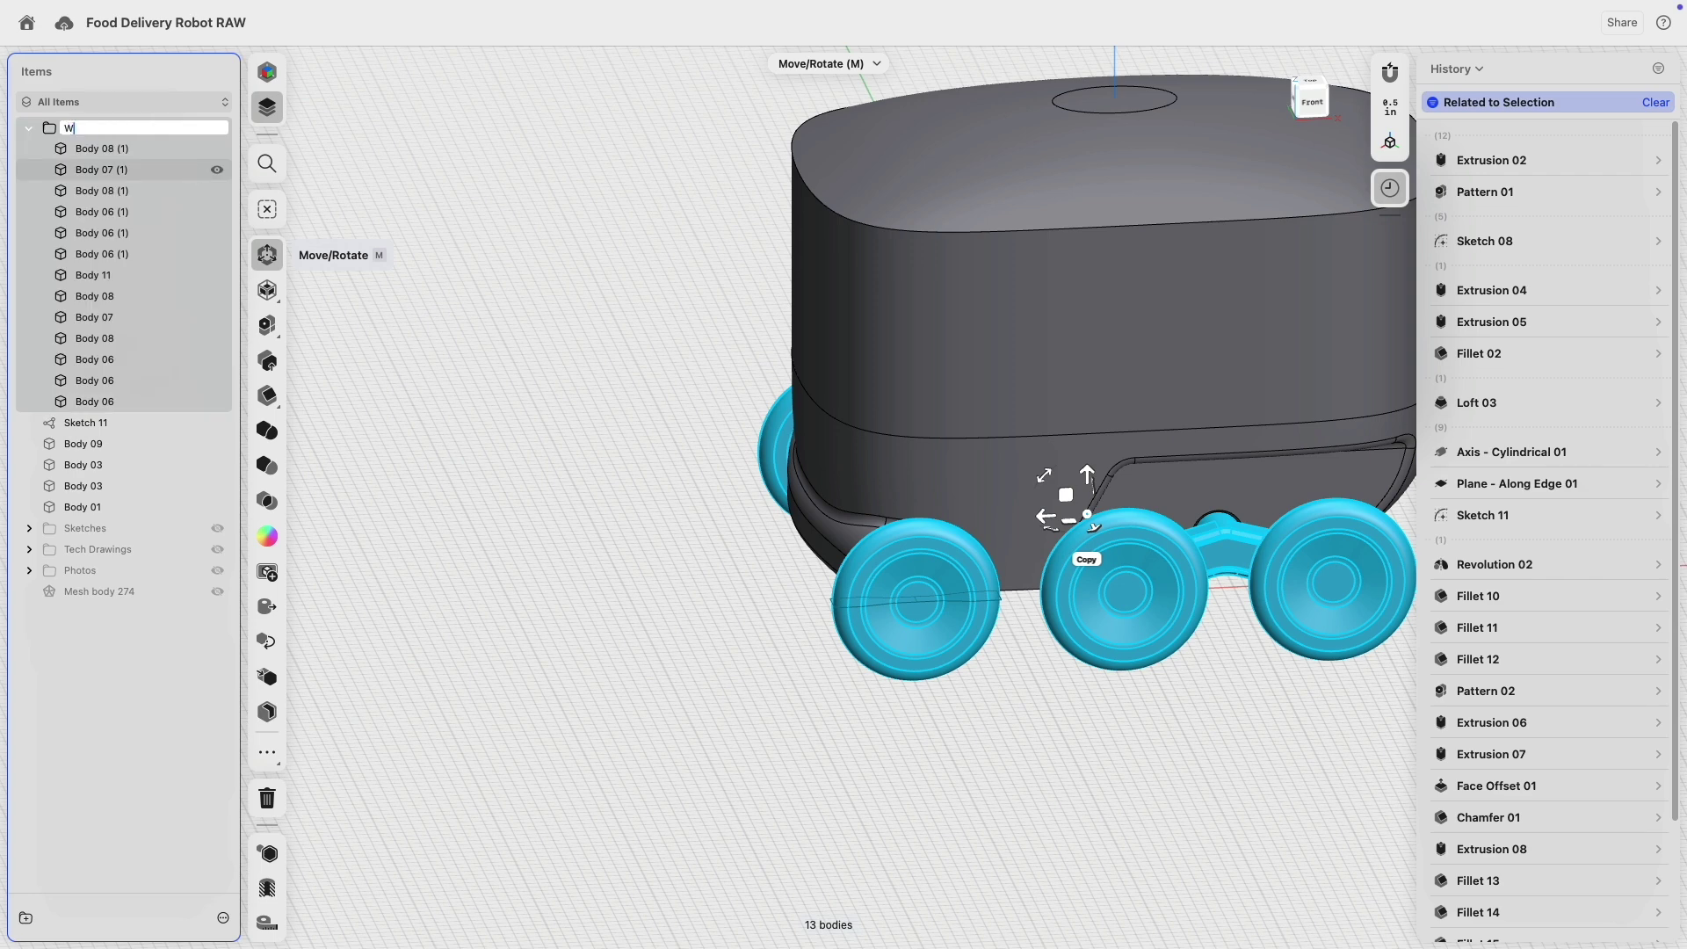
{"action": "key", "text": "Return"}
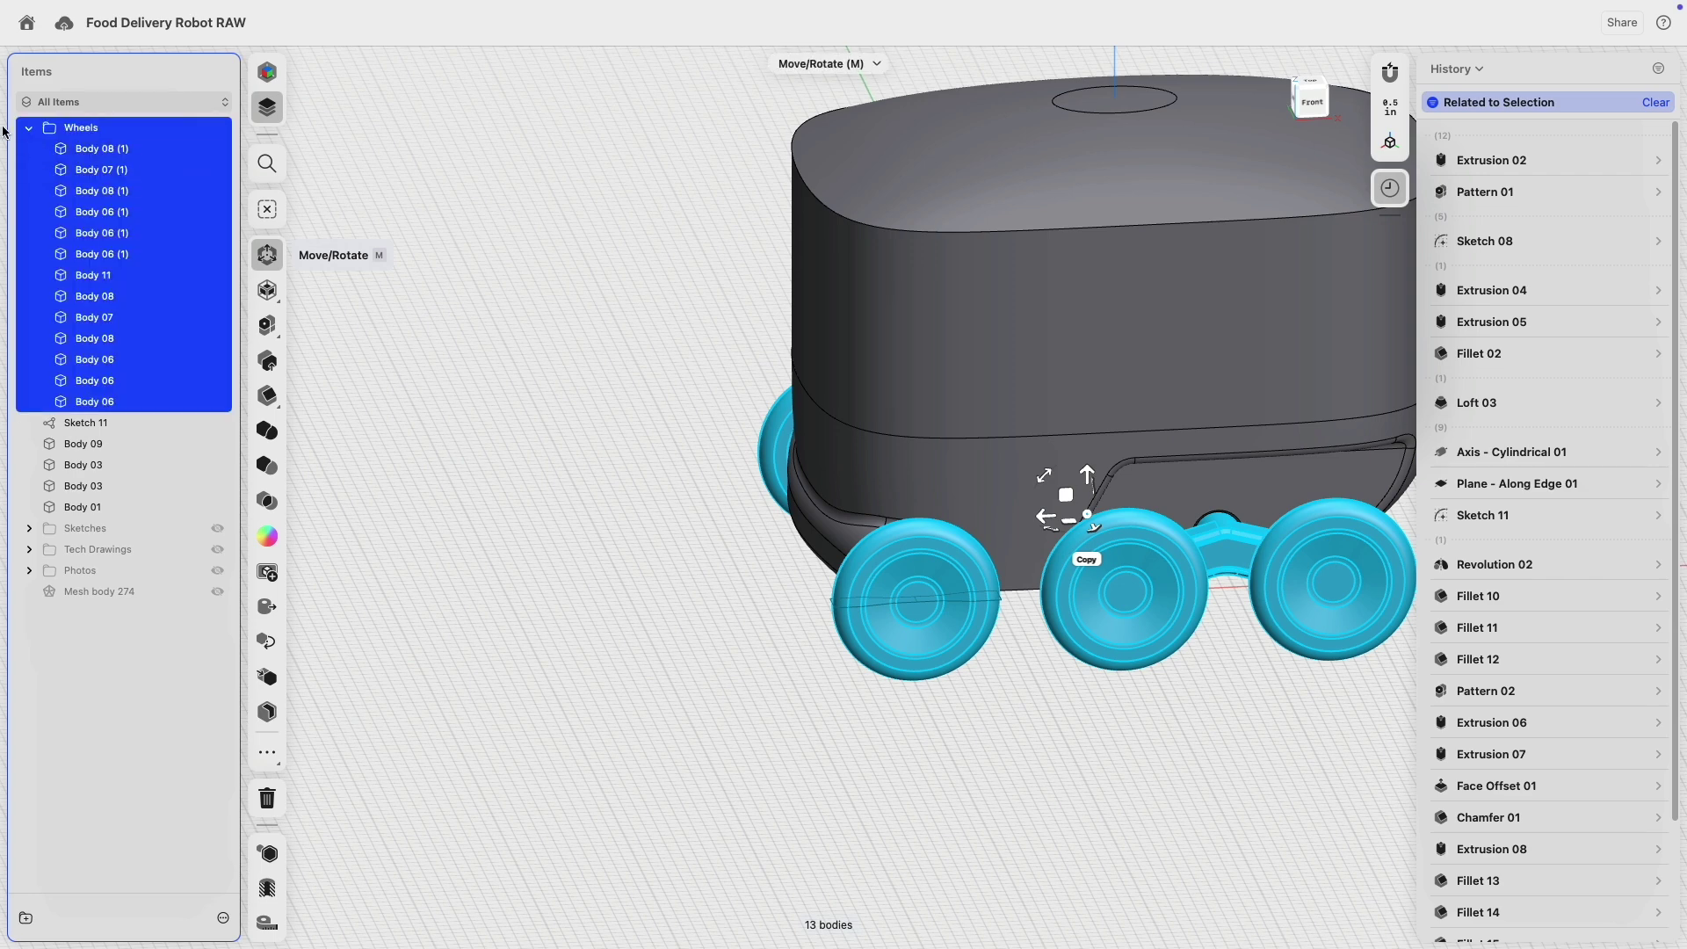
- Collapse and hide the Wheels folder, and move Sketch 11 into the Sketches folder
{"action": "left_click", "coordinate": [29, 129]}
{"action": "left_click", "coordinate": [217, 127]}
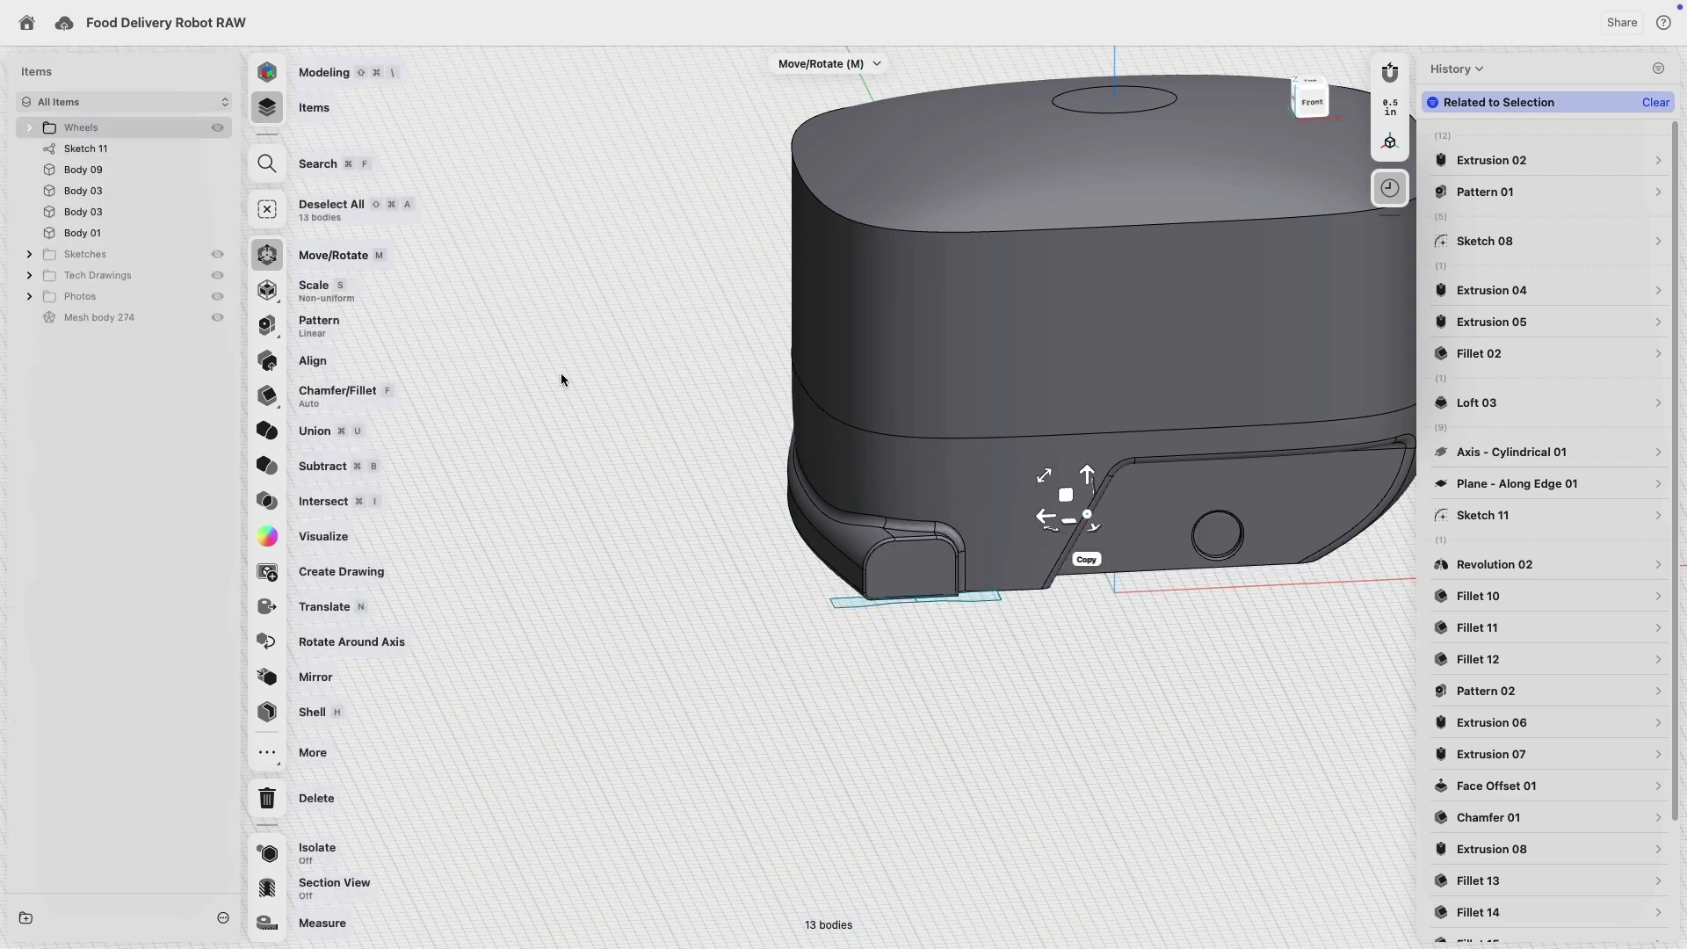
{"action": "middle_click_drag", "start_coordinate": [614, 429], "coordinate": [503, 451]}
{"action": "right_click_drag", "start_coordinate": [503, 452], "coordinate": [516, 551]}
{"action": "left_click_drag", "start_coordinate": [77, 149], "coordinate": [101, 254]}
- Switch to the front view and show Mesh body 274 over the modelled robot body for reference
{"action": "scroll", "coordinate": [996, 184], "scroll_direction": "up", "scroll_amount": 3}
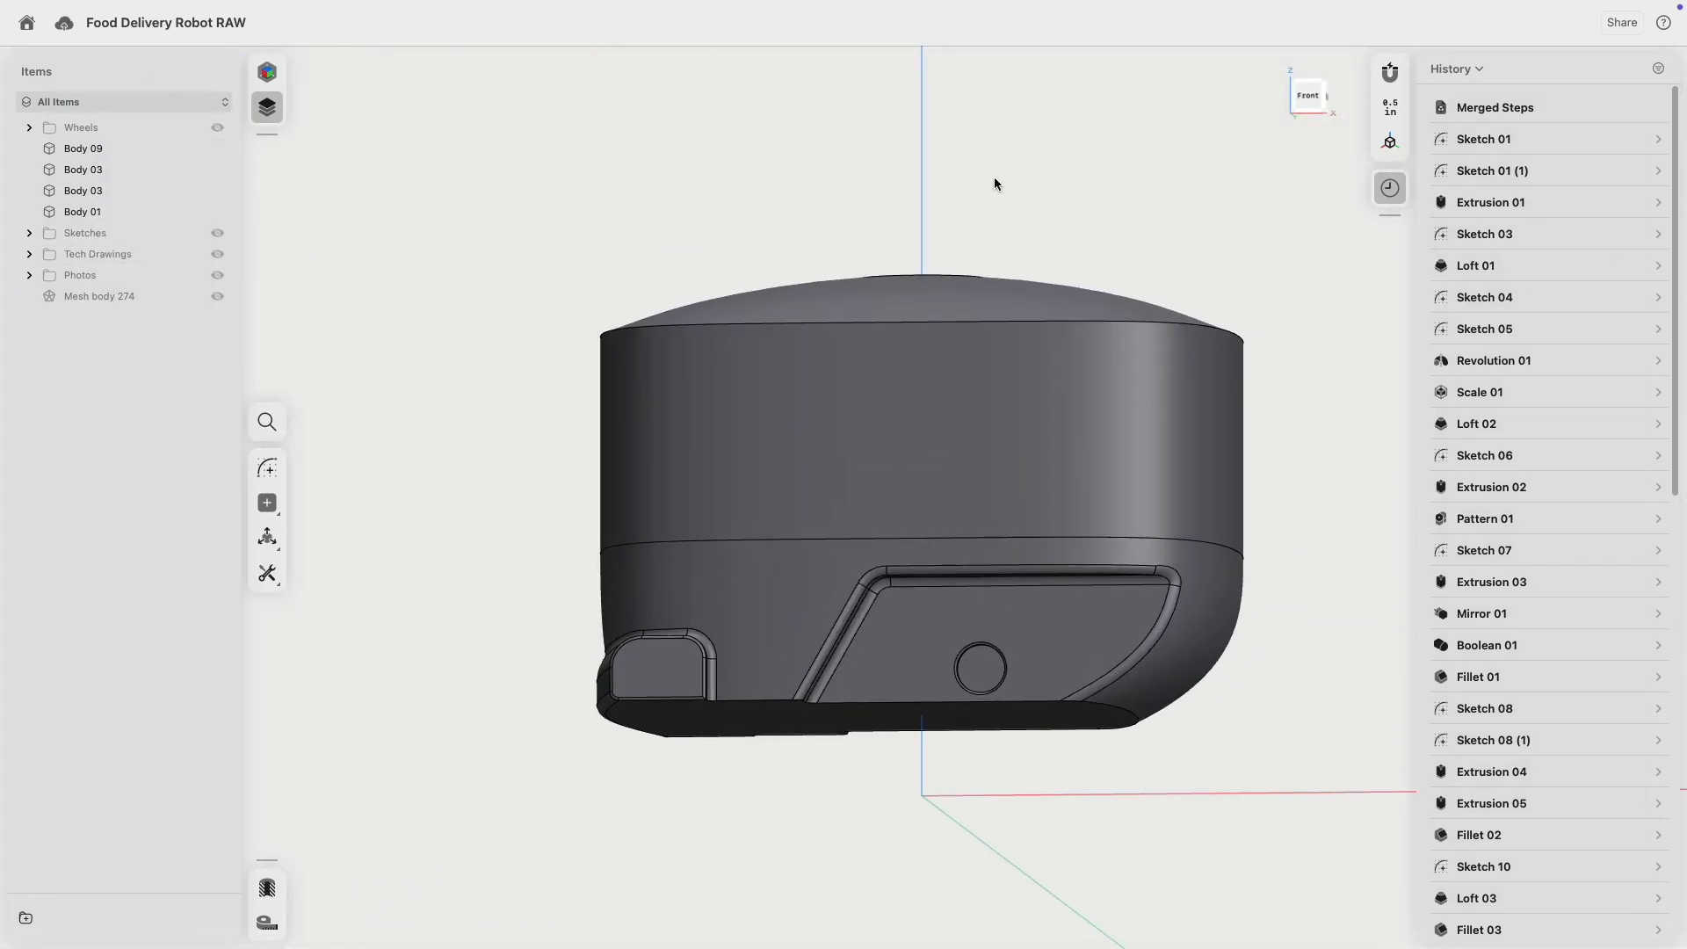
{"action": "left_click", "coordinate": [1303, 98]}
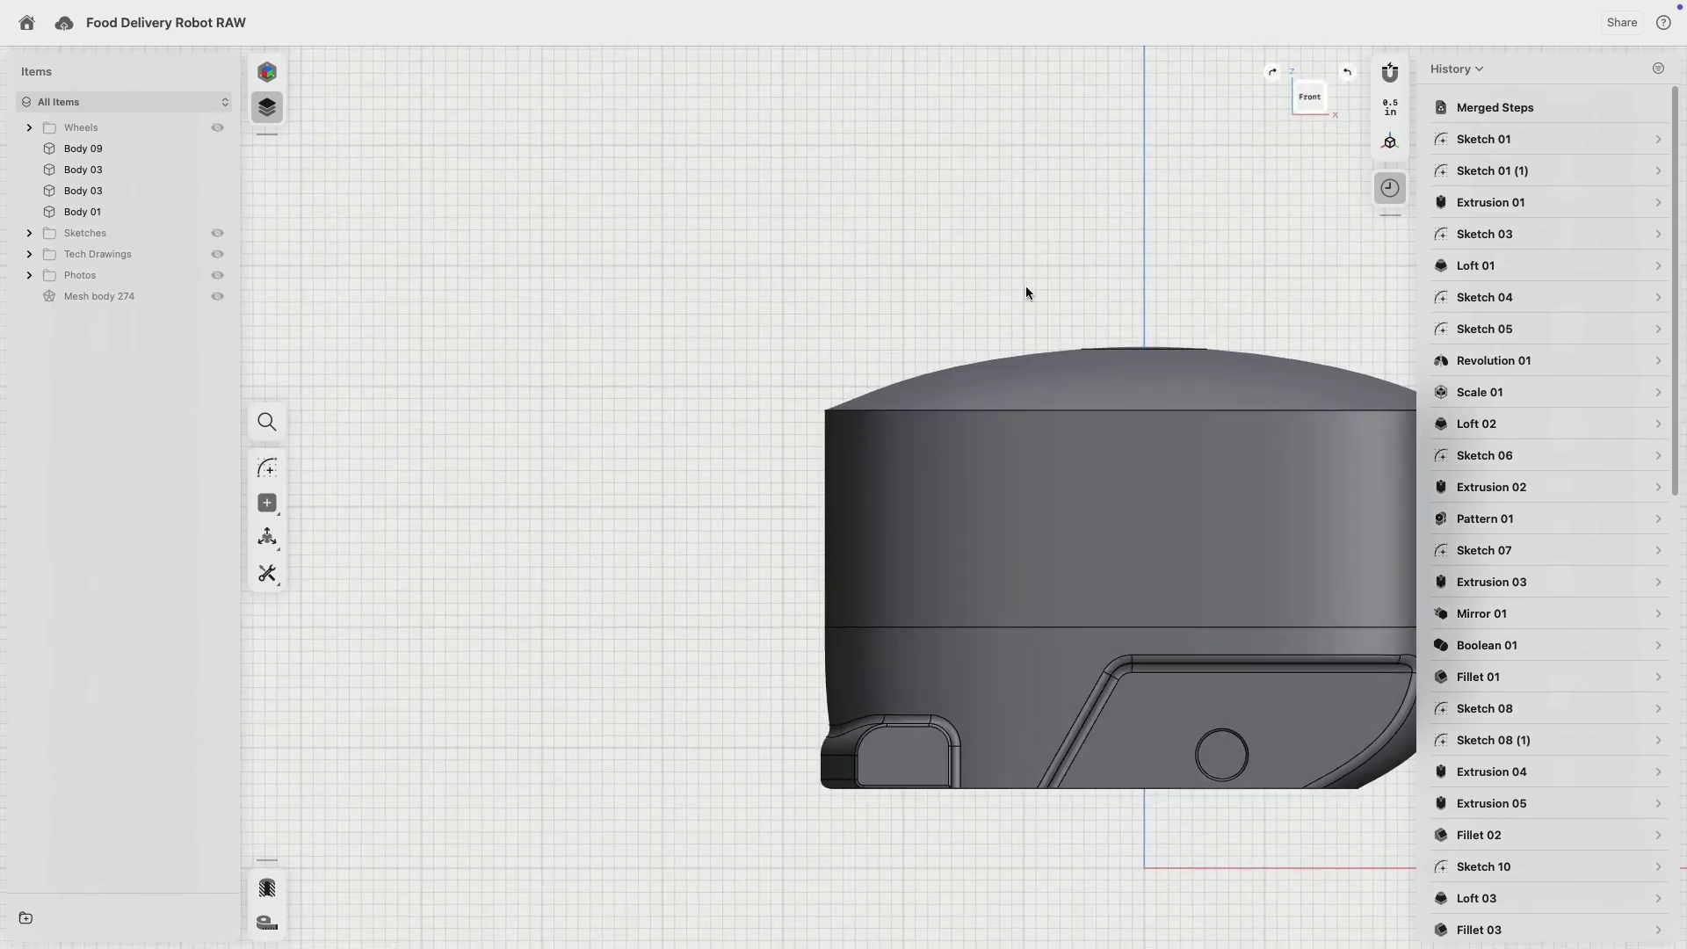
{"action": "middle_click_drag", "start_coordinate": [1025, 287], "coordinate": [697, 258]}
{"action": "left_click", "coordinate": [408, 406]}
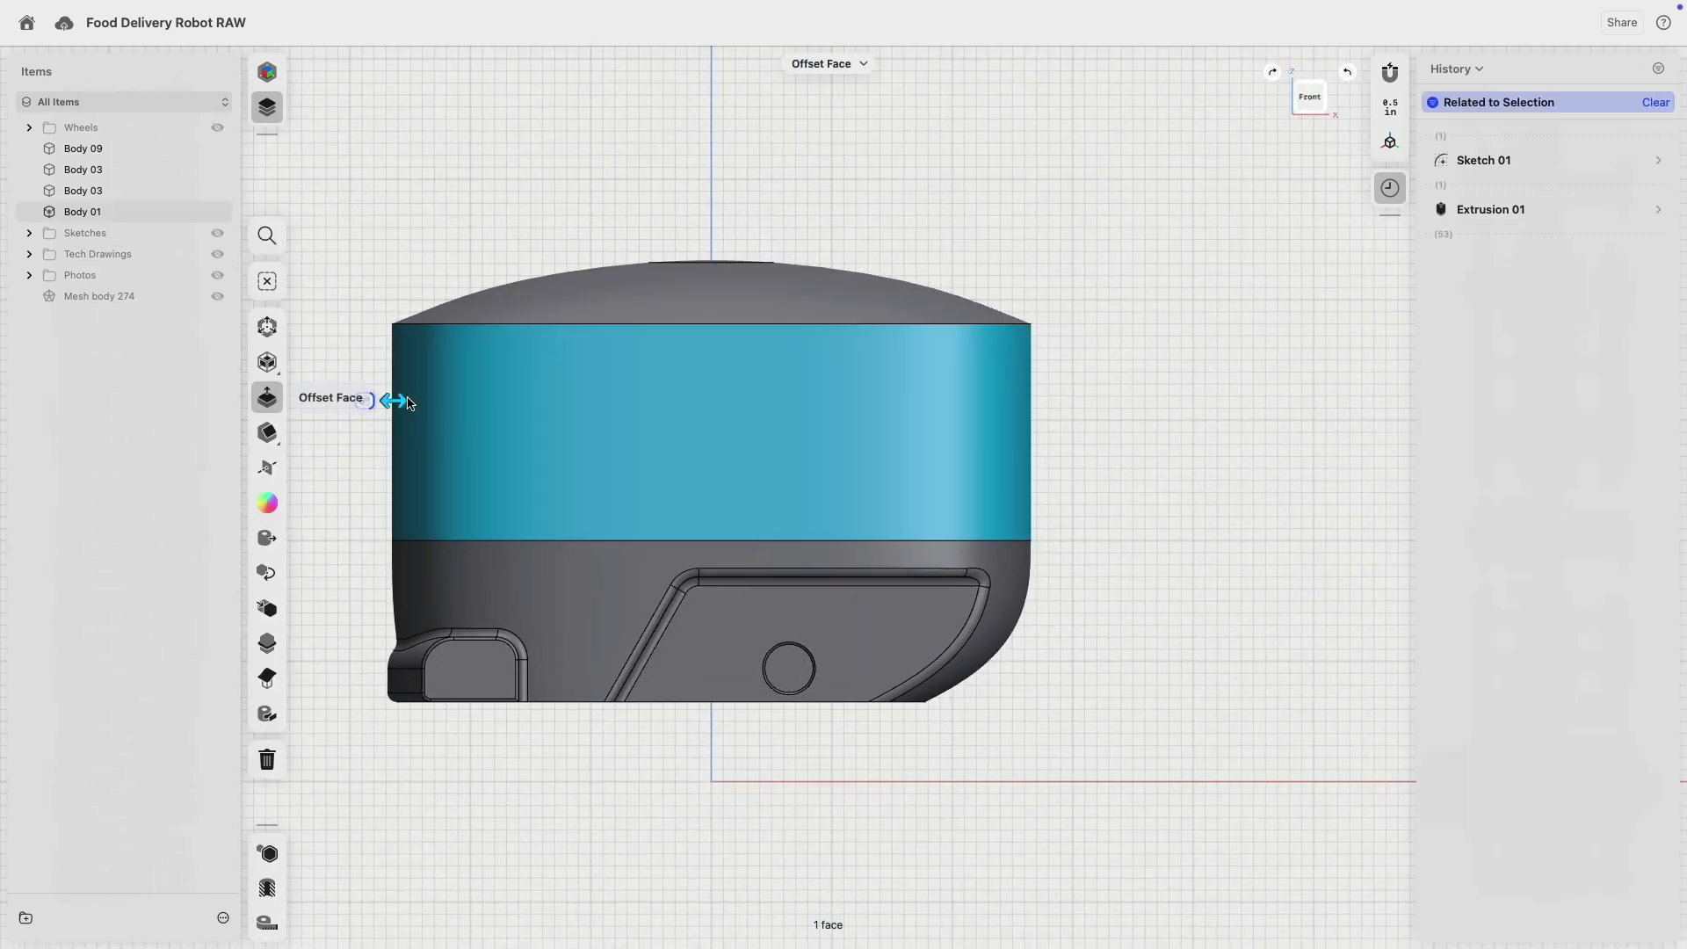
{"action": "left_click", "coordinate": [661, 291]}
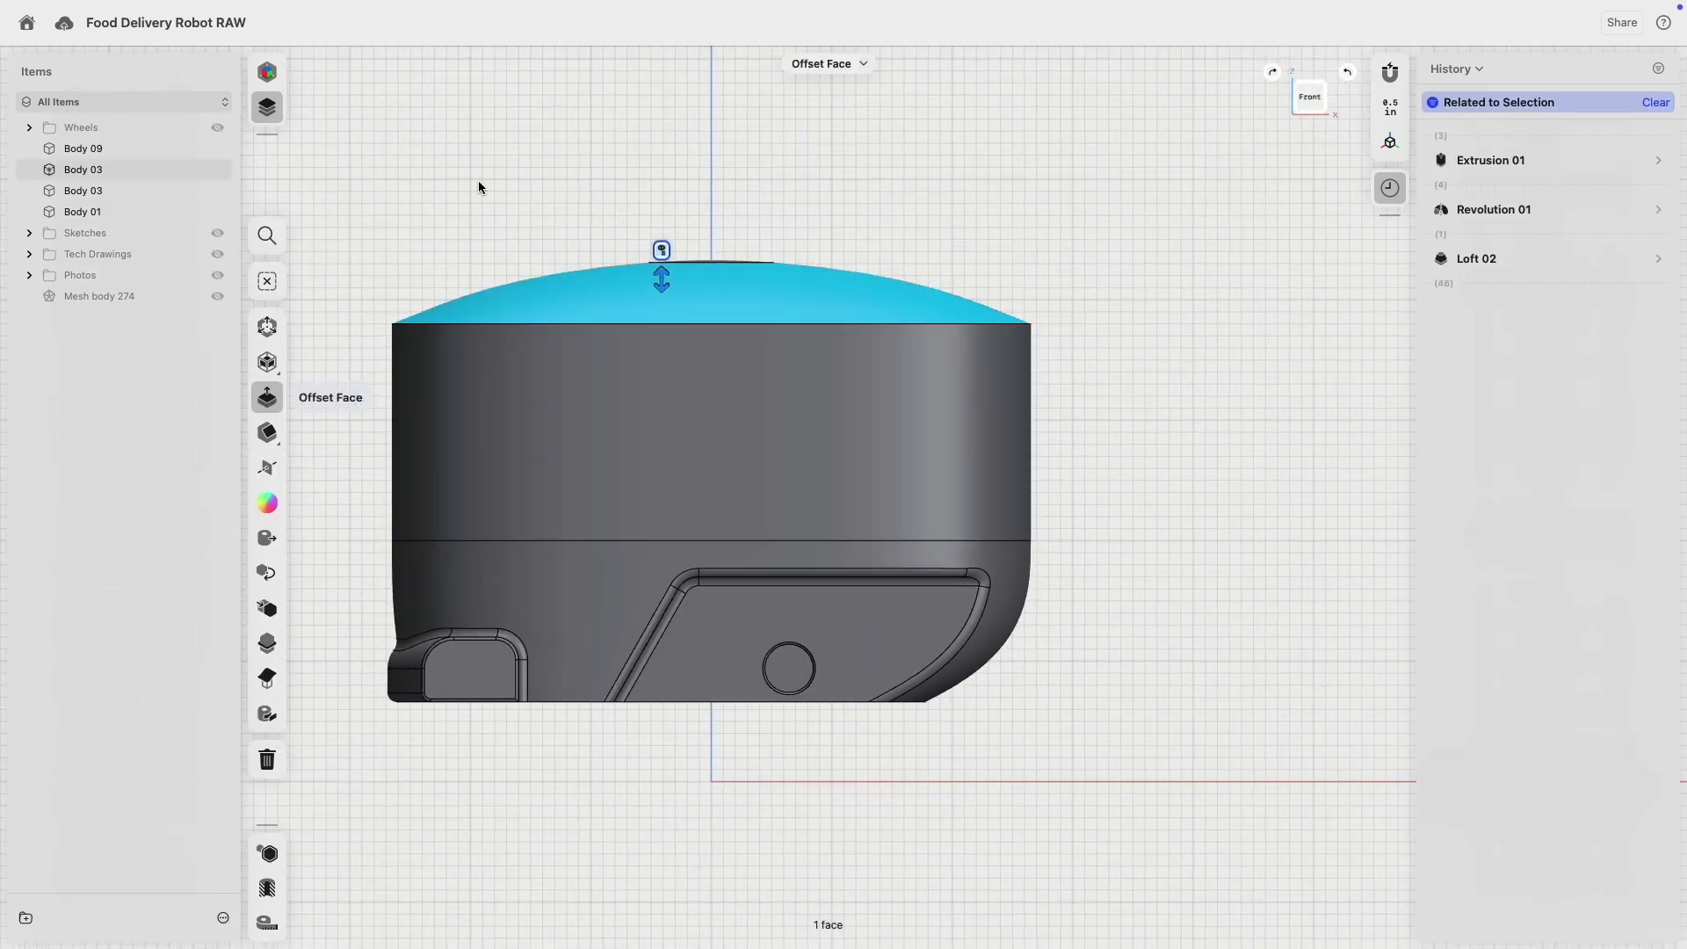
{"action": "left_click", "coordinate": [501, 181]}
{"action": "middle_click_drag", "start_coordinate": [503, 183], "coordinate": [629, 188]}
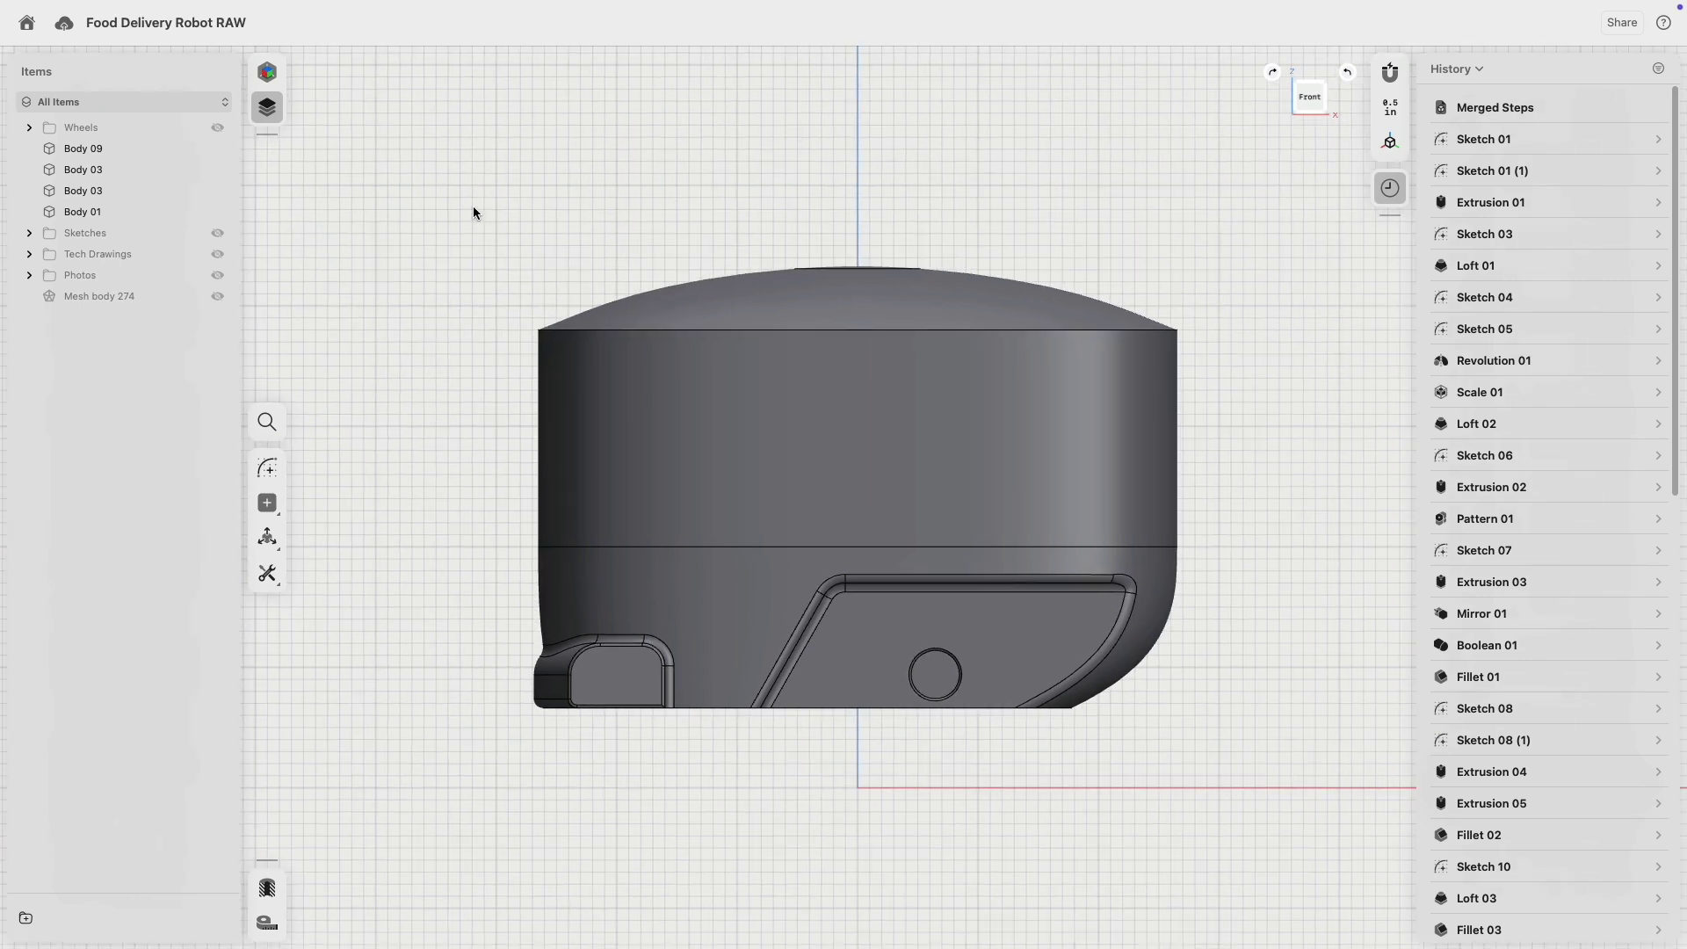
{"action": "left_click", "coordinate": [217, 296]}
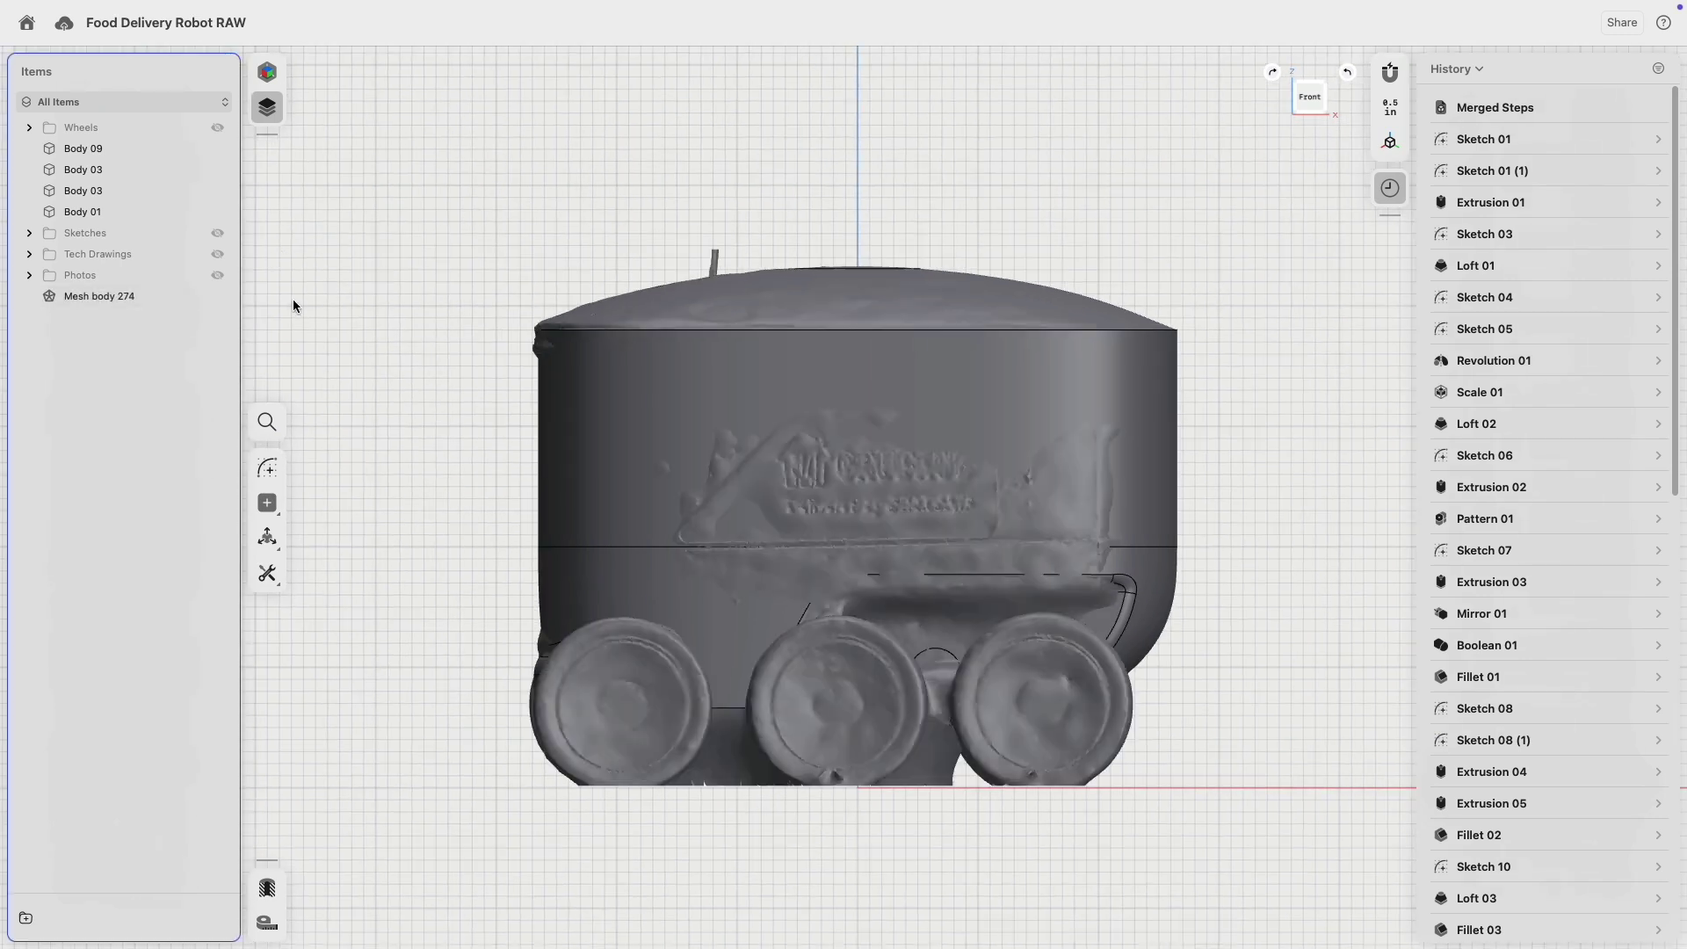
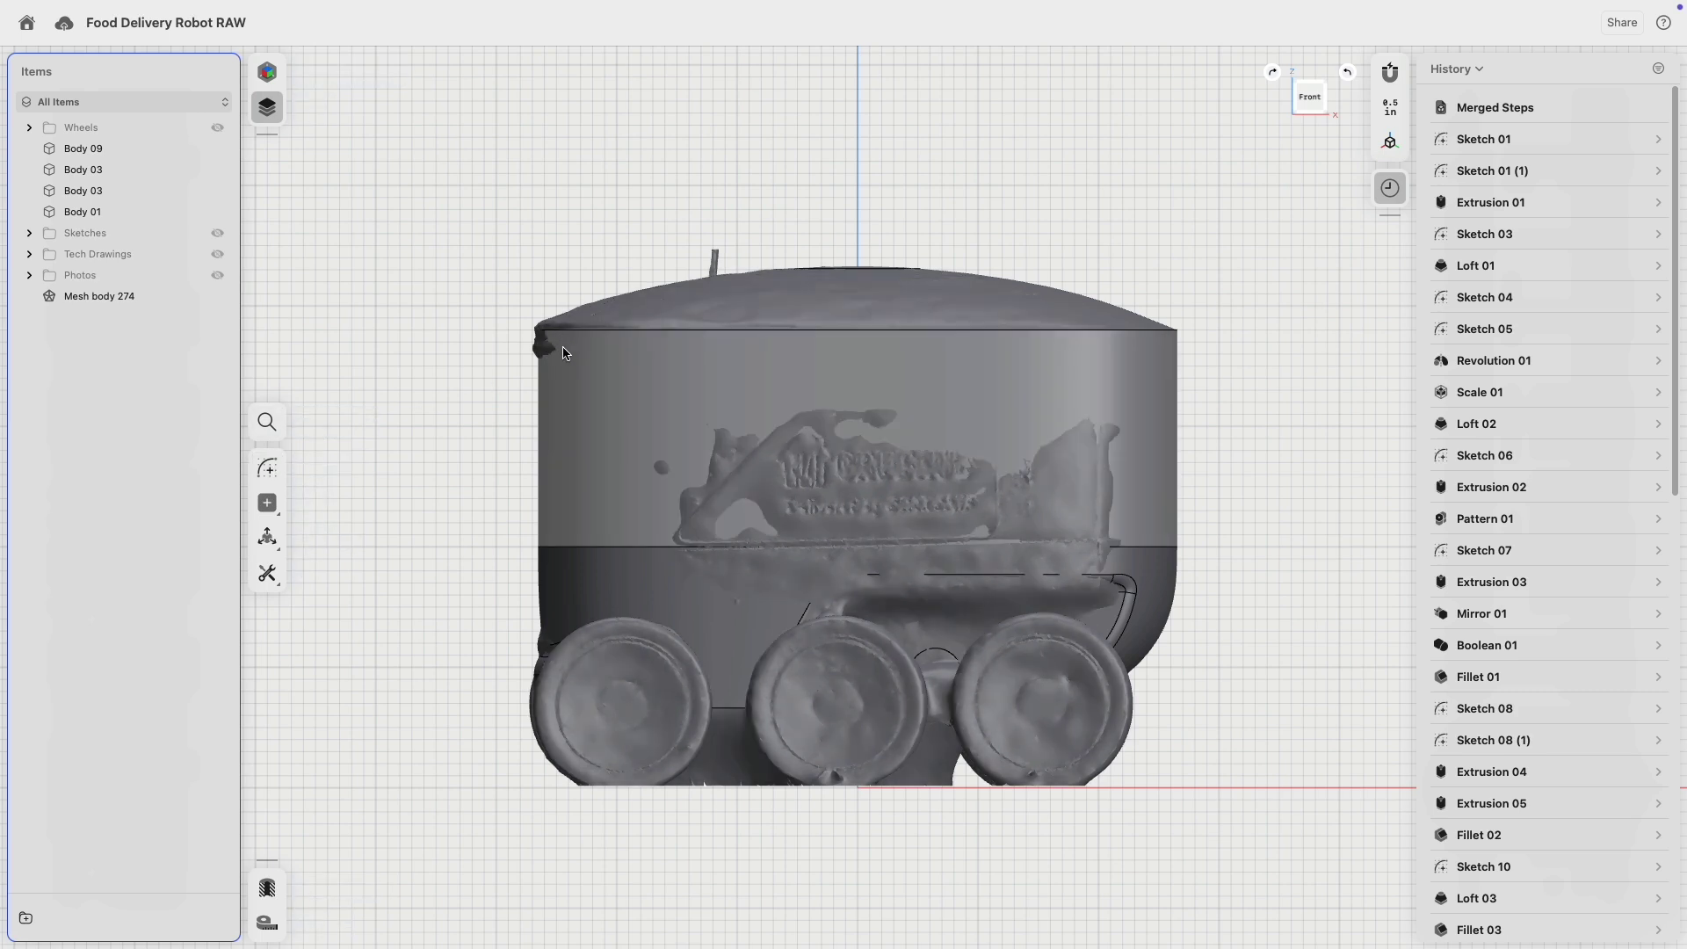
- Isolate Body 01, offset its top face down to a total height of 8 in, and turn isolation off
{"action": "mouse_move", "coordinate": [1067, 378]}
{"action": "right_mouse_down"}
{"action": "mouse_move", "coordinate": [1081, 404]}
{"action": "mouse_move", "coordinate": [1090, 373]}
{"action": "right_mouse_up"}
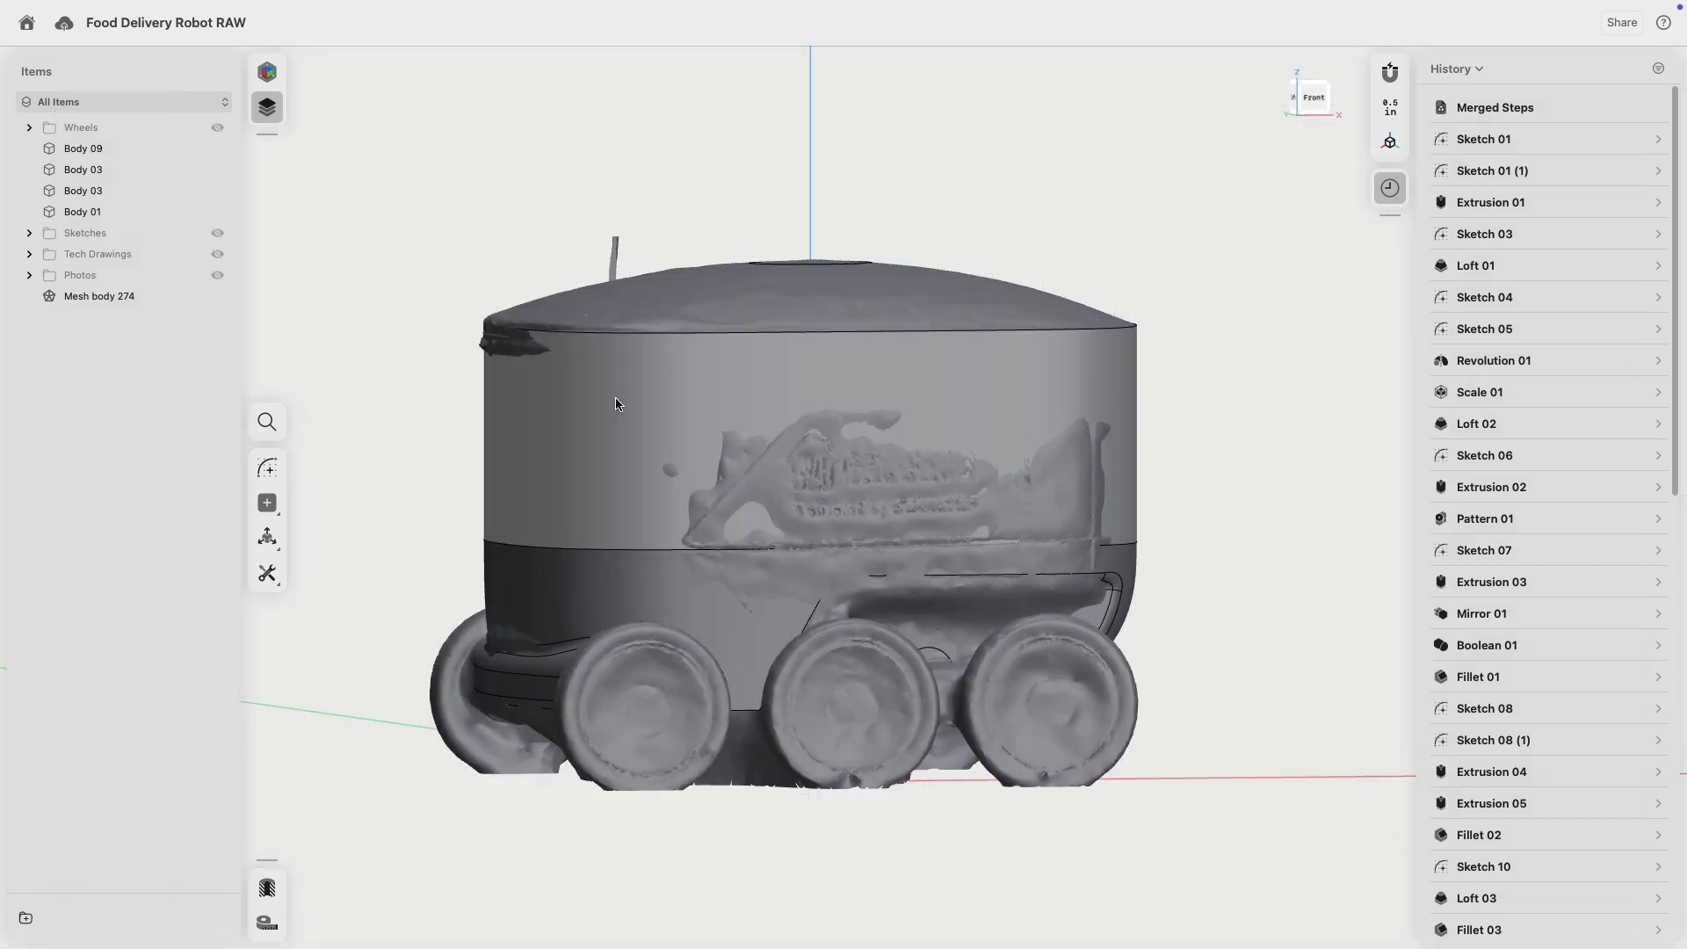
{"action": "left_click", "coordinate": [575, 386]}
{"action": "left_click", "coordinate": [269, 855]}
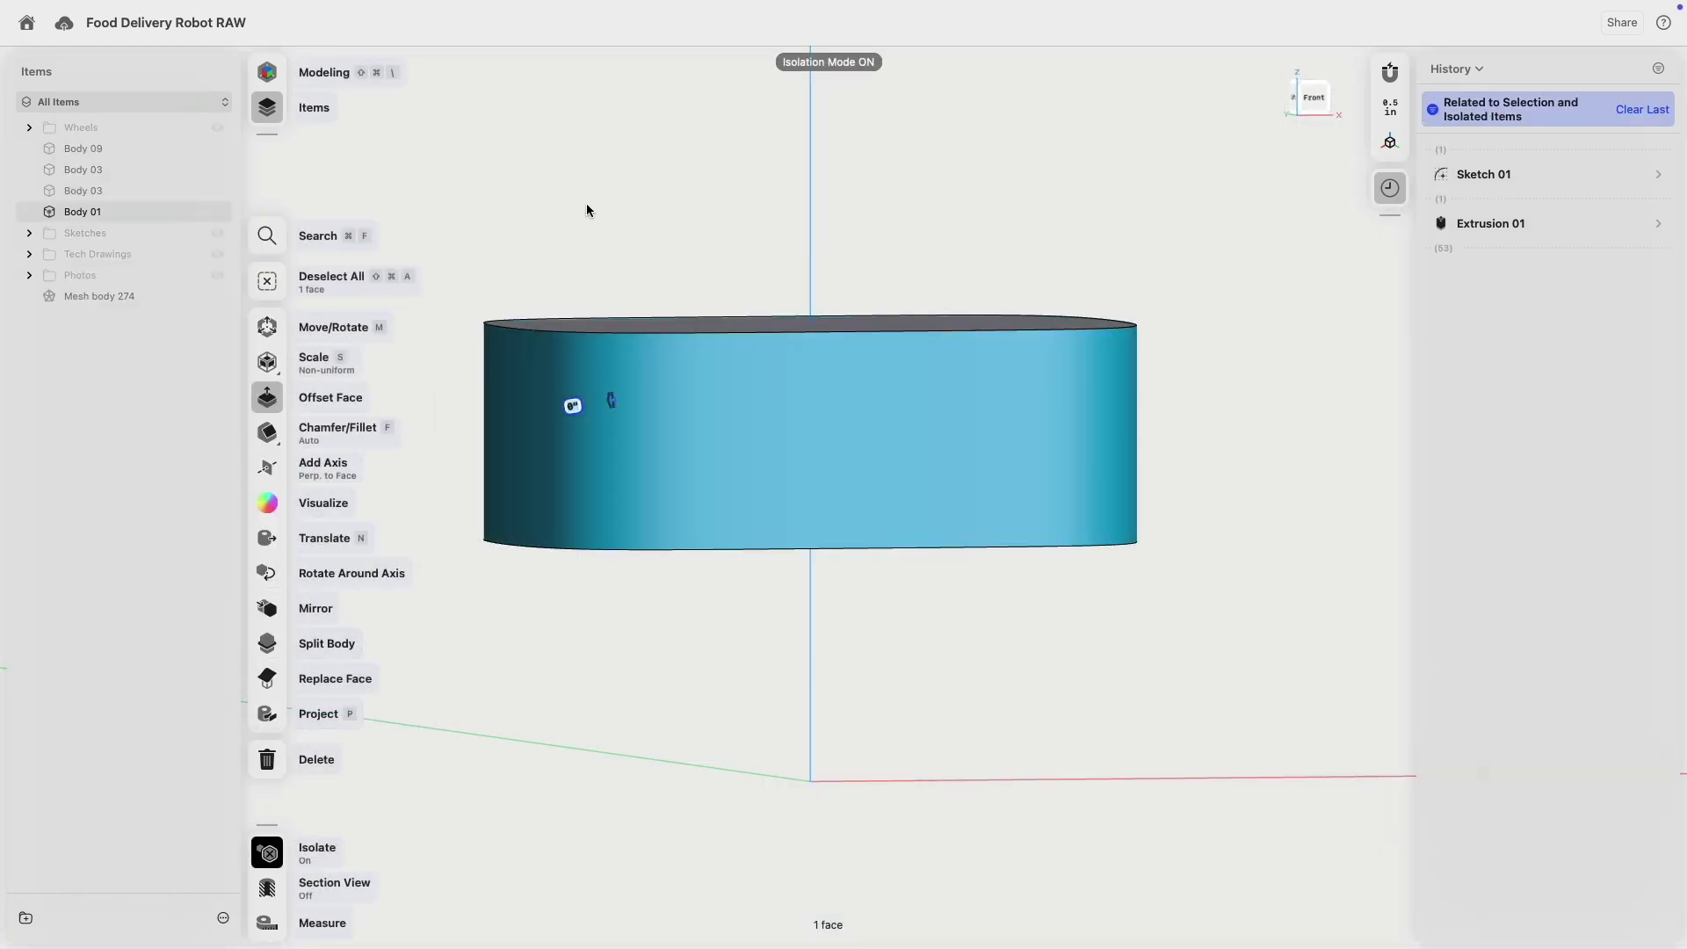
{"action": "right_click_drag", "start_coordinate": [587, 206], "coordinate": [650, 391]}
{"action": "left_click", "coordinate": [650, 392]}
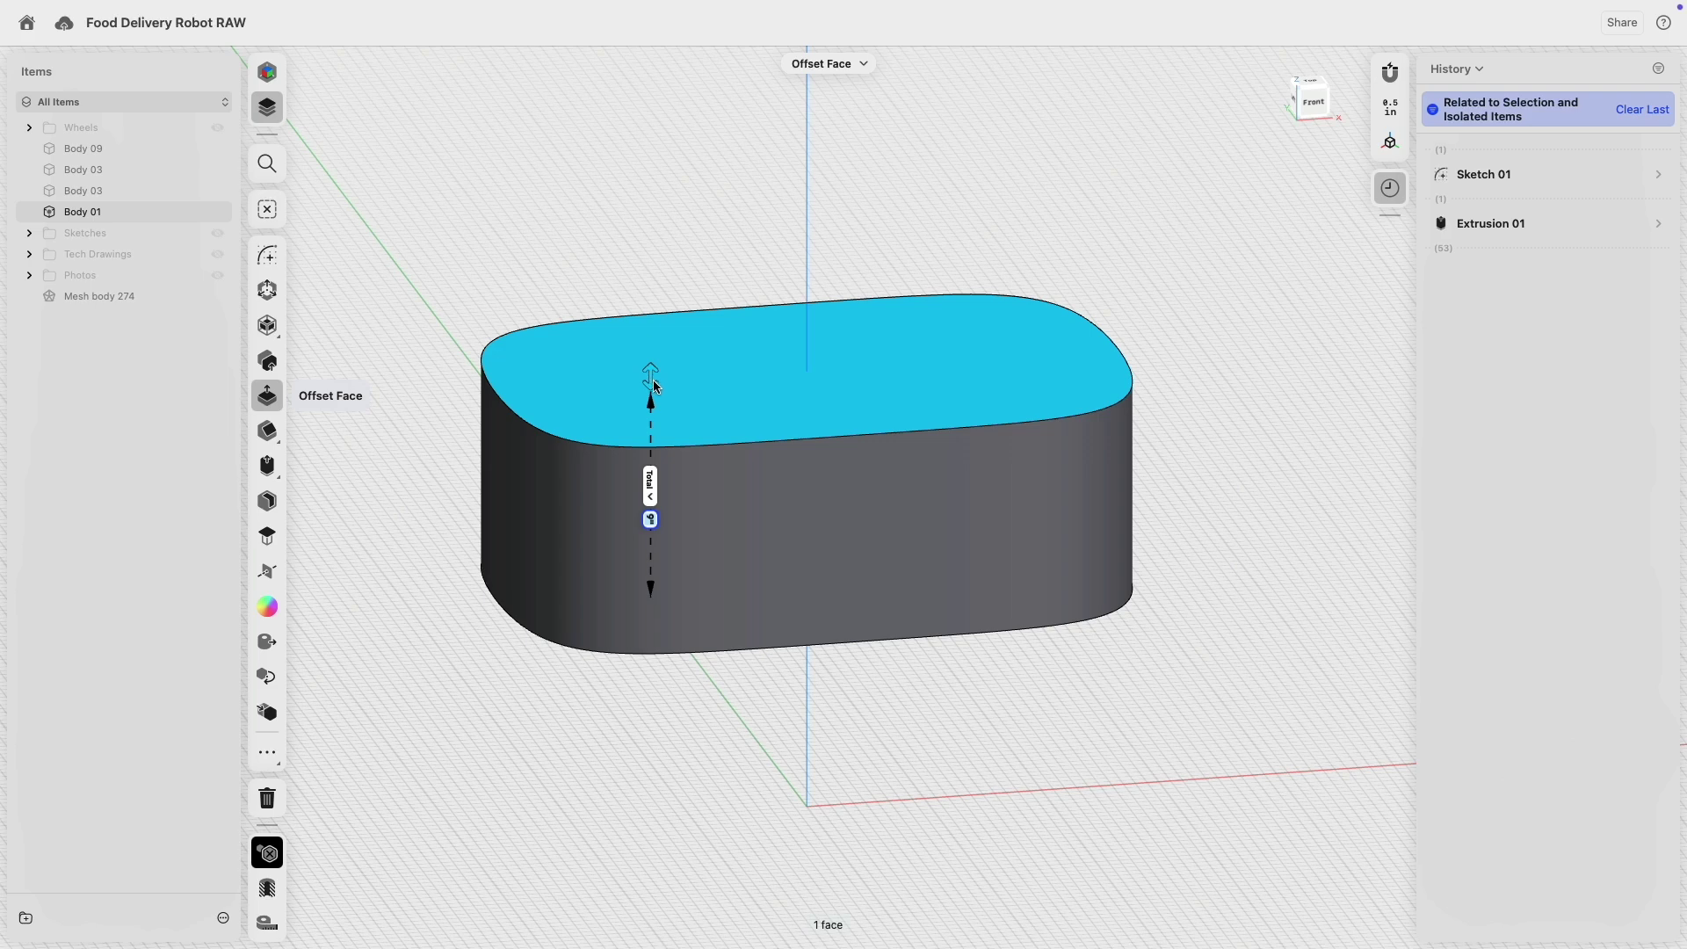
{"action": "left_click_drag", "start_coordinate": [653, 385], "coordinate": [657, 405]}
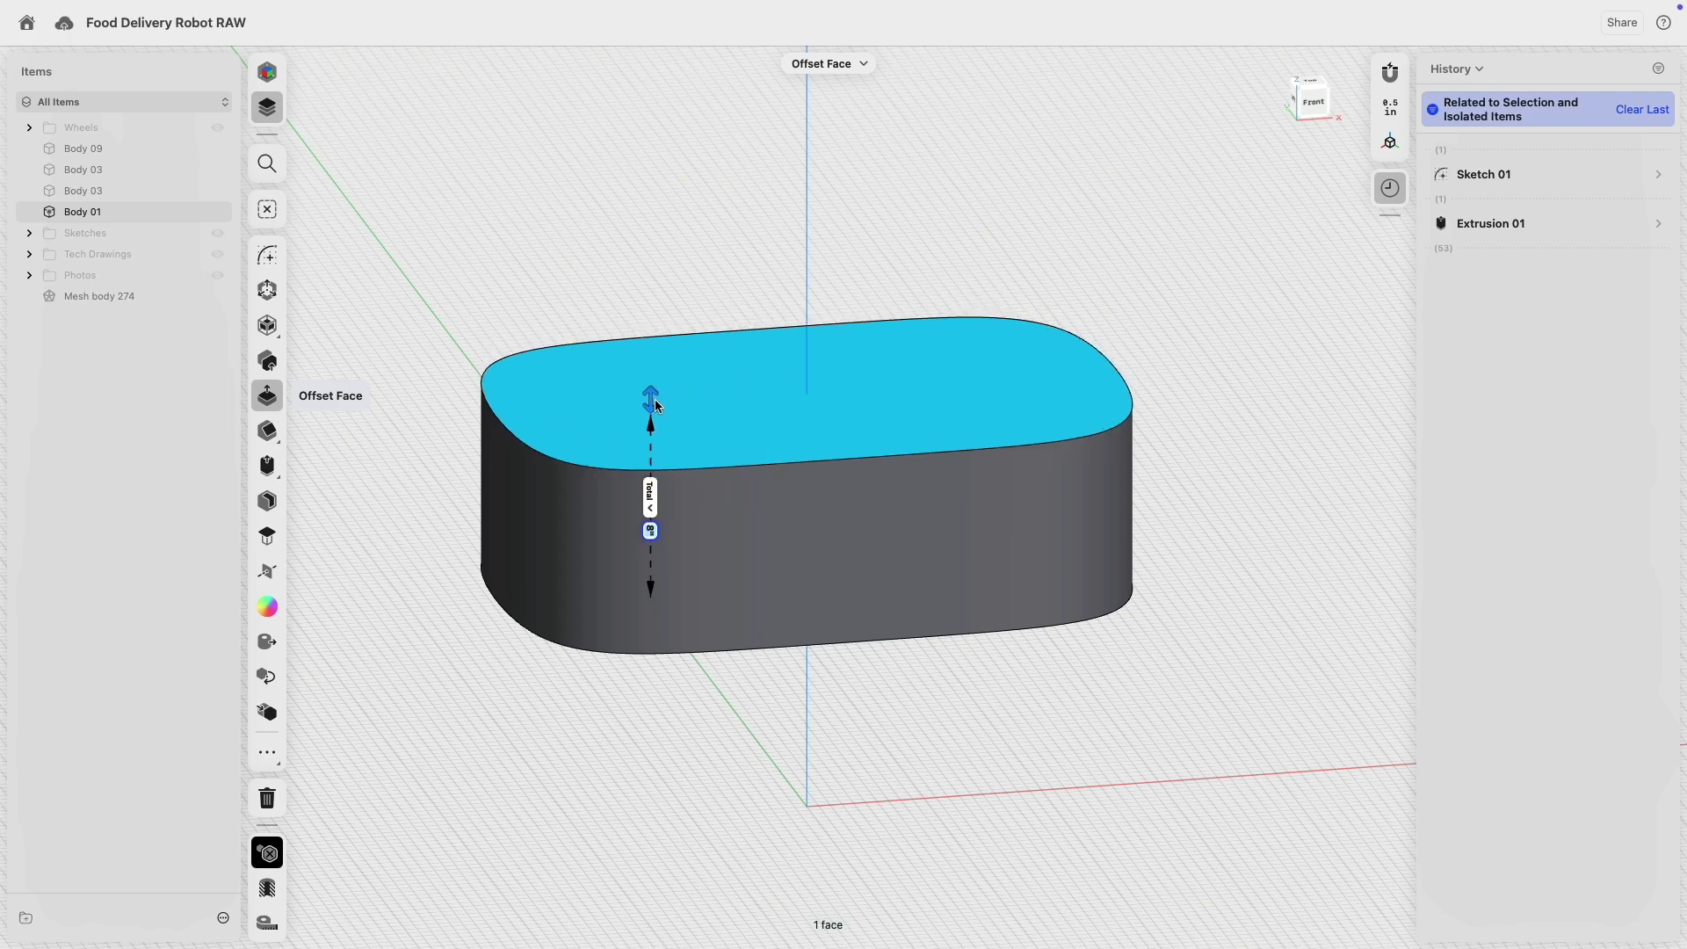
{"action": "left_click", "coordinate": [350, 683]}
{"action": "left_click", "coordinate": [267, 852]}
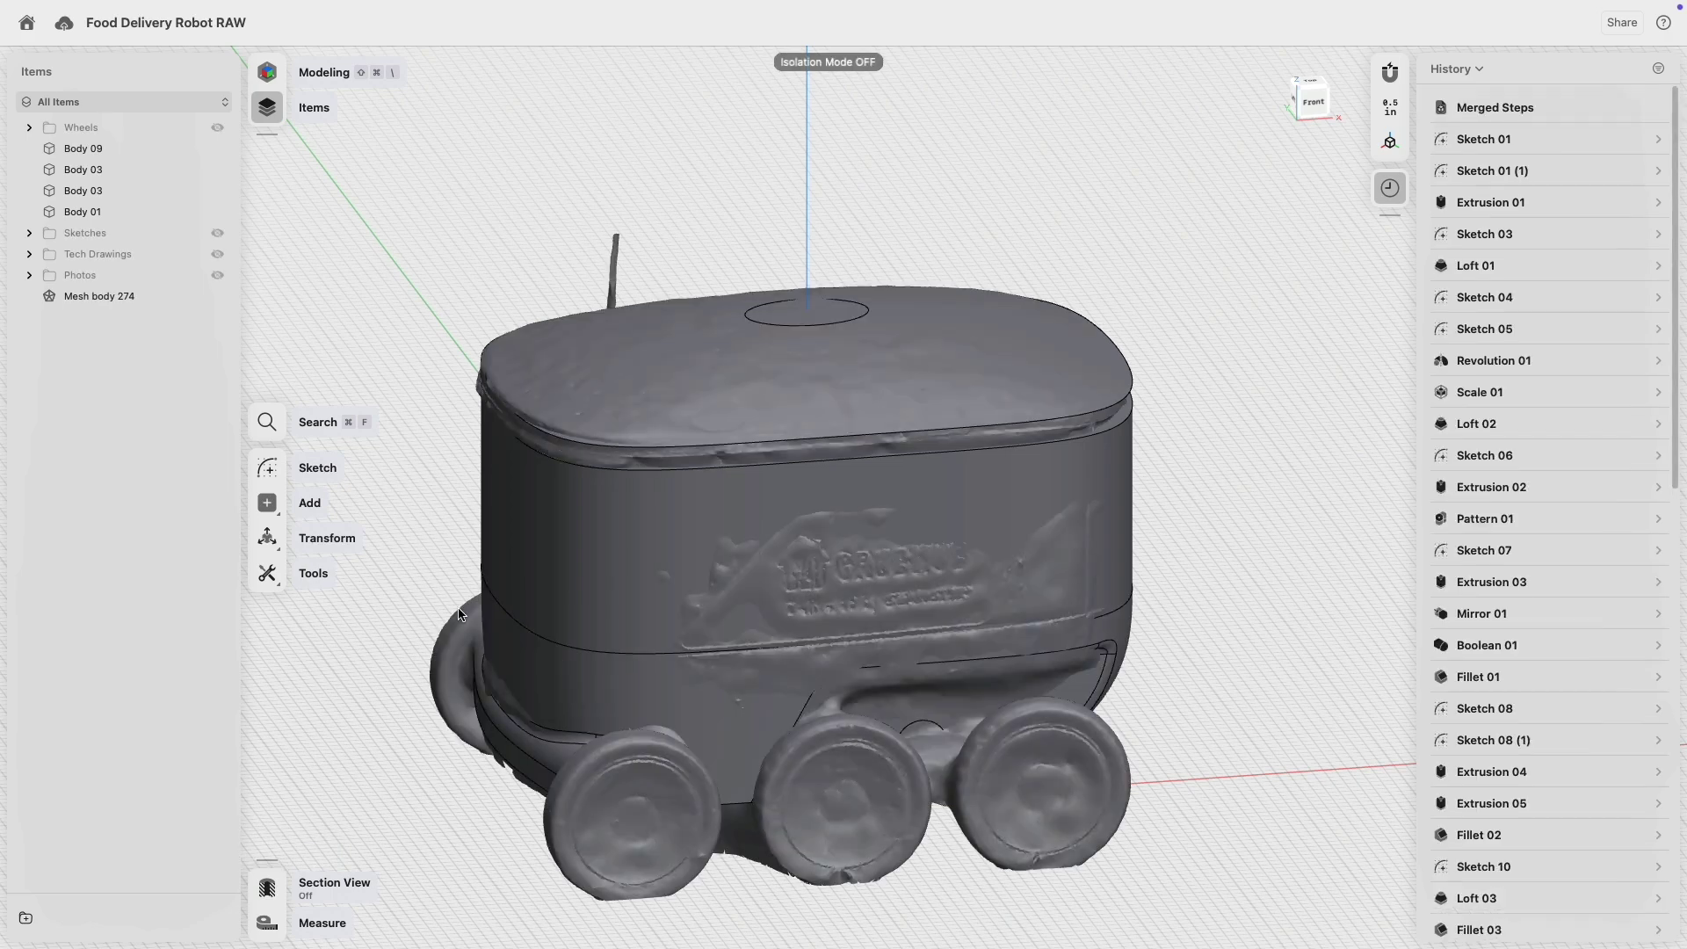
- Edit the last face offset on Body 01, Face Offset 03, so its total distance is 8.5 in
{"action": "right_click_drag", "start_coordinate": [413, 581], "coordinate": [398, 552]}
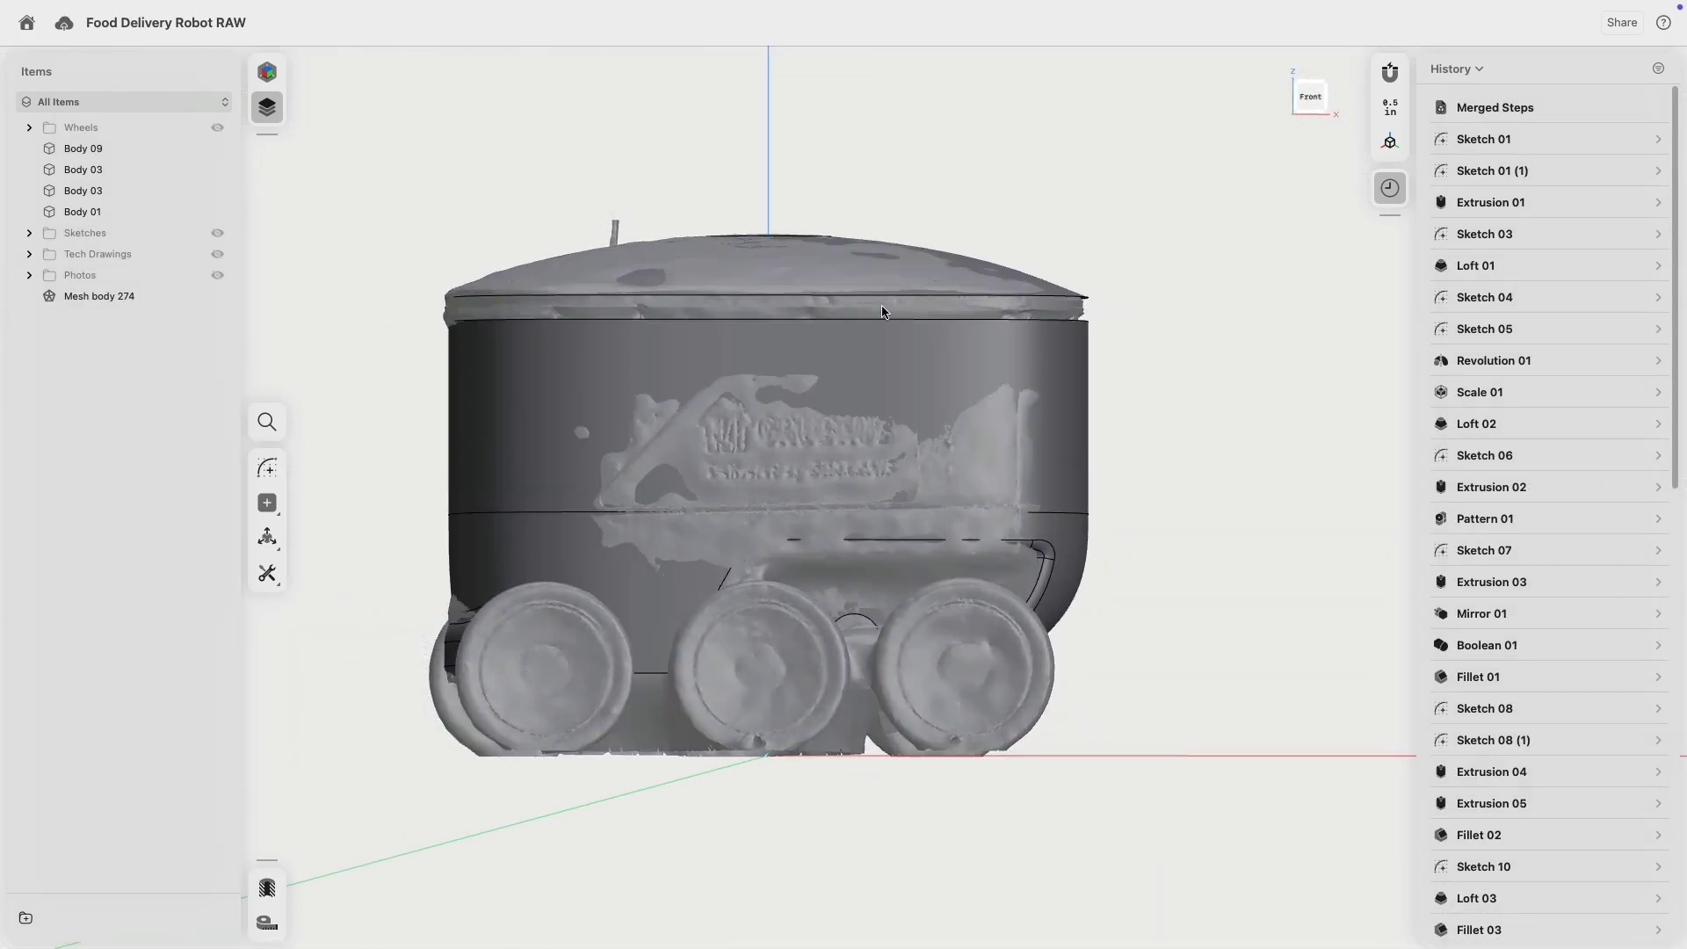
{"action": "scroll", "coordinate": [1147, 299], "scroll_direction": "up", "scroll_amount": 5}
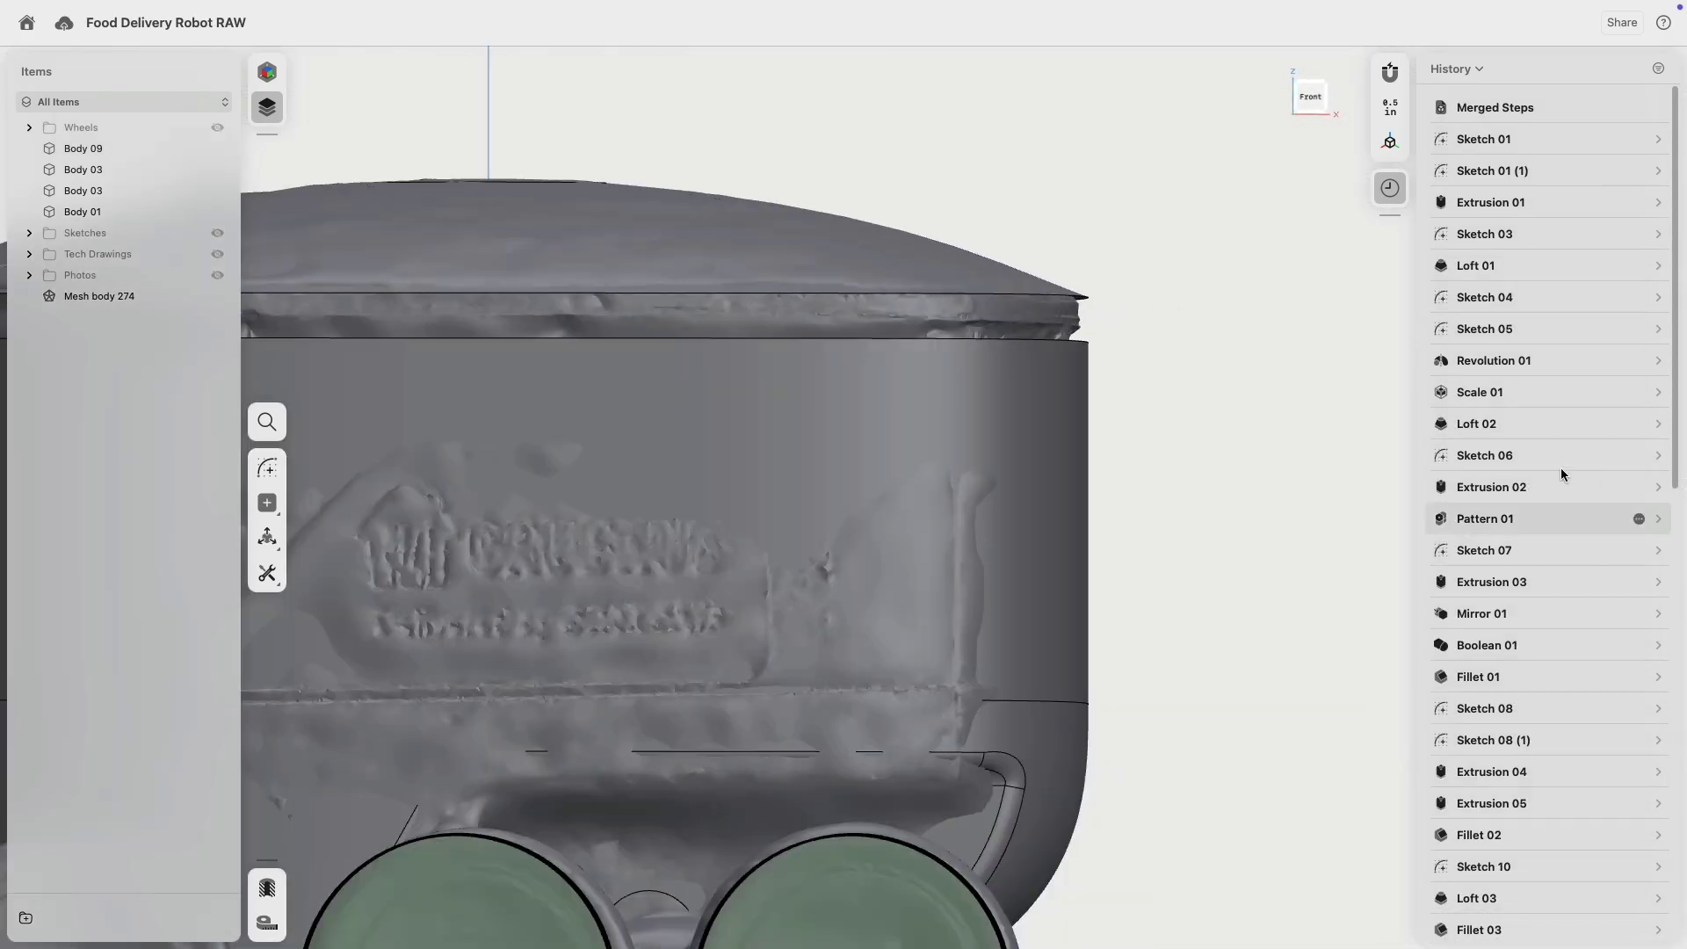
{"action": "scroll", "coordinate": [1634, 900], "scroll_direction": "down", "scroll_amount": 15}
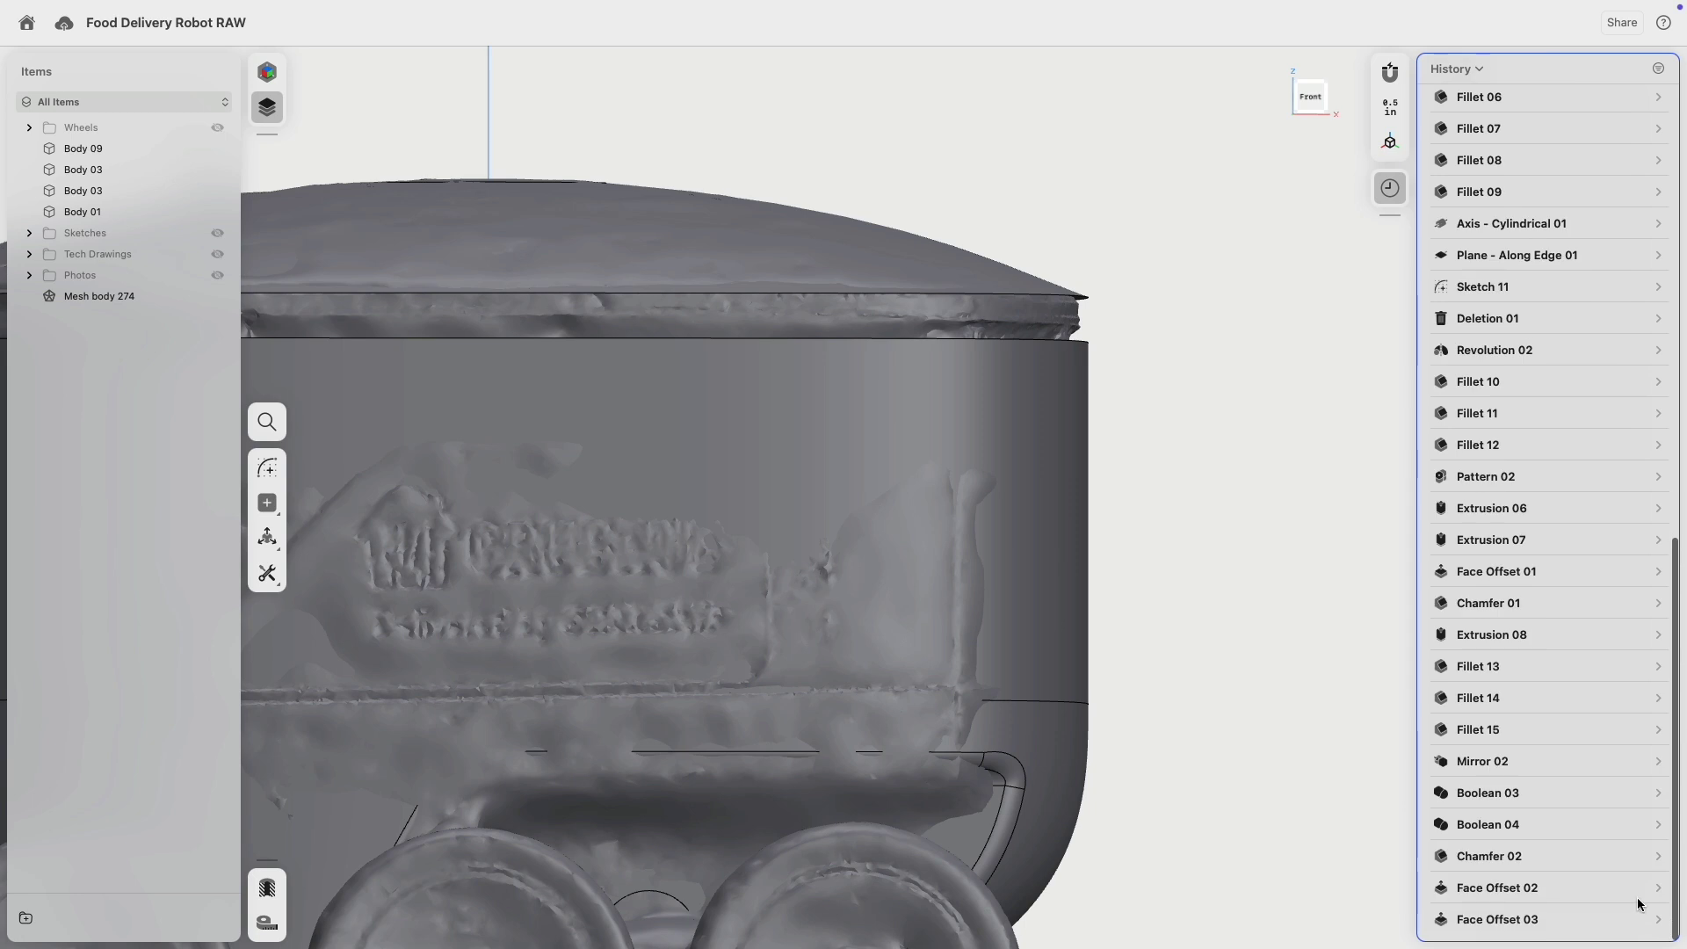
{"action": "left_click", "coordinate": [1560, 921]}
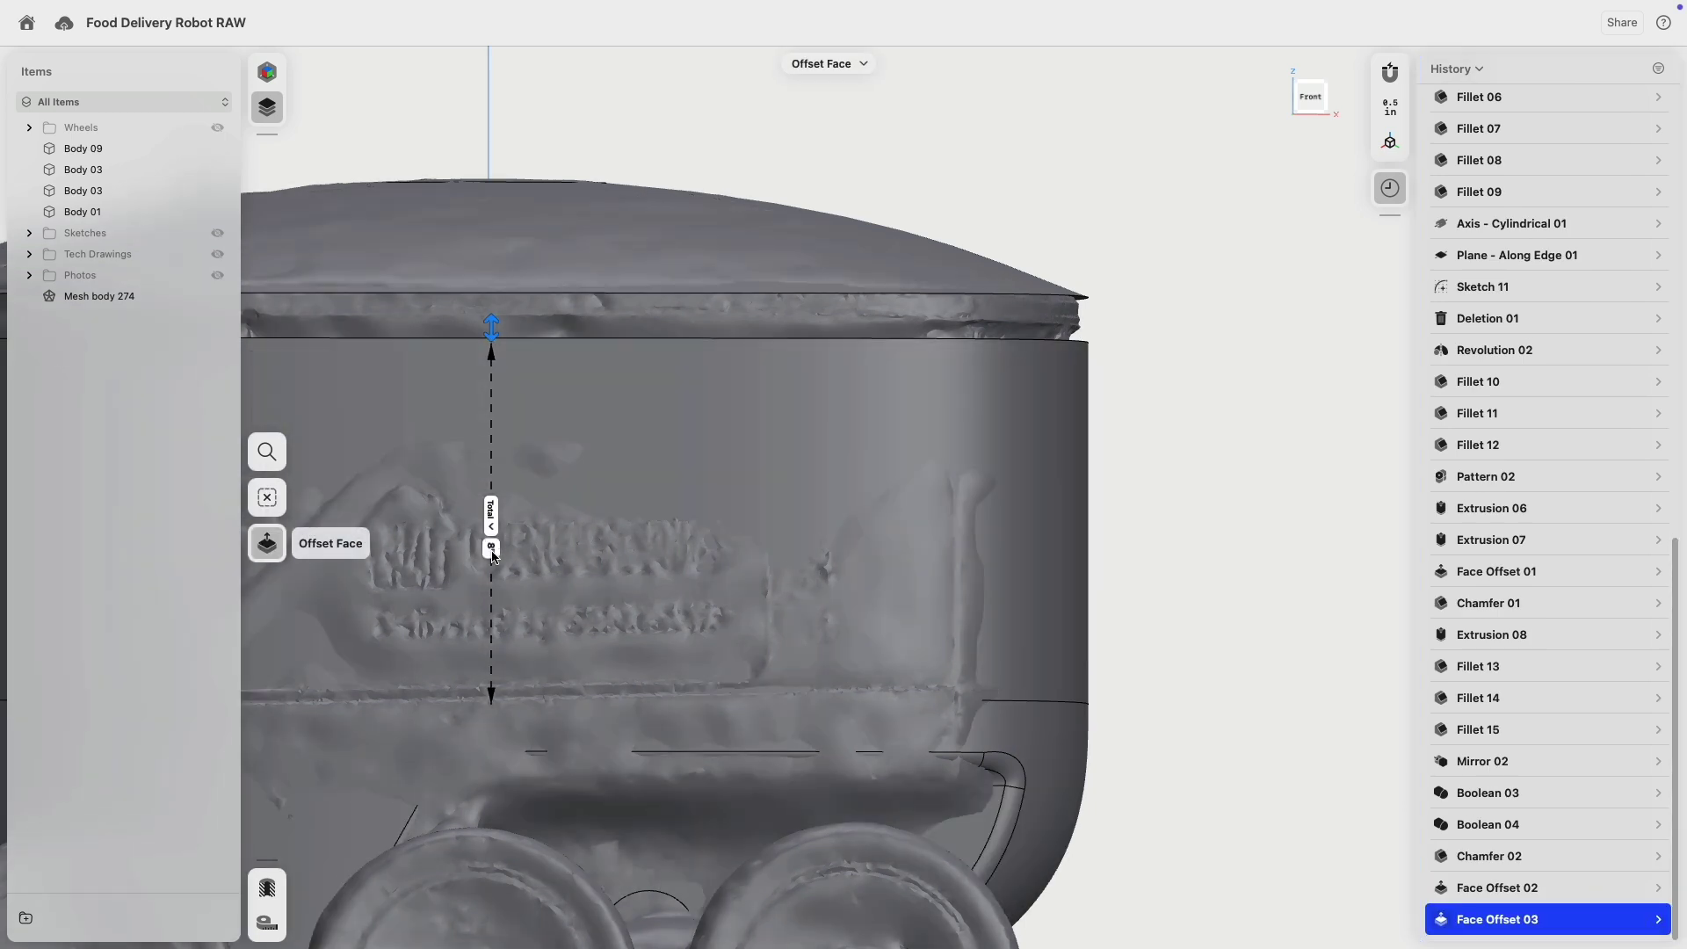
{"action": "left_click", "coordinate": [497, 557]}
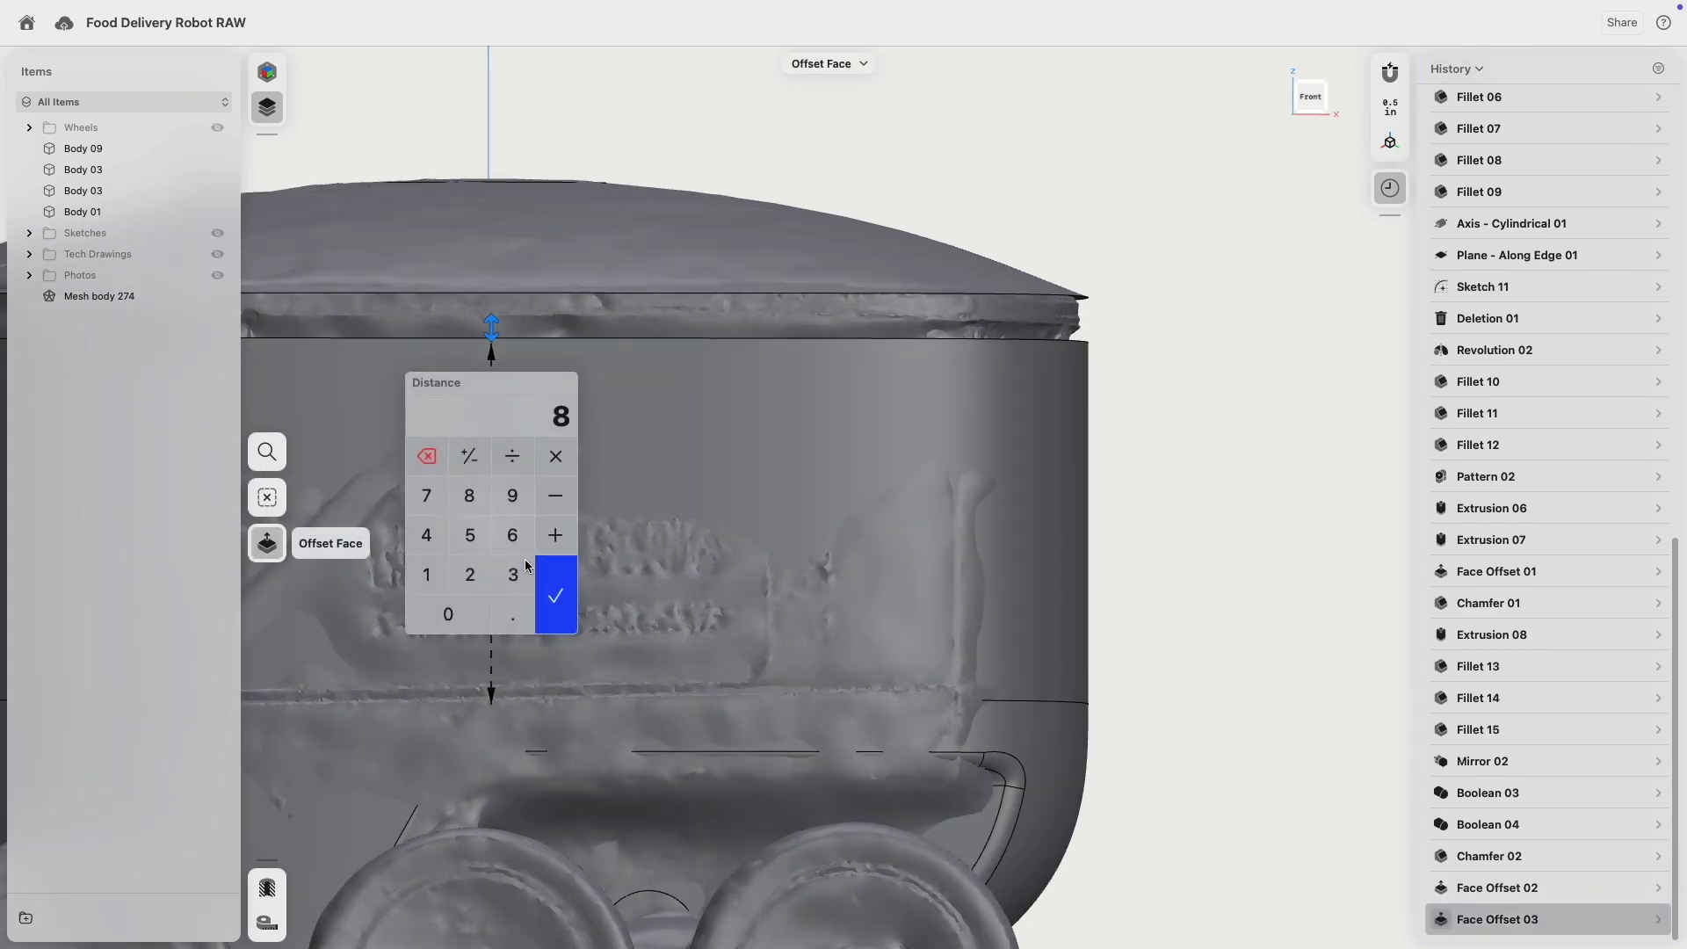
{"action": "type", "text": ".5"}
{"action": "key", "text": "Return"}
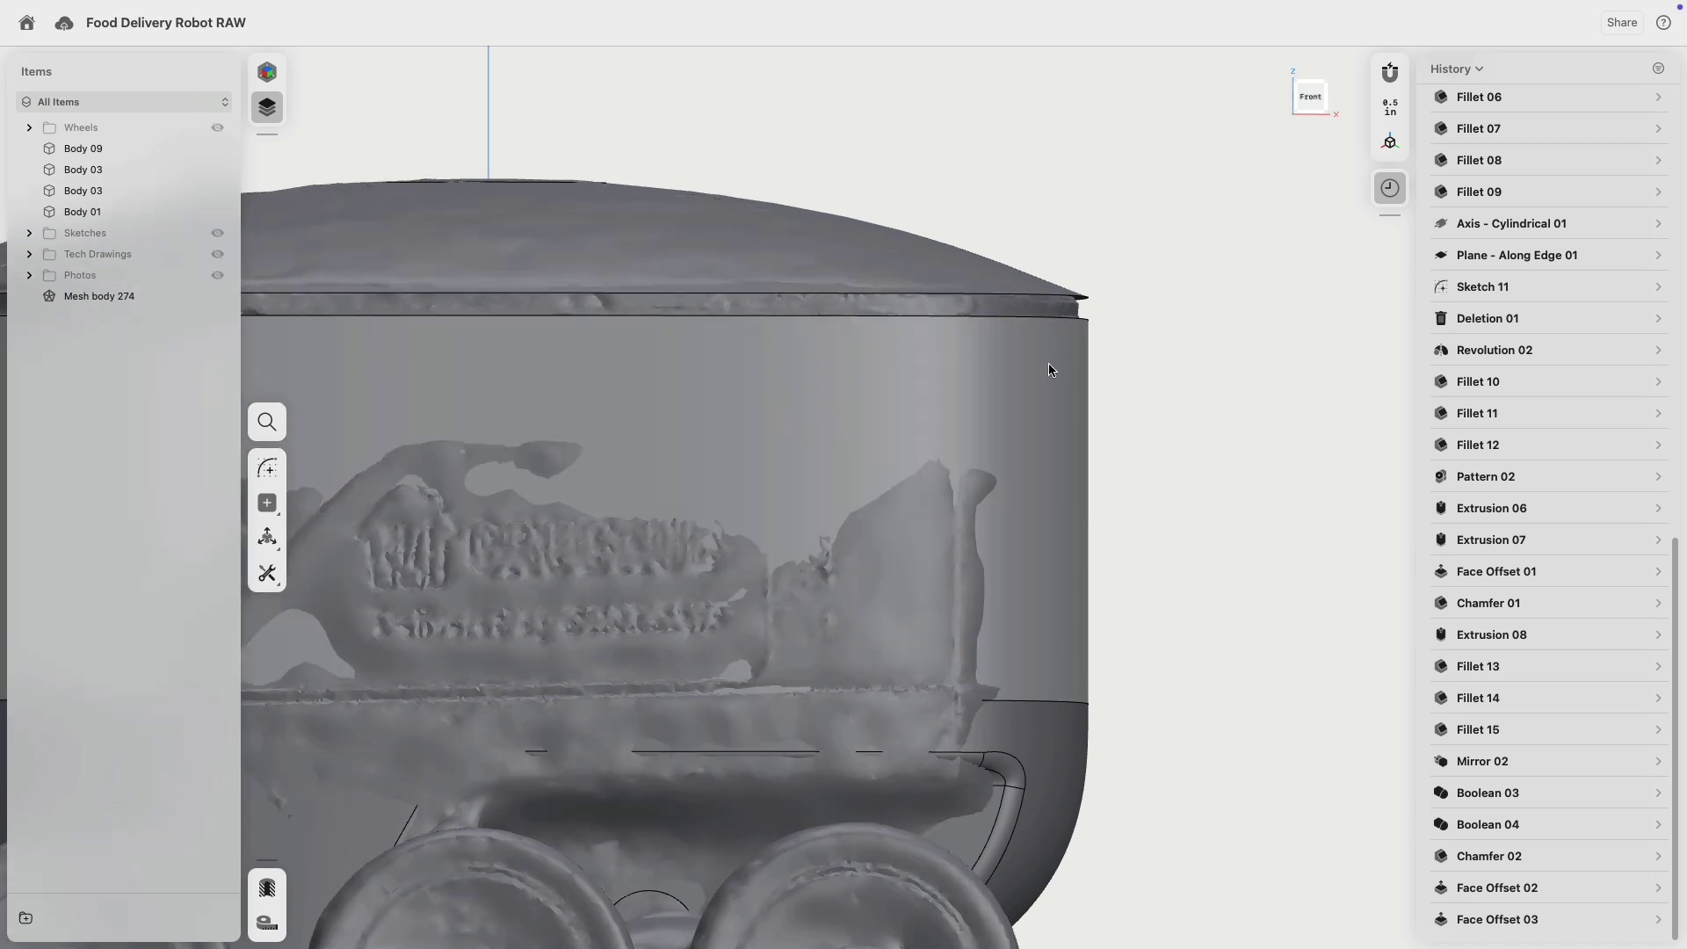
- Extrude the underside face of the lid's rim downward 0.5 in to meet the top of the robot body
{"action": "scroll", "coordinate": [1088, 299], "scroll_direction": "up", "scroll_amount": 8}
{"action": "left_click", "coordinate": [1062, 299]}
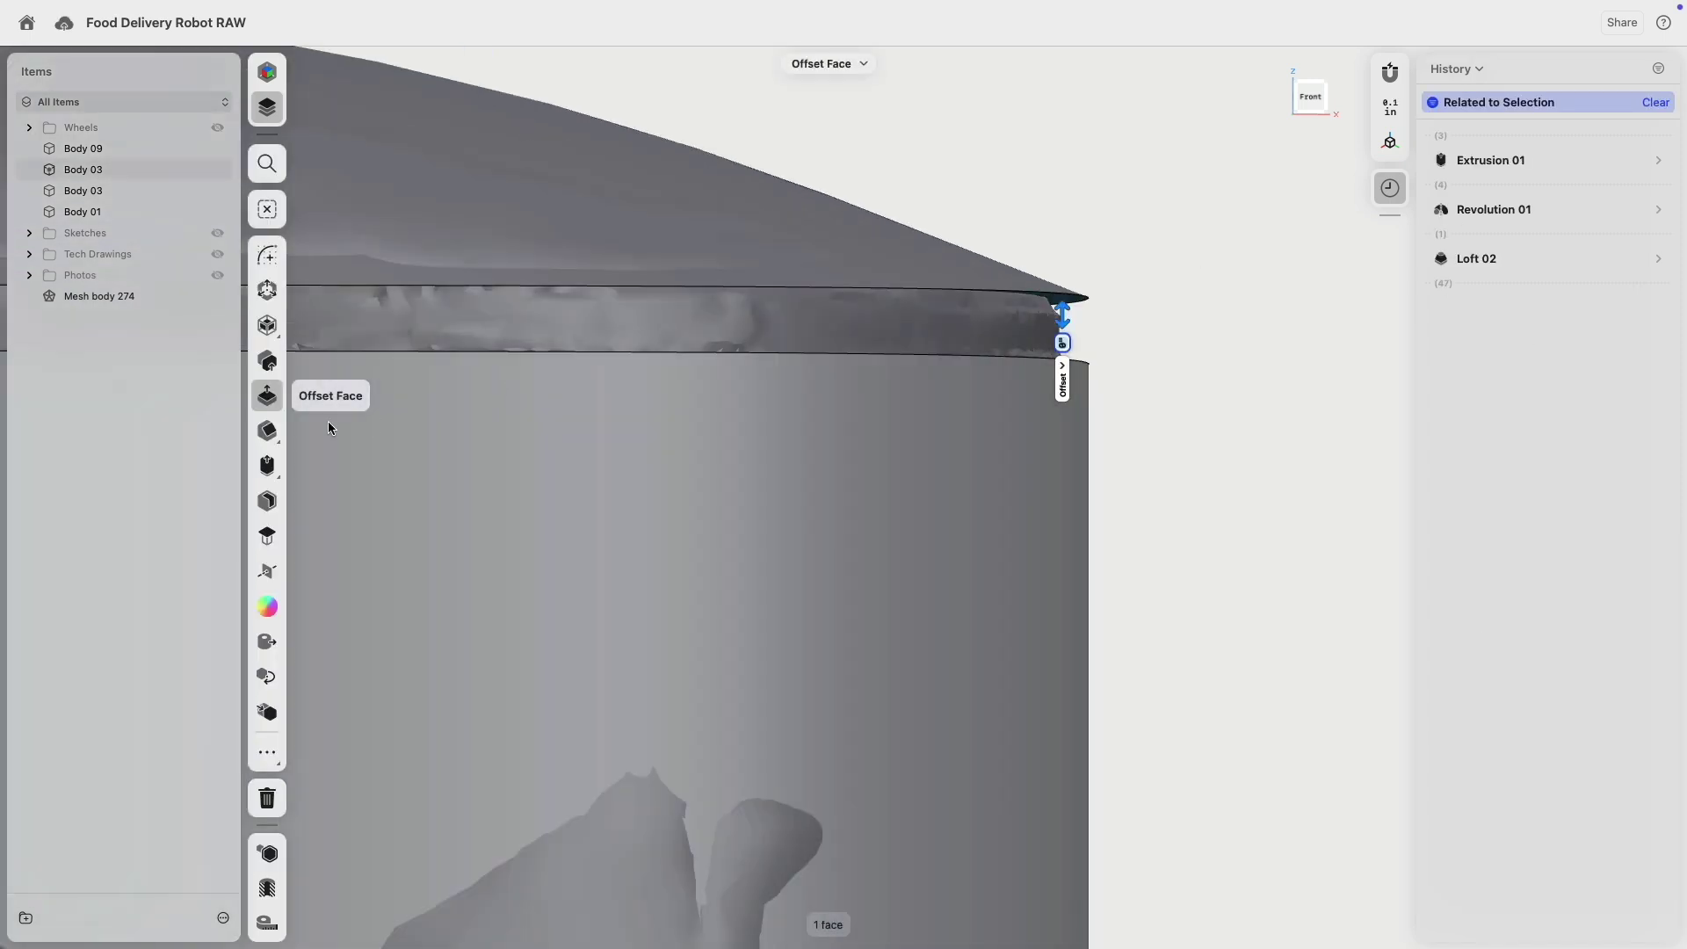
{"action": "left_click", "coordinate": [257, 460]}
{"action": "left_click_drag", "start_coordinate": [1063, 311], "coordinate": [1066, 369]}
{"action": "scroll", "coordinate": [1172, 318], "scroll_direction": "down", "scroll_amount": 10}
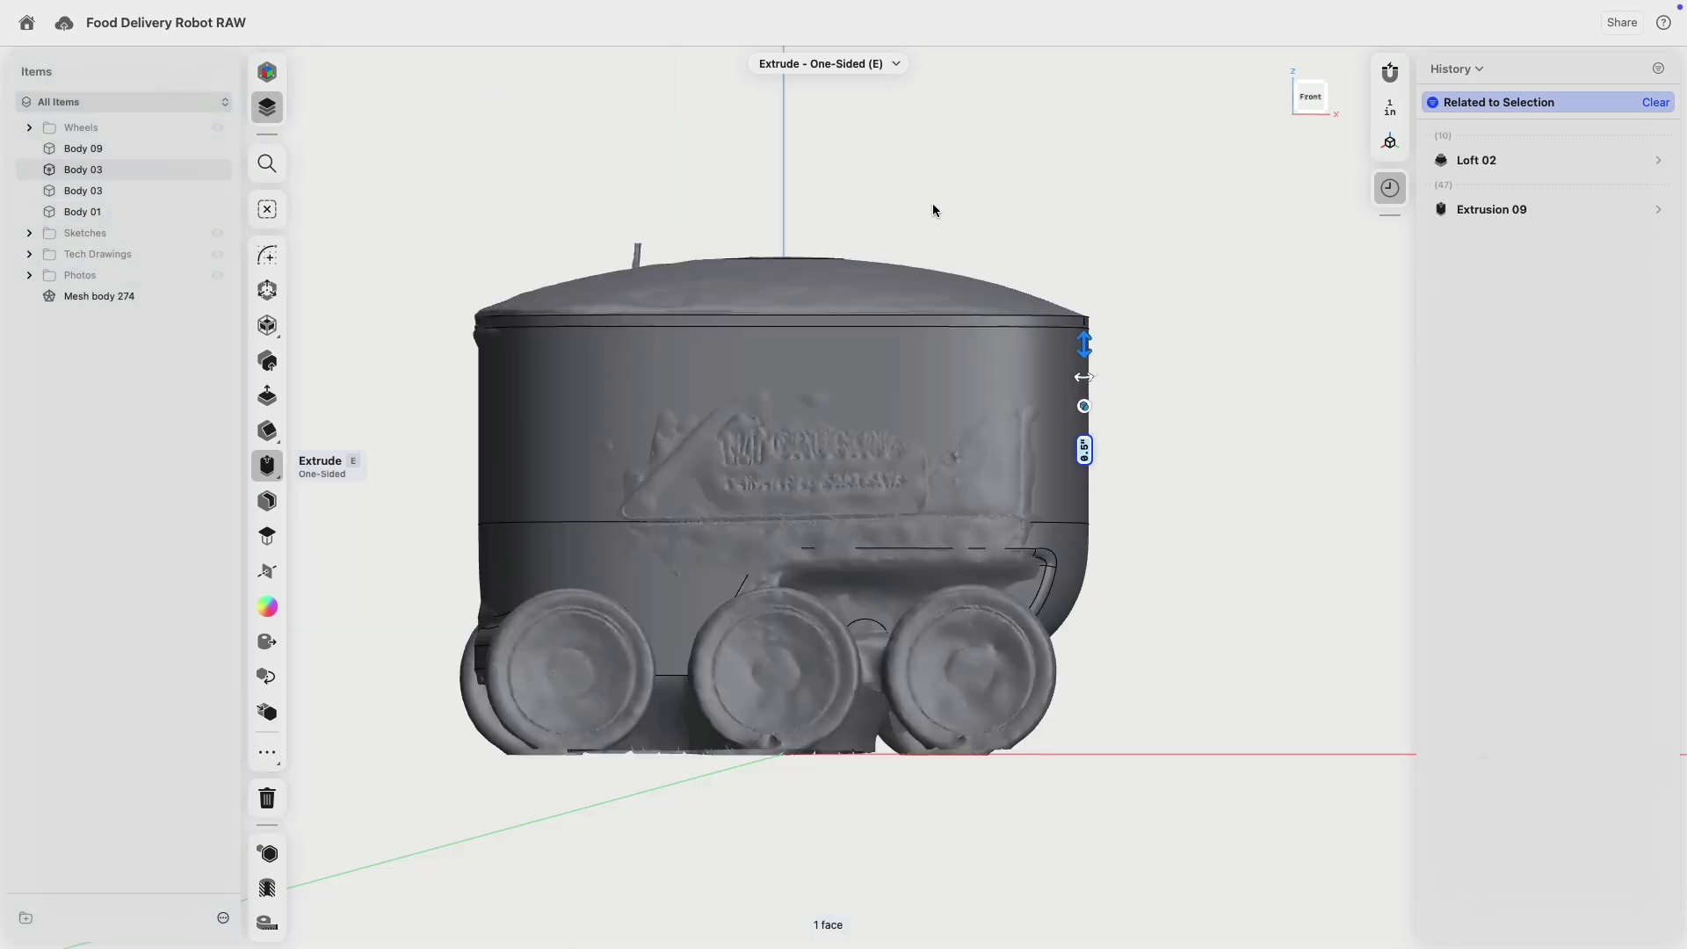
{"action": "left_click", "coordinate": [374, 332]}
- Hide Mesh body 274 and unite the two Body 03 lid parts into a single body
{"action": "scroll", "coordinate": [415, 314], "scroll_direction": "up", "scroll_amount": 5}
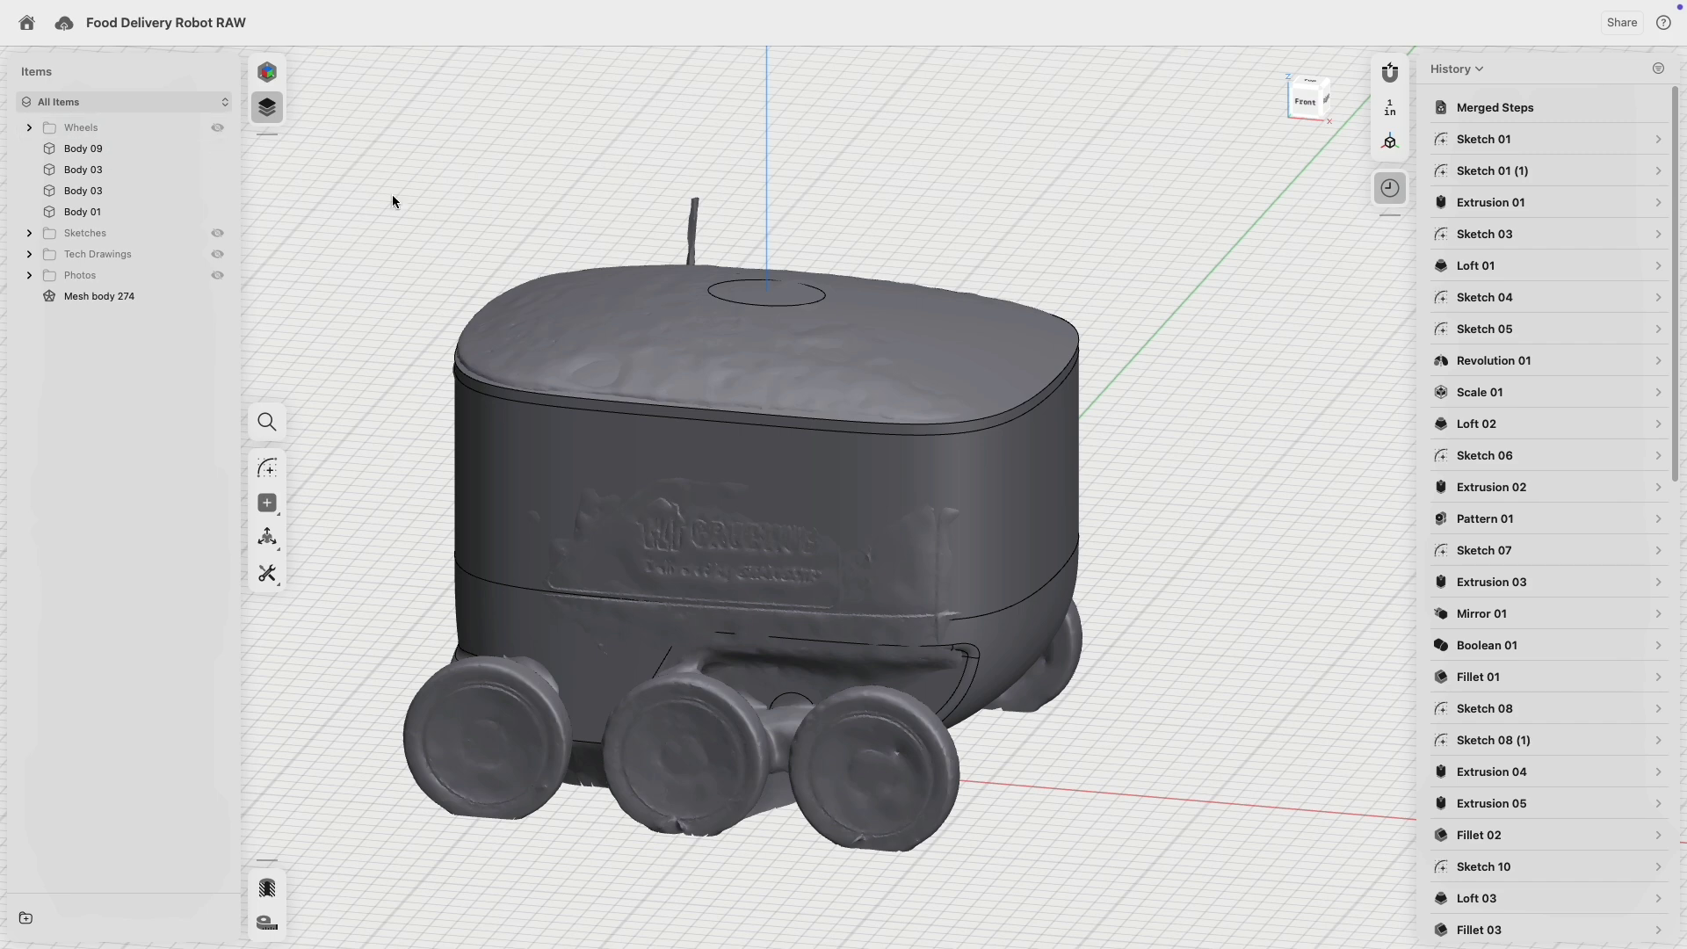
{"action": "left_click", "coordinate": [217, 296]}
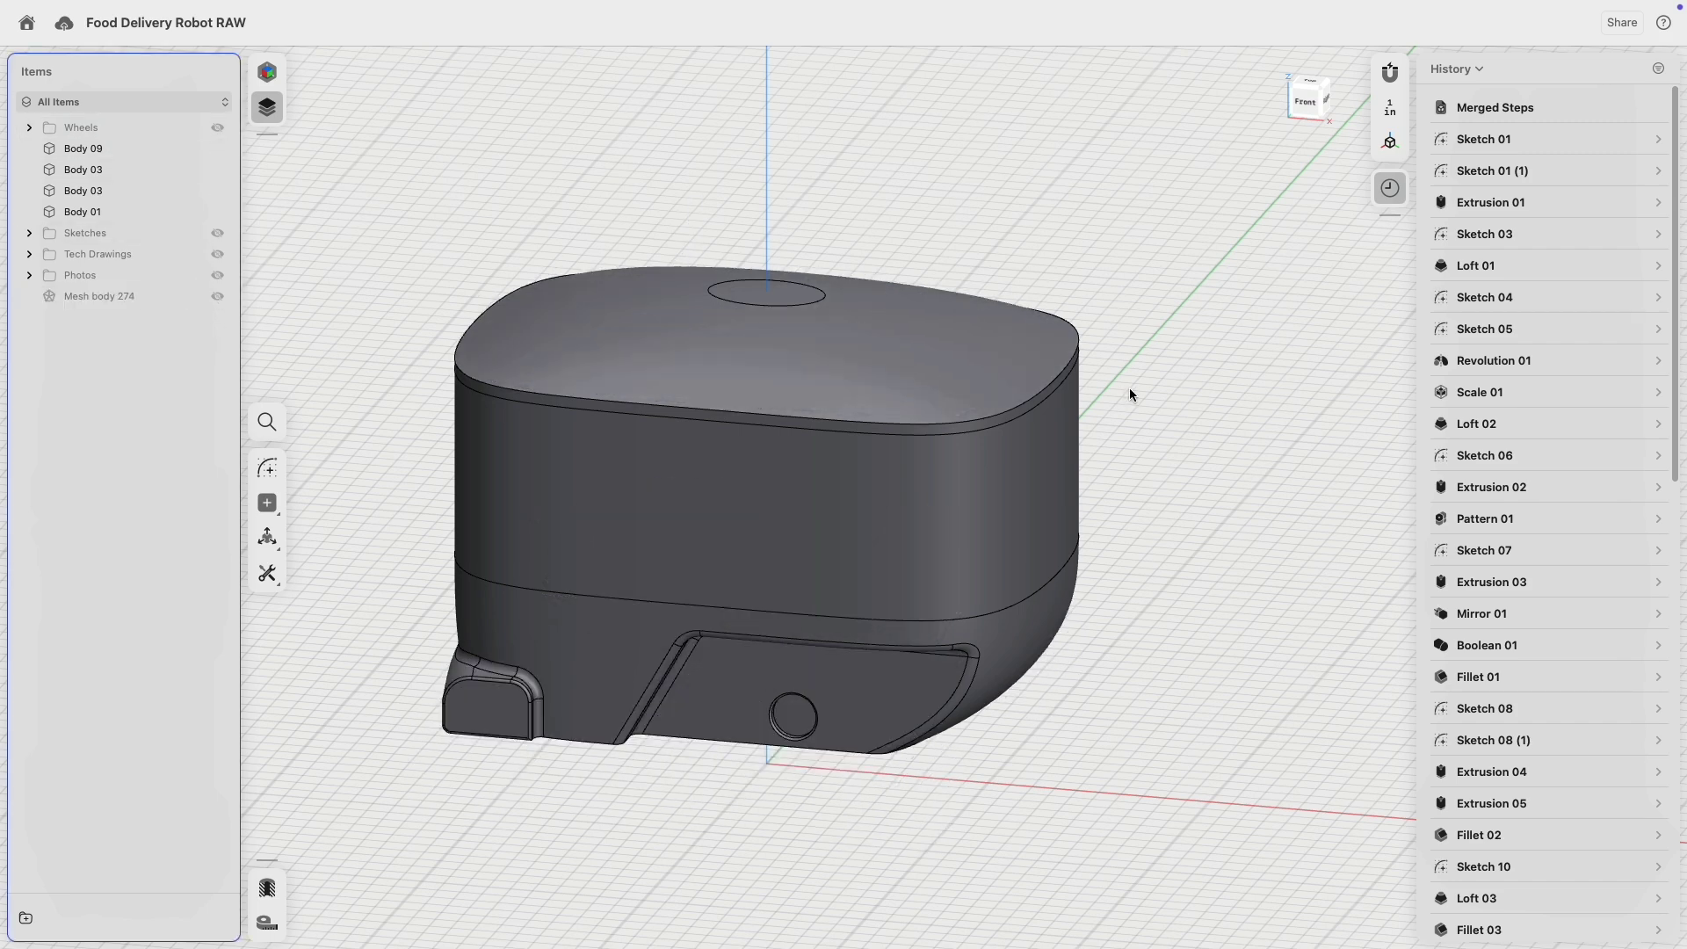
{"action": "scroll", "coordinate": [1130, 388], "scroll_direction": "up", "scroll_amount": 5}
{"action": "left_click", "coordinate": [1031, 379]}
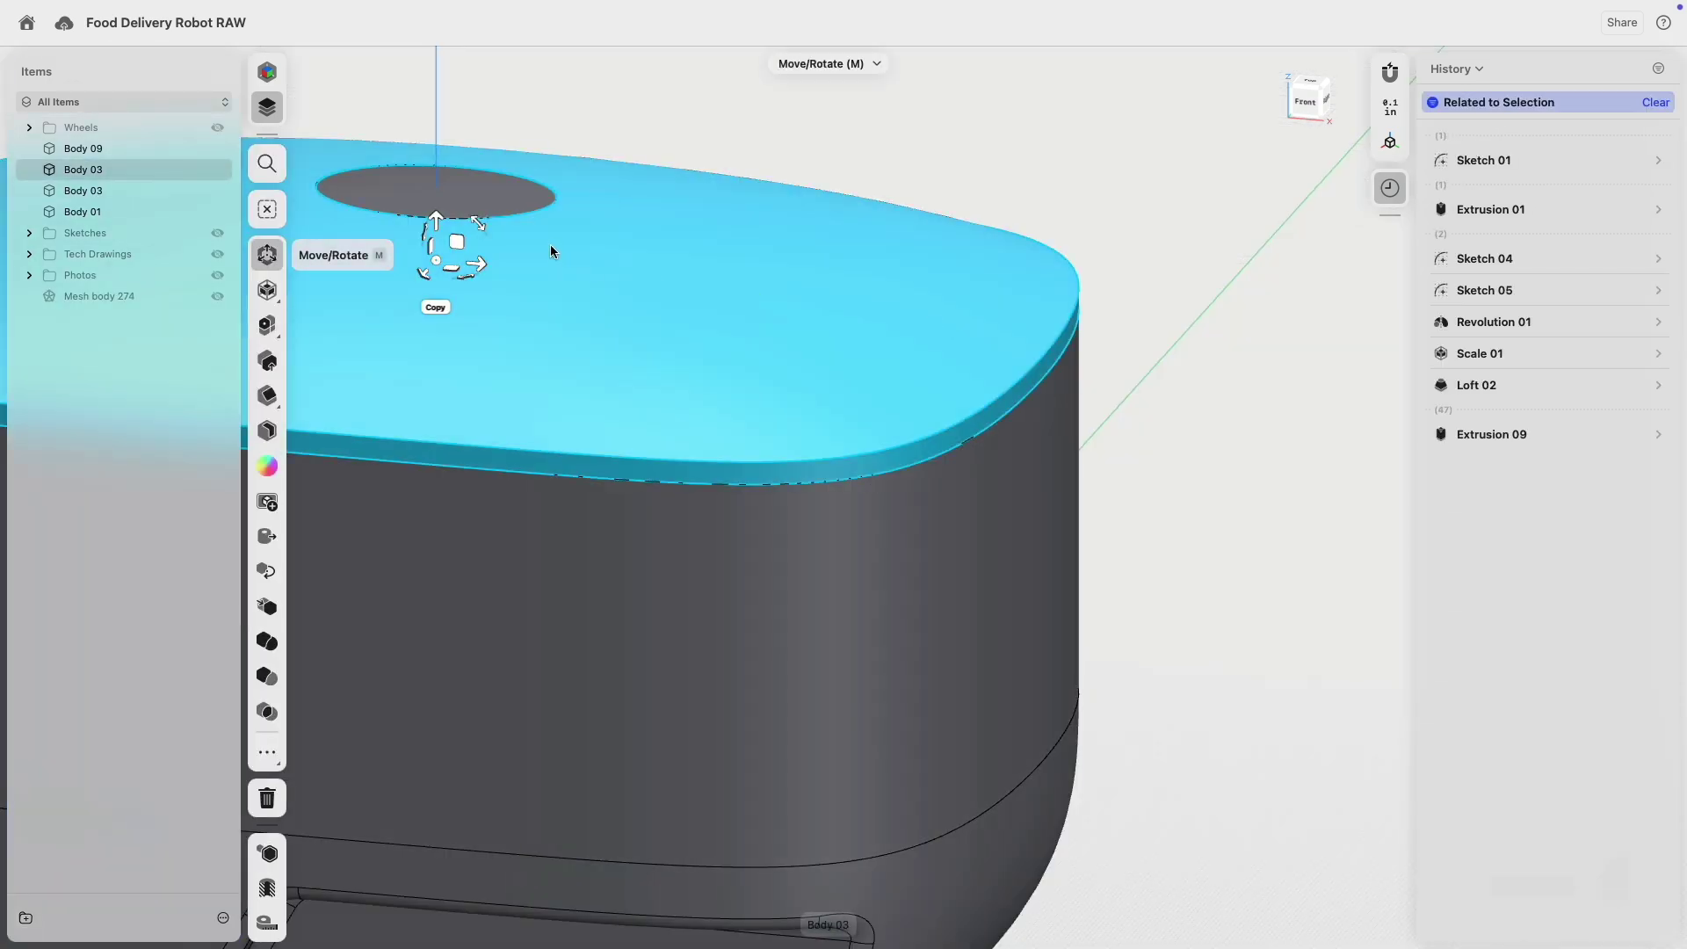
{"action": "scroll", "coordinate": [730, 373], "scroll_direction": "down", "scroll_amount": 5}
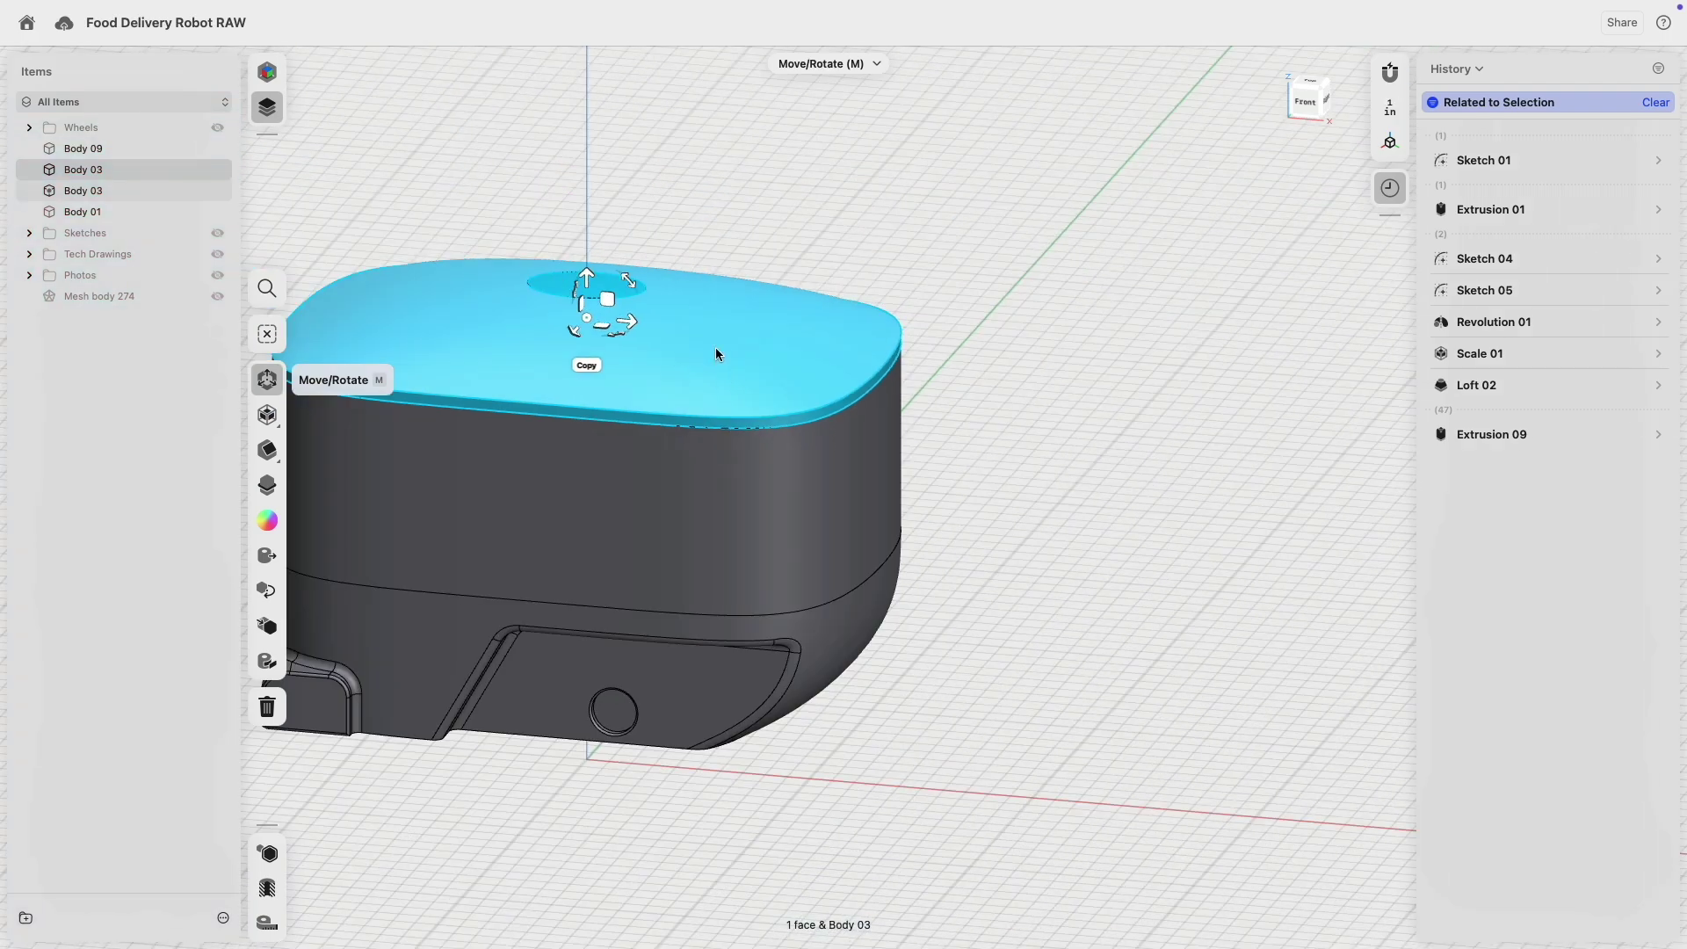
{"action": "middle_click_drag", "start_coordinate": [716, 348], "coordinate": [1138, 362]}
{"action": "right_click_drag", "start_coordinate": [885, 375], "coordinate": [914, 413]}
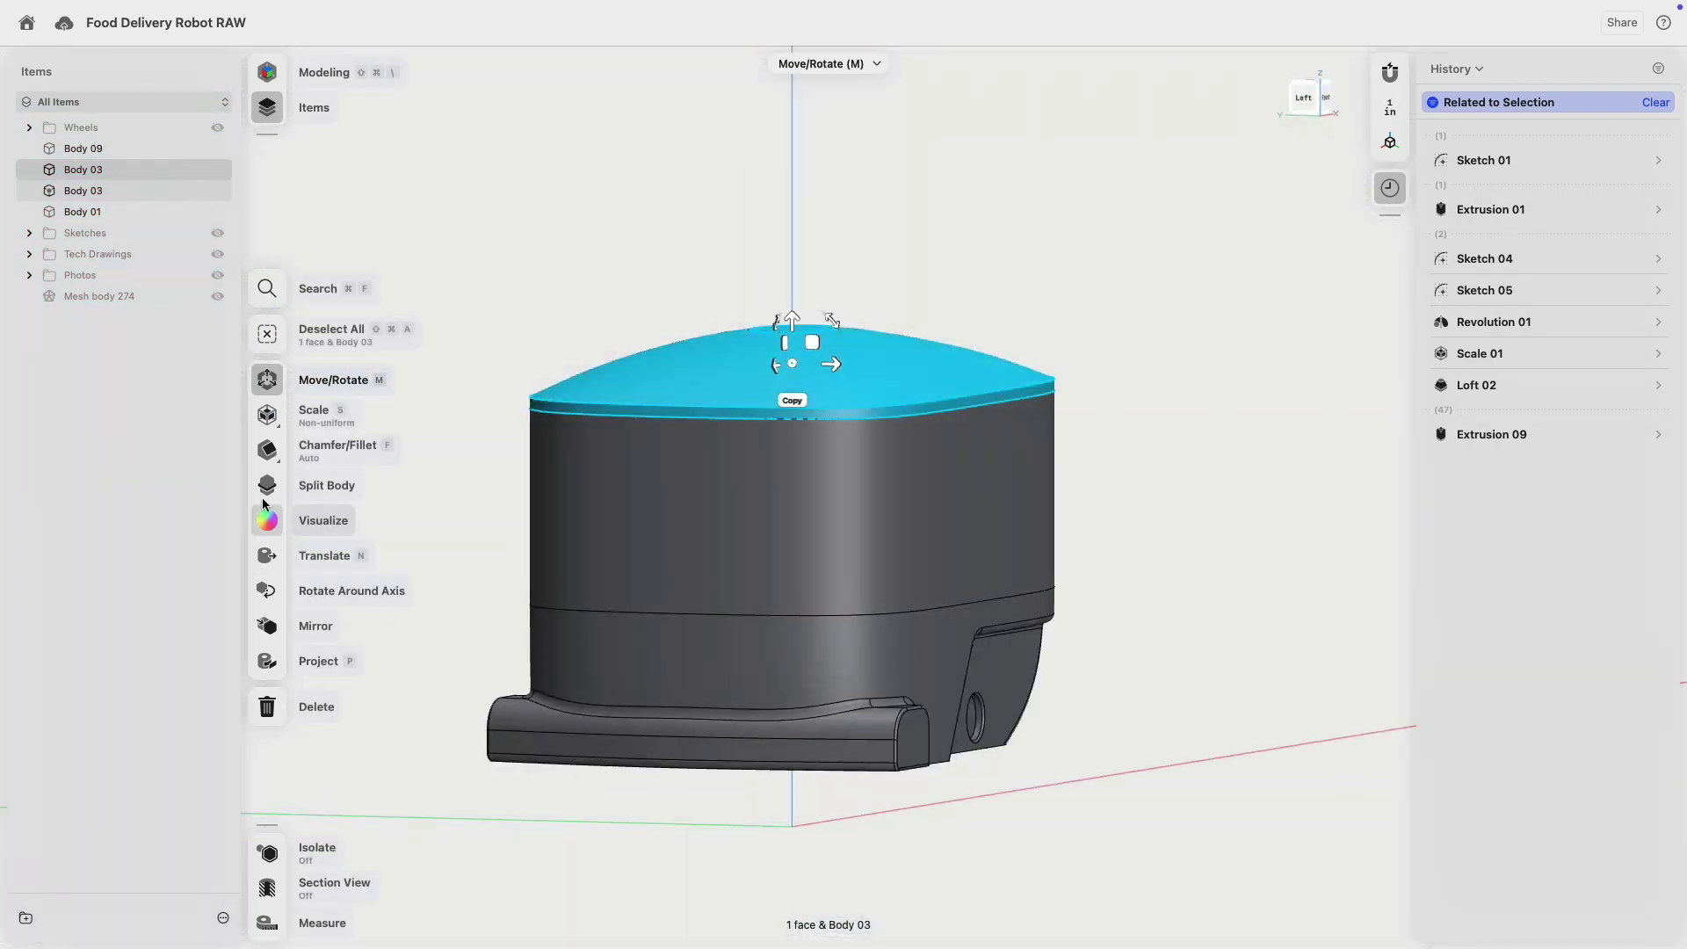
{"action": "left_click", "coordinate": [62, 169]}
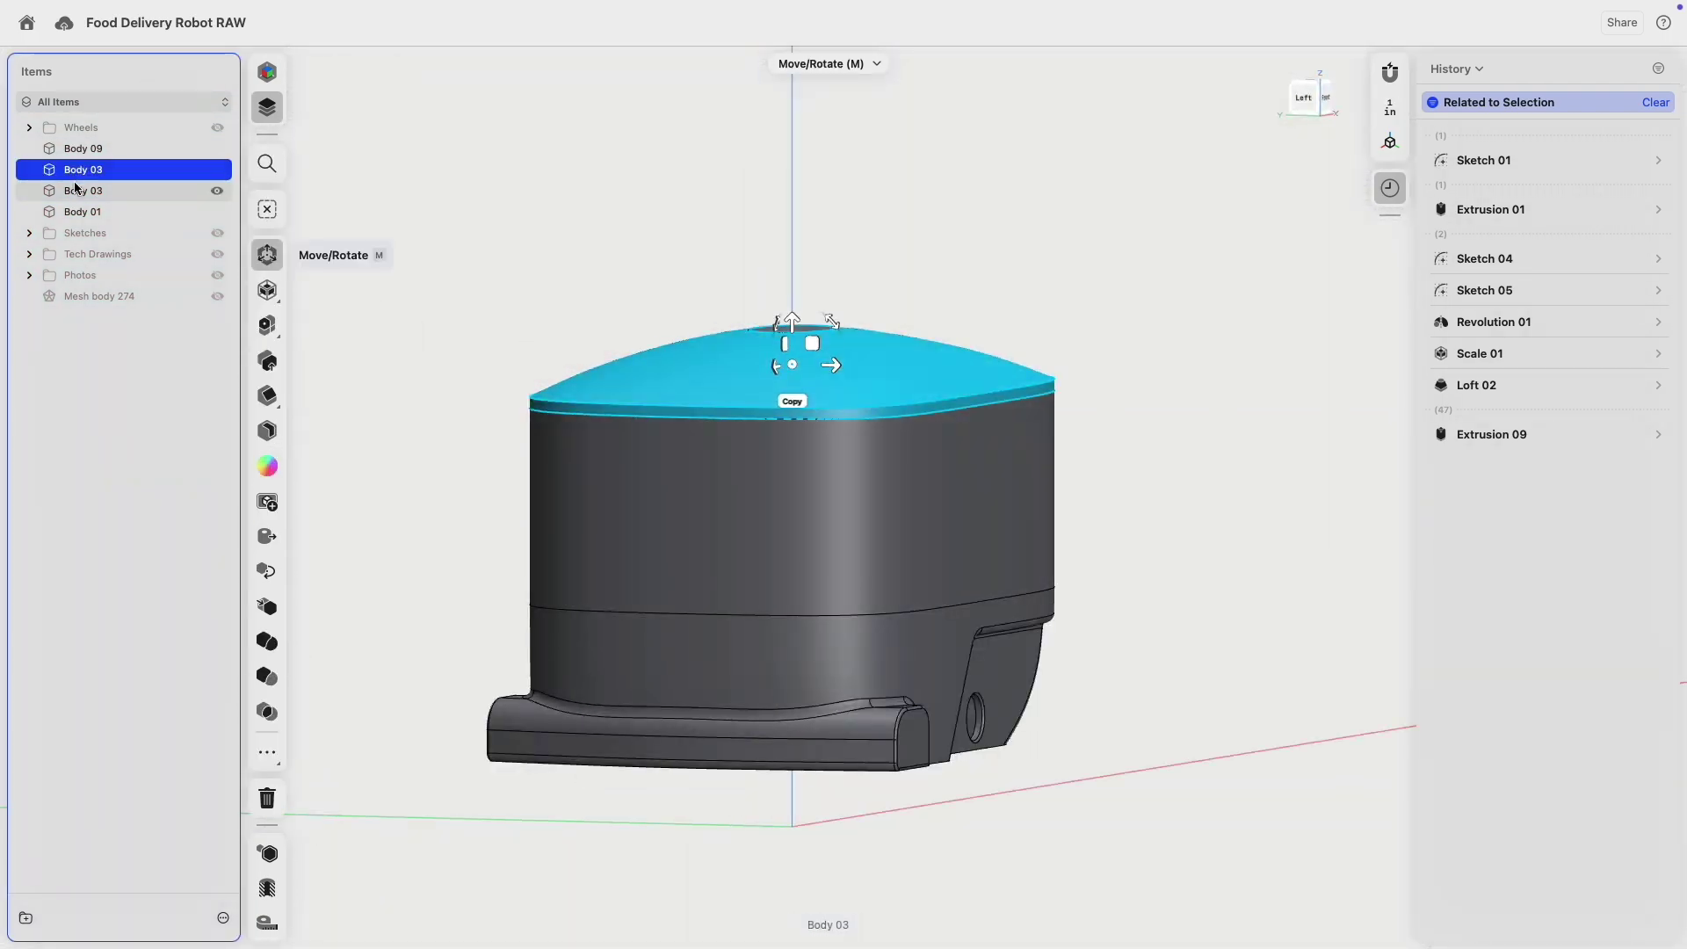
{"action": "left_click", "coordinate": [75, 189], "text": "shift"}
{"action": "left_click", "coordinate": [269, 435]}
{"action": "left_click", "coordinate": [276, 443]}
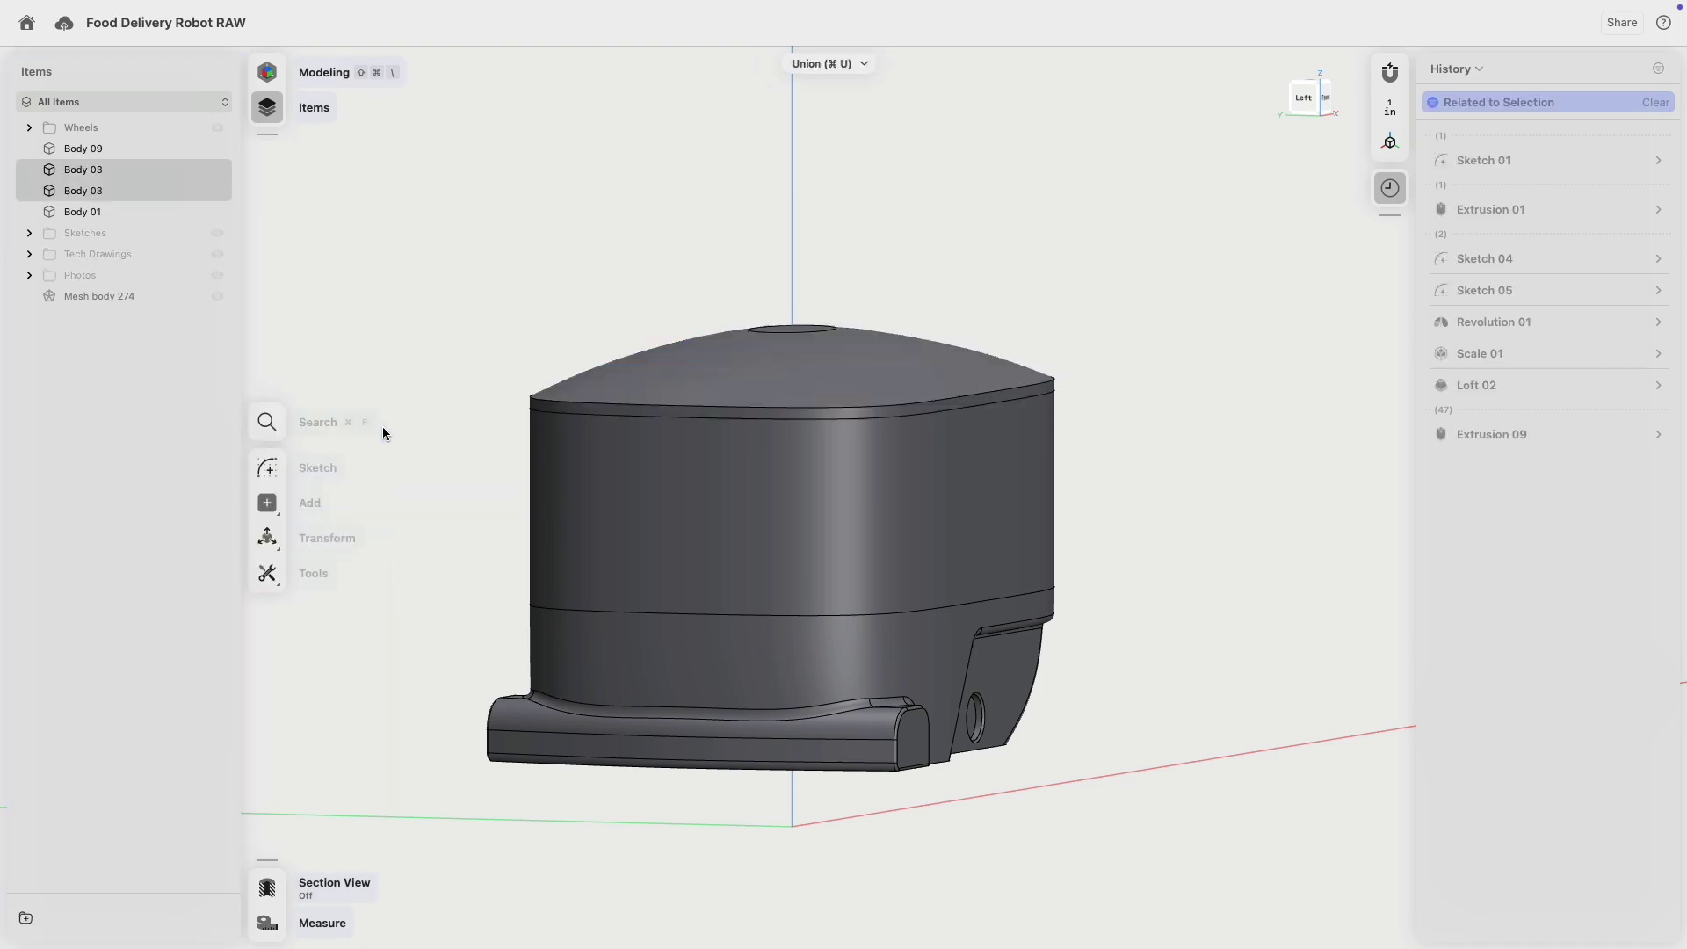
- Hide the lid Body 03 and the lower Body 09 so that only Body 01 is shown
{"action": "right_click_drag", "start_coordinate": [1145, 290], "coordinate": [870, 309]}
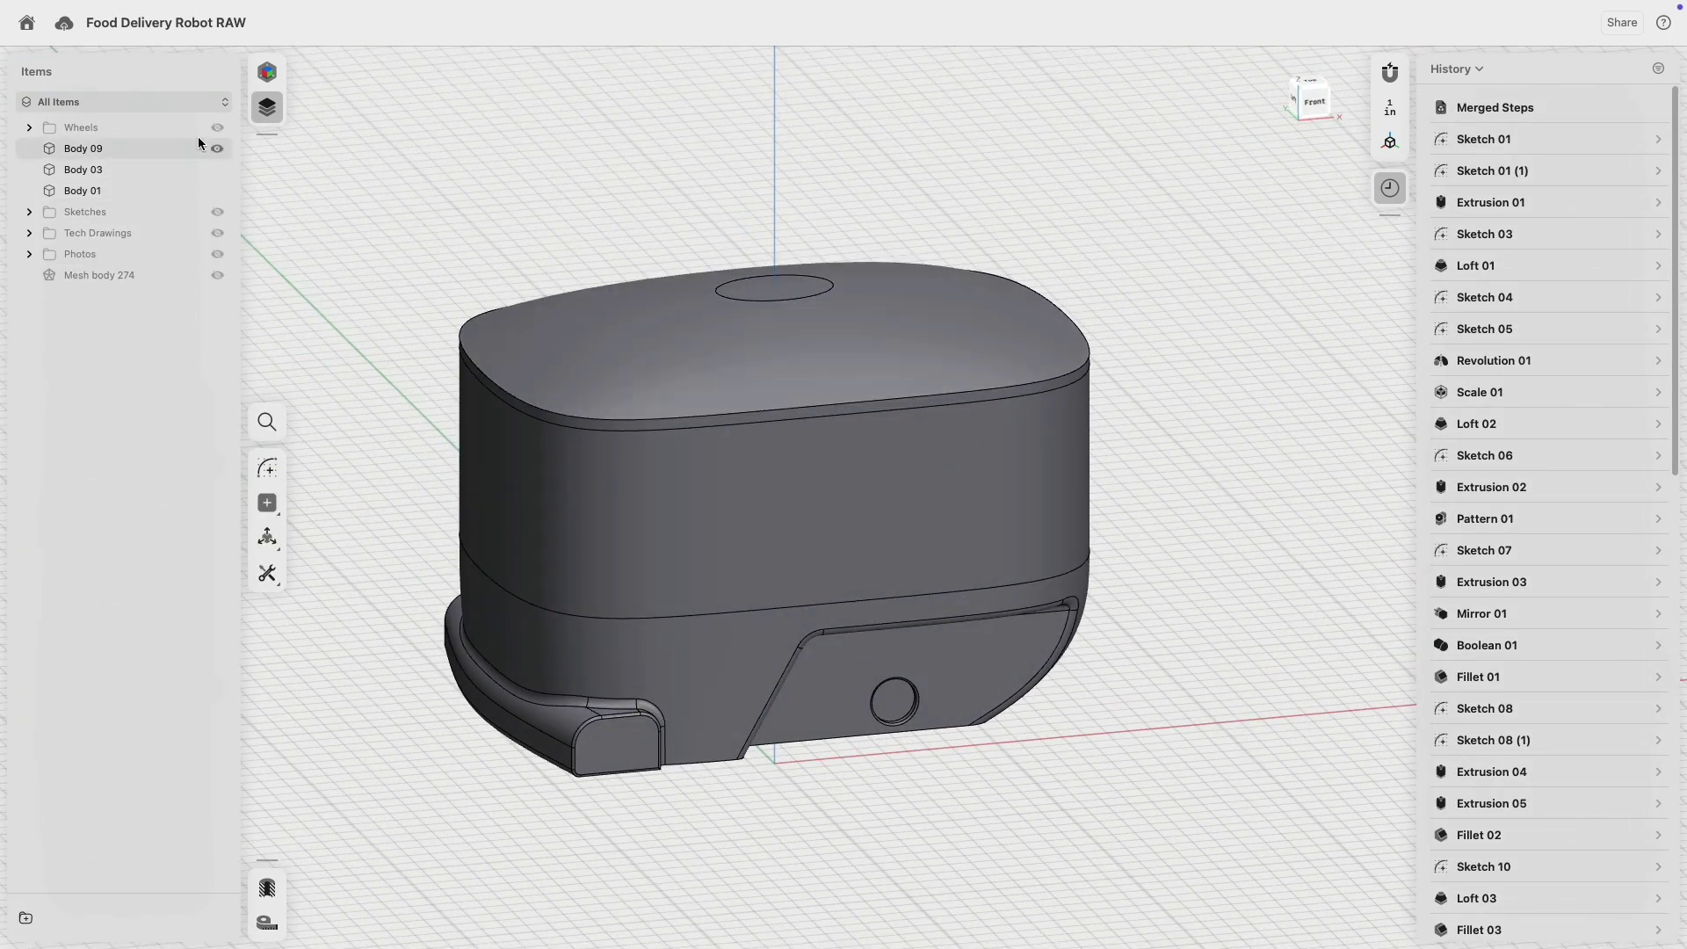
{"action": "left_click", "coordinate": [666, 325]}
{"action": "left_click", "coordinate": [218, 171]}
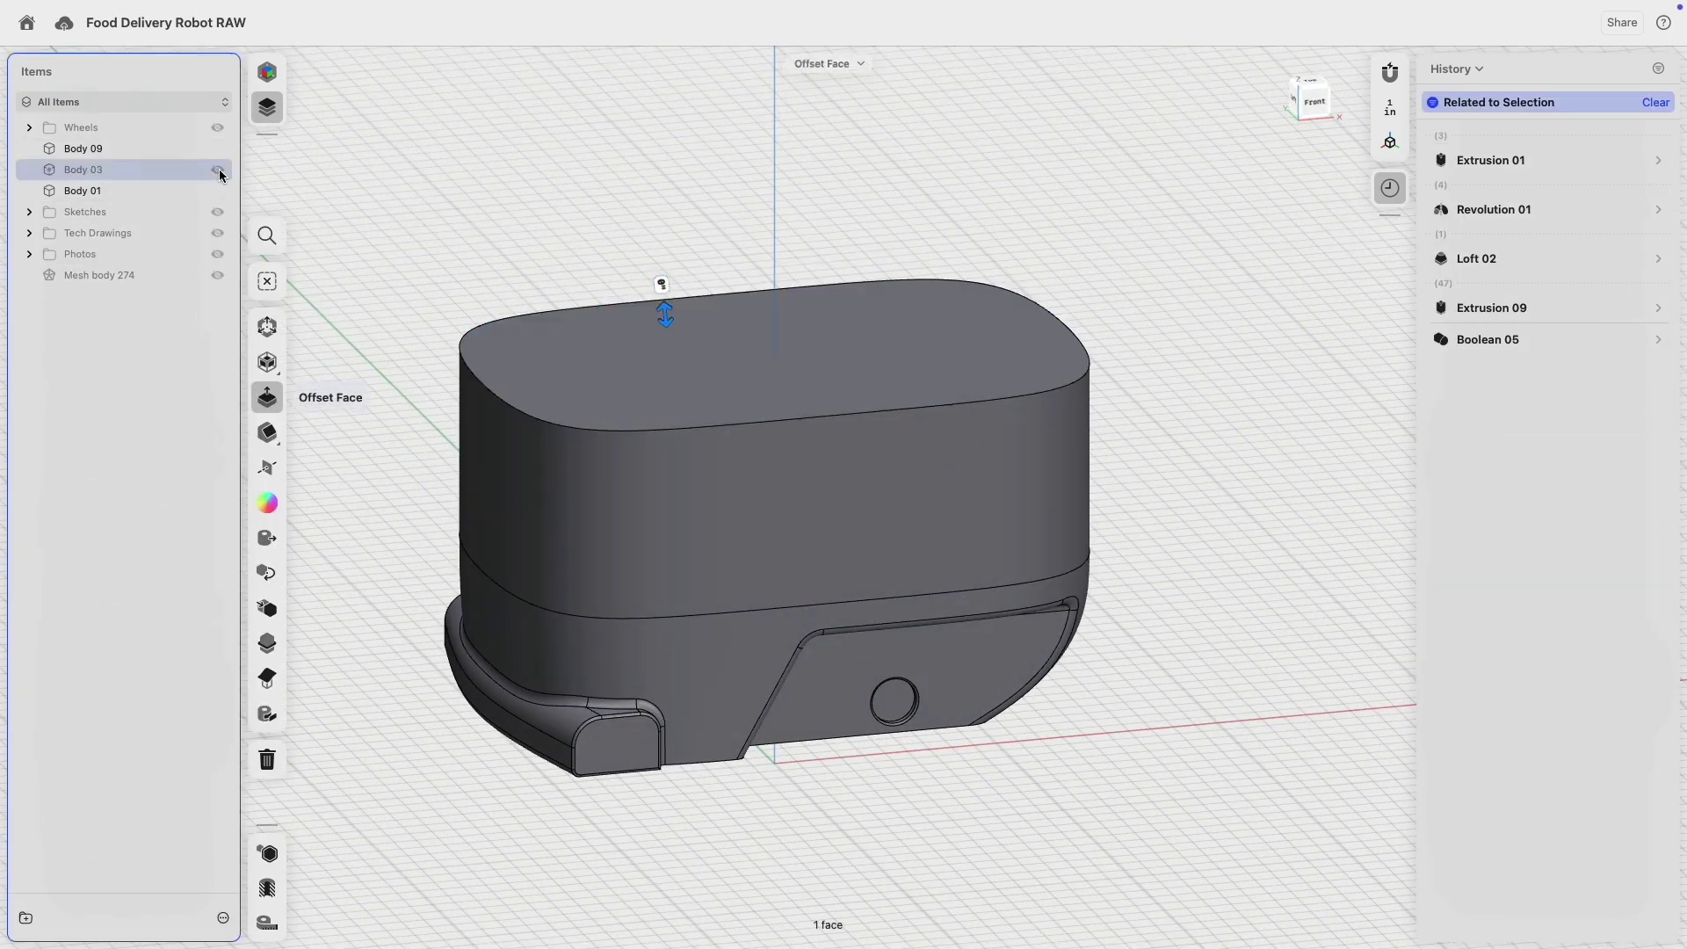
{"action": "left_click", "coordinate": [545, 181]}
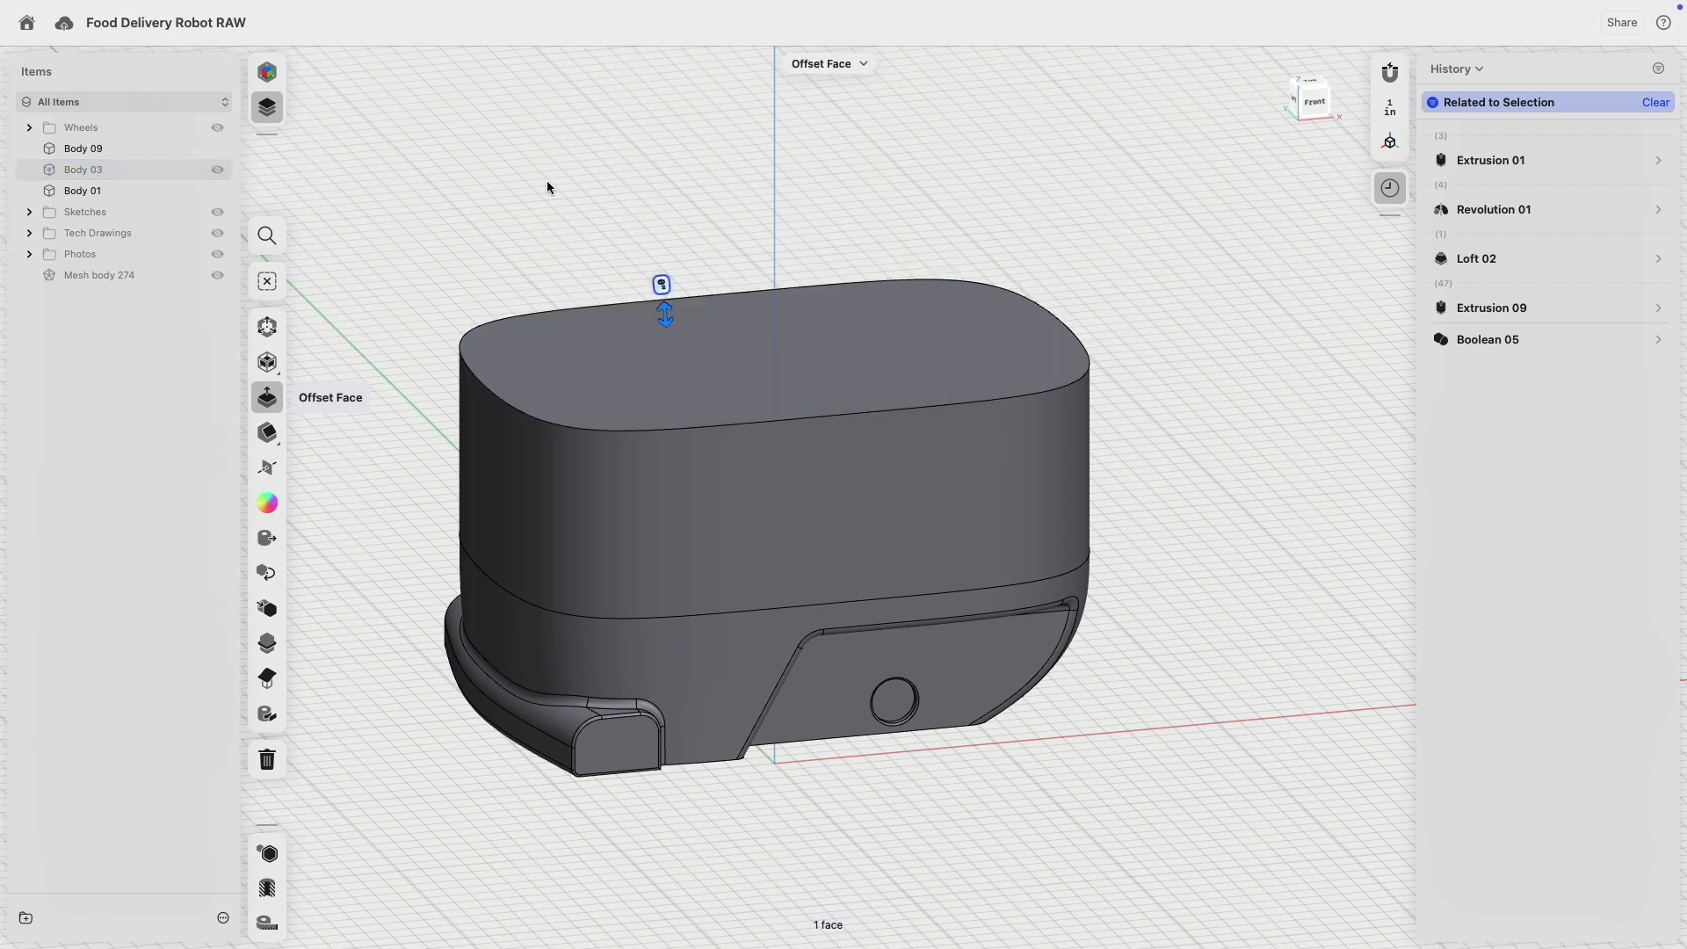
{"action": "left_click", "coordinate": [218, 148]}
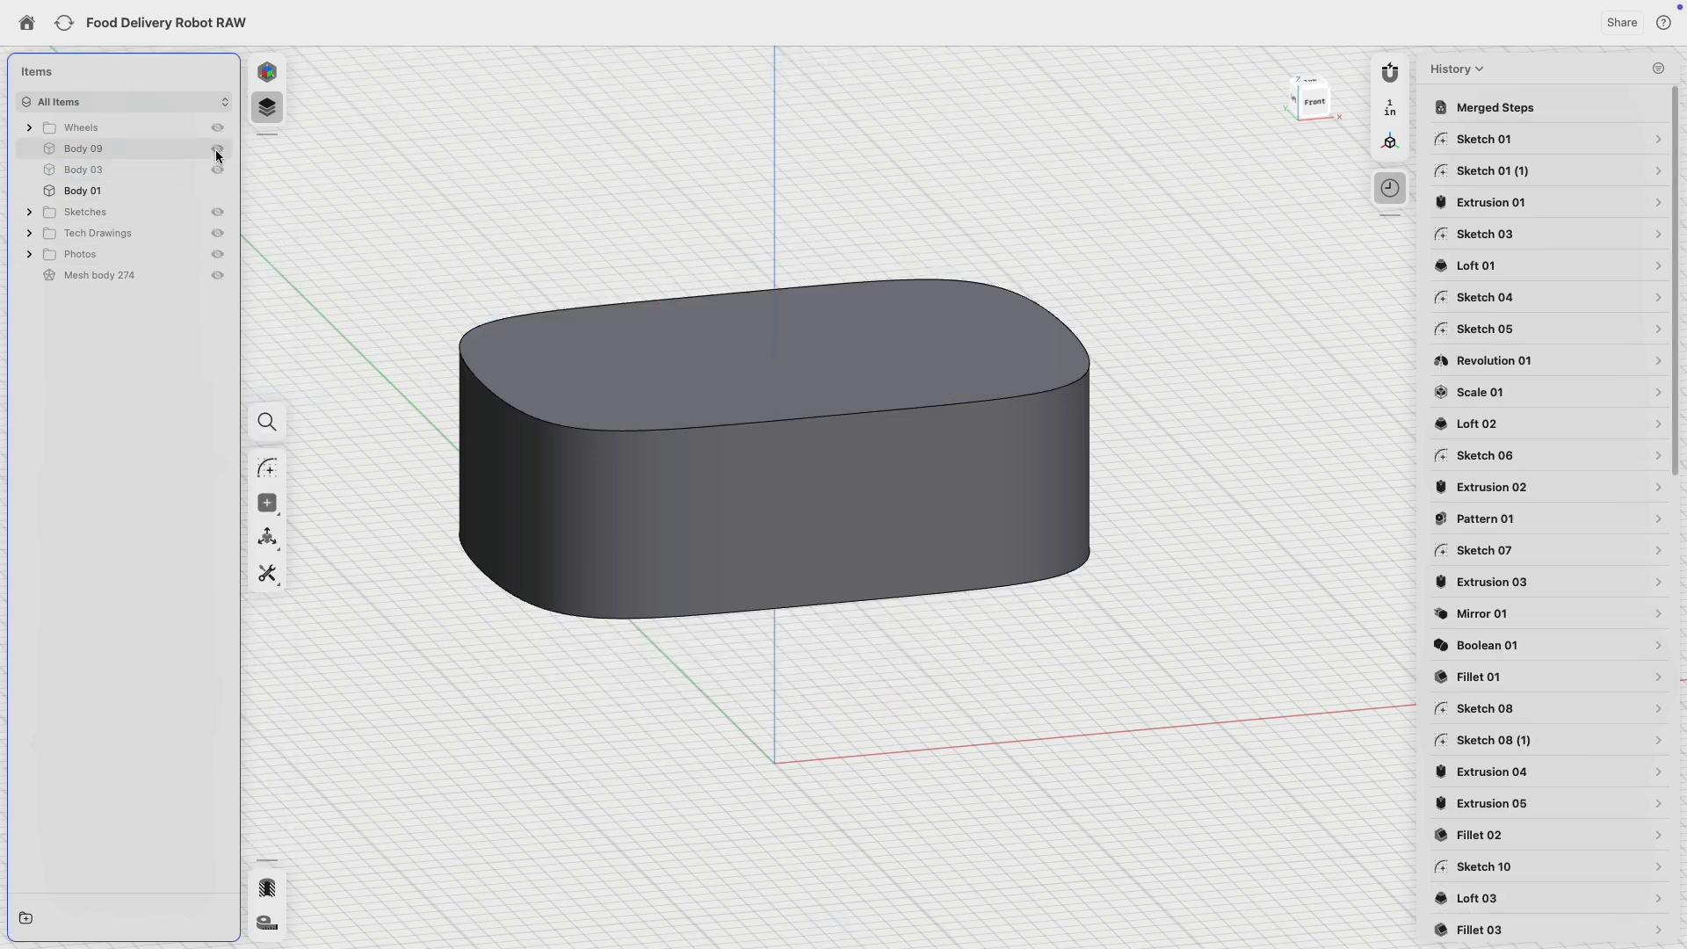
- Show Mesh body 274 in the front view and hide Body 01 to expose the scanned side panel
{"action": "left_click", "coordinate": [218, 275]}
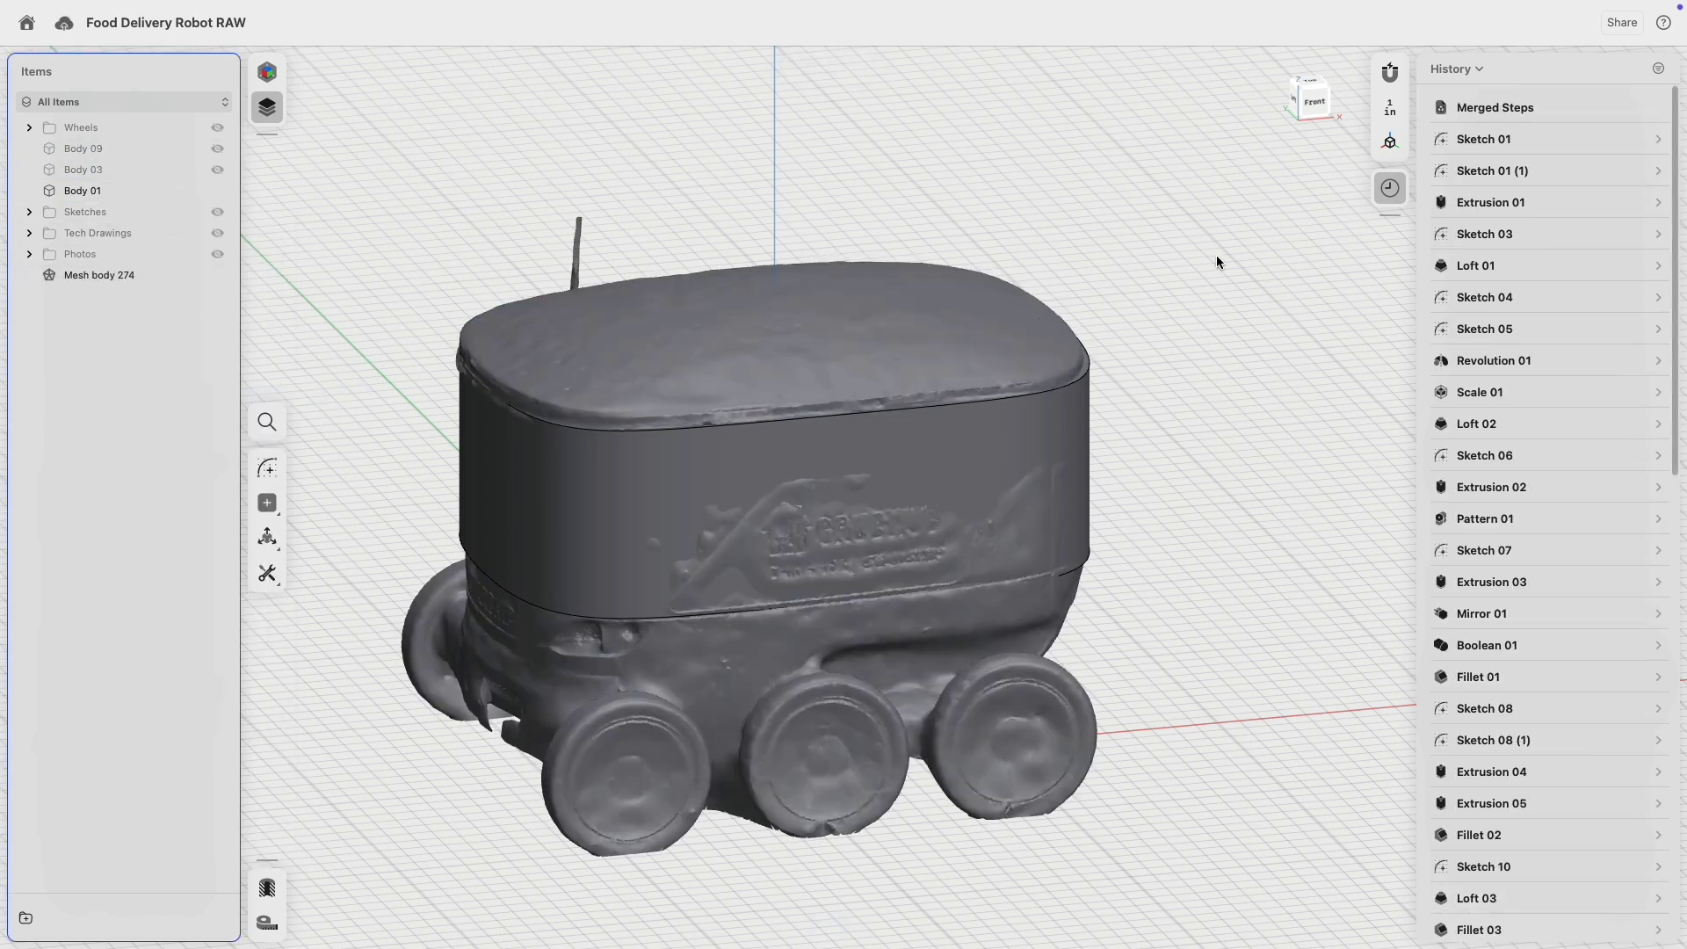
{"action": "left_click", "coordinate": [1322, 105]}
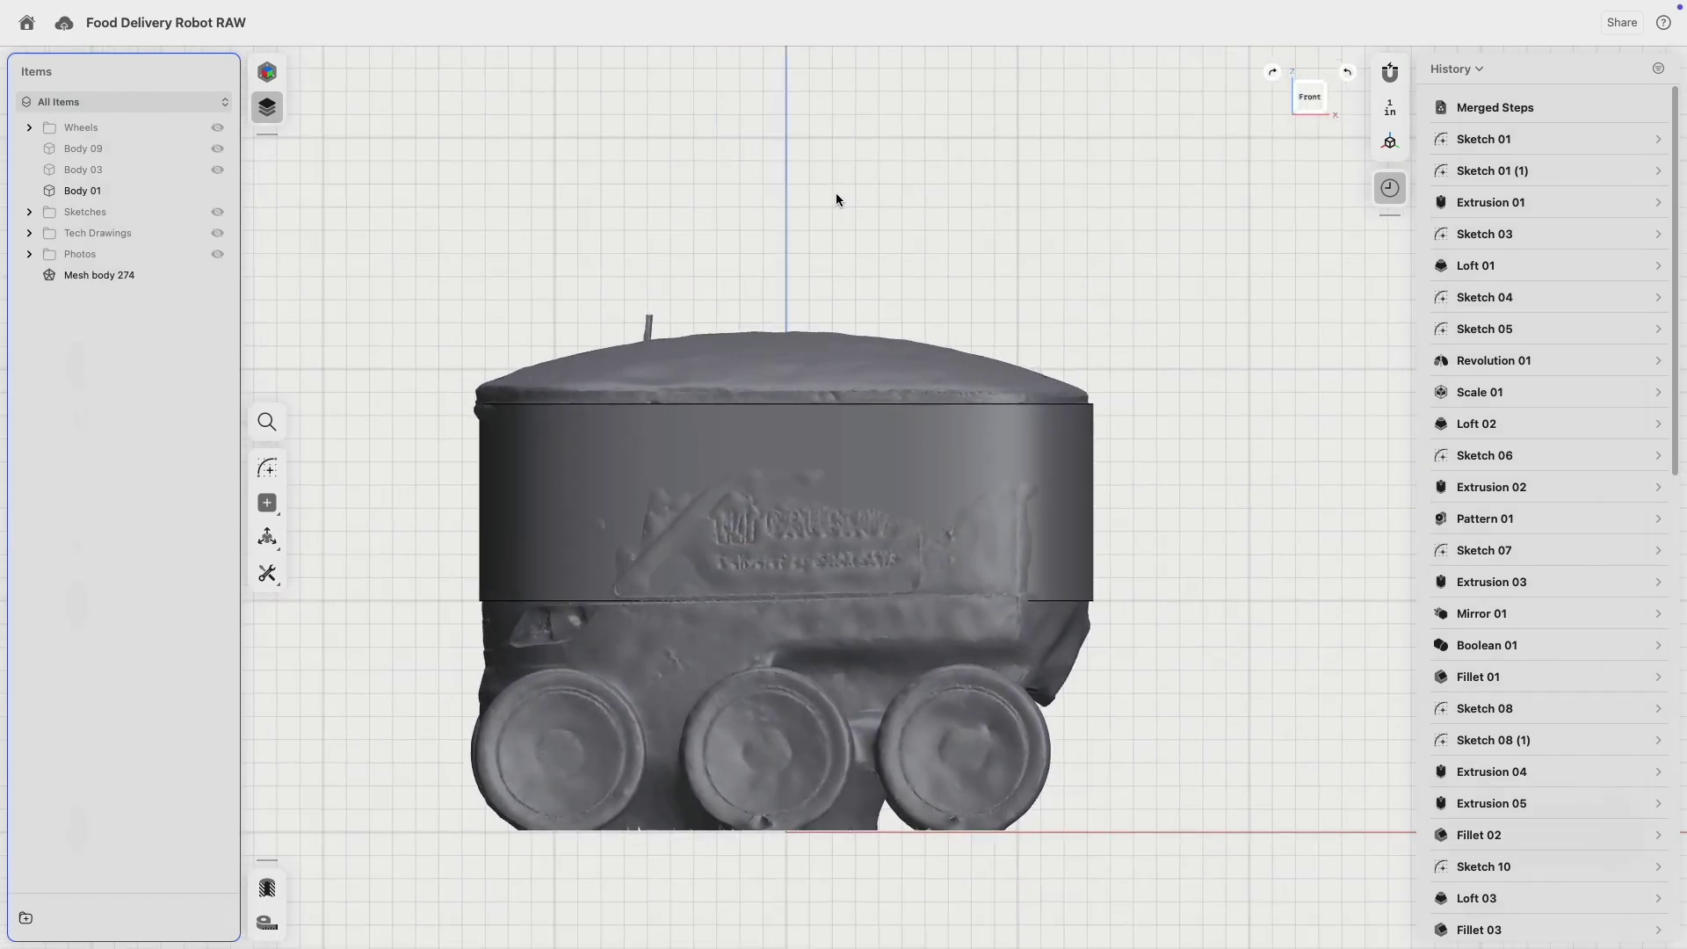
{"action": "left_click", "coordinate": [217, 191]}
{"action": "scroll", "coordinate": [477, 348], "scroll_direction": "up", "scroll_amount": 5}
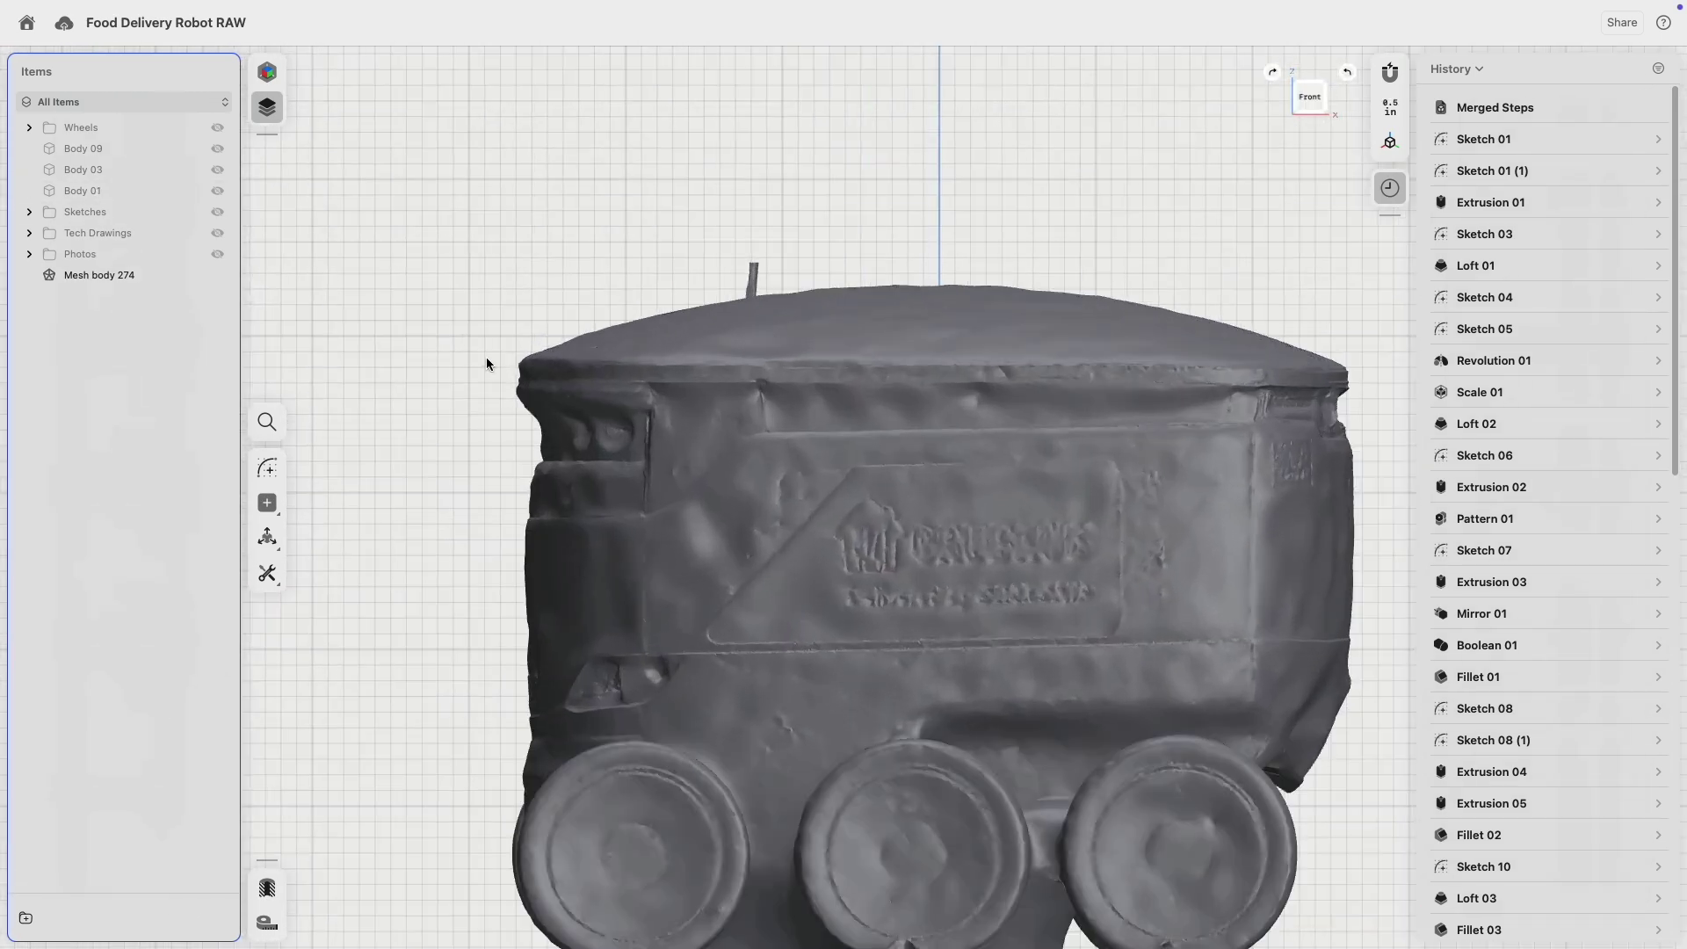
- Start a front-view sketch and draw a 19 in horizontal line along the side panel's upper seam, extending past the mesh end
{"action": "left_click", "coordinate": [268, 468]}
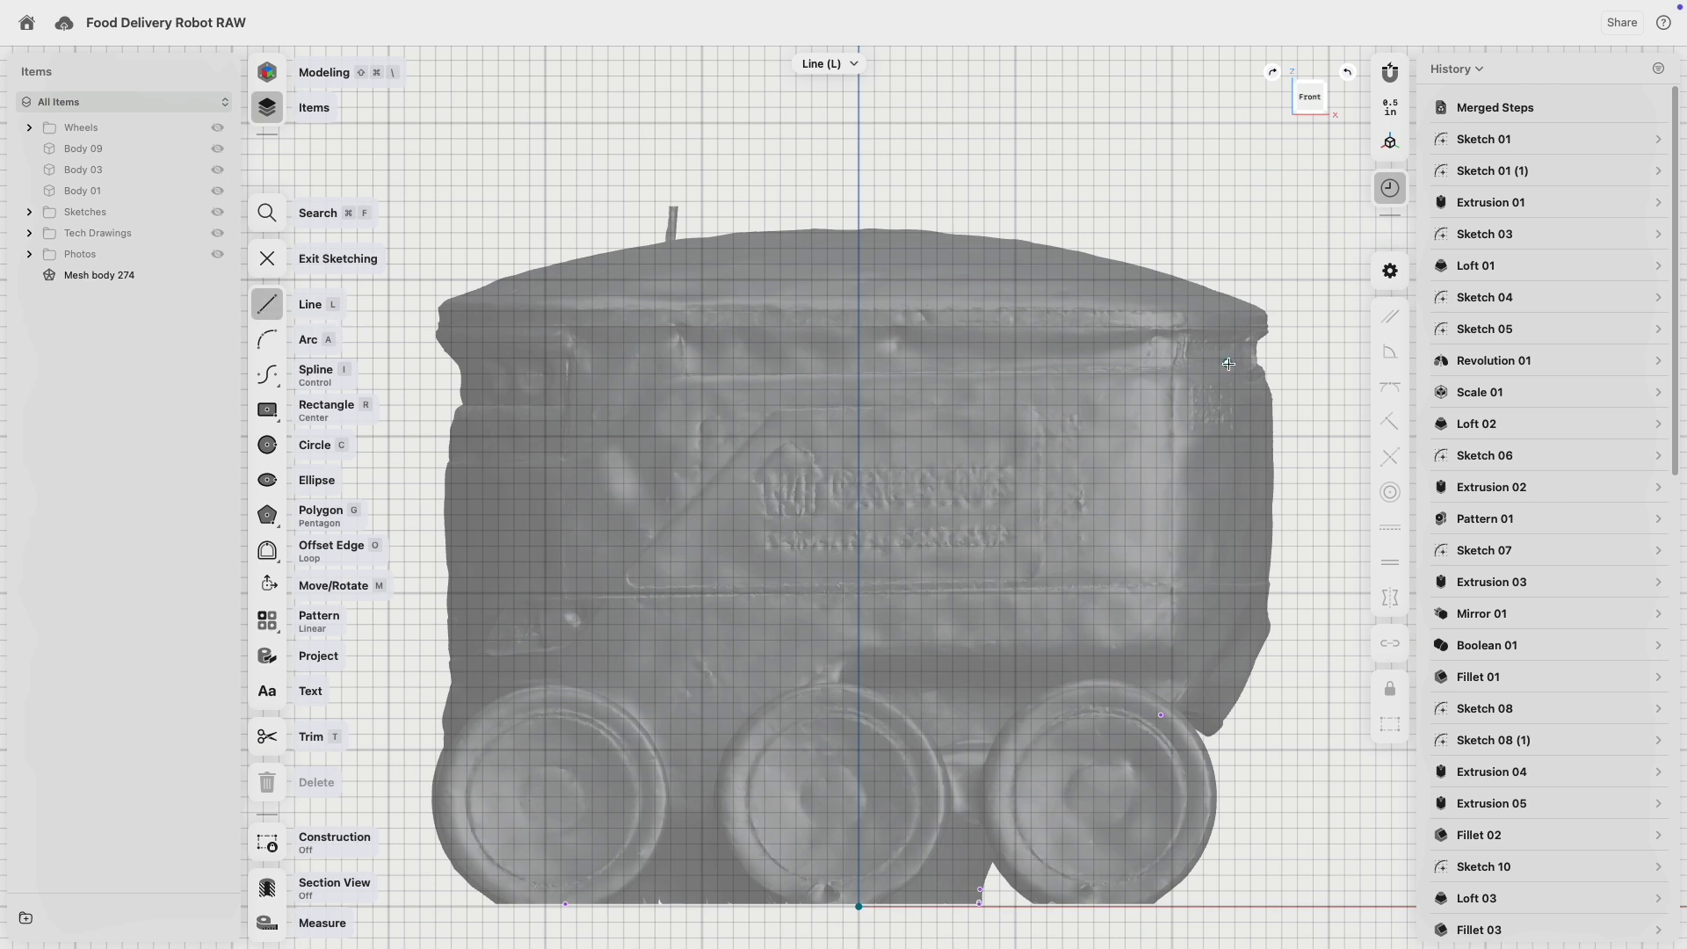
{"action": "left_click", "coordinate": [1297, 375]}
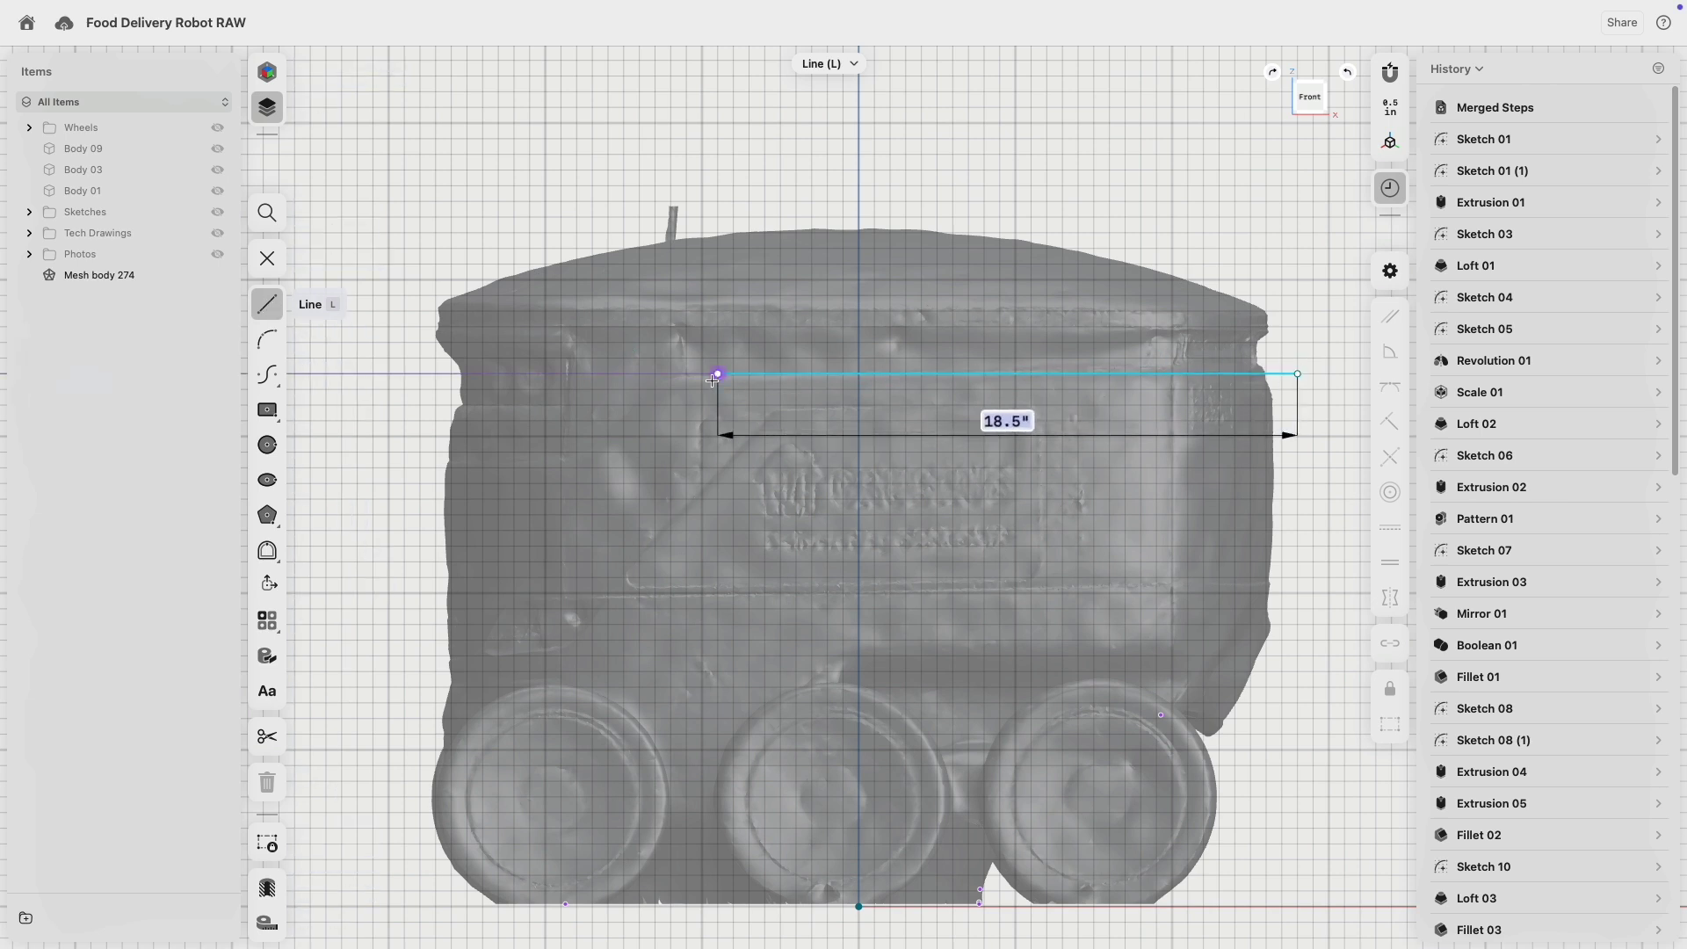
{"action": "left_click", "coordinate": [703, 374]}
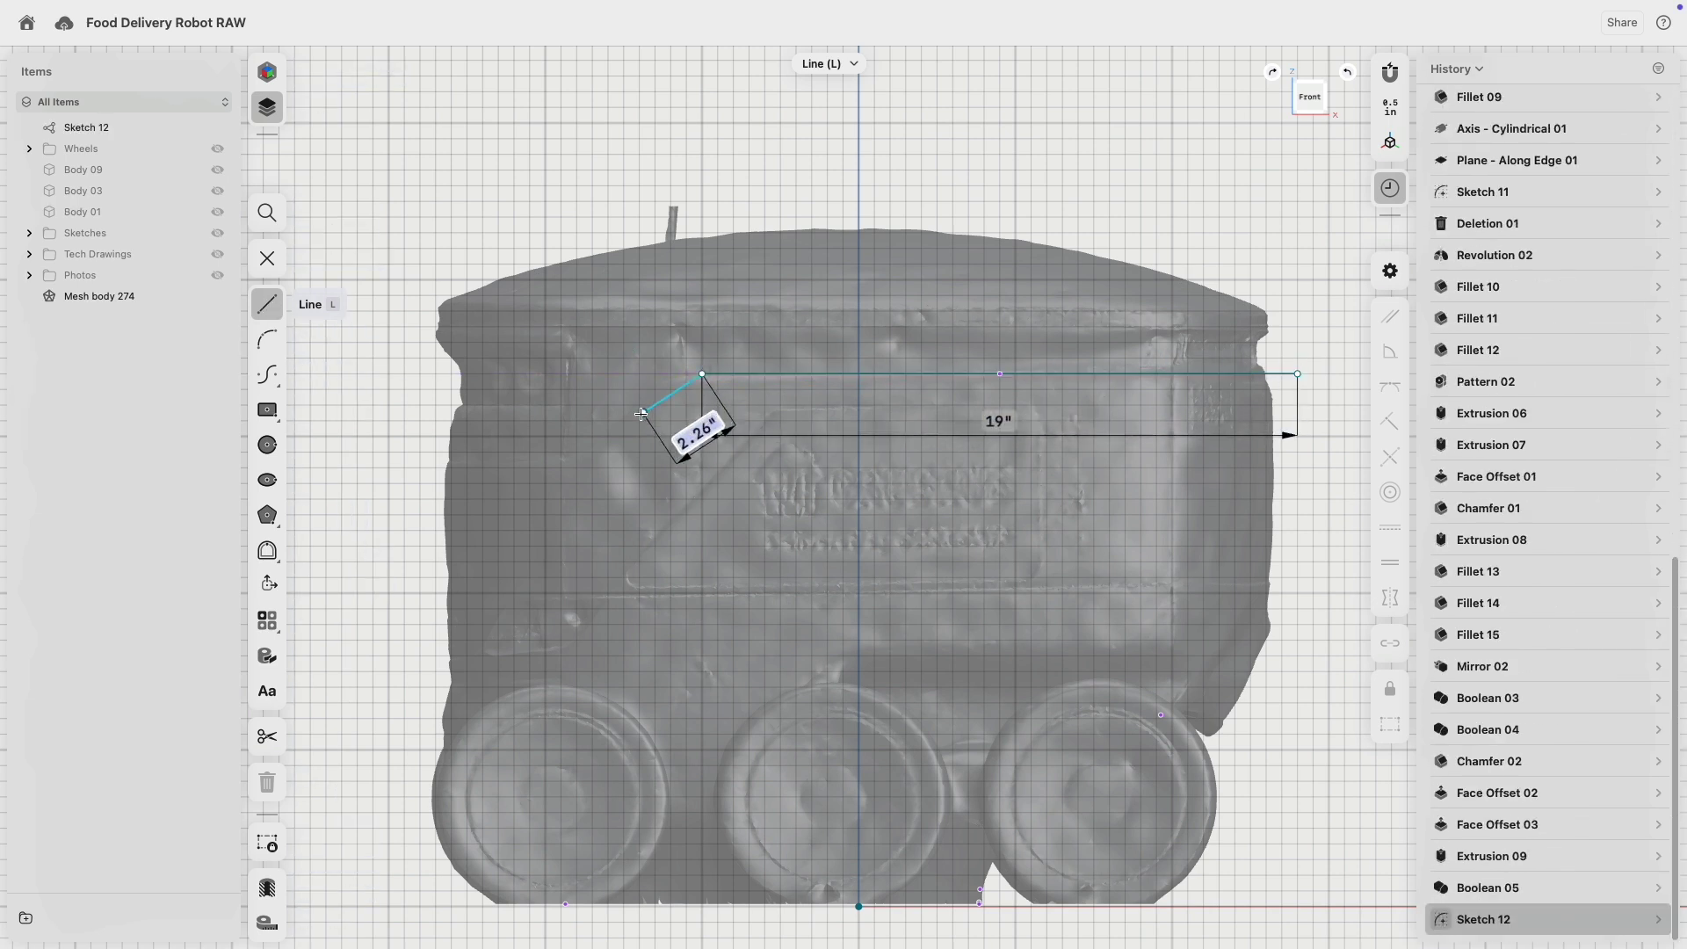
{"action": "key", "text": "Escape"}
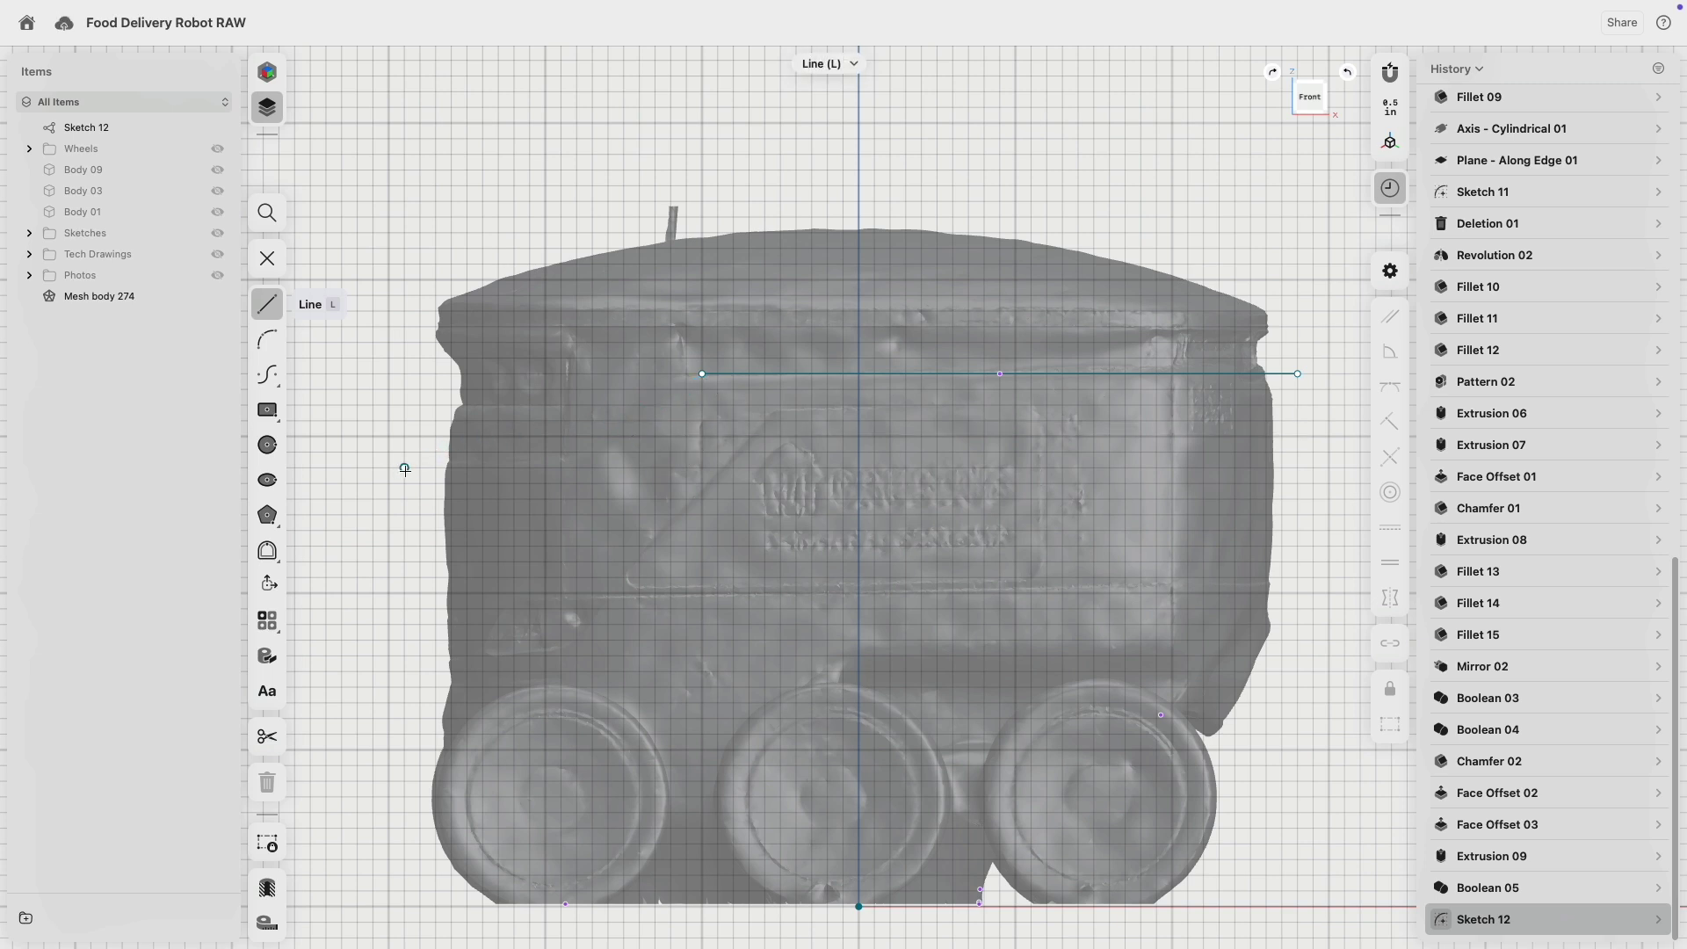
- Draw two horizontal lines at the mesh's antenna-side end, the upper 5.5 in long and the lower about 4.77 in long
{"action": "left_click", "coordinate": [390, 468]}
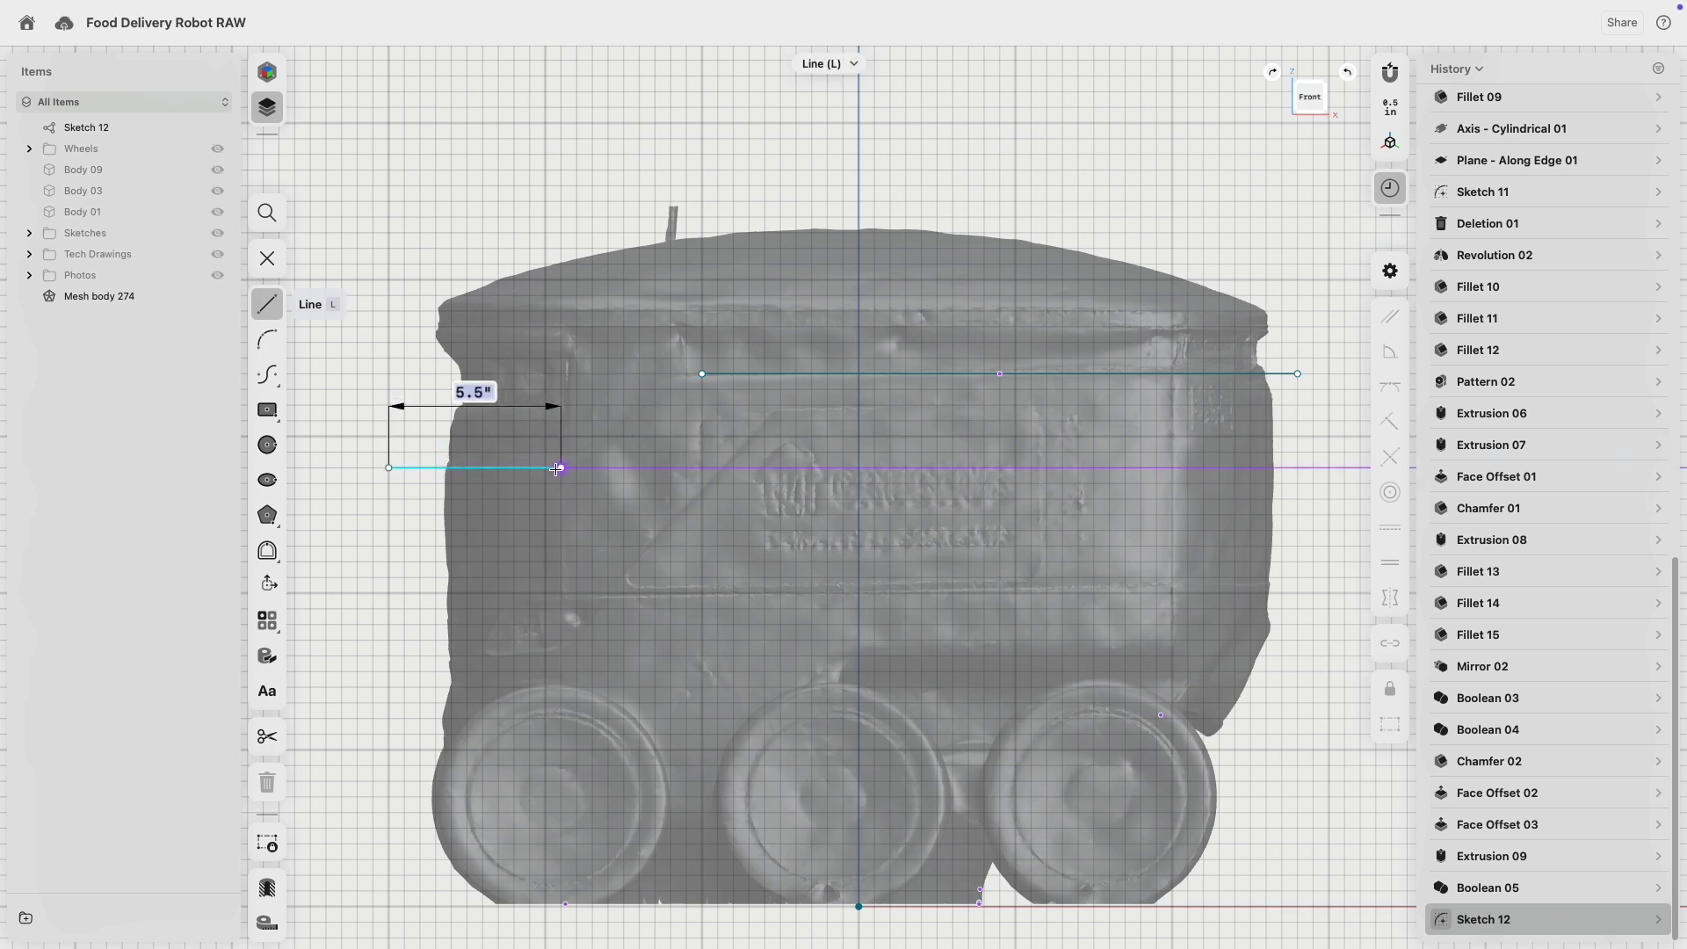
{"action": "scroll", "coordinate": [573, 552], "scroll_direction": "down", "scroll_amount": 3}
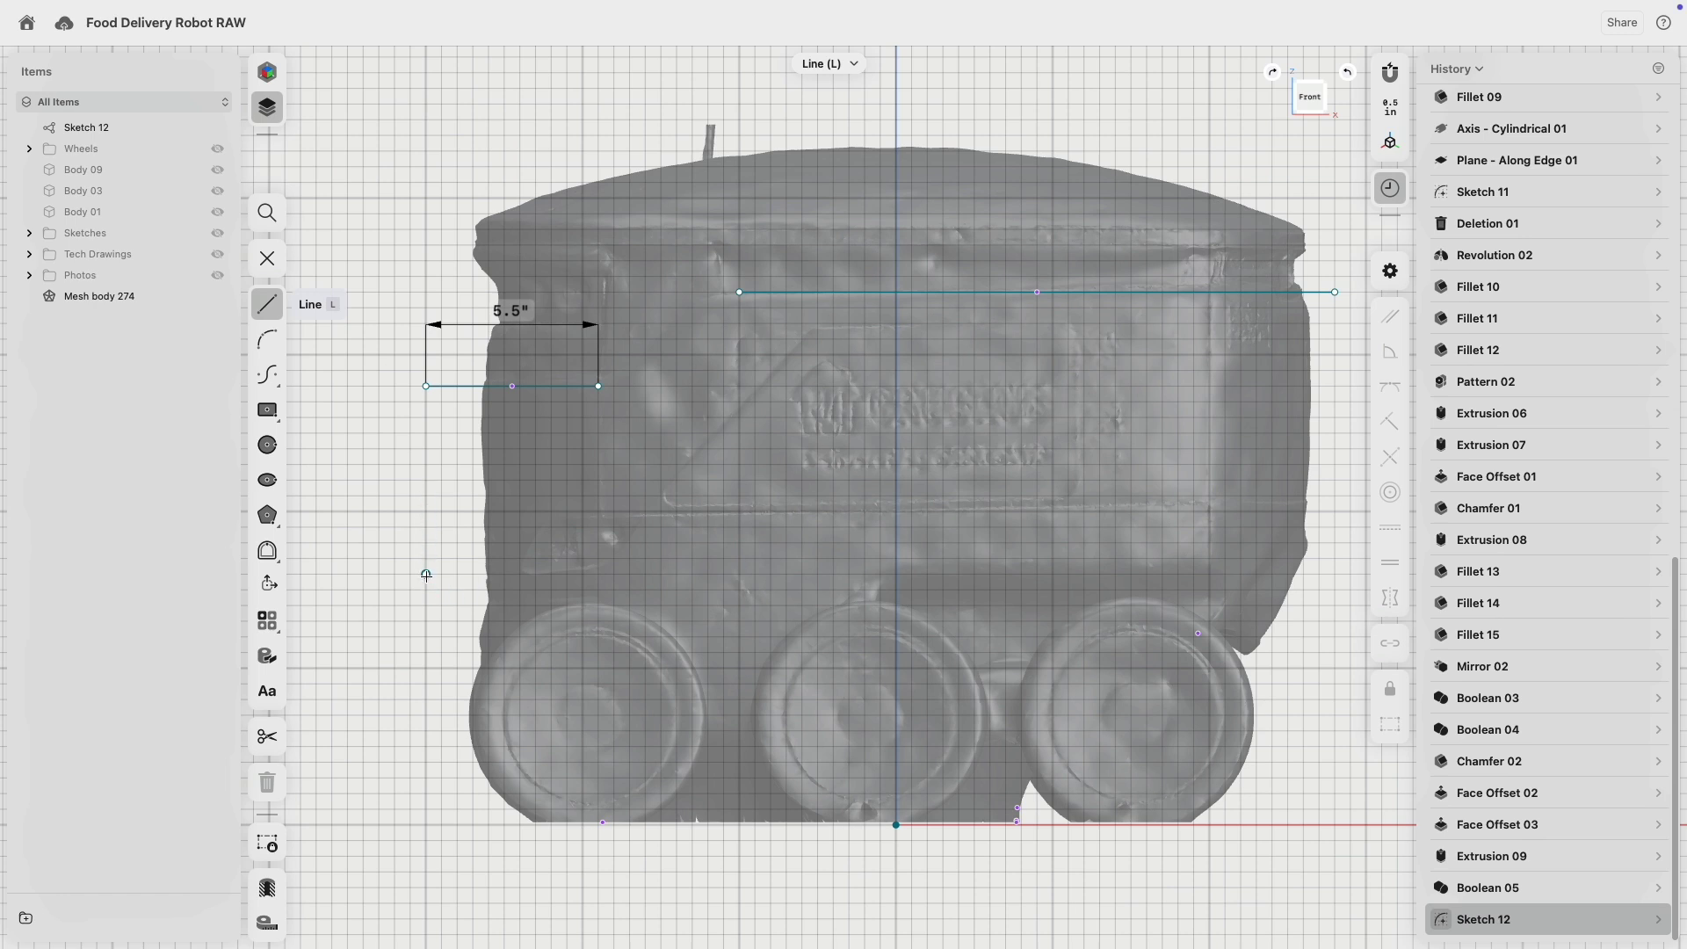
{"action": "left_click", "coordinate": [426, 575]}
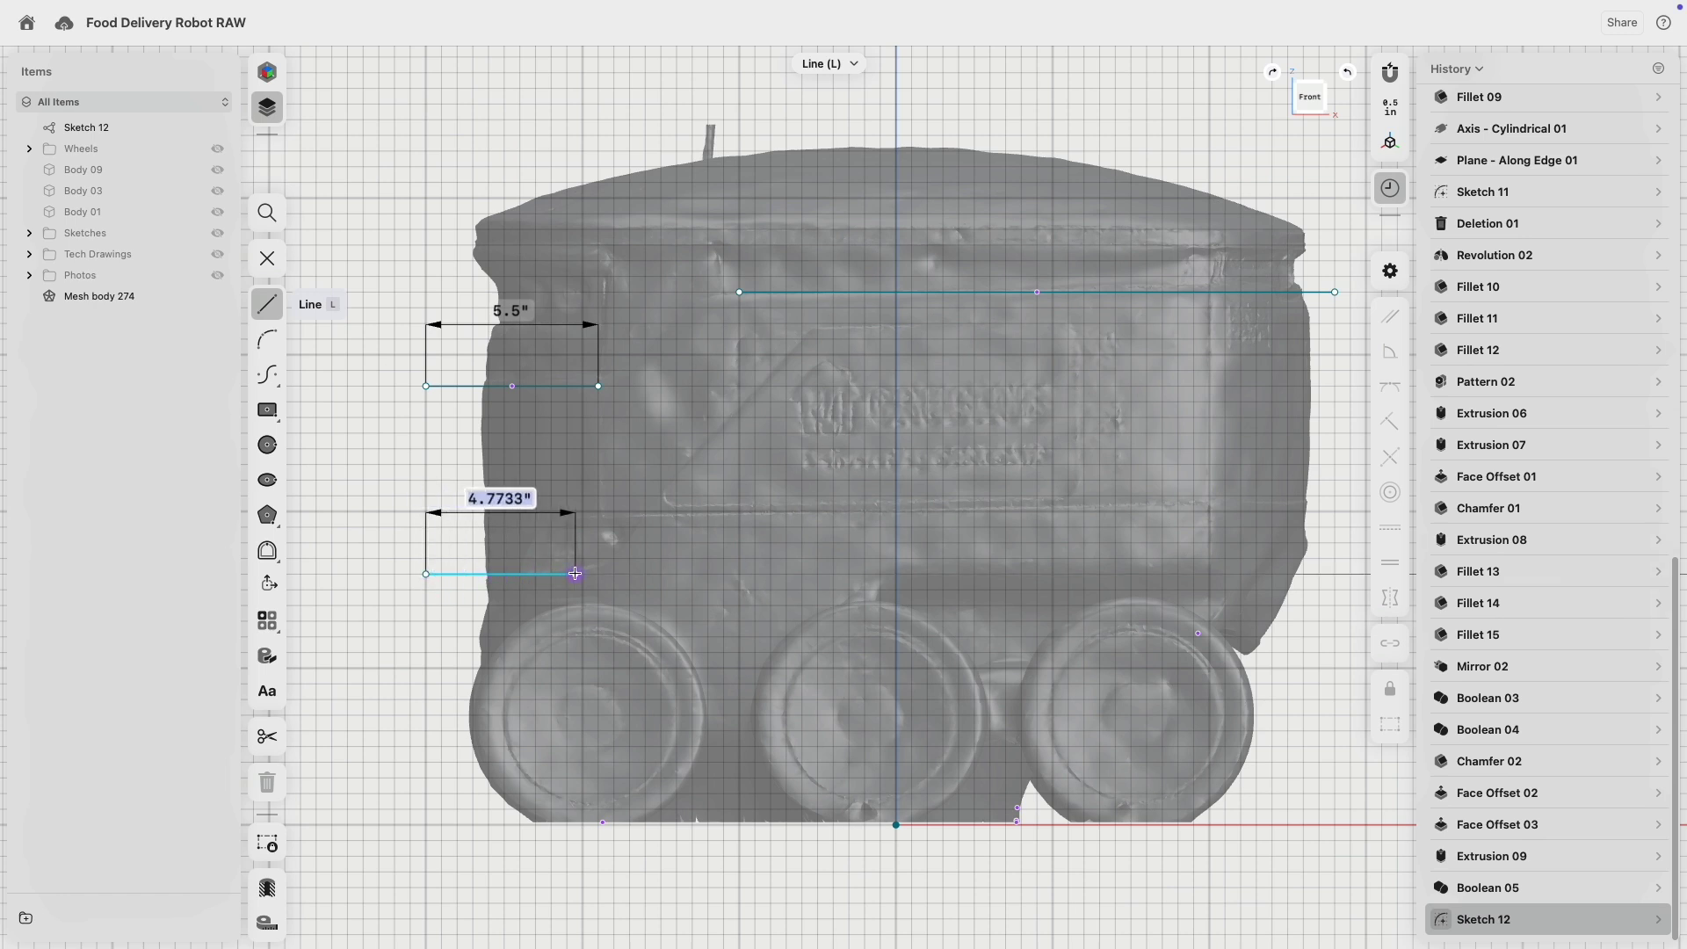
{"action": "left_click", "coordinate": [576, 574]}
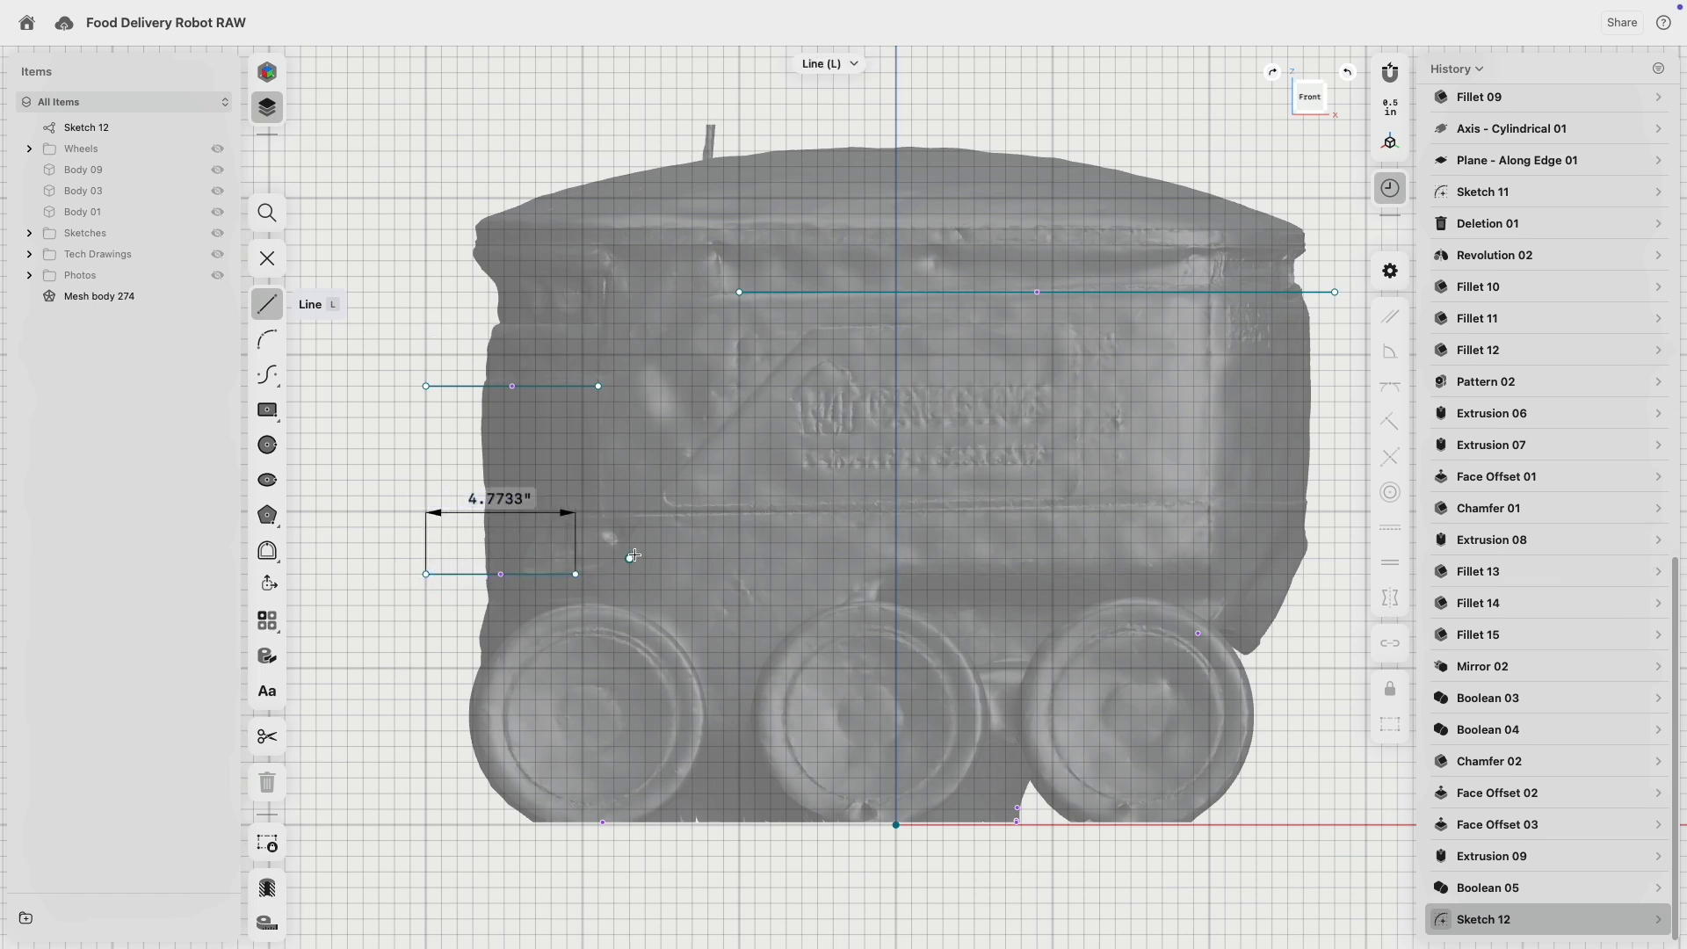
- Draw a 21 in horizontal line along the side panel's lower seam, ending level with the upper long line's outer end
{"action": "left_click", "coordinate": [673, 511]}
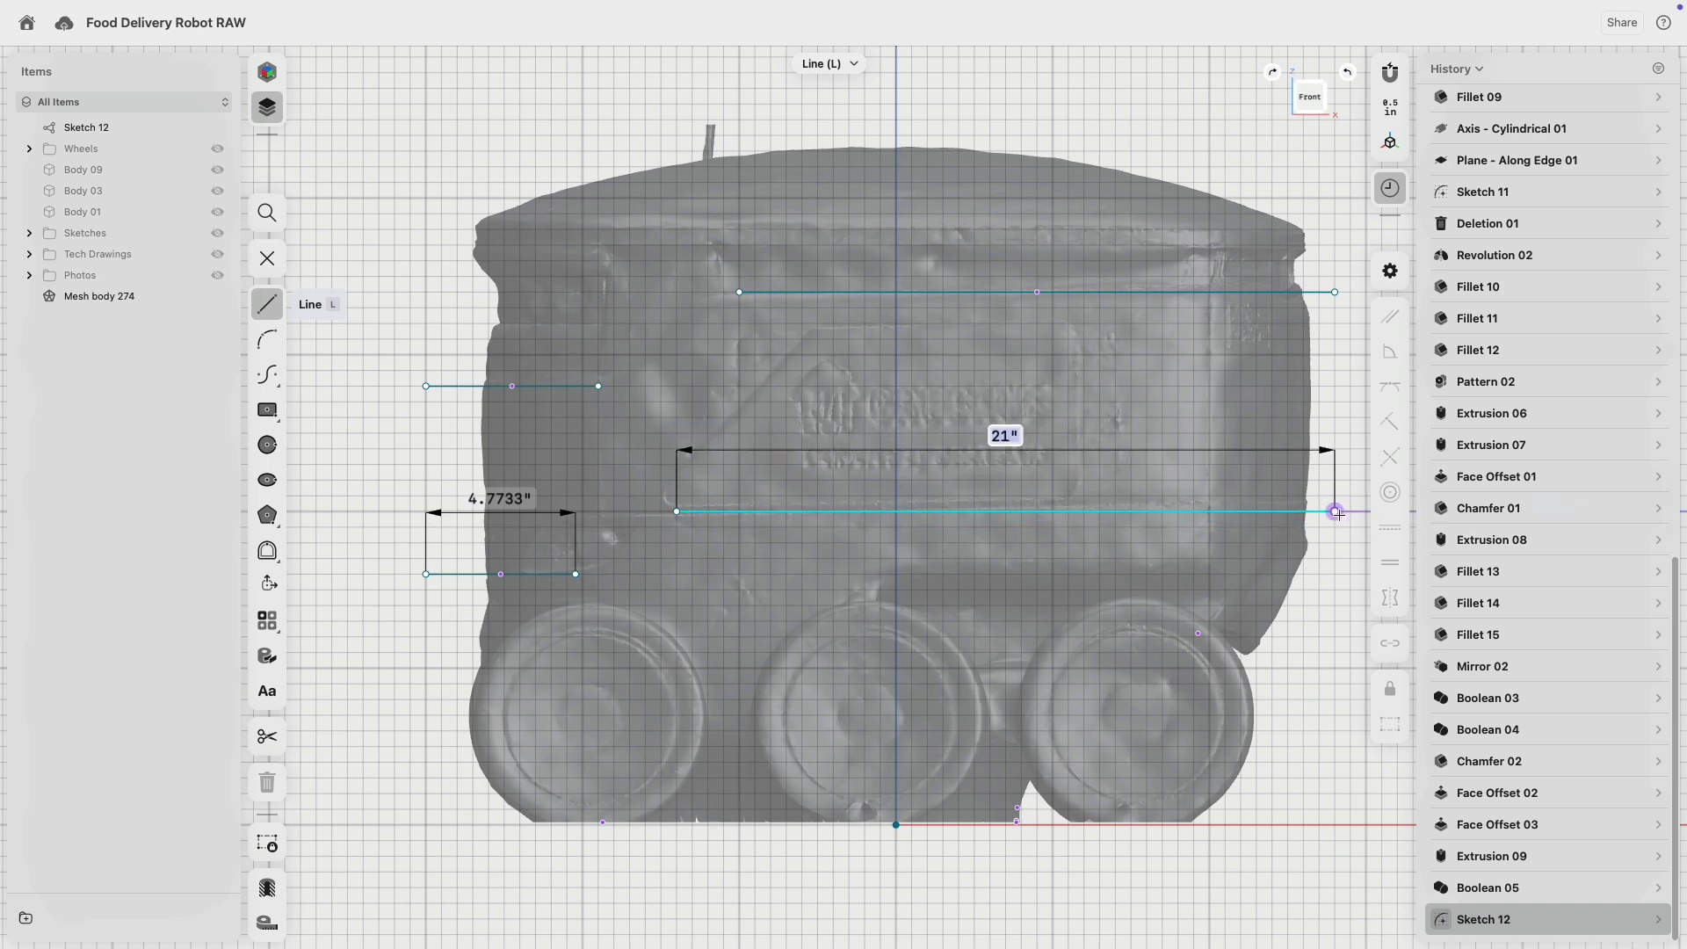
{"action": "scroll", "coordinate": [1274, 509], "scroll_direction": "right", "scroll_amount": 3}
{"action": "left_click", "coordinate": [1205, 510]}
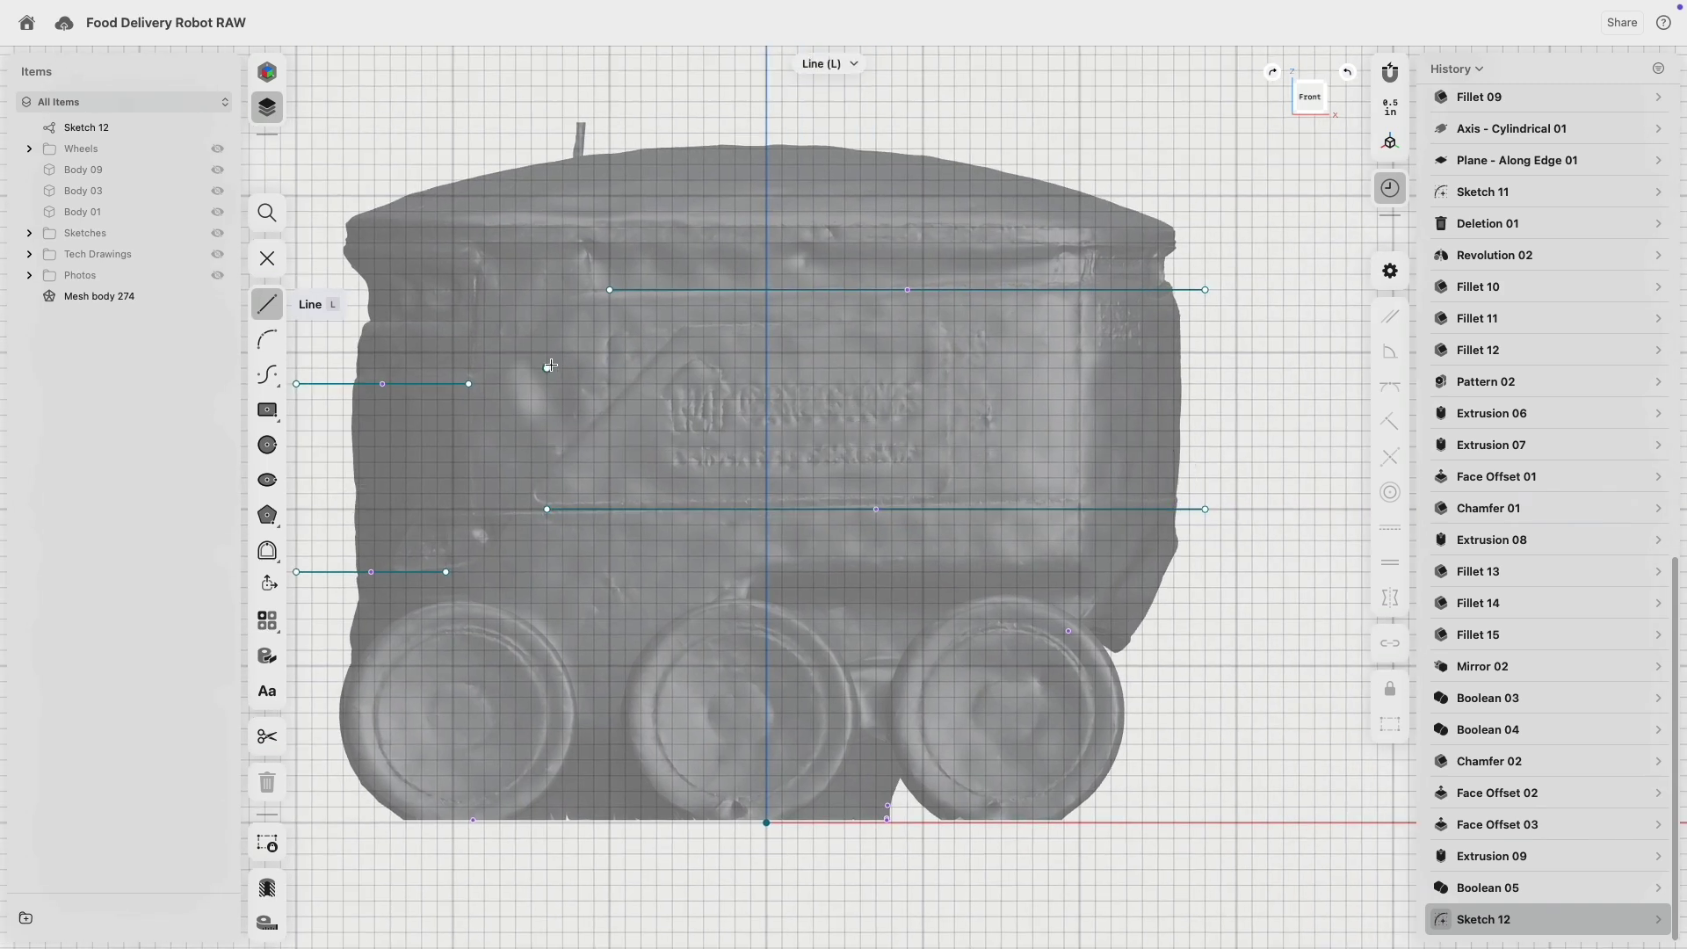
- Draw a control point spline joining the inner end of the upper short line to the upper long line
{"action": "scroll", "coordinate": [549, 367], "scroll_direction": "left", "scroll_amount": 4}
{"action": "left_click", "coordinate": [268, 376]}
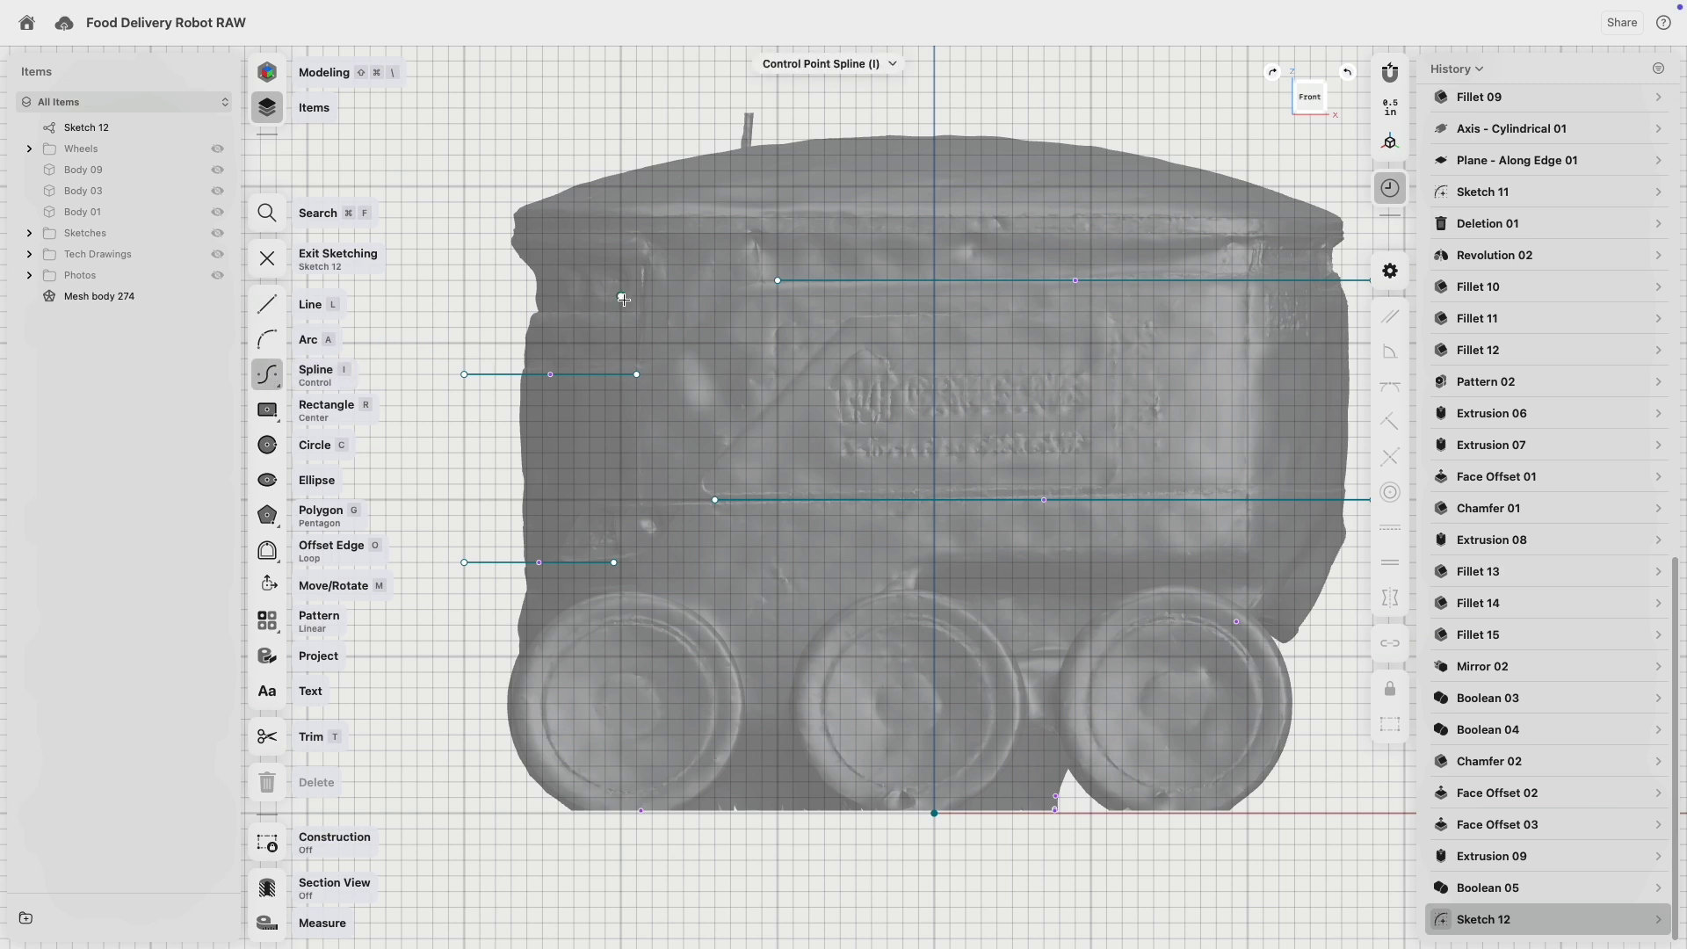
{"action": "scroll", "coordinate": [659, 417], "scroll_direction": "up", "scroll_amount": 3}
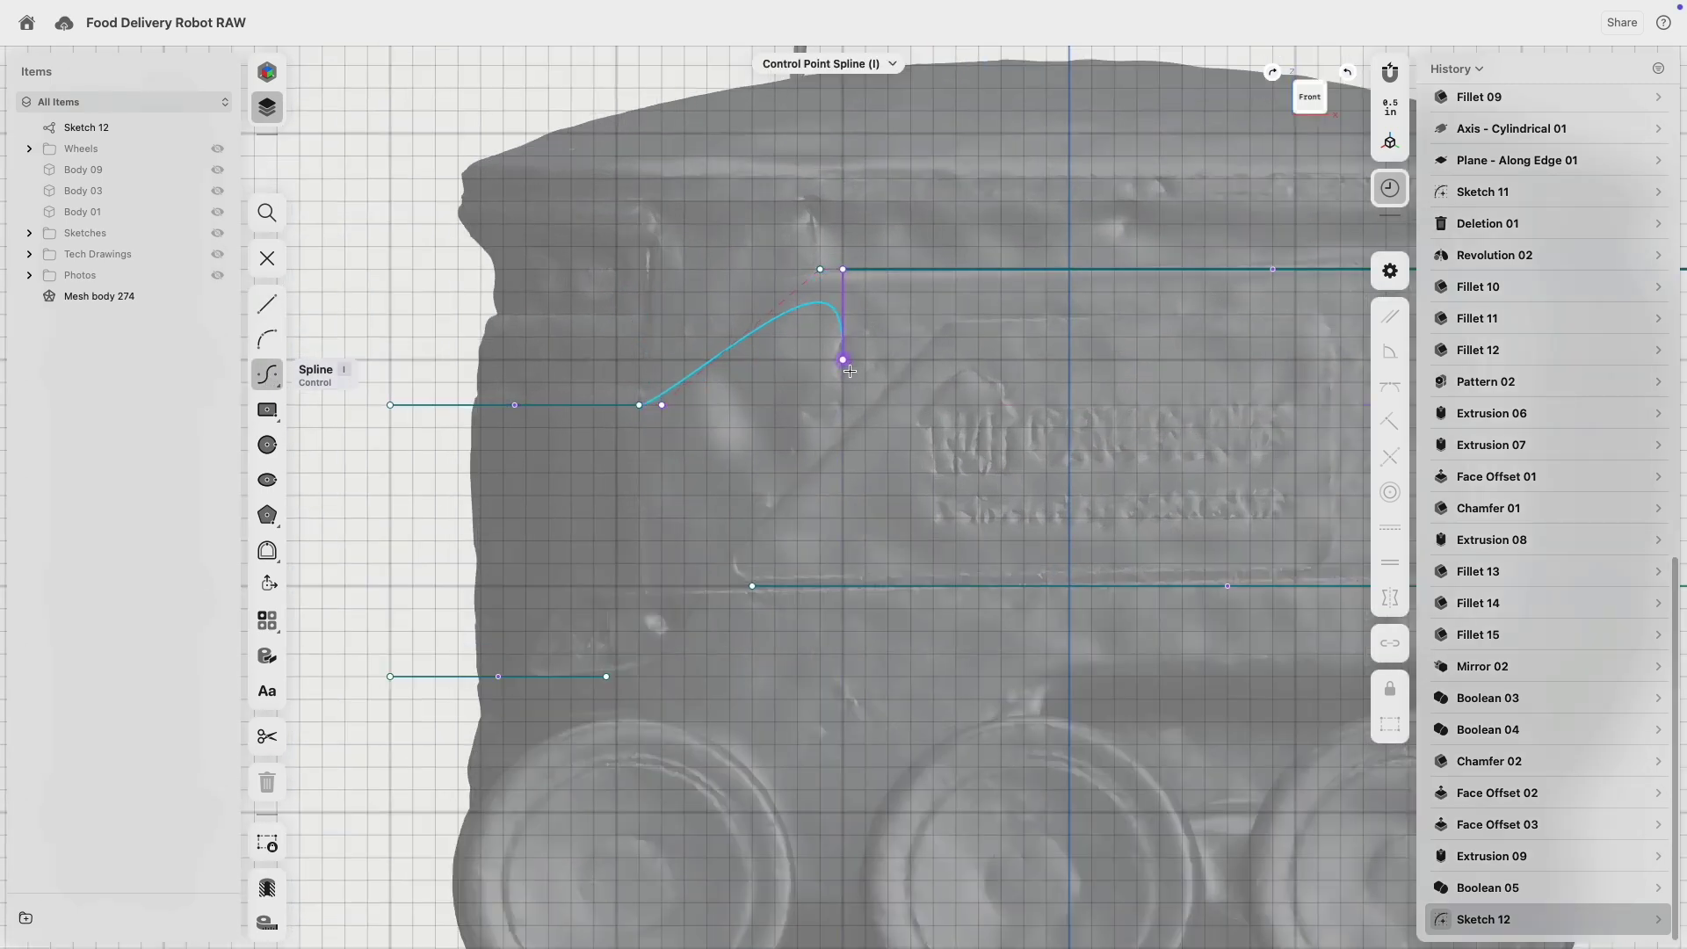
{"action": "left_click", "coordinate": [841, 271]}
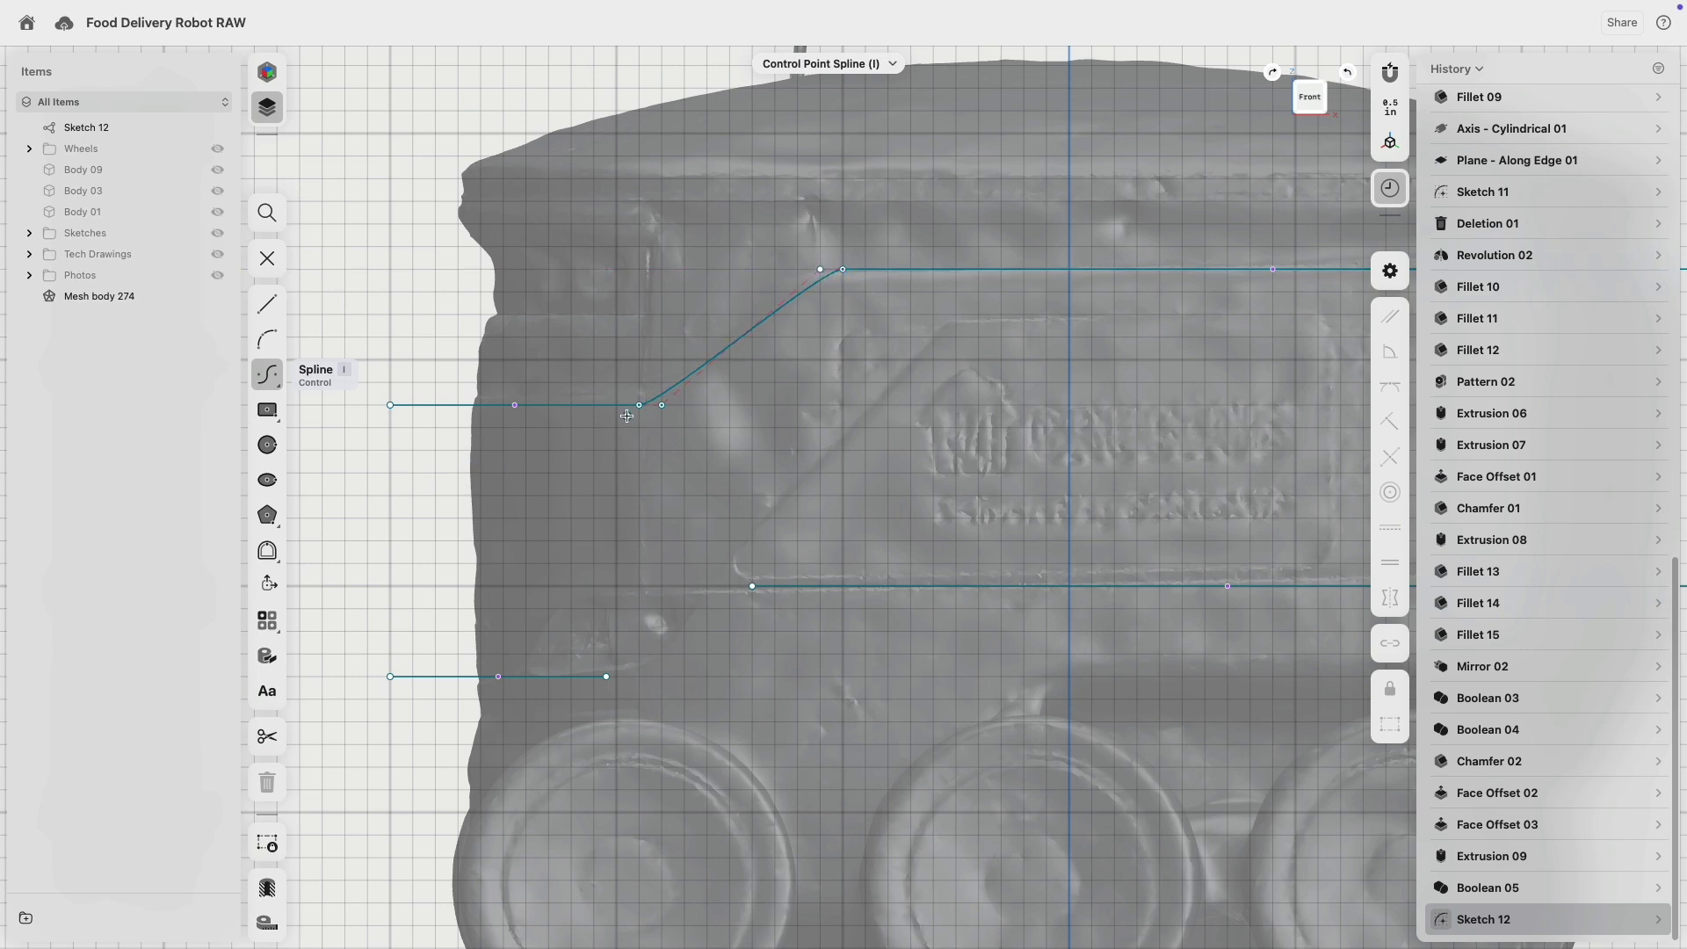
- Undo the upper spline and redraw it with three control points spaced 0.5 in apart along each connecting line
{"action": "key", "text": "super+z"}
{"action": "key", "text": "super+z"}
{"action": "key", "text": "super+shift+z"}
{"action": "left_click", "coordinate": [819, 270]}
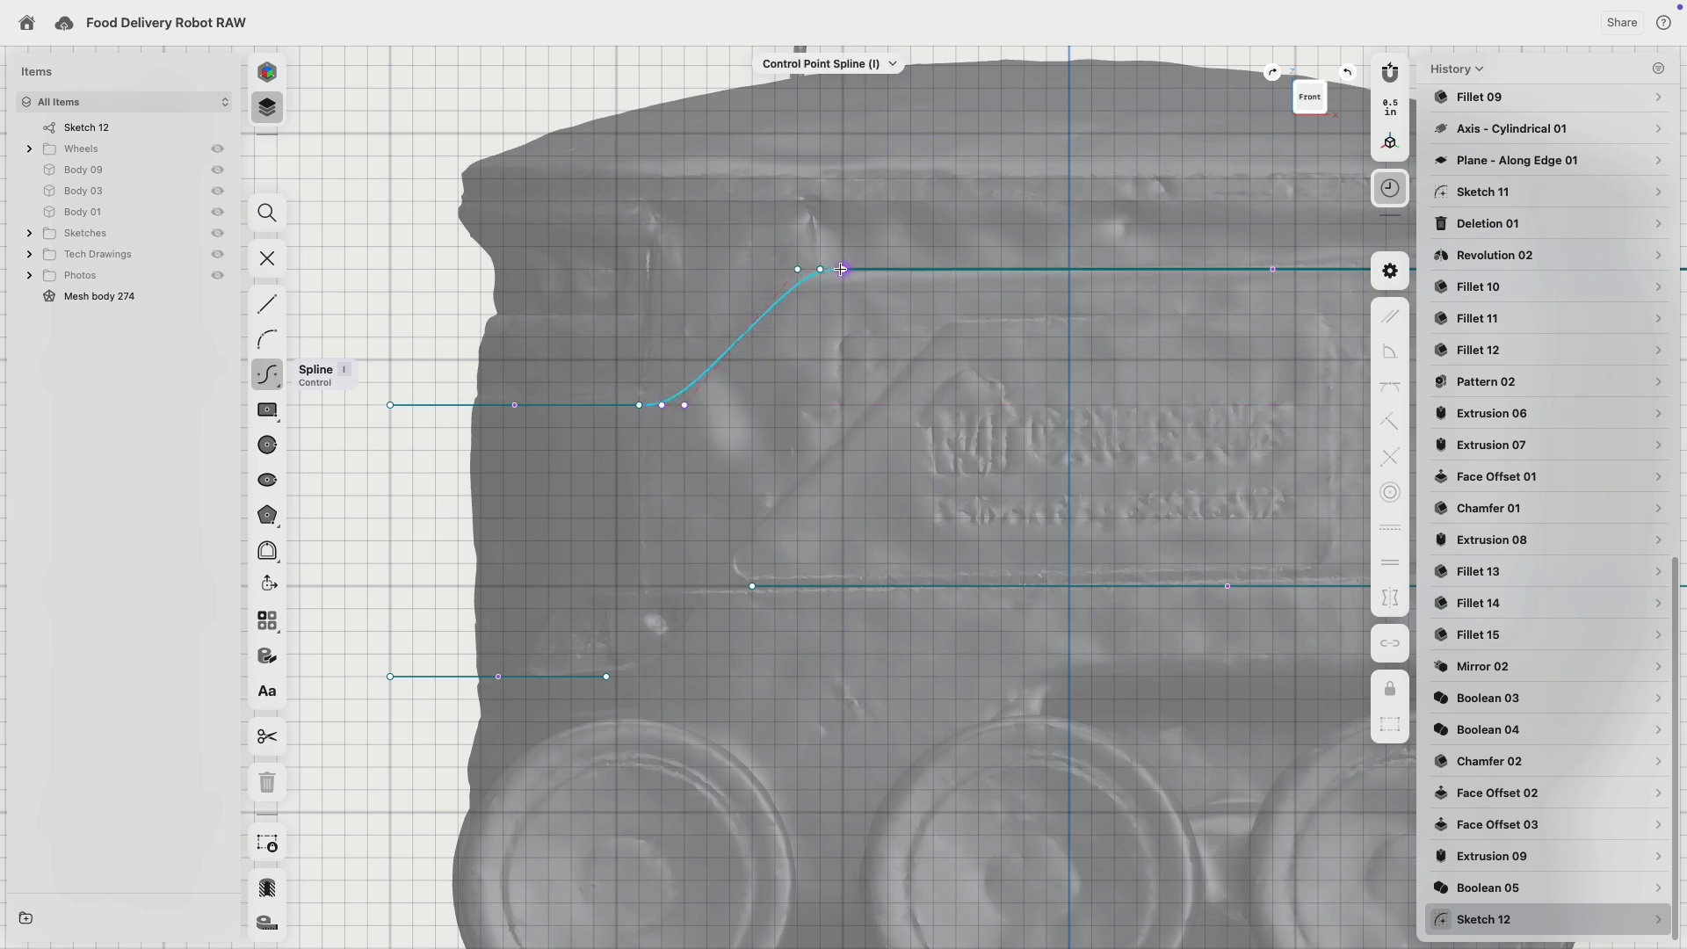
{"action": "left_click", "coordinate": [842, 270]}
{"action": "key", "text": "Escape"}
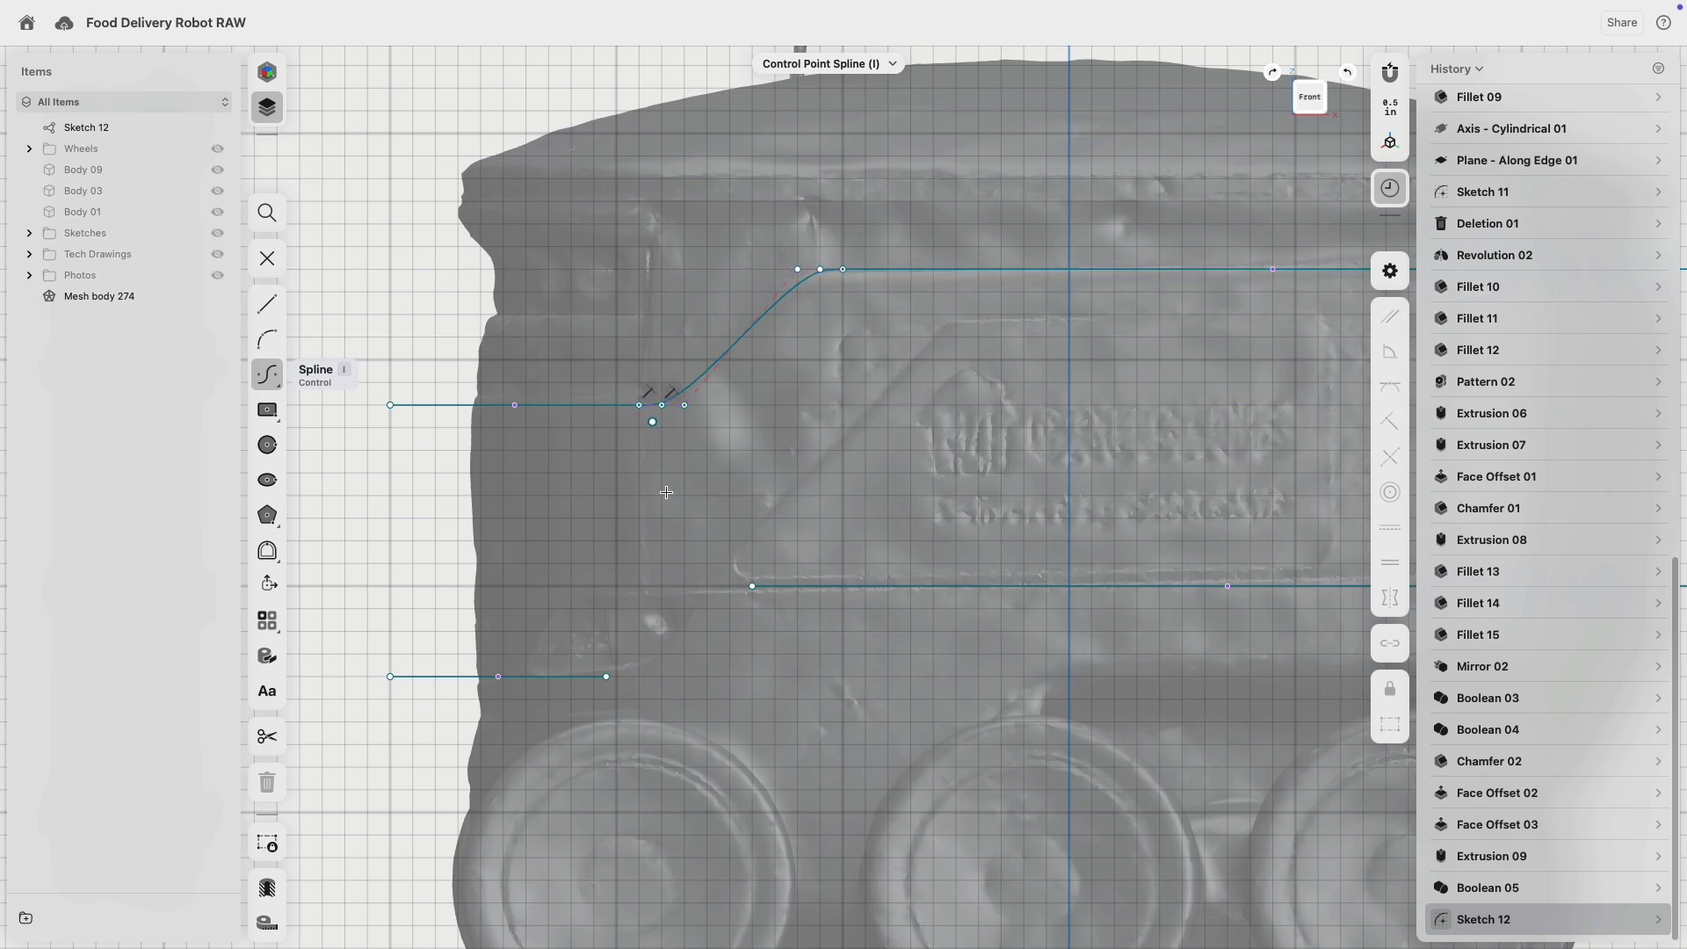
- Draw a matching control point spline between the lower long and short lines, joining the short line's inner end to it
{"action": "scroll", "coordinate": [633, 585], "scroll_direction": "down", "scroll_amount": 2}
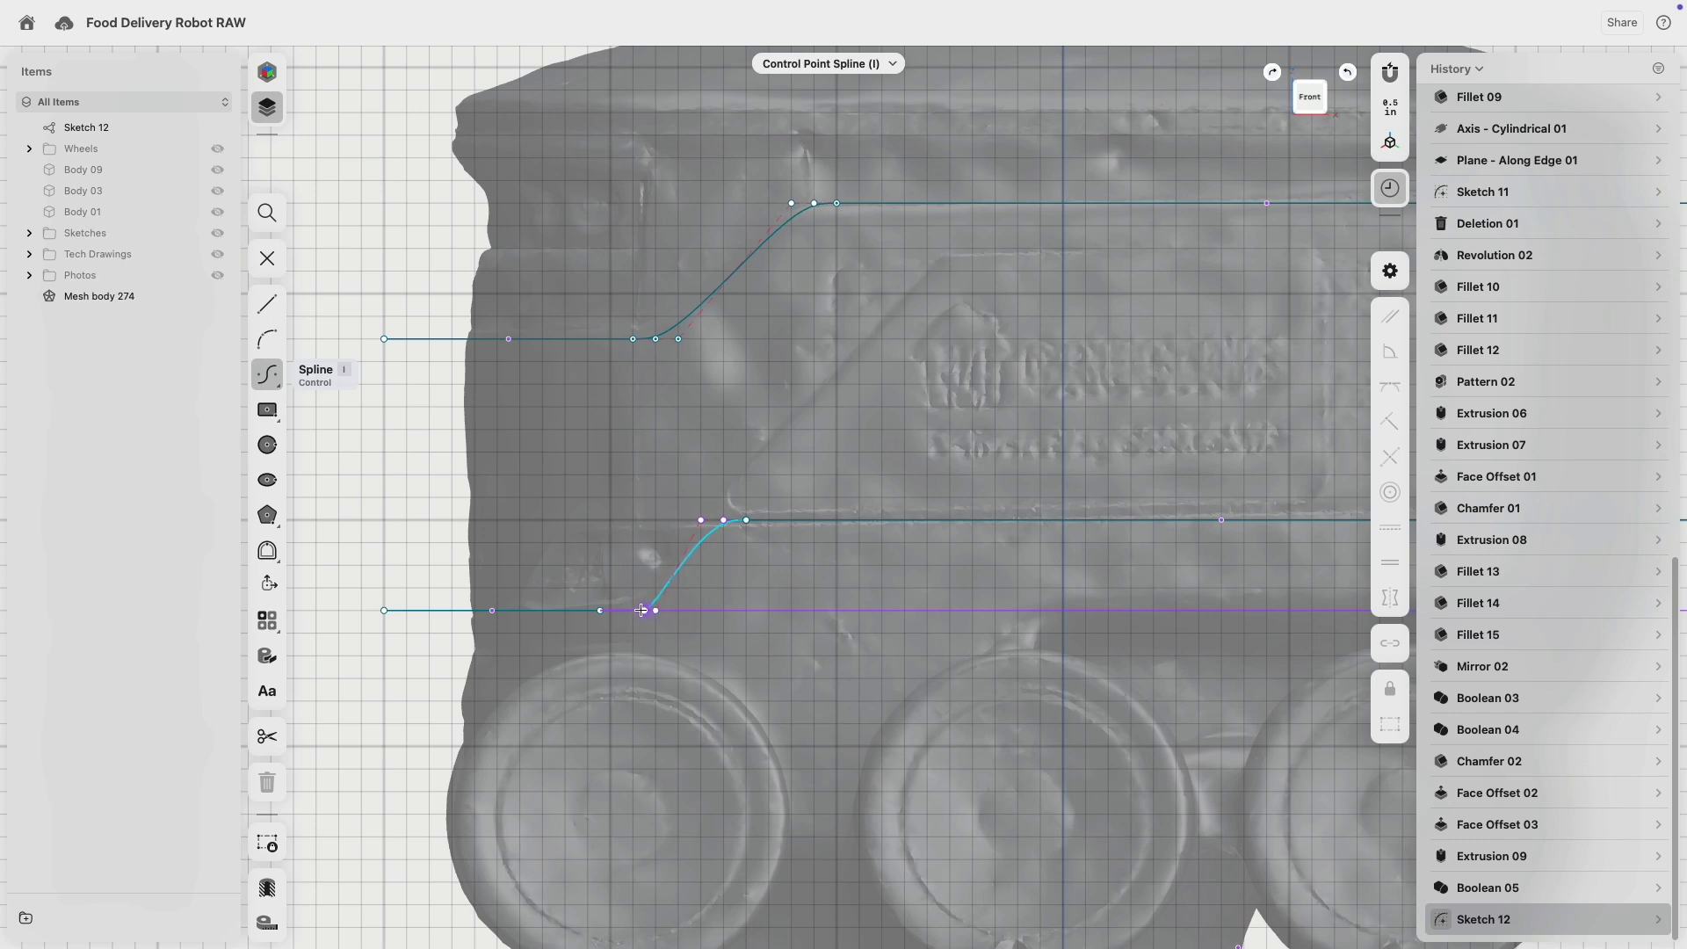
{"action": "key", "text": "Escape"}
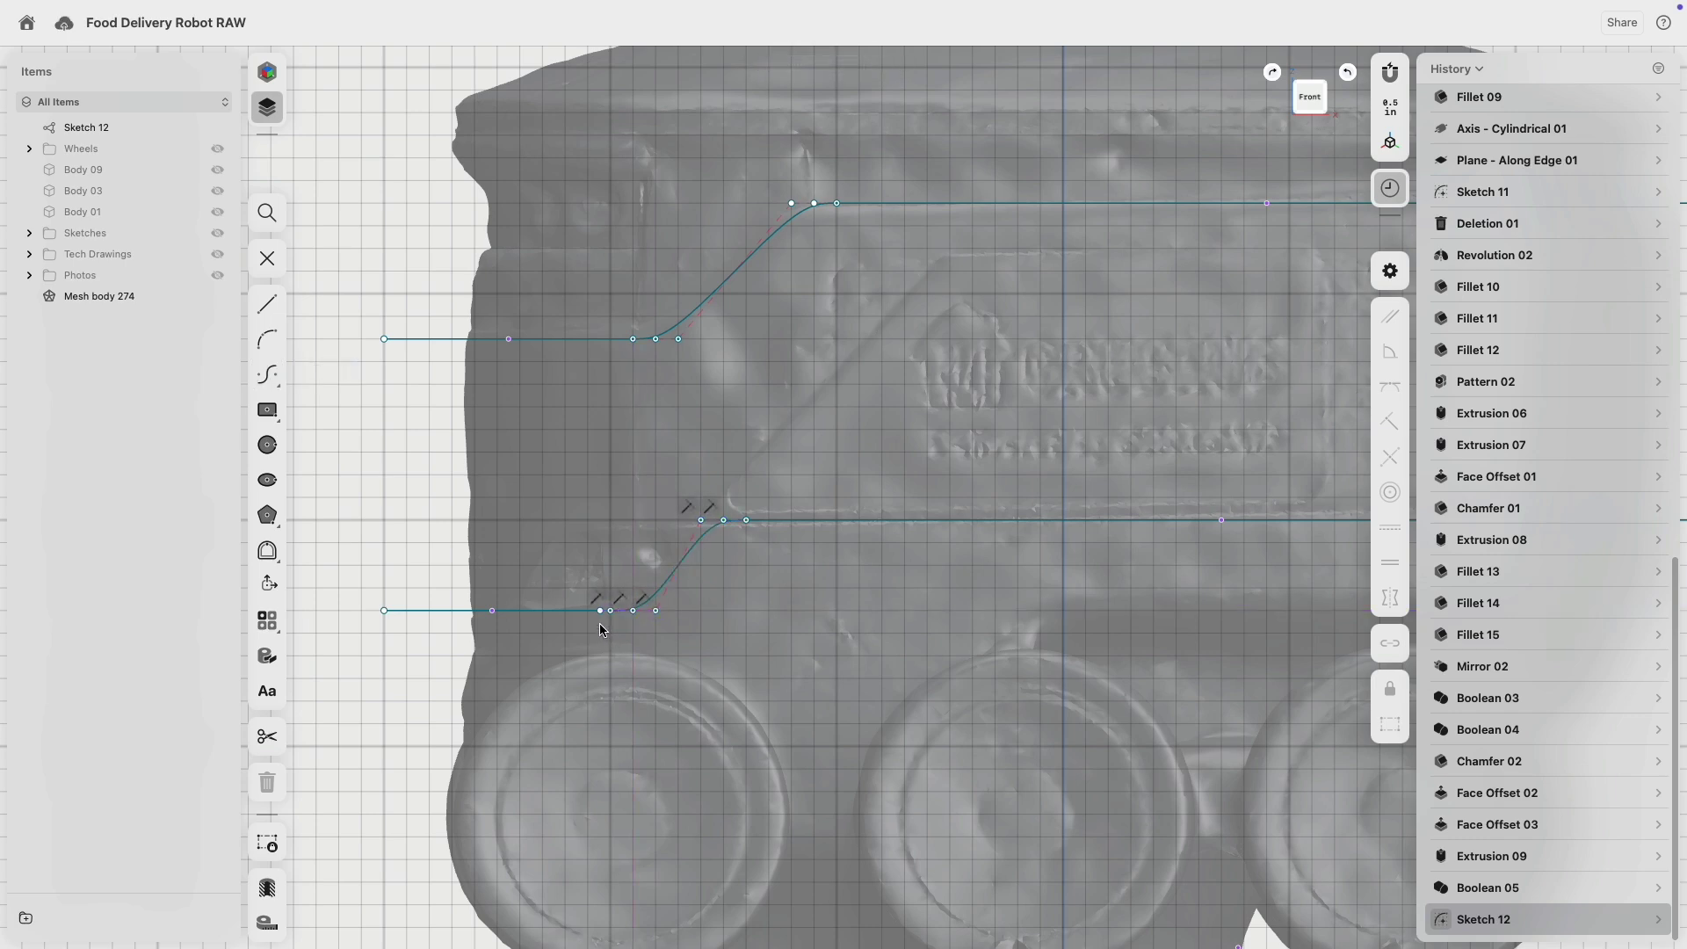
{"action": "scroll", "coordinate": [605, 615], "scroll_direction": "up", "scroll_amount": 5}
{"action": "left_click", "coordinate": [630, 584]}
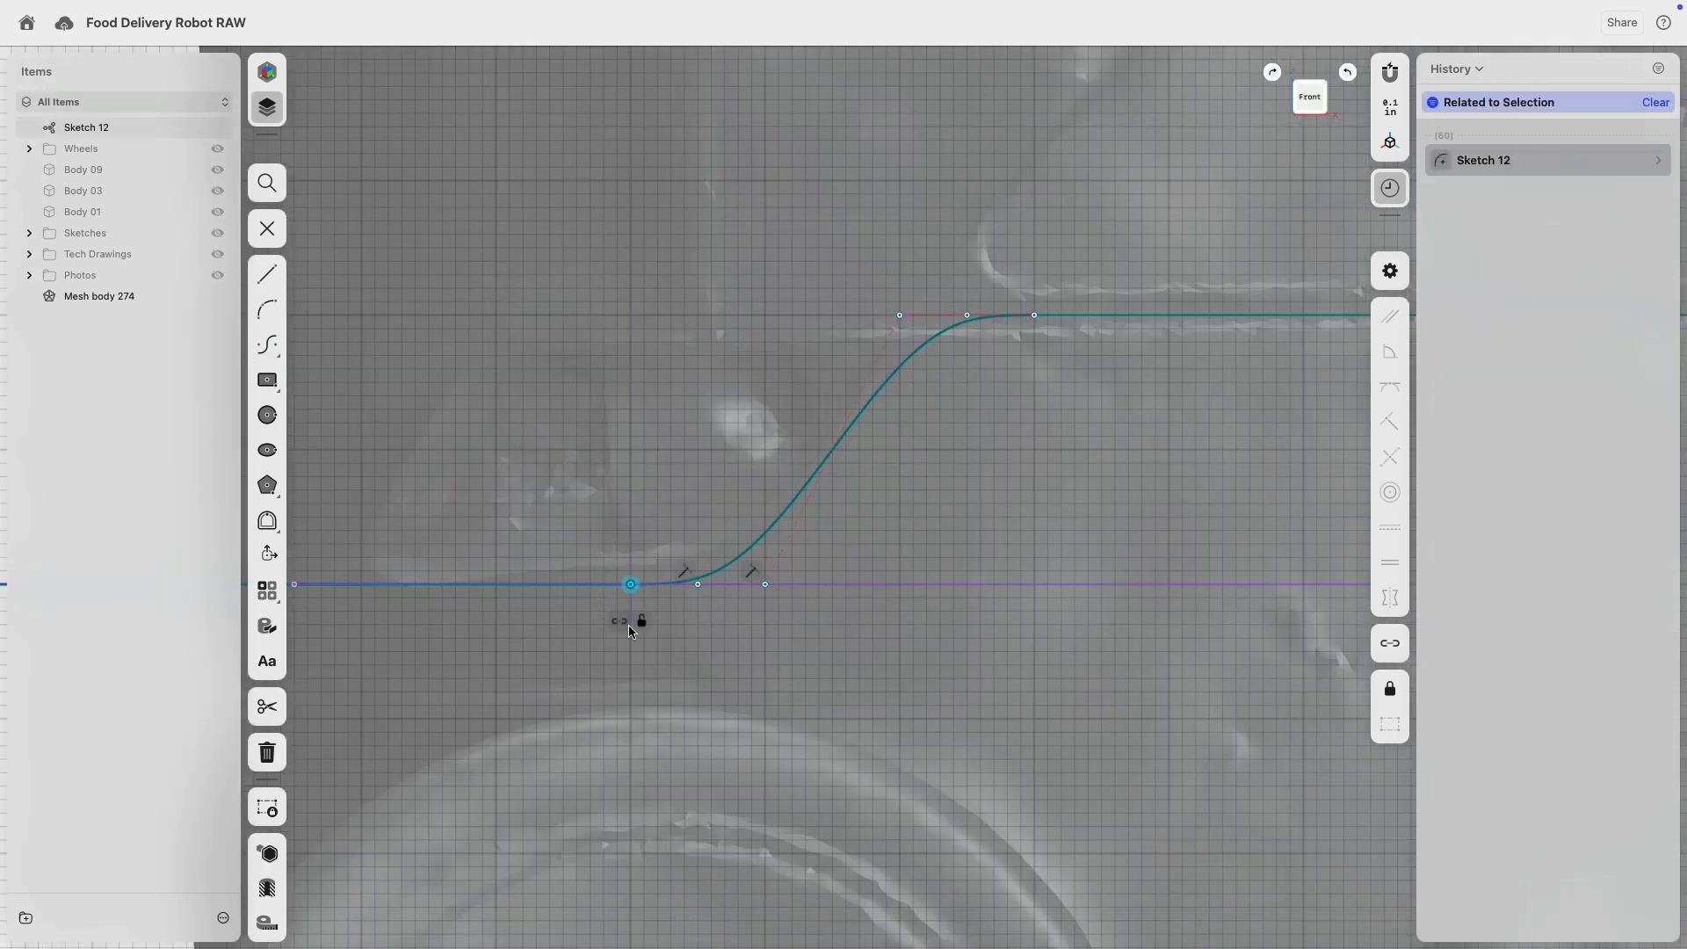
{"action": "scroll", "coordinate": [629, 615], "scroll_direction": "down", "scroll_amount": 5}
{"action": "left_click", "coordinate": [430, 483]}
{"action": "scroll", "coordinate": [429, 483], "scroll_direction": "down", "scroll_amount": 2}
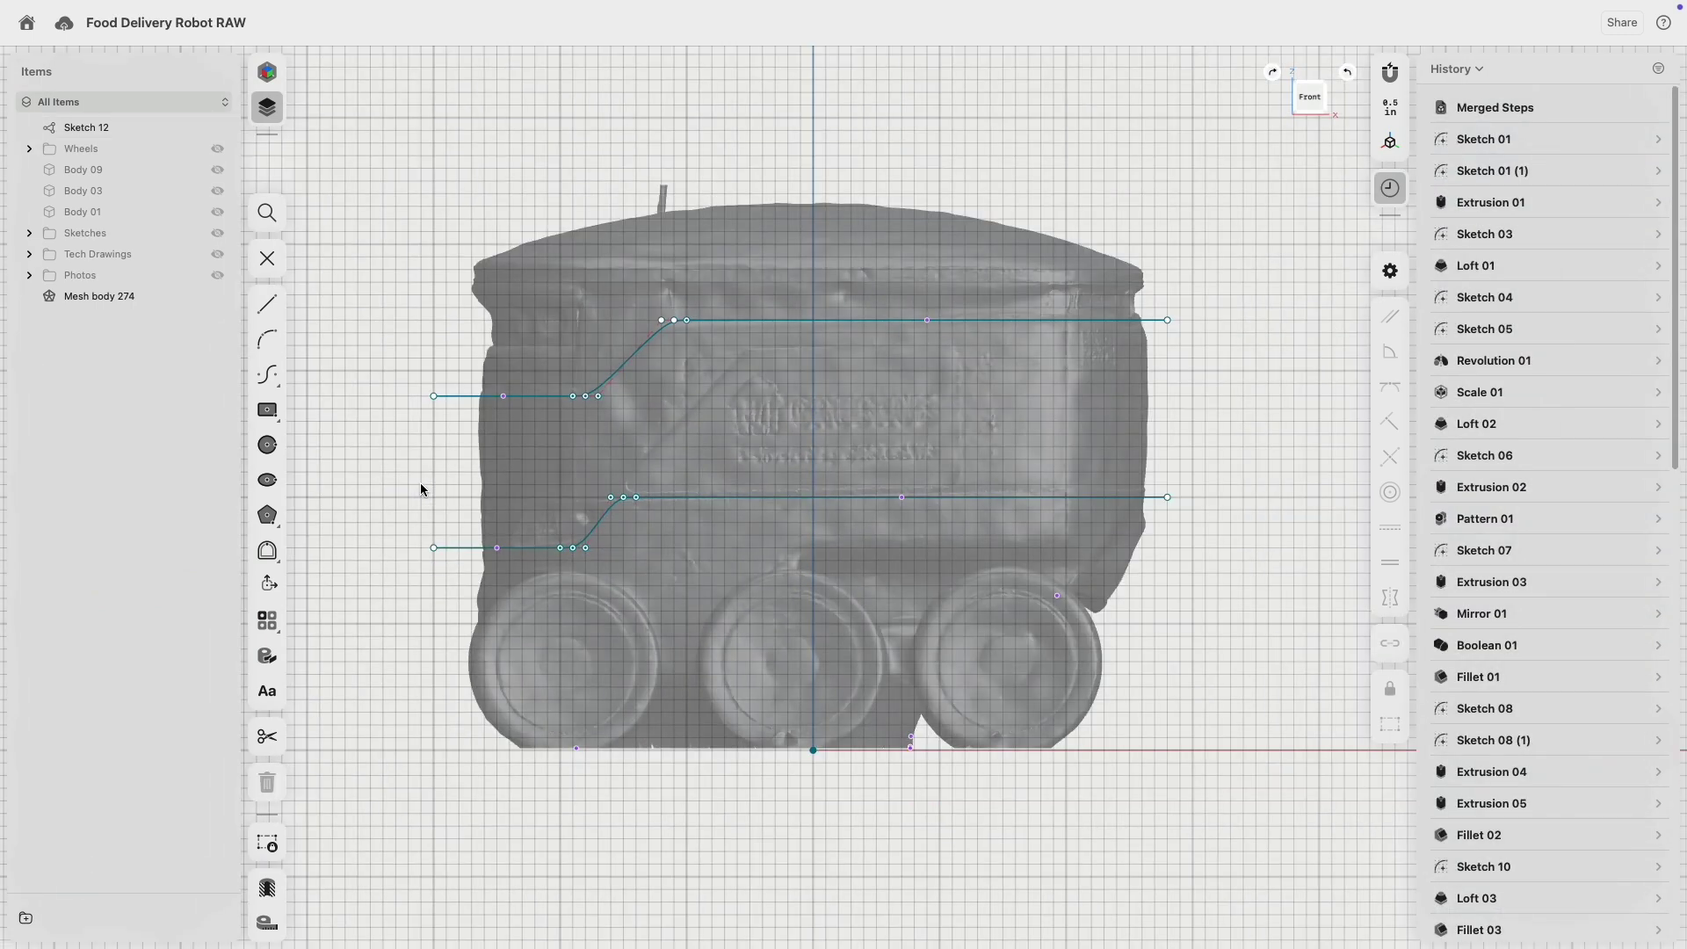
- Draw an open three-sided rectangle 4.5 in long and 2.5 in high above the upper short line at the antenna-side end
{"action": "scroll", "coordinate": [483, 299], "scroll_direction": "up", "scroll_amount": 3}
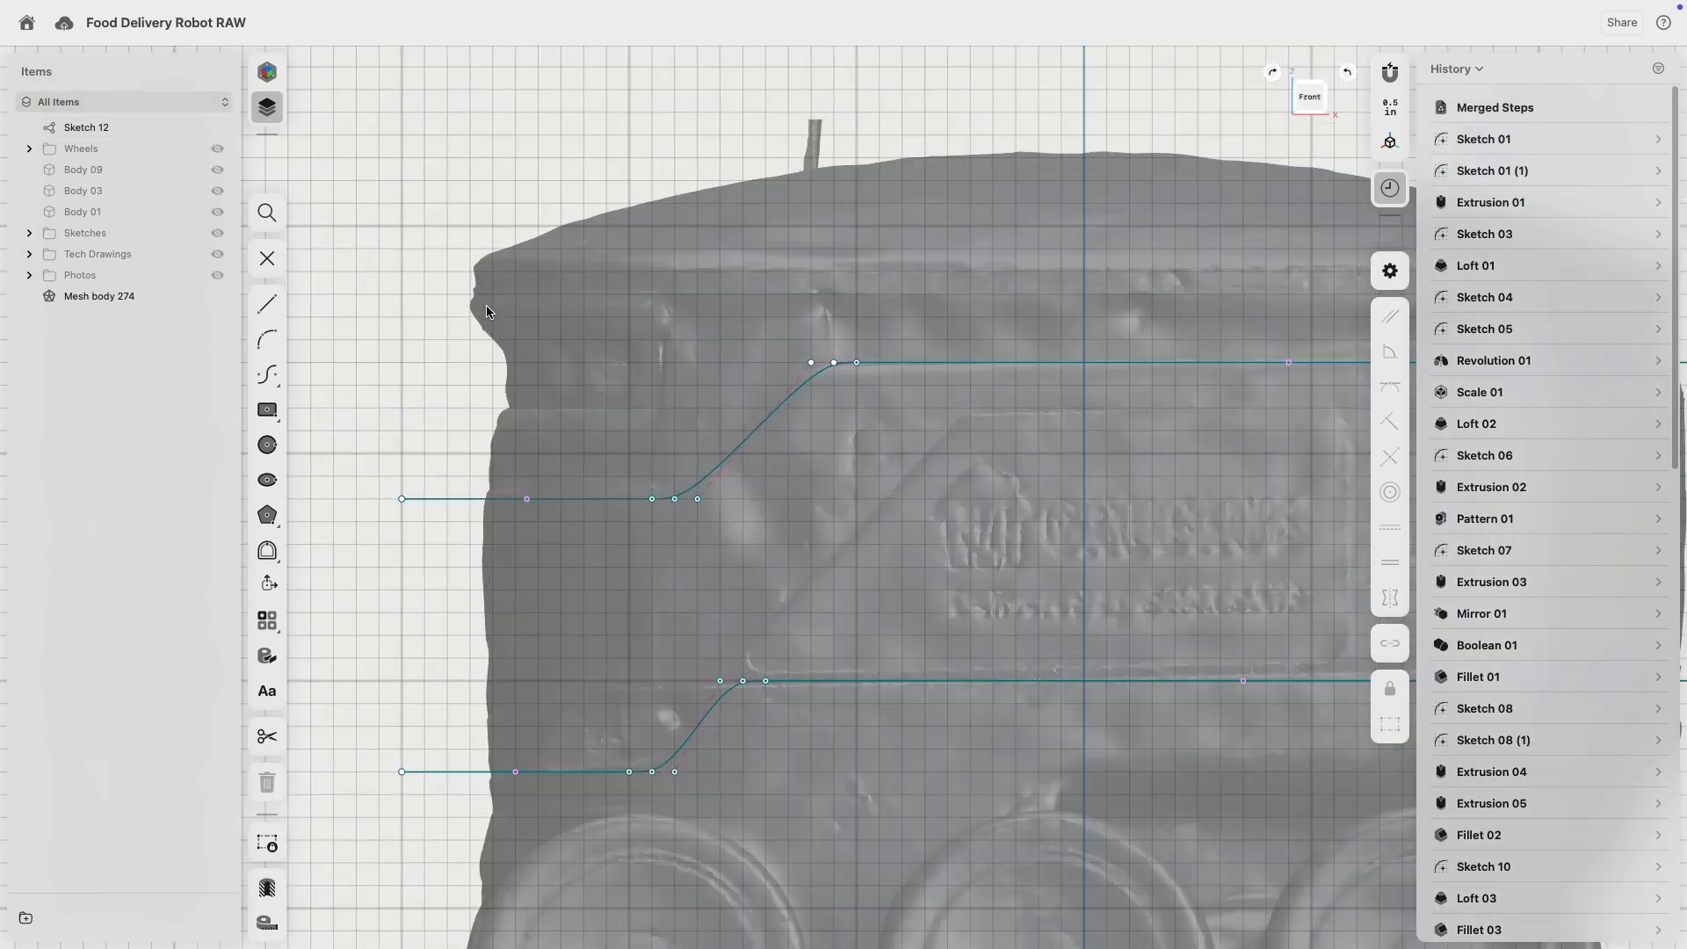
{"action": "left_click", "coordinate": [272, 304]}
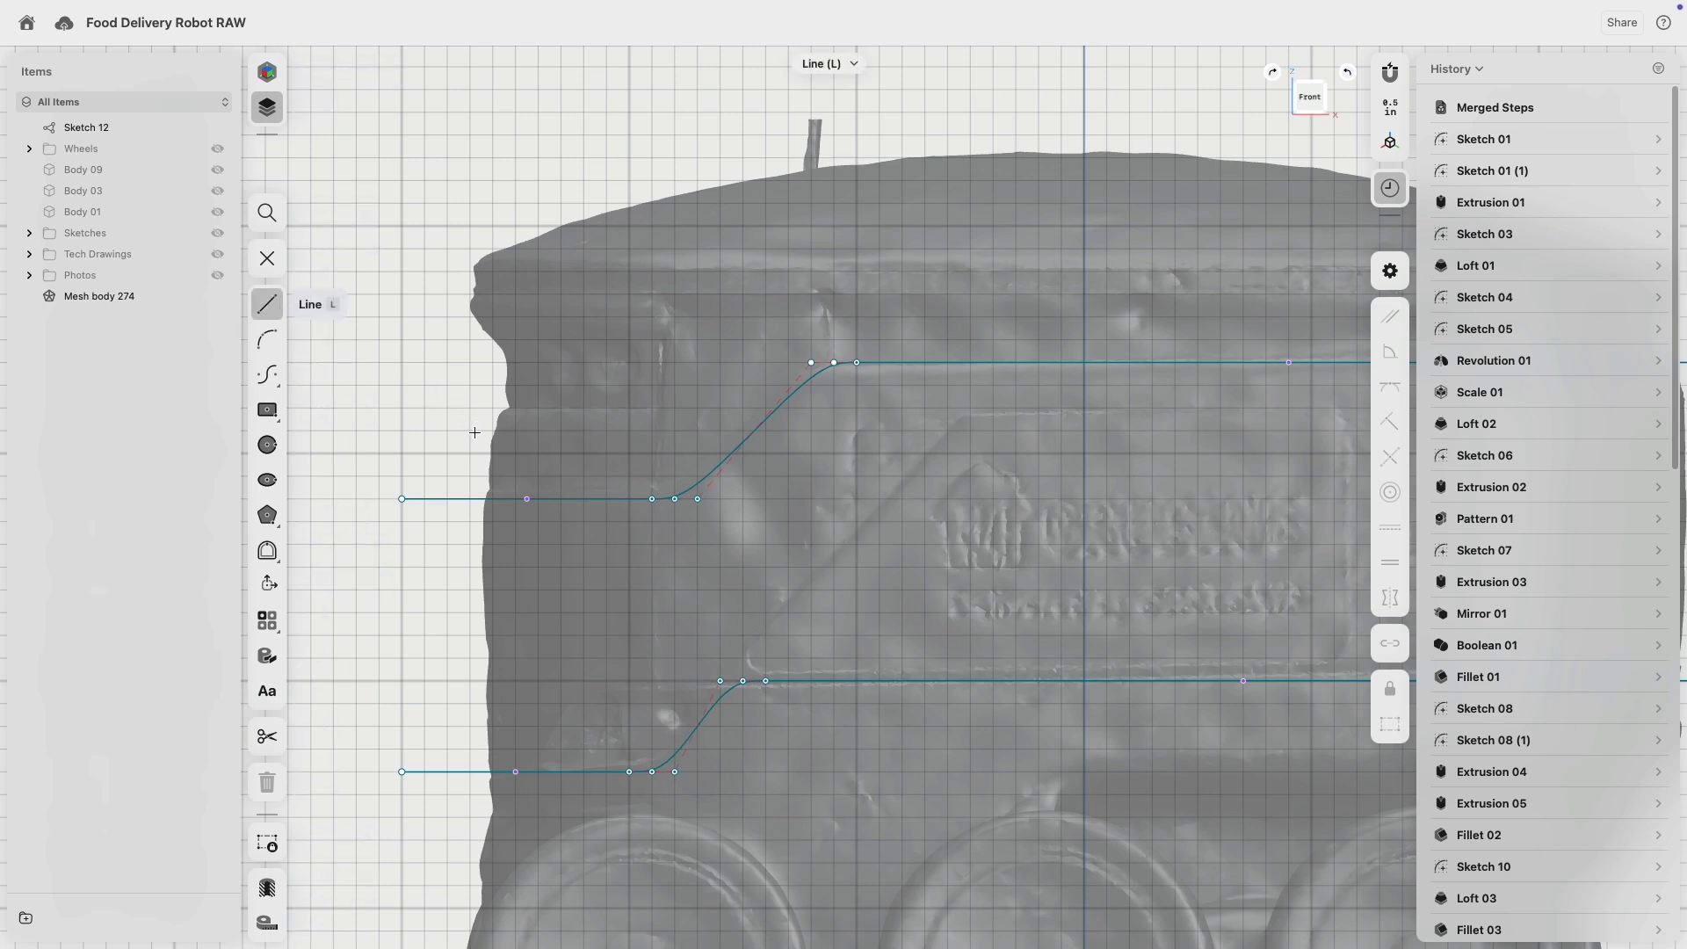
{"action": "left_click", "coordinate": [474, 432]}
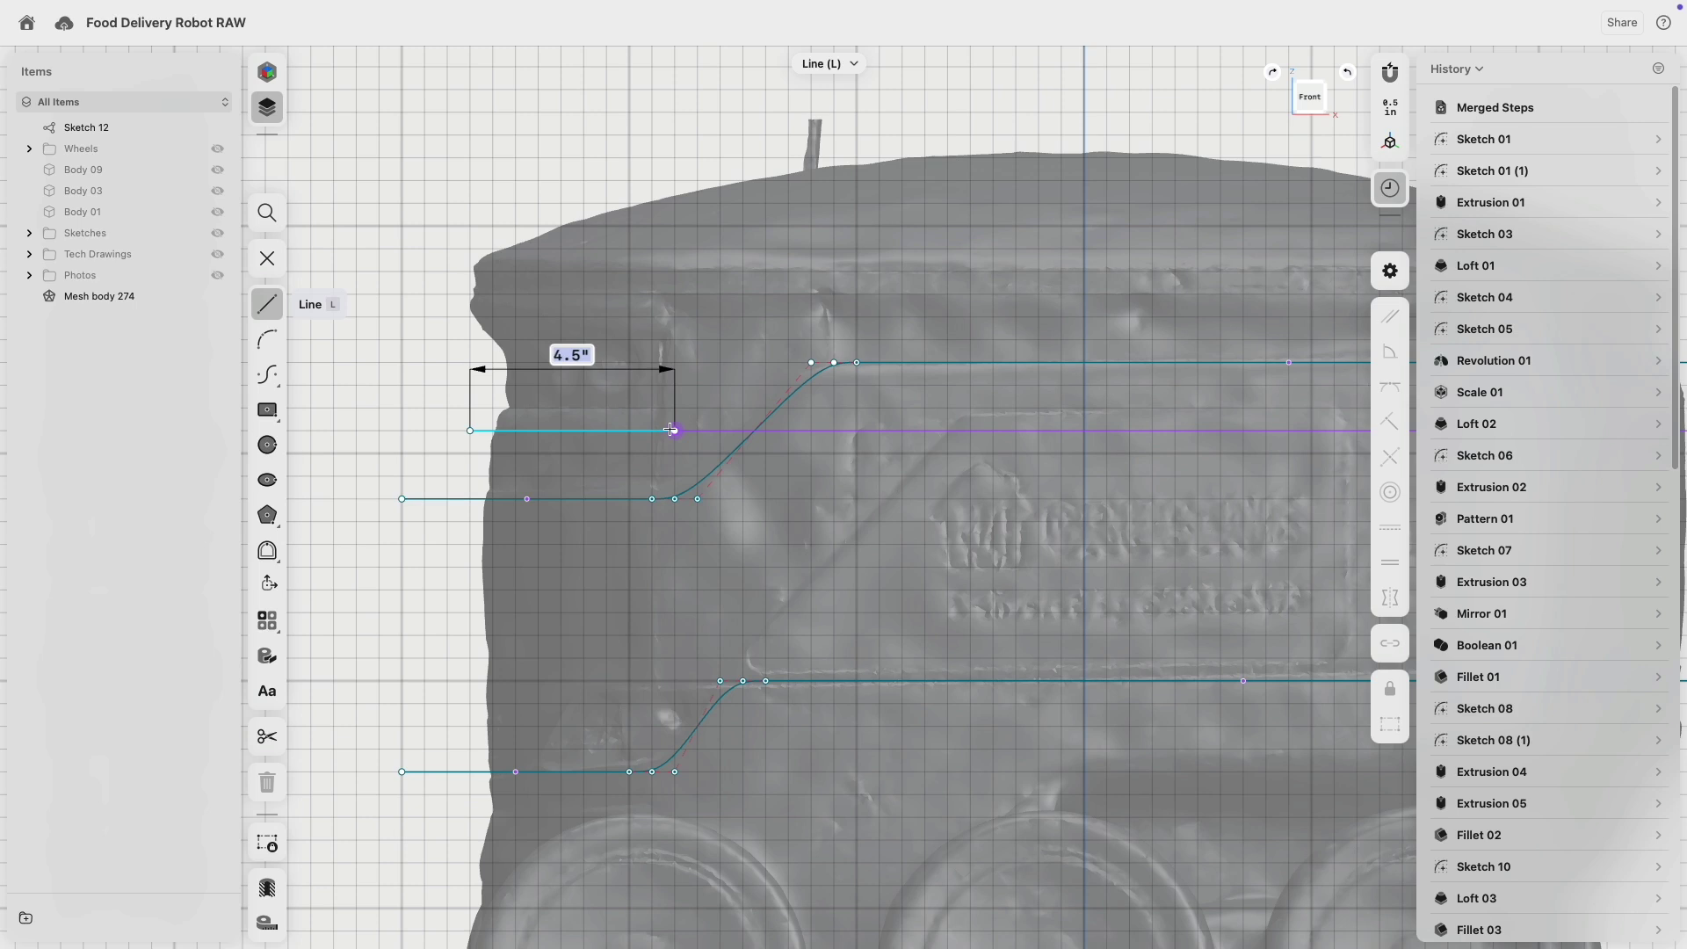
{"action": "left_click", "coordinate": [673, 431]}
{"action": "left_click", "coordinate": [675, 316]}
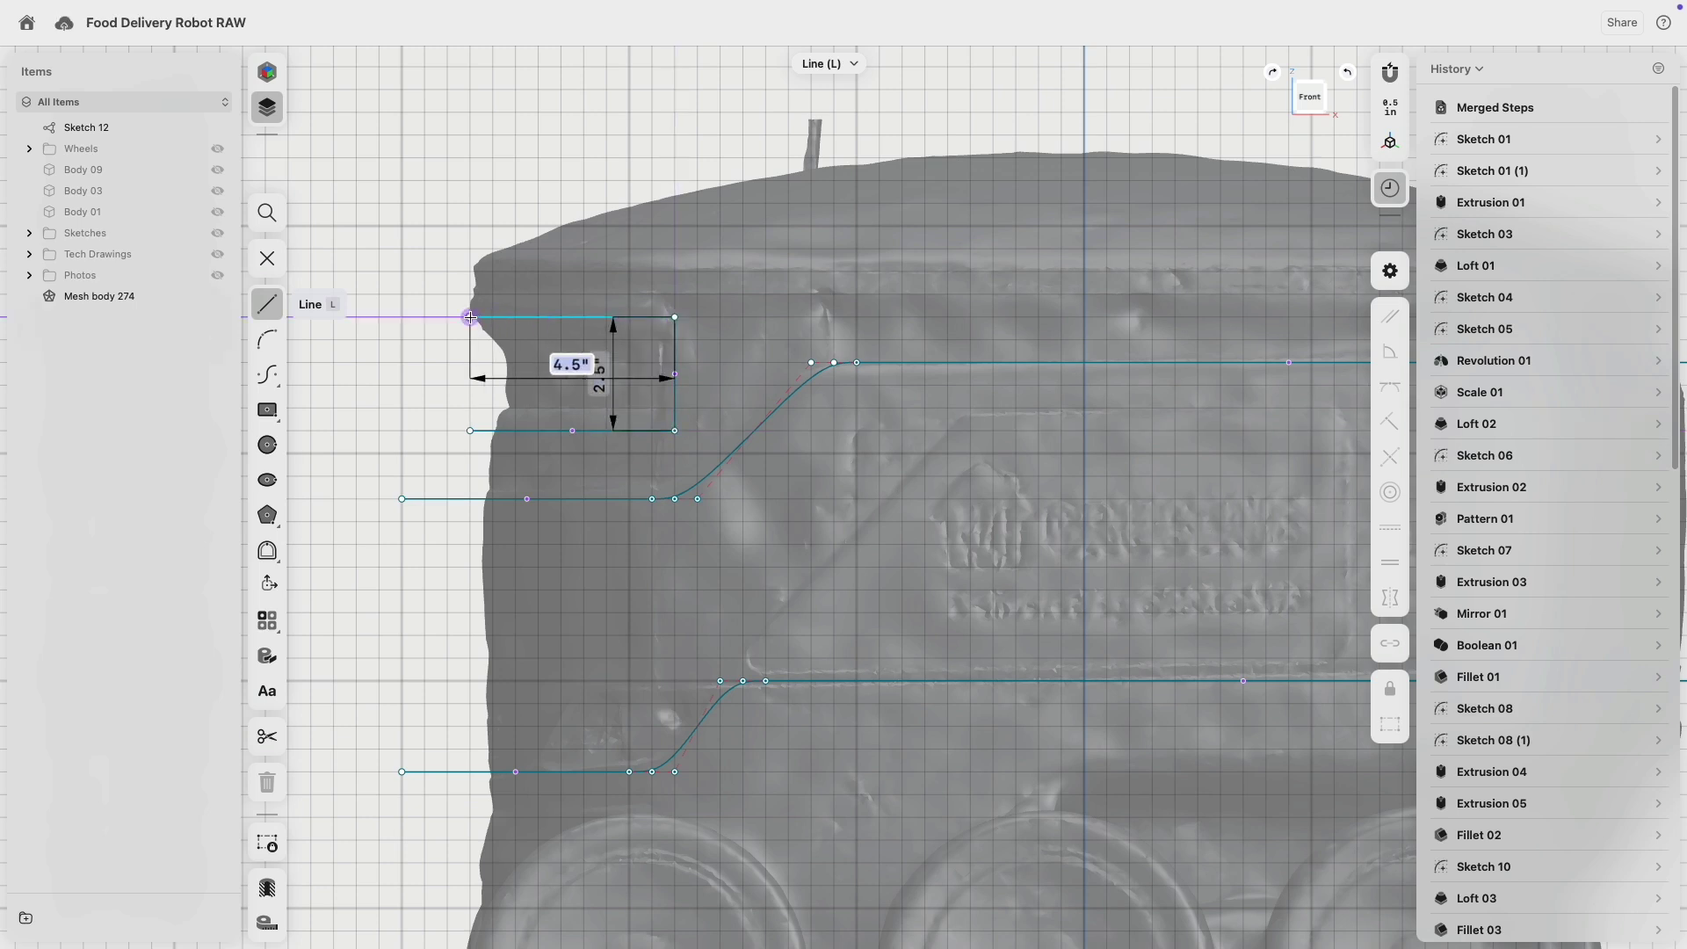
{"action": "left_click", "coordinate": [470, 318]}
{"action": "key", "text": "Escape"}
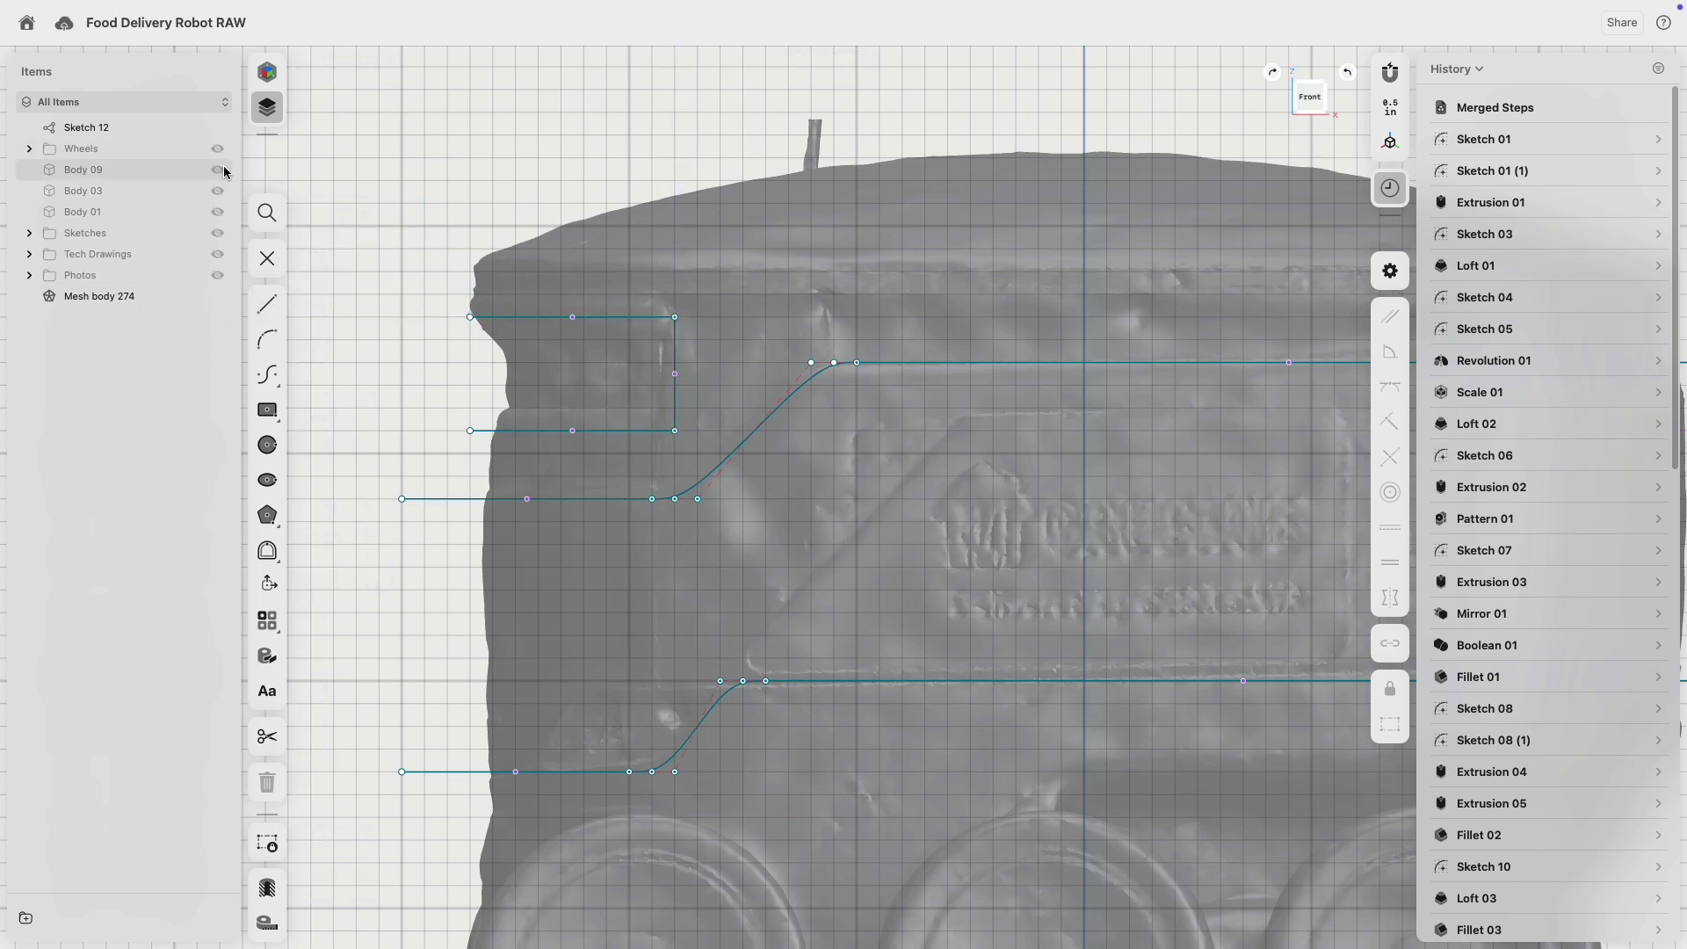
- Show Body 09, Body 03 and Body 01, and hide the reference mesh body
{"action": "left_click", "coordinate": [217, 172]}
{"action": "left_click", "coordinate": [217, 190]}
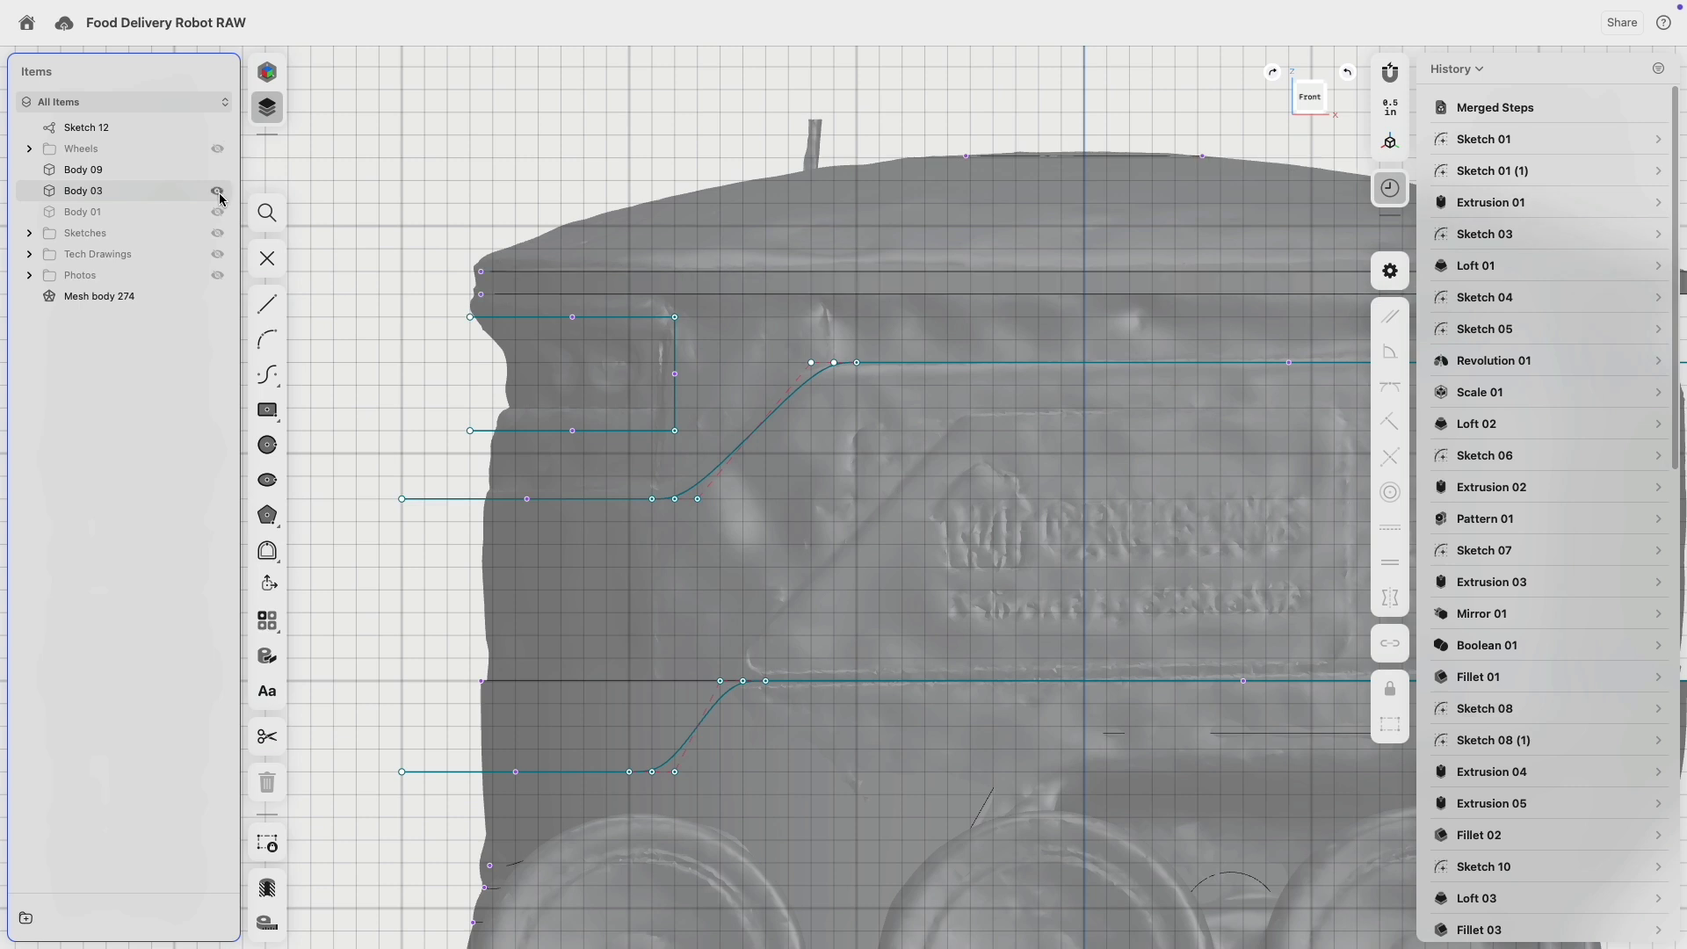
{"action": "left_click", "coordinate": [218, 212]}
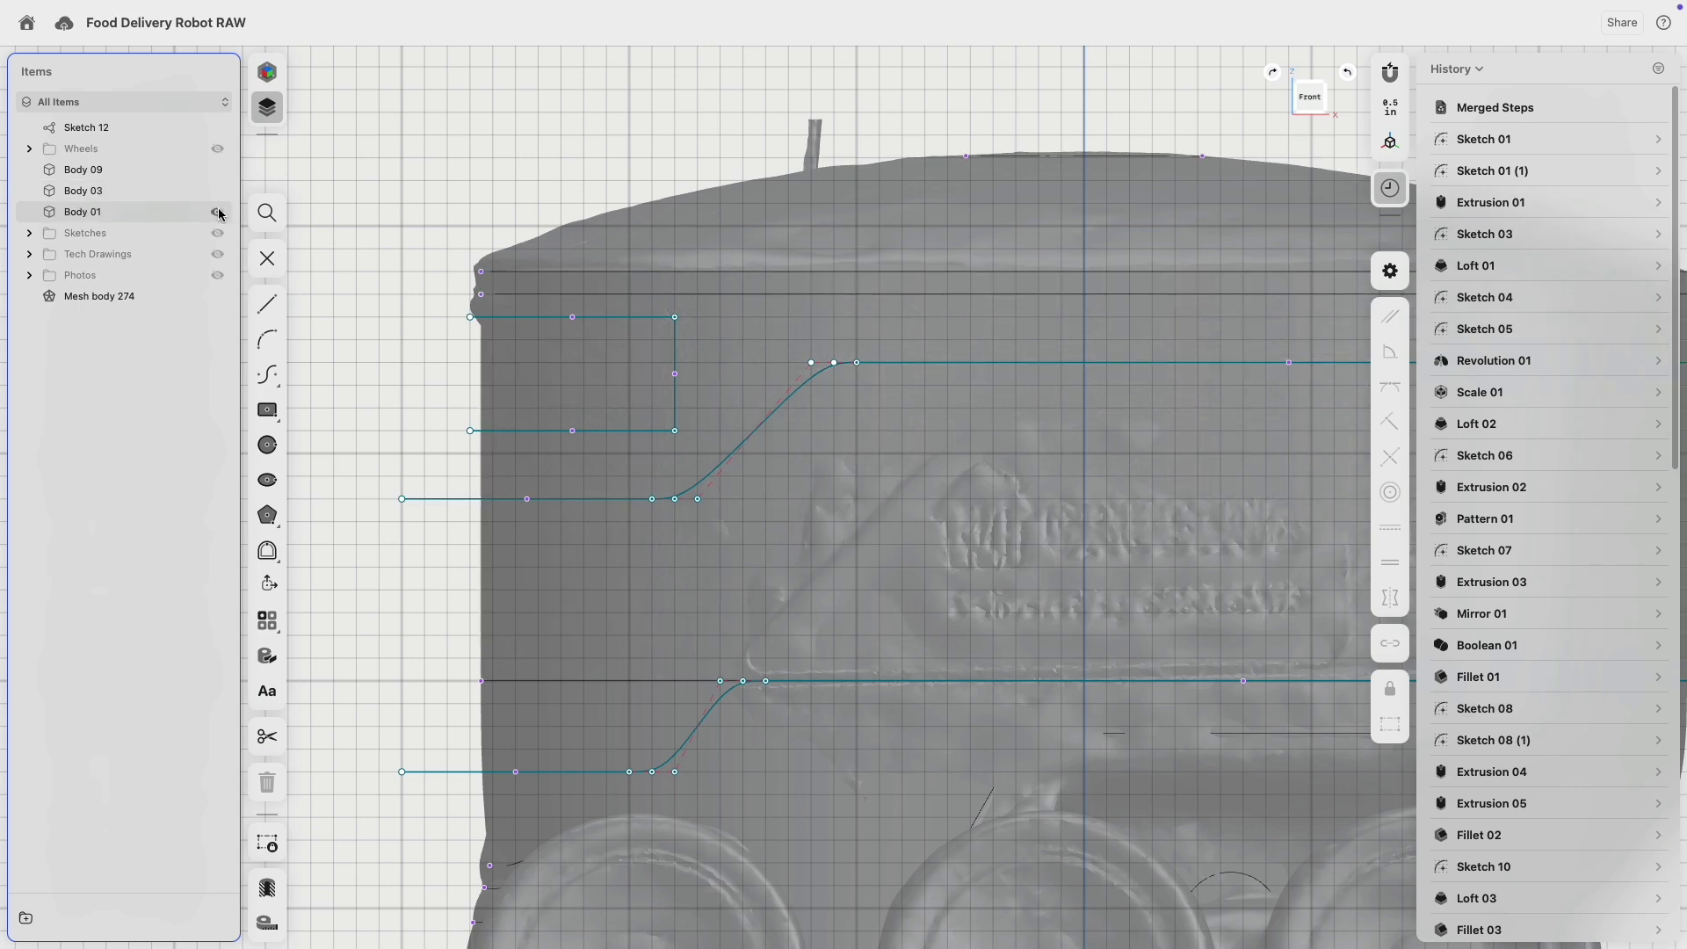
{"action": "left_click", "coordinate": [217, 297]}
{"action": "scroll", "coordinate": [290, 290], "scroll_direction": "down", "scroll_amount": 3}
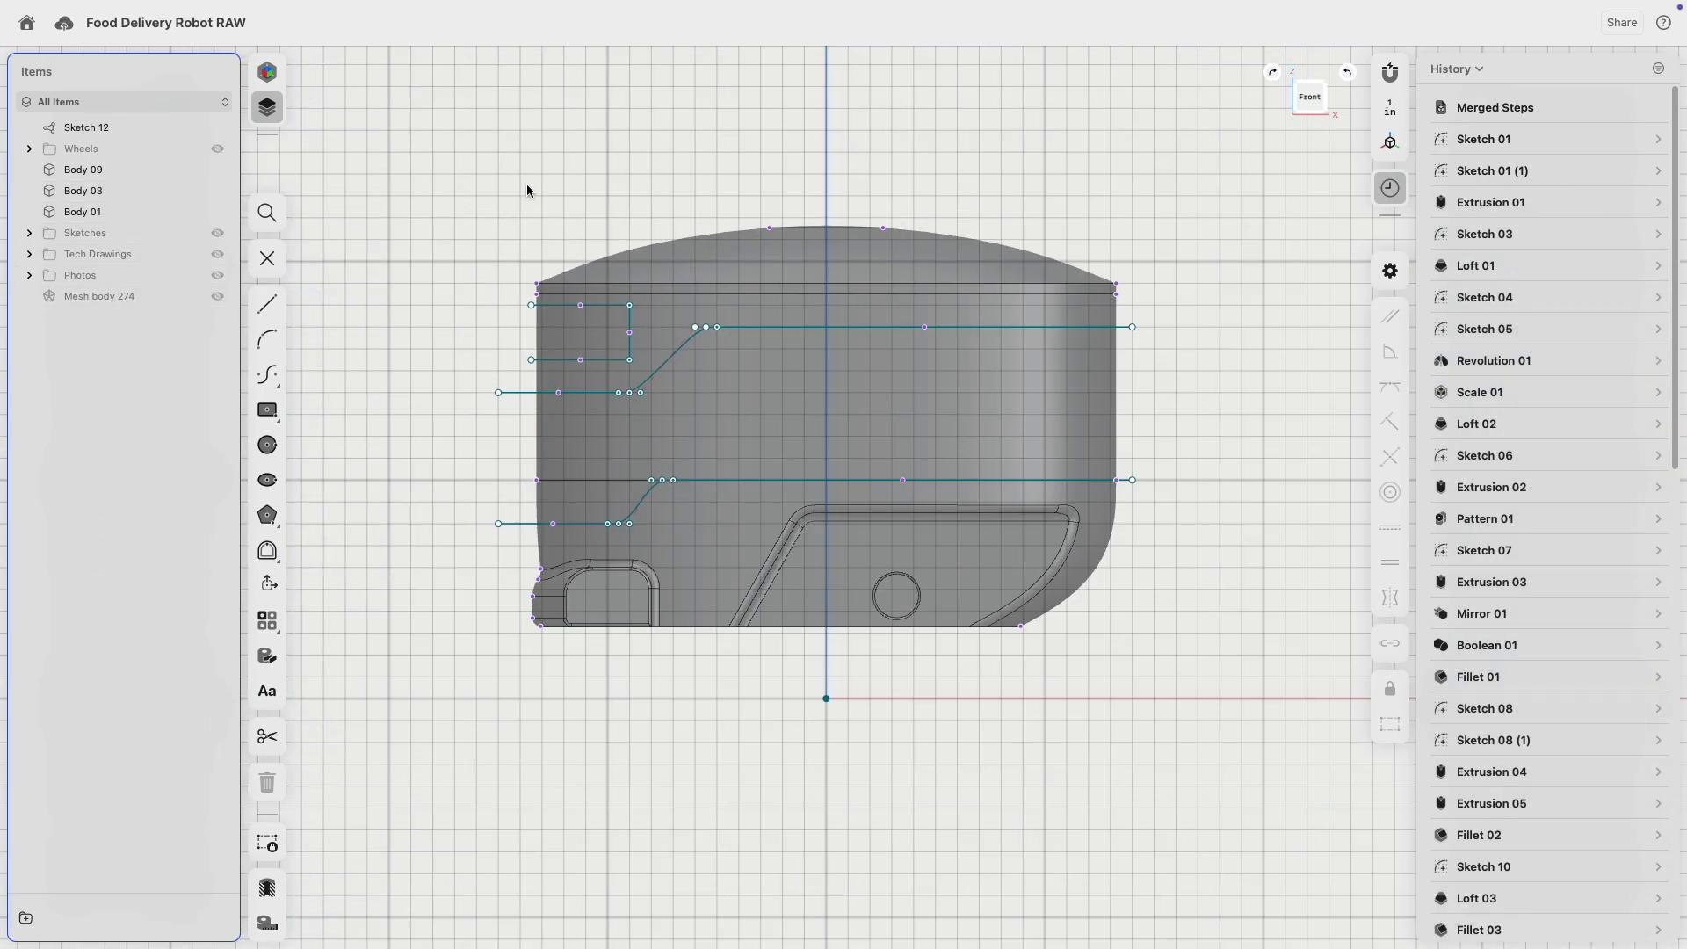
- Extend the open rectangle's two horizontal lines to align with the short lines' outer ends, and exit the sketch
{"action": "left_click_drag", "start_coordinate": [530, 373], "coordinate": [490, 374]}
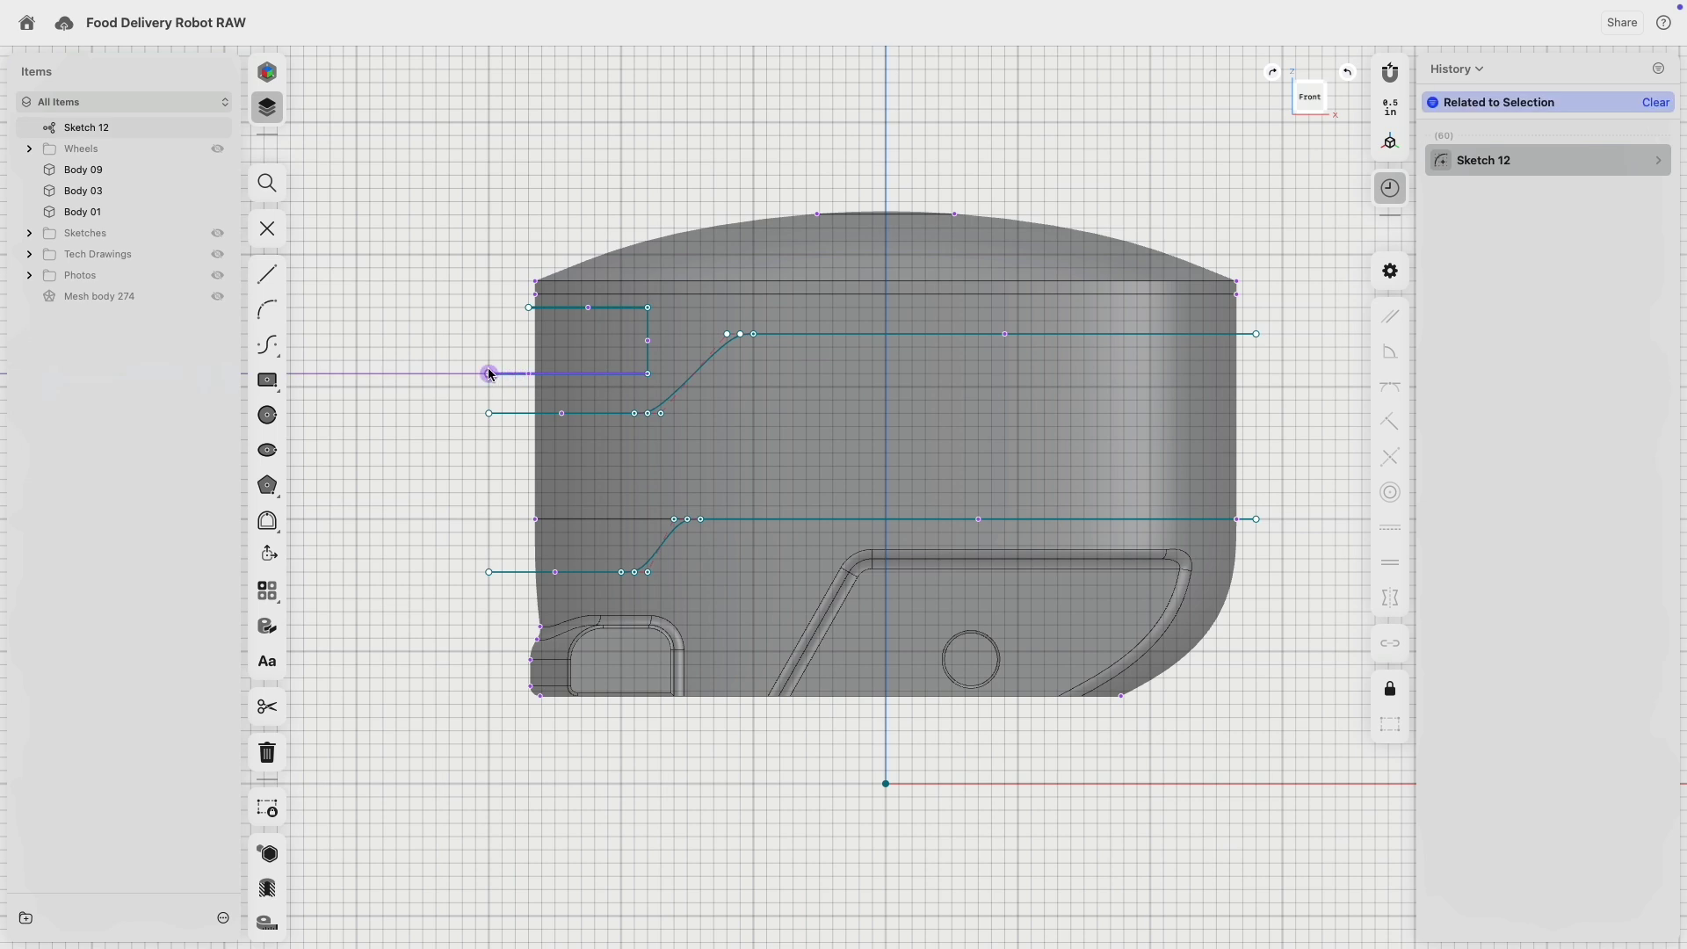
{"action": "left_click", "coordinate": [486, 267]}
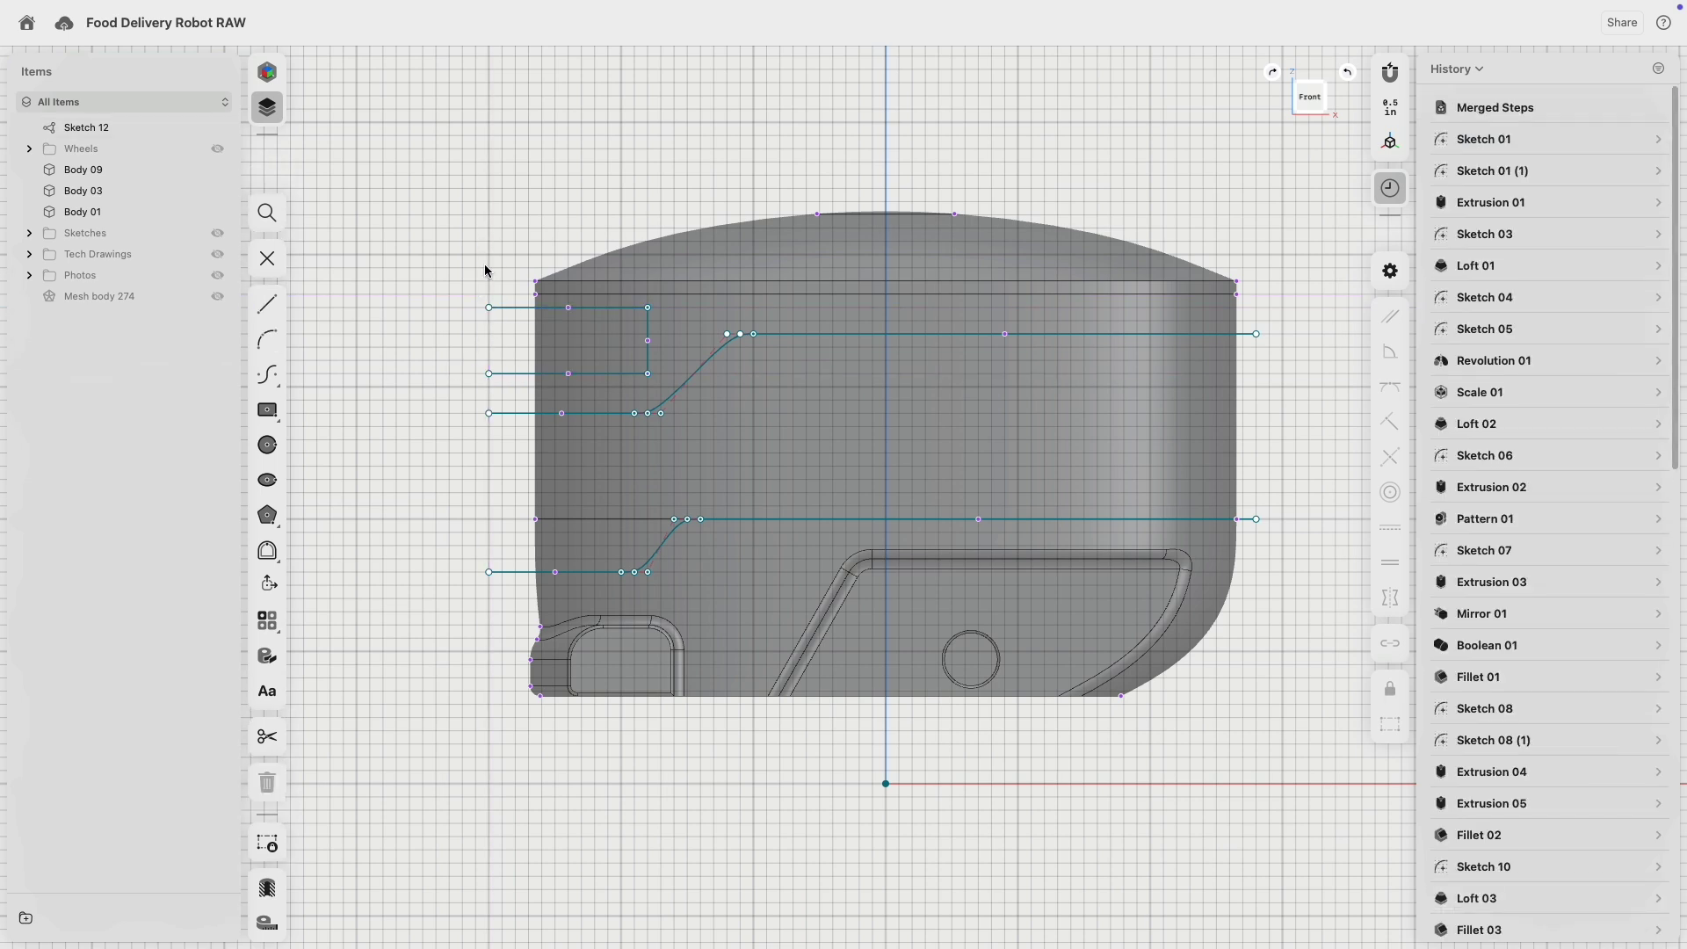
{"action": "mouse_move", "coordinate": [486, 267]}
{"action": "right_mouse_down"}
{"action": "mouse_move", "coordinate": [568, 347]}
{"action": "mouse_move", "coordinate": [552, 330]}
{"action": "right_mouse_up"}
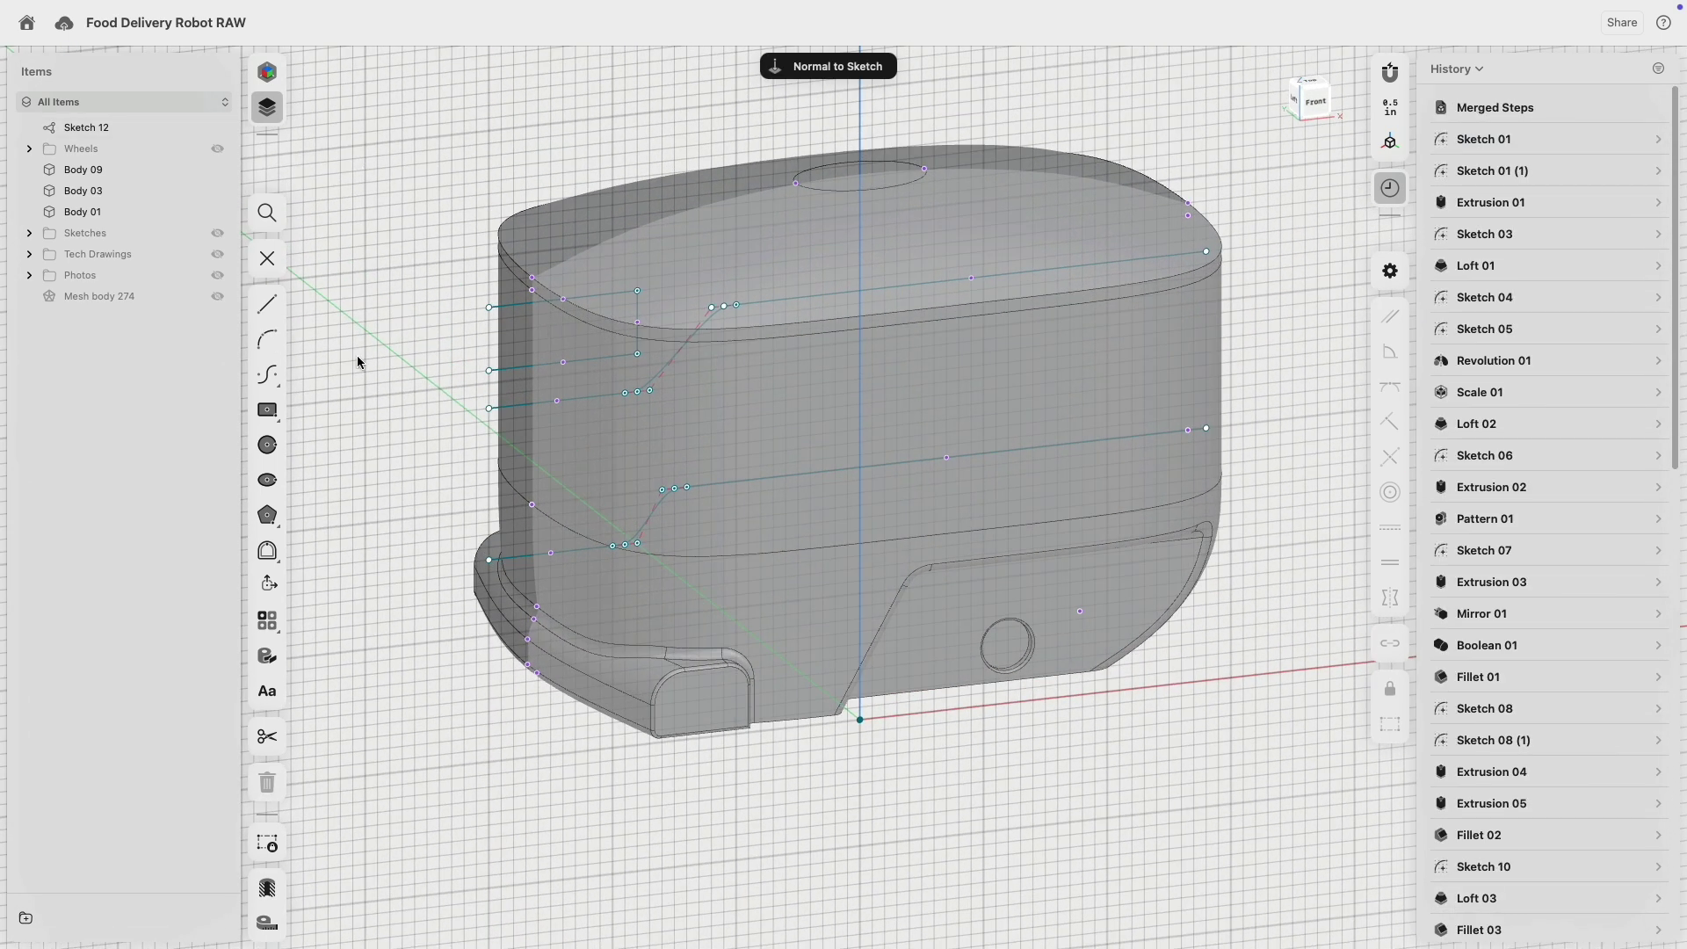
{"action": "left_click", "coordinate": [268, 257]}
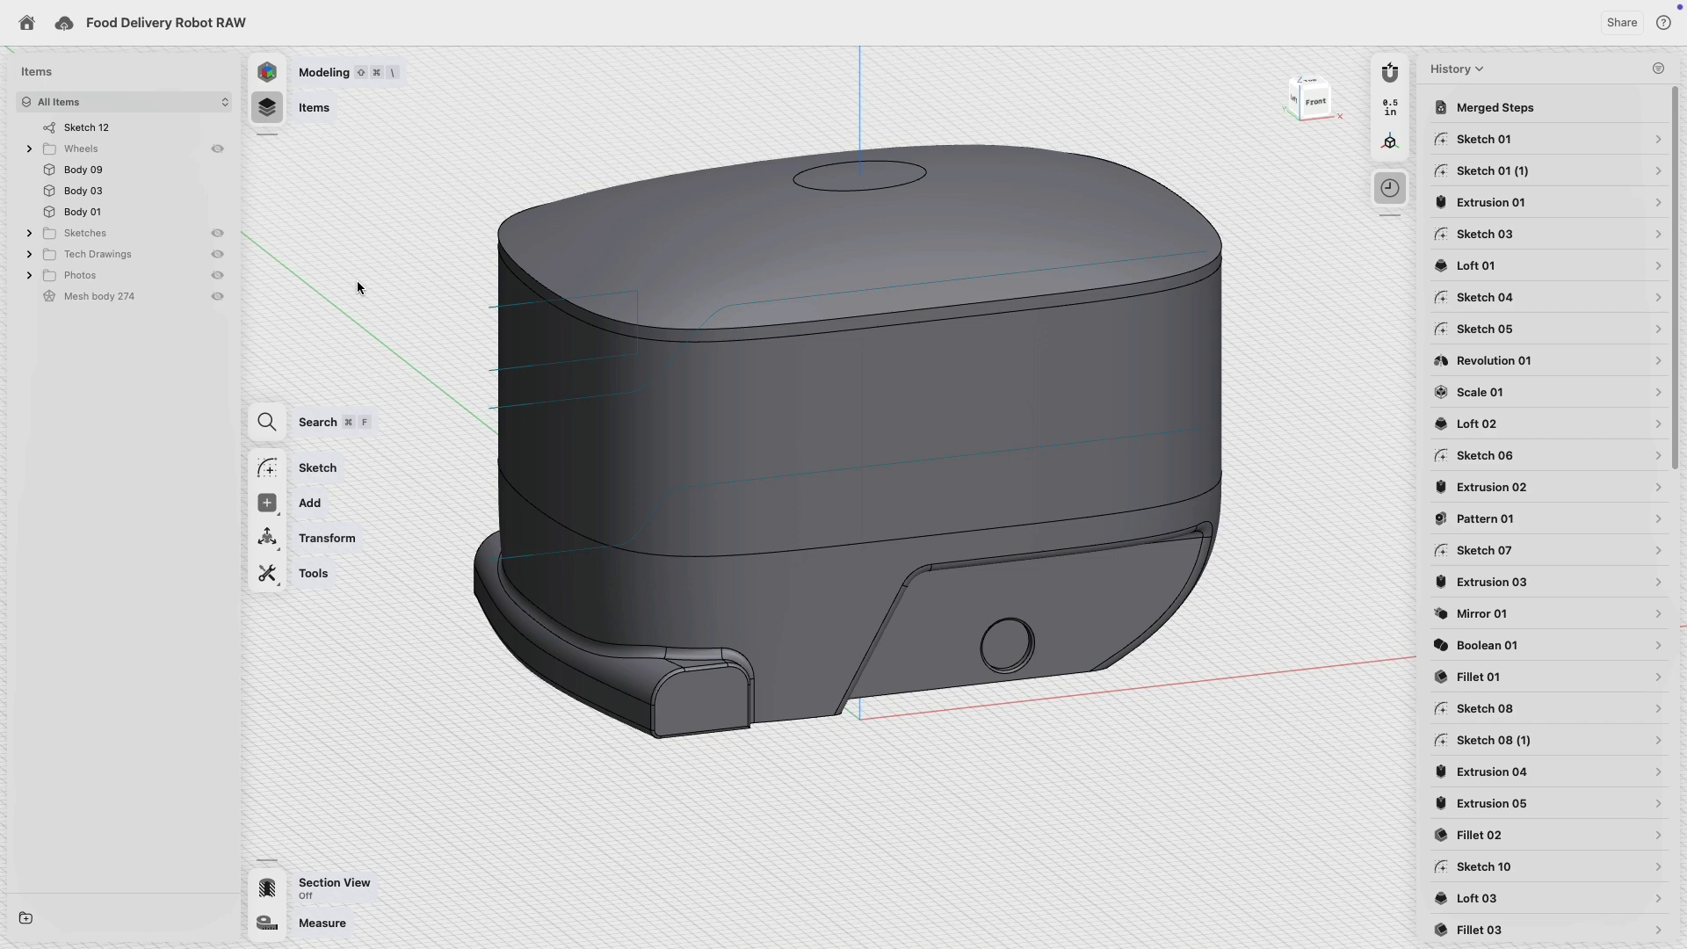
- Project all the Sketch 12 lines and splines onto the side faces of the upper body and the lower base body
{"action": "left_click", "coordinate": [279, 579]}
{"action": "left_click", "coordinate": [306, 887]}
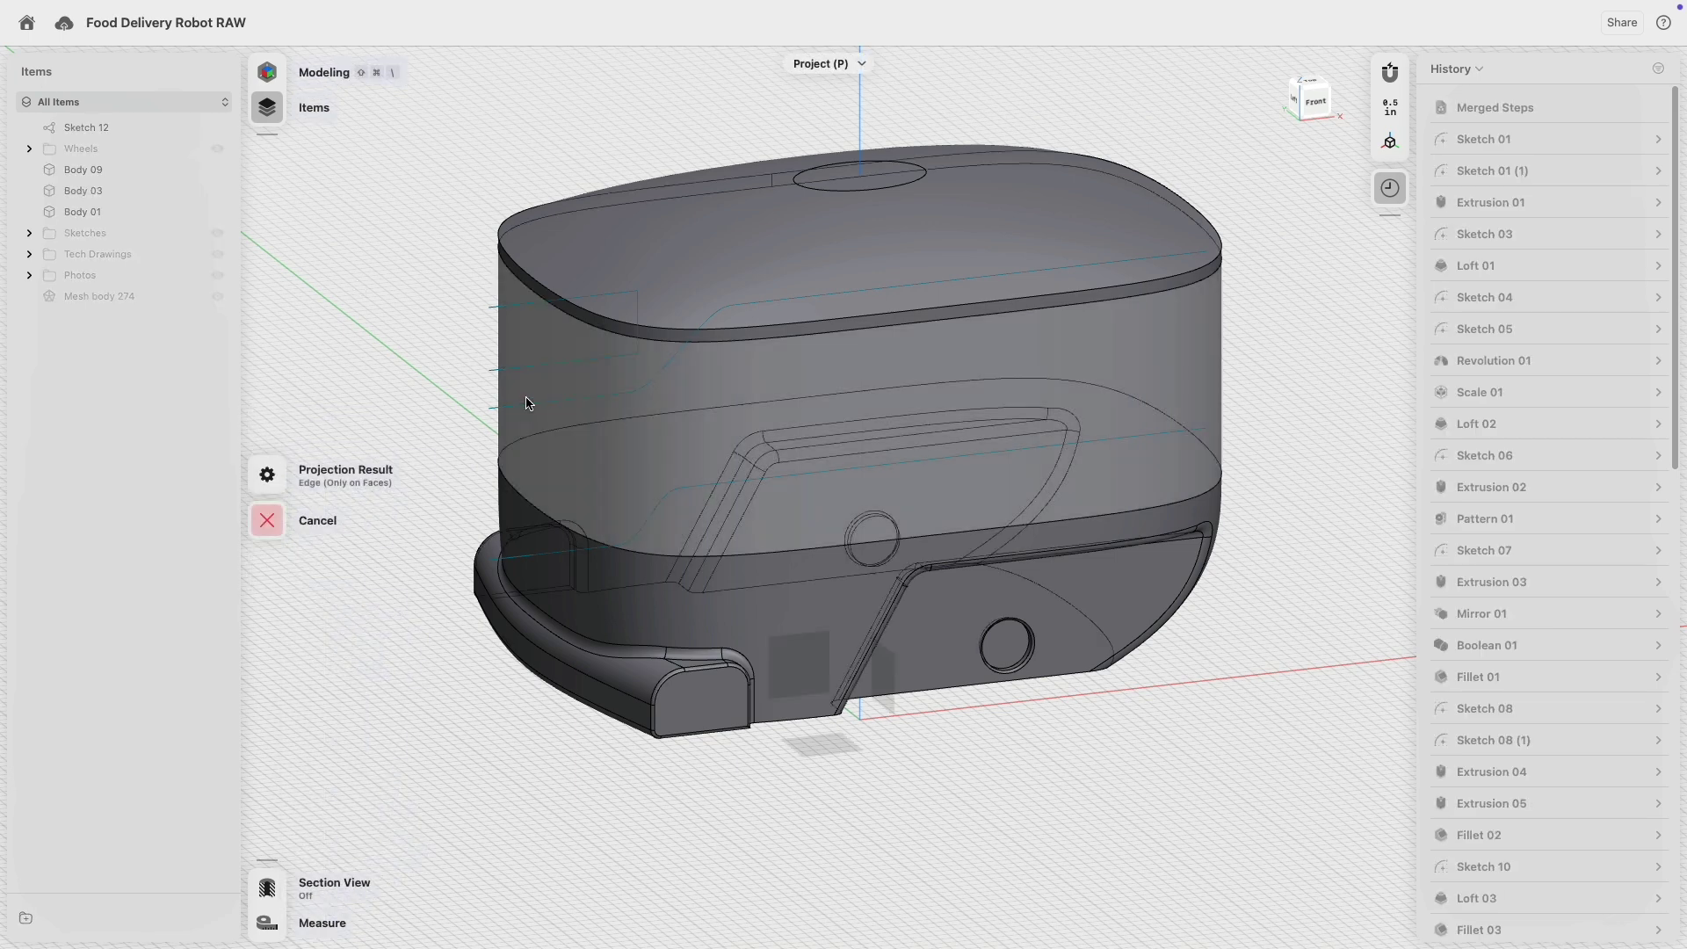
{"action": "left_click", "coordinate": [606, 351]}
{"action": "left_click", "coordinate": [655, 283]}
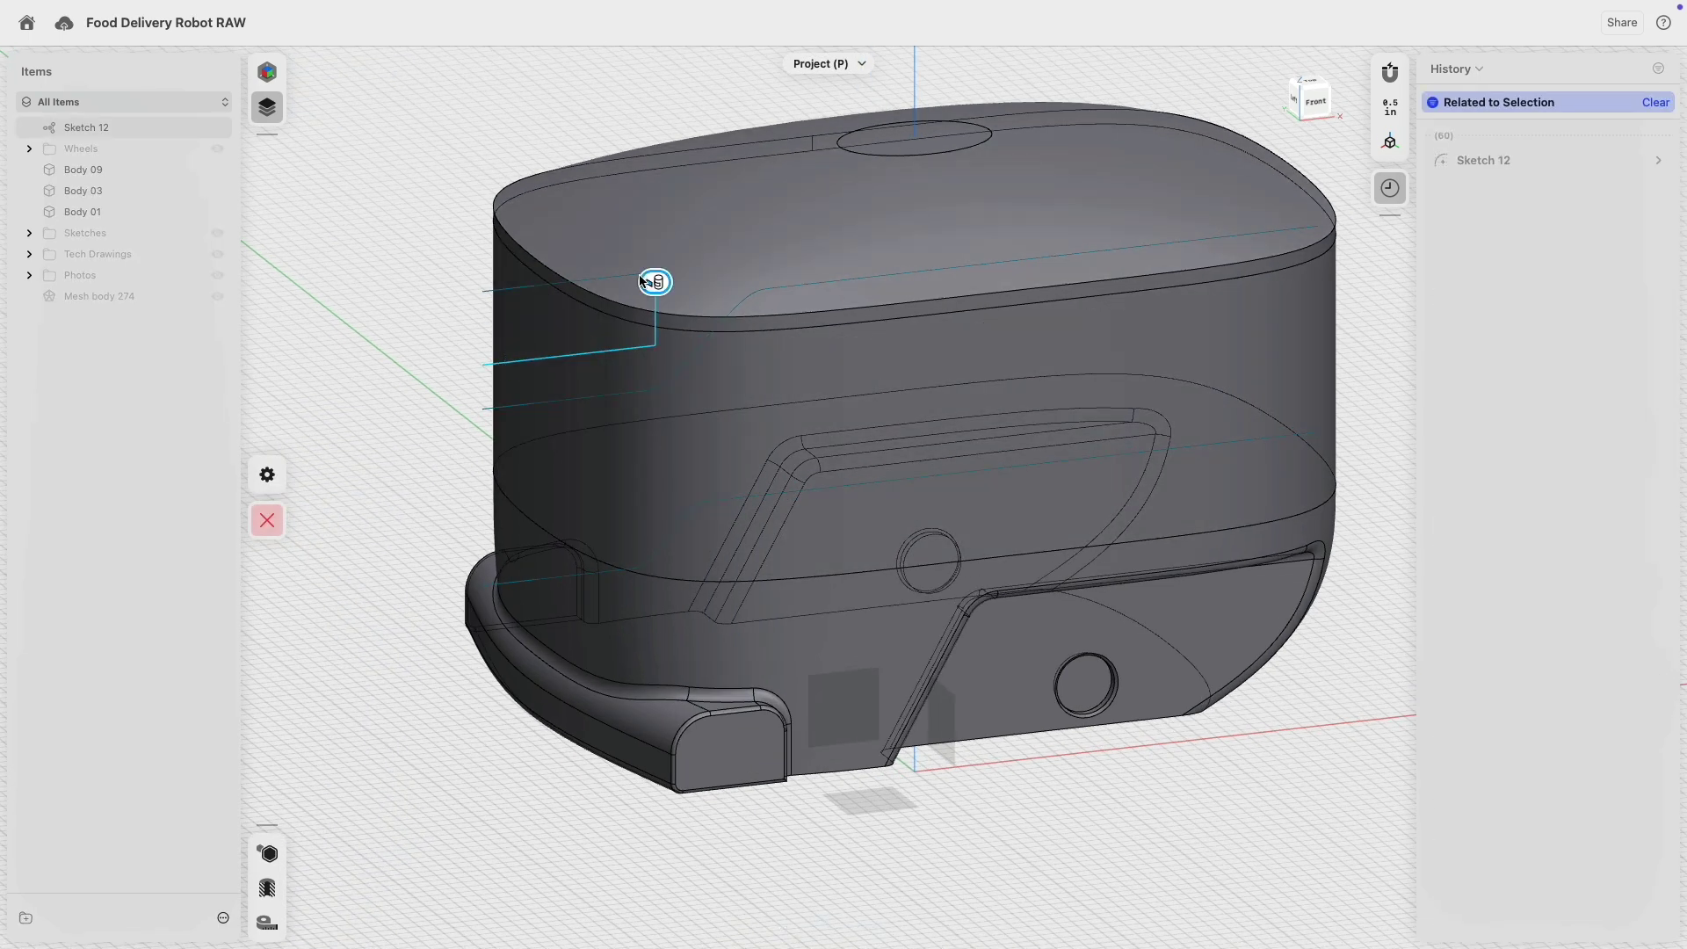
{"action": "left_click", "coordinate": [778, 287]}
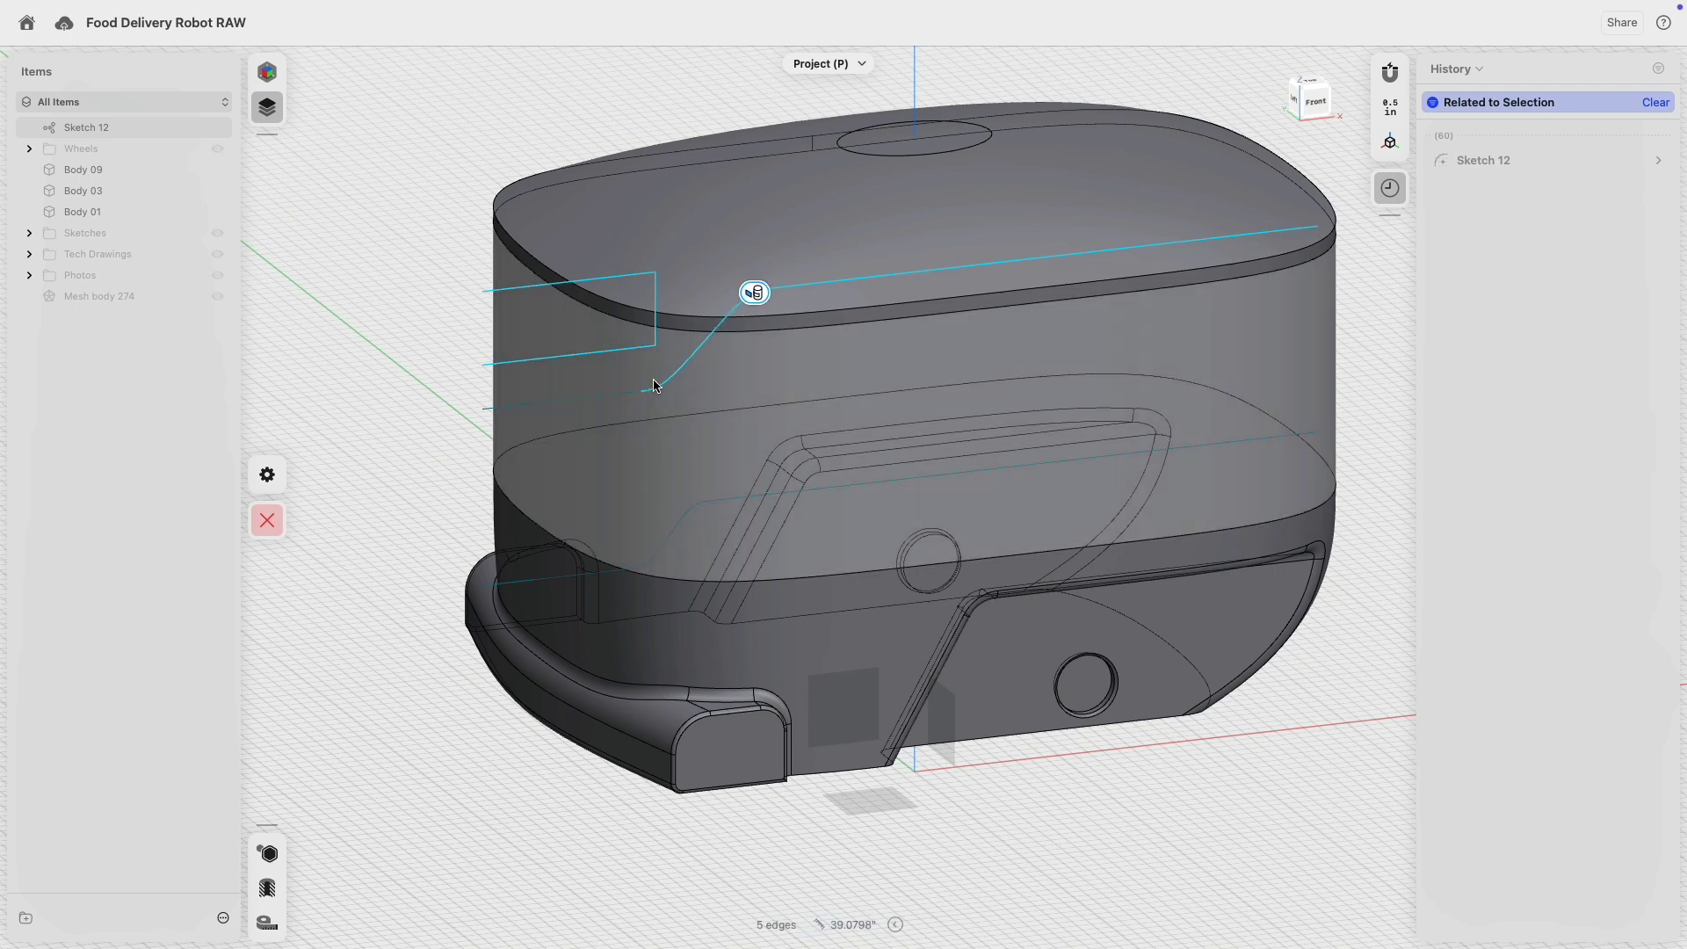
{"action": "left_click", "coordinate": [683, 521]}
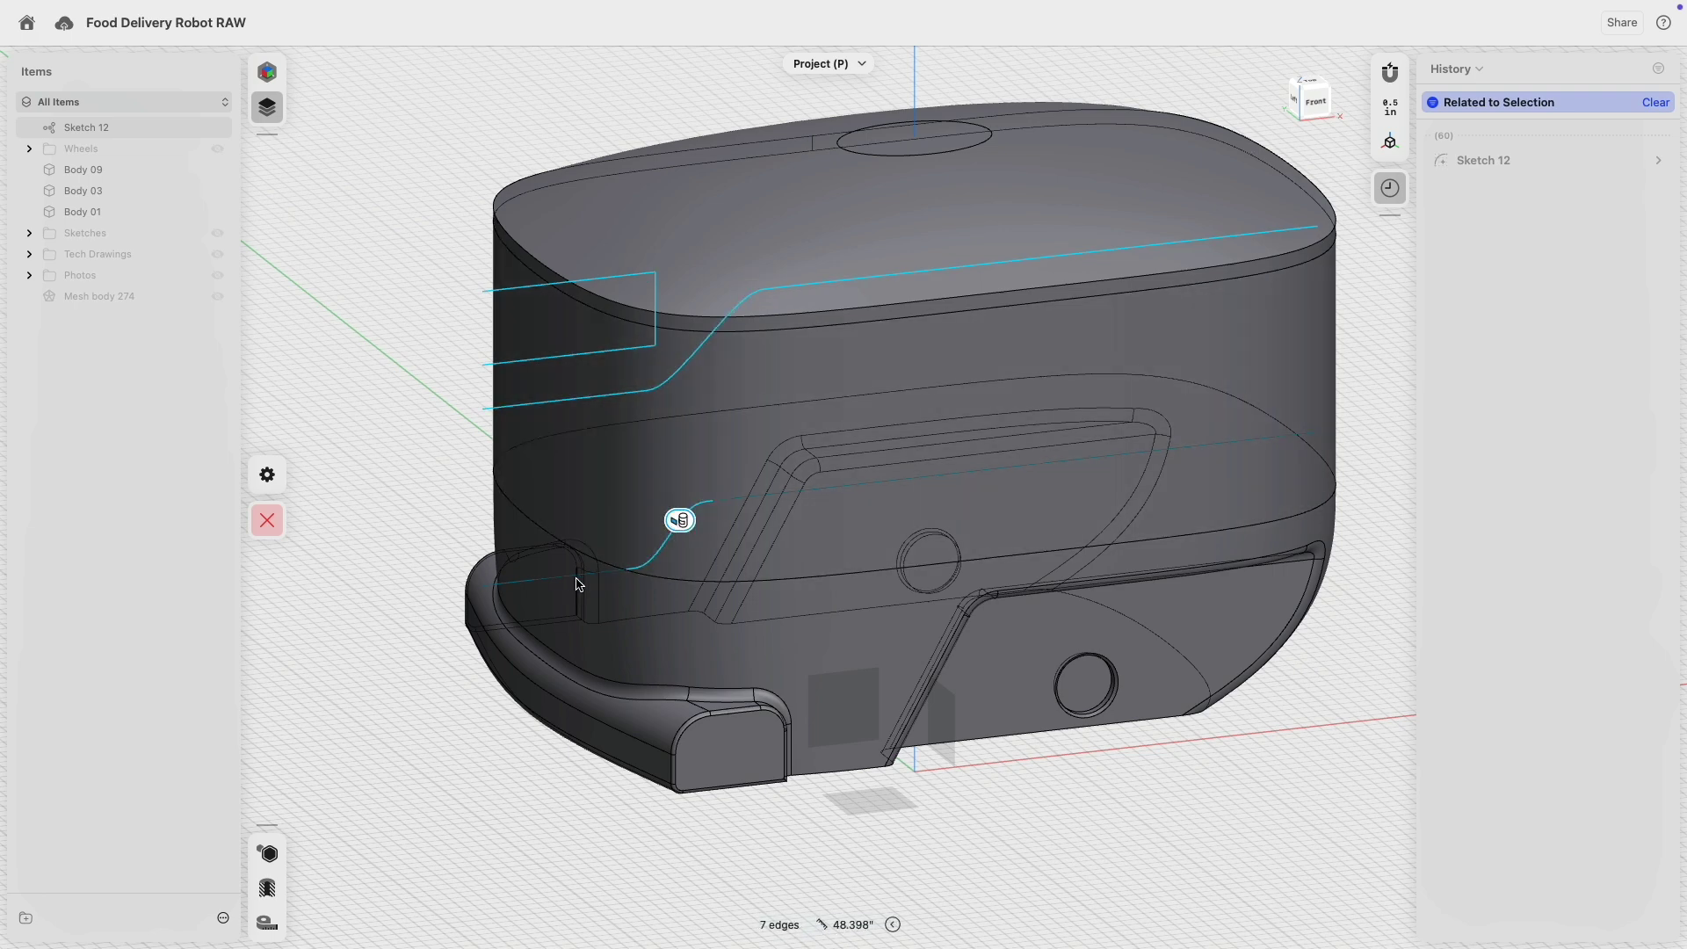
{"action": "left_click", "coordinate": [678, 530]}
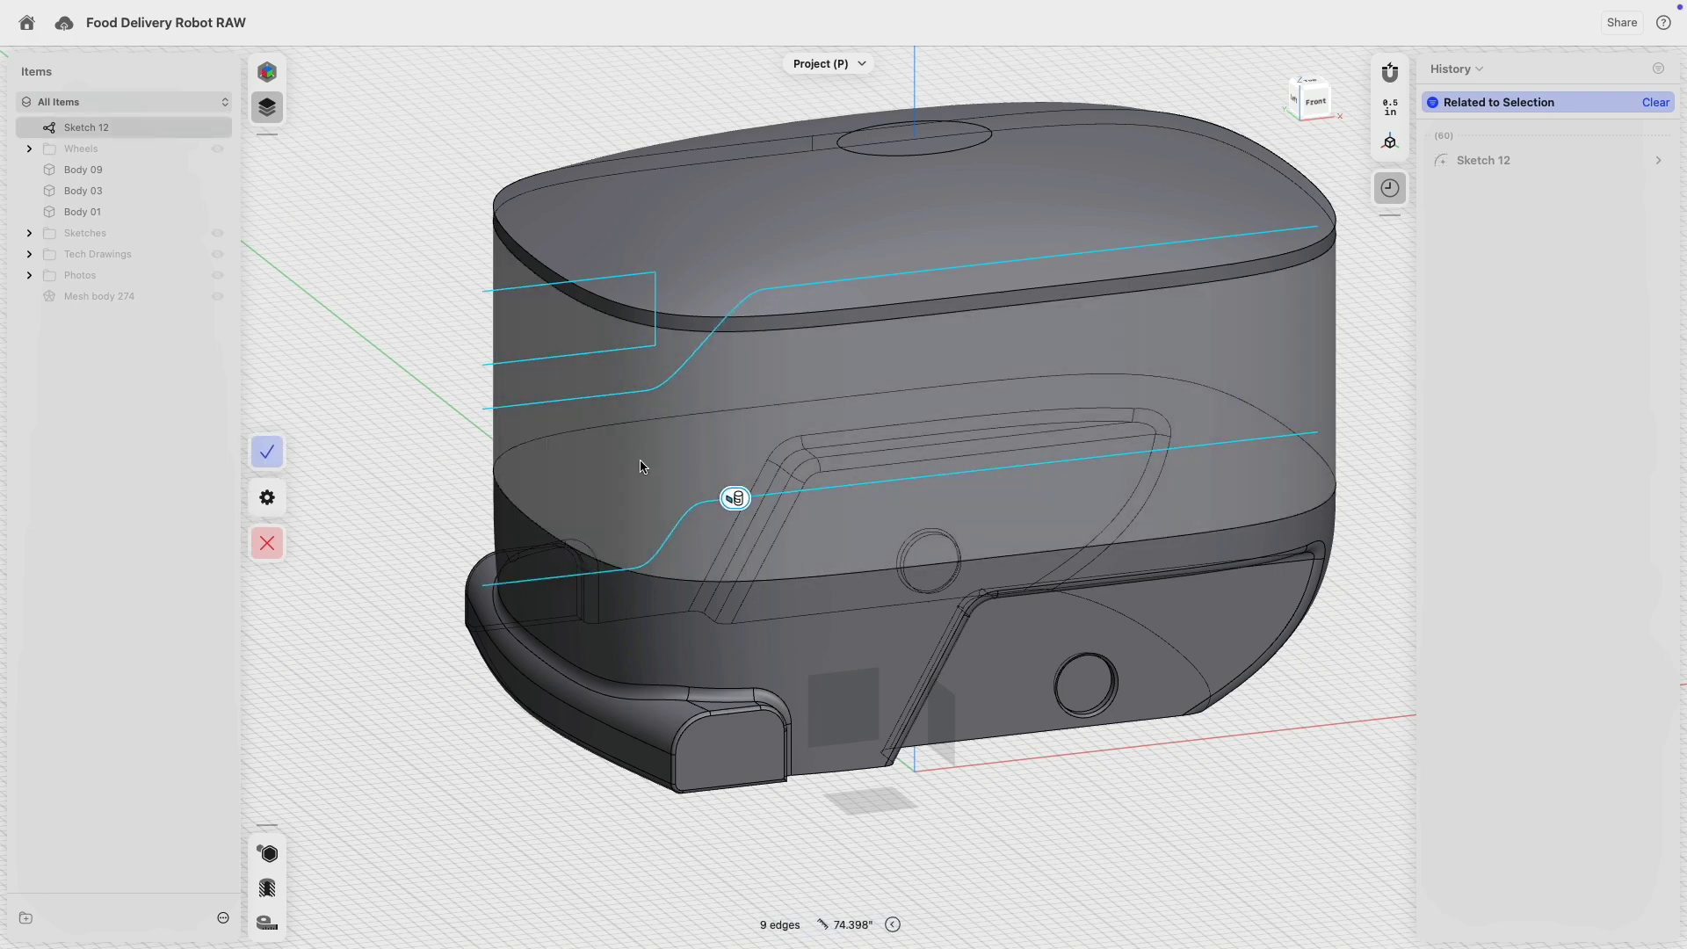
{"action": "mouse_move", "coordinate": [380, 456]}
{"action": "right_mouse_down"}
{"action": "mouse_move", "coordinate": [343, 403]}
{"action": "mouse_move", "coordinate": [407, 475]}
{"action": "right_mouse_up"}
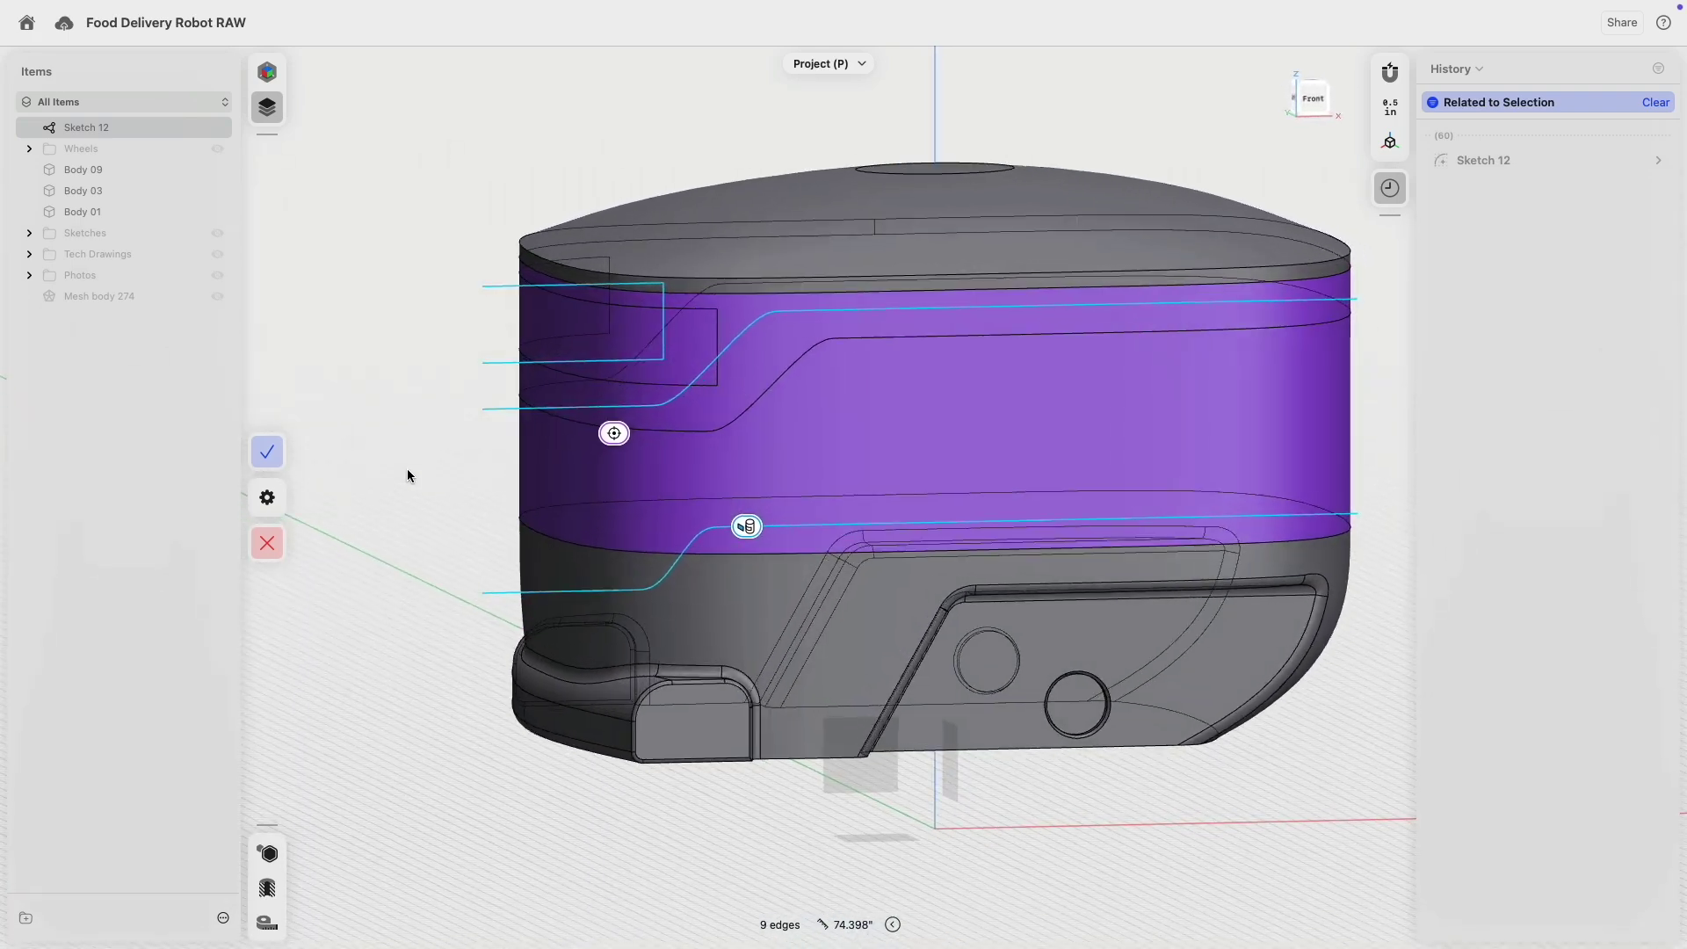
{"action": "left_click", "coordinate": [673, 591]}
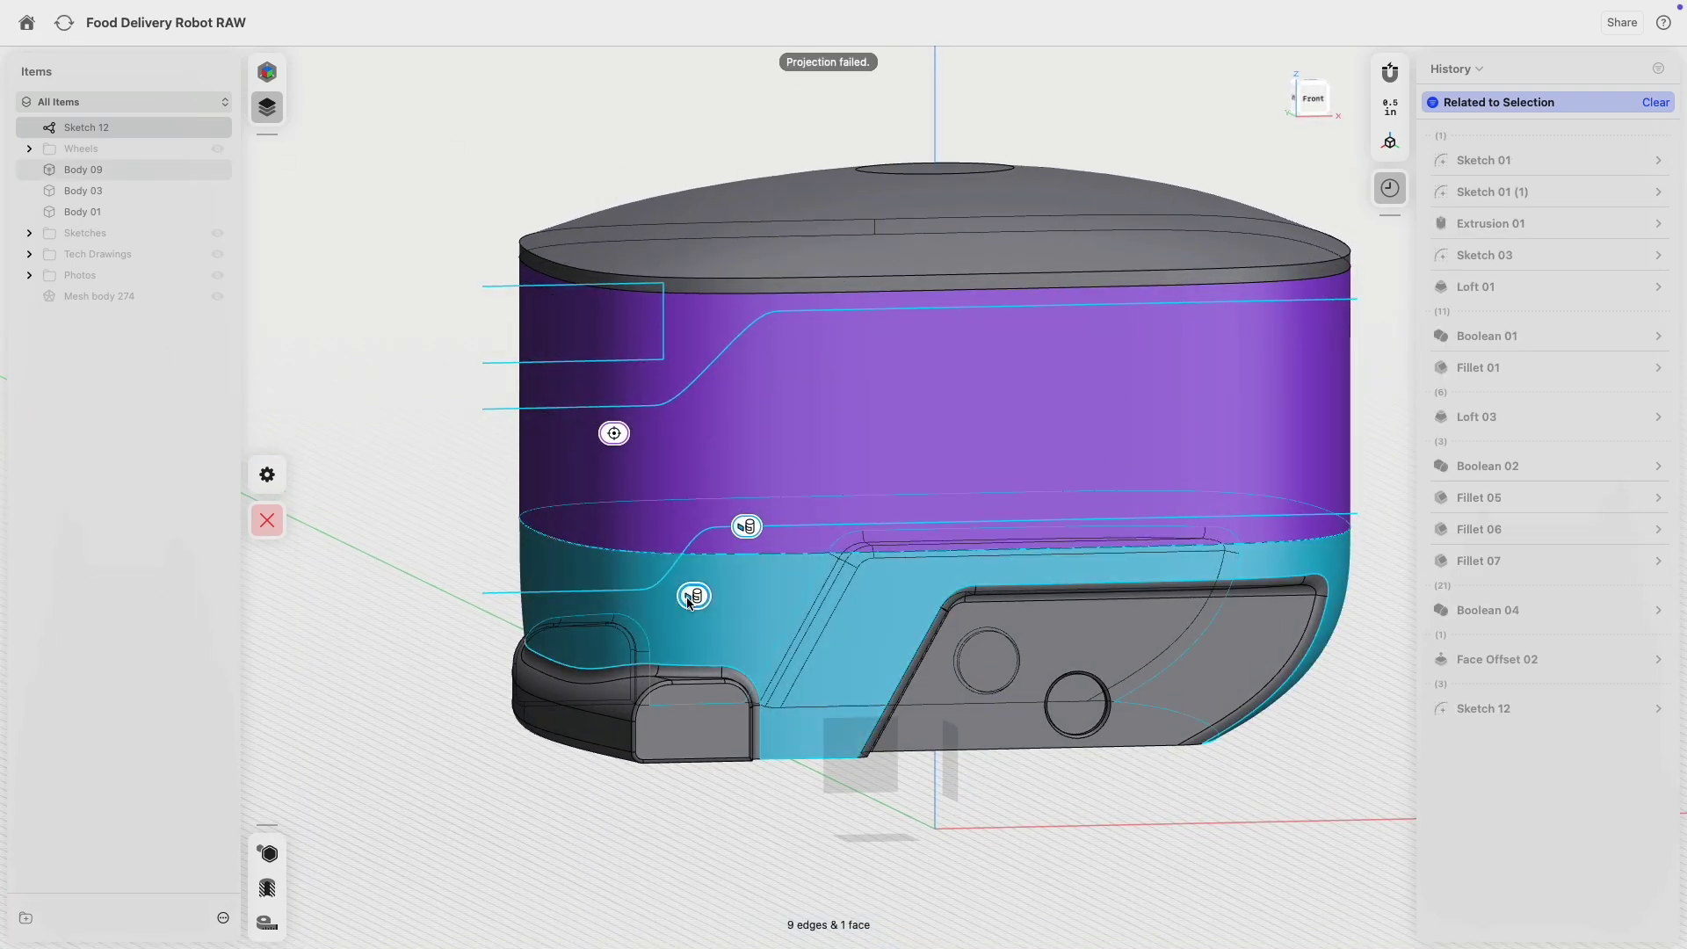
{"action": "left_click", "coordinate": [434, 457]}
{"action": "left_click", "coordinate": [266, 445]}
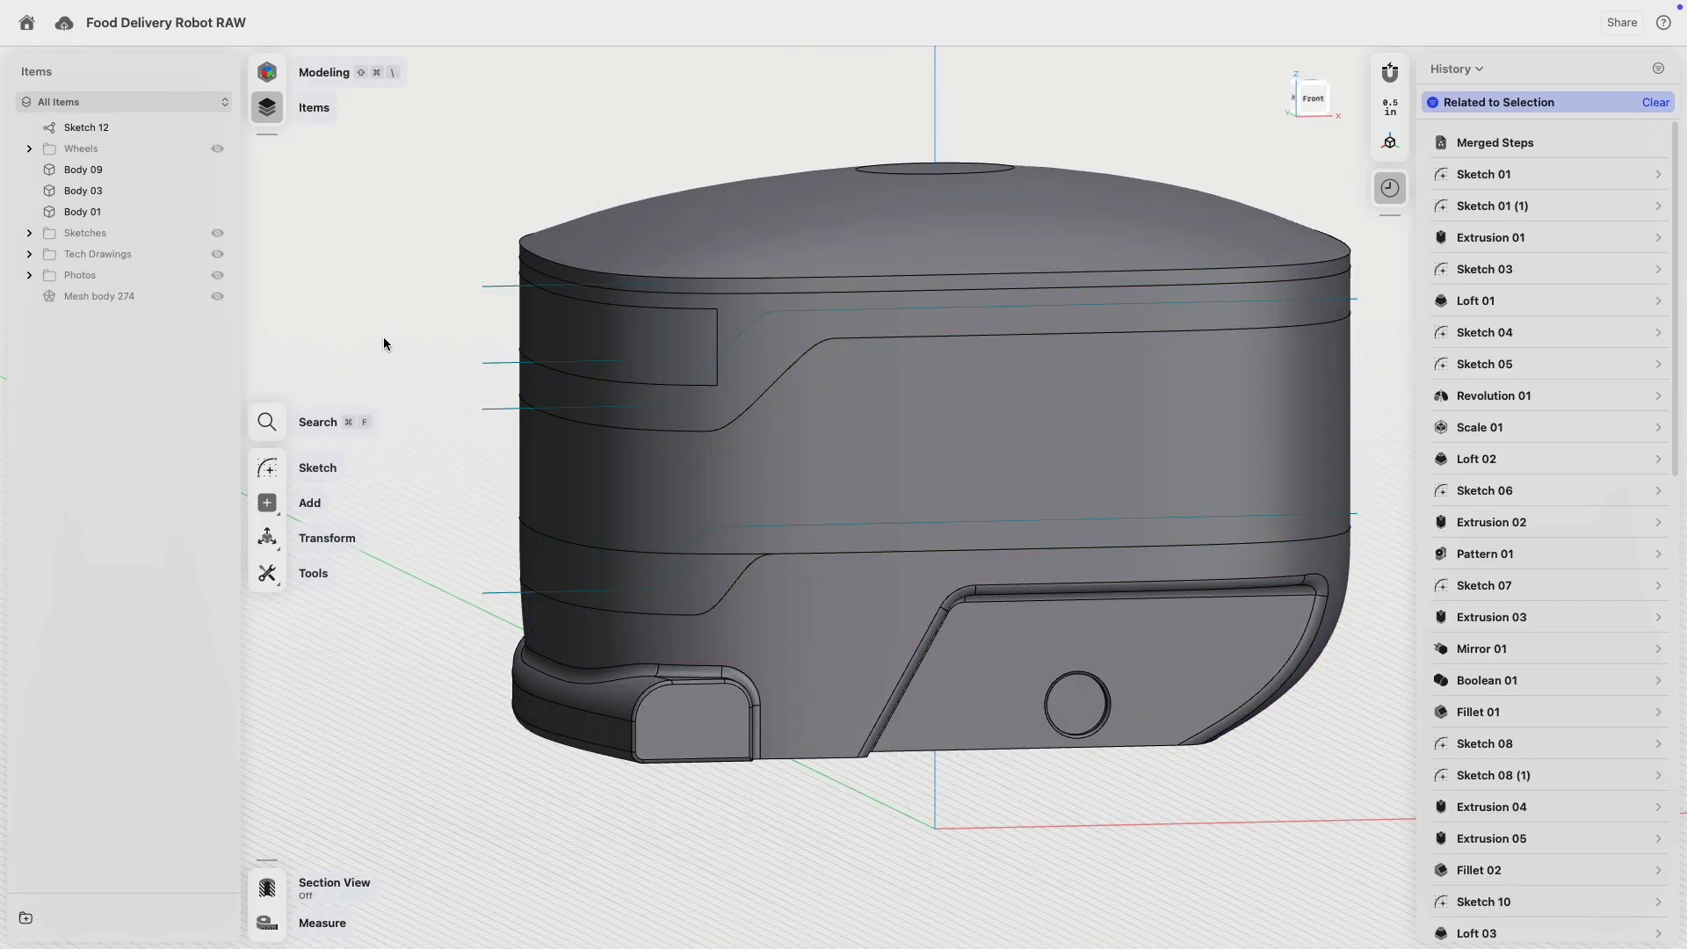
- Examine the projected split lines around the body's corner and from the front
{"action": "right_click_drag", "start_coordinate": [384, 343], "coordinate": [489, 350]}
{"action": "left_click", "coordinate": [844, 488]}
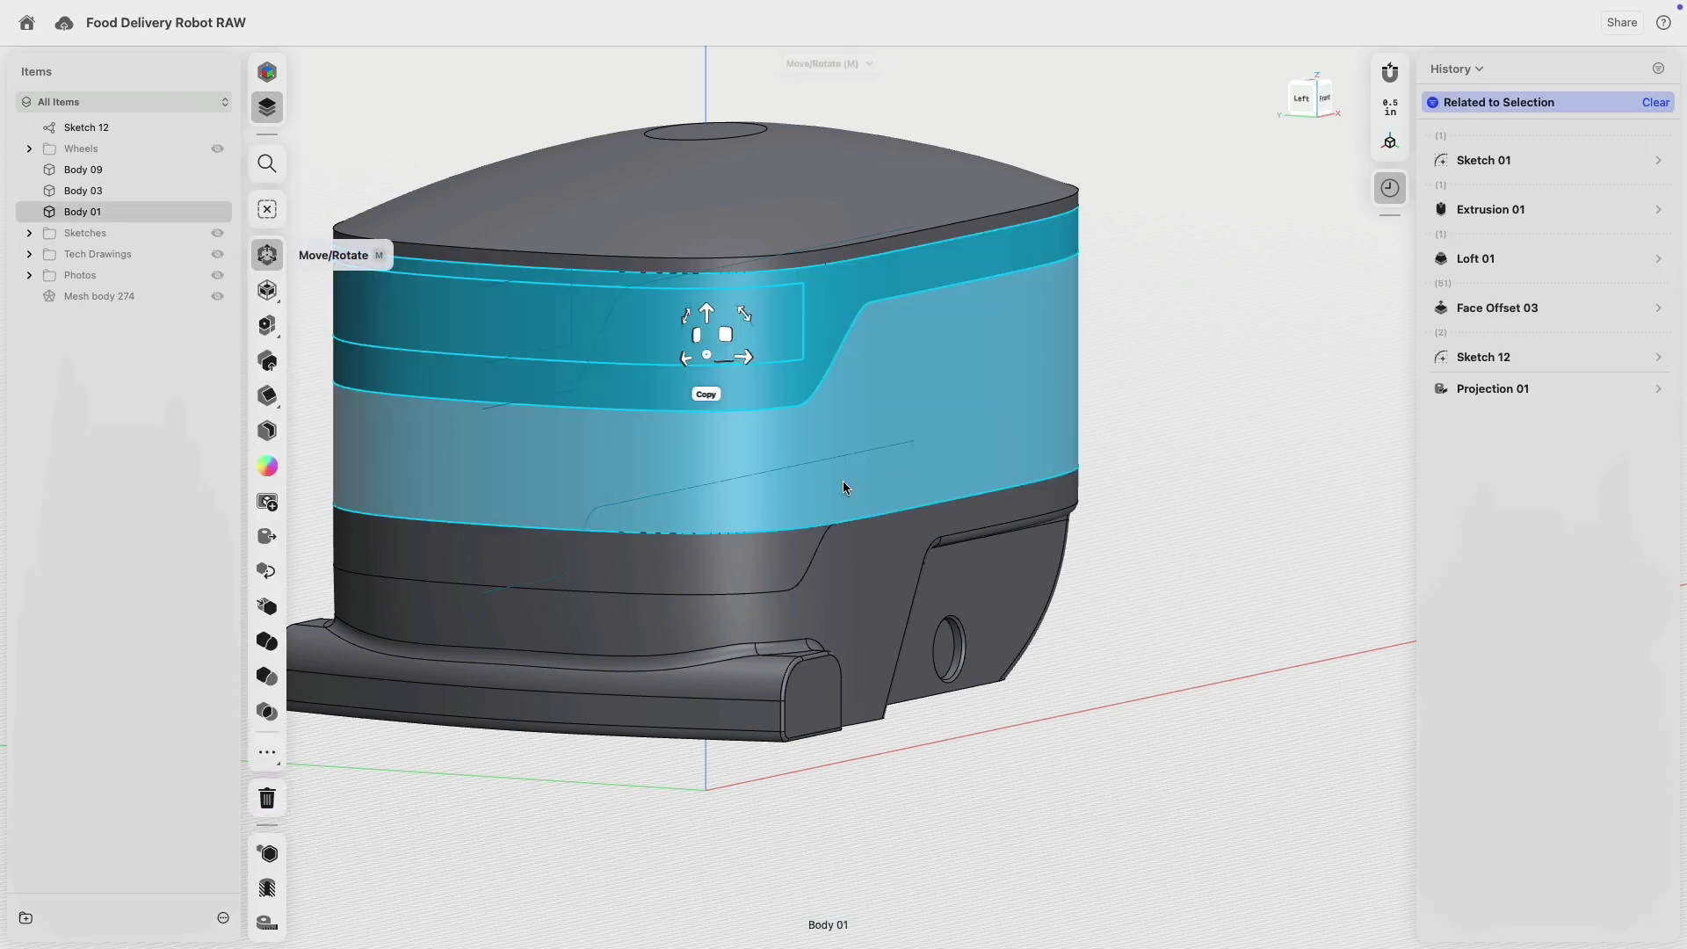
{"action": "left_click", "coordinate": [1164, 365]}
{"action": "right_click_drag", "start_coordinate": [1167, 378], "coordinate": [1254, 210]}
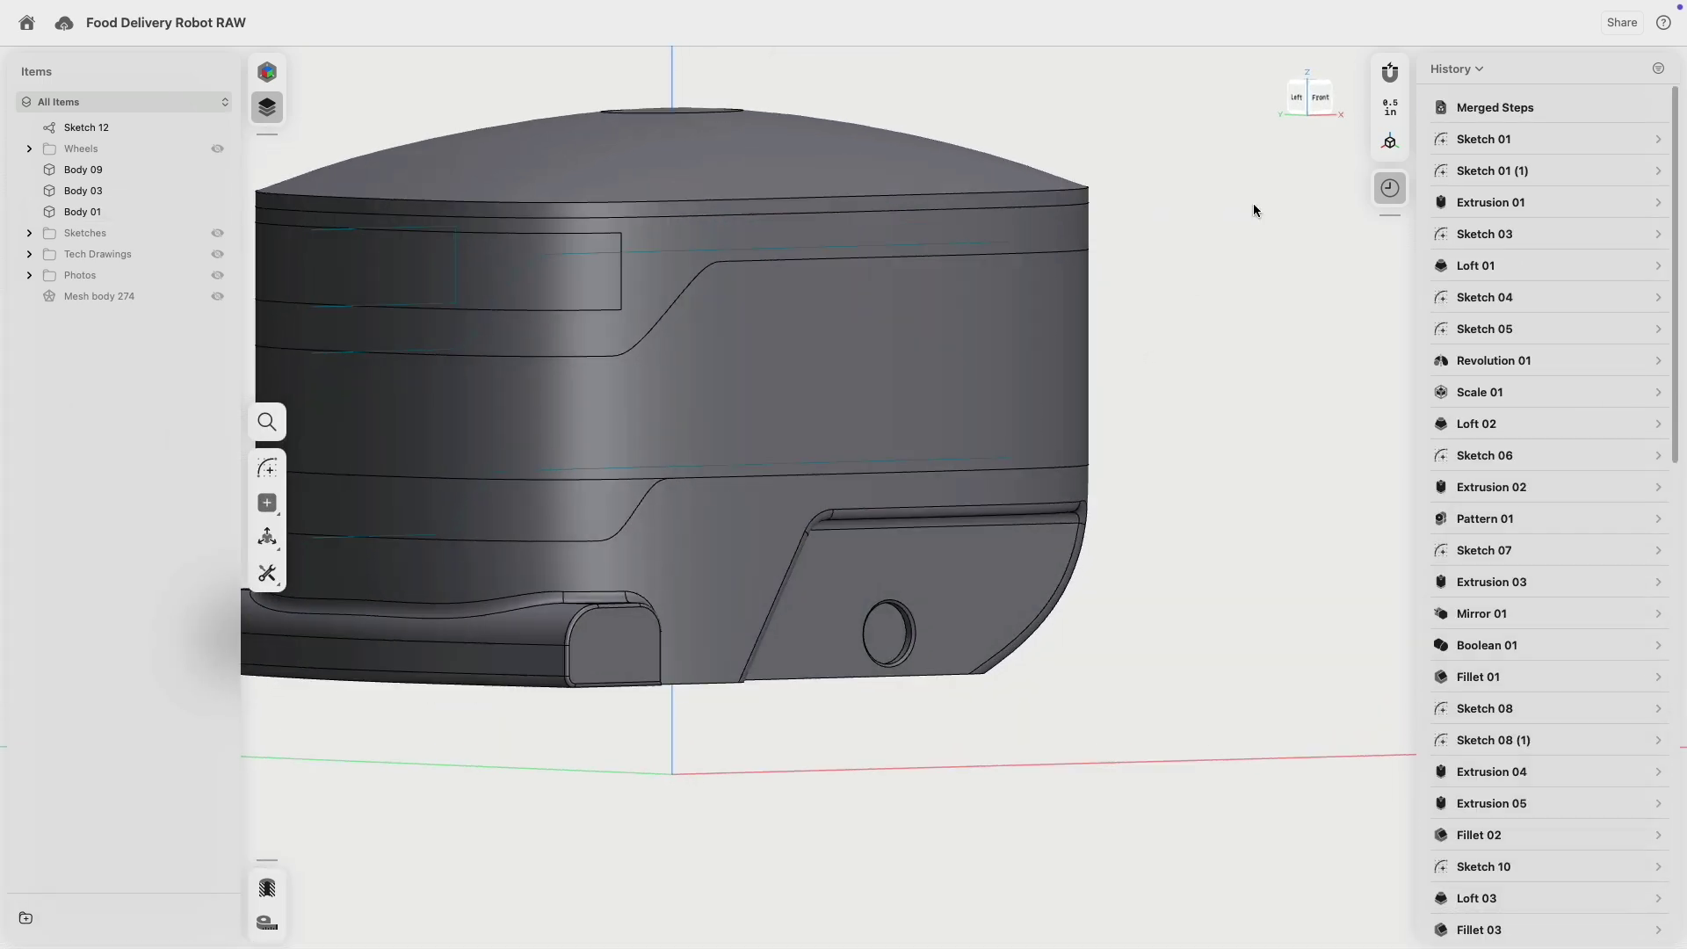
{"action": "left_click", "coordinate": [1321, 99]}
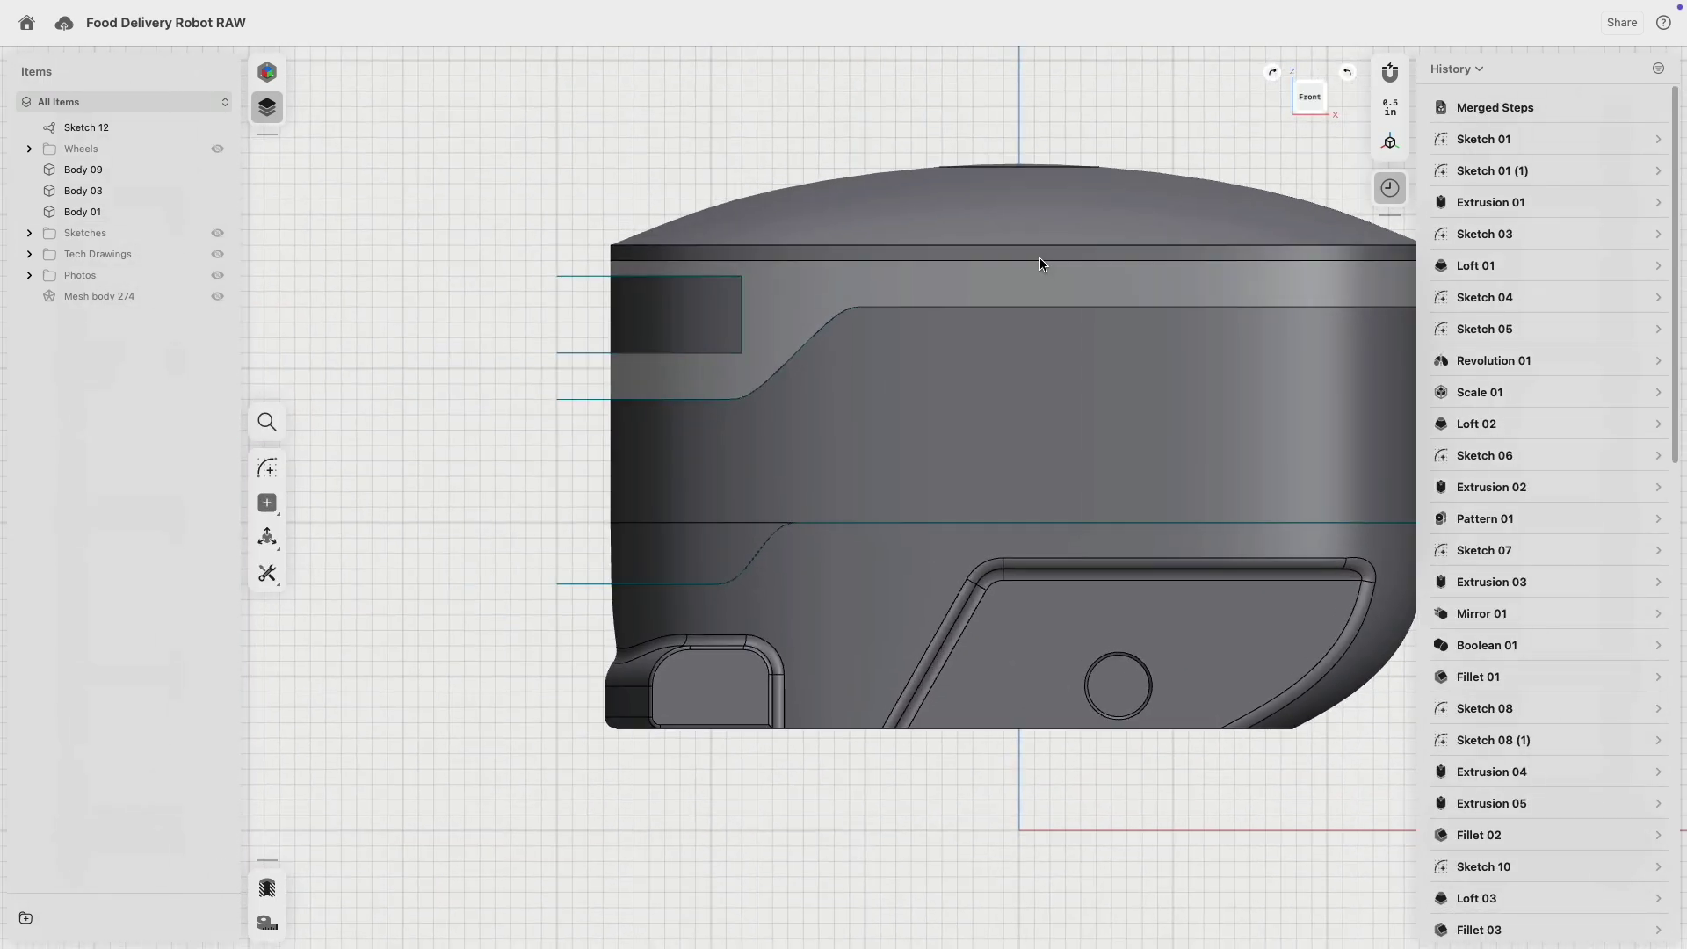
{"action": "middle_click_drag", "start_coordinate": [1048, 256], "coordinate": [957, 205]}
{"action": "middle_click_drag", "start_coordinate": [1065, 347], "coordinate": [939, 355]}
{"action": "middle_click_drag", "start_coordinate": [1018, 499], "coordinate": [1035, 506]}
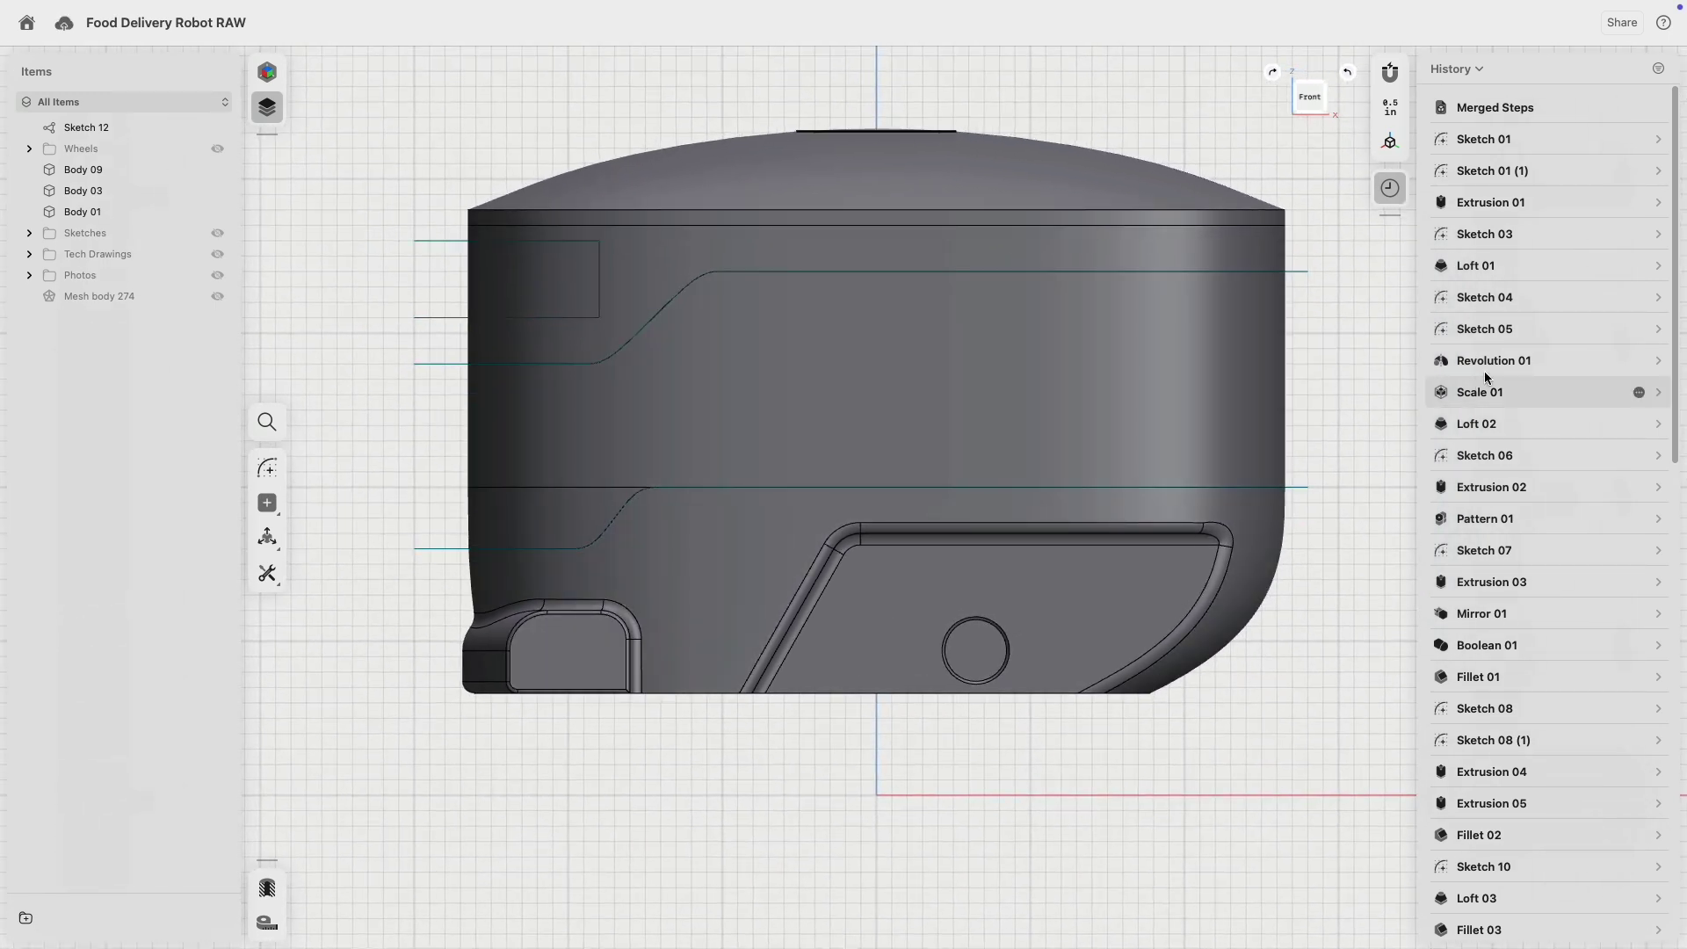
- Suppress the Projection 01 feature in the model history
{"action": "left_click_drag", "start_coordinate": [1676, 405], "coordinate": [1676, 883]}
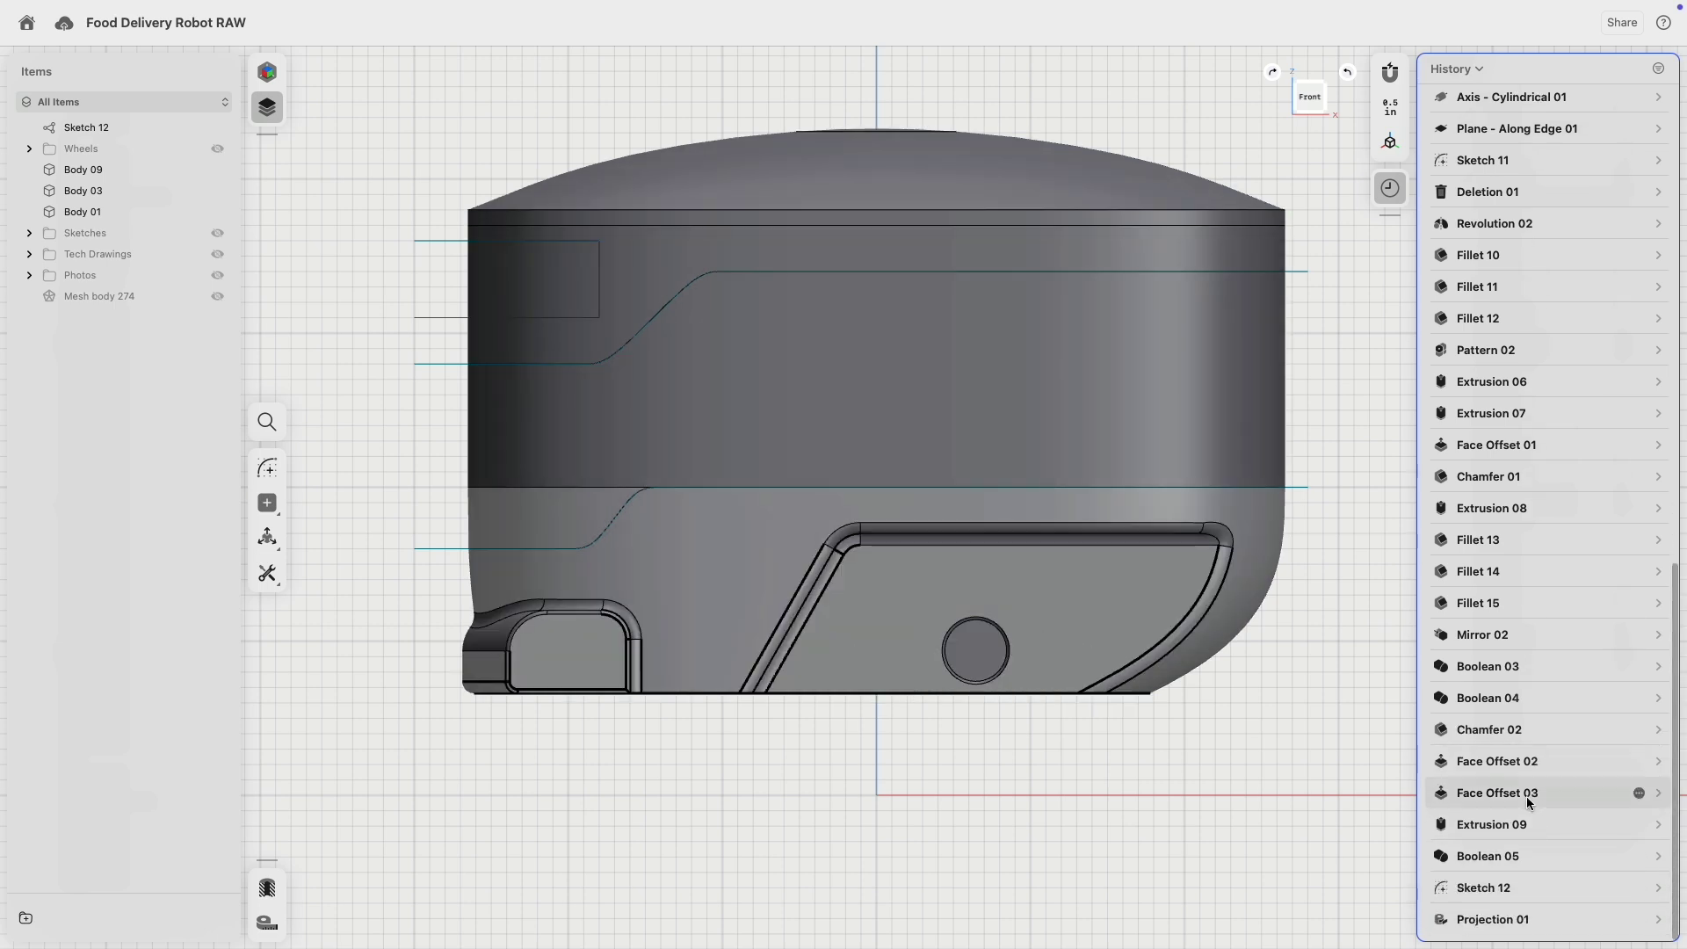
{"action": "right_click", "coordinate": [1491, 920]}
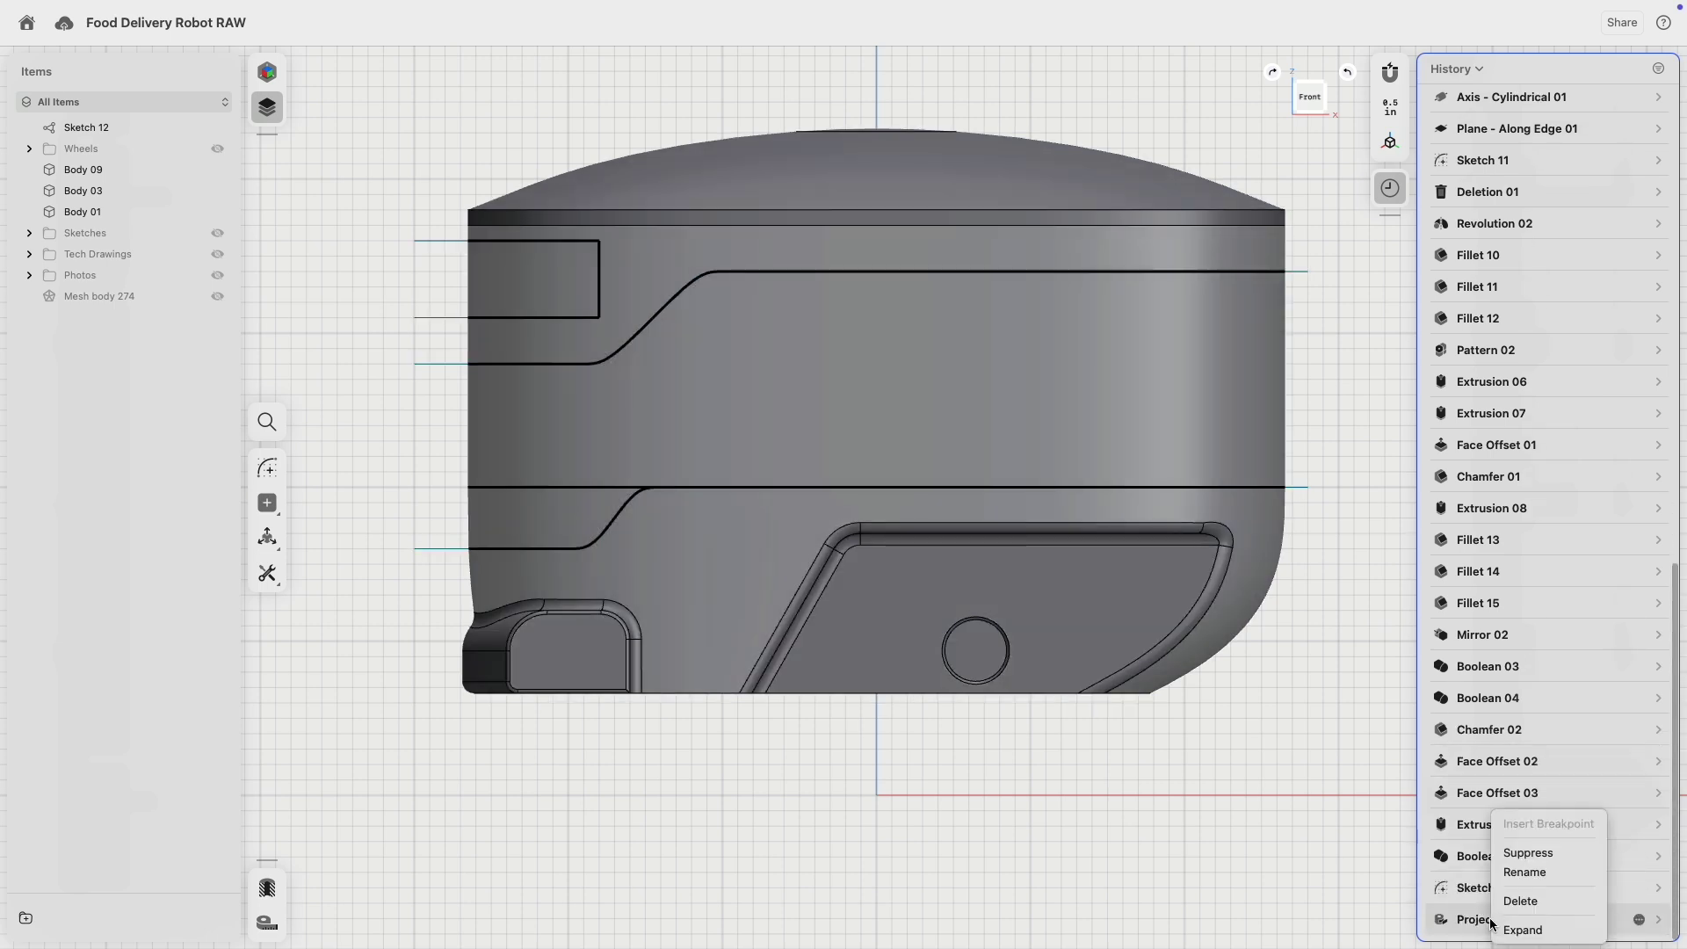
{"action": "left_click", "coordinate": [1533, 863]}
- Unite the upper body with the lower base body into a single body, without keeping the originals
{"action": "left_click", "coordinate": [710, 416]}
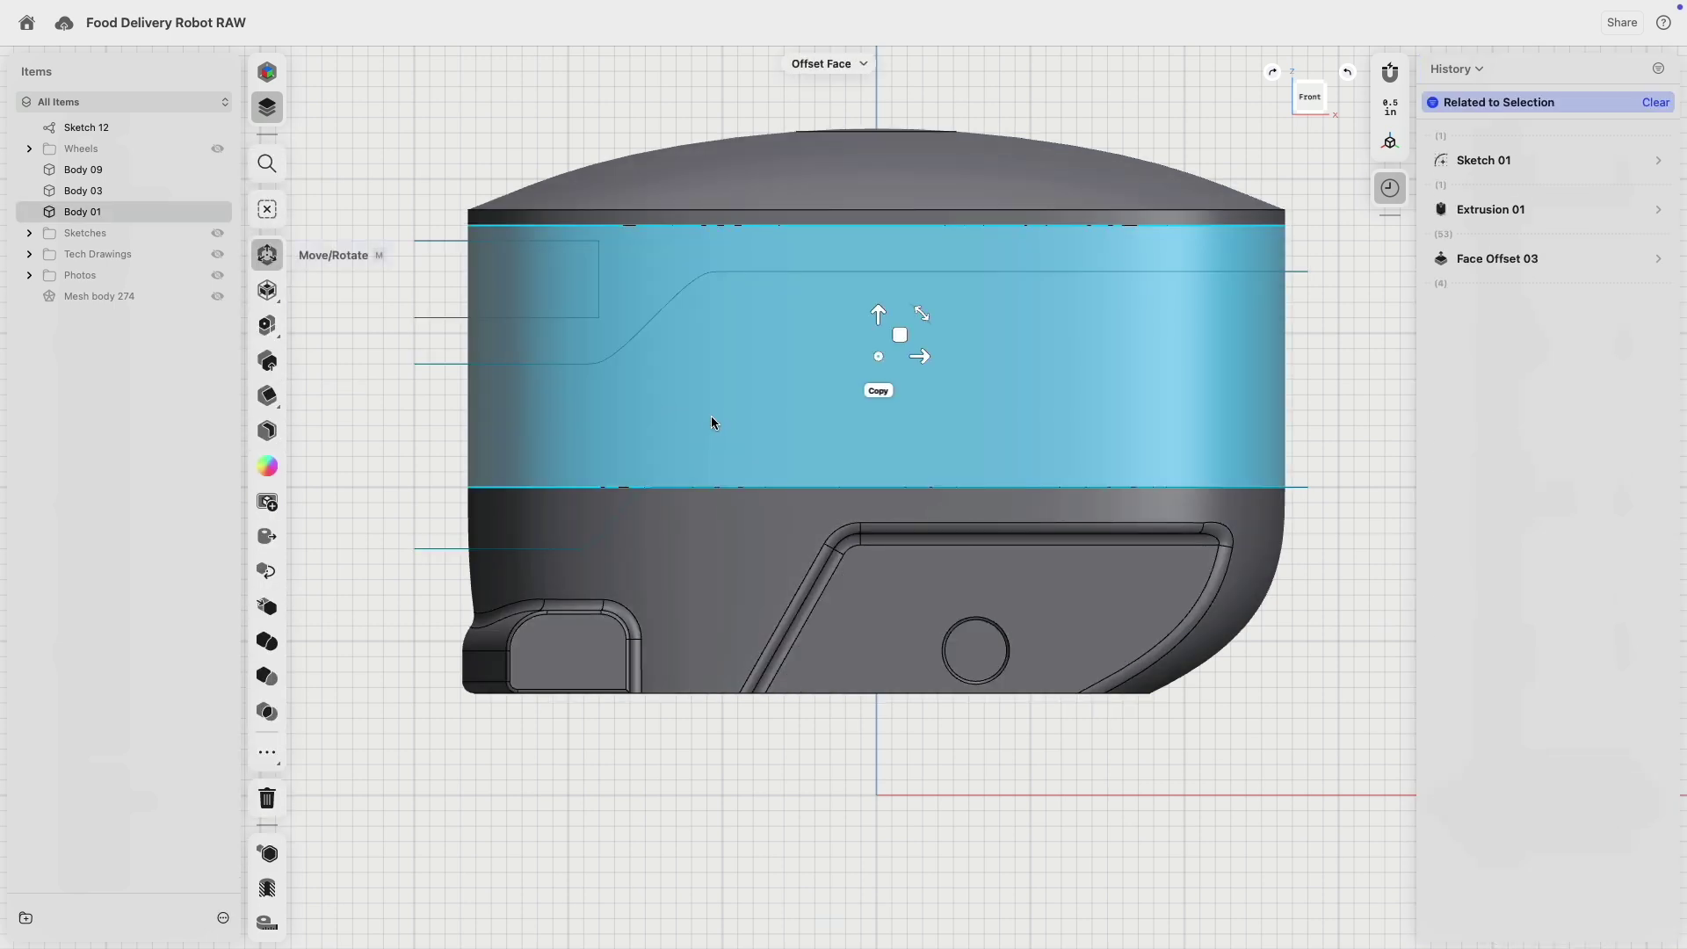
{"action": "left_click", "coordinate": [710, 421]}
{"action": "double_click", "coordinate": [556, 513]}
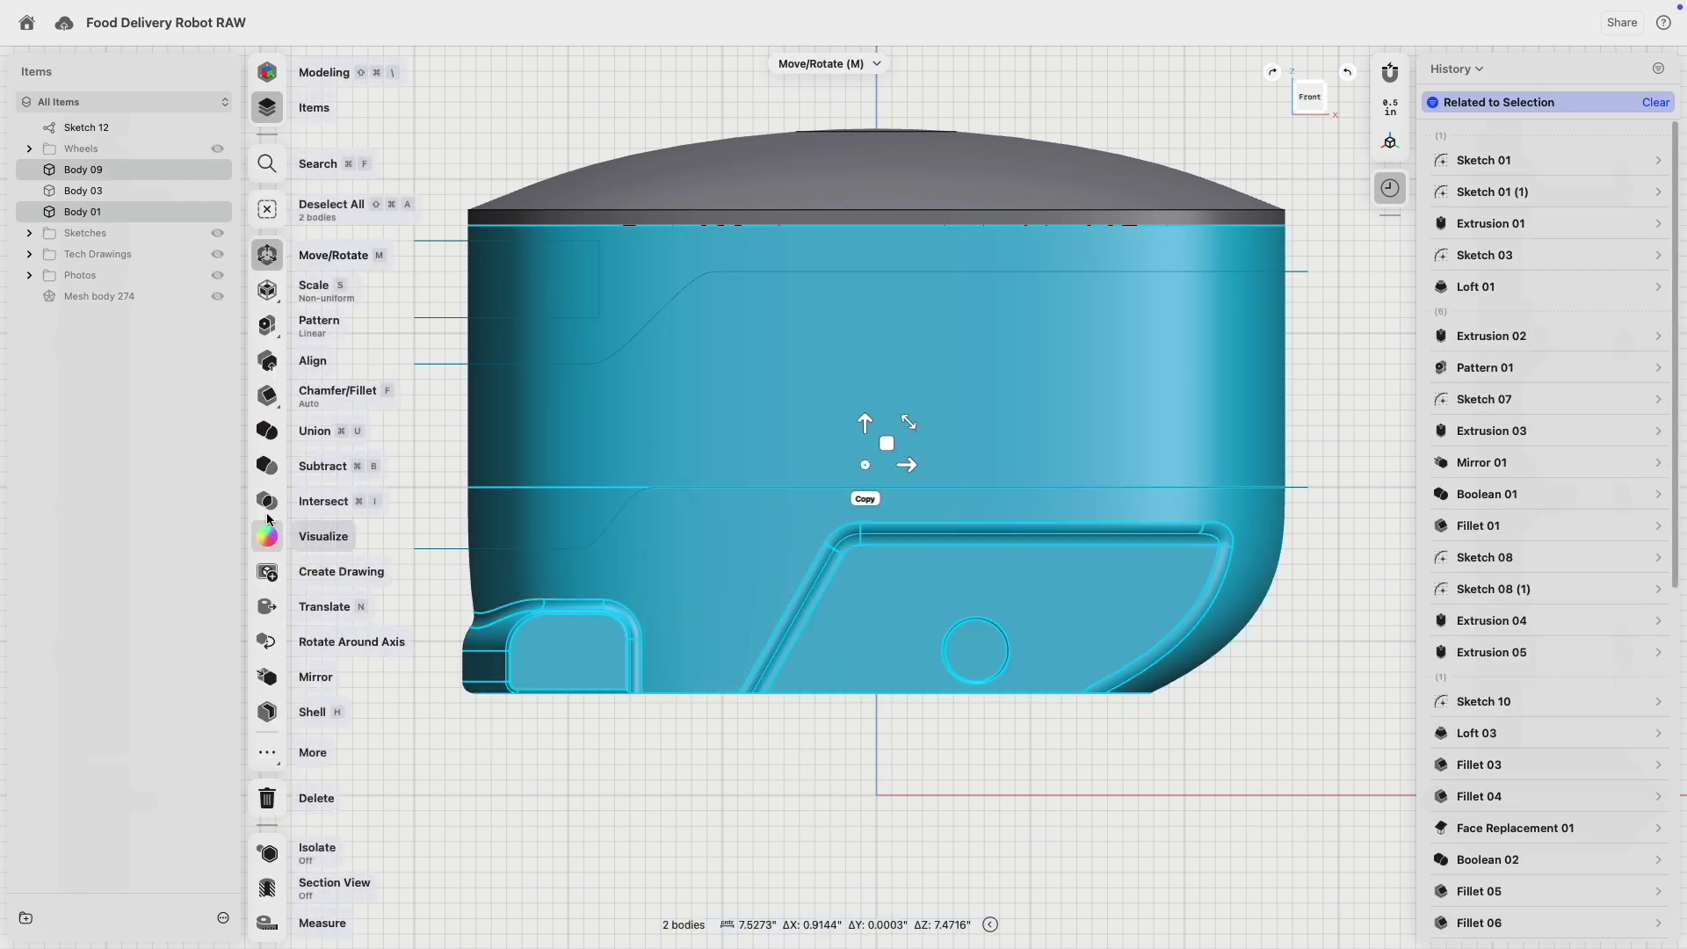
{"action": "left_click", "coordinate": [268, 431]}
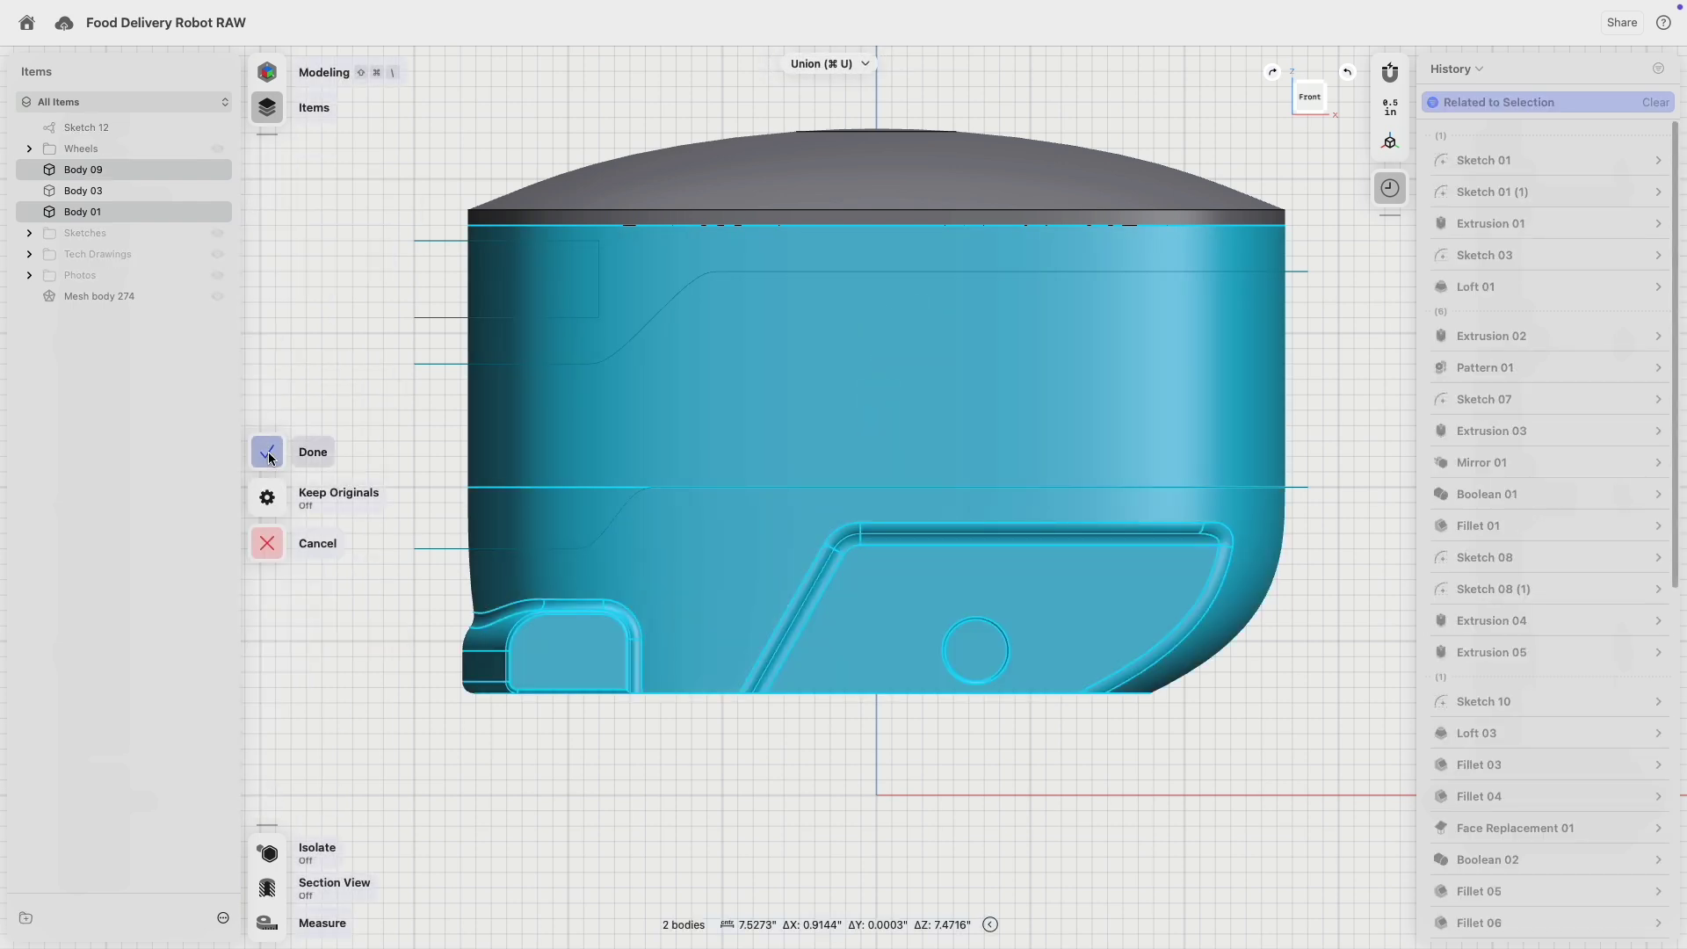
{"action": "left_click", "coordinate": [268, 453]}
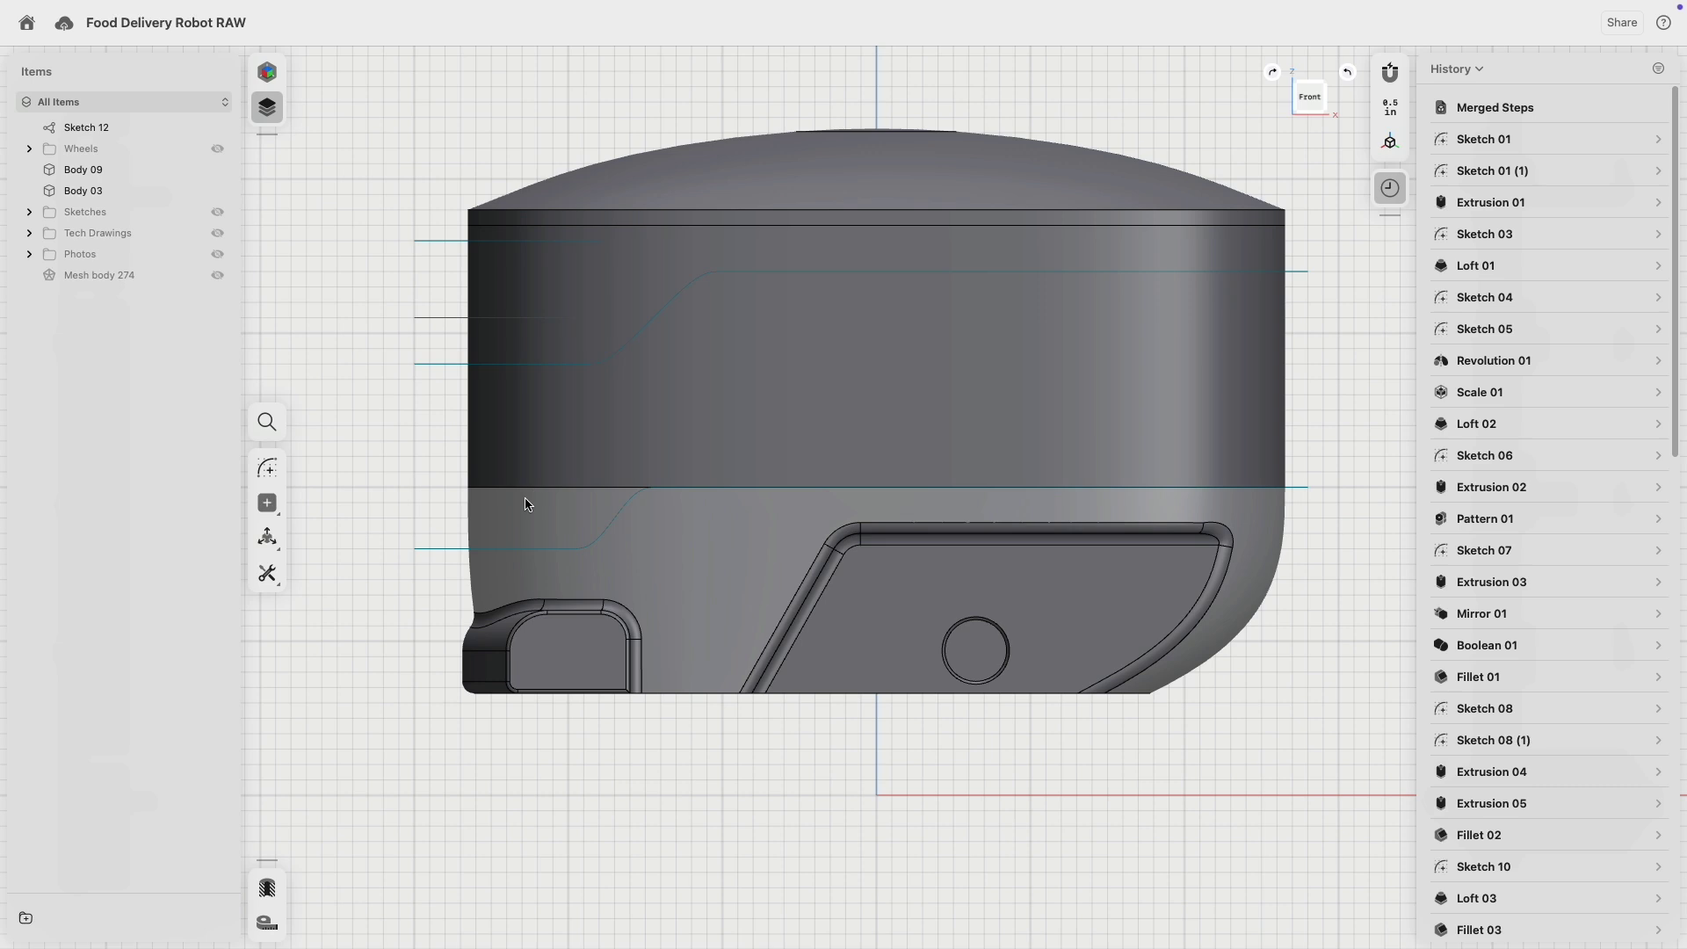
{"action": "left_click", "coordinate": [516, 519]}
{"action": "left_click", "coordinate": [550, 479]}
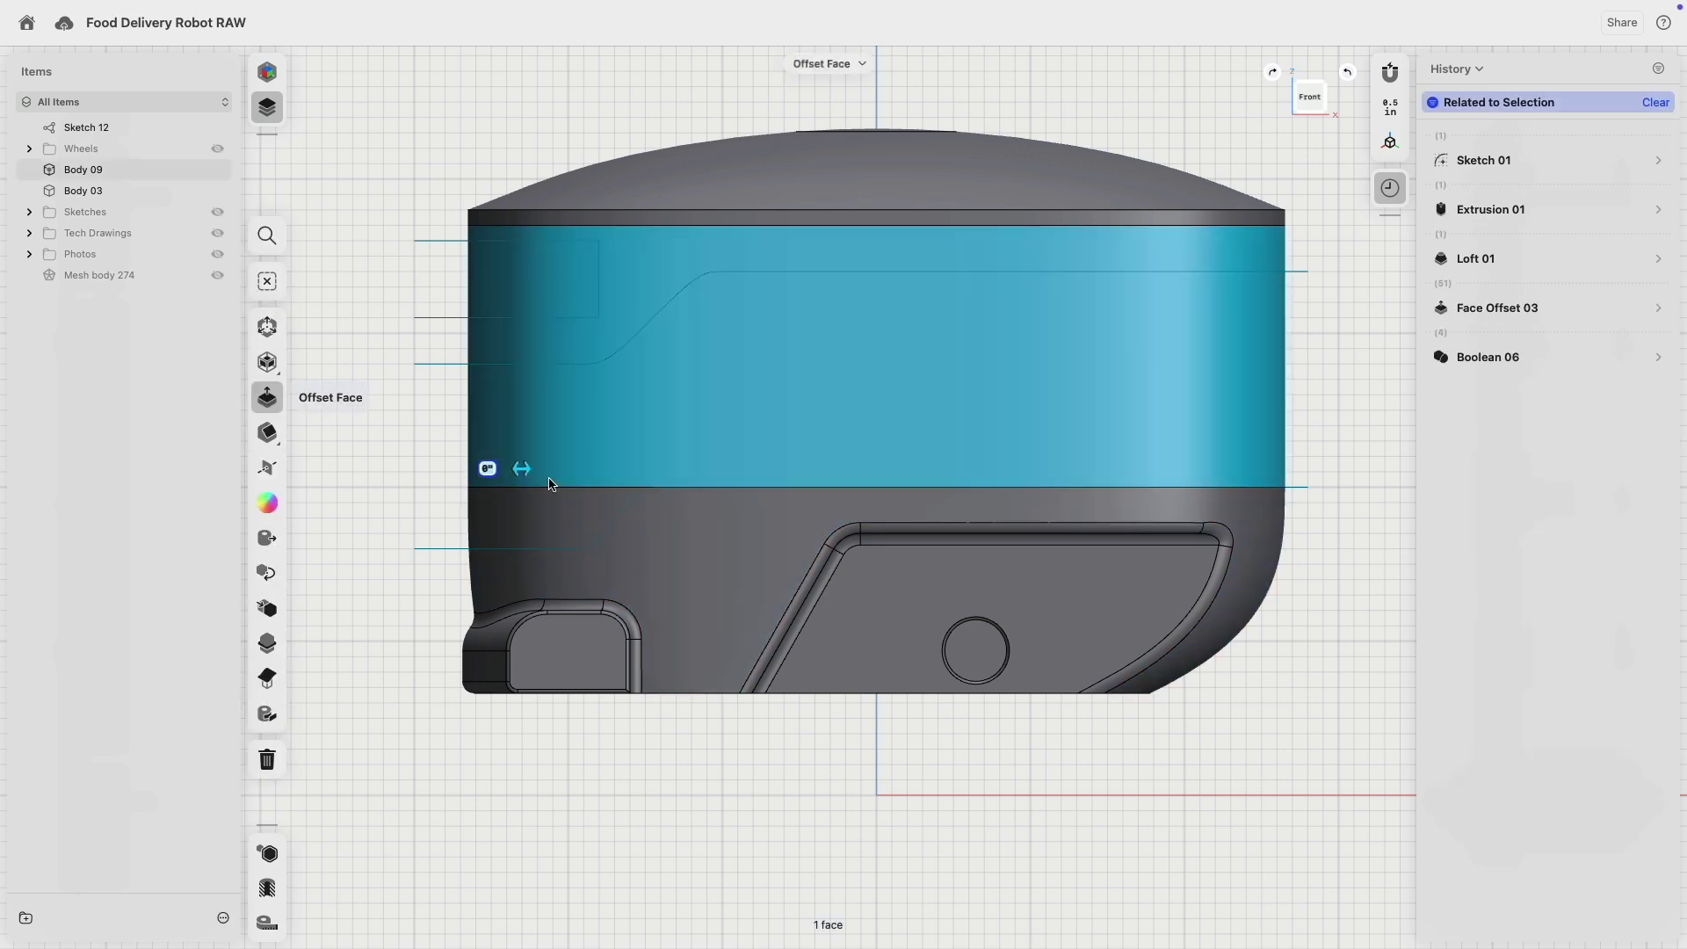
{"action": "left_click", "coordinate": [367, 212]}
- In Sketch 12, raise the lower profile's long line and spline end by about 0.5 in, keeping its short line at the original height
{"action": "left_click", "coordinate": [128, 126]}
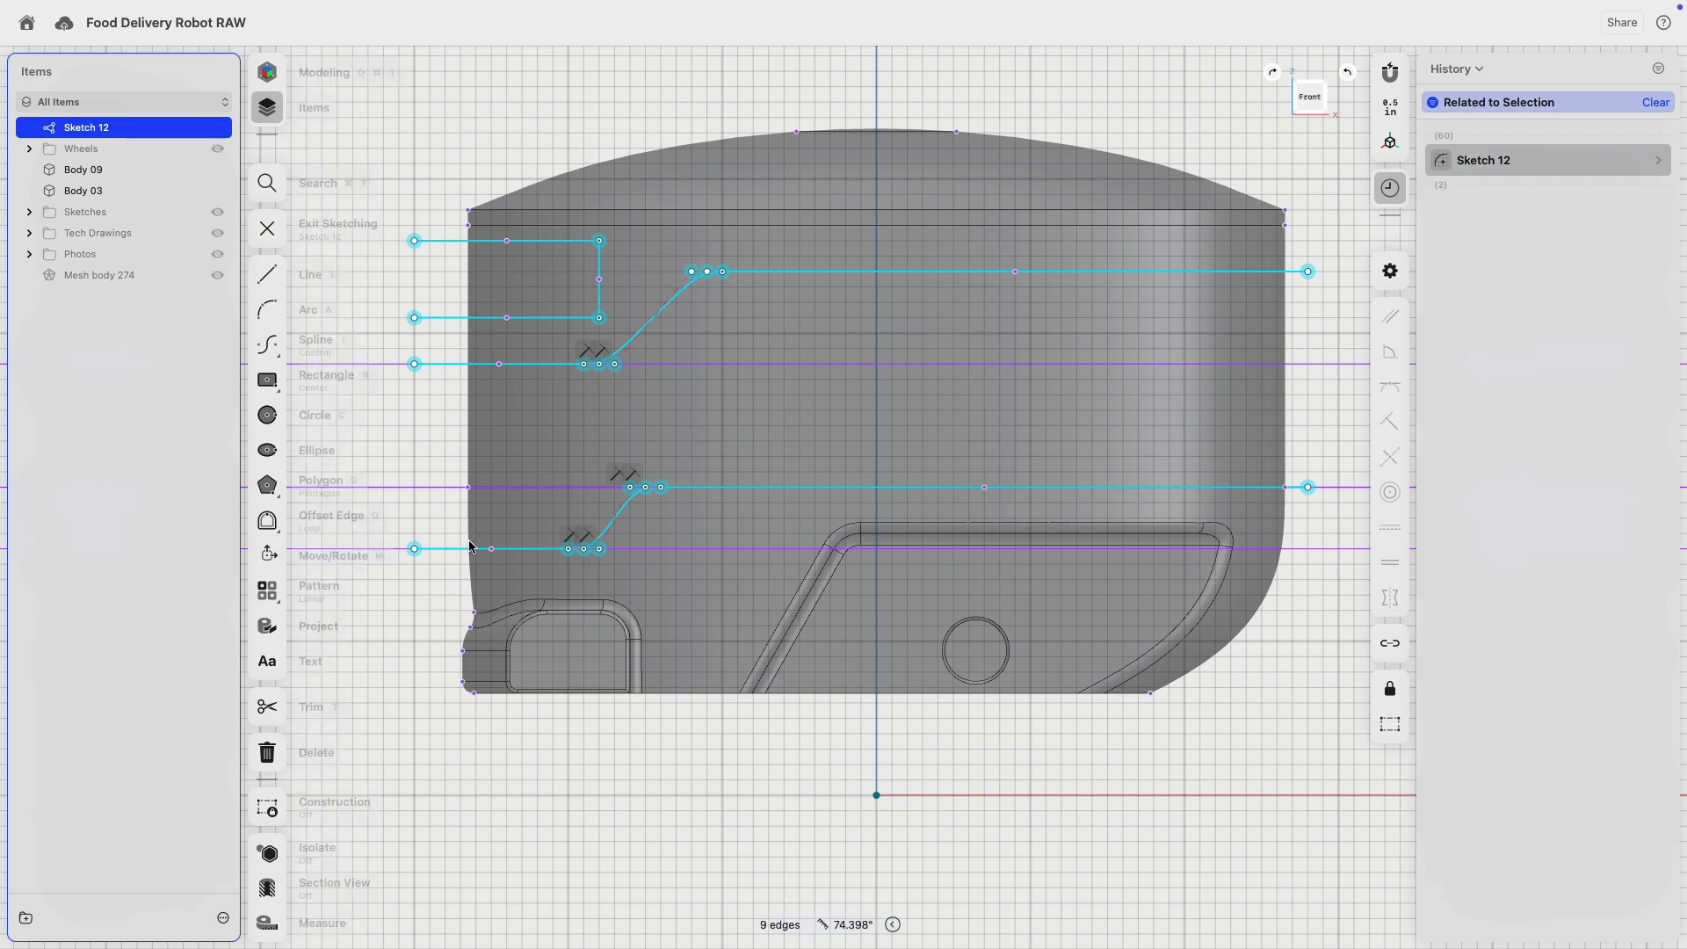
{"action": "left_click", "coordinate": [722, 487]}
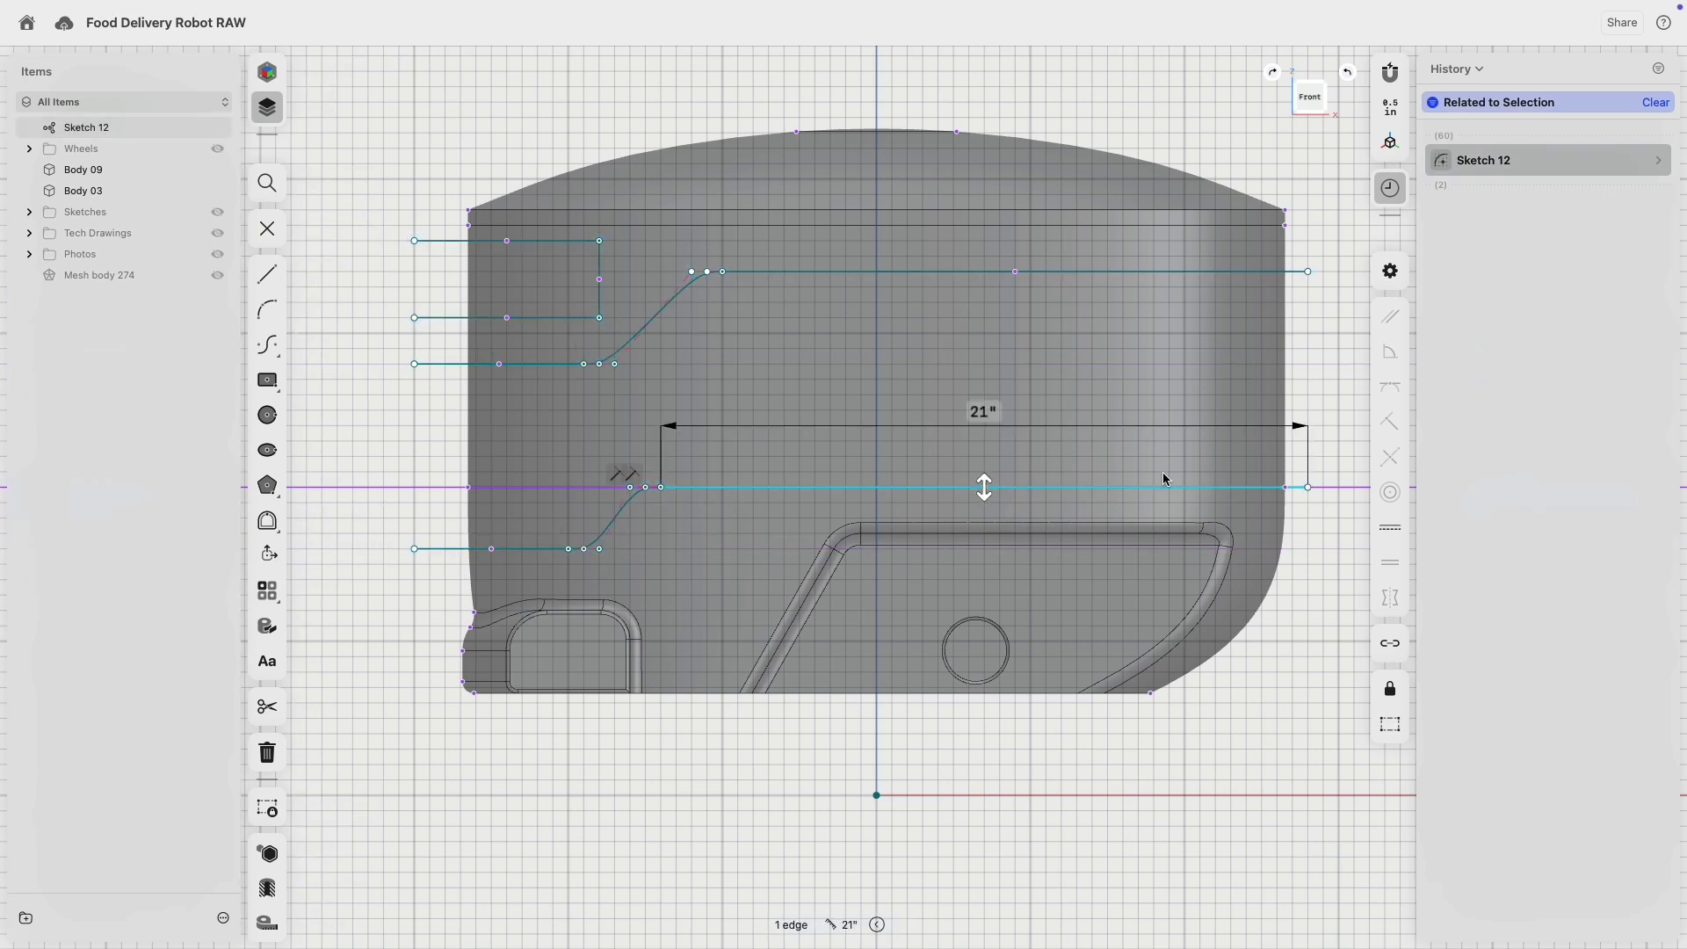
{"action": "left_click", "coordinate": [637, 497]}
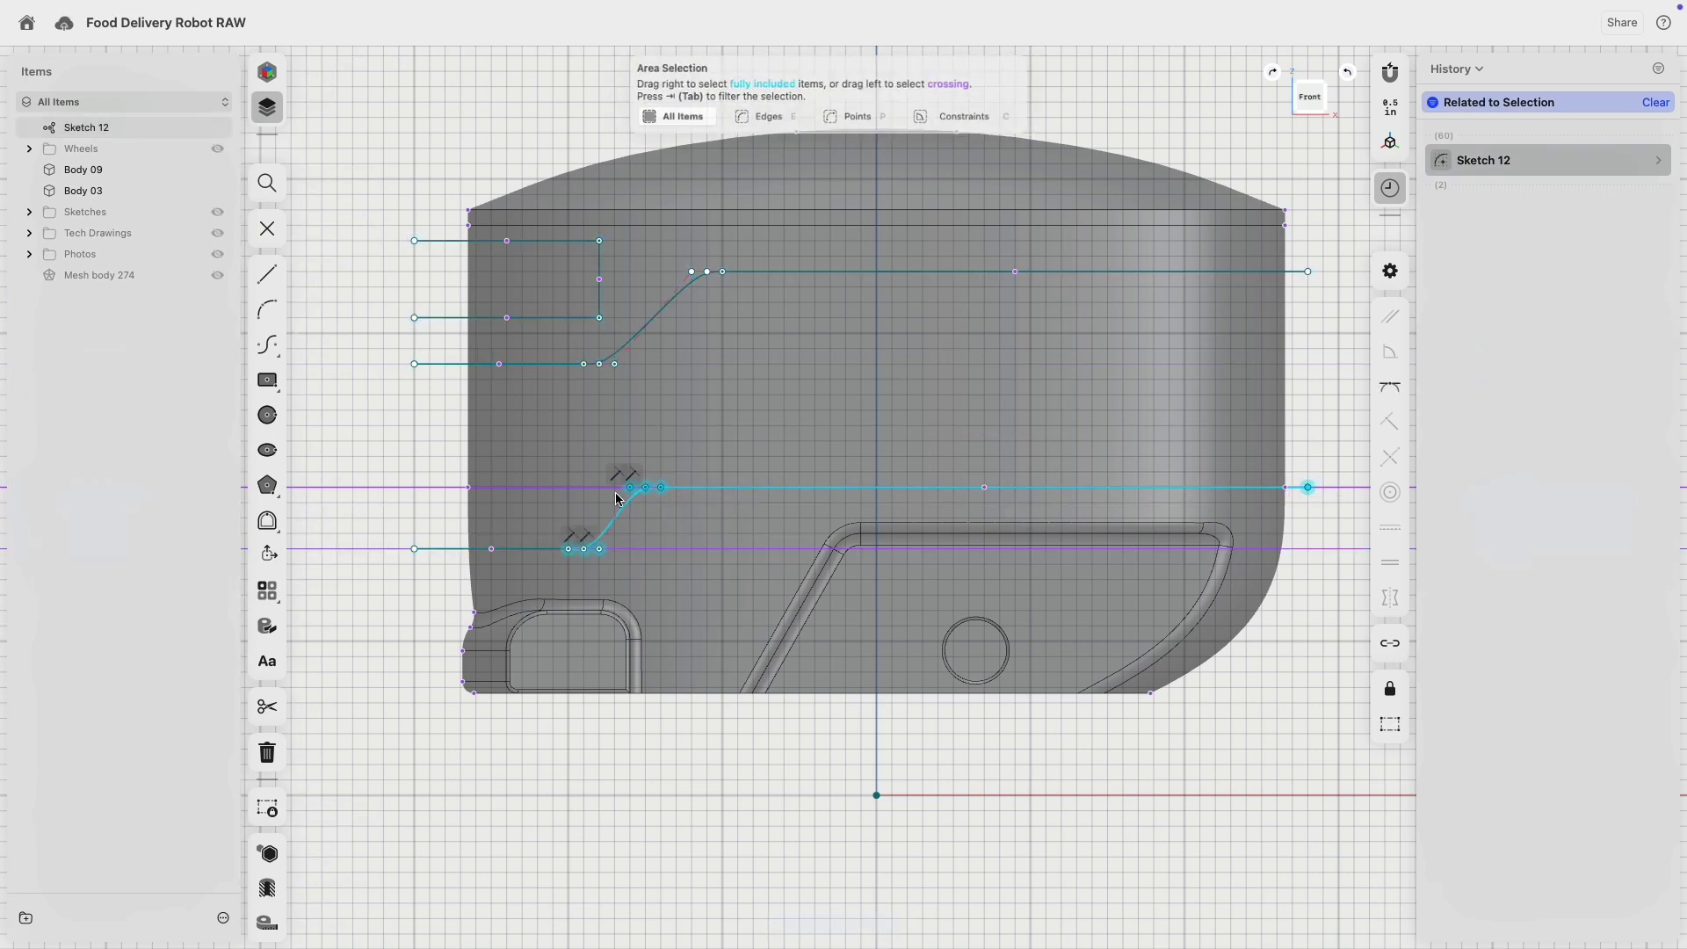
{"action": "left_click_drag", "start_coordinate": [661, 492], "coordinate": [662, 479]}
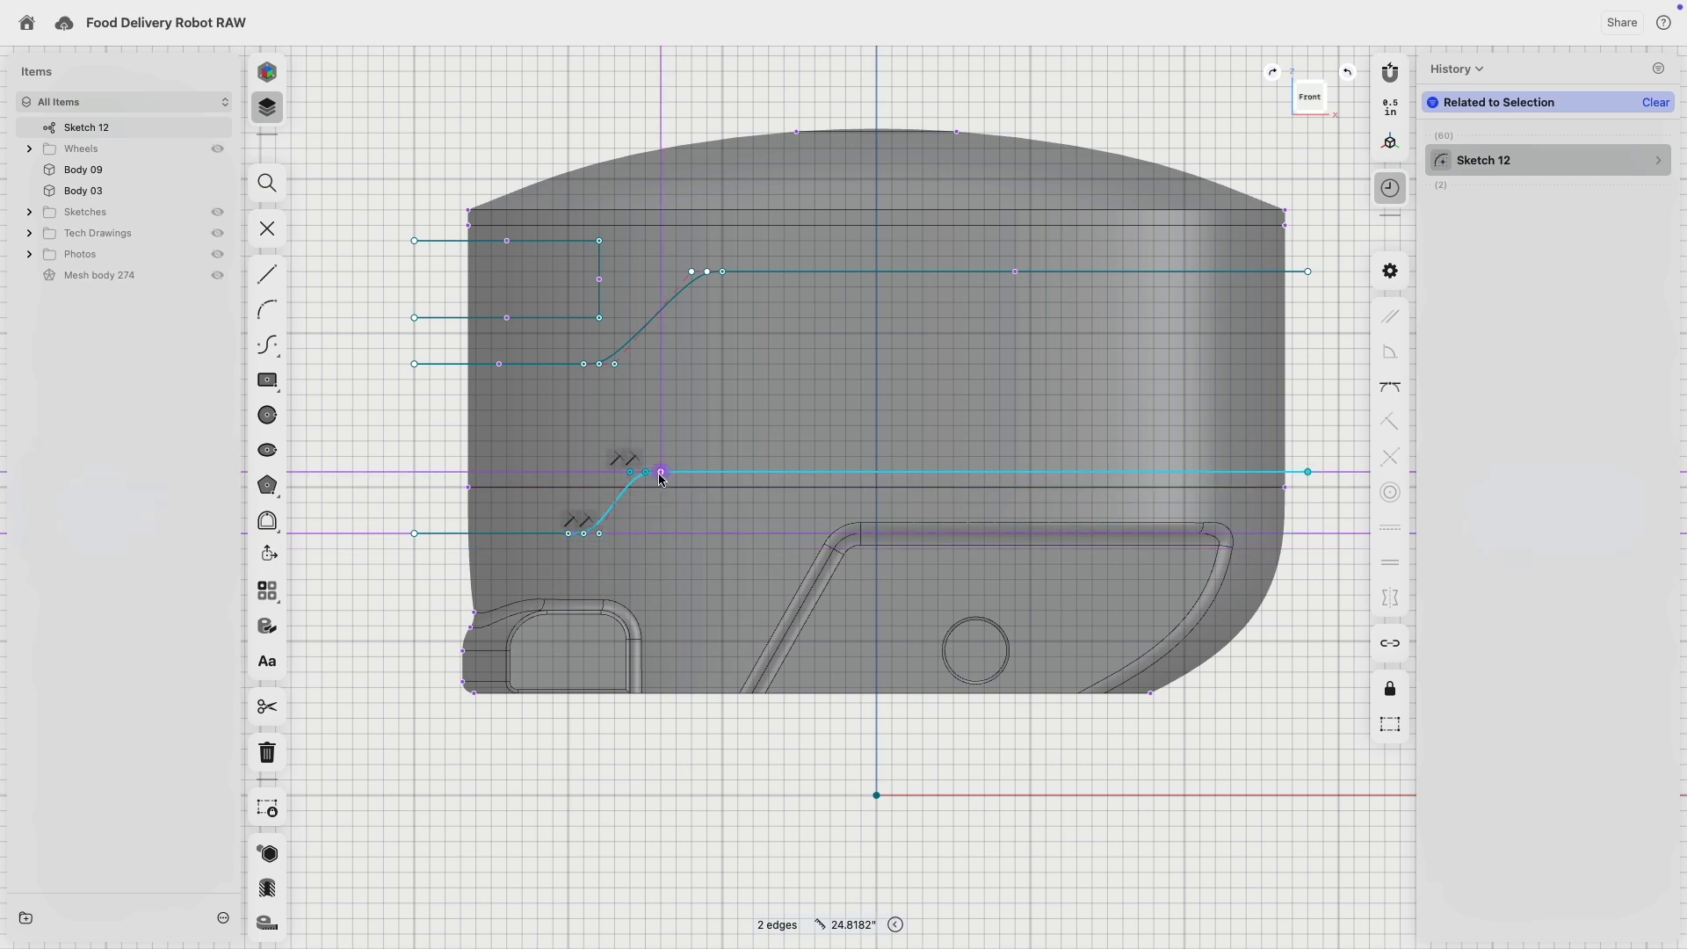
{"action": "left_click", "coordinate": [401, 516]}
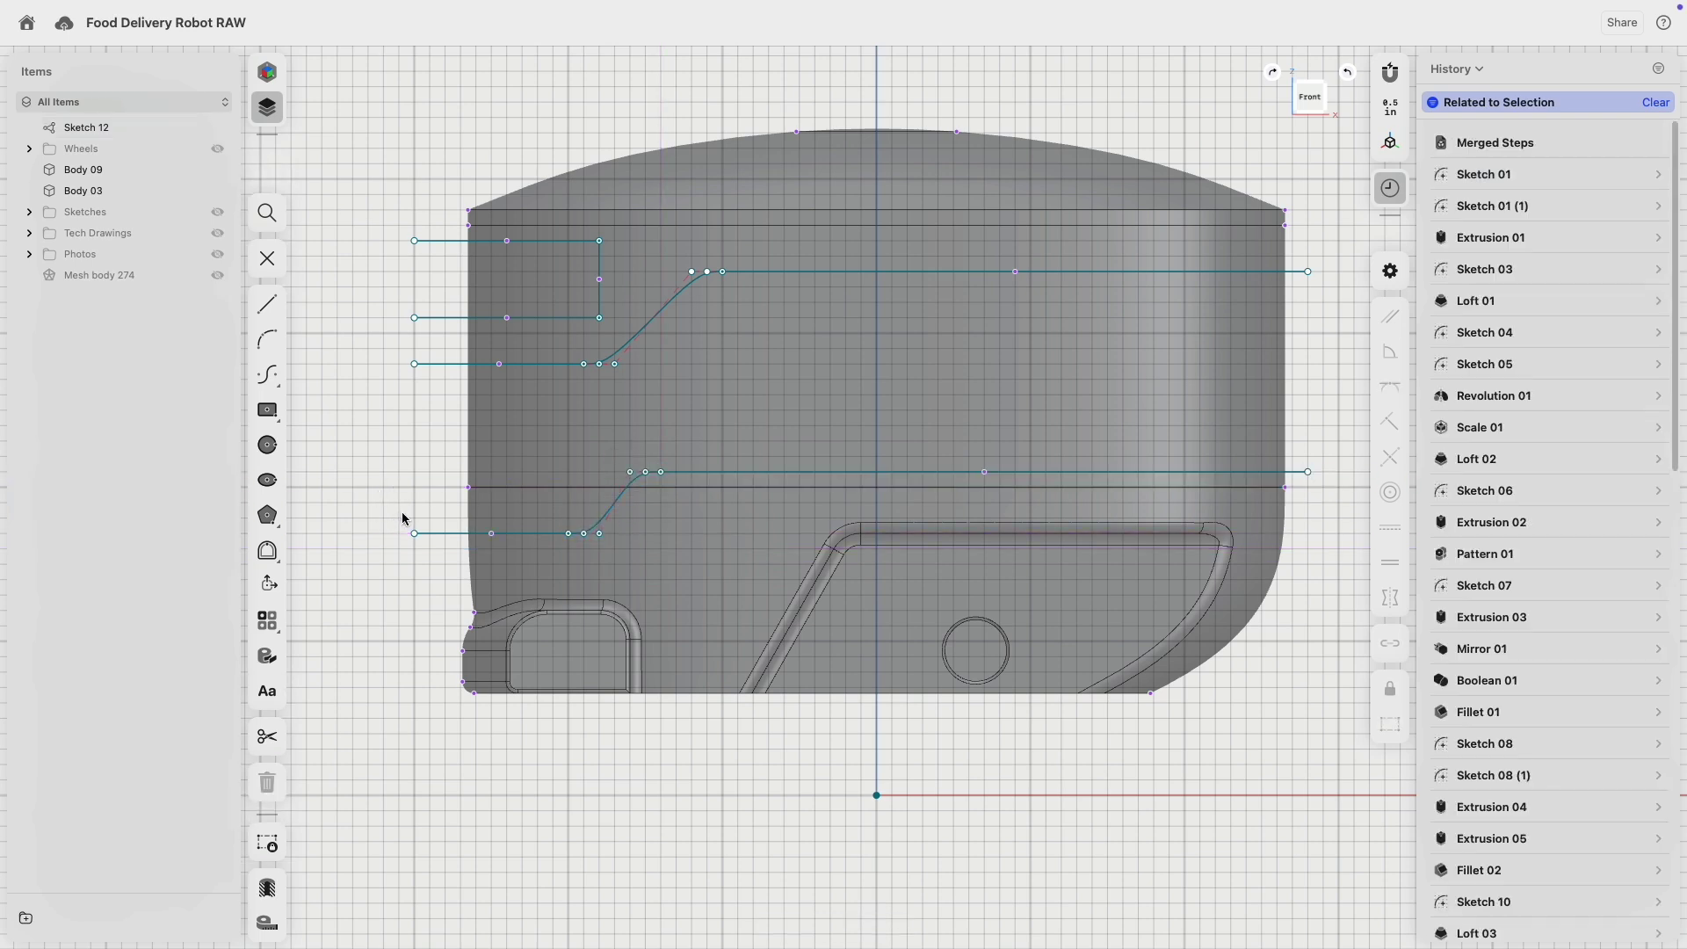
{"action": "left_click_drag", "start_coordinate": [391, 518], "coordinate": [603, 552]}
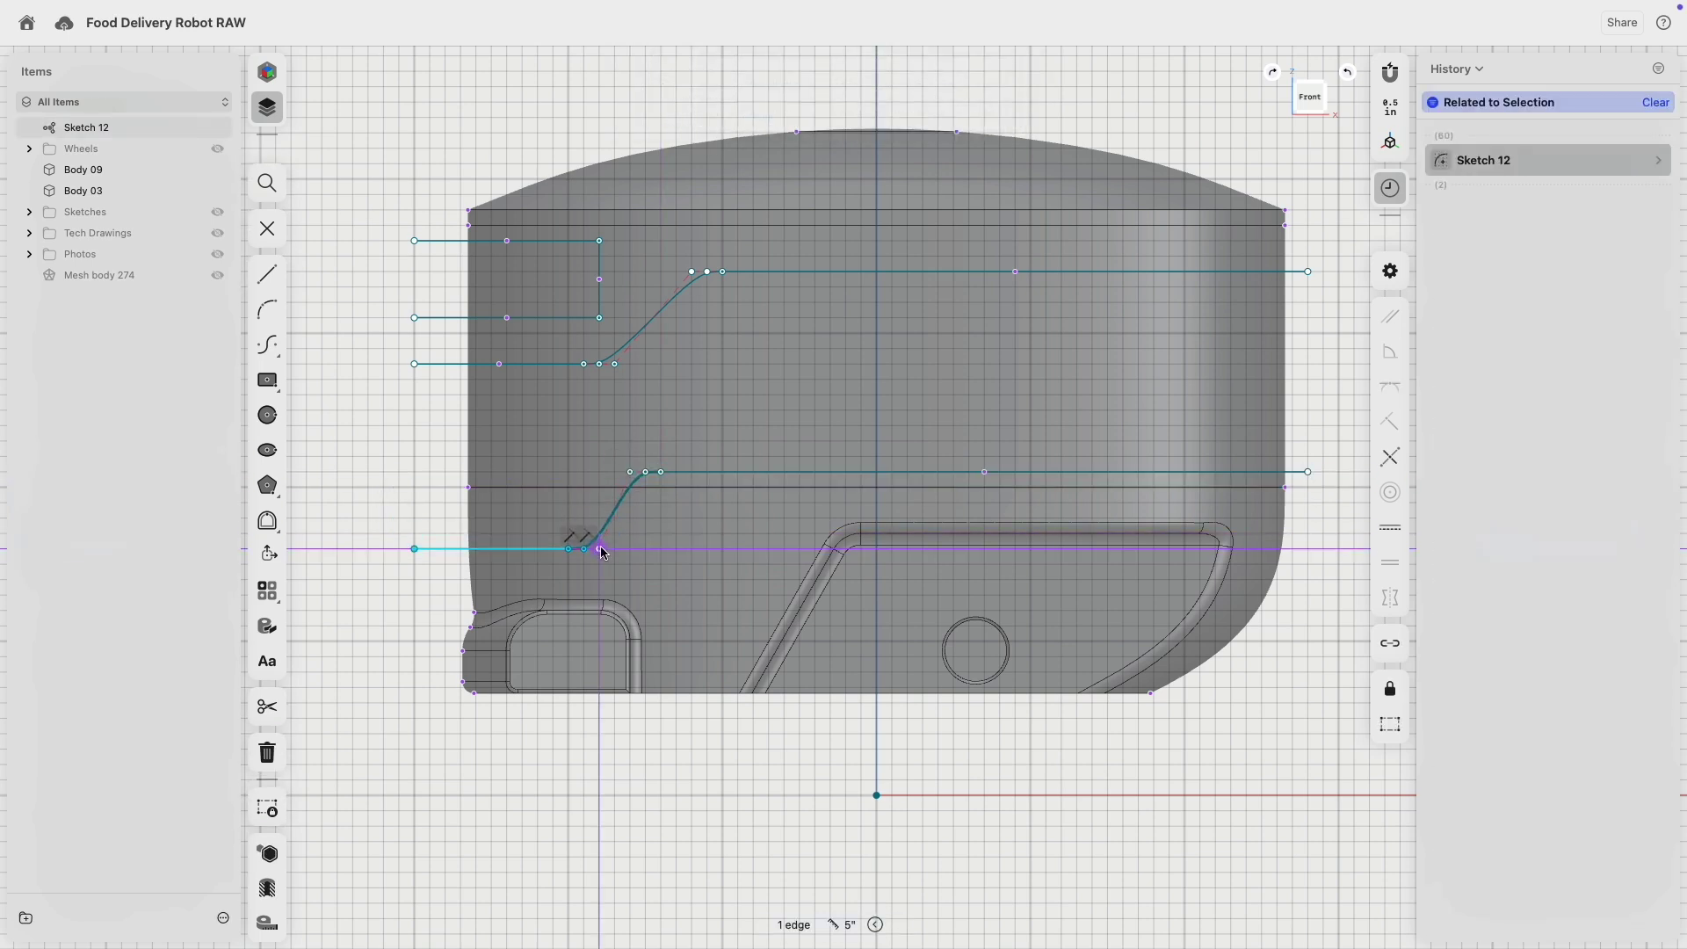
{"action": "left_click", "coordinate": [383, 510]}
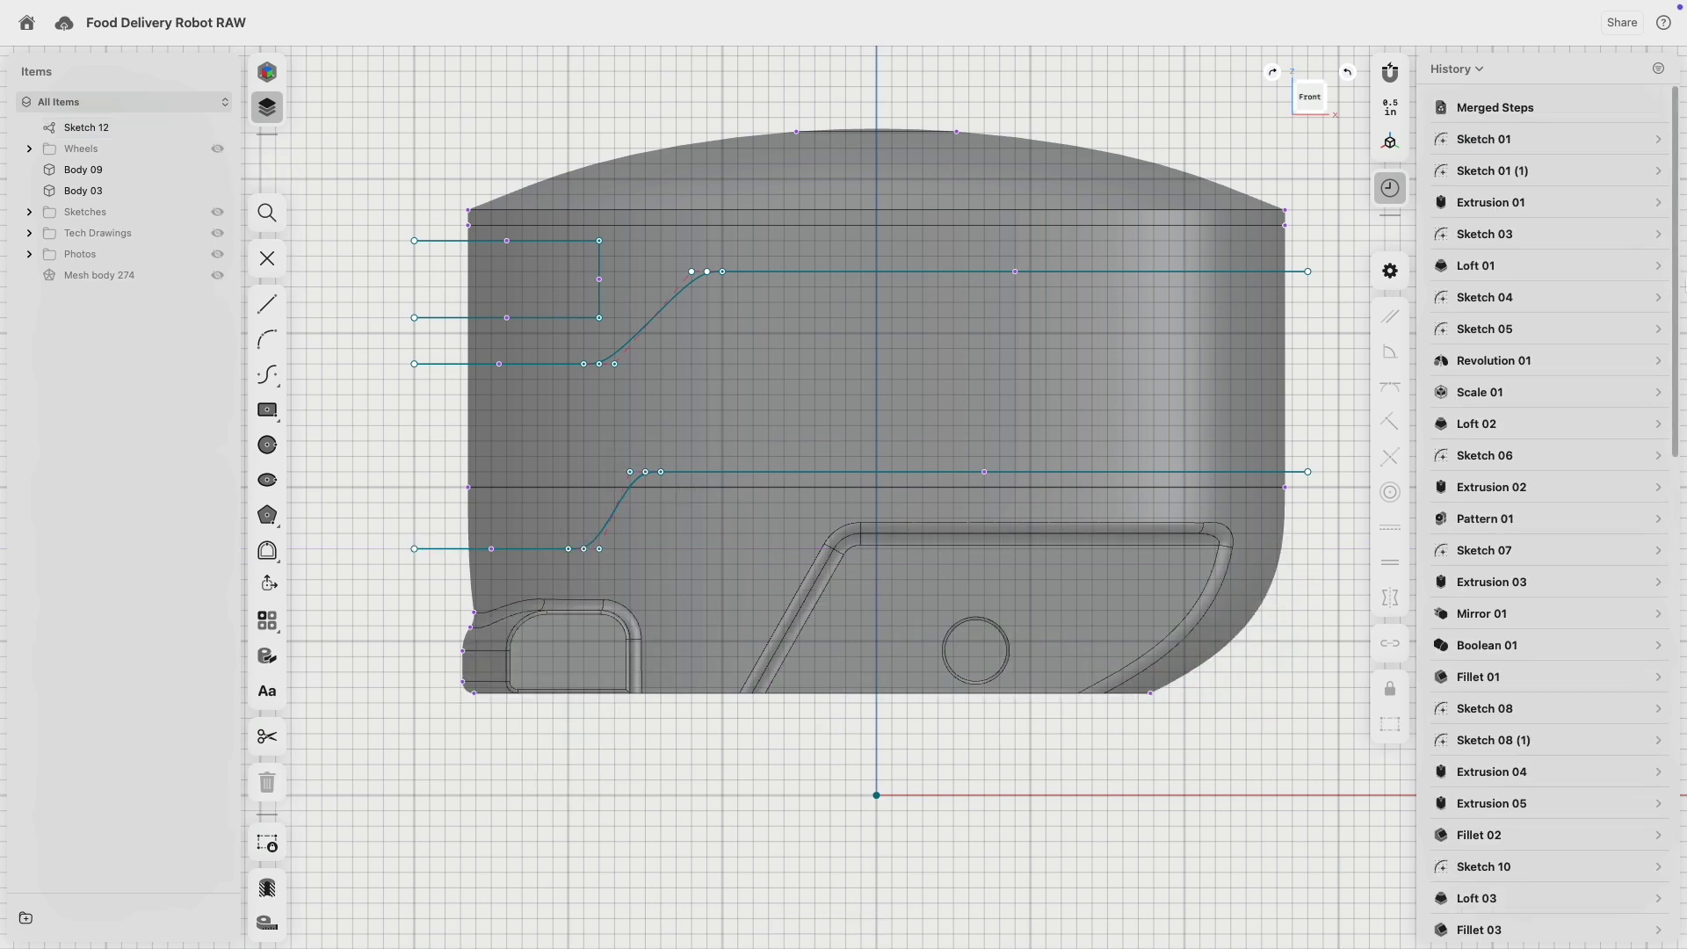
- Reorder Boolean 06 ahead of Projection 01 in the model history, and unsuppress Projection 01
{"action": "left_click_drag", "start_coordinate": [1676, 274], "coordinate": [1679, 817]}
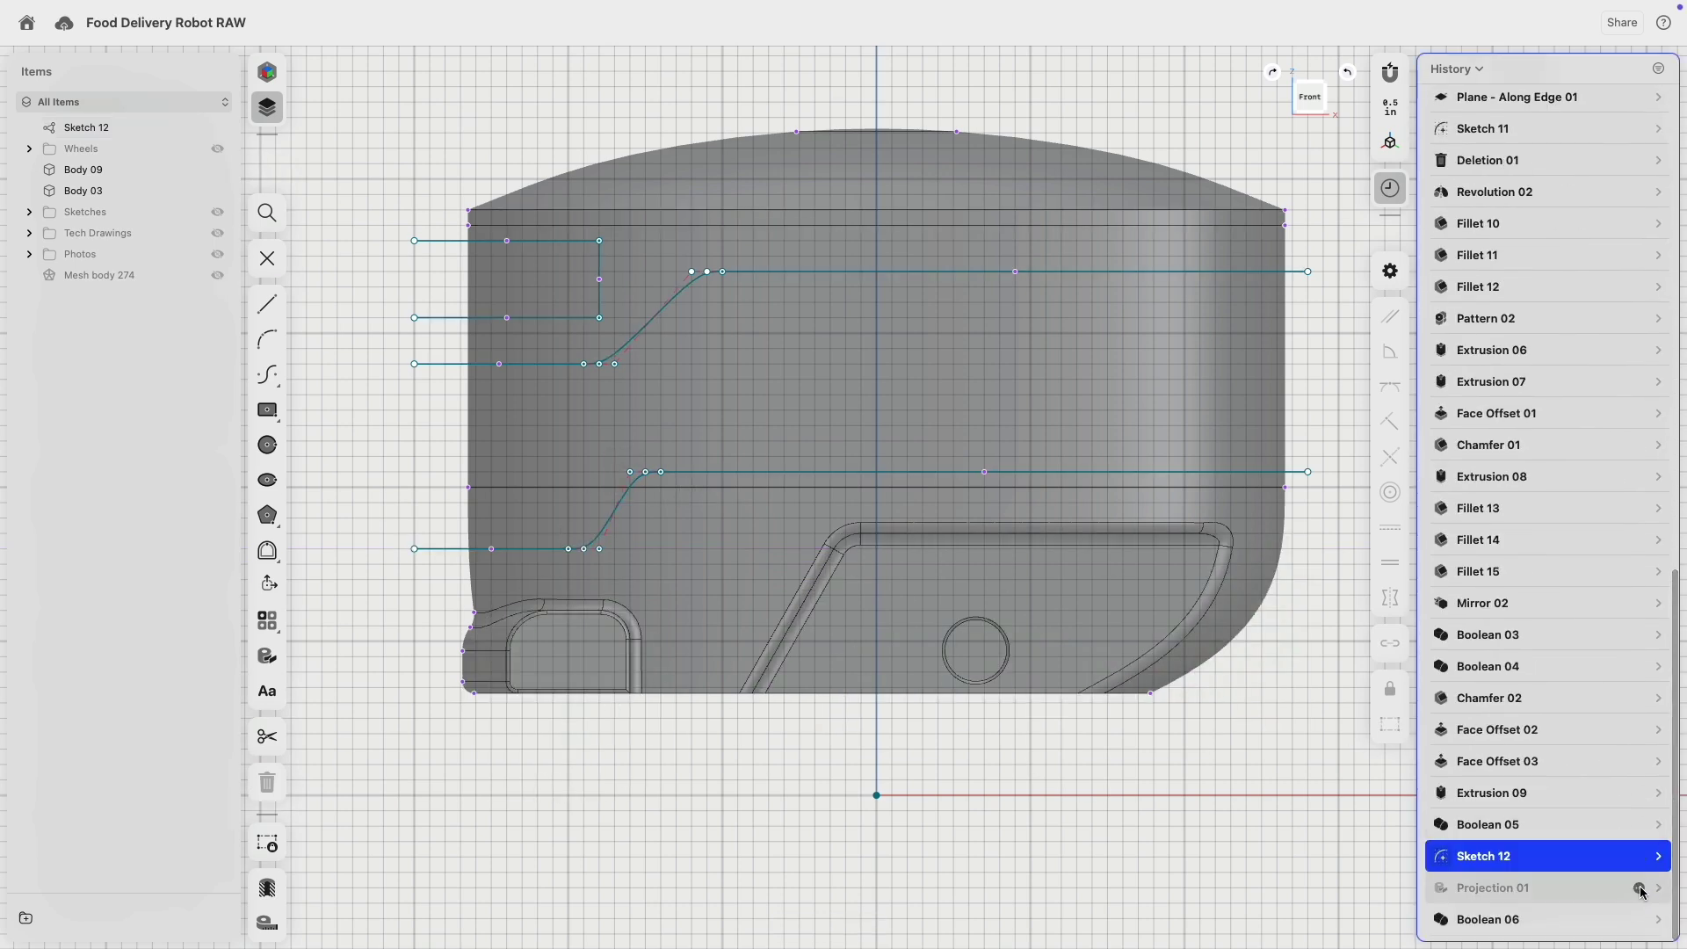
{"action": "right_click", "coordinate": [1512, 889]}
{"action": "left_click", "coordinate": [1459, 919]}
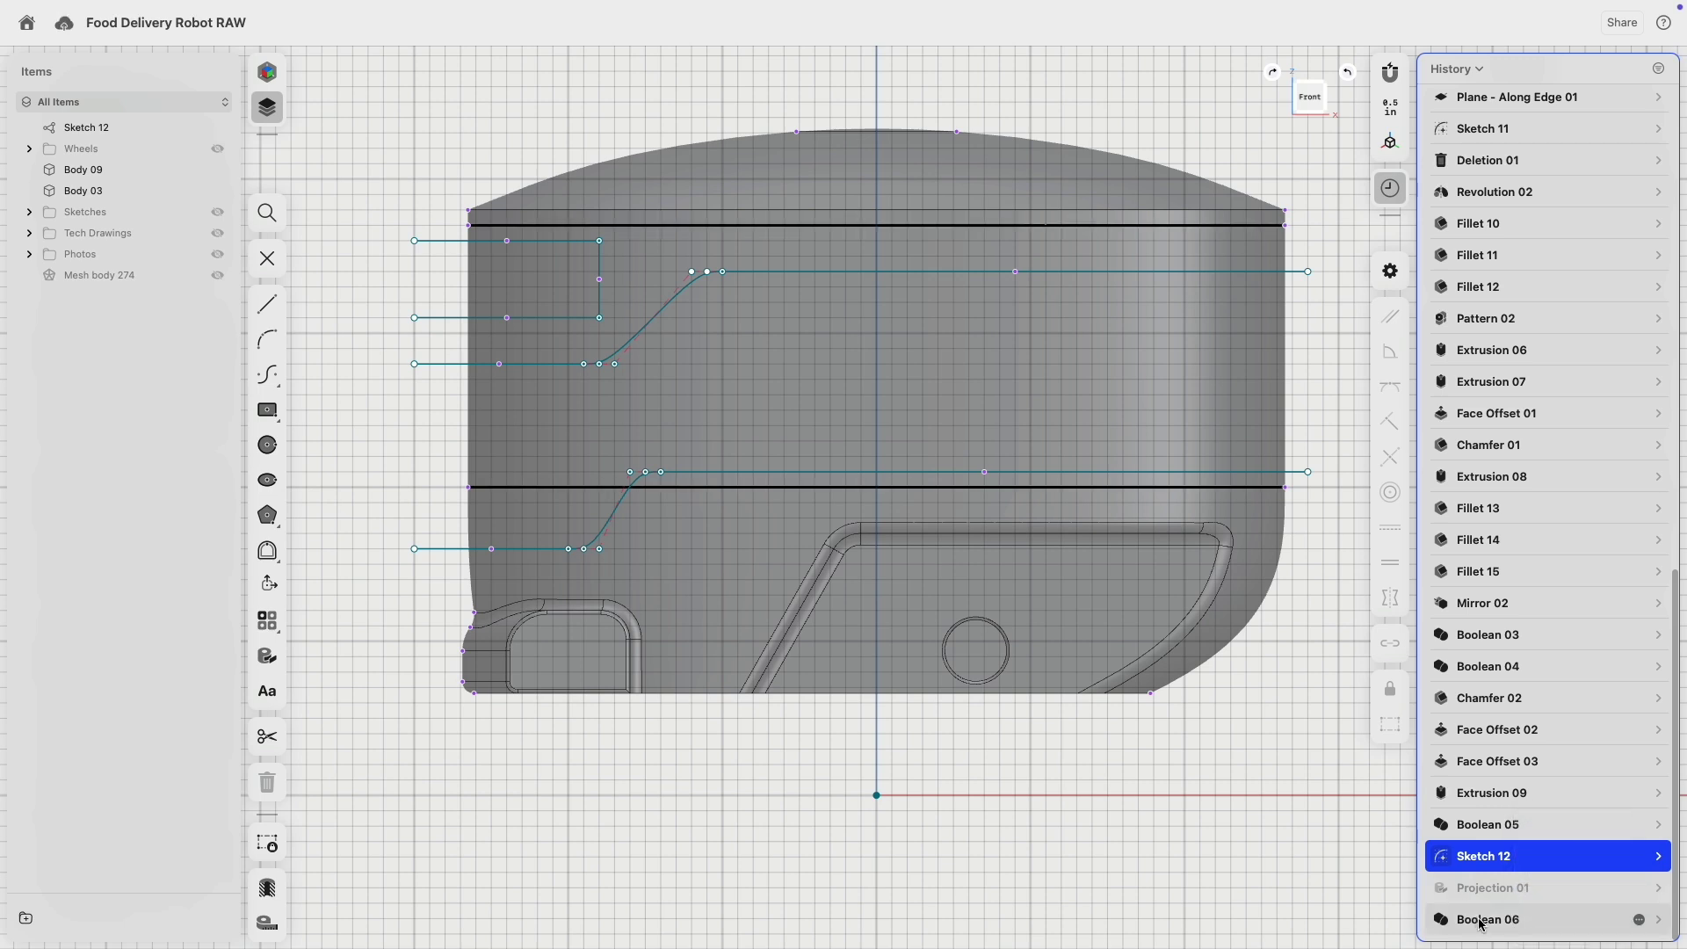
{"action": "left_click_drag", "start_coordinate": [1479, 922], "coordinate": [1530, 875]}
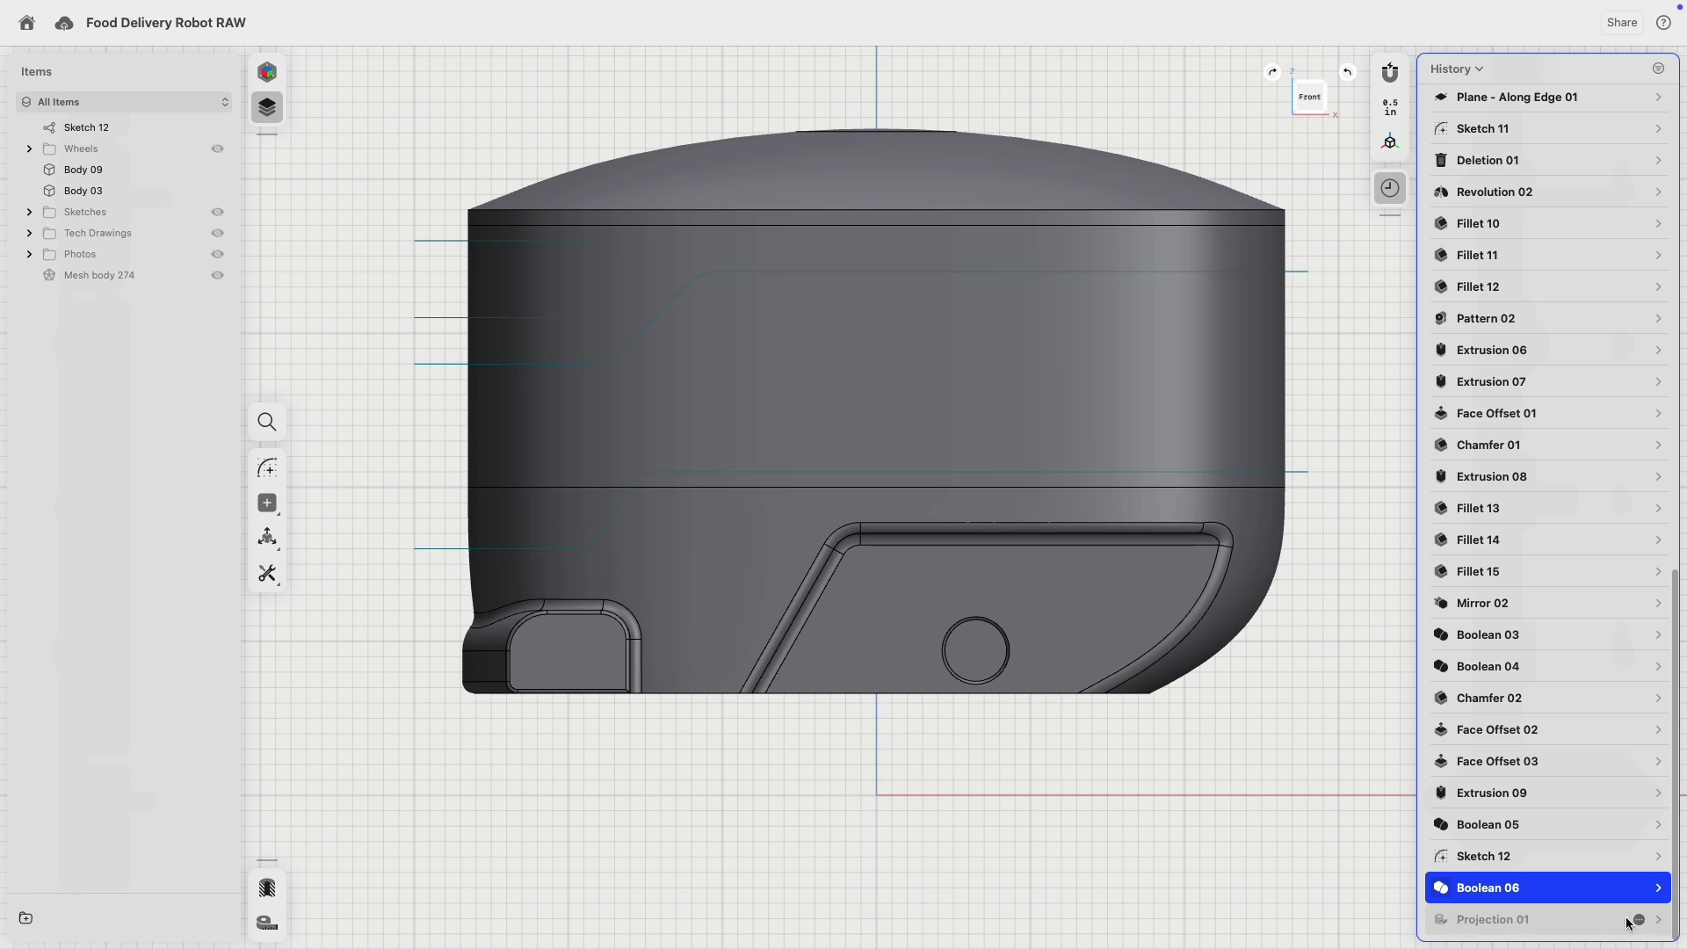
{"action": "right_click", "coordinate": [1537, 923]}
{"action": "left_click", "coordinate": [1573, 853]}
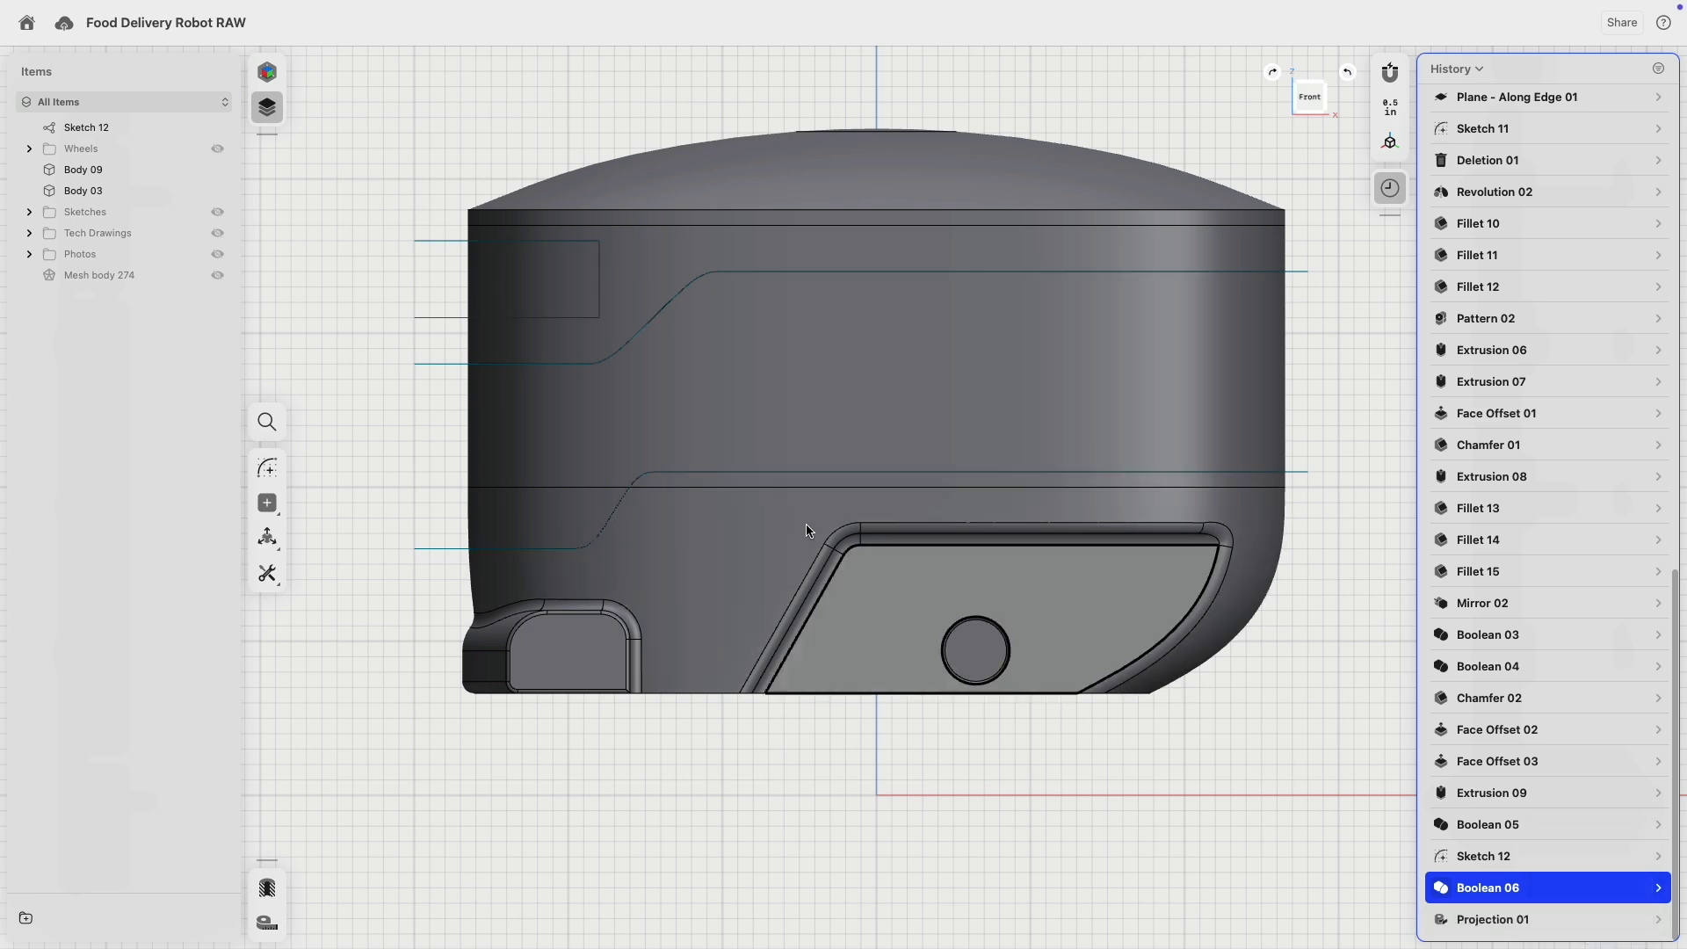
- Offset the upper stepped band face around the window outline inward by 0.25 in
{"action": "left_click", "coordinate": [406, 395]}
{"action": "right_click_drag", "start_coordinate": [429, 396], "coordinate": [459, 414]}
{"action": "scroll", "coordinate": [606, 338], "scroll_direction": "up", "scroll_amount": 3}
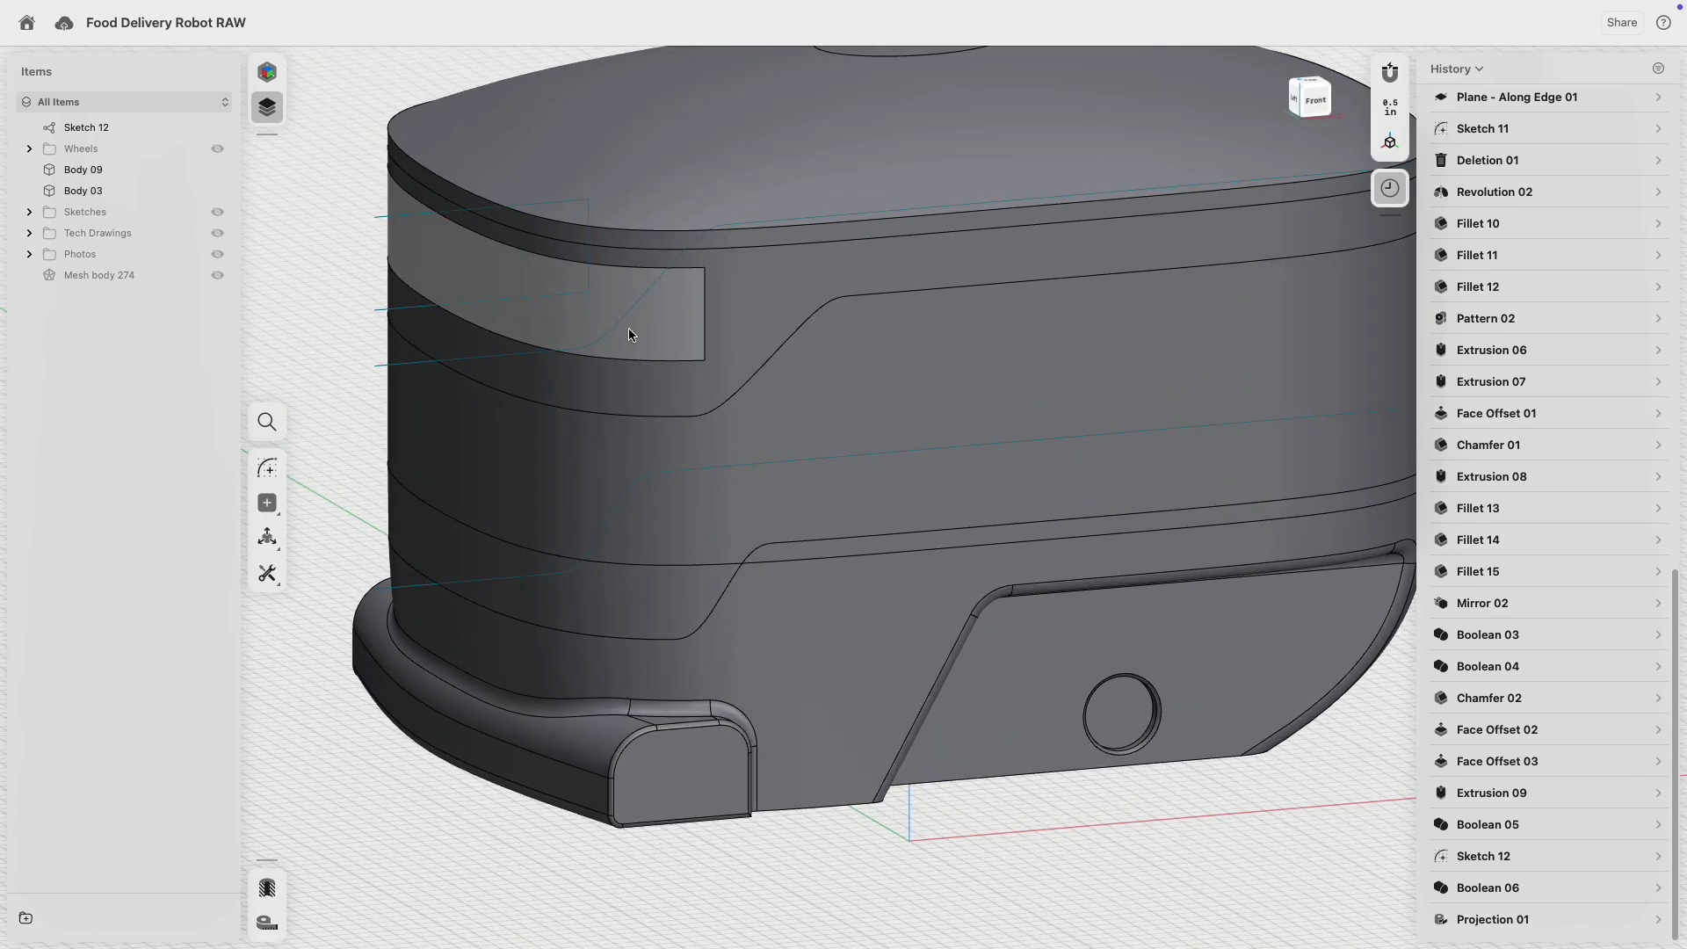
{"action": "left_click", "coordinate": [730, 322]}
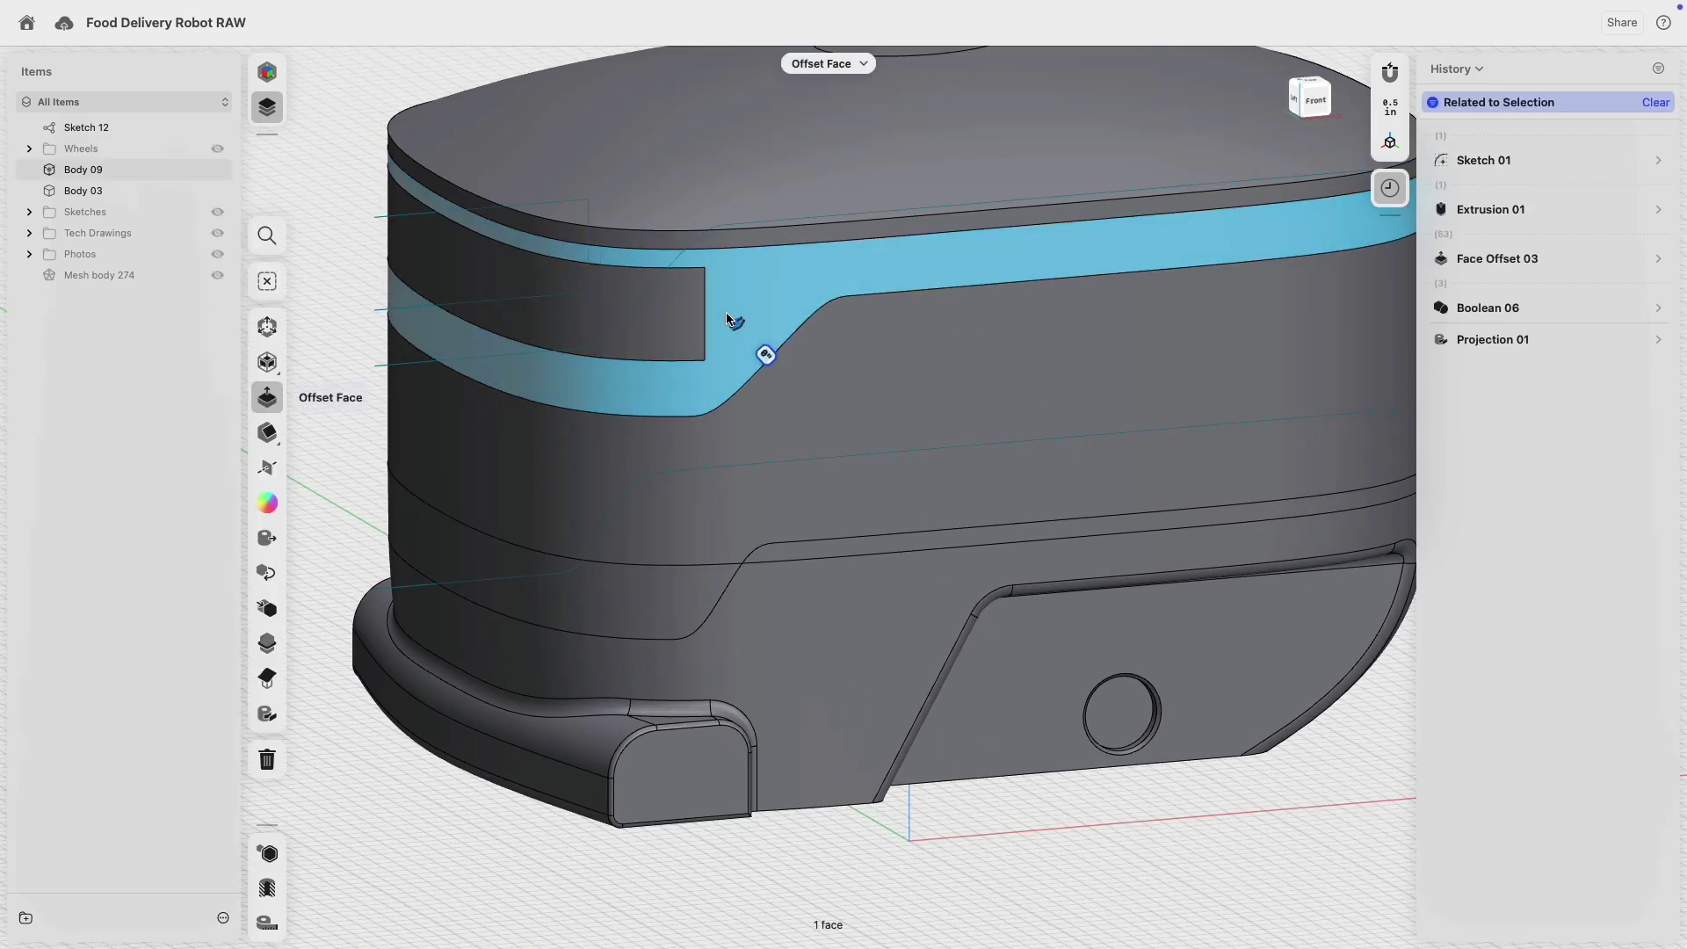
{"action": "right_click_drag", "start_coordinate": [732, 325], "coordinate": [741, 332]}
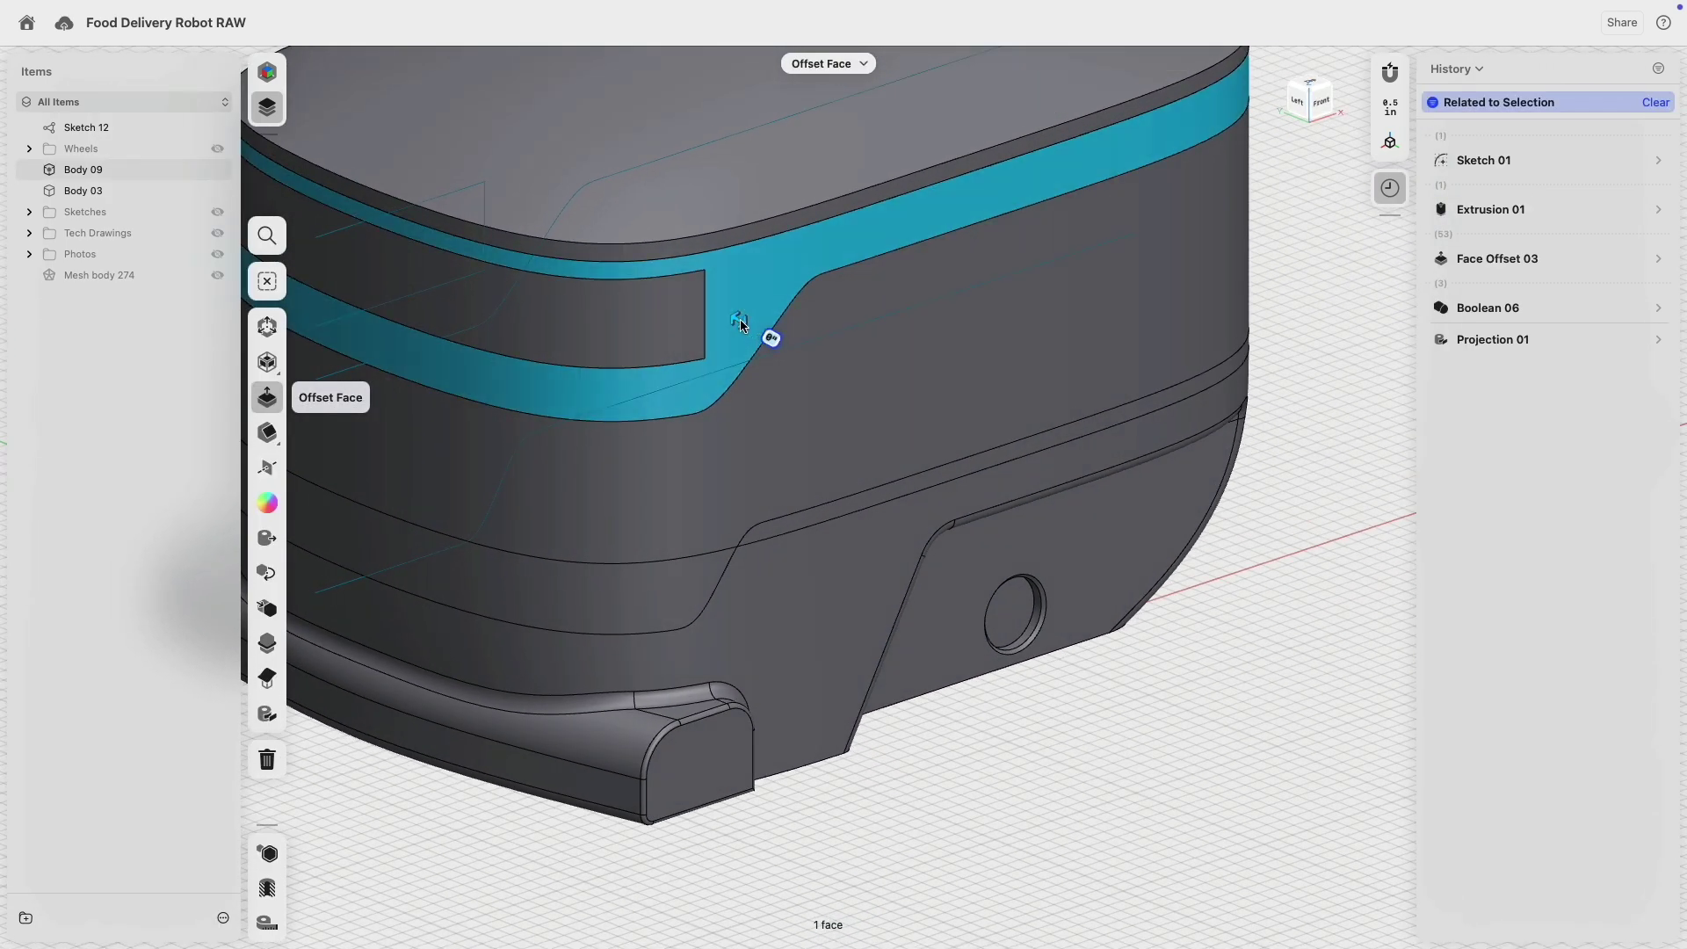
{"action": "left_click_drag", "start_coordinate": [740, 320], "coordinate": [735, 324]}
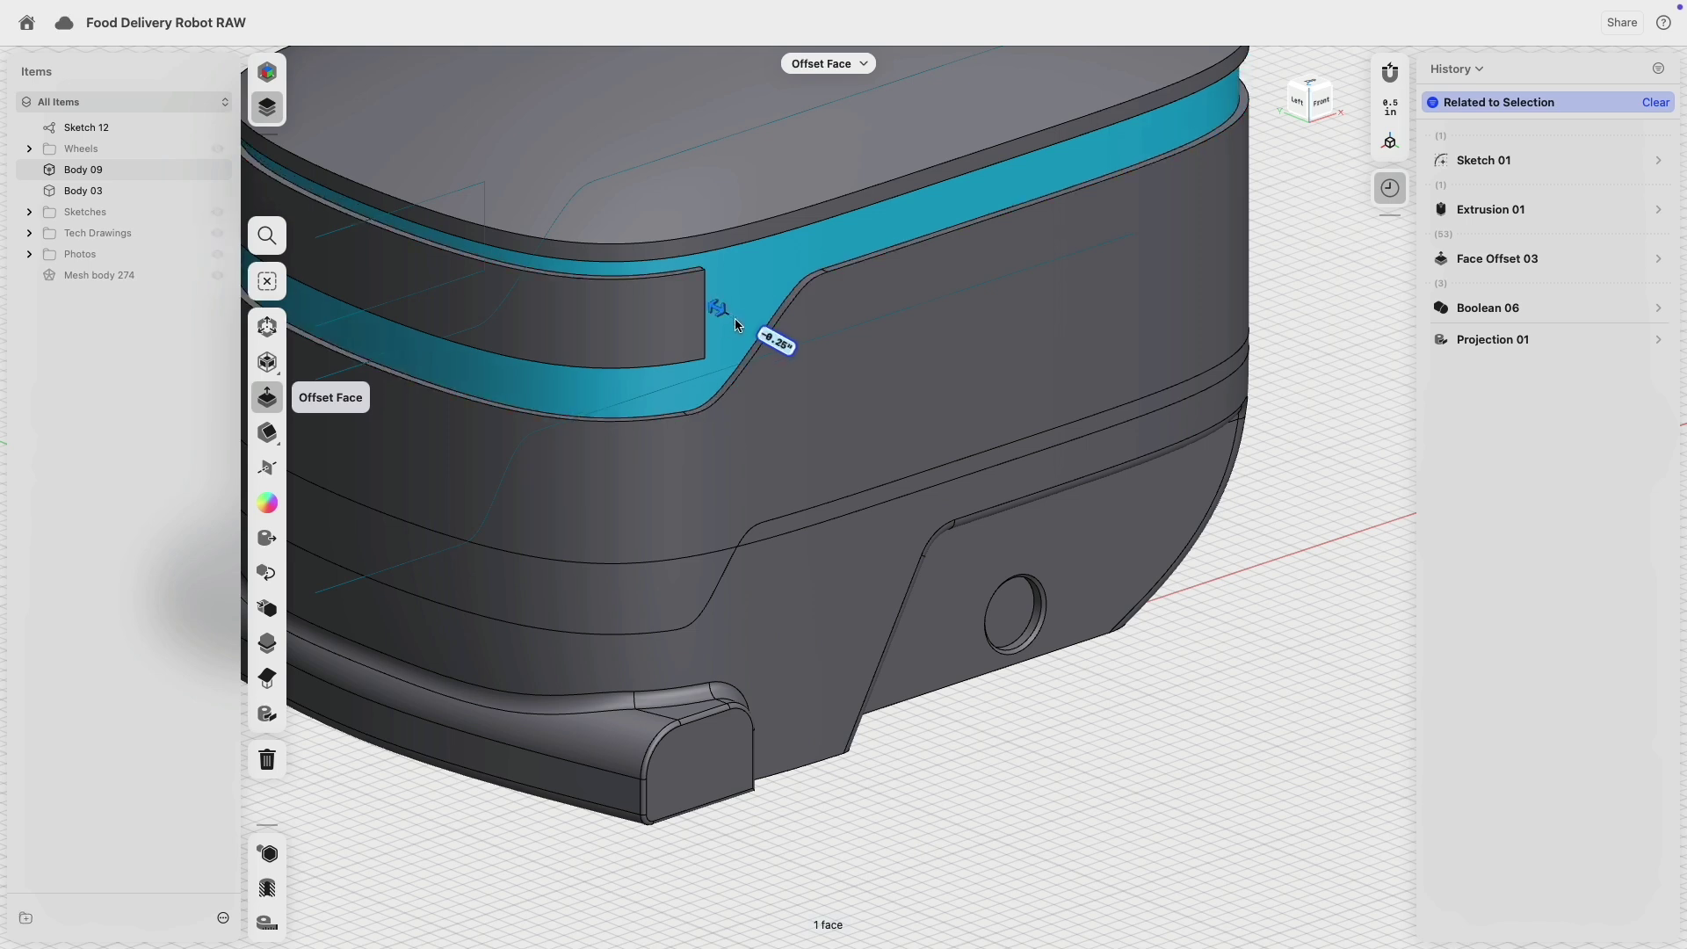
- Offset the rectangular window face above the bumper inward by 0.75 in
{"action": "right_click_drag", "start_coordinate": [877, 331], "coordinate": [735, 418]}
{"action": "left_click", "coordinate": [735, 418]}
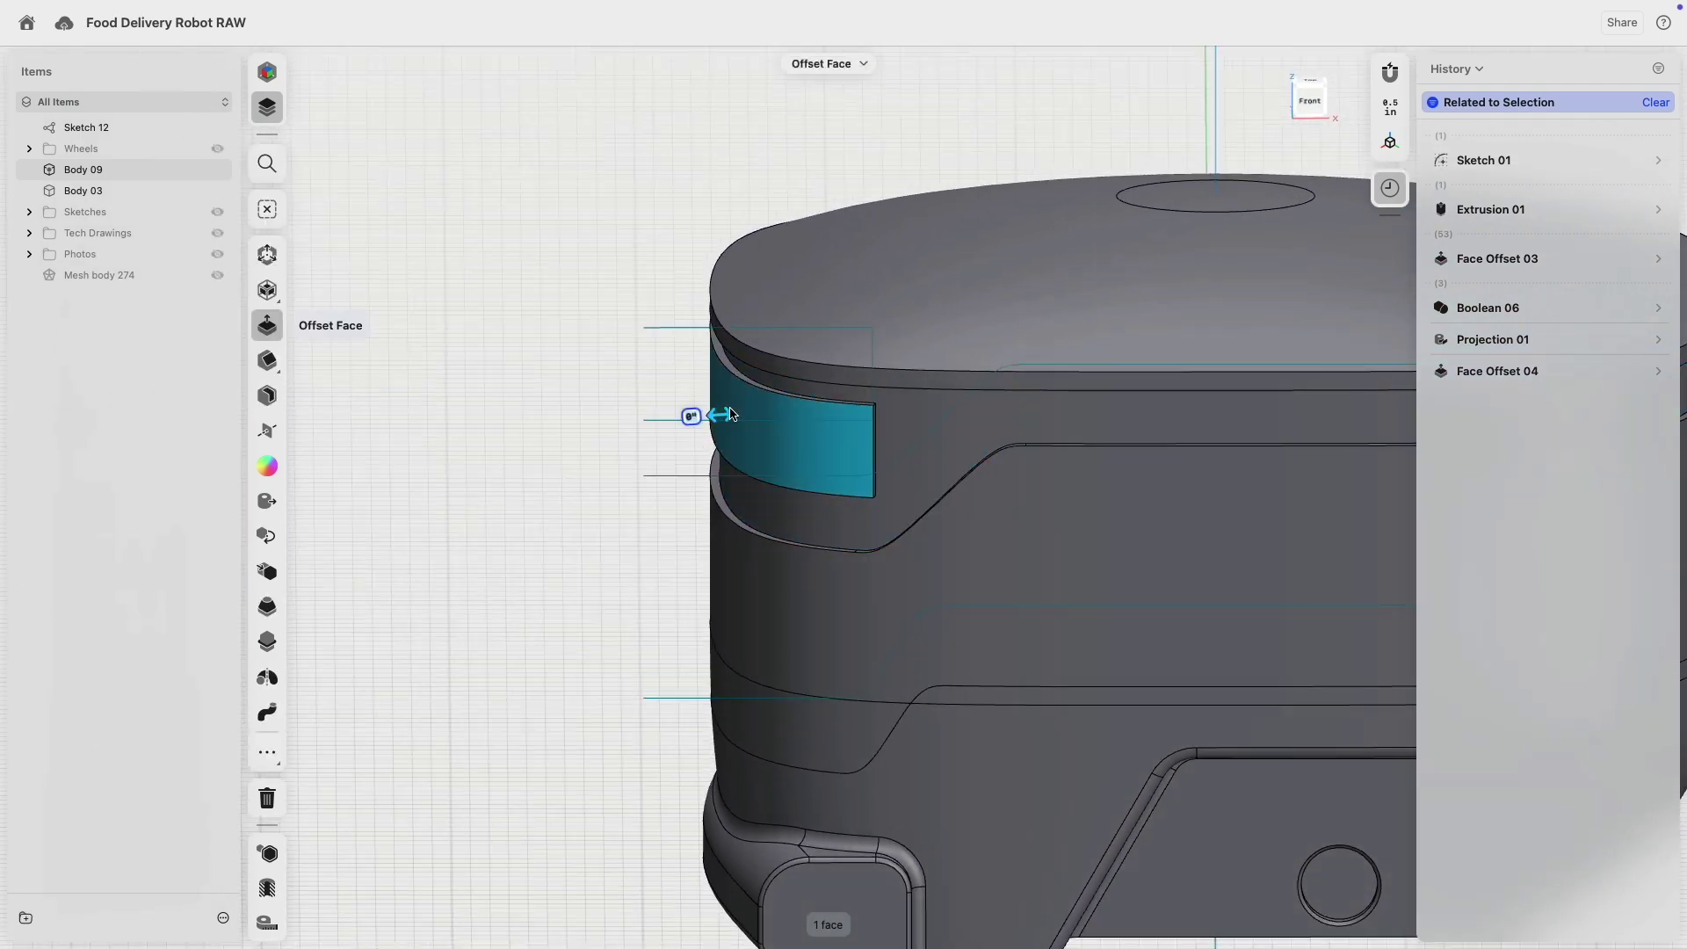
{"action": "scroll", "coordinate": [716, 427], "scroll_direction": "up", "scroll_amount": 4}
{"action": "left_click_drag", "start_coordinate": [717, 429], "coordinate": [736, 427]}
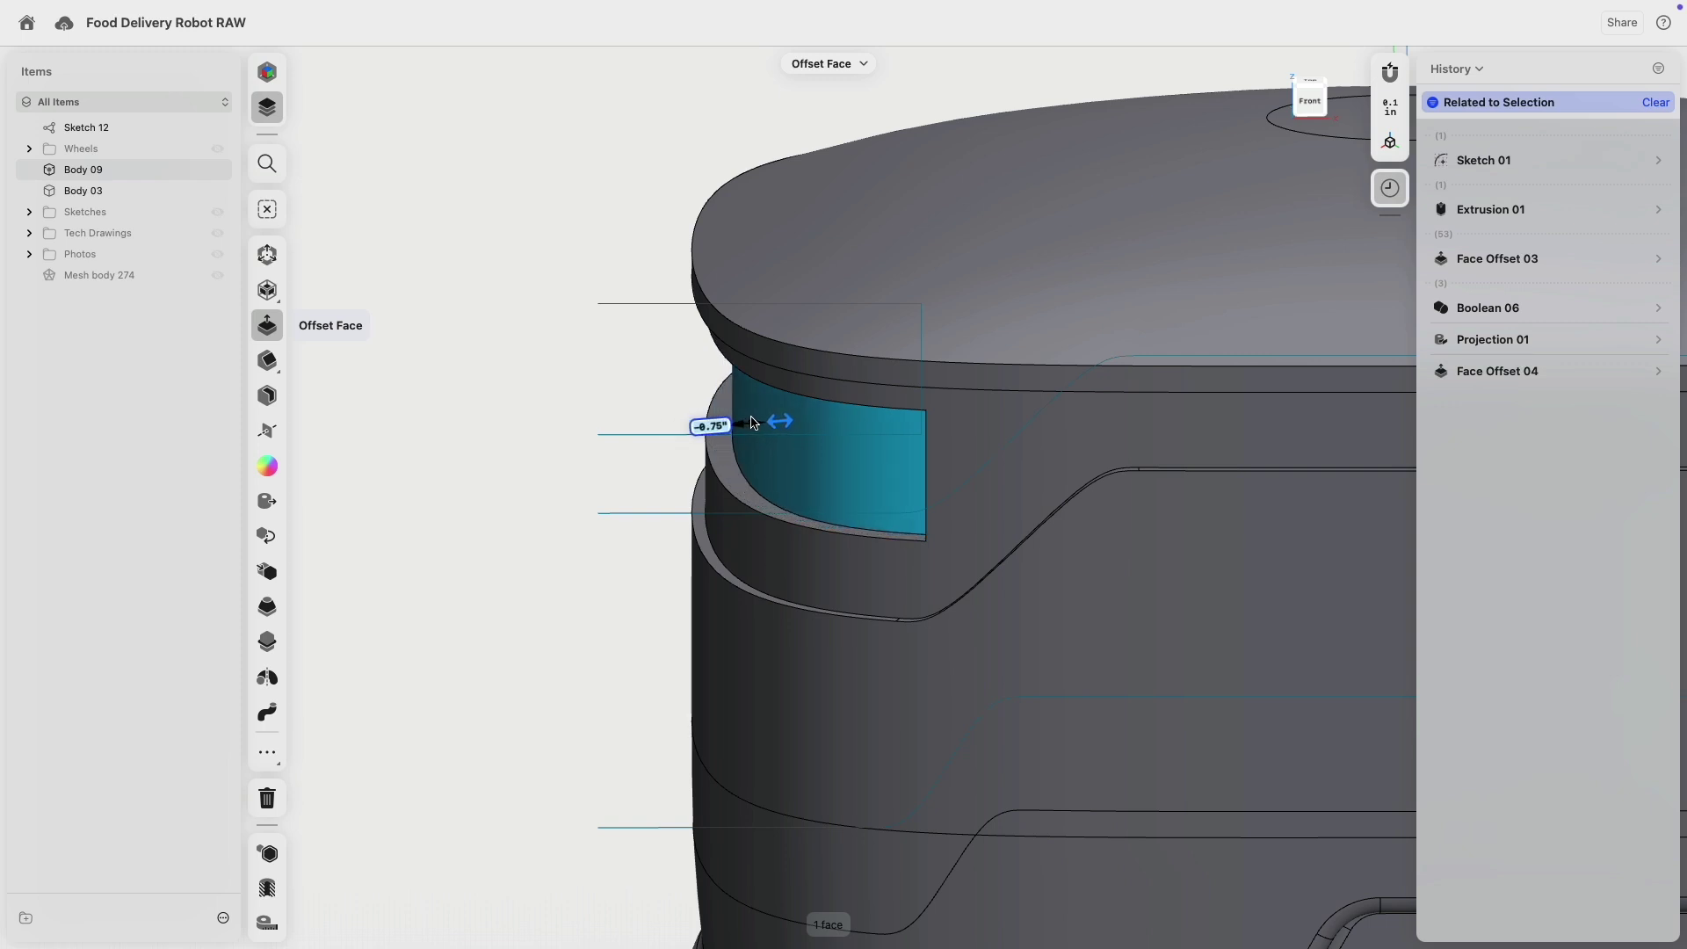
{"action": "right_click_drag", "start_coordinate": [566, 446], "coordinate": [606, 435]}
{"action": "left_click", "coordinate": [441, 463]}
{"action": "scroll", "coordinate": [514, 498], "scroll_direction": "down", "scroll_amount": 5}
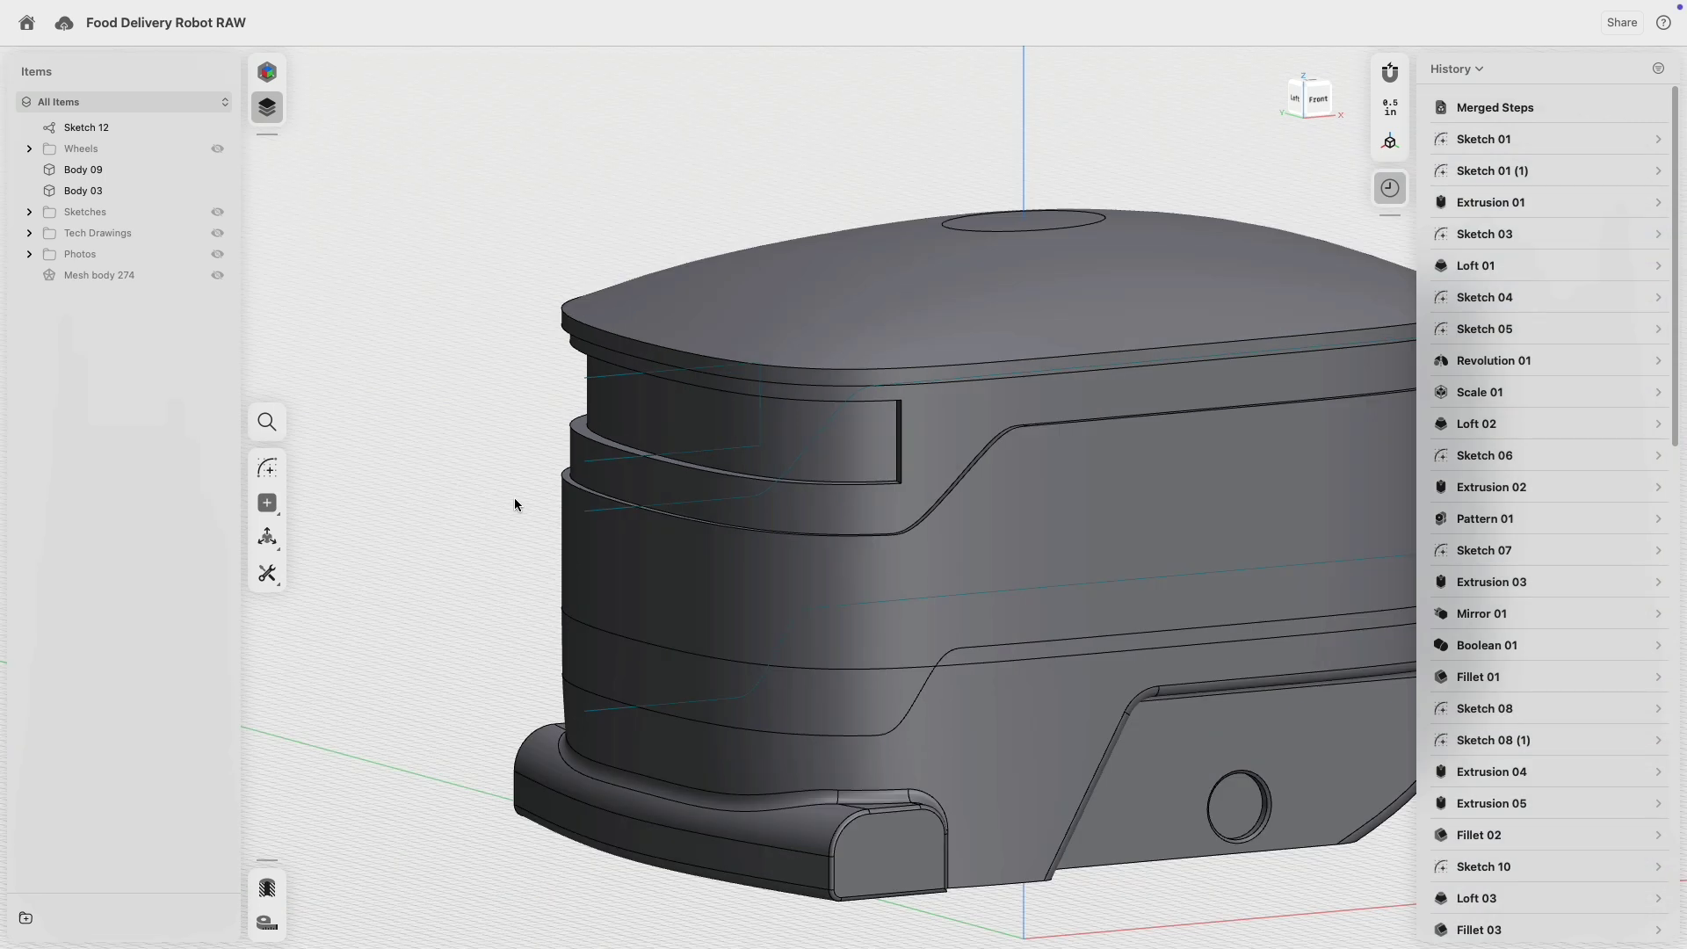
{"action": "middle_click_drag", "start_coordinate": [514, 497], "coordinate": [413, 414]}
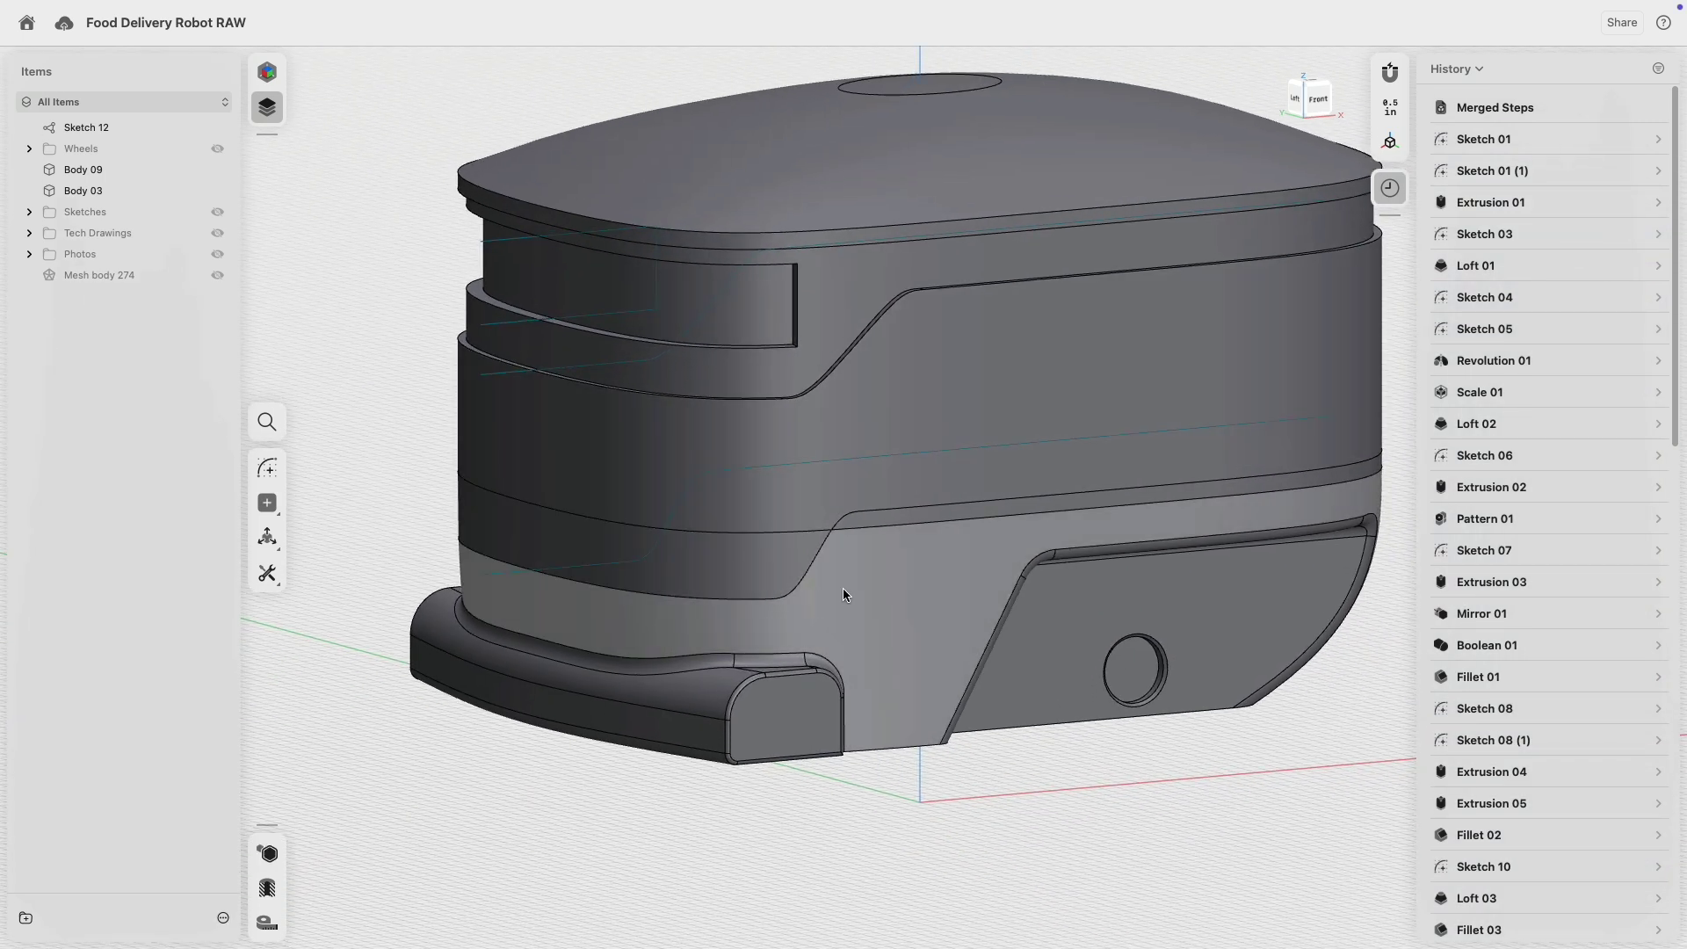
{"action": "left_click", "coordinate": [845, 583]}
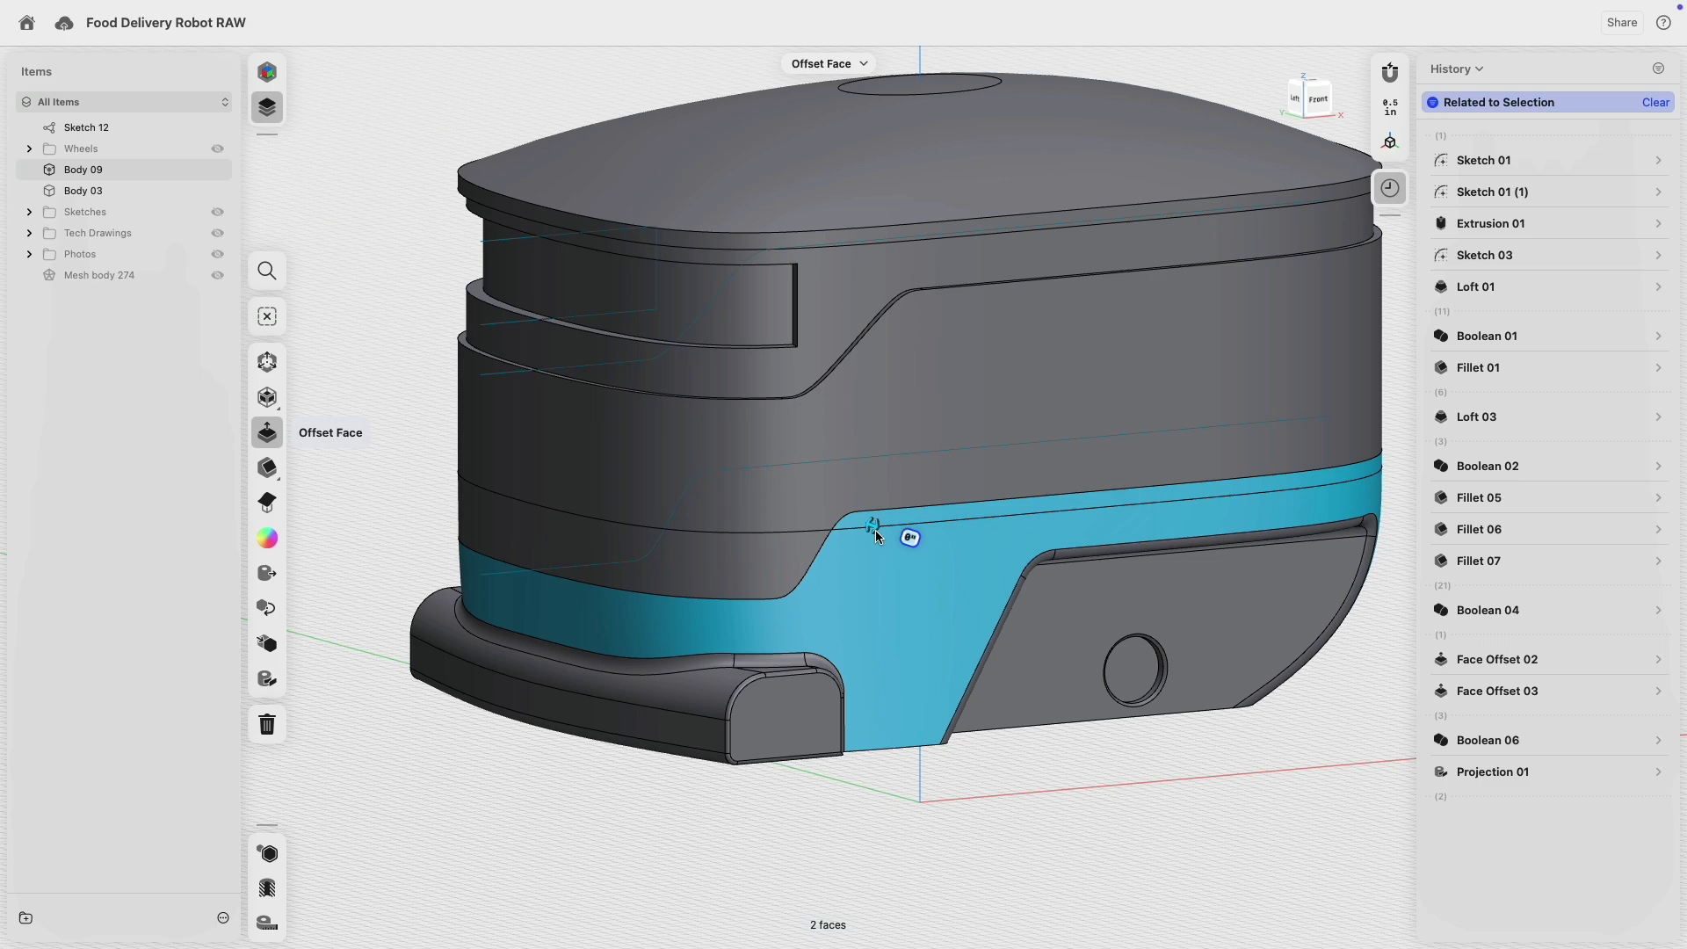
{"action": "left_click", "coordinate": [352, 479]}
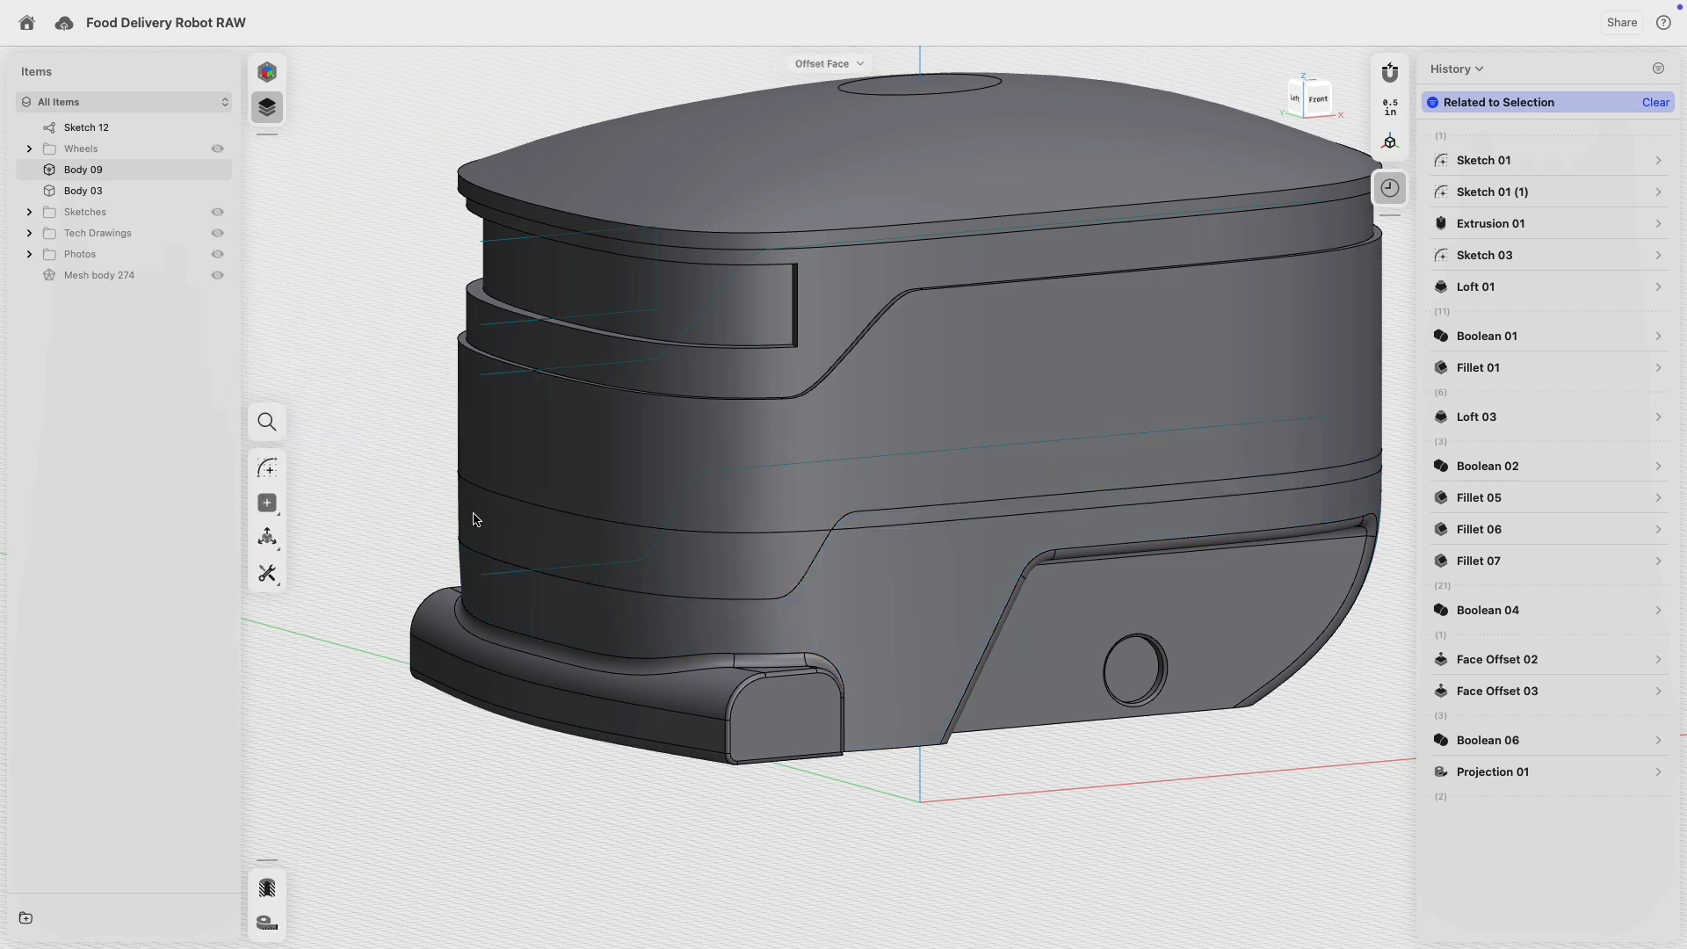
- Move Sketch 12 into the Sketches folder
{"action": "mouse_move", "coordinate": [473, 517]}
{"action": "right_mouse_down"}
{"action": "mouse_move", "coordinate": [599, 498]}
{"action": "mouse_move", "coordinate": [471, 503]}
{"action": "right_mouse_up"}
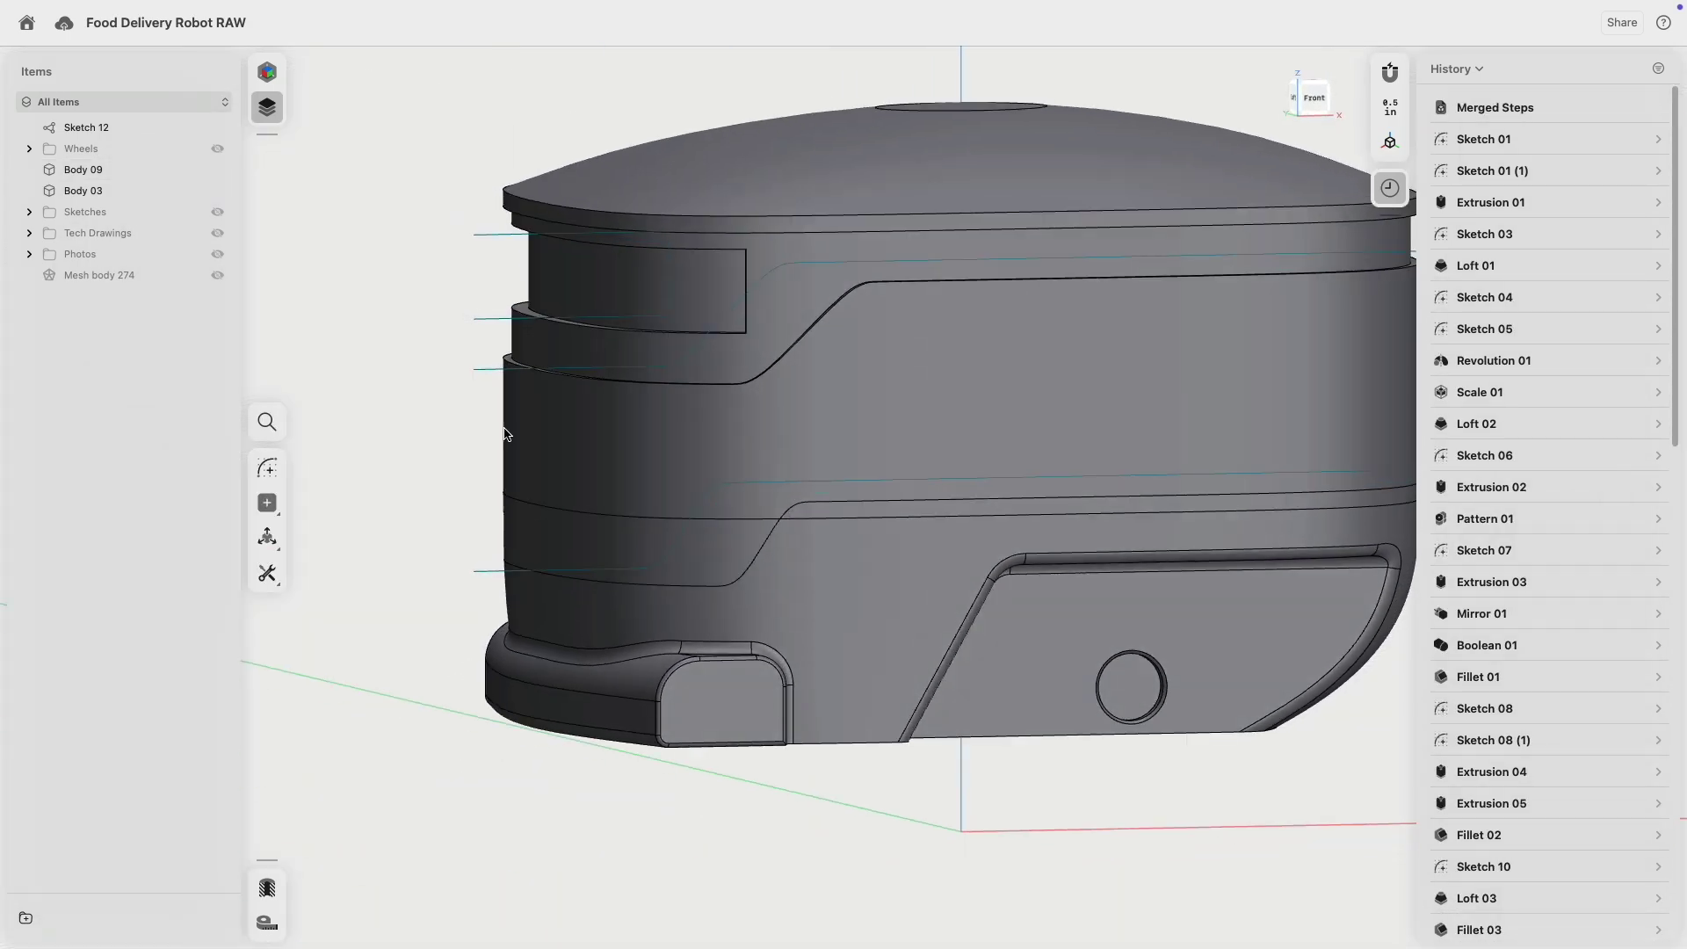
{"action": "middle_click_drag", "start_coordinate": [453, 301], "coordinate": [547, 376]}
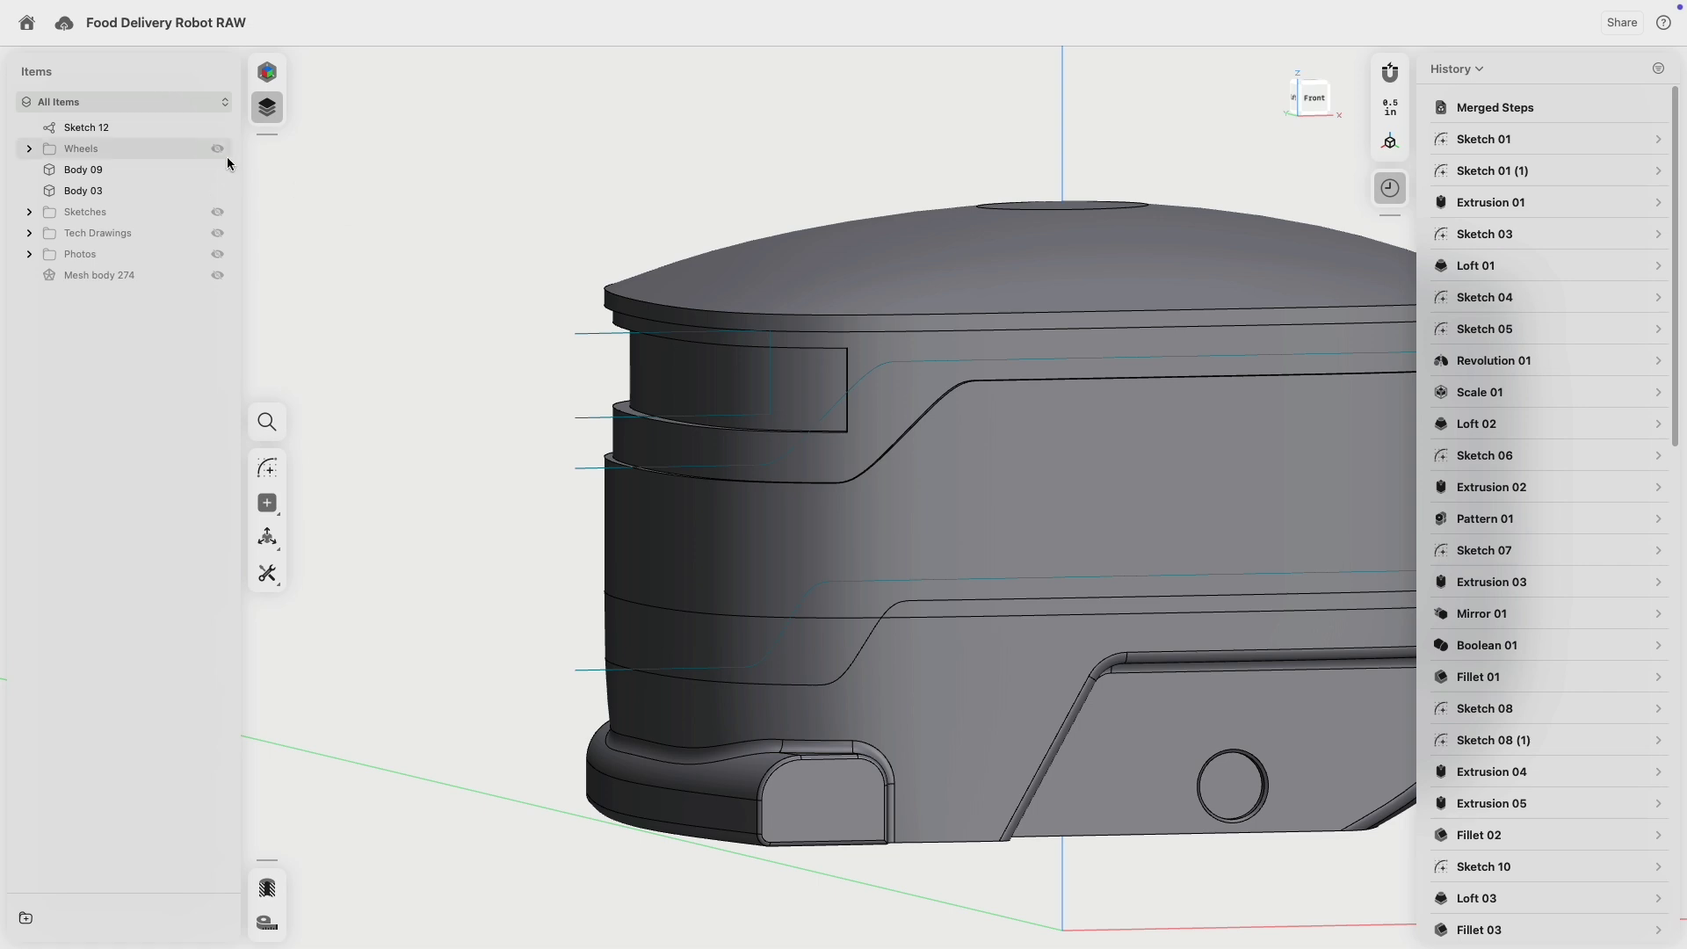
{"action": "left_click_drag", "start_coordinate": [165, 129], "coordinate": [123, 214]}
- Delete the four short seam edges on the offset ledges, three at the bumper end and one at the opposite end
{"action": "mouse_move", "coordinate": [403, 397]}
{"action": "right_mouse_down"}
{"action": "mouse_move", "coordinate": [618, 427]}
{"action": "mouse_move", "coordinate": [603, 420]}
{"action": "right_mouse_up"}
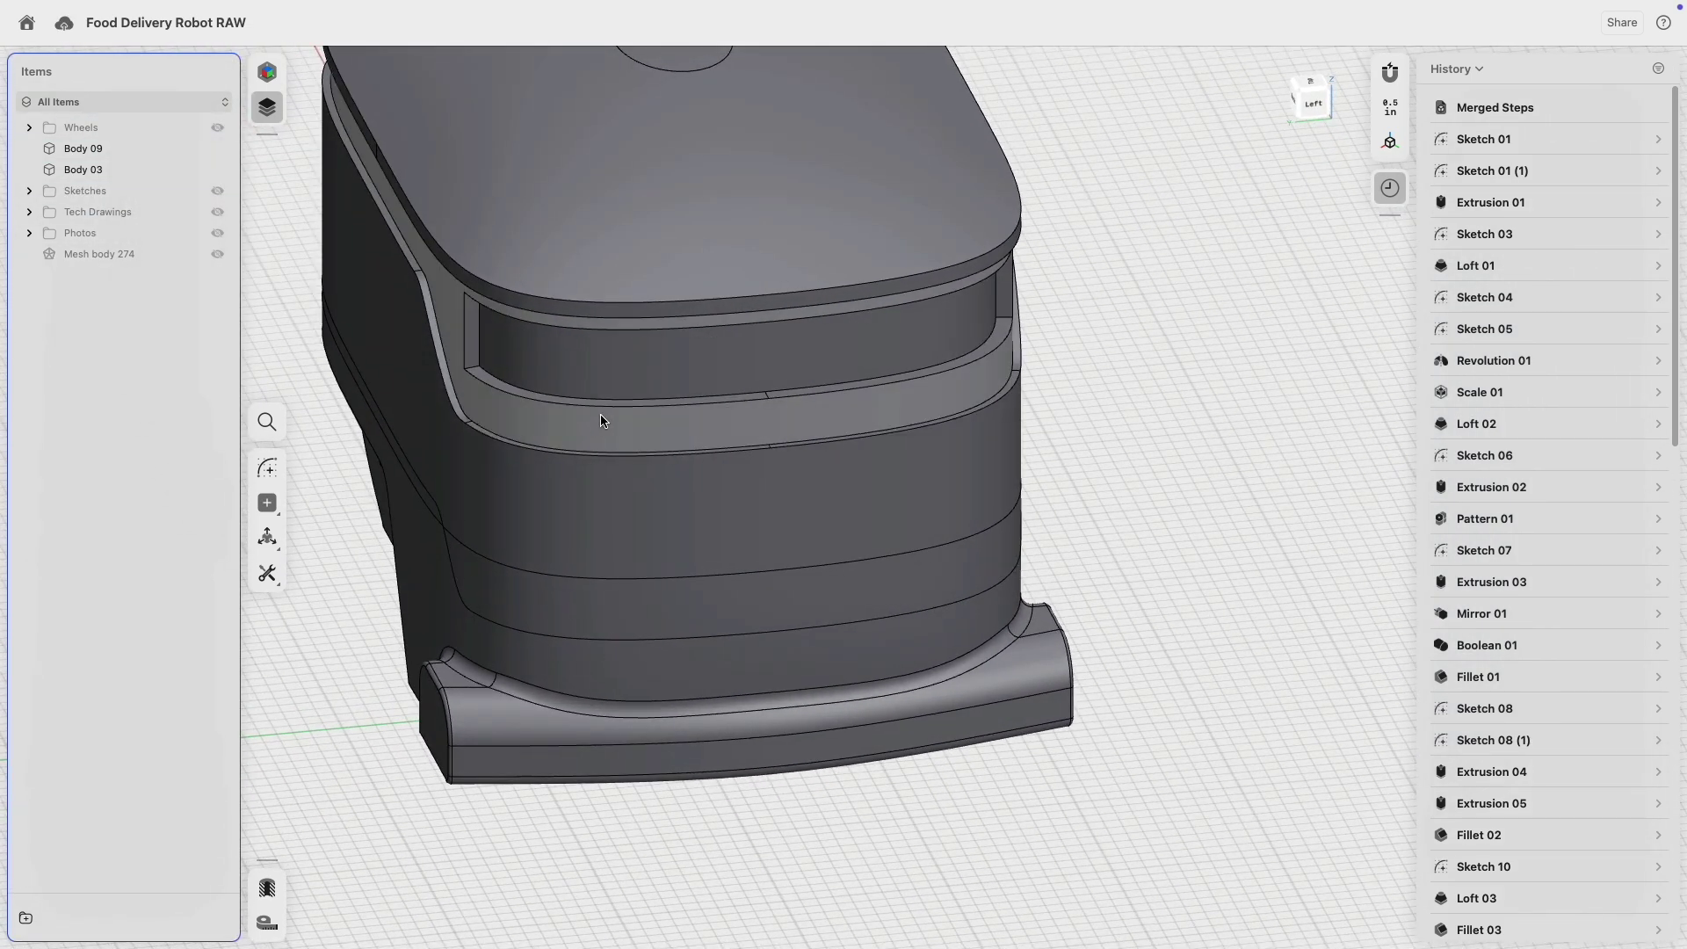
{"action": "scroll", "coordinate": [727, 364], "scroll_direction": "up", "scroll_amount": 5}
{"action": "left_click", "coordinate": [860, 521]}
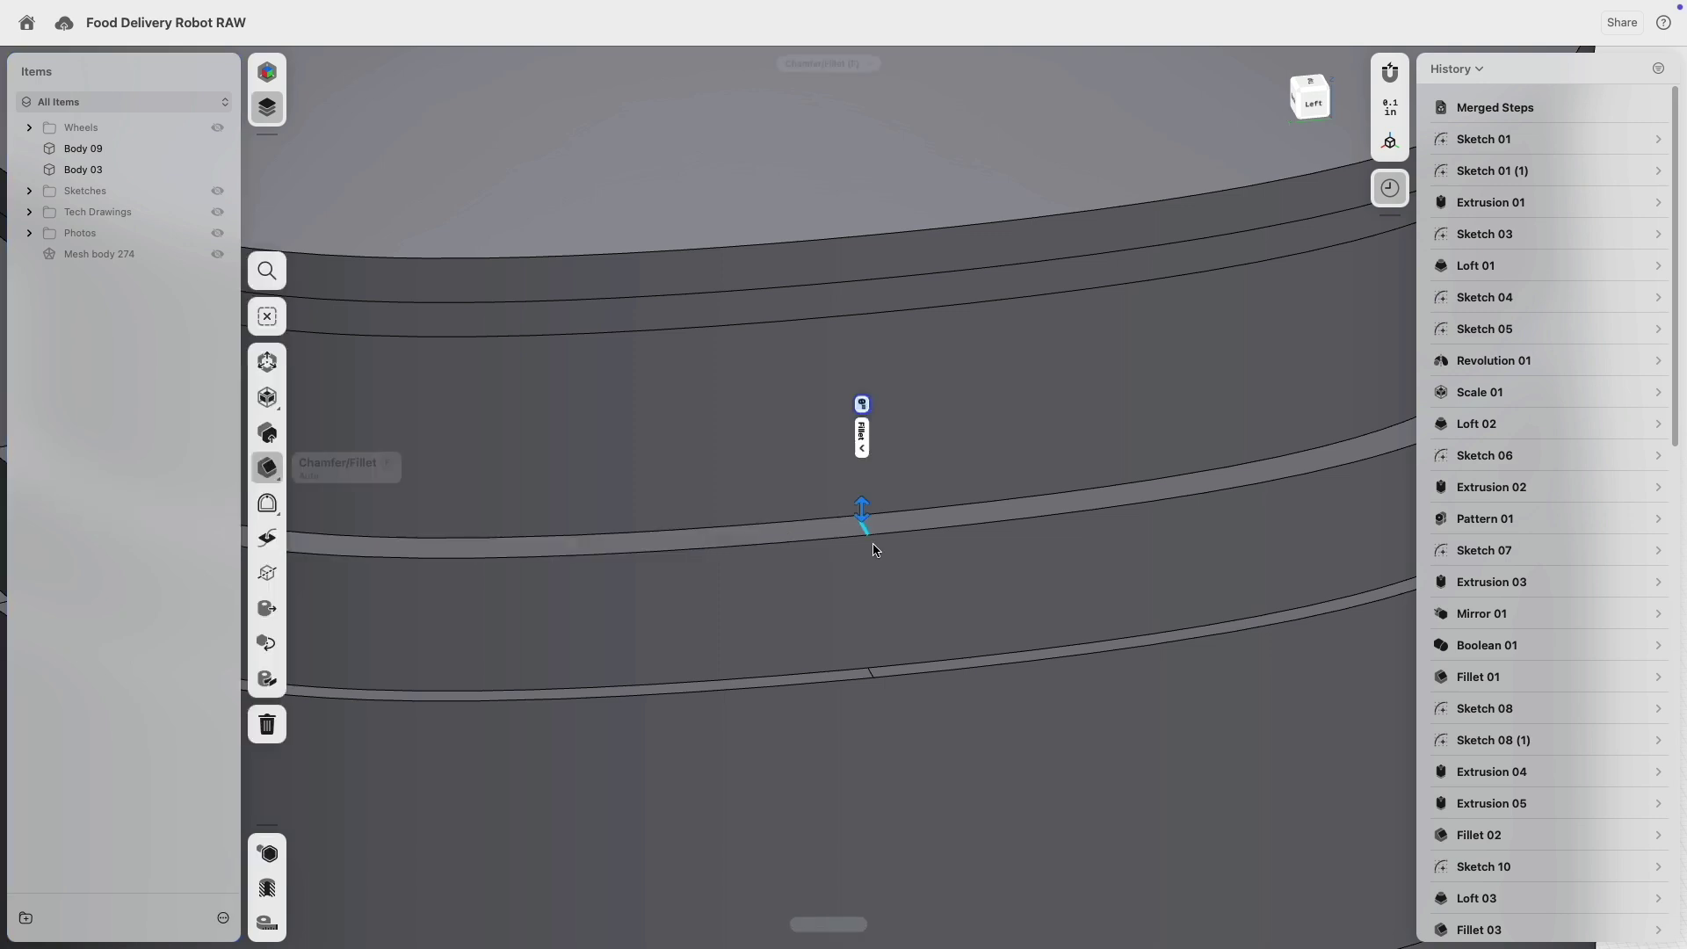
{"action": "right_click_drag", "start_coordinate": [871, 543], "coordinate": [847, 435]}
{"action": "left_click", "coordinate": [867, 352]}
{"action": "right_click_drag", "start_coordinate": [866, 352], "coordinate": [870, 647]}
{"action": "left_click", "coordinate": [862, 675]}
{"action": "scroll", "coordinate": [862, 675], "scroll_direction": "down", "scroll_amount": 10}
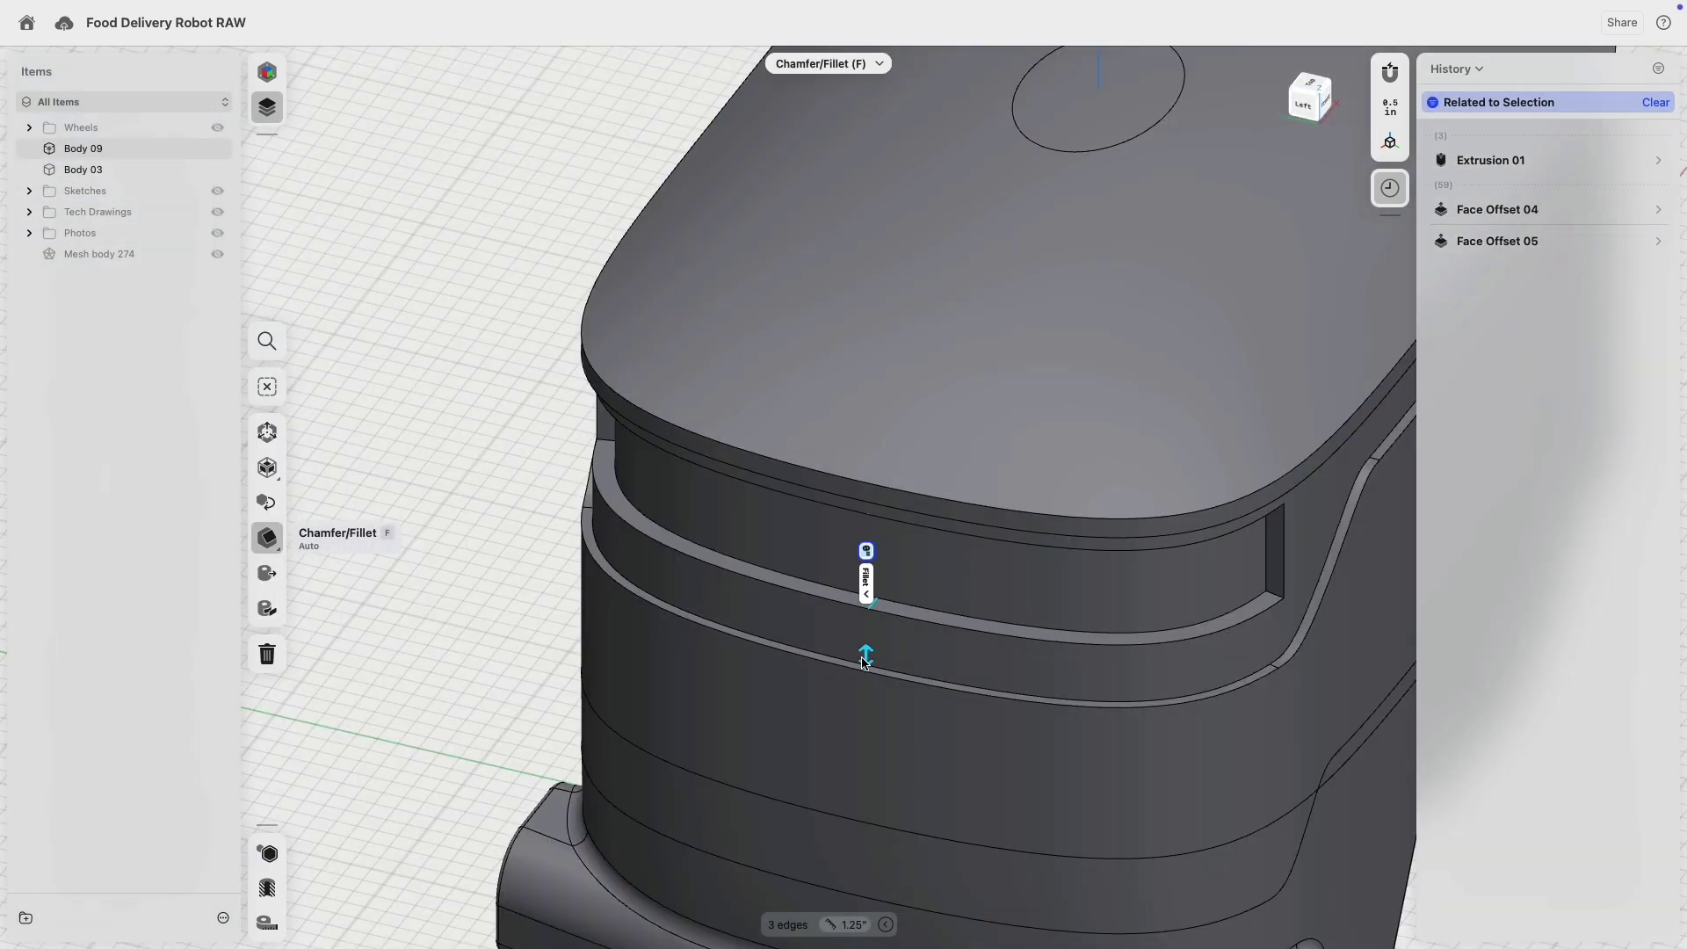
{"action": "right_click_drag", "start_coordinate": [1242, 563], "coordinate": [1042, 531]}
{"action": "middle_click_drag", "start_coordinate": [1041, 530], "coordinate": [712, 567]}
{"action": "scroll", "coordinate": [994, 470], "scroll_direction": "up", "scroll_amount": 10}
{"action": "left_click", "coordinate": [977, 501]}
{"action": "mouse_move", "coordinate": [979, 547]}
{"action": "right_mouse_down"}
{"action": "mouse_move", "coordinate": [979, 427]}
{"action": "mouse_move", "coordinate": [907, 431]}
{"action": "mouse_move", "coordinate": [831, 473]}
{"action": "mouse_move", "coordinate": [983, 514]}
{"action": "mouse_move", "coordinate": [989, 555]}
{"action": "right_mouse_up"}
{"action": "scroll", "coordinate": [988, 555], "scroll_direction": "down", "scroll_amount": 10}
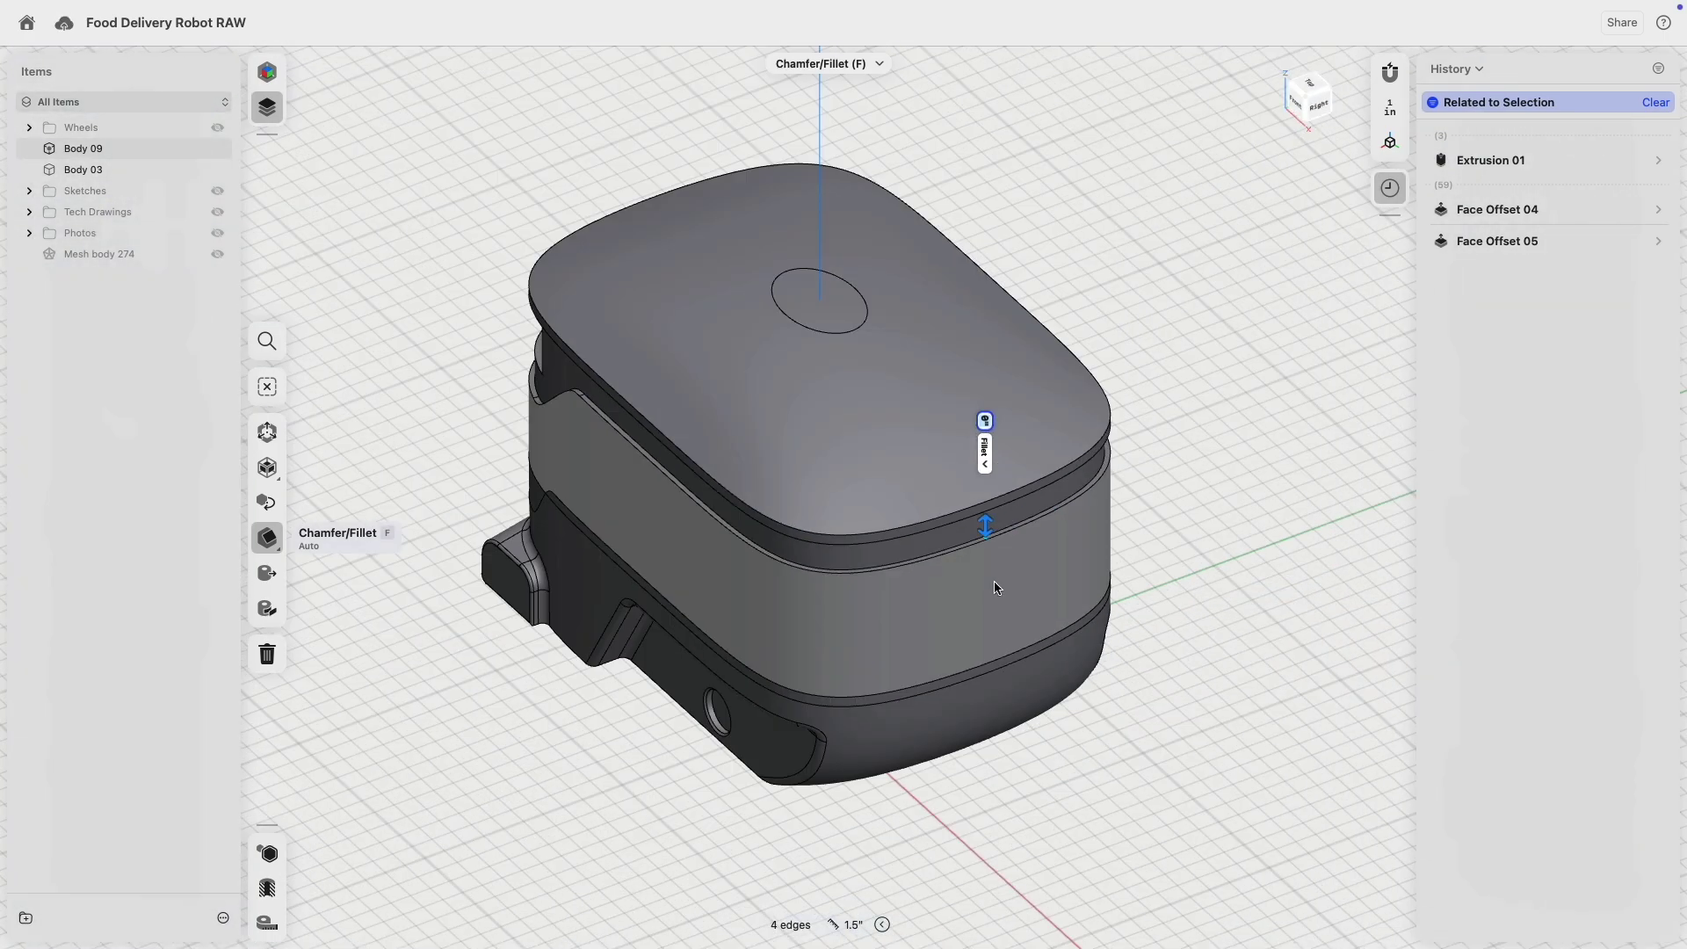
{"action": "left_click", "coordinate": [1136, 472]}
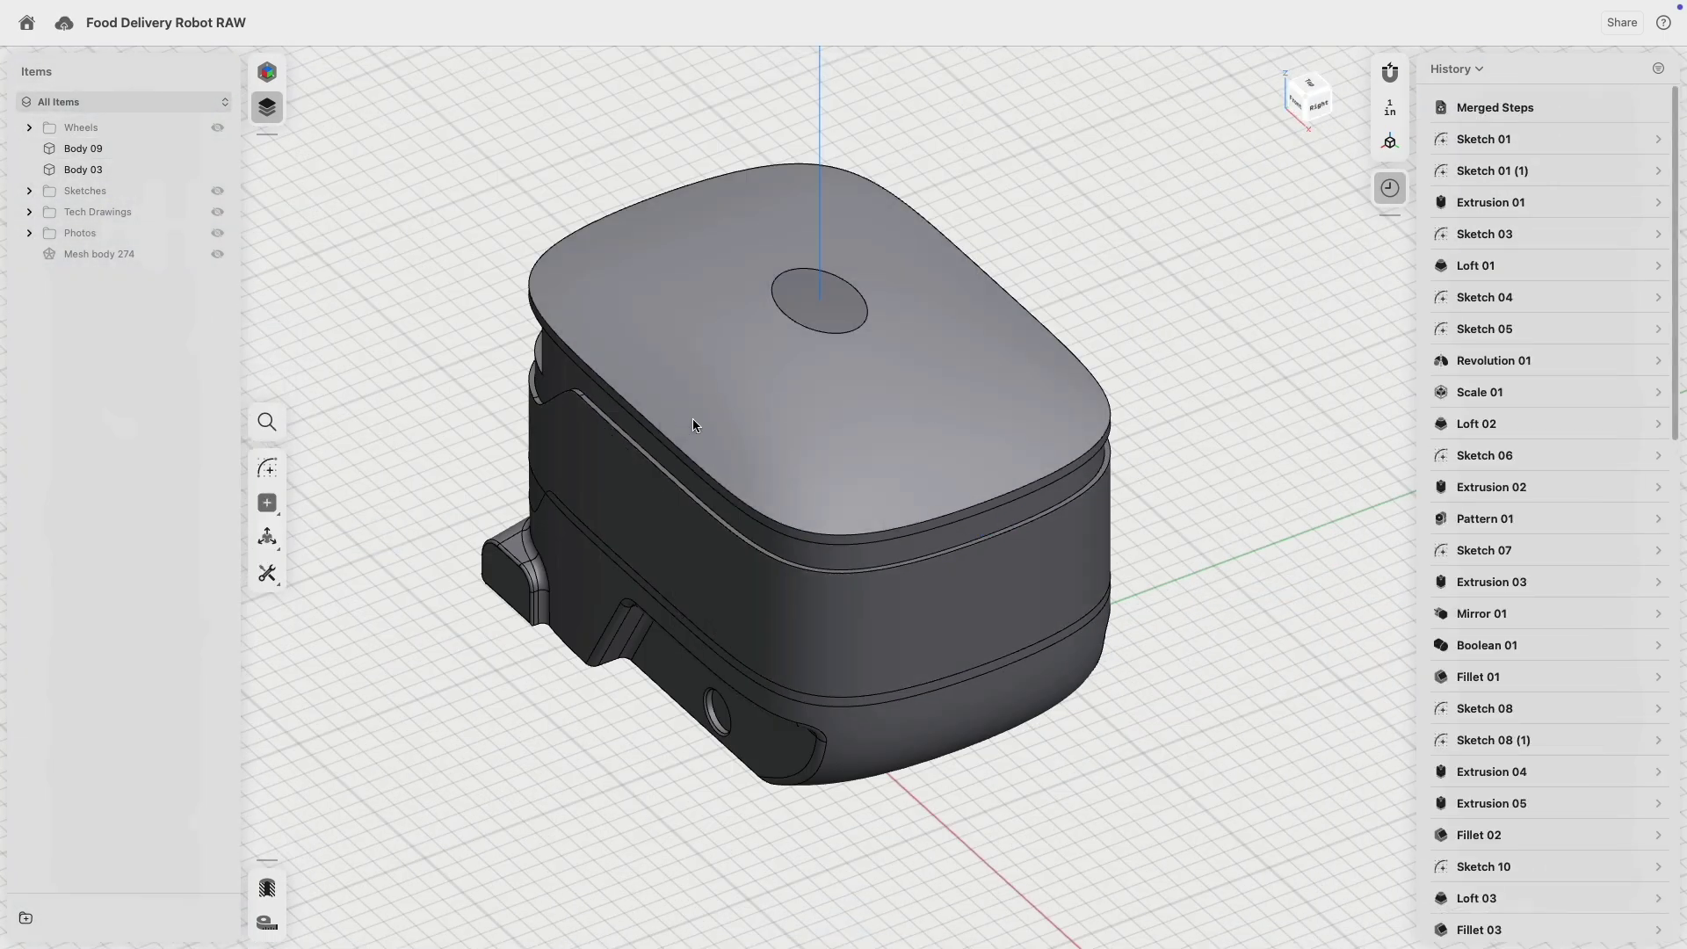
- Apply a two-distance chamfer to the outer ledge edge below the stepped band, with a first distance of 0.1719 in and a larger second distance
{"action": "right_click_drag", "start_coordinate": [693, 418], "coordinate": [998, 321]}
{"action": "scroll", "coordinate": [997, 321], "scroll_direction": "up", "scroll_amount": 5}
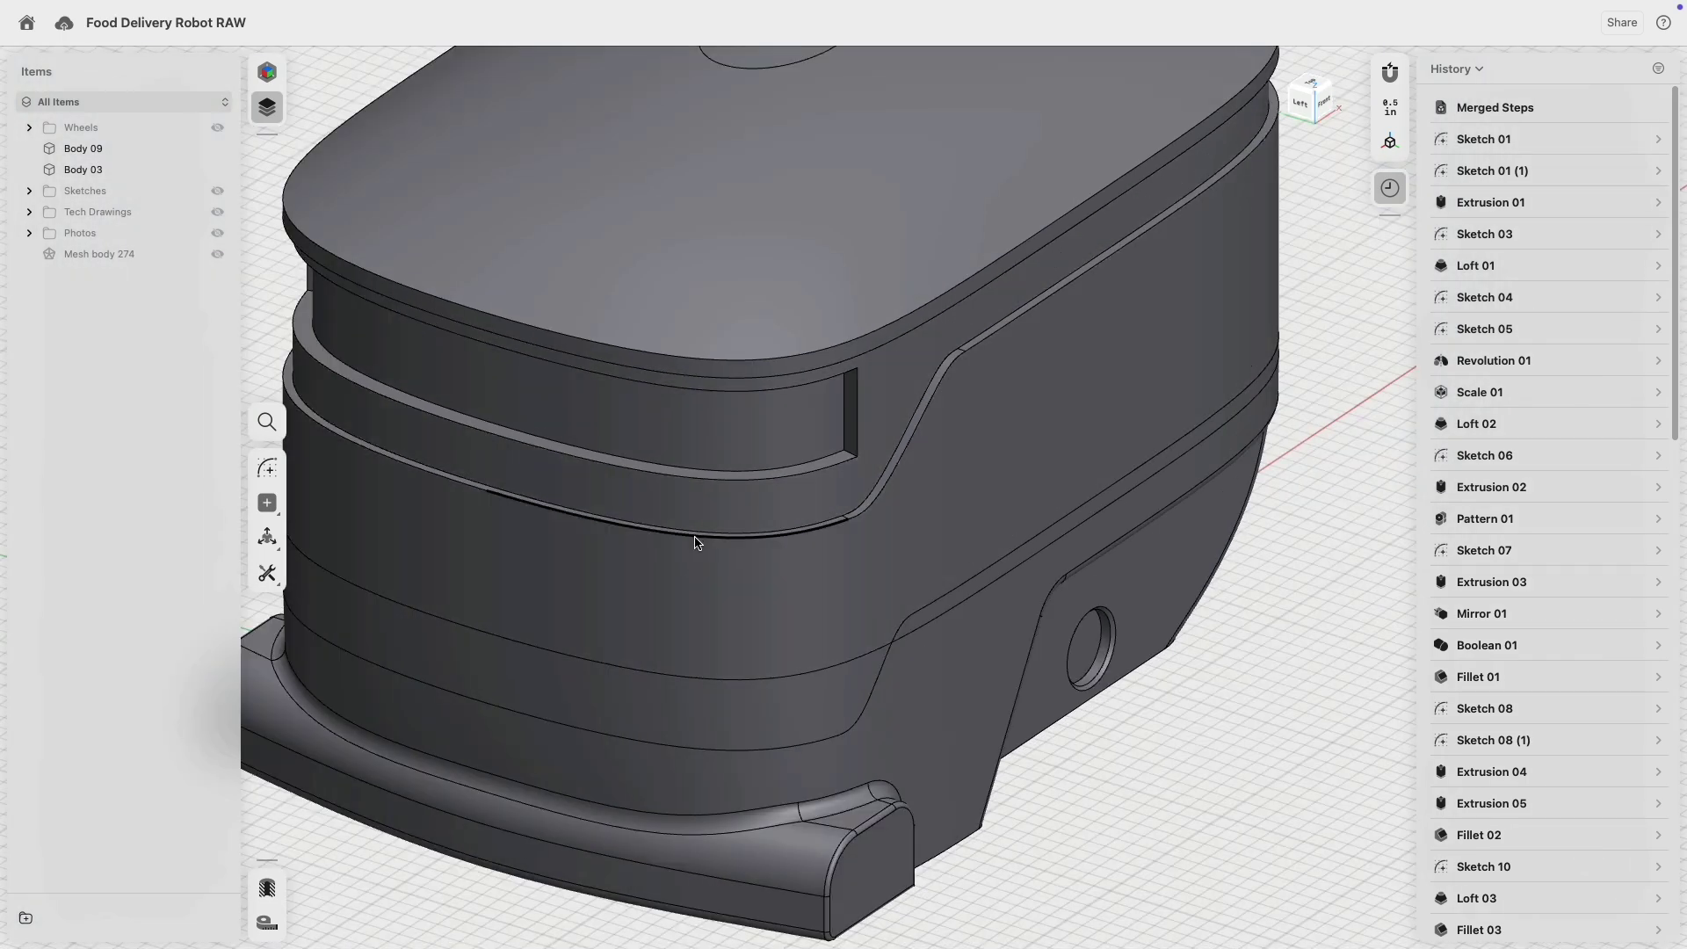
{"action": "left_click", "coordinate": [695, 542]}
{"action": "scroll", "coordinate": [1008, 369], "scroll_direction": "up", "scroll_amount": 4}
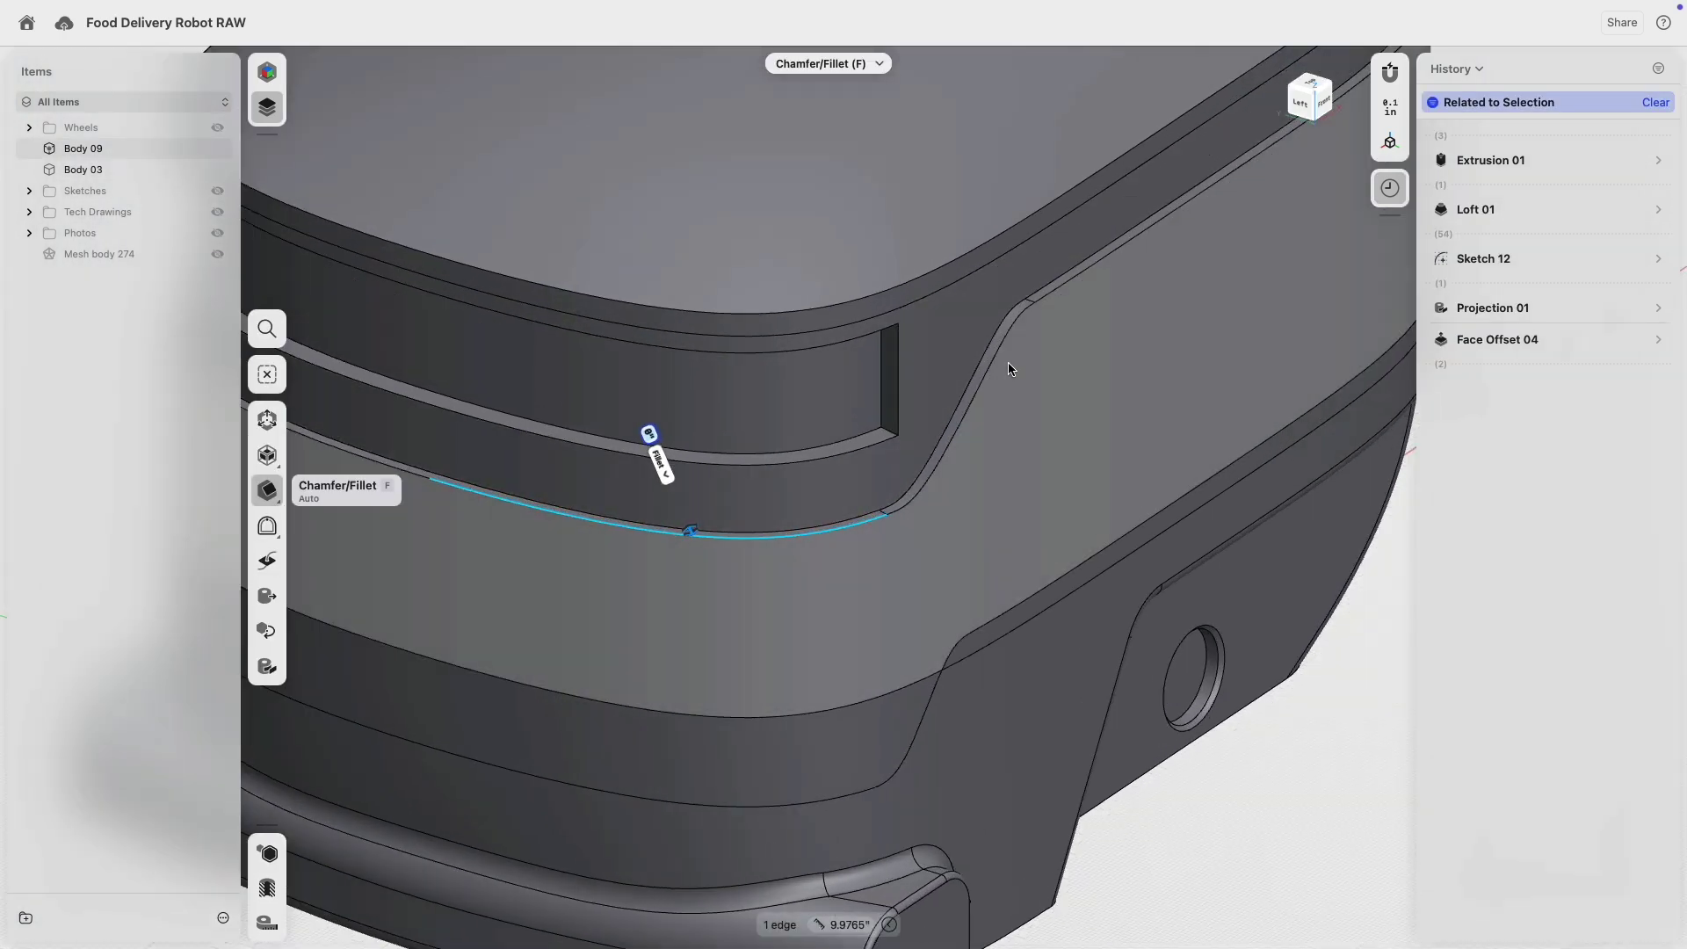
{"action": "left_click", "coordinate": [1002, 352]}
{"action": "scroll", "coordinate": [1006, 360], "scroll_direction": "up", "scroll_amount": 5}
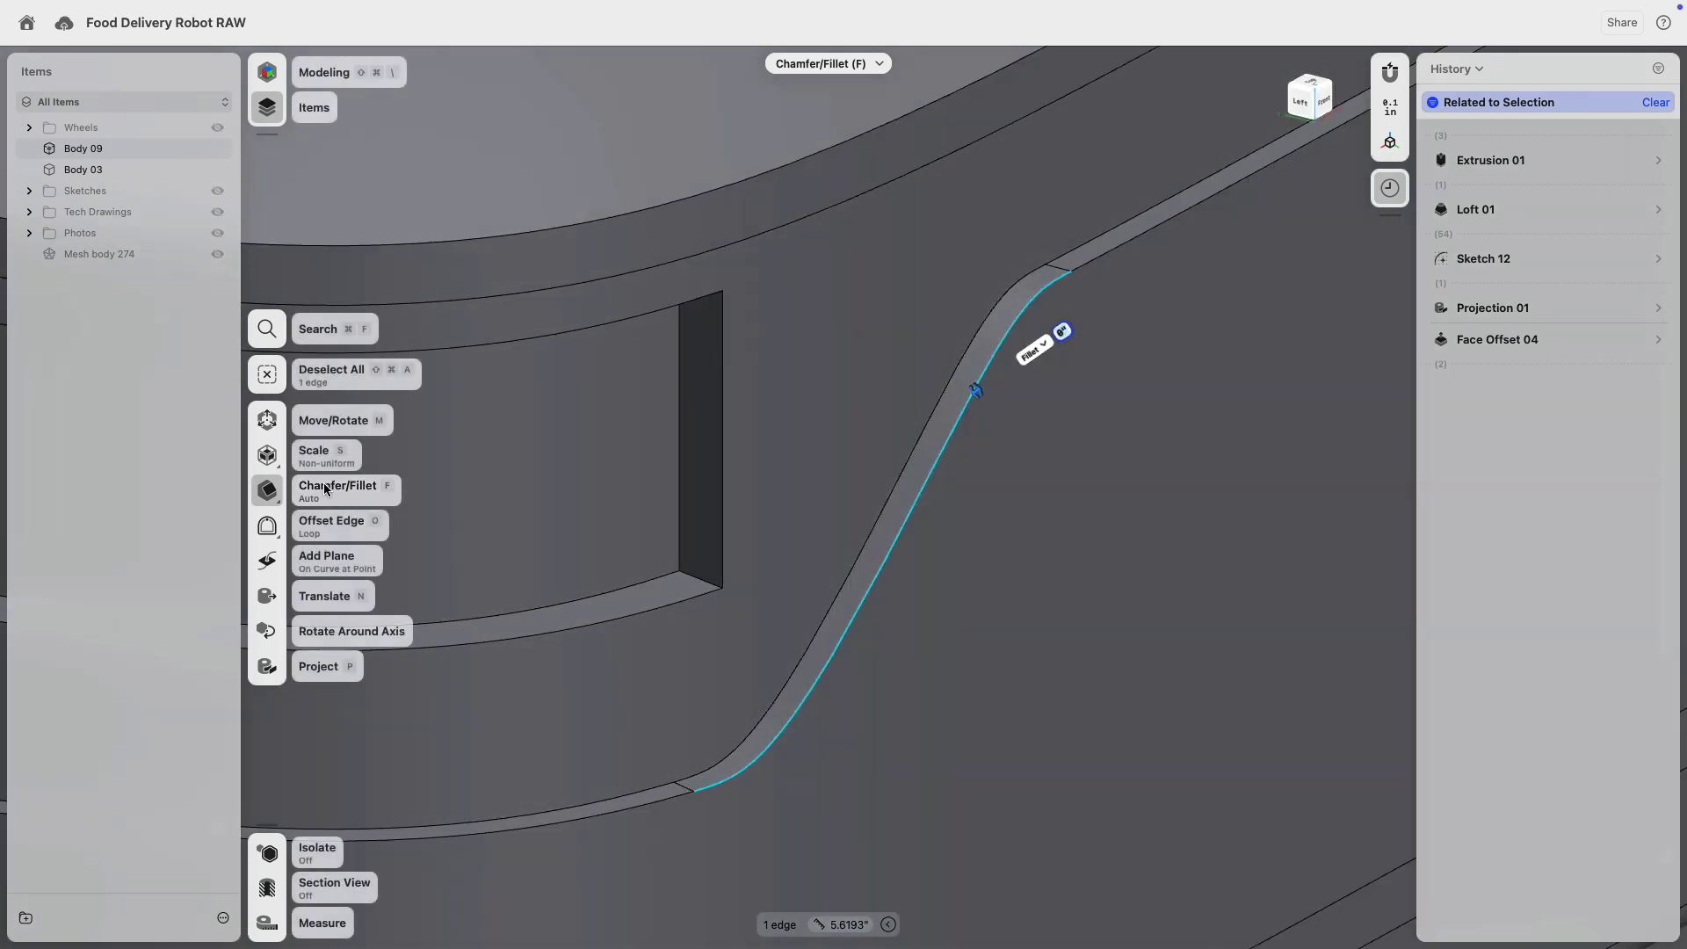
{"action": "mouse_move", "coordinate": [275, 490]}
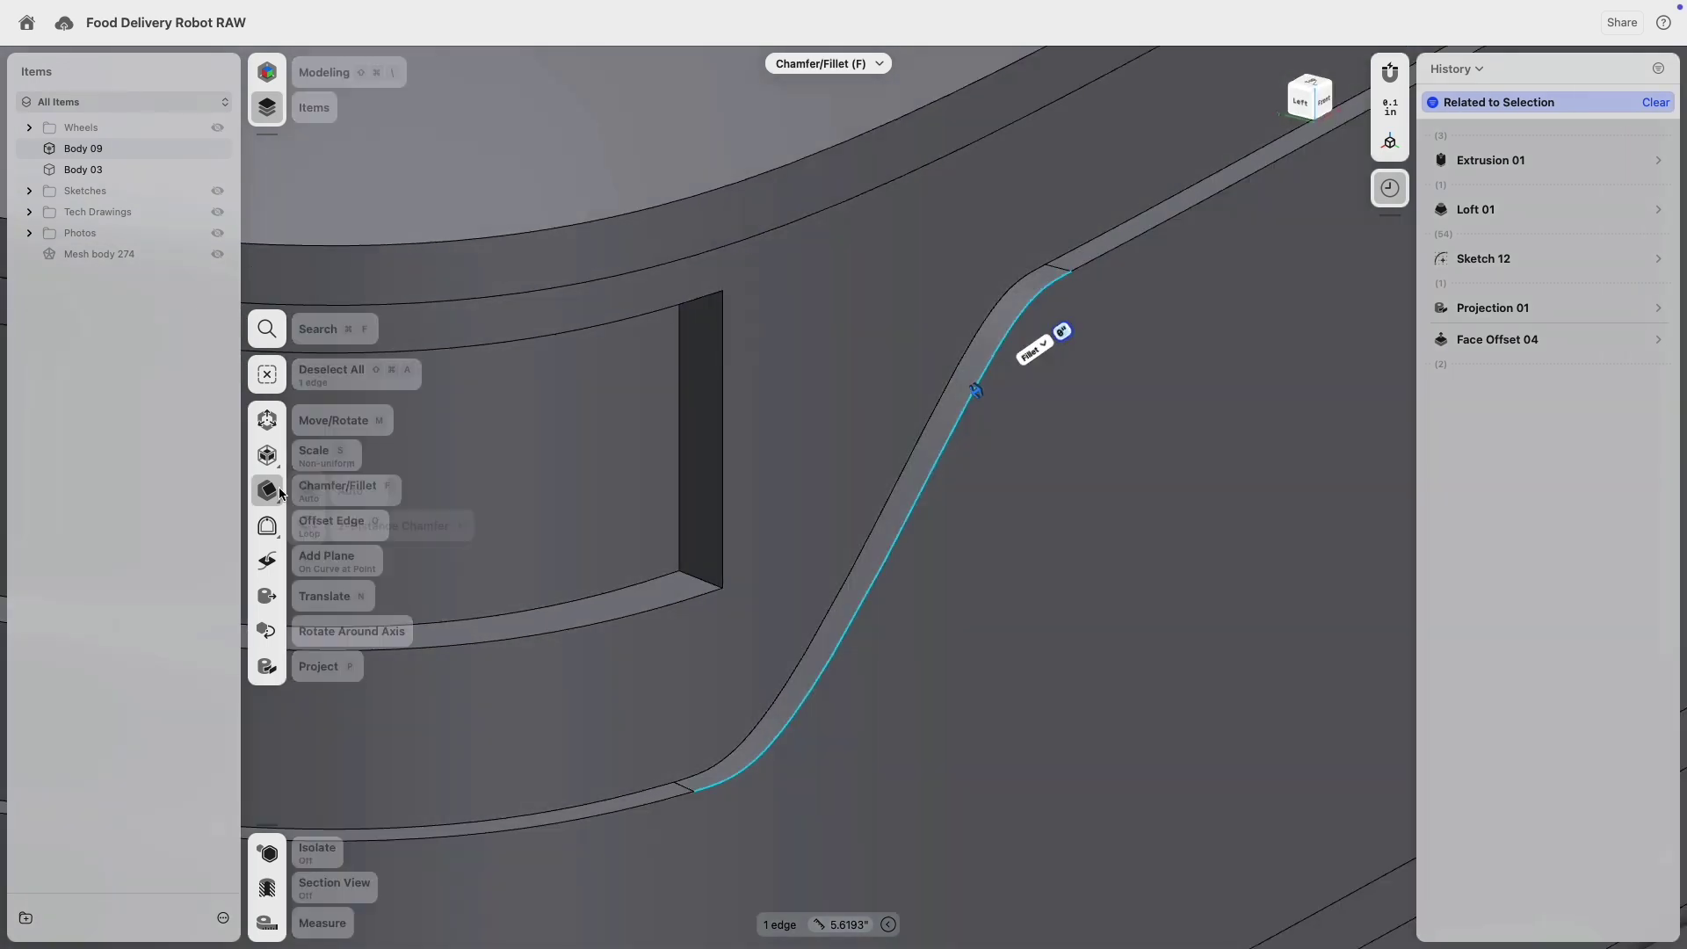
{"action": "left_click", "coordinate": [308, 526]}
{"action": "scroll", "coordinate": [1006, 430], "scroll_direction": "up", "scroll_amount": 3}
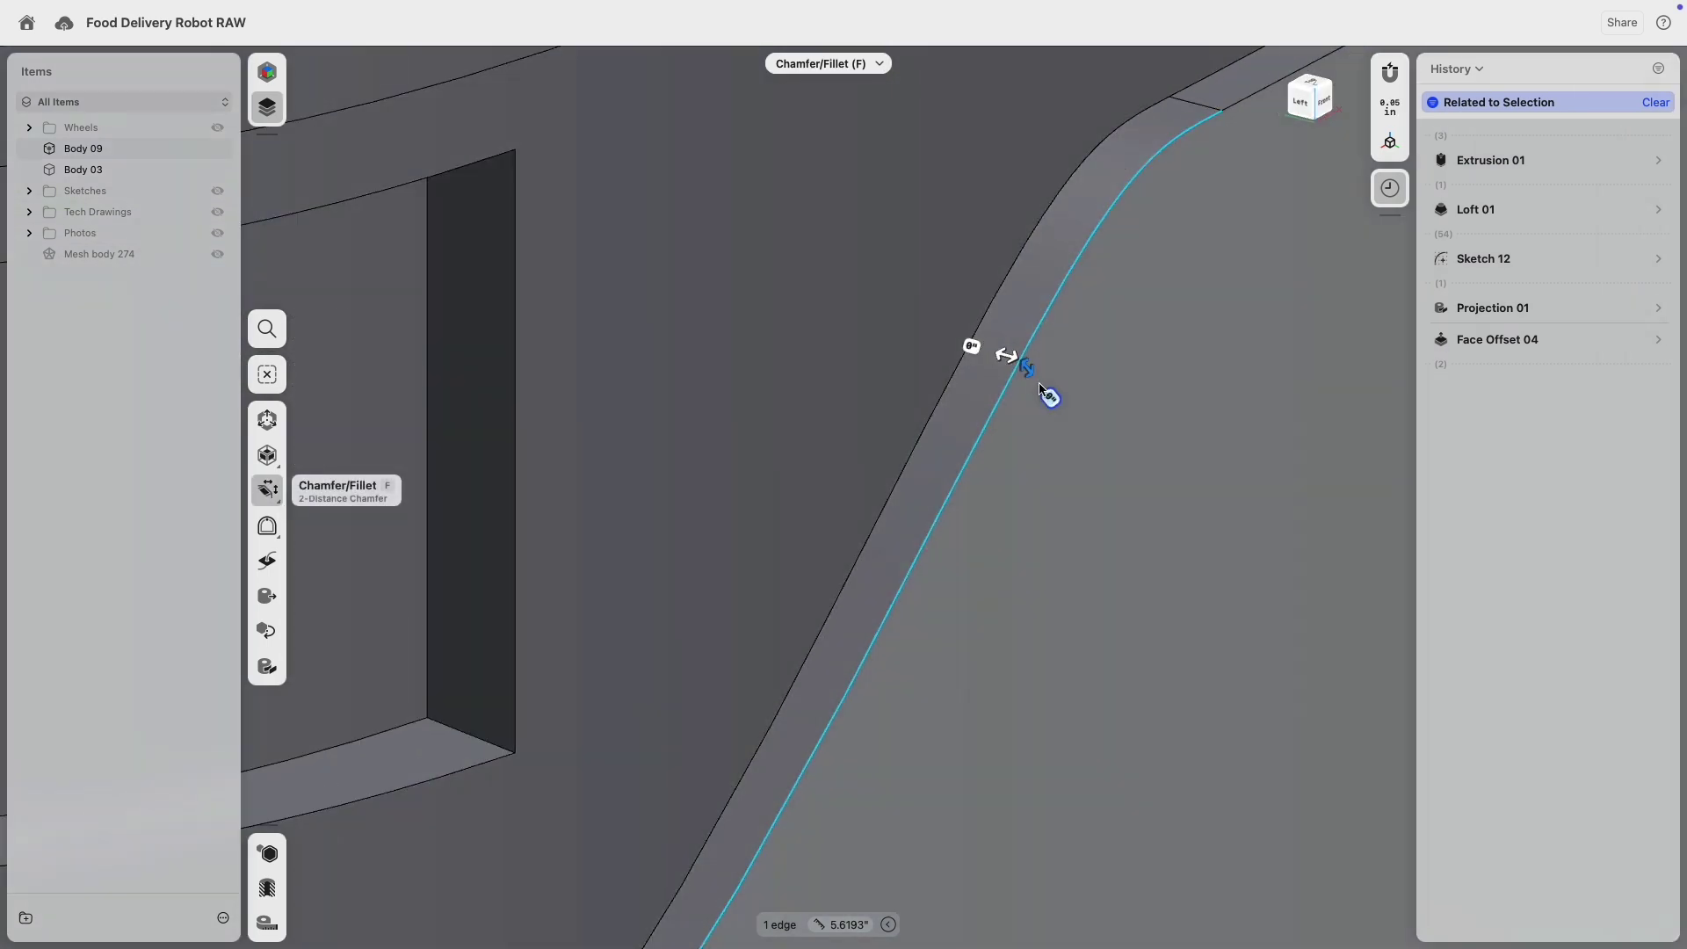
{"action": "left_click_drag", "start_coordinate": [1038, 380], "coordinate": [1048, 395]}
{"action": "scroll", "coordinate": [1007, 411], "scroll_direction": "down", "scroll_amount": 5}
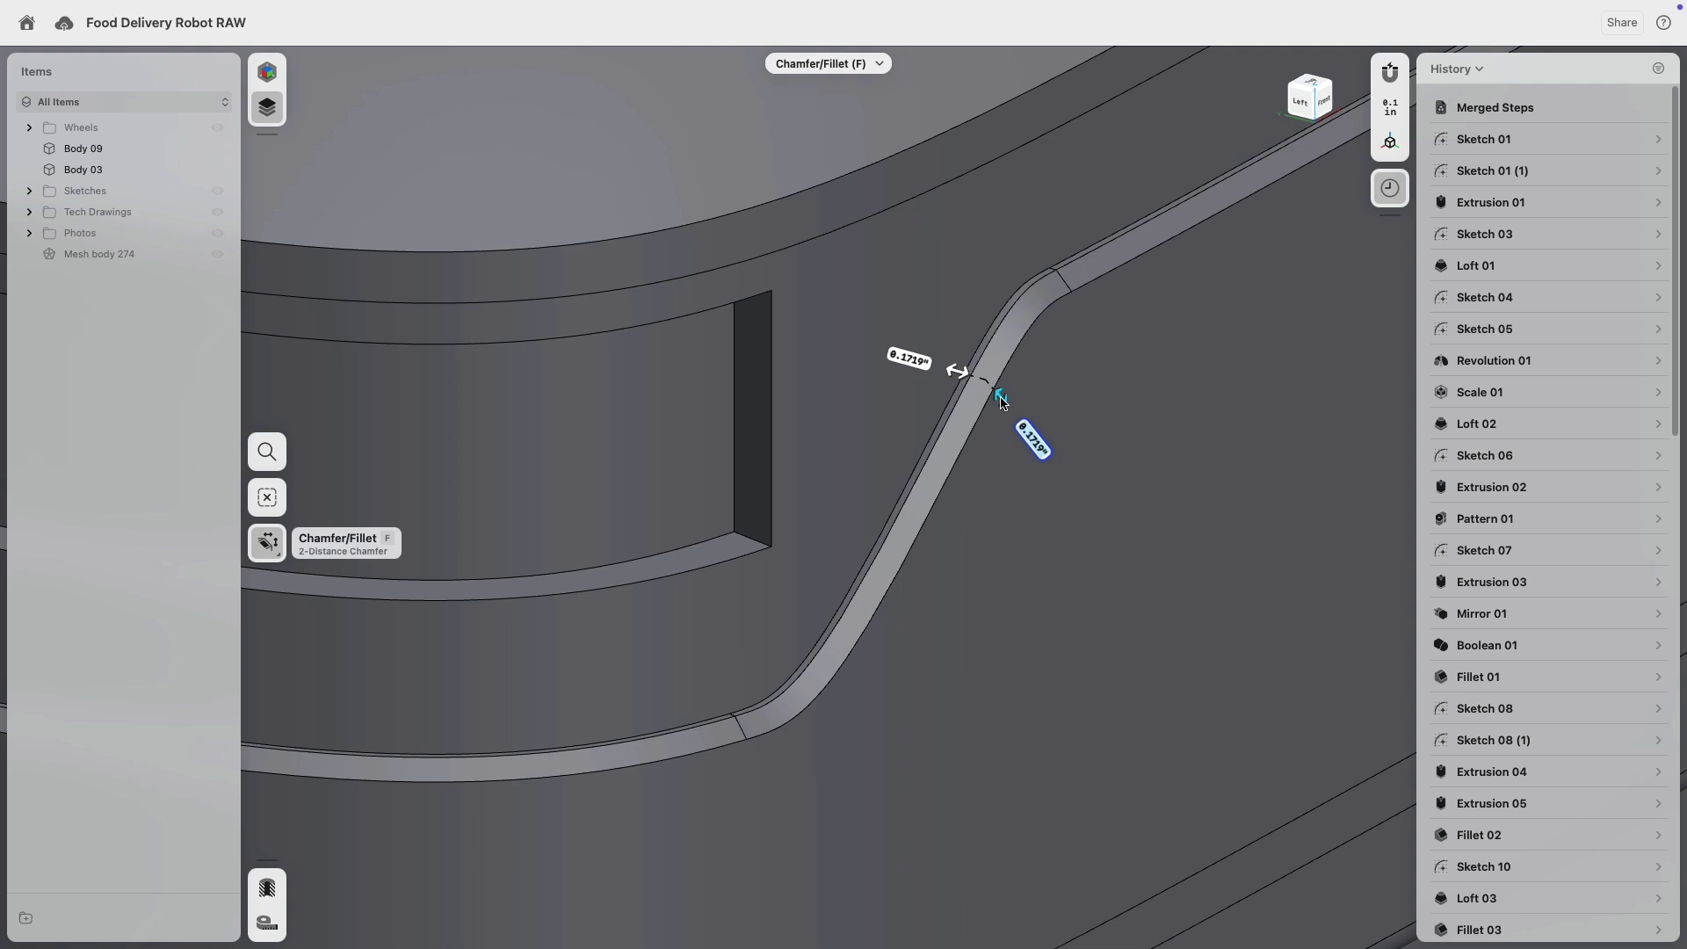
{"action": "mouse_move", "coordinate": [1007, 406]}
{"action": "left_mouse_down"}
{"action": "mouse_move", "coordinate": [1023, 429]}
{"action": "mouse_move", "coordinate": [1006, 397]}
{"action": "mouse_move", "coordinate": [1016, 414]}
{"action": "left_mouse_up"}
{"action": "scroll", "coordinate": [947, 423], "scroll_direction": "down", "scroll_amount": 1}
{"action": "scroll", "coordinate": [946, 423], "scroll_direction": "down", "scroll_amount": 5}
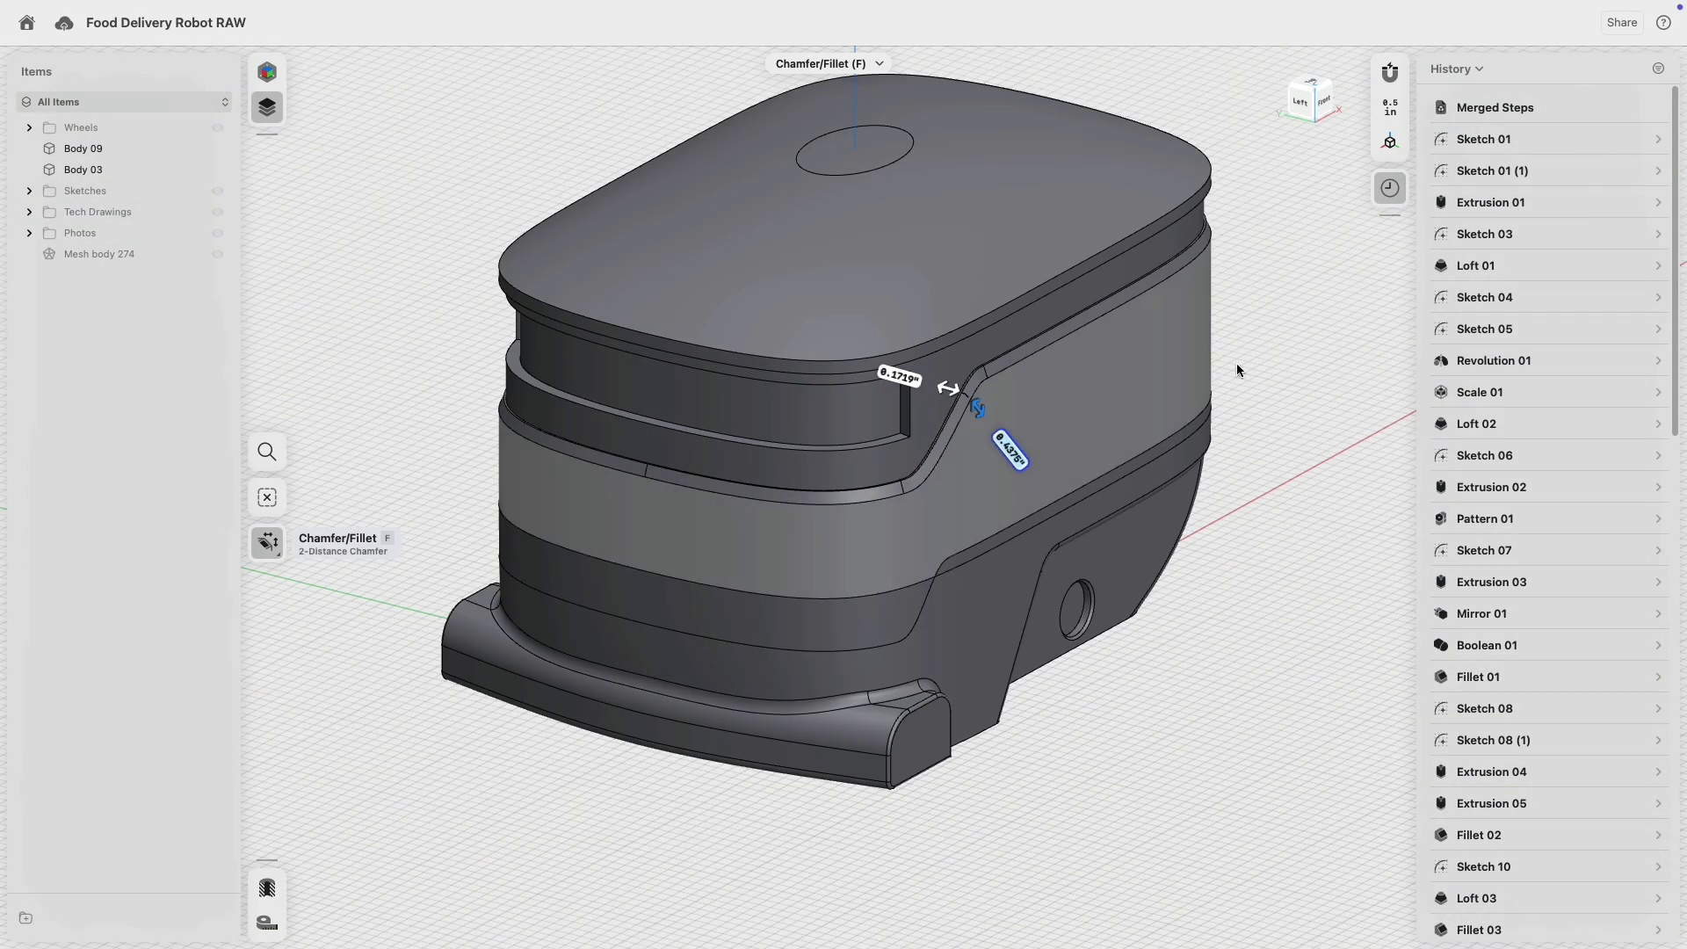
{"action": "left_click", "coordinate": [1239, 362]}
- Examine the chamfered ledge along the body's side and around the bumper end
{"action": "right_click_drag", "start_coordinate": [1273, 287], "coordinate": [1246, 241]}
{"action": "scroll", "coordinate": [1243, 245], "scroll_direction": "up", "scroll_amount": 5}
{"action": "scroll", "coordinate": [1243, 239], "scroll_direction": "up", "scroll_amount": 3}
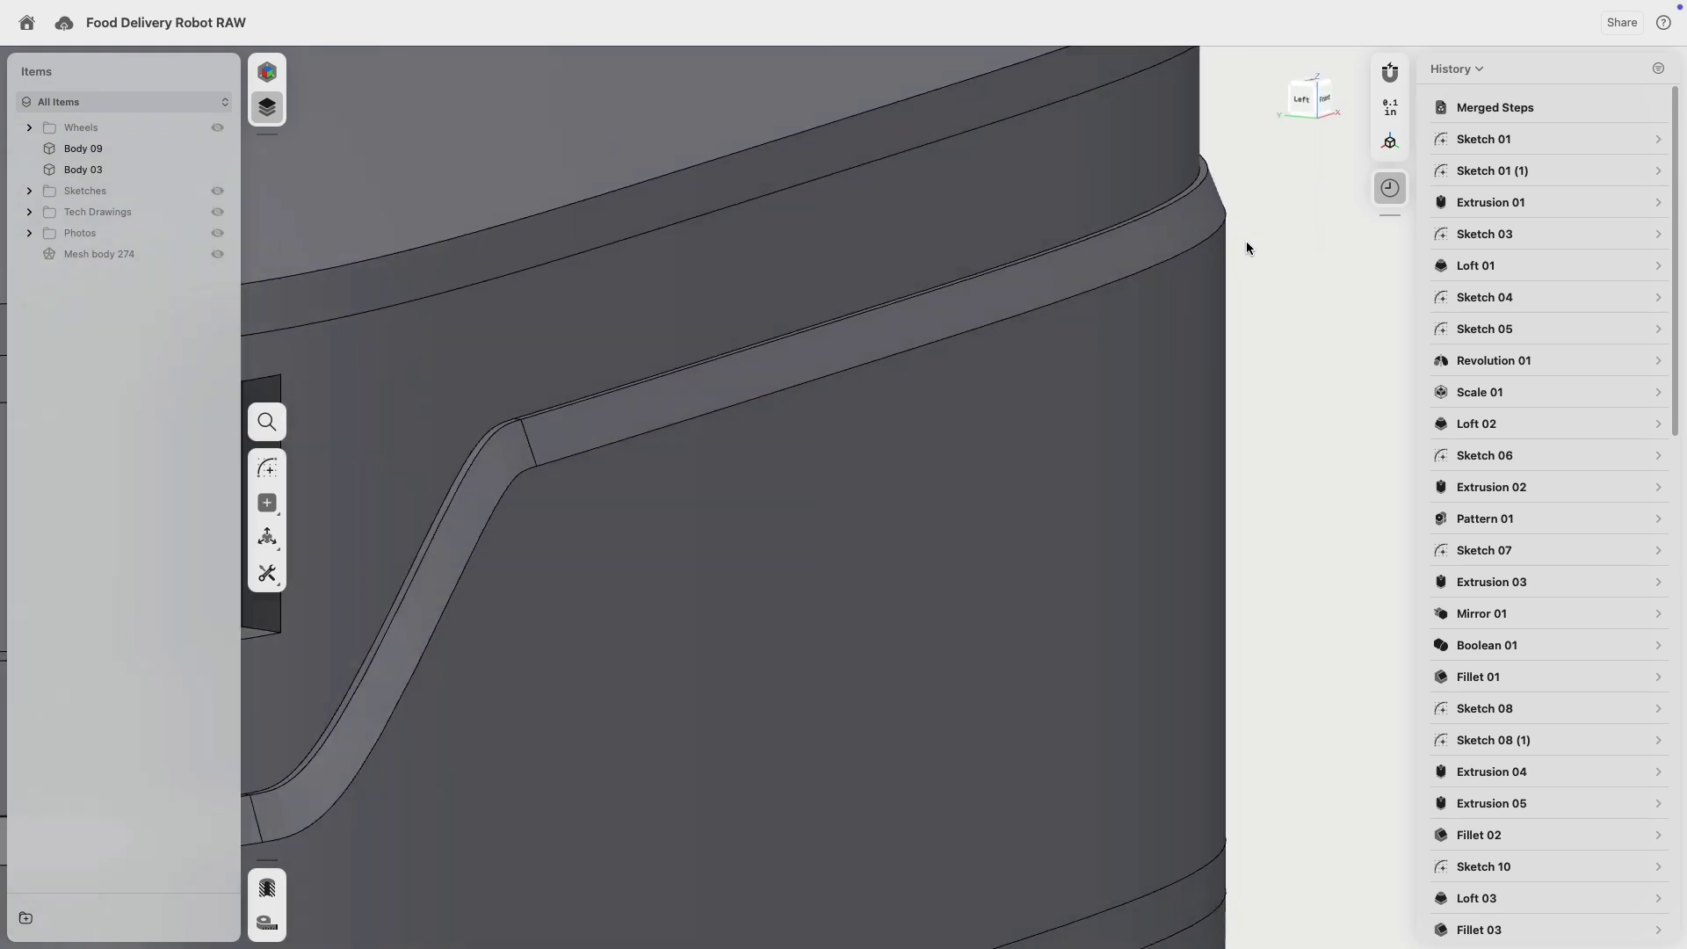
{"action": "scroll", "coordinate": [1103, 339], "scroll_direction": "down", "scroll_amount": 5}
{"action": "middle_click_drag", "start_coordinate": [726, 381], "coordinate": [1110, 278]}
{"action": "scroll", "coordinate": [762, 418], "scroll_direction": "down", "scroll_amount": 5}
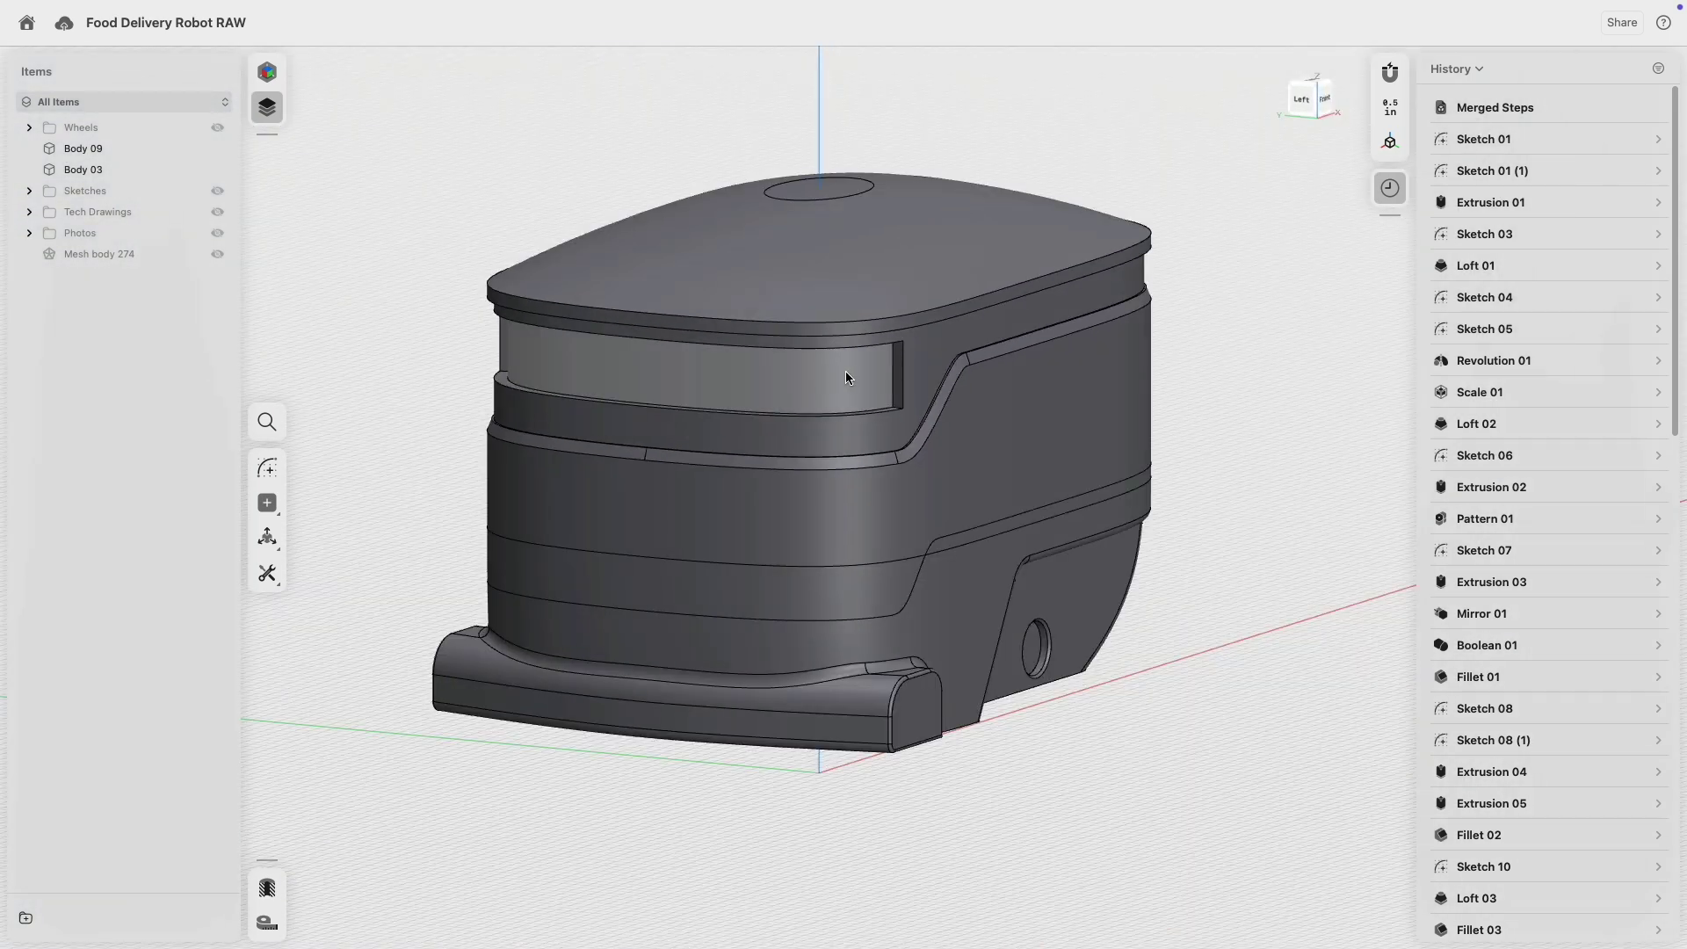
{"action": "right_click_drag", "start_coordinate": [849, 370], "coordinate": [923, 392]}
{"action": "scroll", "coordinate": [878, 388], "scroll_direction": "up", "scroll_amount": 5}
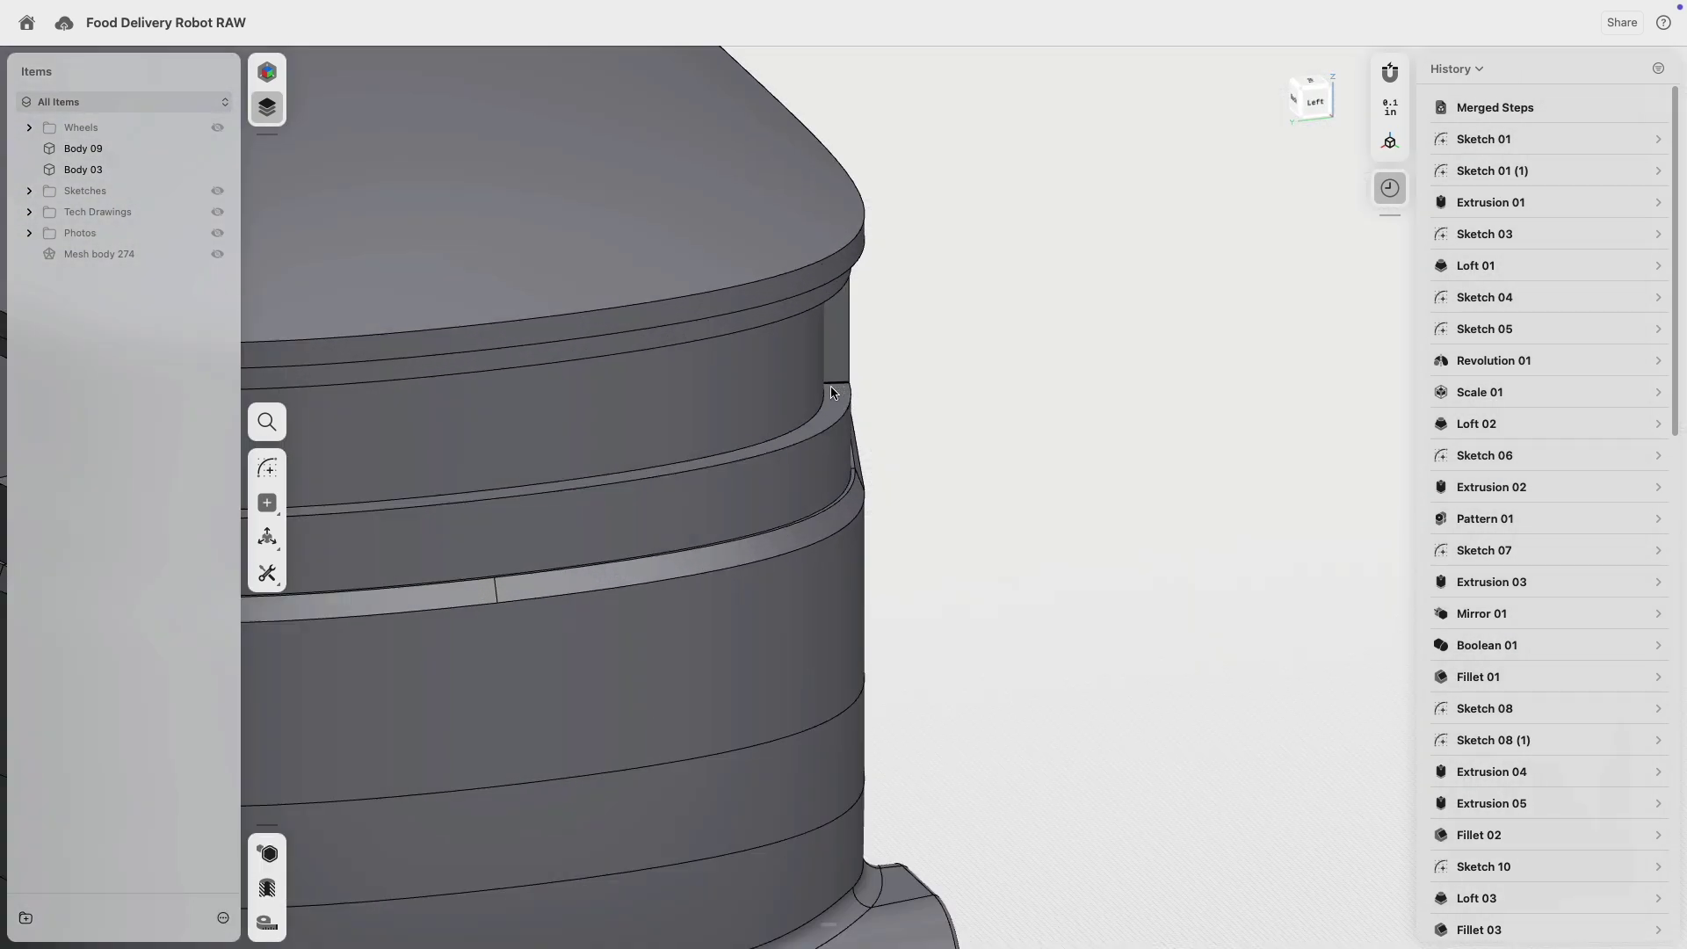
- Chamfer the long lower inner edge of the window recess above the bumper by 0.5 in
{"action": "left_click", "coordinate": [831, 387]}
{"action": "middle_click_drag", "start_coordinate": [614, 420], "coordinate": [1196, 364]}
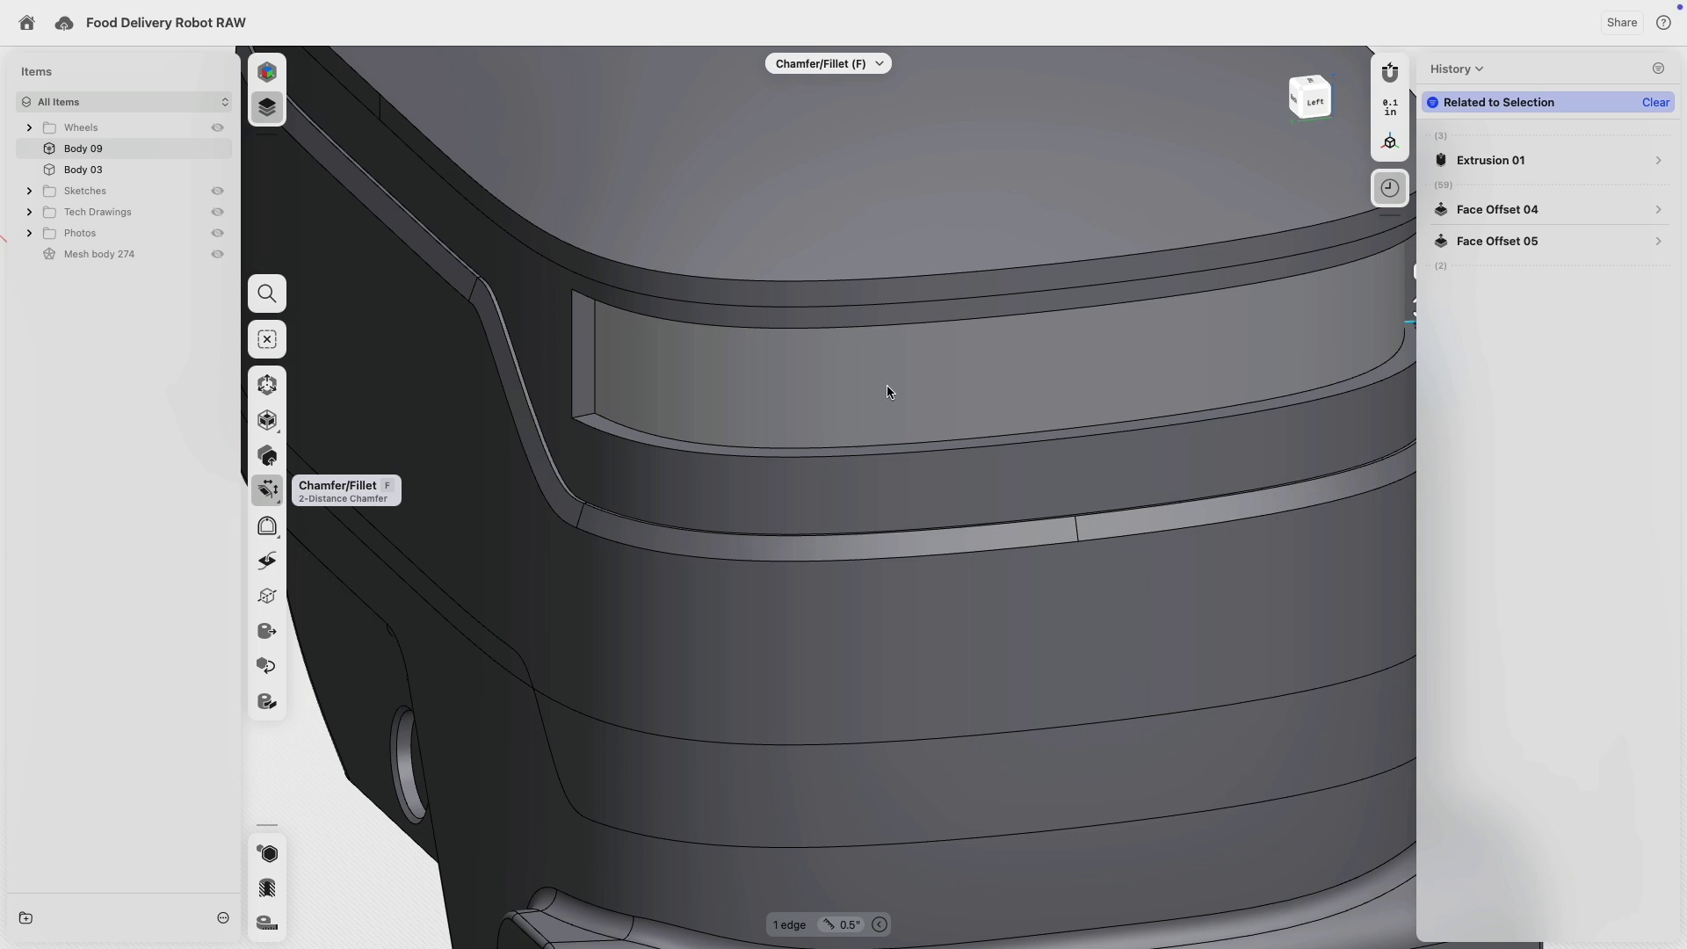
{"action": "left_click", "coordinate": [635, 433]}
{"action": "right_click_drag", "start_coordinate": [636, 432], "coordinate": [774, 450]}
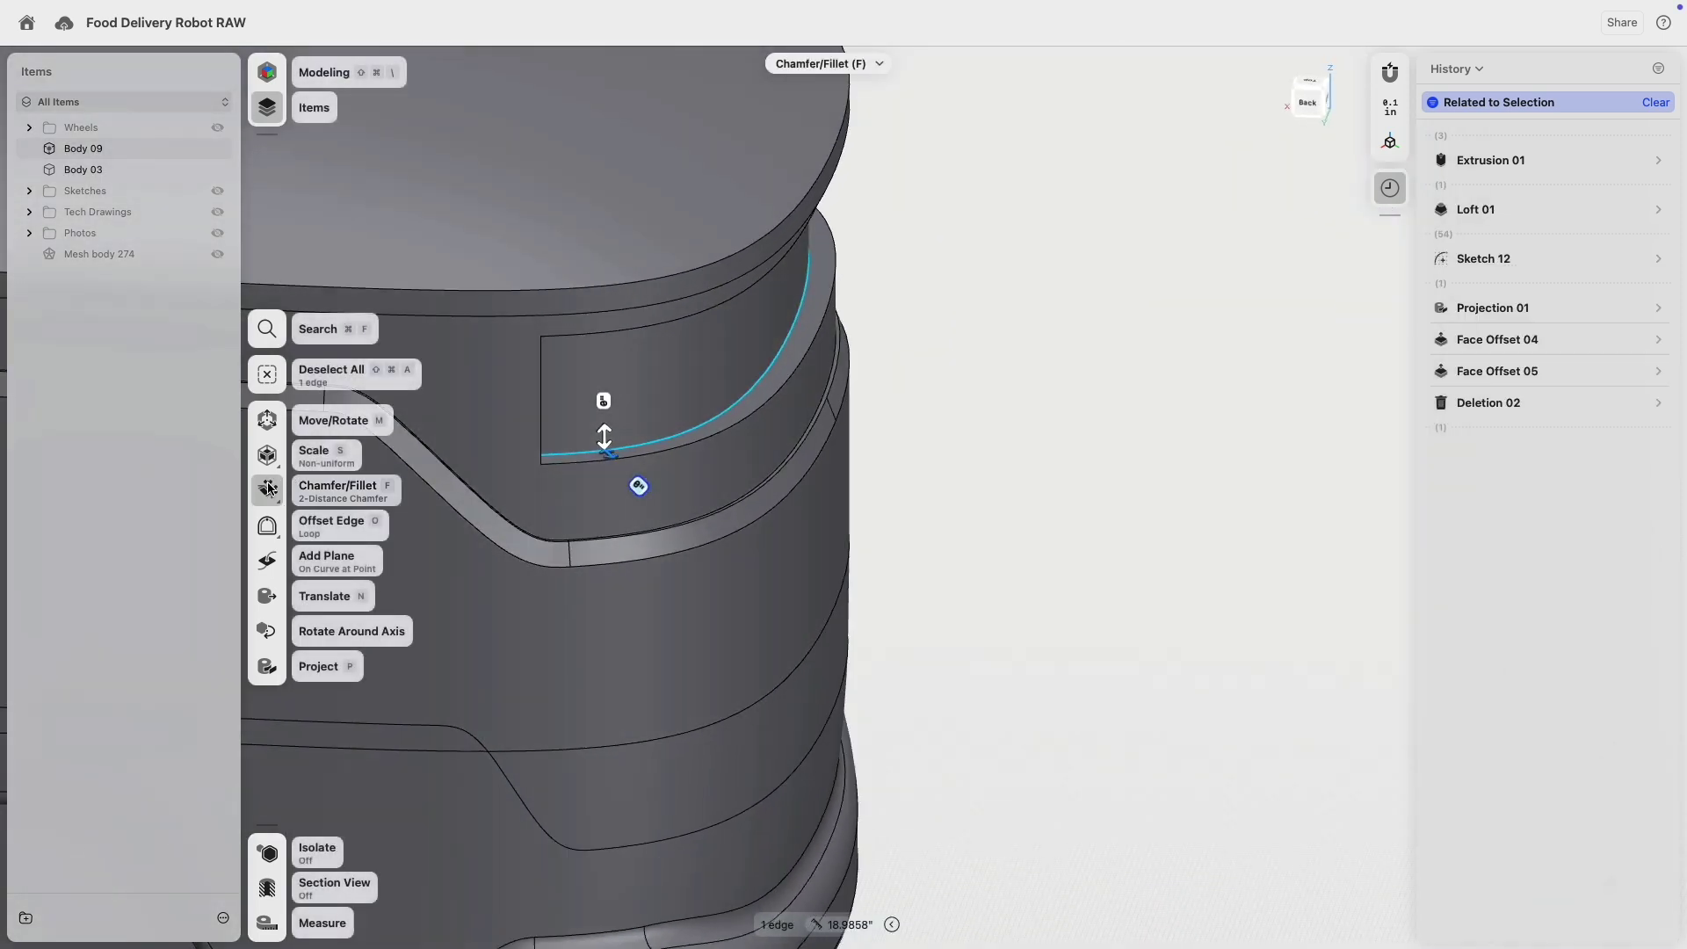
{"action": "left_click", "coordinate": [269, 489]}
{"action": "left_click", "coordinate": [346, 490]}
{"action": "scroll", "coordinate": [576, 423], "scroll_direction": "up", "scroll_amount": 5}
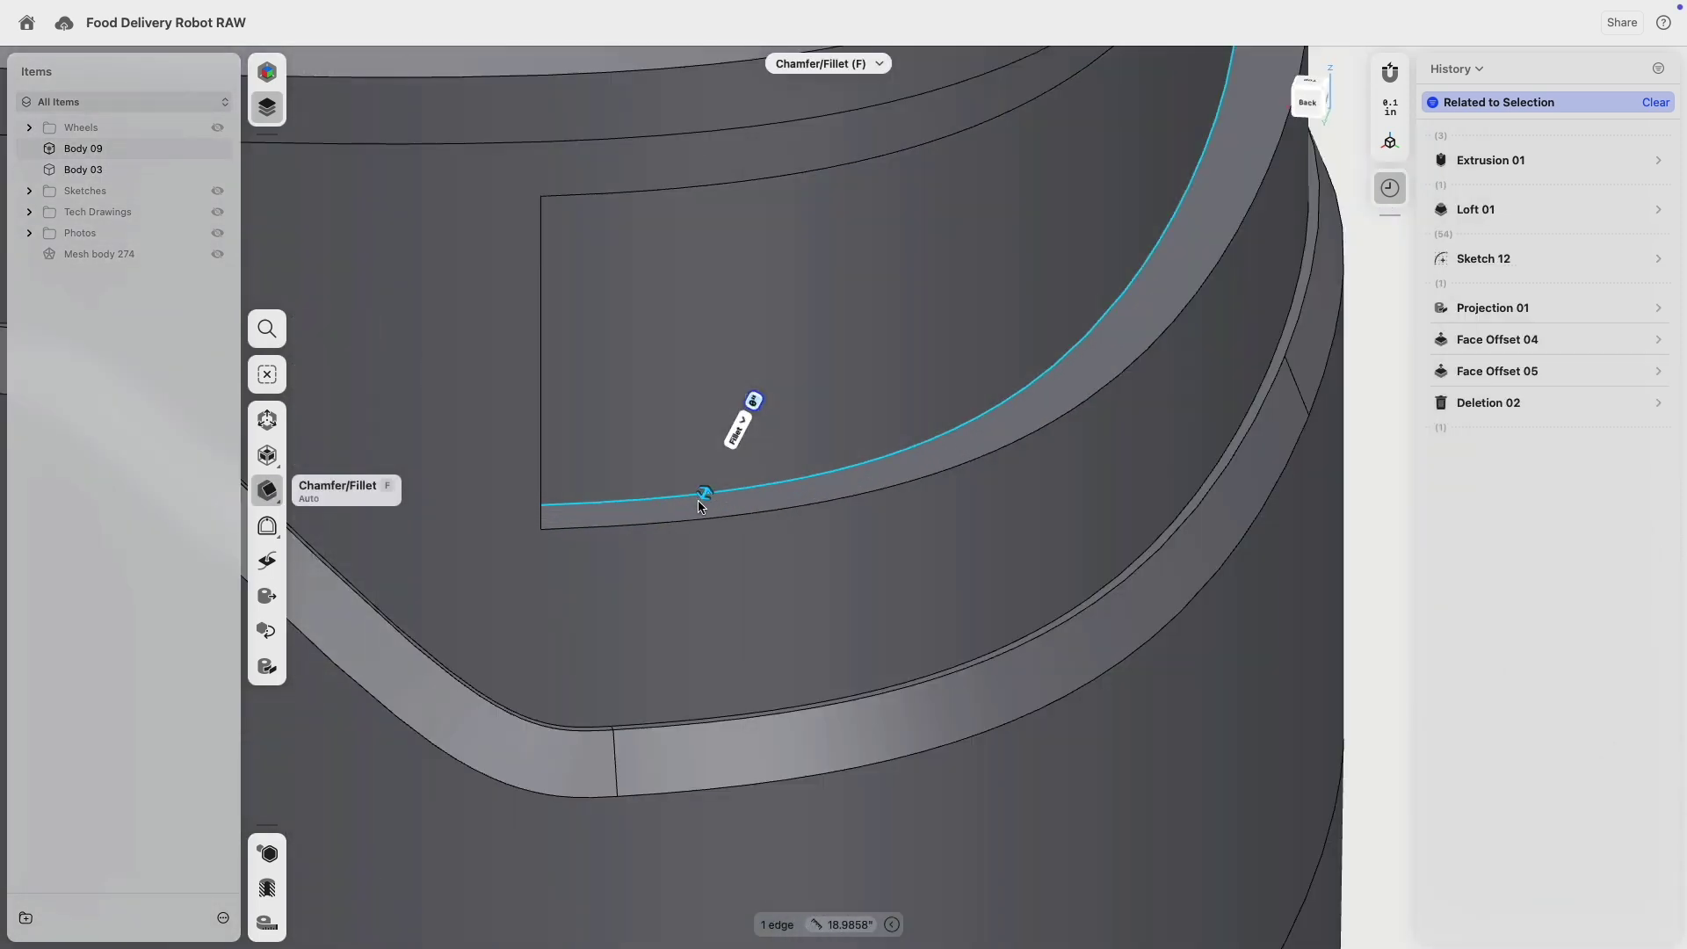
{"action": "left_click_drag", "start_coordinate": [703, 503], "coordinate": [691, 519]}
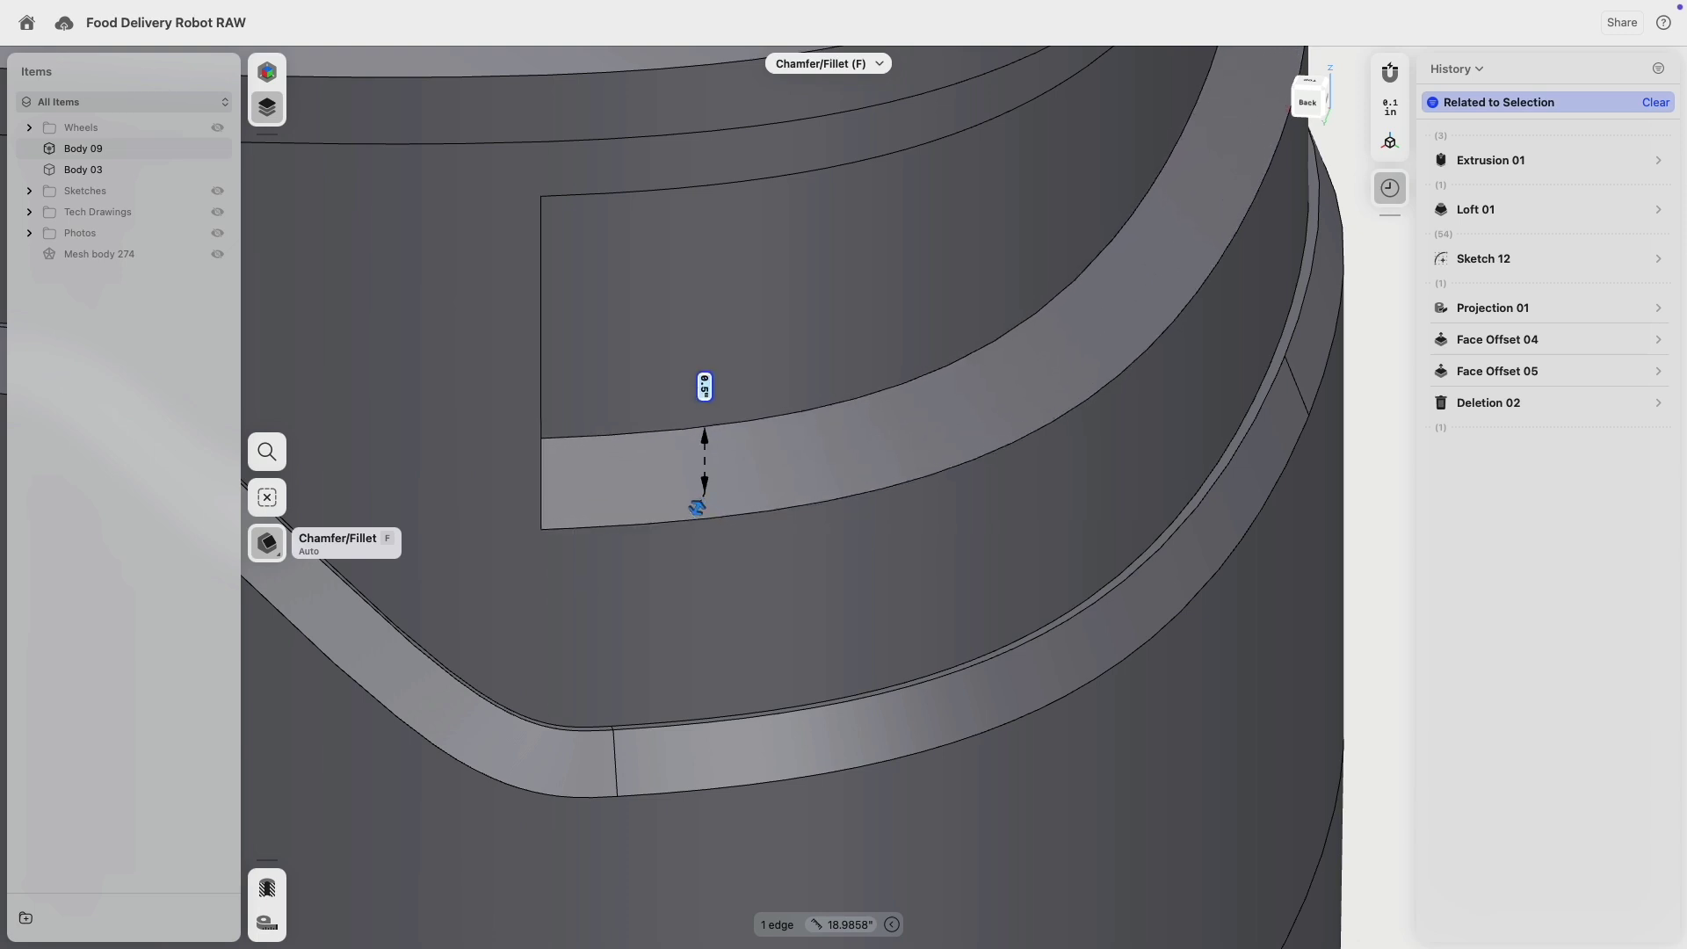
{"action": "left_click_drag", "start_coordinate": [697, 508], "coordinate": [689, 517]}
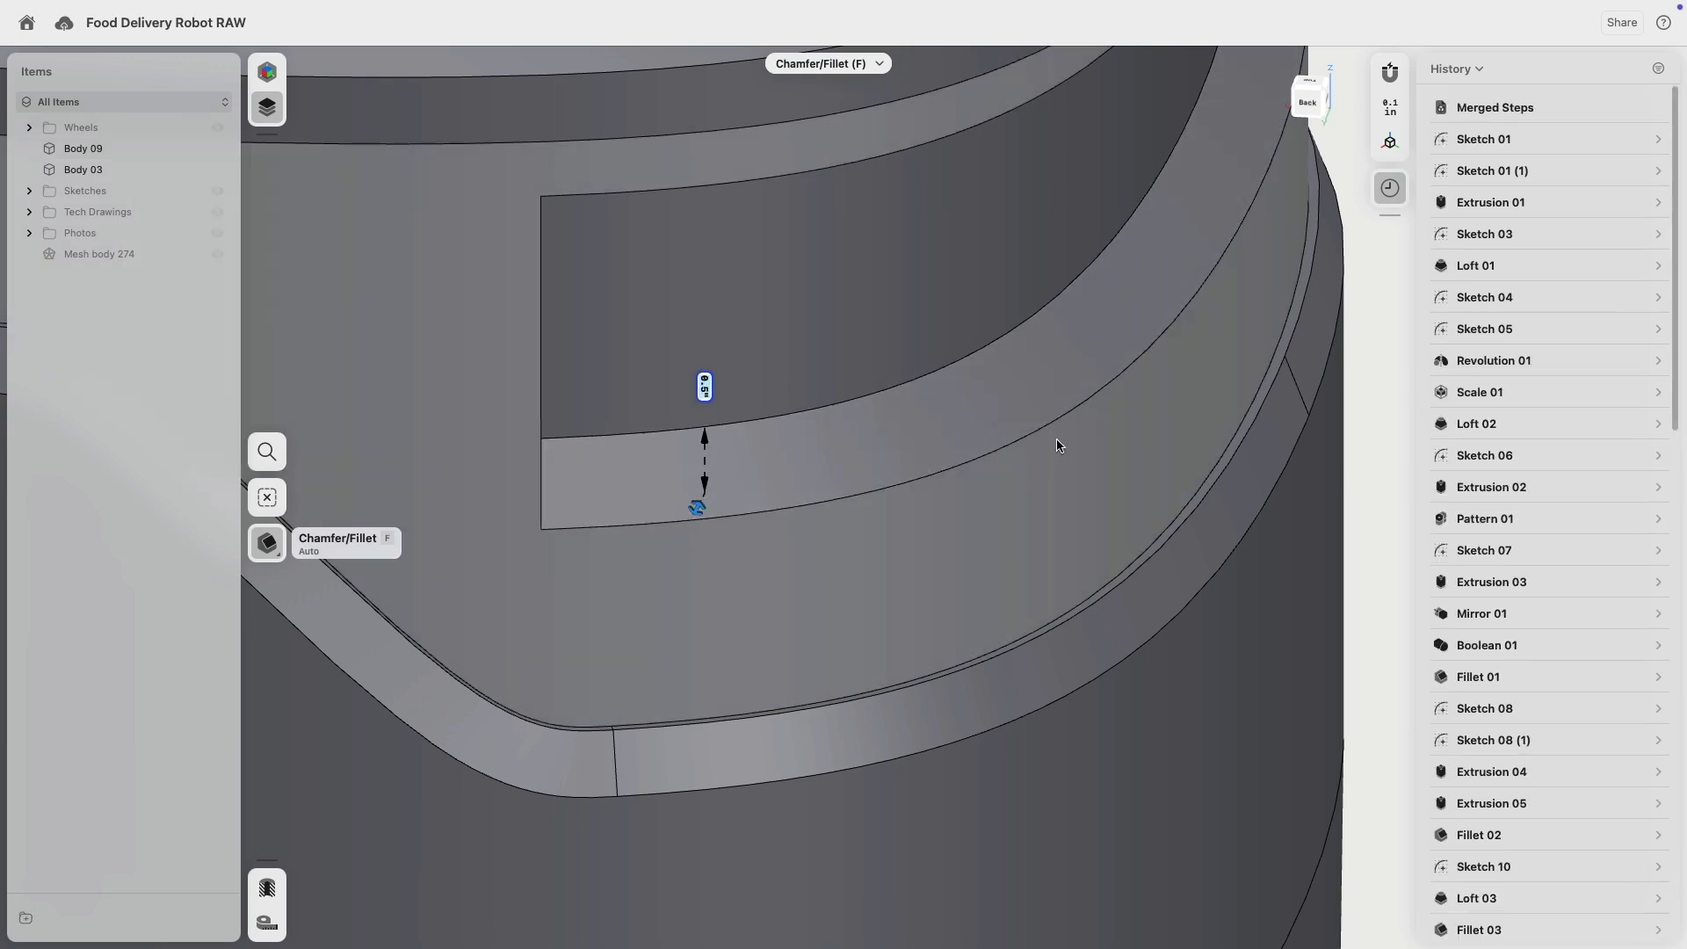
{"action": "scroll", "coordinate": [922, 382], "scroll_direction": "down", "scroll_amount": 4}
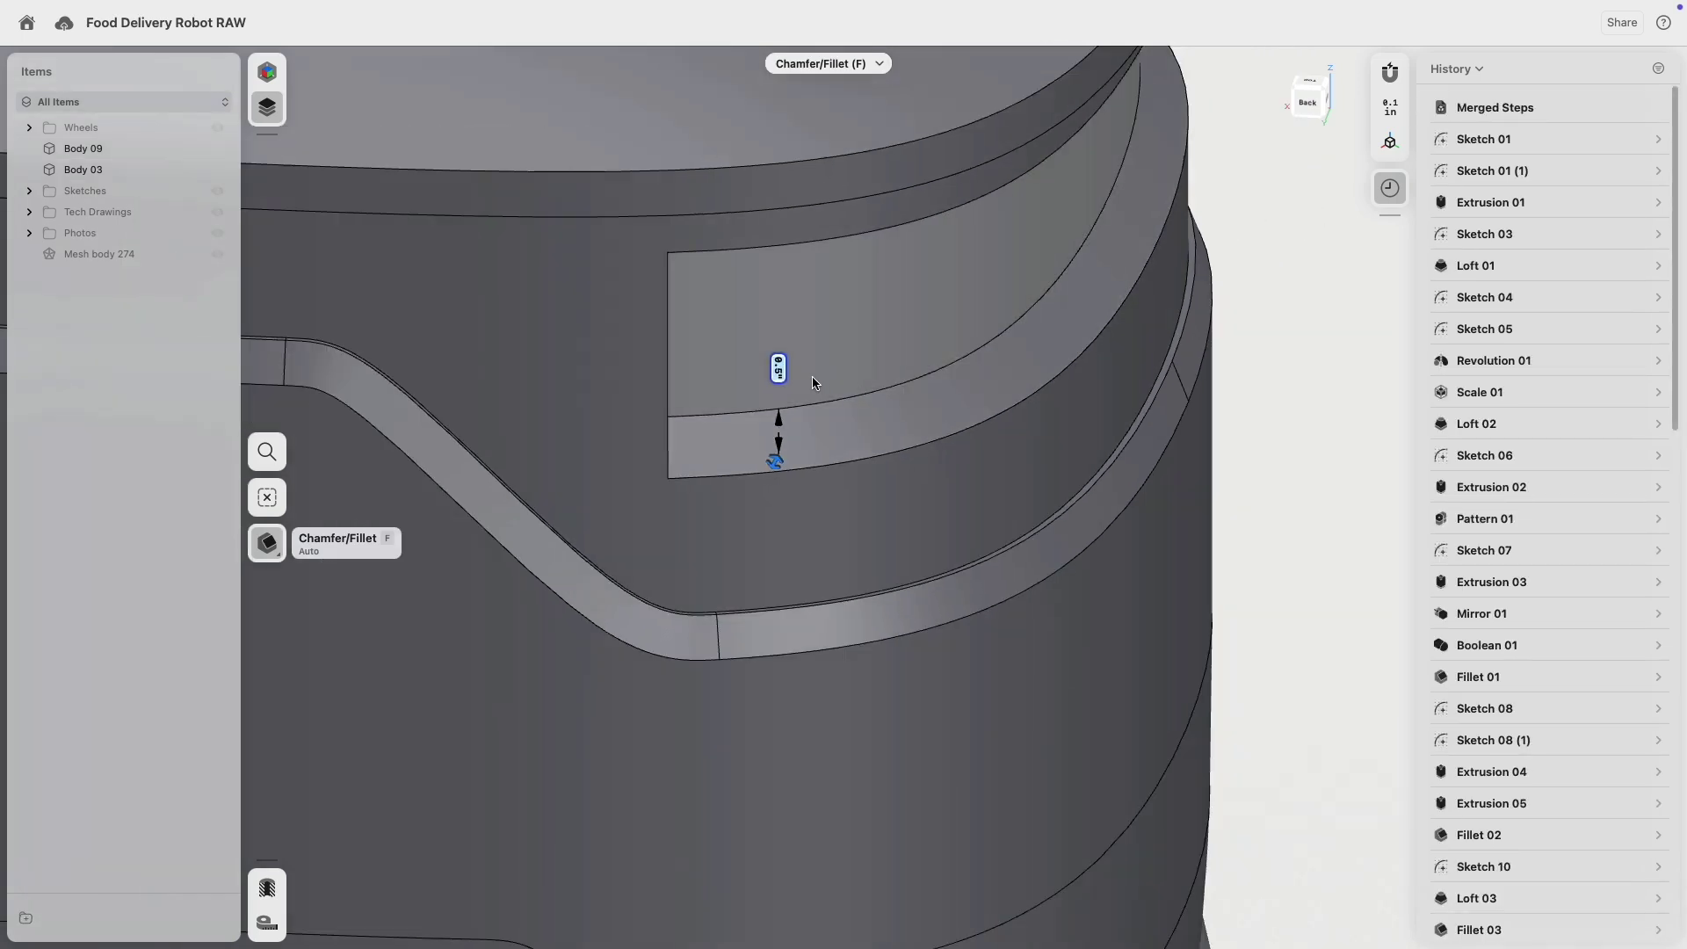
- Chamfer the vertical inner edges at both ends of the window recess by 0.5 in
{"action": "right_click_drag", "start_coordinate": [780, 381], "coordinate": [932, 421]}
{"action": "left_click", "coordinate": [686, 339]}
{"action": "scroll", "coordinate": [687, 339], "scroll_direction": "down", "scroll_amount": 3}
{"action": "scroll", "coordinate": [942, 433], "scroll_direction": "up", "scroll_amount": 3}
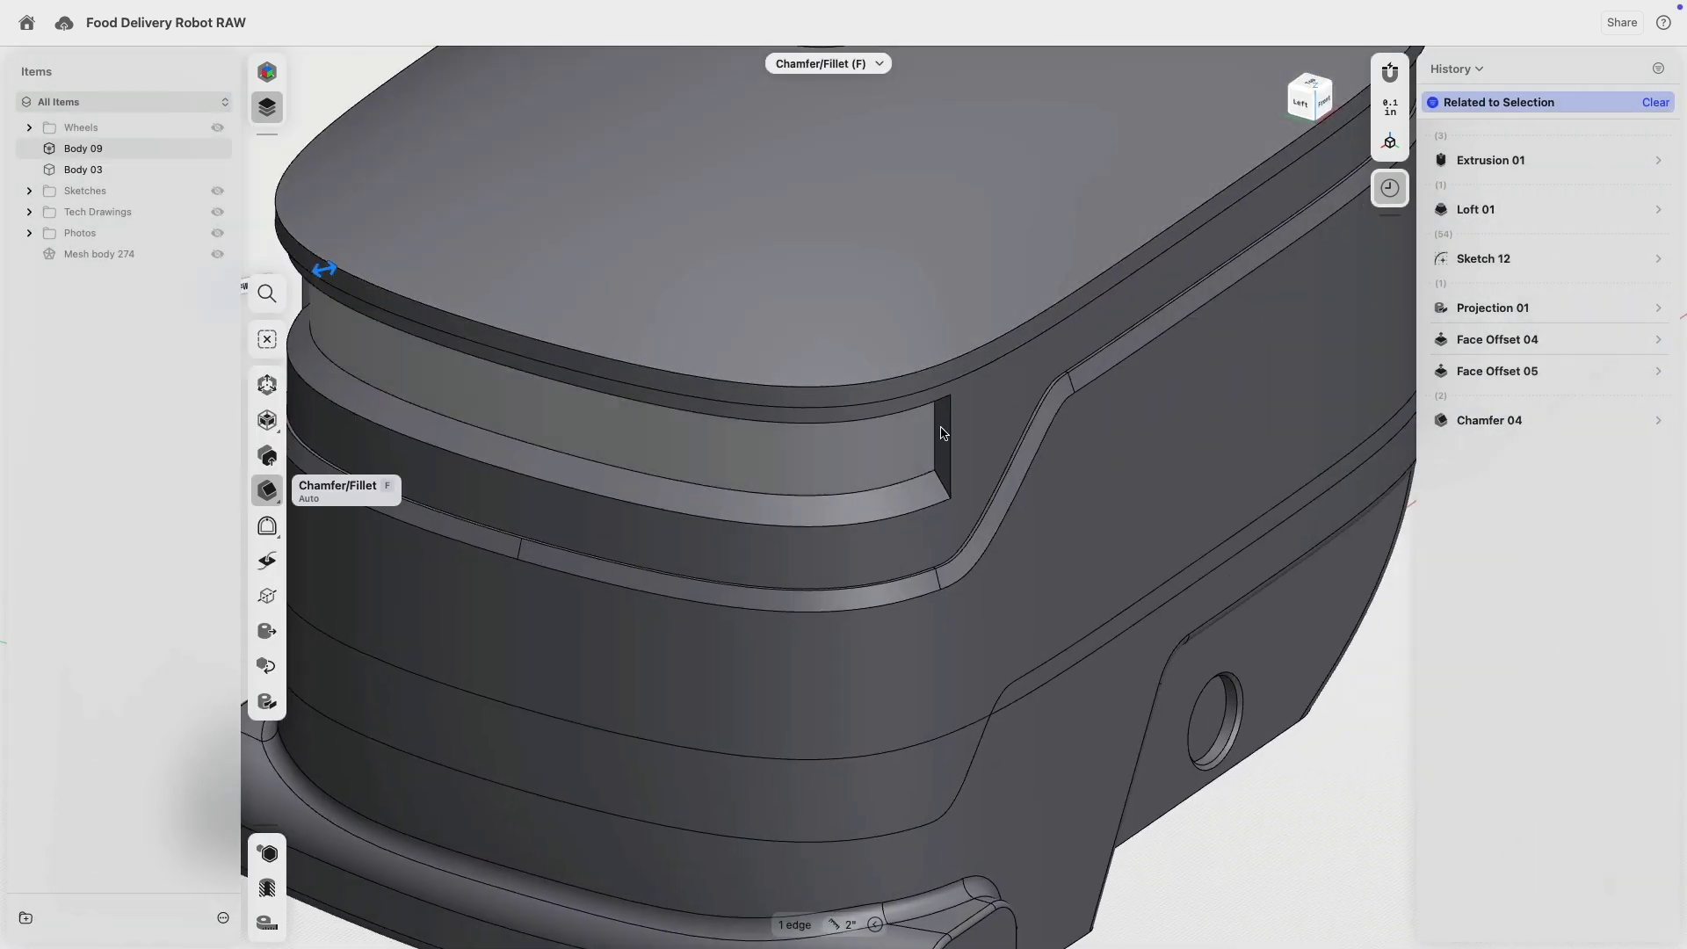
{"action": "left_click", "coordinate": [935, 434]}
{"action": "scroll", "coordinate": [937, 437], "scroll_direction": "up", "scroll_amount": 5}
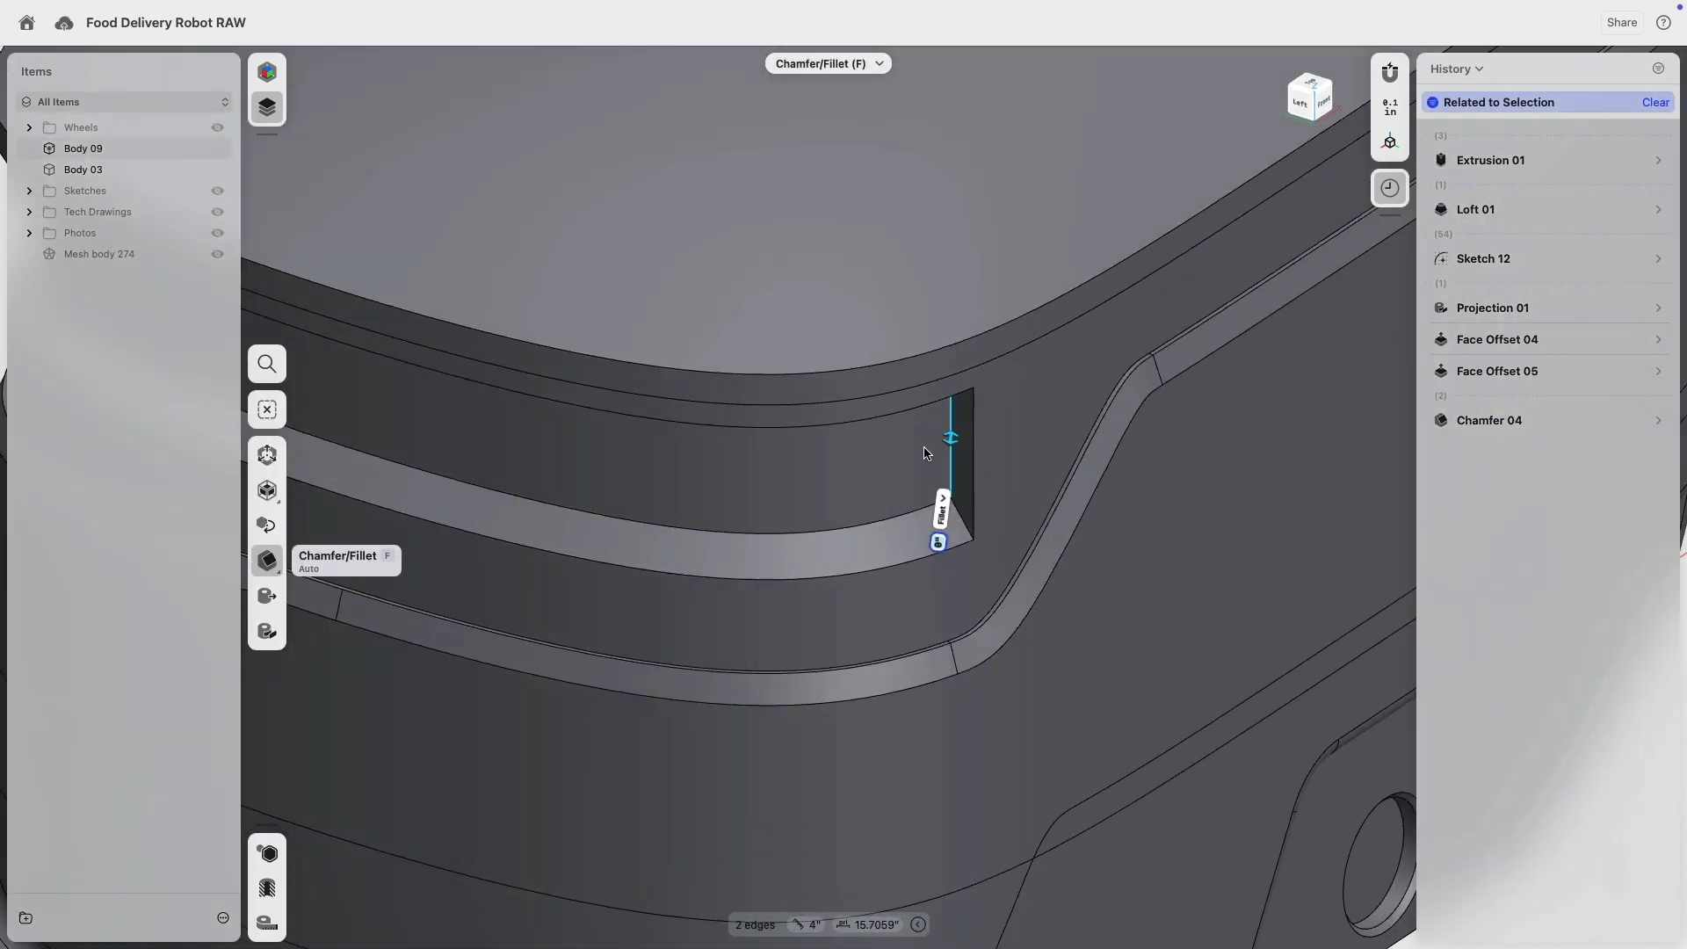
{"action": "left_click_drag", "start_coordinate": [951, 442], "coordinate": [954, 437]}
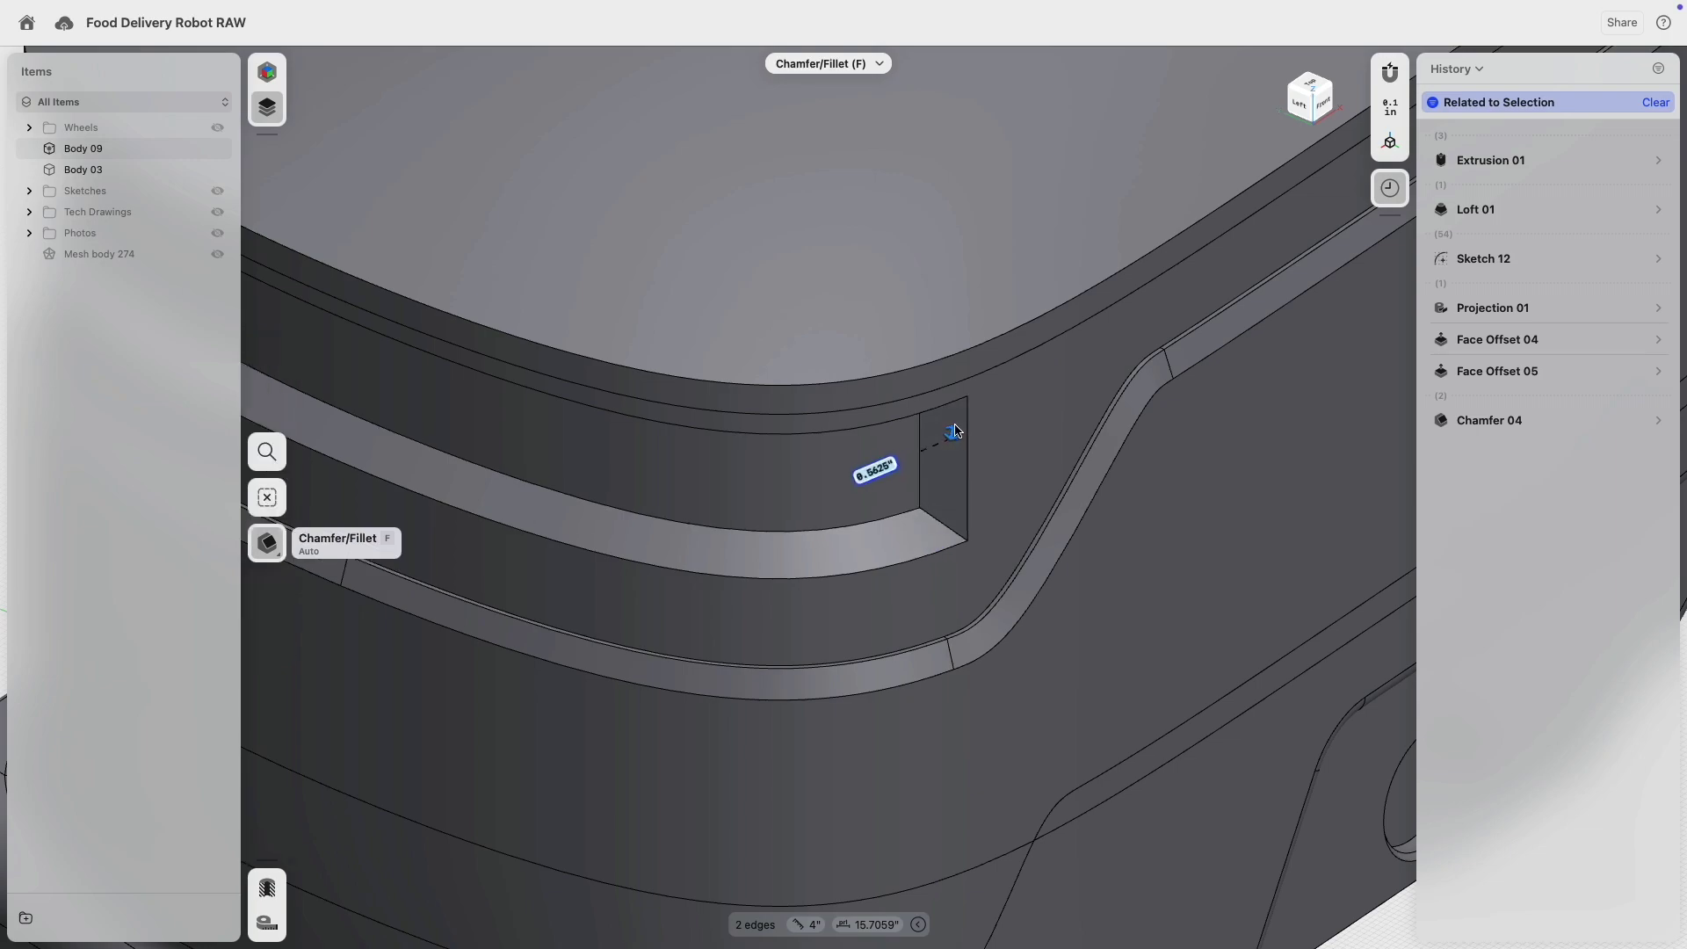
{"action": "scroll", "coordinate": [957, 436], "scroll_direction": "down", "scroll_amount": 10}
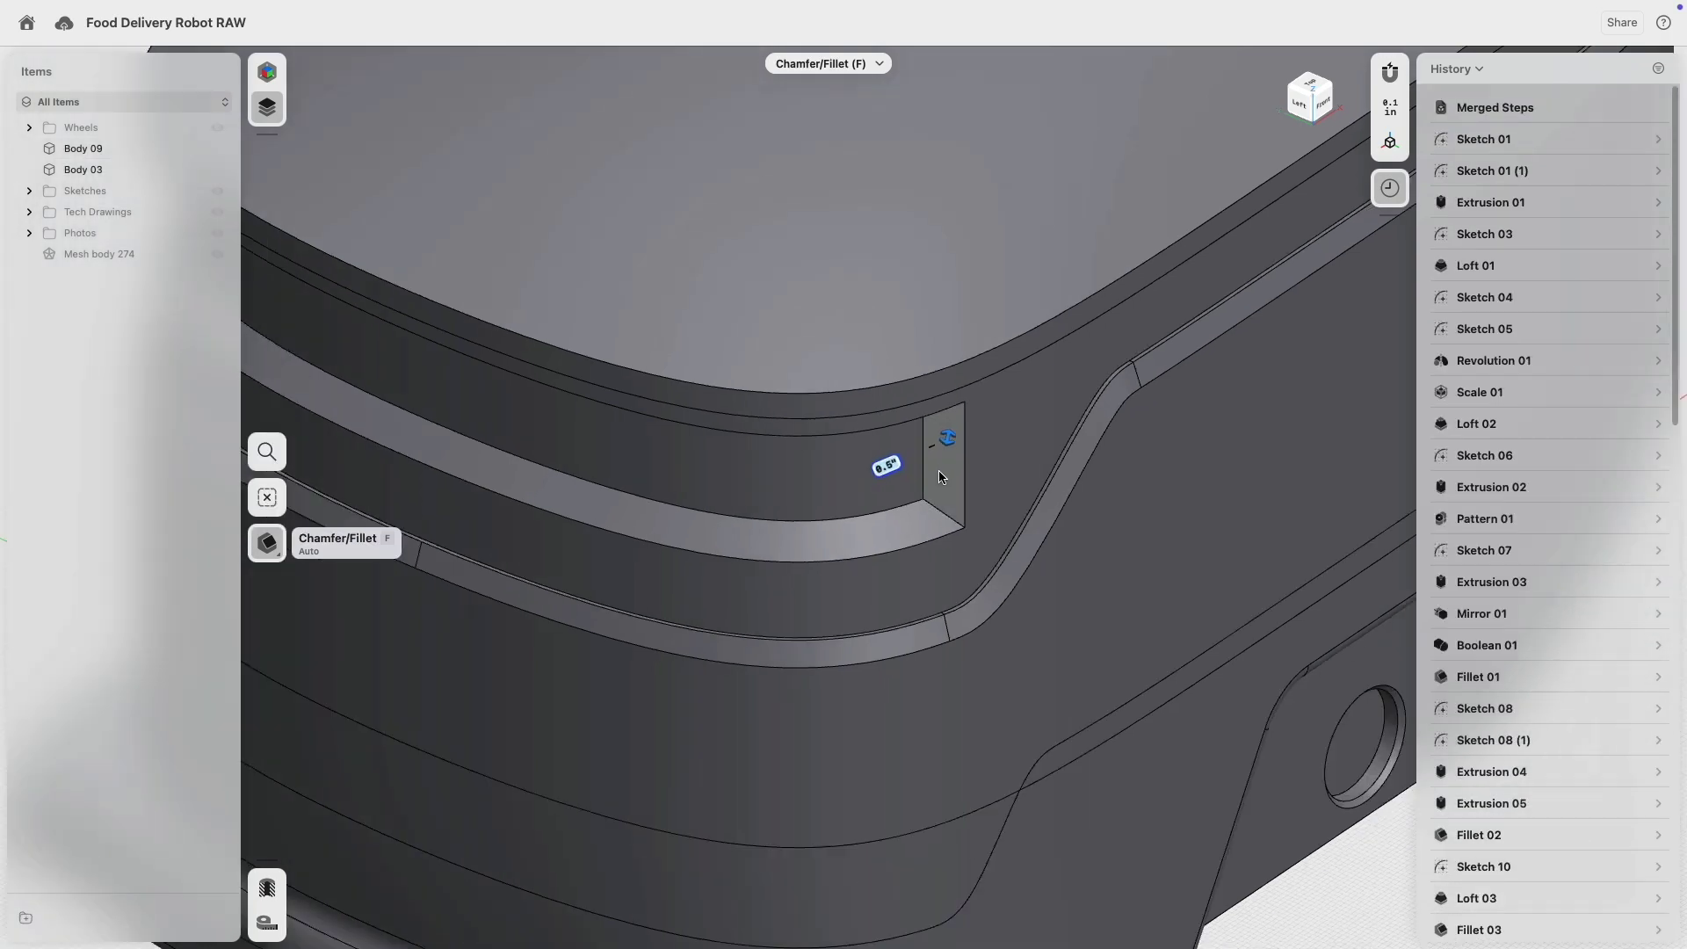
{"action": "left_click", "coordinate": [1221, 657]}
- Fillet the two slanted corner edges of the window recess, one at each end, with a 0.25 in radius
{"action": "right_click_drag", "start_coordinate": [1120, 610], "coordinate": [1114, 558]}
{"action": "scroll", "coordinate": [512, 246], "scroll_direction": "up", "scroll_amount": 5}
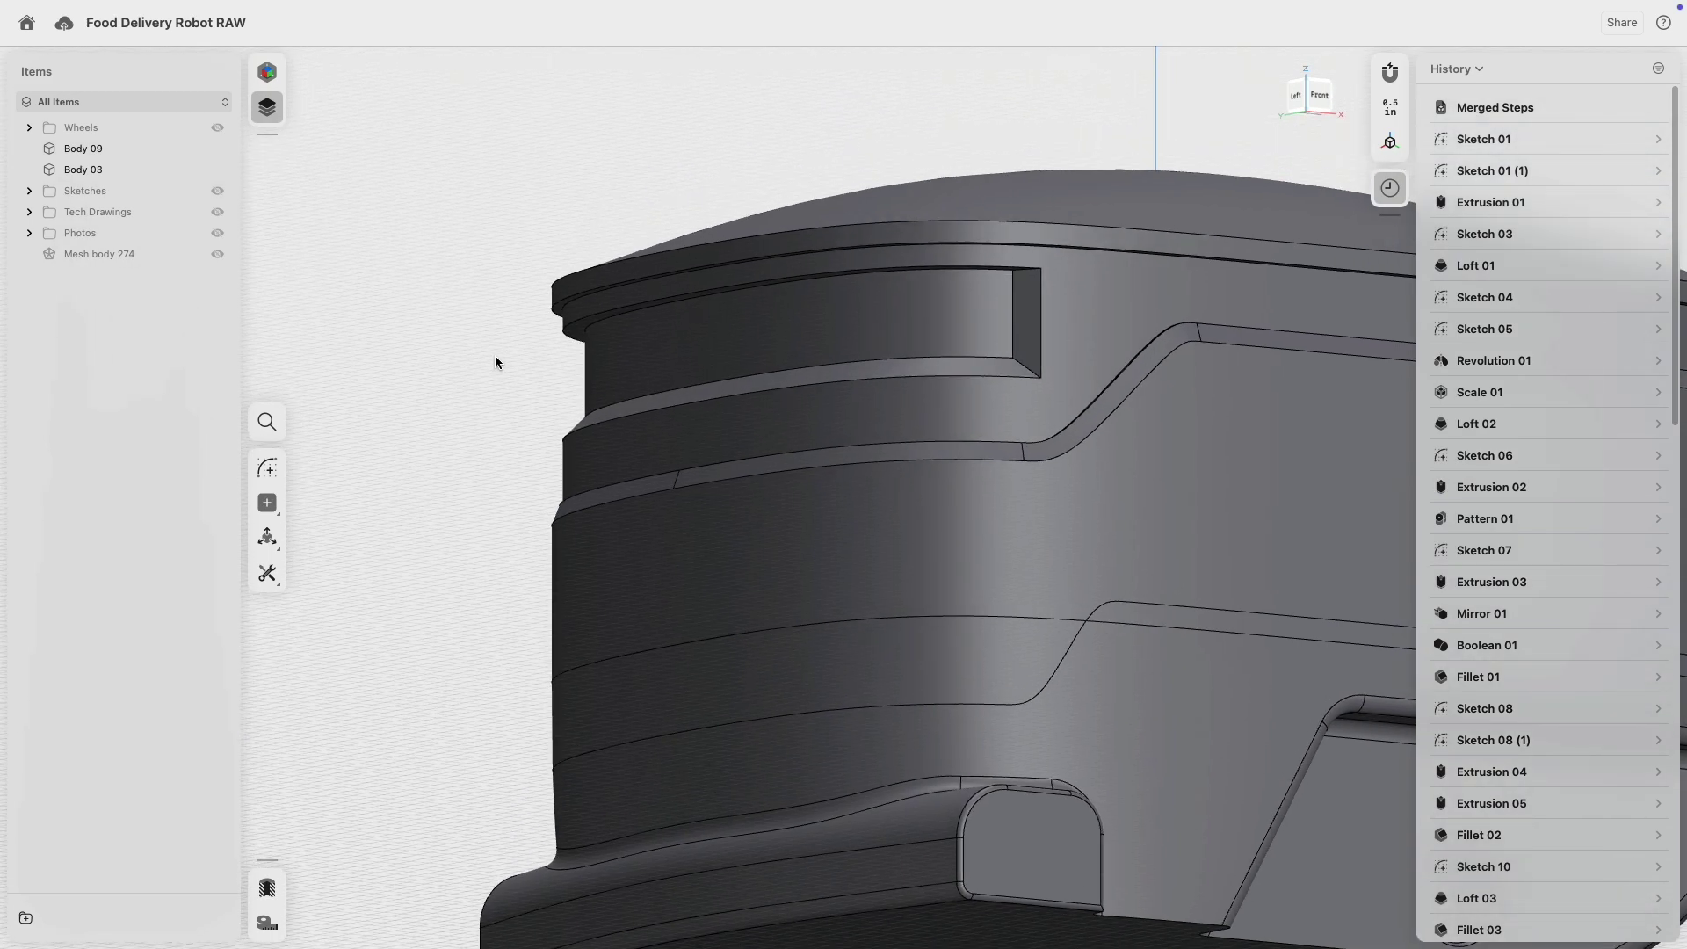
{"action": "right_click_drag", "start_coordinate": [495, 362], "coordinate": [627, 413]}
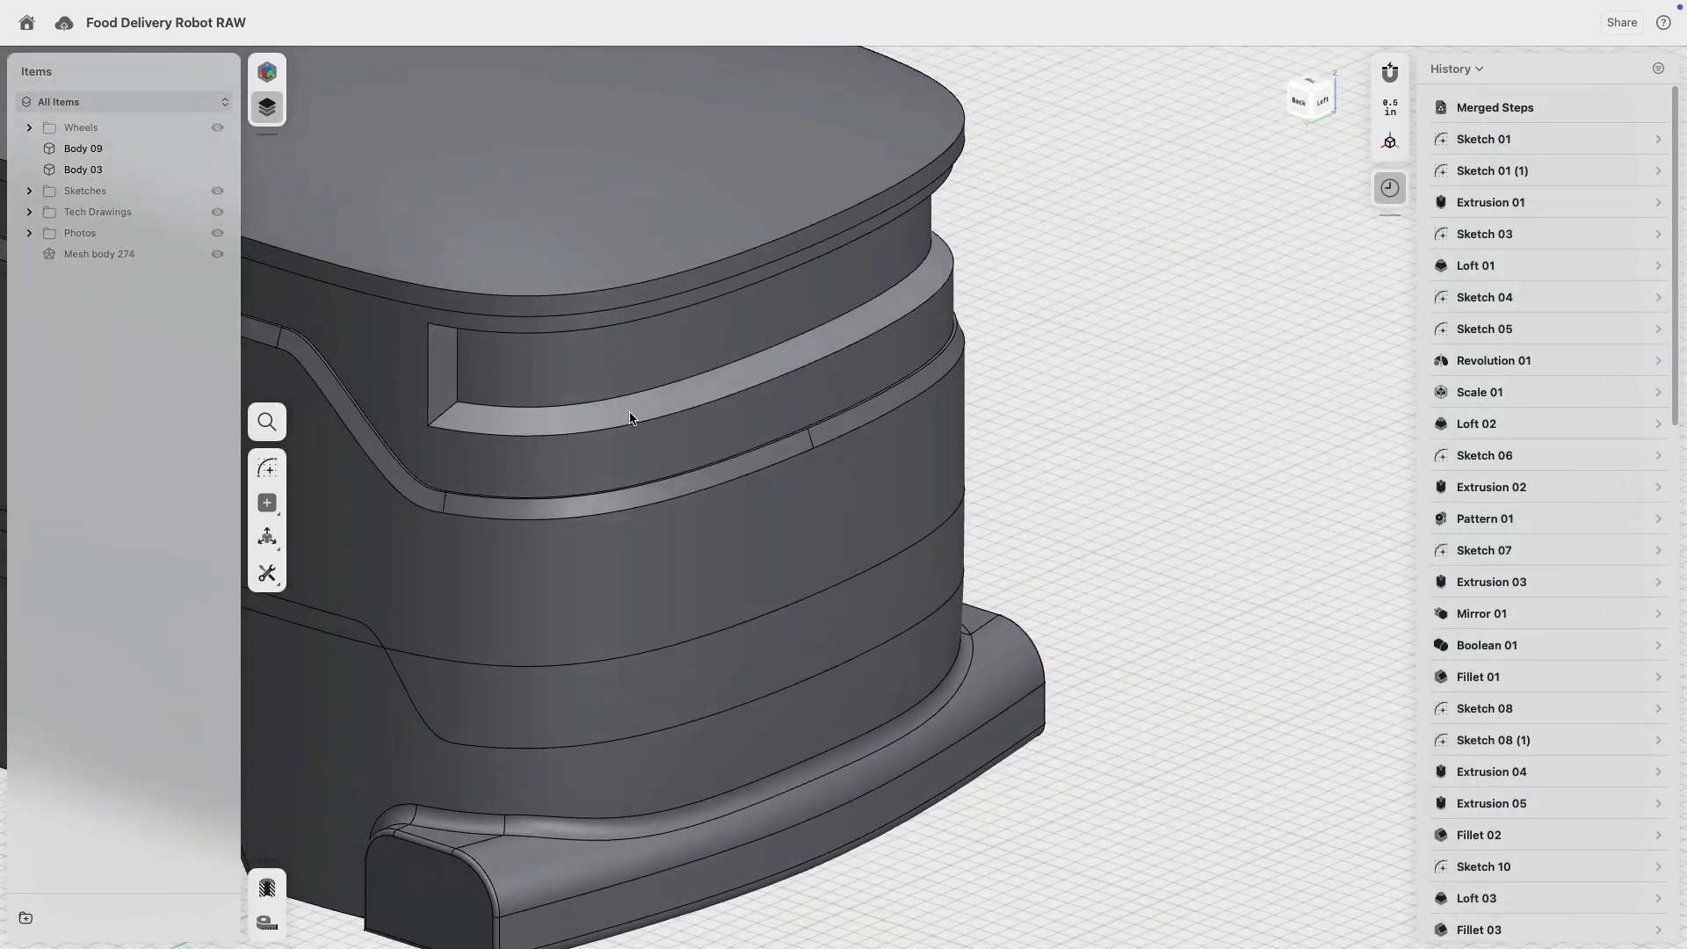
{"action": "left_click", "coordinate": [444, 417]}
{"action": "right_click_drag", "start_coordinate": [444, 416], "coordinate": [1040, 347]}
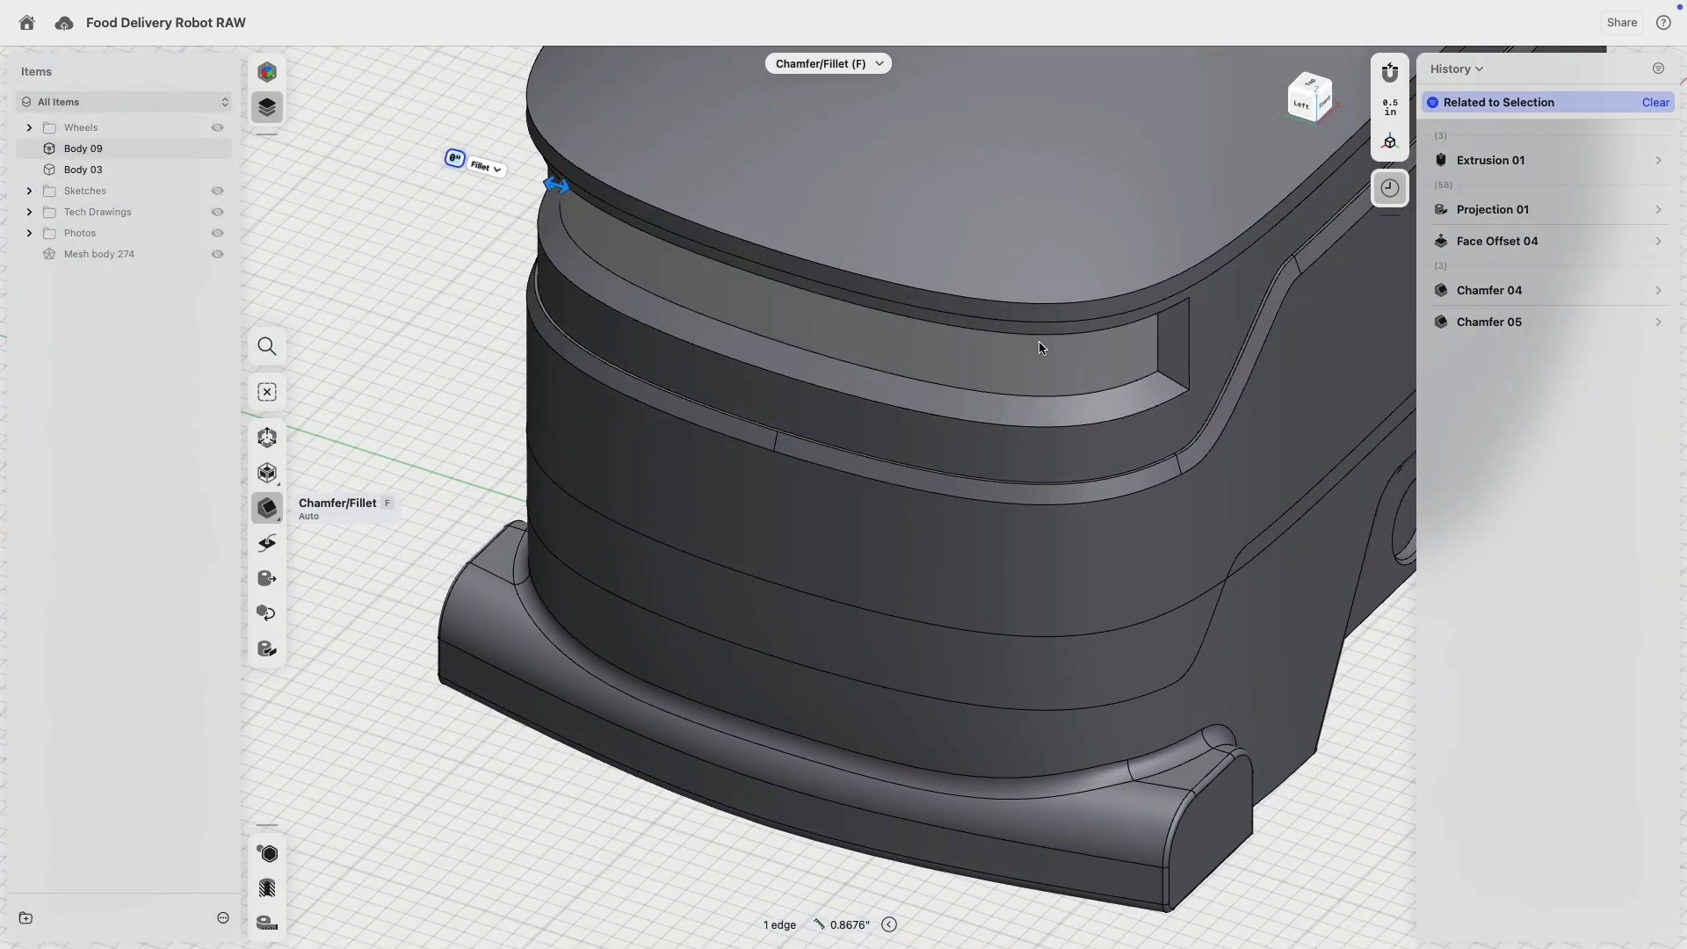
{"action": "scroll", "coordinate": [1179, 380], "scroll_direction": "up", "scroll_amount": 10}
{"action": "right_click_drag", "start_coordinate": [1284, 421], "coordinate": [879, 426]}
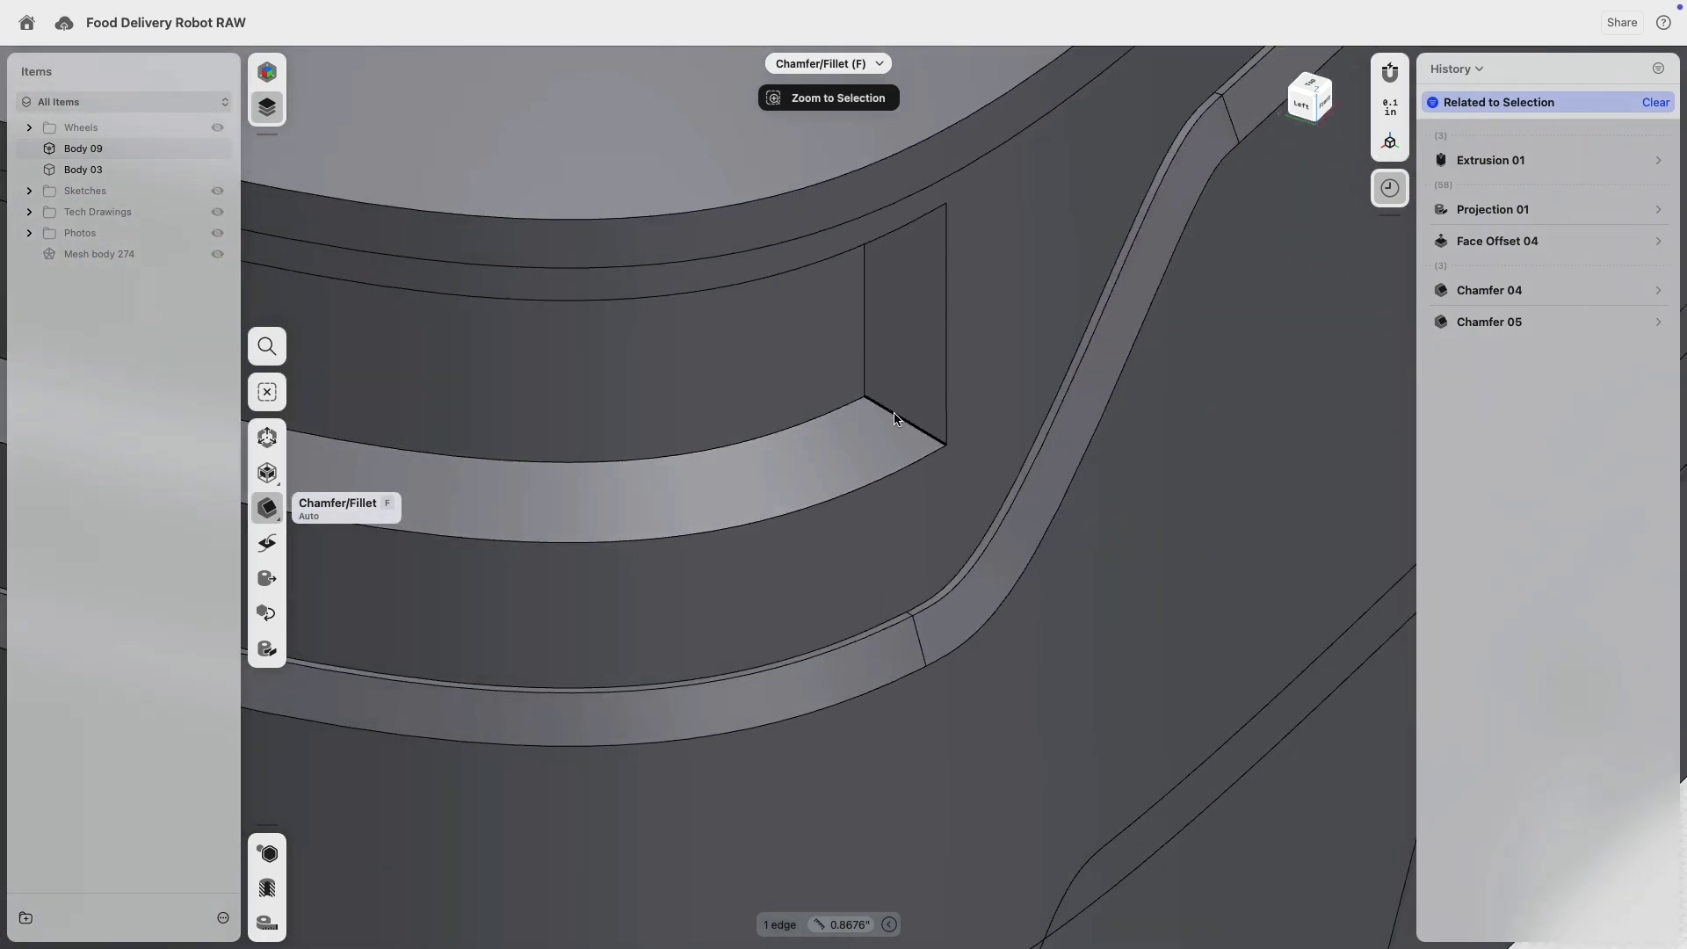
{"action": "left_click", "coordinate": [883, 425]}
{"action": "scroll", "coordinate": [884, 426], "scroll_direction": "up", "scroll_amount": 5}
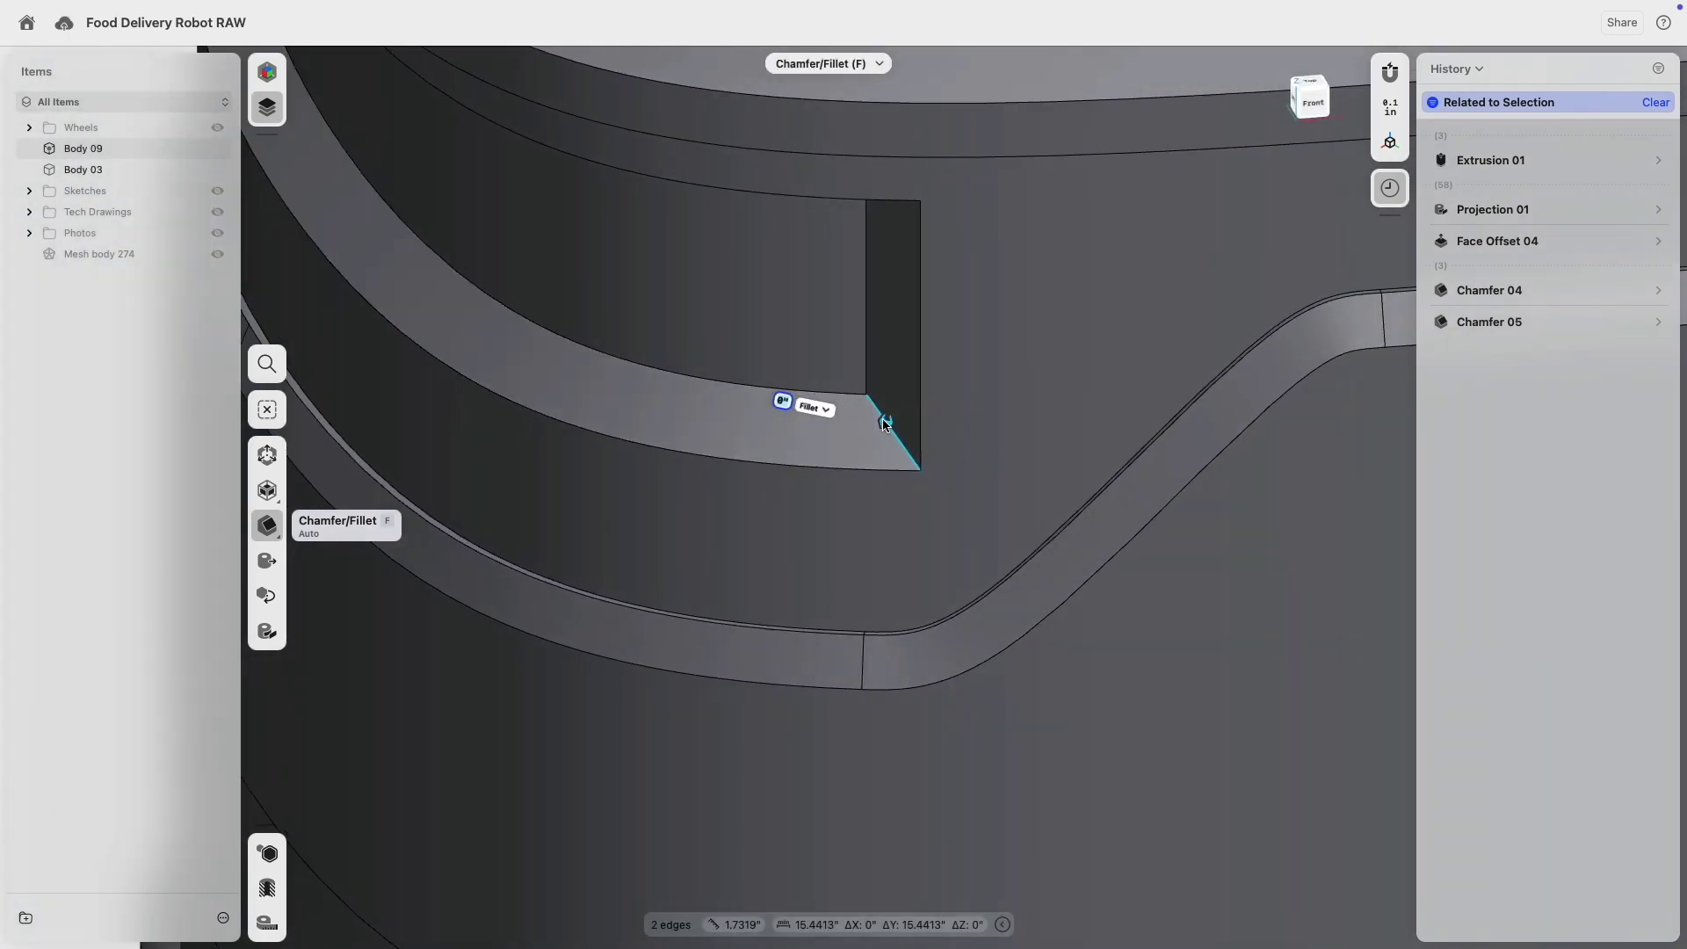
{"action": "left_click_drag", "start_coordinate": [885, 424], "coordinate": [874, 423]}
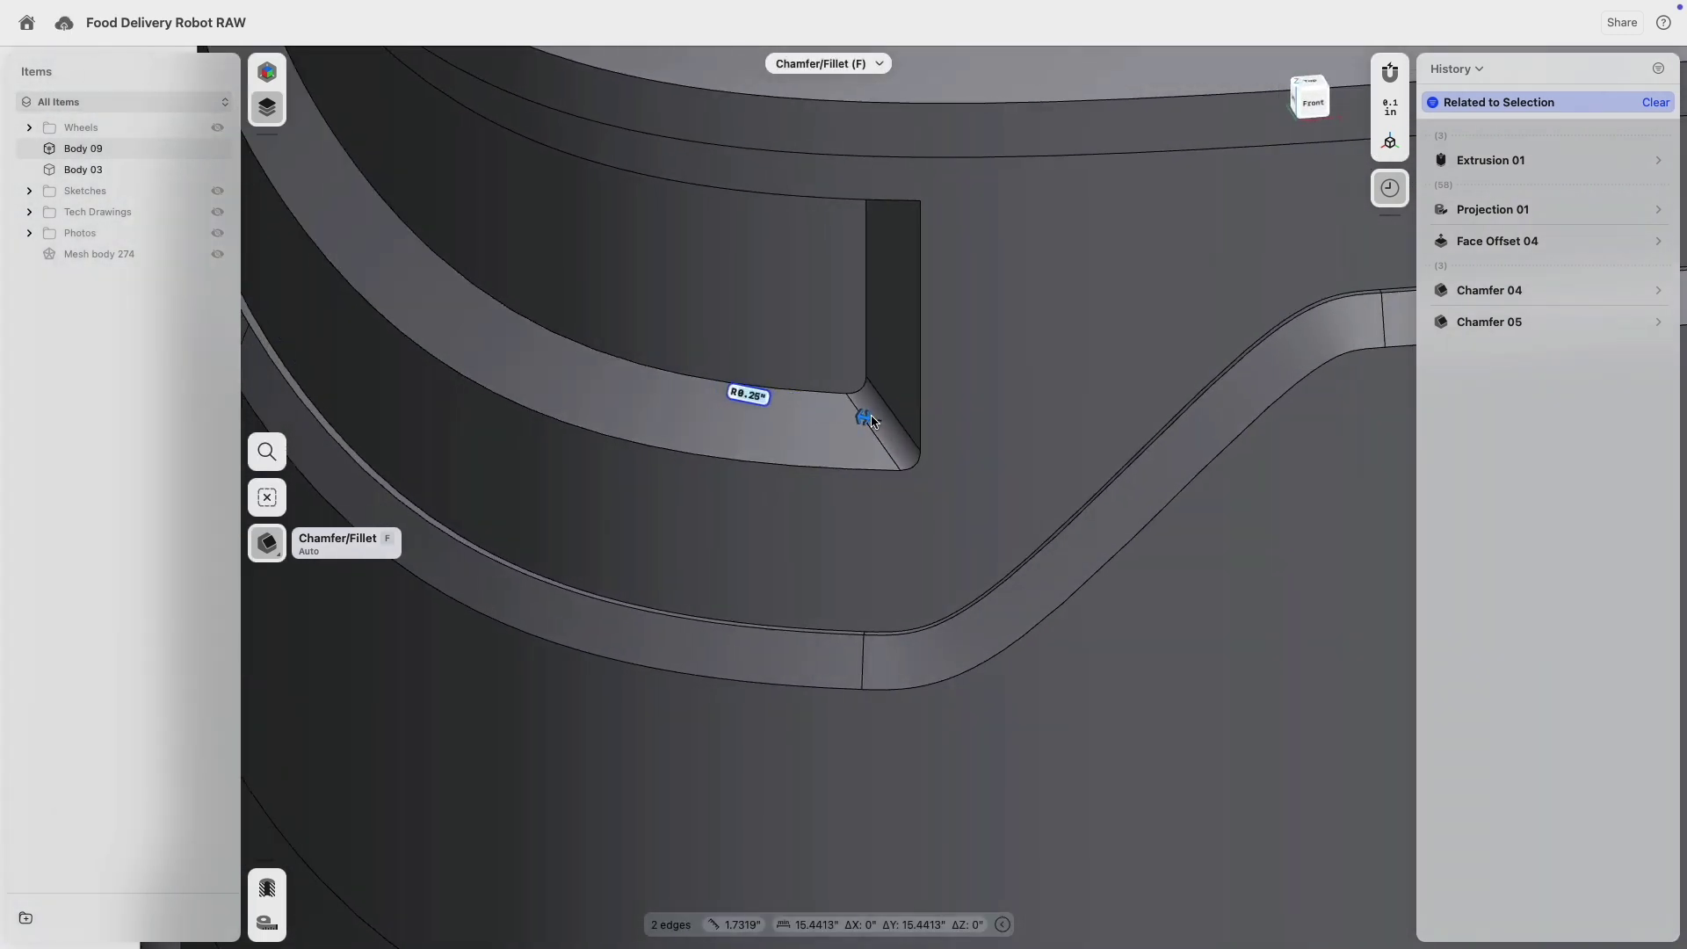
{"action": "scroll", "coordinate": [814, 413], "scroll_direction": "down", "scroll_amount": 4}
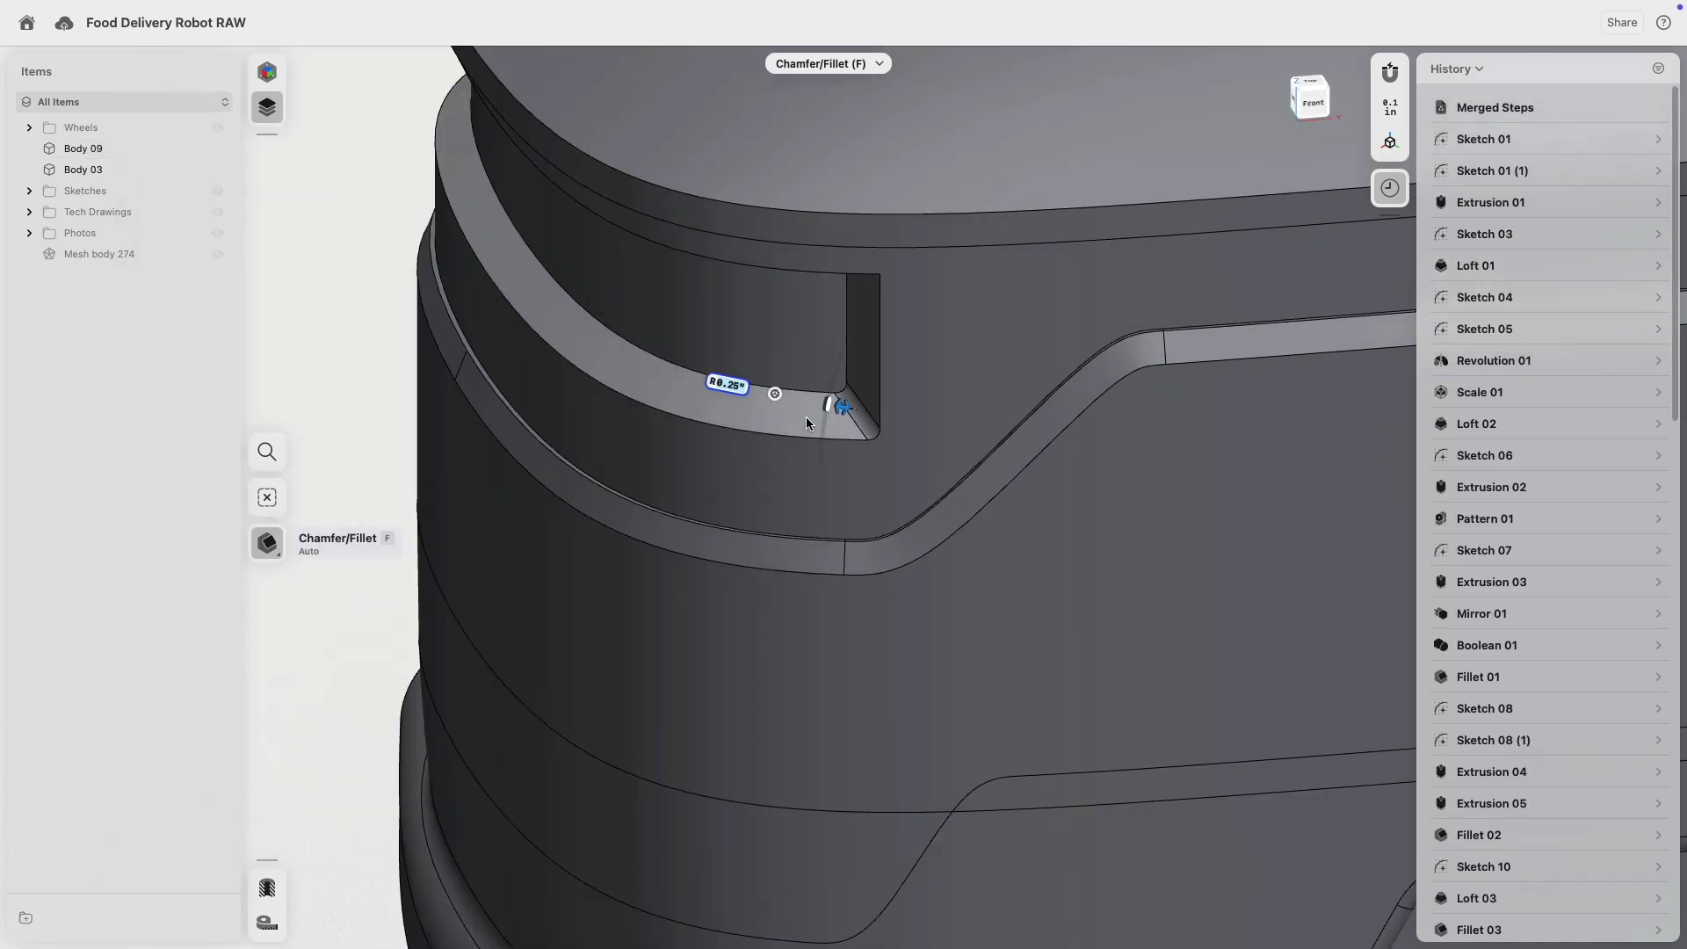
- Try to fillet the outer rim of the window recess from its small rounded corner edge, and undo it
{"action": "left_click", "coordinate": [882, 442]}
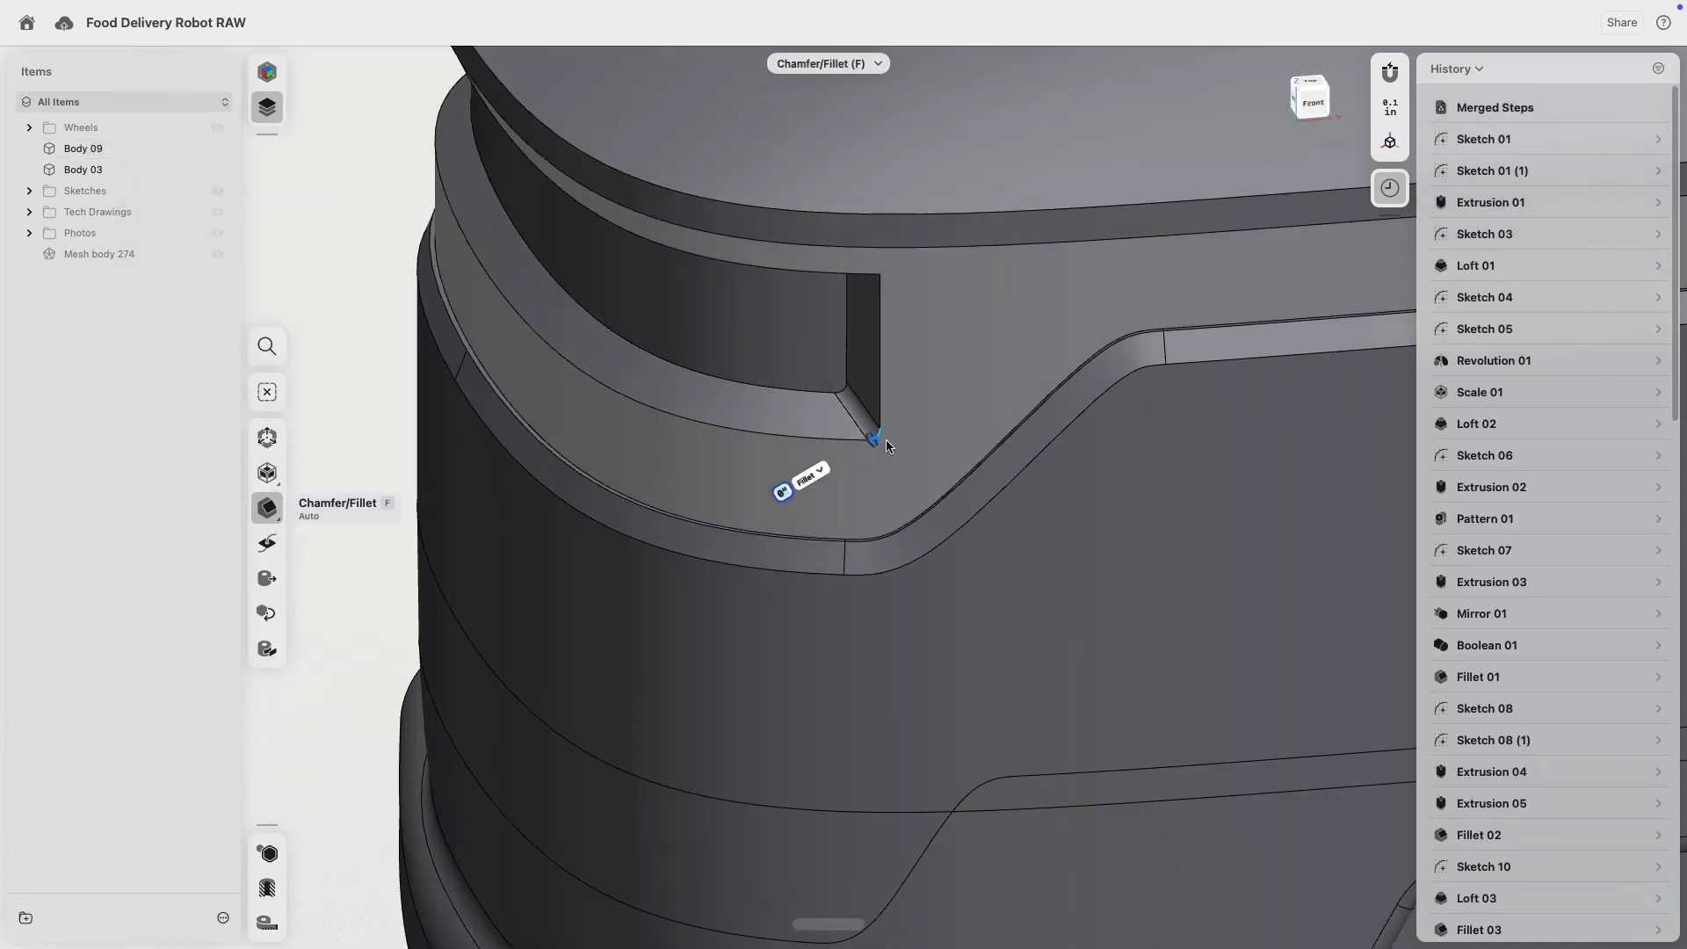
{"action": "mouse_move", "coordinate": [882, 442]}
{"action": "right_mouse_down"}
{"action": "mouse_move", "coordinate": [934, 436]}
{"action": "mouse_move", "coordinate": [915, 459]}
{"action": "mouse_move", "coordinate": [958, 476]}
{"action": "mouse_move", "coordinate": [891, 451]}
{"action": "right_mouse_up"}
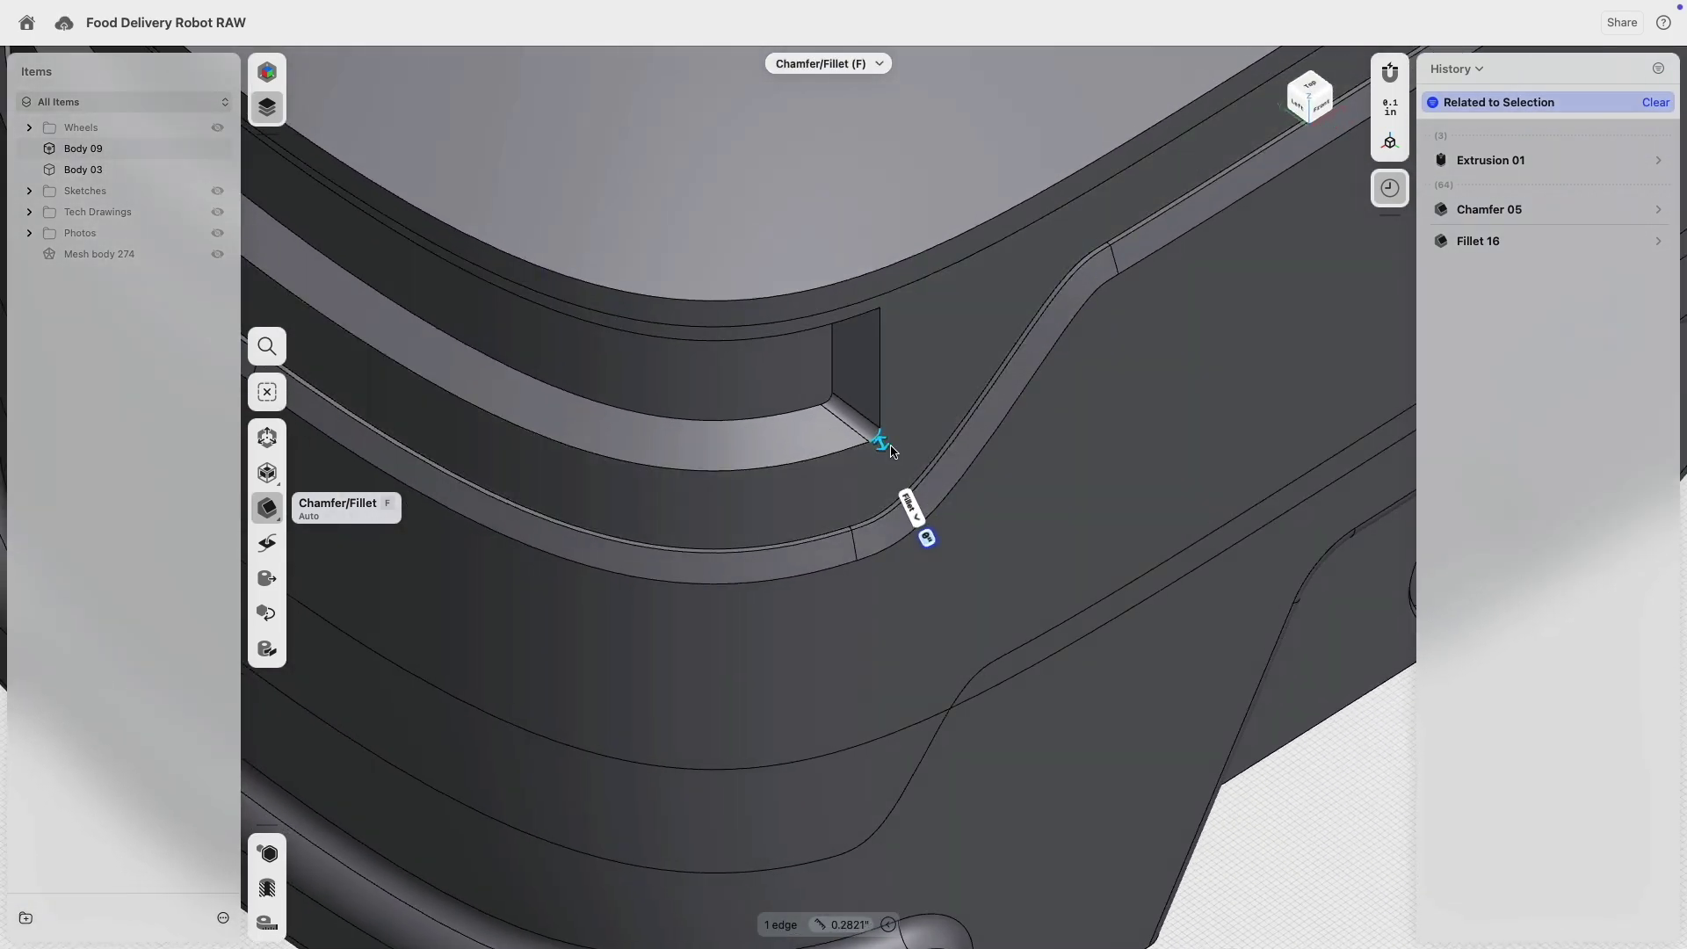
{"action": "key", "text": "f"}
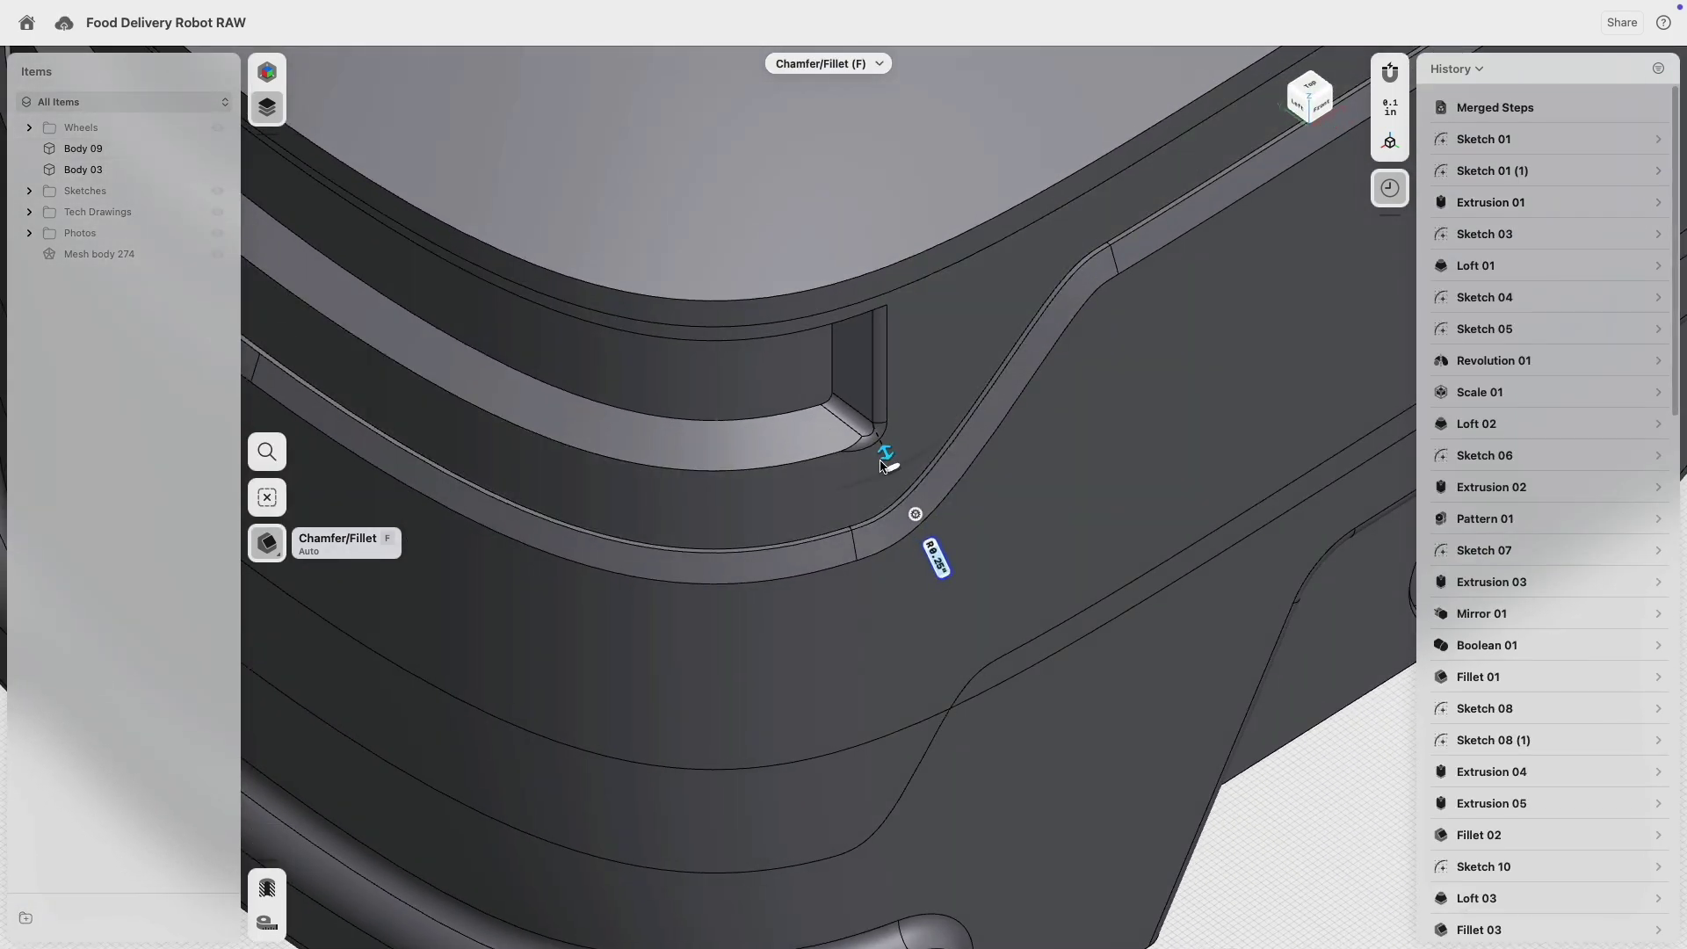
{"action": "key", "text": "super+z"}
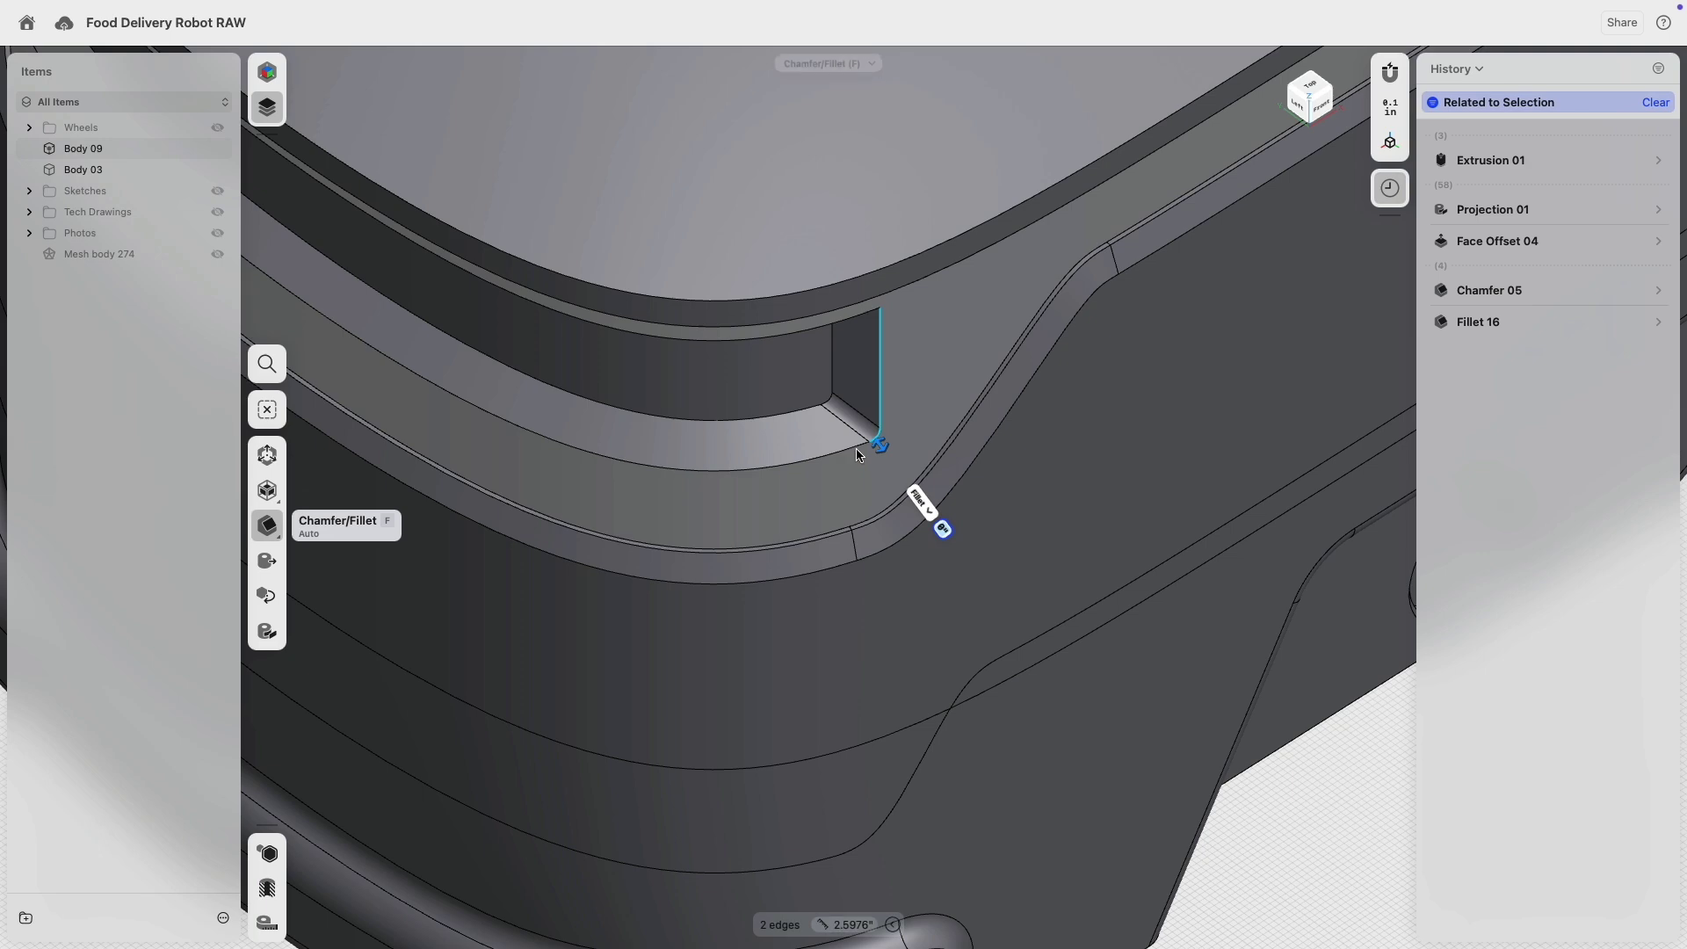
- Try to fillet the window recess's outer rim along its long lower edge, rounded corners and vertical end edge
{"action": "left_click", "coordinate": [870, 435]}
{"action": "left_click", "coordinate": [881, 425]}
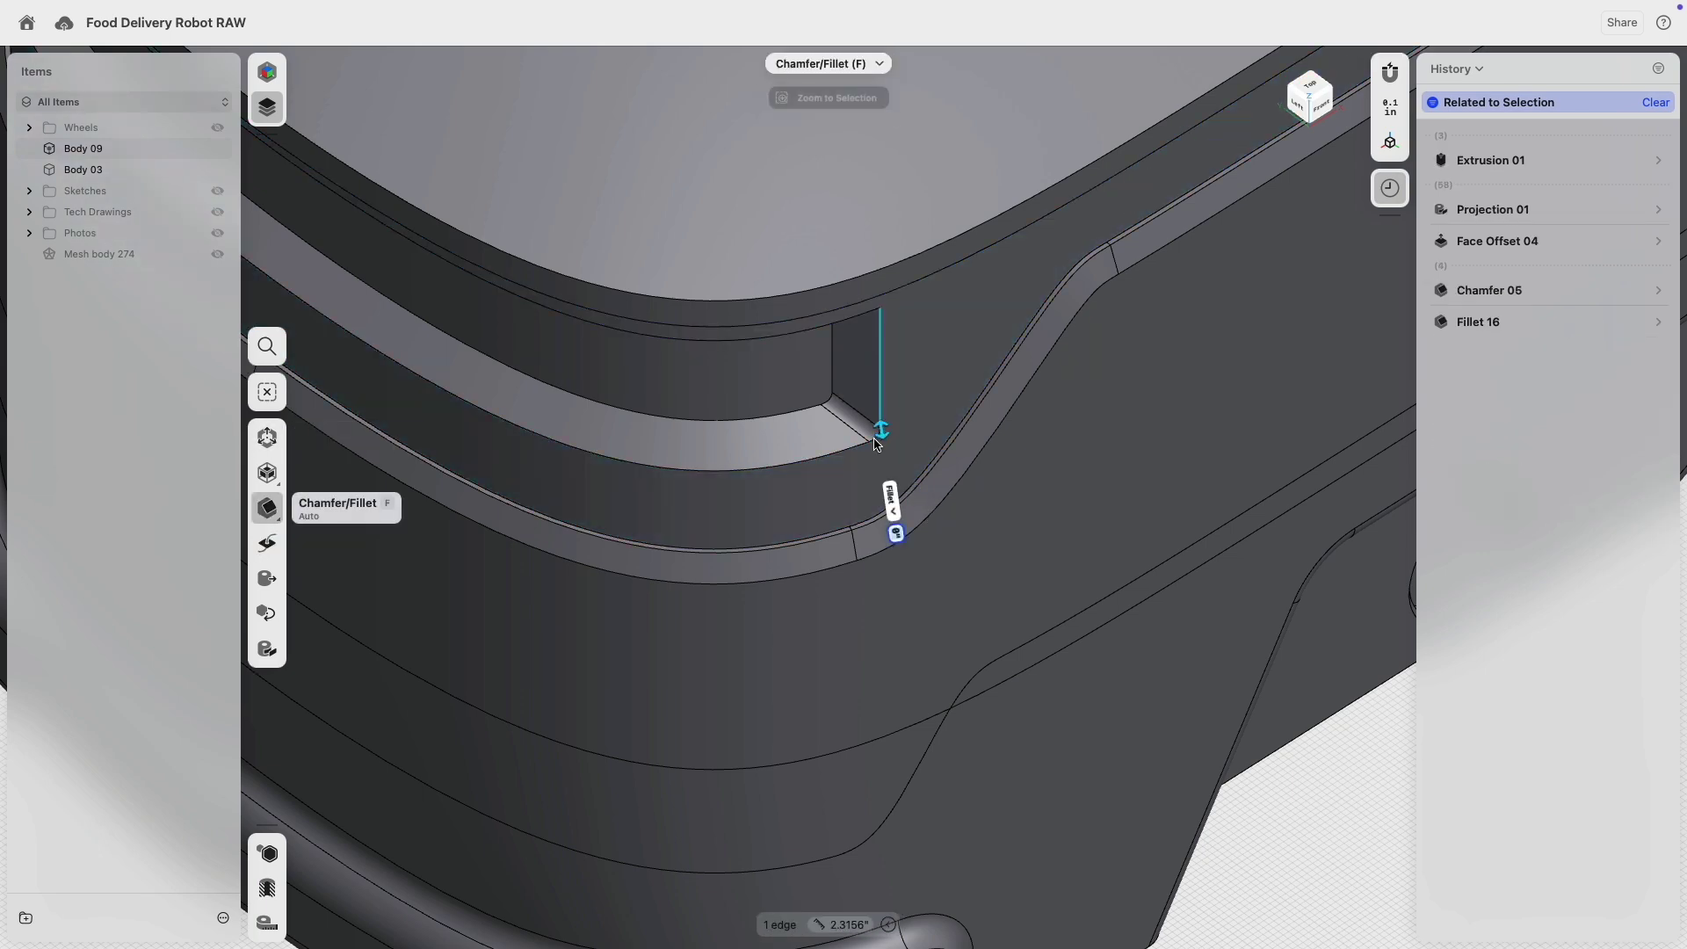
{"action": "scroll", "coordinate": [879, 439], "scroll_direction": "up", "scroll_amount": 5}
{"action": "left_click", "coordinate": [871, 442]}
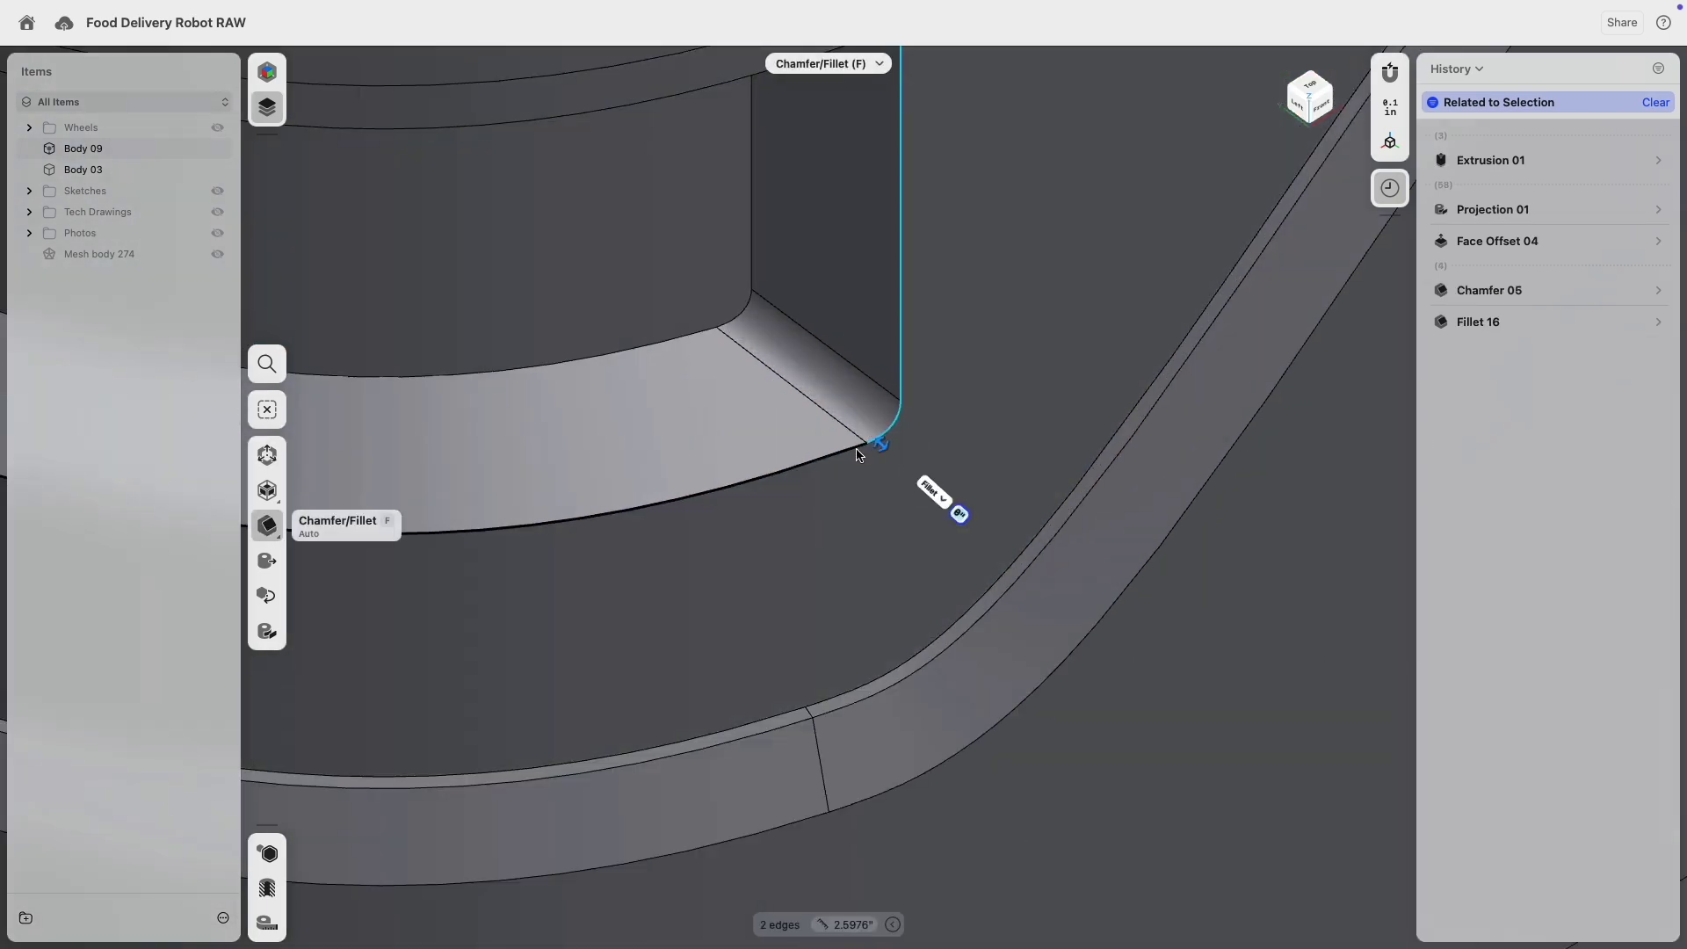
{"action": "left_click", "coordinate": [858, 448]}
{"action": "scroll", "coordinate": [830, 462], "scroll_direction": "down", "scroll_amount": 6}
{"action": "right_click_drag", "start_coordinate": [641, 496], "coordinate": [764, 457]}
{"action": "middle_click_drag", "start_coordinate": [646, 424], "coordinate": [1412, 405]}
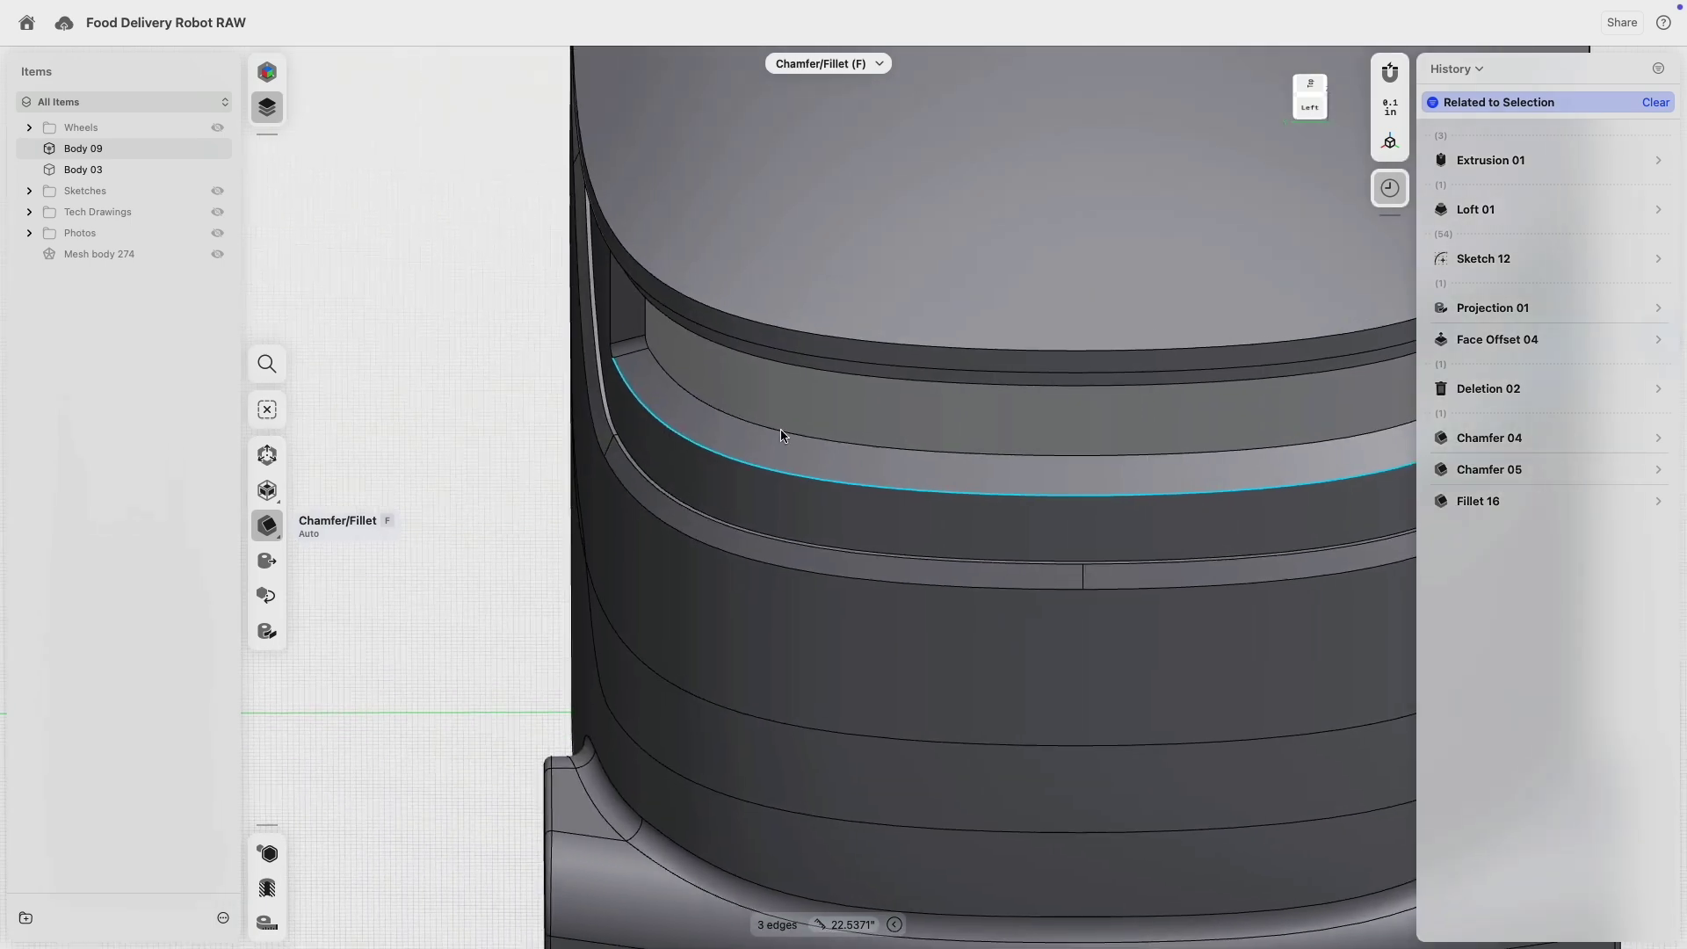
{"action": "right_click_drag", "start_coordinate": [580, 431], "coordinate": [779, 418]}
{"action": "middle_click_drag", "start_coordinate": [779, 418], "coordinate": [946, 415]}
{"action": "scroll", "coordinate": [727, 439], "scroll_direction": "up", "scroll_amount": 5}
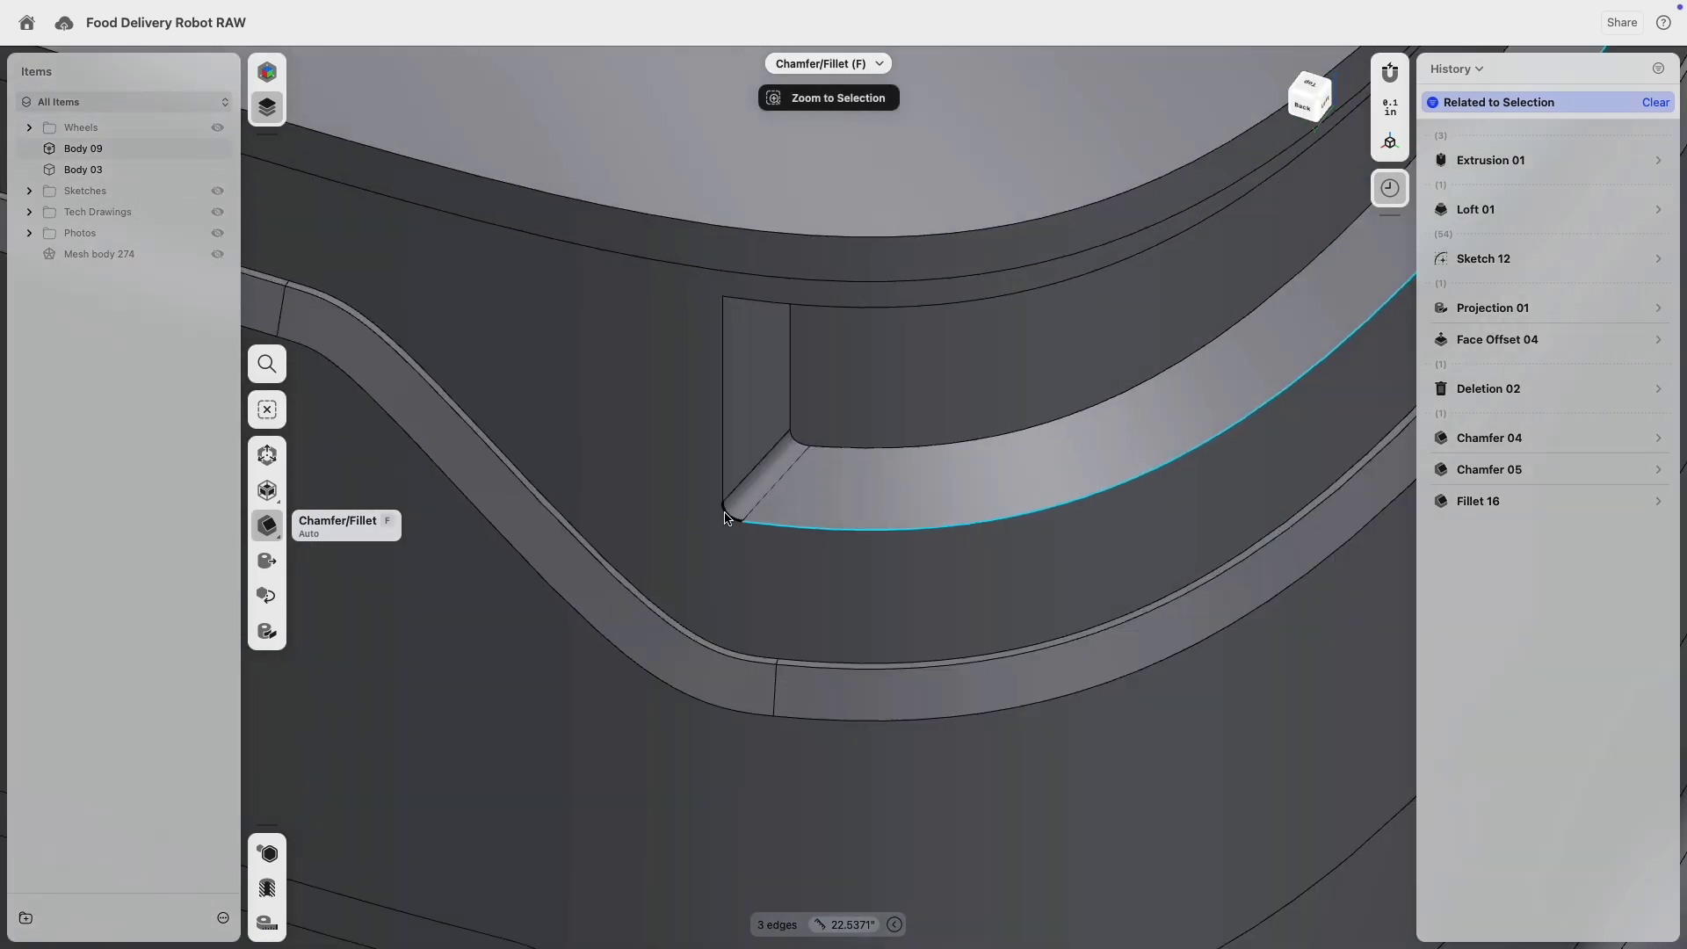
{"action": "left_click", "coordinate": [726, 517]}
{"action": "left_click", "coordinate": [729, 500]}
{"action": "left_click_drag", "start_coordinate": [728, 508], "coordinate": [730, 513]}
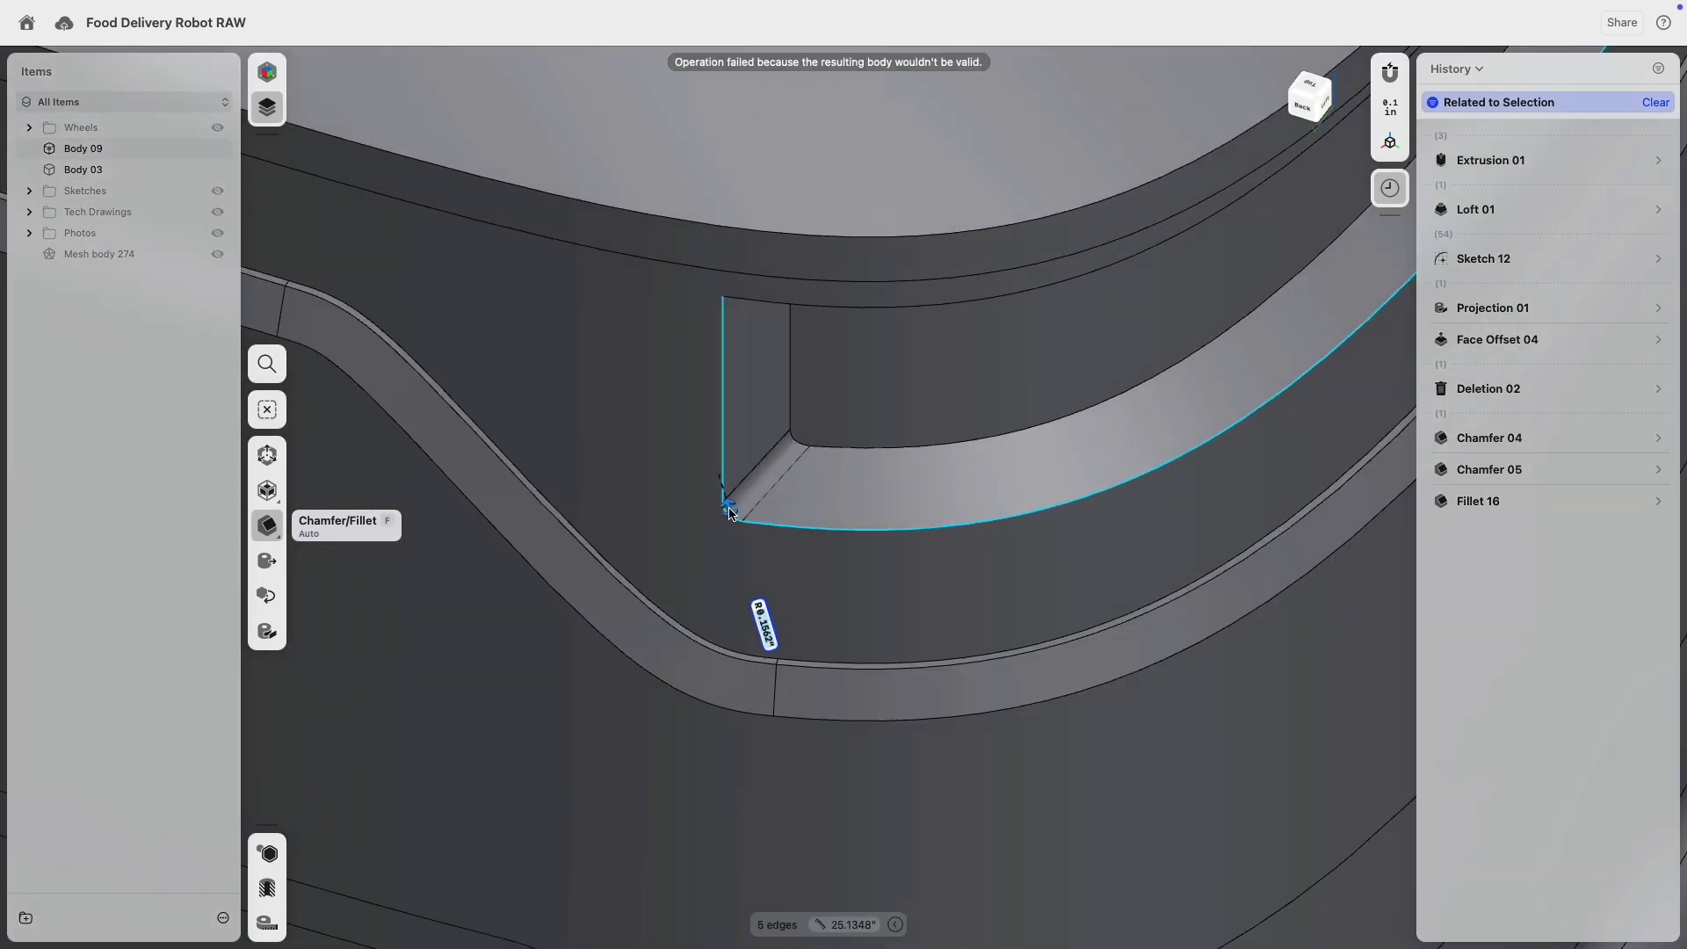
- Fillet the short upper edges at both ends of the window recess with a small radius
{"action": "right_click_drag", "start_coordinate": [745, 503], "coordinate": [775, 243]}
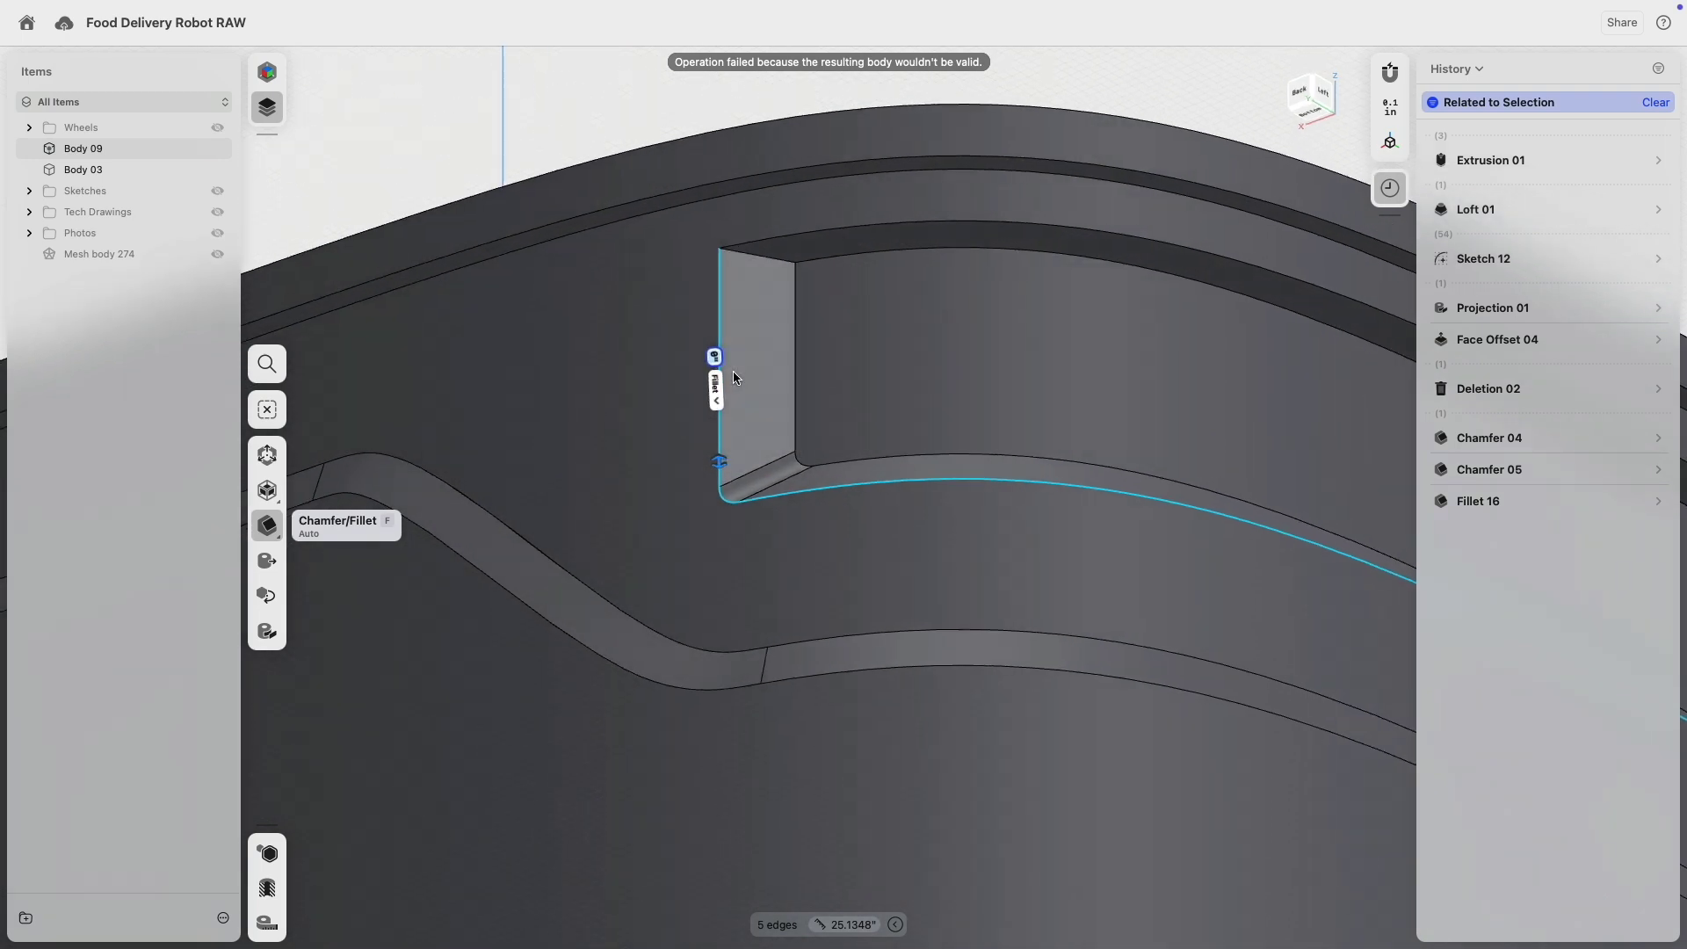
{"action": "left_click", "coordinate": [758, 257]}
{"action": "scroll", "coordinate": [796, 344], "scroll_direction": "down", "scroll_amount": 5}
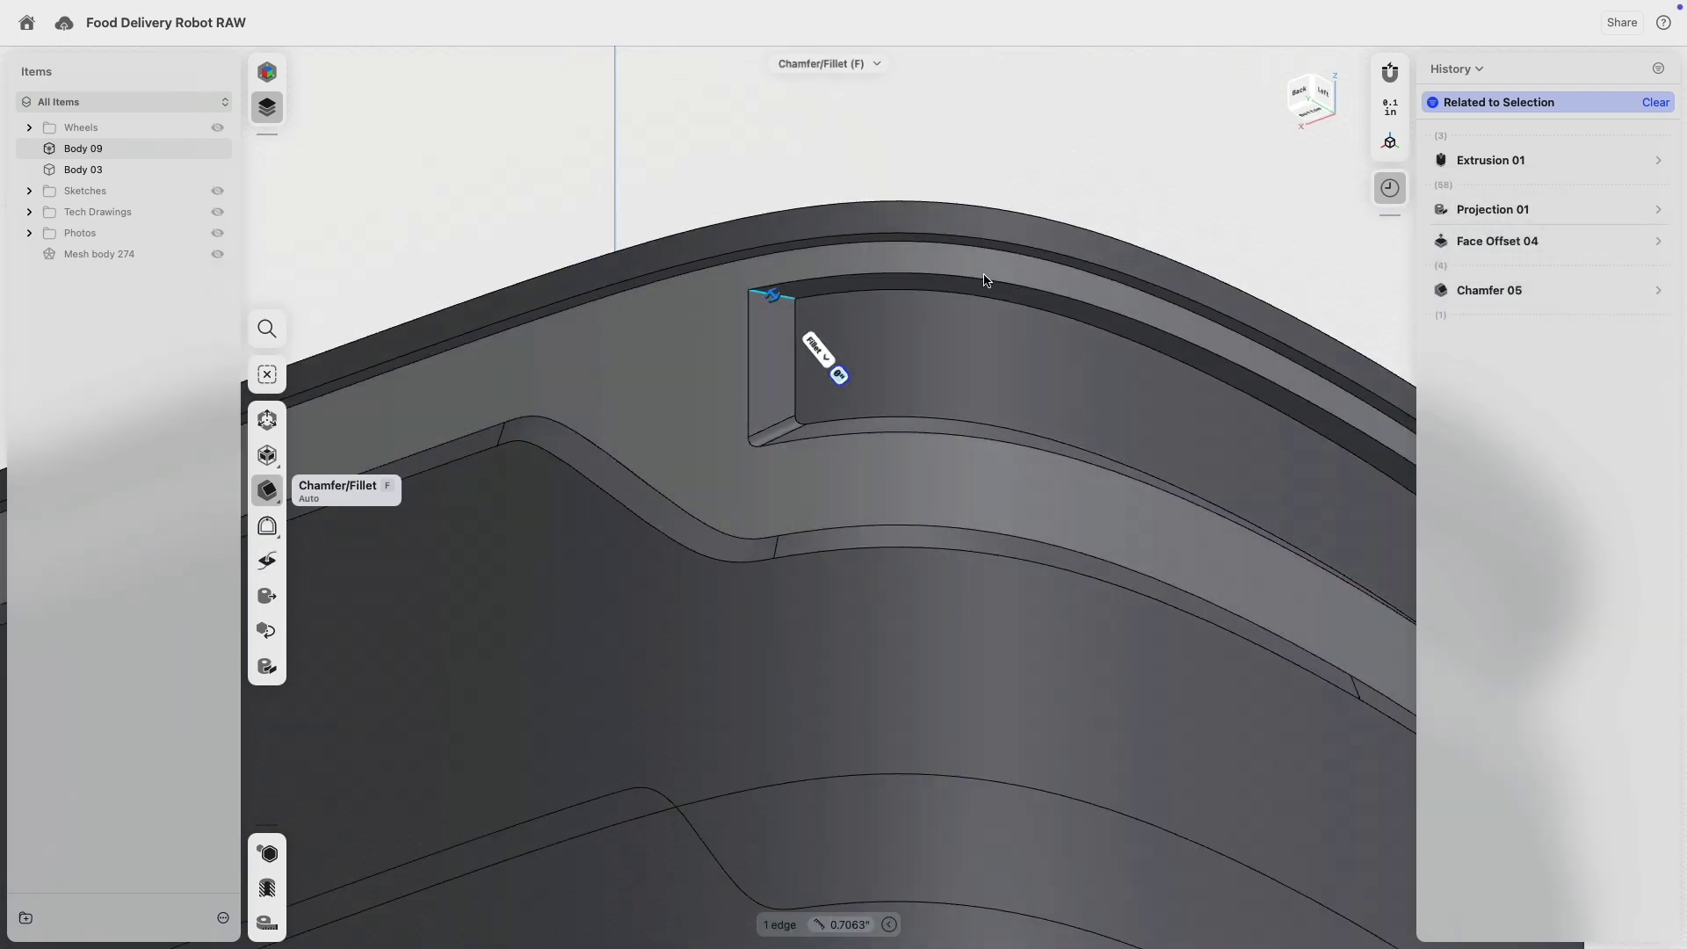
{"action": "middle_click_drag", "start_coordinate": [989, 286], "coordinate": [558, 252]}
{"action": "right_click_drag", "start_coordinate": [1040, 389], "coordinate": [876, 467]}
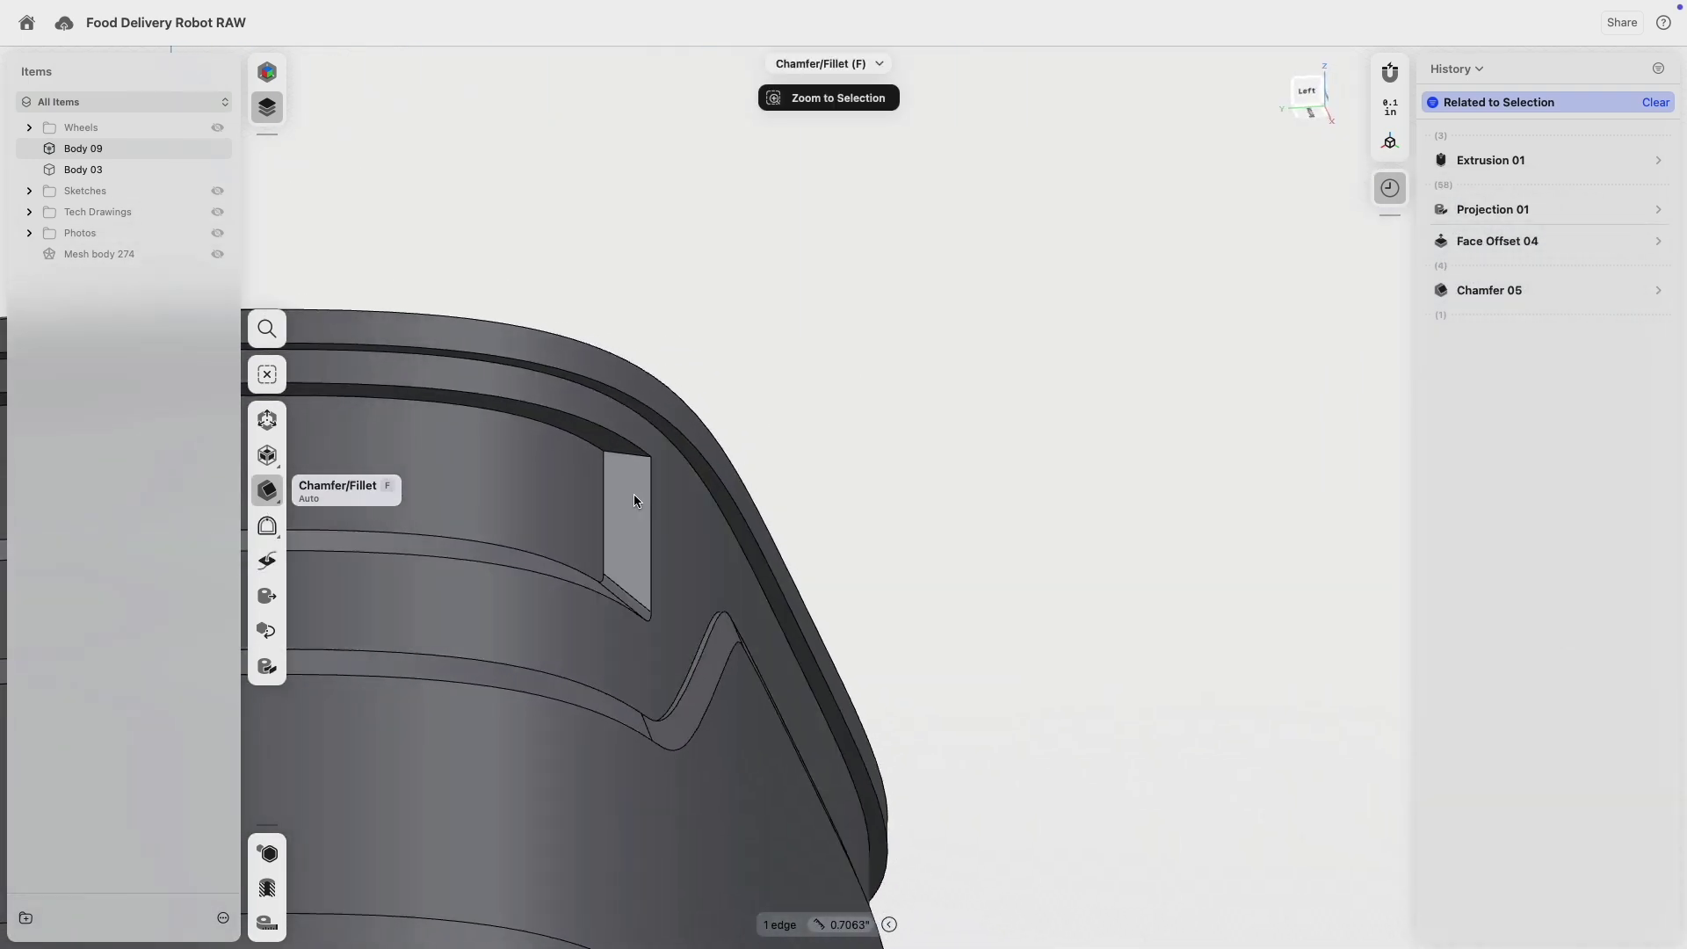
{"action": "left_click", "coordinate": [620, 456]}
{"action": "right_click_drag", "start_coordinate": [626, 460], "coordinate": [550, 517]}
{"action": "scroll", "coordinate": [562, 466], "scroll_direction": "up", "scroll_amount": 5}
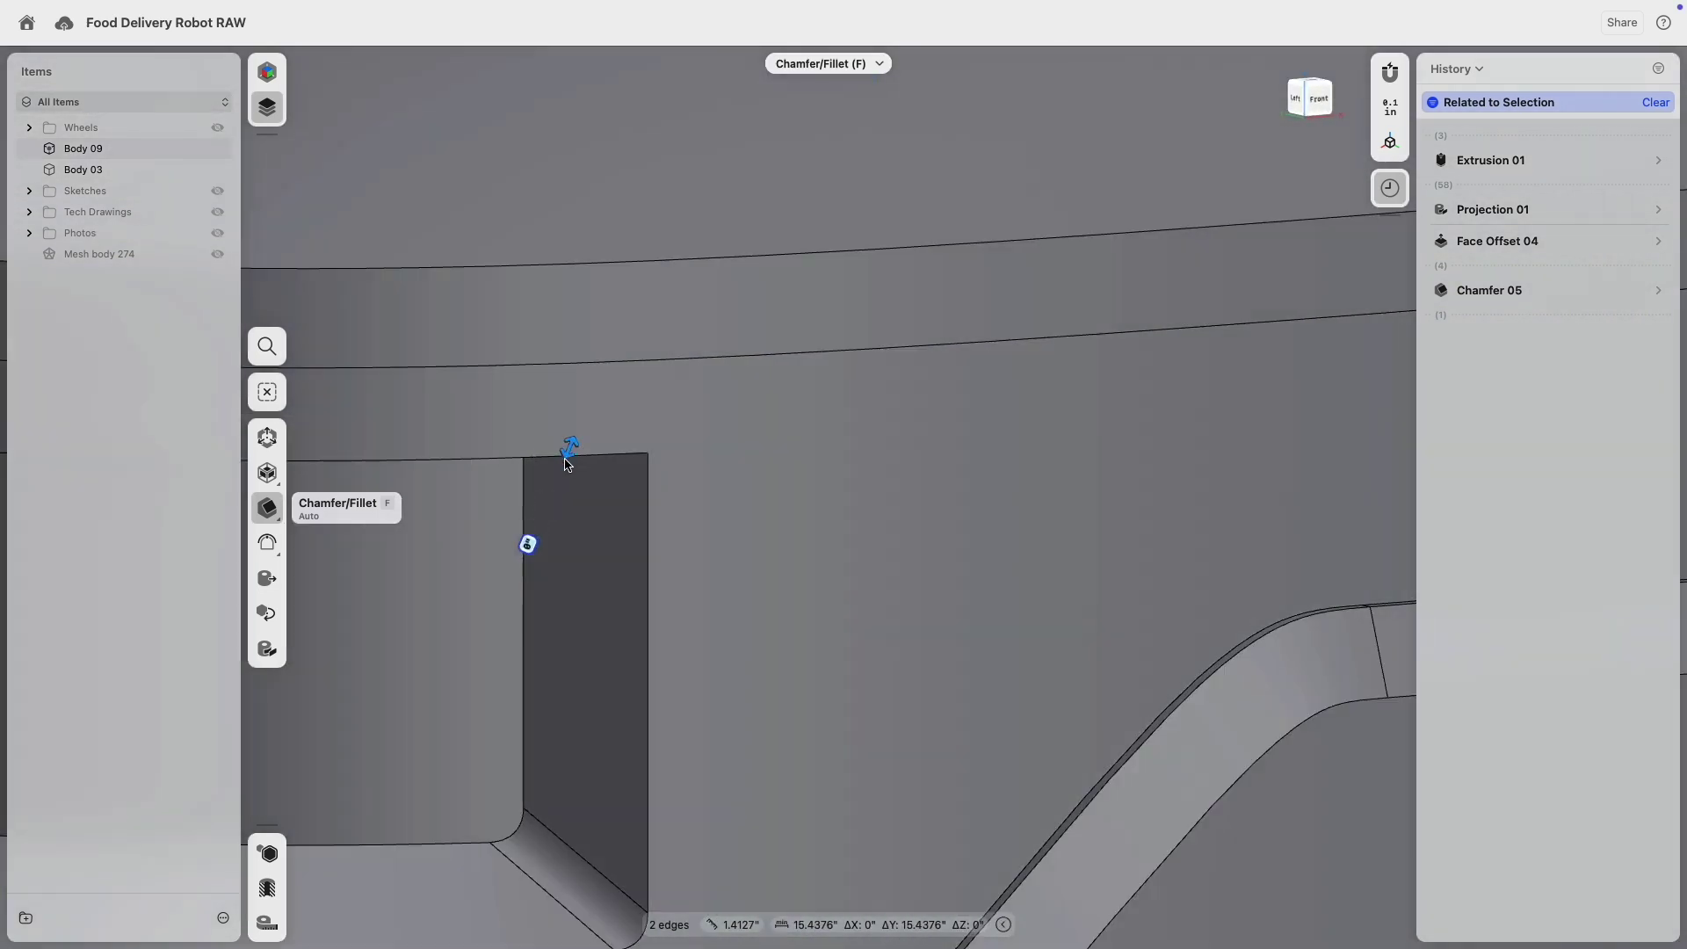
{"action": "left_click_drag", "start_coordinate": [566, 465], "coordinate": [562, 472]}
- Fillet the outer rim of the window recess, including the long edges, vertical ends and rounded corners, with a radius of about 0.078 in
{"action": "scroll", "coordinate": [631, 578], "scroll_direction": "down", "scroll_amount": 5}
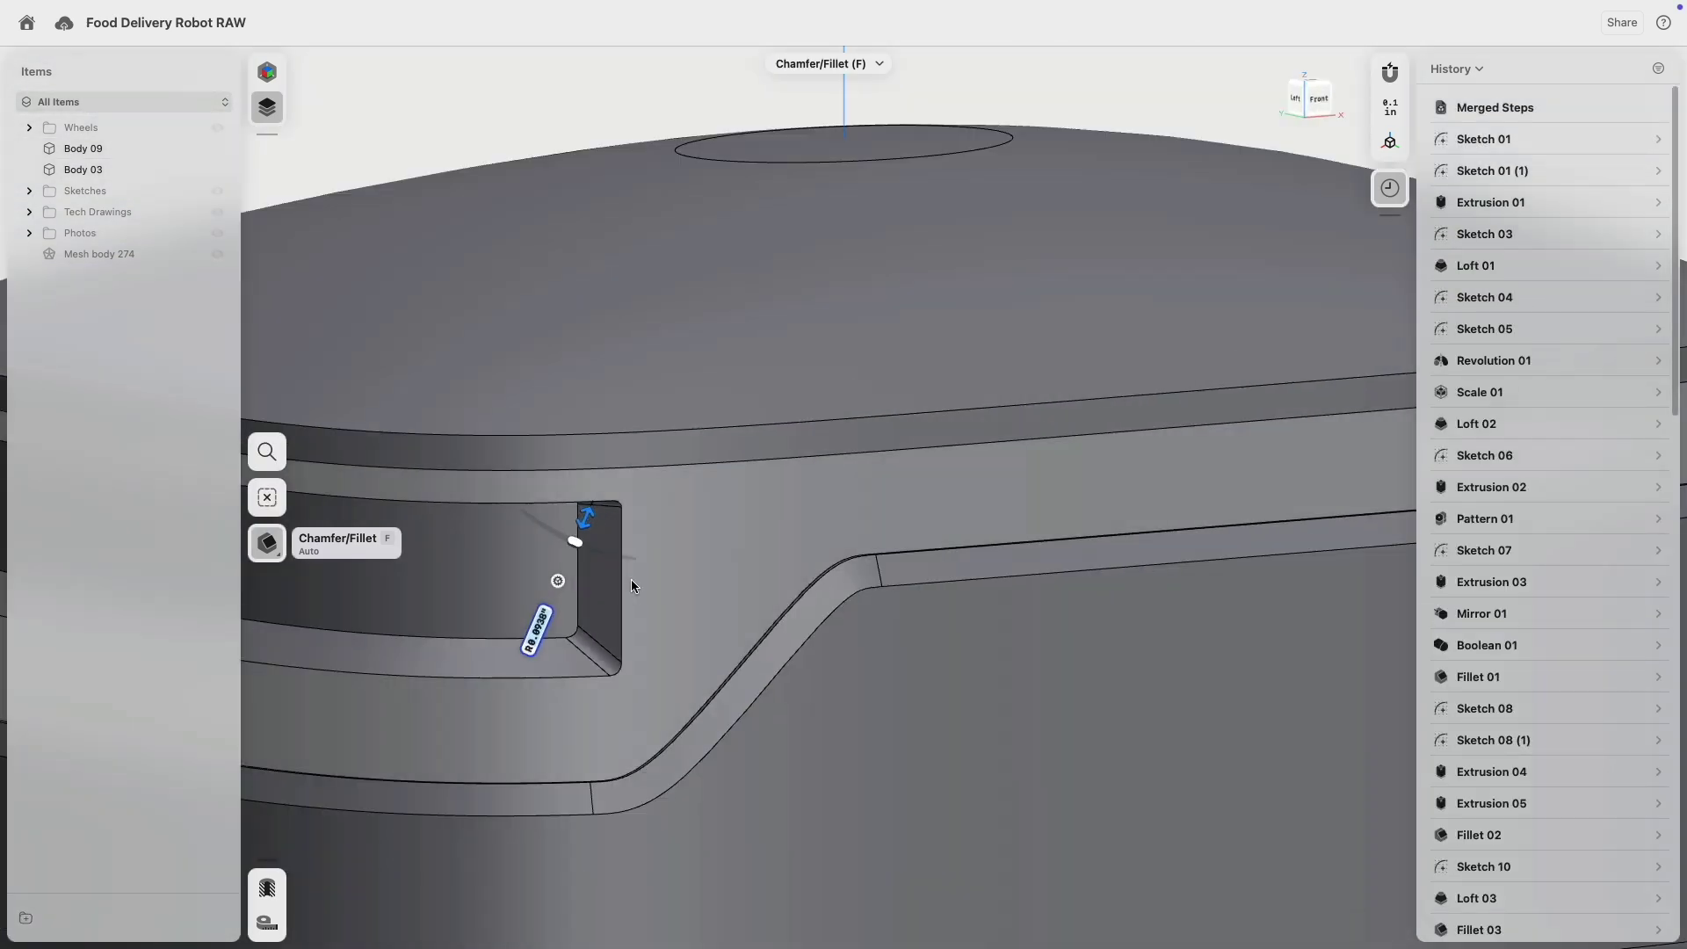
{"action": "left_click", "coordinate": [625, 633]}
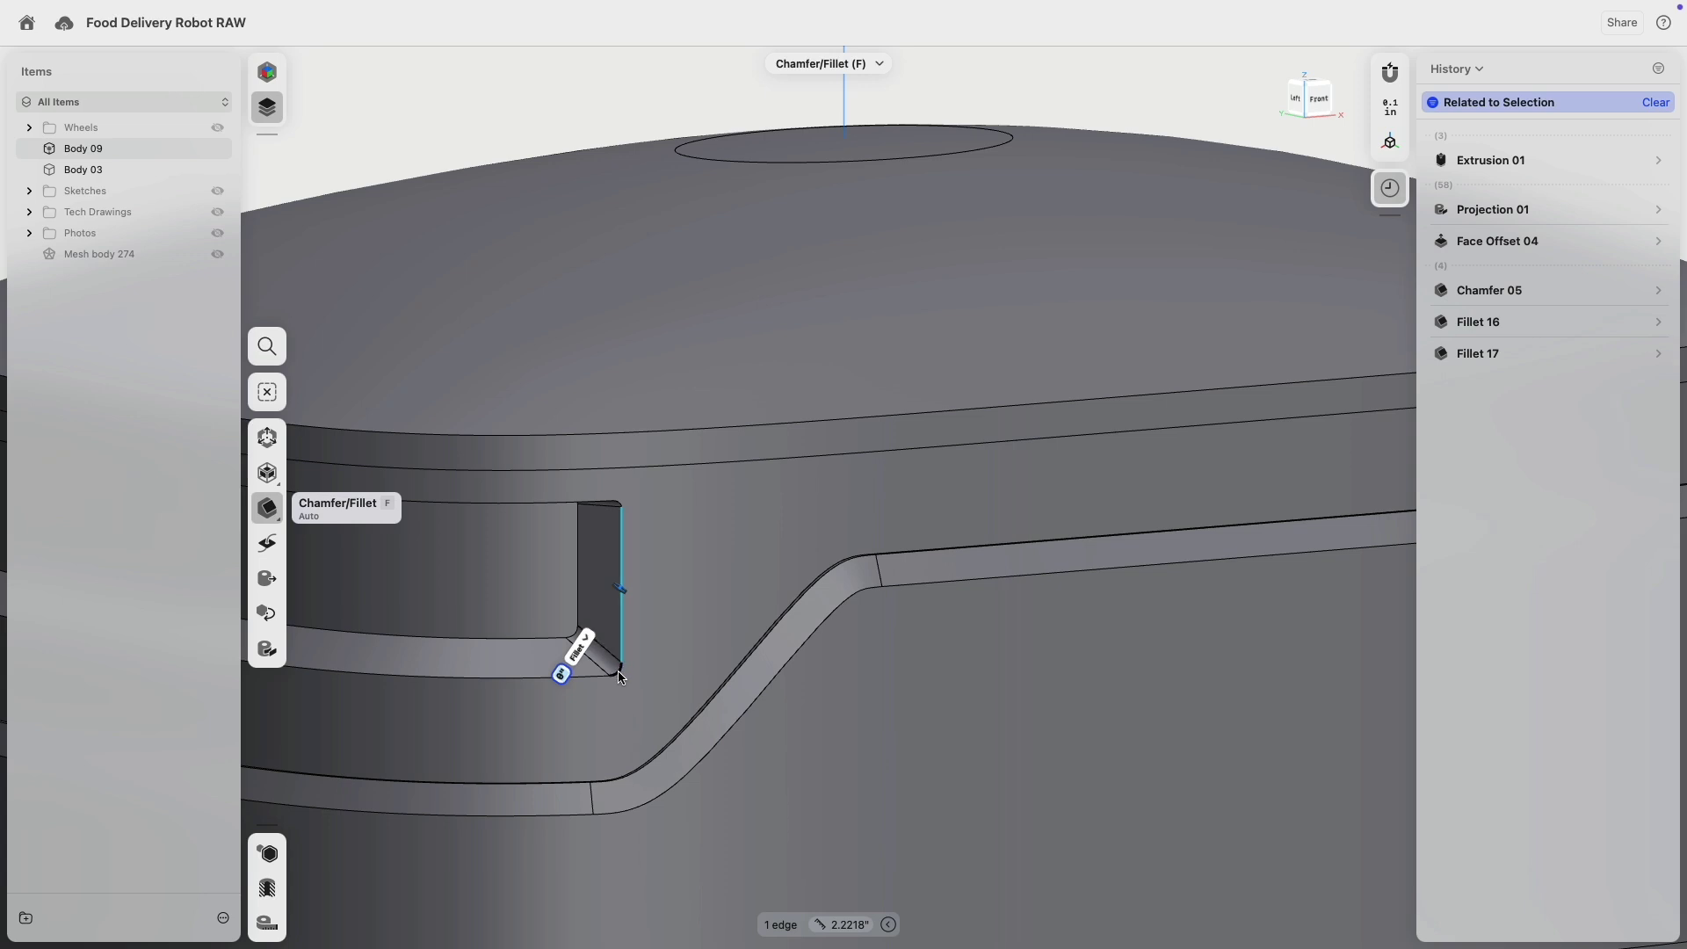
{"action": "left_click", "coordinate": [620, 670]}
{"action": "left_click", "coordinate": [603, 676]}
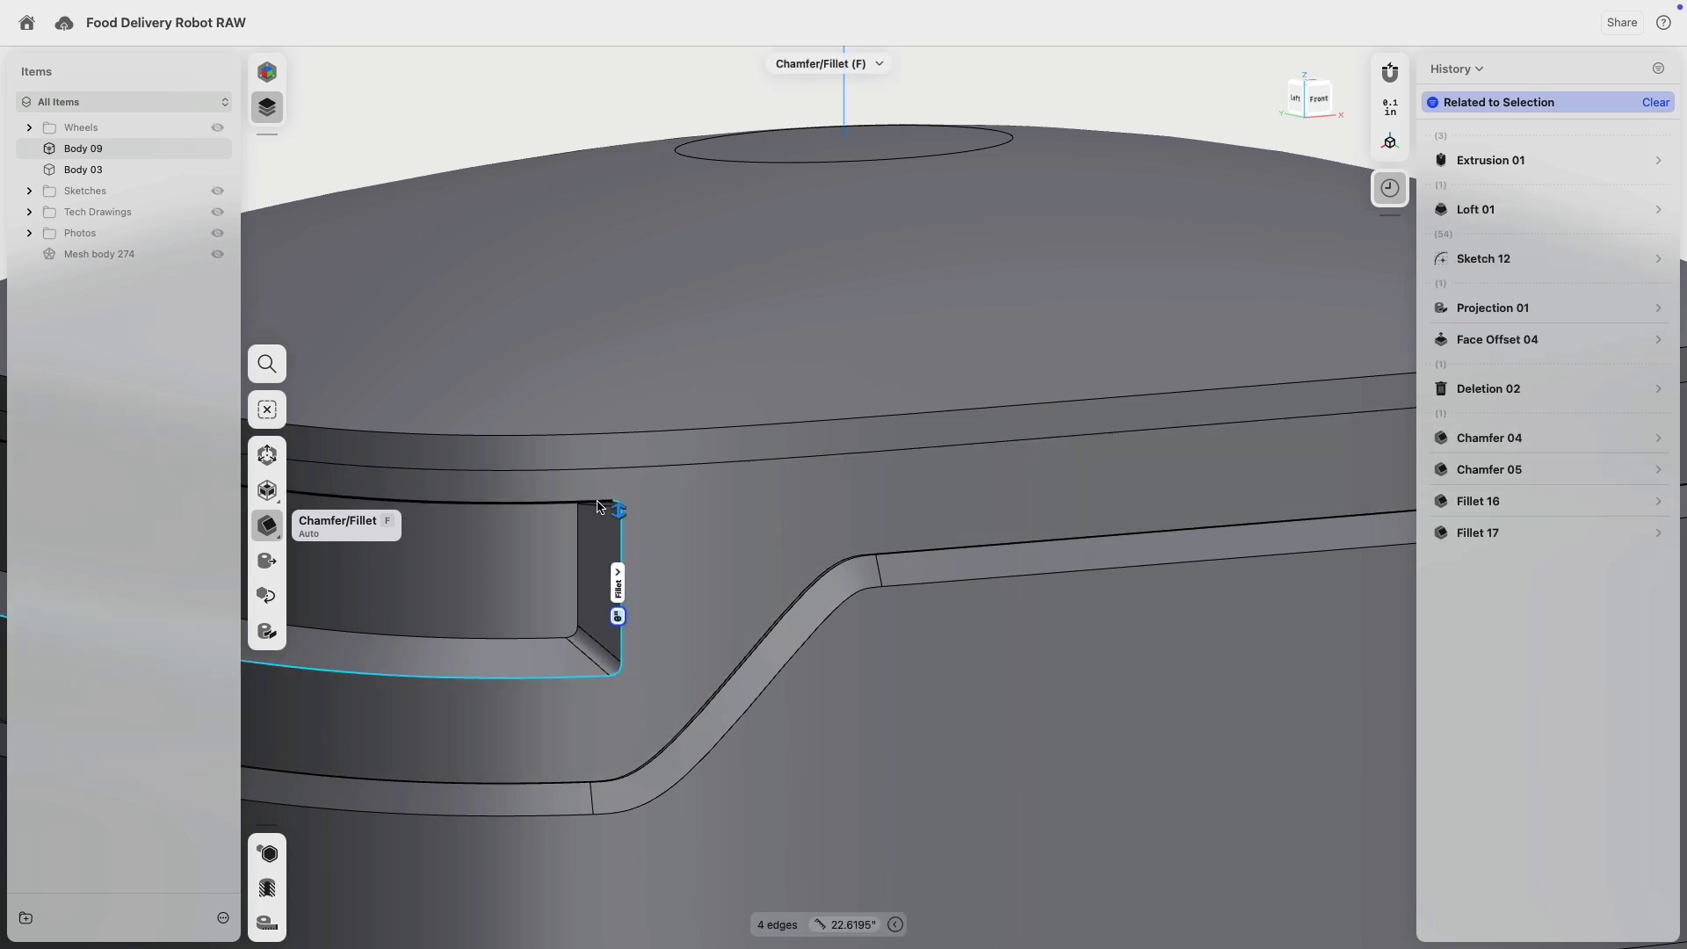
{"action": "left_click", "coordinate": [597, 502]}
{"action": "right_click_drag", "start_coordinate": [482, 504], "coordinate": [785, 477]}
{"action": "scroll", "coordinate": [768, 382], "scroll_direction": "up", "scroll_amount": 5}
{"action": "left_click", "coordinate": [767, 378]}
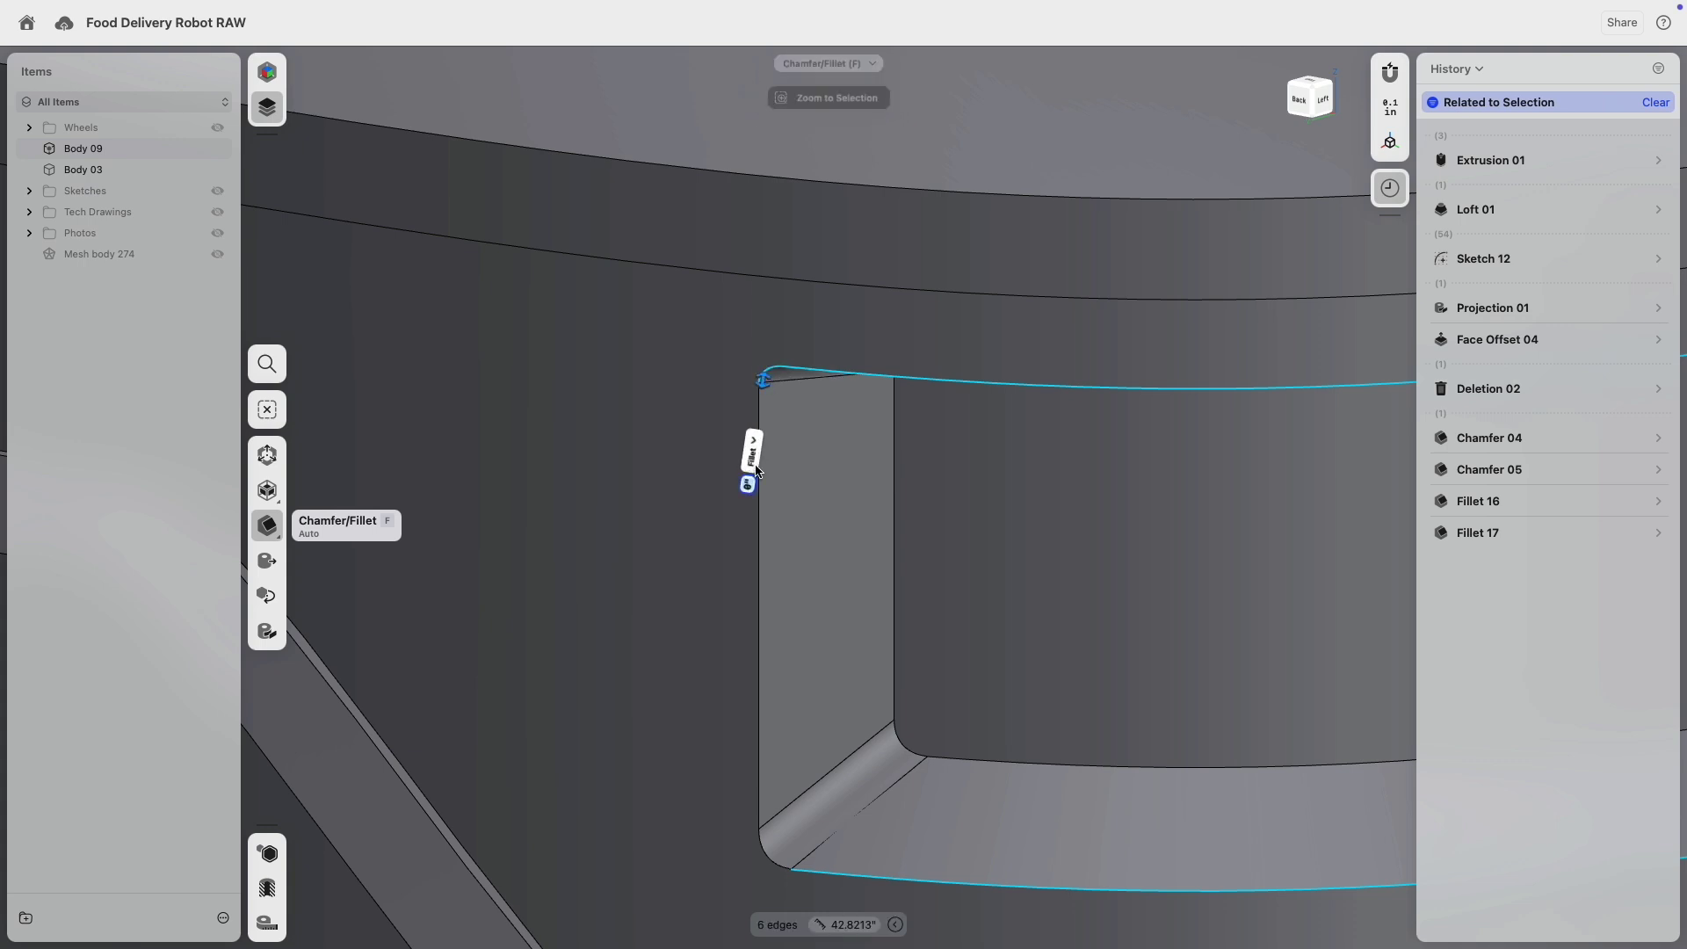
{"action": "left_click", "coordinate": [760, 554]}
{"action": "middle_click_drag", "start_coordinate": [822, 557], "coordinate": [834, 271]}
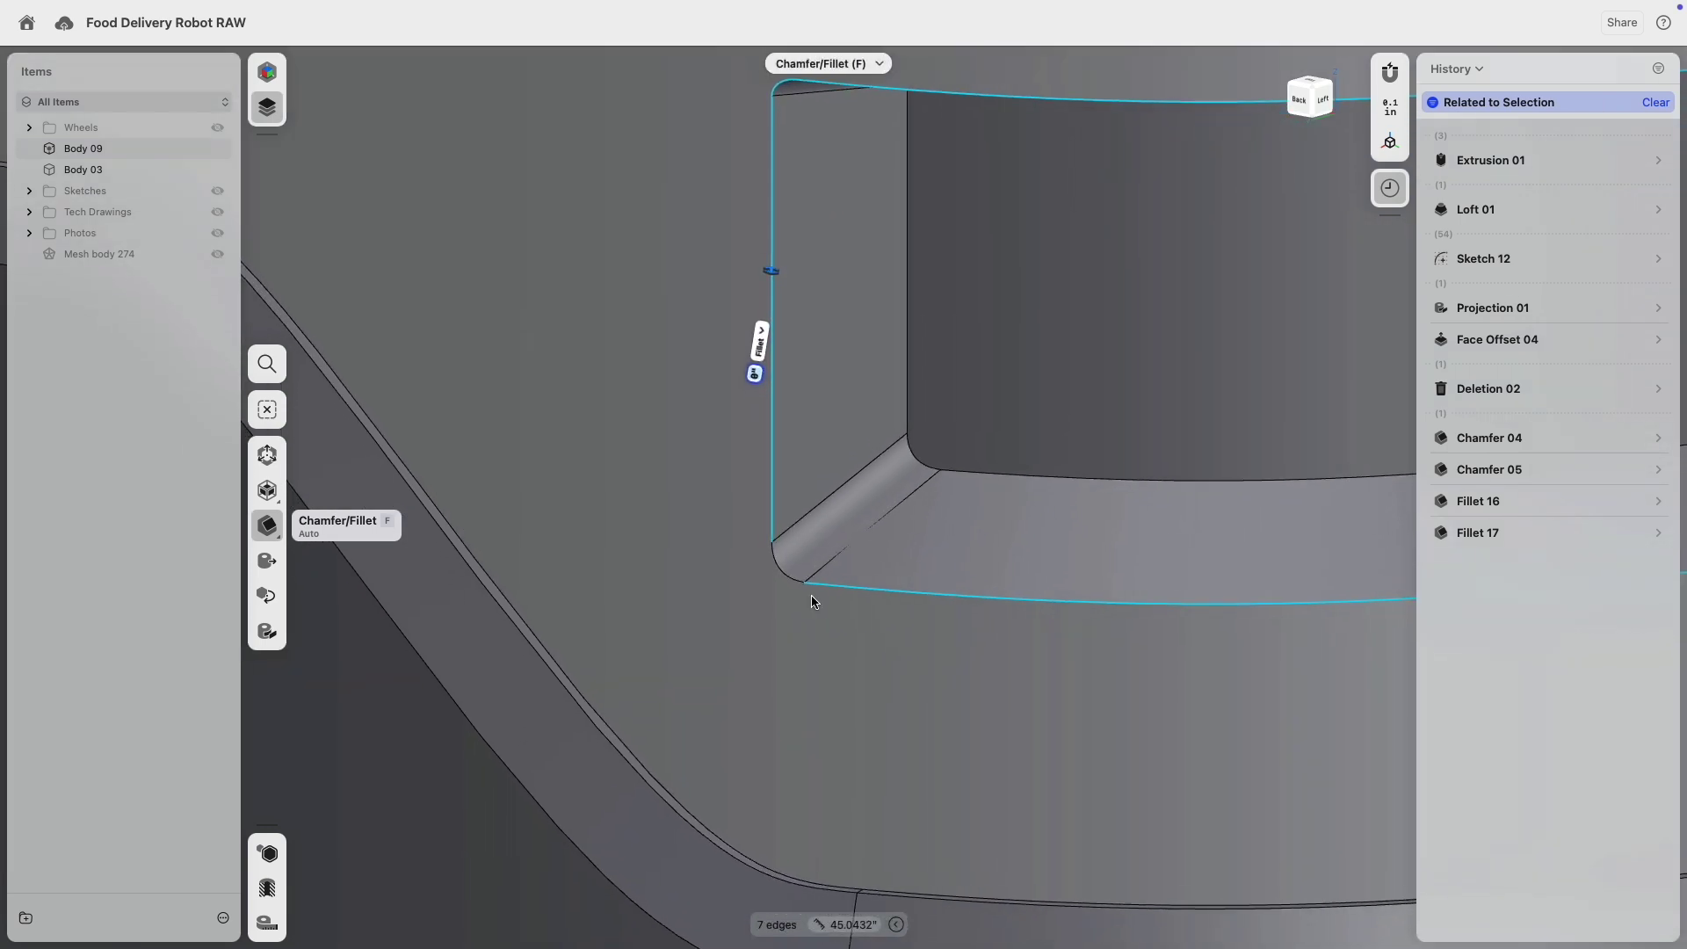
{"action": "left_click", "coordinate": [779, 581]}
{"action": "right_click_drag", "start_coordinate": [769, 588], "coordinate": [789, 580]}
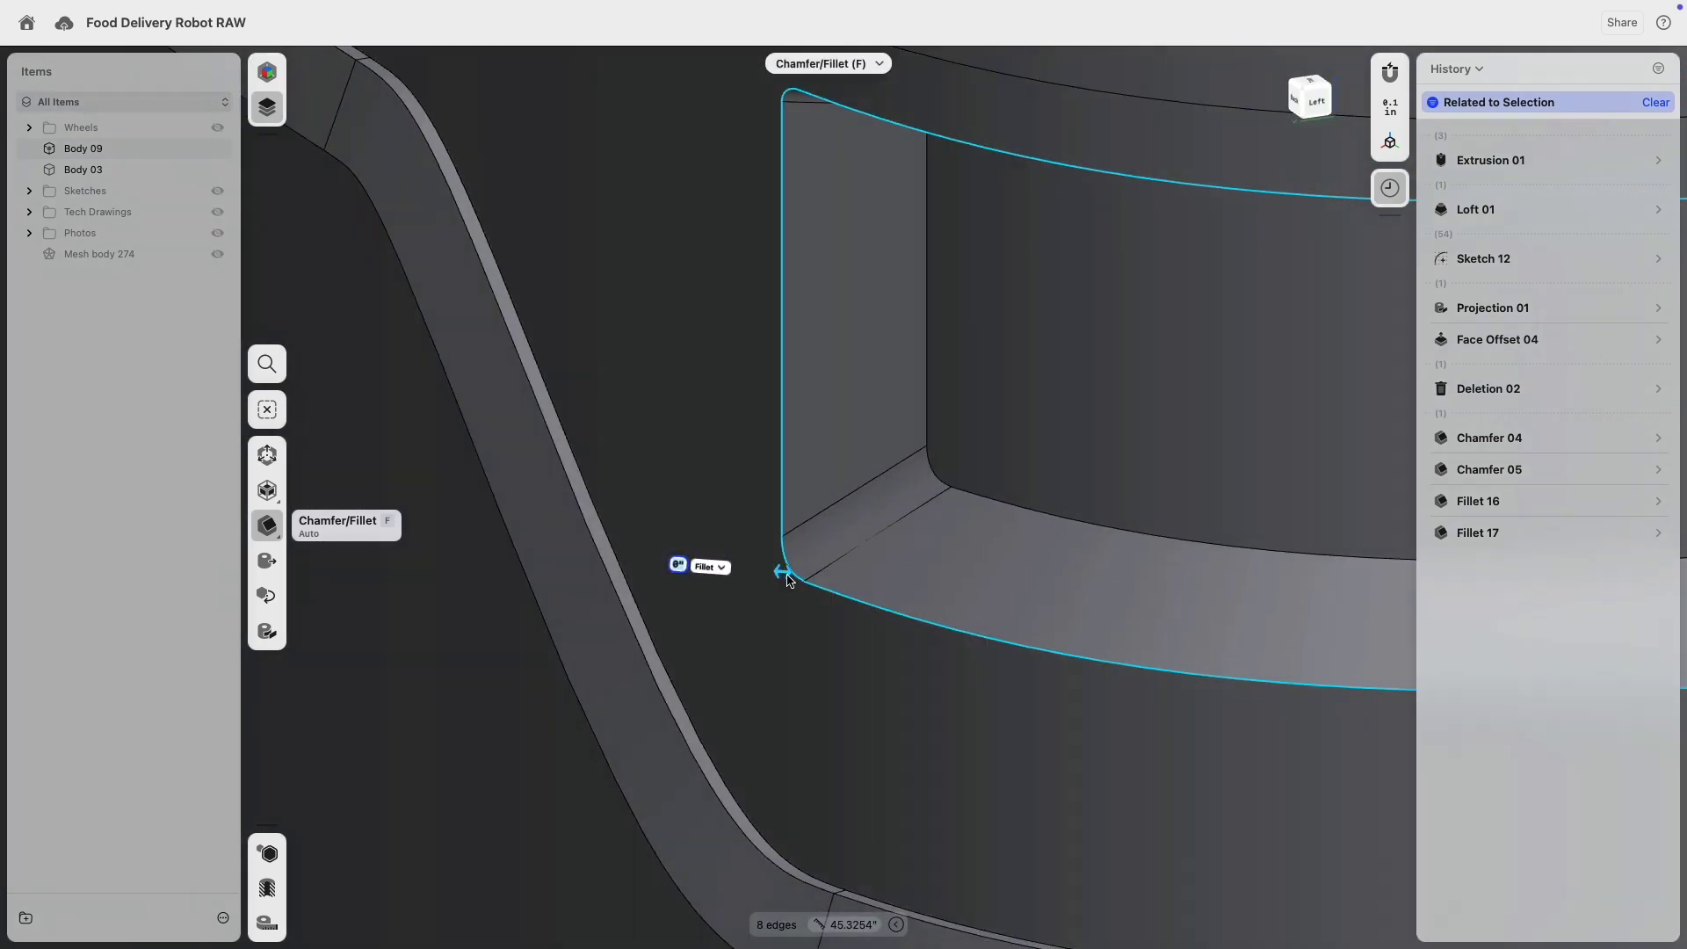
{"action": "left_click_drag", "start_coordinate": [777, 577], "coordinate": [776, 578]}
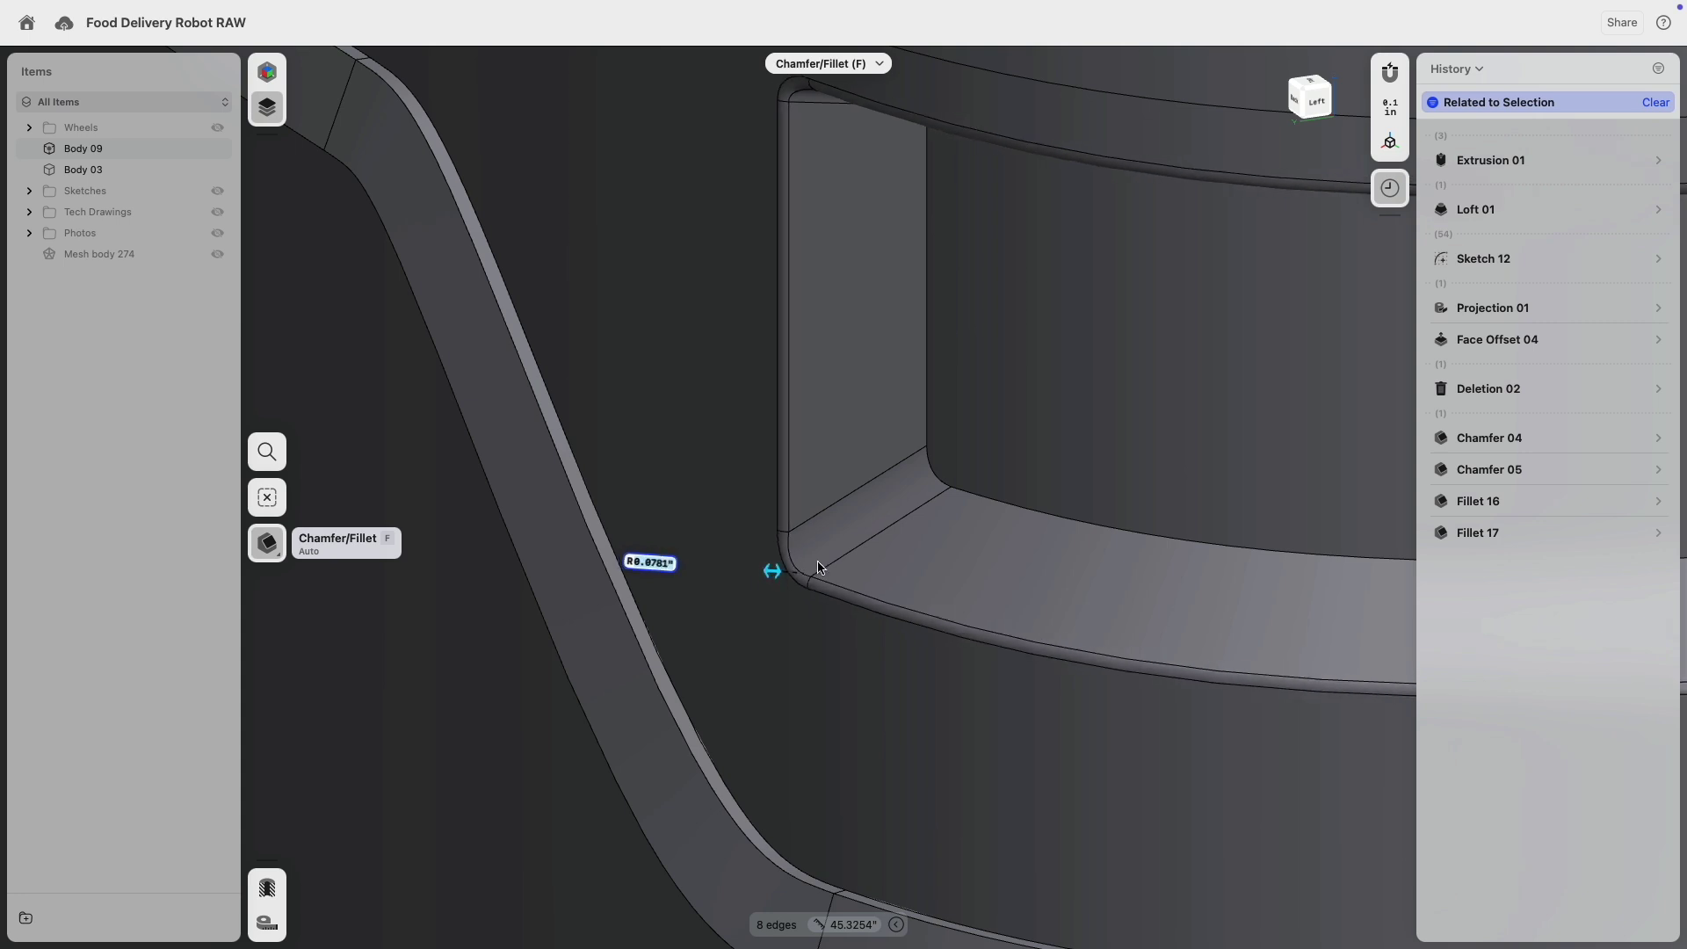
- Change the rim fillet's size type to Chord Width and set its width to 0.04 in
{"action": "scroll", "coordinate": [1613, 729], "scroll_direction": "down", "scroll_amount": 5}
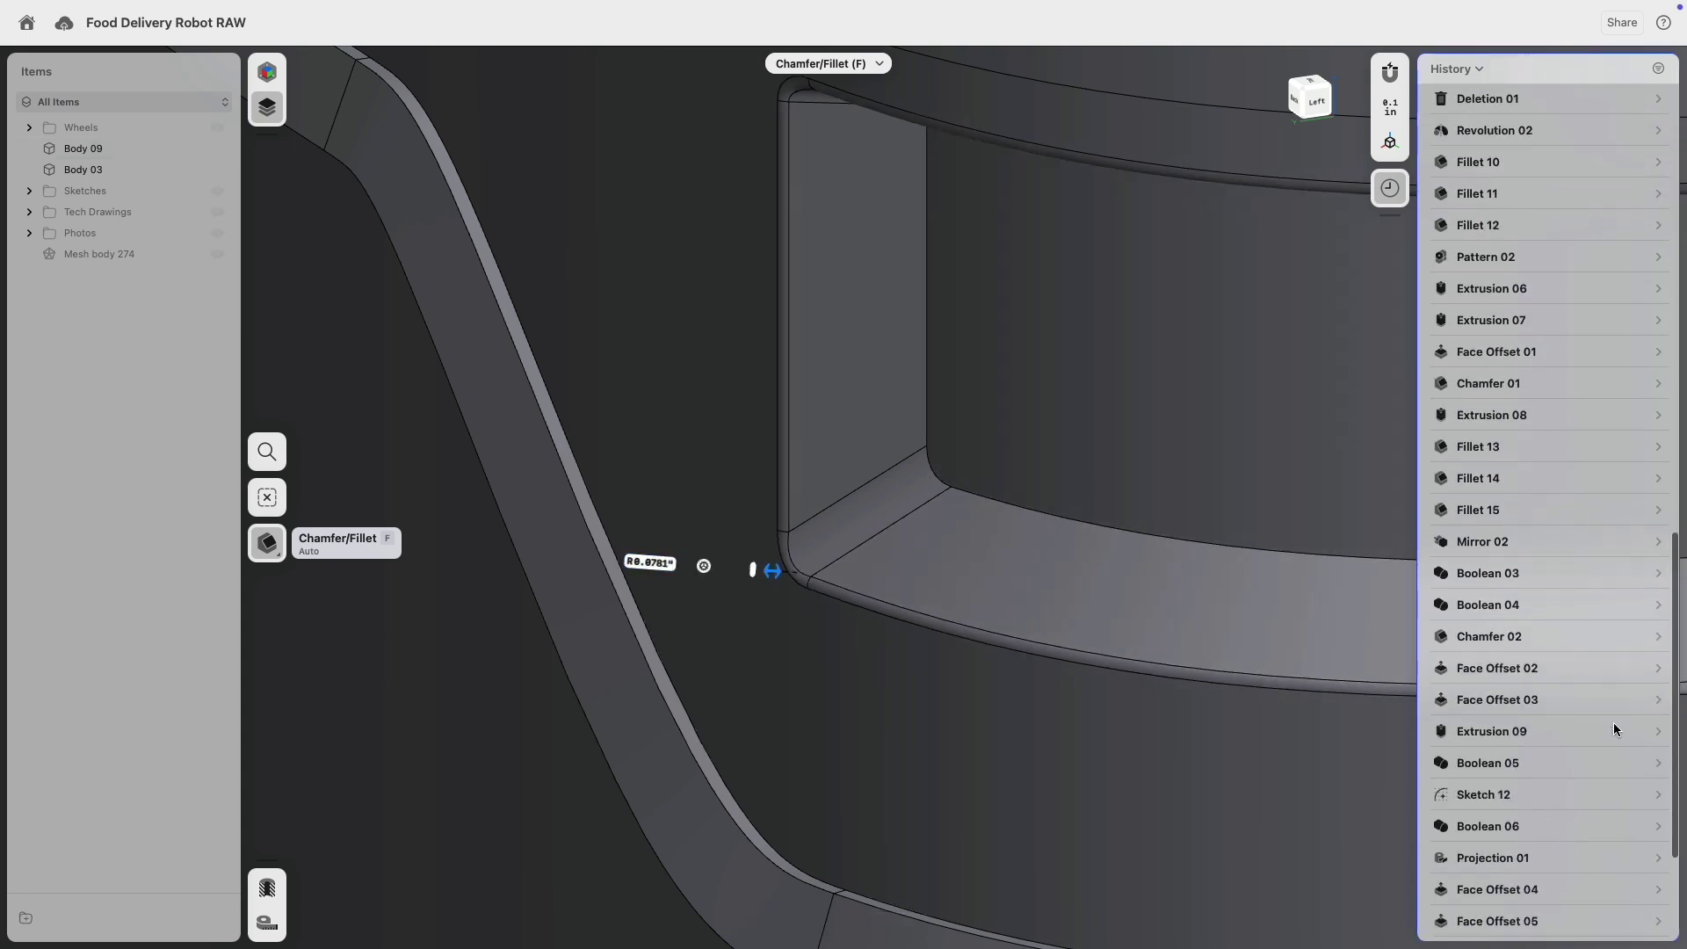
{"action": "scroll", "coordinate": [1615, 791], "scroll_direction": "down", "scroll_amount": 5}
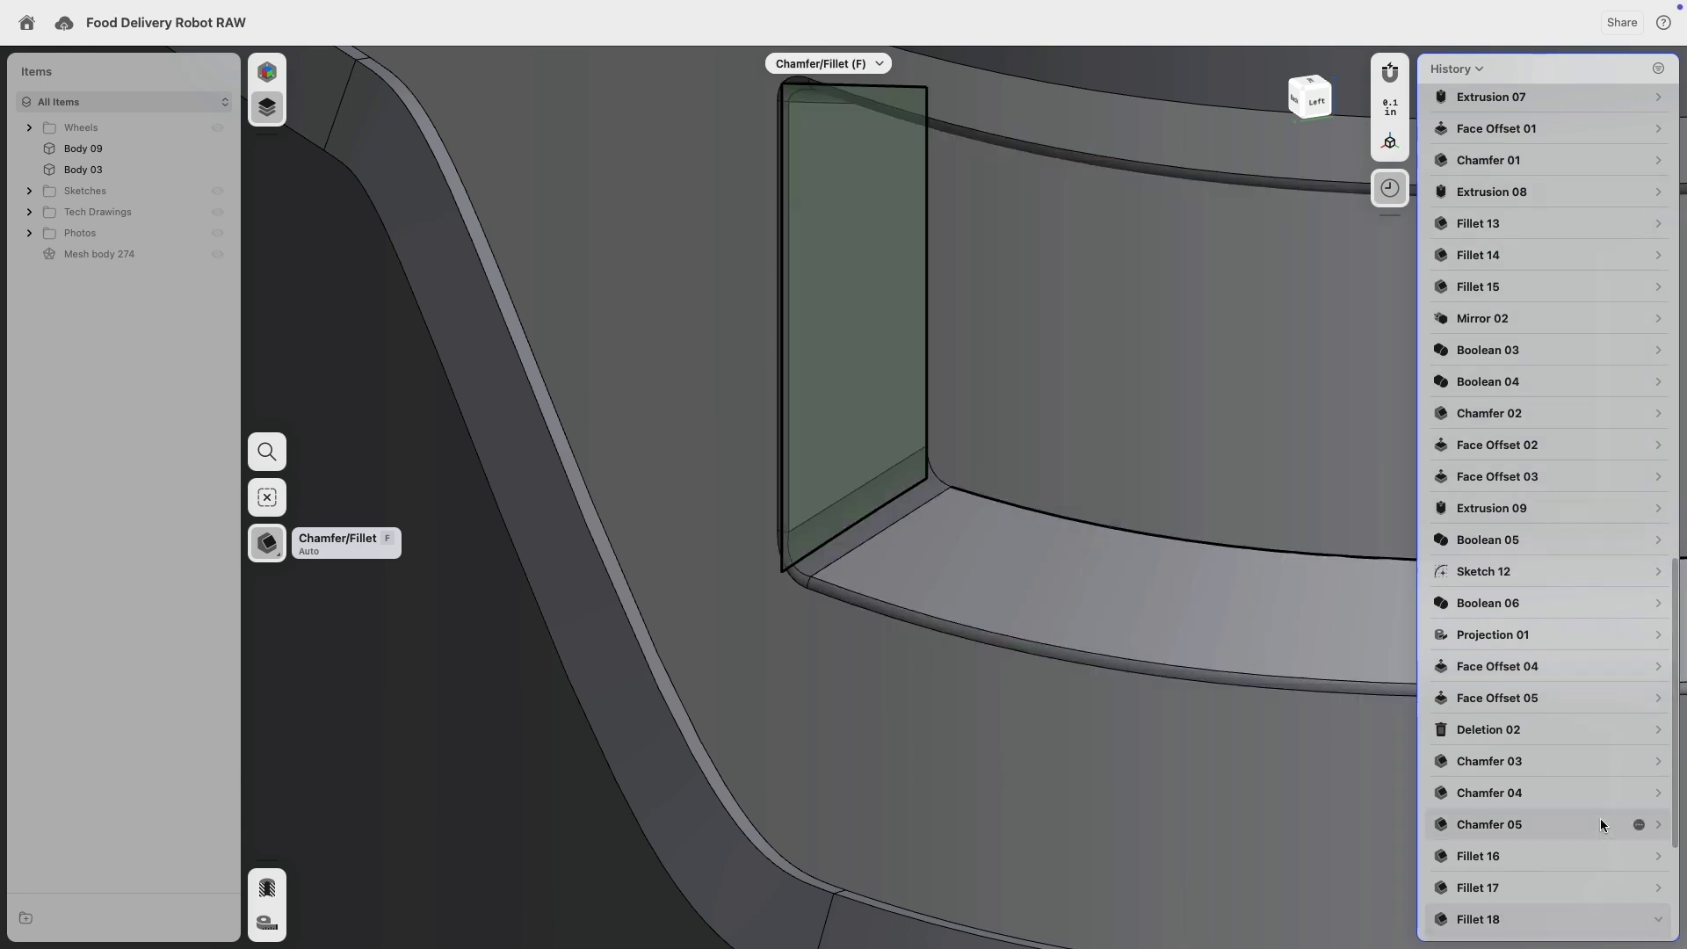
{"action": "left_click", "coordinate": [1600, 819]}
{"action": "left_click", "coordinate": [1609, 724]}
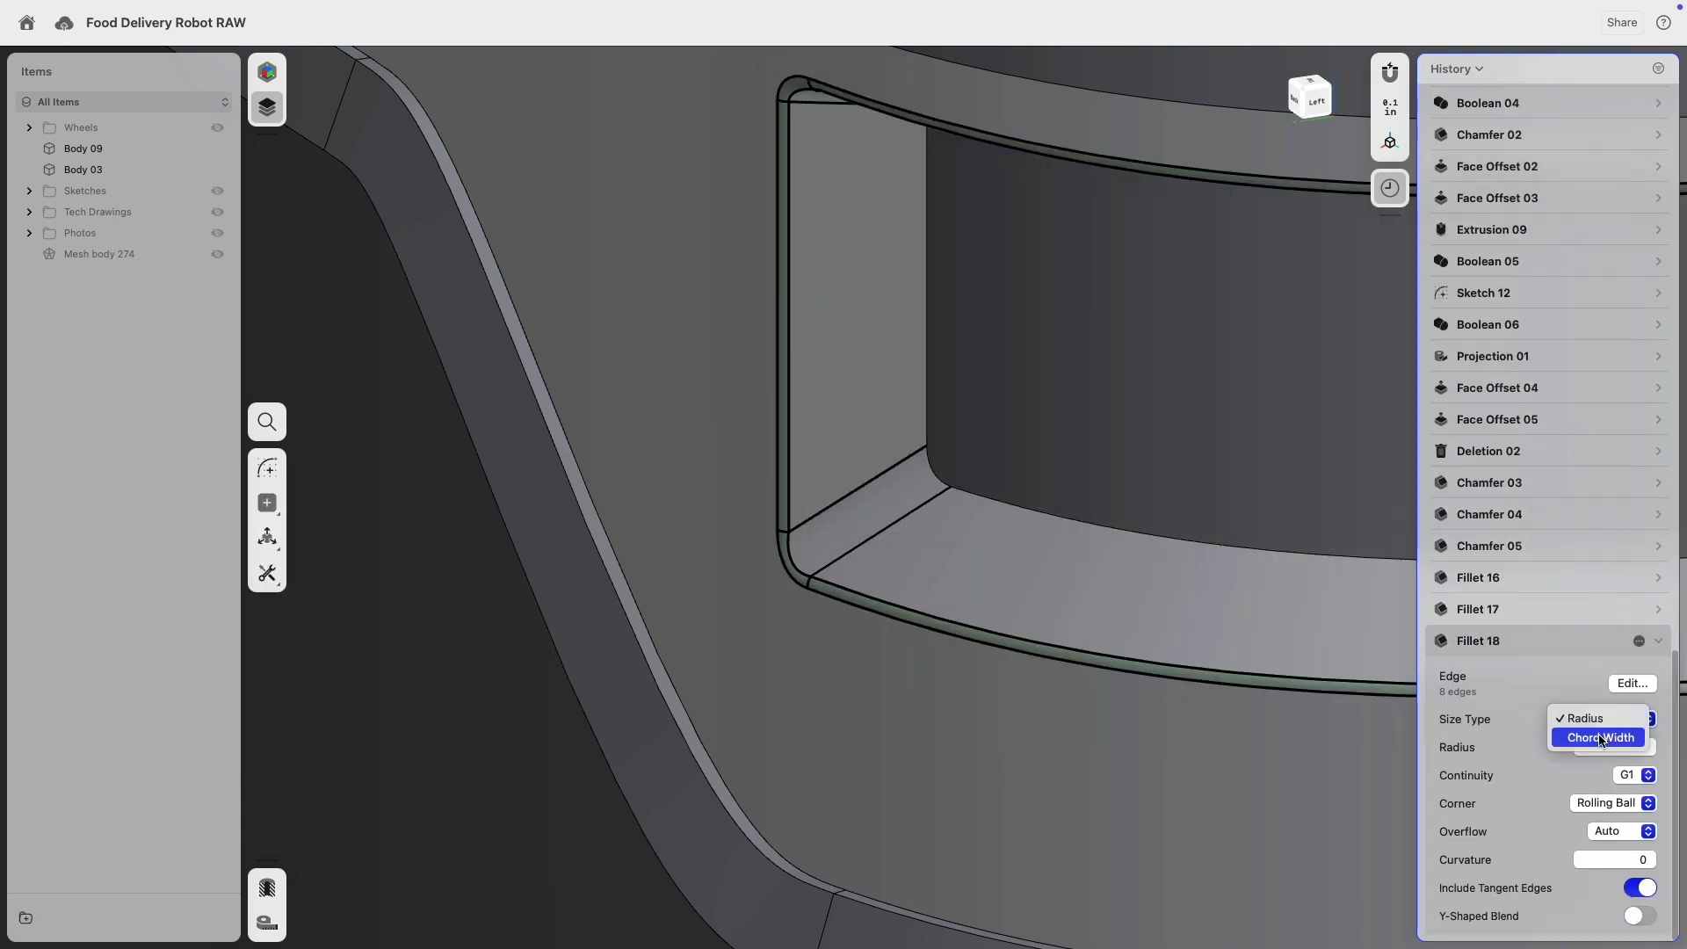
{"action": "left_click", "coordinate": [1601, 737]}
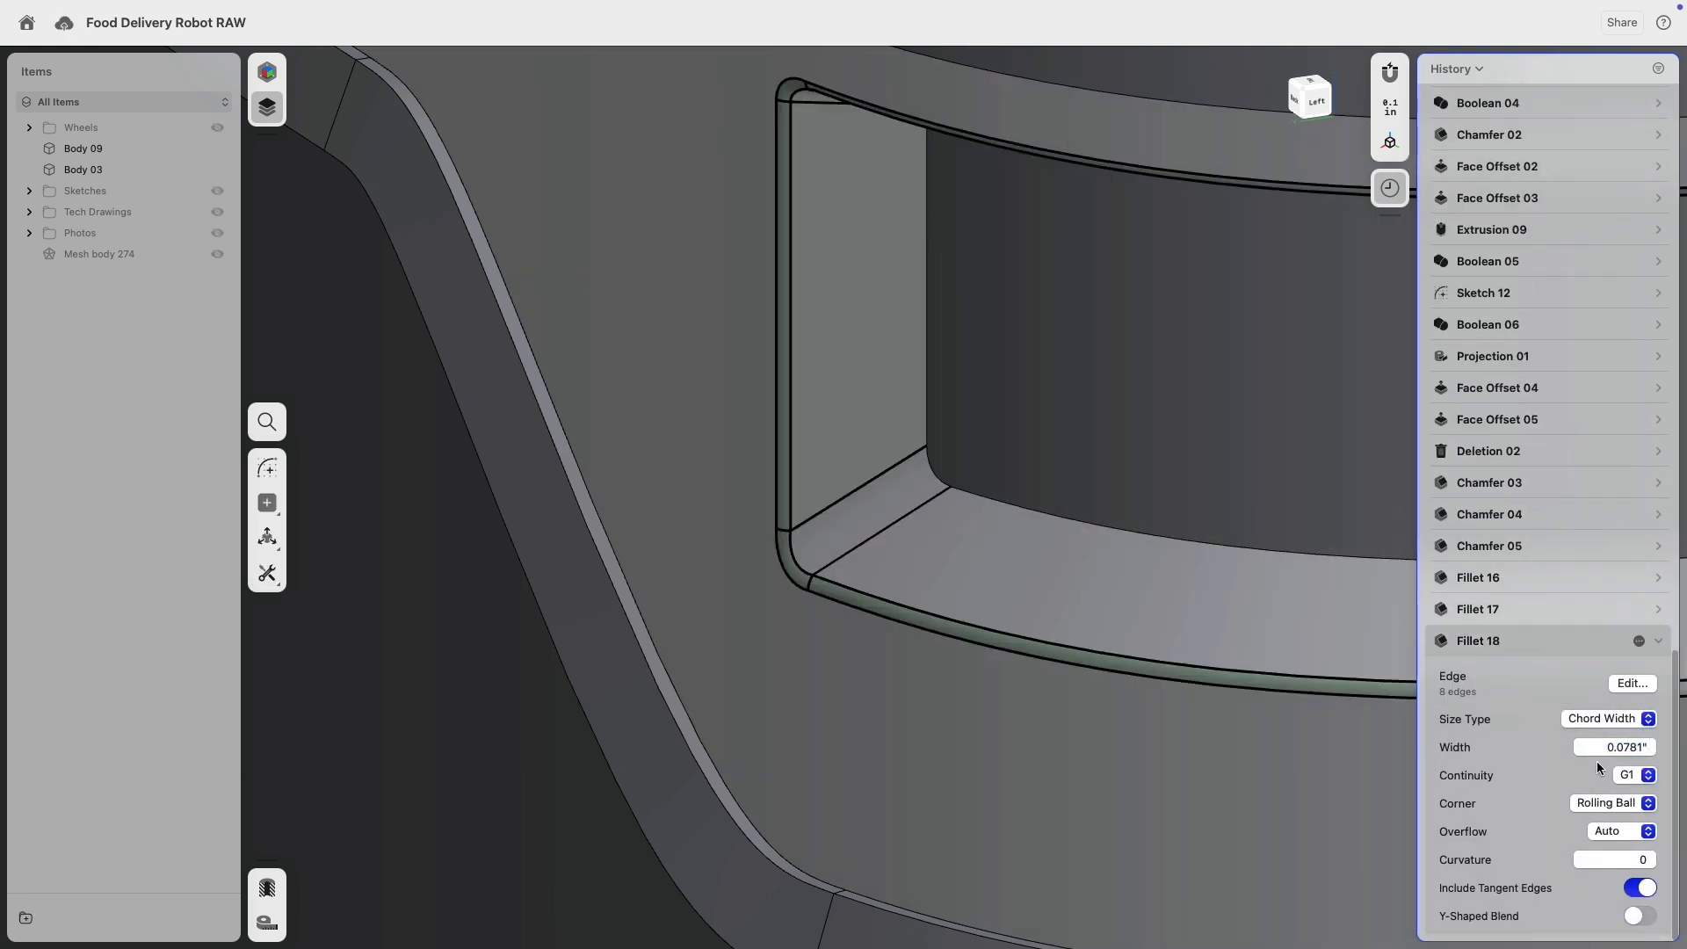
{"action": "left_click", "coordinate": [1602, 747]}
{"action": "type", "text": "0.04"}
{"action": "key", "text": "Return"}
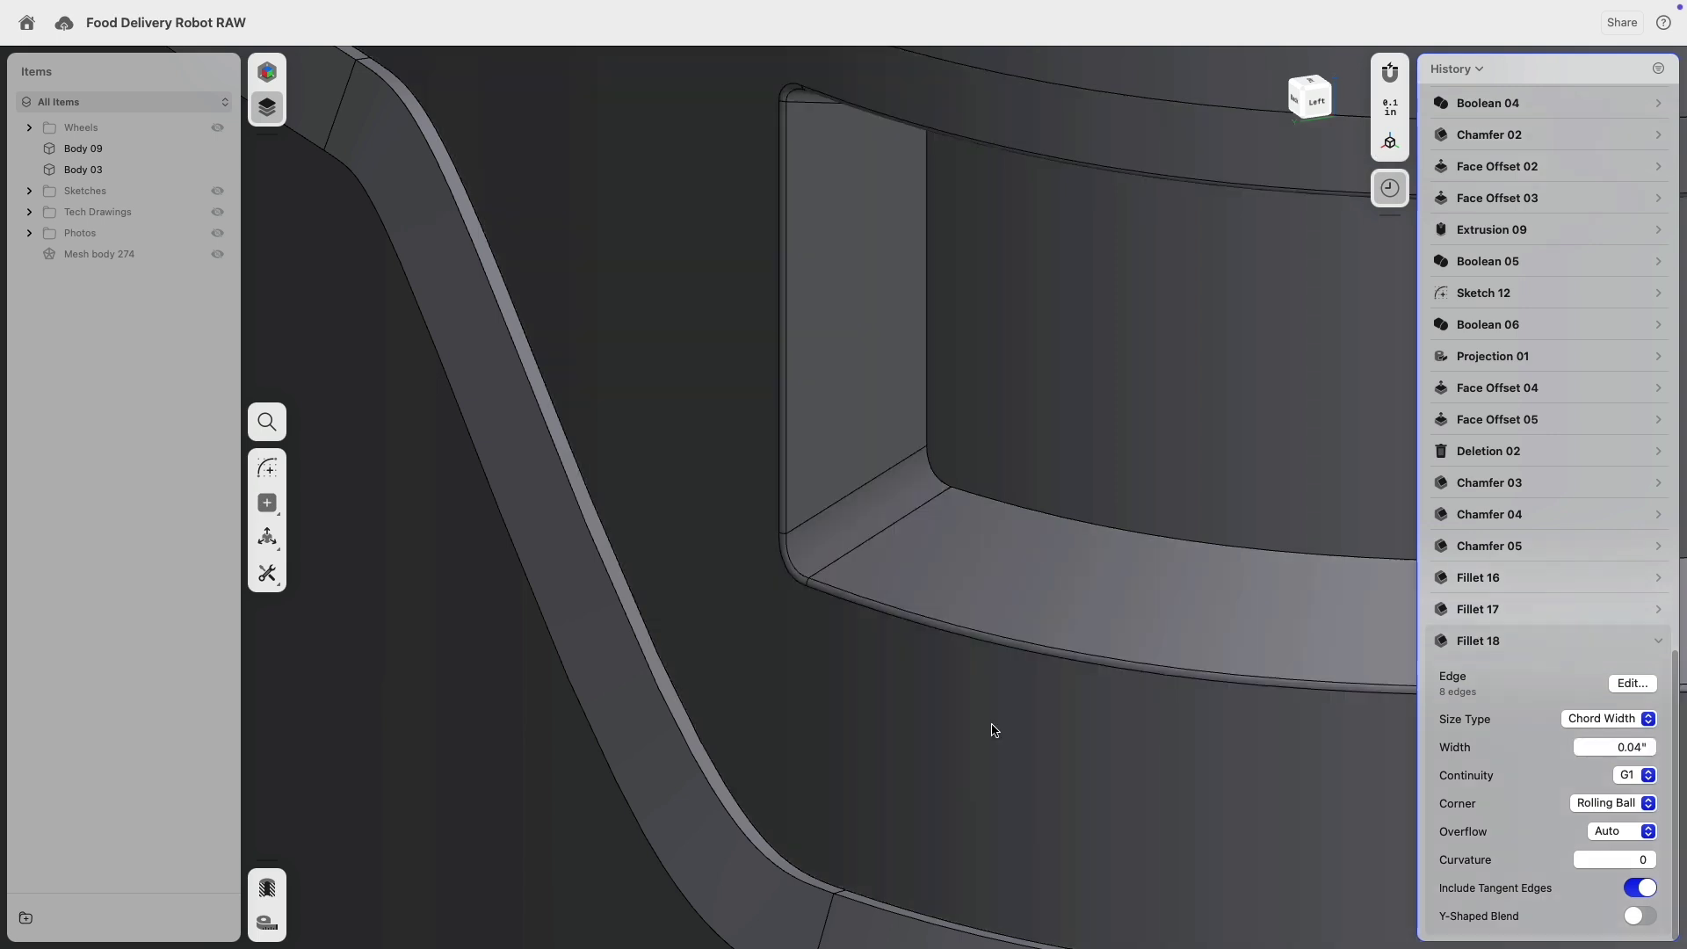
- Hide the domed lid, Body 03, to expose the flat top face of the main body
{"action": "scroll", "coordinate": [921, 230], "scroll_direction": "down", "scroll_amount": 5}
{"action": "right_click_drag", "start_coordinate": [382, 496], "coordinate": [427, 473]}
{"action": "scroll", "coordinate": [832, 378], "scroll_direction": "up", "scroll_amount": 2}
{"action": "right_click_drag", "start_coordinate": [833, 378], "coordinate": [727, 394]}
{"action": "middle_click_drag", "start_coordinate": [992, 382], "coordinate": [644, 427]}
{"action": "scroll", "coordinate": [1011, 387], "scroll_direction": "down", "scroll_amount": 5}
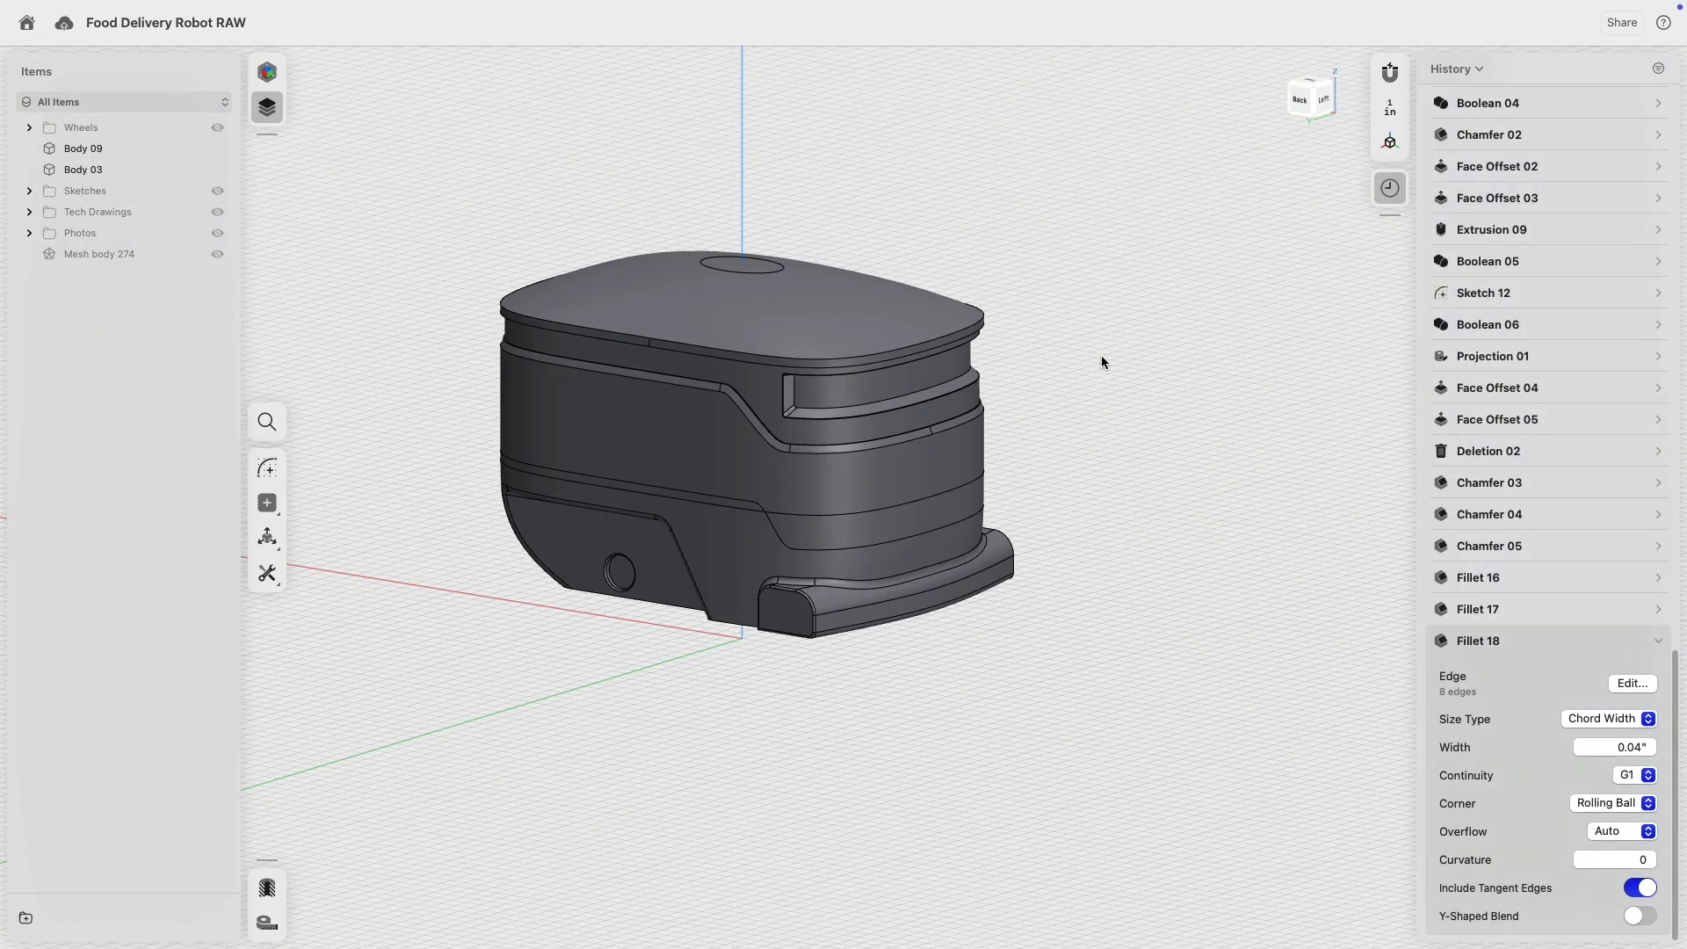
{"action": "right_click_drag", "start_coordinate": [1103, 361], "coordinate": [1178, 361]}
{"action": "left_click", "coordinate": [732, 329]}
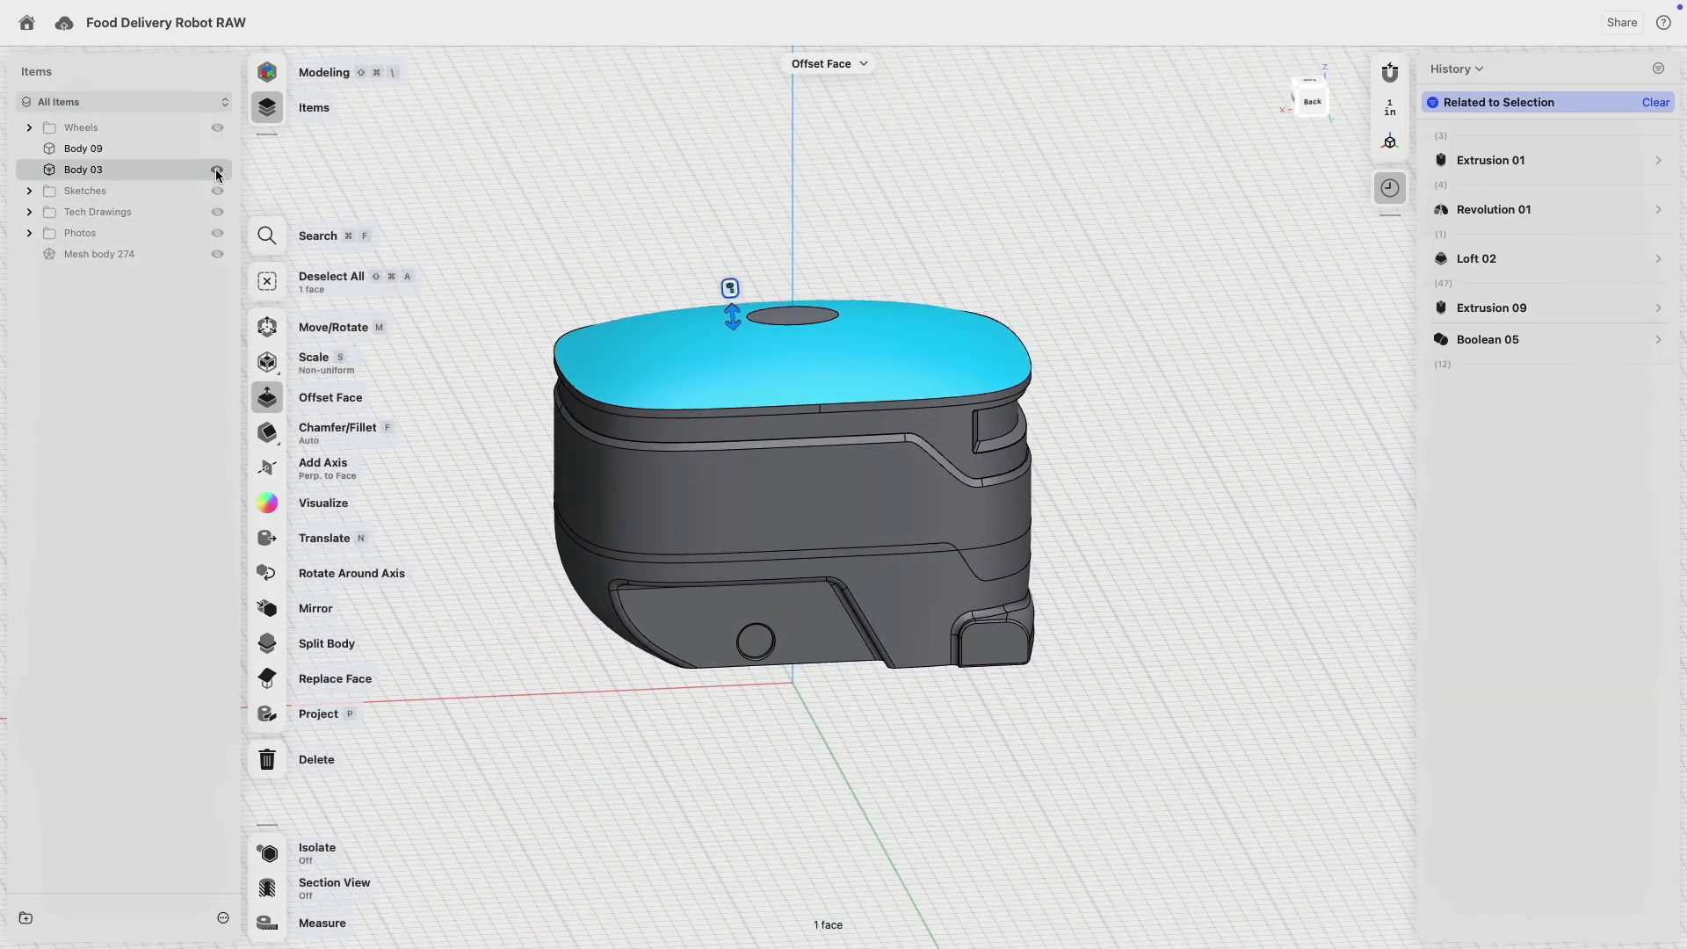
{"action": "left_click", "coordinate": [218, 170]}
{"action": "left_click", "coordinate": [585, 220]}
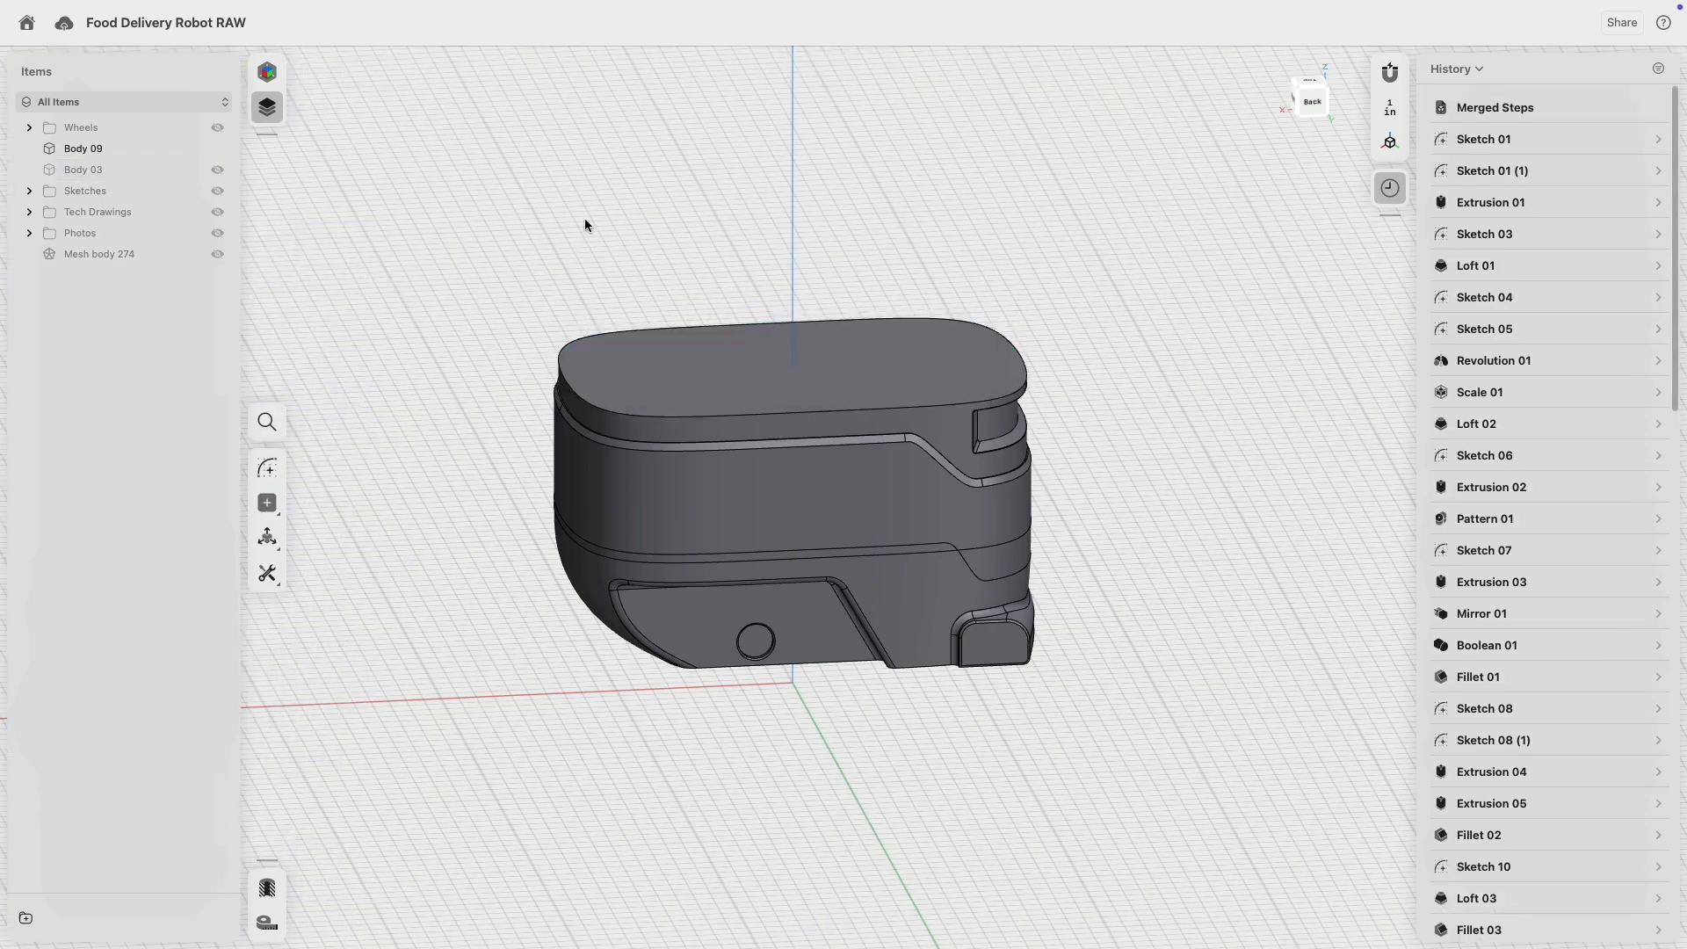
- Start a sketch on the body's flat top face and draw a 16 by 13 in center rectangle at the origin
{"action": "right_click_drag", "start_coordinate": [986, 295], "coordinate": [528, 421]}
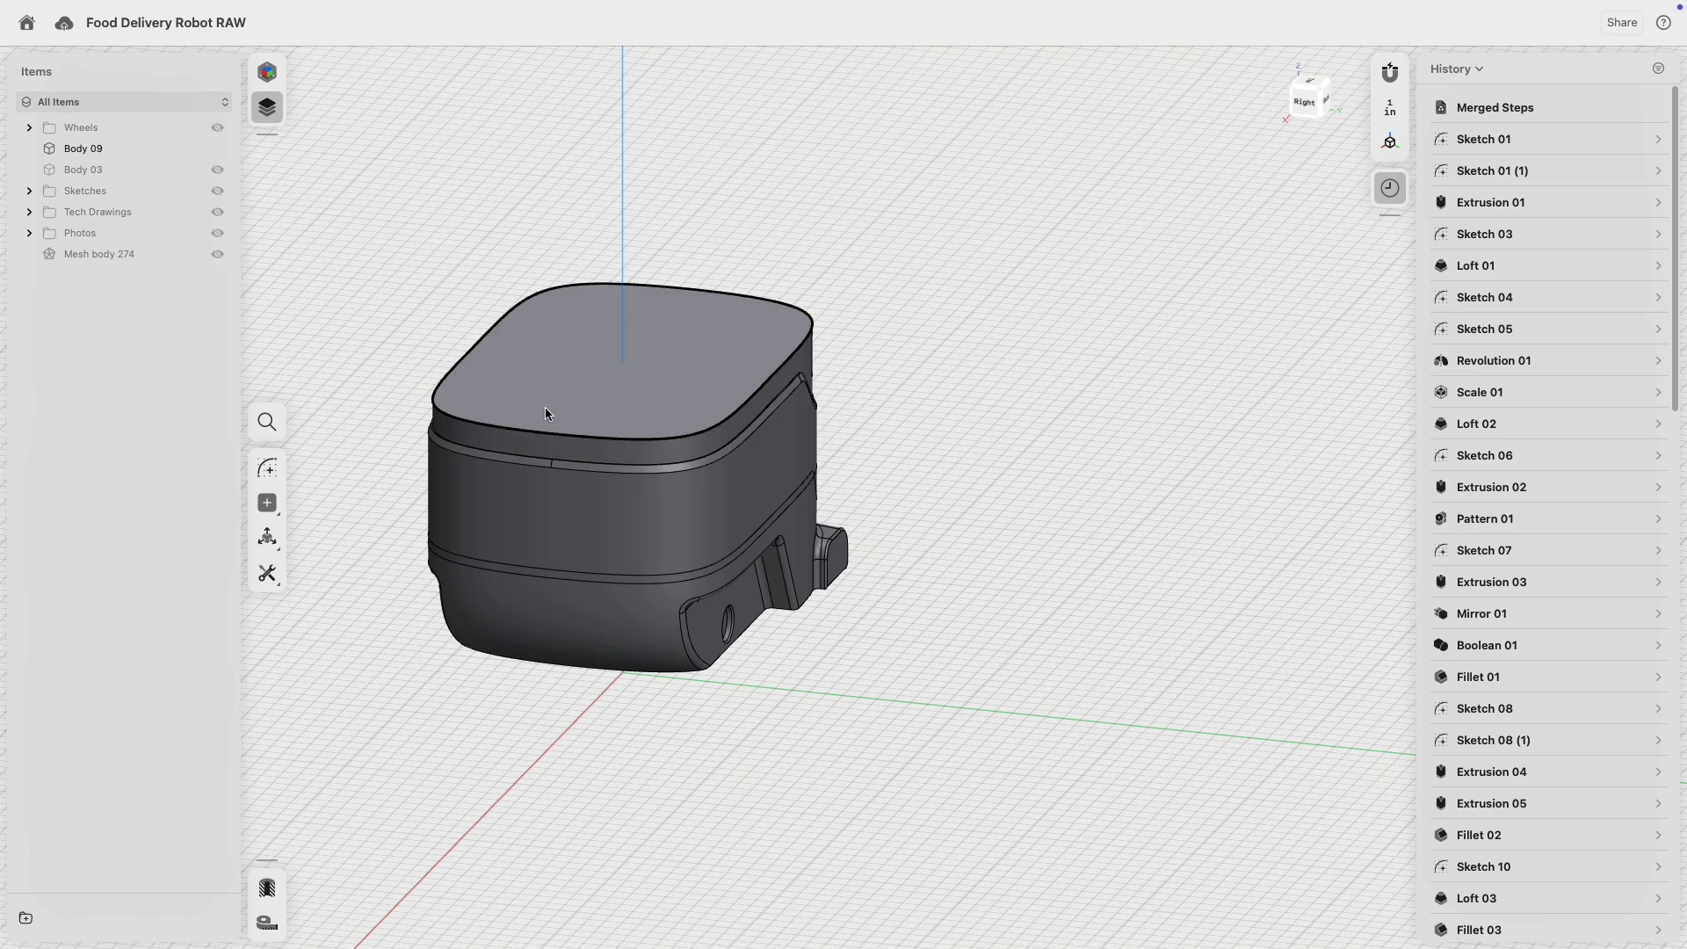
{"action": "left_click", "coordinate": [545, 408]}
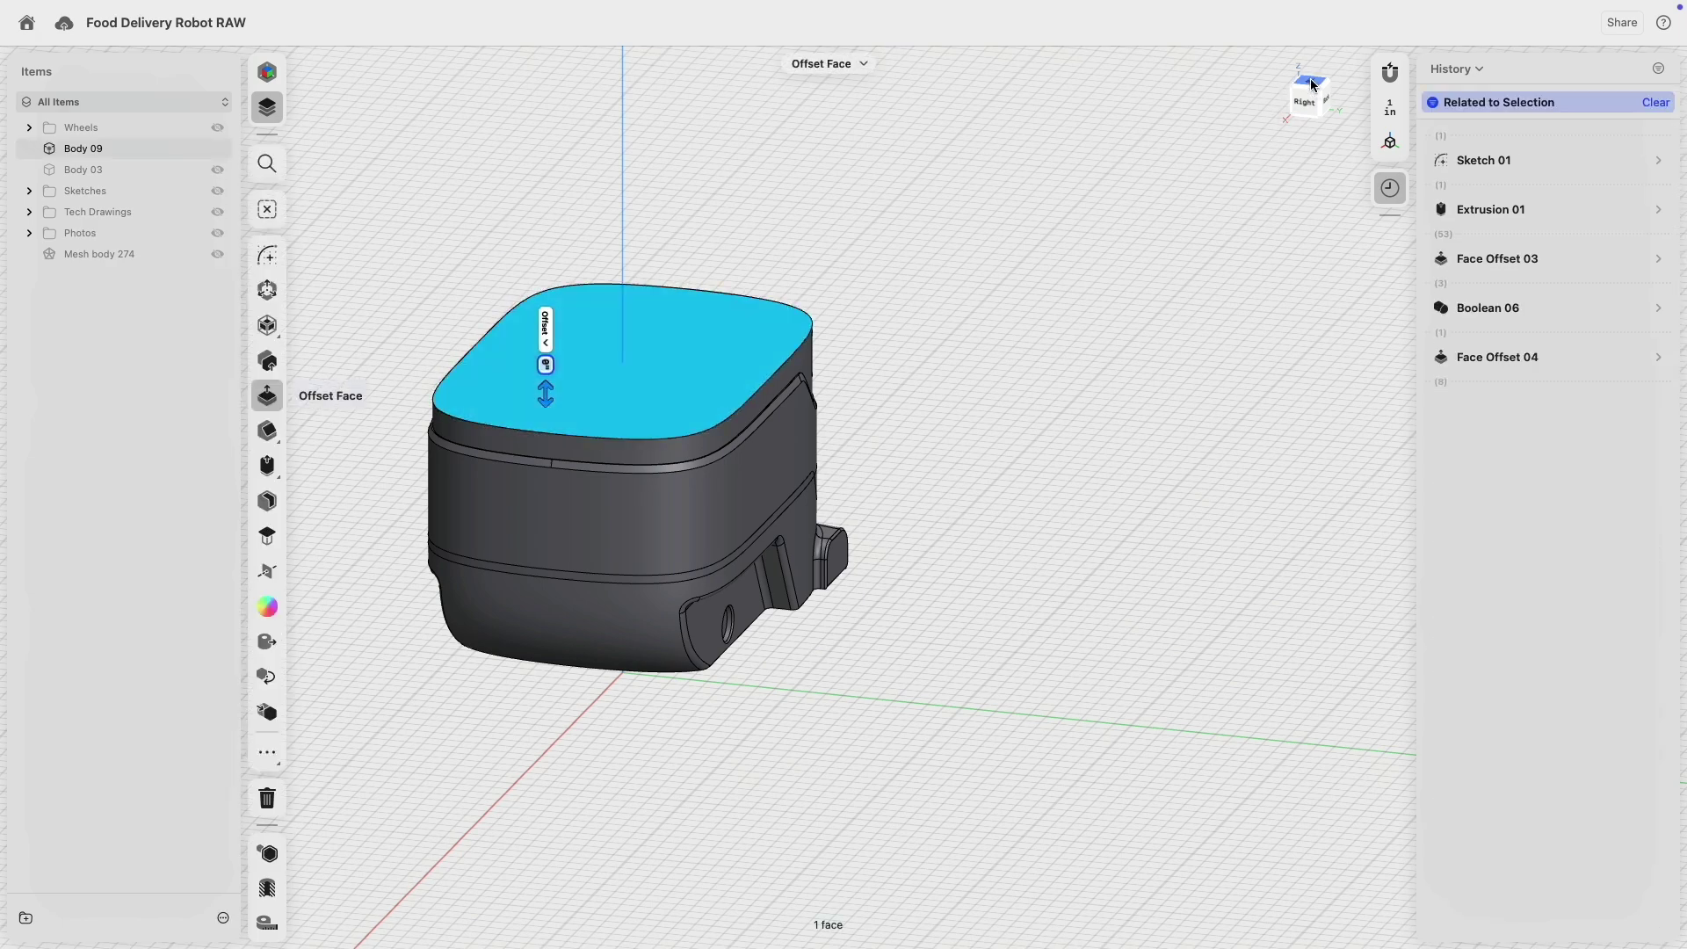
{"action": "left_click", "coordinate": [1312, 86]}
{"action": "scroll", "coordinate": [938, 290], "scroll_direction": "right", "scroll_amount": 3}
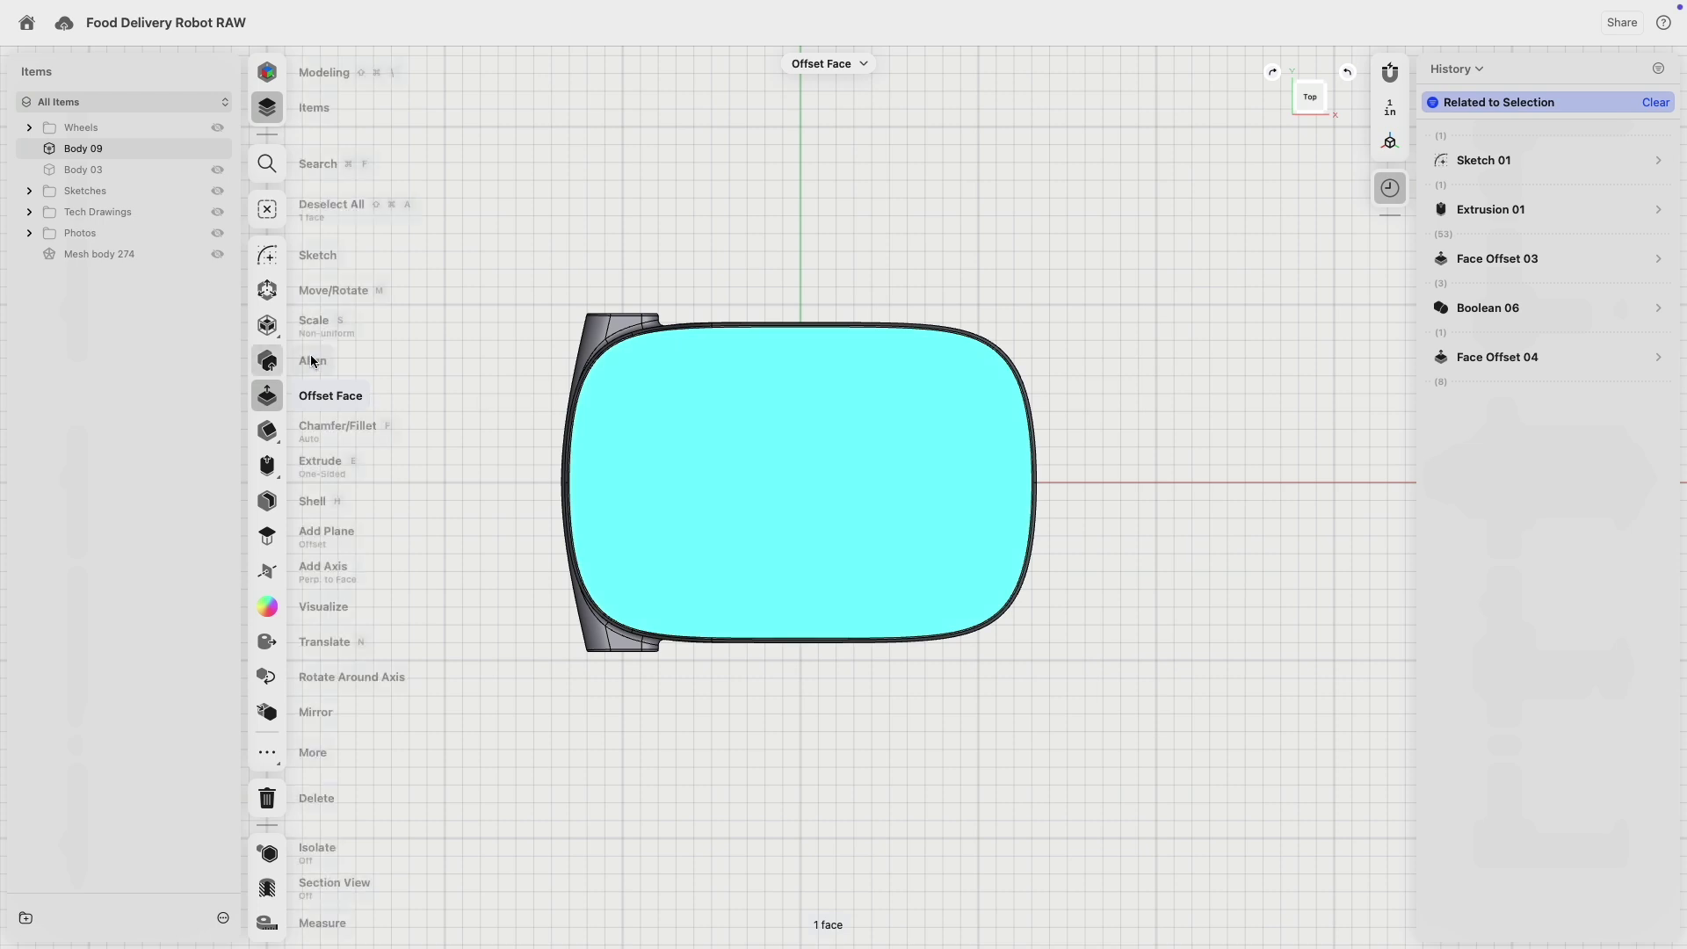
{"action": "left_click", "coordinate": [268, 256]}
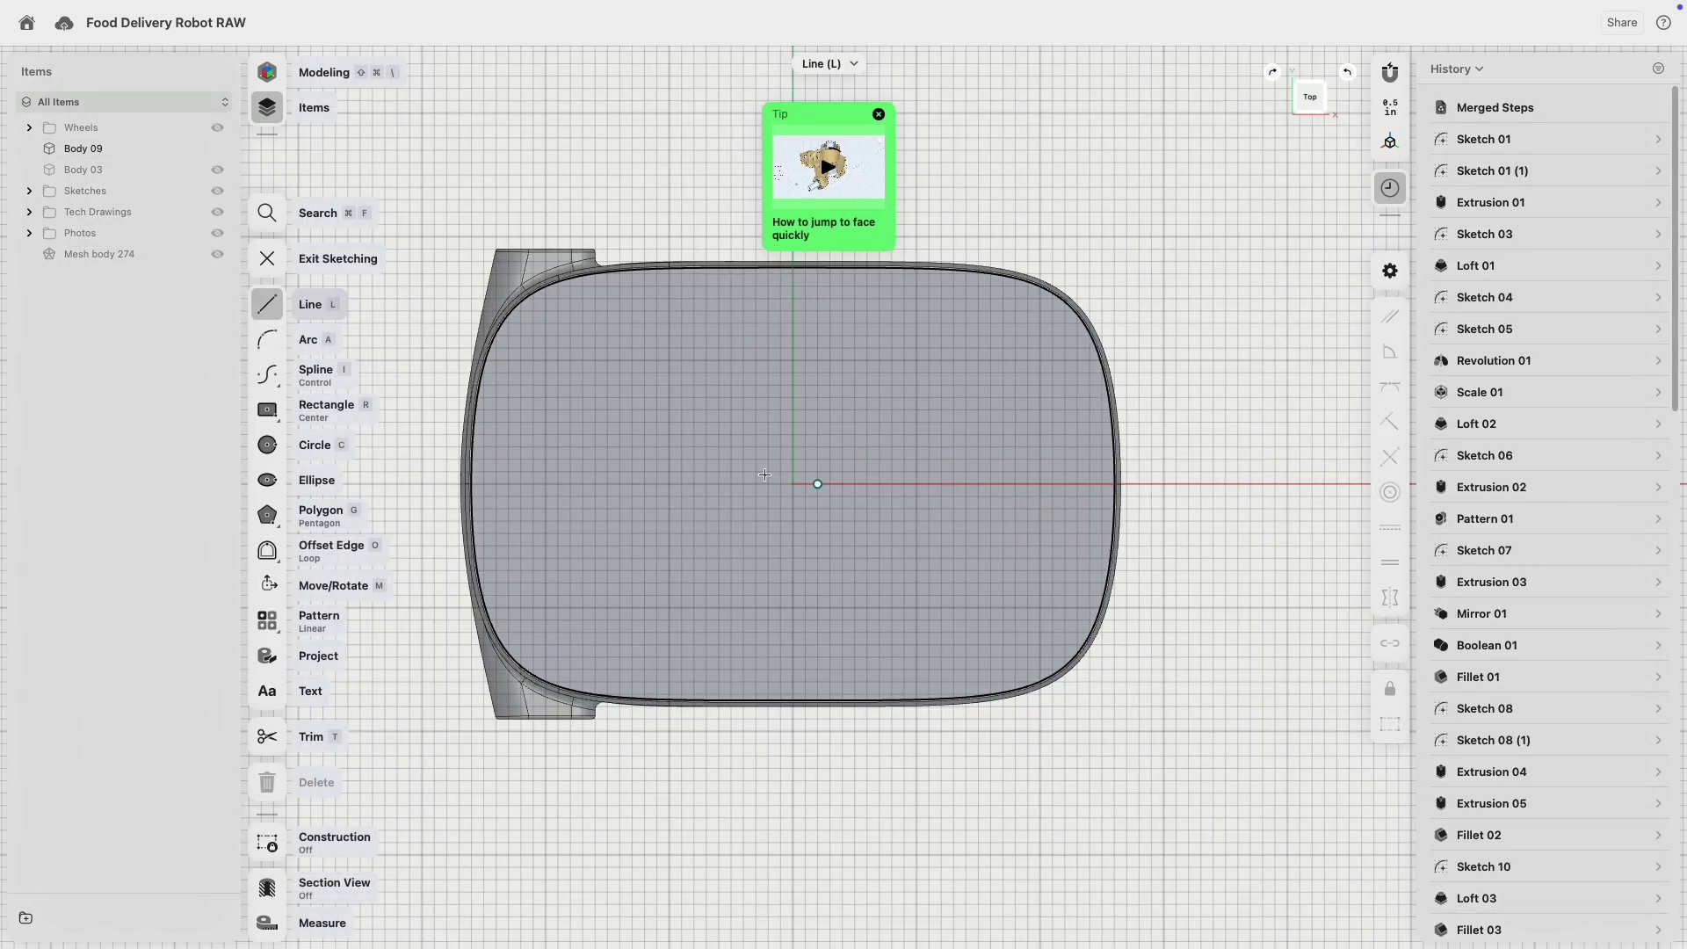
{"action": "left_click", "coordinate": [279, 414]}
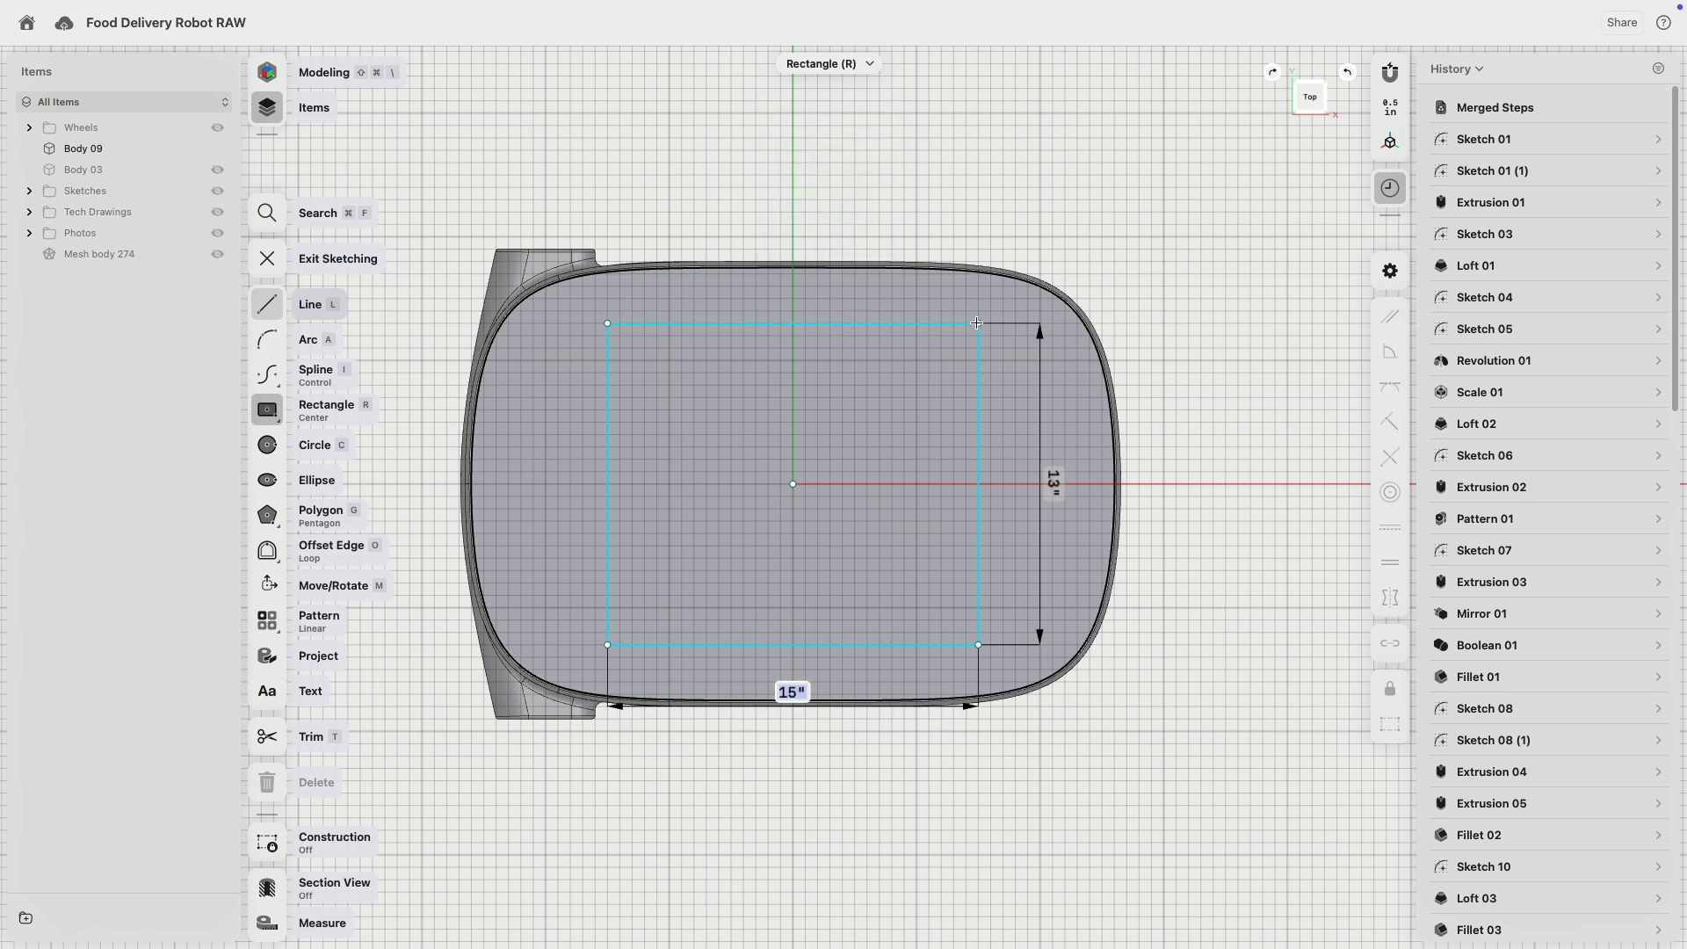
{"action": "left_click", "coordinate": [991, 324]}
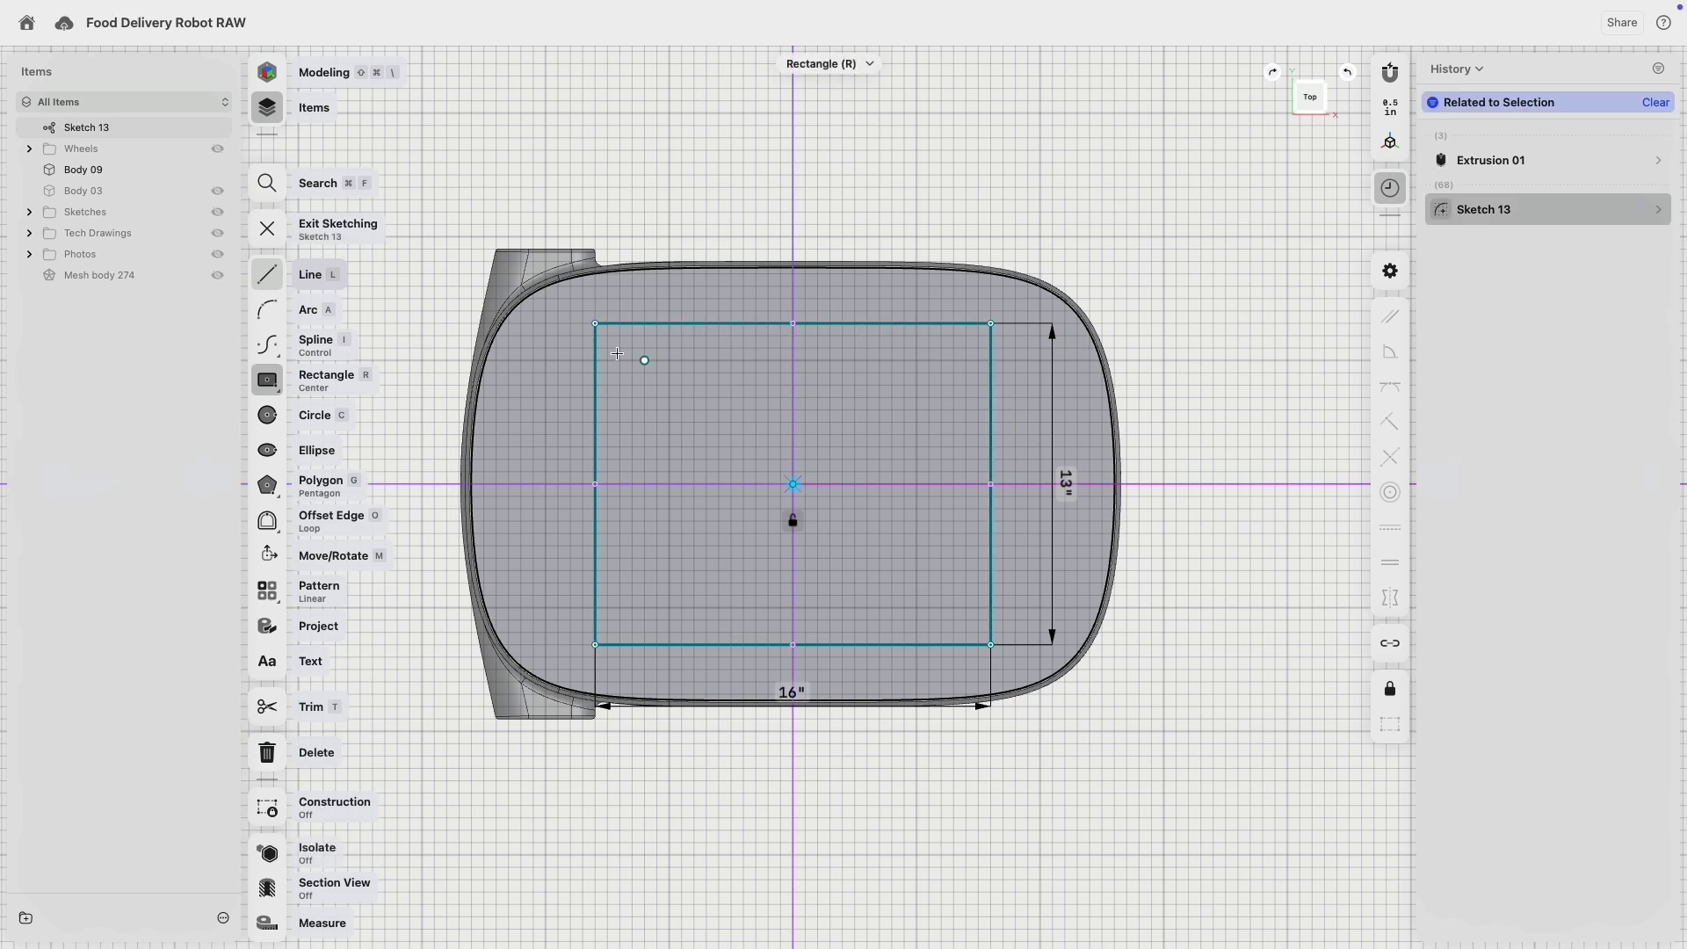
- Draw a 4 by 7 in center rectangle on the body's lengthwise axis, straddling the top face's edge opposite the bumper
{"action": "scroll", "coordinate": [1134, 485], "scroll_direction": "up", "scroll_amount": 3}
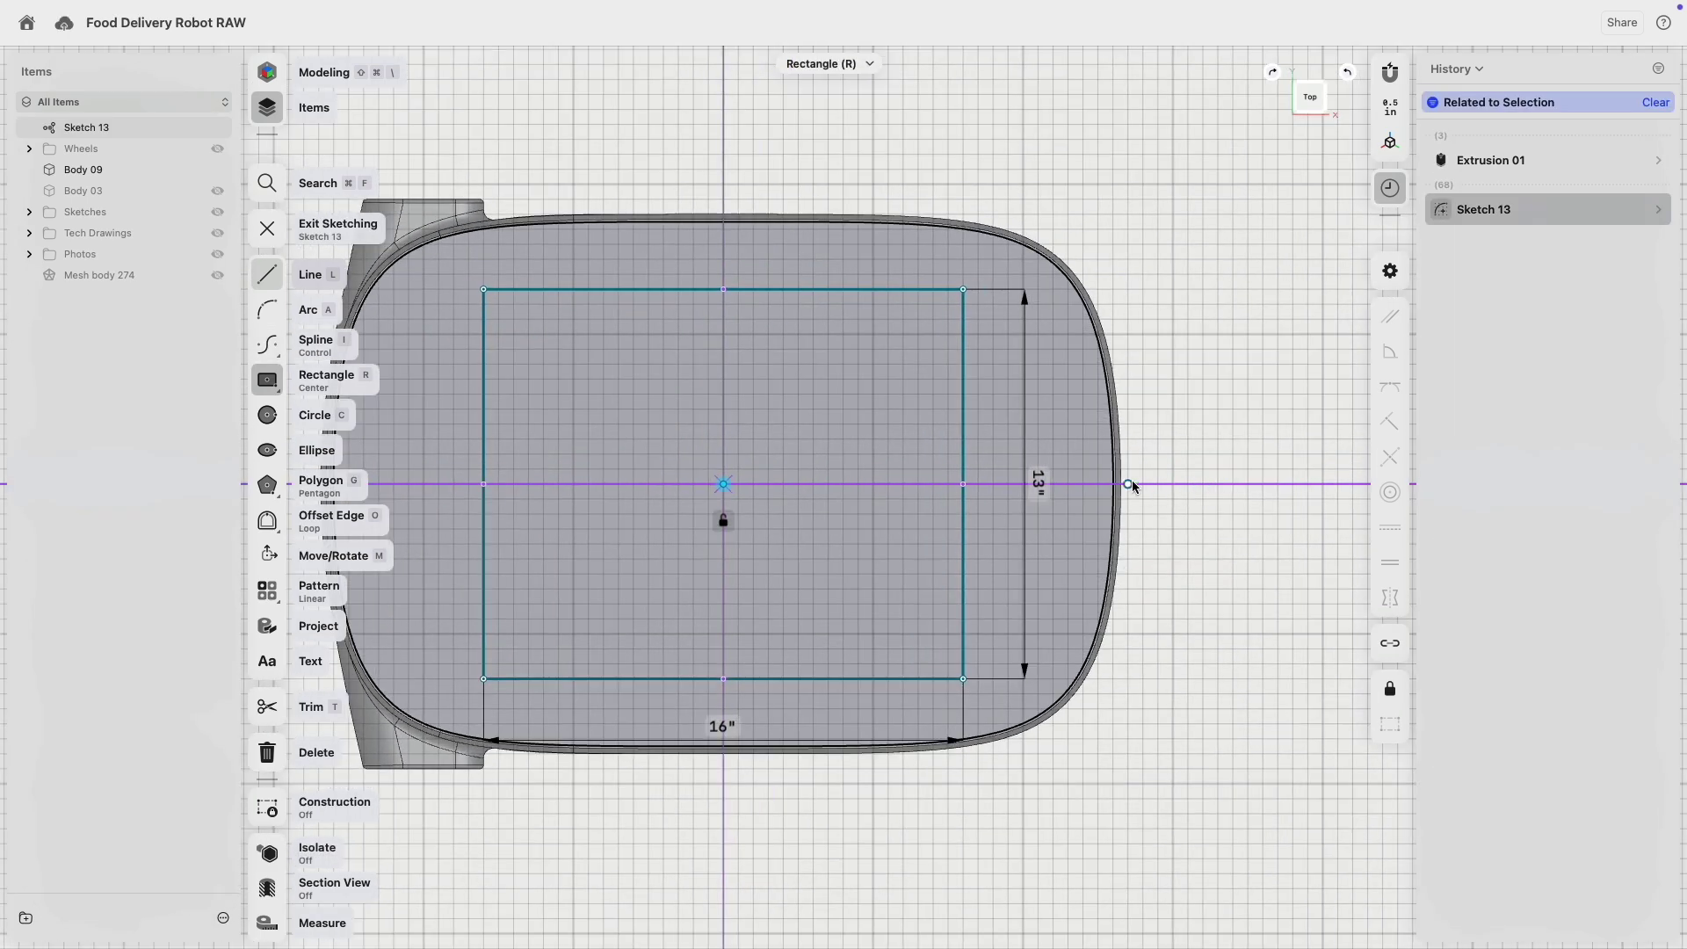
{"action": "left_click", "coordinate": [1128, 484]}
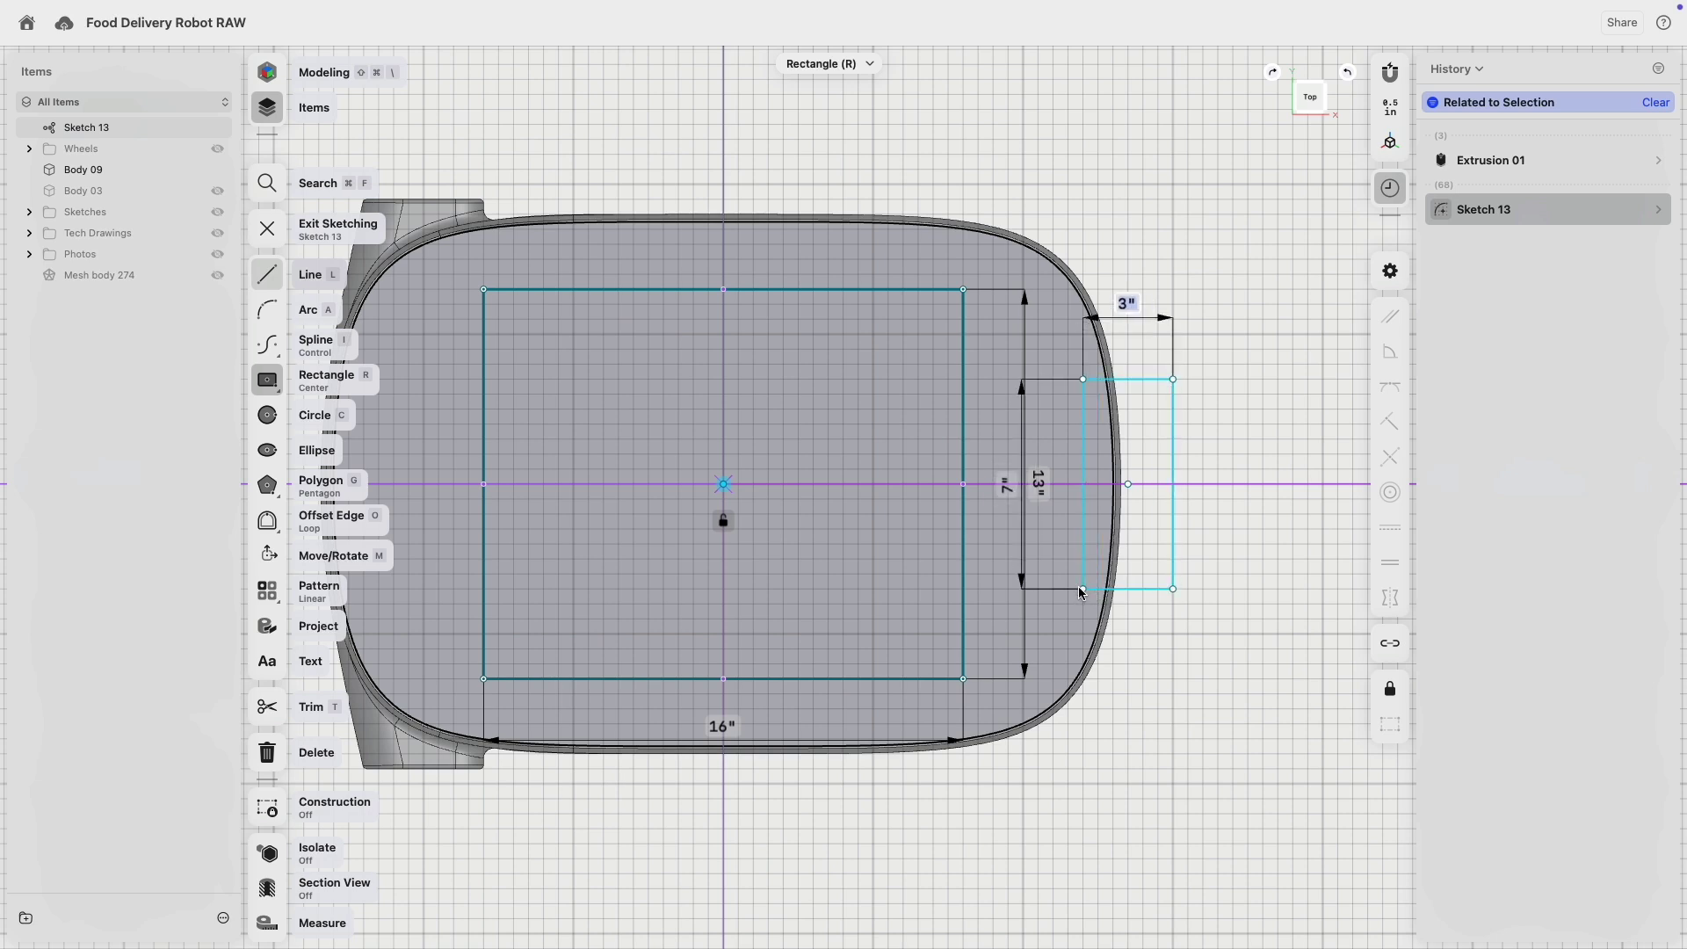
{"action": "left_click", "coordinate": [1069, 589]}
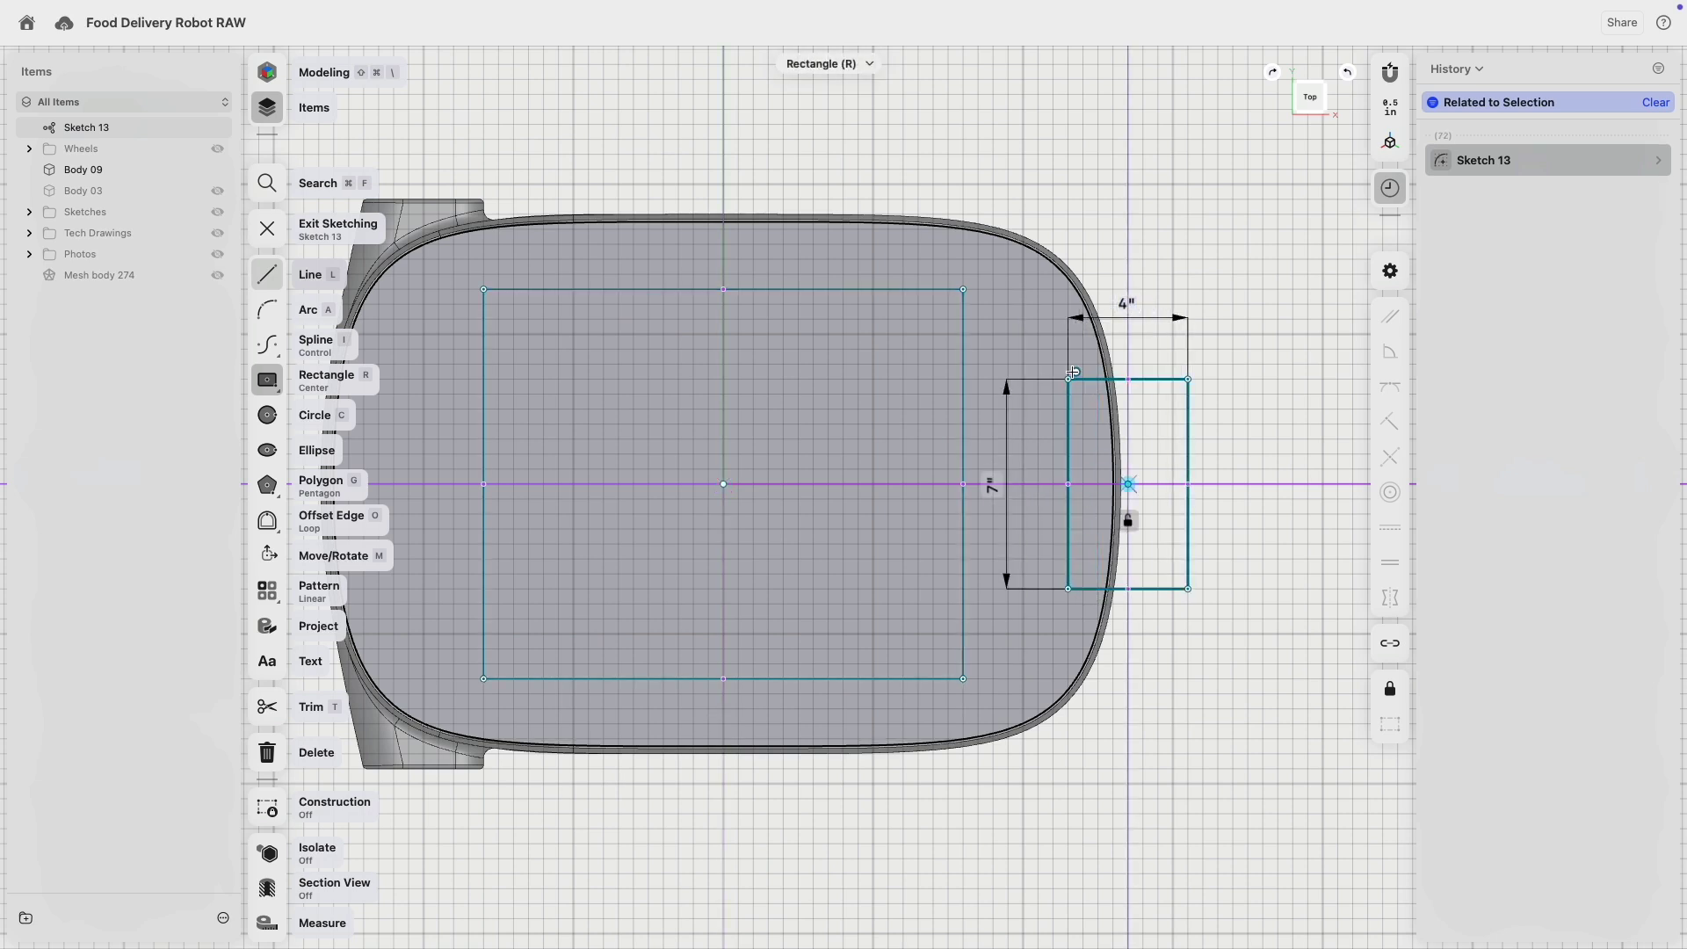
{"action": "scroll", "coordinate": [1074, 372], "scroll_direction": "up", "scroll_amount": 3}
{"action": "scroll", "coordinate": [1151, 380], "scroll_direction": "down", "scroll_amount": 3}
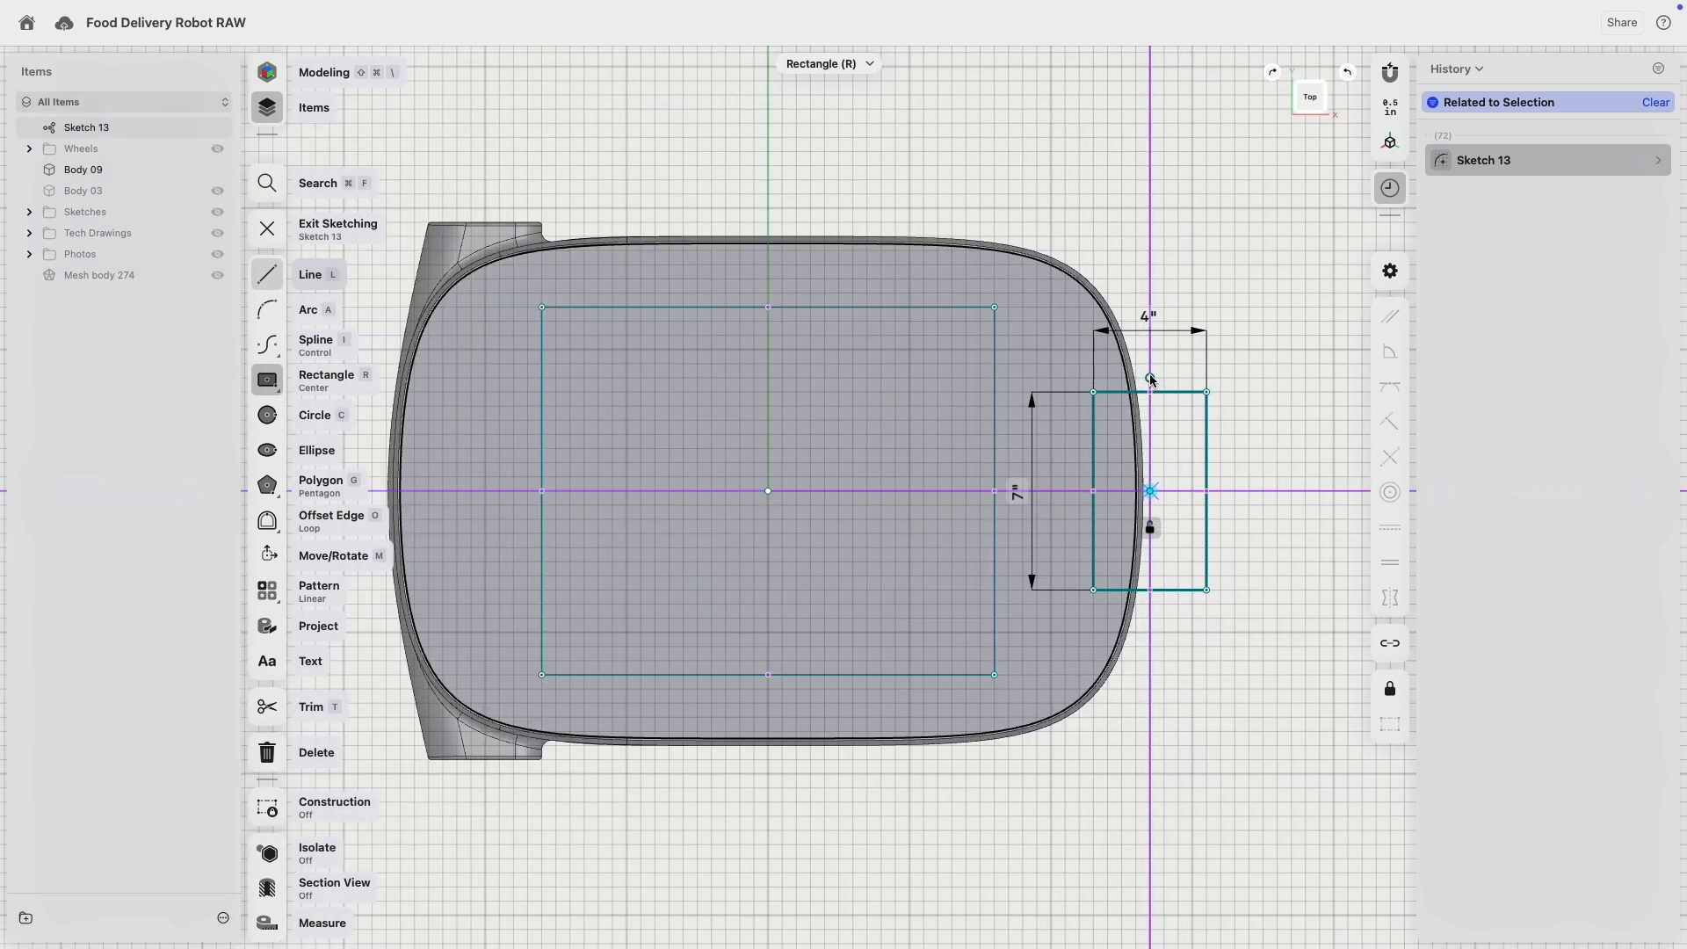
{"action": "scroll", "coordinate": [1167, 389], "scroll_direction": "down", "scroll_amount": 5}
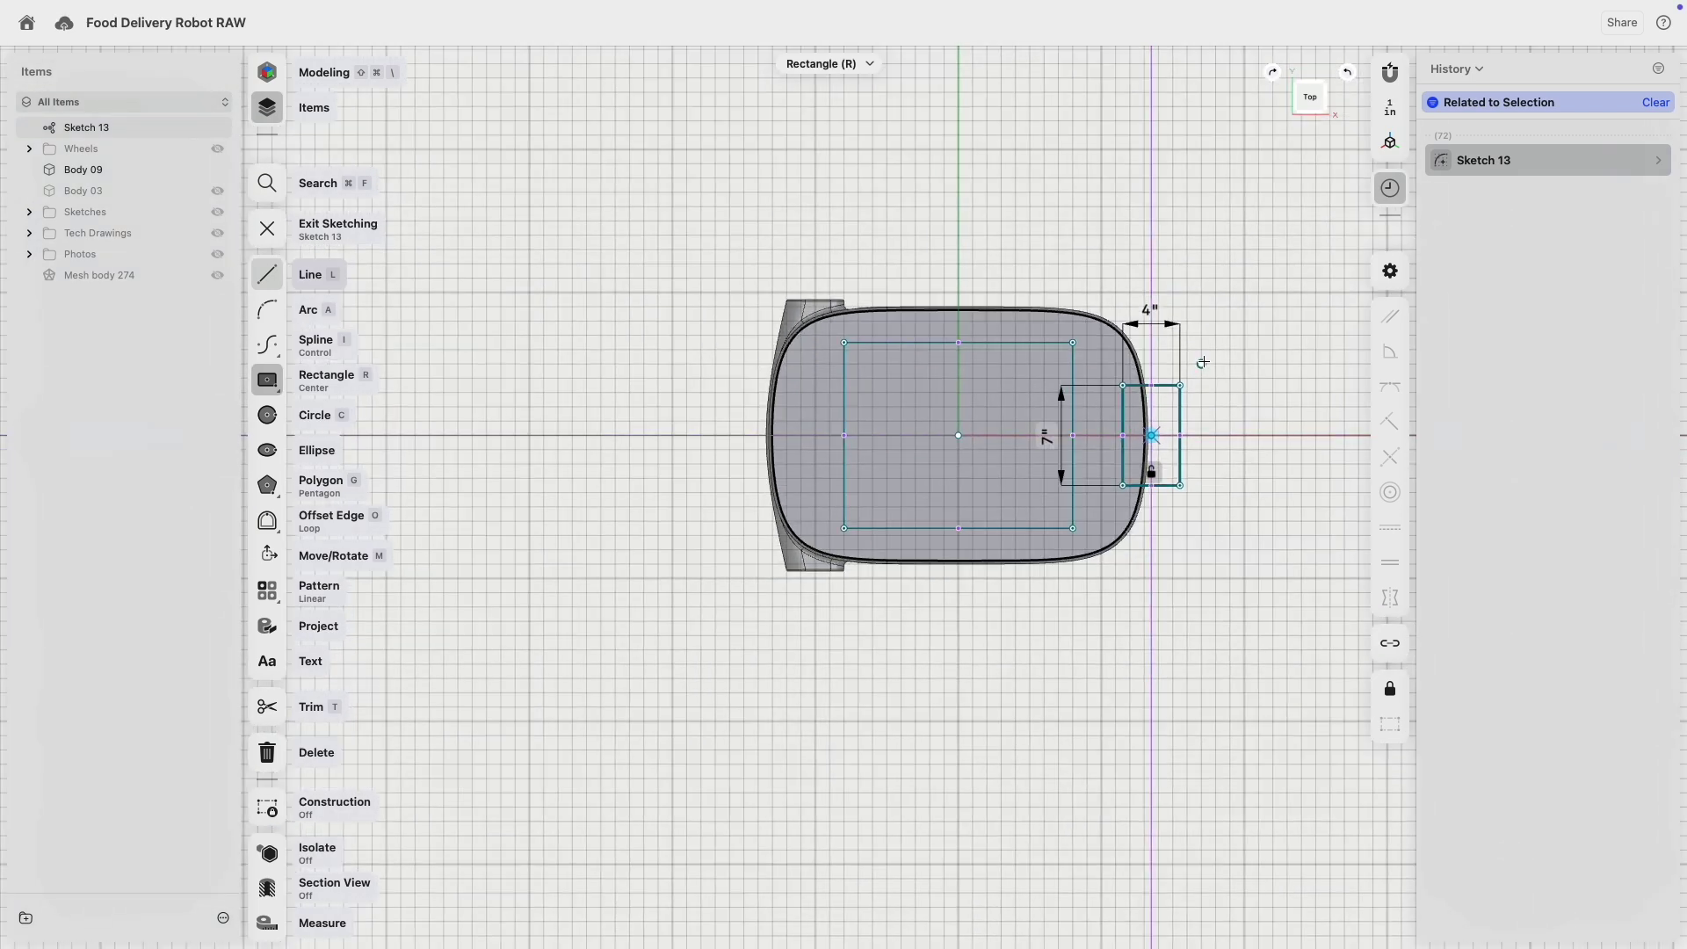
- Narrow the small rectangle to 2.5 in wide by moving its inner edge 0.5 in toward the body's center and its outer edge 2 in inward
{"action": "key", "text": "Escape"}
{"action": "scroll", "coordinate": [1128, 391], "scroll_direction": "up", "scroll_amount": 5}
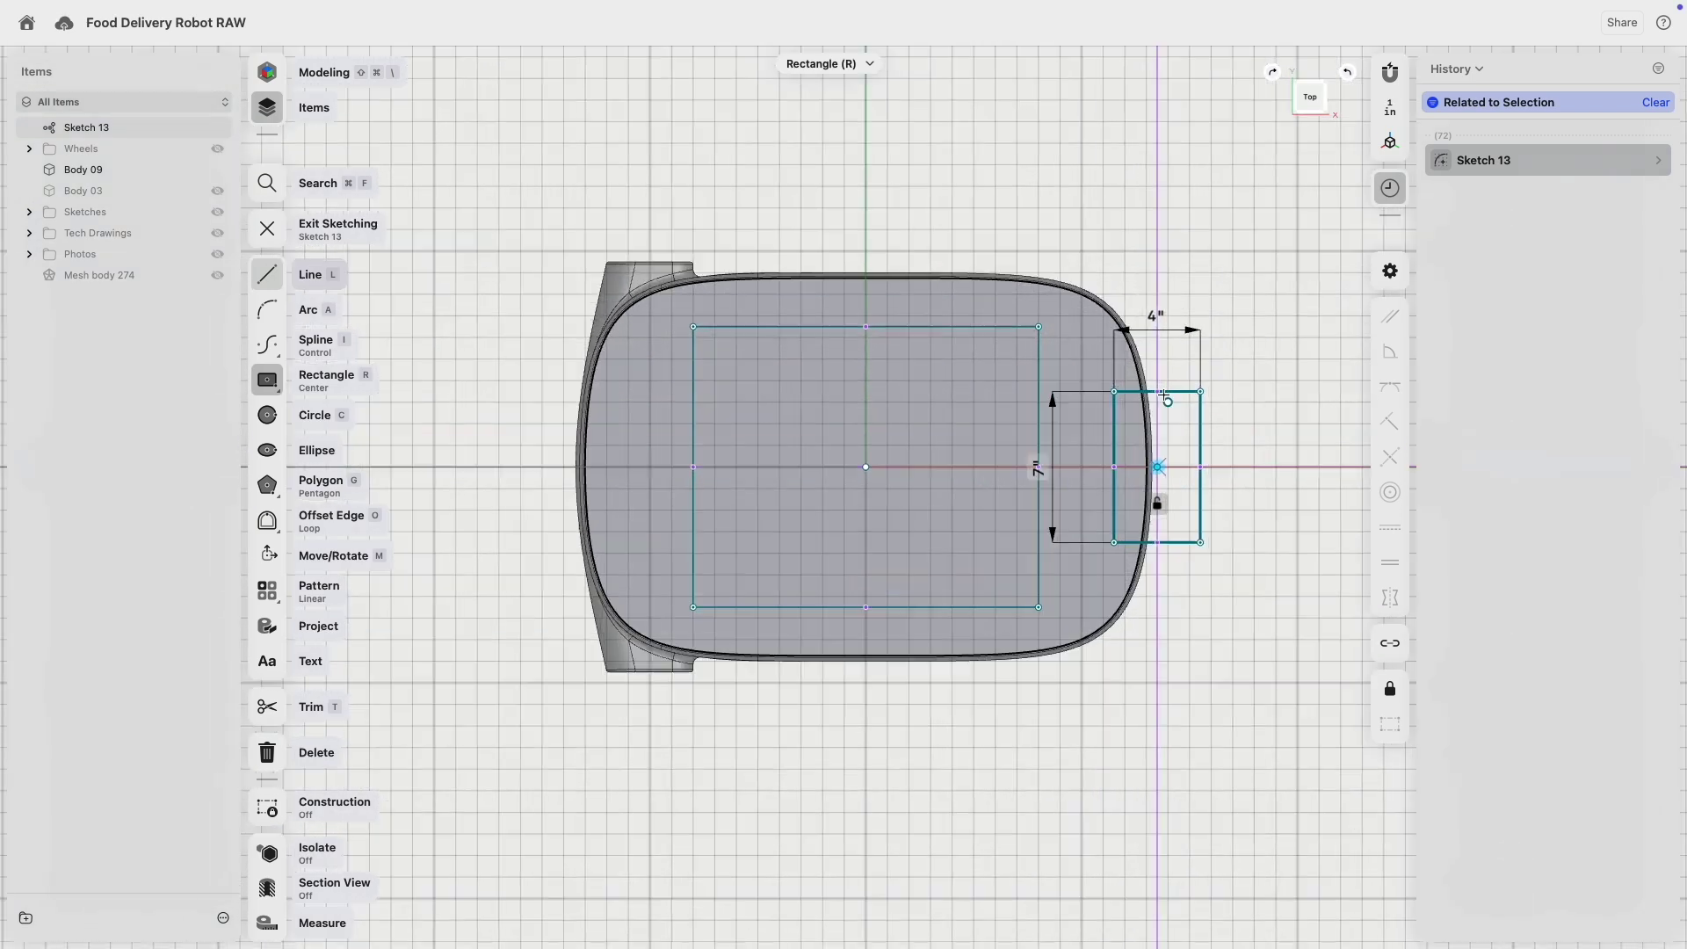
{"action": "left_click", "coordinate": [1095, 505]}
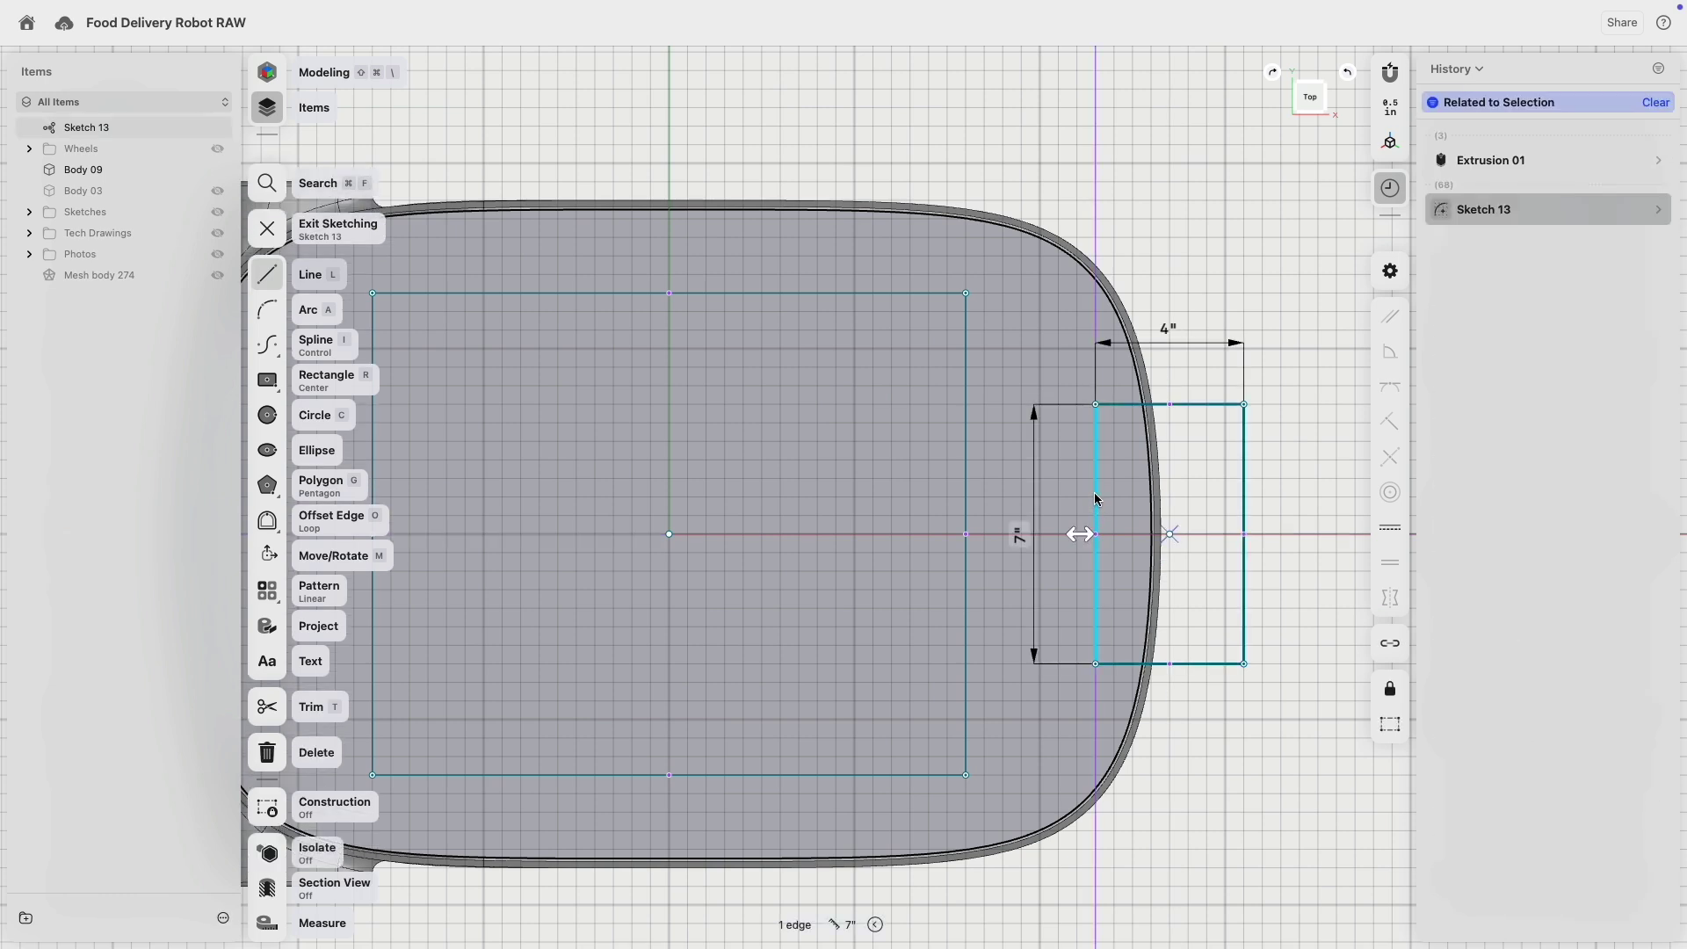
{"action": "left_click_drag", "start_coordinate": [1088, 536], "coordinate": [1074, 536]}
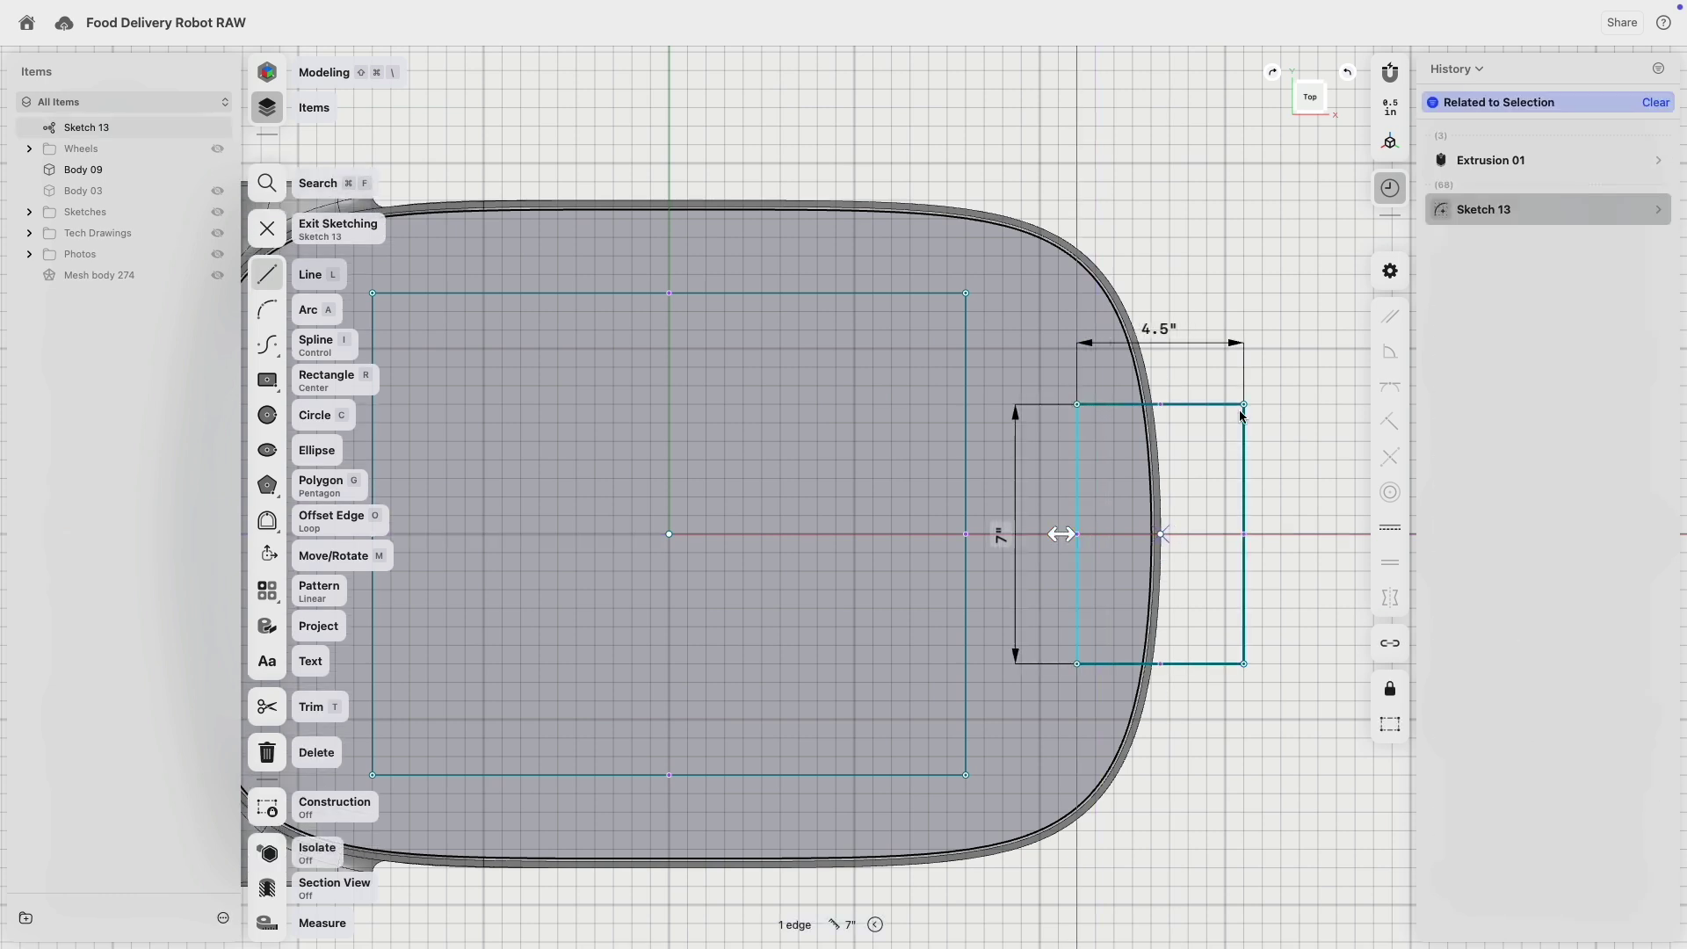
{"action": "mouse_move", "coordinate": [1243, 405]}
{"action": "left_mouse_down"}
{"action": "mouse_move", "coordinate": [1144, 408]}
{"action": "mouse_move", "coordinate": [1170, 407]}
{"action": "left_mouse_up"}
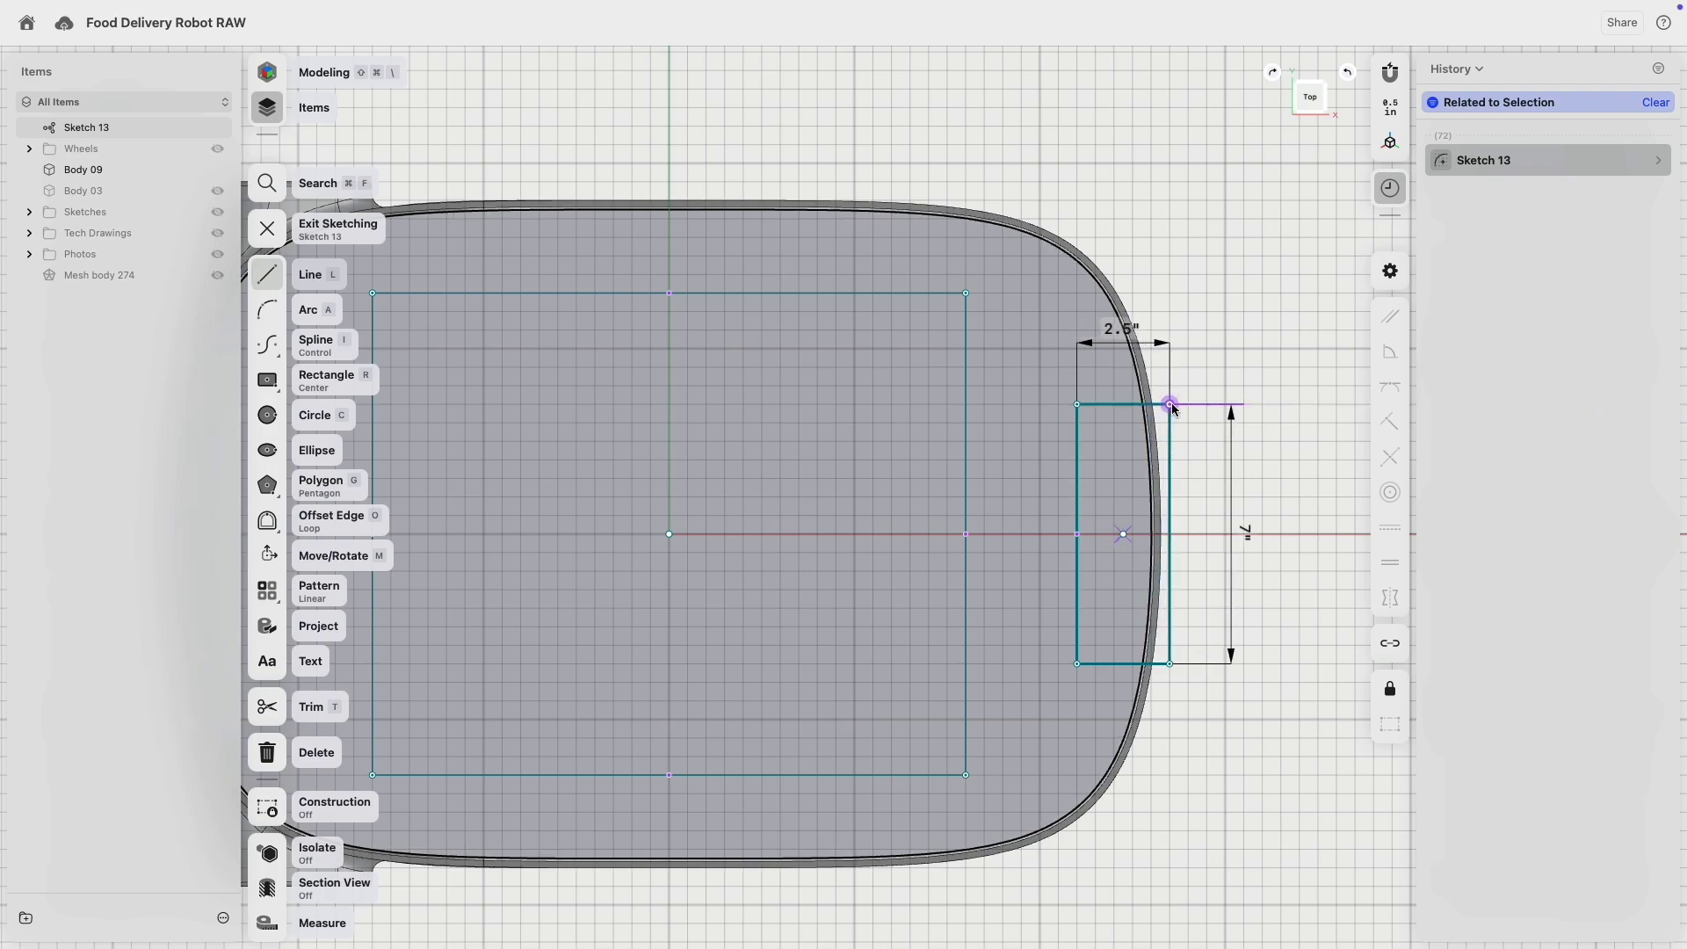
{"action": "scroll", "coordinate": [1205, 627], "scroll_direction": "down", "scroll_amount": 2}
{"action": "left_click", "coordinate": [1236, 754]}
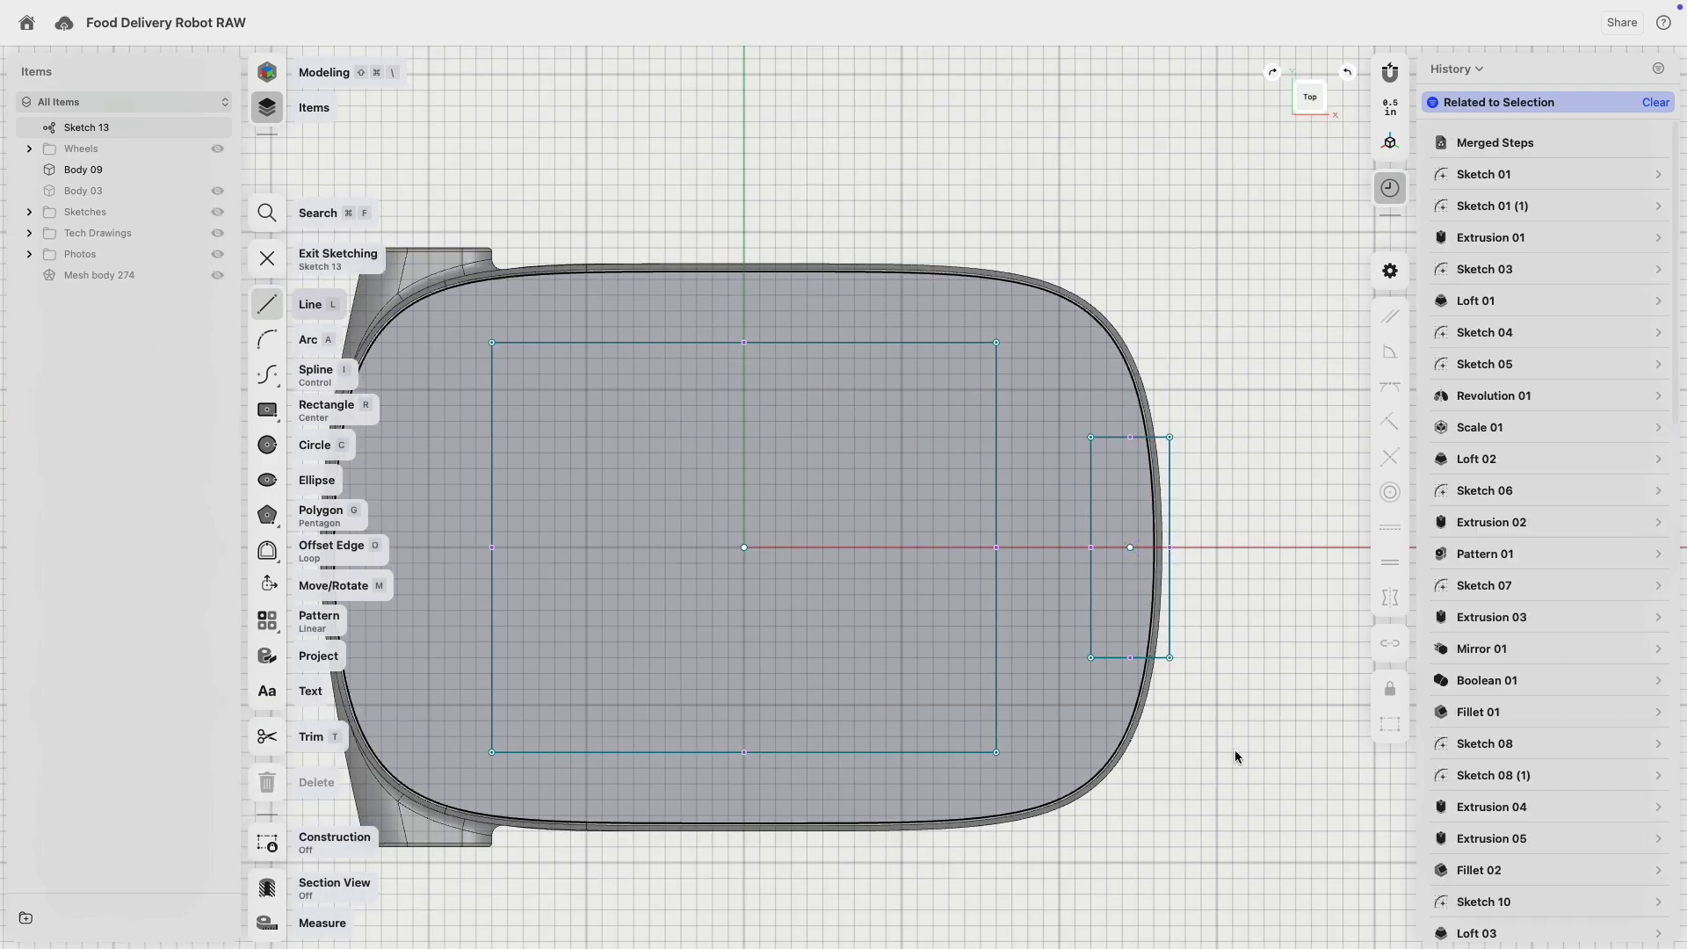
- Extrude the small rectangle's region downward to cut a shallow notch into the edge of the body's top face
{"action": "right_click_drag", "start_coordinate": [1144, 687], "coordinate": [1047, 566]}
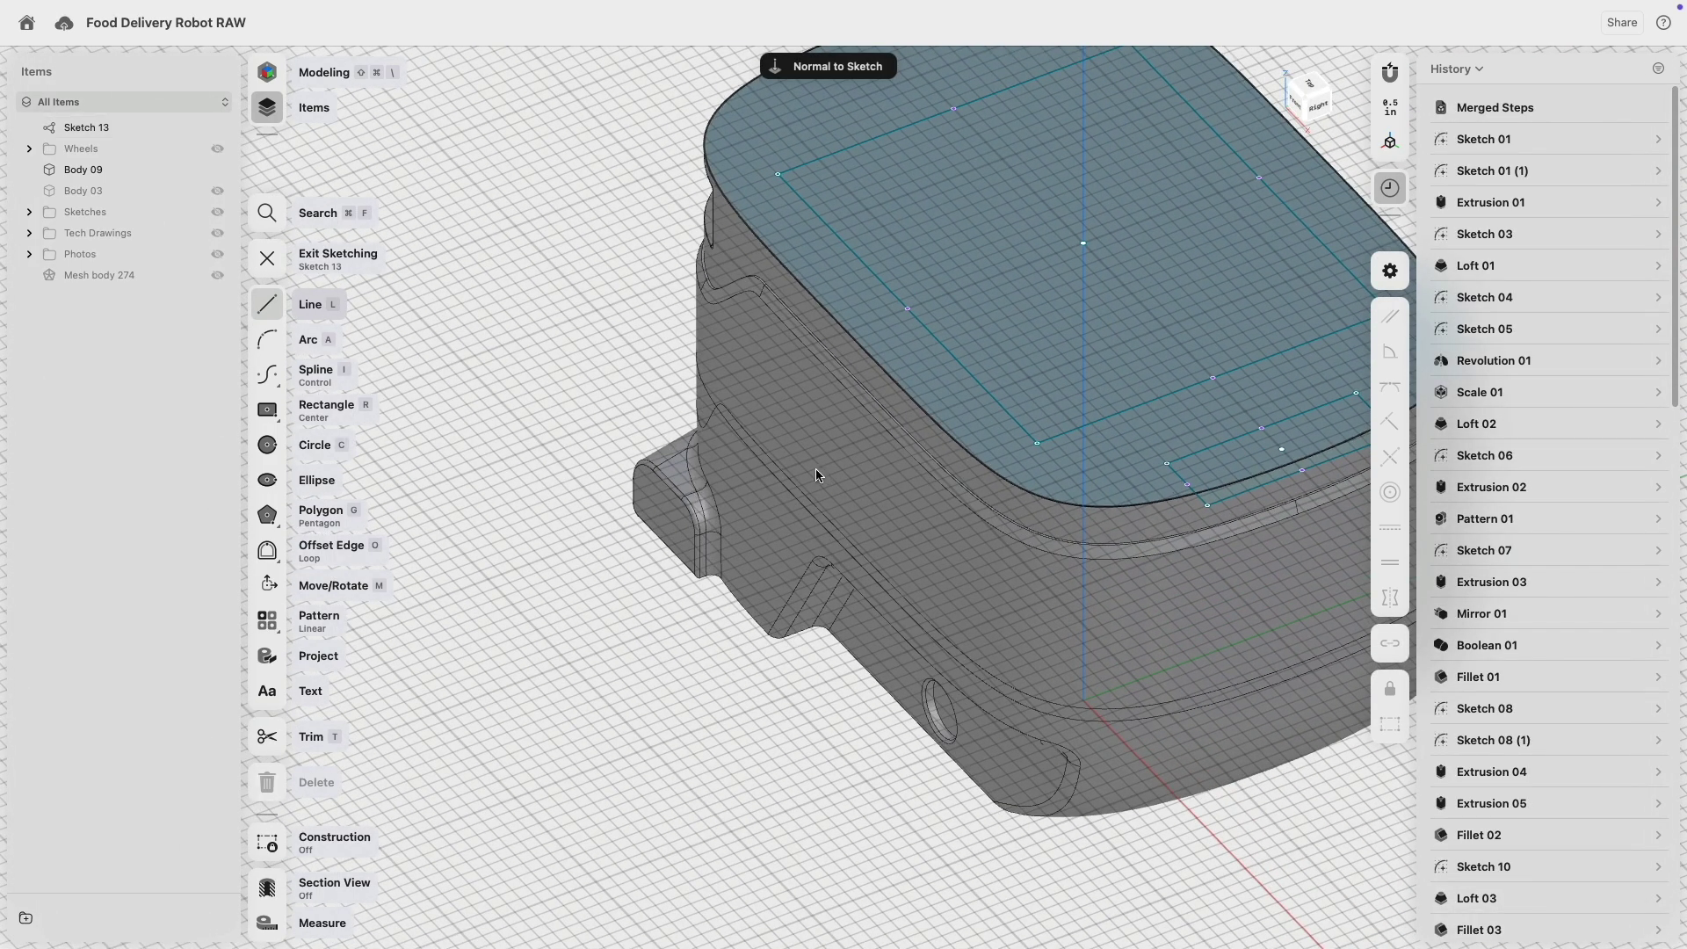
{"action": "middle_click_drag", "start_coordinate": [817, 475], "coordinate": [614, 524]}
{"action": "left_click", "coordinate": [964, 493]}
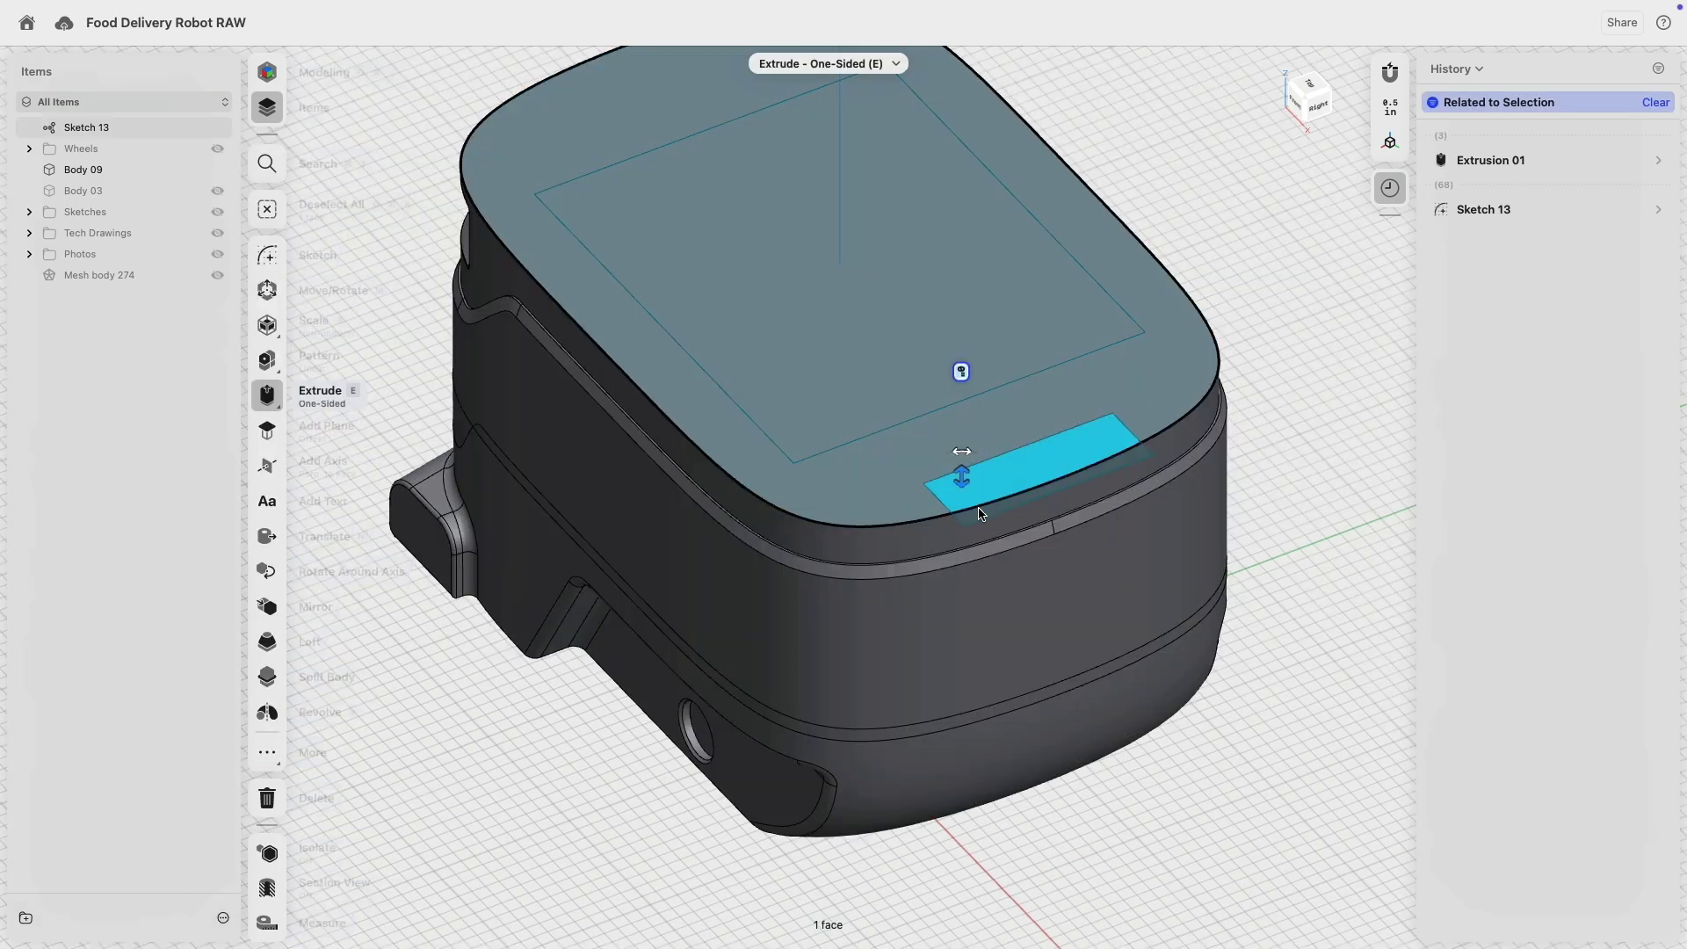
{"action": "scroll", "coordinate": [991, 503], "scroll_direction": "up", "scroll_amount": 3}
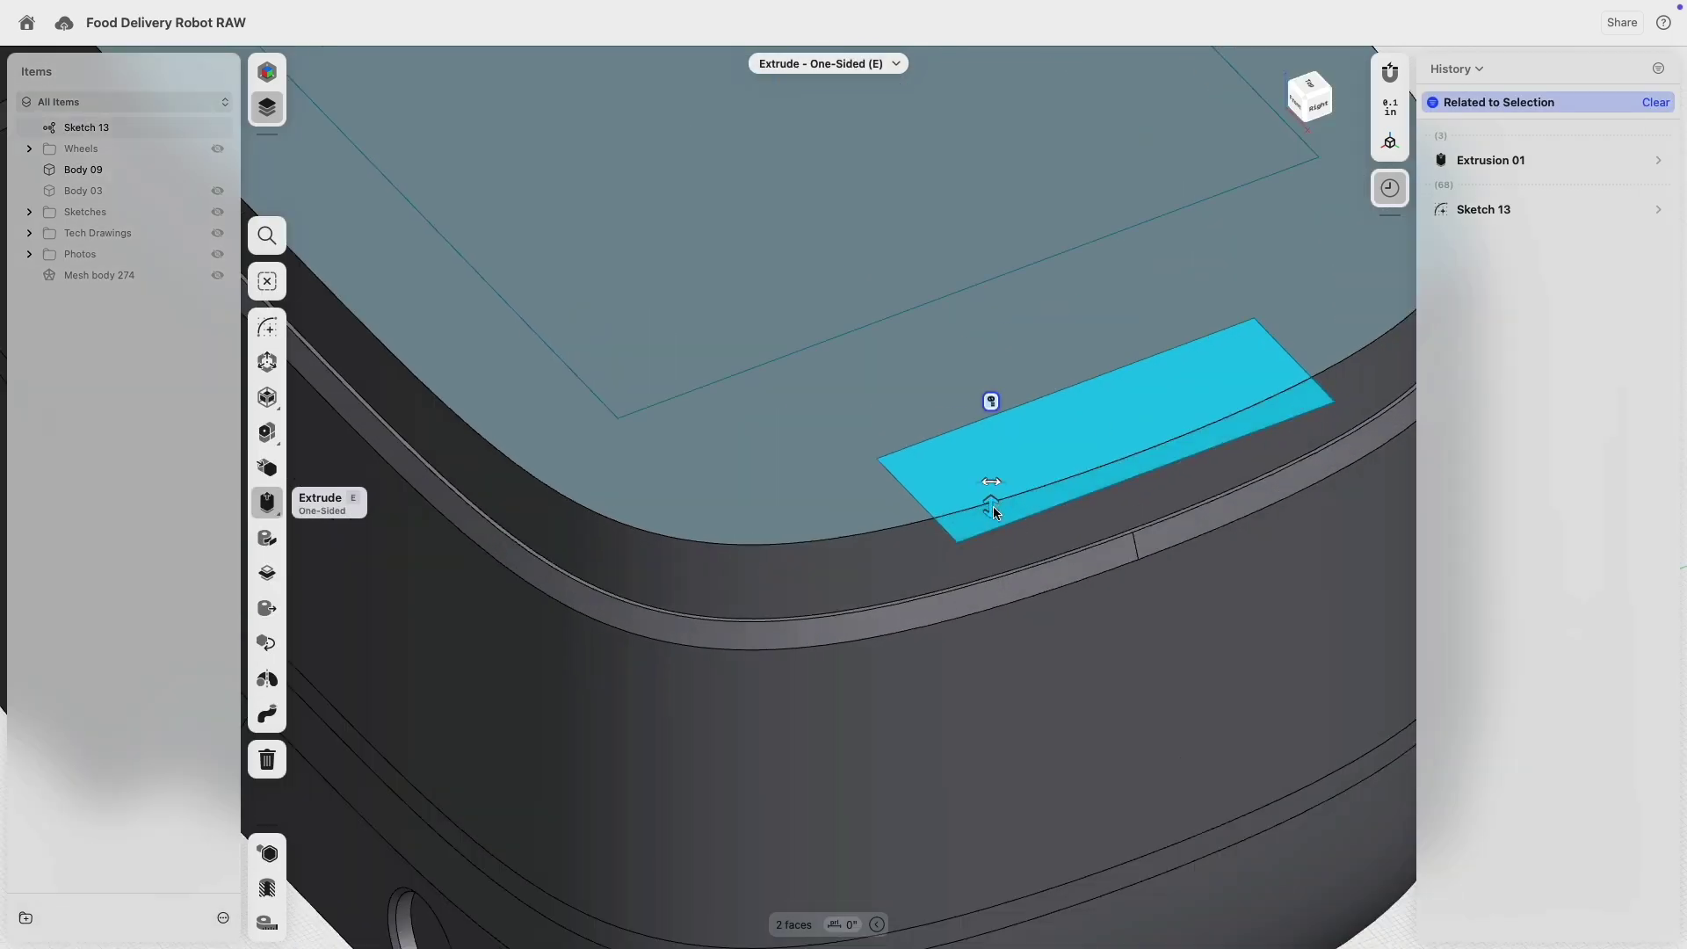
{"action": "left_click_drag", "start_coordinate": [994, 513], "coordinate": [1000, 568]}
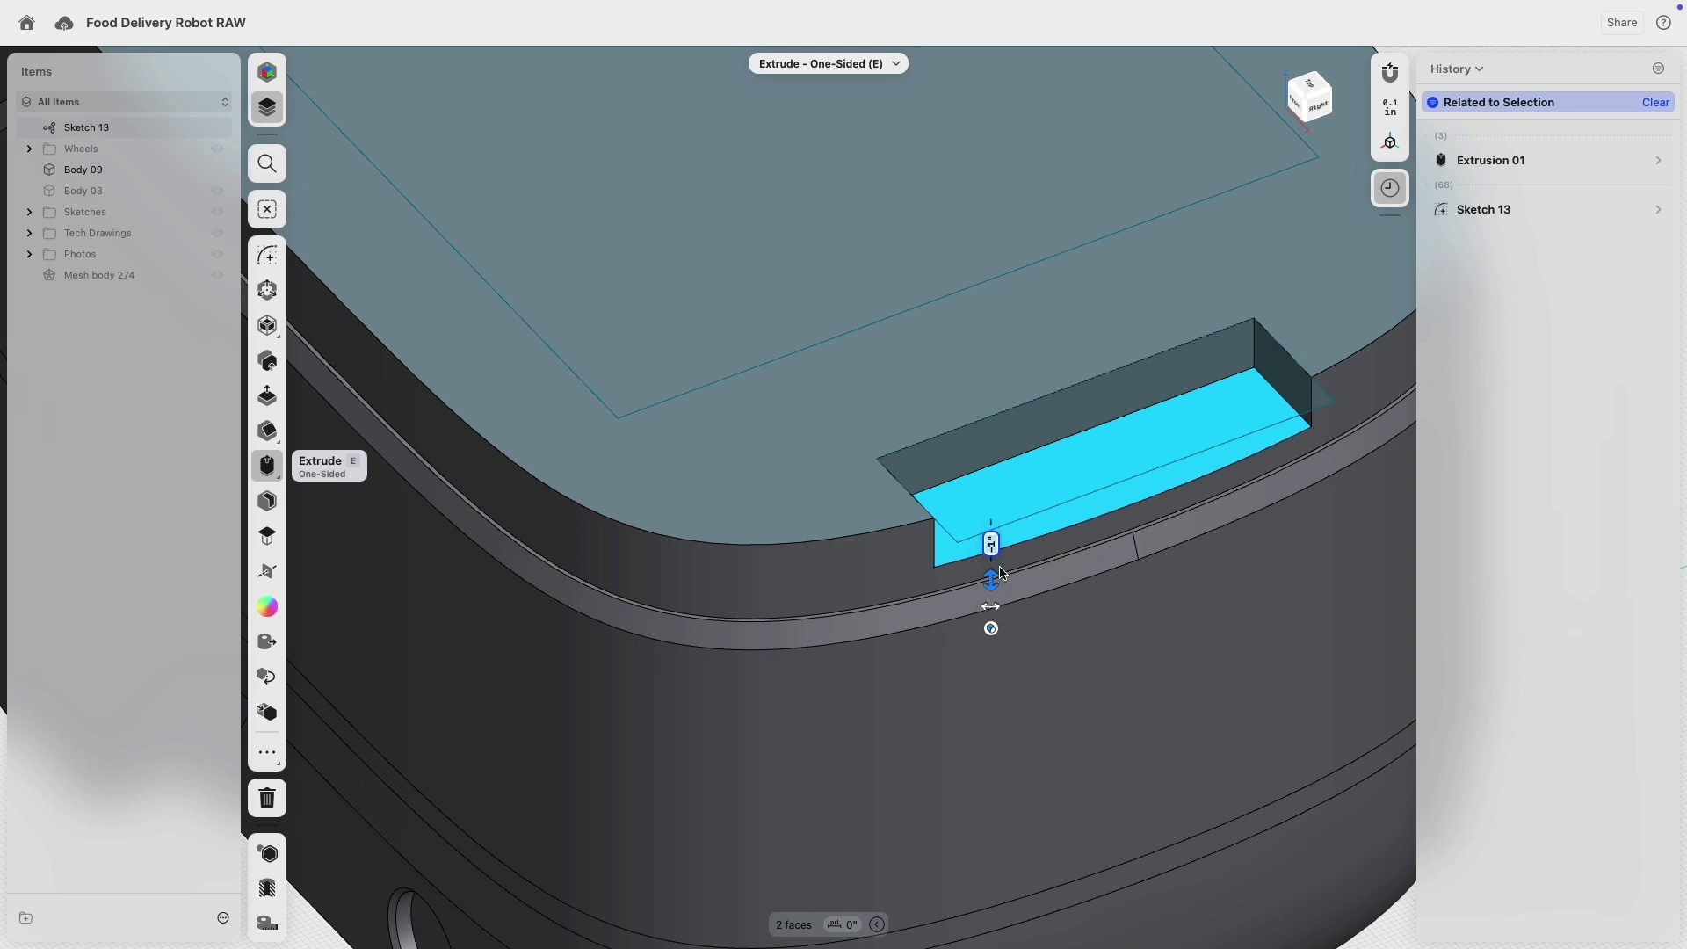
- Extrude the large center rectangle down into the body to cut a deep storage compartment, and file Sketch 13 in the Sketches folder
{"action": "scroll", "coordinate": [997, 567], "scroll_direction": "down", "scroll_amount": 5}
{"action": "left_click", "coordinate": [822, 376]}
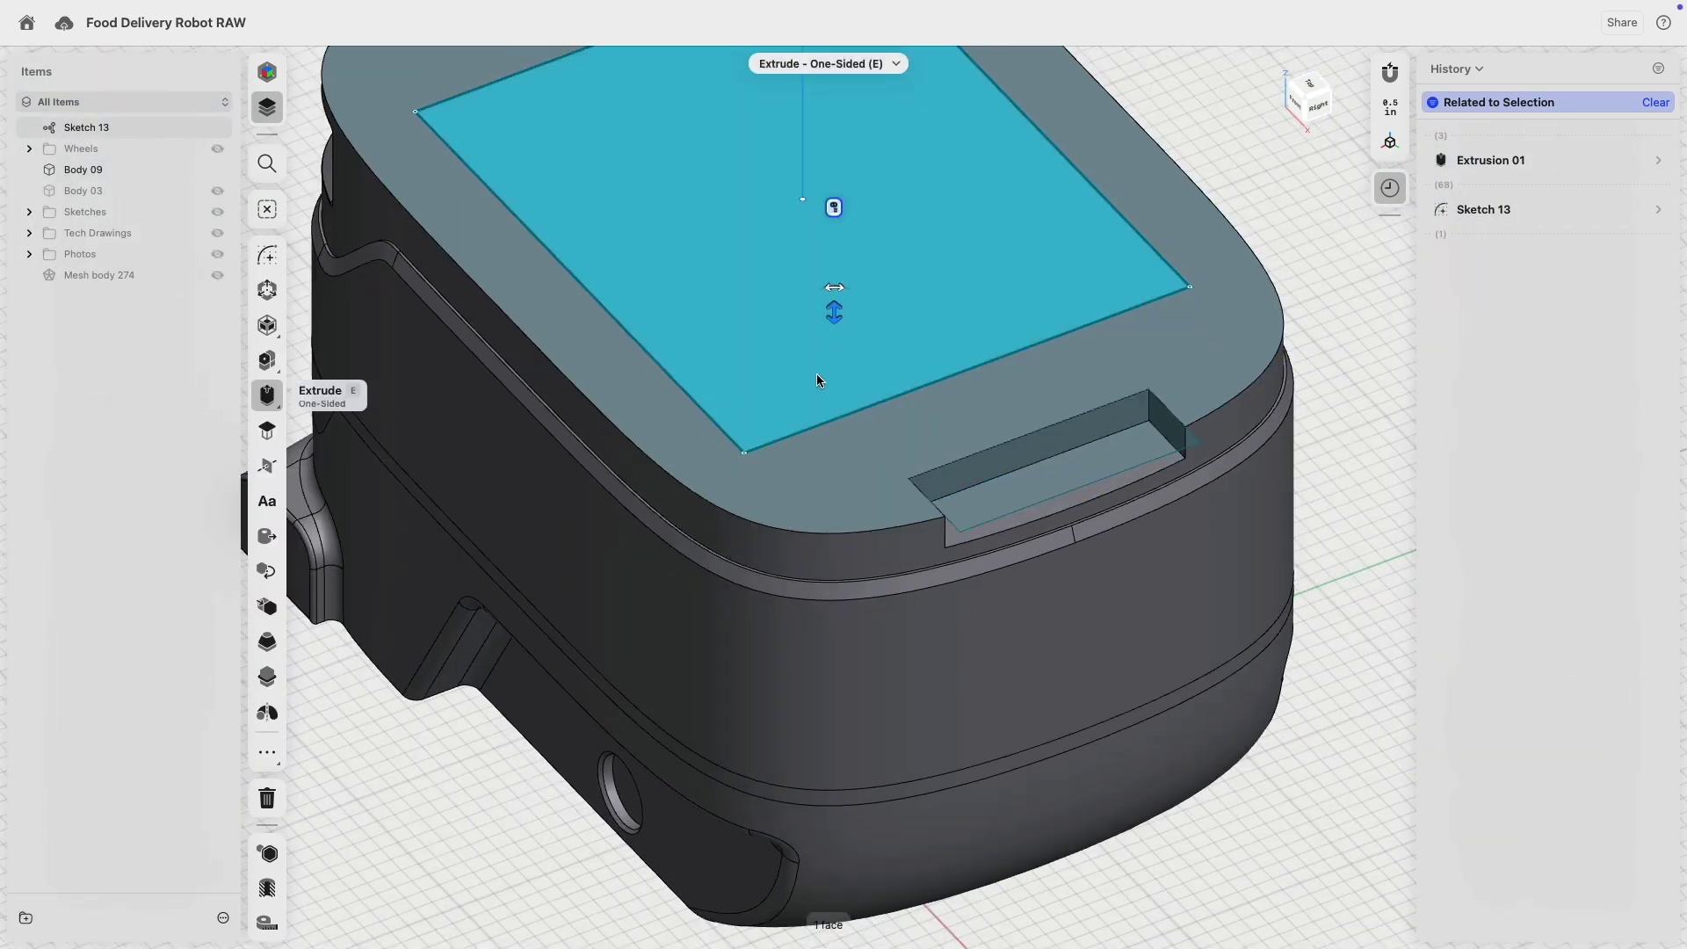
{"action": "left_click_drag", "start_coordinate": [826, 338], "coordinate": [836, 461]}
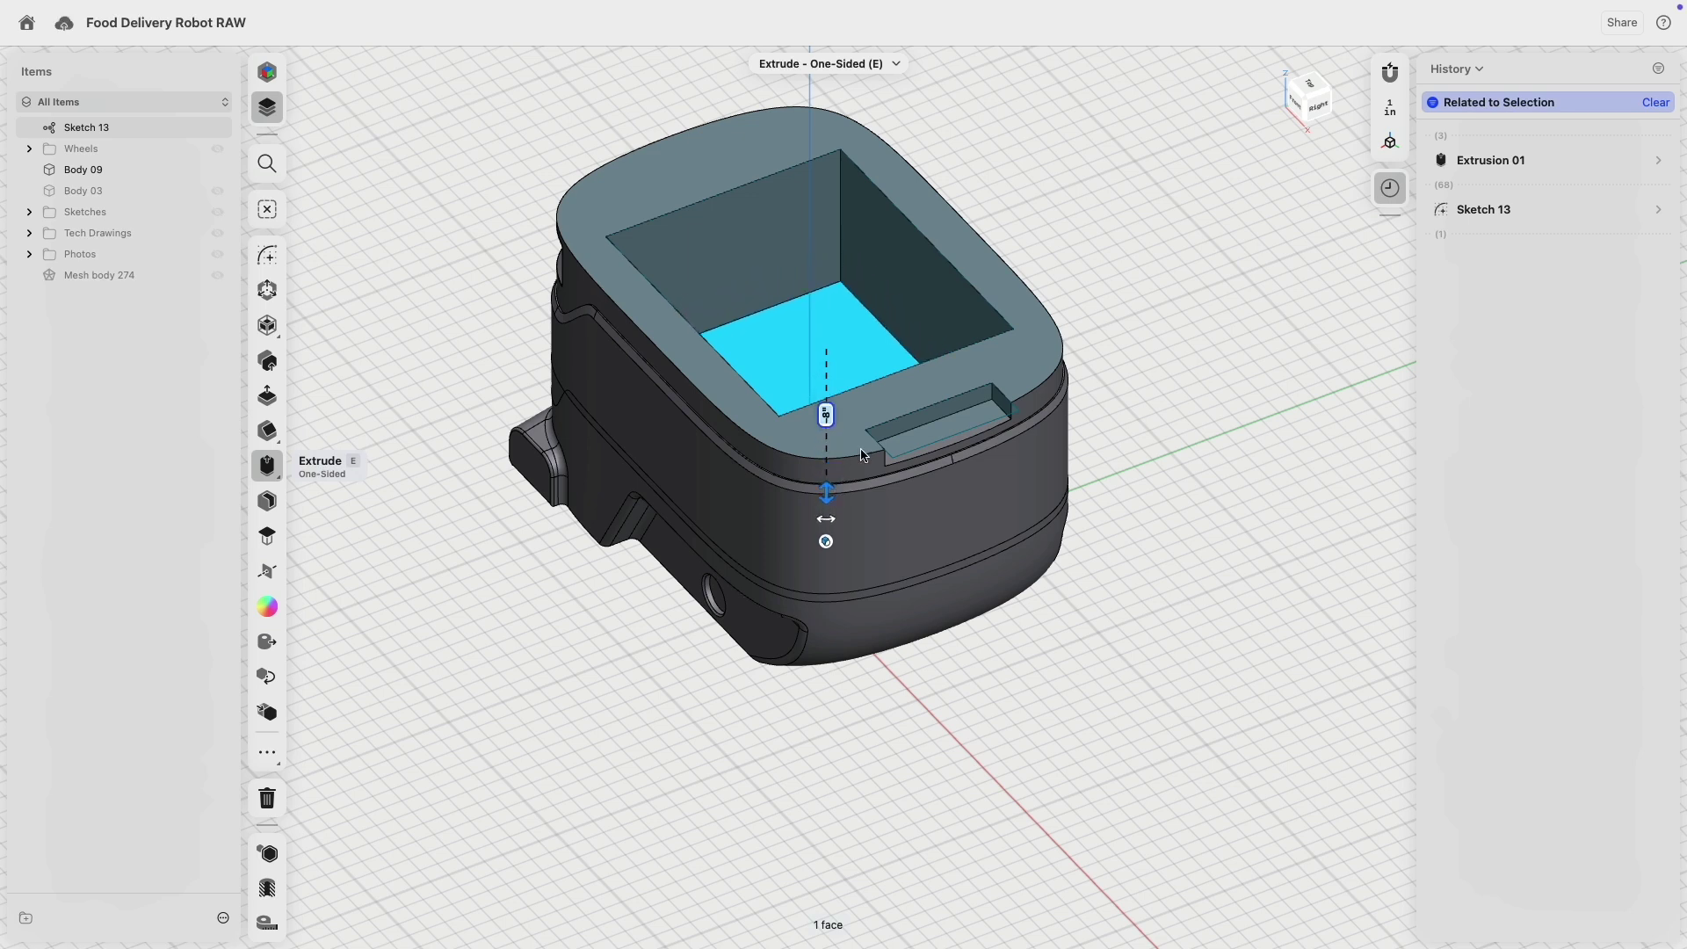
{"action": "left_click", "coordinate": [1081, 260]}
{"action": "left_click_drag", "start_coordinate": [95, 126], "coordinate": [130, 212]}
- Fillet the four vertical corner edges of the storage compartment with a 0.5 in radius
{"action": "left_click", "coordinate": [842, 252]}
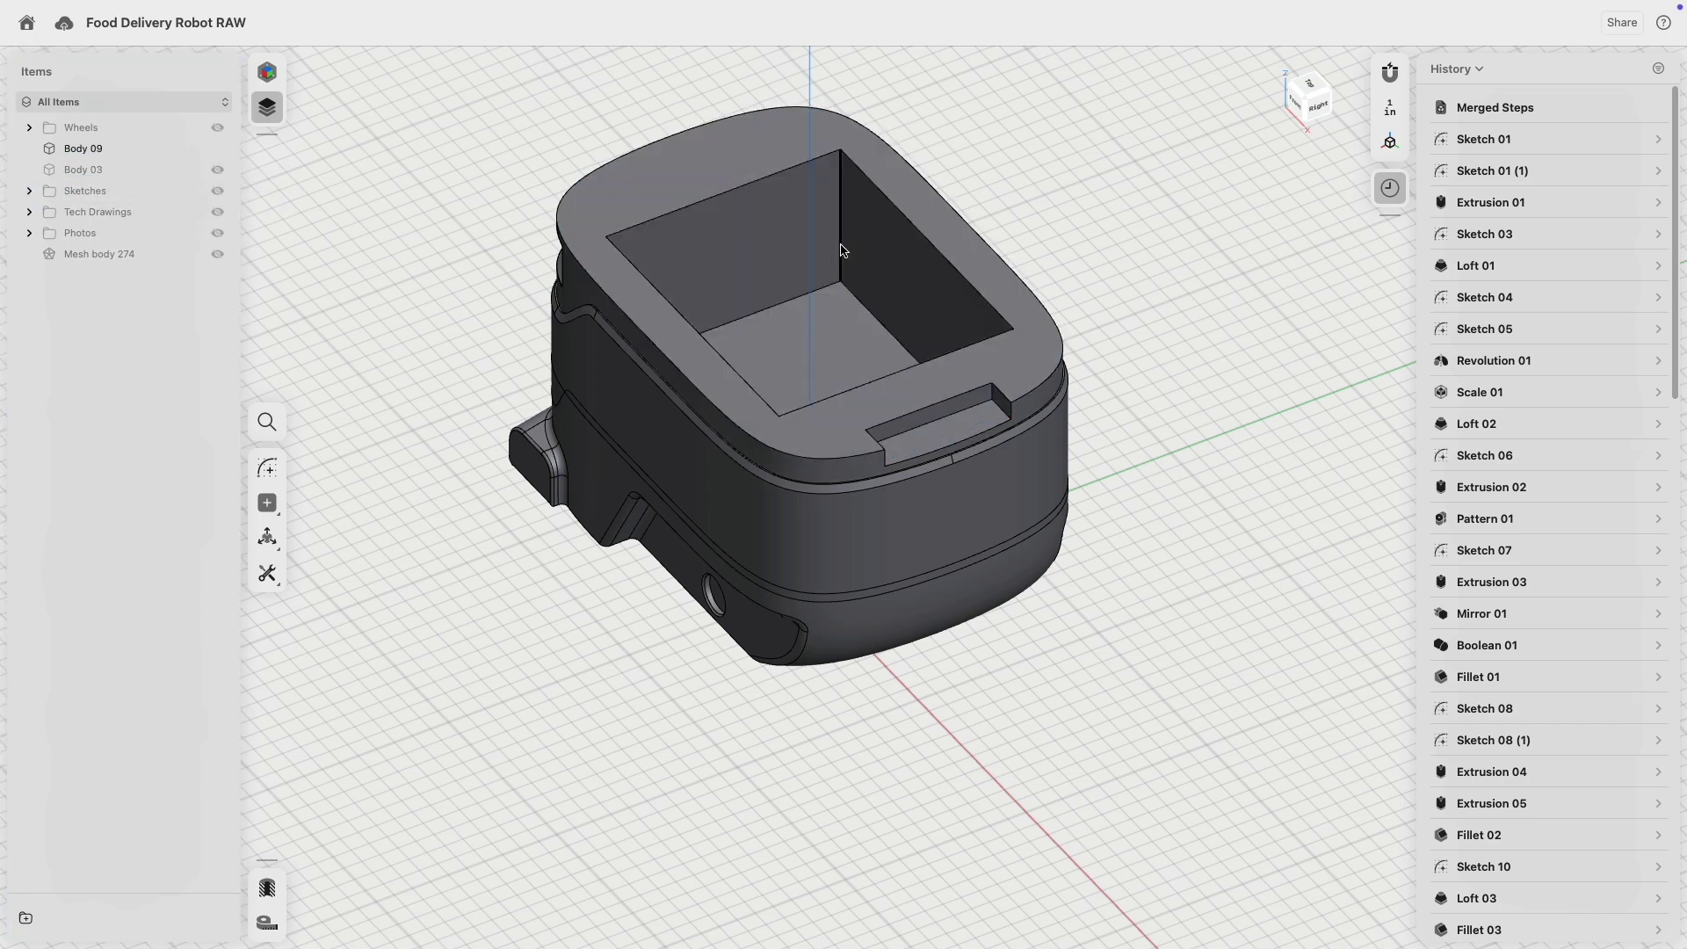
{"action": "right_click_drag", "start_coordinate": [841, 253], "coordinate": [700, 279]}
{"action": "left_click", "coordinate": [660, 92]}
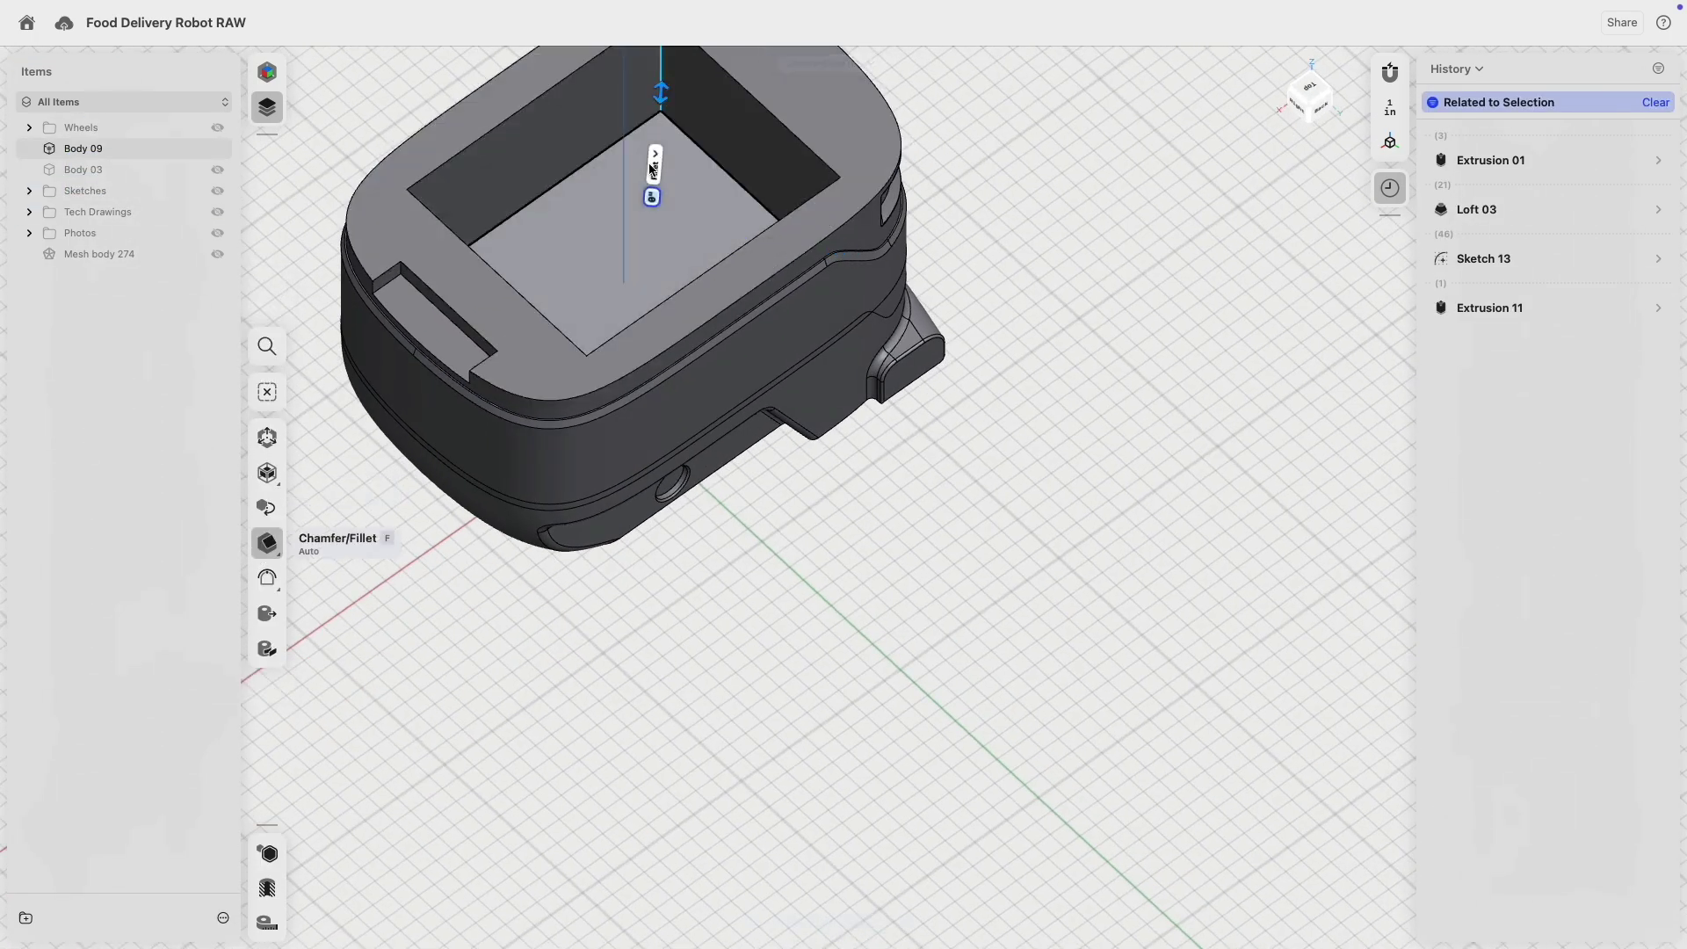
{"action": "right_click_drag", "start_coordinate": [661, 95], "coordinate": [1010, 308]}
{"action": "scroll", "coordinate": [666, 376], "scroll_direction": "up", "scroll_amount": 4}
{"action": "left_click", "coordinate": [733, 353]}
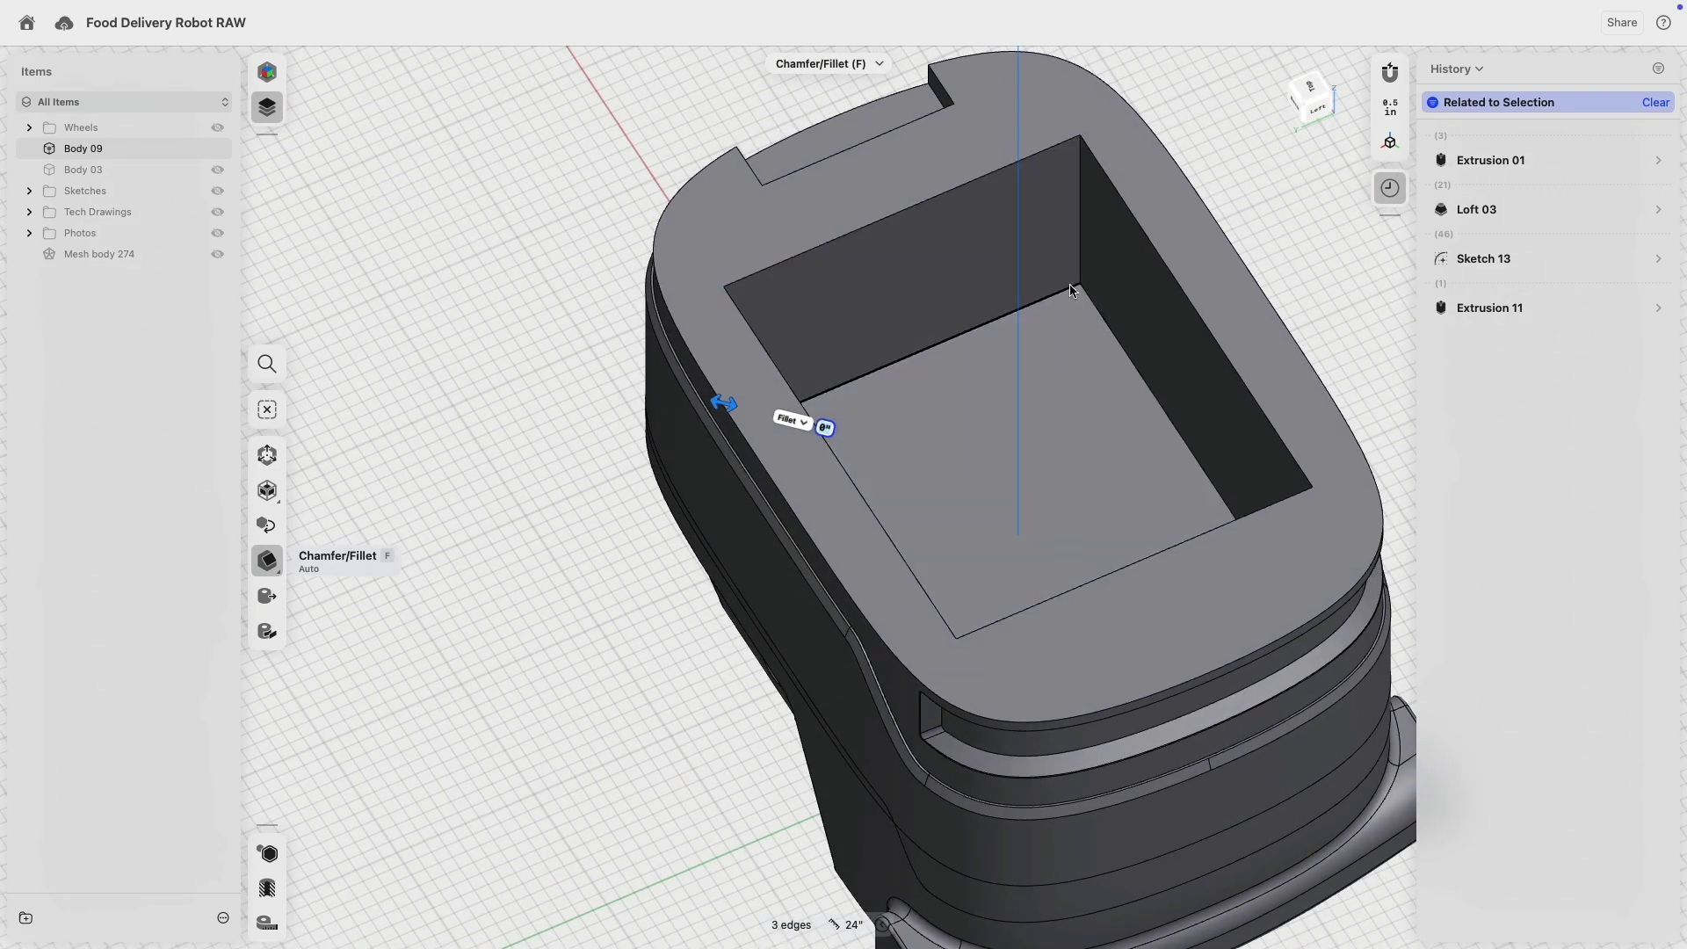
{"action": "left_click", "coordinate": [1081, 264]}
{"action": "left_click_drag", "start_coordinate": [1081, 267], "coordinate": [1065, 281]}
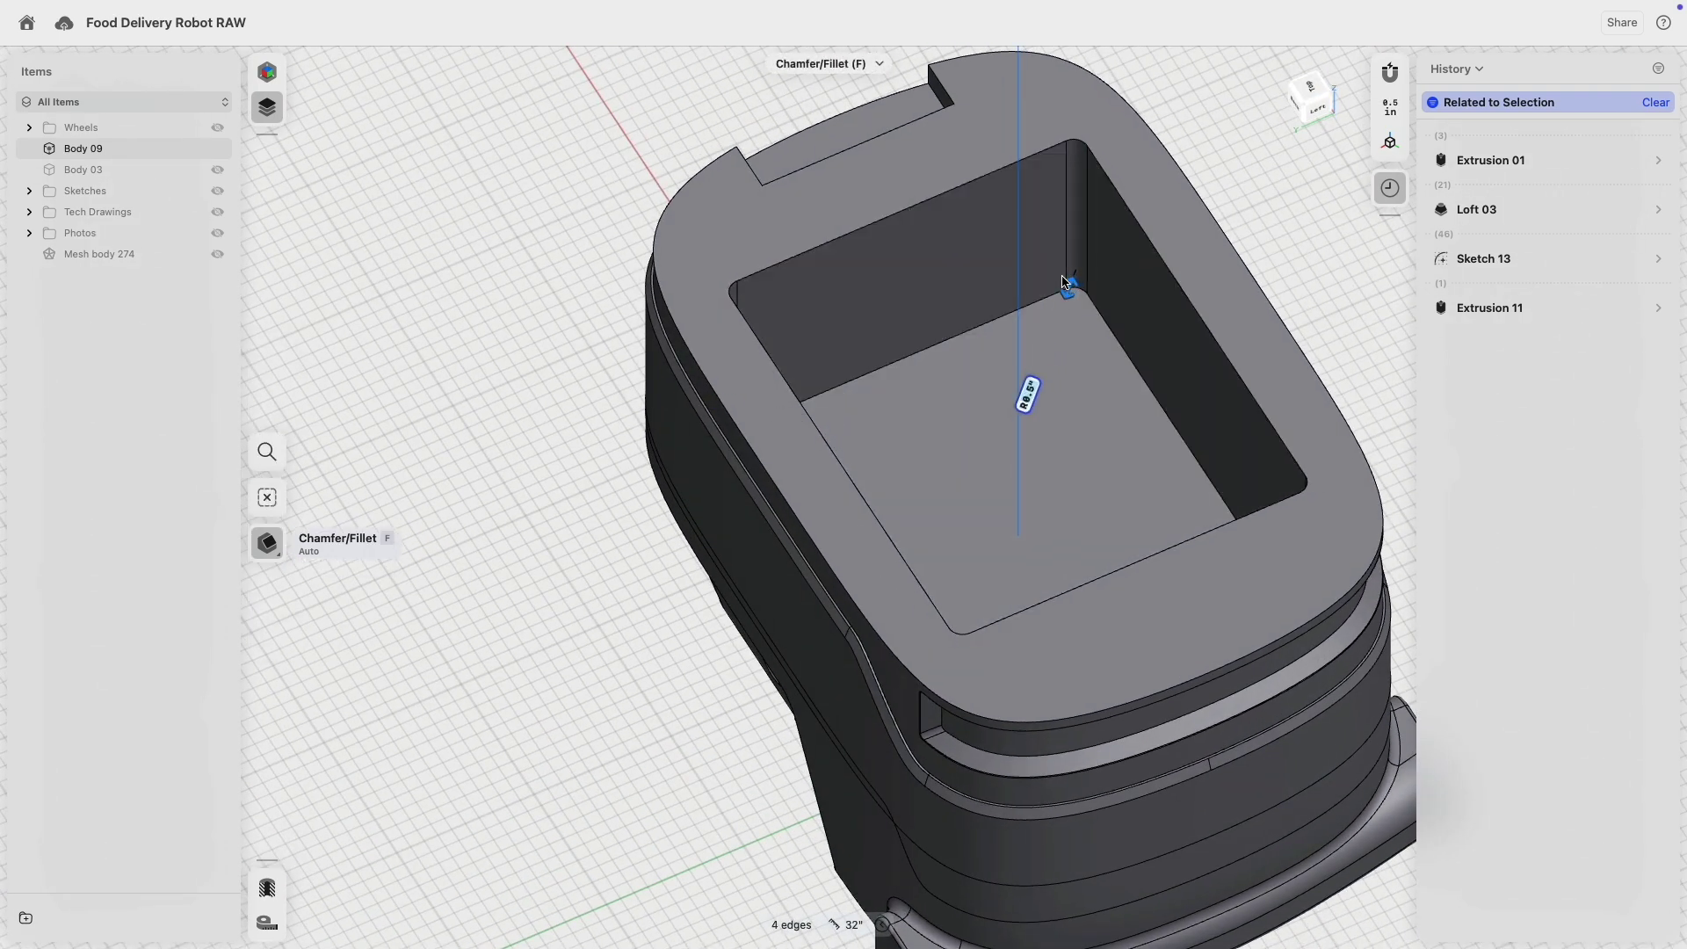
- Fillet the compartment's floor edges with a 0.375 in radius and the edges of its top opening with a 0.25 in radius
{"action": "left_click", "coordinate": [981, 331]}
{"action": "left_click_drag", "start_coordinate": [981, 331], "coordinate": [983, 328]}
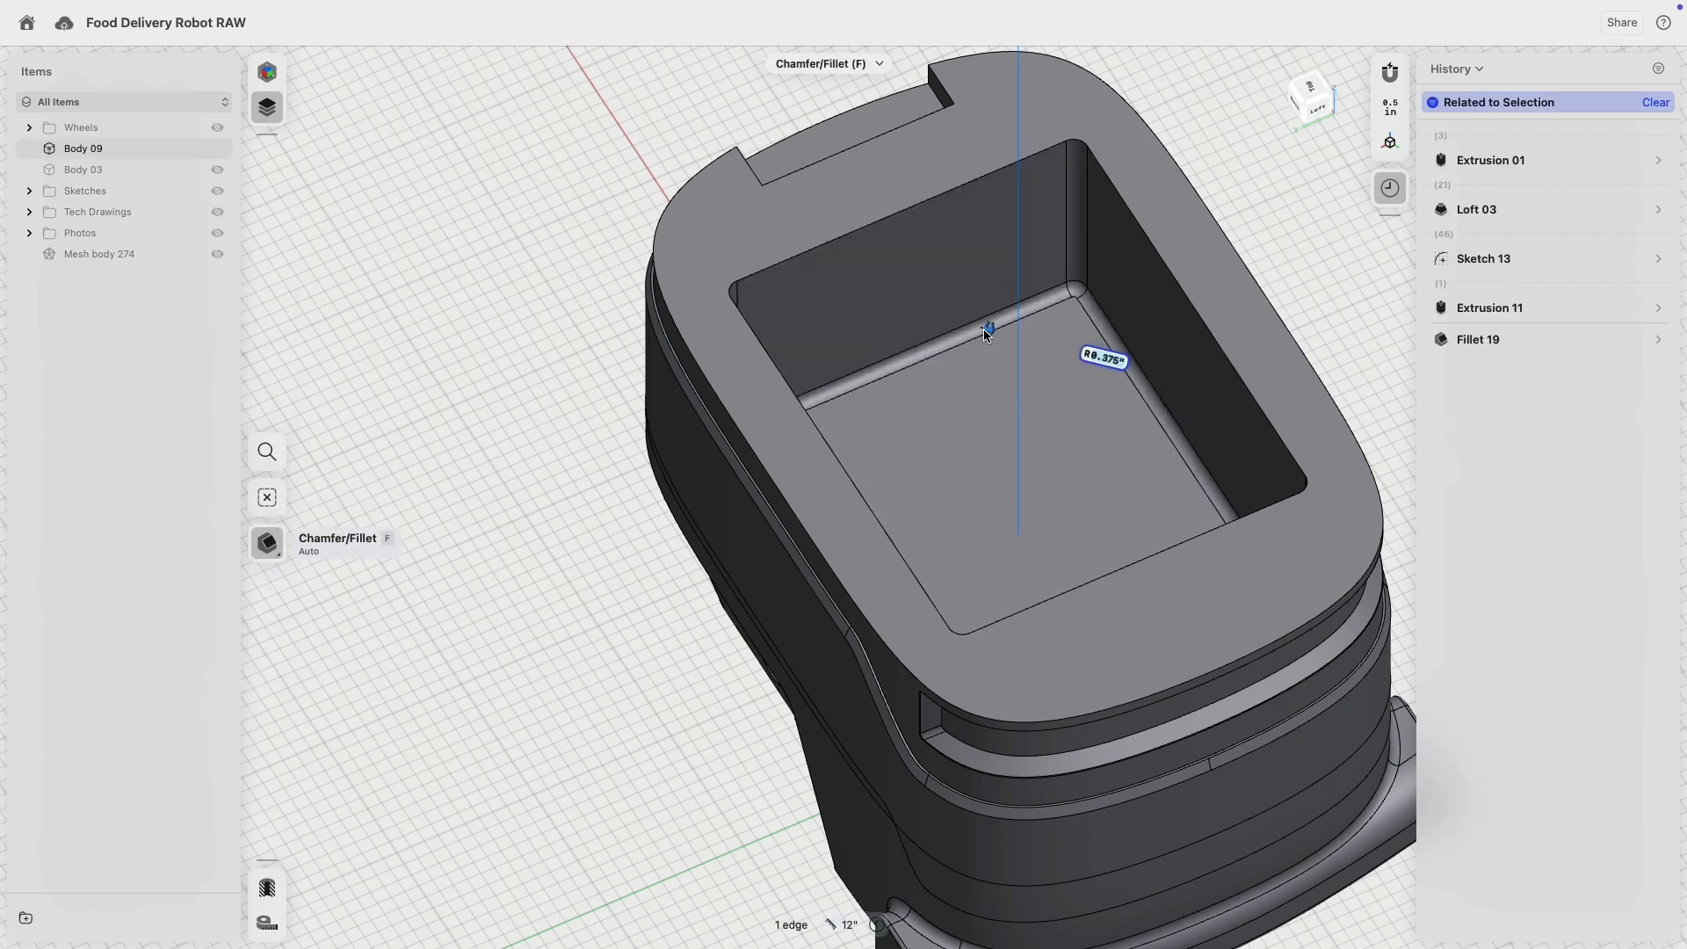
{"action": "left_click", "coordinate": [1090, 166]}
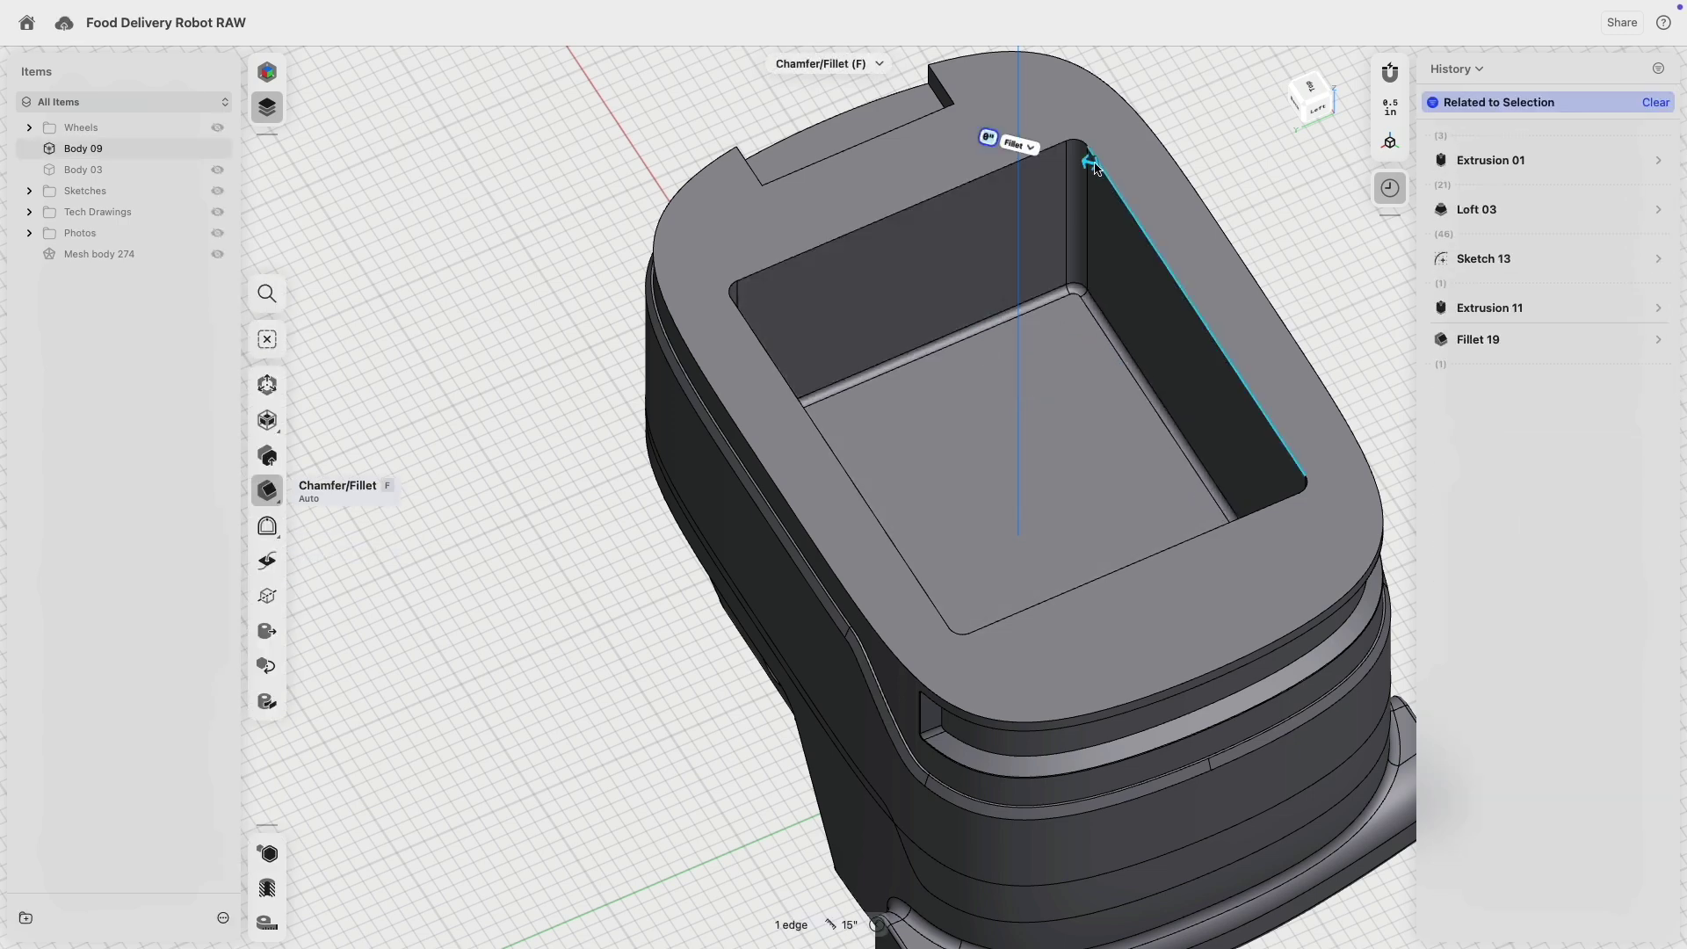
{"action": "left_click_drag", "start_coordinate": [1083, 161], "coordinate": [1086, 165]}
{"action": "left_click_drag", "start_coordinate": [1086, 166], "coordinate": [1090, 168]}
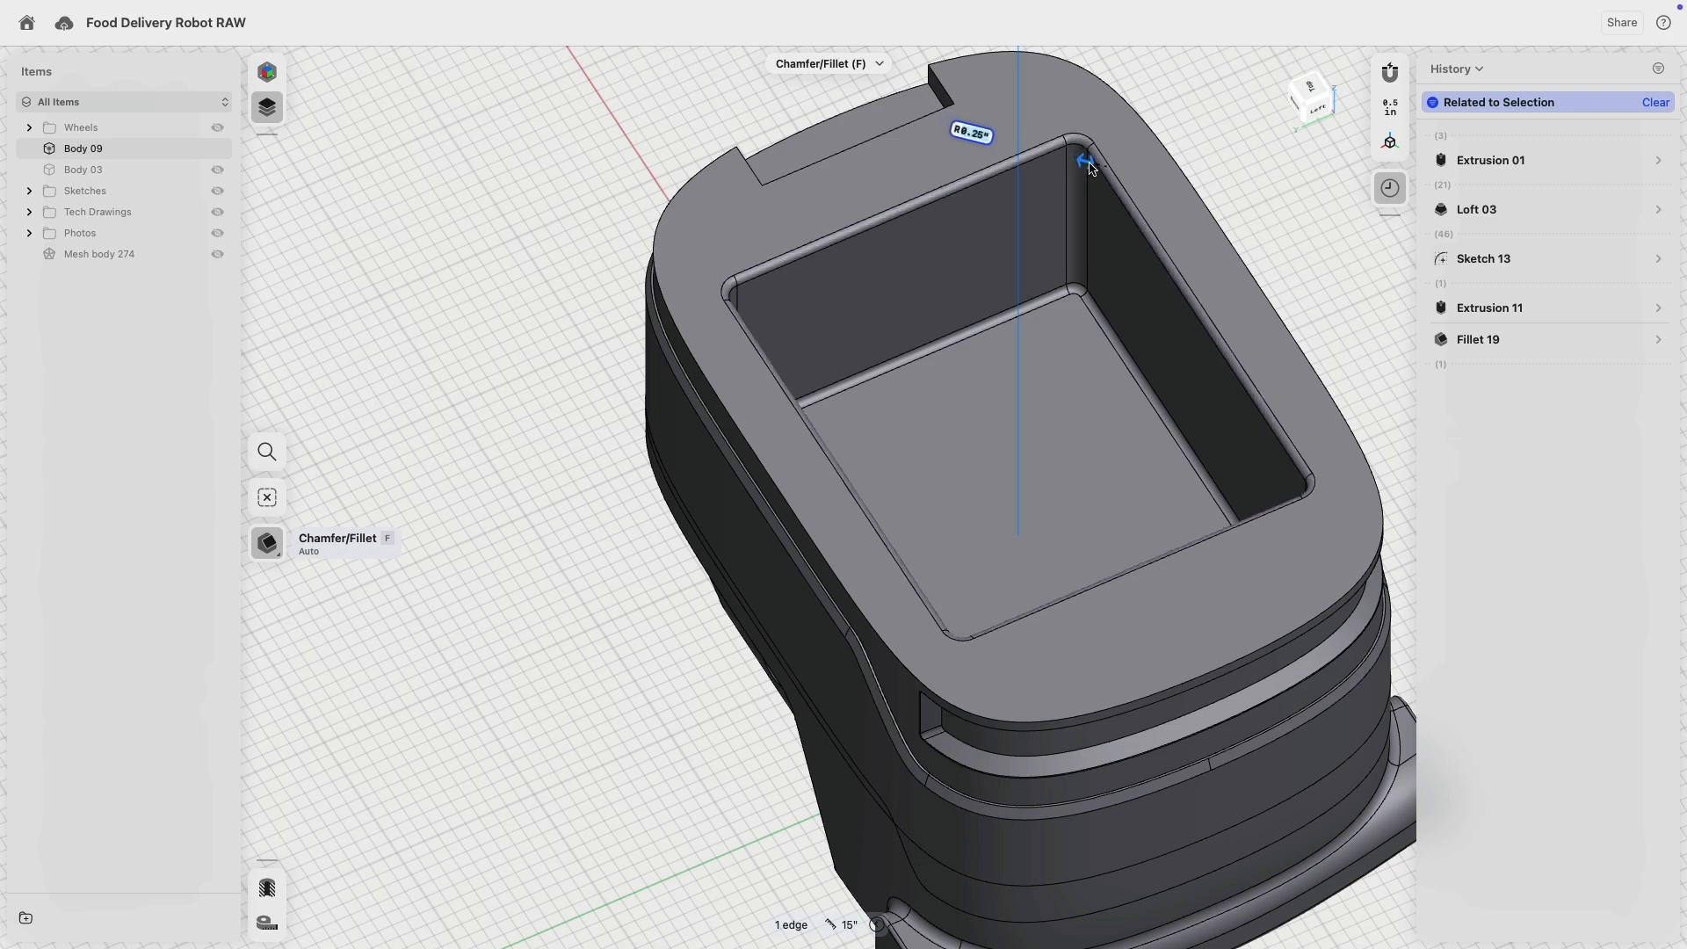
{"action": "left_click", "coordinate": [557, 482]}
- Fillet the two inner vertical corner edges of the notch with a 0.25 in radius
{"action": "right_click_drag", "start_coordinate": [557, 482], "coordinate": [712, 417]}
{"action": "scroll", "coordinate": [516, 452], "scroll_direction": "up", "scroll_amount": 5}
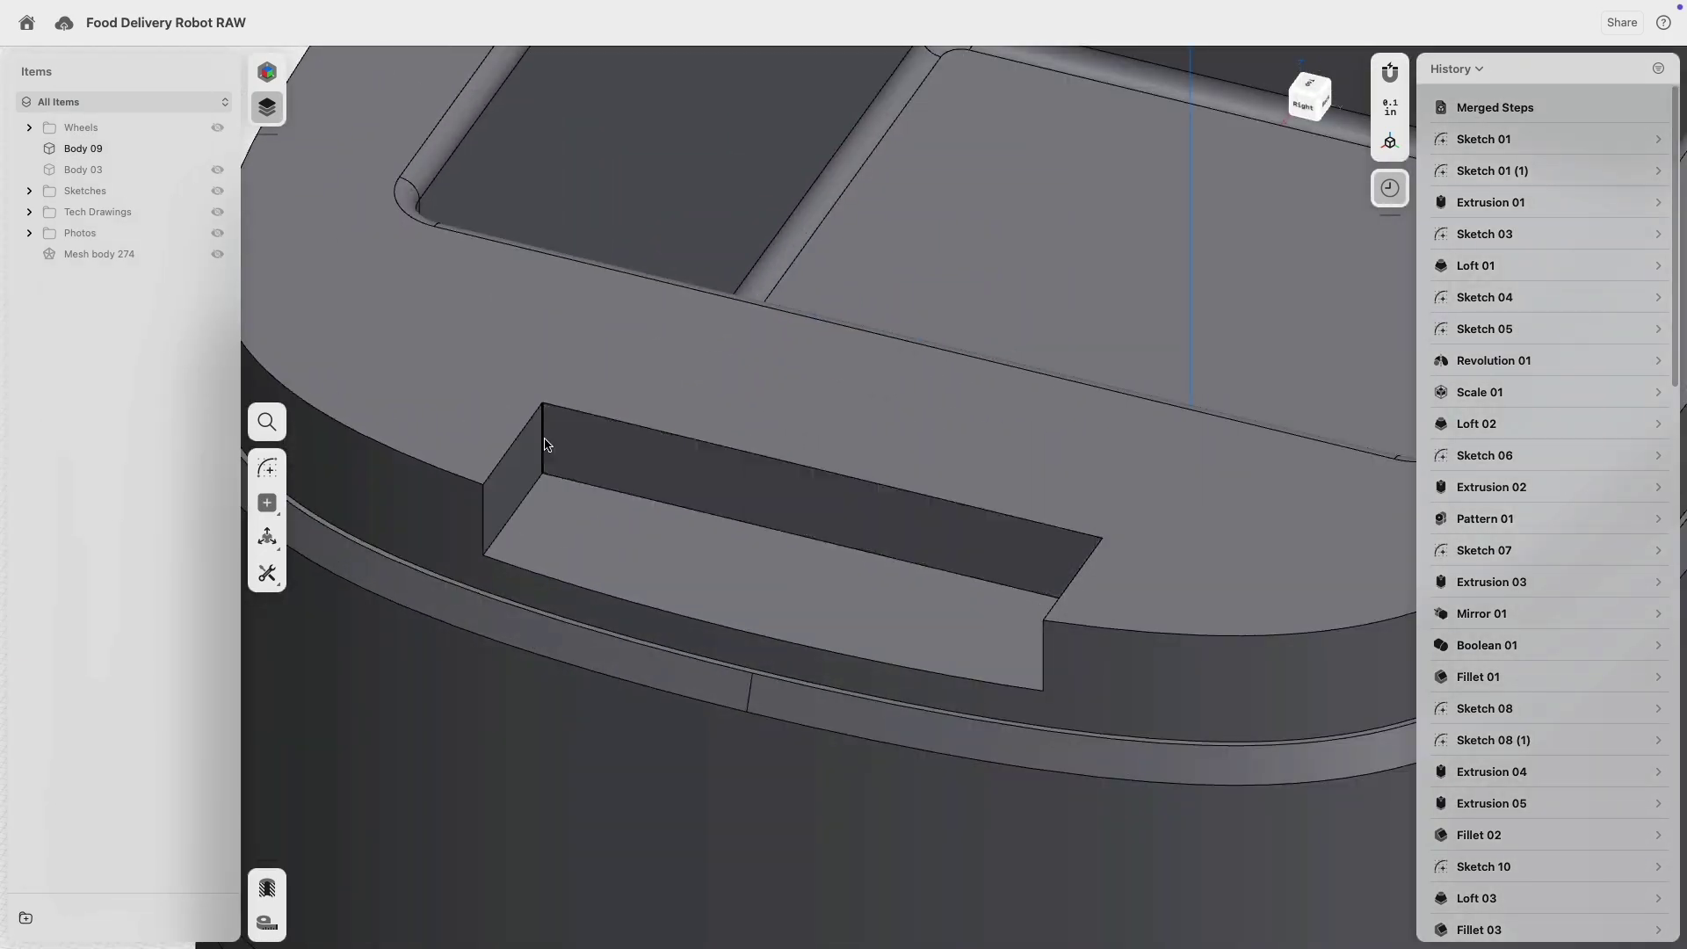
{"action": "left_click", "coordinate": [544, 443]}
{"action": "key", "text": "f"}
{"action": "right_click_drag", "start_coordinate": [619, 475], "coordinate": [800, 478]}
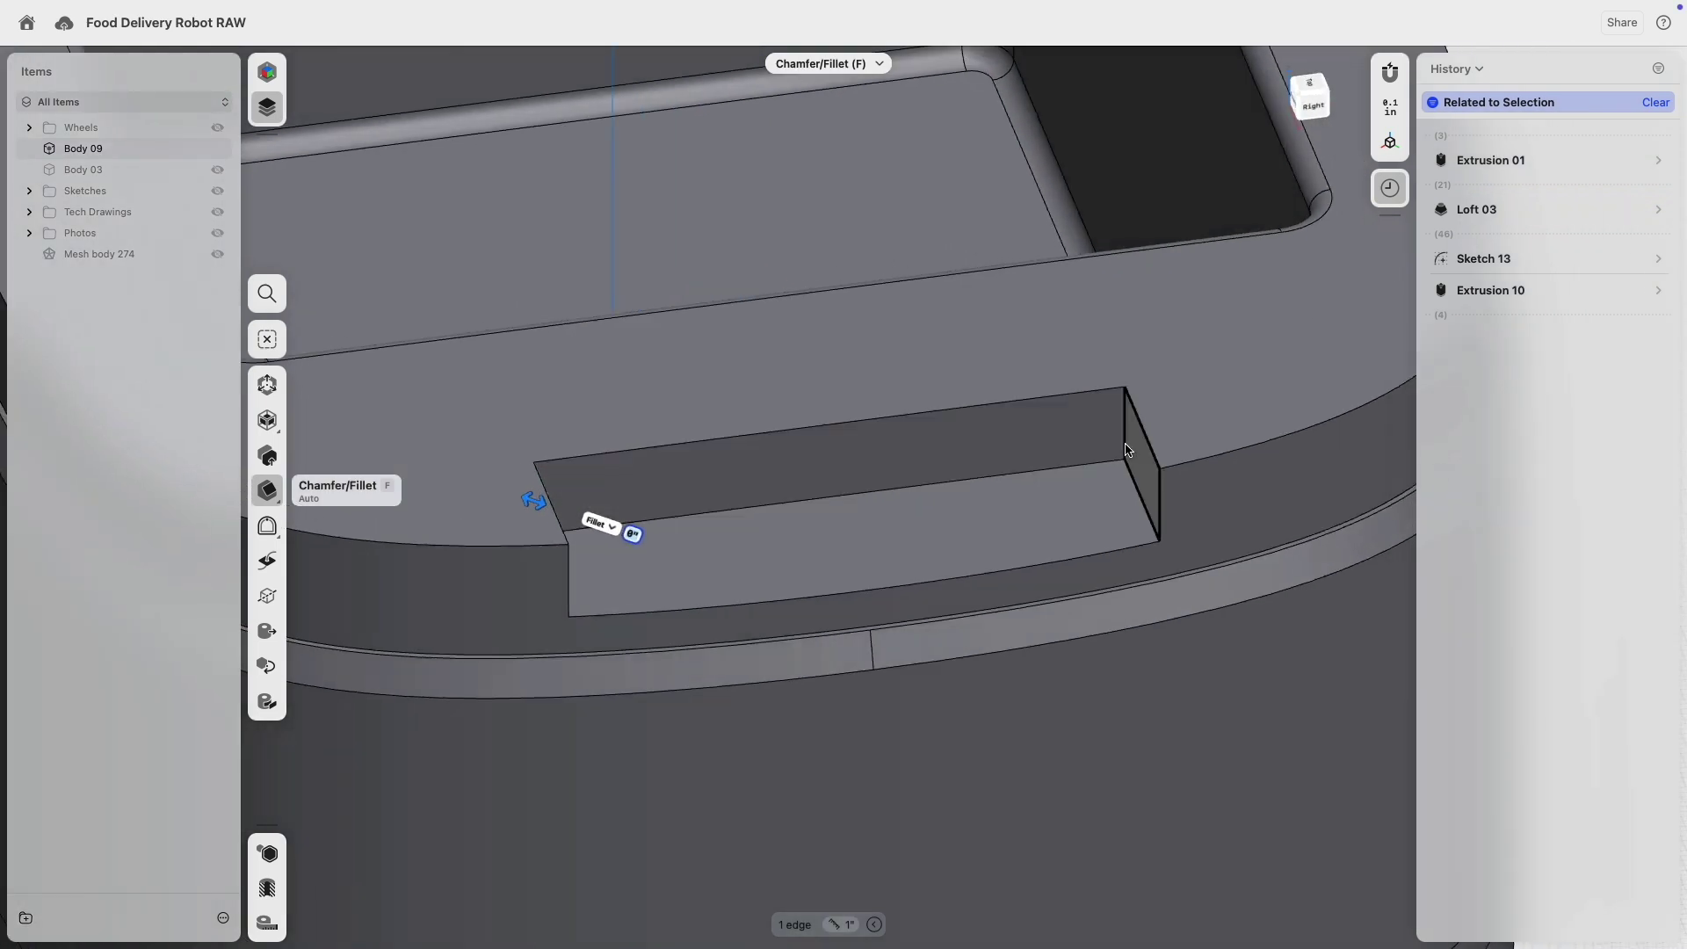
{"action": "left_click", "coordinate": [1124, 450]}
{"action": "left_click_drag", "start_coordinate": [1124, 448], "coordinate": [1105, 467]}
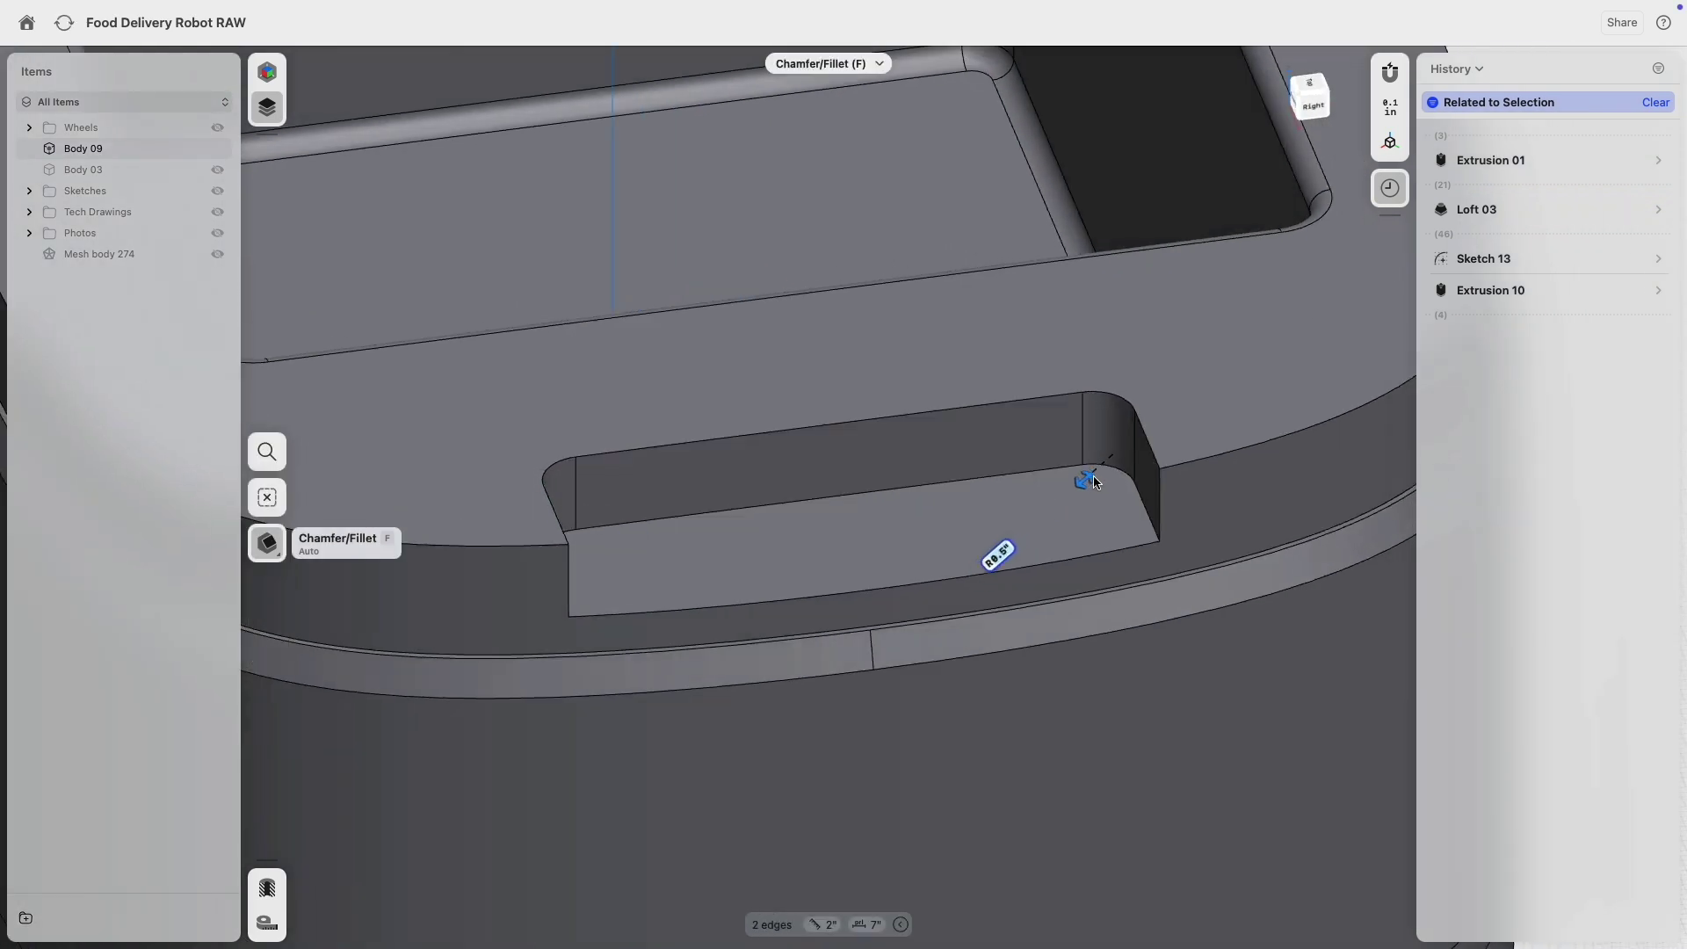
{"action": "left_click_drag", "start_coordinate": [1093, 476], "coordinate": [1098, 475]}
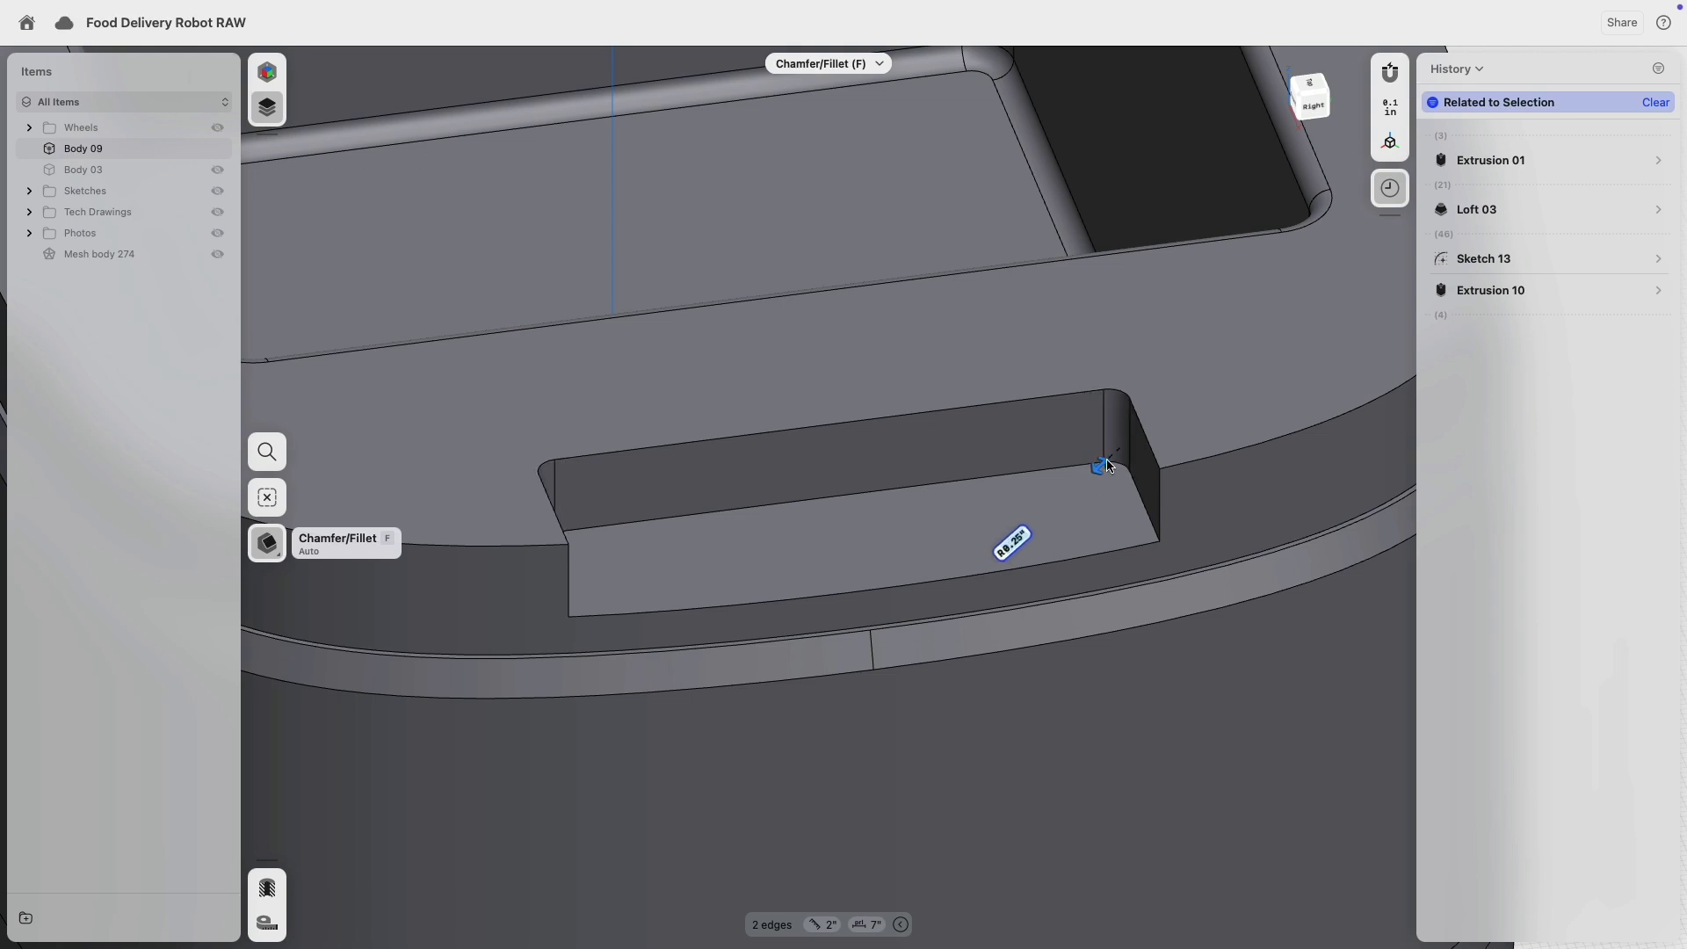
{"action": "left_click_drag", "start_coordinate": [1108, 466], "coordinate": [1110, 468]}
- Fillet the edges around the notch's floor, where it meets the notch walls, with a 0.125 in radius
{"action": "left_click", "coordinate": [1141, 495]}
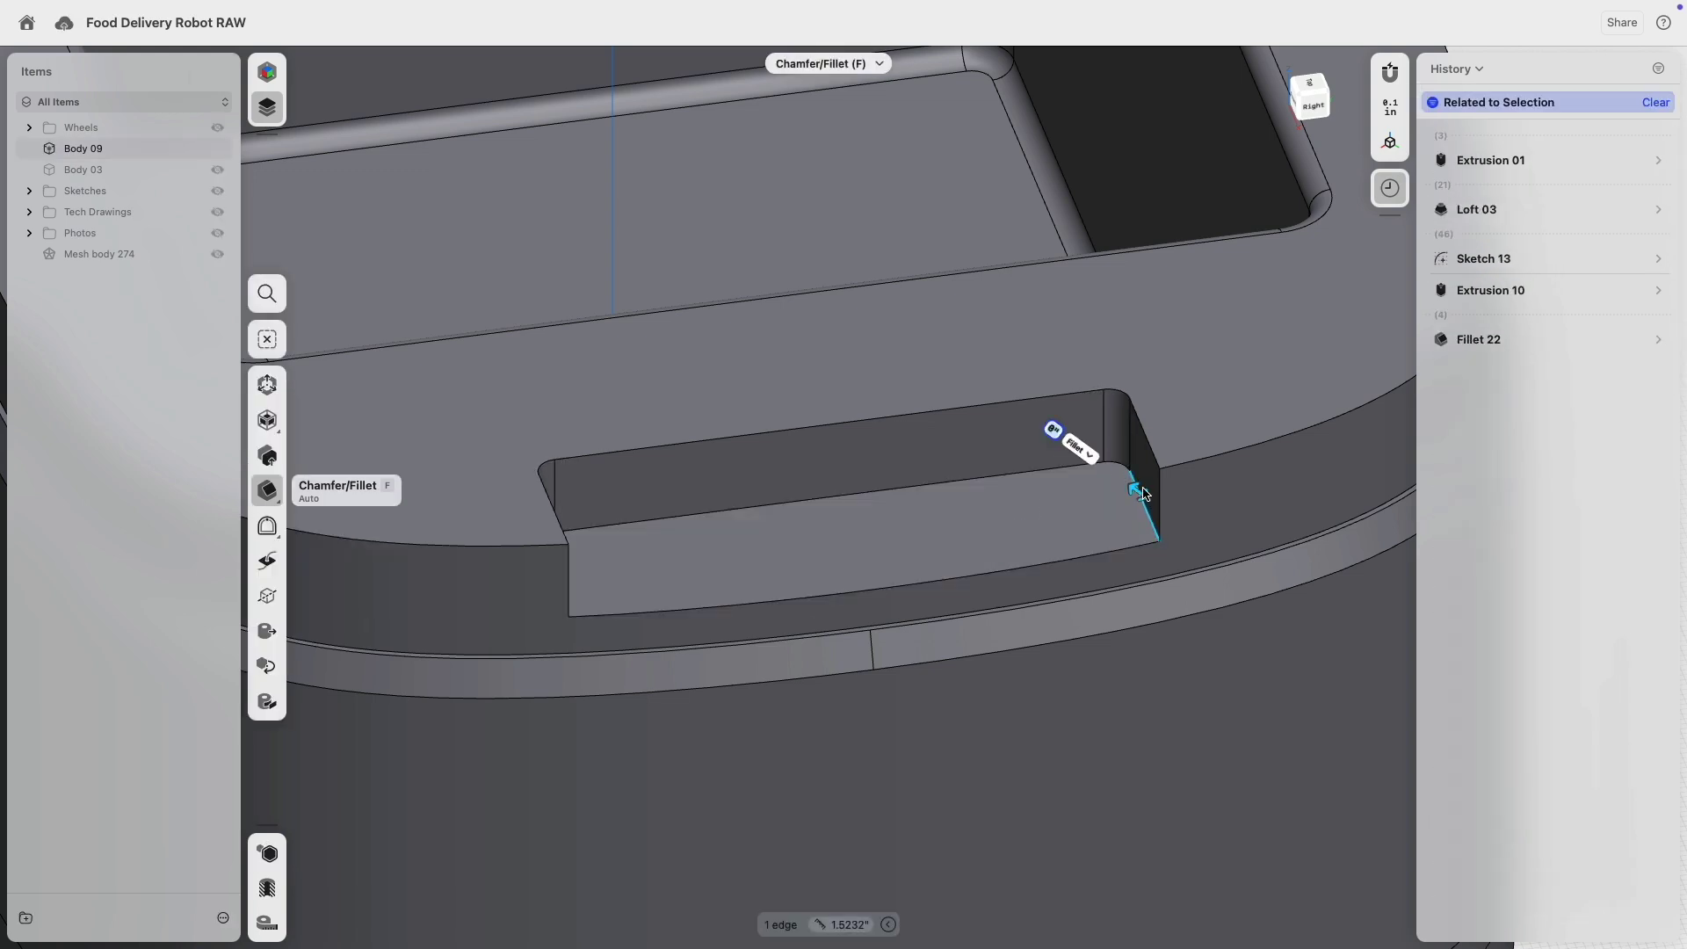
{"action": "left_click_drag", "start_coordinate": [1134, 489], "coordinate": [1132, 487]}
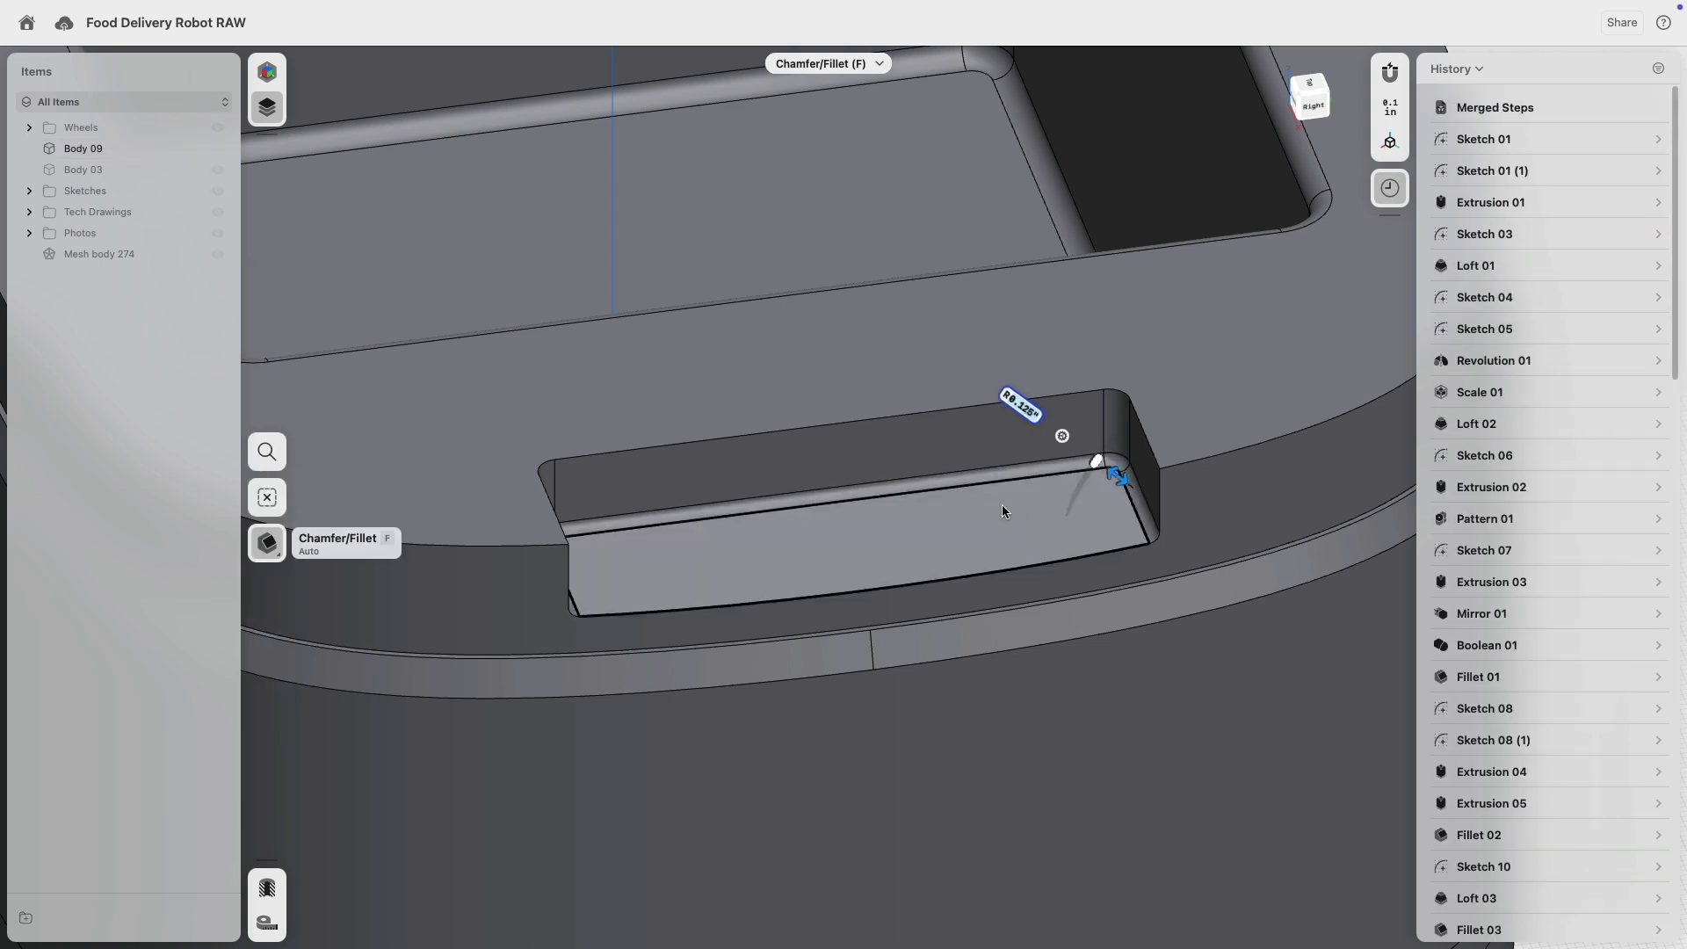
{"action": "scroll", "coordinate": [1002, 504], "scroll_direction": "down", "scroll_amount": 5}
{"action": "left_click", "coordinate": [1312, 504]}
- Fillet the notch's upper edges, where its walls meet the body's top face, with a 0.125 in radius
{"action": "right_click_drag", "start_coordinate": [1313, 503], "coordinate": [1263, 503]}
{"action": "middle_click_drag", "start_coordinate": [900, 354], "coordinate": [784, 525]}
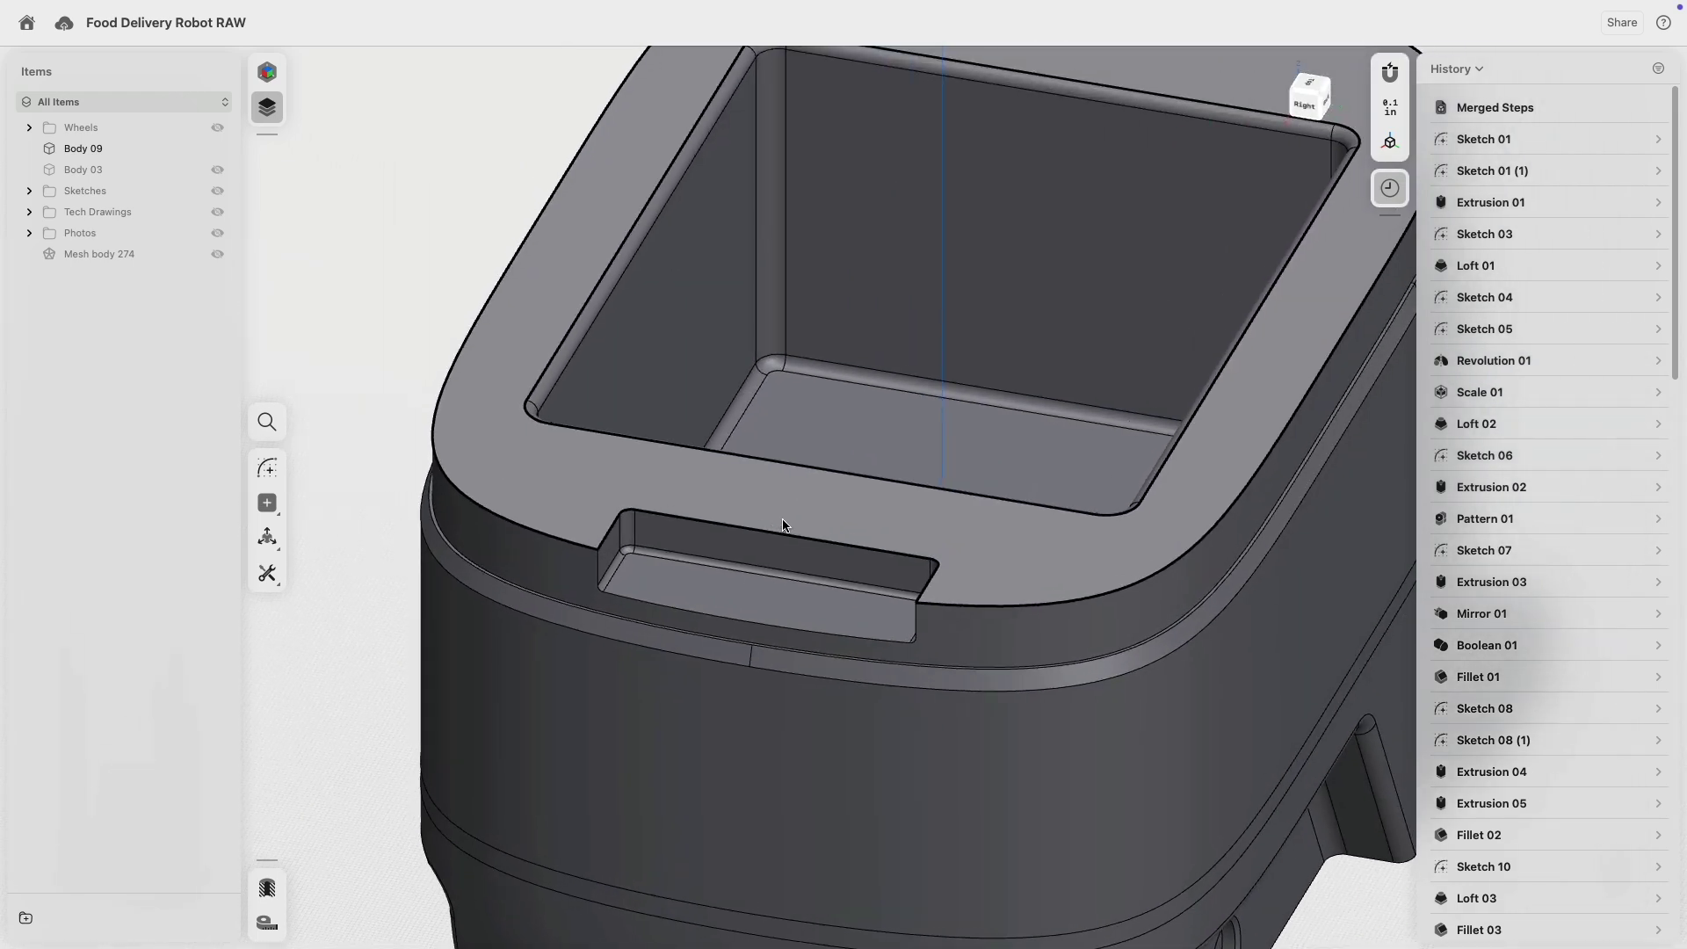
{"action": "scroll", "coordinate": [792, 508], "scroll_direction": "down", "scroll_amount": 5}
{"action": "scroll", "coordinate": [659, 554], "scroll_direction": "up", "scroll_amount": 5}
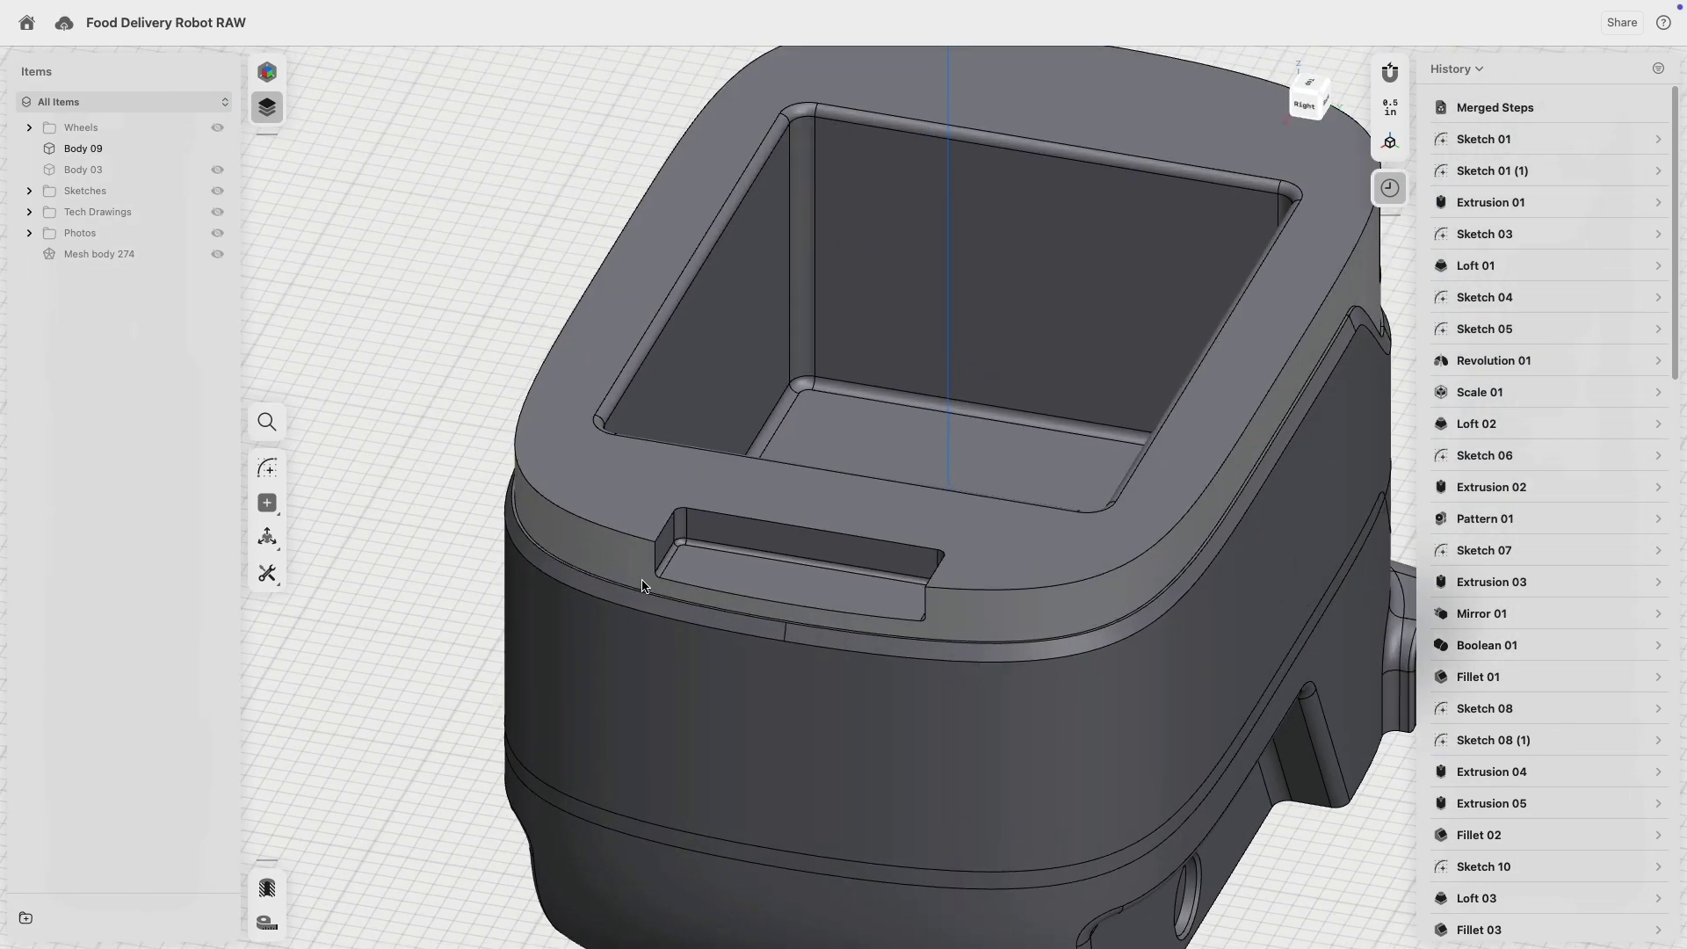
{"action": "left_click", "coordinate": [663, 519]}
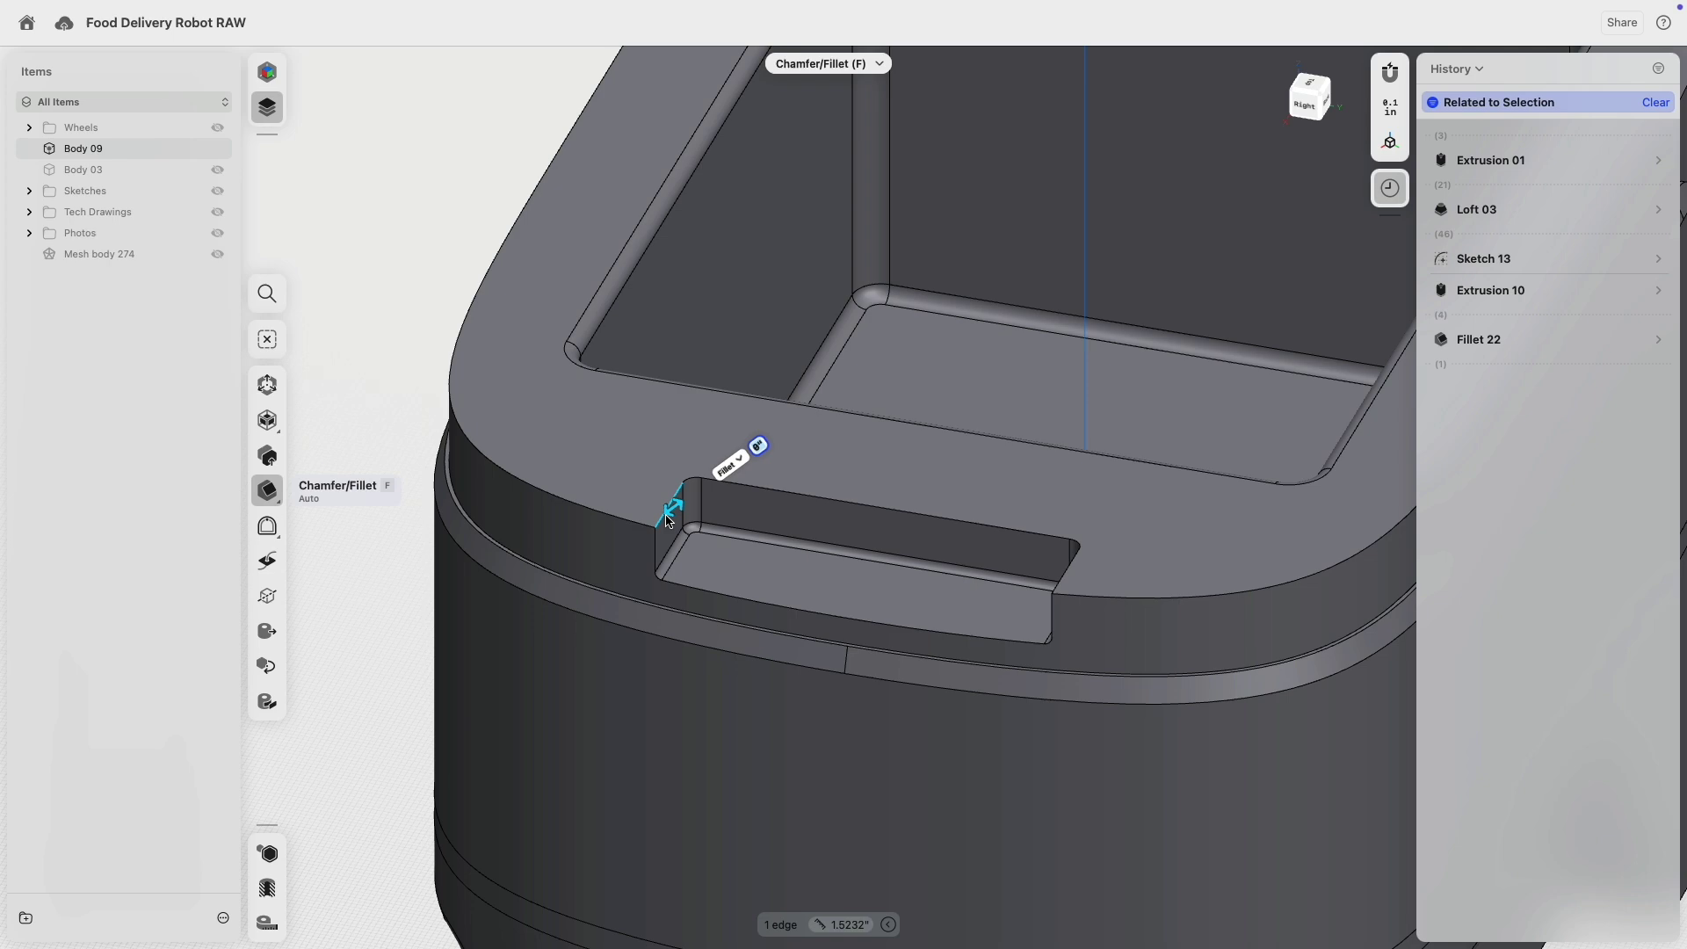
{"action": "scroll", "coordinate": [681, 510], "scroll_direction": "up", "scroll_amount": 3}
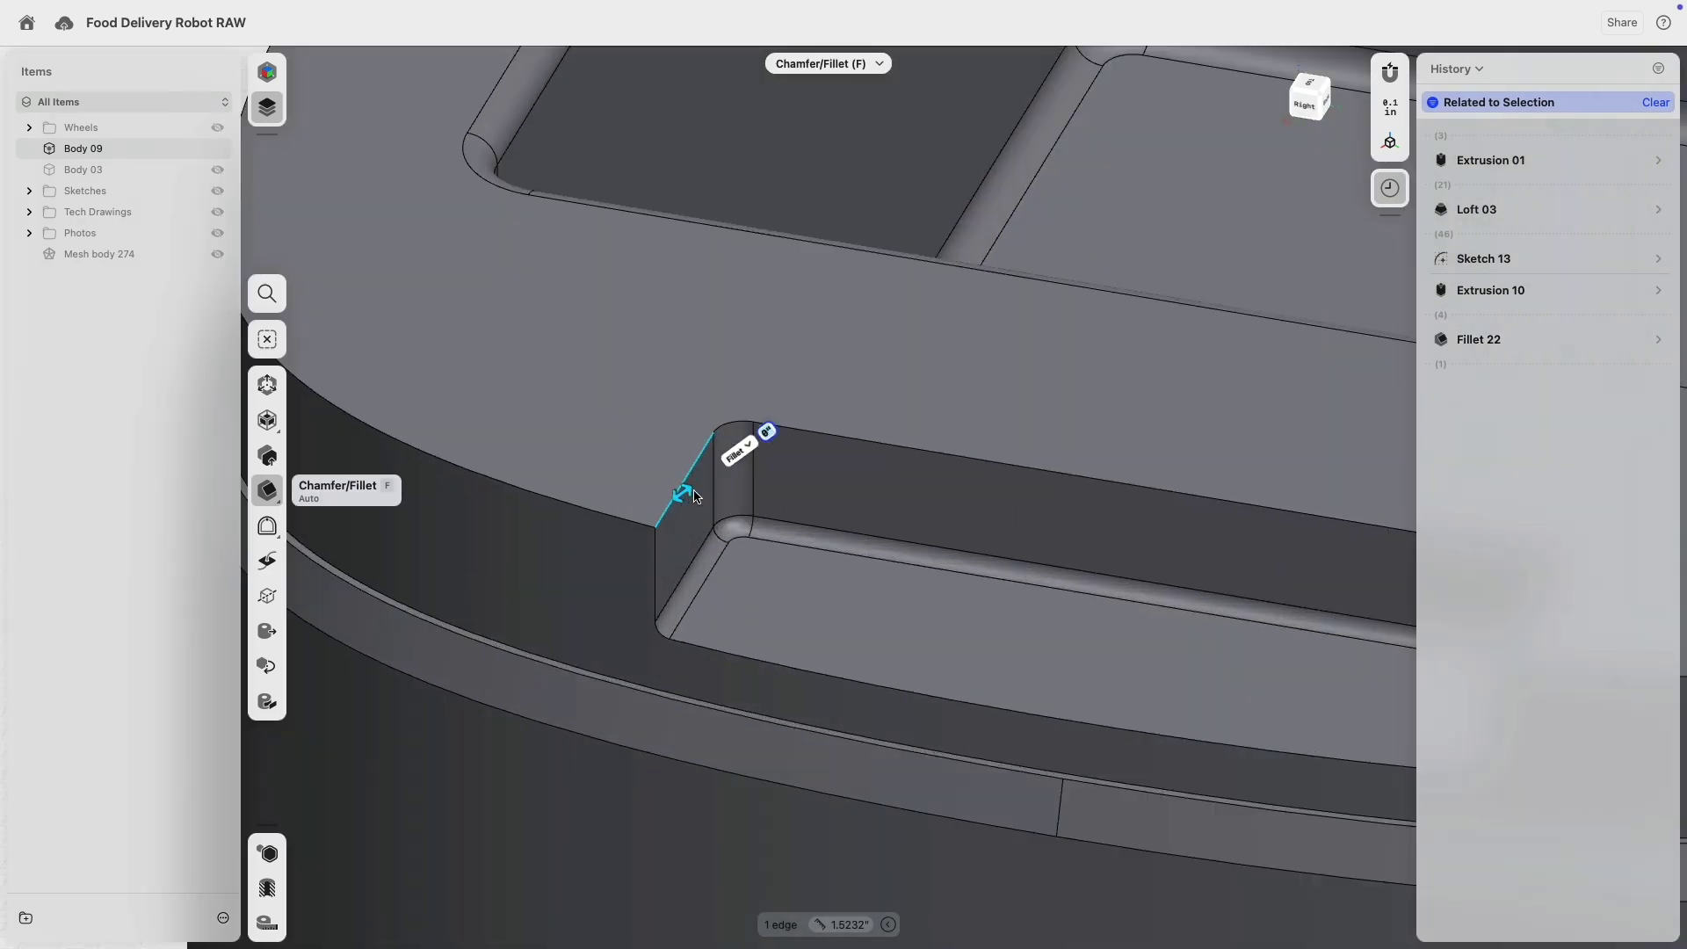
{"action": "left_click_drag", "start_coordinate": [694, 496], "coordinate": [699, 497]}
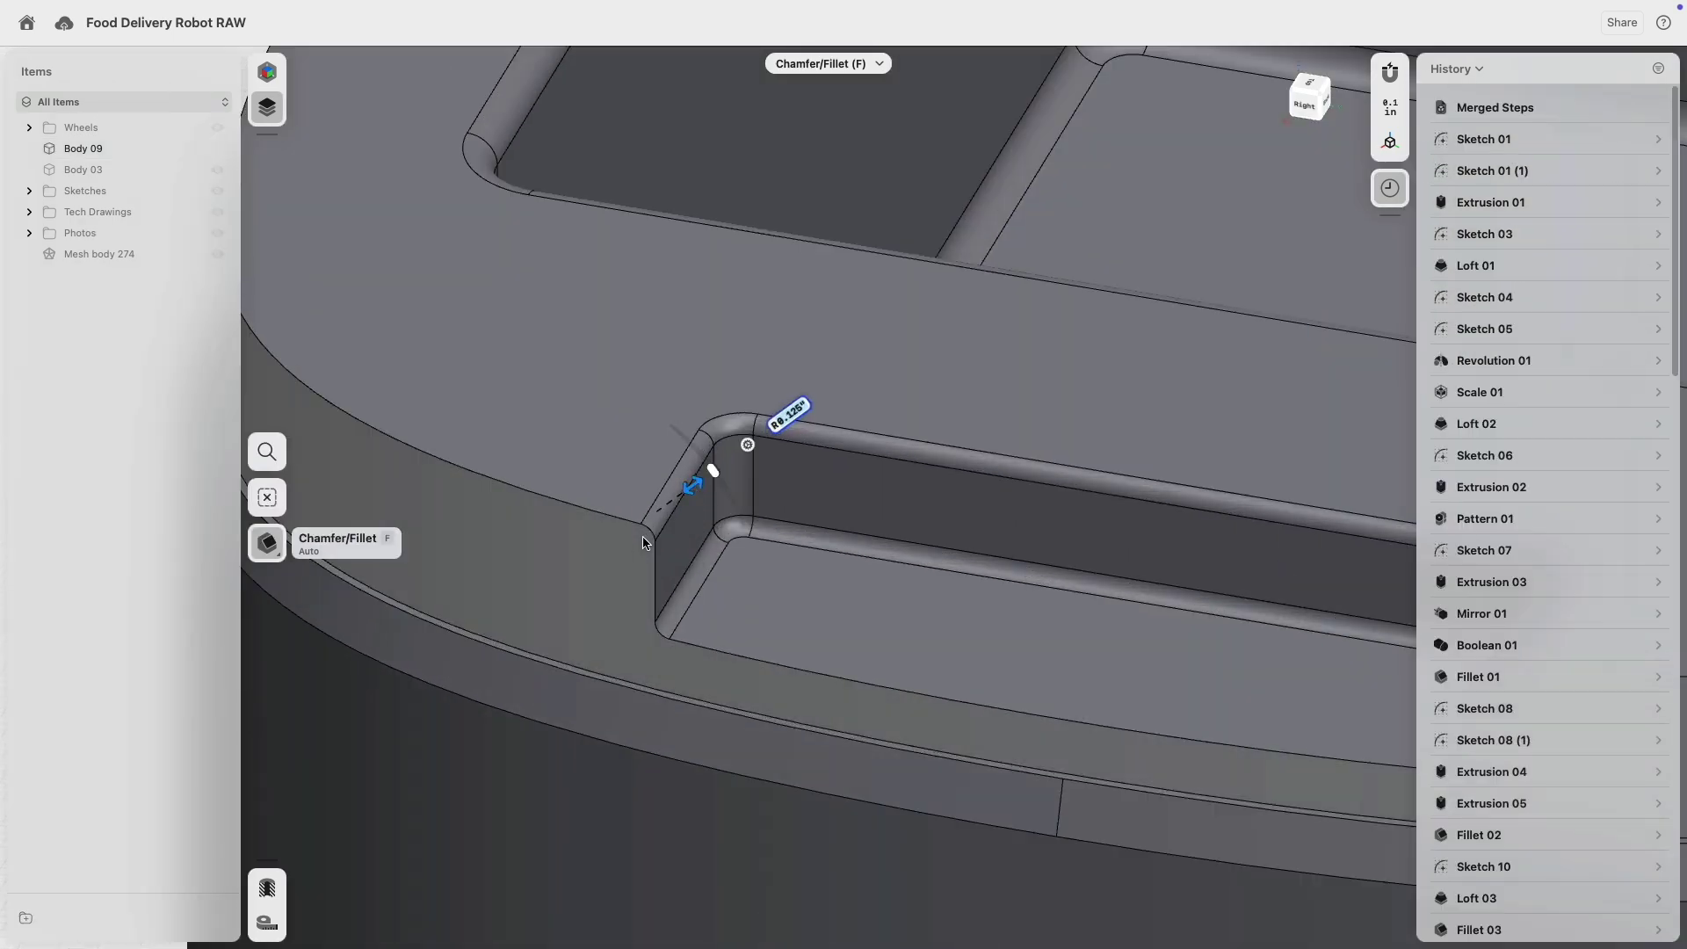
- Fillet the outer edge of the body's top face, including the notch's open front edges, with a 0.1 in radius
{"action": "scroll", "coordinate": [644, 542], "scroll_direction": "down", "scroll_amount": 5}
{"action": "scroll", "coordinate": [1022, 550], "scroll_direction": "up", "scroll_amount": 8}
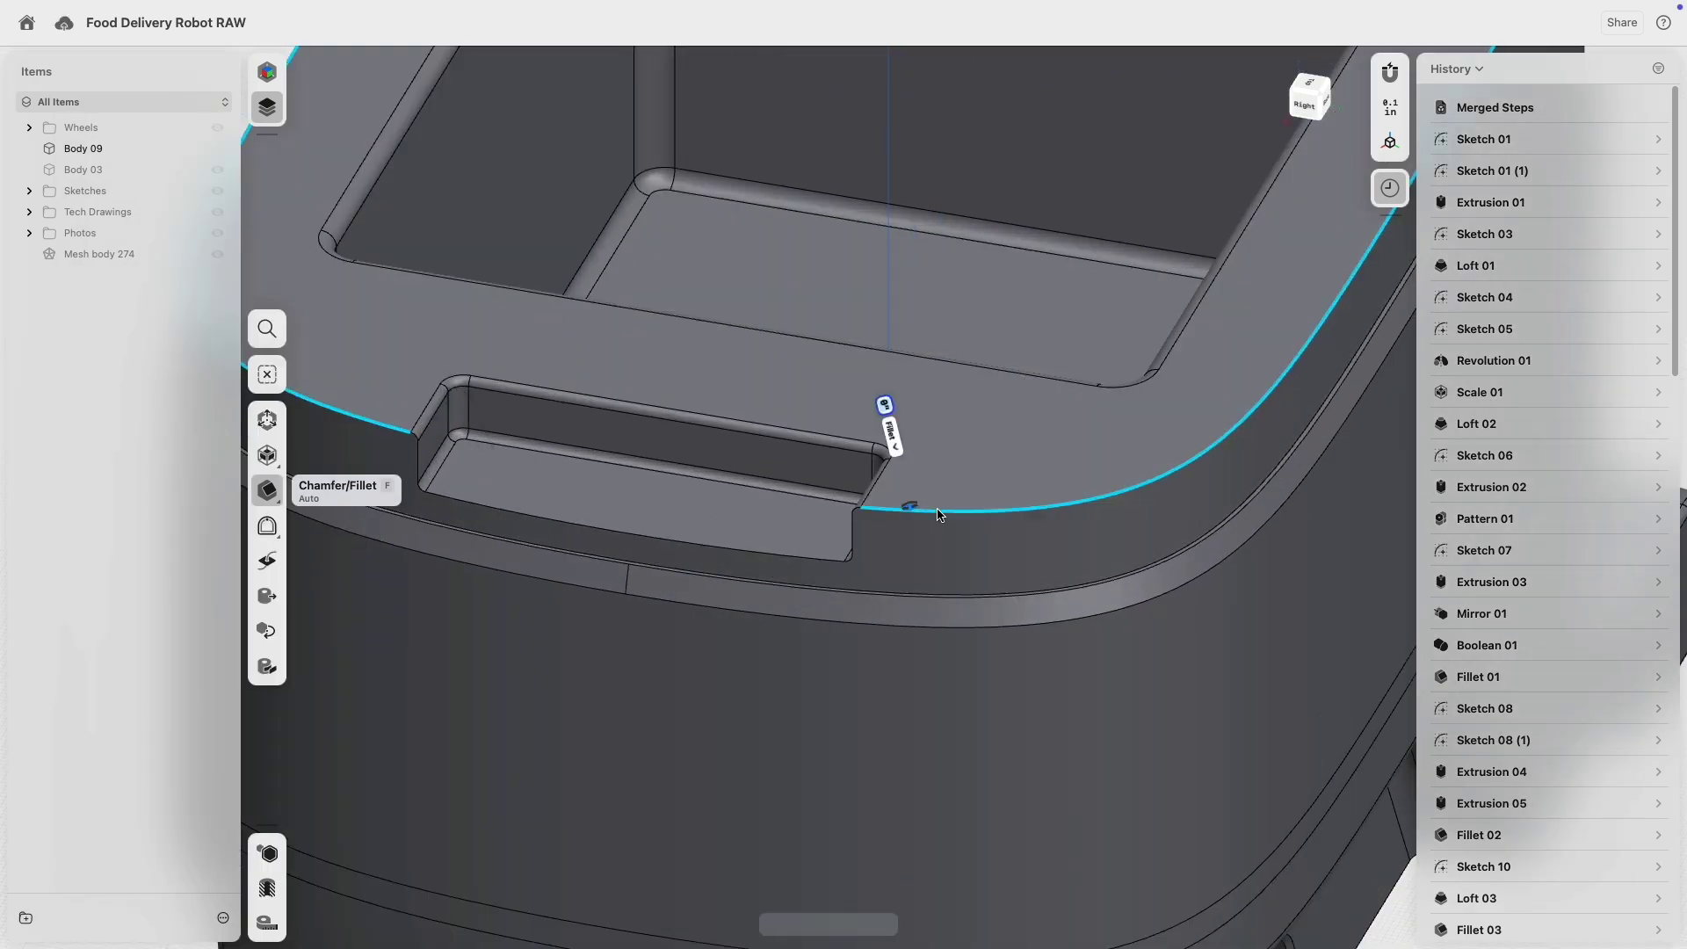
{"action": "left_click", "coordinate": [937, 514]}
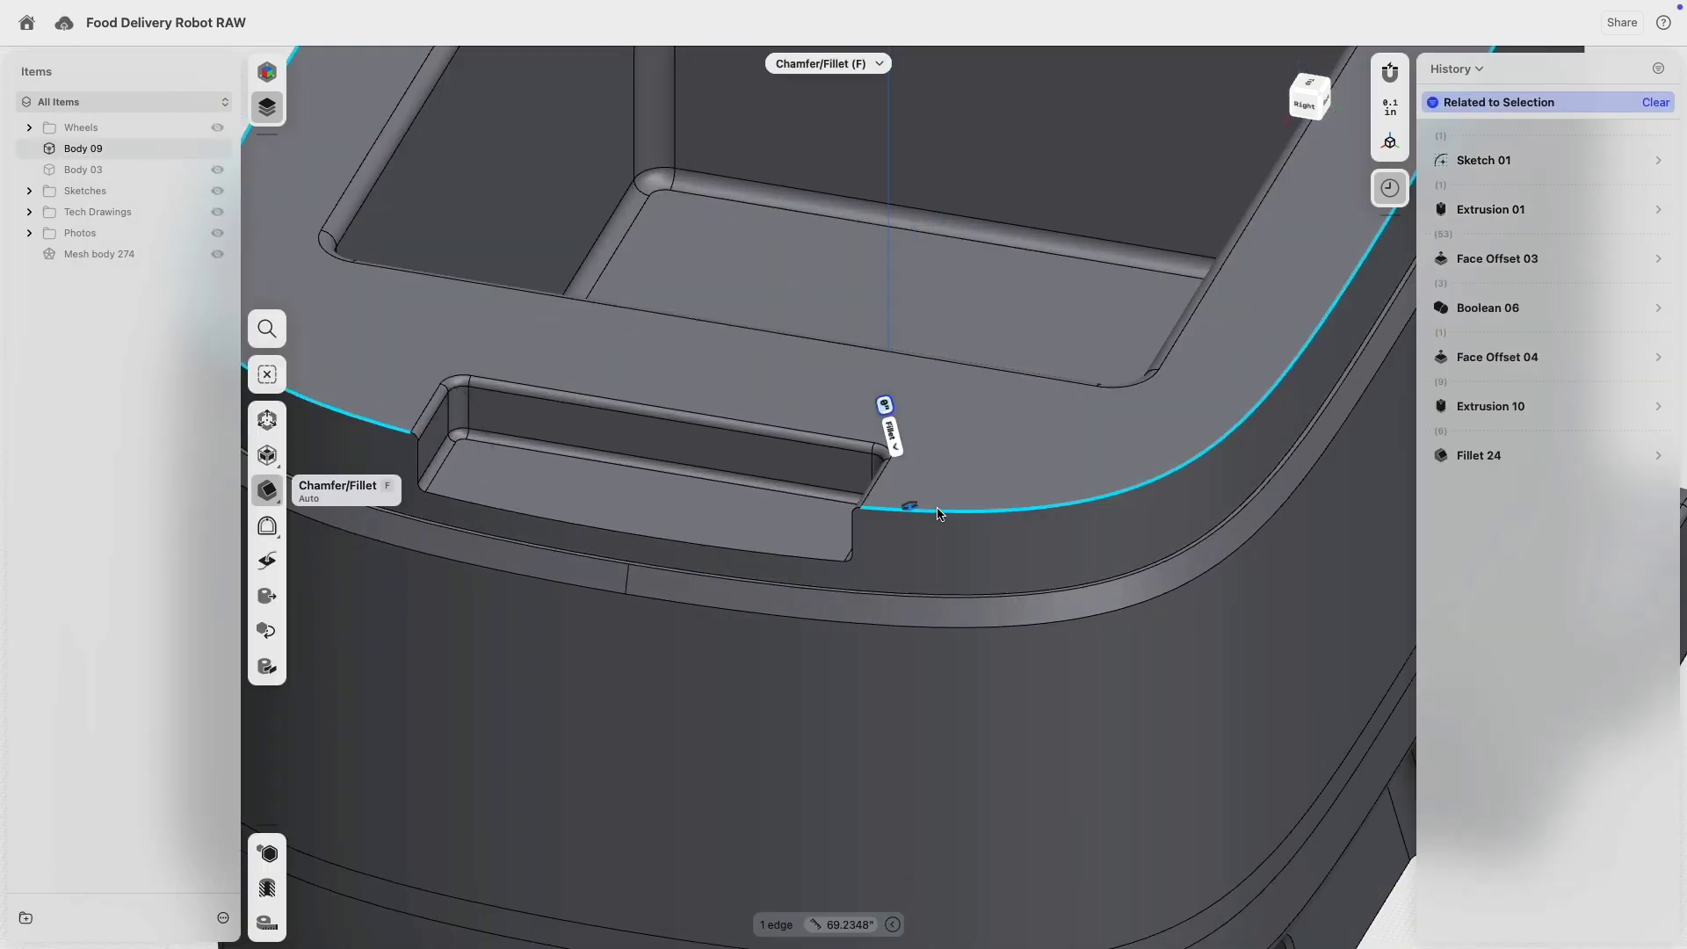
{"action": "key", "text": "f"}
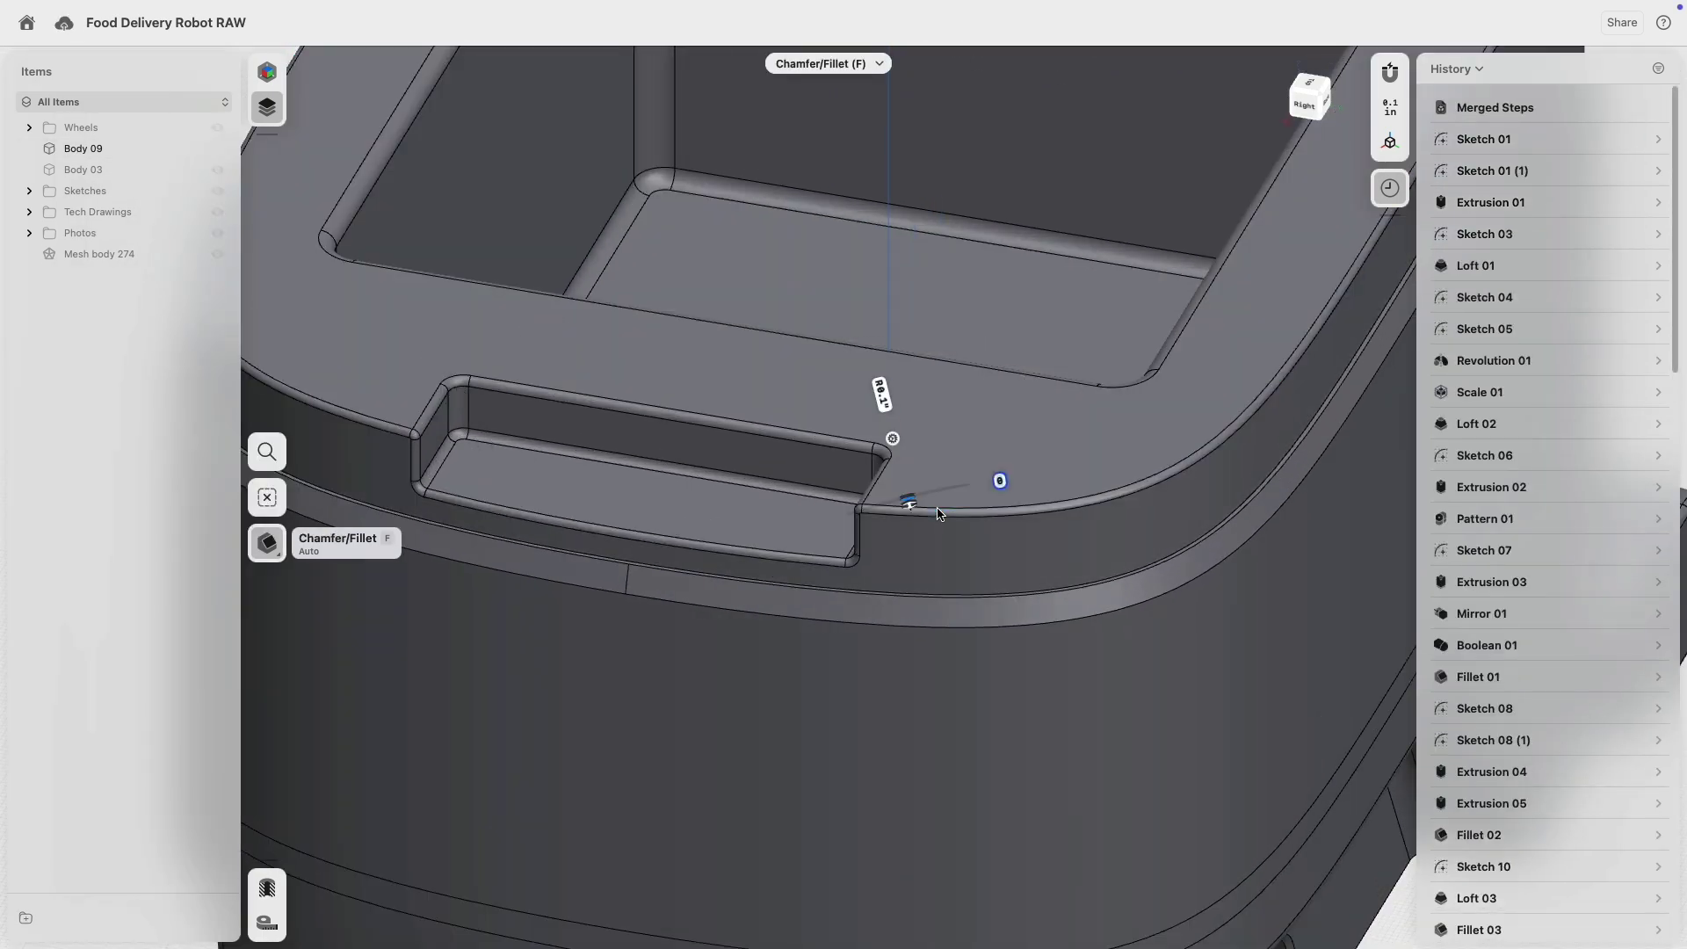
{"action": "scroll", "coordinate": [842, 529], "scroll_direction": "up", "scroll_amount": 10}
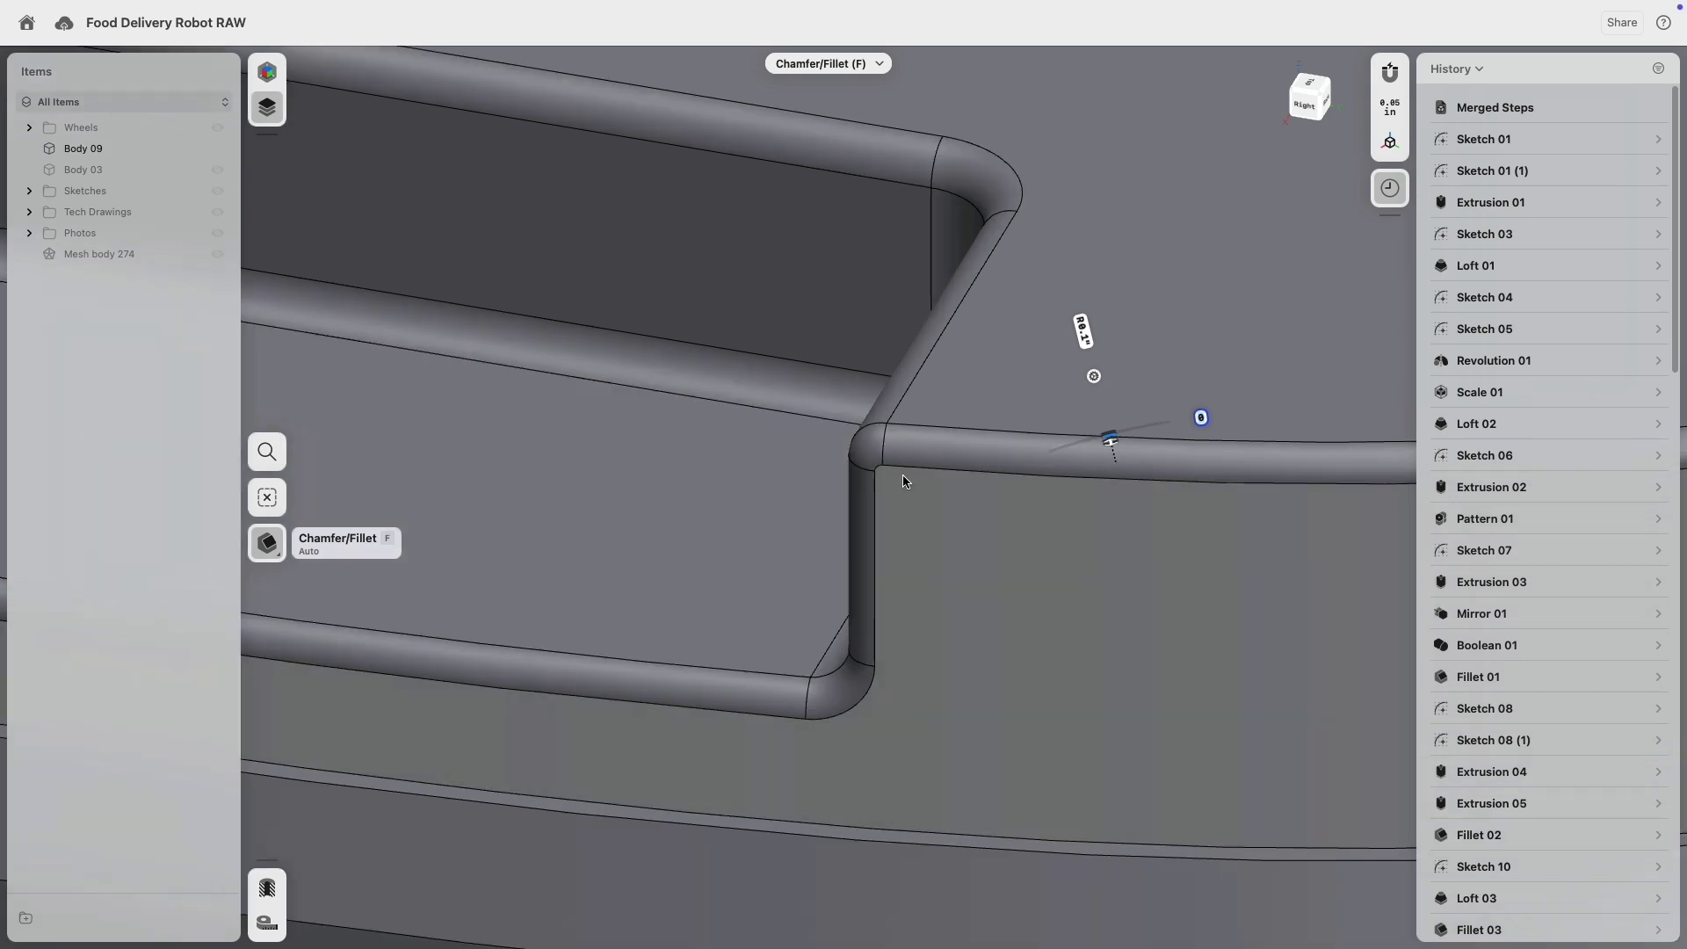
{"action": "left_click", "coordinate": [882, 473]}
{"action": "scroll", "coordinate": [839, 505], "scroll_direction": "down", "scroll_amount": 6}
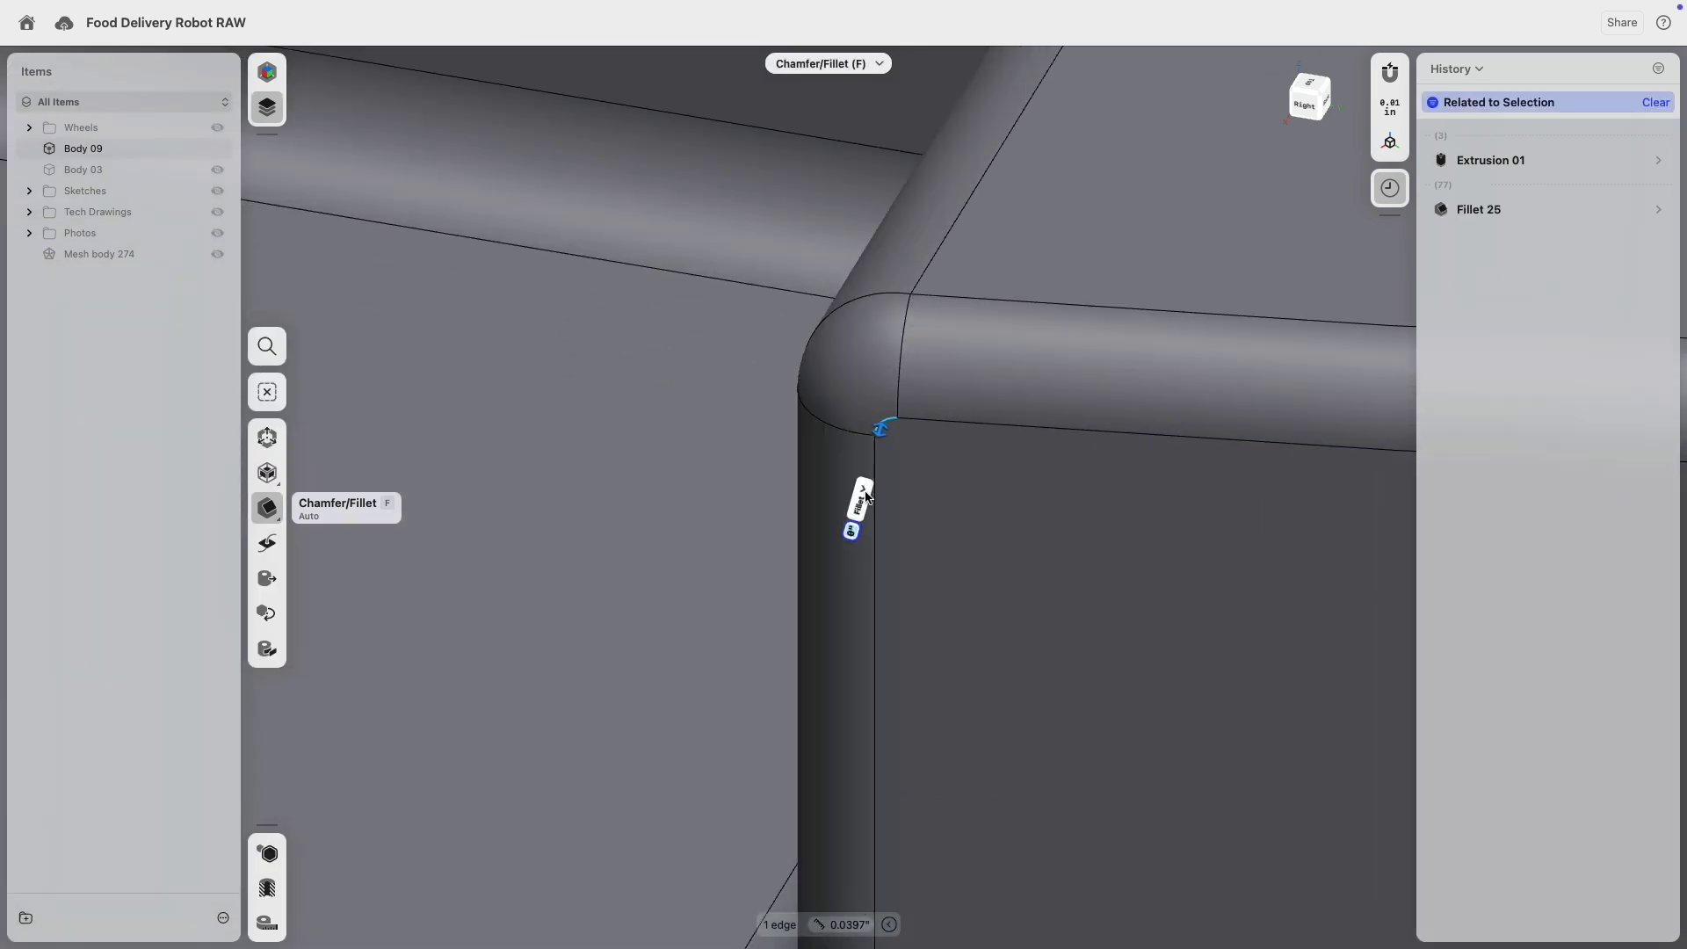
{"action": "scroll", "coordinate": [835, 505], "scroll_direction": "down", "scroll_amount": 5}
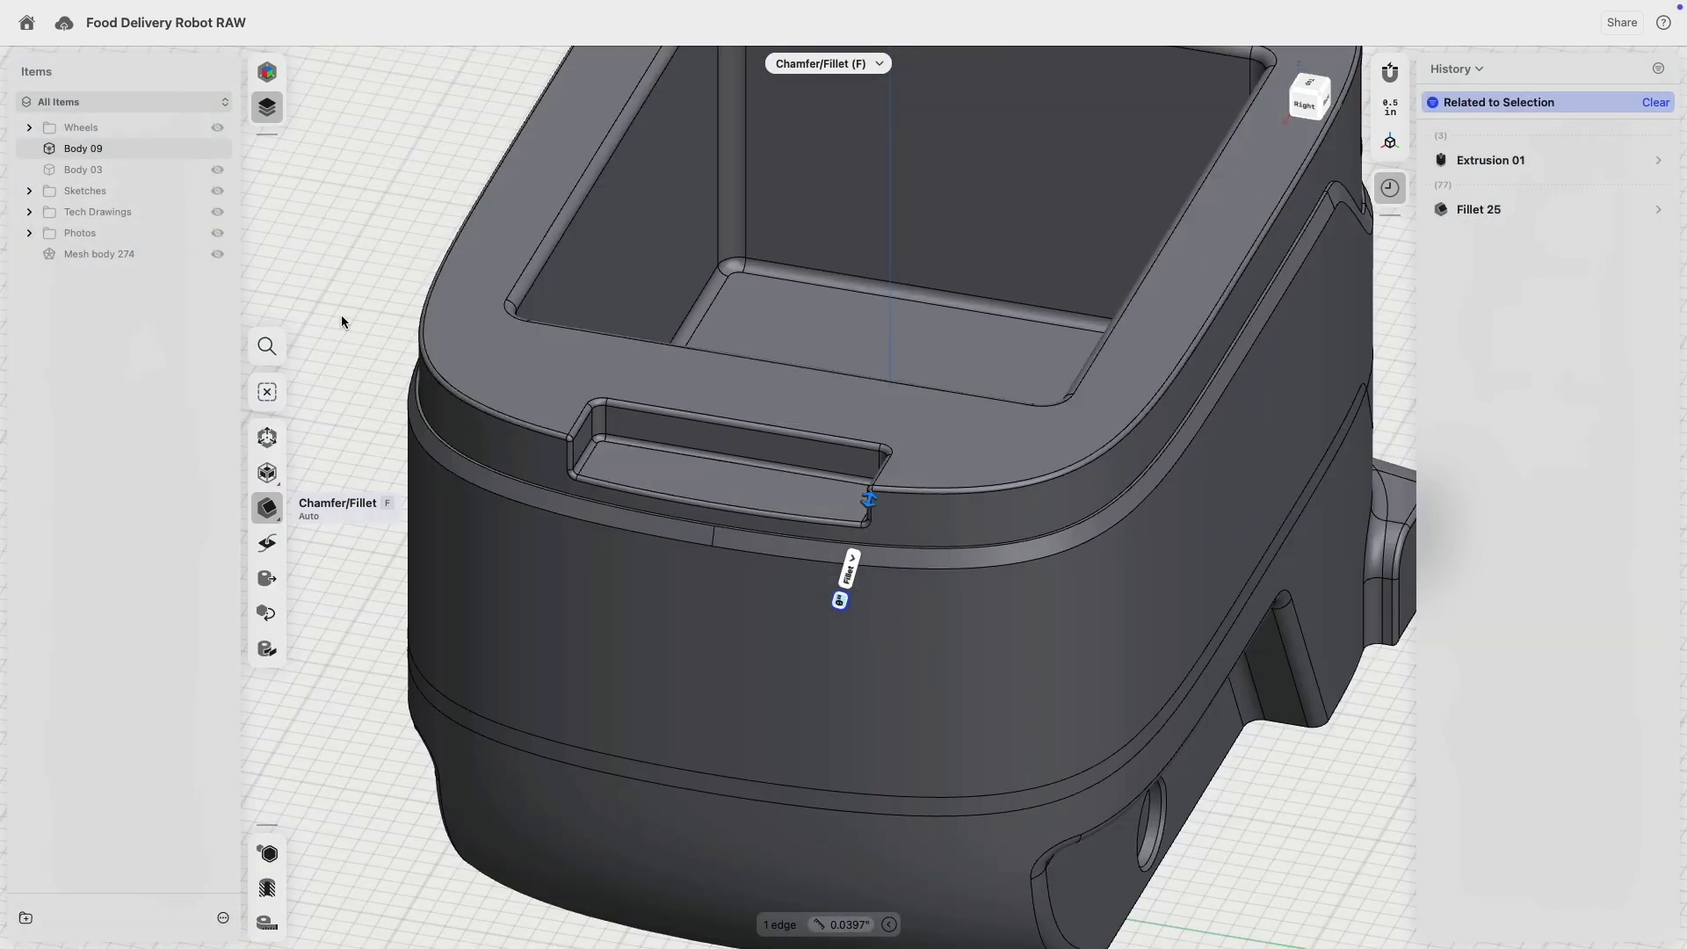
- Show the hidden lid body, Body 03, on top of the robot's main body
{"action": "key", "text": "Escape"}
{"action": "right_click_drag", "start_coordinate": [341, 315], "coordinate": [471, 260]}
{"action": "scroll", "coordinate": [472, 260], "scroll_direction": "up", "scroll_amount": 3}
{"action": "middle_click_drag", "start_coordinate": [472, 260], "coordinate": [718, 564]}
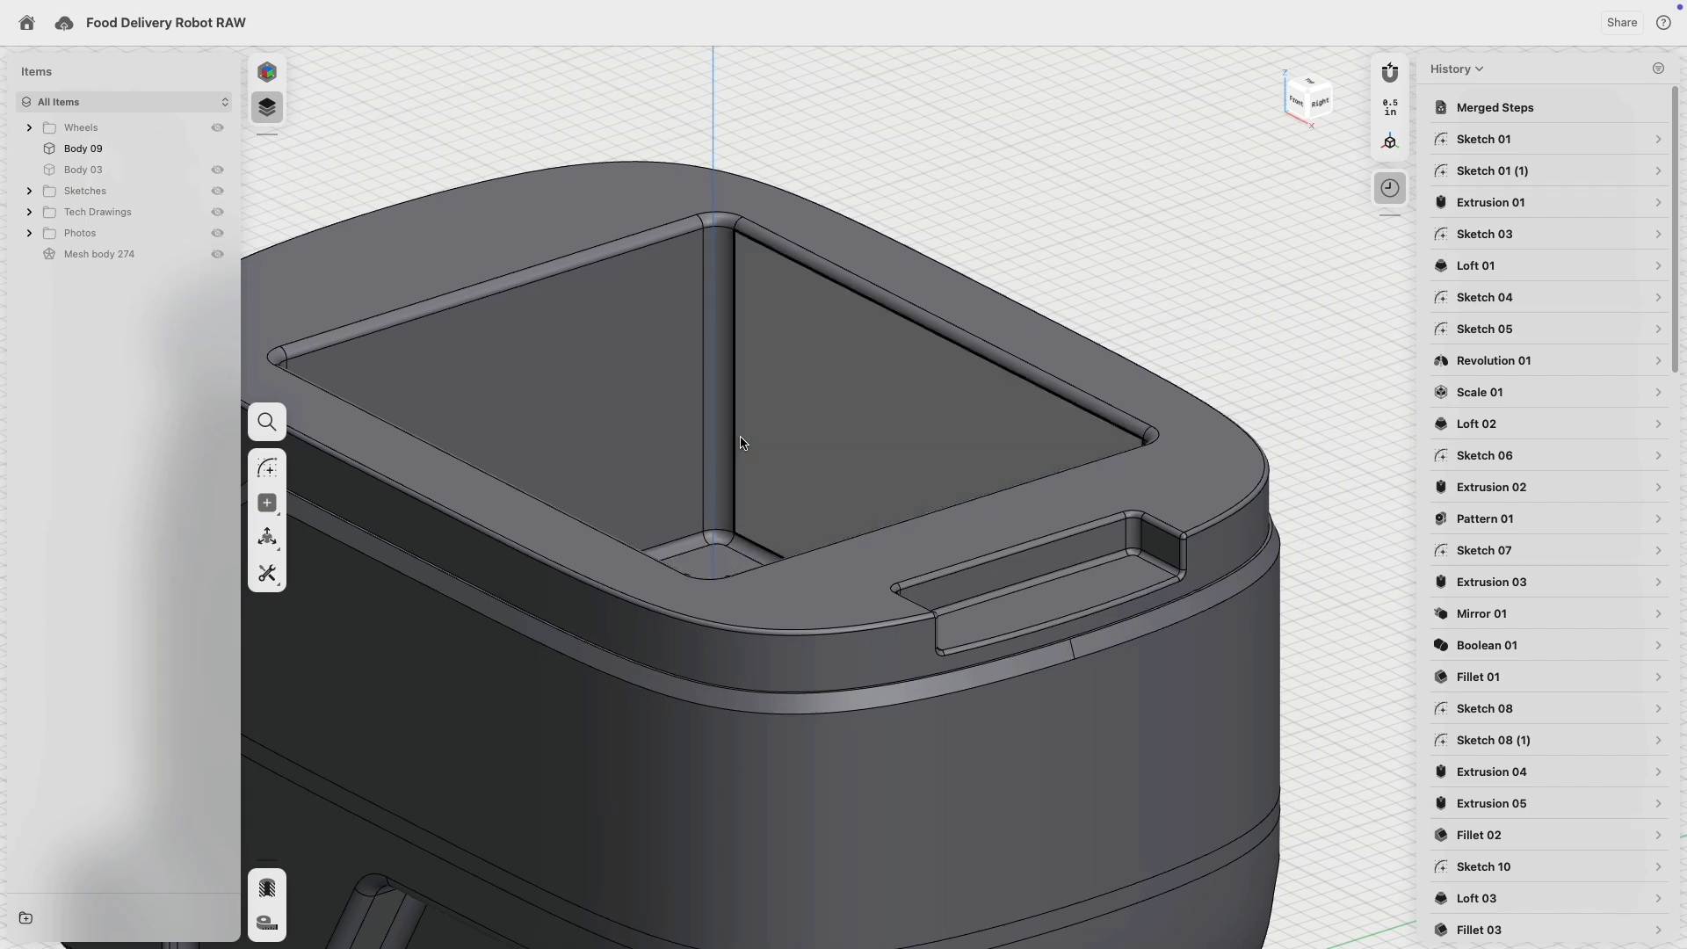
{"action": "scroll", "coordinate": [738, 440], "scroll_direction": "down", "scroll_amount": 5}
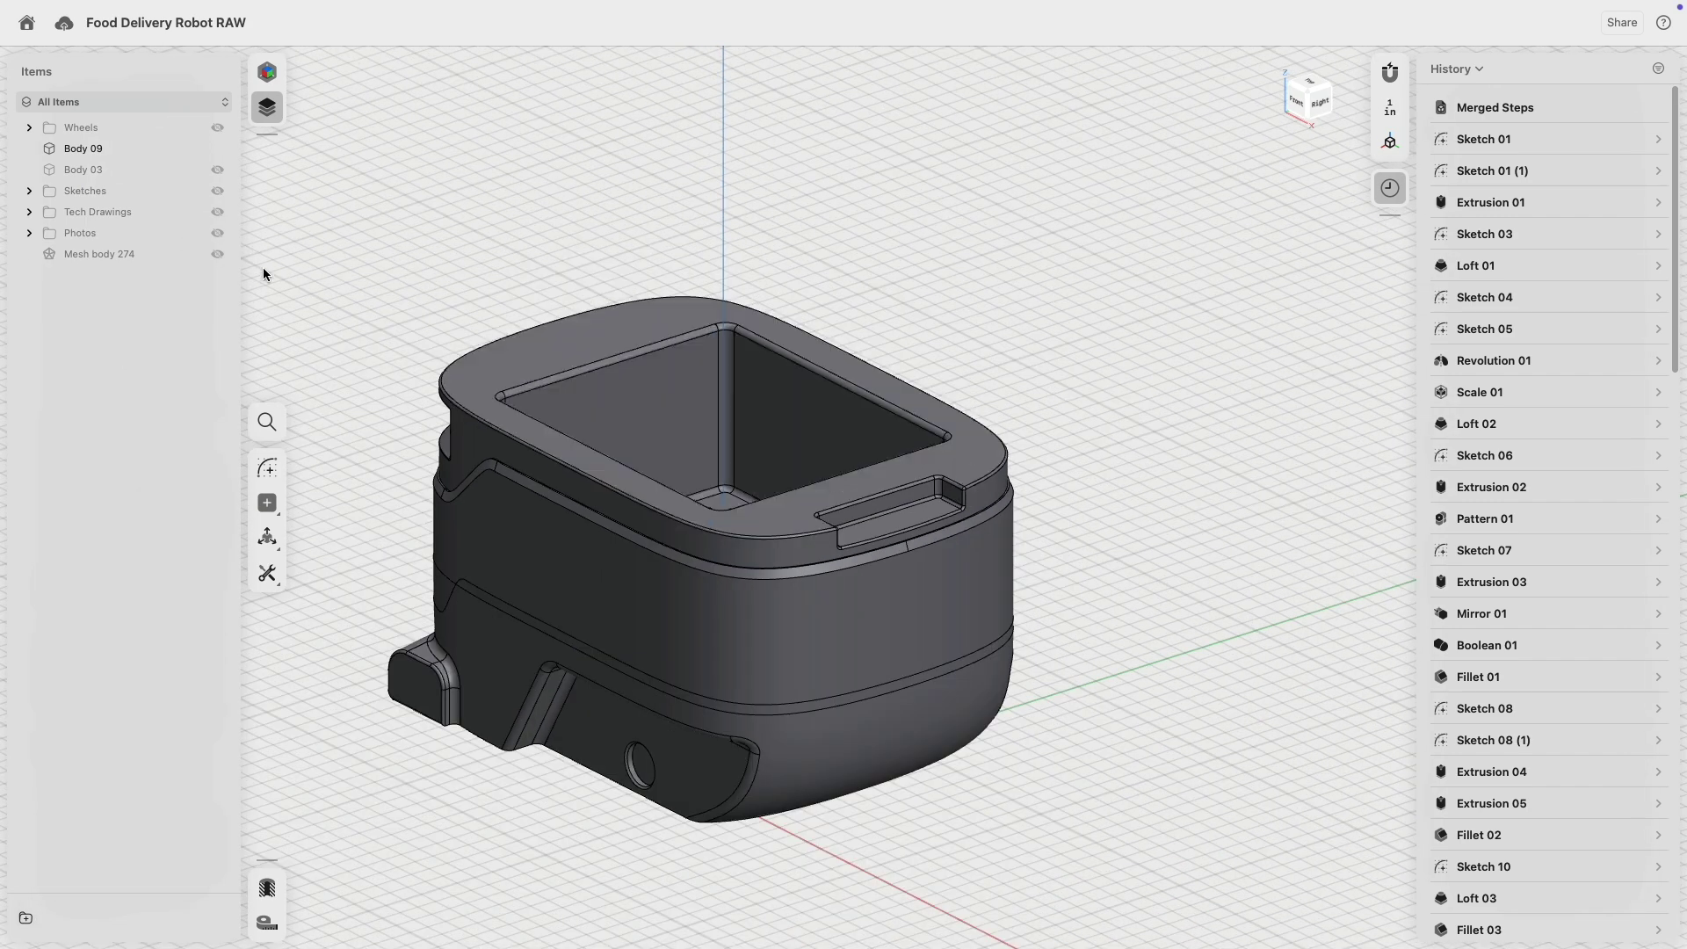
{"action": "left_click", "coordinate": [217, 169]}
- Fillet the lid's upper outer edge with a 0.1 in radius
{"action": "scroll", "coordinate": [1040, 457], "scroll_direction": "up", "scroll_amount": 10}
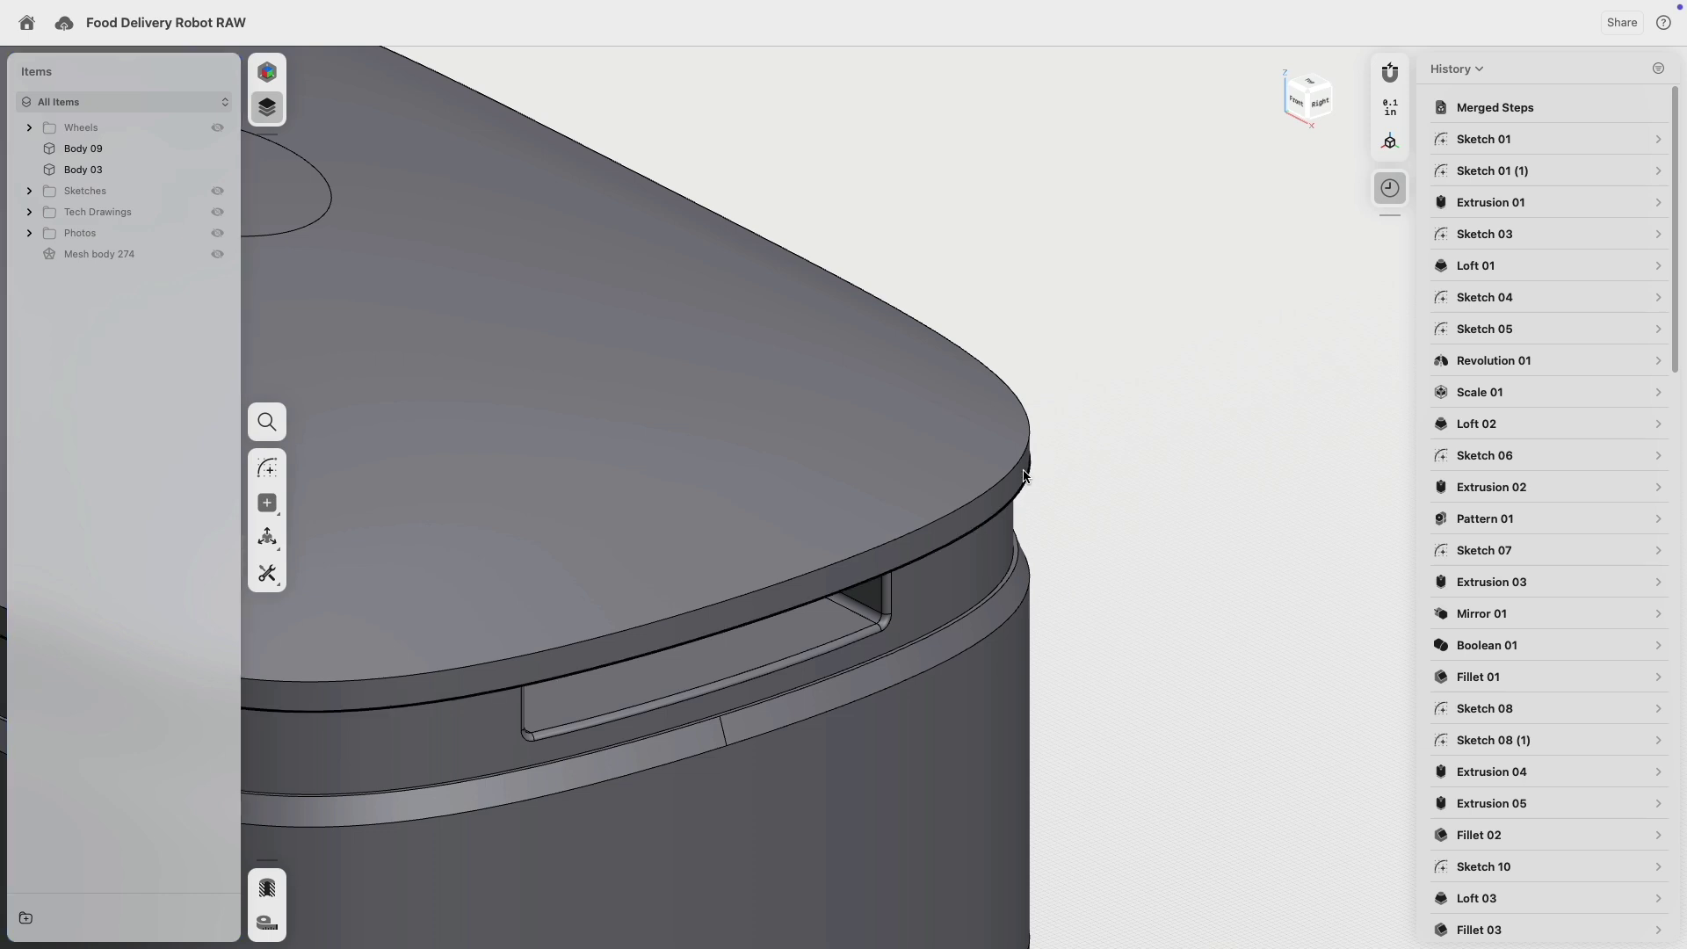
{"action": "left_click", "coordinate": [1022, 467]}
{"action": "left_click", "coordinate": [1022, 459]}
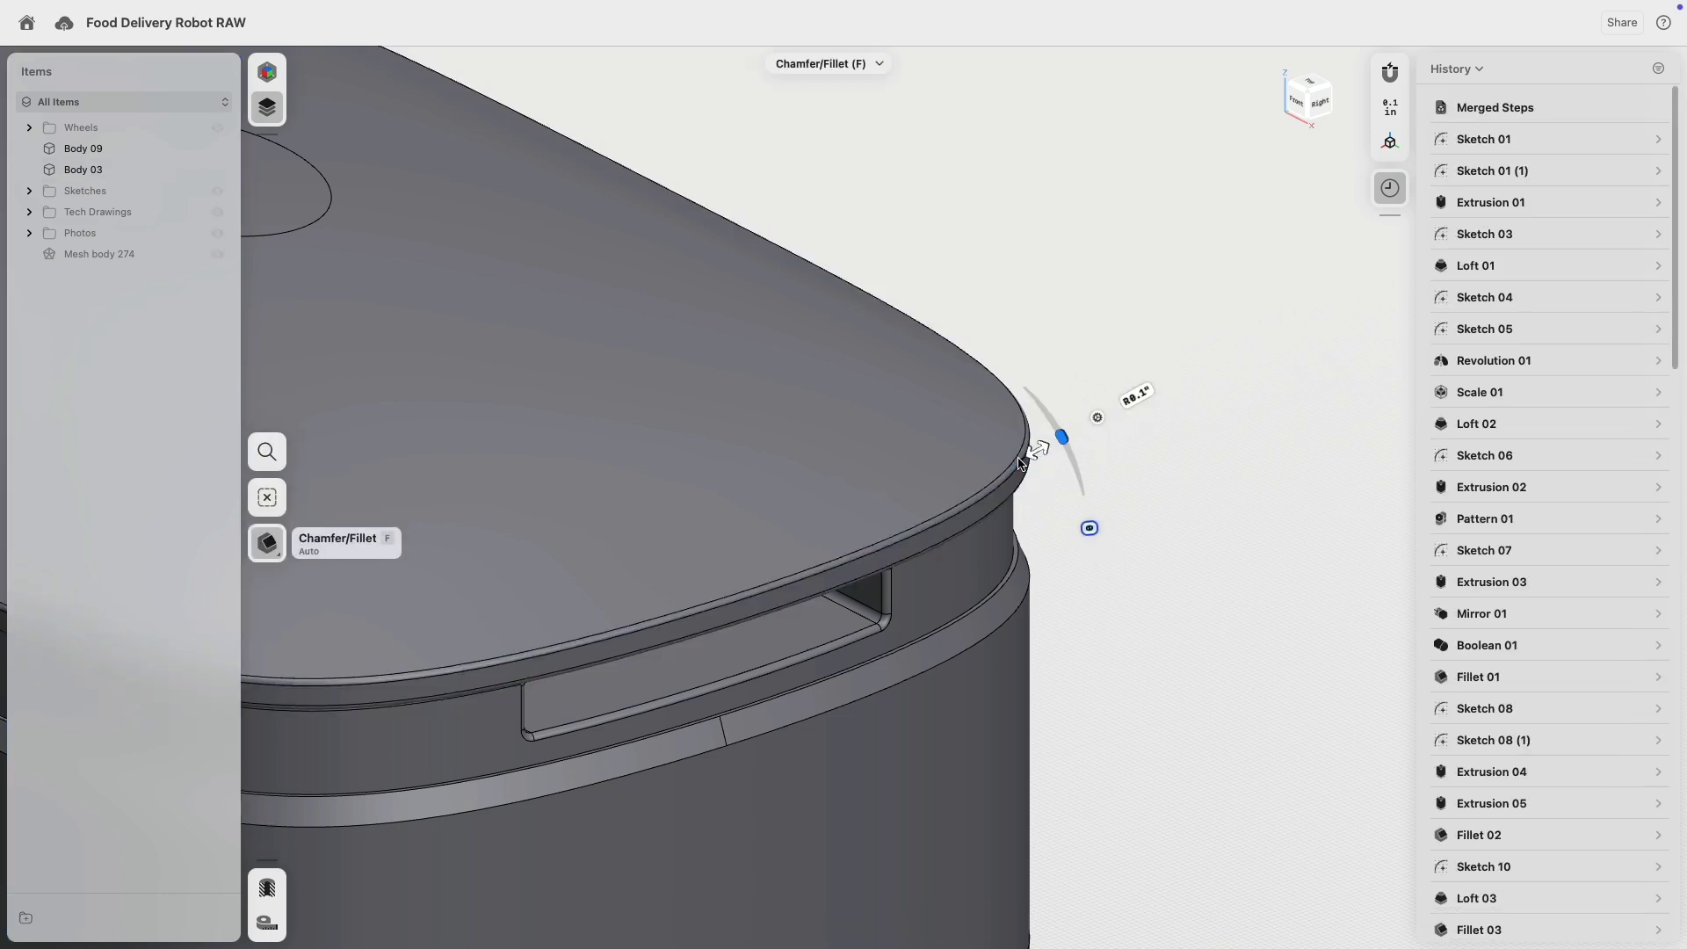
{"action": "right_click_drag", "start_coordinate": [1162, 614], "coordinate": [1257, 132]}
- Sketch a 3 in by 0.4 in center rectangle in the right view, just below the lid and to the left of the notch
{"action": "left_click", "coordinate": [1312, 103]}
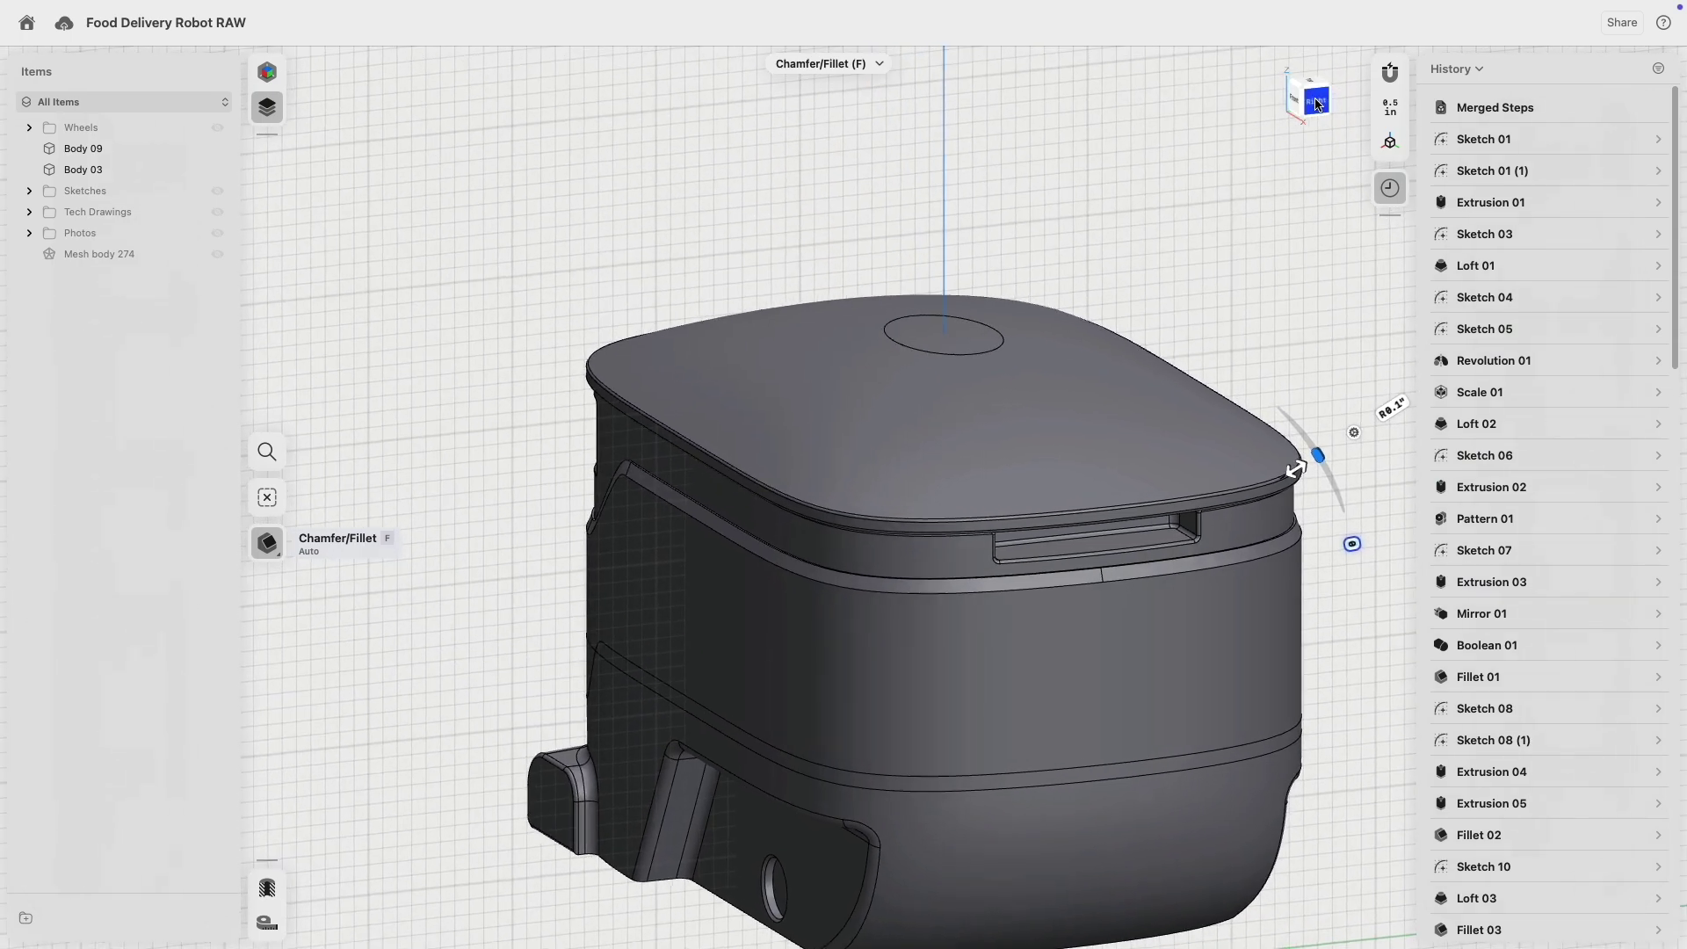
{"action": "left_click", "coordinate": [460, 329]}
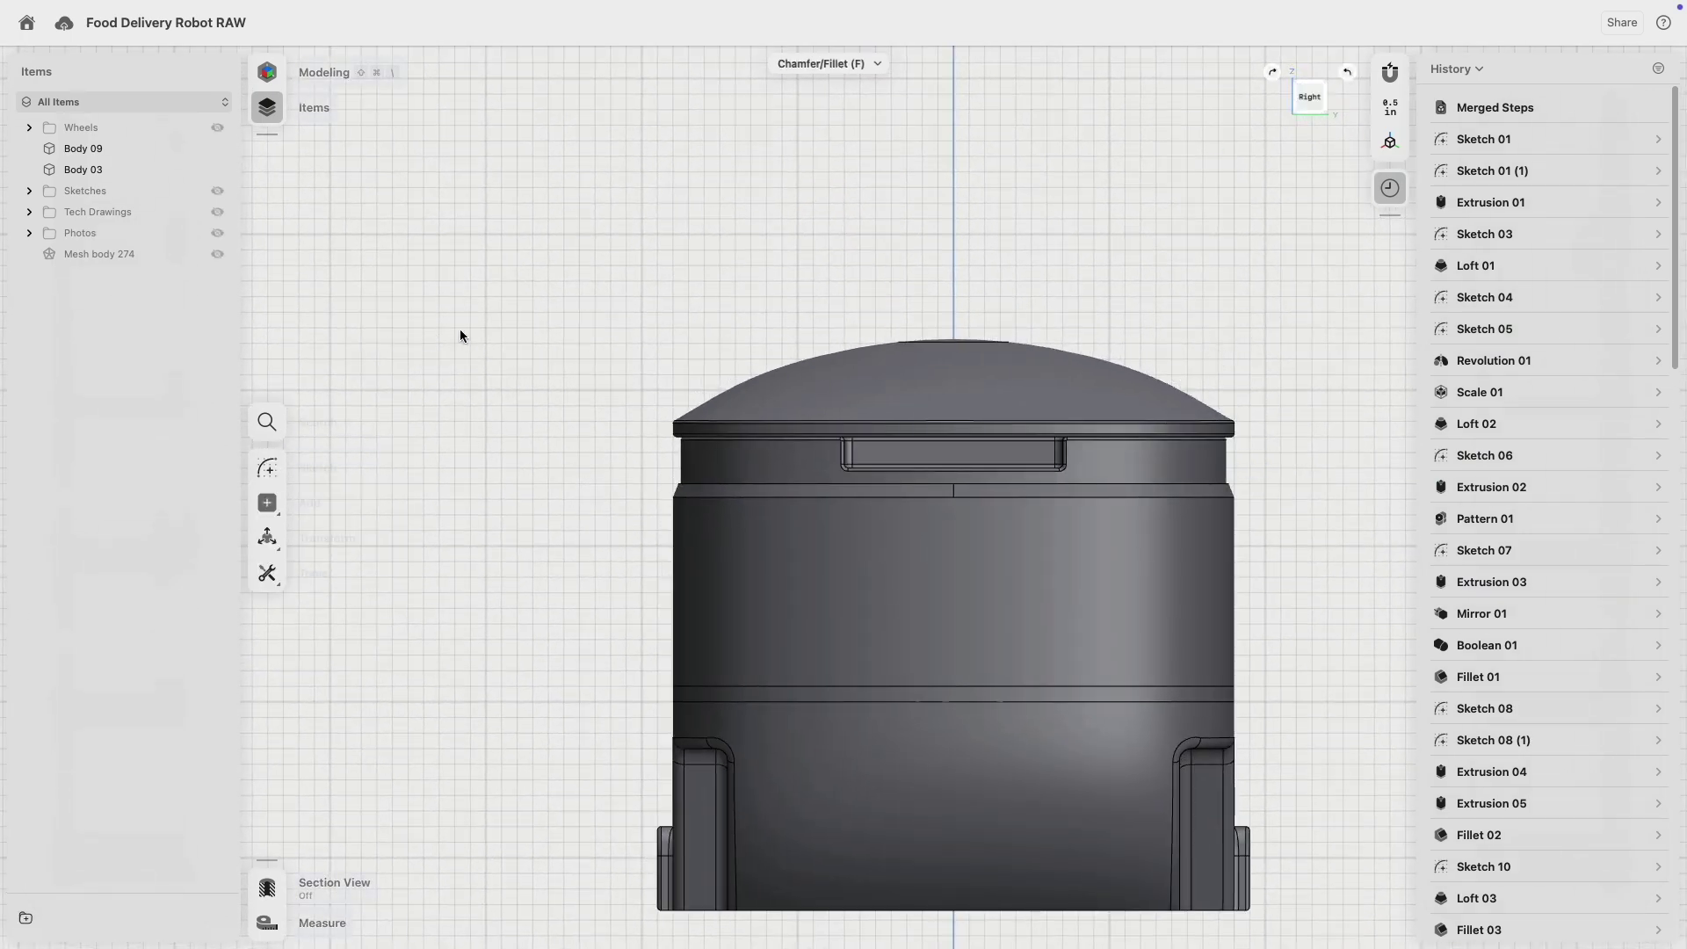
{"action": "left_click", "coordinate": [268, 468]}
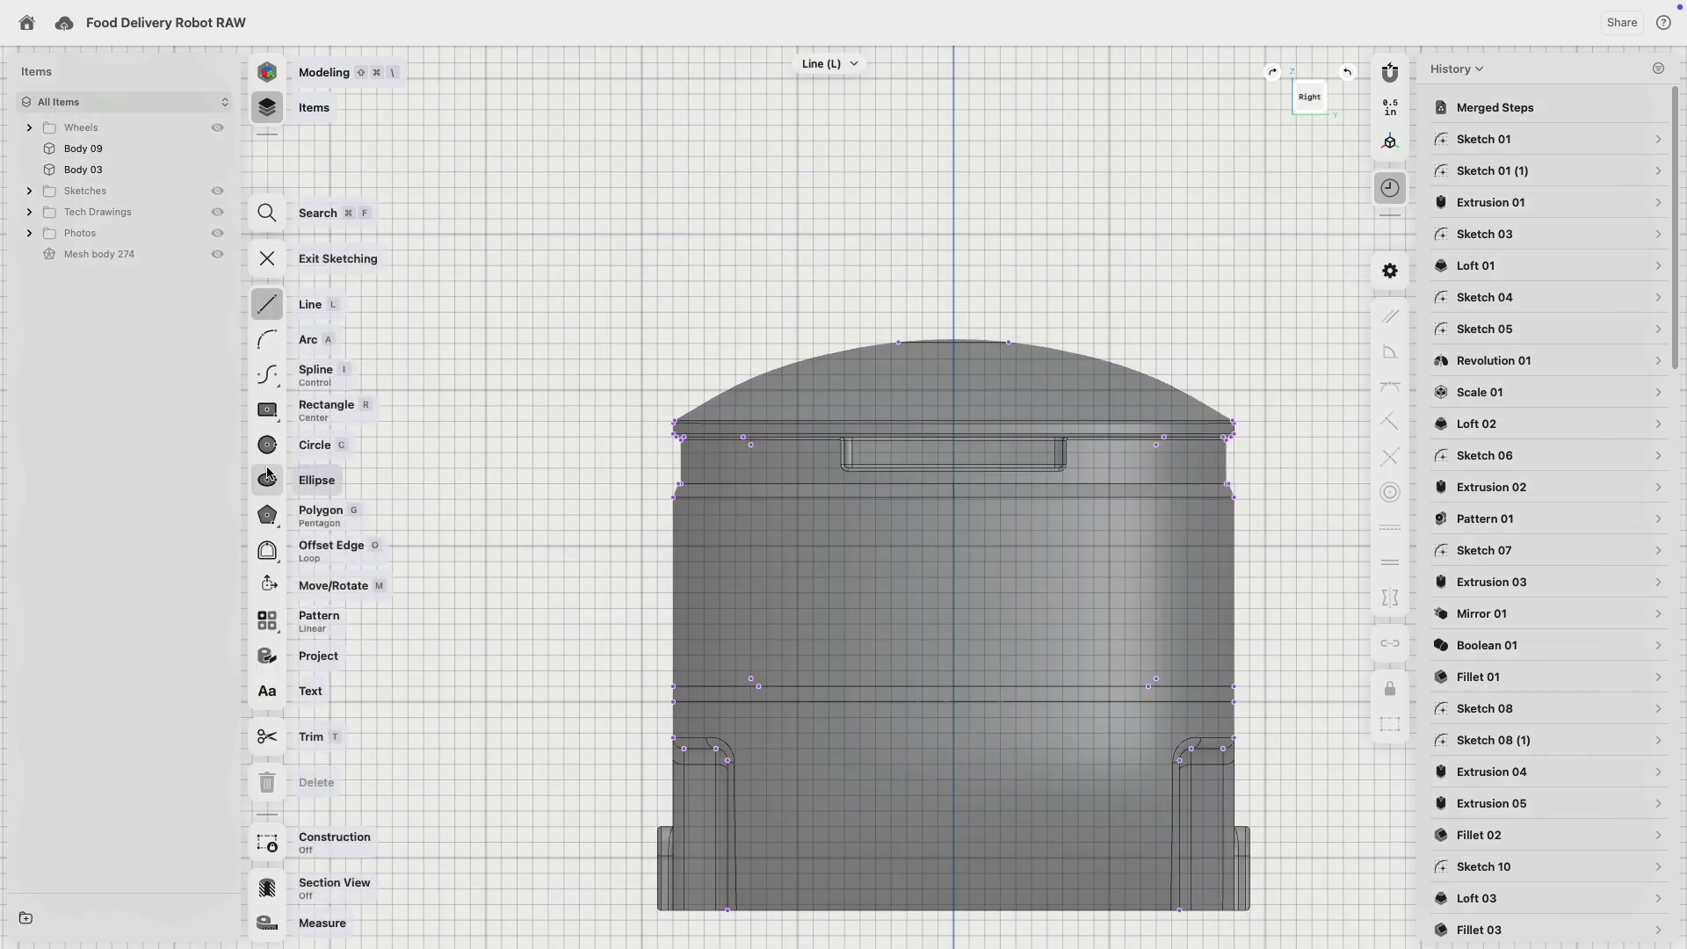
{"action": "left_click", "coordinate": [268, 410]}
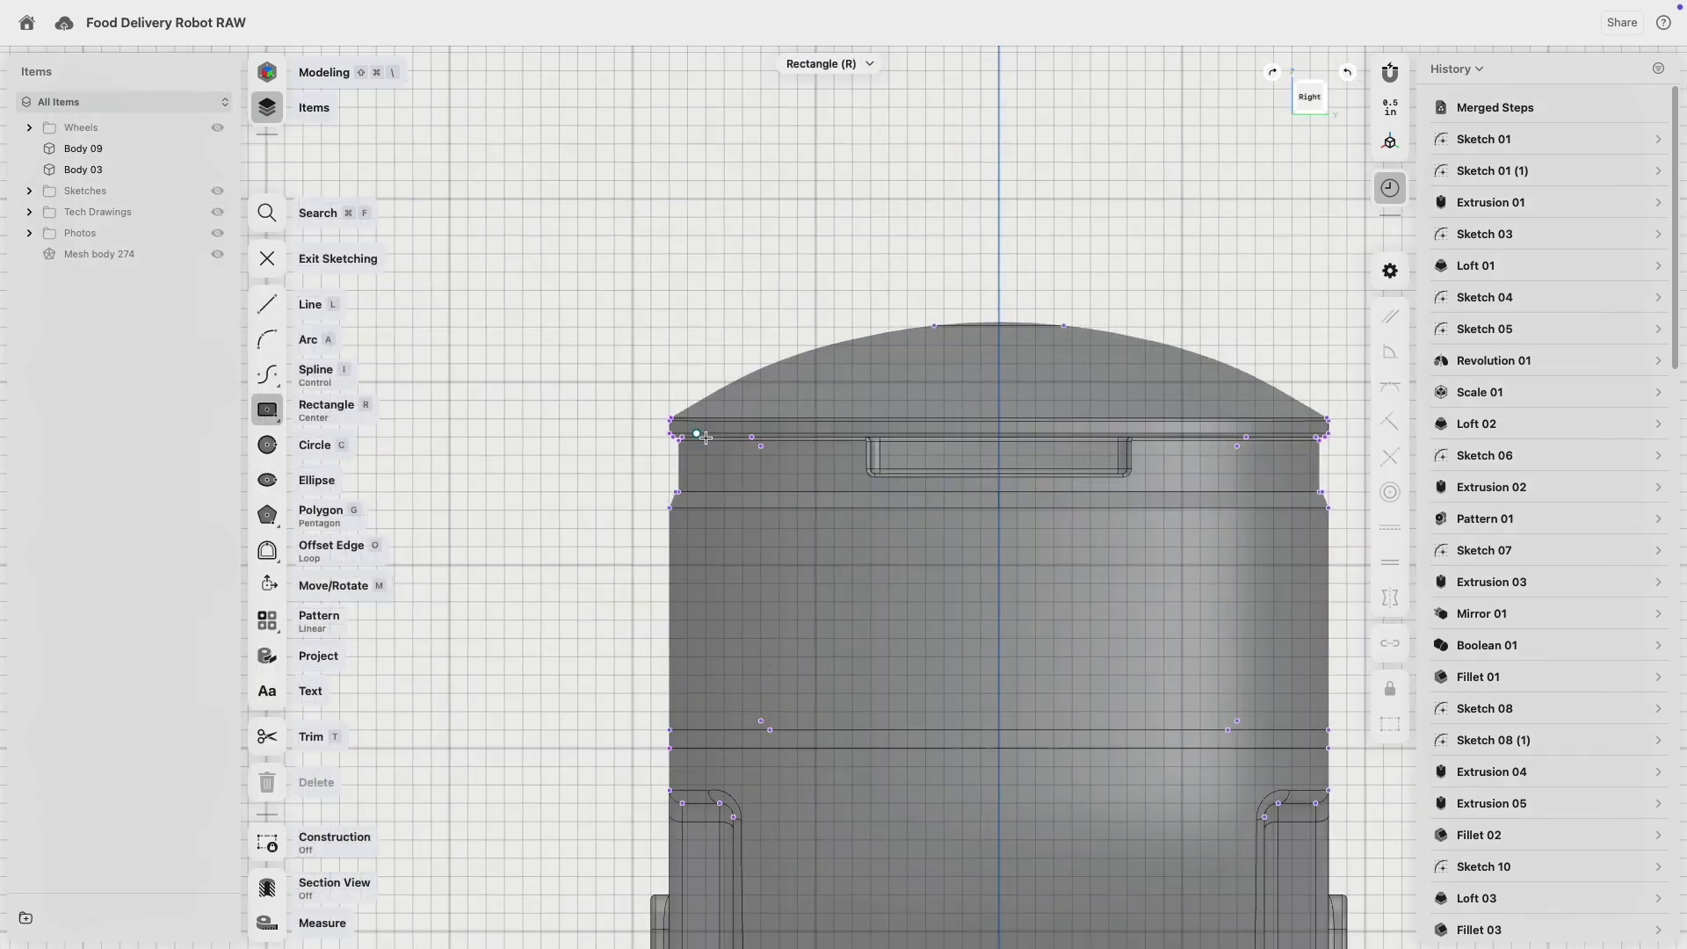
{"action": "scroll", "coordinate": [774, 473], "scroll_direction": "up", "scroll_amount": 5}
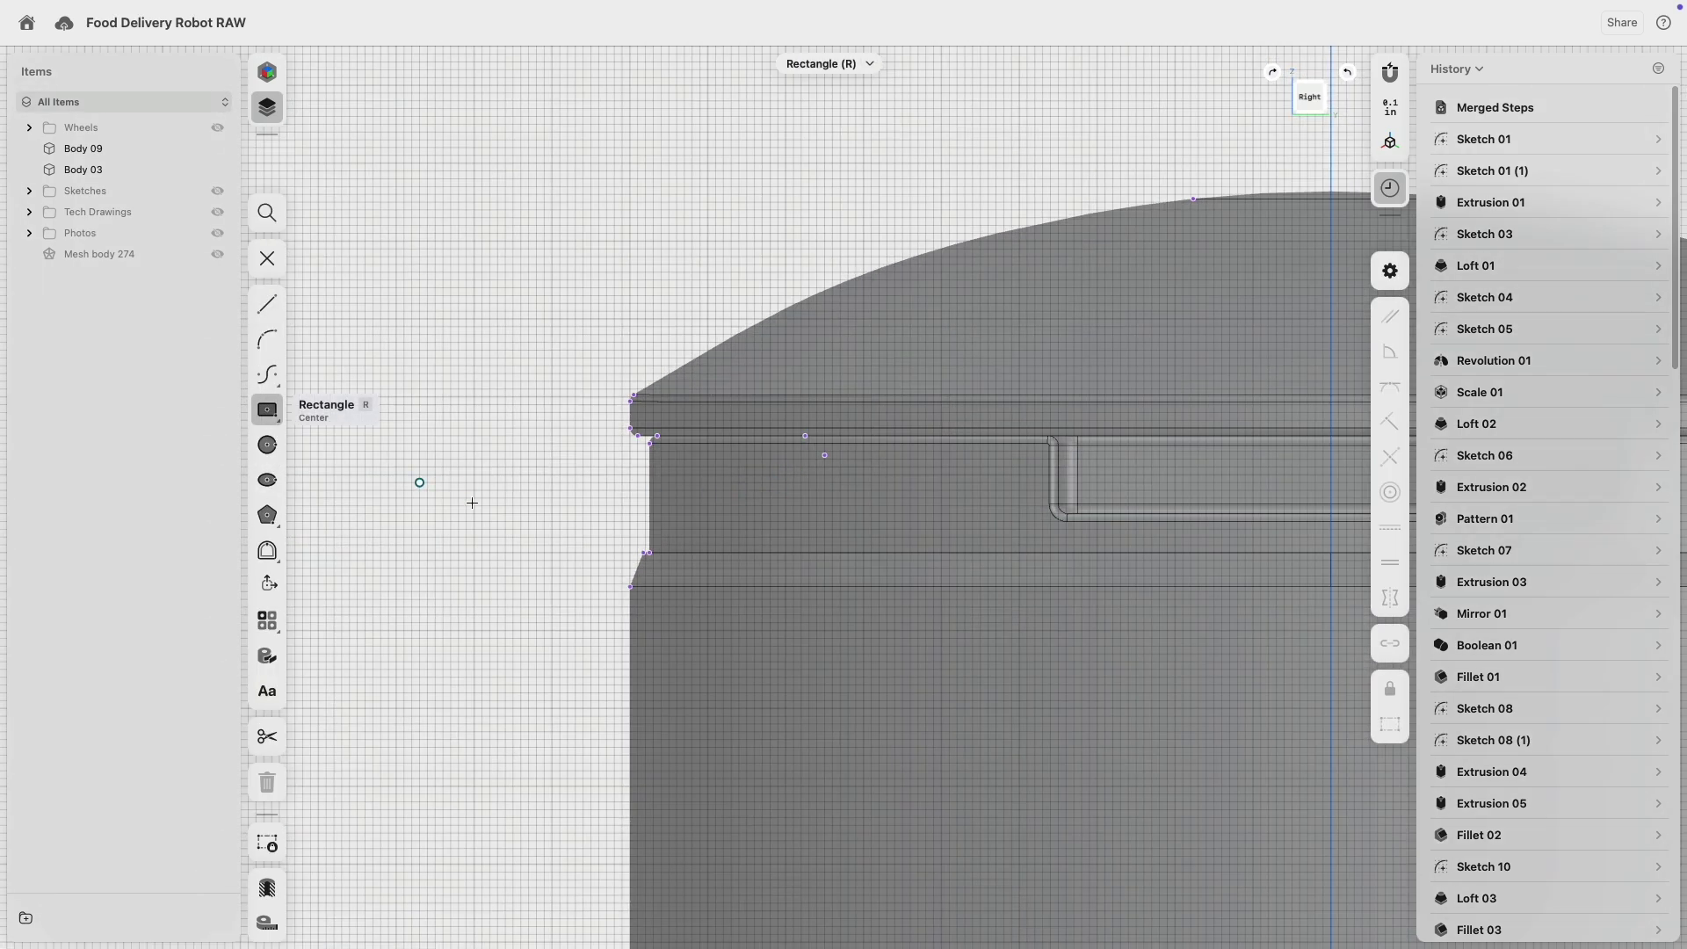
{"action": "left_click", "coordinate": [865, 500]}
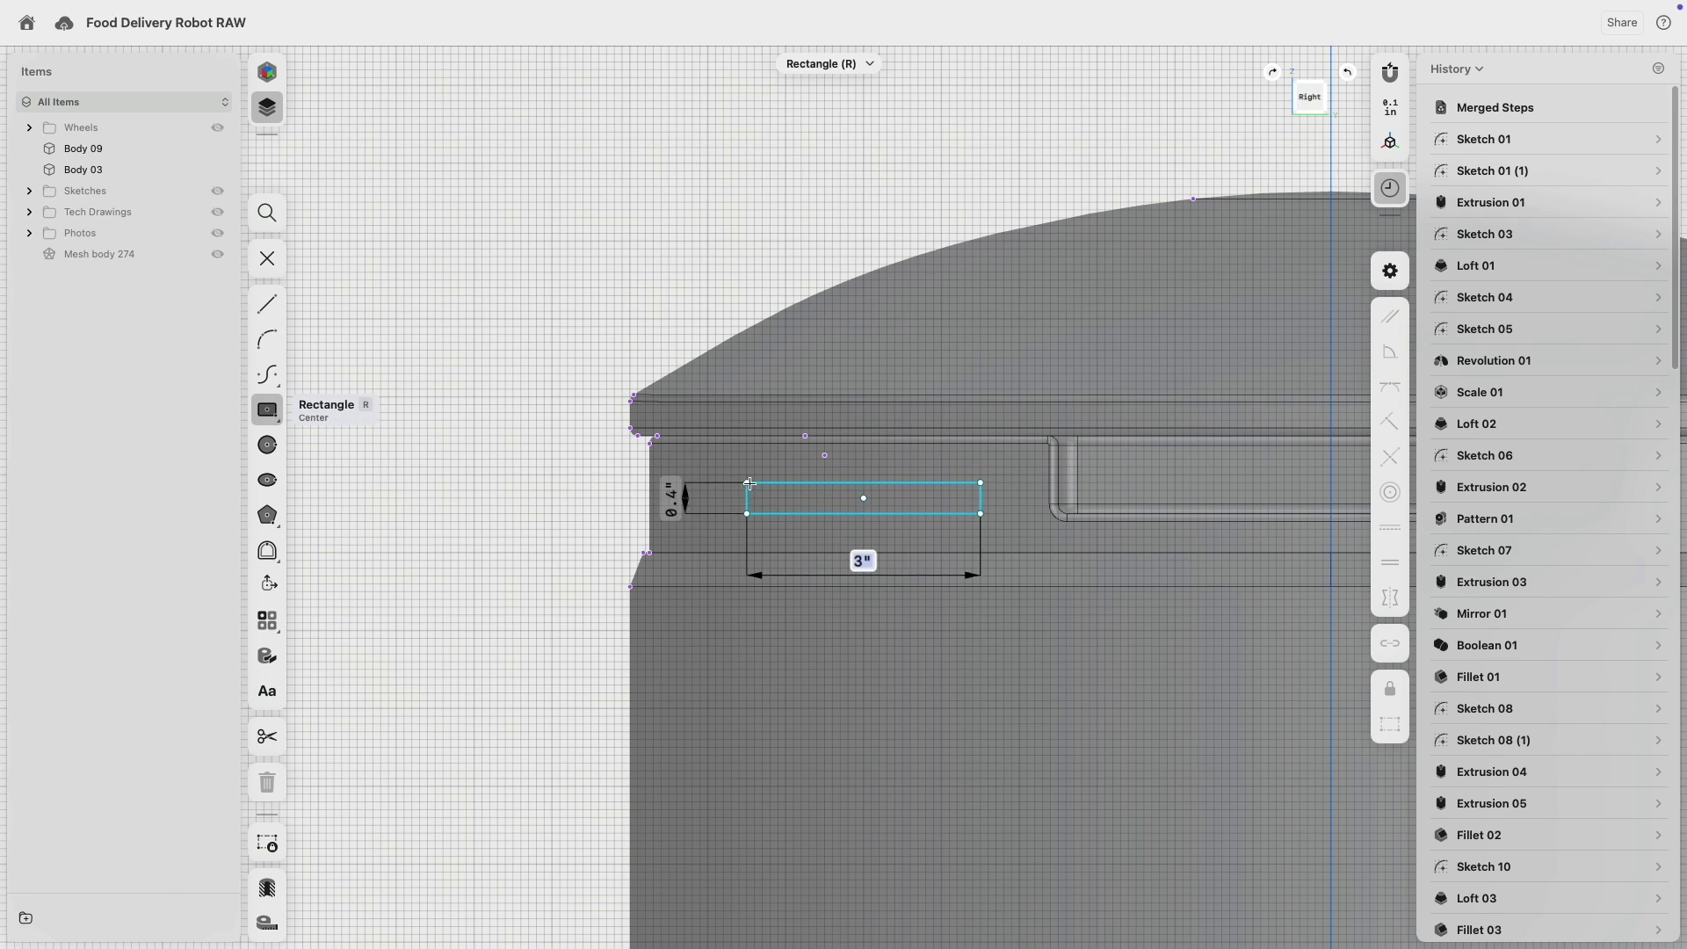
{"action": "left_click", "coordinate": [749, 483]}
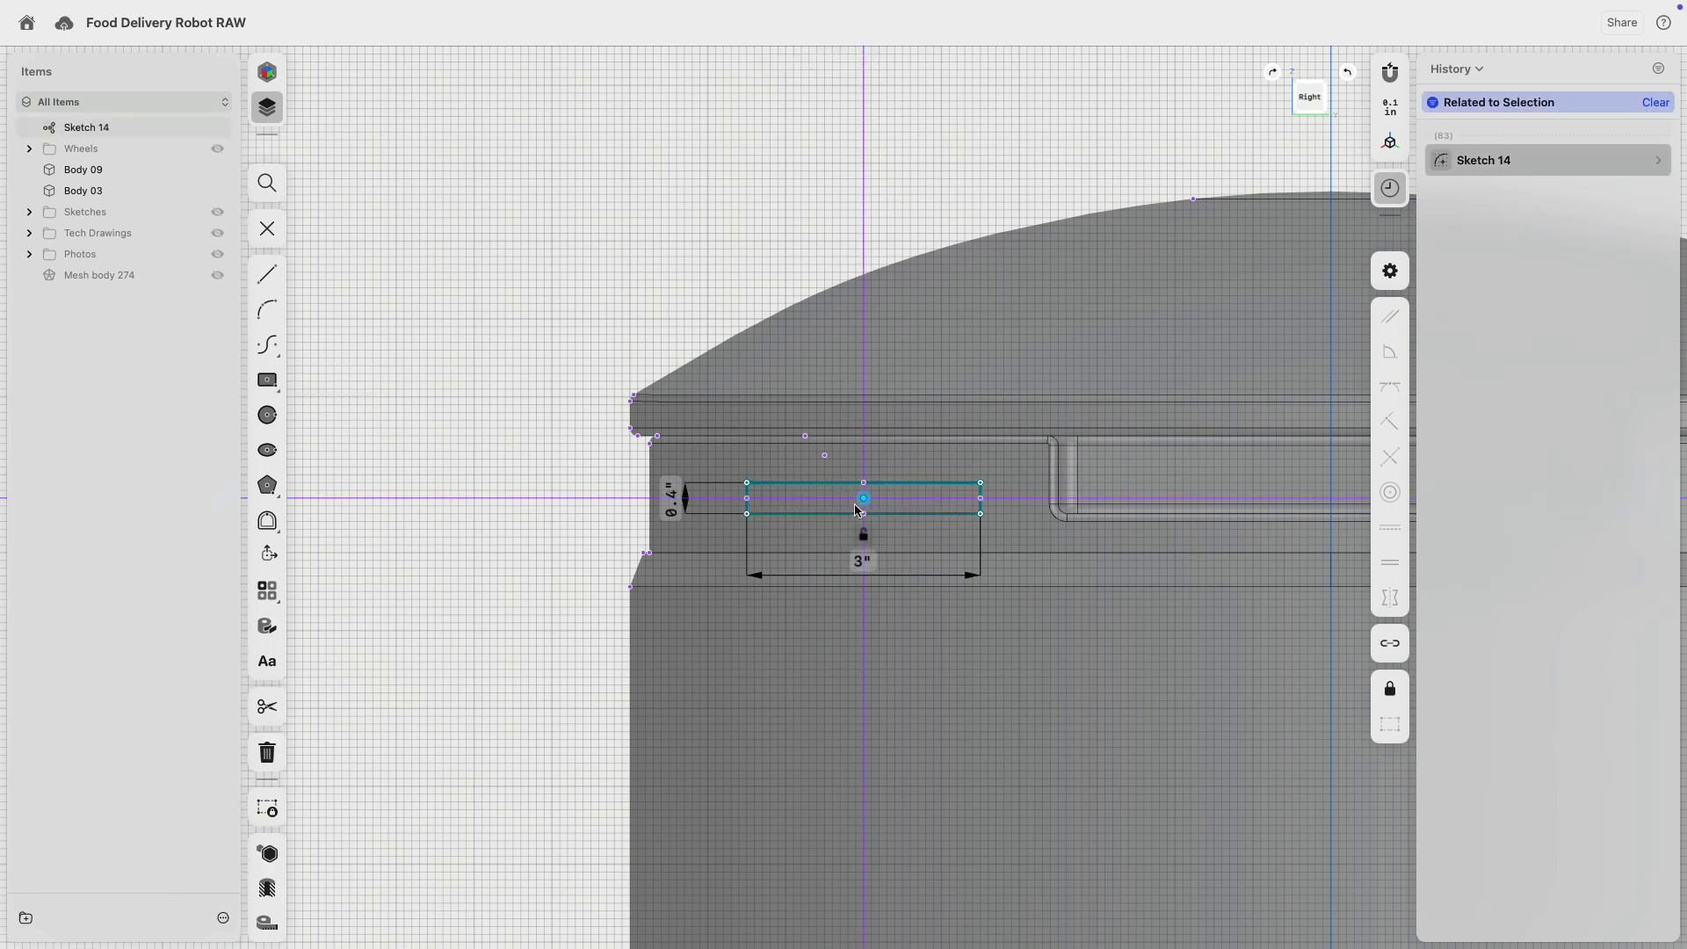
{"action": "scroll", "coordinate": [624, 497], "scroll_direction": "down", "scroll_amount": 5}
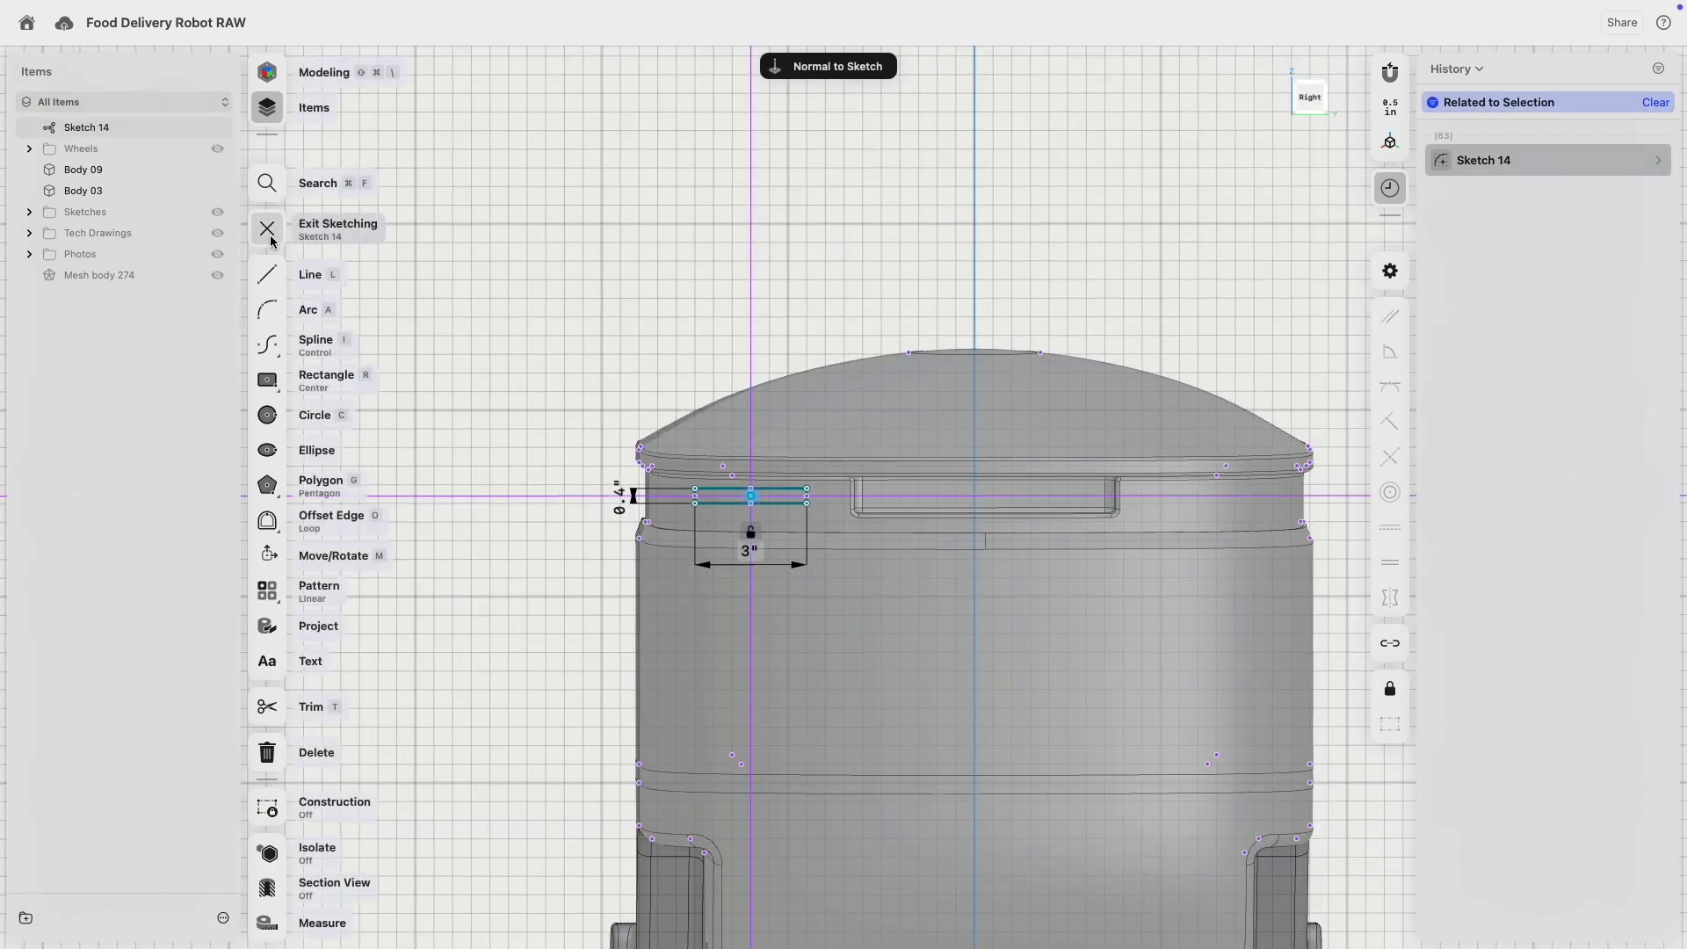
{"action": "left_click", "coordinate": [268, 229]}
- Move the rectangle sketch along the body's length toward the end with the latch notch
{"action": "double_click", "coordinate": [86, 128]}
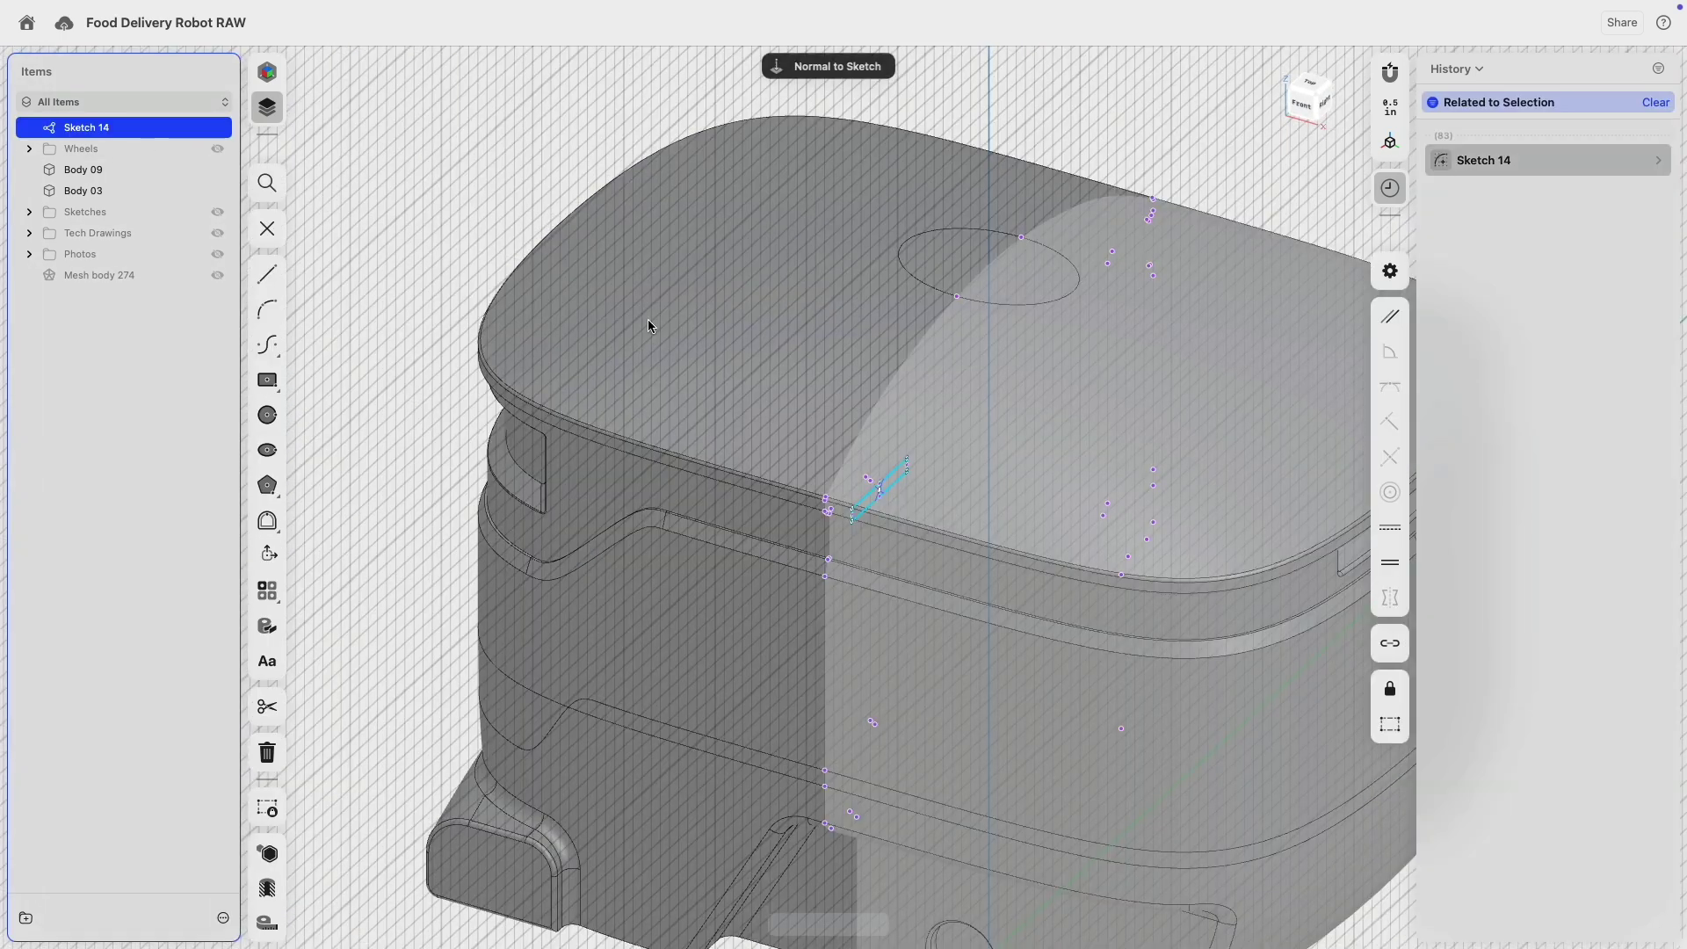
{"action": "scroll", "coordinate": [650, 327], "scroll_direction": "down", "scroll_amount": 4}
{"action": "middle_click_drag", "start_coordinate": [726, 343], "coordinate": [490, 242]}
{"action": "left_click", "coordinate": [266, 232]}
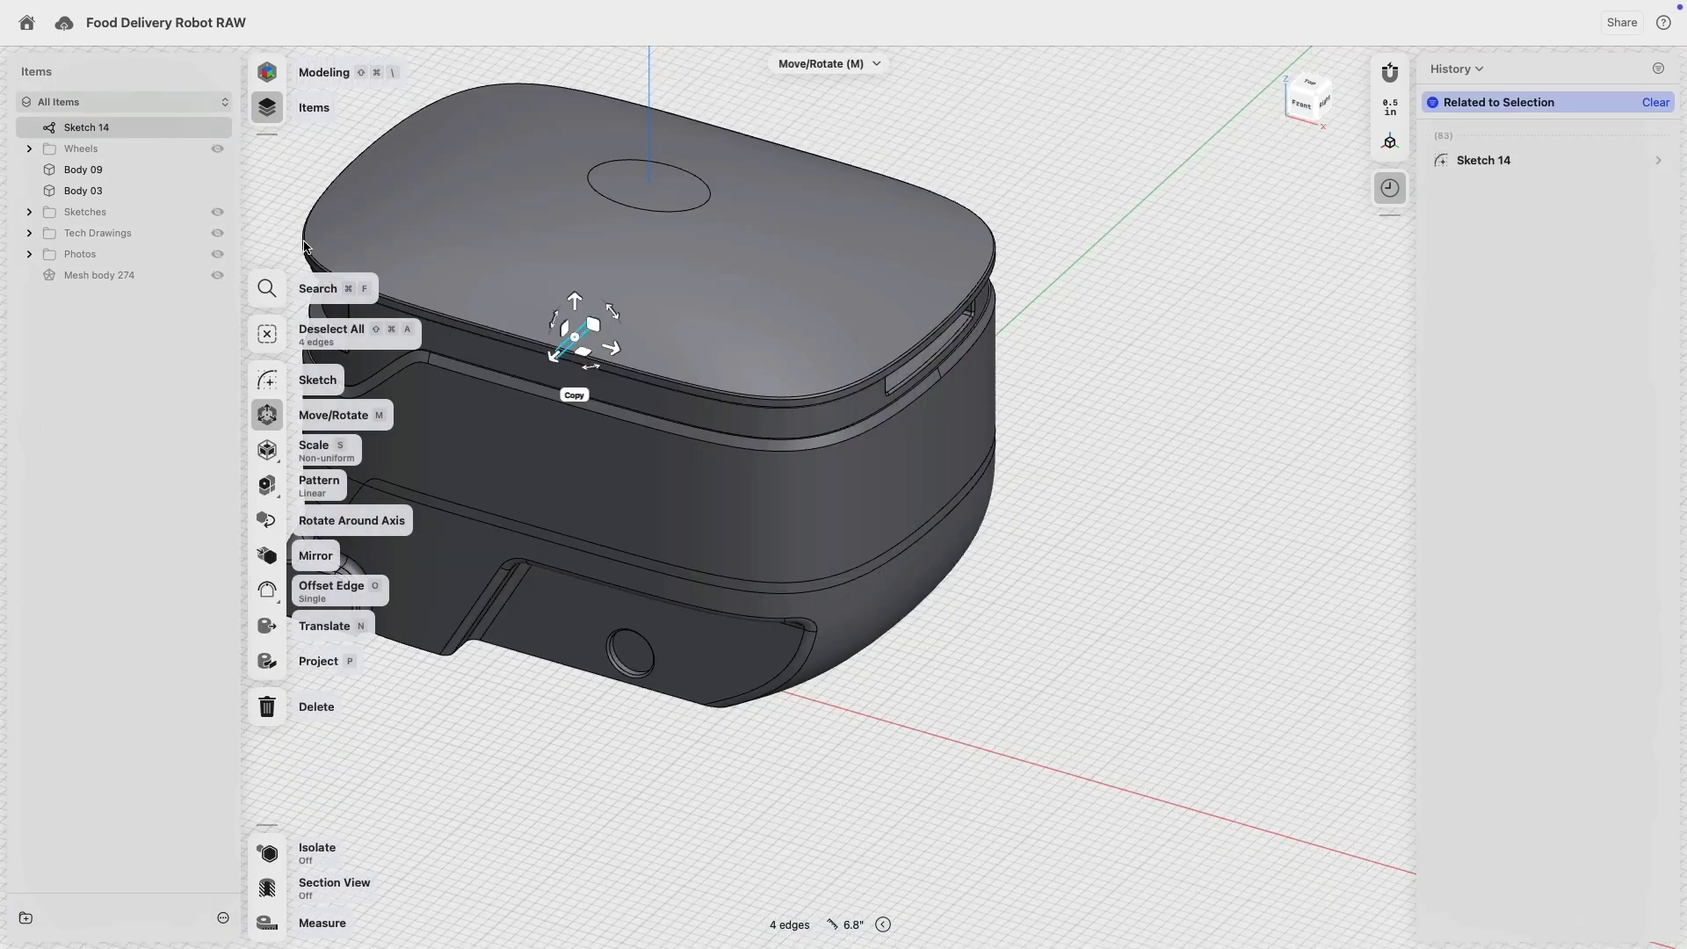
{"action": "mouse_move", "coordinate": [612, 349]}
{"action": "left_mouse_down"}
{"action": "mouse_move", "coordinate": [894, 461]}
{"action": "mouse_move", "coordinate": [807, 439]}
{"action": "left_mouse_up"}
{"action": "right_click_drag", "start_coordinate": [1072, 439], "coordinate": [982, 452]}
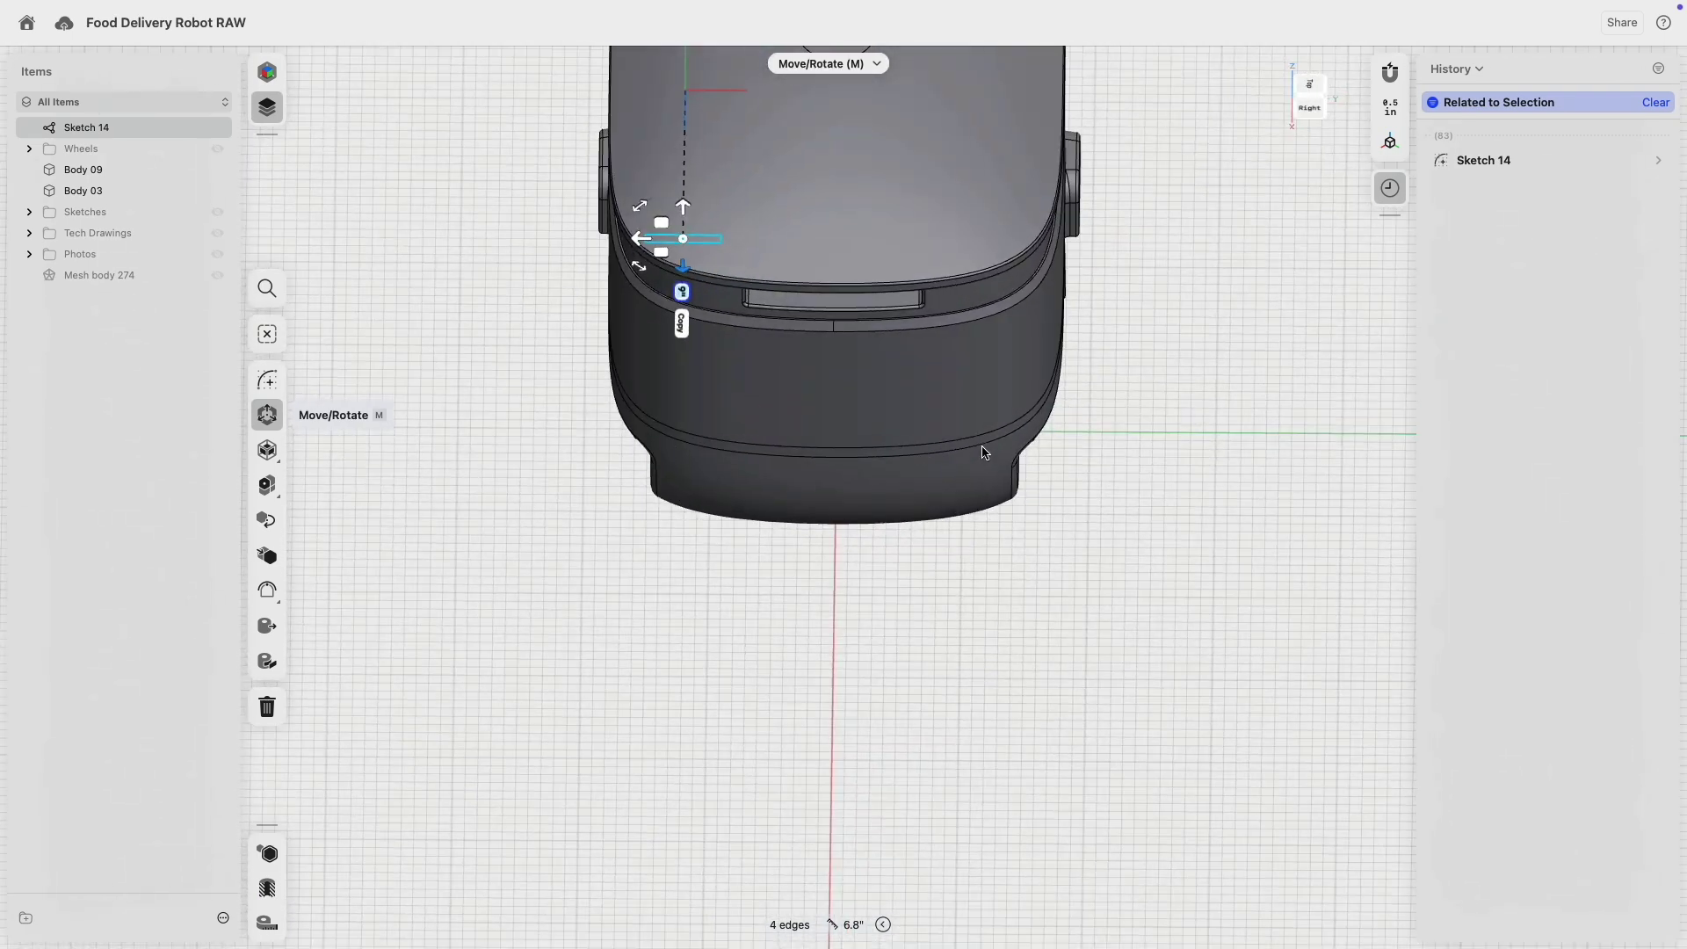
{"action": "left_click", "coordinate": [492, 290]}
{"action": "right_click_drag", "start_coordinate": [505, 259], "coordinate": [476, 414]}
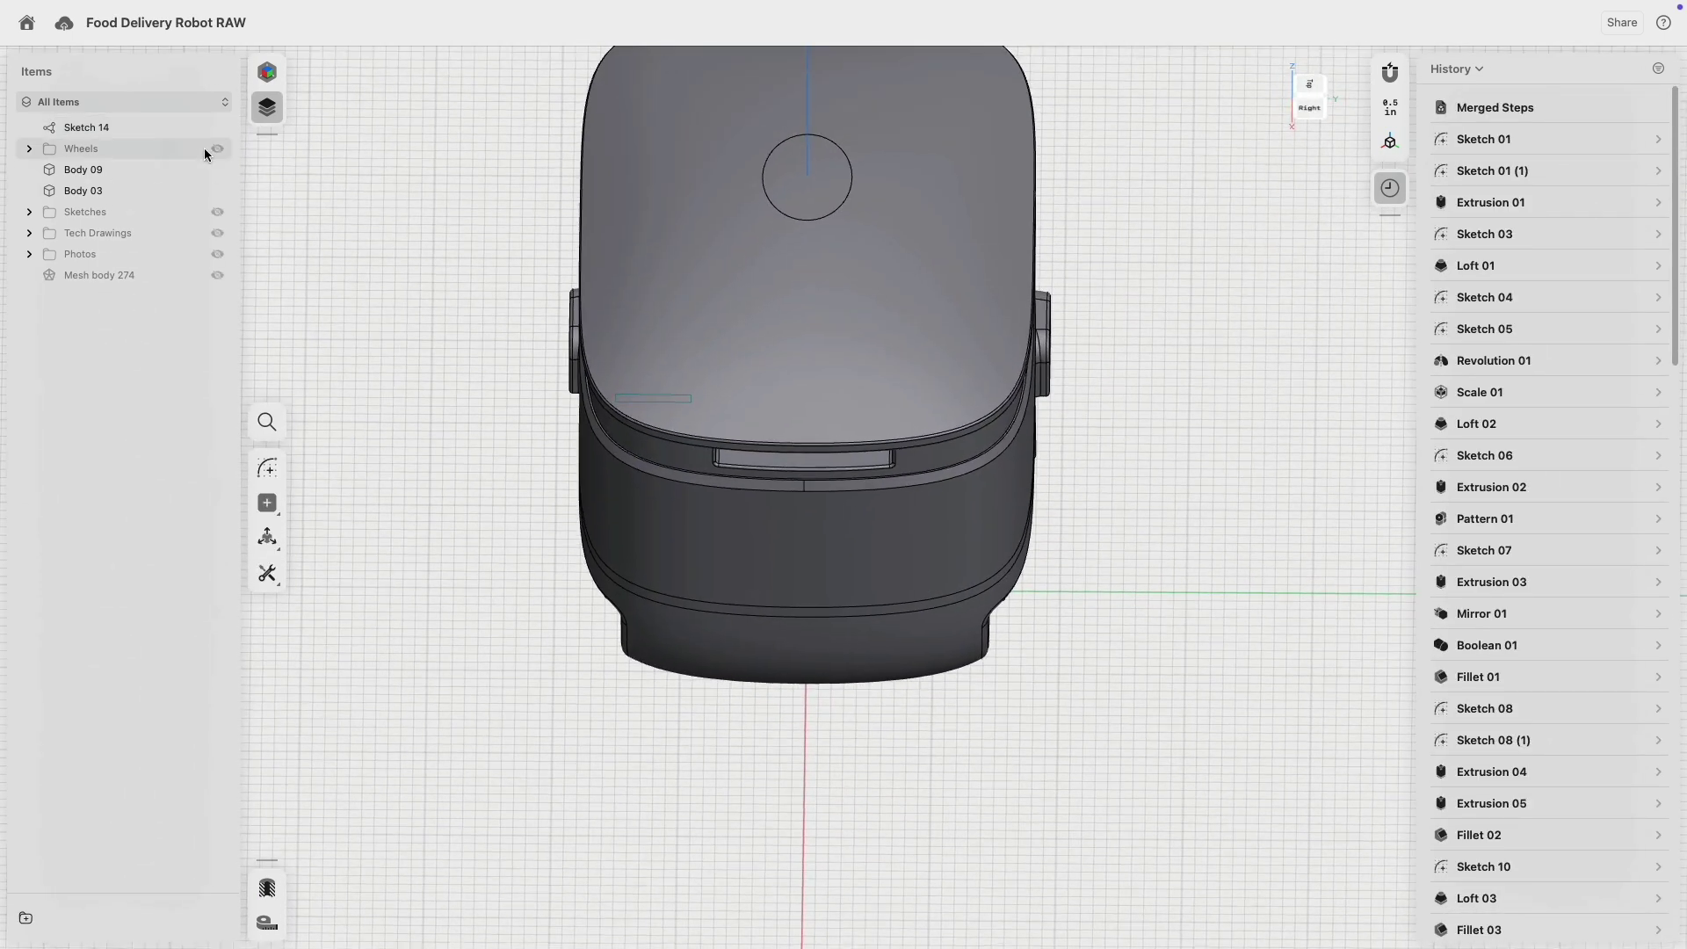
- Isolate the rectangle sketch and extrude its profile about 7 in toward the notch end of the body
{"action": "double_click", "coordinate": [158, 129]}
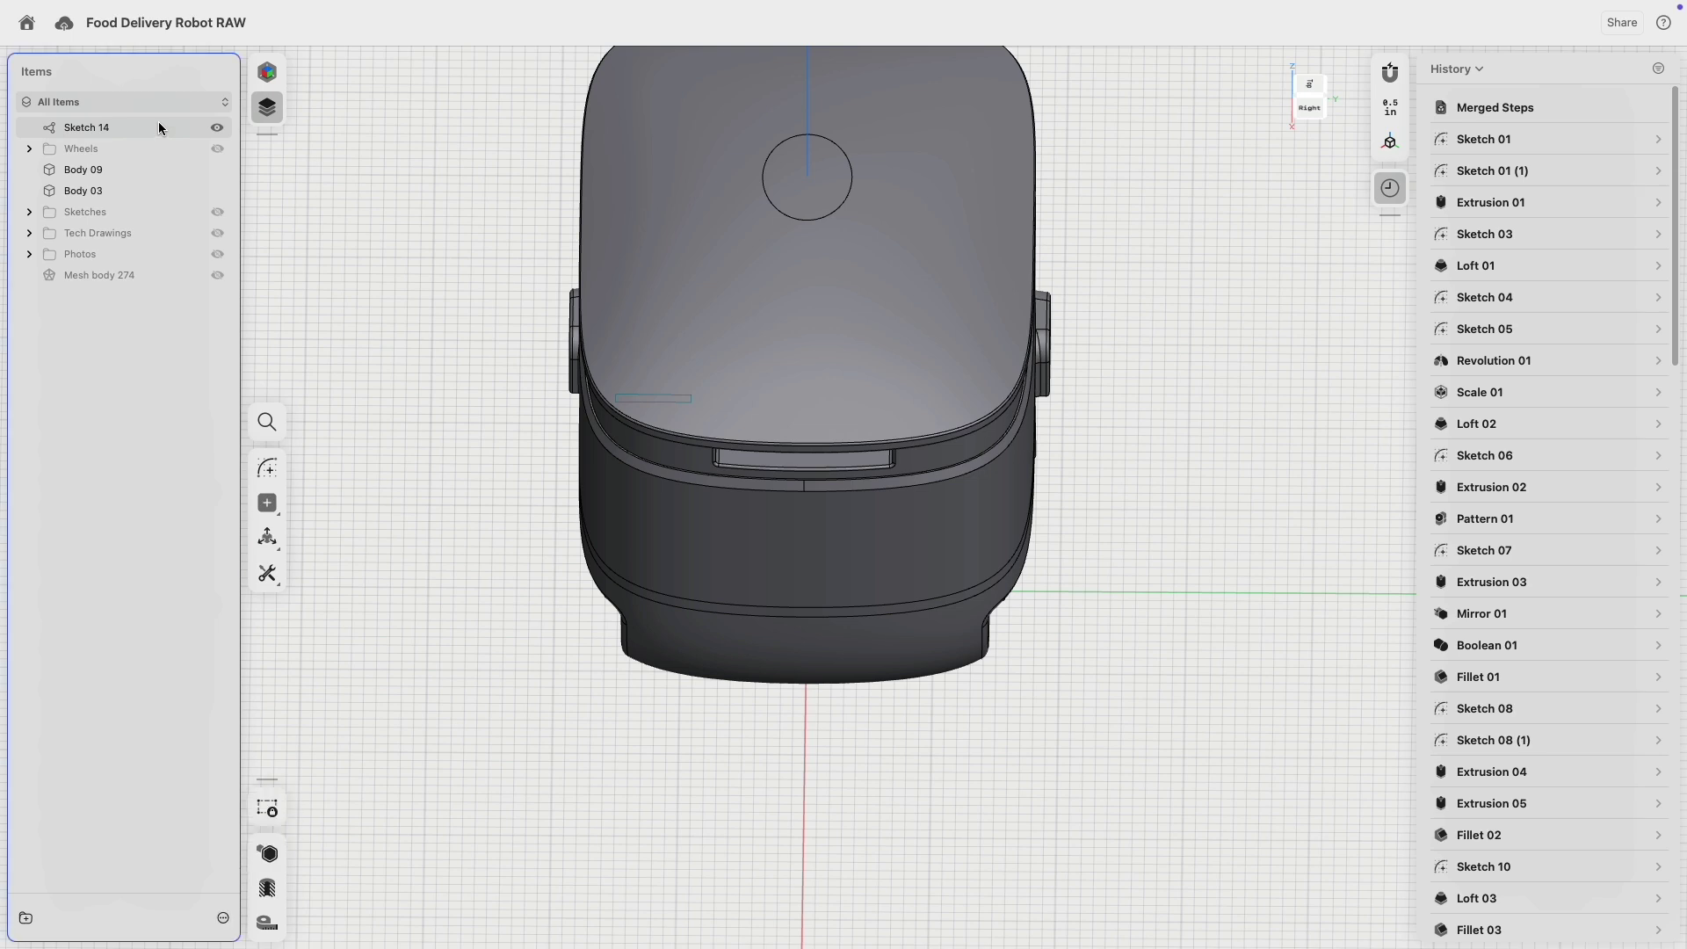
{"action": "left_click", "coordinate": [270, 850]}
{"action": "scroll", "coordinate": [613, 392], "scroll_direction": "up", "scroll_amount": 5}
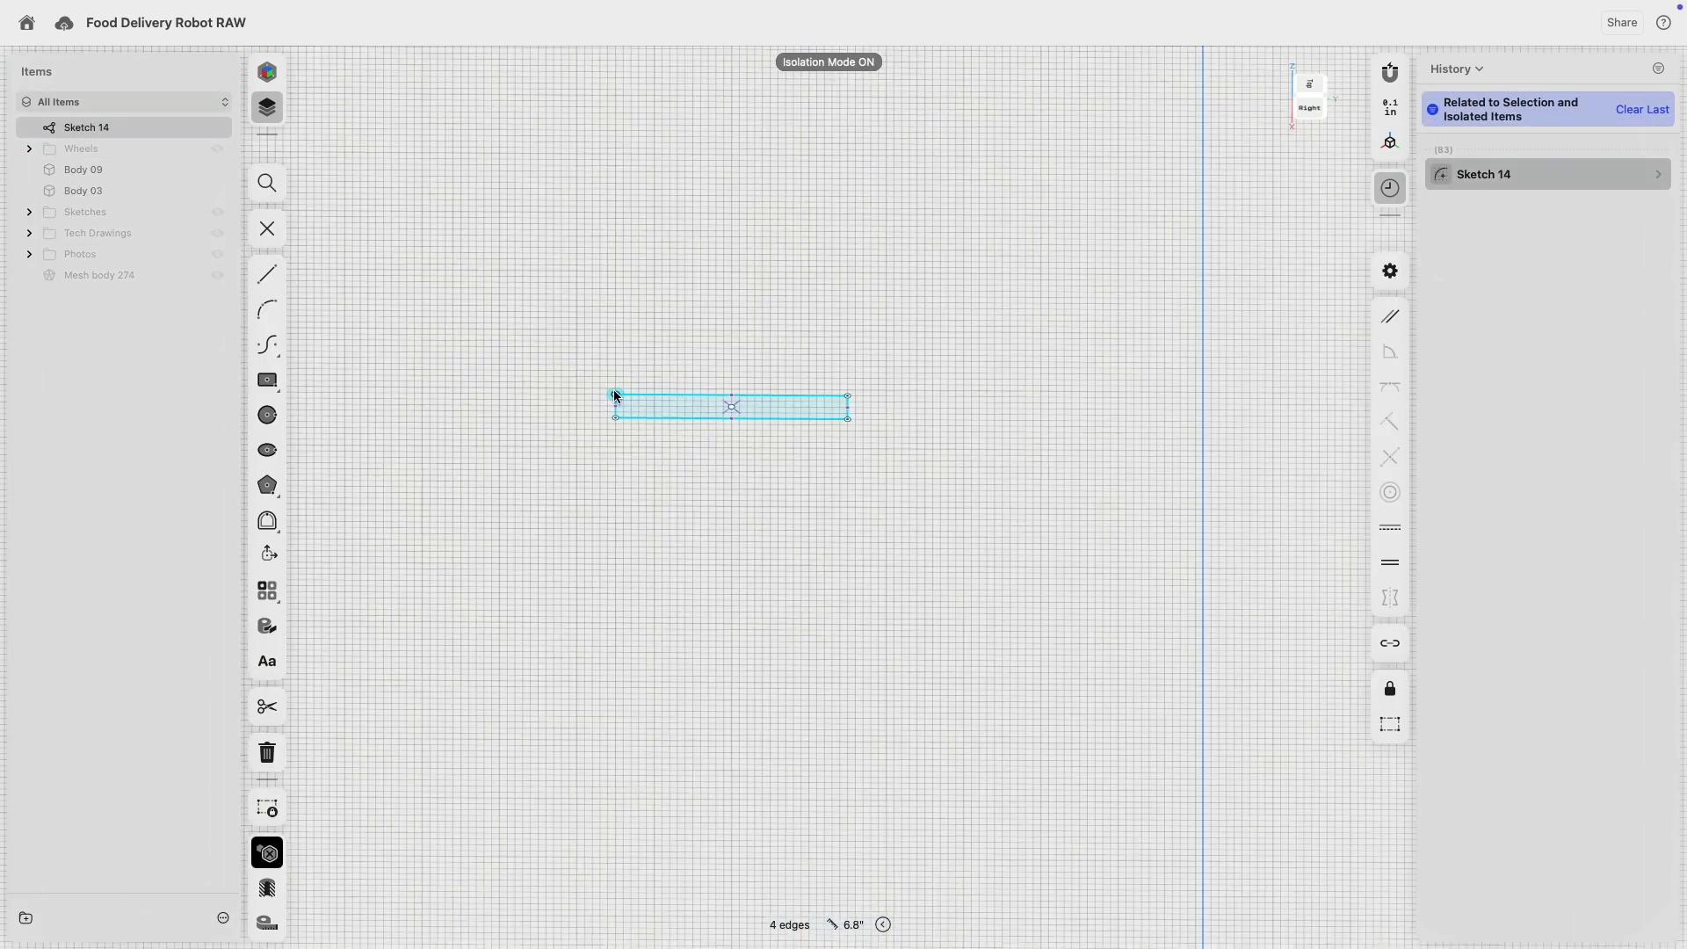
{"action": "left_click", "coordinate": [664, 403]}
{"action": "key", "text": "e"}
{"action": "left_click_drag", "start_coordinate": [665, 400], "coordinate": [652, 796]}
{"action": "scroll", "coordinate": [531, 648], "scroll_direction": "up", "scroll_amount": 5}
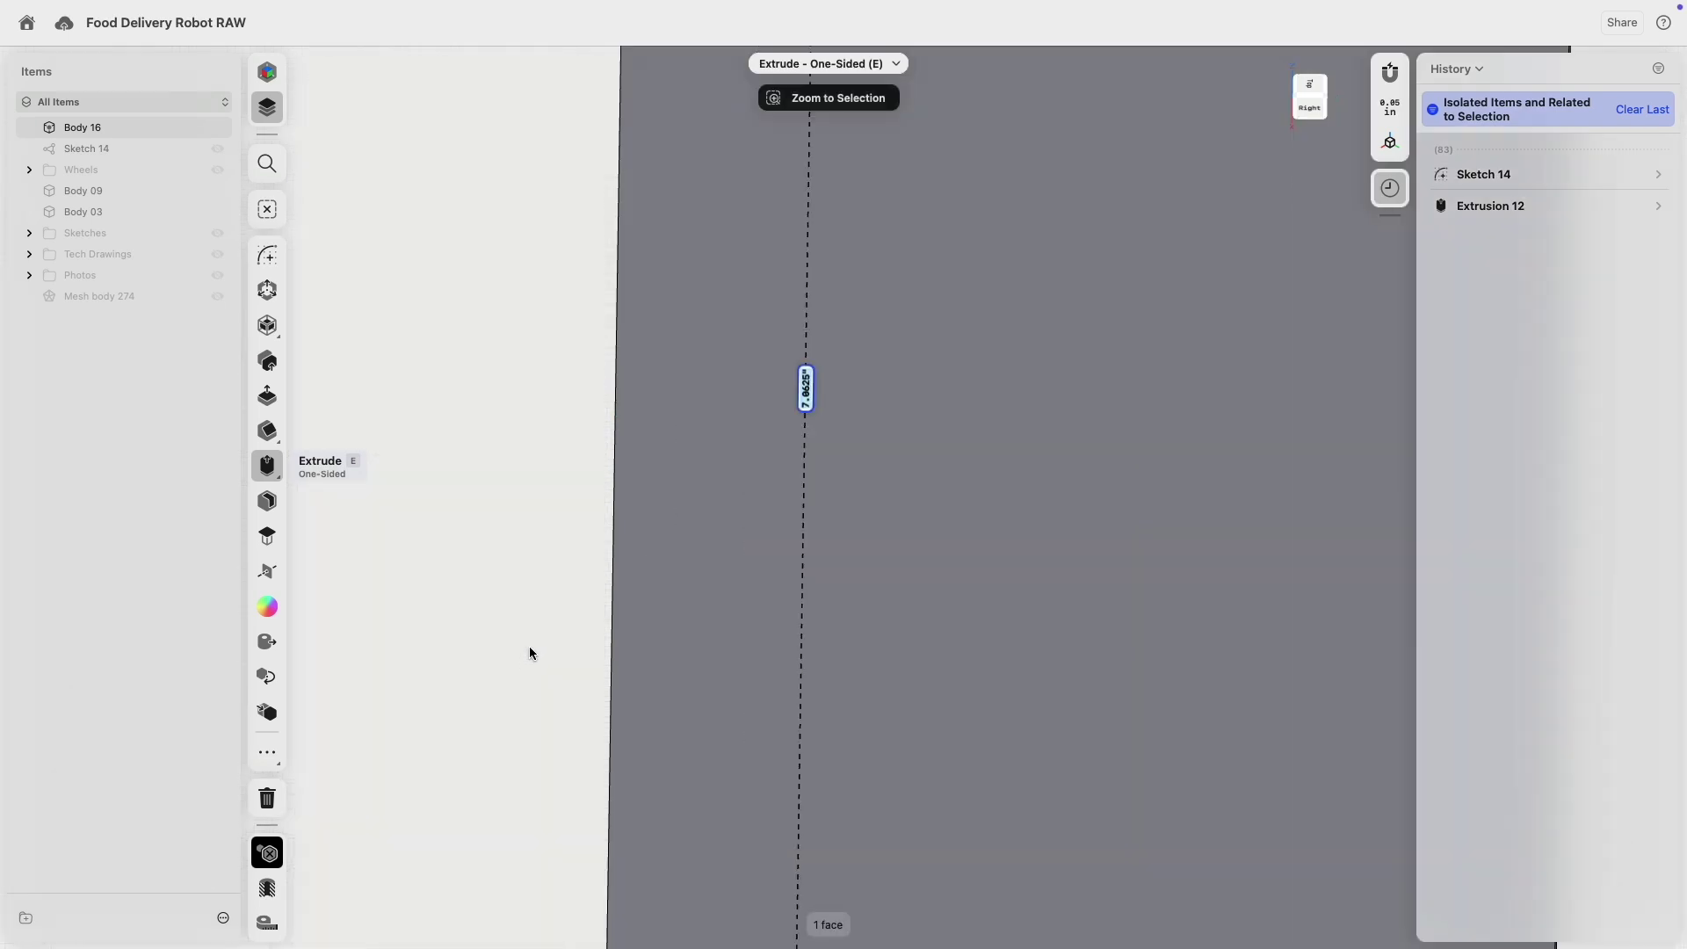
- Adjust the extruded bar's length so it protrudes past the body's notch end, and turn off isolation
{"action": "scroll", "coordinate": [531, 648], "scroll_direction": "down", "scroll_amount": 6}
{"action": "right_click_drag", "start_coordinate": [530, 647], "coordinate": [659, 626]}
{"action": "left_click_drag", "start_coordinate": [744, 671], "coordinate": [944, 742]}
{"action": "left_click", "coordinate": [666, 813]}
{"action": "left_click", "coordinate": [268, 852]}
{"action": "scroll", "coordinate": [782, 584], "scroll_direction": "down", "scroll_amount": 5}
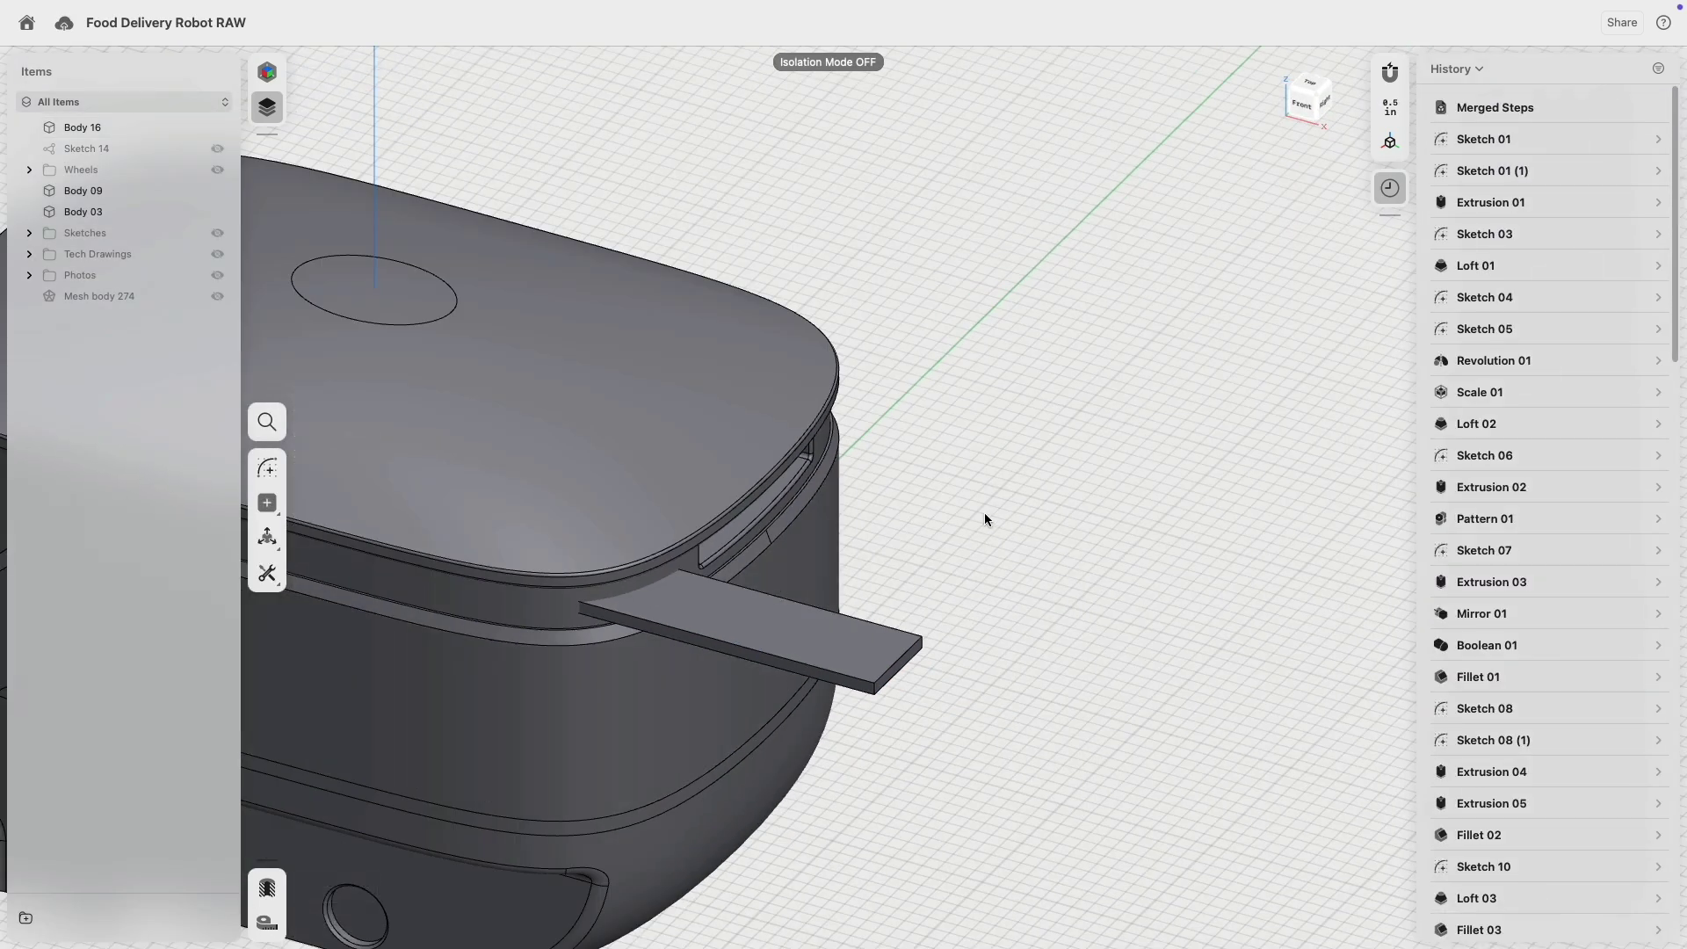
- Mirror the bar across the robot's lengthwise center plane to create a matching bar on the other side of the notch
{"action": "right_click_drag", "start_coordinate": [984, 513], "coordinate": [870, 536]}
{"action": "left_click", "coordinate": [825, 633]}
{"action": "key", "text": "m"}
{"action": "scroll", "coordinate": [1058, 451], "scroll_direction": "down", "scroll_amount": 5}
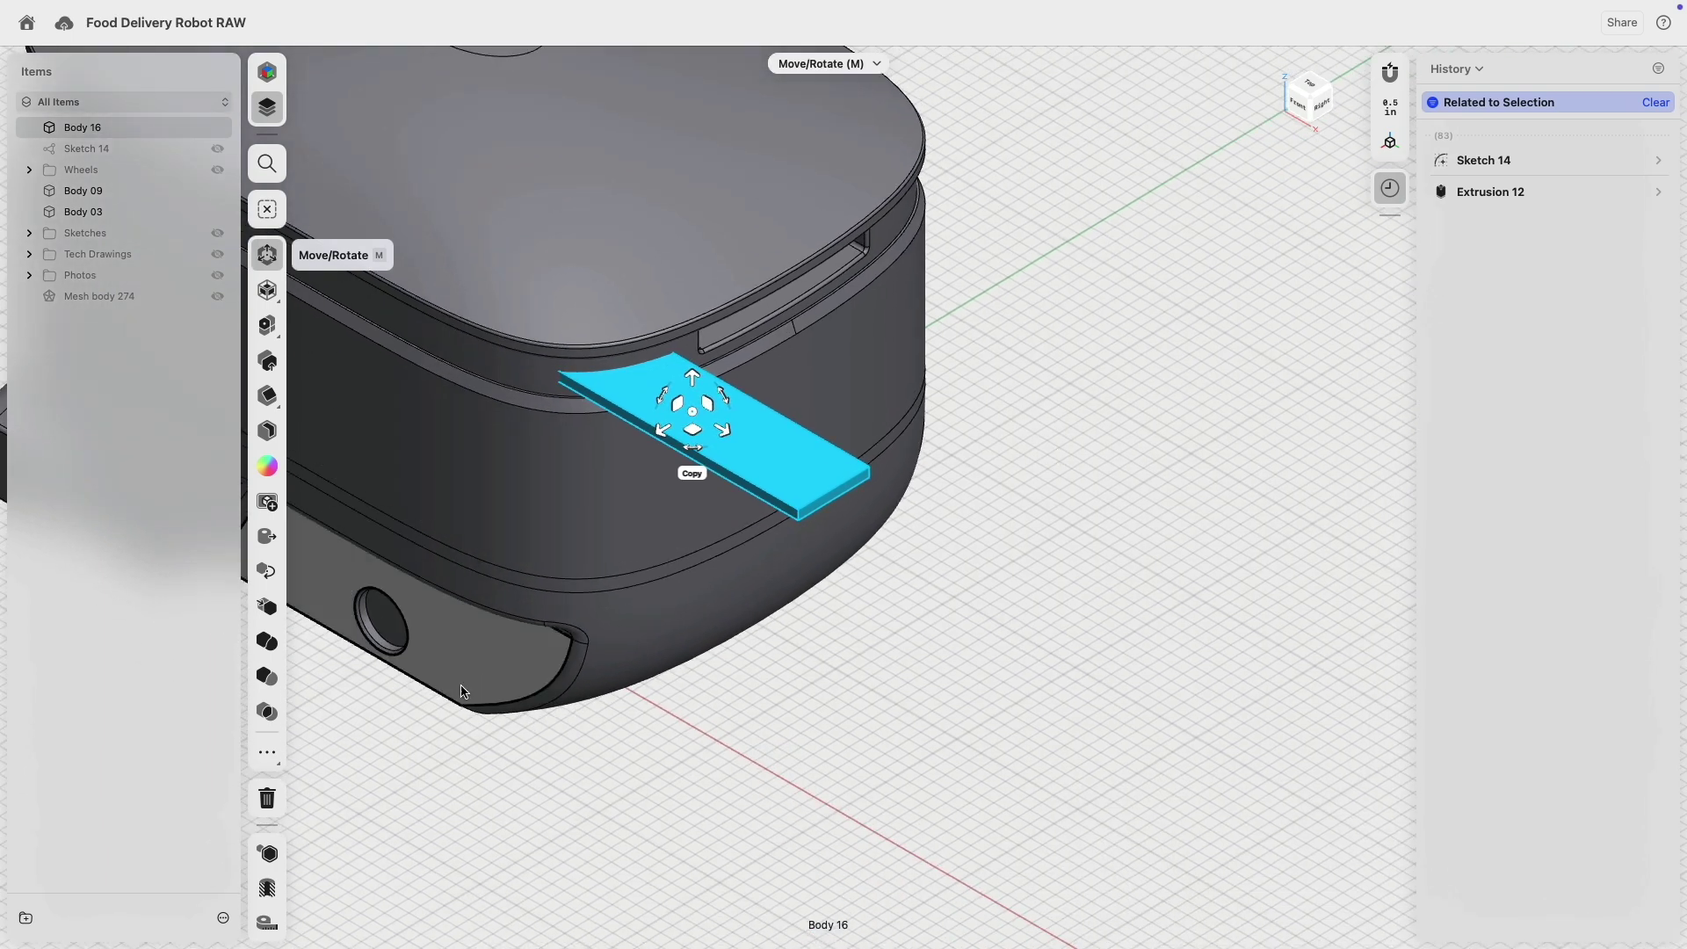
{"action": "left_click", "coordinate": [269, 608]}
{"action": "scroll", "coordinate": [682, 648], "scroll_direction": "down", "scroll_amount": 3}
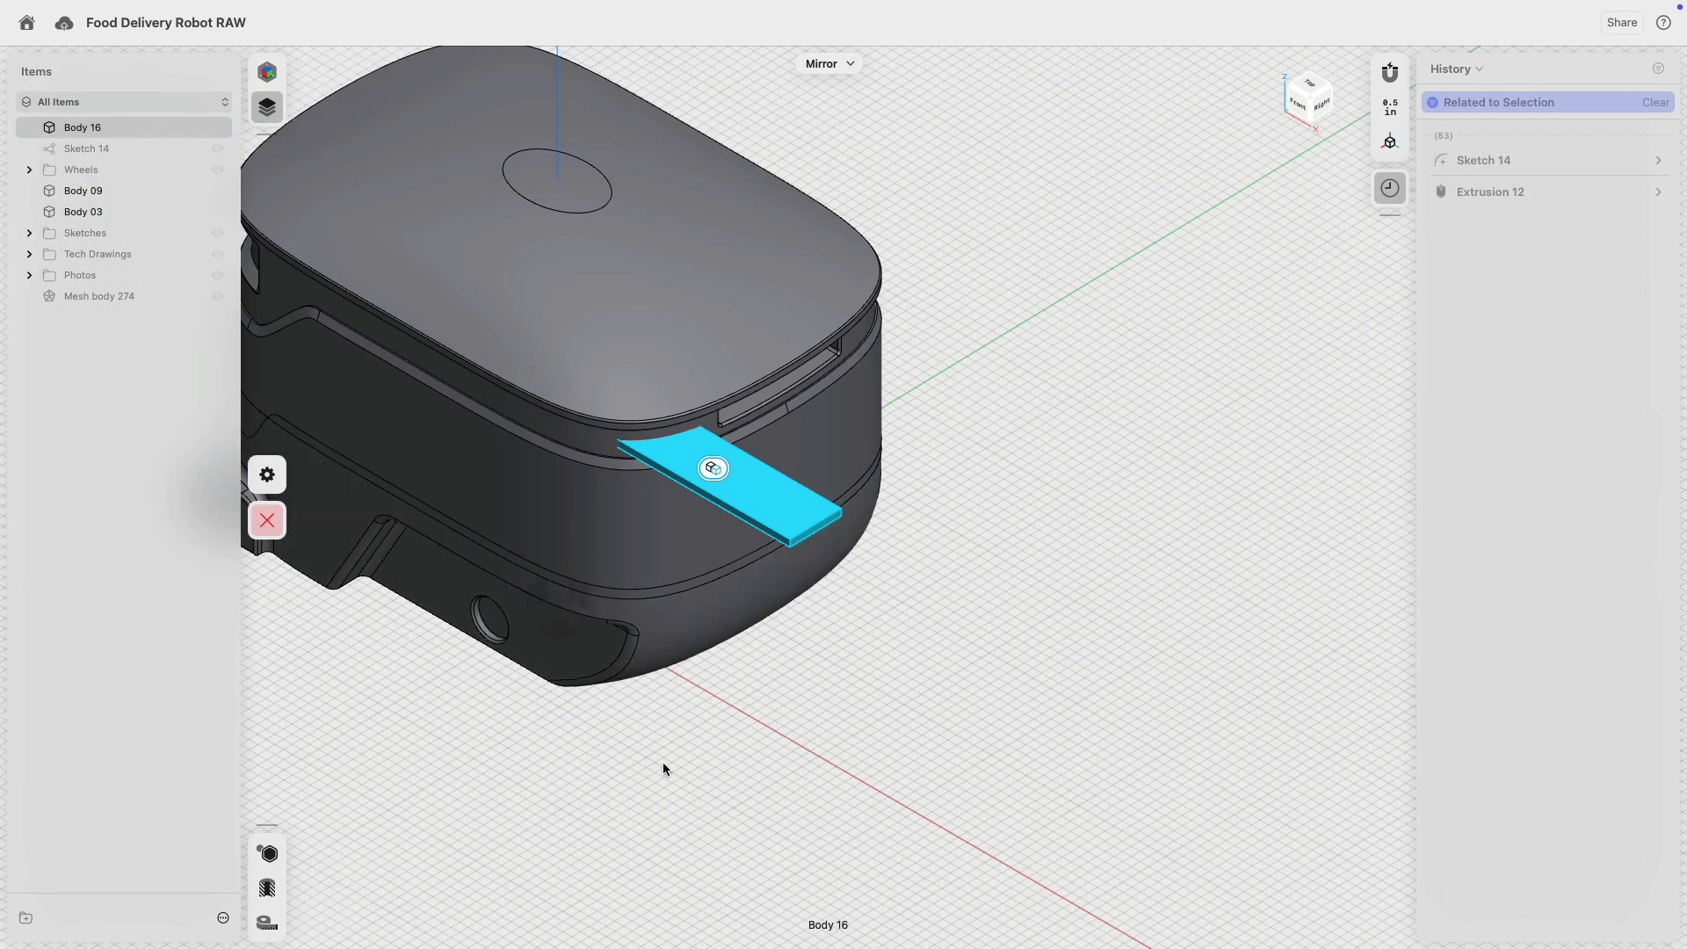
{"action": "right_click_drag", "start_coordinate": [663, 763], "coordinate": [688, 695]}
{"action": "left_click", "coordinate": [541, 745]}
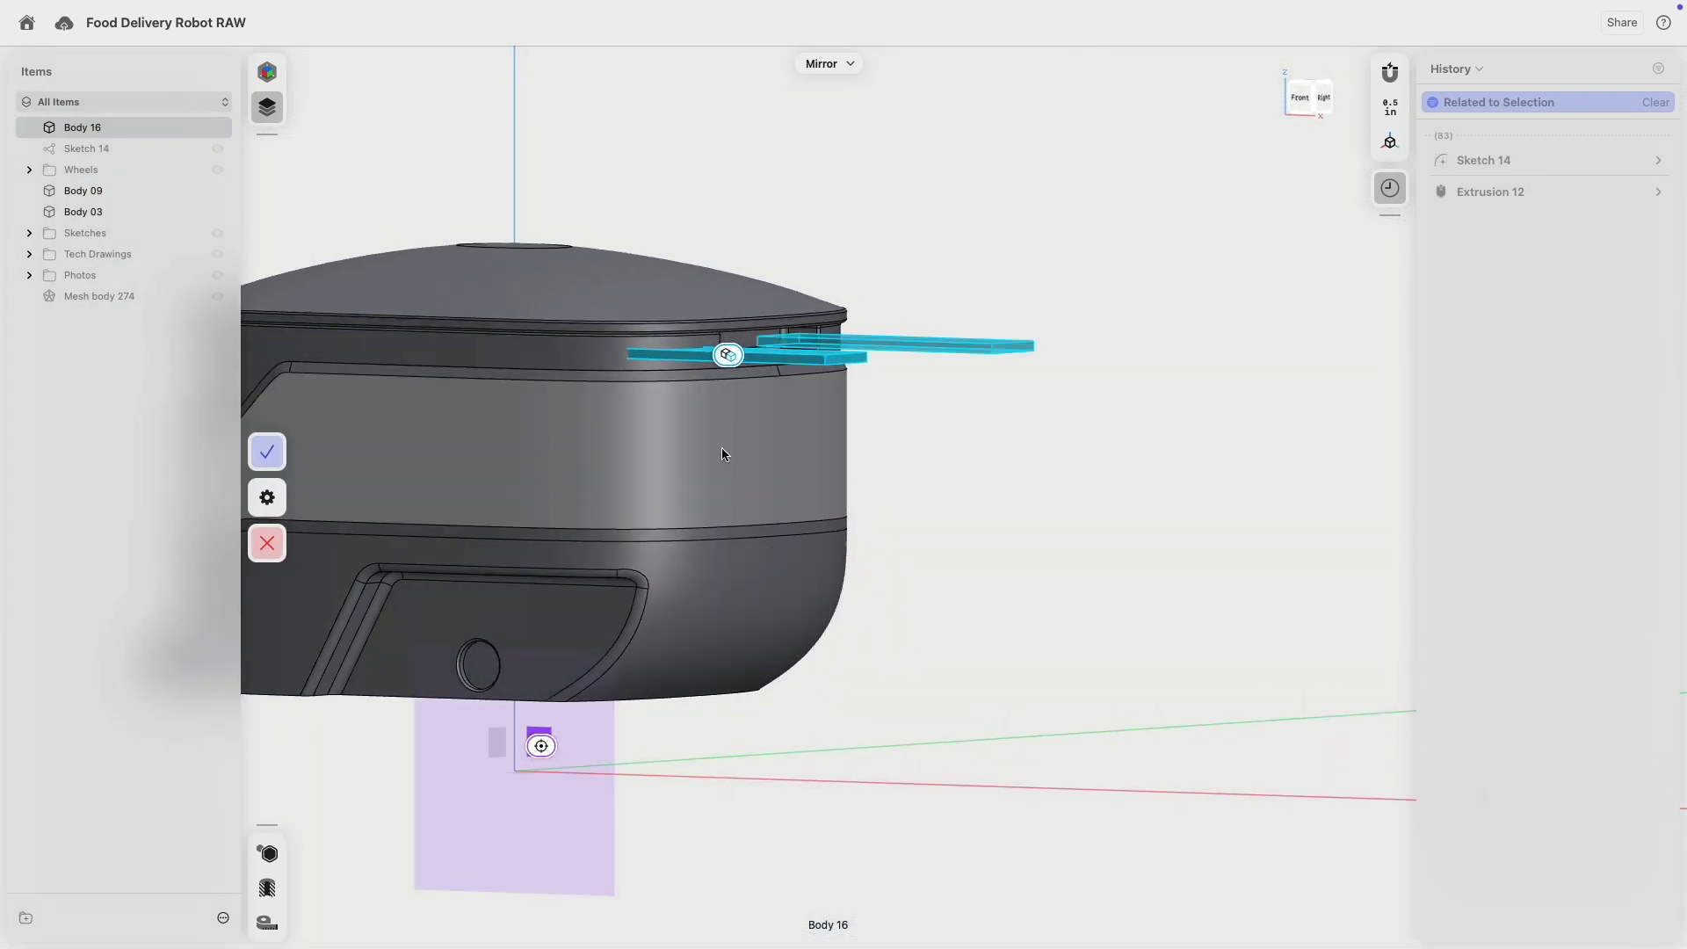
{"action": "right_click_drag", "start_coordinate": [882, 381], "coordinate": [938, 414]}
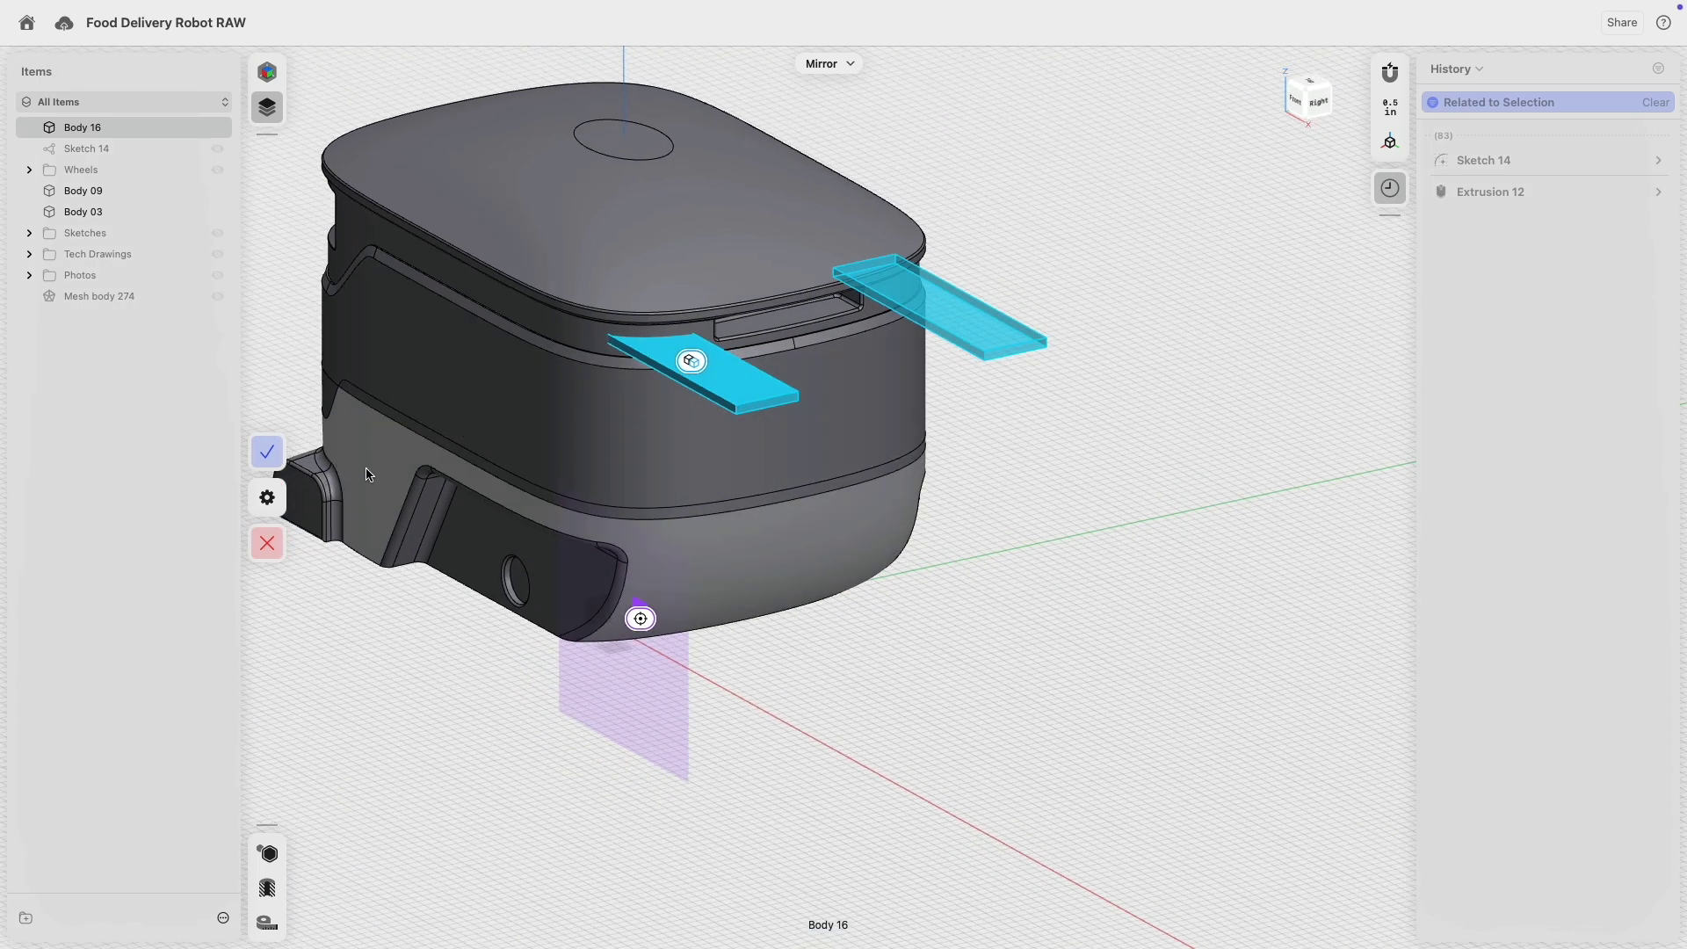
{"action": "left_click", "coordinate": [267, 452]}
- Replace the outer end faces of both bars with the body's curved wall face beneath the lid
{"action": "scroll", "coordinate": [777, 413], "scroll_direction": "up", "scroll_amount": 4}
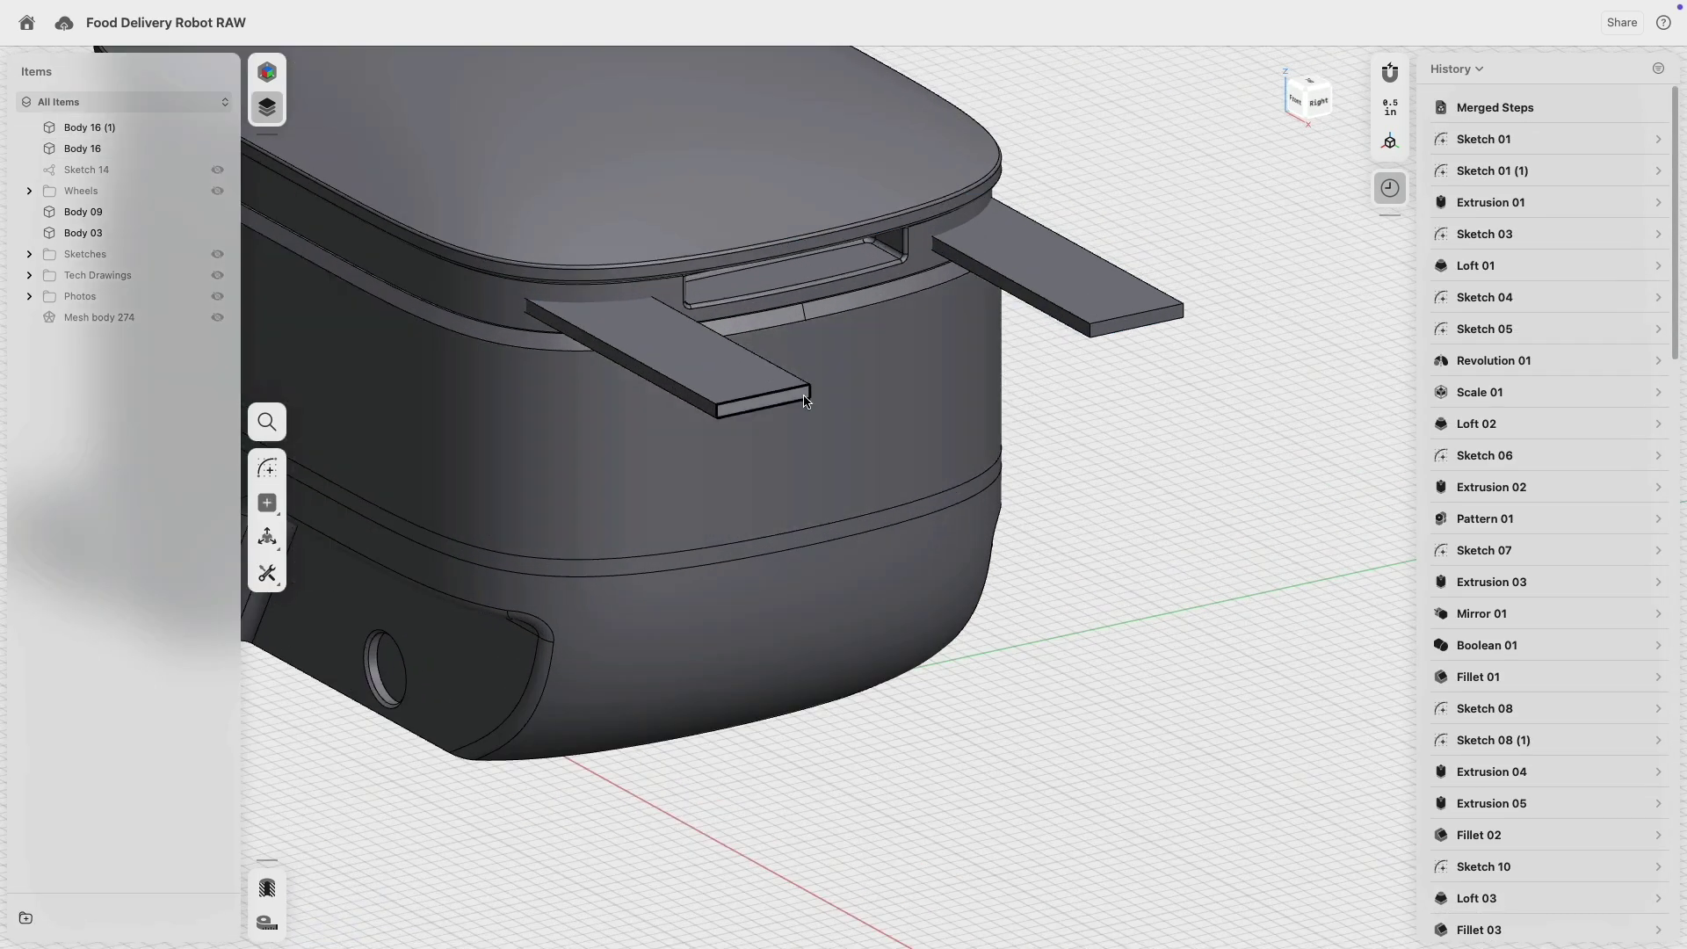
{"action": "left_click", "coordinate": [805, 401]}
{"action": "left_click", "coordinate": [1148, 320]}
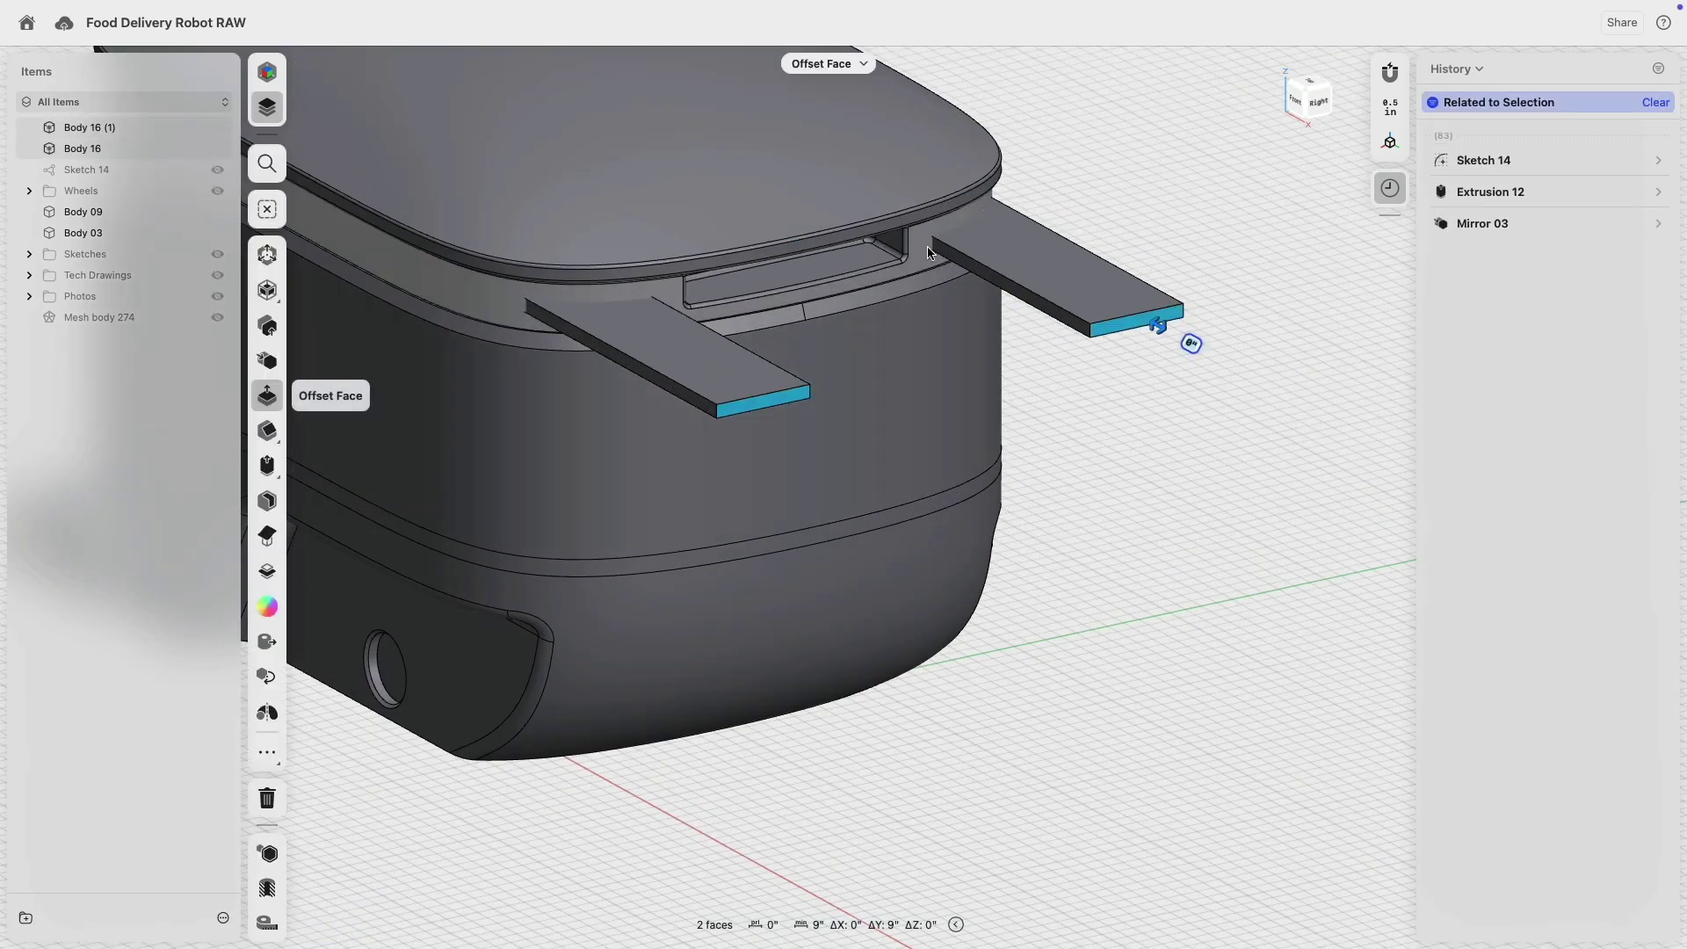
{"action": "left_click", "coordinate": [926, 255]}
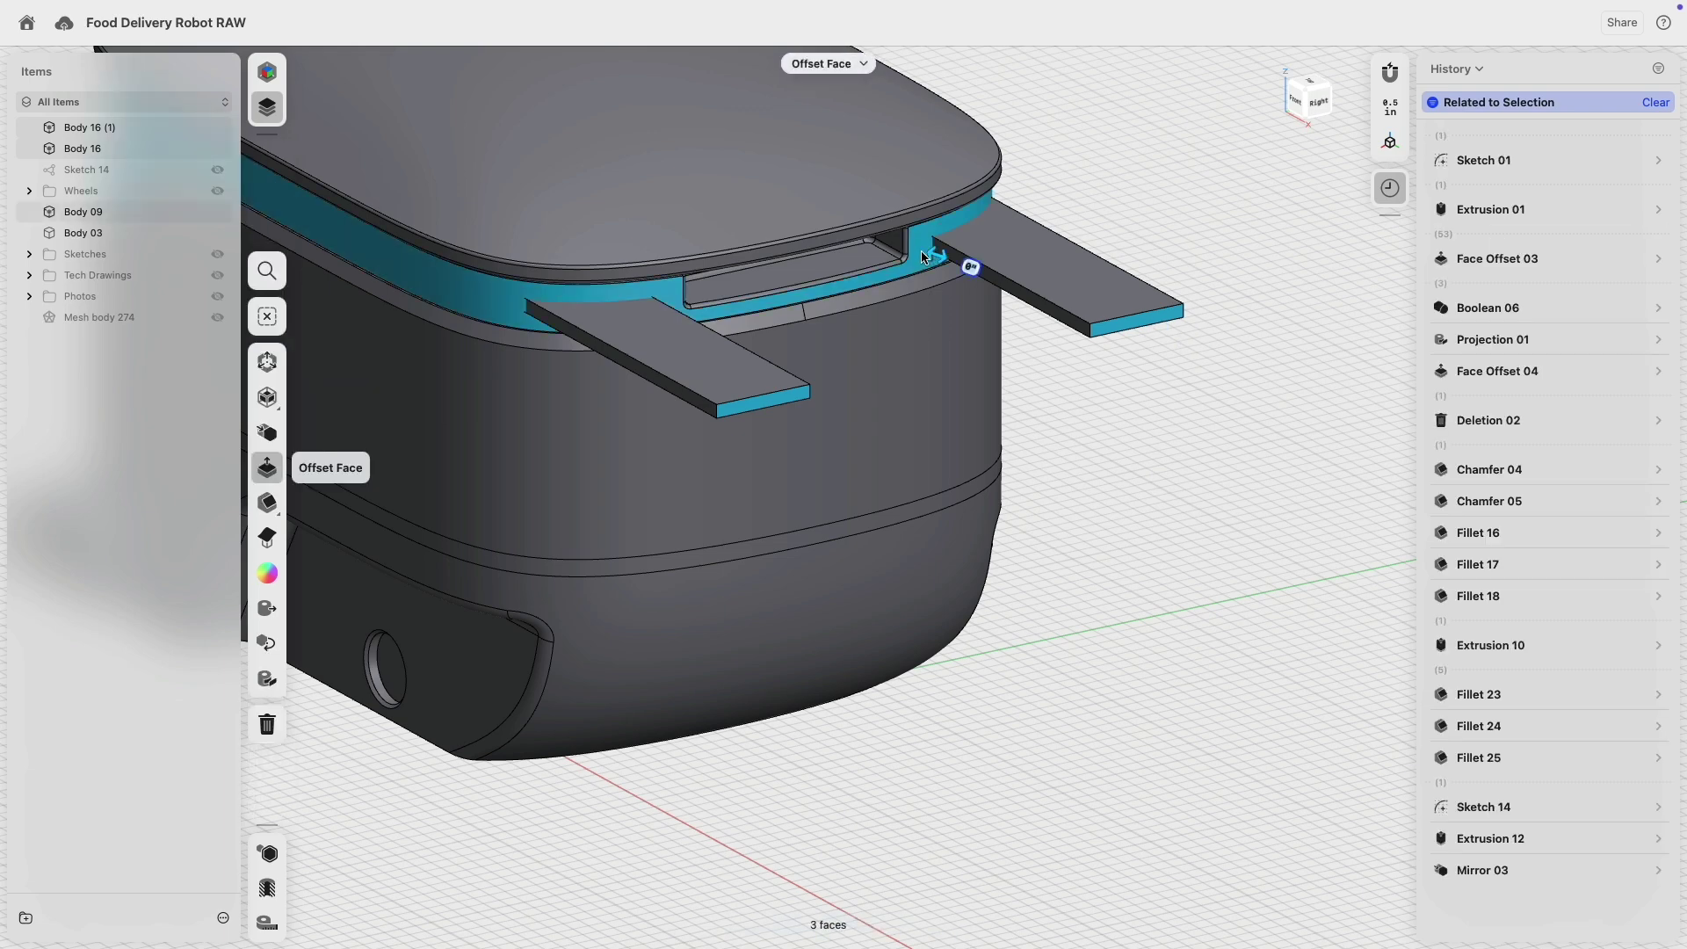
{"action": "left_click", "coordinate": [270, 544]}
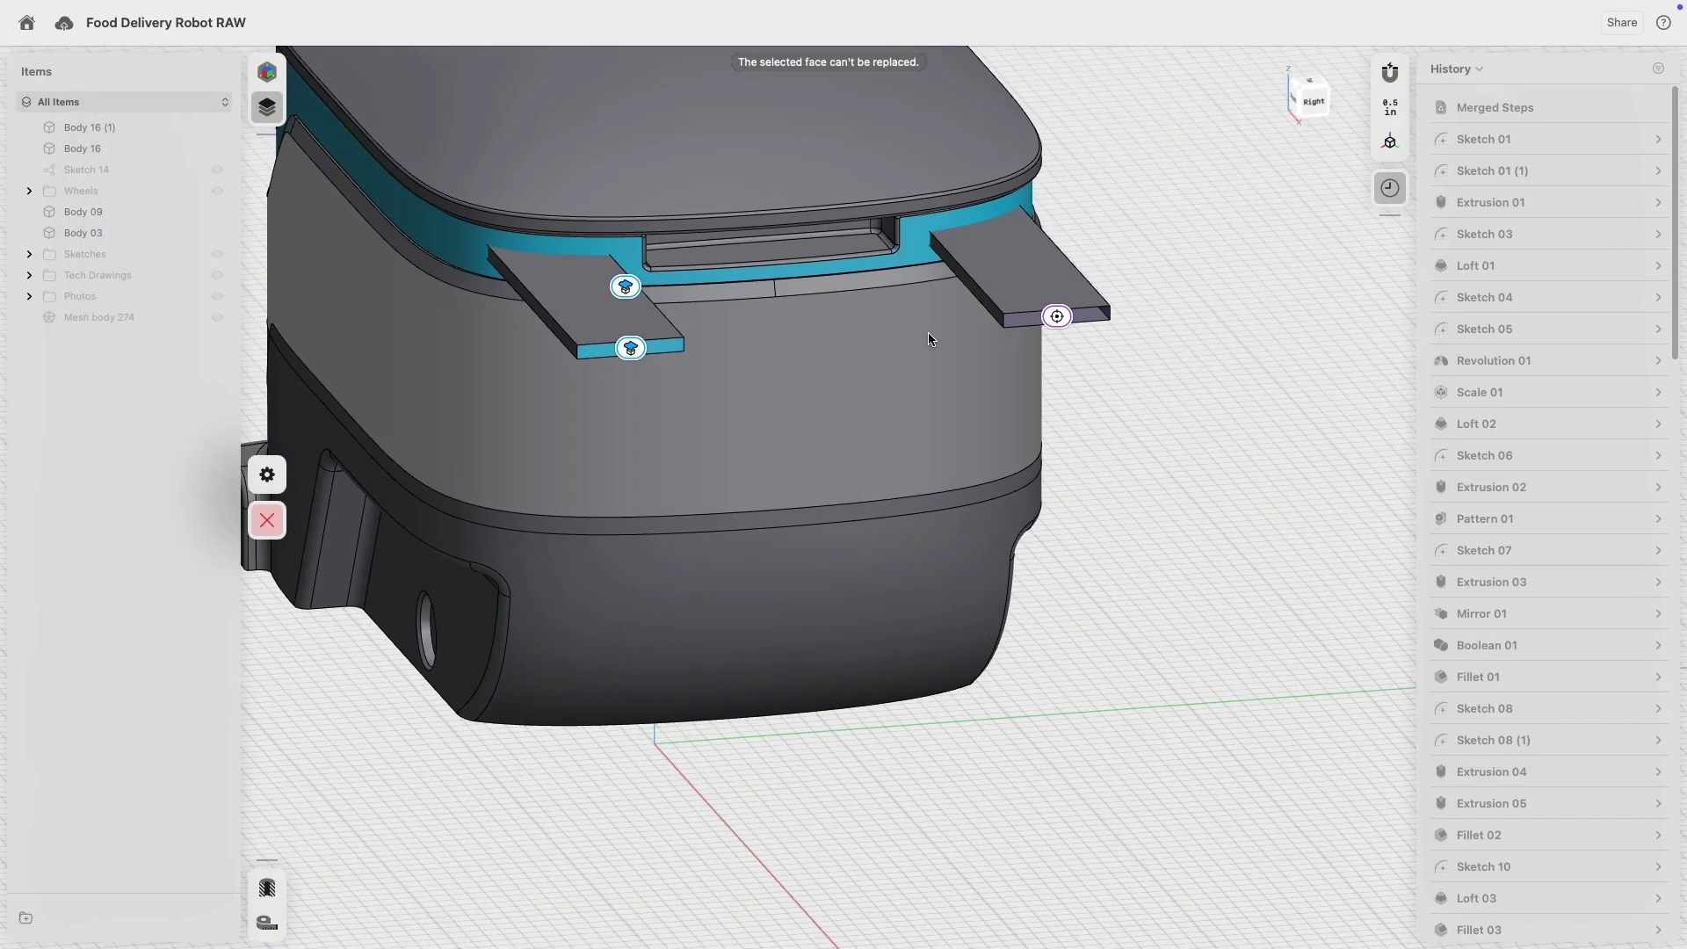
{"action": "right_click_drag", "start_coordinate": [928, 333], "coordinate": [907, 333]}
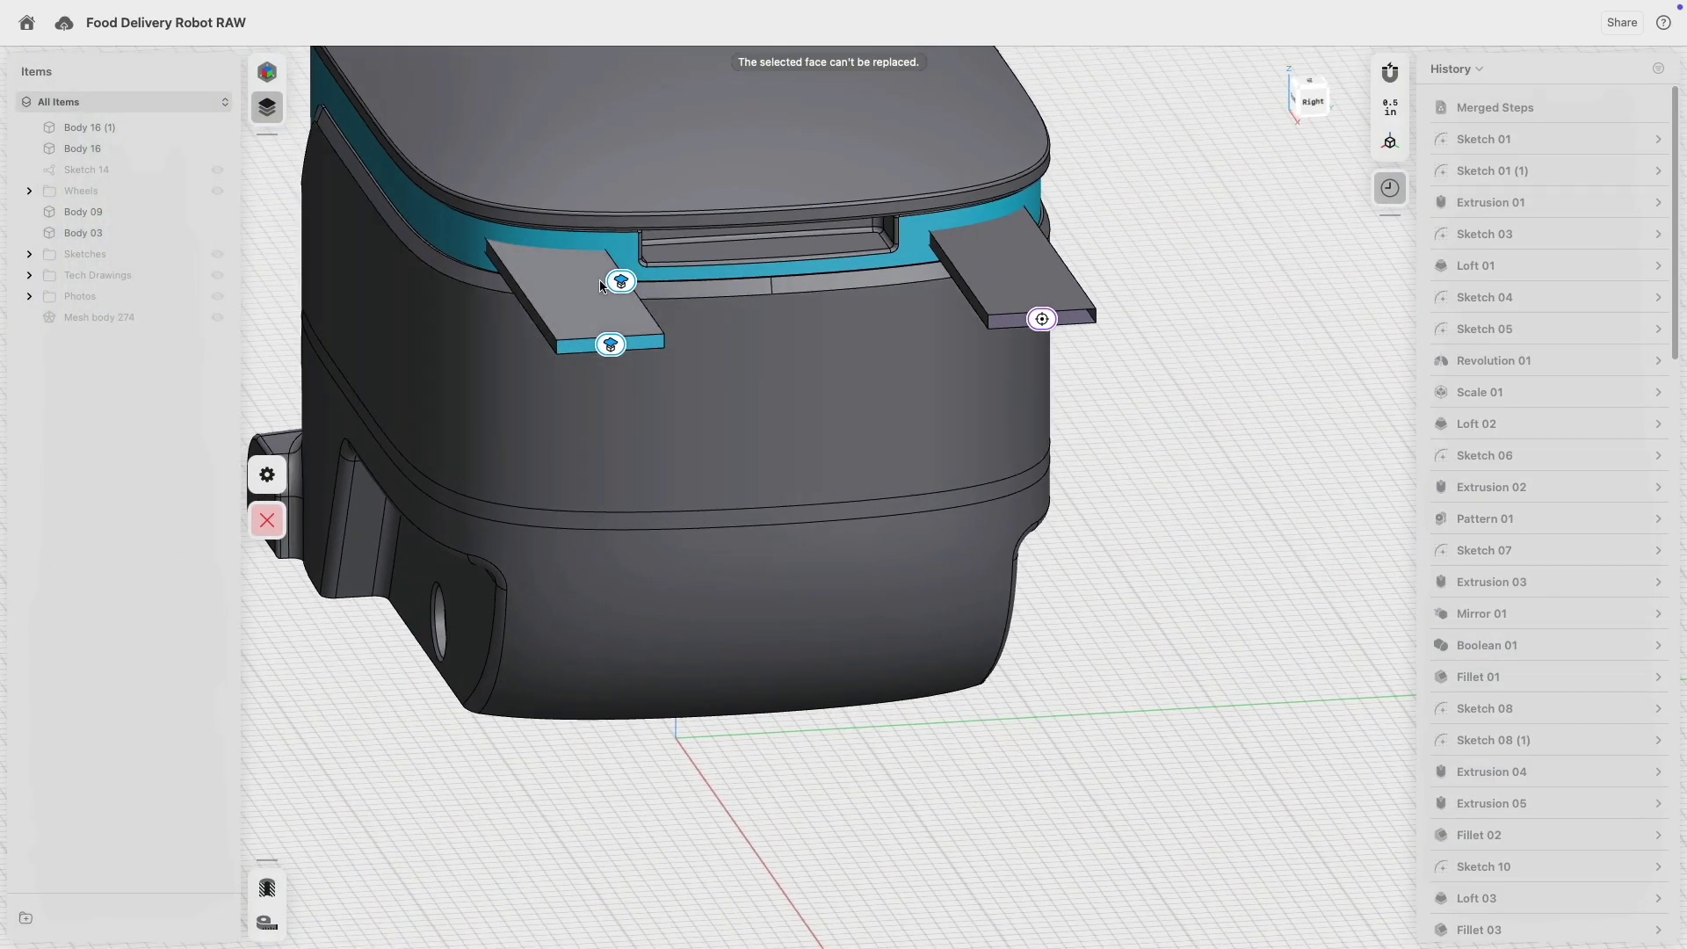
{"action": "left_click", "coordinate": [621, 282]}
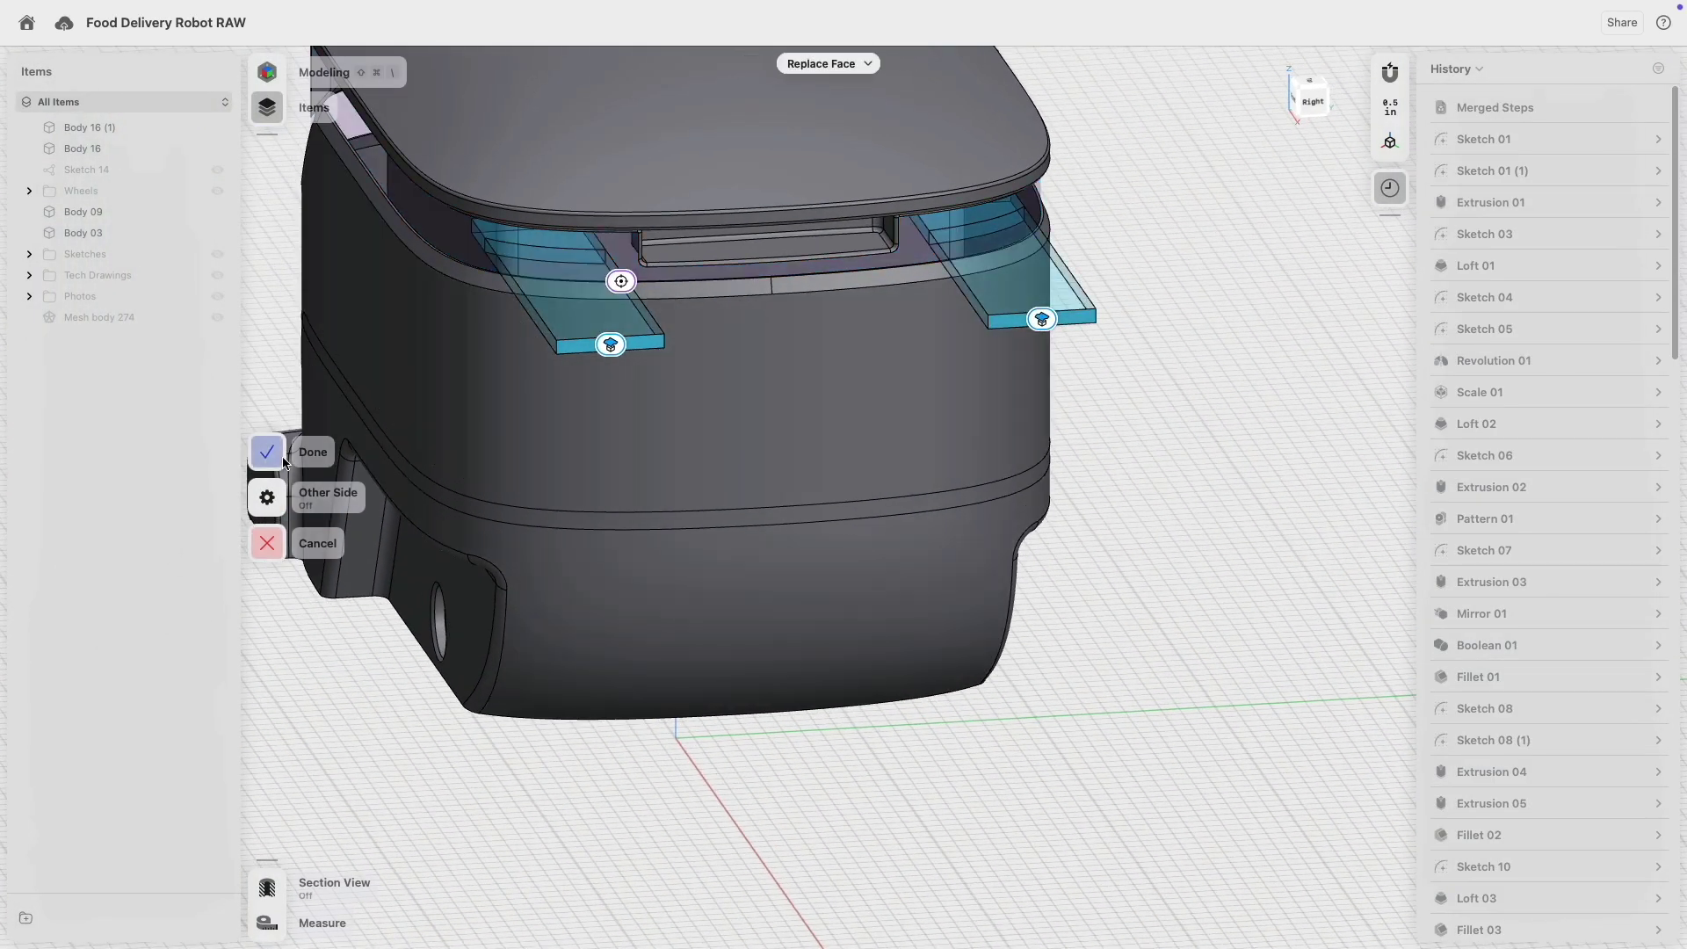
{"action": "left_click", "coordinate": [267, 452]}
- Try to offset the curved outer faces of both bars outward by 0.125 in, and undo the offset
{"action": "left_click", "coordinate": [567, 255]}
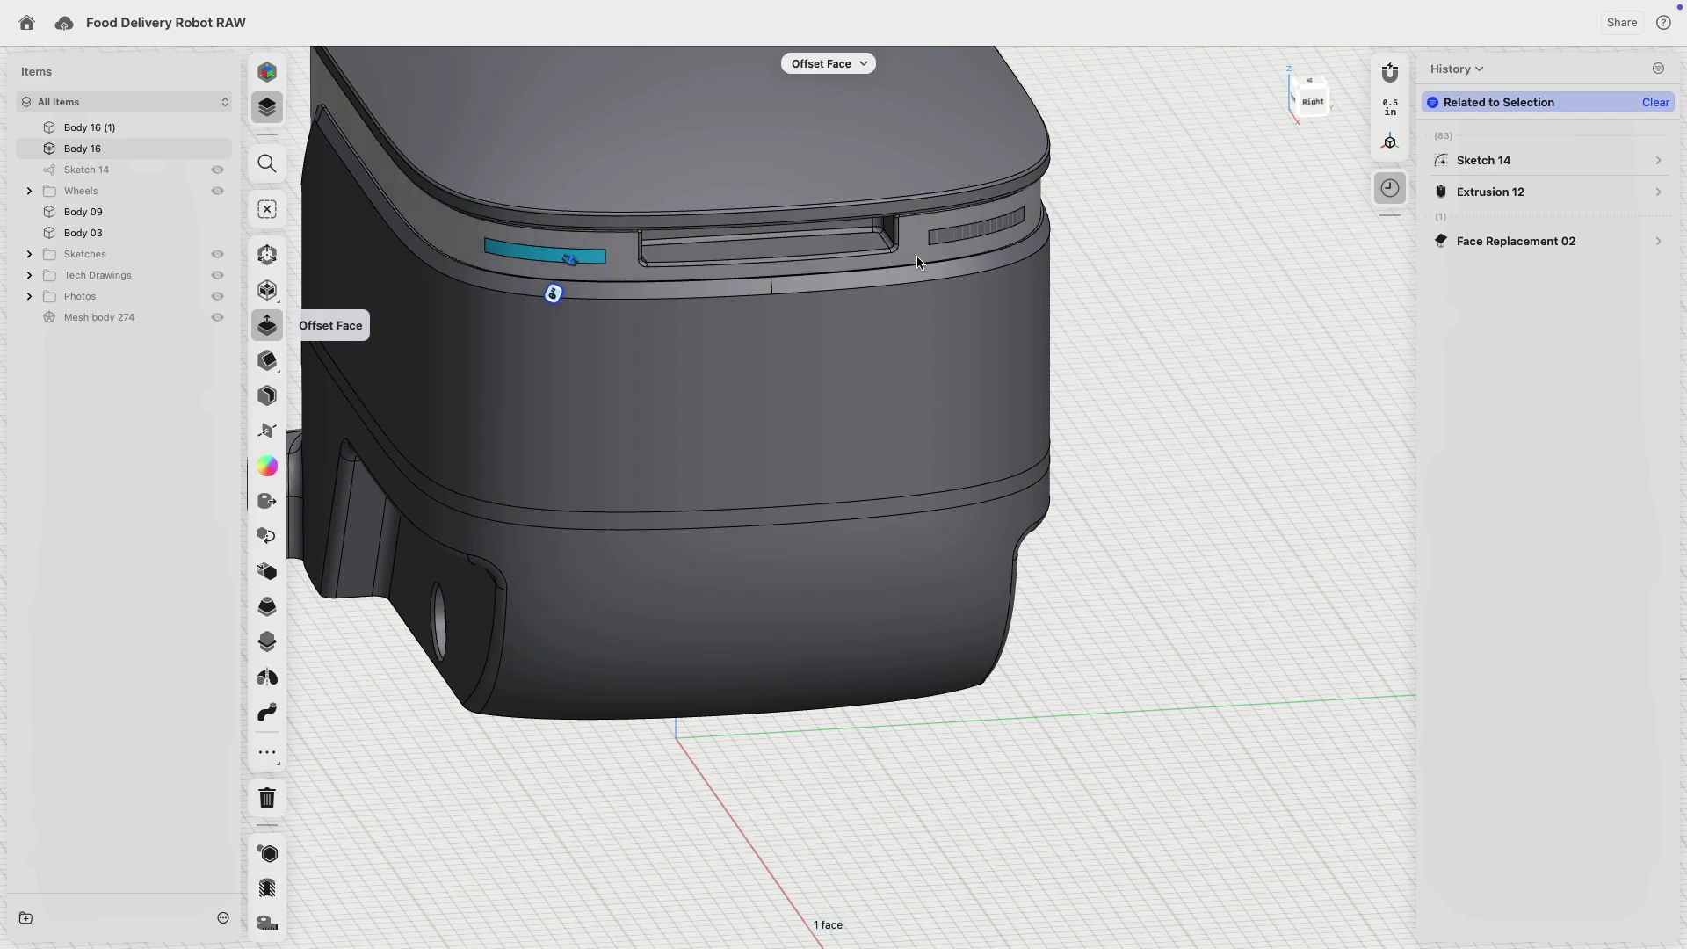
{"action": "left_click", "coordinate": [966, 239]}
{"action": "right_click_drag", "start_coordinate": [991, 255], "coordinate": [919, 326]}
{"action": "scroll", "coordinate": [1037, 188], "scroll_direction": "up", "scroll_amount": 6}
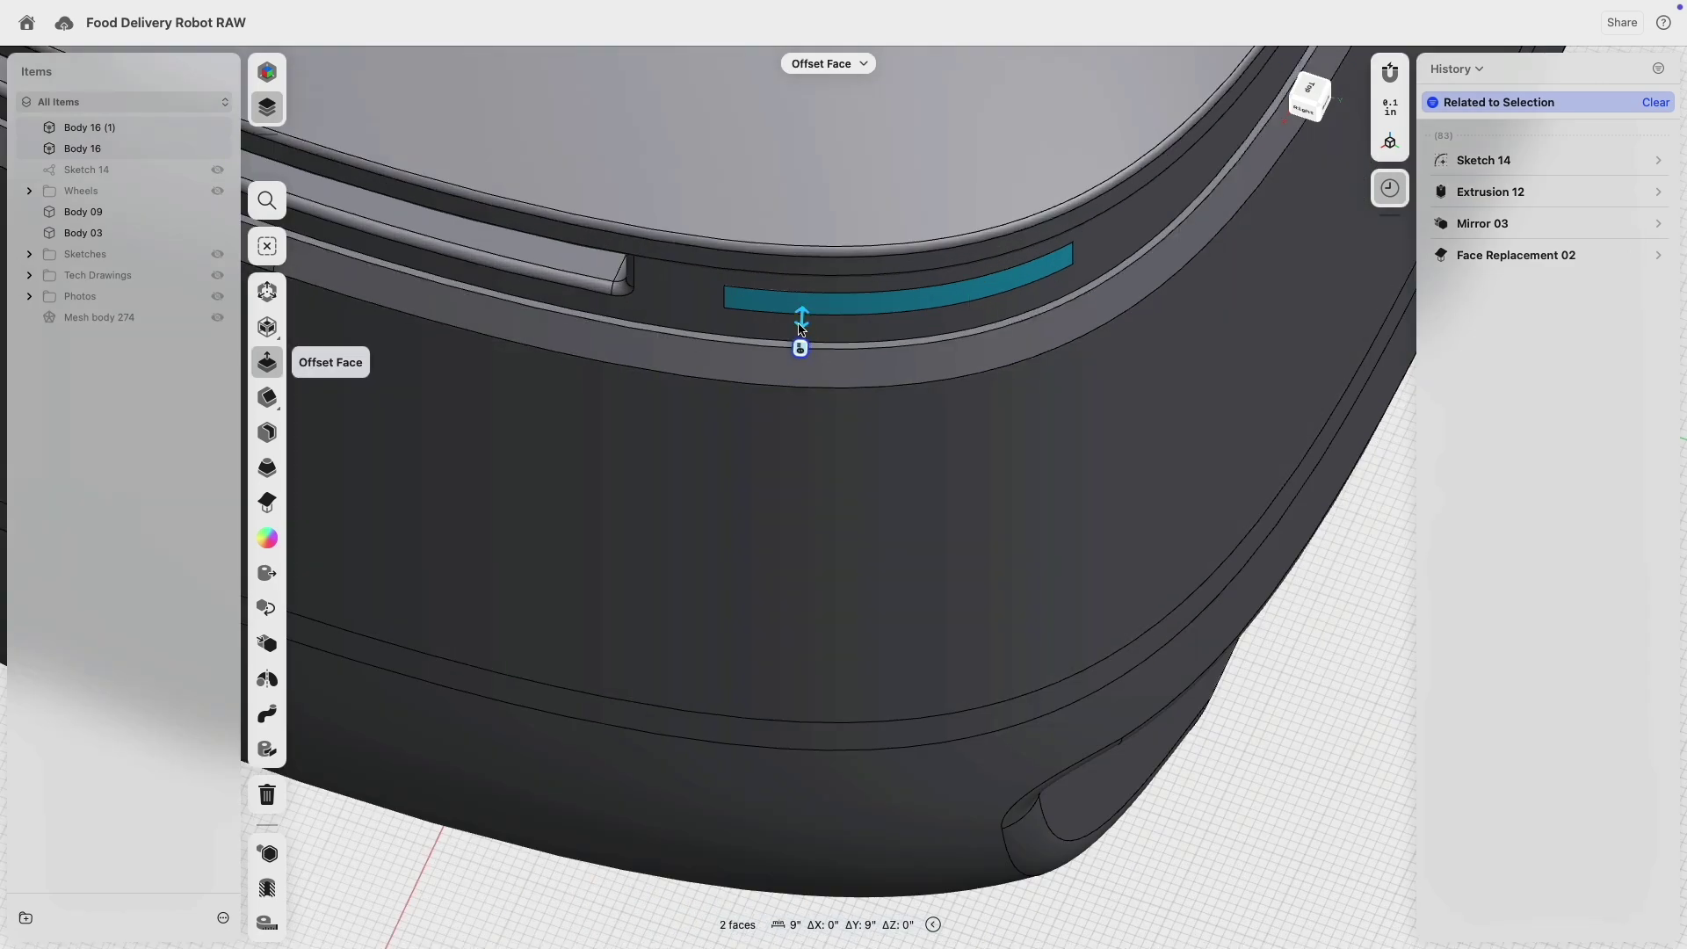
{"action": "left_click_drag", "start_coordinate": [806, 328], "coordinate": [803, 337]}
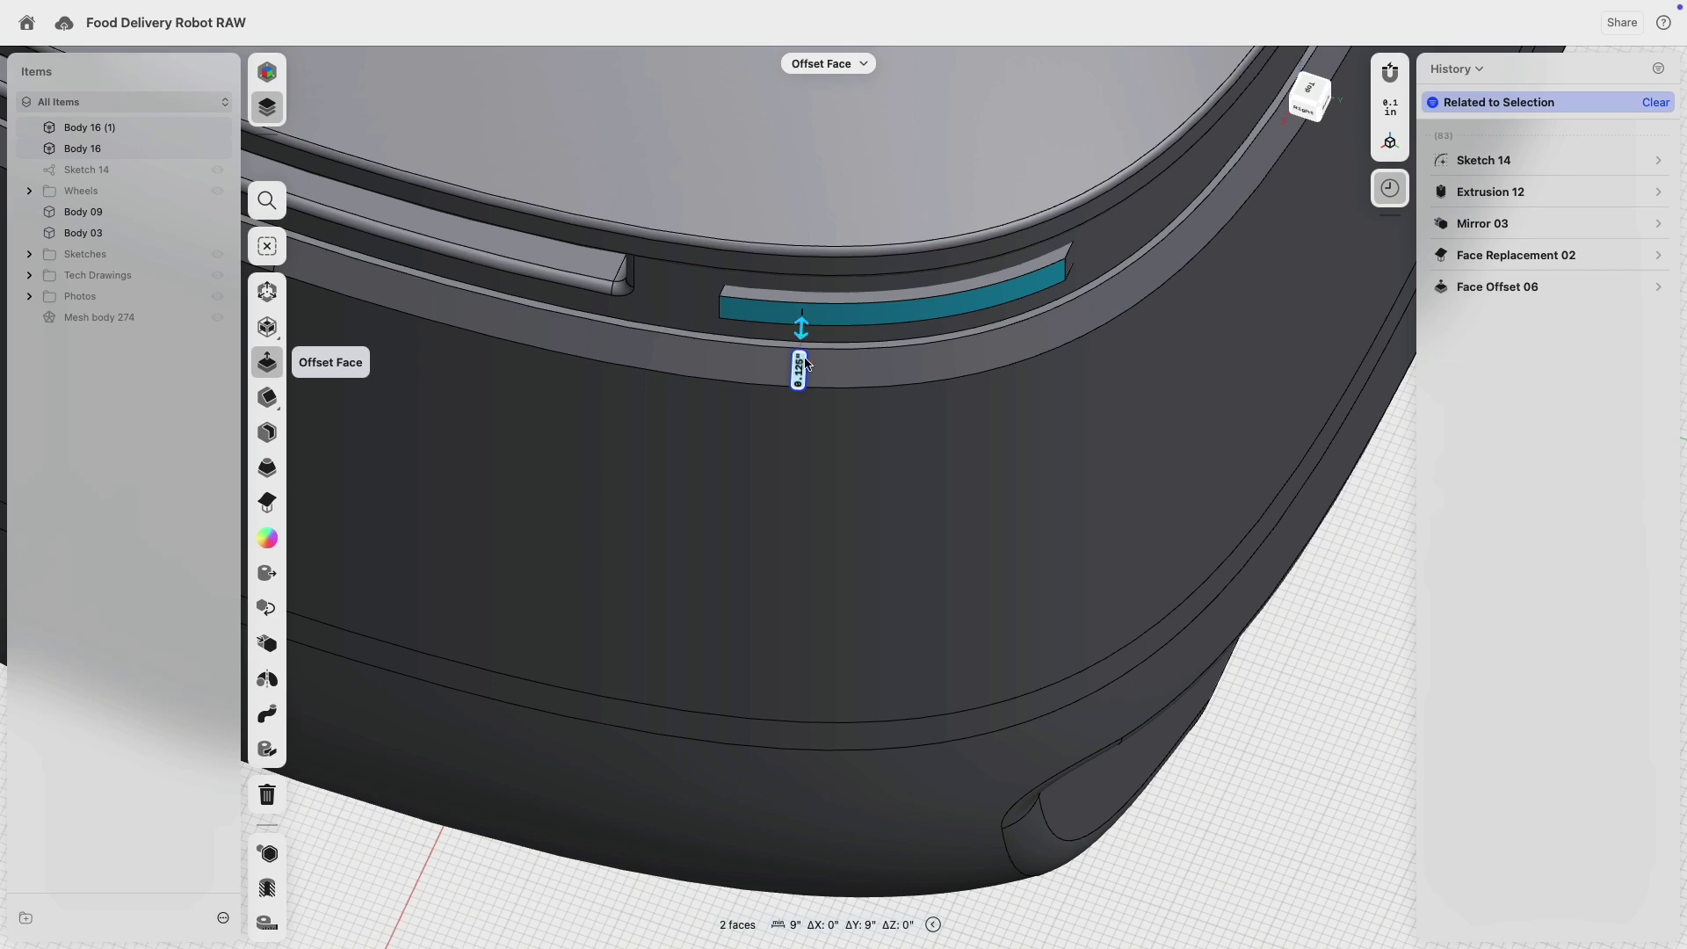
{"action": "scroll", "coordinate": [807, 480], "scroll_direction": "down", "scroll_amount": 5}
{"action": "right_click_drag", "start_coordinate": [882, 436], "coordinate": [840, 433]}
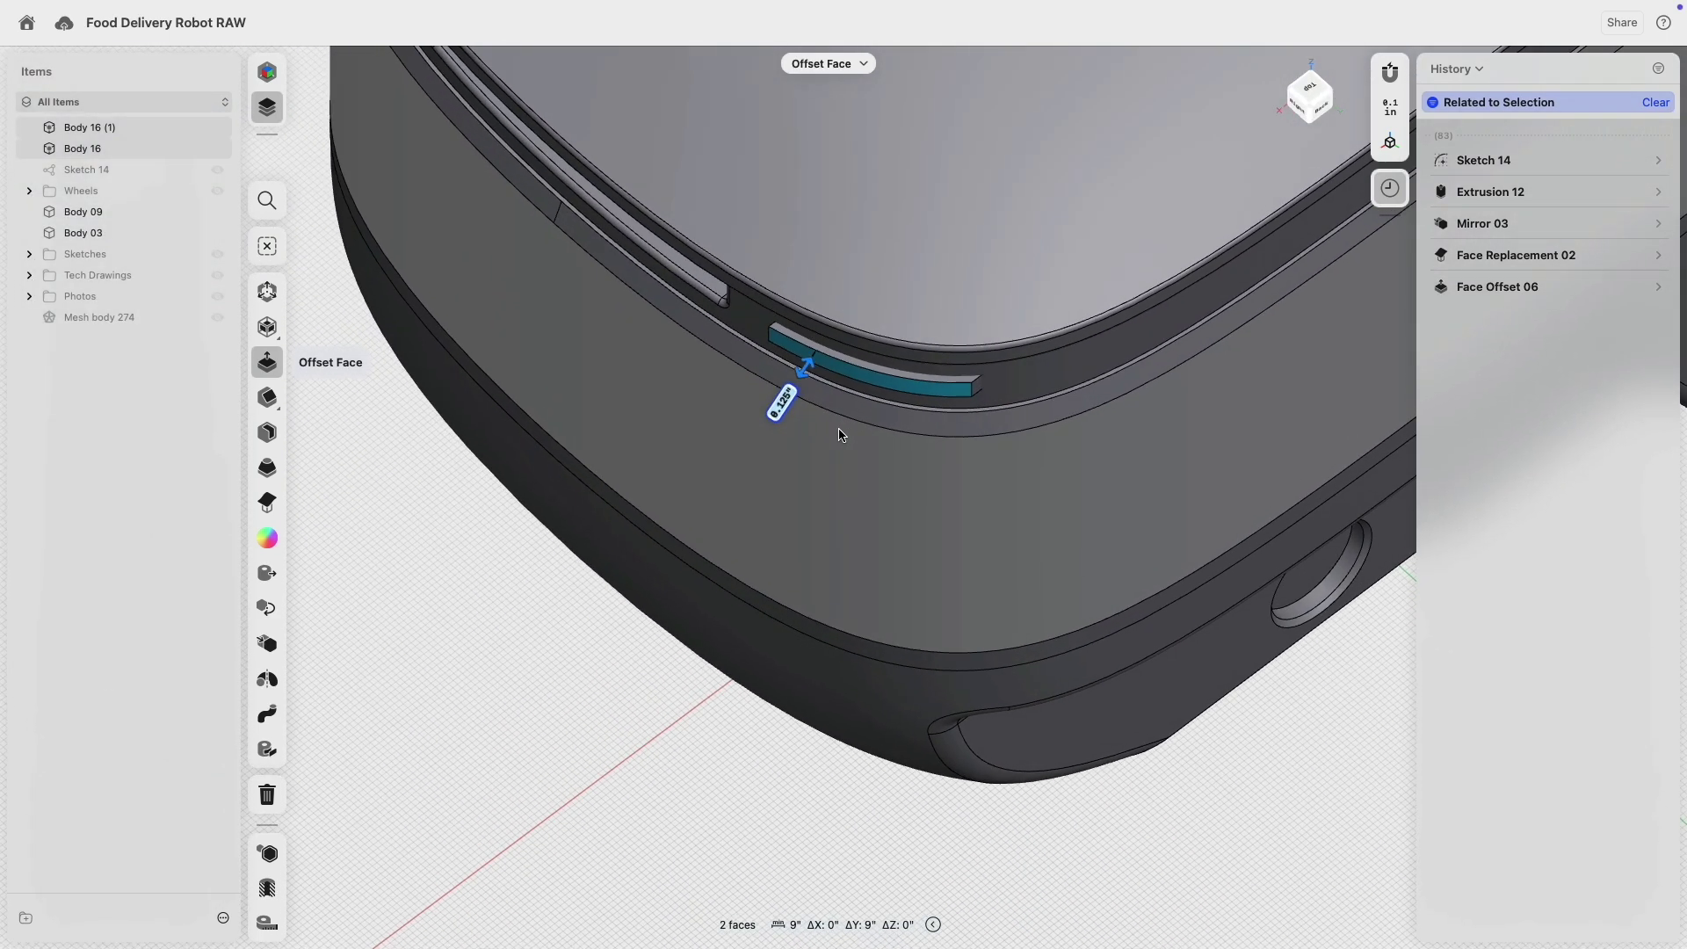
{"action": "key", "text": "super+z"}
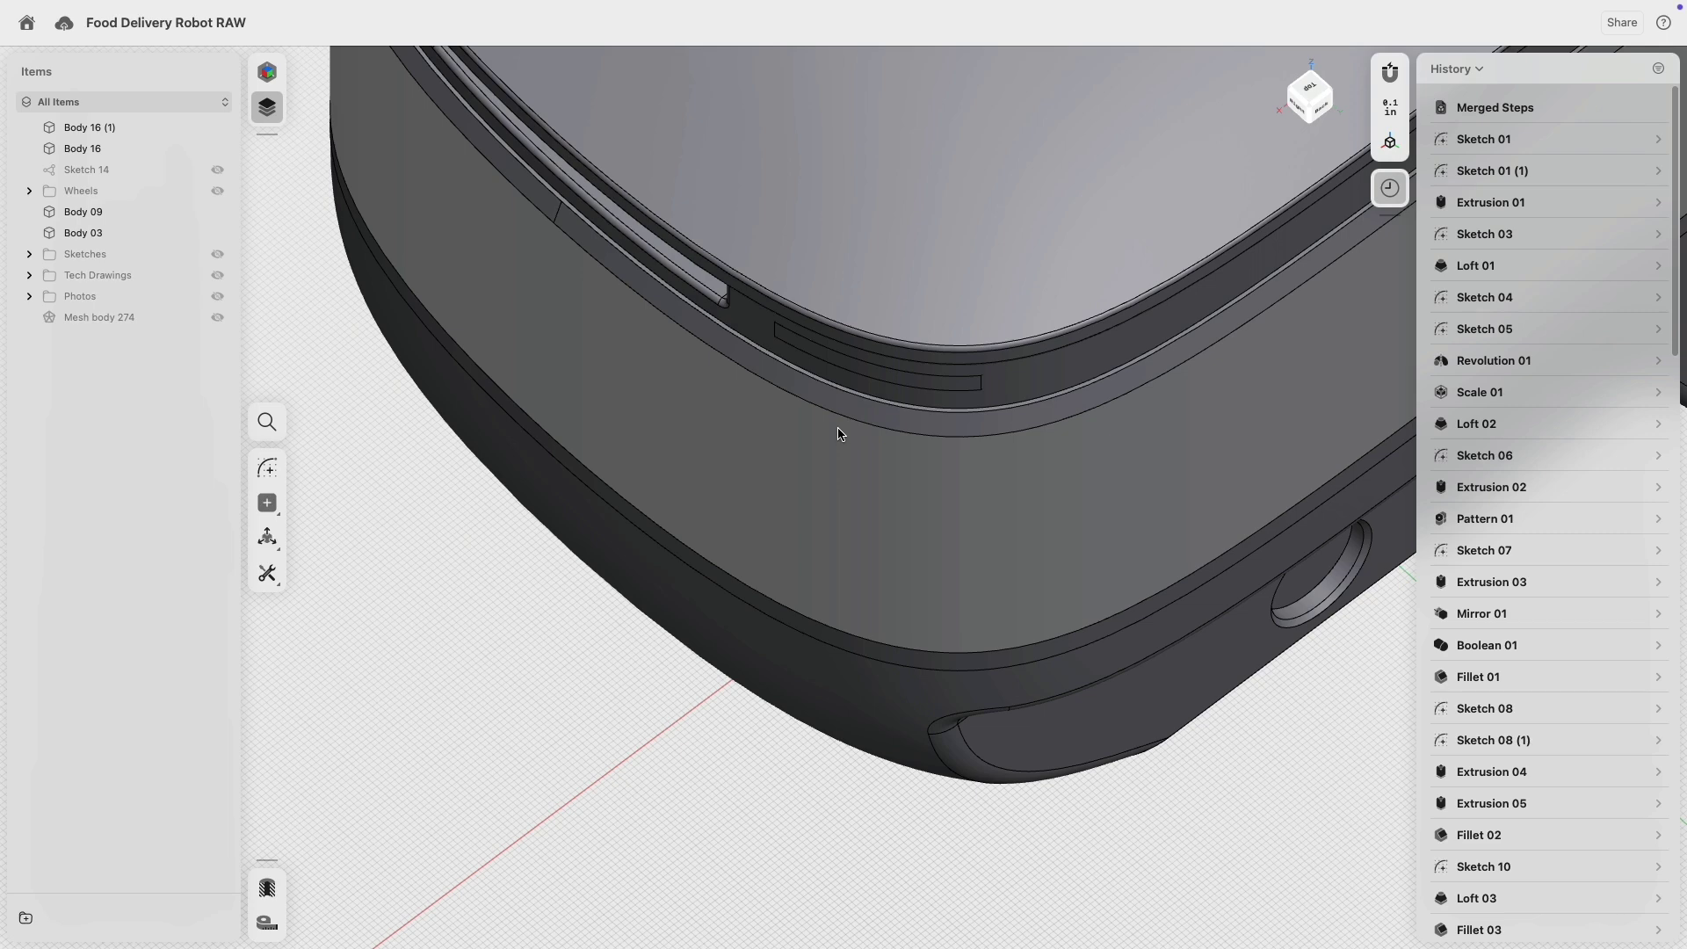
- Redo the outward offset of the bars' curved faces, check the bars on both sides of the notch, and undo the offset
{"action": "key", "text": "super+shift+z"}
{"action": "scroll", "coordinate": [983, 418], "scroll_direction": "up", "scroll_amount": 5}
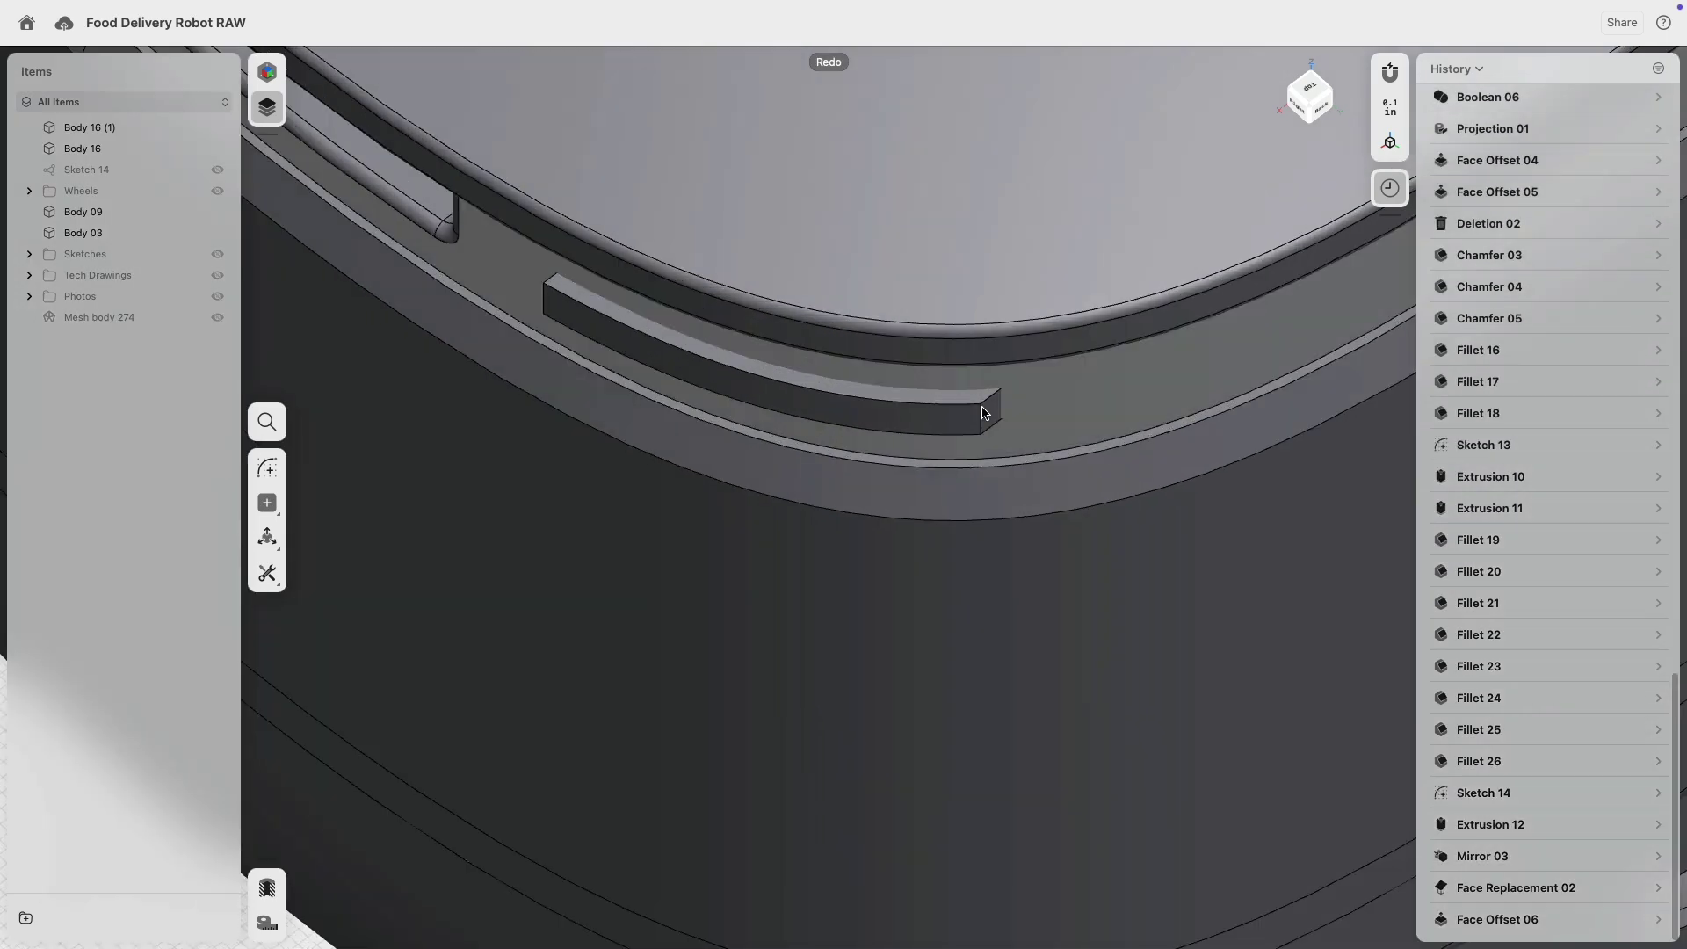
{"action": "left_click", "coordinate": [985, 417]}
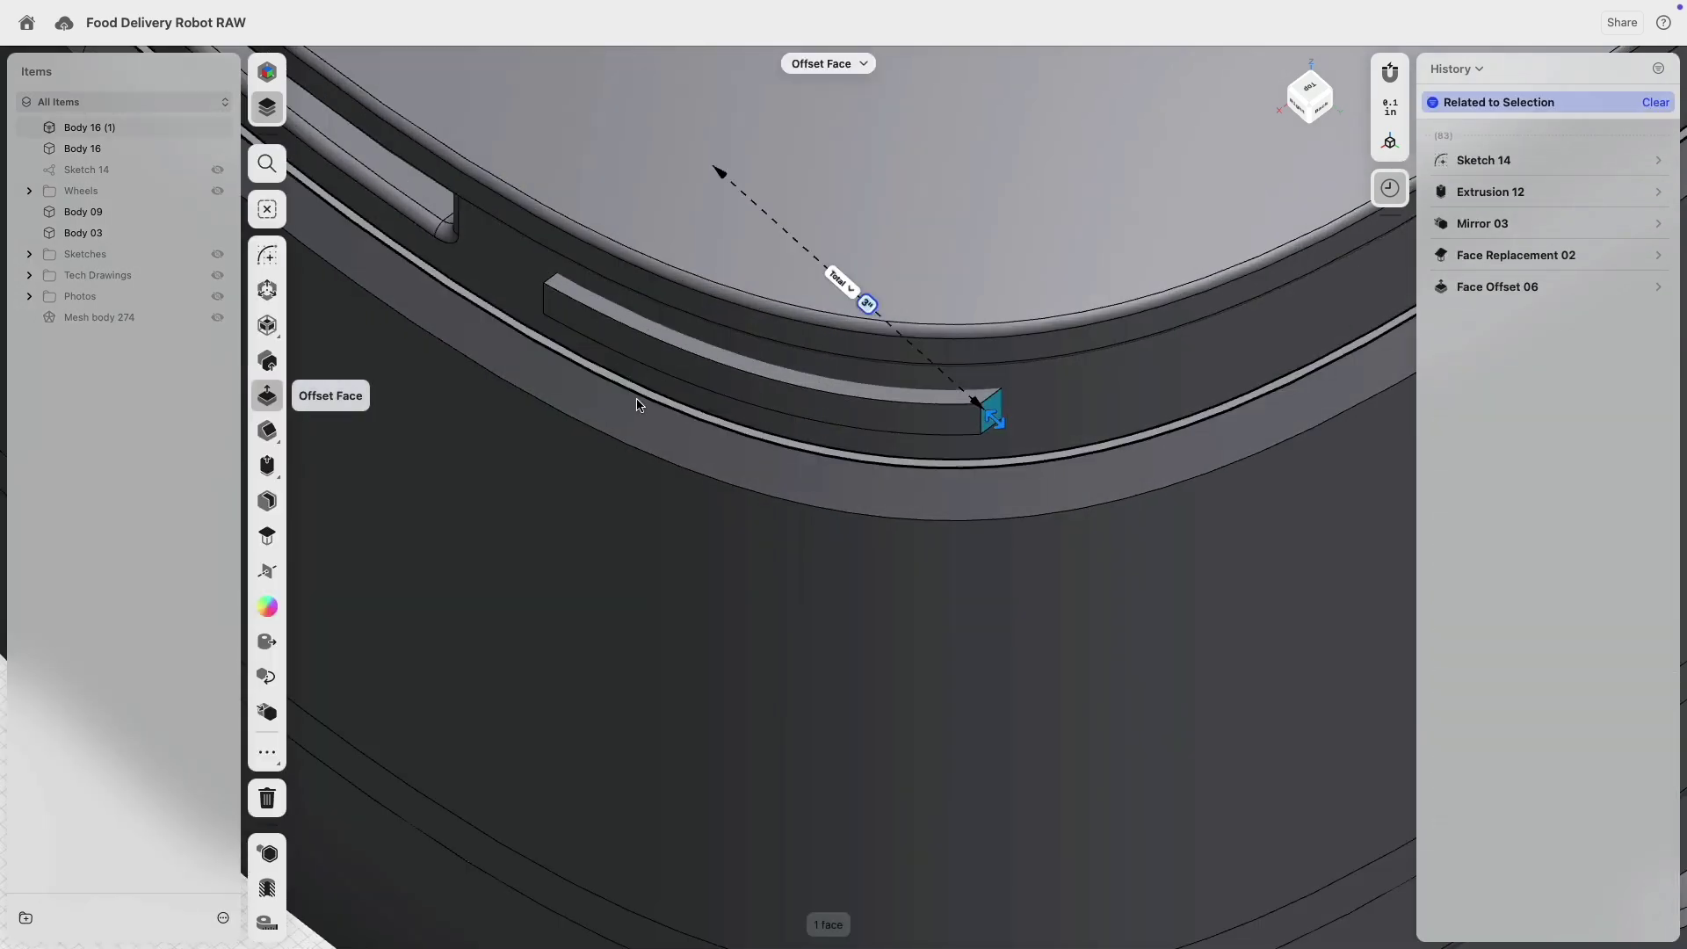
{"action": "scroll", "coordinate": [985, 413], "scroll_direction": "down", "scroll_amount": 6}
{"action": "right_click_drag", "start_coordinate": [492, 589], "coordinate": [568, 580]}
{"action": "right_click", "coordinate": [477, 555]}
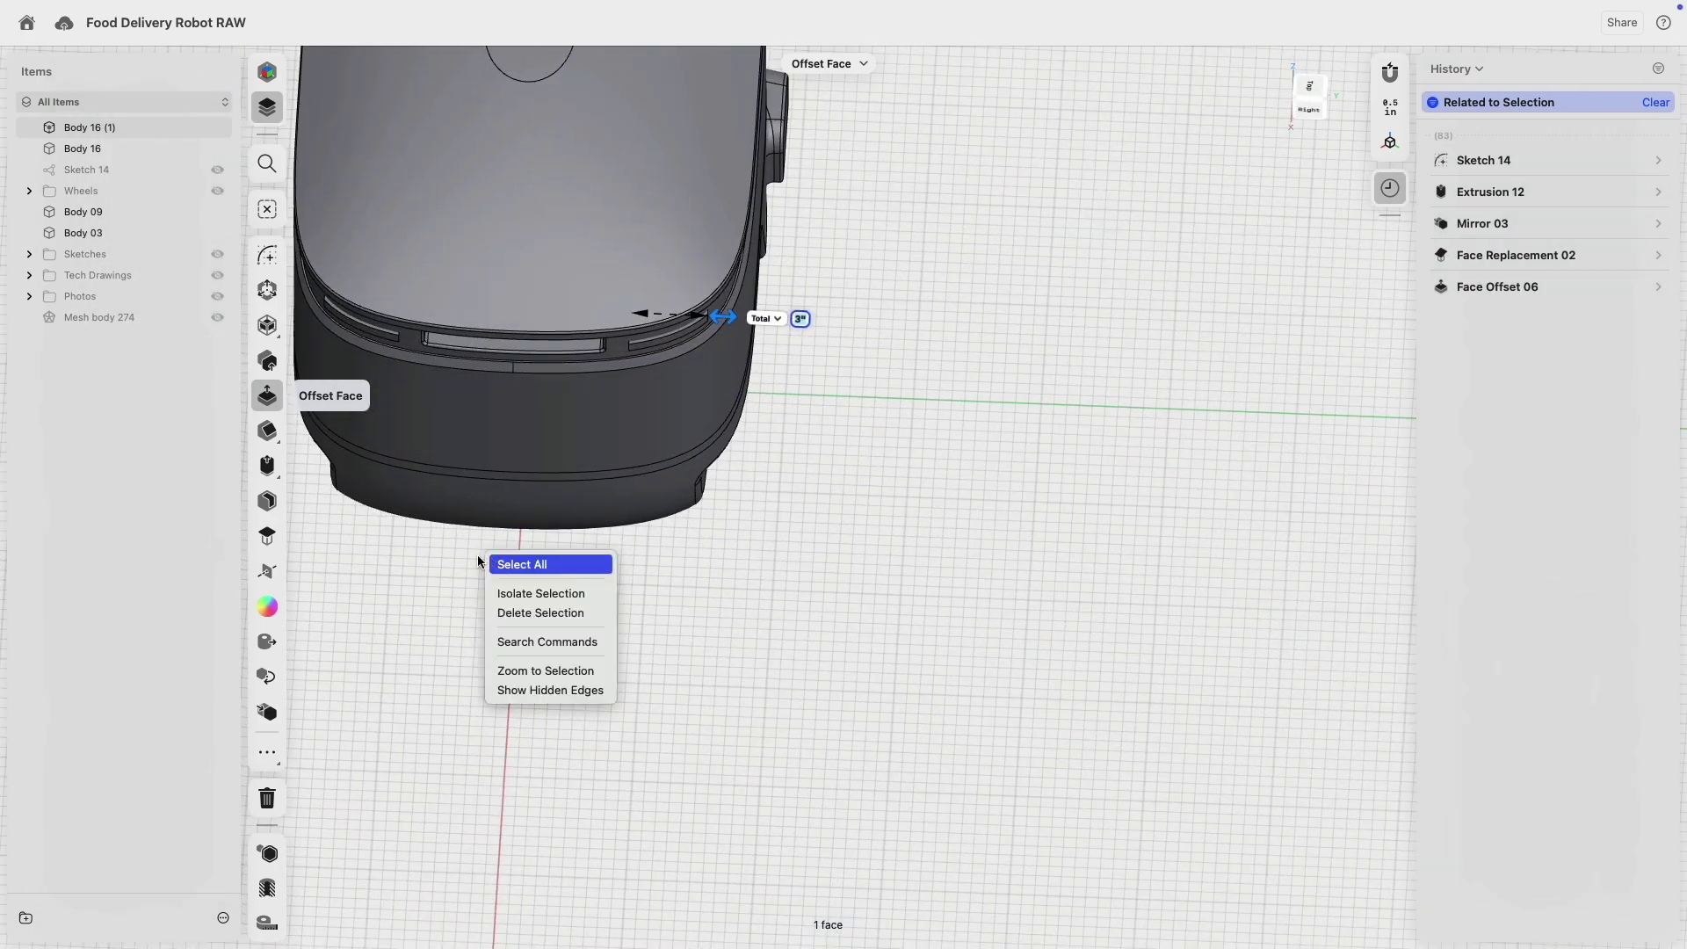
{"action": "left_click", "coordinate": [640, 621]}
{"action": "right_click_drag", "start_coordinate": [457, 573], "coordinate": [744, 614]}
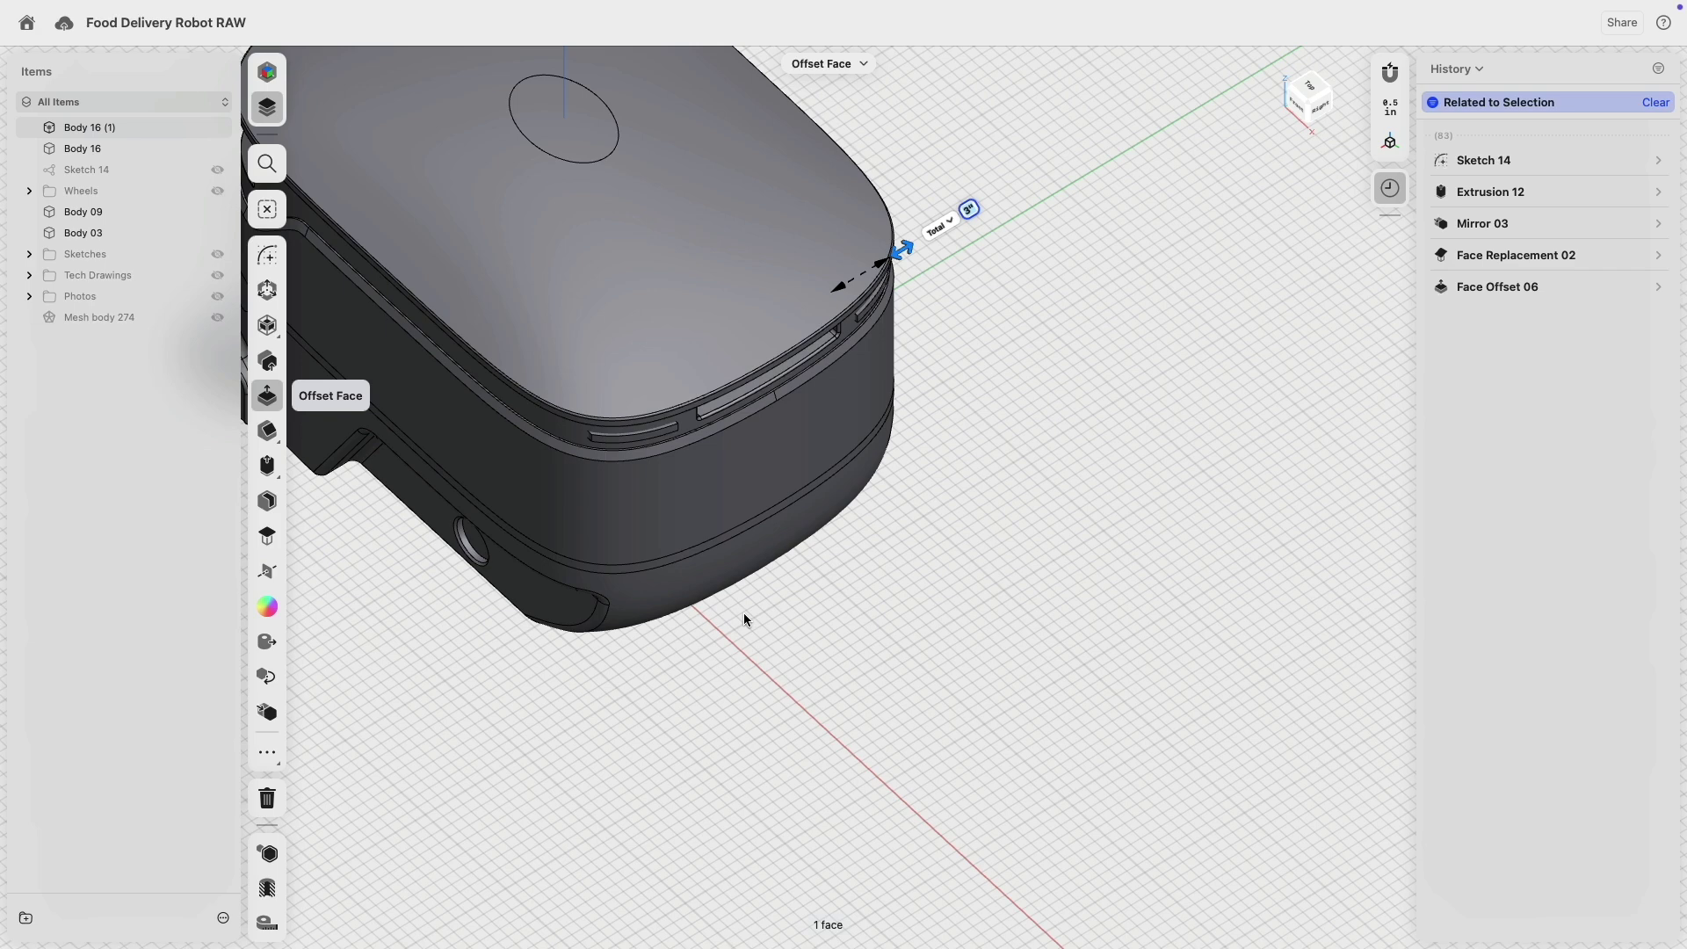
{"action": "key", "text": "f"}
{"action": "key", "text": "ctrl+z"}
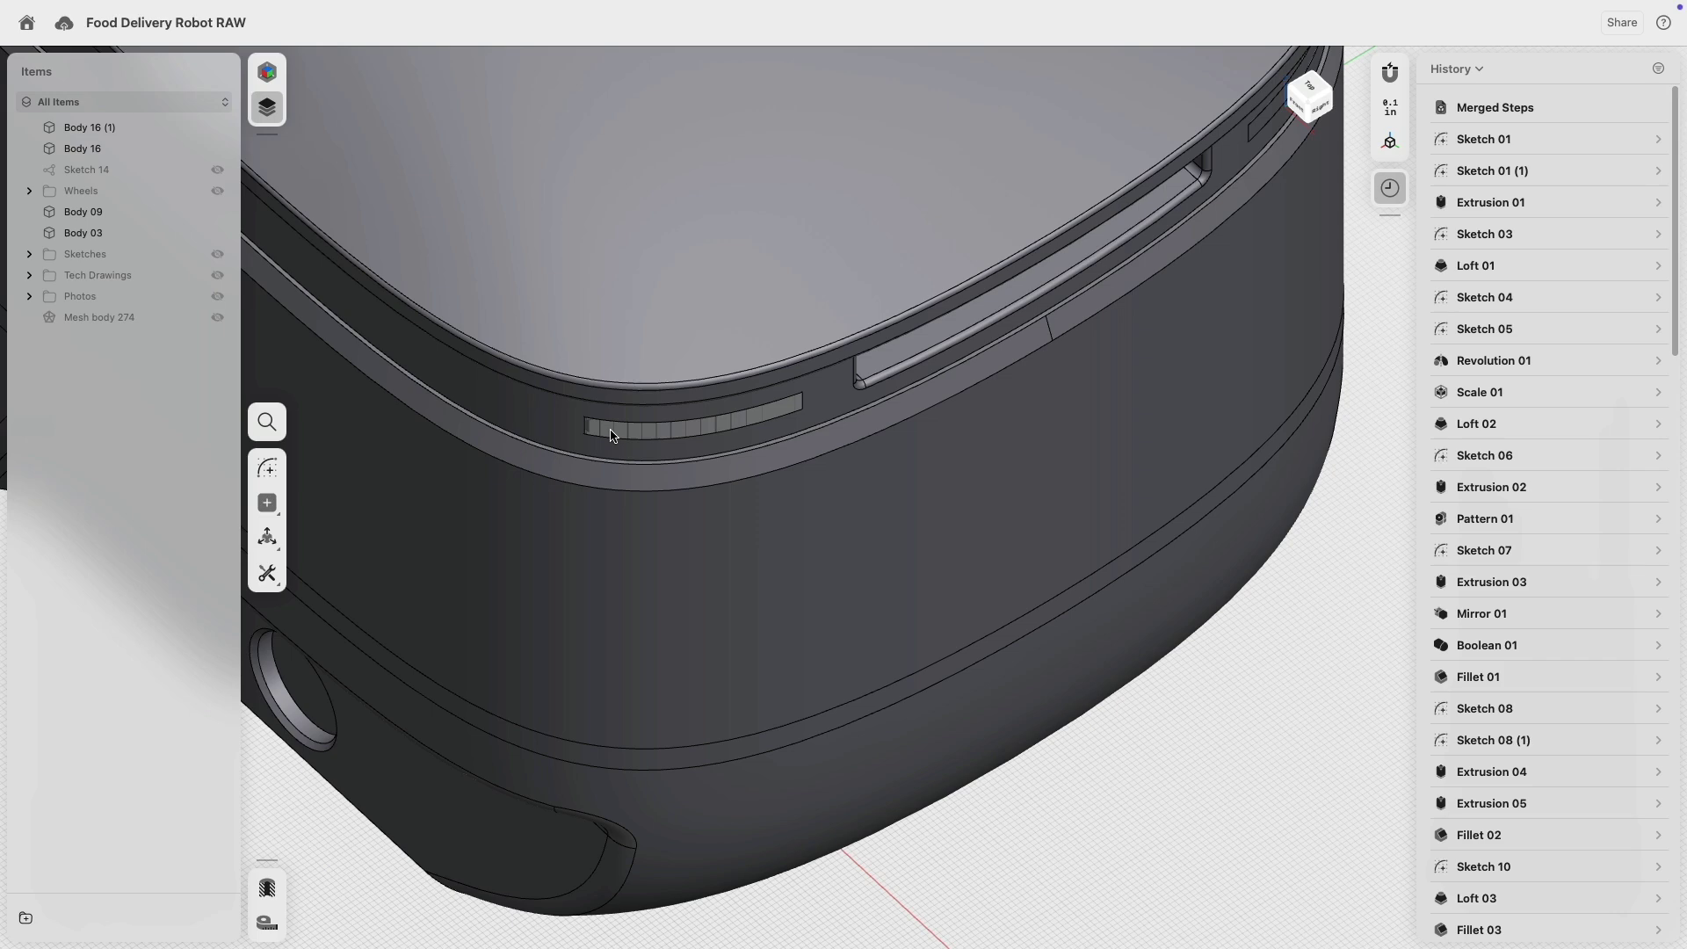
- Undo the replacement of both bars' outer end faces so they protrude straight past the body
{"action": "left_click", "coordinate": [538, 430]}
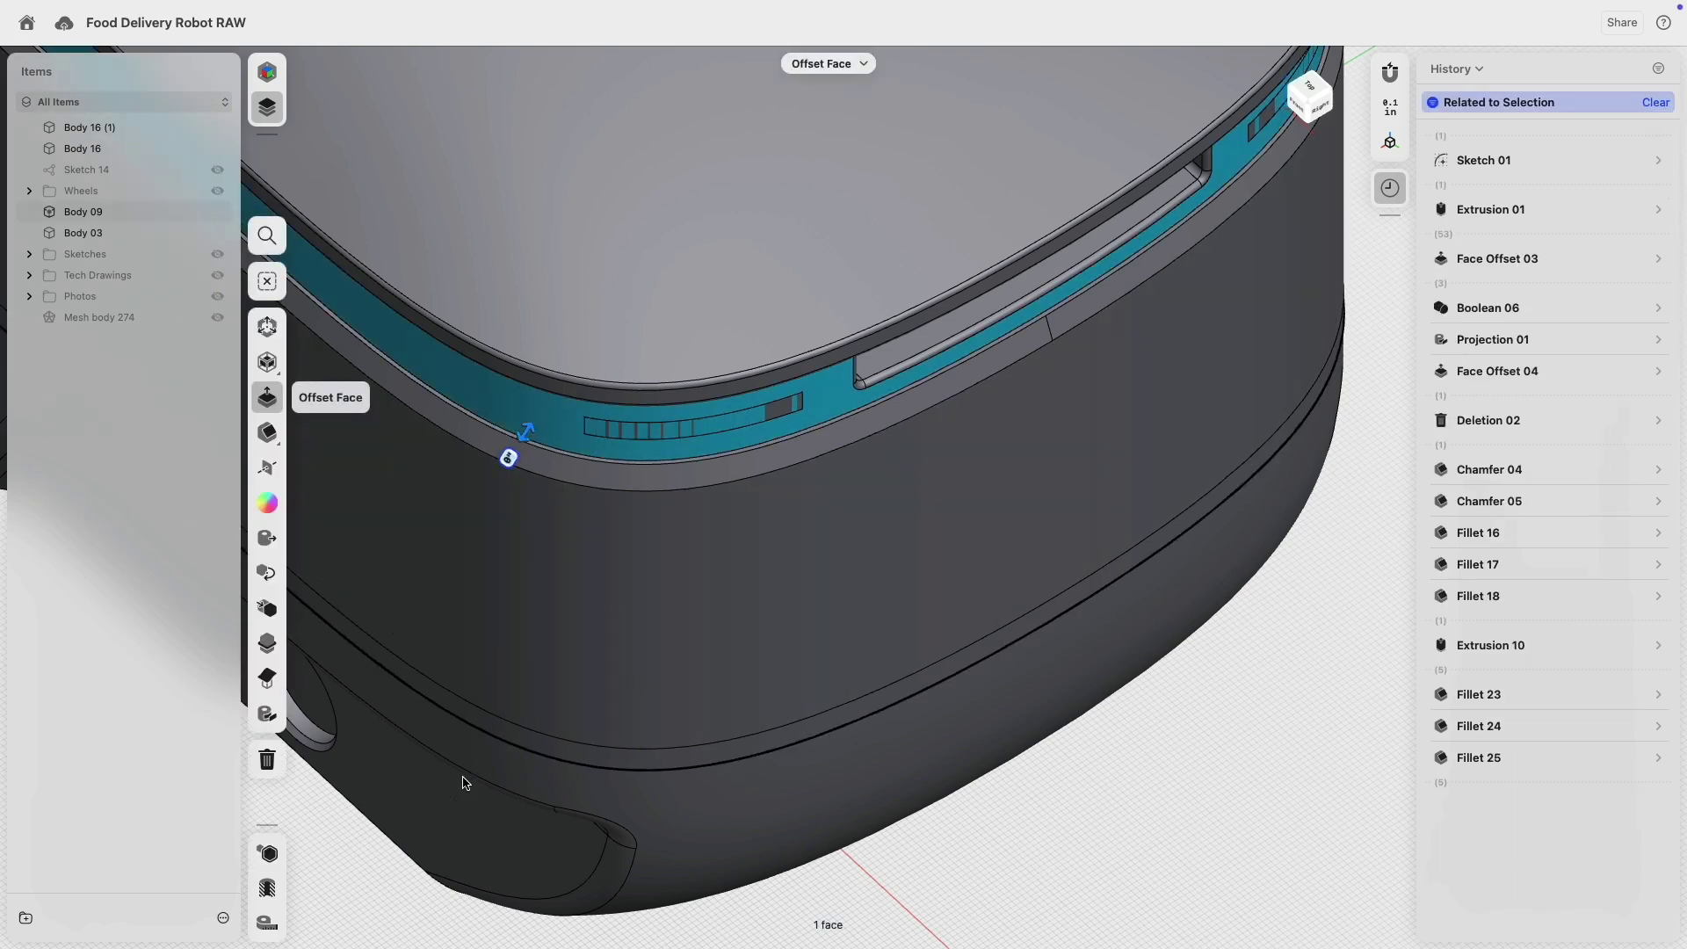
{"action": "left_click", "coordinate": [1359, 666]}
{"action": "scroll", "coordinate": [1269, 652], "scroll_direction": "down", "scroll_amount": 6}
{"action": "key", "text": "ctrl+z"}
{"action": "key", "text": "ctrl+z"}
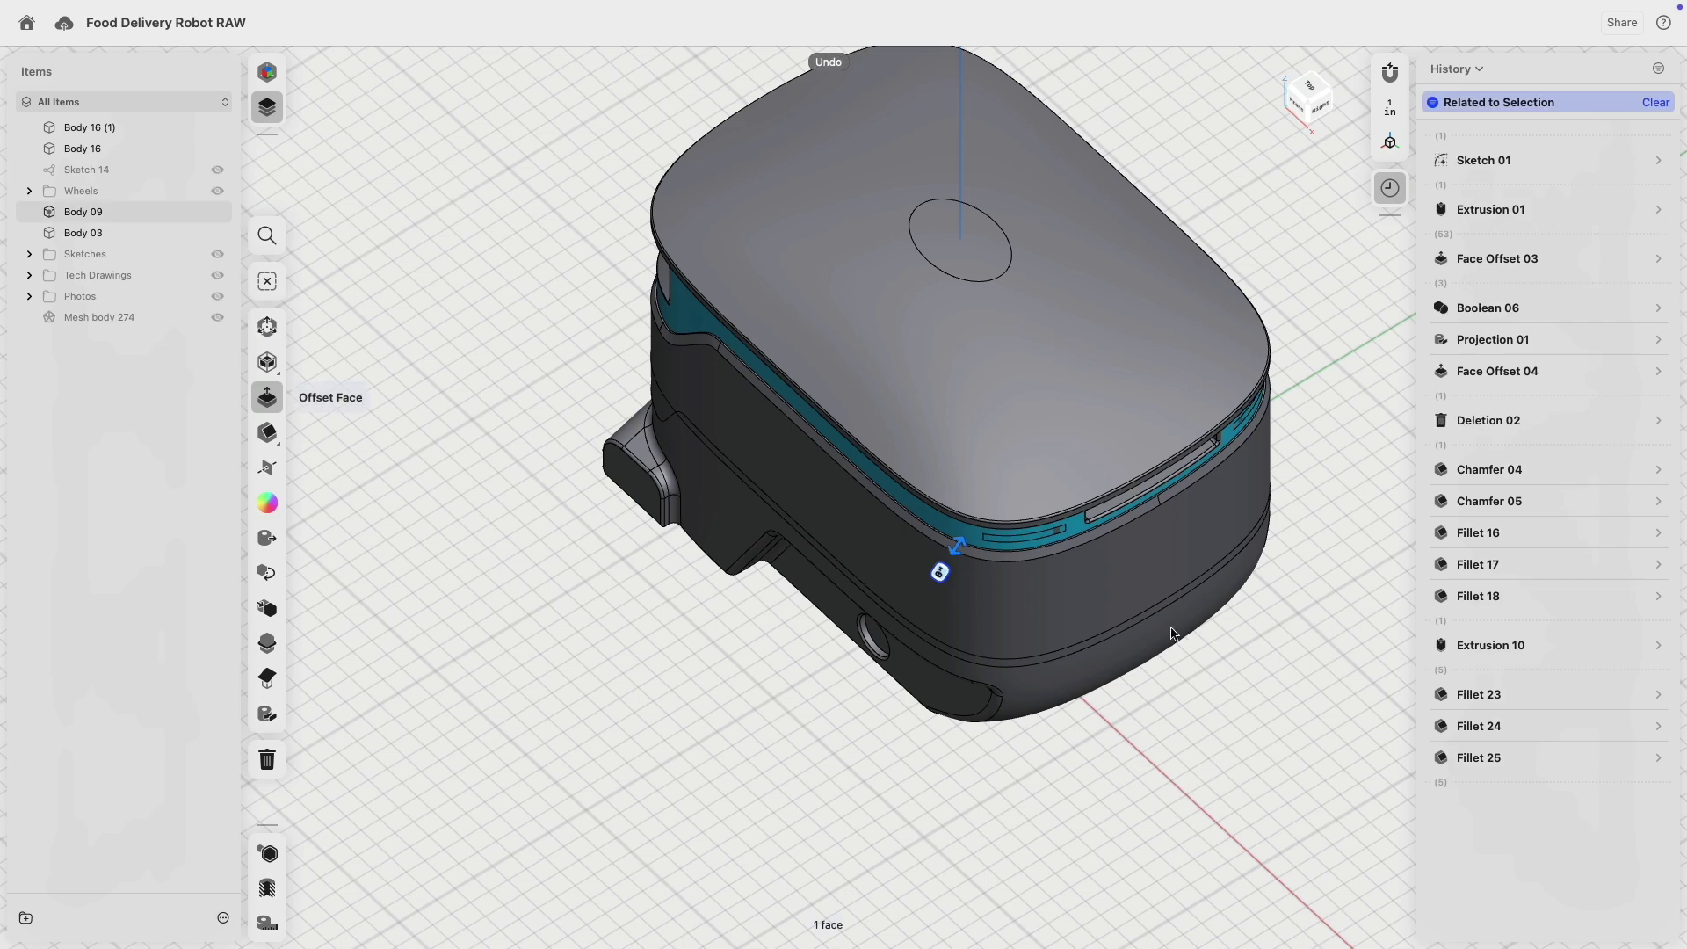
{"action": "scroll", "coordinate": [1257, 645], "scroll_direction": "up", "scroll_amount": 5}
{"action": "right_click_drag", "start_coordinate": [1258, 645], "coordinate": [1203, 601]}
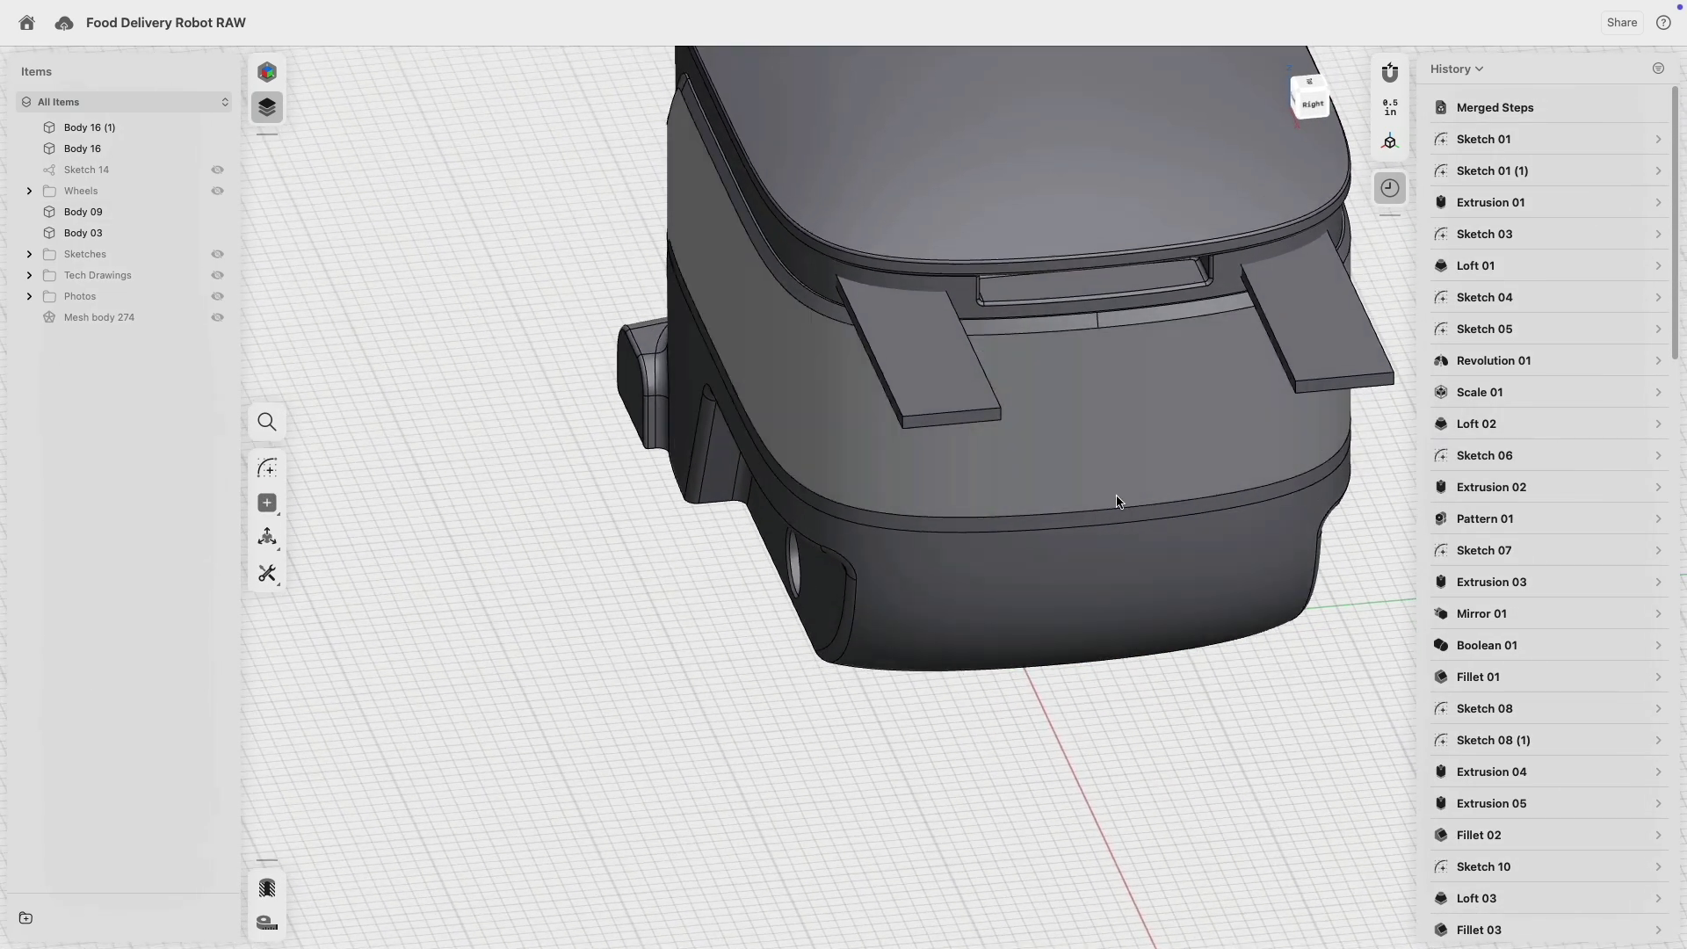
- Fillet the eight lengthwise edges of both protruding bars with a 0.125 in radius
{"action": "middle_click_drag", "start_coordinate": [1115, 495], "coordinate": [993, 580]}
{"action": "right_click_drag", "start_coordinate": [810, 471], "coordinate": [973, 457]}
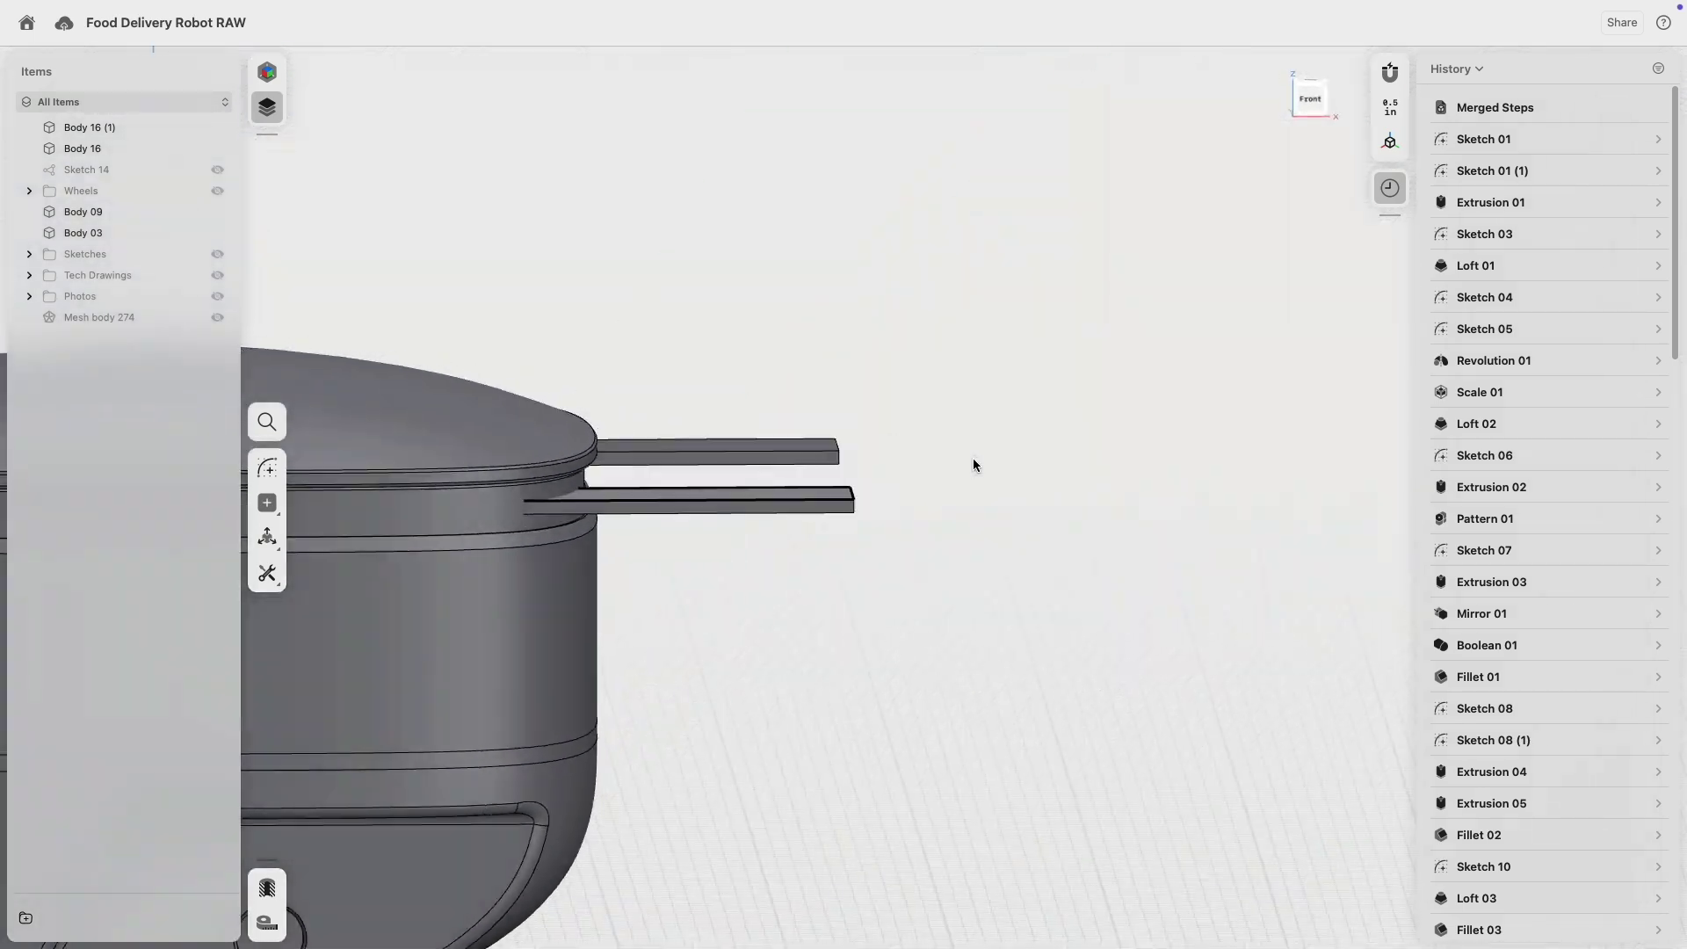
{"action": "left_click_drag", "start_coordinate": [789, 352], "coordinate": [714, 571]}
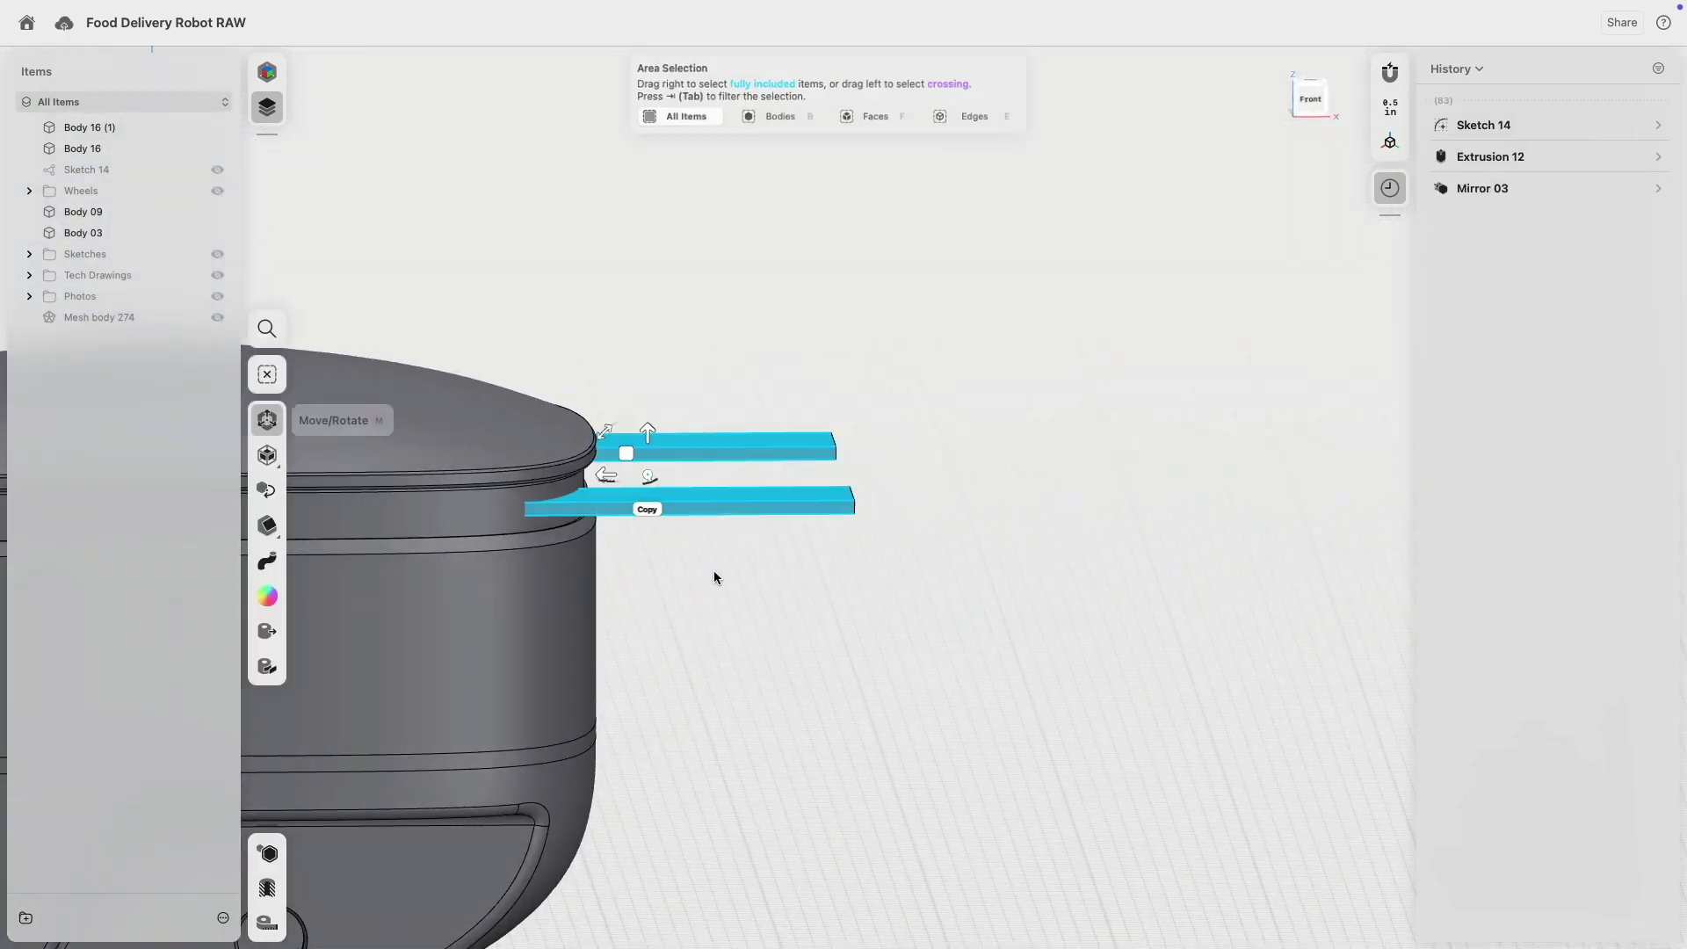
{"action": "left_click", "coordinate": [697, 346]}
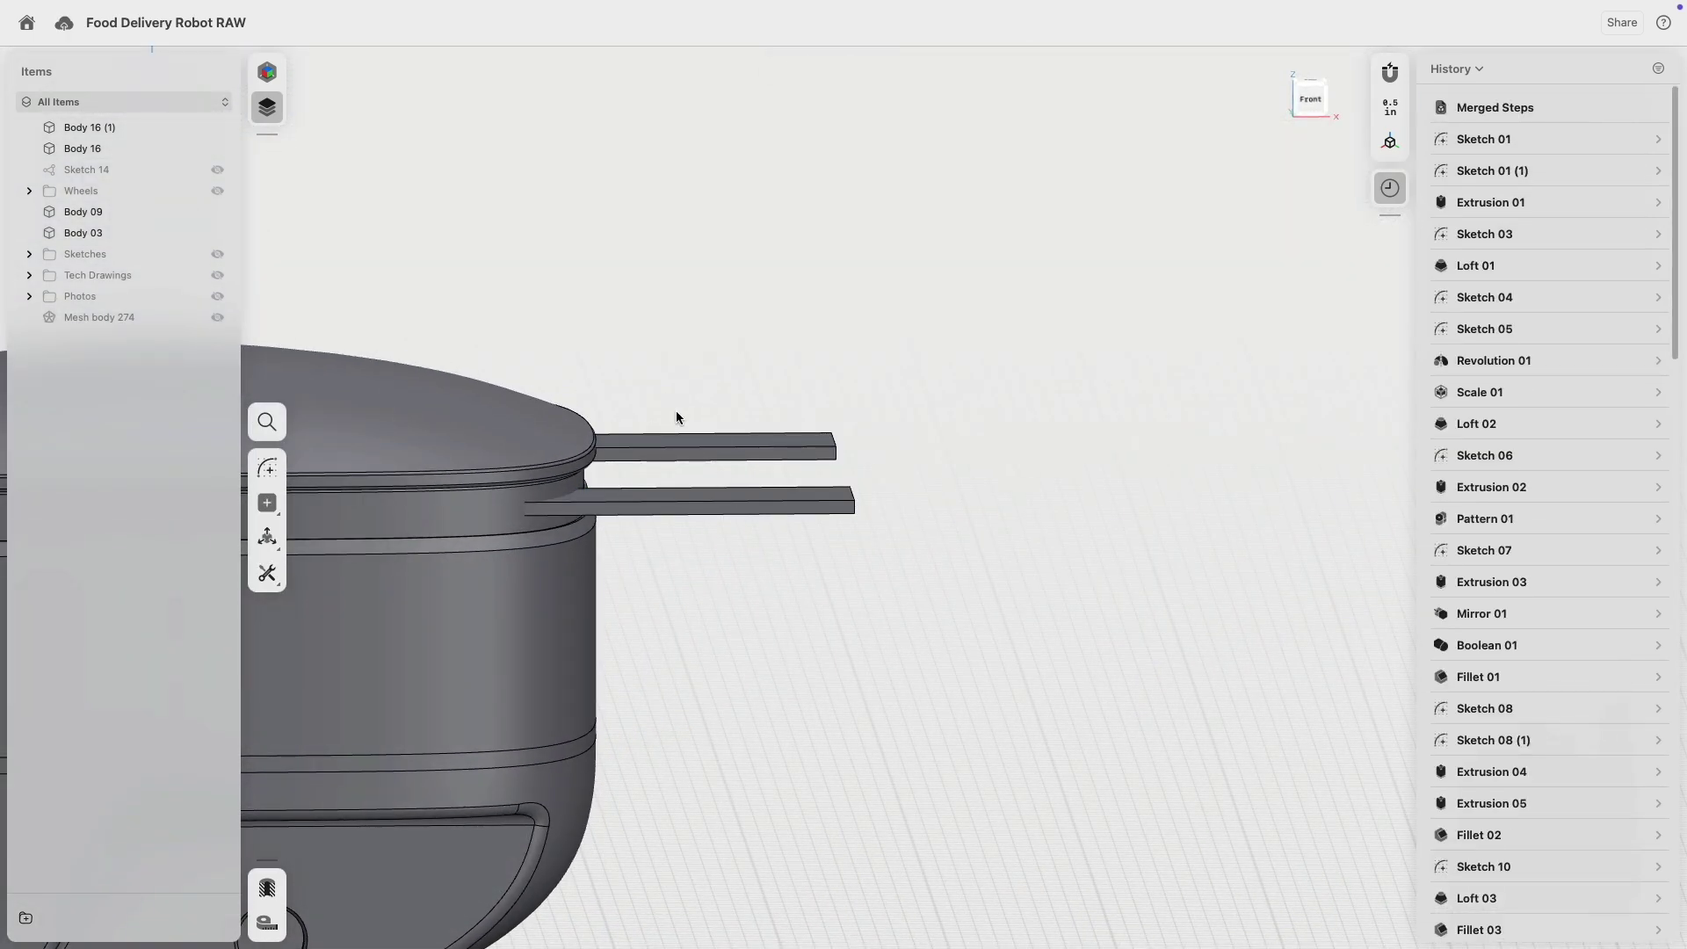
{"action": "left_click_drag", "start_coordinate": [774, 375], "coordinate": [710, 583]}
{"action": "key", "text": "Tab"}
{"action": "right_click_drag", "start_coordinate": [819, 462], "coordinate": [715, 461]}
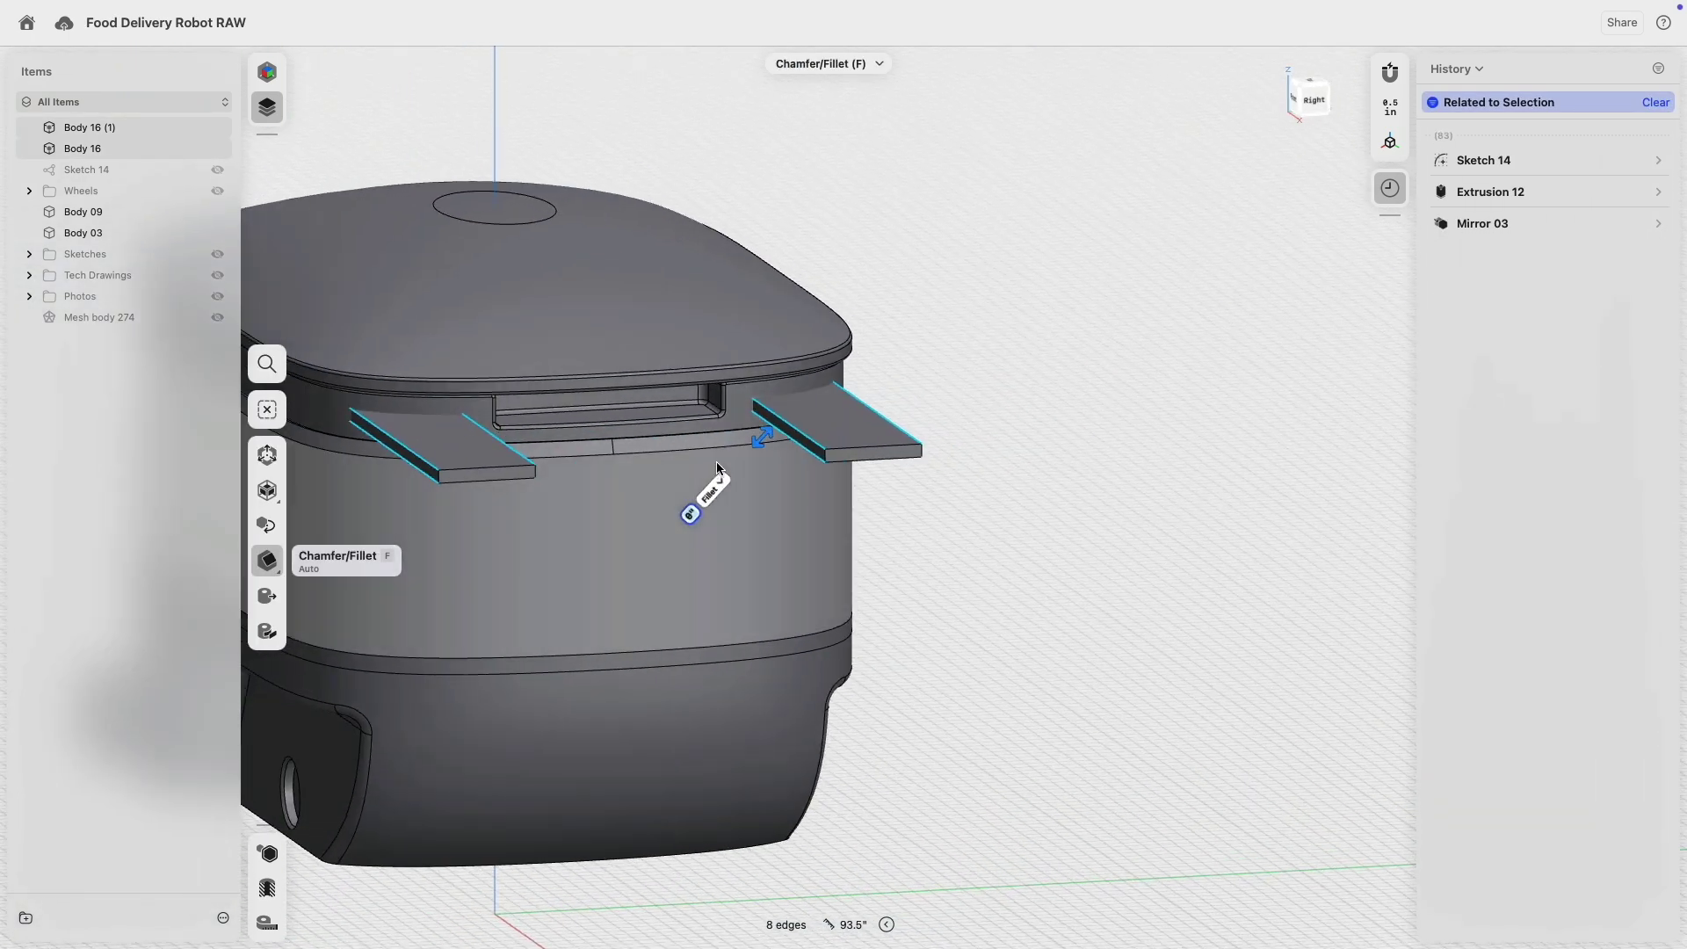
{"action": "scroll", "coordinate": [715, 461], "scroll_direction": "up", "scroll_amount": 5}
{"action": "left_click_drag", "start_coordinate": [891, 402], "coordinate": [888, 400]}
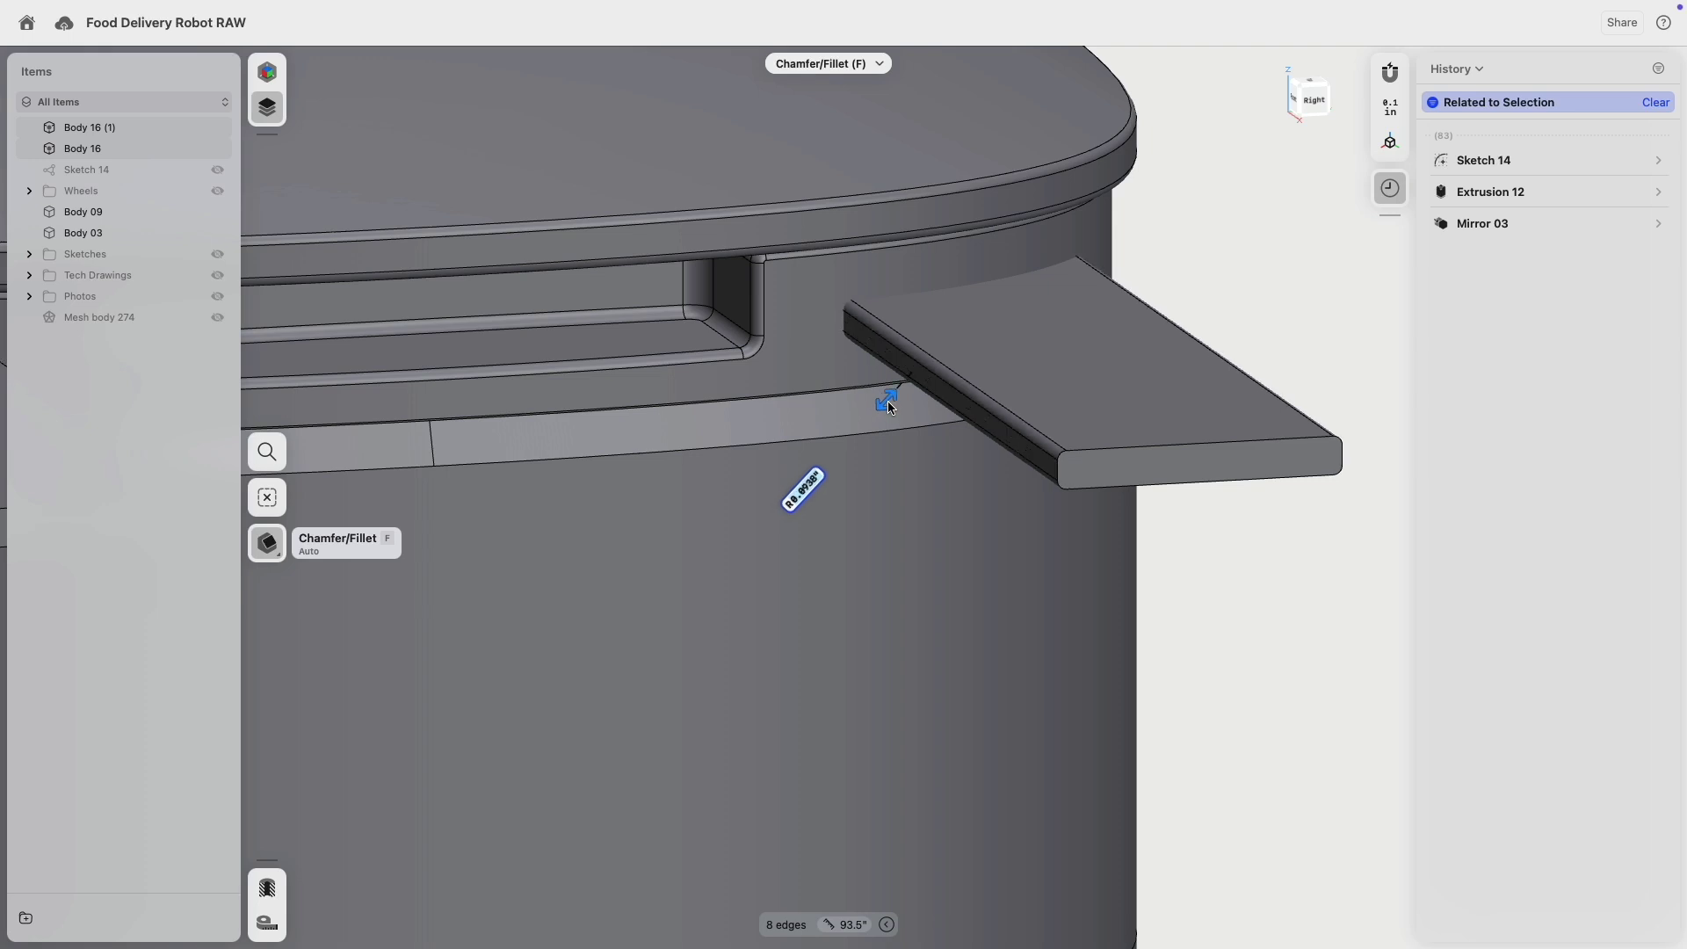
{"action": "scroll", "coordinate": [1043, 495], "scroll_direction": "down", "scroll_amount": 5}
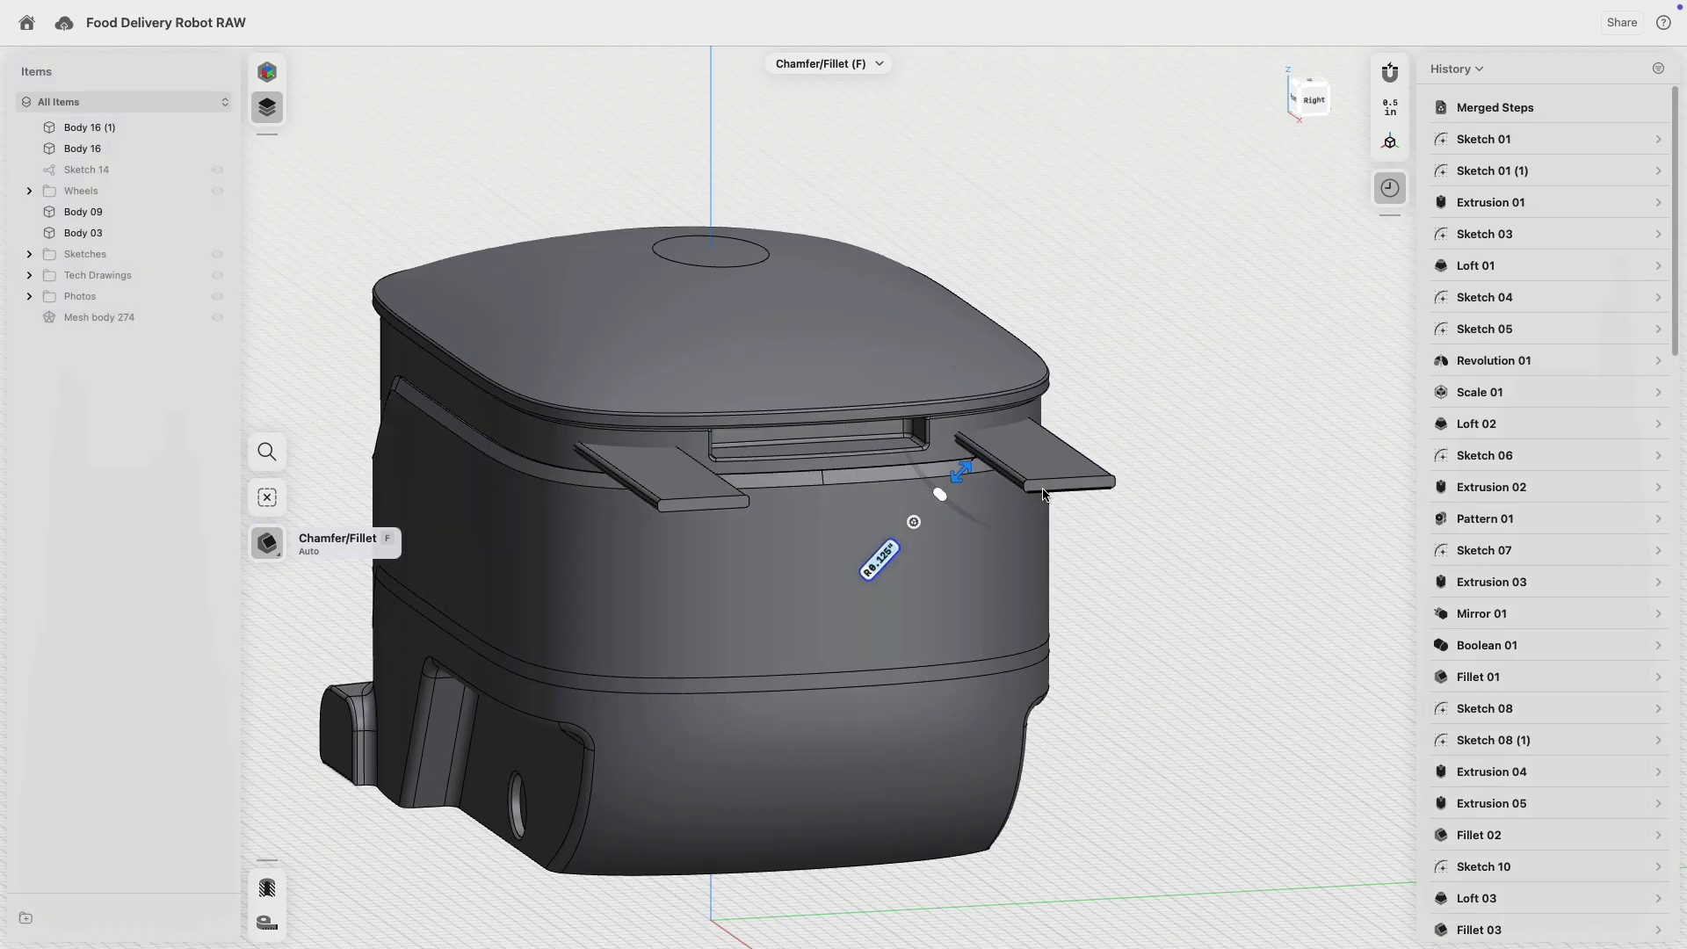
- Project the rounded end faces of both bars onto the curved wall beneath the lid, and delete both bars
{"action": "left_click", "coordinate": [1041, 485]}
{"action": "scroll", "coordinate": [821, 505], "scroll_direction": "up", "scroll_amount": 5}
{"action": "left_click", "coordinate": [597, 522]}
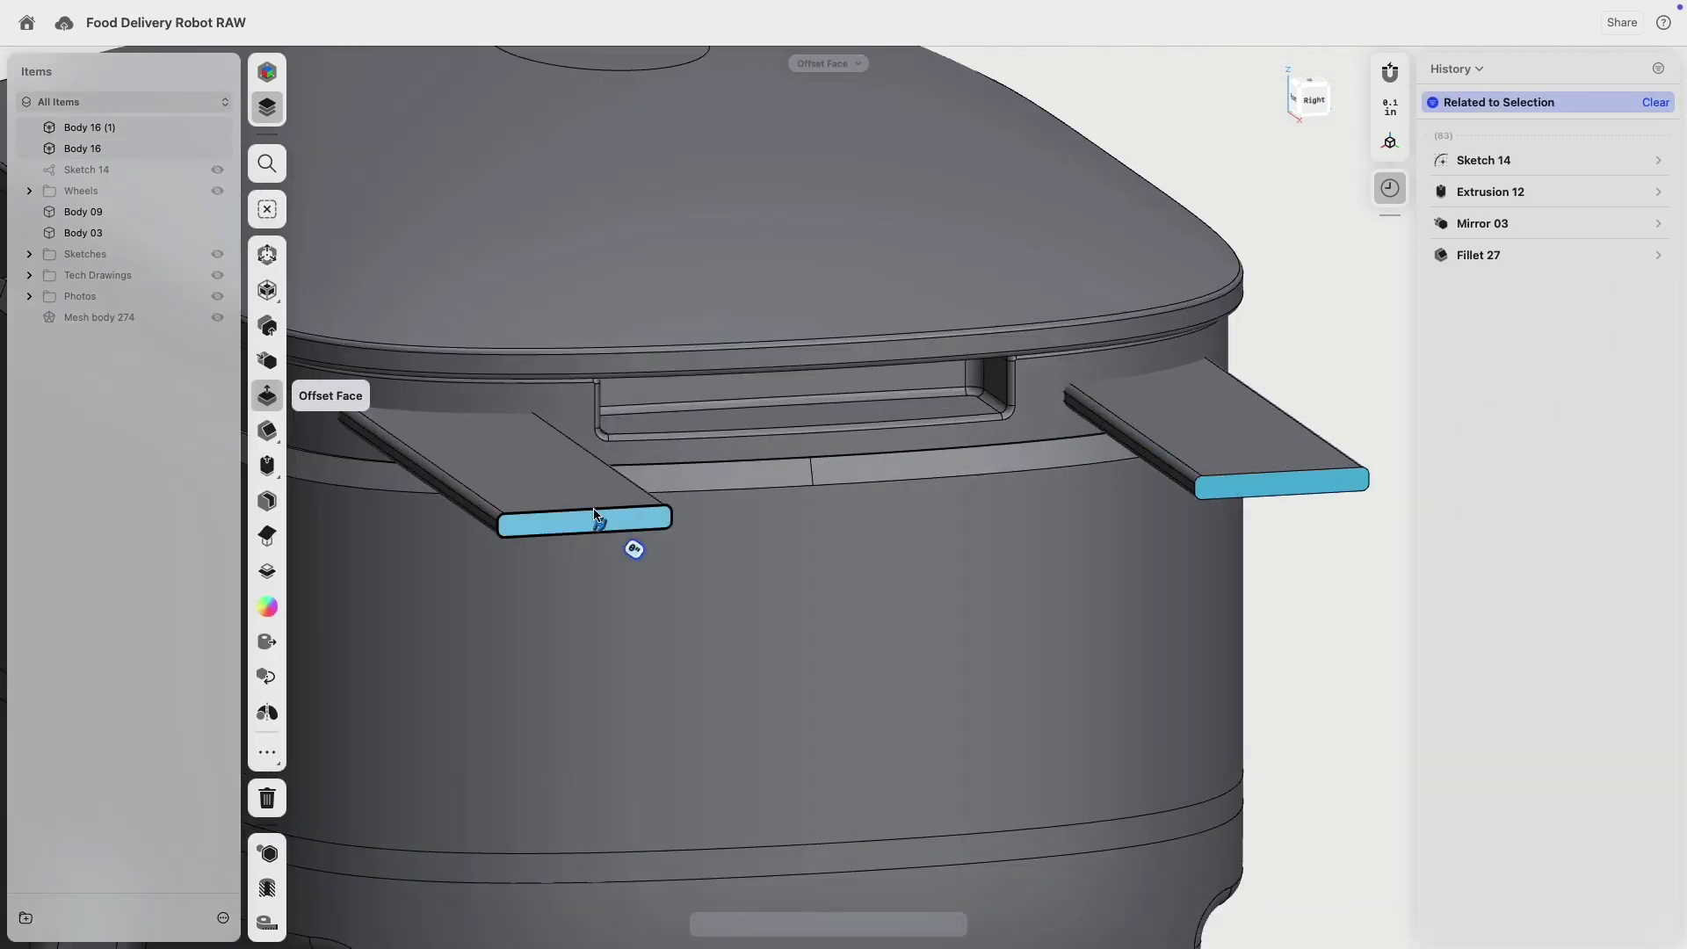
{"action": "left_click", "coordinate": [580, 406]}
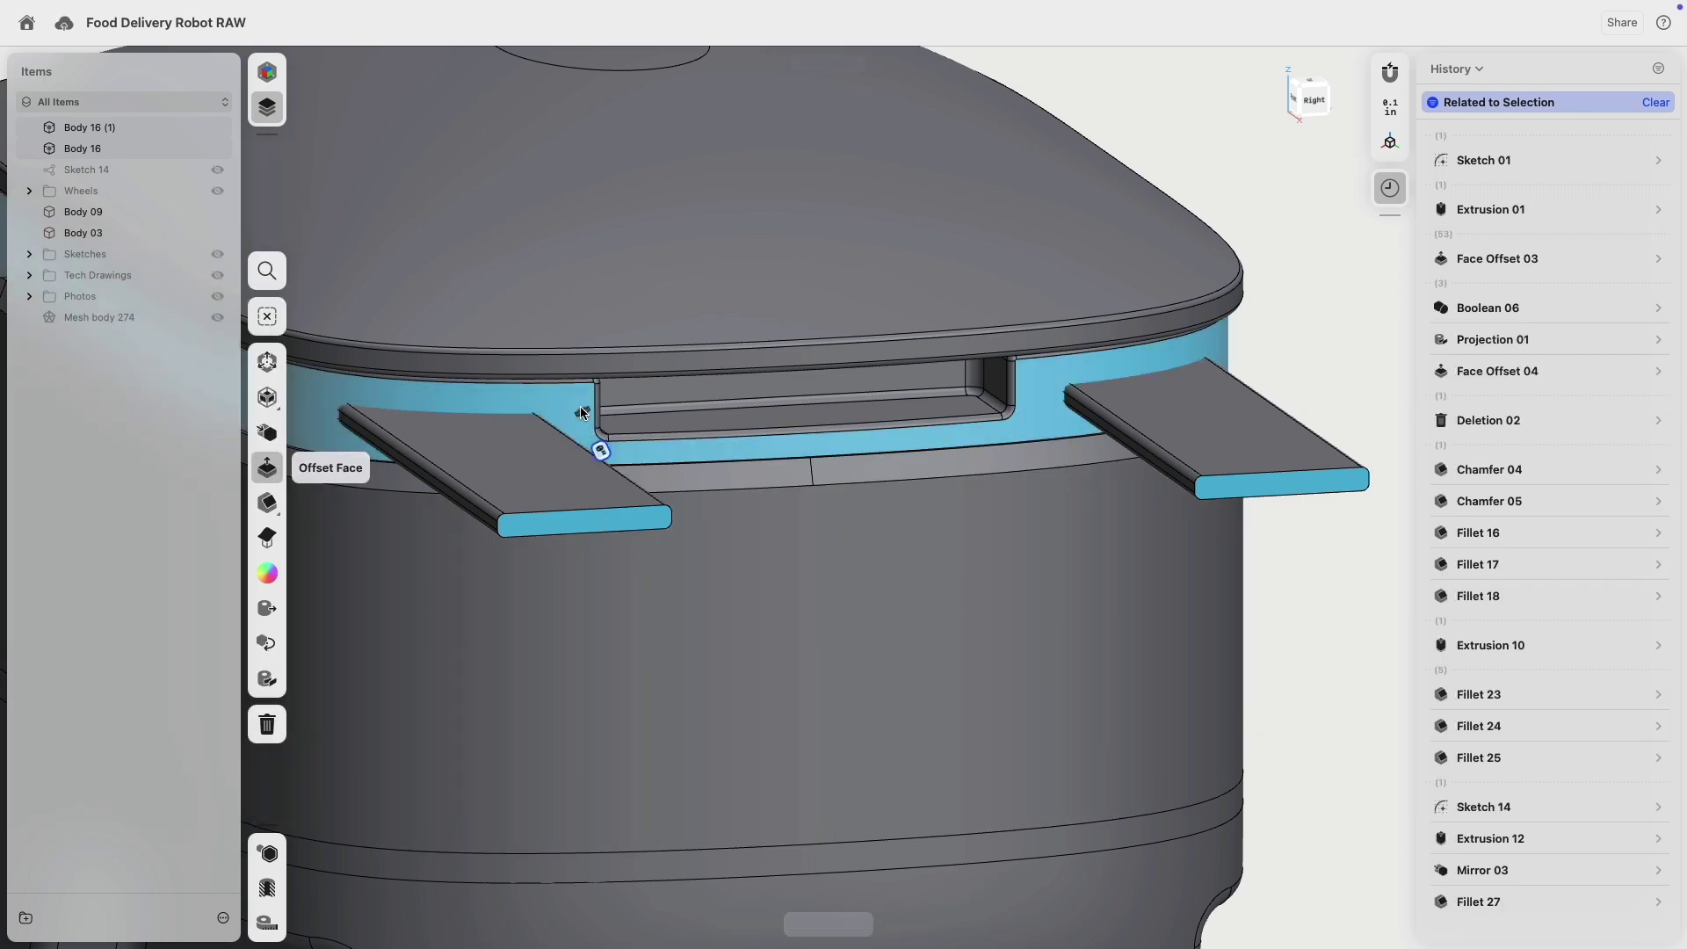
{"action": "scroll", "coordinate": [557, 408], "scroll_direction": "down", "scroll_amount": 5}
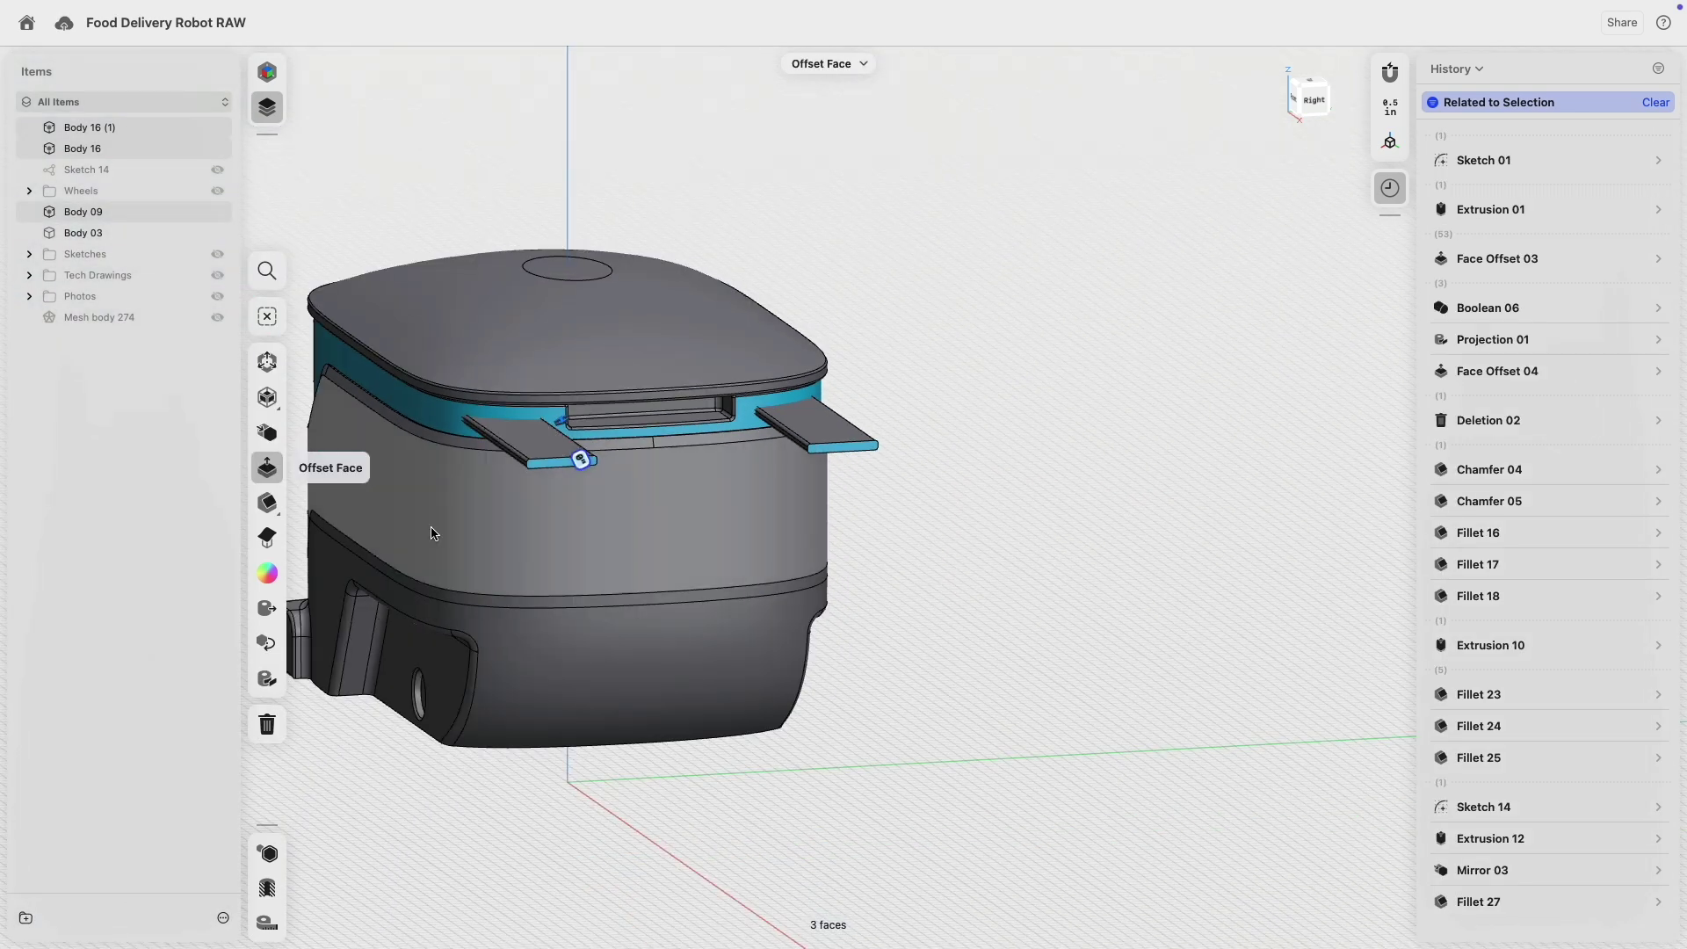
{"action": "left_click", "coordinate": [281, 678]}
{"action": "right_click_drag", "start_coordinate": [555, 508], "coordinate": [726, 515]}
{"action": "left_click", "coordinate": [740, 492]}
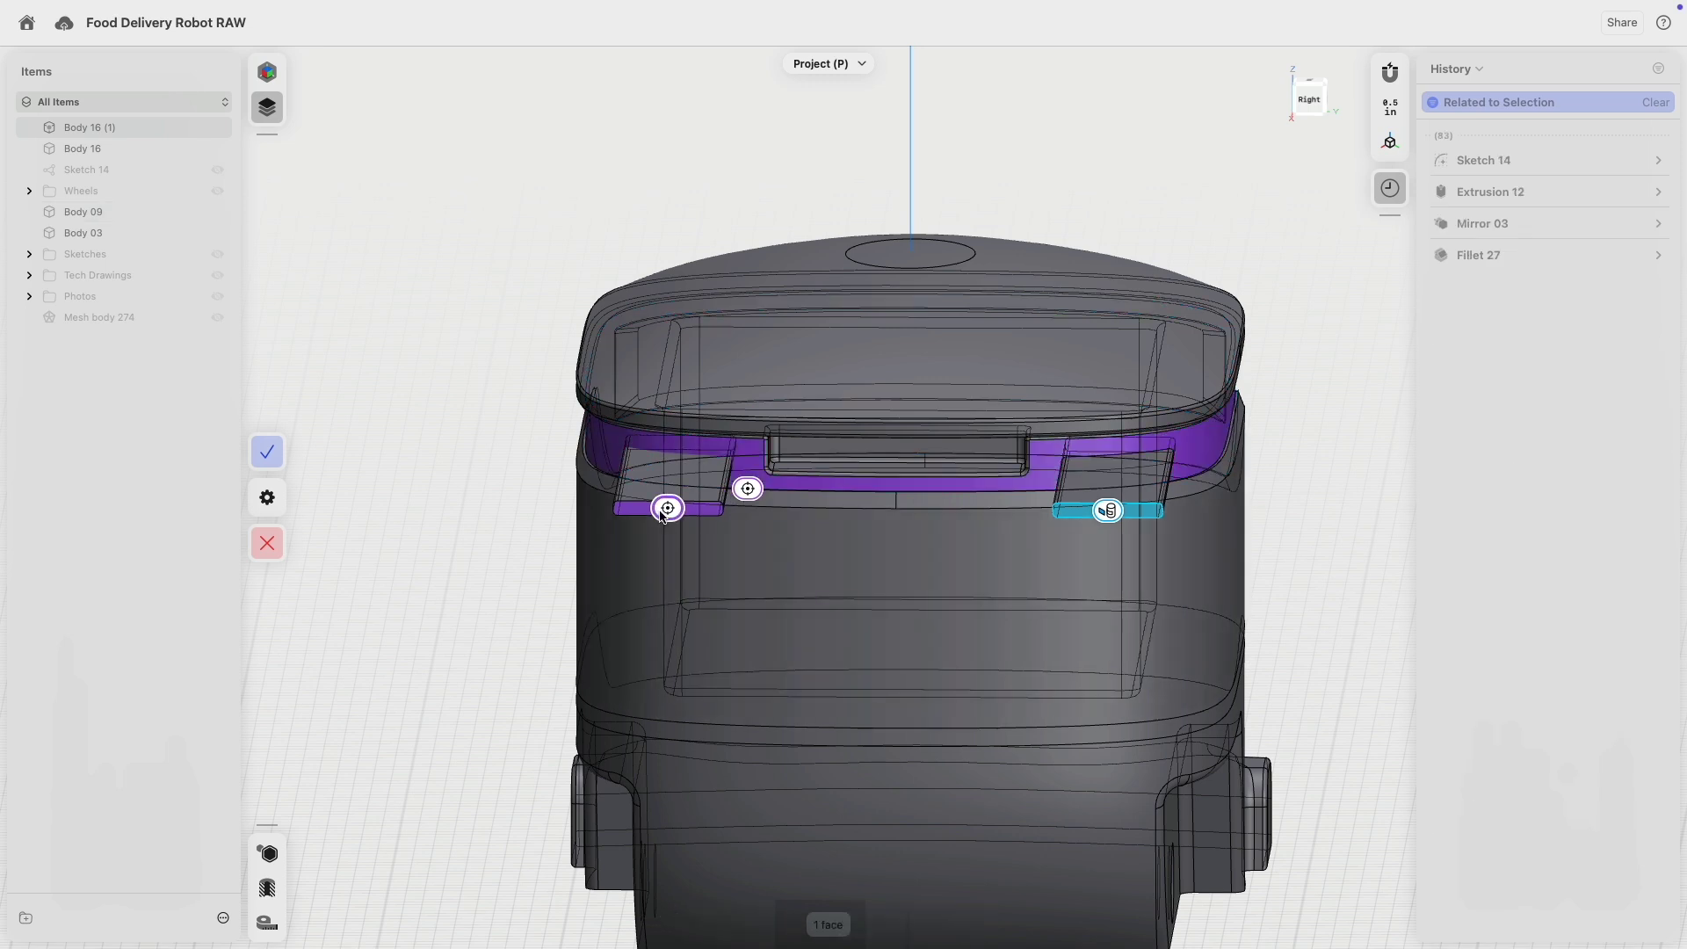
{"action": "left_click", "coordinate": [666, 510]}
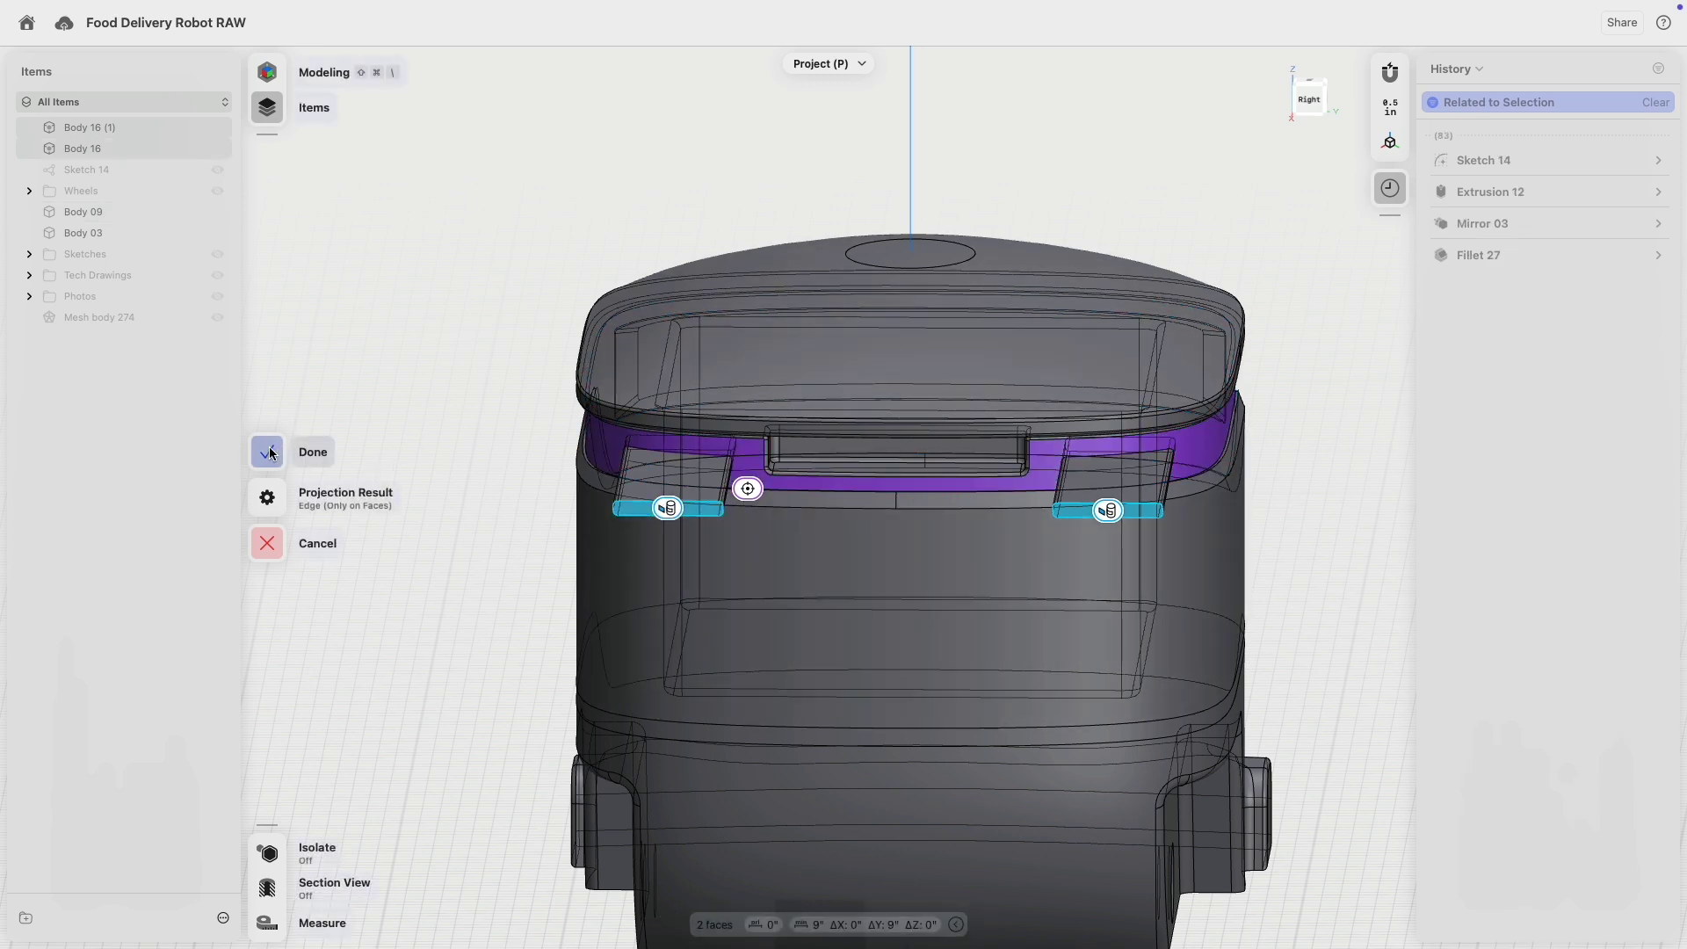
{"action": "left_click", "coordinate": [269, 453]}
{"action": "left_click", "coordinate": [97, 147], "text": "shift"}
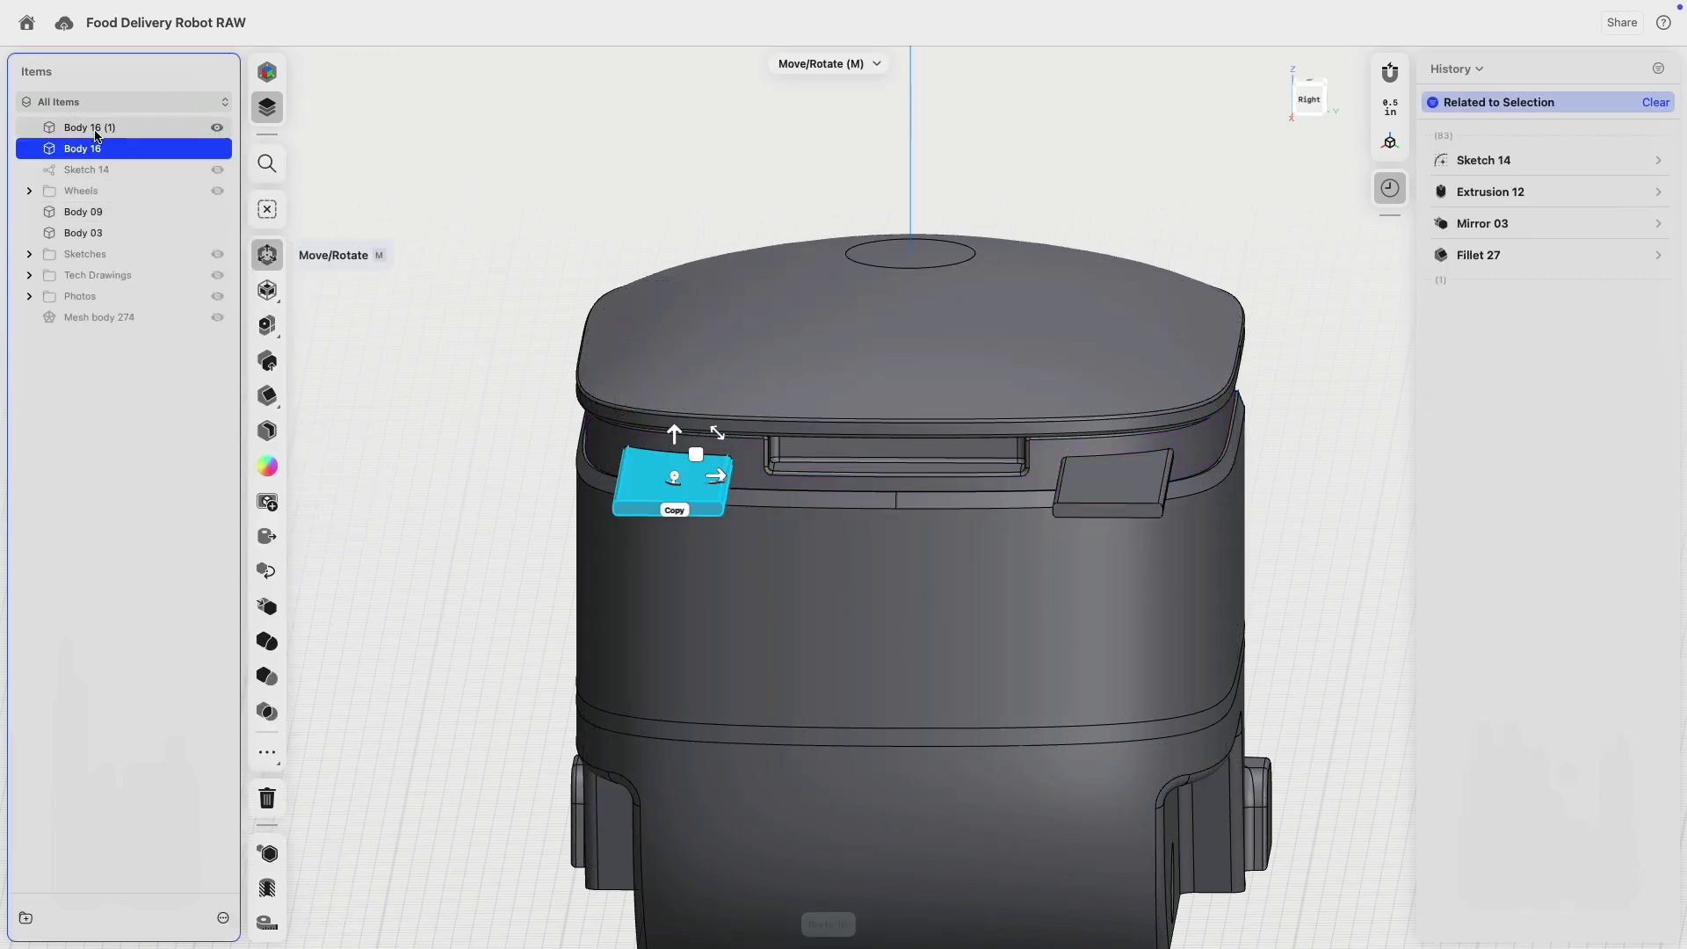
{"action": "key", "text": "Delete"}
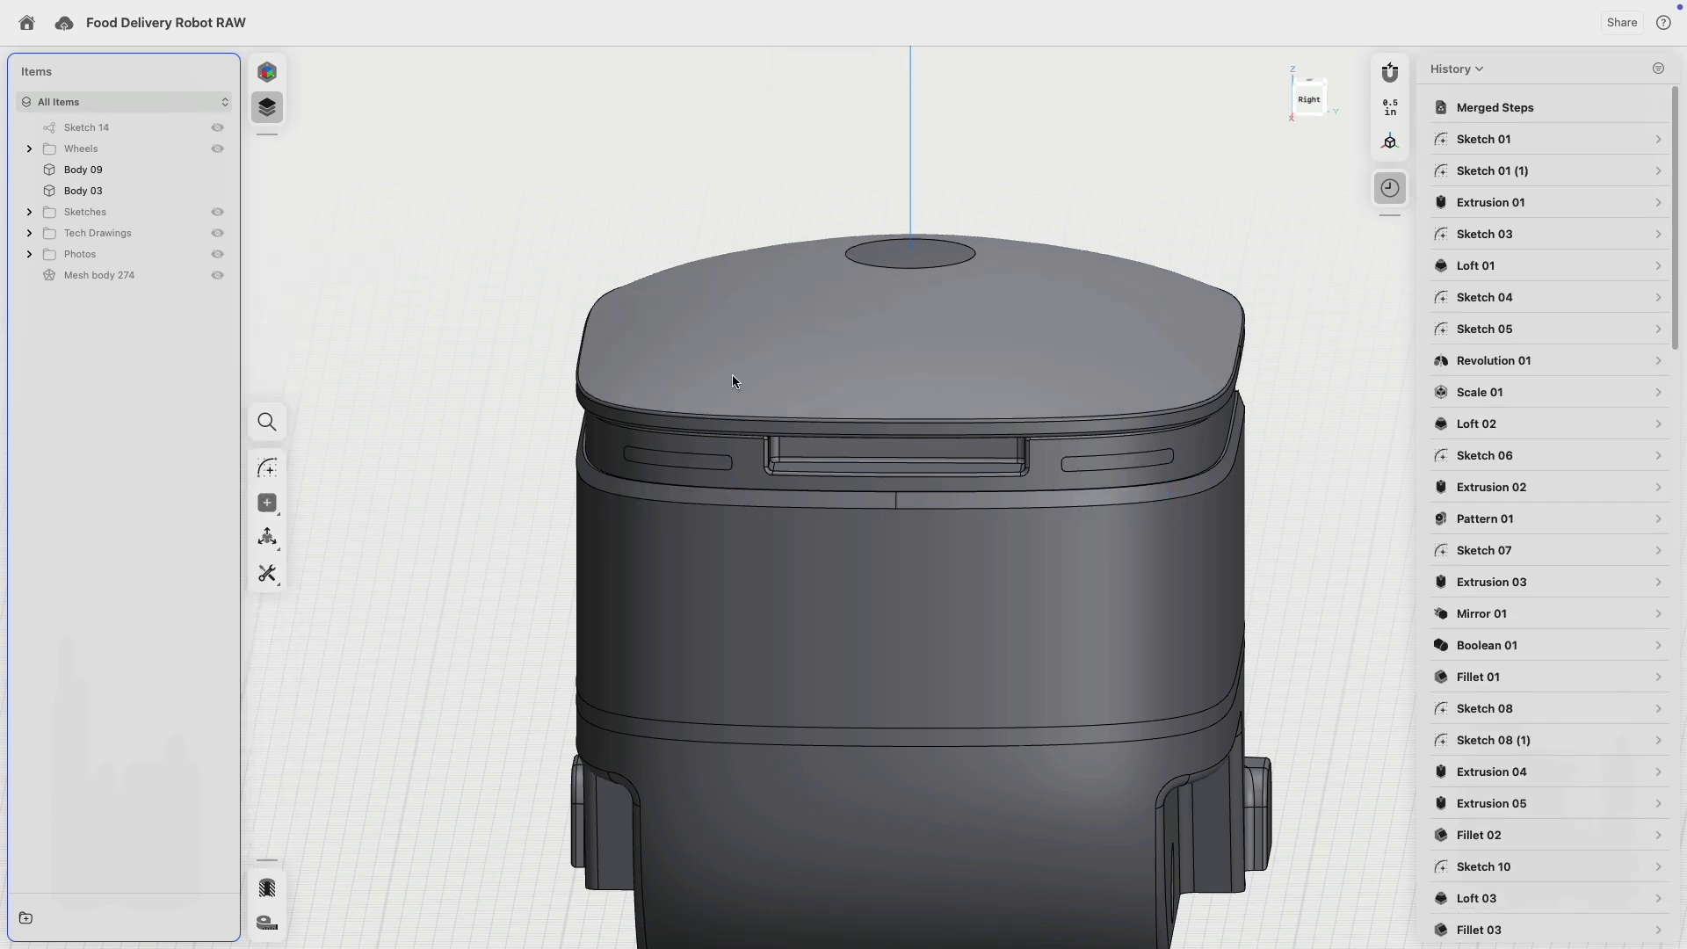
- Offset the two projected slot-shaped faces beside the latch notch outward by 0.125 in
{"action": "scroll", "coordinate": [735, 376], "scroll_direction": "up", "scroll_amount": 3}
{"action": "left_click", "coordinate": [693, 507]}
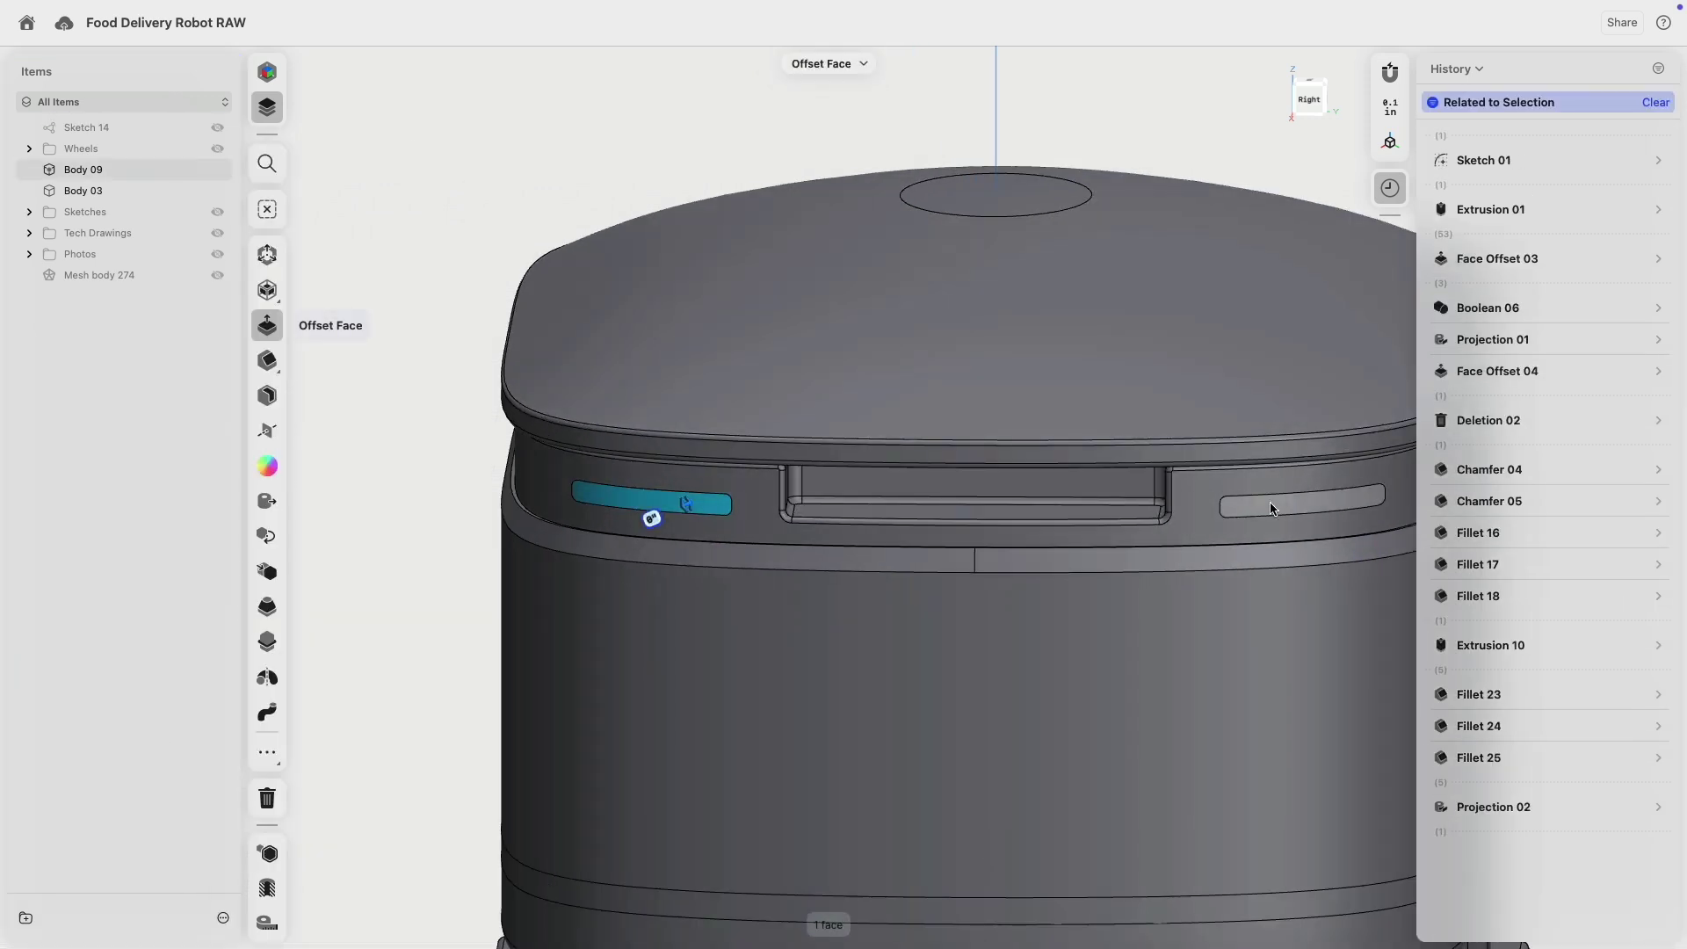
{"action": "left_click", "coordinate": [1303, 501], "text": "shift"}
{"action": "middle_click_drag", "start_coordinate": [921, 420], "coordinate": [1031, 440]}
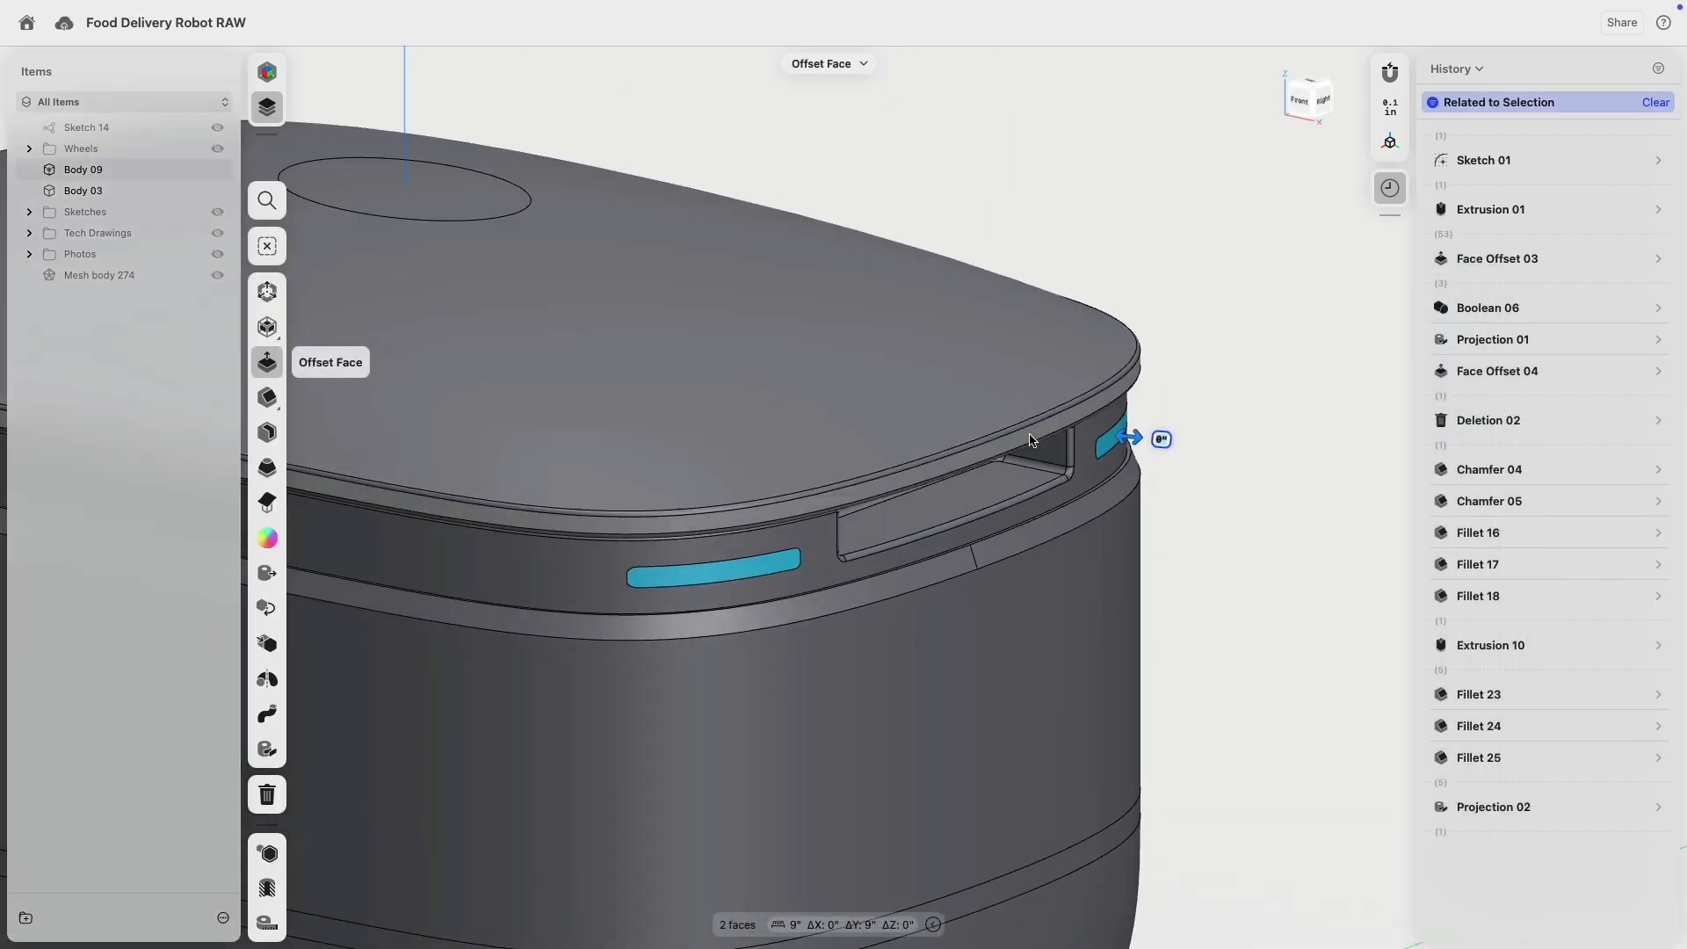
{"action": "scroll", "coordinate": [1152, 442], "scroll_direction": "up", "scroll_amount": 2}
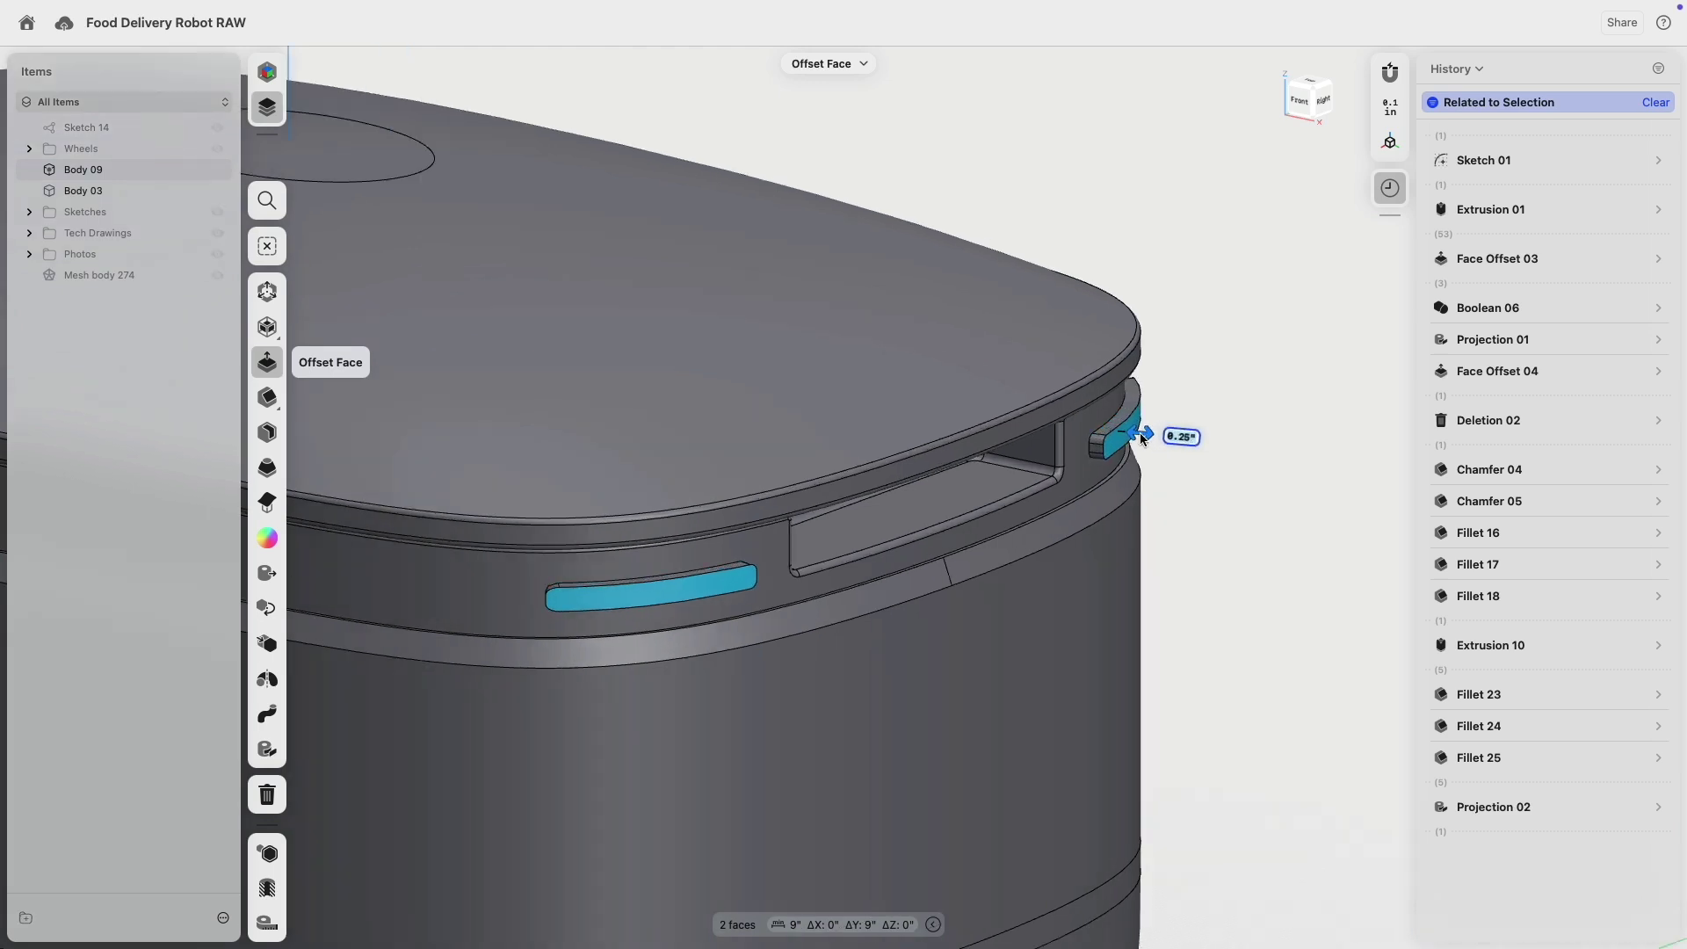
{"action": "left_click_drag", "start_coordinate": [1139, 434], "coordinate": [1134, 434]}
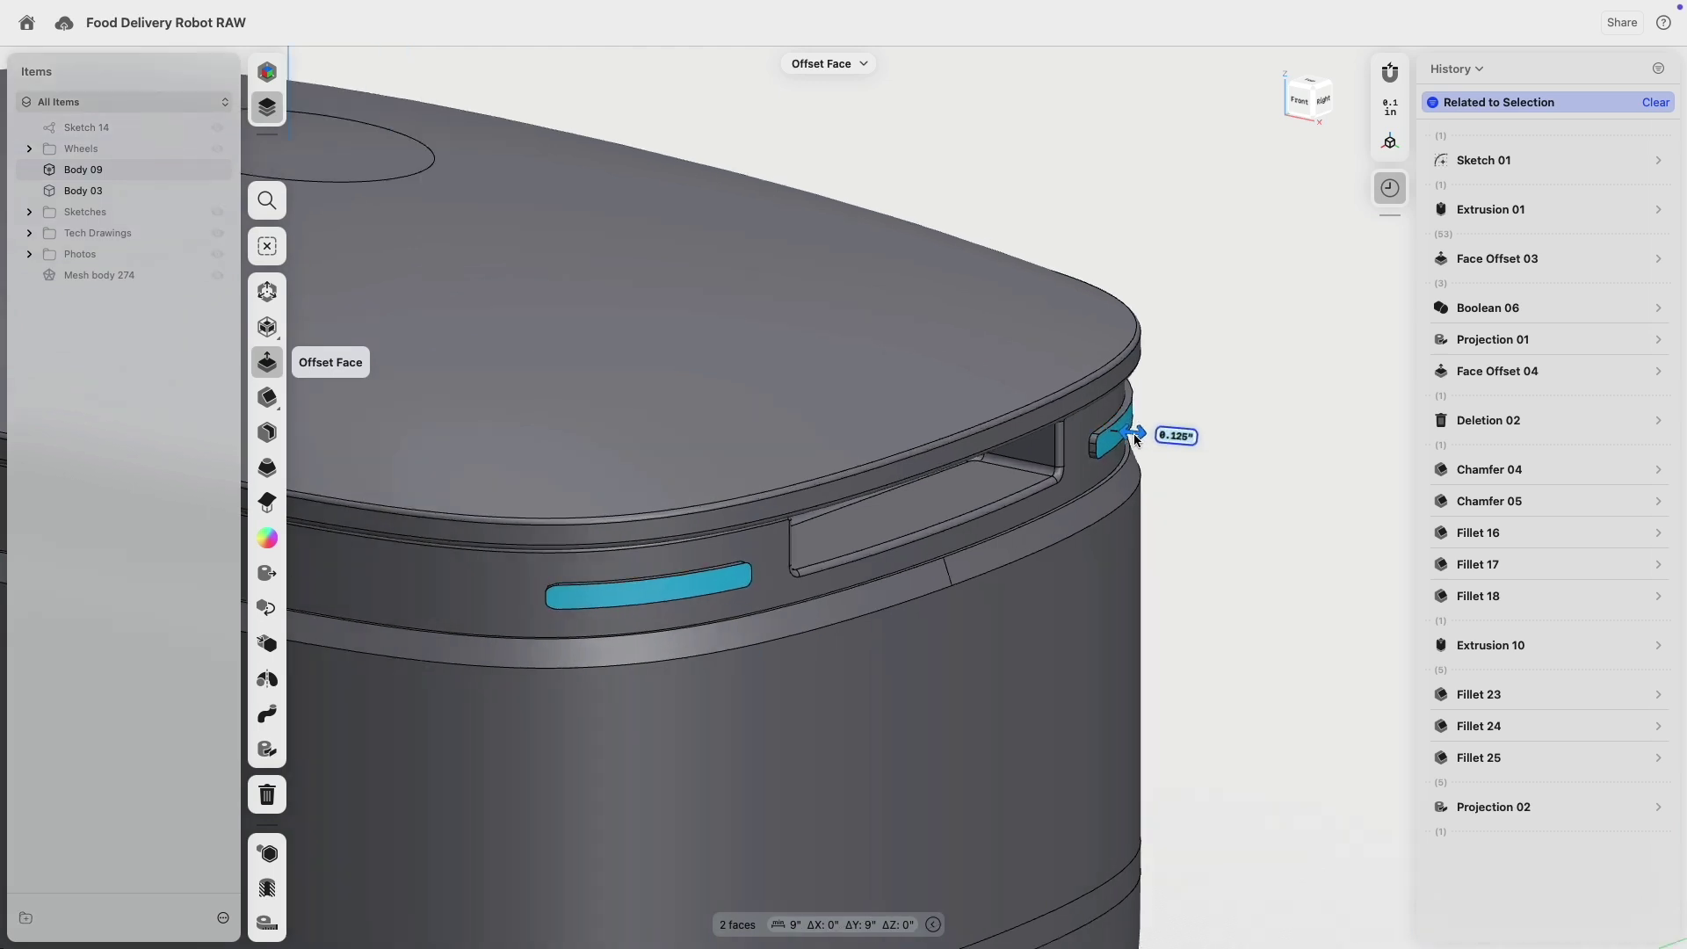
{"action": "left_click", "coordinate": [1257, 361]}
- Fillet the edges where both raised inserts meet the body wall with a 0.125 in radius
{"action": "right_click_drag", "start_coordinate": [1257, 365], "coordinate": [835, 432]}
{"action": "scroll", "coordinate": [1039, 426], "scroll_direction": "up", "scroll_amount": 5}
{"action": "scroll", "coordinate": [1041, 439], "scroll_direction": "down", "scroll_amount": 5}
{"action": "scroll", "coordinate": [1046, 423], "scroll_direction": "up", "scroll_amount": 2}
{"action": "left_click", "coordinate": [1041, 366]}
{"action": "key", "text": "f"}
{"action": "left_click", "coordinate": [843, 424]}
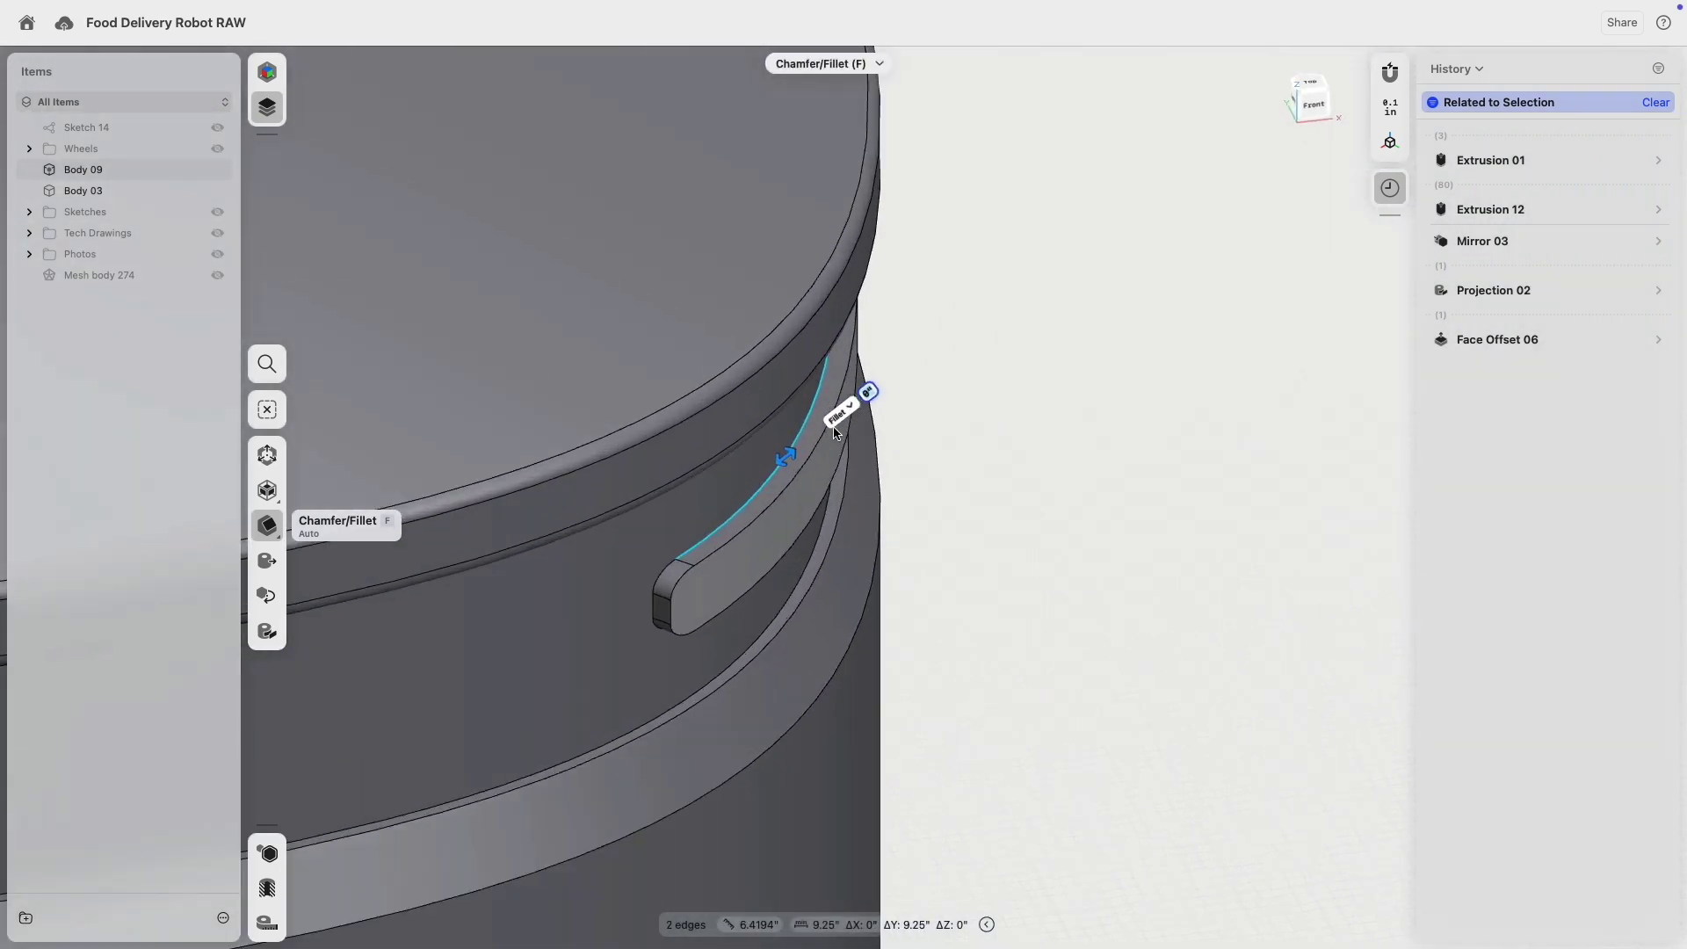
{"action": "scroll", "coordinate": [772, 467], "scroll_direction": "up", "scroll_amount": 3}
{"action": "left_click_drag", "start_coordinate": [773, 468], "coordinate": [792, 465]}
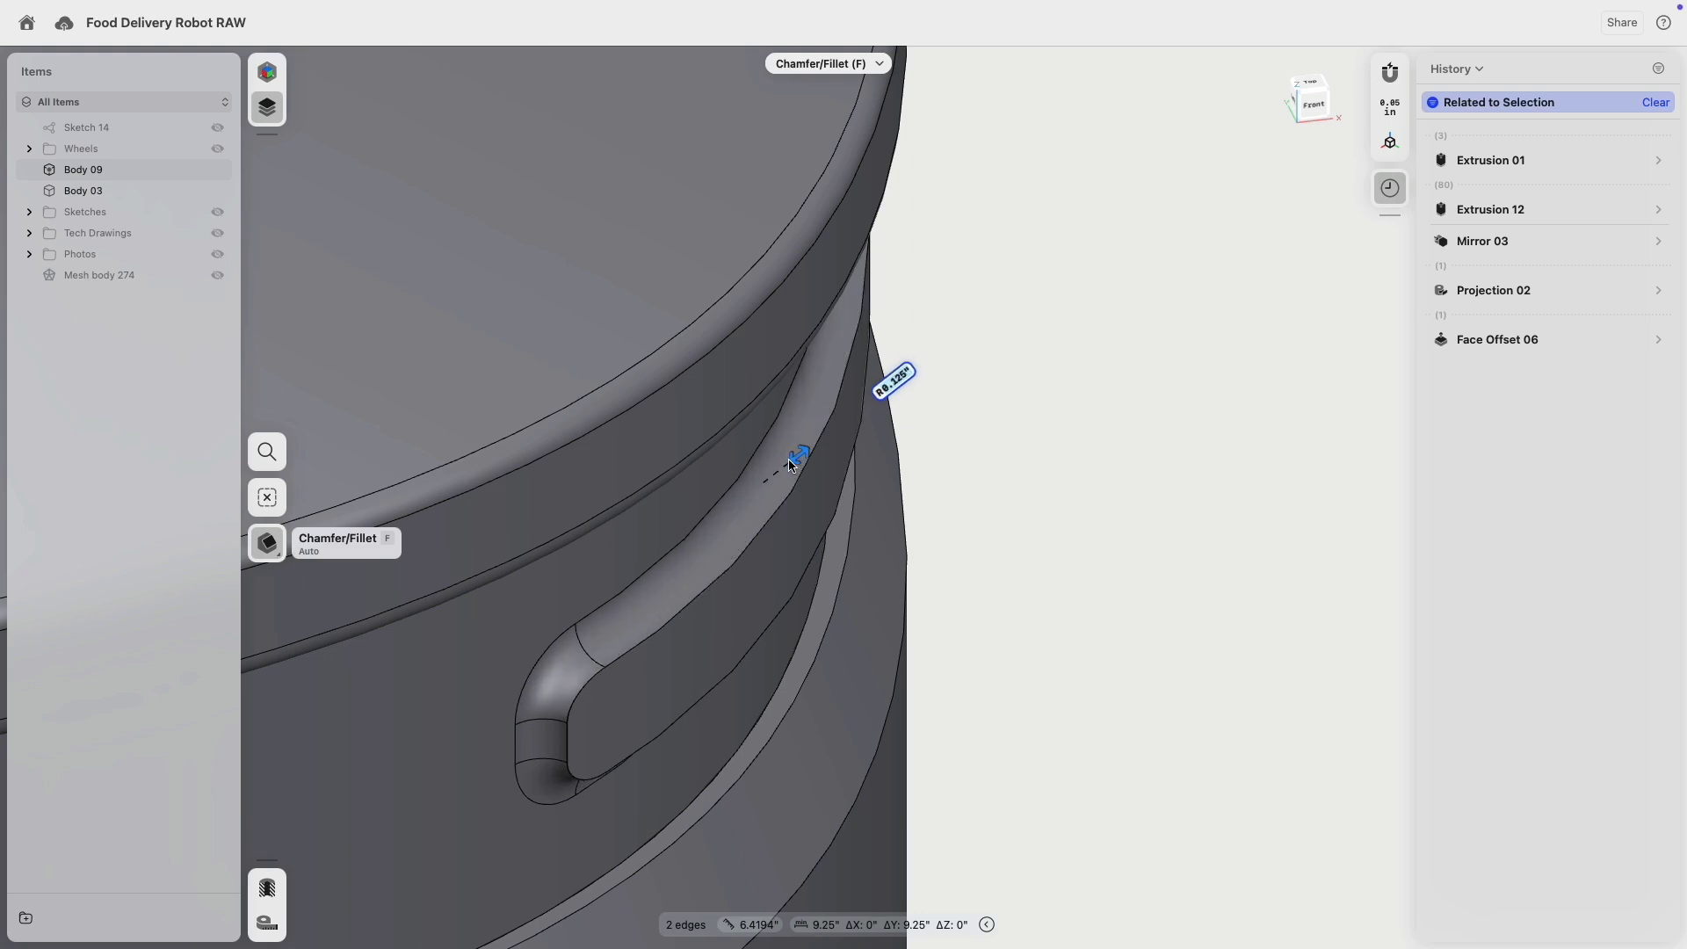
{"action": "left_click", "coordinate": [644, 611]}
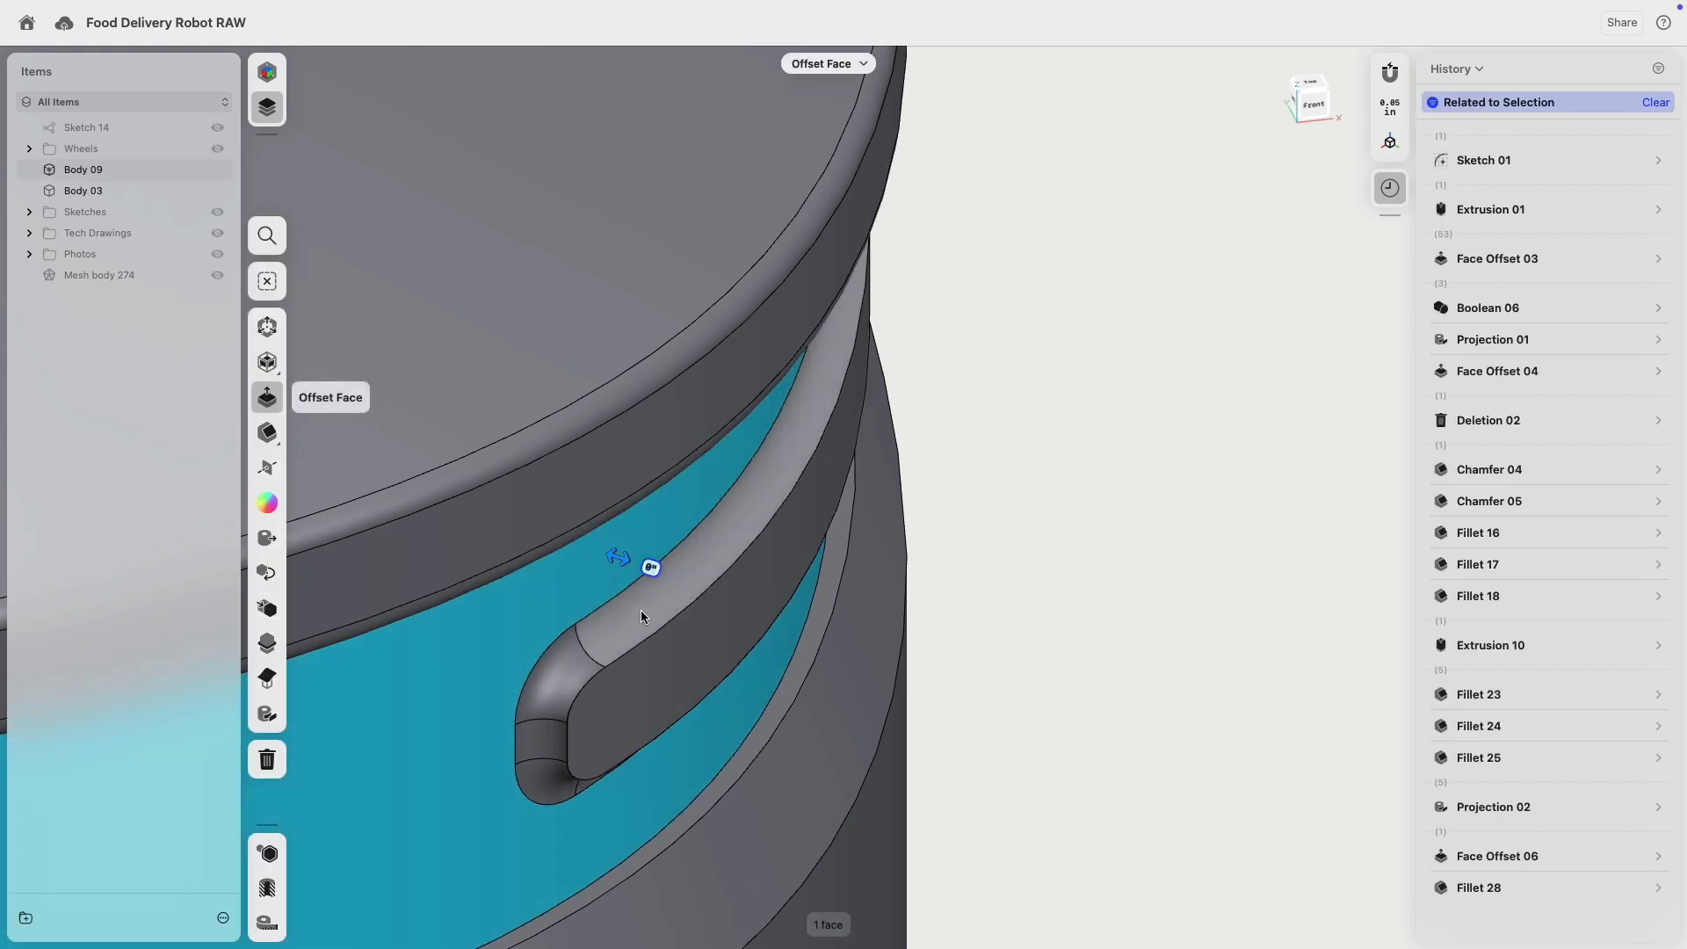
- Examine the filleted inserts on both sides of the latch notch
{"action": "left_click", "coordinate": [644, 617]}
{"action": "mouse_move", "coordinate": [770, 621]}
{"action": "right_mouse_down"}
{"action": "mouse_move", "coordinate": [750, 520]}
{"action": "mouse_move", "coordinate": [624, 575]}
{"action": "mouse_move", "coordinate": [796, 602]}
{"action": "right_mouse_up"}
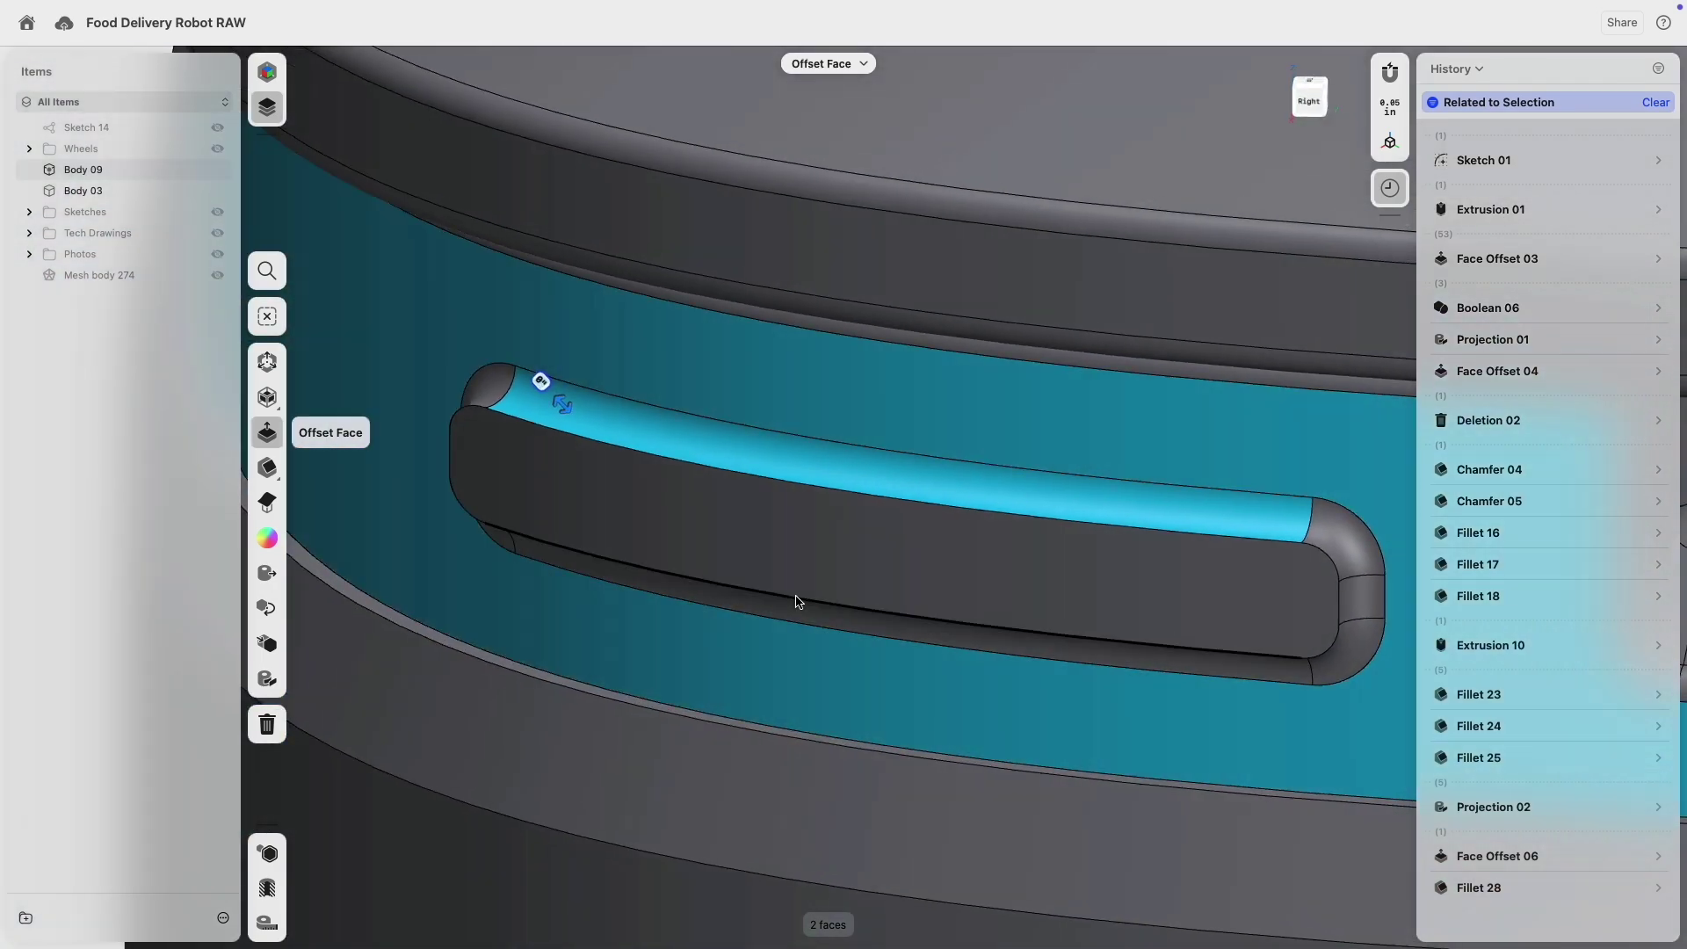
{"action": "scroll", "coordinate": [796, 602], "scroll_direction": "down", "scroll_amount": 10}
{"action": "middle_click_drag", "start_coordinate": [1043, 539], "coordinate": [445, 426]}
{"action": "middle_click_drag", "start_coordinate": [1371, 541], "coordinate": [896, 541]}
{"action": "scroll", "coordinate": [1202, 537], "scroll_direction": "down", "scroll_amount": 7}
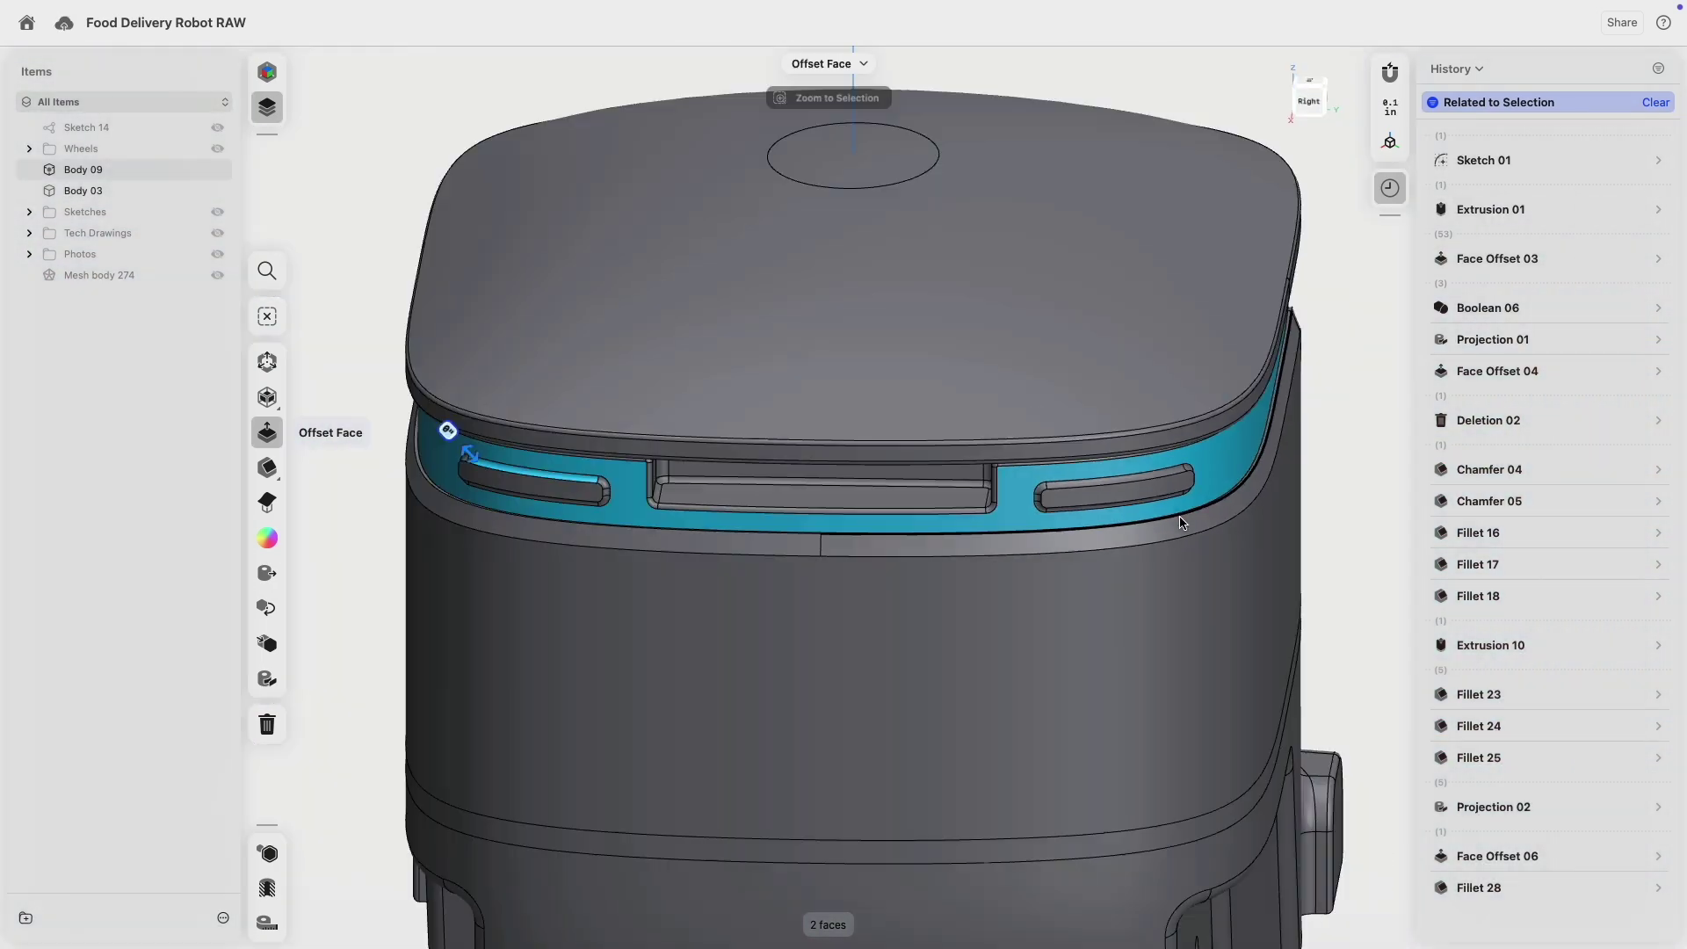
{"action": "scroll", "coordinate": [1180, 518], "scroll_direction": "down", "scroll_amount": 6}
{"action": "left_click", "coordinate": [1373, 492]}
- Show the reference photos and examine the robot's opposite end around the lower band, lights and bumper
{"action": "right_click_drag", "start_coordinate": [1372, 492], "coordinate": [967, 440]}
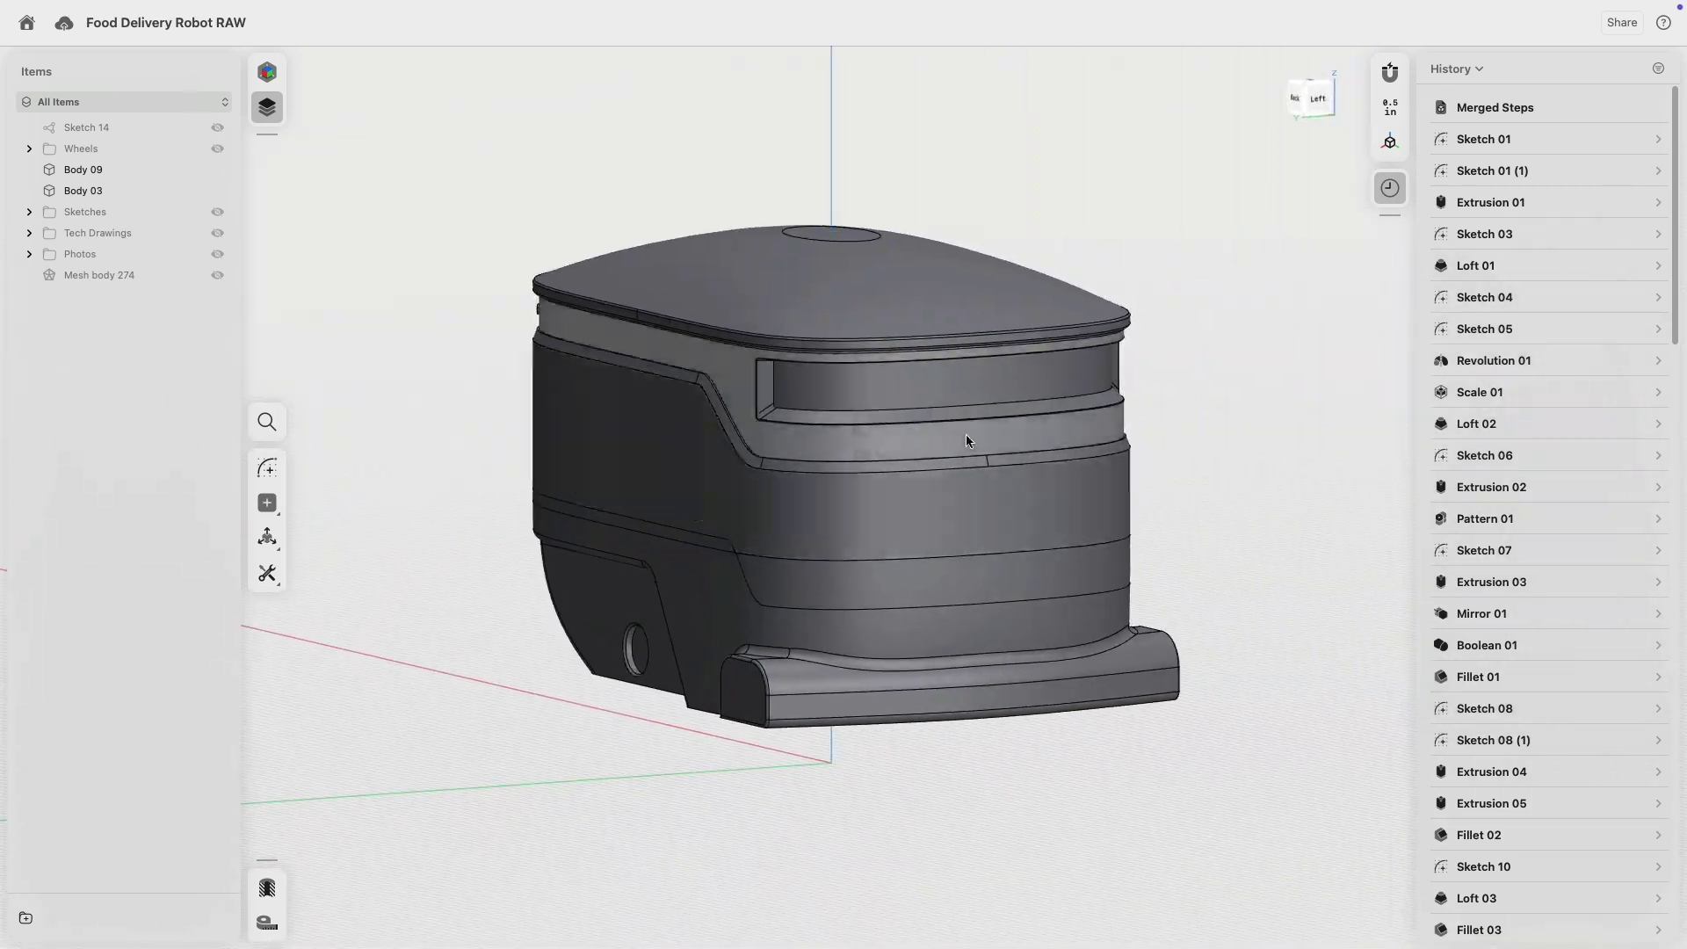
{"action": "left_click", "coordinate": [1321, 99]}
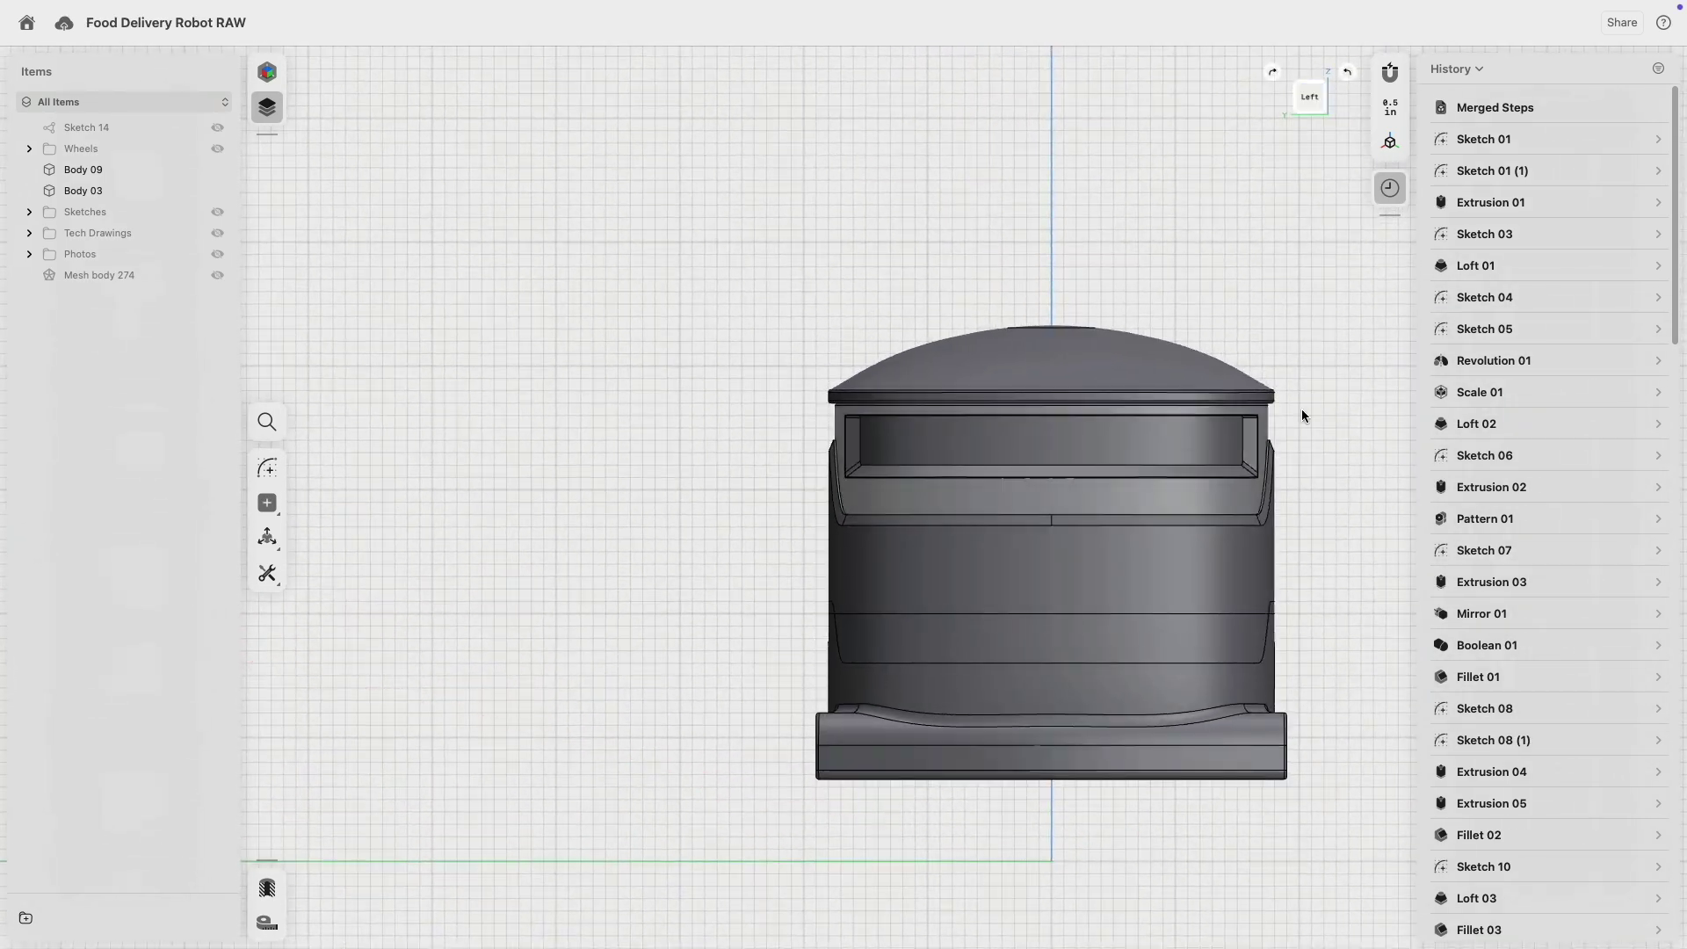
{"action": "middle_click_drag", "start_coordinate": [1300, 408], "coordinate": [925, 293]}
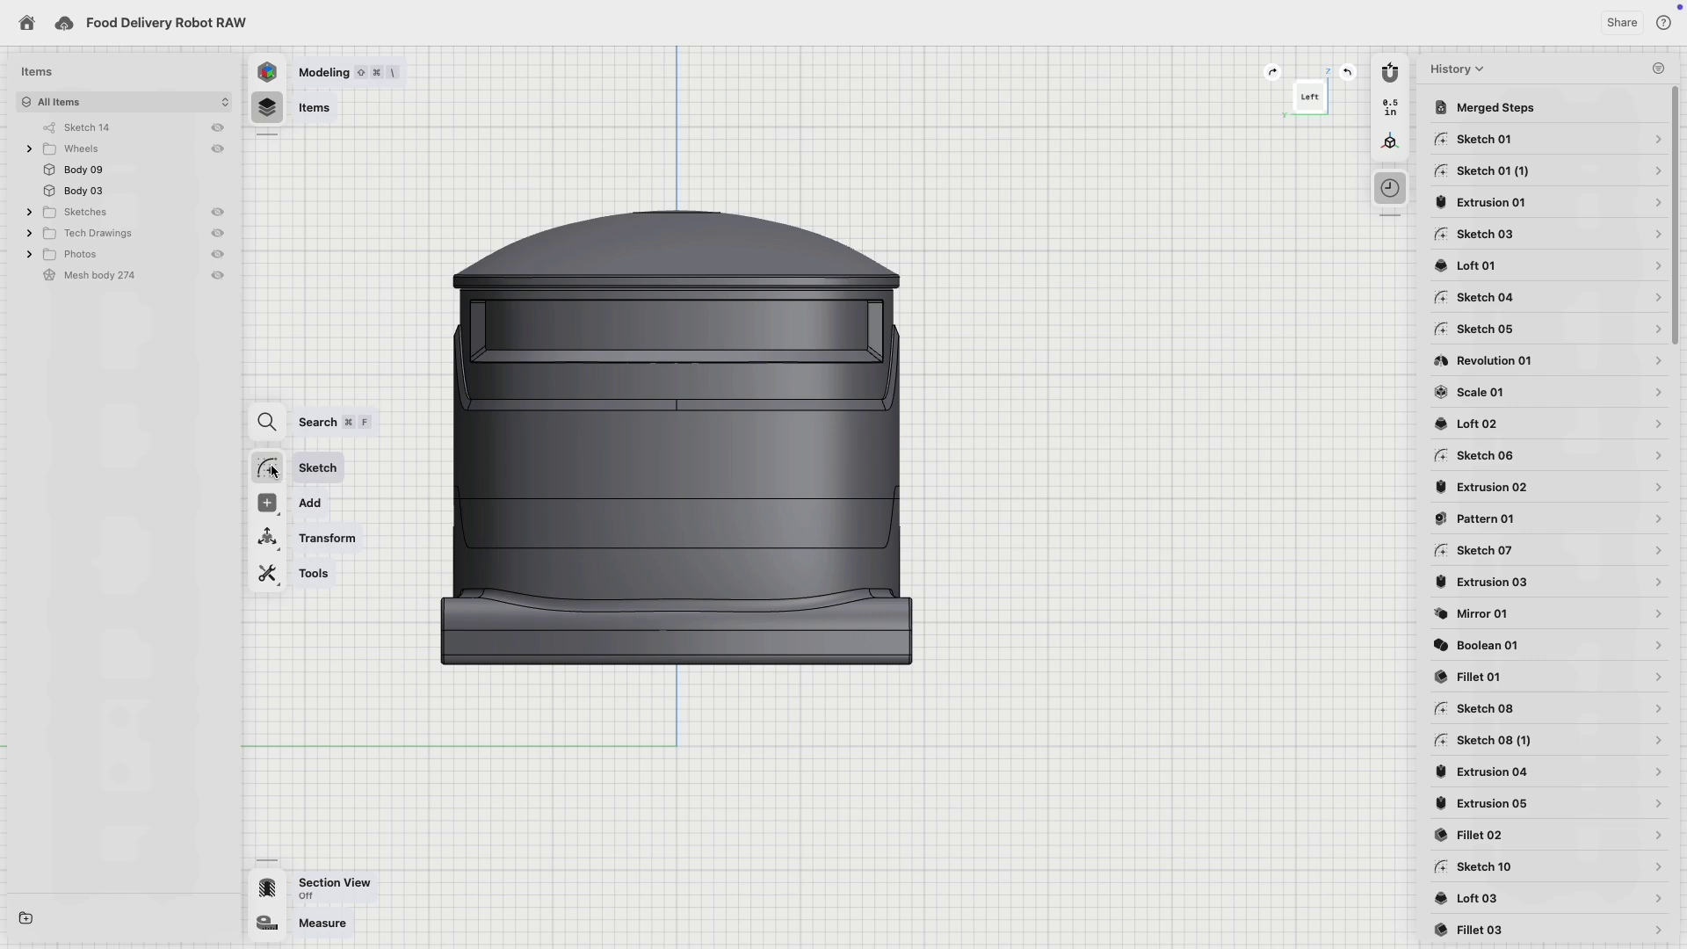
{"action": "left_click", "coordinate": [266, 74]}
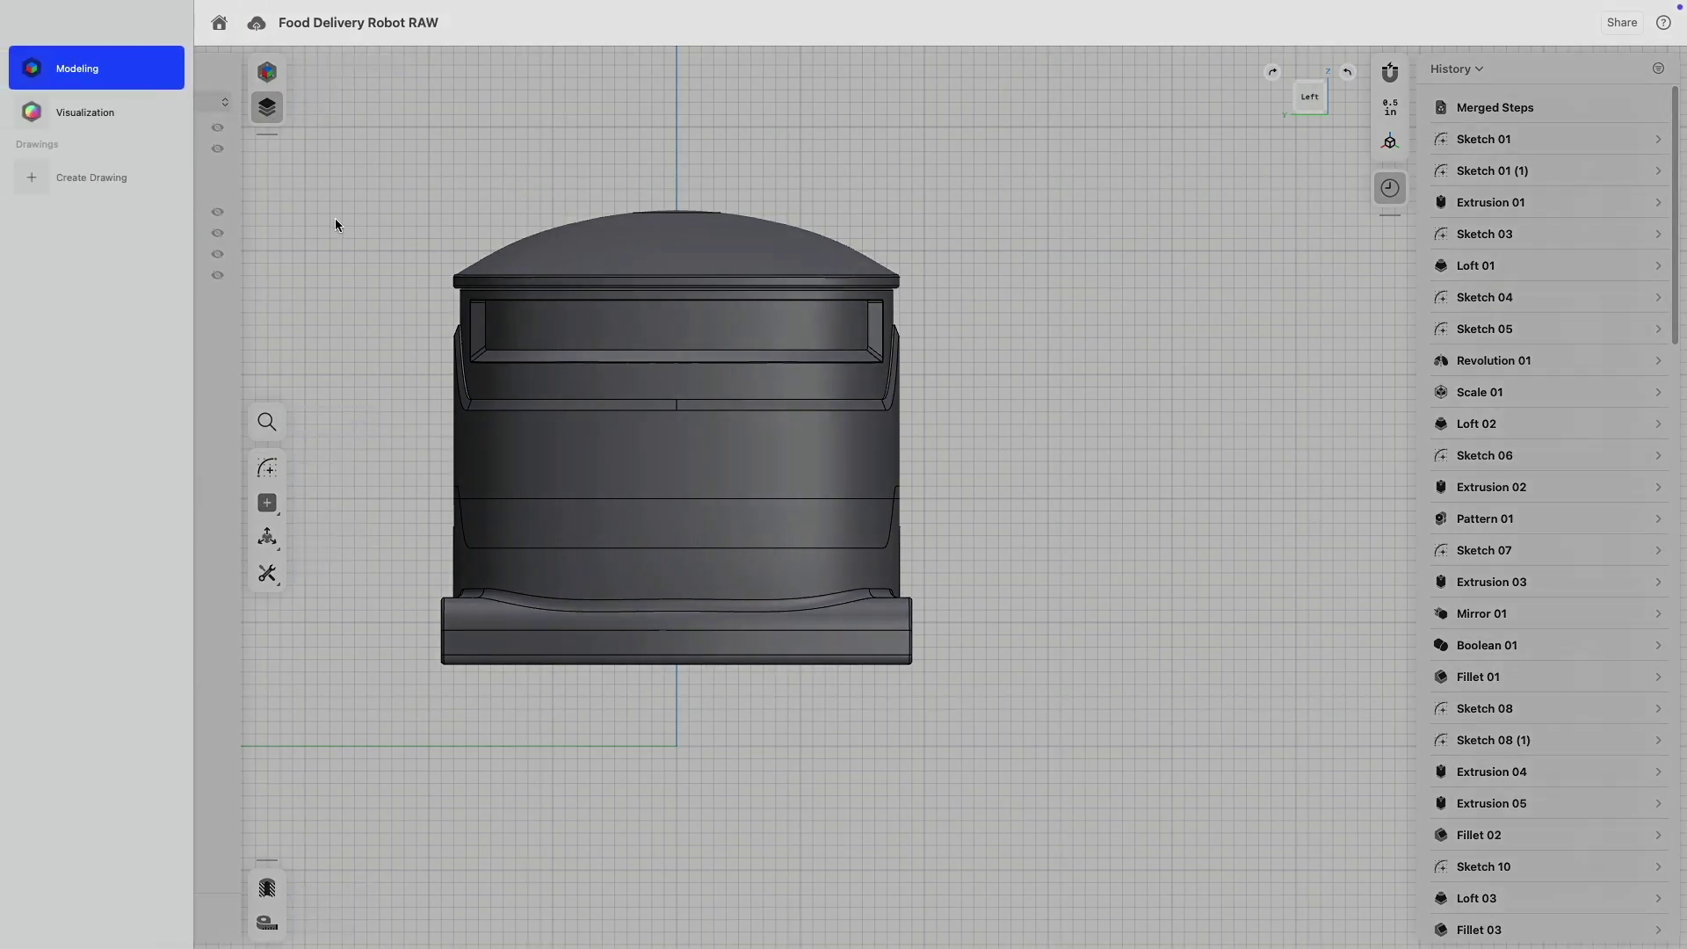
{"action": "left_click", "coordinate": [335, 218]}
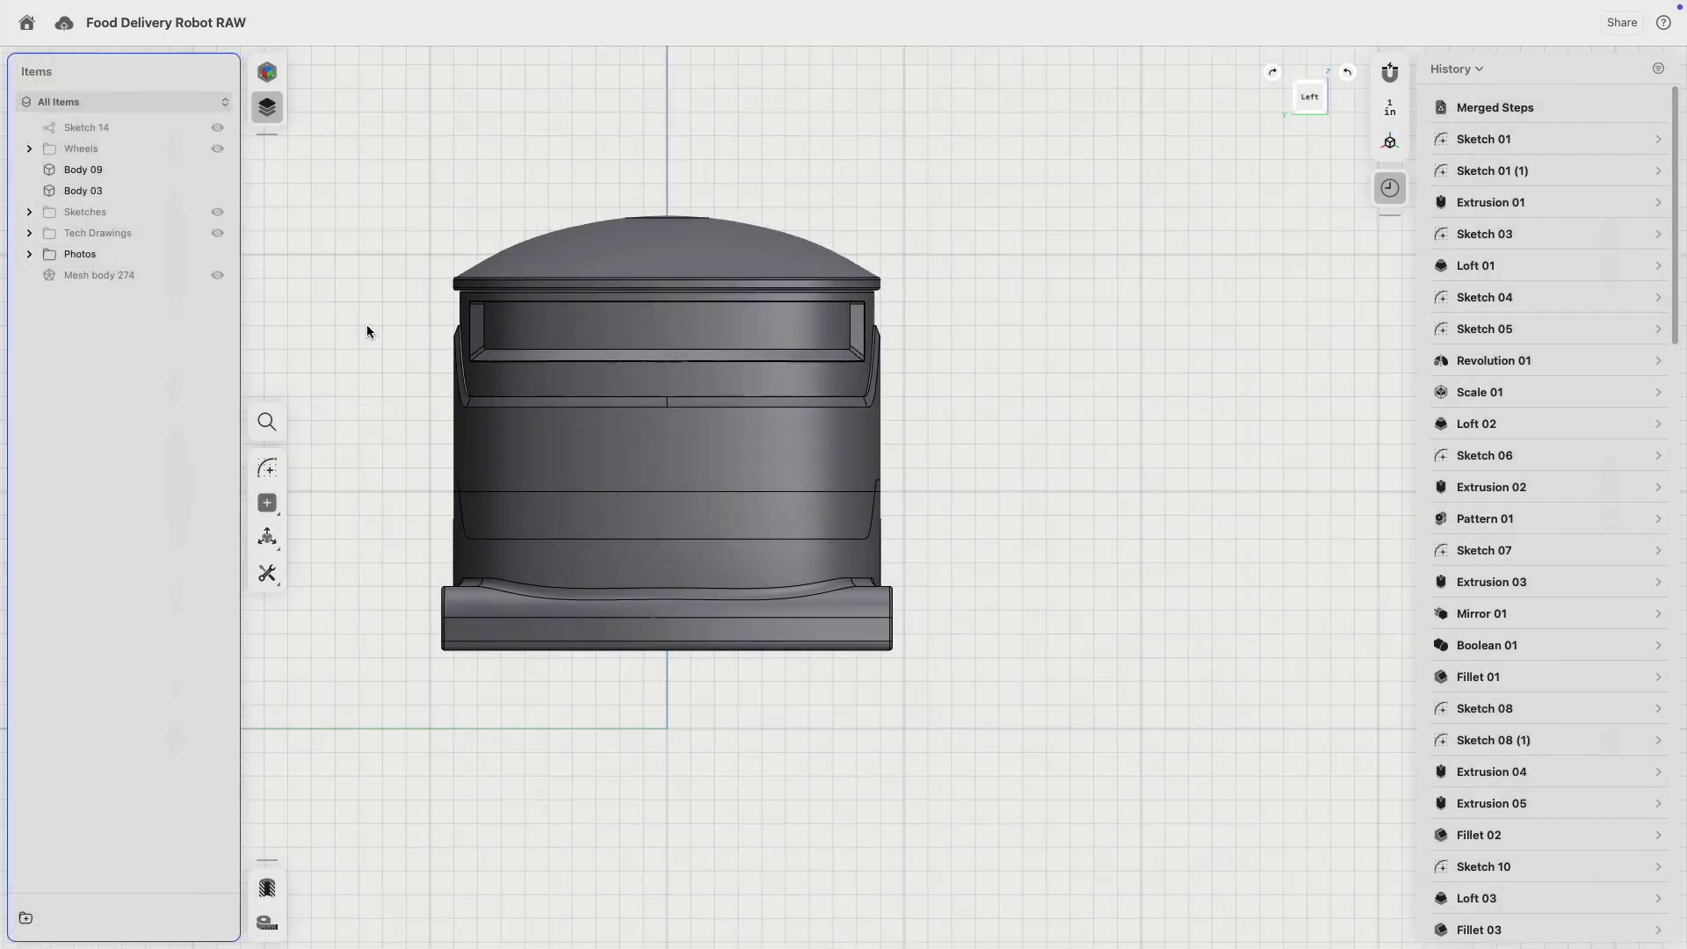
{"action": "scroll", "coordinate": [440, 321], "scroll_direction": "down", "scroll_amount": 10}
{"action": "right_click_drag", "start_coordinate": [503, 316], "coordinate": [351, 352]}
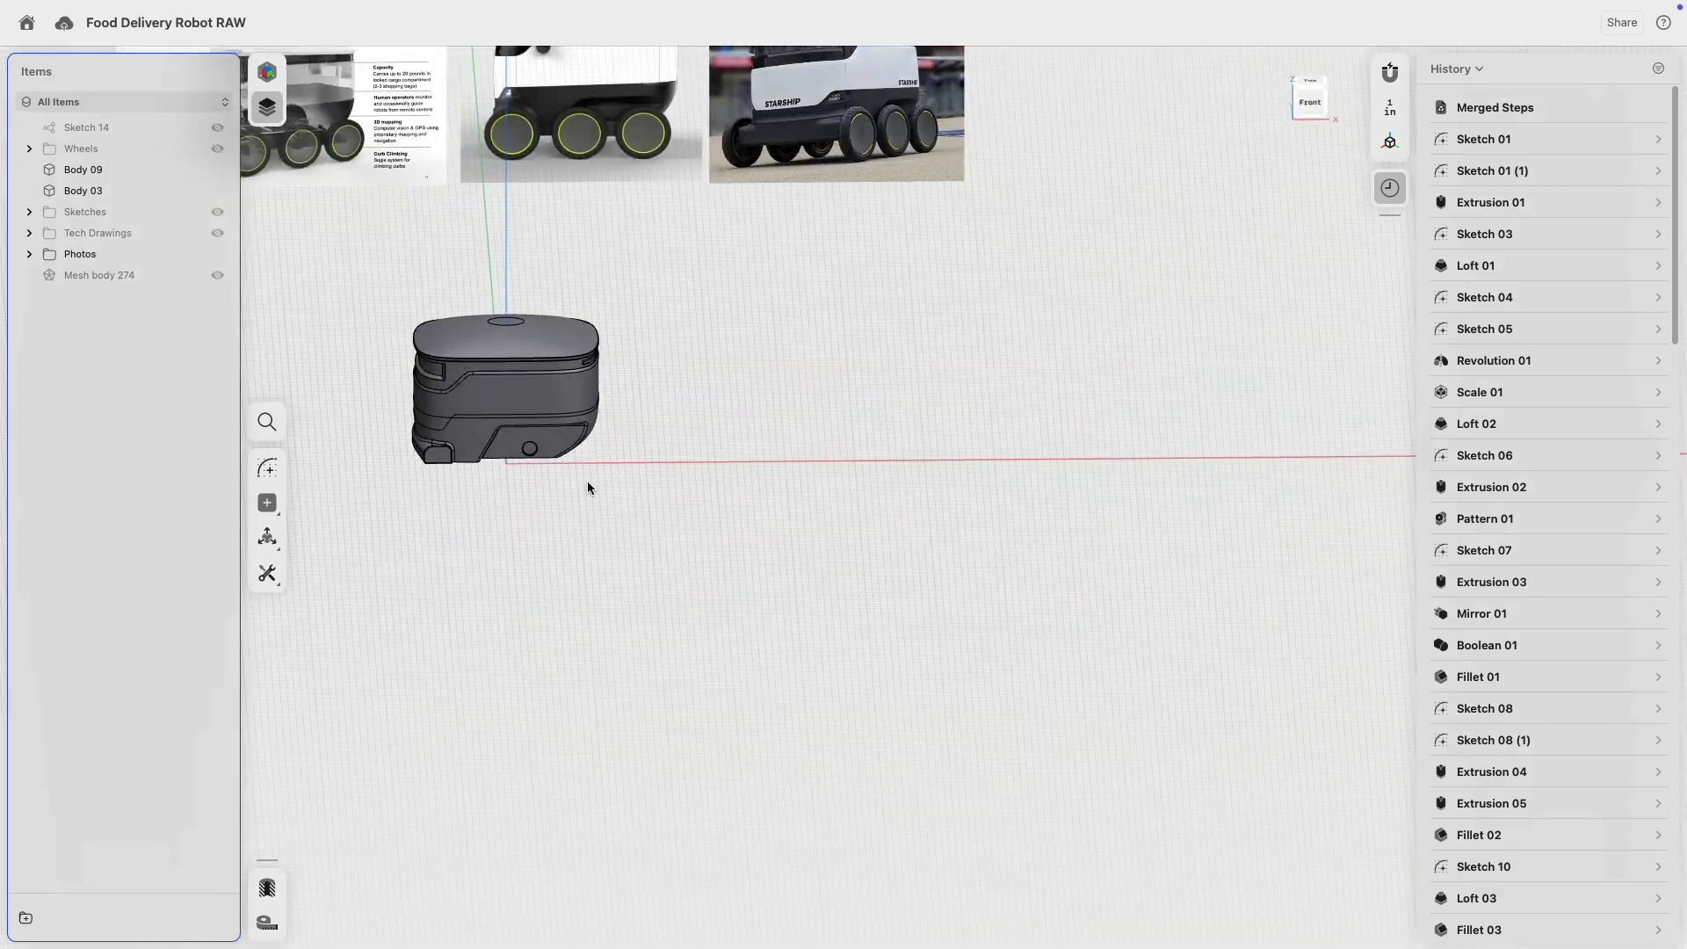
{"action": "middle_click_drag", "start_coordinate": [808, 268], "coordinate": [721, 492]}
{"action": "scroll", "coordinate": [710, 324], "scroll_direction": "up", "scroll_amount": 10}
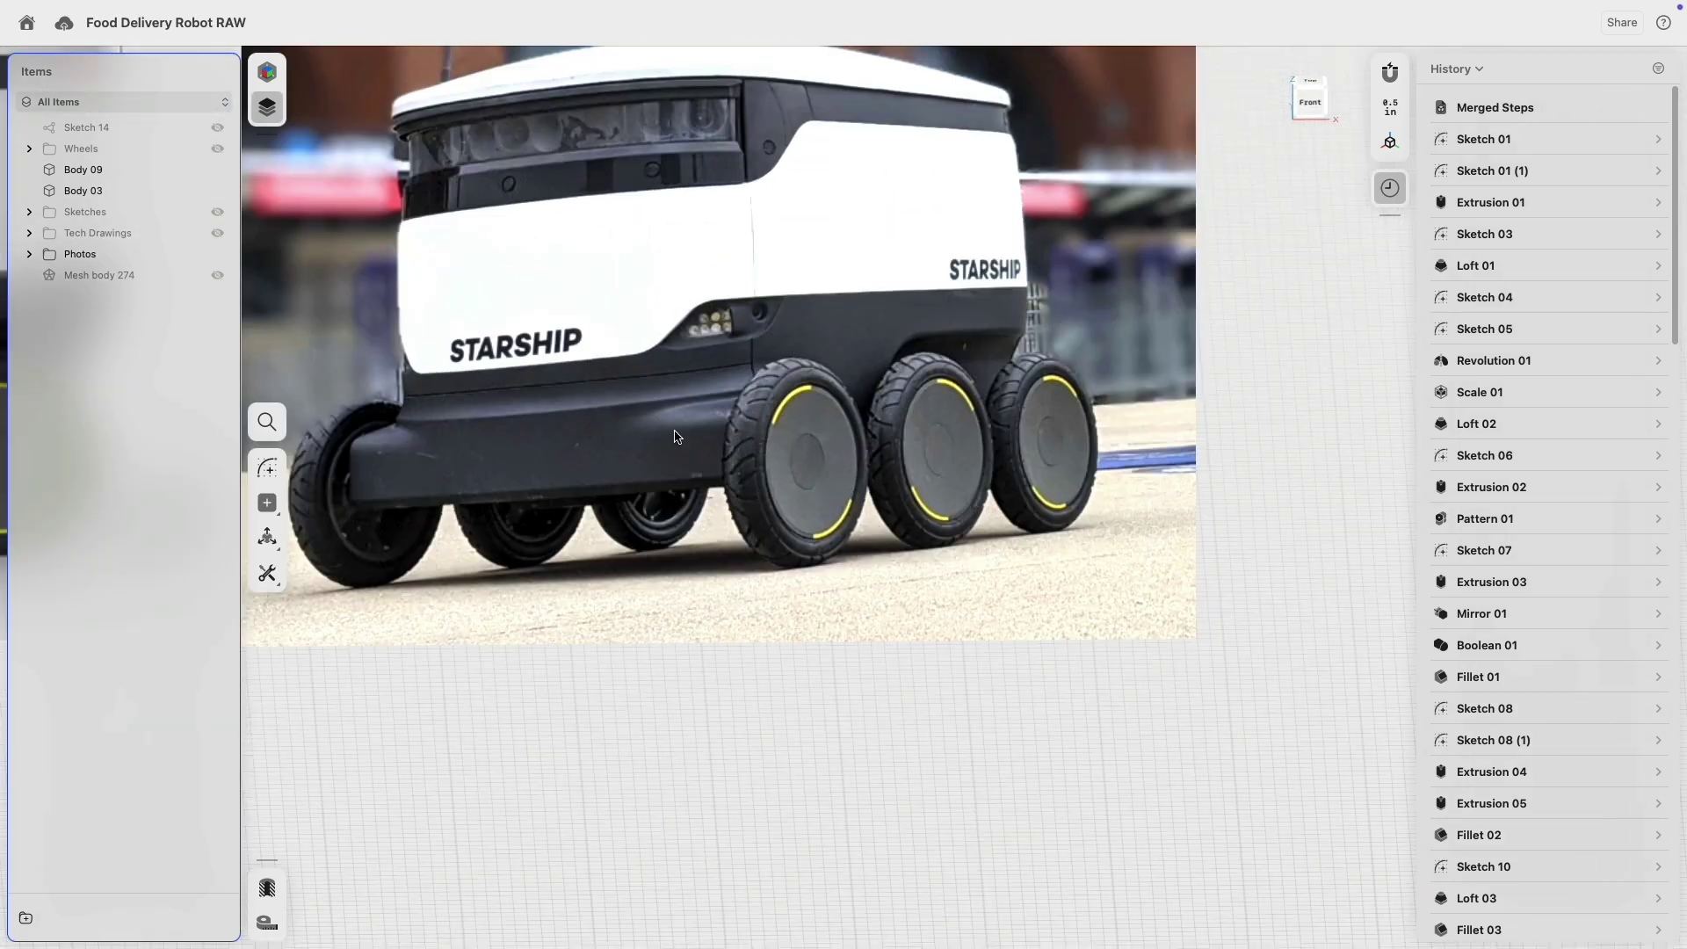
{"action": "scroll", "coordinate": [627, 325], "scroll_direction": "down", "scroll_amount": 10}
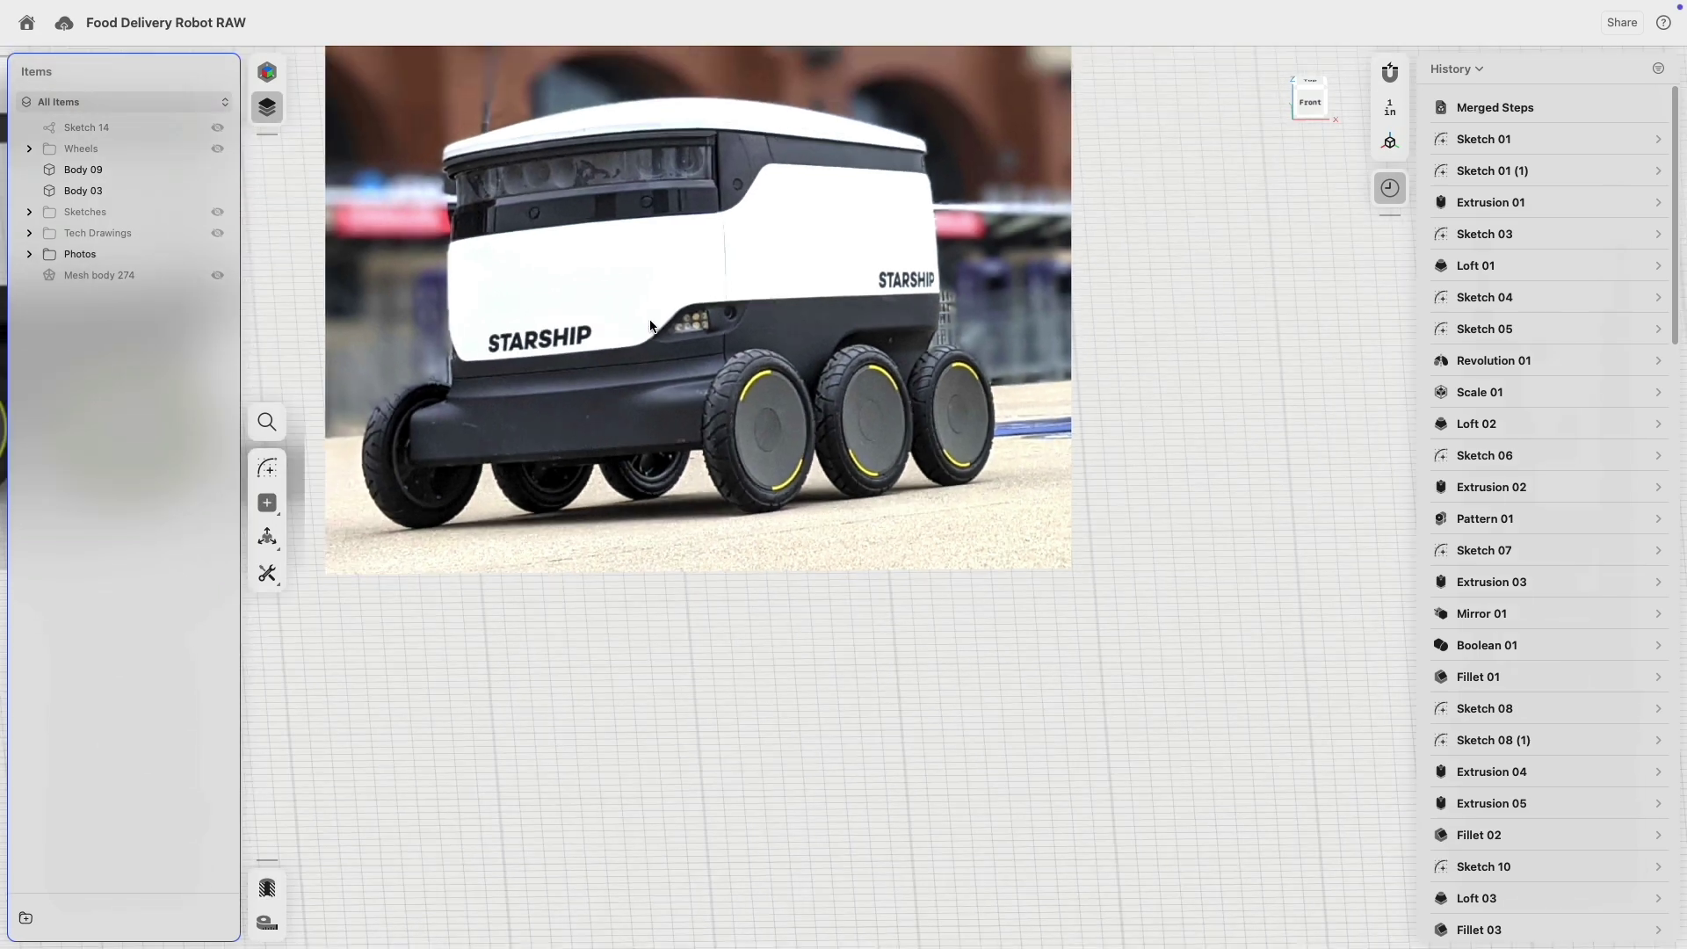
{"action": "middle_click_drag", "start_coordinate": [618, 455], "coordinate": [895, 372]}
- Sketch a 2 by 1 in centre rectangle on the left view over one end of the lower band above the bumper, and exit the sketch
{"action": "right_click_drag", "start_coordinate": [762, 406], "coordinate": [1012, 299]}
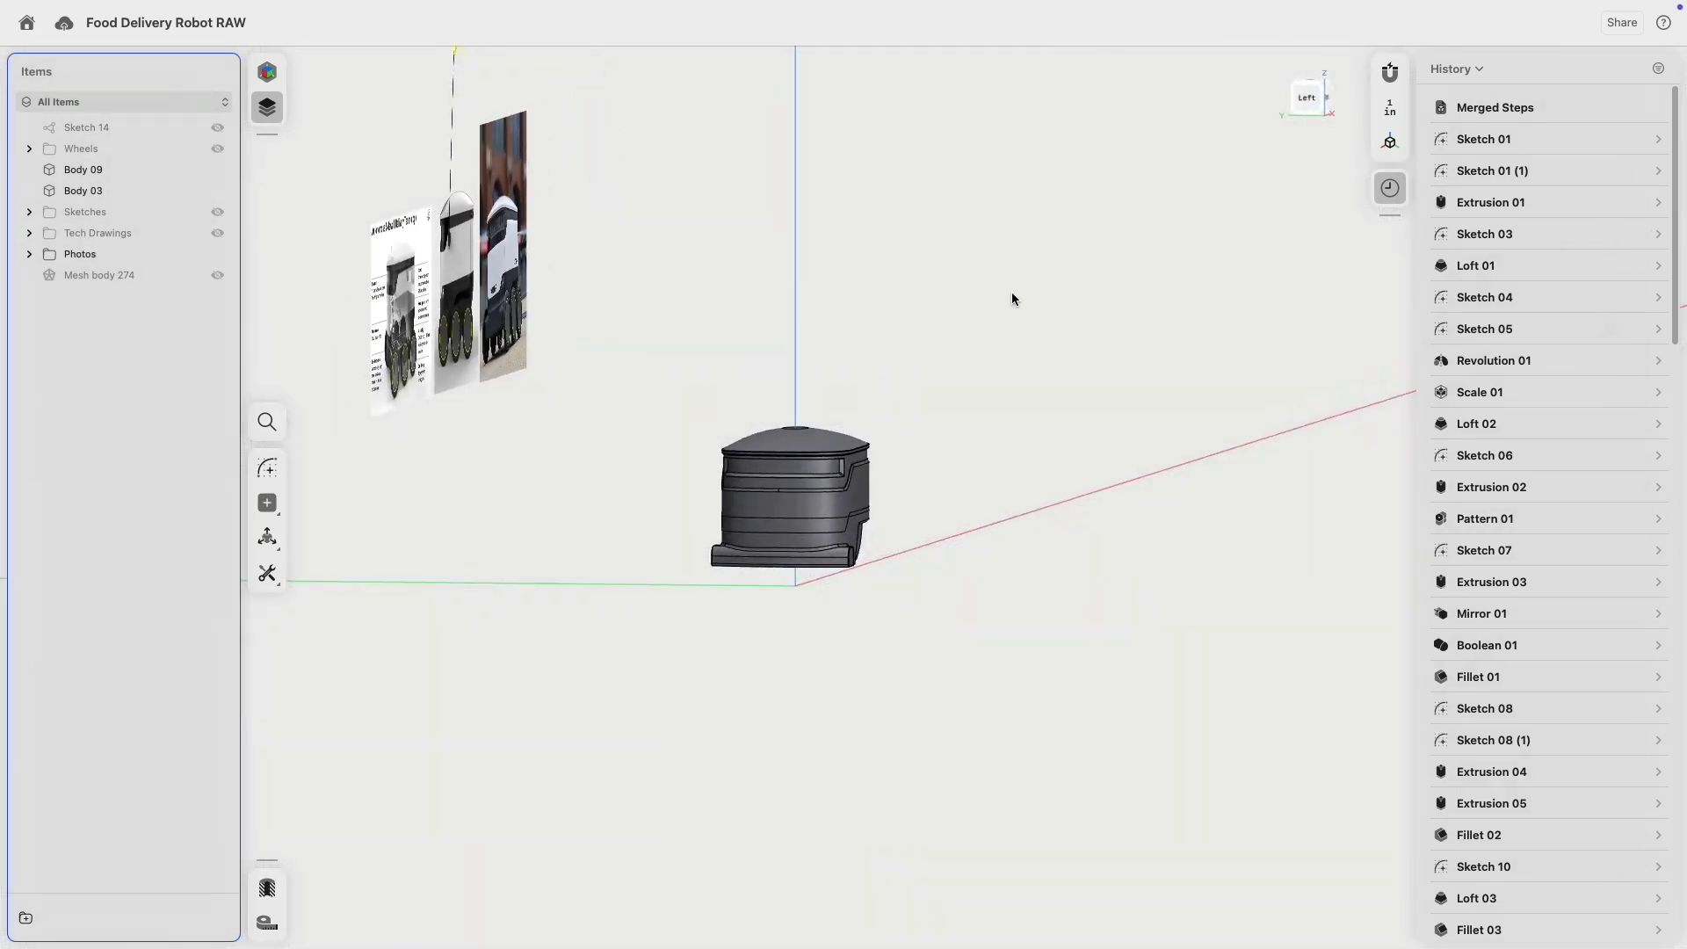
{"action": "left_click", "coordinate": [1319, 98]}
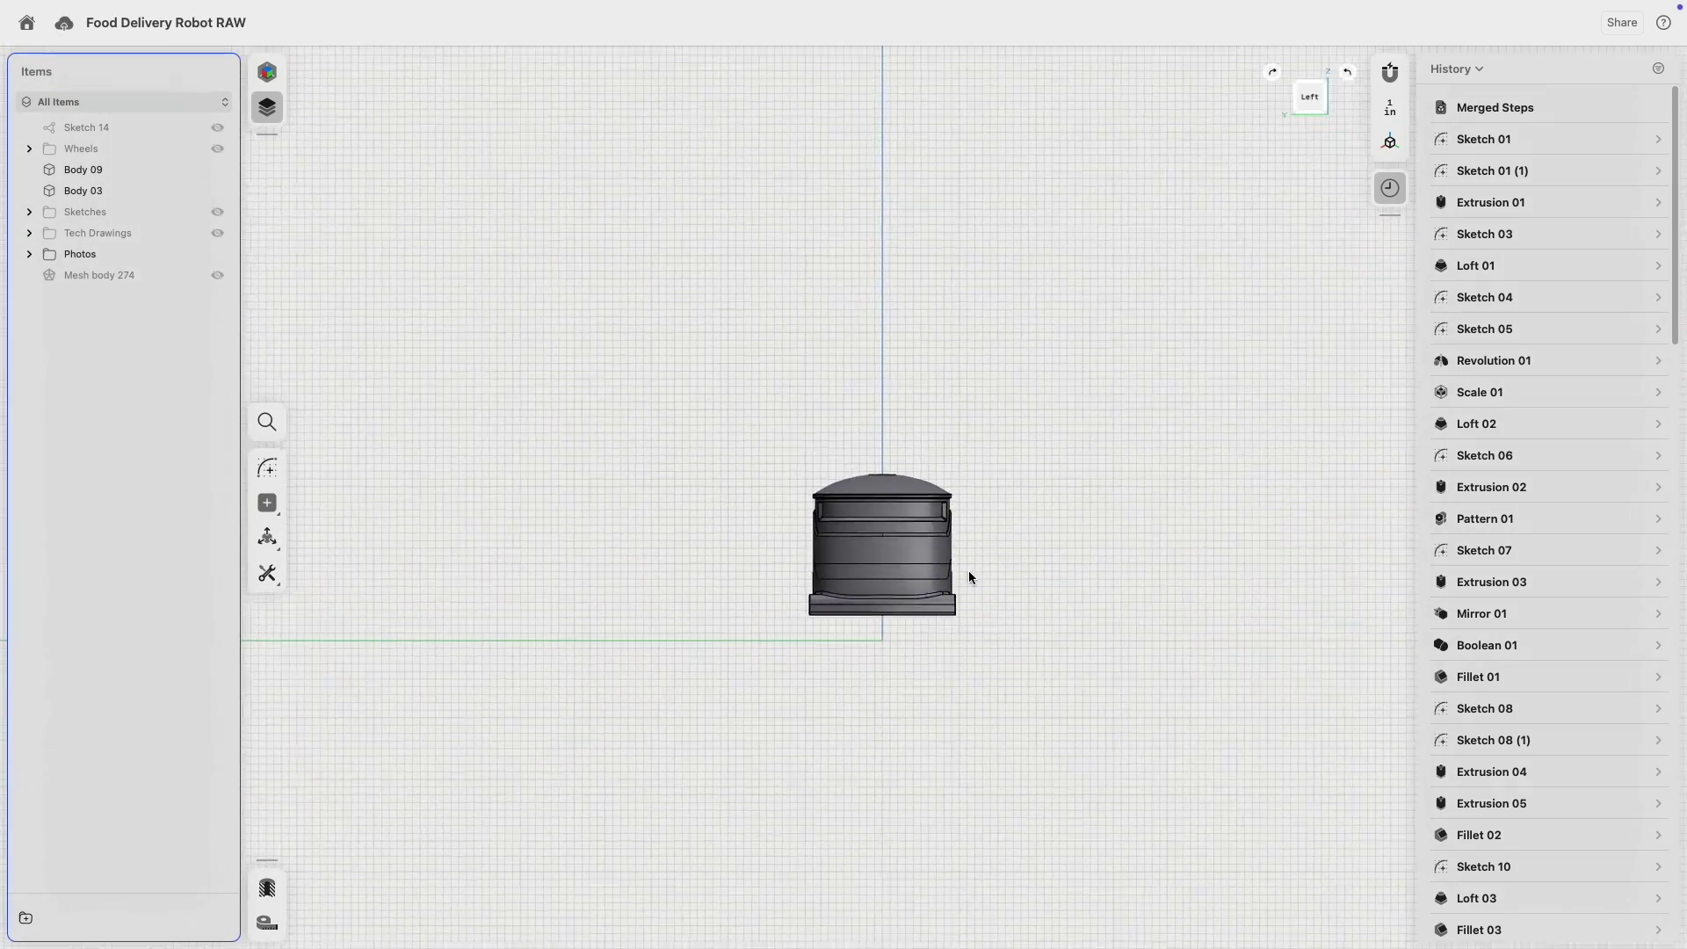
{"action": "scroll", "coordinate": [968, 576], "scroll_direction": "up", "scroll_amount": 5}
{"action": "middle_click_drag", "start_coordinate": [902, 606], "coordinate": [1156, 539]}
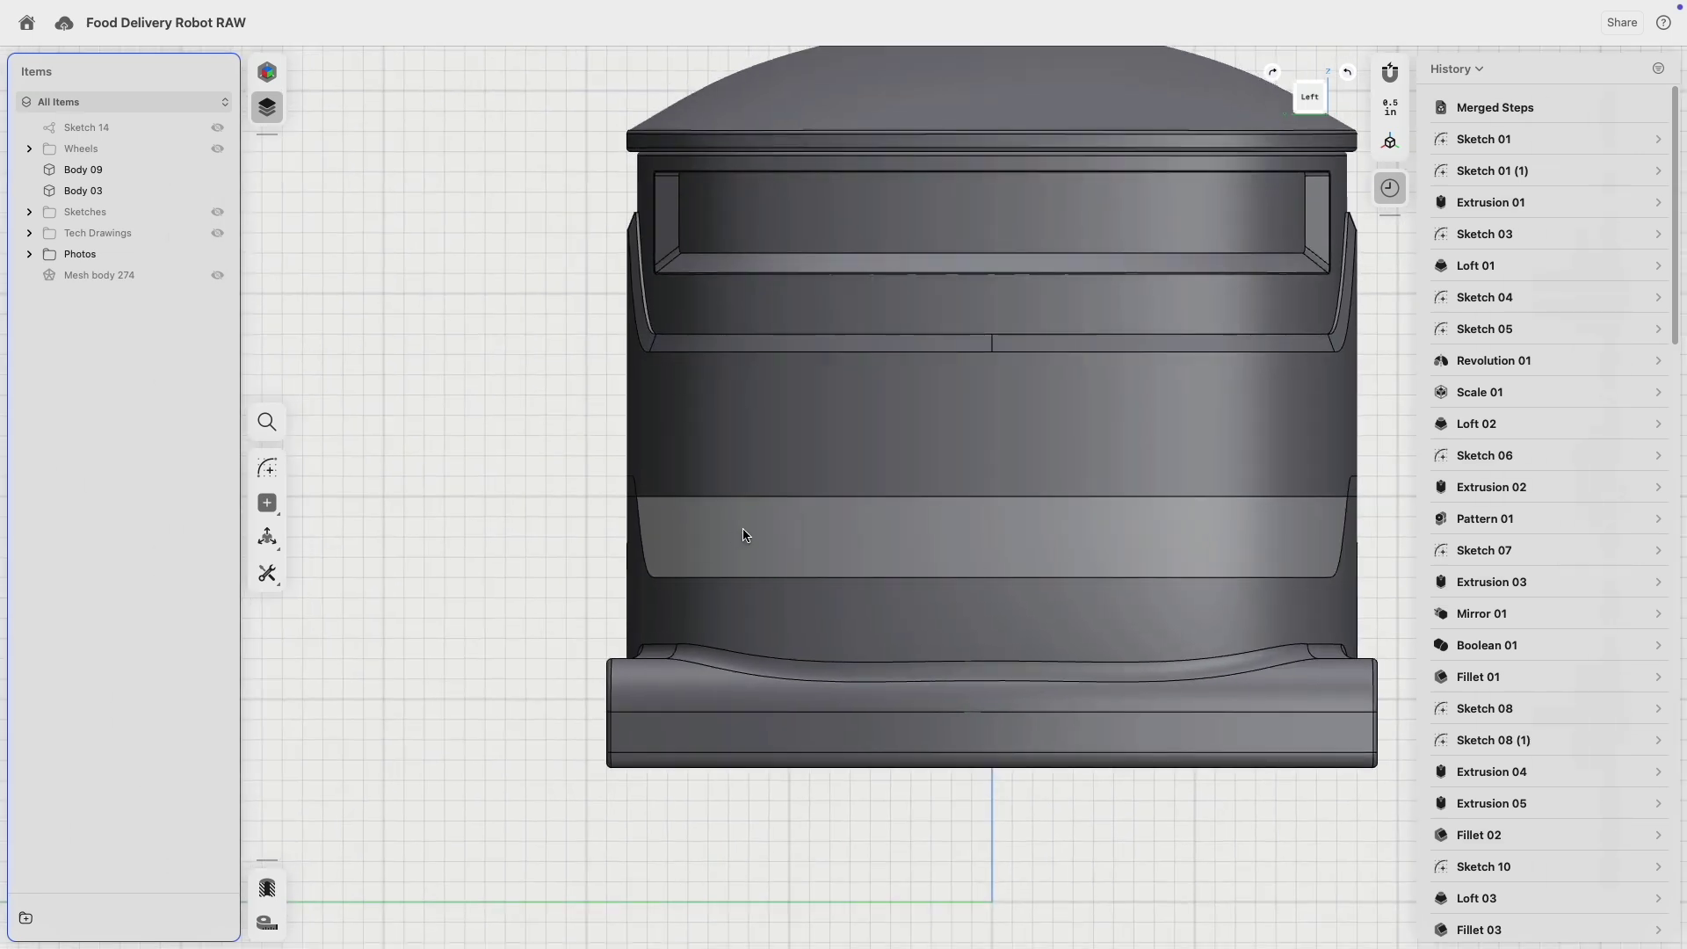
{"action": "left_click", "coordinate": [268, 469]}
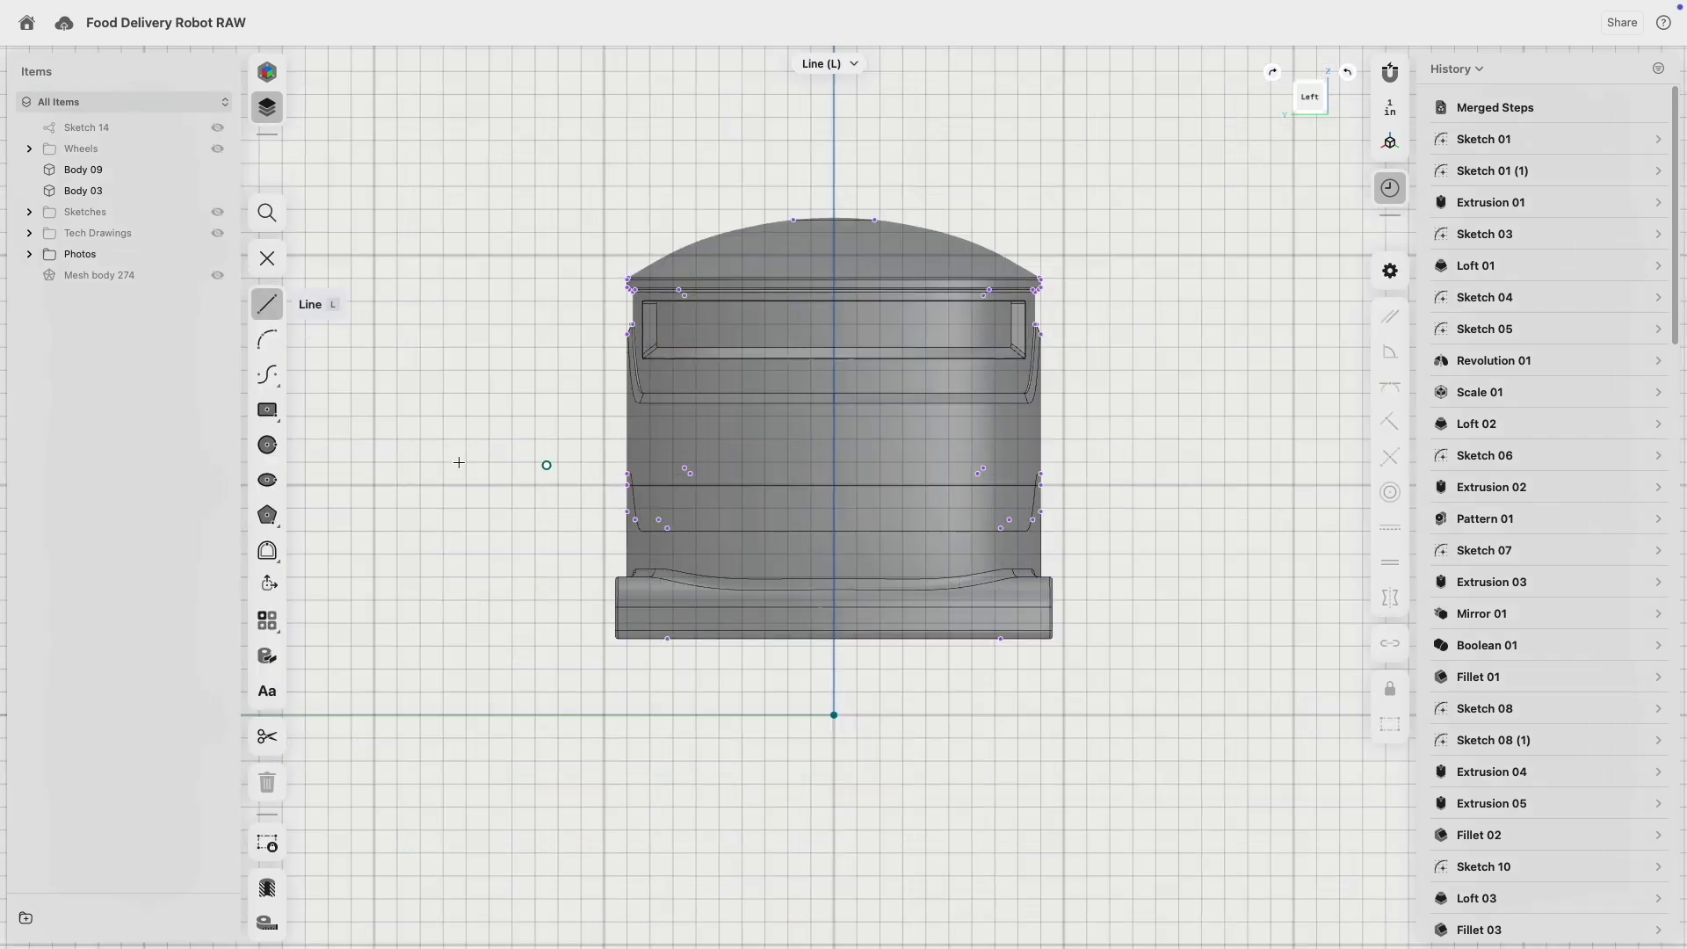
{"action": "scroll", "coordinate": [671, 509], "scroll_direction": "up", "scroll_amount": 5}
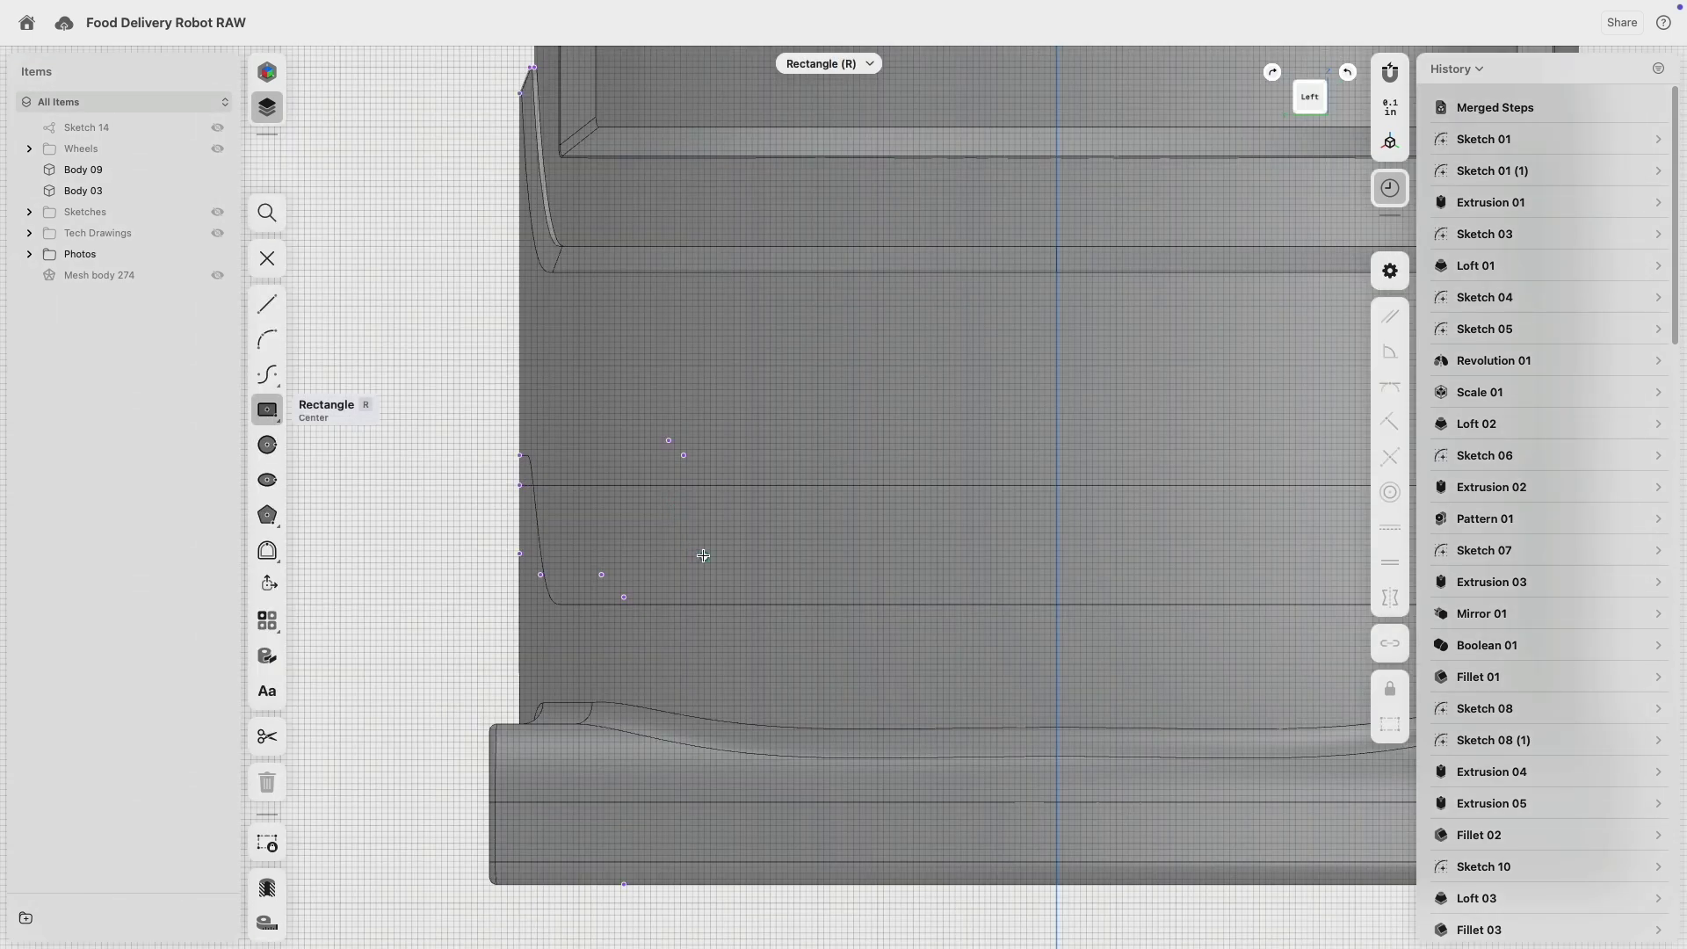
{"action": "left_click", "coordinate": [669, 543]}
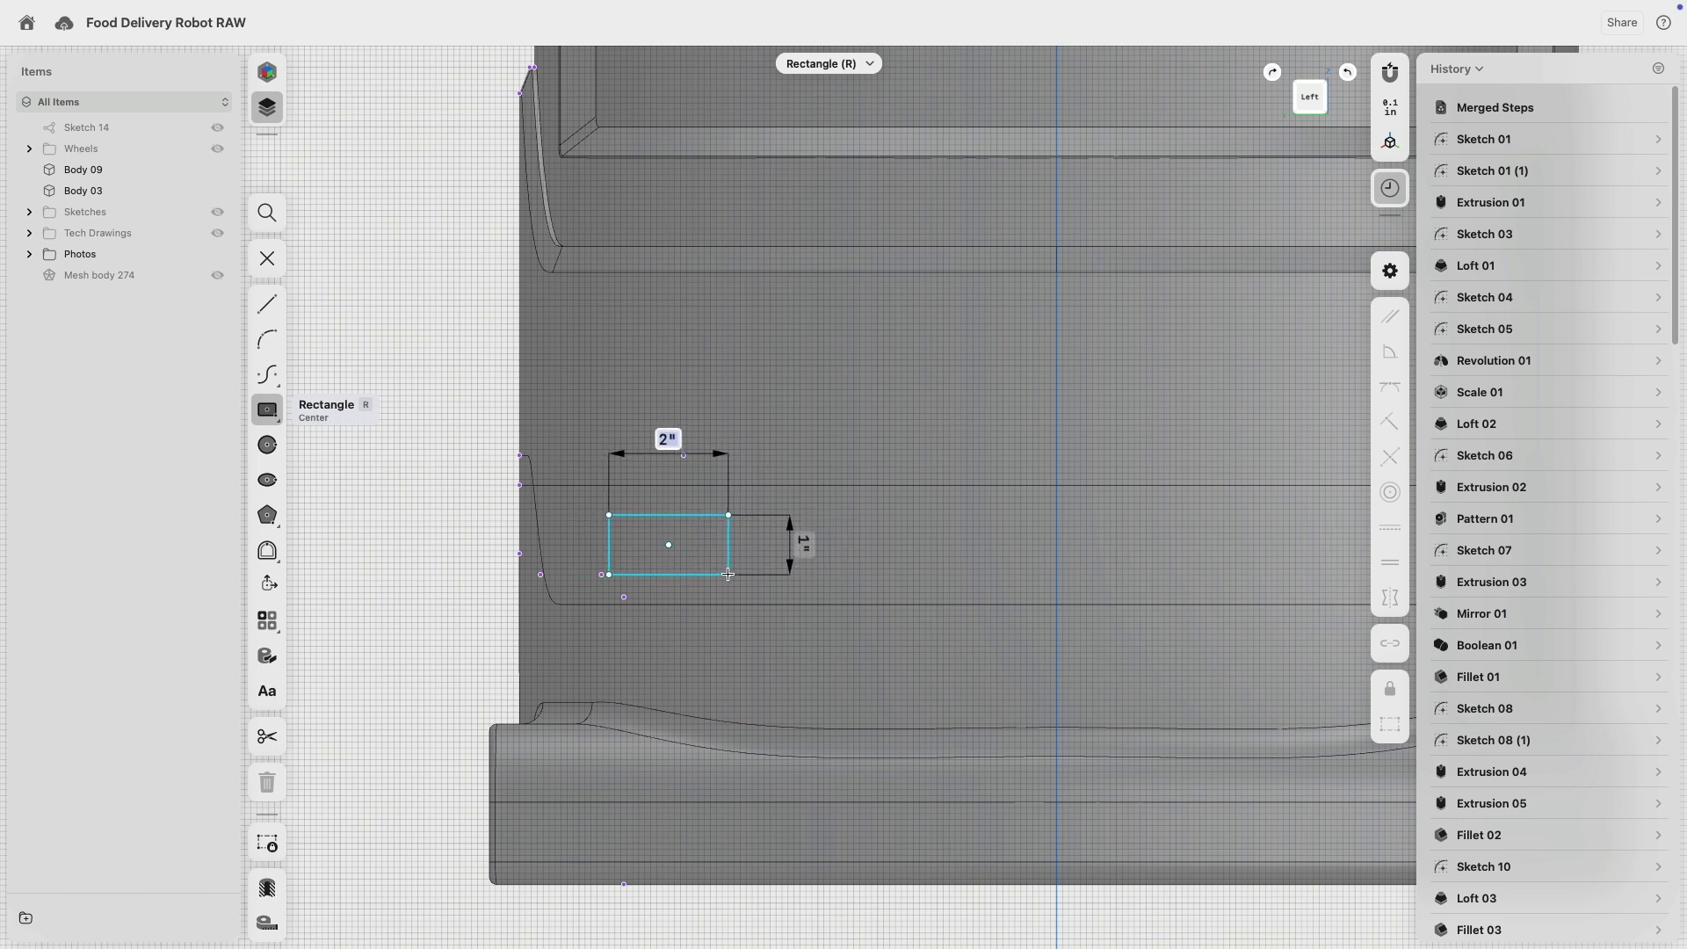
{"action": "left_click", "coordinate": [728, 574]}
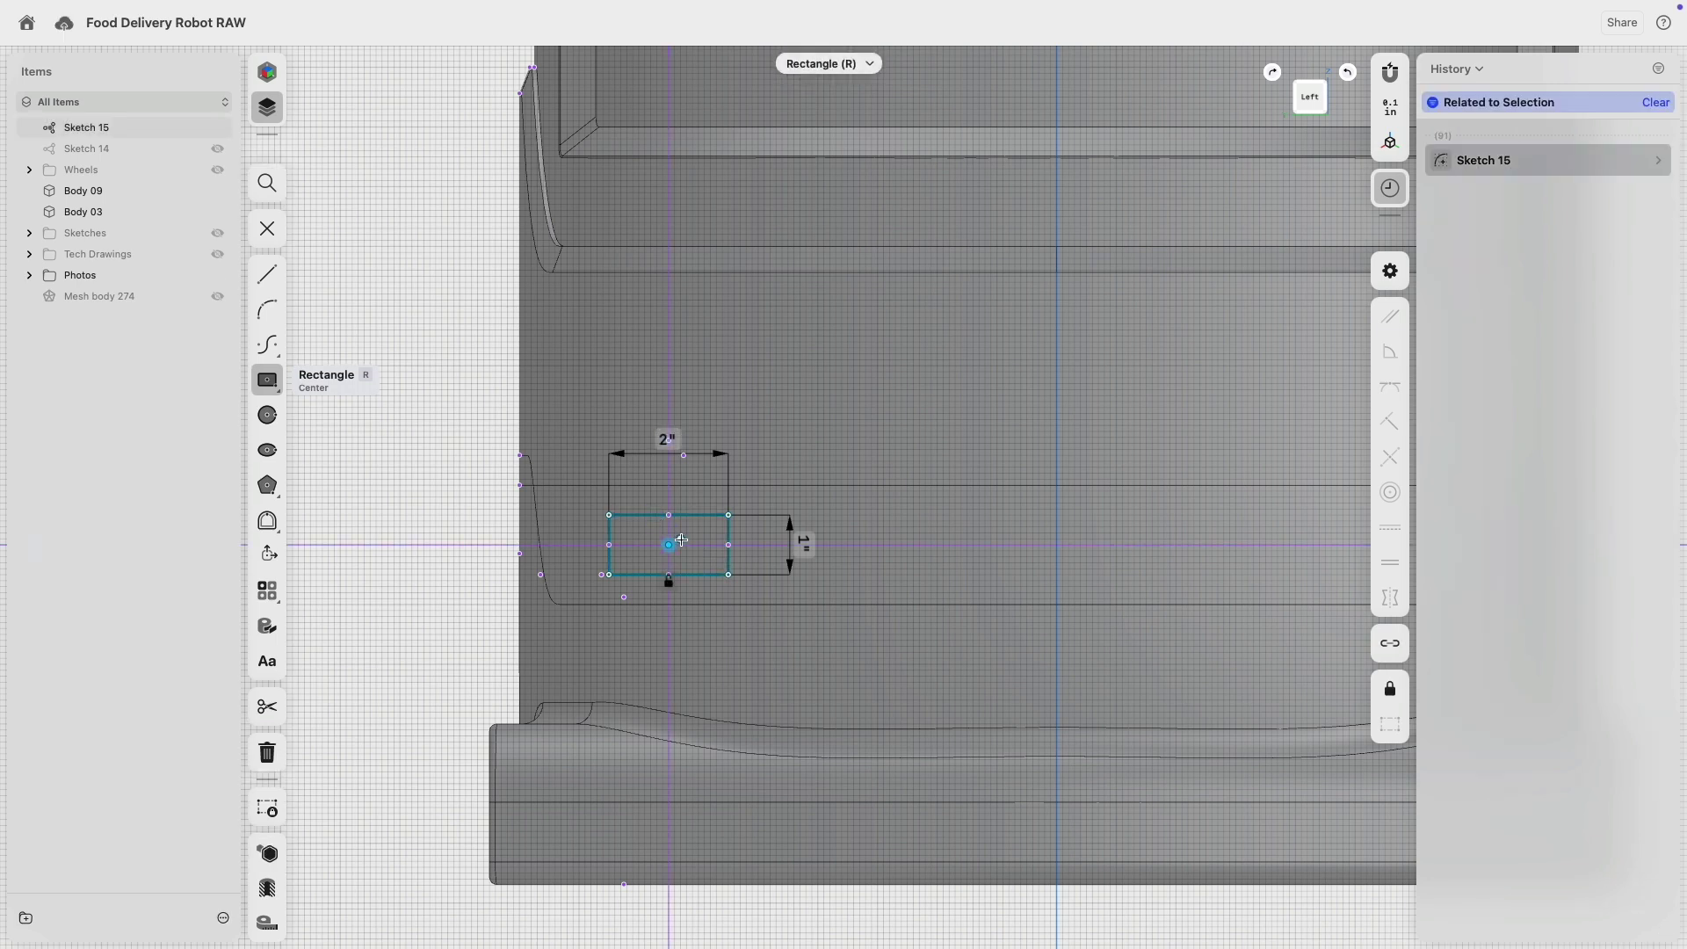
{"action": "scroll", "coordinate": [682, 539], "scroll_direction": "up", "scroll_amount": 3}
{"action": "mouse_move", "coordinate": [664, 551]}
{"action": "left_mouse_down"}
{"action": "mouse_move", "coordinate": [662, 485]}
{"action": "mouse_move", "coordinate": [682, 524]}
{"action": "mouse_move", "coordinate": [672, 554]}
{"action": "left_mouse_up"}
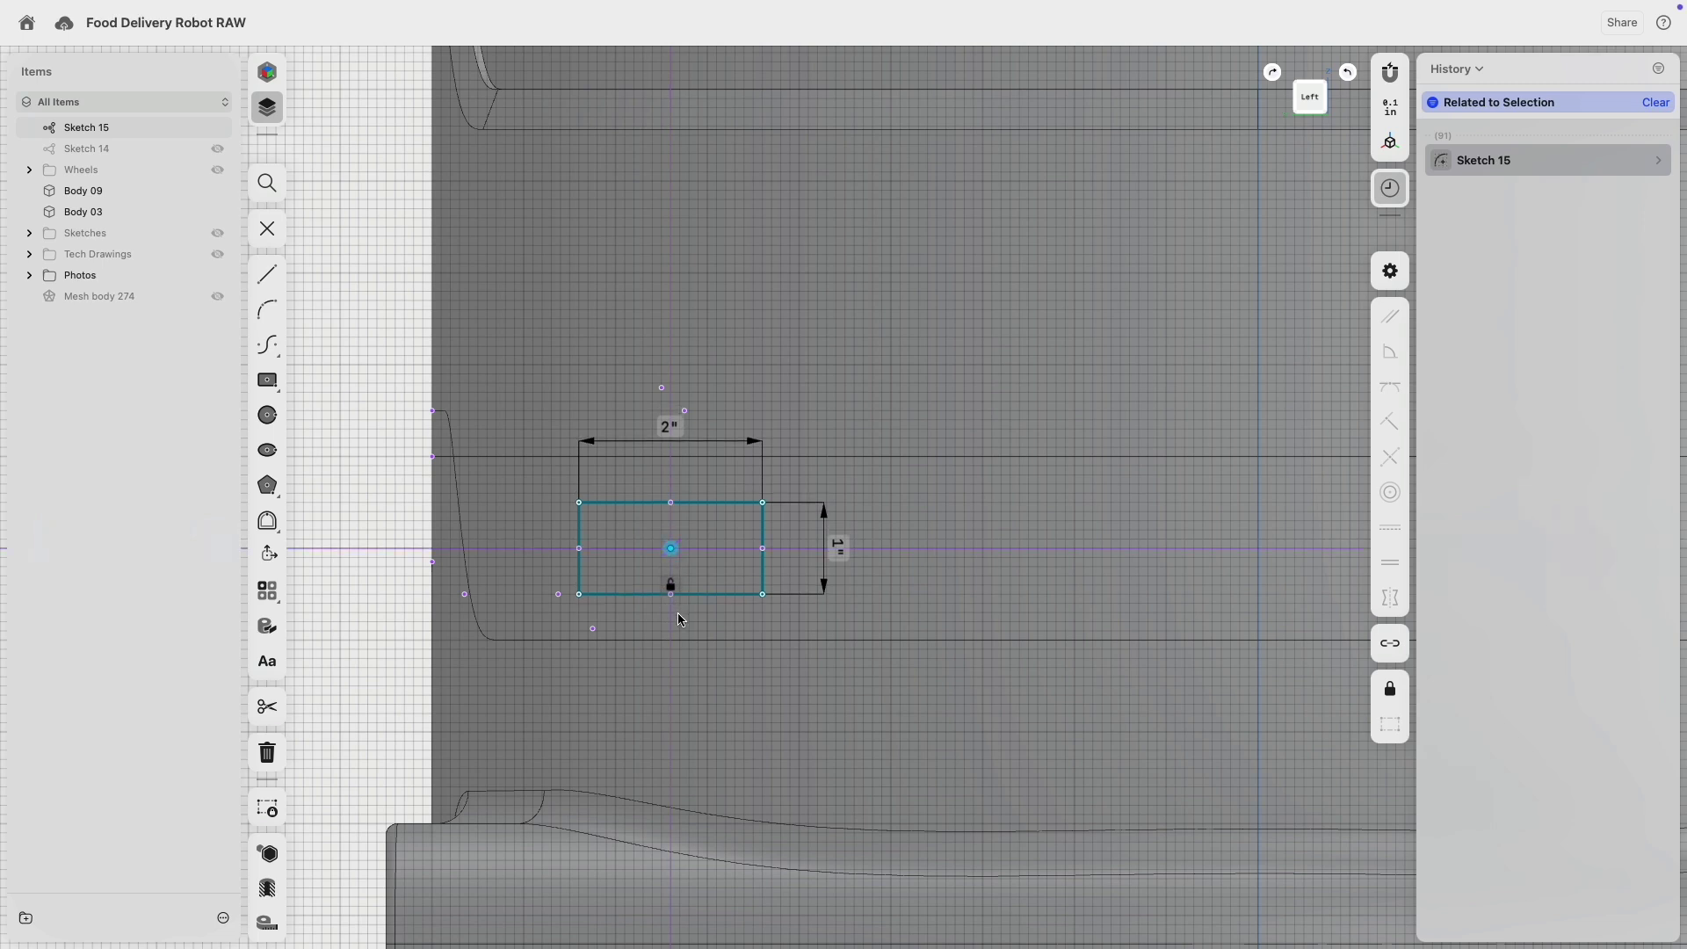
{"action": "left_click", "coordinate": [355, 504]}
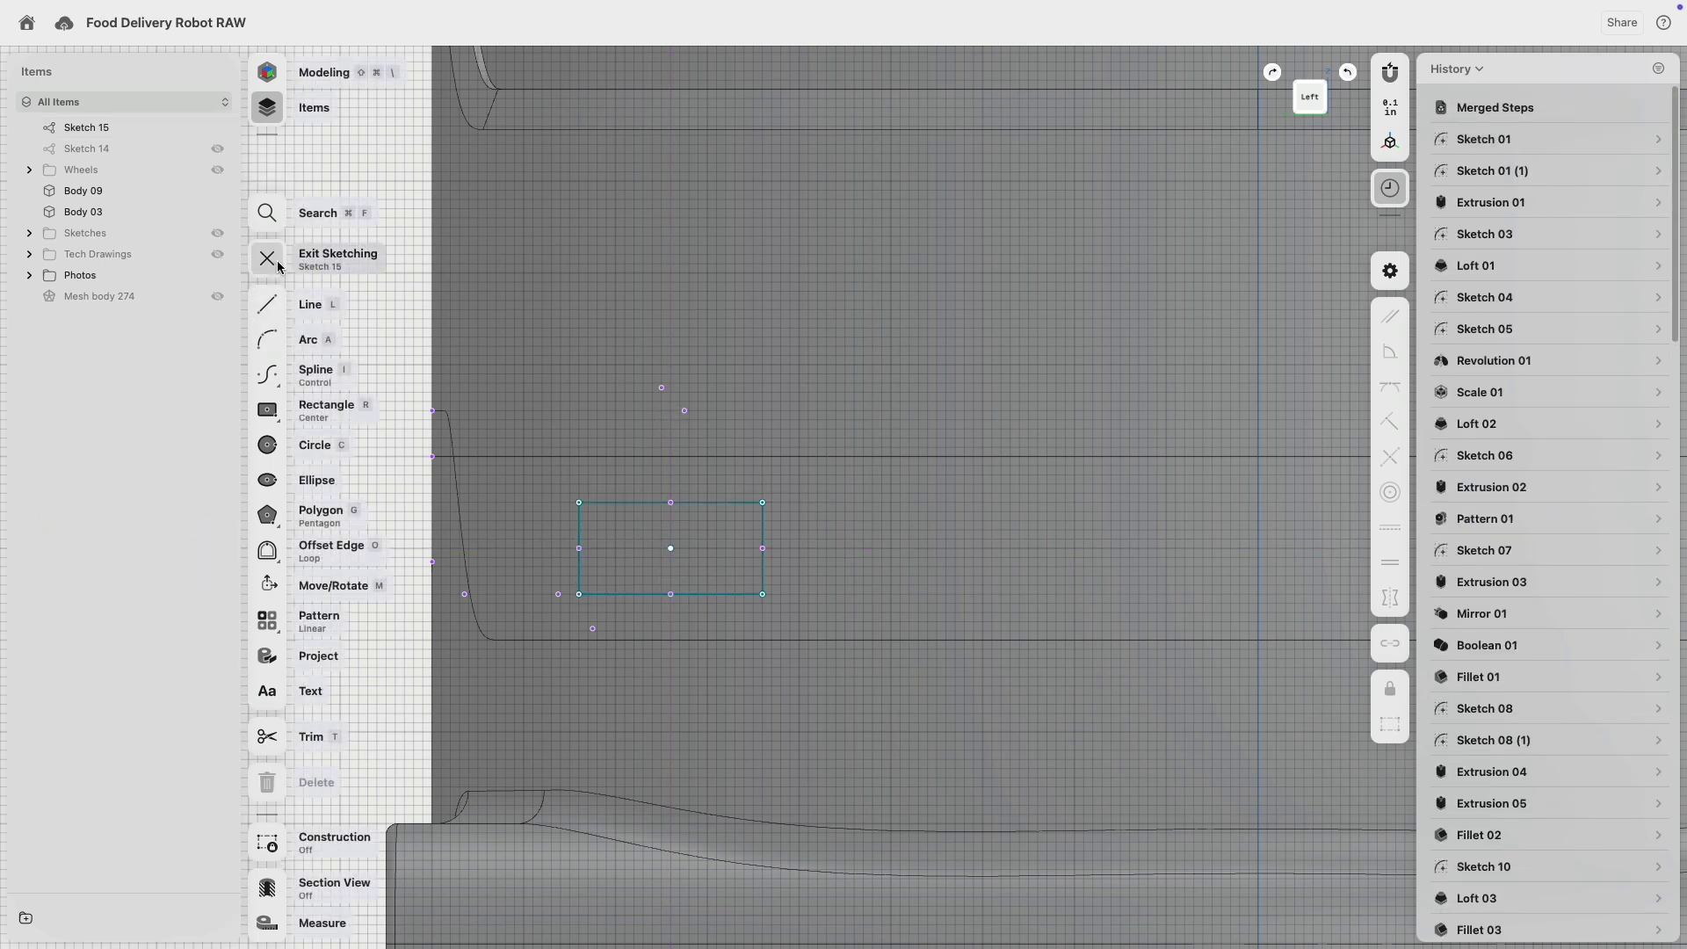
{"action": "left_click", "coordinate": [277, 265]}
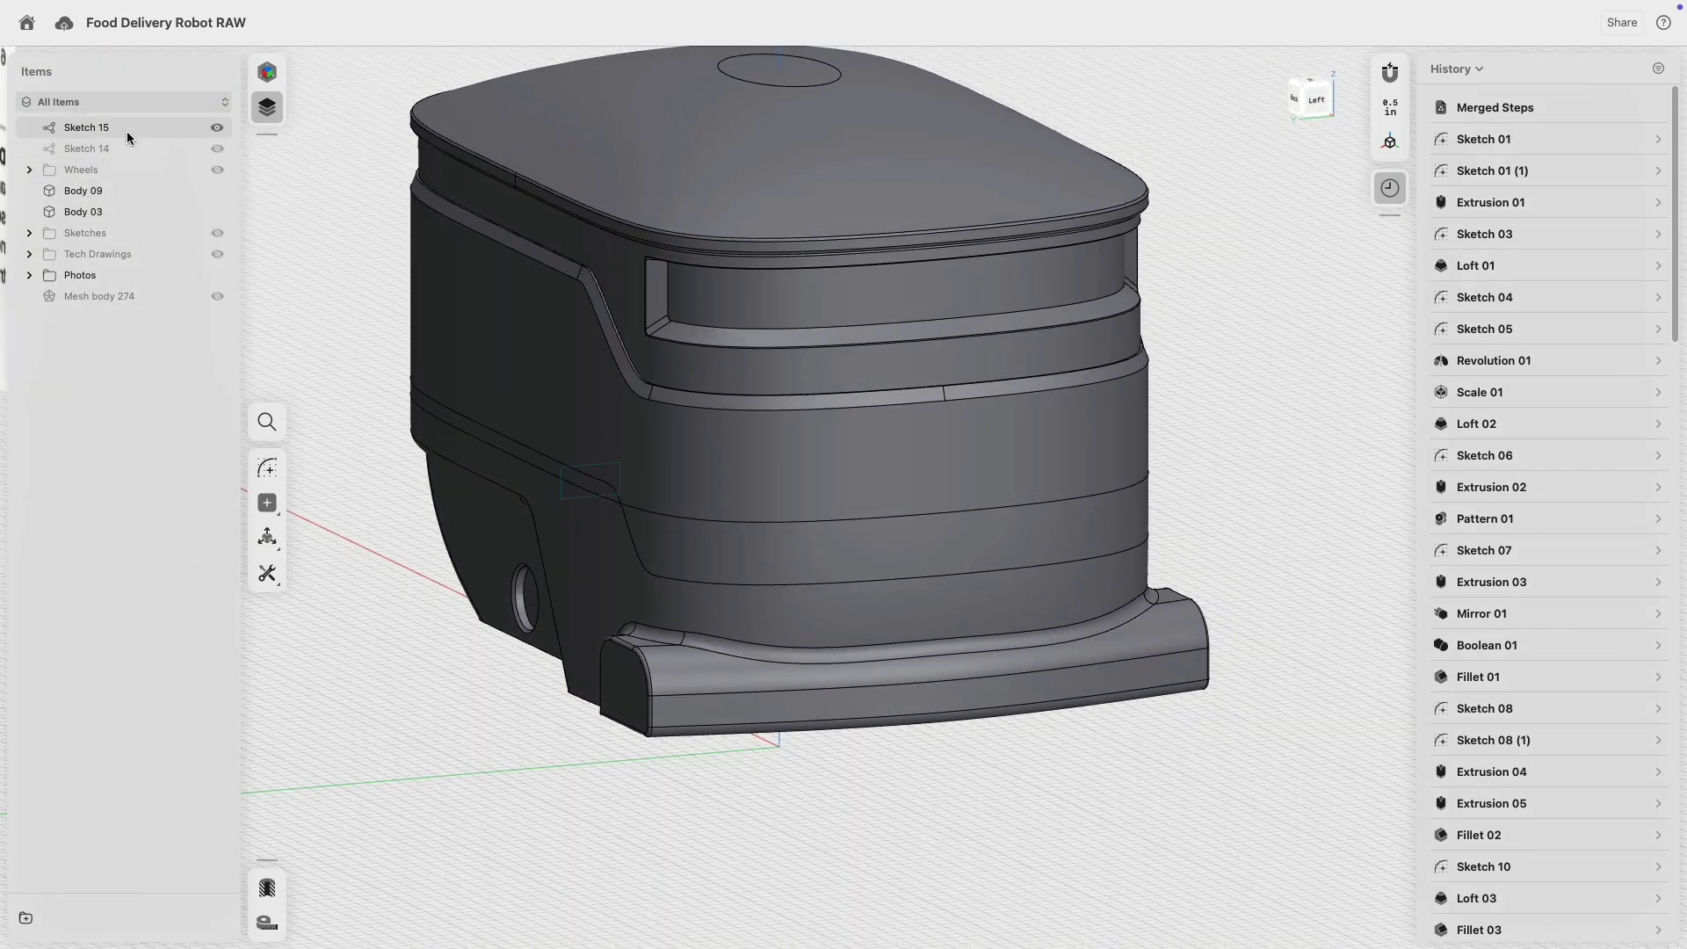
- Move the rectangle sketch outward in front of the end wall and extrude it 3 in into a block
{"action": "left_click", "coordinate": [126, 130]}
{"action": "left_click", "coordinate": [268, 415]}
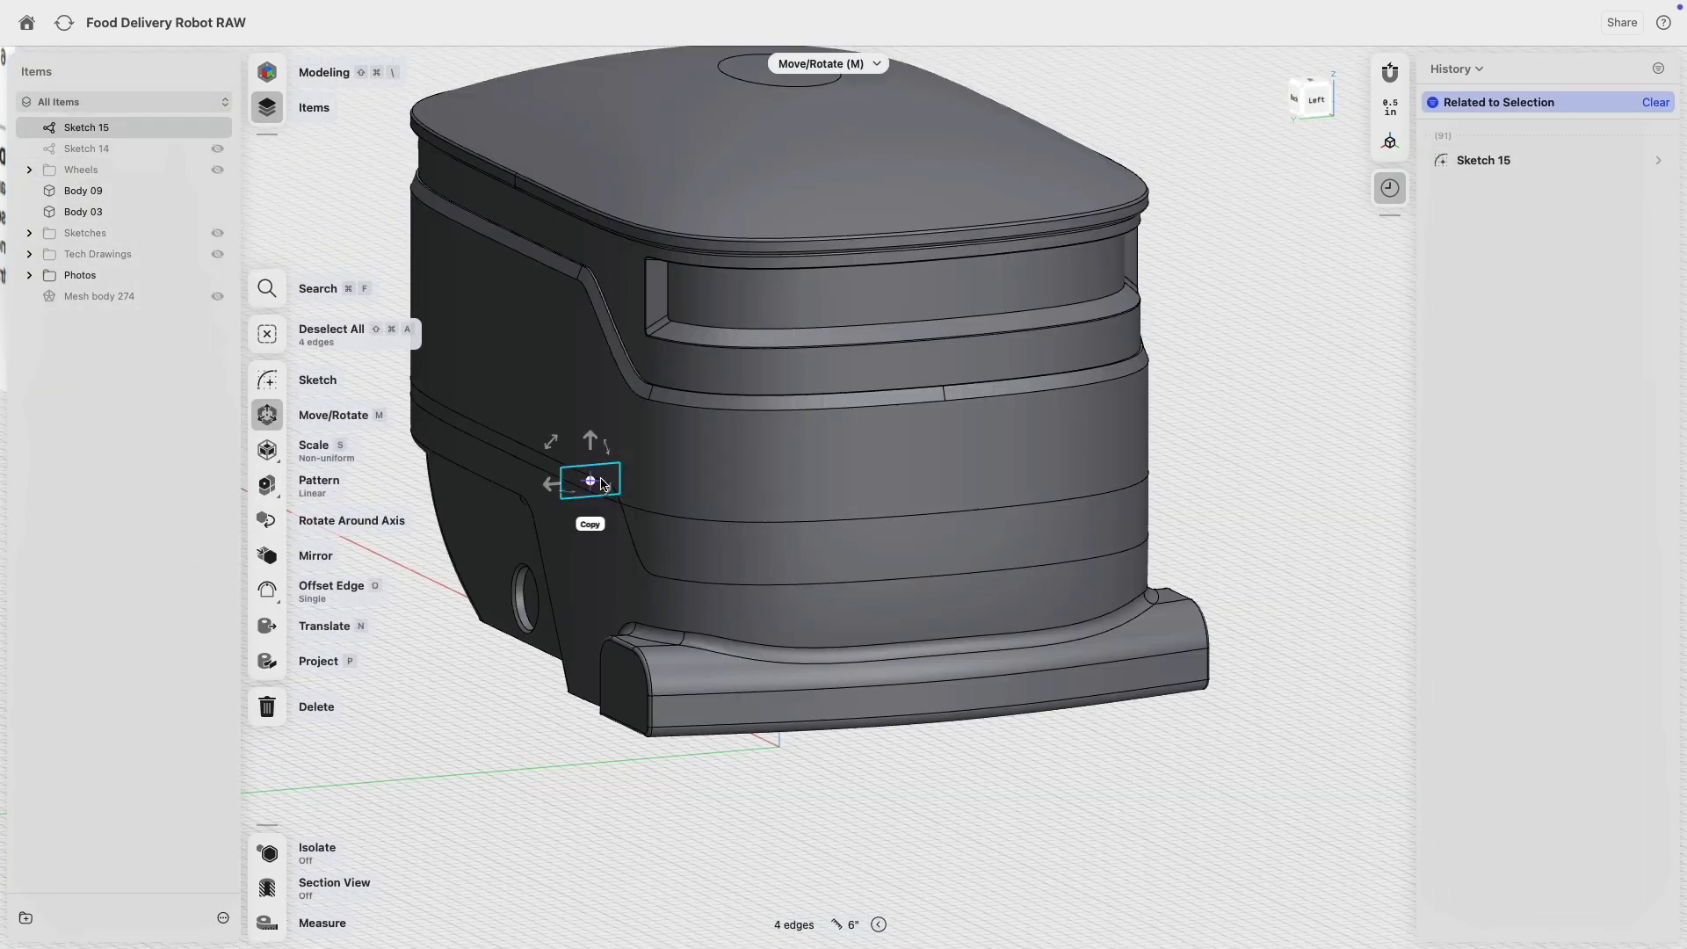
{"action": "left_click_drag", "start_coordinate": [603, 483], "coordinate": [736, 560]}
{"action": "mouse_move", "coordinate": [1235, 393]}
{"action": "right_mouse_down"}
{"action": "mouse_move", "coordinate": [1215, 455]}
{"action": "mouse_move", "coordinate": [1237, 429]}
{"action": "right_mouse_up"}
{"action": "left_click", "coordinate": [1237, 429]}
{"action": "right_click_drag", "start_coordinate": [1046, 430], "coordinate": [1057, 376]}
{"action": "middle_click_drag", "start_coordinate": [1058, 376], "coordinate": [1067, 250]}
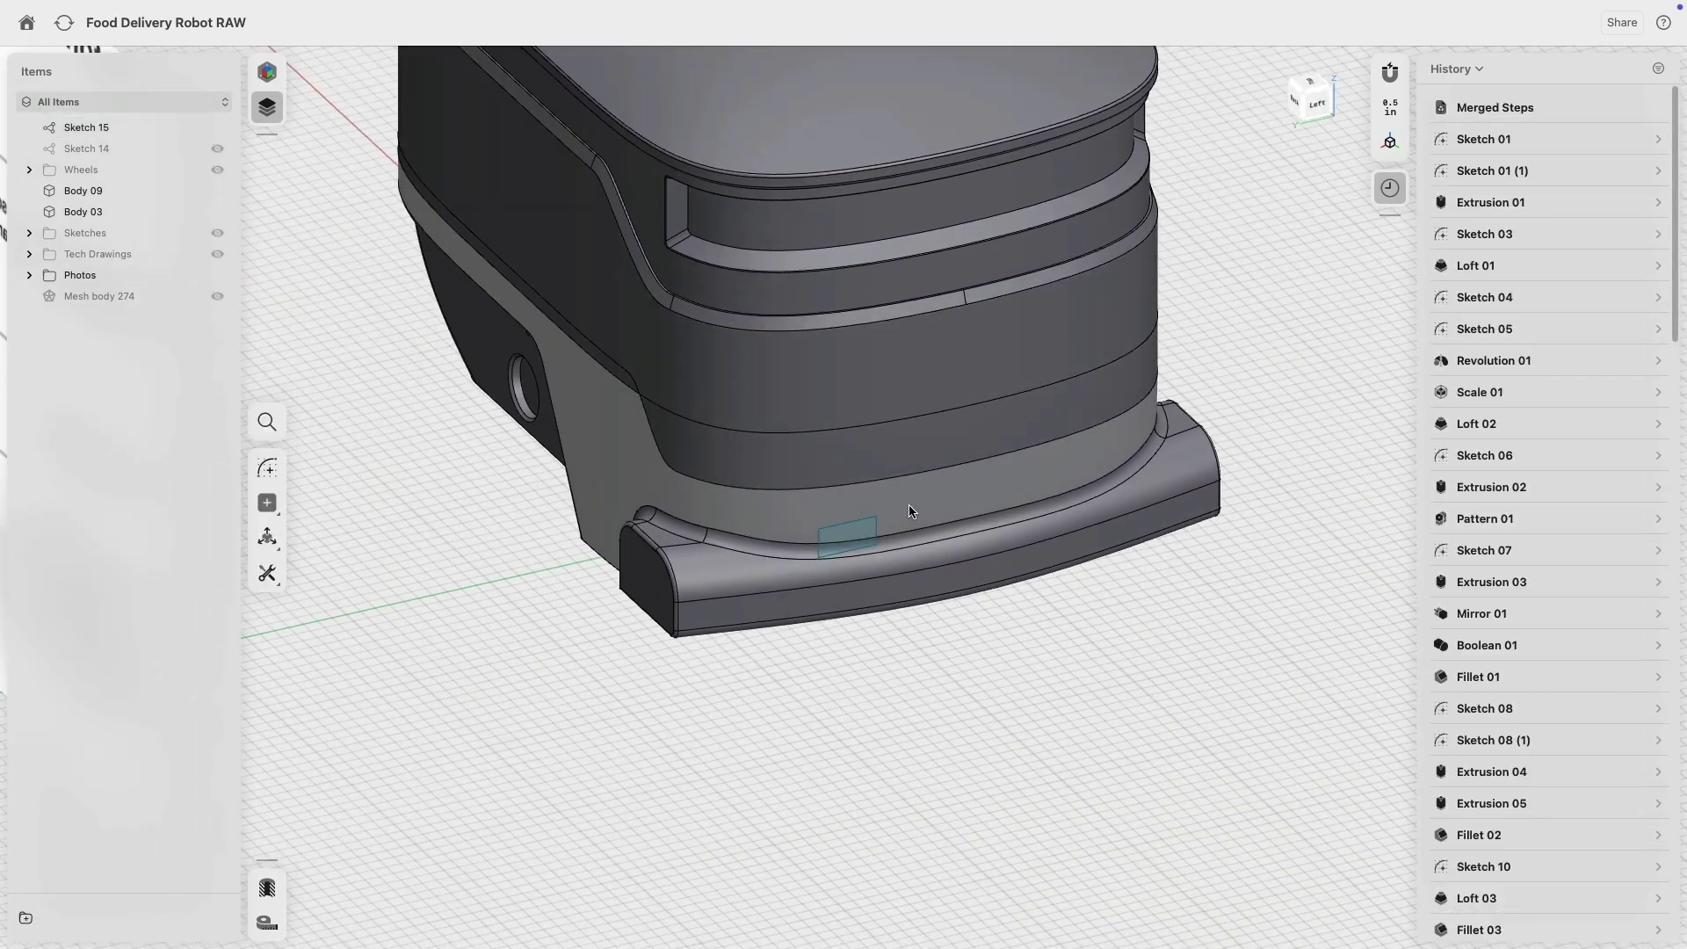
{"action": "left_click", "coordinate": [870, 542]}
{"action": "left_click_drag", "start_coordinate": [870, 542], "coordinate": [874, 629]}
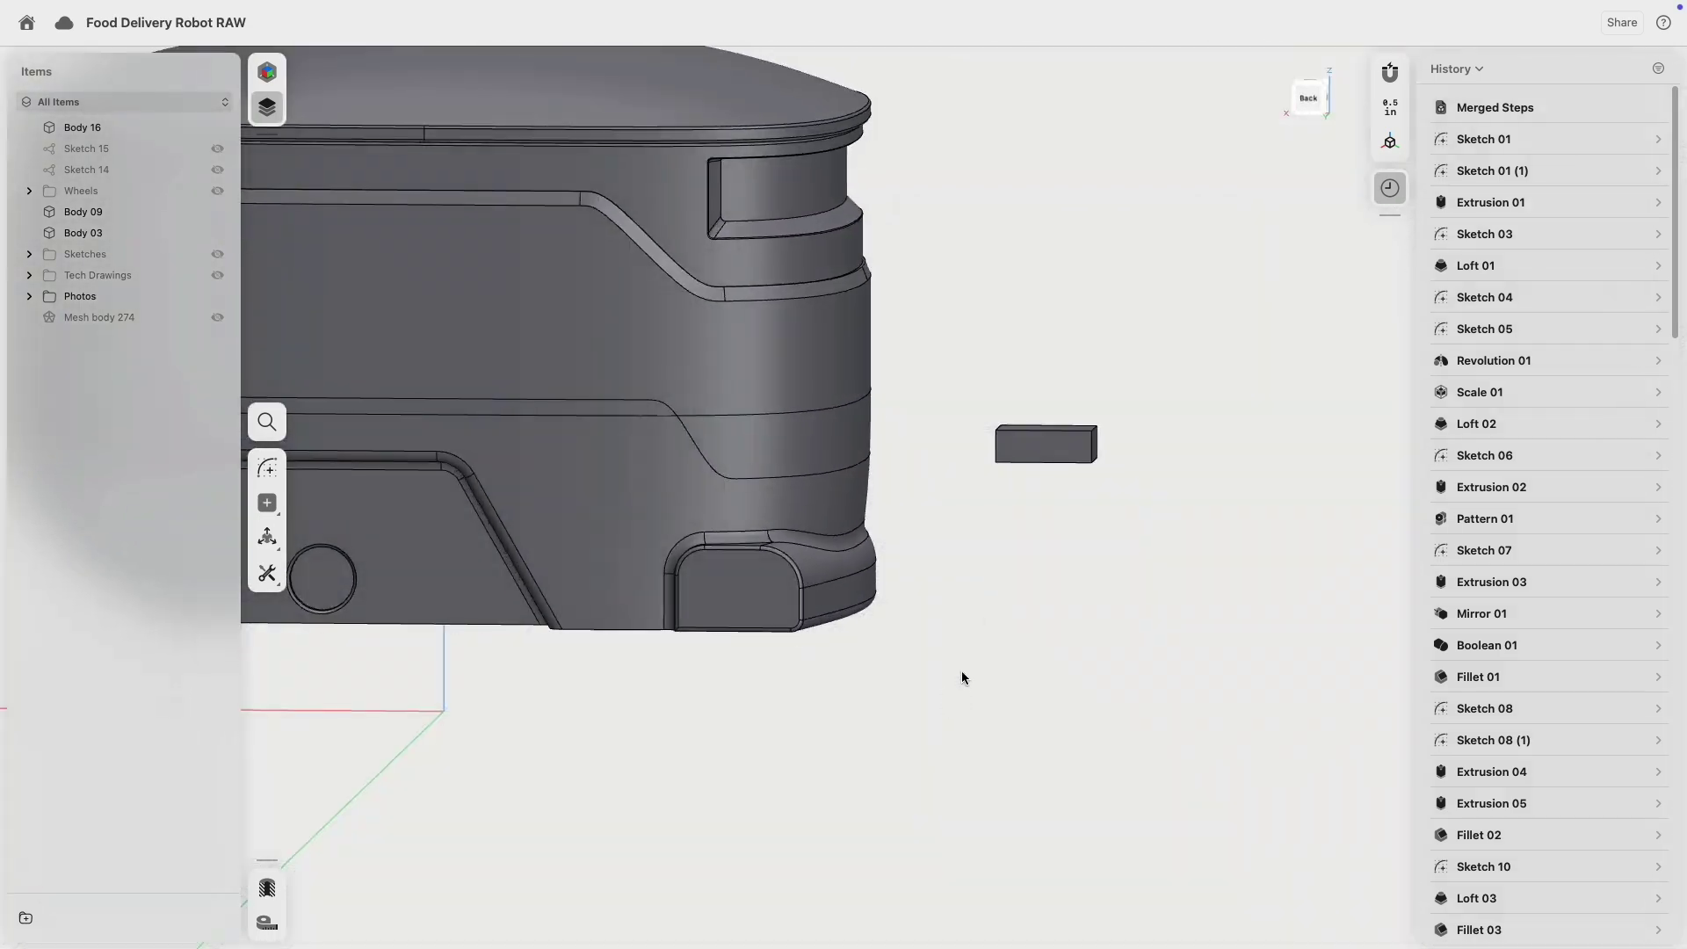
- Fillet the block's four lengthwise edges with a 0.3125 in radius
{"action": "left_click_drag", "start_coordinate": [1033, 383], "coordinate": [1018, 519]}
{"action": "key", "text": "Tab"}
{"action": "right_click_drag", "start_coordinate": [1027, 515], "coordinate": [1016, 492]}
{"action": "scroll", "coordinate": [1116, 465], "scroll_direction": "up", "scroll_amount": 5}
{"action": "left_click_drag", "start_coordinate": [1127, 494], "coordinate": [1140, 503]}
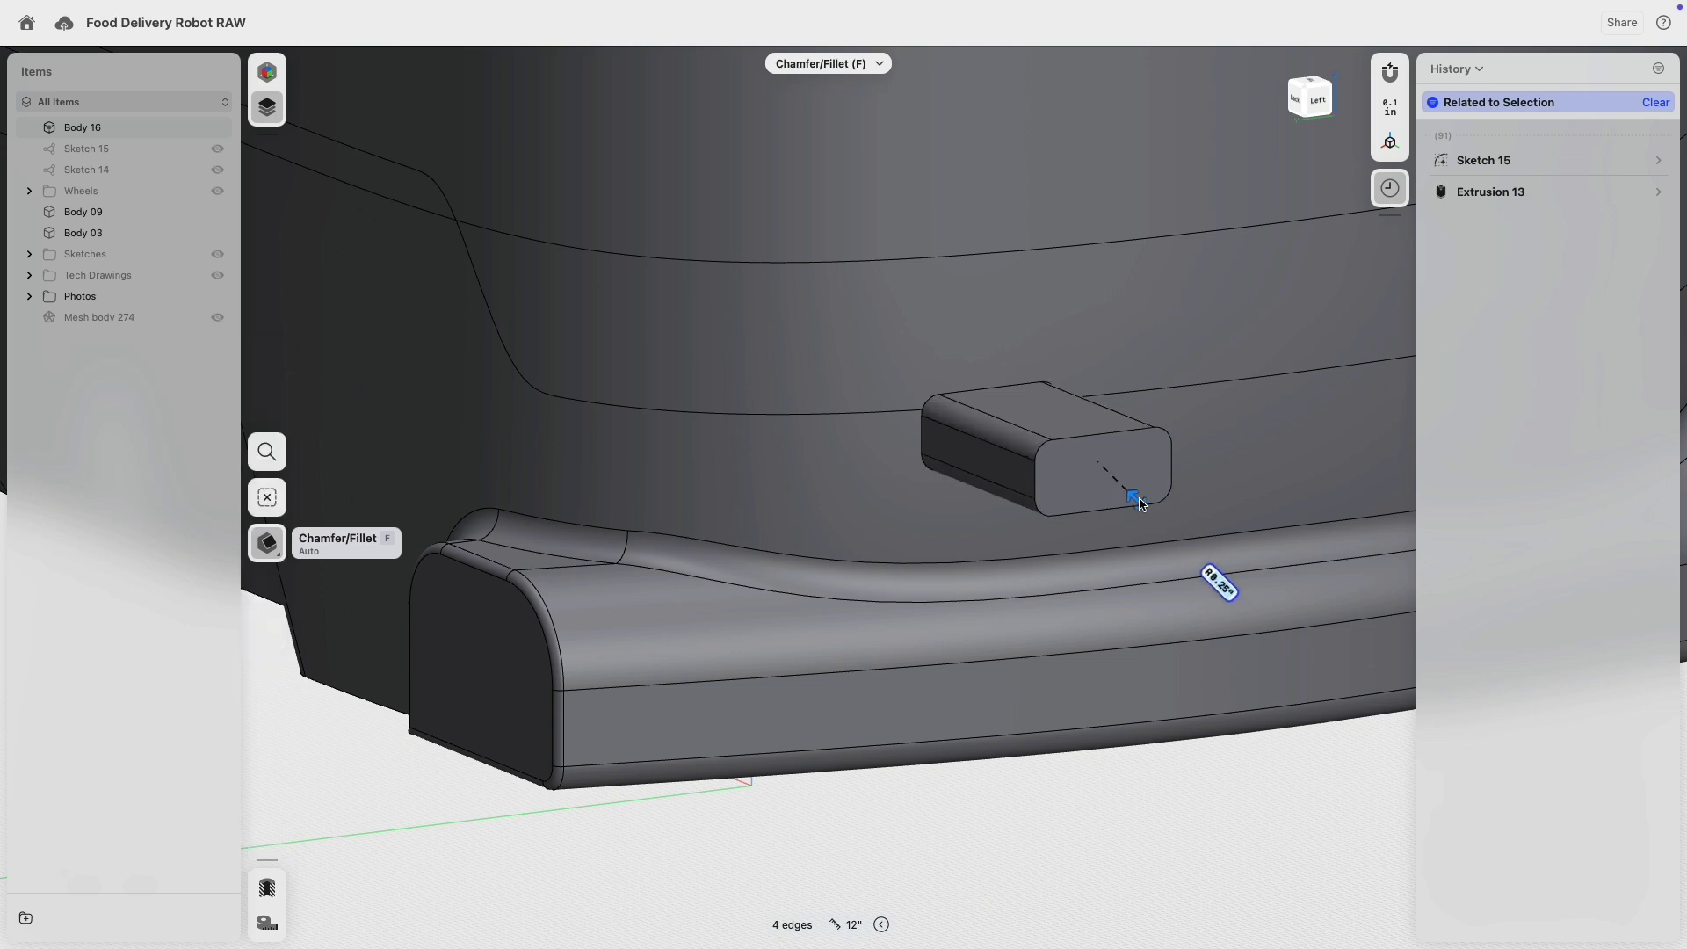
{"action": "scroll", "coordinate": [1000, 494], "scroll_direction": "down", "scroll_amount": 3}
{"action": "key", "text": "Escape"}
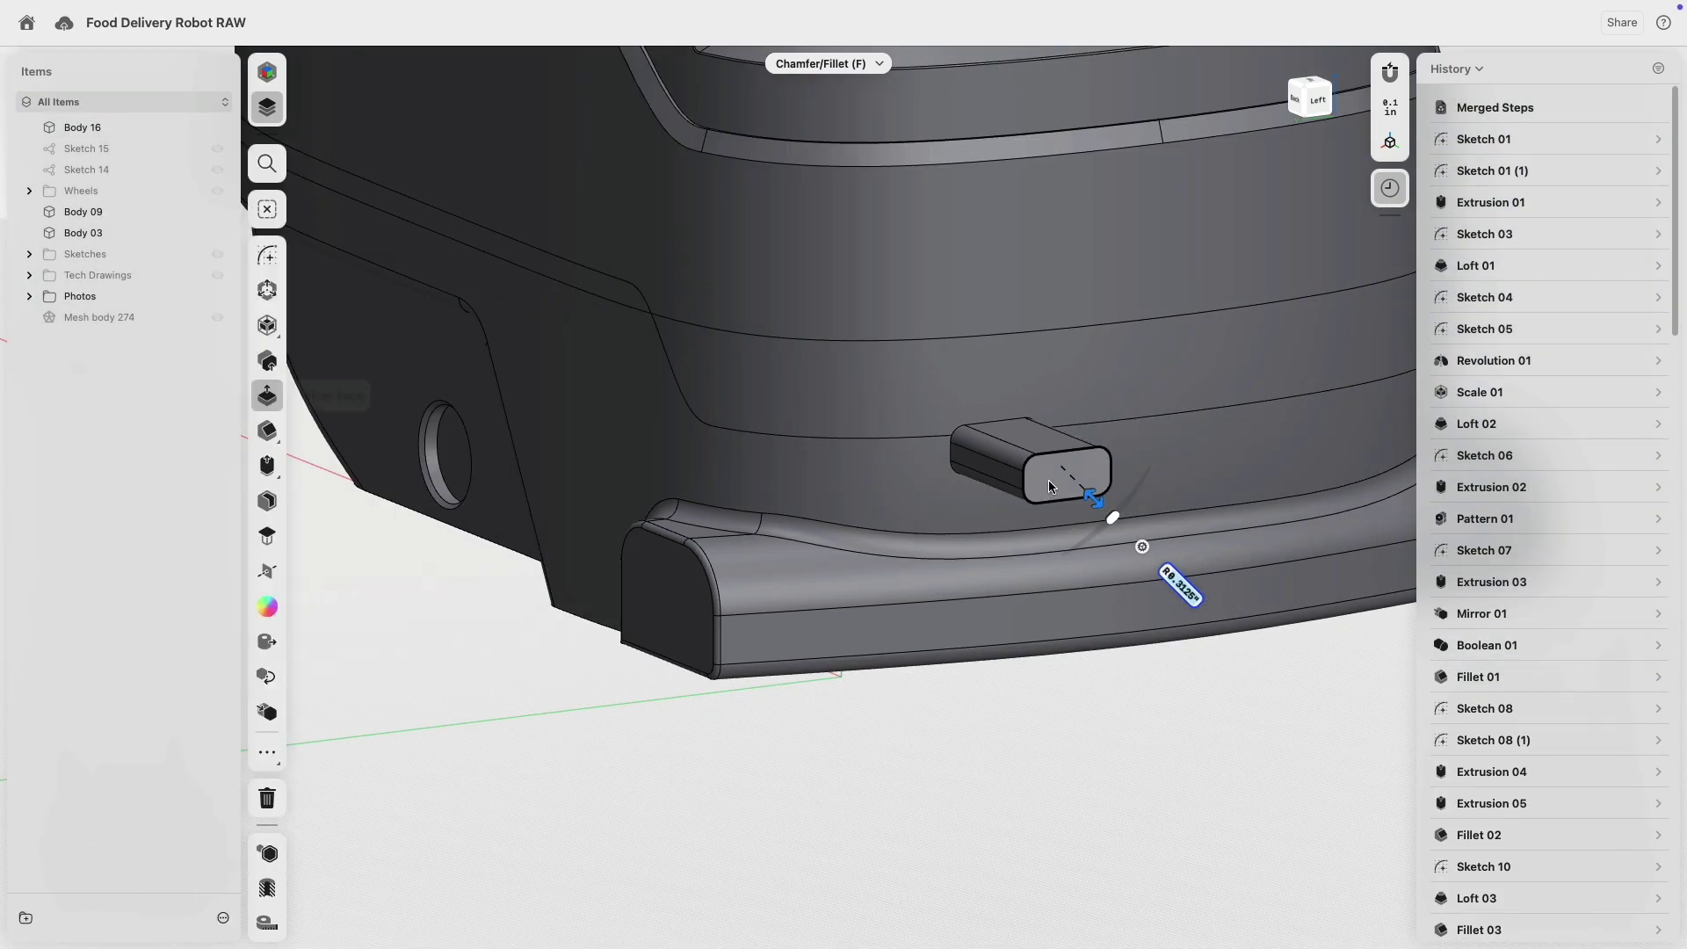
- Mirror the rounded block across the robot's centre plane to the other side of the end wall
{"action": "double_click", "coordinate": [1050, 485]}
{"action": "middle_click_drag", "start_coordinate": [983, 633], "coordinate": [750, 551]}
{"action": "left_click", "coordinate": [272, 617]}
{"action": "right_click_drag", "start_coordinate": [700, 634], "coordinate": [587, 603]}
{"action": "left_click", "coordinate": [615, 583]}
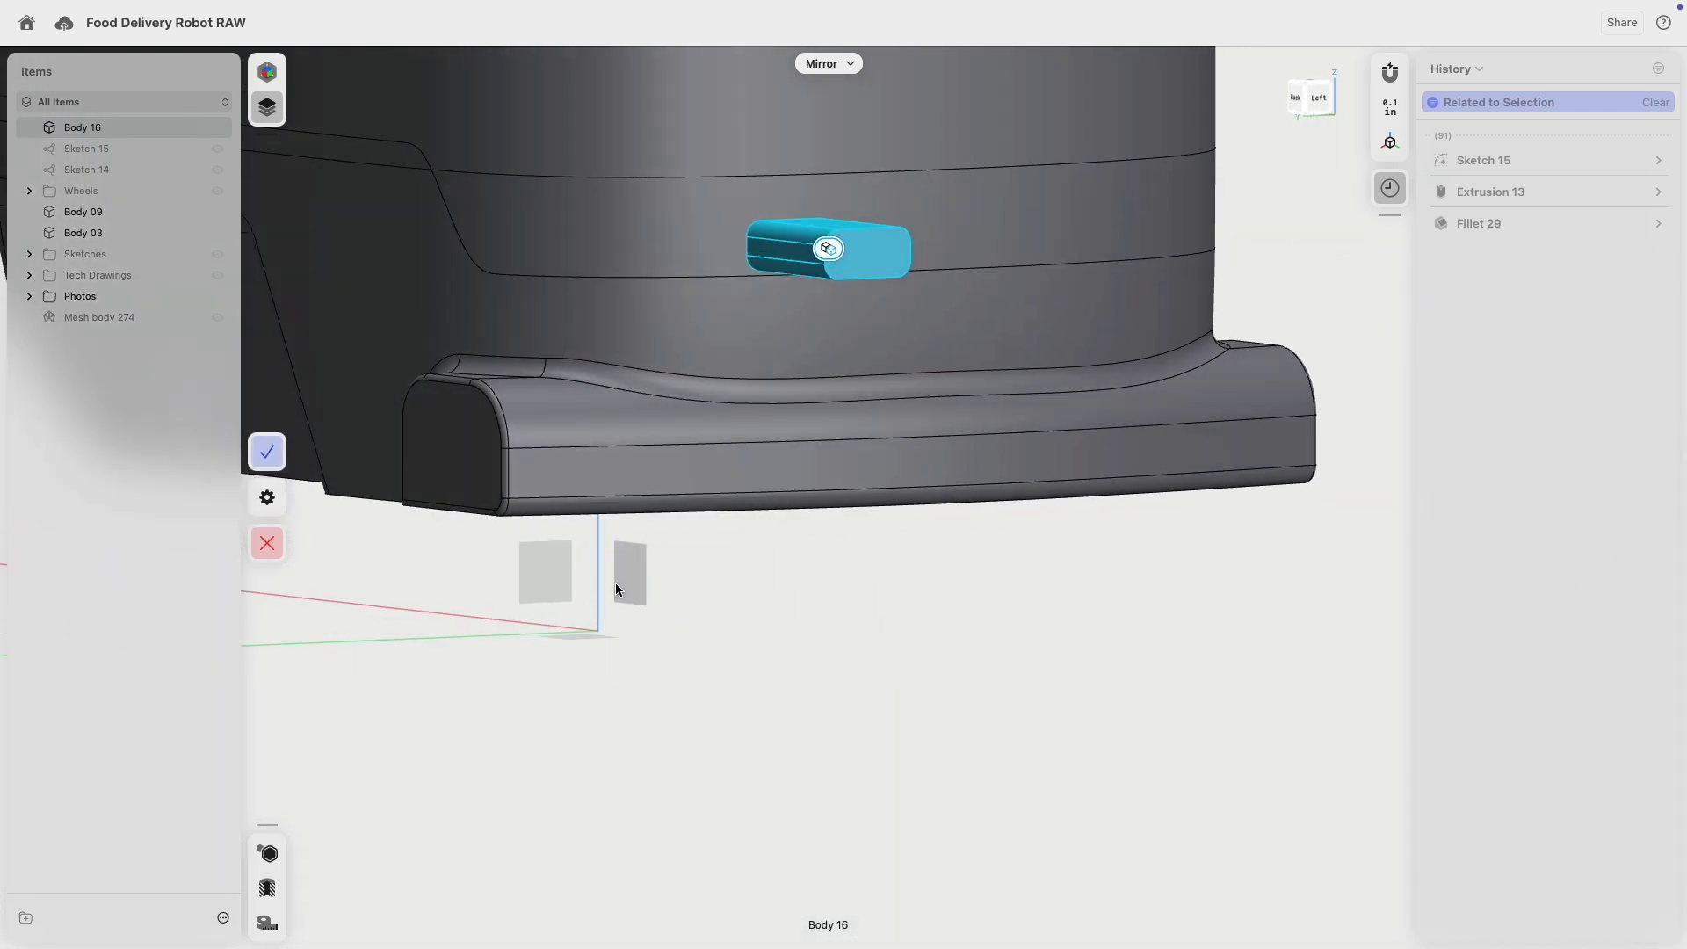
{"action": "left_click", "coordinate": [267, 451]}
- Project the rounded end faces of both blocks onto the curved lower band above the bumper
{"action": "left_click", "coordinate": [872, 251]}
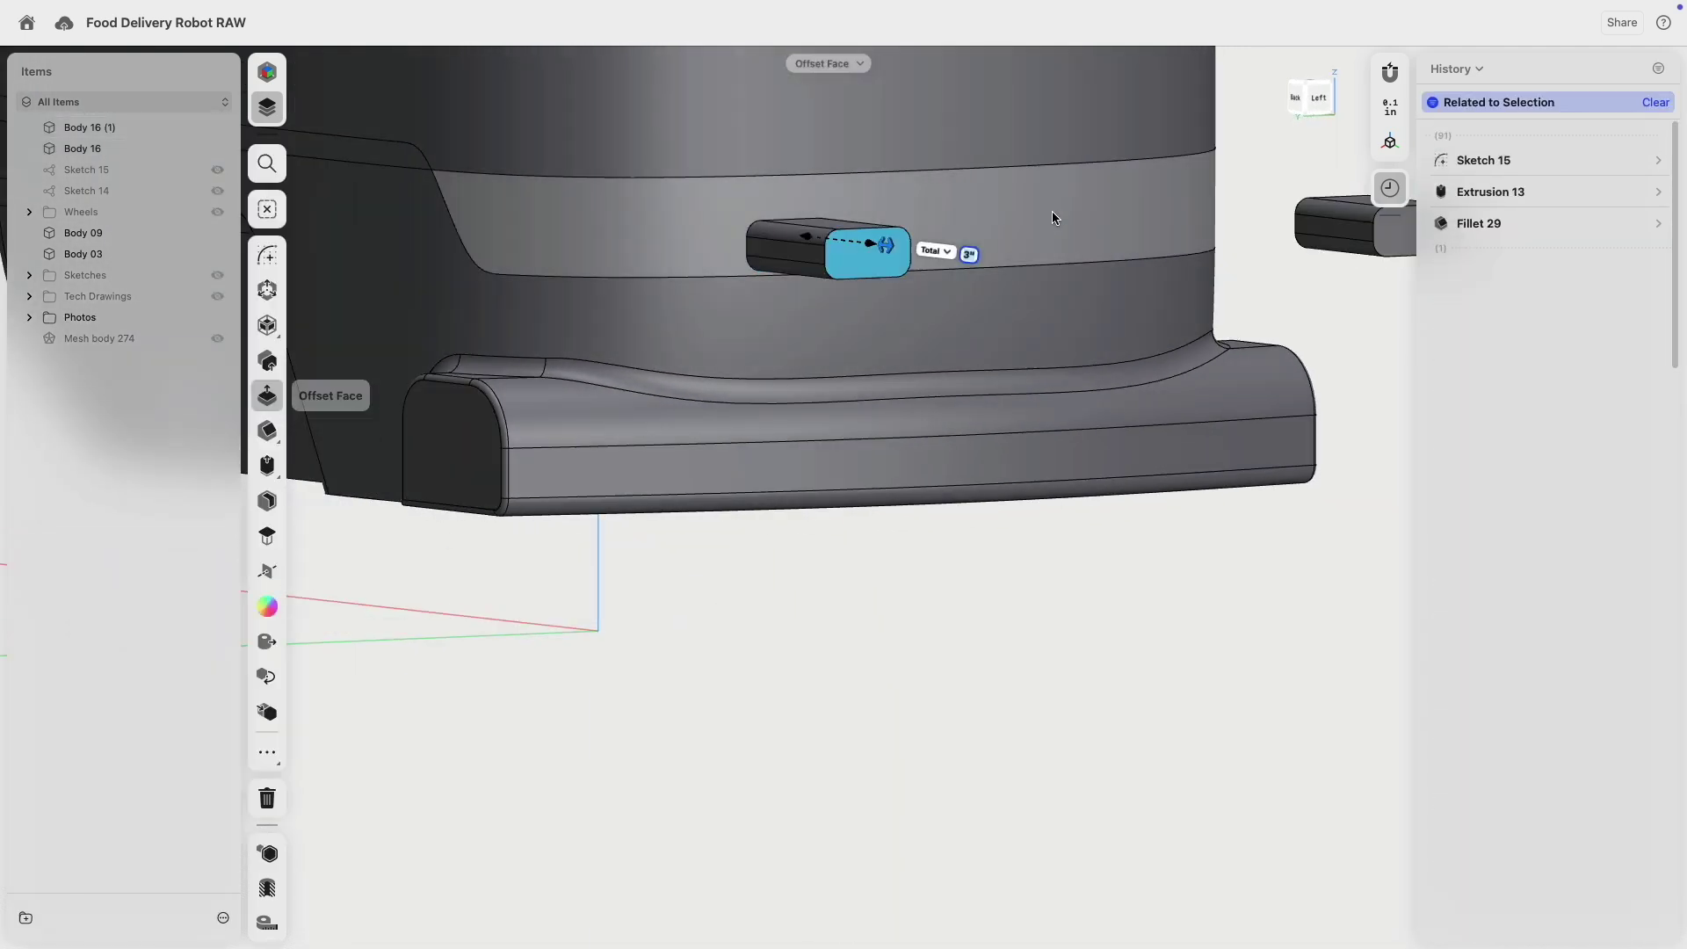
{"action": "middle_click_drag", "start_coordinate": [1222, 232], "coordinate": [1037, 381]}
{"action": "left_click", "coordinate": [1220, 377]}
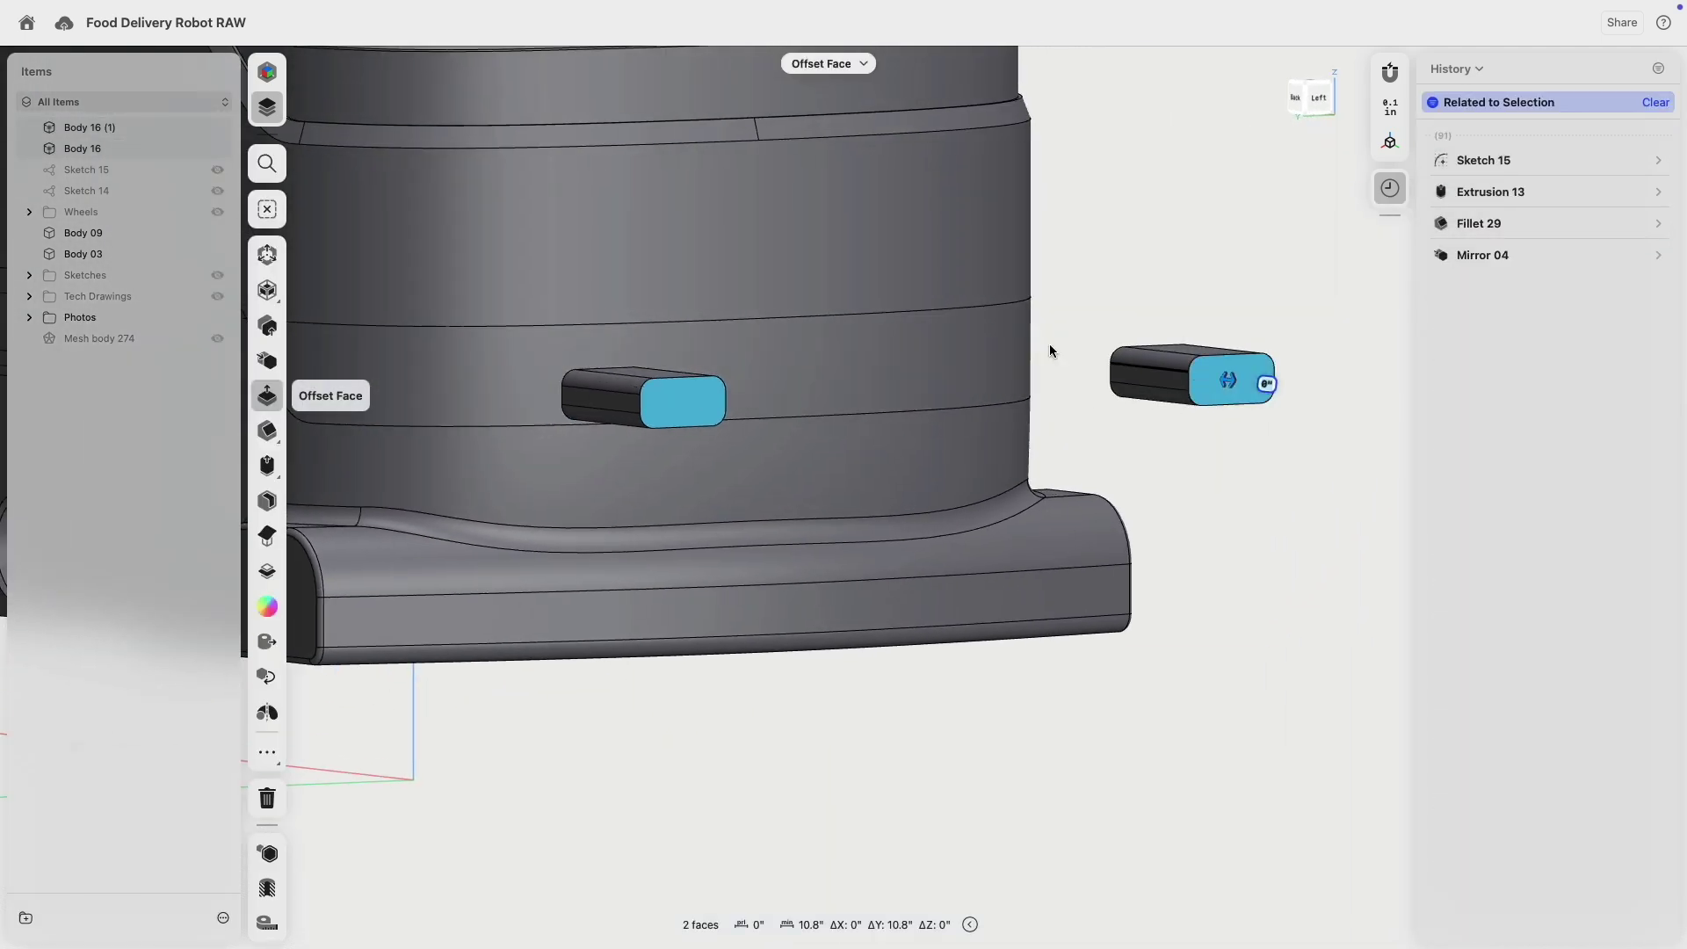
{"action": "middle_click_drag", "start_coordinate": [688, 288], "coordinate": [894, 314]}
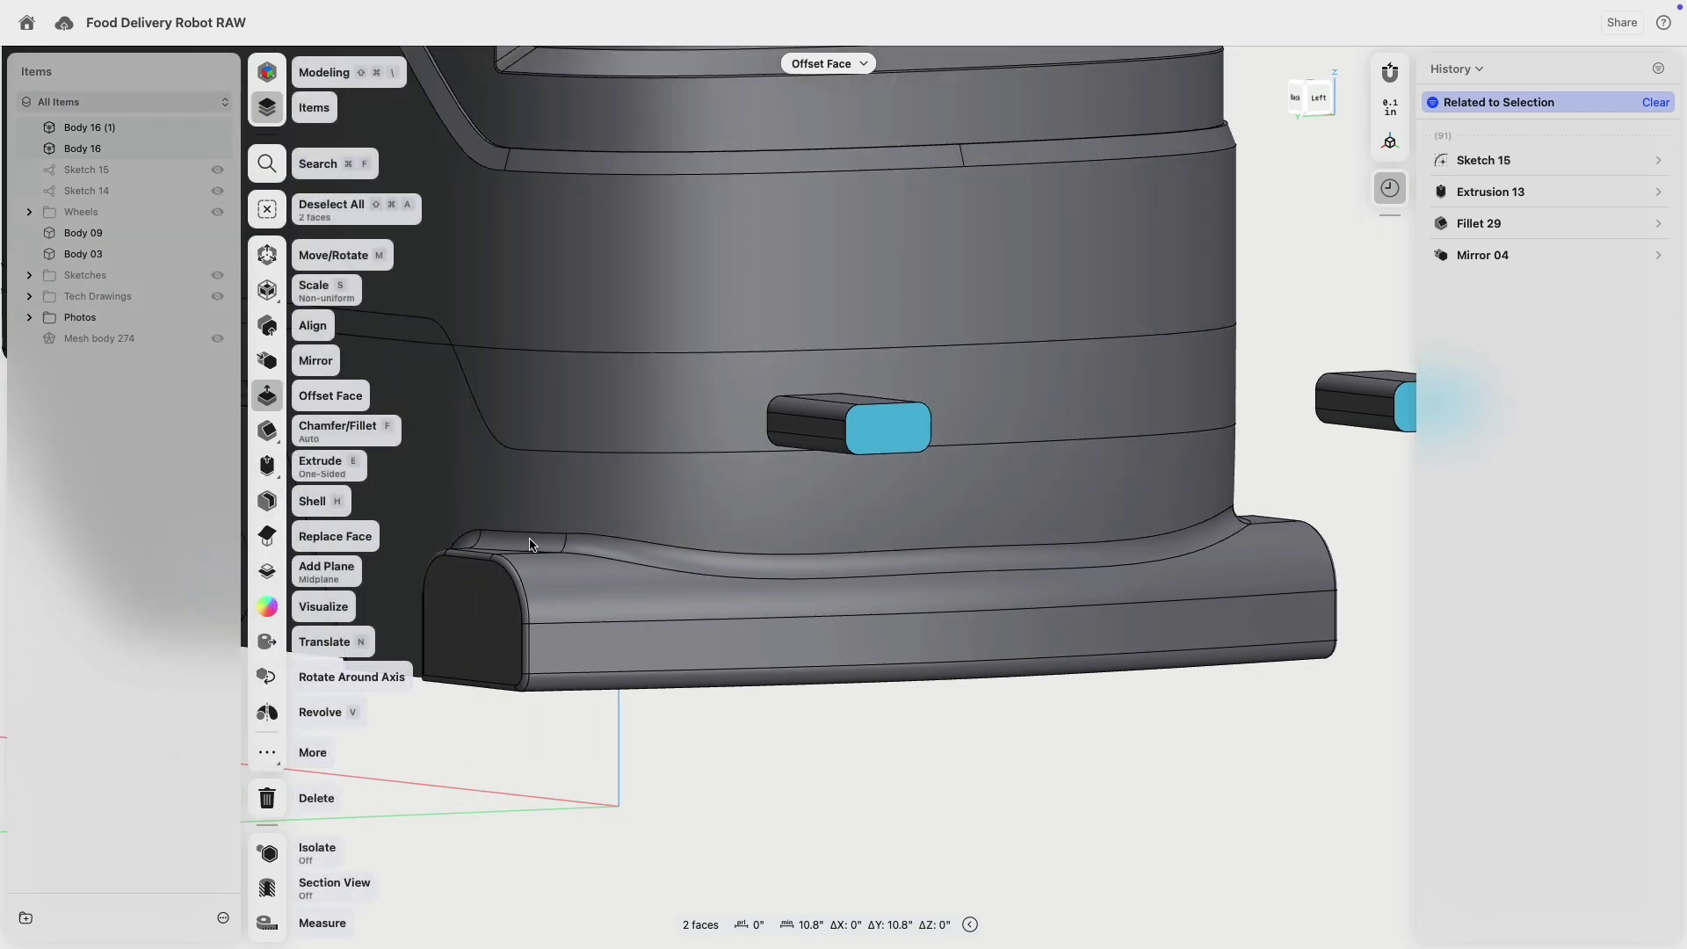
{"action": "left_click", "coordinate": [694, 403]}
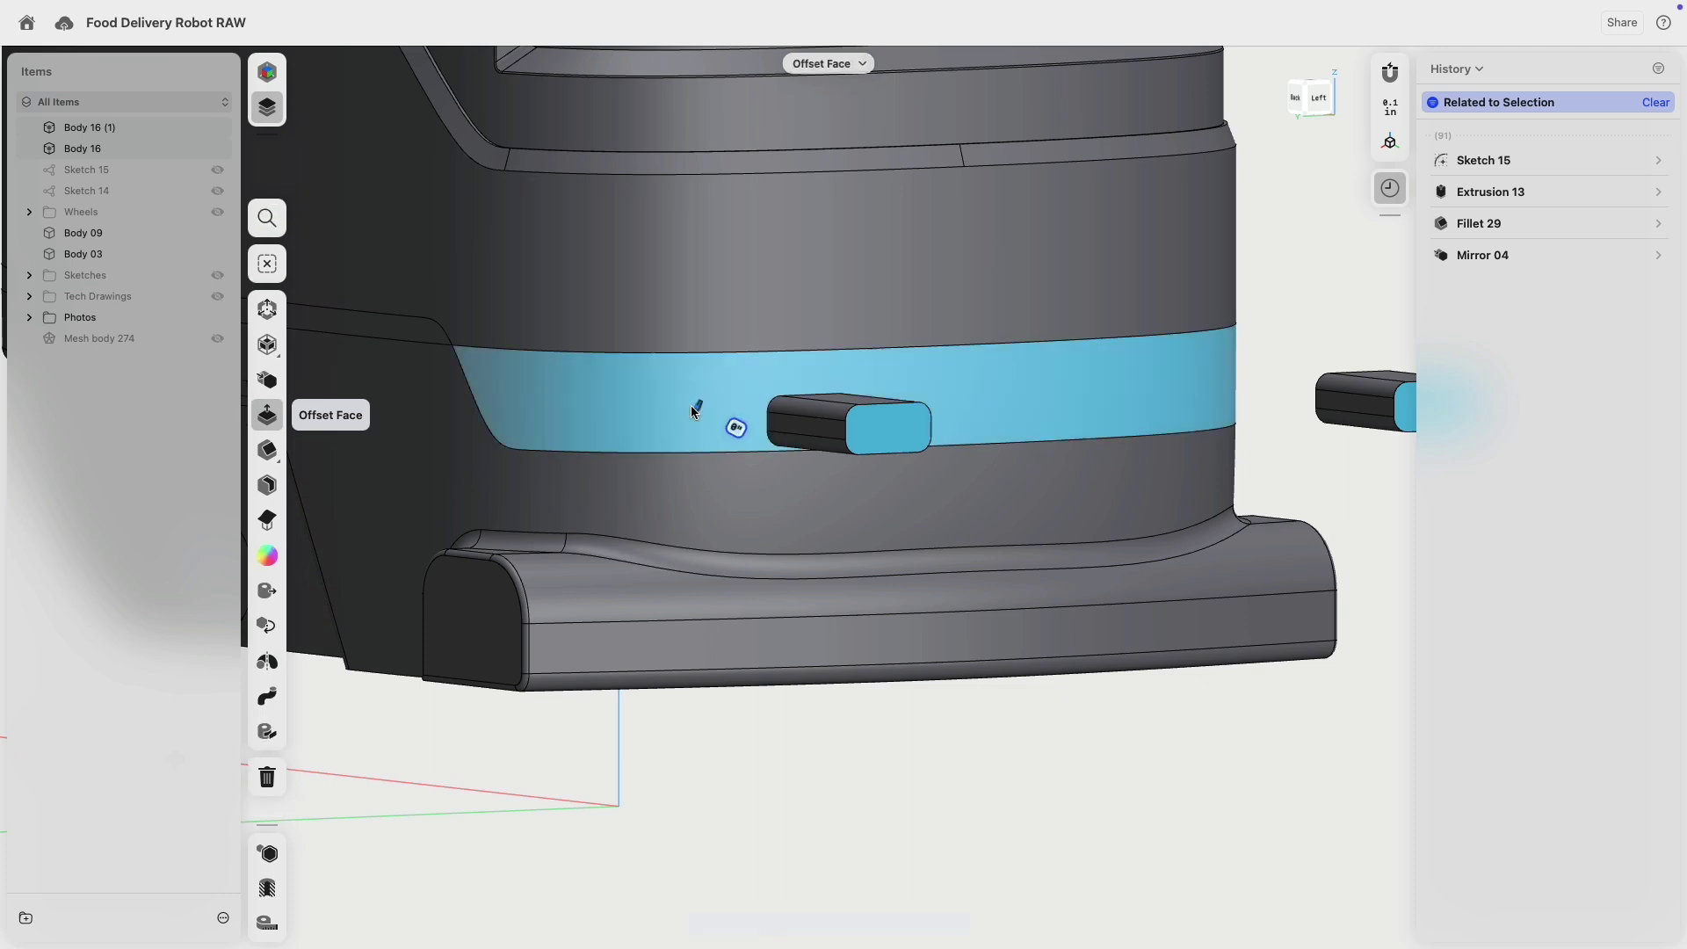
{"action": "left_click", "coordinate": [267, 731]}
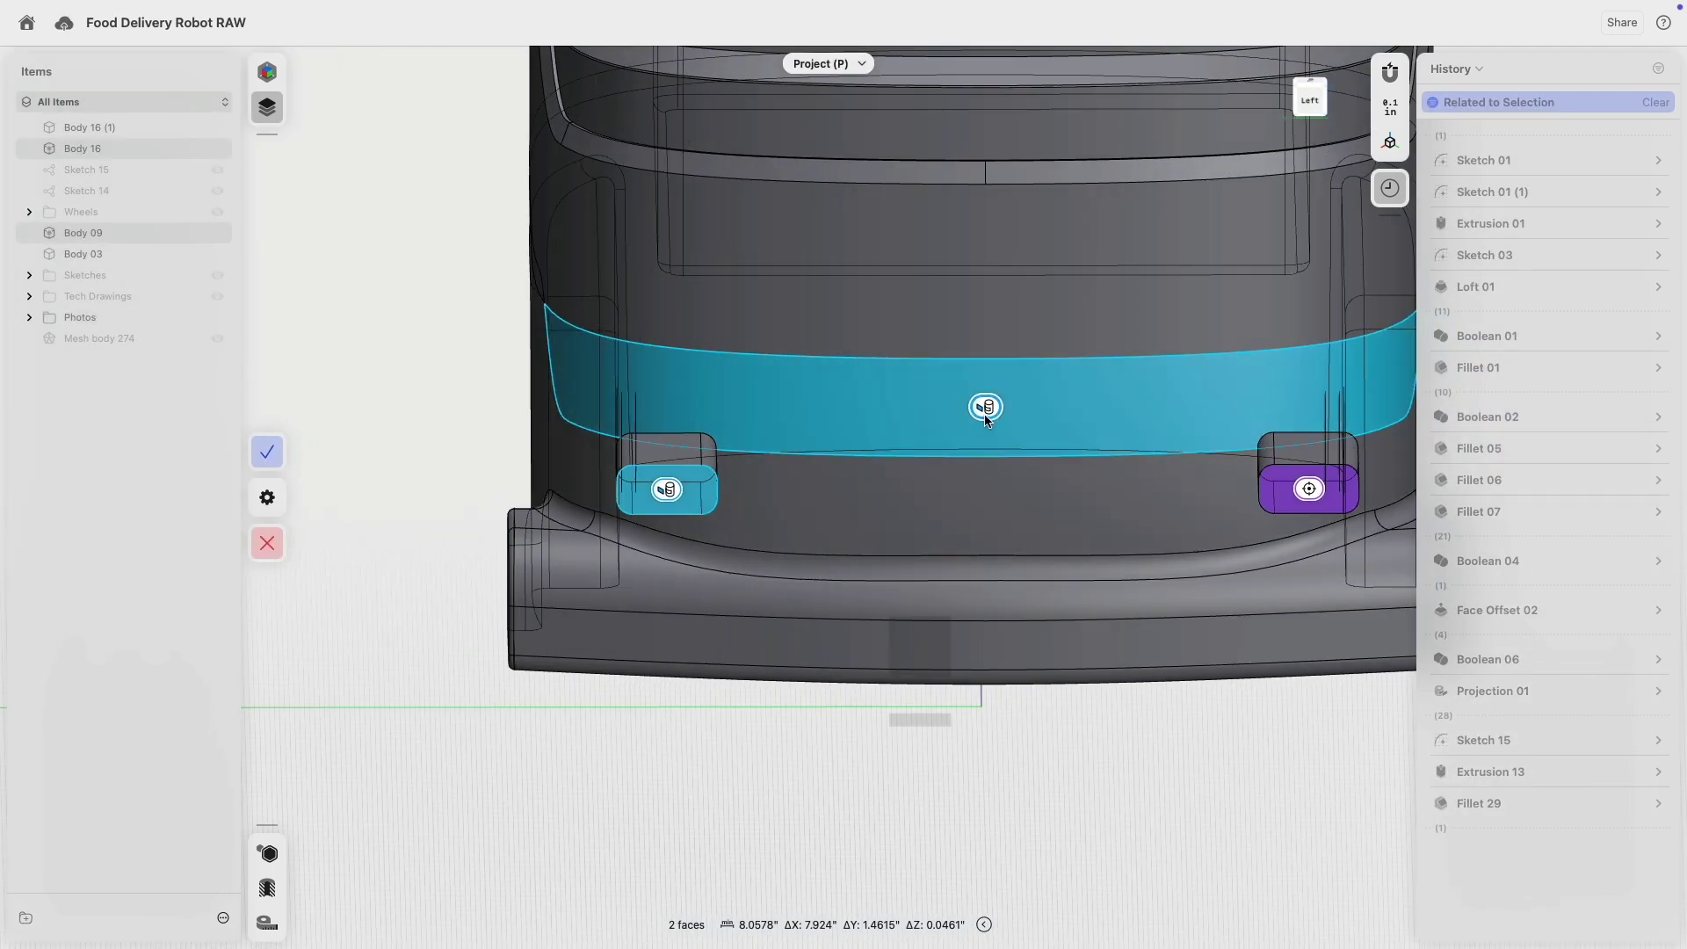
{"action": "left_click", "coordinate": [985, 413]}
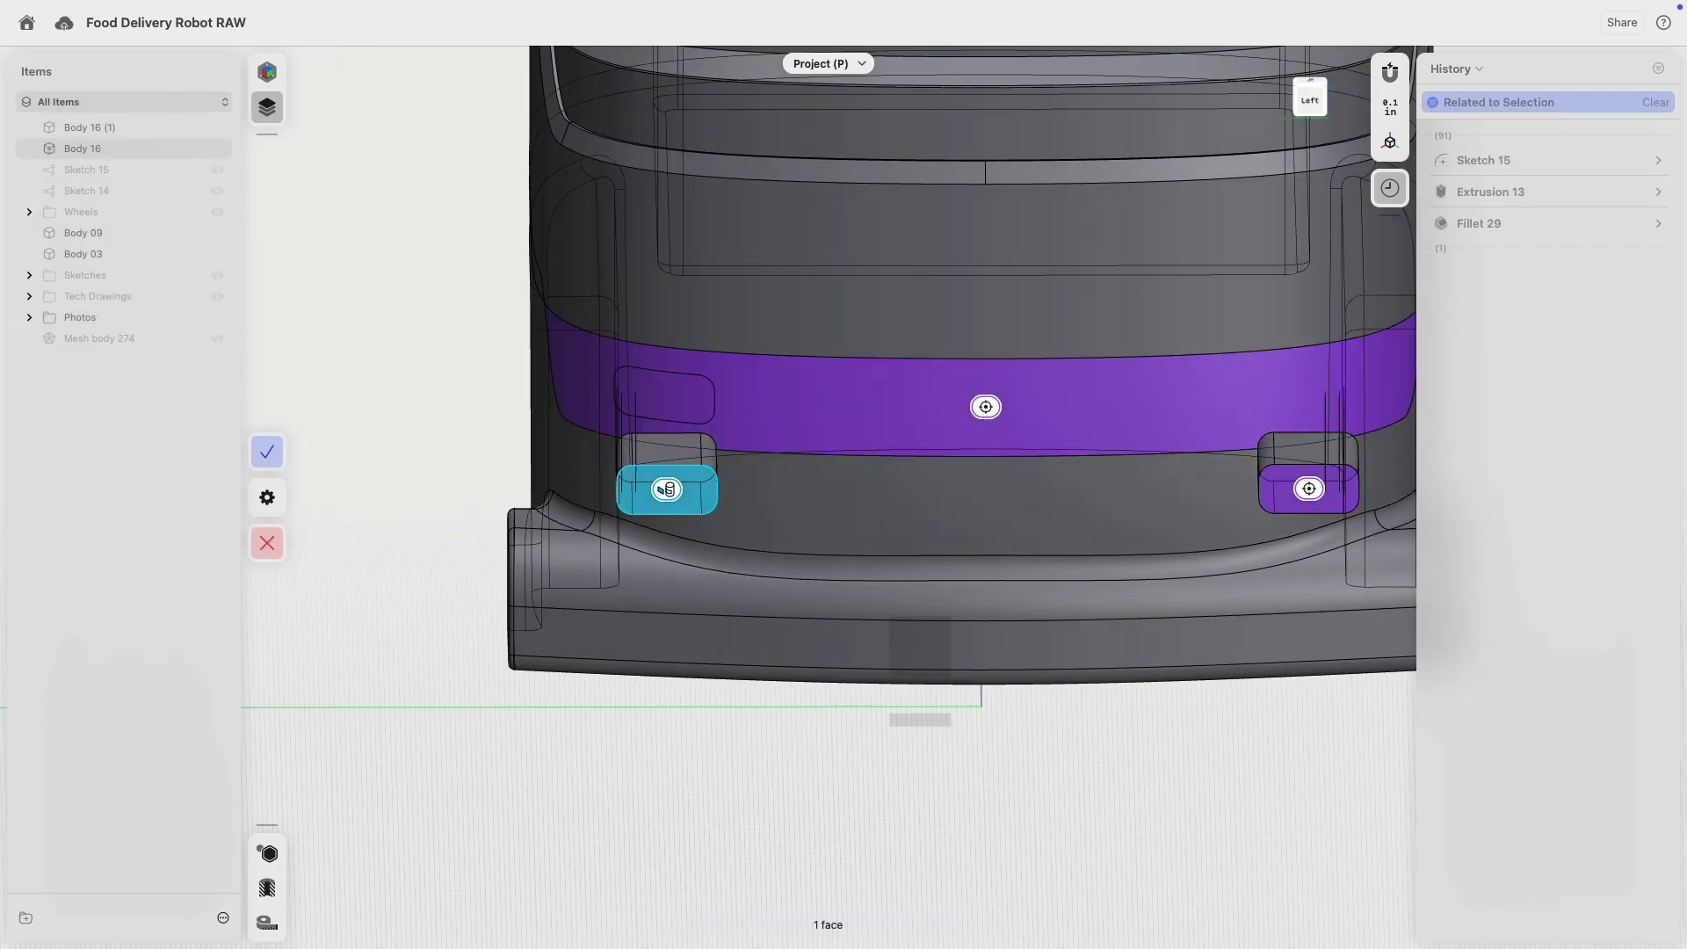
{"action": "left_click", "coordinate": [1309, 488]}
{"action": "left_click", "coordinate": [267, 452]}
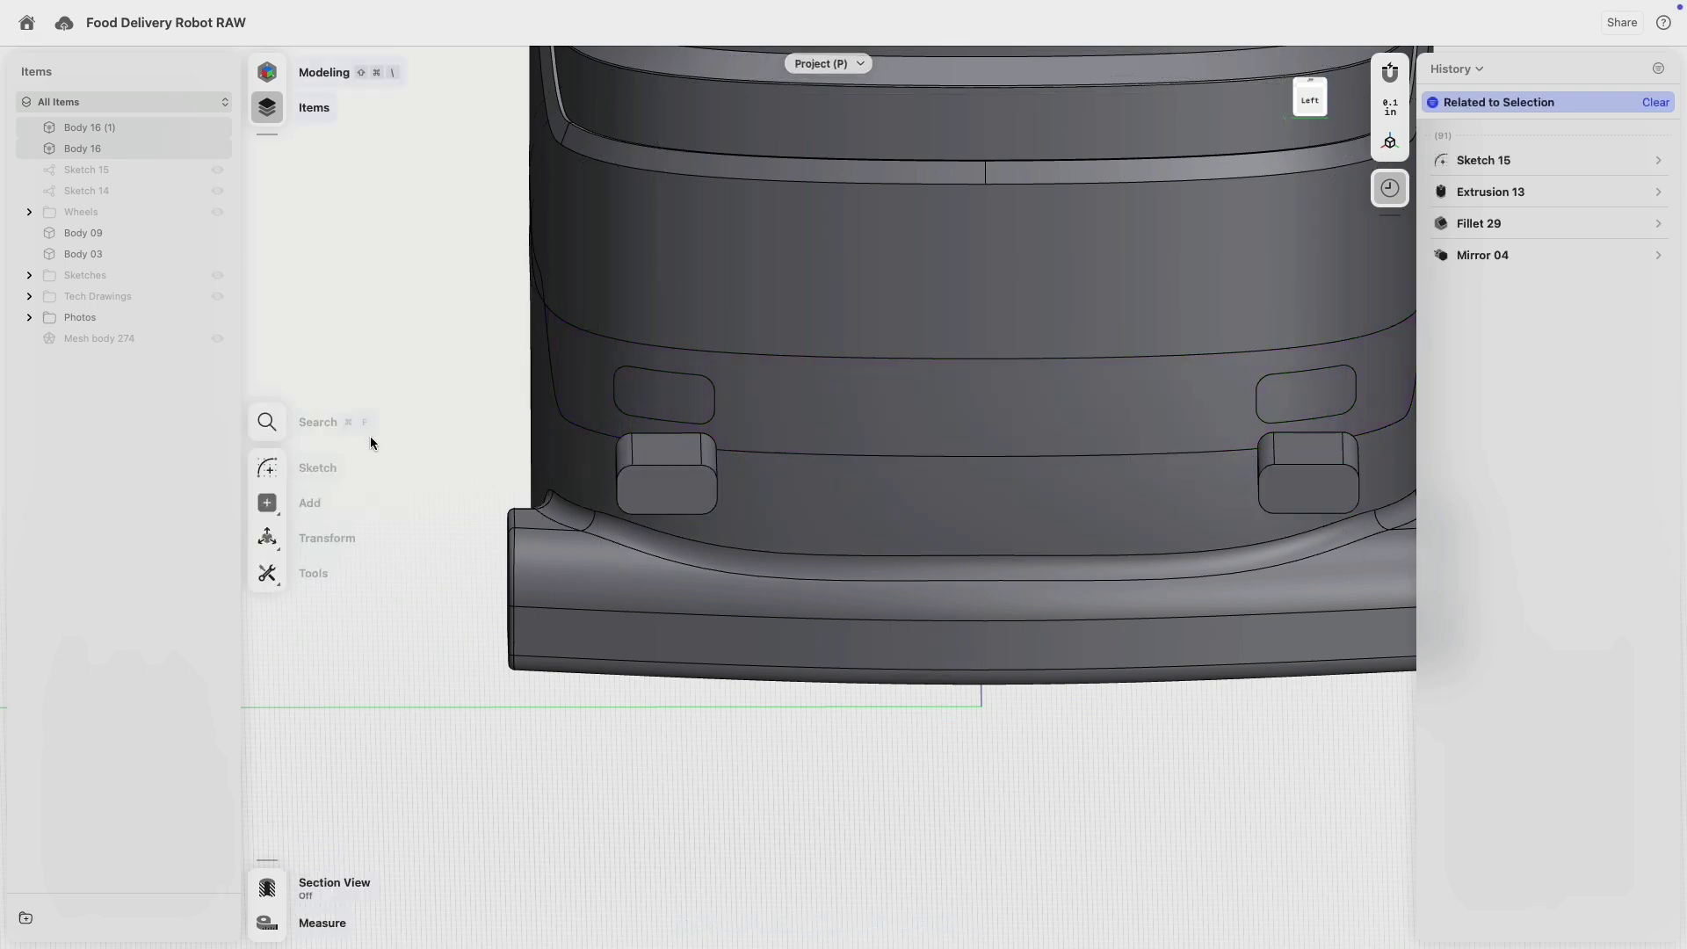
- Offset the two projected rounded-rectangle faces on the lower band inward by 0.125 in
{"action": "left_click", "coordinate": [694, 406]}
{"action": "scroll", "coordinate": [919, 430], "scroll_direction": "right", "scroll_amount": 5}
{"action": "left_click", "coordinate": [1048, 439]}
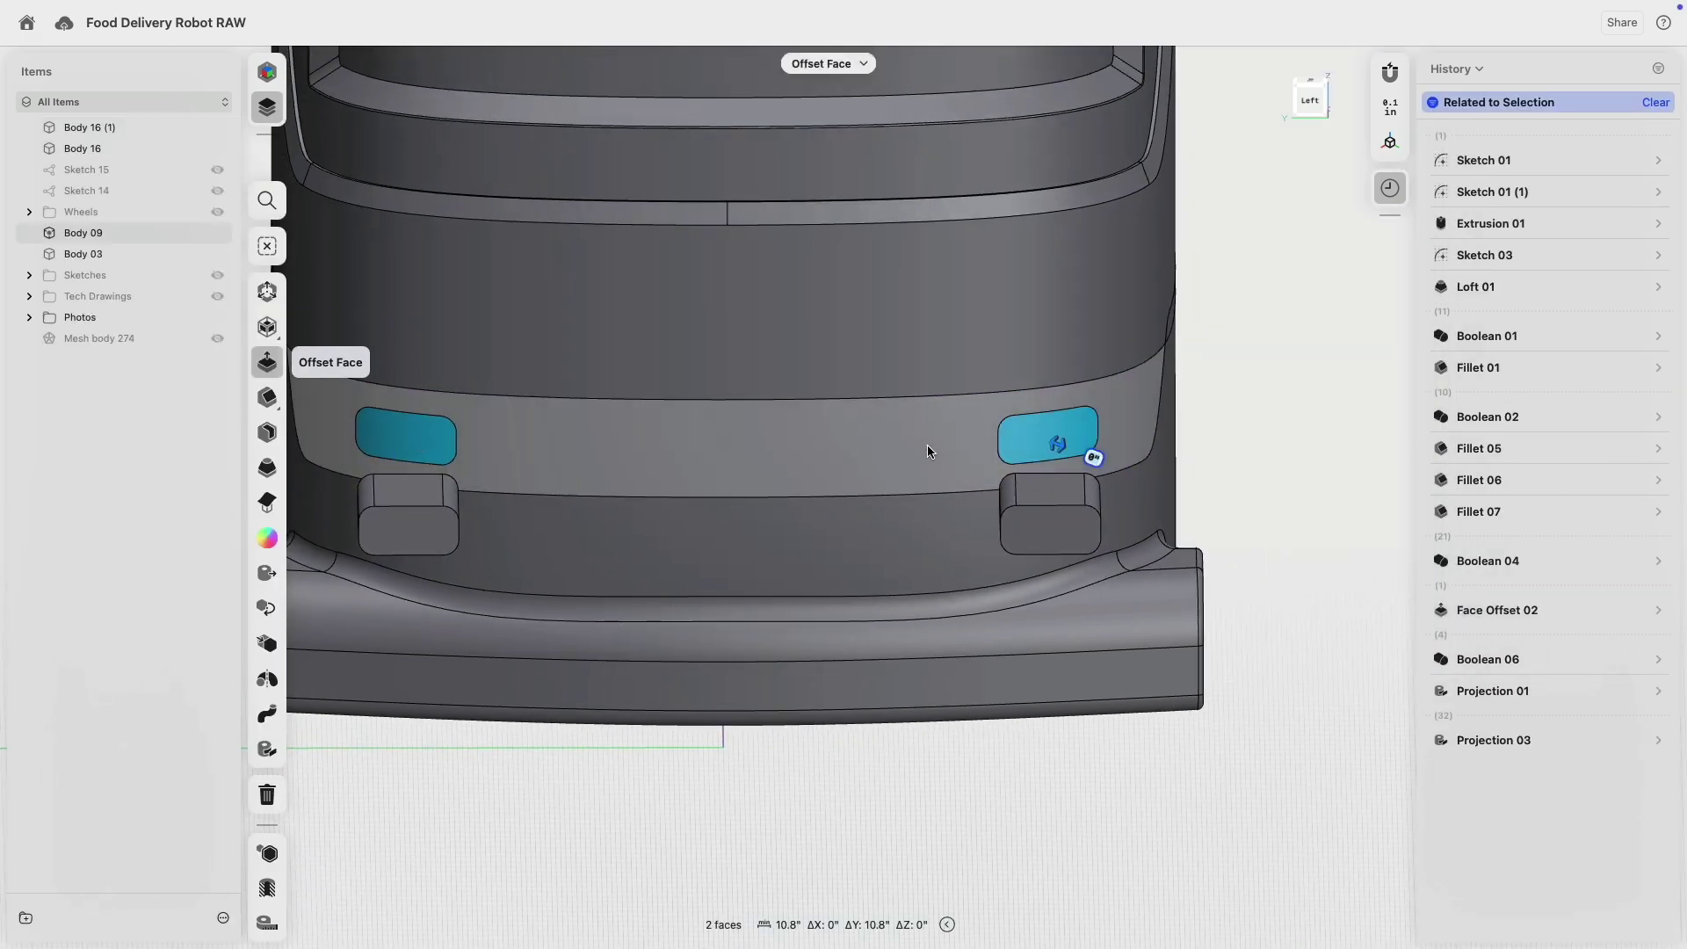
{"action": "right_click_drag", "start_coordinate": [927, 445], "coordinate": [1069, 421]}
{"action": "scroll", "coordinate": [1070, 414], "scroll_direction": "up", "scroll_amount": 8}
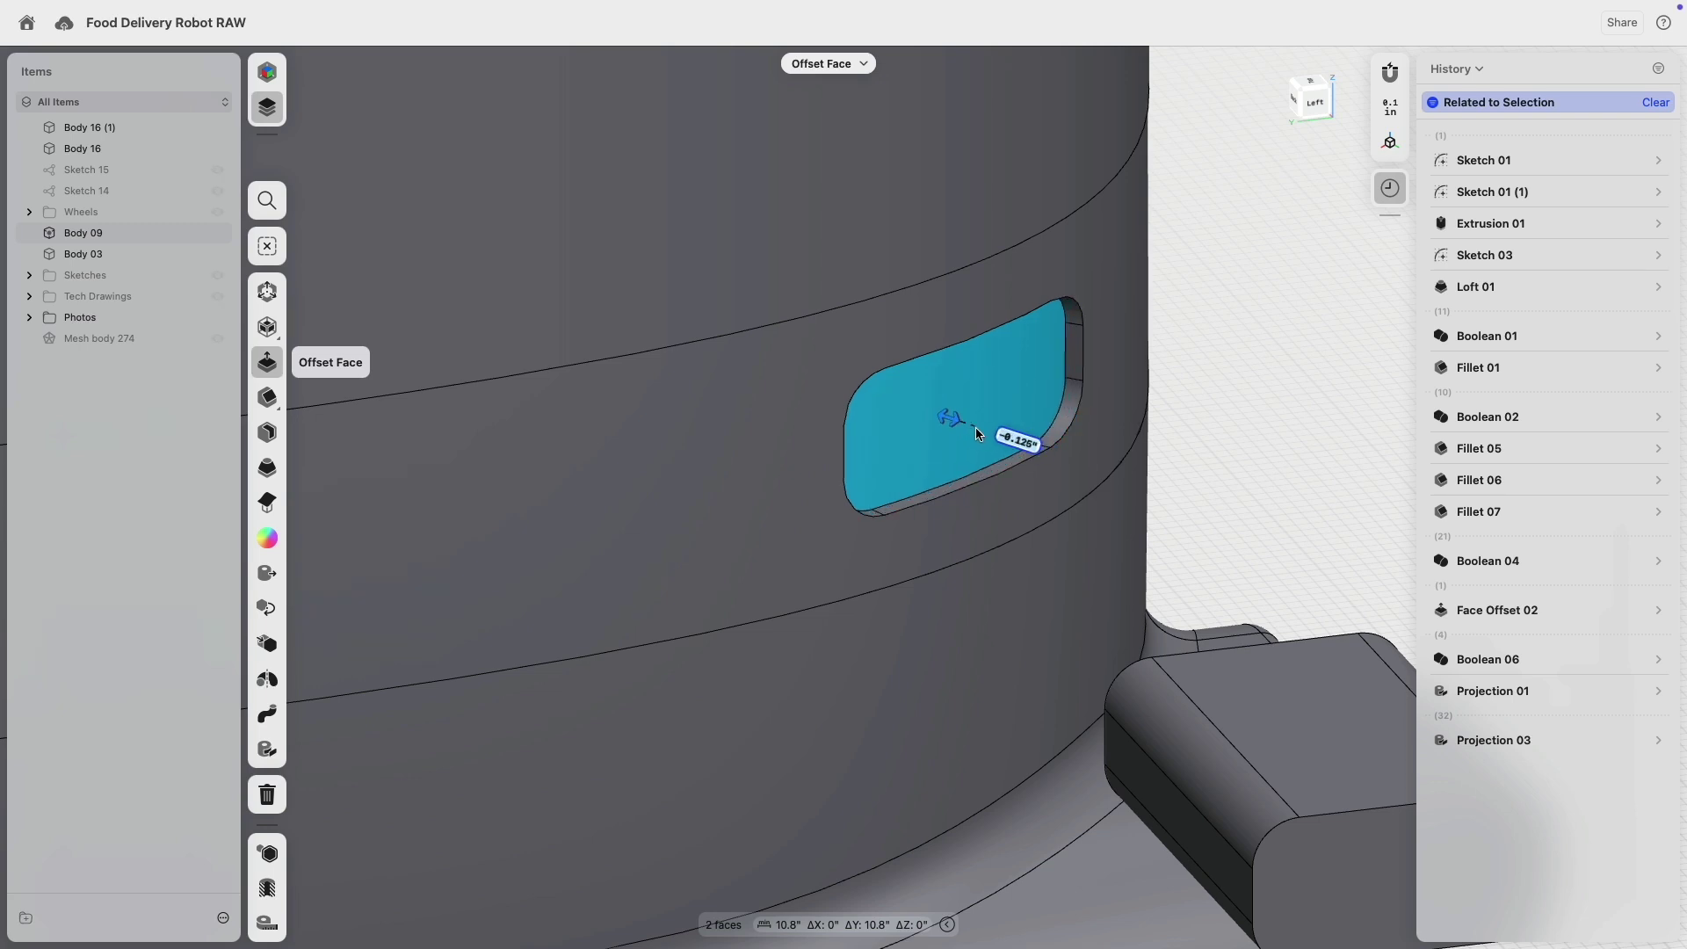
{"action": "left_click_drag", "start_coordinate": [975, 428], "coordinate": [975, 427]}
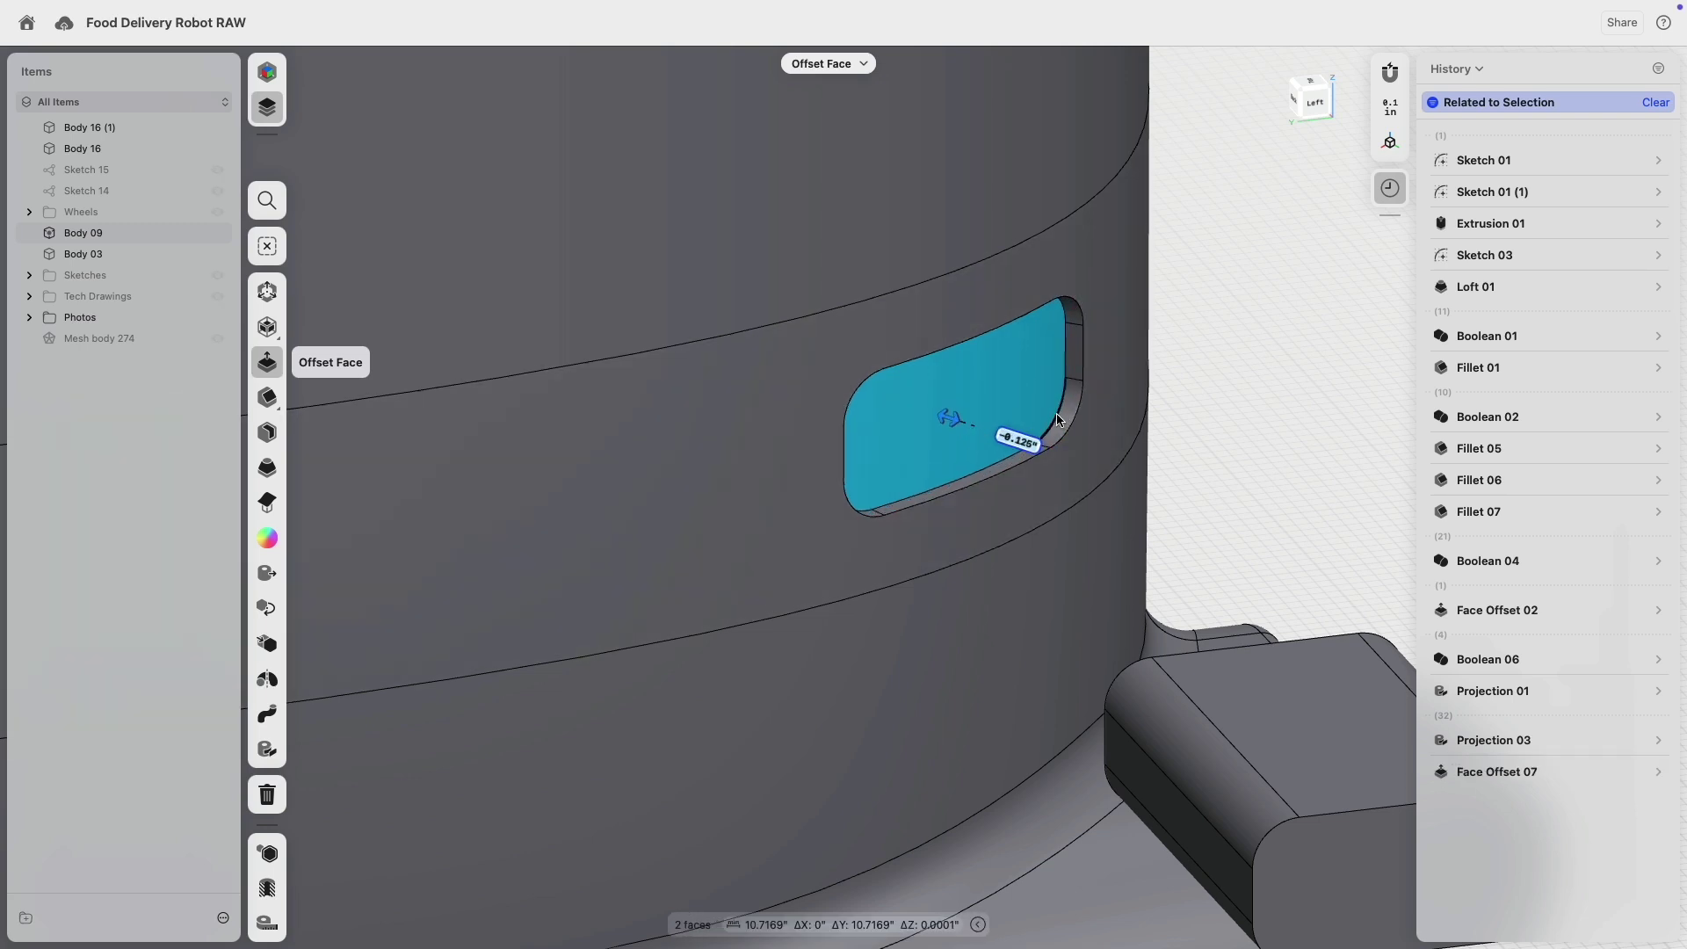
- Try to fillet the matching lower-corner floor edges inside both light recesses on the lower band
{"action": "left_click", "coordinate": [1057, 415]}
{"action": "scroll", "coordinate": [1036, 422], "scroll_direction": "down", "scroll_amount": 5}
{"action": "middle_click_drag", "start_coordinate": [747, 422], "coordinate": [1172, 308]}
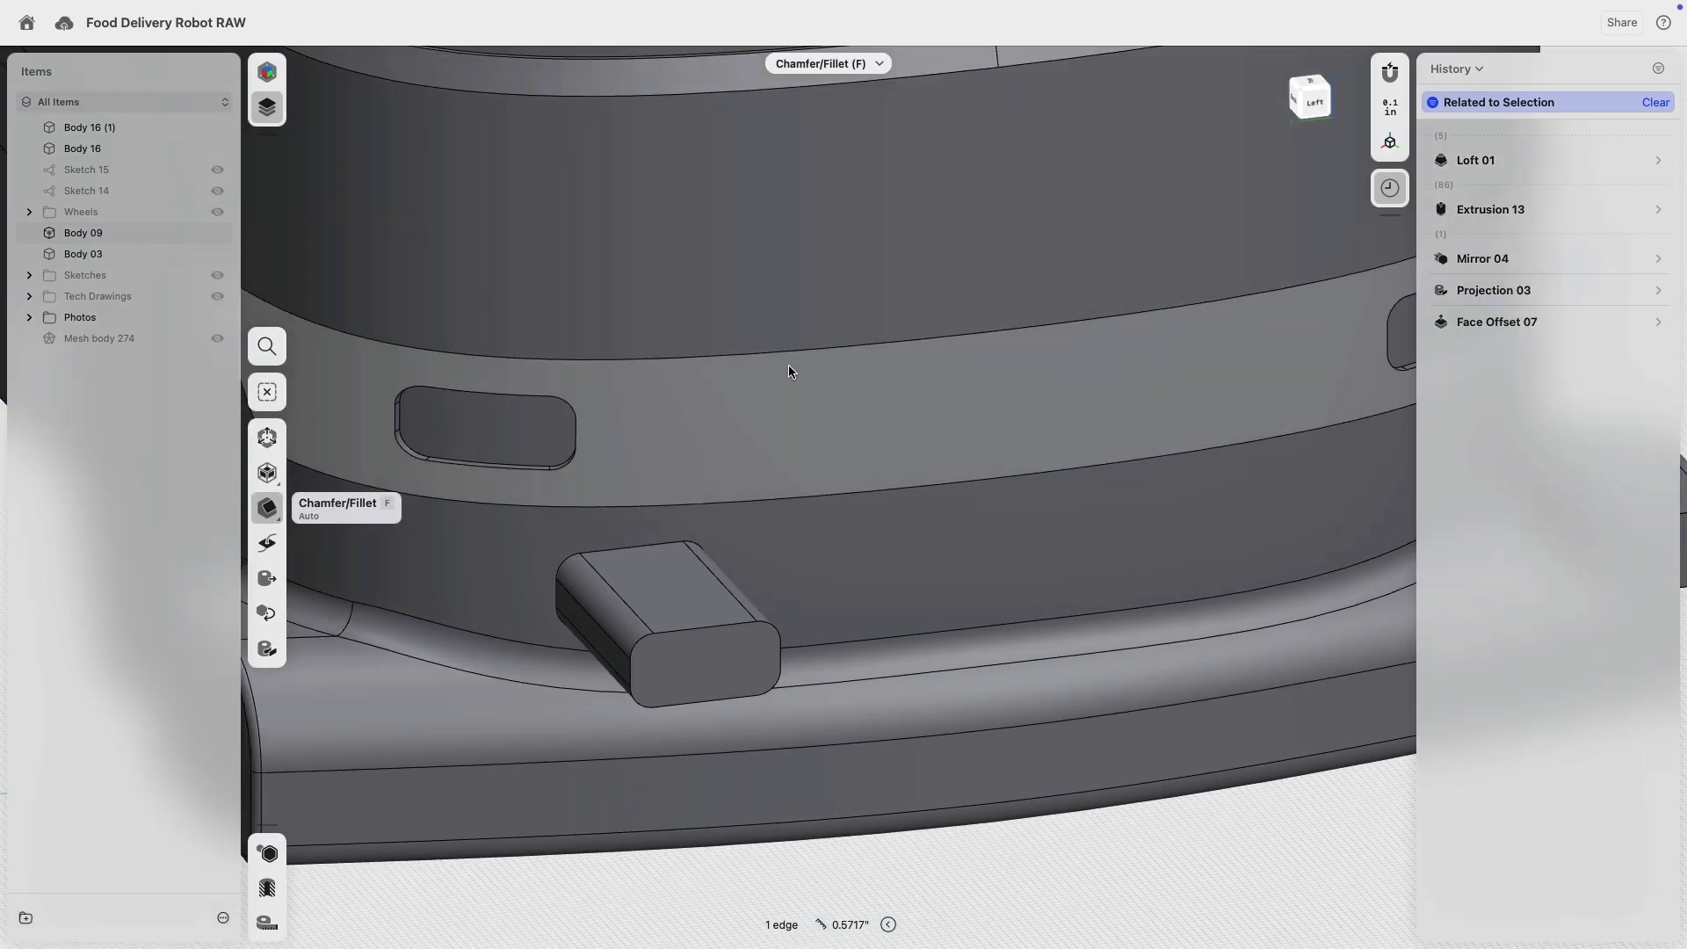
{"action": "middle_click_drag", "start_coordinate": [788, 365], "coordinate": [1111, 332]}
{"action": "right_click_drag", "start_coordinate": [795, 401], "coordinate": [938, 400]}
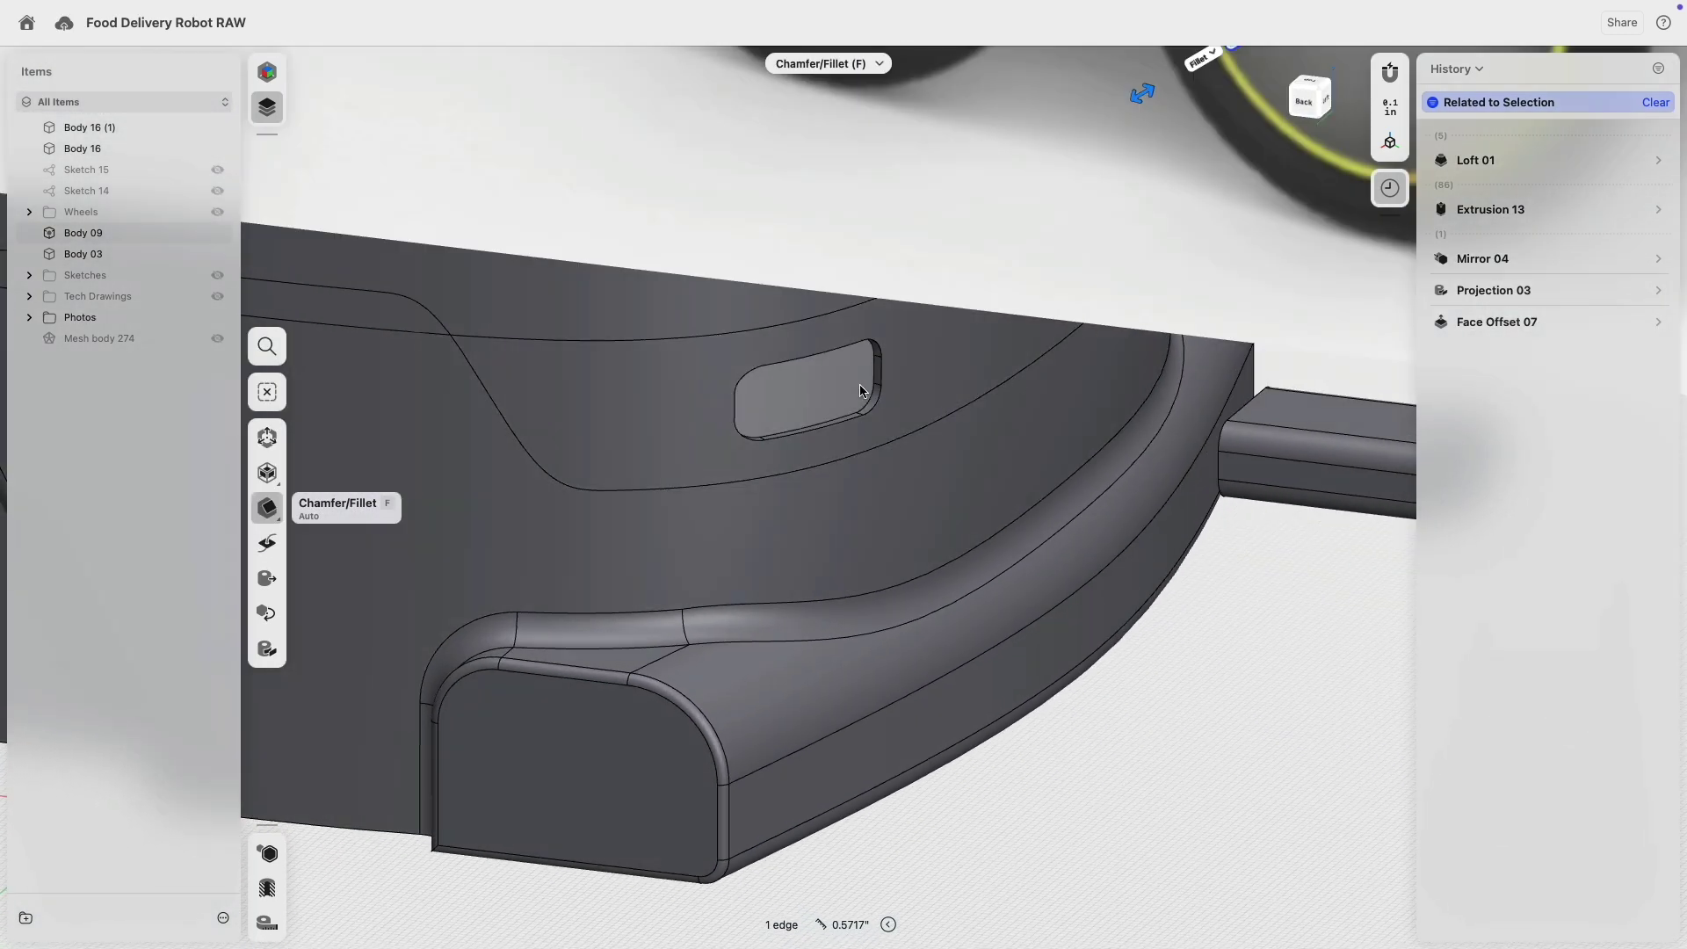
{"action": "scroll", "coordinate": [862, 391], "scroll_direction": "up", "scroll_amount": 5}
{"action": "left_click", "coordinate": [864, 426]}
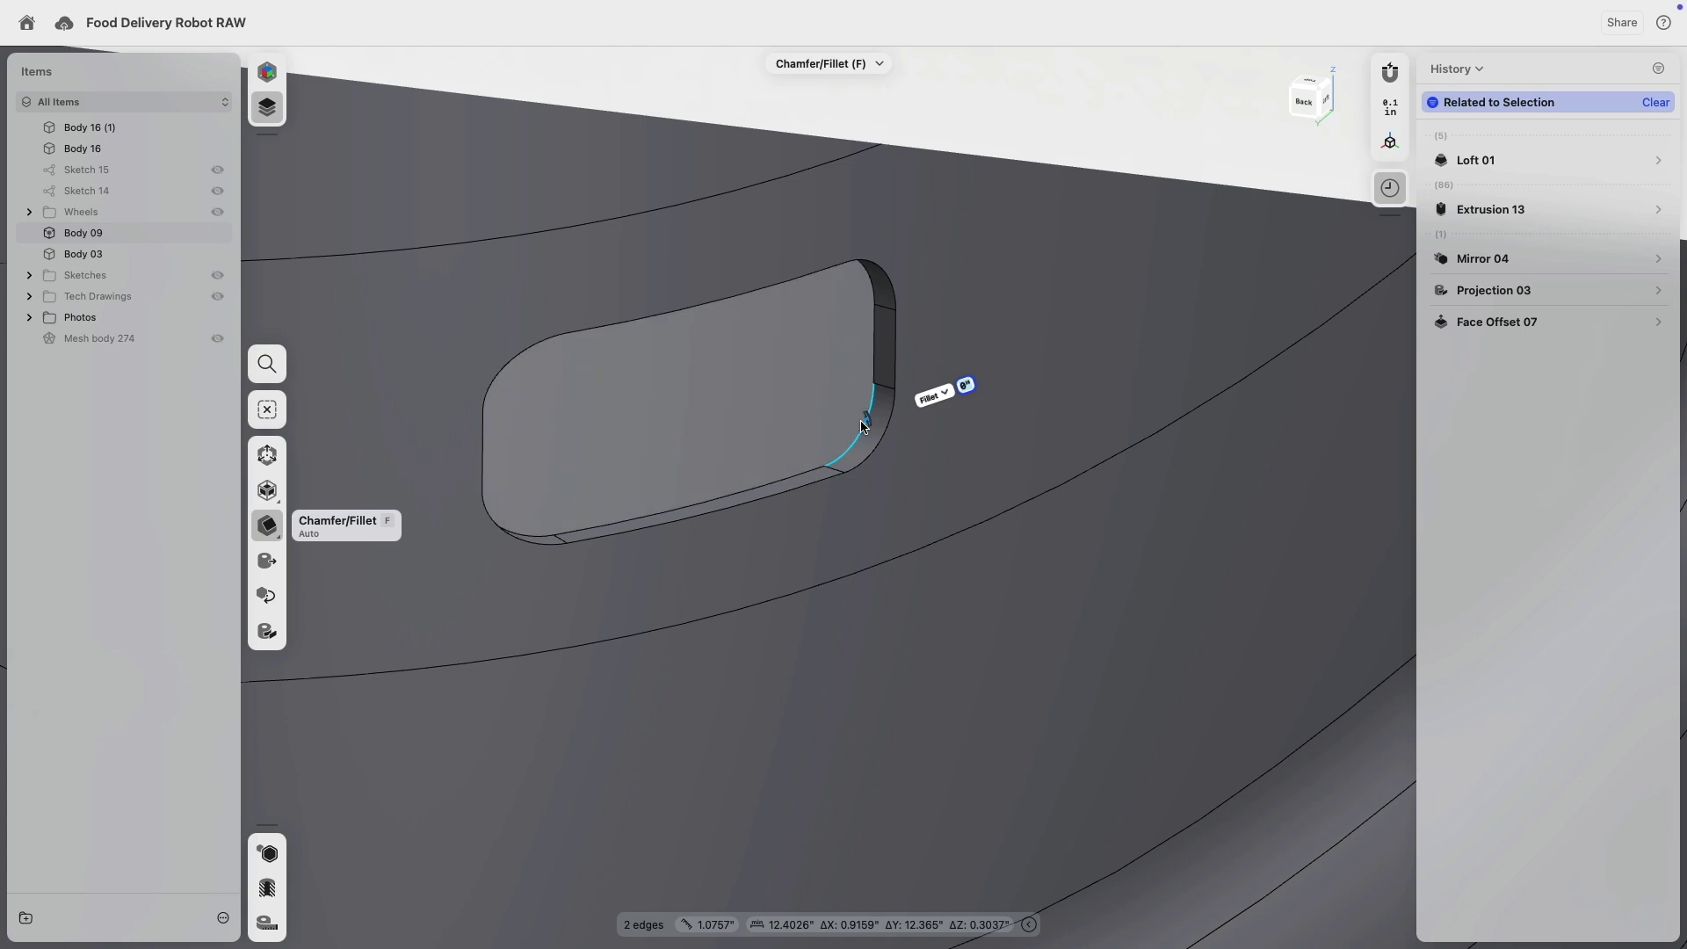
{"action": "right_click_drag", "start_coordinate": [861, 426], "coordinate": [928, 418]}
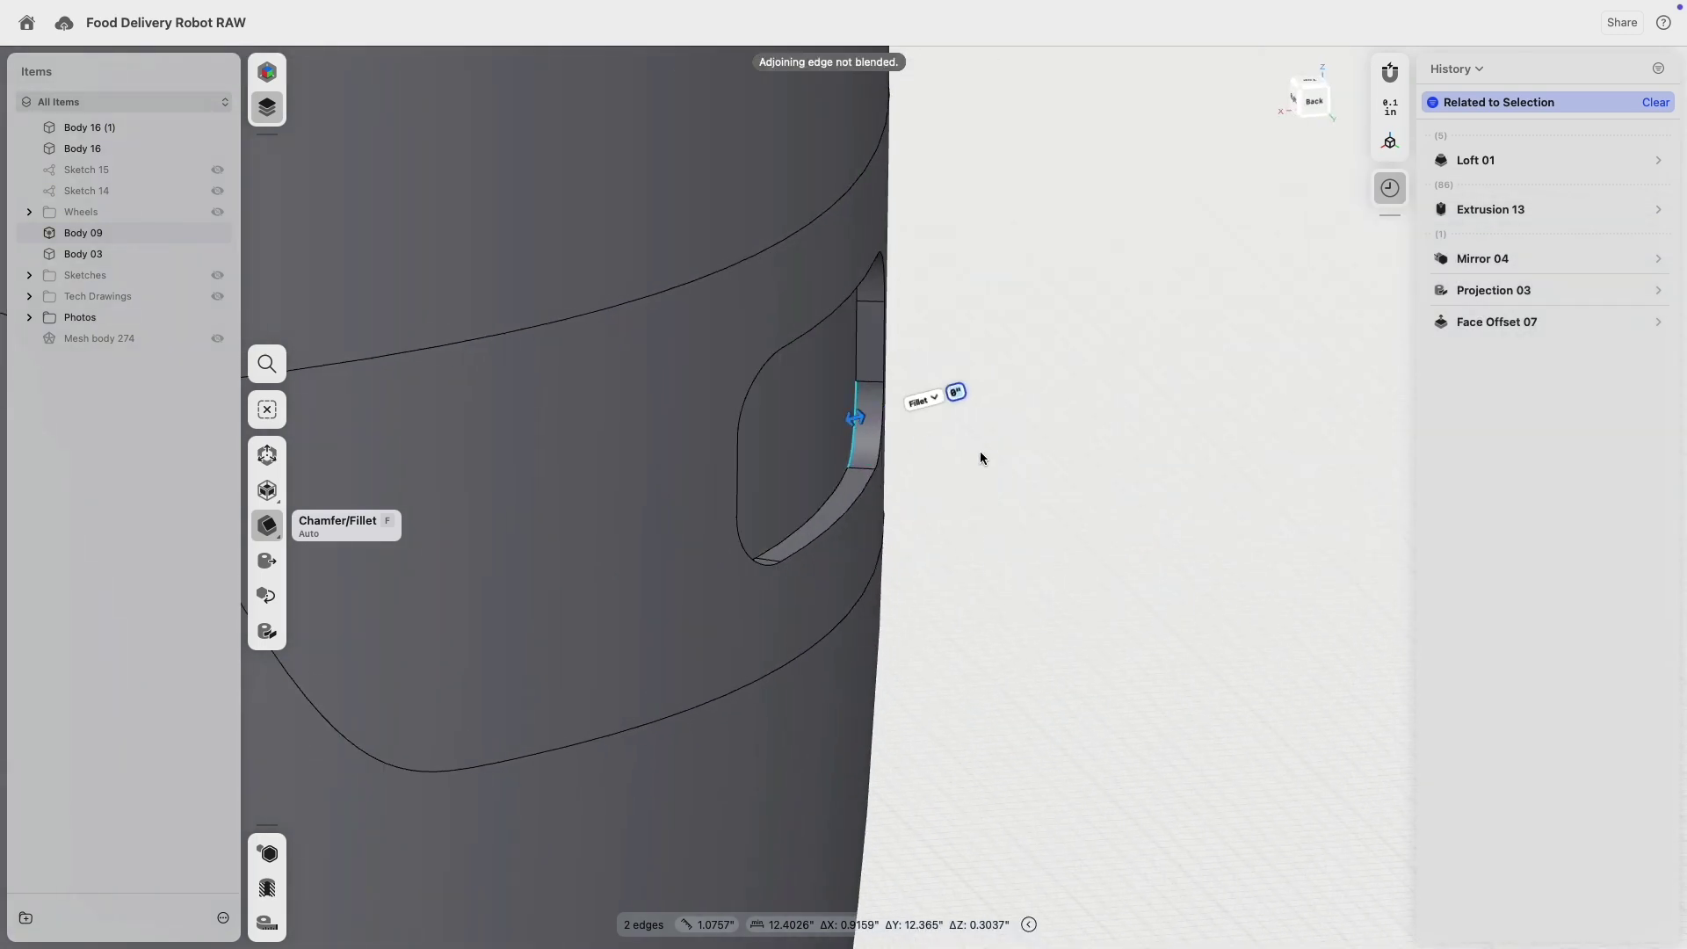
{"action": "right_click_drag", "start_coordinate": [981, 458], "coordinate": [810, 437]}
- Hide the Photos folder so that only the robot's bodies are displayed around the recesses
{"action": "scroll", "coordinate": [820, 456], "scroll_direction": "down", "scroll_amount": 10}
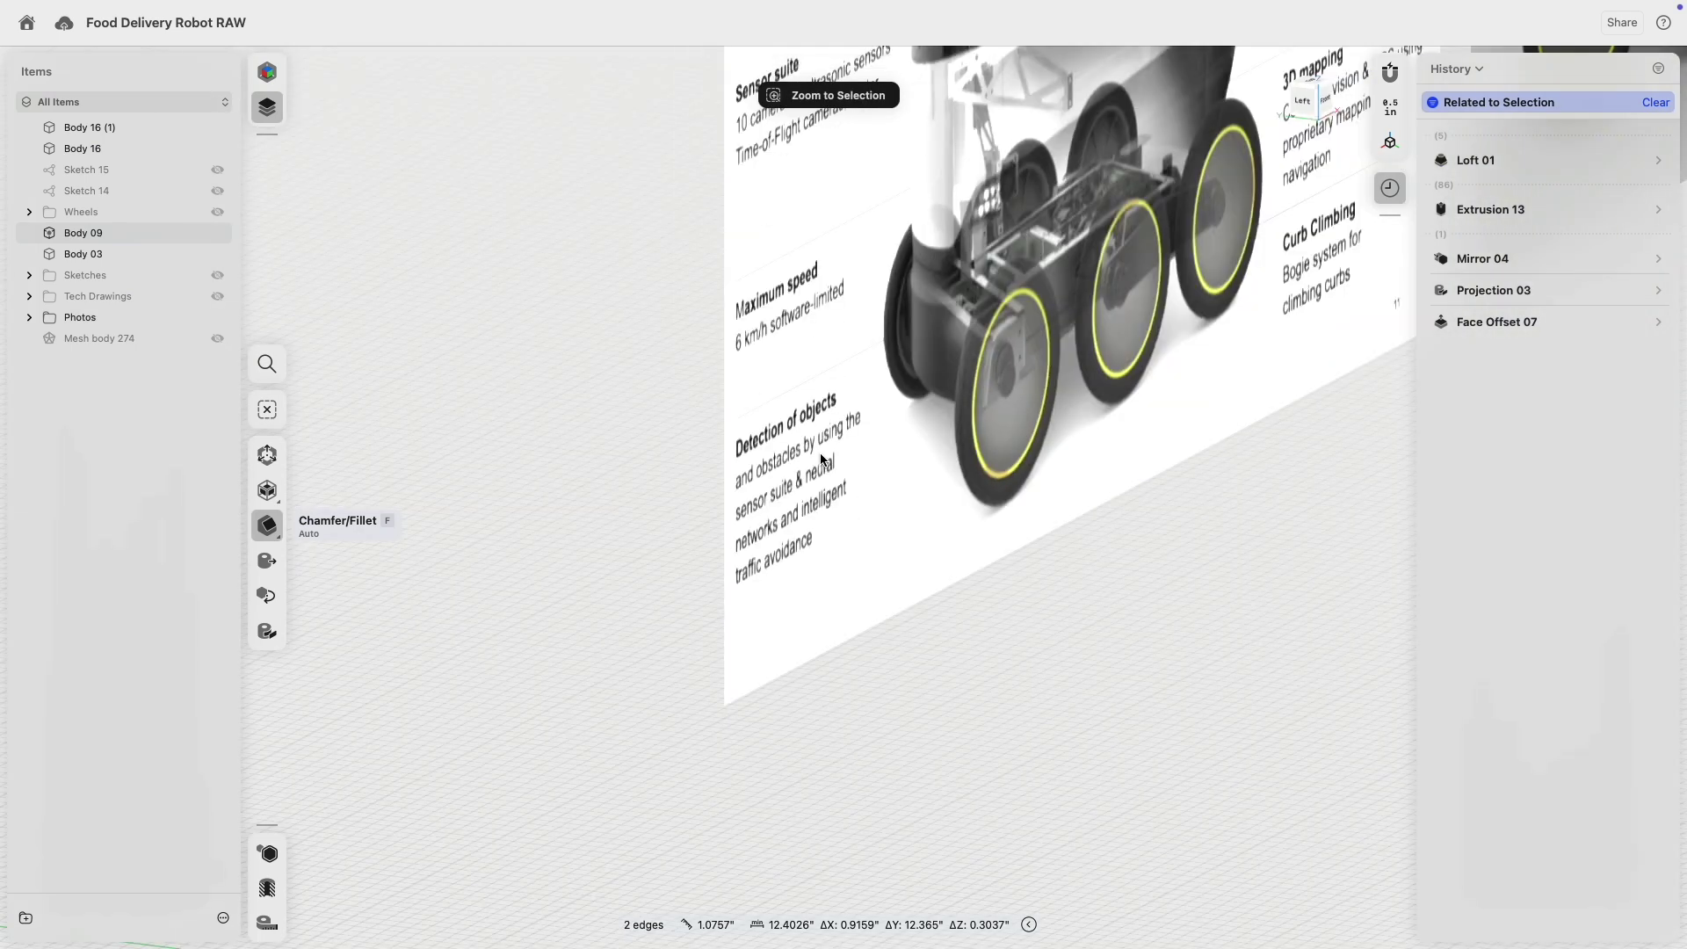
{"action": "scroll", "coordinate": [822, 459], "scroll_direction": "down", "scroll_amount": 5}
{"action": "left_click", "coordinate": [218, 317]}
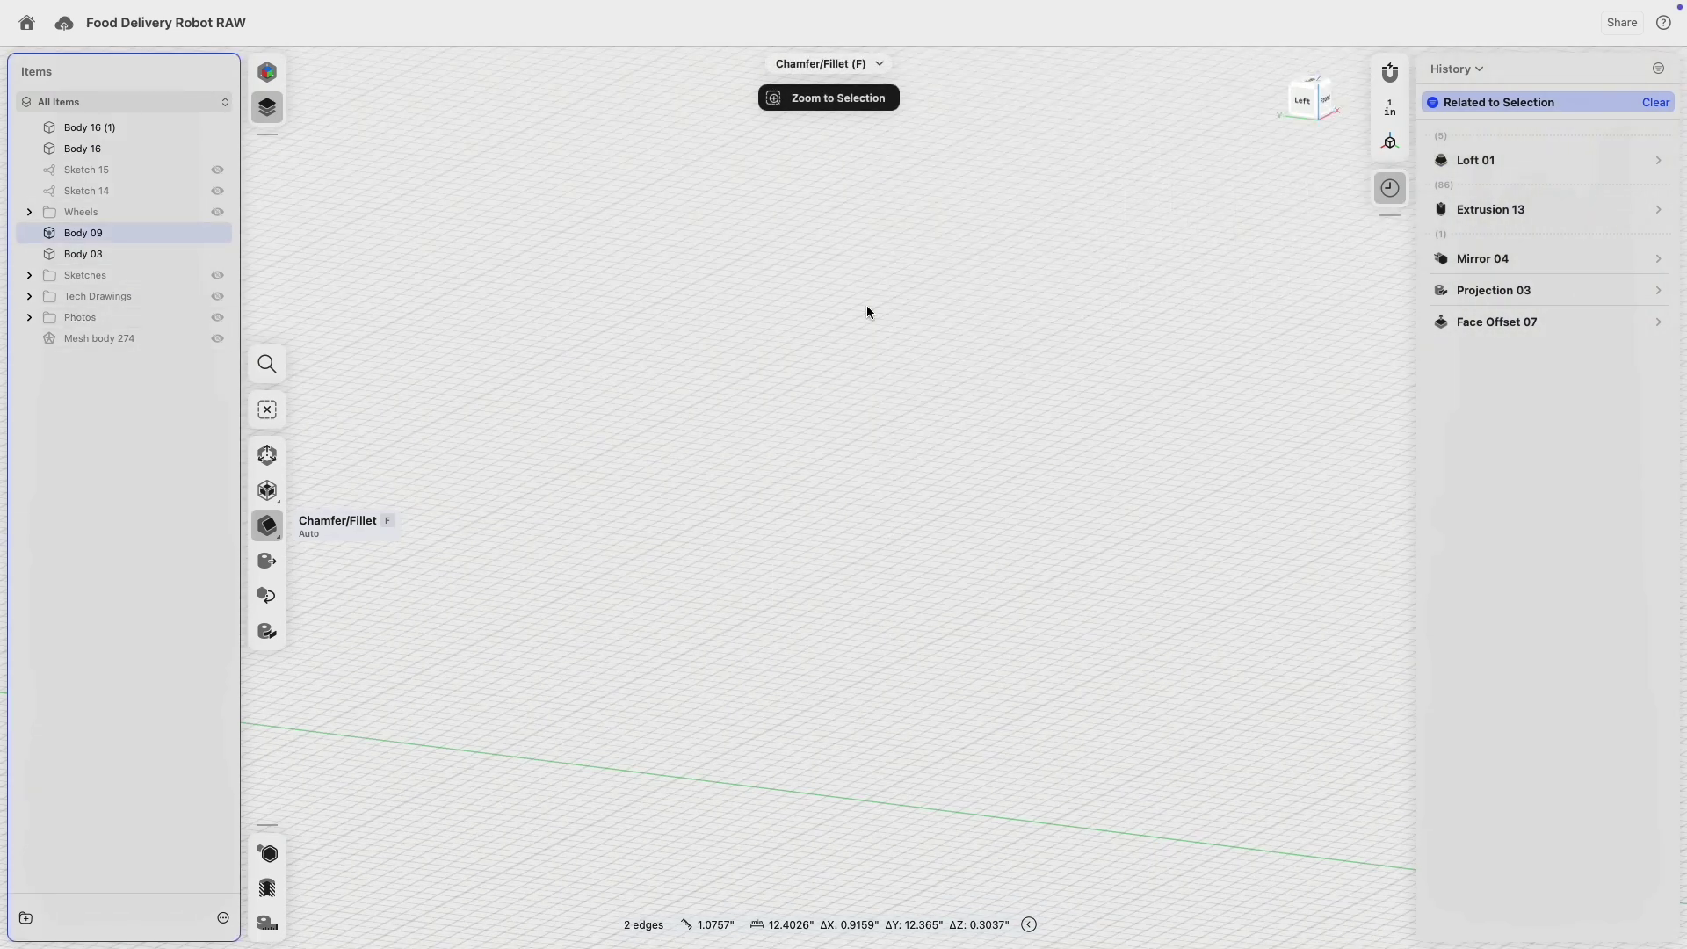
{"action": "scroll", "coordinate": [940, 415], "scroll_direction": "down", "scroll_amount": 5}
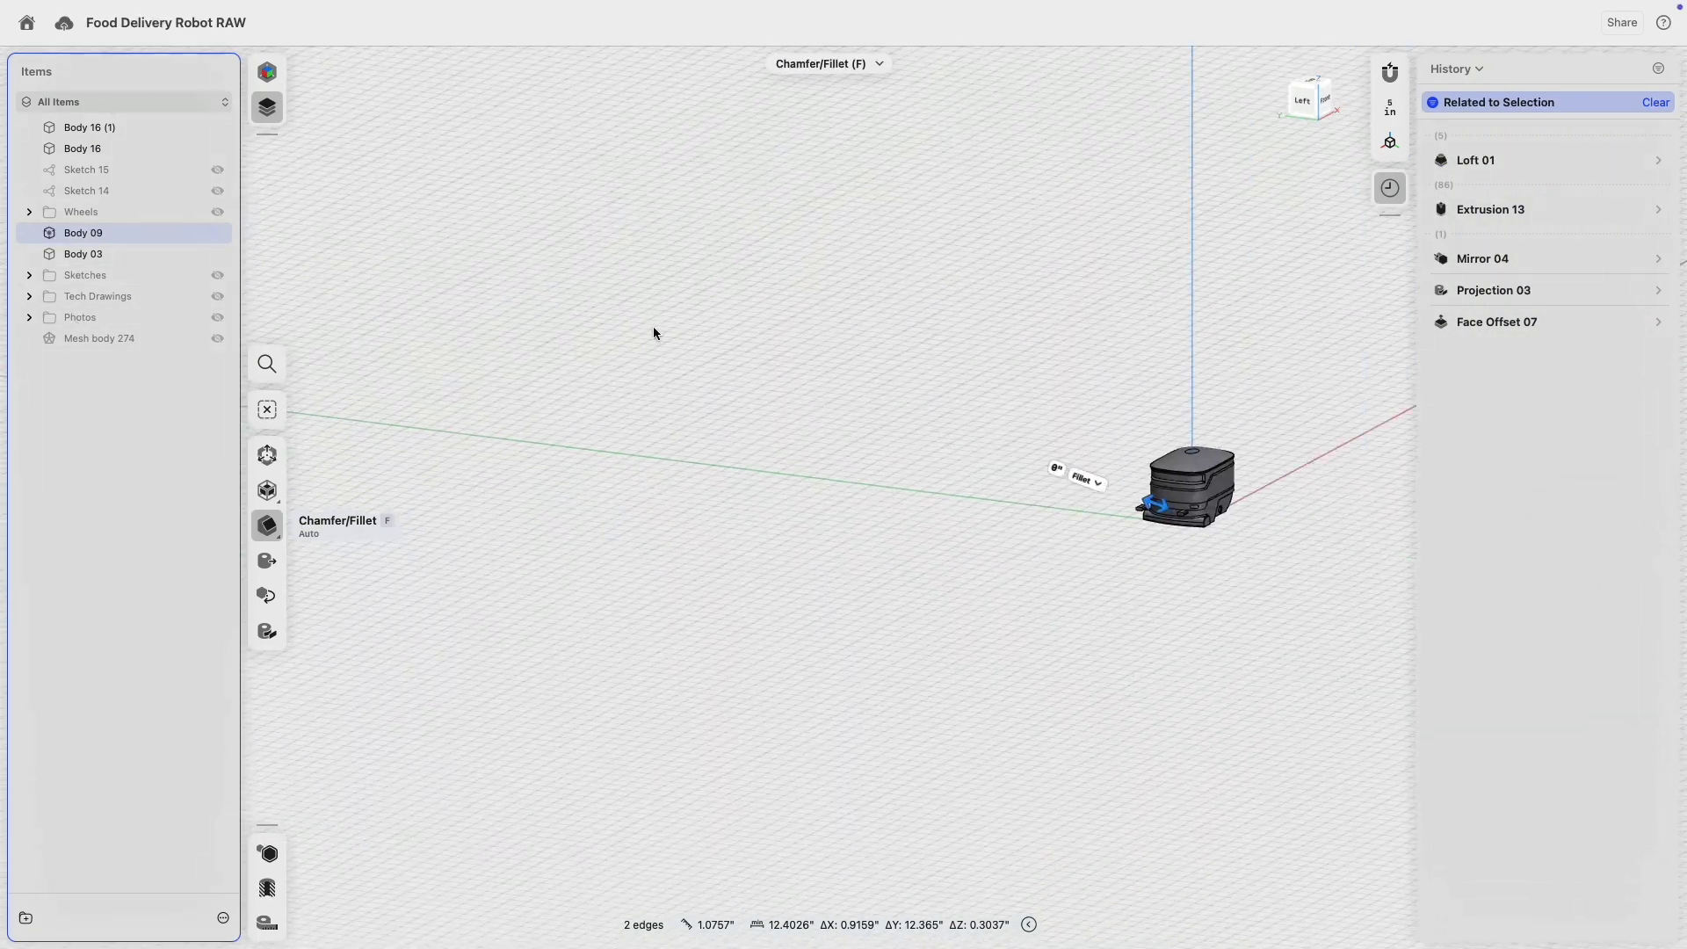
{"action": "scroll", "coordinate": [797, 610], "scroll_direction": "up", "scroll_amount": 10}
{"action": "scroll", "coordinate": [797, 610], "scroll_direction": "up", "scroll_amount": 5}
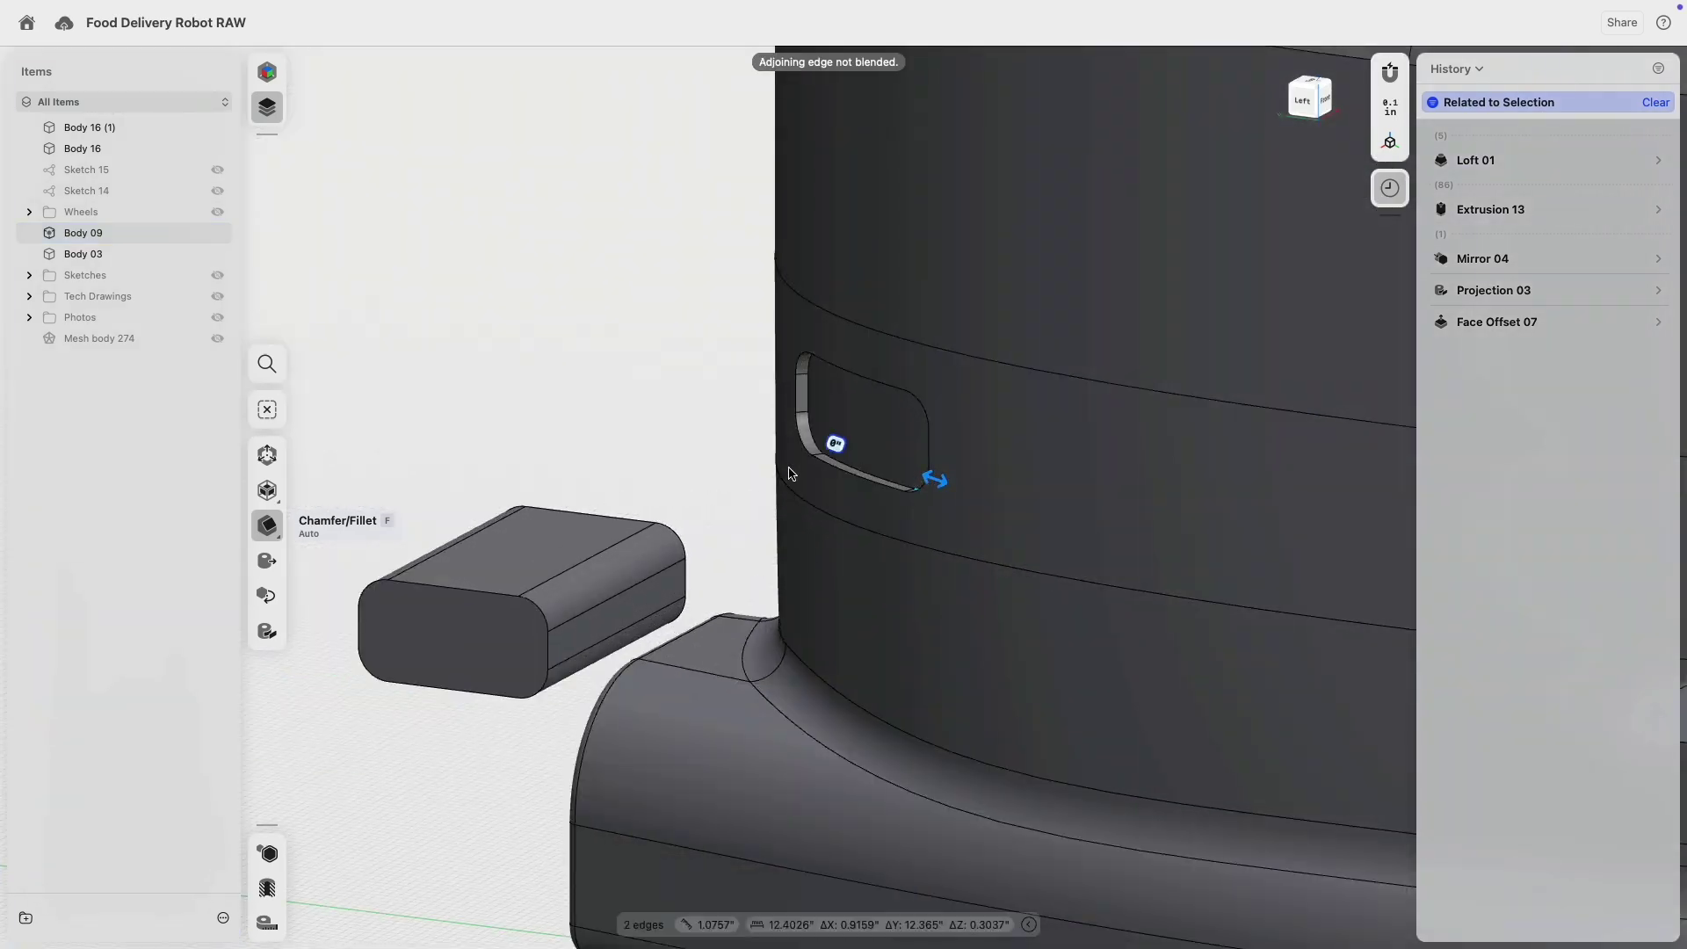
- Try to fillet the outer rim of the light recesses, starting from the lower edge and a lower corner edge
{"action": "scroll", "coordinate": [830, 468], "scroll_direction": "up", "scroll_amount": 3}
{"action": "left_click", "coordinate": [820, 467]}
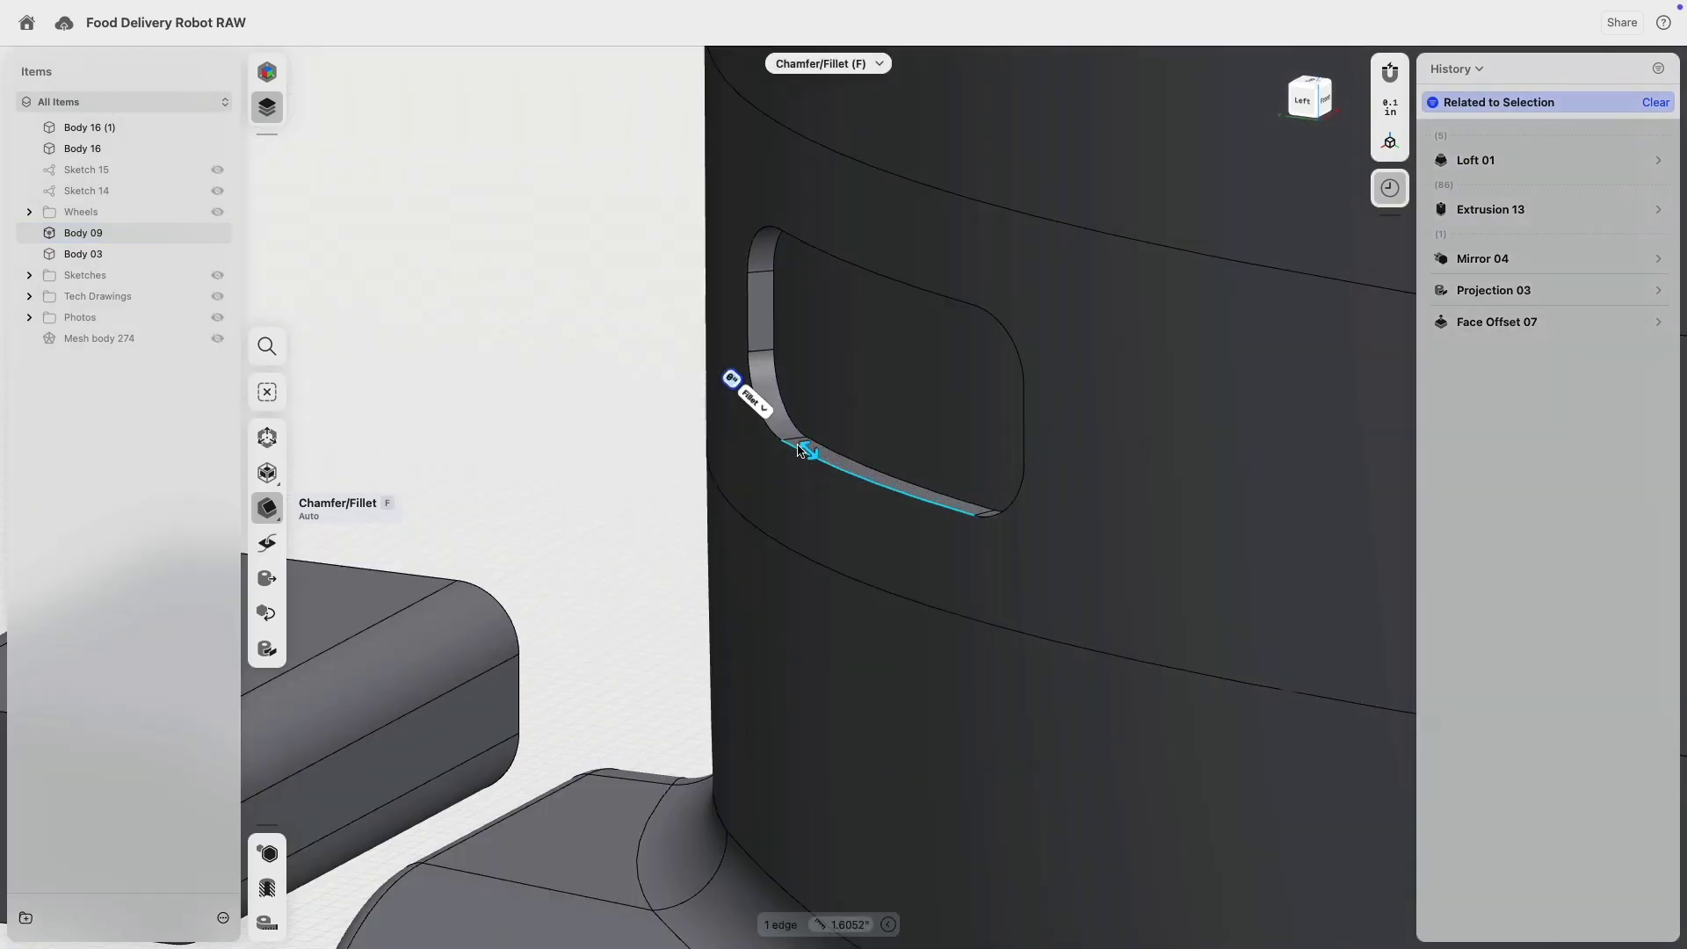
{"action": "right_click_drag", "start_coordinate": [664, 401], "coordinate": [879, 413]}
{"action": "middle_click_drag", "start_coordinate": [1062, 263], "coordinate": [670, 519]}
{"action": "right_click_drag", "start_coordinate": [865, 444], "coordinate": [993, 427]}
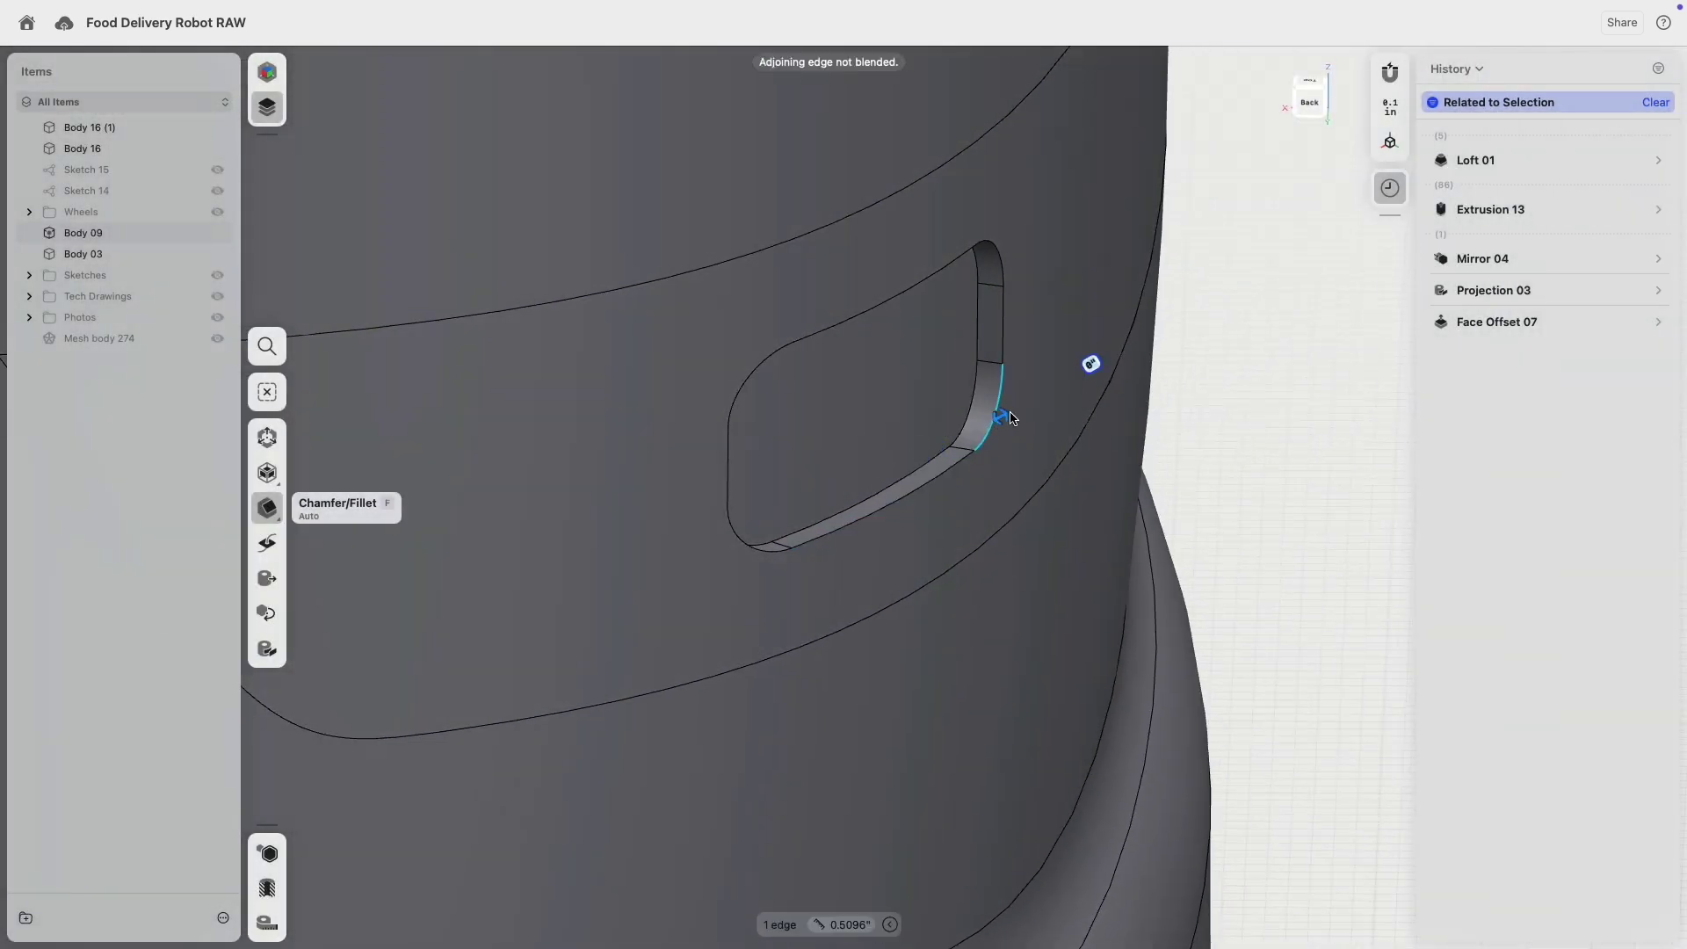
- Make both light recesses shallower by entering a smaller inward distance in their existing face offset
{"action": "scroll", "coordinate": [1012, 417], "scroll_direction": "down", "scroll_amount": 5}
{"action": "scroll", "coordinate": [1010, 403], "scroll_direction": "down", "scroll_amount": 5}
{"action": "right_click_drag", "start_coordinate": [1023, 413], "coordinate": [960, 406]}
{"action": "middle_click_drag", "start_coordinate": [1274, 358], "coordinate": [907, 471]}
{"action": "mouse_move", "coordinate": [907, 471]}
{"action": "right_mouse_down"}
{"action": "mouse_move", "coordinate": [801, 517]}
{"action": "mouse_move", "coordinate": [884, 472]}
{"action": "right_mouse_up"}
{"action": "left_click", "coordinate": [1658, 323]}
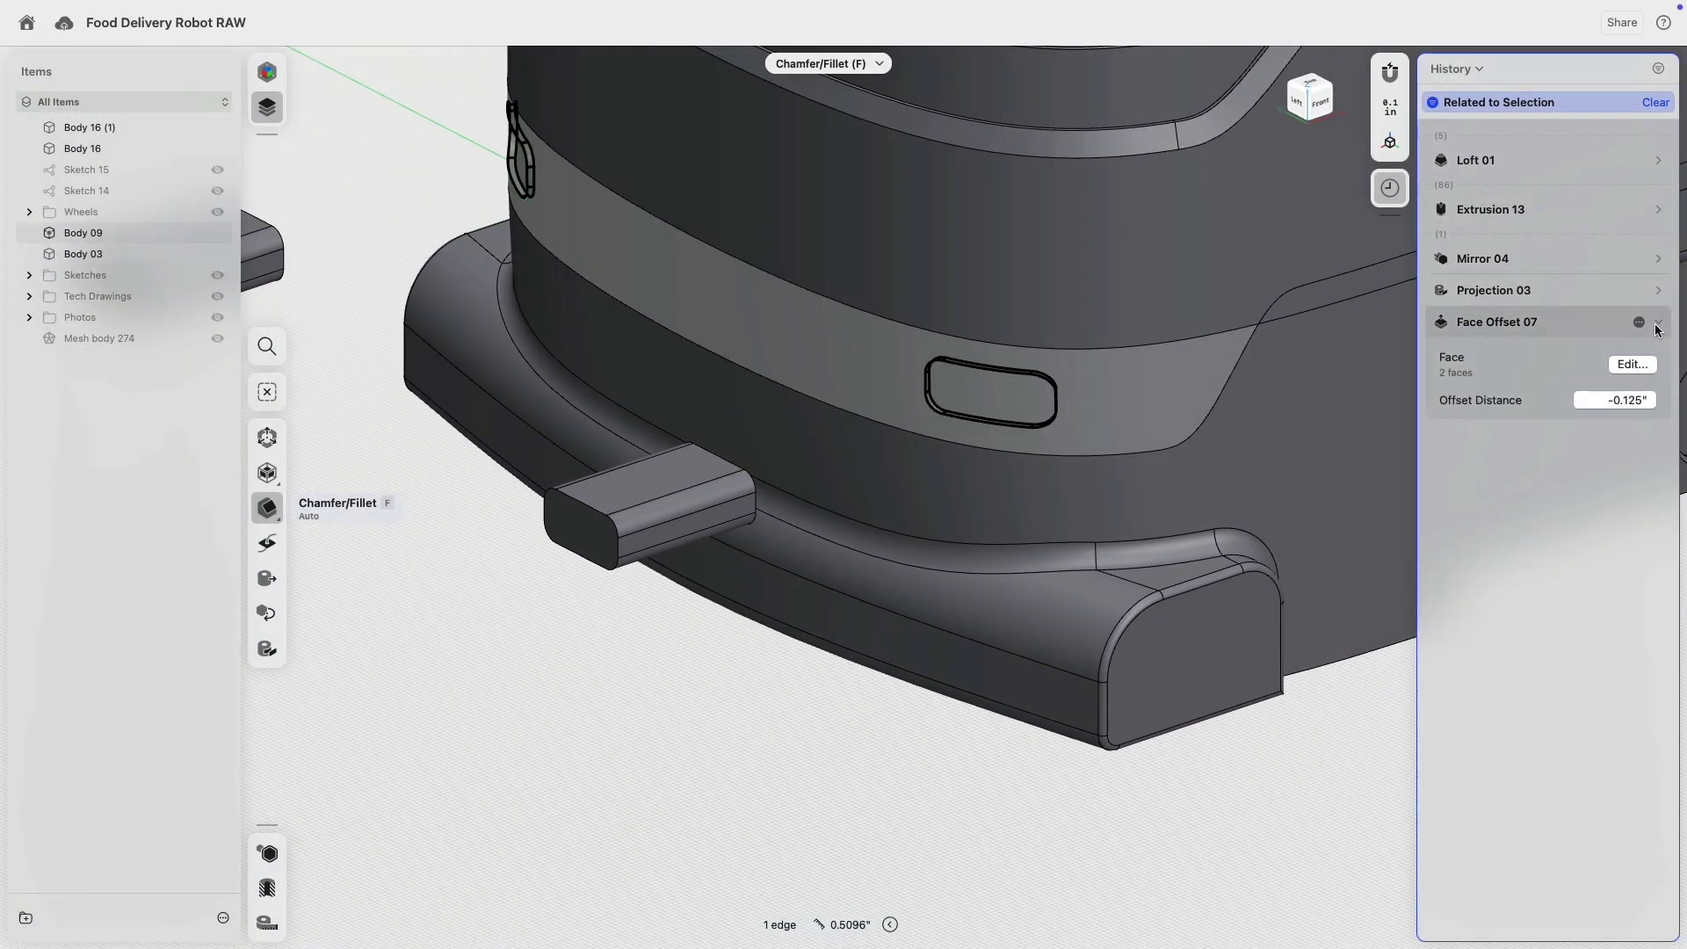
{"action": "left_click", "coordinate": [1619, 397]}
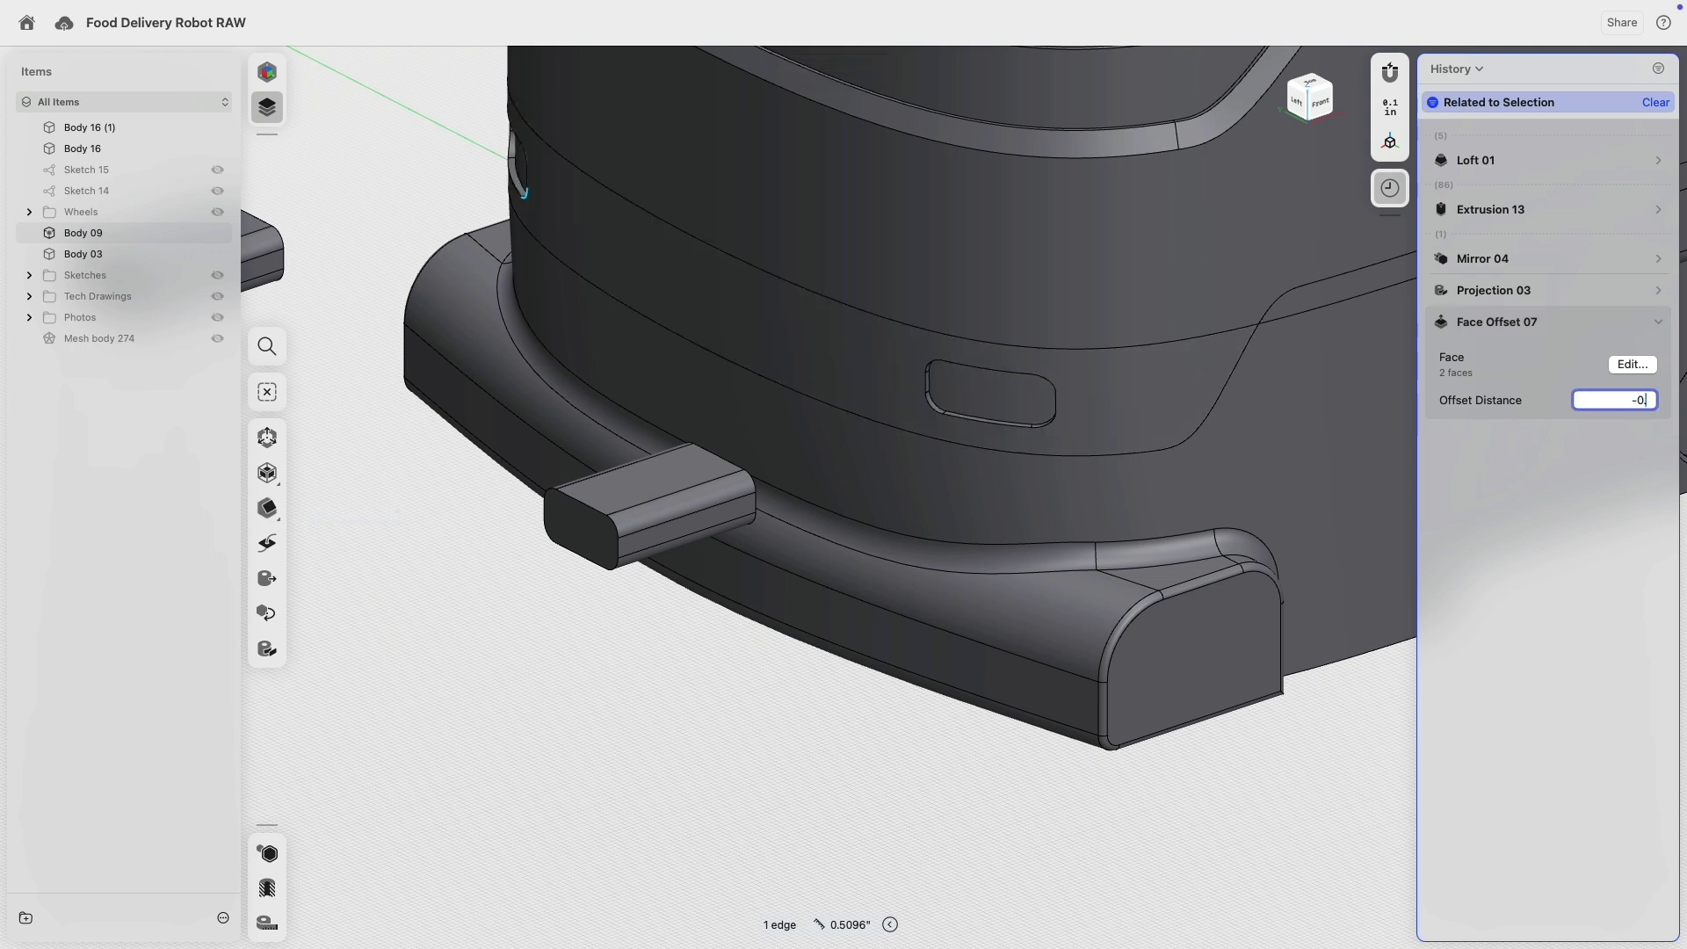
{"action": "key", "text": "Escape"}
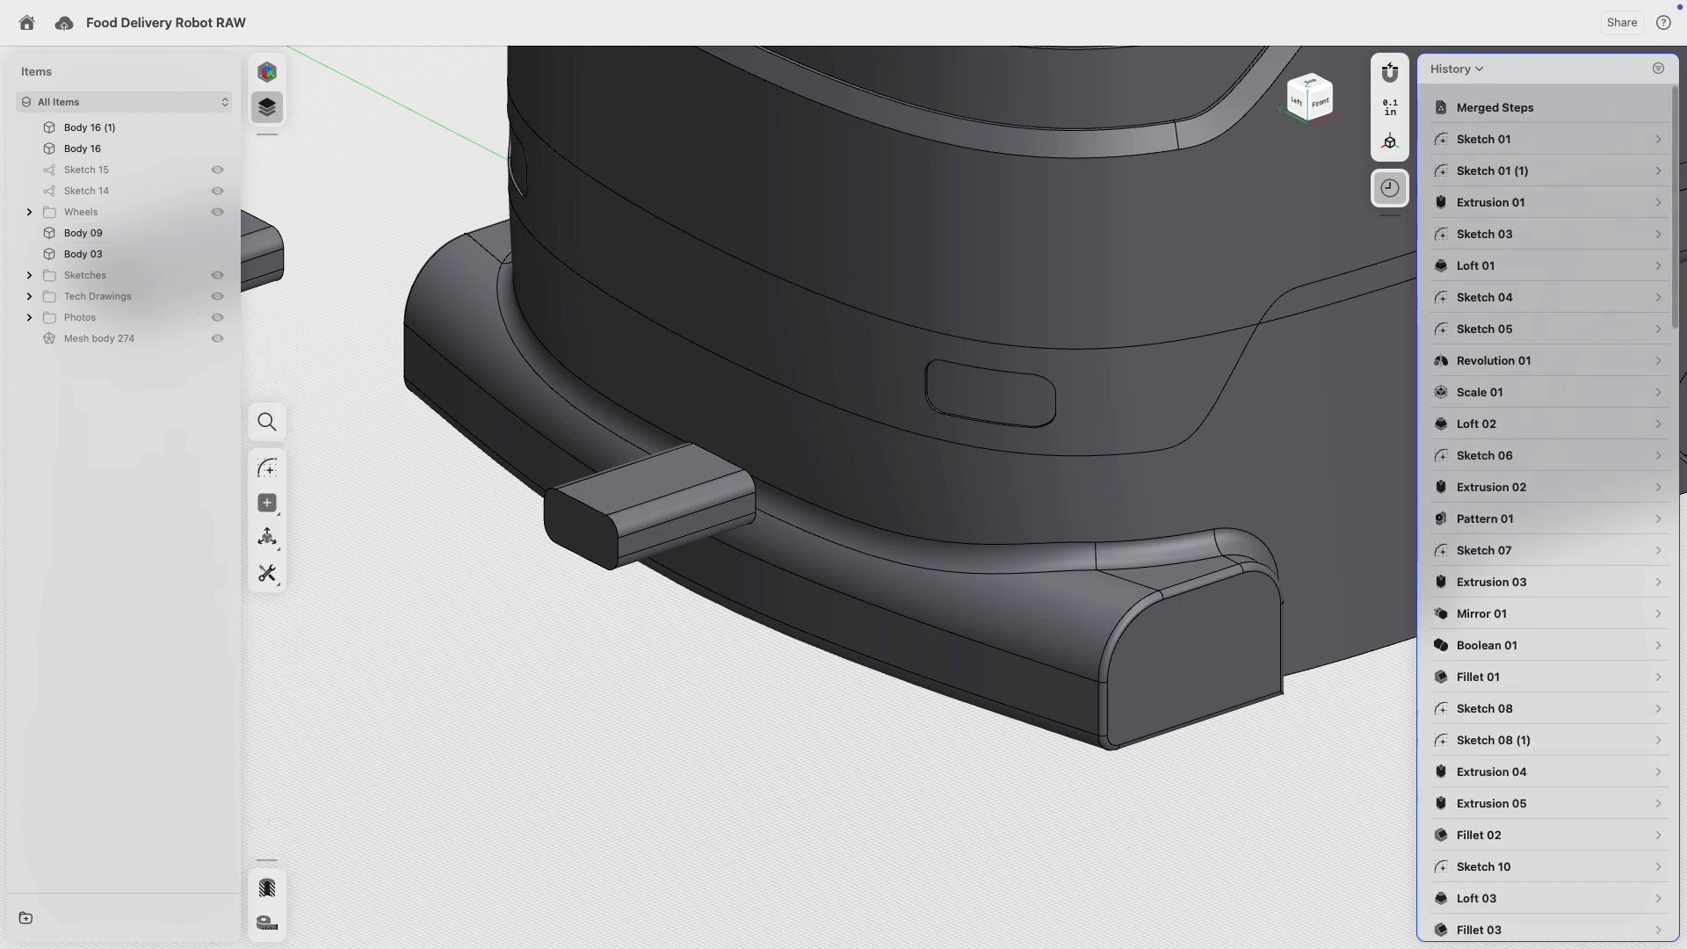
- Delete the two rounded blocks that were used to project the light recess outlines
{"action": "right_click_drag", "start_coordinate": [1059, 410], "coordinate": [593, 327]}
{"action": "left_click_drag", "start_coordinate": [479, 219], "coordinate": [715, 477]}
{"action": "key", "text": "Delete"}
{"action": "right_click_drag", "start_coordinate": [716, 478], "coordinate": [442, 378]}
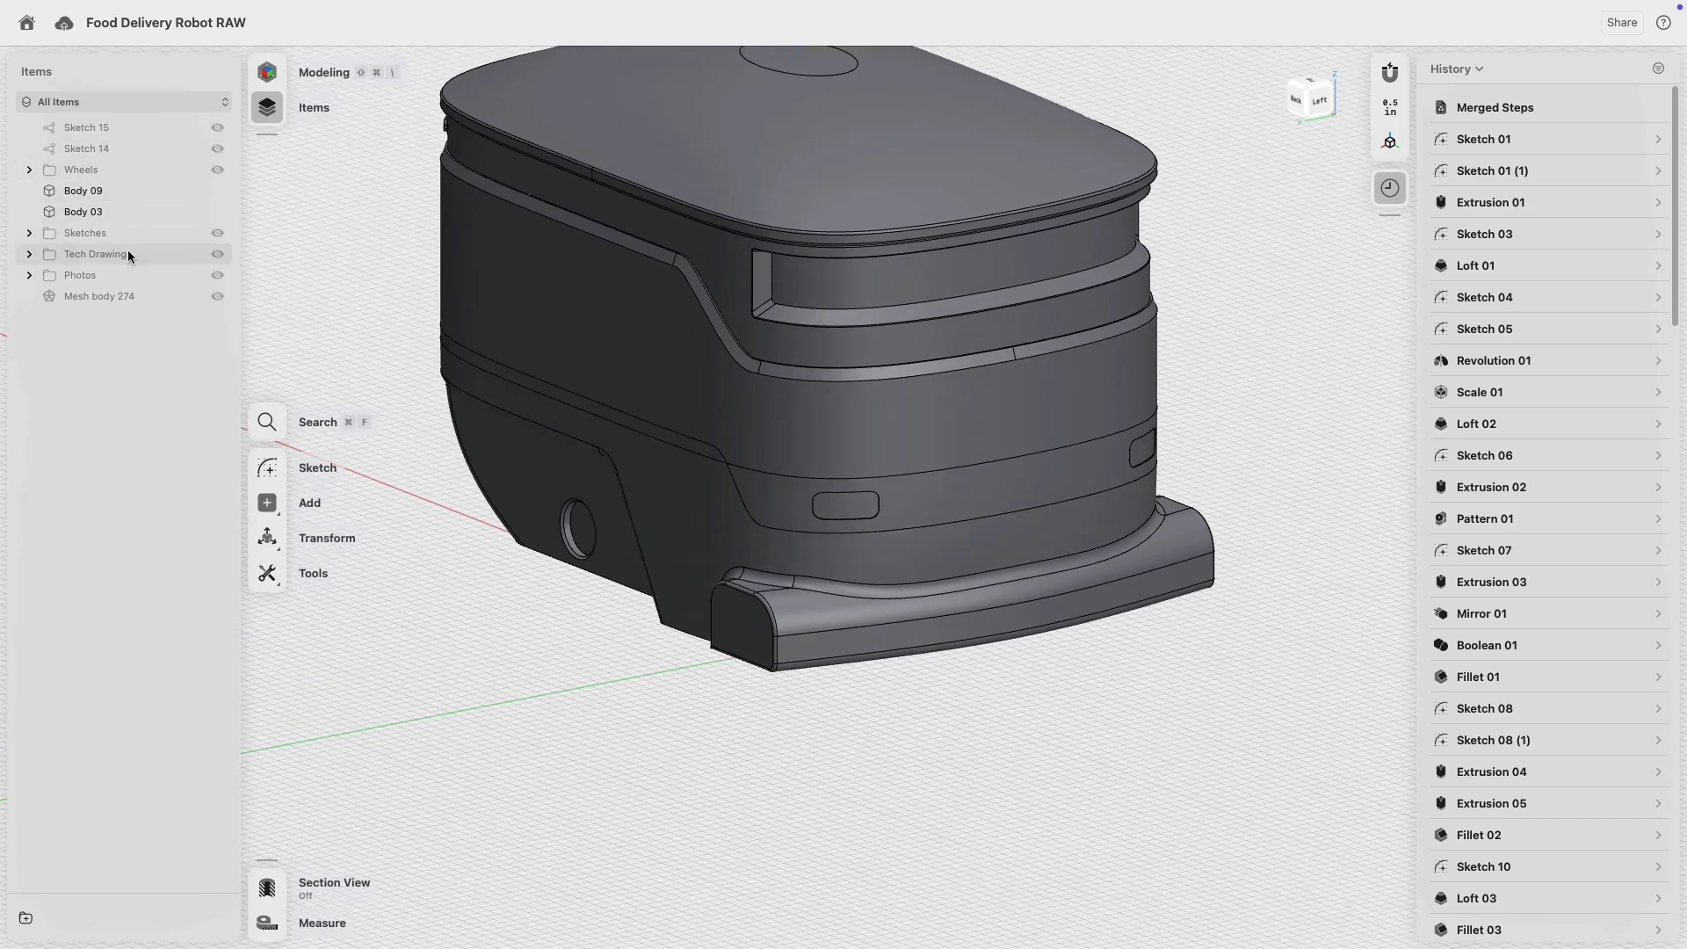
- Move Sketch 14 and Sketch 15 into the Sketches folder
{"action": "left_click", "coordinate": [217, 148]}
{"action": "left_click", "coordinate": [85, 132]}
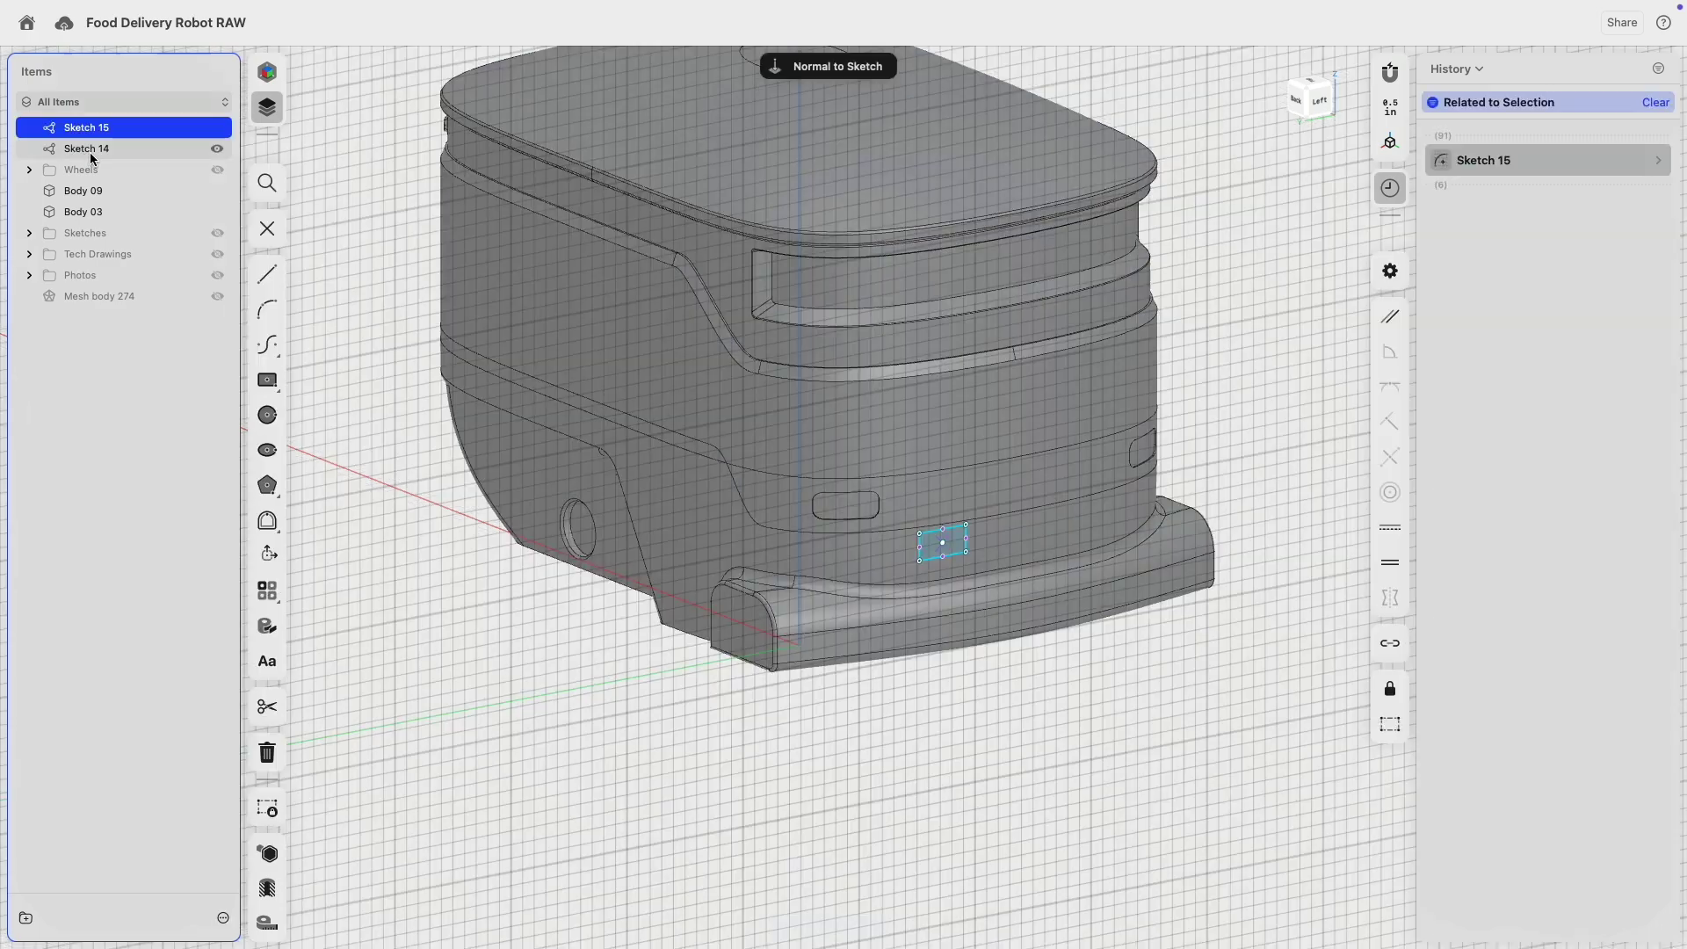
{"action": "left_click", "coordinate": [93, 152]}
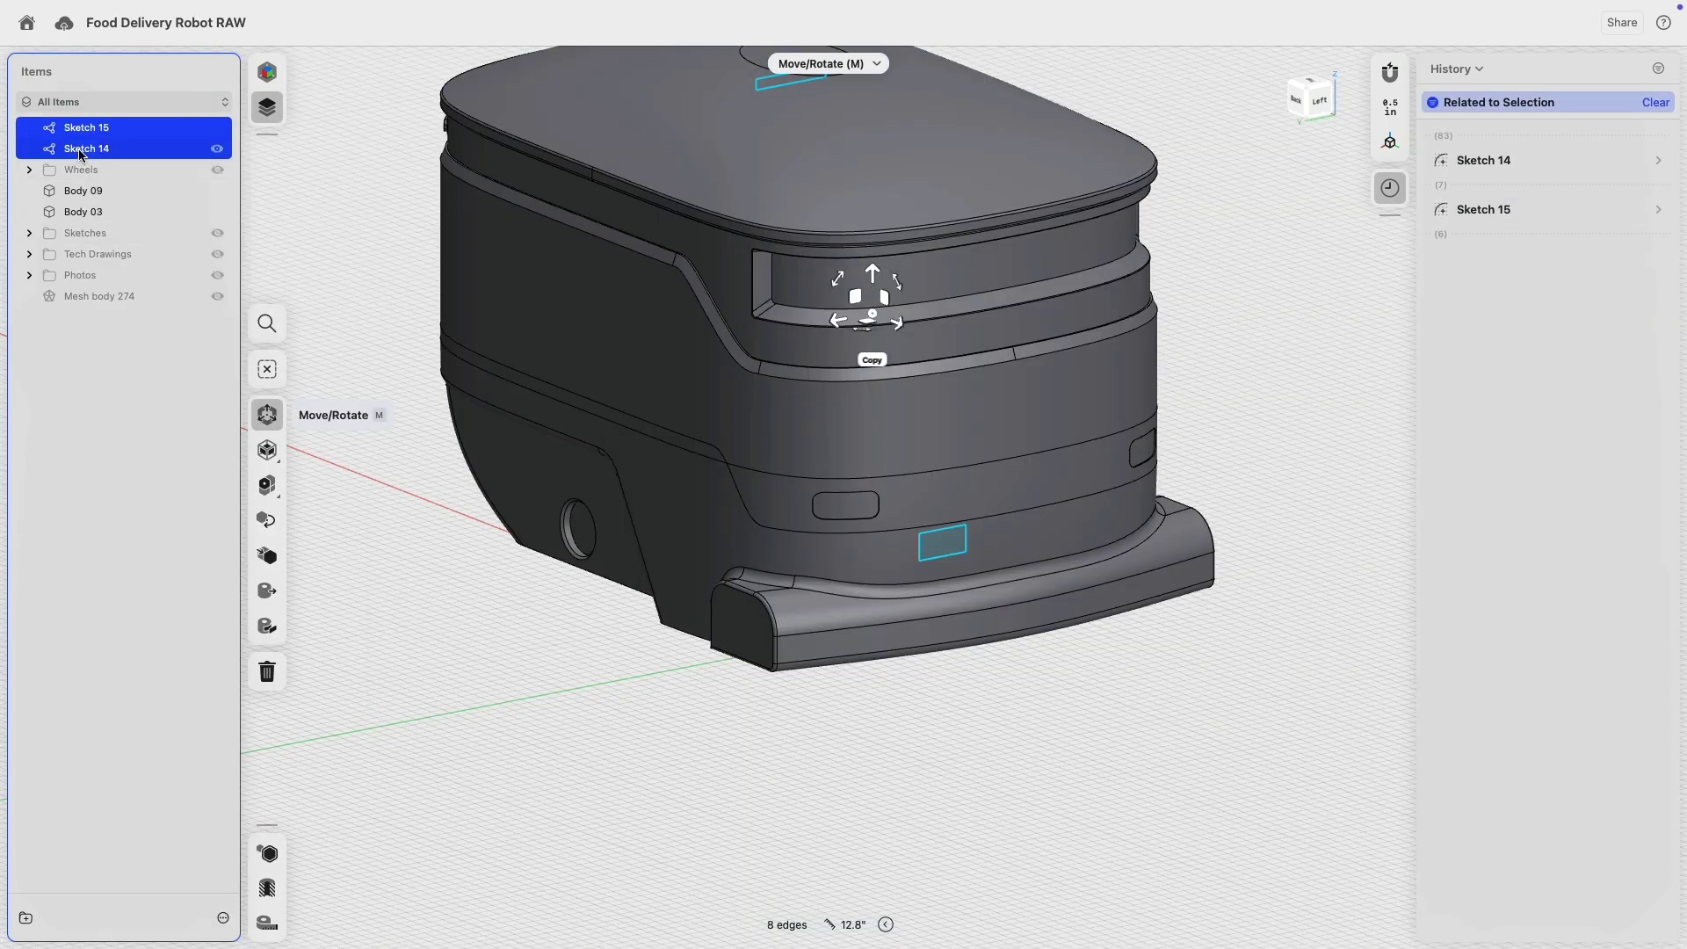
{"action": "left_click_drag", "start_coordinate": [79, 150], "coordinate": [91, 237]}
- View the robot straight on from the left and show the Wheels folder
{"action": "double_click", "coordinate": [596, 595]}
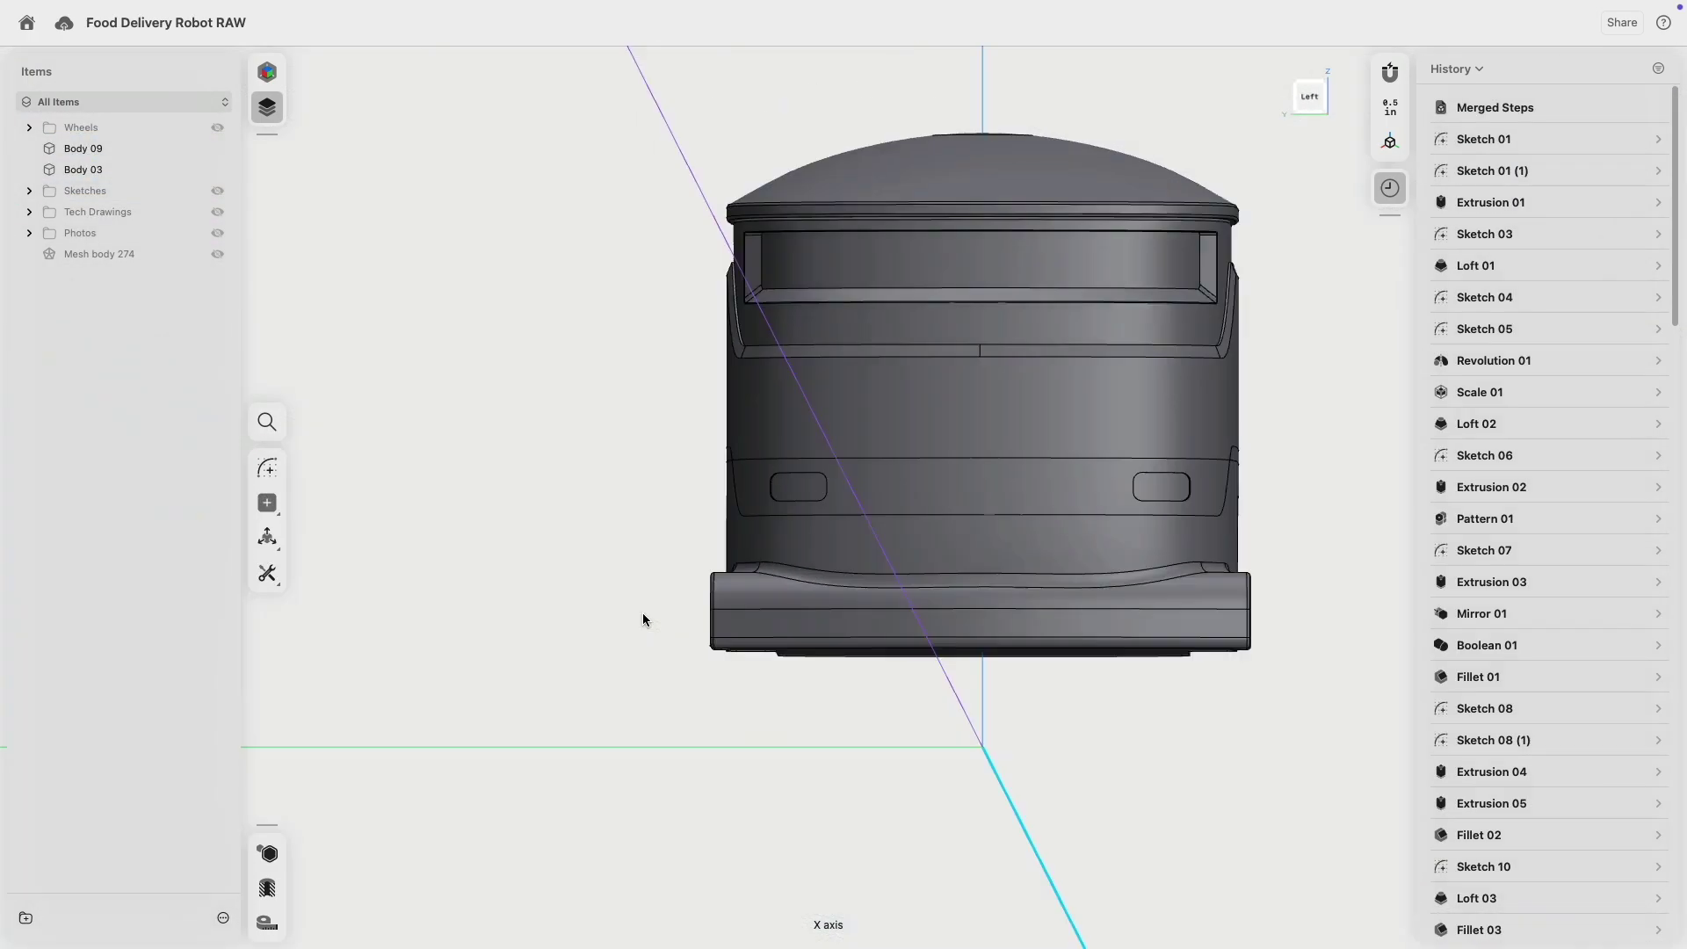
{"action": "right_click_drag", "start_coordinate": [642, 620], "coordinate": [687, 661]}
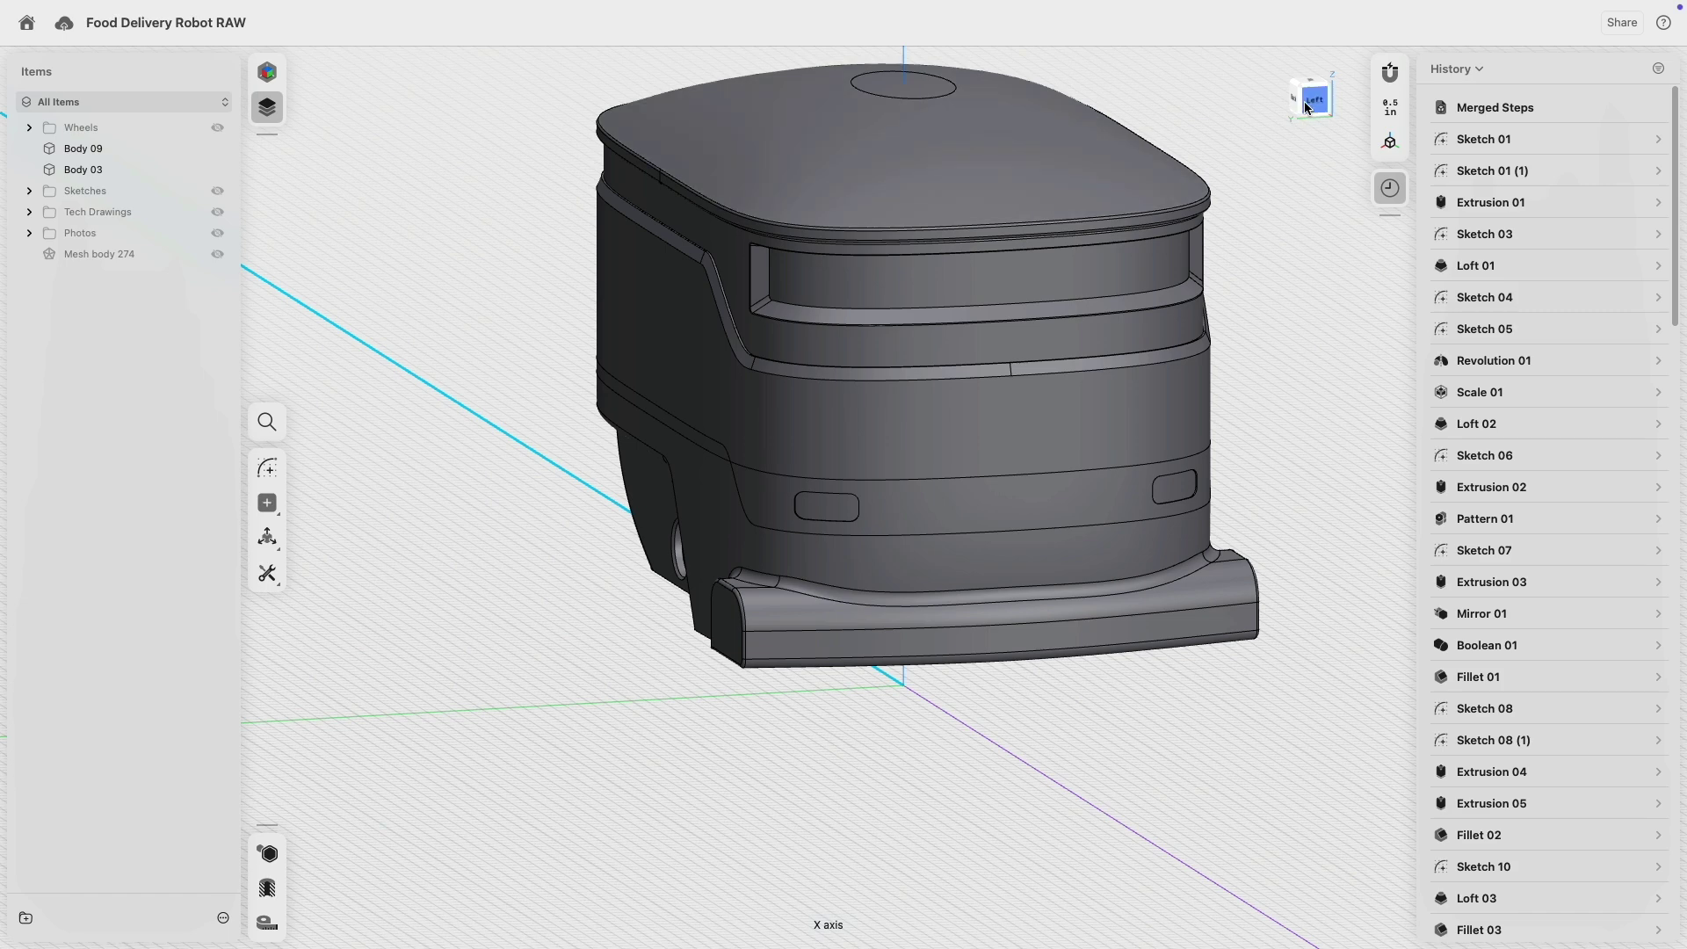
{"action": "left_click", "coordinate": [1306, 107]}
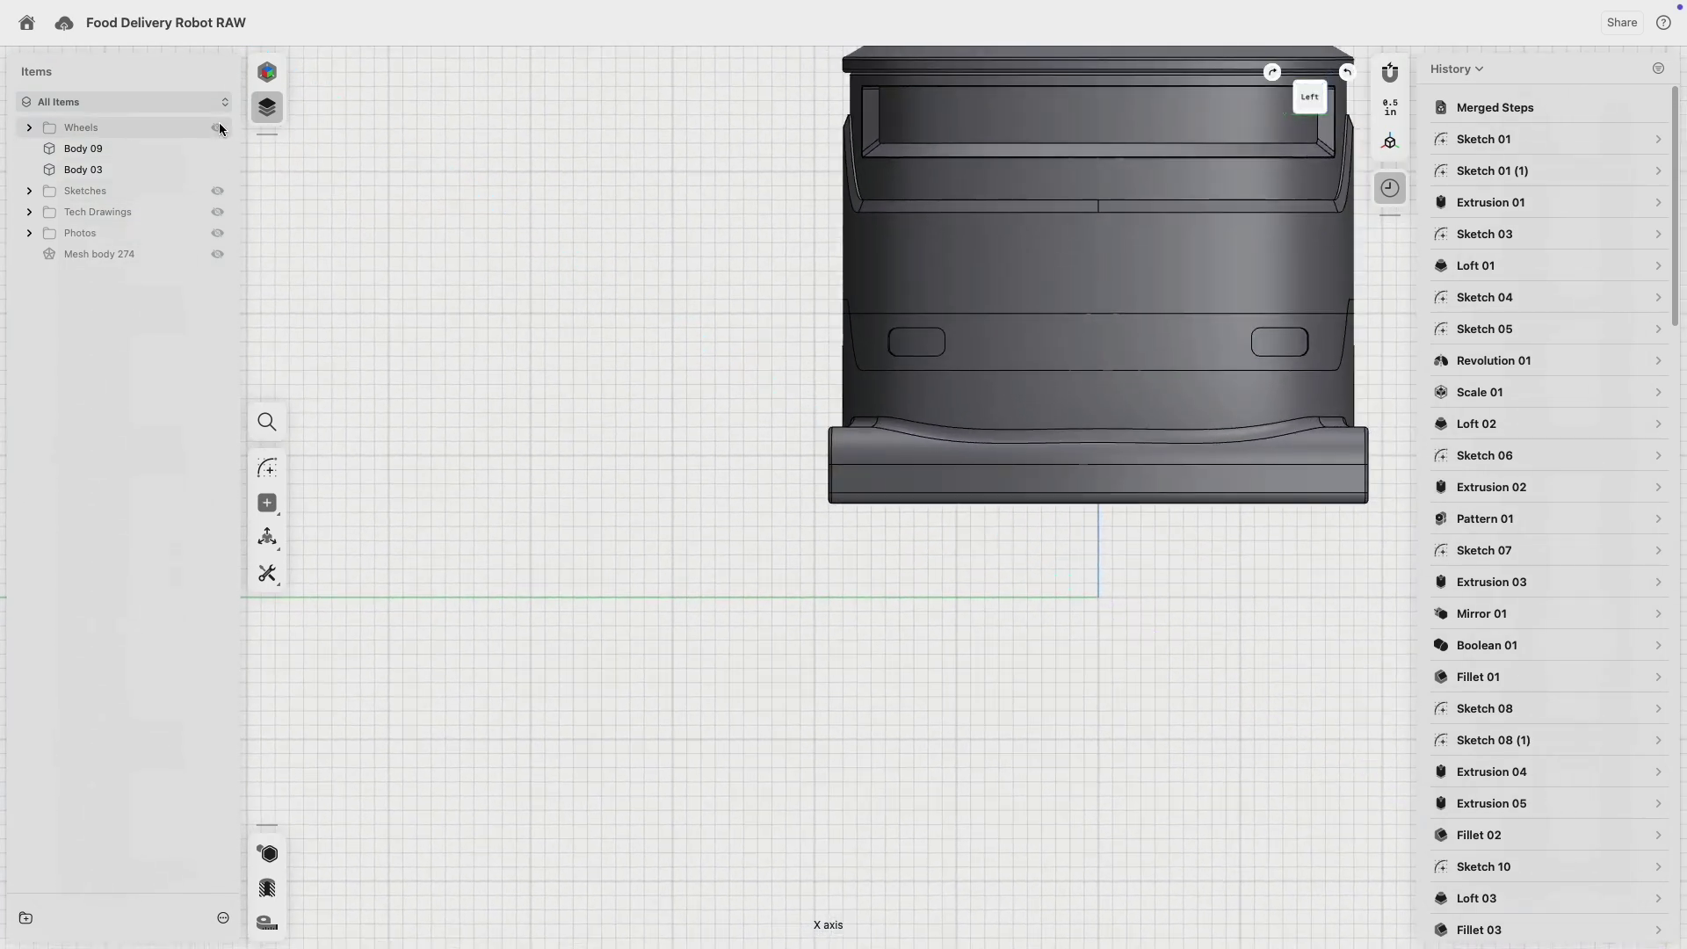
{"action": "left_click", "coordinate": [217, 128]}
{"action": "middle_click_drag", "start_coordinate": [656, 204], "coordinate": [423, 335]}
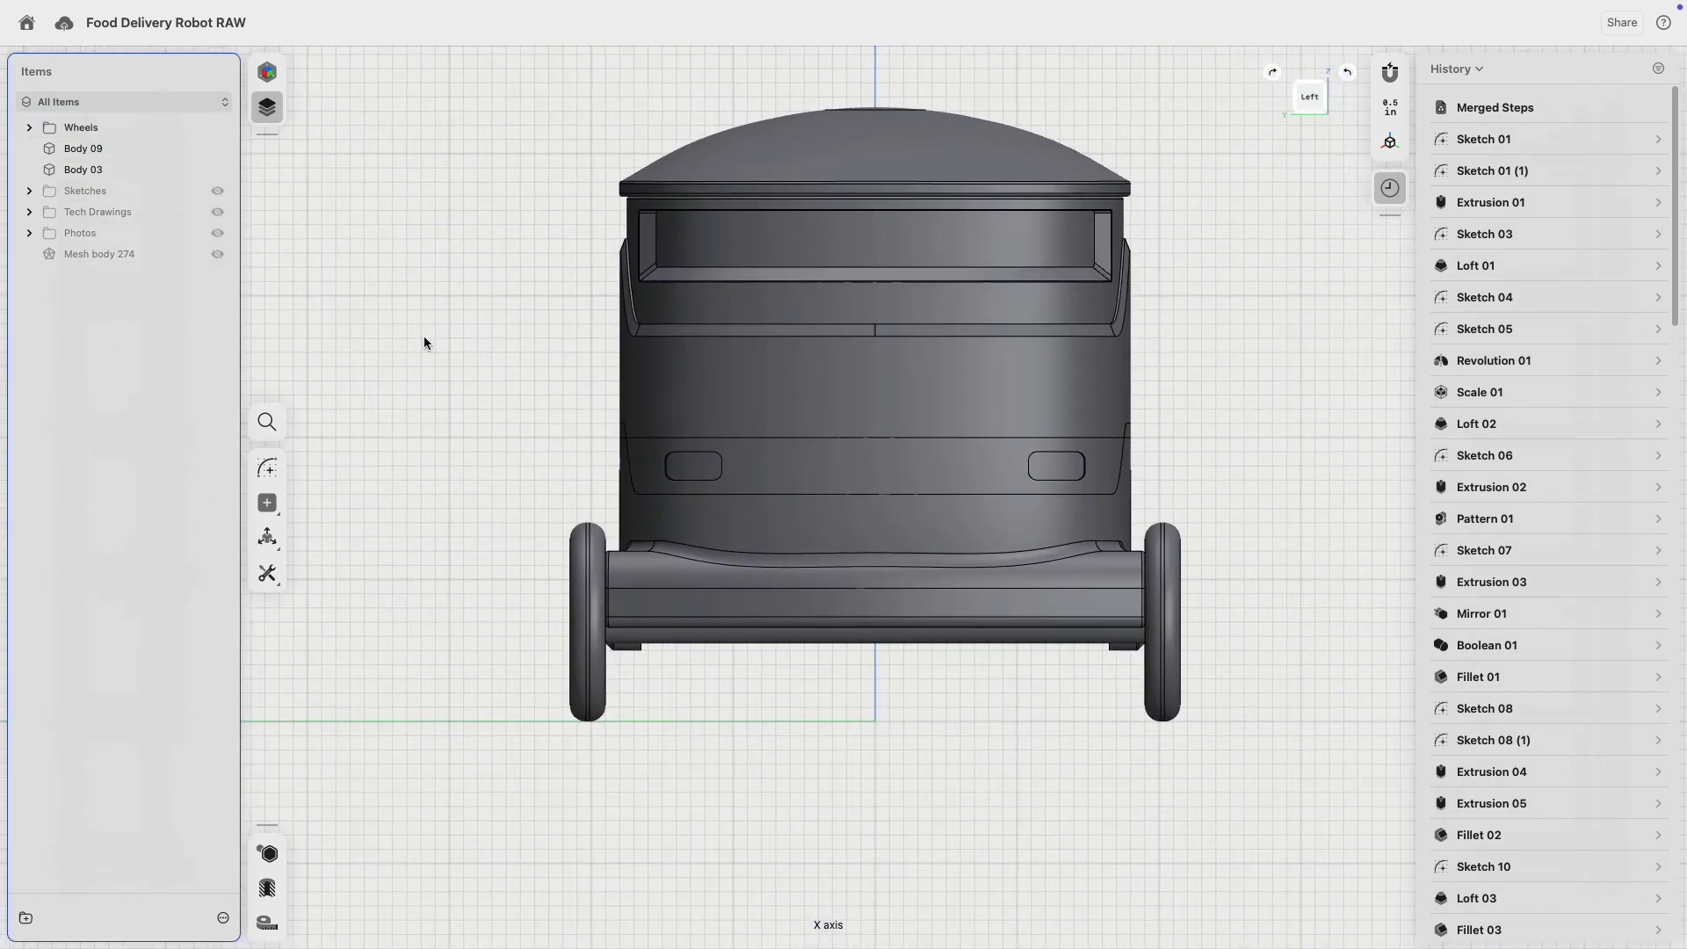
{"action": "left_click", "coordinate": [123, 172]}
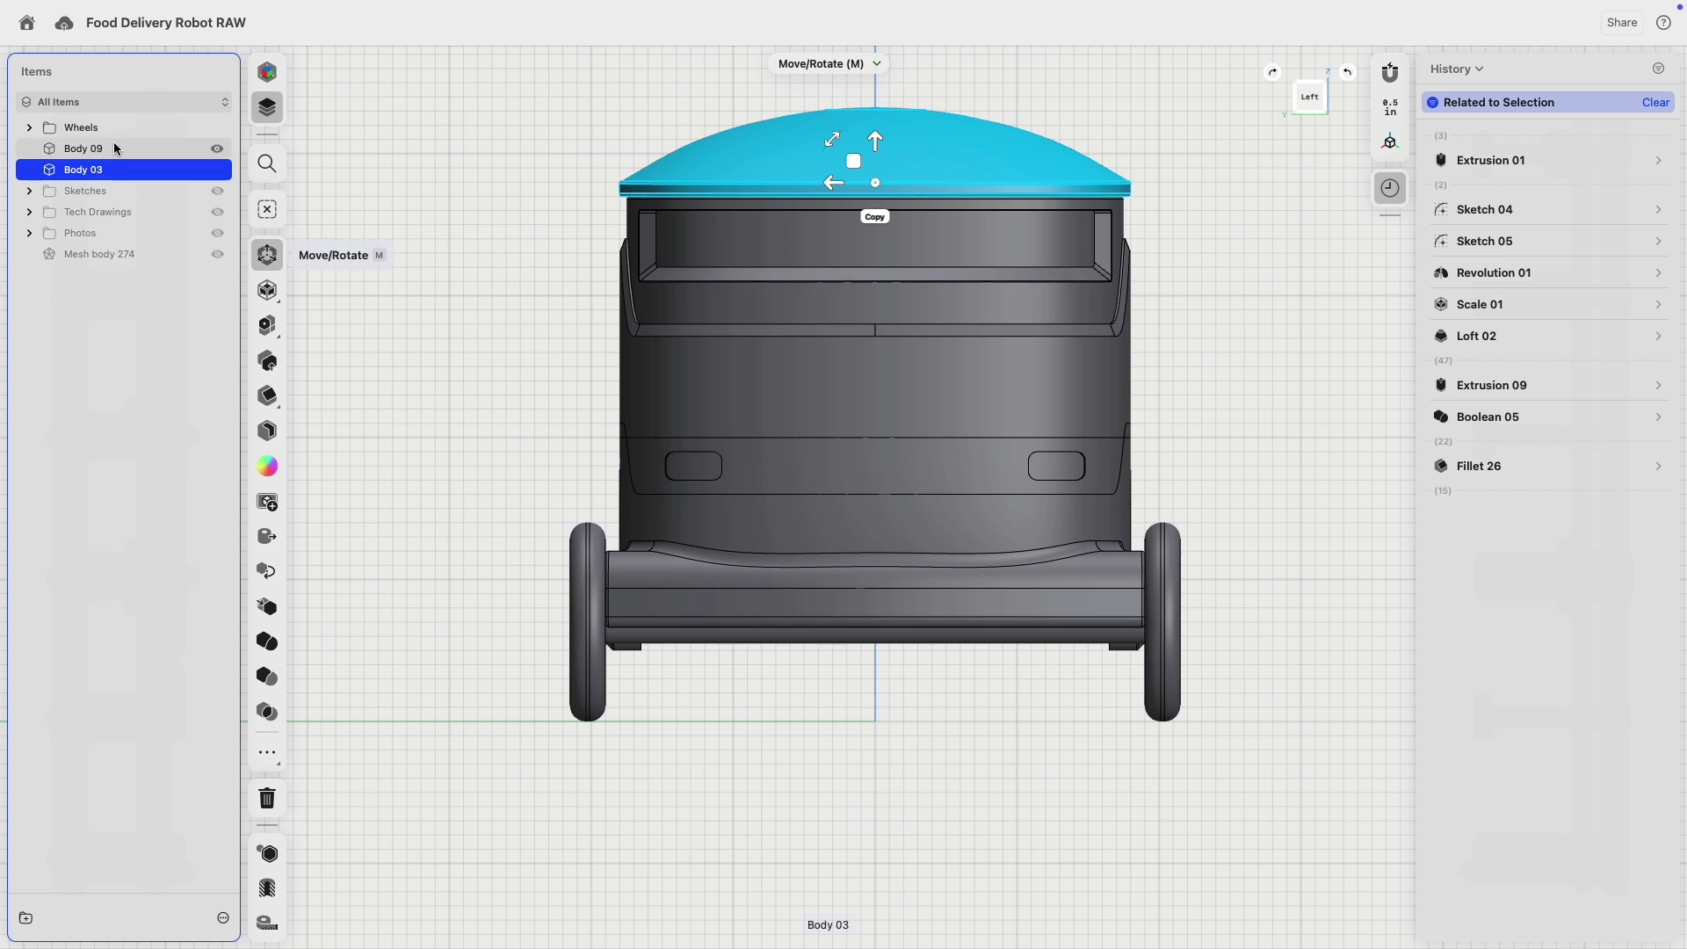
{"action": "left_click", "coordinate": [114, 148]}
{"action": "left_click", "coordinate": [539, 352]}
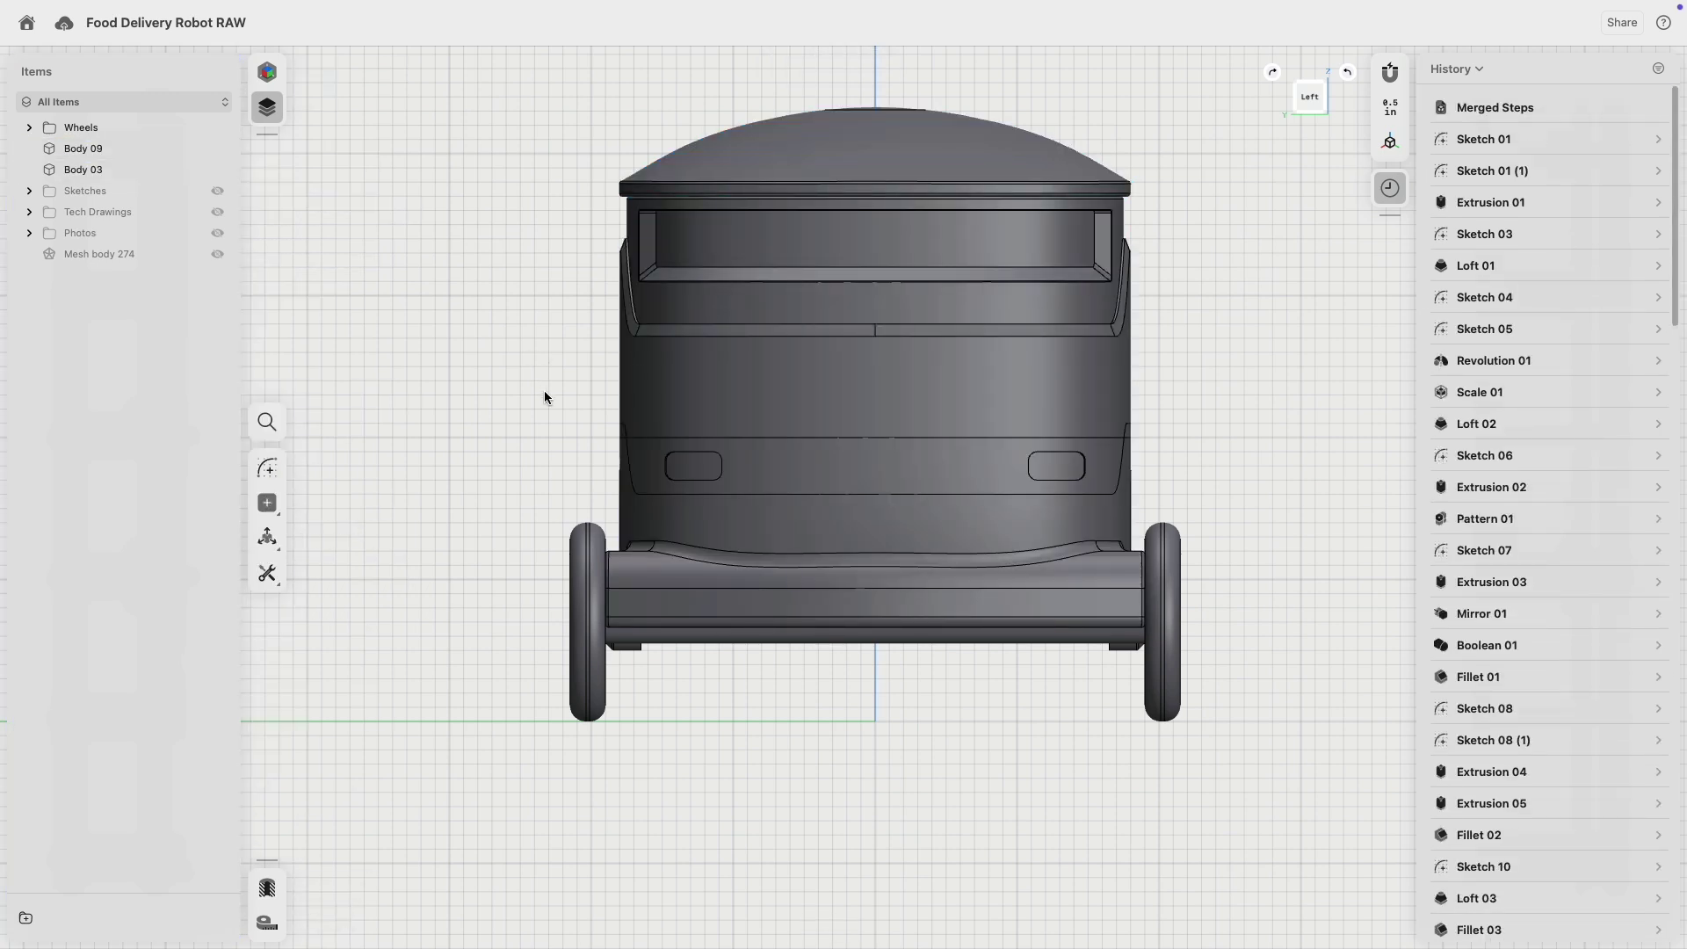
- Reduce the radius of the existing fillet on the tyre's two outer edges to give the wheels a flatter tread
{"action": "scroll", "coordinate": [545, 395], "scroll_direction": "down", "scroll_amount": 3}
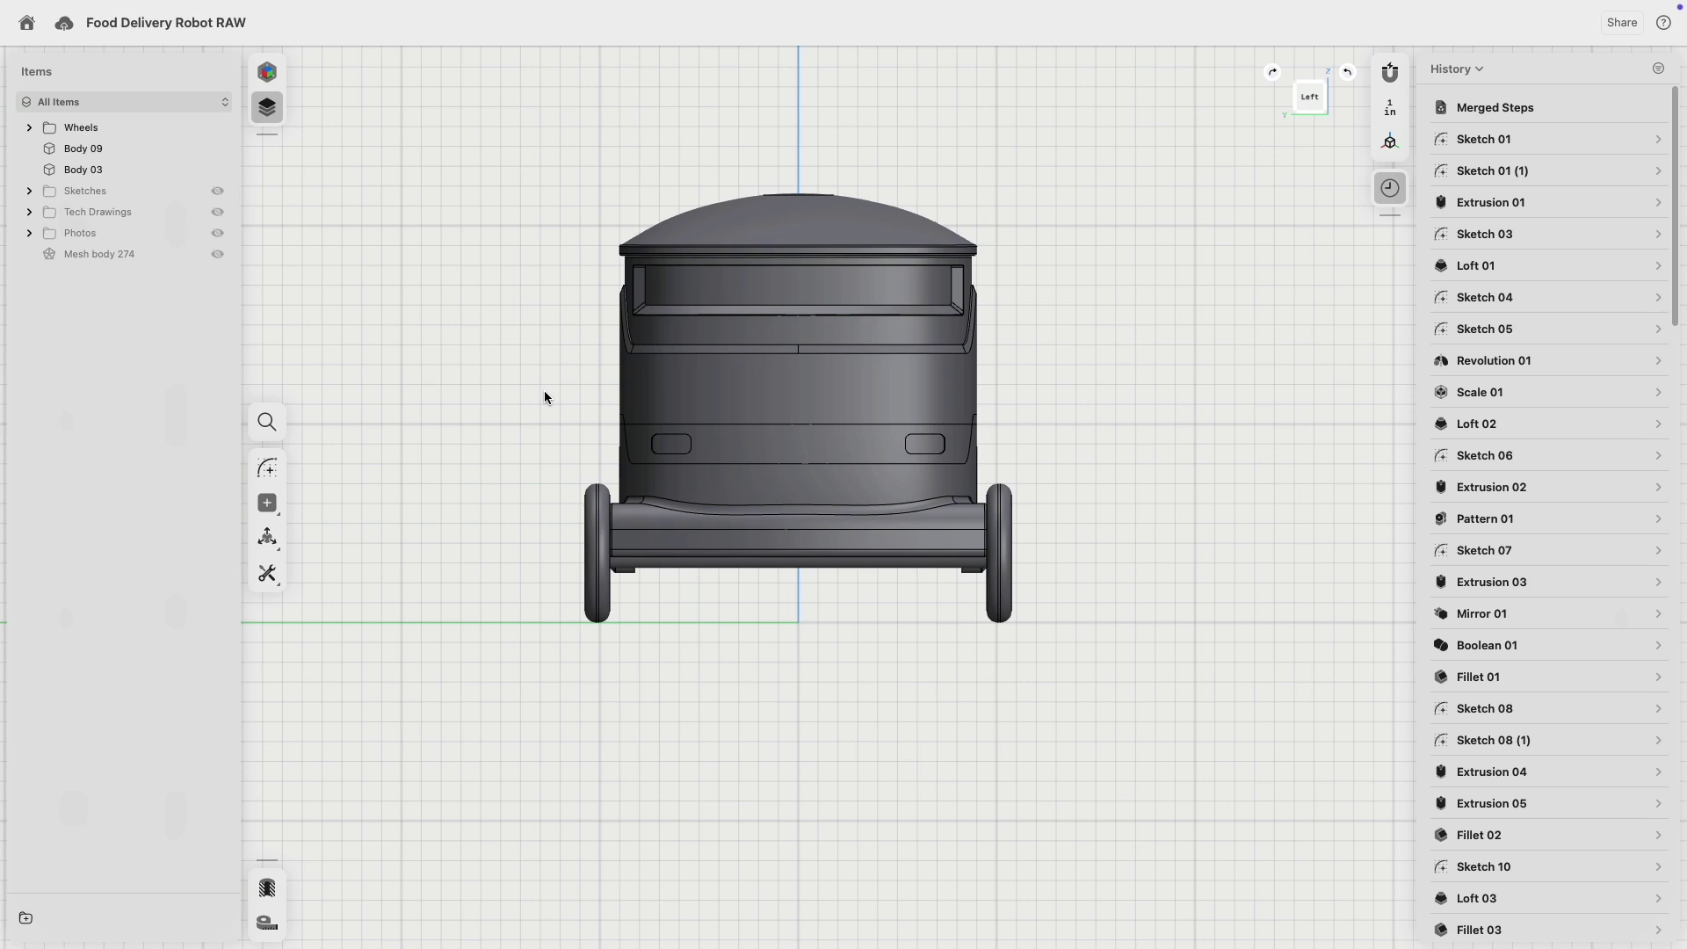
{"action": "scroll", "coordinate": [1055, 489], "scroll_direction": "up", "scroll_amount": 5}
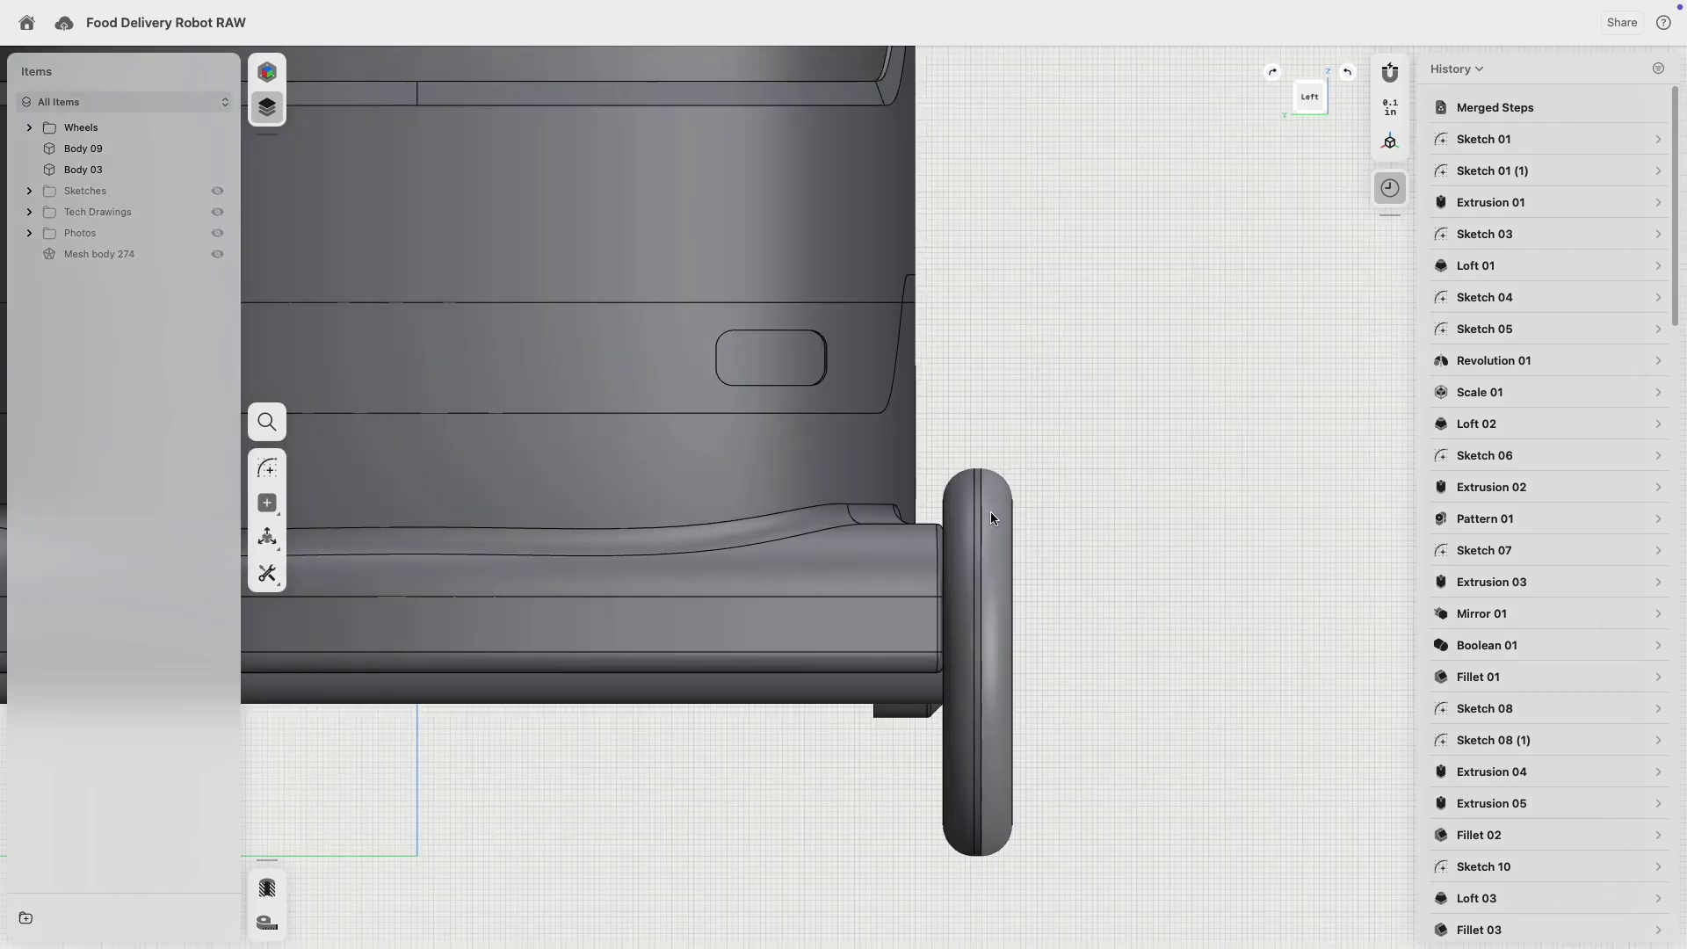
{"action": "scroll", "coordinate": [962, 378], "scroll_direction": "down", "scroll_amount": 4}
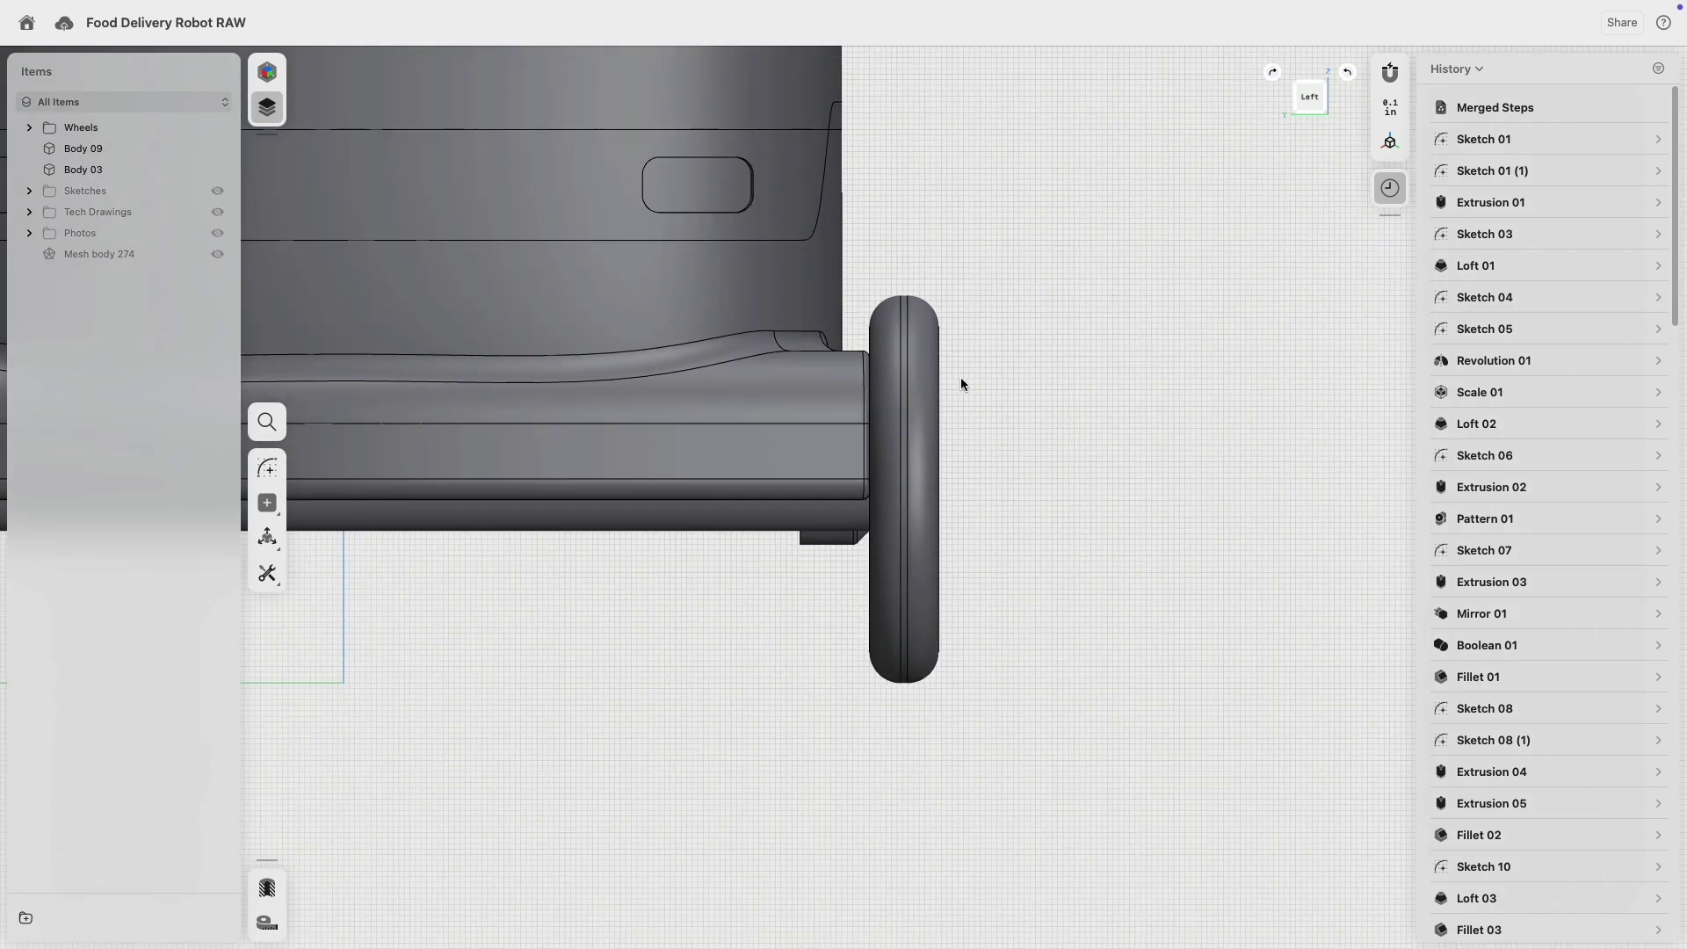
{"action": "left_click", "coordinate": [913, 326]}
{"action": "left_click", "coordinate": [1659, 192]}
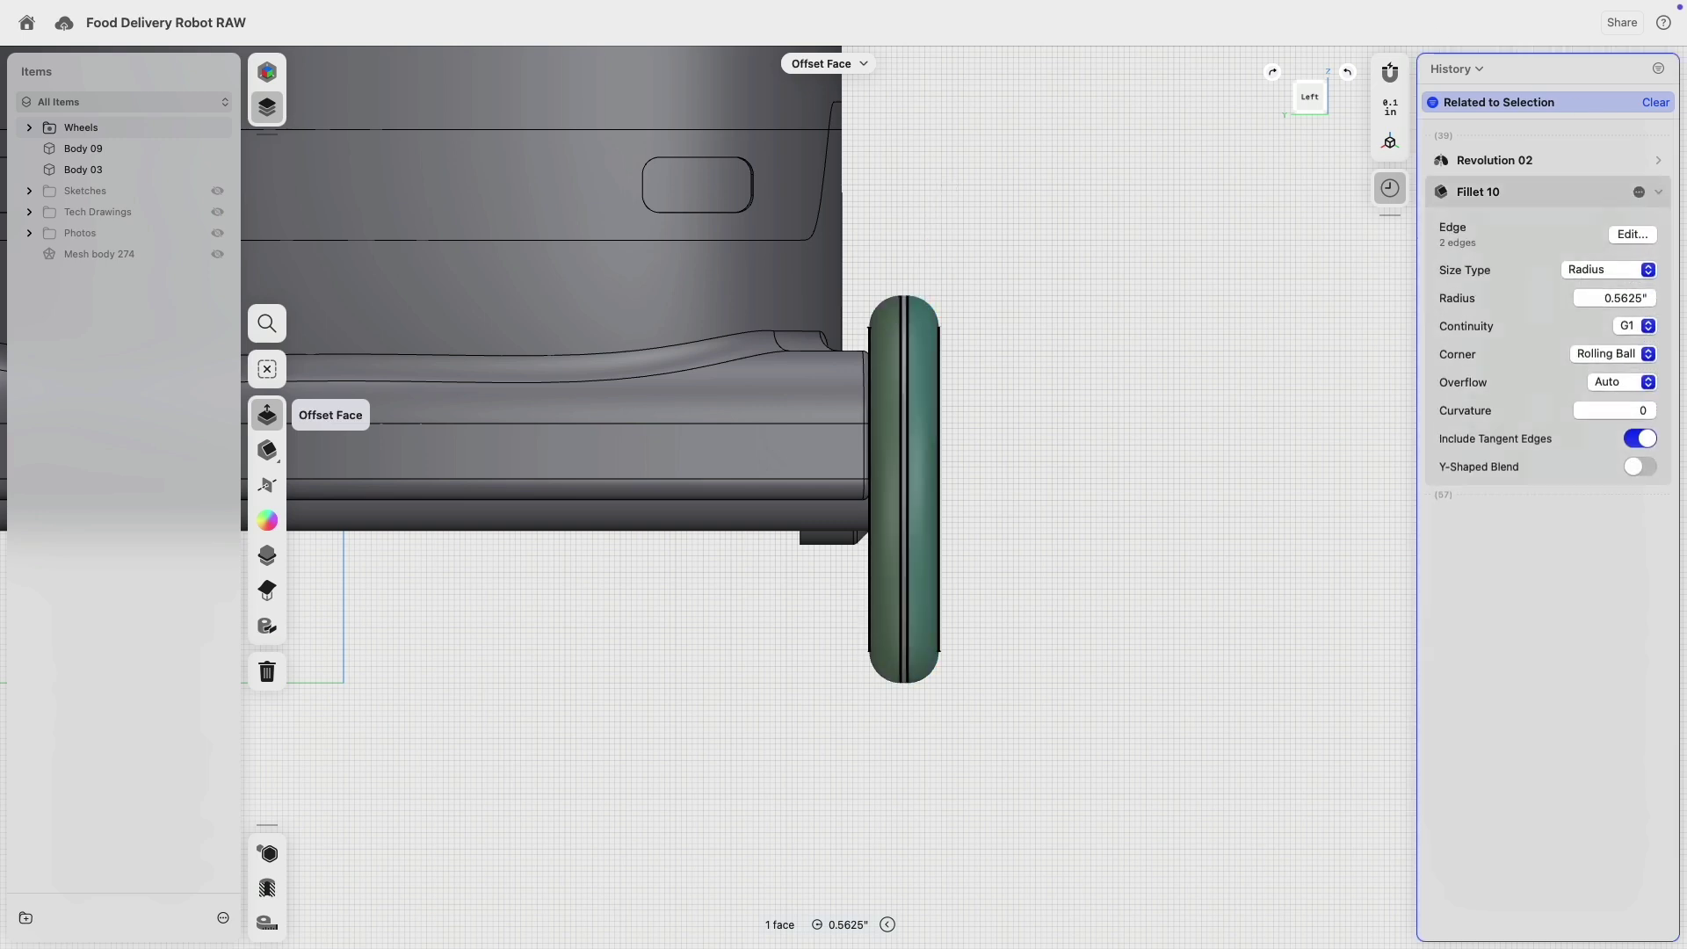
{"action": "left_click", "coordinate": [1620, 297]}
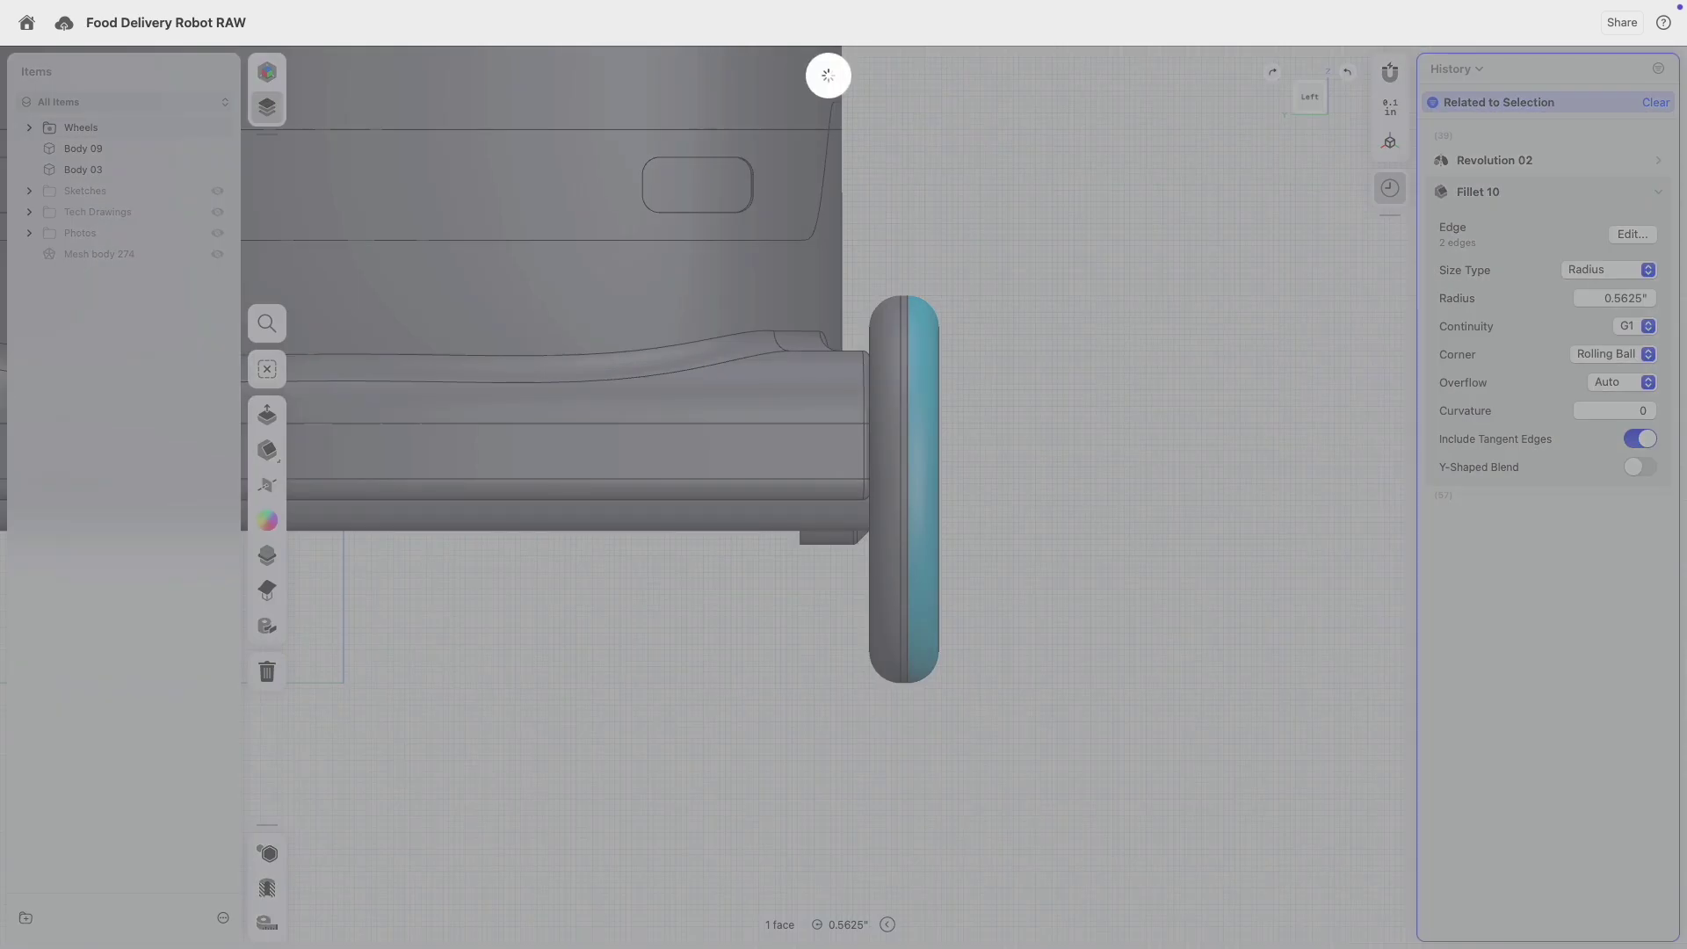
{"action": "scroll", "coordinate": [1181, 434], "scroll_direction": "down", "scroll_amount": 6}
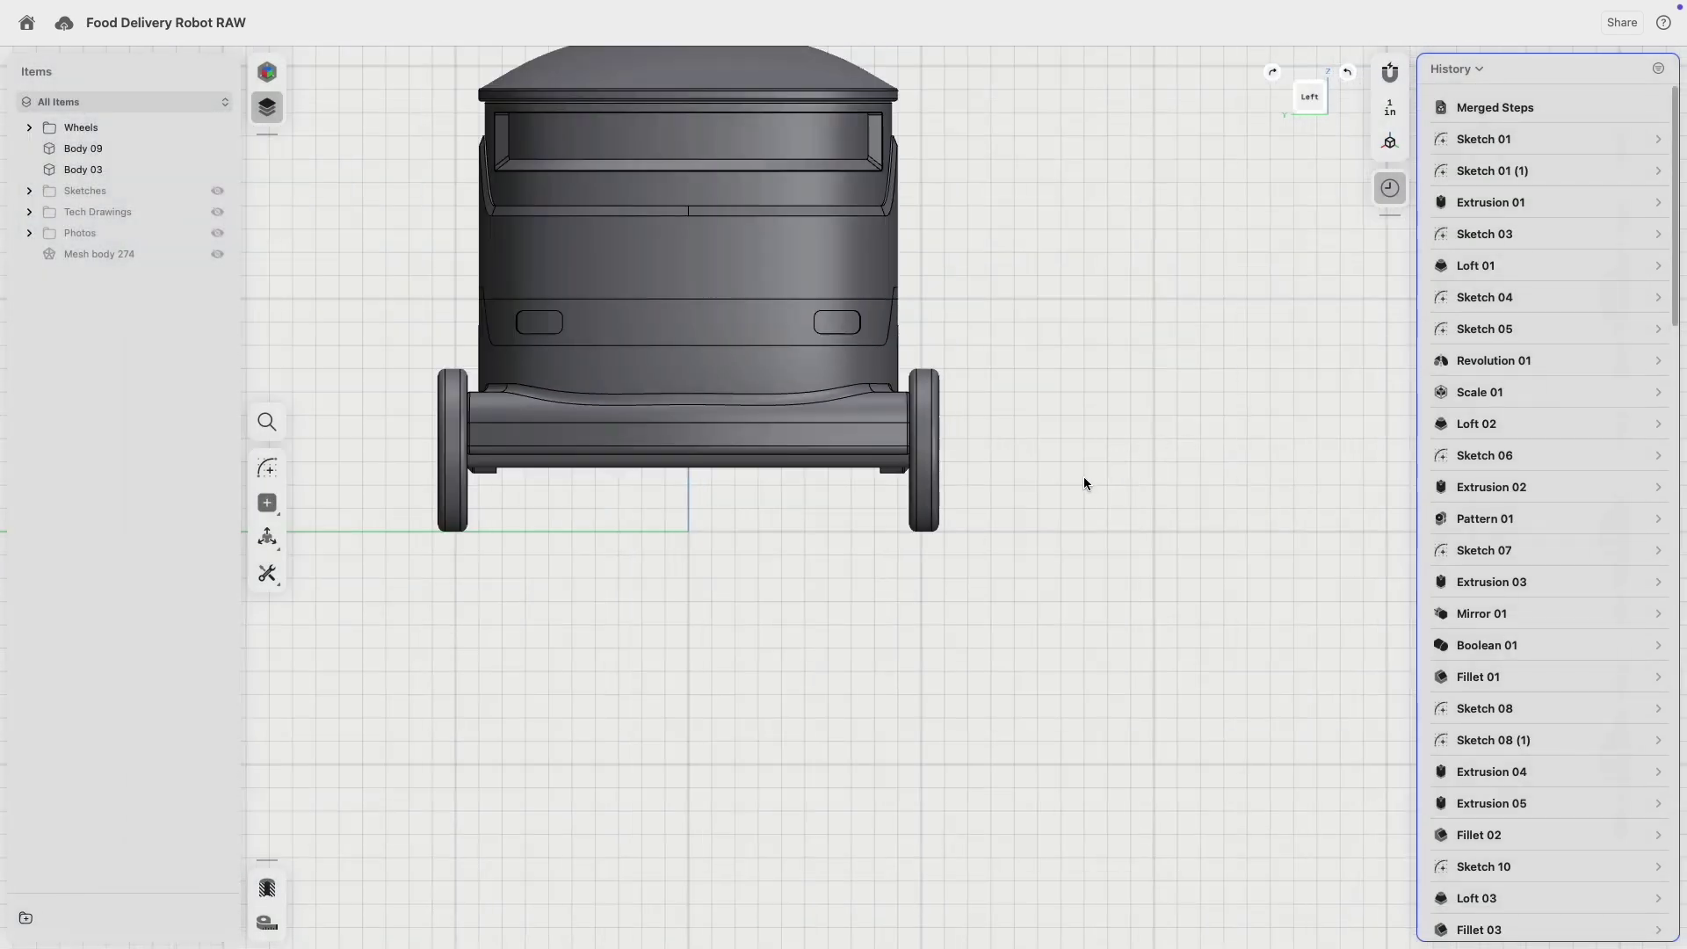
- Bring up the file's list of workspaces and drawings with the whole robot in an angled view
{"action": "right_click_drag", "start_coordinate": [1083, 479], "coordinate": [1043, 506]}
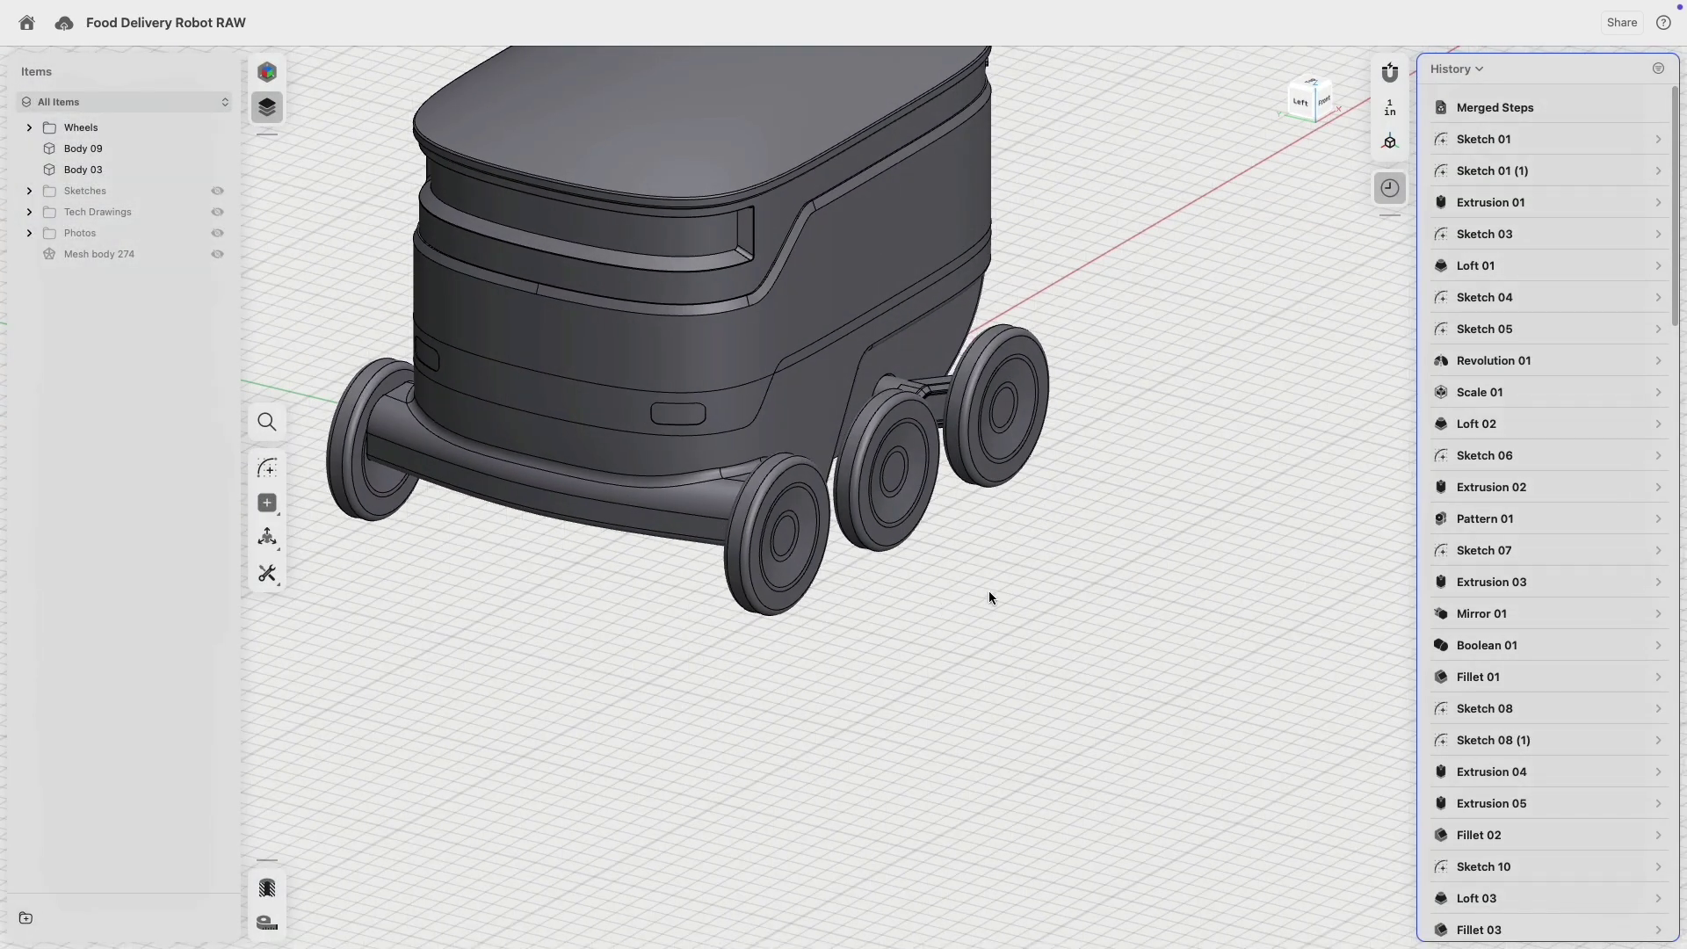
{"action": "middle_click_drag", "start_coordinate": [990, 595], "coordinate": [1082, 543]}
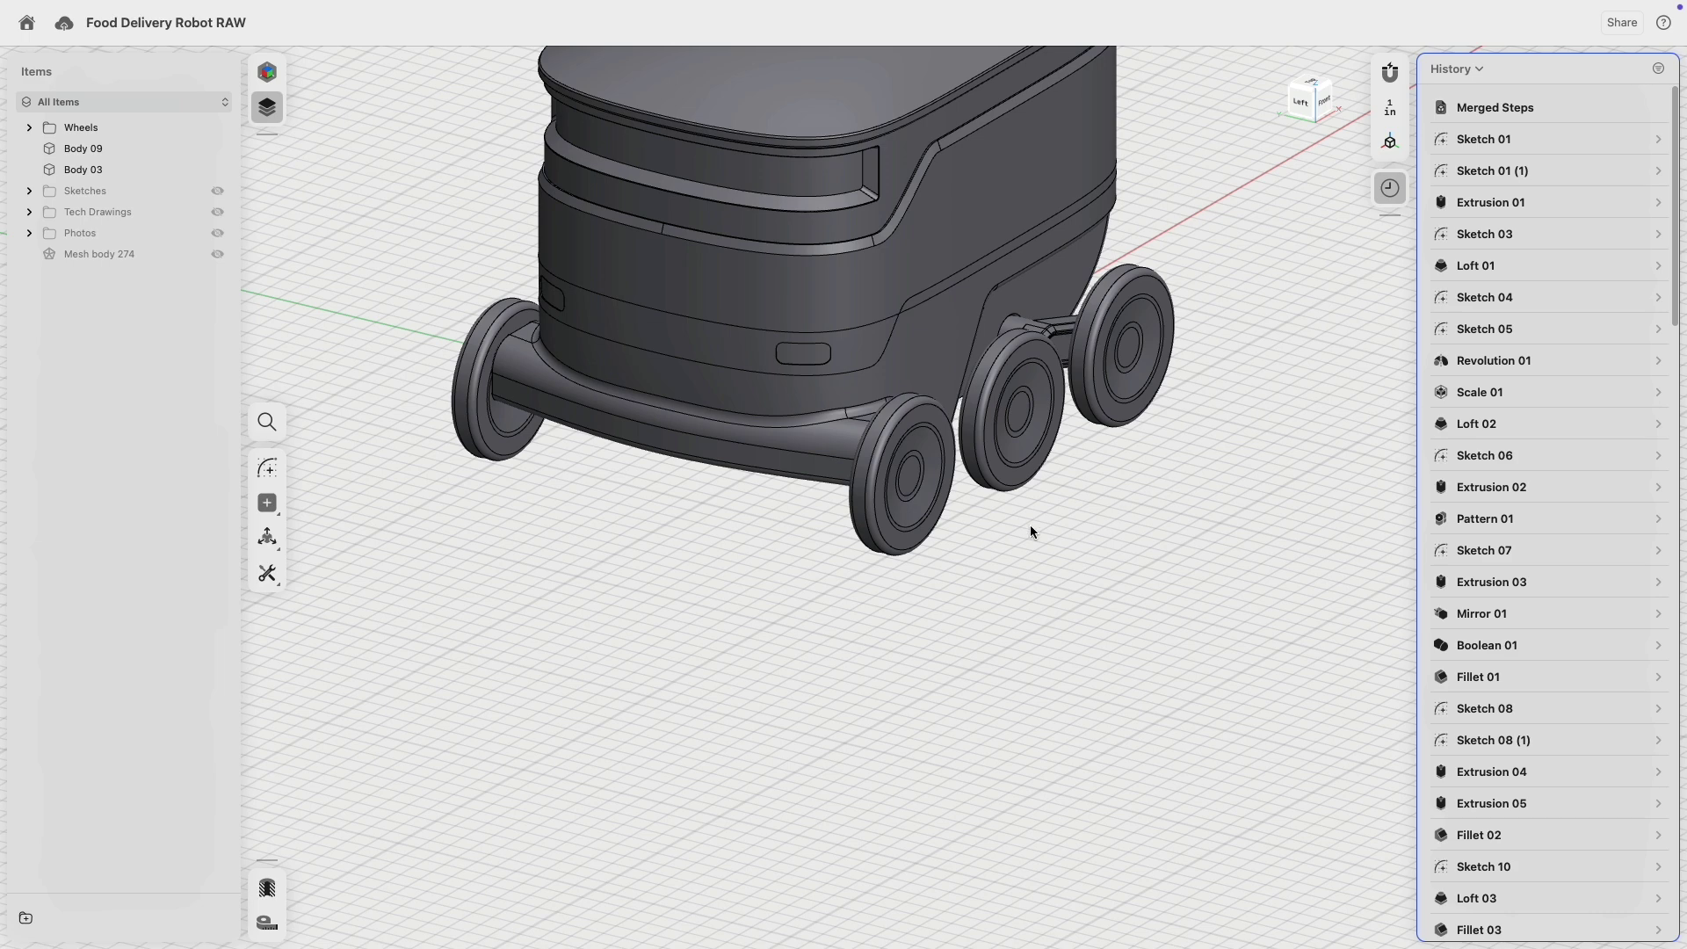
{"action": "scroll", "coordinate": [1030, 525], "scroll_direction": "up", "scroll_amount": 3}
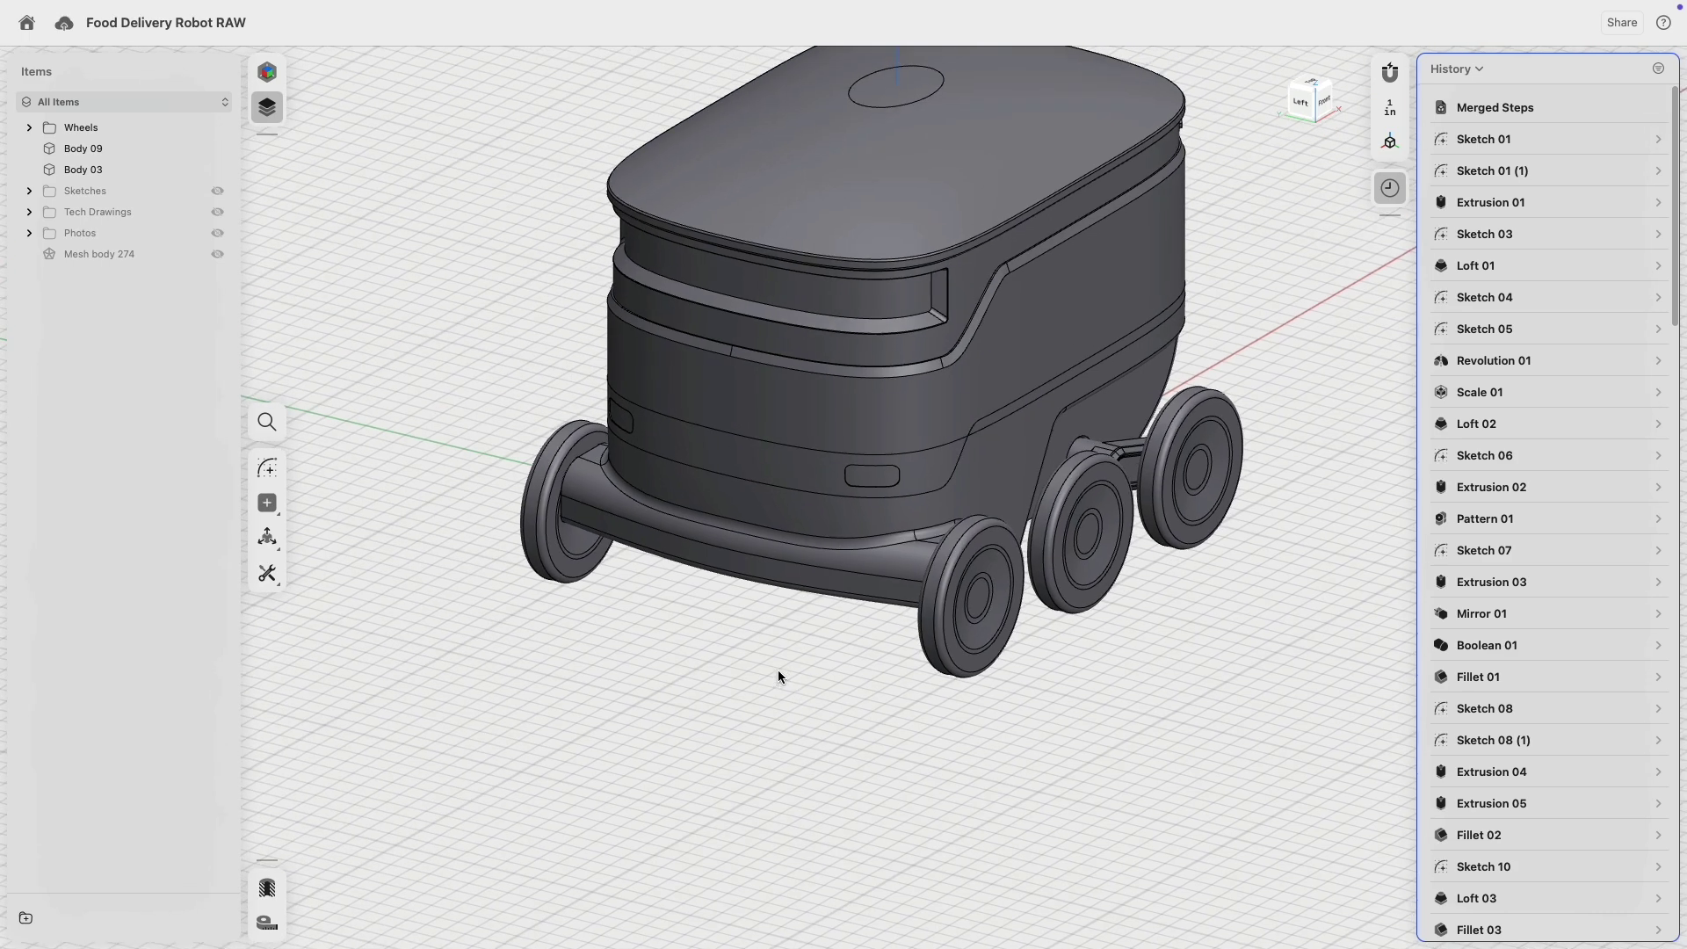
{"action": "left_click", "coordinate": [267, 72]}
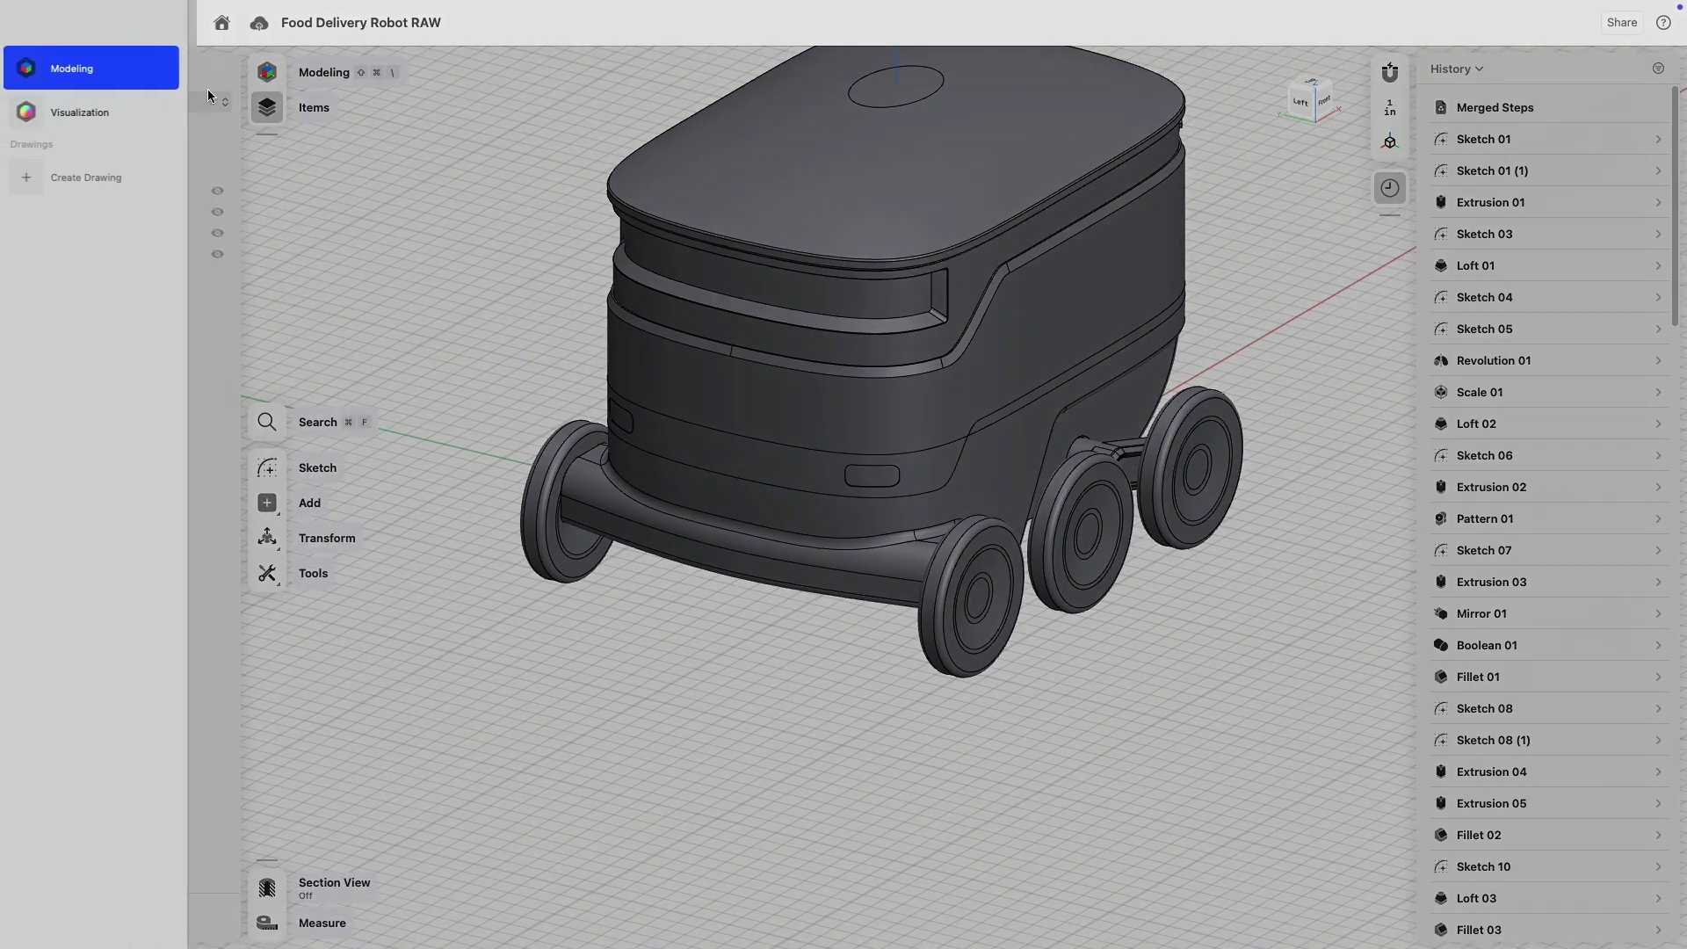
- Switch the delivery robot model to the Visualization workspace and inspect it from low and high angles
{"action": "left_click", "coordinate": [129, 109]}
{"action": "scroll", "coordinate": [1264, 339], "scroll_direction": "down", "scroll_amount": 3}
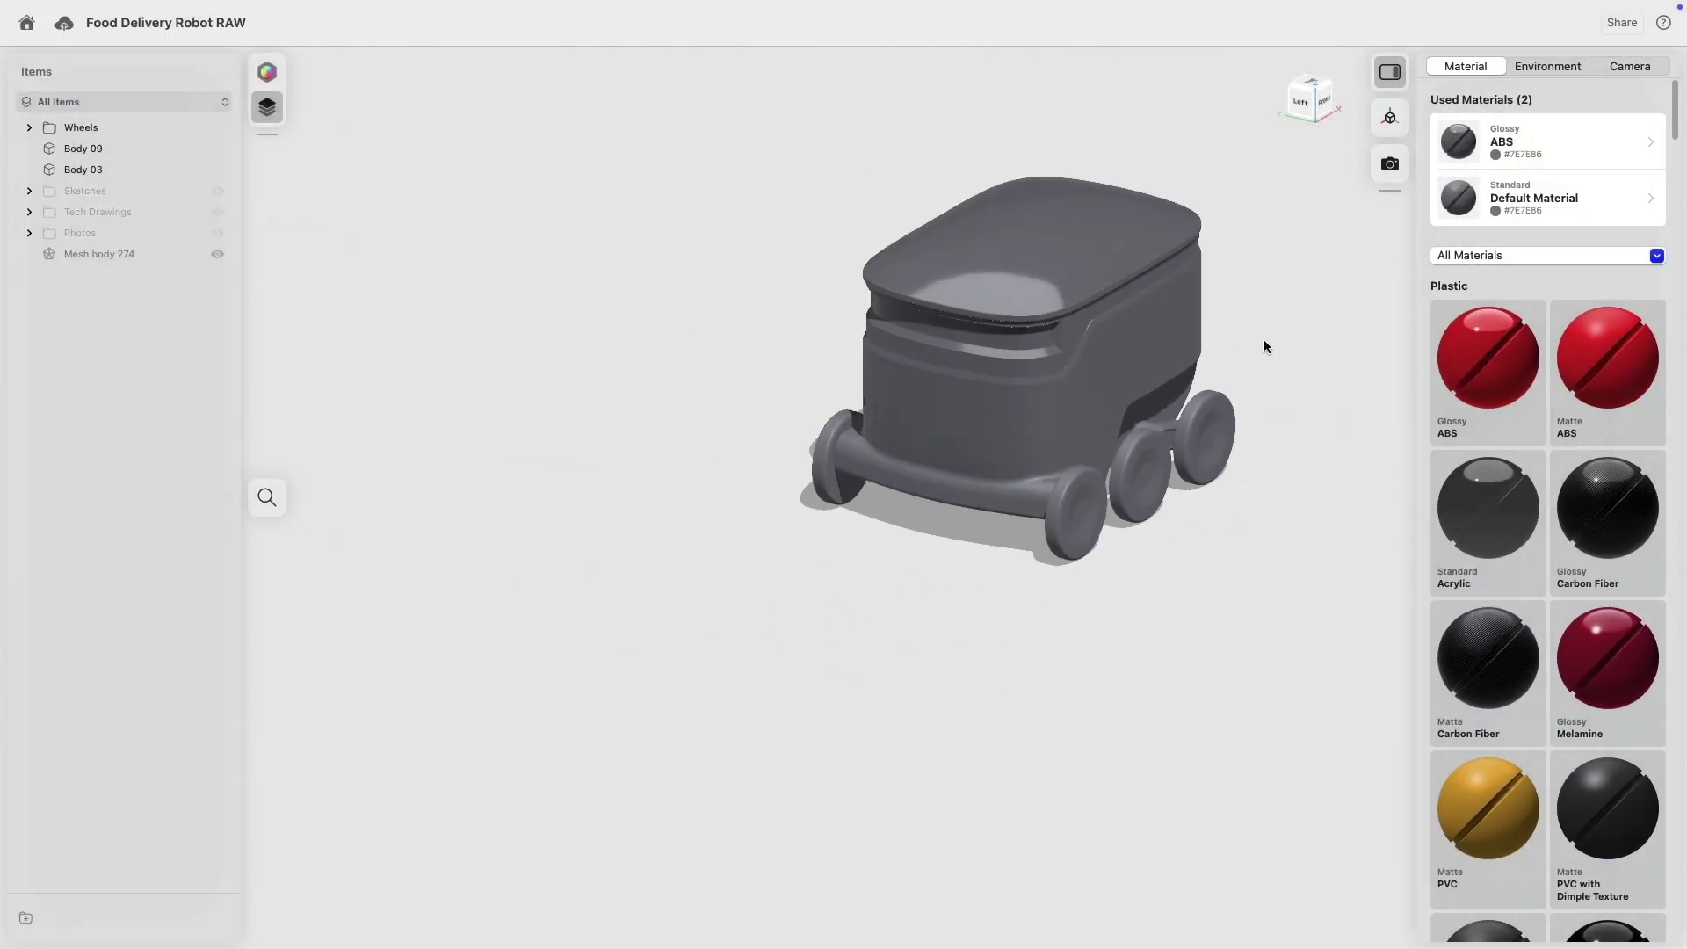
{"action": "scroll", "coordinate": [1151, 345], "scroll_direction": "up", "scroll_amount": 2}
{"action": "scroll", "coordinate": [1147, 345], "scroll_direction": "up", "scroll_amount": 3}
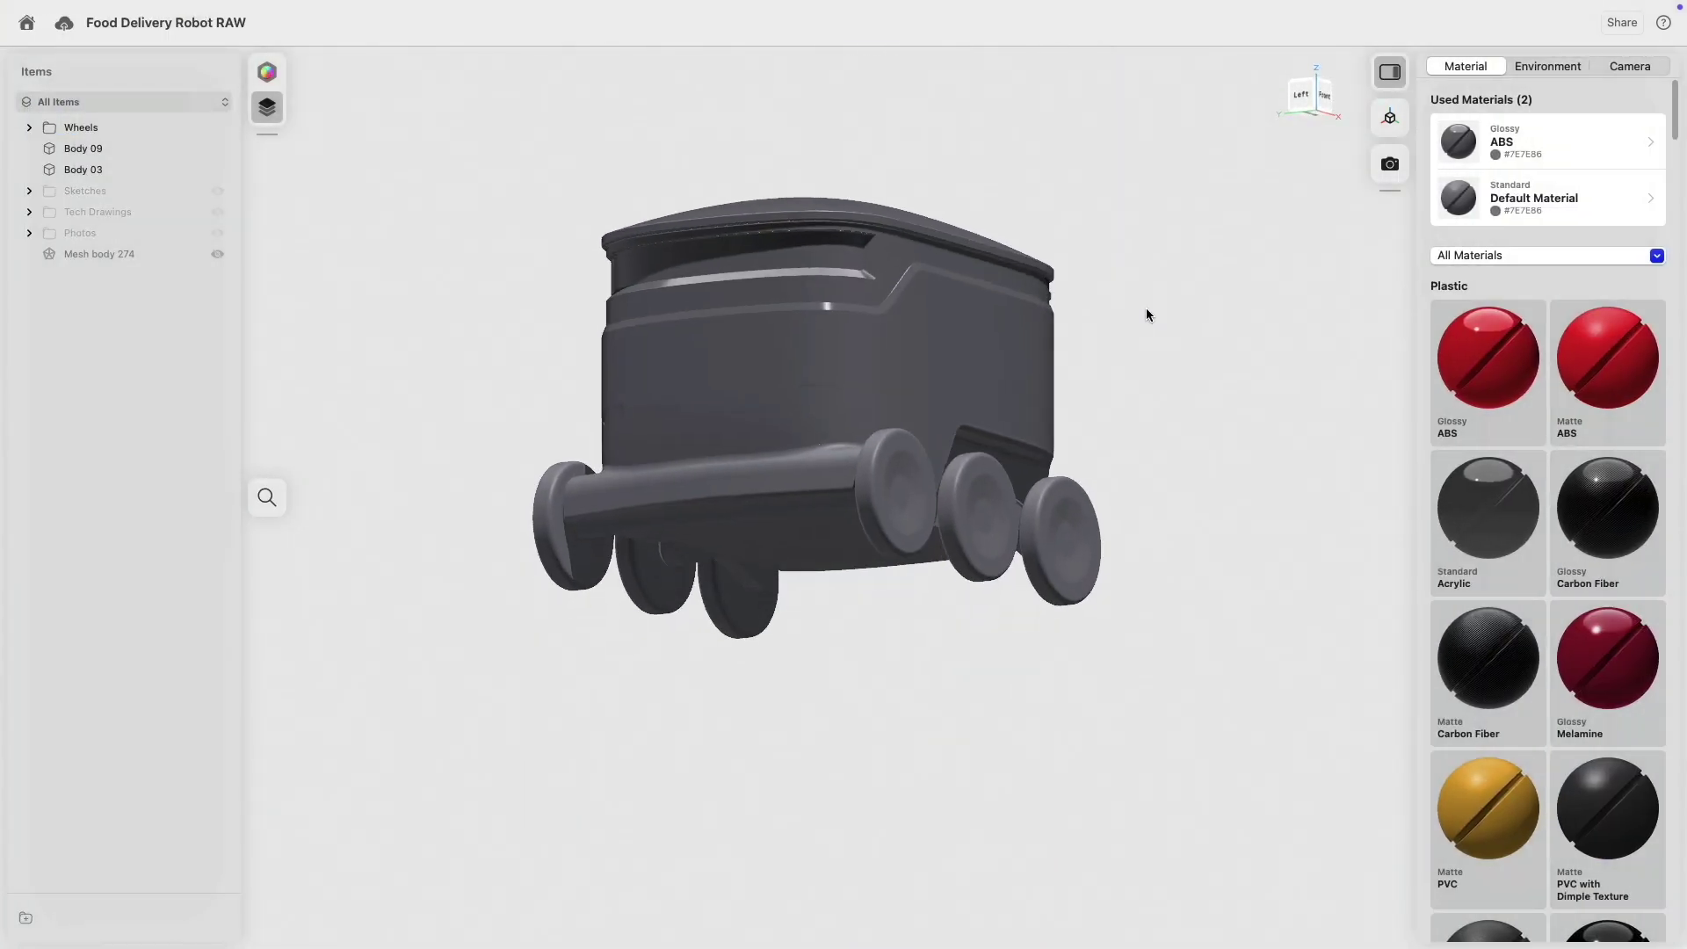
{"action": "scroll", "coordinate": [1146, 308], "scroll_direction": "down", "scroll_amount": 4}
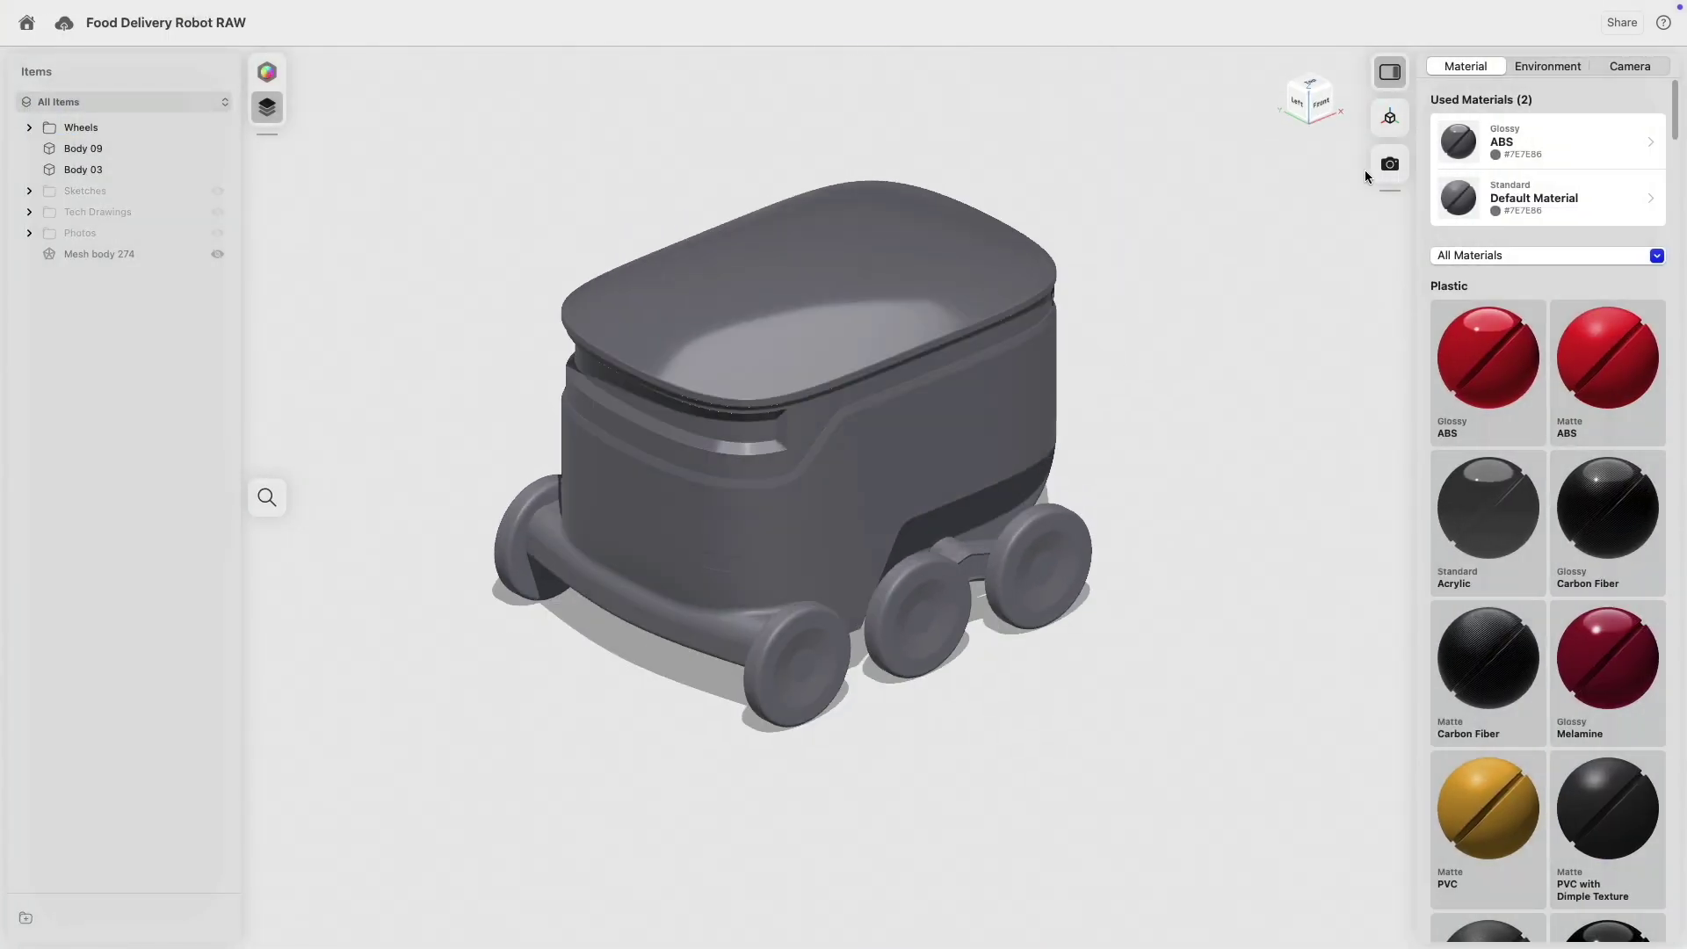
- Recolour the glossy ABS material used on the robot's body to white, #FFFFFF
{"action": "left_click", "coordinate": [1468, 143]}
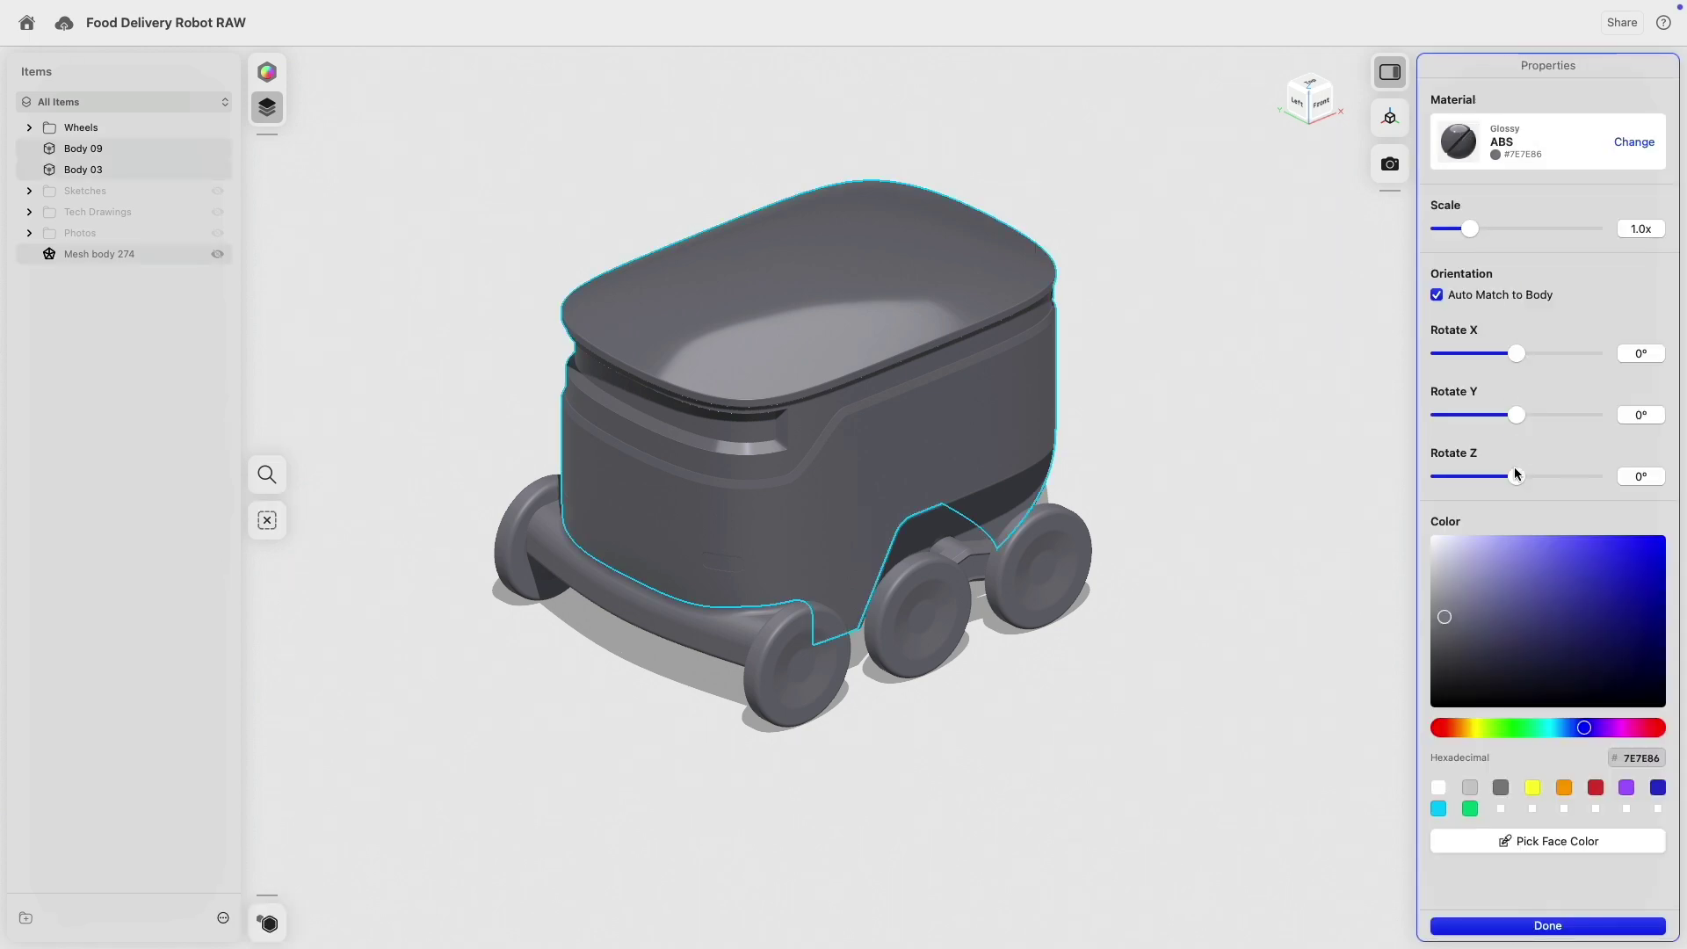
{"action": "left_click", "coordinate": [1466, 582]}
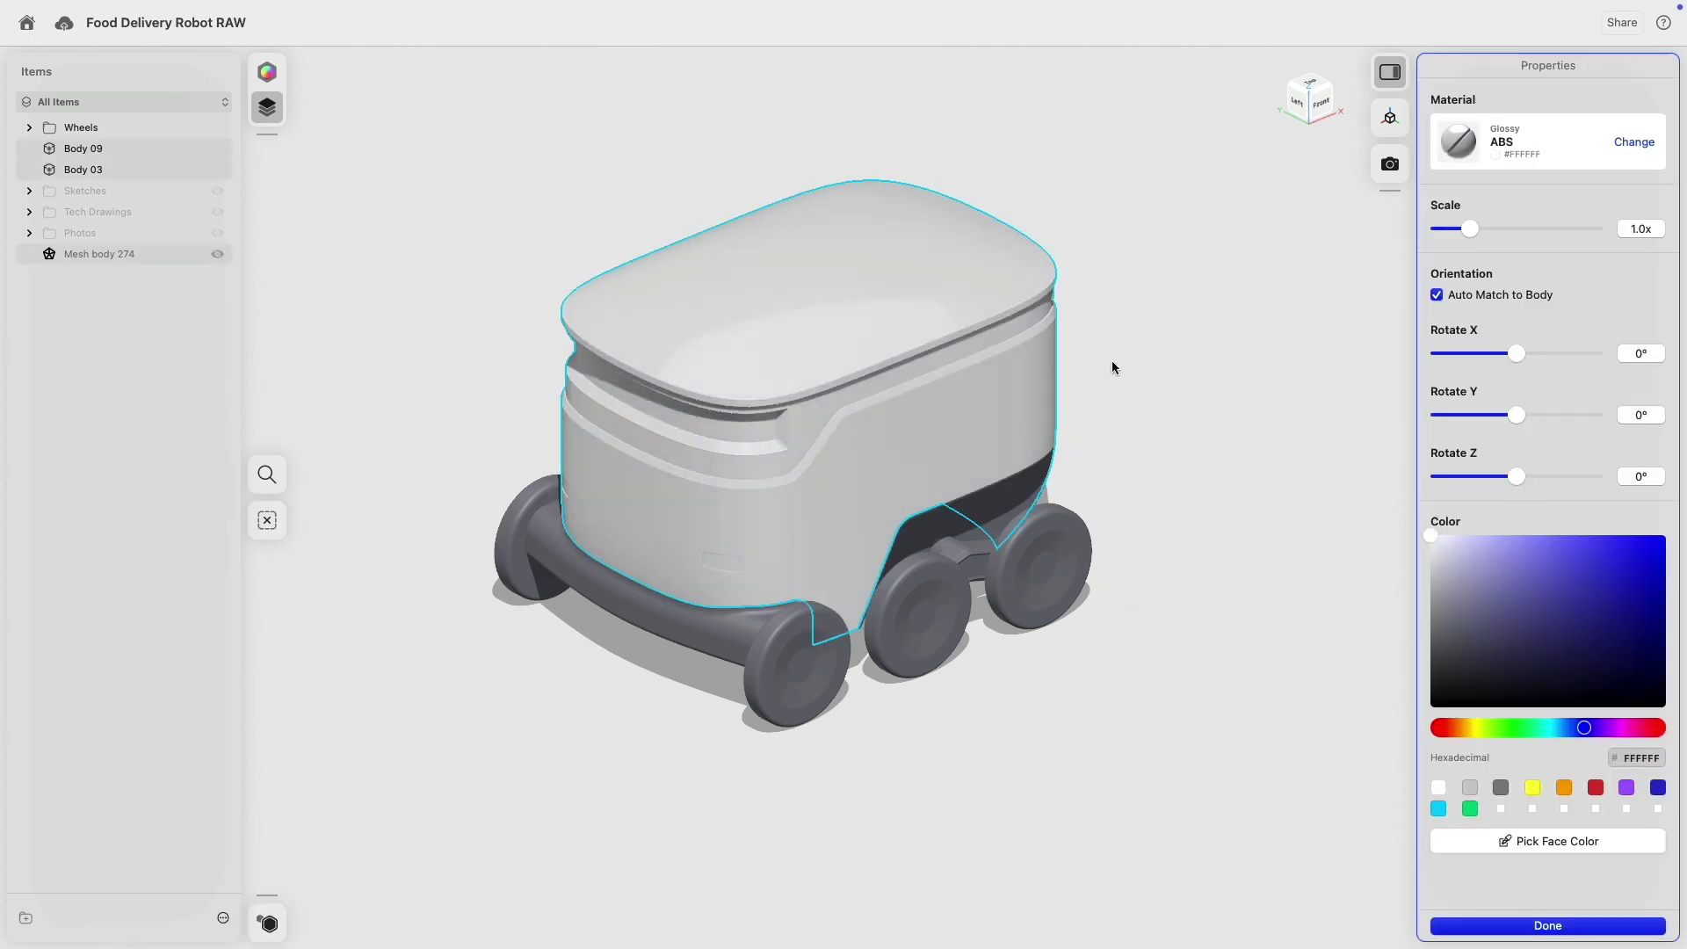
{"action": "left_click", "coordinate": [1247, 385]}
{"action": "right_click_drag", "start_coordinate": [1246, 385], "coordinate": [1173, 409]}
- Apply the white glossy ABS material to all visible bodies, including the wheels
{"action": "left_click_drag", "start_coordinate": [1459, 143], "coordinate": [1091, 480]}
{"action": "right_click_drag", "start_coordinate": [1221, 555], "coordinate": [1063, 494]}
{"action": "right_click_drag", "start_coordinate": [914, 353], "coordinate": [1057, 425]}
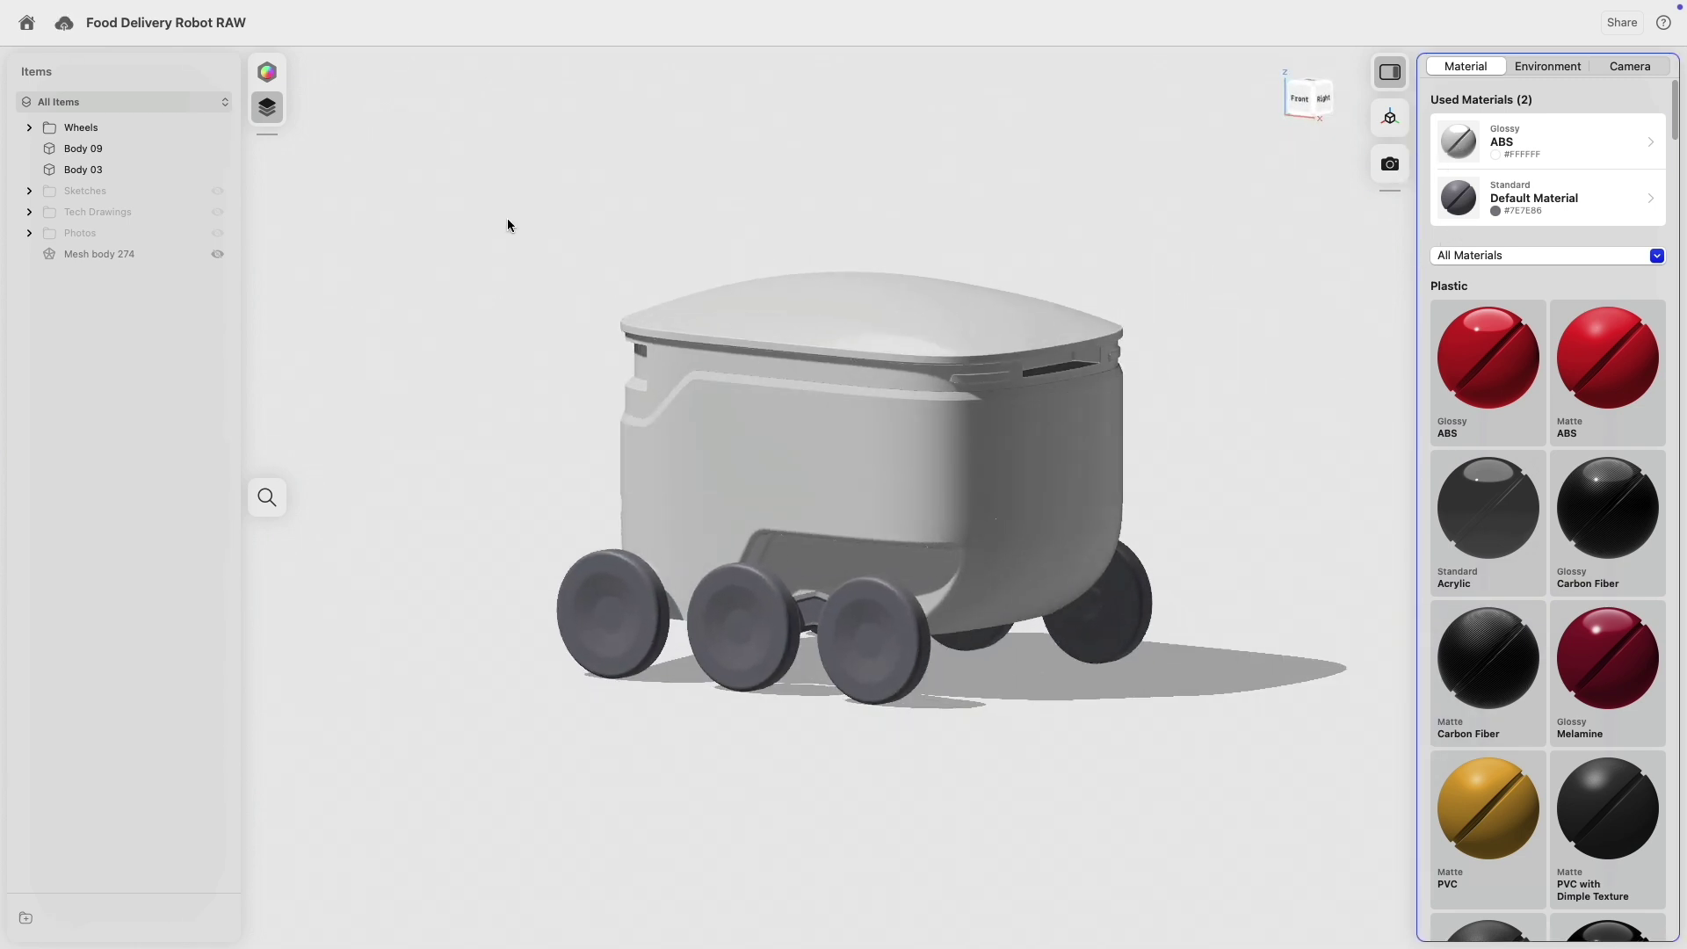
{"action": "left_click_drag", "start_coordinate": [491, 198], "coordinate": [1299, 866]}
{"action": "left_click", "coordinate": [1631, 143]}
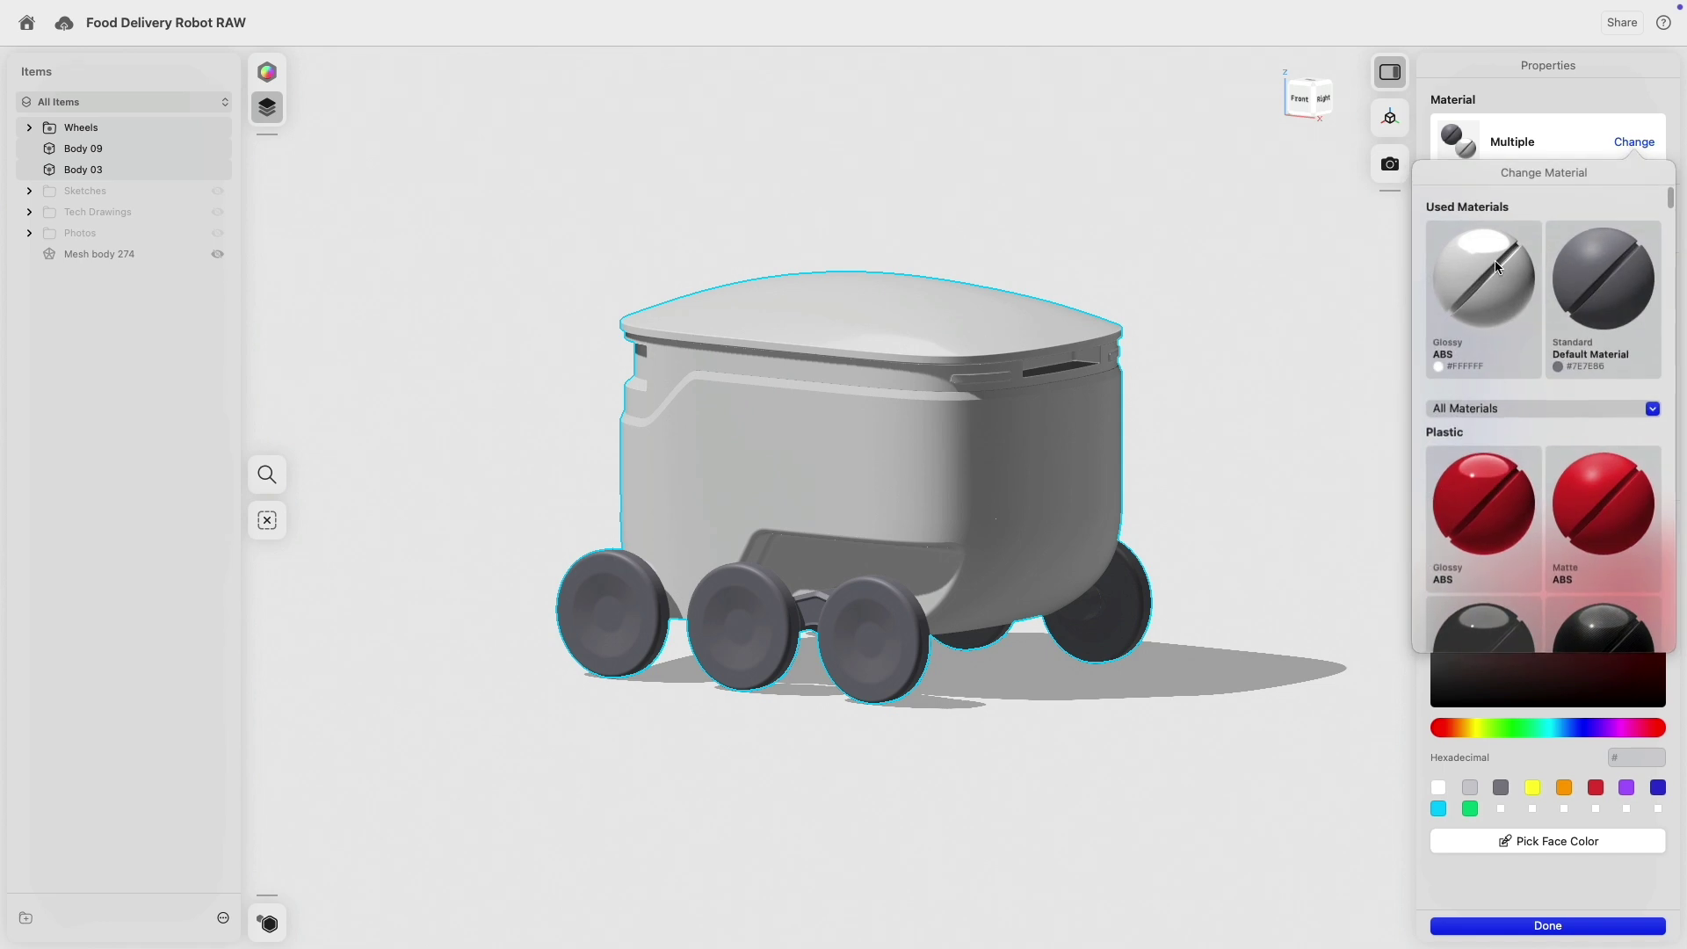
{"action": "left_click", "coordinate": [1129, 283]}
{"action": "left_click", "coordinate": [1047, 203]}
{"action": "right_click_drag", "start_coordinate": [1074, 186], "coordinate": [1035, 213]}
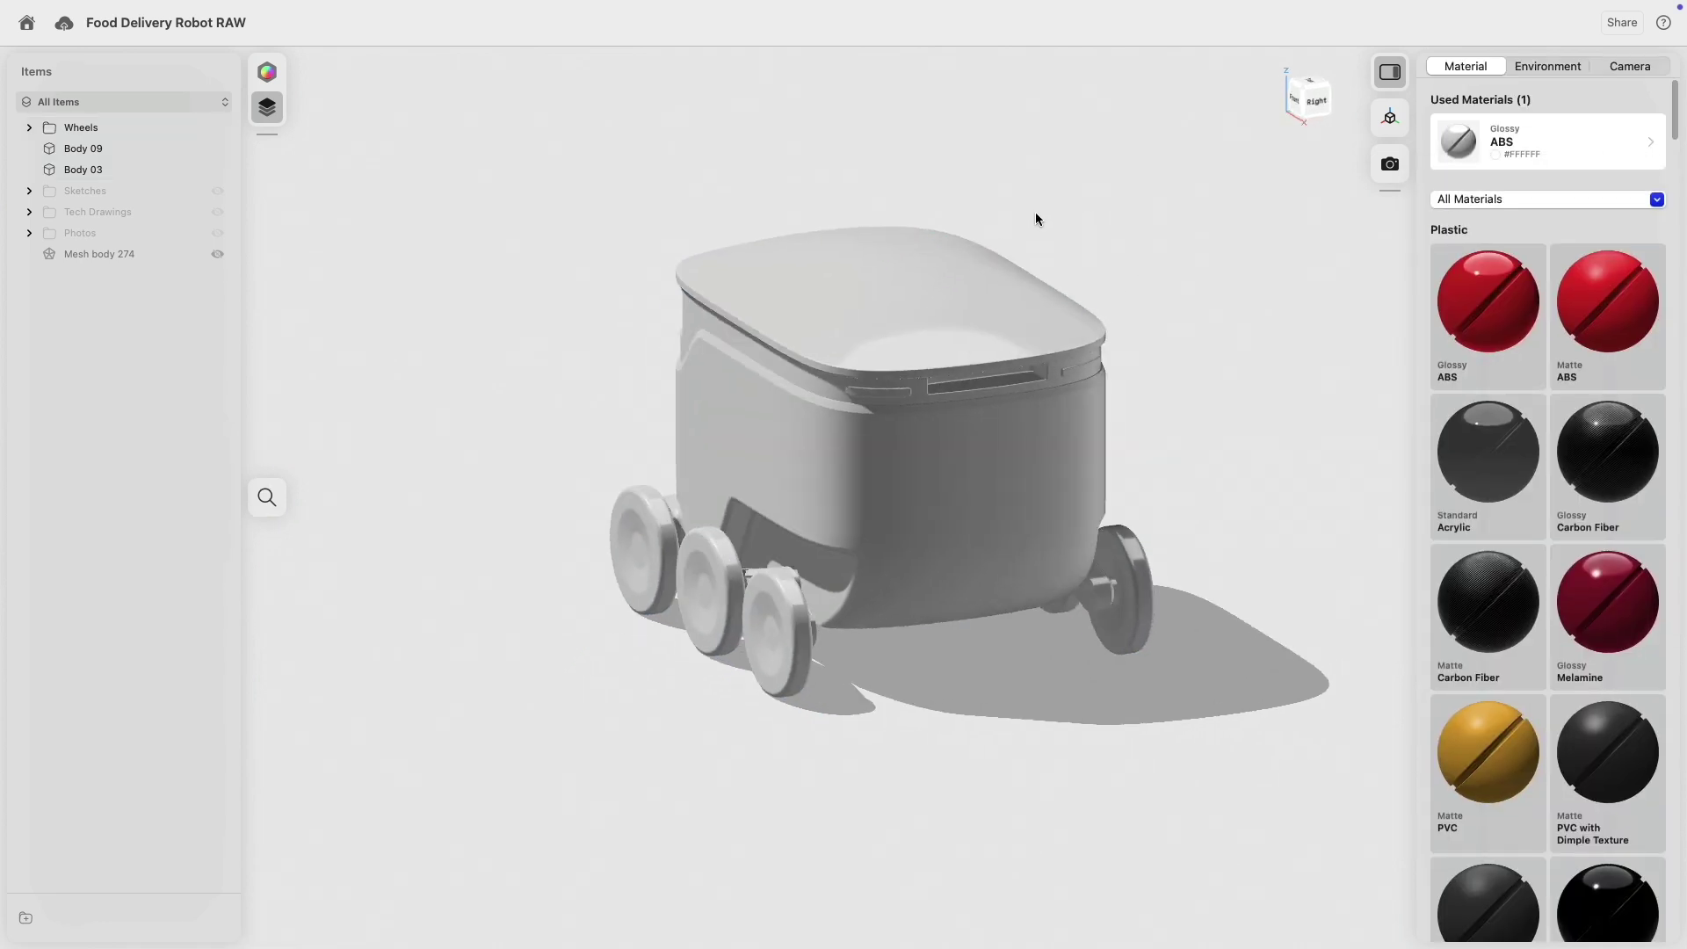
- Assign the Utility category's Emissive Material to the two rear light strips under the lid and colour it red, #DE3737
{"action": "scroll", "coordinate": [895, 429], "scroll_direction": "up", "scroll_amount": 5}
{"action": "scroll", "coordinate": [894, 425], "scroll_direction": "up", "scroll_amount": 3}
{"action": "left_click", "coordinate": [885, 359]}
{"action": "middle_click_drag", "start_coordinate": [1169, 446], "coordinate": [861, 567]}
{"action": "left_click", "coordinate": [1136, 415]}
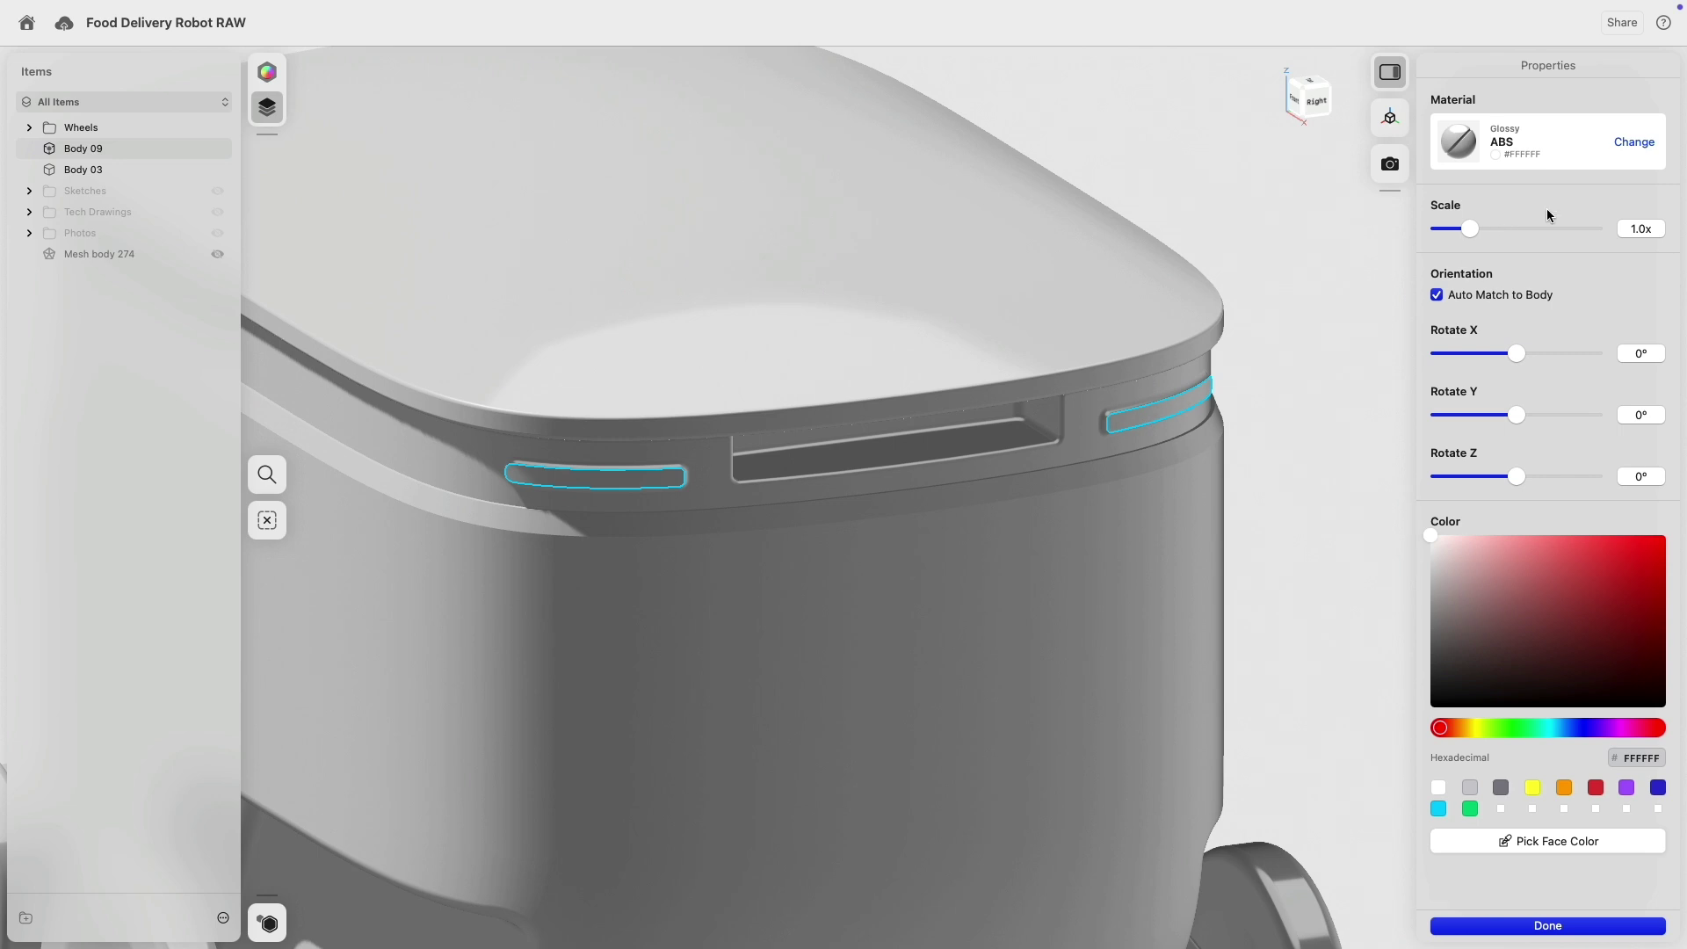
{"action": "left_click", "coordinate": [1634, 142]}
{"action": "left_click", "coordinate": [1494, 408]}
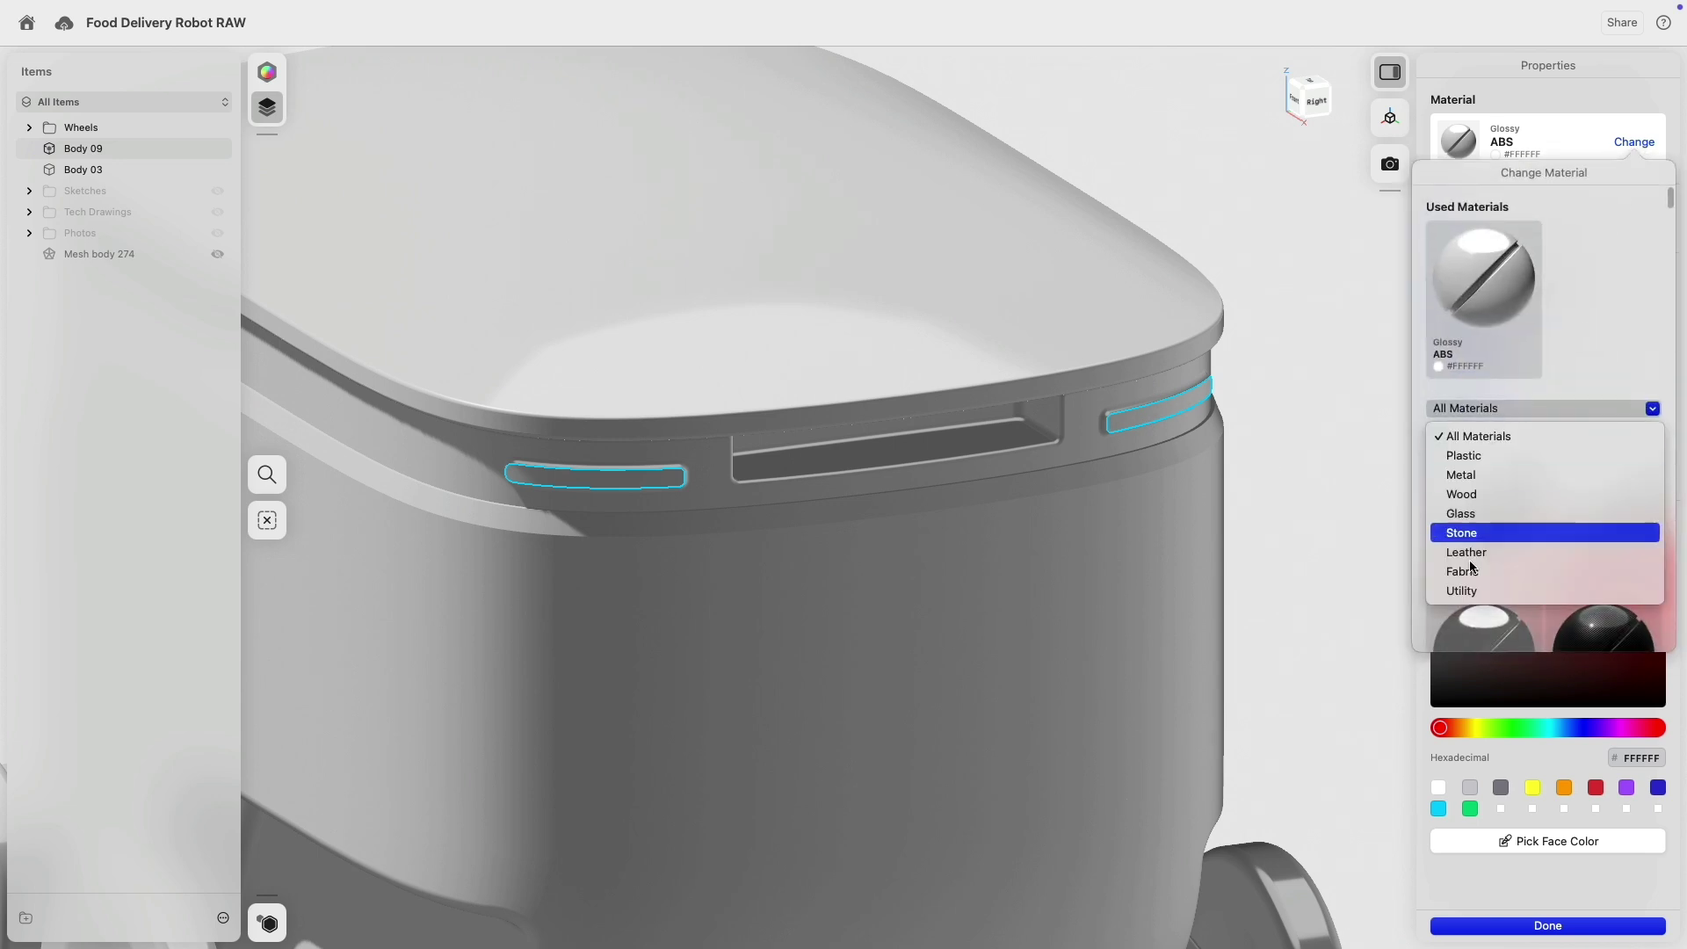
{"action": "left_click", "coordinate": [1473, 591]}
{"action": "left_click", "coordinate": [1598, 468]}
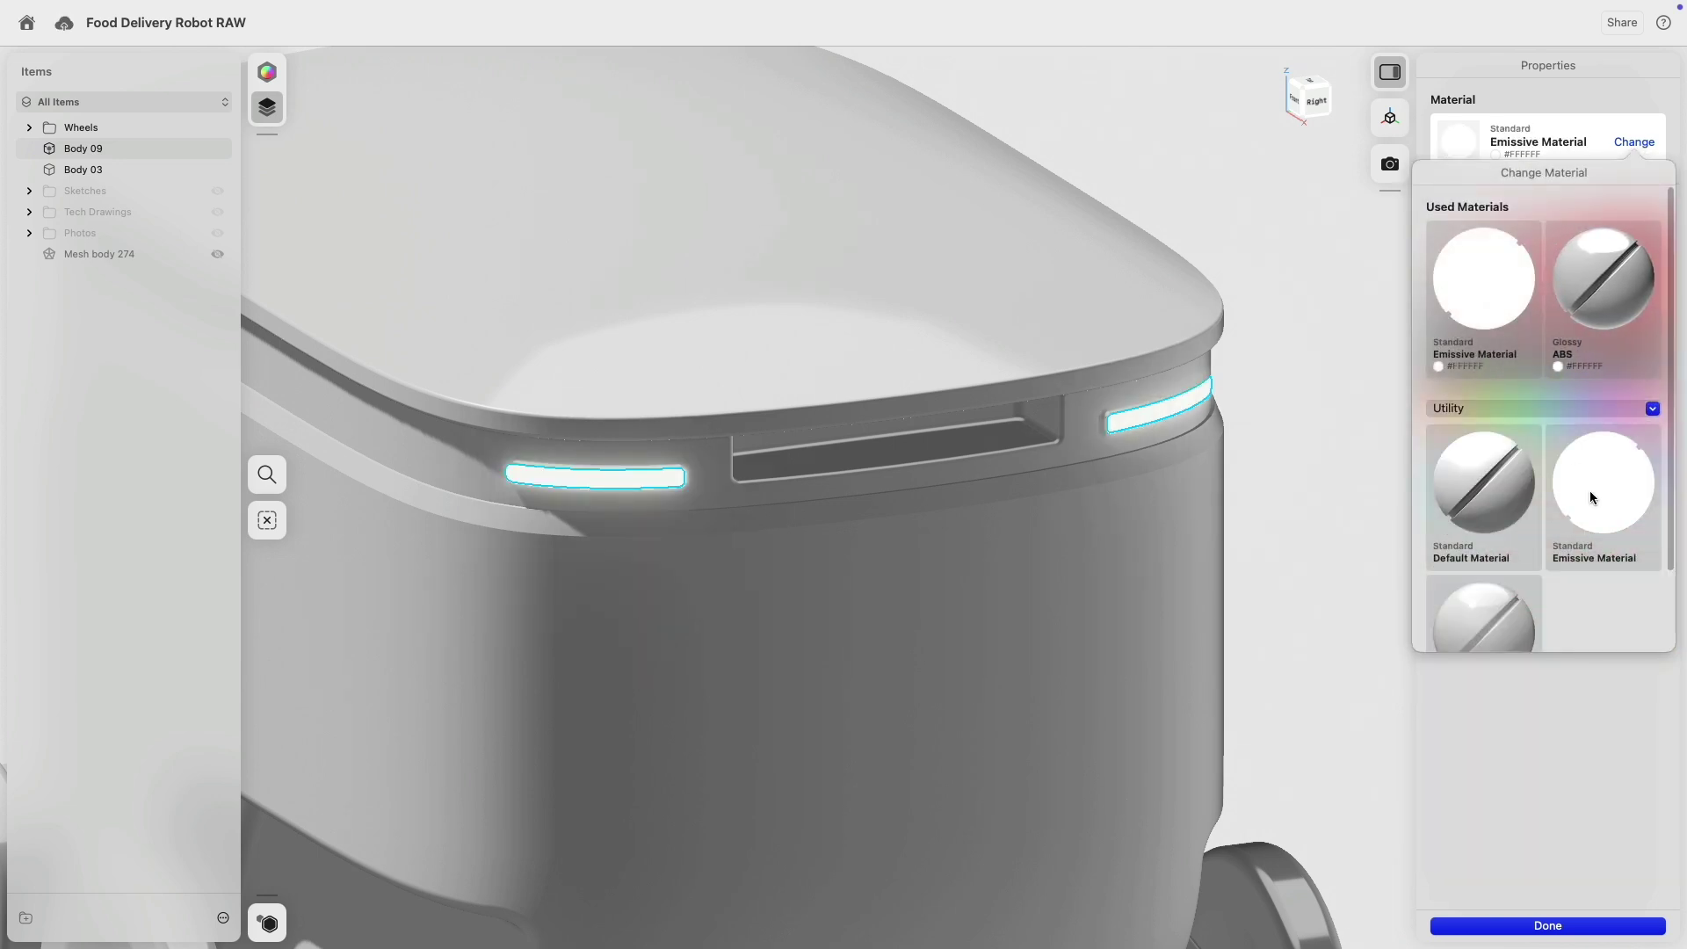
{"action": "left_click", "coordinate": [1567, 731]}
{"action": "left_click", "coordinate": [1596, 472]}
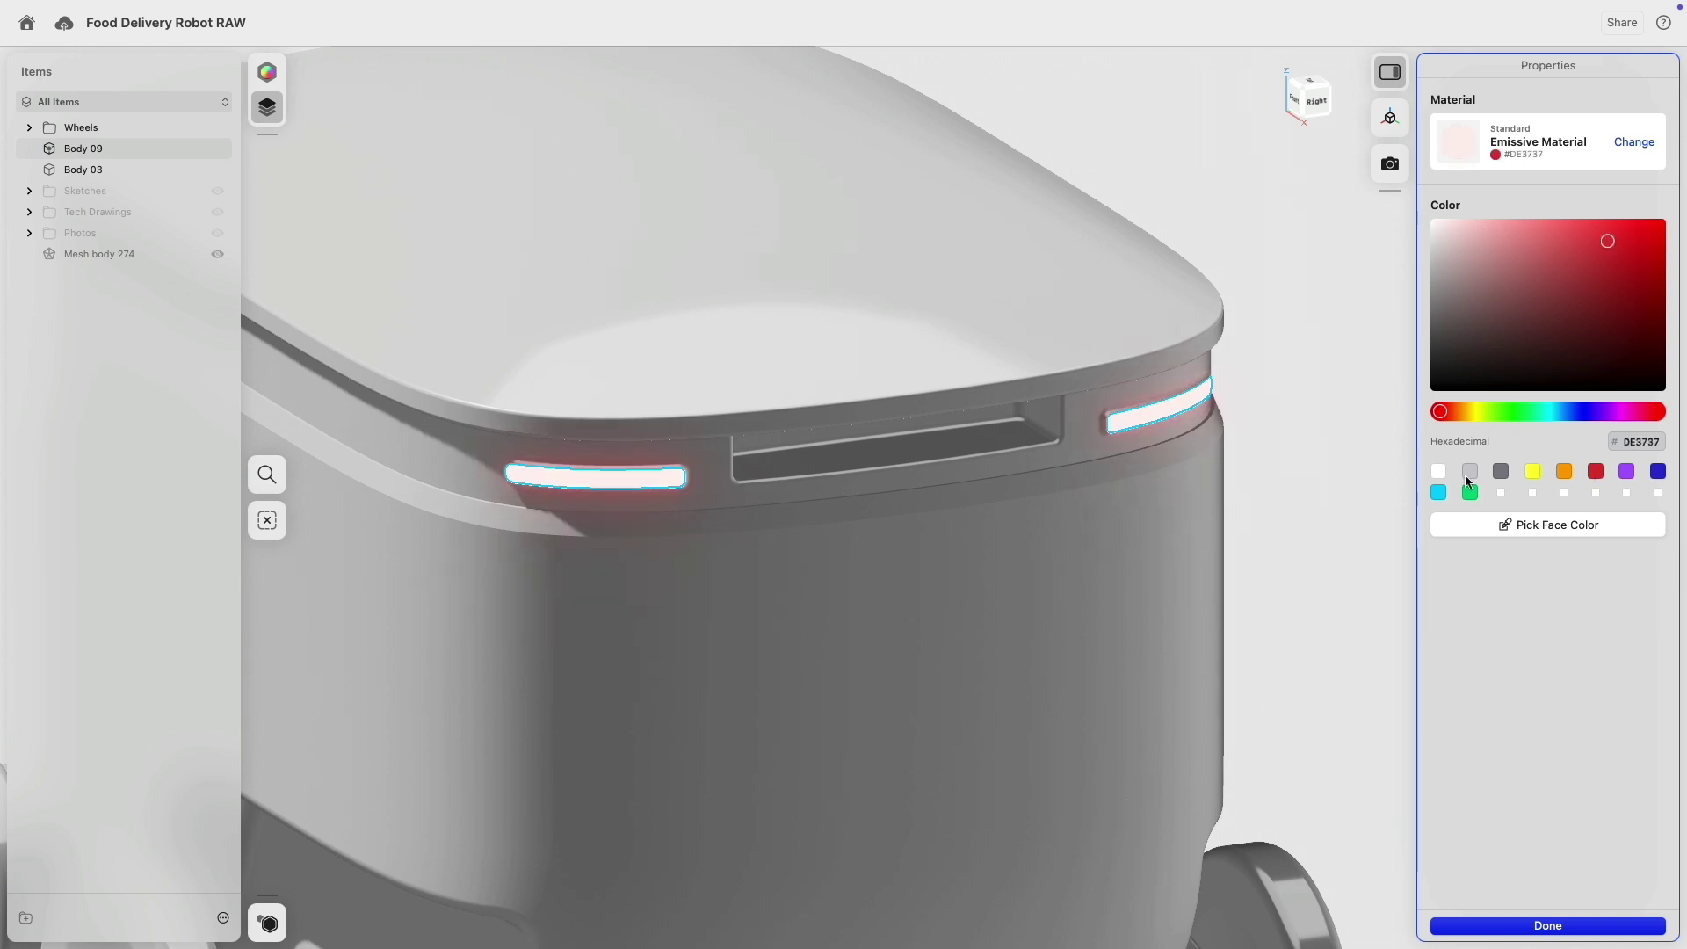
{"action": "left_click", "coordinate": [1319, 504]}
- Apply the Emissive Material to the two rounded headlights on the front and colour it cyan, #00CEFF
{"action": "scroll", "coordinate": [1269, 580], "scroll_direction": "down", "scroll_amount": 5}
{"action": "right_click_drag", "start_coordinate": [949, 589], "coordinate": [1107, 564]}
{"action": "scroll", "coordinate": [920, 590], "scroll_direction": "up", "scroll_amount": 4}
{"action": "scroll", "coordinate": [920, 596], "scroll_direction": "down", "scroll_amount": 5}
{"action": "right_click_drag", "start_coordinate": [990, 437], "coordinate": [1062, 426]}
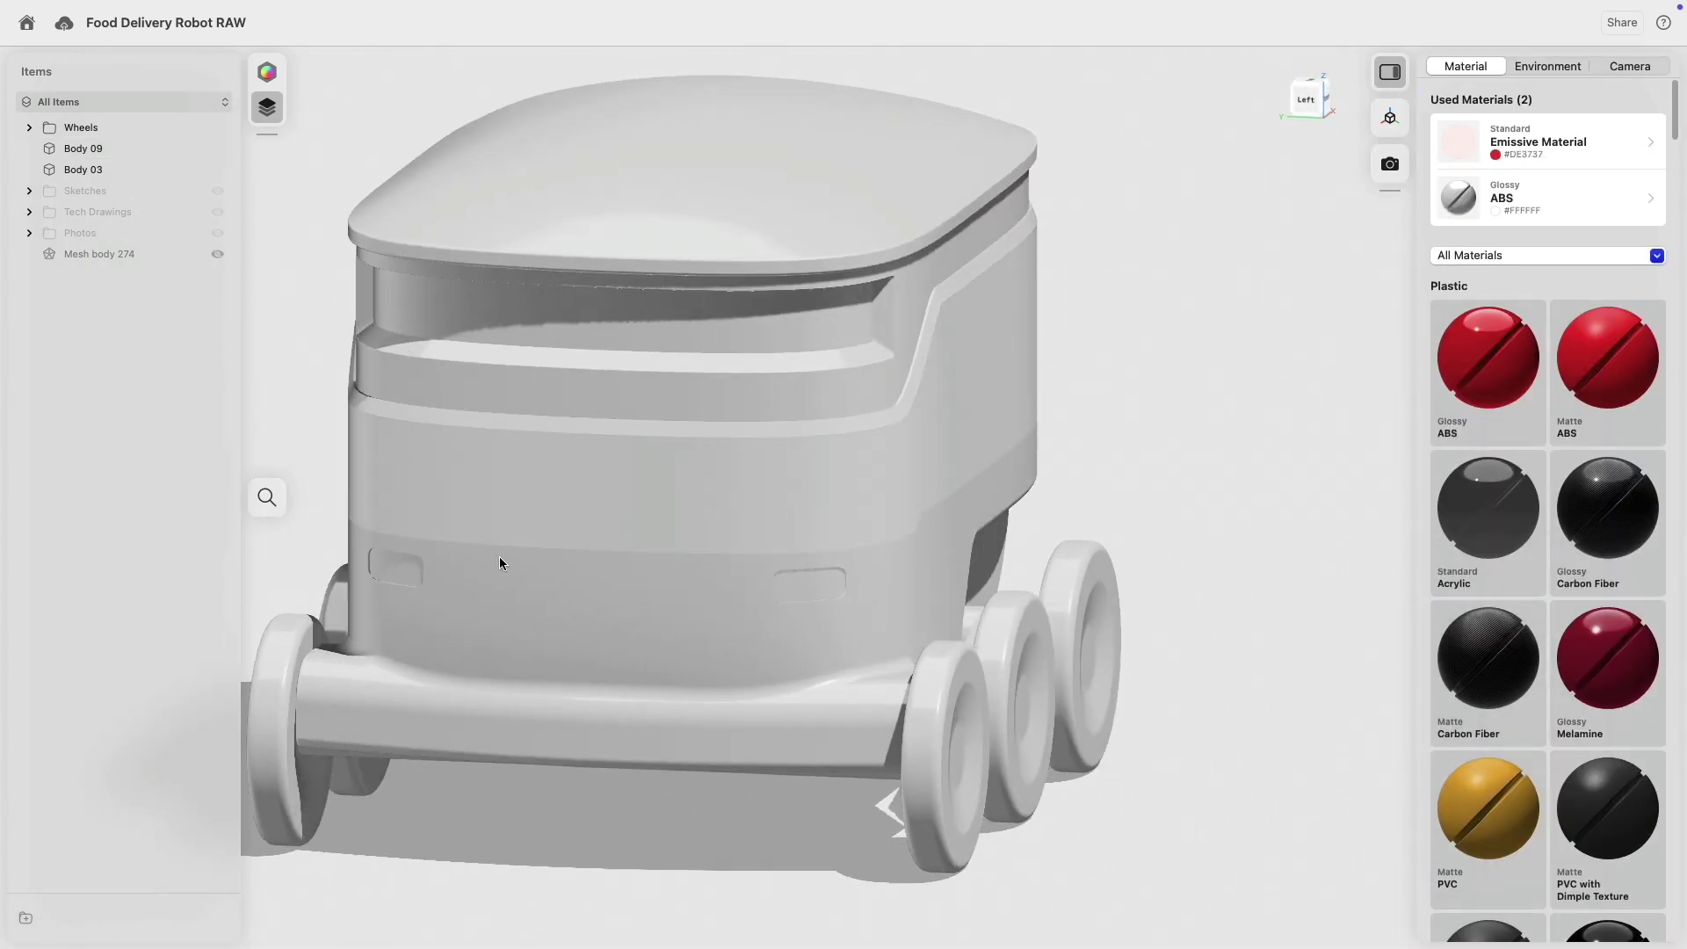
{"action": "left_click", "coordinate": [392, 572]}
{"action": "left_click", "coordinate": [789, 587]}
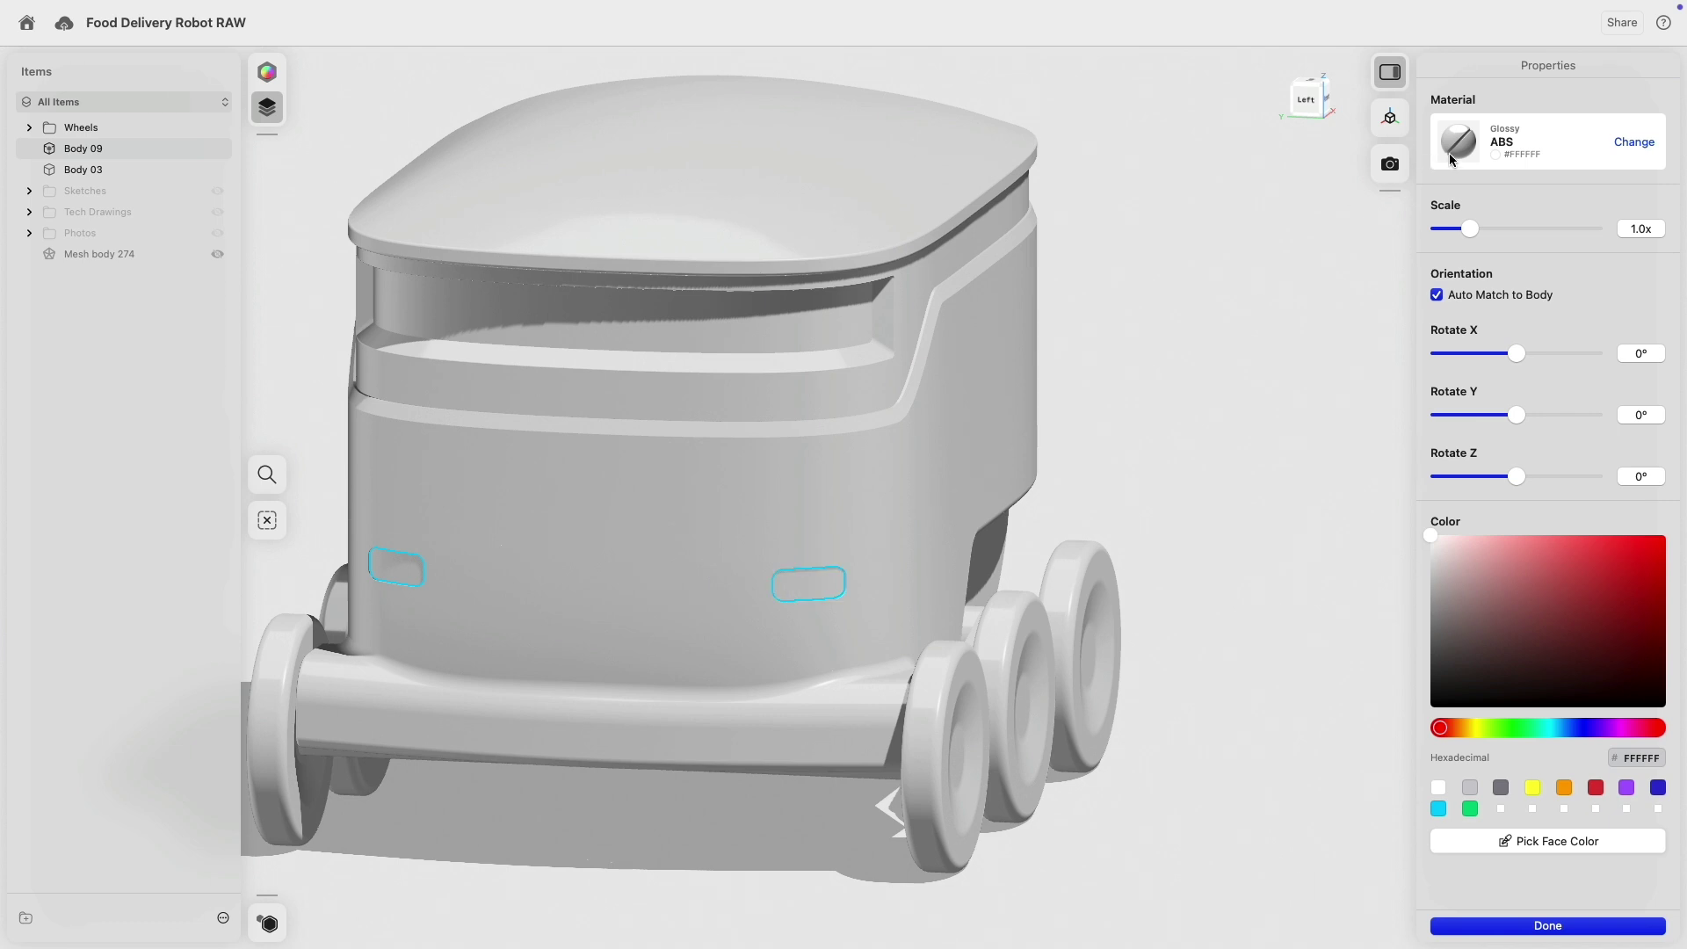
{"action": "left_click", "coordinate": [1627, 149]}
{"action": "left_click", "coordinate": [1506, 271]}
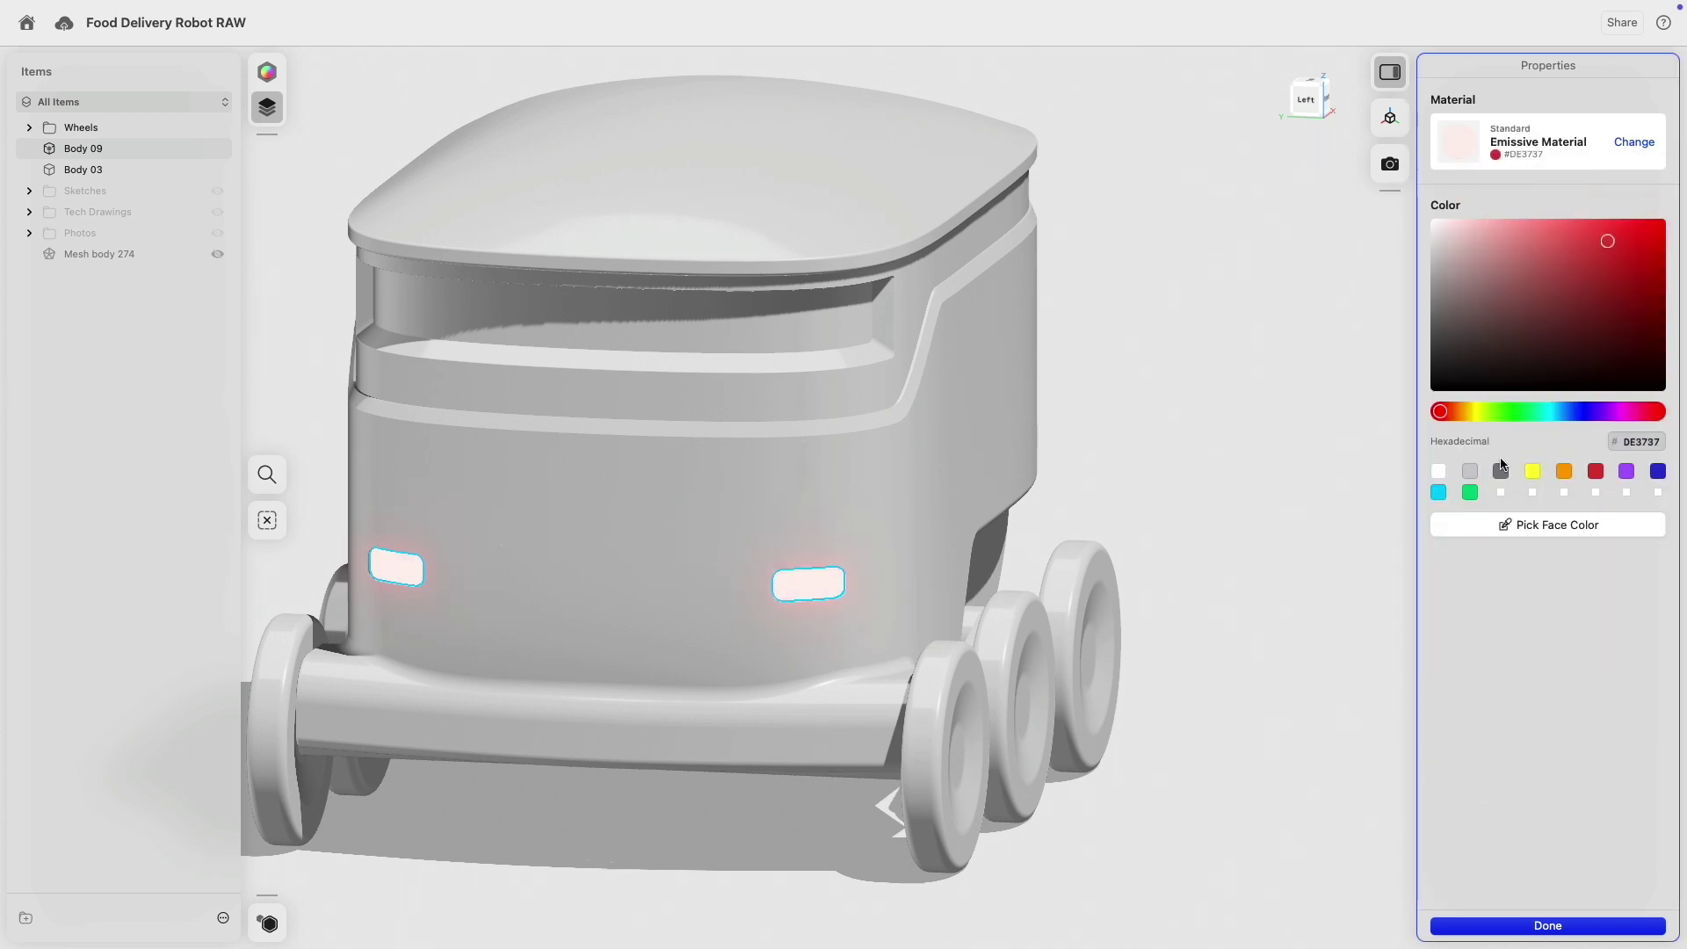
{"action": "left_click", "coordinate": [1439, 494]}
{"action": "left_click", "coordinate": [1209, 493]}
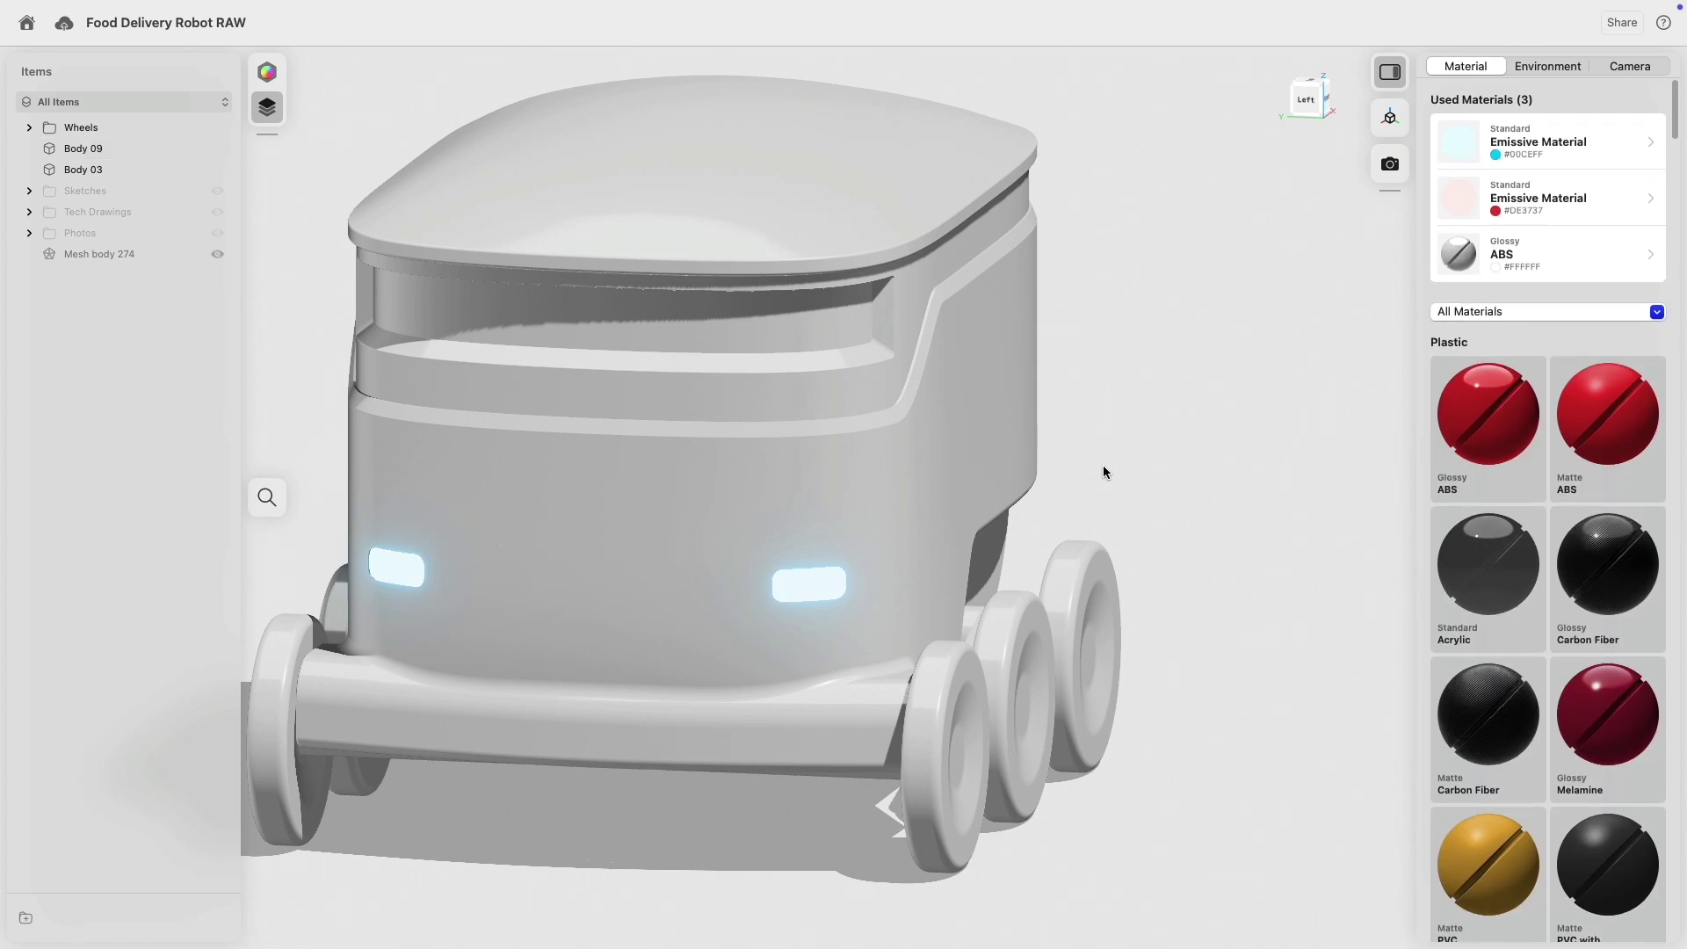
- Apply the red Emissive Material to the wide recessed face below the lid at the front
{"action": "right_click_drag", "start_coordinate": [1109, 412], "coordinate": [1115, 400]}
{"action": "middle_click_drag", "start_coordinate": [1115, 400], "coordinate": [1212, 406]}
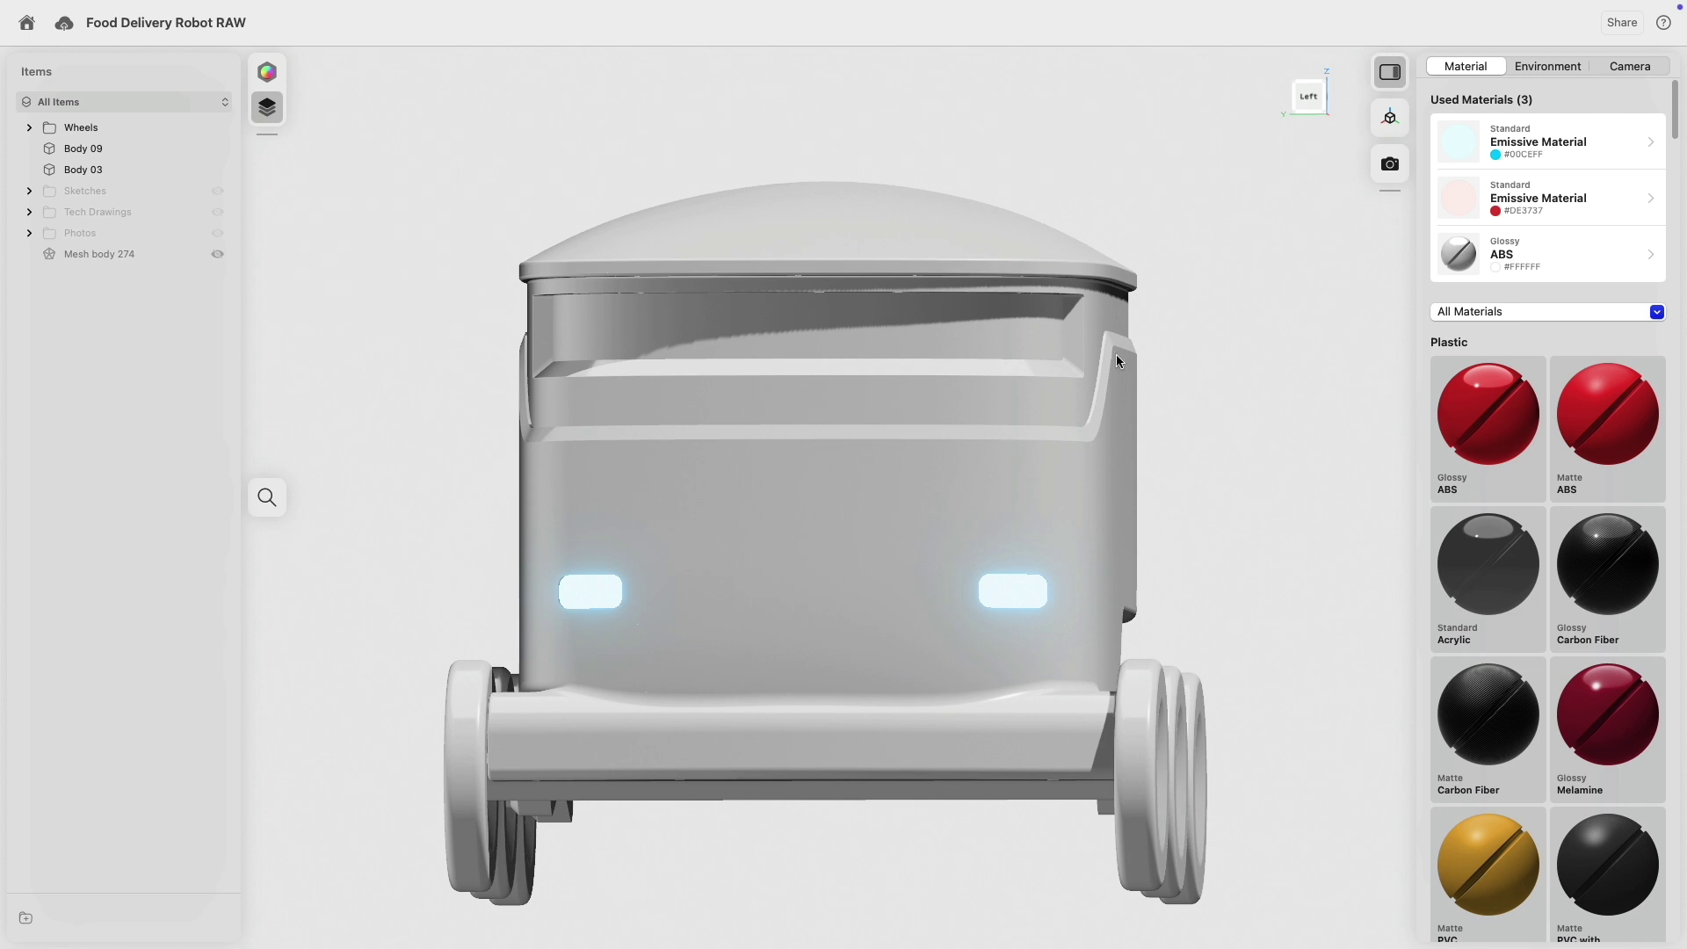
{"action": "left_click", "coordinate": [937, 315]}
{"action": "left_click", "coordinate": [1636, 143]}
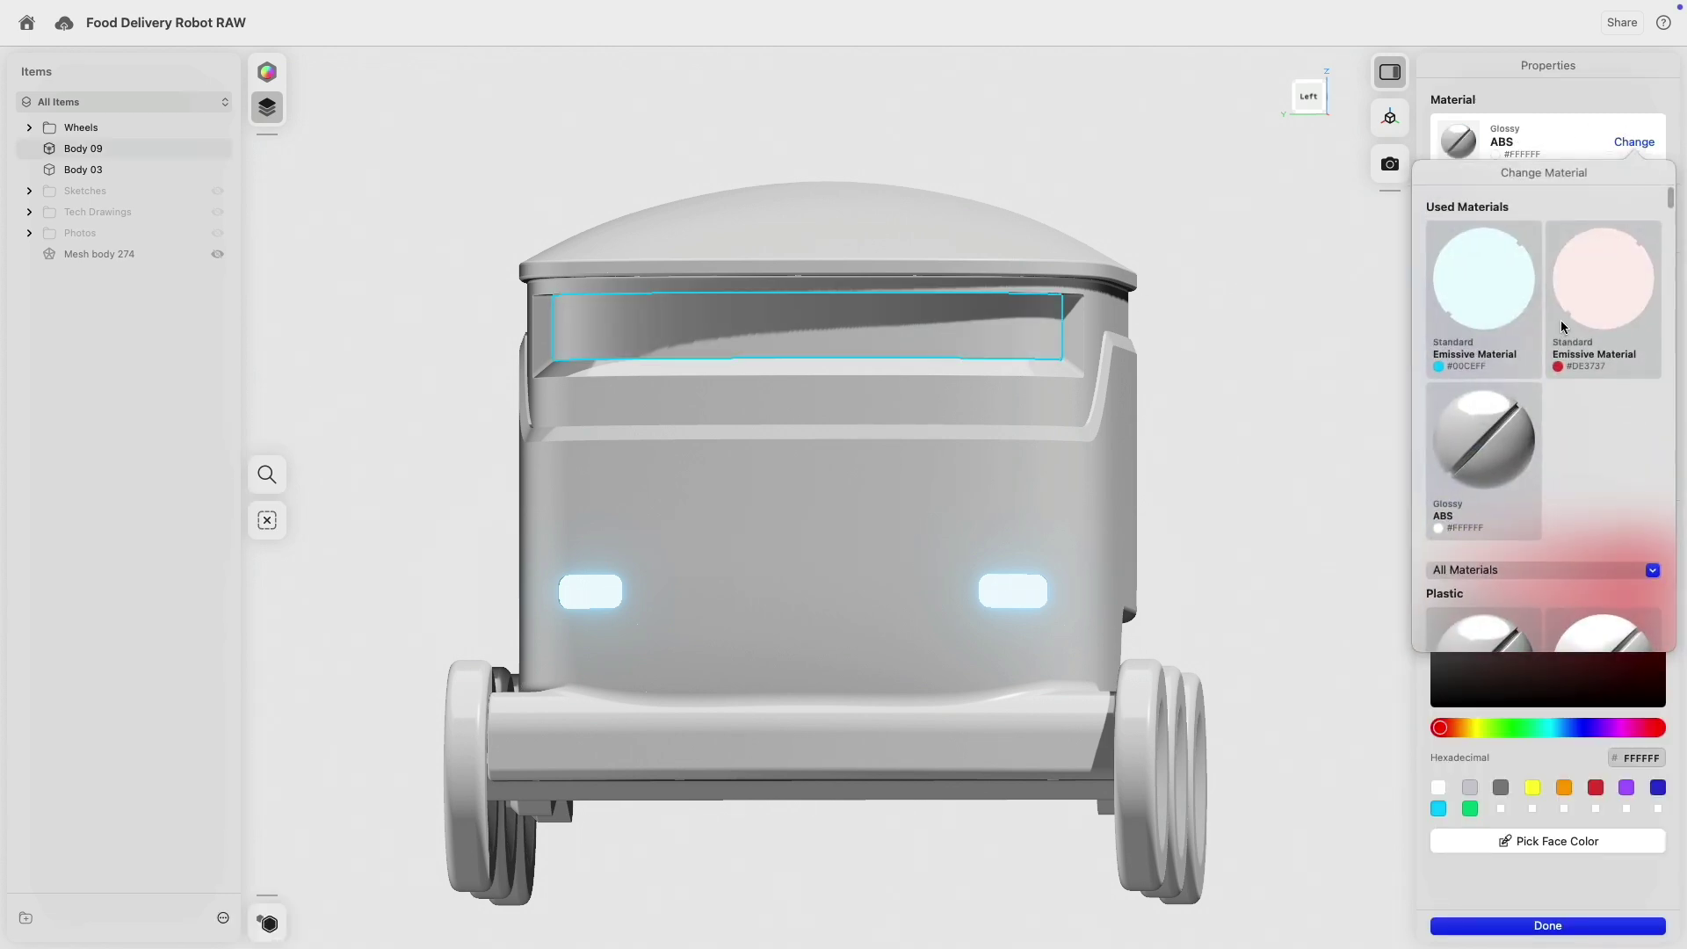
{"action": "left_click", "coordinate": [1561, 320]}
{"action": "right_click_drag", "start_coordinate": [1237, 350], "coordinate": [1114, 369]}
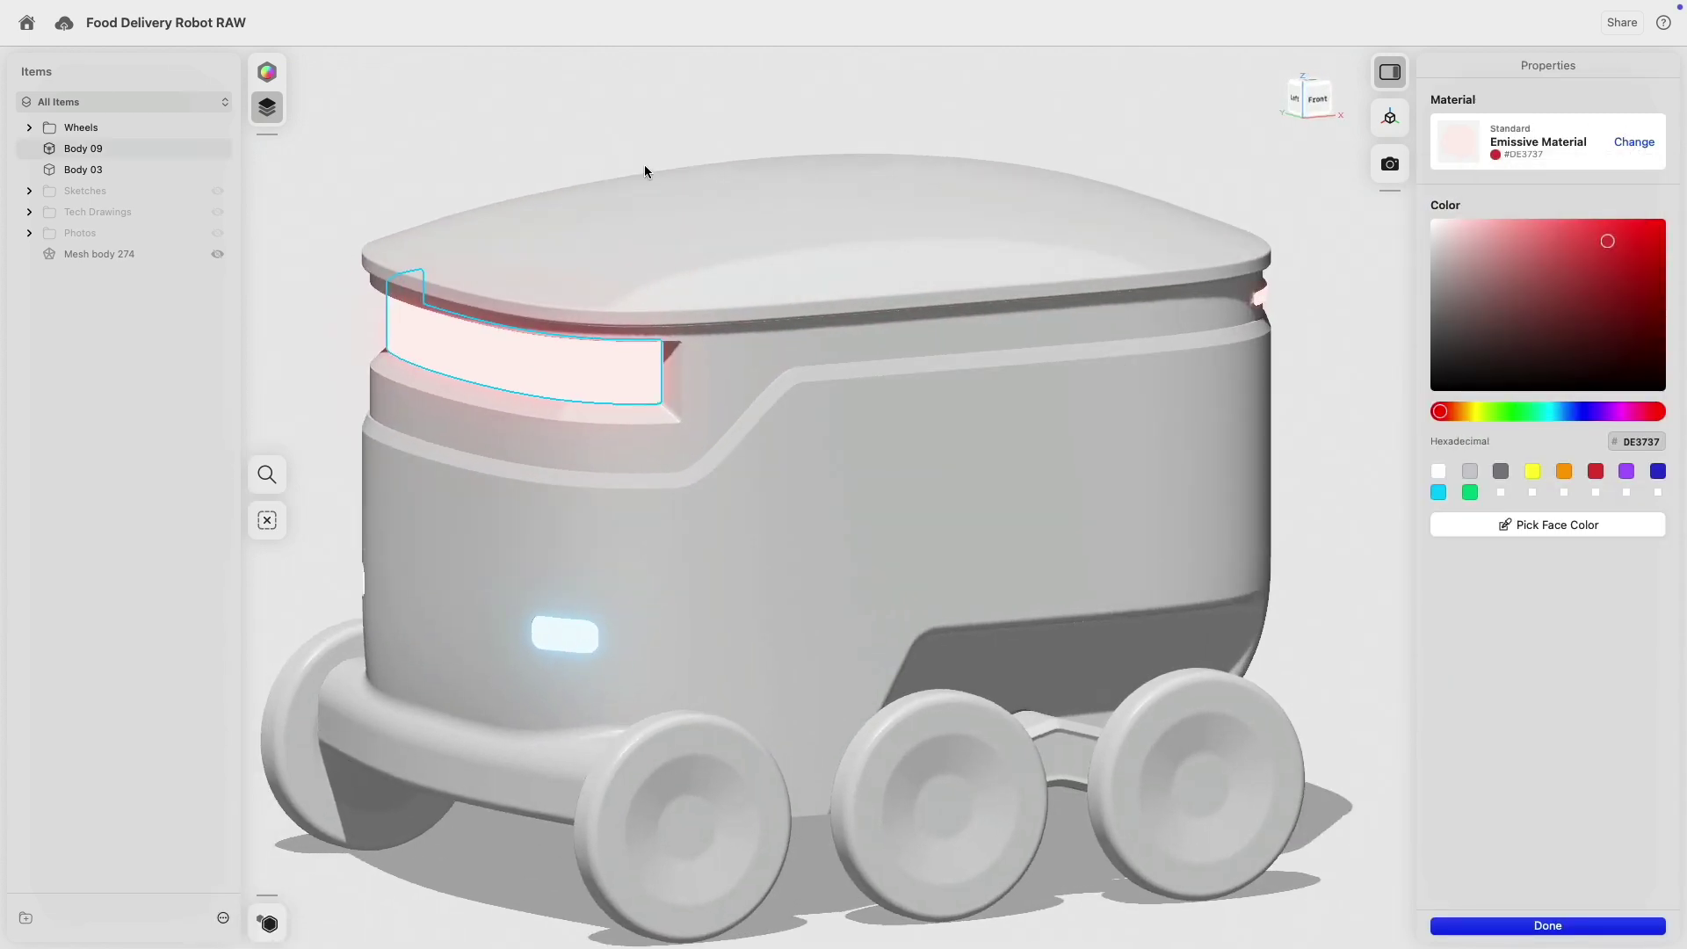
{"action": "left_click", "coordinate": [505, 167]}
{"action": "scroll", "coordinate": [500, 161], "scroll_direction": "down", "scroll_amount": 5}
{"action": "middle_click_drag", "start_coordinate": [492, 158], "coordinate": [729, 172]}
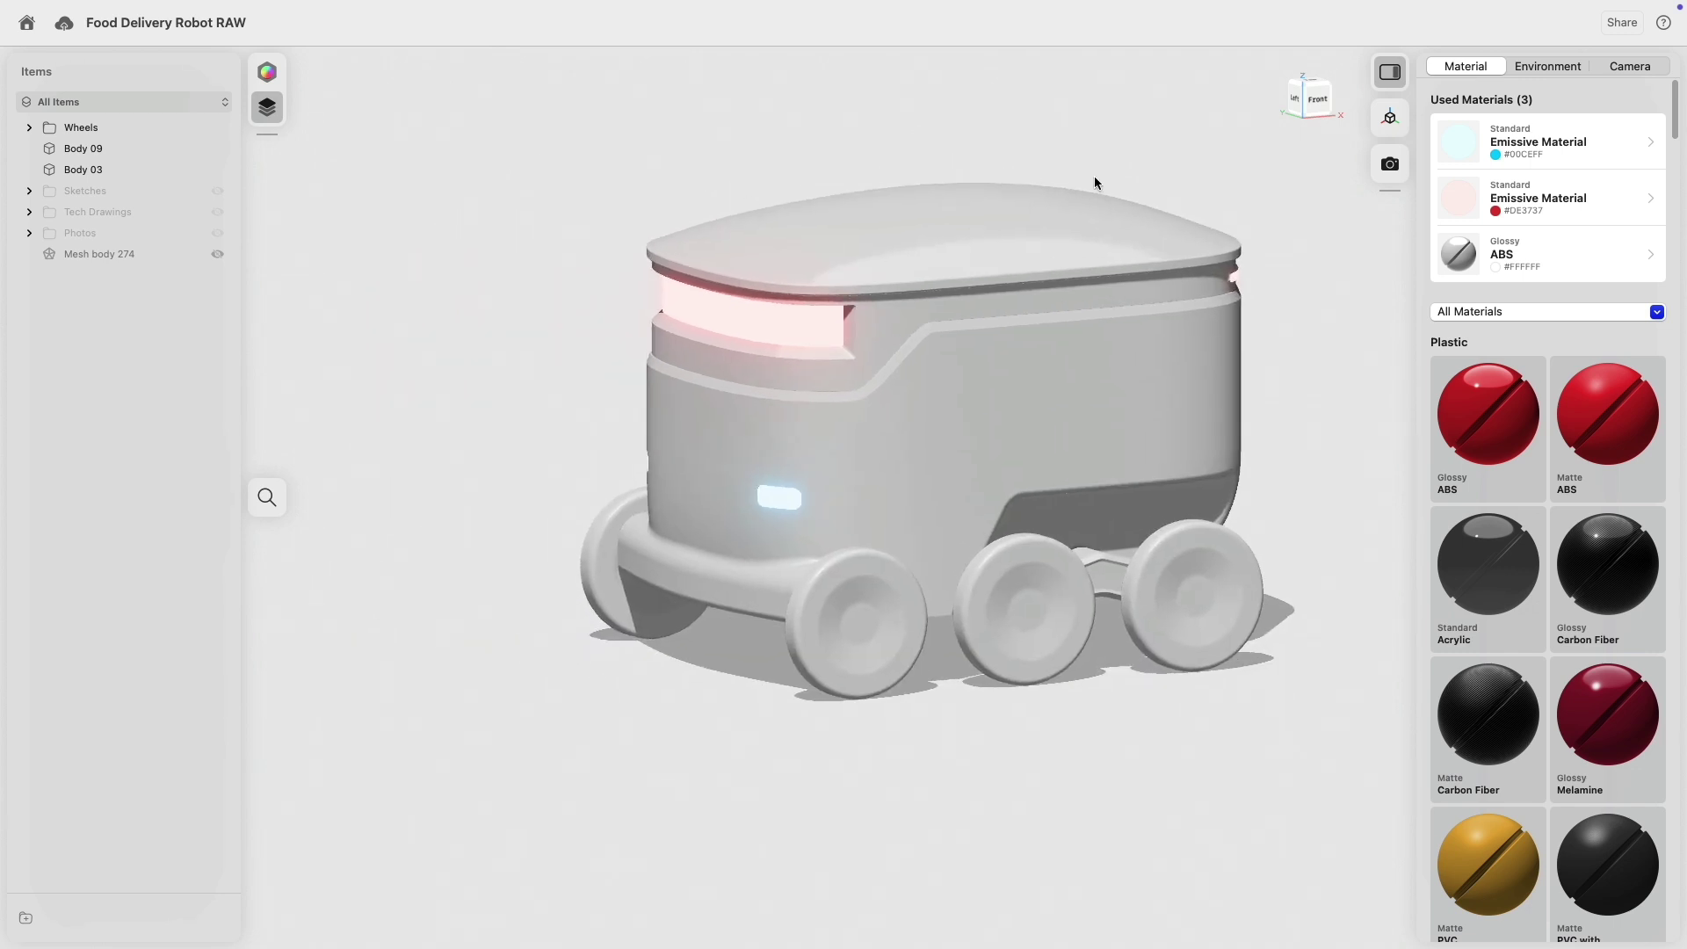
- Replace the glossy ABS across the robot with matte ABS and colour it dark grey, #474747
{"action": "left_click", "coordinate": [1494, 274]}
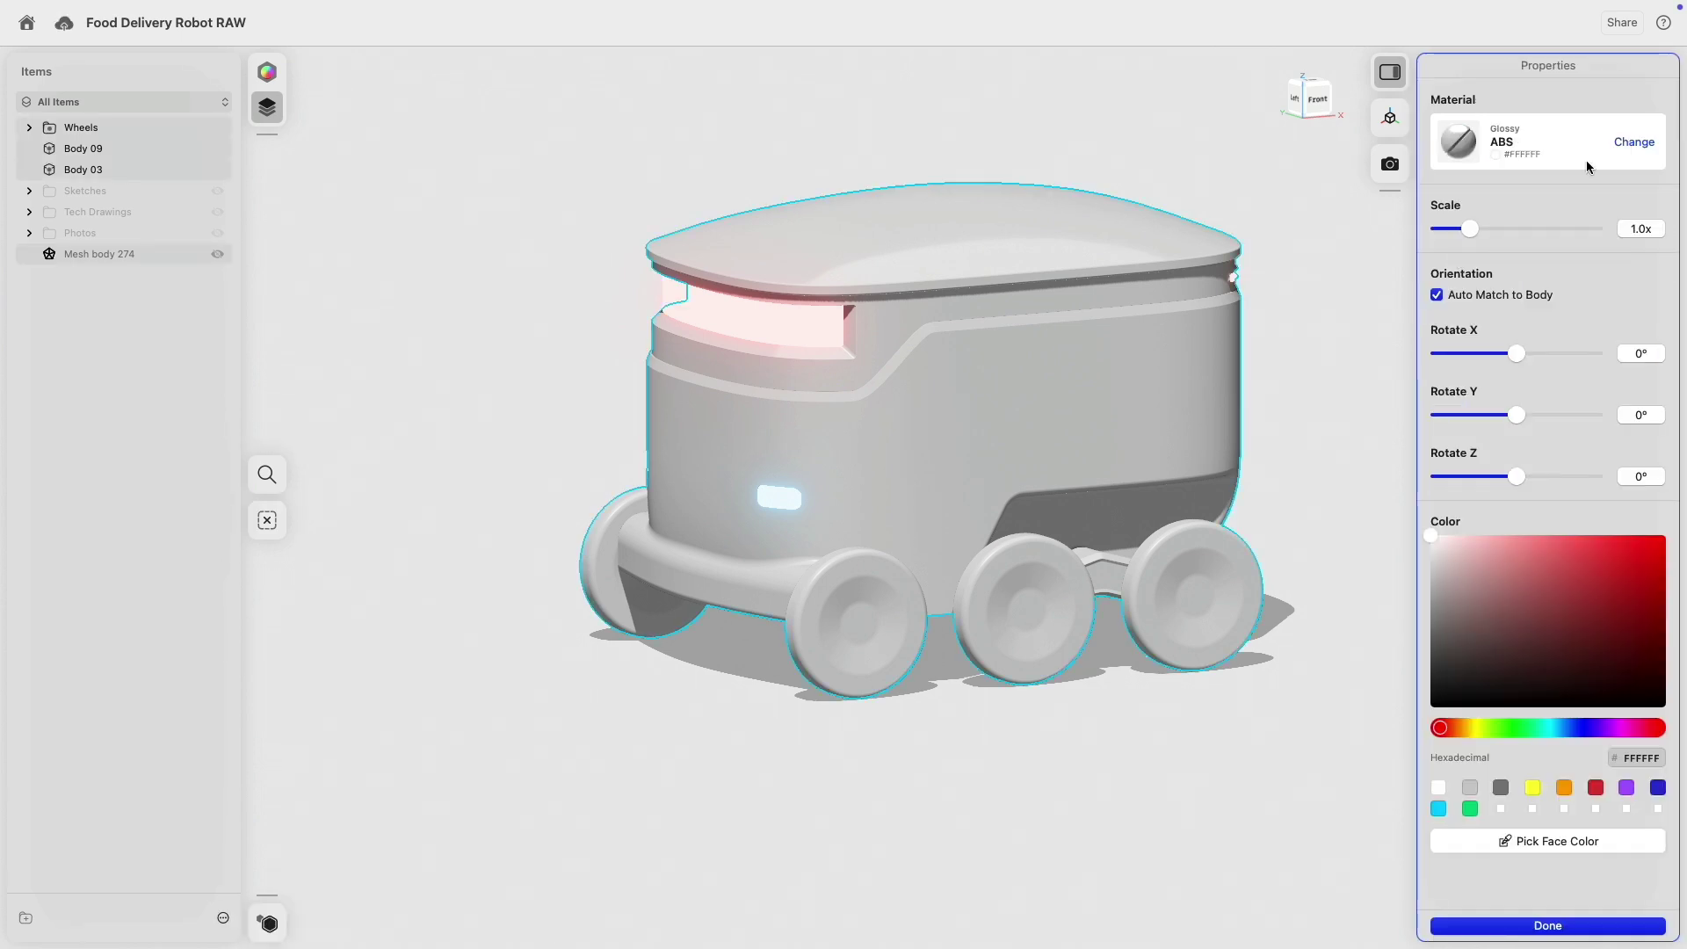
{"action": "left_click", "coordinate": [1633, 143]}
{"action": "scroll", "coordinate": [1600, 527], "scroll_direction": "down", "scroll_amount": 2}
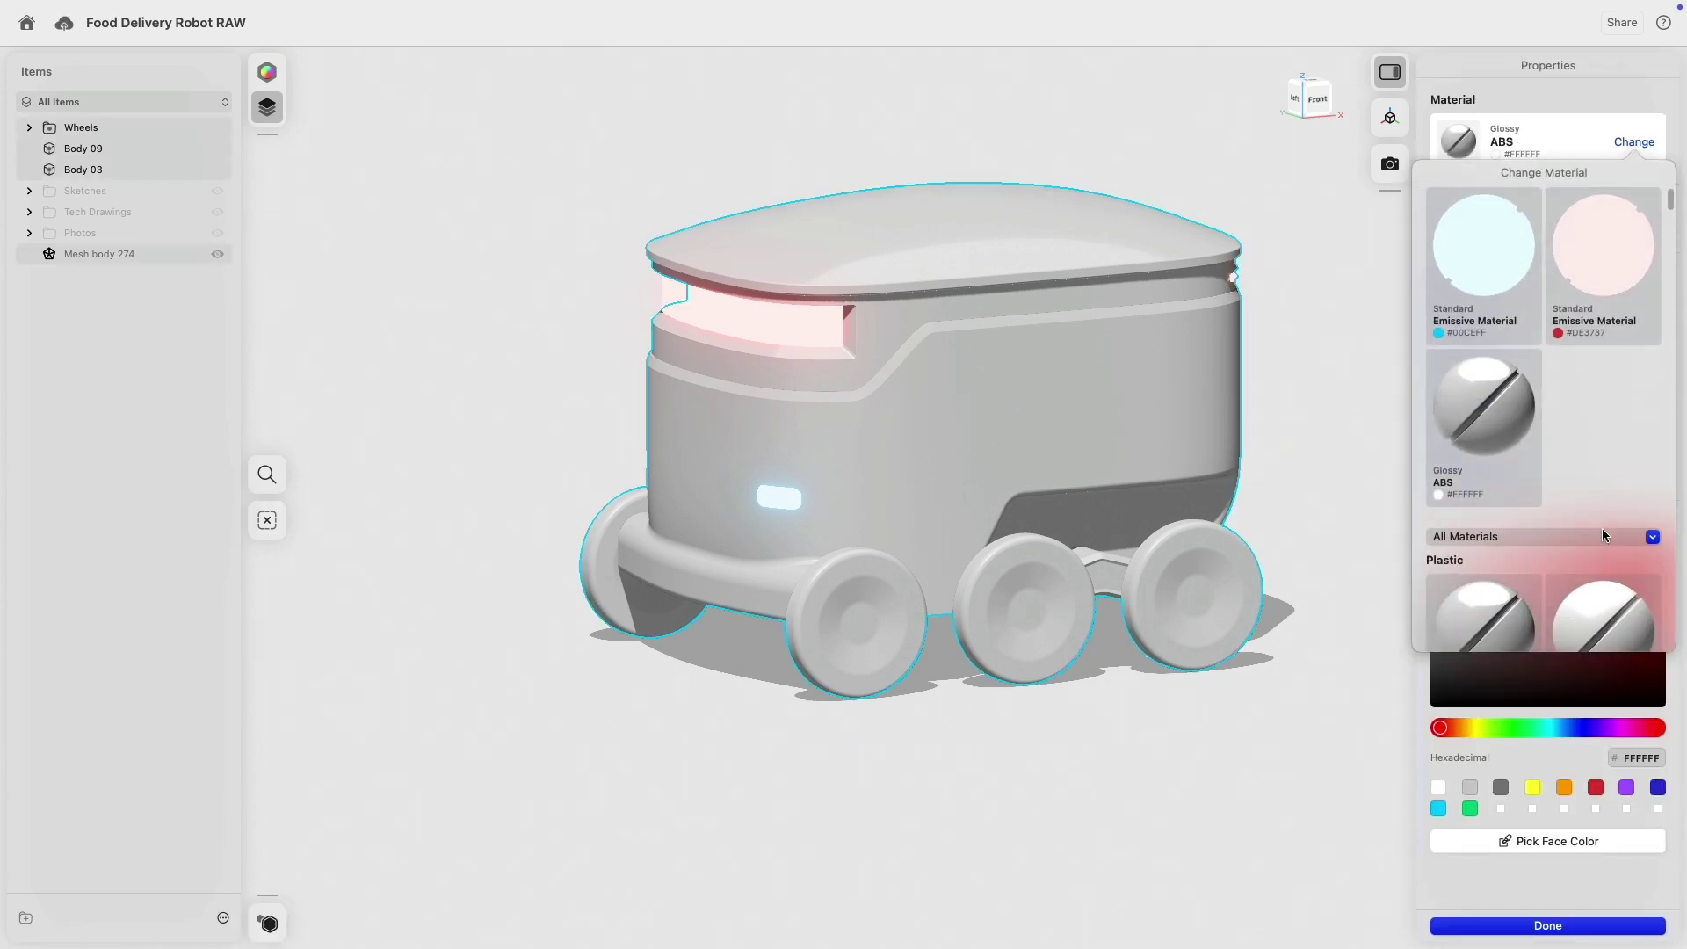
{"action": "scroll", "coordinate": [1600, 561], "scroll_direction": "down", "scroll_amount": 4}
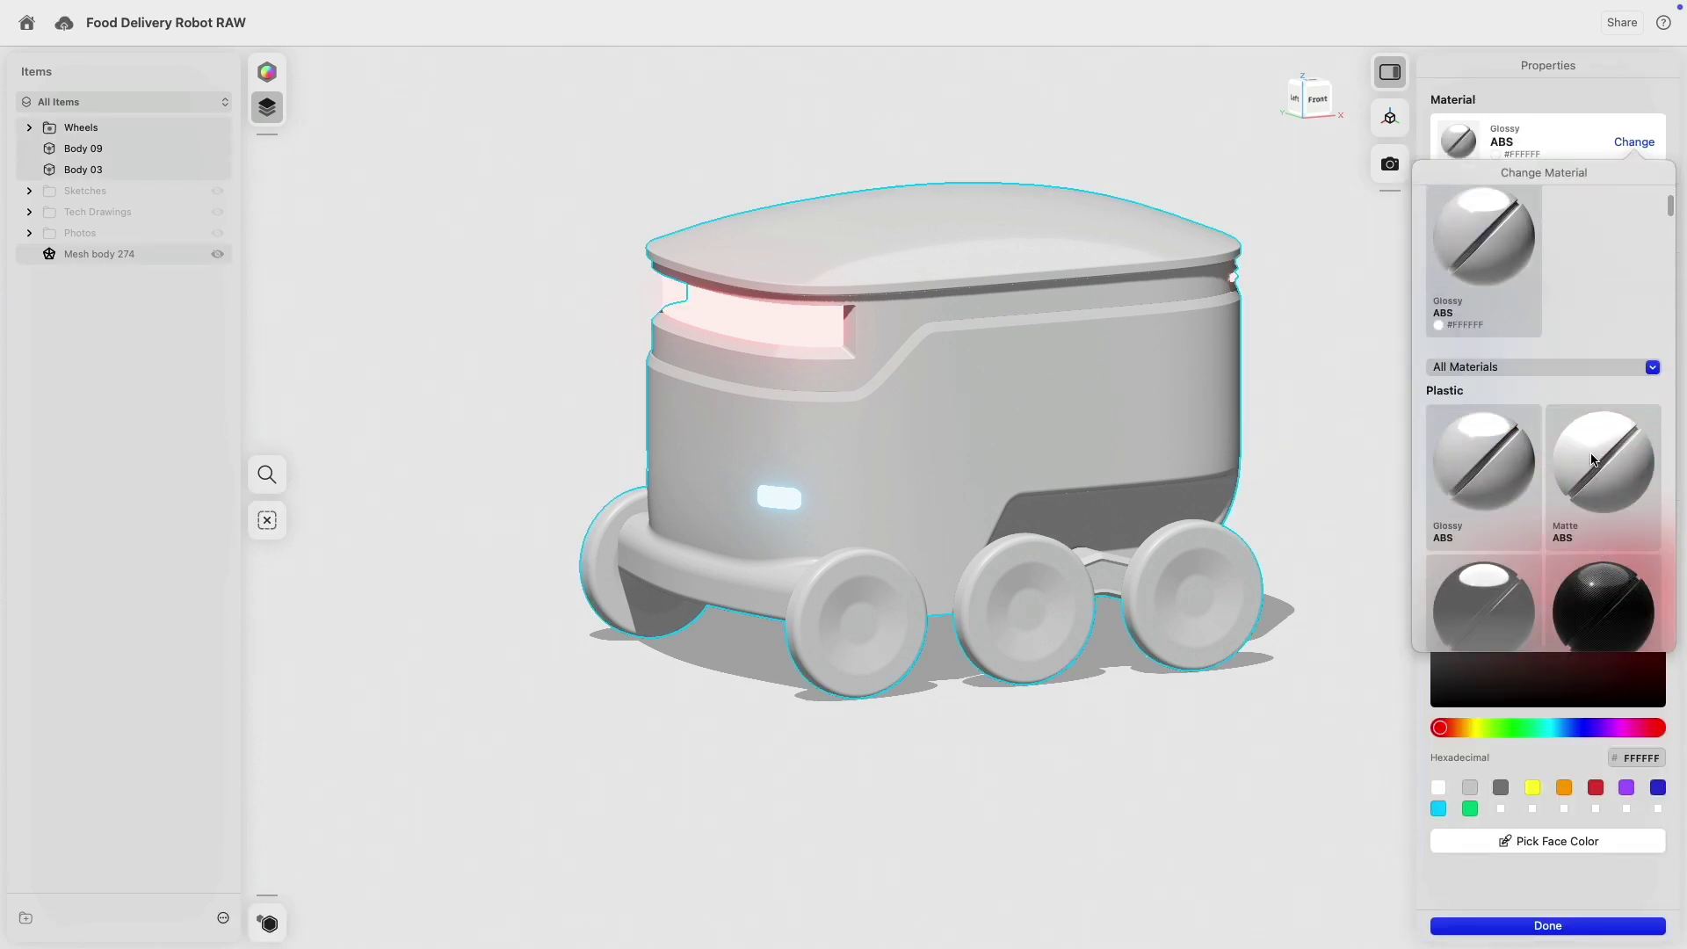
{"action": "left_click", "coordinate": [1592, 459]}
{"action": "left_click", "coordinate": [1531, 812]}
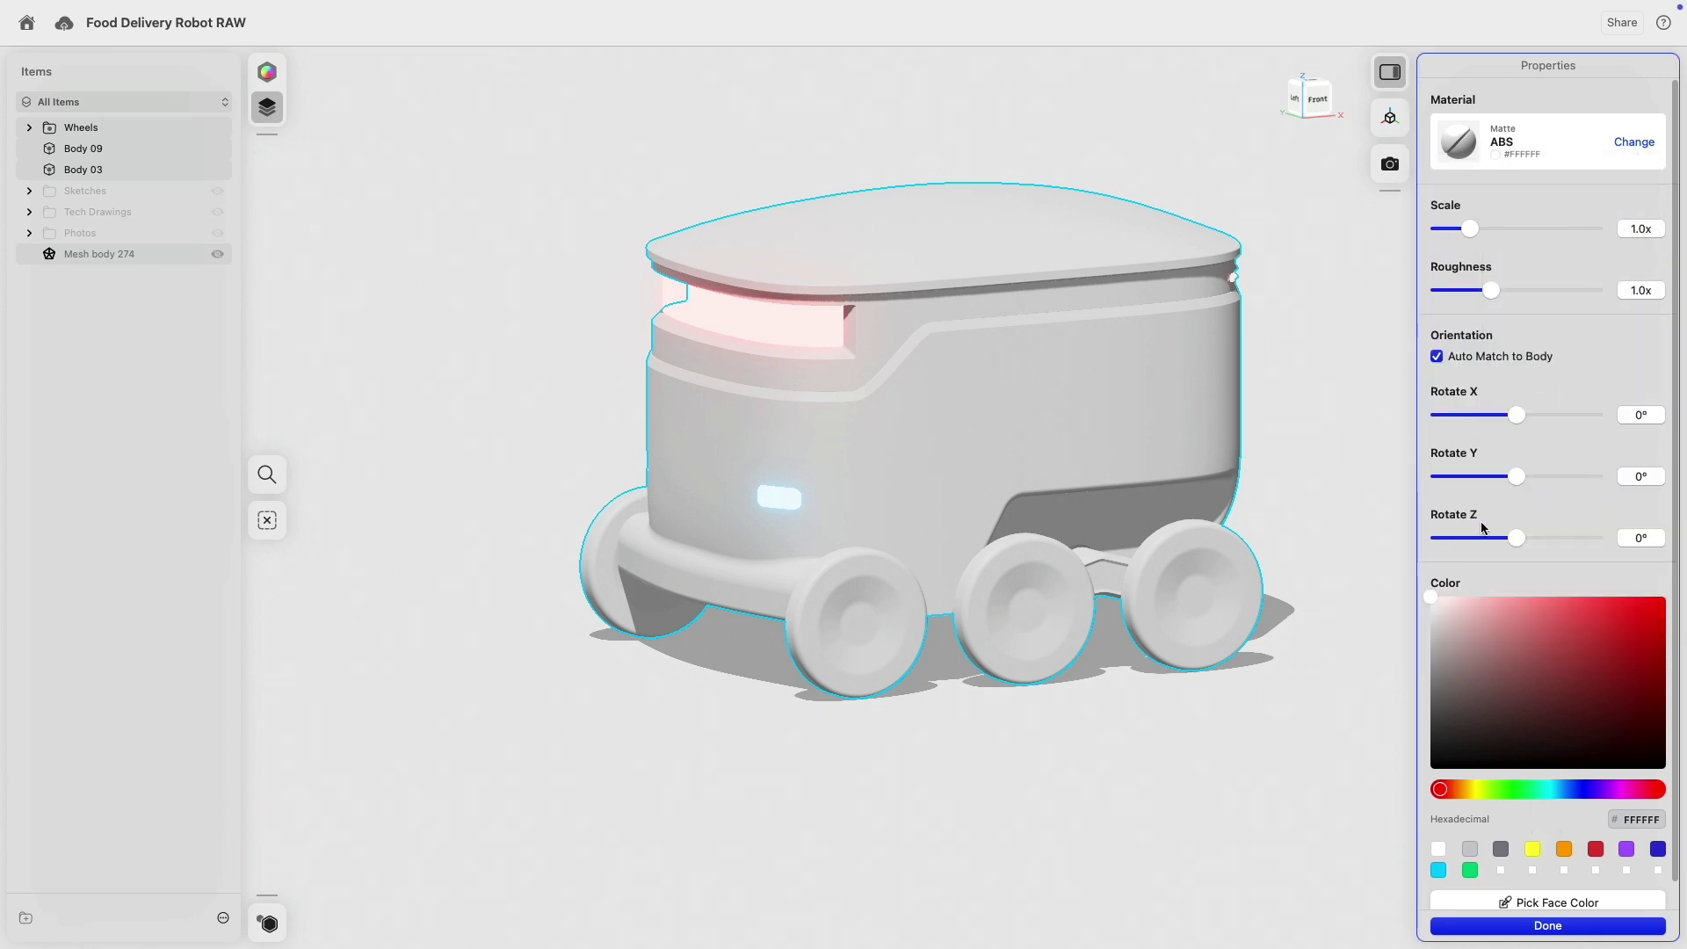
{"action": "left_click_drag", "start_coordinate": [1449, 640], "coordinate": [1411, 719]}
- Recolour the wide band around the robot's body white, #FFFFFF, and change its material to glossy ABS
{"action": "left_click", "coordinate": [1020, 422]}
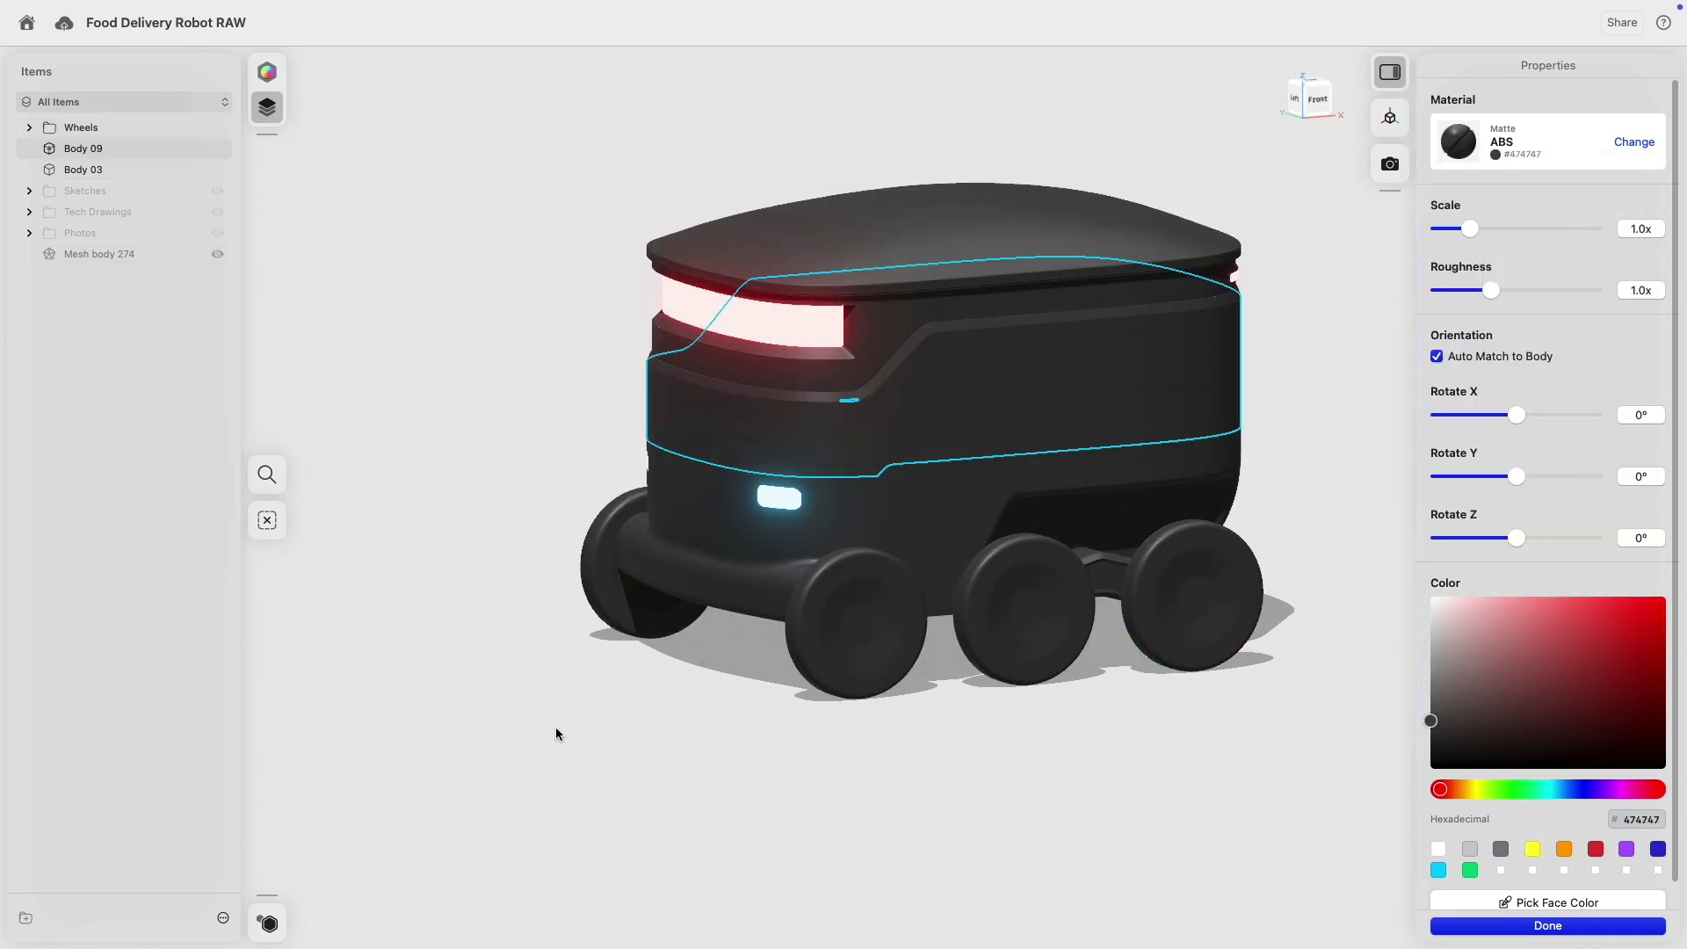
{"action": "right_click_drag", "start_coordinate": [555, 726], "coordinate": [1265, 396]}
{"action": "left_click", "coordinate": [1634, 143]}
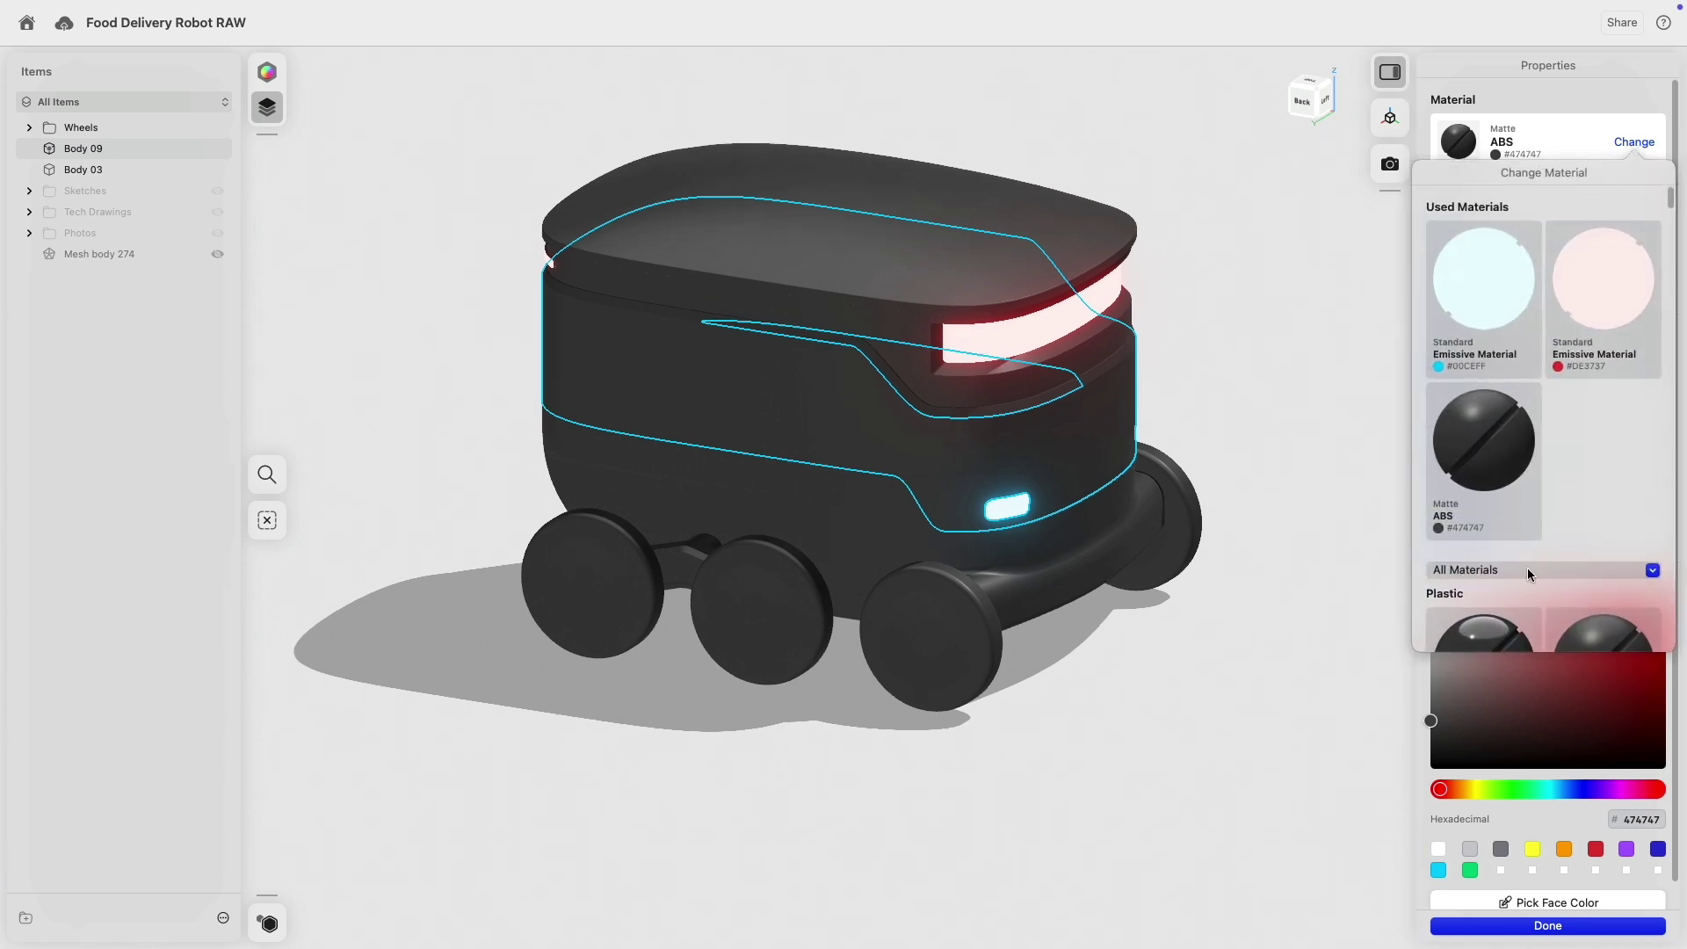
{"action": "left_click", "coordinate": [1473, 824]}
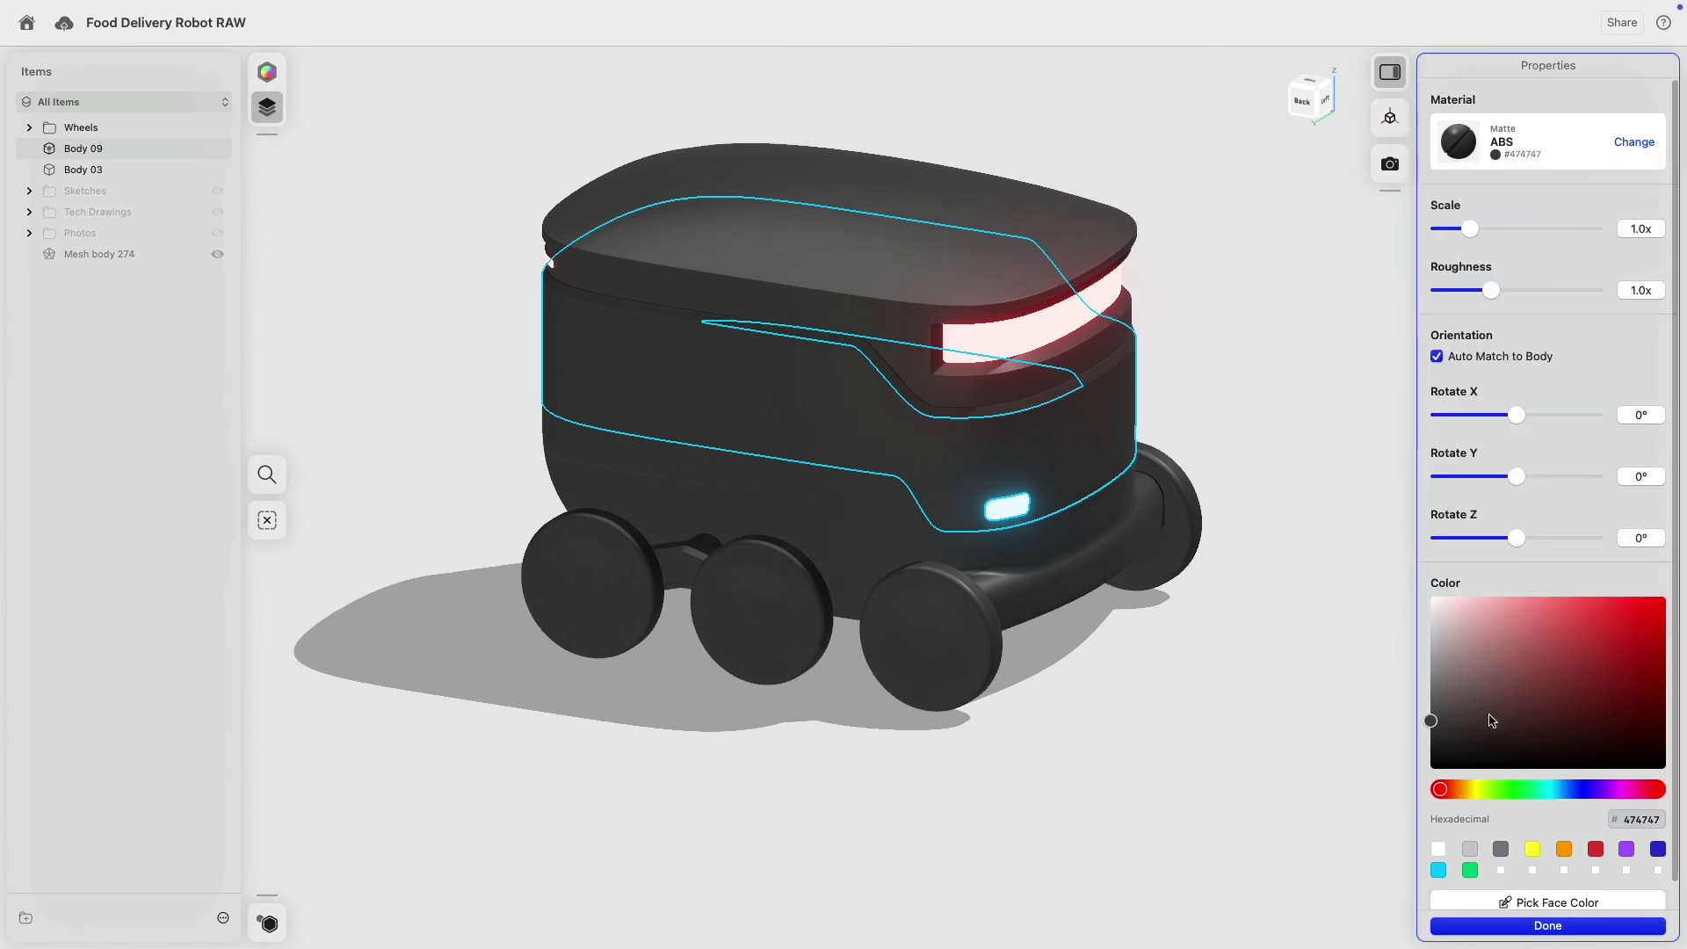
{"action": "left_click_drag", "start_coordinate": [1491, 721], "coordinate": [1384, 580]}
{"action": "left_click", "coordinate": [1626, 148]}
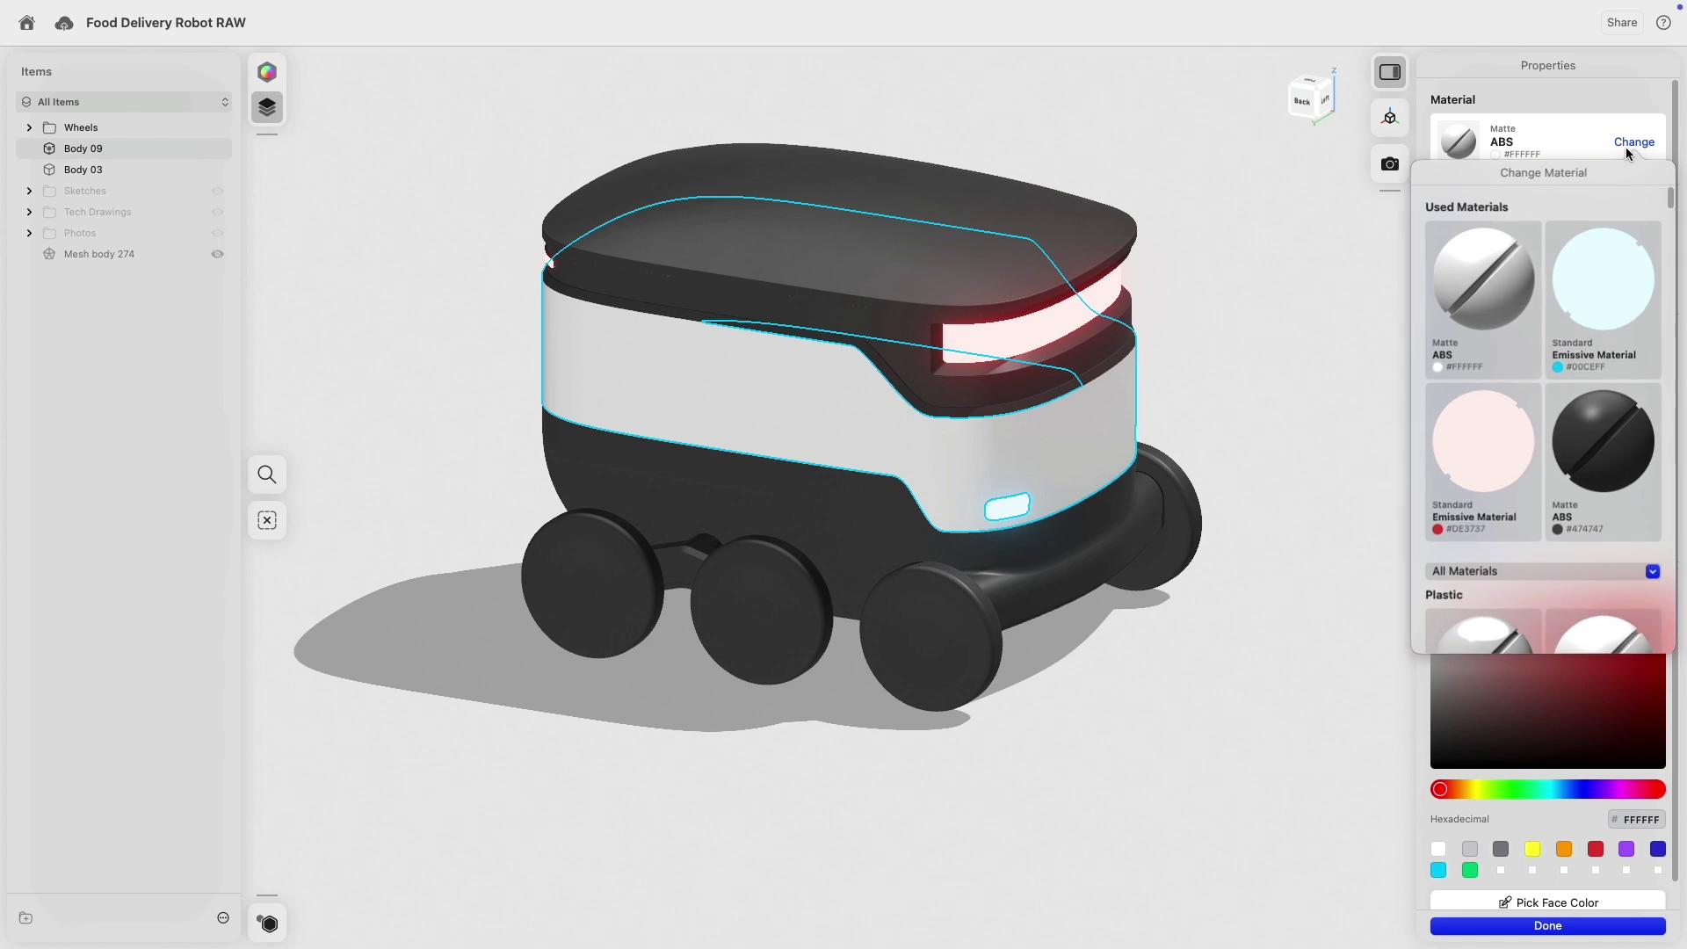
{"action": "left_click", "coordinate": [1490, 610]}
{"action": "left_click", "coordinate": [1230, 644]}
{"action": "left_click", "coordinate": [1229, 646]}
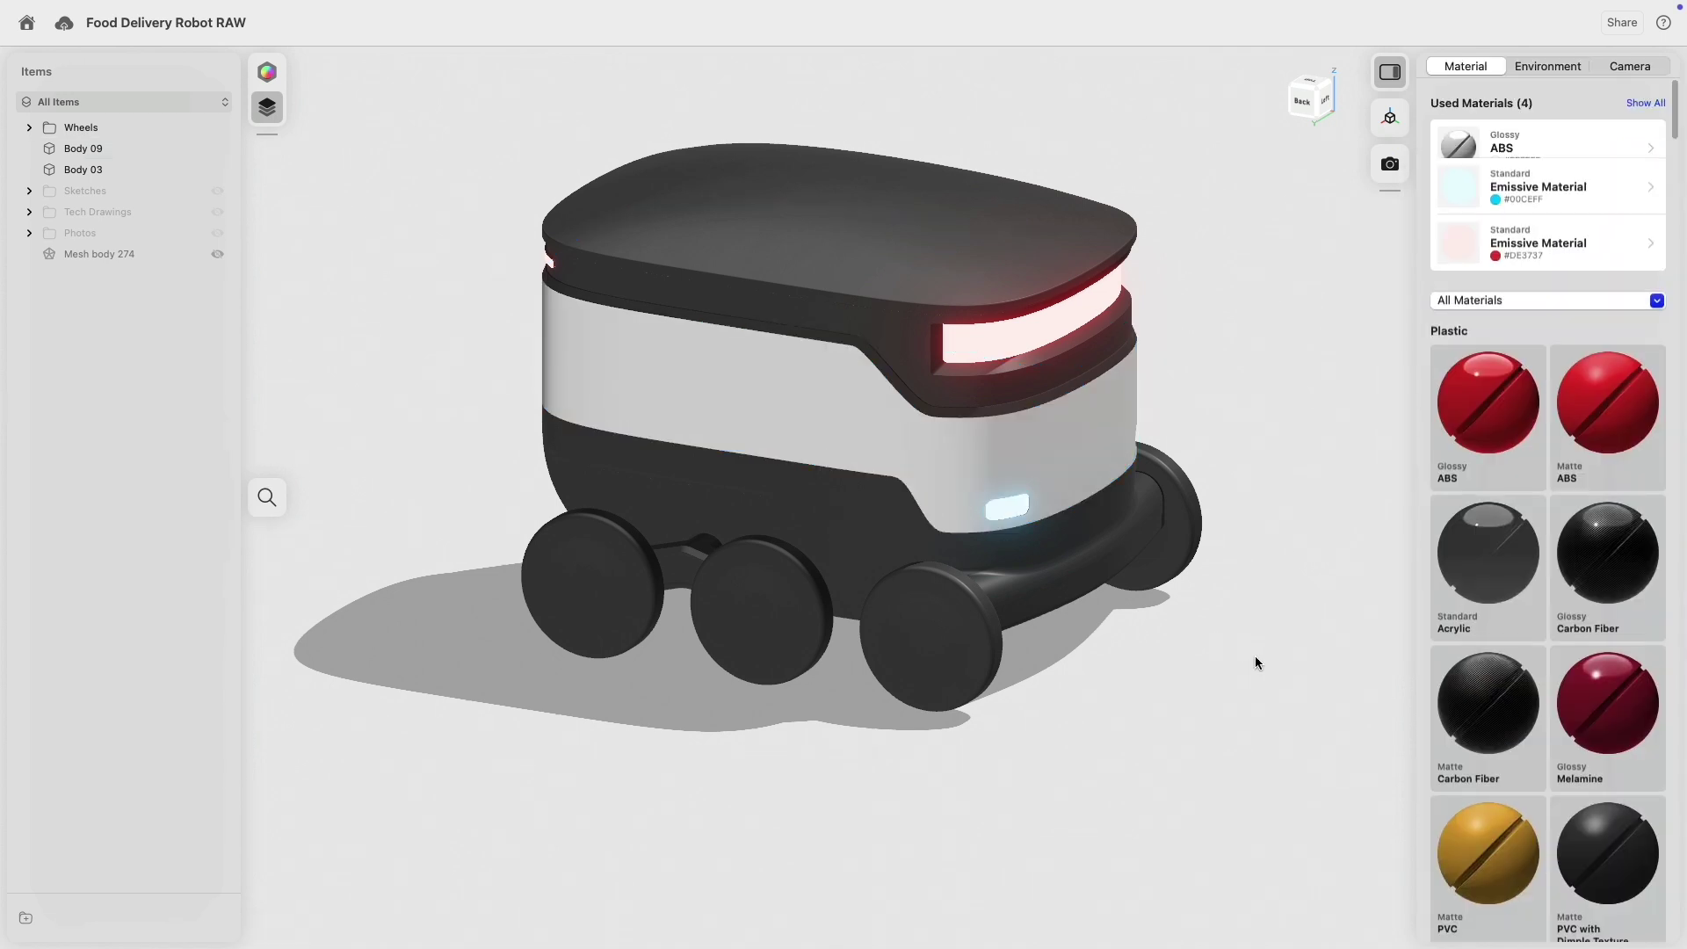
- Return to the Modeling workspace and show the Photos folder to compare the robot with the reference images
{"action": "right_click_drag", "start_coordinate": [1262, 555], "coordinate": [1176, 411]}
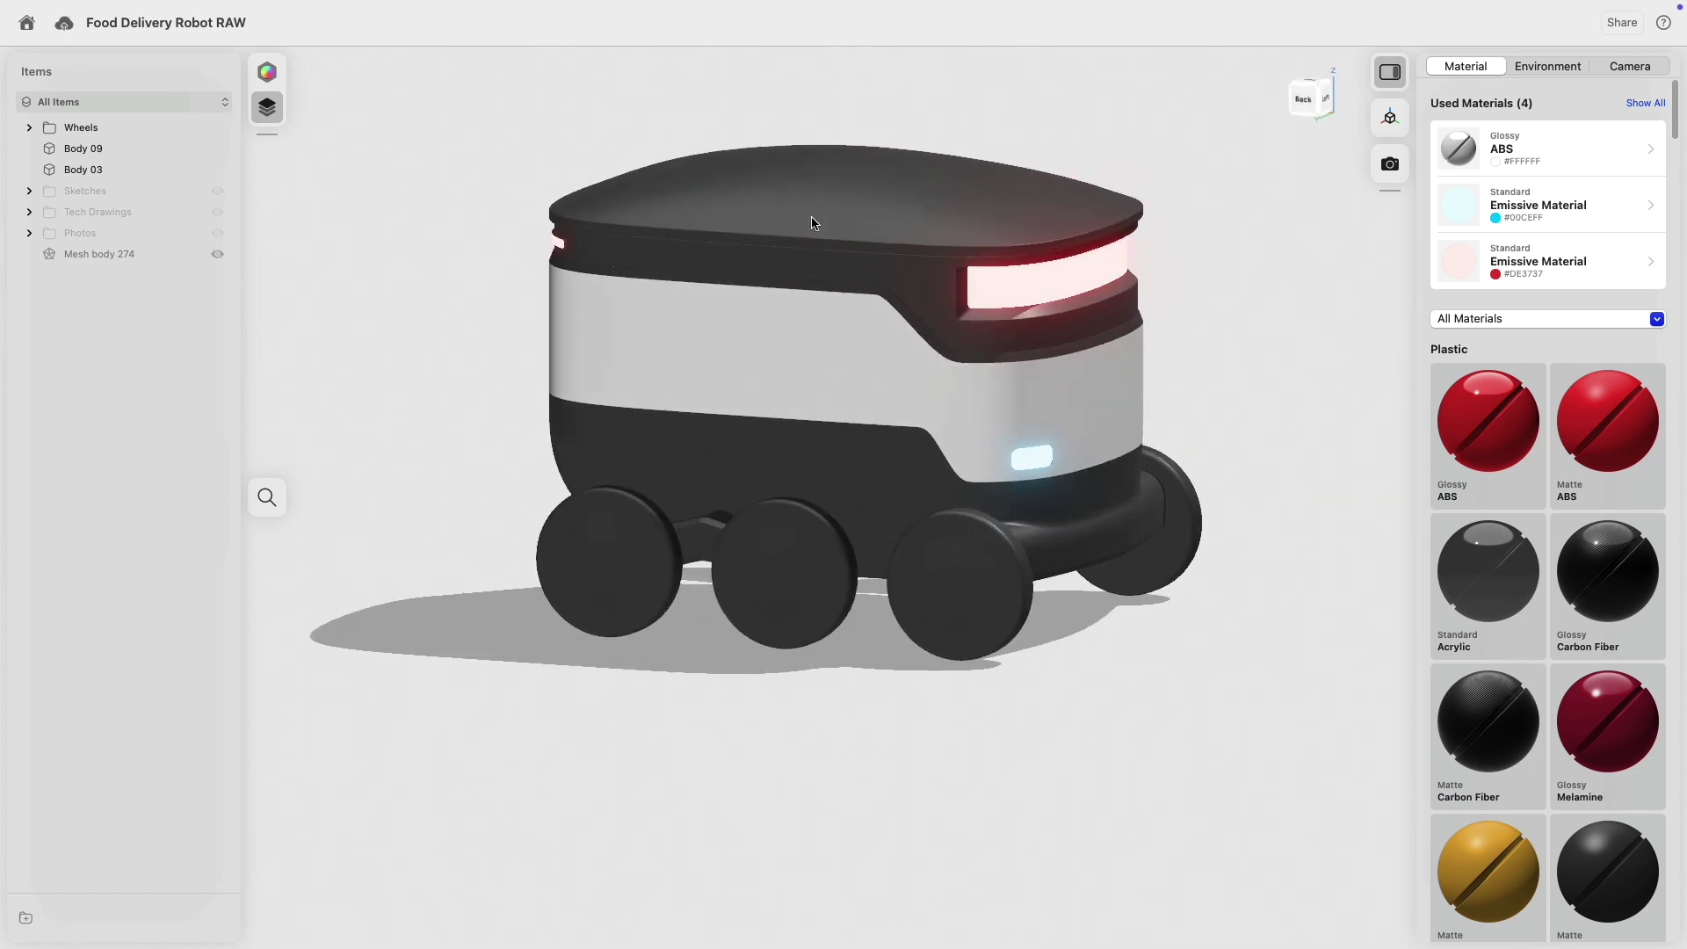
{"action": "left_click", "coordinate": [297, 76]}
{"action": "left_click", "coordinate": [105, 66]}
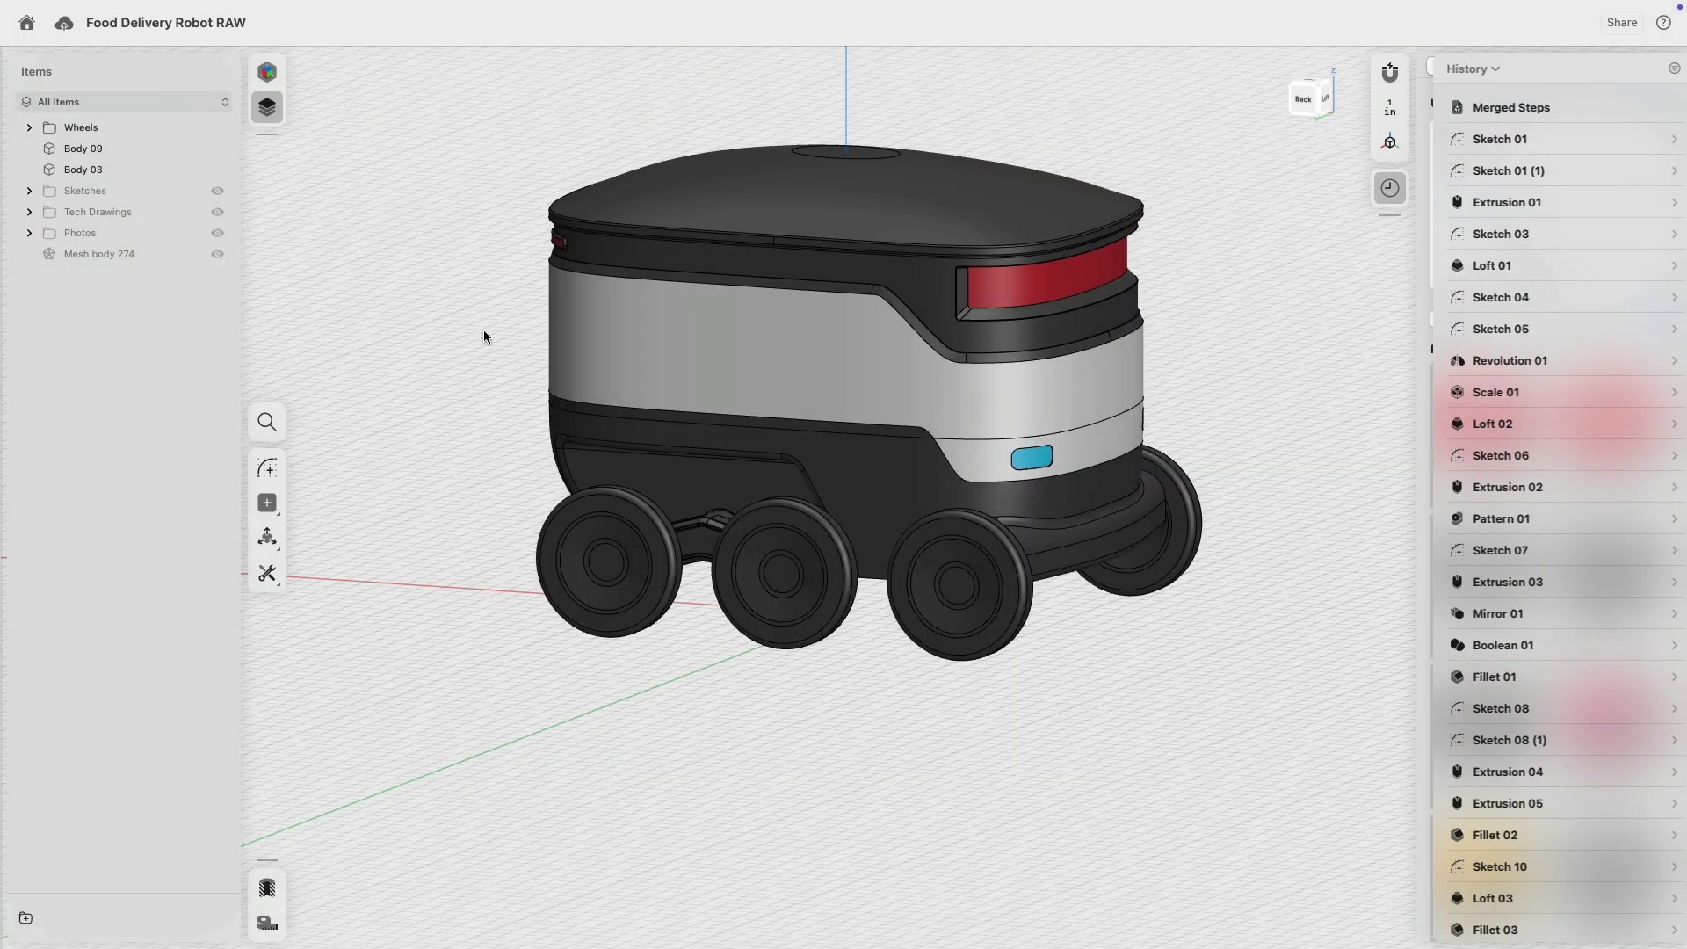
{"action": "left_click", "coordinate": [217, 232]}
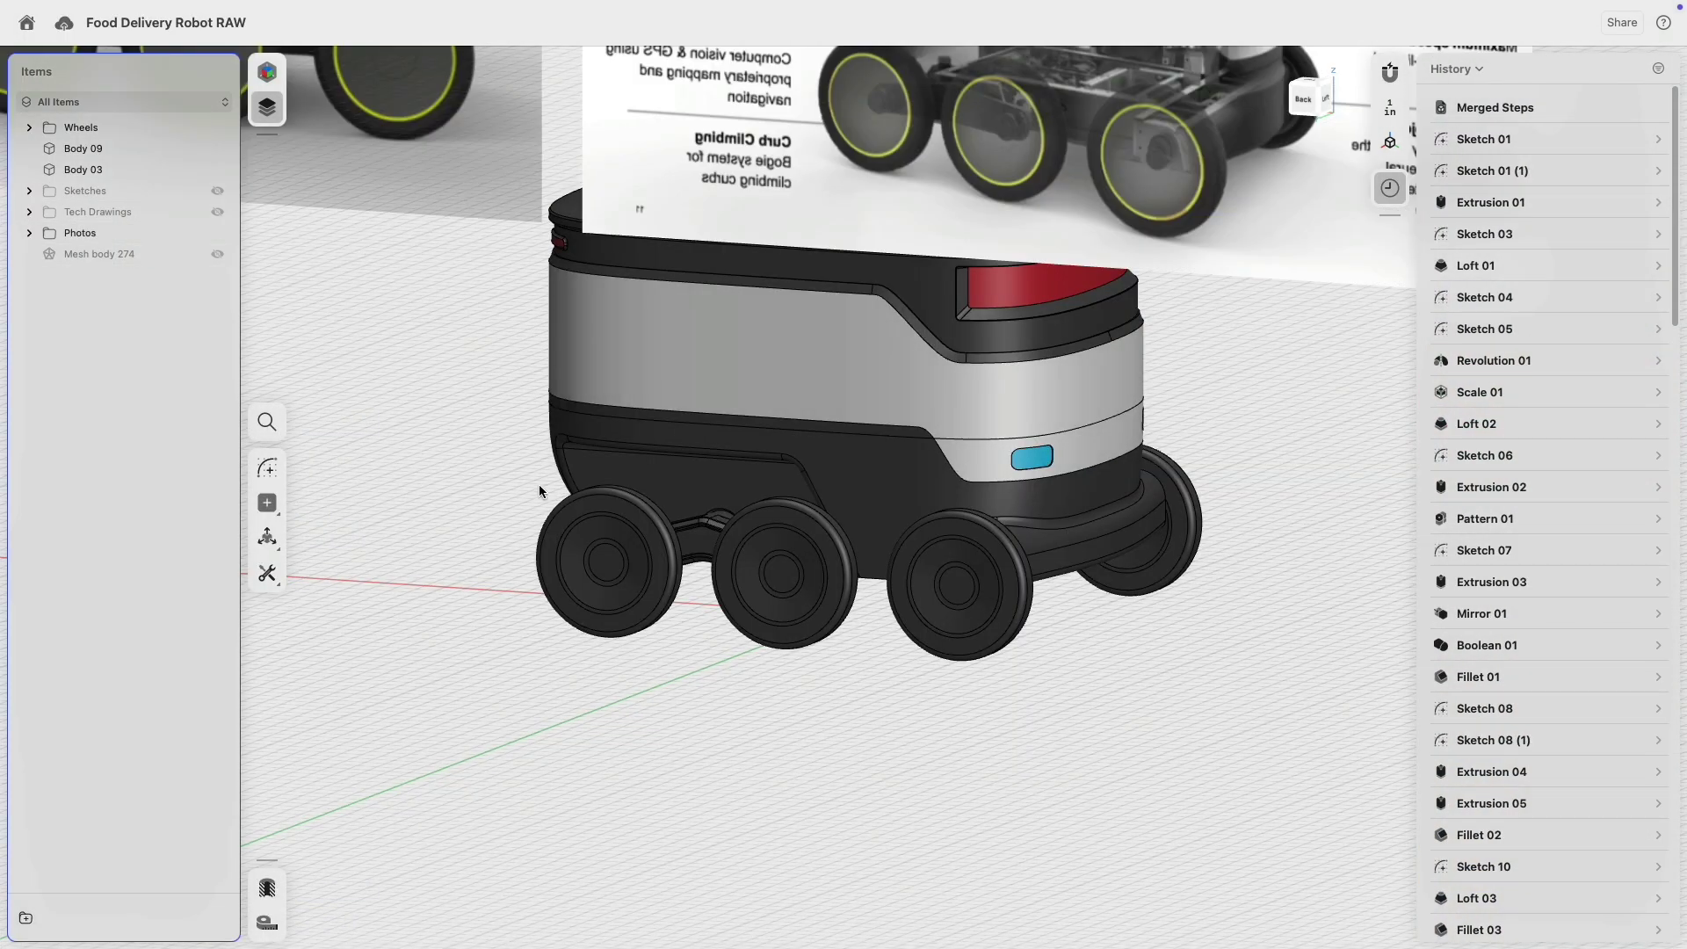
{"action": "scroll", "coordinate": [539, 492], "scroll_direction": "down", "scroll_amount": 5}
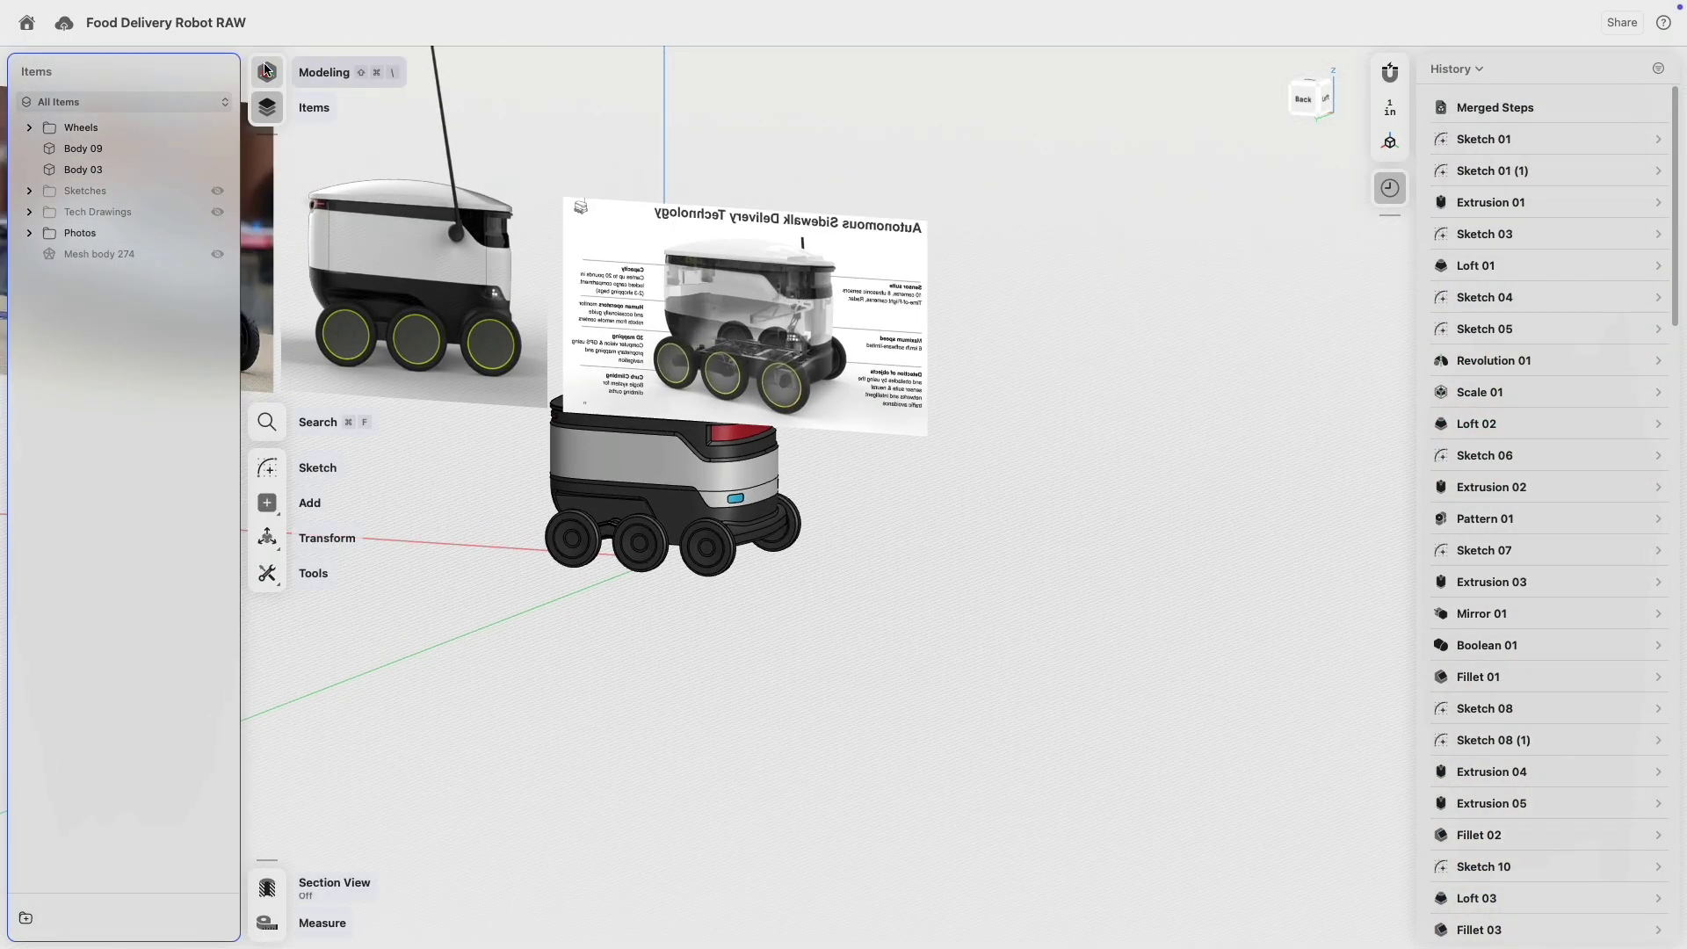
- Return to the Visualization workspace and change the lid's material to the already used white glossy ABS, #FFFFFF
{"action": "left_click", "coordinate": [268, 71]}
{"action": "left_click", "coordinate": [79, 112]}
{"action": "scroll", "coordinate": [584, 381], "scroll_direction": "up", "scroll_amount": 10}
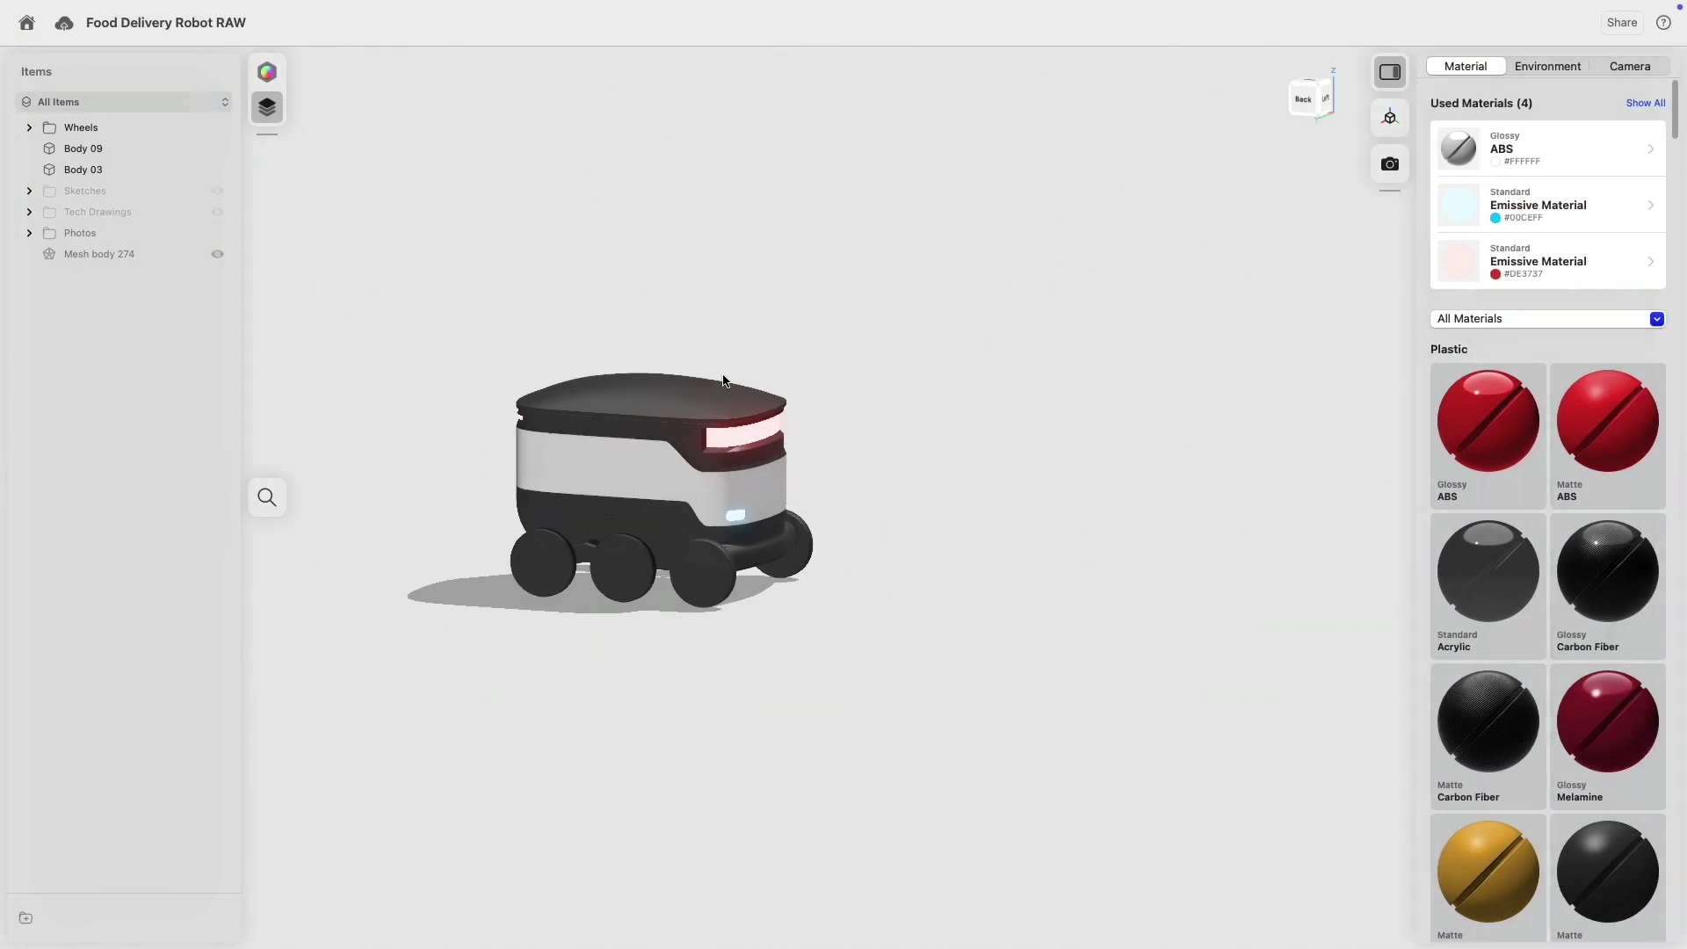
{"action": "left_click", "coordinate": [582, 382]}
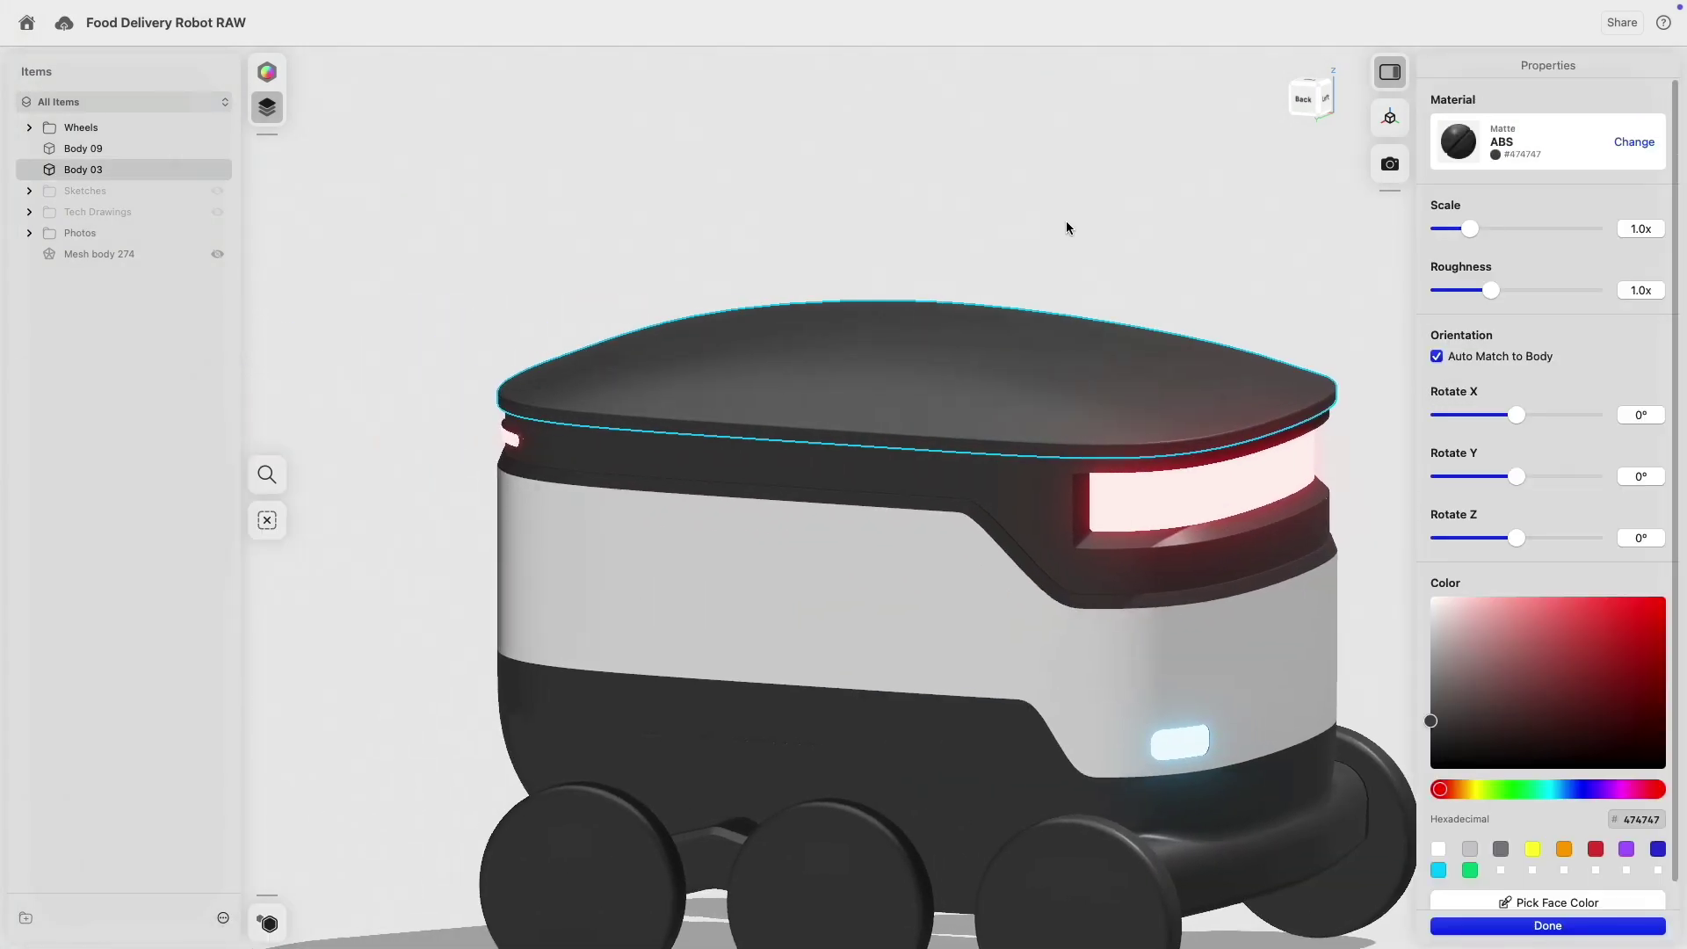
{"action": "left_click", "coordinate": [1625, 137]}
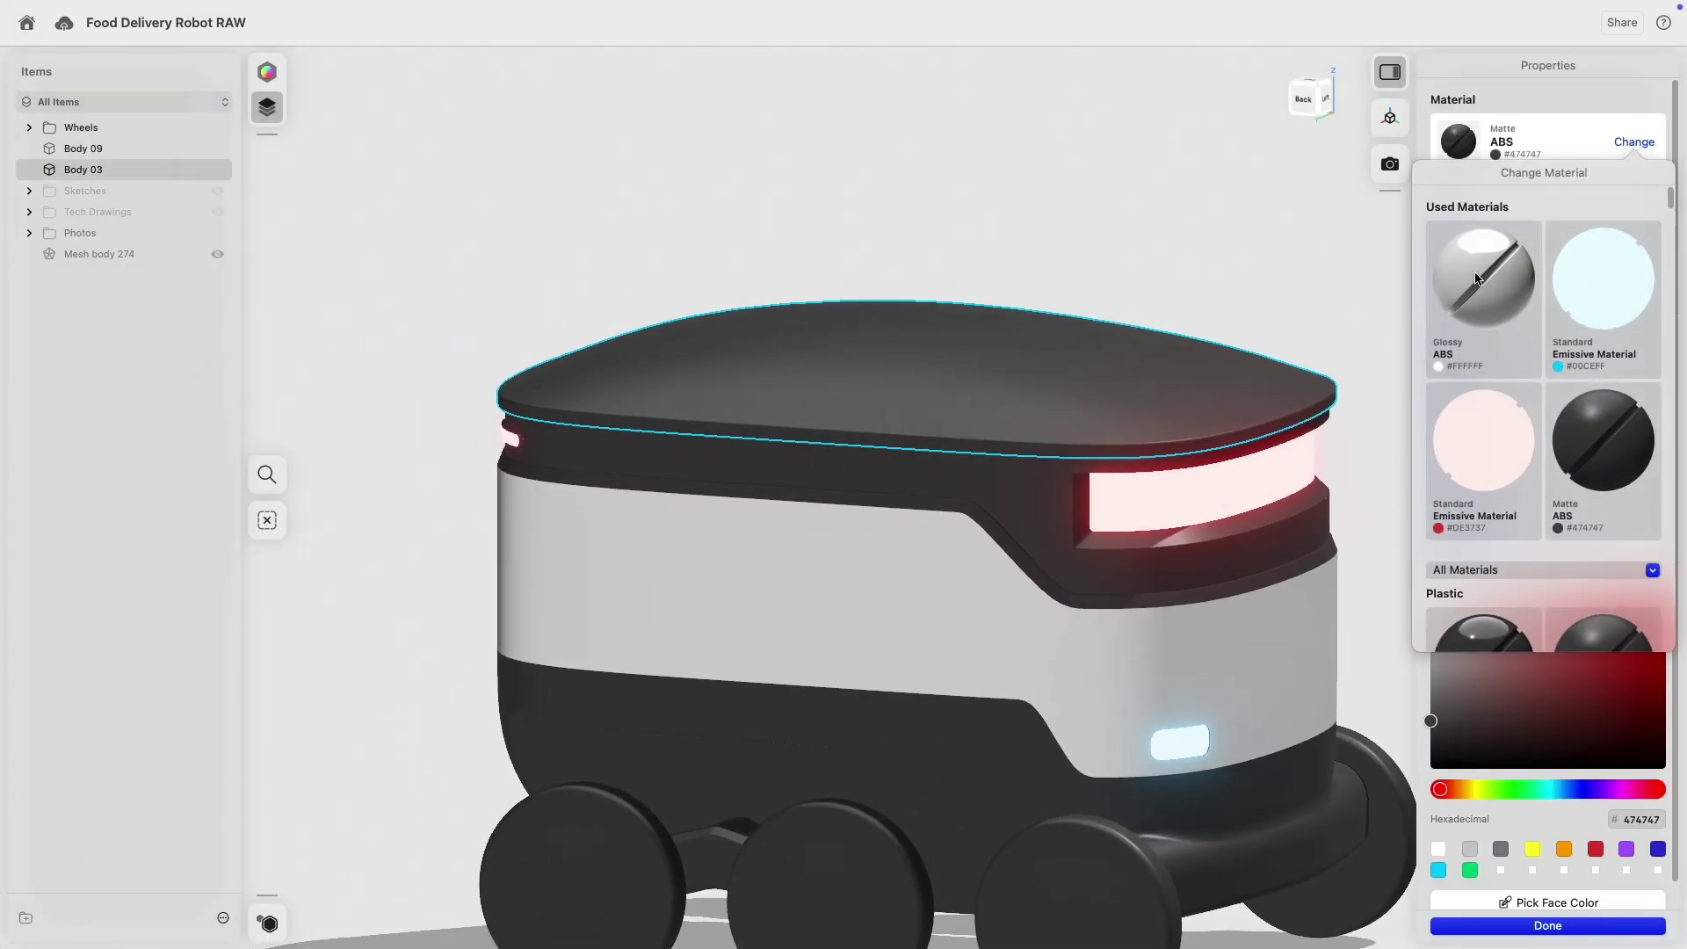
{"action": "left_click", "coordinate": [1483, 272]}
{"action": "left_click", "coordinate": [1140, 234]}
{"action": "scroll", "coordinate": [1070, 266], "scroll_direction": "down", "scroll_amount": 4}
{"action": "left_click", "coordinate": [828, 227]}
{"action": "right_click_drag", "start_coordinate": [827, 227], "coordinate": [573, 239]}
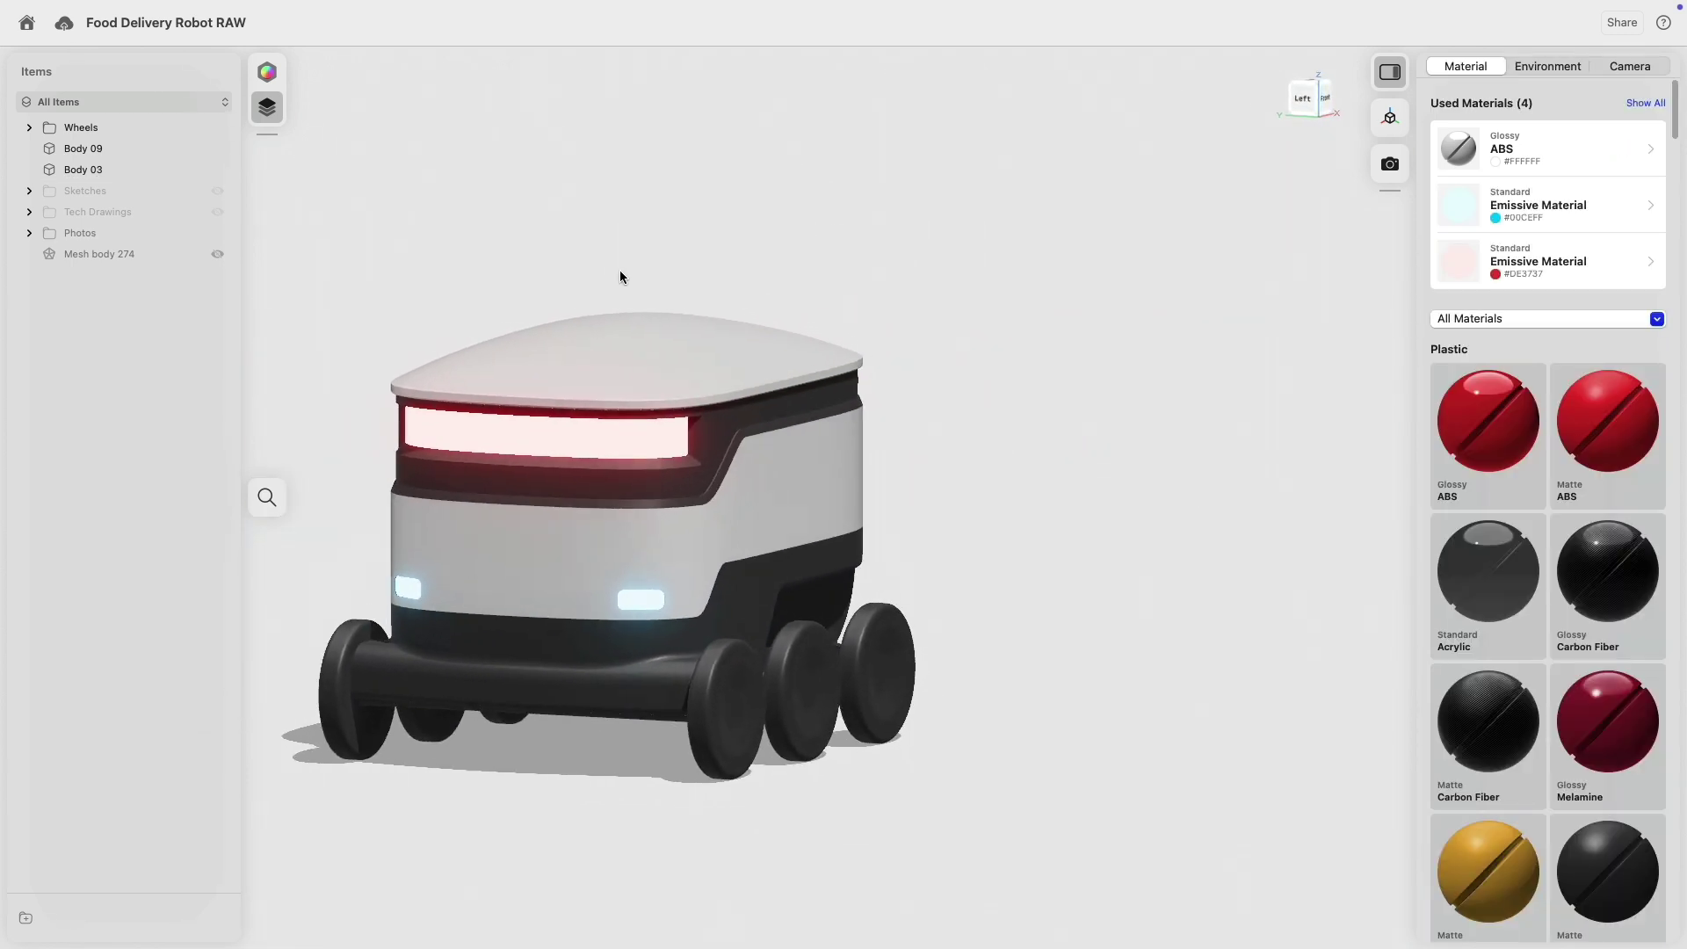
- Try the matte Silicone Rubber material on the three wheels of one side and two wheels of the opposite side
{"action": "scroll", "coordinate": [1007, 537], "scroll_direction": "up", "scroll_amount": 2}
{"action": "middle_click_drag", "start_coordinate": [1007, 538], "coordinate": [1162, 368]}
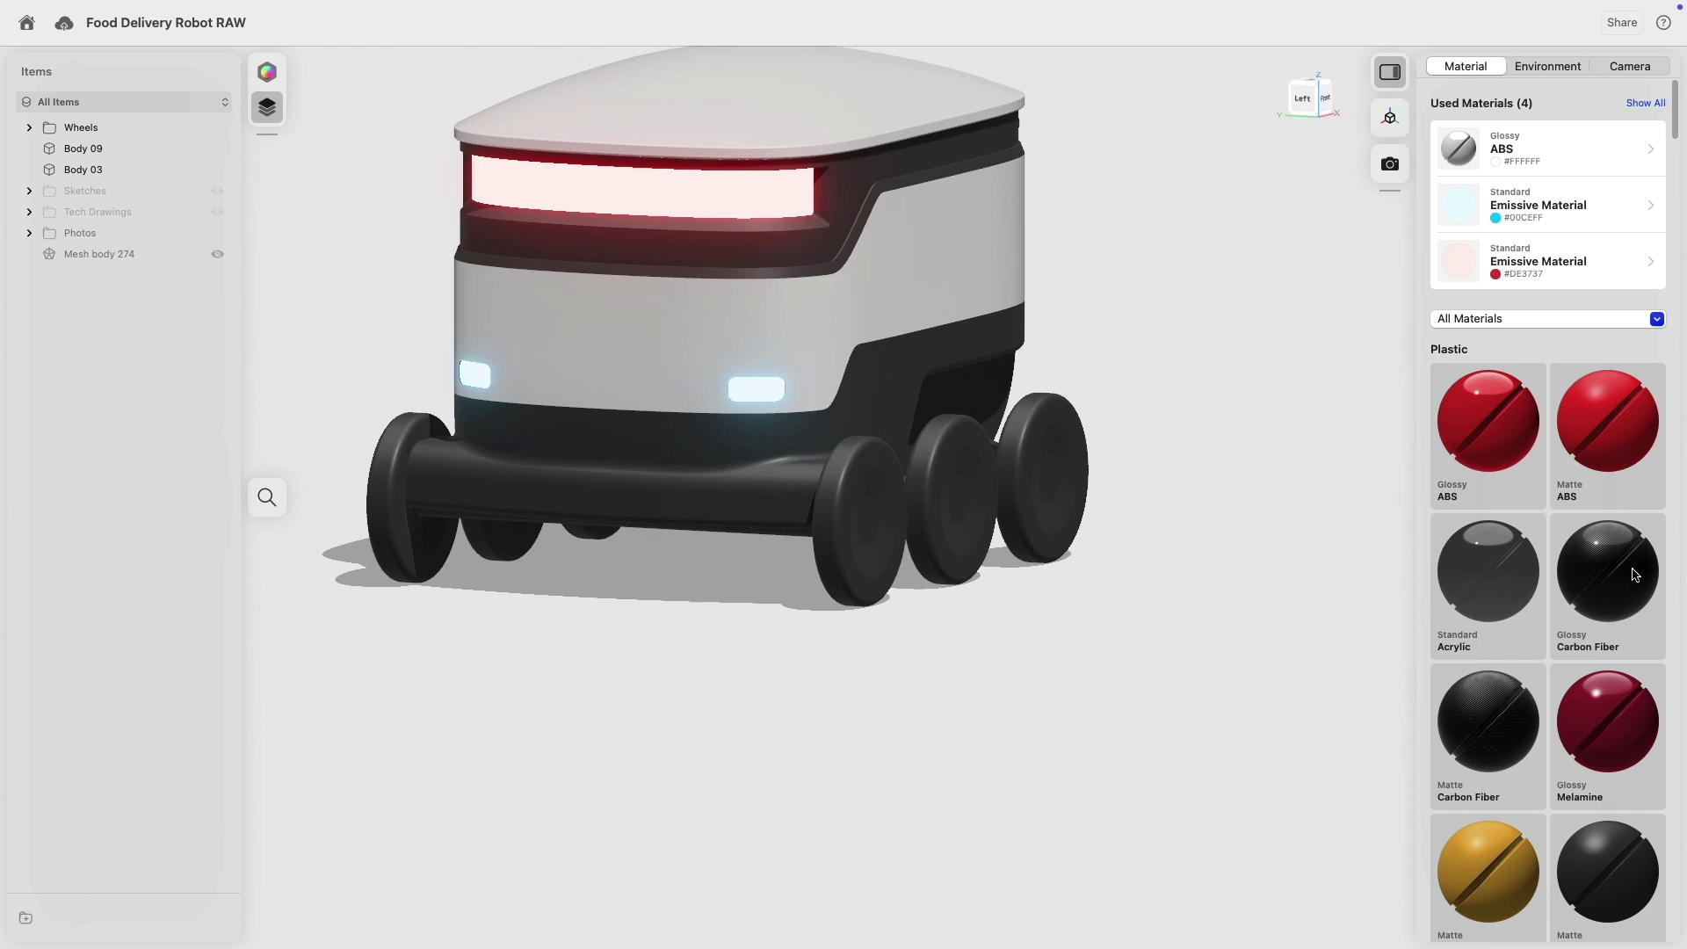
{"action": "scroll", "coordinate": [1624, 683], "scroll_direction": "down", "scroll_amount": 6}
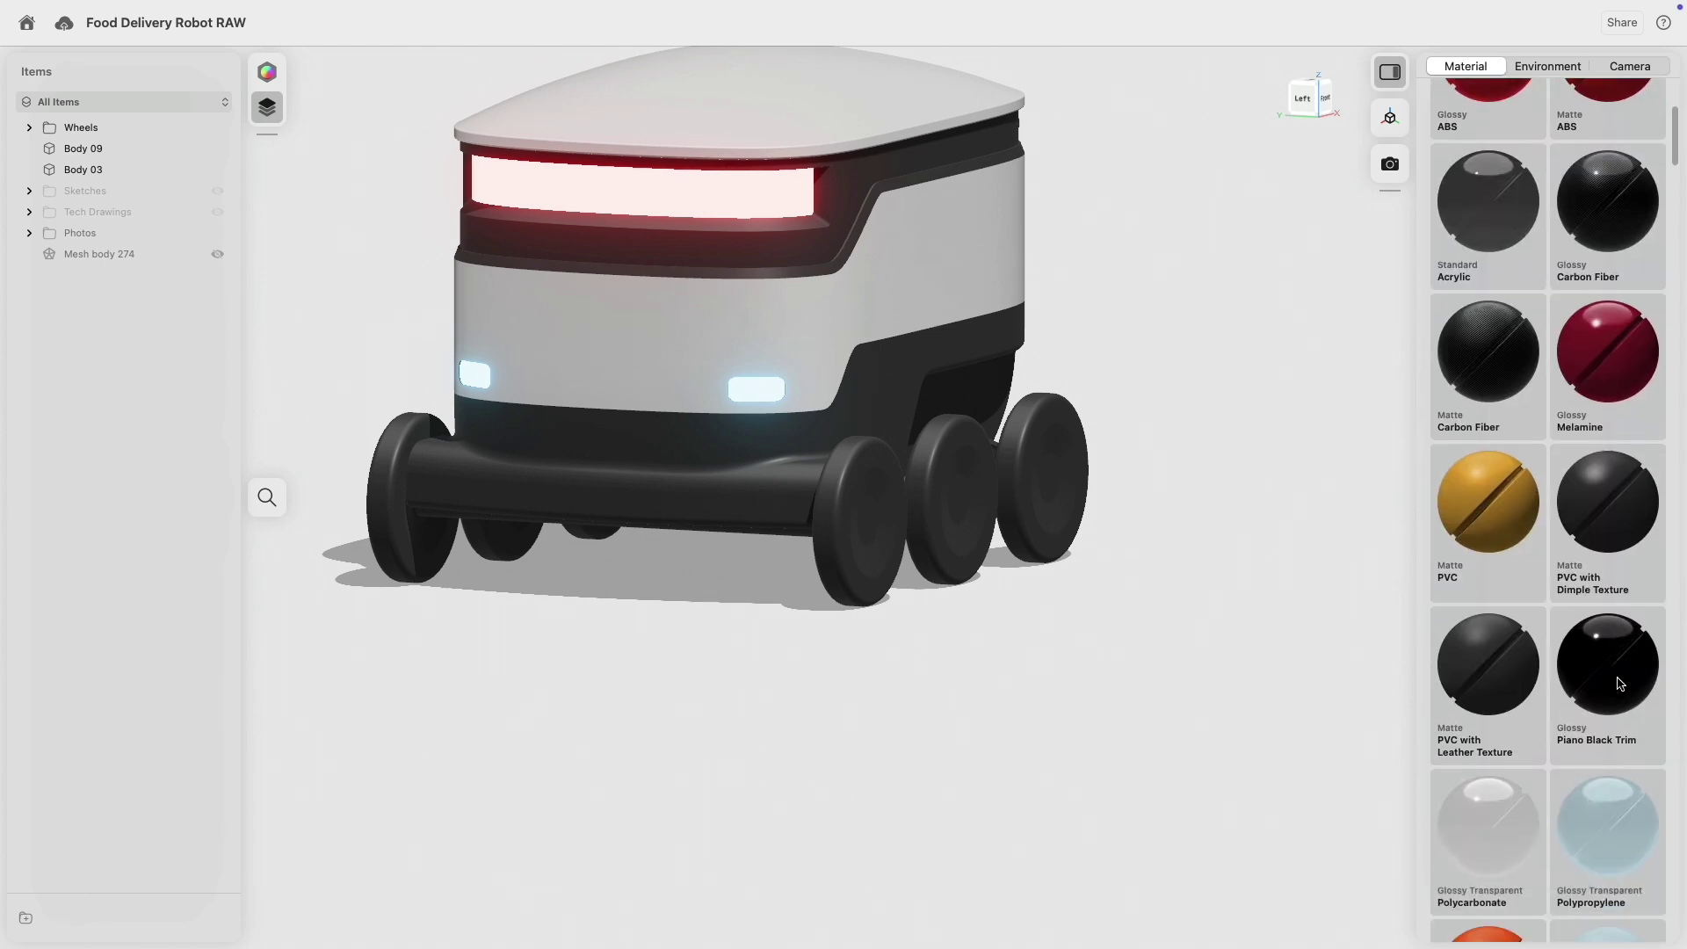
{"action": "scroll", "coordinate": [1621, 683], "scroll_direction": "down", "scroll_amount": 8}
{"action": "left_click_drag", "start_coordinate": [1617, 606], "coordinate": [877, 572]}
{"action": "left_click_drag", "start_coordinate": [1587, 603], "coordinate": [972, 550]}
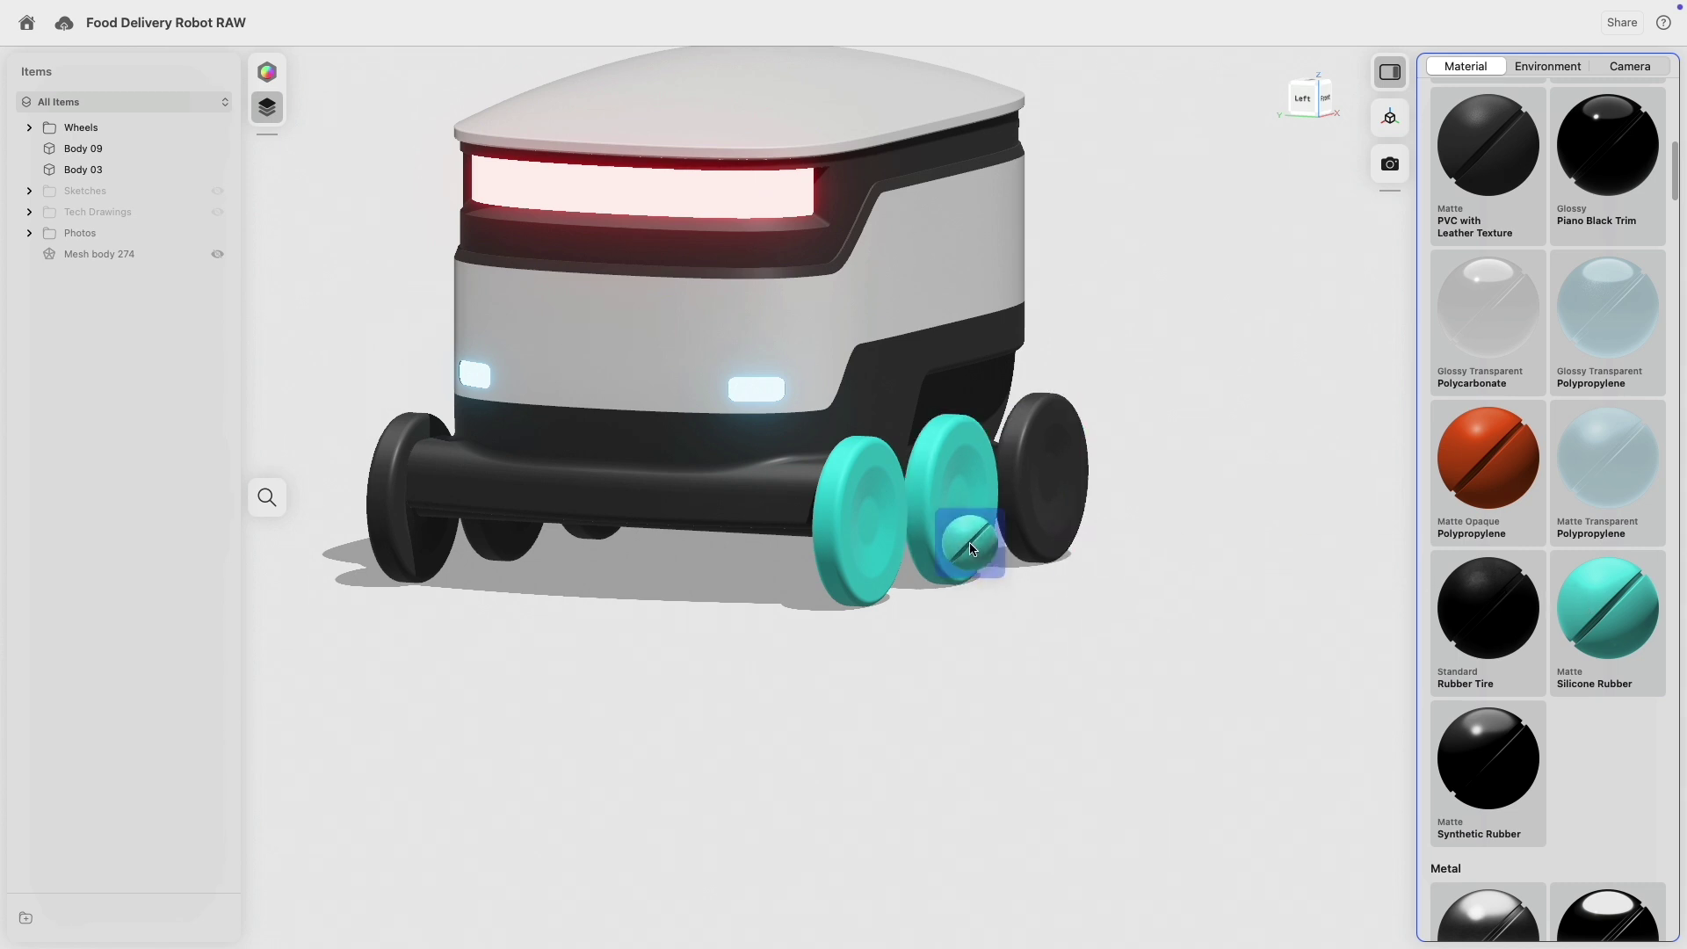
{"action": "left_click_drag", "start_coordinate": [1587, 601], "coordinate": [1065, 516]}
{"action": "right_click_drag", "start_coordinate": [697, 582], "coordinate": [847, 670]}
{"action": "middle_click_drag", "start_coordinate": [847, 670], "coordinate": [1376, 603]}
{"action": "left_click_drag", "start_coordinate": [1585, 603], "coordinate": [1240, 576]}
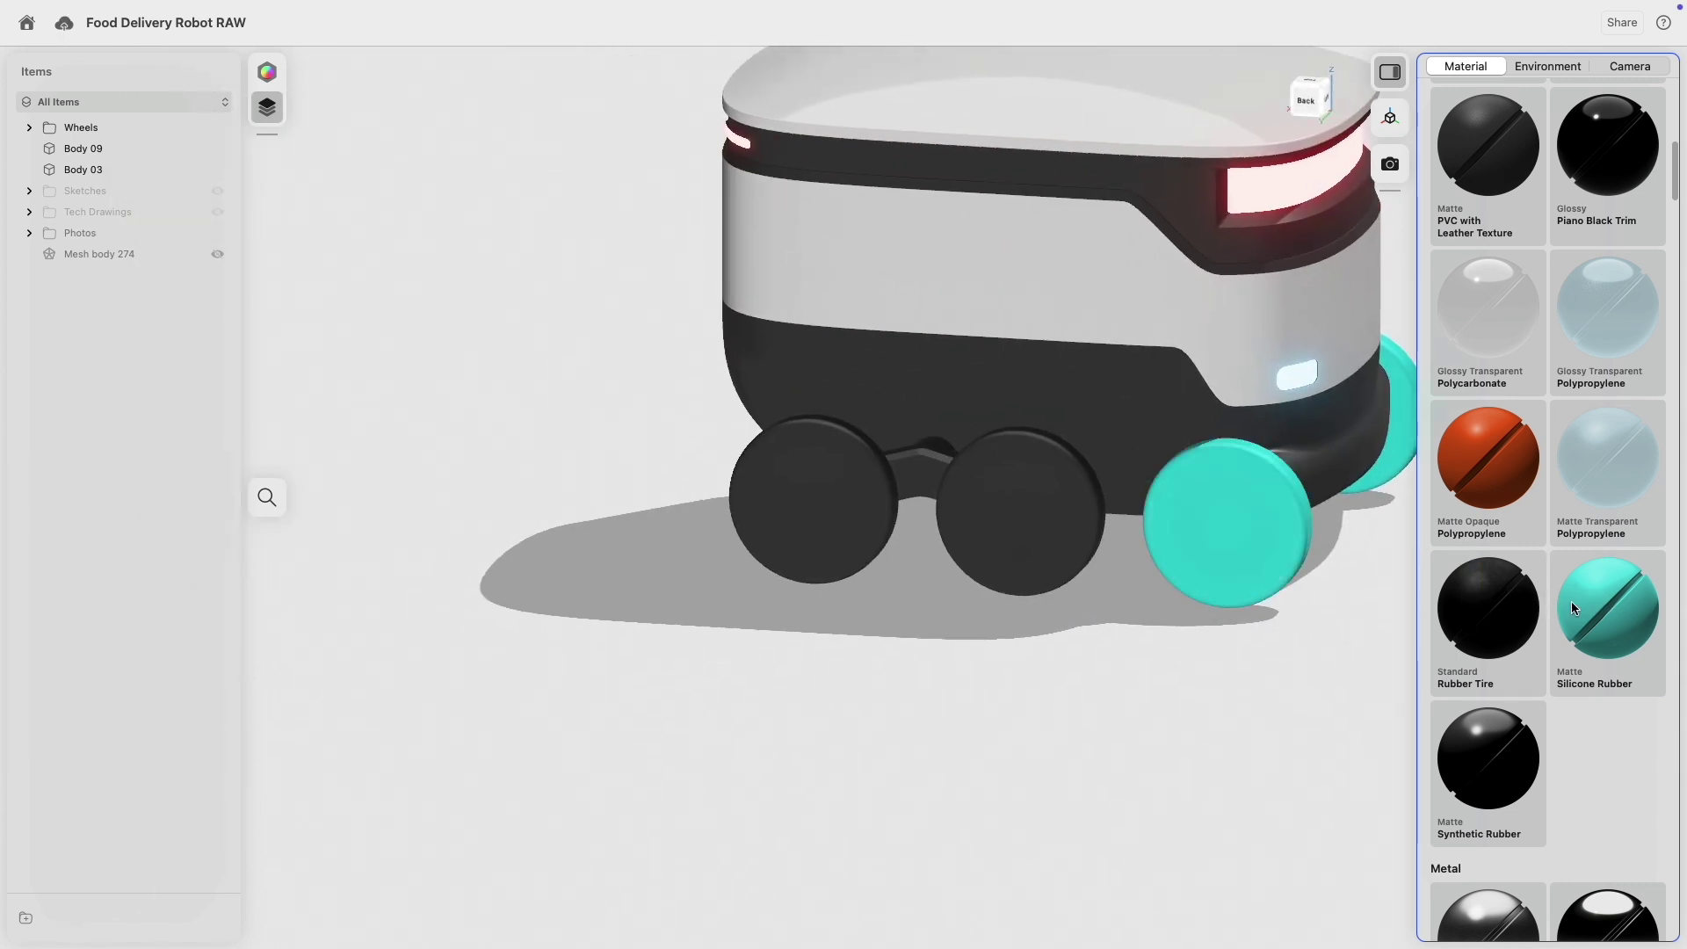
{"action": "left_click_drag", "start_coordinate": [1571, 607], "coordinate": [1054, 571]}
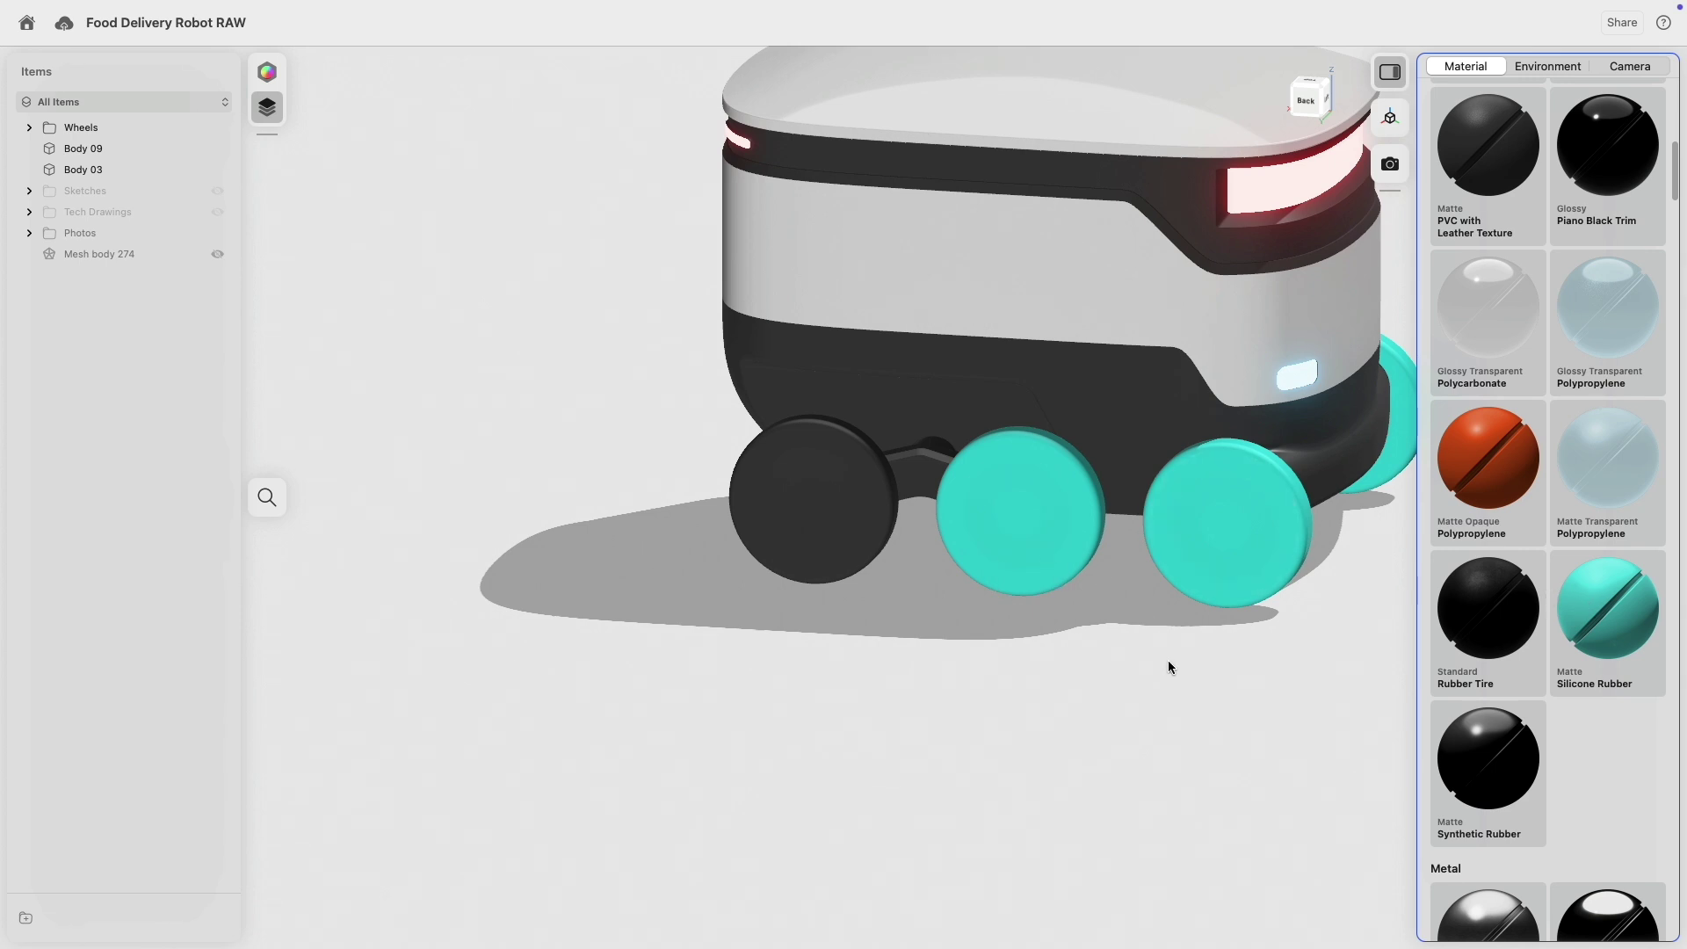
- Undo all the Silicone Rubber assignments on the wheels
{"action": "key", "text": "super+z"}
{"action": "key", "text": "super+z"}
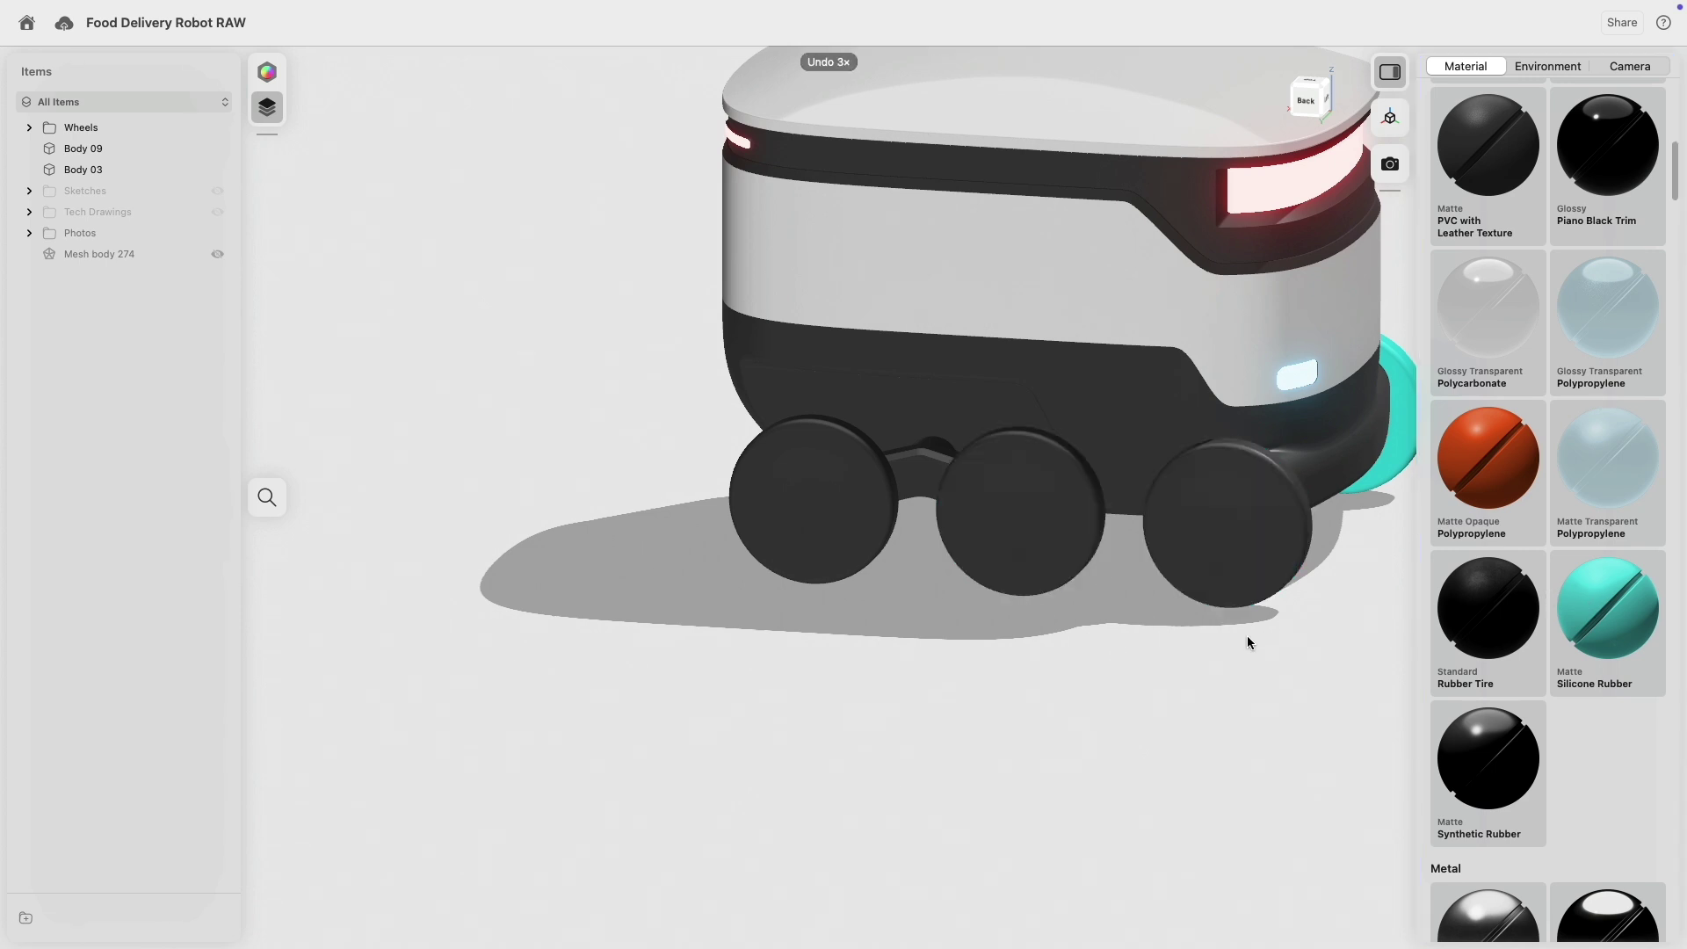
{"action": "key", "text": "super+z"}
{"action": "key", "text": "super+z"}
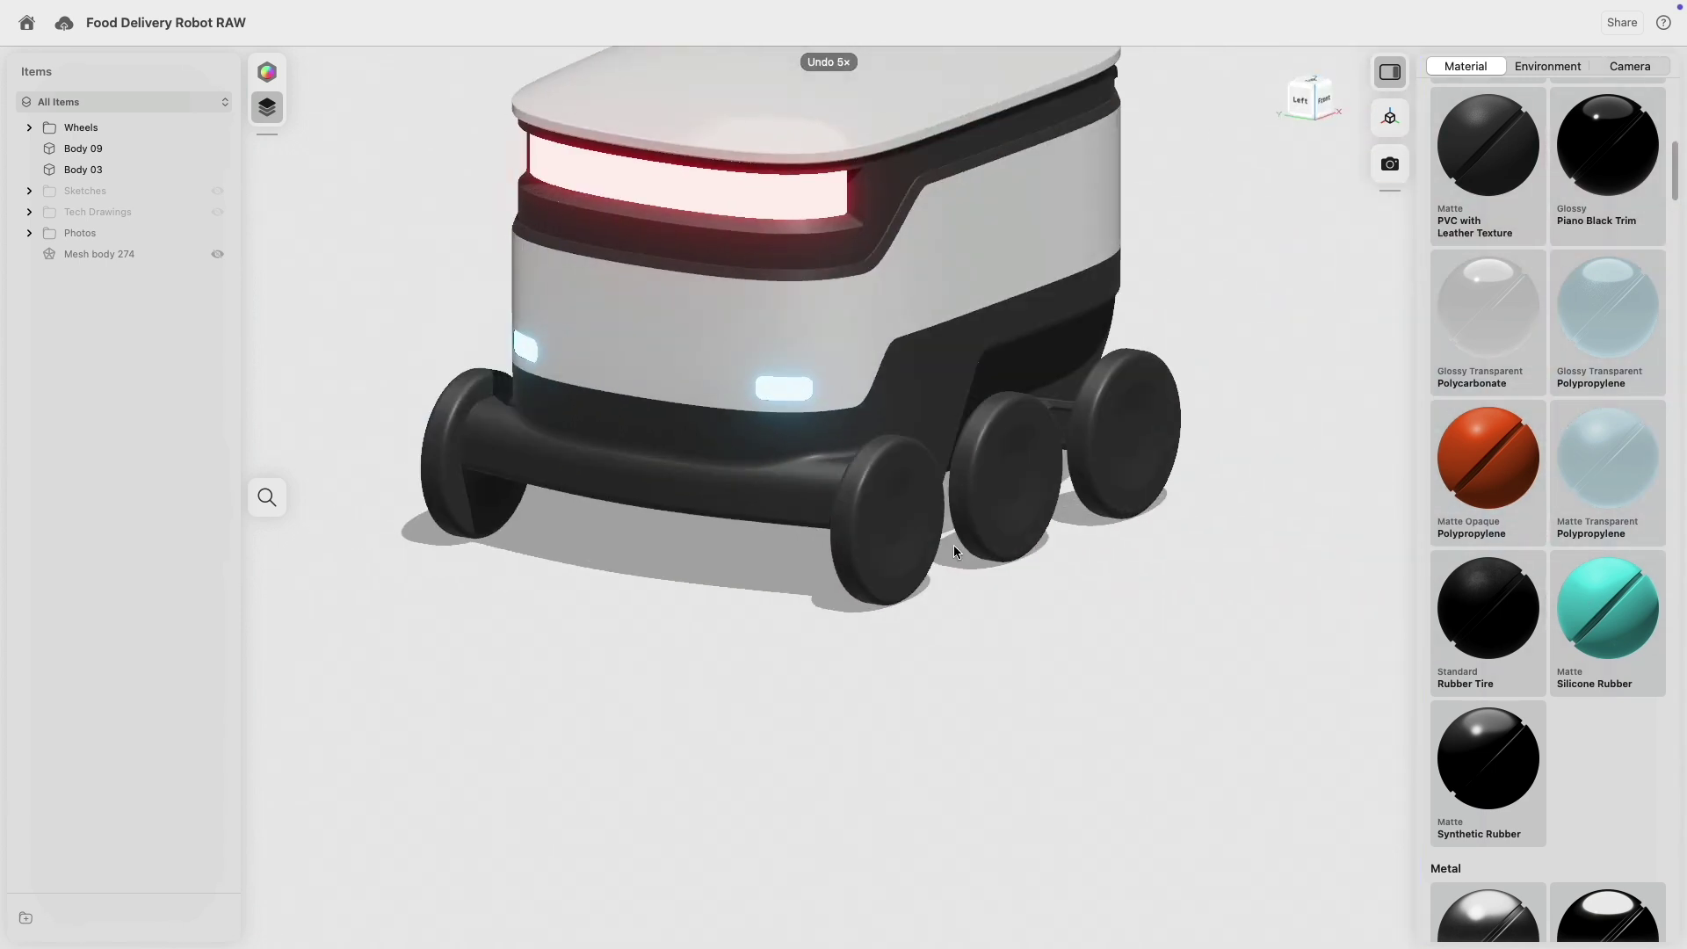
- Select the outer tread and rounded edge faces of the three wheels on one side of the robot
{"action": "scroll", "coordinate": [954, 551], "scroll_direction": "up", "scroll_amount": 5}
{"action": "left_click", "coordinate": [857, 483]}
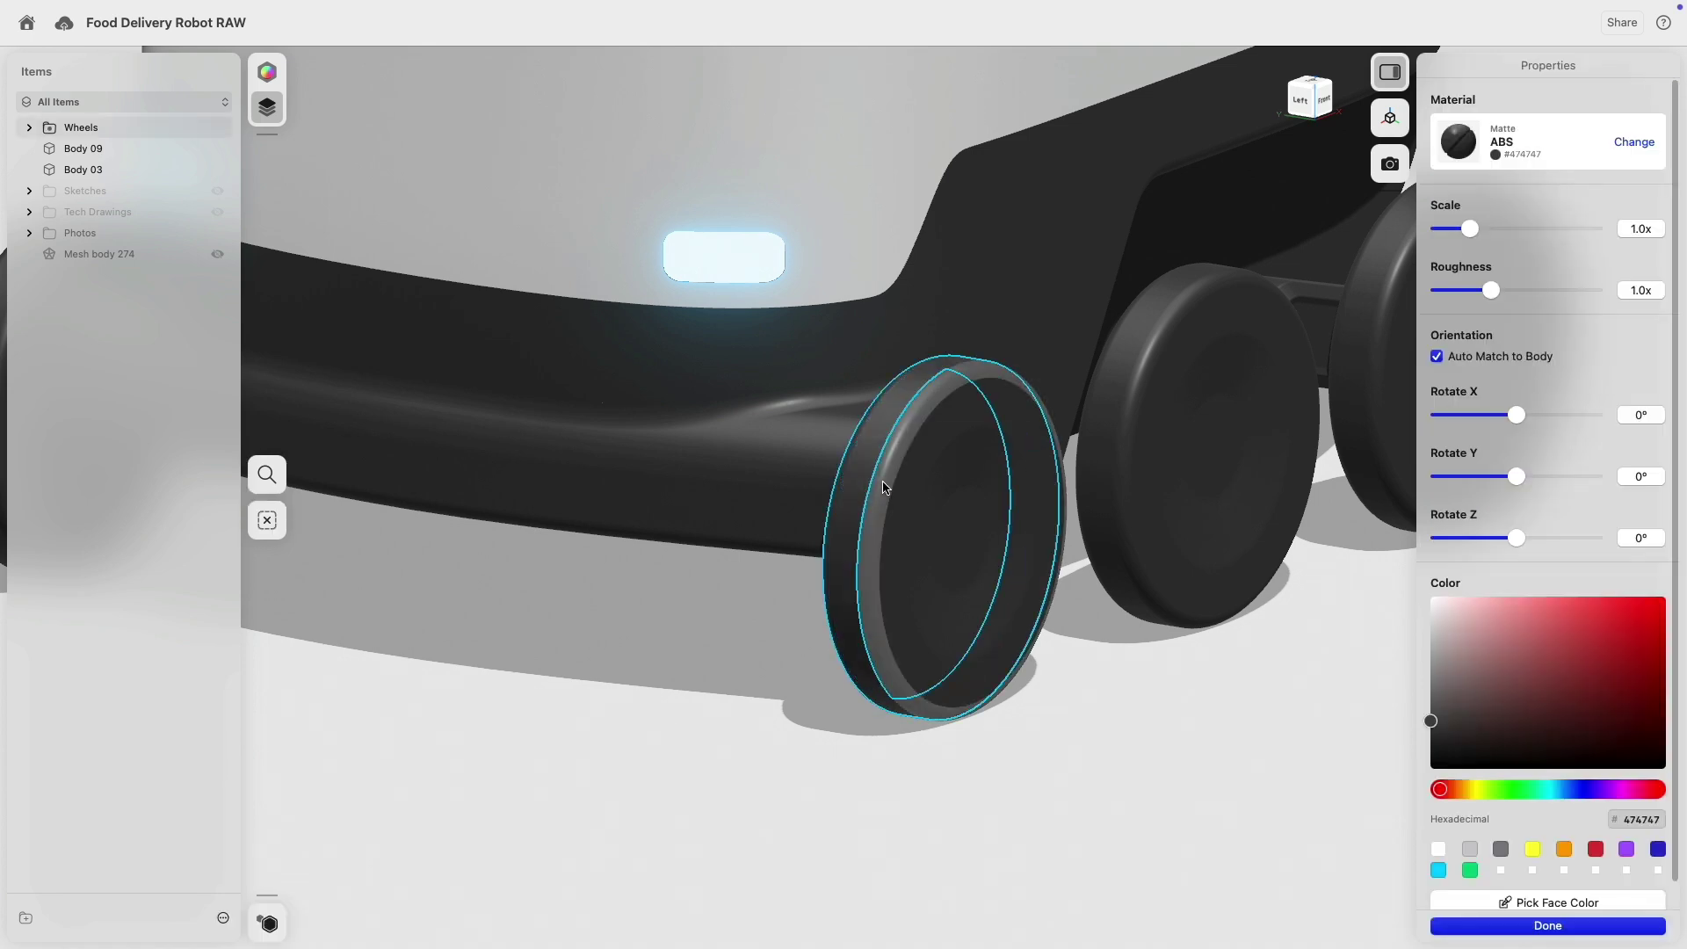
{"action": "scroll", "coordinate": [1011, 439], "scroll_direction": "down", "scroll_amount": 3}
{"action": "left_click", "coordinate": [1020, 474]}
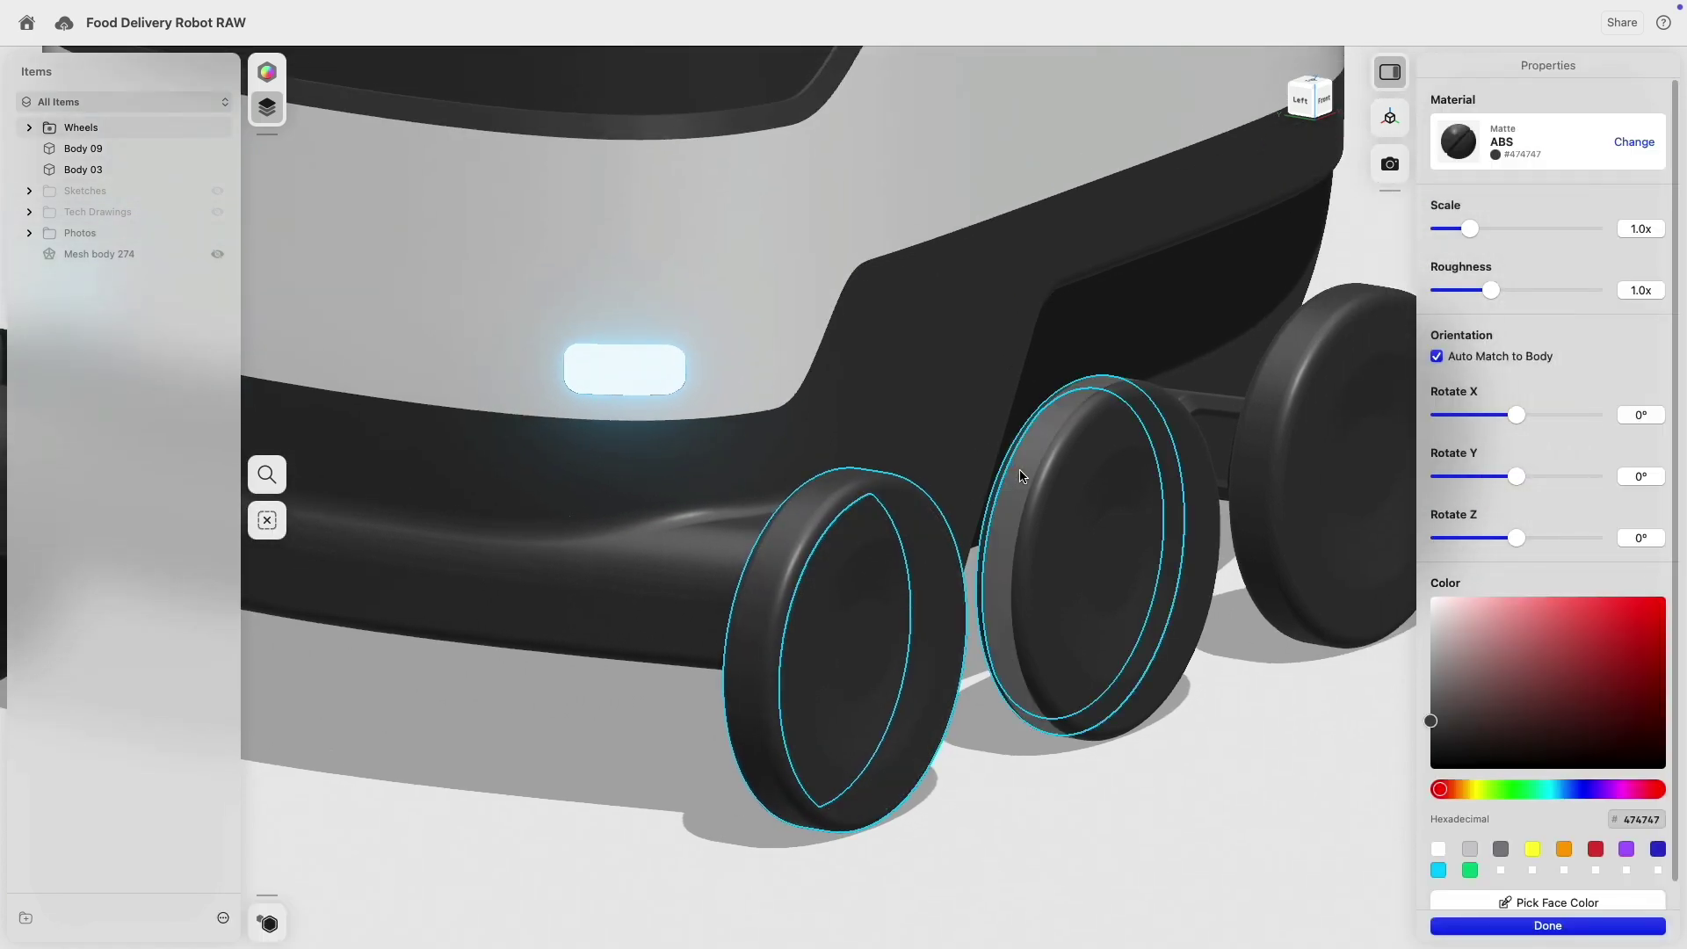
{"action": "scroll", "coordinate": [1098, 466], "scroll_direction": "right", "scroll_amount": 3}
{"action": "left_click", "coordinate": [1181, 459]}
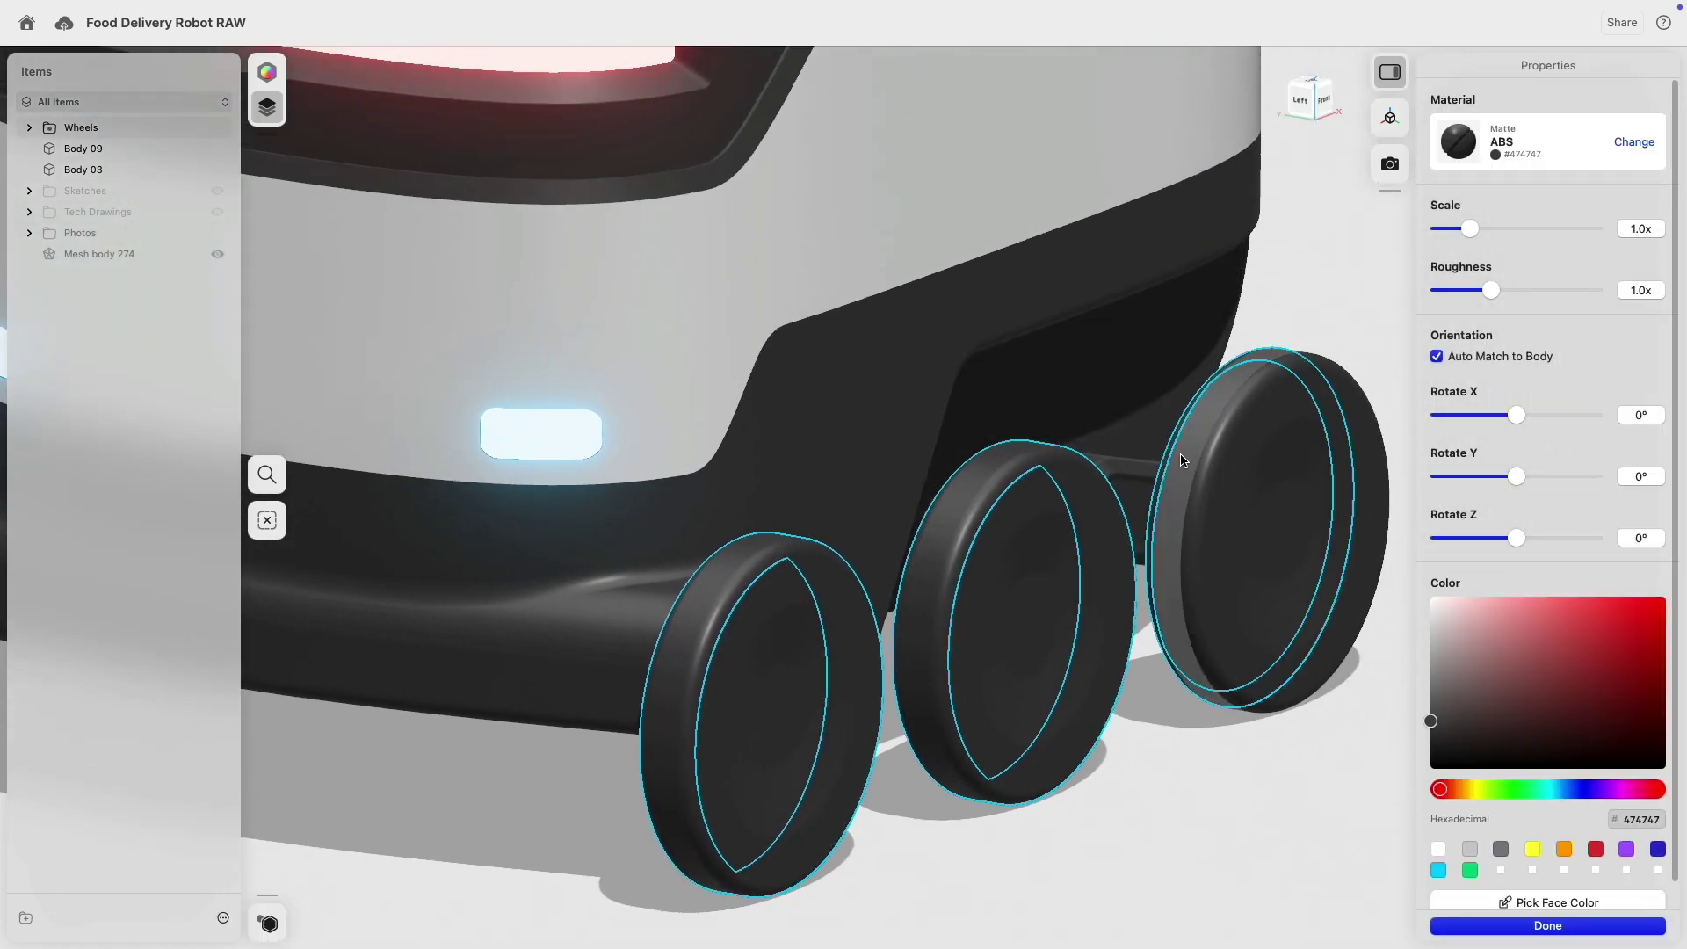
{"action": "double_click", "coordinate": [1182, 461]}
- Add the tread and rounded edge faces of the three wheels on the opposite side to the selection
{"action": "scroll", "coordinate": [1119, 562], "scroll_direction": "down", "scroll_amount": 3}
{"action": "right_click_drag", "start_coordinate": [1118, 562], "coordinate": [880, 492]}
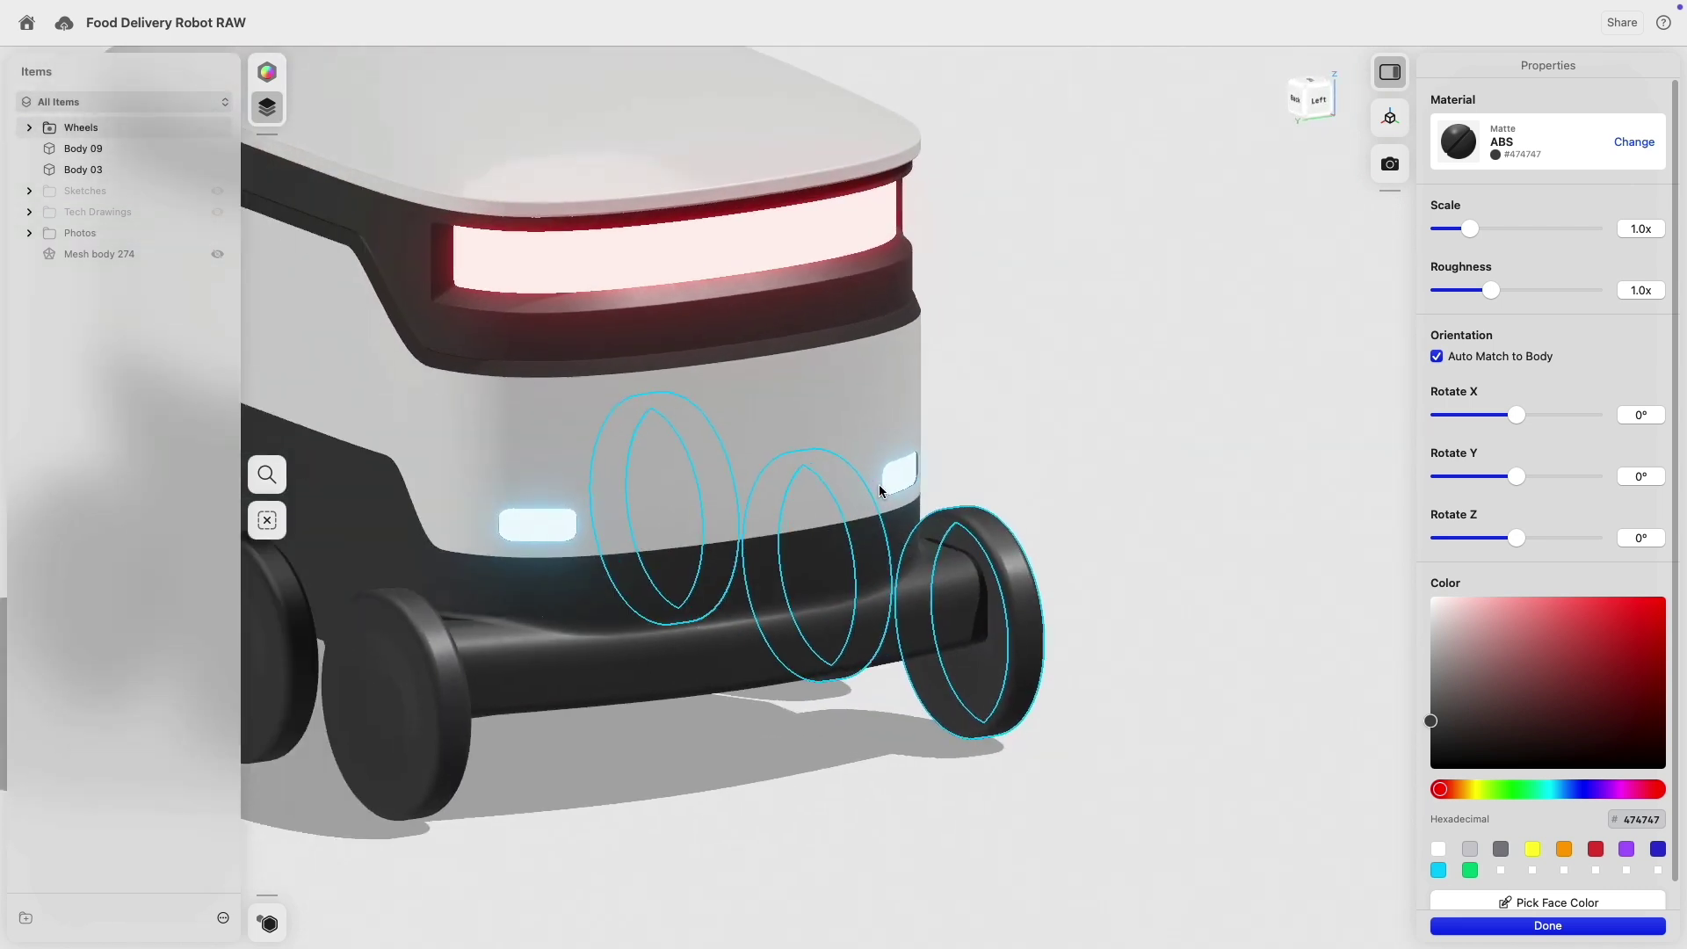
{"action": "scroll", "coordinate": [881, 489], "scroll_direction": "left", "scroll_amount": 5}
{"action": "scroll", "coordinate": [916, 446], "scroll_direction": "up", "scroll_amount": 3}
{"action": "left_click", "coordinate": [905, 448]}
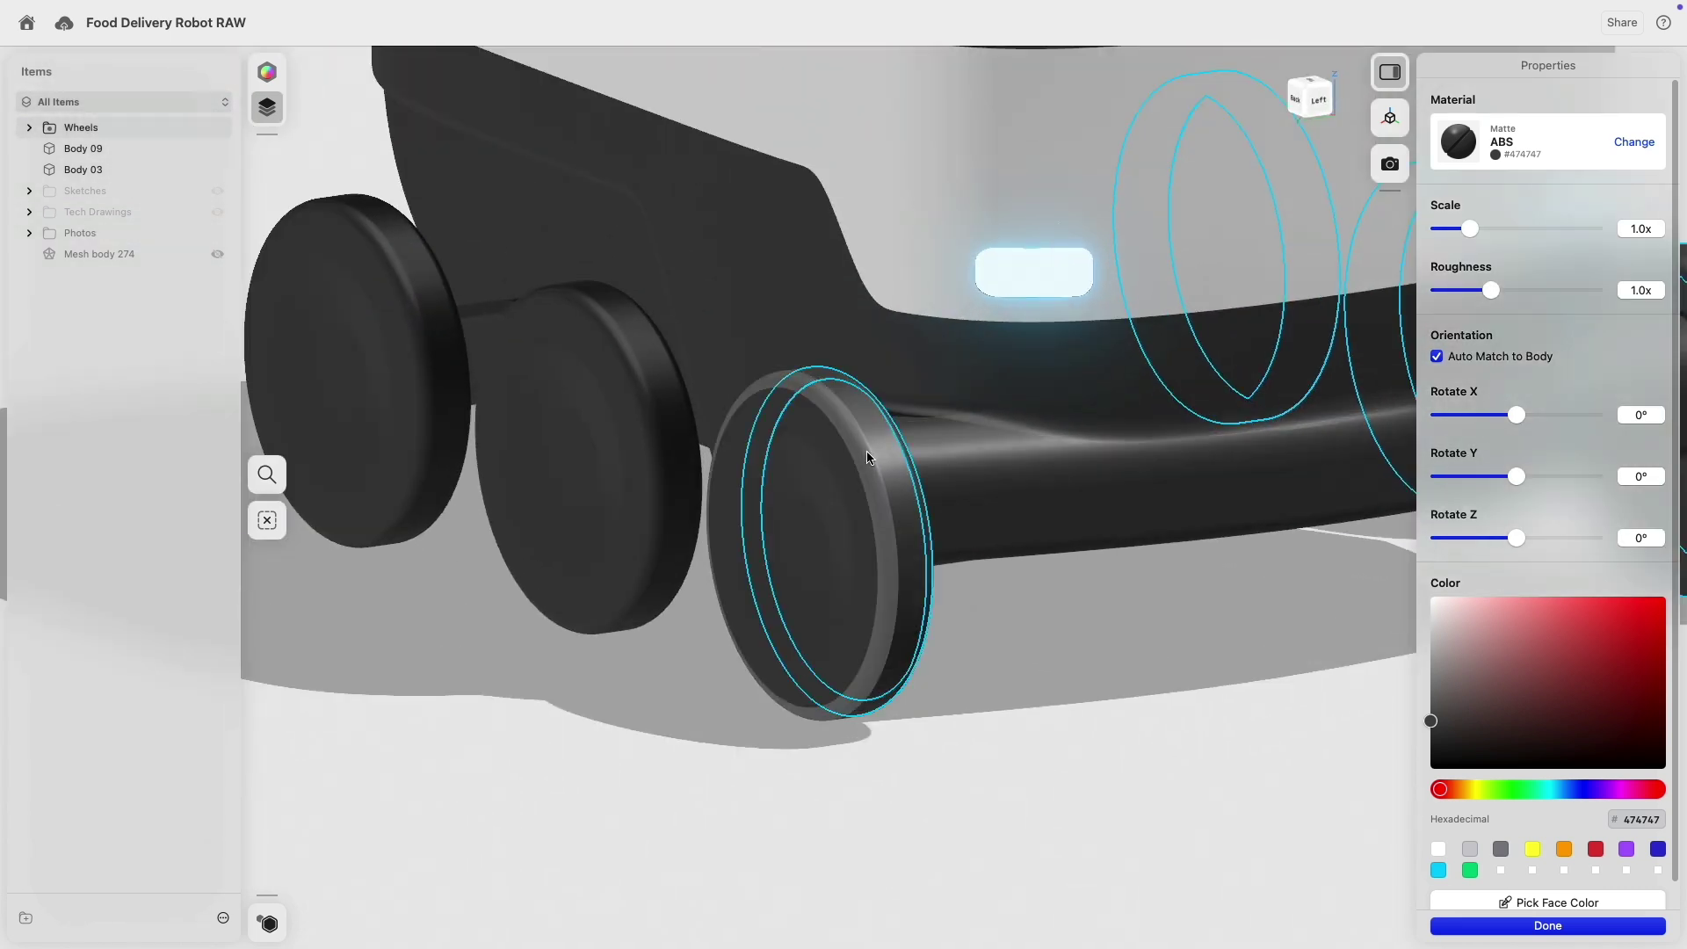
{"action": "double_click", "coordinate": [880, 451]}
{"action": "left_click", "coordinate": [651, 360]}
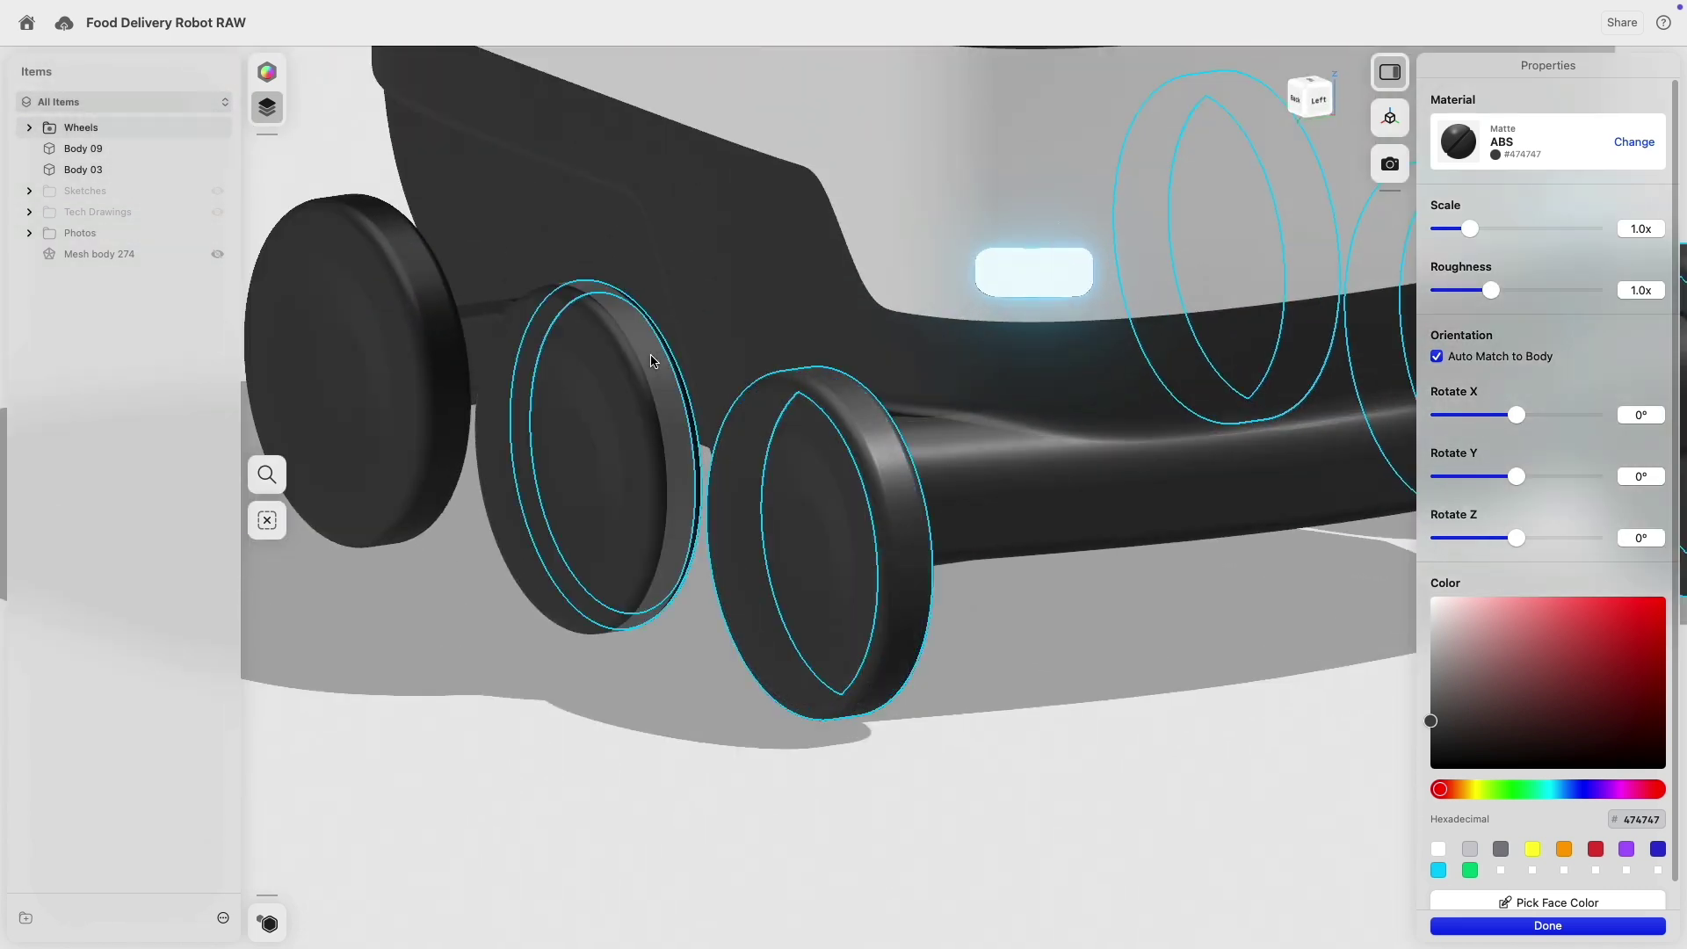
{"action": "double_click", "coordinate": [630, 360]}
{"action": "scroll", "coordinate": [646, 395], "scroll_direction": "left", "scroll_amount": 4}
{"action": "scroll", "coordinate": [646, 397], "scroll_direction": "up", "scroll_amount": 3}
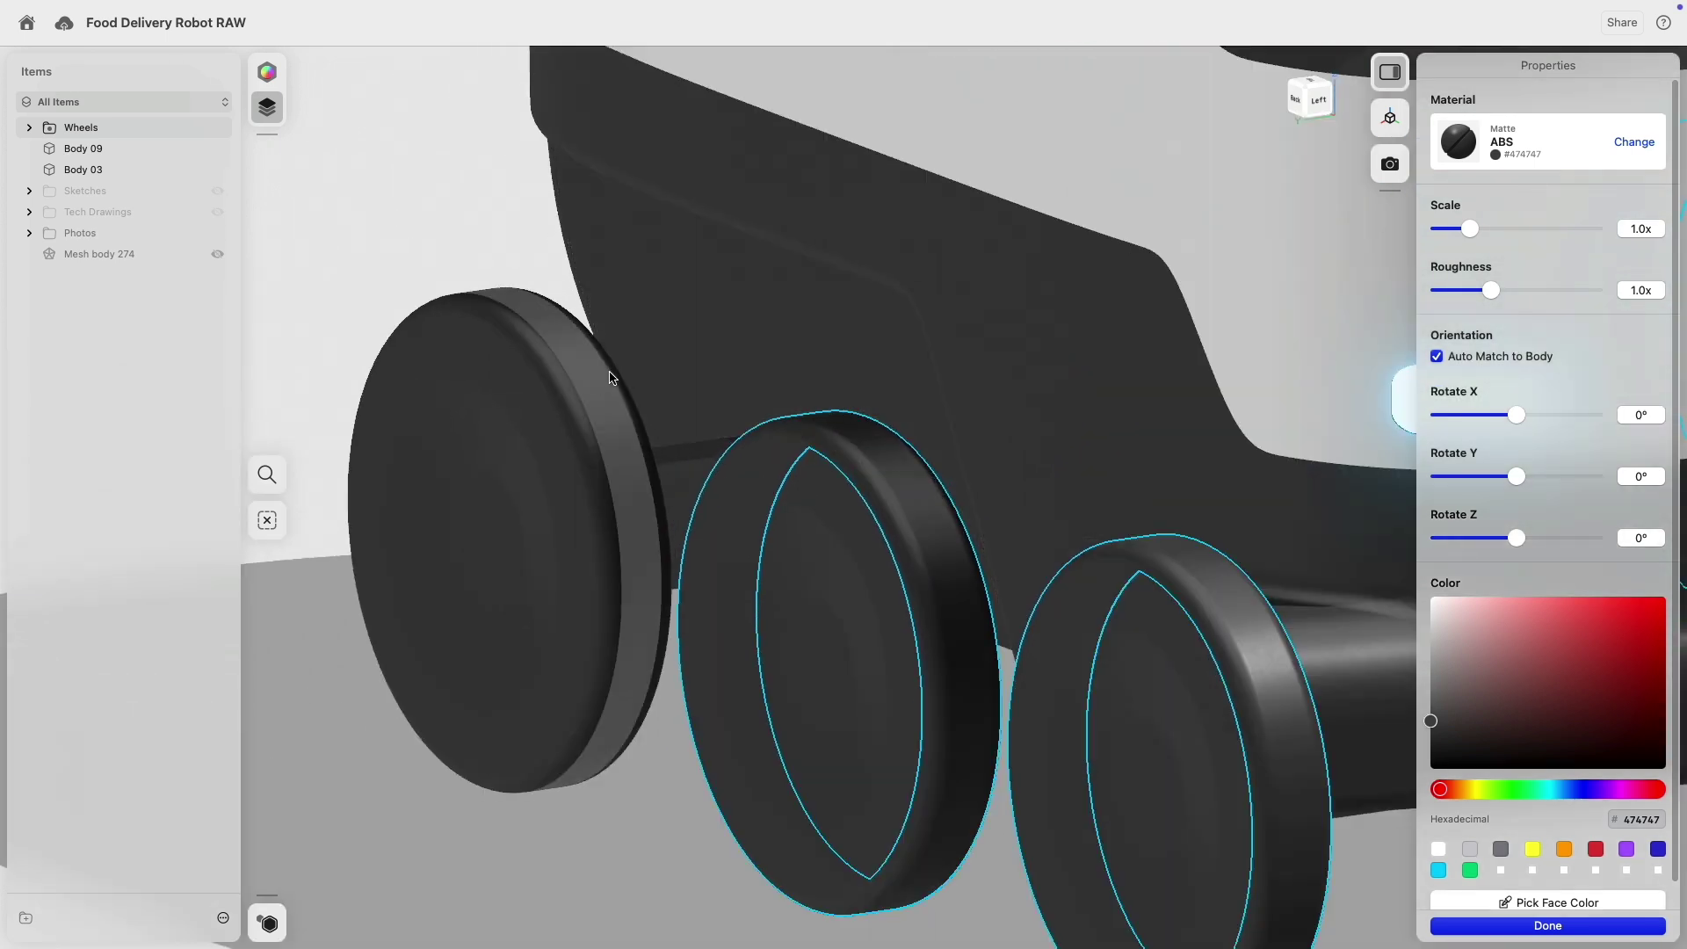
{"action": "double_click", "coordinate": [572, 392]}
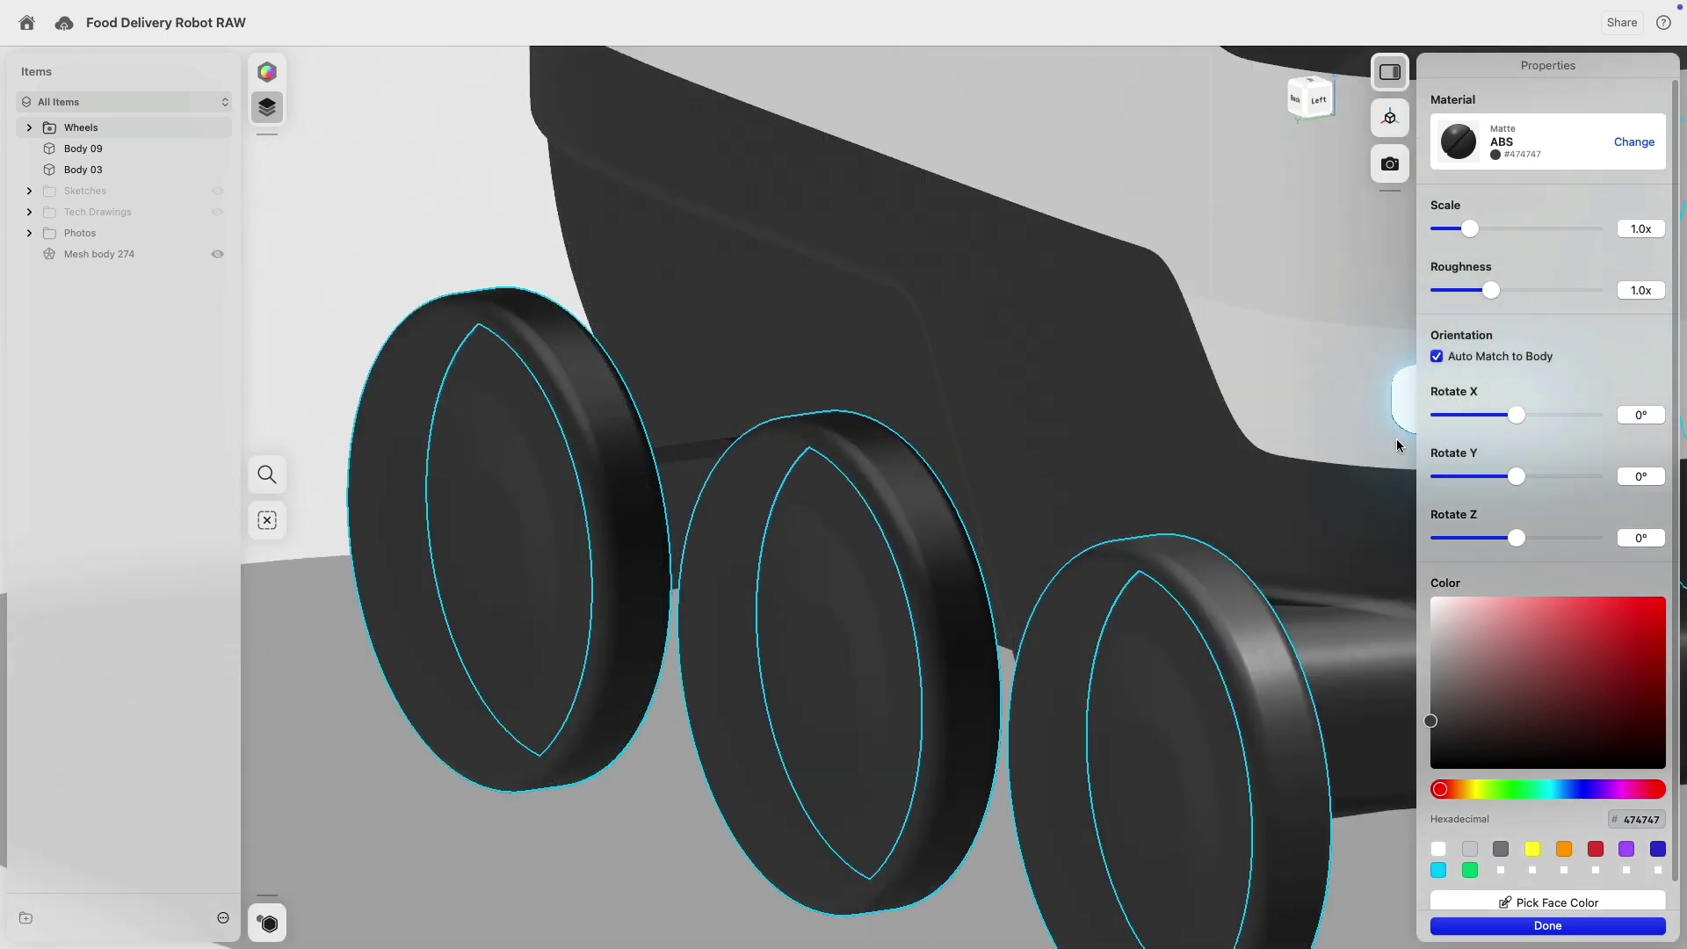
- Change the selected tyre faces of all six wheels to matte Silicone Rubber and darken their colour to #2F2F2F
{"action": "left_click", "coordinate": [1624, 146]}
{"action": "scroll", "coordinate": [1562, 501], "scroll_direction": "down", "scroll_amount": 5}
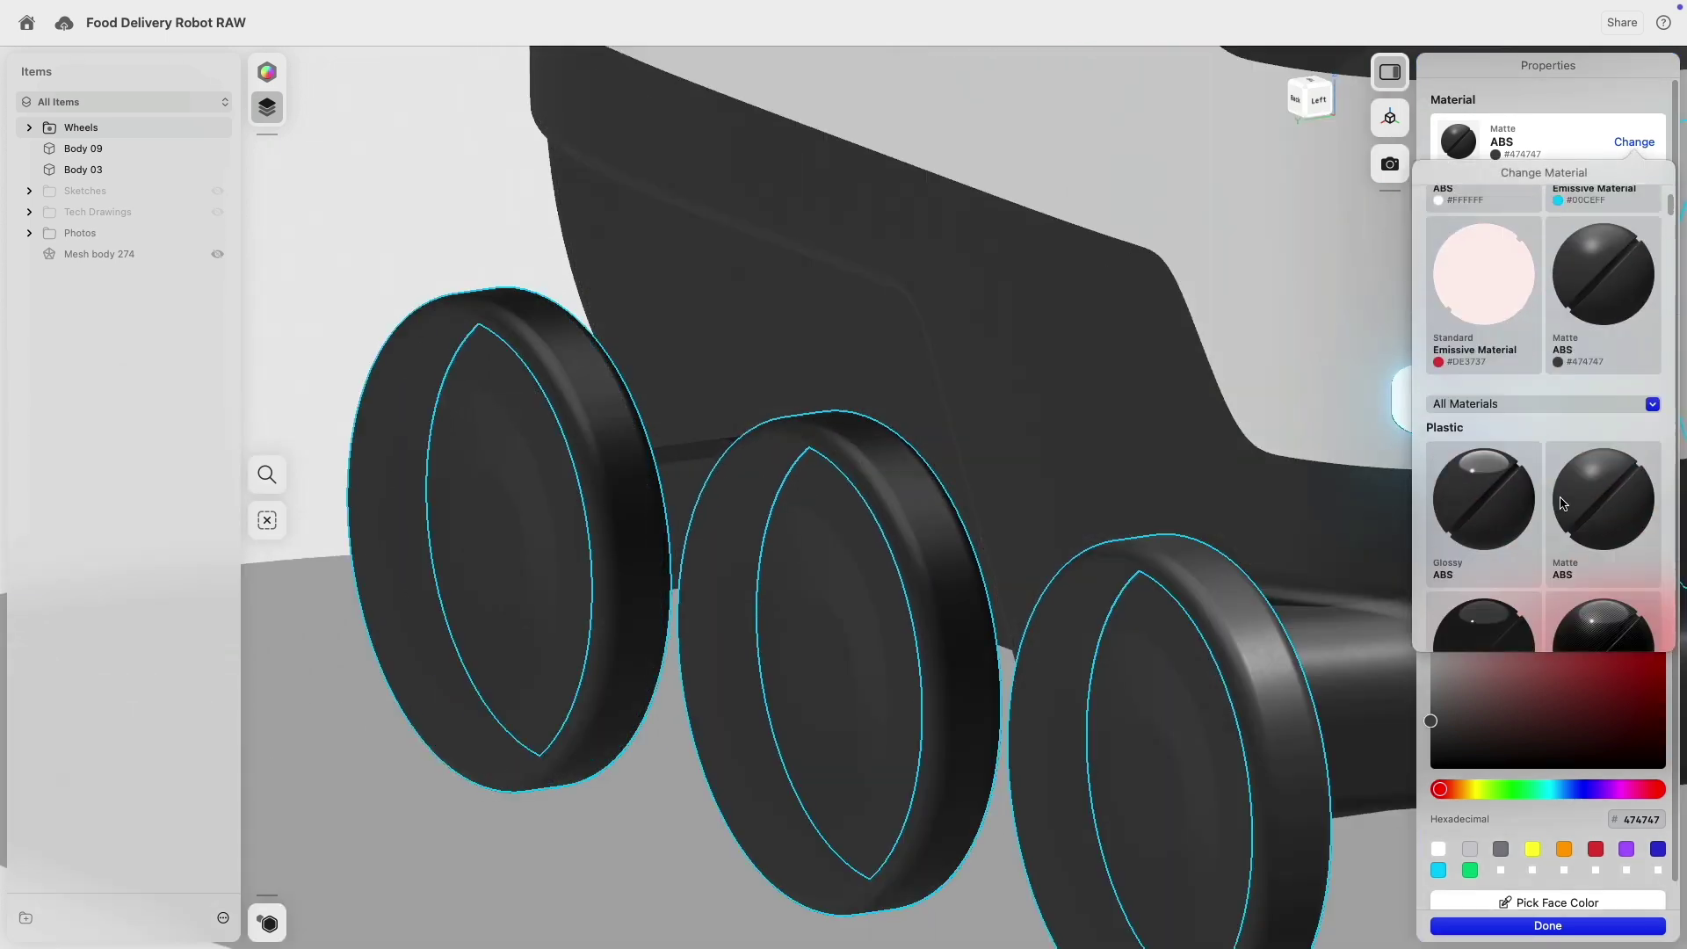
{"action": "scroll", "coordinate": [1562, 503], "scroll_direction": "down", "scroll_amount": 10}
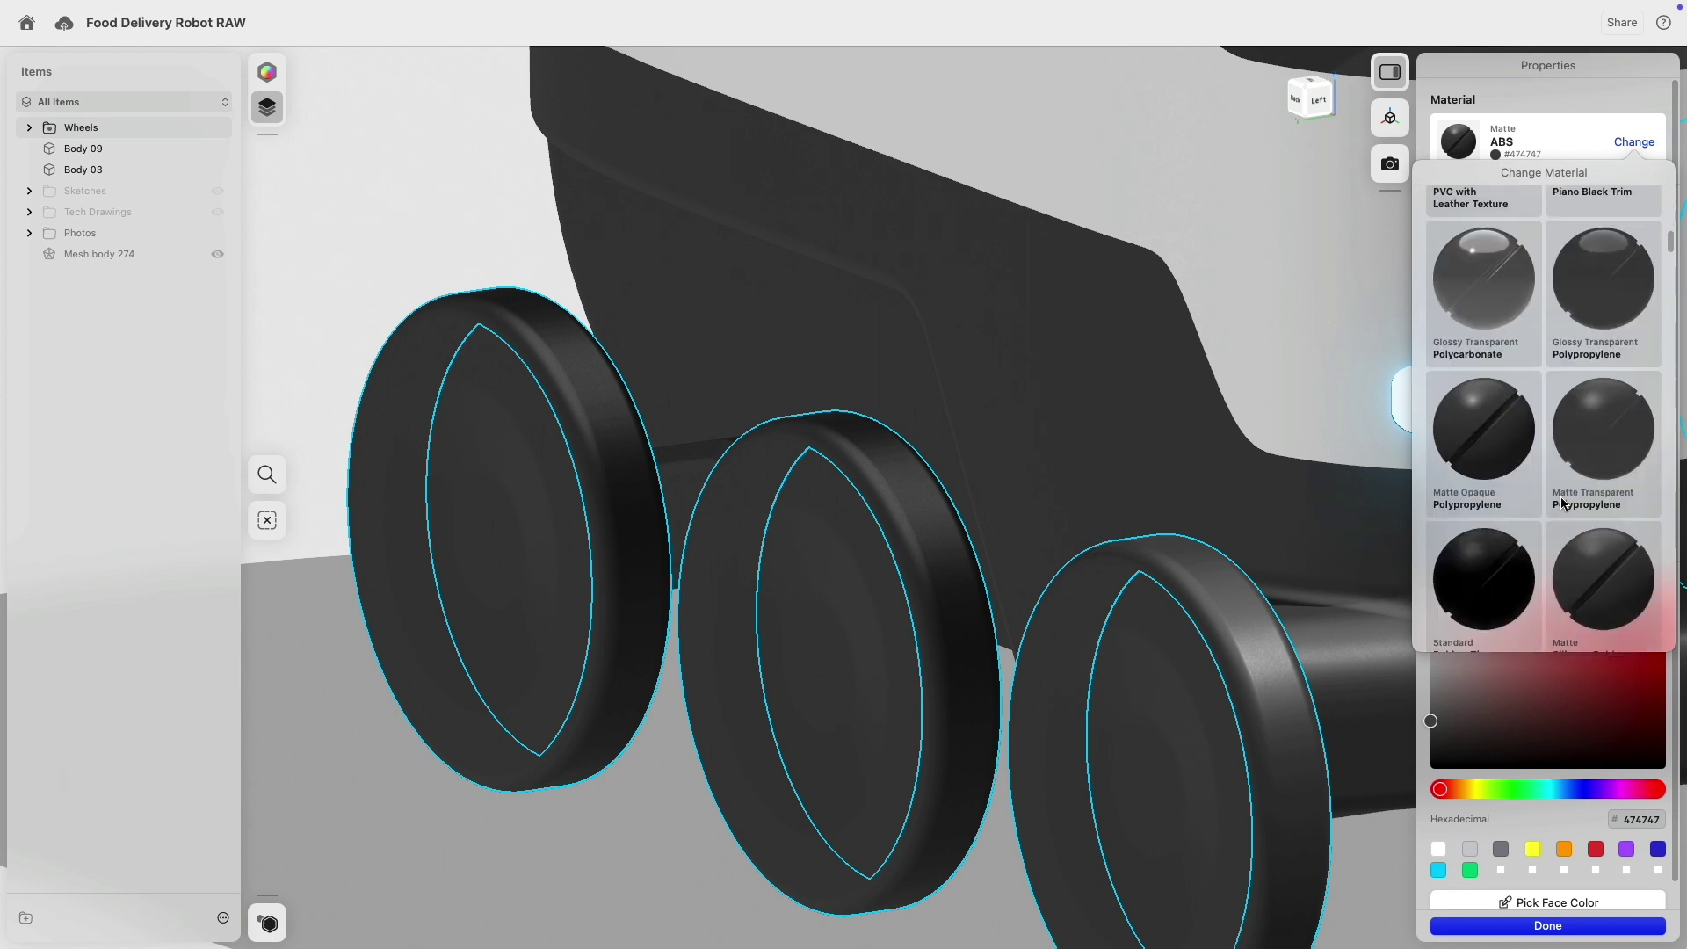
{"action": "left_click", "coordinate": [1594, 427]}
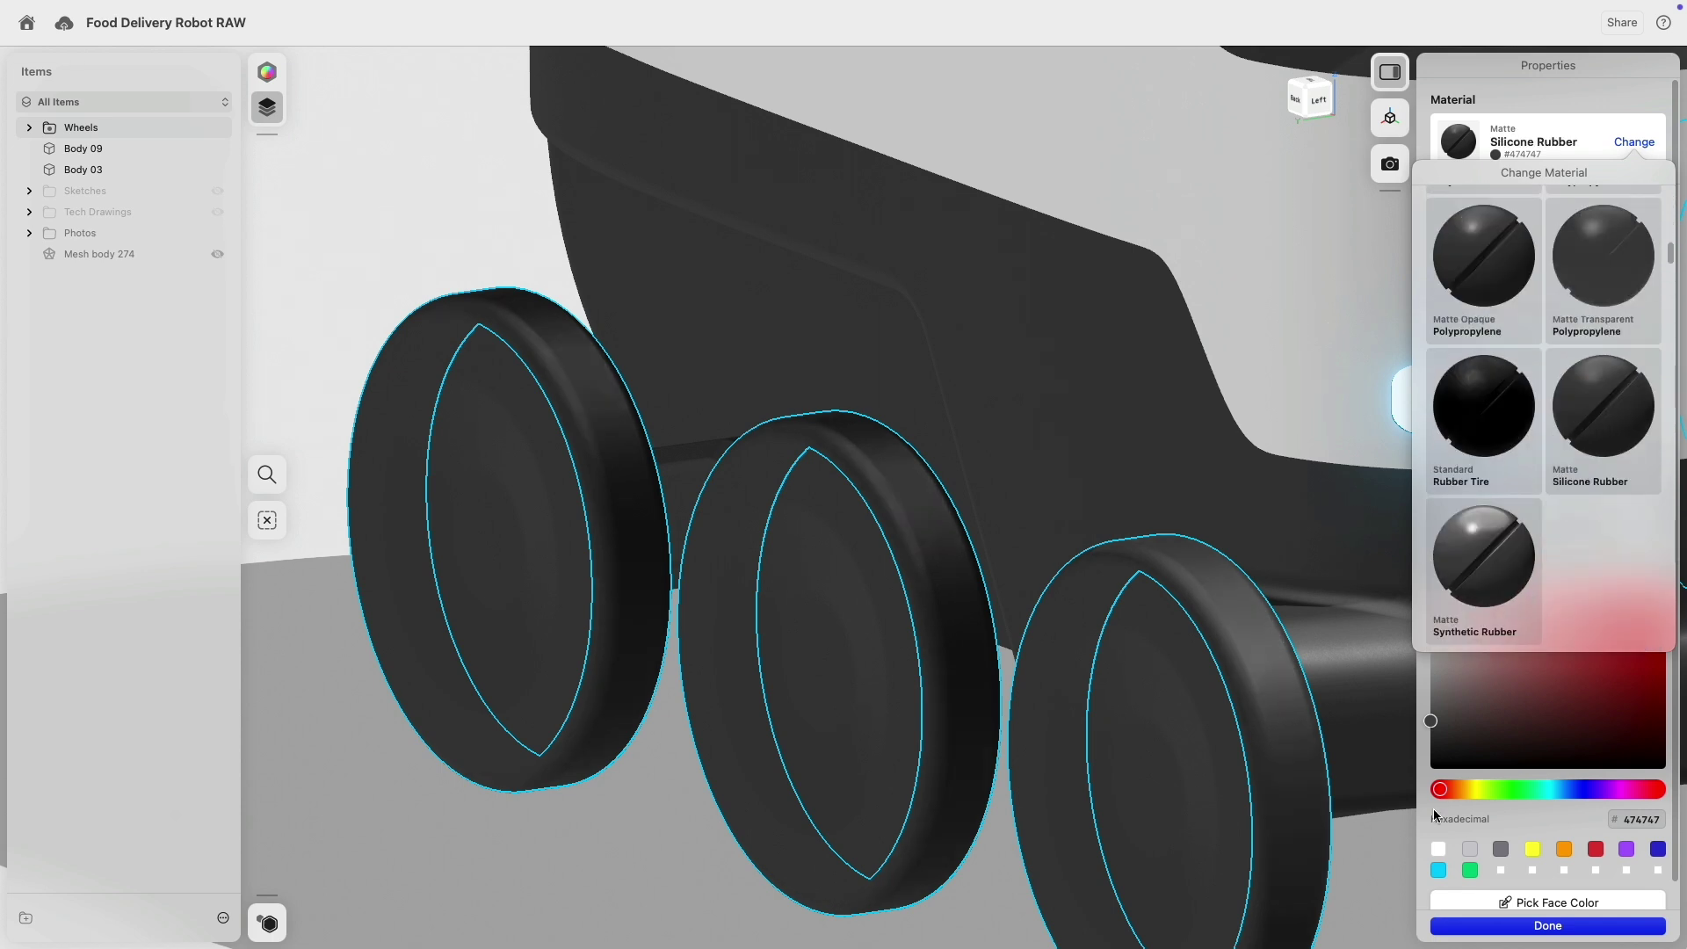
{"action": "left_click_drag", "start_coordinate": [1438, 728], "coordinate": [1432, 739]}
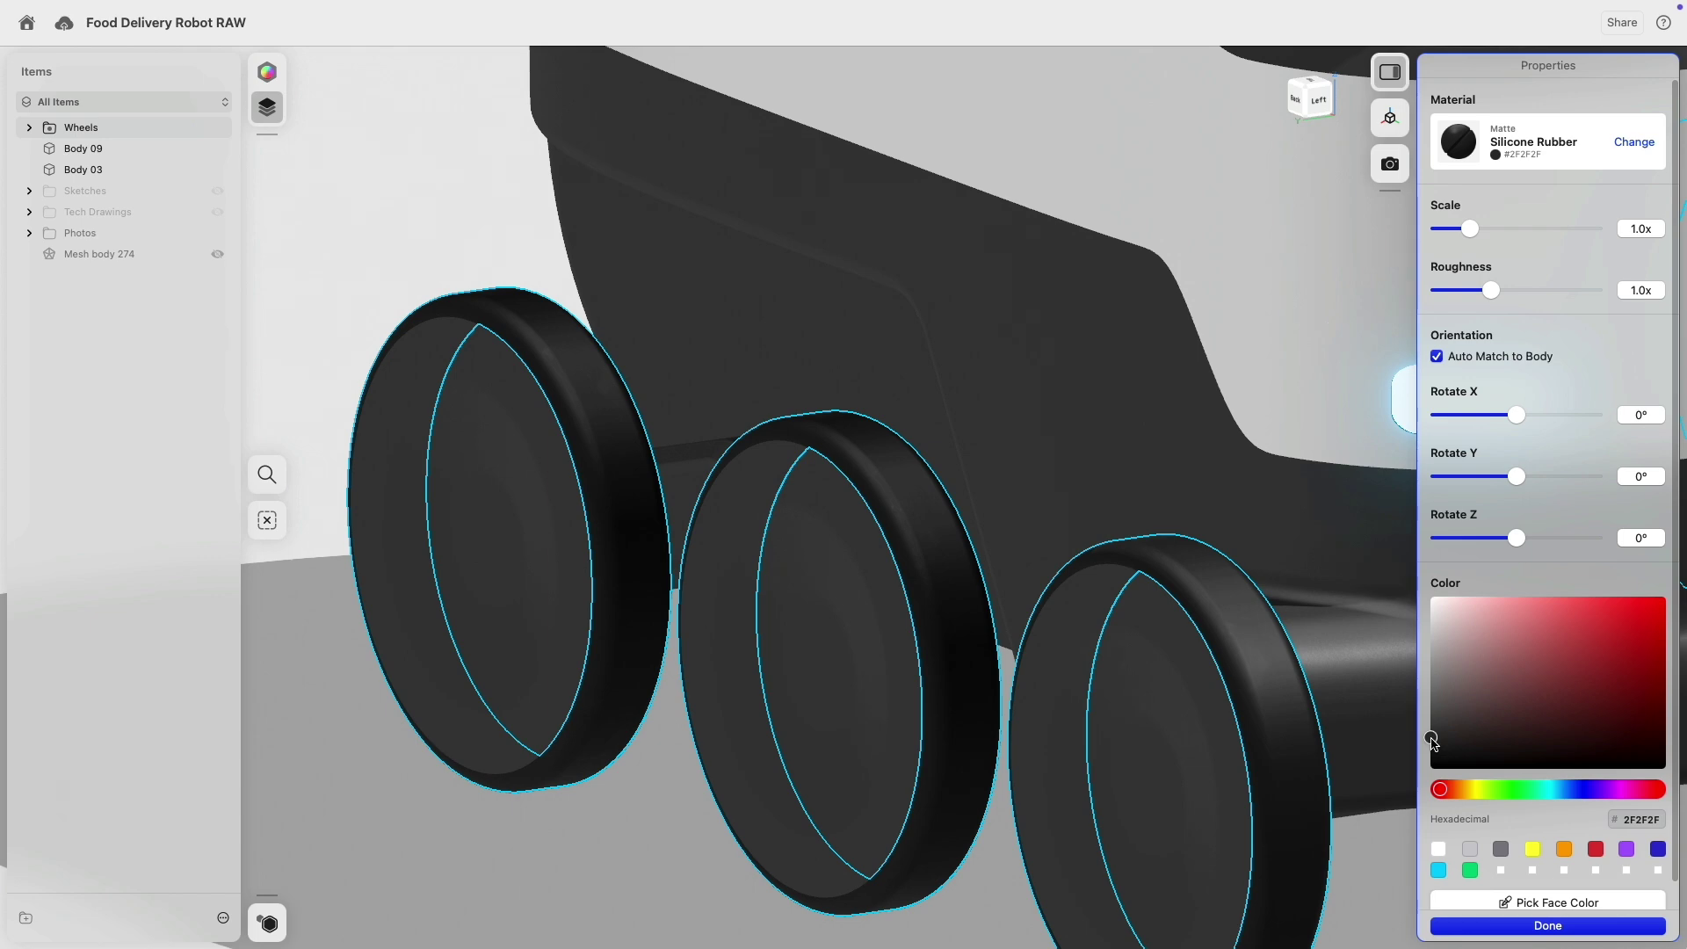
{"action": "left_click", "coordinate": [989, 883]}
{"action": "scroll", "coordinate": [606, 781], "scroll_direction": "down", "scroll_amount": 5}
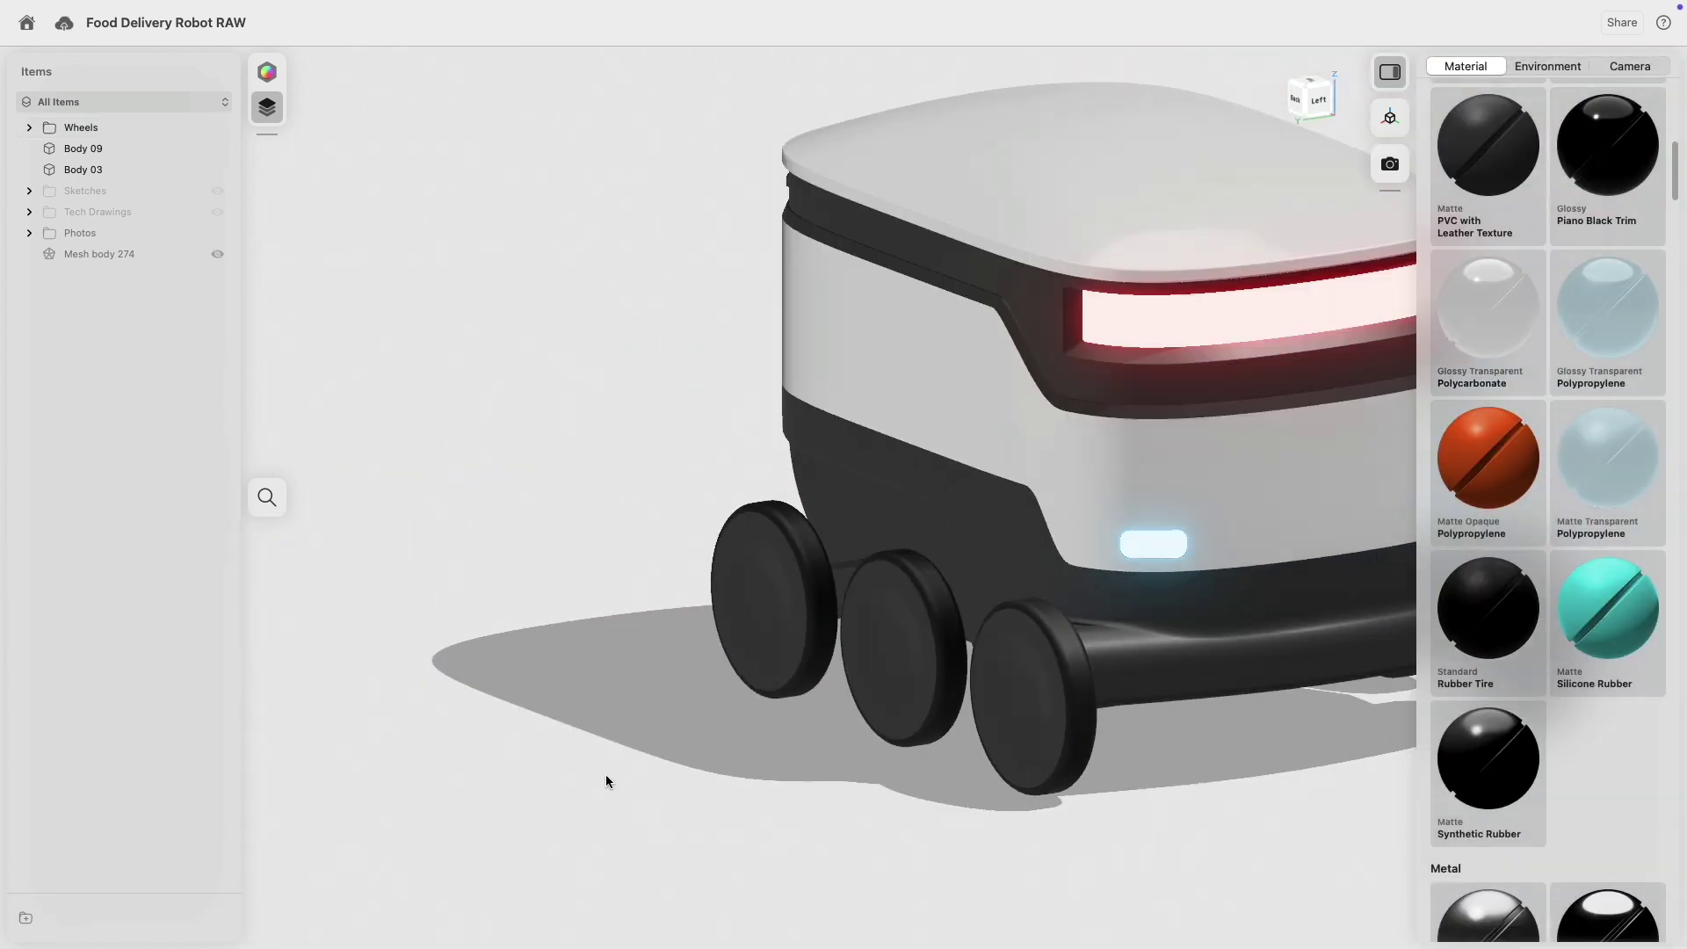
- Select the thin ring face on the outer side of all six wheels
{"action": "right_click_drag", "start_coordinate": [606, 780], "coordinate": [752, 743]}
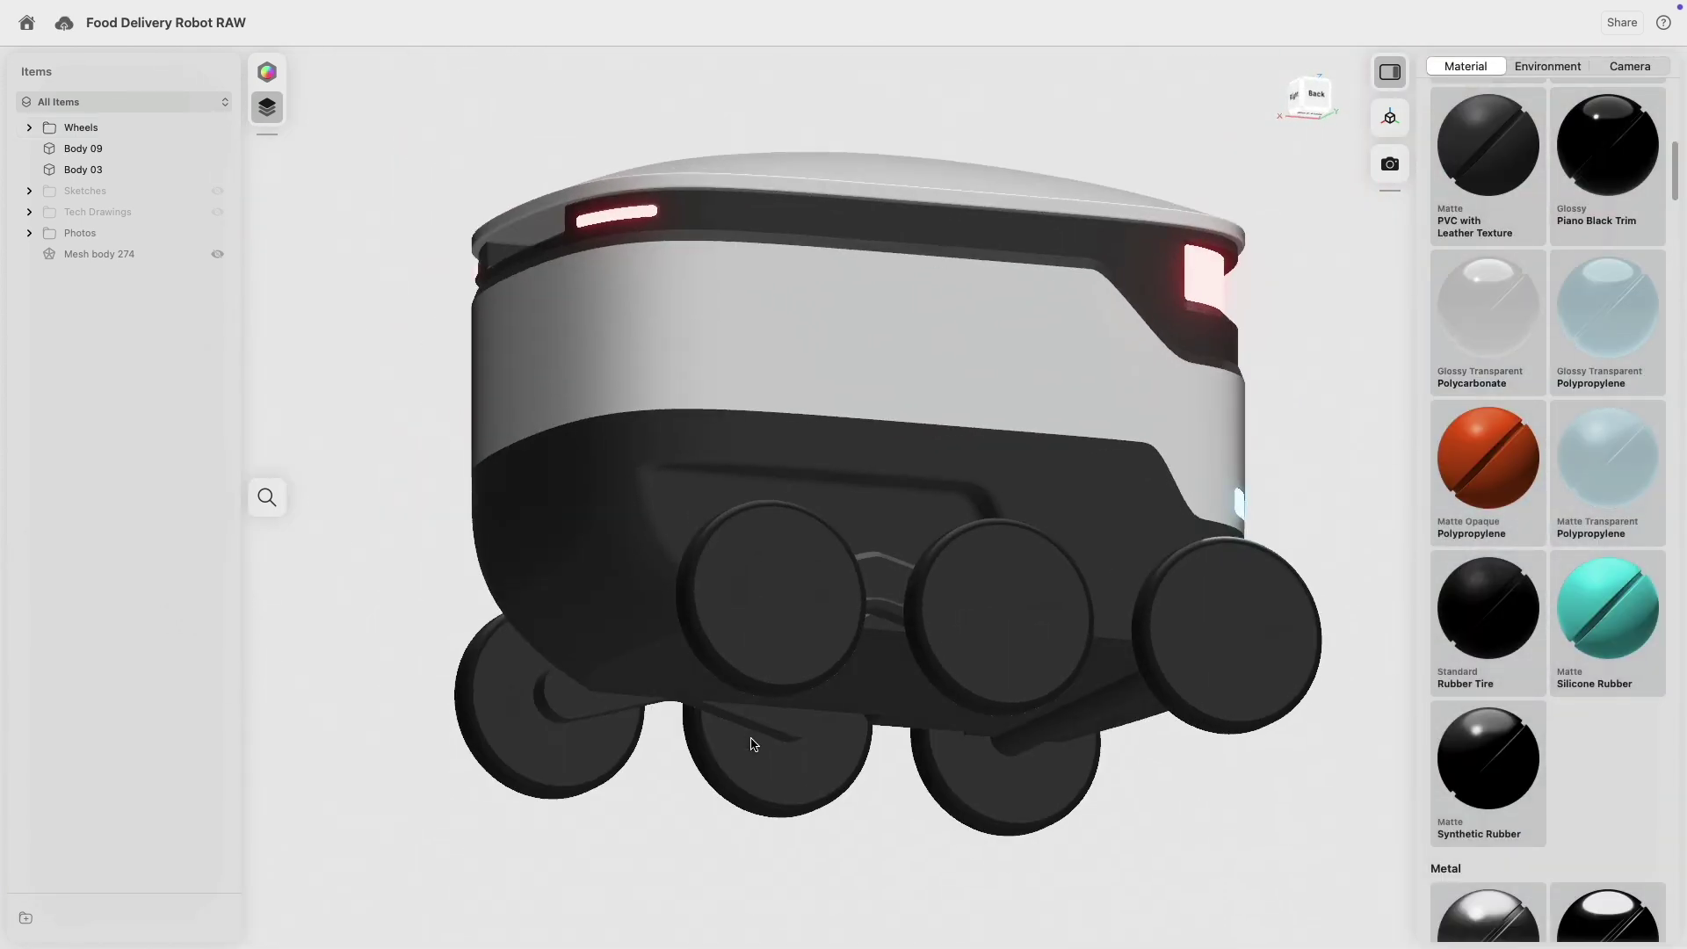
{"action": "left_click", "coordinate": [730, 560]}
{"action": "scroll", "coordinate": [987, 550], "scroll_direction": "up", "scroll_amount": 4}
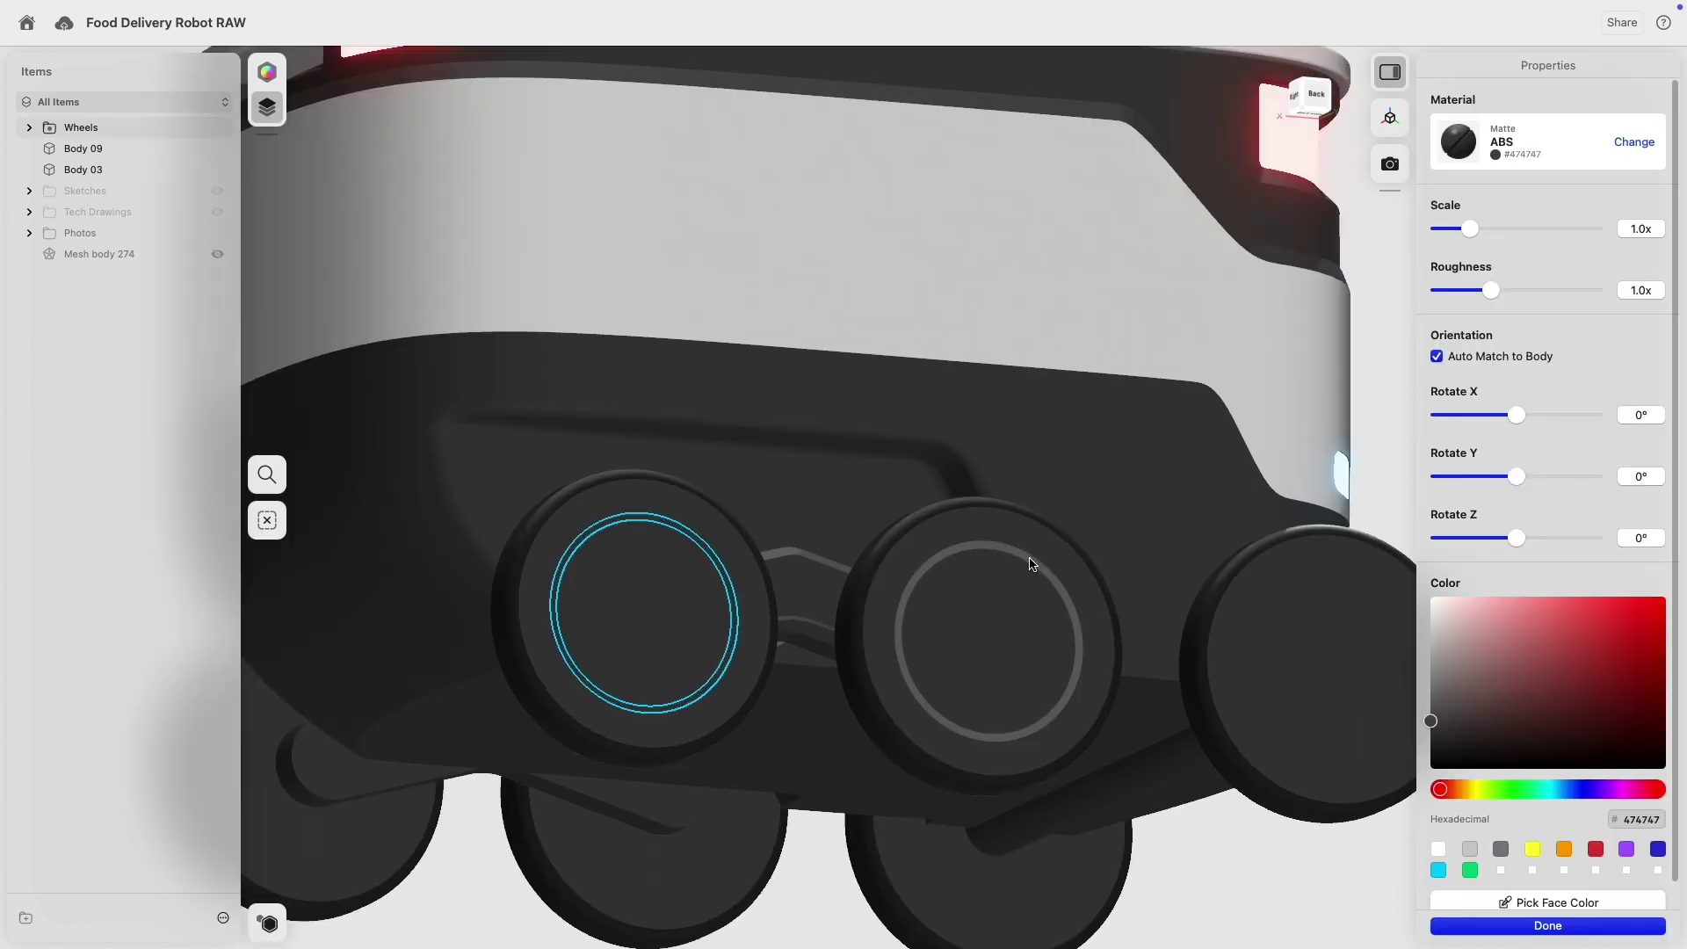
{"action": "left_click", "coordinate": [1040, 565]}
{"action": "scroll", "coordinate": [987, 626], "scroll_direction": "down", "scroll_amount": 10}
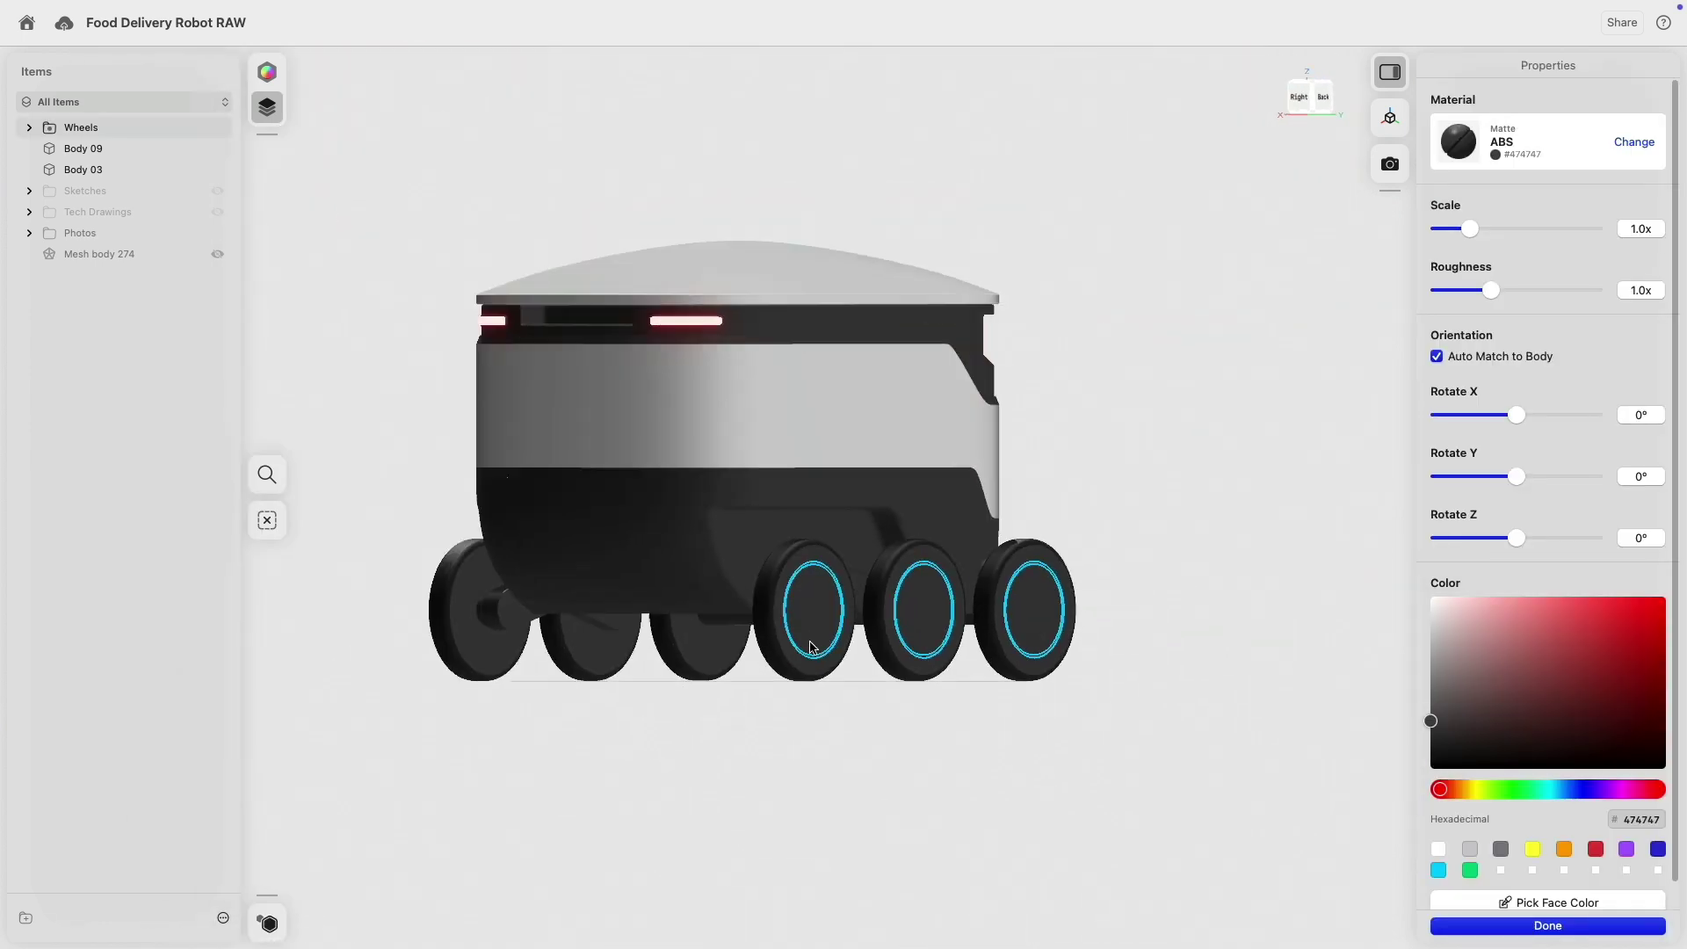
{"action": "right_click_drag", "start_coordinate": [966, 615], "coordinate": [791, 528]}
{"action": "scroll", "coordinate": [759, 513], "scroll_direction": "up", "scroll_amount": 8}
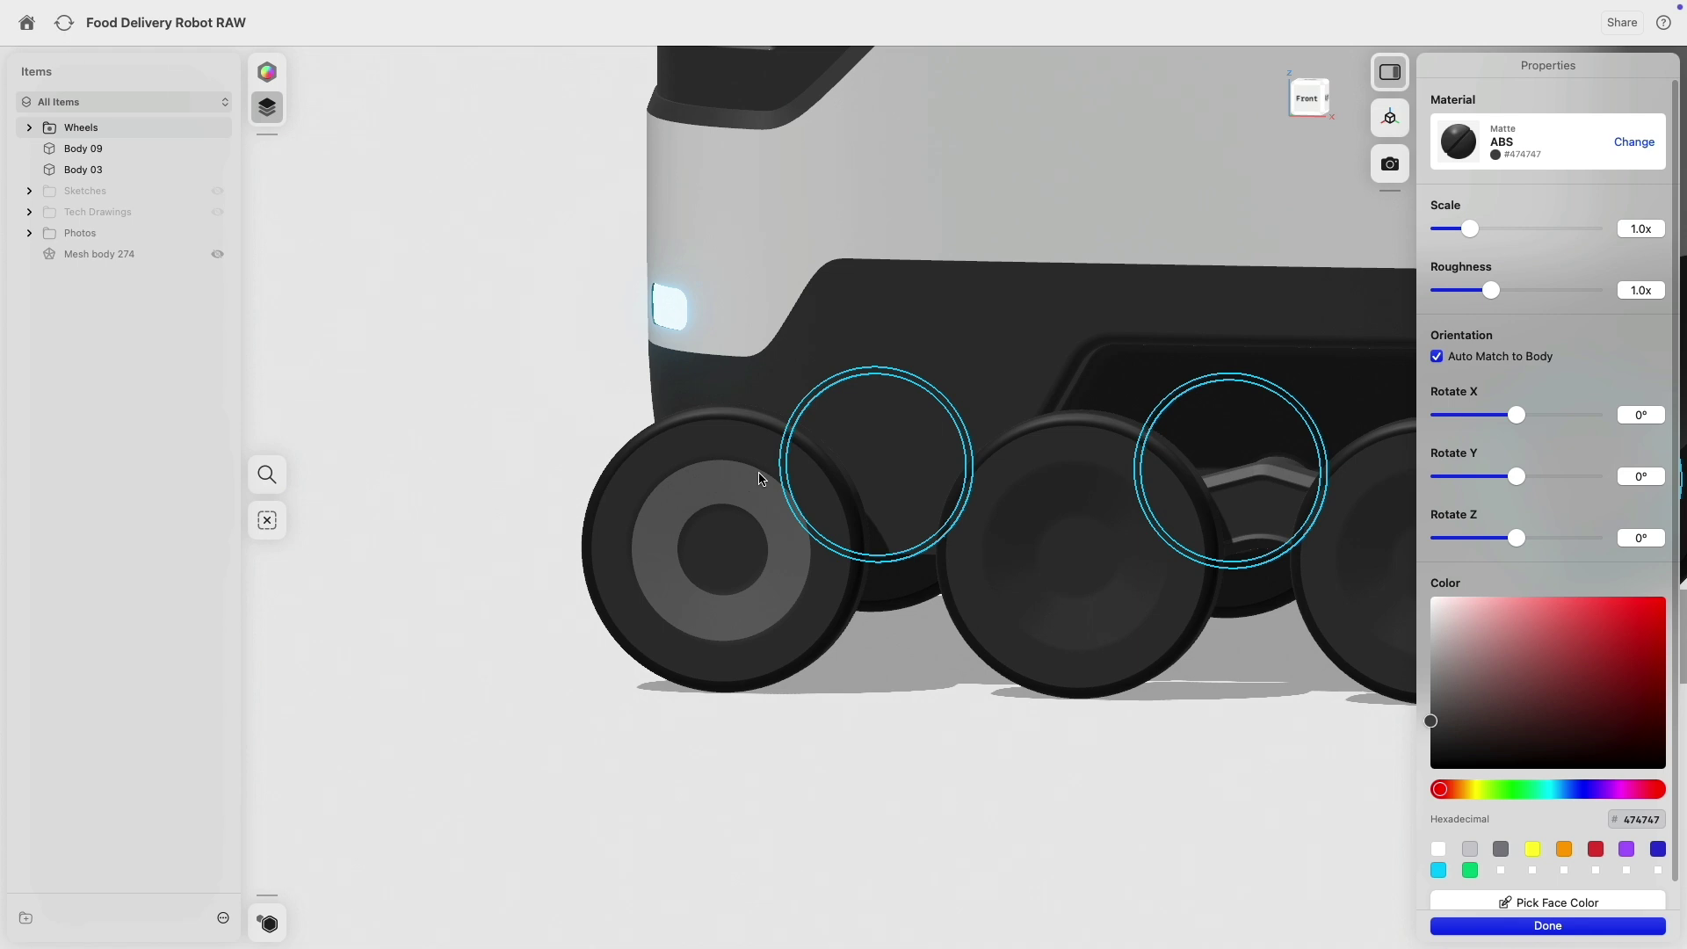
{"action": "left_click", "coordinate": [761, 481]}
{"action": "scroll", "coordinate": [1107, 472], "scroll_direction": "right", "scroll_amount": 5}
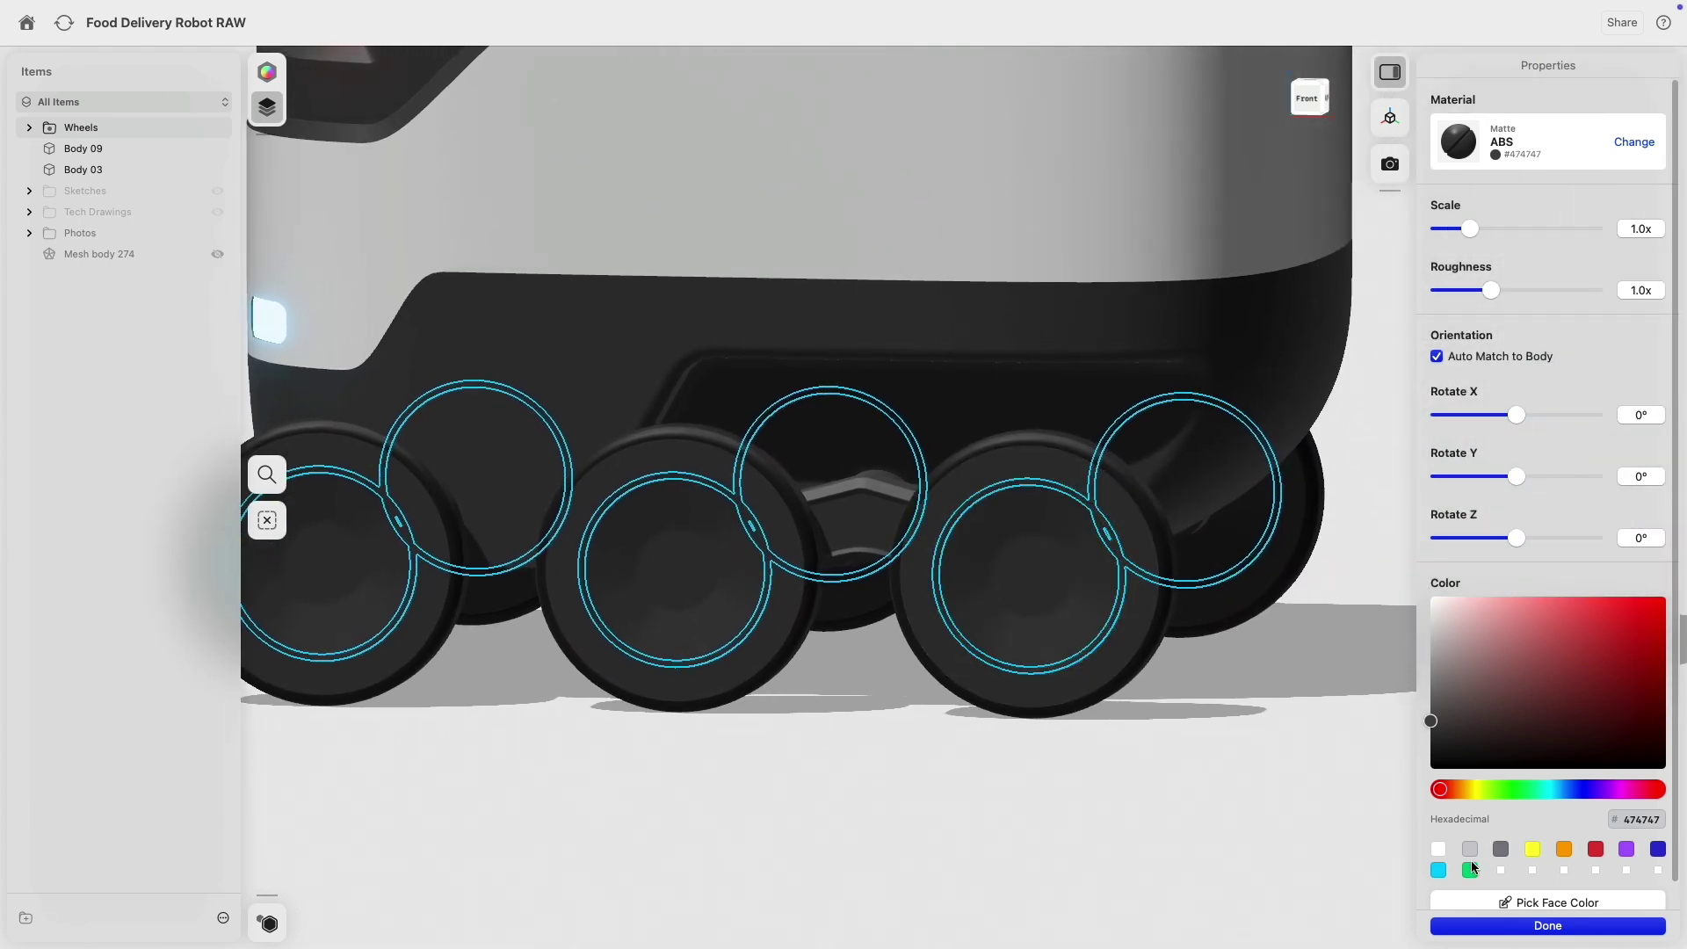
- Recolour the selected wheel rings bright green, keeping their matte ABS material
{"action": "left_click_drag", "start_coordinate": [1500, 788], "coordinate": [1494, 787]}
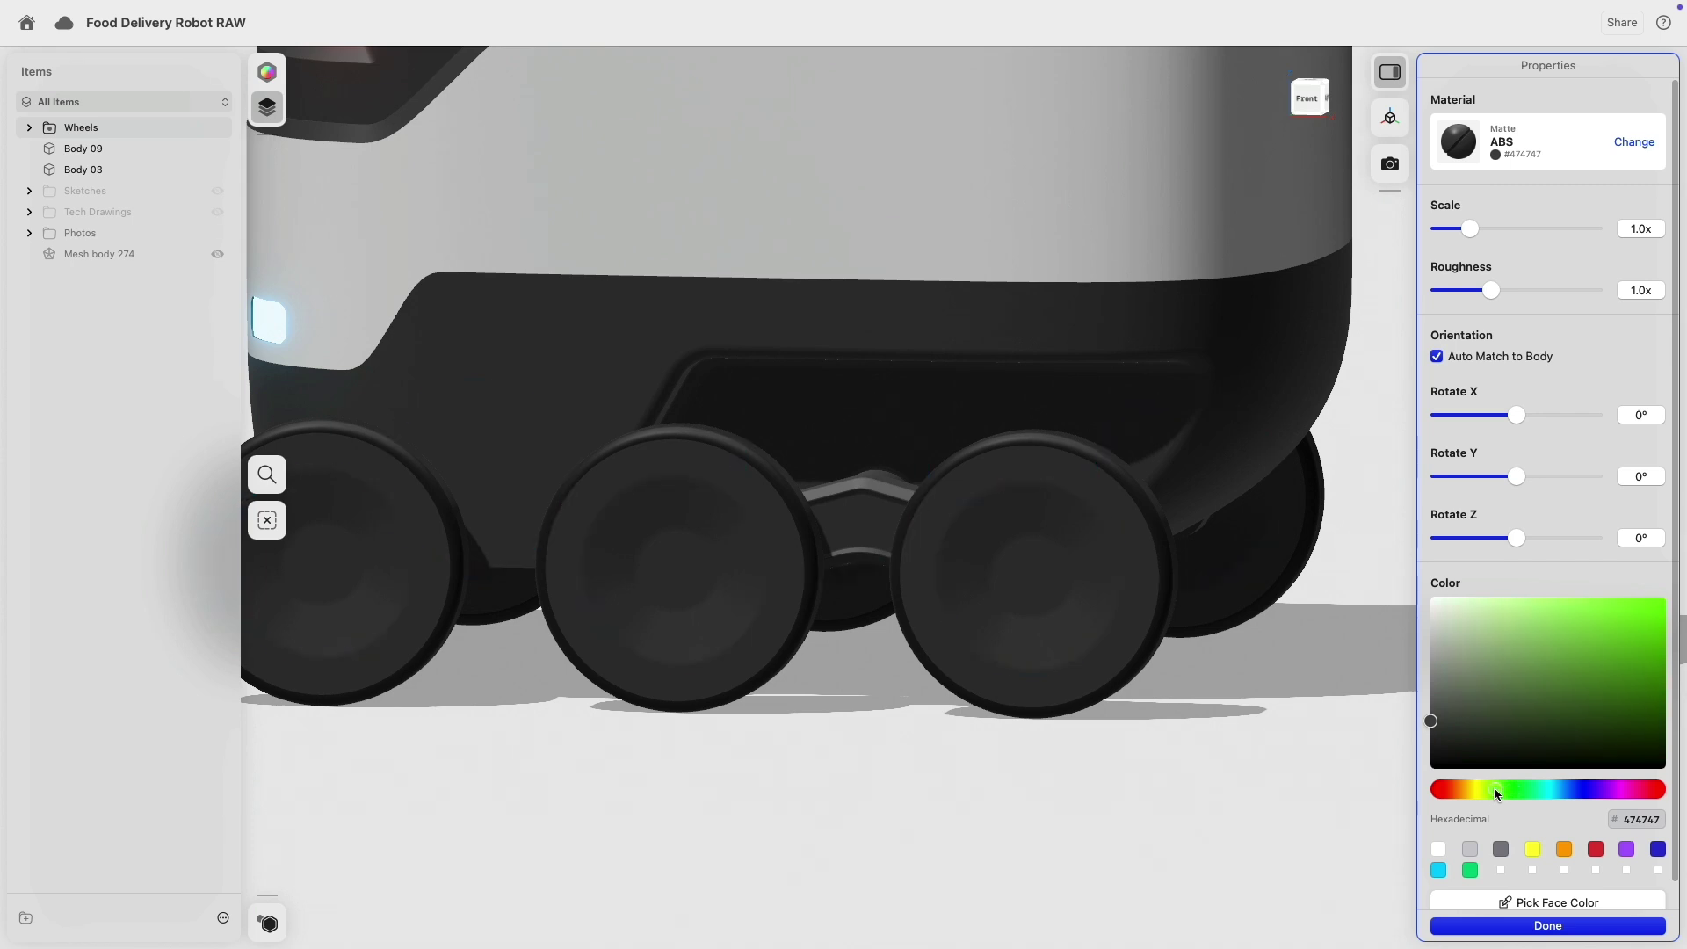
{"action": "left_click_drag", "start_coordinate": [1614, 668], "coordinate": [1636, 619]}
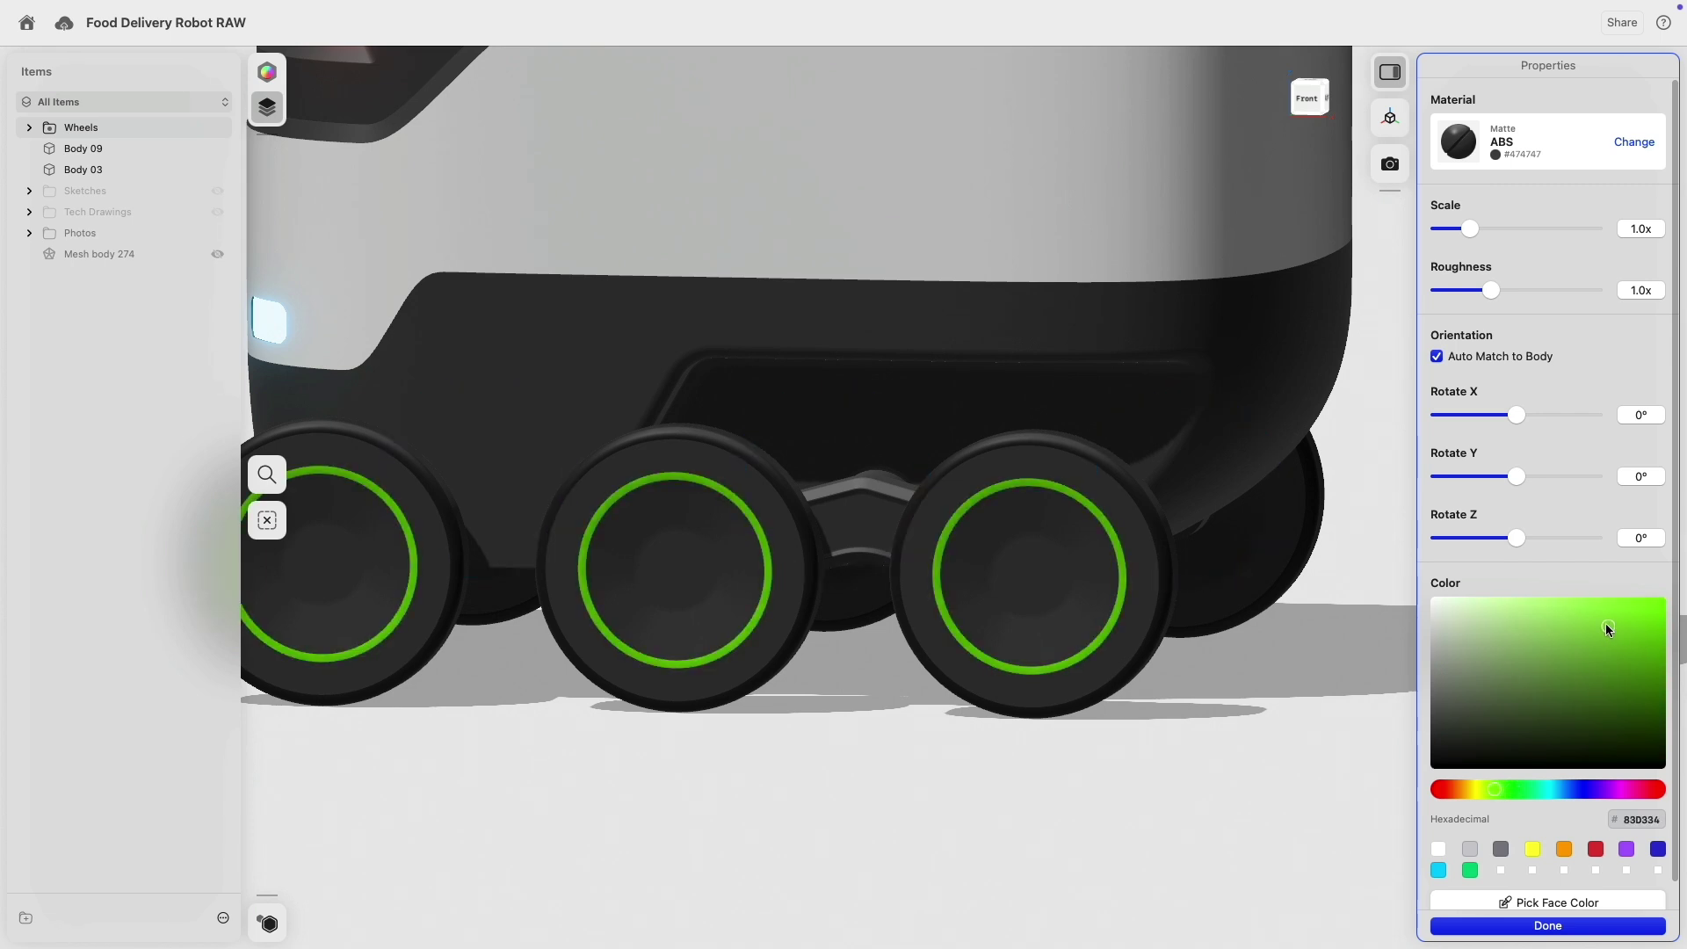
{"action": "left_click", "coordinate": [1126, 797]}
{"action": "scroll", "coordinate": [866, 725], "scroll_direction": "down", "scroll_amount": 5}
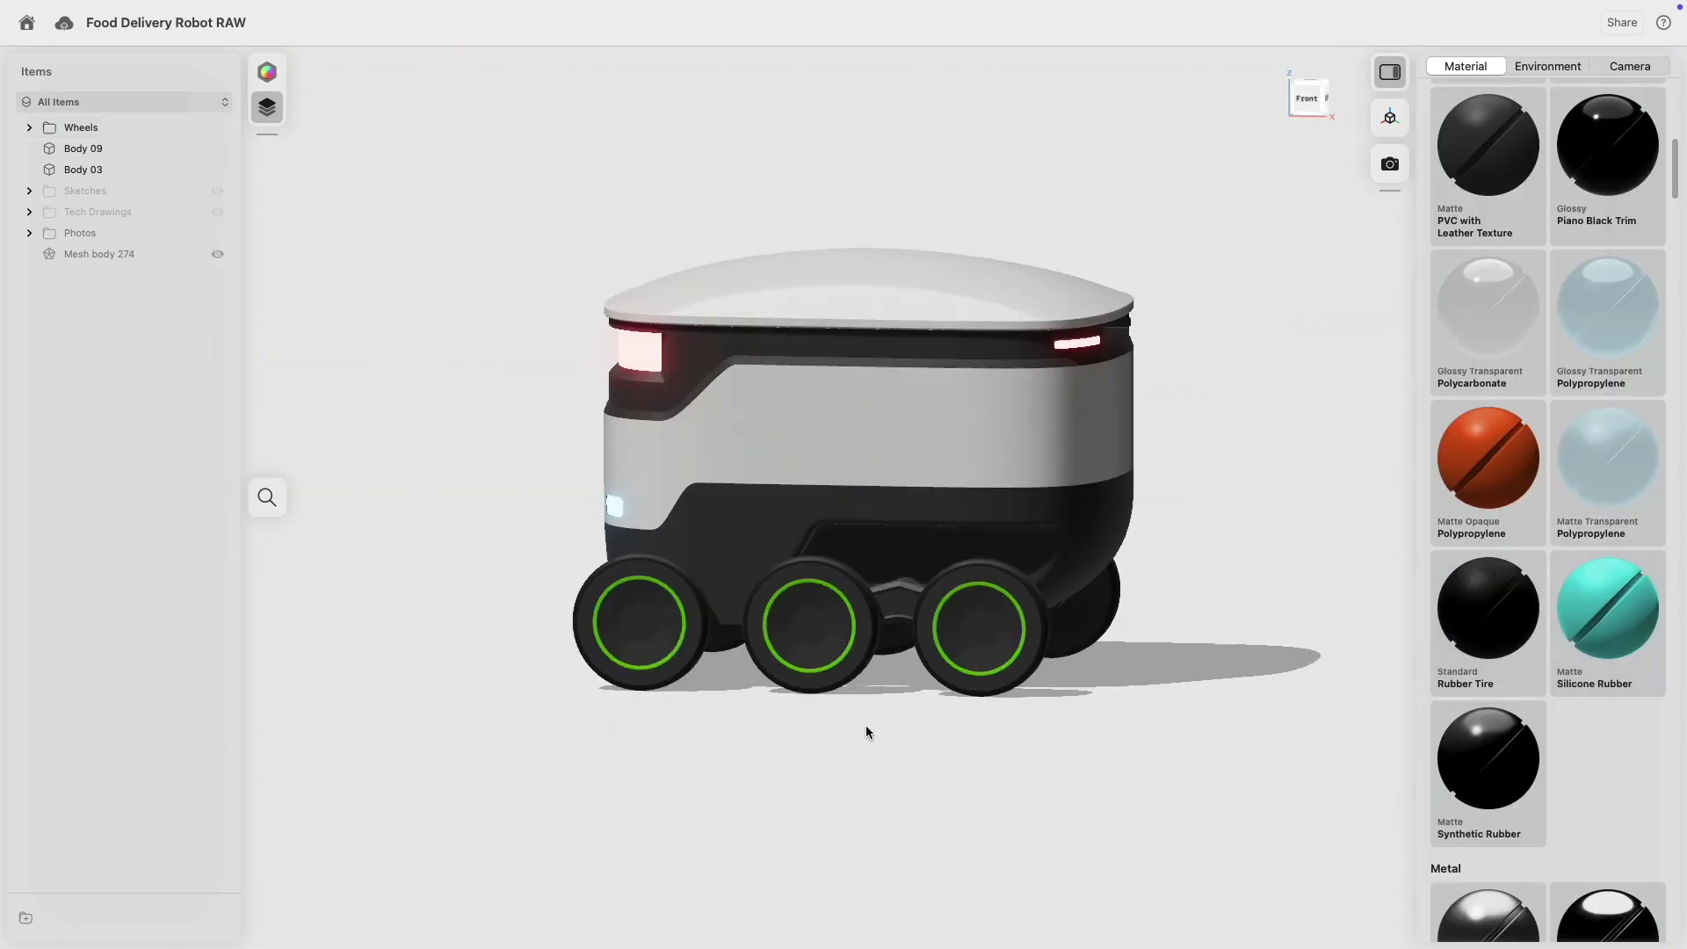
{"action": "scroll", "coordinate": [921, 705], "scroll_direction": "up", "scroll_amount": 8}
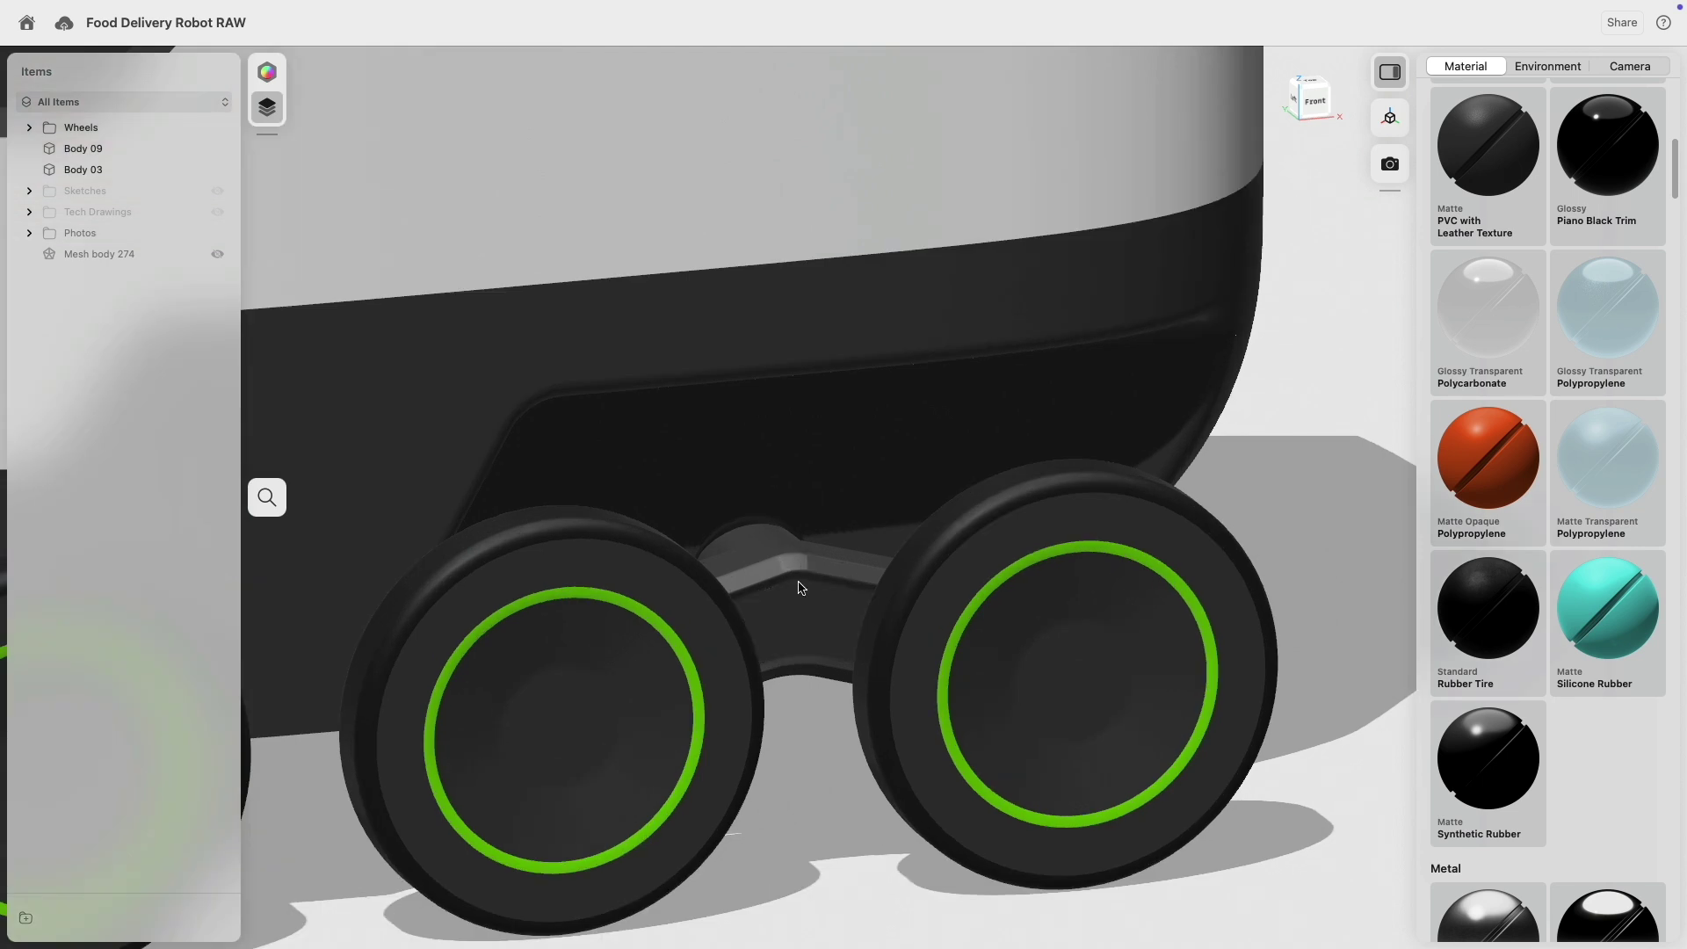
{"action": "scroll", "coordinate": [800, 587], "scroll_direction": "up", "scroll_amount": 4}
{"action": "right_click_drag", "start_coordinate": [799, 641], "coordinate": [799, 528]}
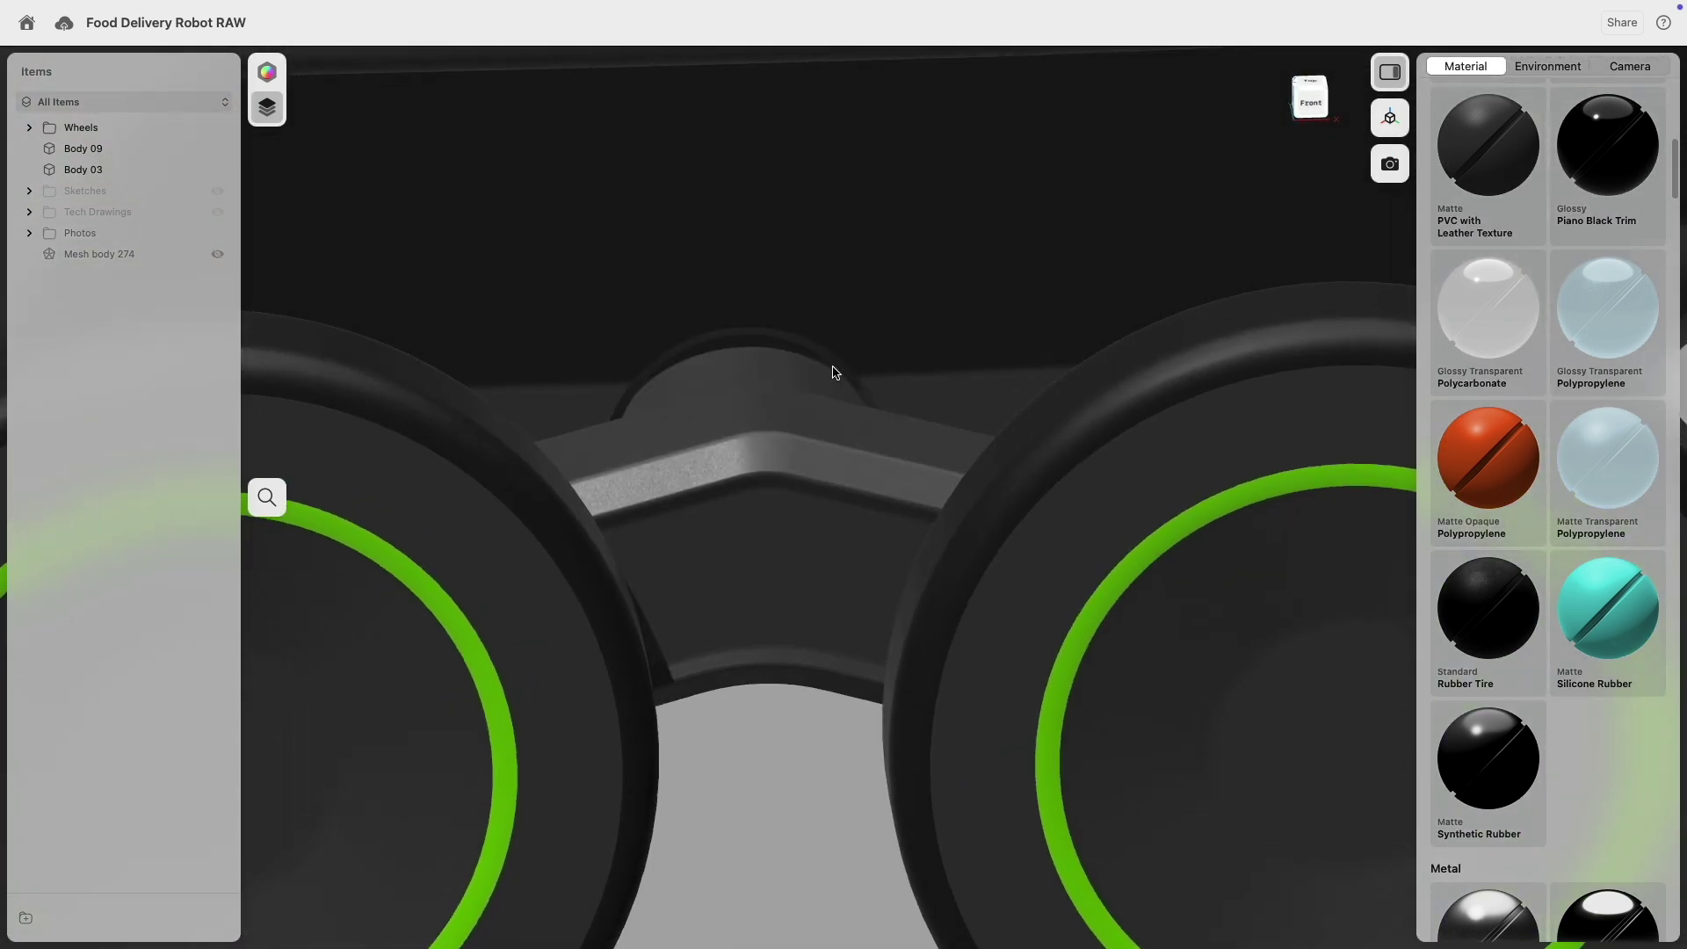
{"action": "scroll", "coordinate": [799, 588], "scroll_direction": "down", "scroll_amount": 10}
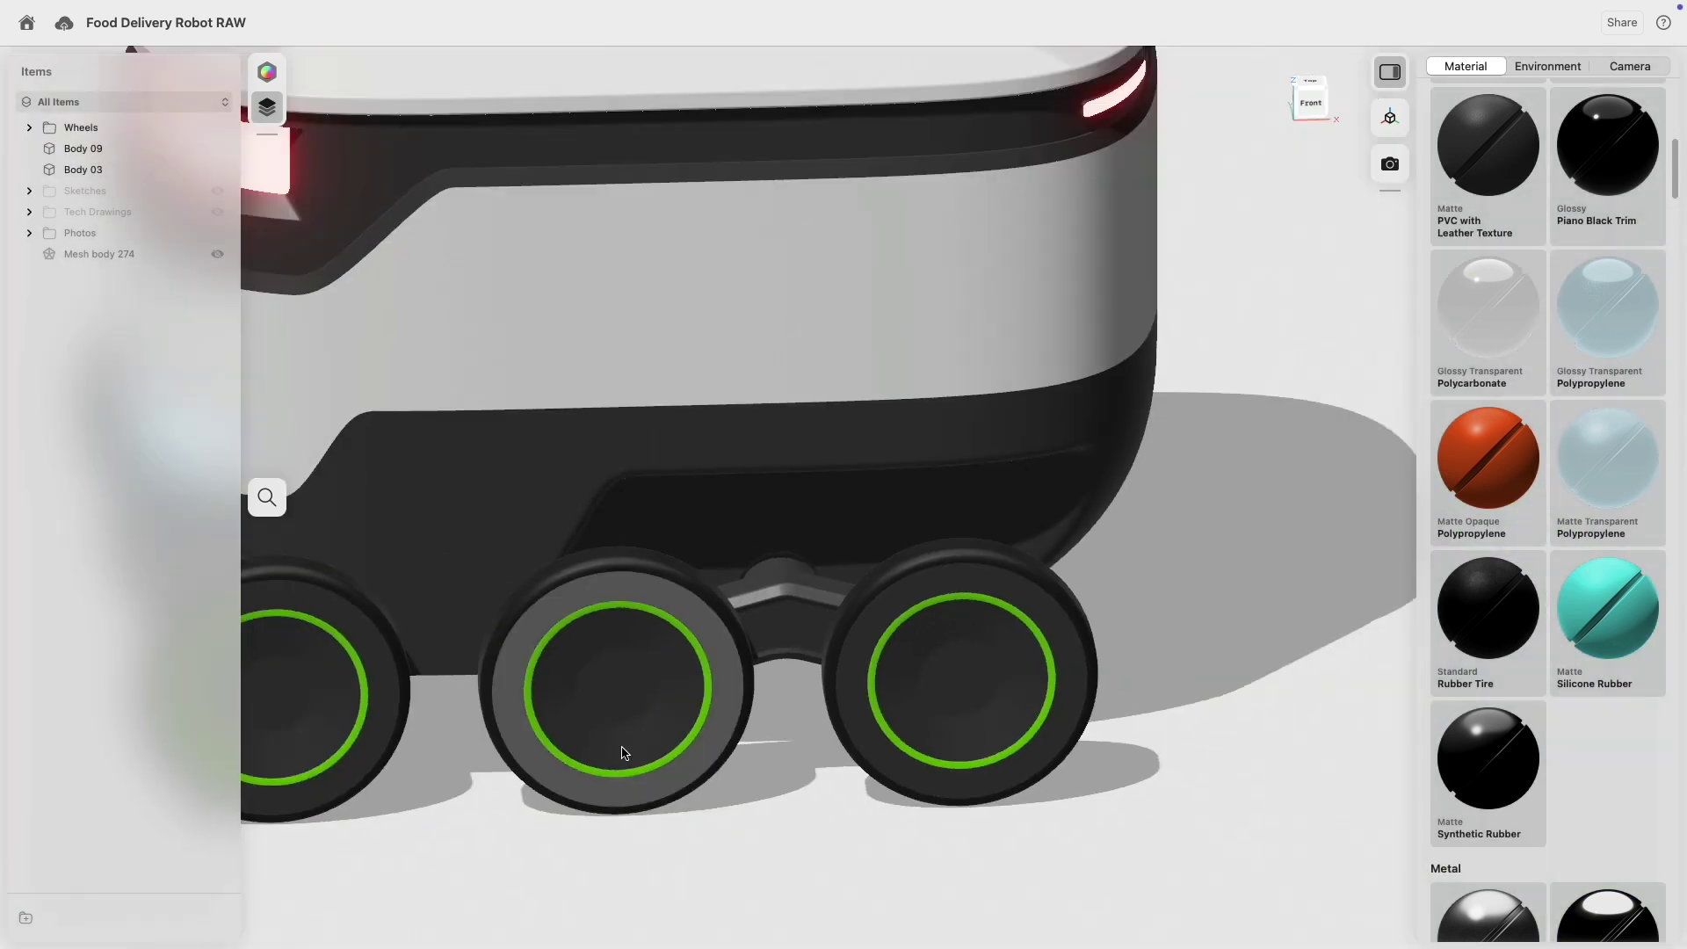
- Hide the lid body to expose the open cargo compartment on top of the robot
{"action": "right_click_drag", "start_coordinate": [621, 749], "coordinate": [421, 368]}
{"action": "scroll", "coordinate": [636, 752], "scroll_direction": "down", "scroll_amount": 10}
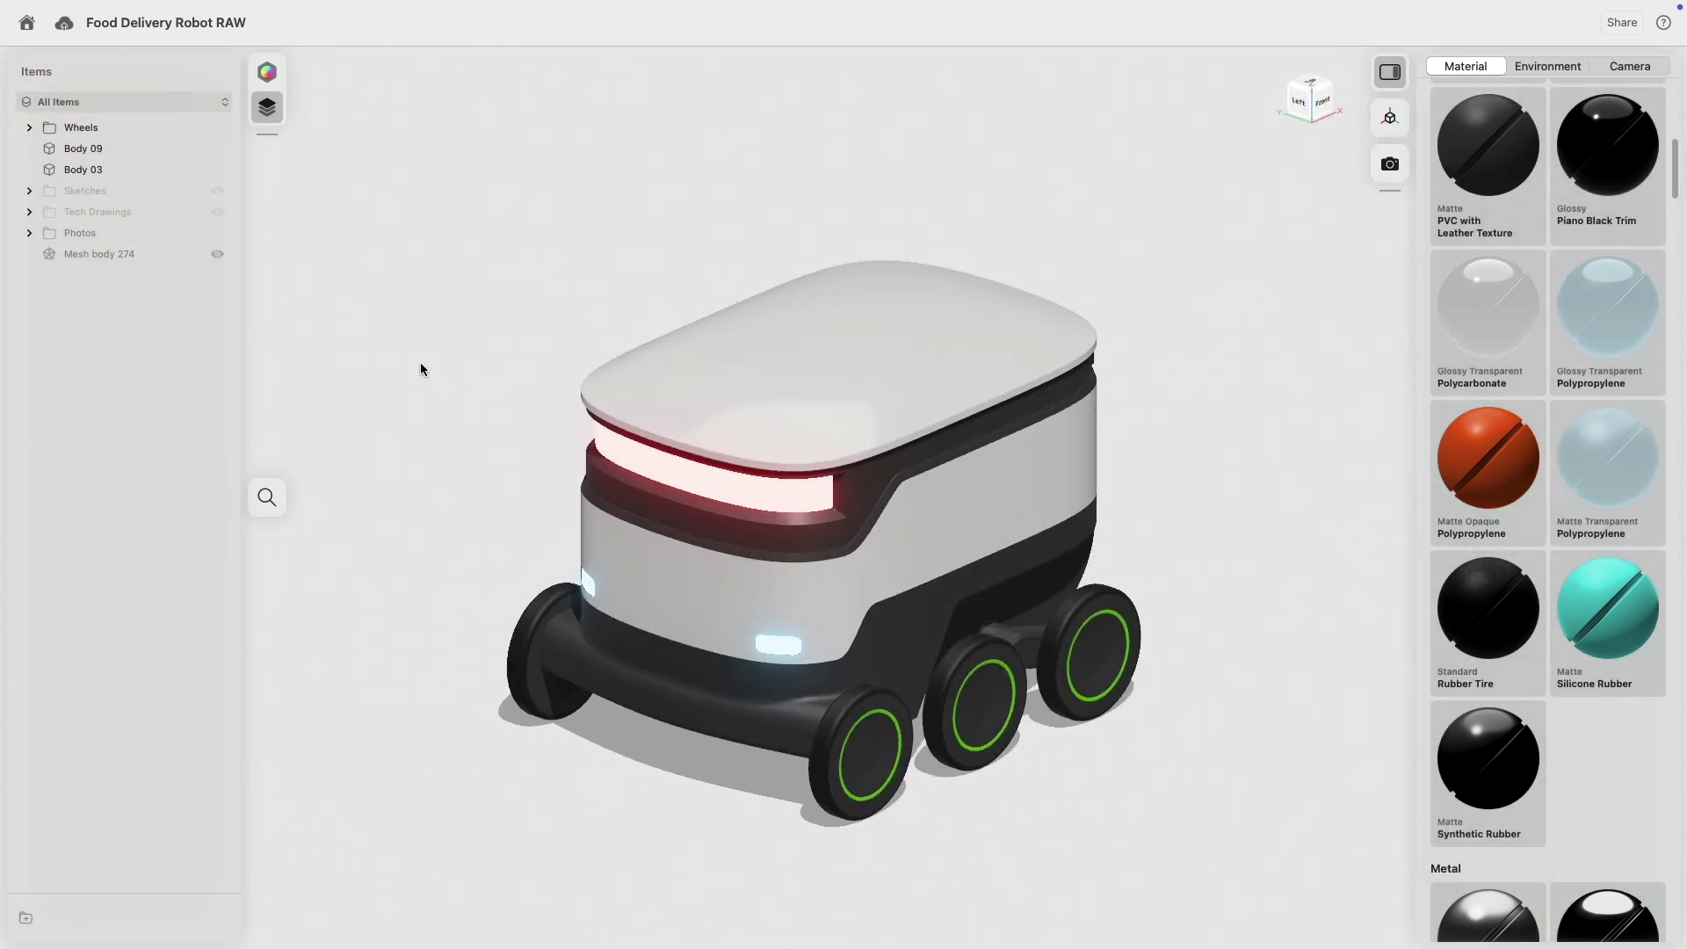
{"action": "left_click", "coordinate": [218, 149]}
{"action": "key", "text": "super+z"}
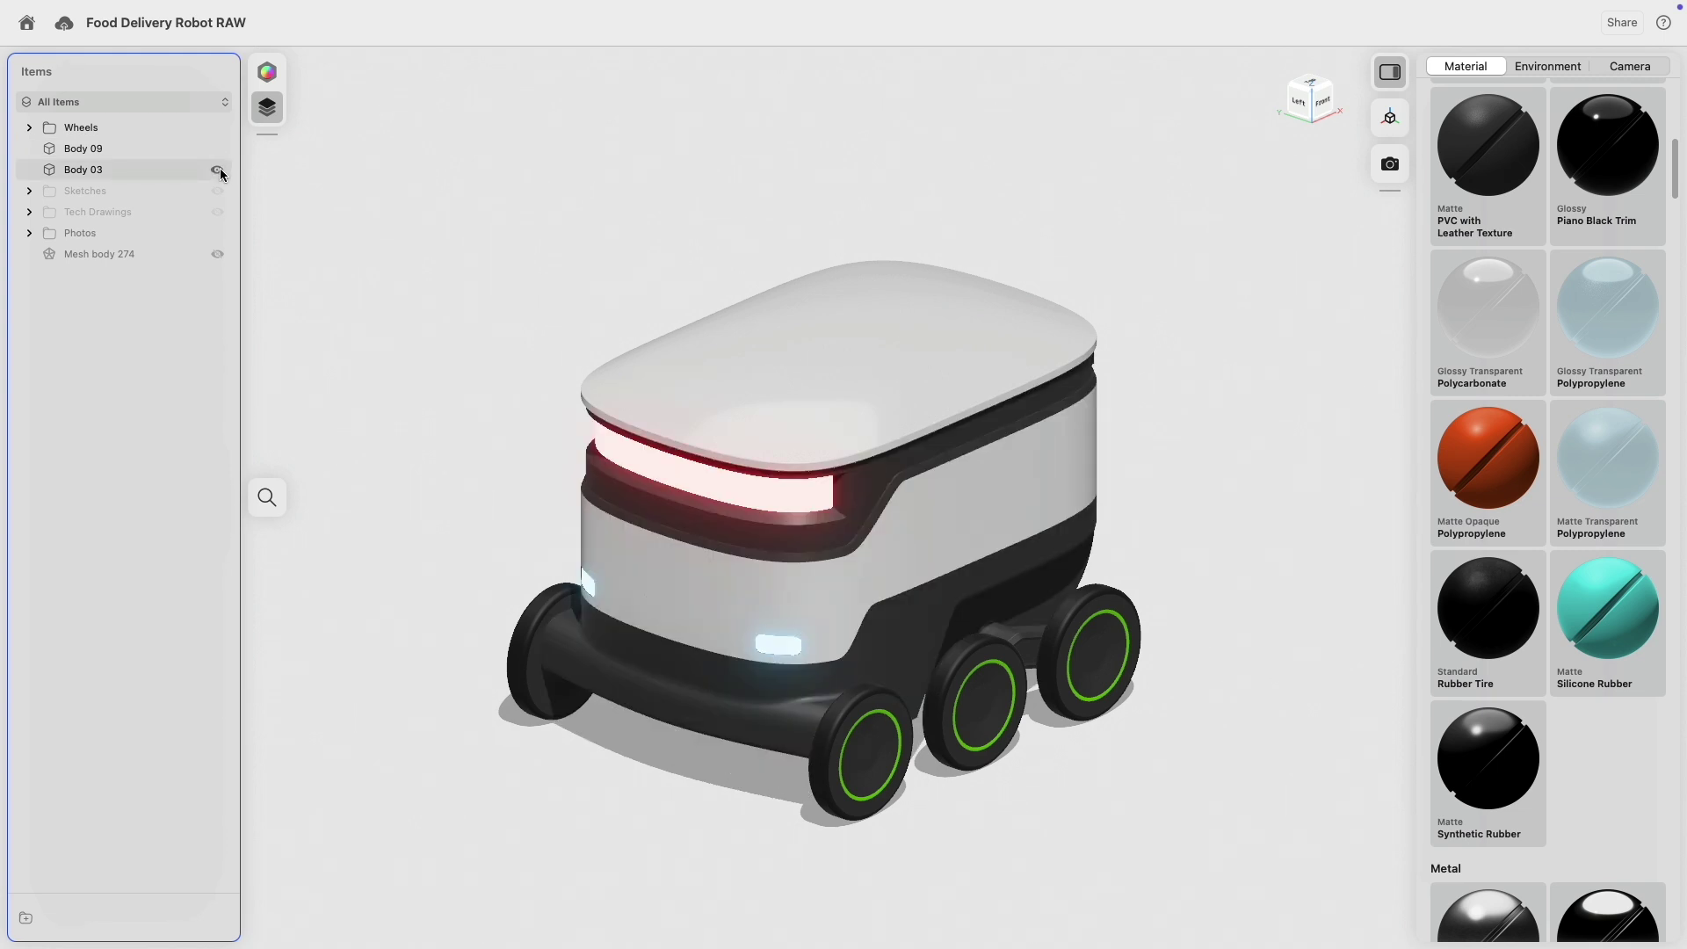
{"action": "left_click", "coordinate": [218, 170]}
{"action": "right_click_drag", "start_coordinate": [567, 216], "coordinate": [512, 319]}
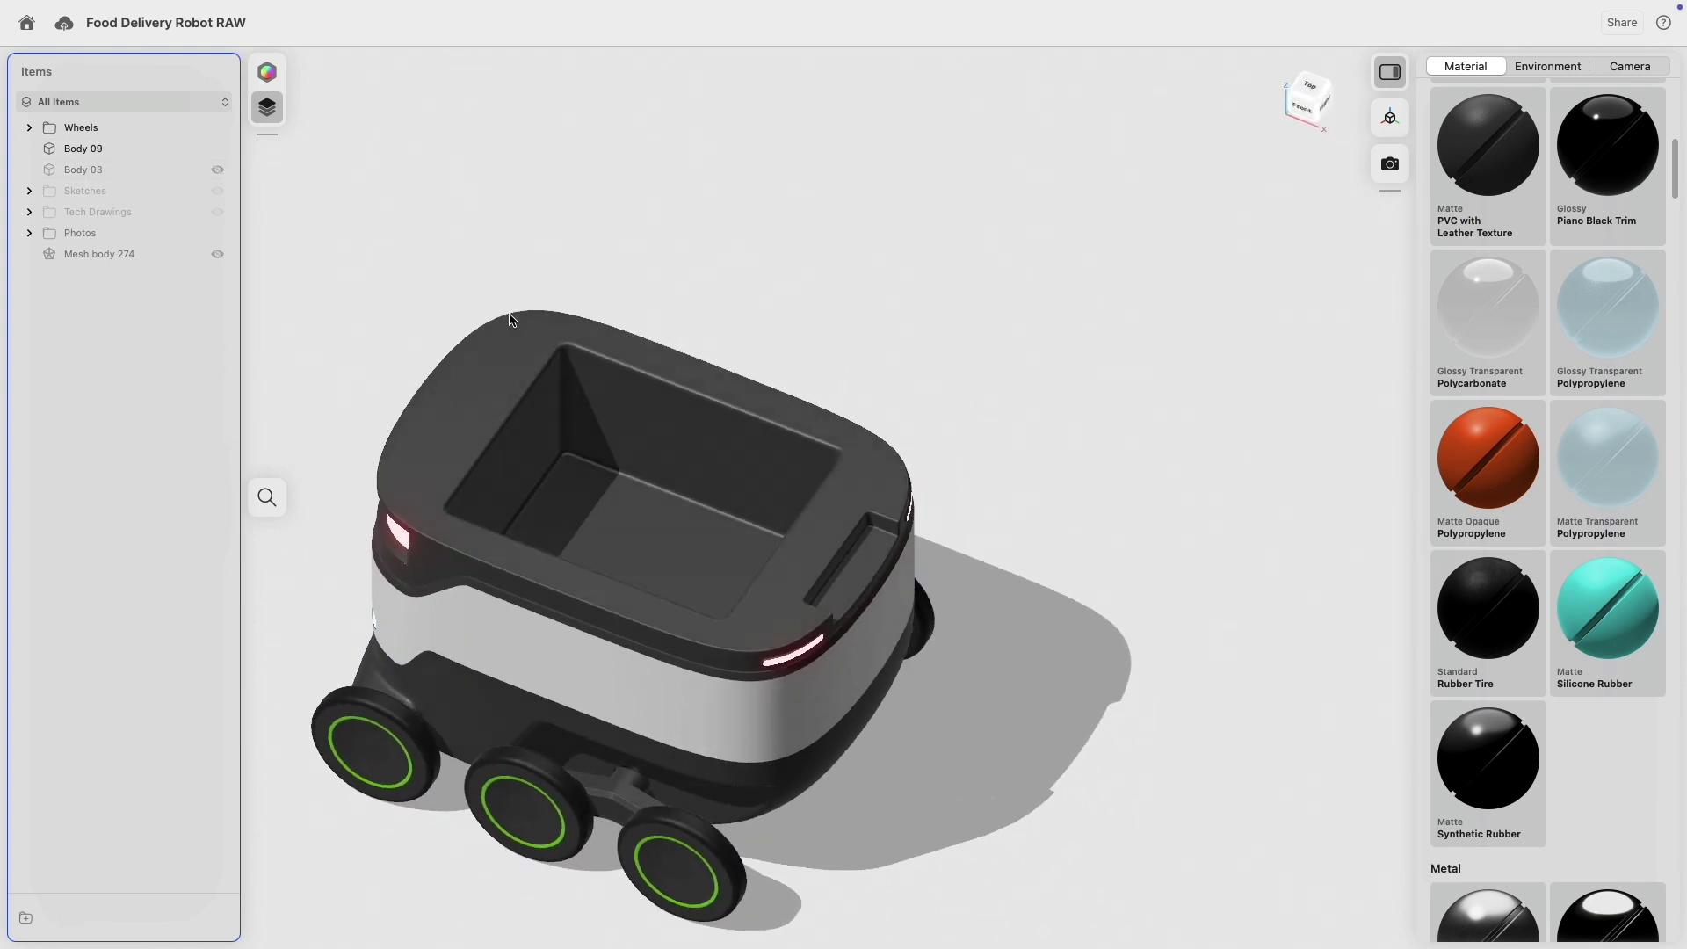
- Select all inner faces of the cargo compartment, including its walls, floor, rounded vertical corners and bottom fillets
{"action": "left_click", "coordinate": [551, 429]}
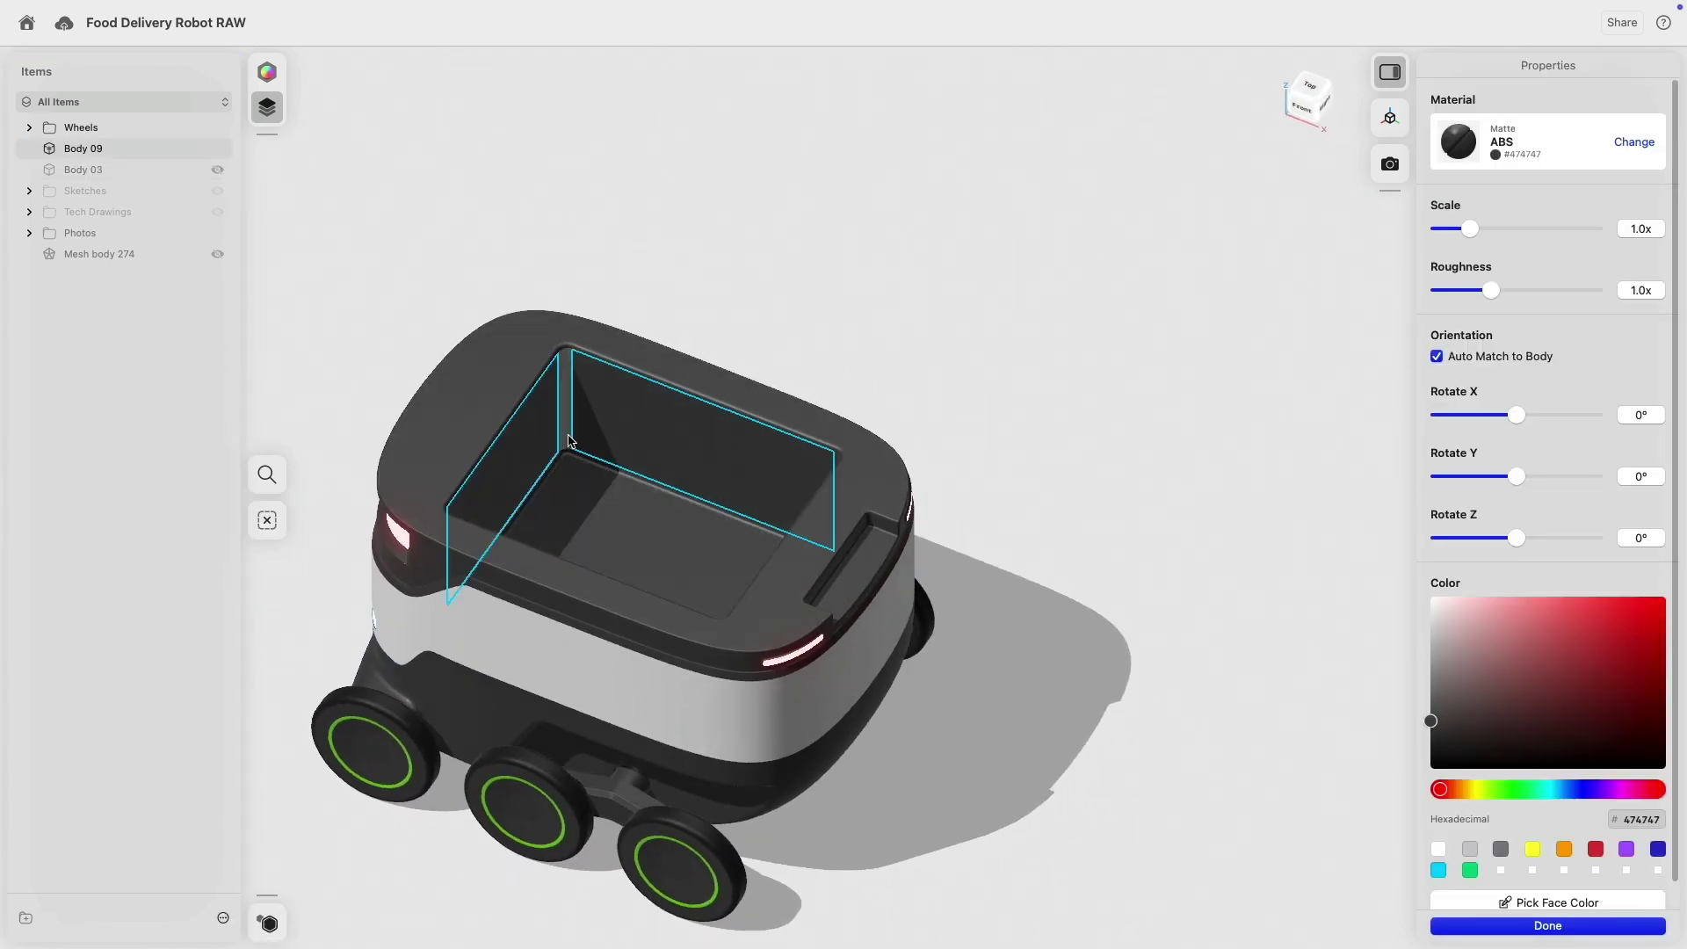
{"action": "scroll", "coordinate": [563, 448], "scroll_direction": "up", "scroll_amount": 10}
{"action": "scroll", "coordinate": [519, 493], "scroll_direction": "down", "scroll_amount": 10}
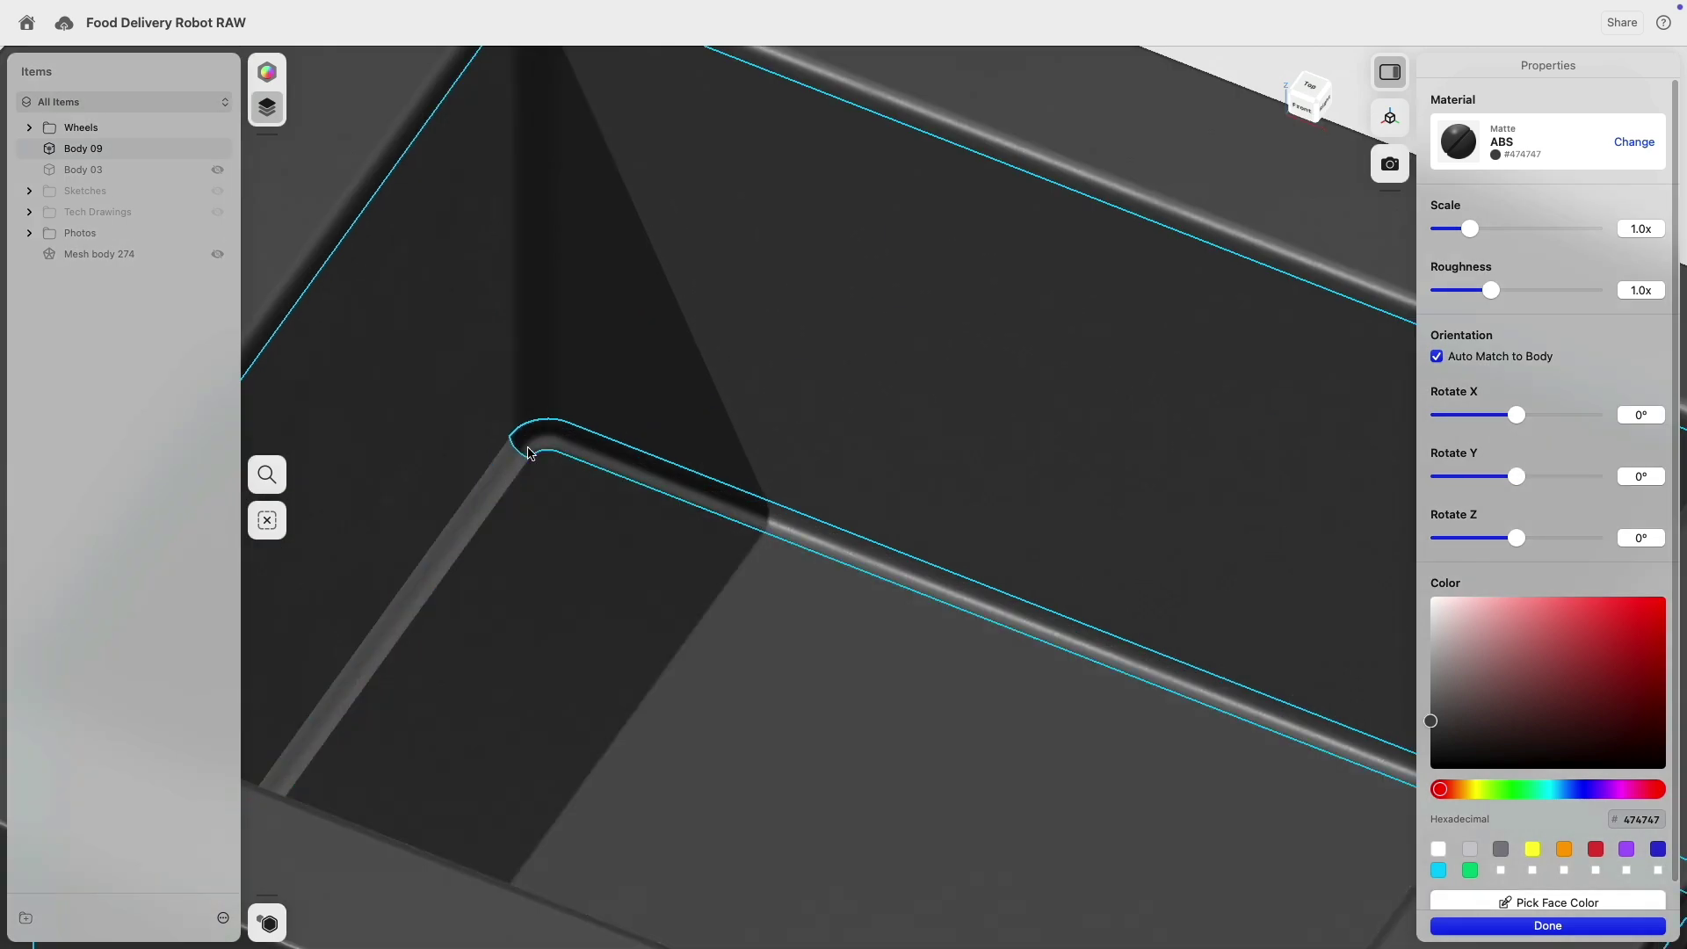
{"action": "scroll", "coordinate": [767, 507], "scroll_direction": "up", "scroll_amount": 3}
{"action": "scroll", "coordinate": [784, 428], "scroll_direction": "up", "scroll_amount": 10}
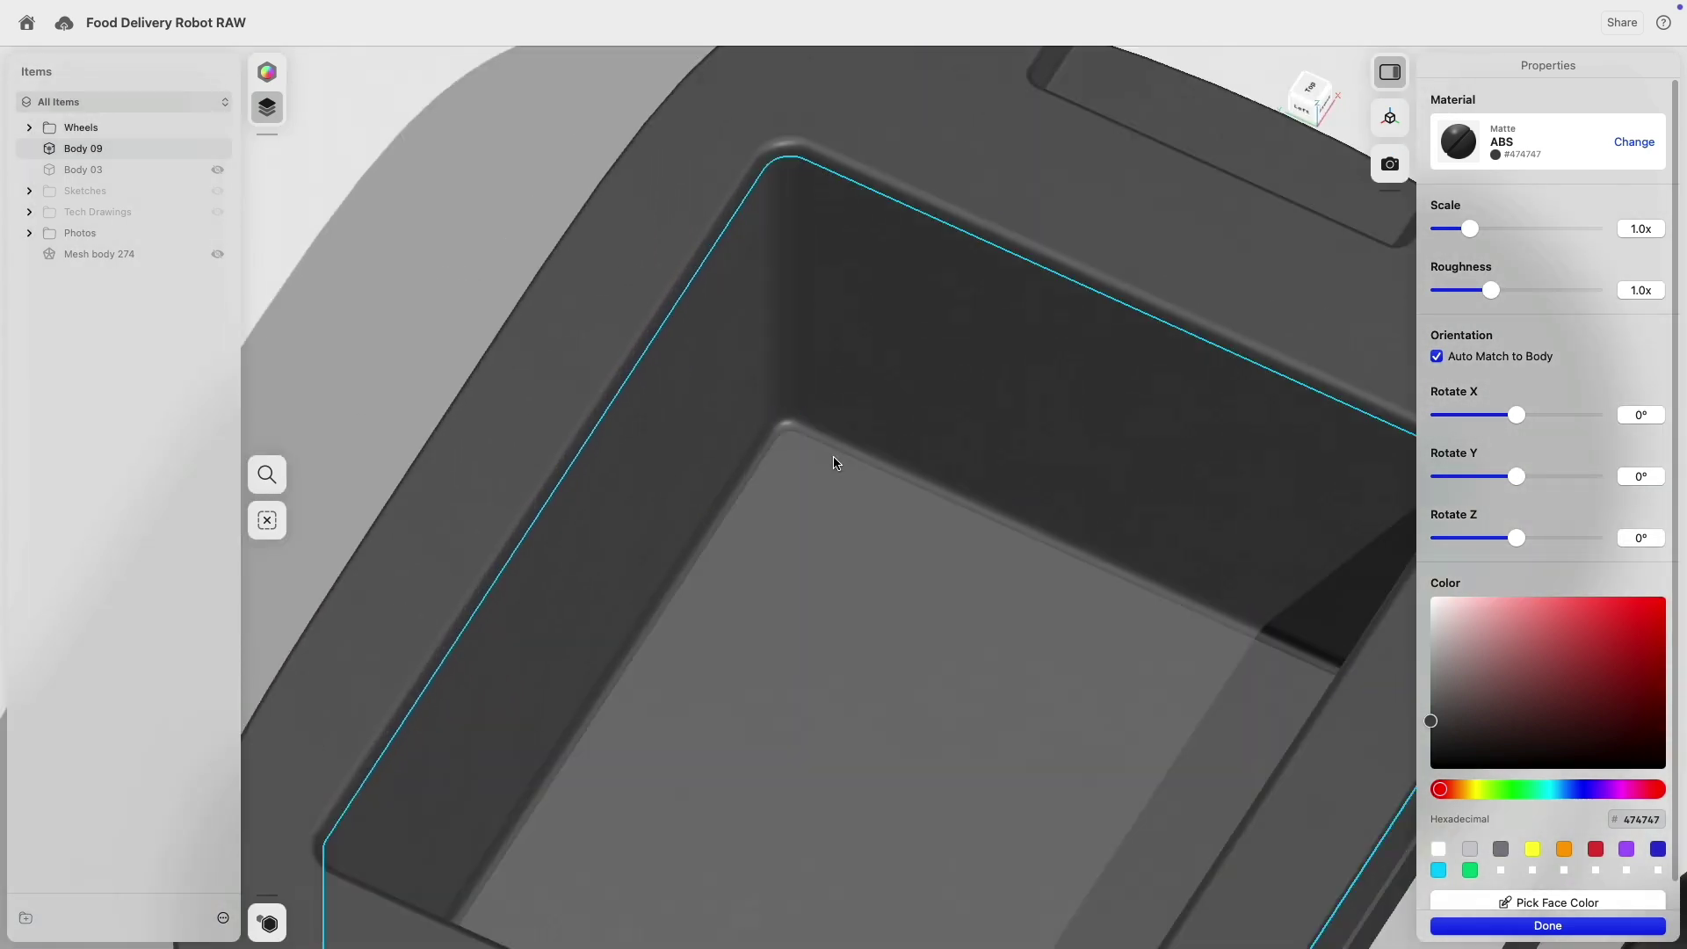
{"action": "scroll", "coordinate": [832, 459], "scroll_direction": "down", "scroll_amount": 10}
{"action": "right_click_drag", "start_coordinate": [832, 459], "coordinate": [965, 417]}
{"action": "scroll", "coordinate": [967, 415], "scroll_direction": "up", "scroll_amount": 4}
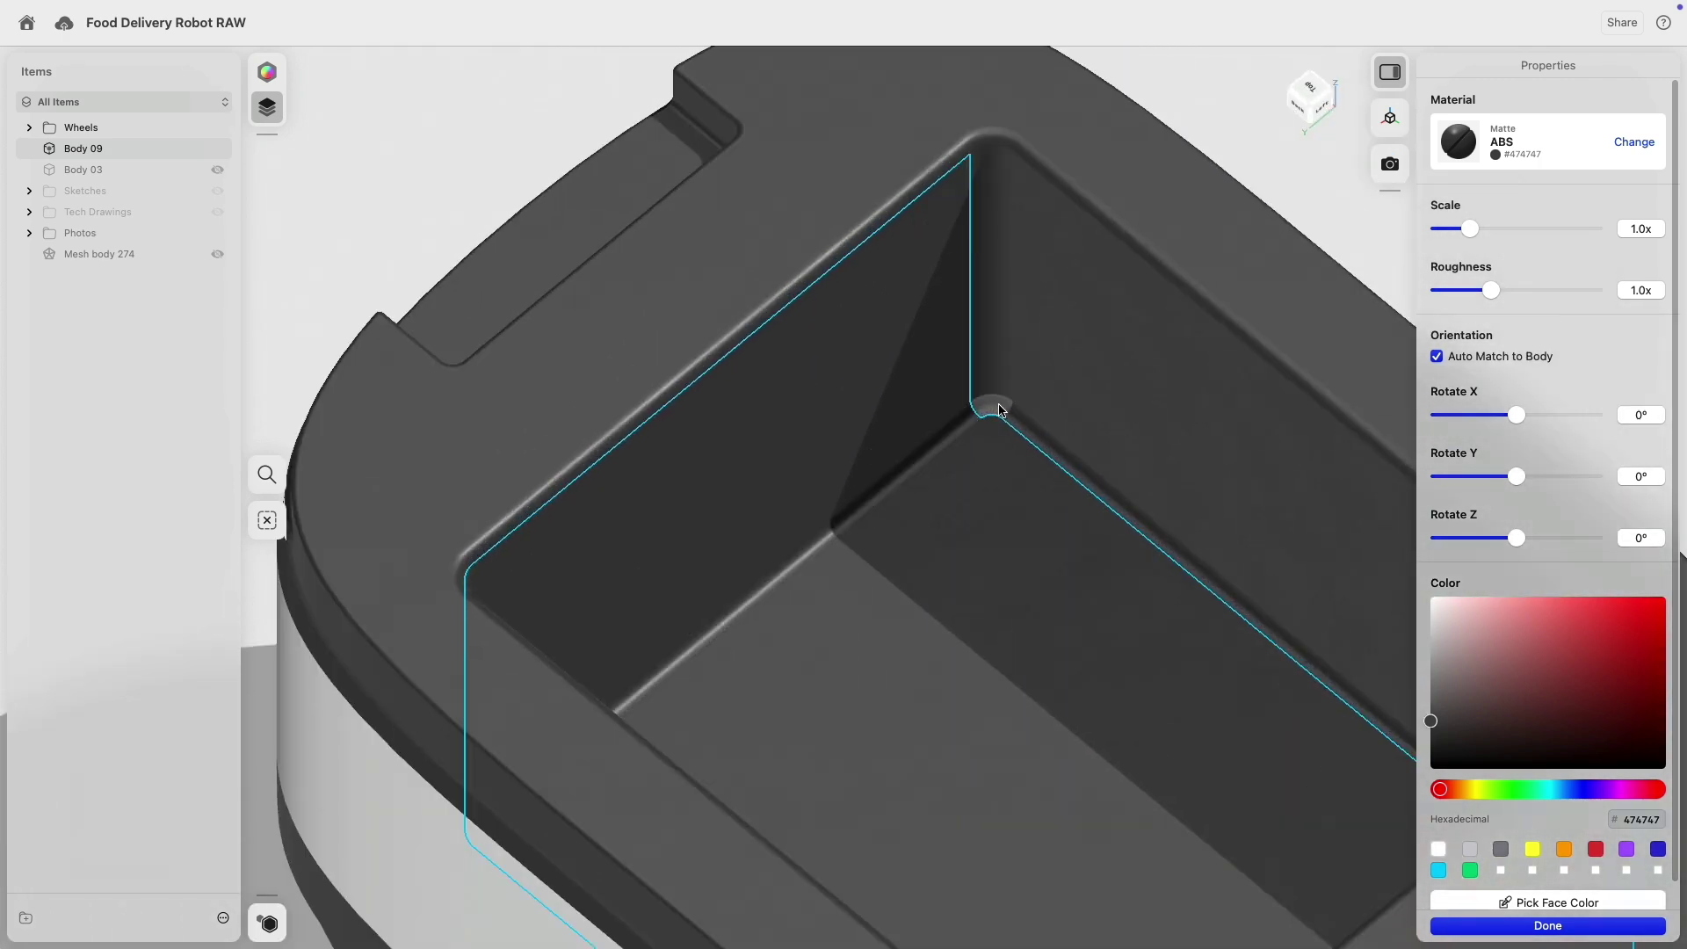
{"action": "scroll", "coordinate": [990, 367], "scroll_direction": "down", "scroll_amount": 8}
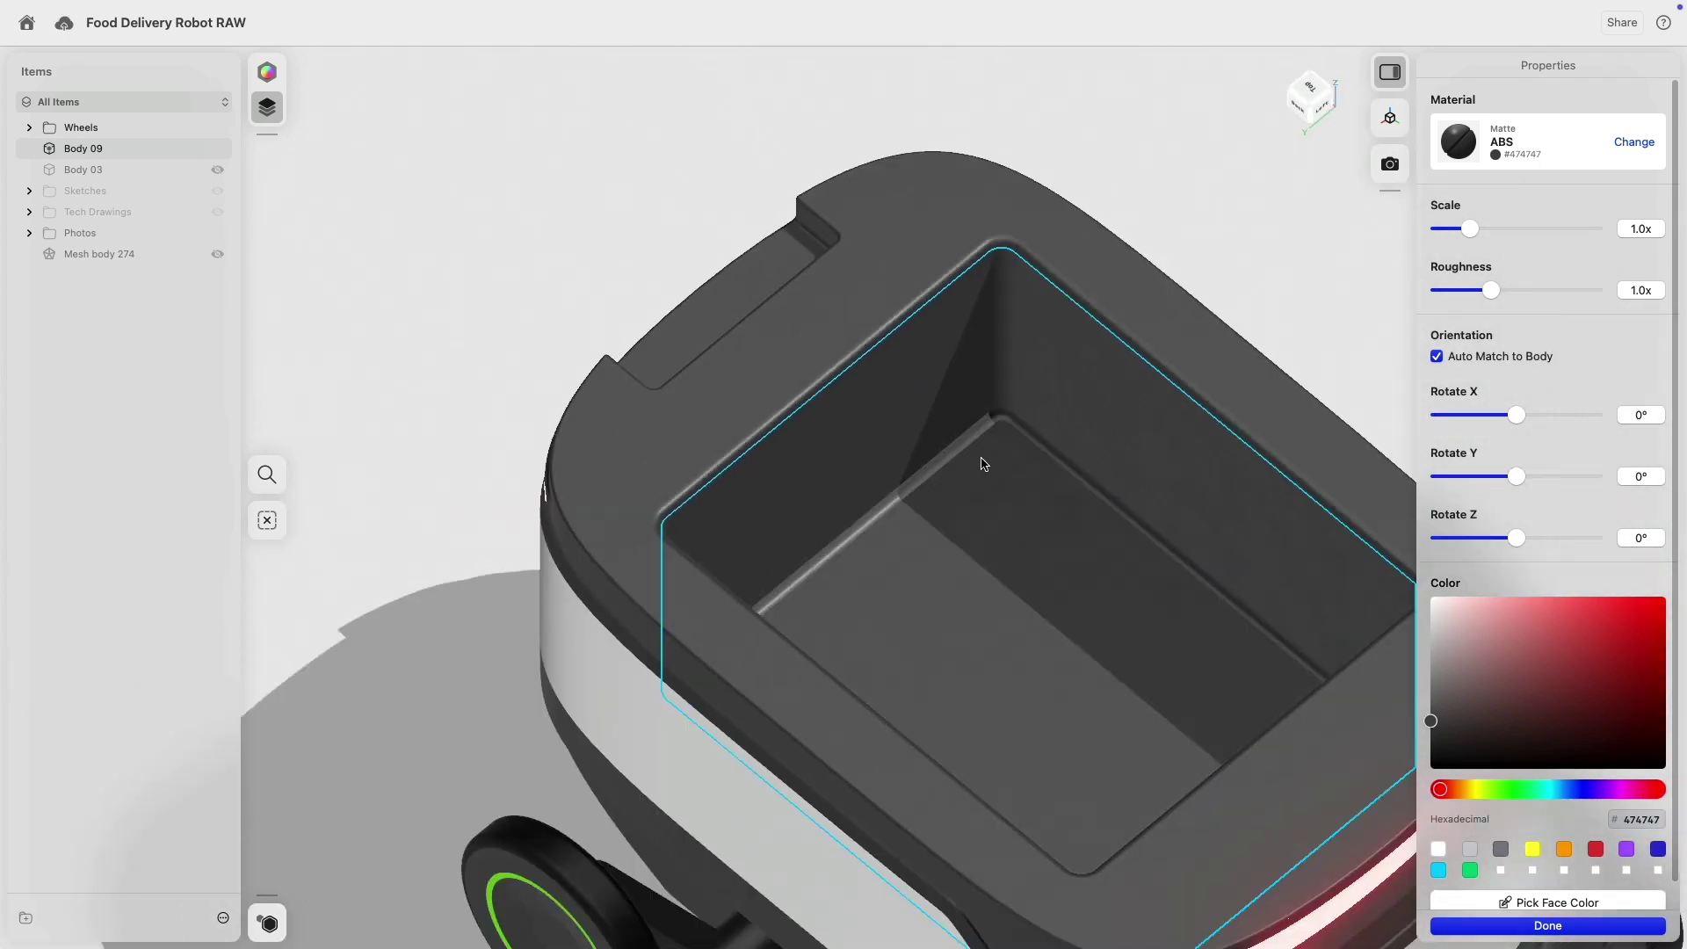
{"action": "scroll", "coordinate": [983, 463], "scroll_direction": "up", "scroll_amount": 3}
{"action": "scroll", "coordinate": [1059, 431], "scroll_direction": "down", "scroll_amount": 3}
{"action": "right_click_drag", "start_coordinate": [1060, 431], "coordinate": [1002, 457]}
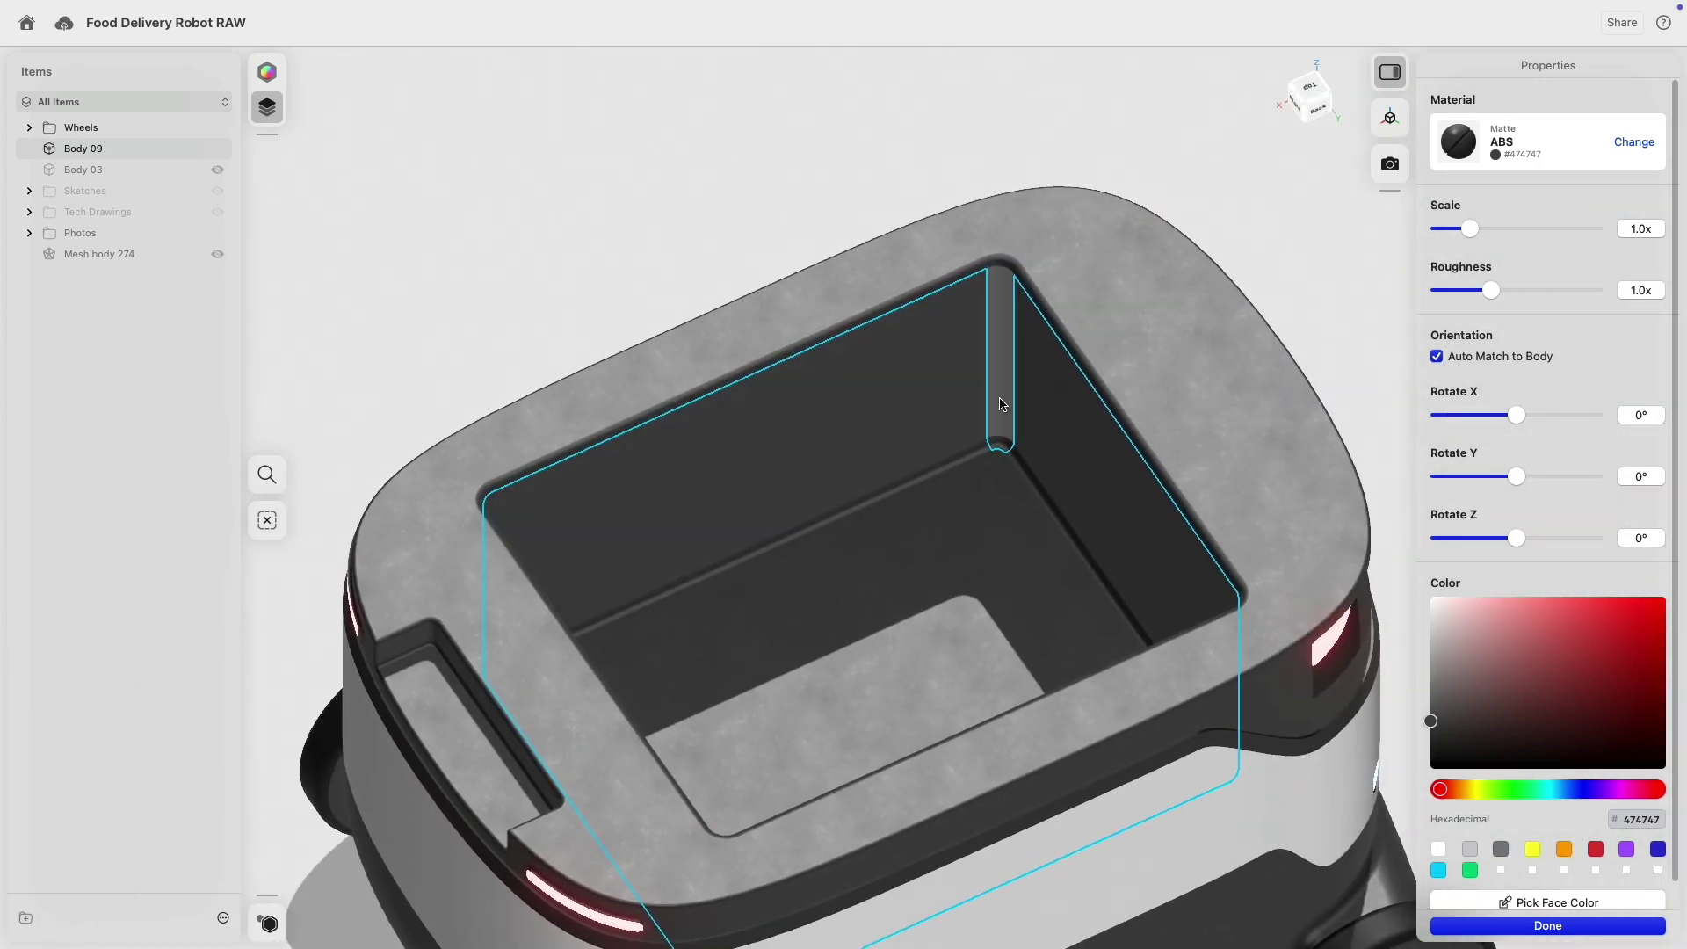
{"action": "scroll", "coordinate": [999, 472], "scroll_direction": "up", "scroll_amount": 6}
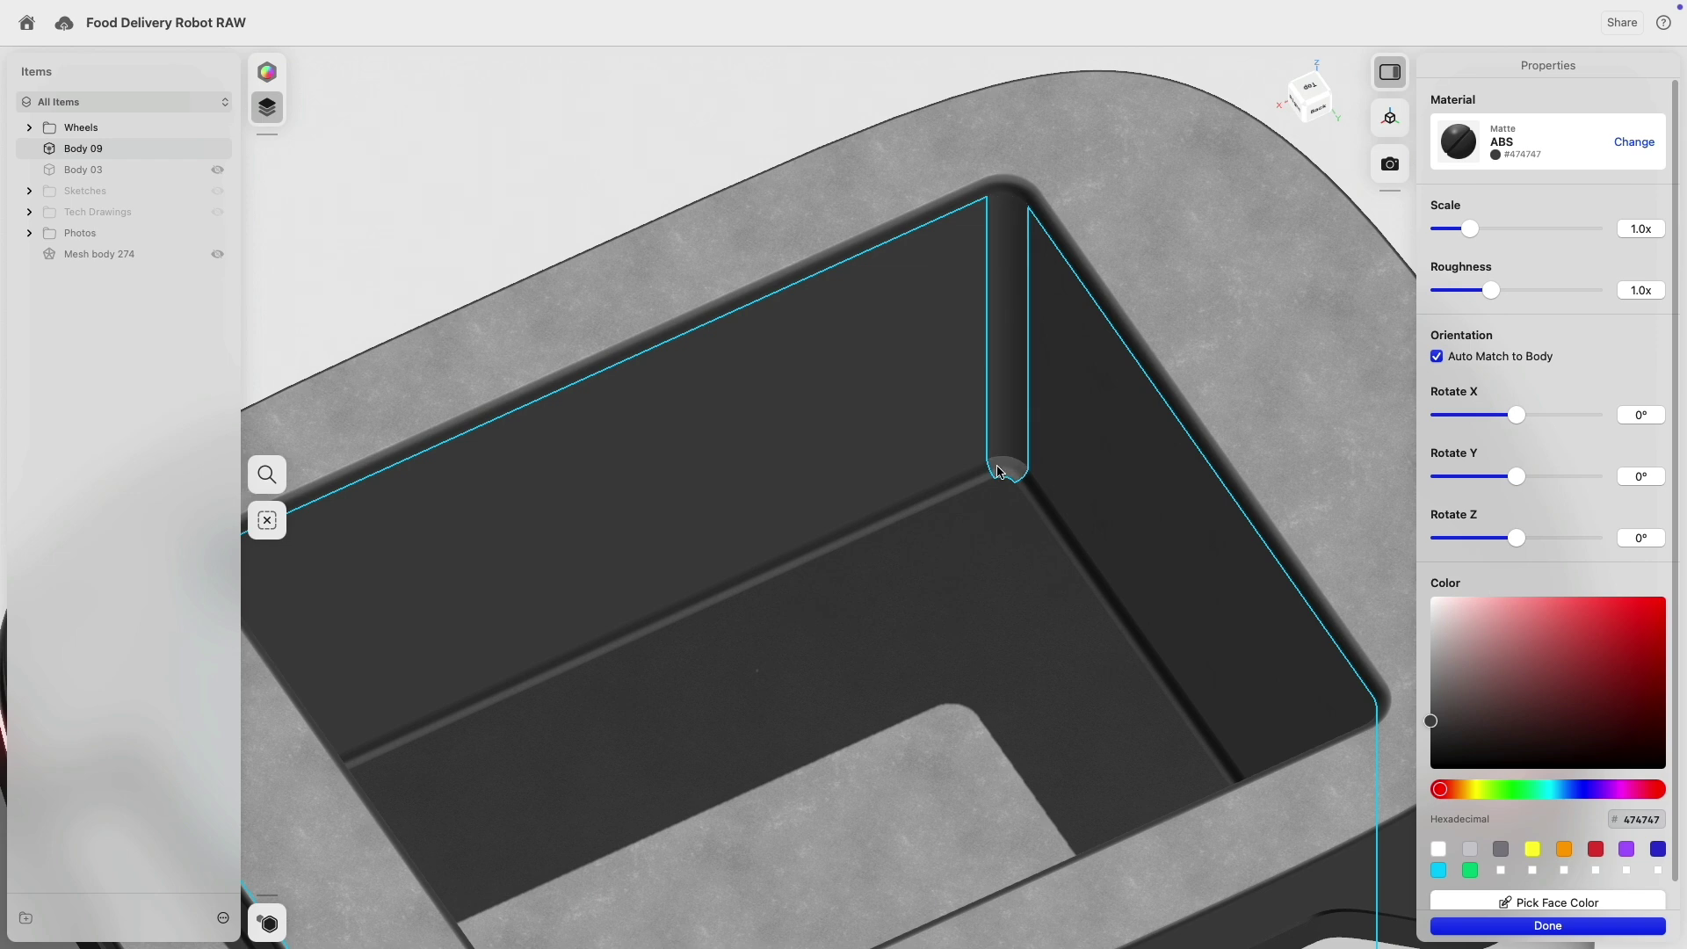
- Change the selected compartment faces to the already used white Glossy ABS material (#FFFFFF) and clear the selection
{"action": "left_click", "coordinate": [1624, 143]}
{"action": "left_click", "coordinate": [1483, 439]}
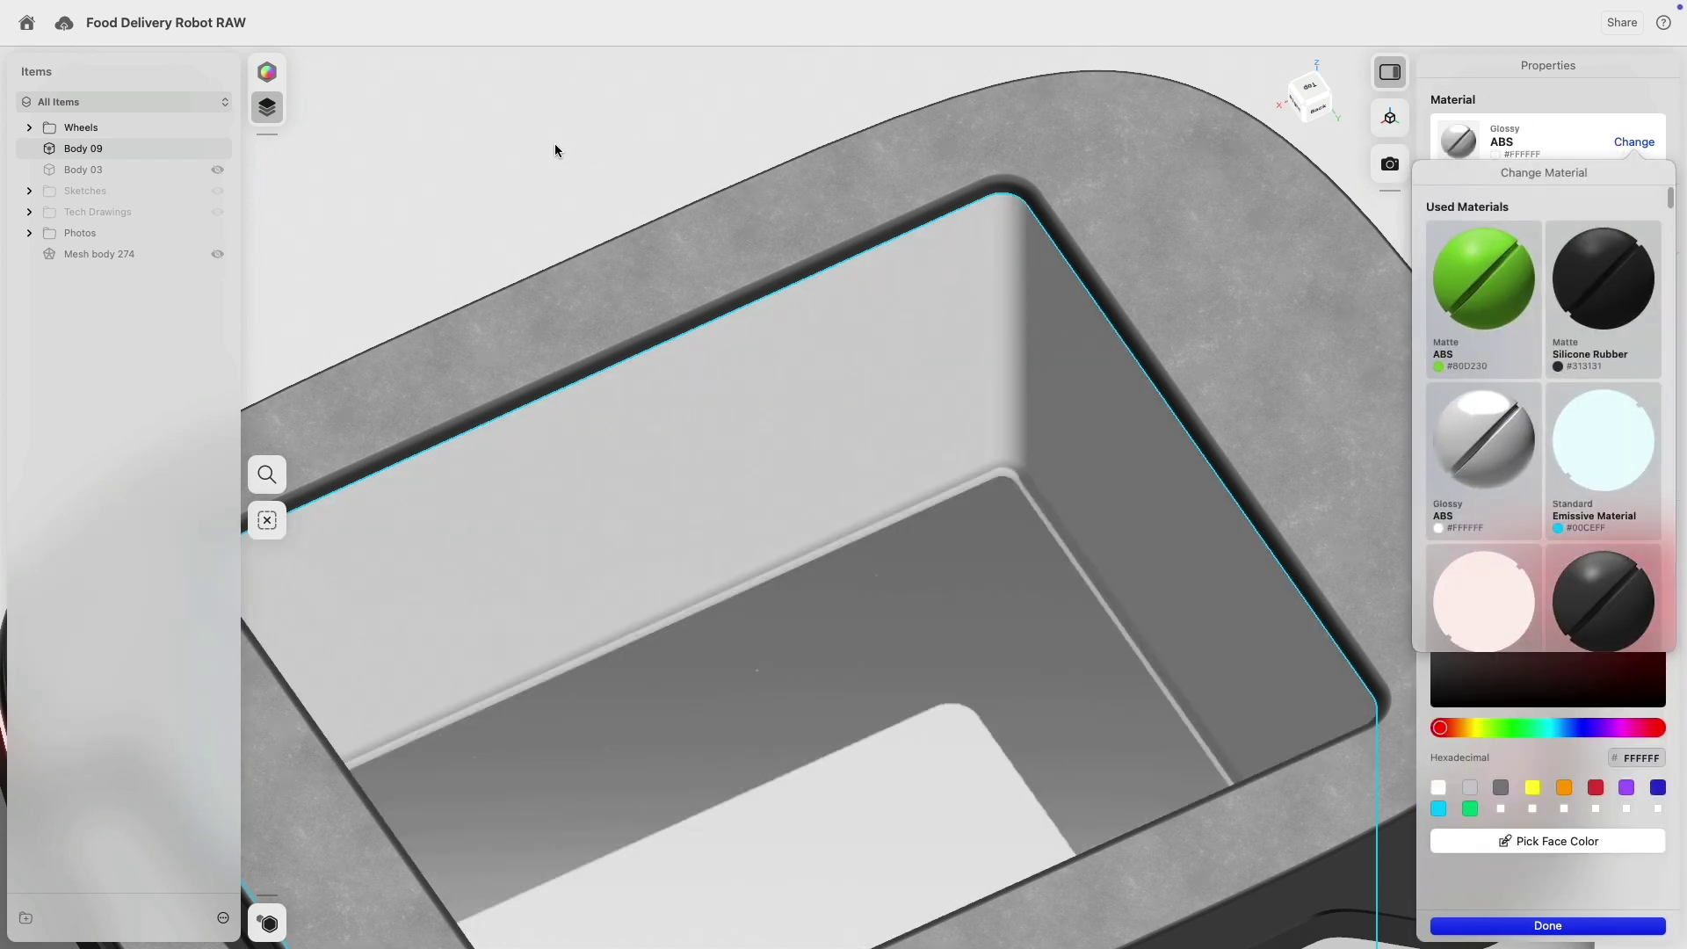
{"action": "left_click", "coordinate": [556, 146]}
{"action": "scroll", "coordinate": [613, 299], "scroll_direction": "down", "scroll_amount": 8}
{"action": "left_click", "coordinate": [521, 227]}
{"action": "right_click_drag", "start_coordinate": [598, 210], "coordinate": [281, 146]}
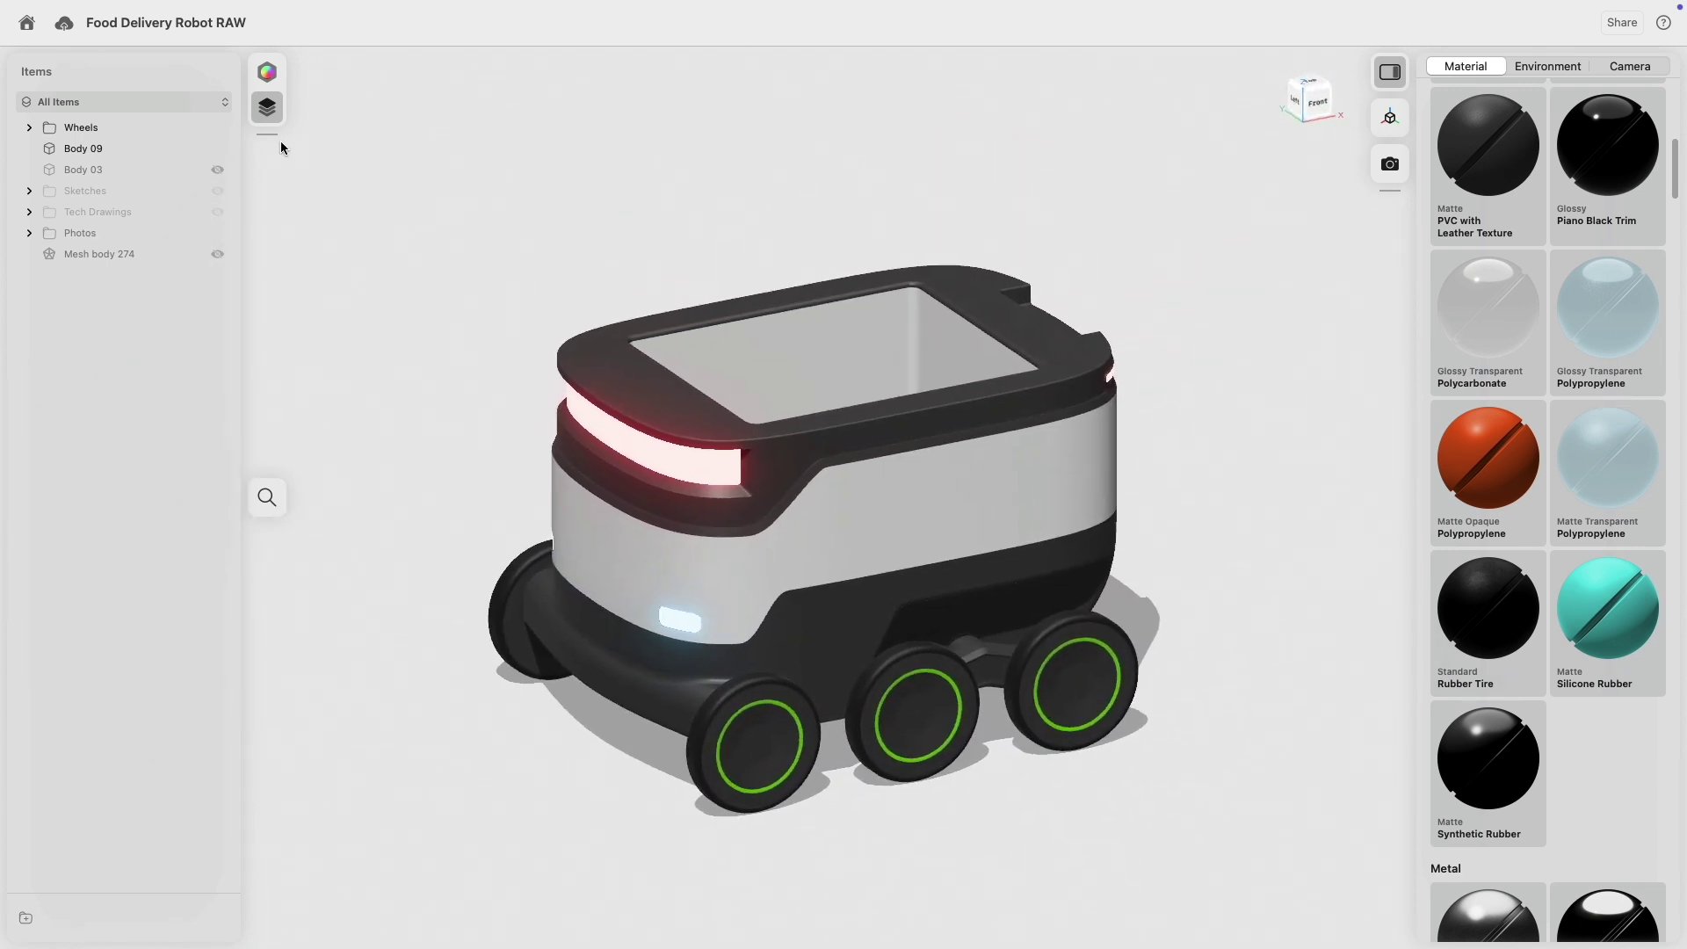
- Show the lid body again and switch to the Modeling workspace, facing the model from the front view
{"action": "left_click", "coordinate": [217, 170]}
{"action": "right_click_drag", "start_coordinate": [490, 497], "coordinate": [557, 444]}
{"action": "left_click", "coordinate": [267, 74]}
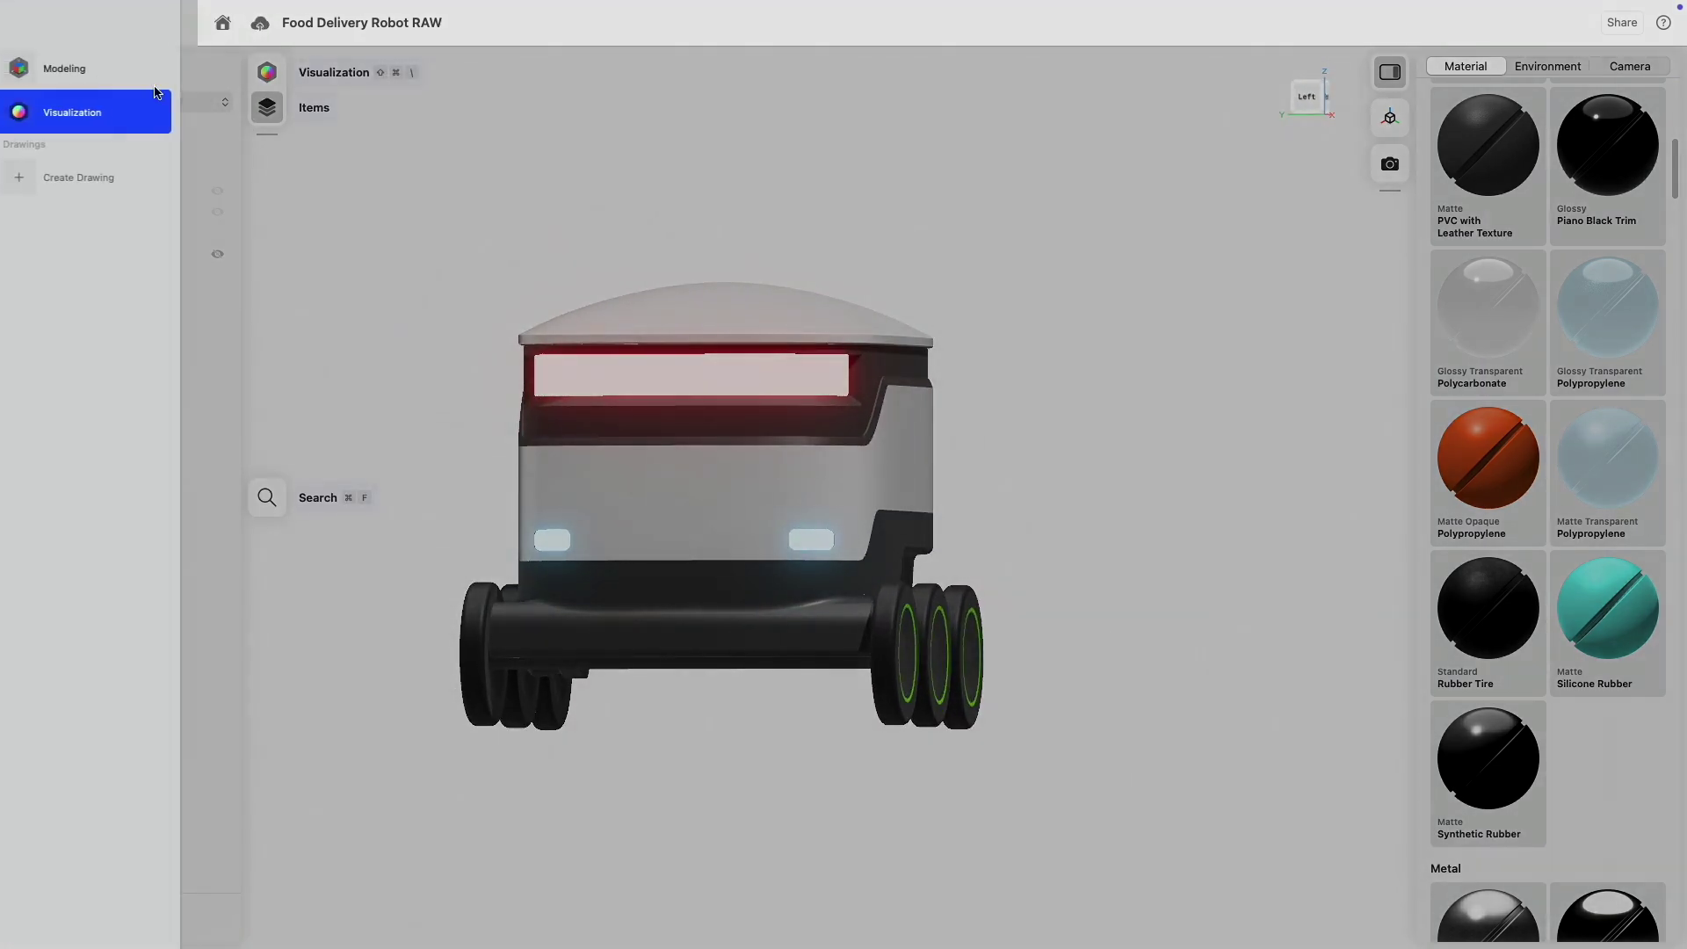
{"action": "left_click", "coordinate": [105, 68]}
{"action": "right_click_drag", "start_coordinate": [593, 252], "coordinate": [430, 405]}
{"action": "scroll", "coordinate": [523, 362], "scroll_direction": "down", "scroll_amount": 10}
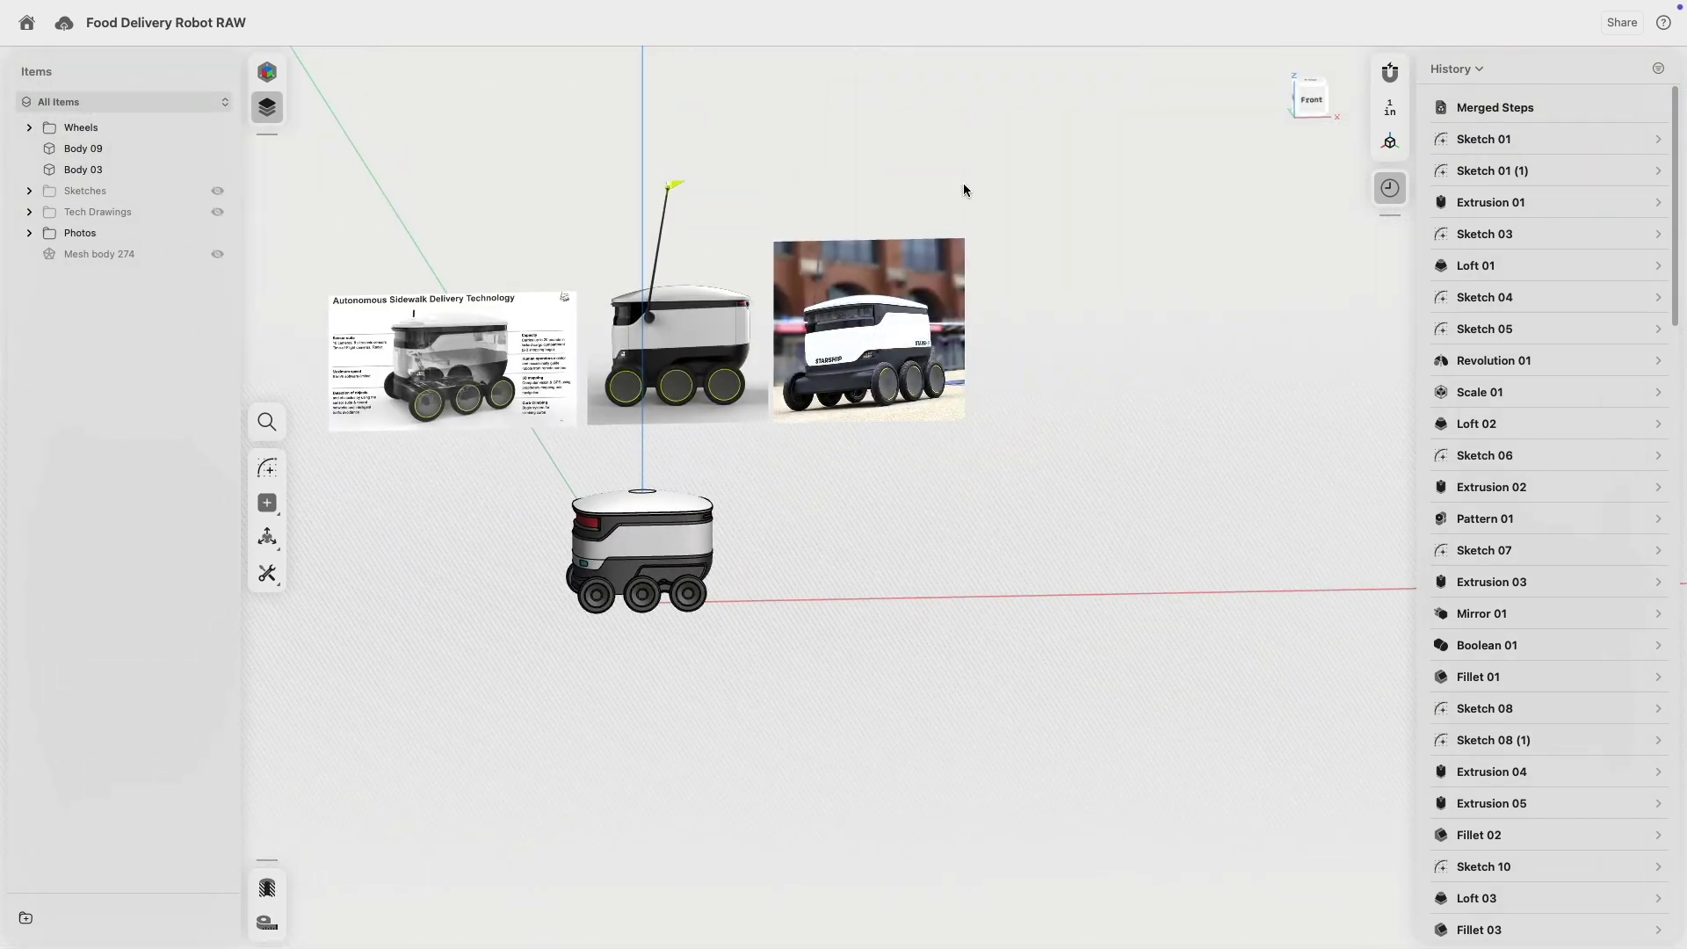
{"action": "left_click", "coordinate": [1310, 99]}
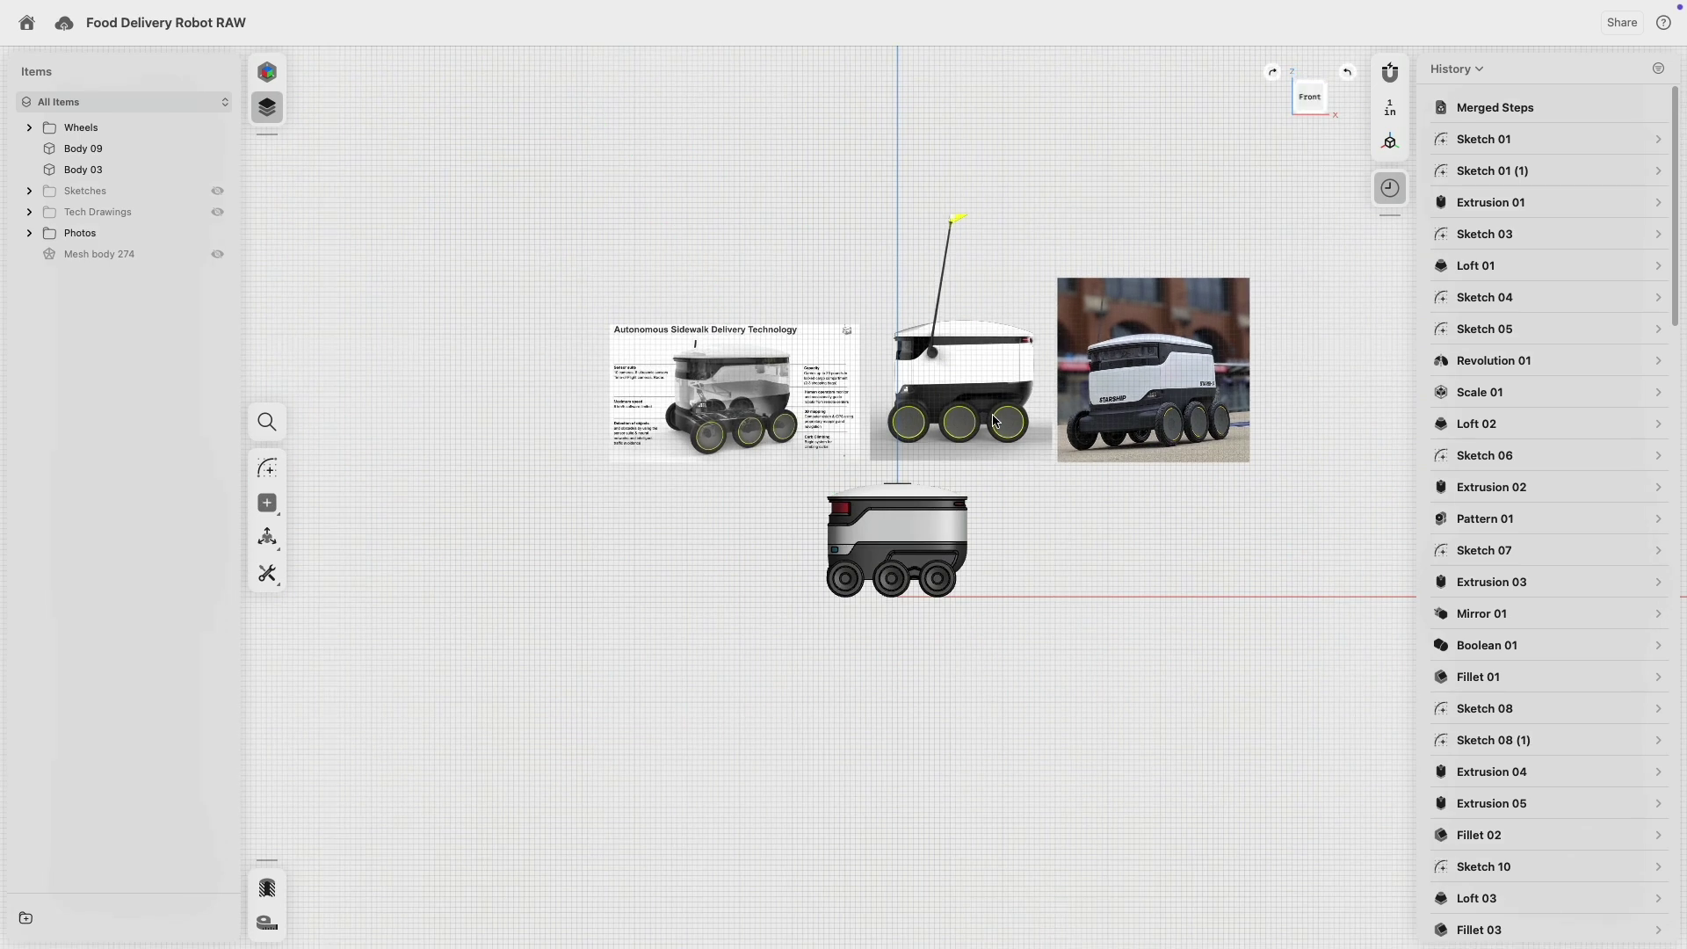
- Move the side-view photo with the flag antenna down beside the robot model, aligning the wheels at ground level
{"action": "scroll", "coordinate": [931, 348], "scroll_direction": "up", "scroll_amount": 3}
{"action": "left_click", "coordinate": [982, 337]}
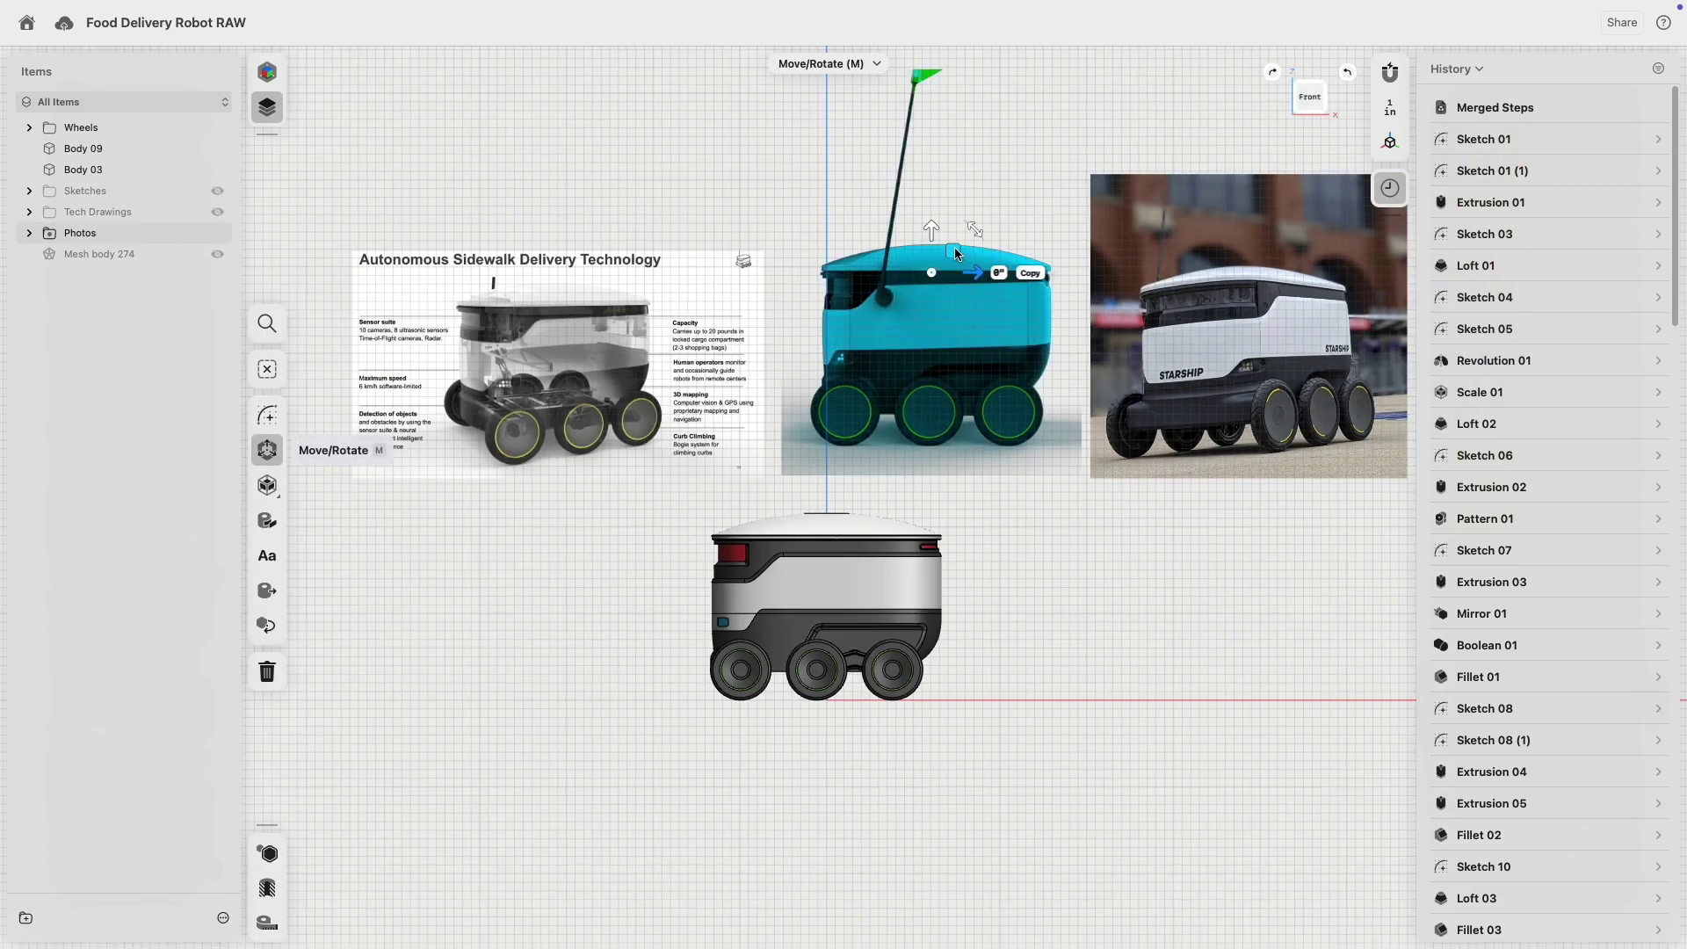
{"action": "left_click_drag", "start_coordinate": [953, 251], "coordinate": [652, 504]}
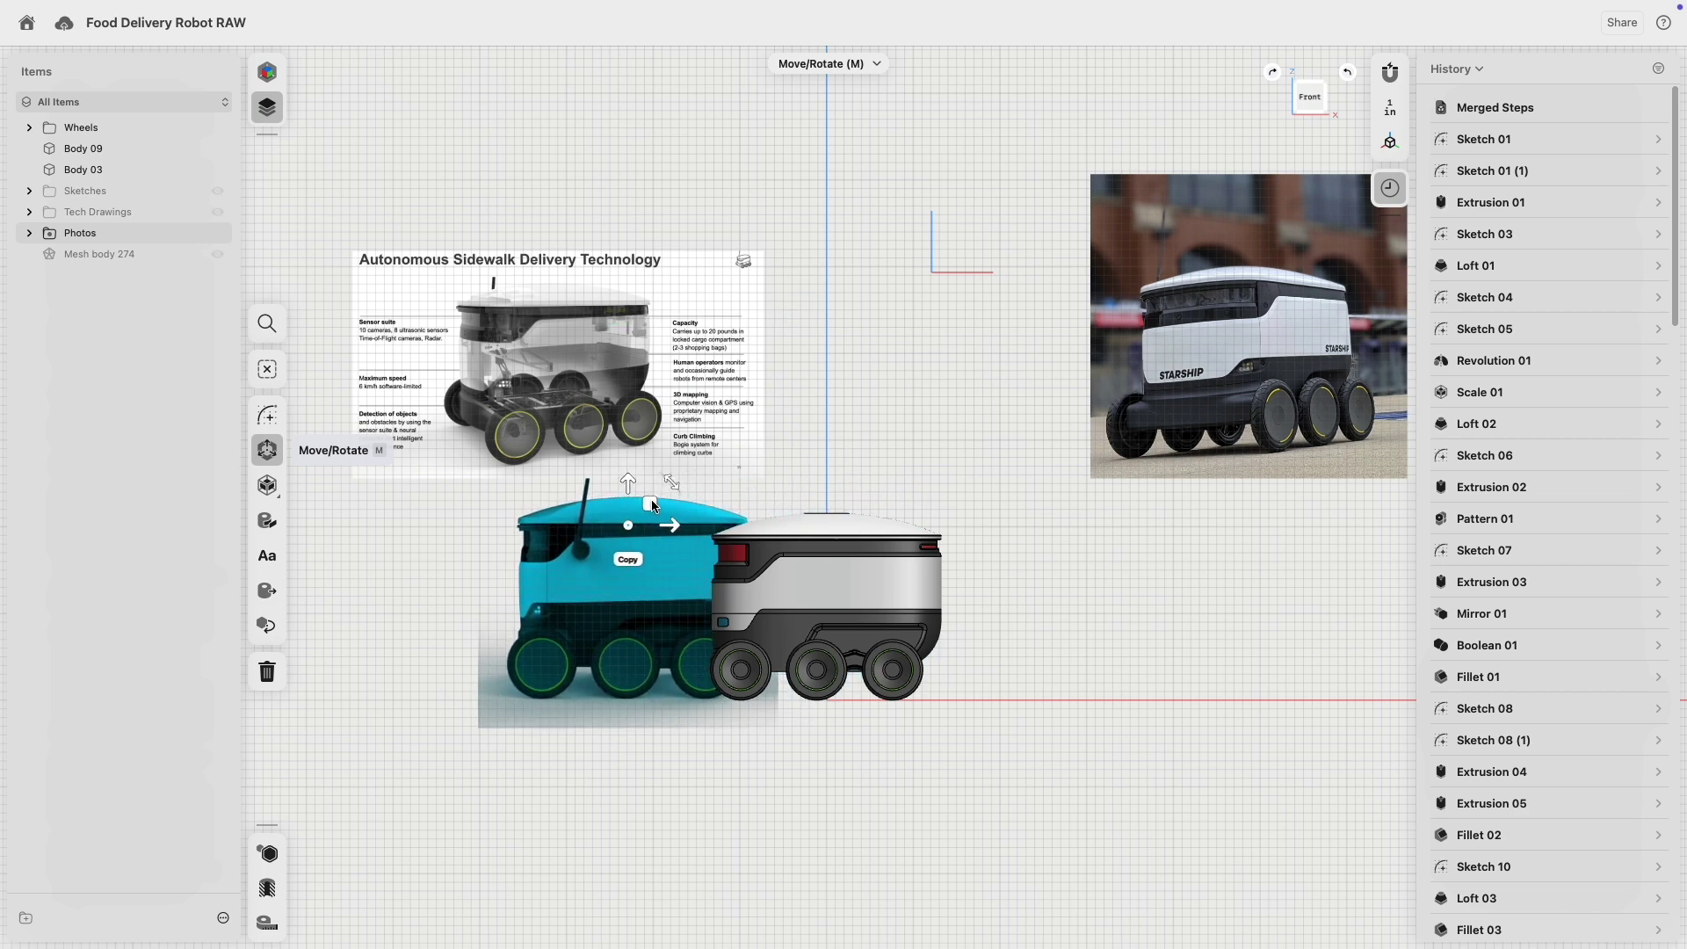
{"action": "scroll", "coordinate": [789, 430], "scroll_direction": "down", "scroll_amount": 4}
{"action": "scroll", "coordinate": [784, 433], "scroll_direction": "up", "scroll_amount": 10}
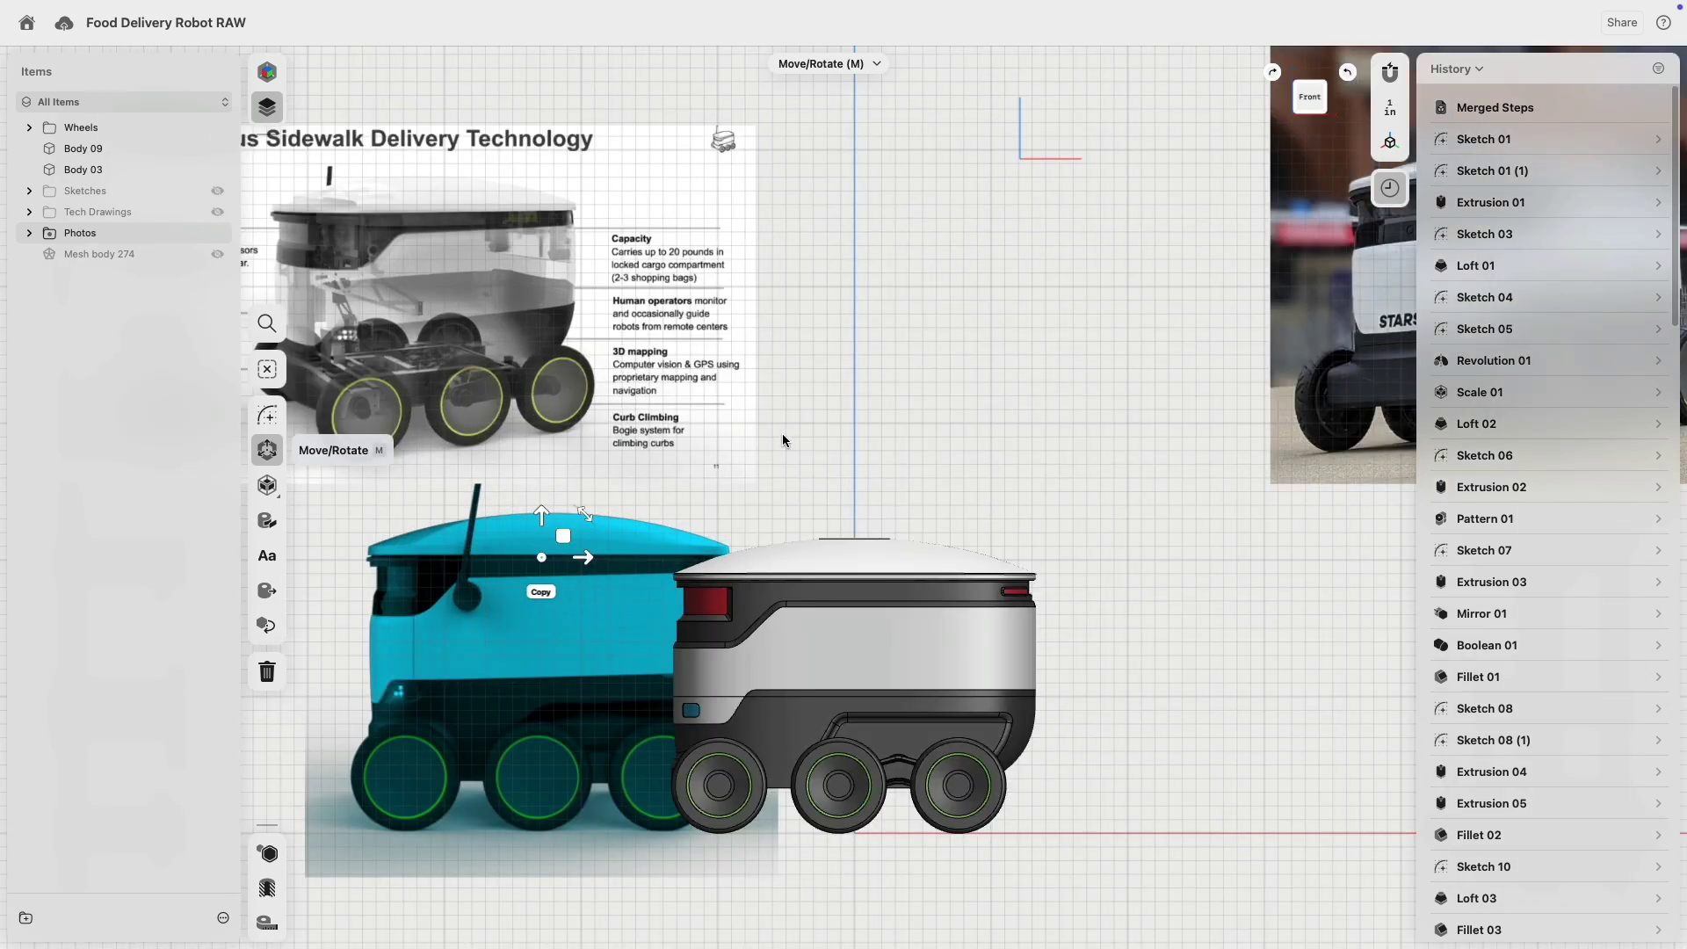
{"action": "middle_click_drag", "start_coordinate": [792, 439], "coordinate": [1105, 279]}
- Sketch a circle about 2.06" in diameter over the antenna's round base on the photo and exit the sketch
{"action": "left_click", "coordinate": [267, 415]}
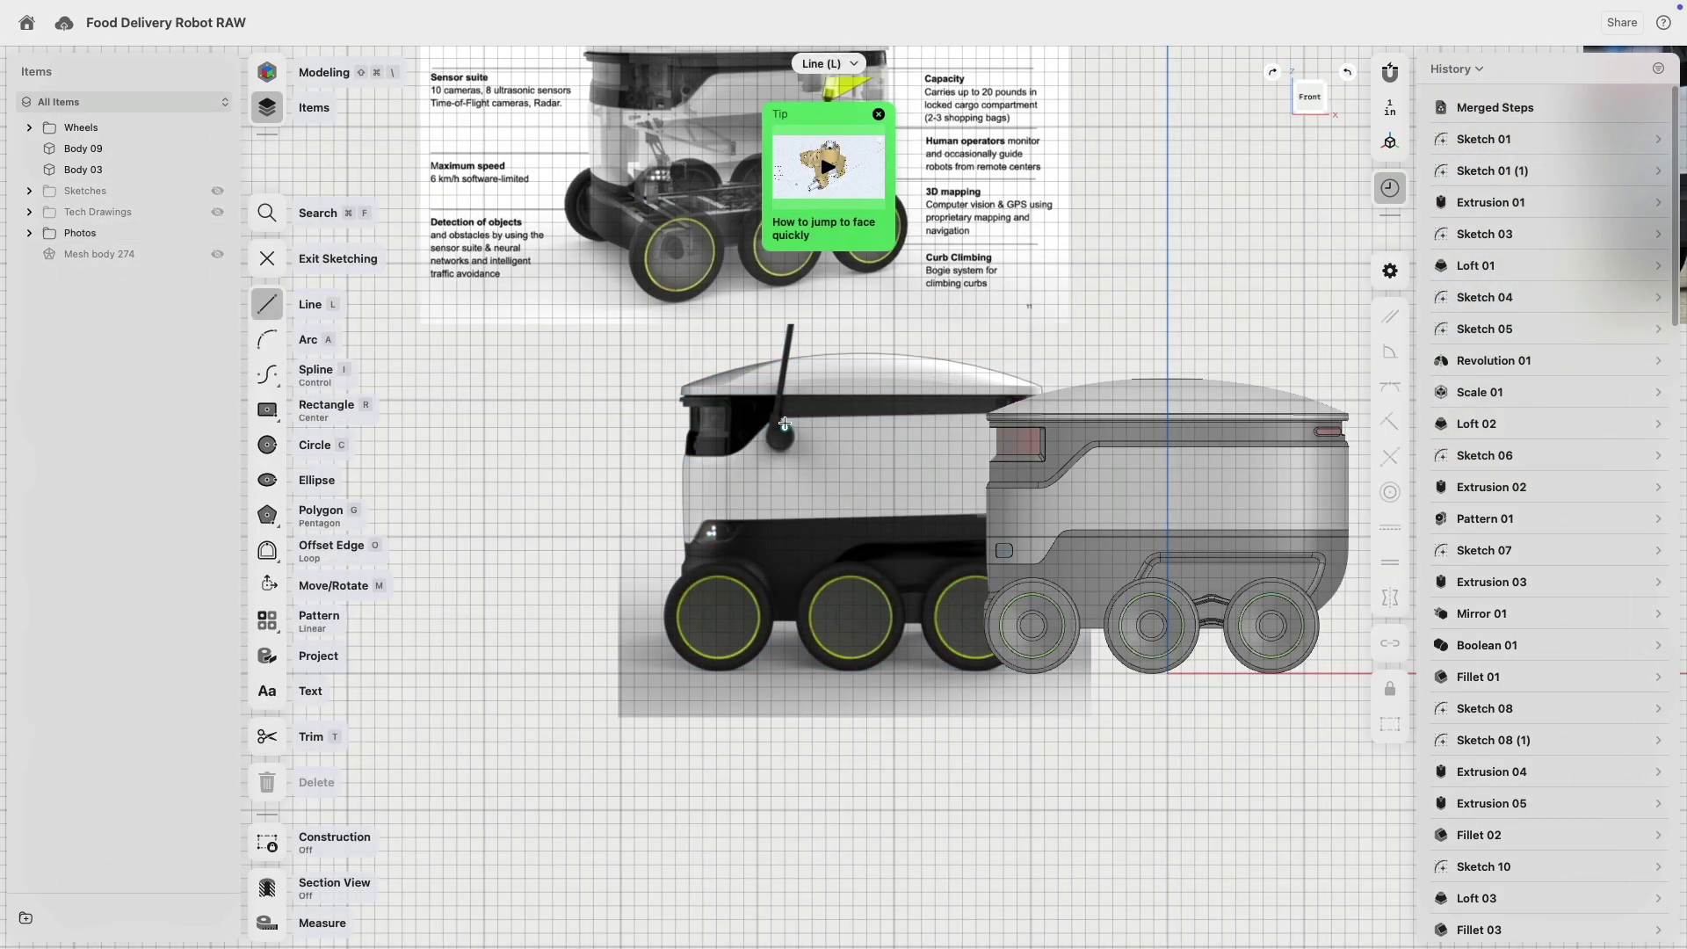
{"action": "scroll", "coordinate": [782, 442], "scroll_direction": "up", "scroll_amount": 10}
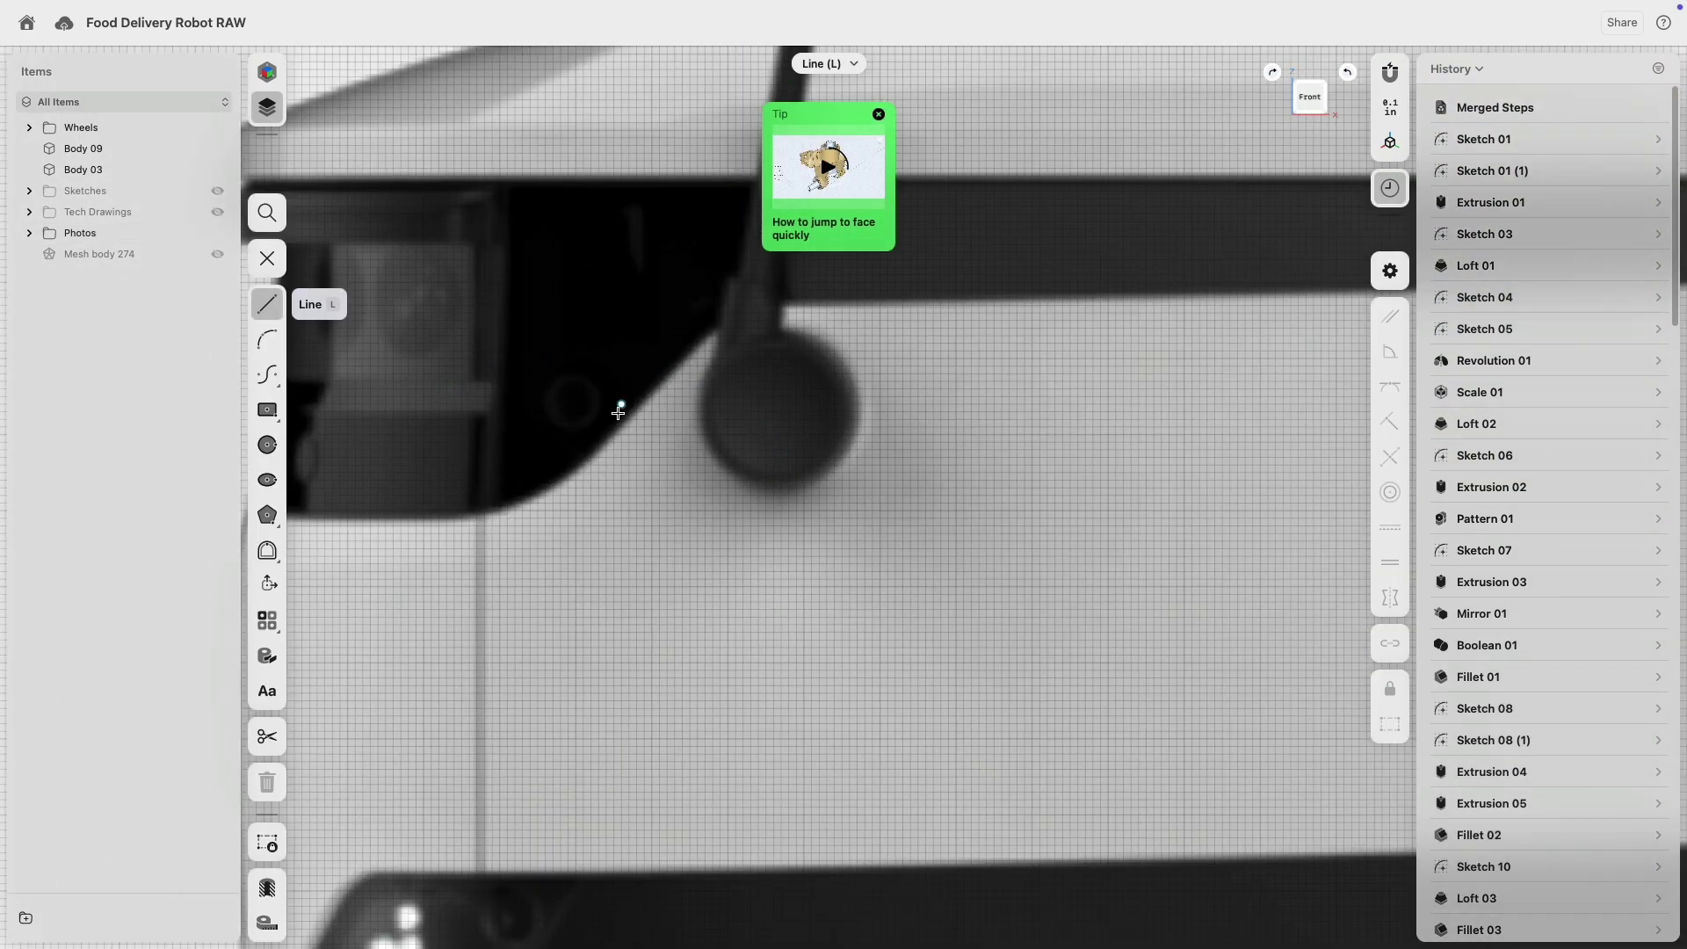
{"action": "middle_click_drag", "start_coordinate": [618, 413], "coordinate": [587, 515]}
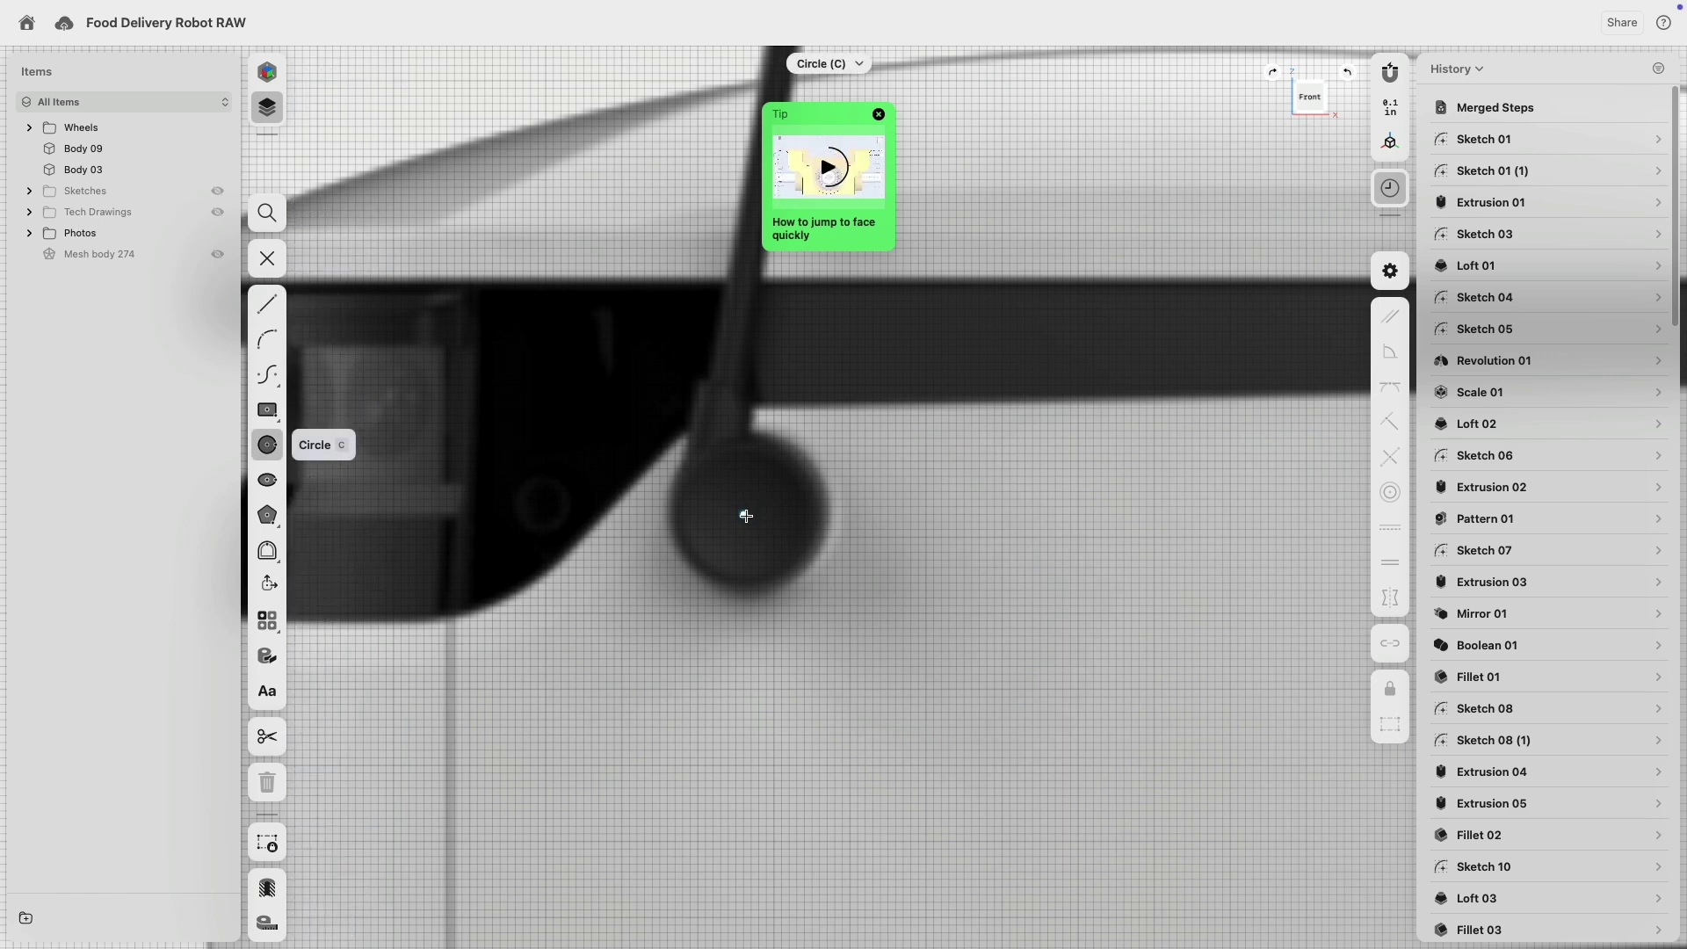
{"action": "left_click", "coordinate": [810, 556]}
{"action": "scroll", "coordinate": [810, 619], "scroll_direction": "down", "scroll_amount": 8}
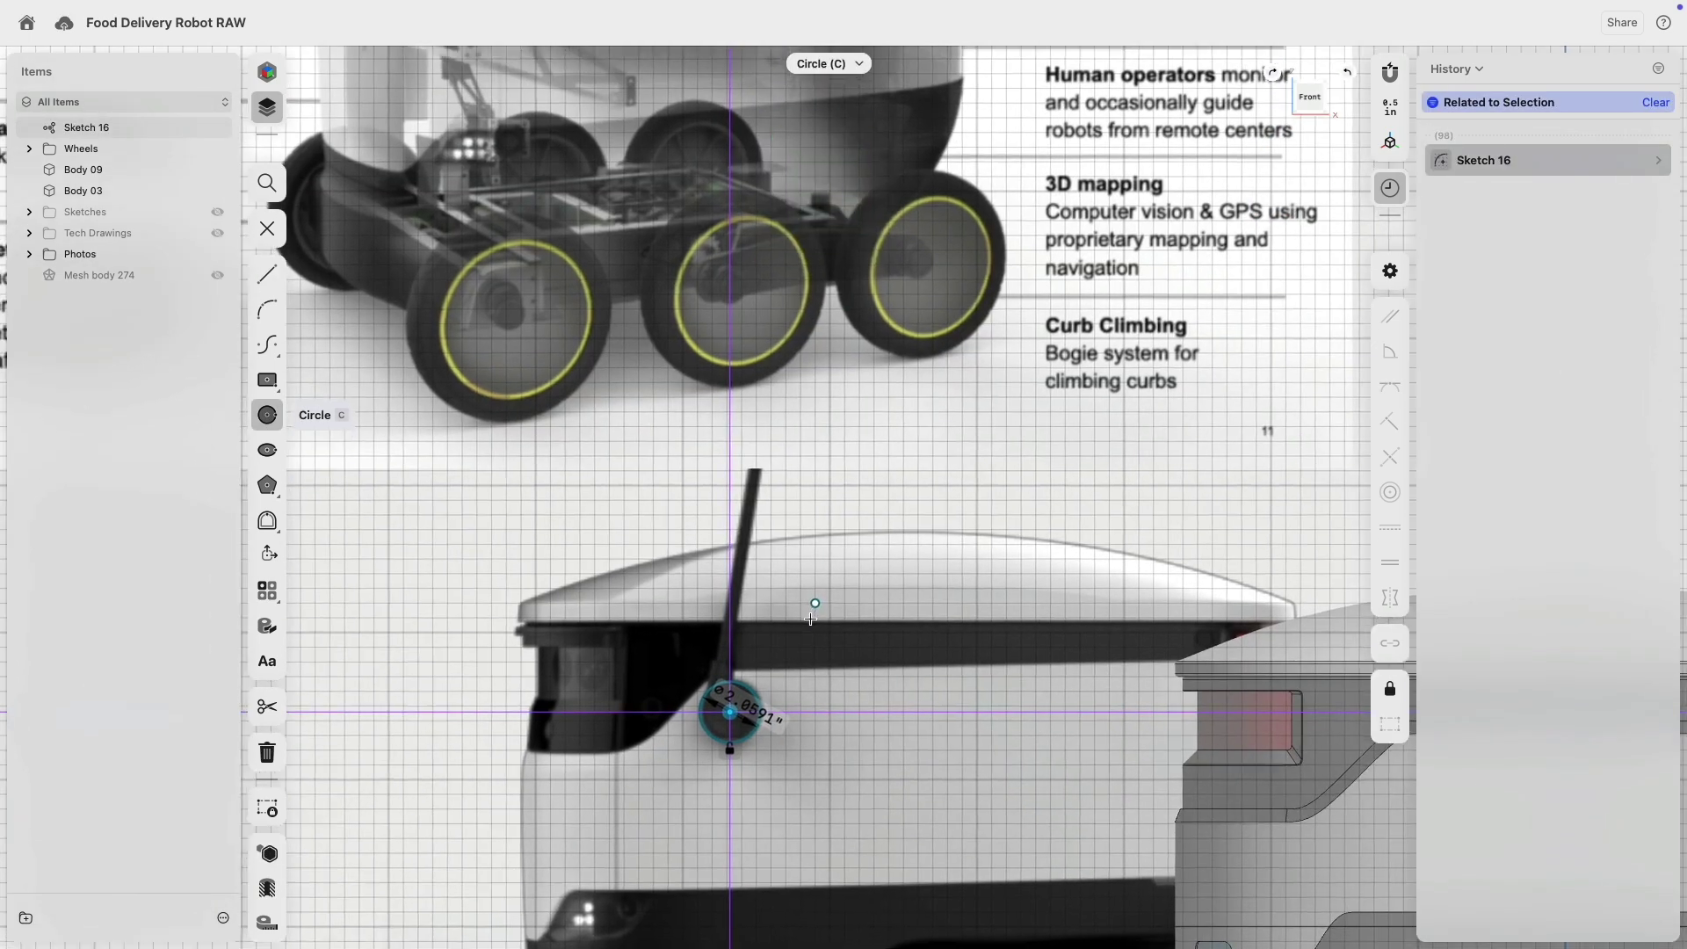
{"action": "scroll", "coordinate": [810, 618], "scroll_direction": "down", "scroll_amount": 6}
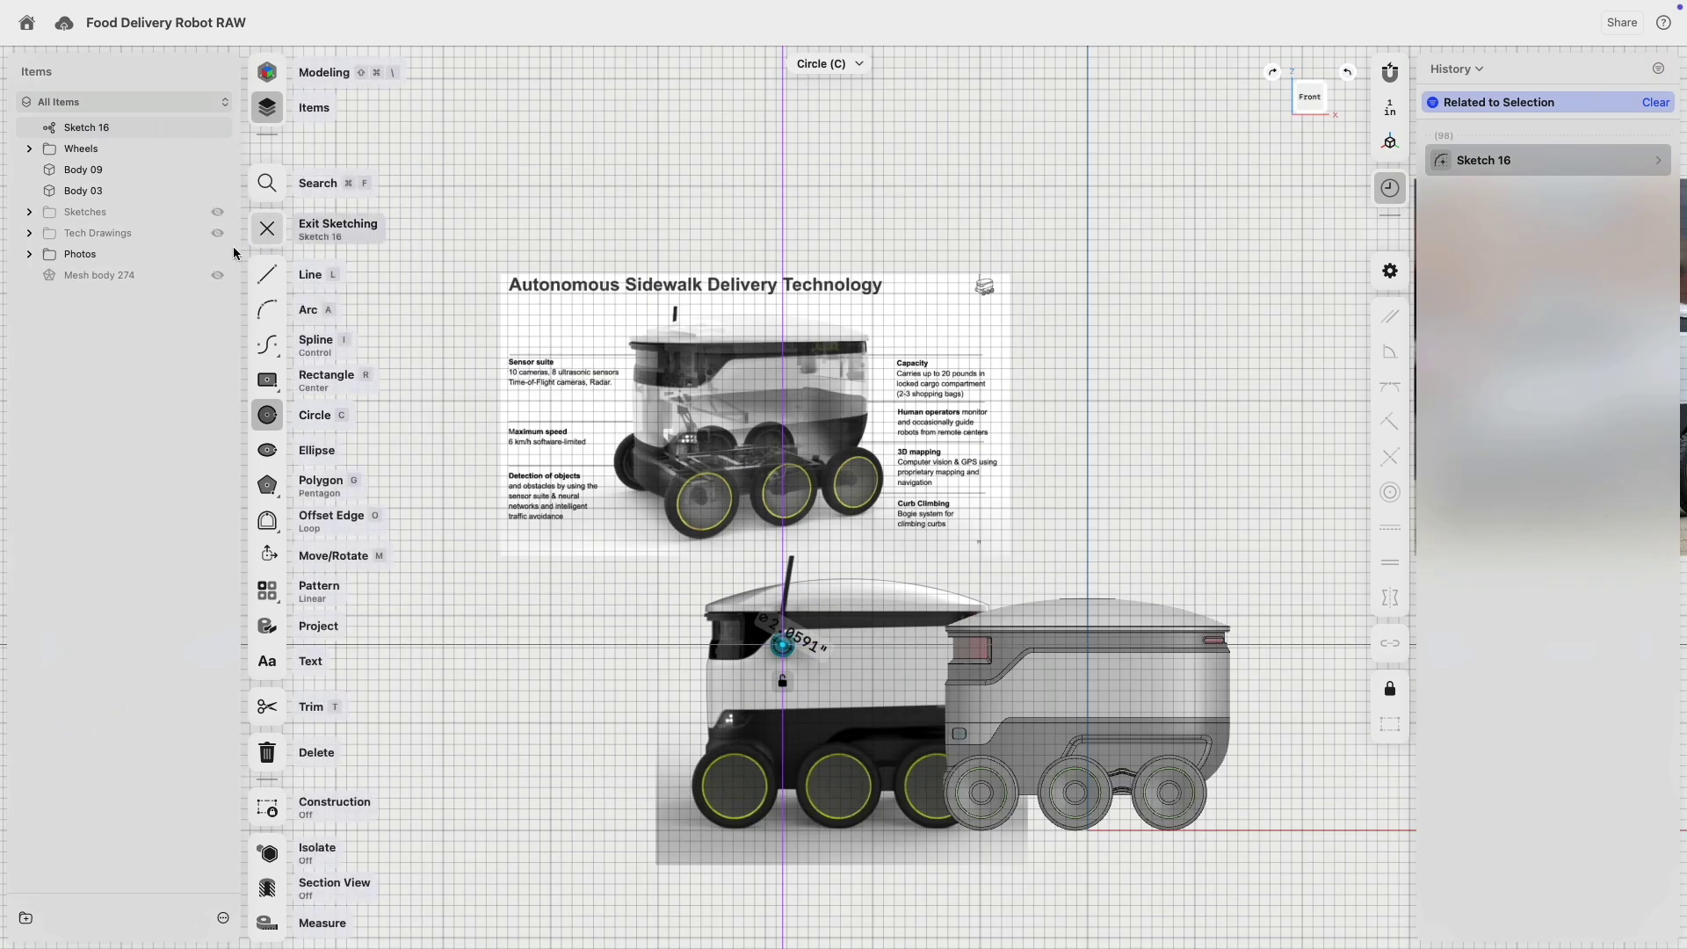
{"action": "key", "text": "Escape"}
- Hide the "Autonomous Sidewalk Delivery Technology" photo, Image 07, keeping the flag antenna photo, Image 01, shown
{"action": "left_click", "coordinate": [29, 253]}
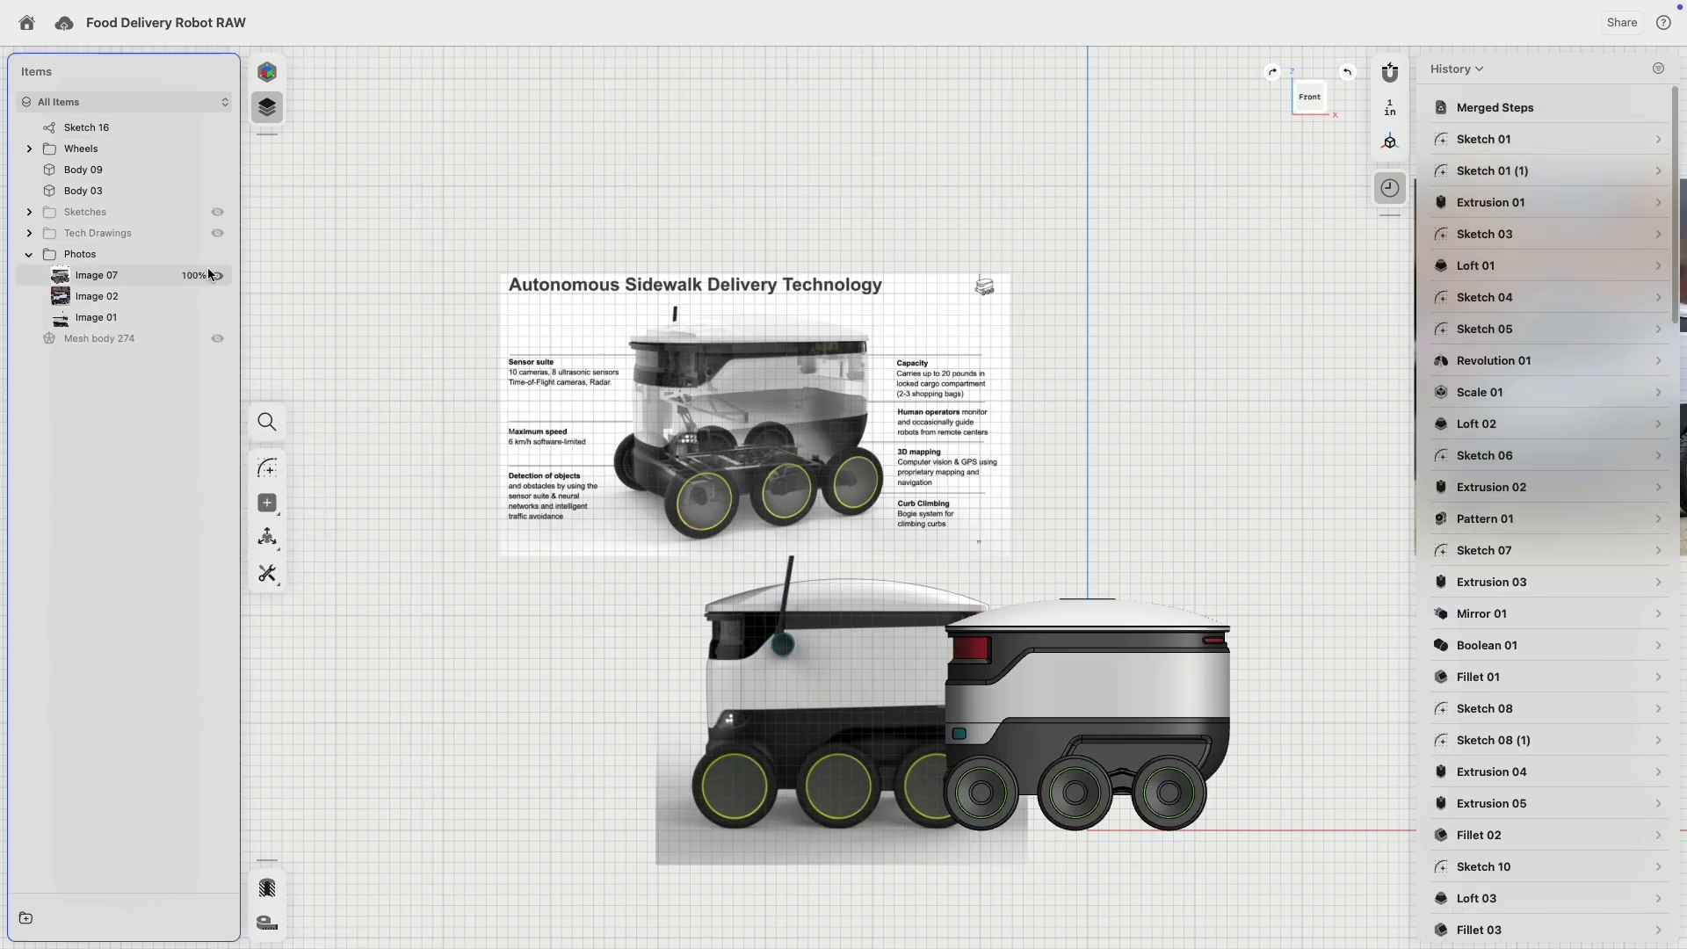
{"action": "left_click", "coordinate": [217, 318]}
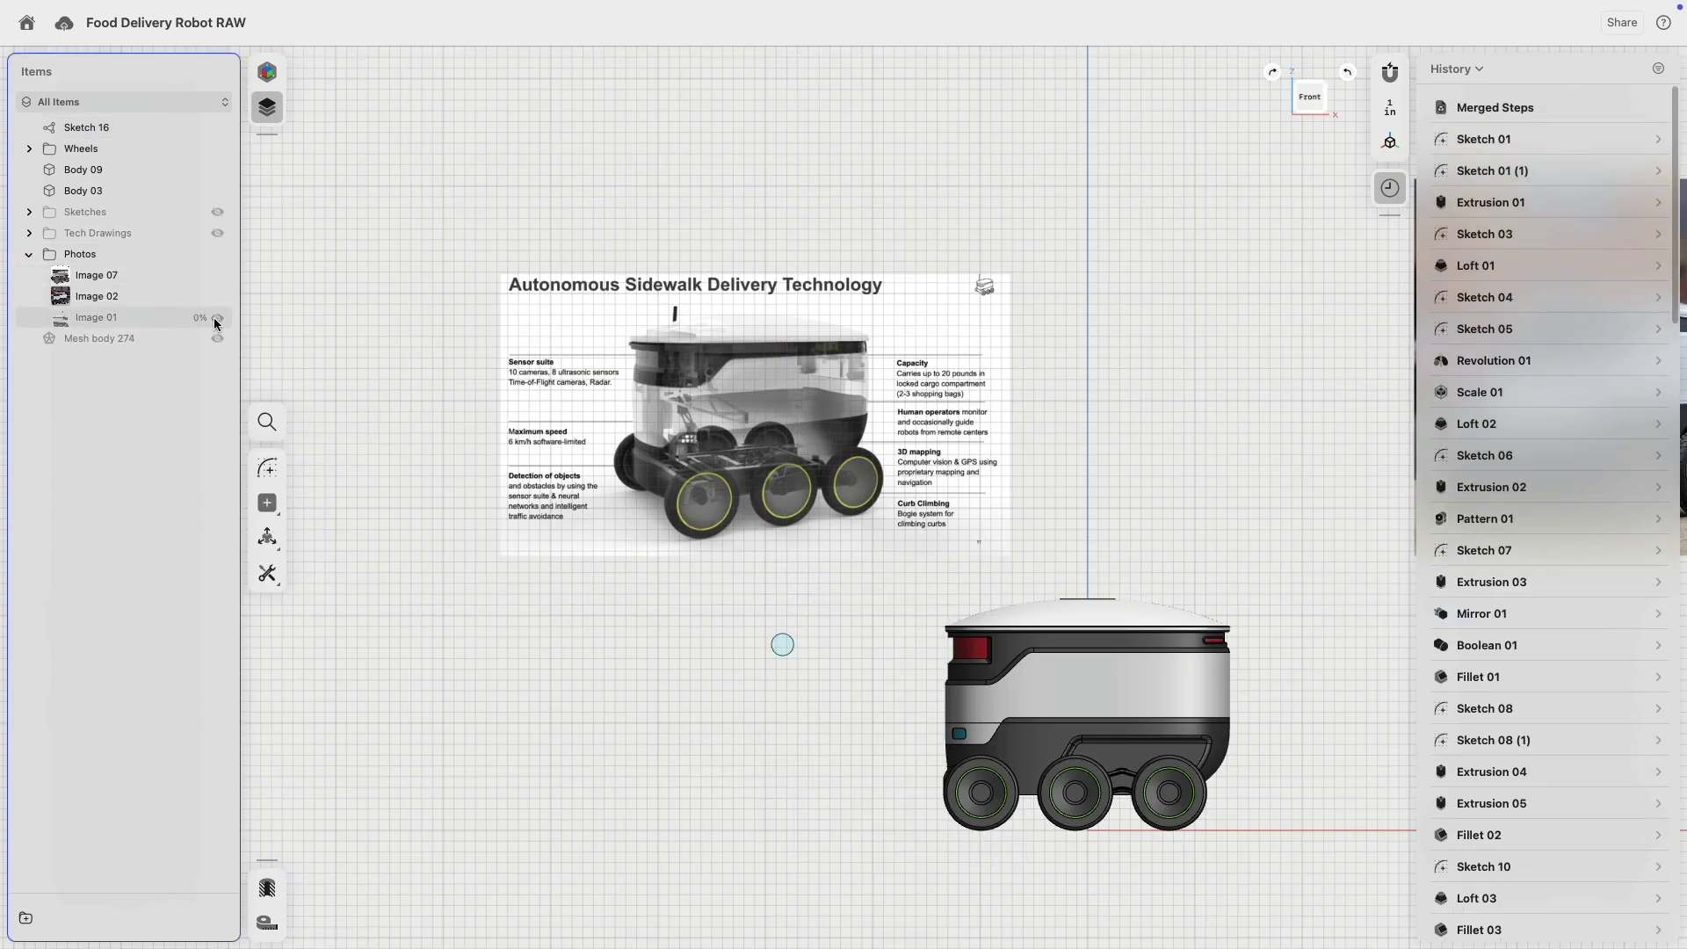
{"action": "left_click", "coordinate": [215, 274]}
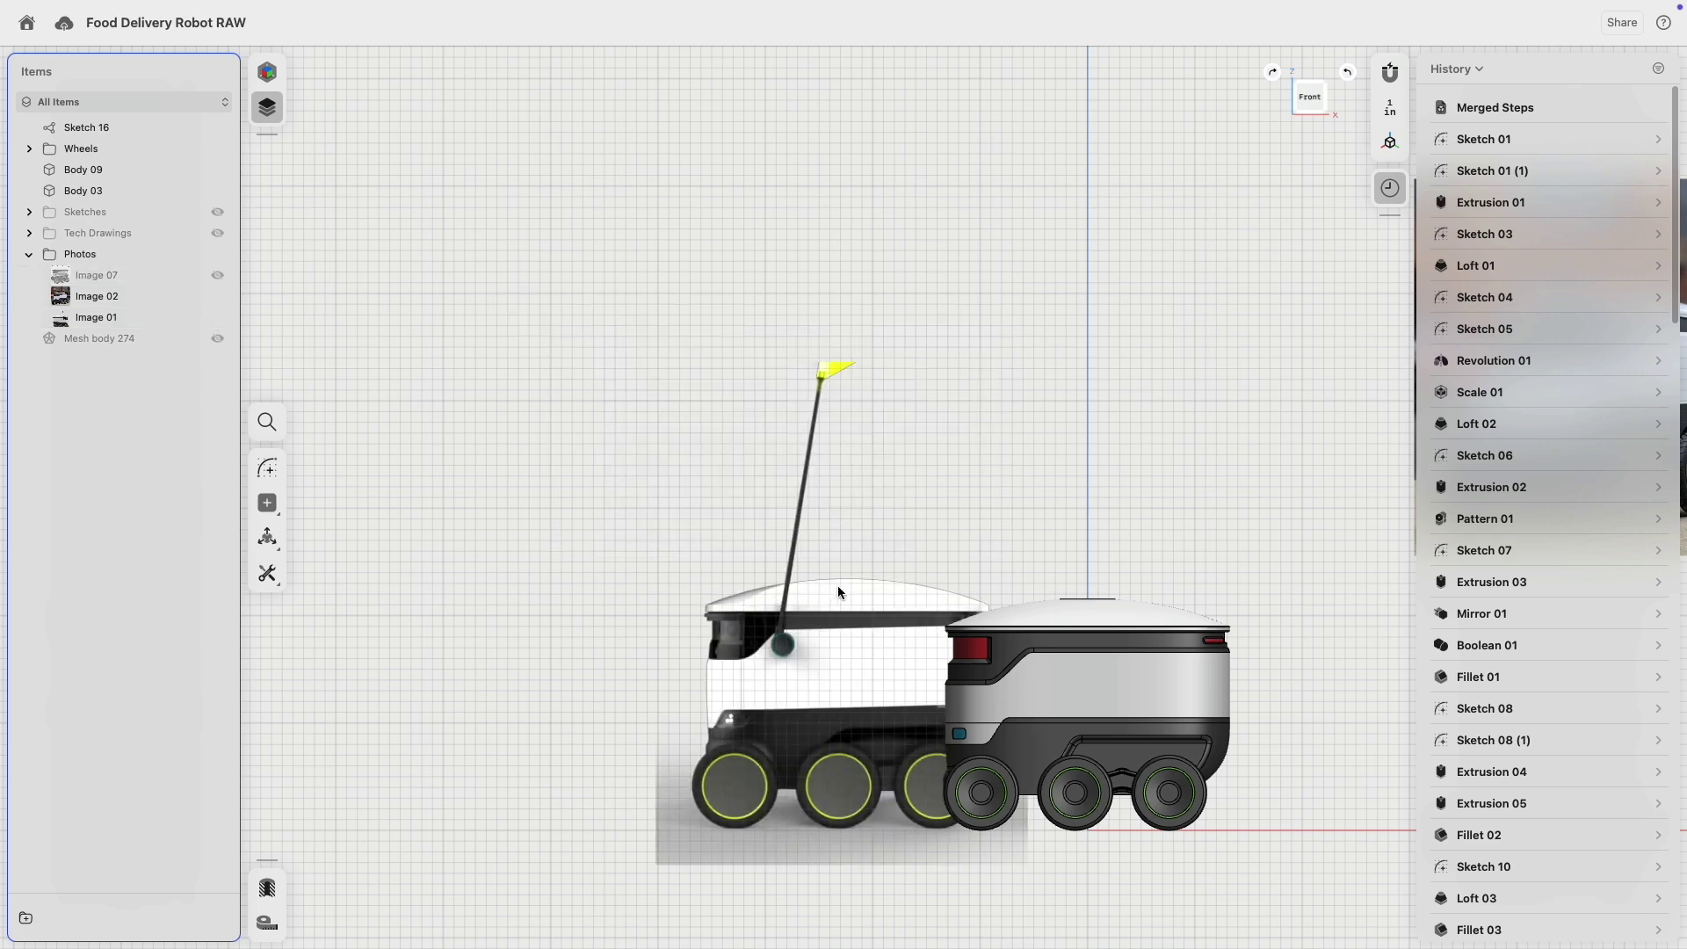
- In the antenna sketch, draw the rod's left edge from the flag down to the base circle and an about 0.82" bottom line to its centre
{"action": "scroll", "coordinate": [836, 585], "scroll_direction": "up", "scroll_amount": 3}
{"action": "double_click", "coordinate": [112, 131]}
{"action": "middle_click_drag", "start_coordinate": [931, 512], "coordinate": [855, 328]}
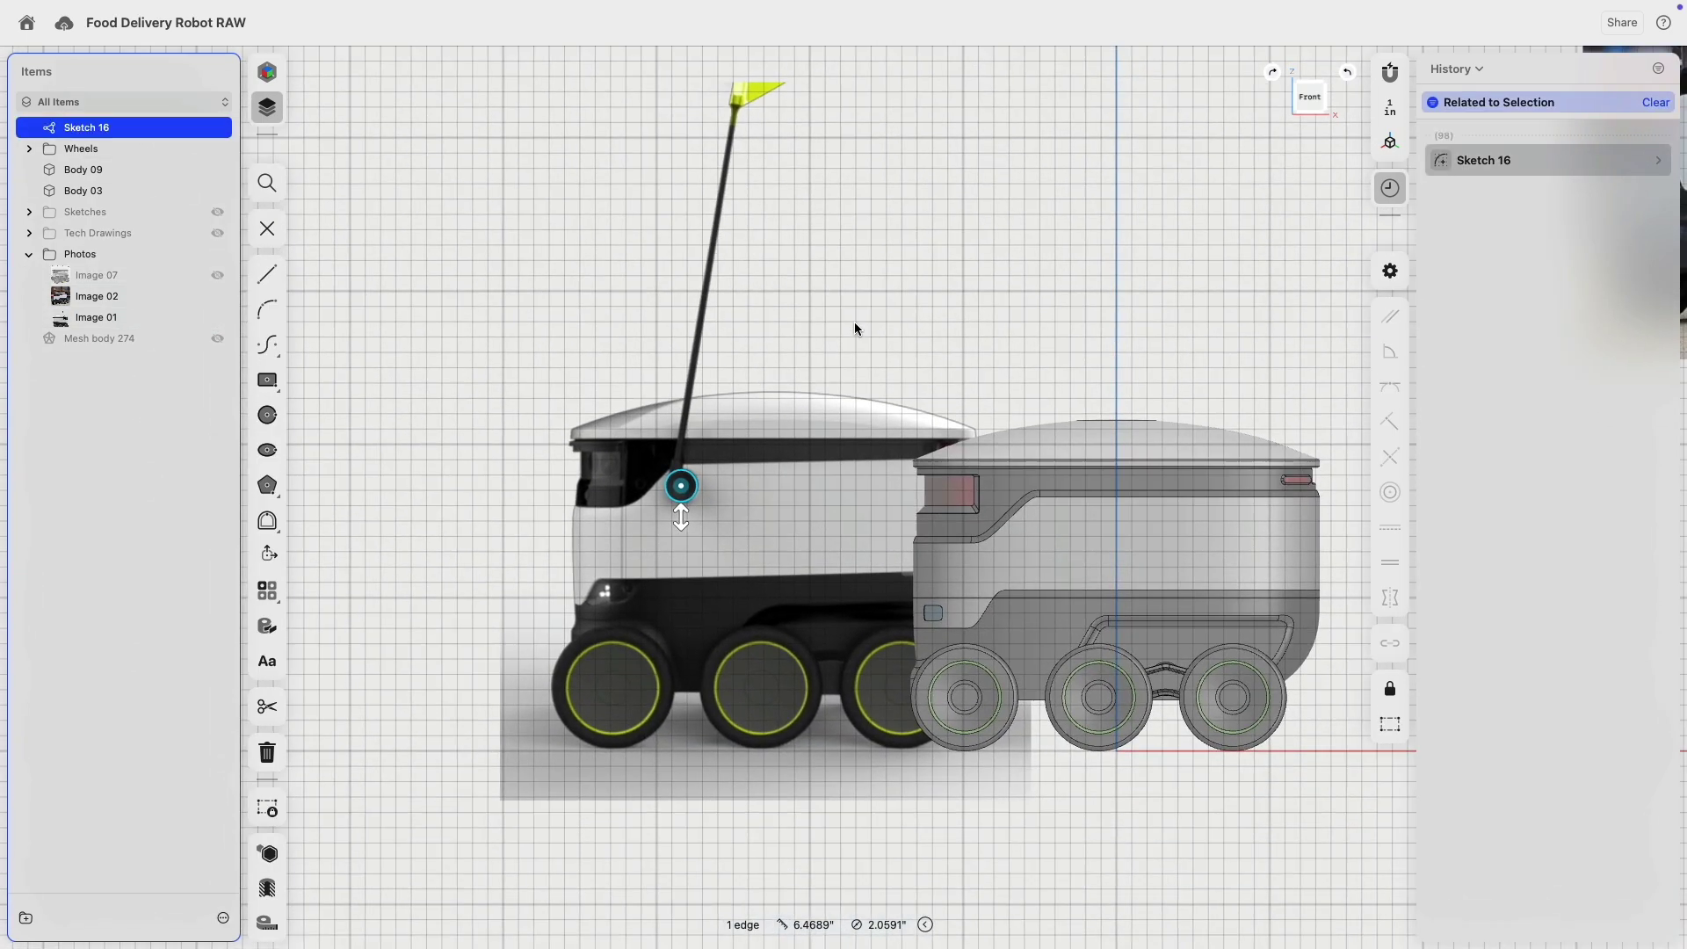
{"action": "left_click", "coordinate": [771, 282]}
{"action": "scroll", "coordinate": [730, 550], "scroll_direction": "up", "scroll_amount": 5}
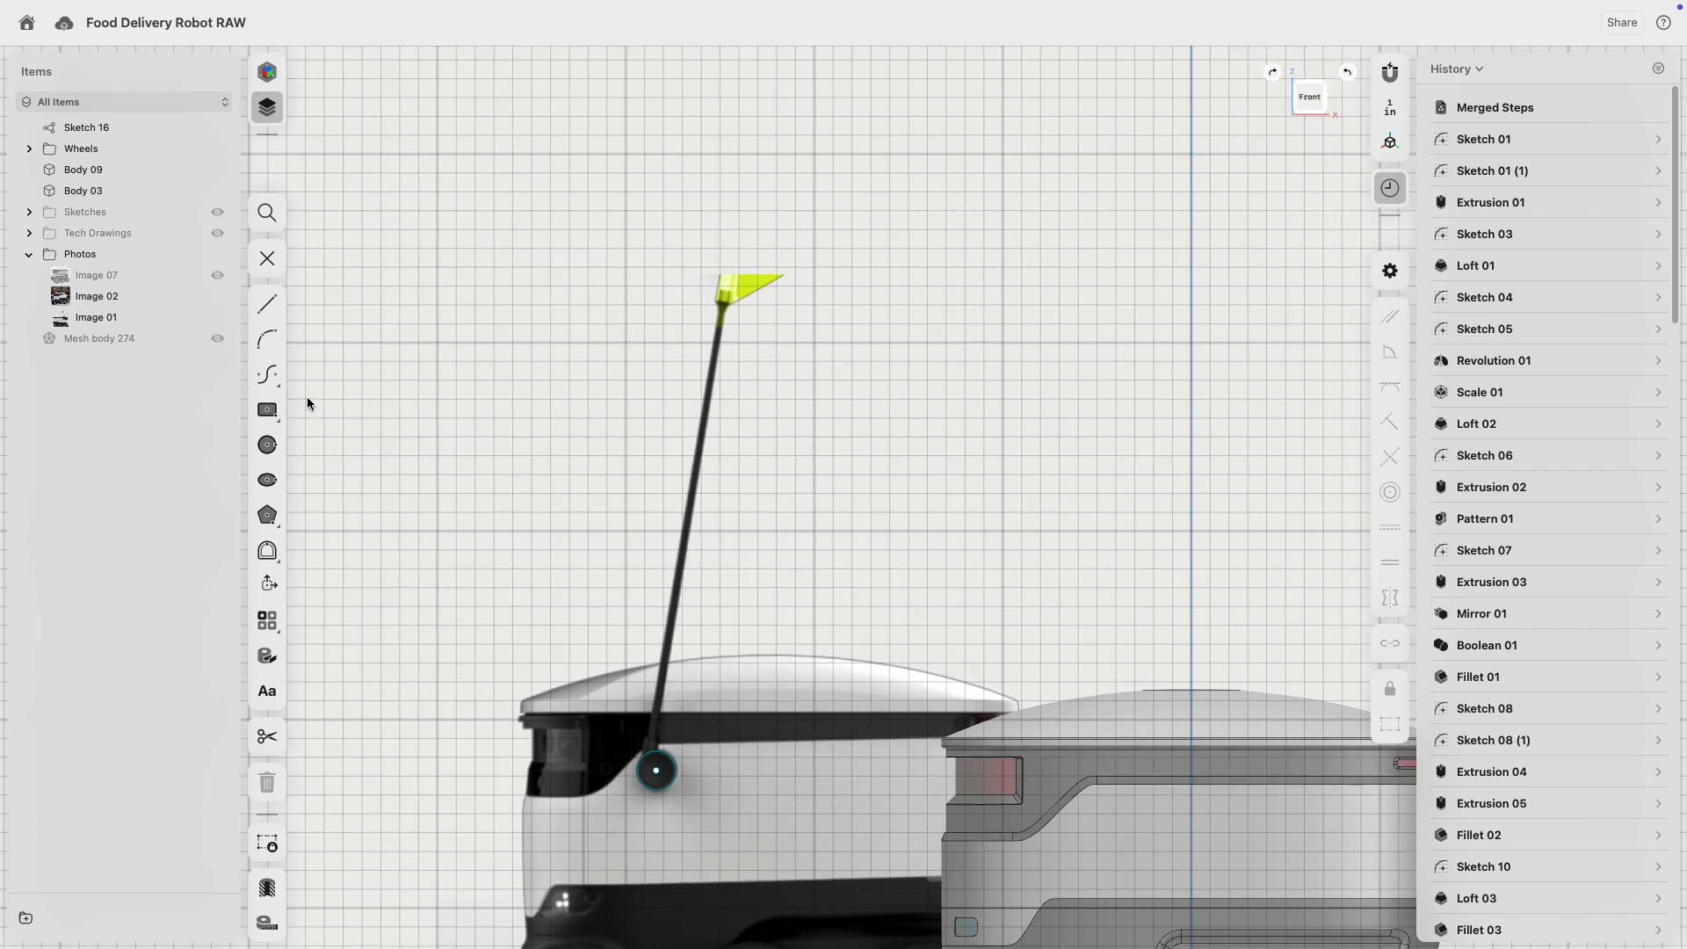
{"action": "scroll", "coordinate": [765, 309], "scroll_direction": "up", "scroll_amount": 3}
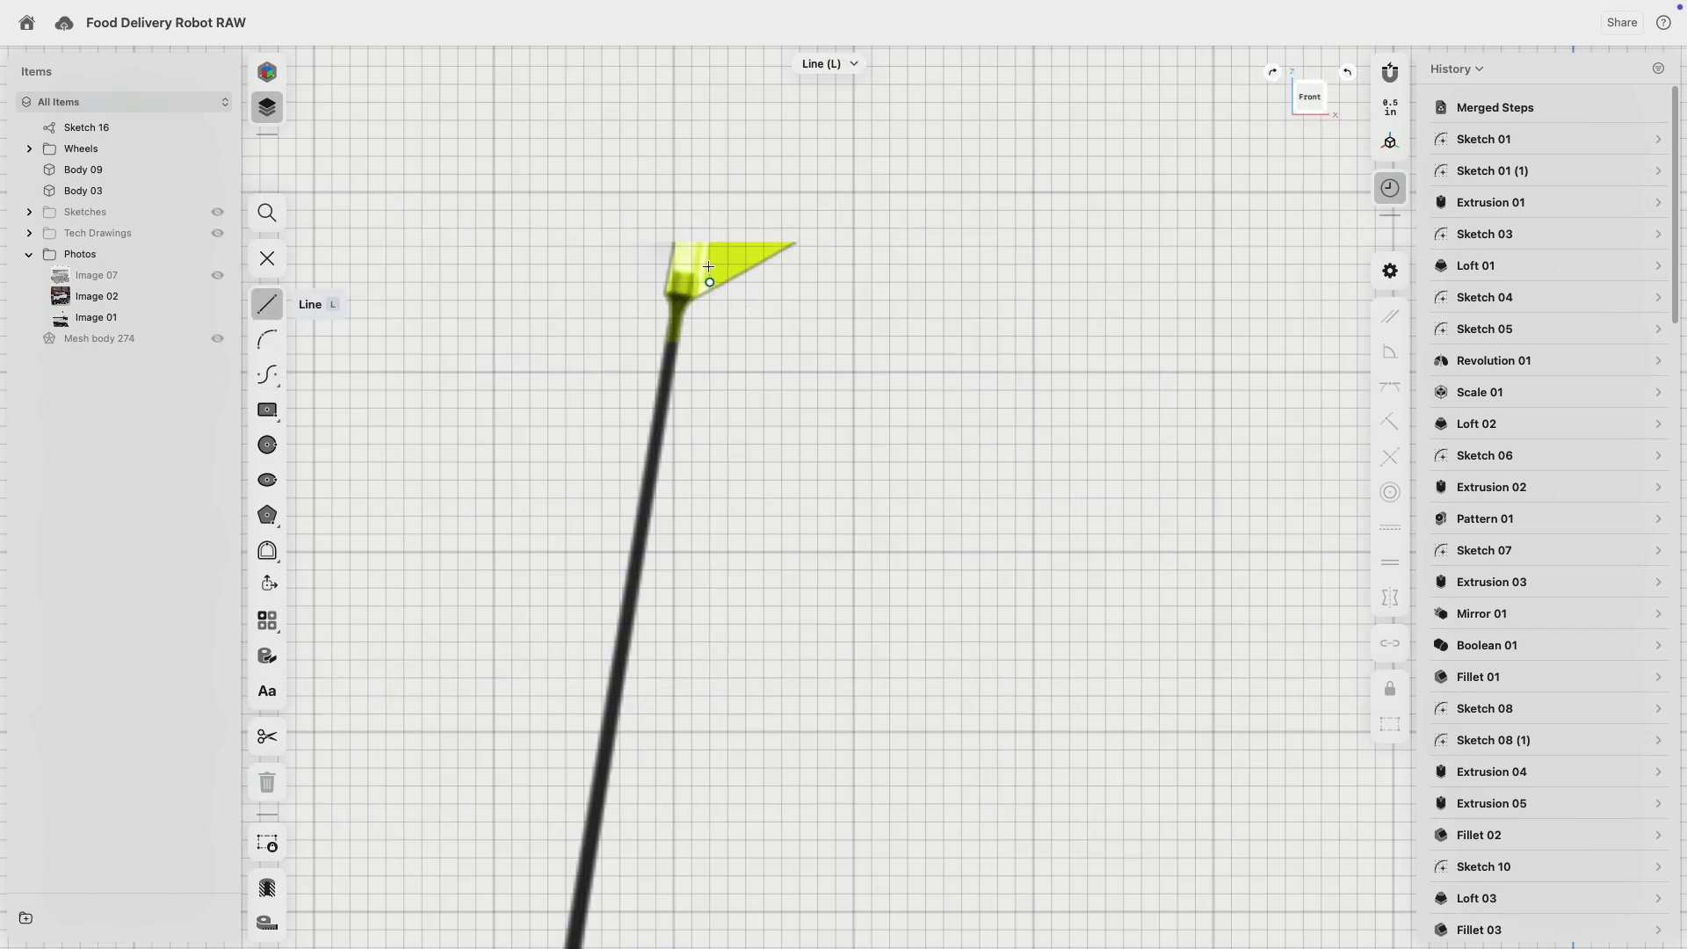
{"action": "middle_click_drag", "start_coordinate": [659, 577], "coordinate": [753, 294]}
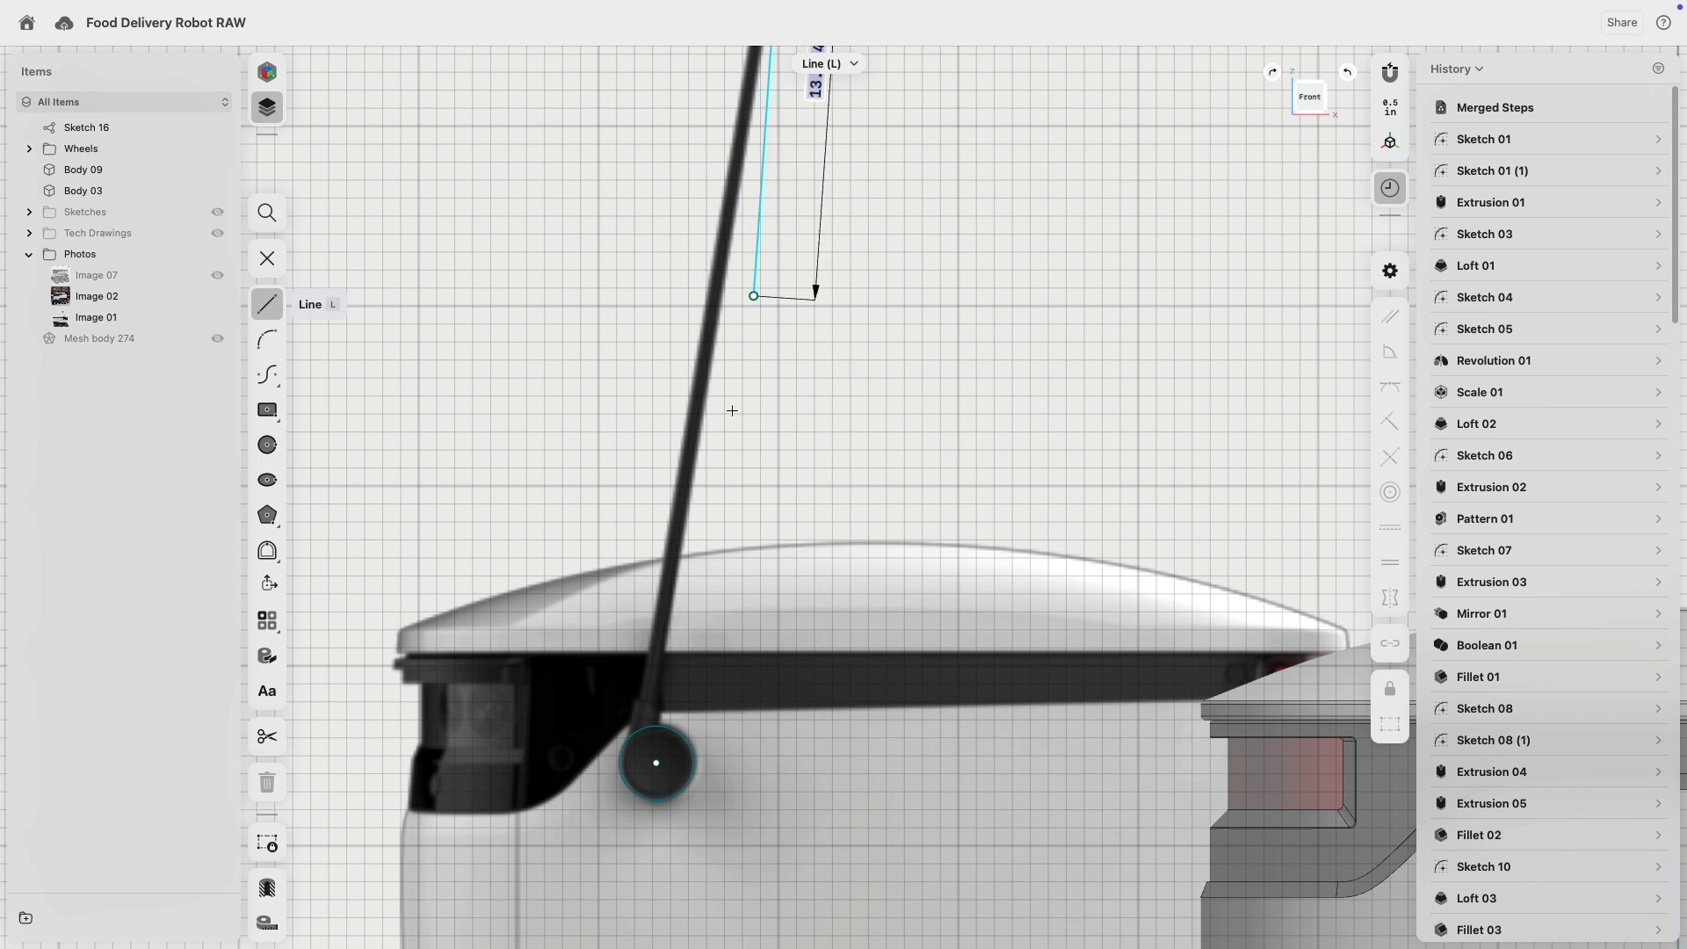
{"action": "middle_click_drag", "start_coordinate": [708, 501], "coordinate": [787, 234]}
{"action": "scroll", "coordinate": [717, 377], "scroll_direction": "up", "scroll_amount": 5}
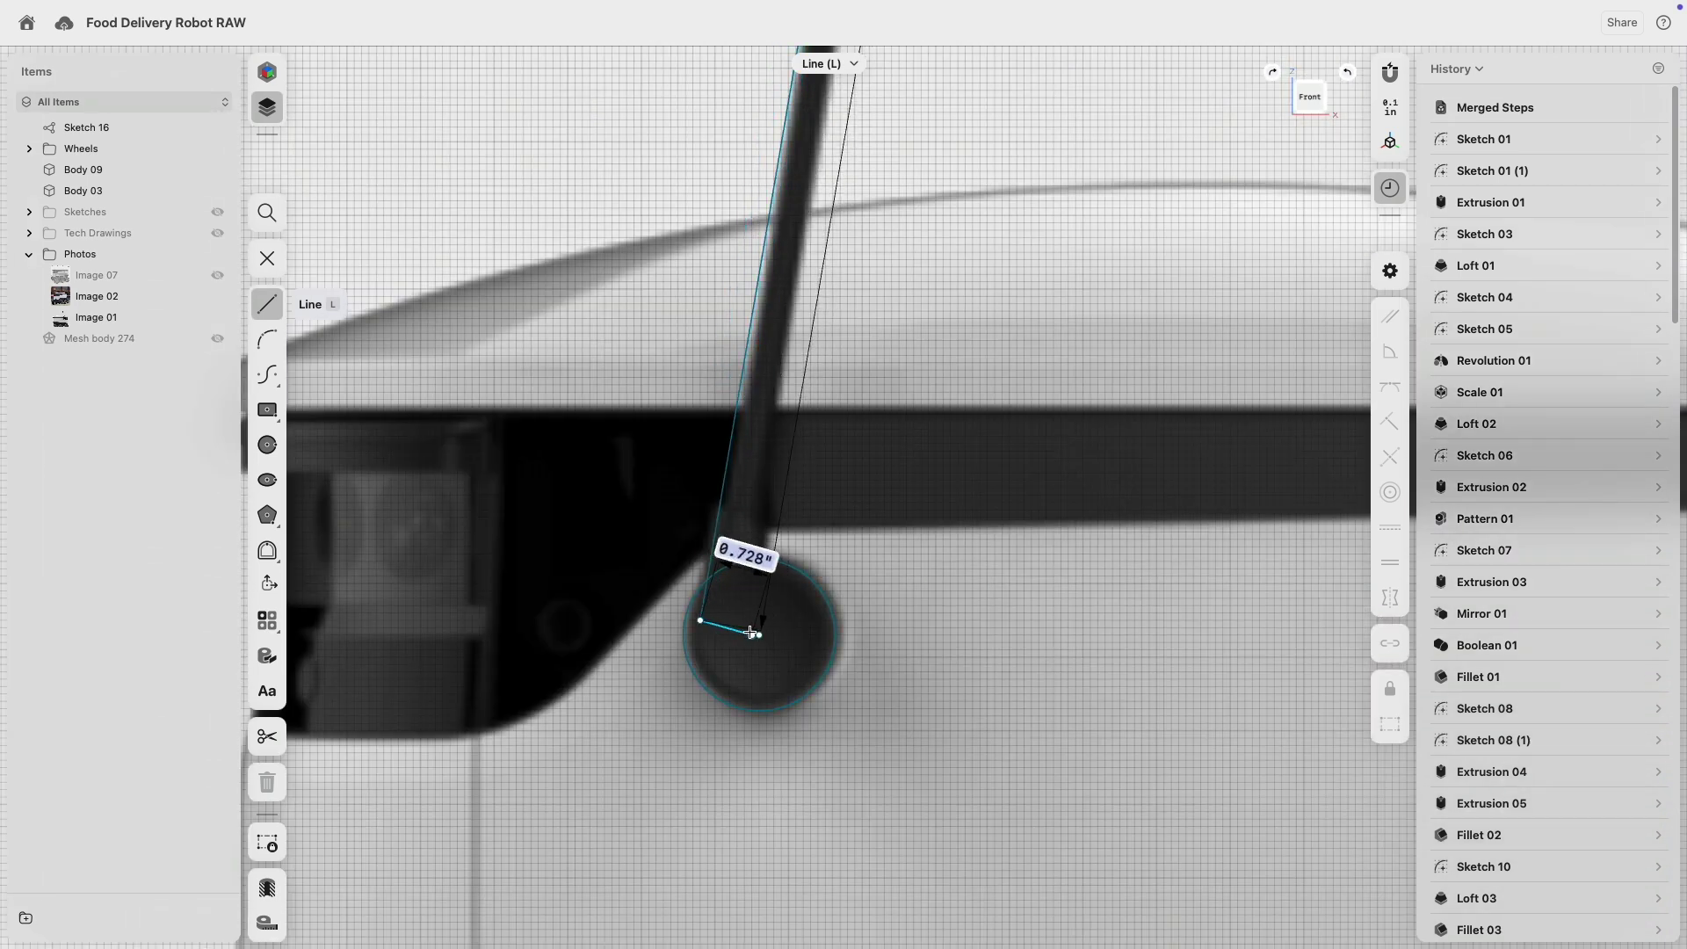
{"action": "scroll", "coordinate": [823, 582], "scroll_direction": "down", "scroll_amount": 5}
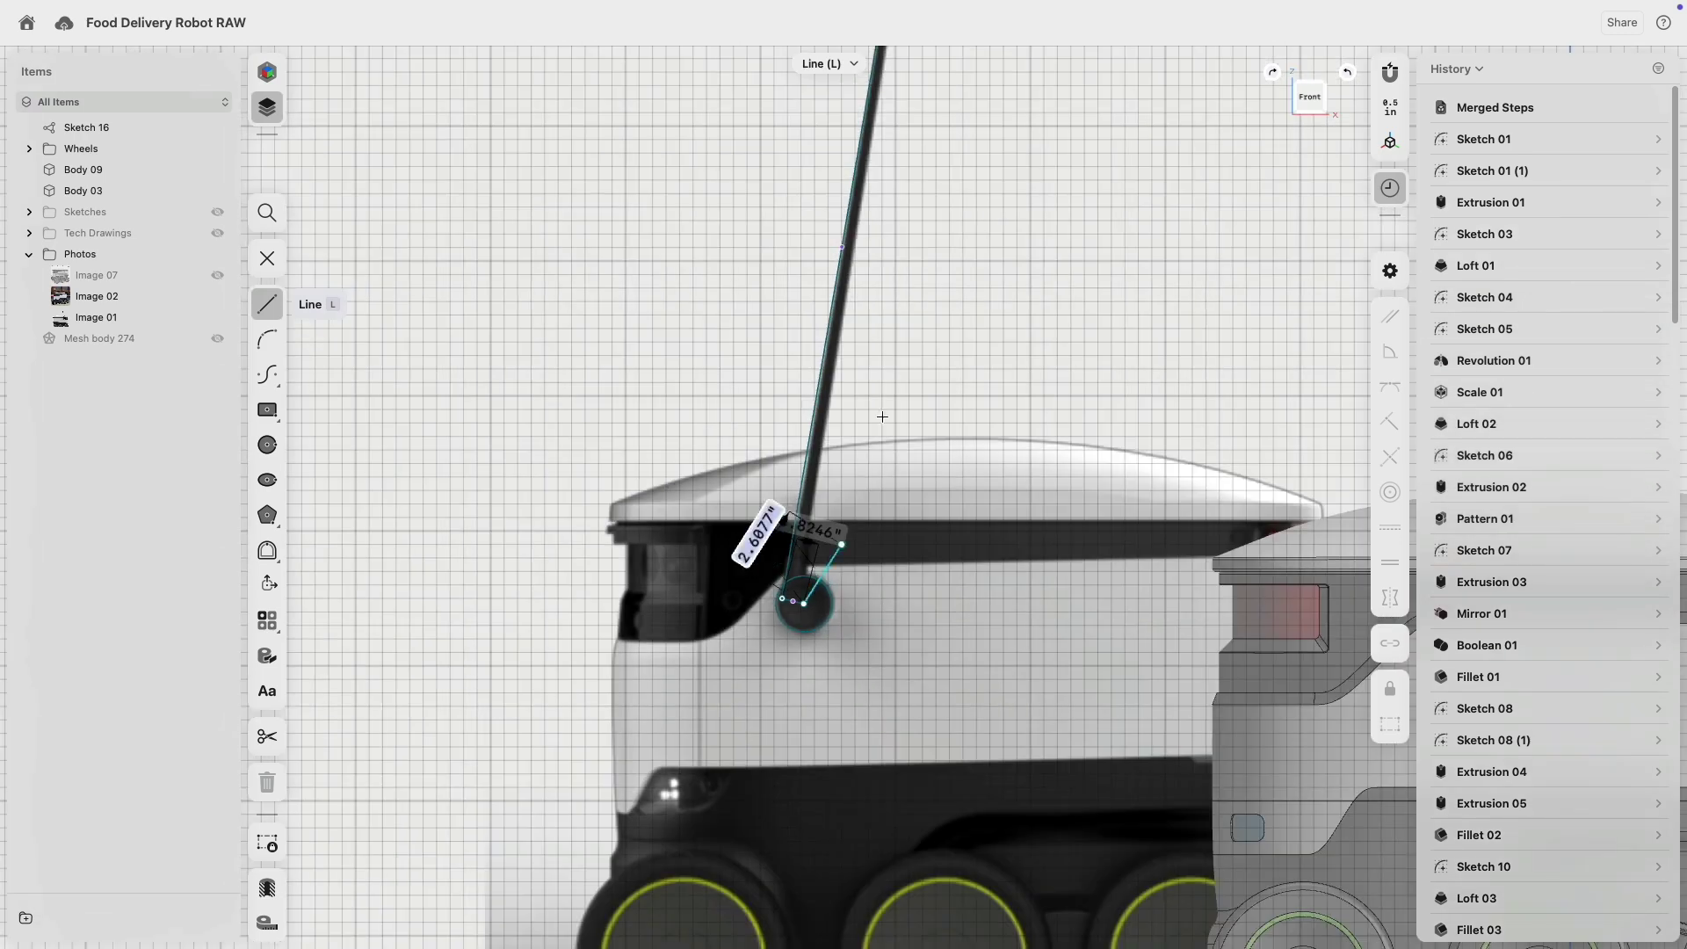
- Draw the rod's right edge from the base circle's centre up to the flag, closing the outline with an about 0.27" top
{"action": "middle_click_drag", "start_coordinate": [923, 239], "coordinate": [833, 674]}
{"action": "scroll", "coordinate": [804, 369], "scroll_direction": "up", "scroll_amount": 5}
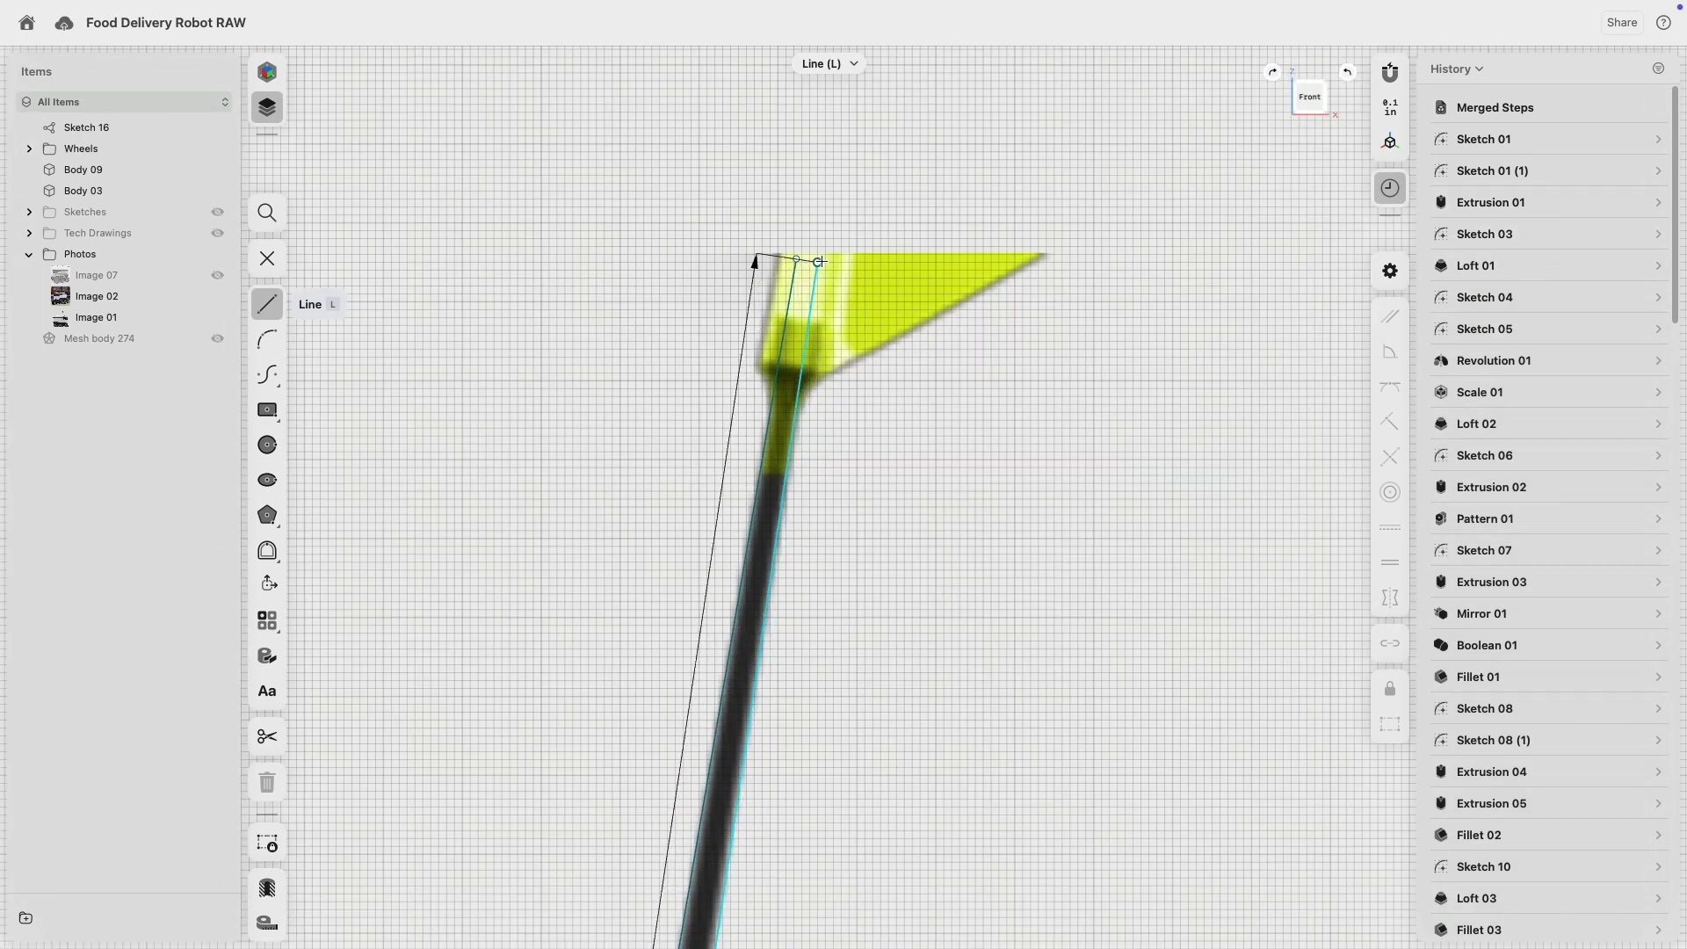
{"action": "scroll", "coordinate": [802, 251], "scroll_direction": "up", "scroll_amount": 3}
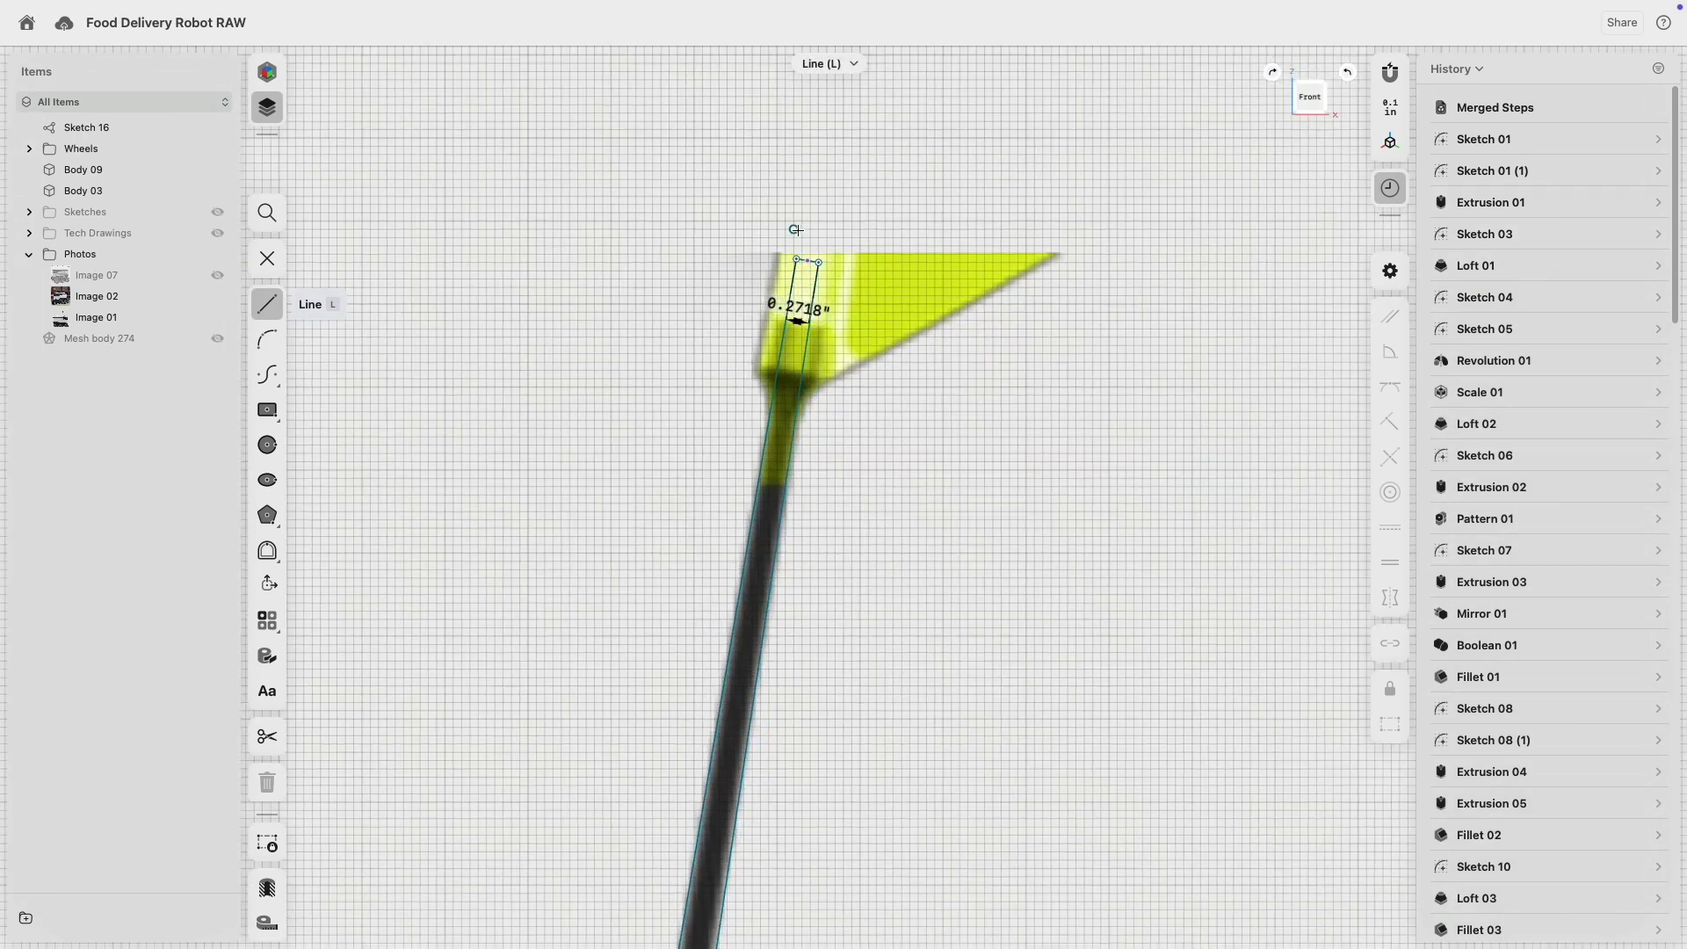
- Draw a centre line through the antenna rod profile from the midpoint of its top edge to the midpoint of its bottom edge
{"action": "scroll", "coordinate": [809, 532], "scroll_direction": "down", "scroll_amount": 5}
{"action": "middle_click_drag", "start_coordinate": [813, 774], "coordinate": [912, 141]}
{"action": "scroll", "coordinate": [756, 647], "scroll_direction": "up", "scroll_amount": 4}
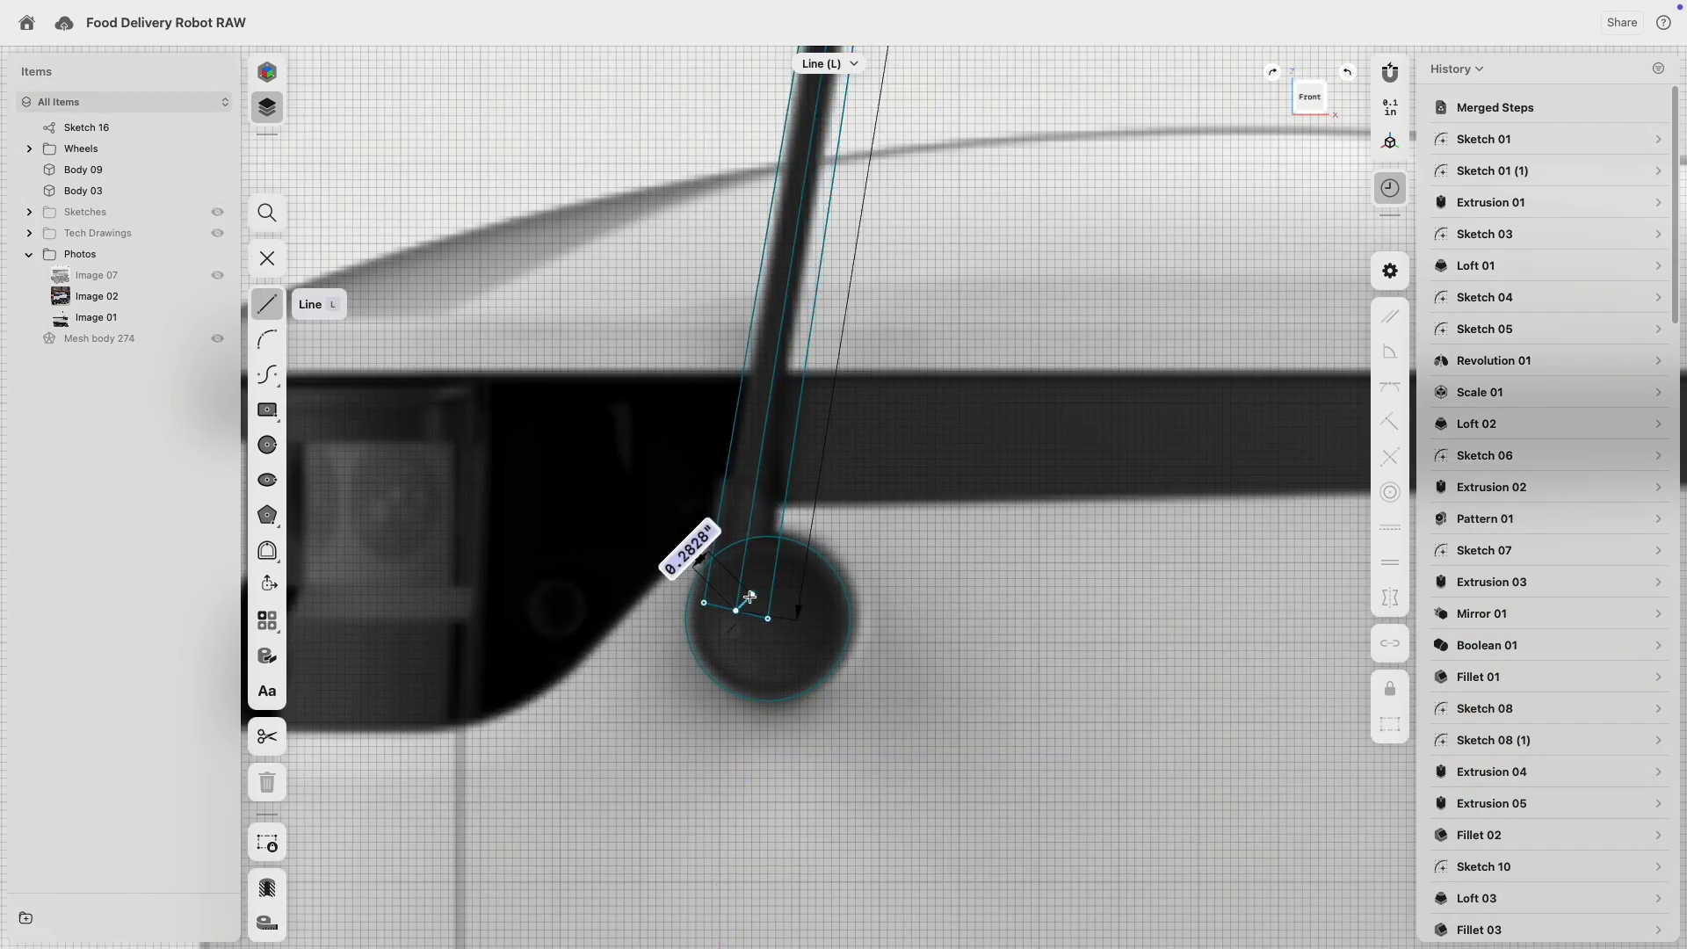
- Constrain the rod profile's bottom edge perpendicular to its centre line
{"action": "scroll", "coordinate": [769, 622], "scroll_direction": "up", "scroll_amount": 3}
{"action": "left_click", "coordinate": [720, 600]}
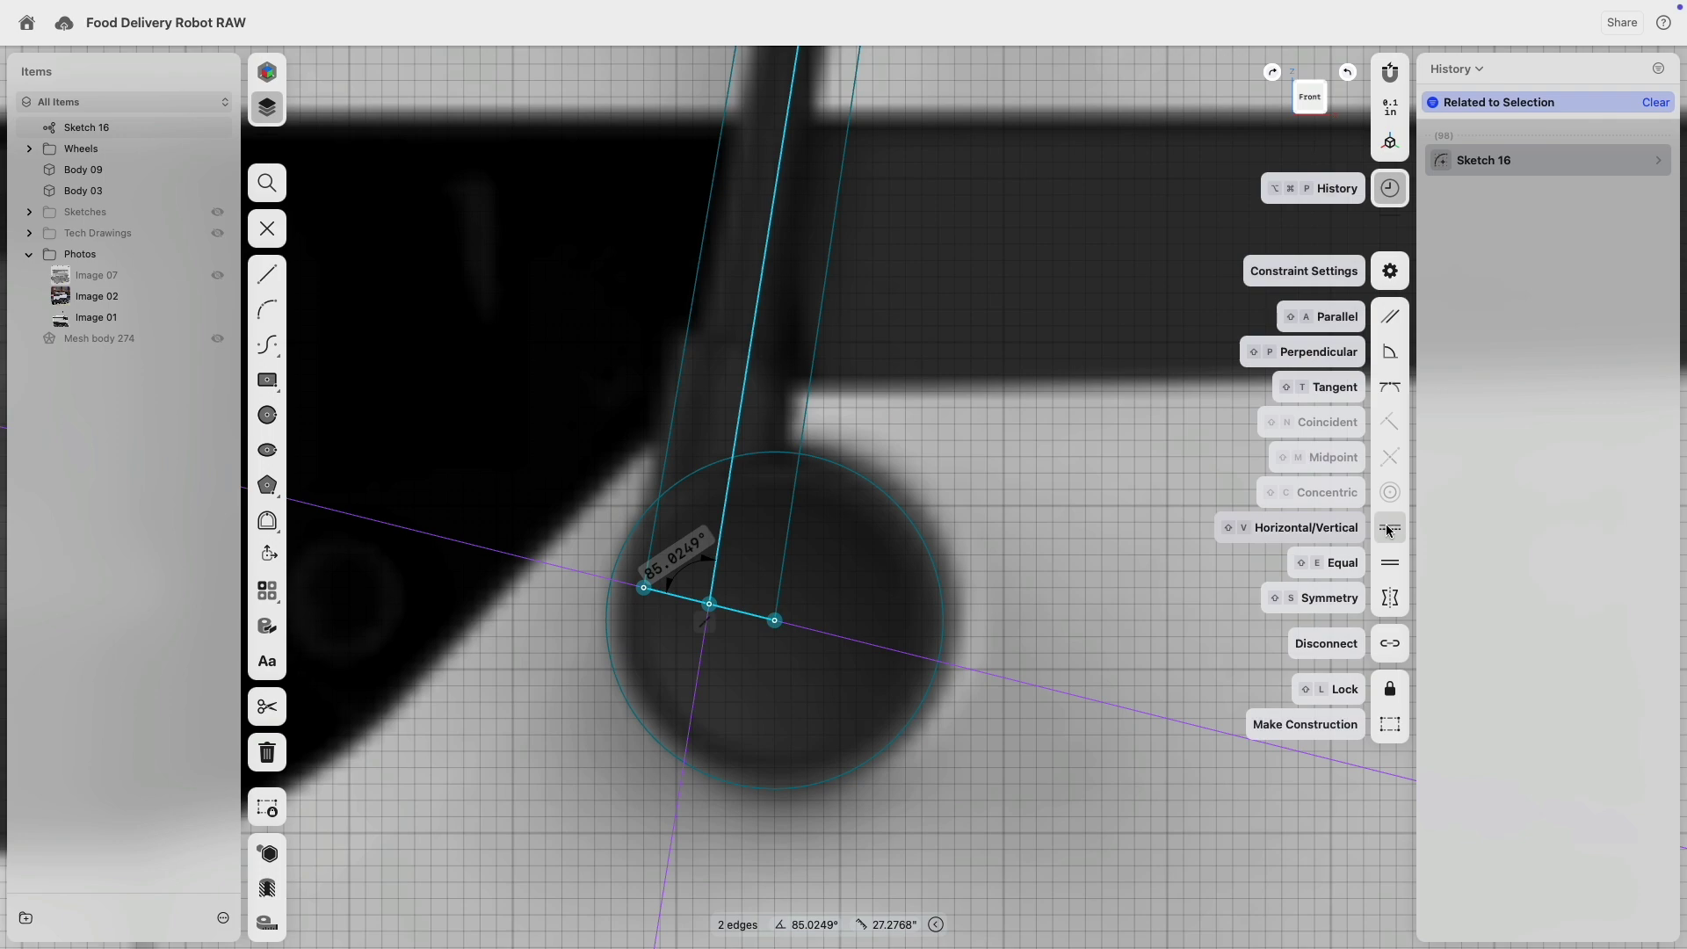
{"action": "left_click", "coordinate": [1390, 352]}
{"action": "scroll", "coordinate": [1060, 463], "scroll_direction": "down", "scroll_amount": 5}
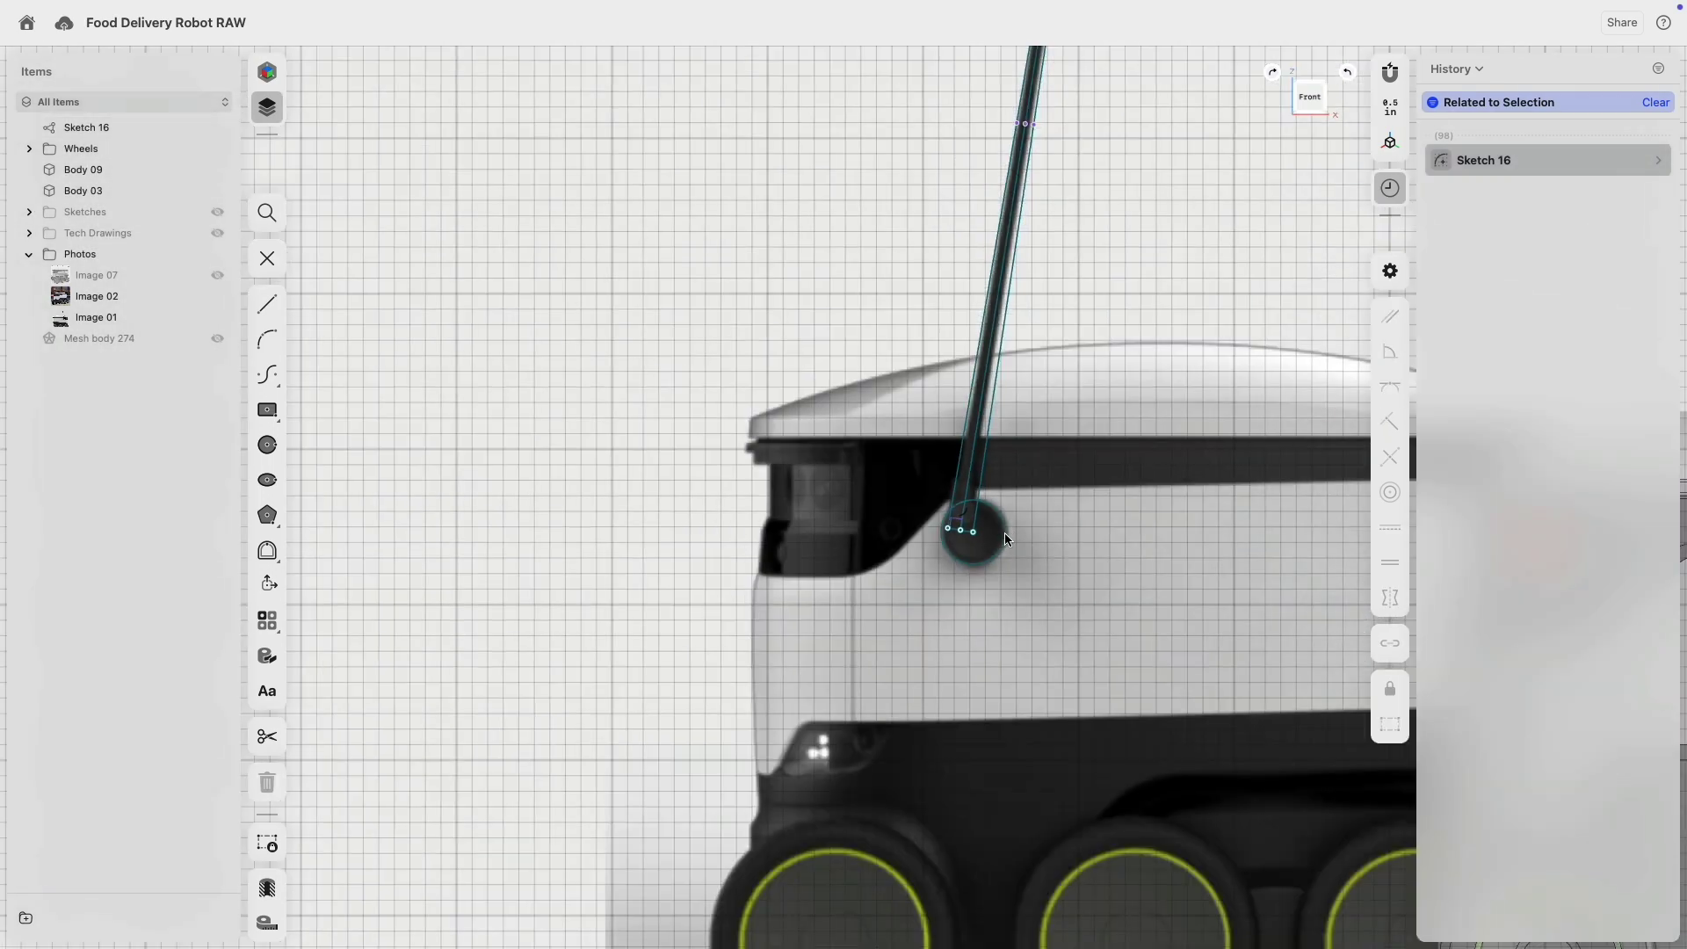
- Try to make the rod profile's top edge perpendicular to the centre line, and undo the attempt
{"action": "scroll", "coordinate": [941, 601], "scroll_direction": "up", "scroll_amount": 5}
{"action": "scroll", "coordinate": [967, 400], "scroll_direction": "up", "scroll_amount": 5}
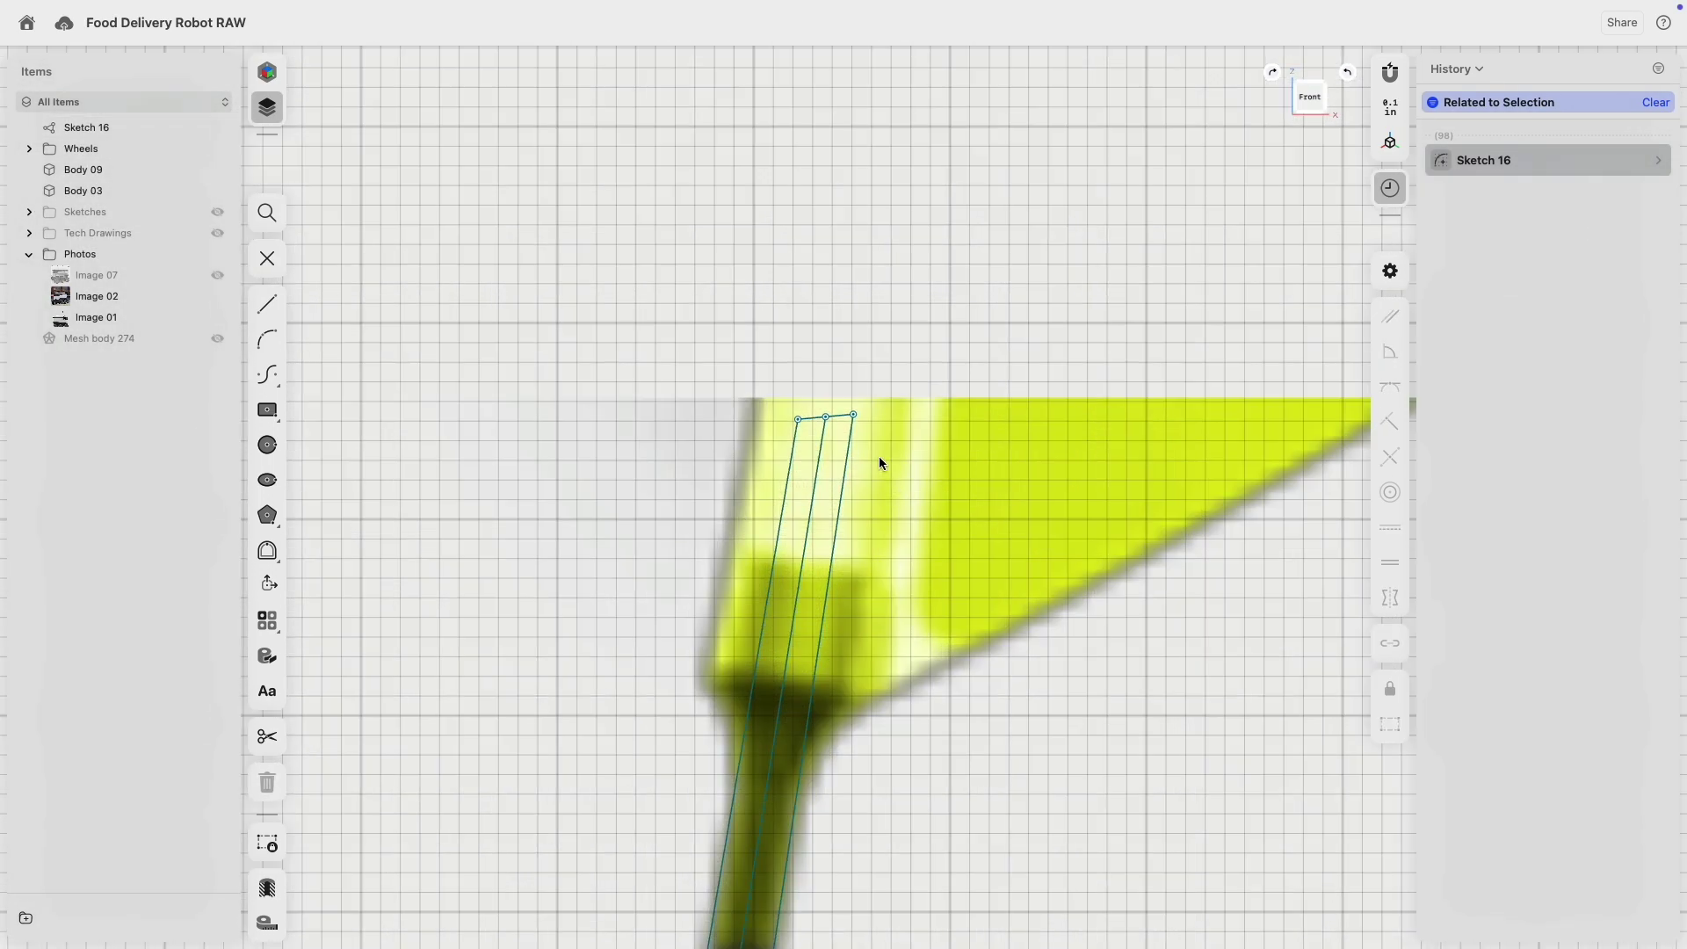
{"action": "left_click", "coordinate": [838, 417]}
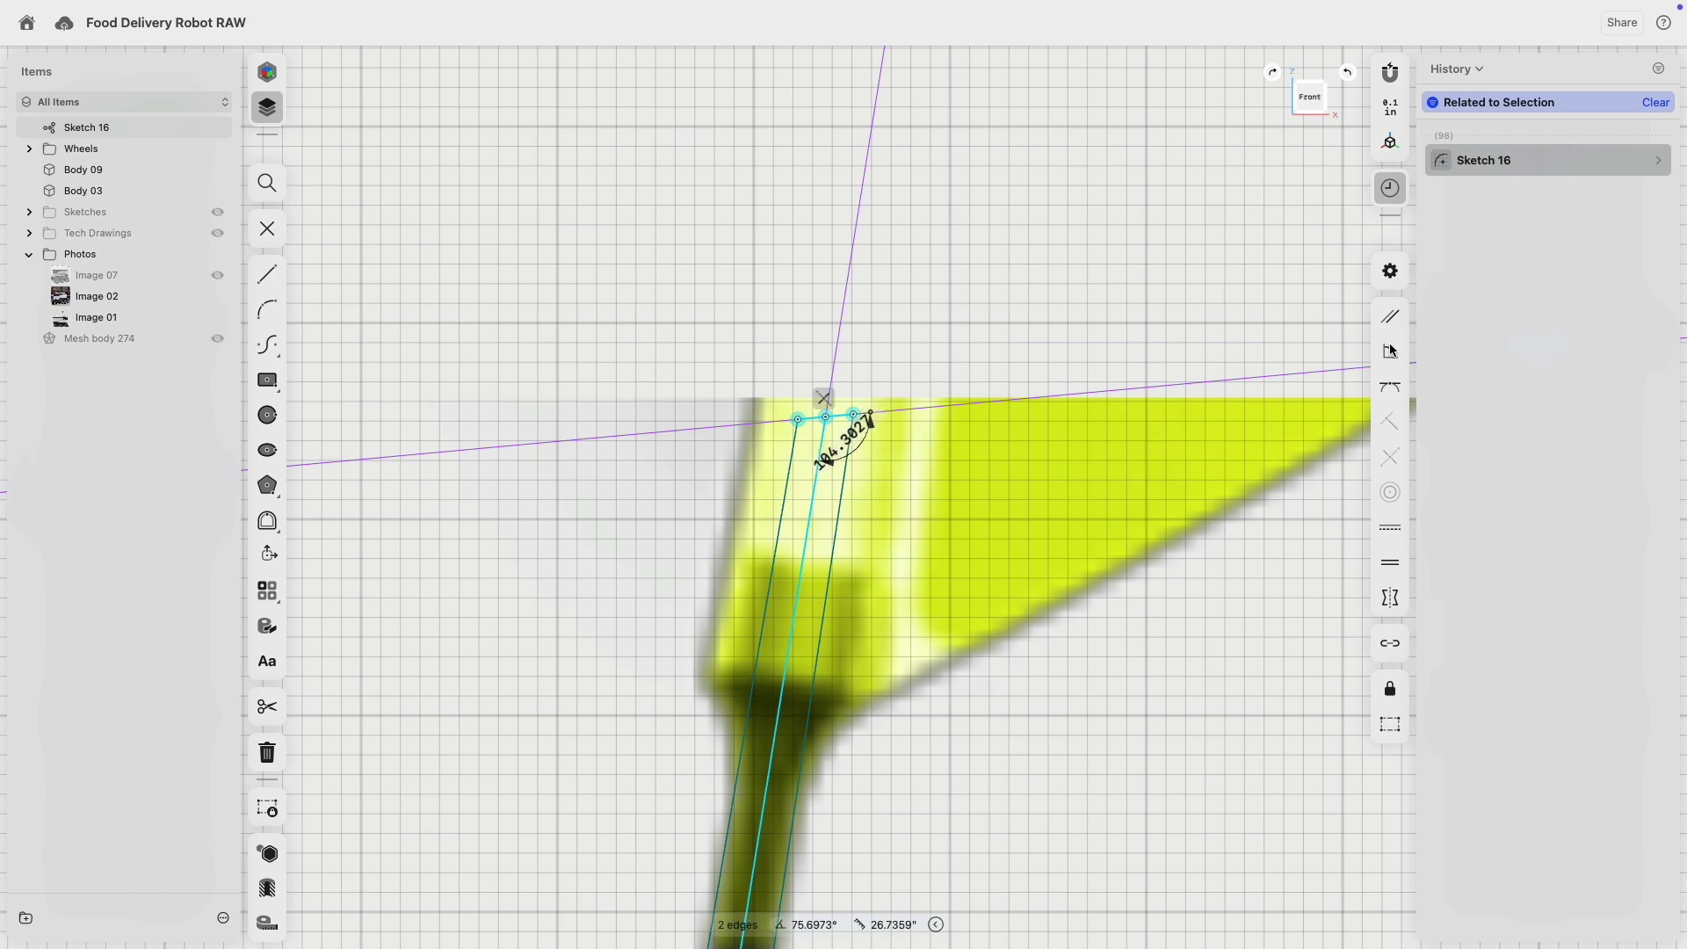
{"action": "left_click", "coordinate": [1388, 386]}
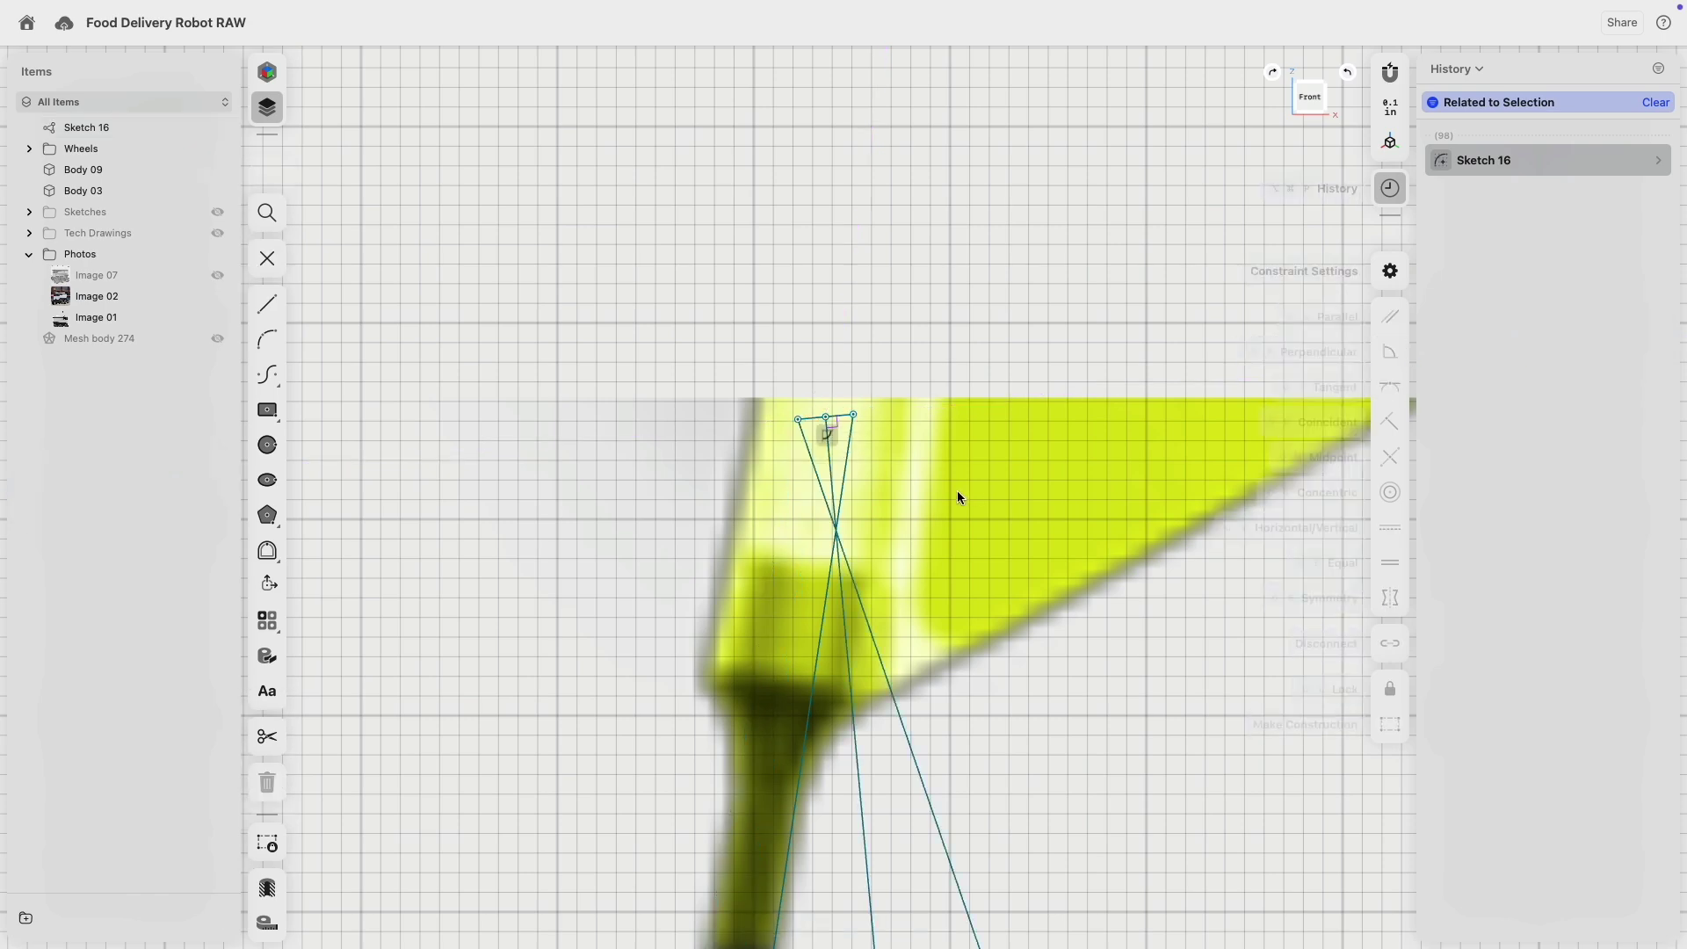
{"action": "key", "text": "super+z"}
- Lock the rod profile's bottom edge inside the antenna's base circle
{"action": "scroll", "coordinate": [900, 507], "scroll_direction": "down", "scroll_amount": 5}
{"action": "middle_click_drag", "start_coordinate": [898, 508], "coordinate": [983, 144]}
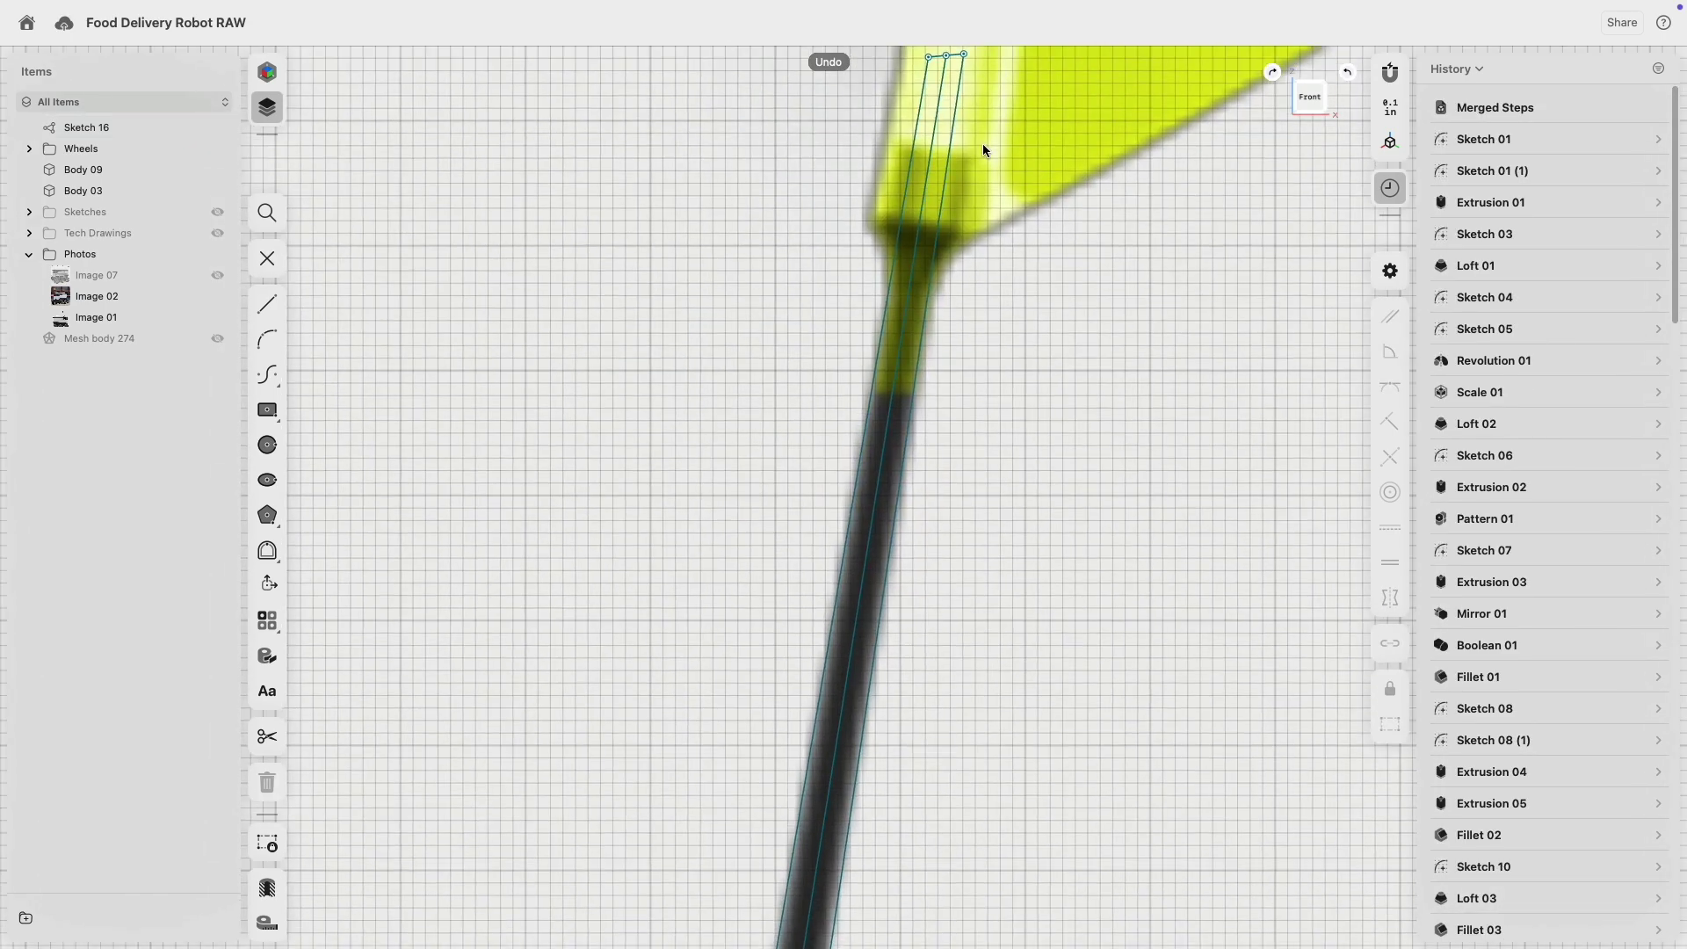
{"action": "scroll", "coordinate": [951, 401], "scroll_direction": "down", "scroll_amount": 7}
{"action": "middle_click_drag", "start_coordinate": [950, 619], "coordinate": [974, 260]}
{"action": "middle_click_drag", "start_coordinate": [922, 676], "coordinate": [997, 167]}
{"action": "middle_click_drag", "start_coordinate": [931, 530], "coordinate": [963, 386]}
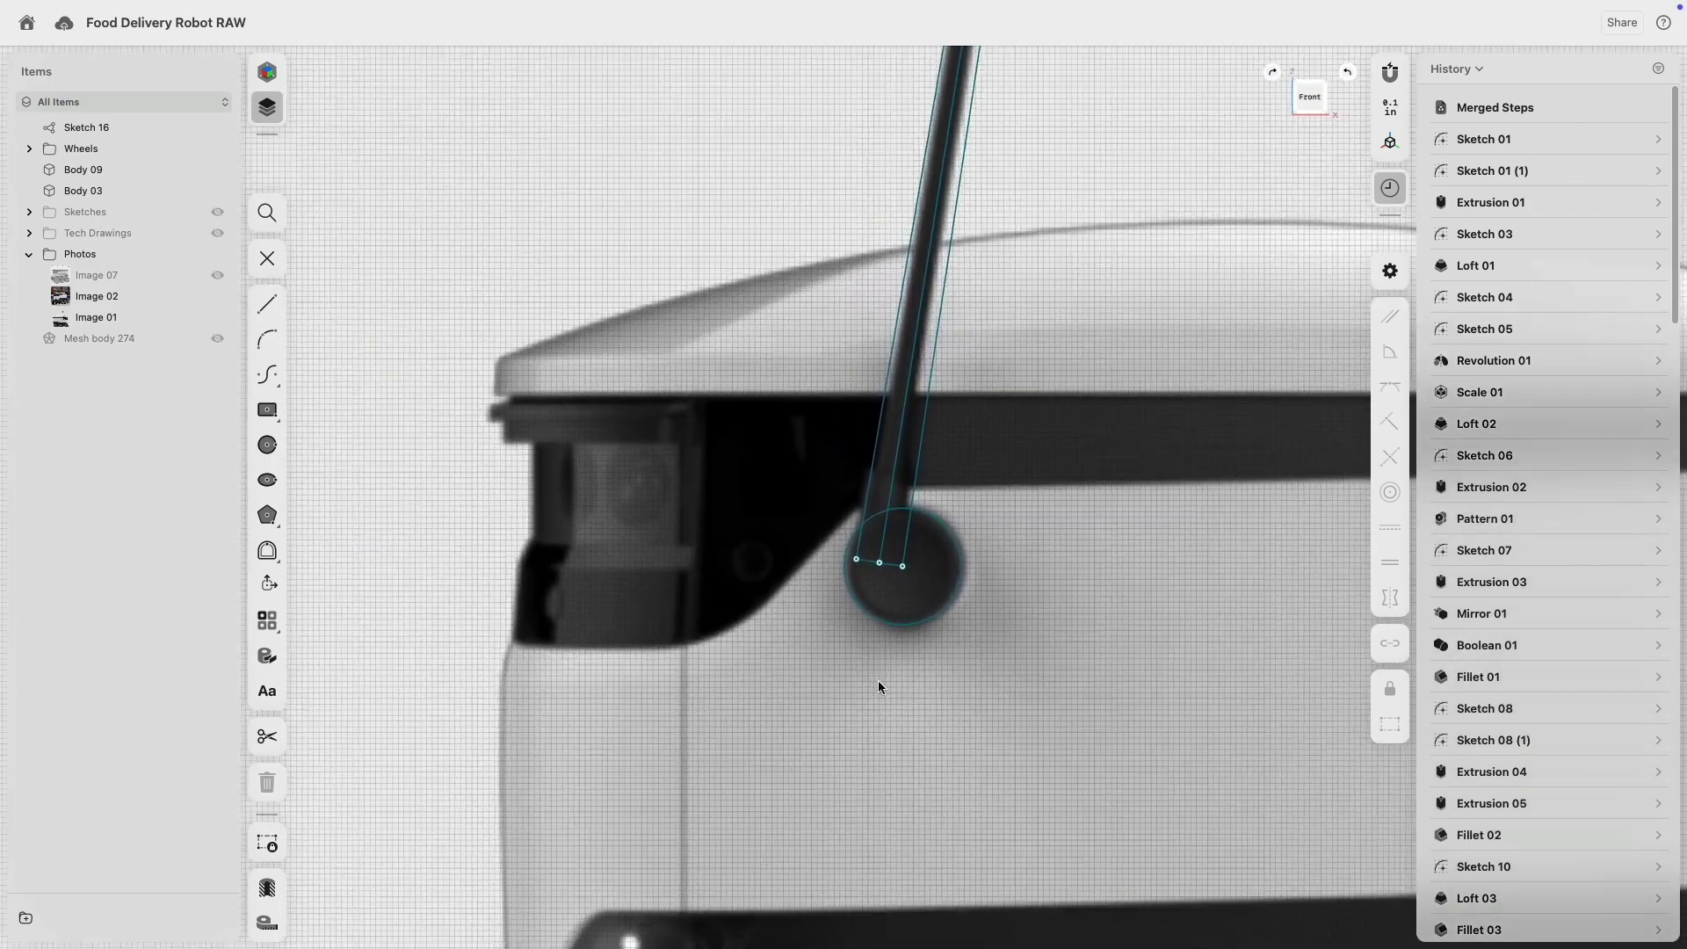
{"action": "scroll", "coordinate": [881, 689], "scroll_direction": "up", "scroll_amount": 6}
{"action": "left_click", "coordinate": [908, 411]}
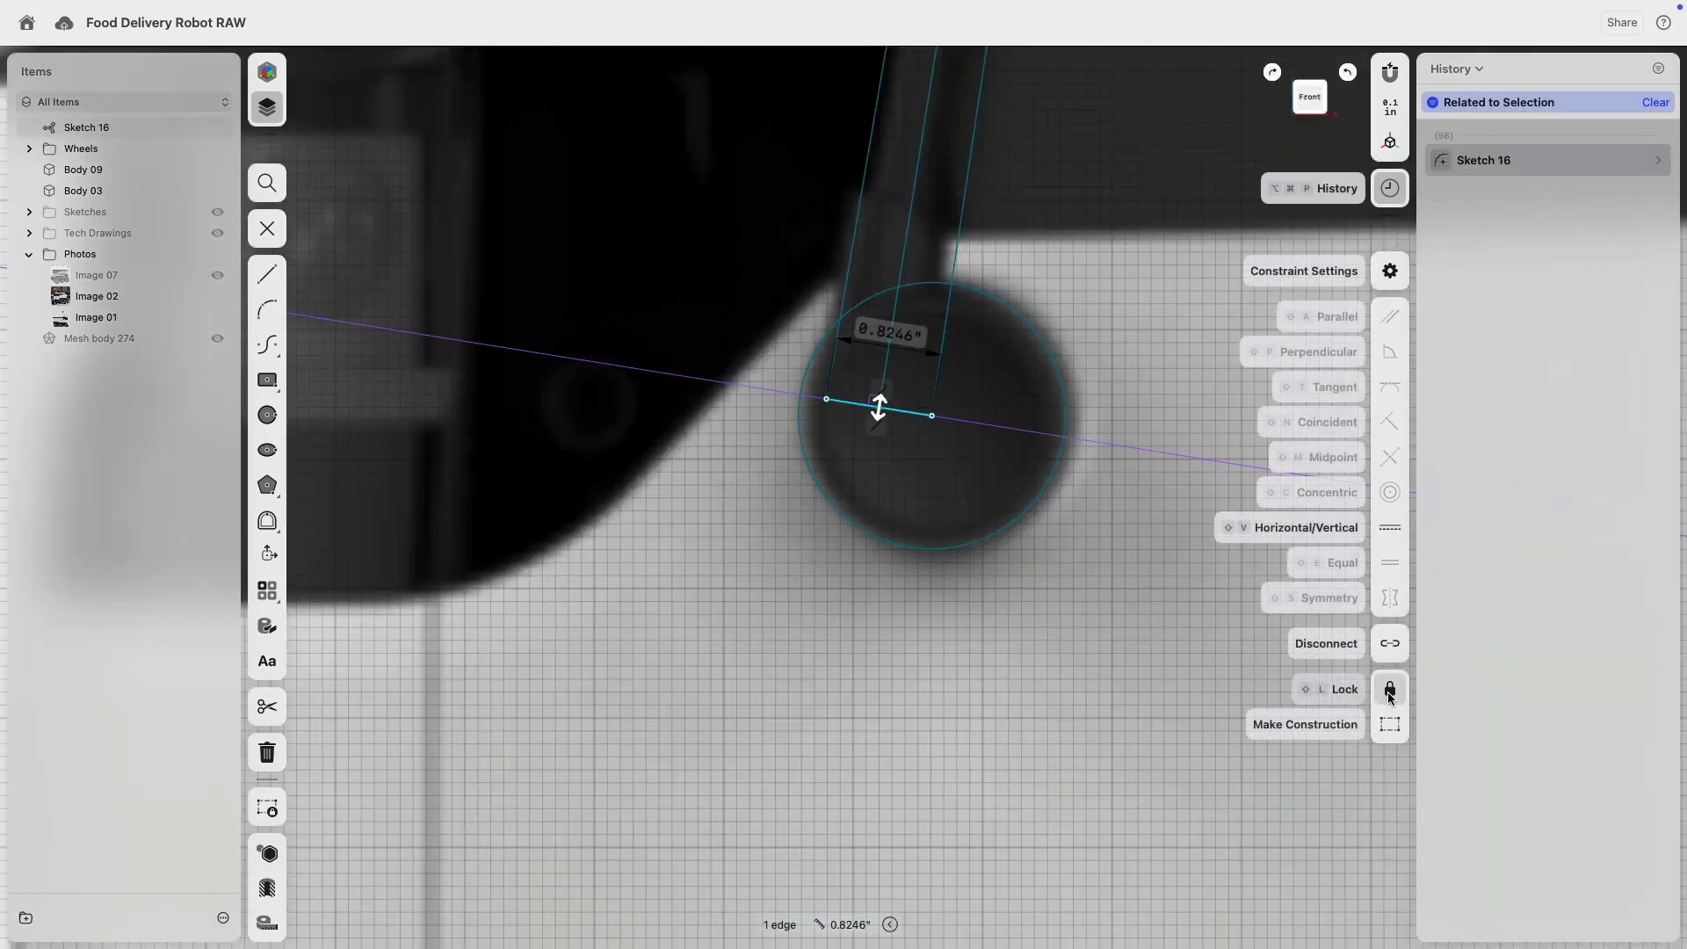
- Constrain the rod profile's top edge at the flag perpendicular to the centre line
{"action": "scroll", "coordinate": [1093, 494], "scroll_direction": "down", "scroll_amount": 6}
{"action": "middle_click_drag", "start_coordinate": [1086, 457], "coordinate": [1015, 730]}
{"action": "middle_click_drag", "start_coordinate": [1109, 132], "coordinate": [968, 735]}
{"action": "middle_click_drag", "start_coordinate": [1002, 183], "coordinate": [967, 380]}
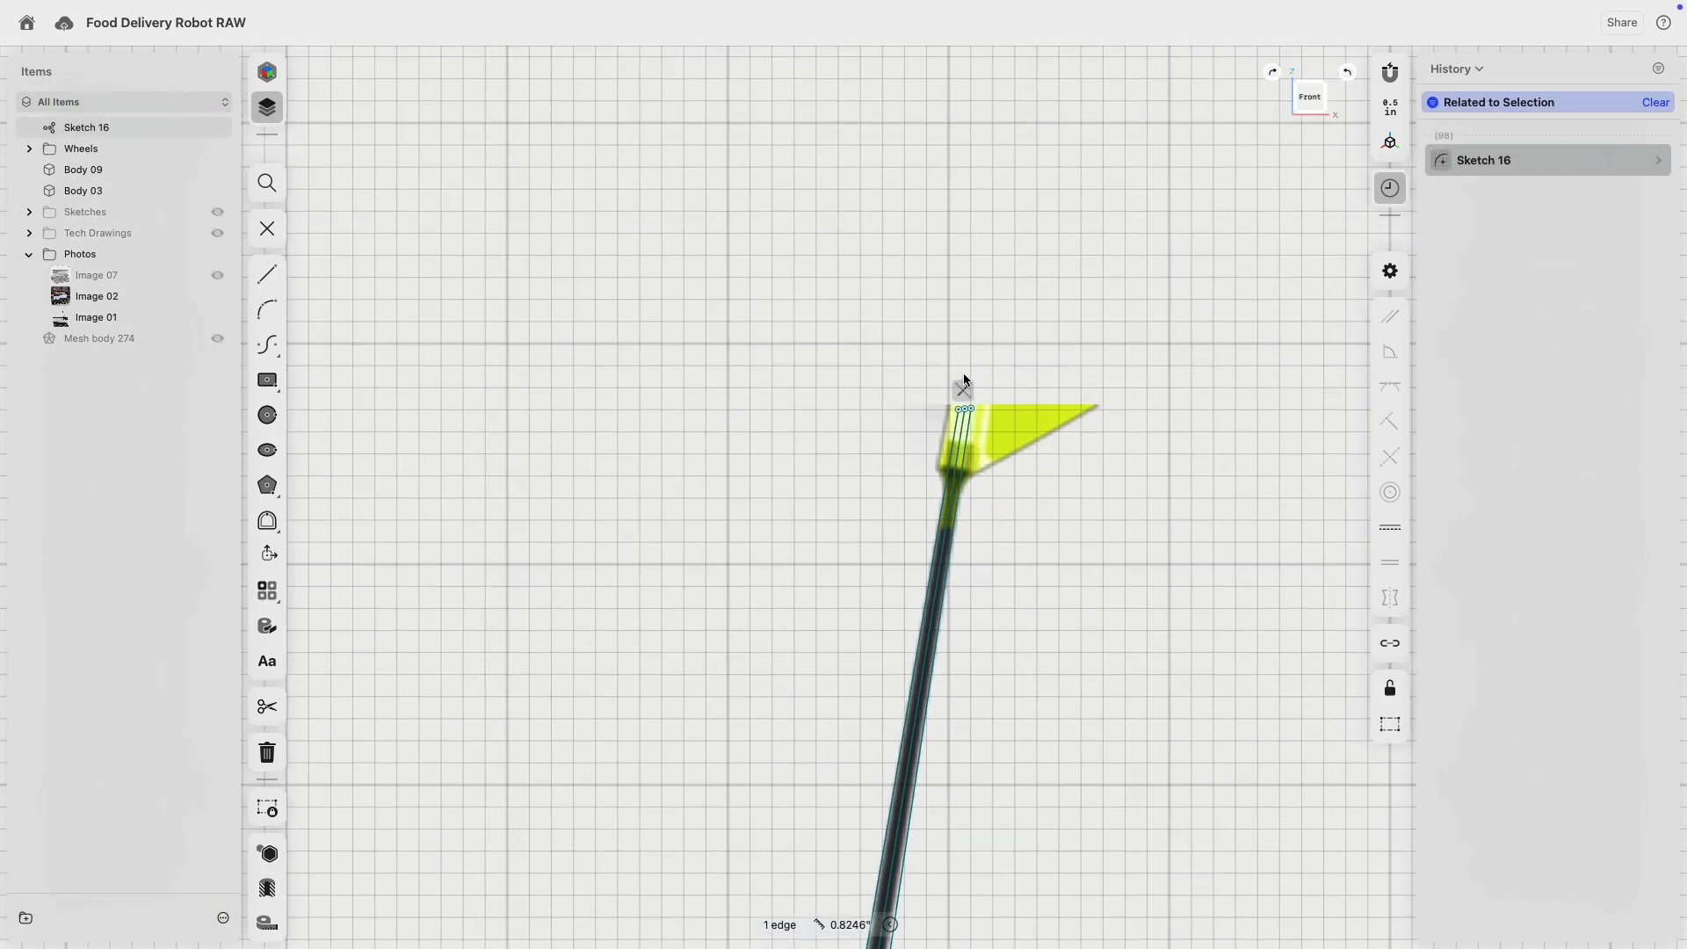
{"action": "scroll", "coordinate": [965, 391], "scroll_direction": "up", "scroll_amount": 6}
{"action": "scroll", "coordinate": [984, 452], "scroll_direction": "up", "scroll_amount": 3}
{"action": "left_click", "coordinate": [1011, 362]}
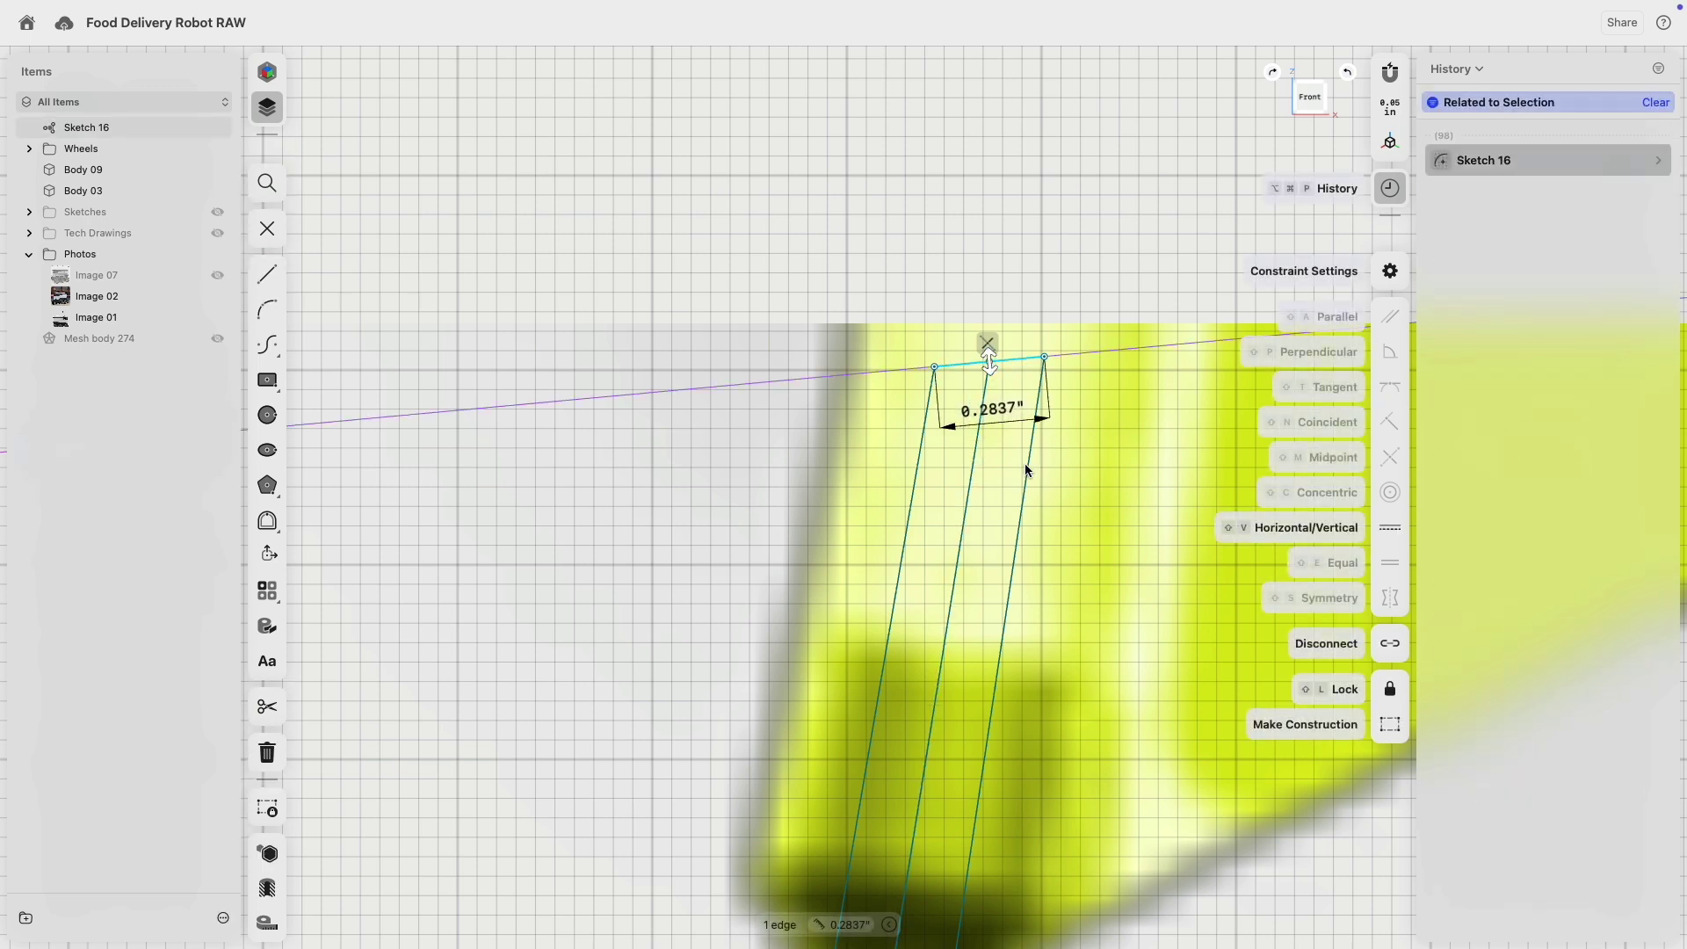
{"action": "left_click", "coordinate": [1390, 351]}
- Draw an about 0.34" line across the rod from its left to its right edge, just below the flag's sleeve
{"action": "scroll", "coordinate": [1121, 420], "scroll_direction": "down", "scroll_amount": 6}
{"action": "middle_click_drag", "start_coordinate": [1104, 455], "coordinate": [1059, 428]}
{"action": "scroll", "coordinate": [1074, 477], "scroll_direction": "down", "scroll_amount": 10}
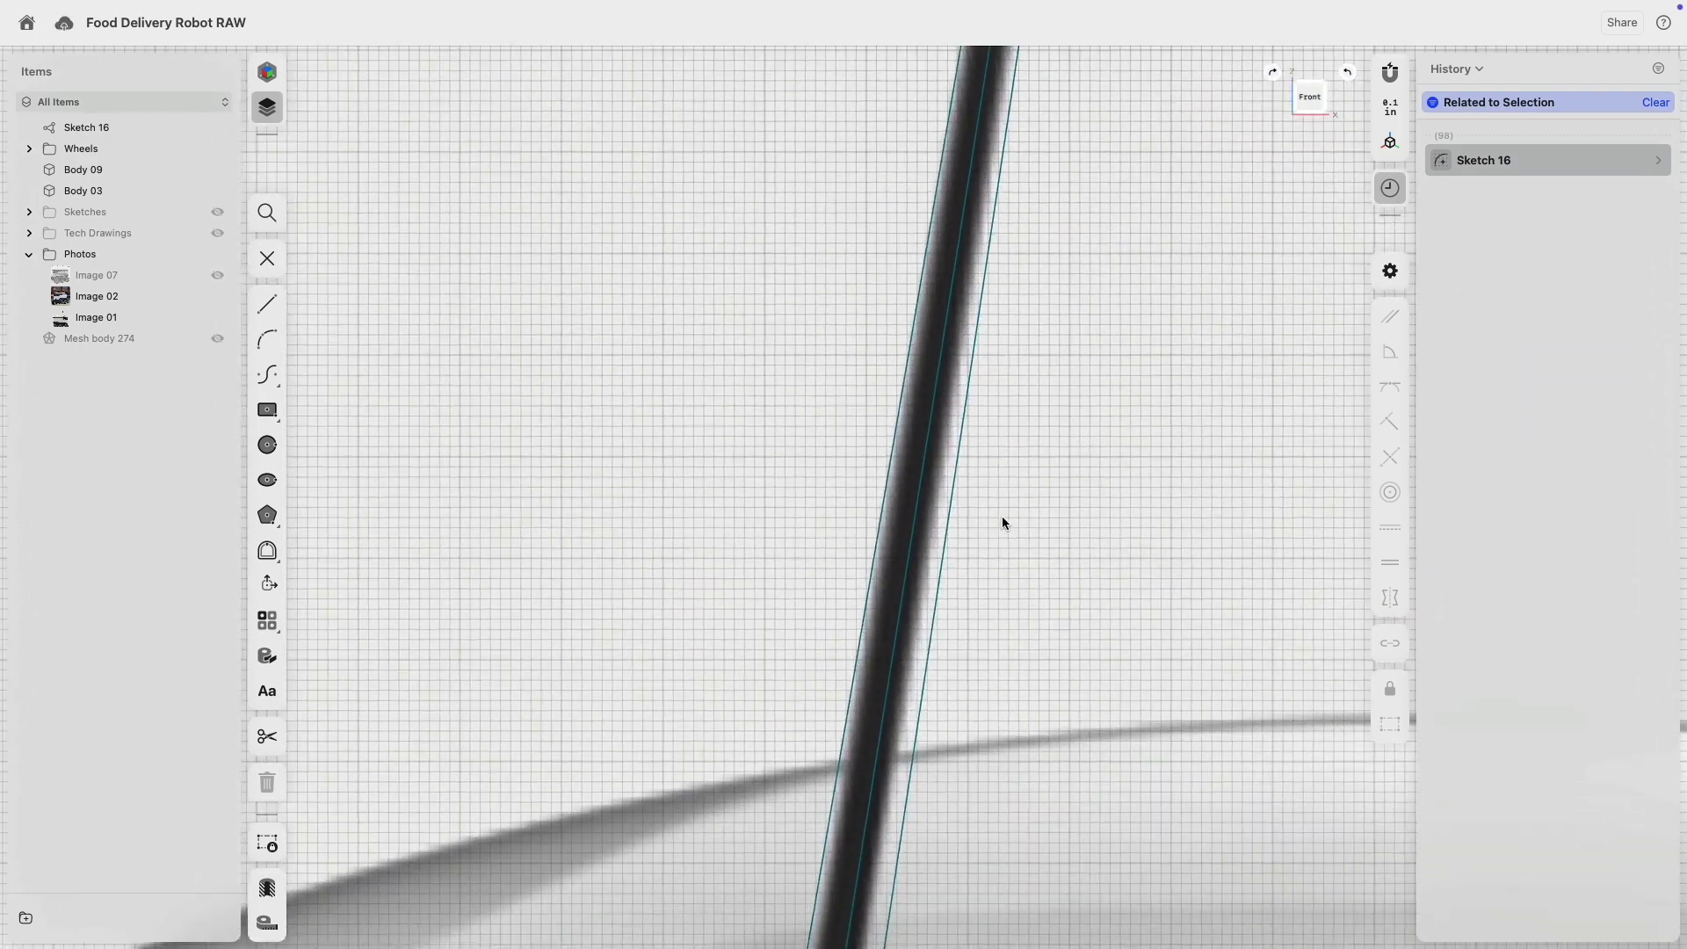
{"action": "scroll", "coordinate": [1027, 362], "scroll_direction": "down", "scroll_amount": 5}
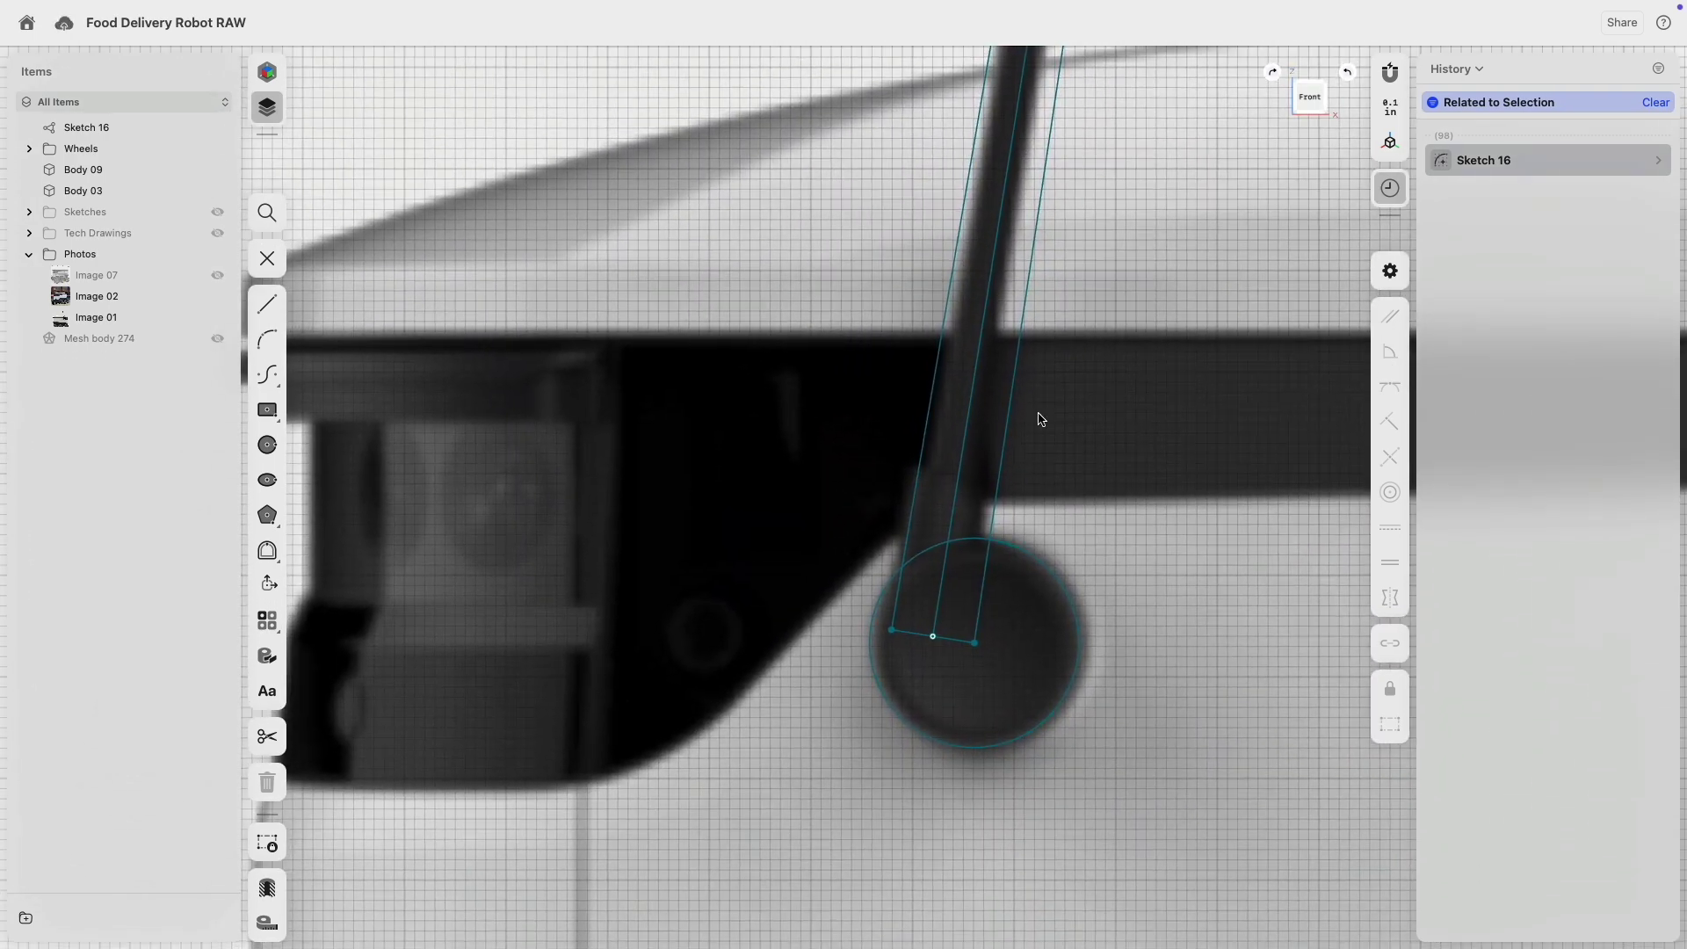
{"action": "scroll", "coordinate": [1046, 292], "scroll_direction": "up", "scroll_amount": 15}
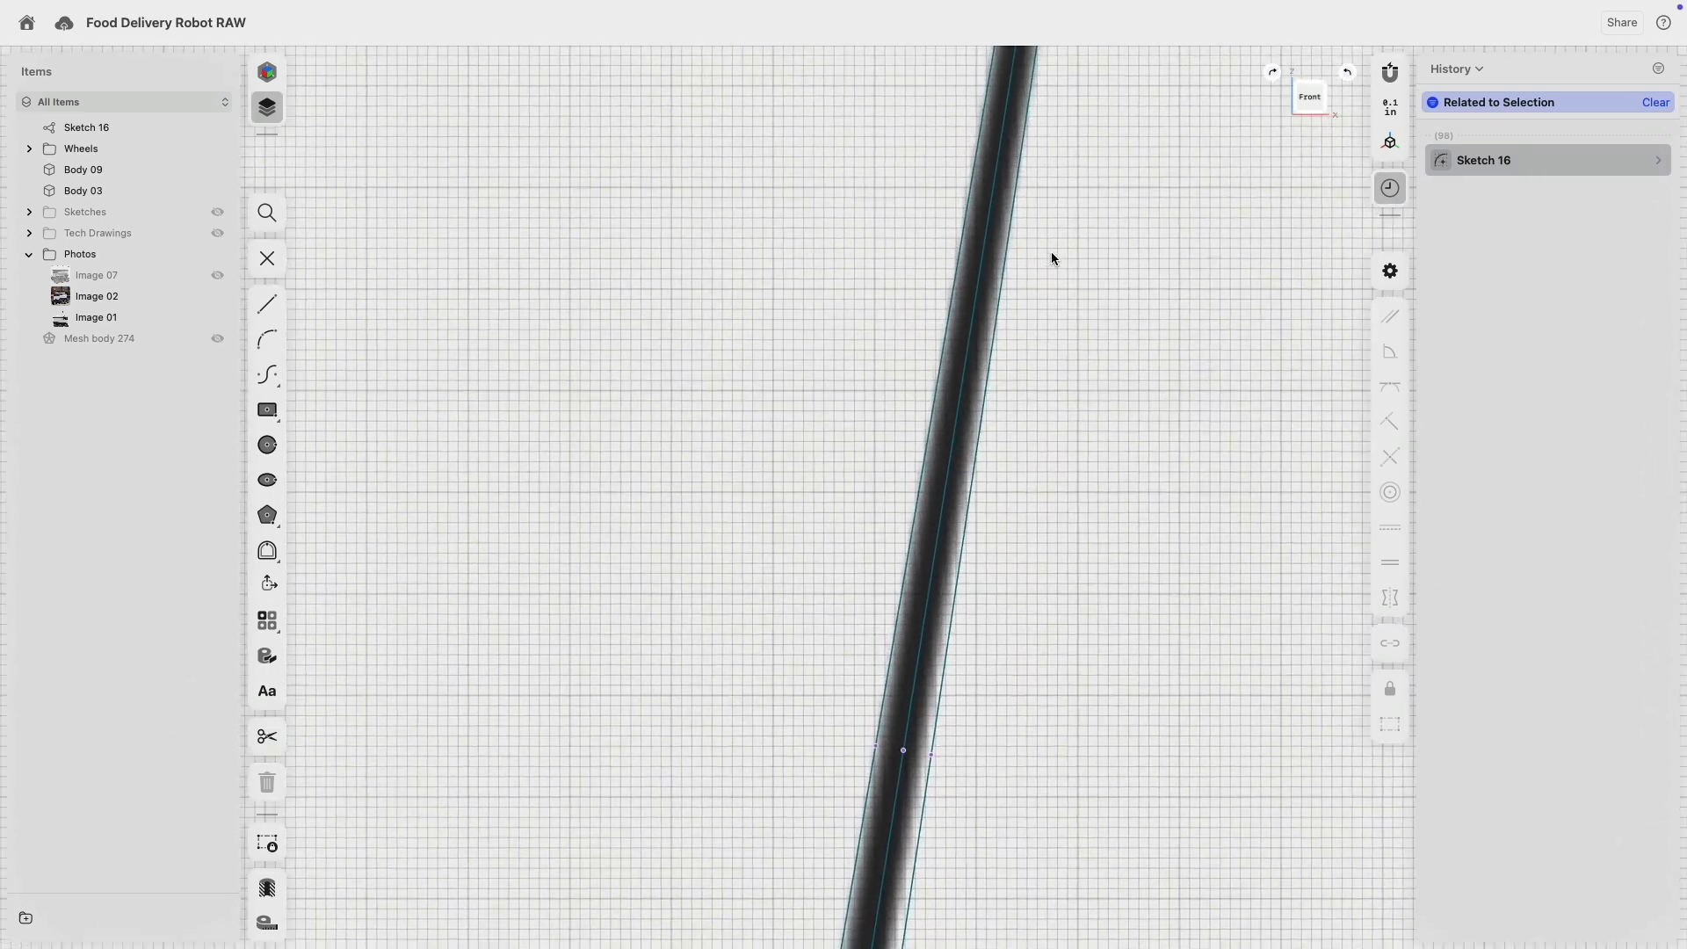
{"action": "scroll", "coordinate": [996, 455], "scroll_direction": "up", "scroll_amount": 5}
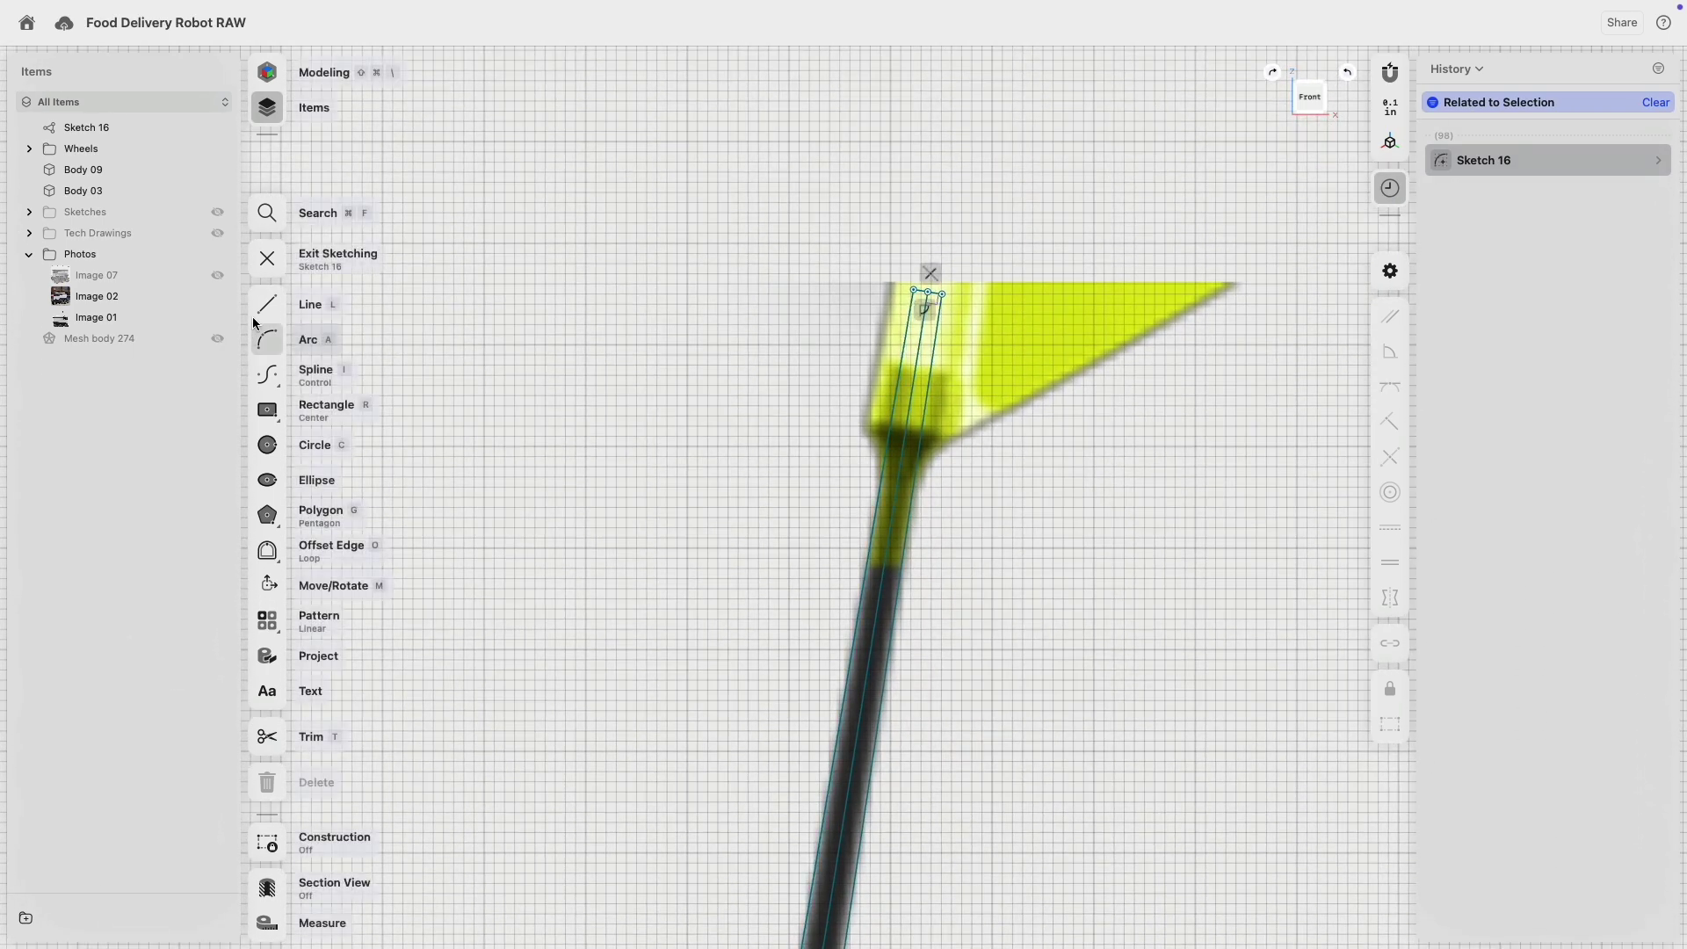
{"action": "scroll", "coordinate": [823, 567], "scroll_direction": "up", "scroll_amount": 5}
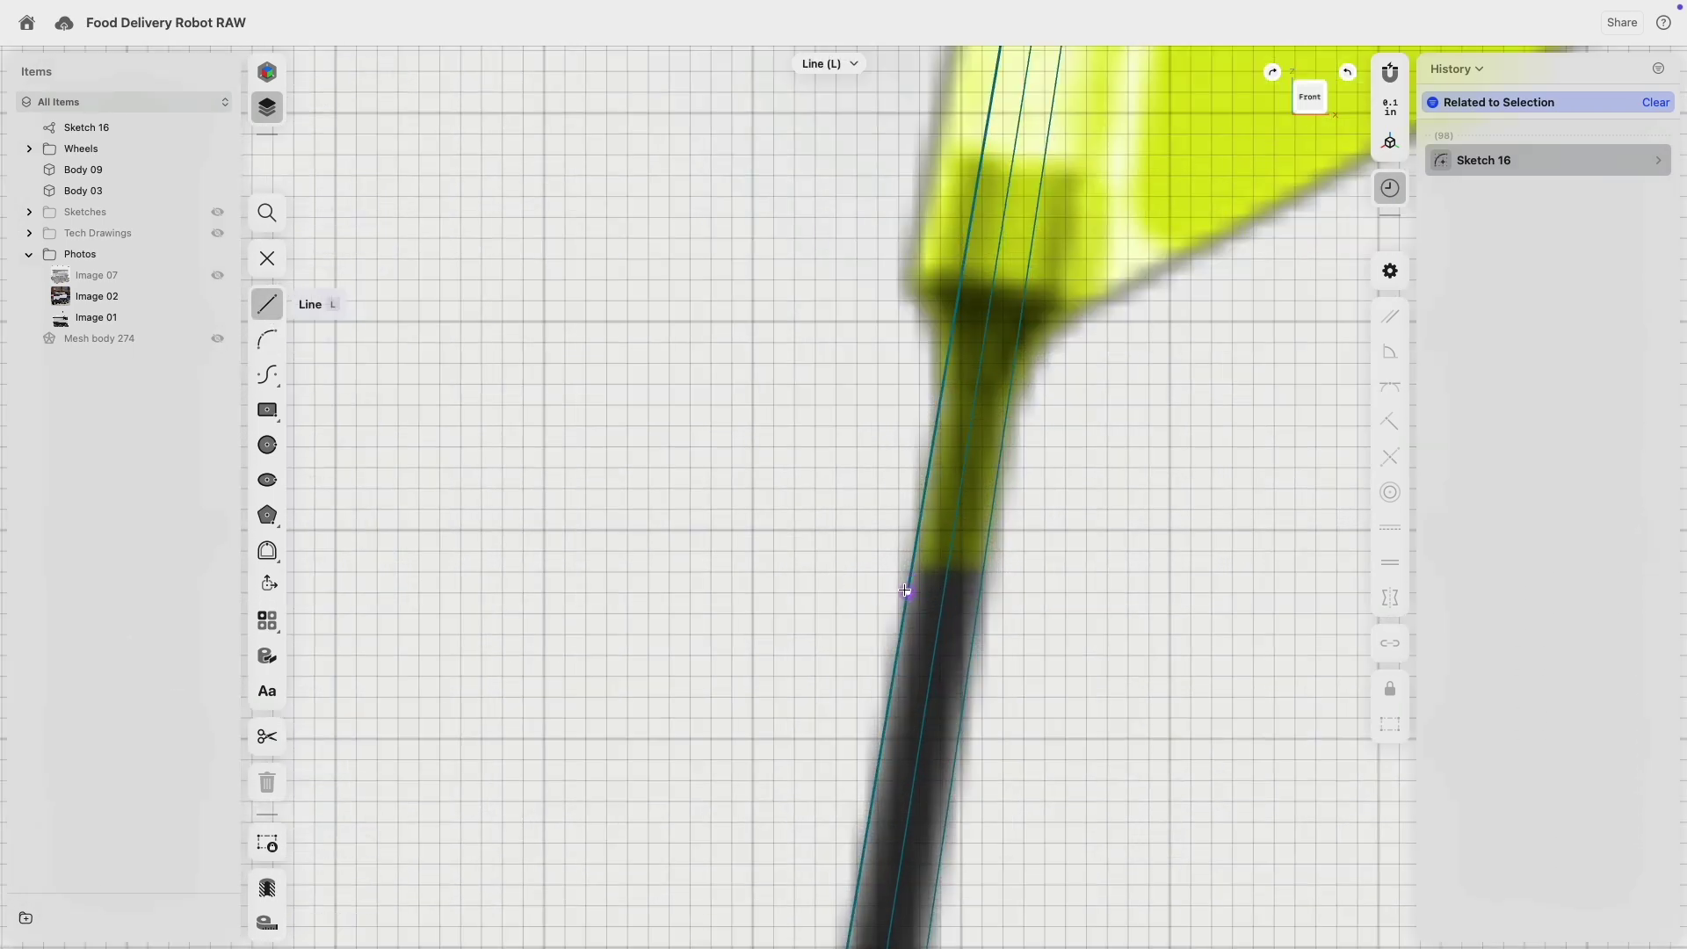
{"action": "left_click", "coordinate": [979, 605]}
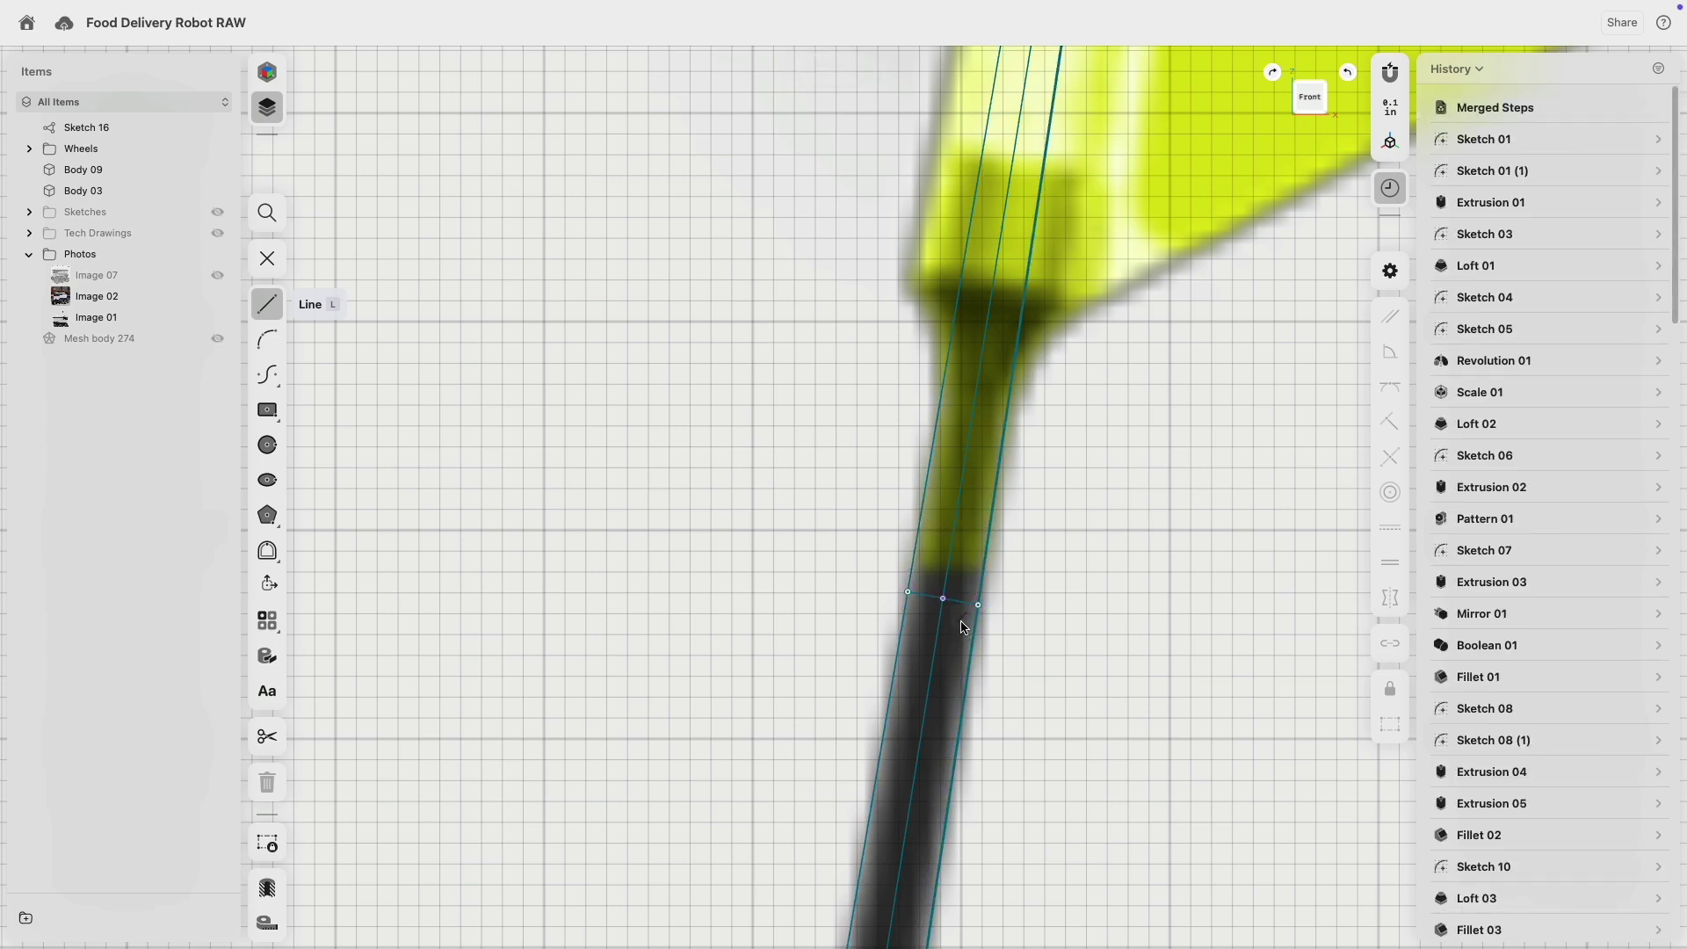
- Constrain the cross line below the flag parallel to the rod profile's top edge
{"action": "left_click", "coordinate": [958, 603]}
{"action": "scroll", "coordinate": [1045, 440], "scroll_direction": "down", "scroll_amount": 4}
{"action": "scroll", "coordinate": [1056, 444], "scroll_direction": "up", "scroll_amount": 4}
{"action": "scroll", "coordinate": [1045, 448], "scroll_direction": "up", "scroll_amount": 5}
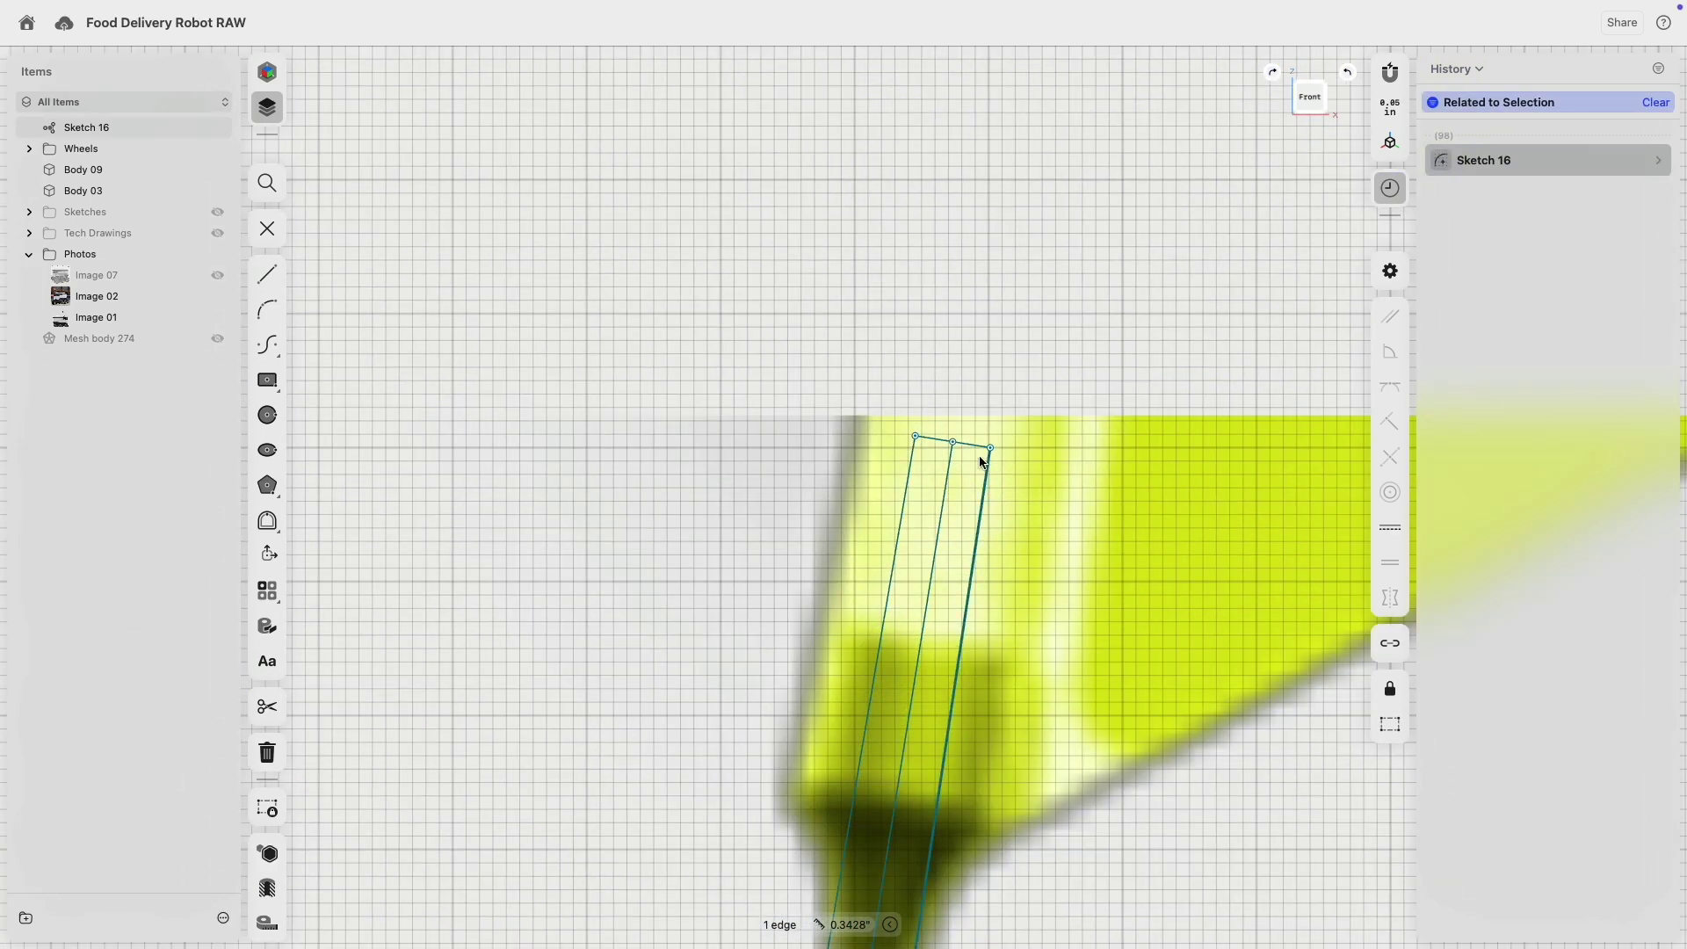
{"action": "left_click", "coordinate": [968, 447]}
{"action": "left_click", "coordinate": [1392, 316]}
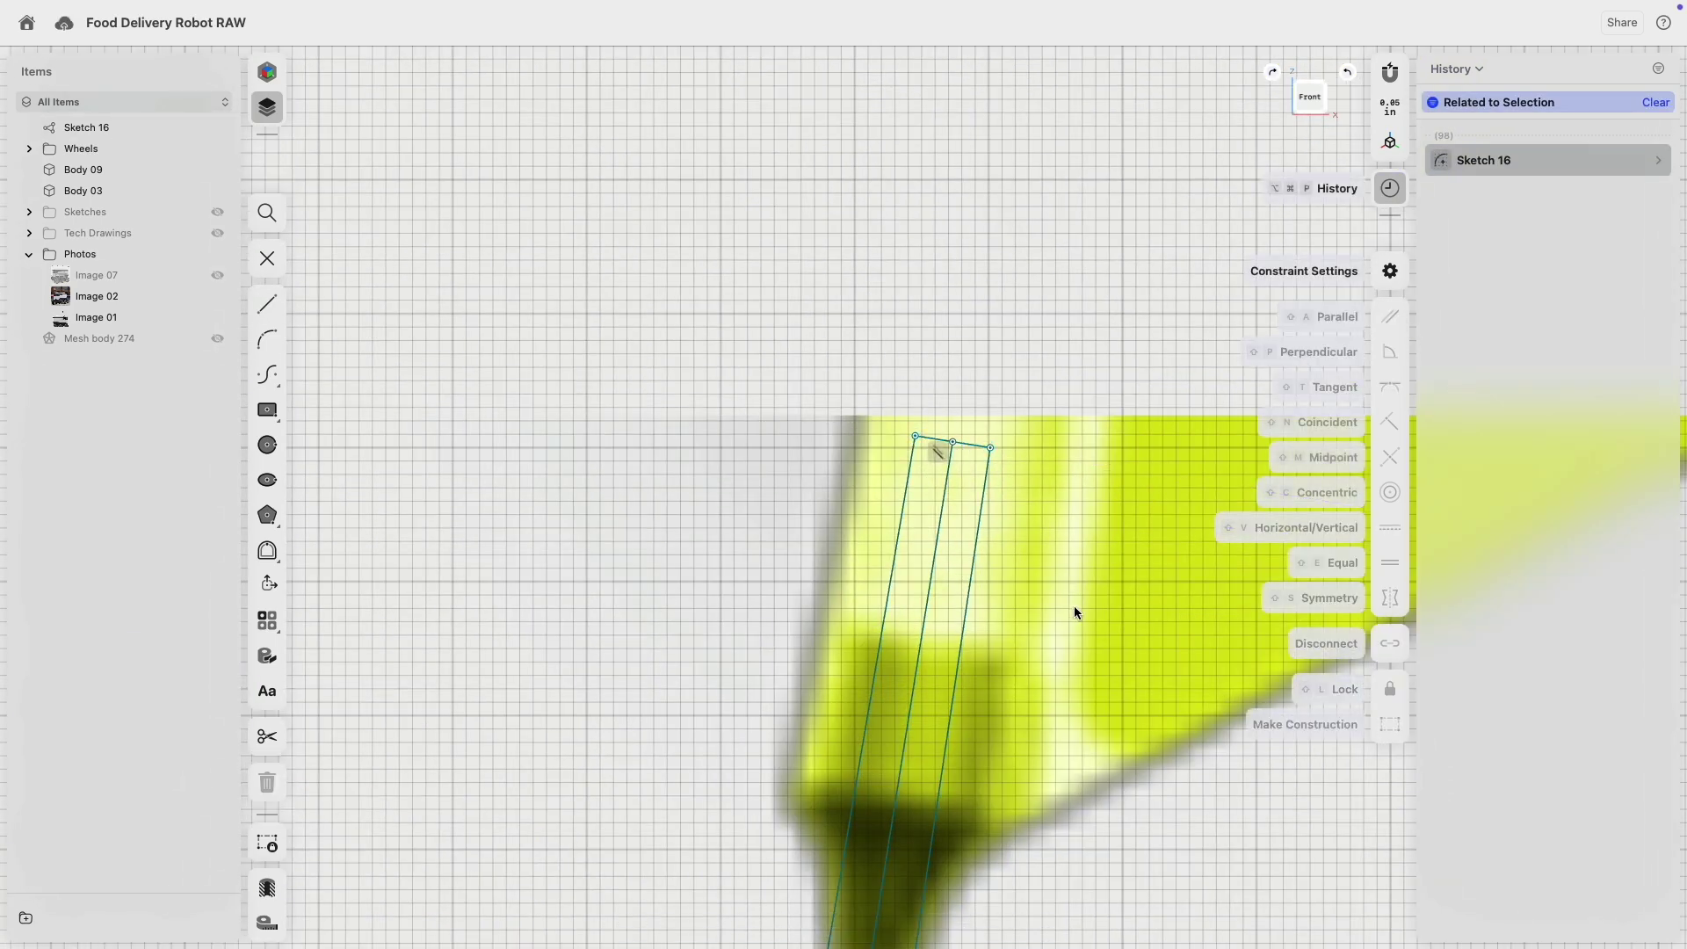
- Unlock both endpoints of the rod profile's bottom edge inside the base circle
{"action": "scroll", "coordinate": [1074, 606], "scroll_direction": "down", "scroll_amount": 6}
{"action": "scroll", "coordinate": [1064, 597], "scroll_direction": "down", "scroll_amount": 6}
{"action": "scroll", "coordinate": [1046, 413], "scroll_direction": "up", "scroll_amount": 6}
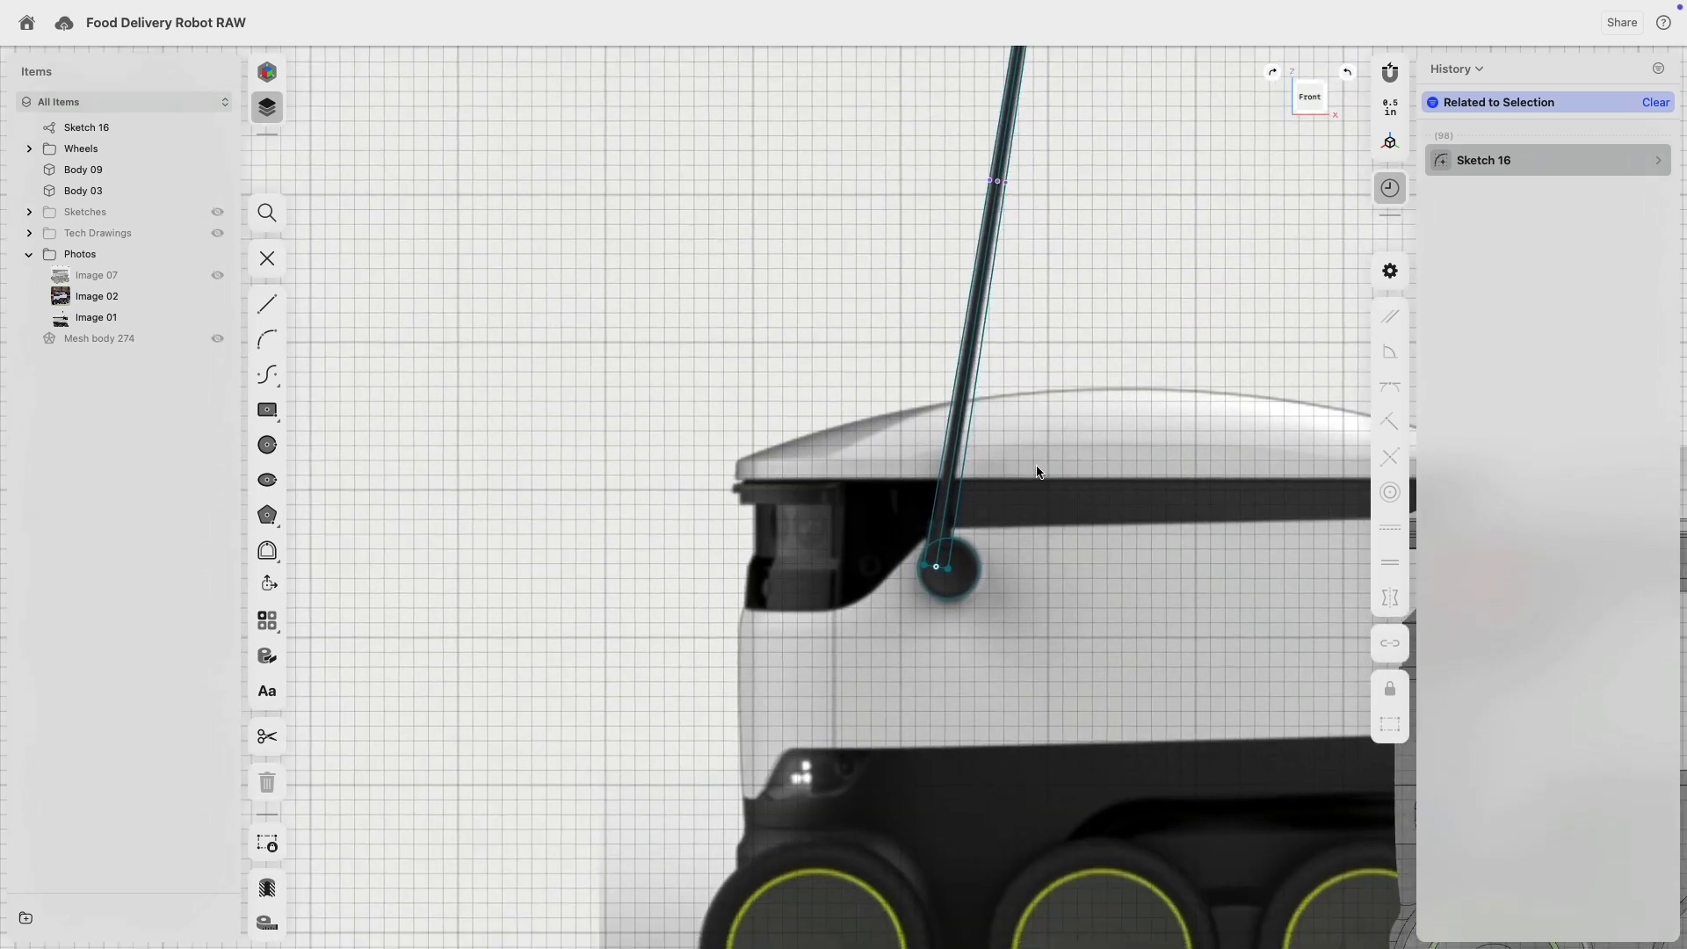
{"action": "scroll", "coordinate": [945, 518], "scroll_direction": "up", "scroll_amount": 5}
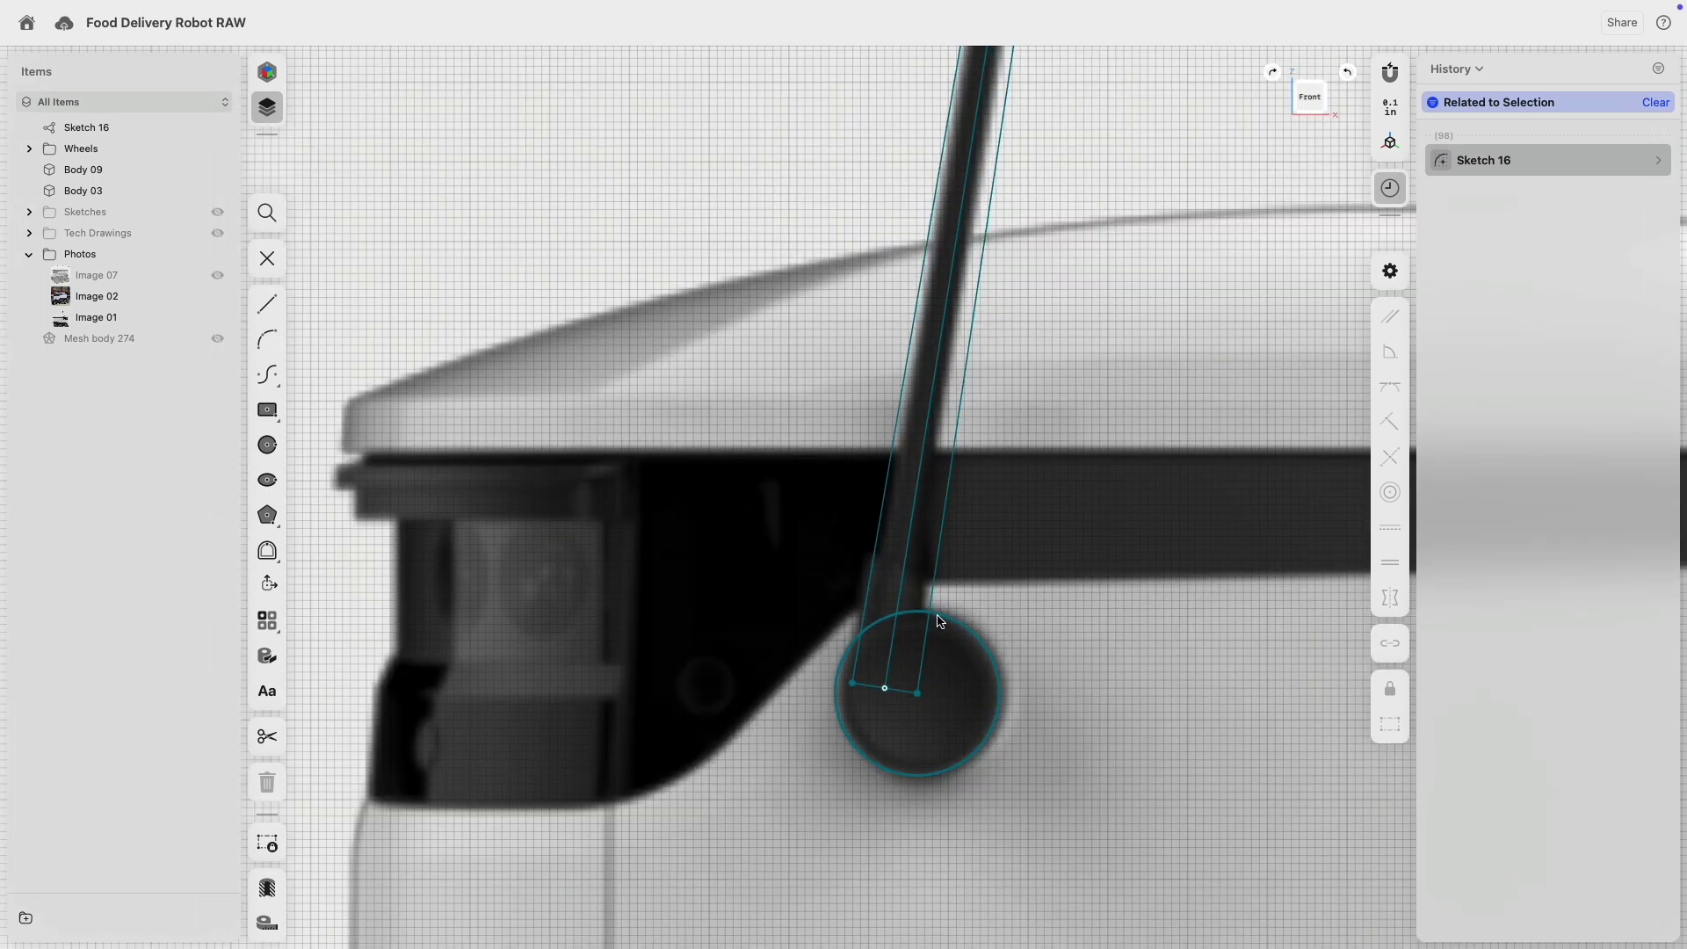
{"action": "left_click", "coordinate": [852, 685]}
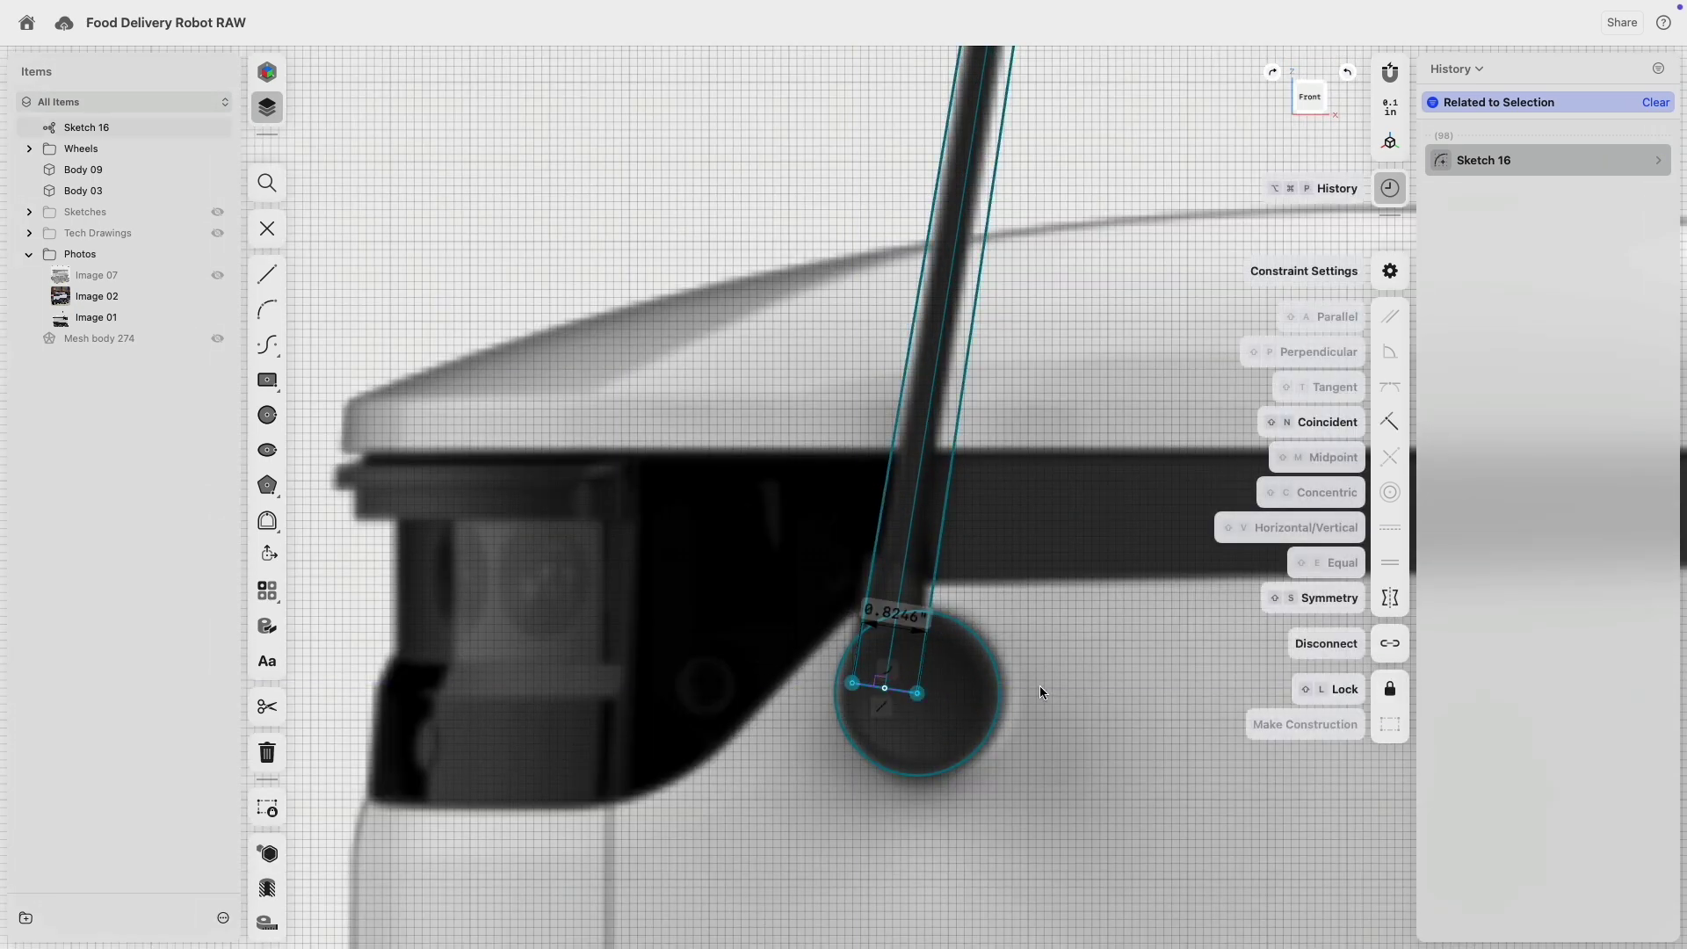
- Set the antenna base circle's diameter to 2"
{"action": "left_click", "coordinate": [990, 661]}
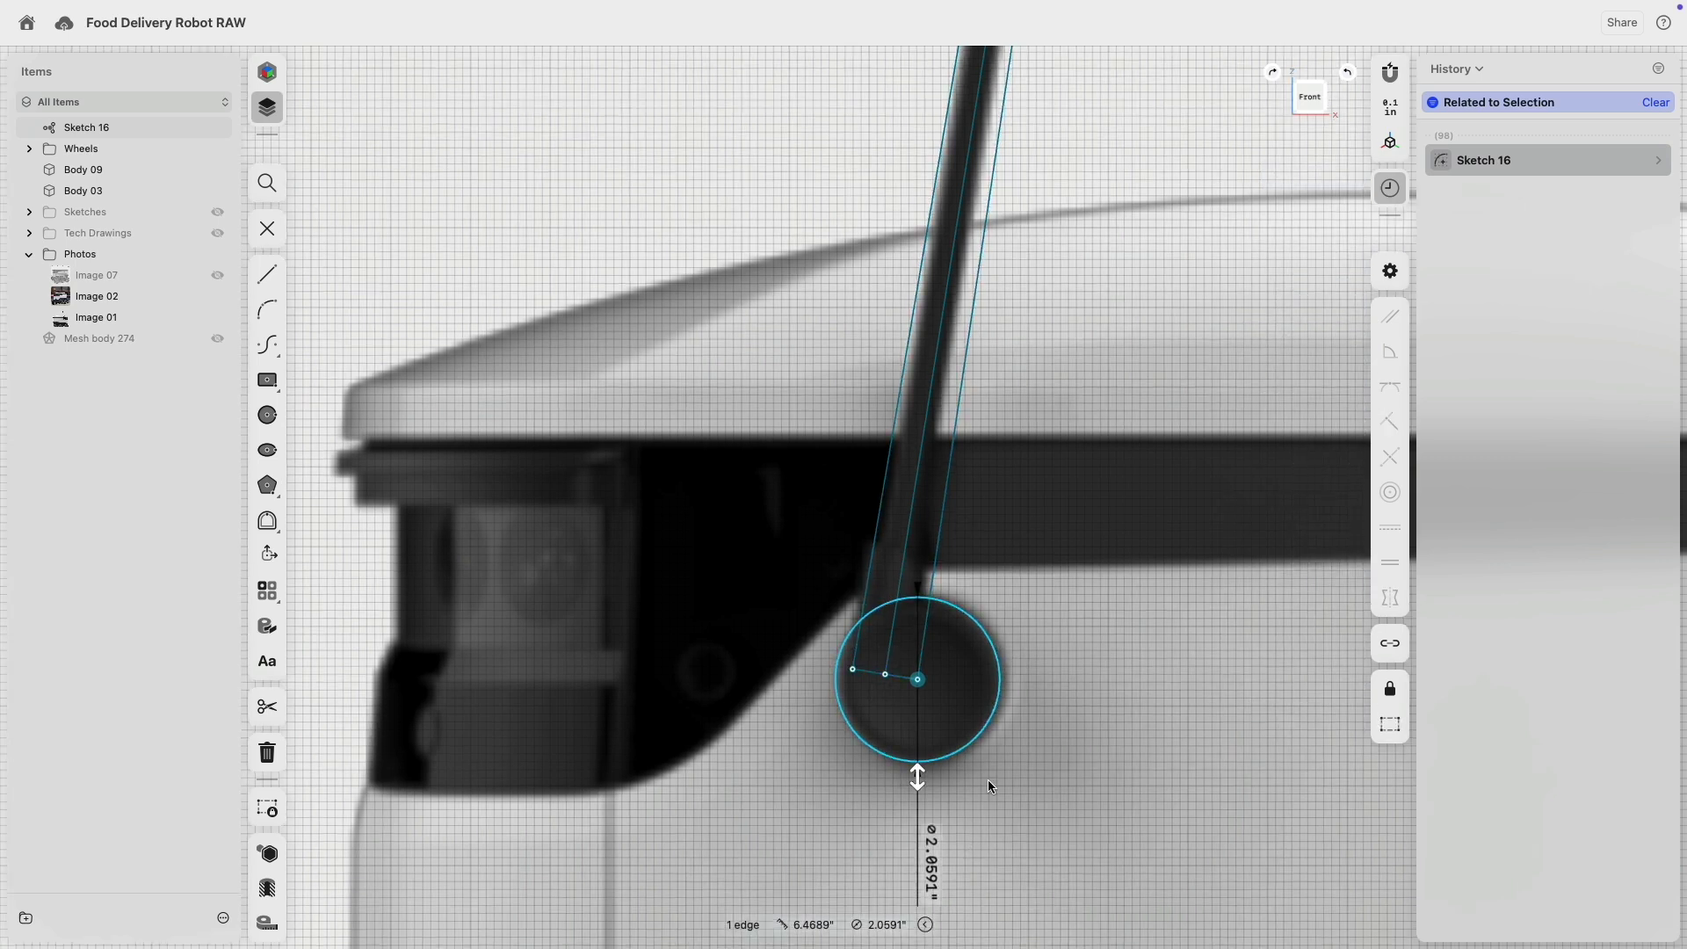
{"action": "scroll", "coordinate": [939, 773], "scroll_direction": "down", "scroll_amount": 3}
{"action": "type", "text": "2"}
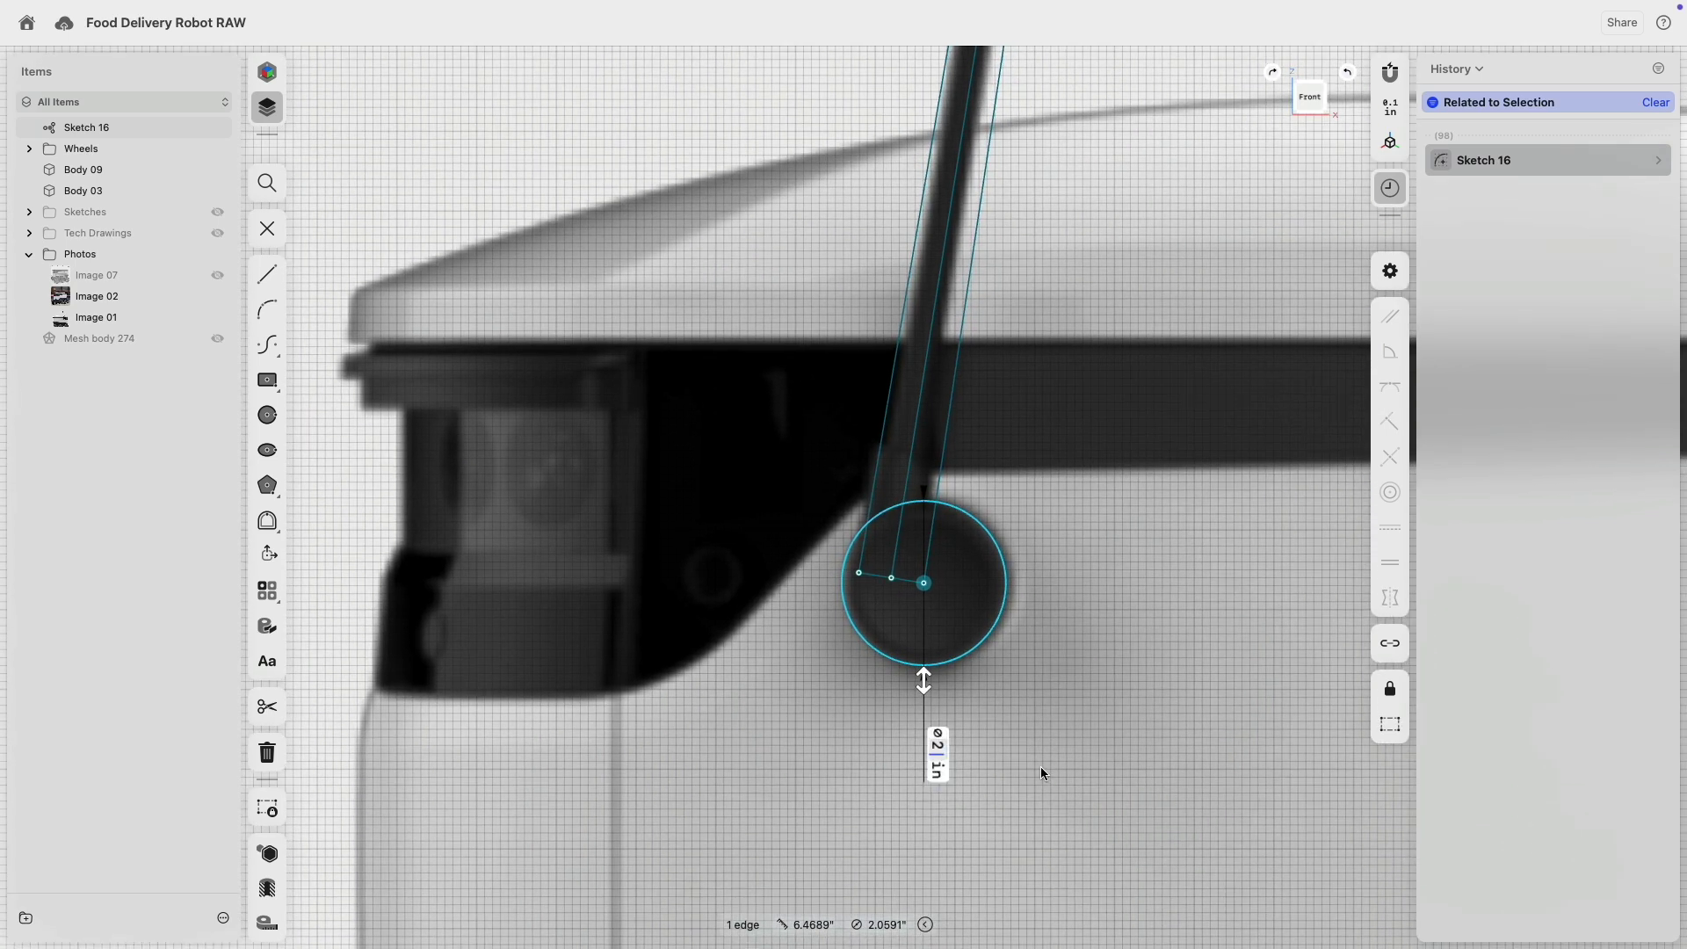
{"action": "key", "text": "Return"}
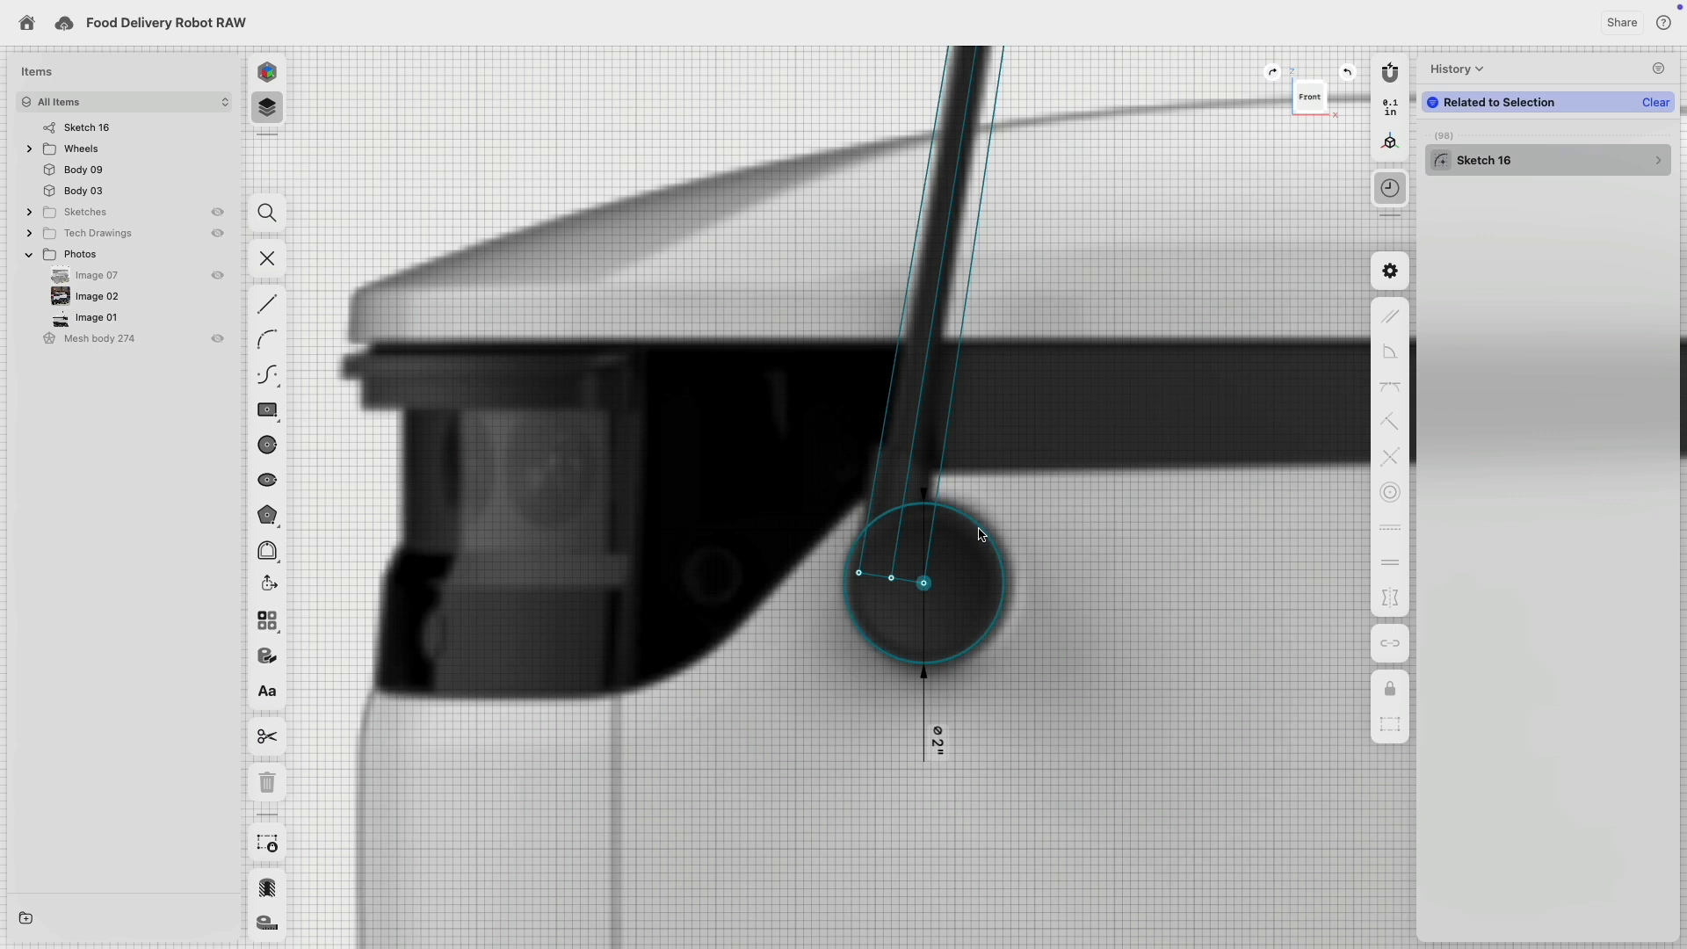
- Exit the sketch with the whole antenna outline selected and move it in front view from the photo onto the robot model's side
{"action": "double_click", "coordinate": [979, 529]}
{"action": "scroll", "coordinate": [954, 517], "scroll_direction": "down", "scroll_amount": 10}
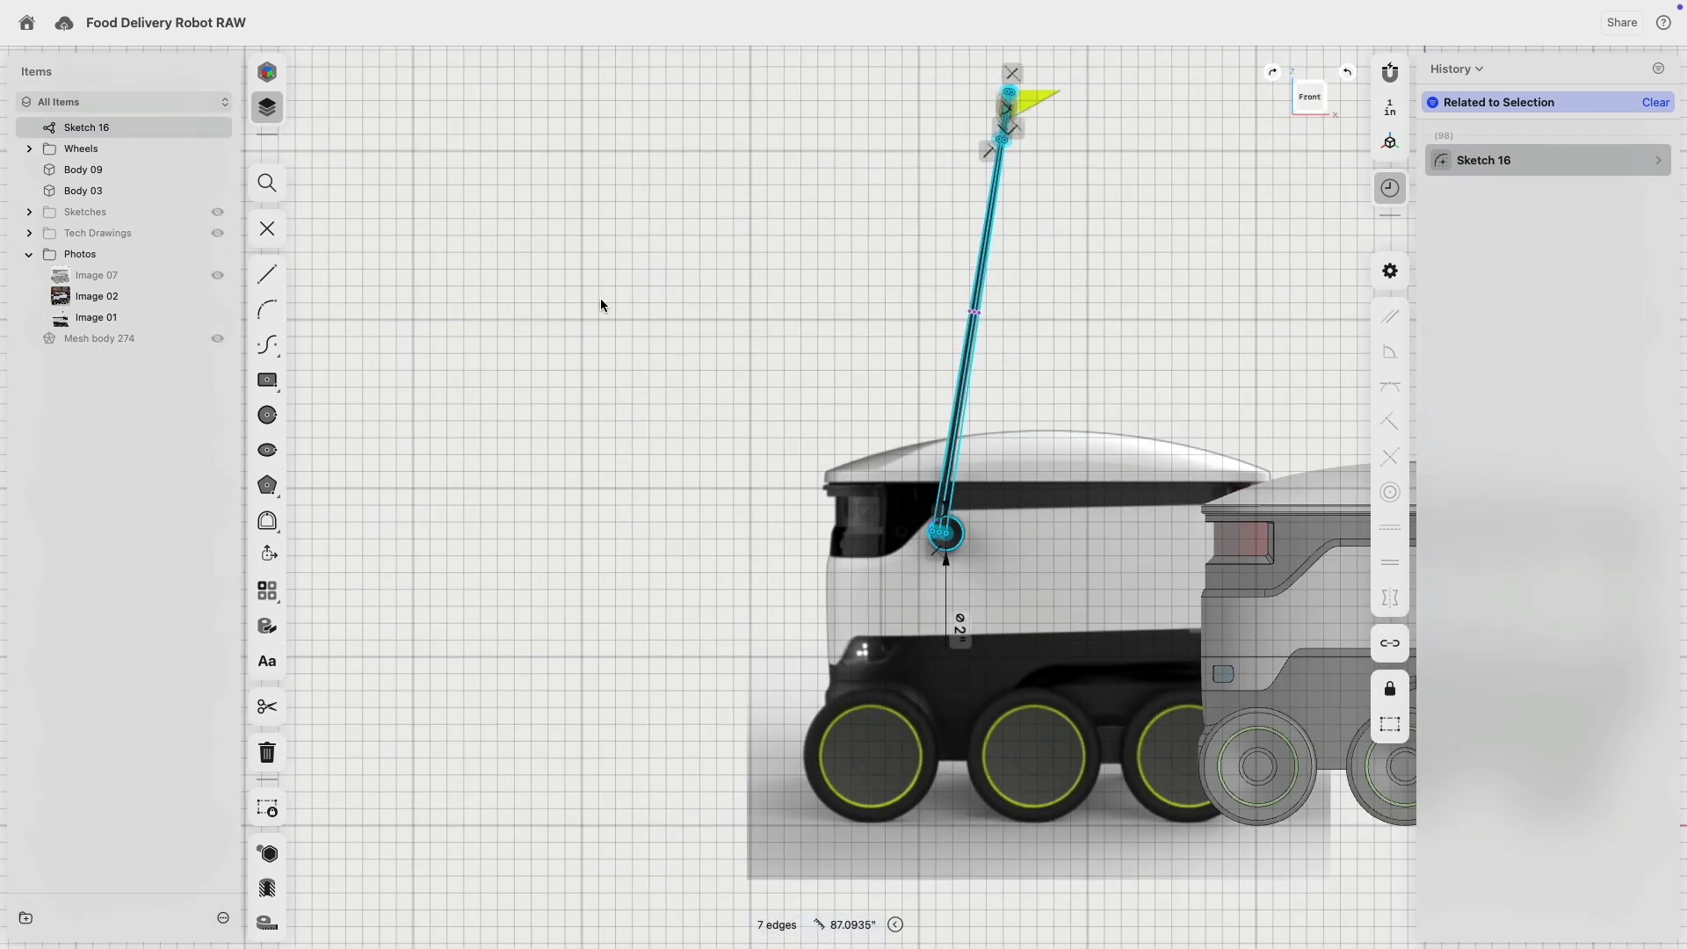
{"action": "left_click", "coordinate": [262, 232]}
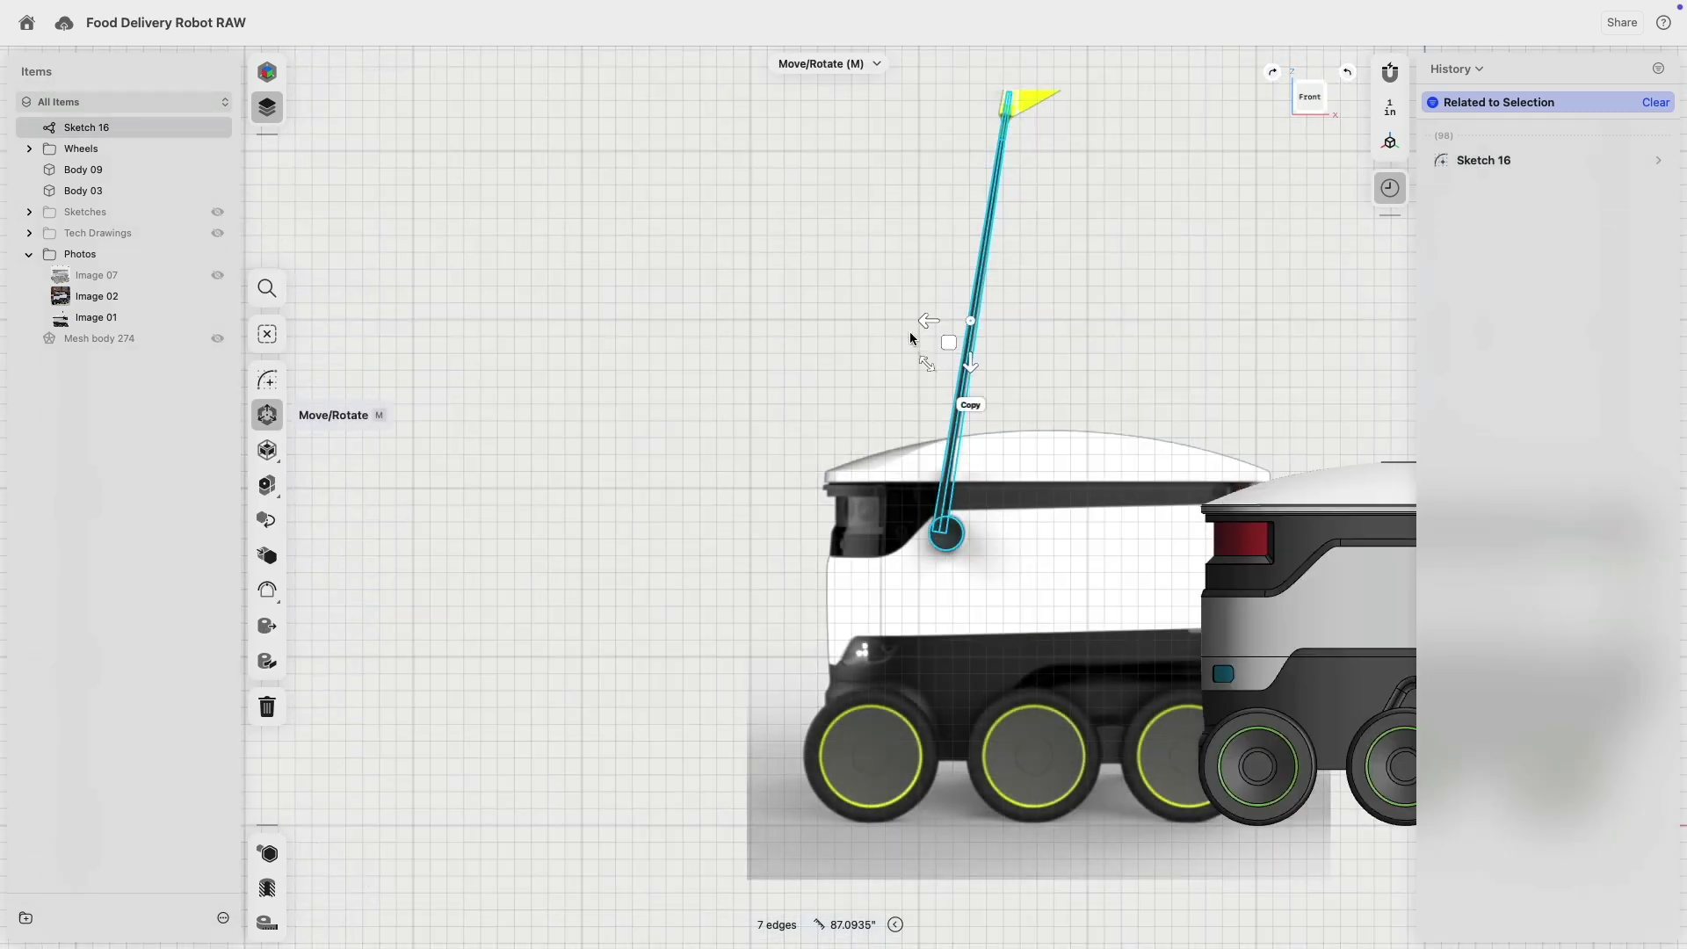
{"action": "middle_click_drag", "start_coordinate": [1027, 314], "coordinate": [656, 319]}
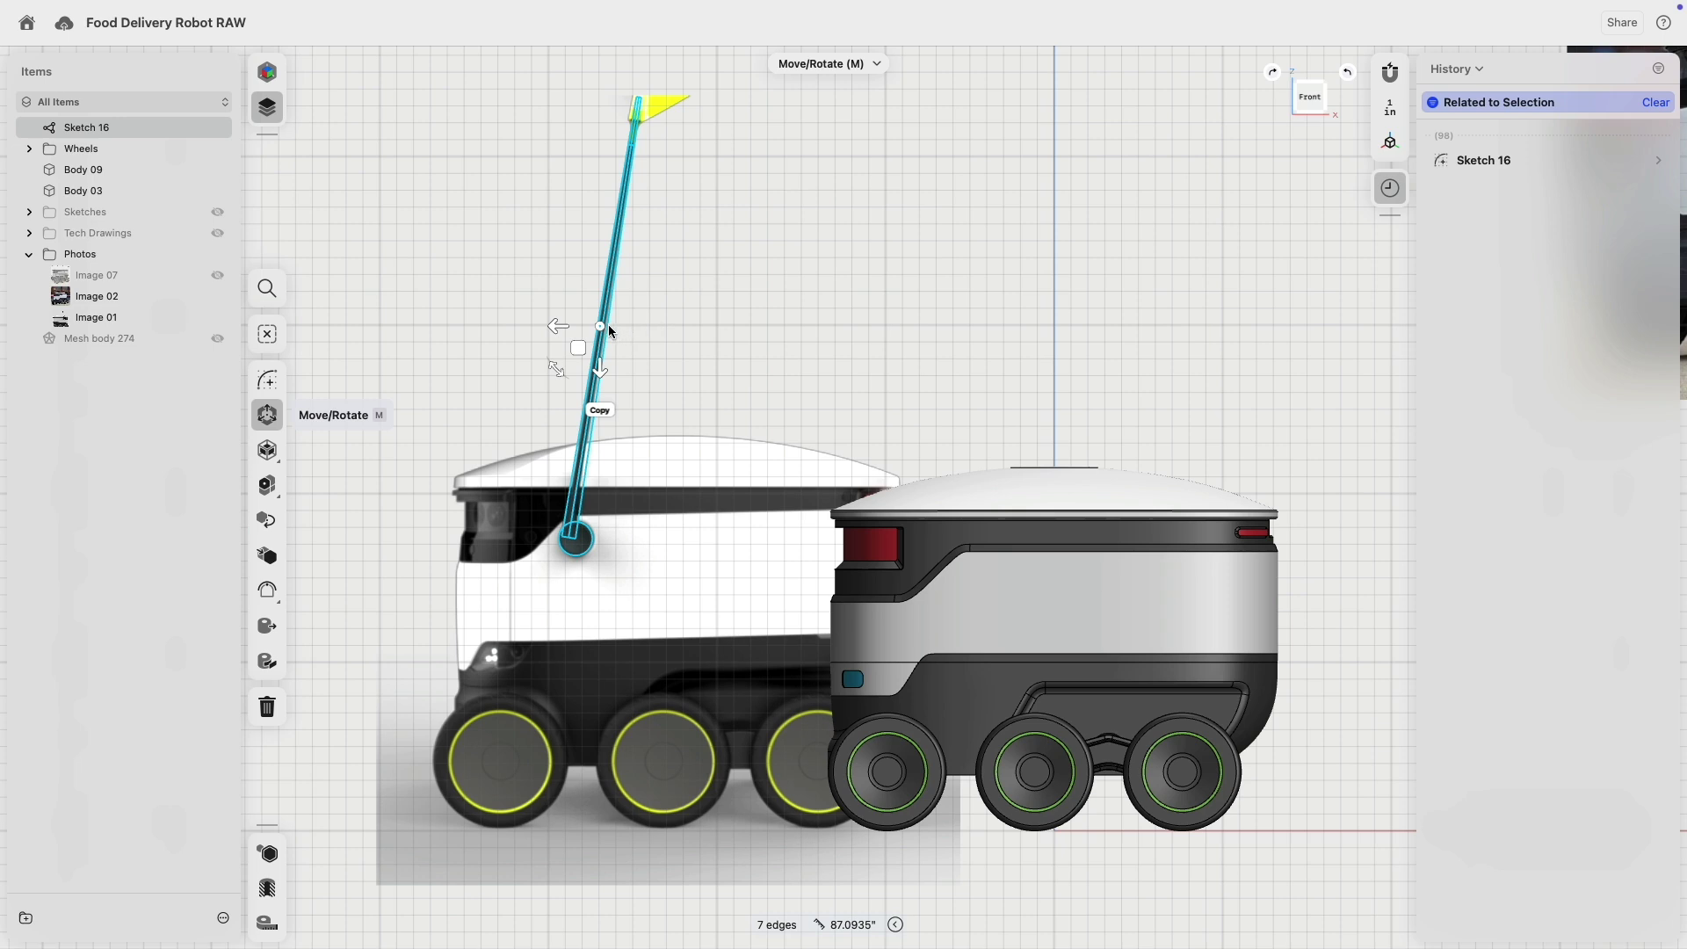
{"action": "left_click_drag", "start_coordinate": [578, 347], "coordinate": [982, 380]}
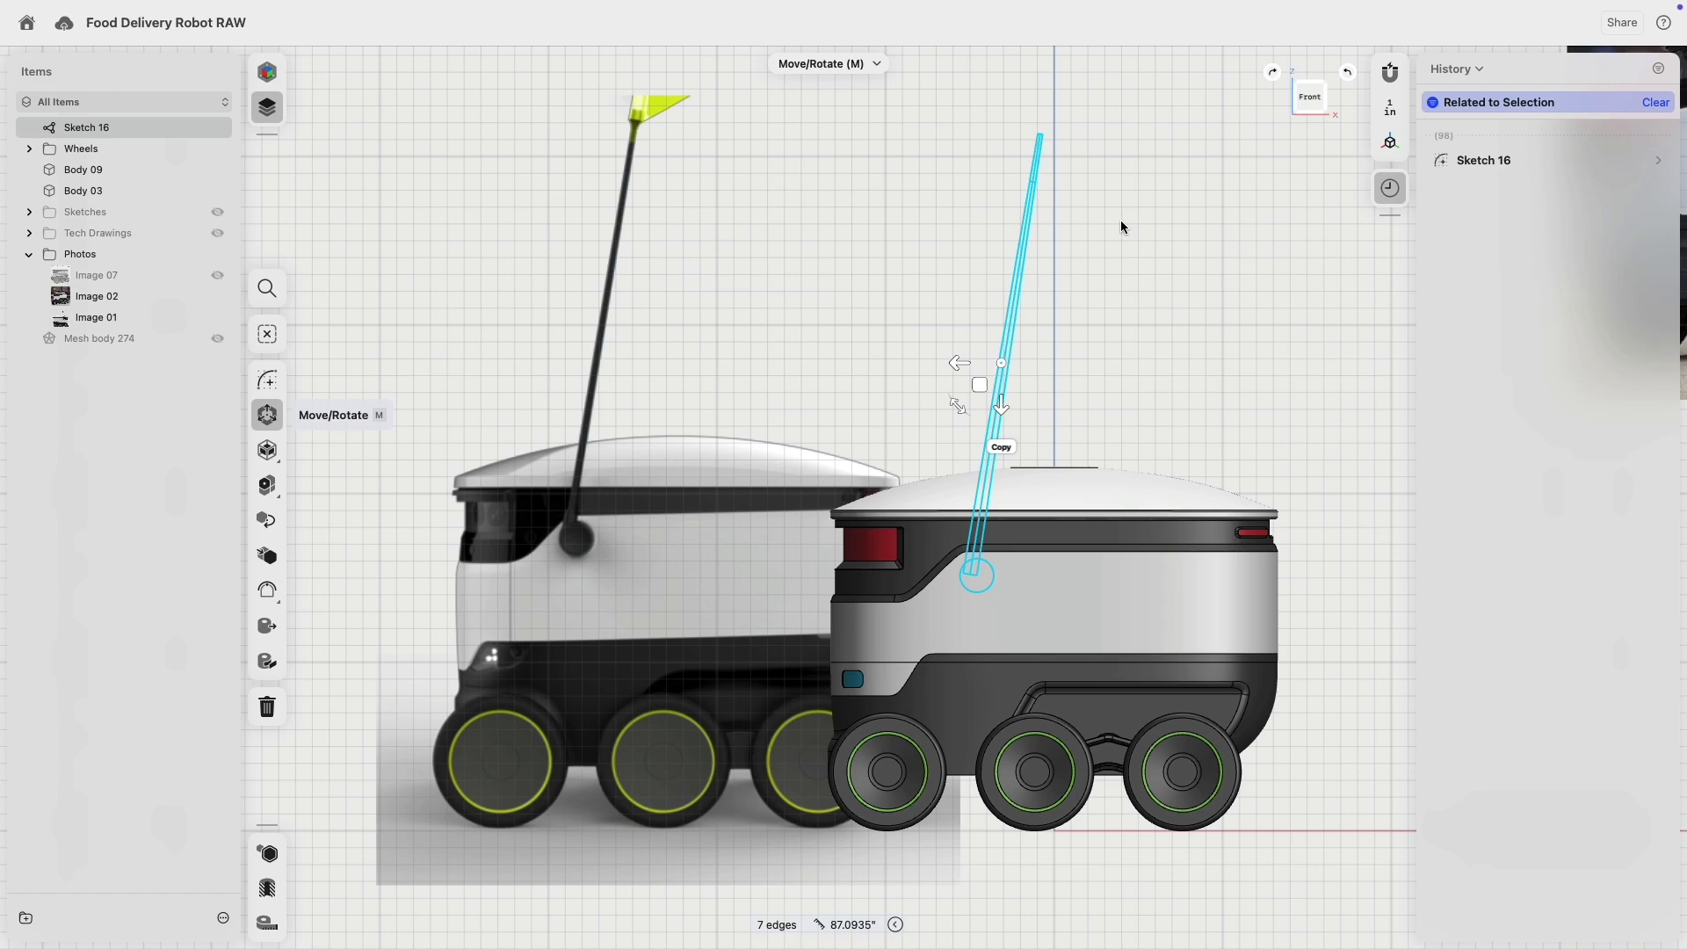
- In left view, move the antenna sketch 39" towards the robot so it stands just beside the body
{"action": "left_click", "coordinate": [1292, 97]}
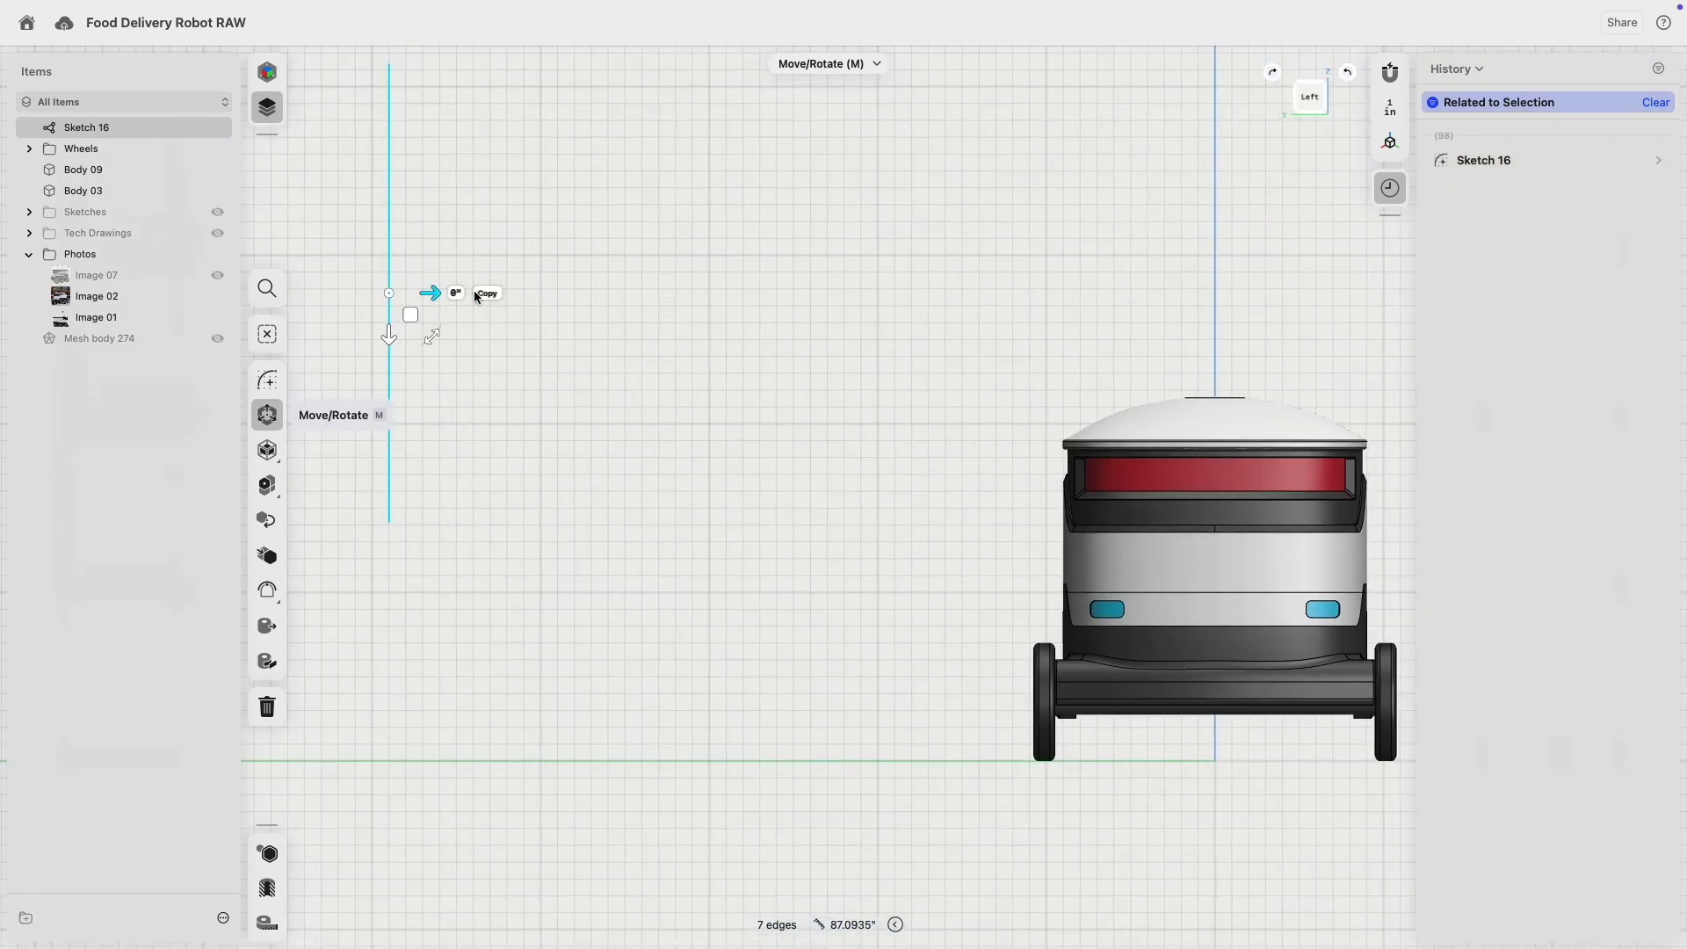
{"action": "left_click_drag", "start_coordinate": [430, 293], "coordinate": [1106, 321]}
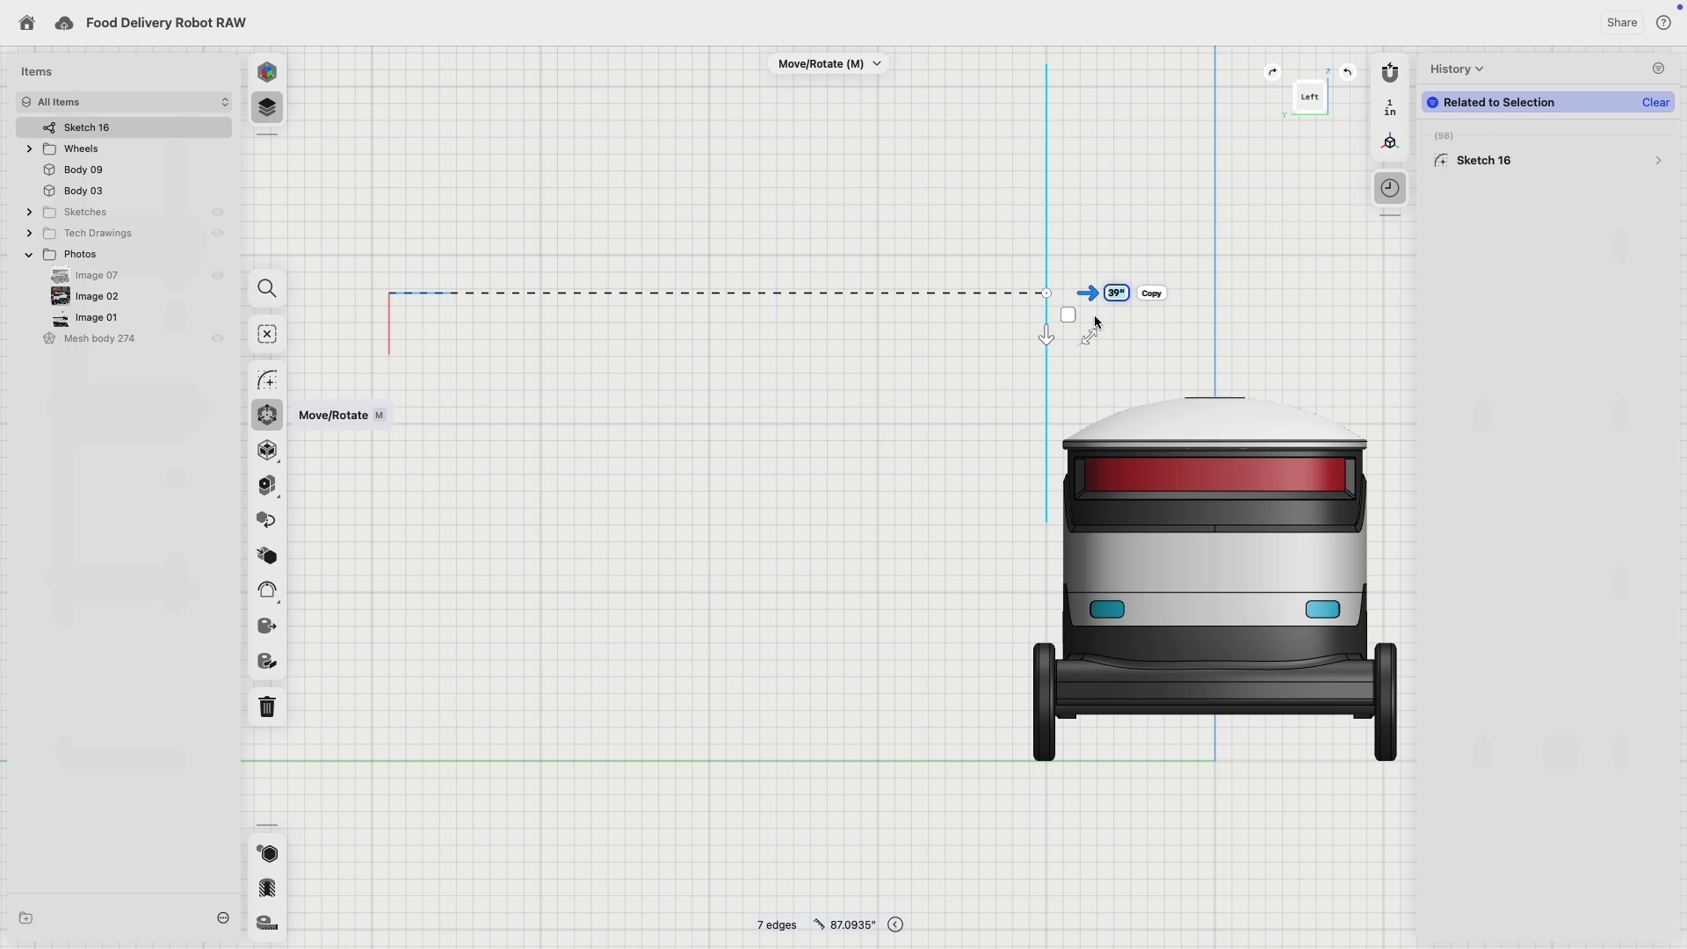
{"action": "left_click", "coordinate": [984, 387]}
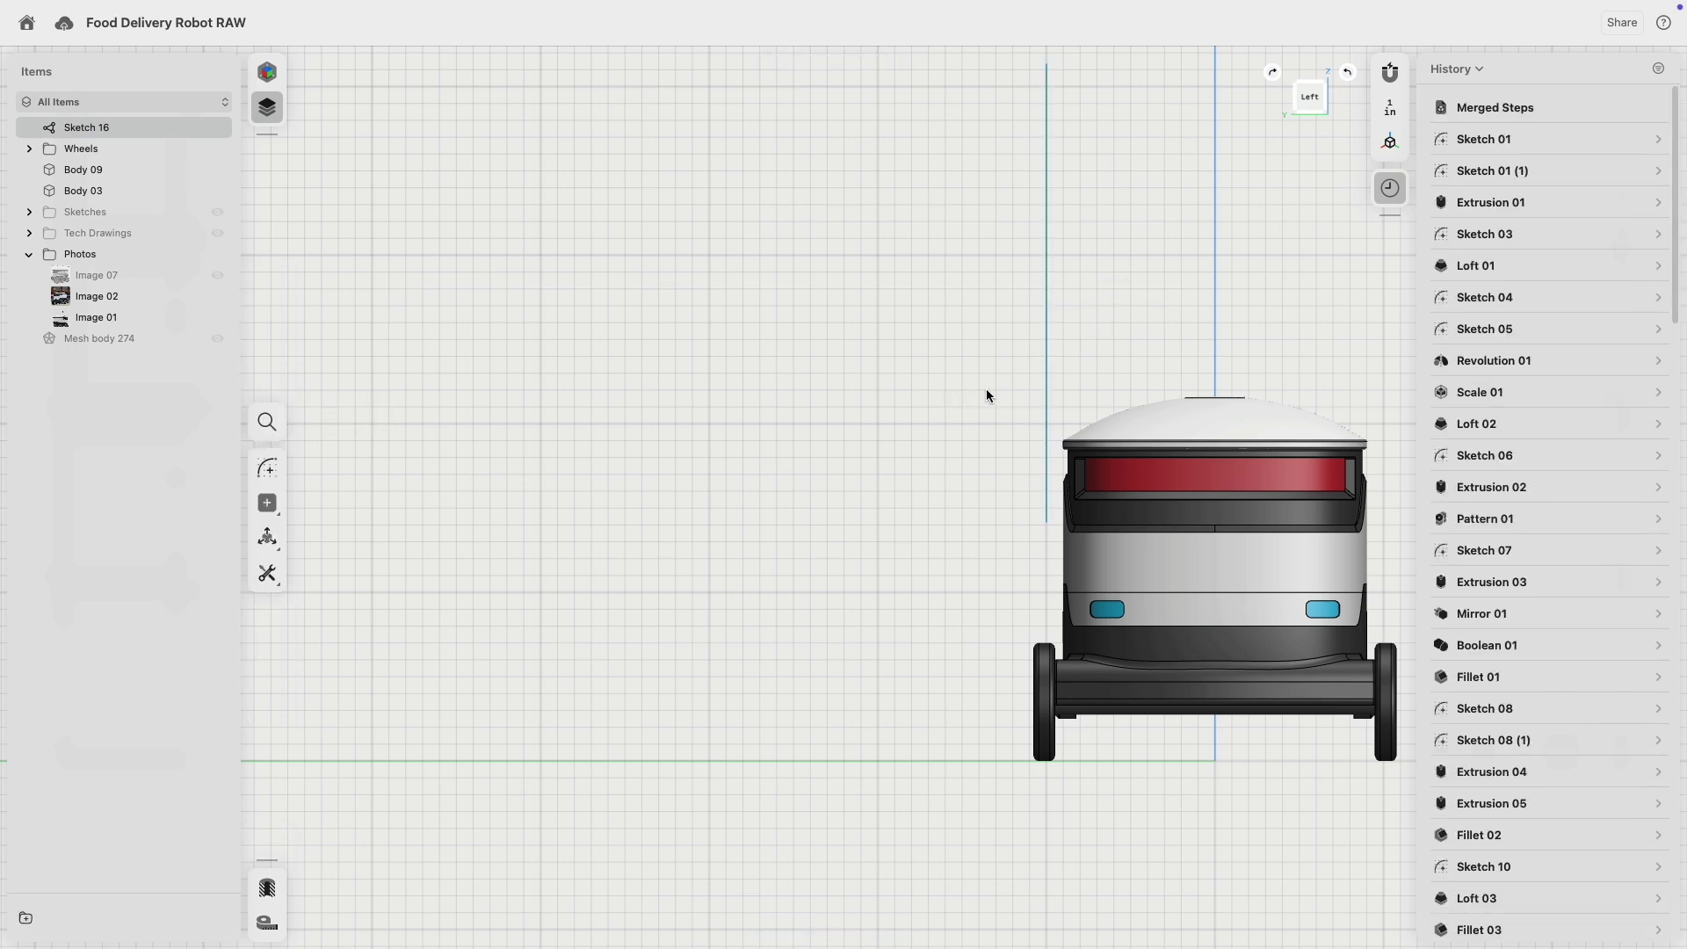
- Revolve the left half of the rod's section above the cross line 360° around the centre line
{"action": "right_click_drag", "start_coordinate": [1057, 276], "coordinate": [995, 183]}
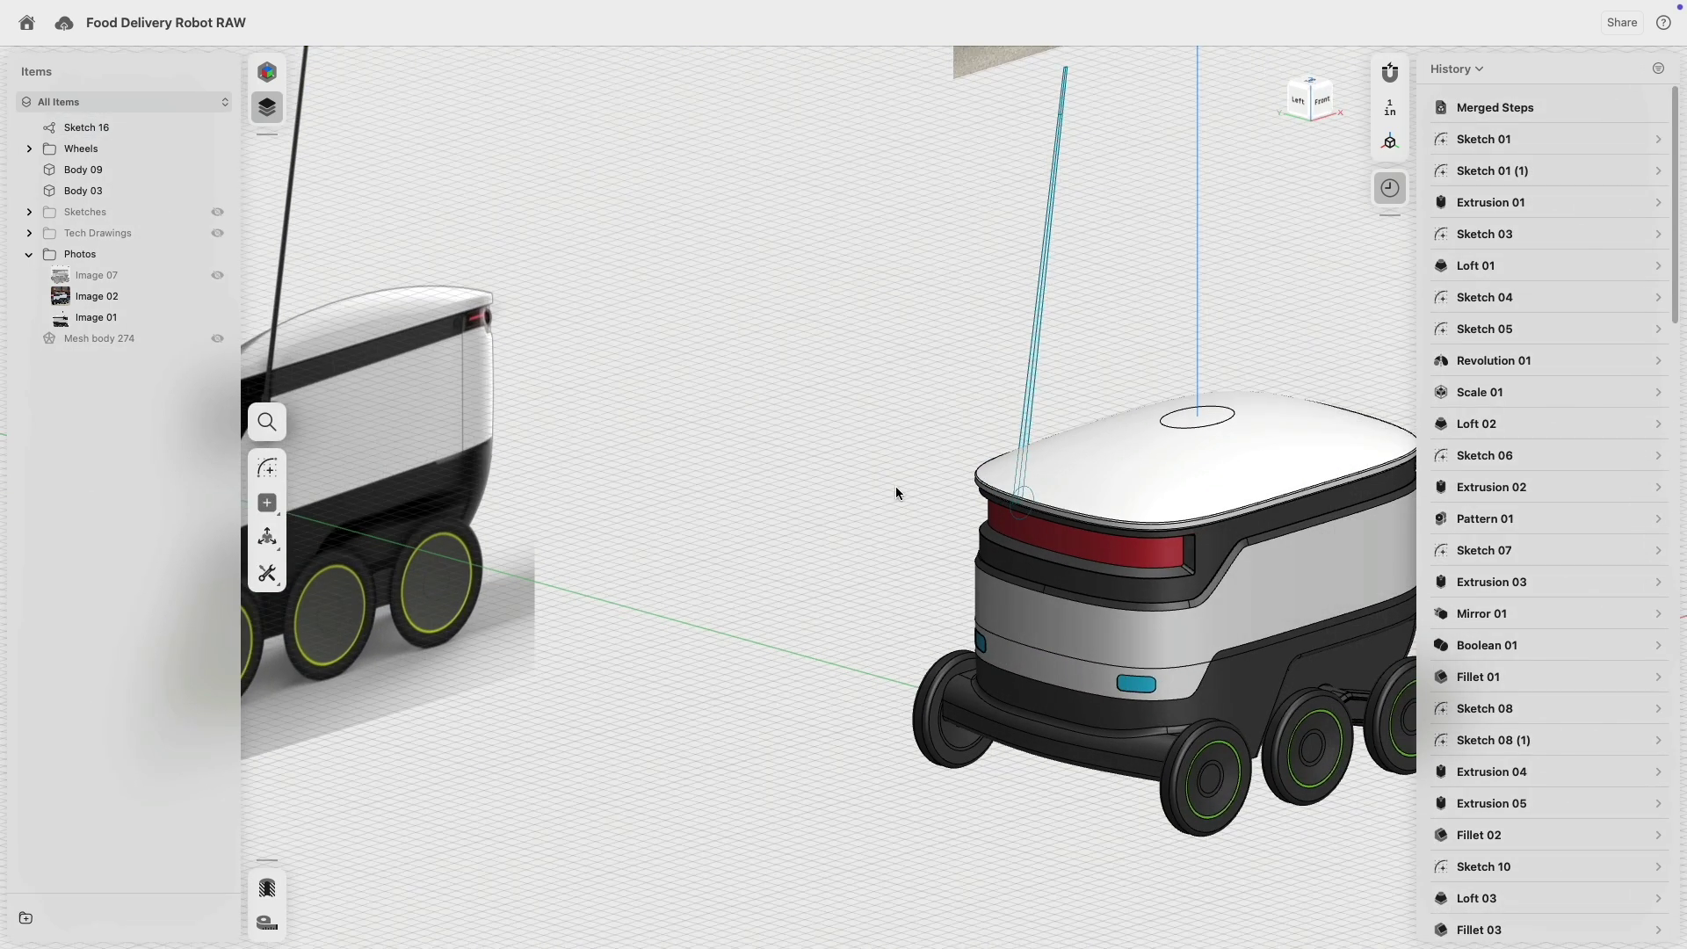
{"action": "scroll", "coordinate": [894, 487], "scroll_direction": "up", "scroll_amount": 15}
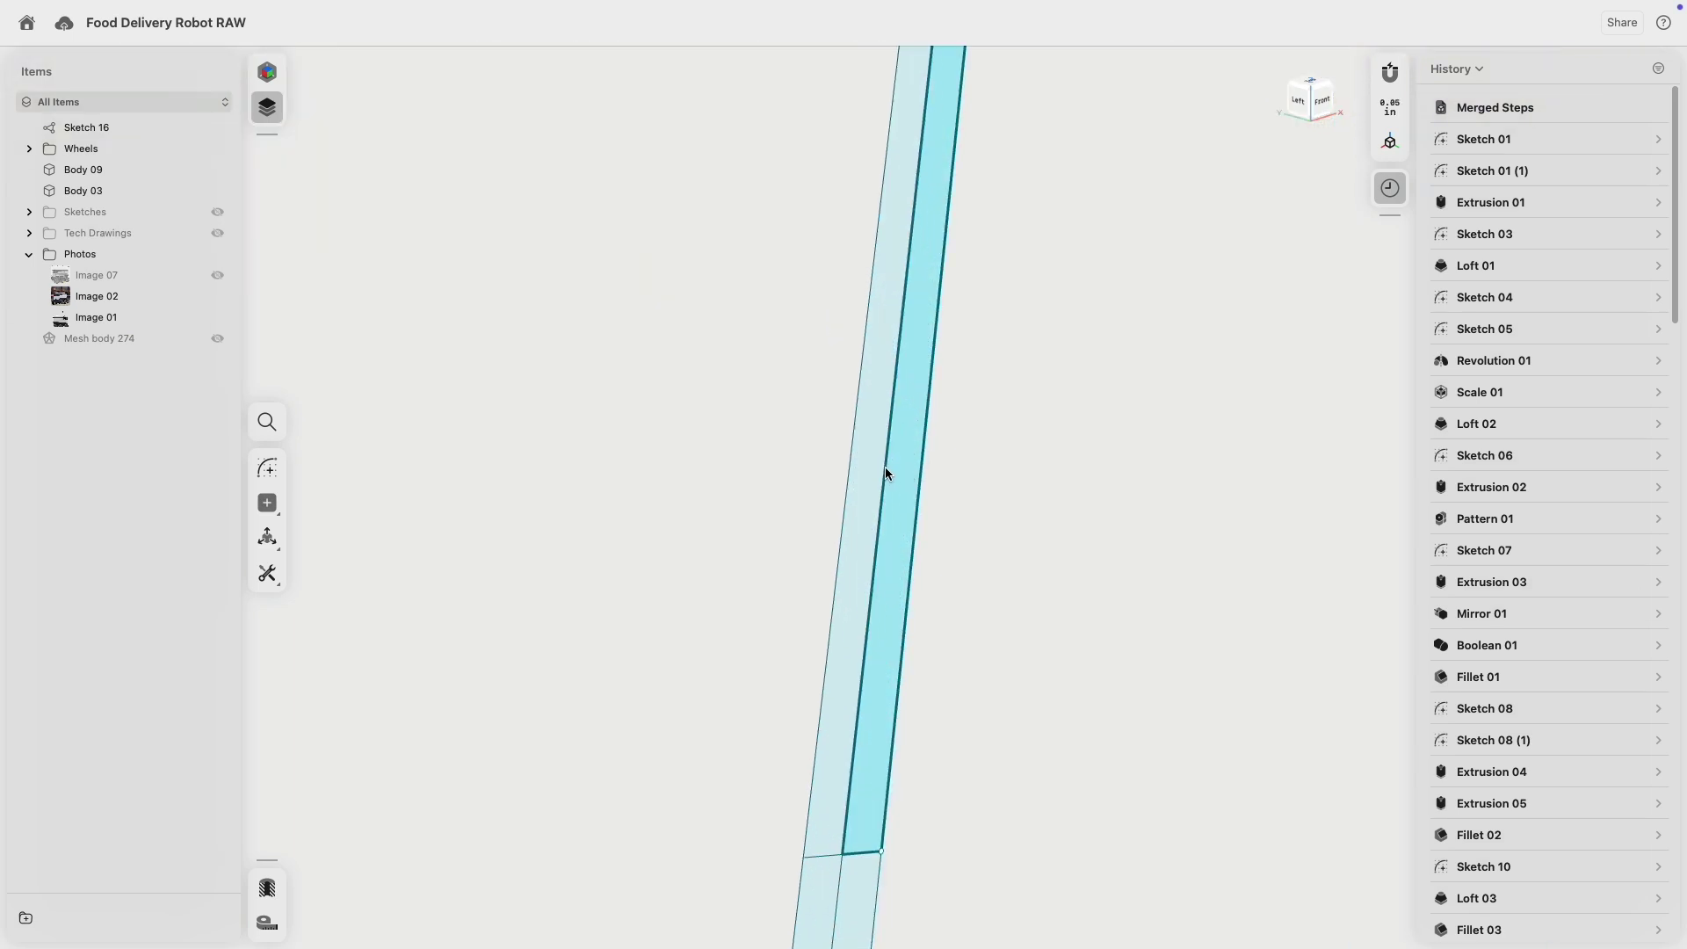
{"action": "left_click", "coordinate": [886, 473]}
{"action": "left_click", "coordinate": [888, 471]}
{"action": "left_click", "coordinate": [267, 485]}
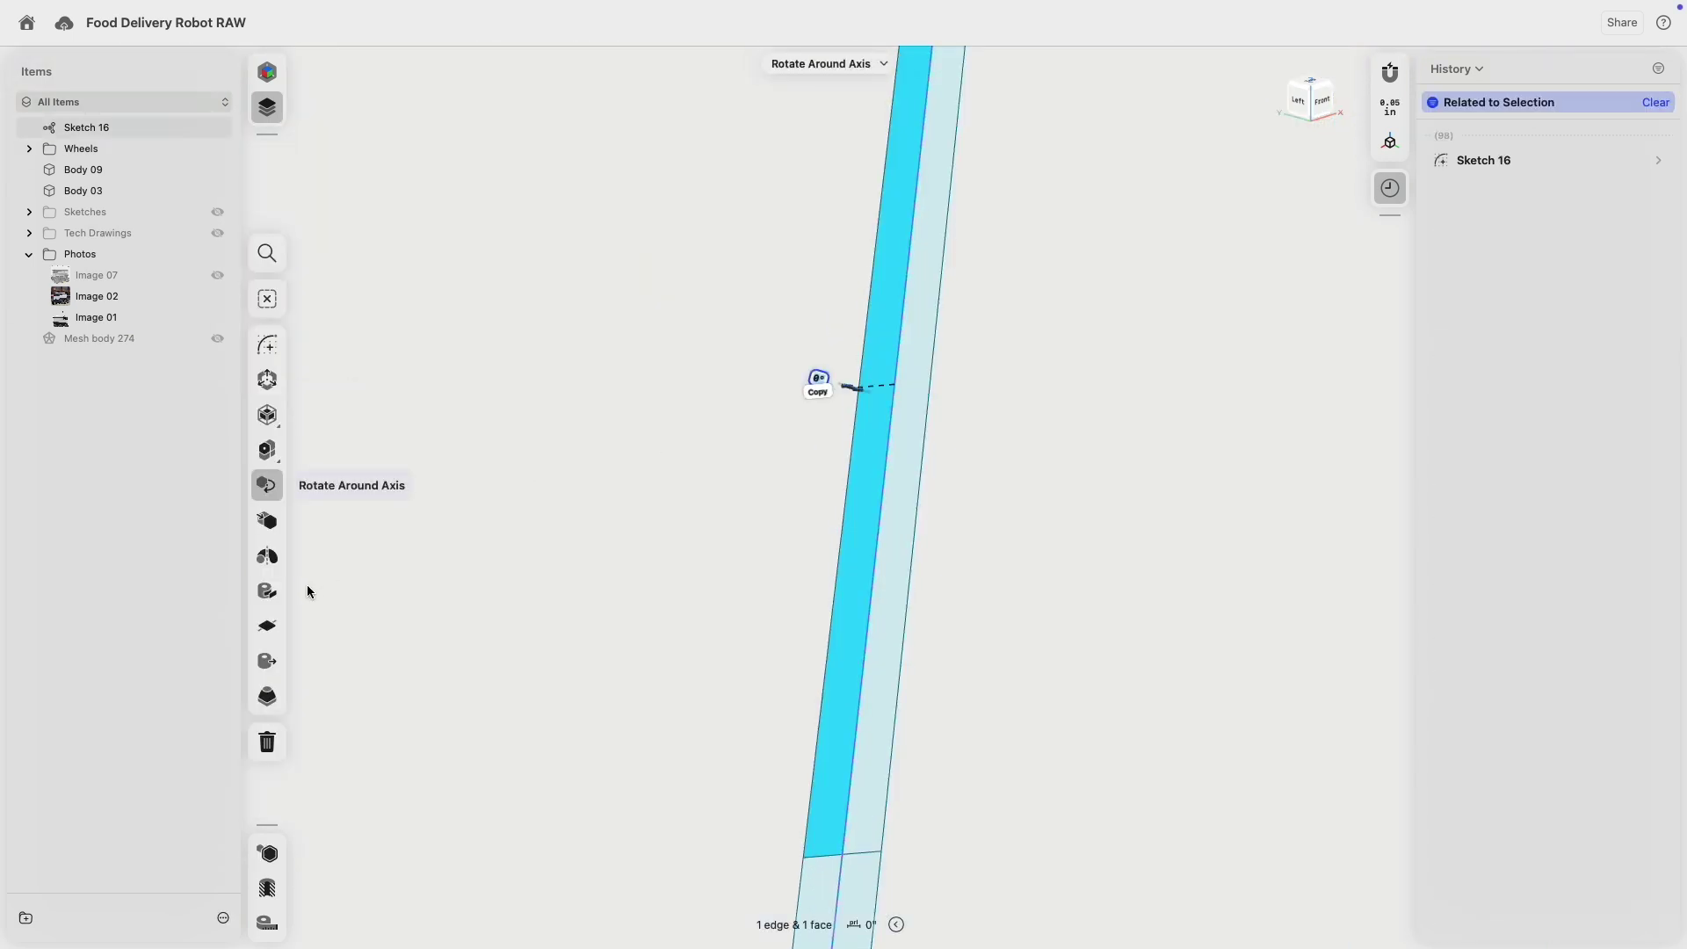
{"action": "left_click", "coordinate": [267, 555]}
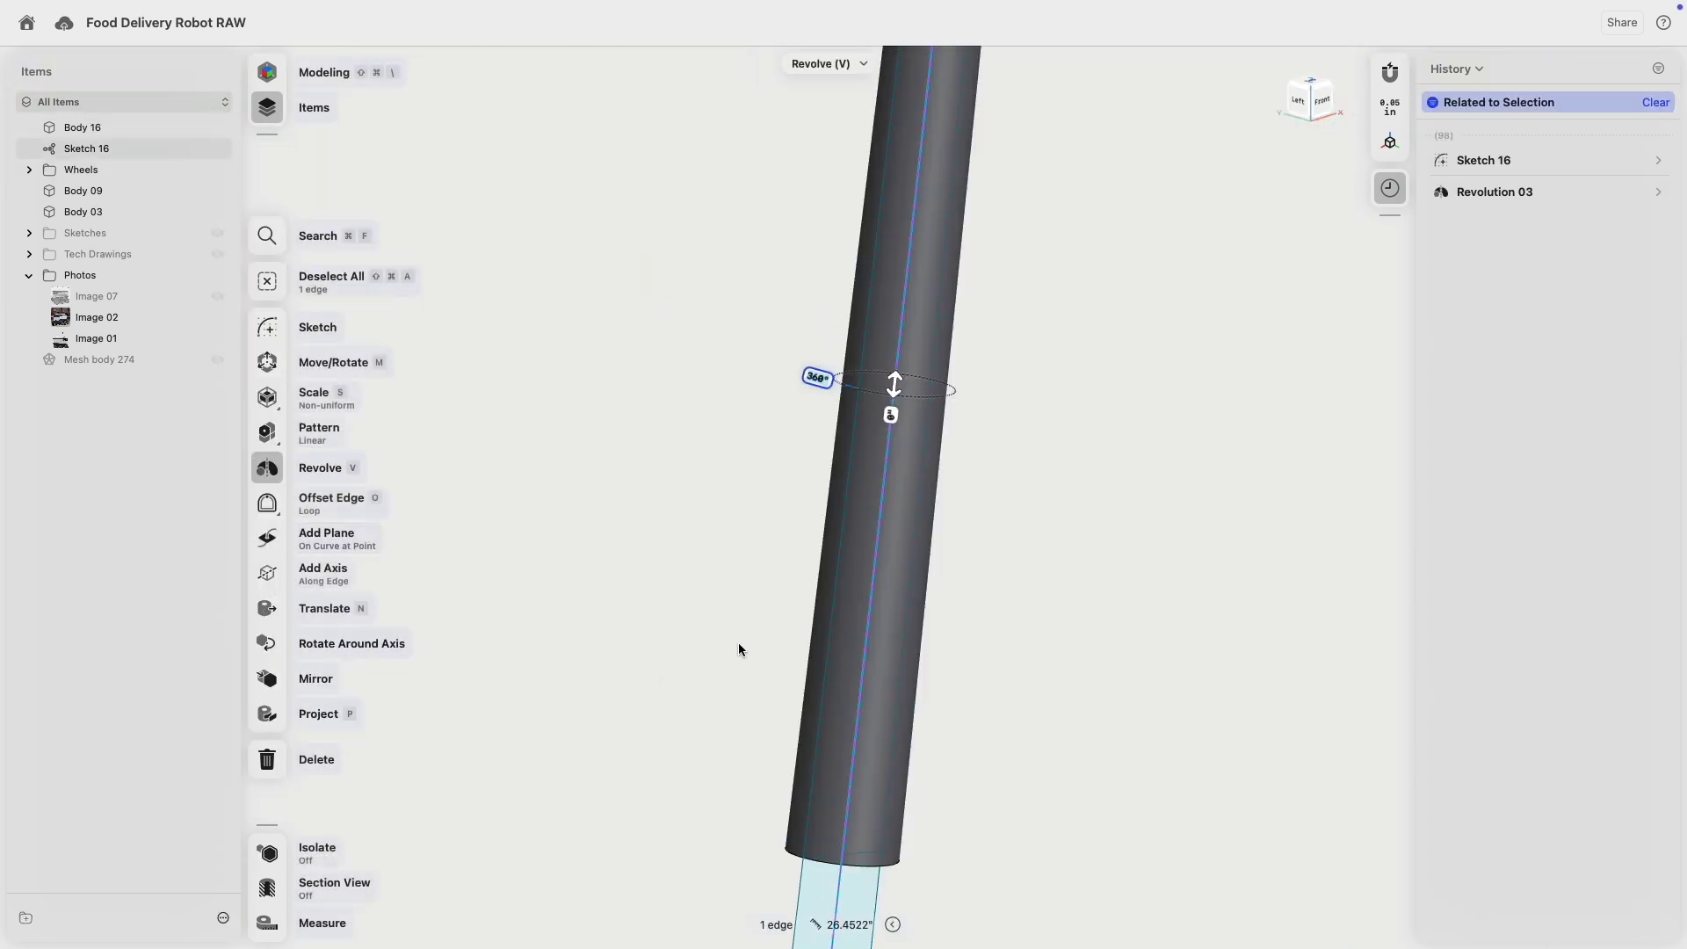
- Hide the Photos folder with its reference images and return to the lower end of the antenna sketch
{"action": "scroll", "coordinate": [868, 482], "scroll_direction": "down", "scroll_amount": 10}
{"action": "scroll", "coordinate": [891, 493], "scroll_direction": "down", "scroll_amount": 5}
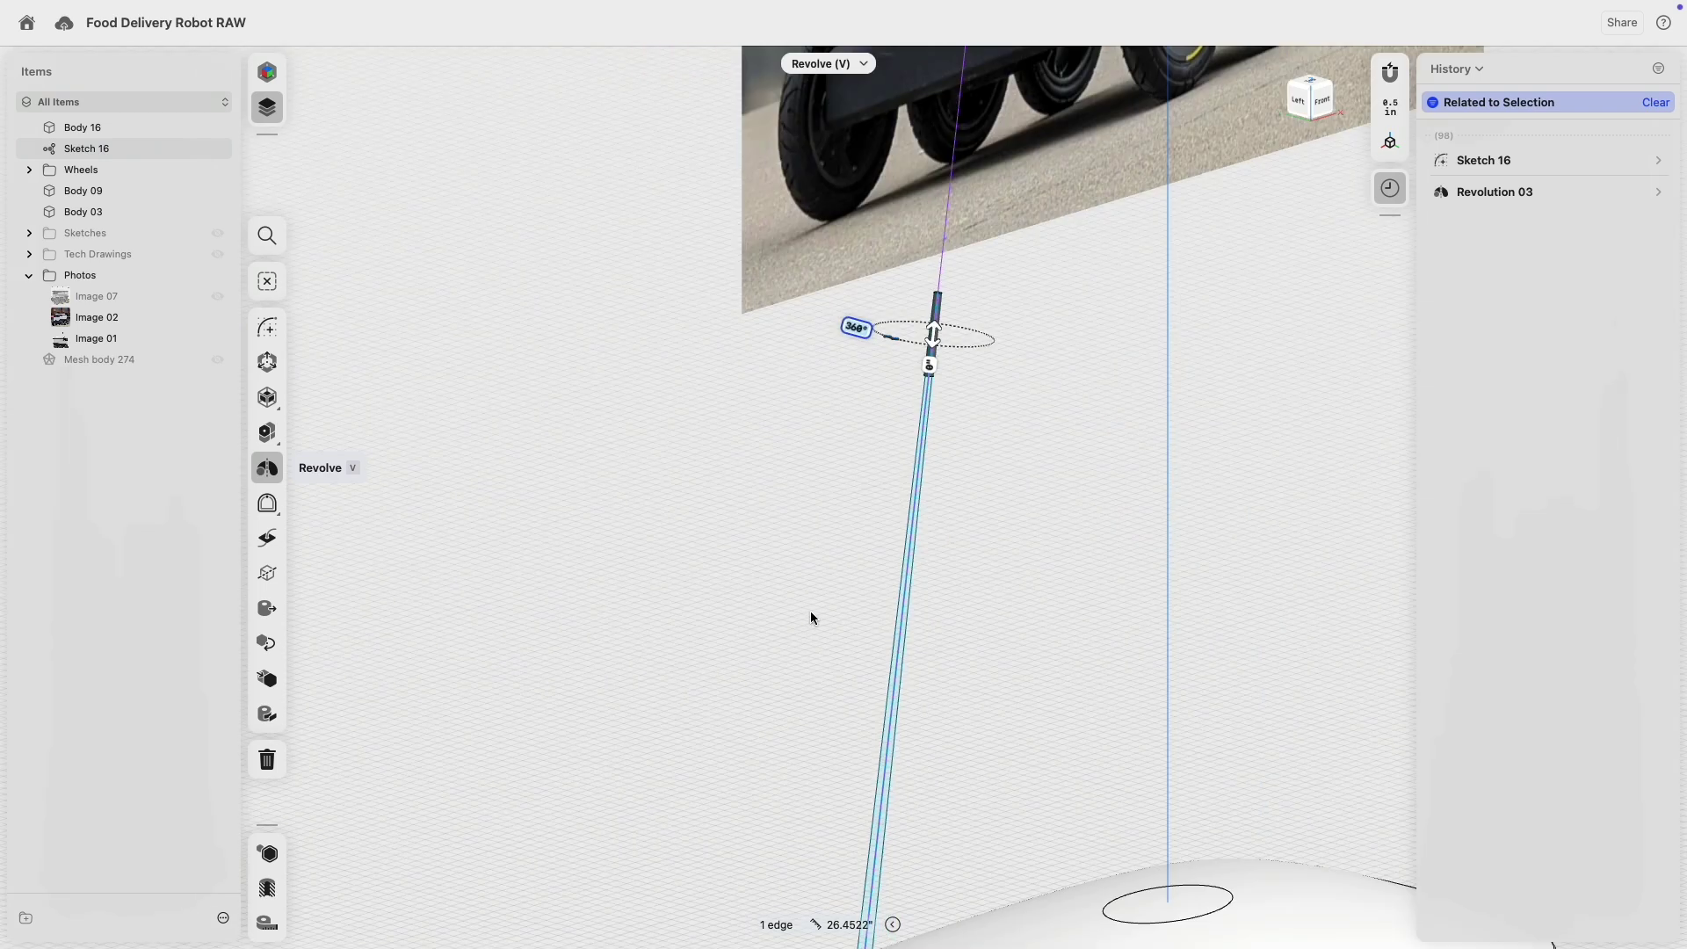
{"action": "right_click_drag", "start_coordinate": [810, 610], "coordinate": [967, 585]}
{"action": "middle_click_drag", "start_coordinate": [968, 585], "coordinate": [958, 264]}
{"action": "scroll", "coordinate": [922, 458], "scroll_direction": "up", "scroll_amount": 8}
{"action": "right_click_drag", "start_coordinate": [924, 462], "coordinate": [1113, 371]}
{"action": "left_click", "coordinate": [1138, 472]}
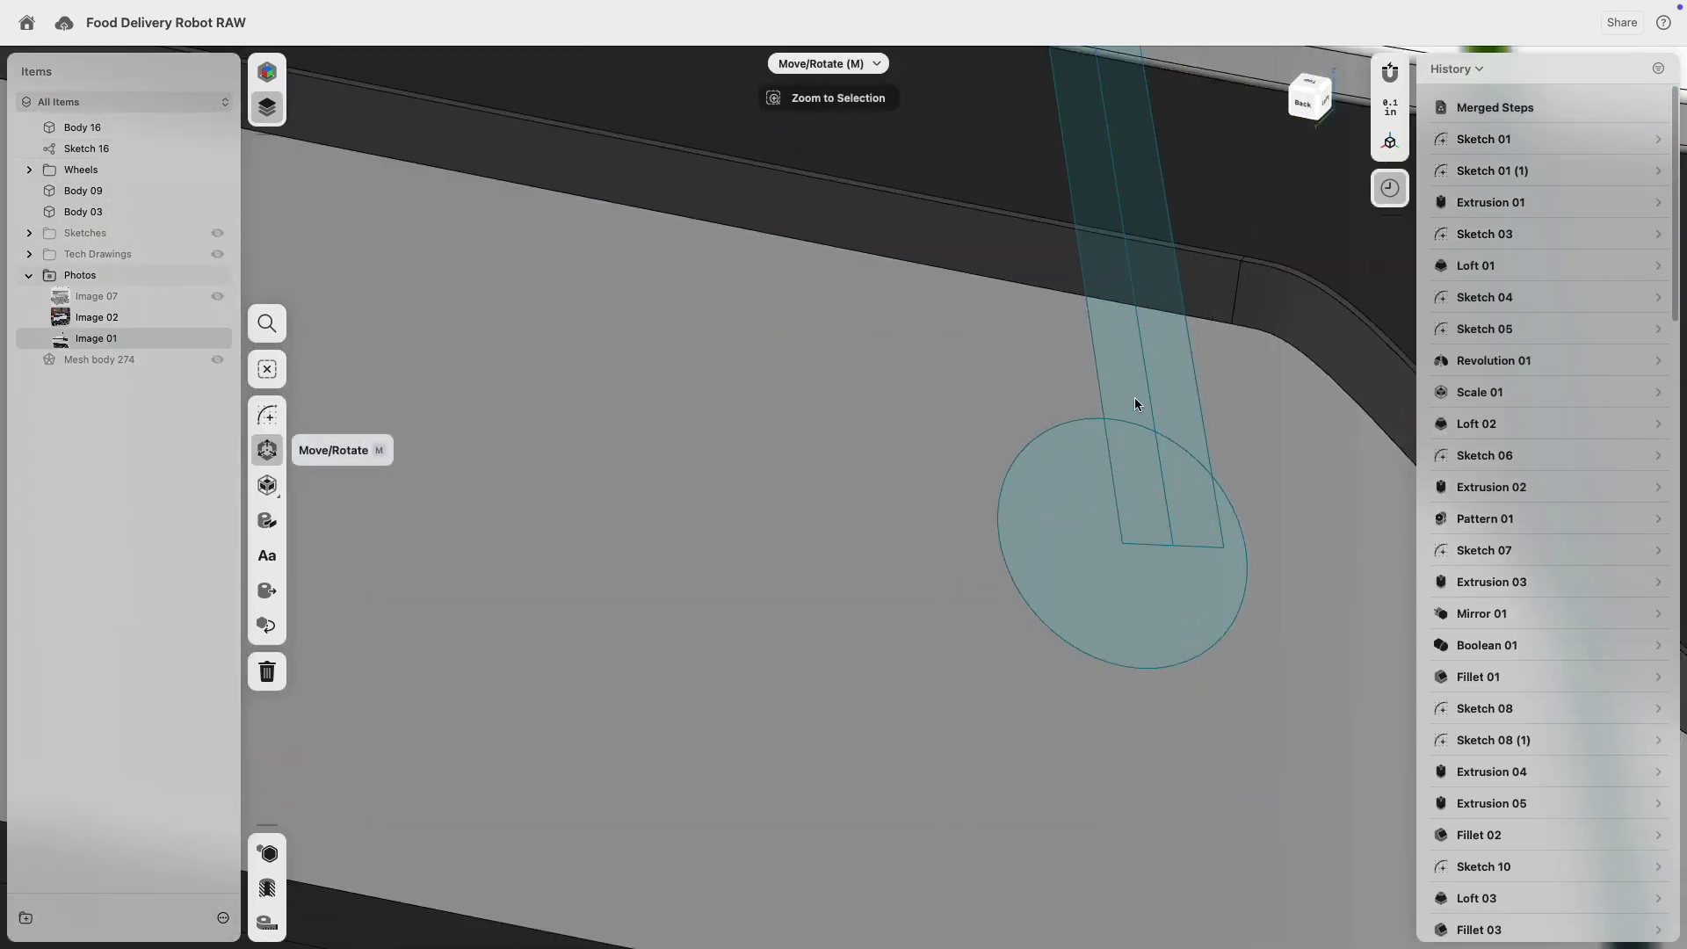
{"action": "right_click_drag", "start_coordinate": [1181, 452], "coordinate": [1065, 464]}
{"action": "scroll", "coordinate": [1065, 464], "scroll_direction": "down", "scroll_amount": 10}
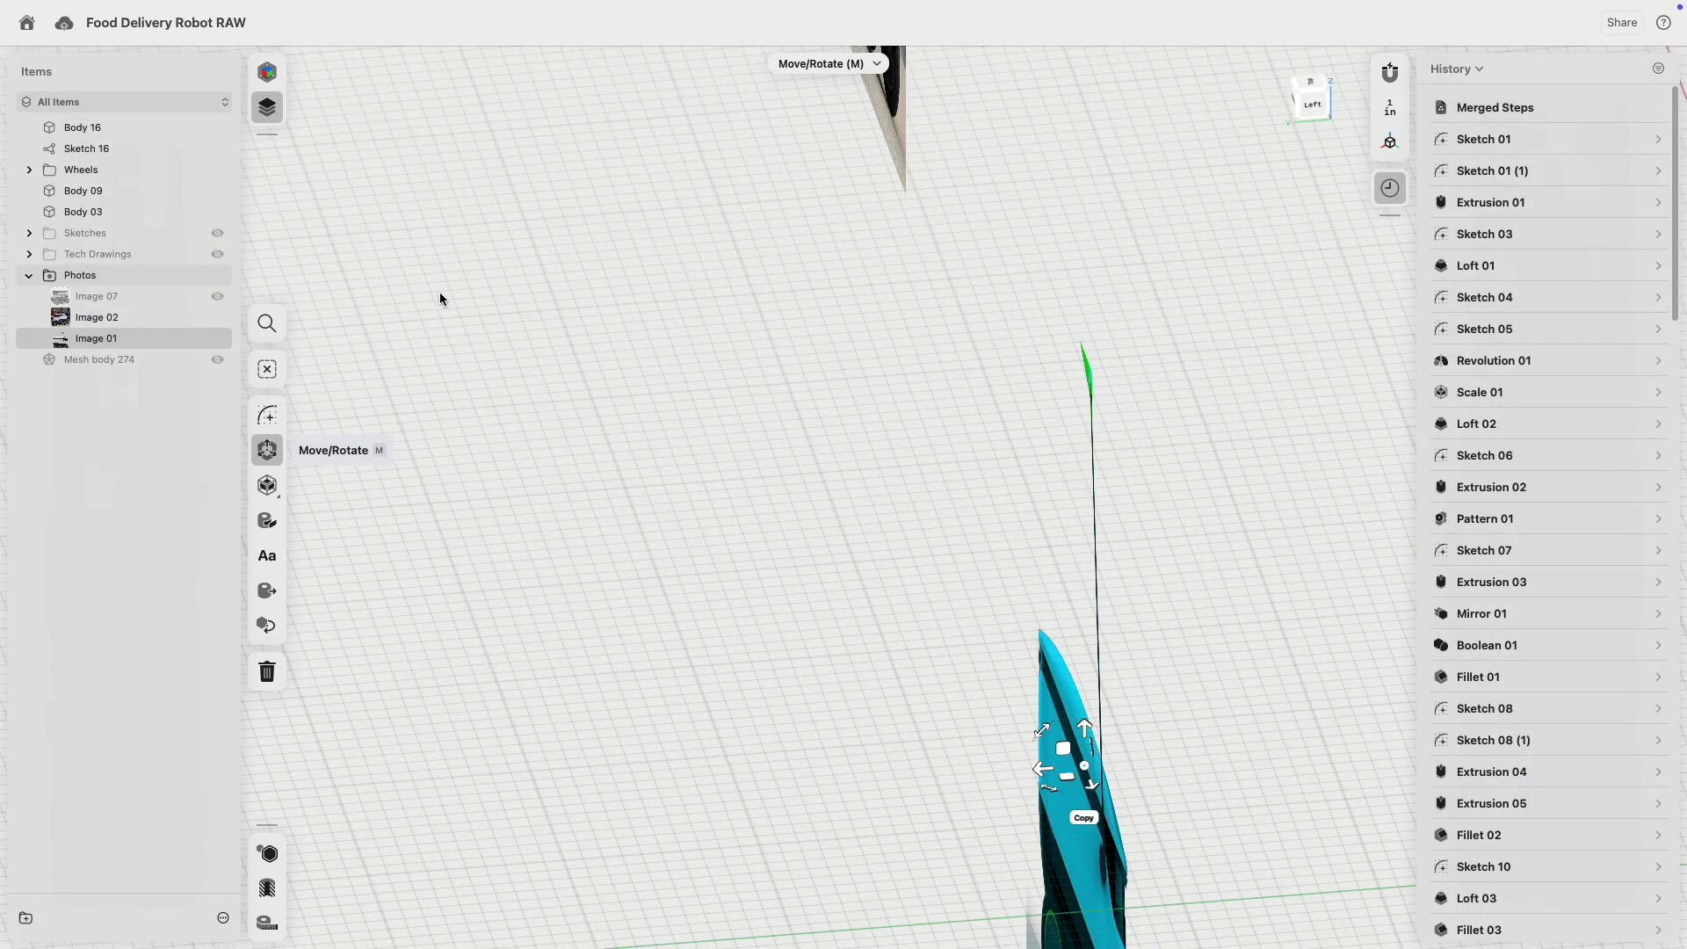
{"action": "left_click", "coordinate": [226, 279]}
{"action": "key", "text": "f"}
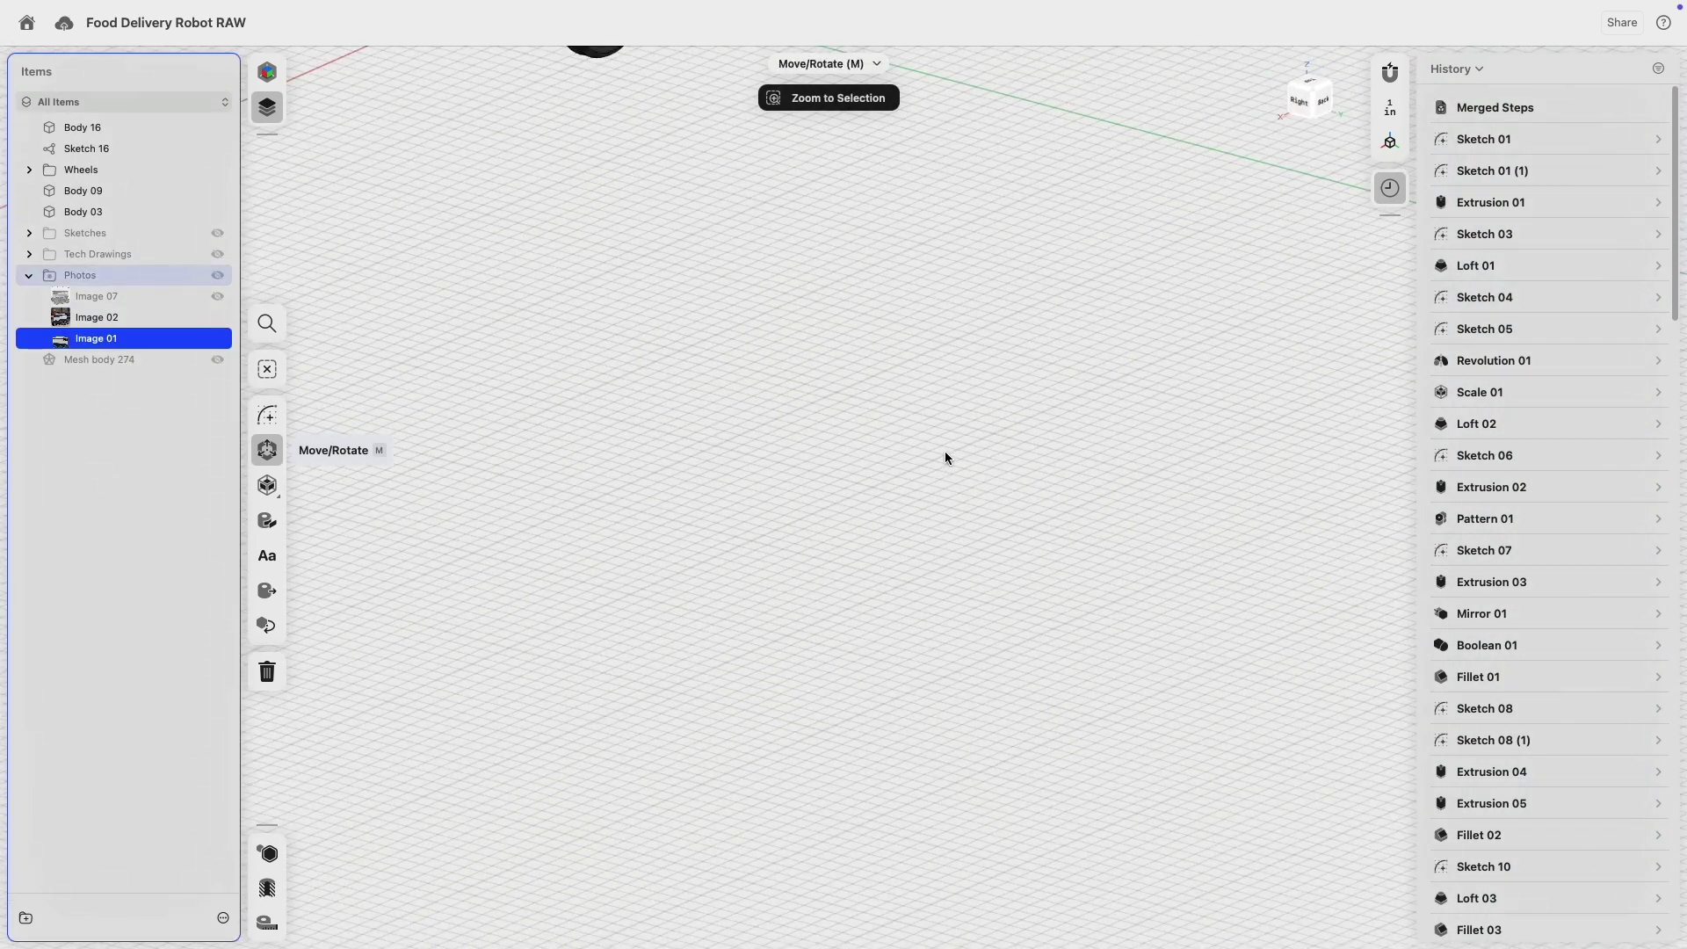
{"action": "key", "text": "f"}
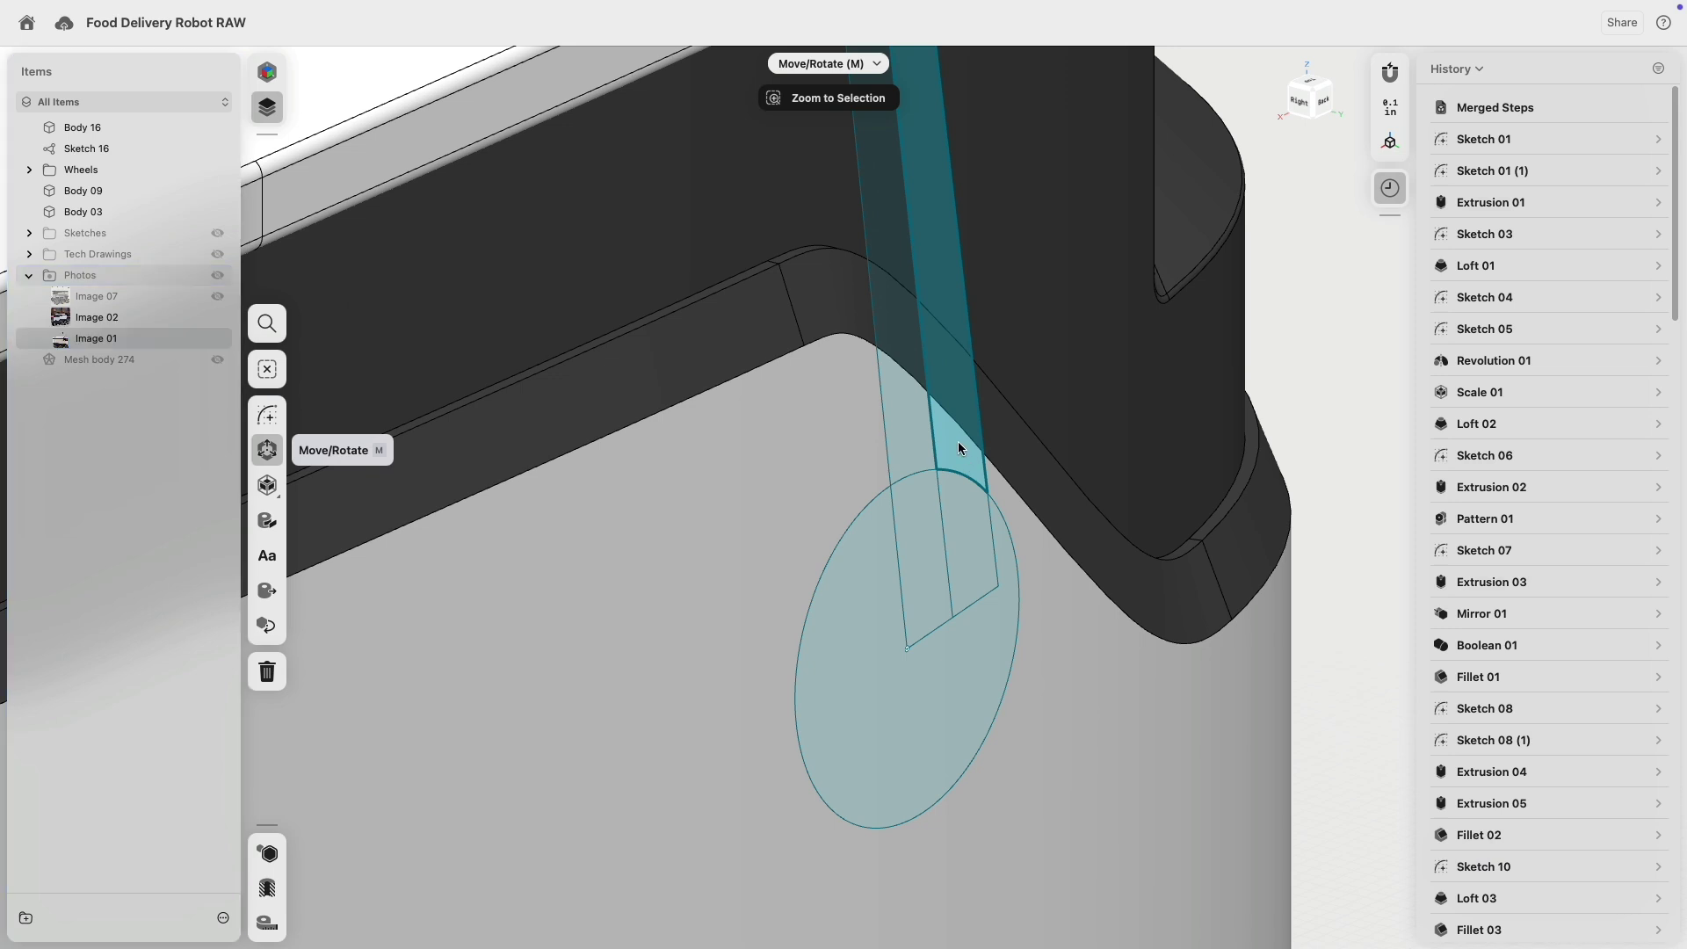
- Revolve one half of the rod's lower section, including the part inside the base circle, 360° around the centre line
{"action": "left_click", "coordinate": [963, 496]}
{"action": "left_click", "coordinate": [940, 520]}
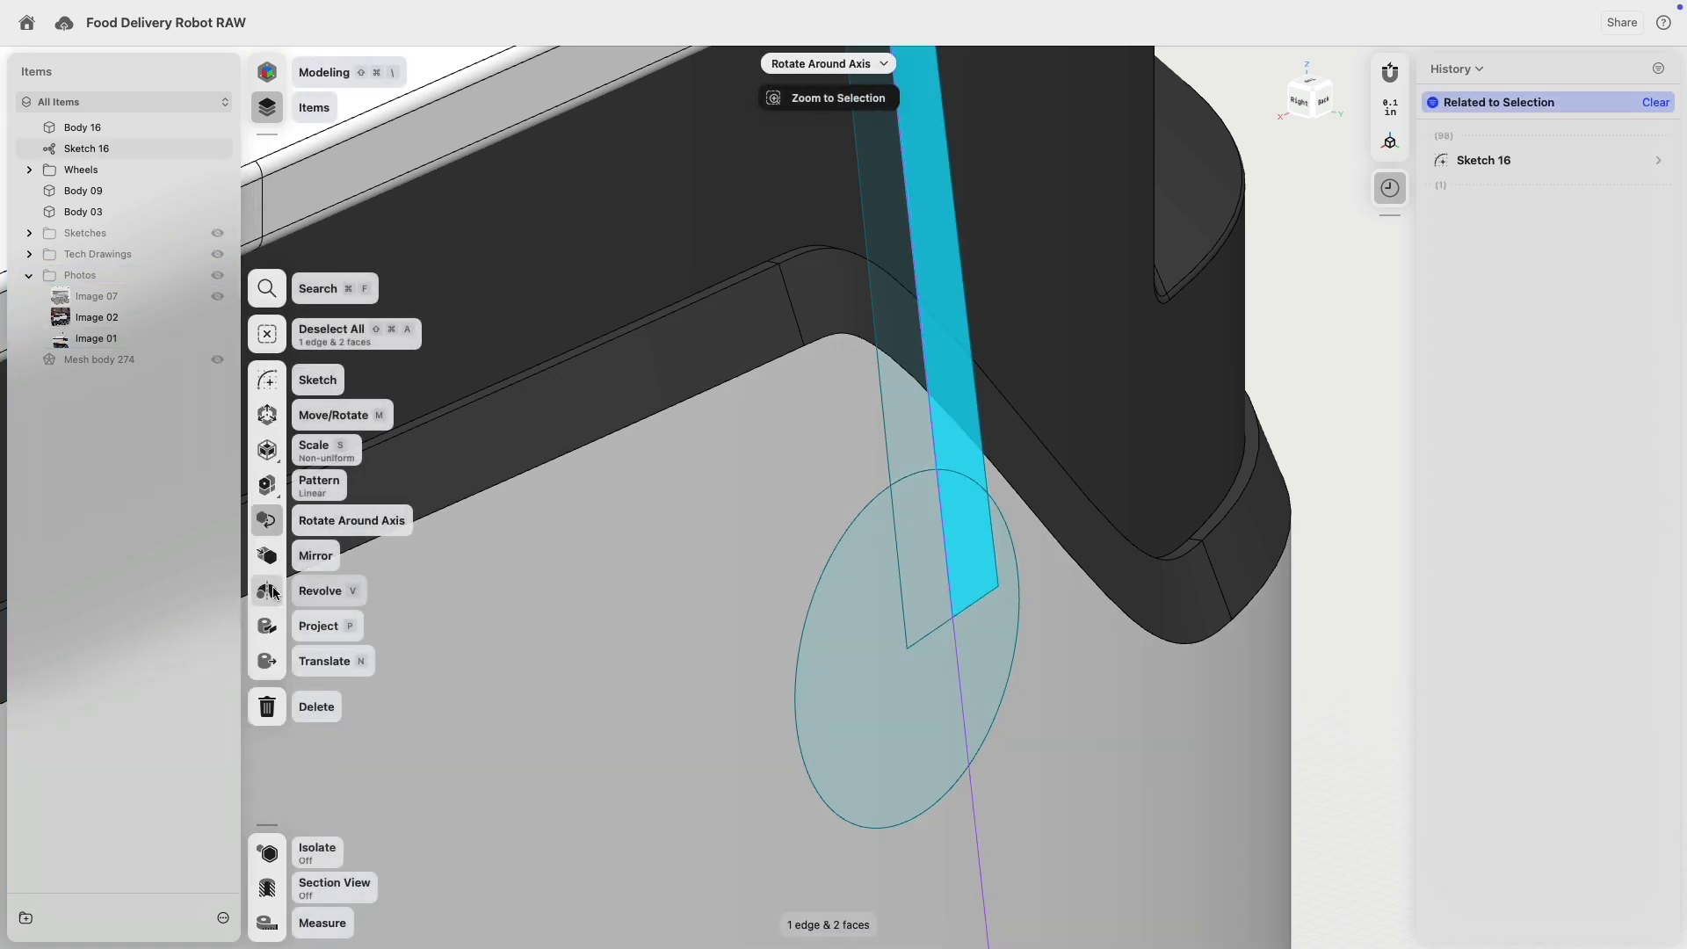
{"action": "left_click", "coordinate": [272, 593]}
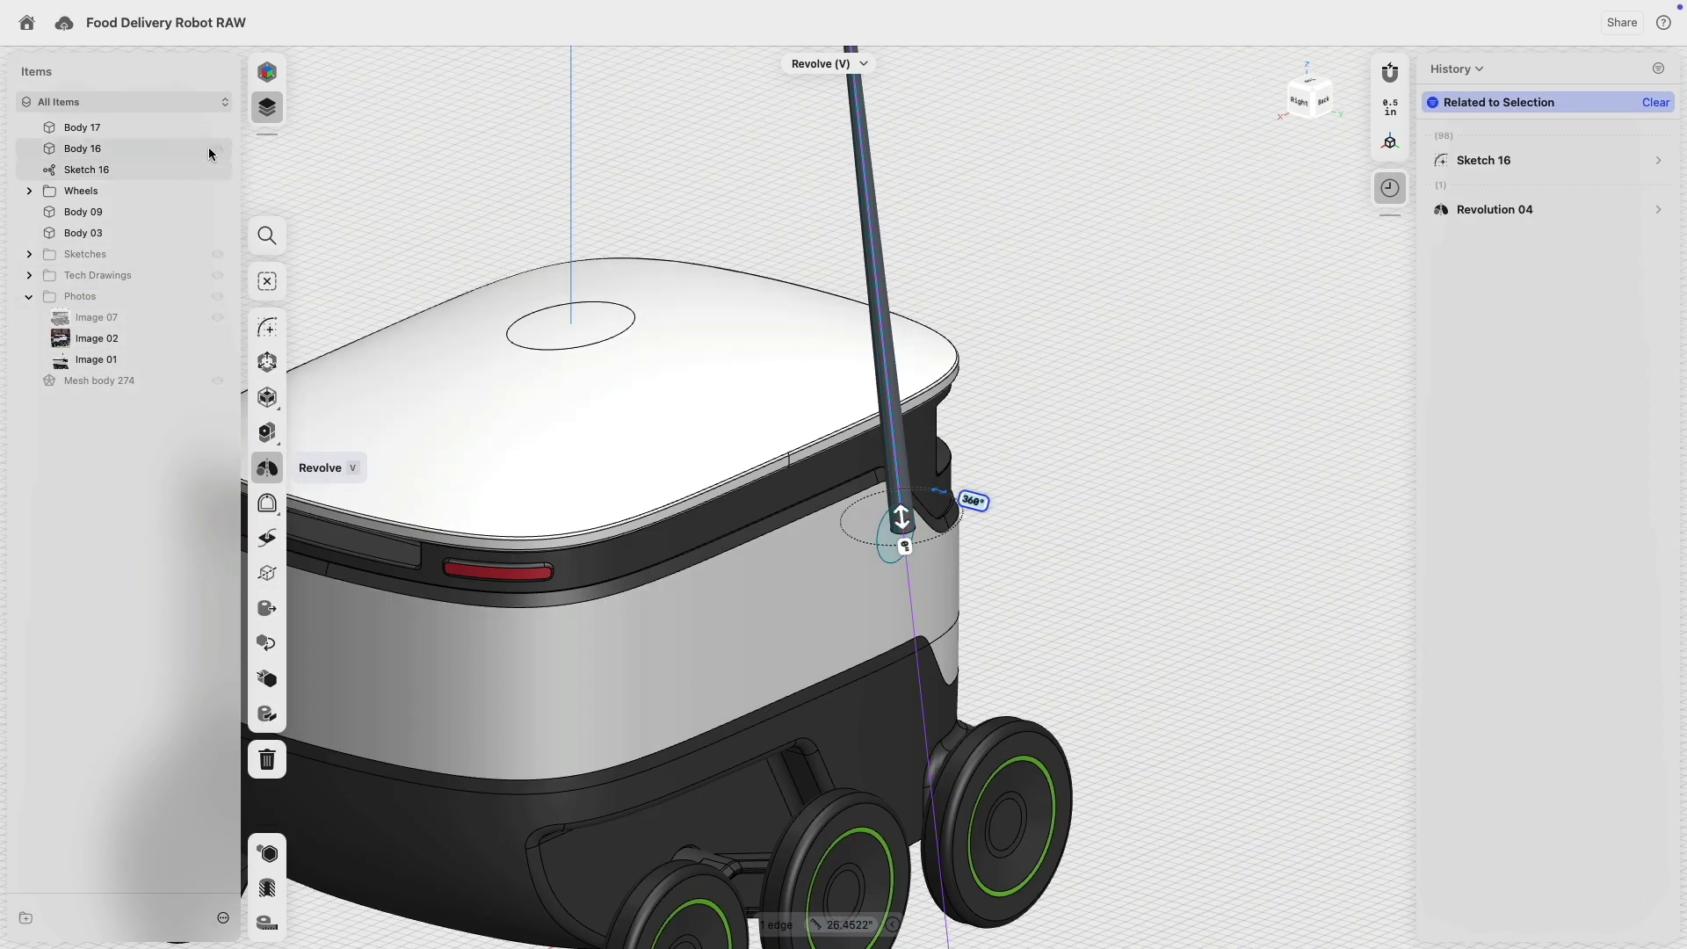
{"action": "left_click", "coordinate": [415, 122]}
- Hide both rod bodies and extrude the full base circle symmetrically by 0.375" into a disc
{"action": "left_click", "coordinate": [216, 127]}
{"action": "left_click", "coordinate": [216, 148]}
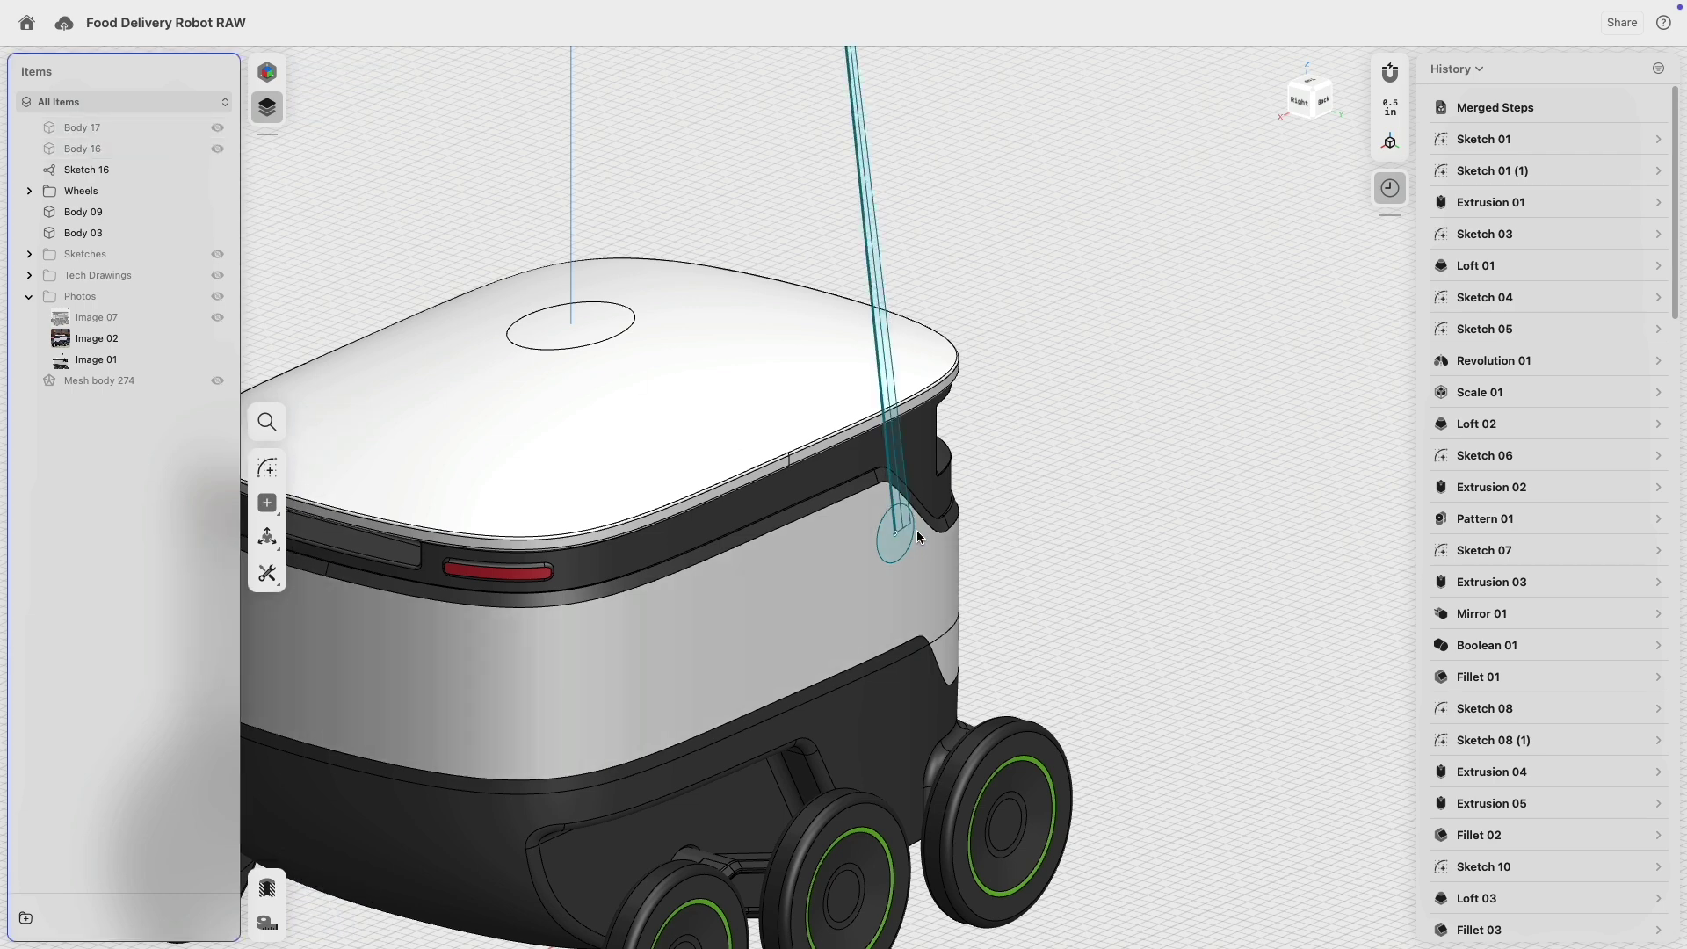
{"action": "scroll", "coordinate": [896, 527], "scroll_direction": "up", "scroll_amount": 5}
{"action": "left_click", "coordinate": [849, 582]}
{"action": "left_click", "coordinate": [895, 521]}
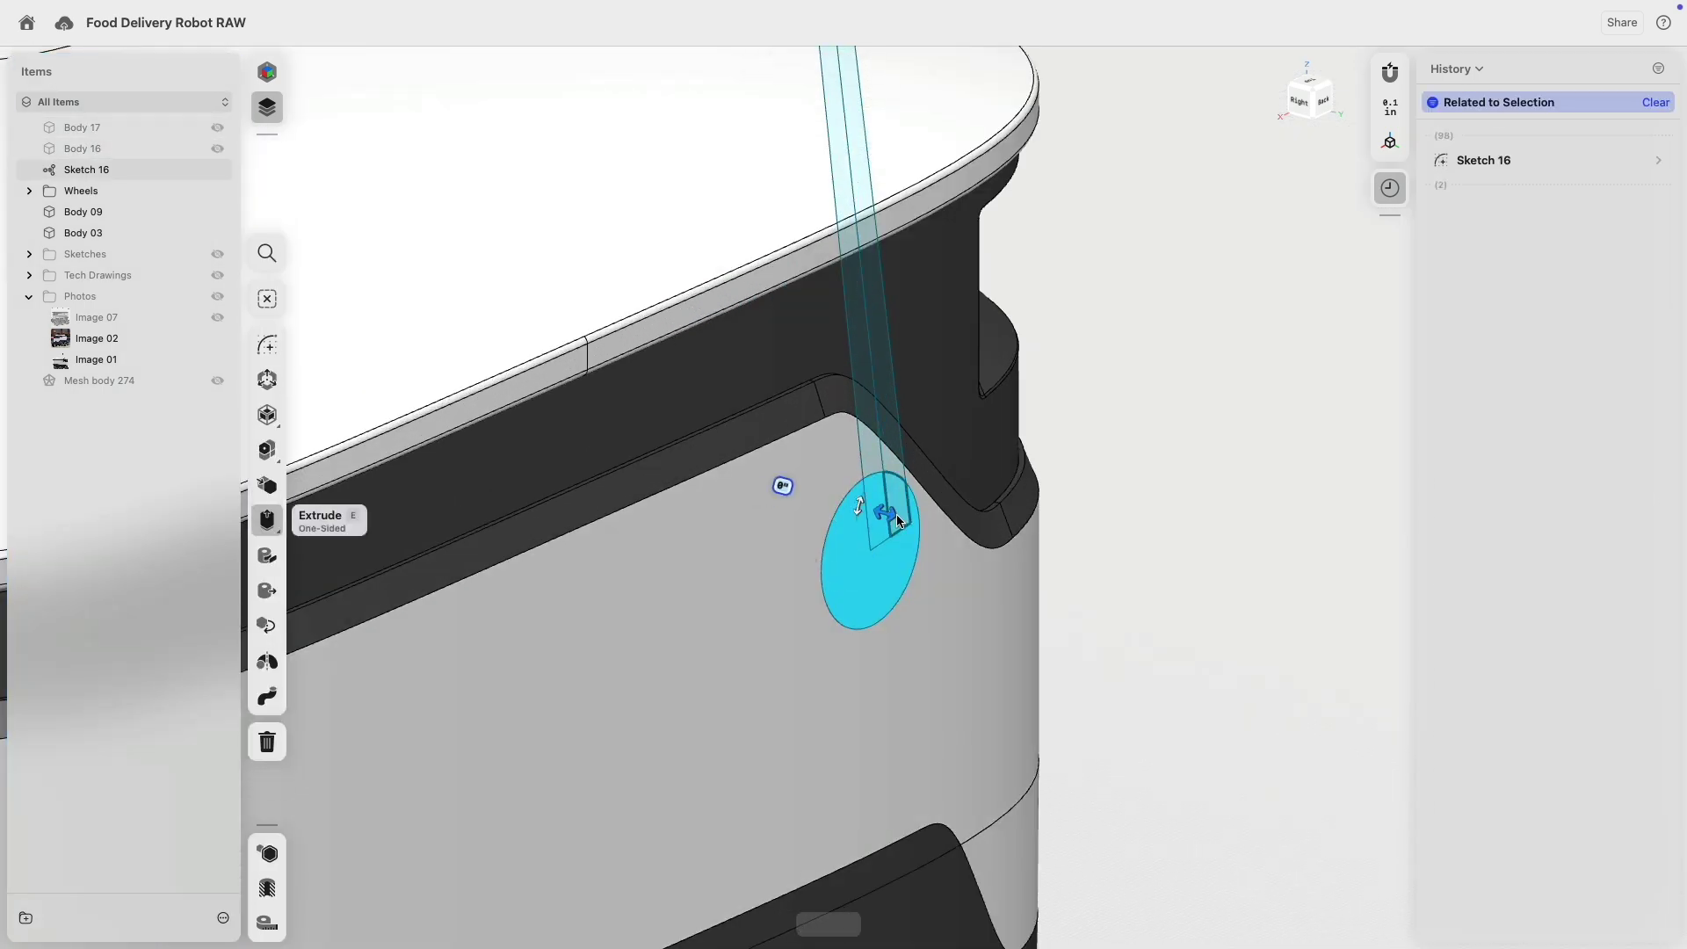
{"action": "scroll", "coordinate": [890, 515], "scroll_direction": "up", "scroll_amount": 5}
{"action": "left_click", "coordinate": [282, 528]}
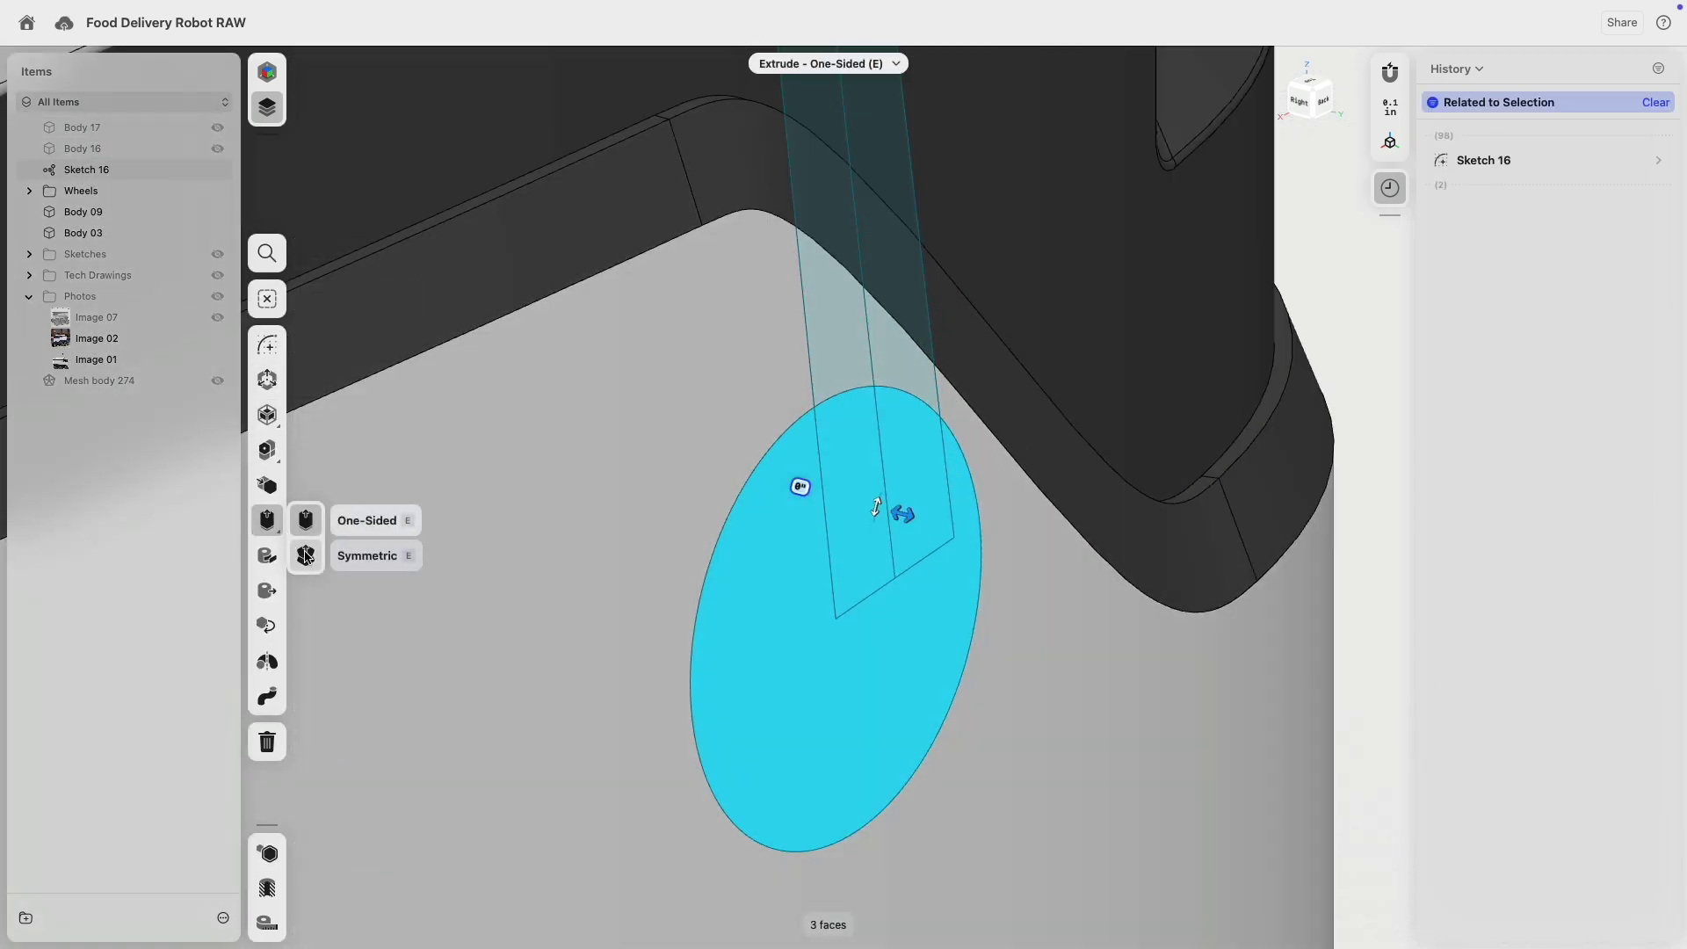
{"action": "left_click", "coordinate": [306, 555]}
{"action": "left_click_drag", "start_coordinate": [905, 513], "coordinate": [982, 562]}
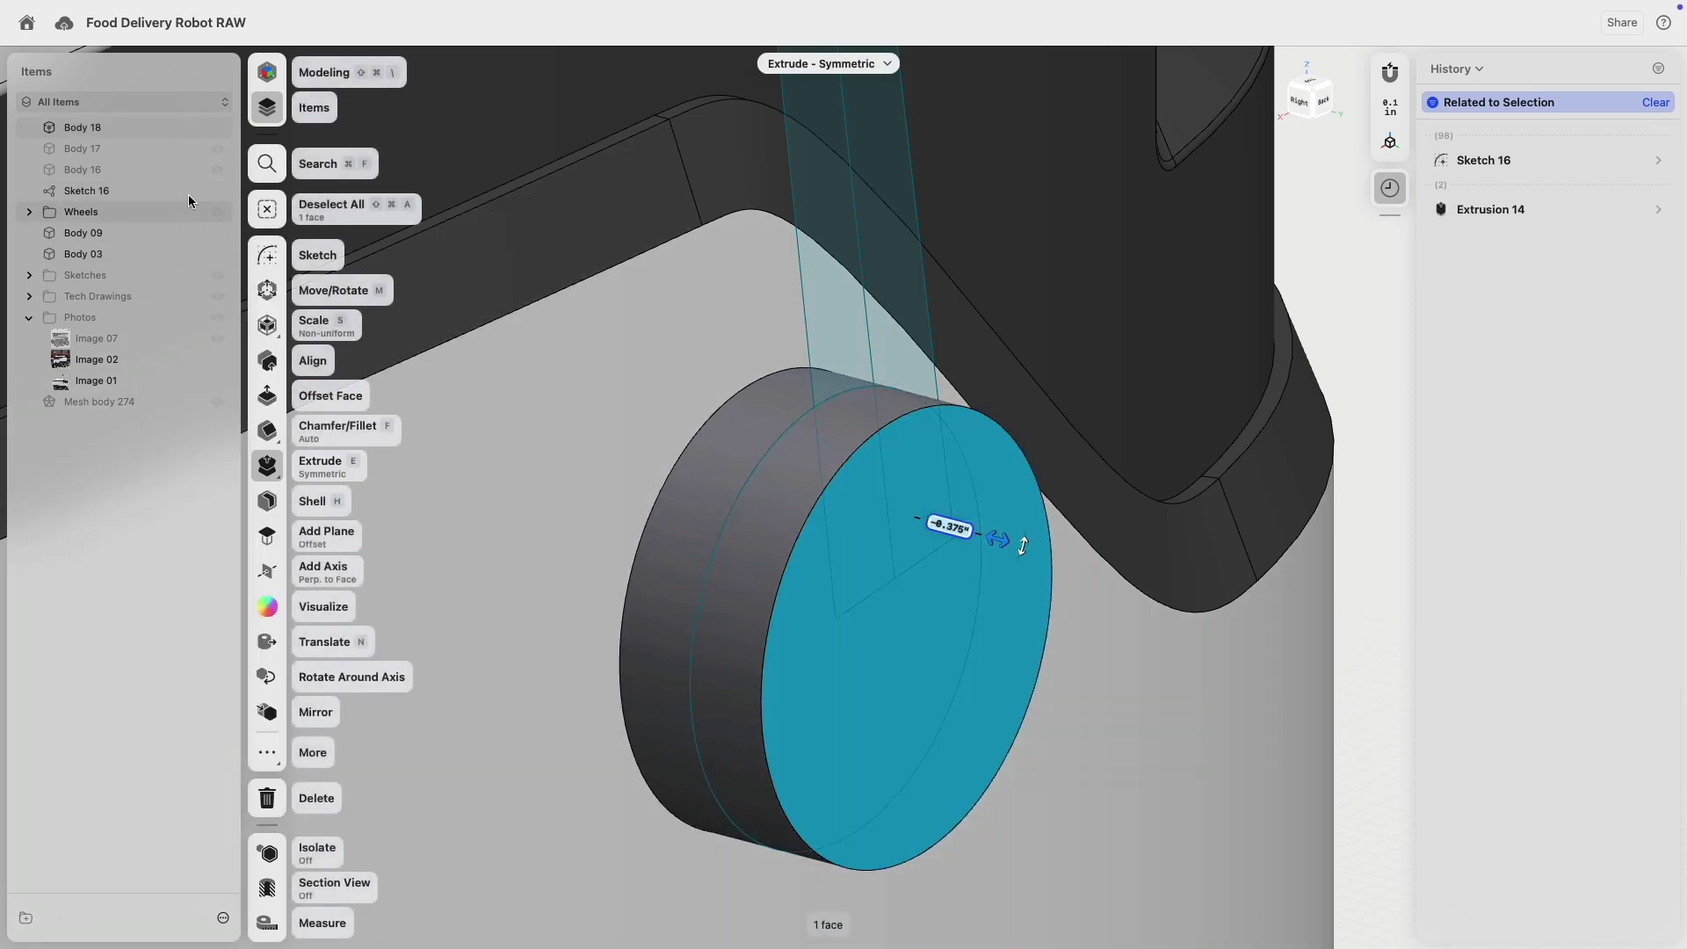
- Make the two hidden rod bodies, Body 17 and Body 16, visible again
{"action": "left_click", "coordinate": [210, 149]}
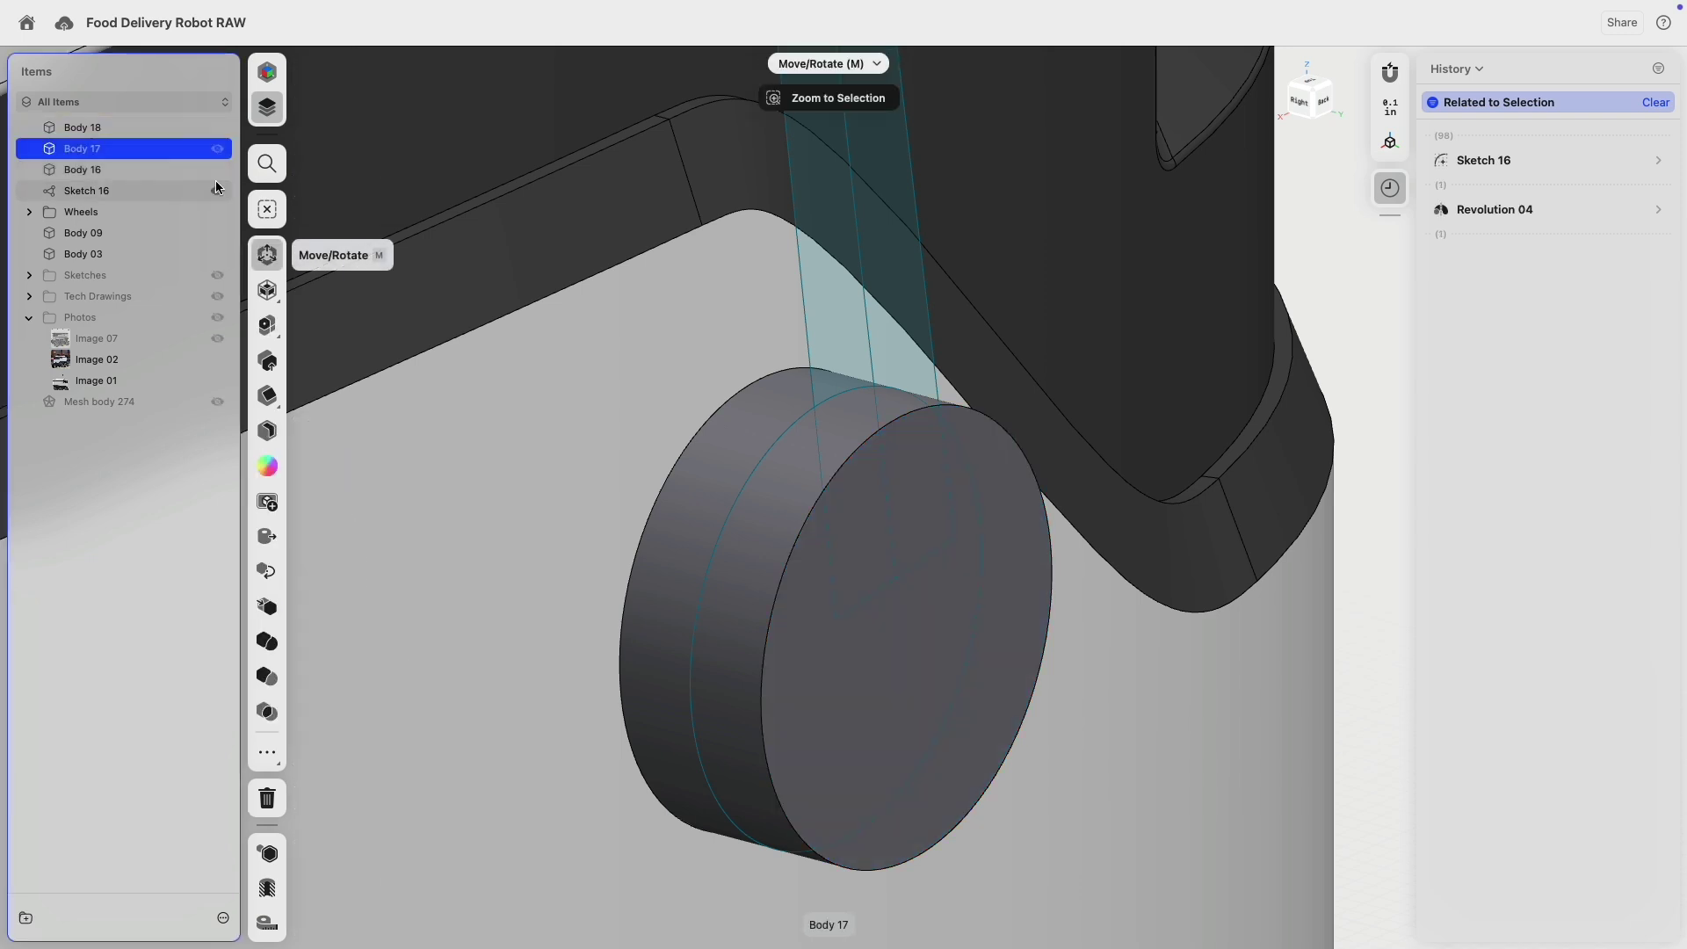
{"action": "left_click", "coordinate": [82, 593]}
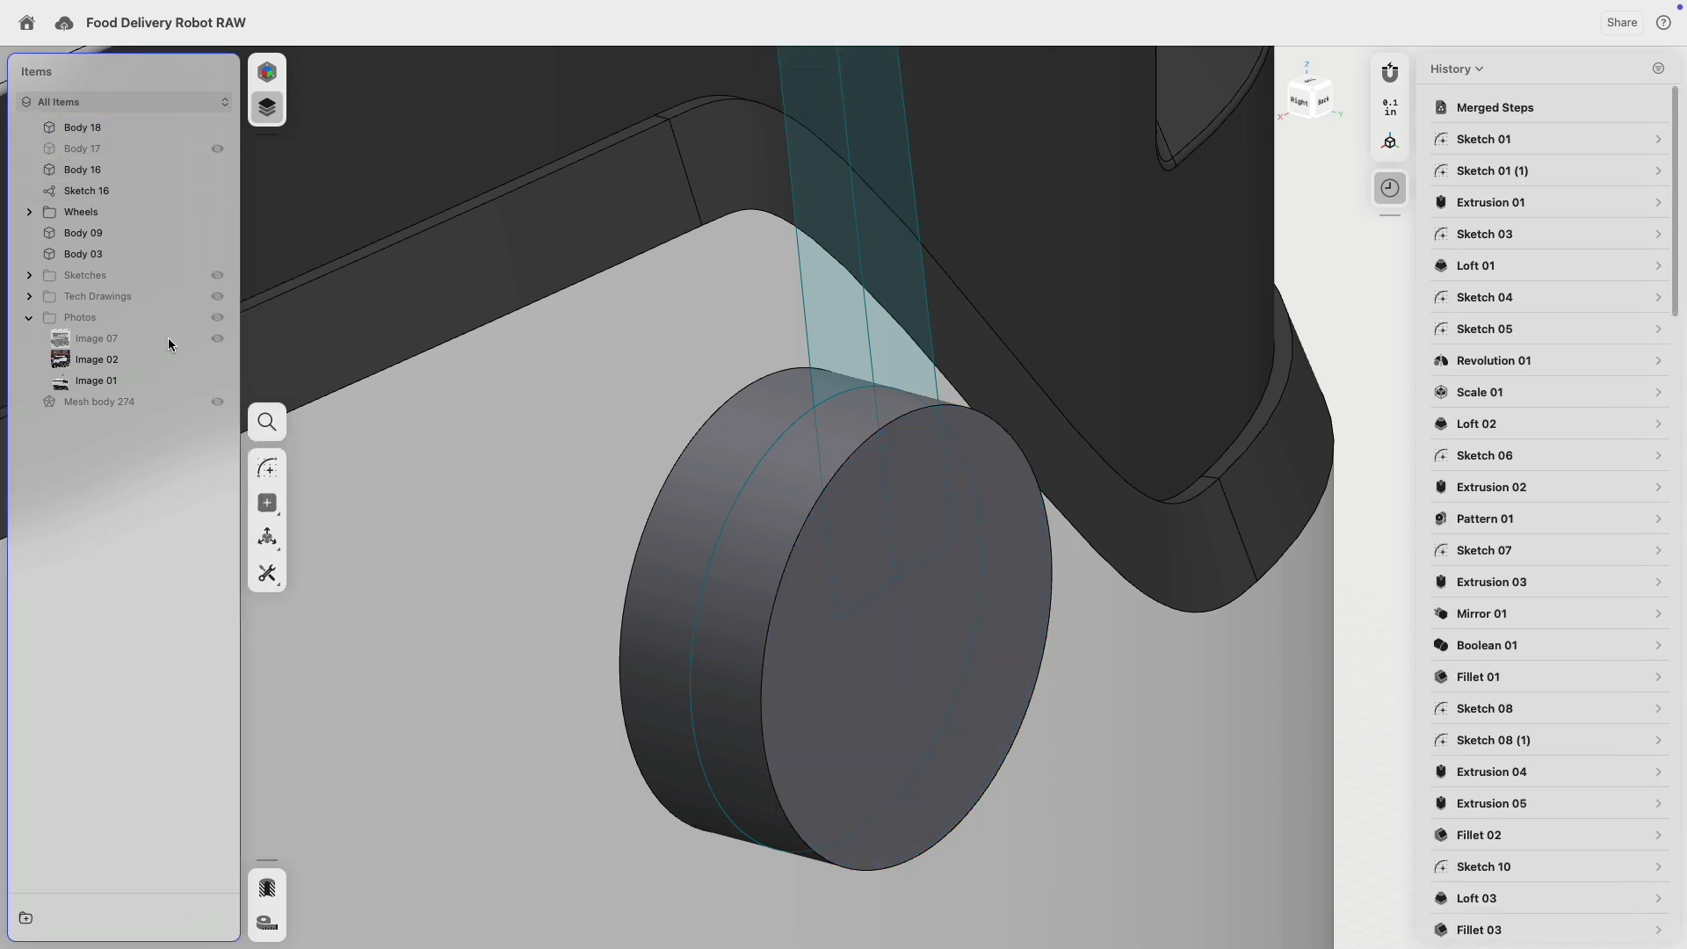
{"action": "scroll", "coordinate": [629, 440], "scroll_direction": "down", "scroll_amount": 5}
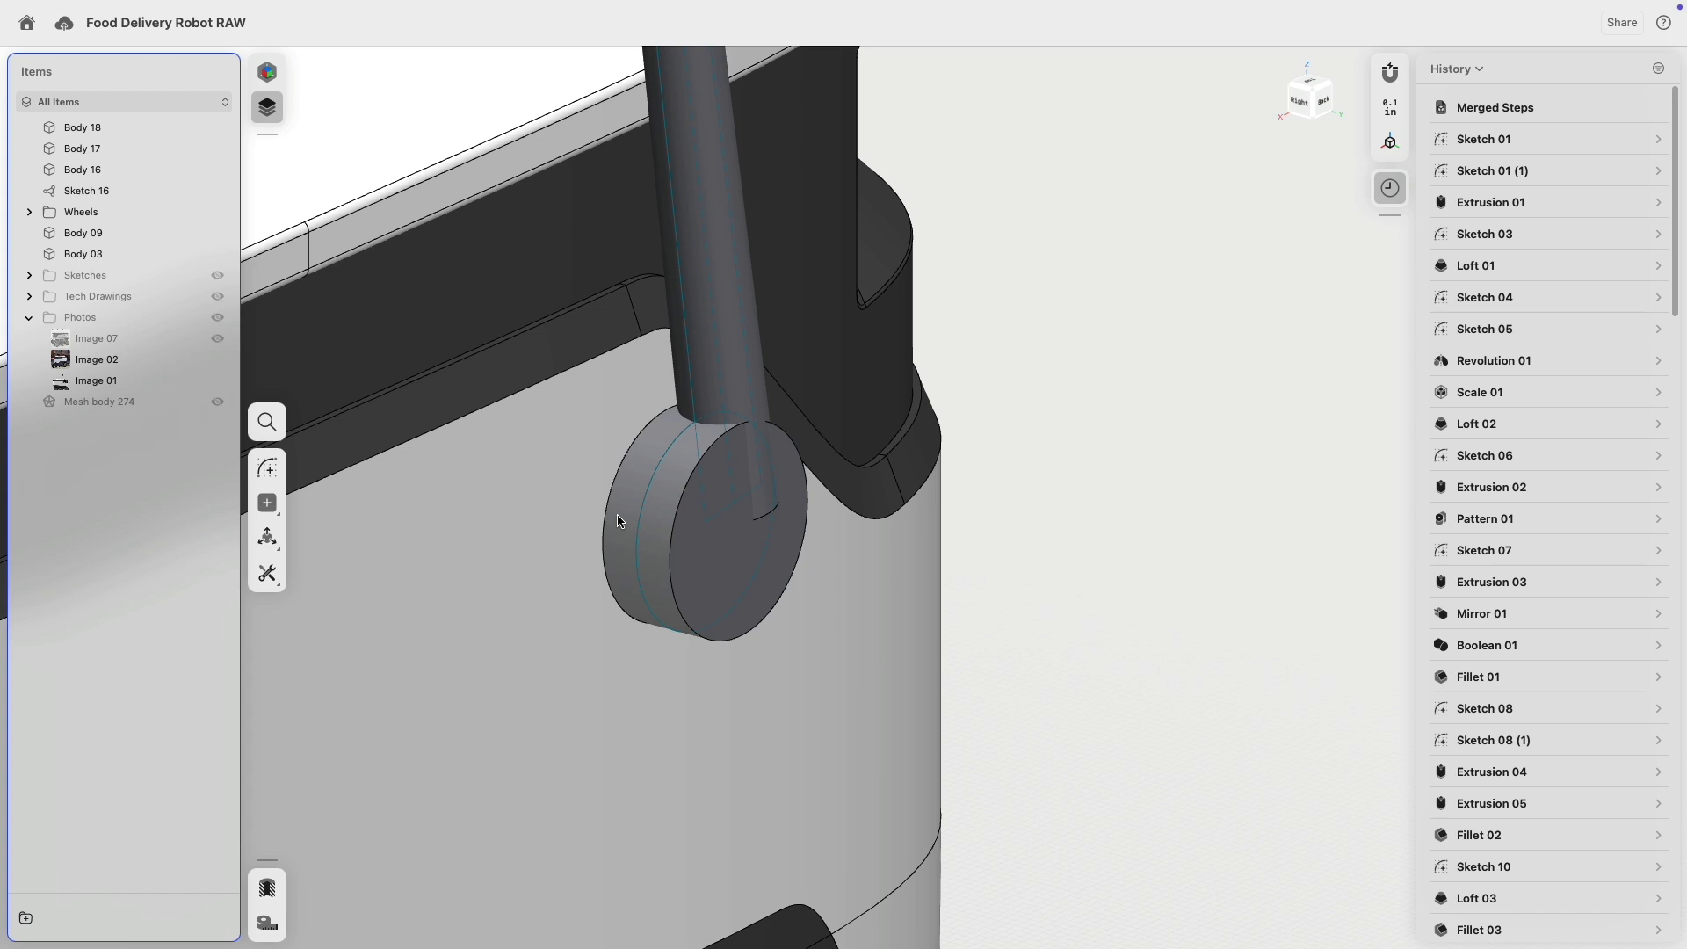
- Change the base disc's symmetric extrusion distance to 0.5"
{"action": "left_click", "coordinate": [756, 550]}
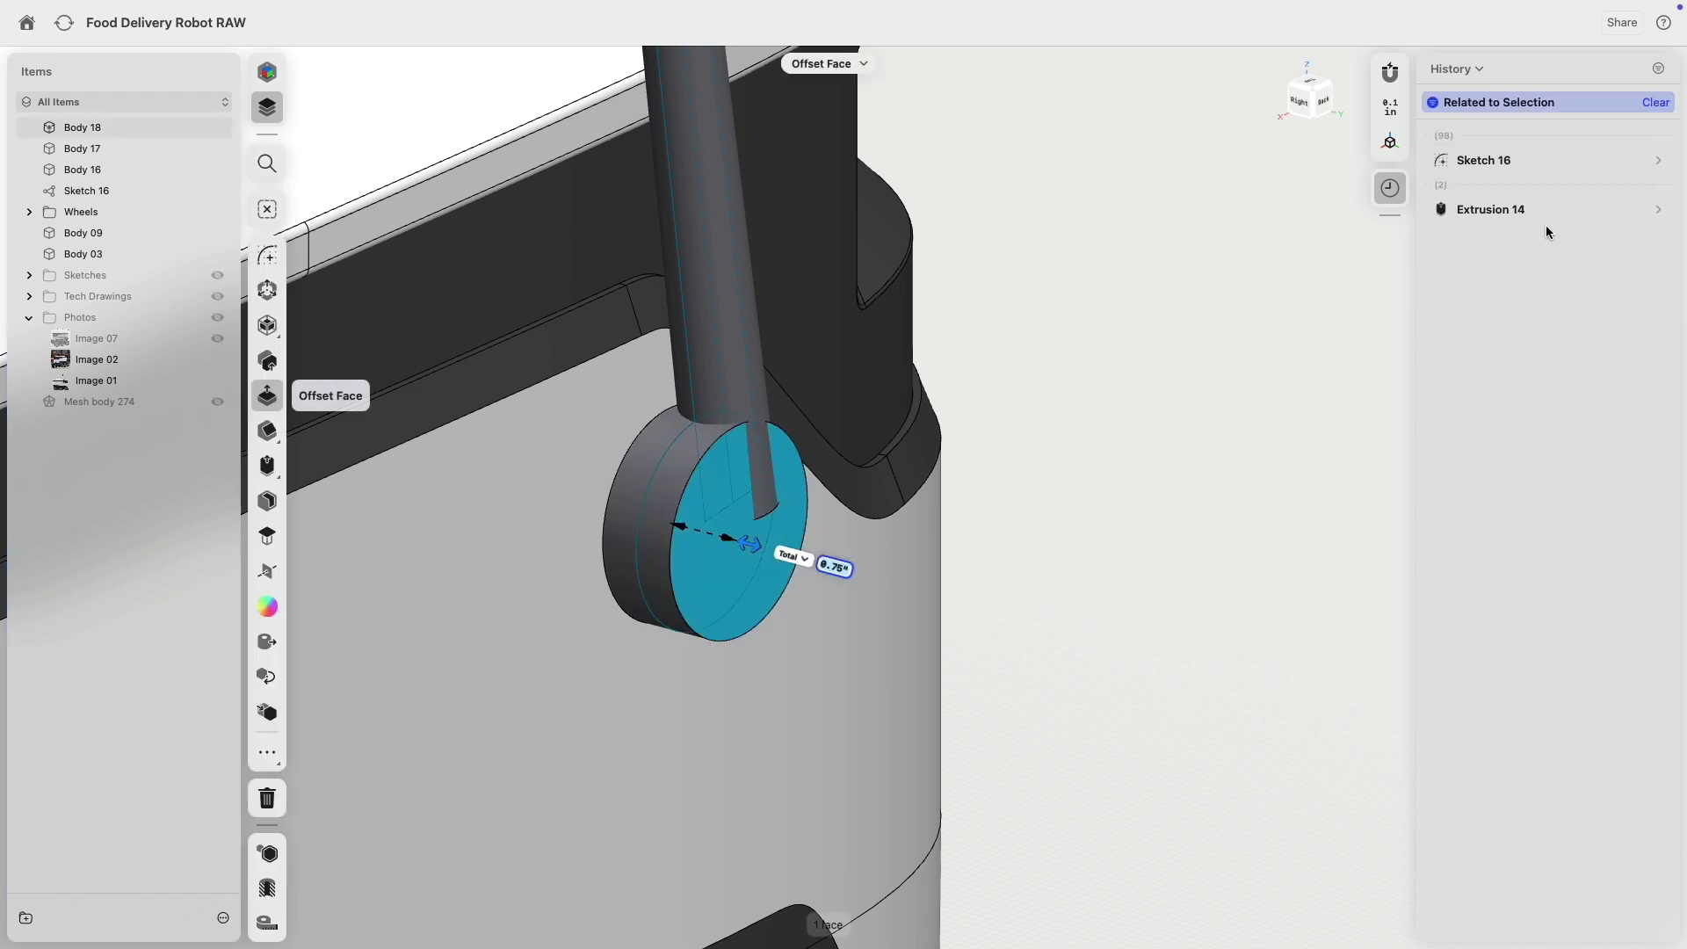
{"action": "left_click", "coordinate": [1658, 210]}
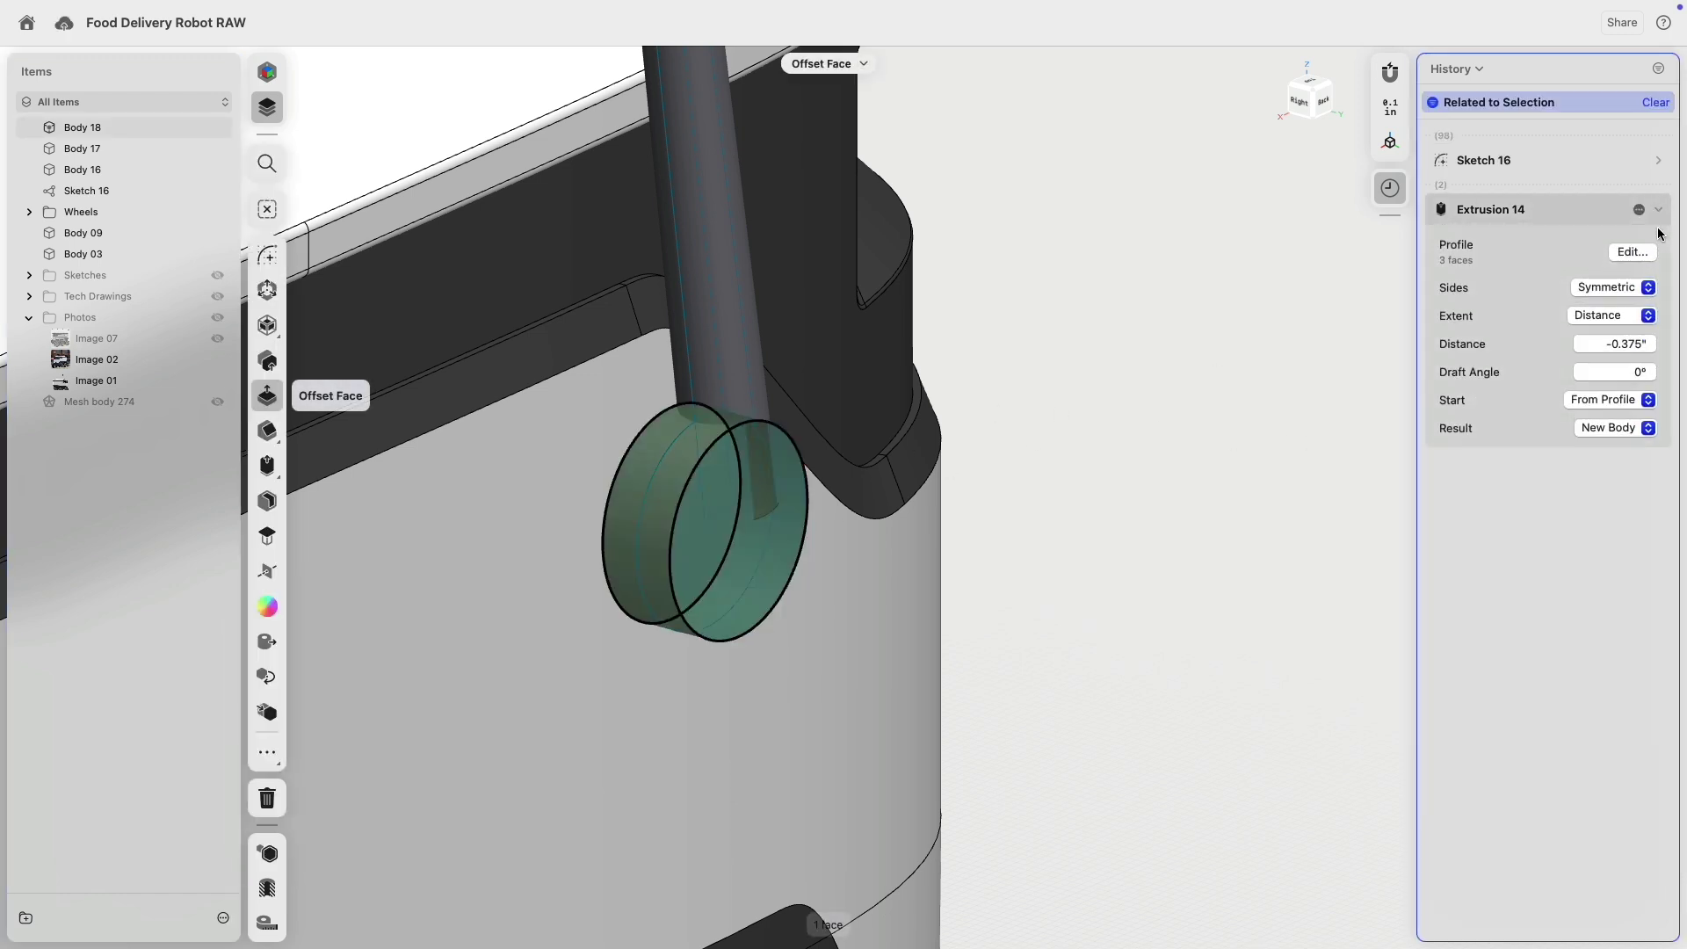
{"action": "left_click", "coordinate": [1630, 351]}
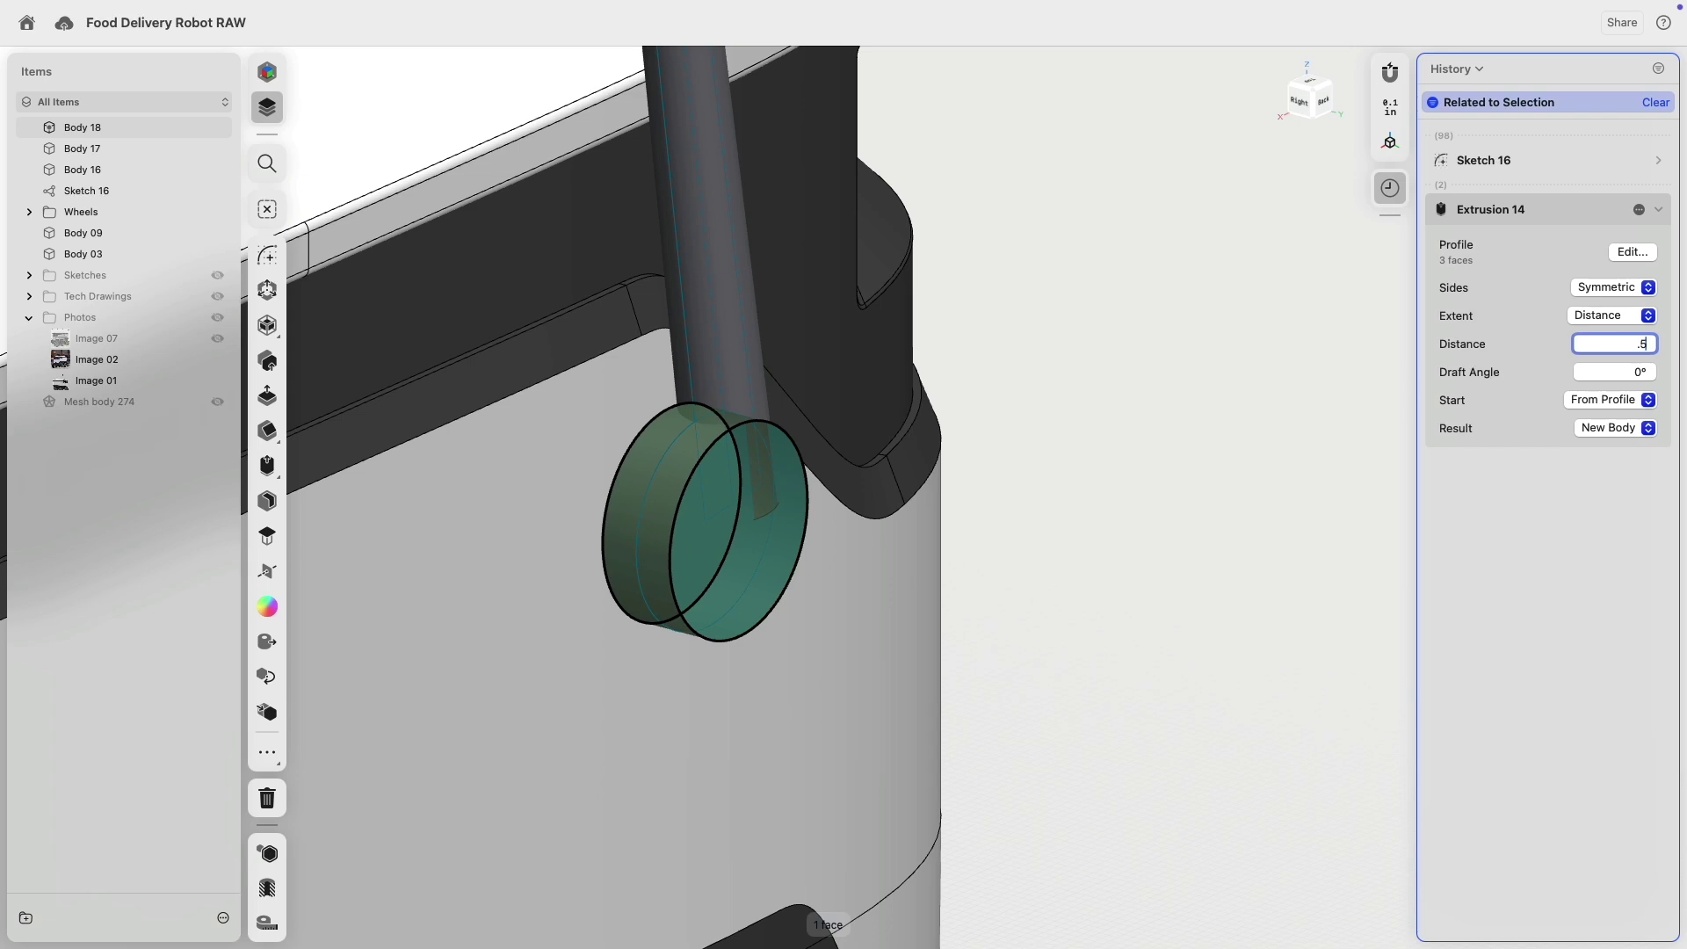
{"action": "key", "text": "Return"}
- Extrude the base disc's robot-facing side 0.5625" towards the body with a -25° draft angle
{"action": "right_click_drag", "start_coordinate": [1080, 479], "coordinate": [698, 374]}
{"action": "middle_click_drag", "start_coordinate": [685, 371], "coordinate": [936, 684]}
{"action": "scroll", "coordinate": [731, 428], "scroll_direction": "up", "scroll_amount": 6}
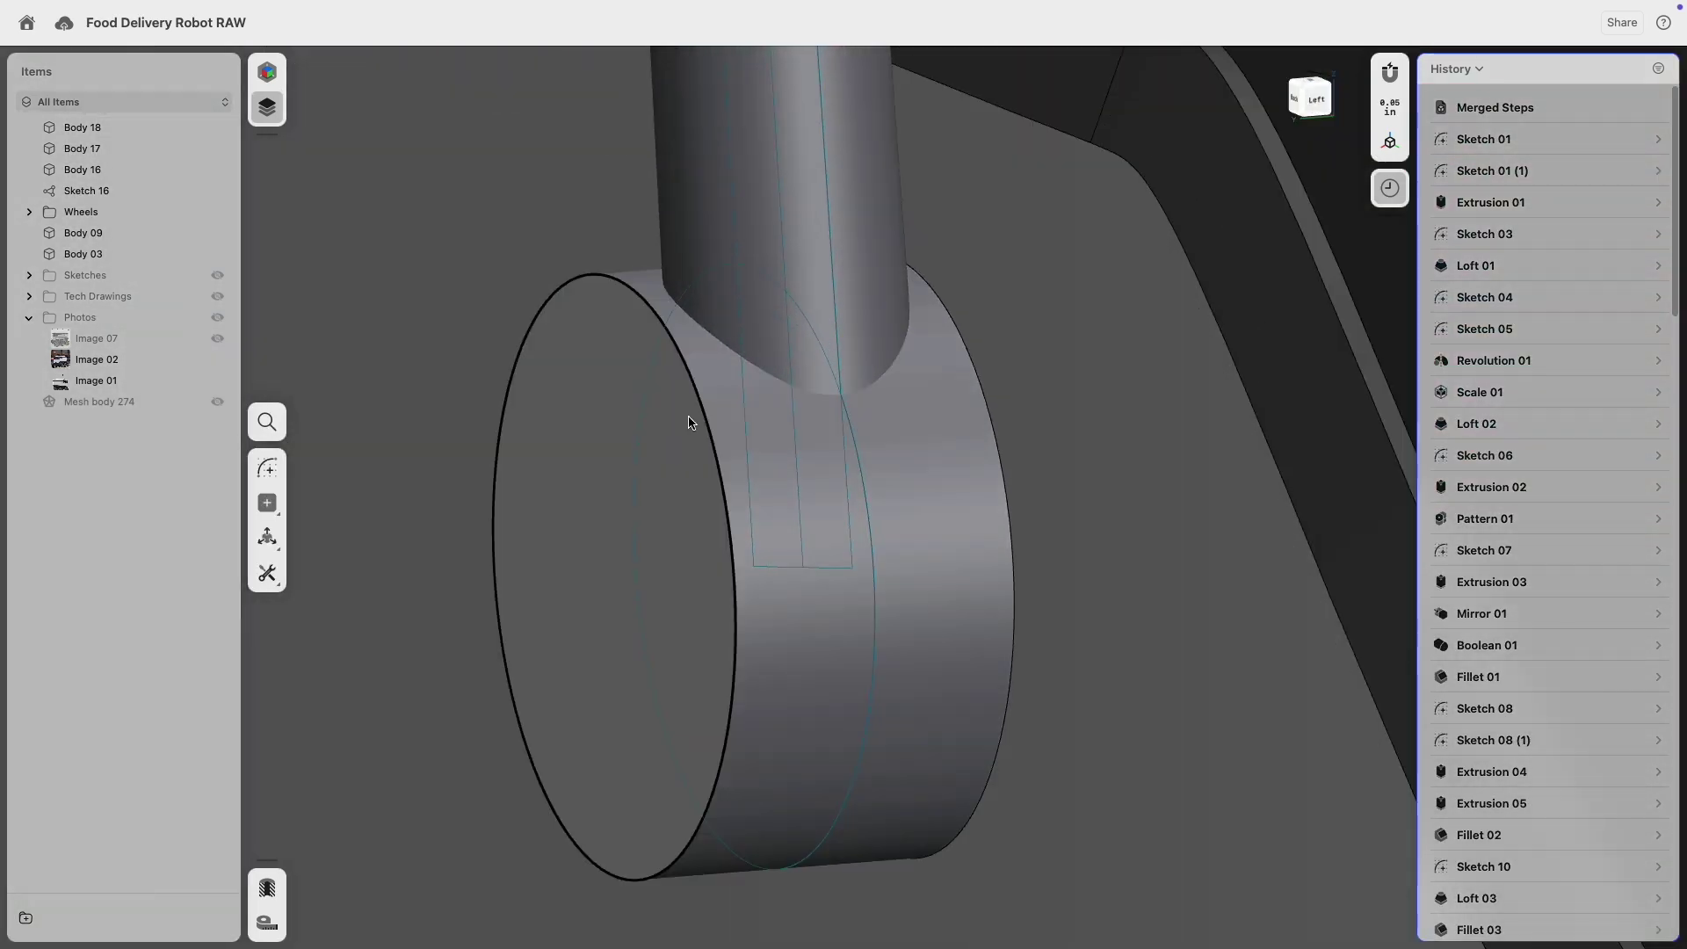
{"action": "right_click_drag", "start_coordinate": [686, 418], "coordinate": [644, 421]}
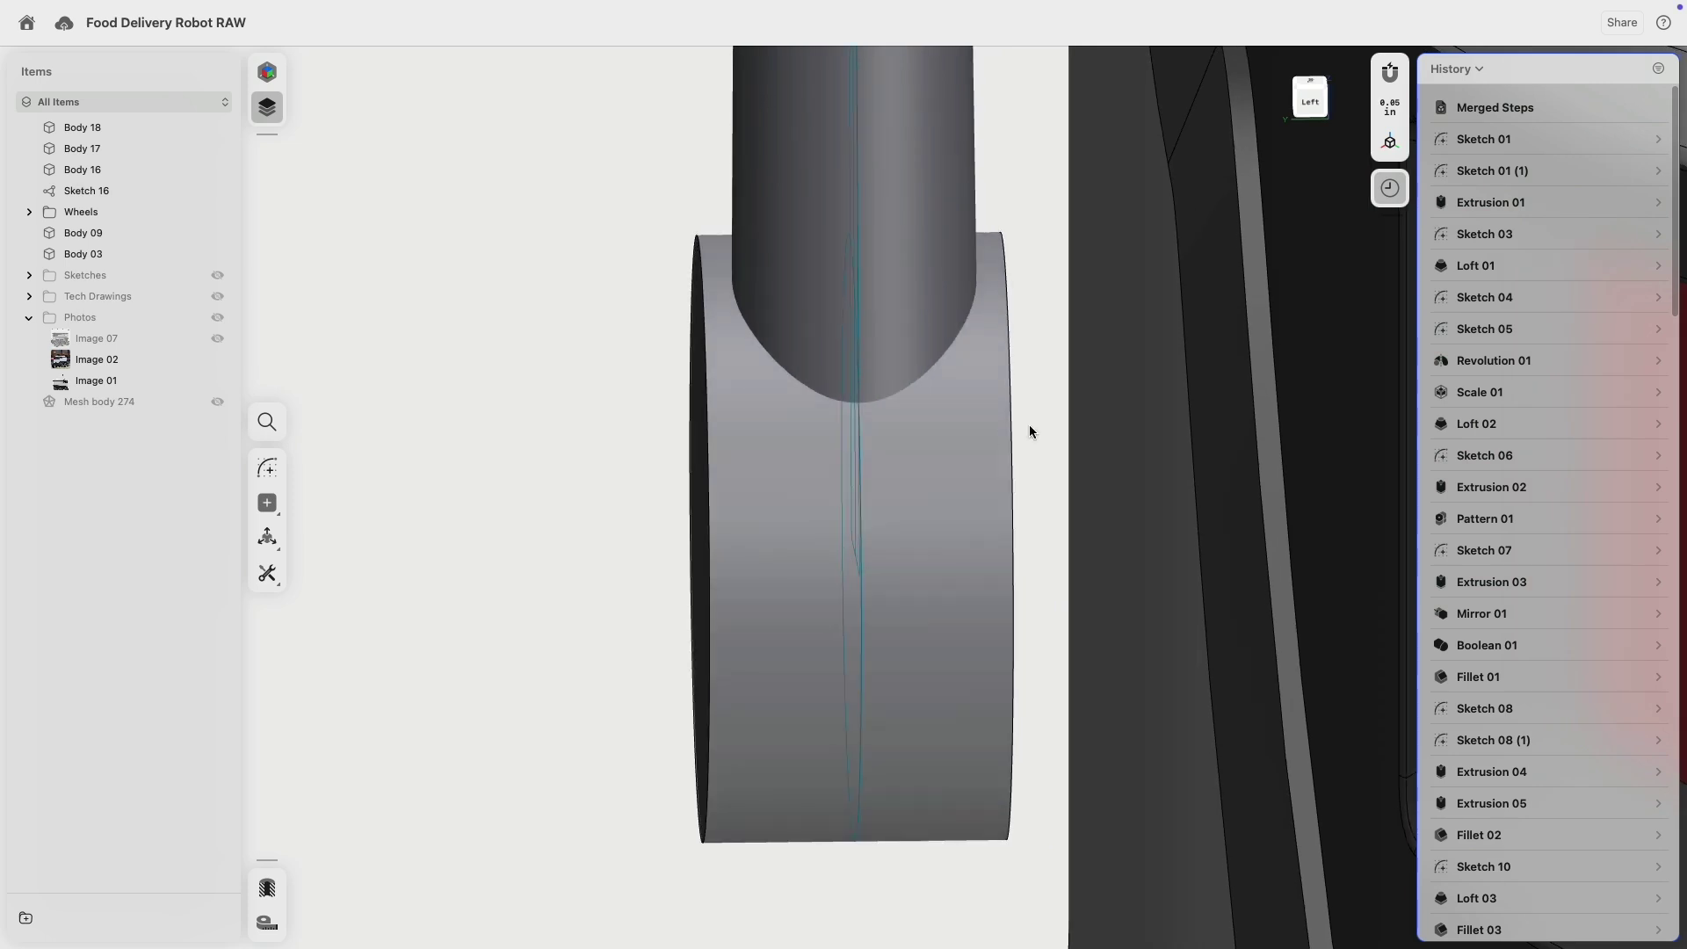
{"action": "right_click_drag", "start_coordinate": [1028, 425], "coordinate": [968, 430]}
{"action": "left_click", "coordinate": [938, 423]}
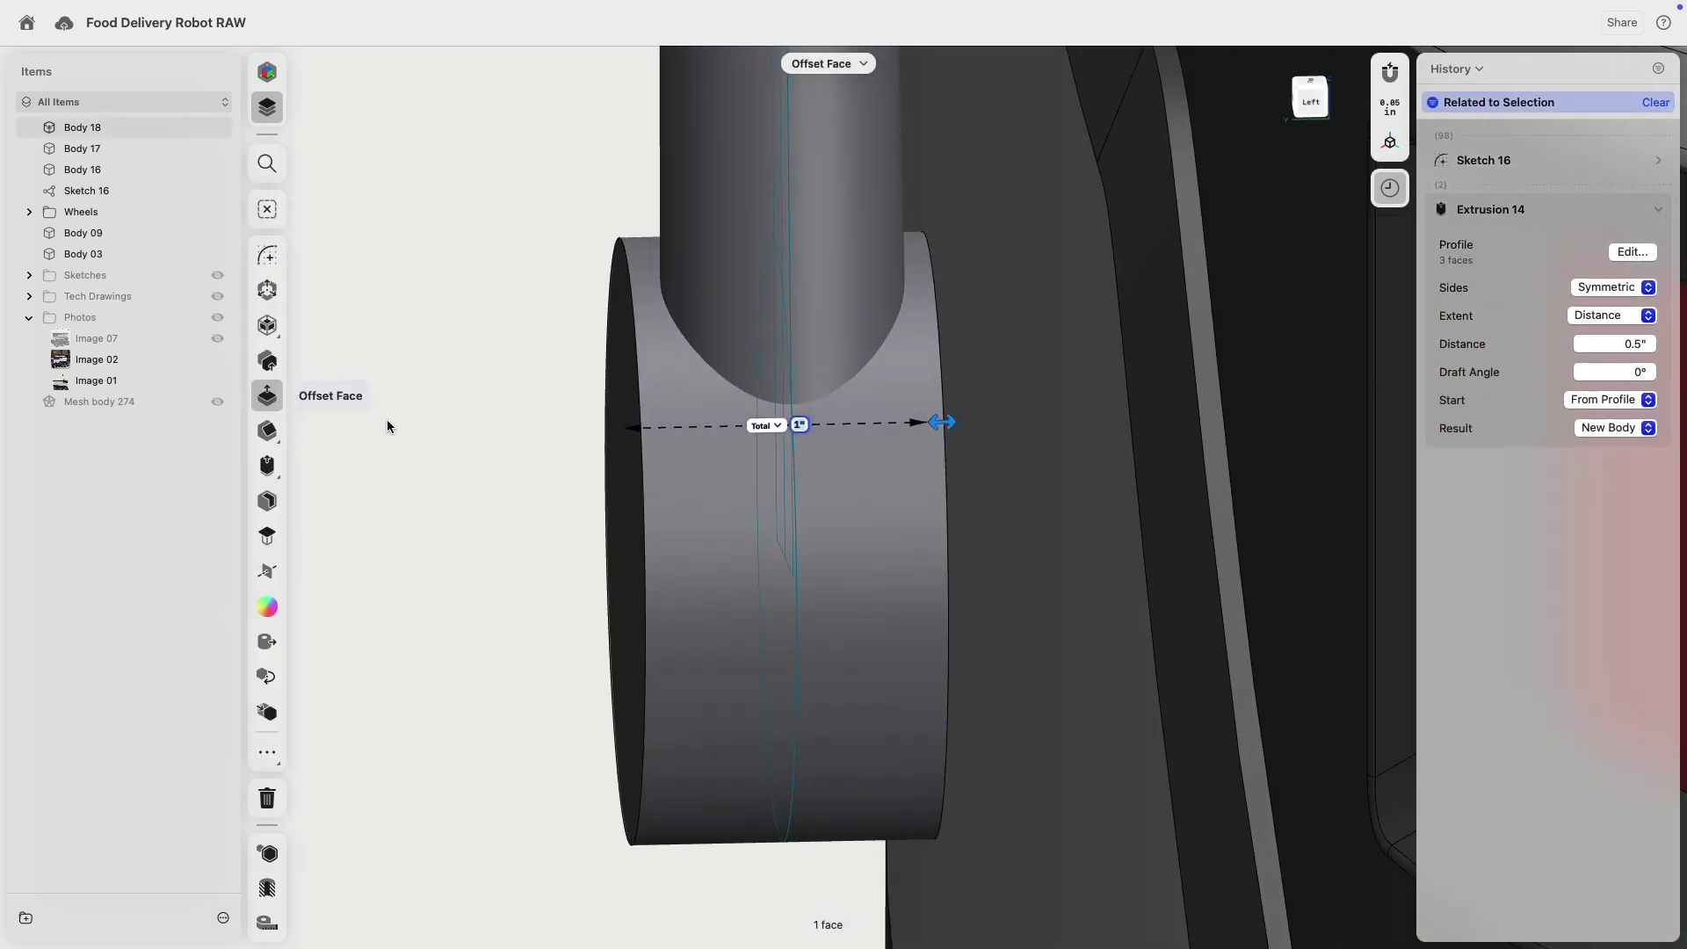
{"action": "left_click", "coordinate": [395, 460]}
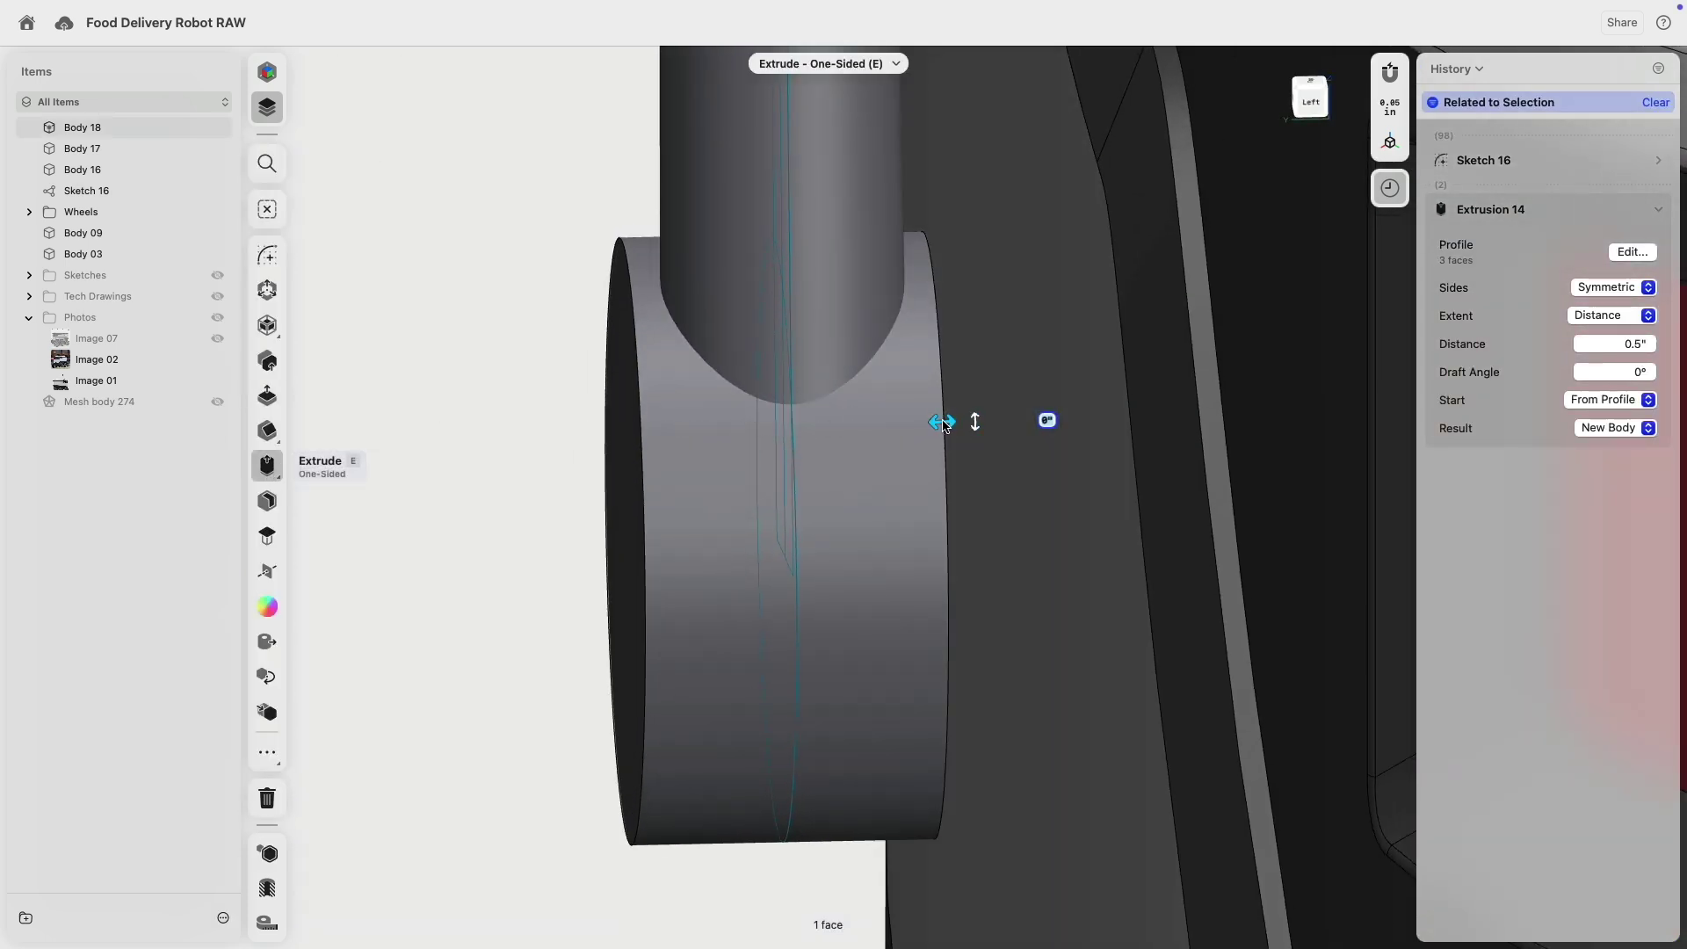
{"action": "left_click_drag", "start_coordinate": [942, 422], "coordinate": [1164, 455]}
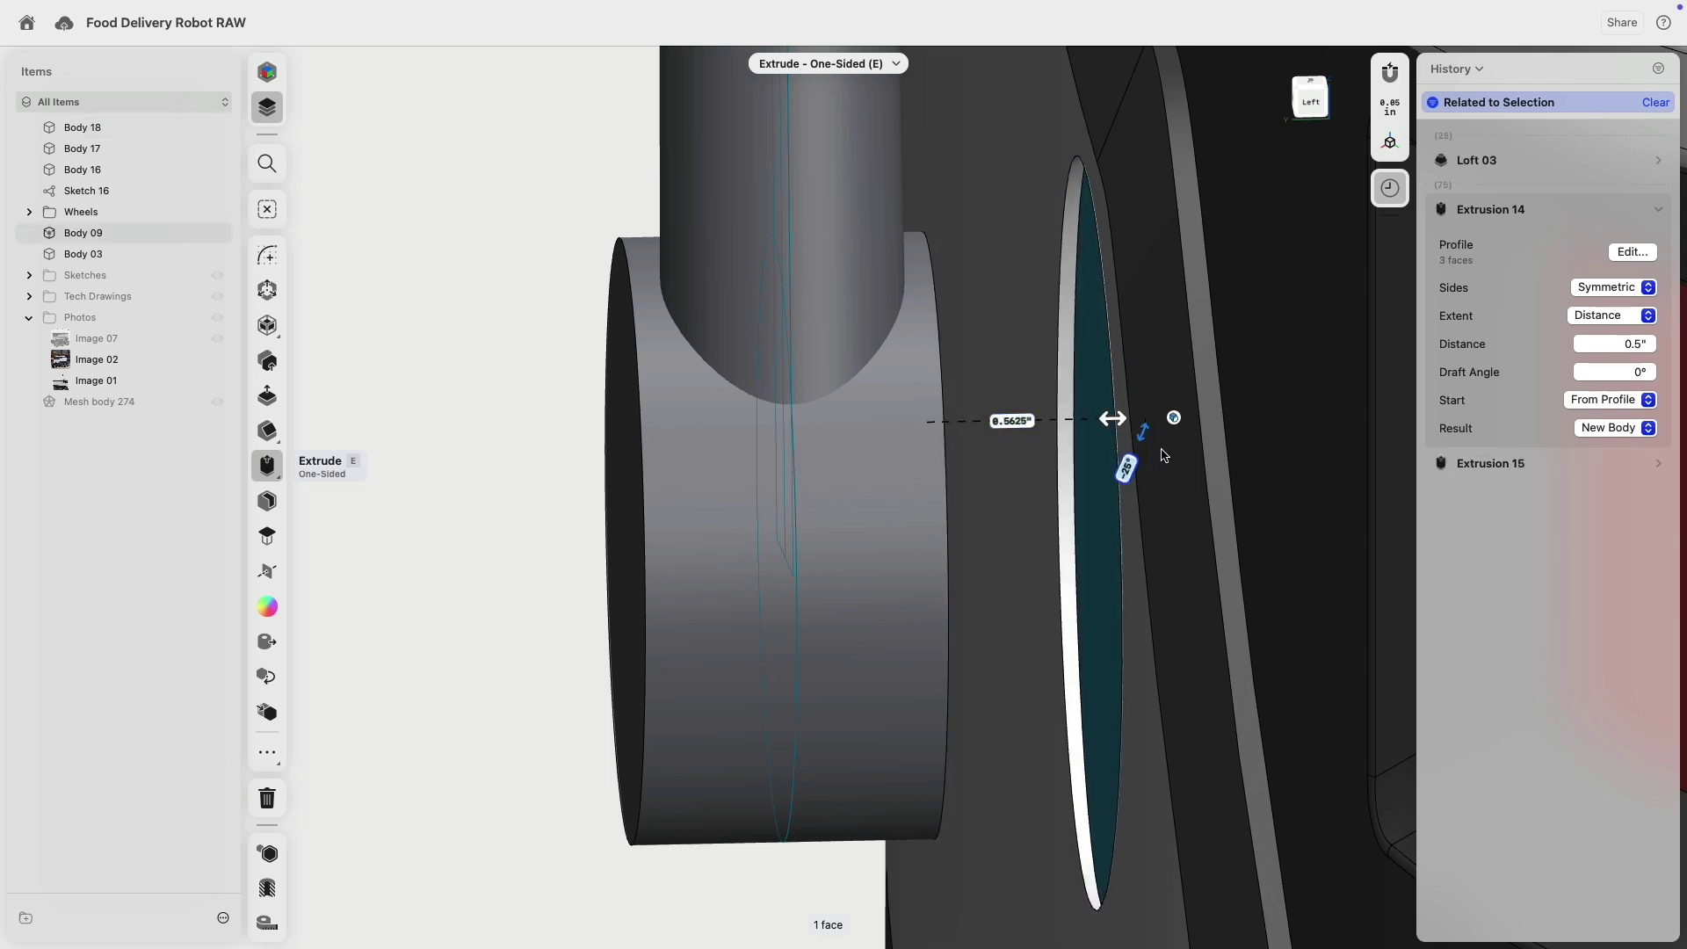
- Set the tapered mount extrusion's result to a new body and finish the extrusion
{"action": "right_click_drag", "start_coordinate": [1162, 456], "coordinate": [1151, 452]}
{"action": "scroll", "coordinate": [1052, 409], "scroll_direction": "down", "scroll_amount": 5}
{"action": "right_click_drag", "start_coordinate": [1056, 413], "coordinate": [1091, 420]}
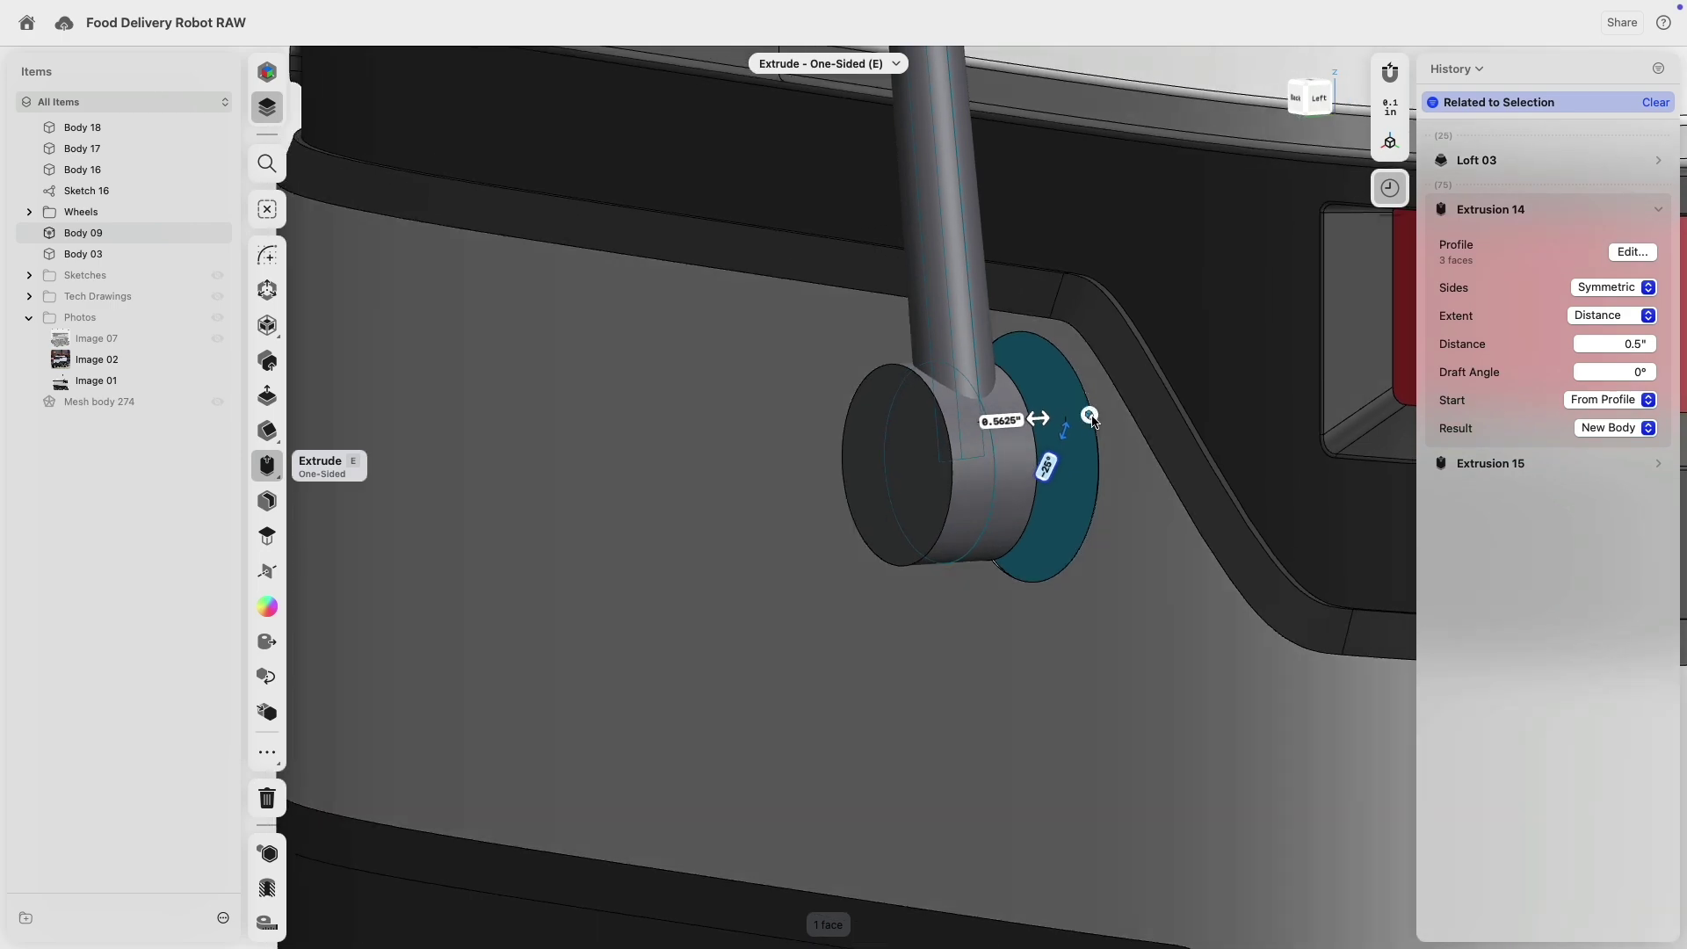
{"action": "left_click", "coordinate": [1091, 417]}
{"action": "left_click", "coordinate": [1123, 343]}
{"action": "right_click_drag", "start_coordinate": [1082, 363], "coordinate": [1021, 422]}
{"action": "left_click", "coordinate": [645, 451]}
- Switch to Visualization and apply the white glossy ABS material to the antenna's base disc and long lower rod
{"action": "mouse_move", "coordinate": [645, 450]}
{"action": "right_mouse_down"}
{"action": "mouse_move", "coordinate": [750, 432]}
{"action": "mouse_move", "coordinate": [658, 464]}
{"action": "right_mouse_up"}
{"action": "scroll", "coordinate": [640, 451], "scroll_direction": "down", "scroll_amount": 10}
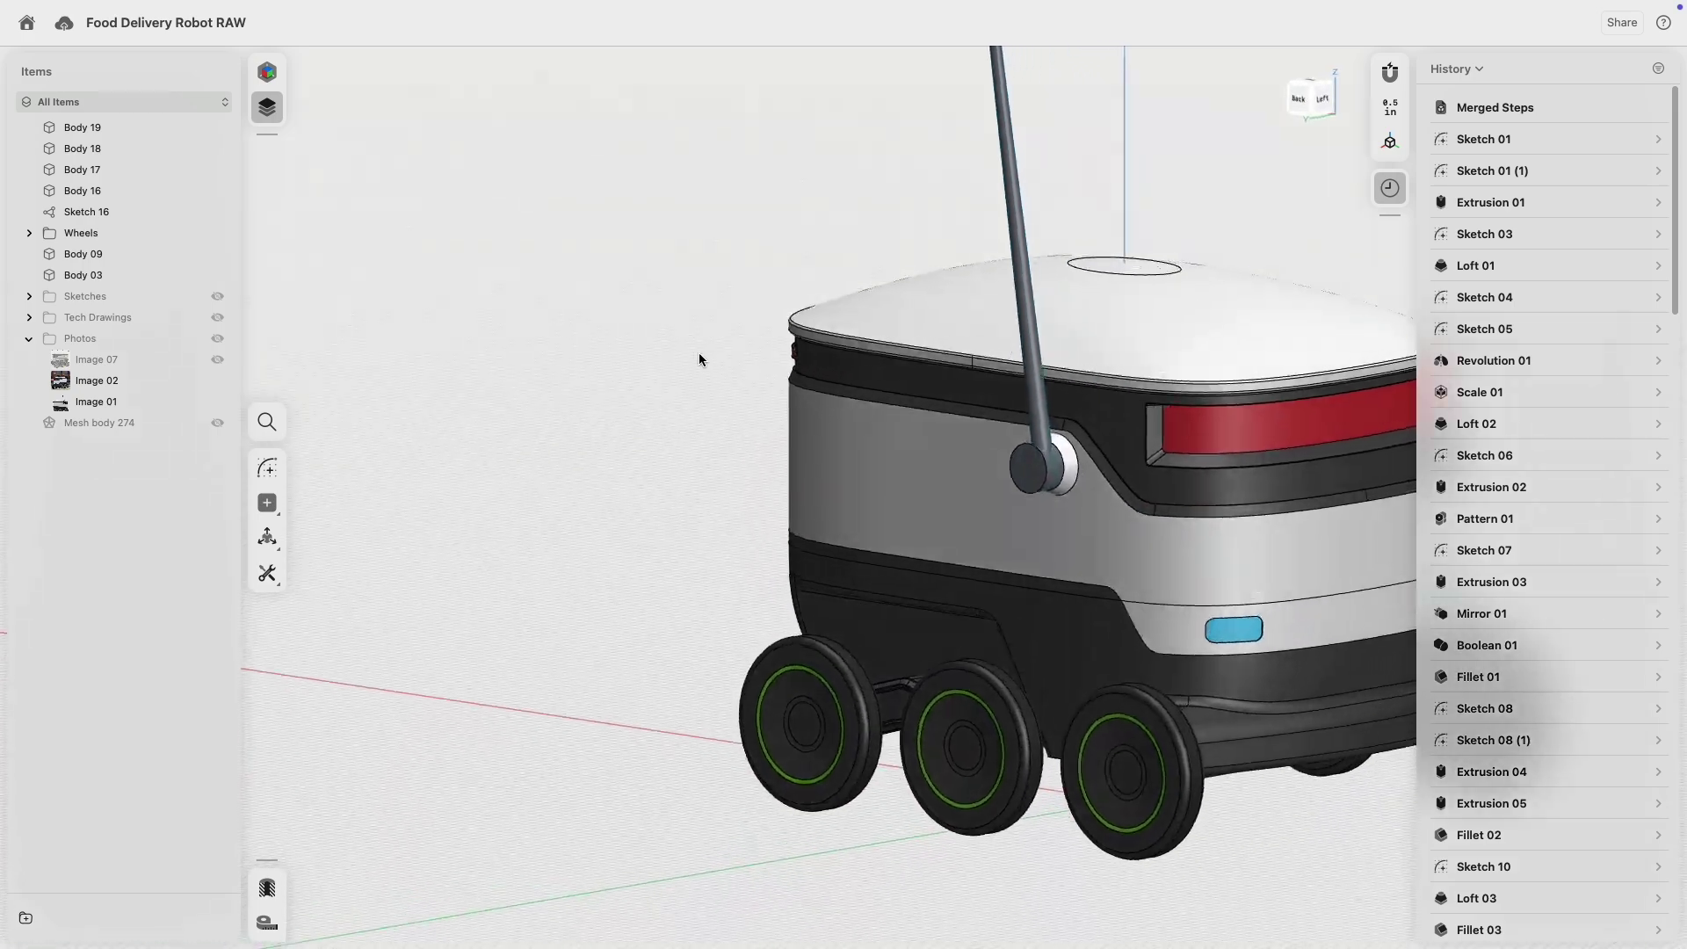
{"action": "scroll", "coordinate": [698, 359], "scroll_direction": "down", "scroll_amount": 5}
{"action": "scroll", "coordinate": [588, 407], "scroll_direction": "up", "scroll_amount": 3}
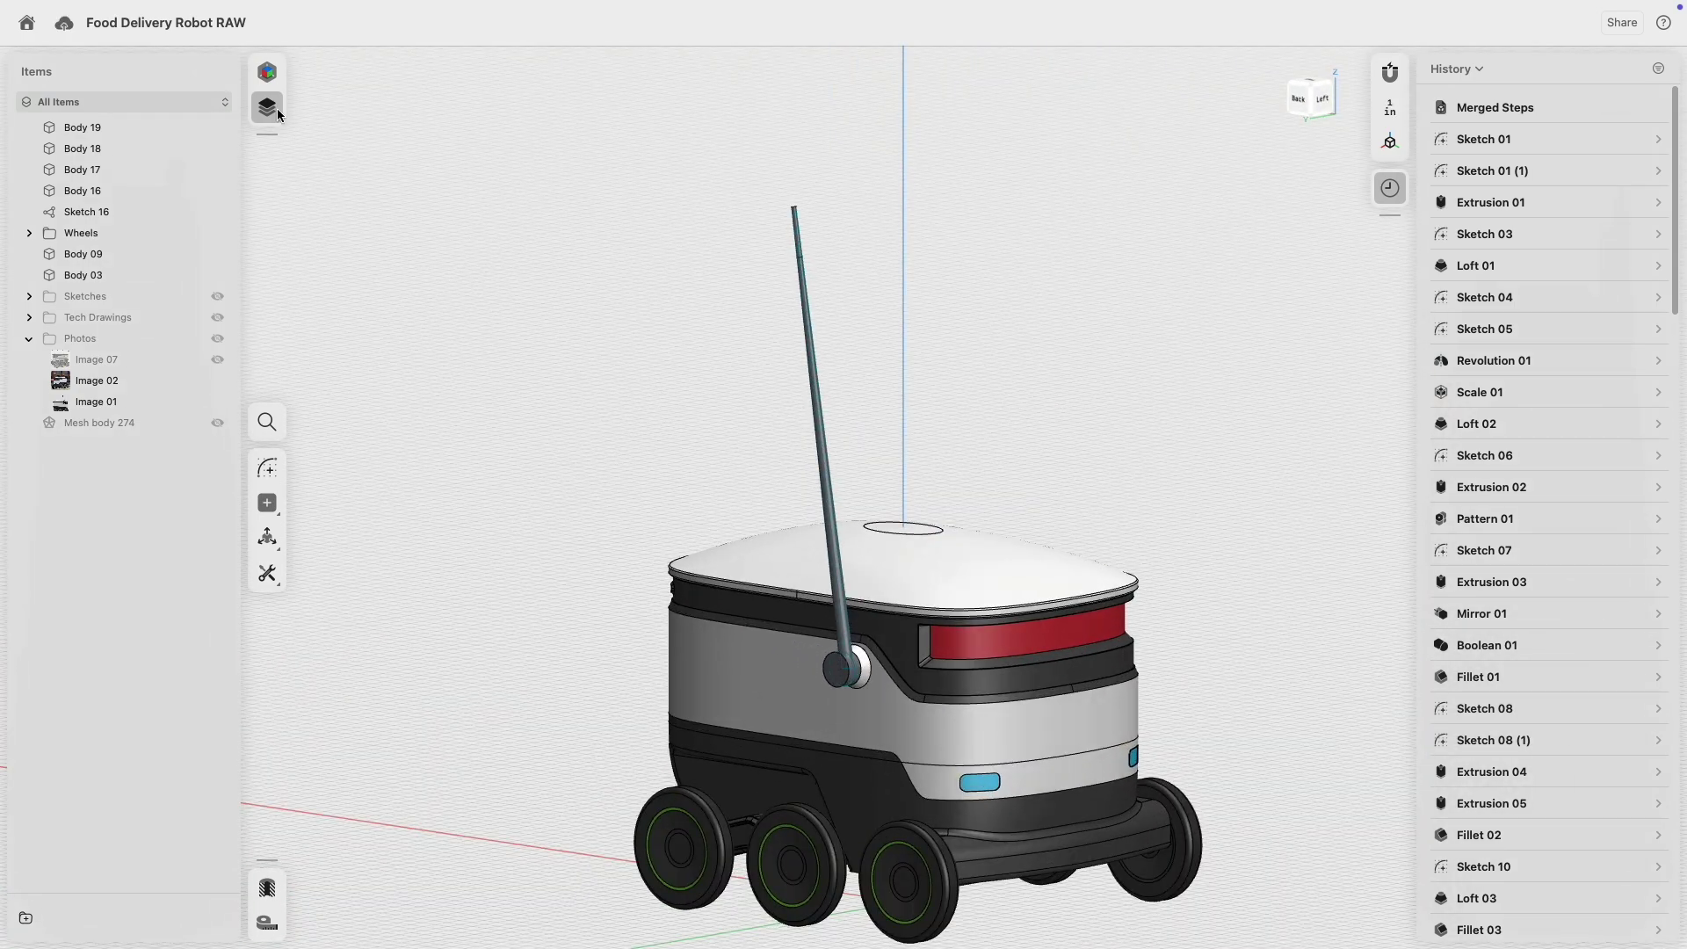
{"action": "left_click", "coordinate": [268, 71]}
{"action": "left_click", "coordinate": [85, 113]}
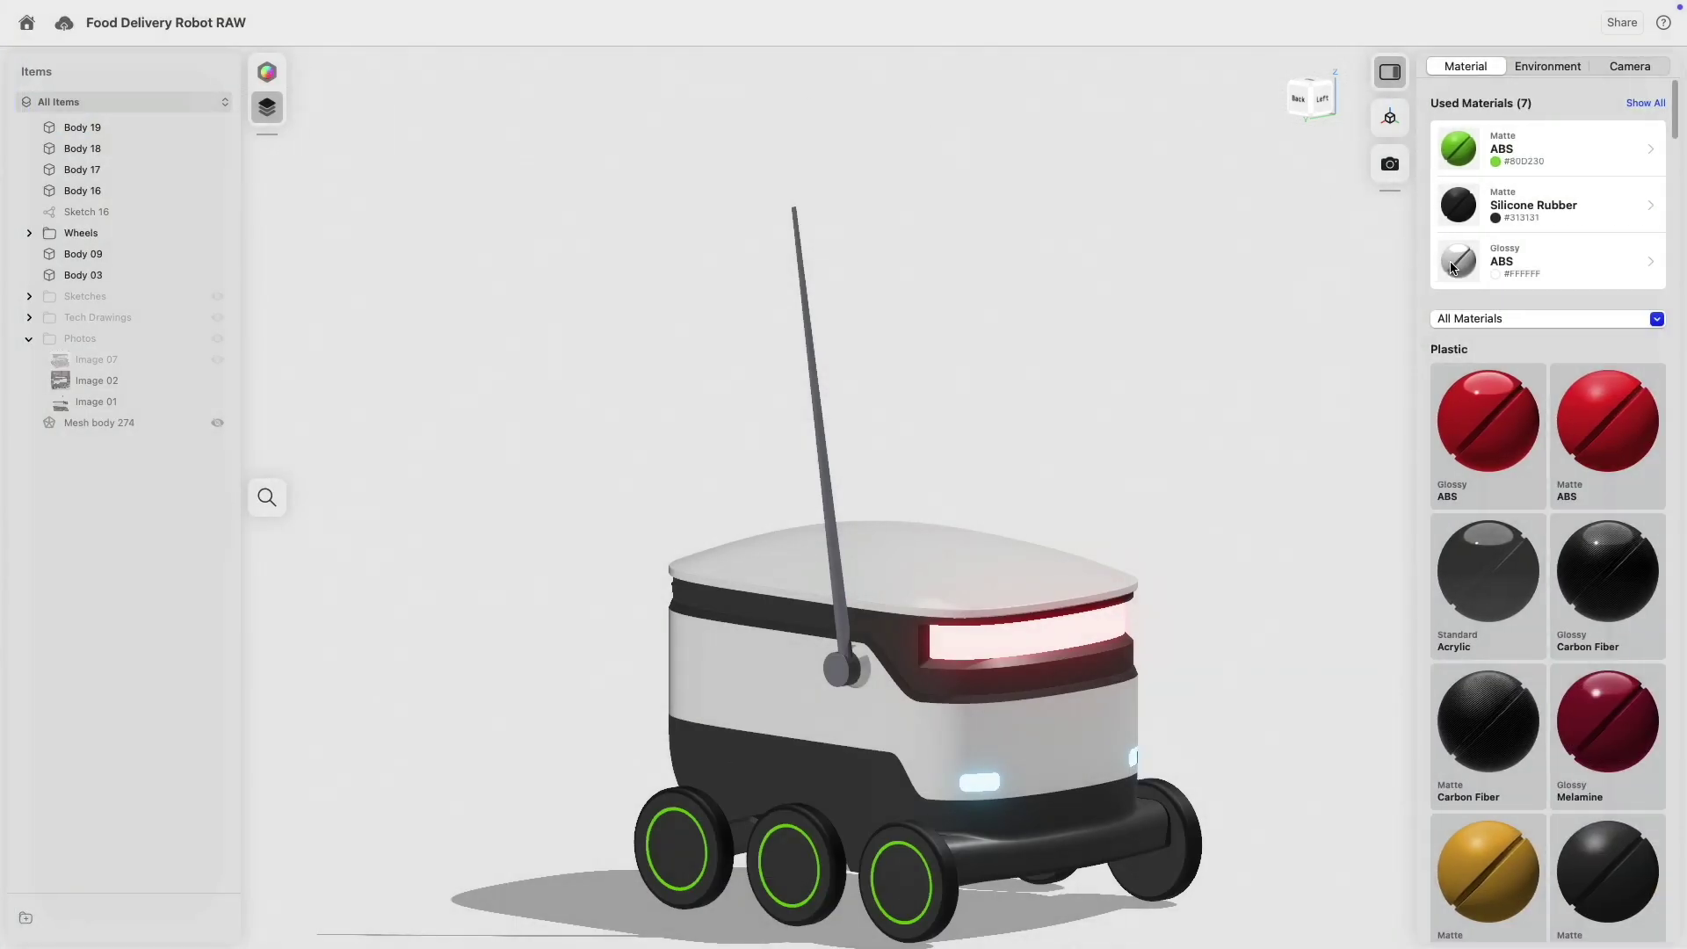
{"action": "left_click_drag", "start_coordinate": [1452, 268], "coordinate": [849, 681]}
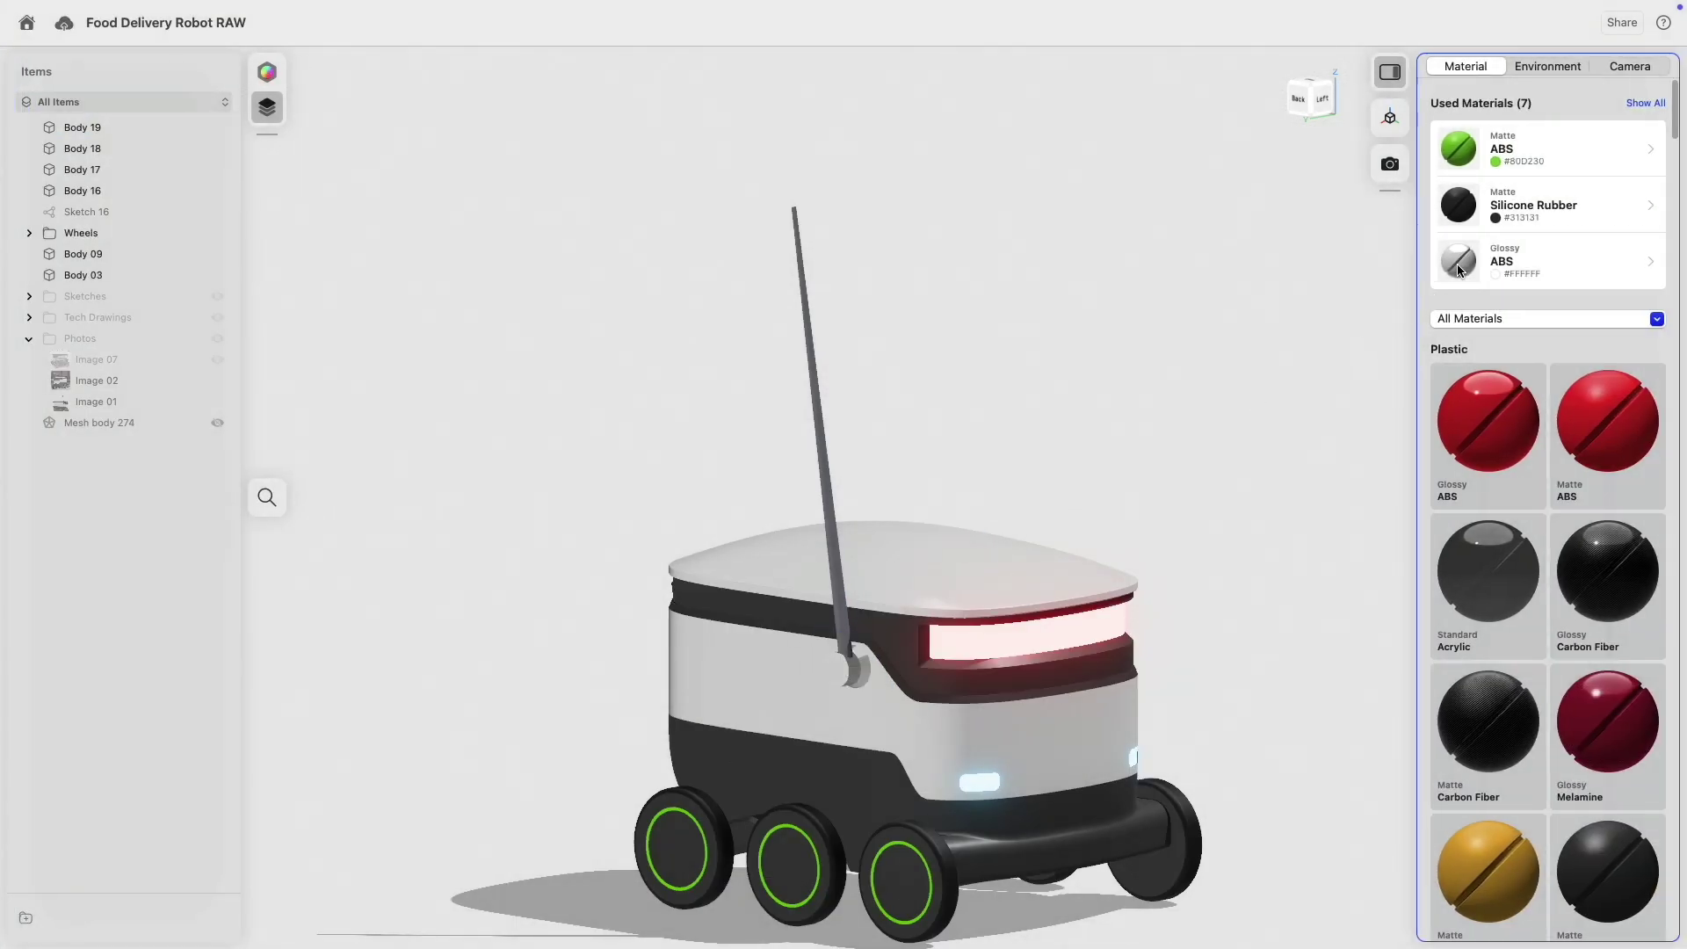
{"action": "left_click_drag", "start_coordinate": [1458, 271], "coordinate": [821, 437]}
- Apply the green matte ABS material (#80D230) to the short tip of the antenna rod
{"action": "scroll", "coordinate": [751, 200], "scroll_direction": "up", "scroll_amount": 2}
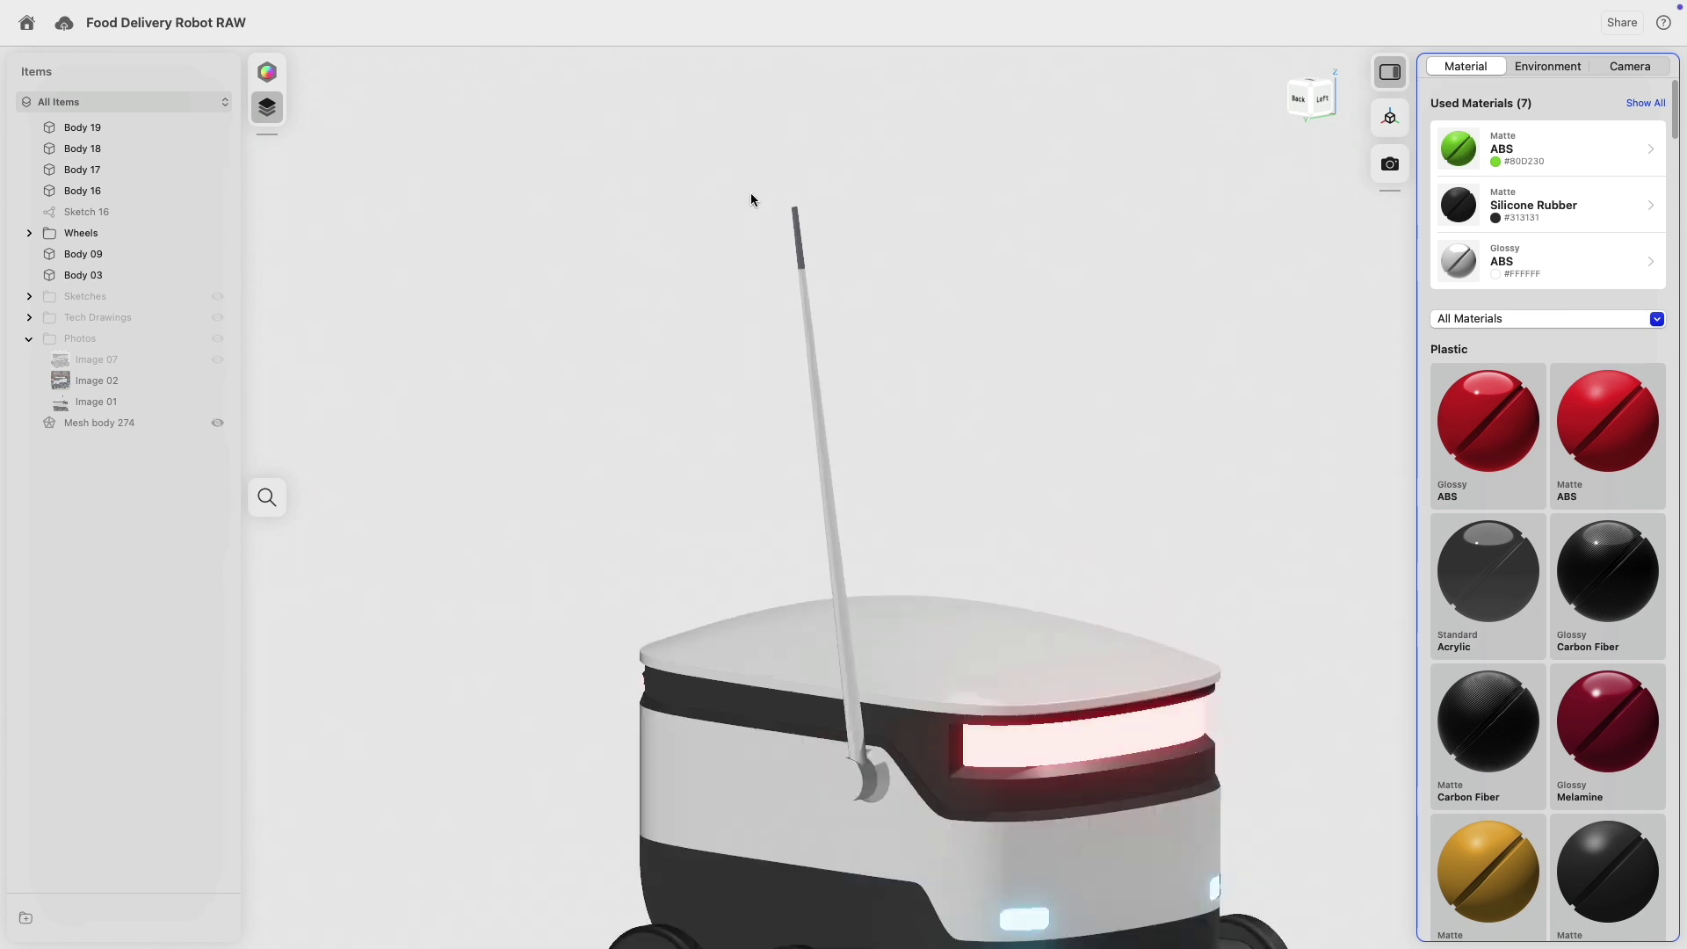
{"action": "scroll", "coordinate": [795, 211], "scroll_direction": "up", "scroll_amount": 3}
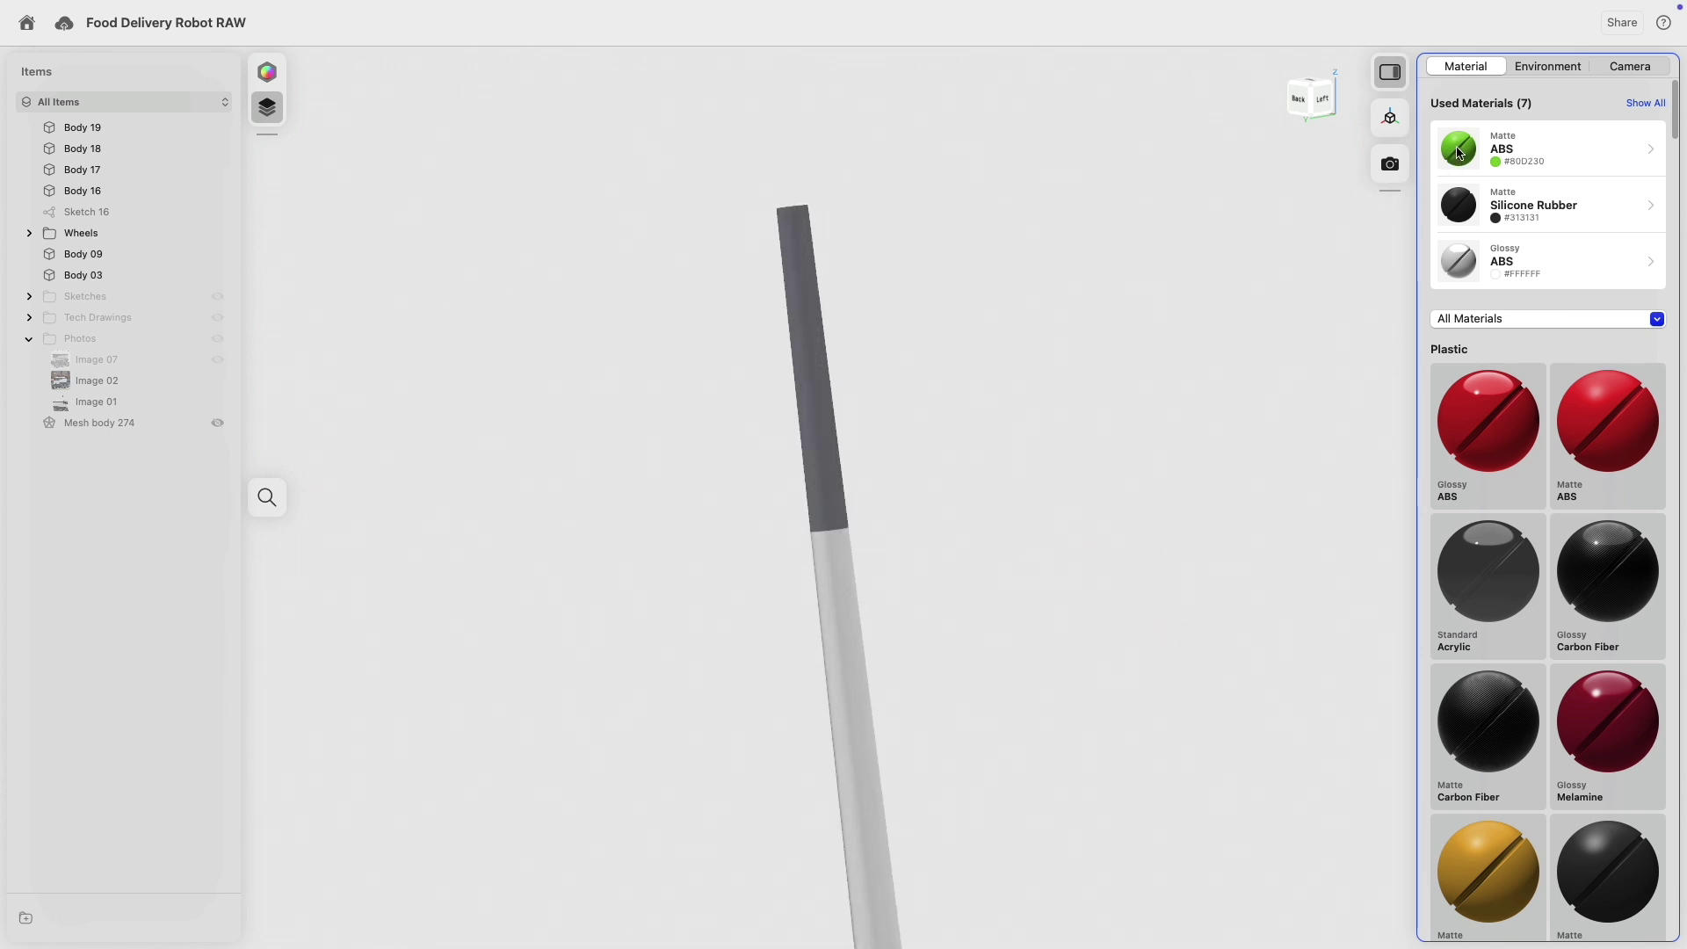
{"action": "left_click_drag", "start_coordinate": [900, 387], "coordinate": [910, 418]}
{"action": "scroll", "coordinate": [967, 486], "scroll_direction": "down", "scroll_amount": 5}
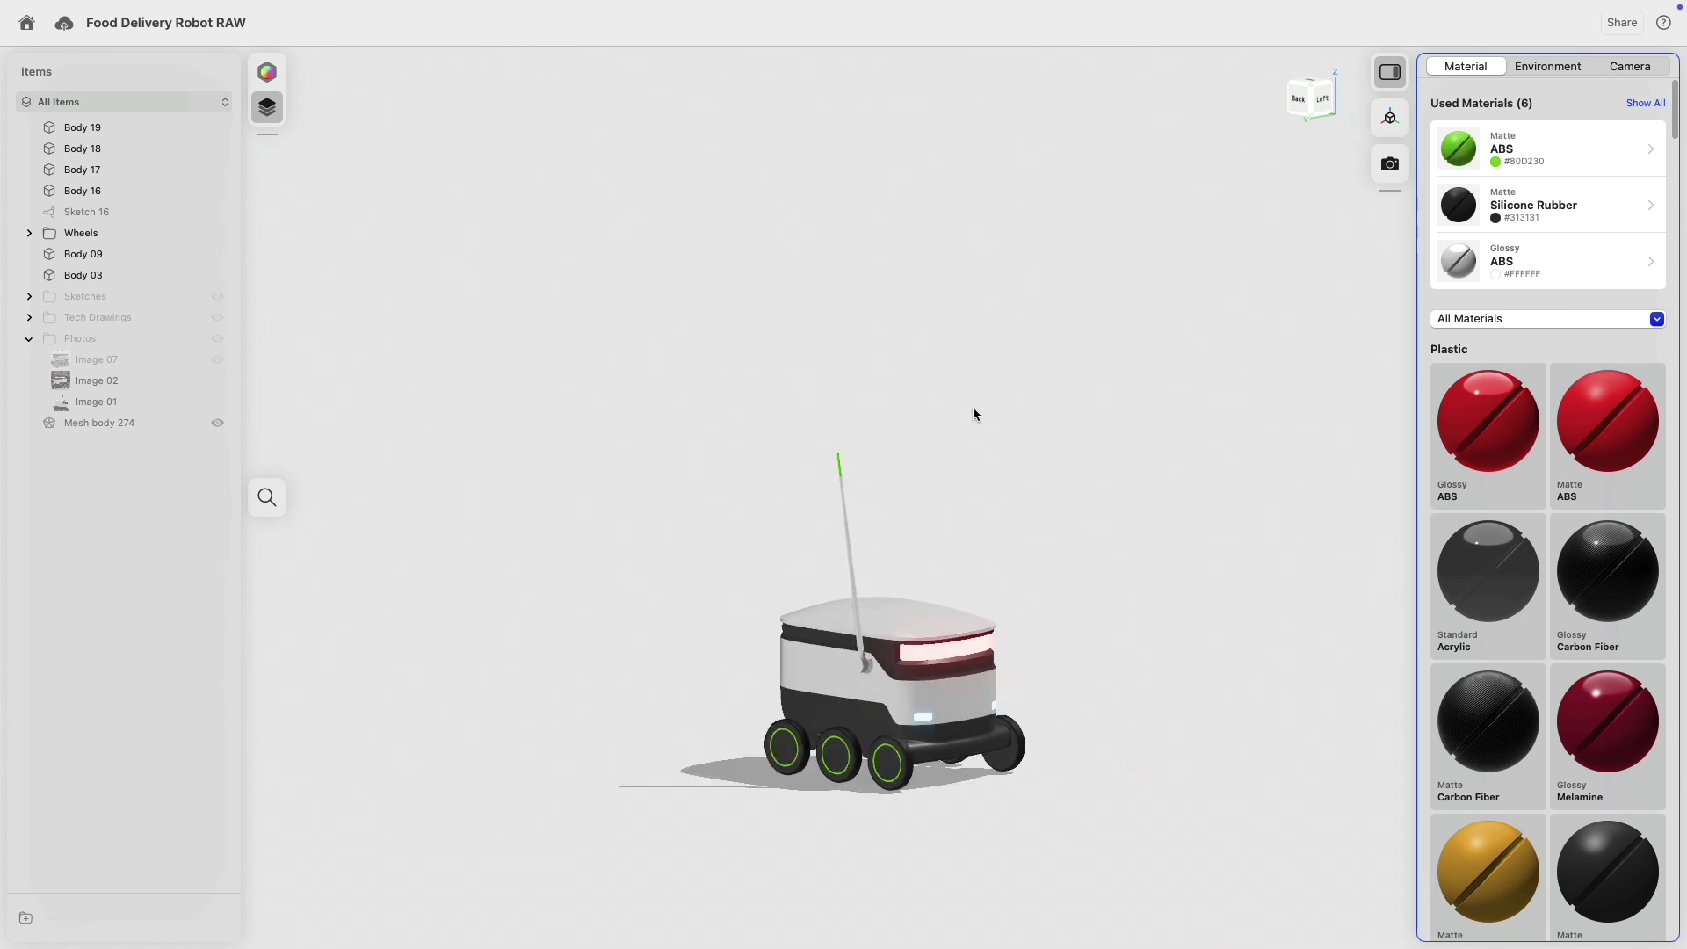
{"action": "scroll", "coordinate": [952, 363], "scroll_direction": "up", "scroll_amount": 5}
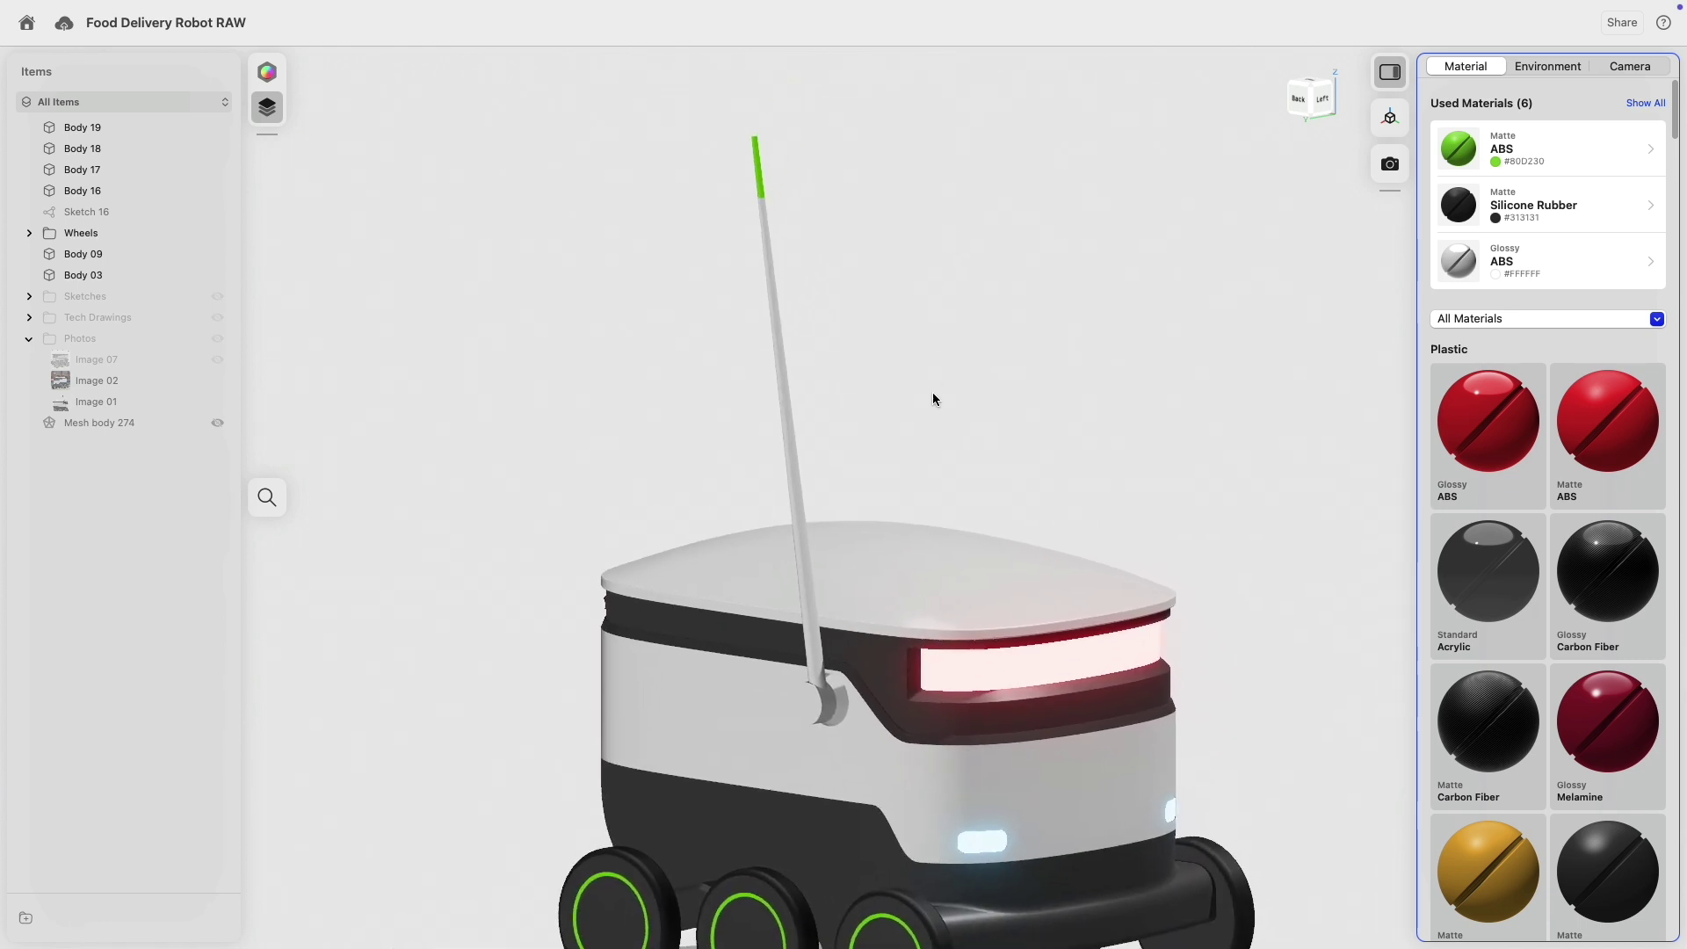
{"action": "middle_click_drag", "start_coordinate": [910, 316], "coordinate": [808, 246]}
- Return to Modeling and move Sketch 16 into the Sketches folder
{"action": "left_click", "coordinate": [268, 72]}
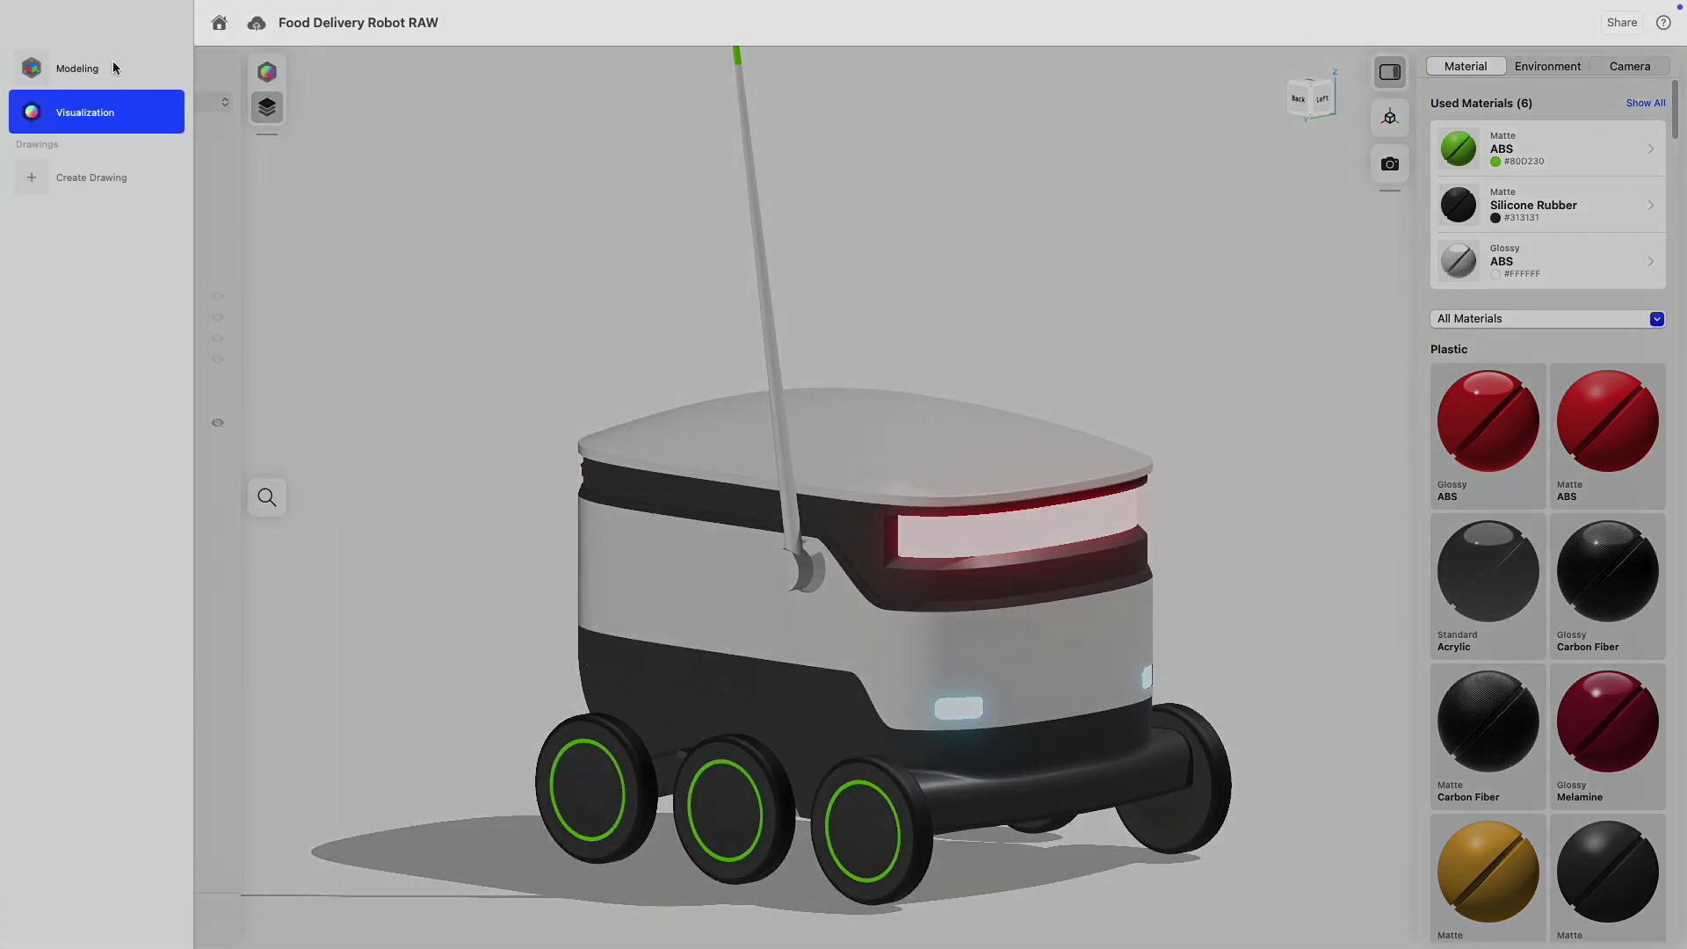
{"action": "left_click", "coordinate": [113, 62]}
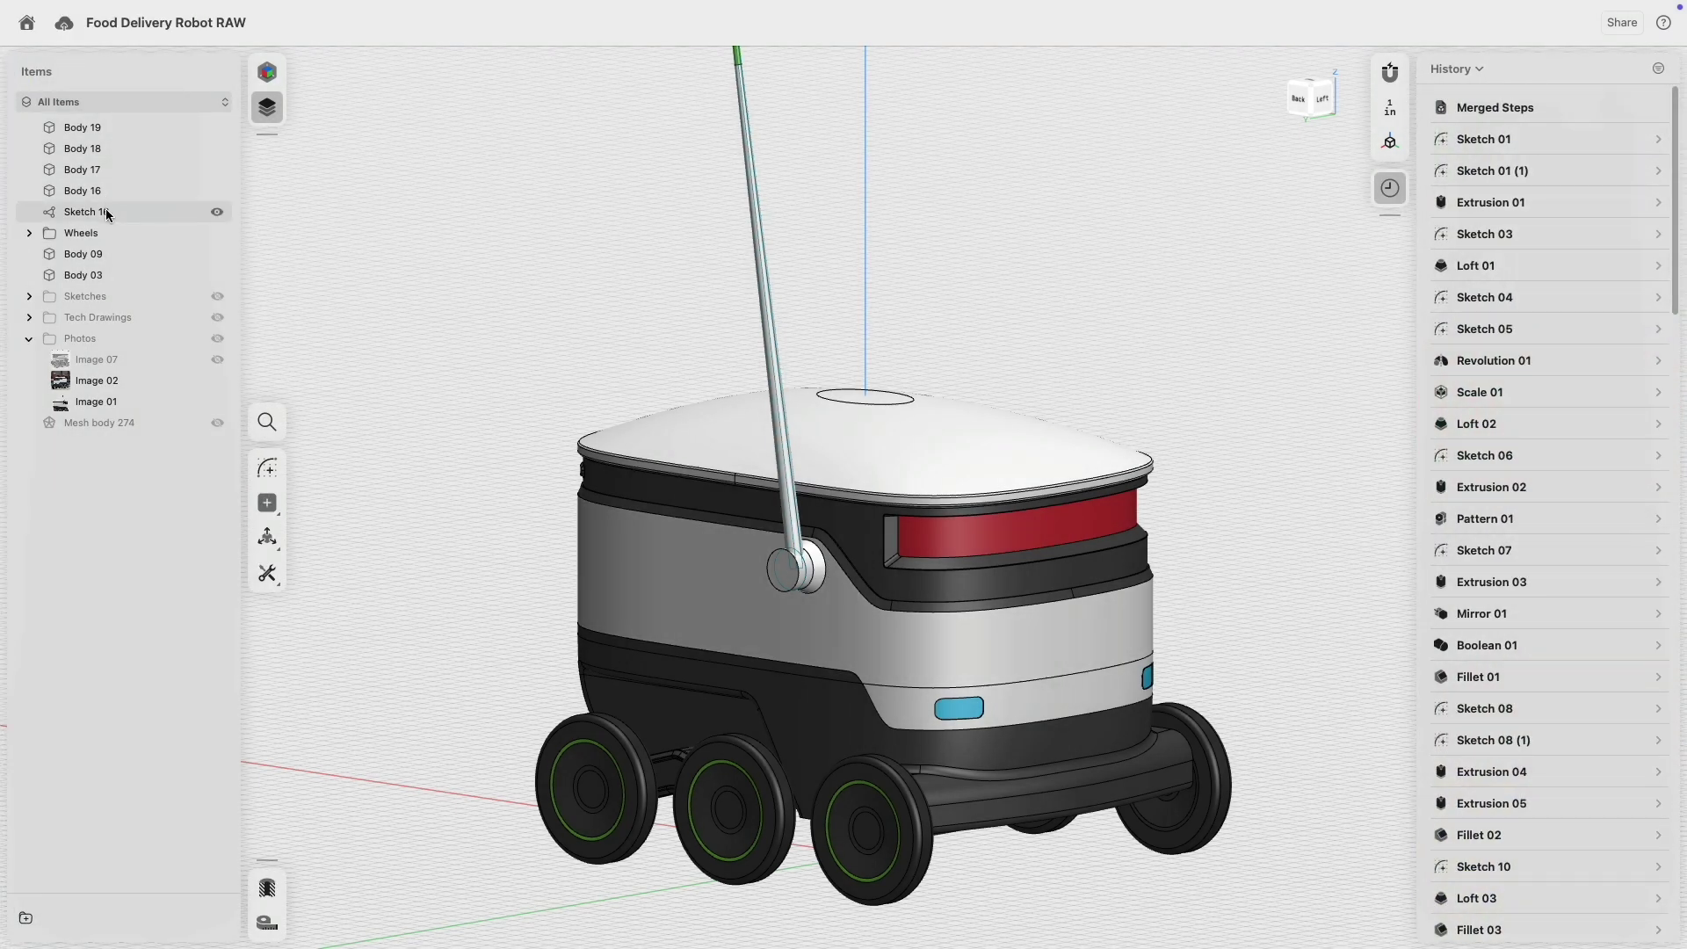
{"action": "mouse_move", "coordinate": [105, 212]}
{"action": "left_mouse_down"}
{"action": "mouse_move", "coordinate": [172, 269]}
{"action": "mouse_move", "coordinate": [129, 298]}
{"action": "left_mouse_up"}
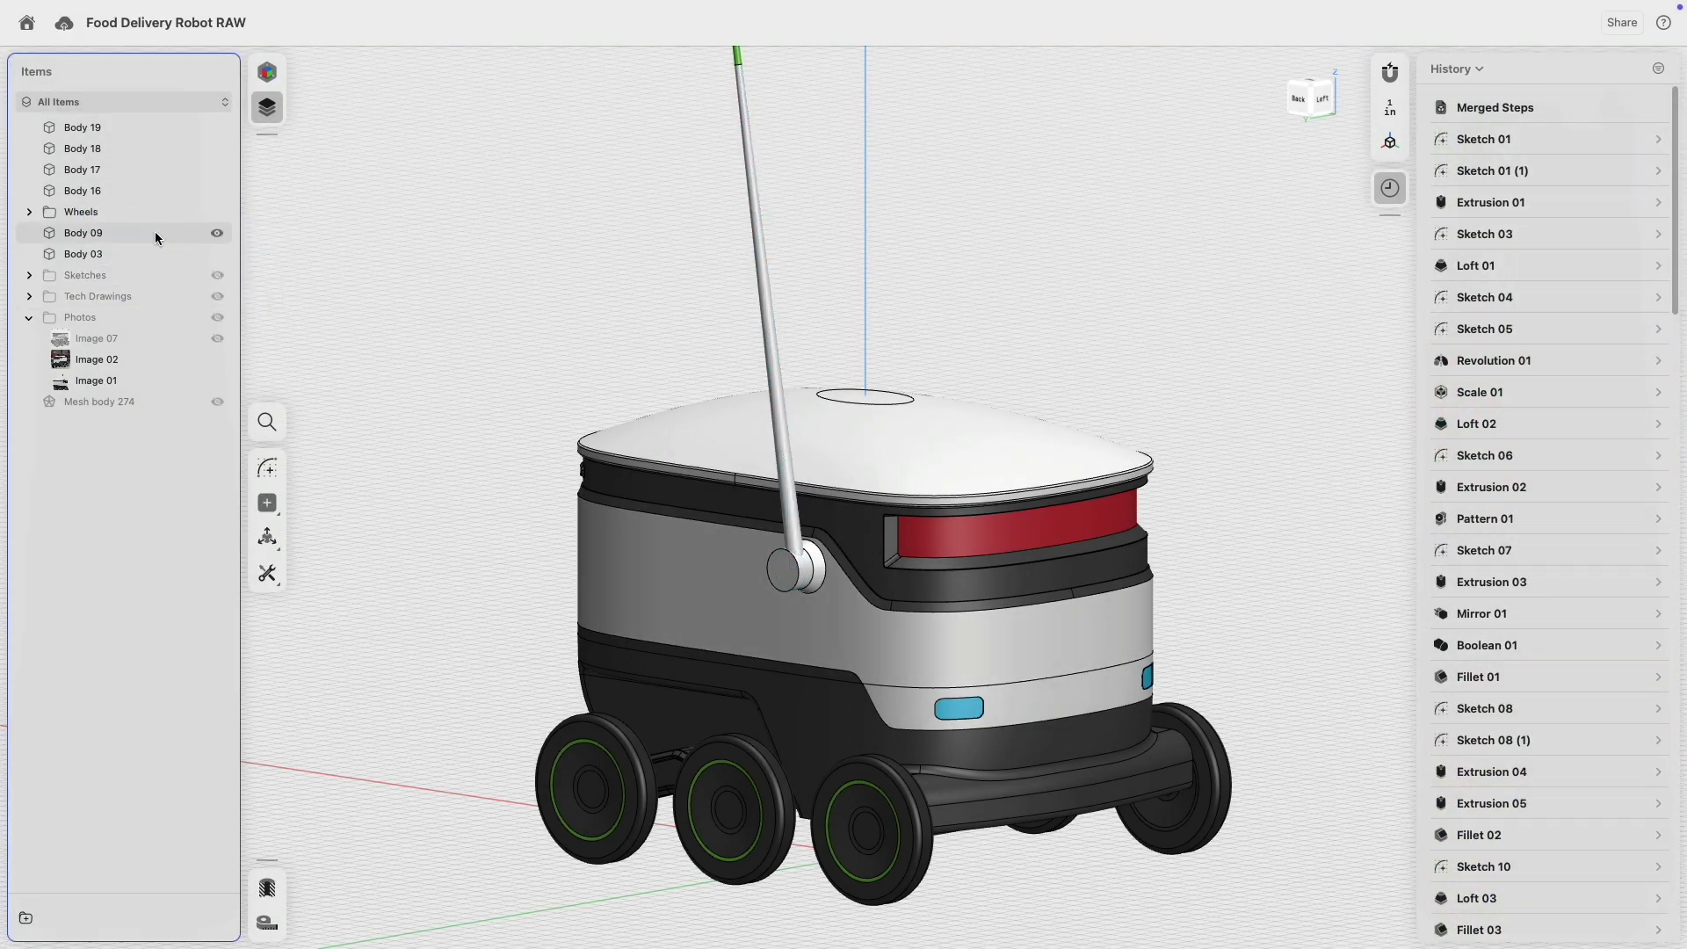
- Group Body 16 through Body 19 into a new folder, rename it Antenna and collapse it
{"action": "left_click", "coordinate": [88, 188]}
{"action": "left_click", "coordinate": [93, 130], "text": "shift"}
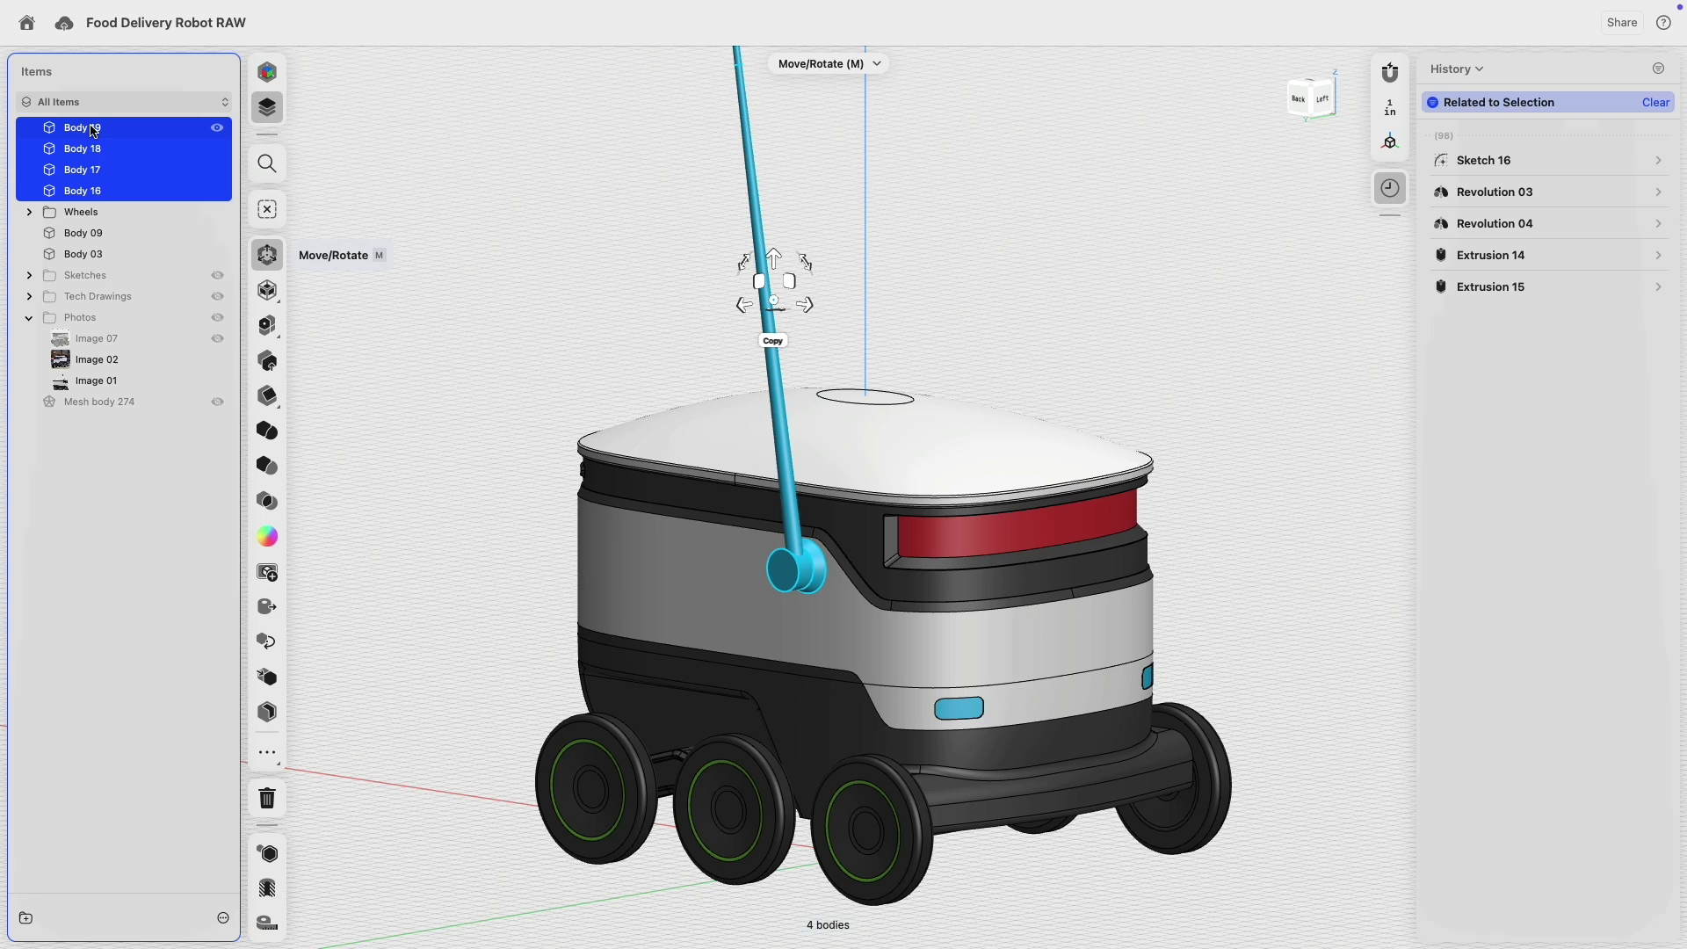
{"action": "left_click", "coordinate": [29, 918]}
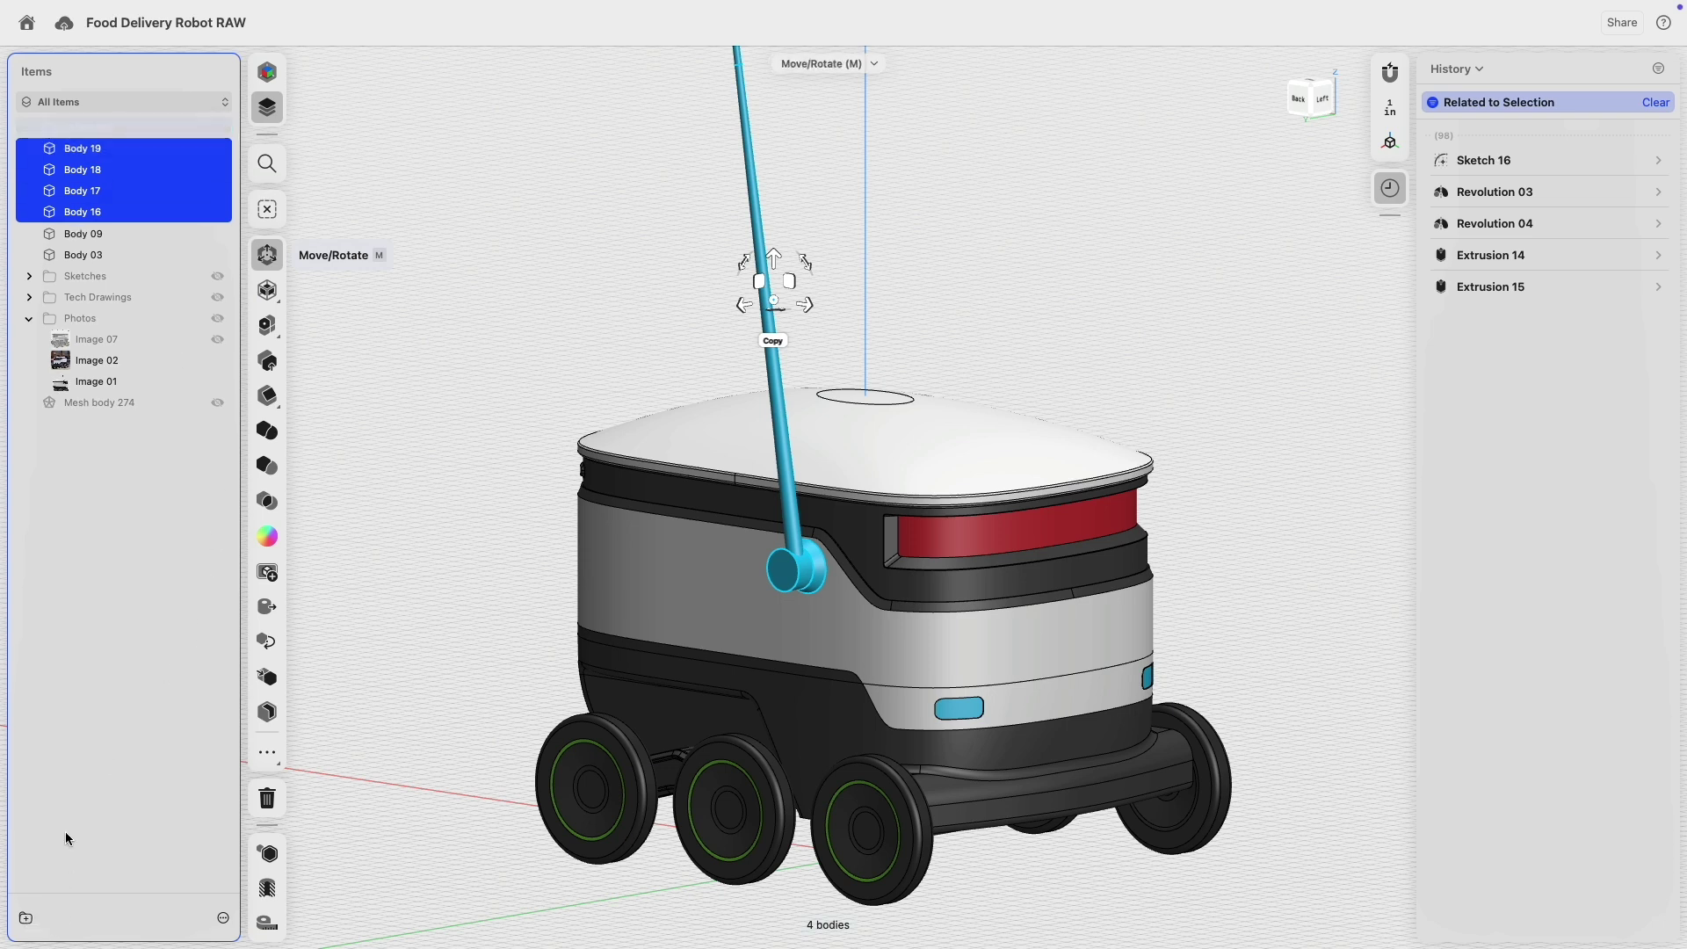
{"action": "right_click", "coordinate": [87, 129]}
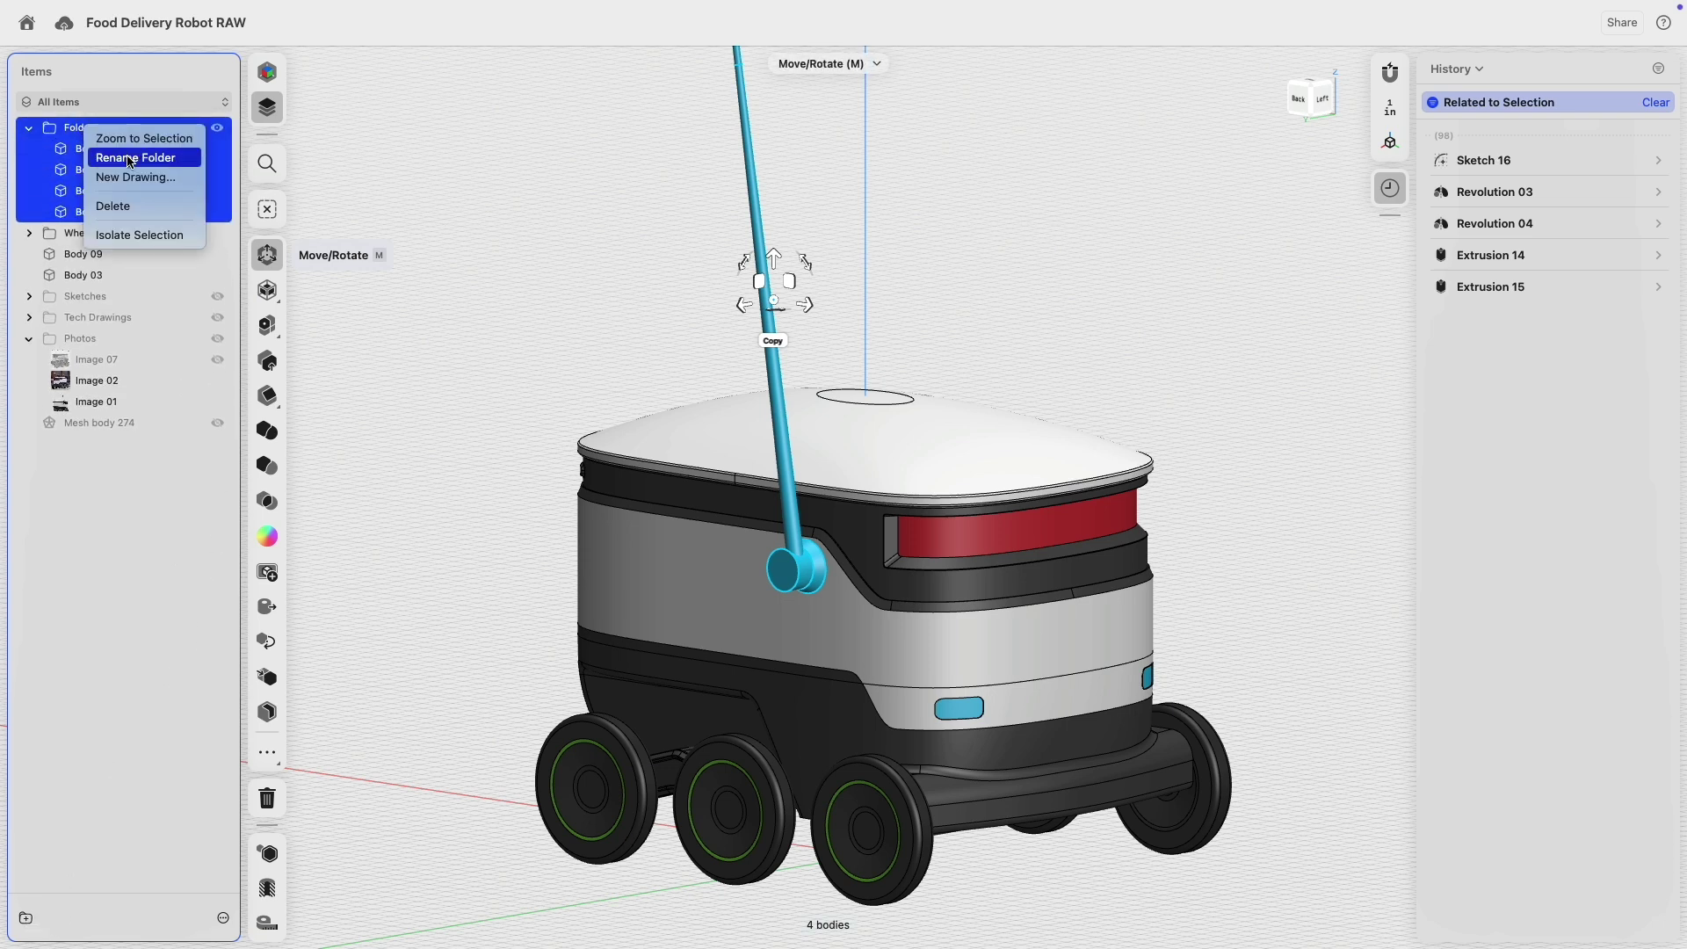
{"action": "left_click", "coordinate": [141, 158]}
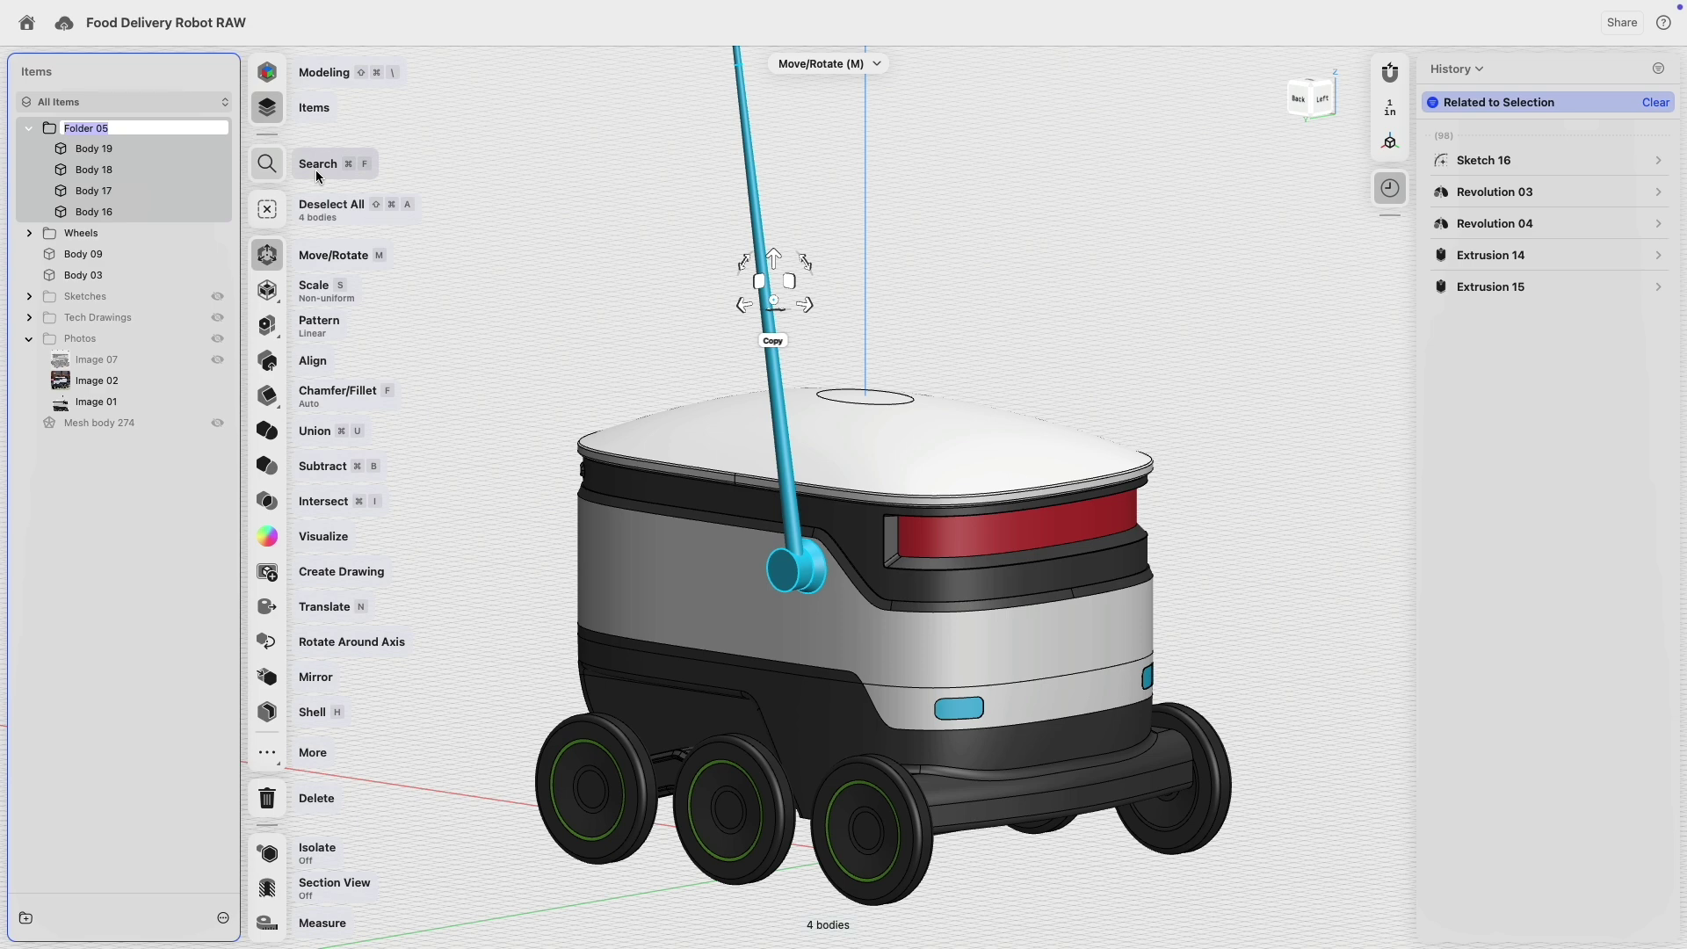
{"action": "type", "text": "Antenna"}
{"action": "key", "text": "Return"}
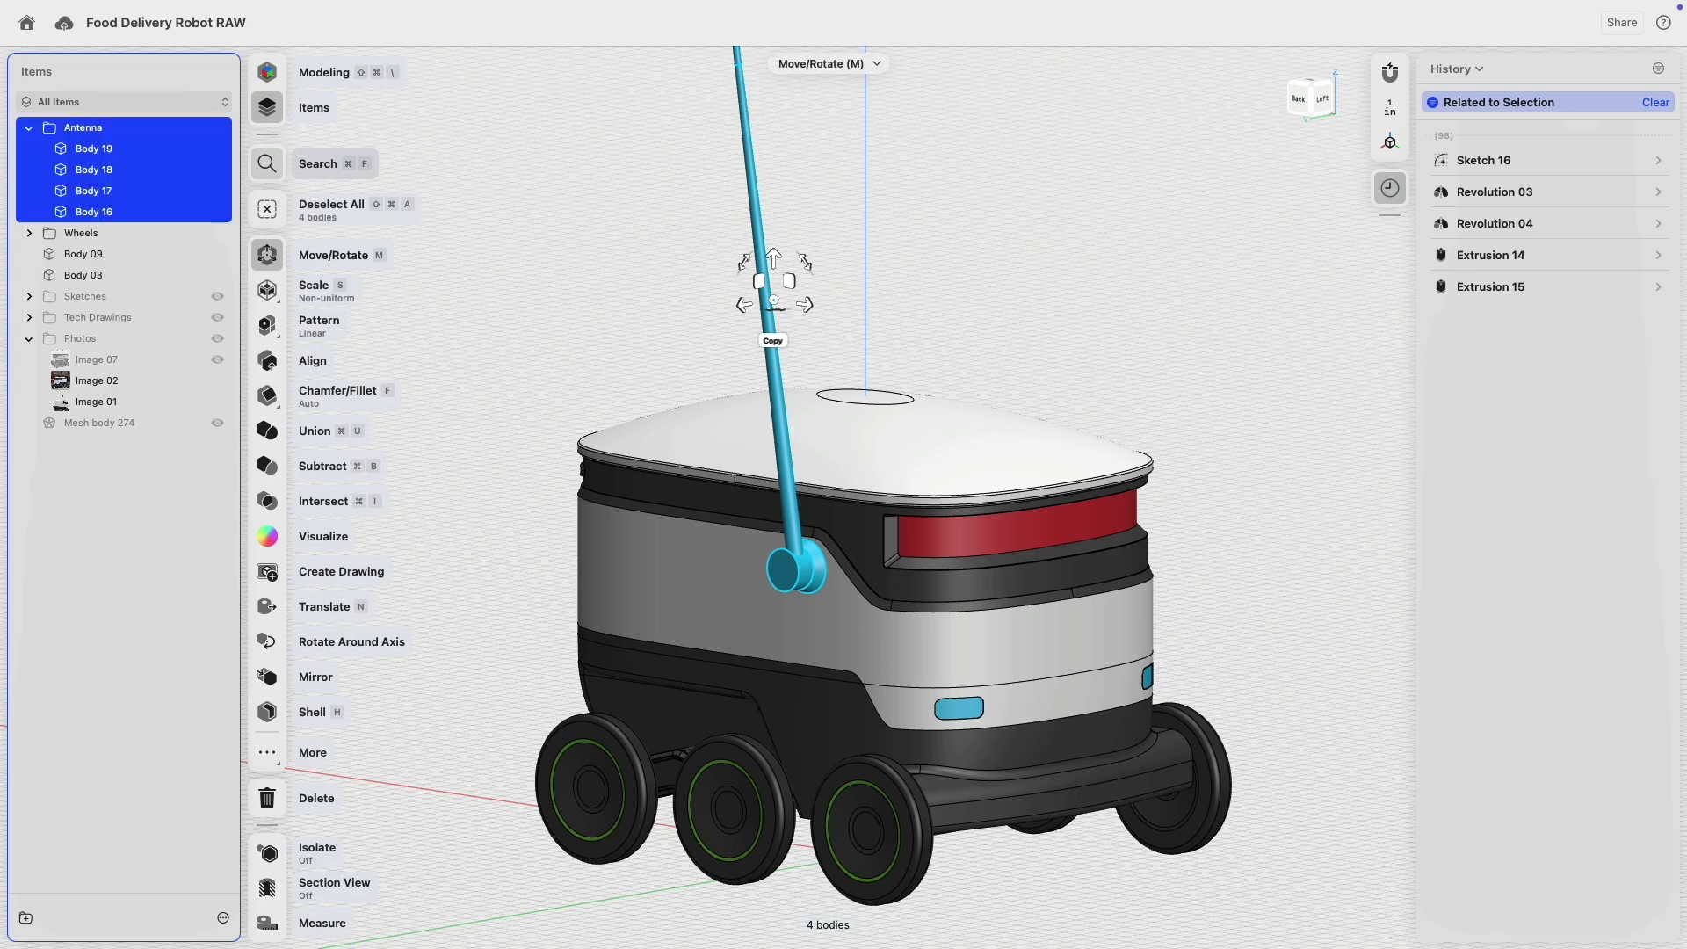
{"action": "left_click", "coordinate": [32, 131]}
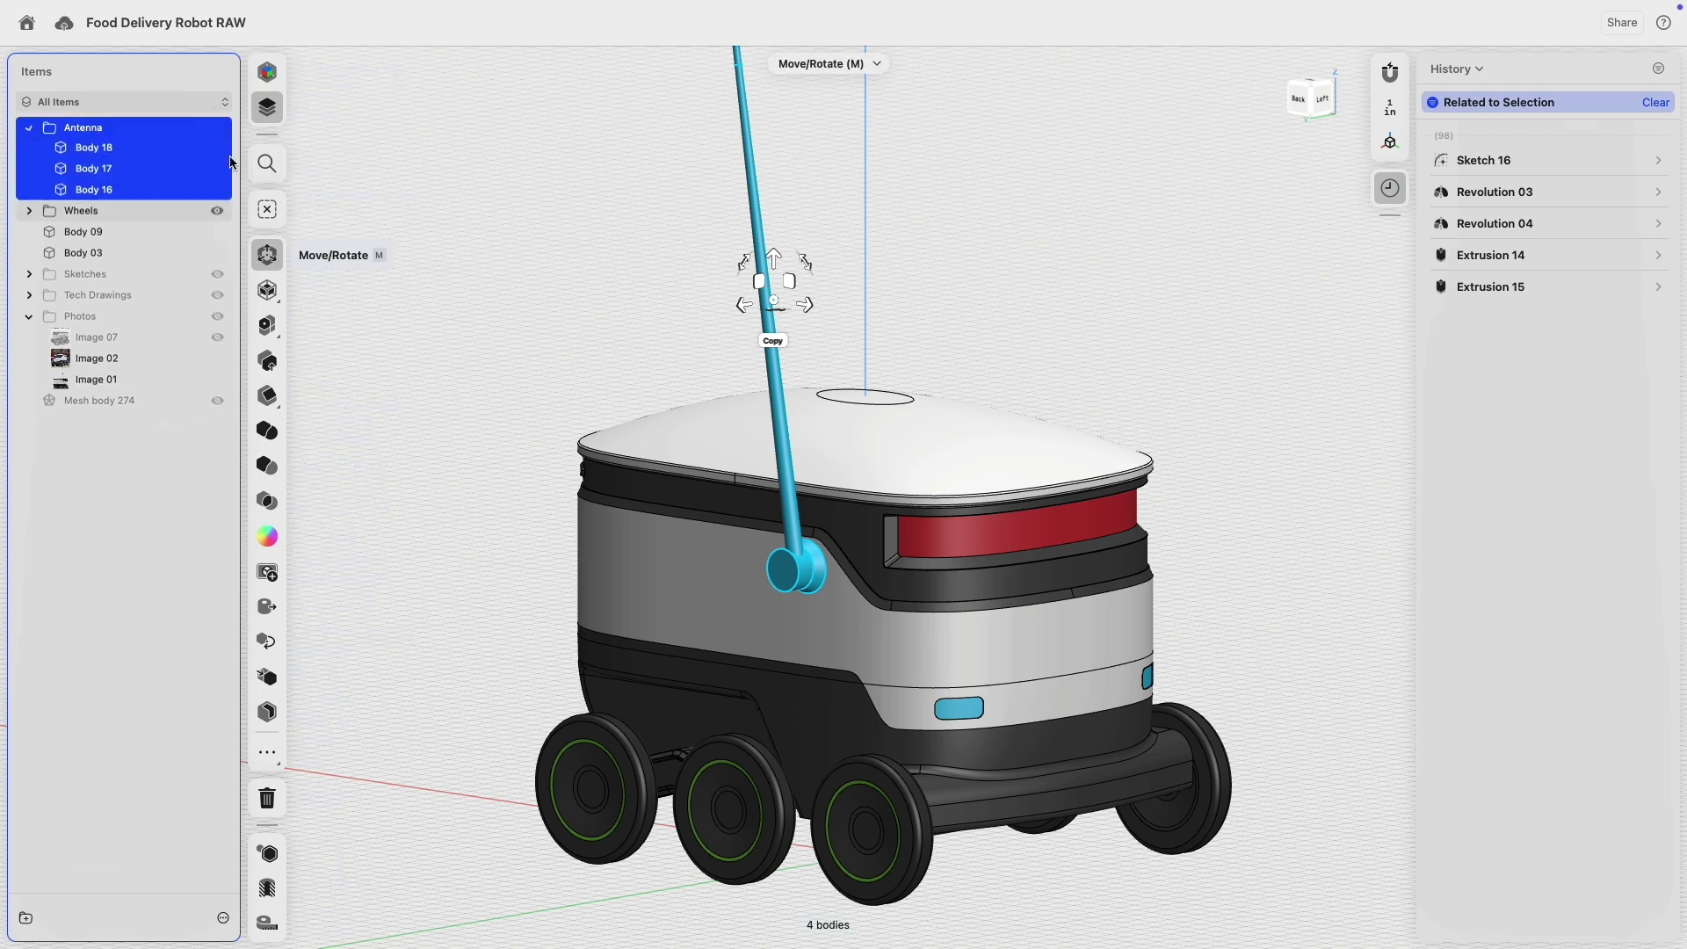
- Union the antenna's lower rod with the cylindrical base disc into one body
{"action": "left_click", "coordinate": [599, 355]}
{"action": "right_click_drag", "start_coordinate": [661, 367], "coordinate": [587, 359]}
{"action": "scroll", "coordinate": [441, 567], "scroll_direction": "up", "scroll_amount": 10}
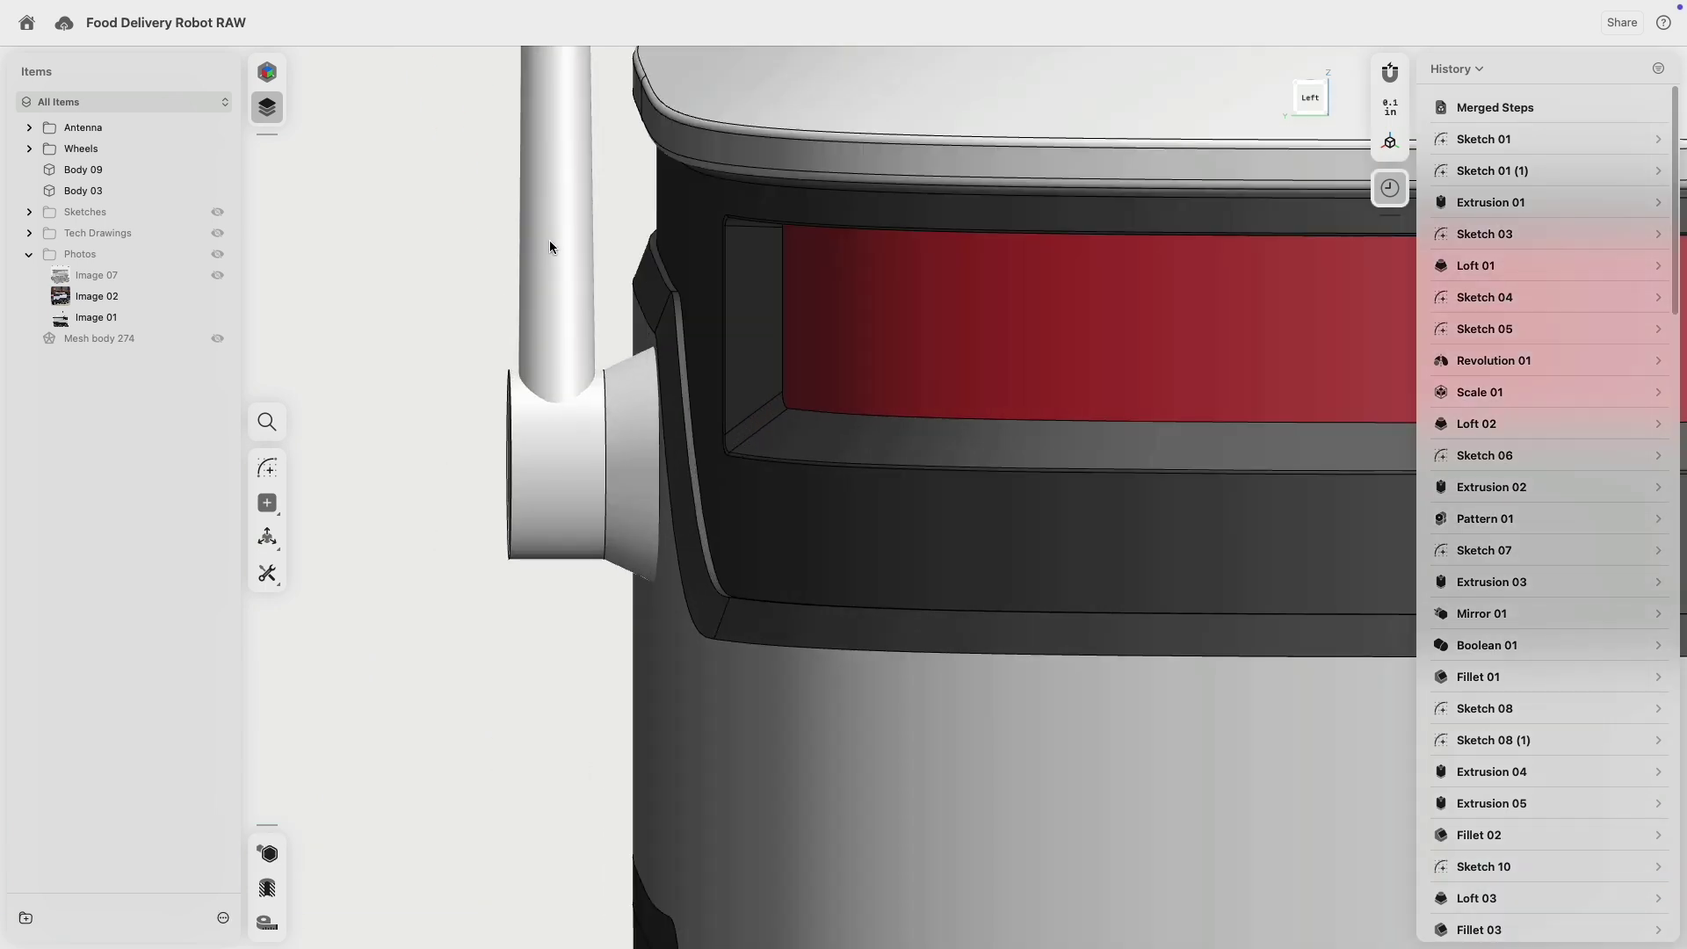
{"action": "left_click", "coordinate": [550, 240]}
{"action": "left_click", "coordinate": [529, 452]}
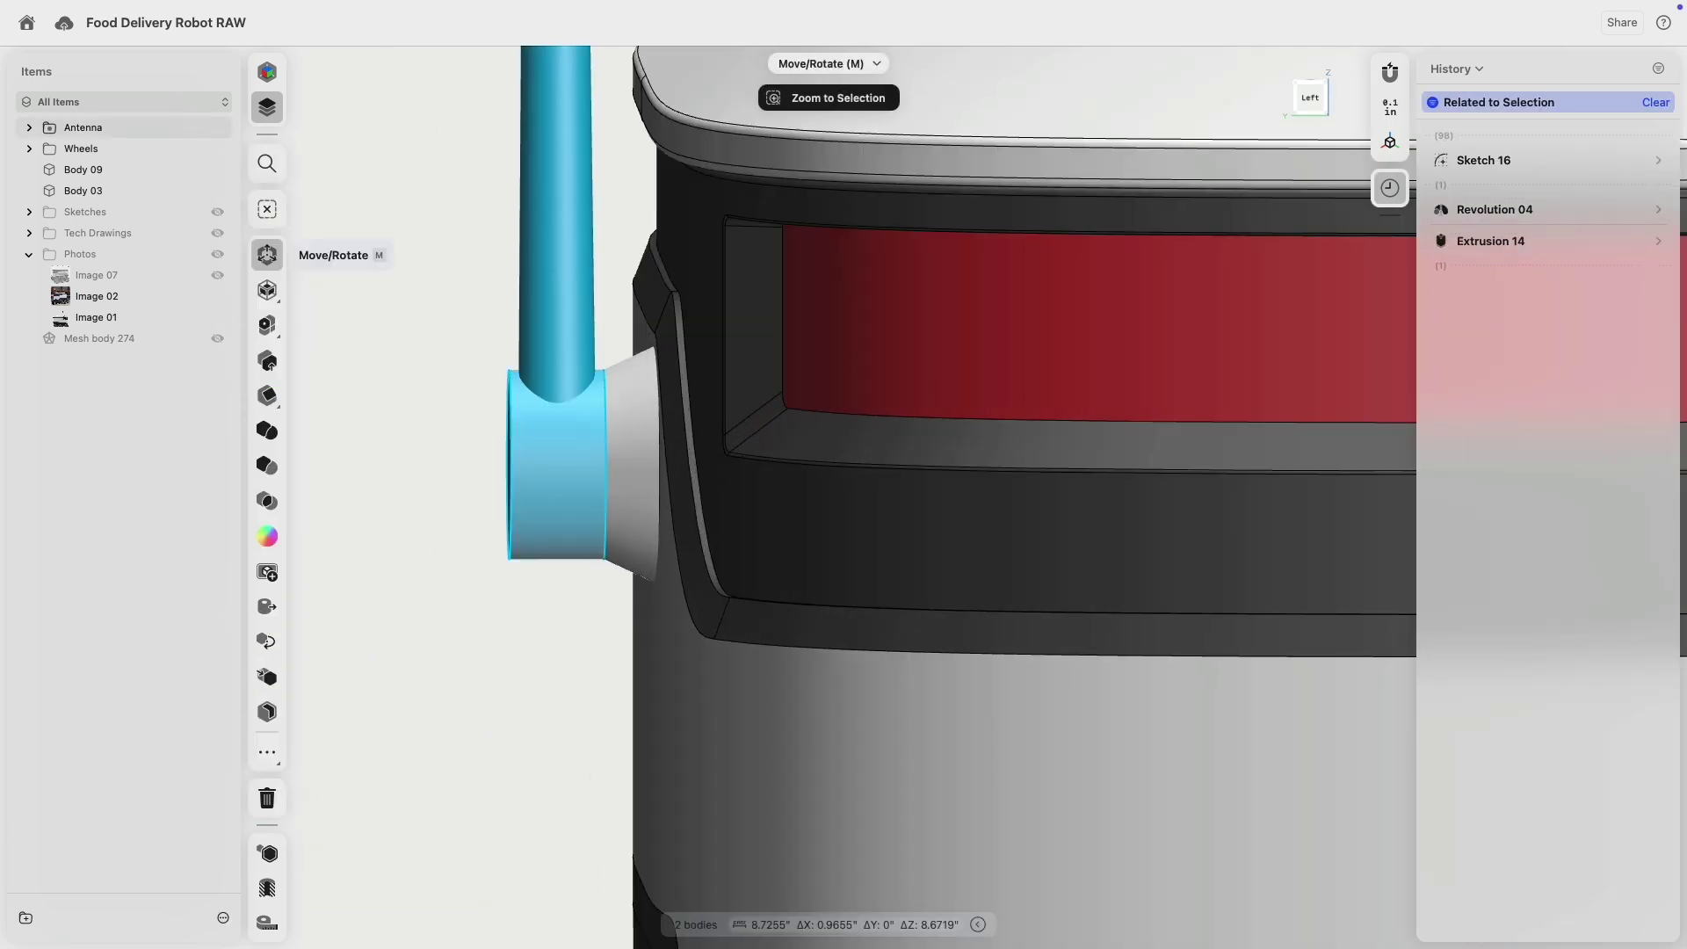
{"action": "left_click", "coordinate": [270, 431]}
{"action": "right_click_drag", "start_coordinate": [576, 462], "coordinate": [424, 451]}
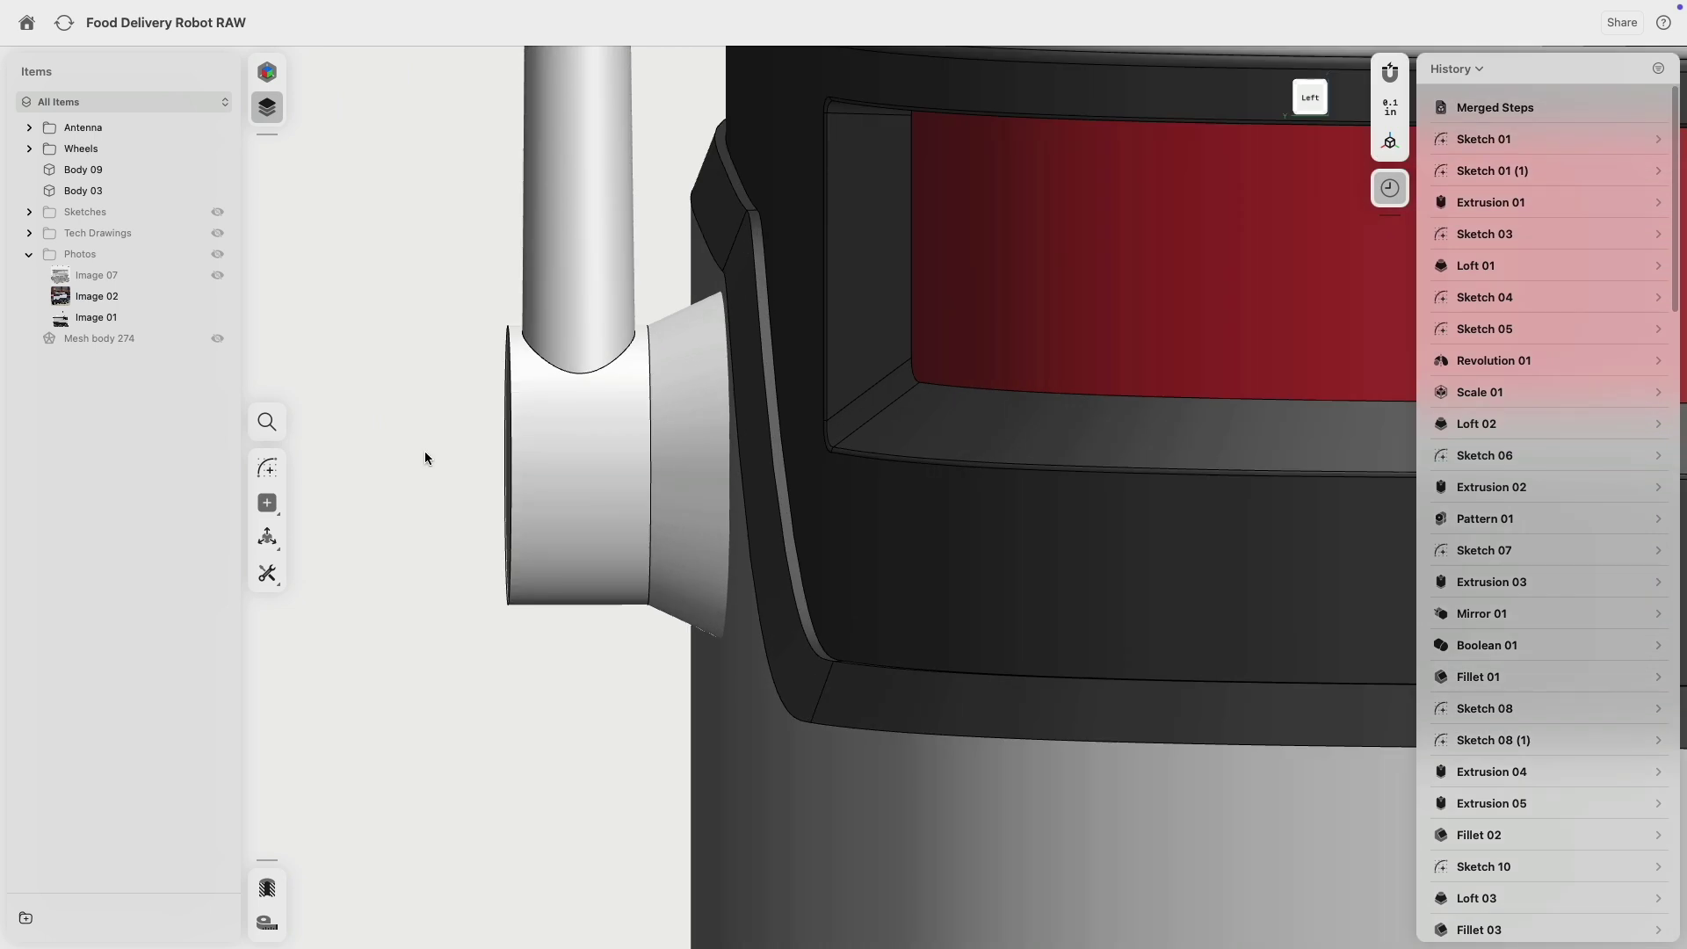
- Union the tapered antenna mount with the robot's main outer body
{"action": "left_click_drag", "start_coordinate": [392, 440], "coordinate": [712, 490]}
{"action": "left_click_drag", "start_coordinate": [340, 510], "coordinate": [342, 508]}
{"action": "left_click", "coordinate": [690, 348]}
{"action": "left_click", "coordinate": [681, 391]}
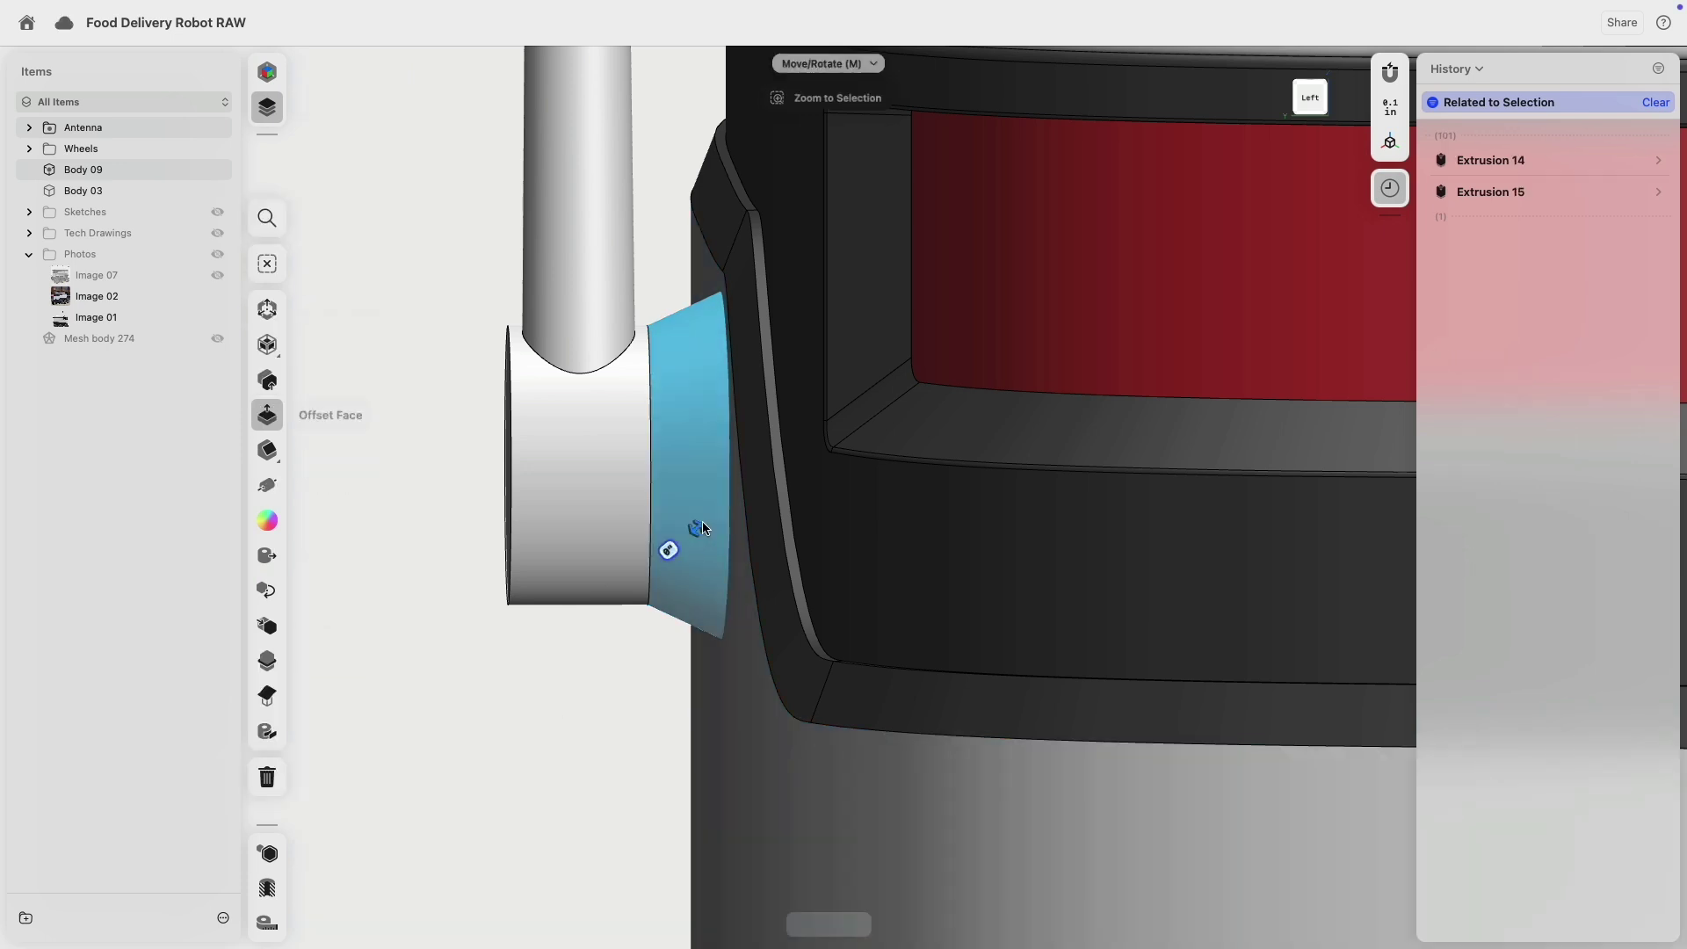
{"action": "left_click", "coordinate": [717, 711]}
{"action": "left_click", "coordinate": [266, 465]}
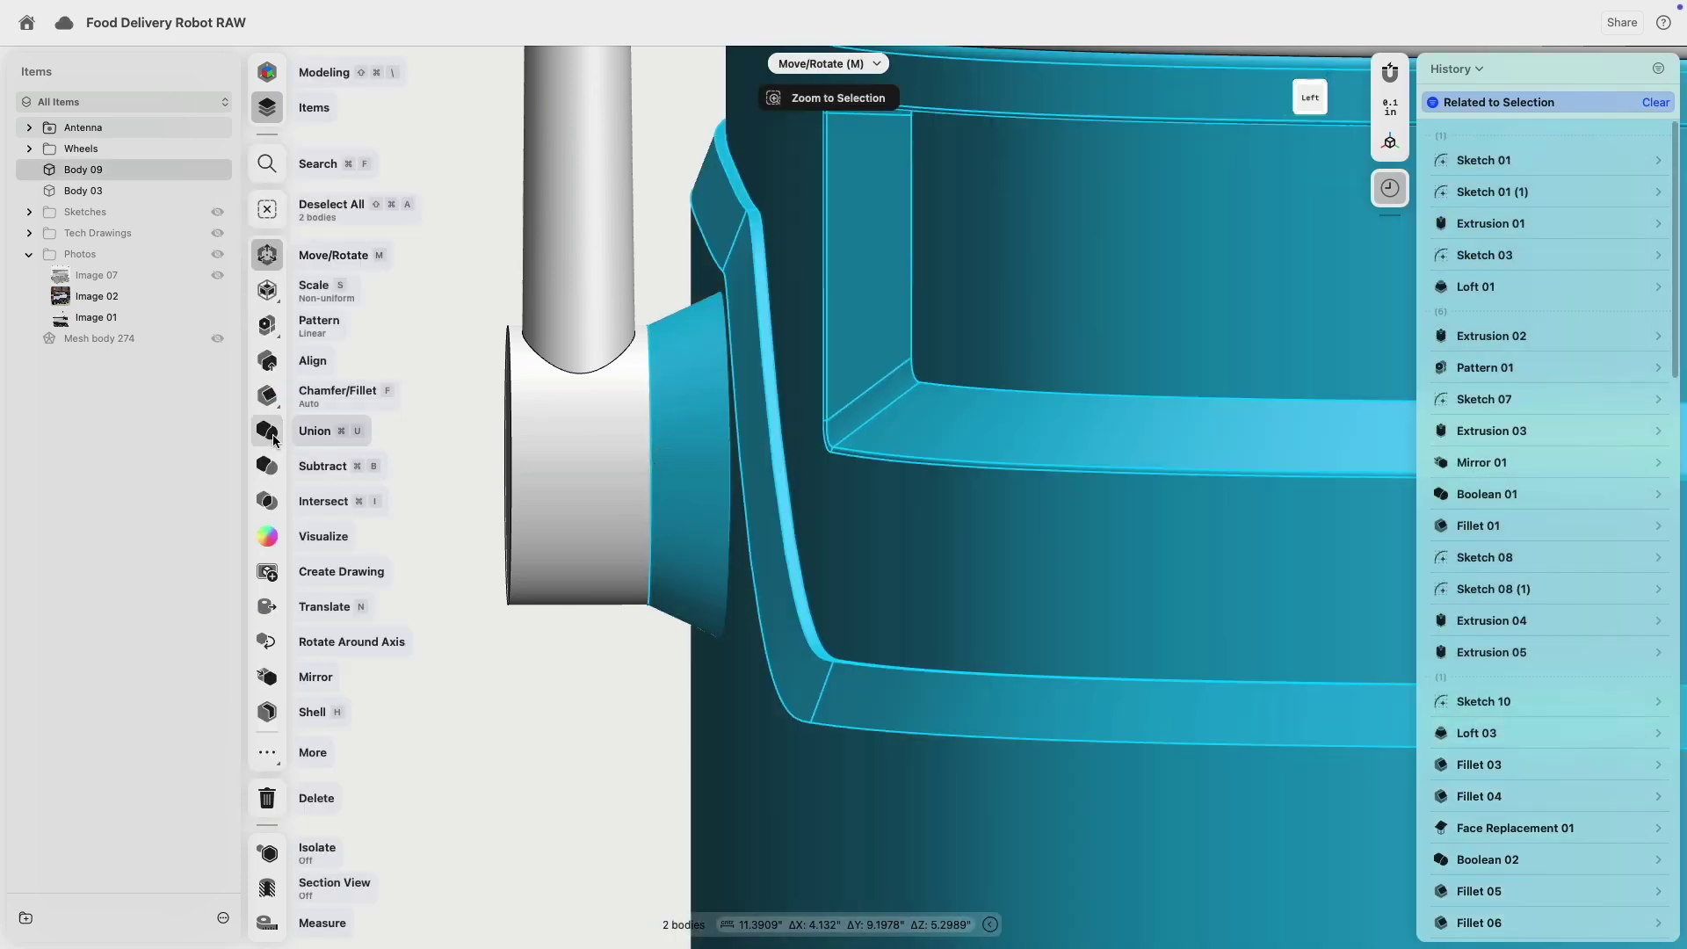
{"action": "key", "text": "Return"}
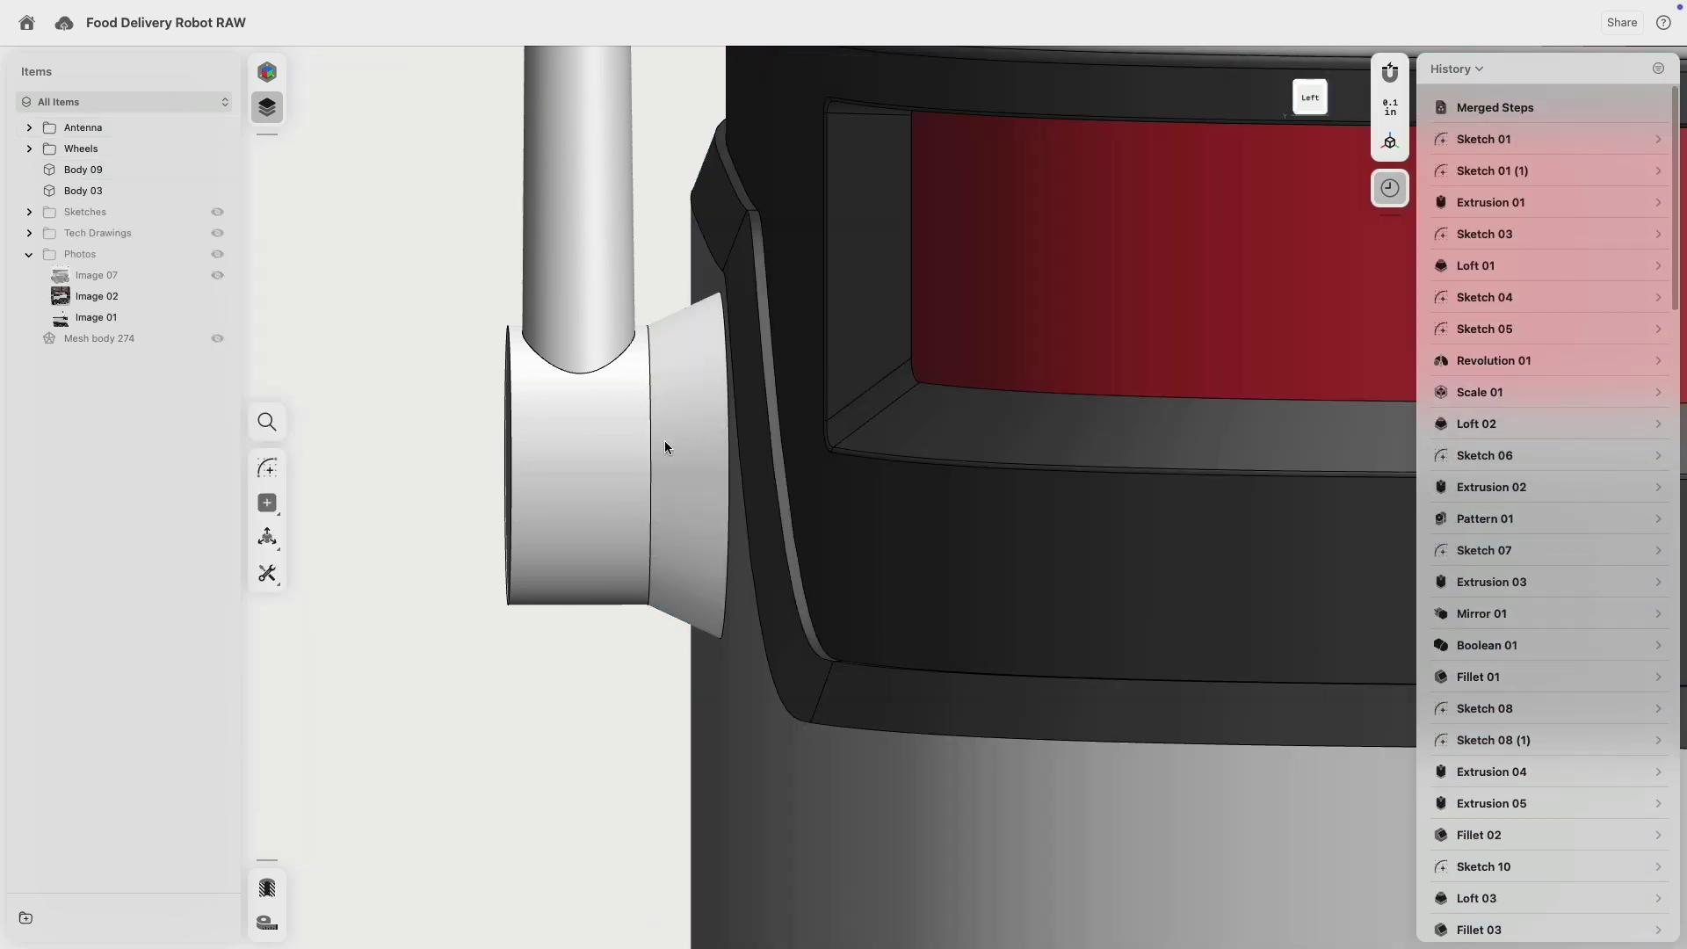
- Try a 0.025 in fillet on both circular edges of the antenna disc and the adjoining mount edge, and undo it
{"action": "left_click_drag", "start_coordinate": [665, 457], "coordinate": [437, 462]}
{"action": "key", "text": "Tab"}
{"action": "key", "text": "Tab"}
{"action": "key", "text": "Tab"}
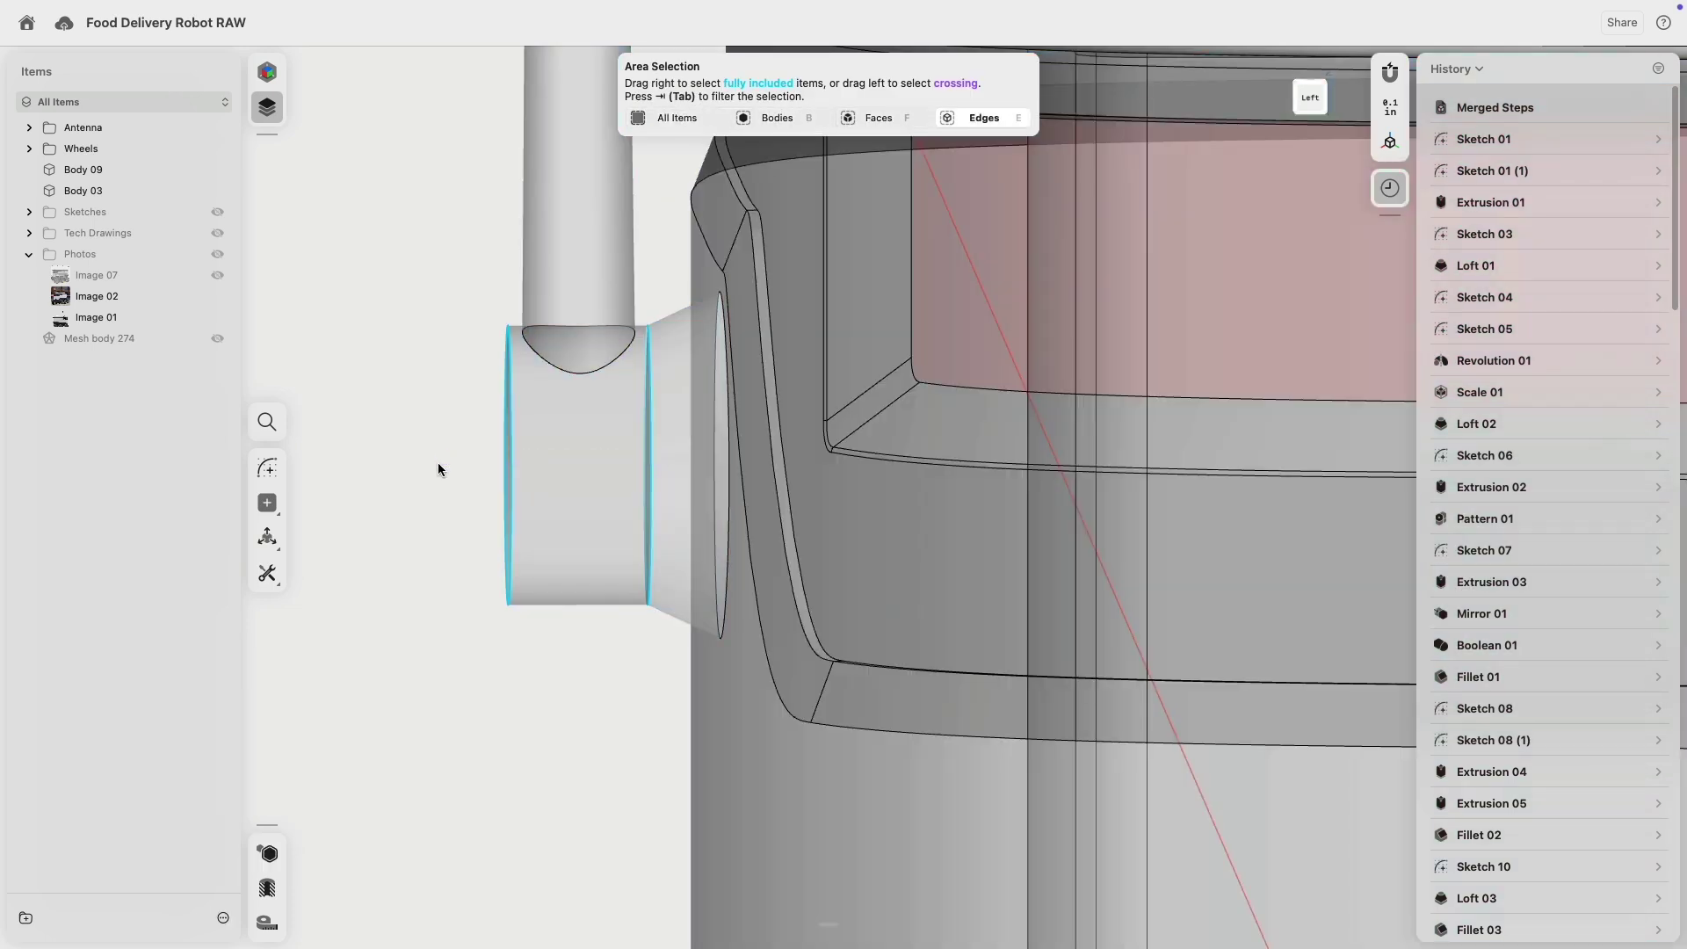
{"action": "key", "text": "f"}
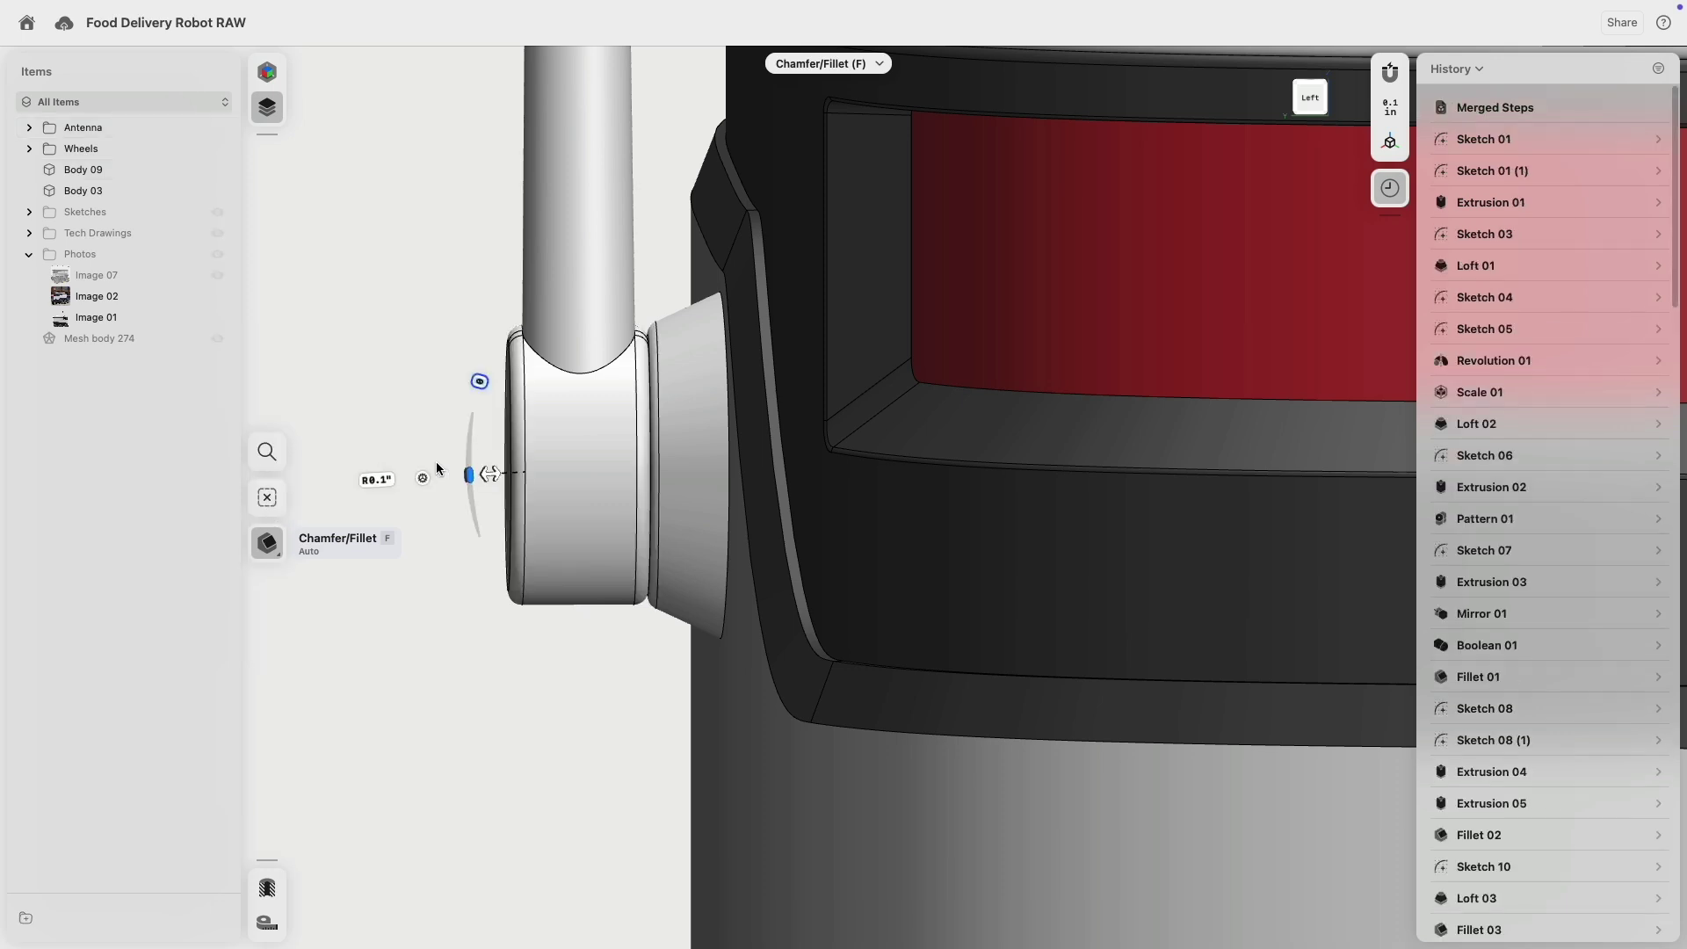
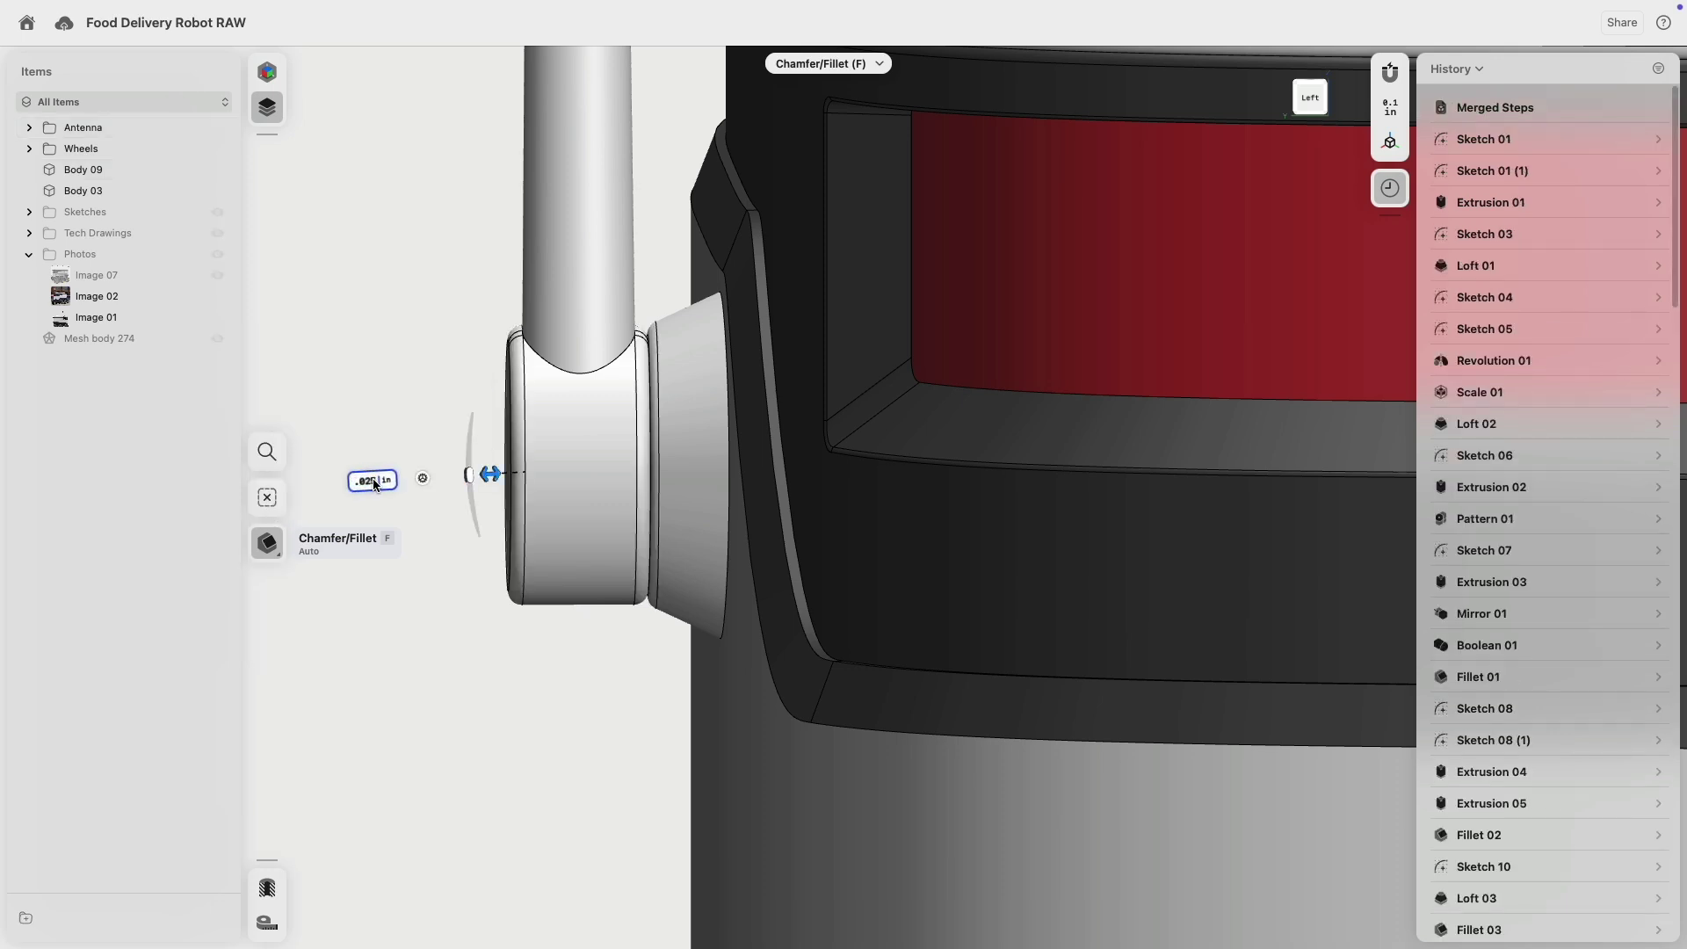
{"action": "key", "text": "Return"}
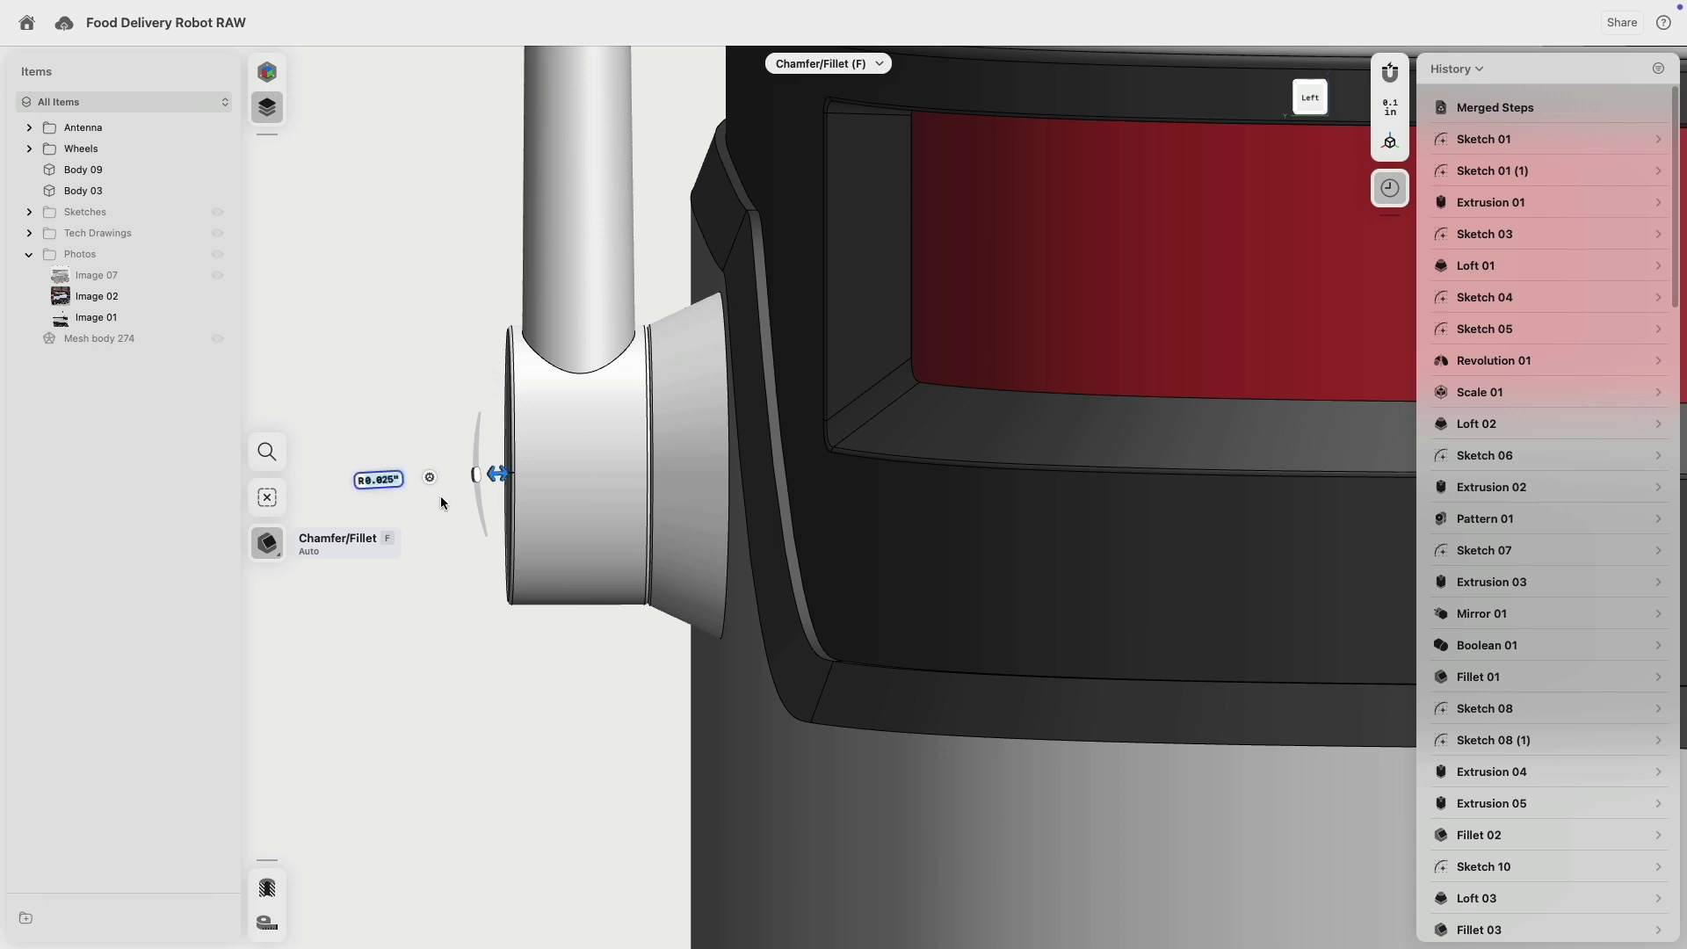
{"action": "key", "text": "ctrl+z"}
- Fillet the two edges where the antenna disc meets the tapered mount with a 0.02 in radius
{"action": "left_click_drag", "start_coordinate": [682, 444], "coordinate": [633, 455]}
{"action": "key", "text": "Tab"}
{"action": "key", "text": "Tab"}
{"action": "key", "text": "Tab"}
{"action": "key", "text": "f"}
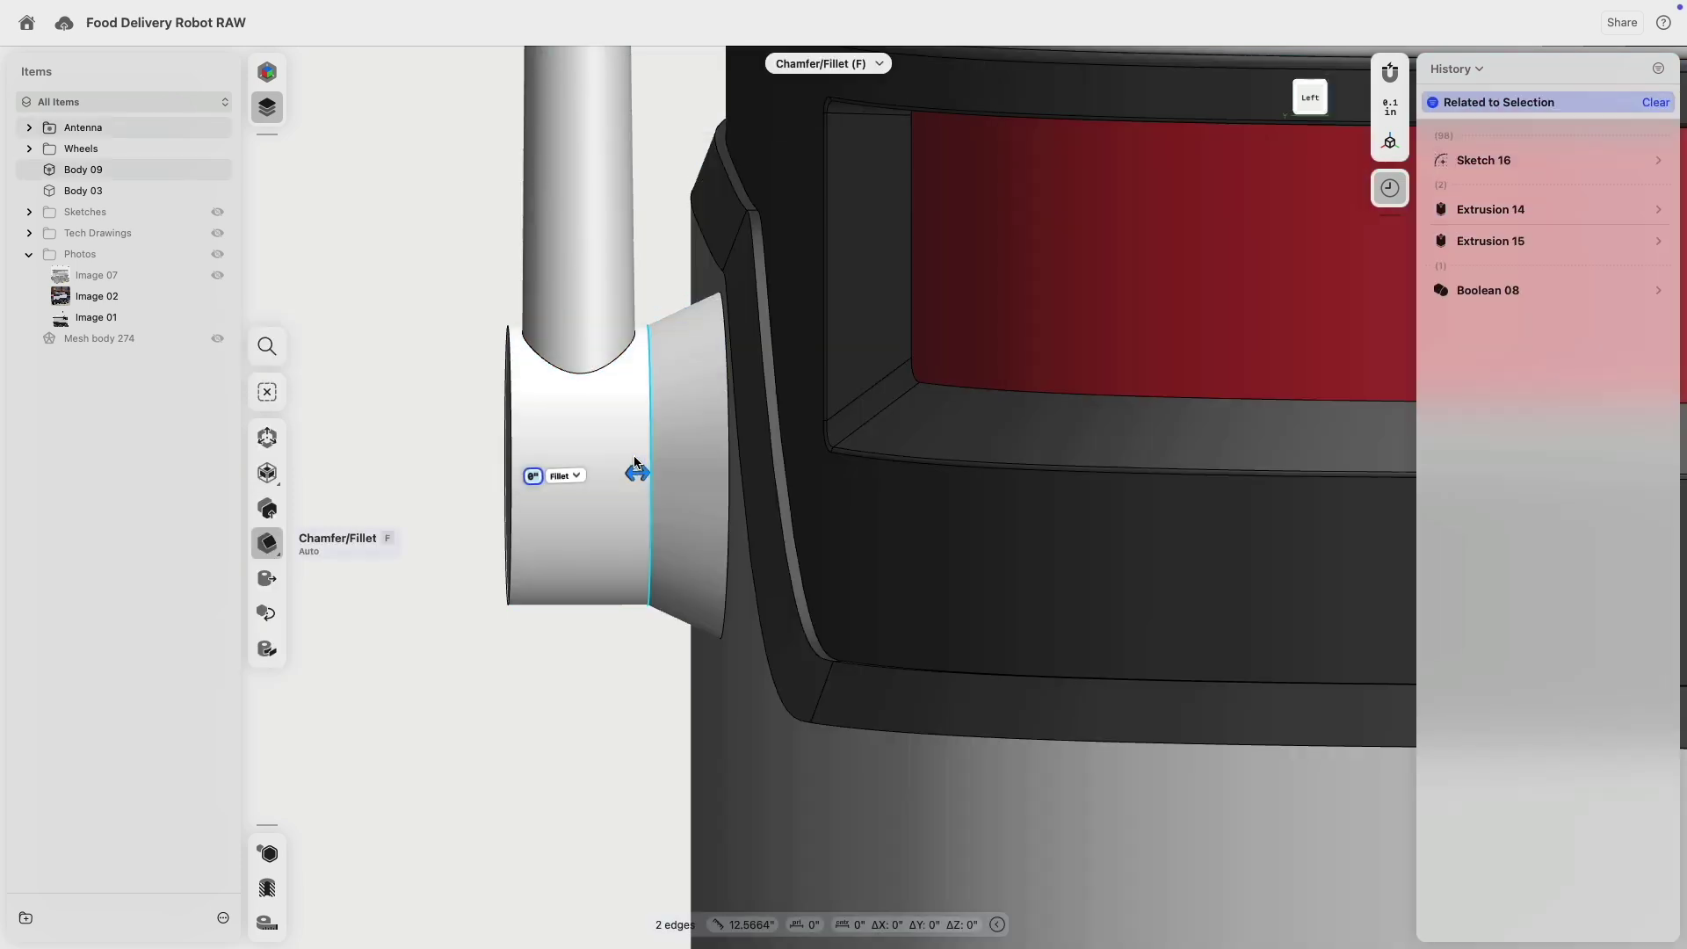
{"action": "type", "text": ".2"}
{"action": "key", "text": "Return"}
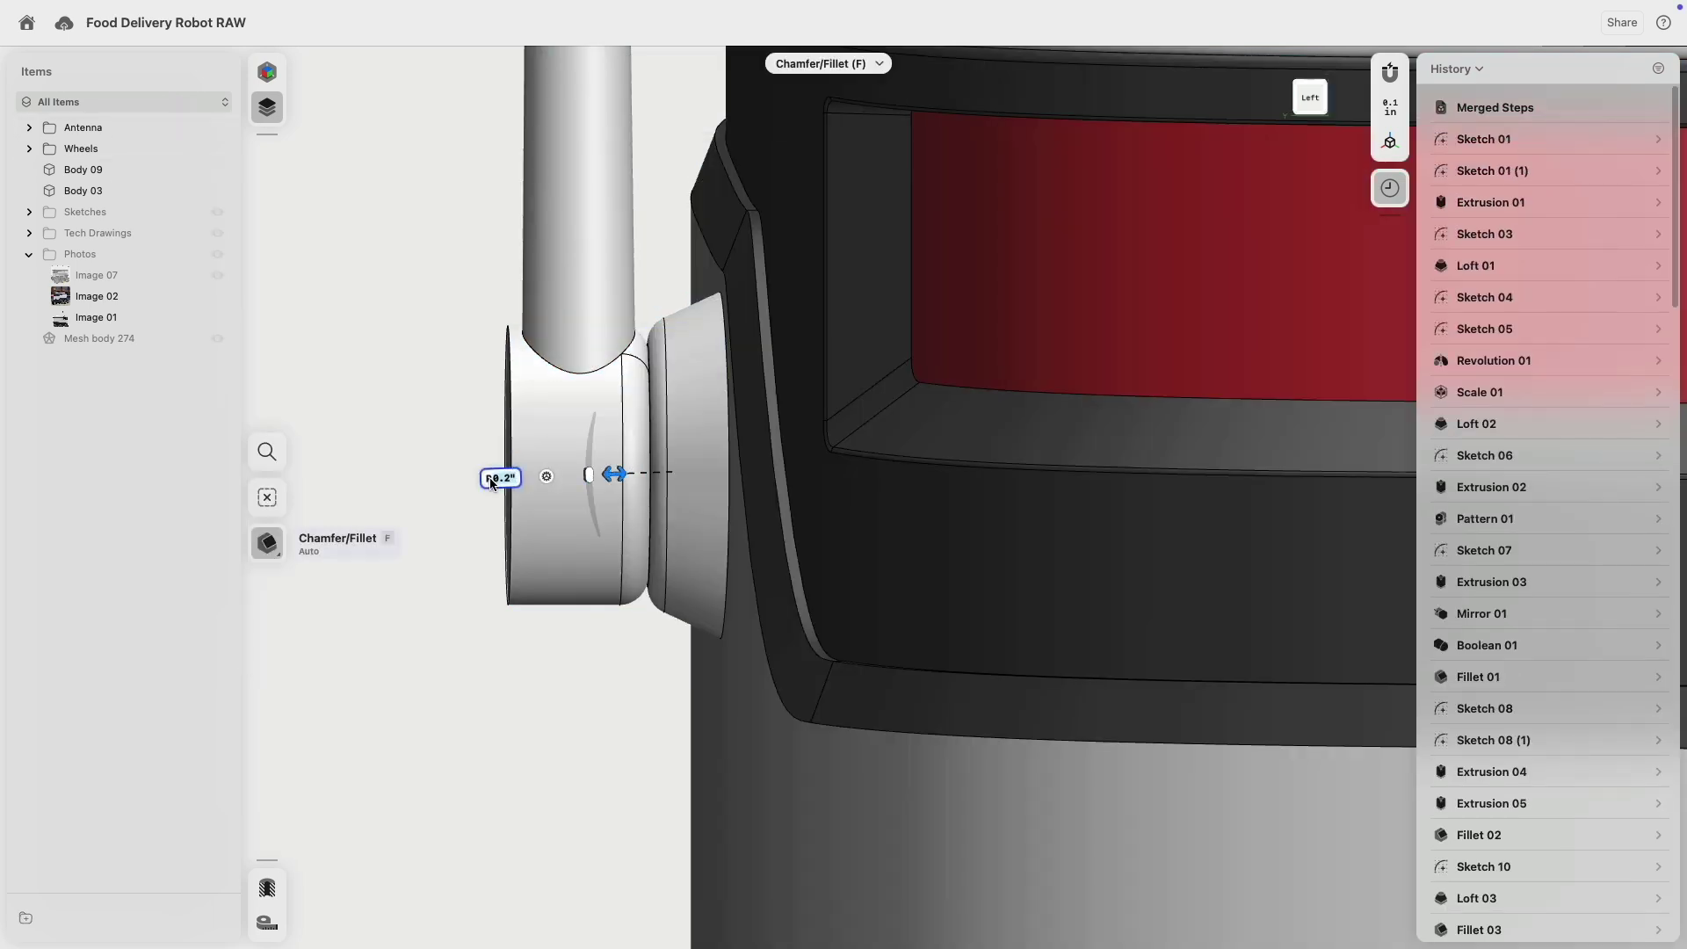
{"action": "key", "text": "Return"}
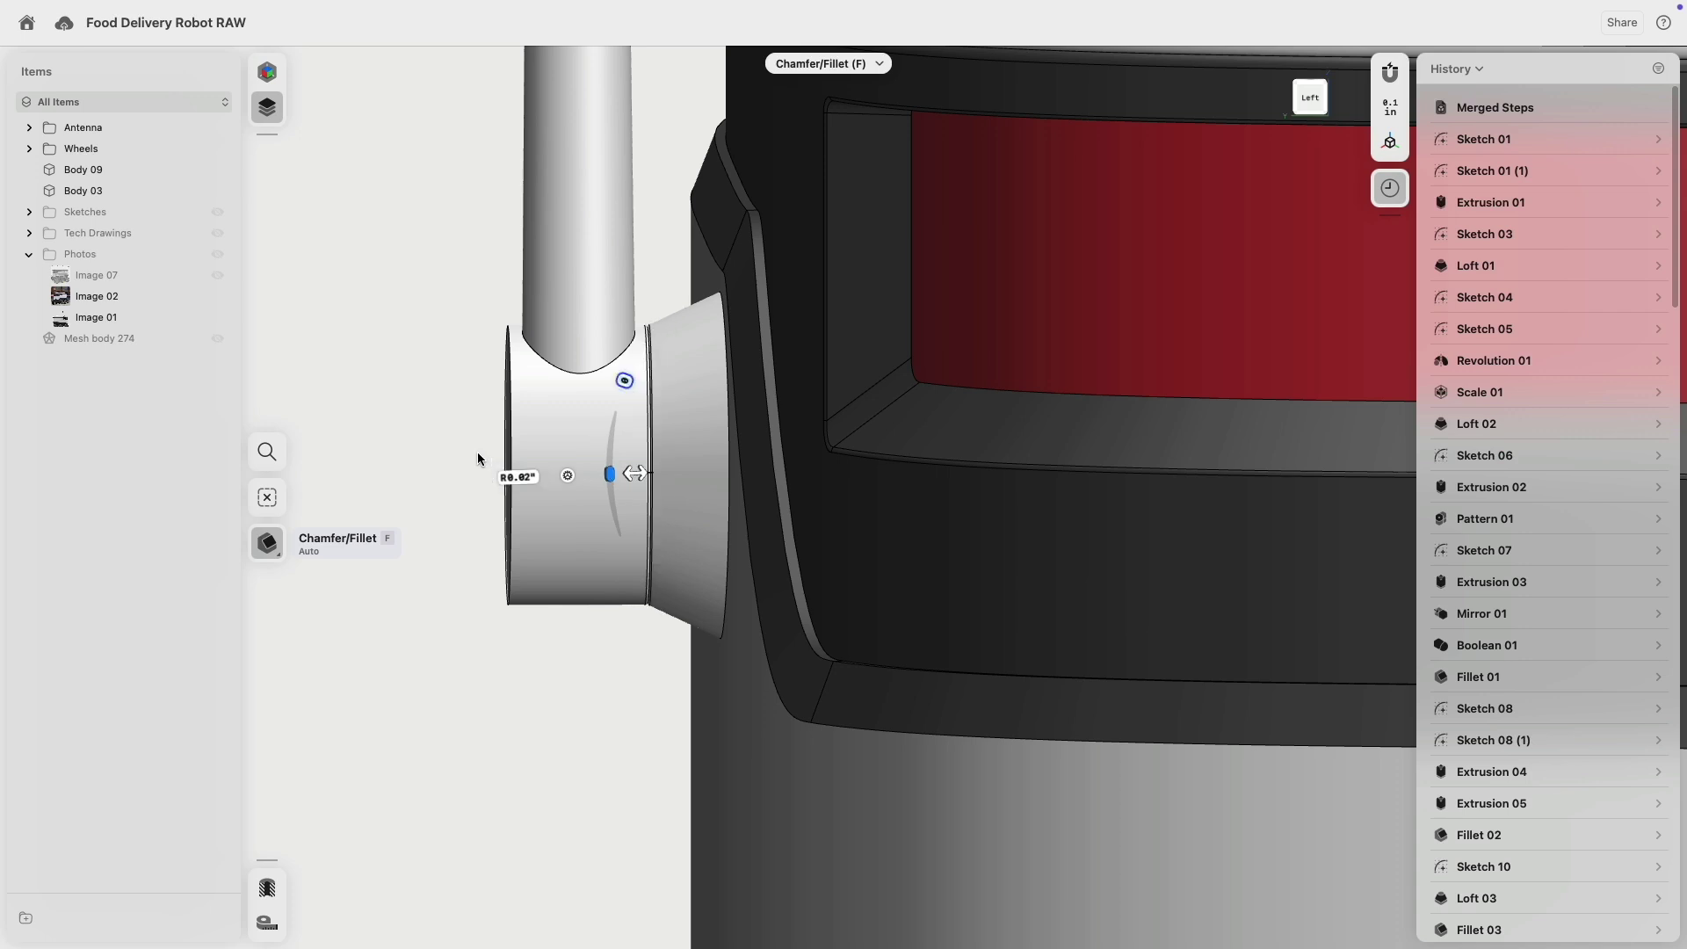
{"action": "left_click", "coordinate": [477, 452]}
- Chamfer the outer circular edge of the antenna disc by 0.0625 in
{"action": "left_click", "coordinate": [512, 412]}
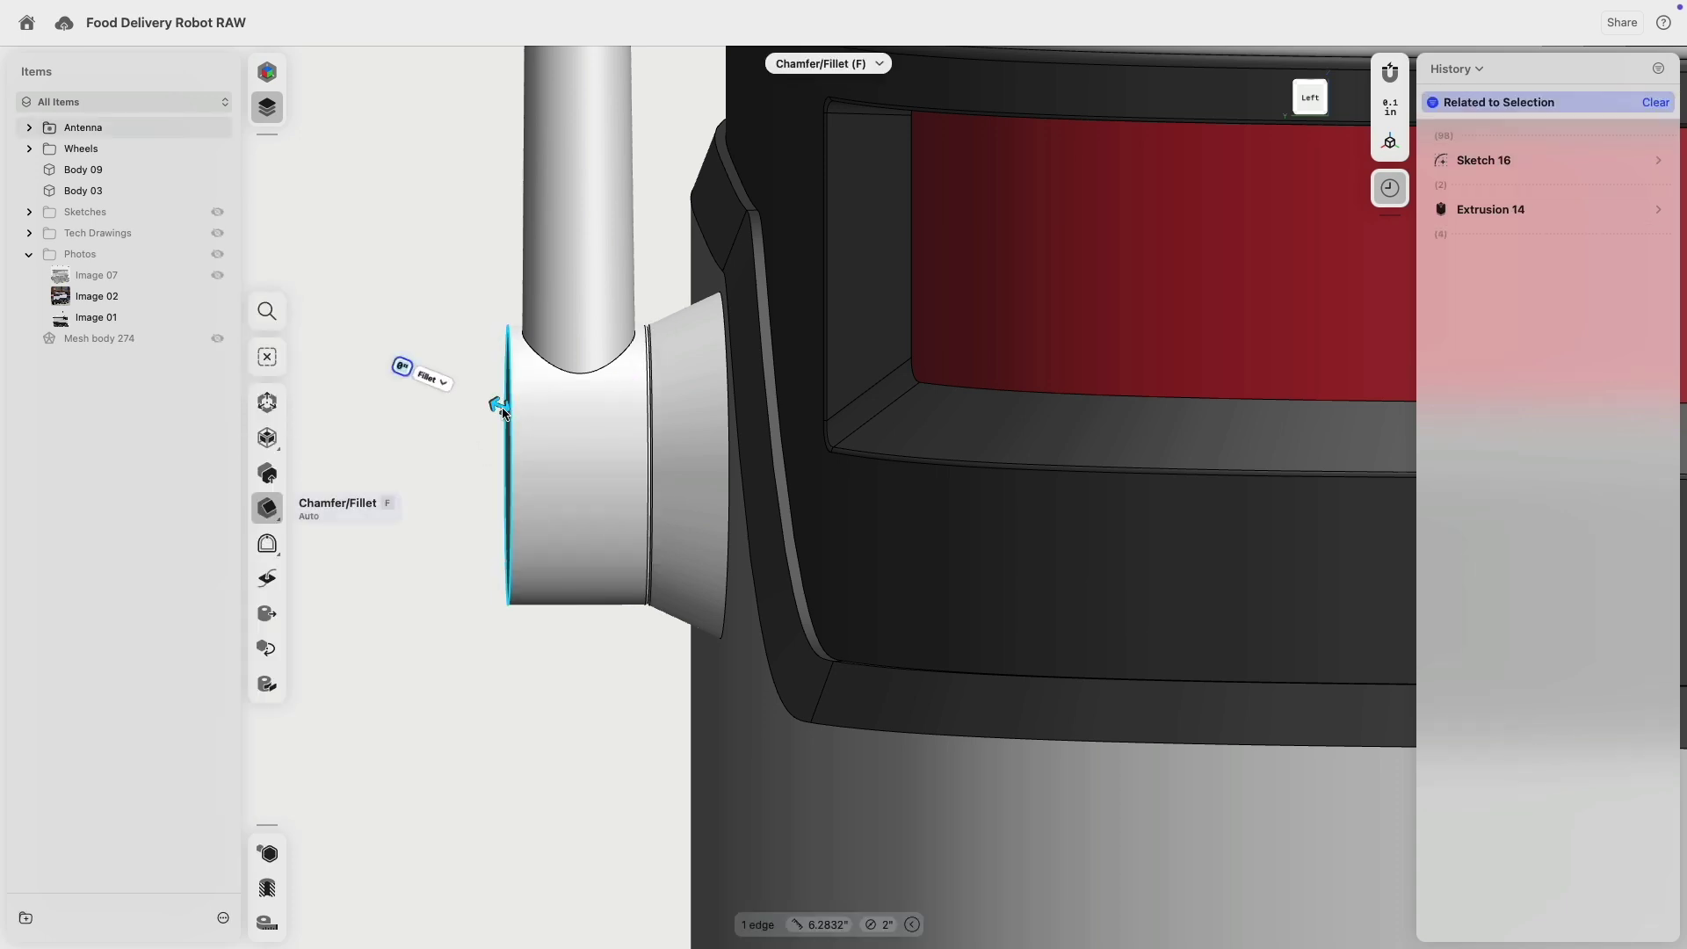
{"action": "right_click_drag", "start_coordinate": [511, 412], "coordinate": [533, 414]}
{"action": "scroll", "coordinate": [505, 413], "scroll_direction": "up", "scroll_amount": 3}
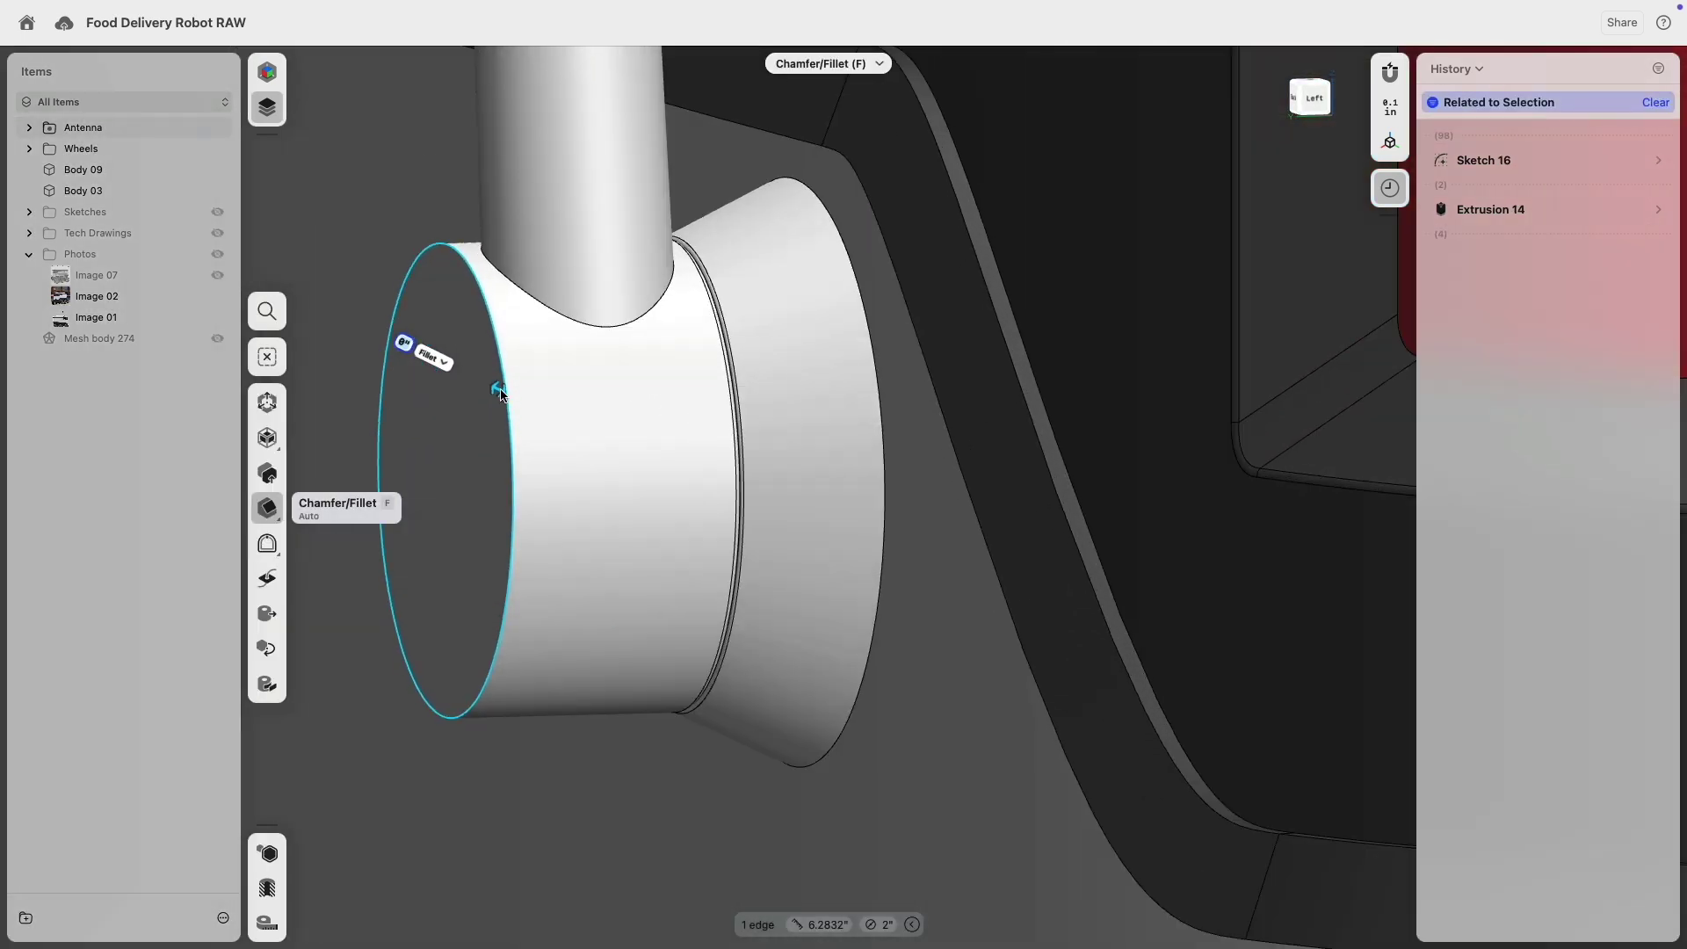
{"action": "mouse_move", "coordinate": [501, 395]}
{"action": "left_mouse_down"}
{"action": "mouse_move", "coordinate": [483, 379]}
{"action": "mouse_move", "coordinate": [506, 400]}
{"action": "left_mouse_up"}
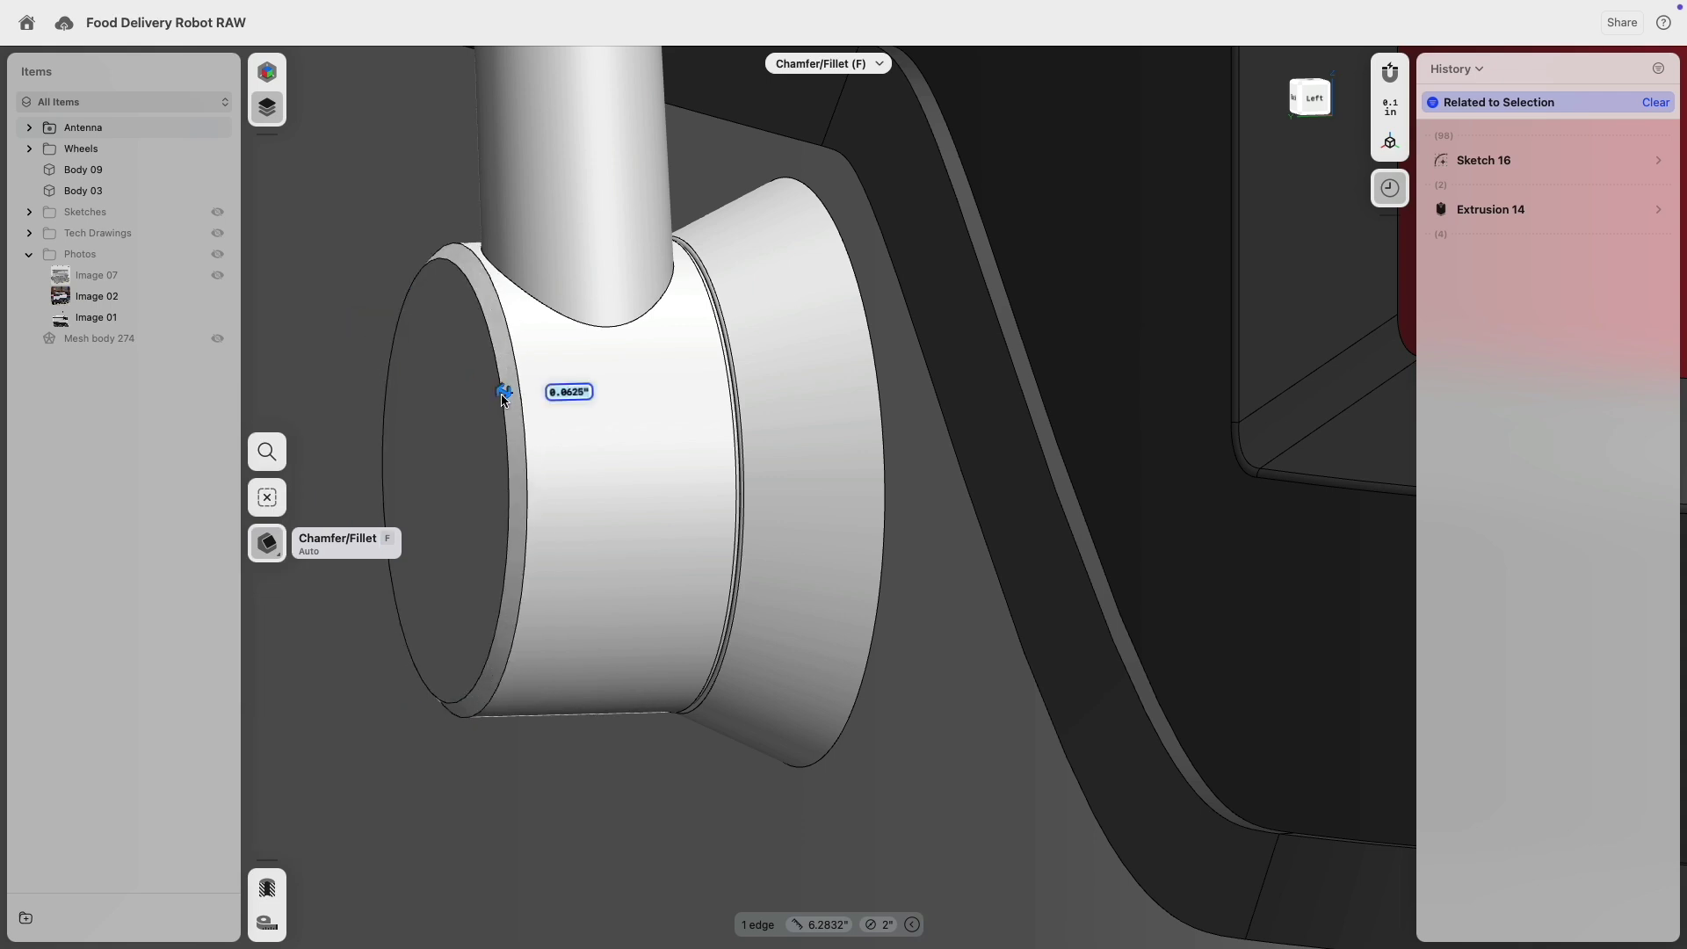
- Fillet both edges of the antenna disc's outer chamfer with a radius of about 0.031 in
{"action": "left_click", "coordinate": [508, 437]}
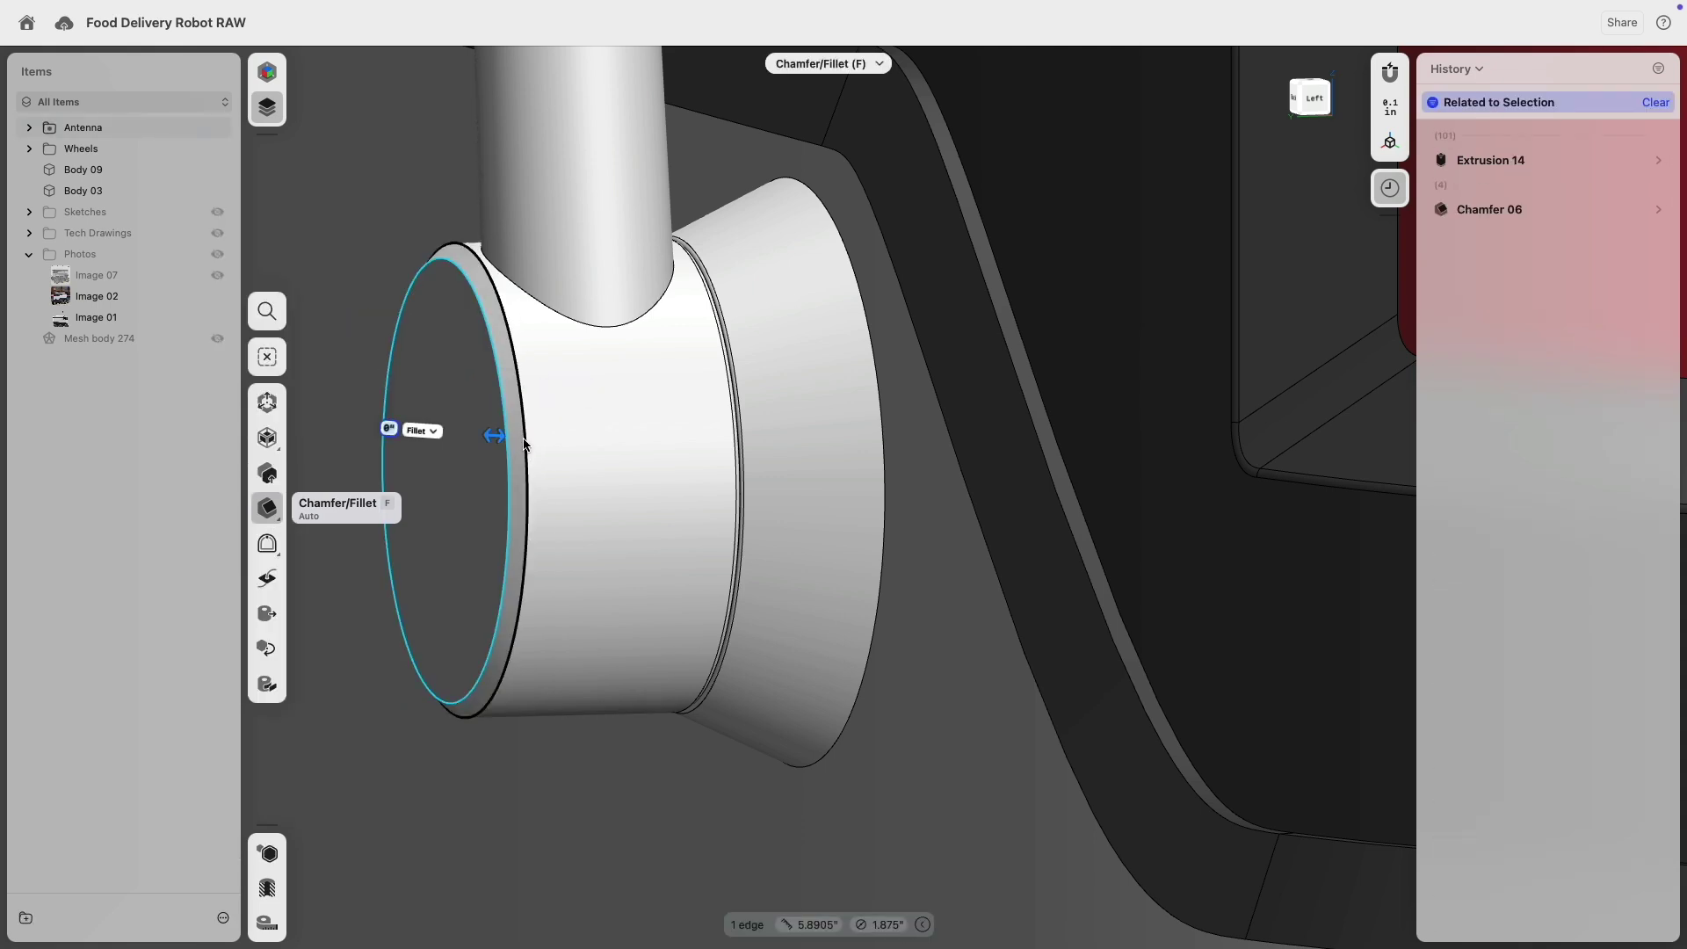
{"action": "left_click", "coordinate": [525, 439]}
{"action": "right_click_drag", "start_coordinate": [528, 432], "coordinate": [496, 400]}
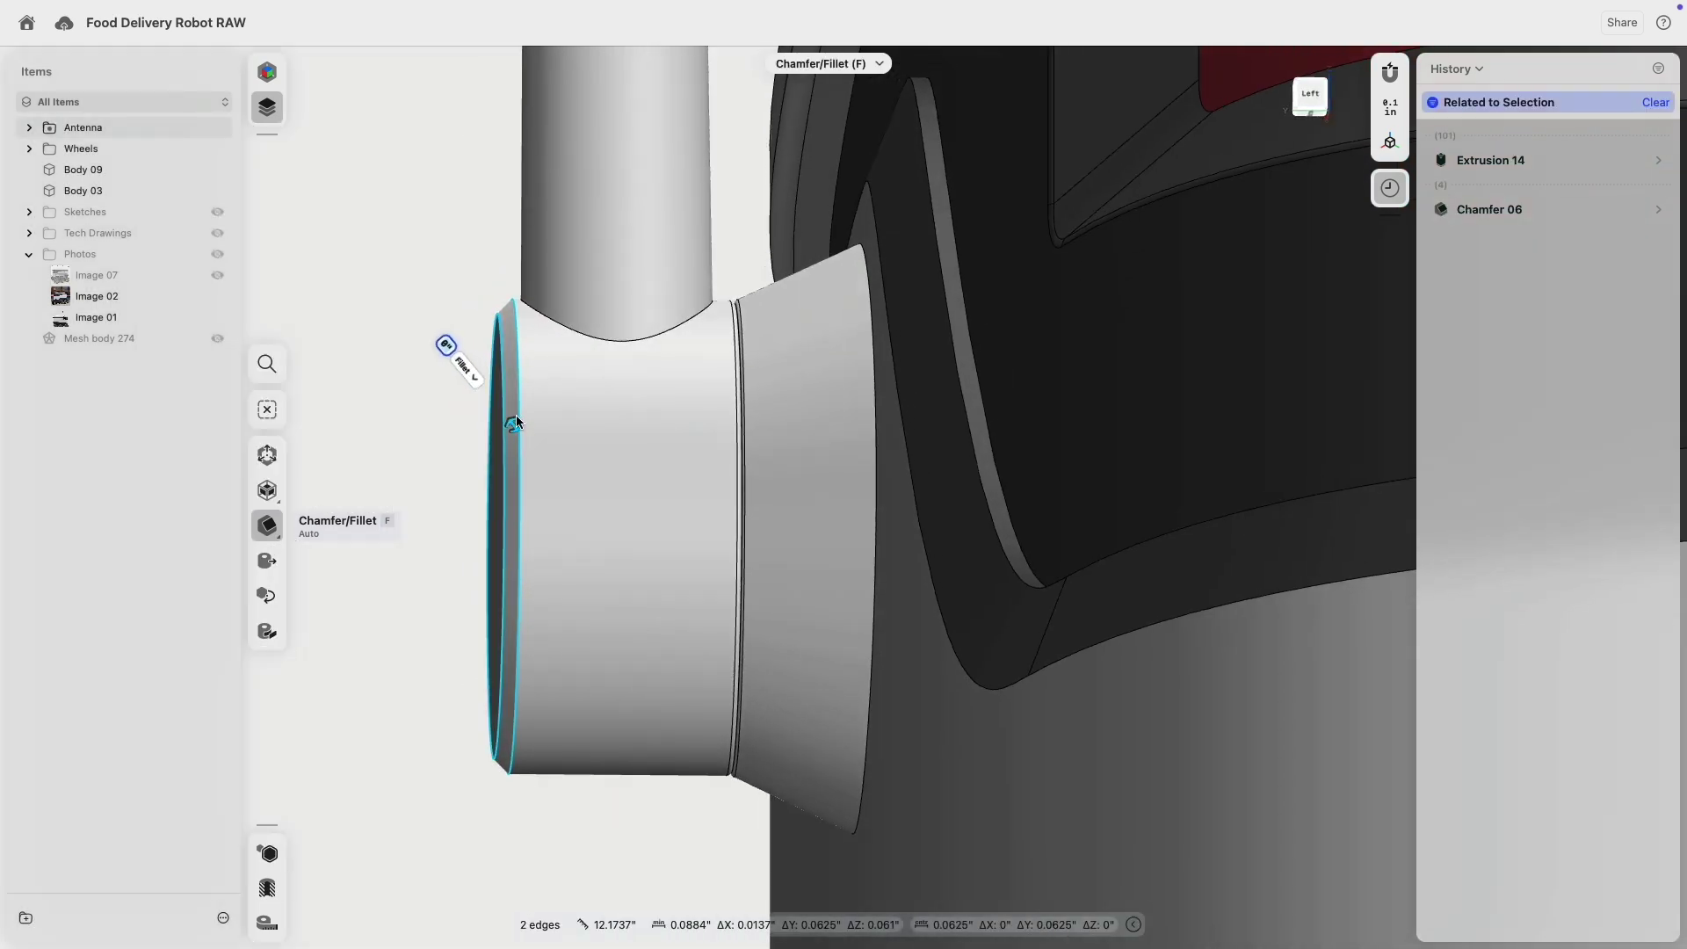
{"action": "left_click_drag", "start_coordinate": [515, 428], "coordinate": [512, 427]}
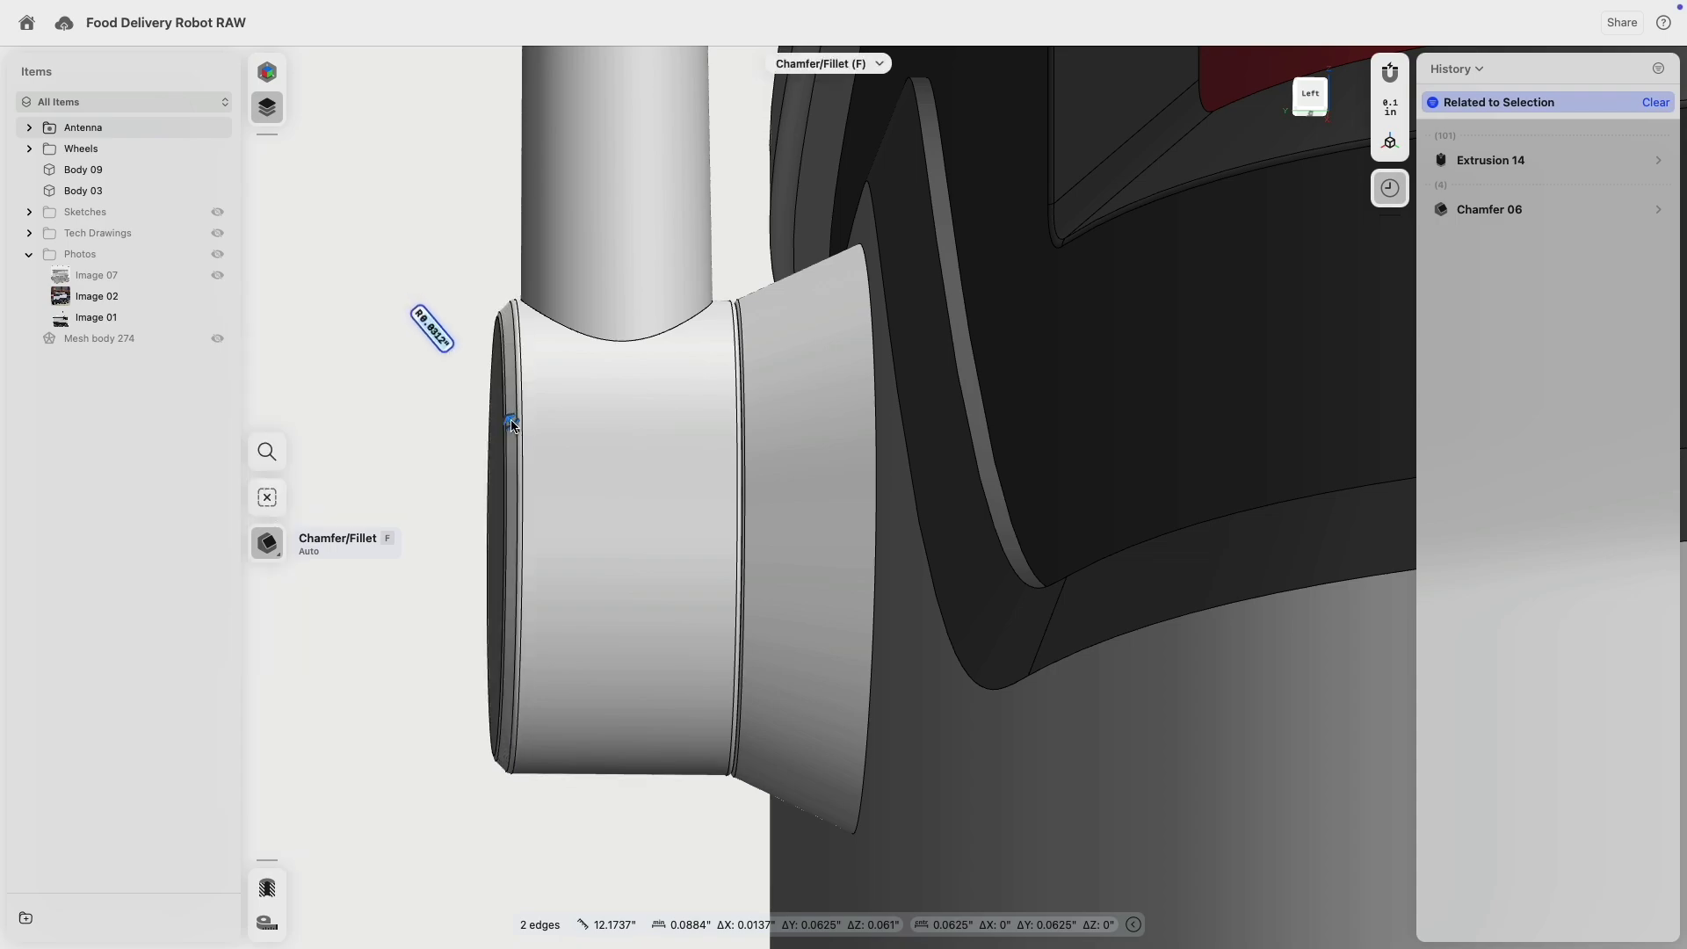
{"action": "left_click", "coordinate": [428, 436]}
{"action": "scroll", "coordinate": [426, 441], "scroll_direction": "down", "scroll_amount": 5}
{"action": "right_click_drag", "start_coordinate": [426, 441], "coordinate": [483, 492]}
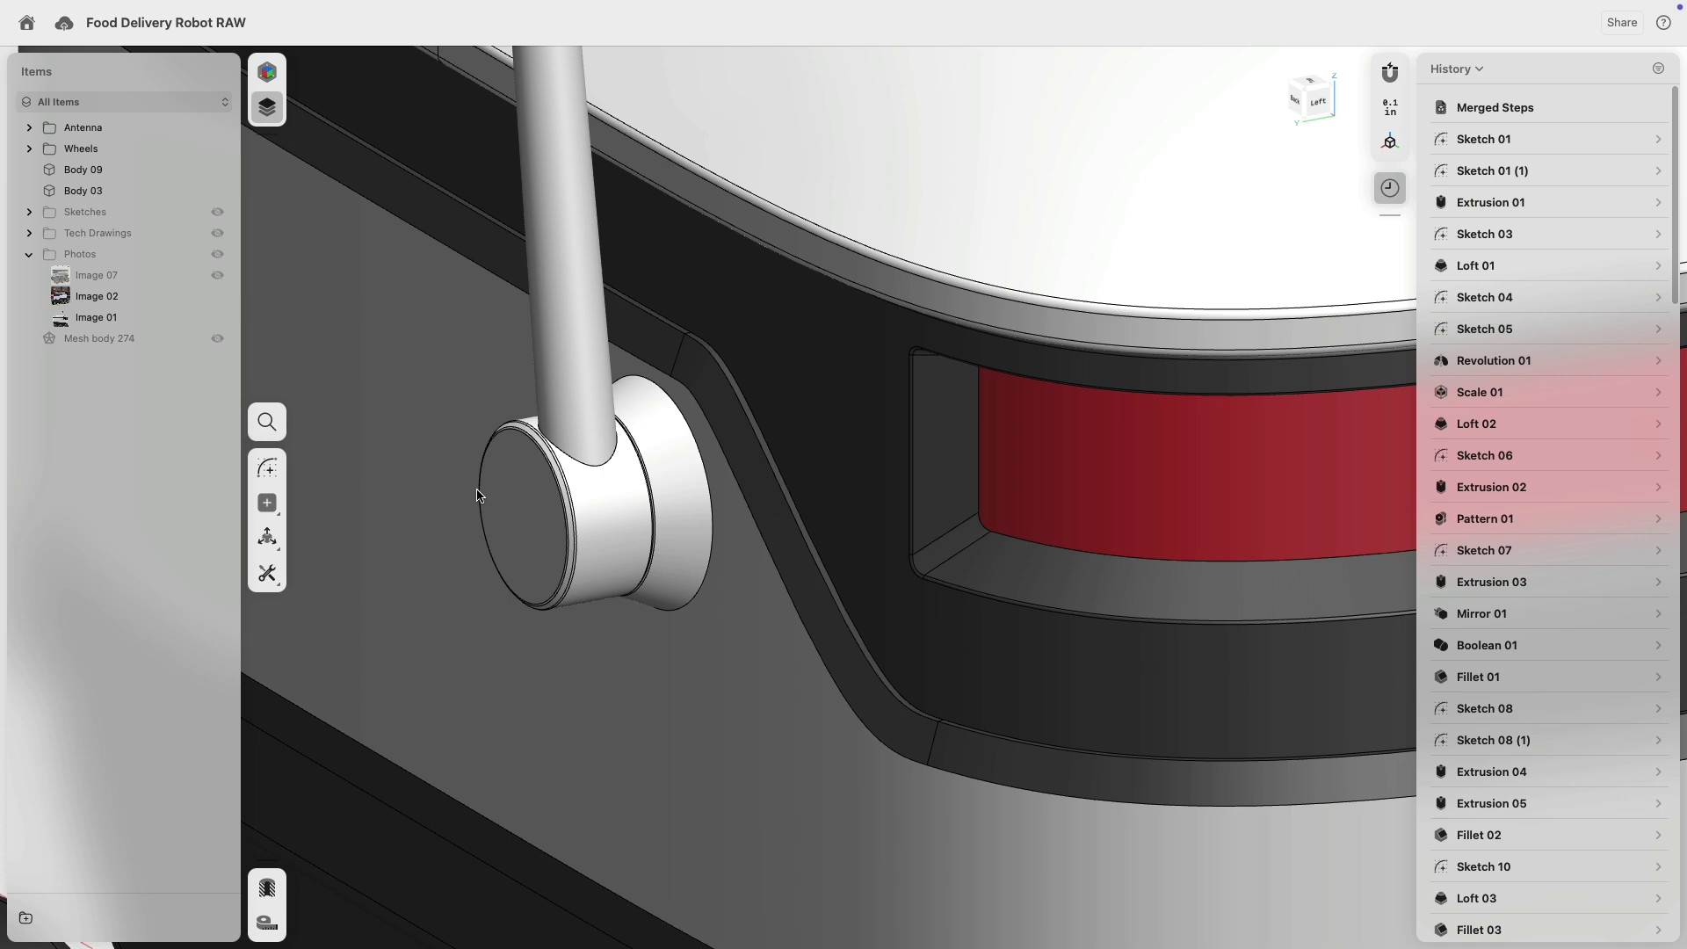
- Undo the fillet and the chamfer on the antenna disc's outer rim
{"action": "key", "text": "super+z"}
{"action": "scroll", "coordinate": [539, 493], "scroll_direction": "up", "scroll_amount": 5}
{"action": "key", "text": "super+z"}
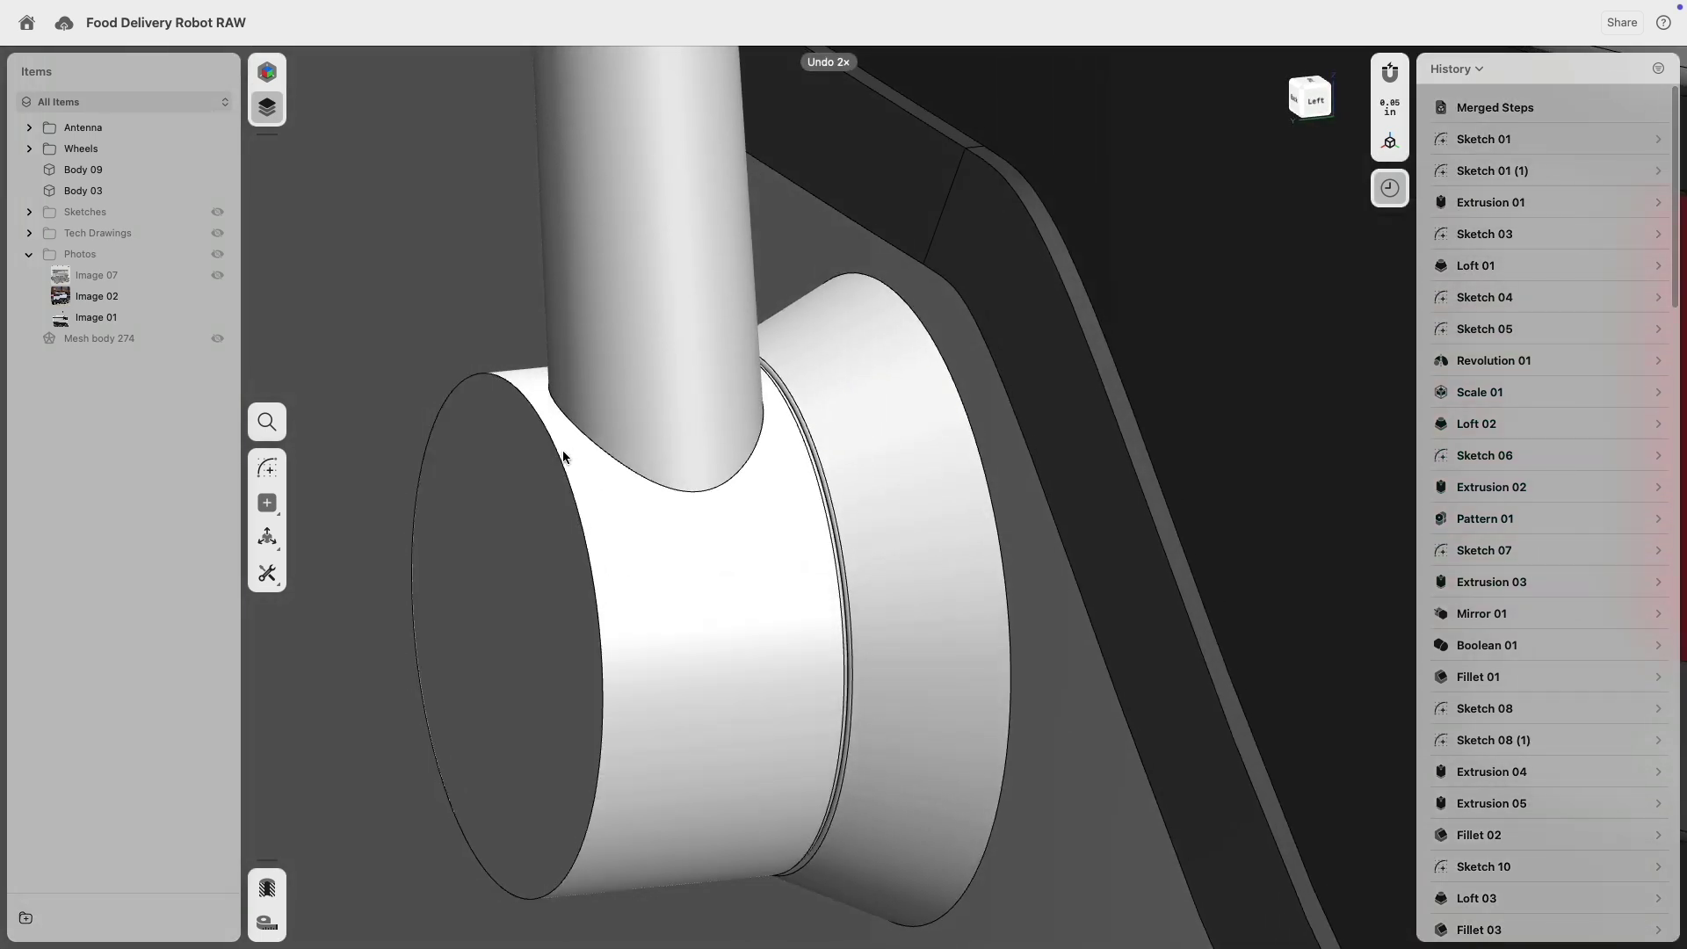
{"action": "scroll", "coordinate": [560, 479], "scroll_direction": "up", "scroll_amount": 2}
{"action": "left_click_drag", "start_coordinate": [551, 444], "coordinate": [511, 457]}
{"action": "key", "text": "super+z"}
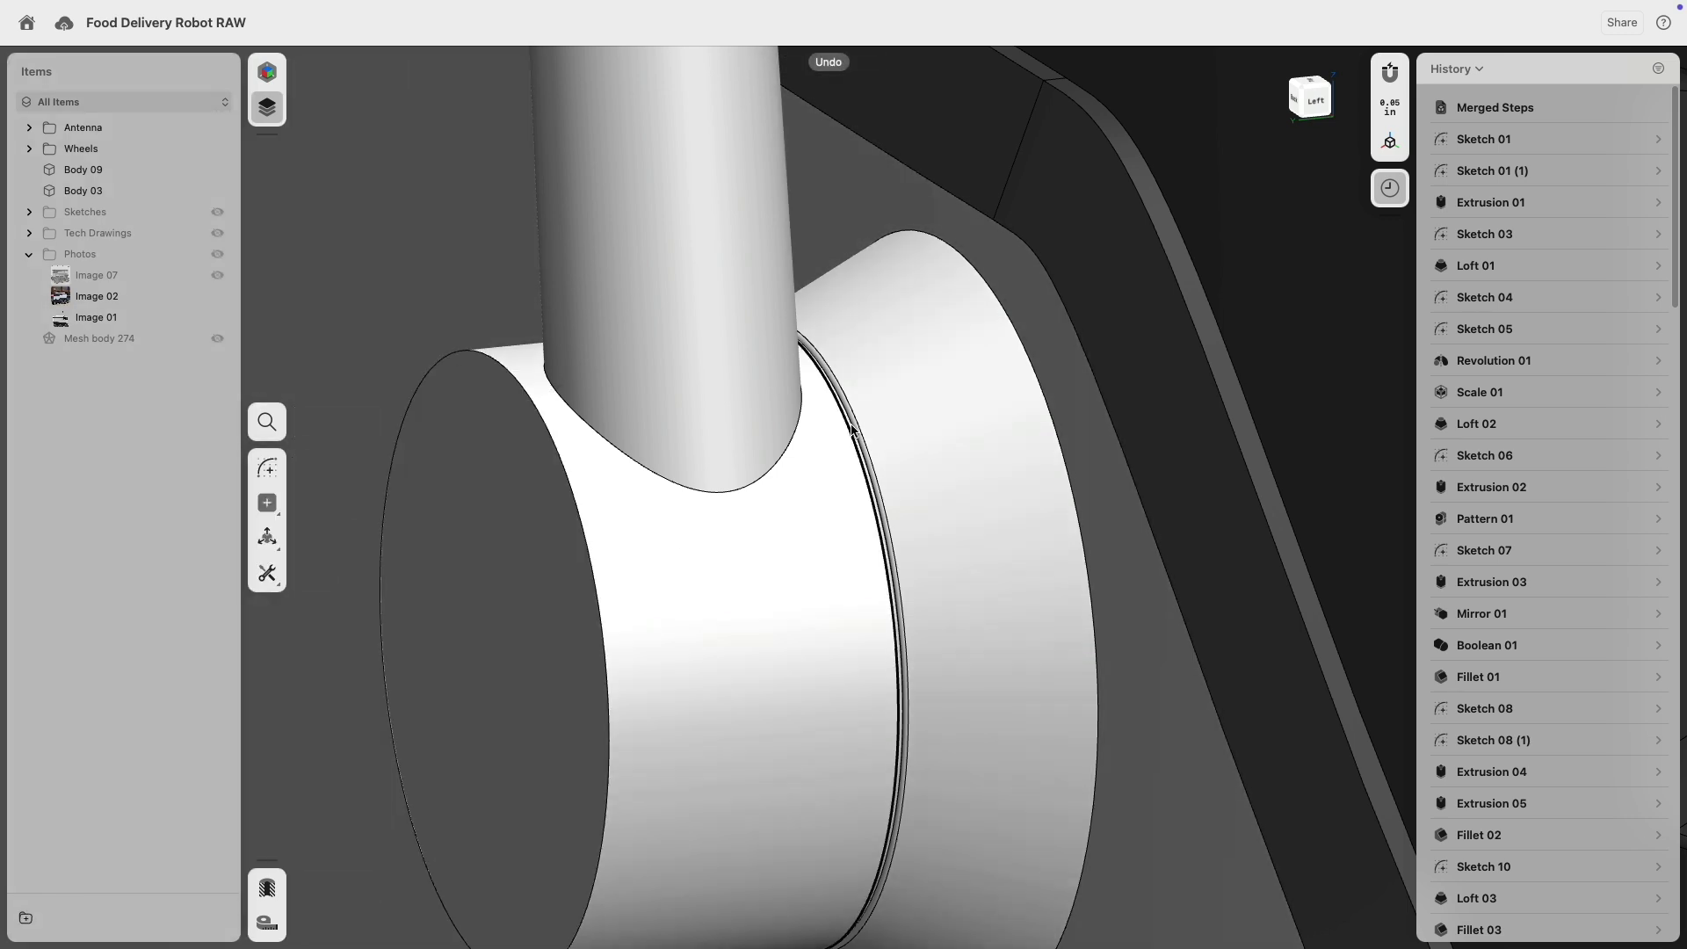
- Add the disc's outer rim edge and the rod-to-disc intersection edge to the selection of Fillet 30
{"action": "left_click", "coordinate": [852, 422]}
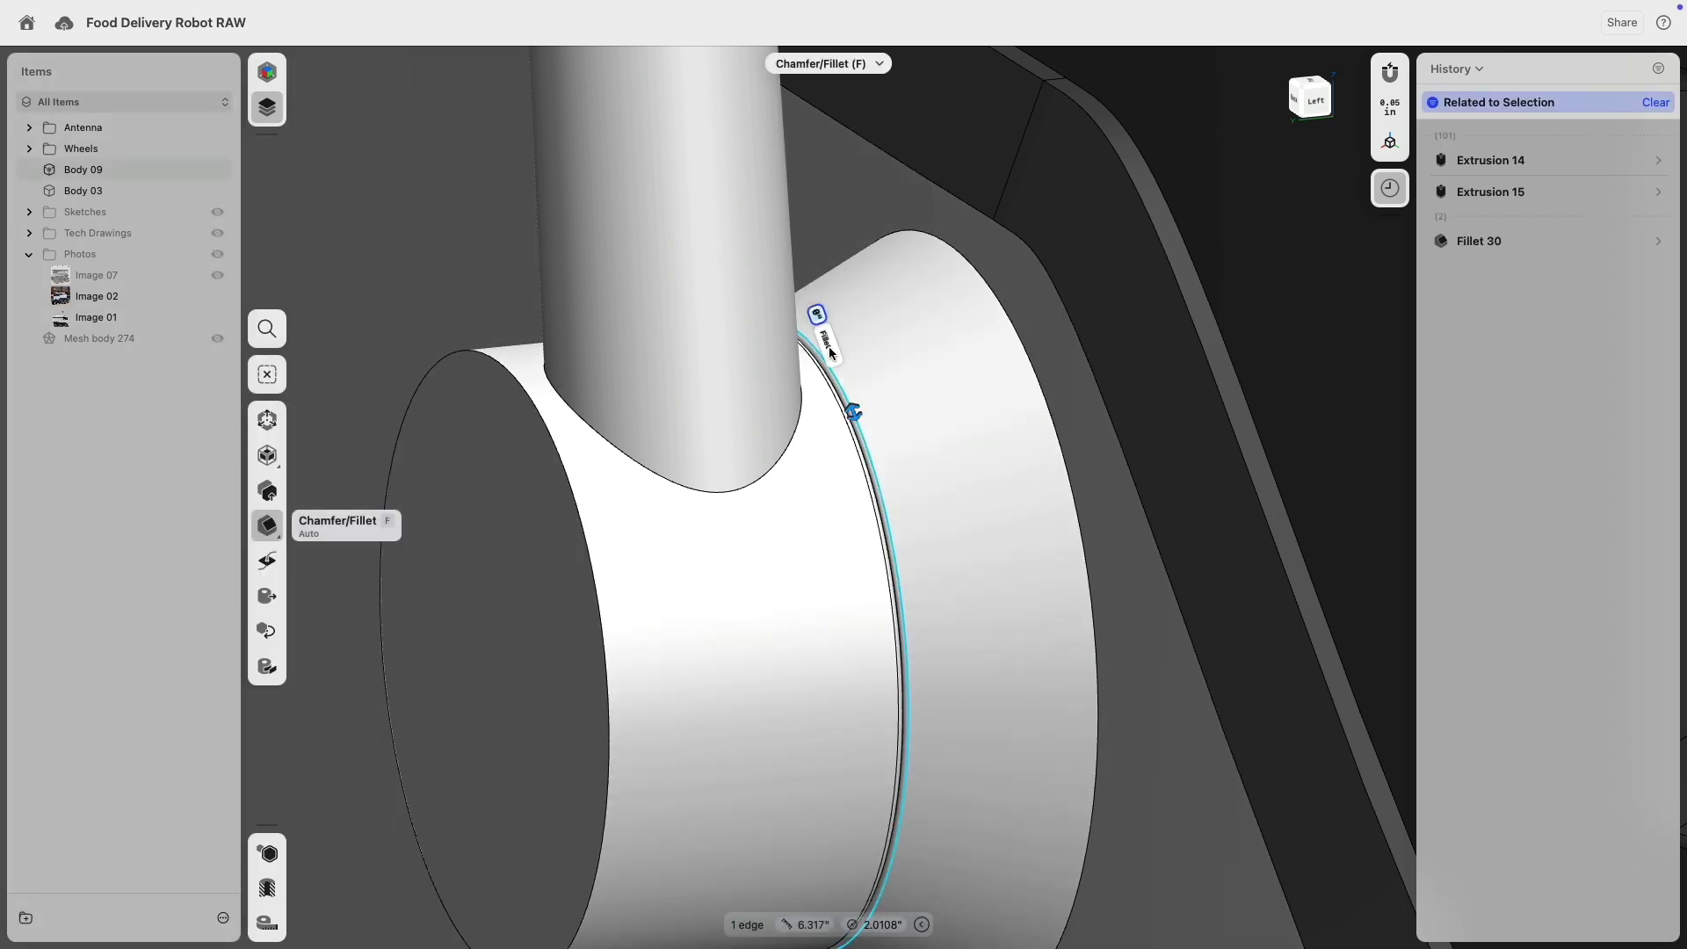
{"action": "left_click", "coordinate": [1499, 245]}
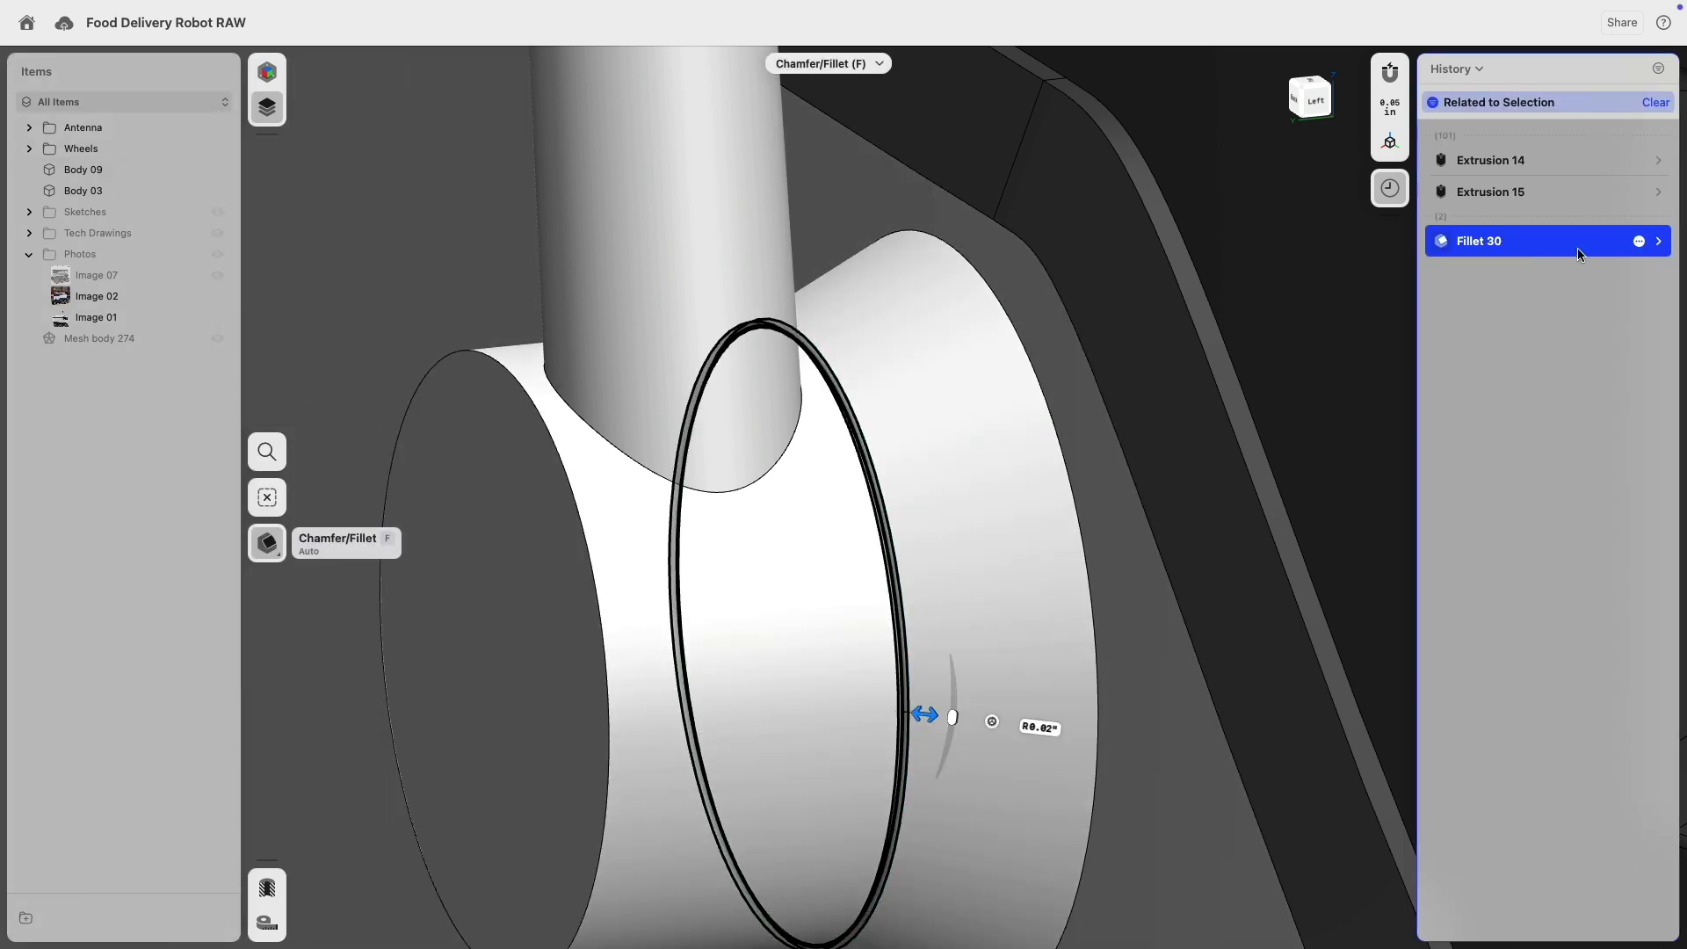
{"action": "left_click", "coordinate": [1658, 243]}
{"action": "left_click", "coordinate": [530, 421]}
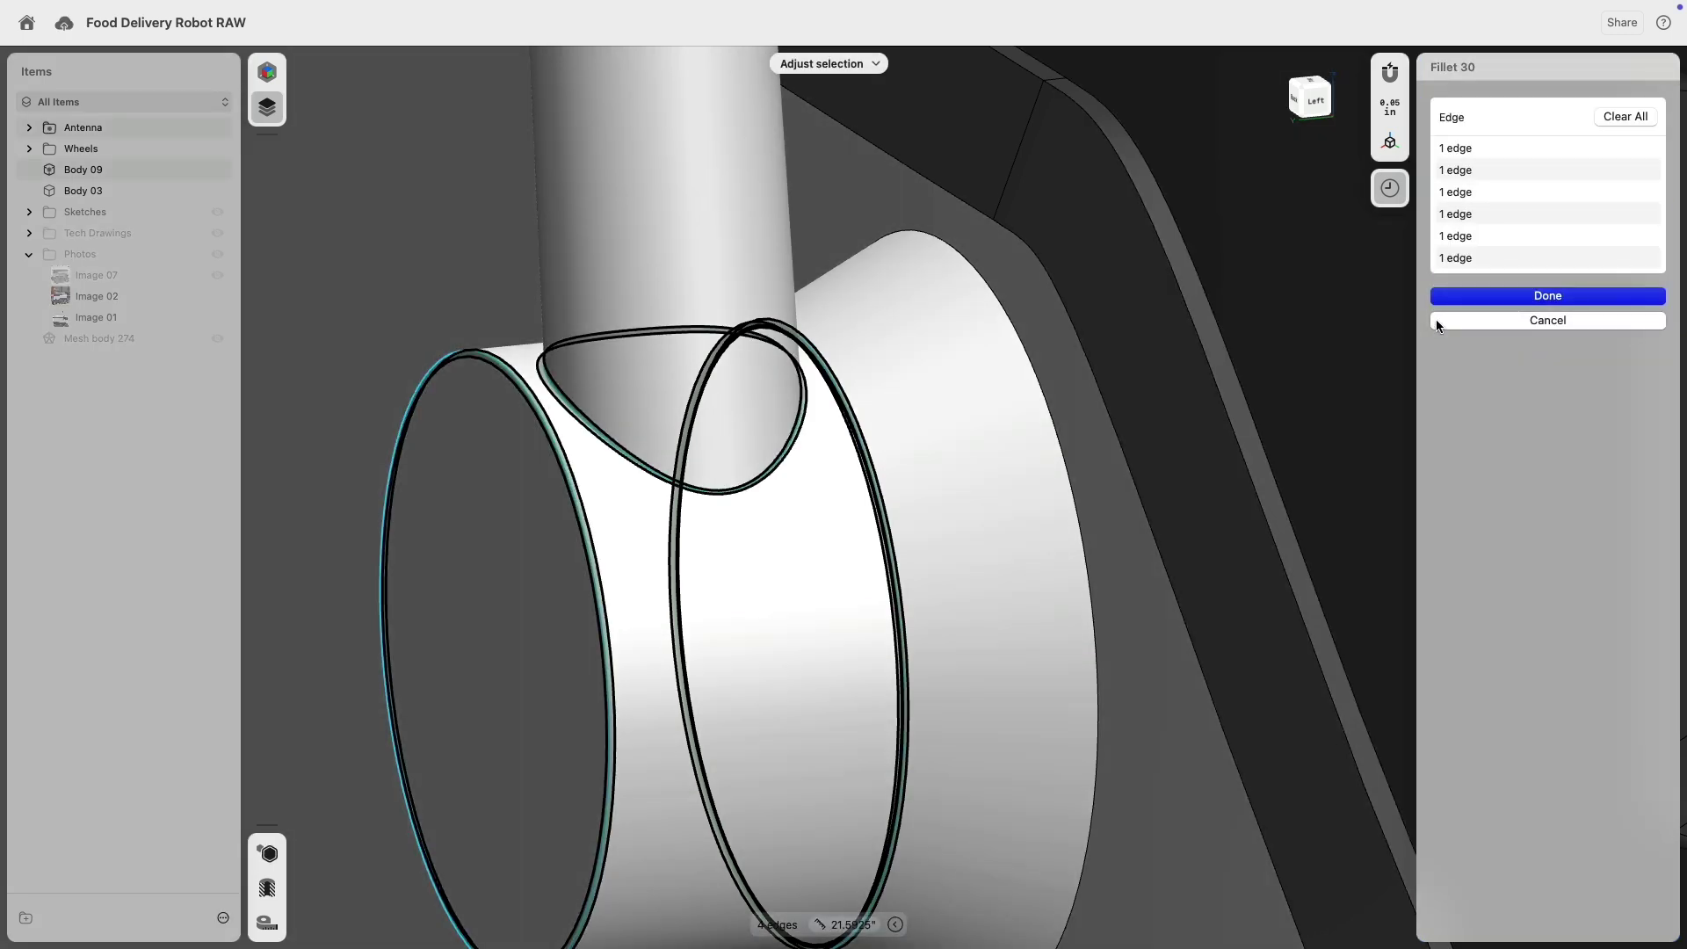
{"action": "left_click", "coordinate": [1488, 297]}
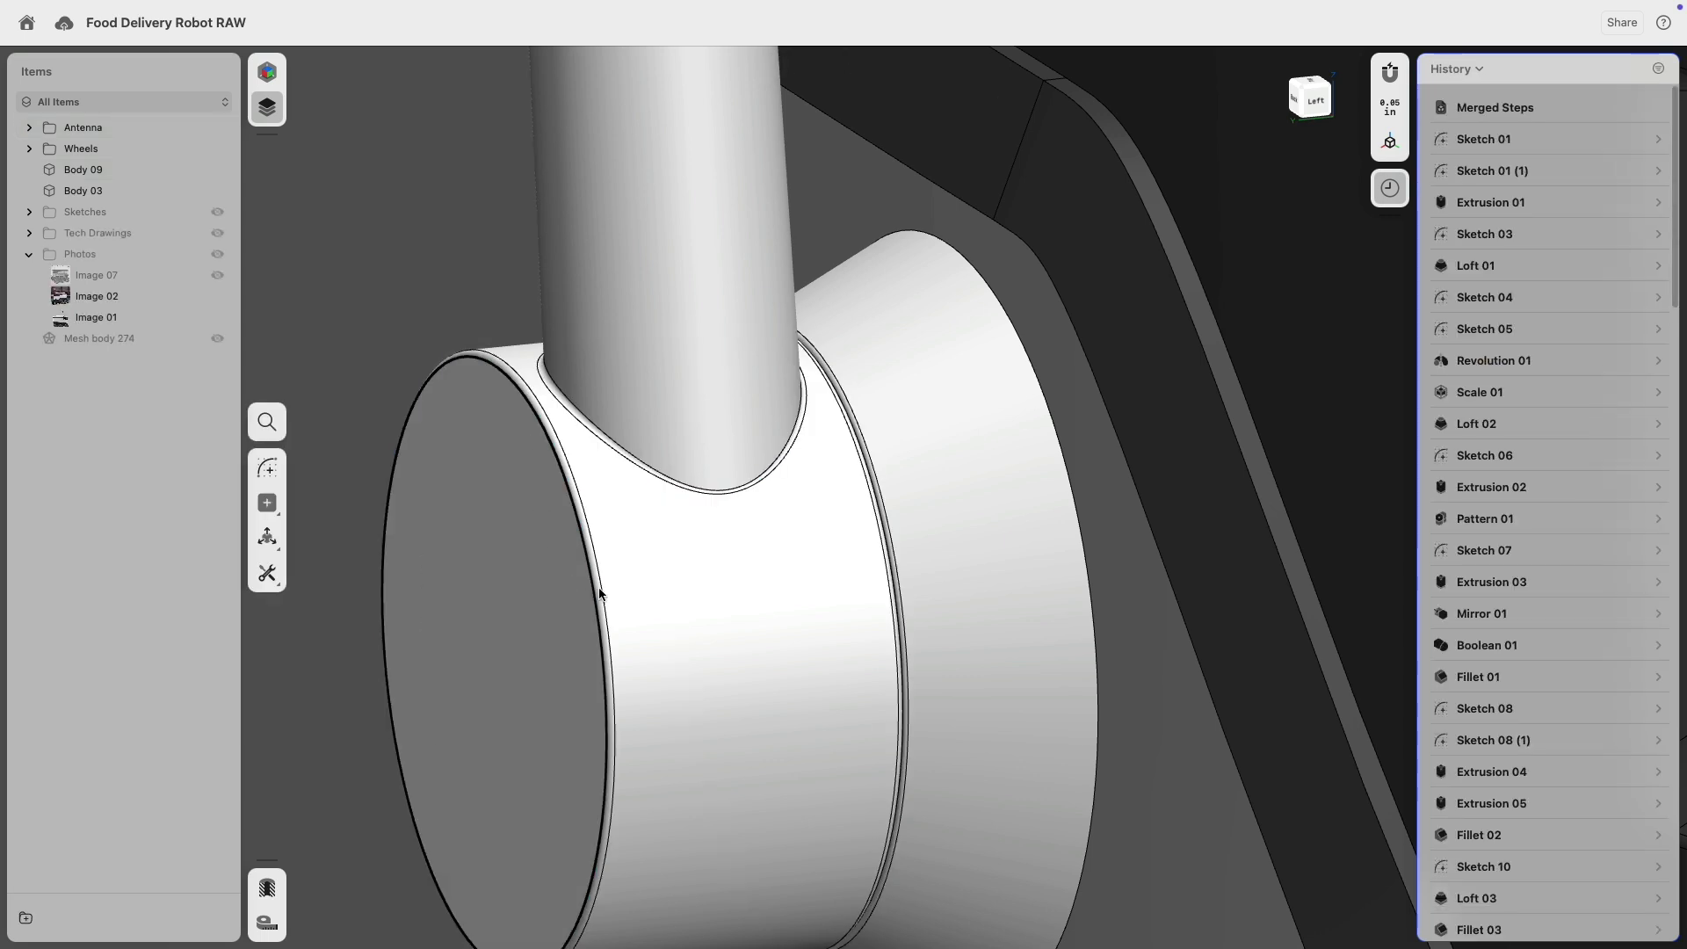
- Change the size type of Fillet 30 on the antenna disc from radius to Chord Width
{"action": "scroll", "coordinate": [783, 498], "scroll_direction": "down", "scroll_amount": 5}
{"action": "scroll", "coordinate": [591, 456], "scroll_direction": "up", "scroll_amount": 8}
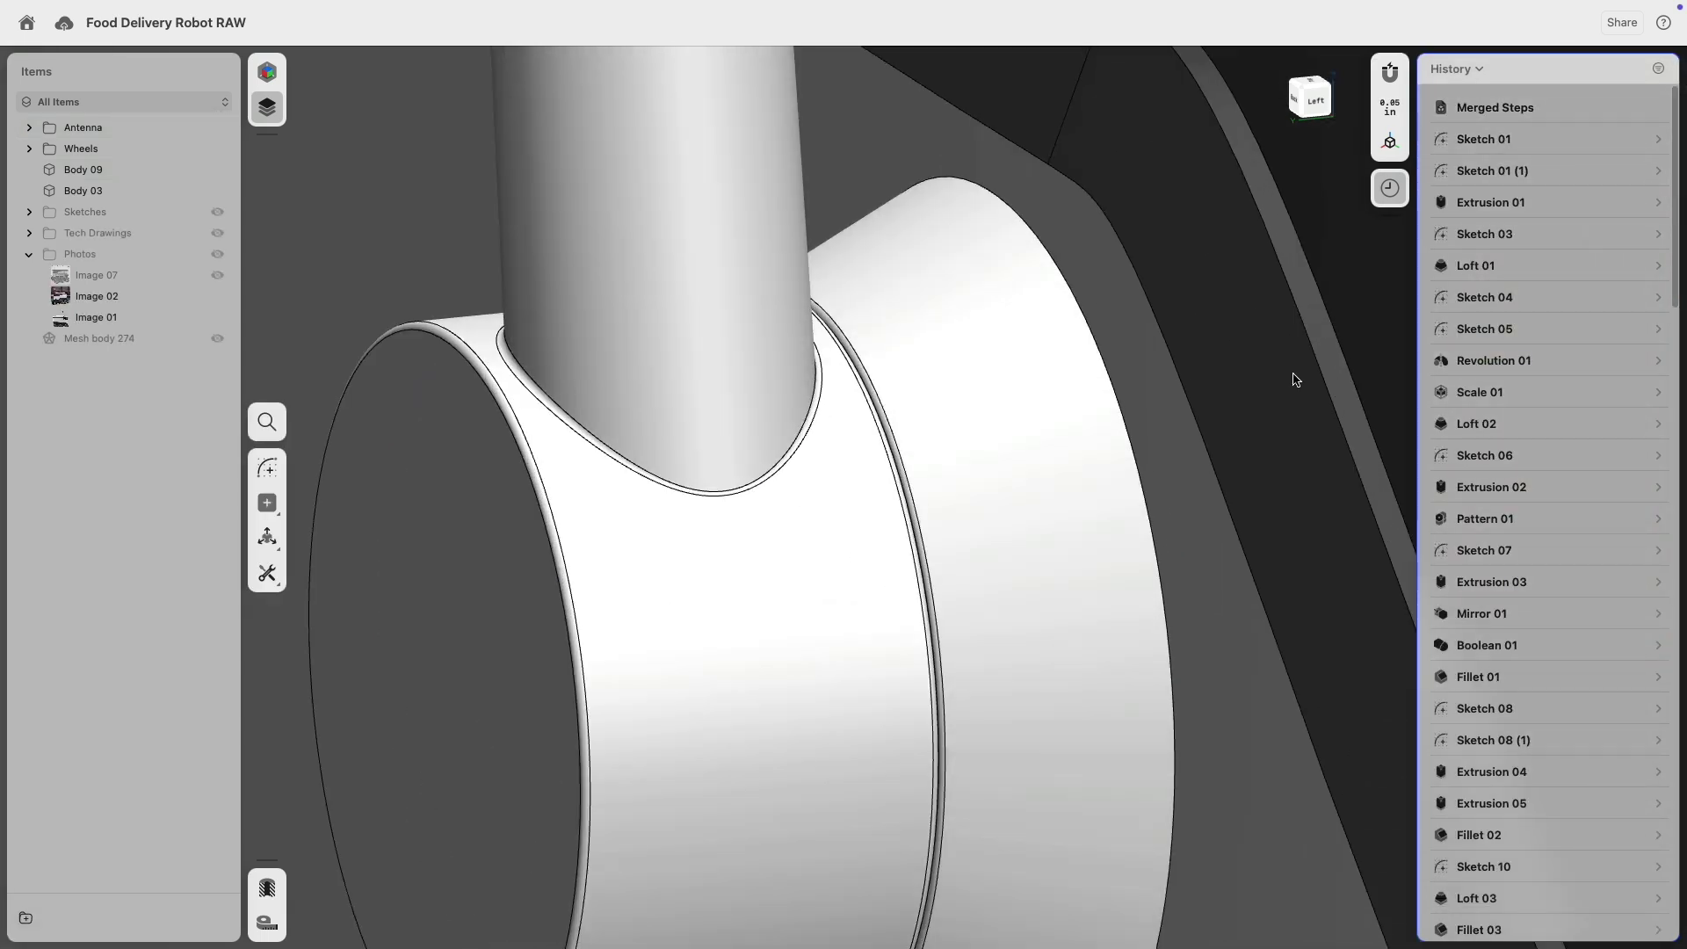
{"action": "left_click", "coordinate": [521, 422]}
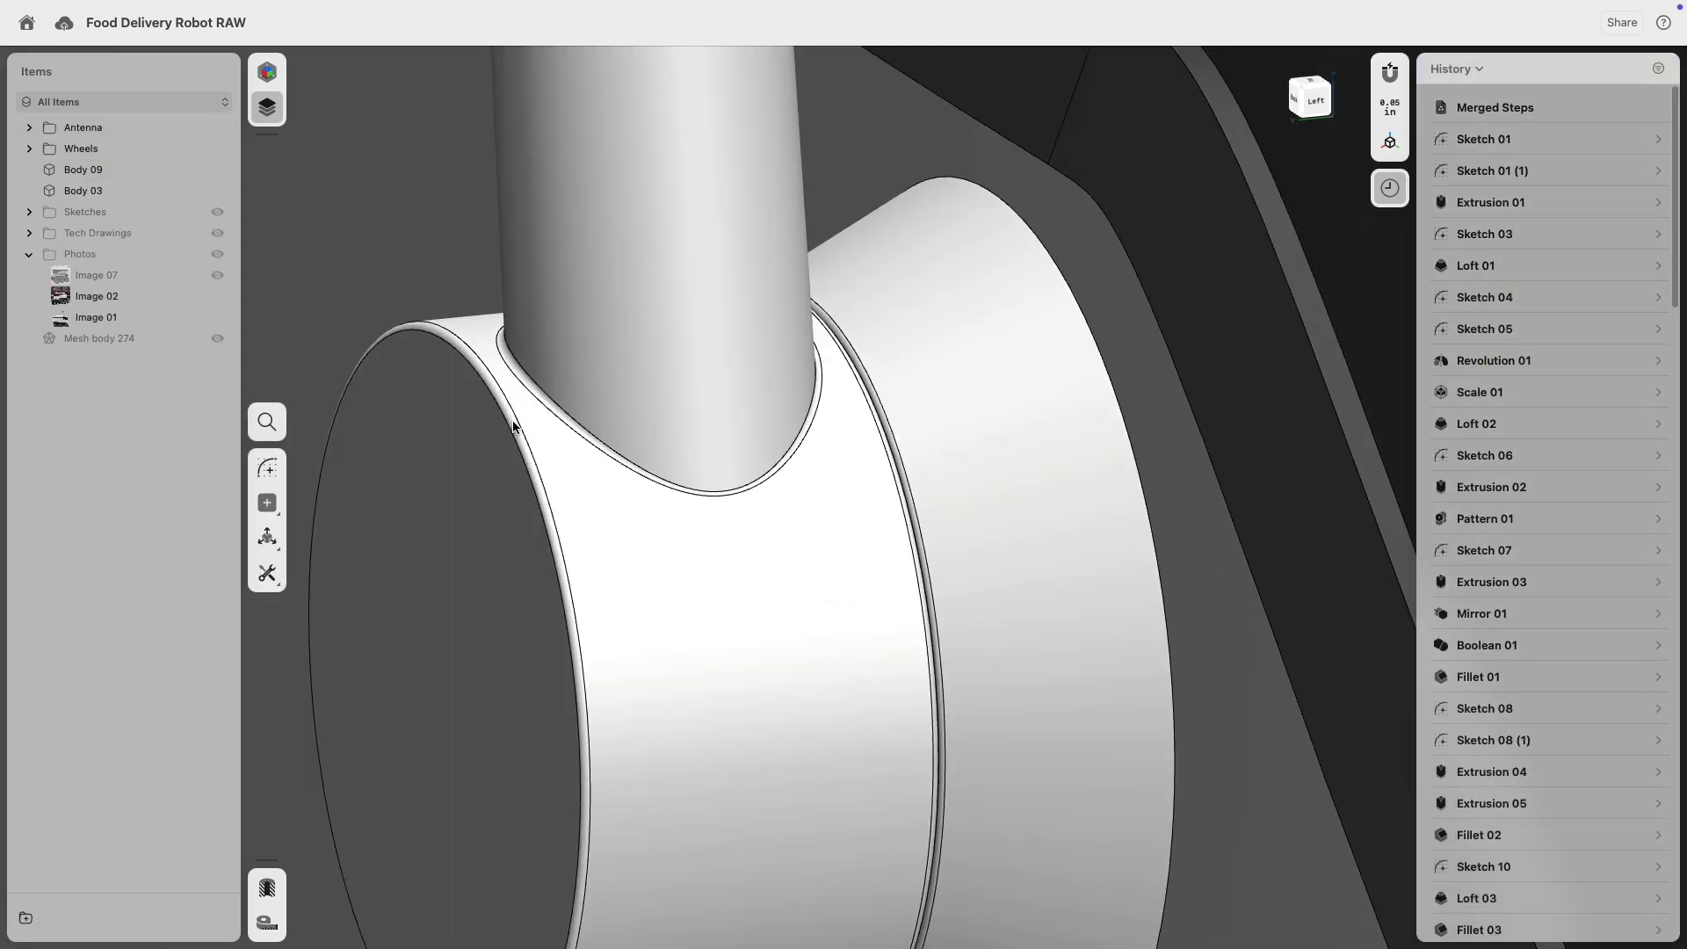
{"action": "left_click", "coordinate": [1646, 352]}
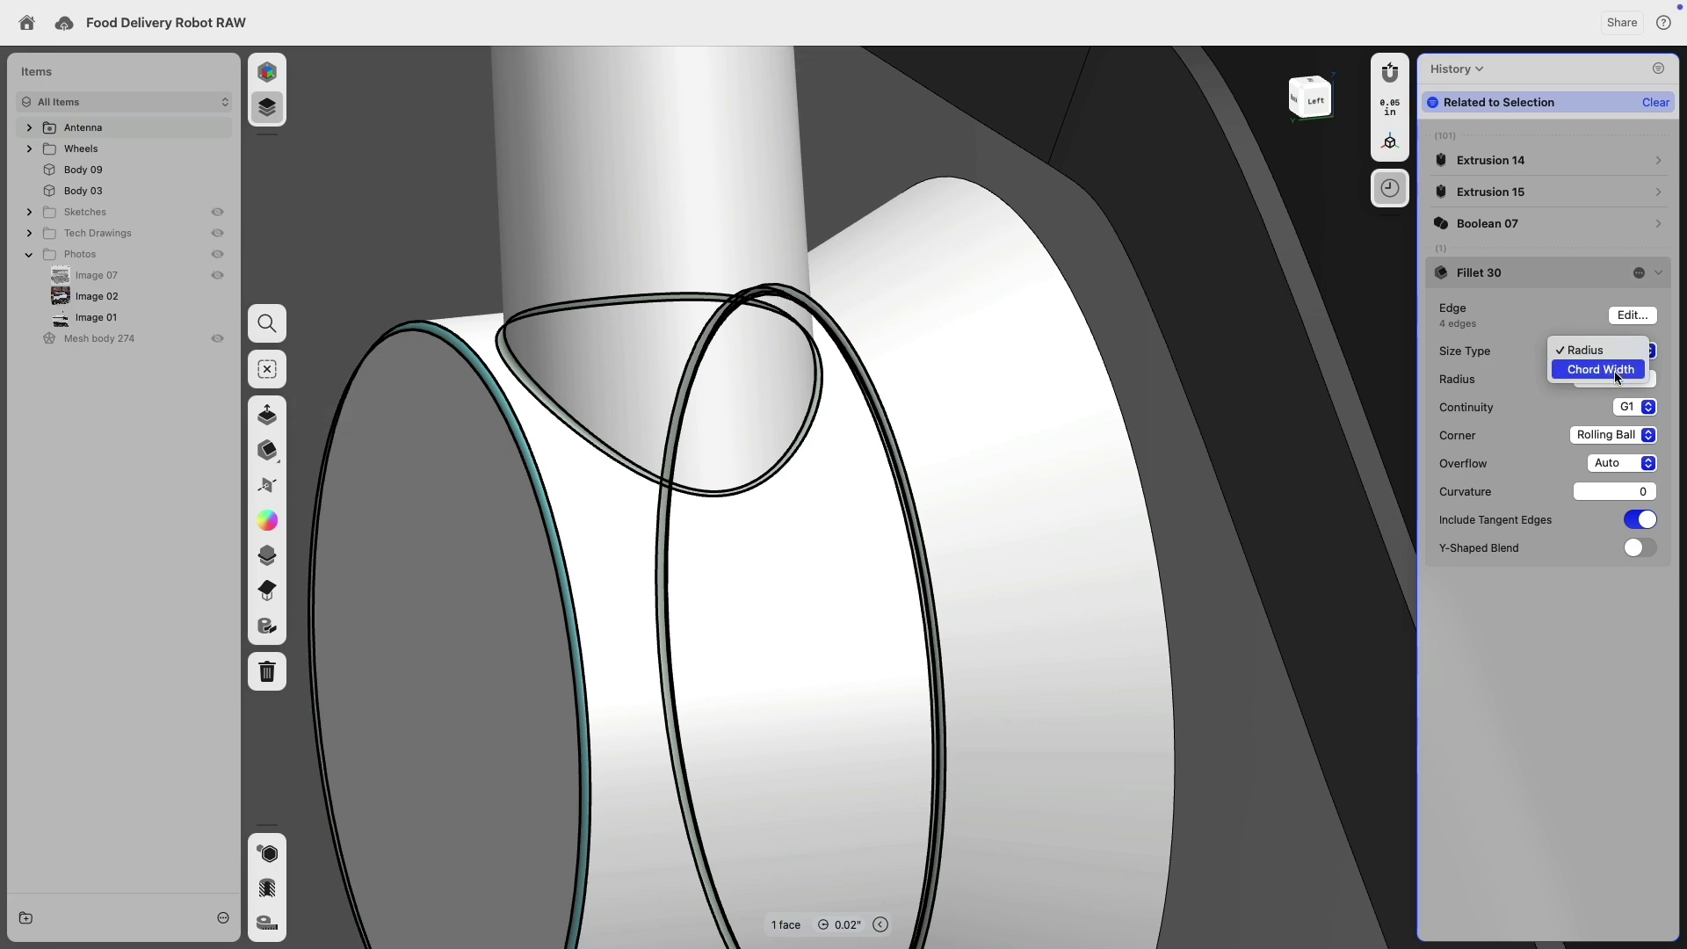
{"action": "left_click", "coordinate": [1615, 371]}
{"action": "key", "text": "Escape"}
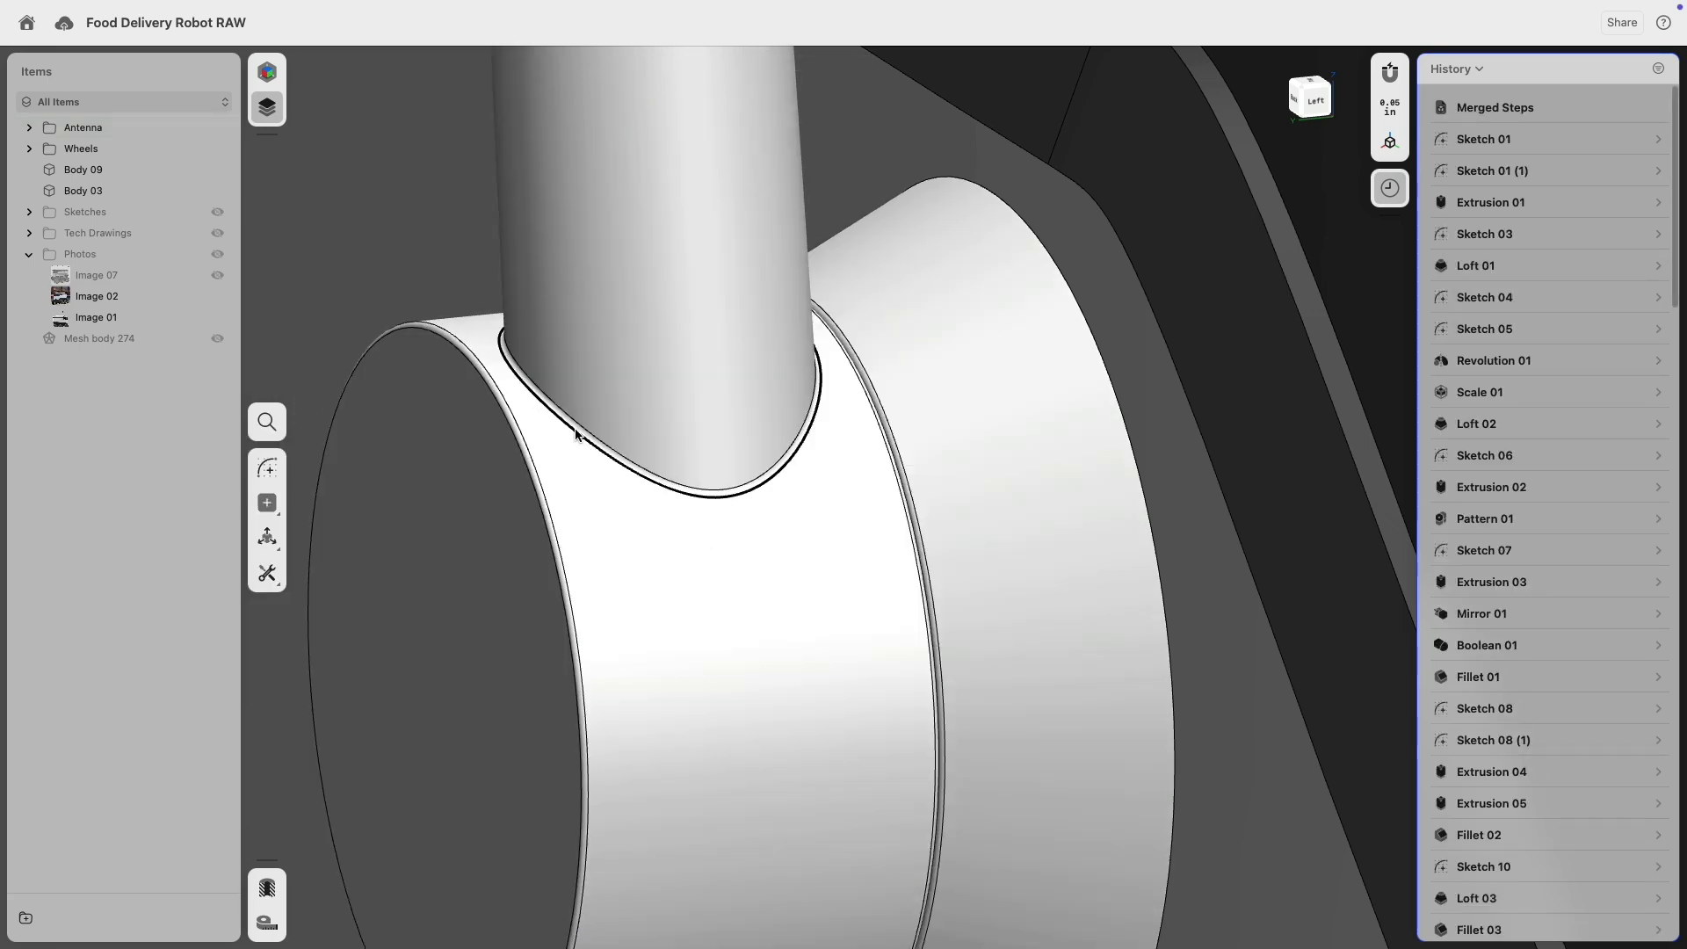
- Examine the fillet around the rod-to-disc intersection, stepping back and forward through the latest changes to compare
{"action": "scroll", "coordinate": [528, 391], "scroll_direction": "up", "scroll_amount": 5}
{"action": "left_click", "coordinate": [684, 497]}
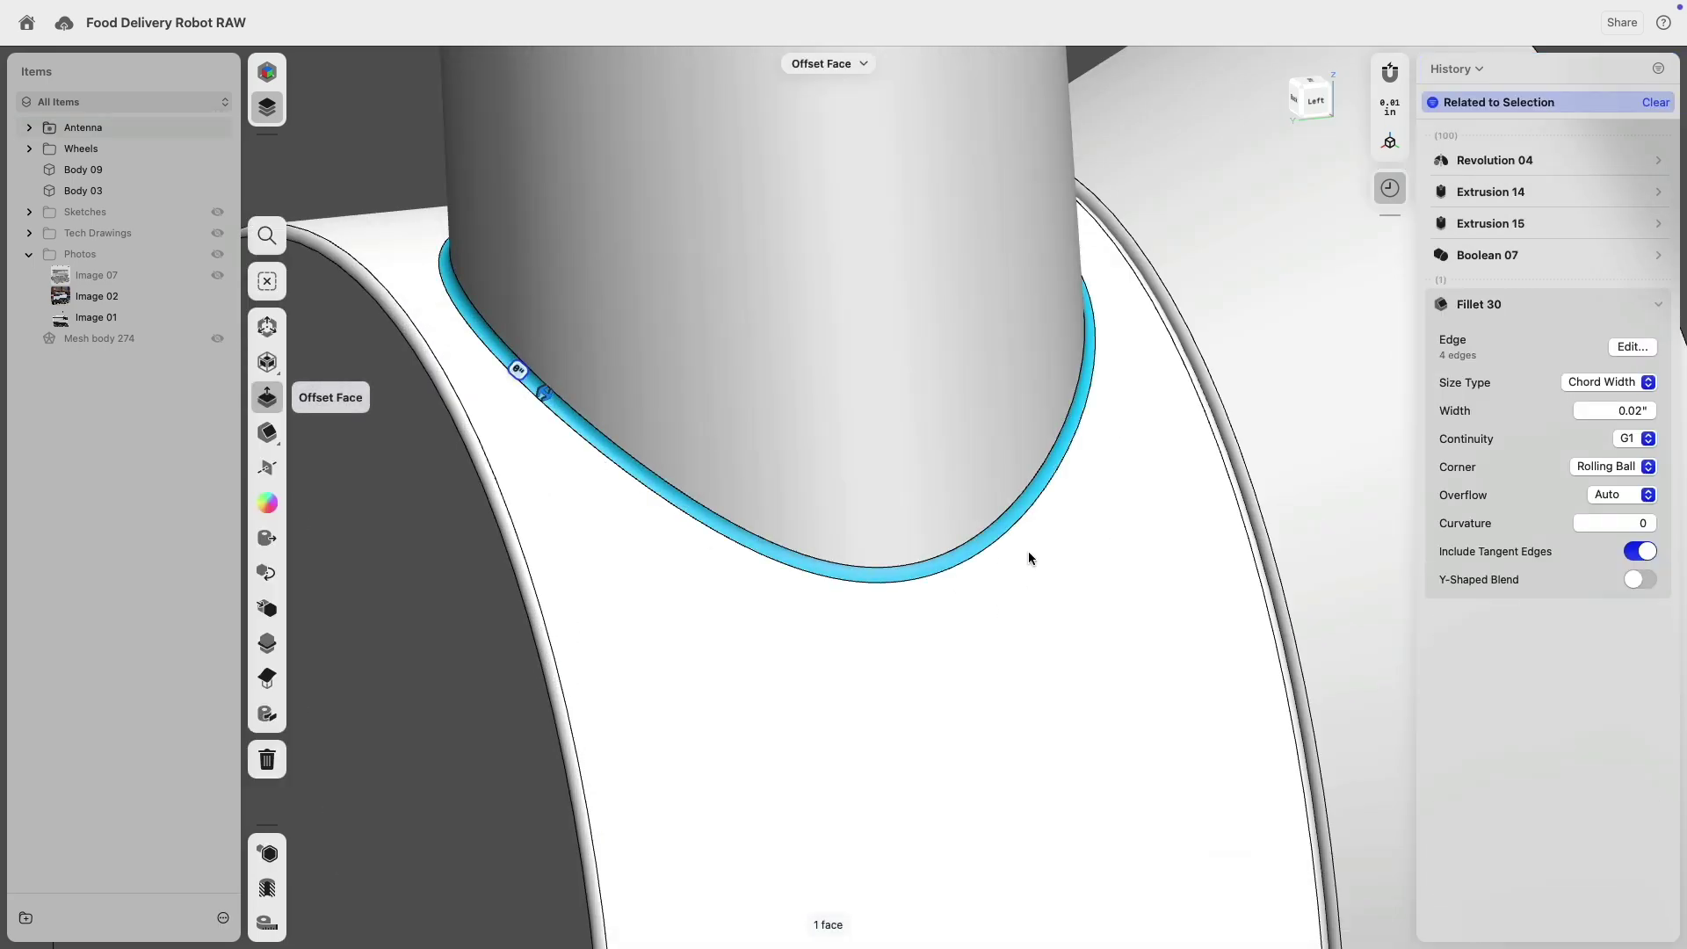
{"action": "right_click_drag", "start_coordinate": [1028, 557], "coordinate": [744, 543]}
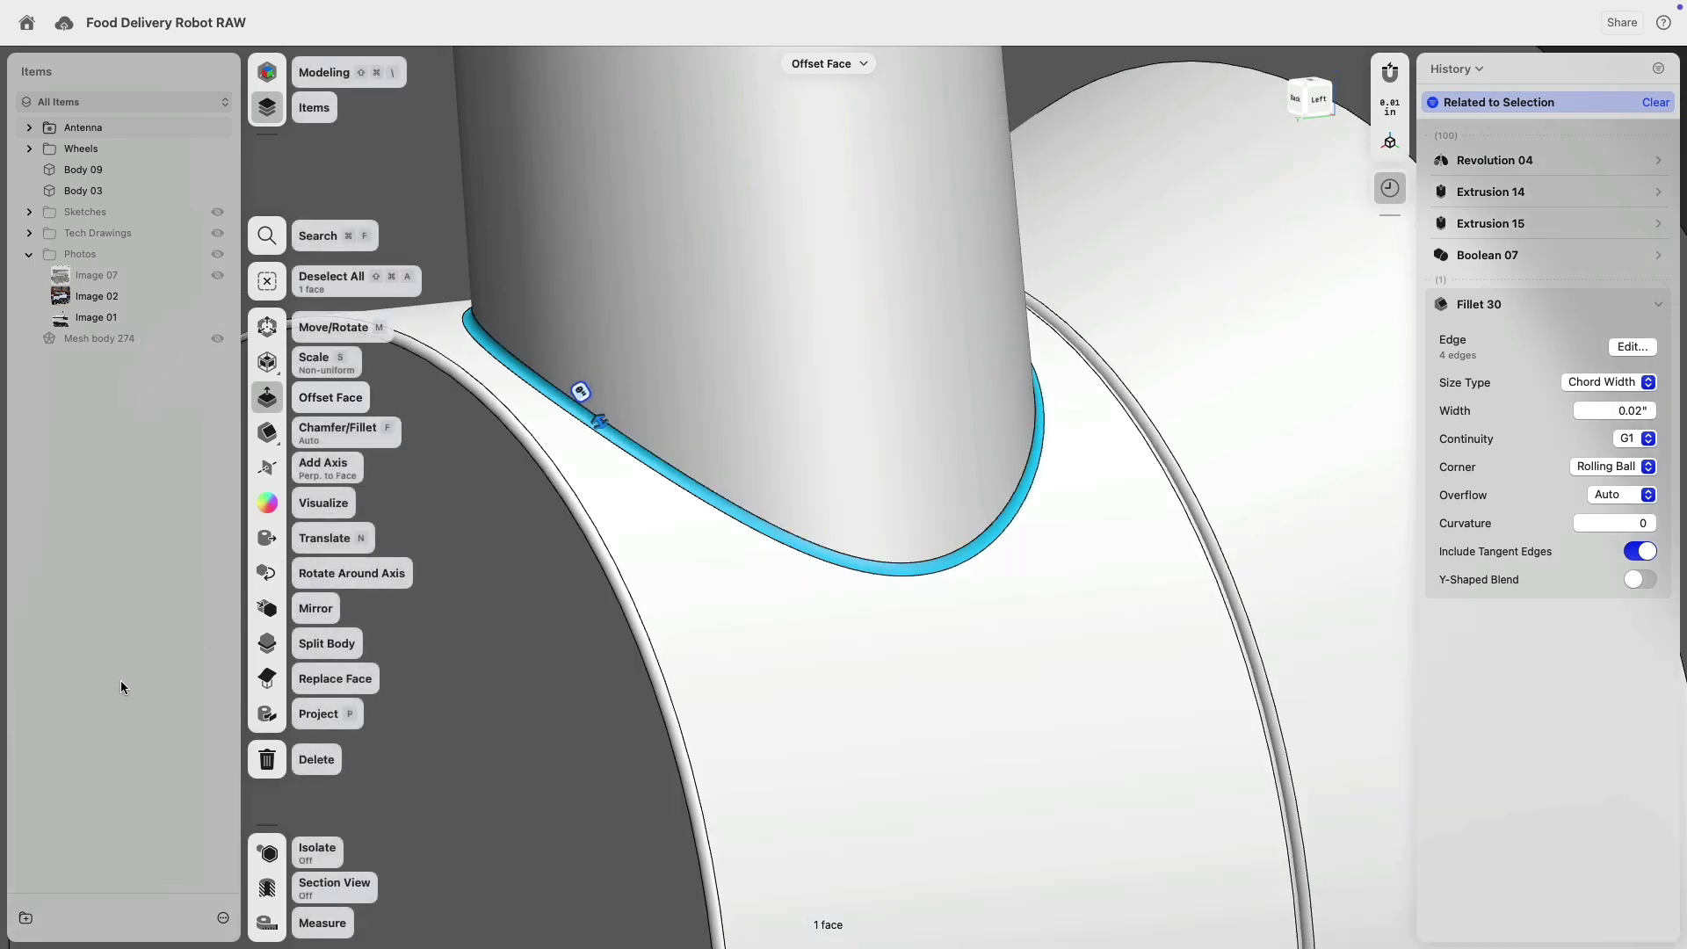
{"action": "key", "text": "super+z"}
{"action": "key", "text": "super+z"}
{"action": "key", "text": "super+shift+z"}
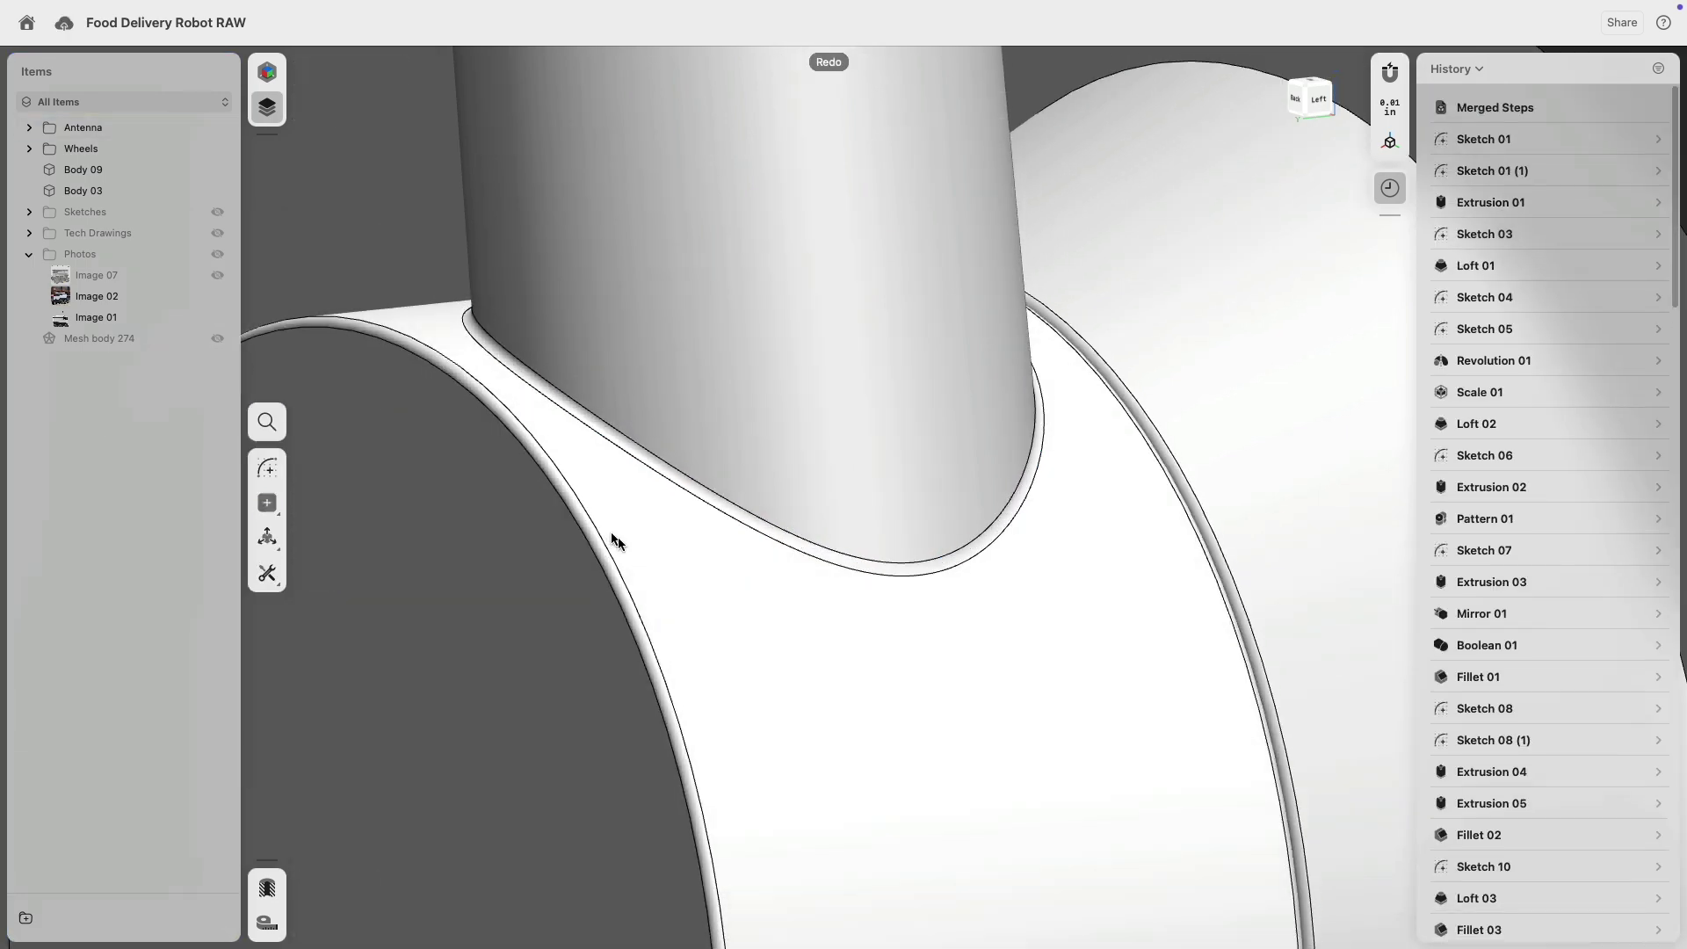
- Add the edges at the top and bottom of the green antenna tip to the edge selection of Fillet 30
{"action": "scroll", "coordinate": [609, 531], "scroll_direction": "down", "scroll_amount": 15}
{"action": "scroll", "coordinate": [738, 505], "scroll_direction": "down", "scroll_amount": 5}
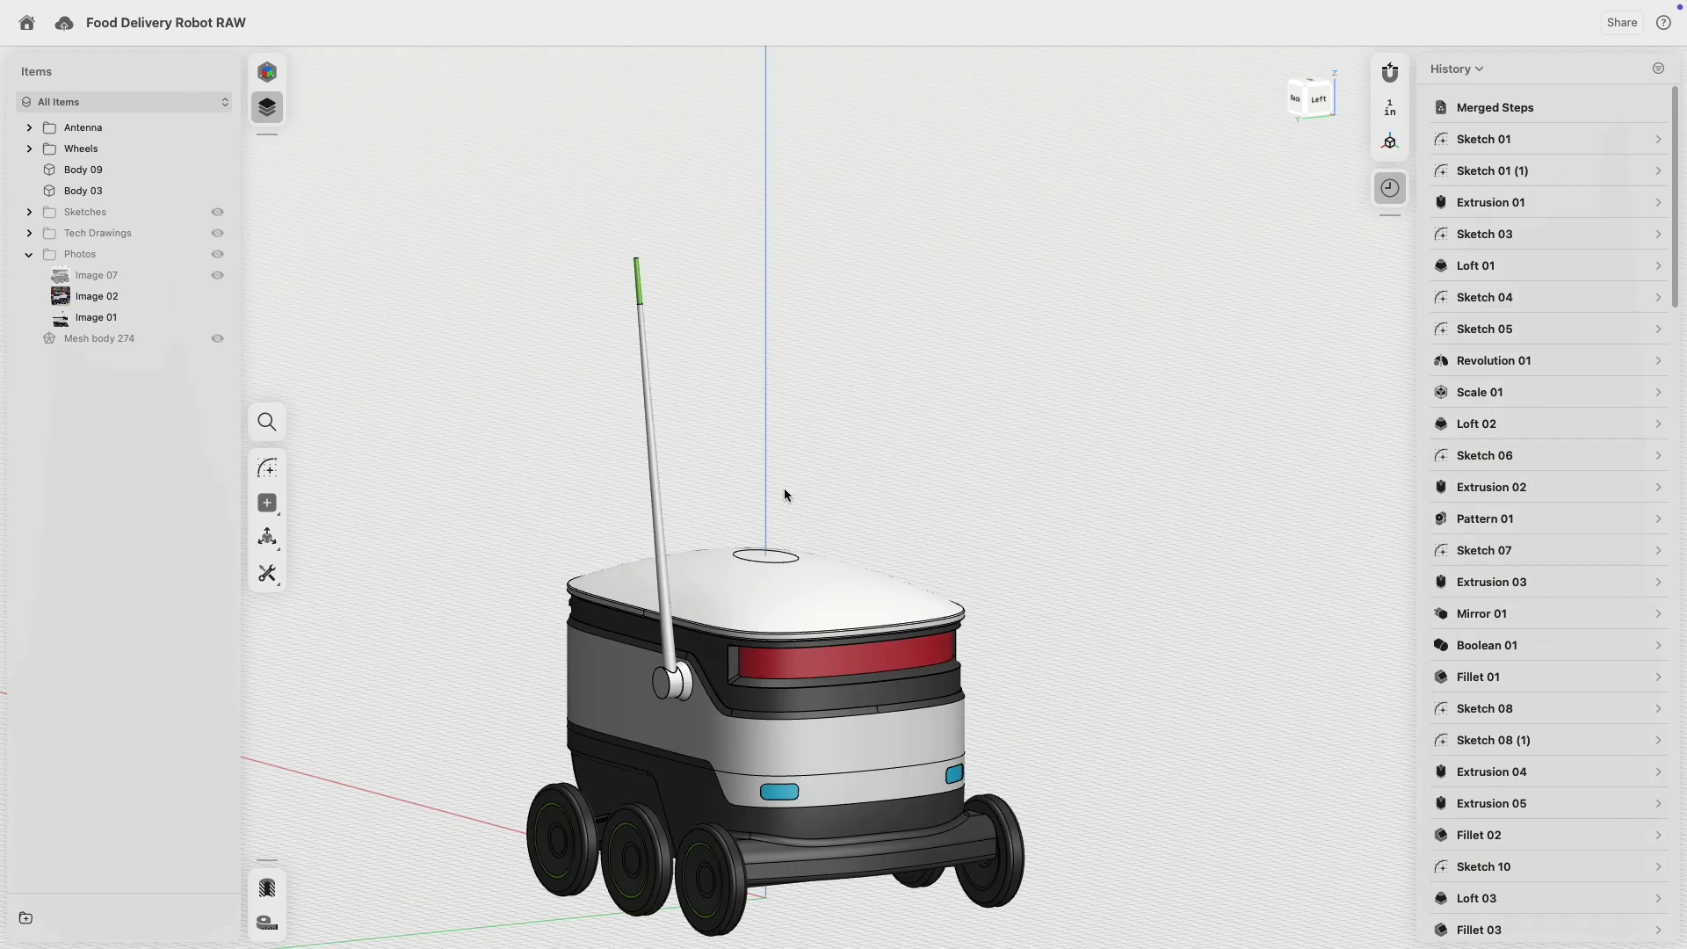
{"action": "scroll", "coordinate": [629, 230], "scroll_direction": "up", "scroll_amount": 10}
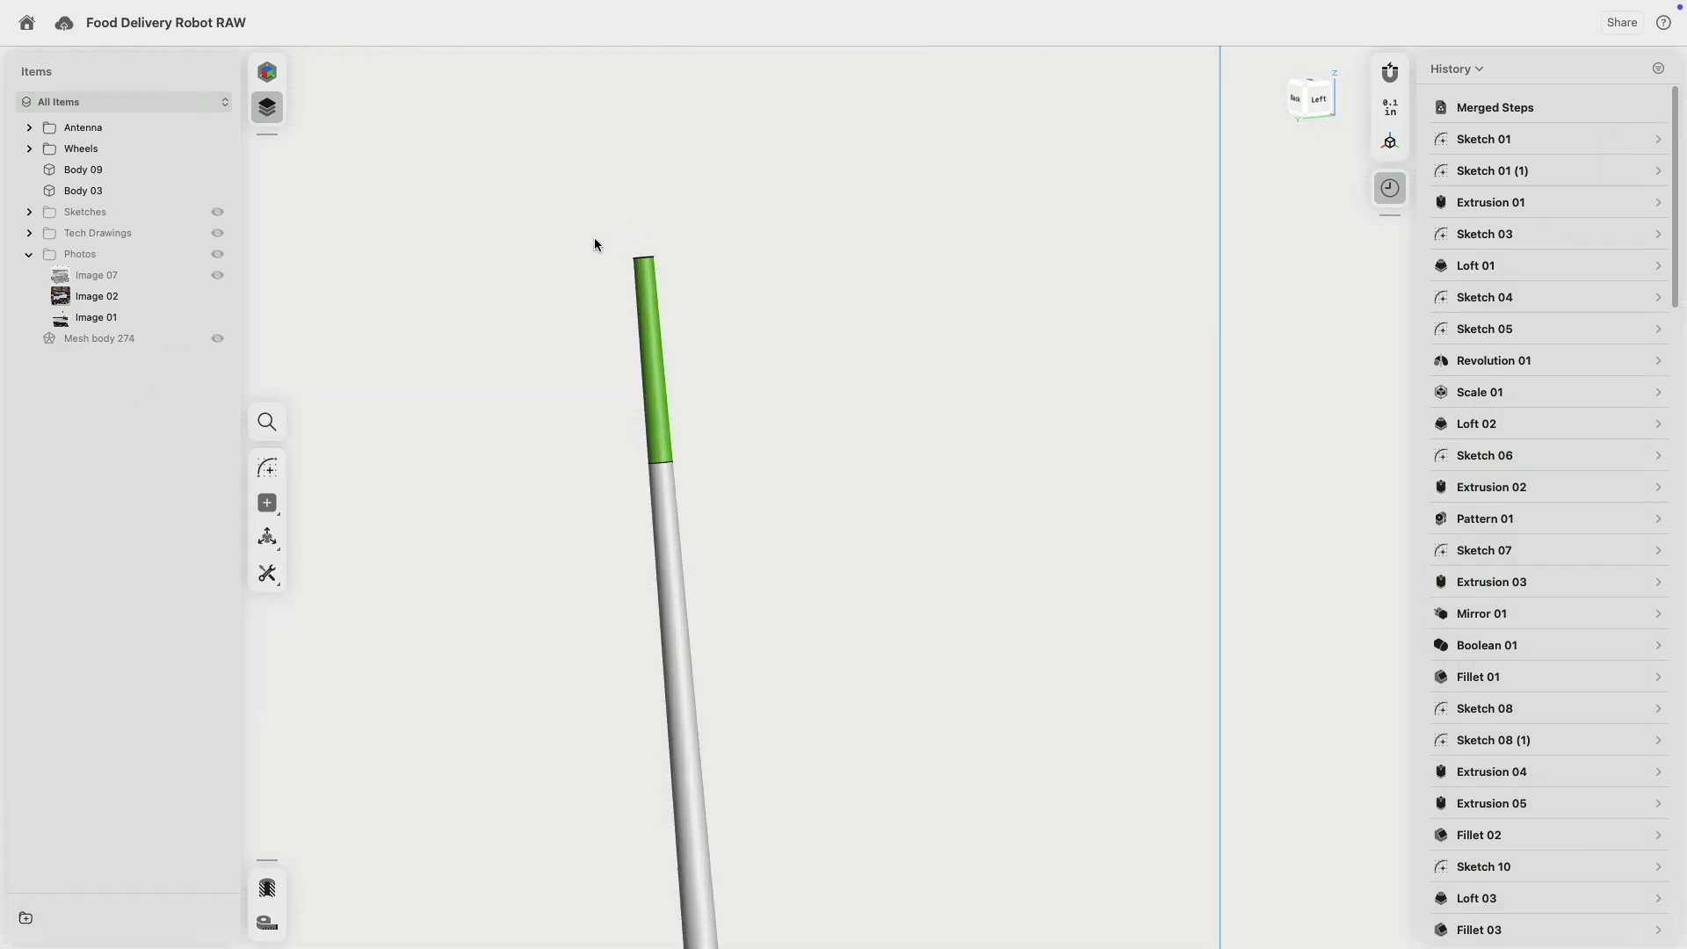
{"action": "left_click_drag", "start_coordinate": [1672, 151], "coordinate": [1645, 925]}
{"action": "left_click", "coordinate": [1631, 685]}
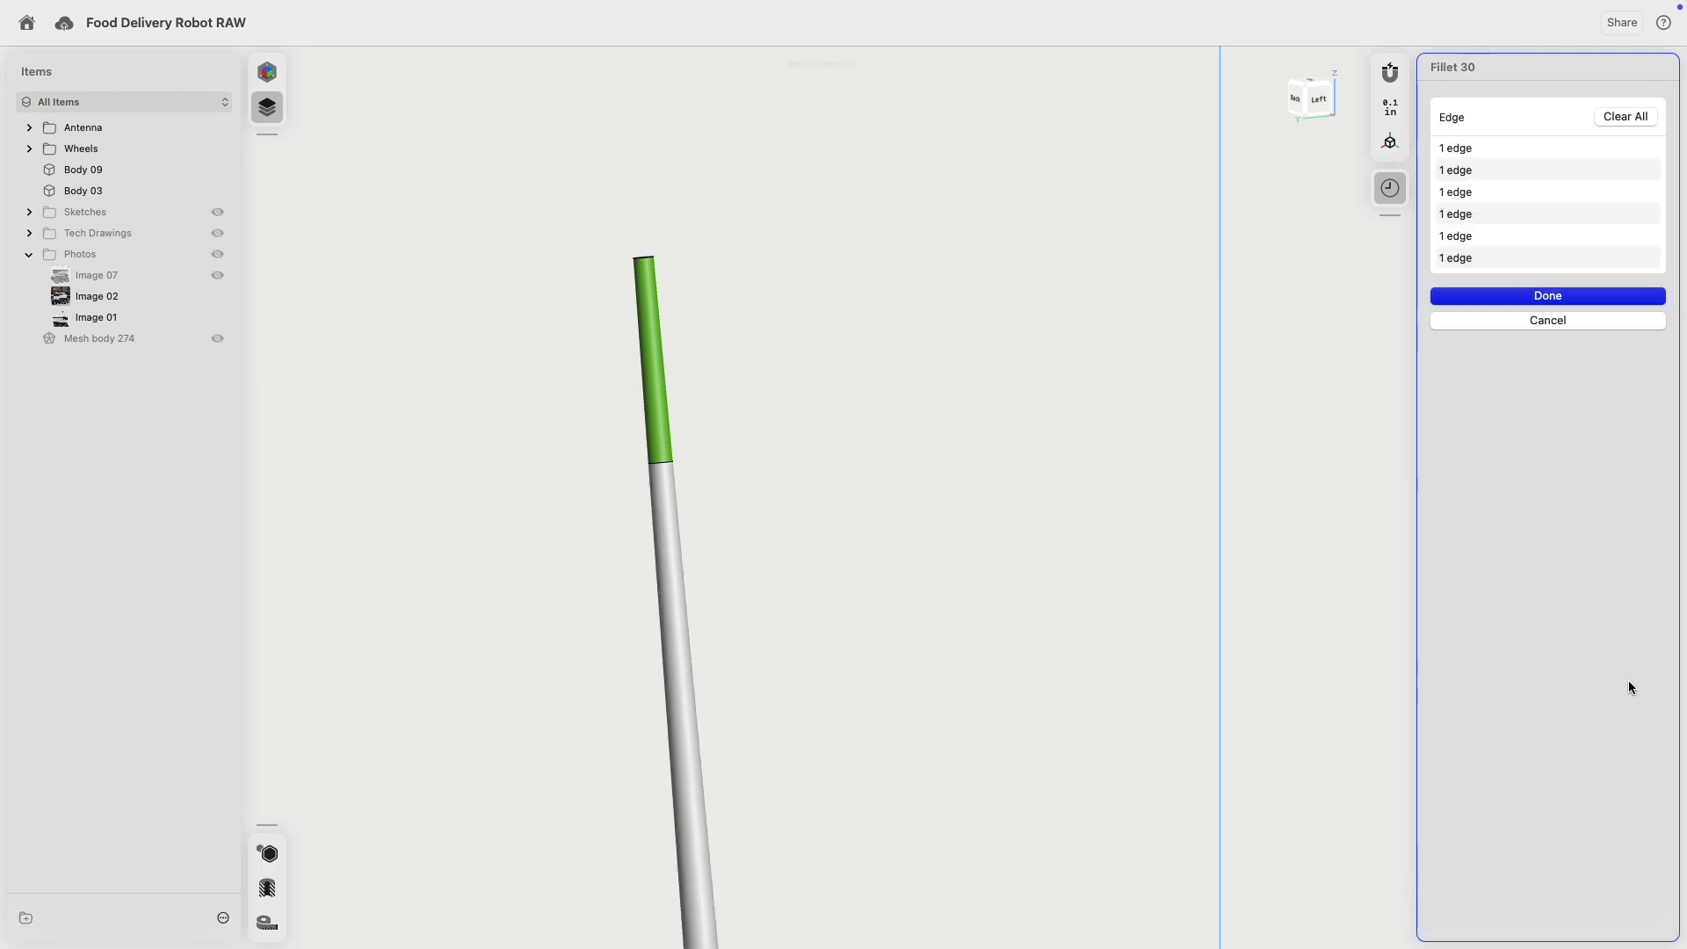
{"action": "left_click_drag", "start_coordinate": [517, 151], "coordinate": [809, 518]}
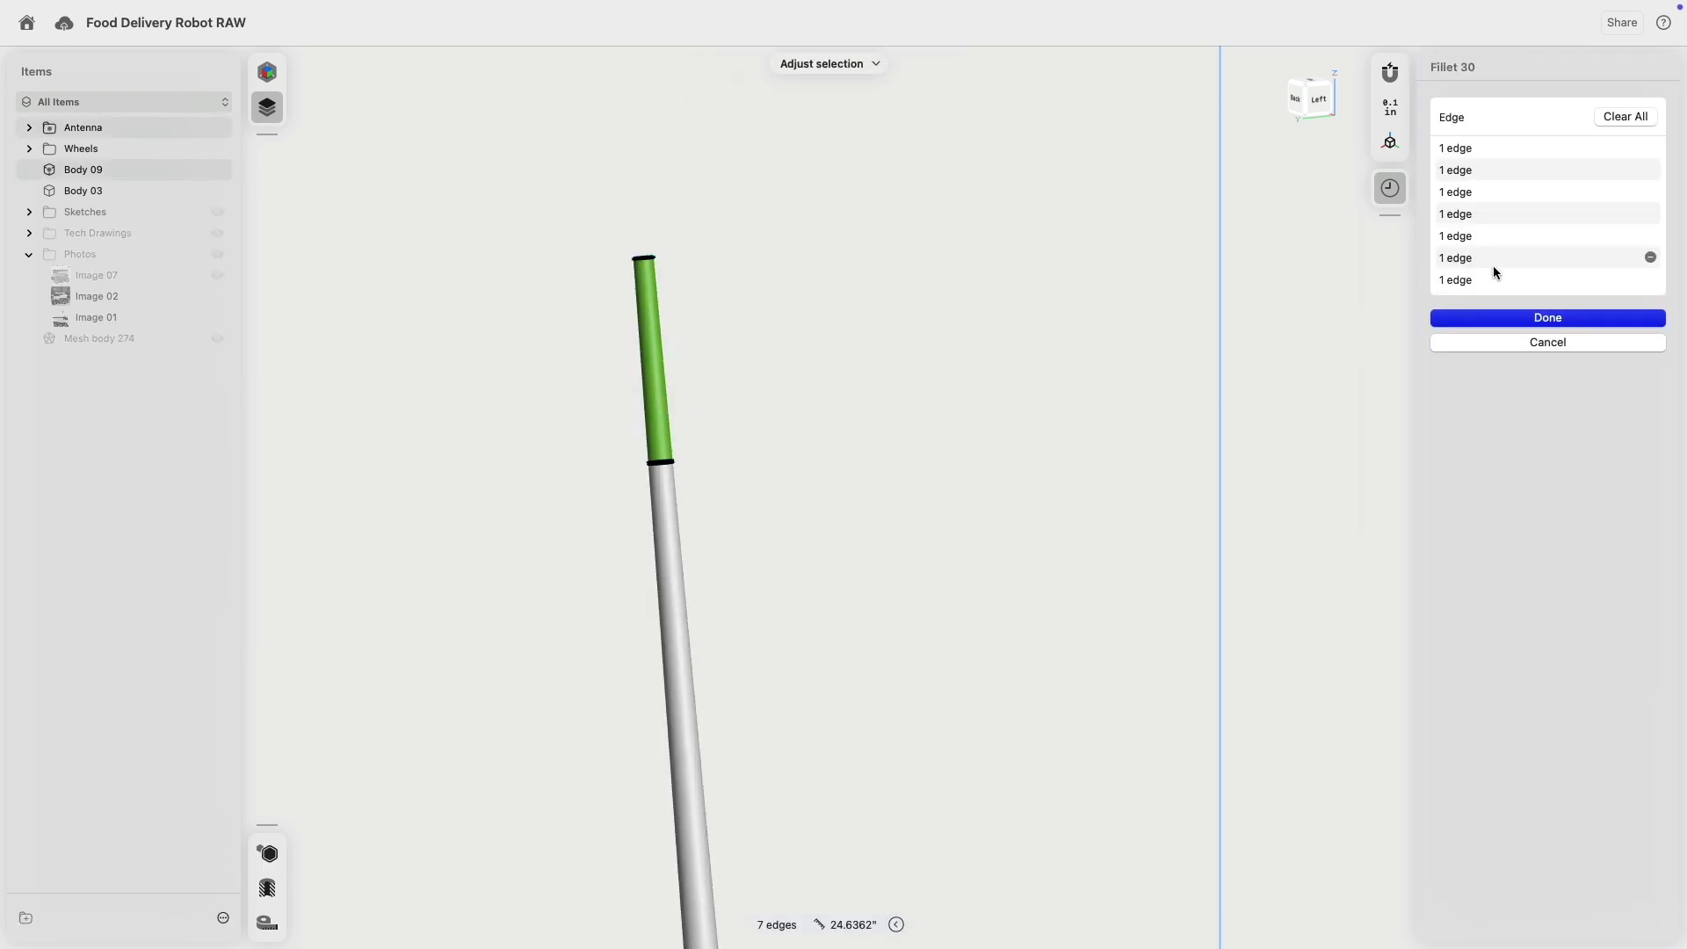
{"action": "left_click", "coordinate": [1491, 317]}
- Examine the filleted seam between the green tip and the antenna rod in Visualization and return to Modeling
{"action": "scroll", "coordinate": [681, 267], "scroll_direction": "up", "scroll_amount": 5}
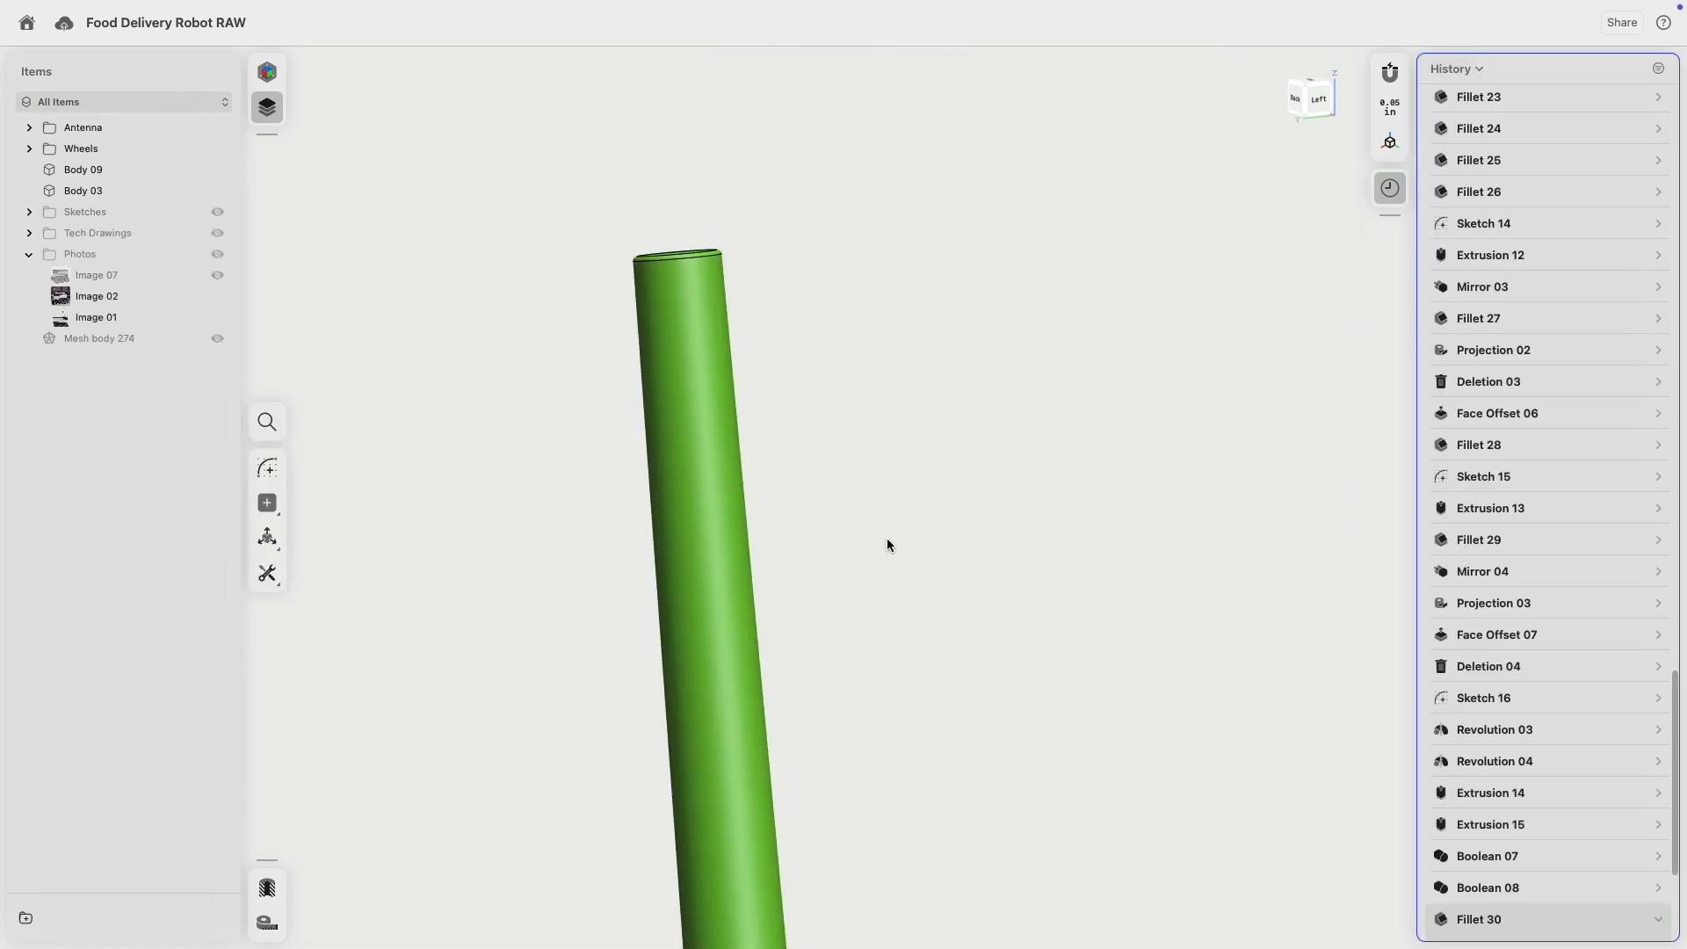
{"action": "scroll", "coordinate": [888, 545], "scroll_direction": "down", "scroll_amount": 5}
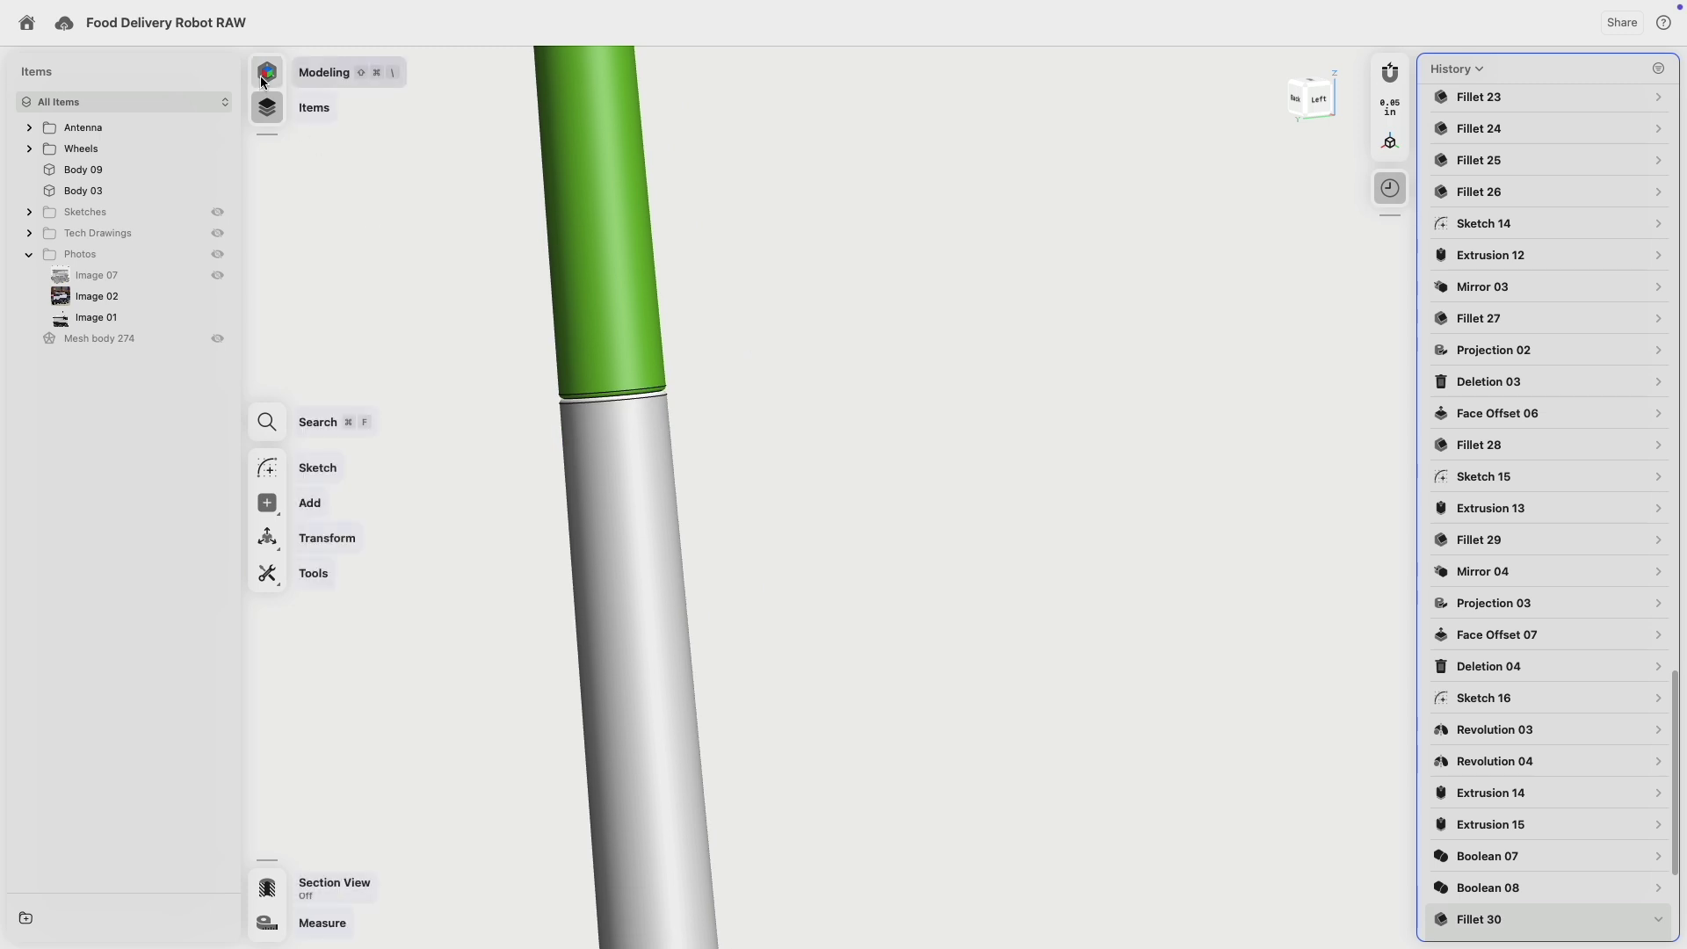
{"action": "left_click", "coordinate": [290, 71]}
{"action": "left_click", "coordinate": [151, 111]}
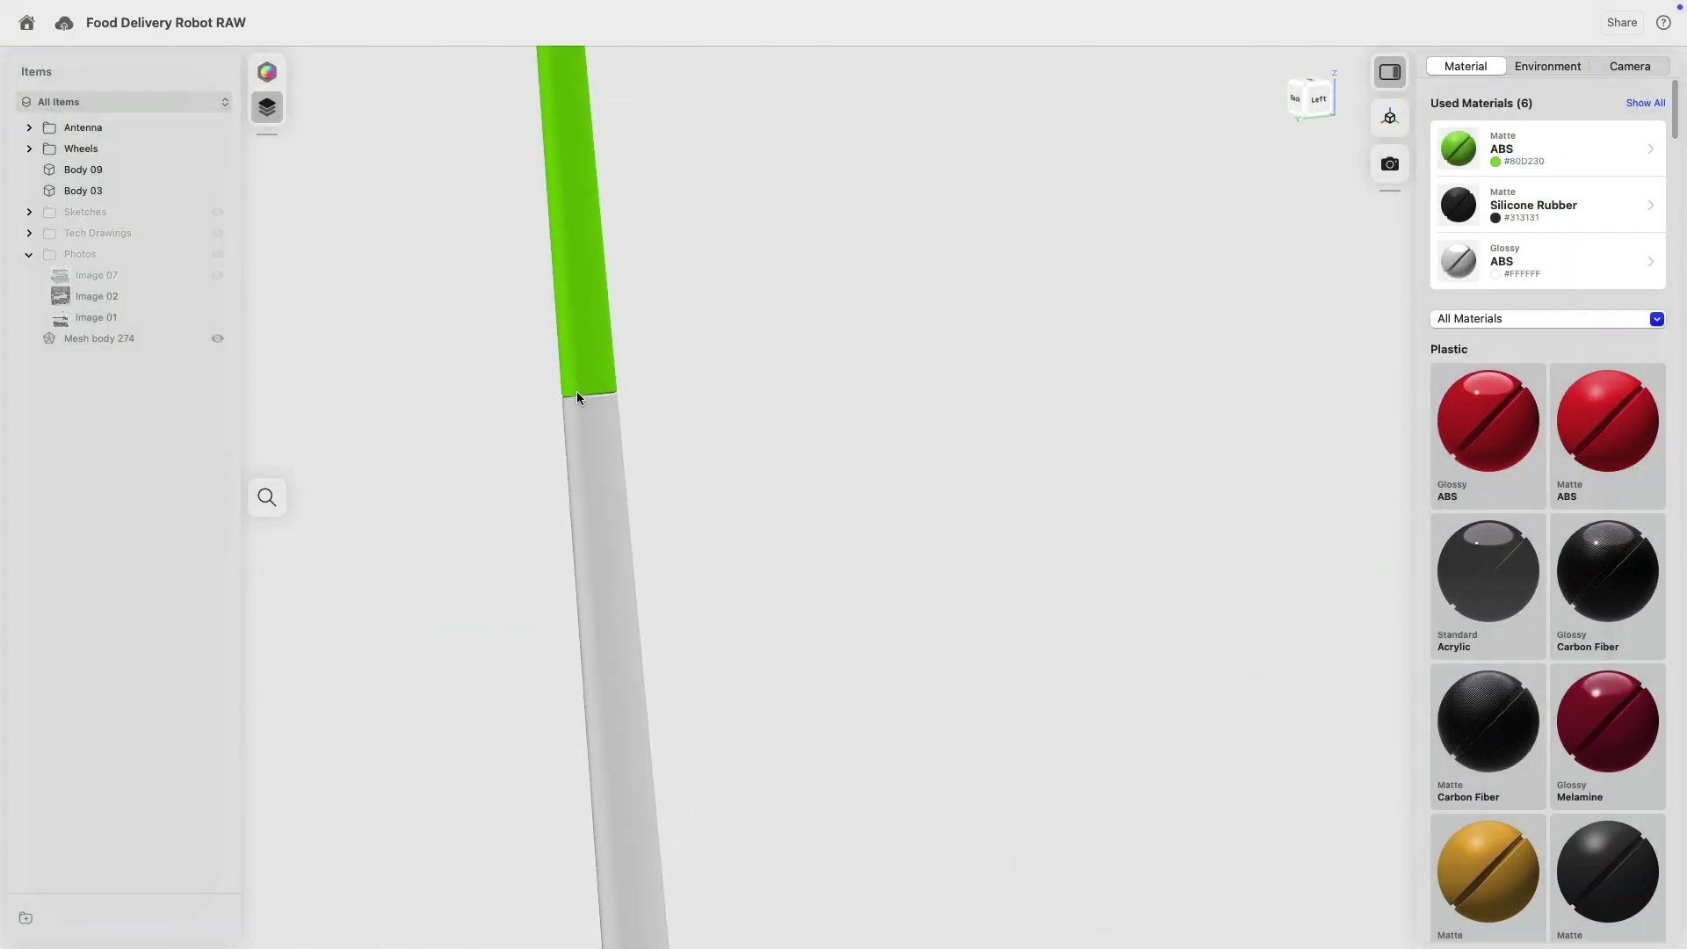
{"action": "left_click", "coordinate": [268, 74]}
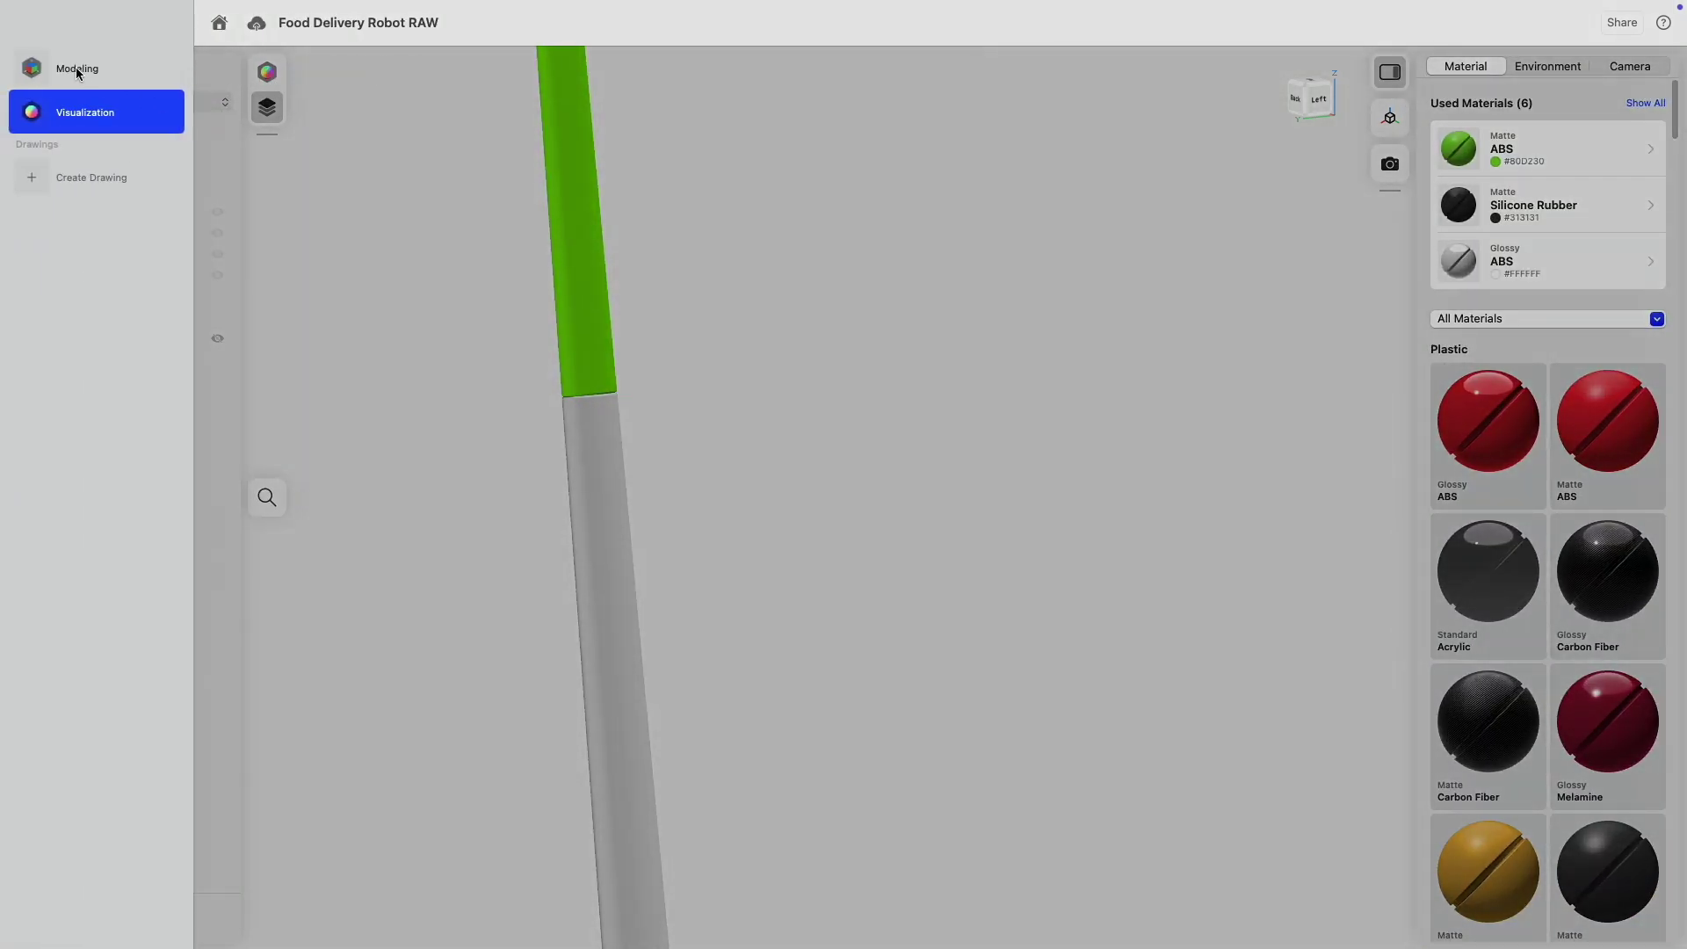
{"action": "left_click", "coordinate": [76, 65]}
- Fillet the circular edge where the flared antenna mount meets the robot body with a radius of about 0.125 in
{"action": "scroll", "coordinate": [709, 459], "scroll_direction": "down", "scroll_amount": 10}
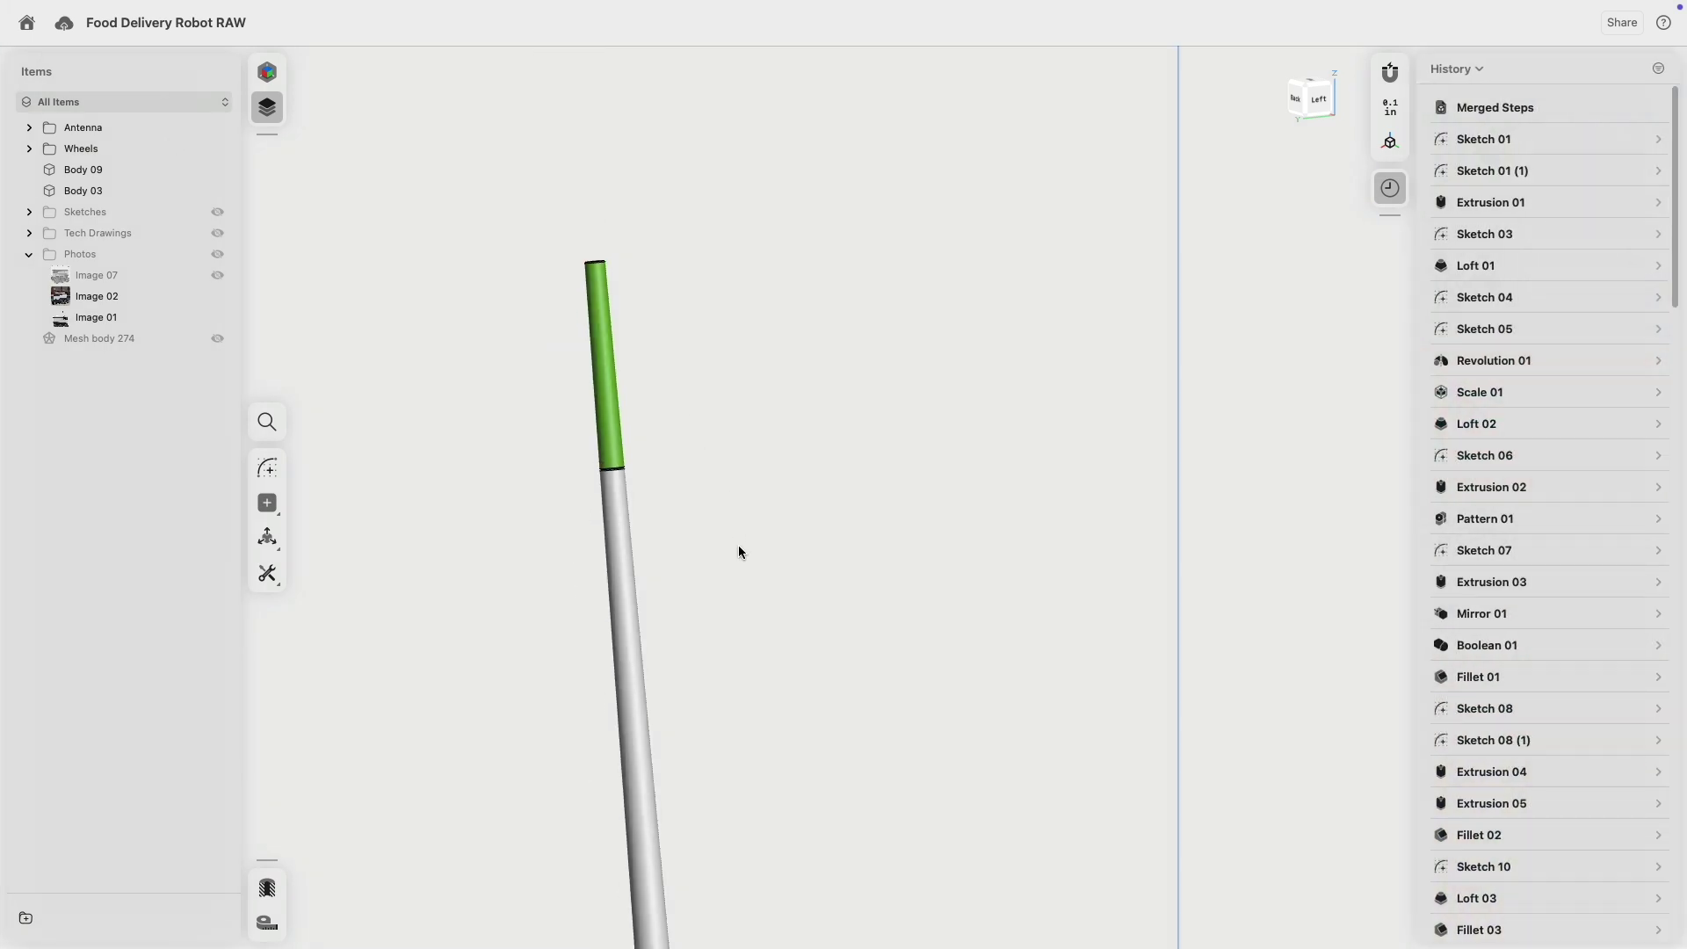
{"action": "scroll", "coordinate": [762, 477], "scroll_direction": "up", "scroll_amount": 10}
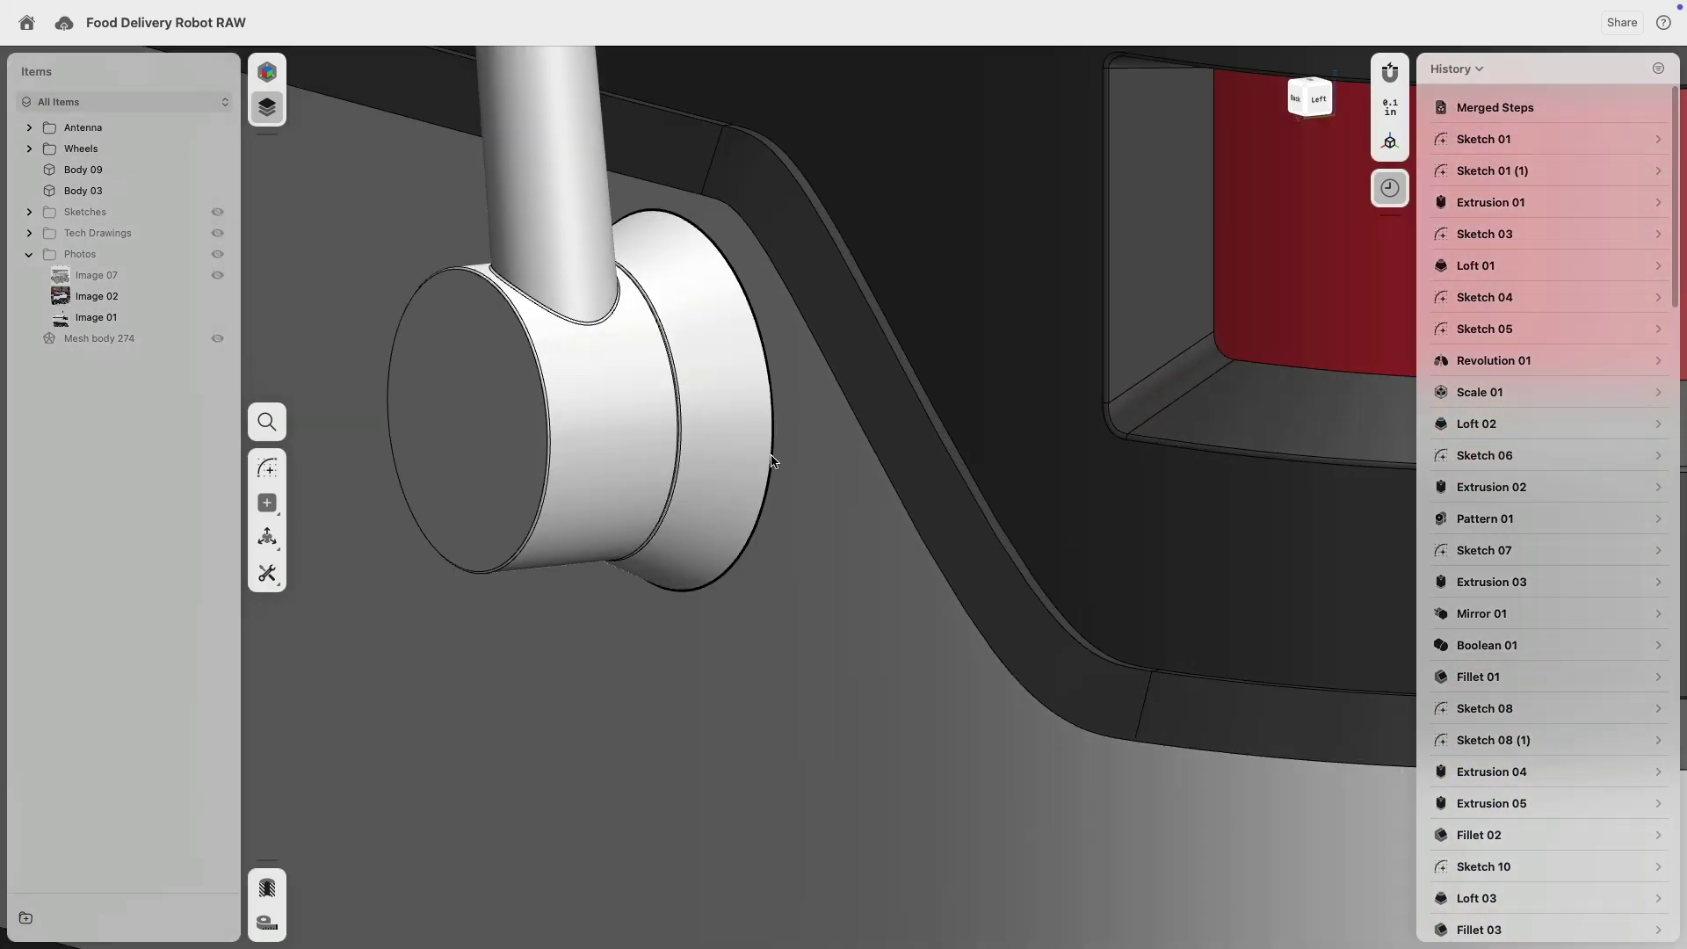
{"action": "left_click", "coordinate": [771, 458]}
{"action": "scroll", "coordinate": [773, 459], "scroll_direction": "up", "scroll_amount": 2}
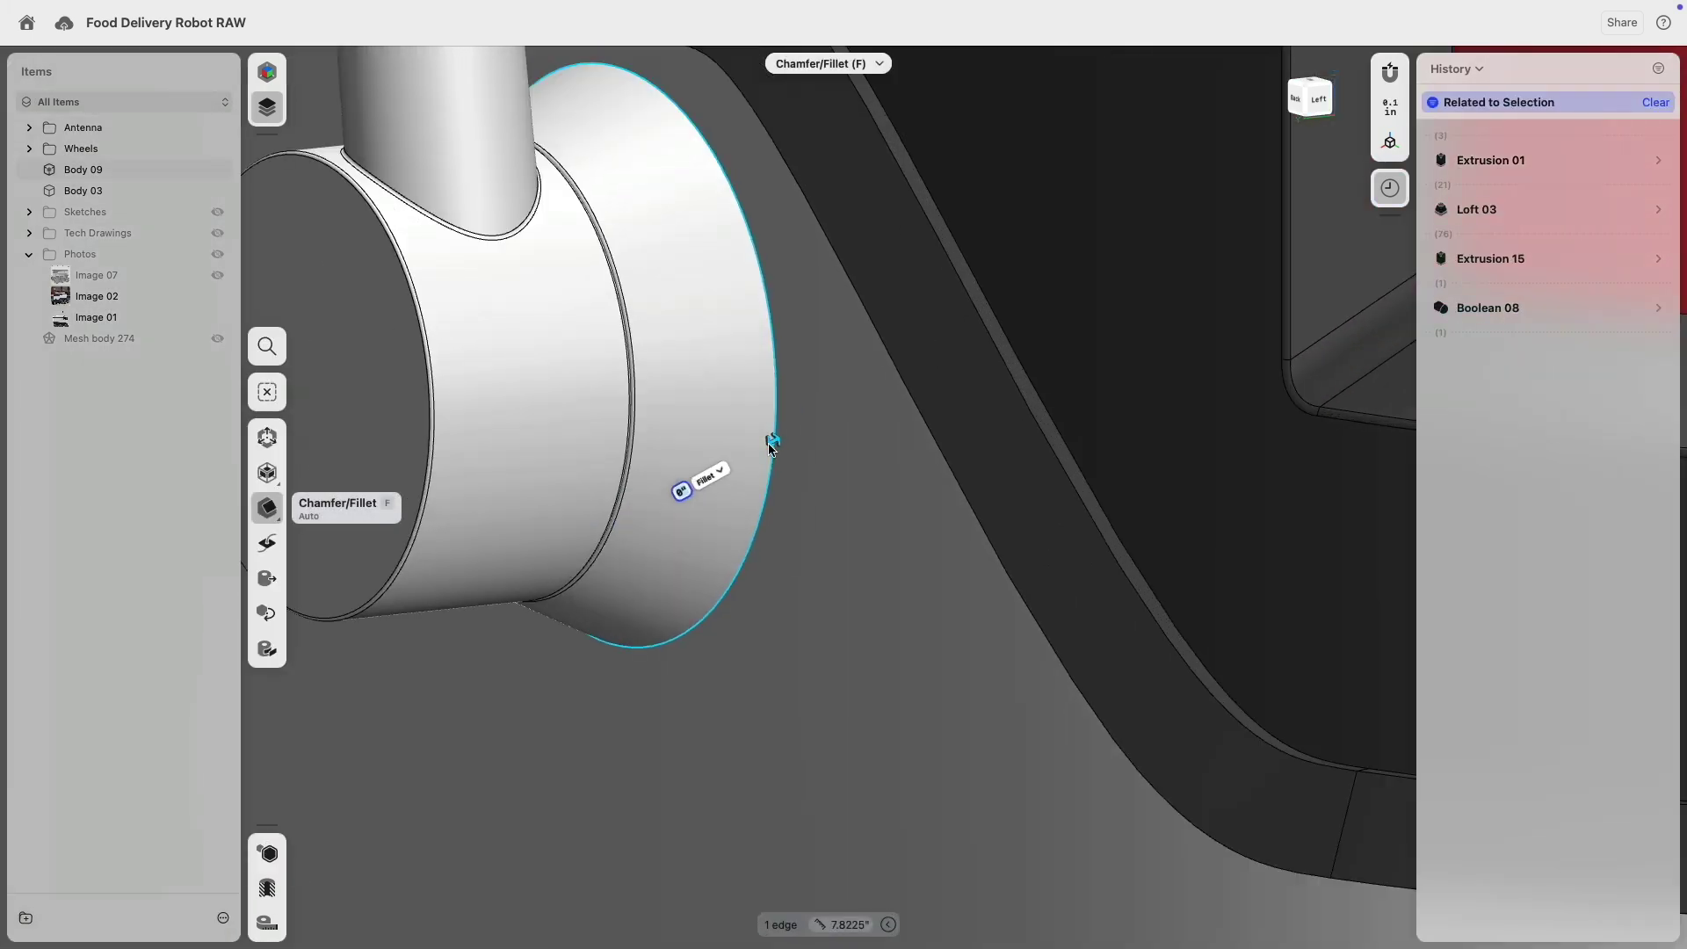
{"action": "left_click_drag", "start_coordinate": [769, 445], "coordinate": [755, 450]}
{"action": "scroll", "coordinate": [722, 490], "scroll_direction": "down", "scroll_amount": 2}
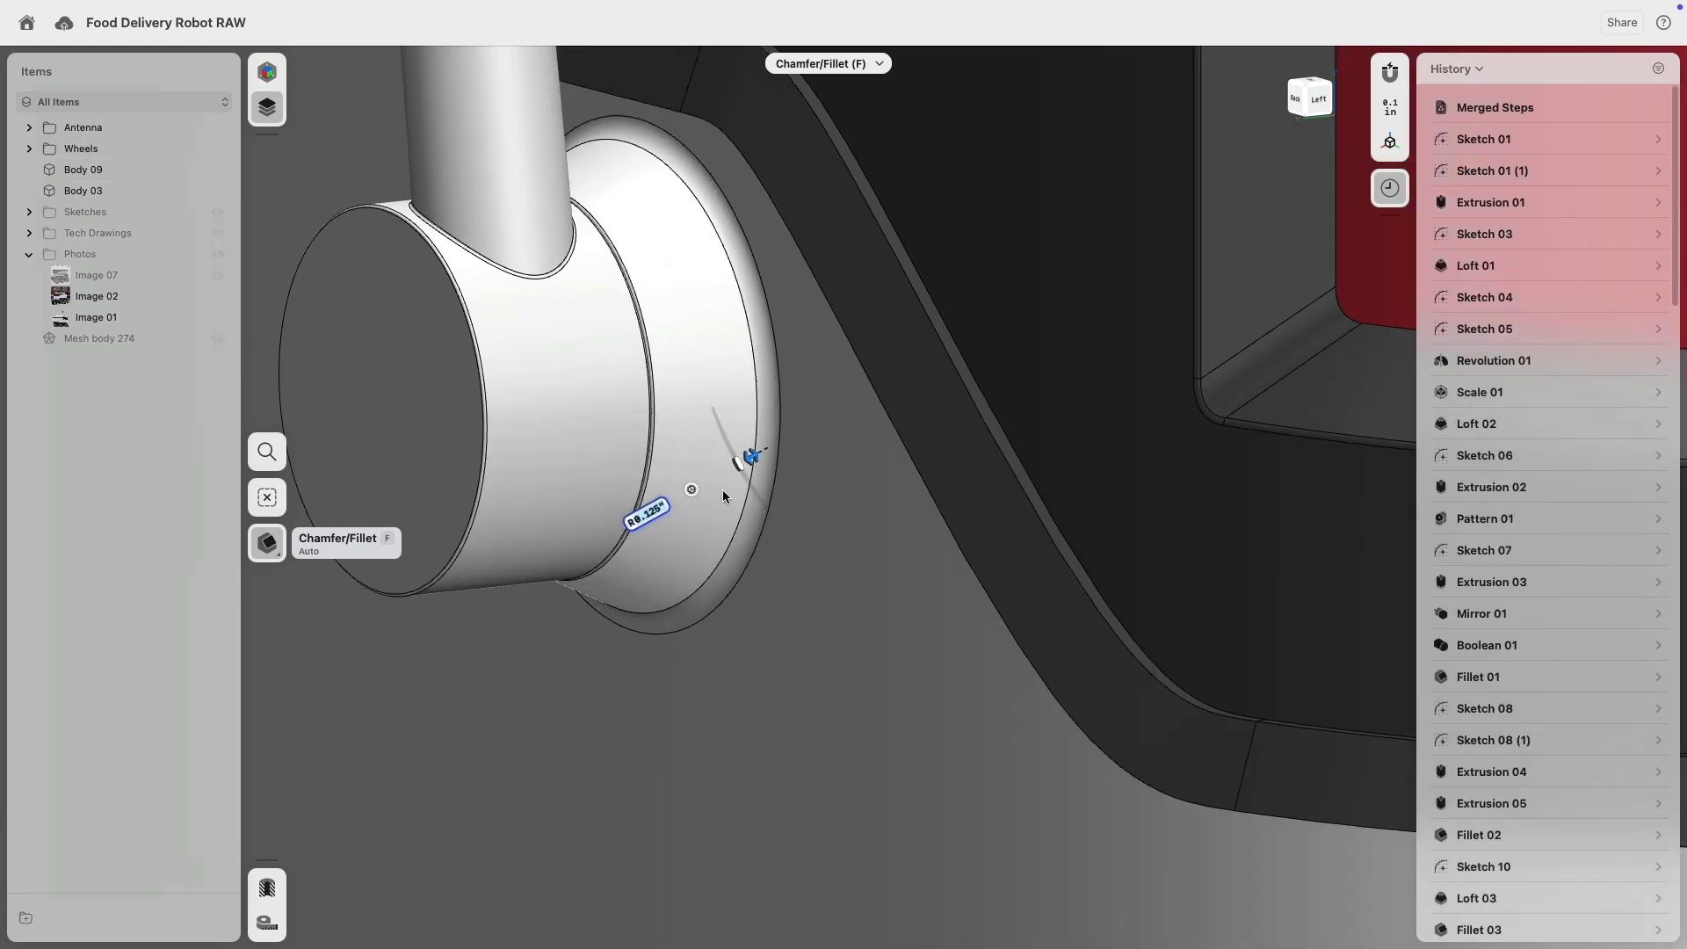
{"action": "scroll", "coordinate": [722, 489], "scroll_direction": "down", "scroll_amount": 10}
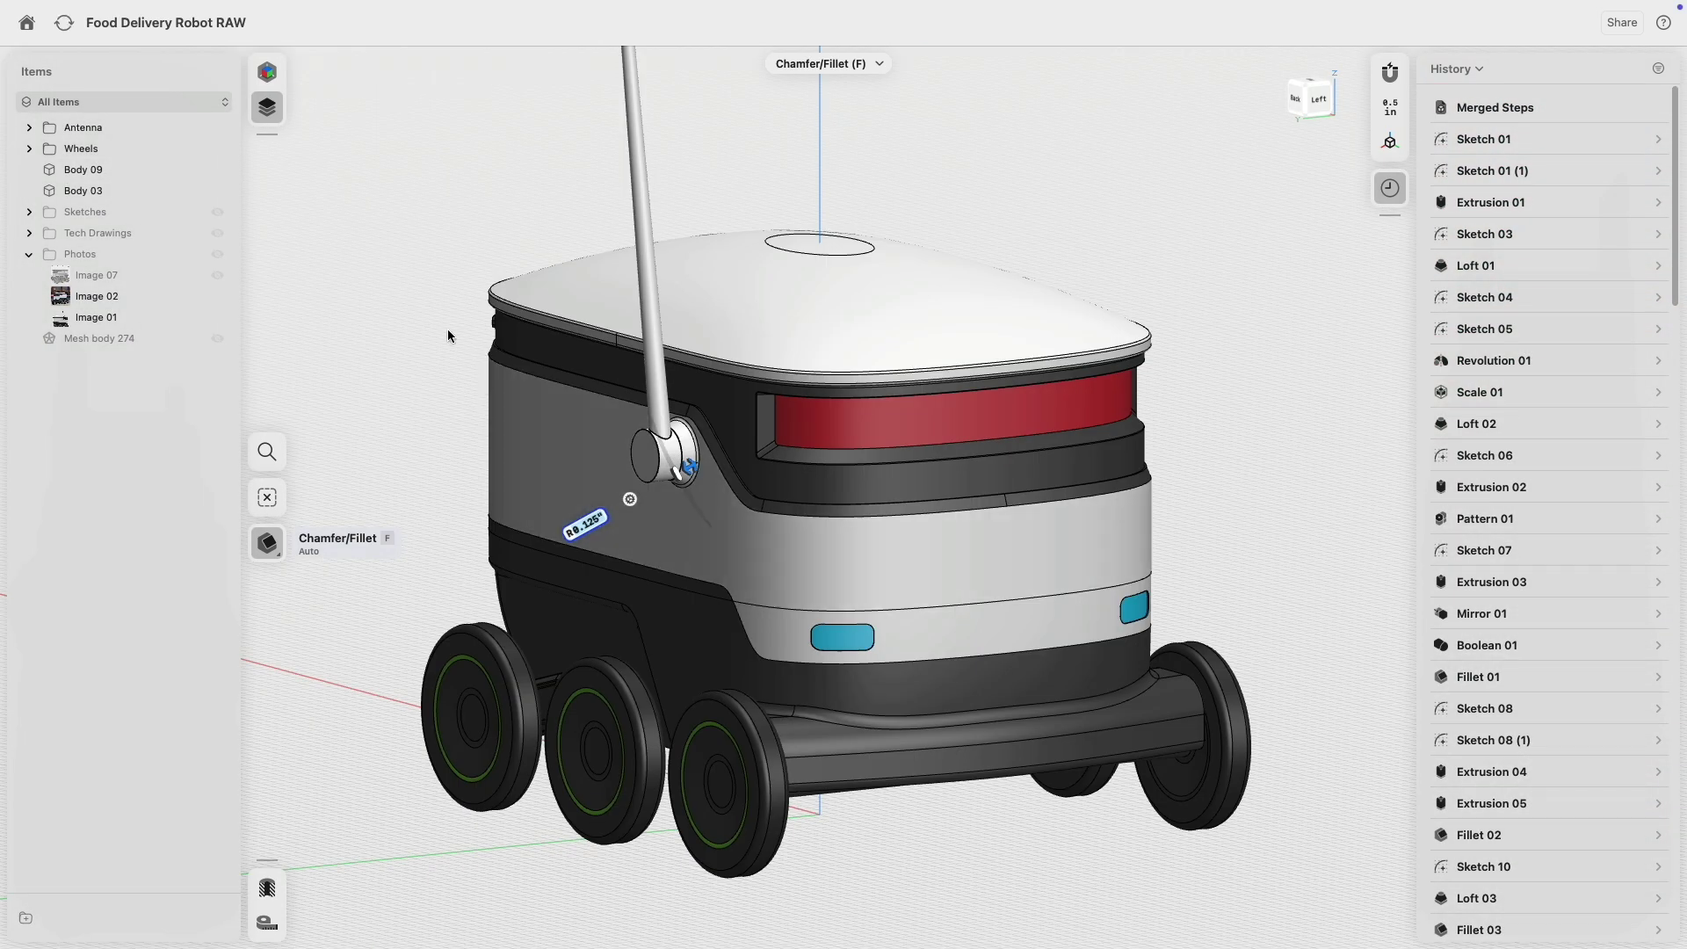
{"action": "left_click", "coordinate": [449, 336]}
- Review the whole robot from several angles and check its materials in Visualization
{"action": "right_click_drag", "start_coordinate": [524, 381], "coordinate": [631, 376]}
{"action": "scroll", "coordinate": [547, 411], "scroll_direction": "down", "scroll_amount": 10}
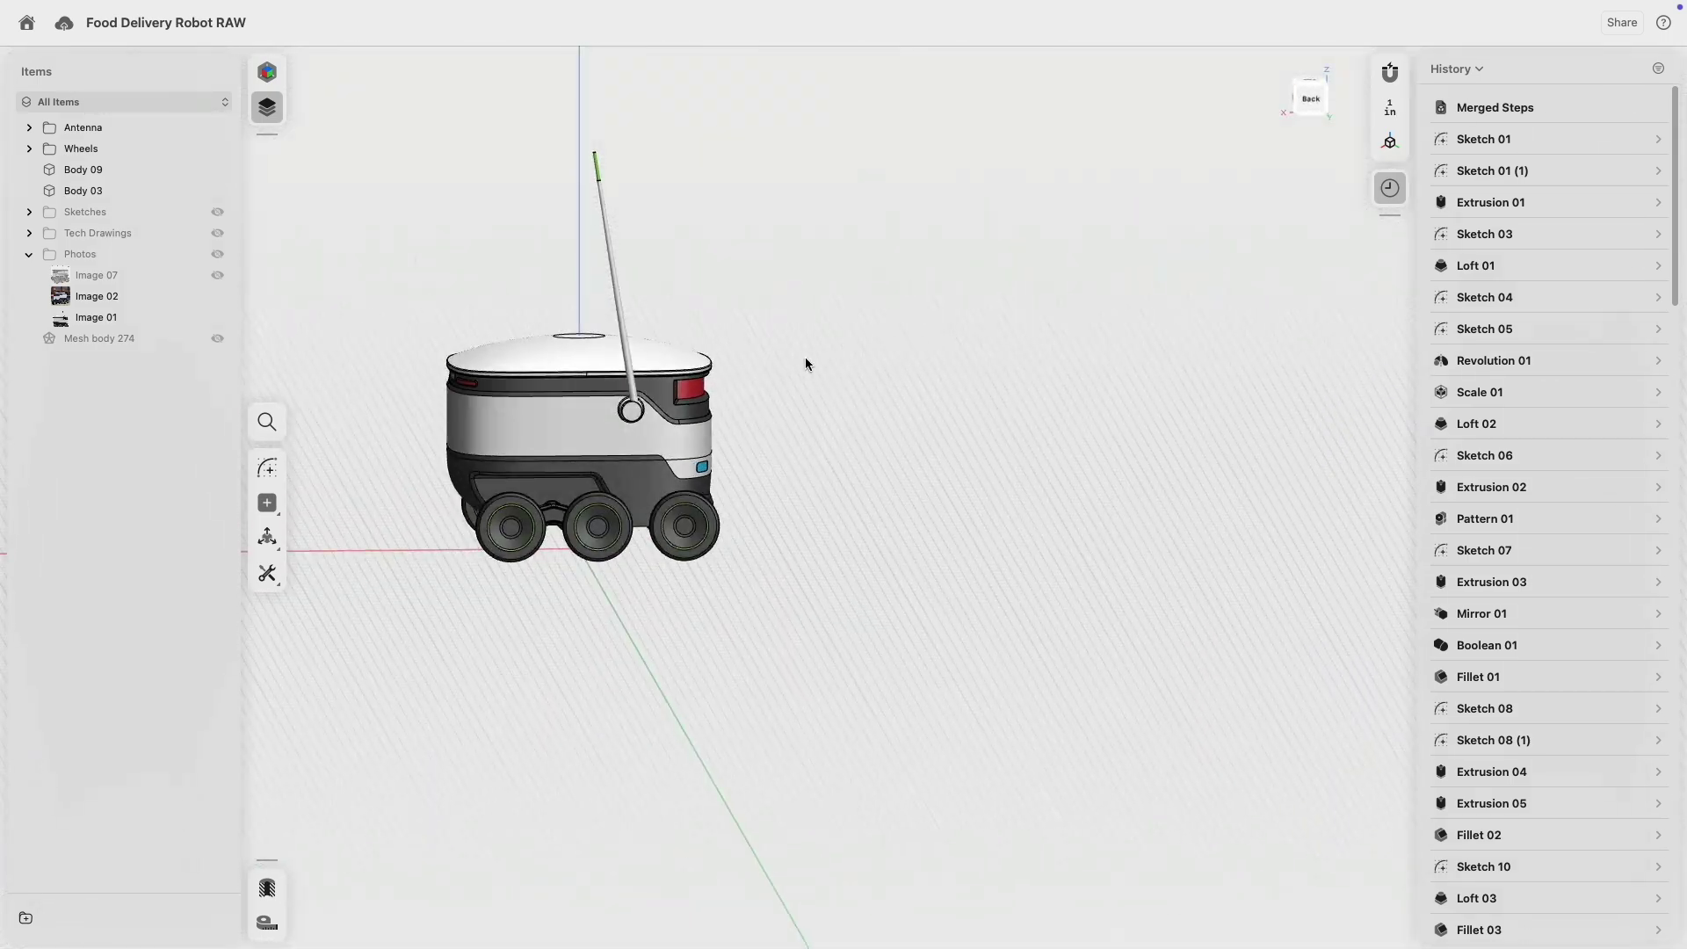
{"action": "right_click_drag", "start_coordinate": [806, 364], "coordinate": [924, 467]}
{"action": "left_click", "coordinate": [269, 74]}
{"action": "left_click", "coordinate": [66, 113]}
{"action": "middle_click_drag", "start_coordinate": [924, 467], "coordinate": [1051, 476]}
{"action": "scroll", "coordinate": [1003, 422], "scroll_direction": "up", "scroll_amount": 4}
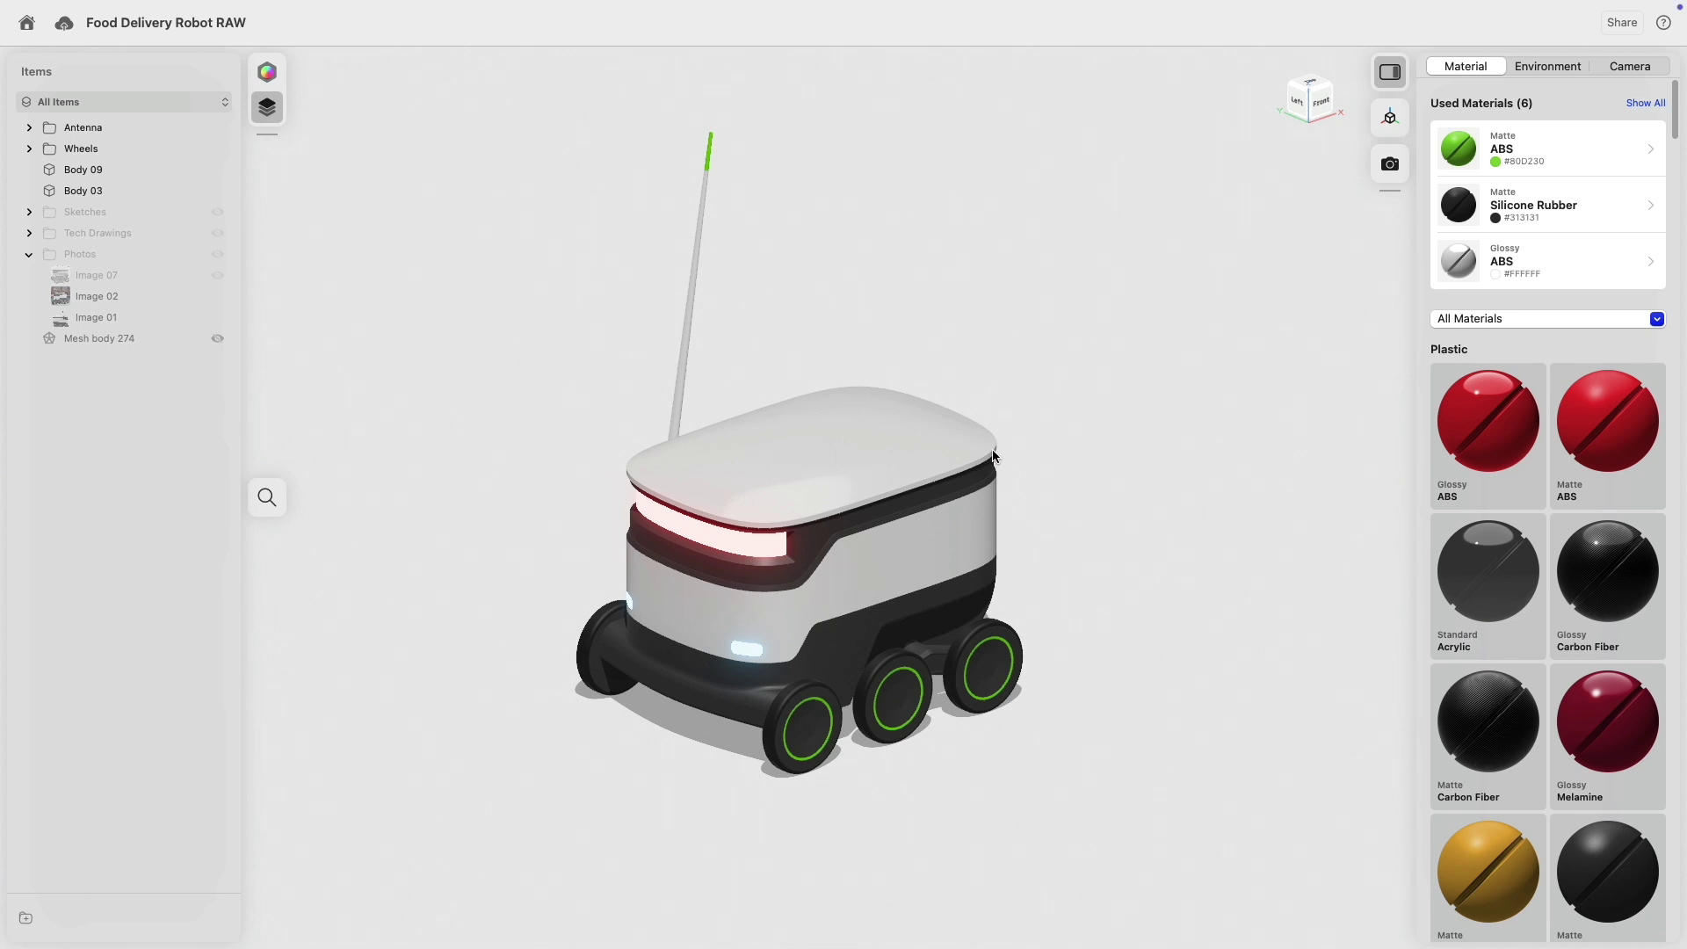
- Align the view to Front and return to Modeling
{"action": "left_click", "coordinate": [1320, 107]}
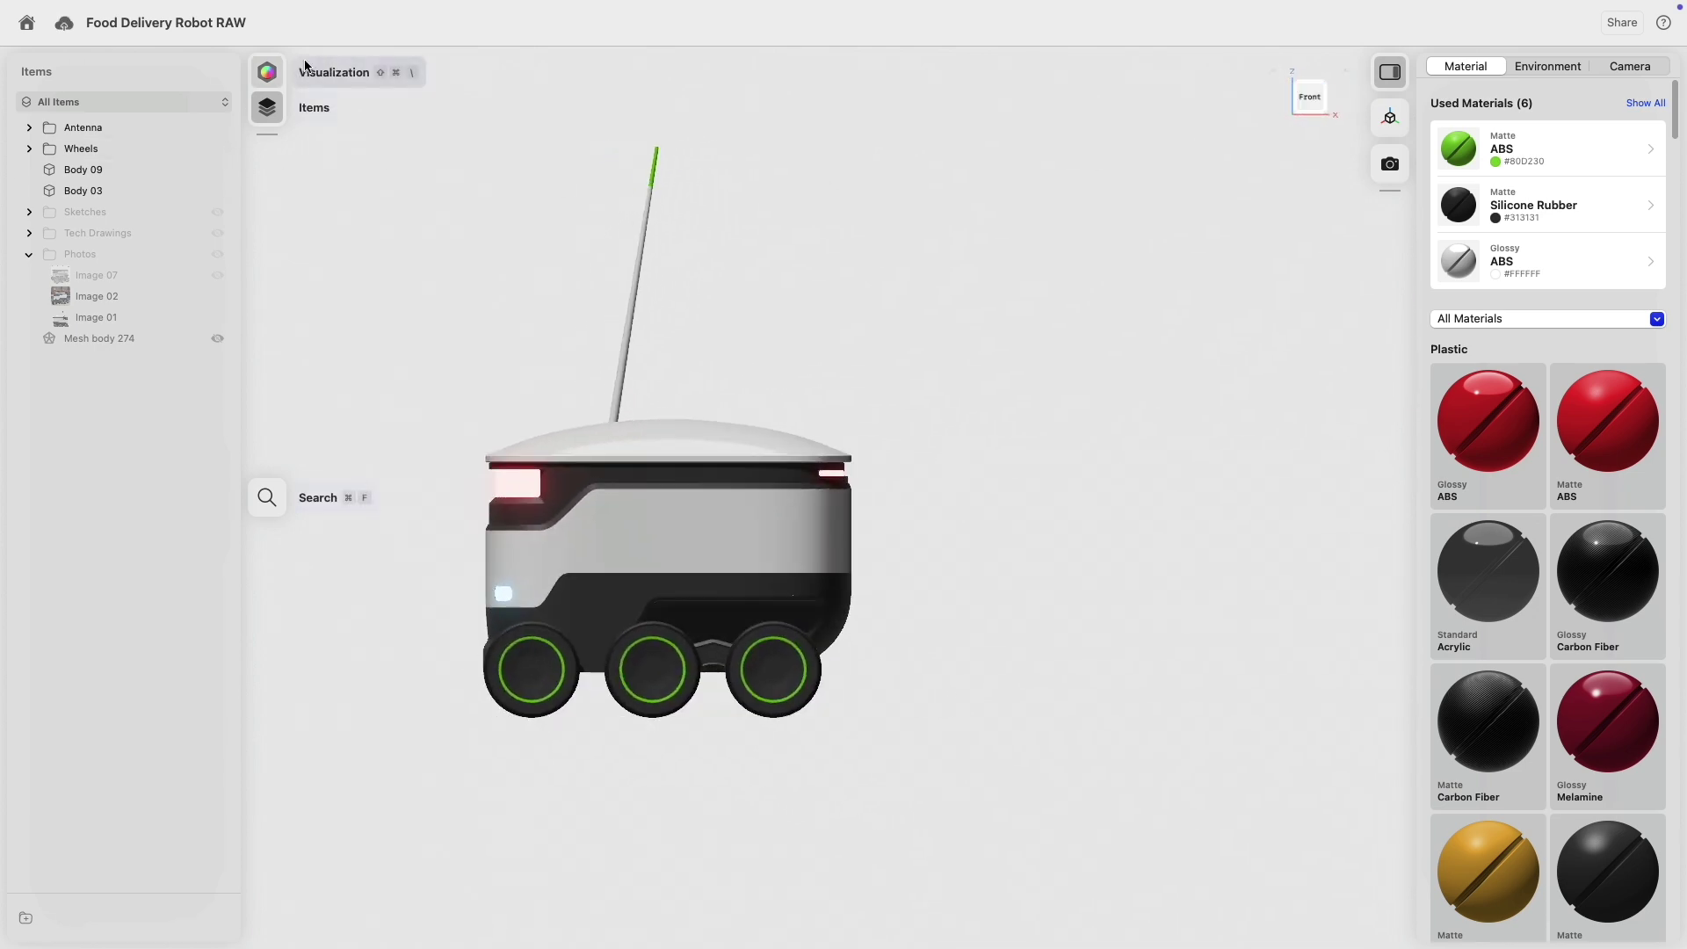
{"action": "left_click", "coordinate": [268, 74]}
{"action": "left_click", "coordinate": [99, 70]}
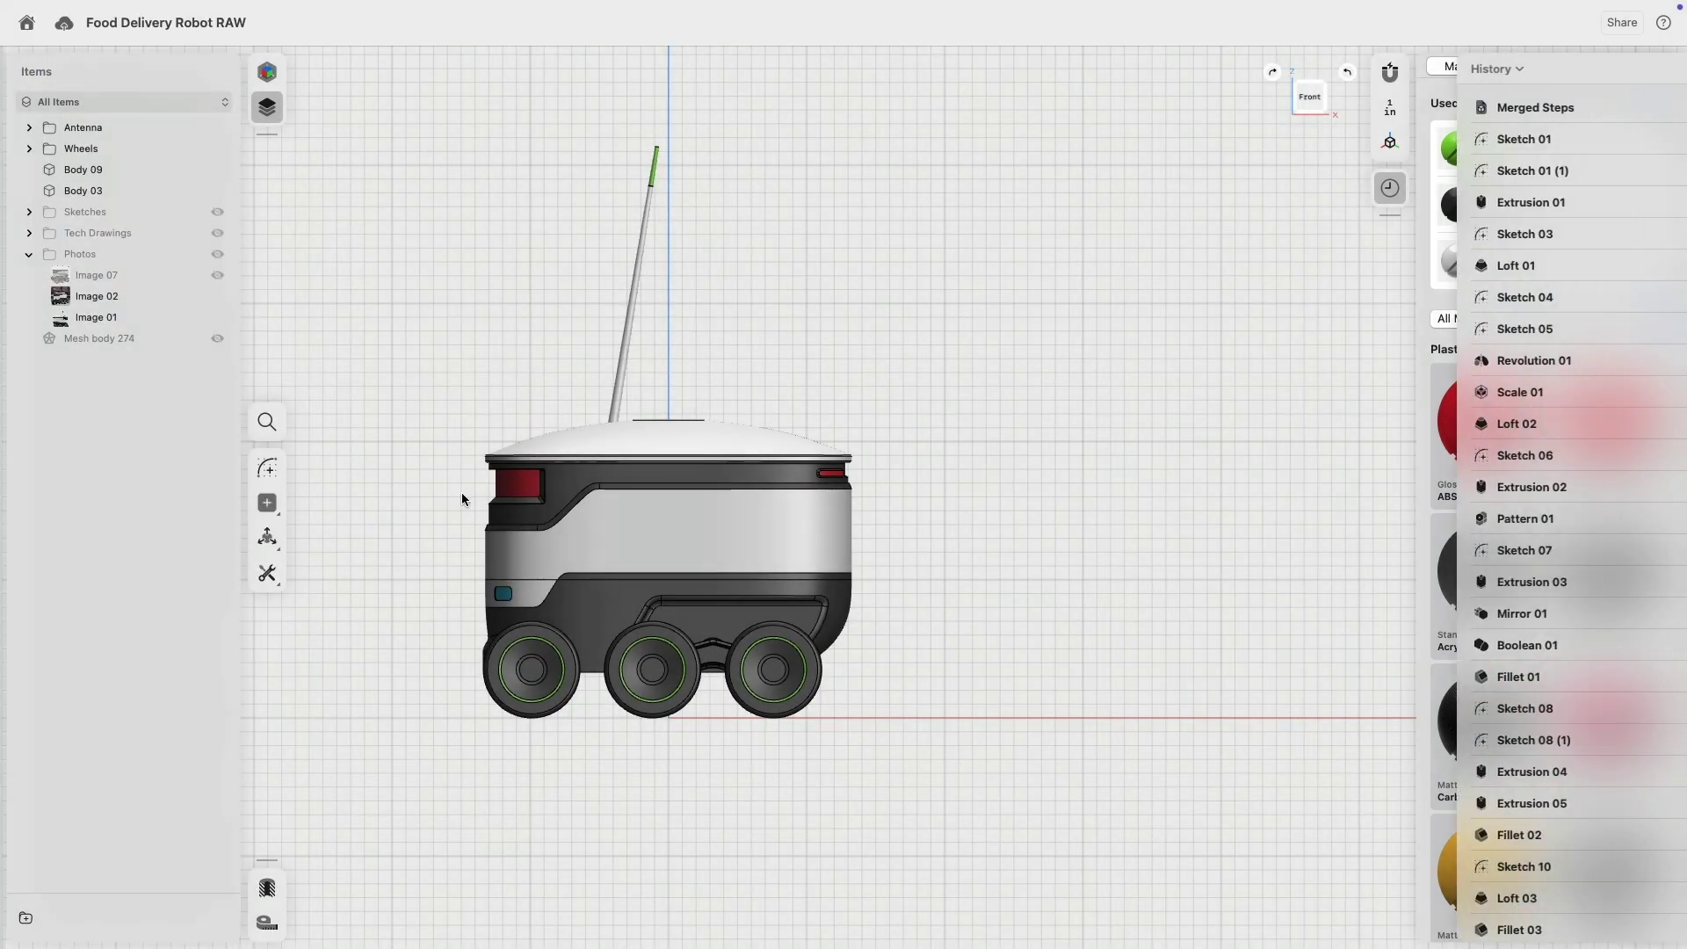
{"action": "middle_click_drag", "start_coordinate": [503, 531], "coordinate": [595, 547]}
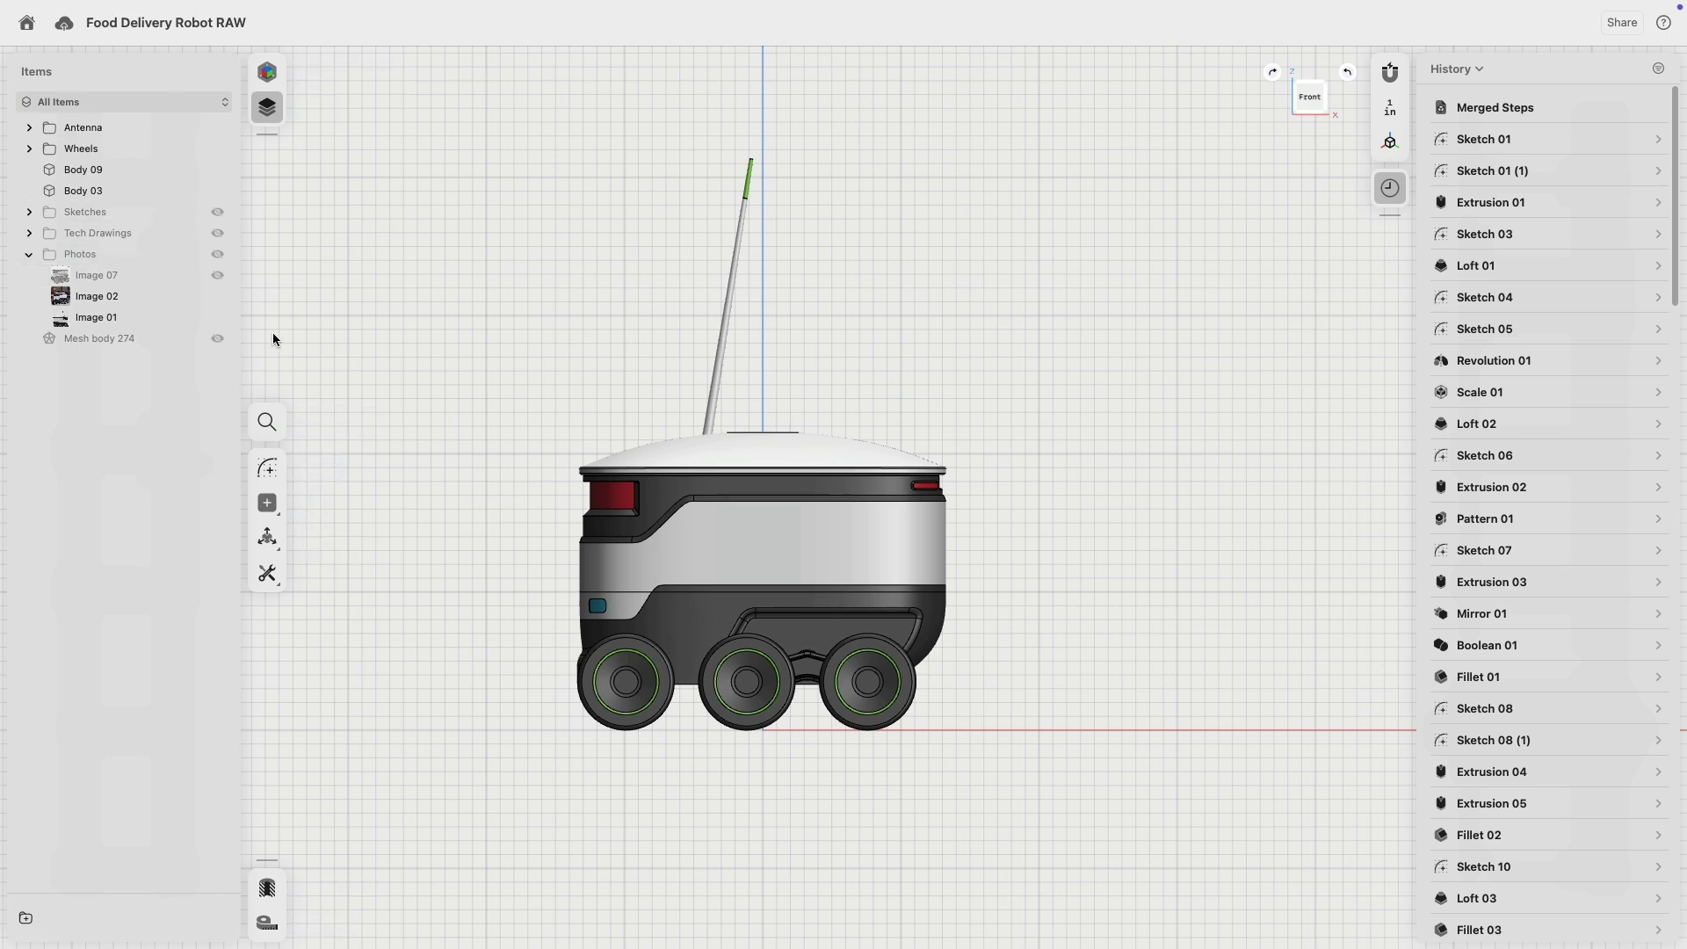
- Create a new folder and move the Antenna and Wheels folders, Body 09 and Body 03 into it
{"action": "scroll", "coordinate": [37, 301], "scroll_direction": "down", "scroll_amount": 1}
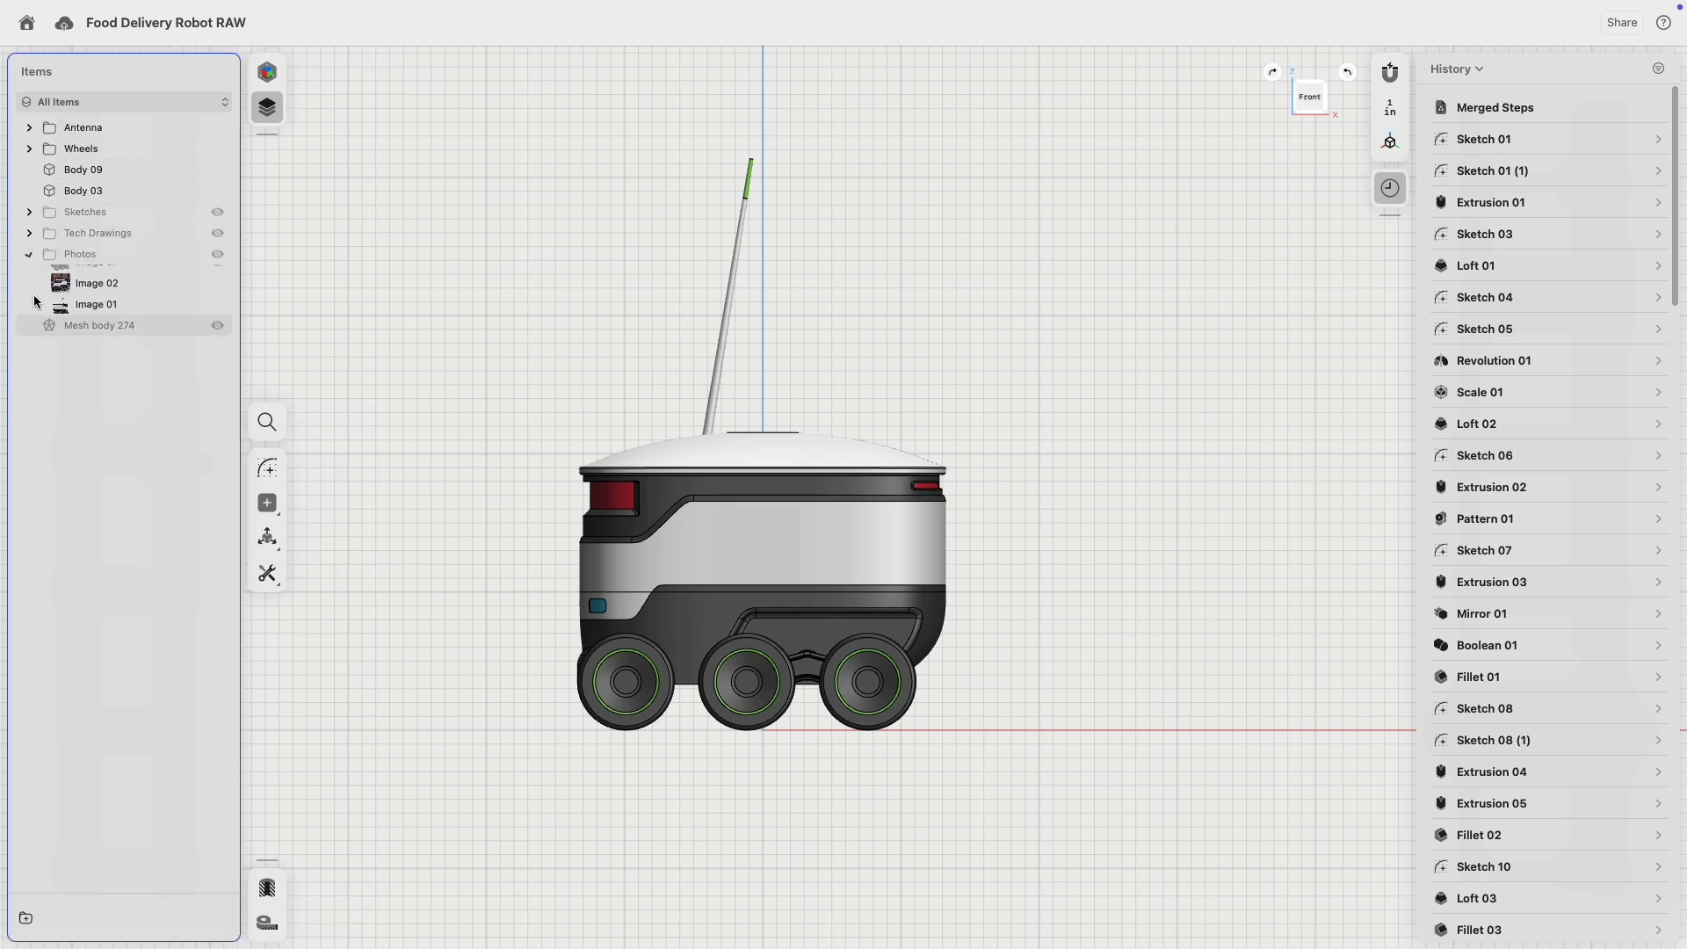
{"action": "left_click", "coordinate": [26, 918]}
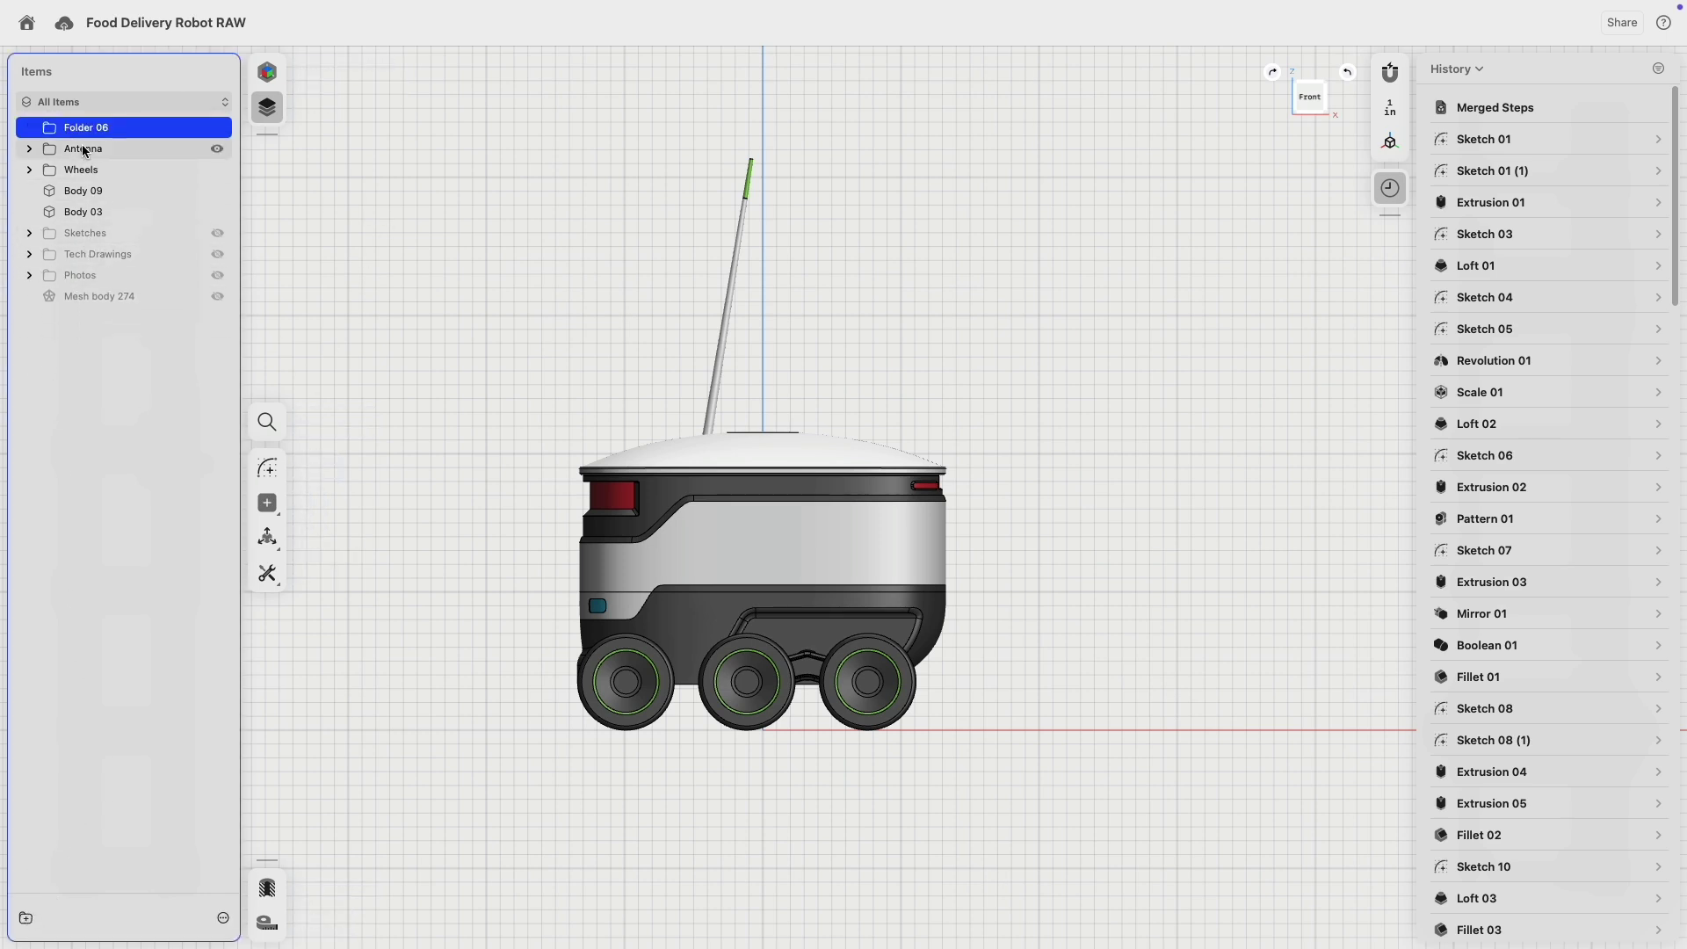
{"action": "left_click", "coordinate": [83, 147]}
{"action": "left_click", "coordinate": [77, 211], "text": "shift"}
{"action": "left_click_drag", "start_coordinate": [97, 163], "coordinate": [118, 129]}
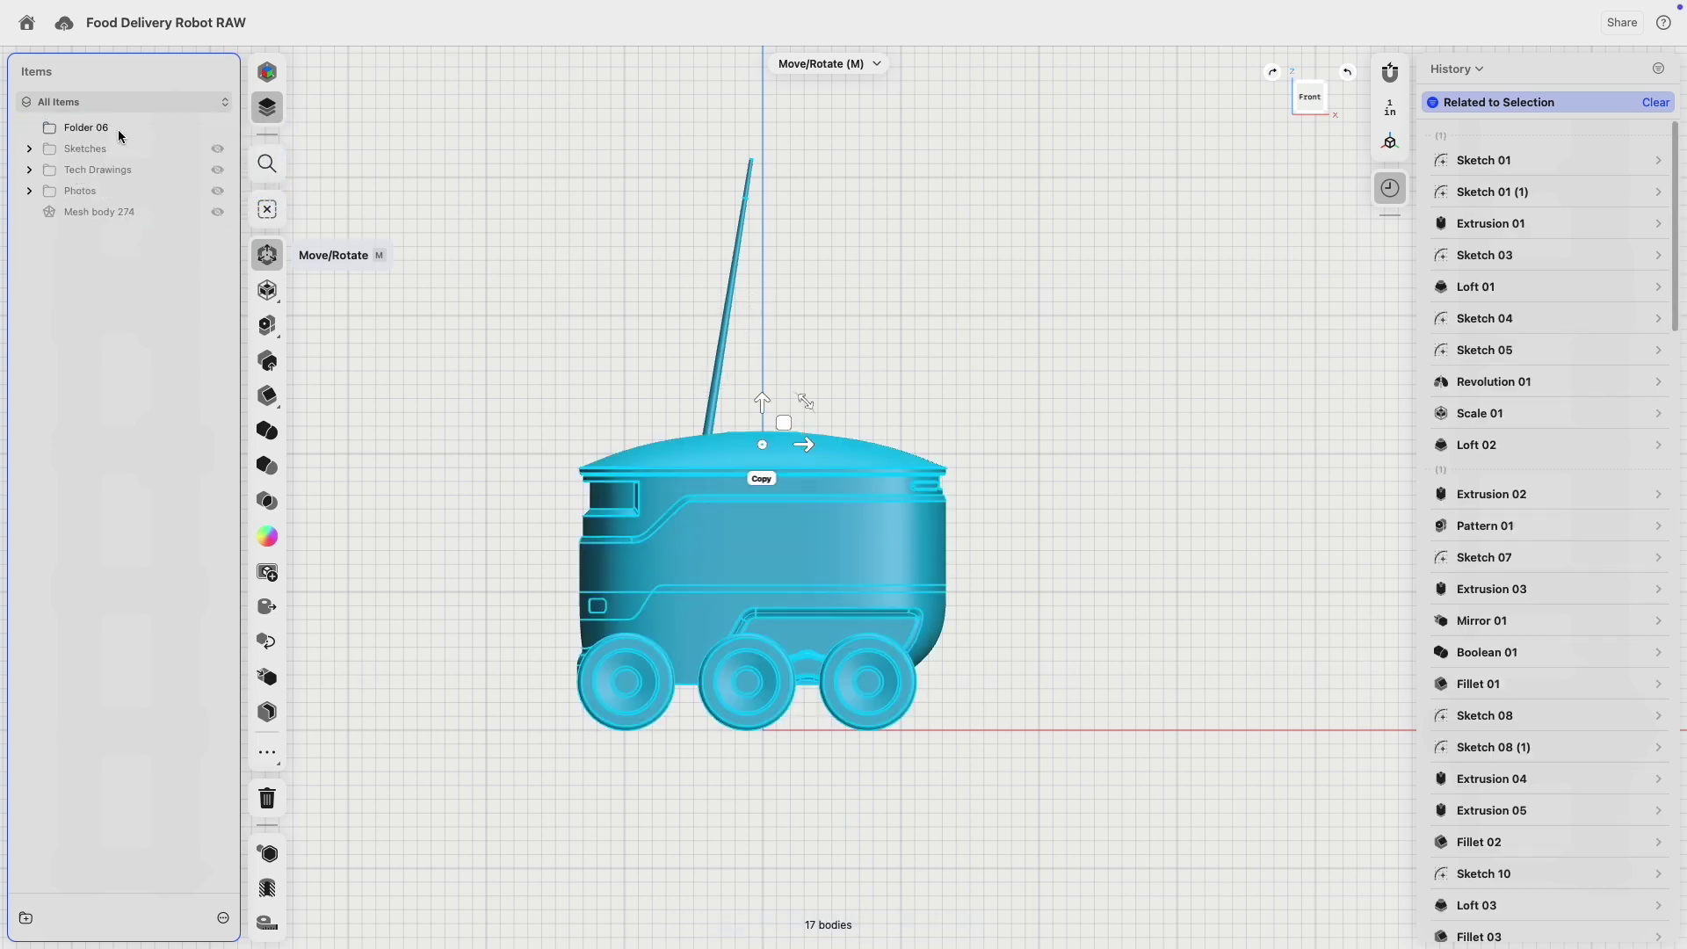
- Rename the new folder as Robot and clear the selection
{"action": "right_click", "coordinate": [92, 126]}
{"action": "left_click", "coordinate": [156, 154]}
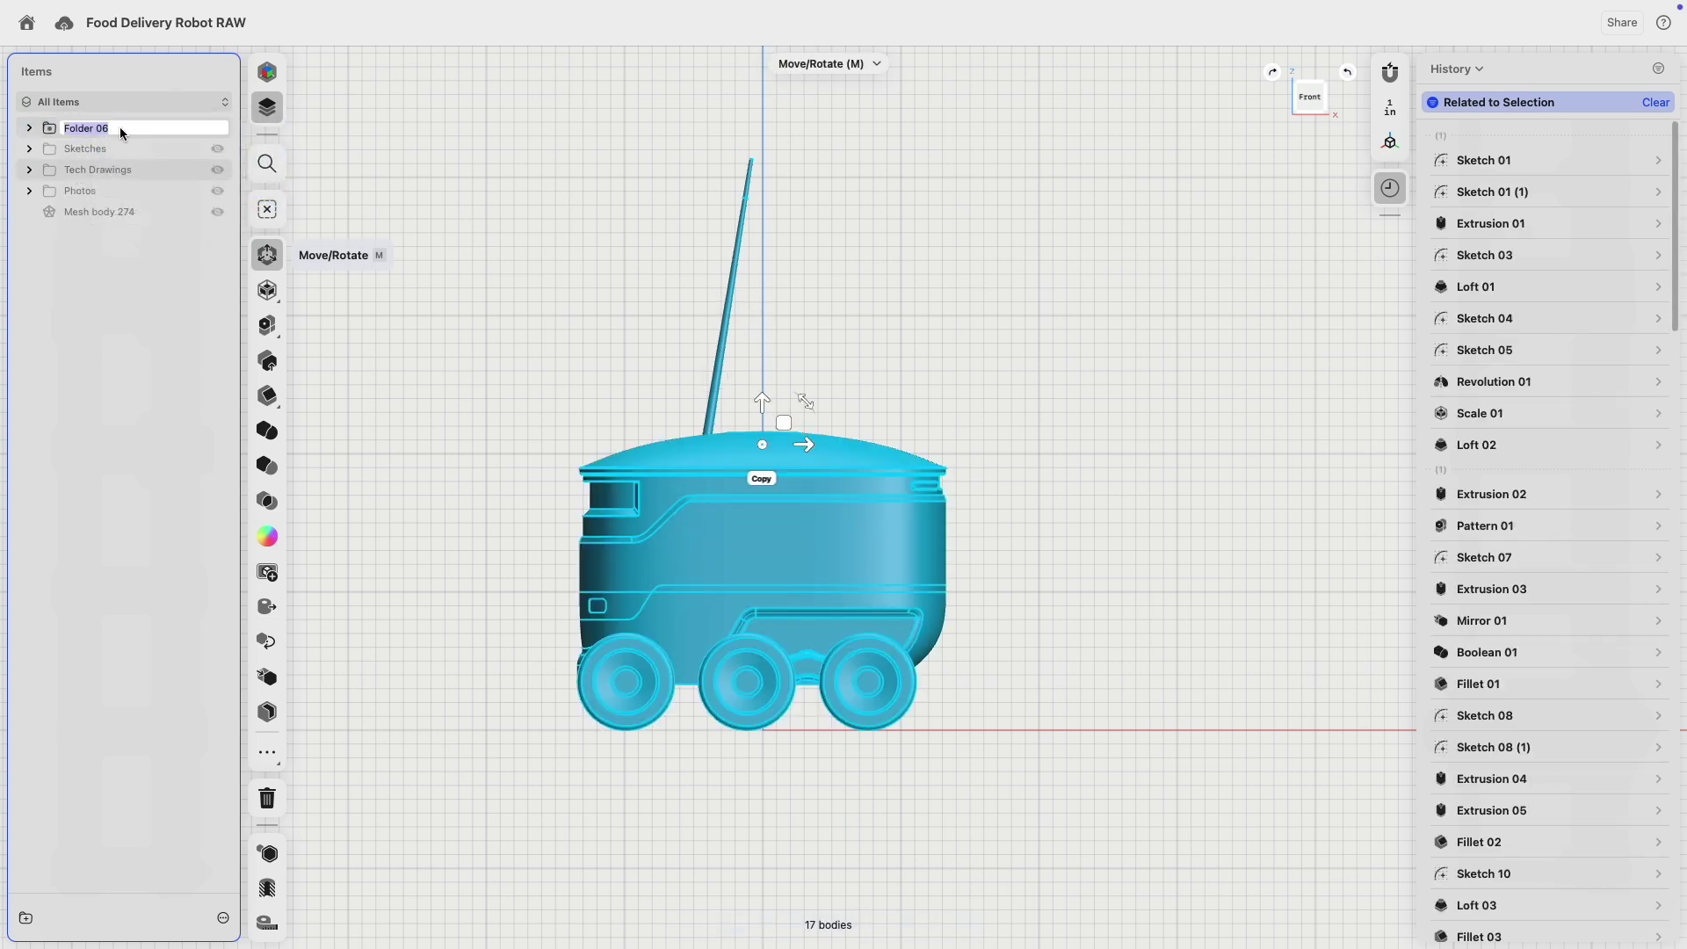
{"action": "type", "text": "Robot"}
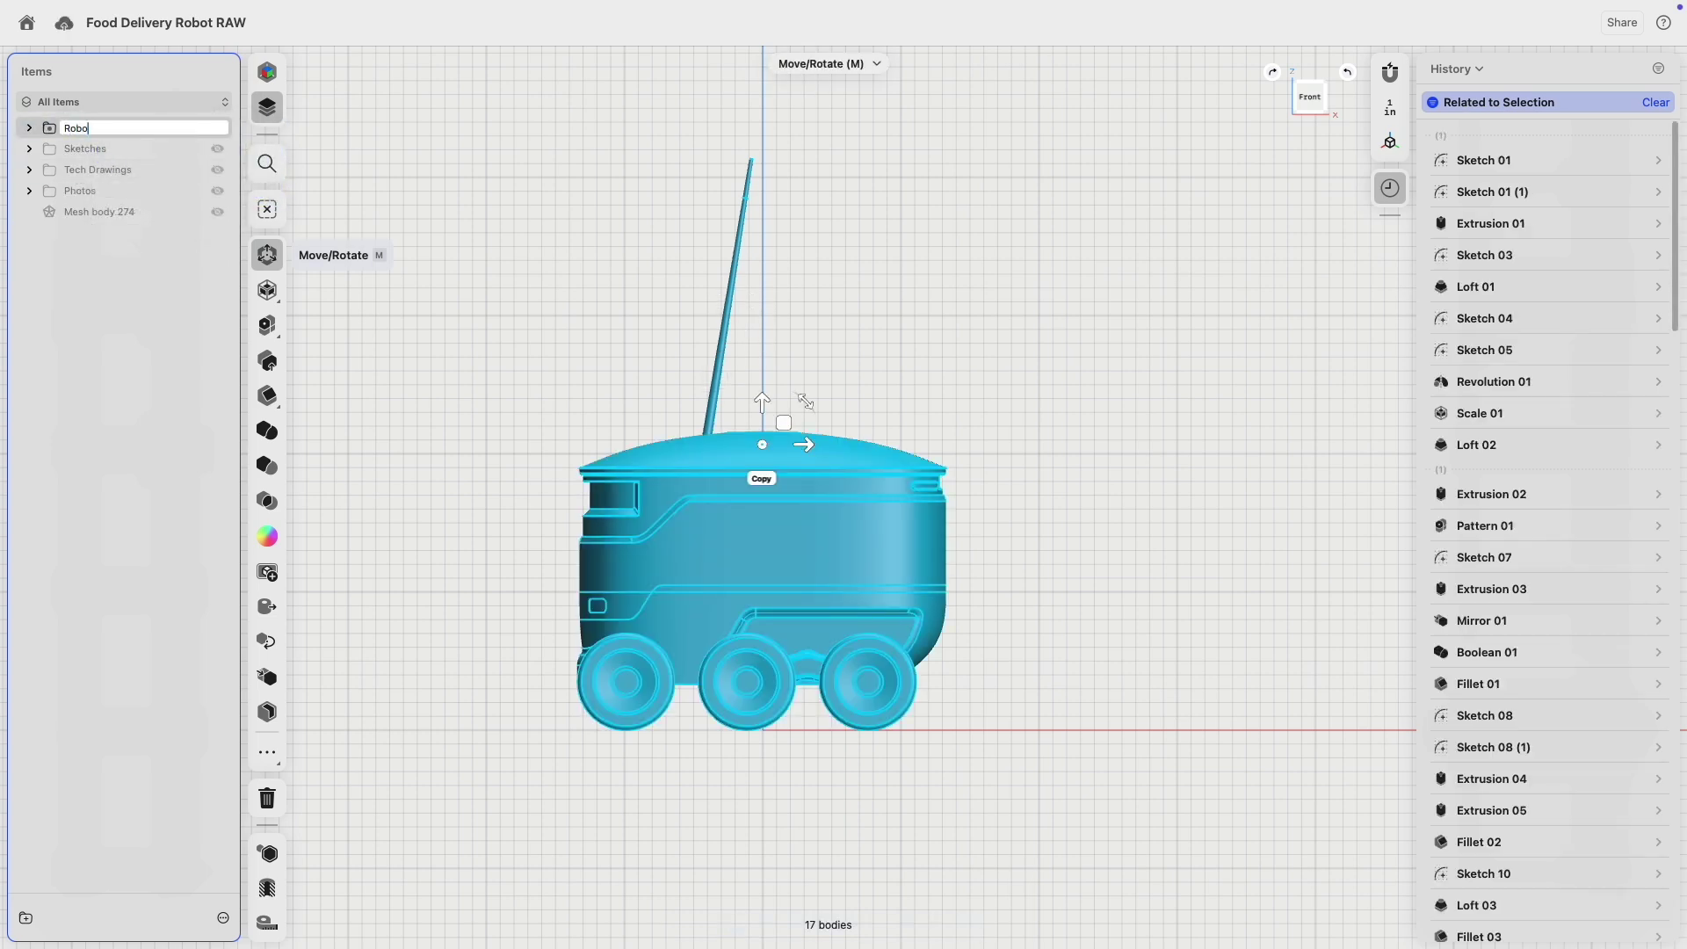
{"action": "key", "text": "Return"}
{"action": "left_click", "coordinate": [546, 431]}
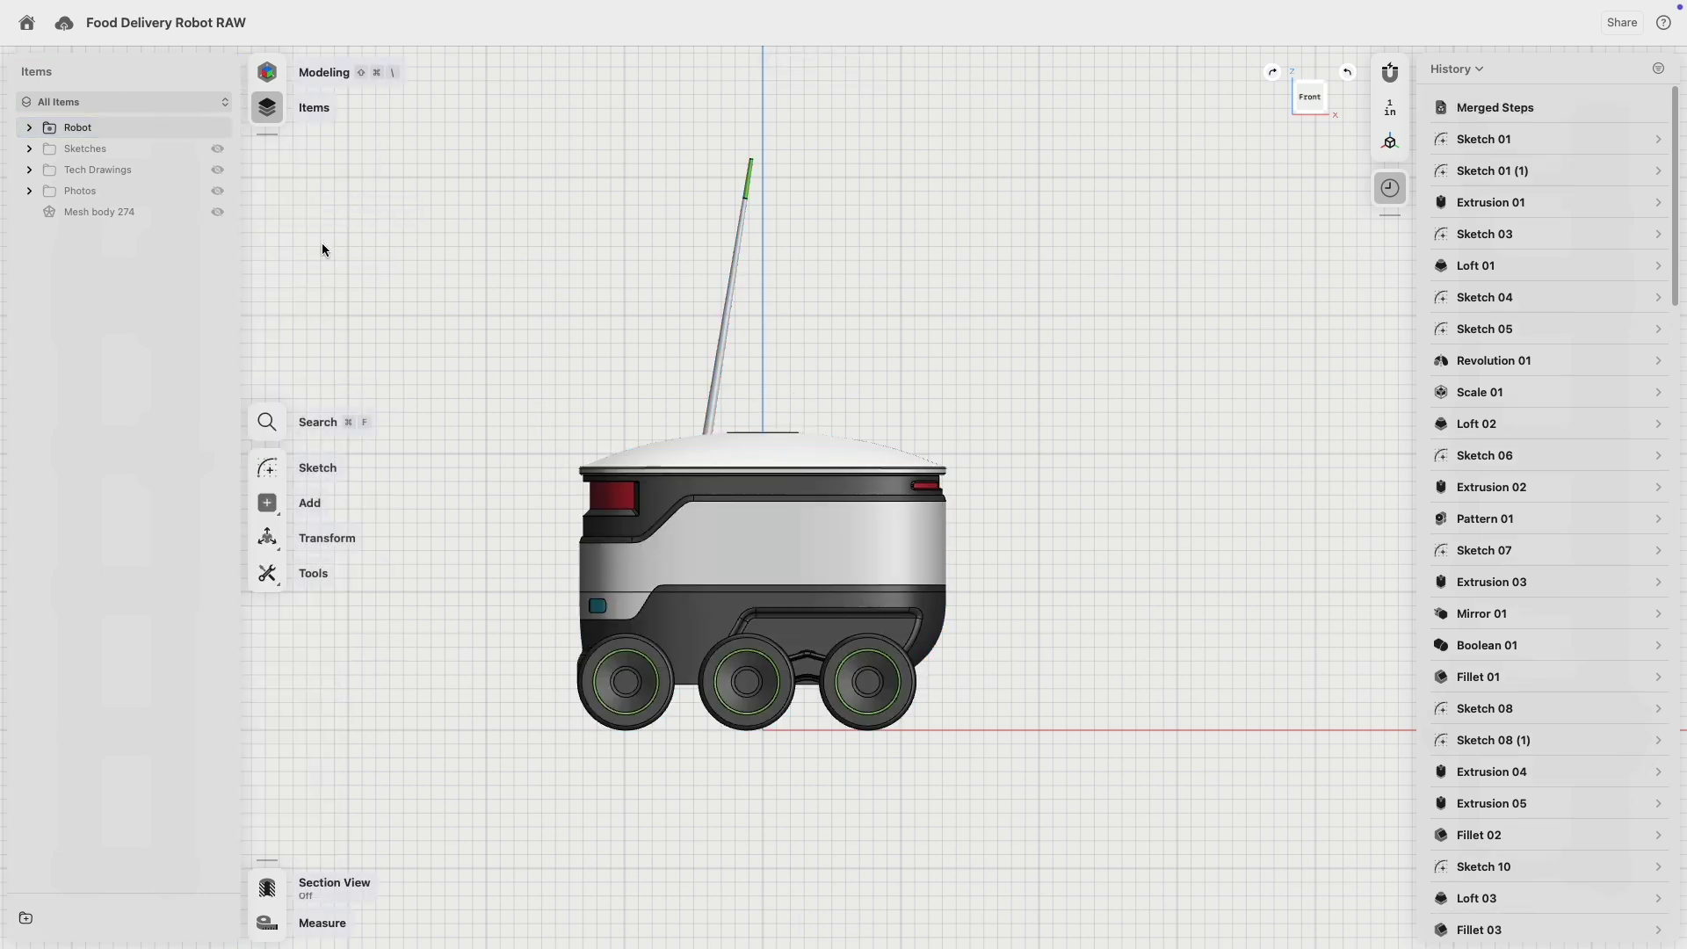
- Sketch a closed four-sided line profile below the robot, starting at the origin, 40 in long on its upper side and 5 in deep
{"action": "left_click", "coordinate": [262, 472]}
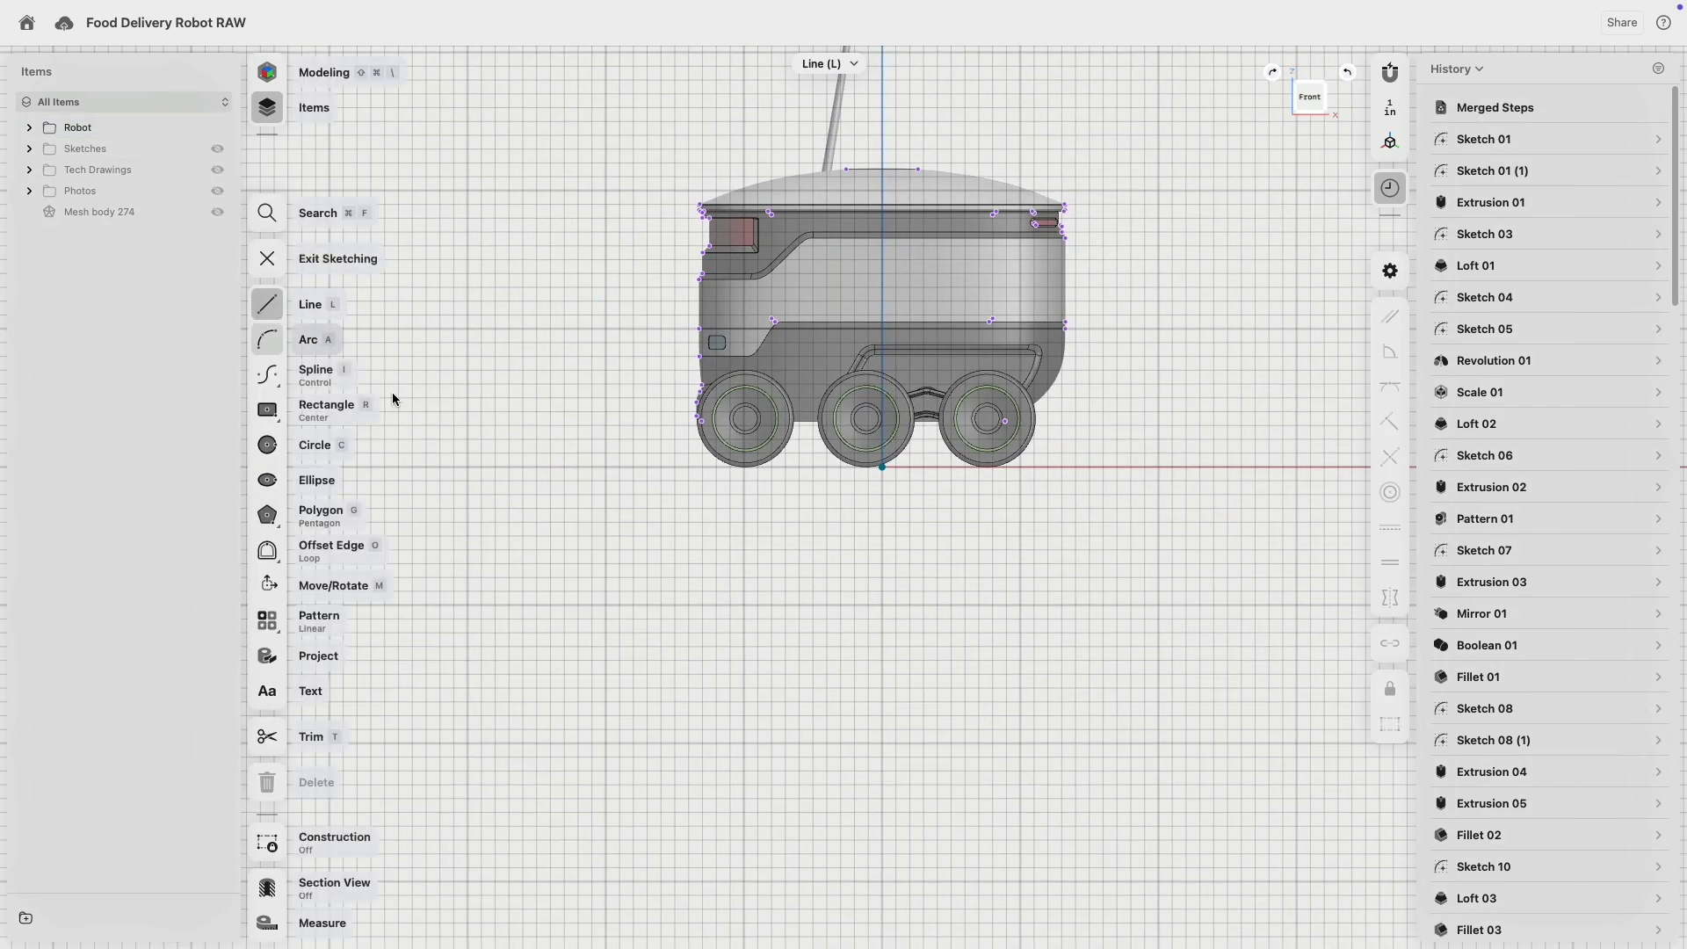
{"action": "left_click", "coordinate": [882, 468]}
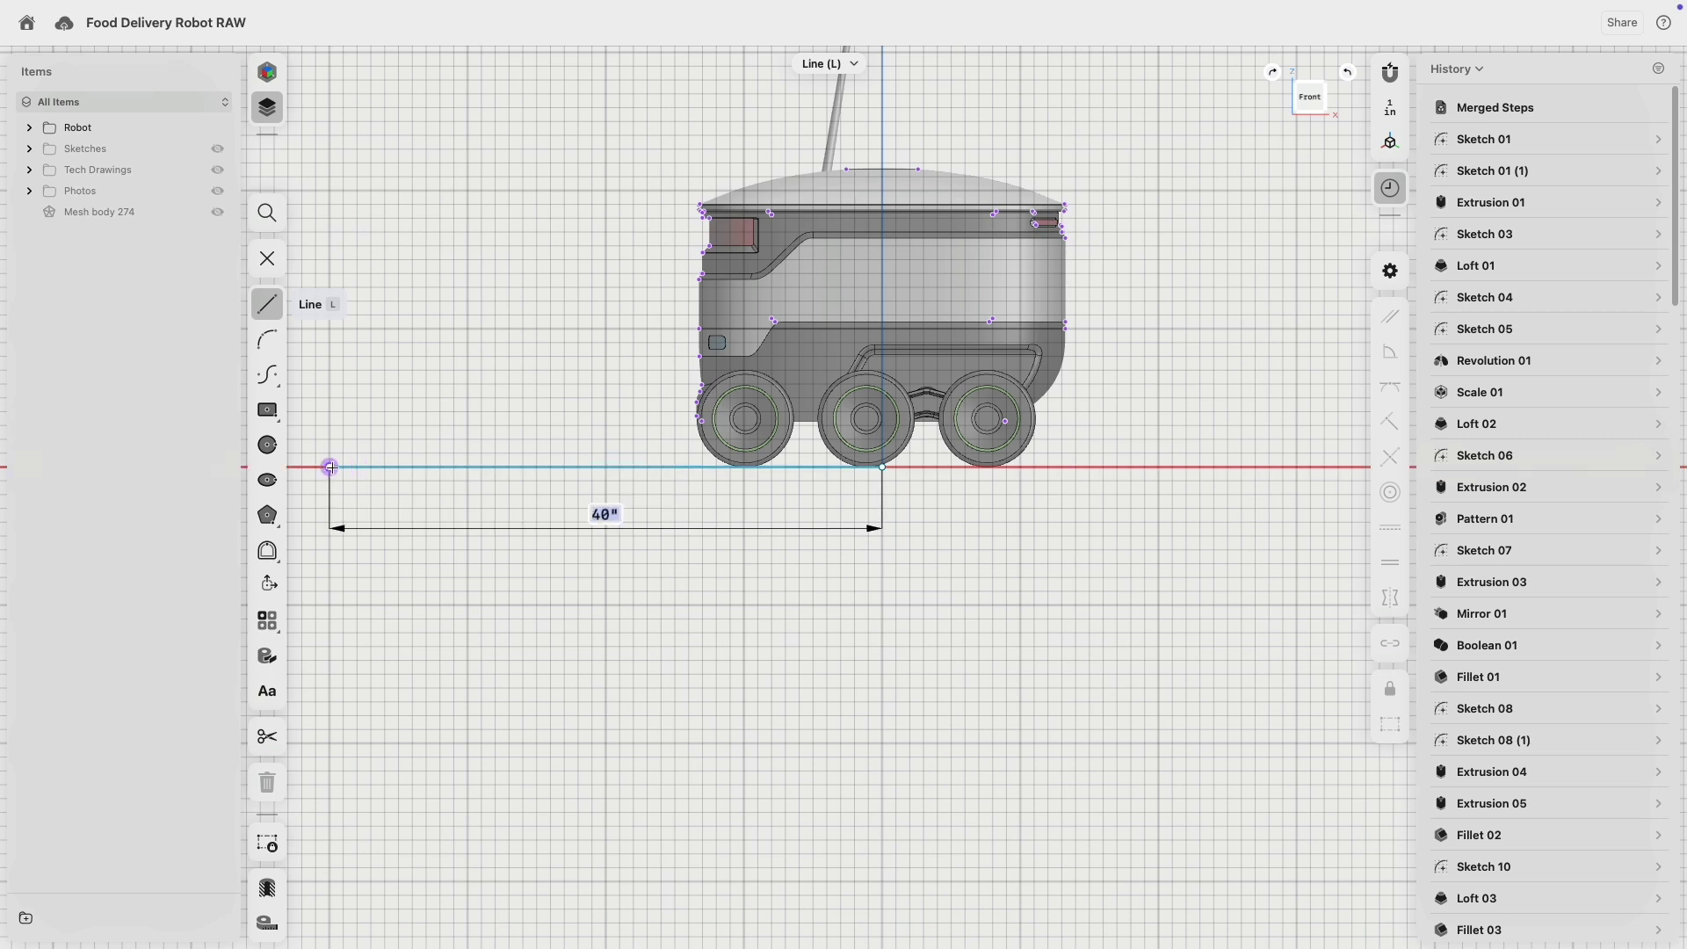
{"action": "left_click", "coordinate": [329, 466]}
{"action": "left_click", "coordinate": [330, 536]}
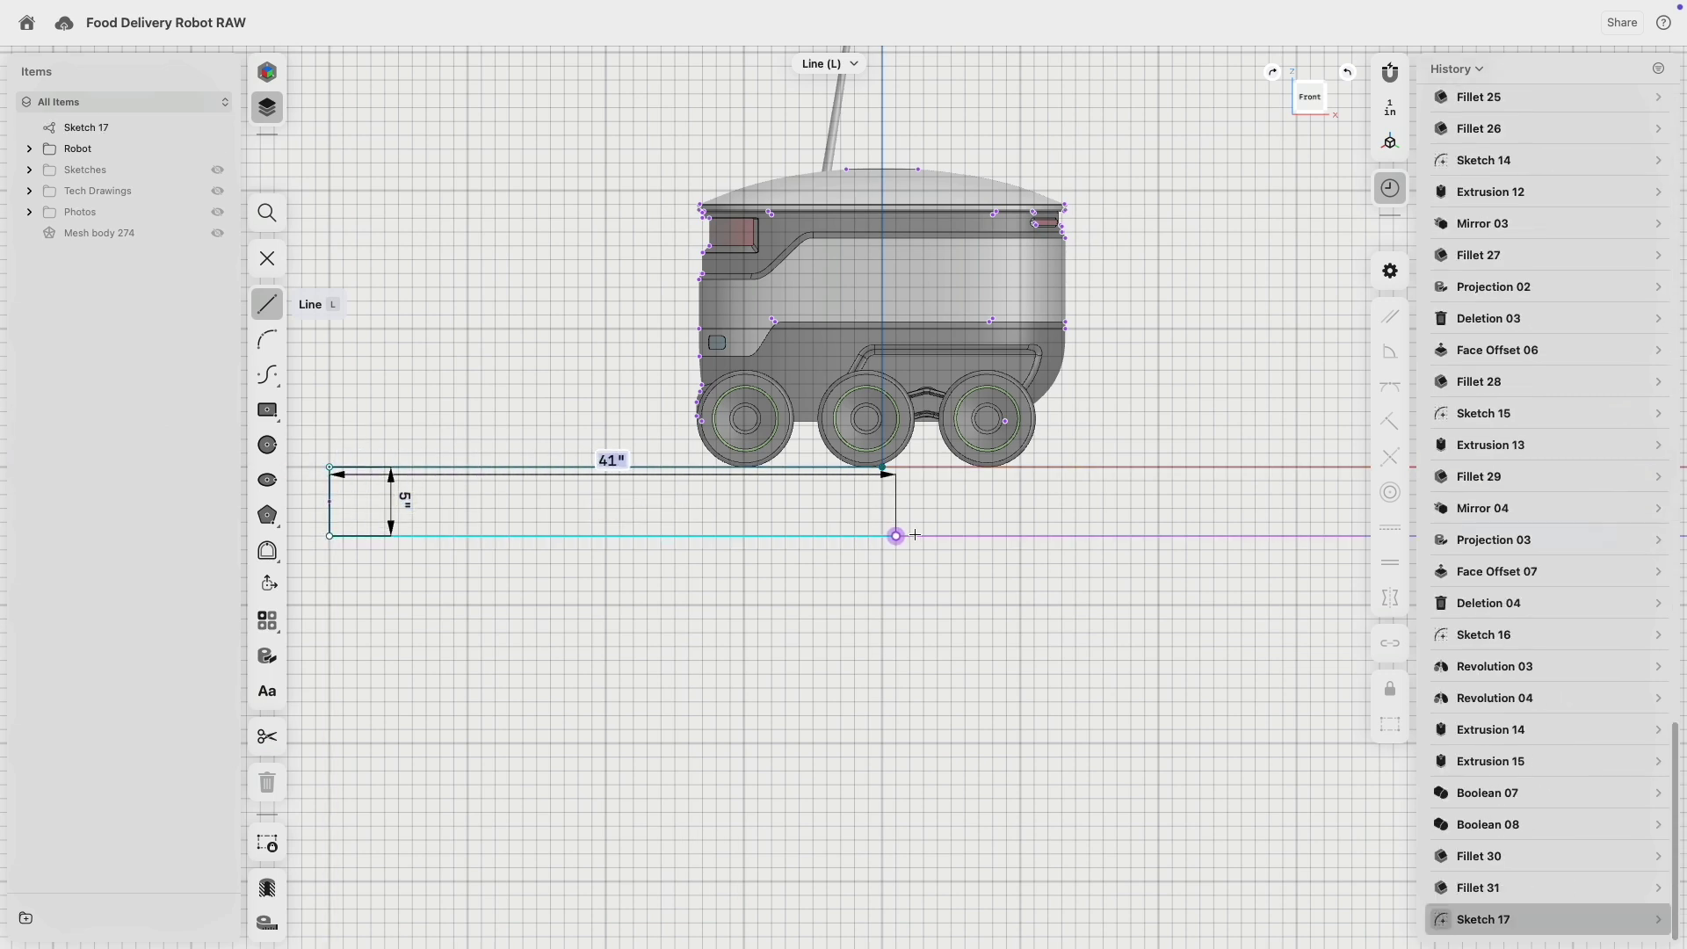
{"action": "left_click", "coordinate": [869, 536]}
{"action": "left_click", "coordinate": [883, 472]}
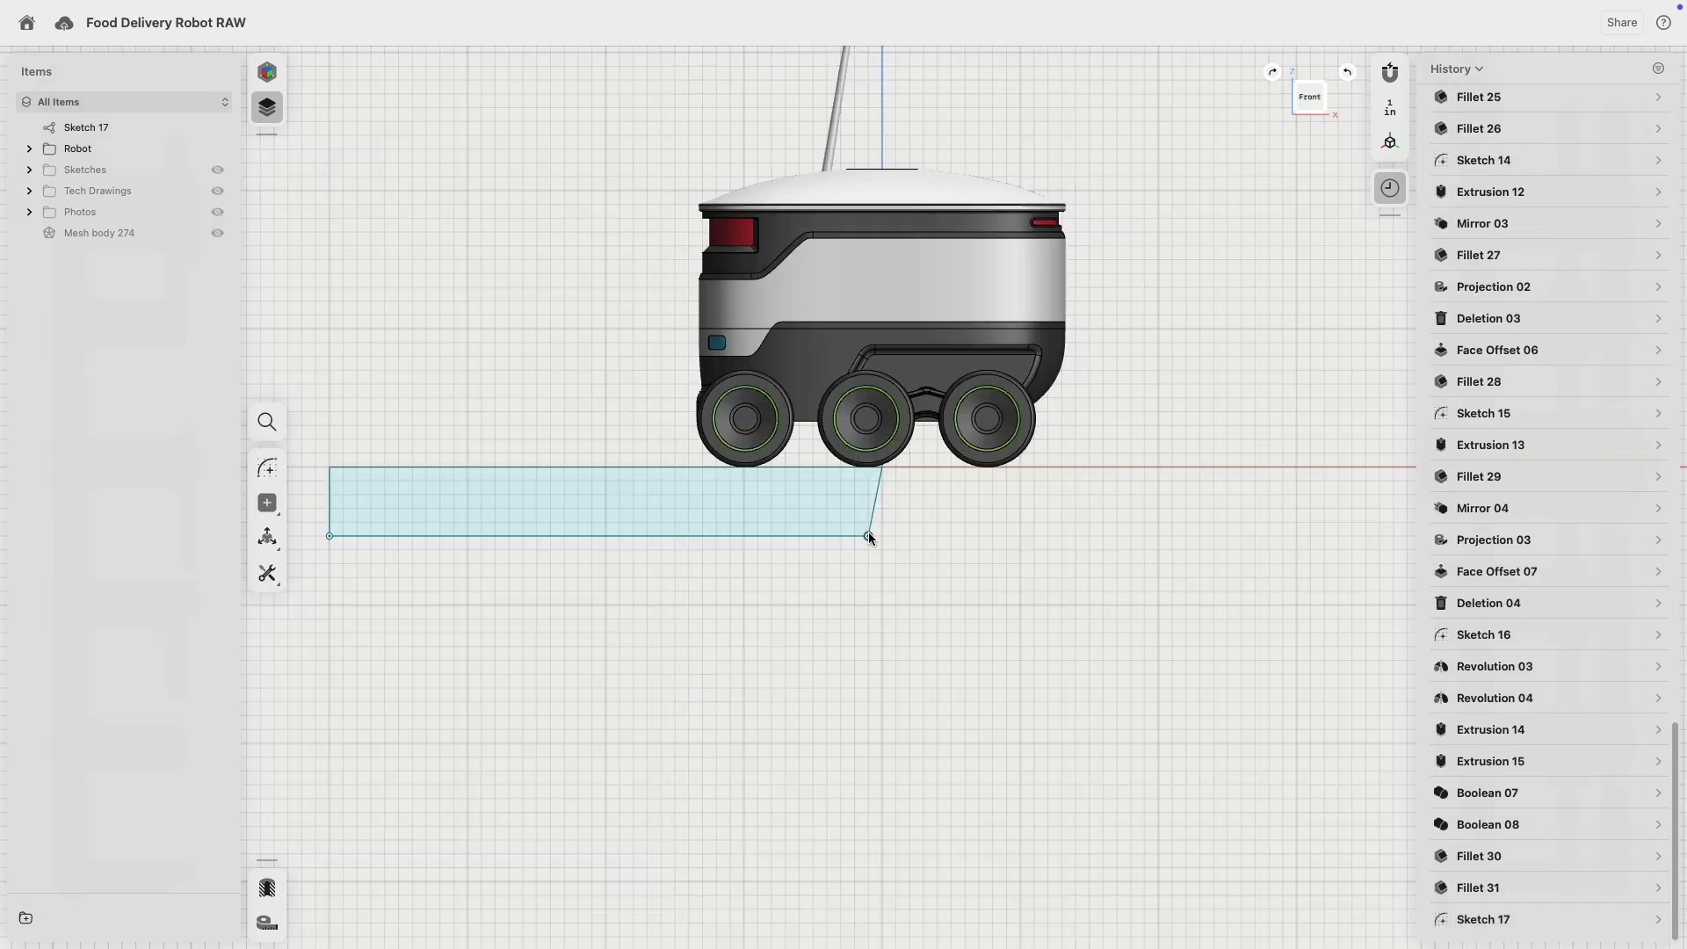
- Align the ground profile's lower inner corner directly beneath the origin so its inner edge is vertical
{"action": "left_click", "coordinate": [868, 535]}
{"action": "left_click_drag", "start_coordinate": [875, 536], "coordinate": [883, 536]}
{"action": "scroll", "coordinate": [831, 605], "scroll_direction": "down", "scroll_amount": 5}
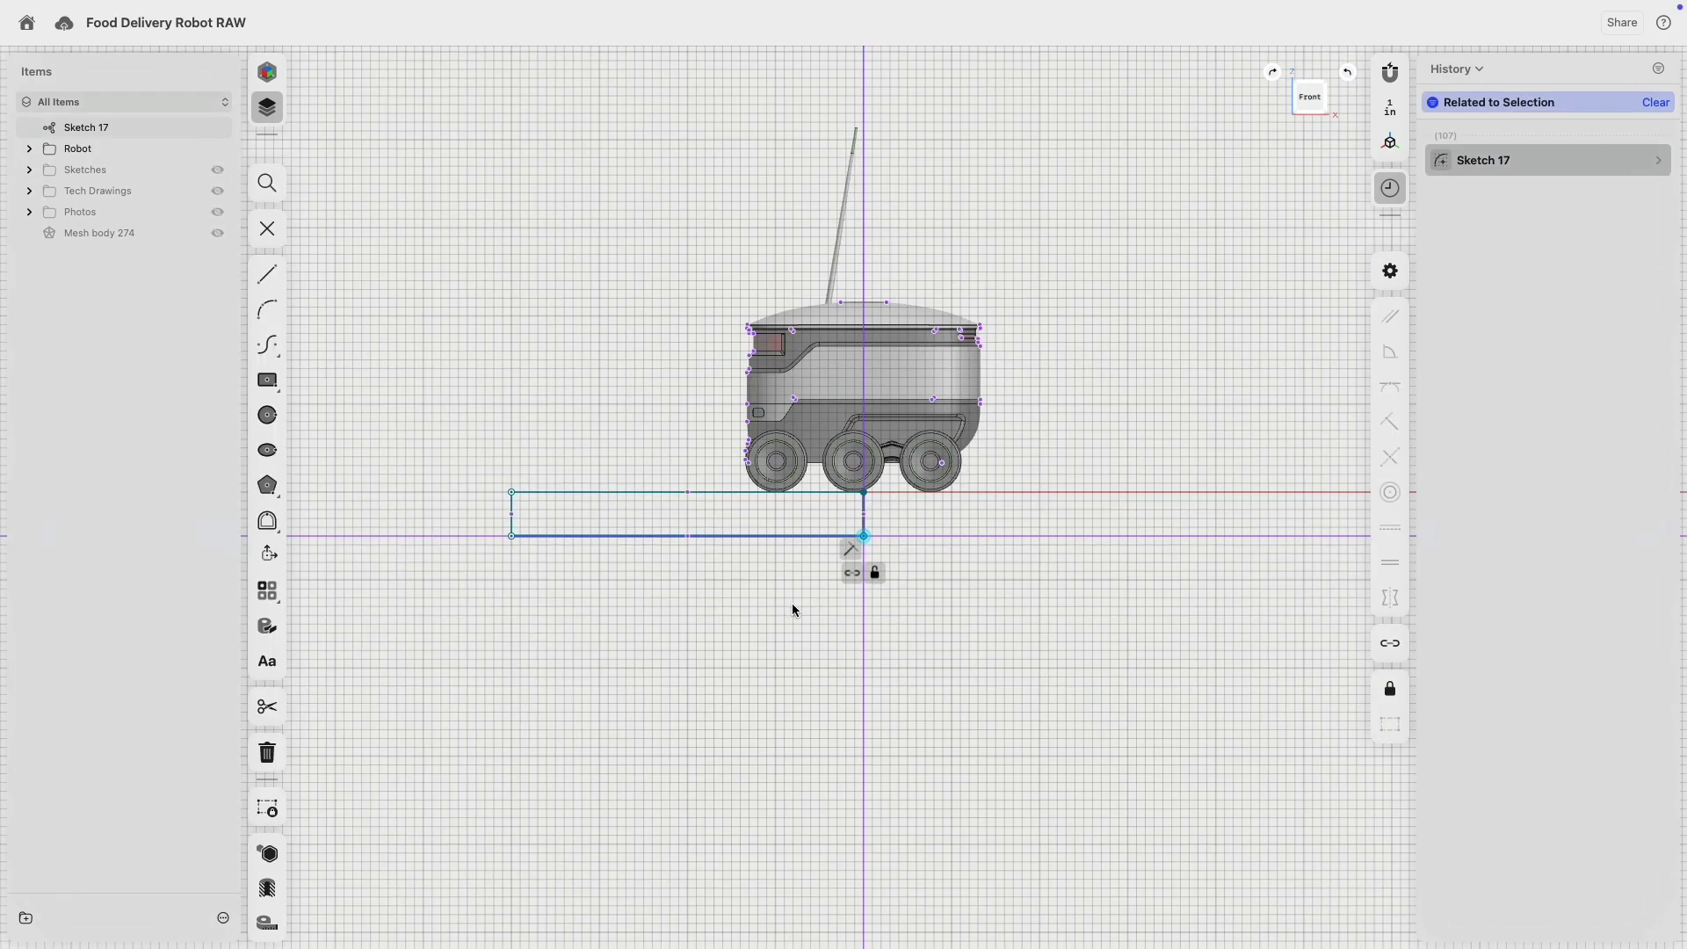
- Revolve the ground profile face fully around its vertical inner edge to form a round platform under the robot
{"action": "right_click_drag", "start_coordinate": [792, 605], "coordinate": [850, 658]}
{"action": "left_click", "coordinate": [726, 524]}
{"action": "scroll", "coordinate": [852, 532], "scroll_direction": "up", "scroll_amount": 5}
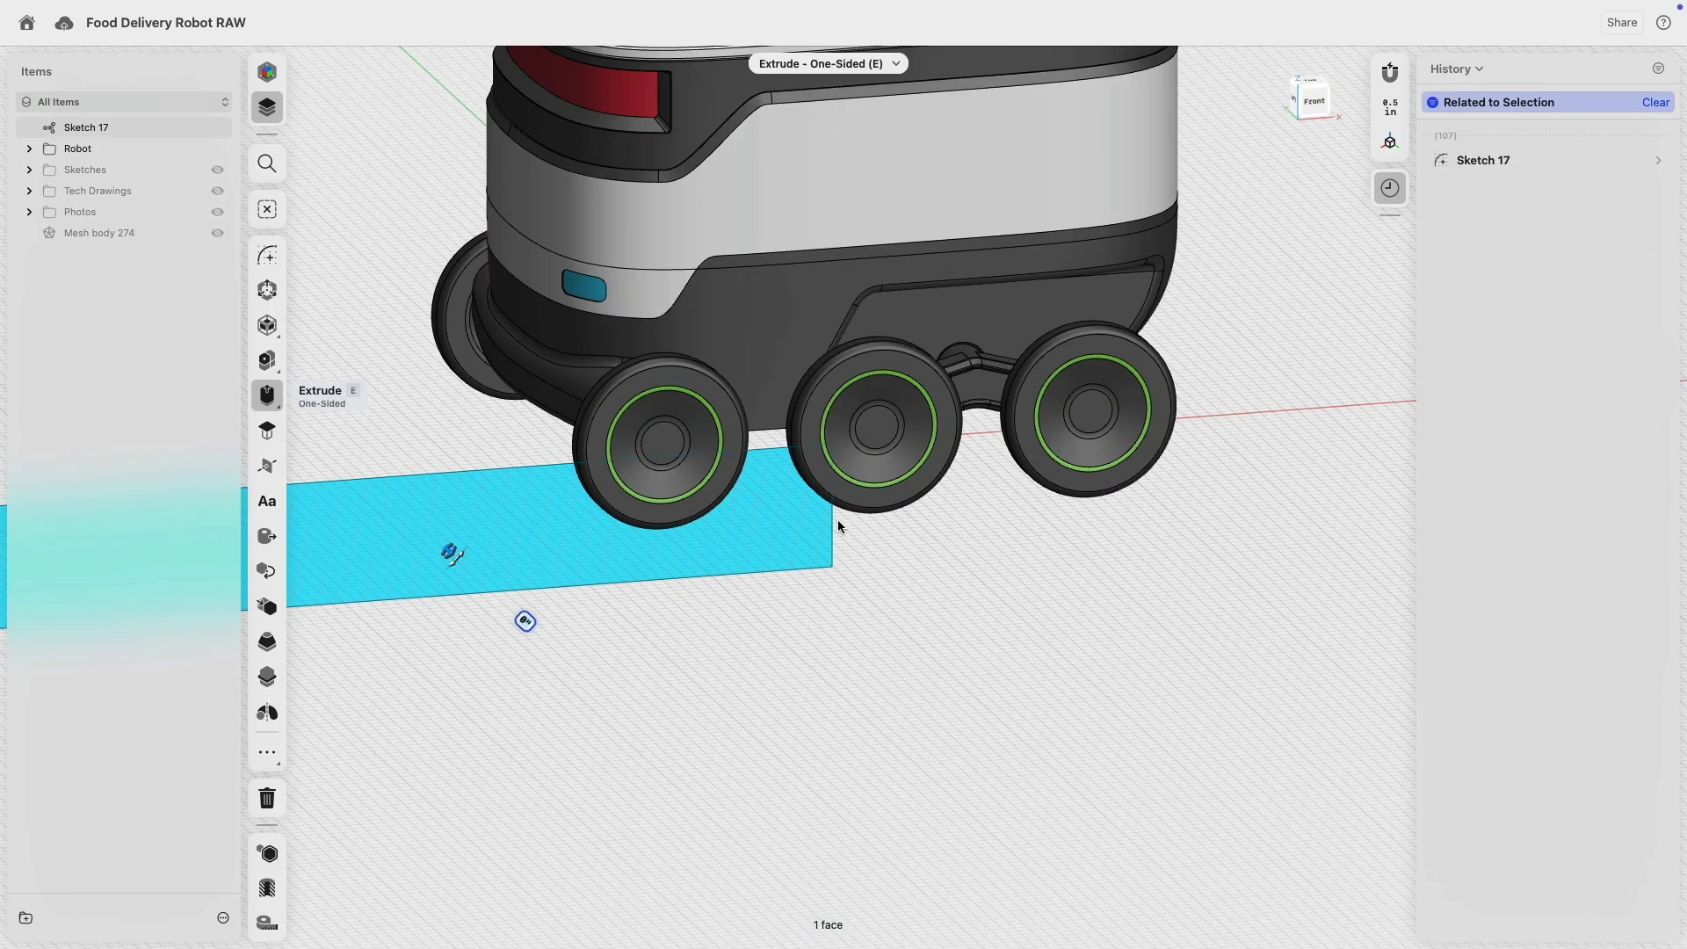
{"action": "left_click", "coordinate": [832, 528]}
{"action": "scroll", "coordinate": [571, 601], "scroll_direction": "down", "scroll_amount": 8}
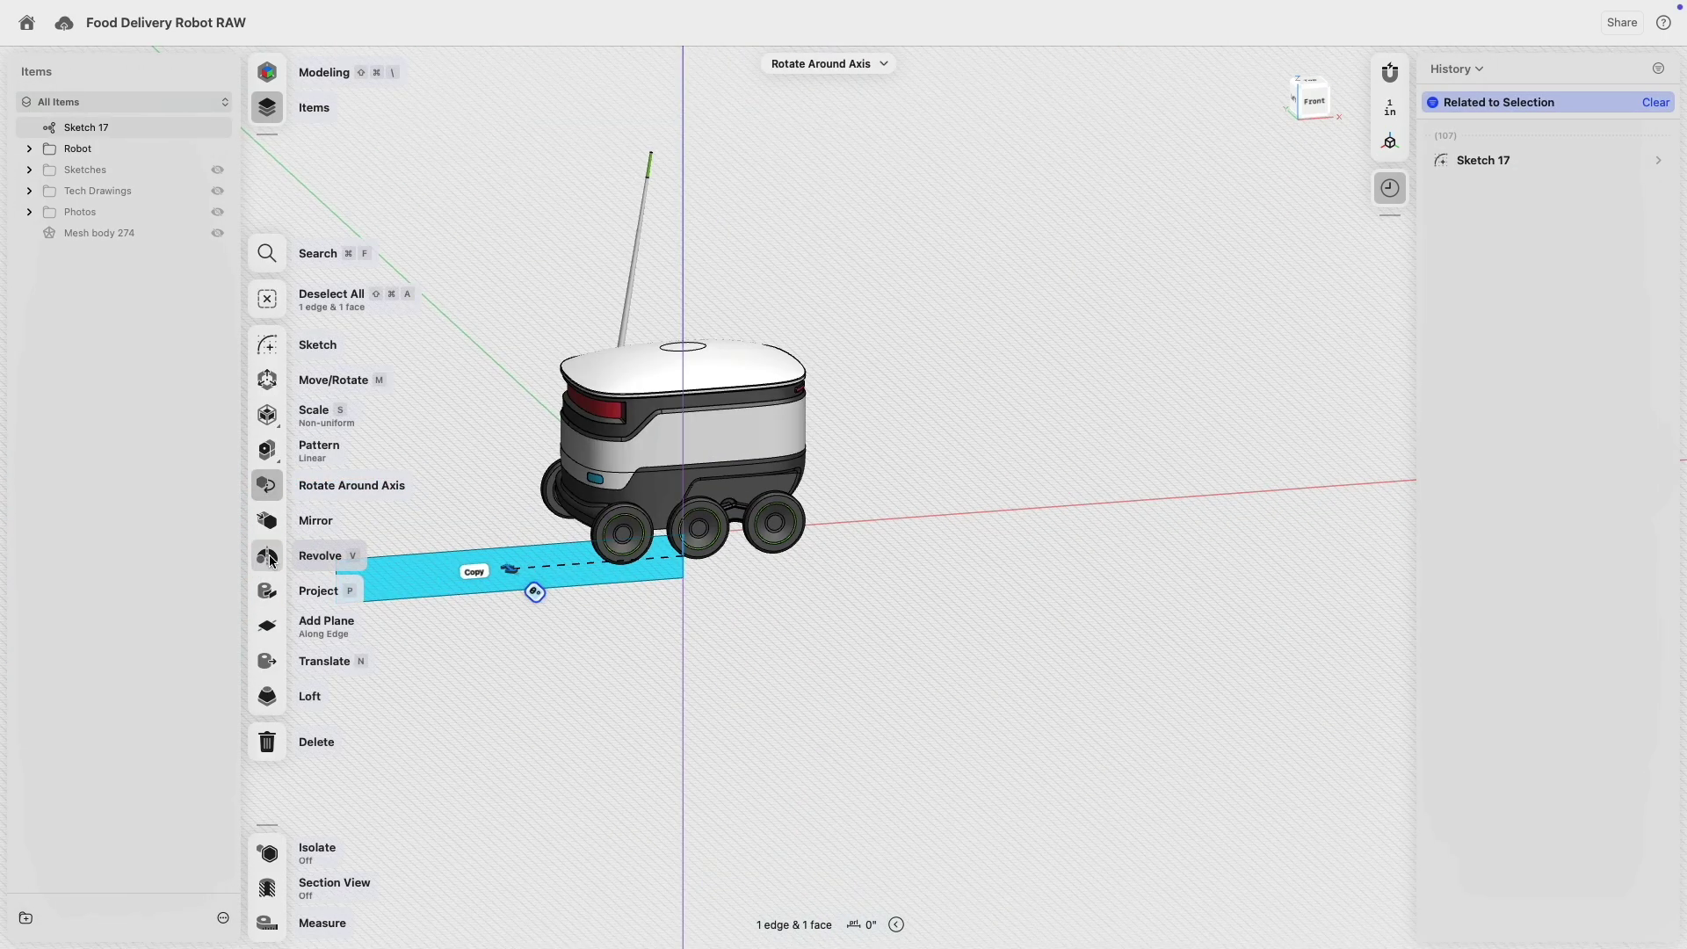
{"action": "left_click", "coordinate": [267, 558]}
{"action": "left_click", "coordinate": [579, 737]}
- Switch to Visualization and apply the Marble - White stone material to the round platform
{"action": "left_click", "coordinate": [267, 74]}
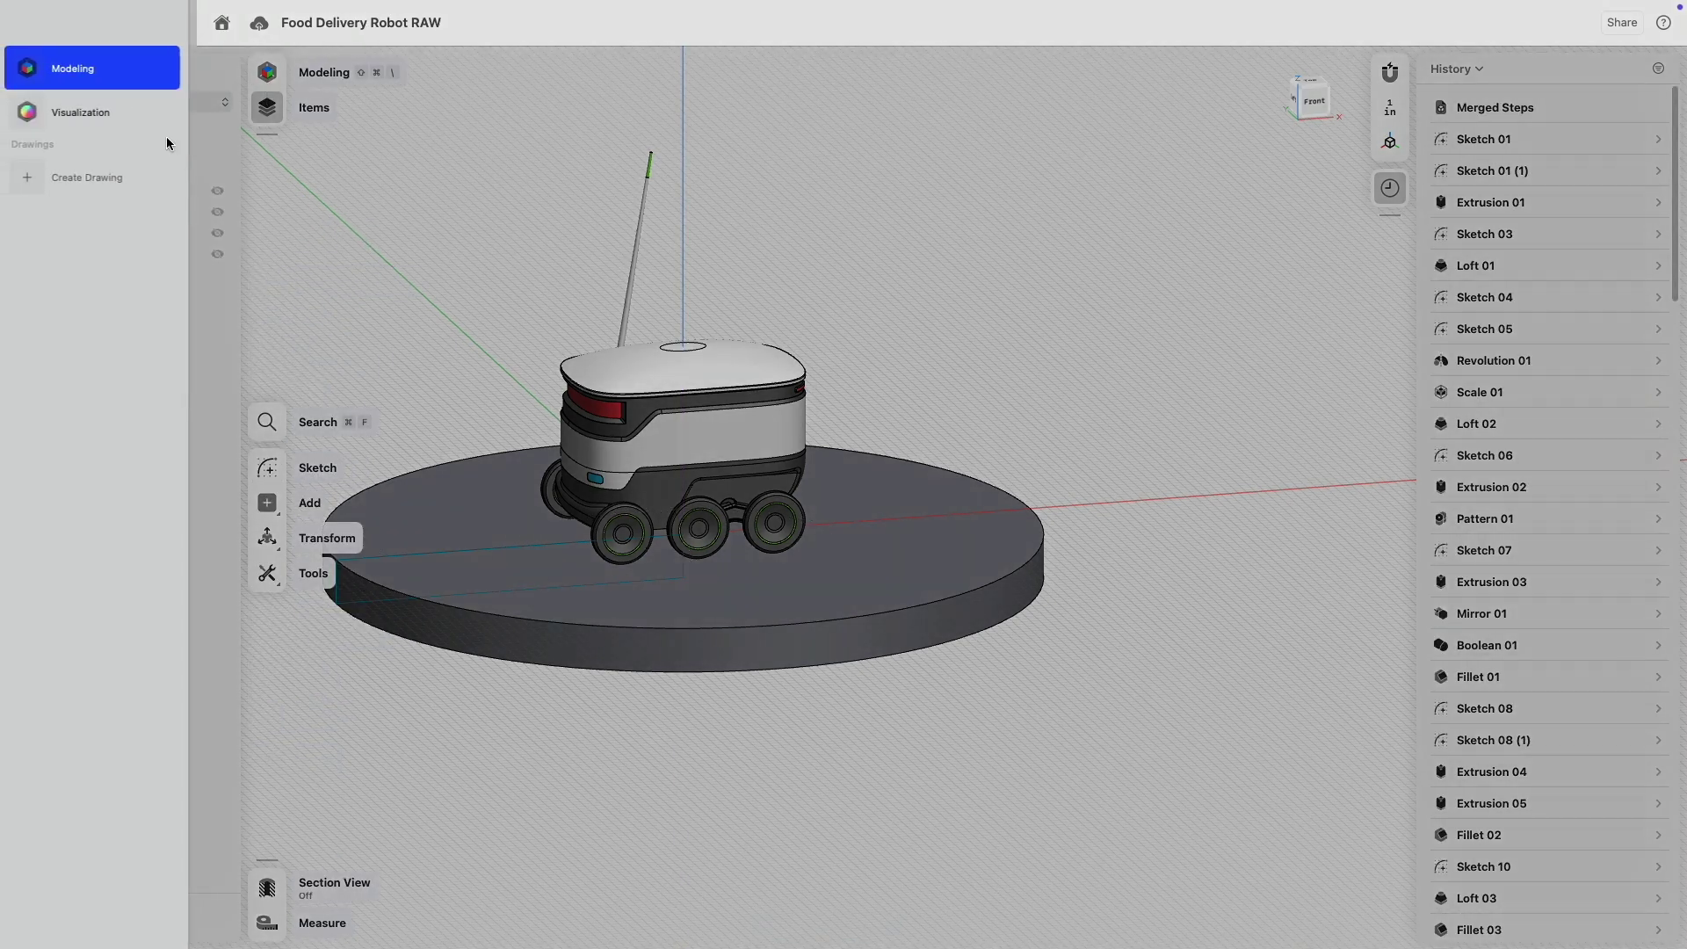
{"action": "left_click", "coordinate": [146, 120]}
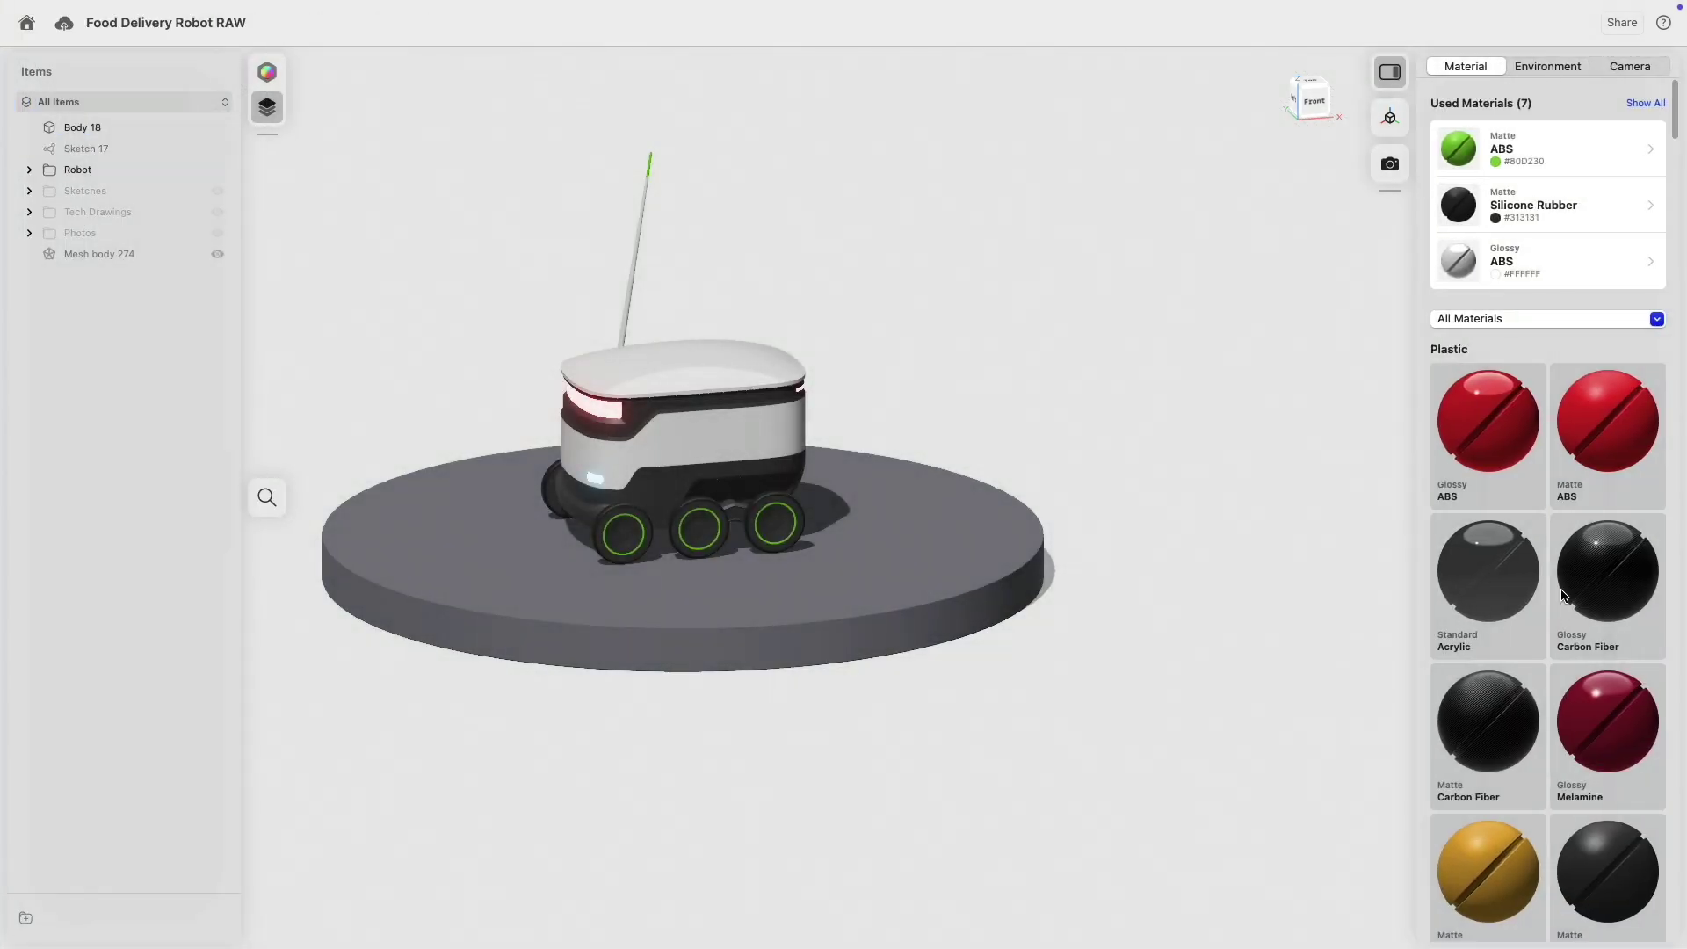
{"action": "left_click", "coordinate": [1538, 319]}
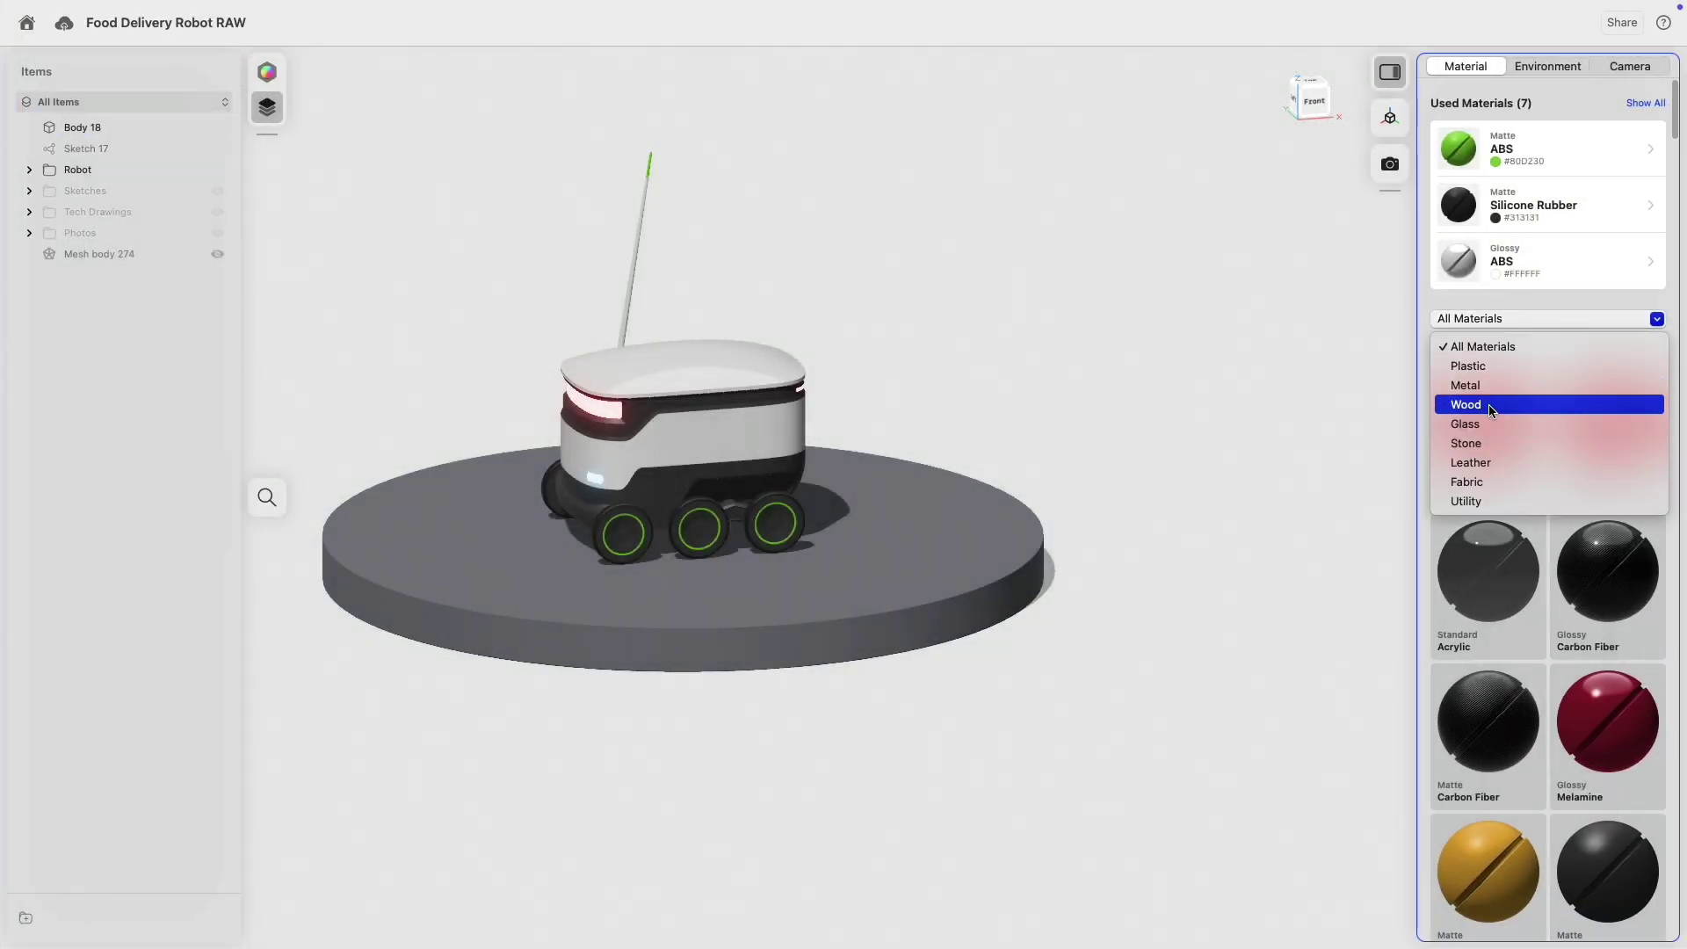
{"action": "left_click", "coordinate": [1494, 443]}
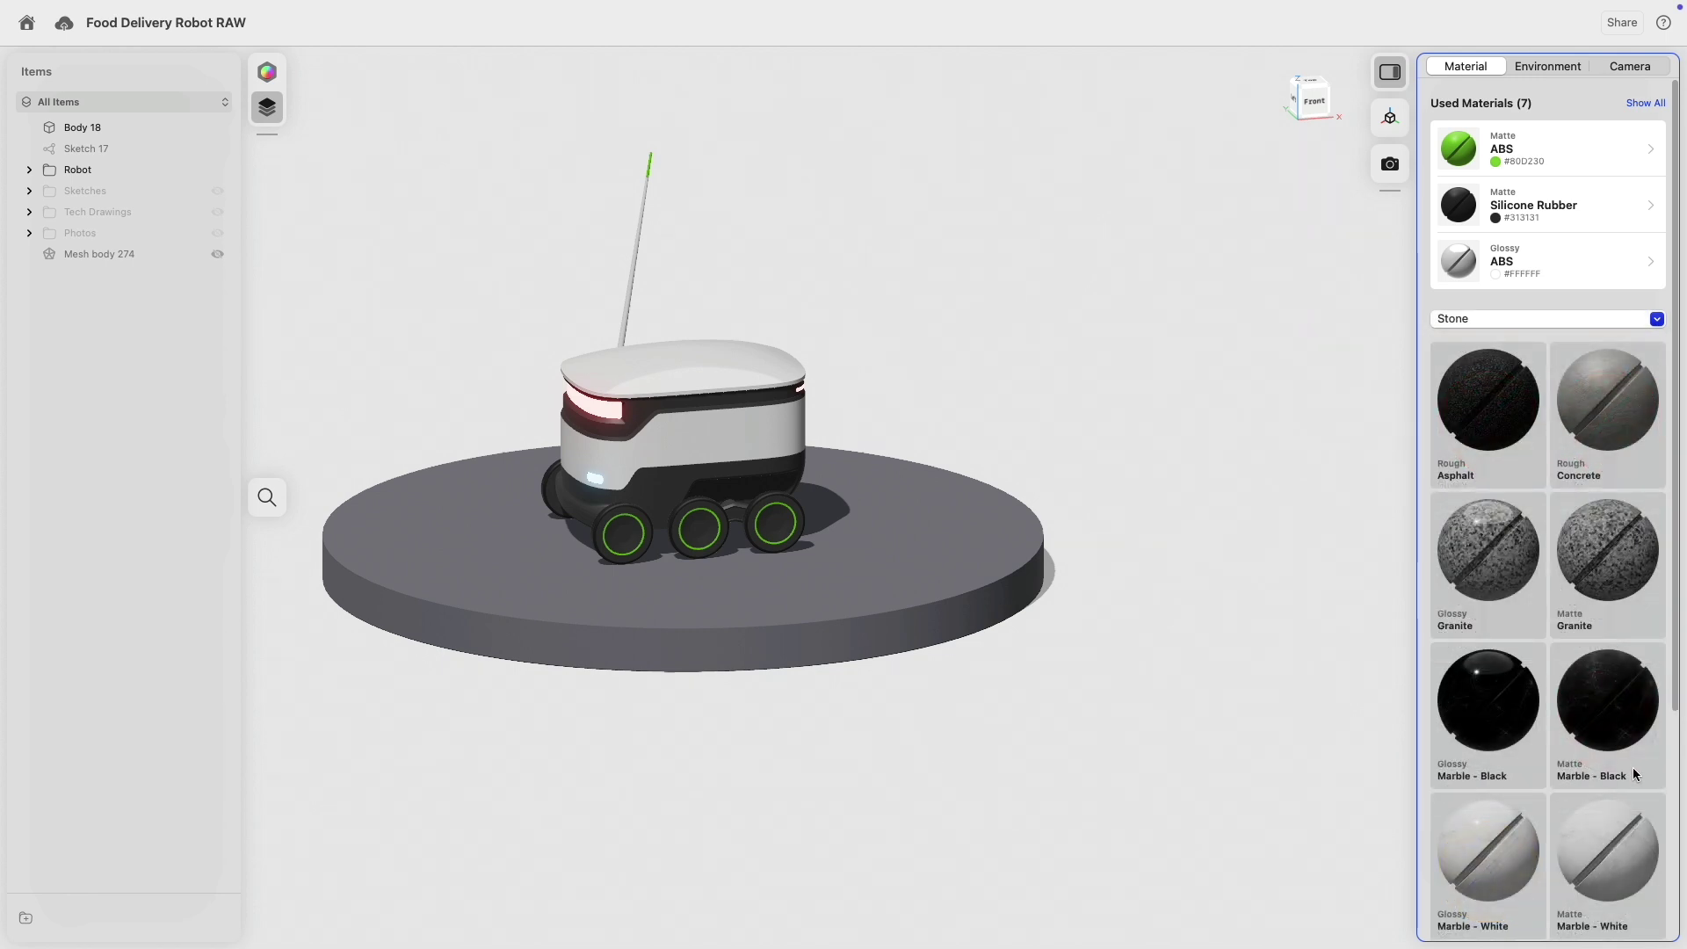
{"action": "left_click_drag", "start_coordinate": [999, 743], "coordinate": [848, 598]}
{"action": "right_click_drag", "start_coordinate": [658, 742], "coordinate": [714, 746]}
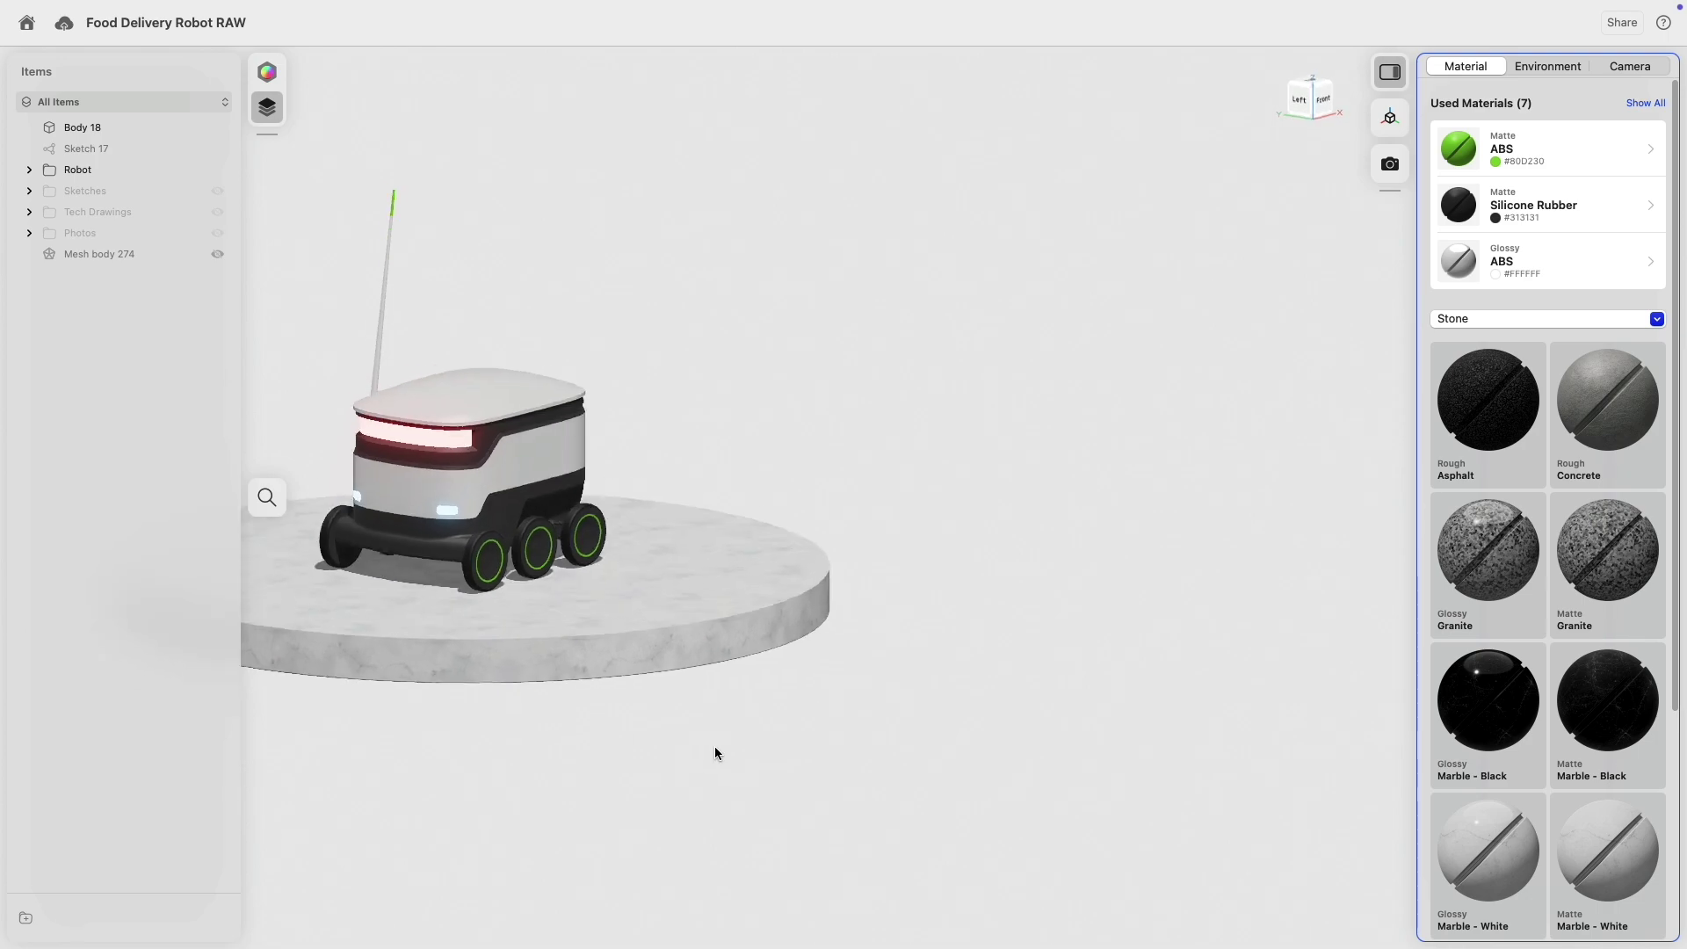
- Return to Modeling and widen the platform by extending its profile sketch outward by about a quarter of its length
{"action": "left_click", "coordinate": [269, 73]}
{"action": "left_click", "coordinate": [93, 65]}
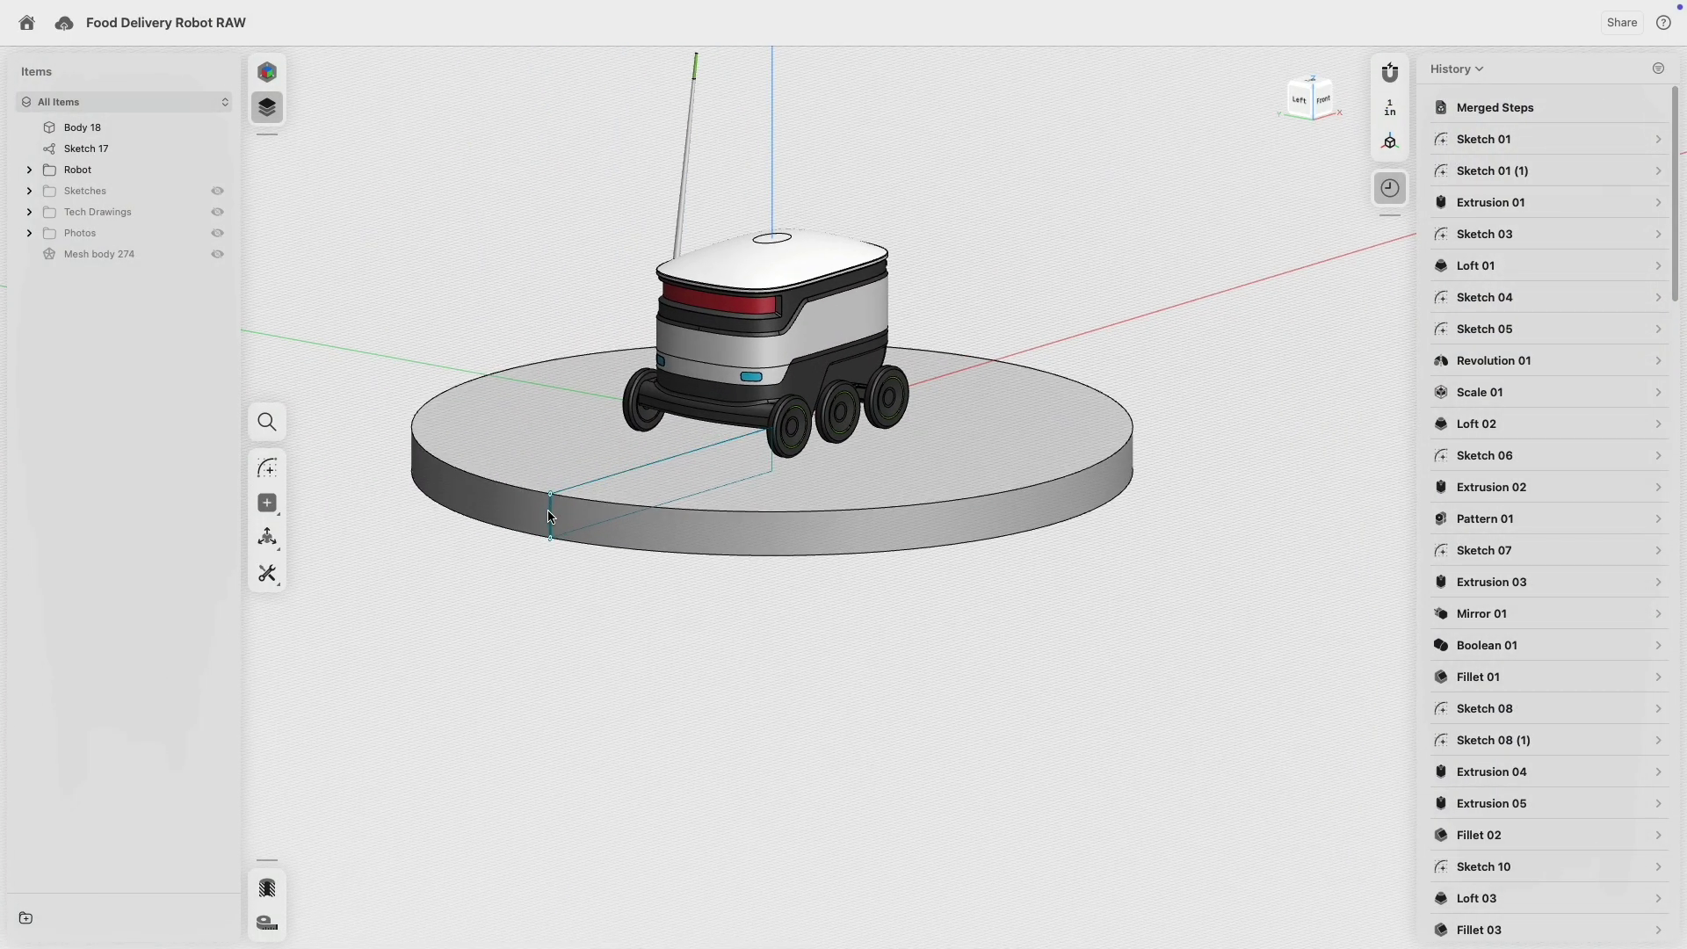
{"action": "left_click", "coordinate": [554, 500]}
{"action": "left_click_drag", "start_coordinate": [545, 515], "coordinate": [465, 525]}
{"action": "left_click", "coordinate": [565, 593]}
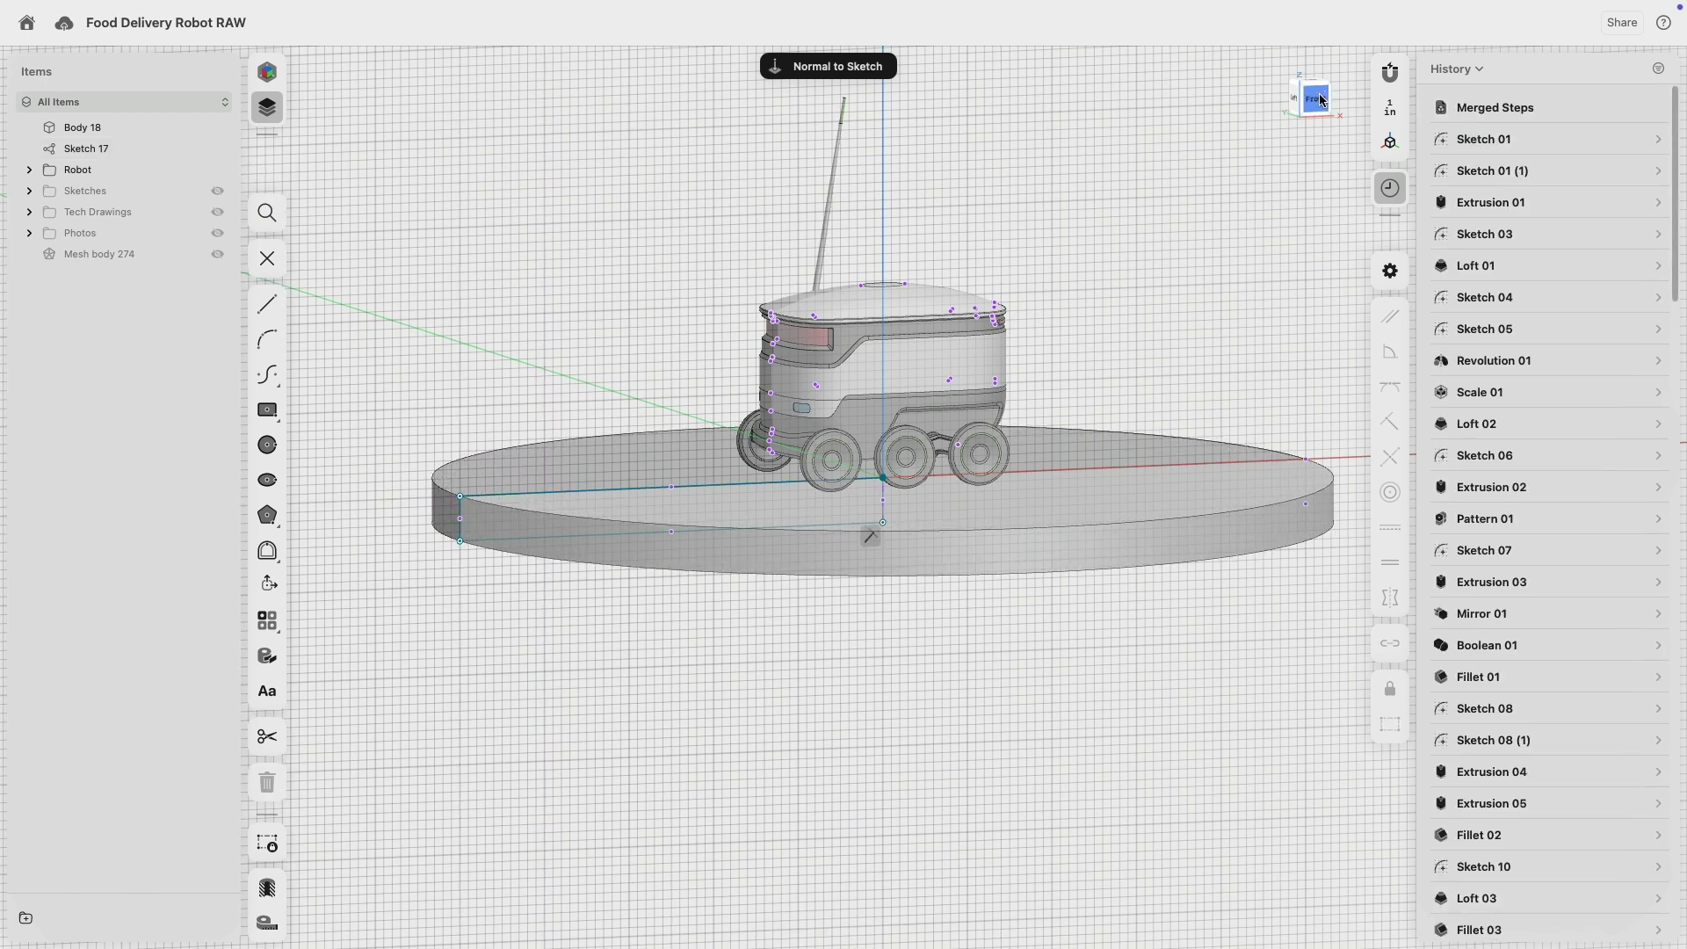
{"action": "left_click", "coordinate": [1320, 99]}
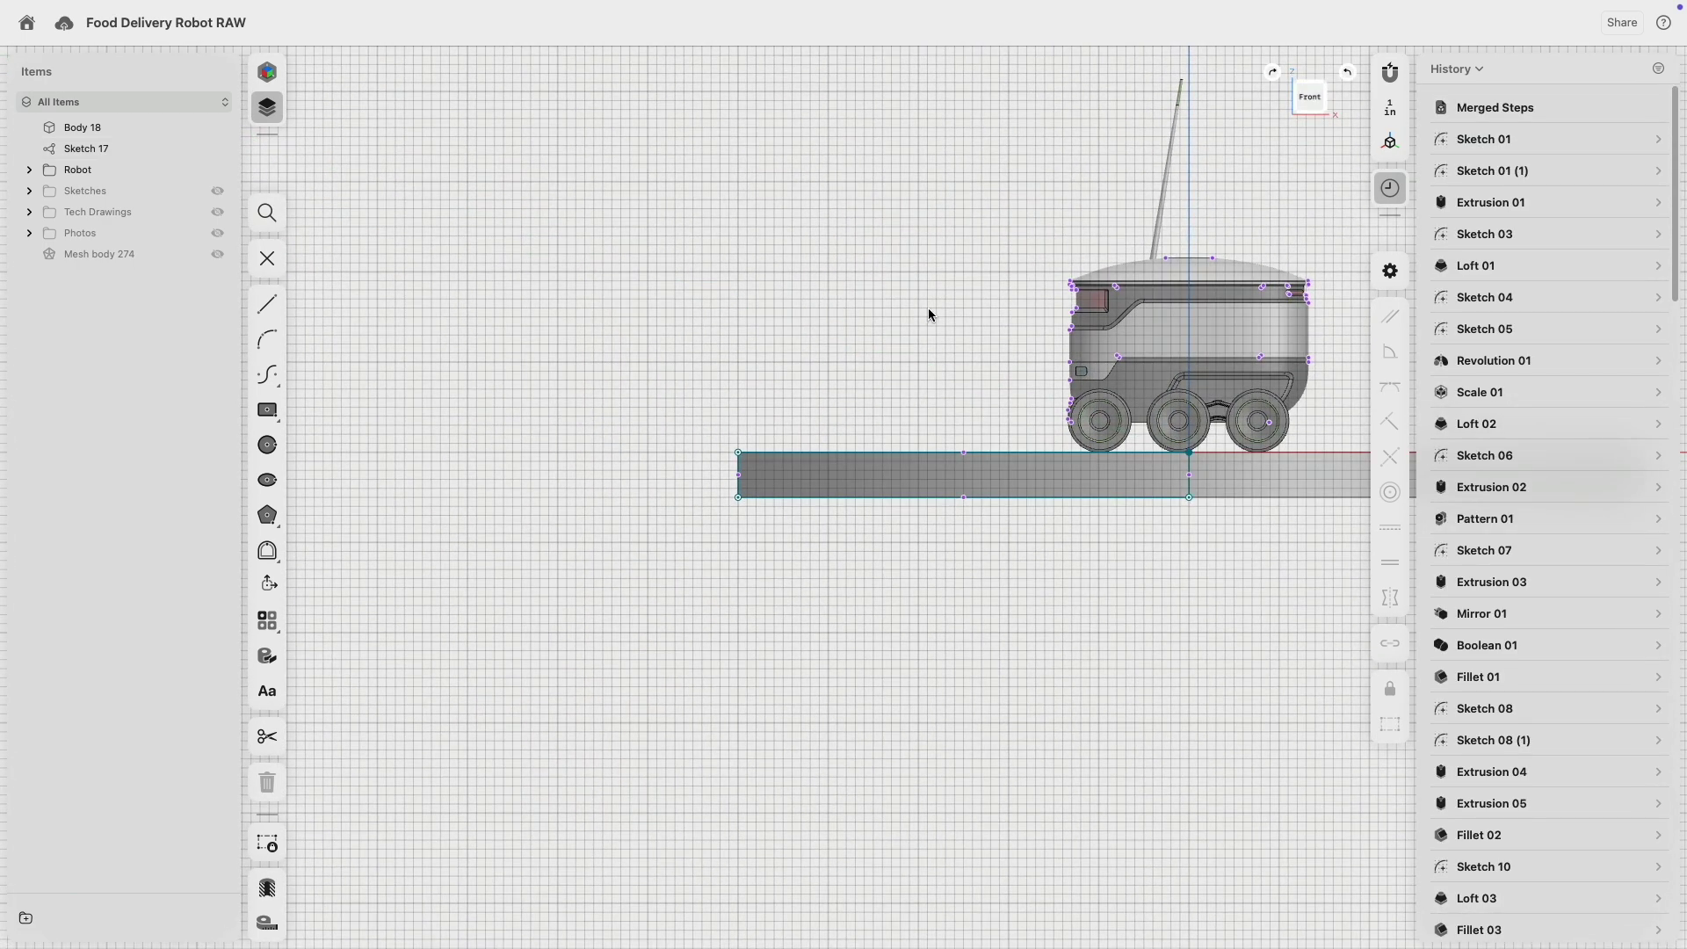
{"action": "middle_click_drag", "start_coordinate": [944, 306], "coordinate": [713, 369]}
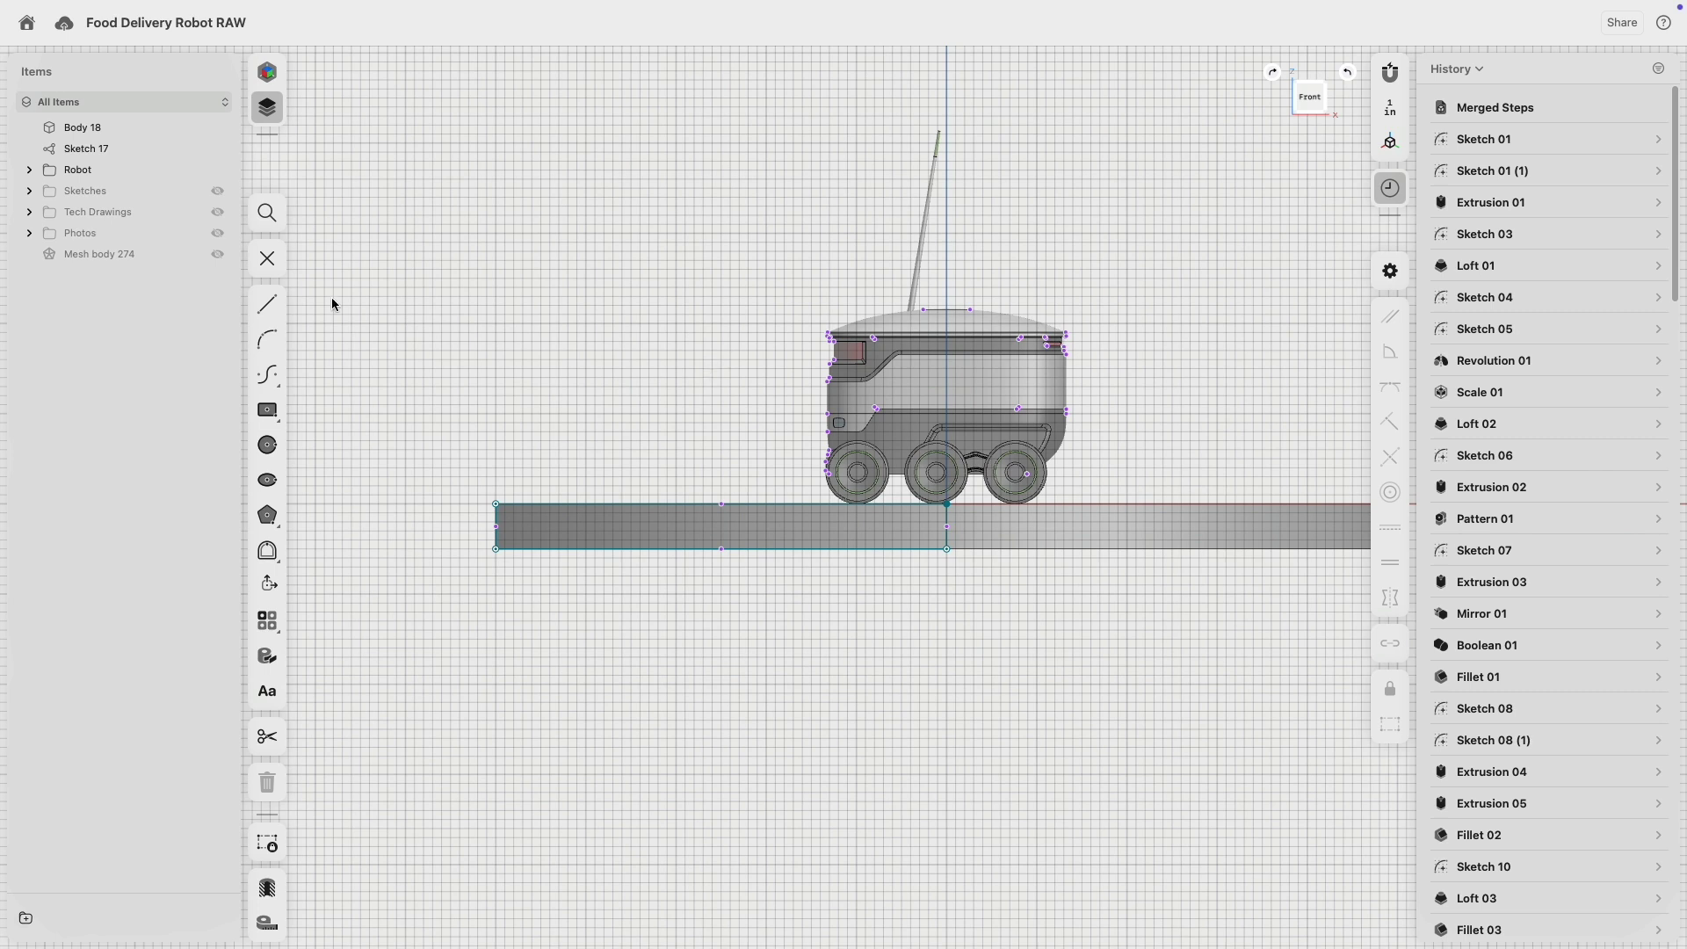
{"action": "left_click", "coordinate": [267, 258]}
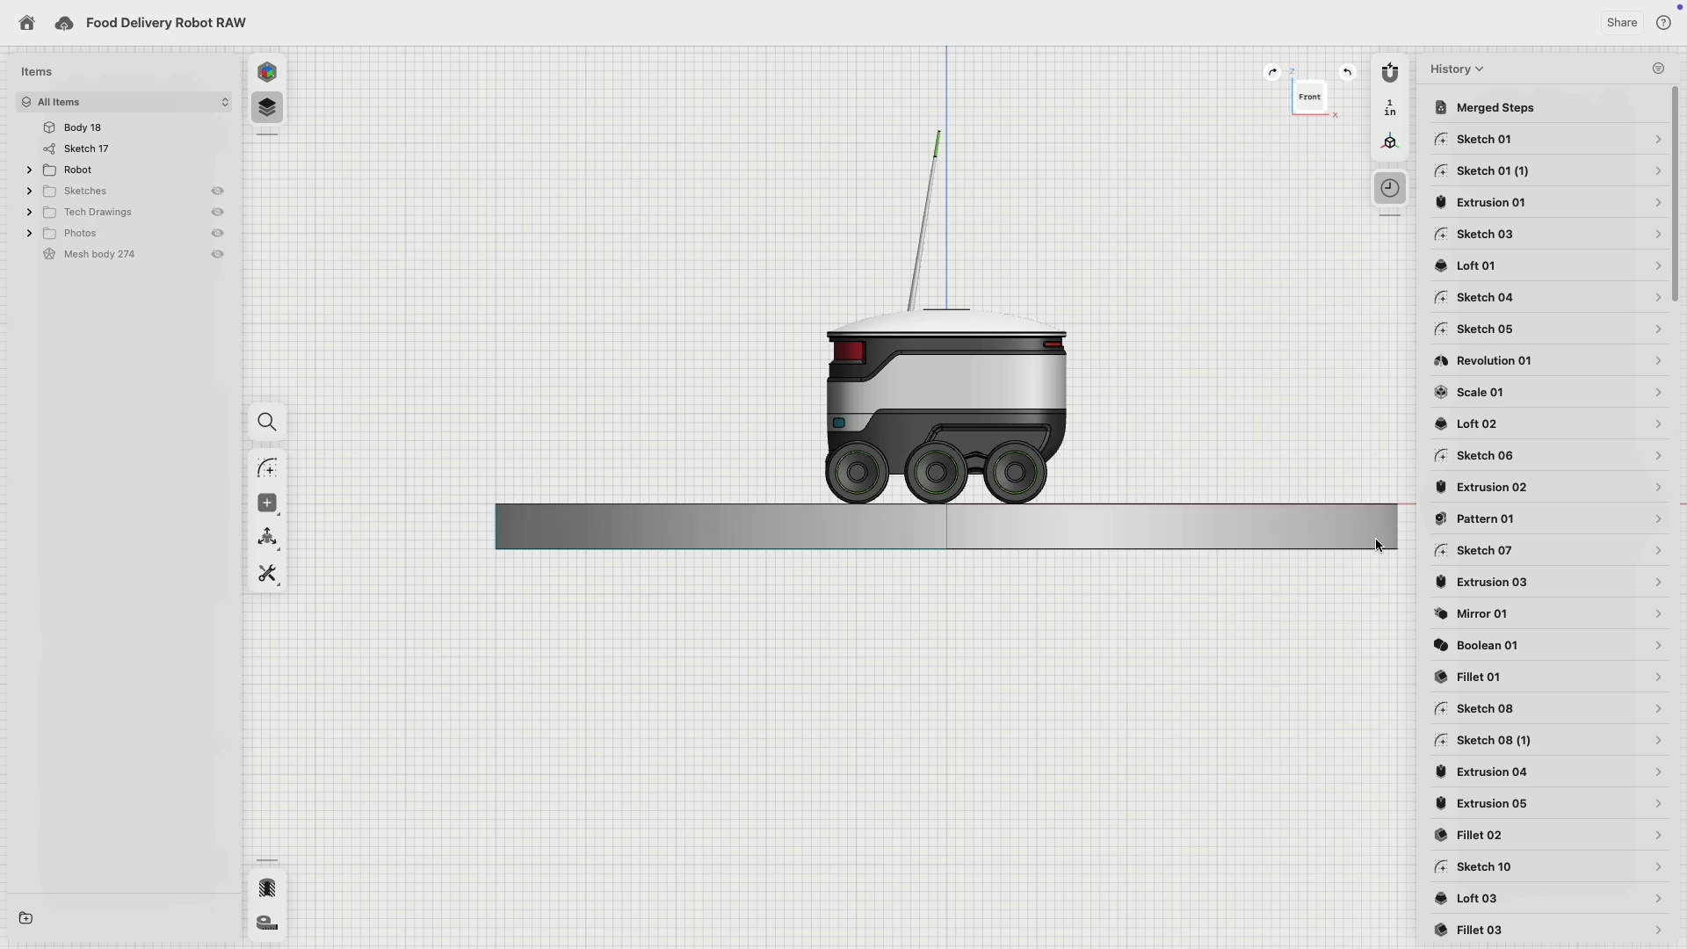
- Copy the whole Robot folder and move the copy -48 in along the X axis
{"action": "left_click", "coordinate": [95, 169]}
{"action": "scroll", "coordinate": [791, 405], "scroll_direction": "left", "scroll_amount": 3}
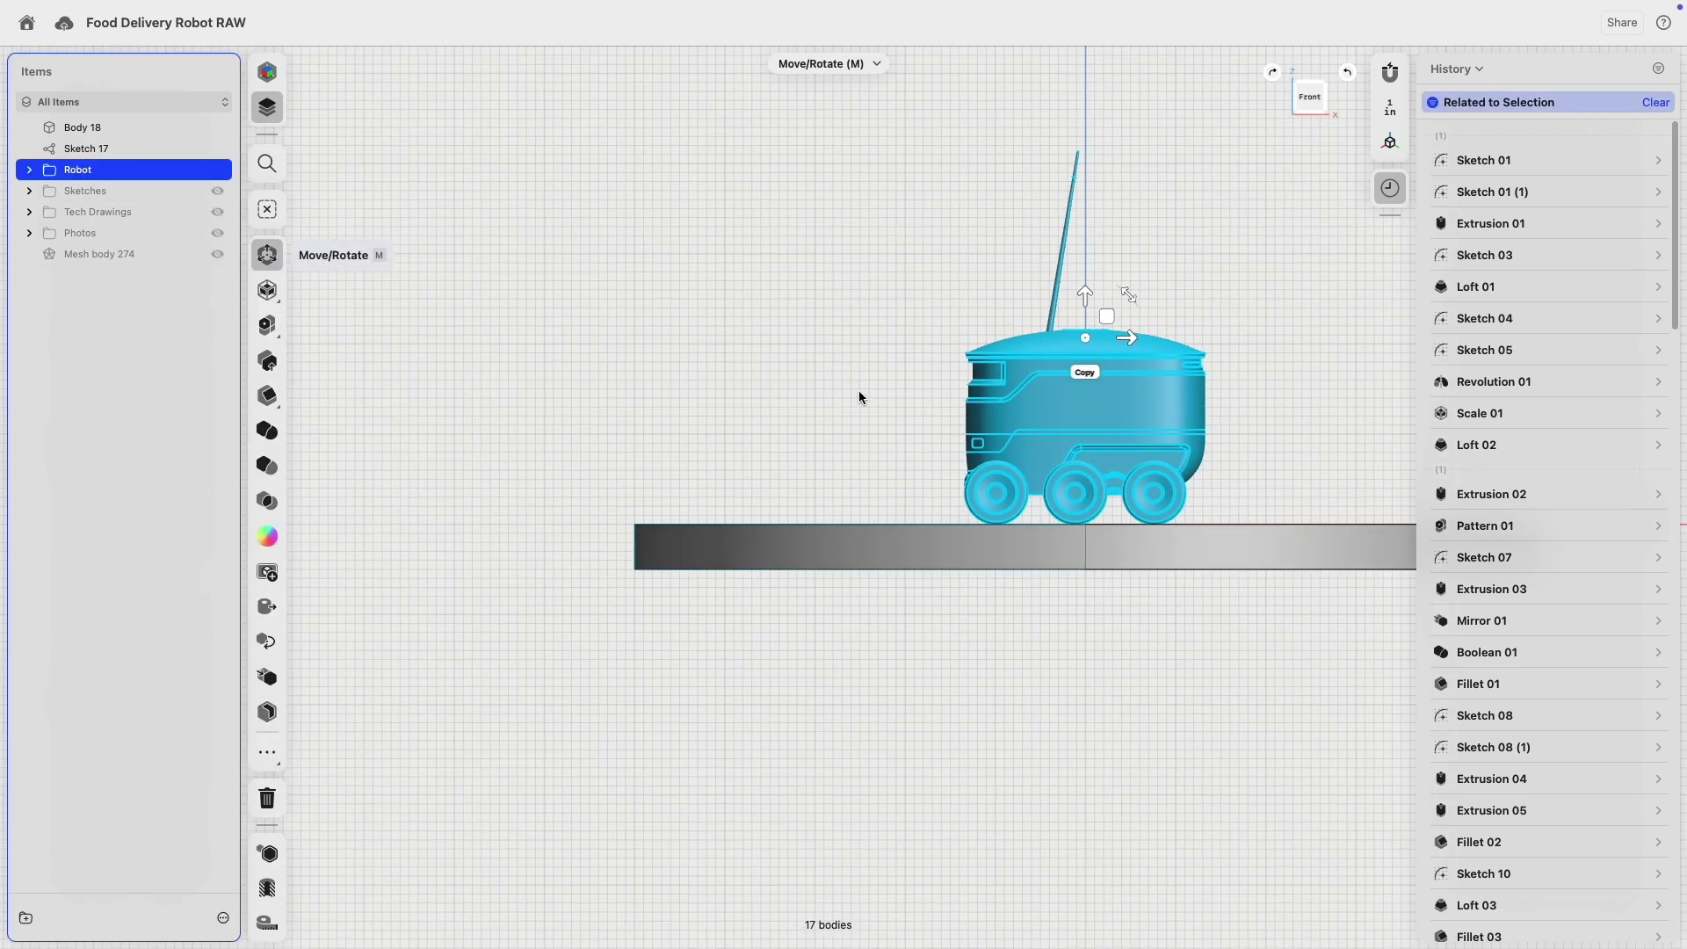
{"action": "left_click", "coordinate": [1090, 373]}
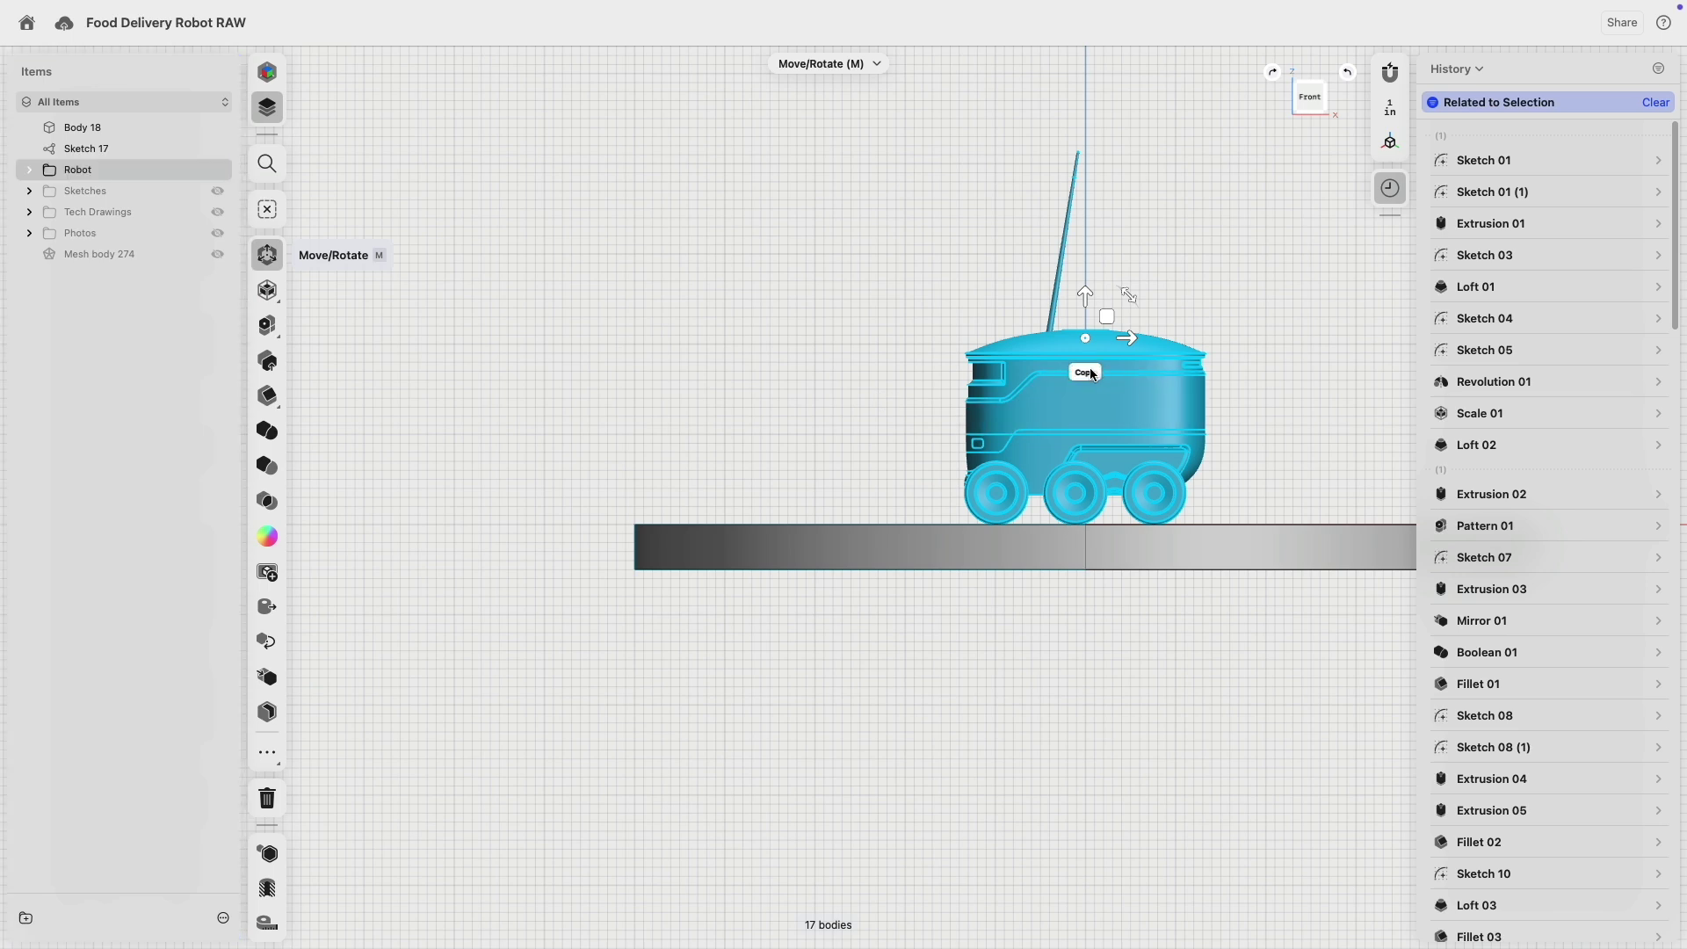
{"action": "left_click_drag", "start_coordinate": [1133, 342], "coordinate": [697, 362]}
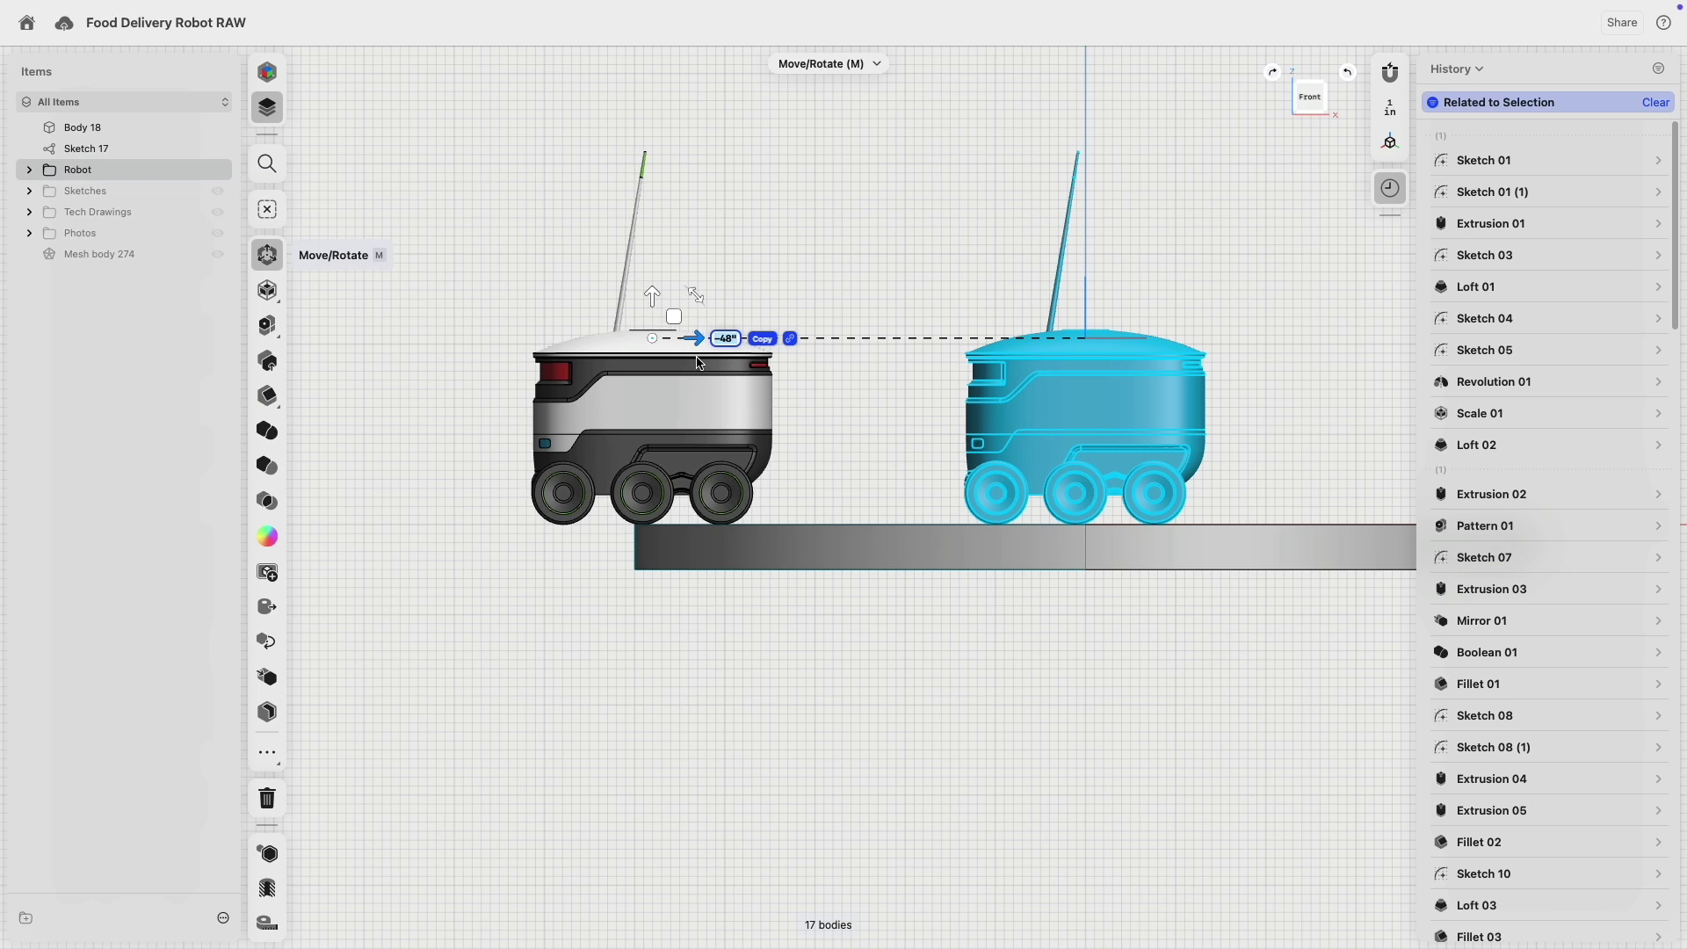
{"action": "left_click_drag", "start_coordinate": [701, 363], "coordinate": [701, 363]}
{"action": "left_click", "coordinate": [585, 629]}
- Select the copied robot's Body 09 (1), Body 03 (1), Antenna (1) folder, and both front wheels with their axle
{"action": "scroll", "coordinate": [583, 399], "scroll_direction": "up", "scroll_amount": 5}
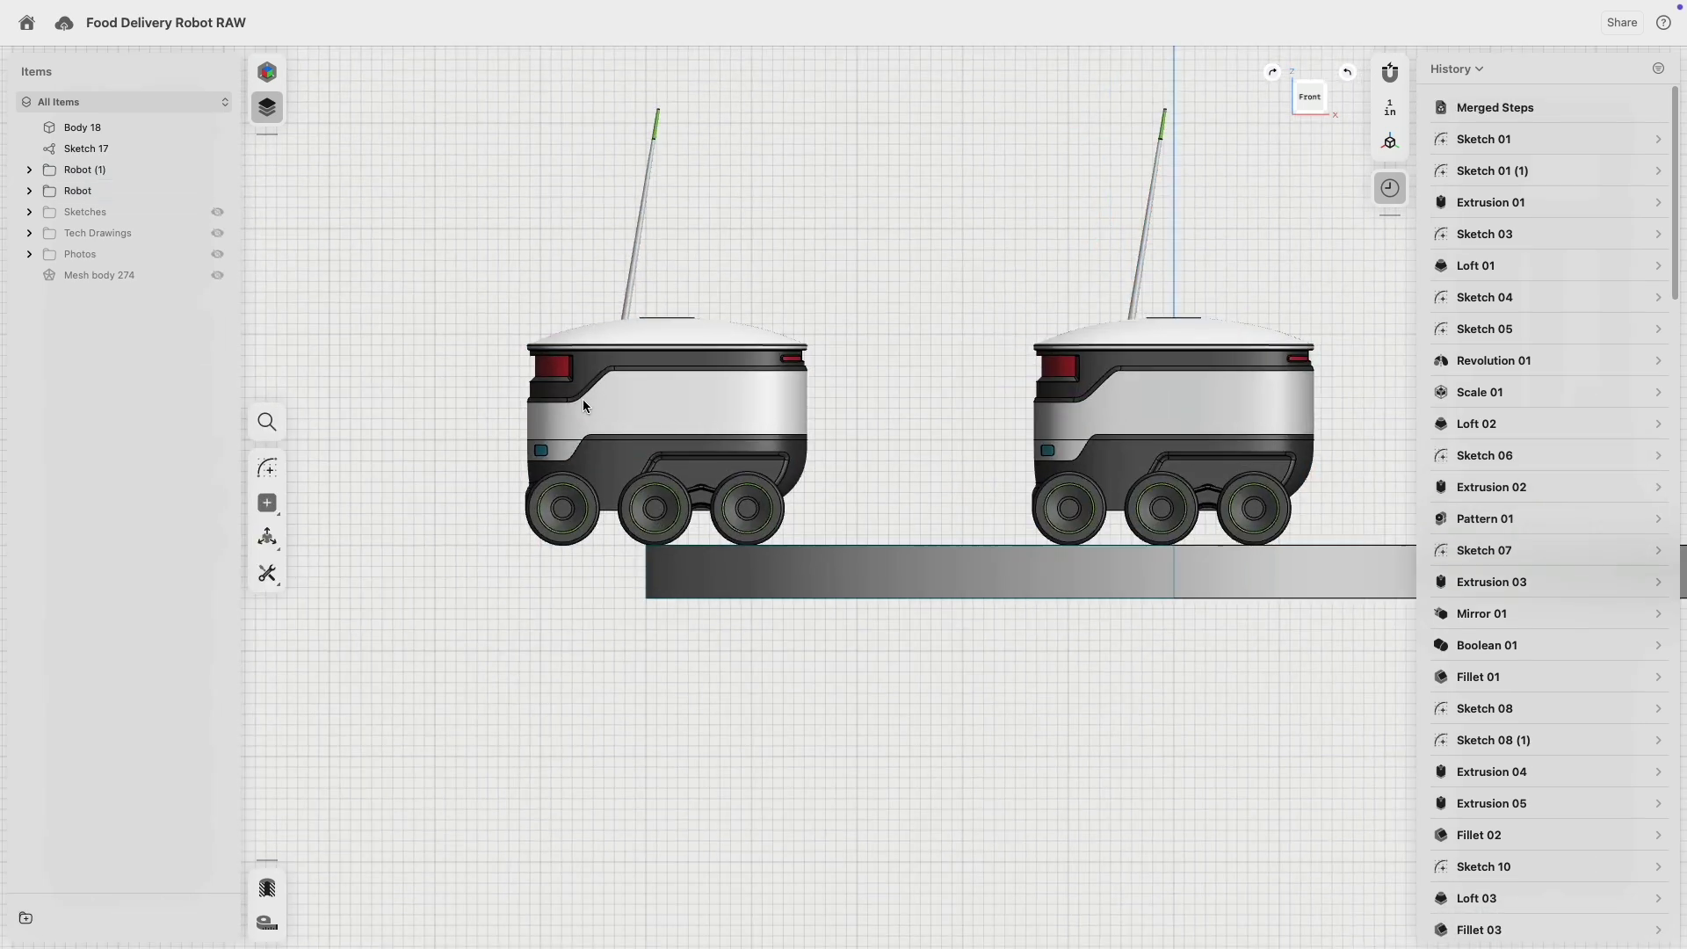
{"action": "middle_click_drag", "start_coordinate": [438, 281], "coordinate": [490, 397]}
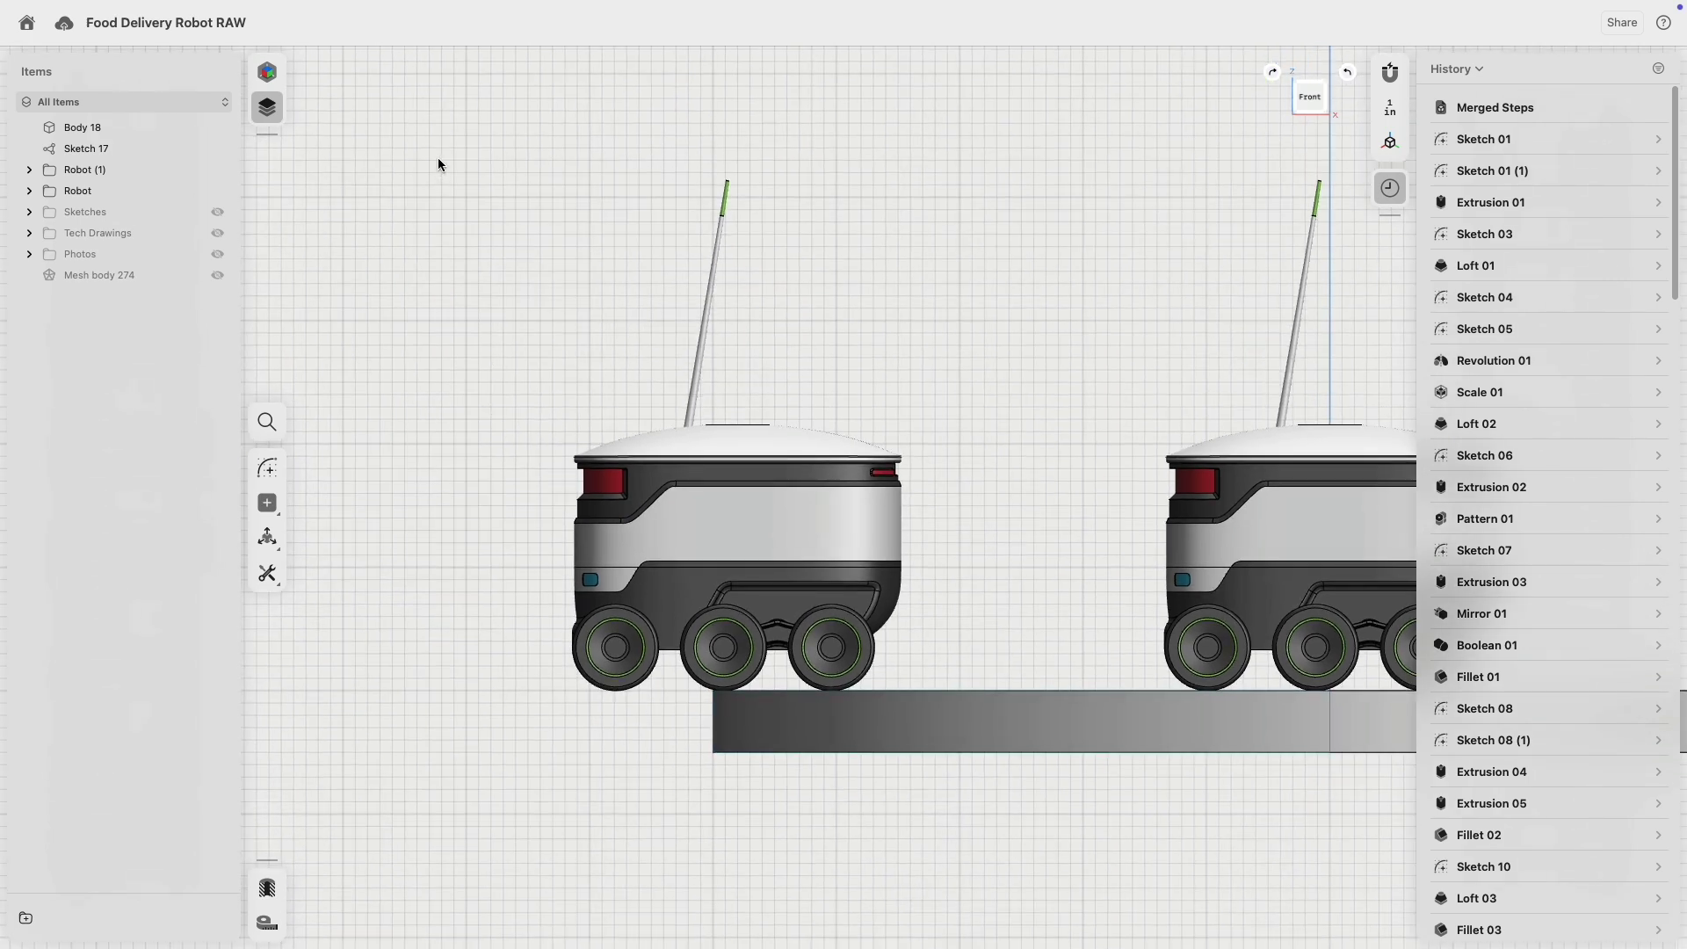
{"action": "left_click_drag", "start_coordinate": [453, 176], "coordinate": [441, 345]}
{"action": "left_click", "coordinate": [29, 169]}
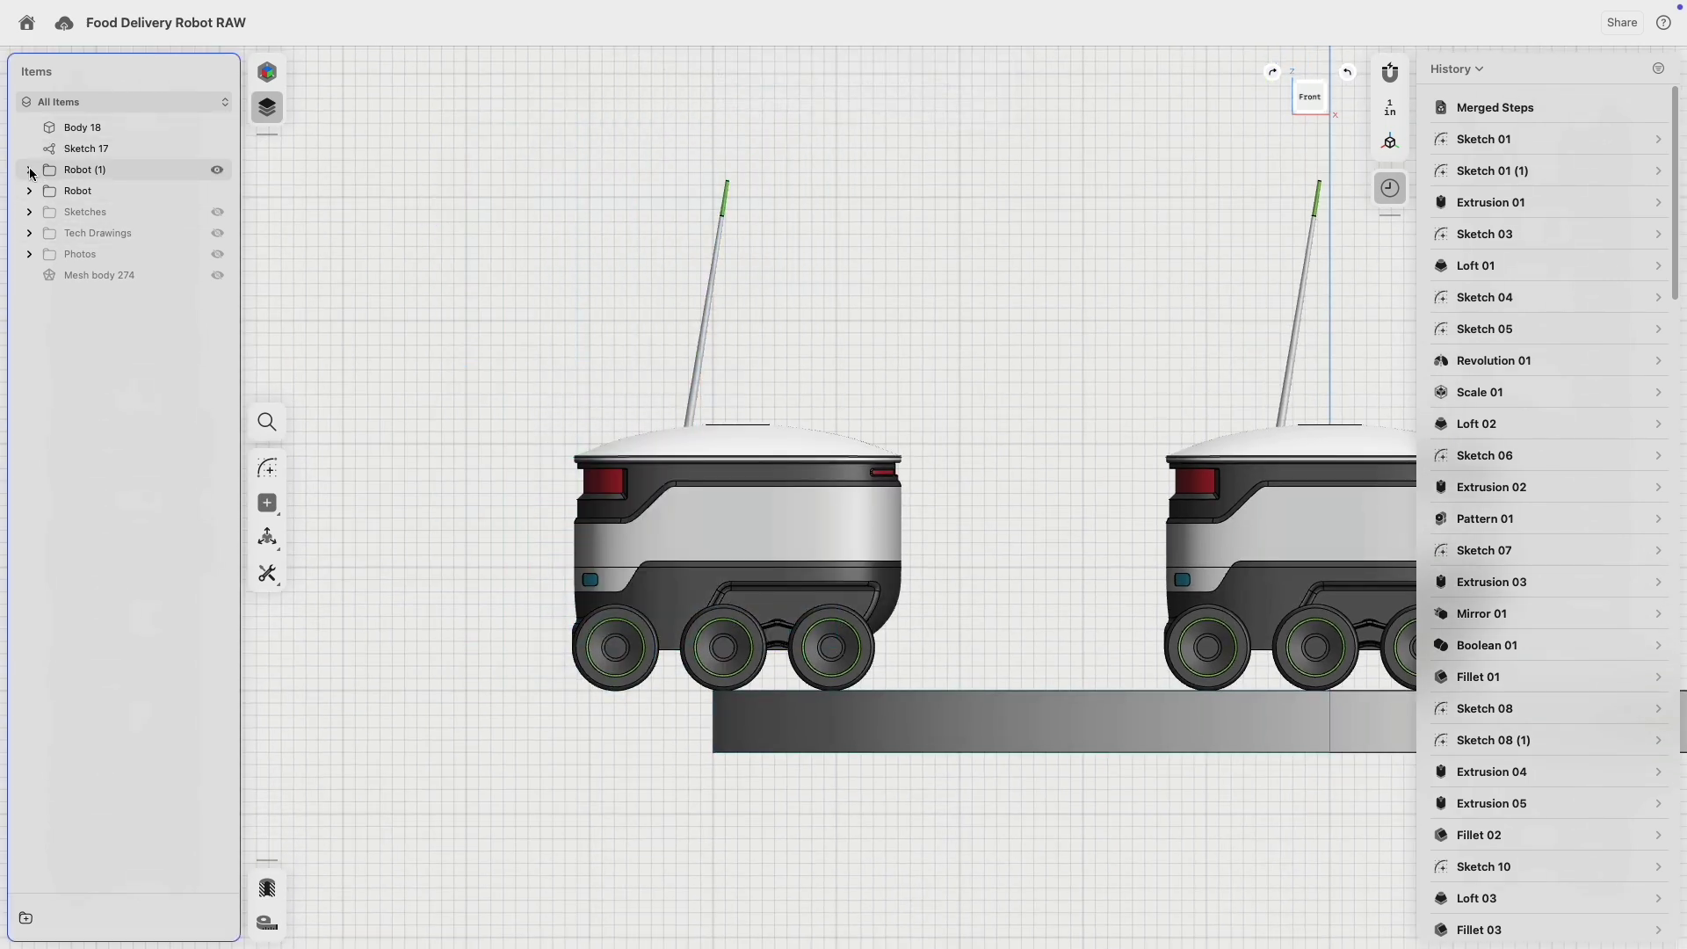
{"action": "left_click", "coordinate": [101, 234]}
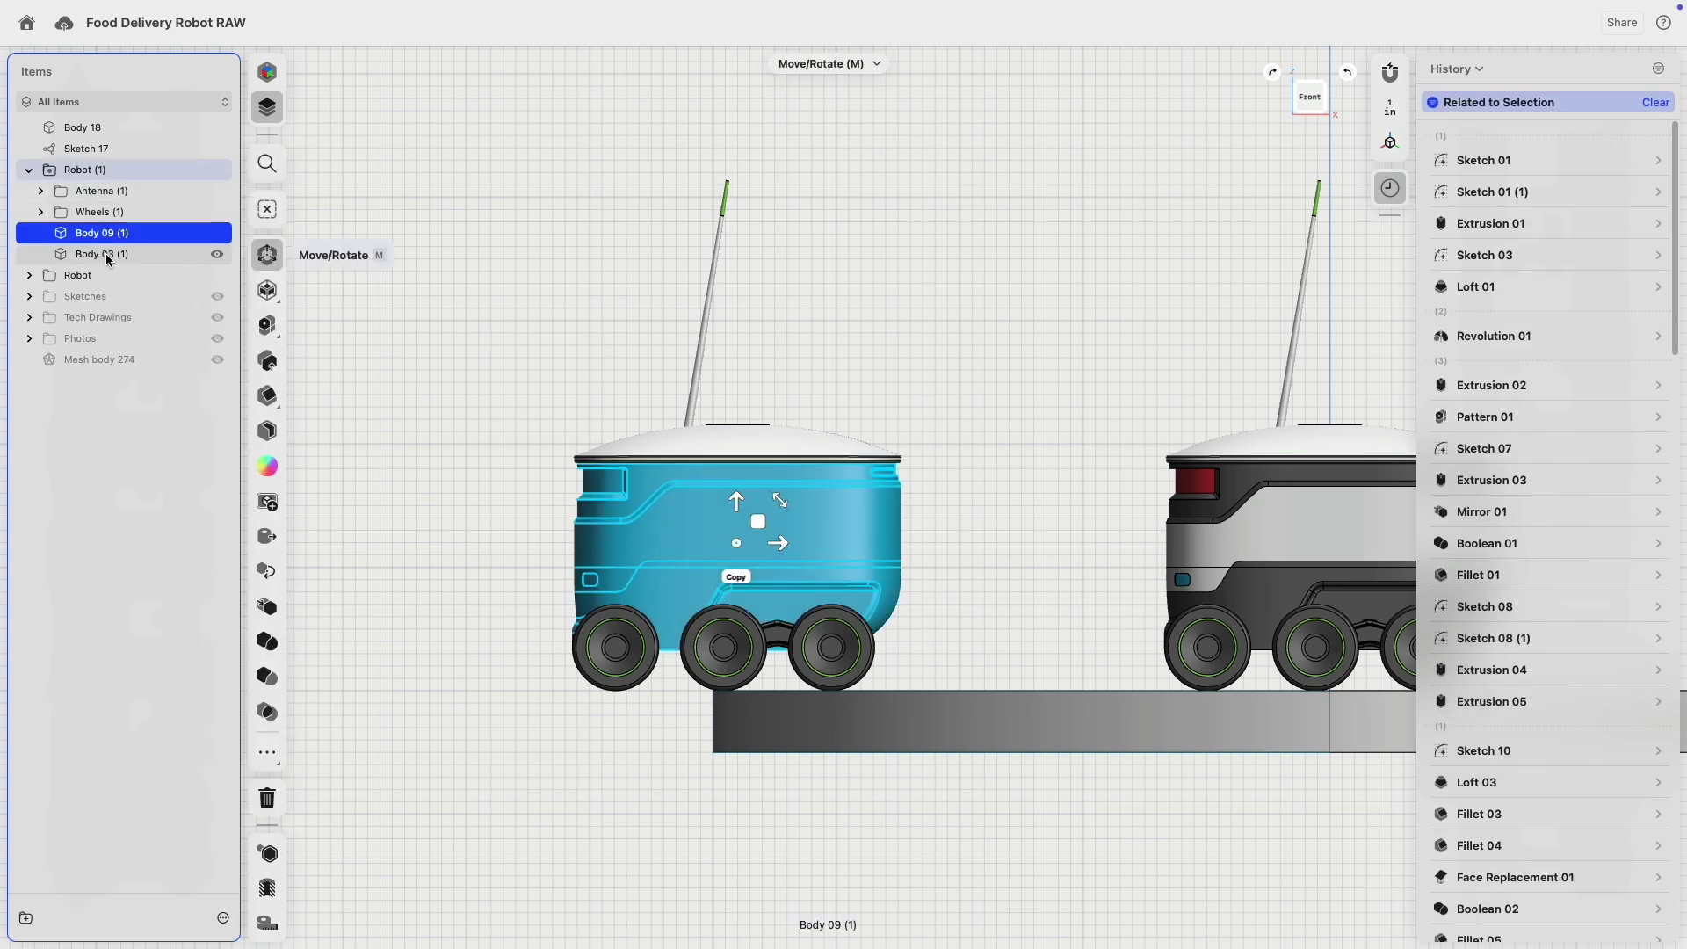
{"action": "left_click", "coordinate": [102, 255], "text": "shift"}
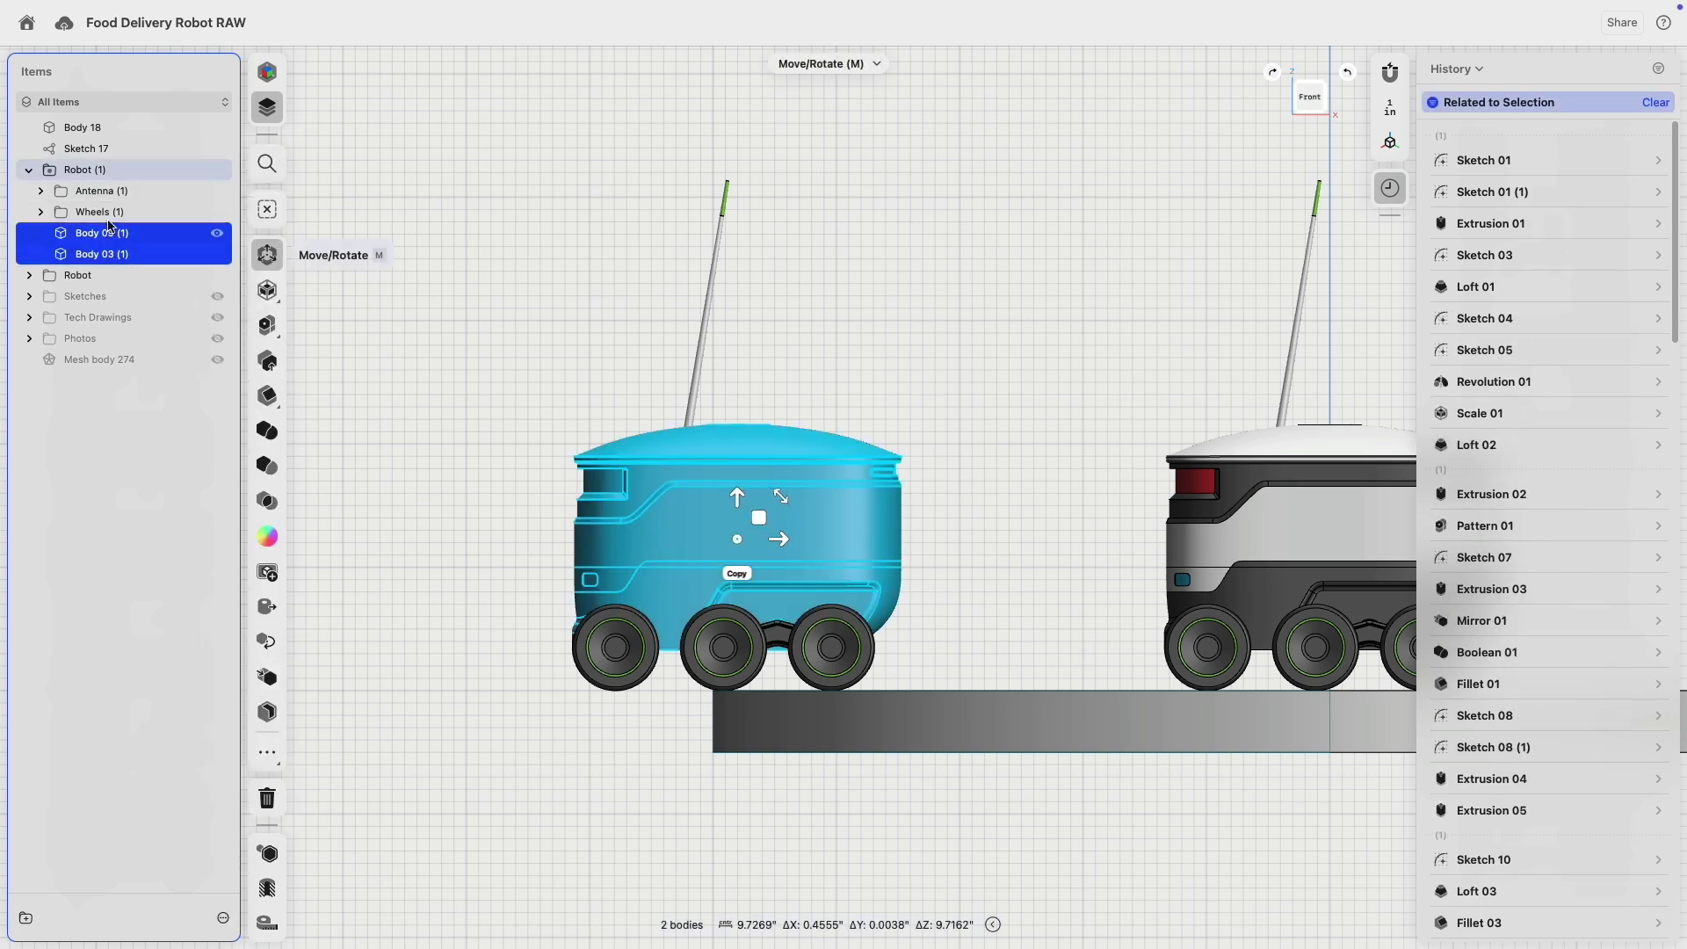
{"action": "left_click", "coordinate": [130, 192], "text": "super"}
{"action": "right_click_drag", "start_coordinate": [646, 479], "coordinate": [845, 443]}
{"action": "left_click", "coordinate": [465, 688]}
{"action": "scroll", "coordinate": [457, 694], "scroll_direction": "up", "scroll_amount": 5}
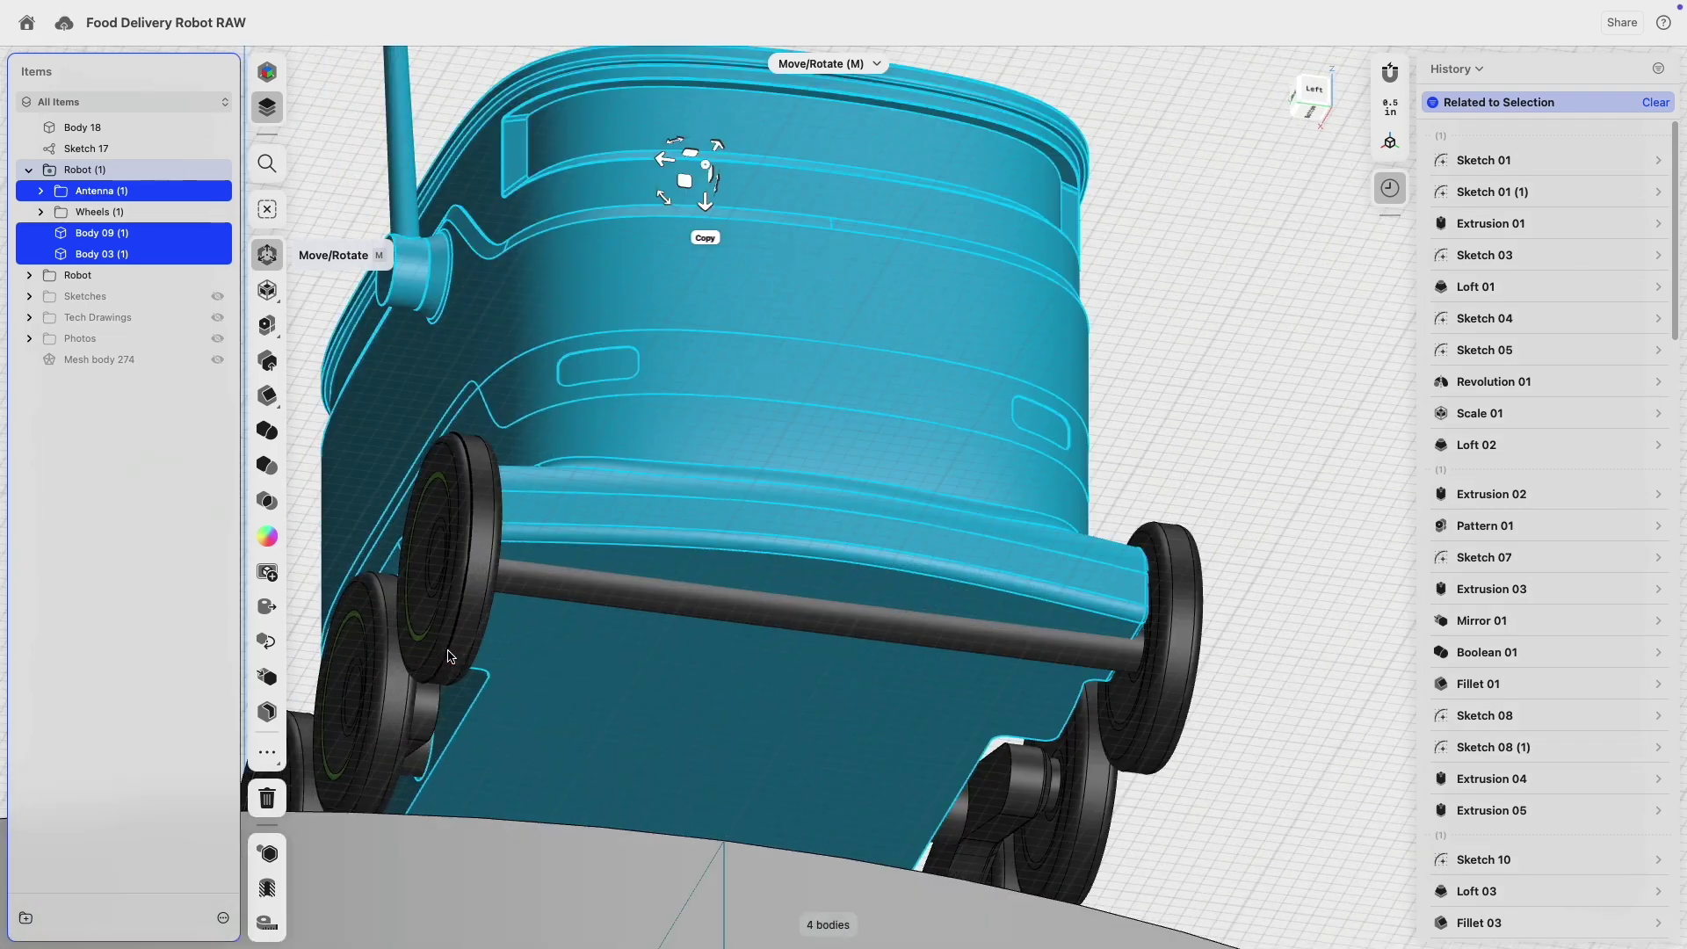
{"action": "left_click", "coordinate": [563, 599]}
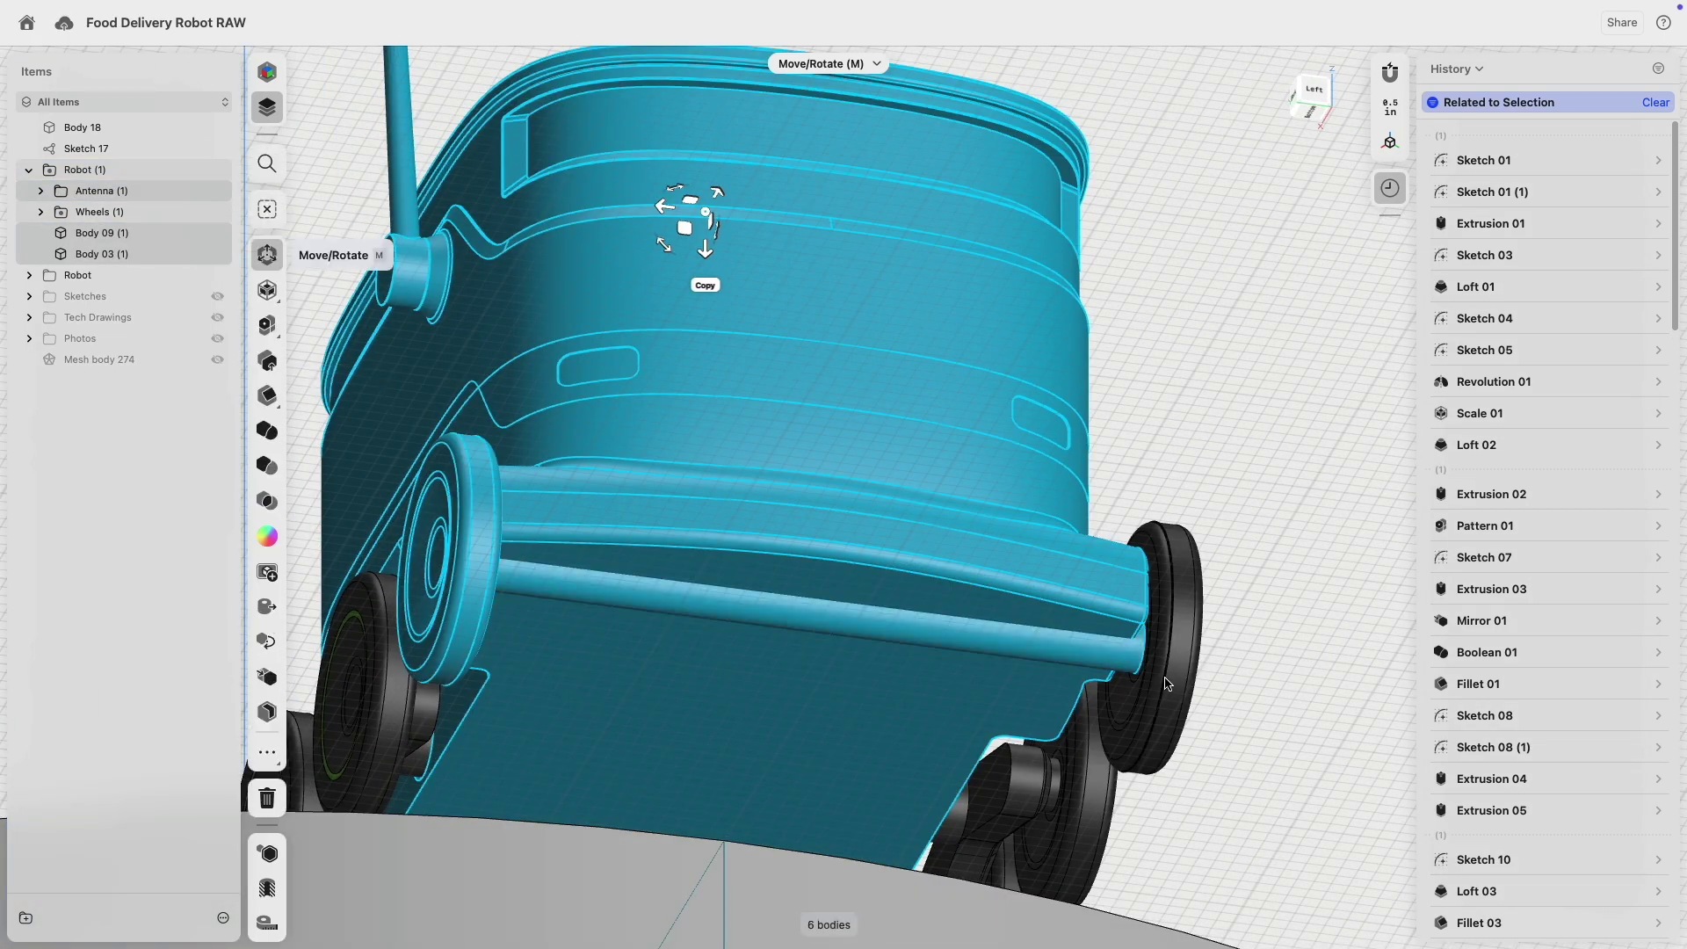
{"action": "left_click", "coordinate": [1200, 609]}
- Relocate the Move/Rotate pivot of the selected bodies to the bend of the near suspension arm
{"action": "scroll", "coordinate": [1202, 608], "scroll_direction": "down", "scroll_amount": 5}
{"action": "middle_click_drag", "start_coordinate": [1226, 512], "coordinate": [1076, 485]}
{"action": "right_click_drag", "start_coordinate": [1076, 485], "coordinate": [952, 567]}
{"action": "middle_click_drag", "start_coordinate": [1039, 444], "coordinate": [662, 477]}
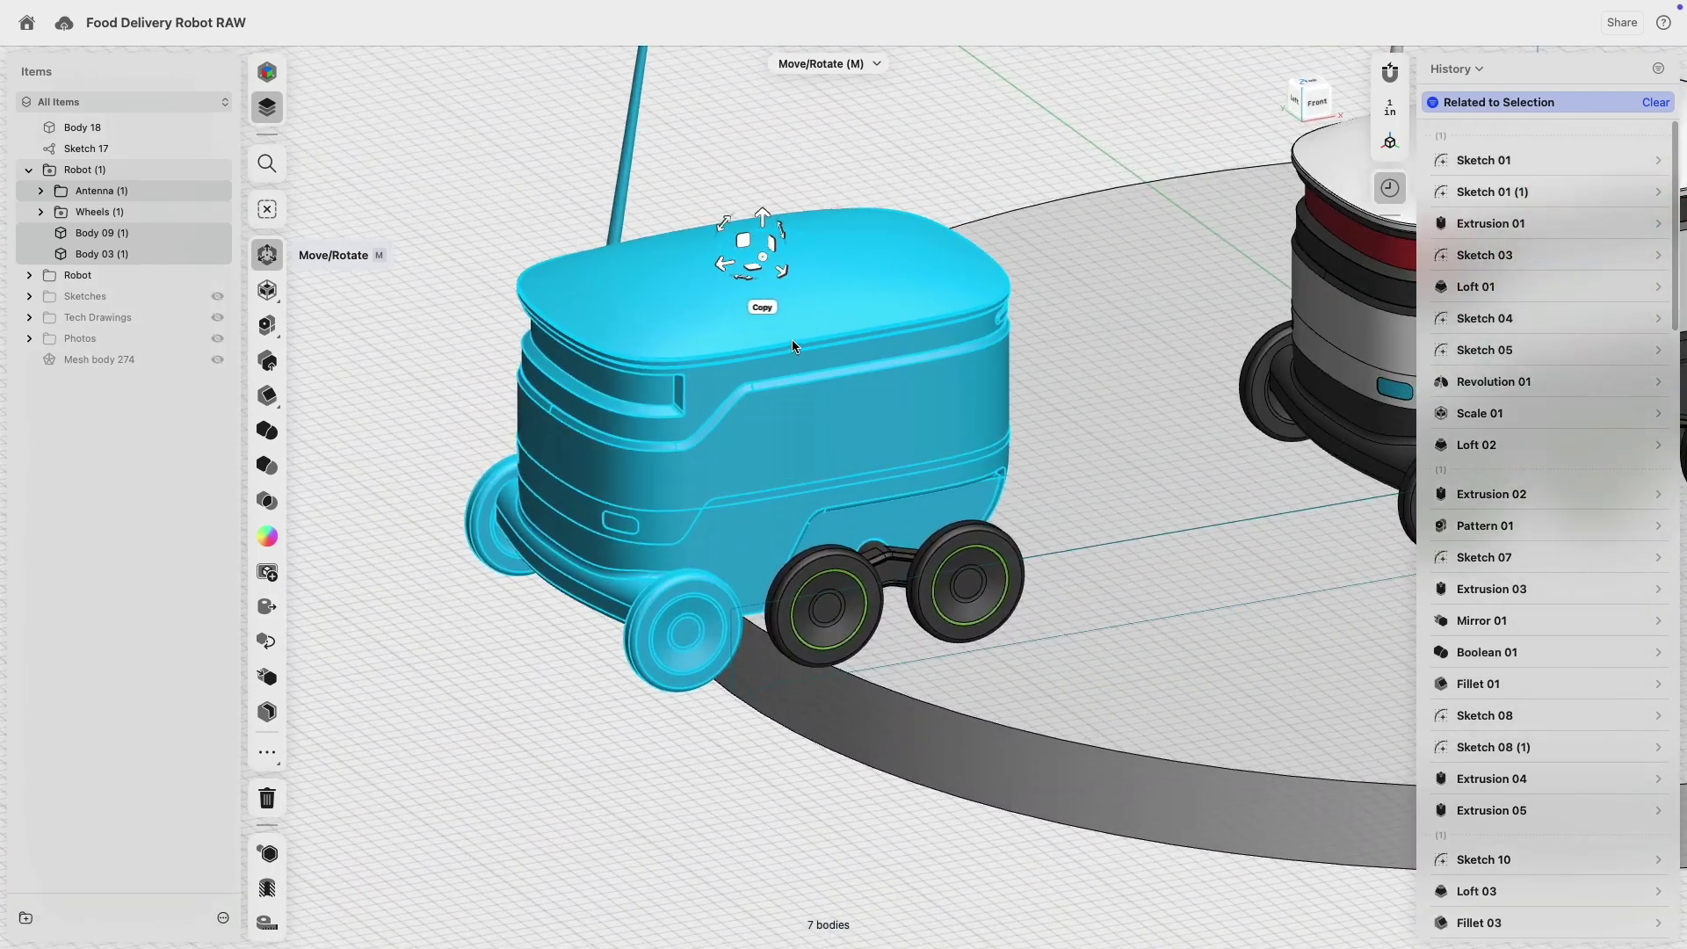
{"action": "right_click_drag", "start_coordinate": [794, 341], "coordinate": [742, 368]}
{"action": "scroll", "coordinate": [789, 260], "scroll_direction": "up", "scroll_amount": 3}
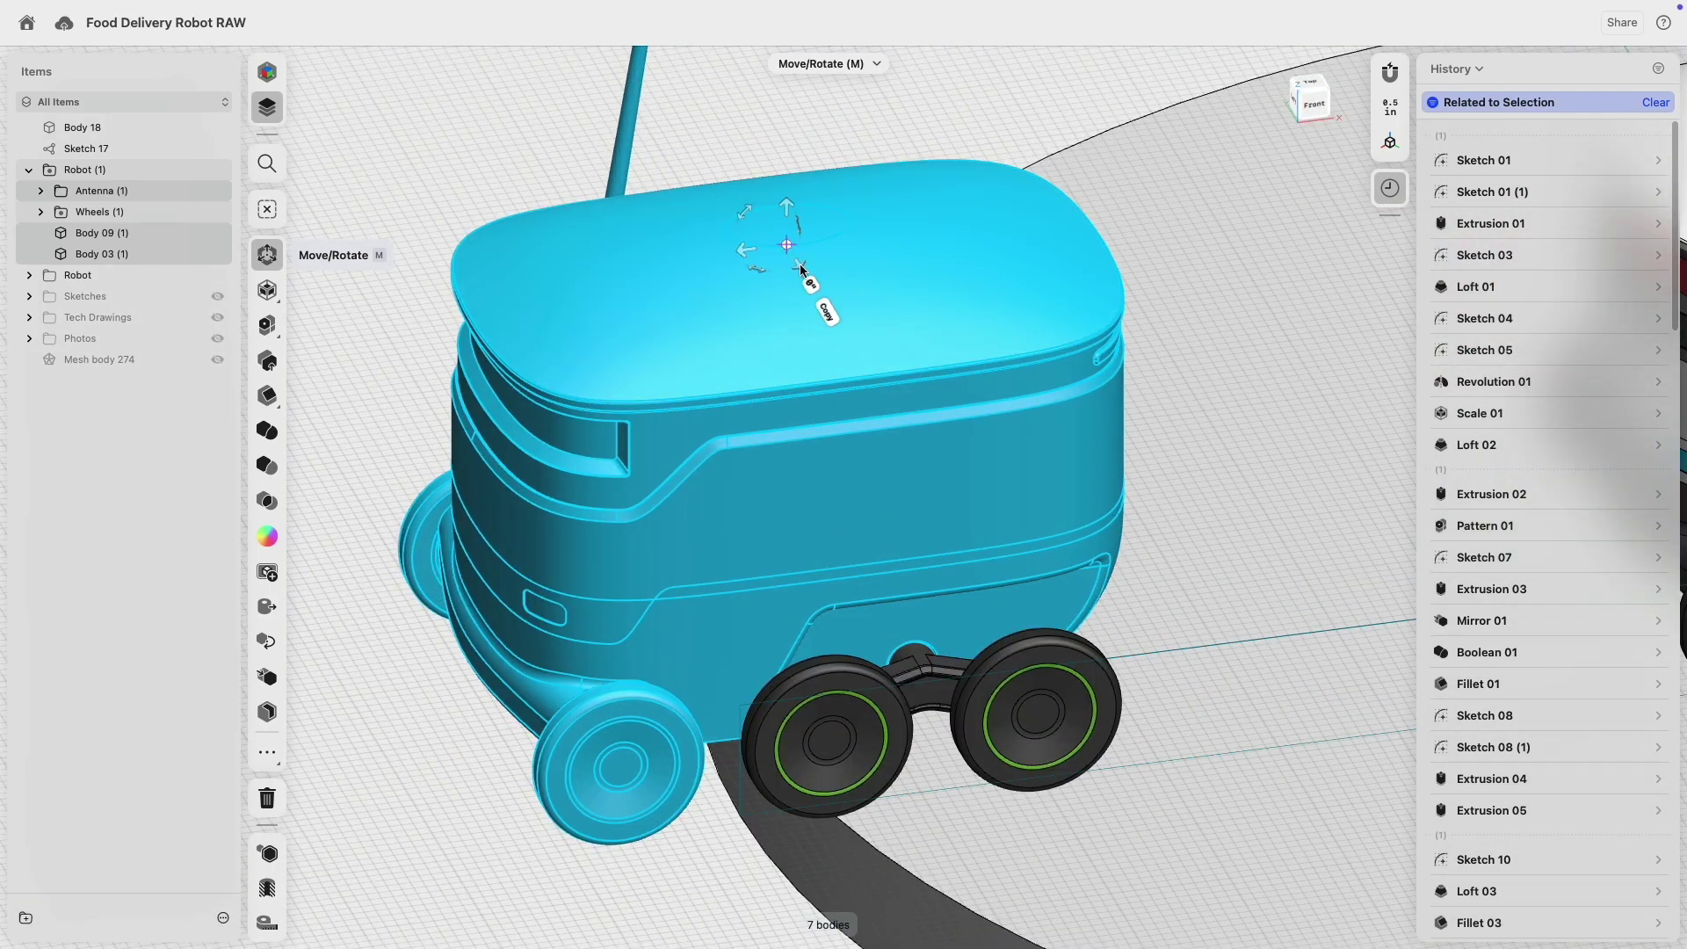
{"action": "left_click_drag", "start_coordinate": [786, 244], "coordinate": [913, 664]}
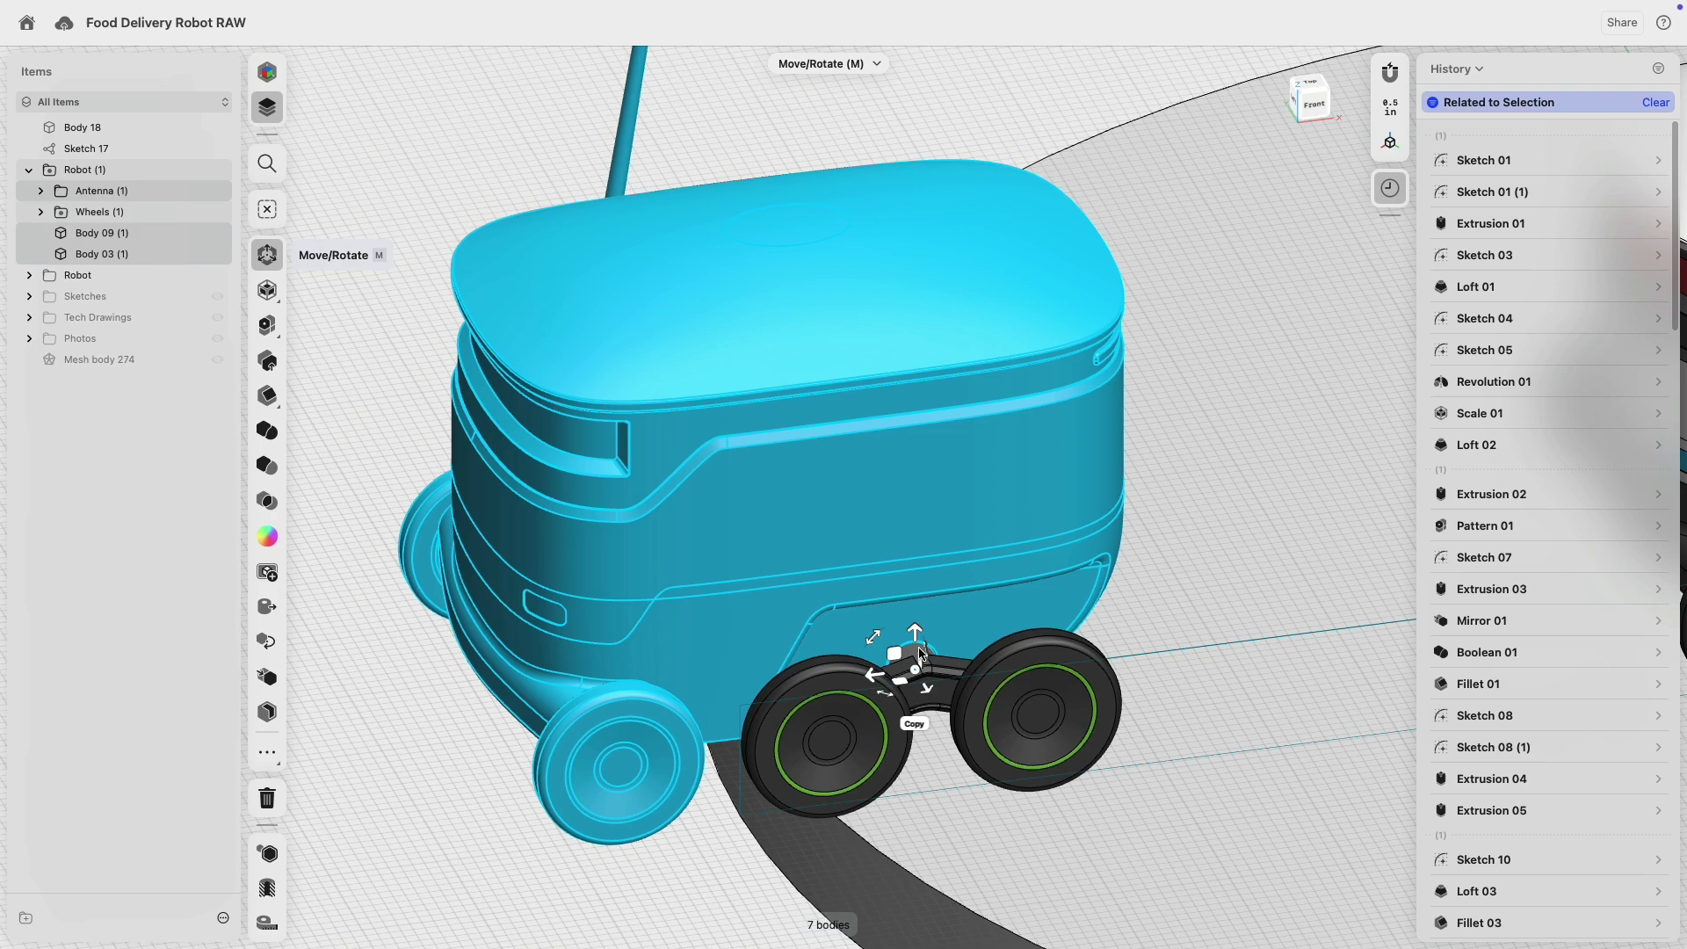
- In the Front view, rotate the selected bodies 23° nose-down about the suspension pivot and clear the selection
{"action": "left_click", "coordinate": [1315, 110]}
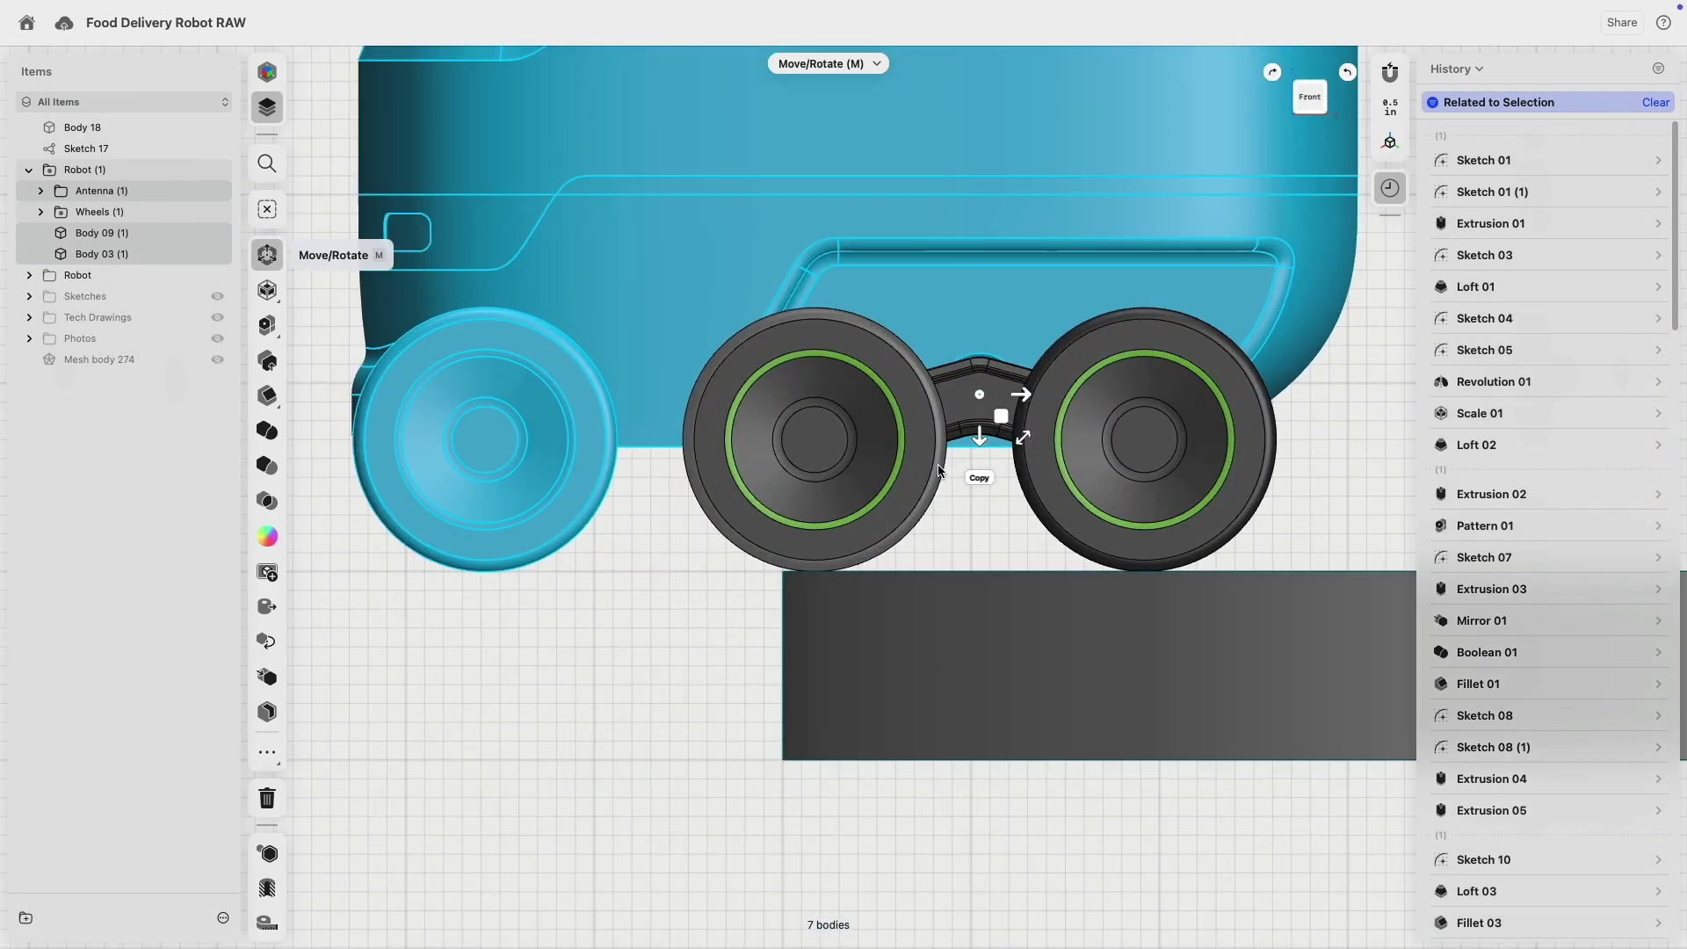
{"action": "left_click_drag", "start_coordinate": [1023, 437], "coordinate": [1043, 429]}
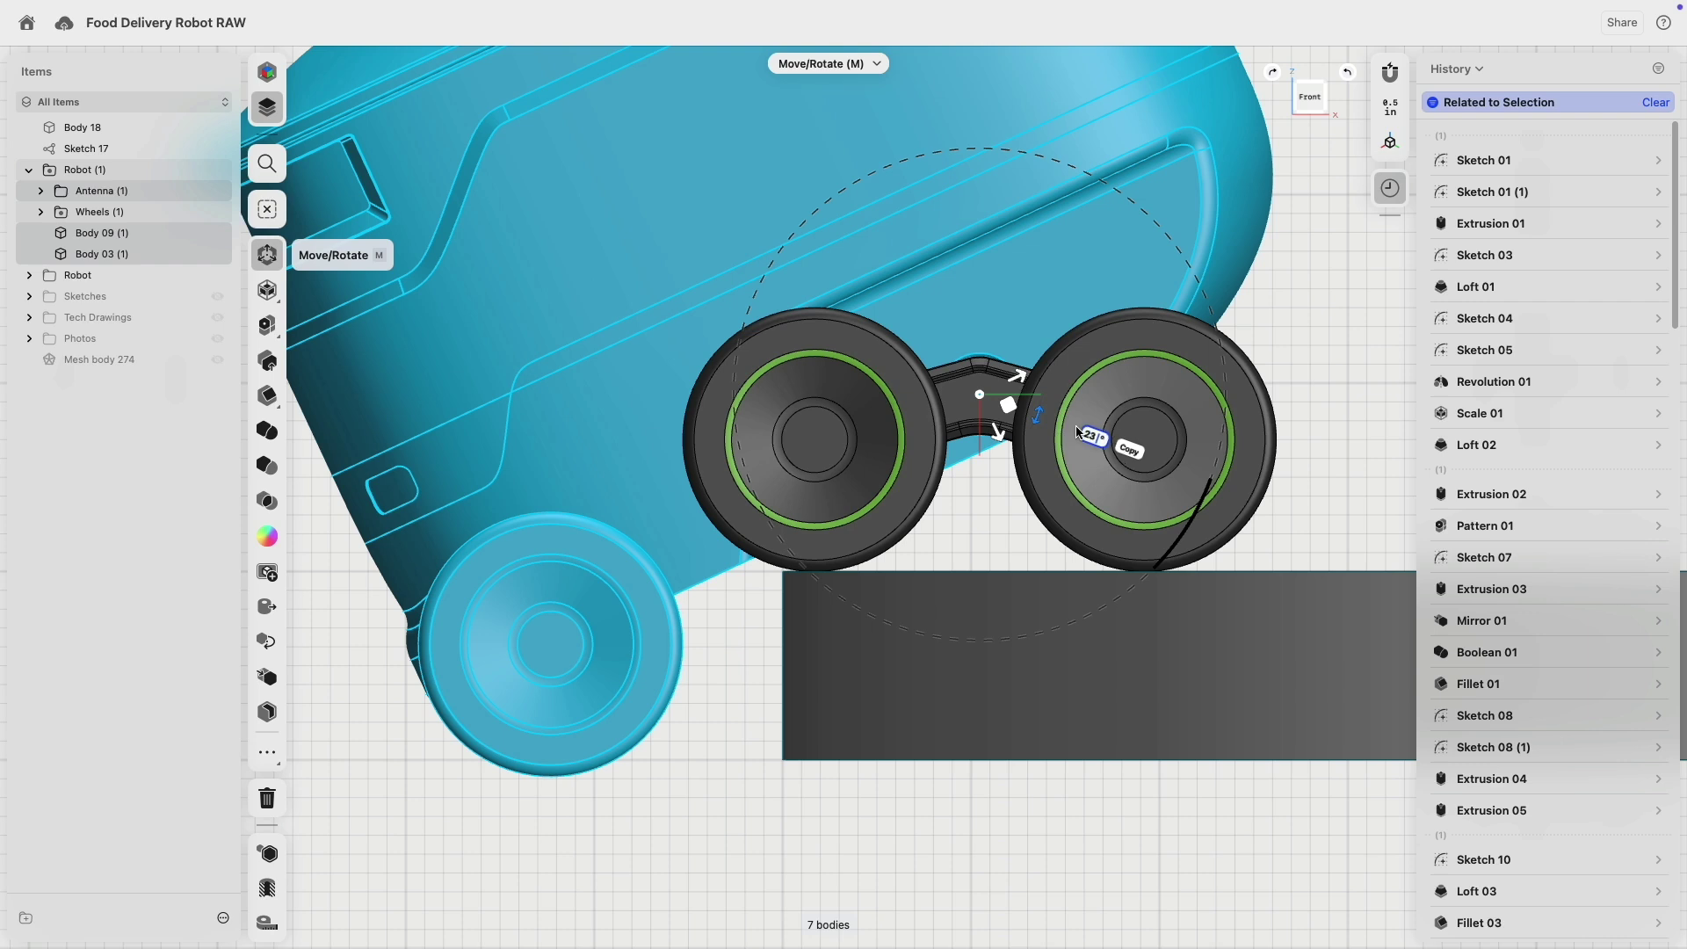
{"action": "key", "text": "Return"}
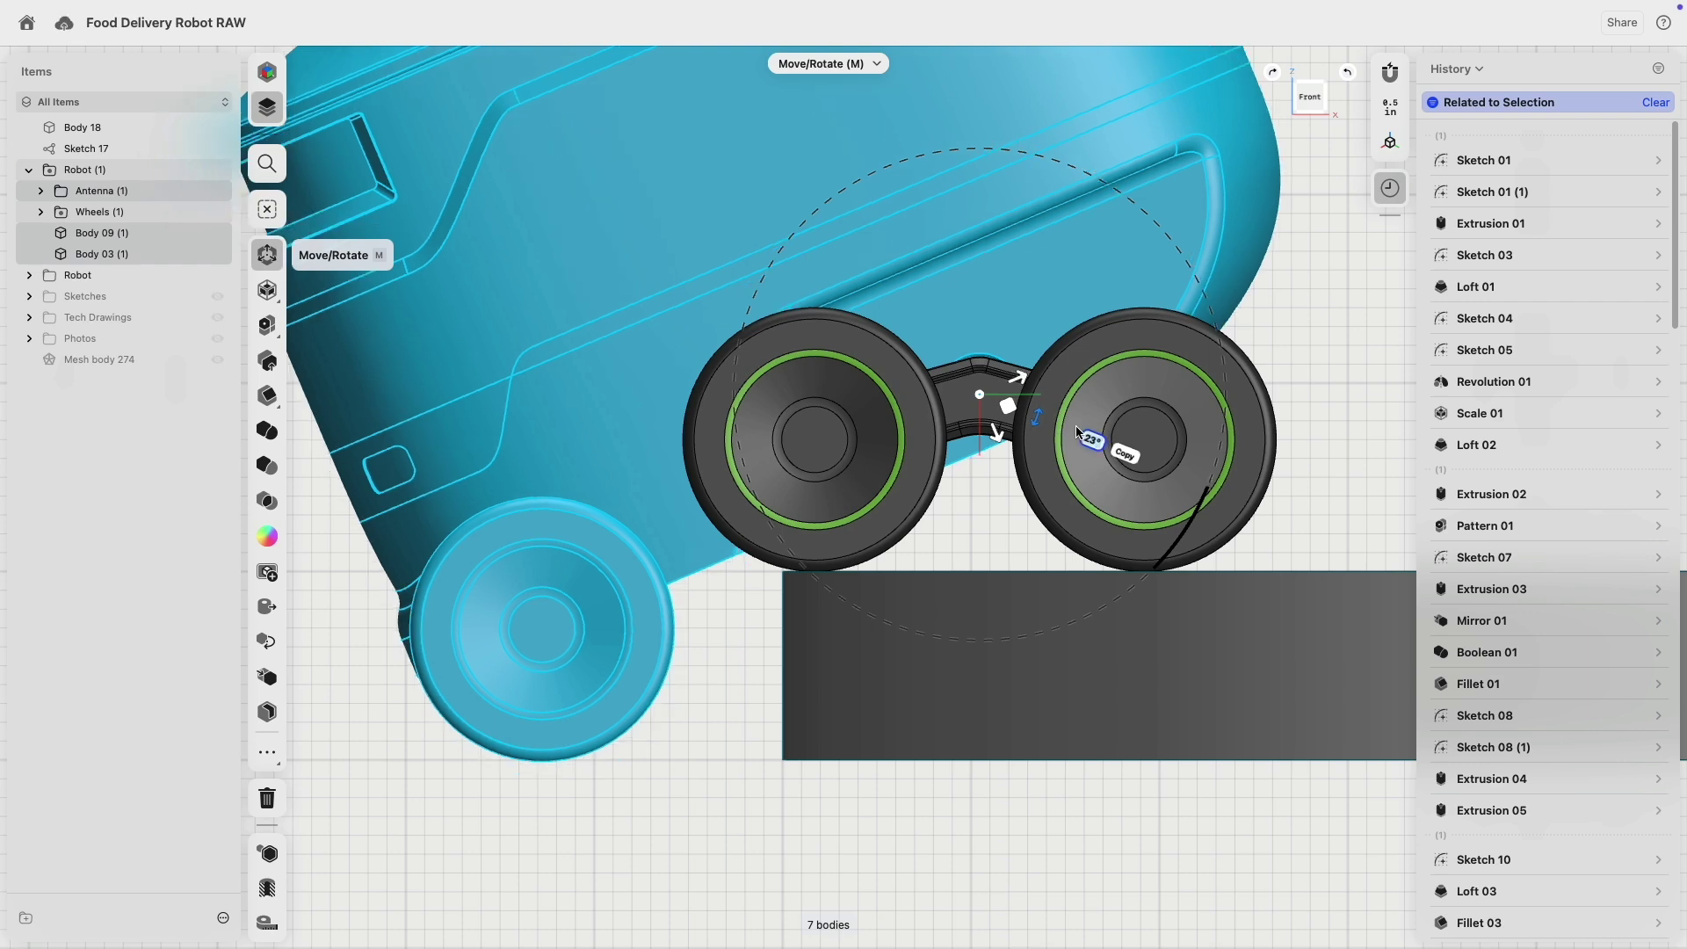
{"action": "left_click", "coordinate": [694, 772]}
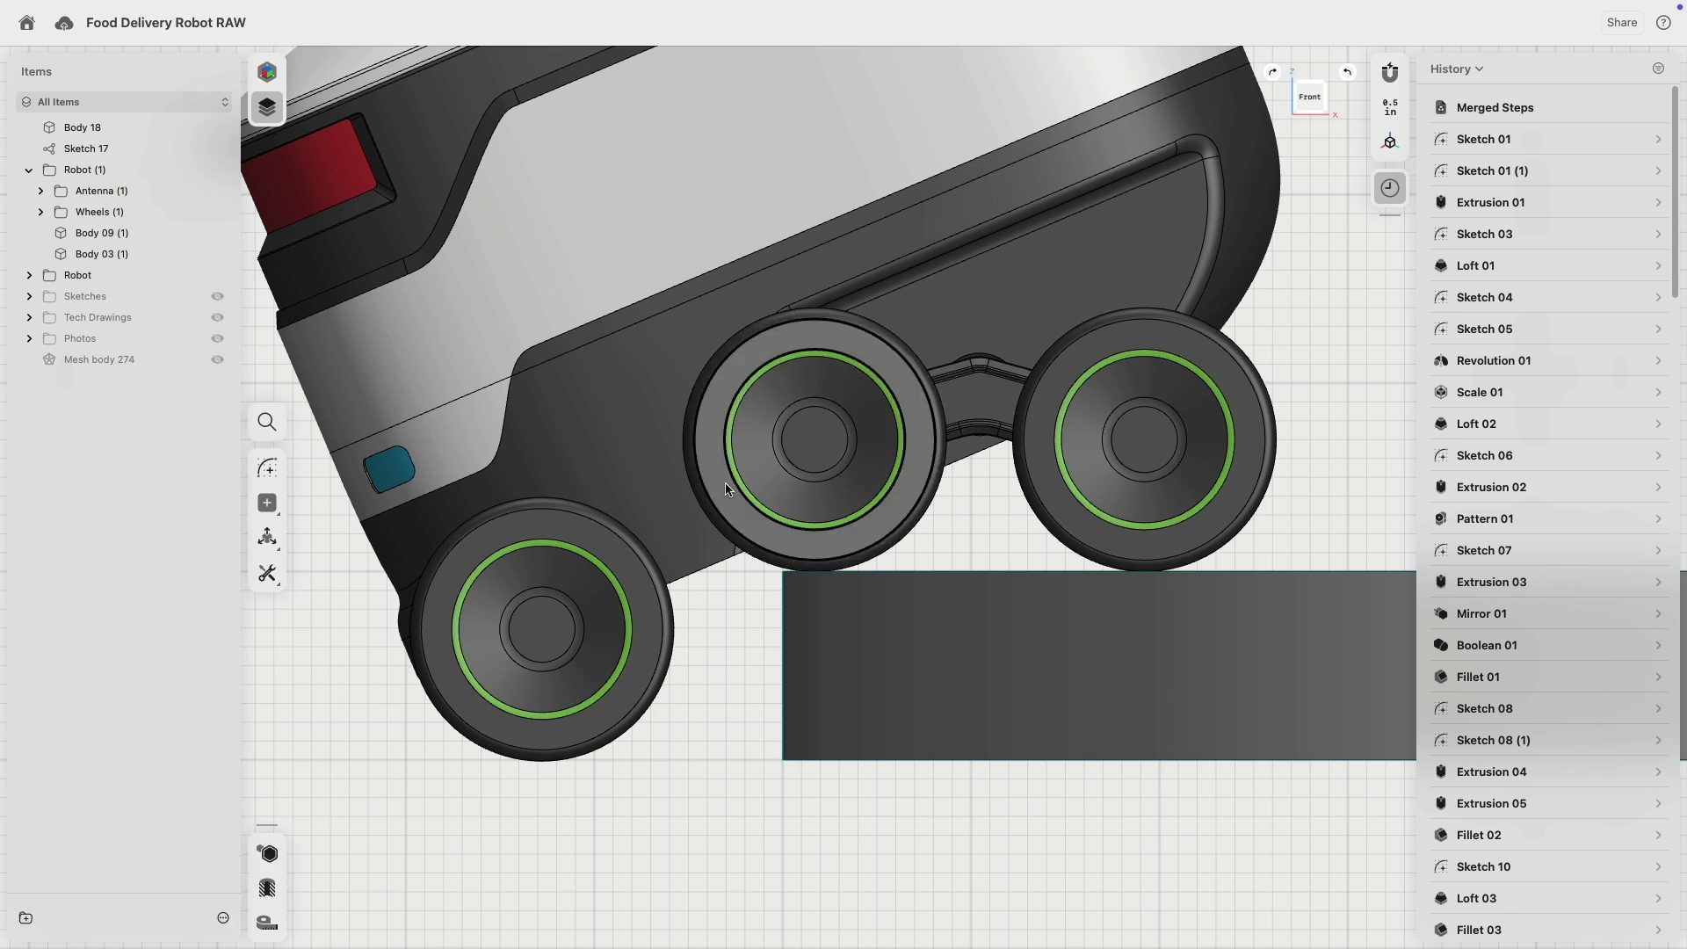
- Try deleting the tilted robot's near middle wheel to expose the suspension arm, and undo the deletion
{"action": "left_click", "coordinate": [725, 482]}
{"action": "key", "text": "Delete"}
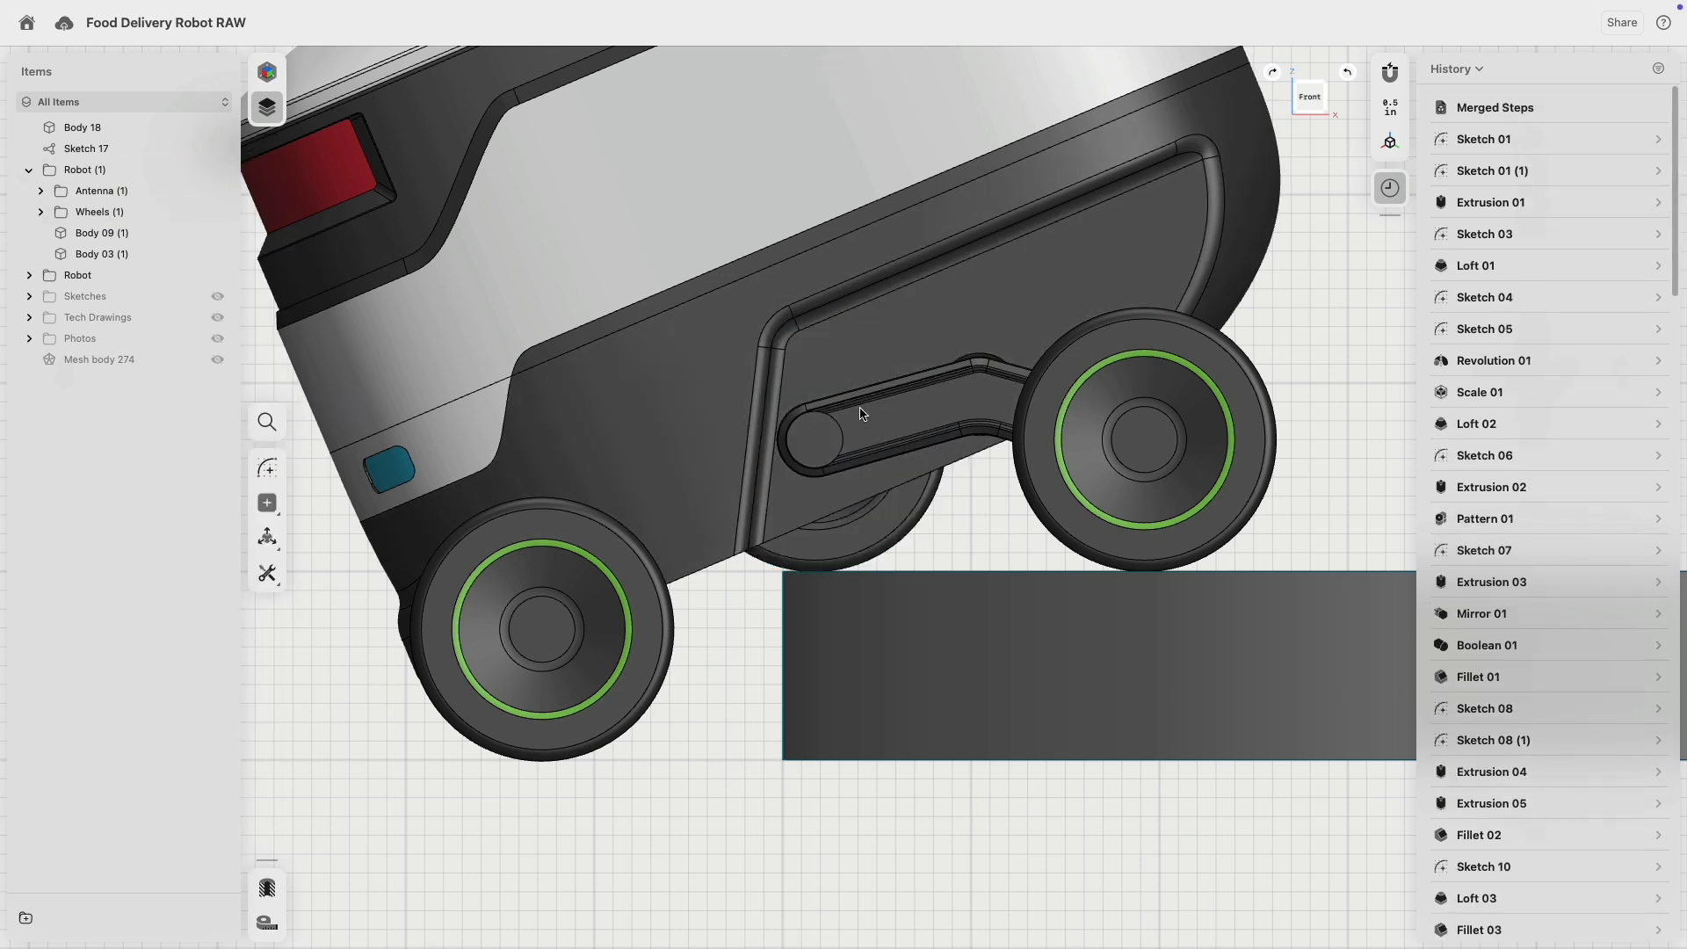
{"action": "right_click_drag", "start_coordinate": [817, 501], "coordinate": [862, 552]}
{"action": "key", "text": "ctrl+z"}
- Align the view to Front with both robots in frame and collapse the Robot (1) folder
{"action": "scroll", "coordinate": [709, 634], "scroll_direction": "down", "scroll_amount": 15}
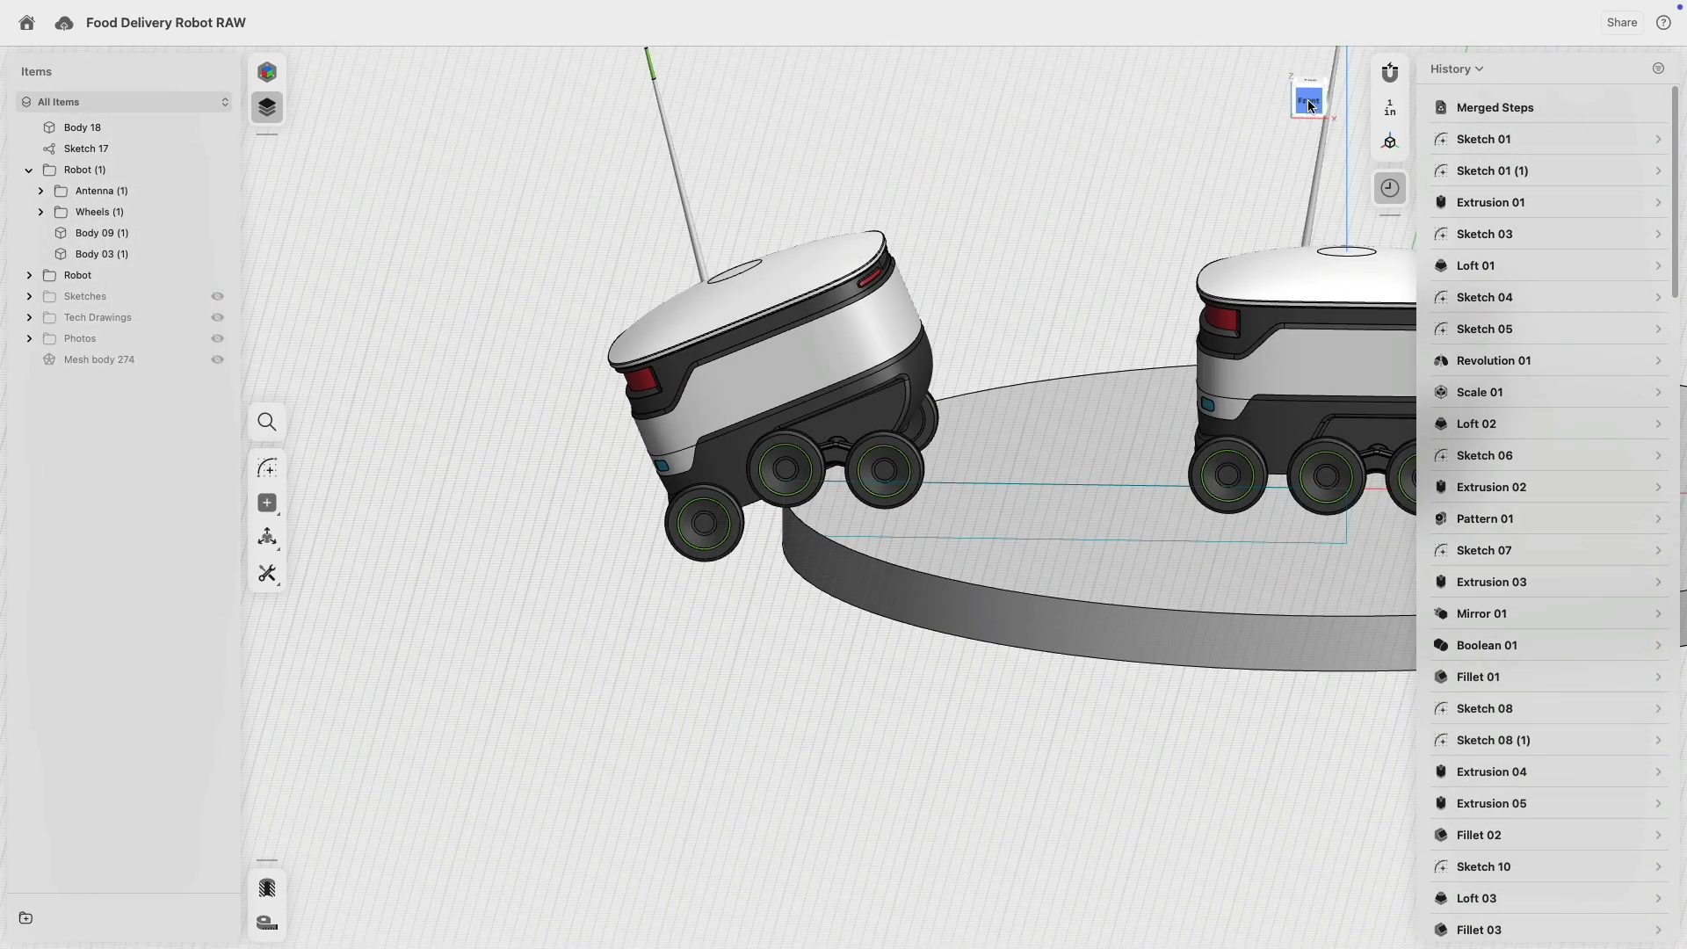
{"action": "left_click", "coordinate": [1309, 103]}
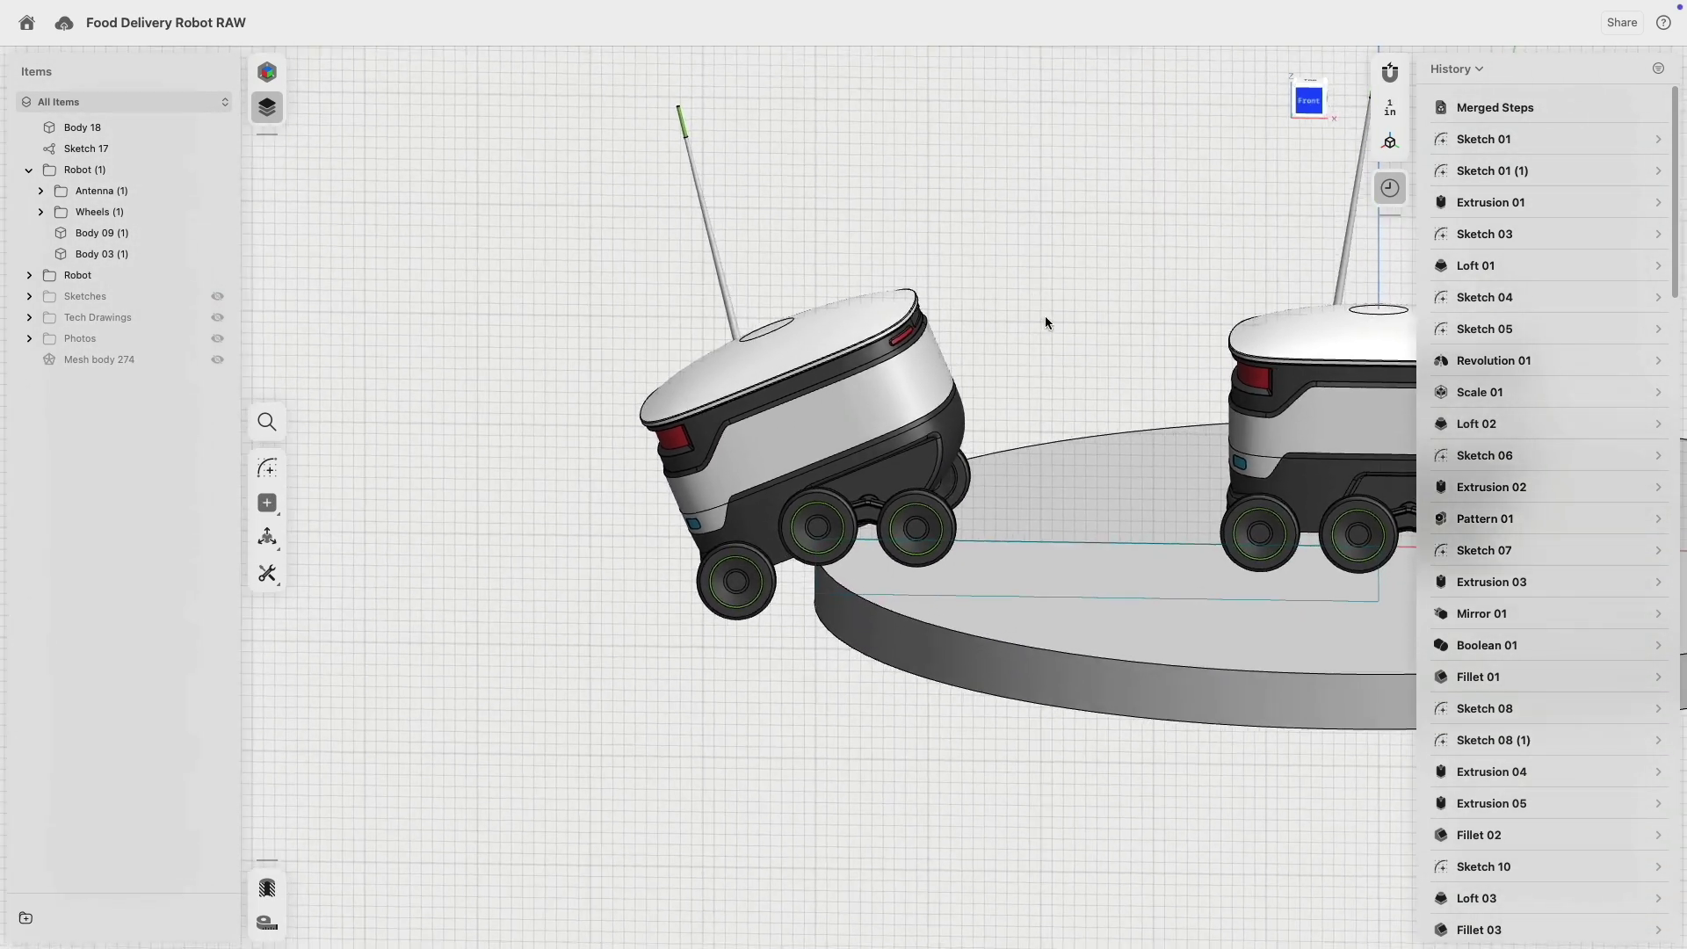
{"action": "middle_click_drag", "start_coordinate": [724, 234], "coordinate": [832, 215]}
{"action": "scroll", "coordinate": [879, 263], "scroll_direction": "right", "scroll_amount": 5}
{"action": "scroll", "coordinate": [1010, 369], "scroll_direction": "down", "scroll_amount": 10}
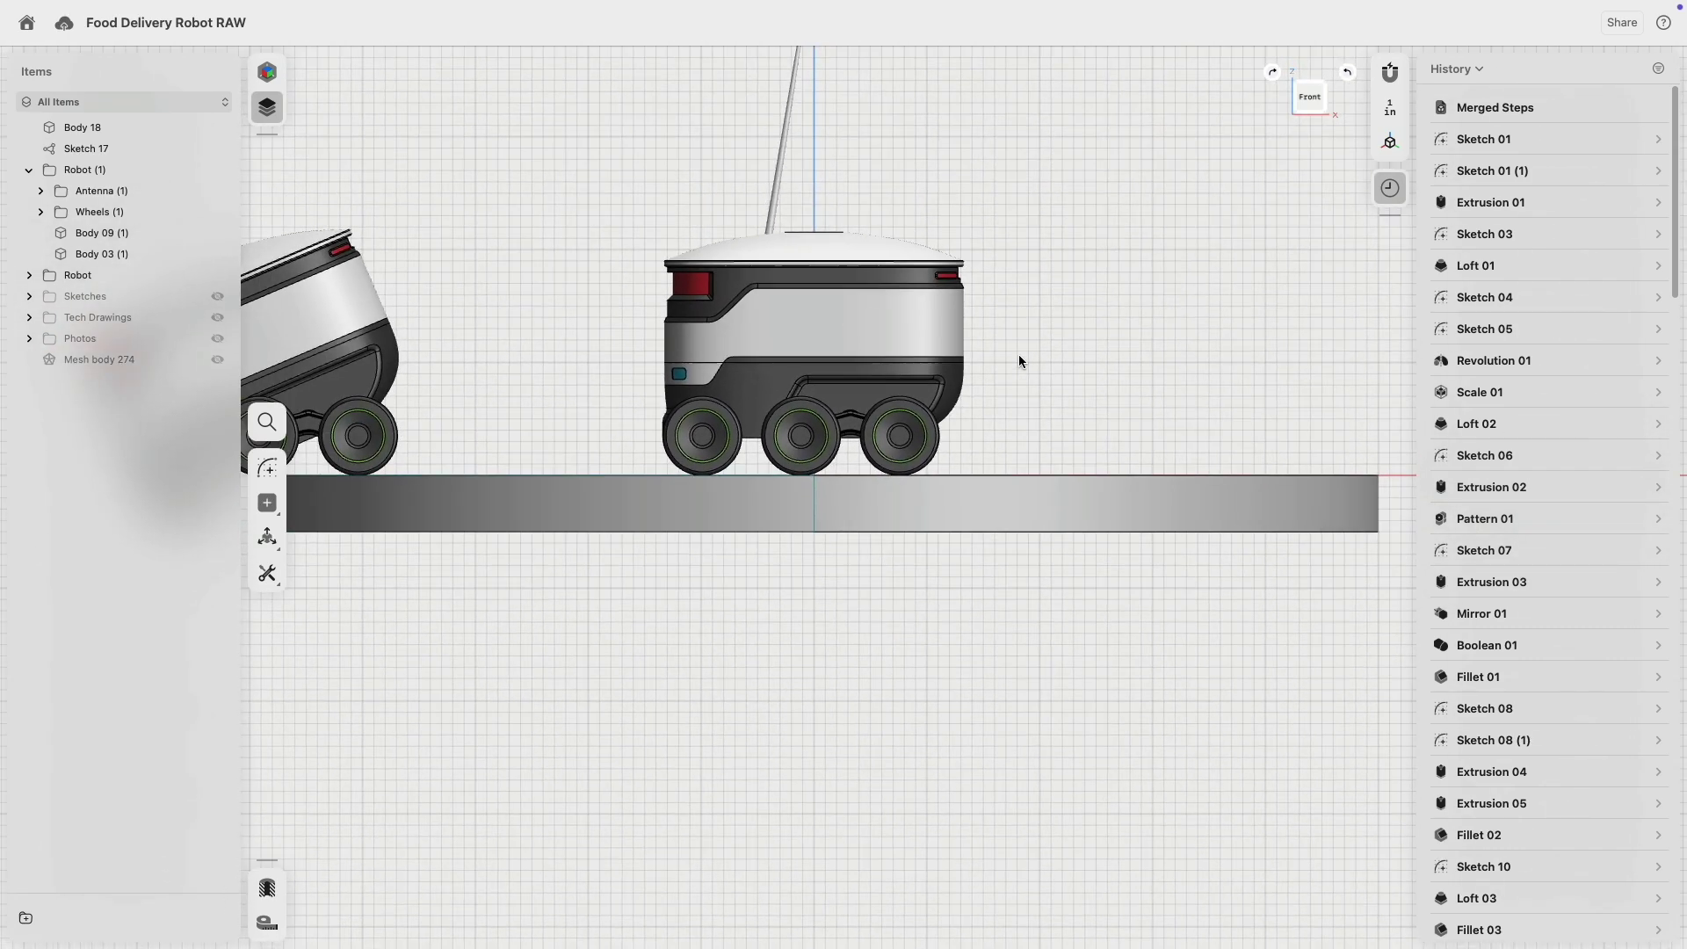
{"action": "left_click_drag", "start_coordinate": [778, 185], "coordinate": [746, 241]}
{"action": "left_click", "coordinate": [29, 170]}
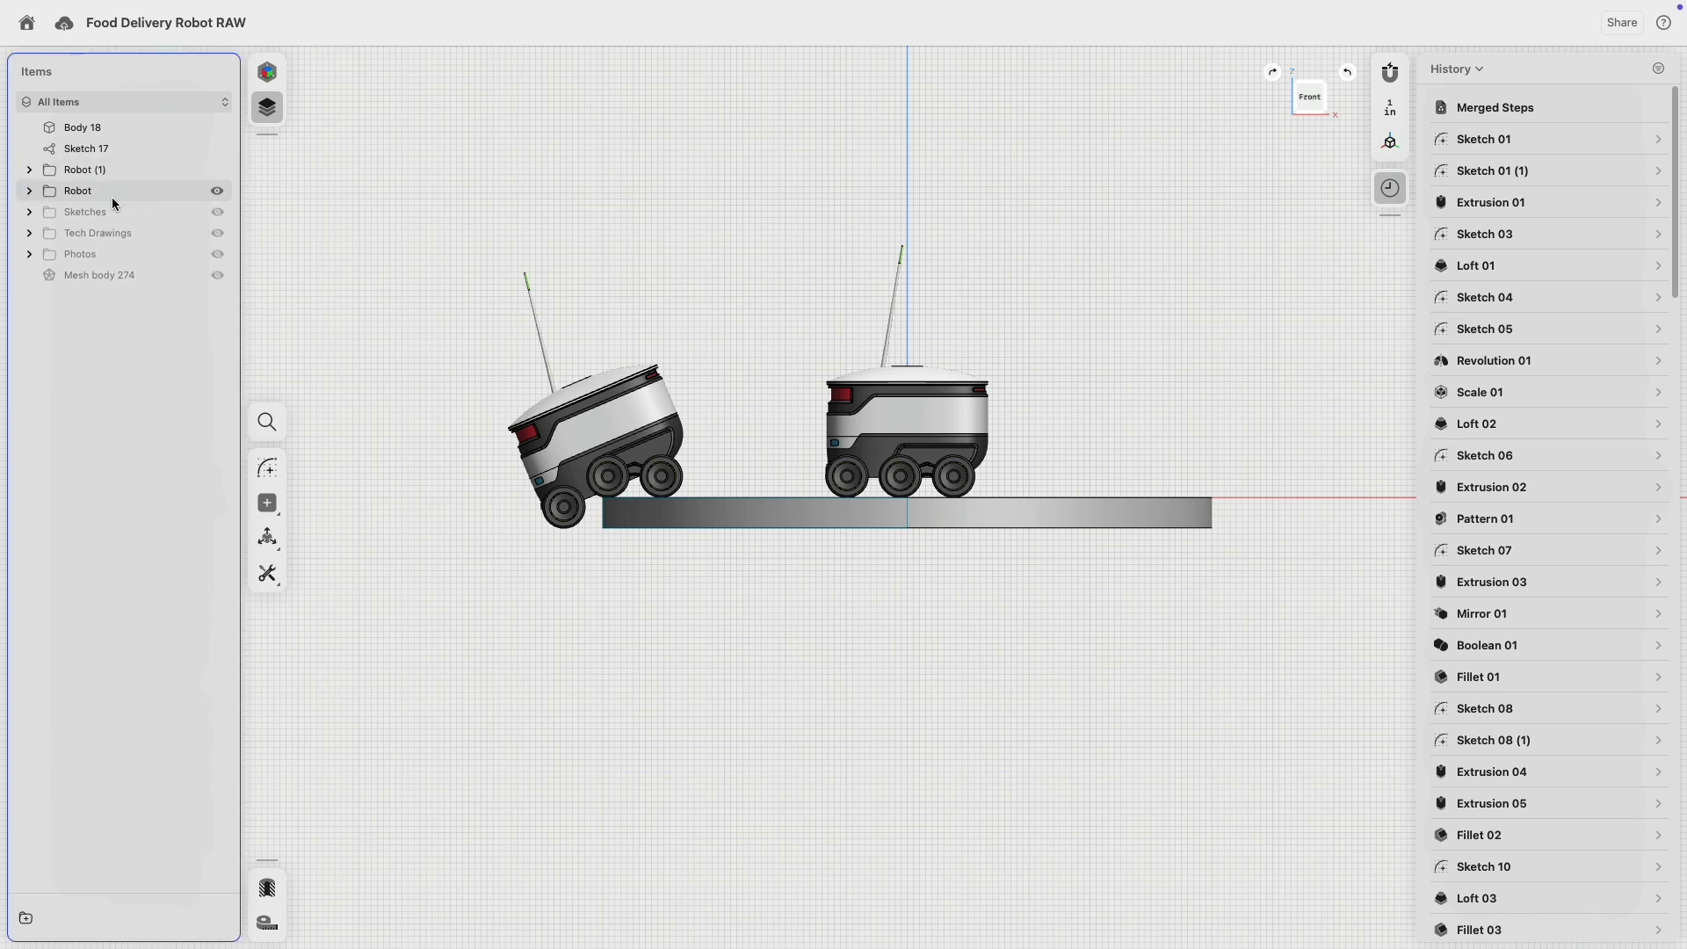
- Copy the Robot folder's bodies 58 in along X to the platform's opposite edge and clear the selection
{"action": "left_click", "coordinate": [176, 191]}
{"action": "key", "text": "m"}
{"action": "scroll", "coordinate": [547, 209], "scroll_direction": "right", "scroll_amount": 5}
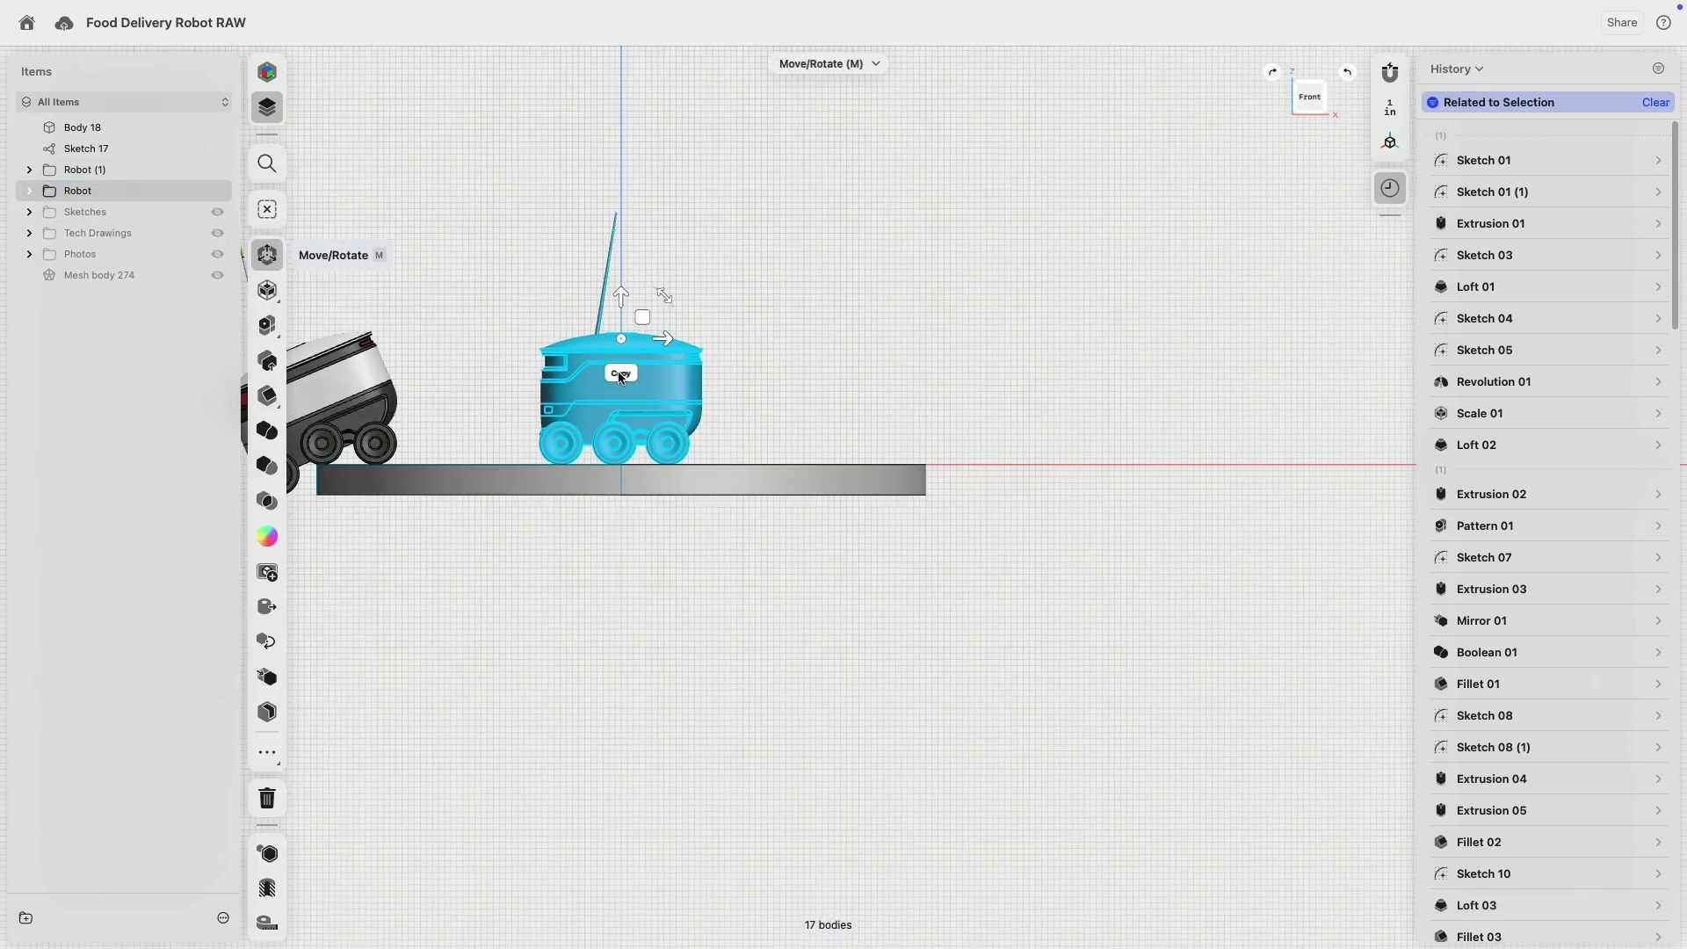
{"action": "left_click_drag", "start_coordinate": [662, 340], "coordinate": [1011, 360]}
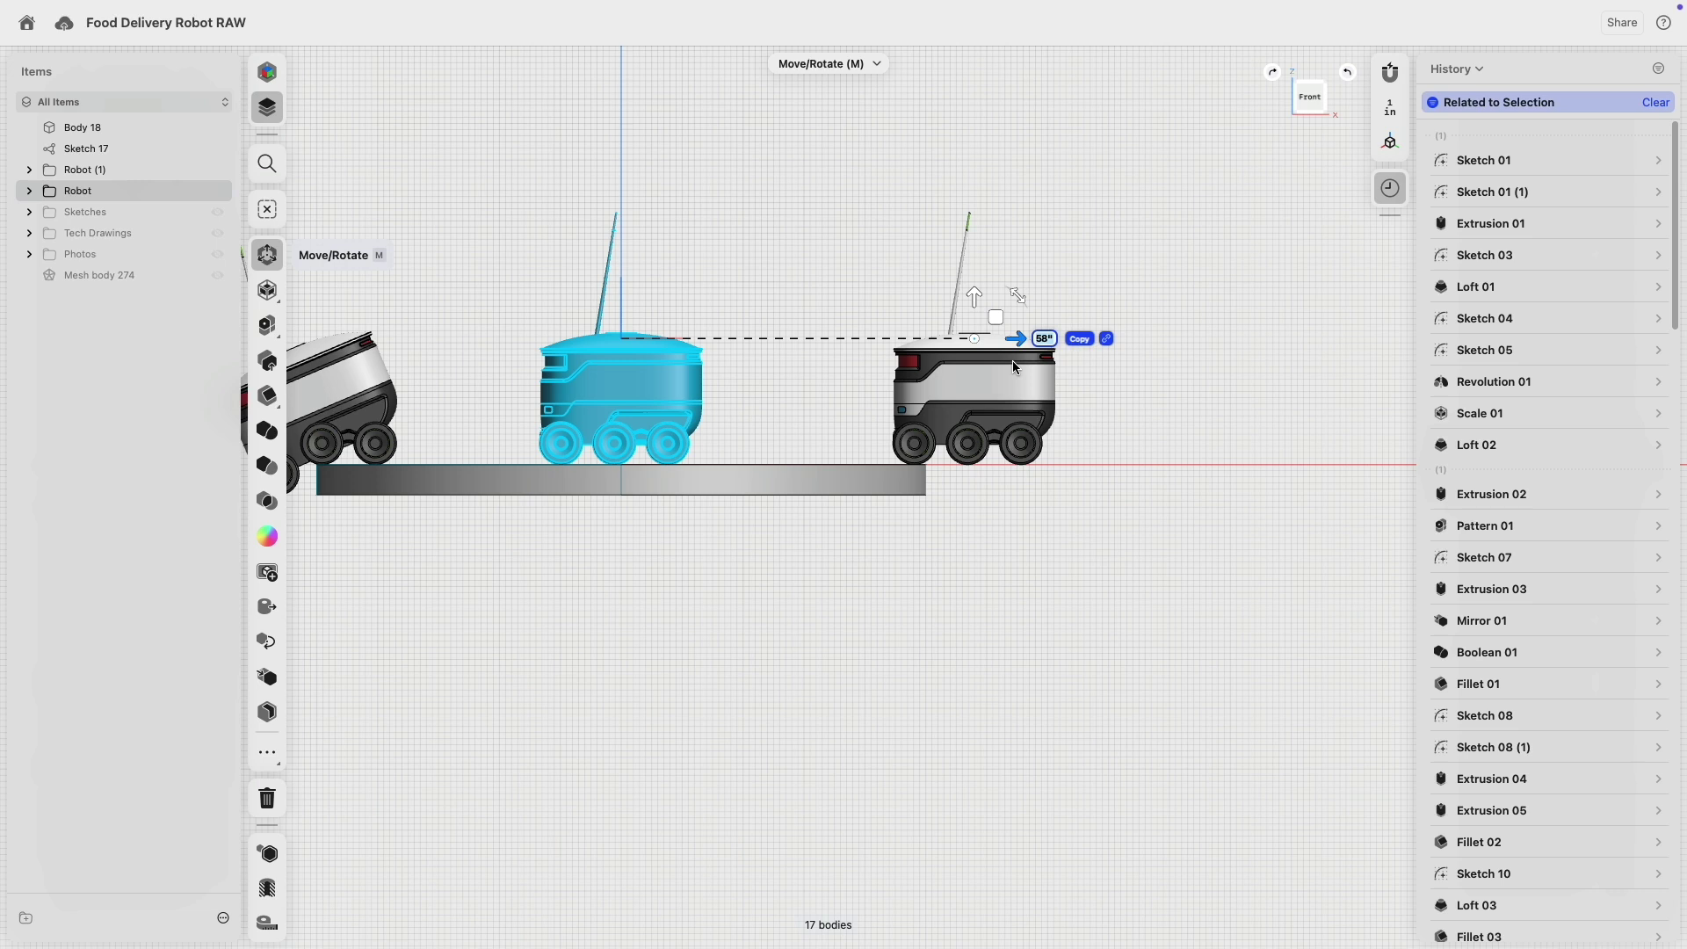
{"action": "left_click_drag", "start_coordinate": [1012, 361], "coordinate": [1009, 361]}
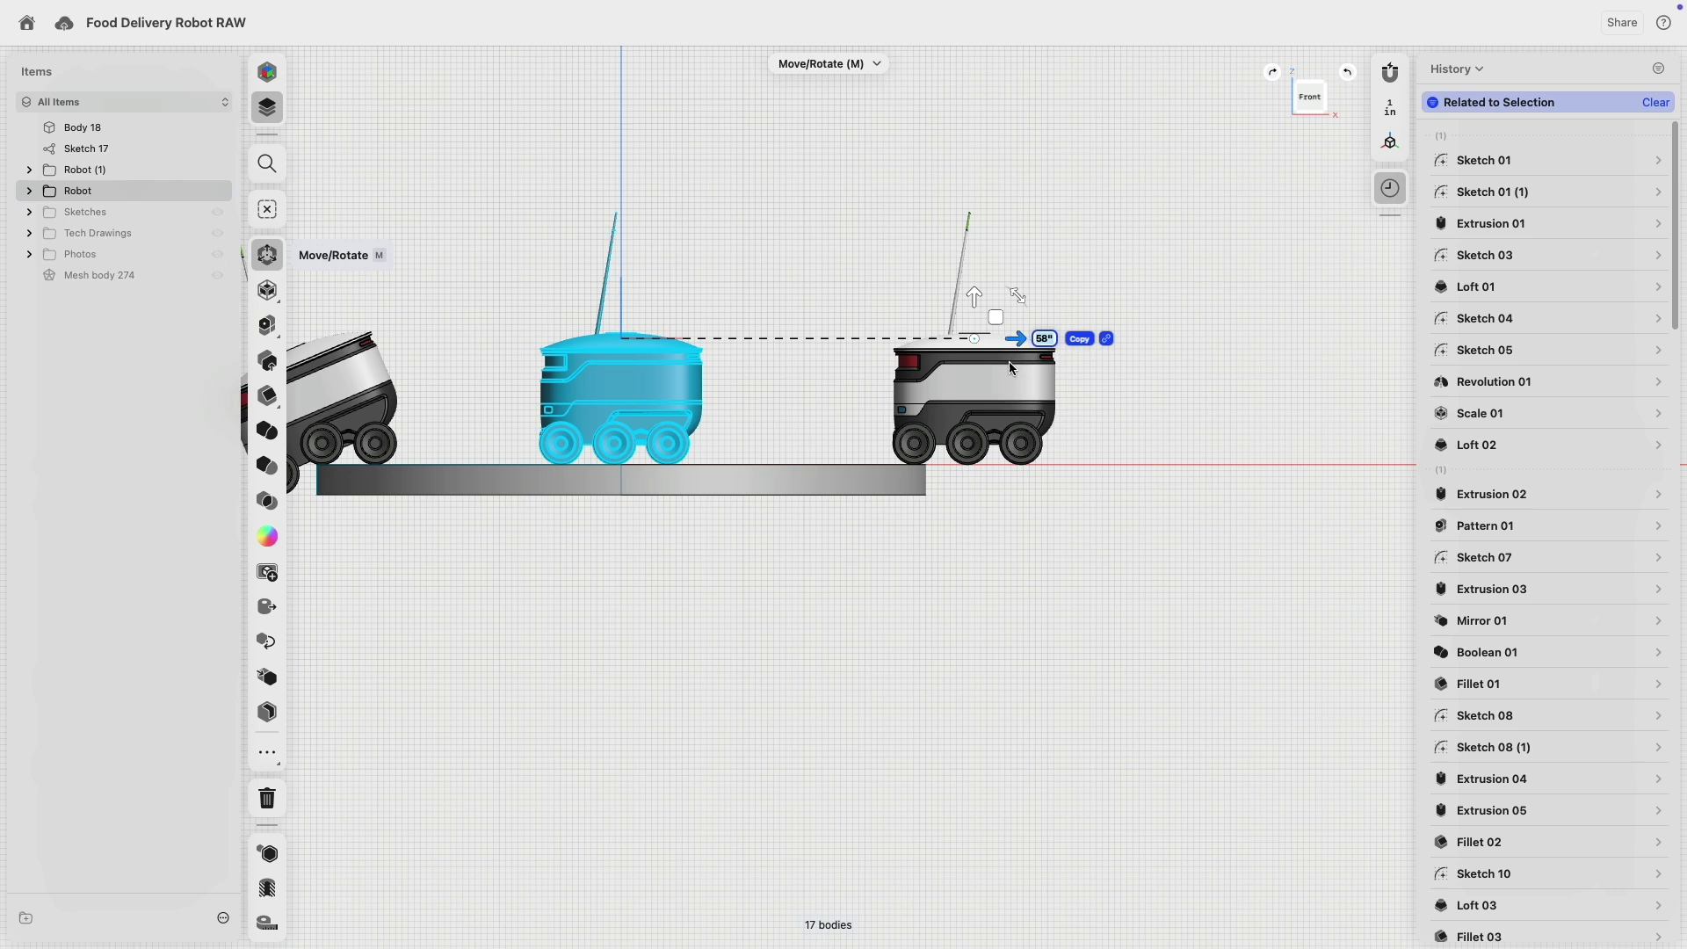
{"action": "left_click", "coordinate": [1021, 507]}
{"action": "scroll", "coordinate": [956, 459], "scroll_direction": "up", "scroll_amount": 2}
{"action": "scroll", "coordinate": [956, 459], "scroll_direction": "up", "scroll_amount": 3}
{"action": "right_click_drag", "start_coordinate": [845, 583], "coordinate": [740, 519]}
{"action": "left_click", "coordinate": [639, 586]}
{"action": "scroll", "coordinate": [615, 587], "scroll_direction": "down", "scroll_amount": 3}
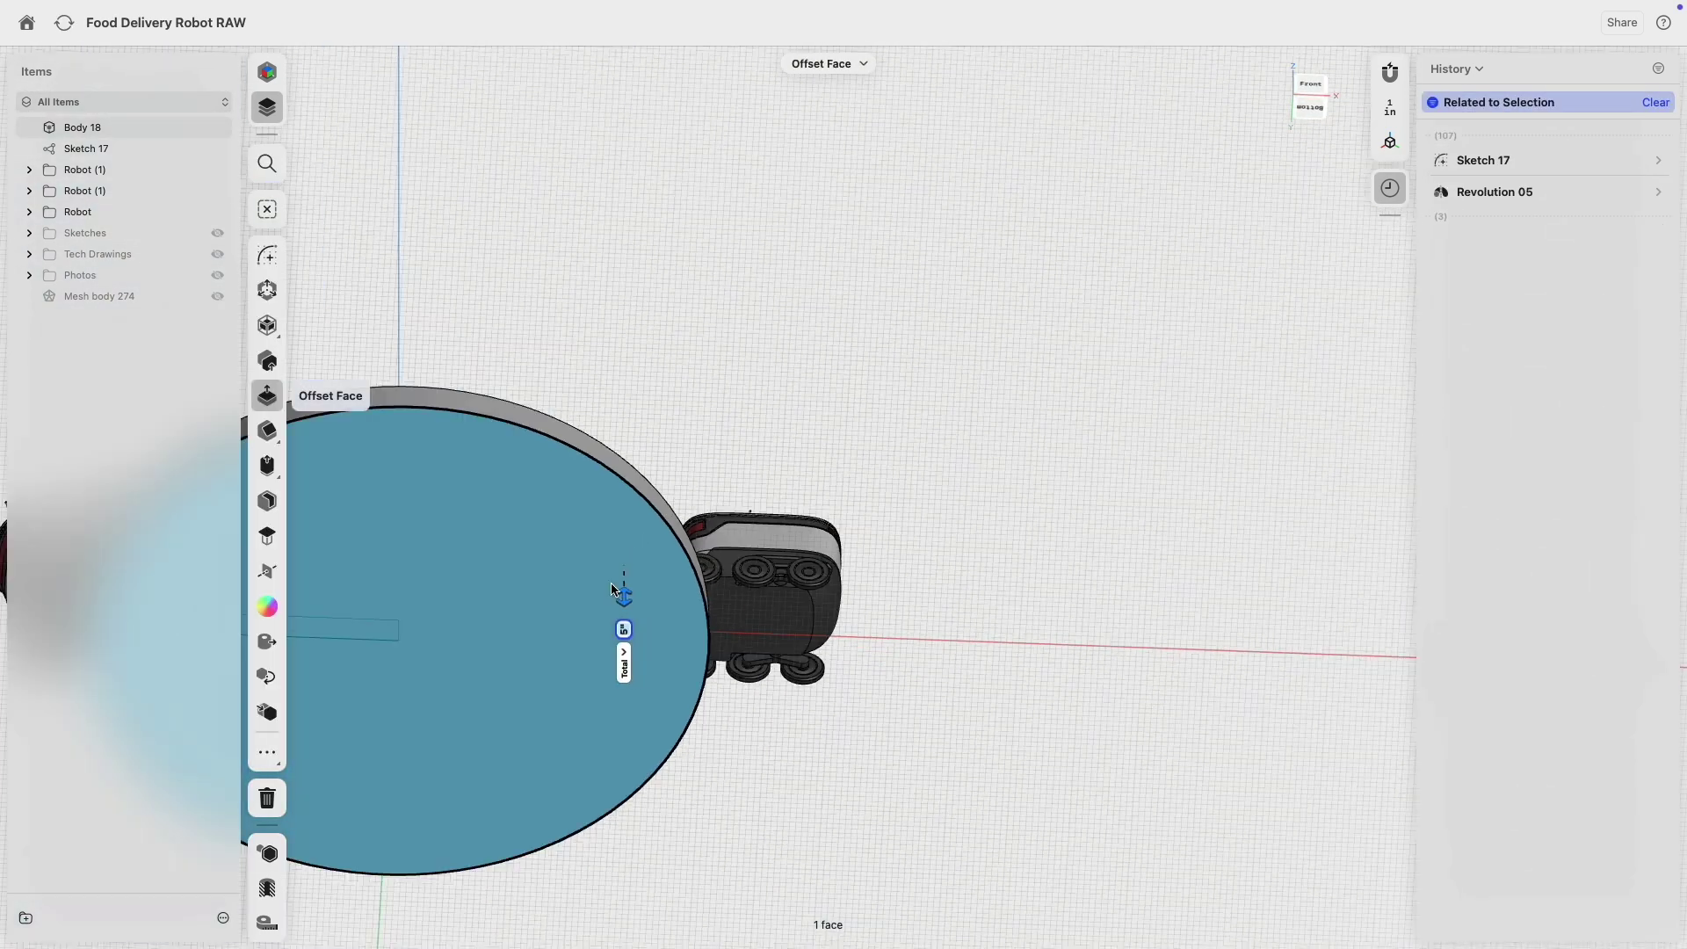
{"action": "key", "text": "Escape"}
- In the Front view, lower the new robot copy until its wheels are level with the platform's underside
{"action": "left_click", "coordinate": [1310, 92]}
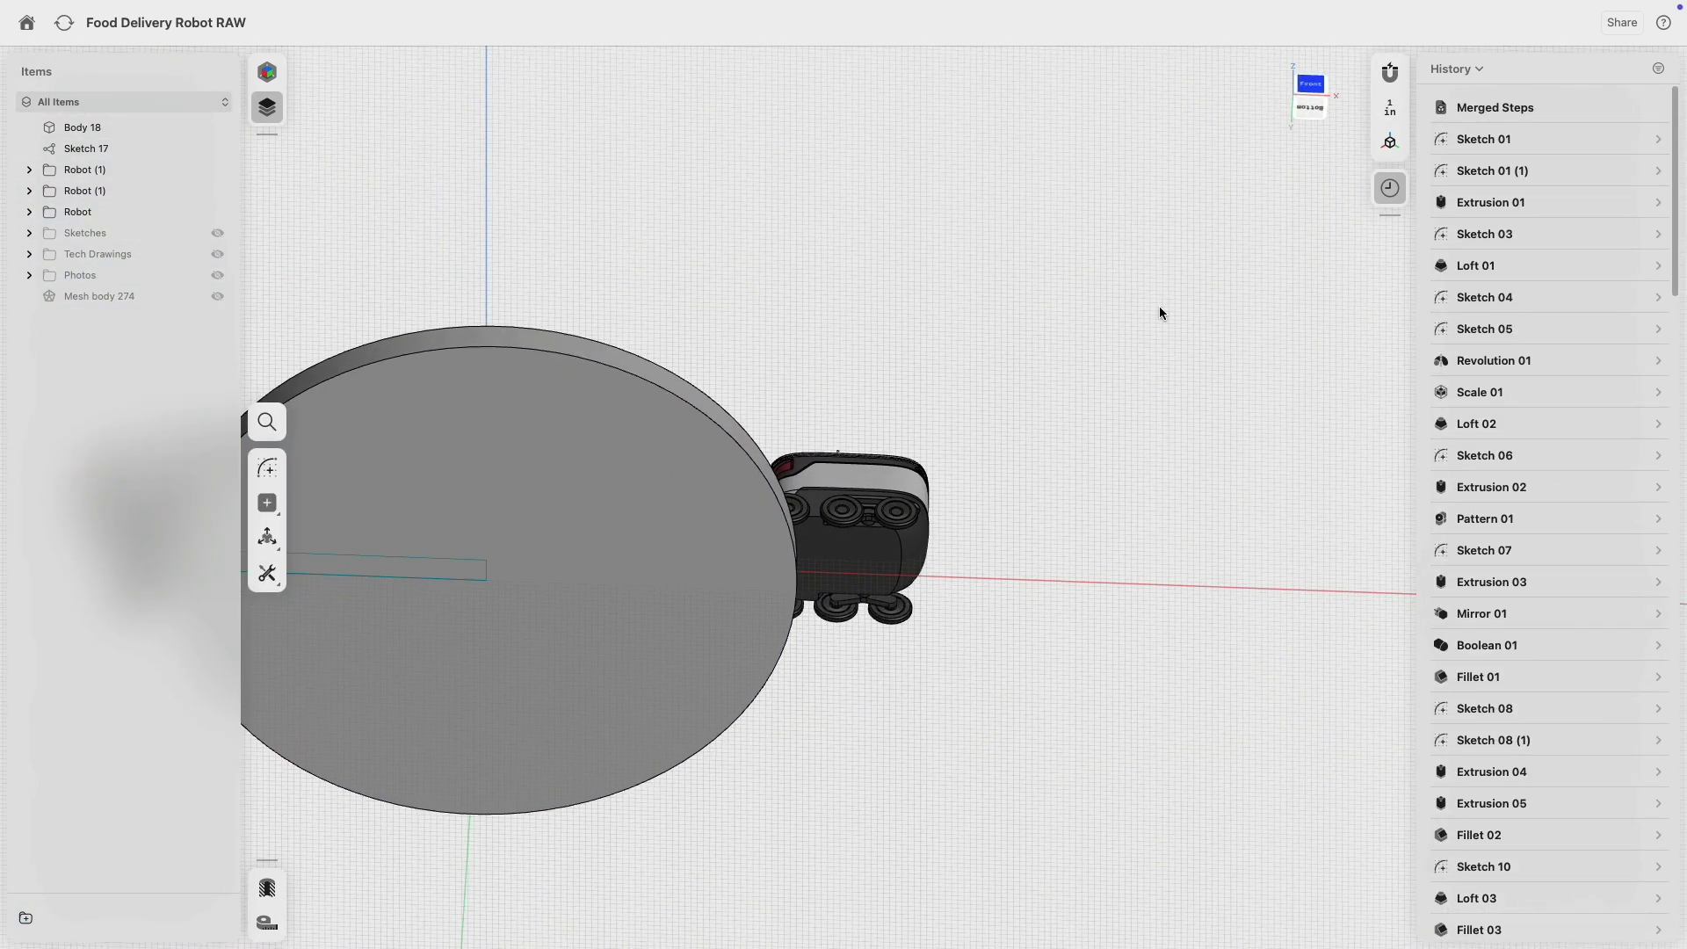
{"action": "left_click", "coordinate": [109, 170]}
{"action": "left_click", "coordinate": [108, 190]}
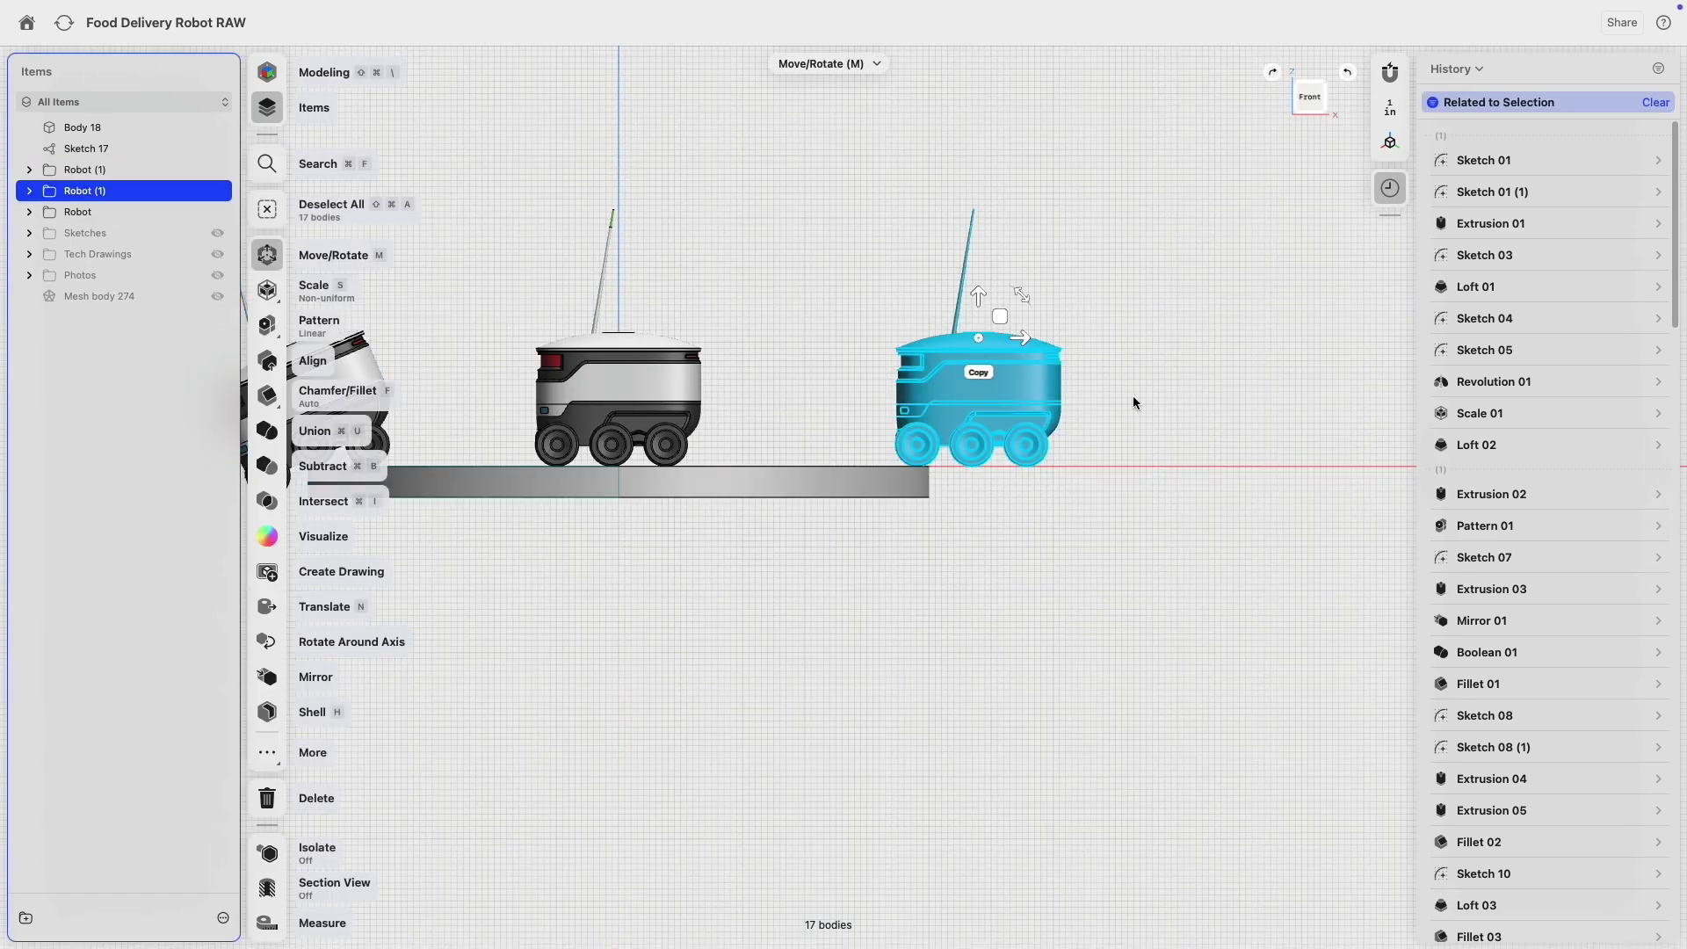
{"action": "scroll", "coordinate": [952, 315], "scroll_direction": "up", "scroll_amount": 5}
{"action": "left_click_drag", "start_coordinate": [897, 254], "coordinate": [889, 332]}
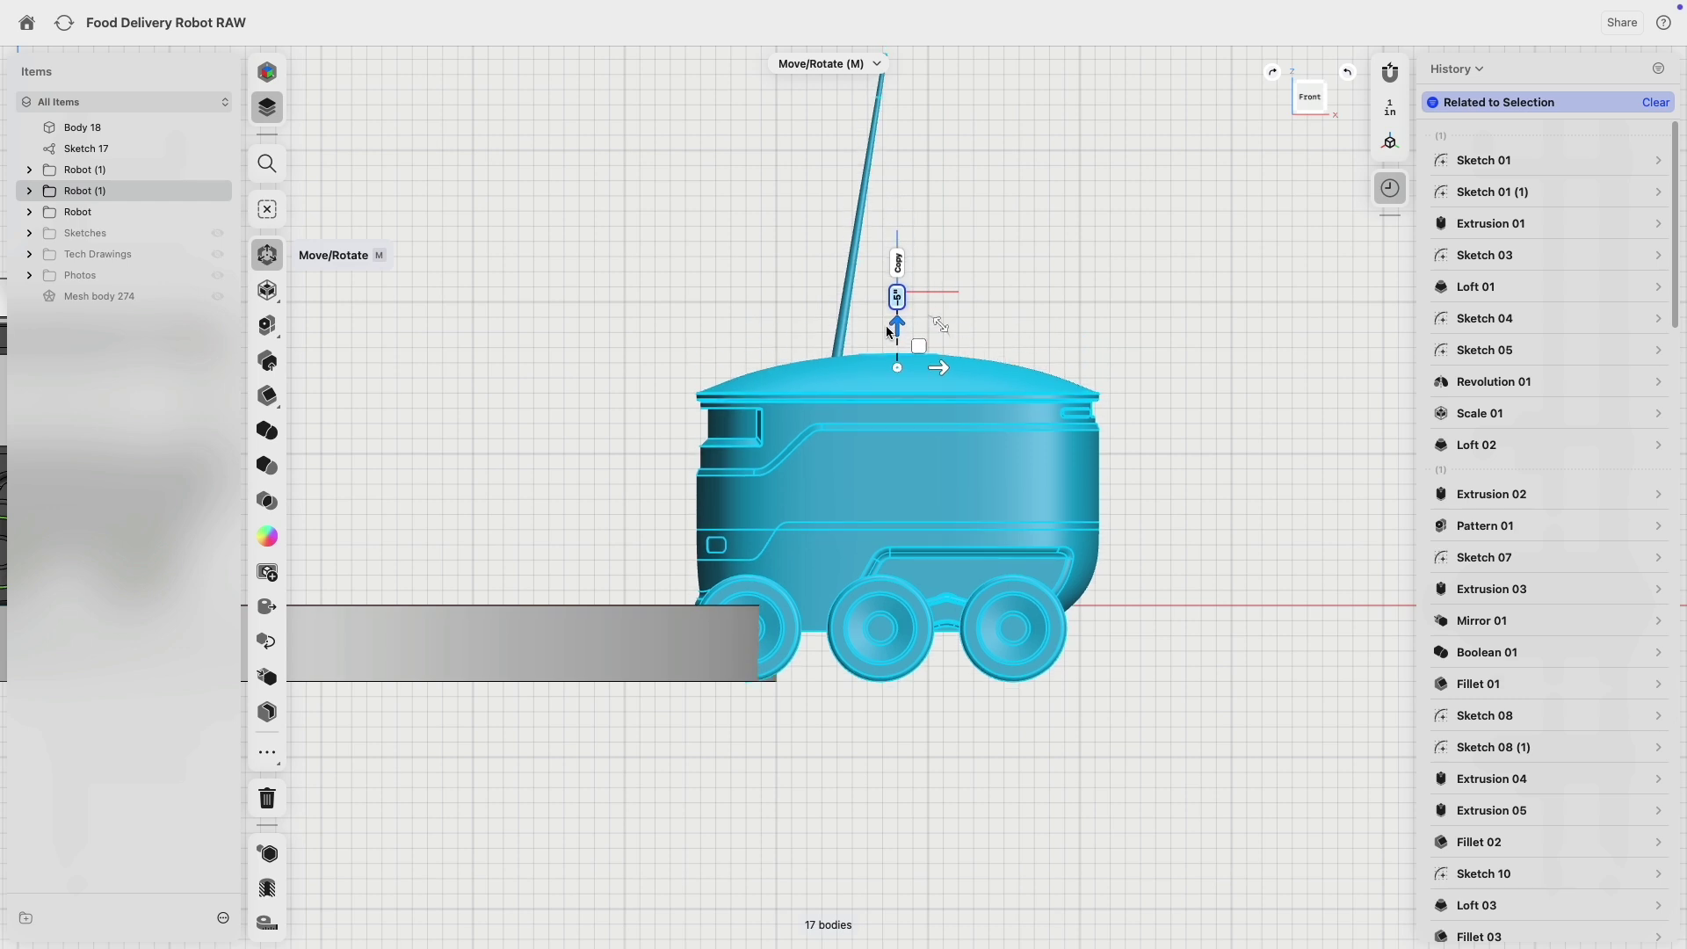
{"action": "left_click", "coordinate": [643, 356]}
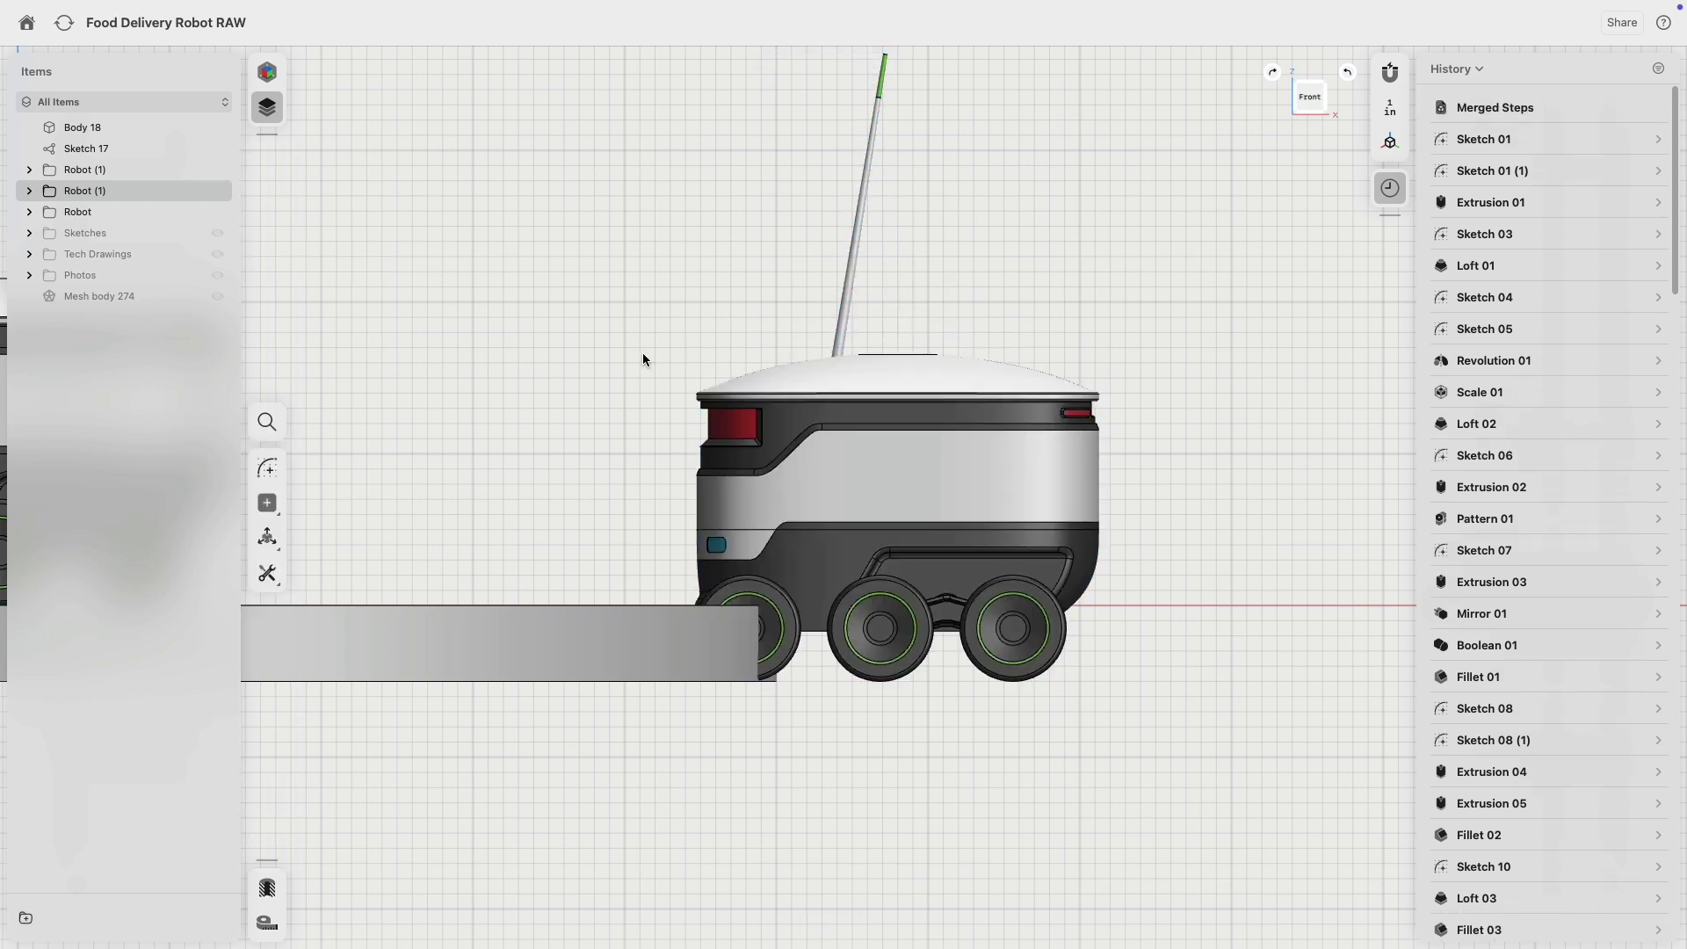
- Select the new copy's antenna, Body 09 (1), Body 03 (1) and front wheels with their axle, hiding platform Body 18 for access
{"action": "left_click", "coordinate": [29, 190]}
{"action": "left_click", "coordinate": [106, 213]}
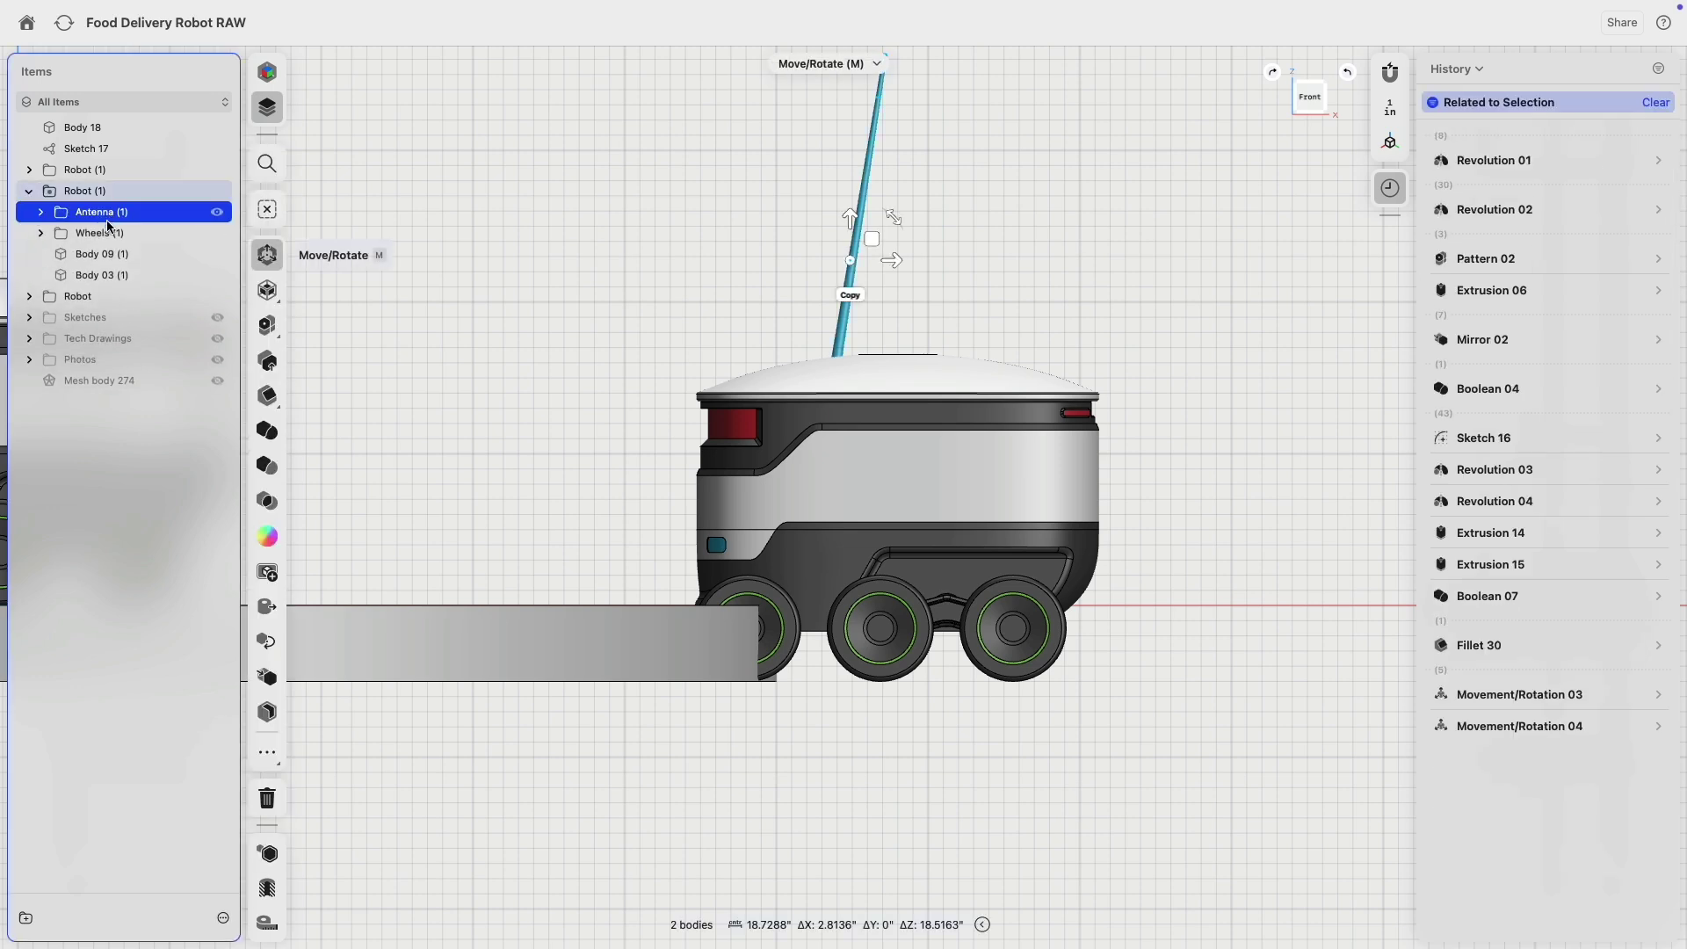
{"action": "left_click", "coordinate": [106, 255], "text": "super"}
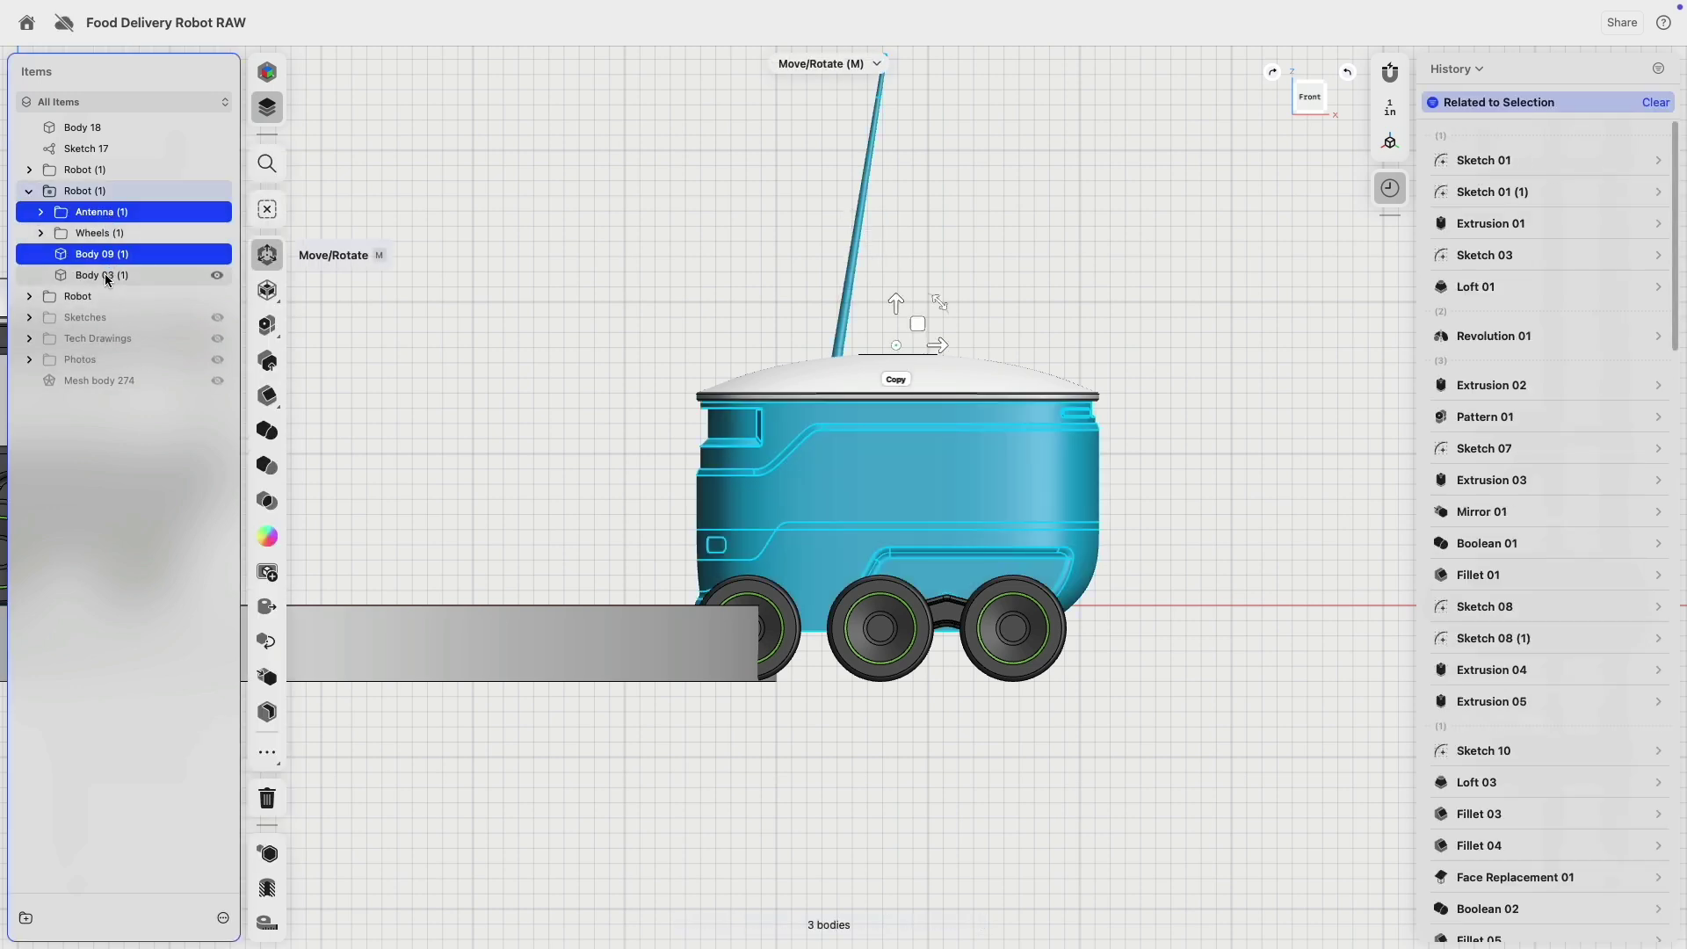
{"action": "left_click", "coordinate": [103, 274], "text": "super"}
{"action": "left_click", "coordinate": [777, 628]}
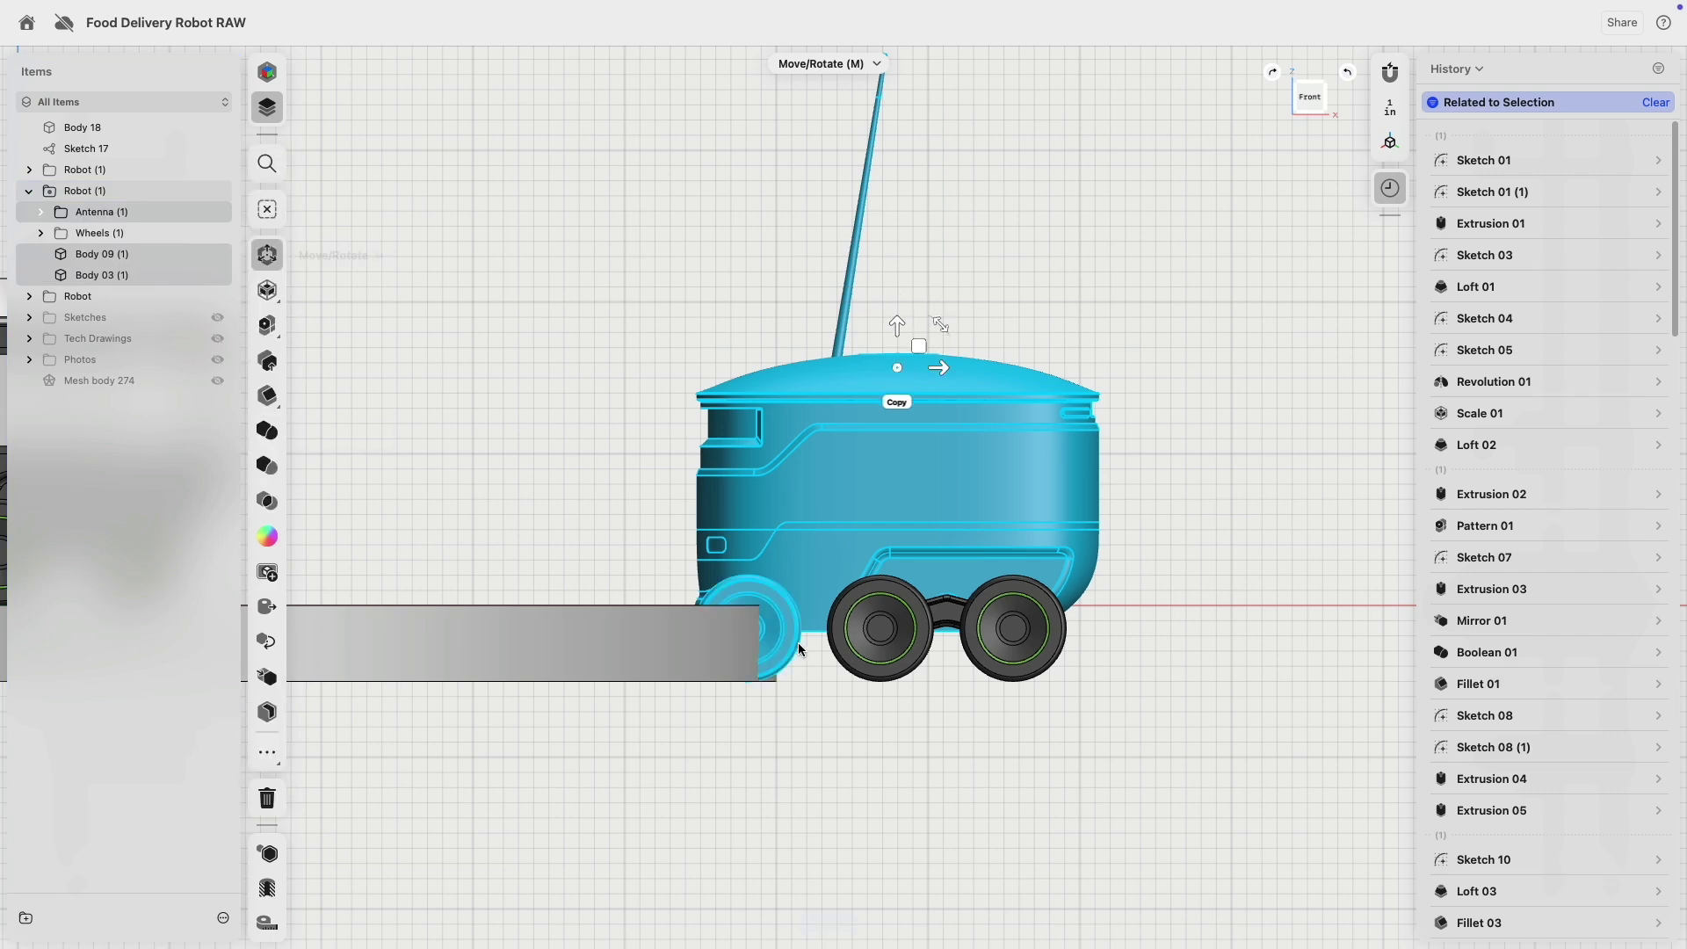
{"action": "right_click_drag", "start_coordinate": [773, 618], "coordinate": [993, 615]}
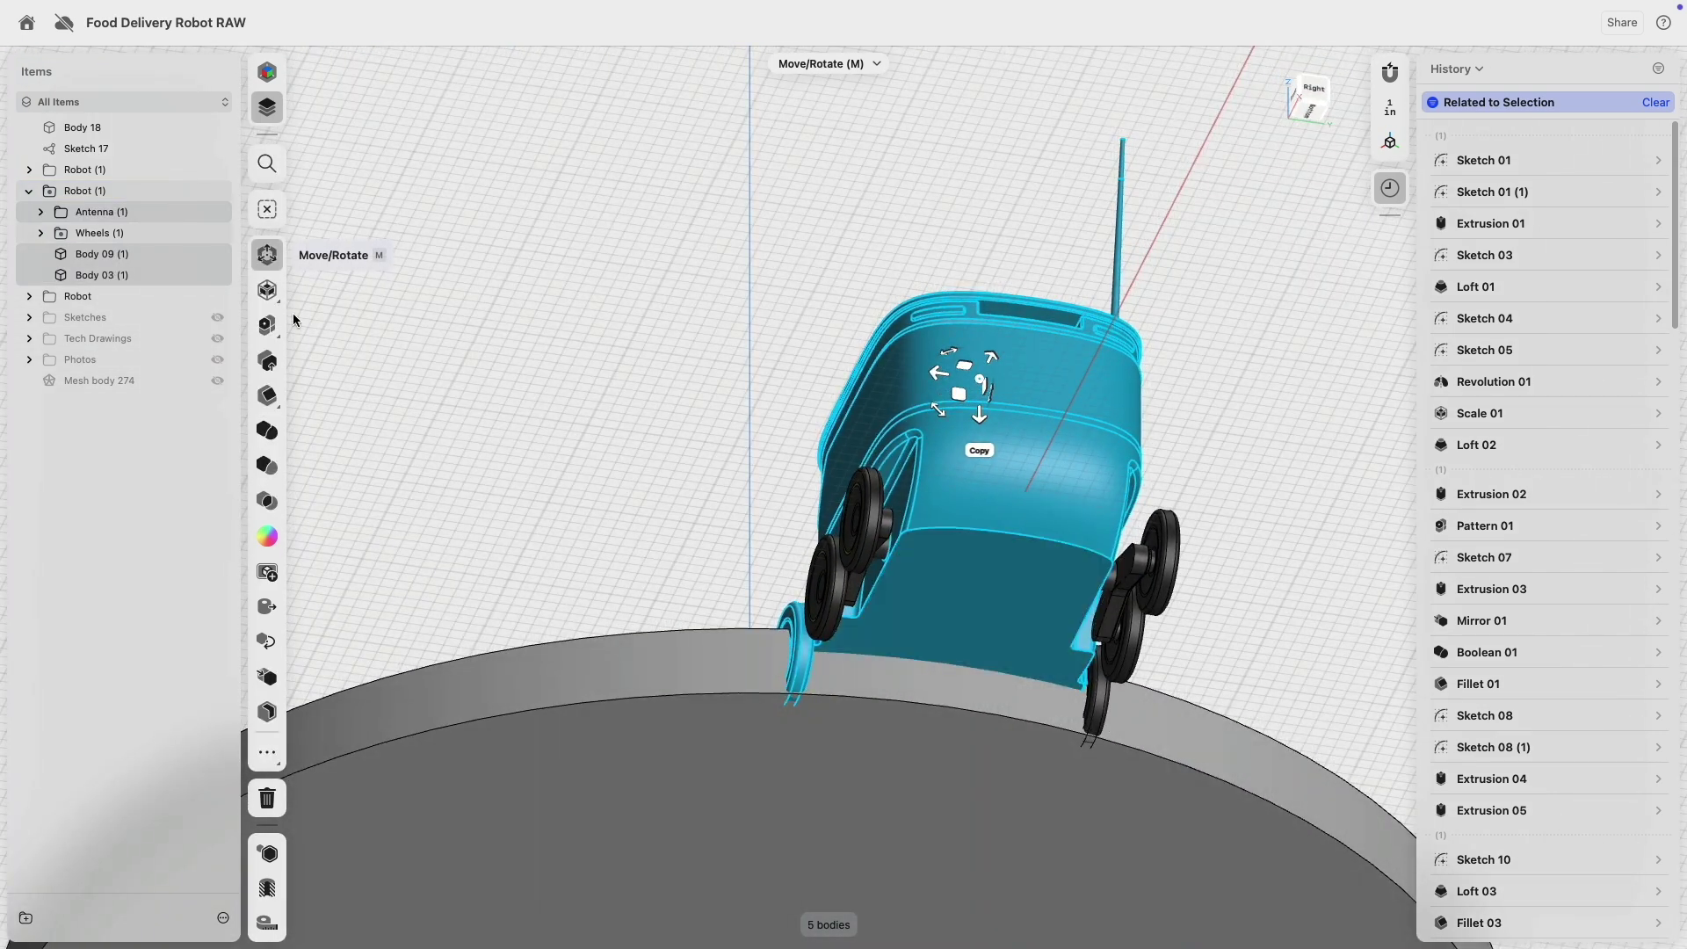
{"action": "left_click", "coordinate": [217, 127]}
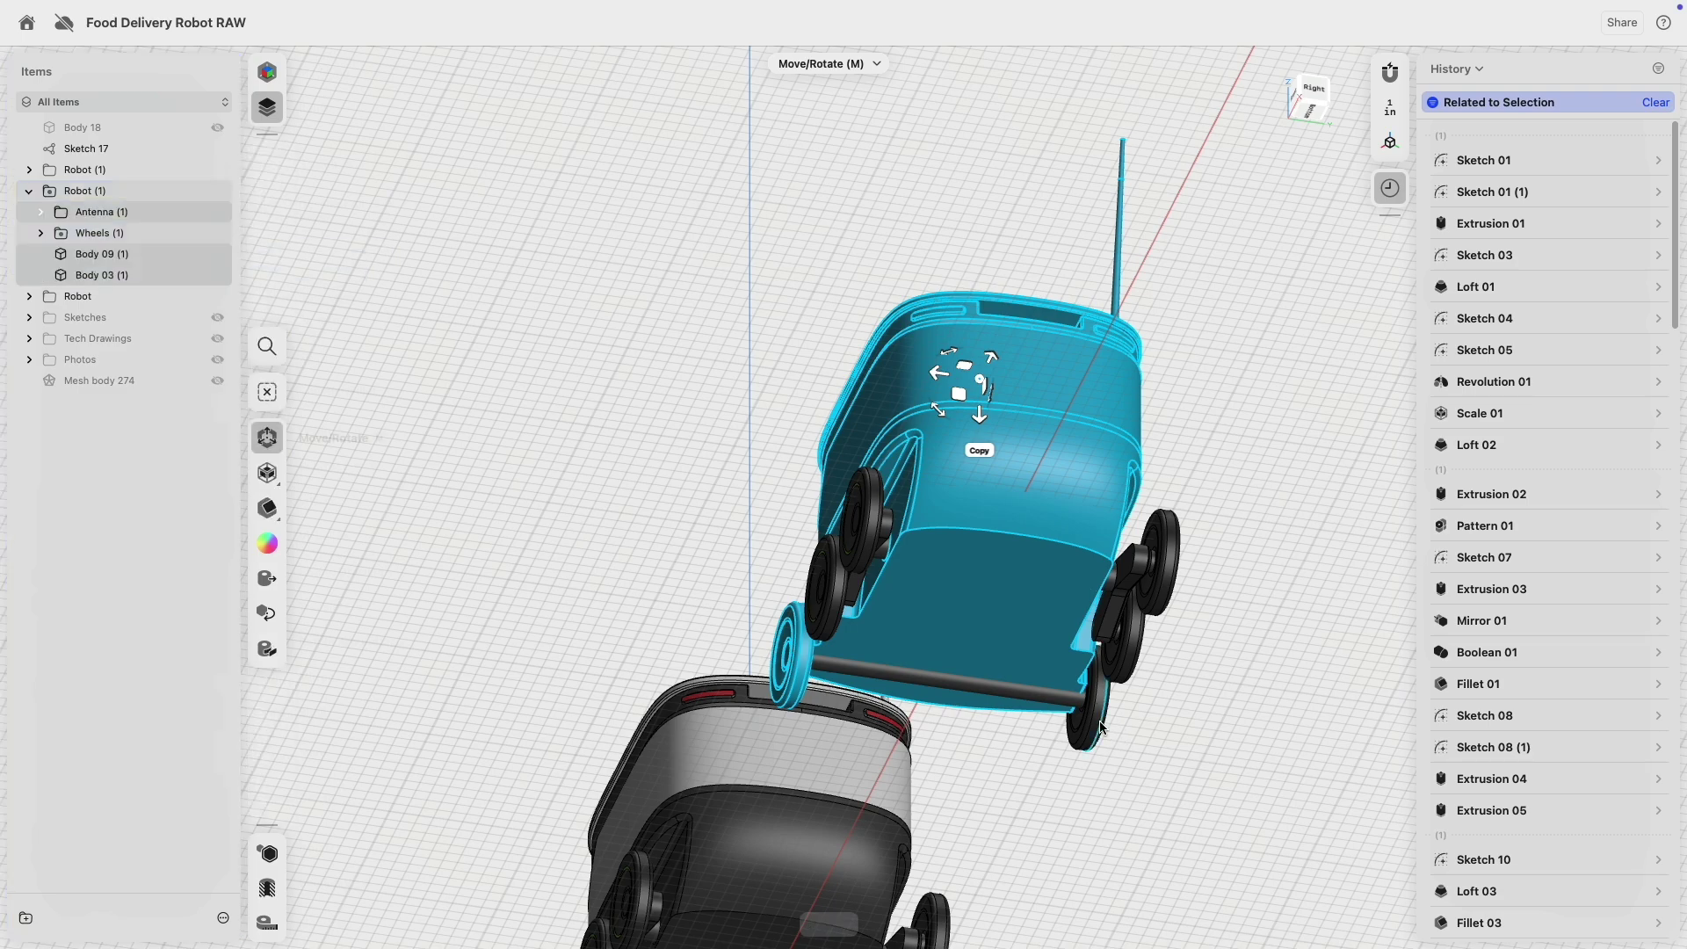
{"action": "double_click", "coordinate": [1059, 704]}
- Relocate the Move/Rotate pivot of the selected bodies to the bend of the new copy's near suspension arm
{"action": "right_click_drag", "start_coordinate": [789, 477], "coordinate": [914, 607]}
{"action": "scroll", "coordinate": [951, 408], "scroll_direction": "up", "scroll_amount": 3}
{"action": "scroll", "coordinate": [952, 408], "scroll_direction": "up", "scroll_amount": 4}
{"action": "left_click_drag", "start_coordinate": [914, 284], "coordinate": [1000, 709]}
{"action": "left_click", "coordinate": [1000, 699]}
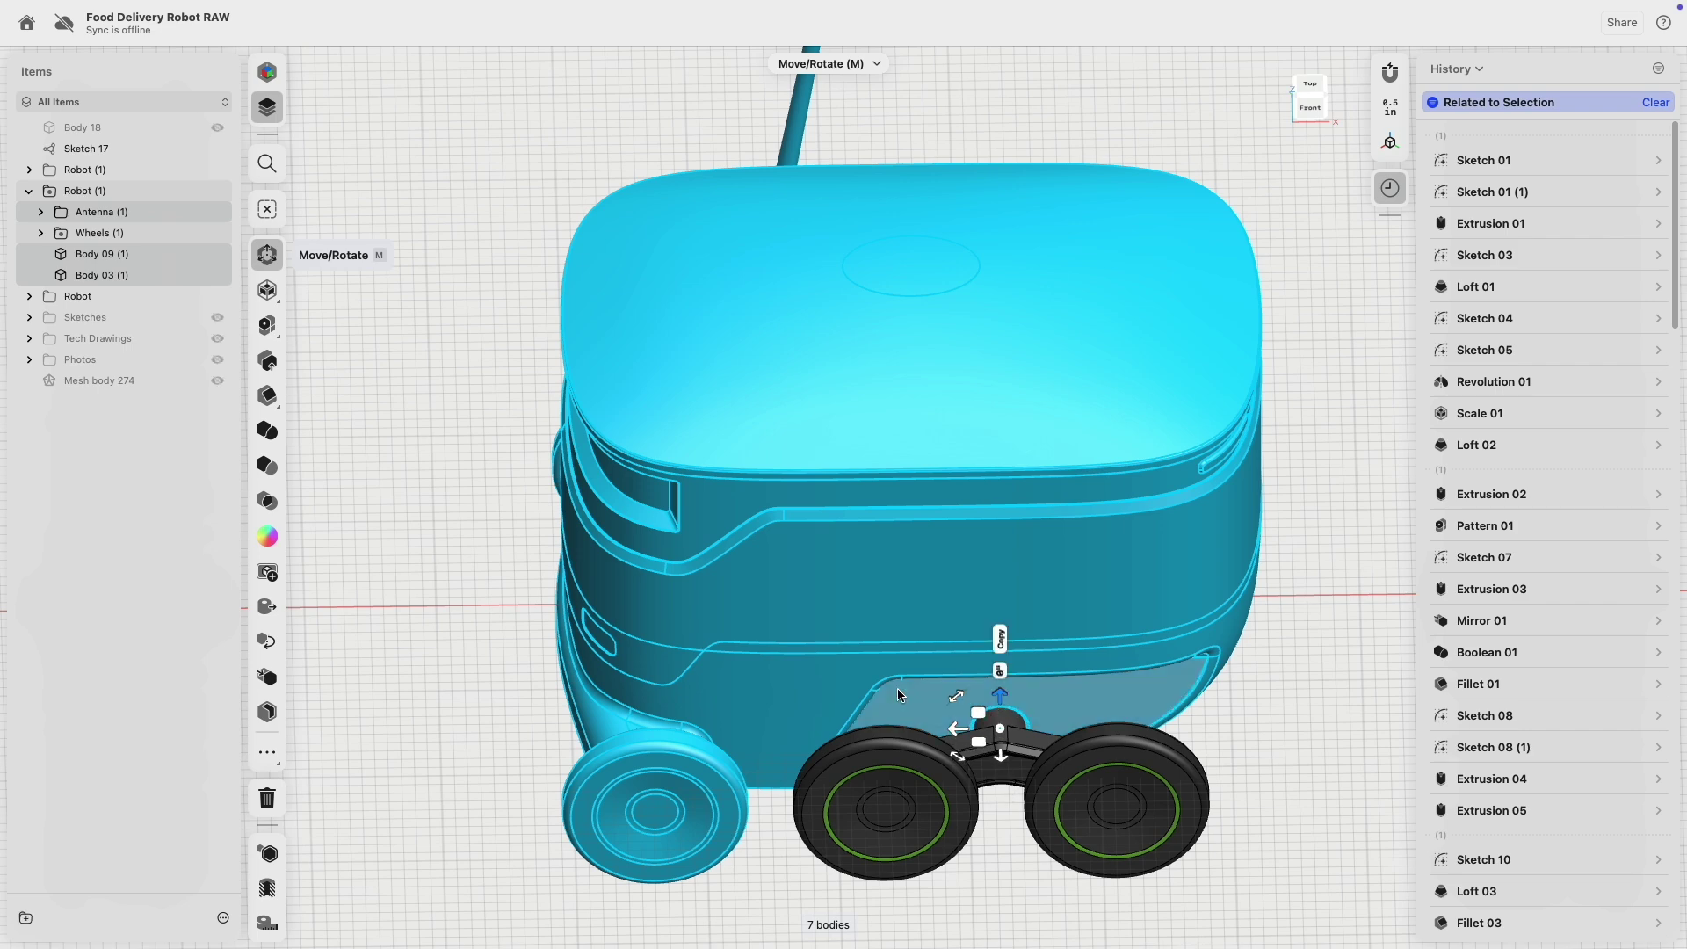
- Rotate the selected bodies -23° nose-up about the suspension pivot, then show platform Body 18 again in the Front view
{"action": "right_click_drag", "start_coordinate": [900, 694], "coordinate": [882, 625]}
{"action": "left_click_drag", "start_coordinate": [1045, 742], "coordinate": [1065, 769]}
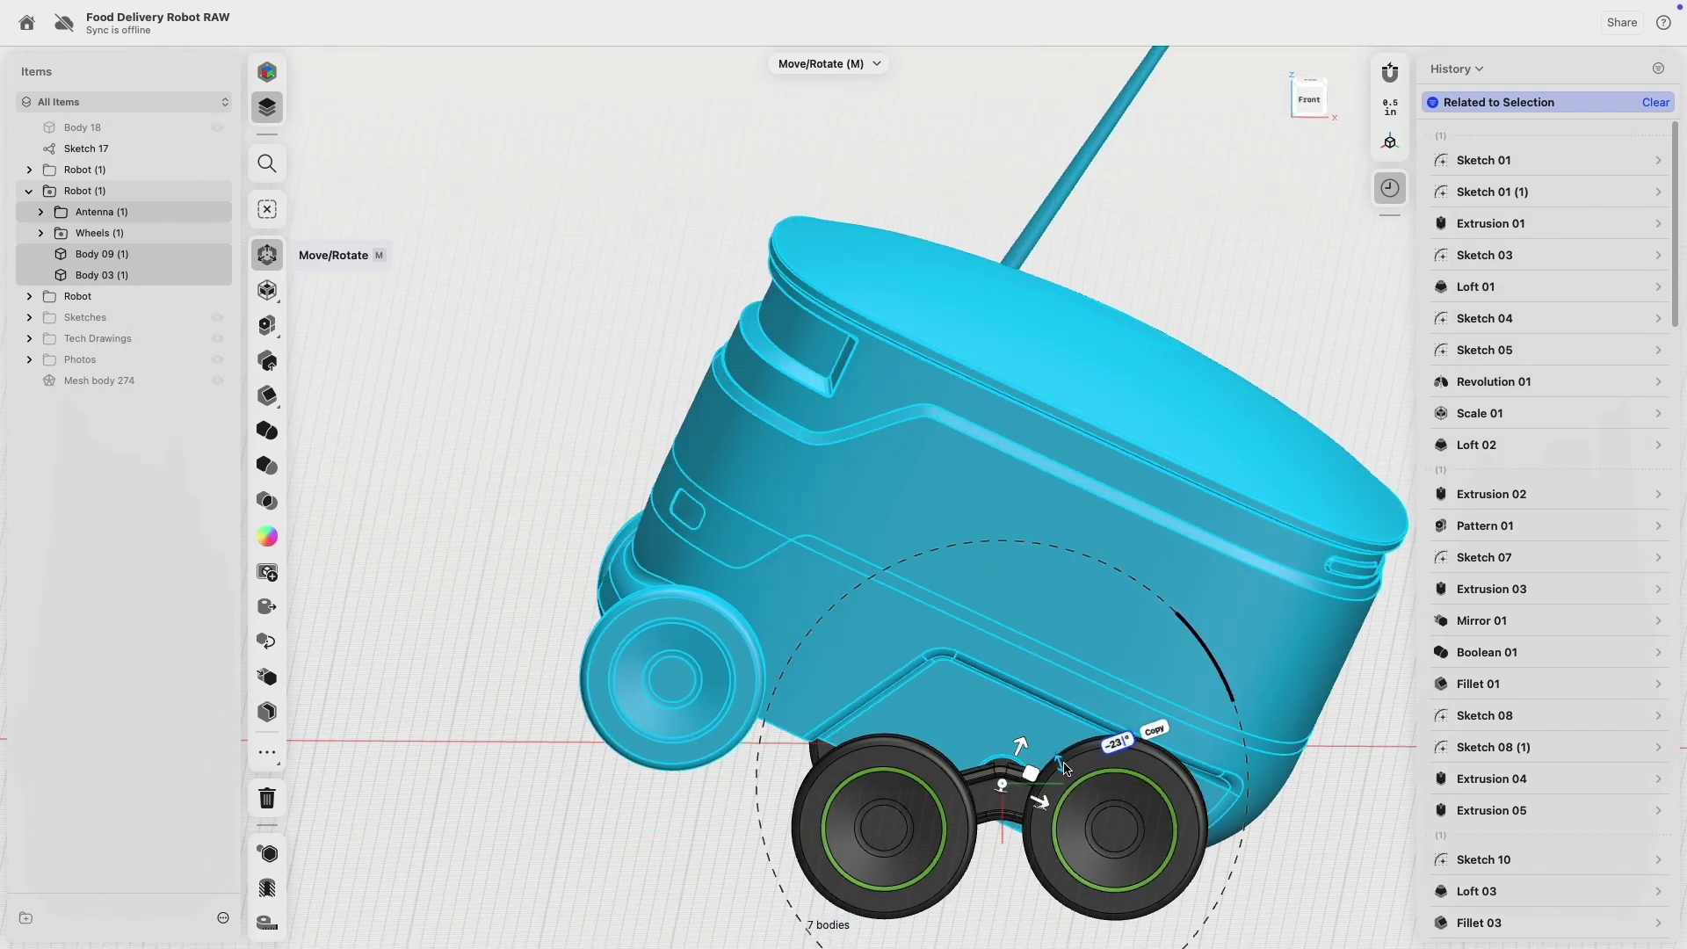
{"action": "key", "text": "Return"}
{"action": "left_click", "coordinate": [536, 335]}
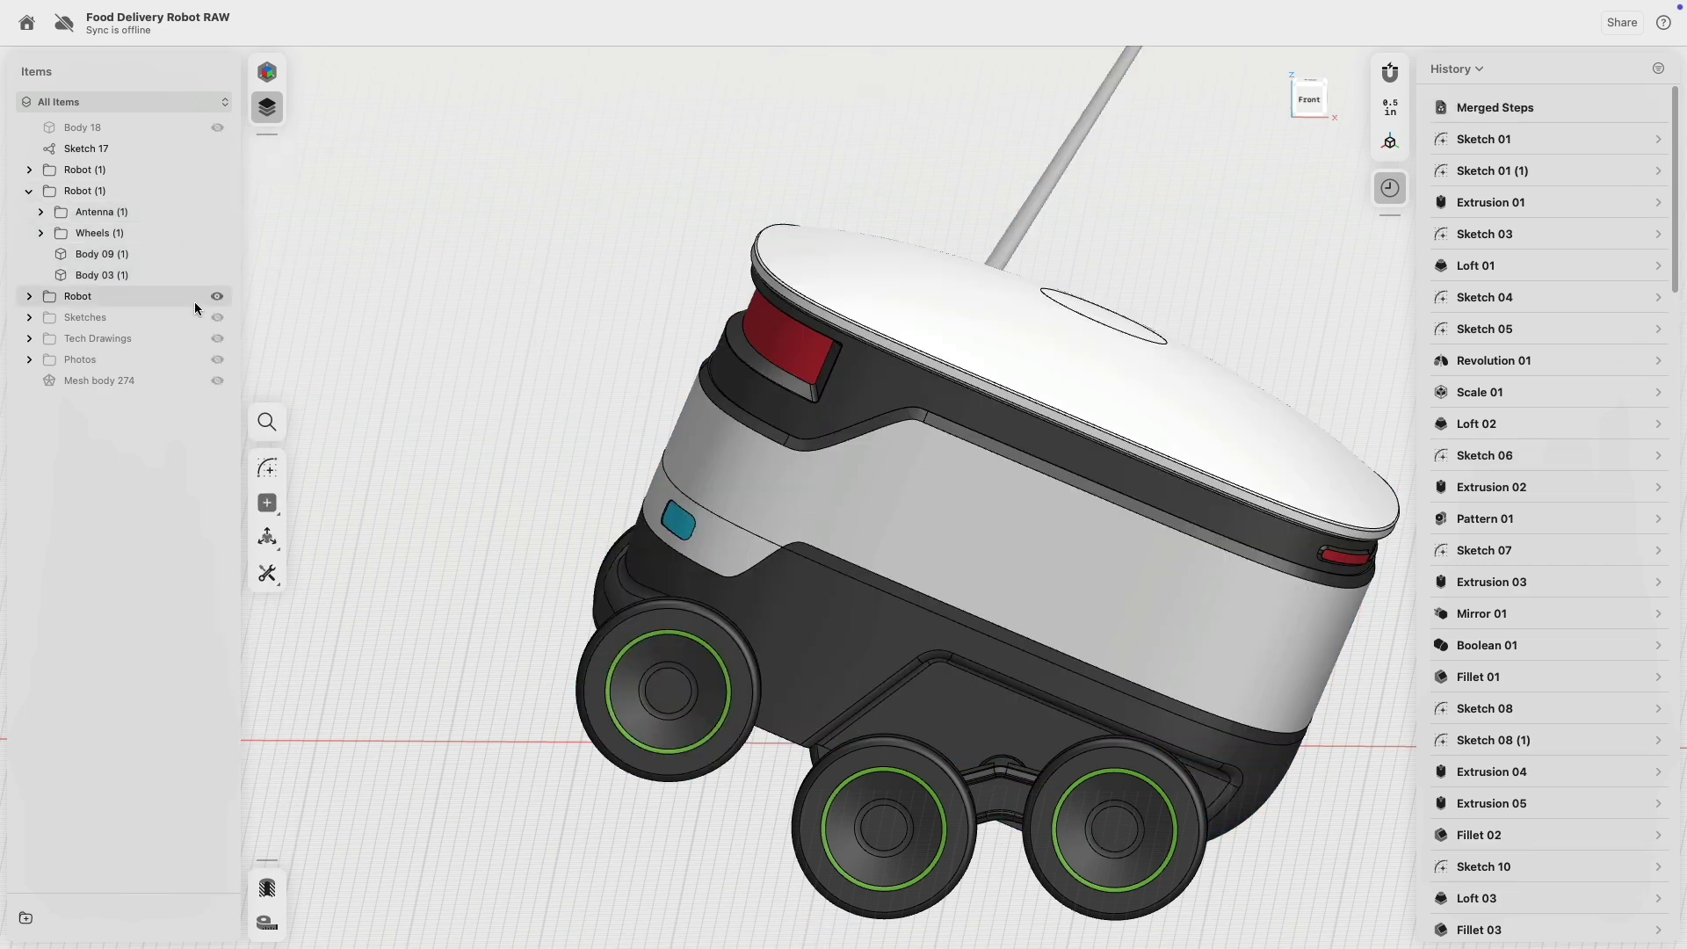
{"action": "left_click", "coordinate": [217, 127]}
{"action": "scroll", "coordinate": [917, 245], "scroll_direction": "down", "scroll_amount": 4}
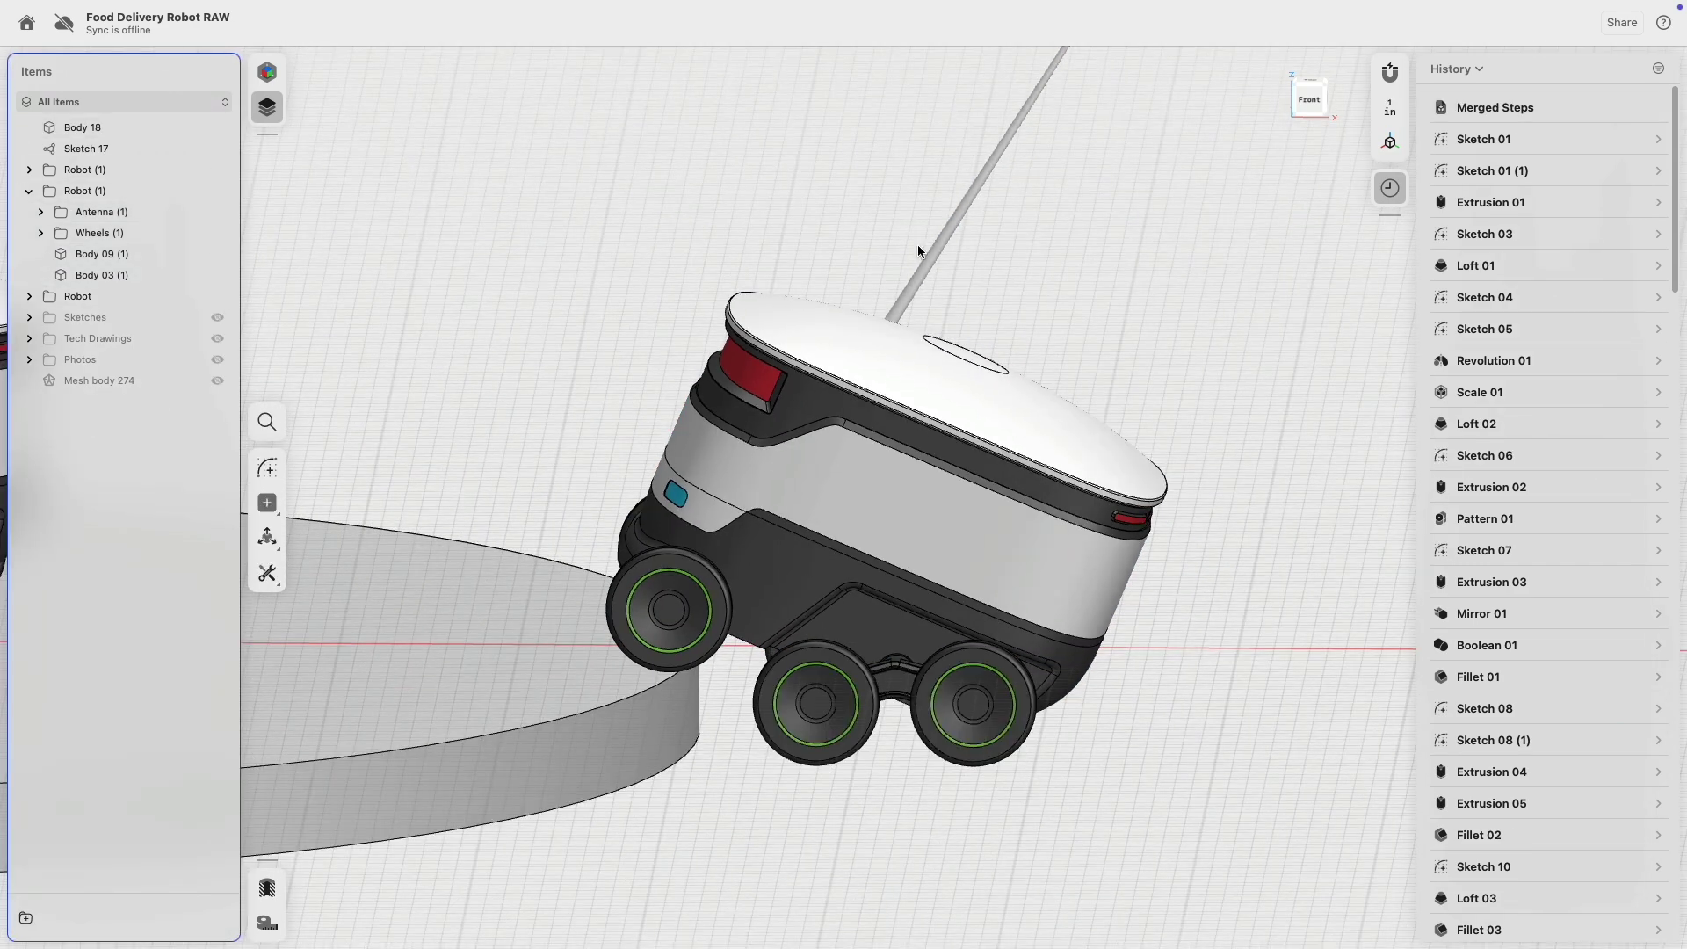
{"action": "left_click", "coordinate": [1311, 102]}
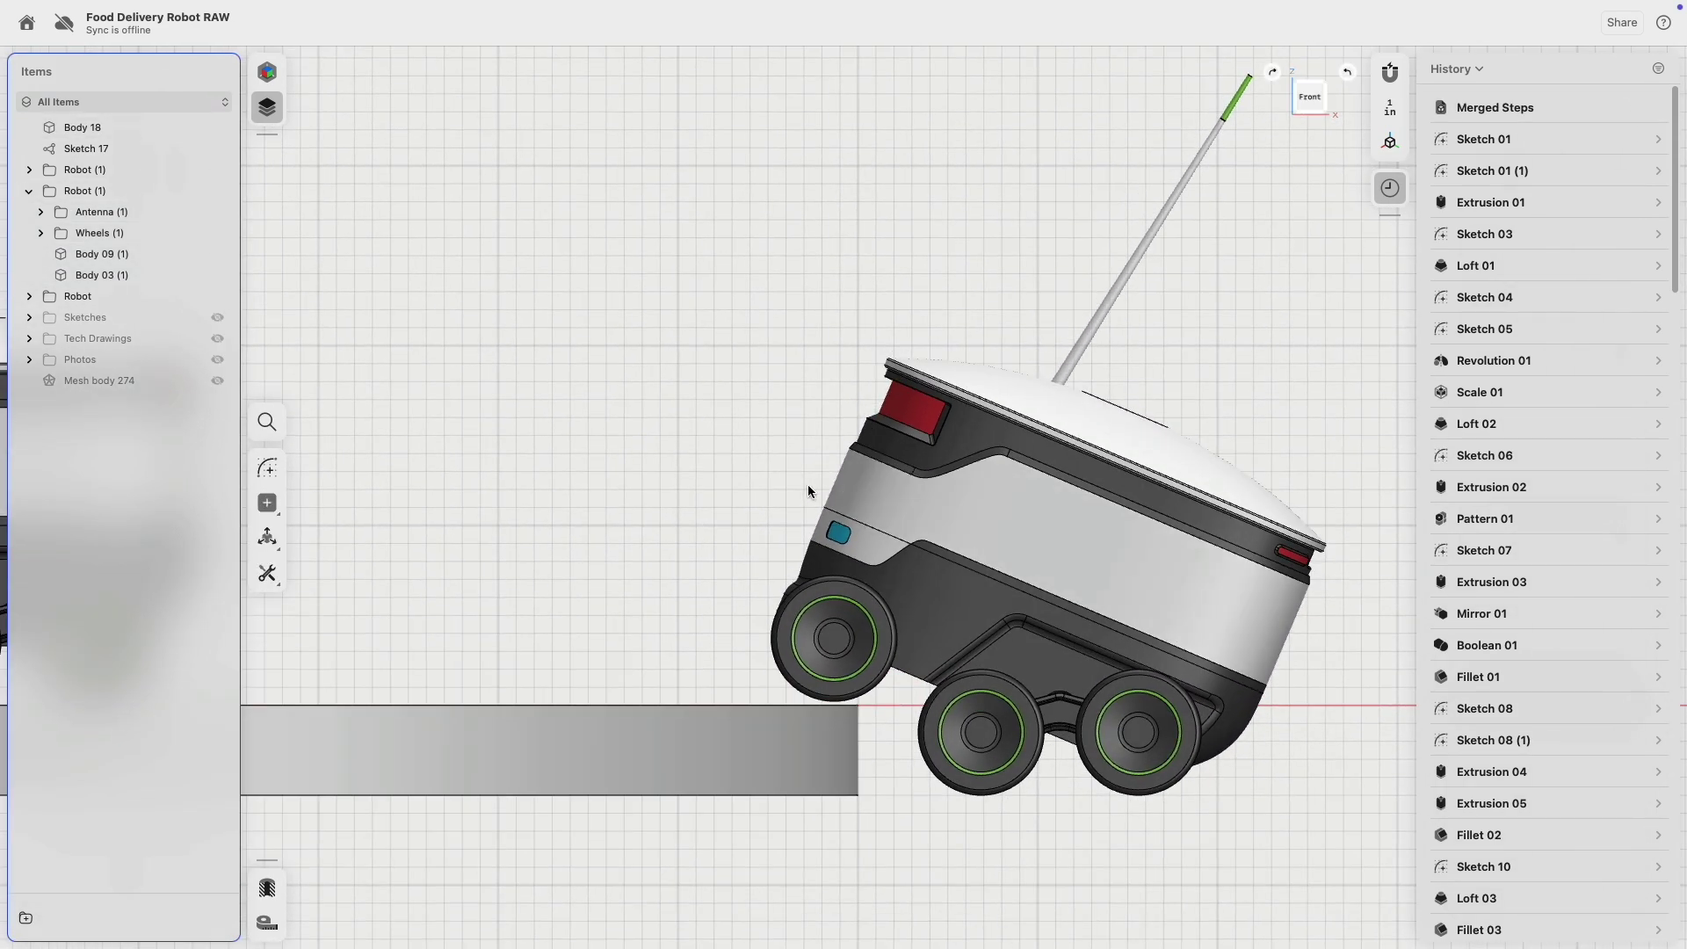
- Edit Movement/Rotation 05 to reduce the new copy's tilt slightly until its front wheel rests on the platform's top surface
{"action": "middle_click_drag", "start_coordinate": [809, 490], "coordinate": [702, 325]}
{"action": "scroll", "coordinate": [703, 325], "scroll_direction": "up", "scroll_amount": 3}
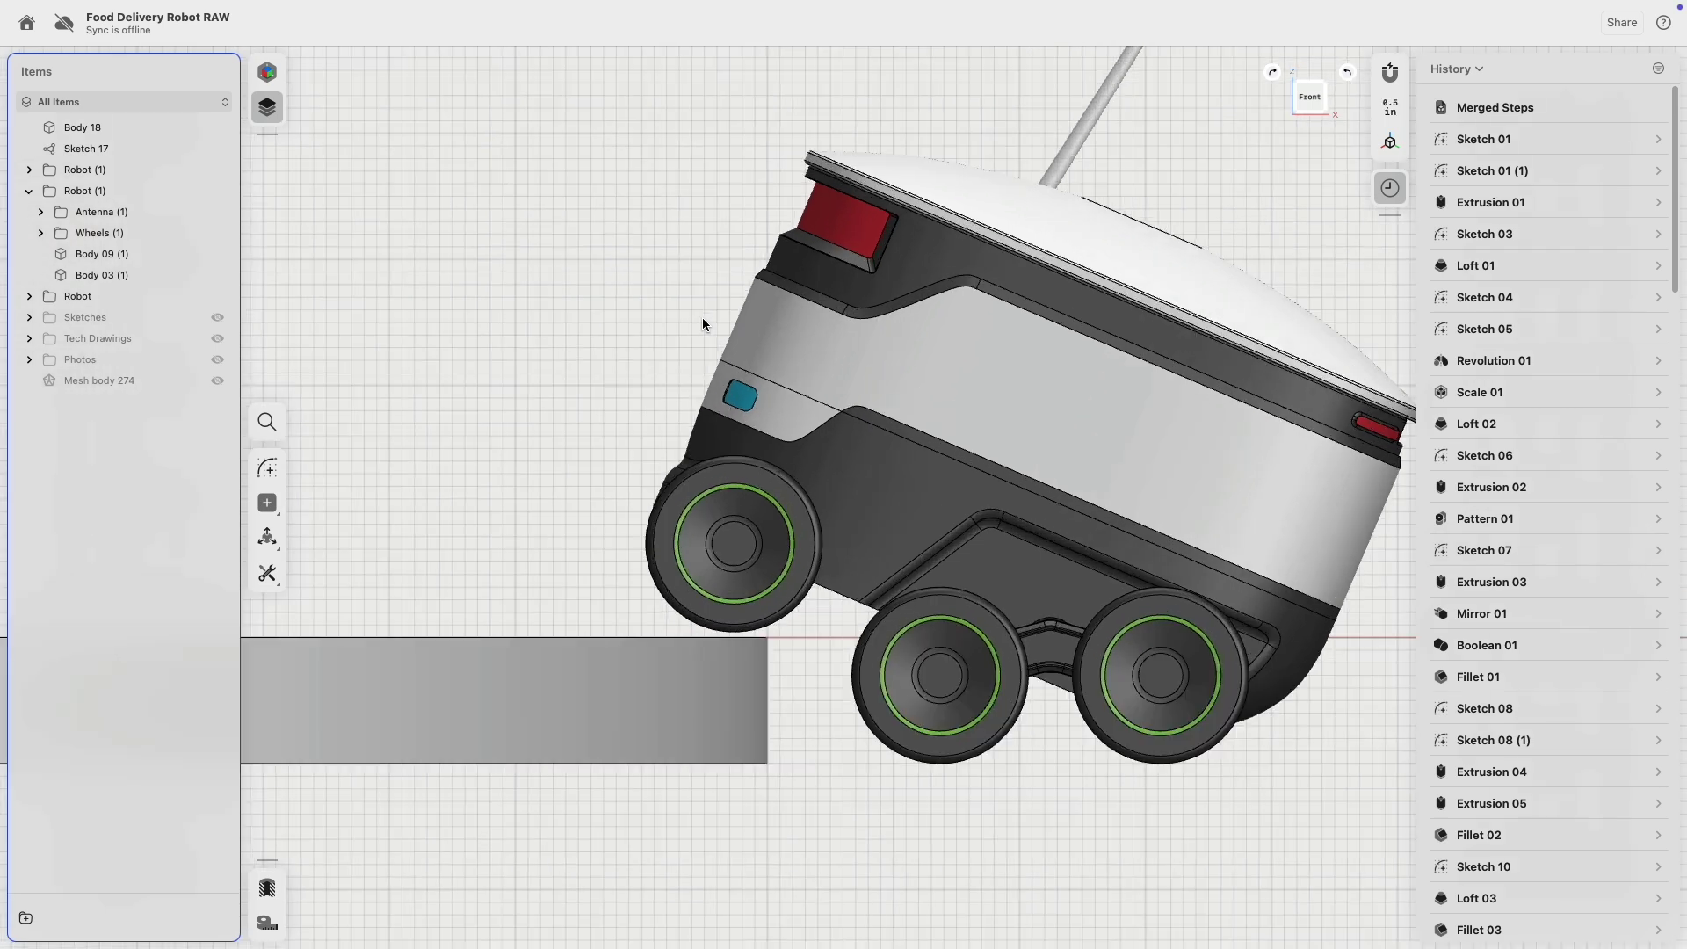
{"action": "left_click_drag", "start_coordinate": [1675, 156], "coordinate": [1678, 824]}
{"action": "left_click", "coordinate": [1634, 917]}
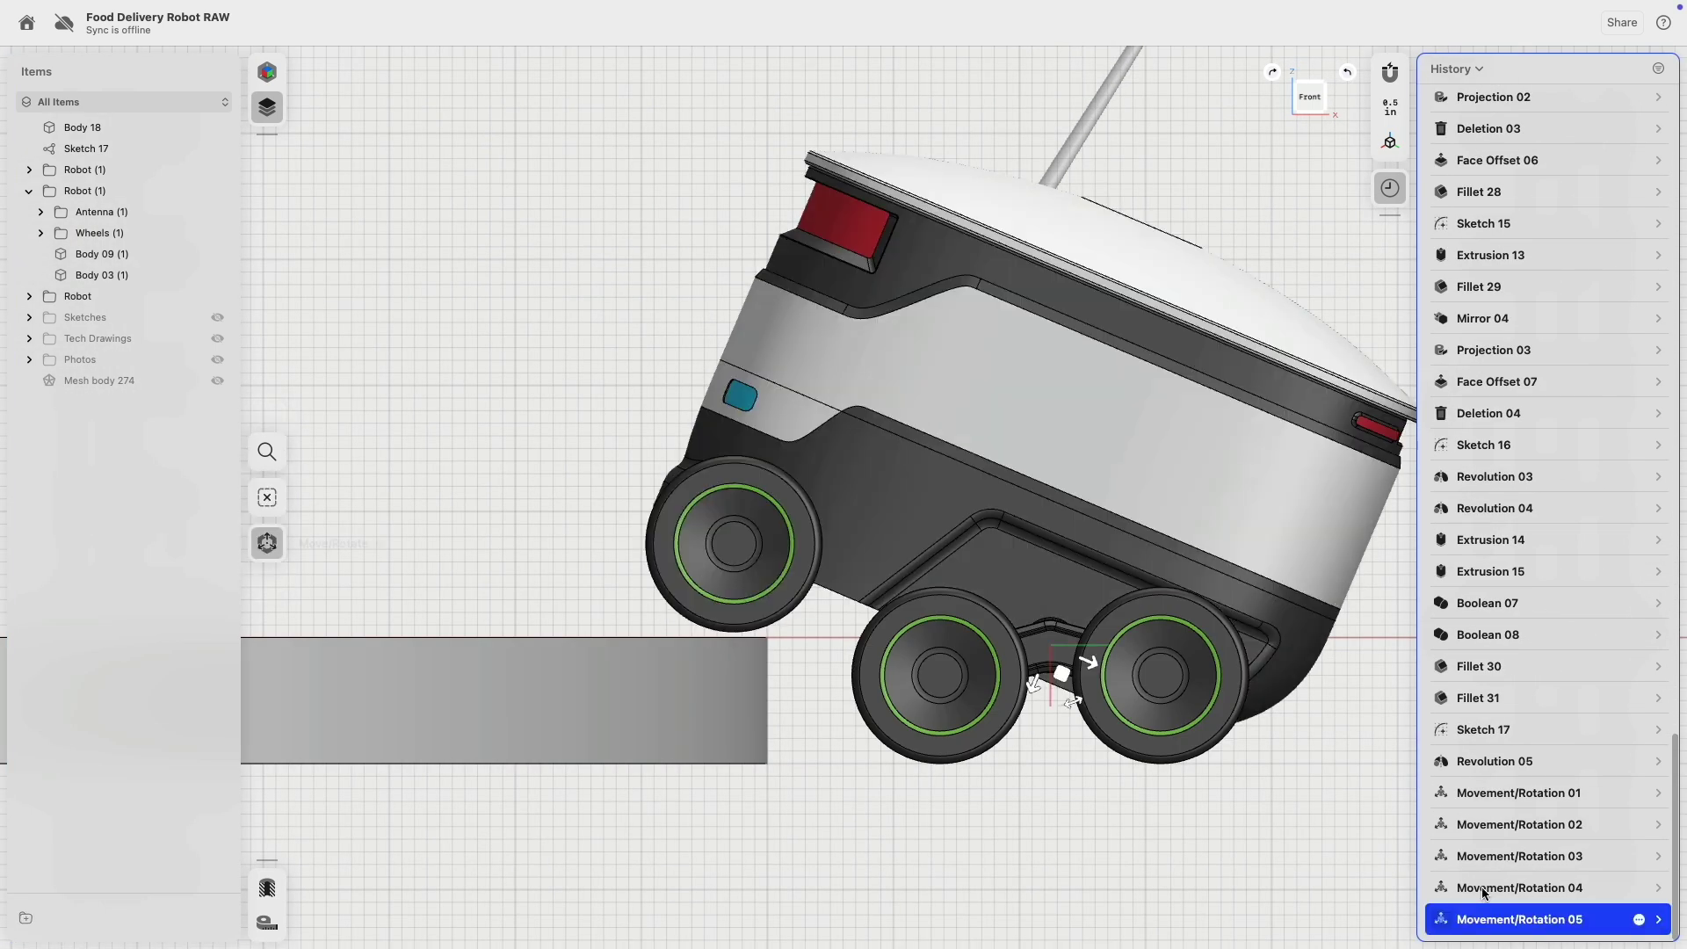
{"action": "left_click_drag", "start_coordinate": [1074, 706], "coordinate": [1079, 703]}
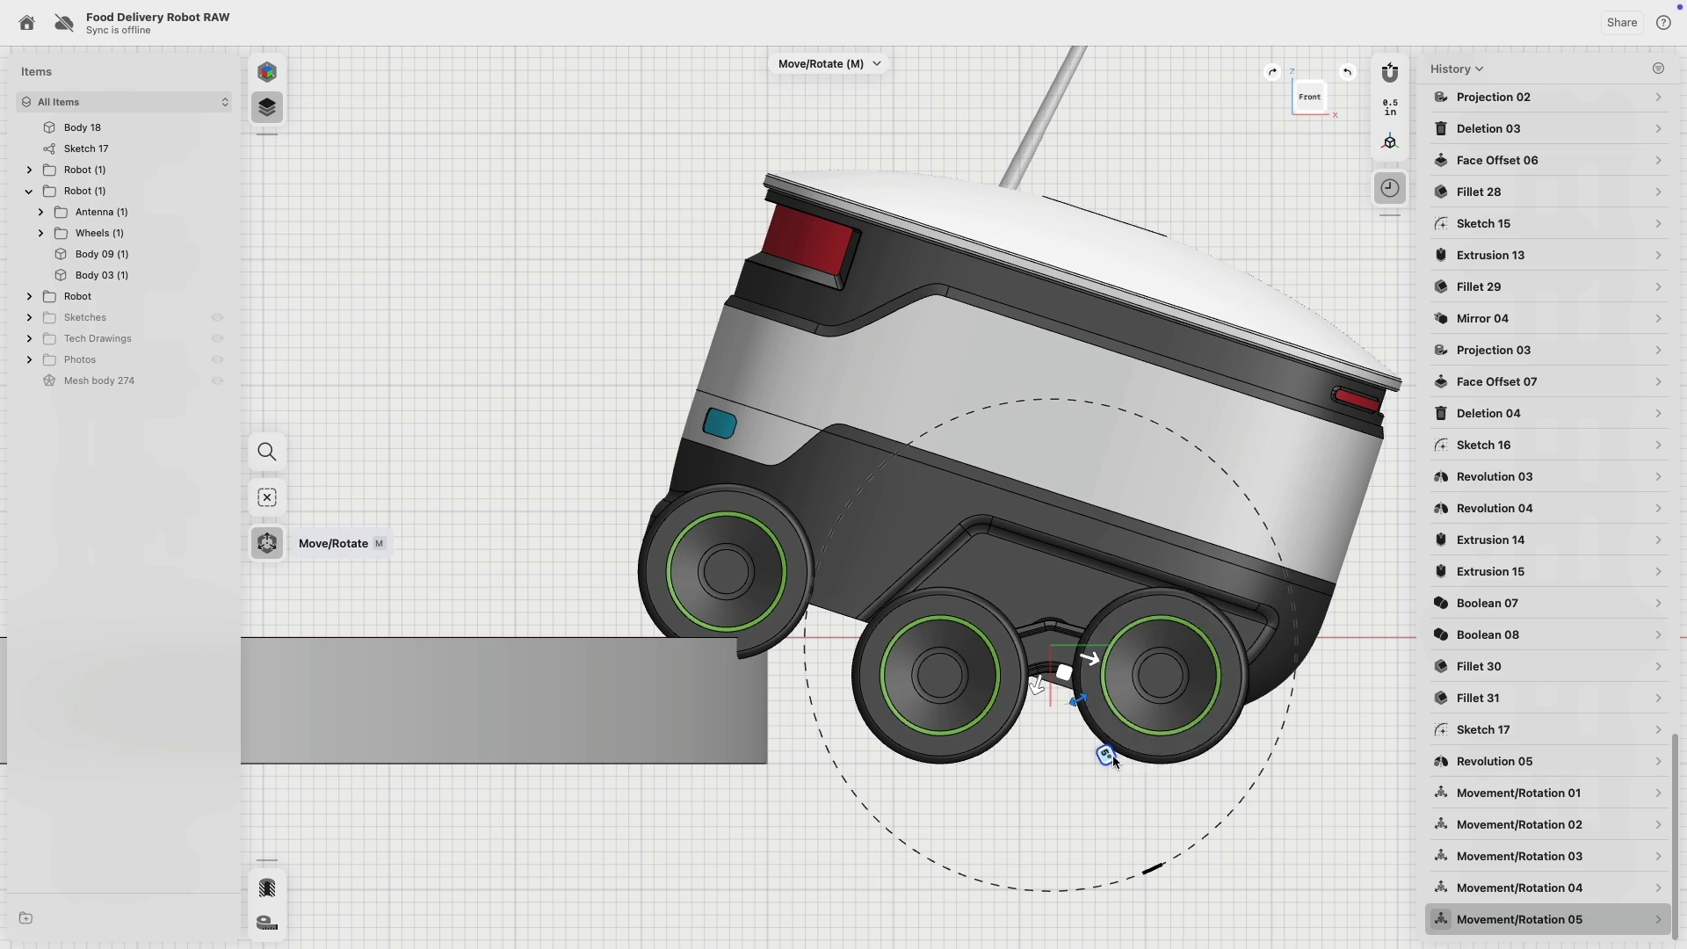
{"action": "left_click", "coordinate": [1110, 759]}
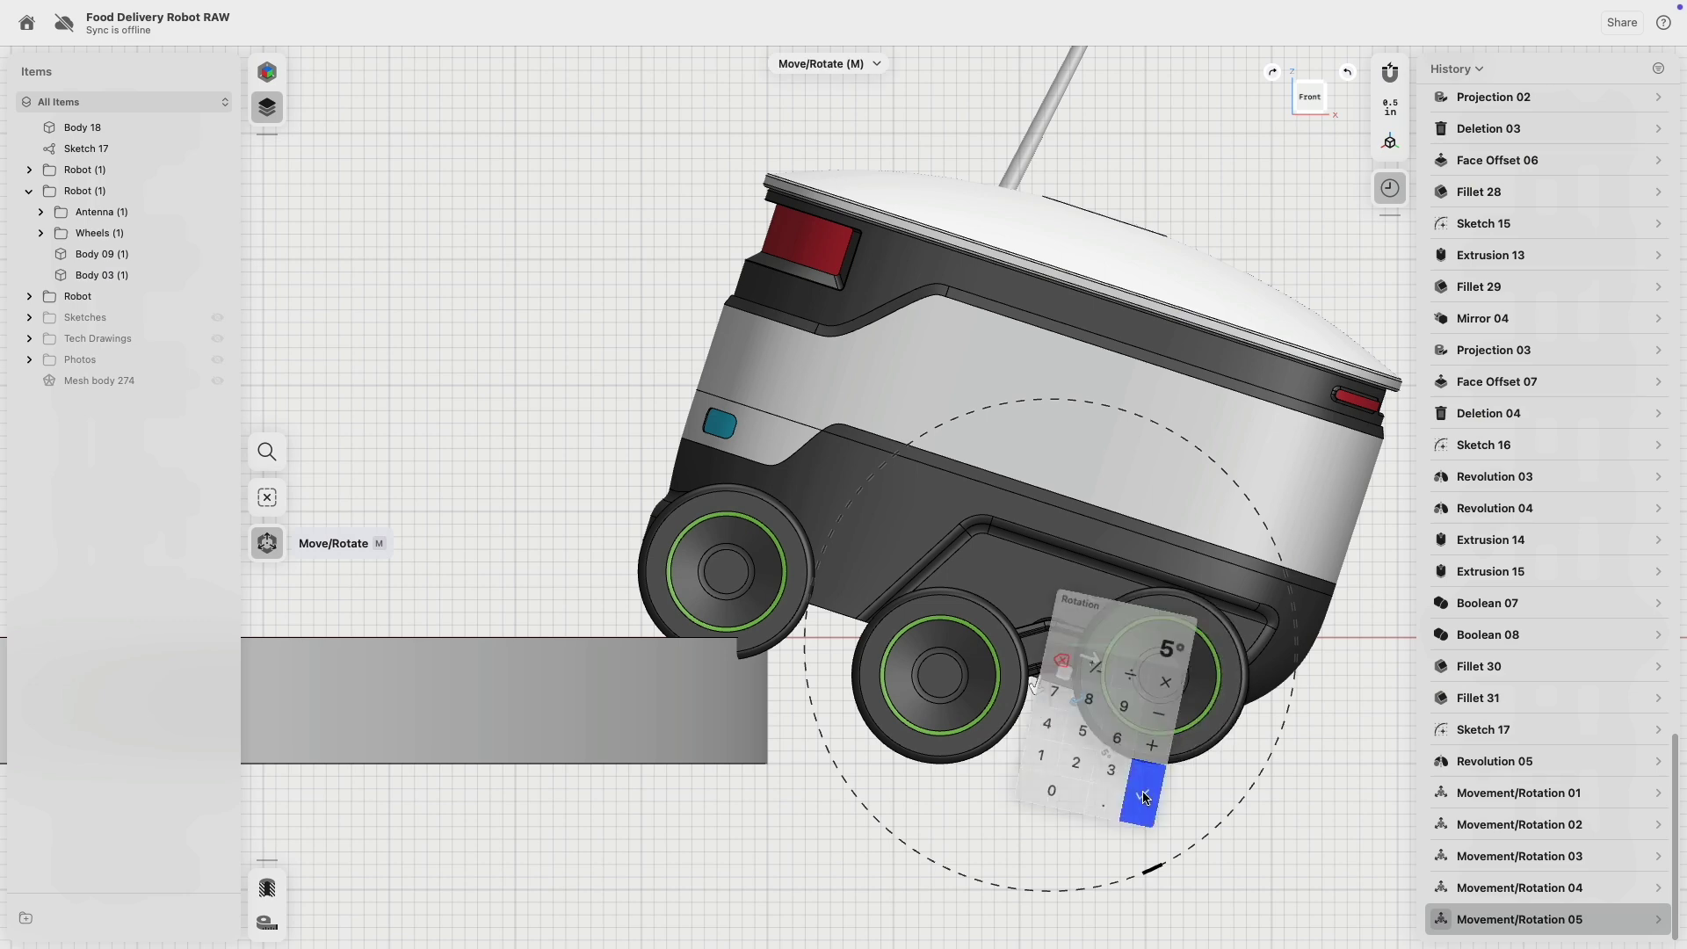
{"action": "left_click", "coordinate": [1169, 798]}
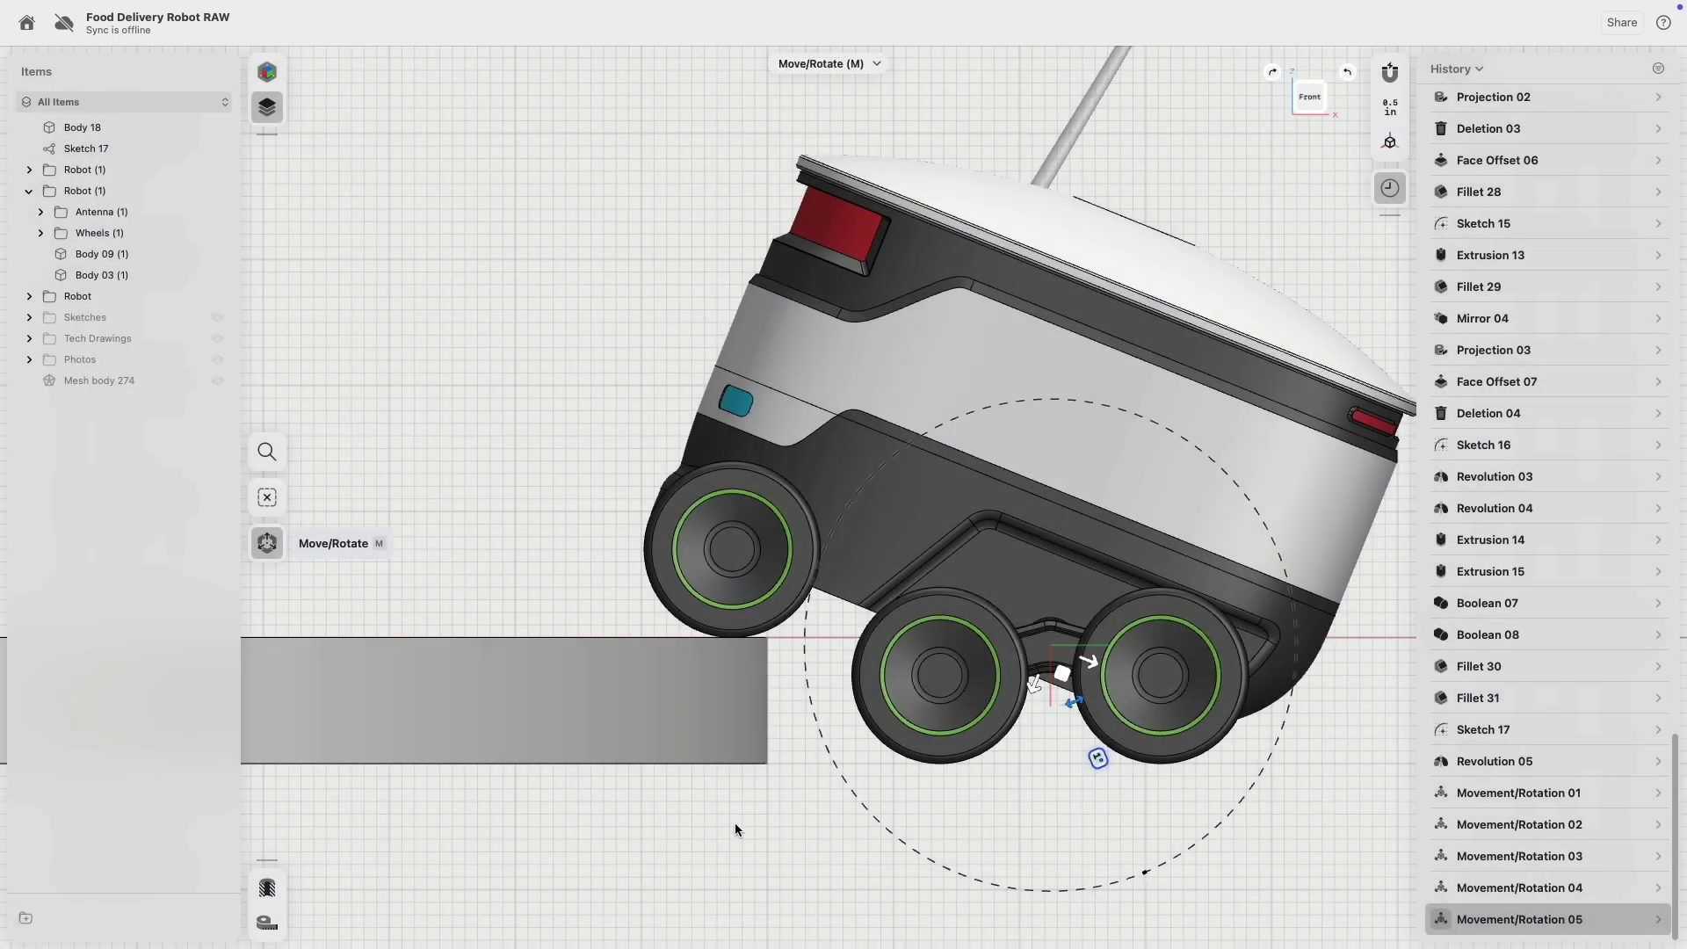
{"action": "left_click", "coordinate": [734, 822]}
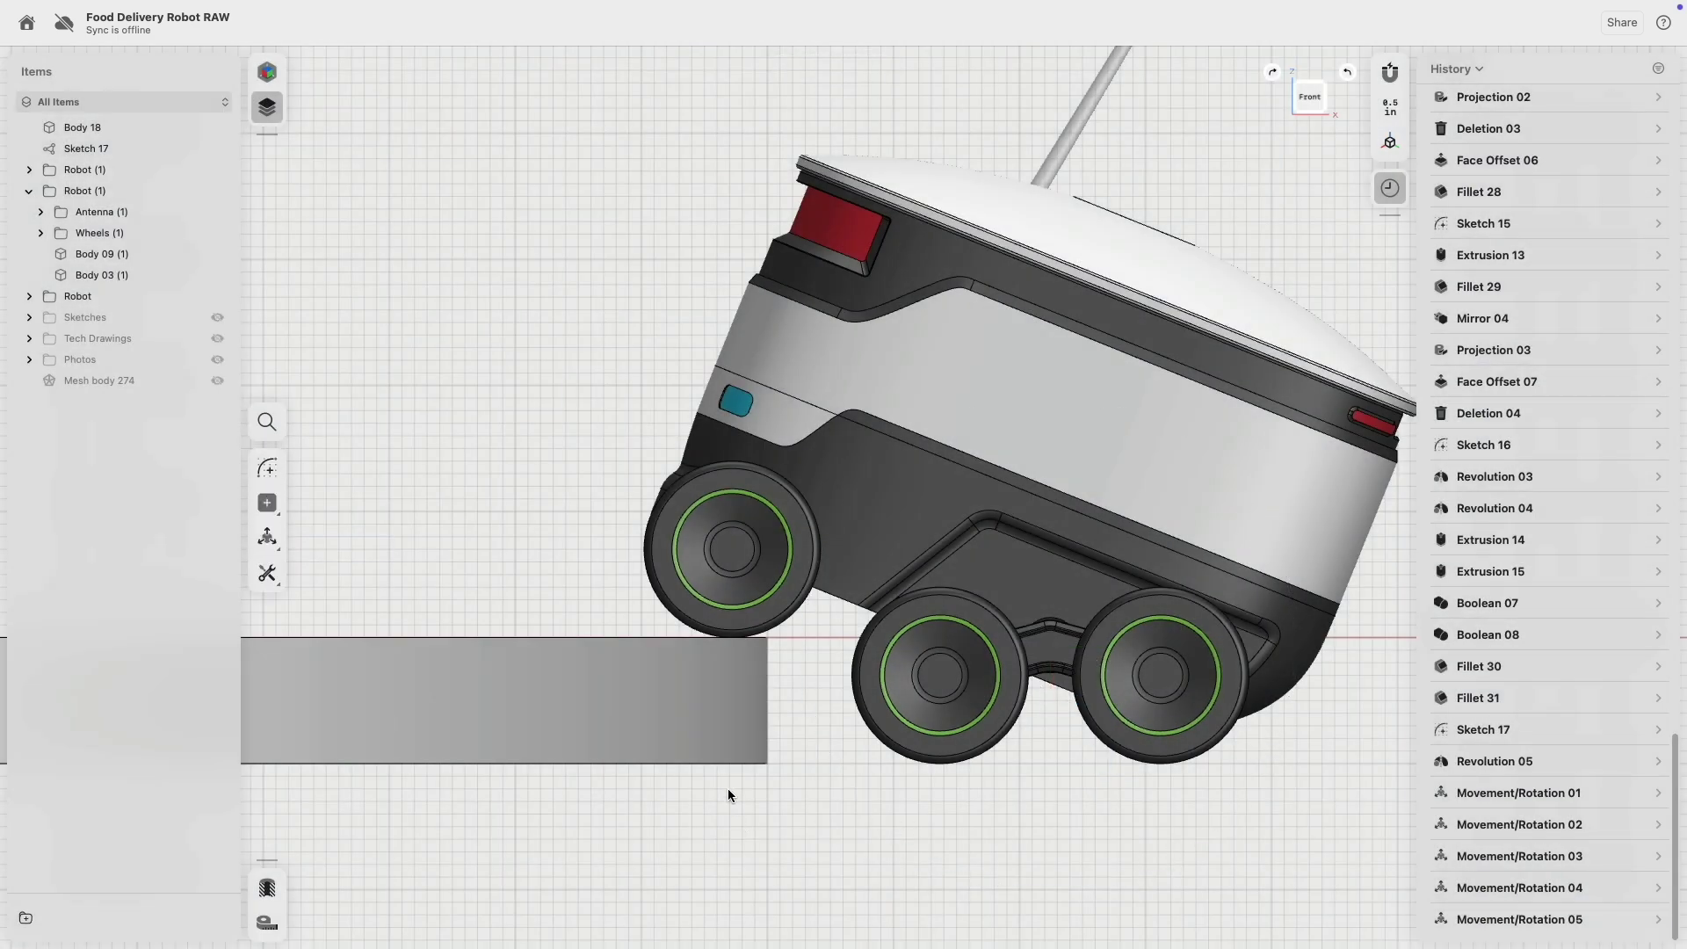
- Open the platform's Sketch 17, try moving the profile's lower outer corner inward, and undo the move
{"action": "scroll", "coordinate": [550, 536], "scroll_direction": "down", "scroll_amount": 5}
{"action": "middle_click_drag", "start_coordinate": [485, 482], "coordinate": [842, 457]}
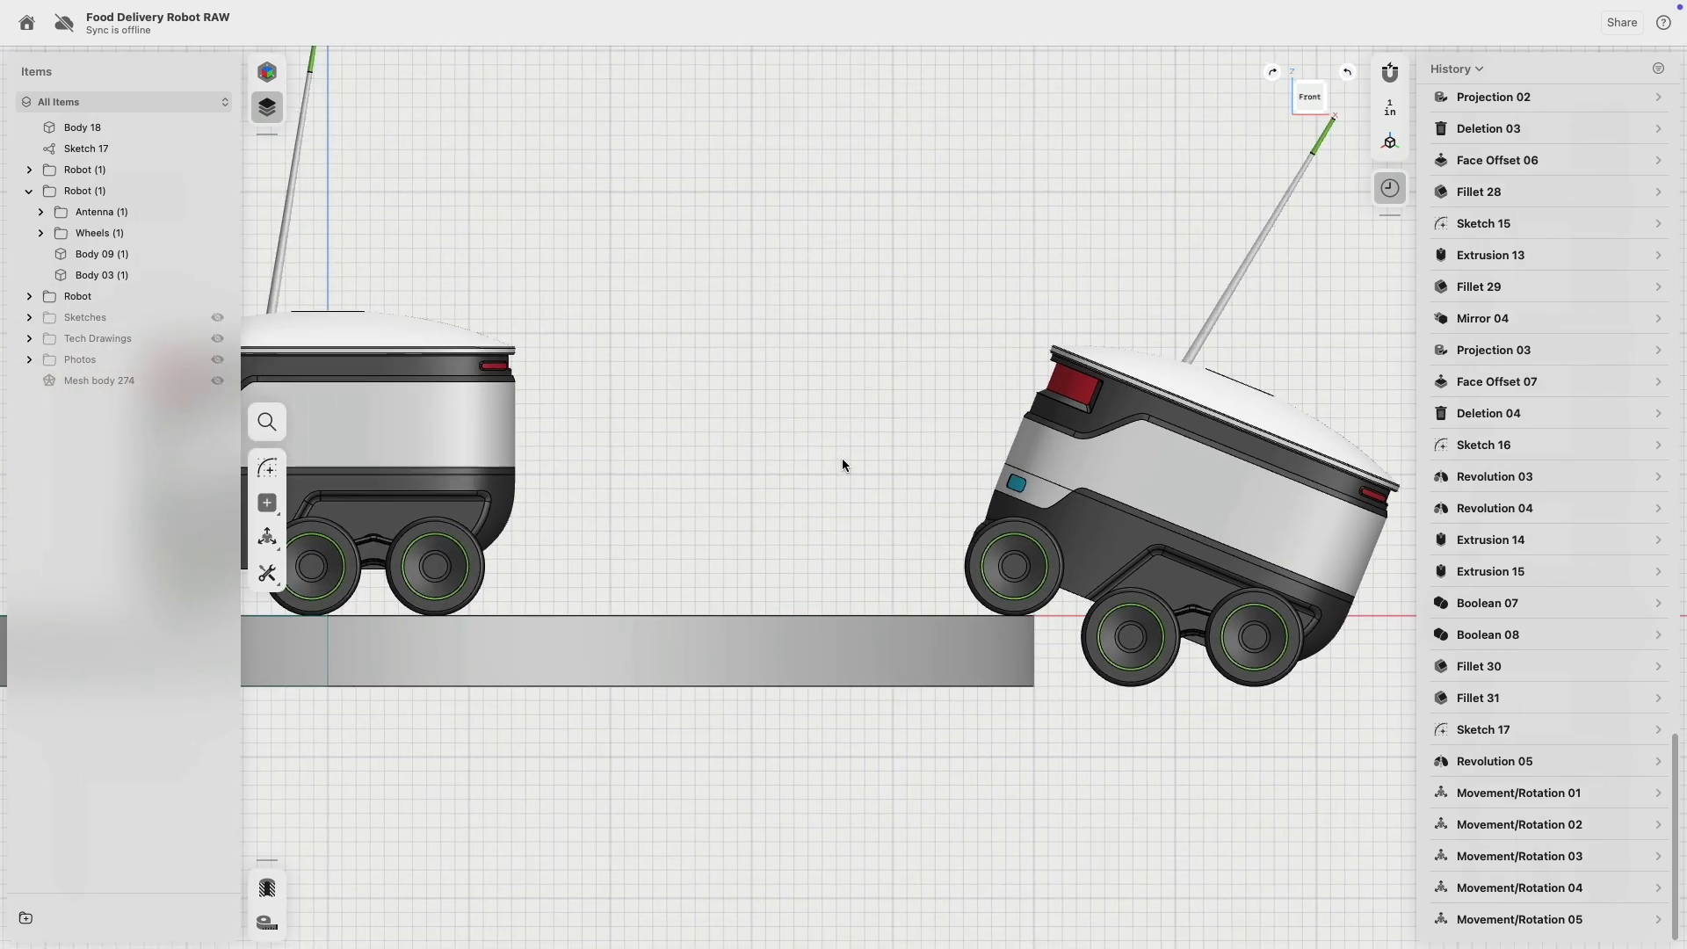
{"action": "scroll", "coordinate": [819, 450], "scroll_direction": "down", "scroll_amount": 6}
{"action": "middle_click_drag", "start_coordinate": [660, 367], "coordinate": [813, 372]}
{"action": "scroll", "coordinate": [813, 372], "scroll_direction": "down", "scroll_amount": 4}
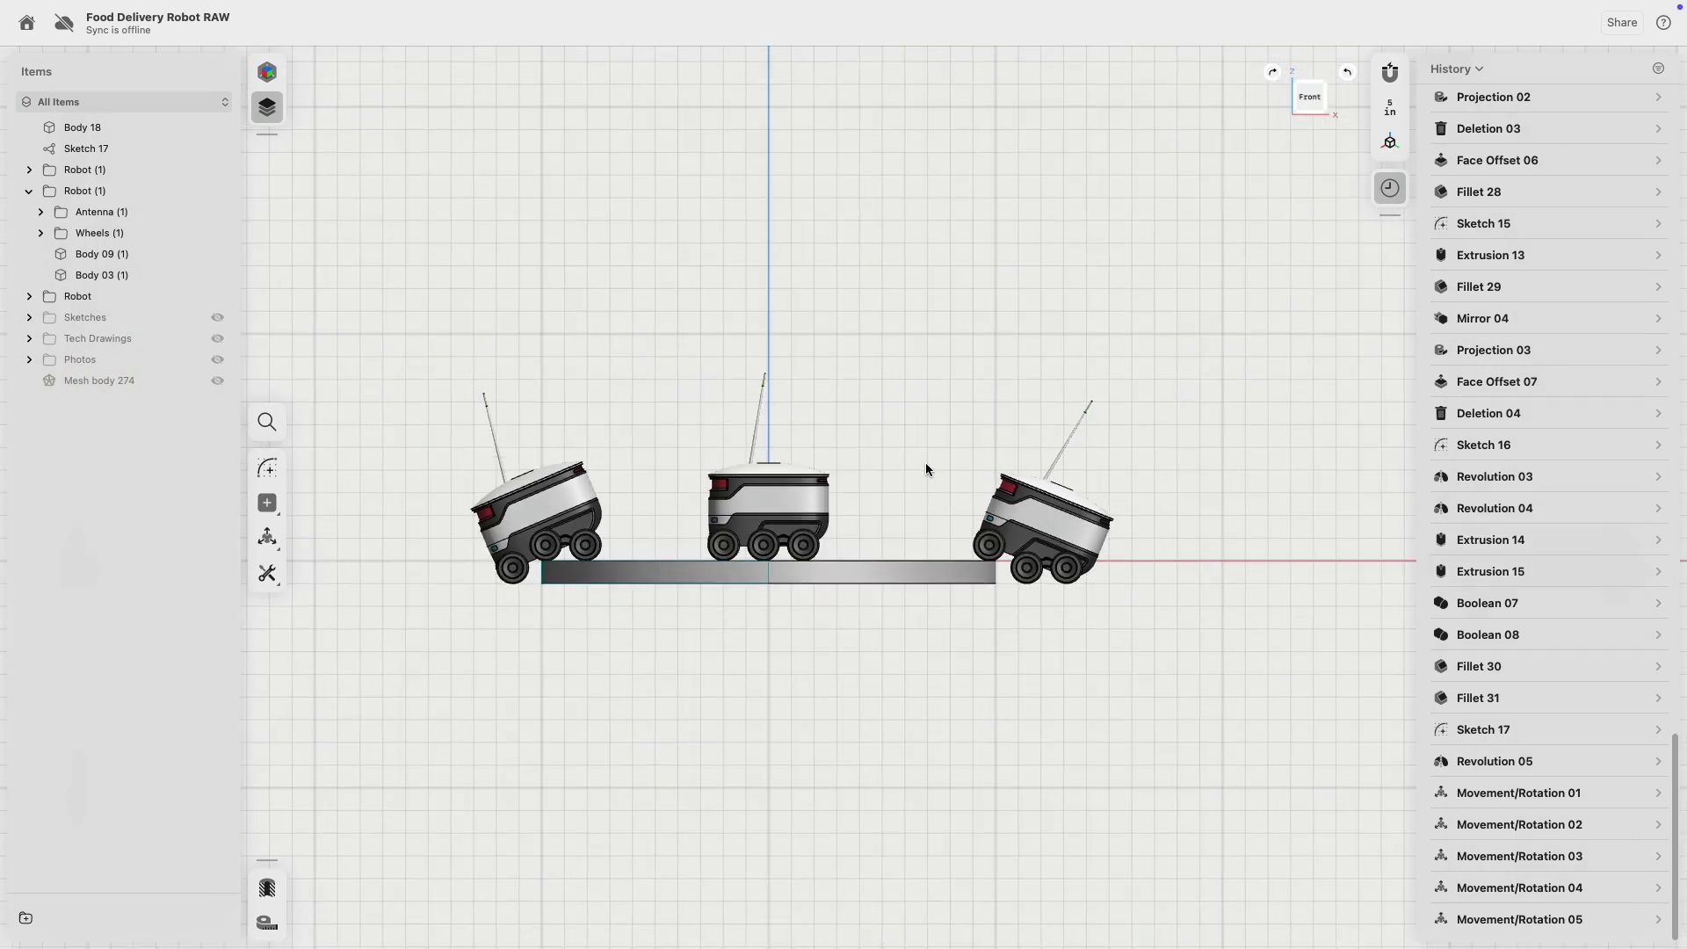
{"action": "left_click", "coordinate": [153, 149]}
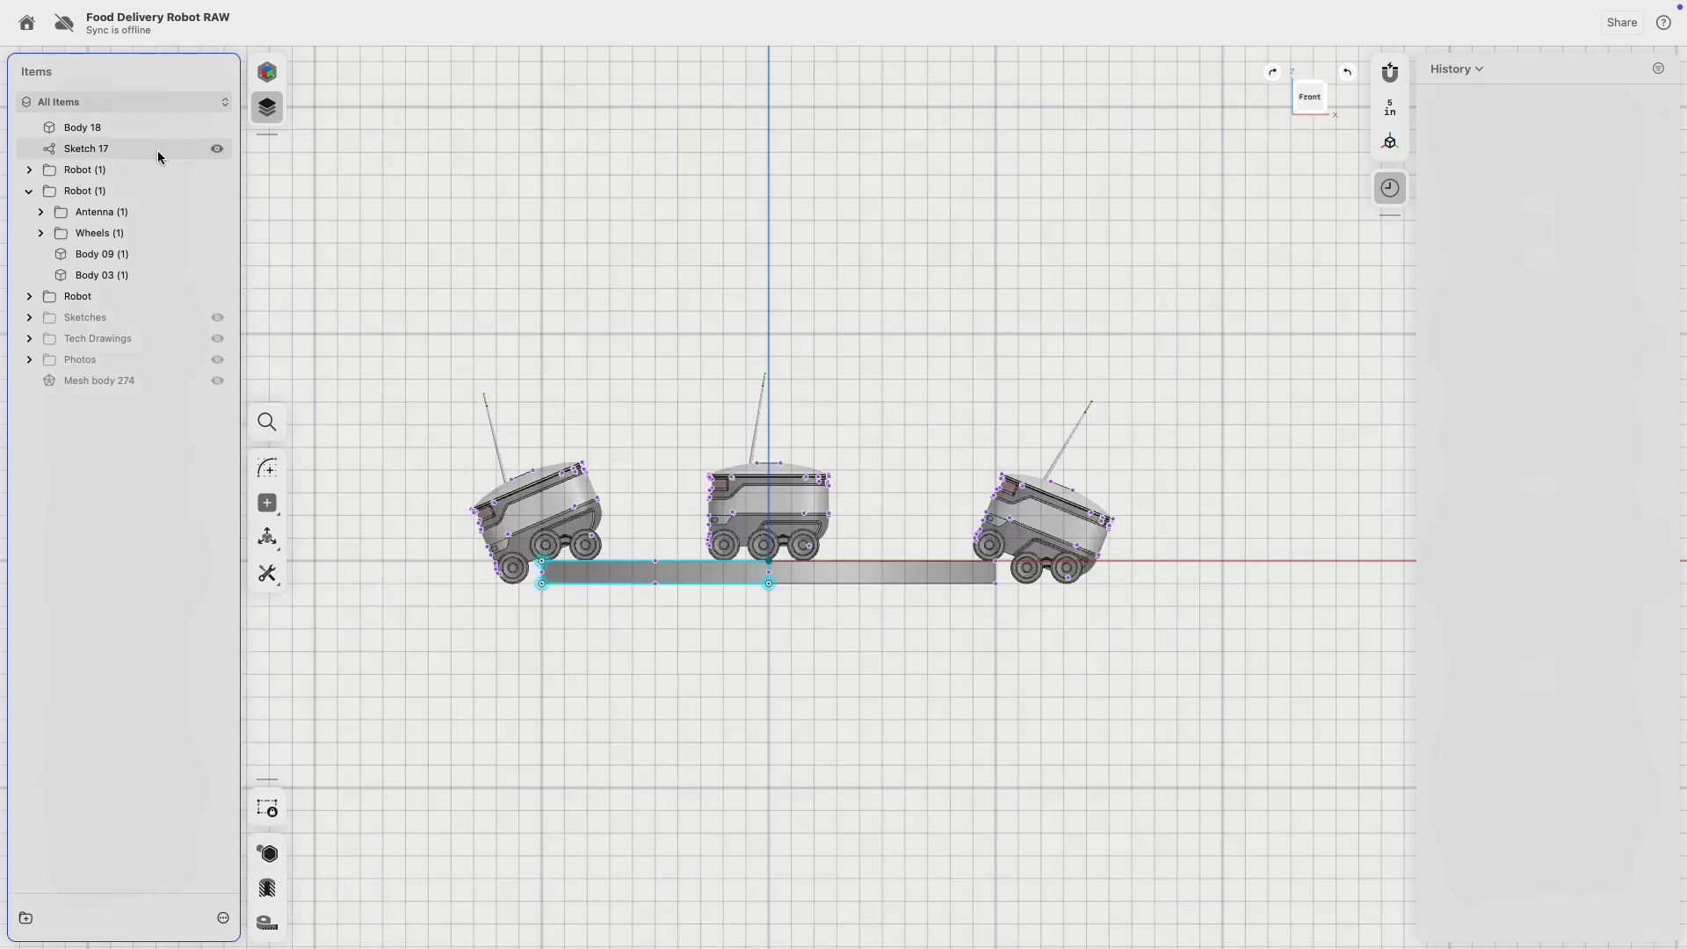
{"action": "scroll", "coordinate": [613, 541], "scroll_direction": "up", "scroll_amount": 3}
{"action": "left_click_drag", "start_coordinate": [501, 597], "coordinate": [538, 596]}
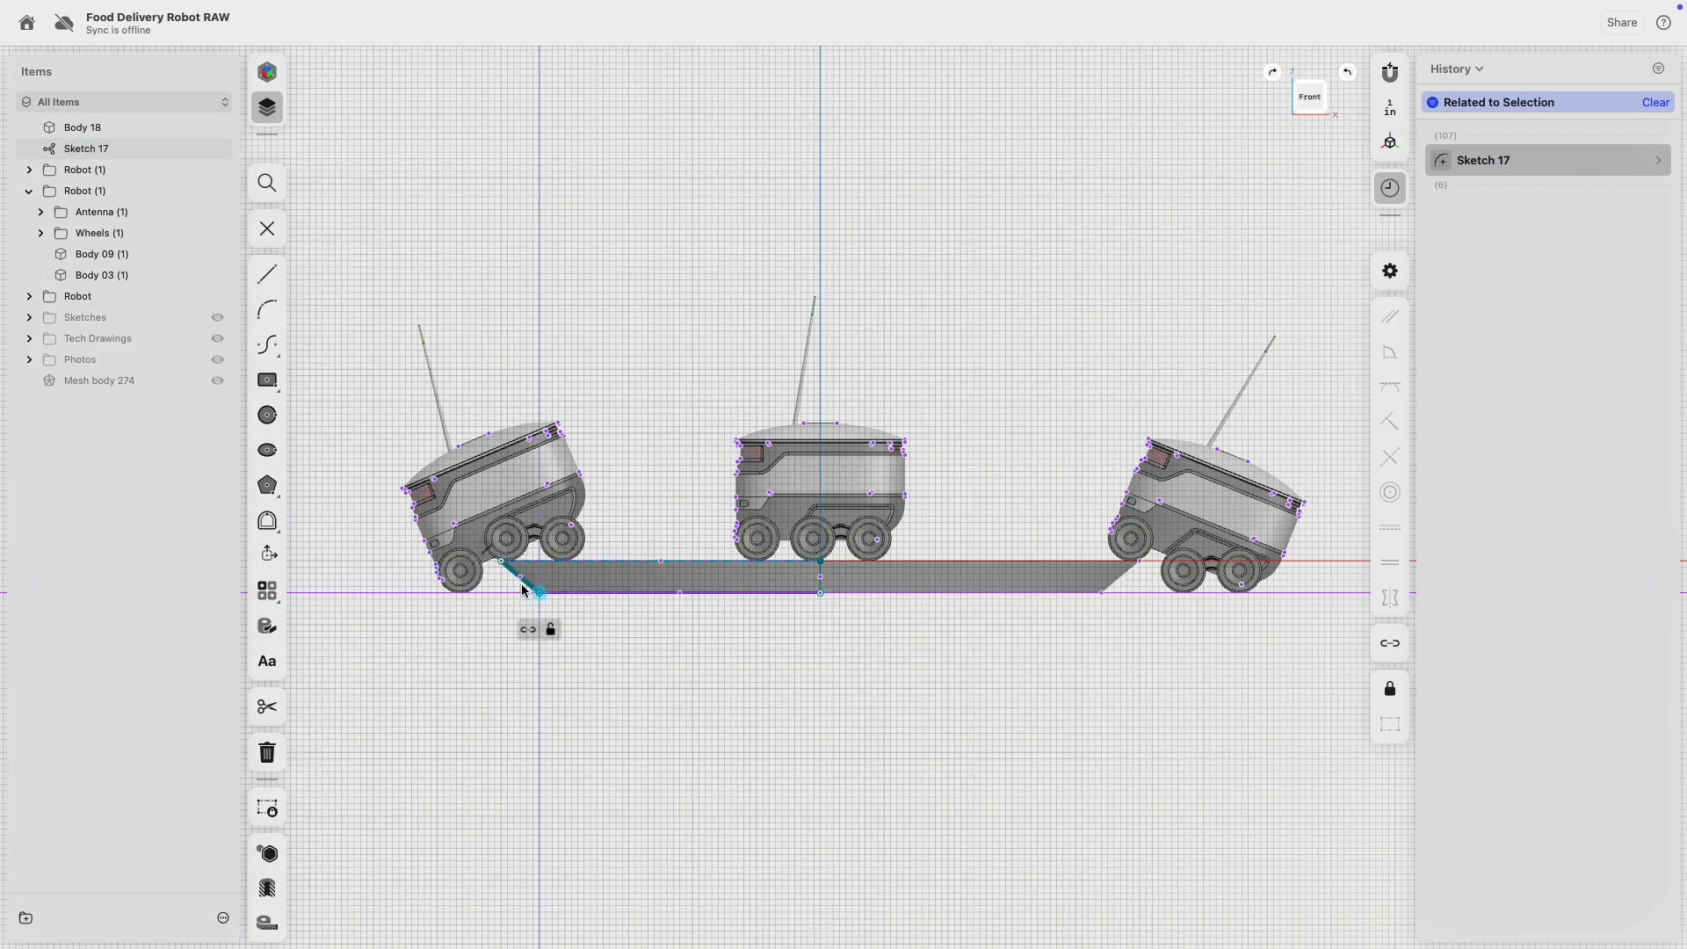
{"action": "key", "text": "super+z"}
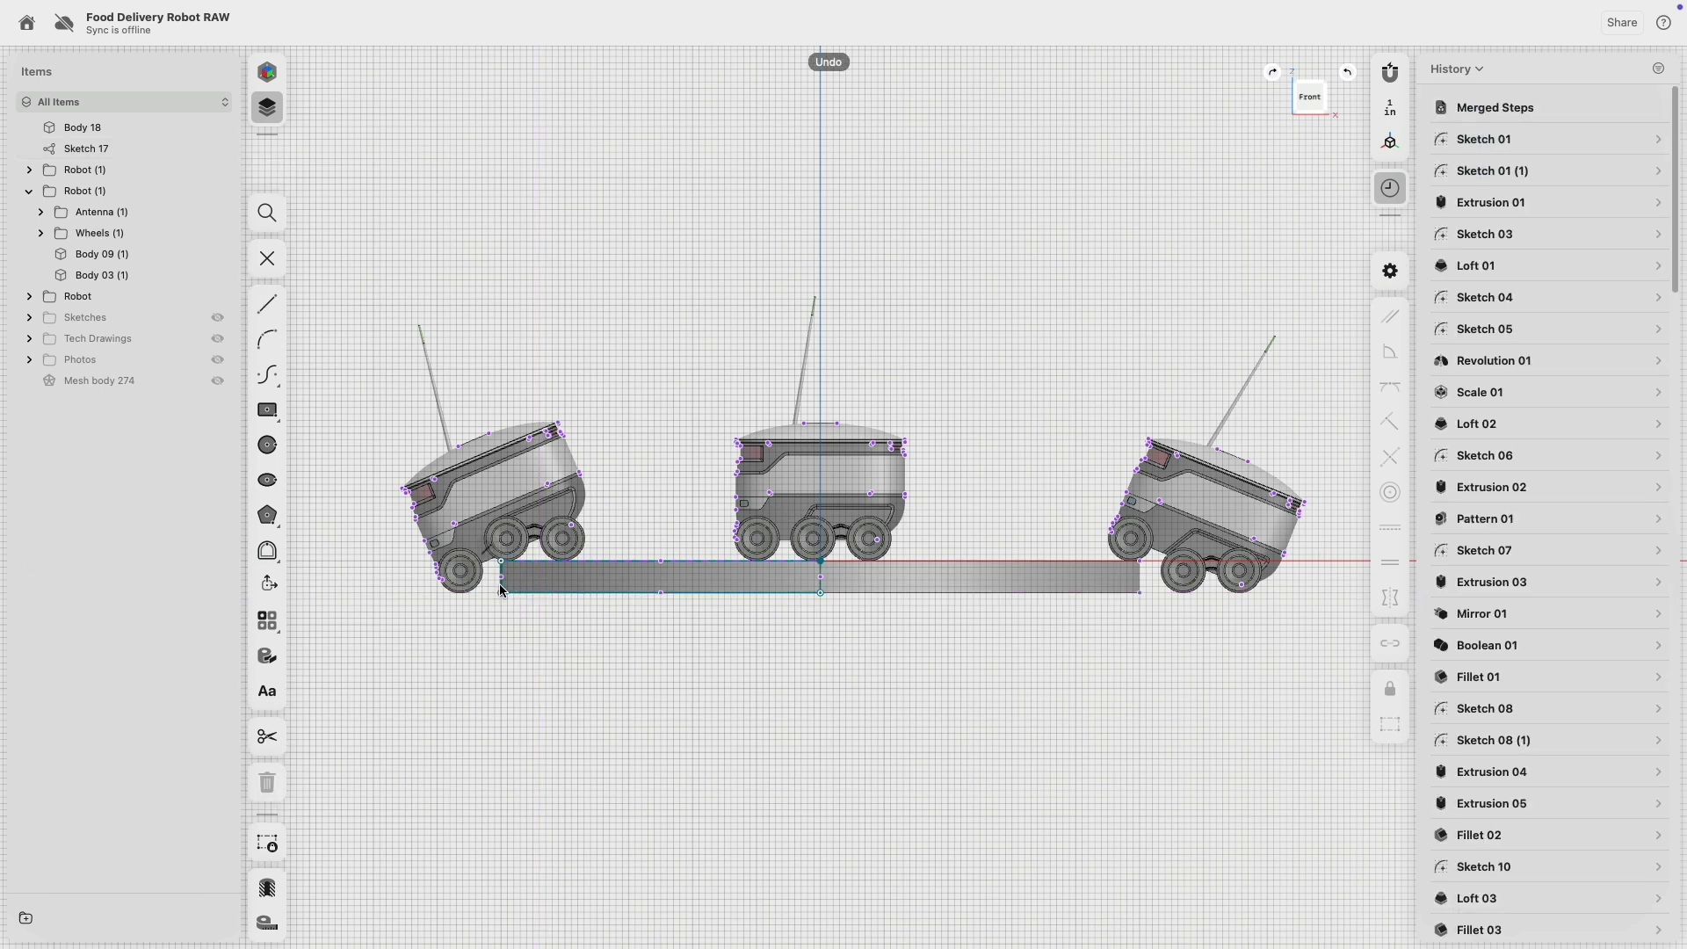
- Move the platform profile's outer vertical edge inward to reduce the platform's radius, and exit the sketch
{"action": "left_click", "coordinate": [500, 587]}
{"action": "left_click_drag", "start_coordinate": [513, 577], "coordinate": [566, 579]}
{"action": "left_click", "coordinate": [639, 315]}
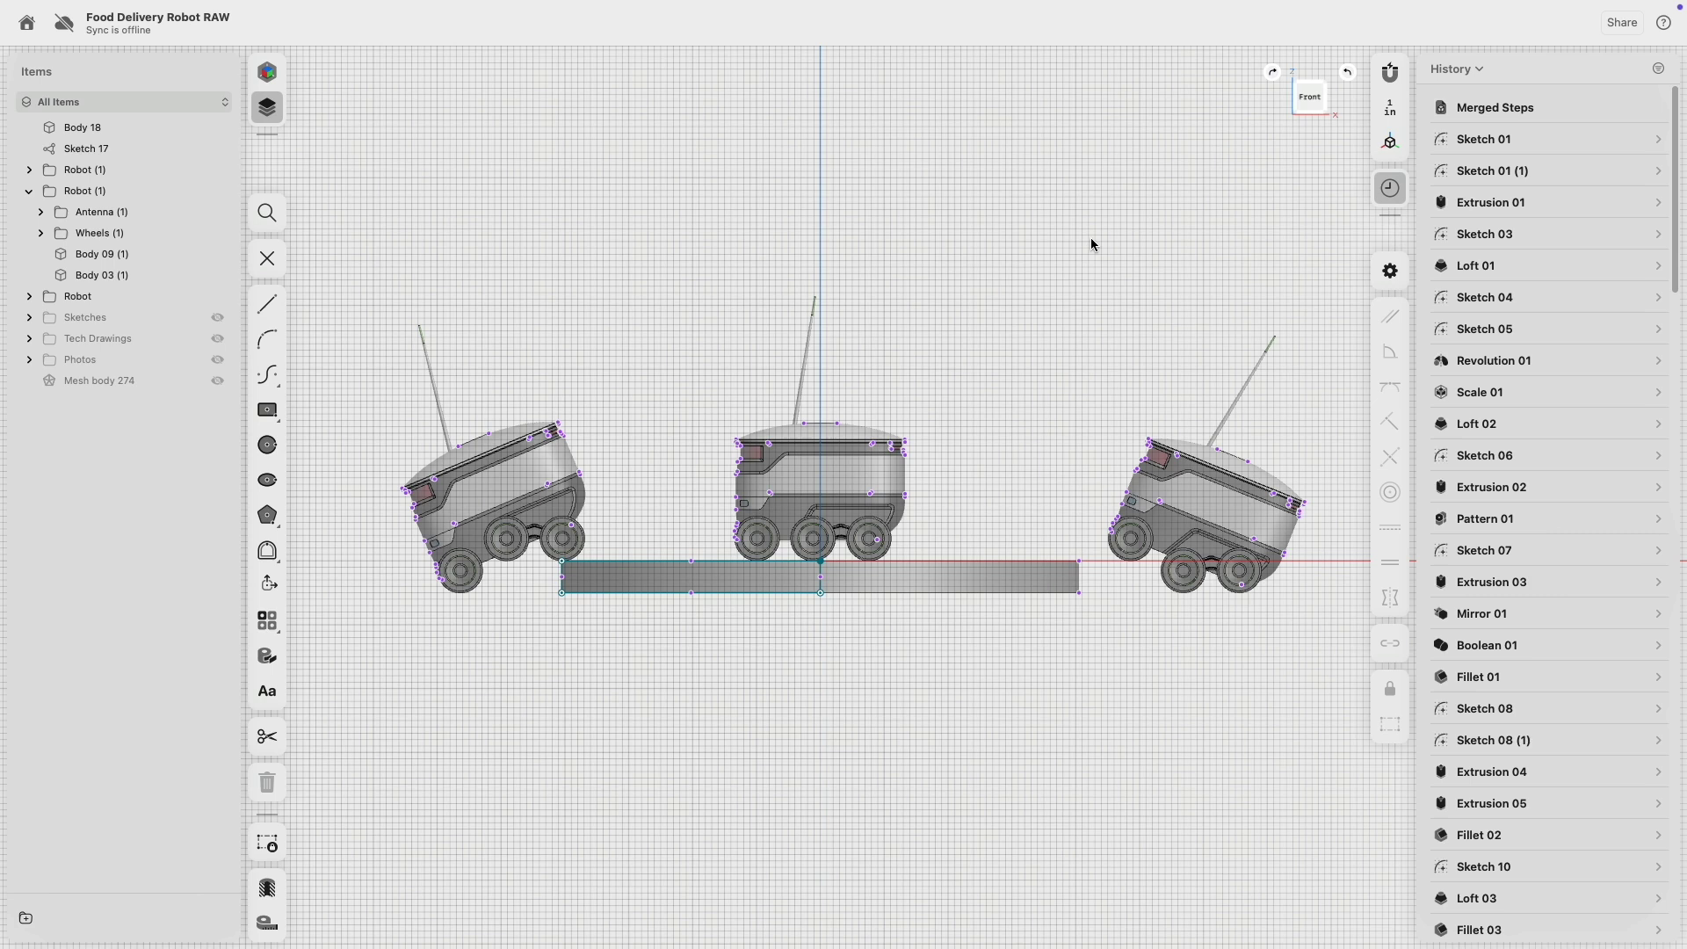
{"action": "left_click", "coordinate": [267, 258]}
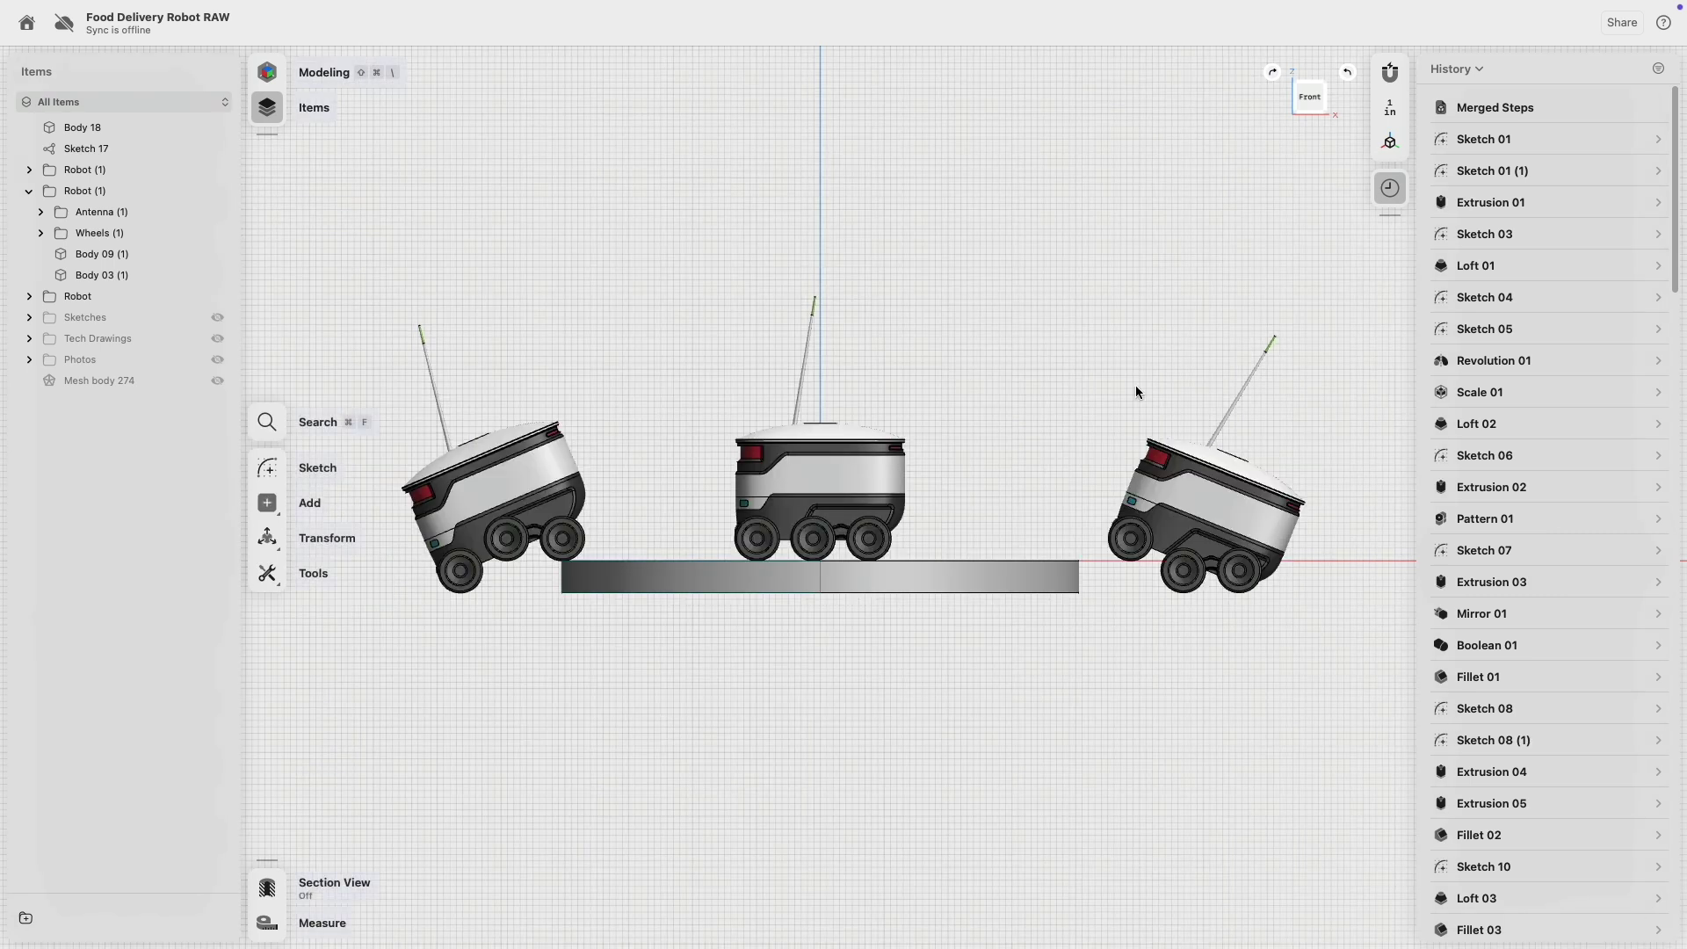
- Edit Movement/Rotation 01 to shift the nose-down robot copy about 9.5 in along X toward the platform's new edge
{"action": "left_click_drag", "start_coordinate": [1673, 116], "coordinate": [1636, 828]}
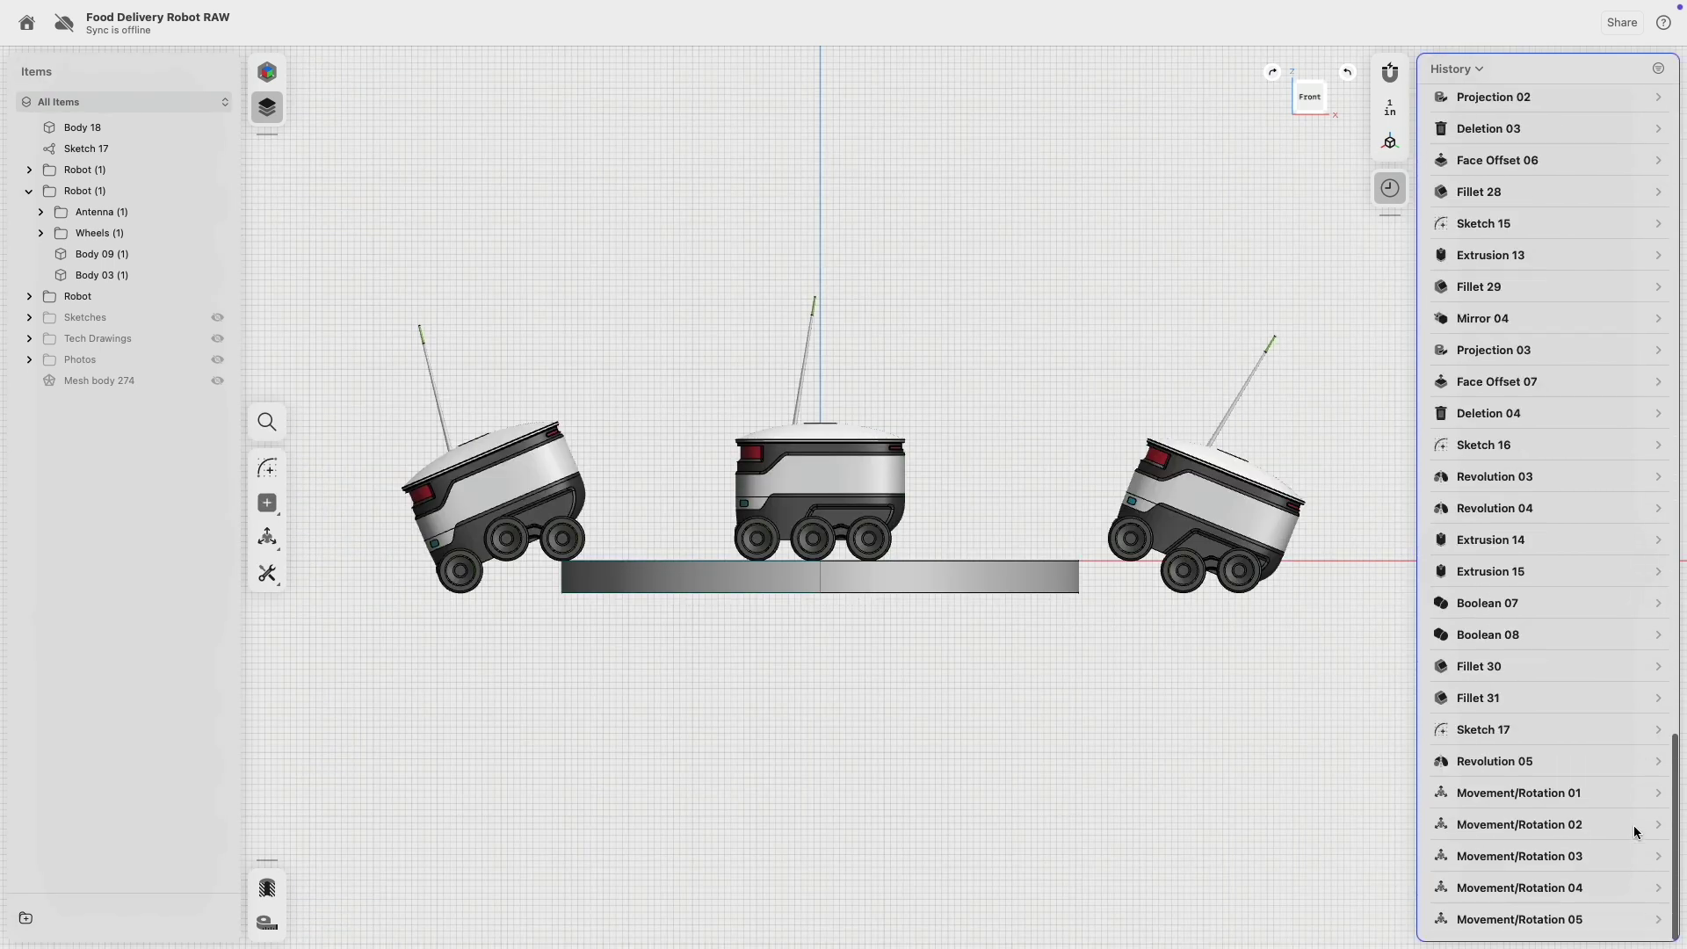
{"action": "left_click", "coordinate": [1513, 826]}
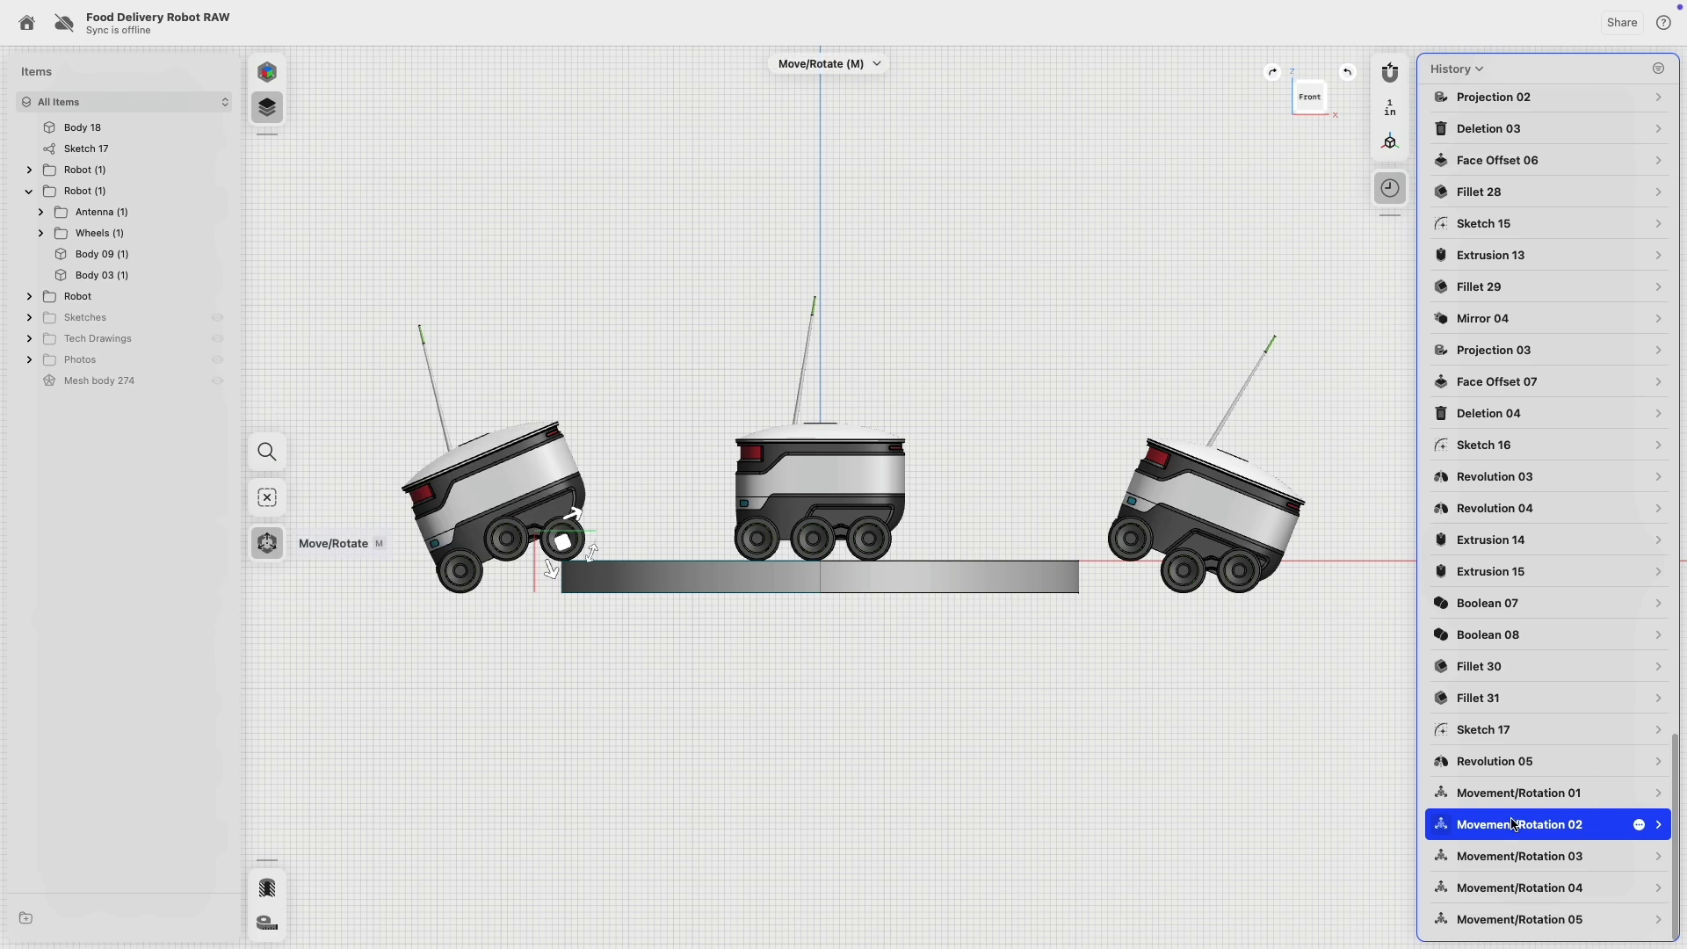
{"action": "left_click", "coordinate": [1519, 793]}
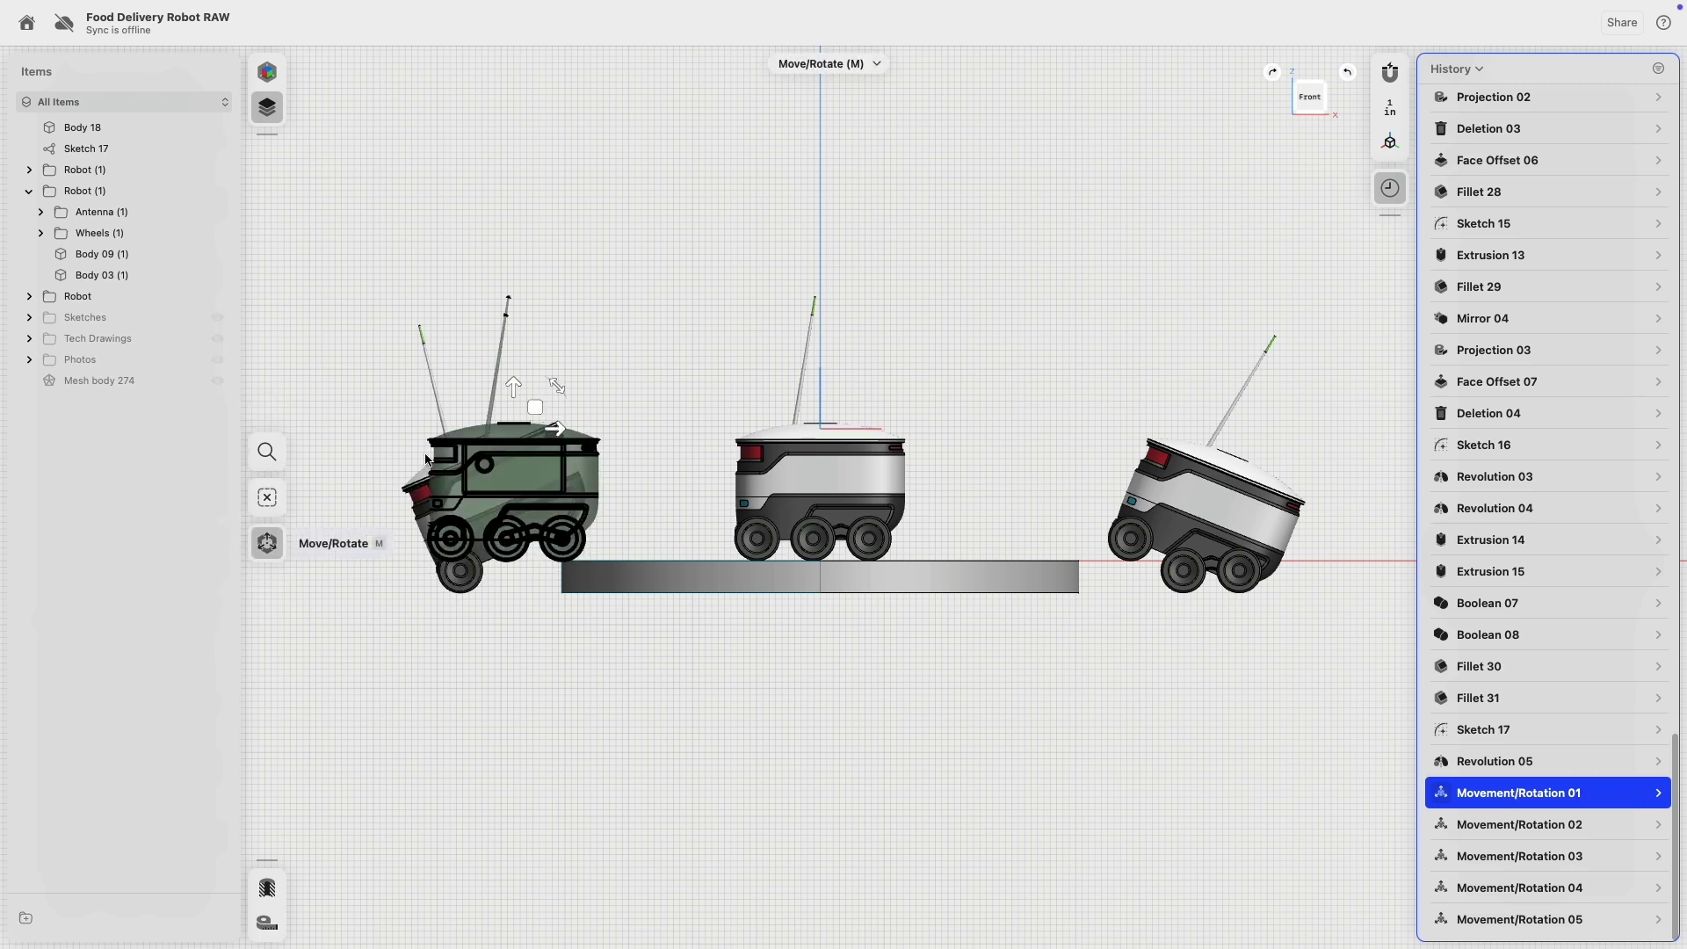
{"action": "left_click_drag", "start_coordinate": [556, 433], "coordinate": [619, 433]}
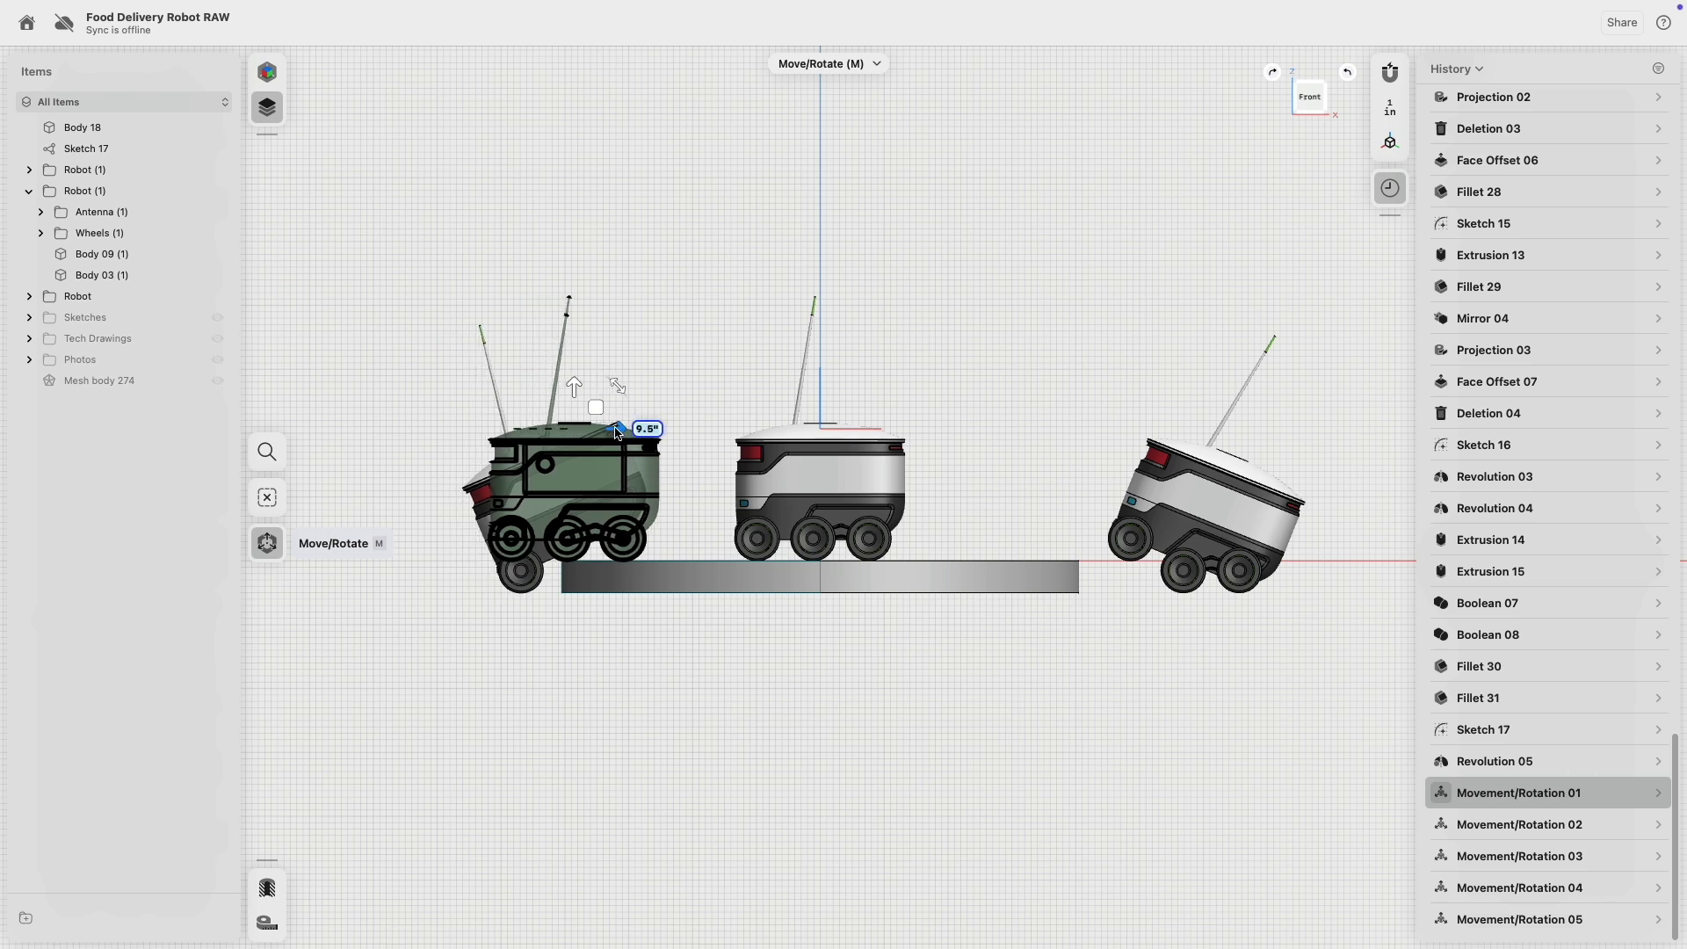
- Edit Movement/Rotation 03 to shift the nose-up robot copy about -10.5 in along X toward the platform's new edge
{"action": "left_click", "coordinate": [887, 747]}
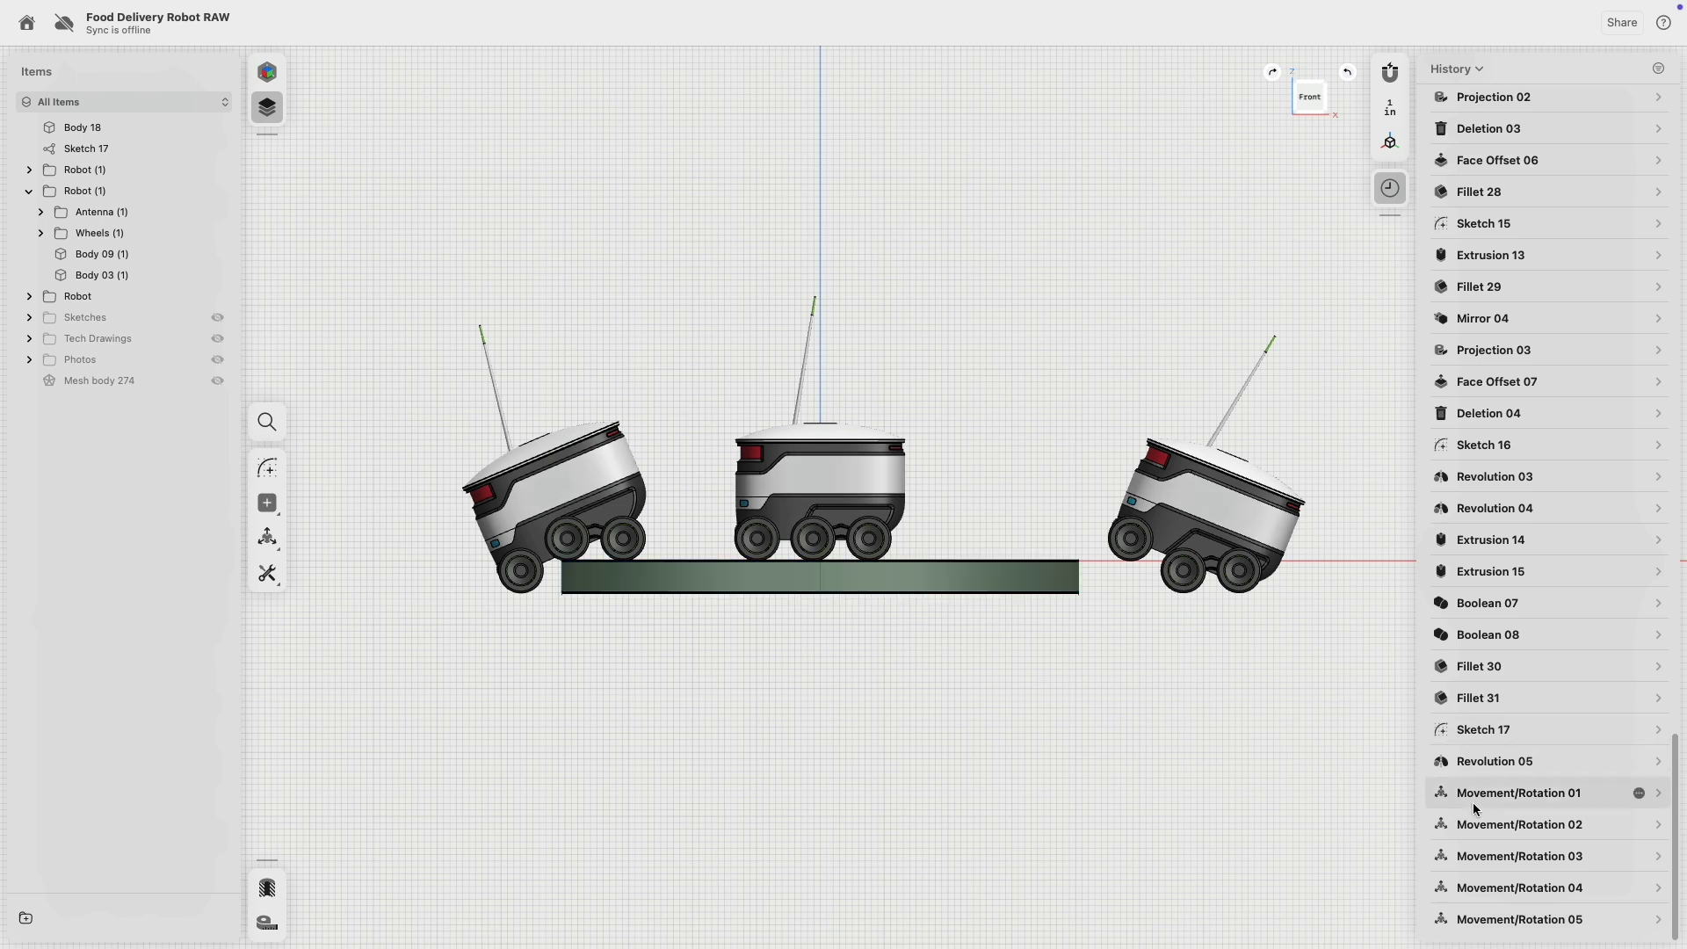
{"action": "left_click", "coordinate": [1476, 854]}
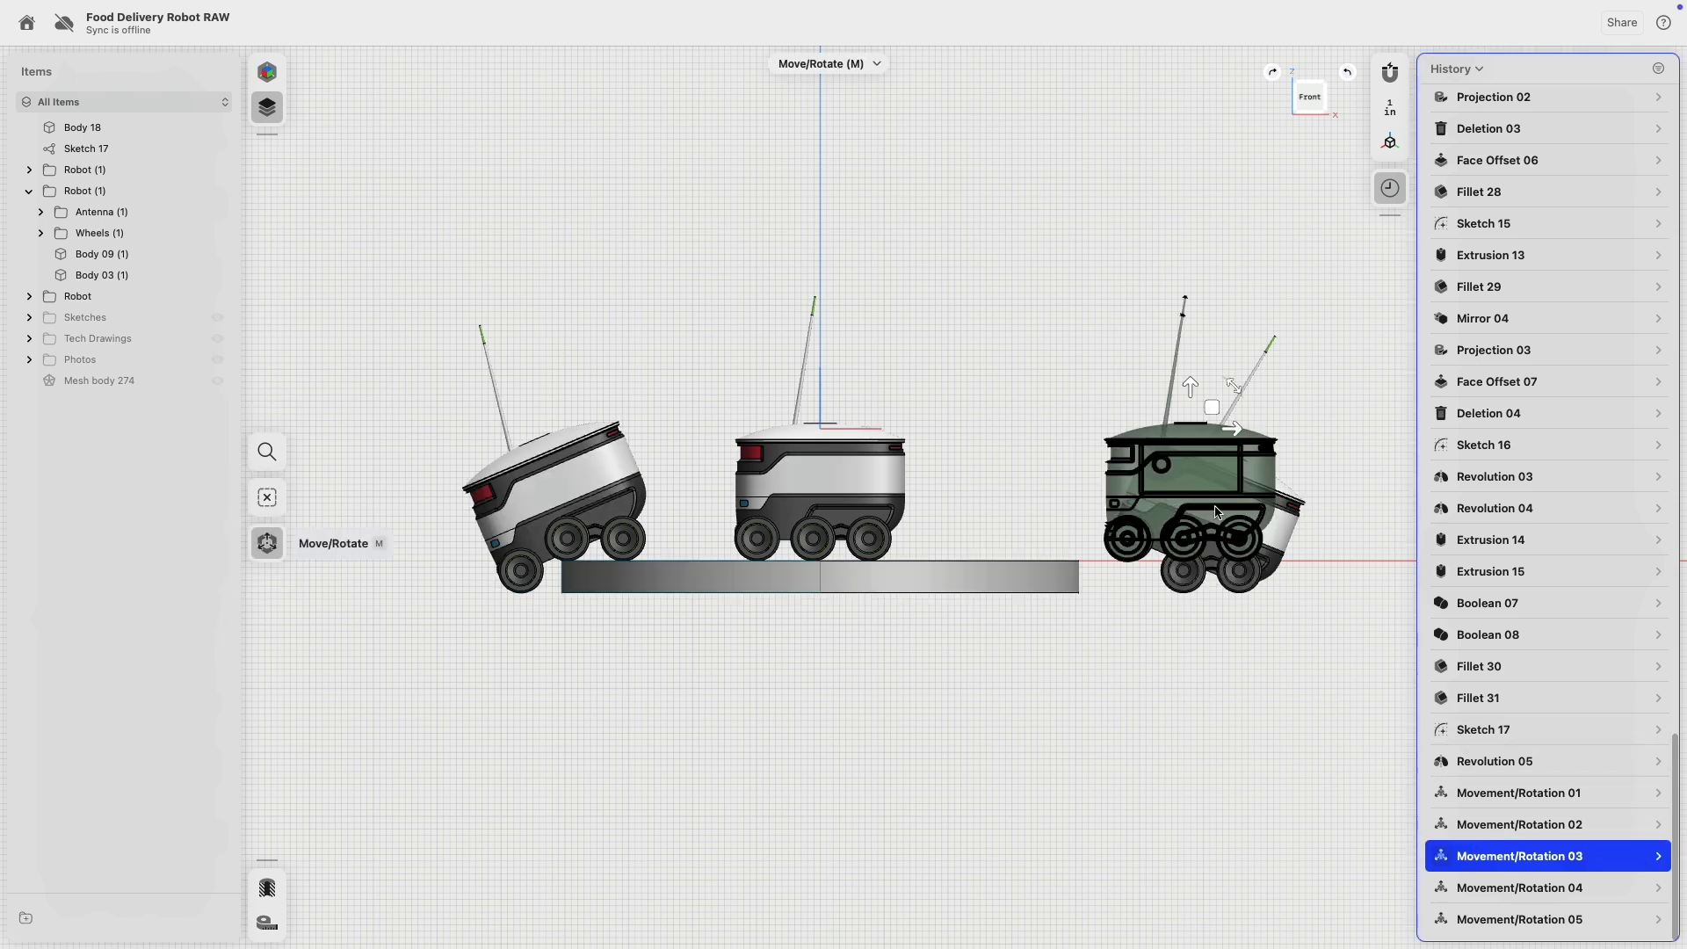
{"action": "left_click_drag", "start_coordinate": [1211, 366], "coordinate": [1099, 388]}
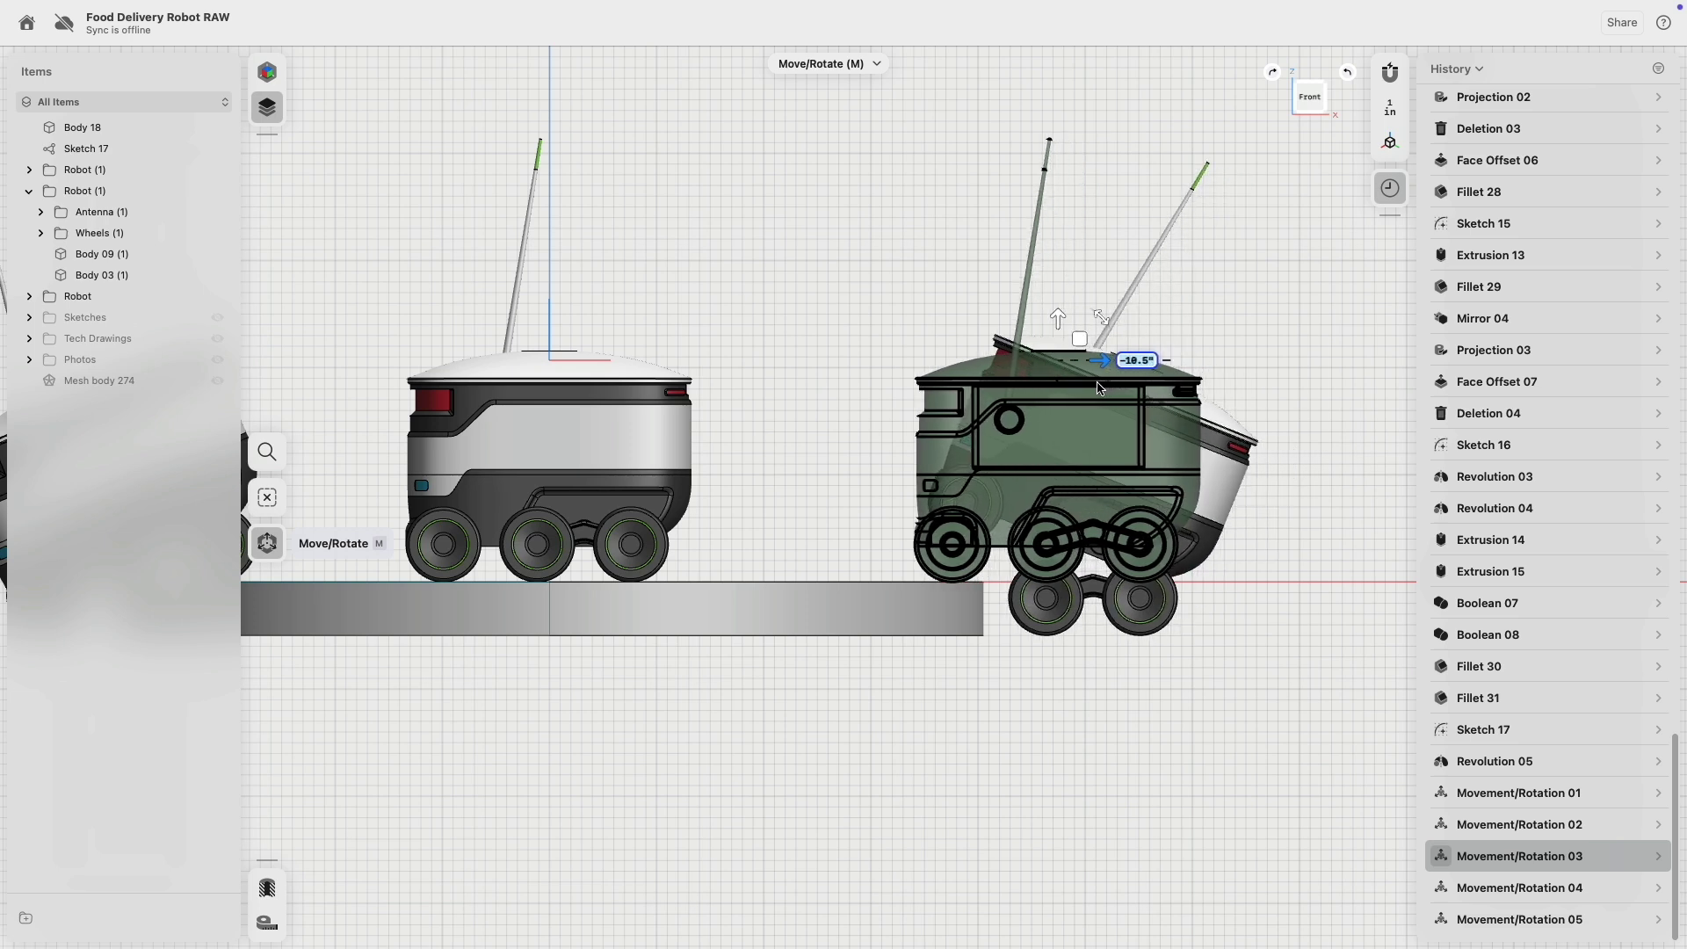
{"action": "left_click", "coordinate": [1141, 785]}
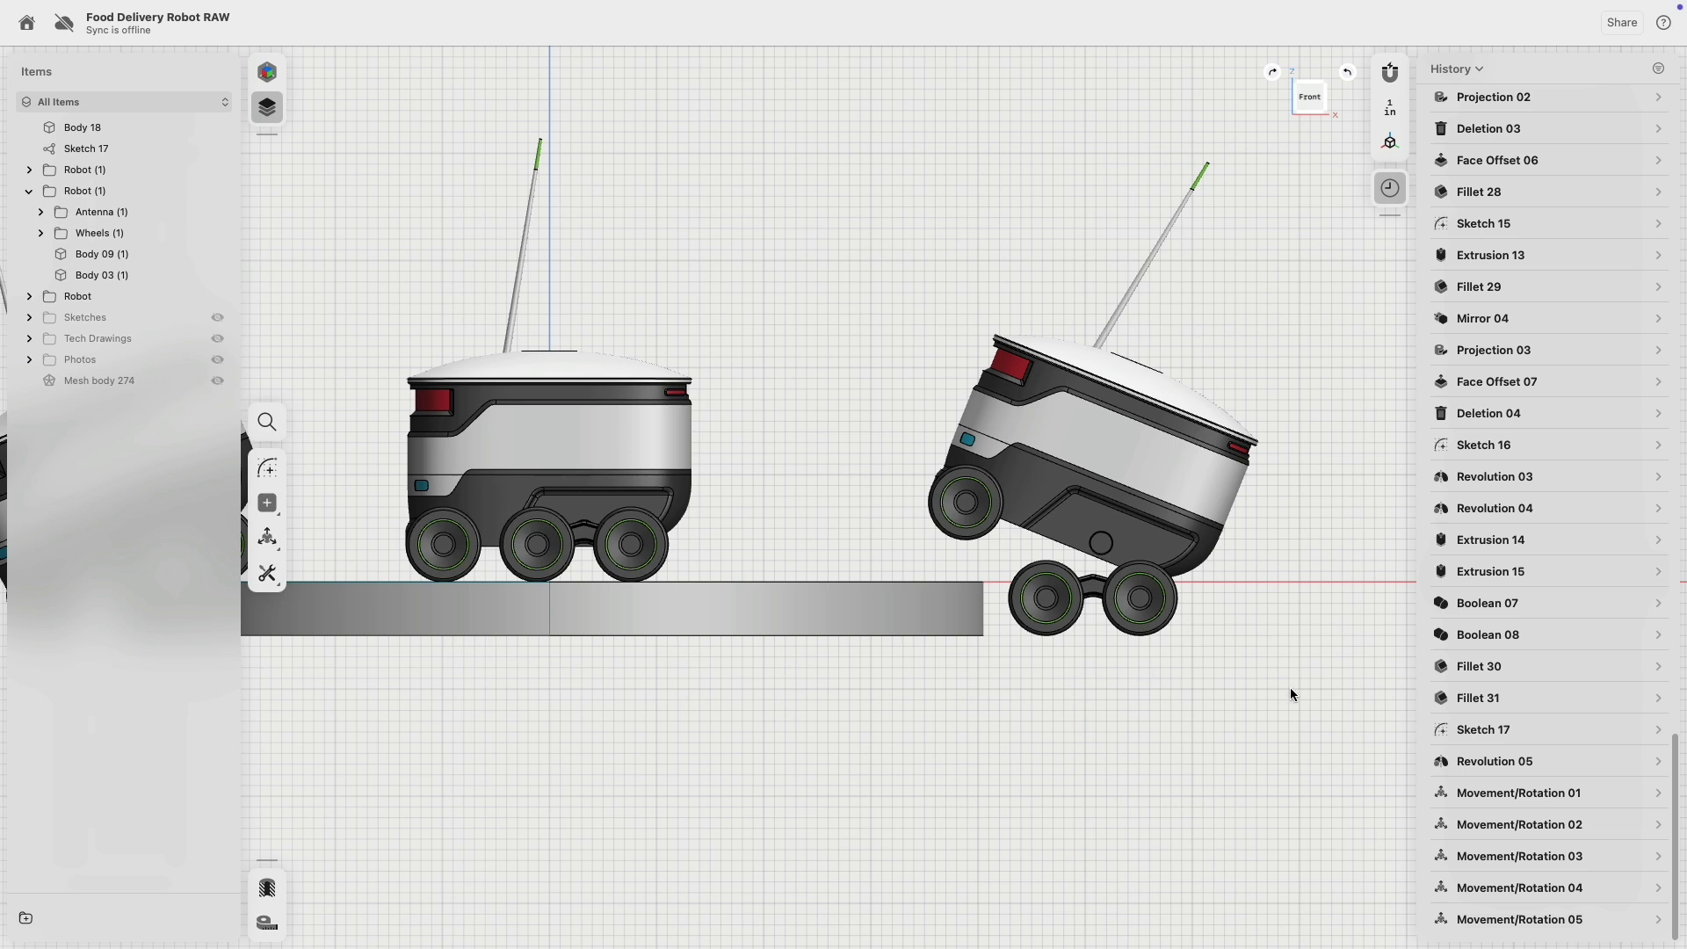
- Try editing Movement/Rotation 04 to move the nose-up copy's body down toward the platform's top surface
{"action": "scroll", "coordinate": [1289, 694], "scroll_direction": "down", "scroll_amount": 5}
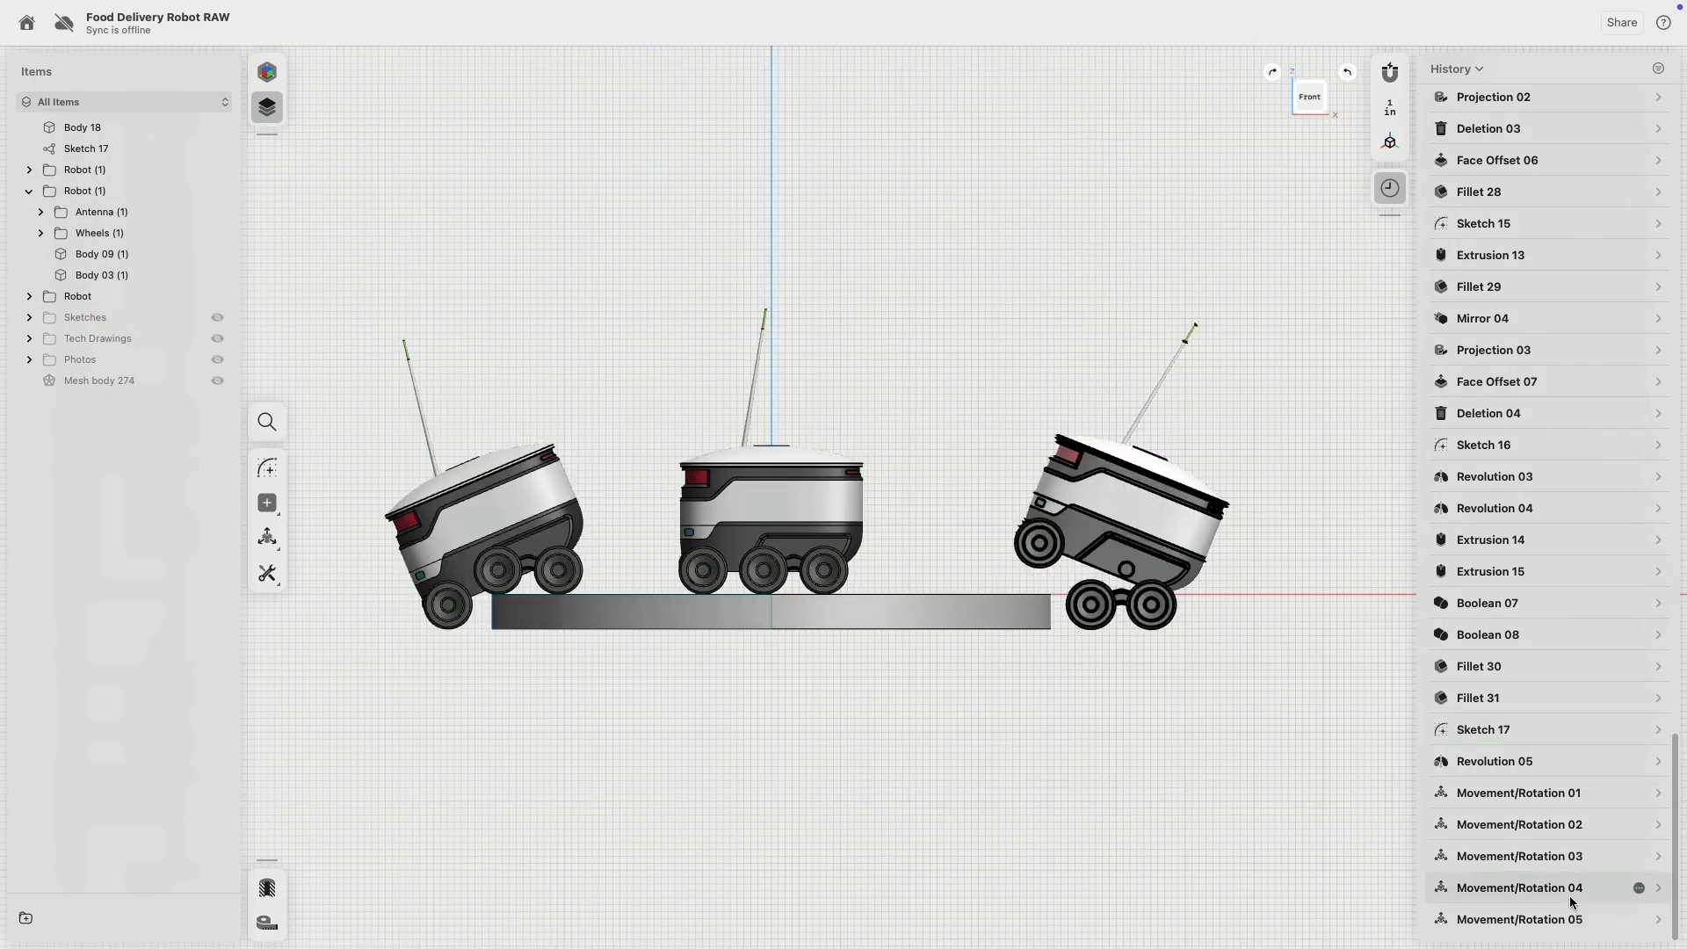
{"action": "left_click", "coordinate": [1552, 919]}
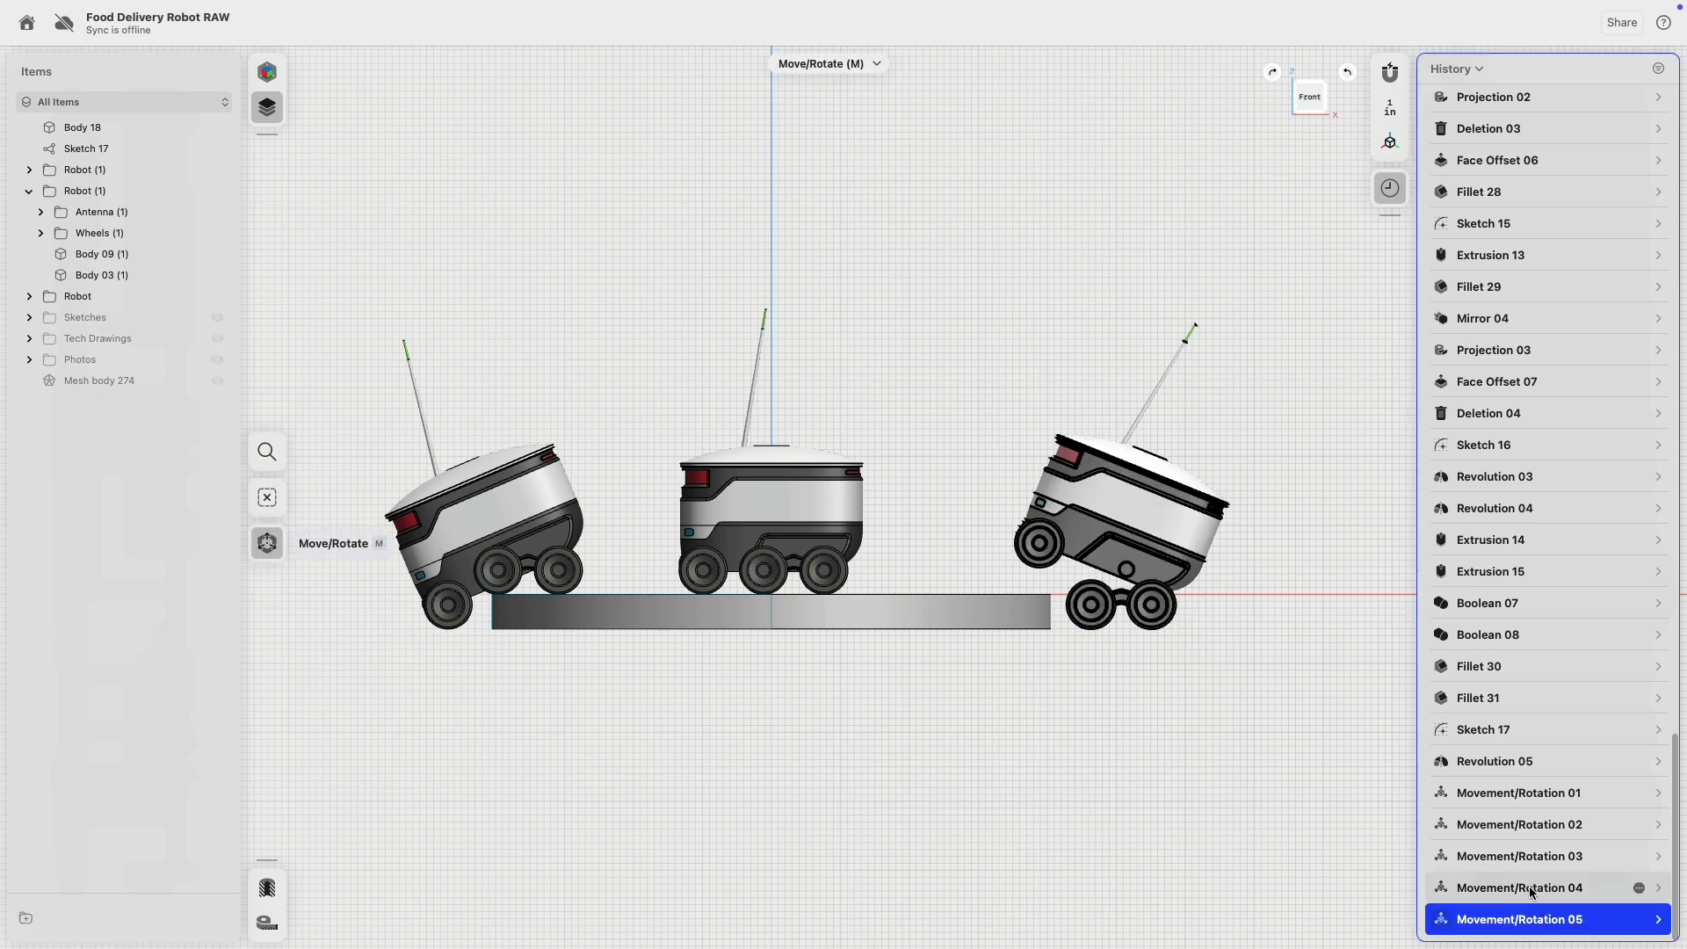
{"action": "left_click", "coordinate": [1530, 890]}
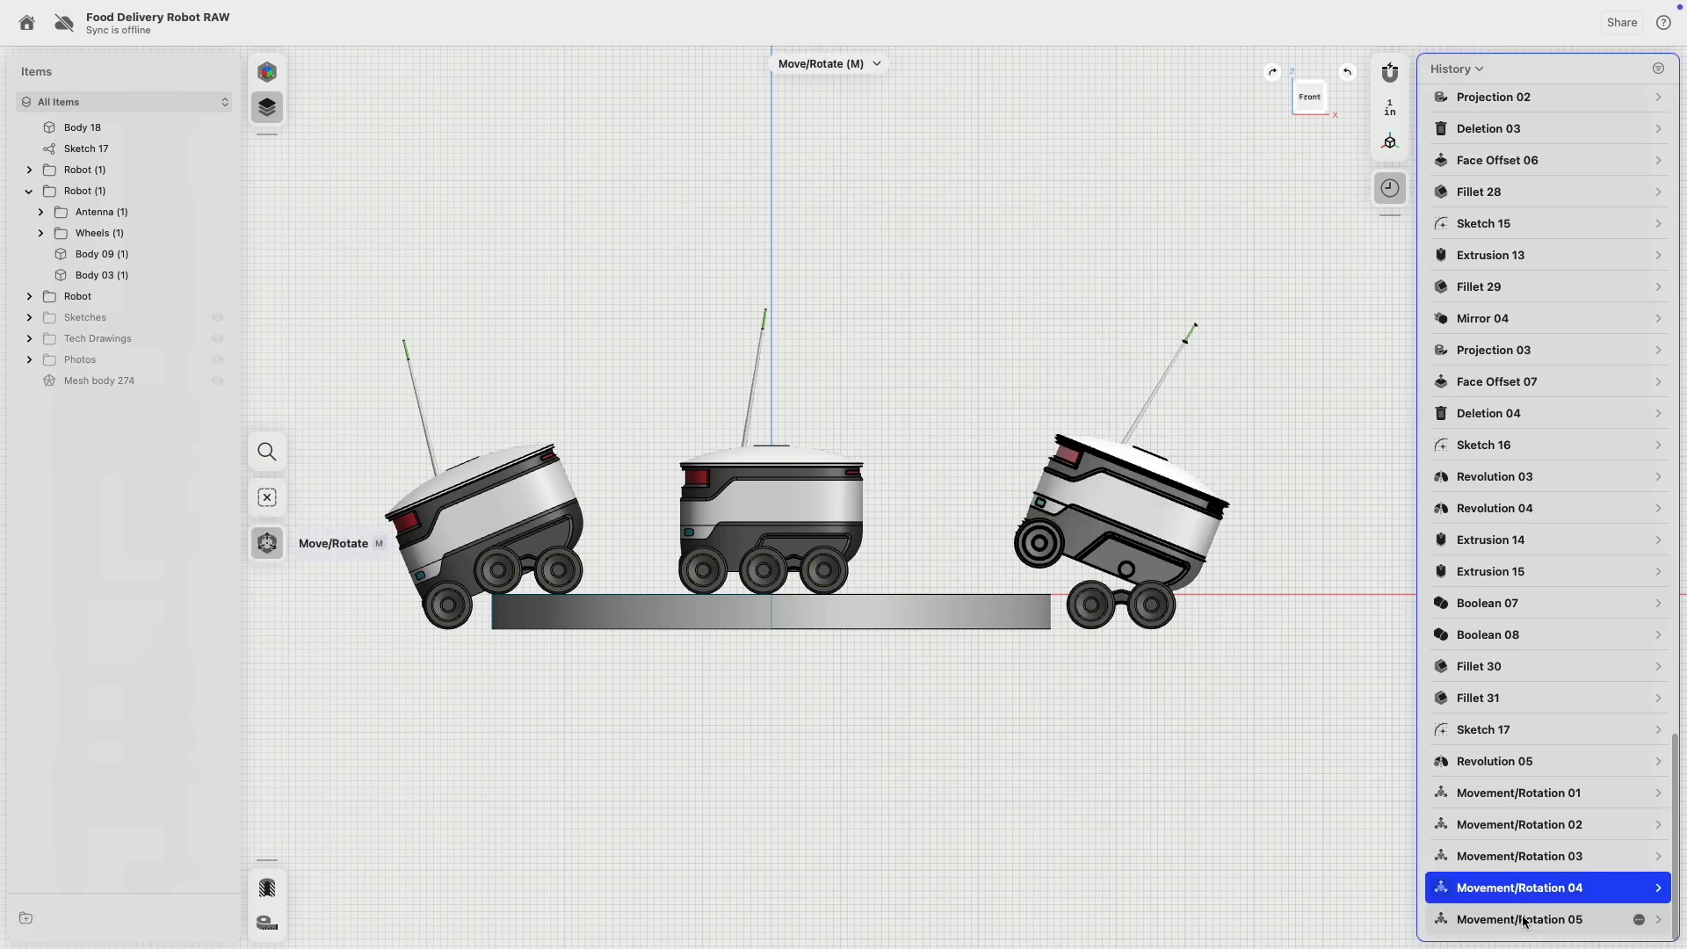
{"action": "left_click", "coordinate": [1505, 856]}
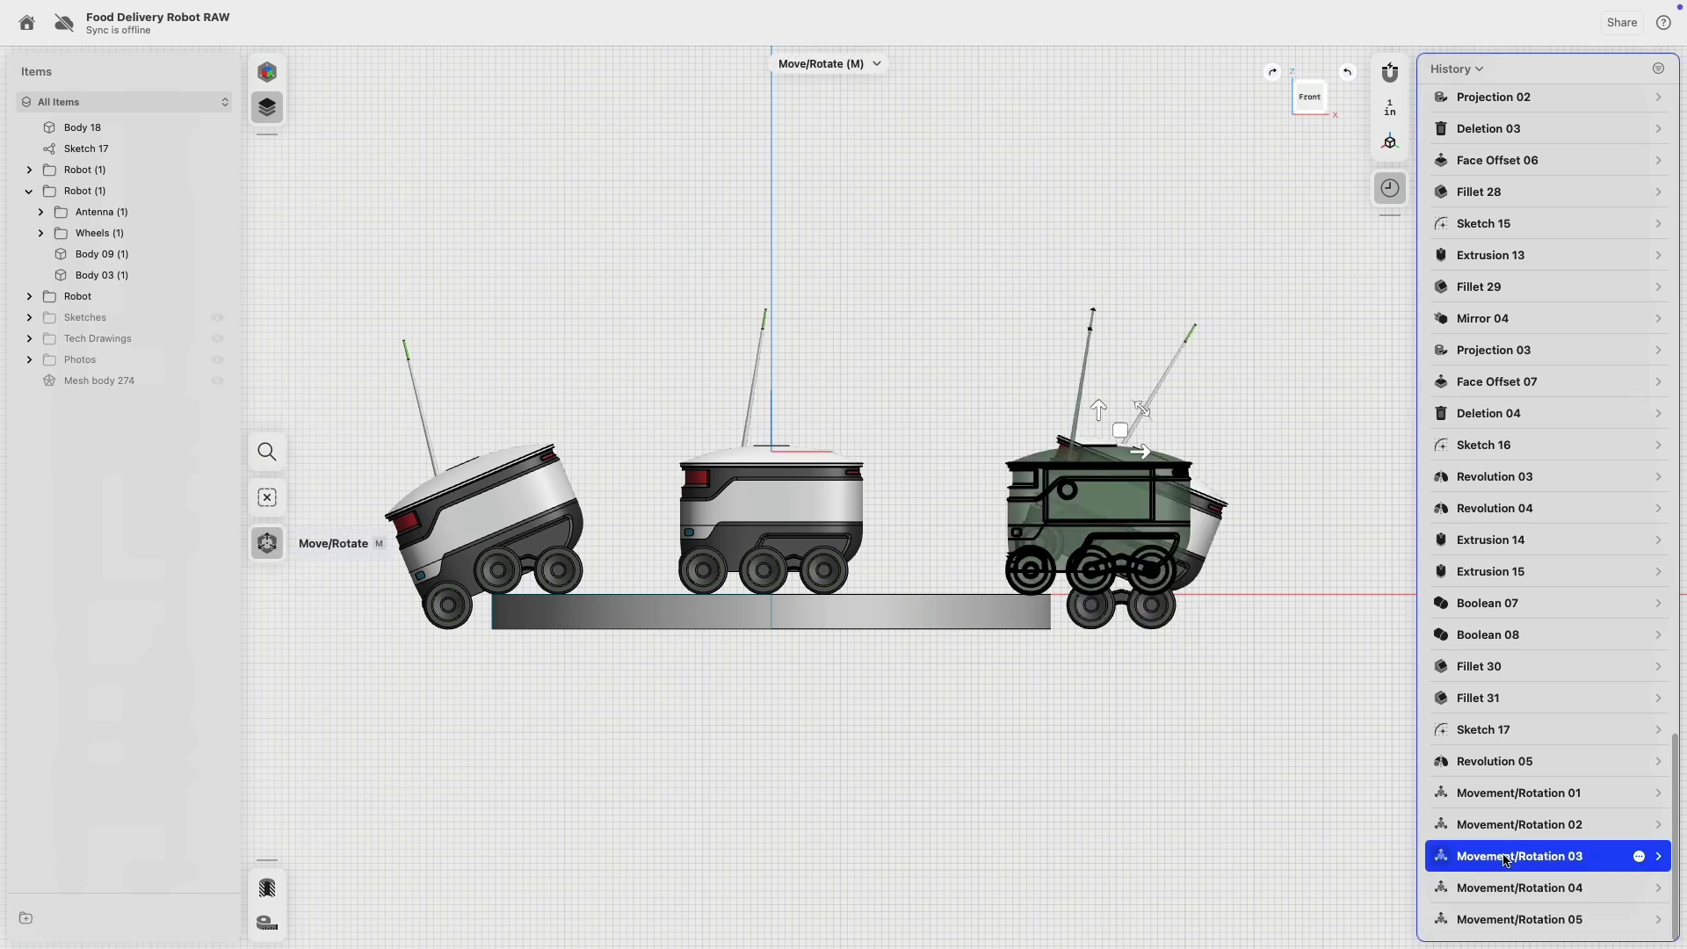
{"action": "left_click", "coordinate": [1501, 889]}
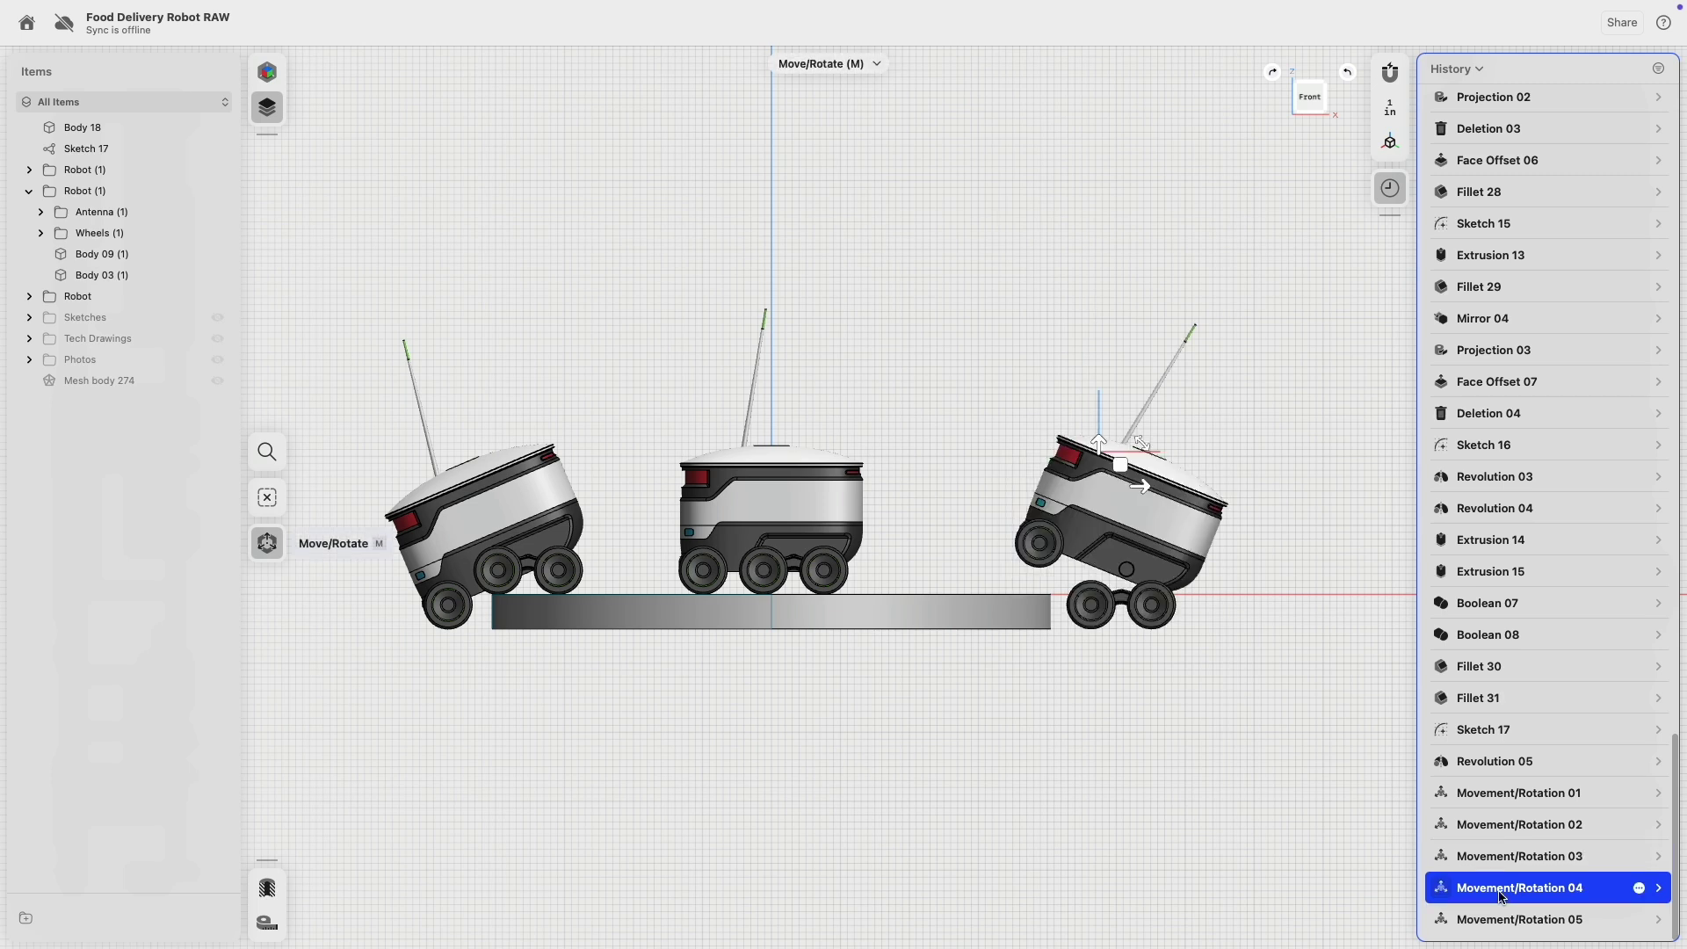
{"action": "scroll", "coordinate": [1132, 489], "scroll_direction": "up", "scroll_amount": 3}
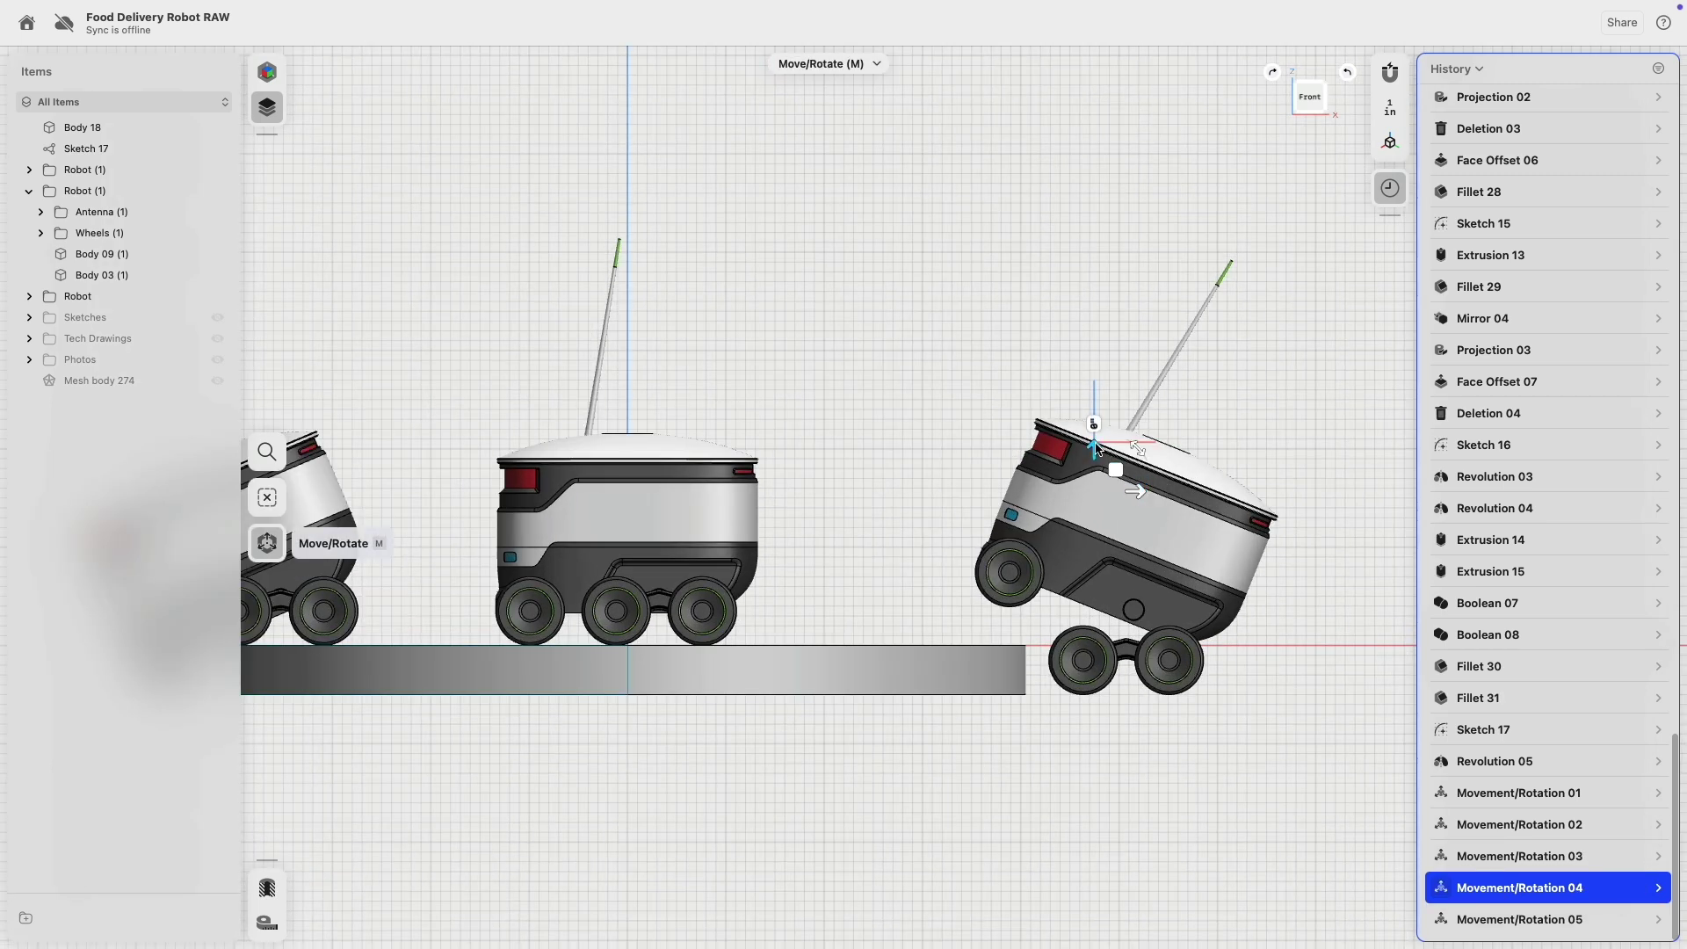
{"action": "left_click_drag", "start_coordinate": [1097, 450], "coordinate": [1095, 474]}
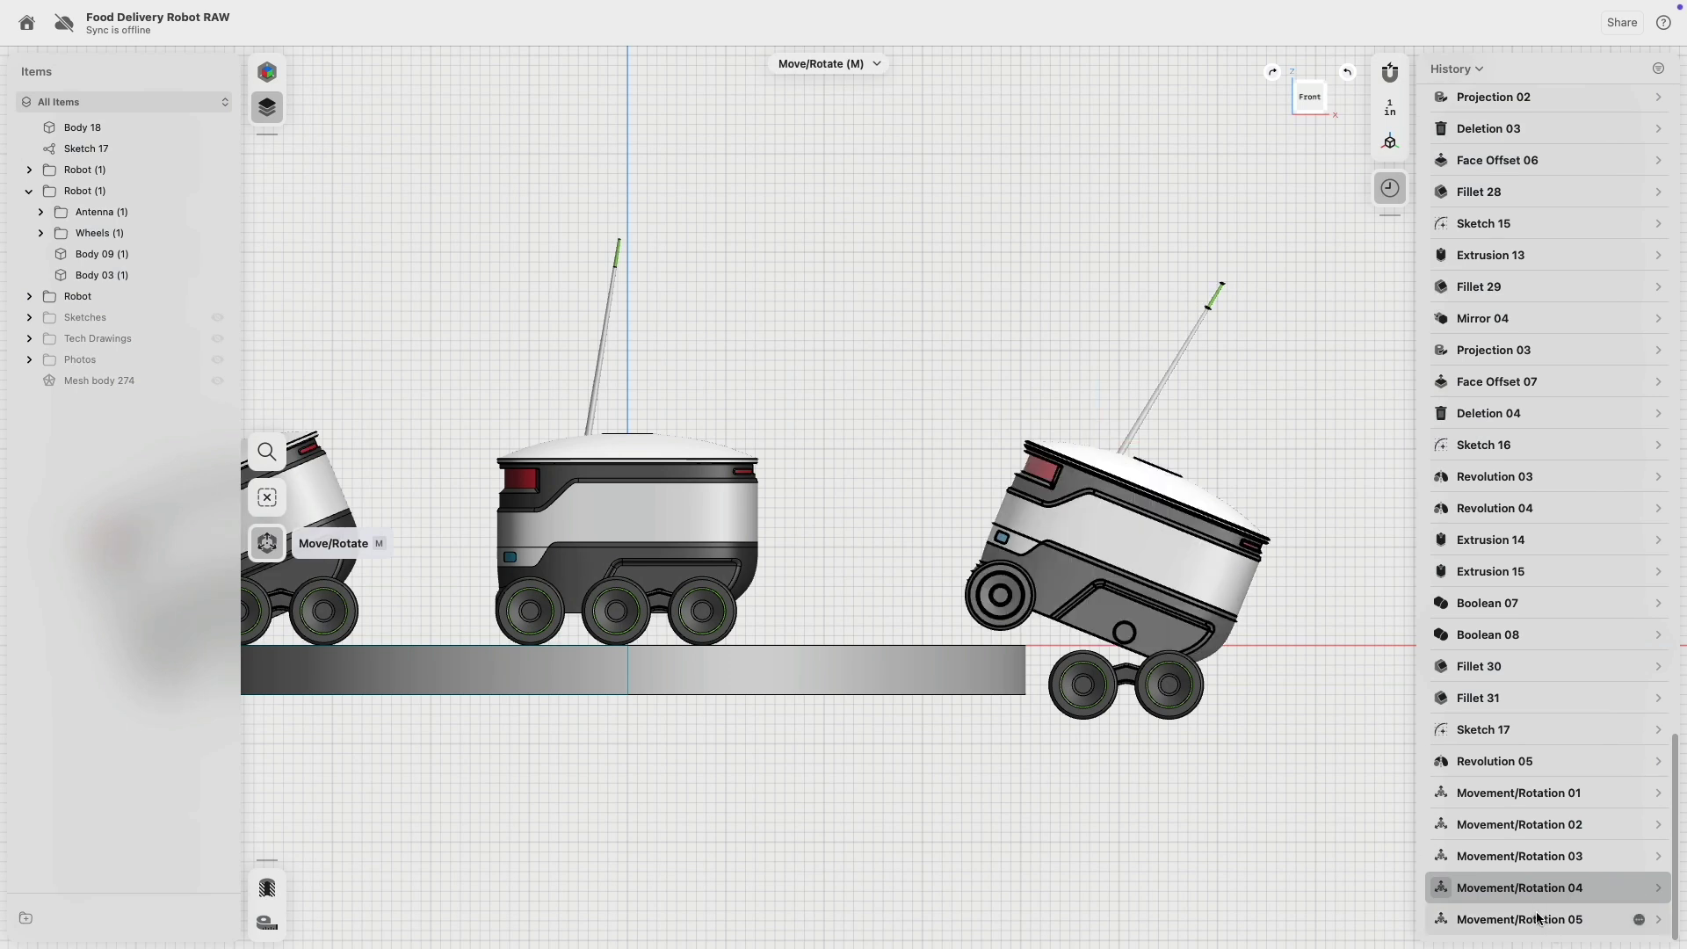
- Delete Movement/Rotation 04 and Movement/Rotation 05 from the modelling history
{"action": "left_click", "coordinate": [1538, 918], "text": "shift"}
{"action": "right_click", "coordinate": [1507, 891]}
{"action": "left_click", "coordinate": [1527, 901]}
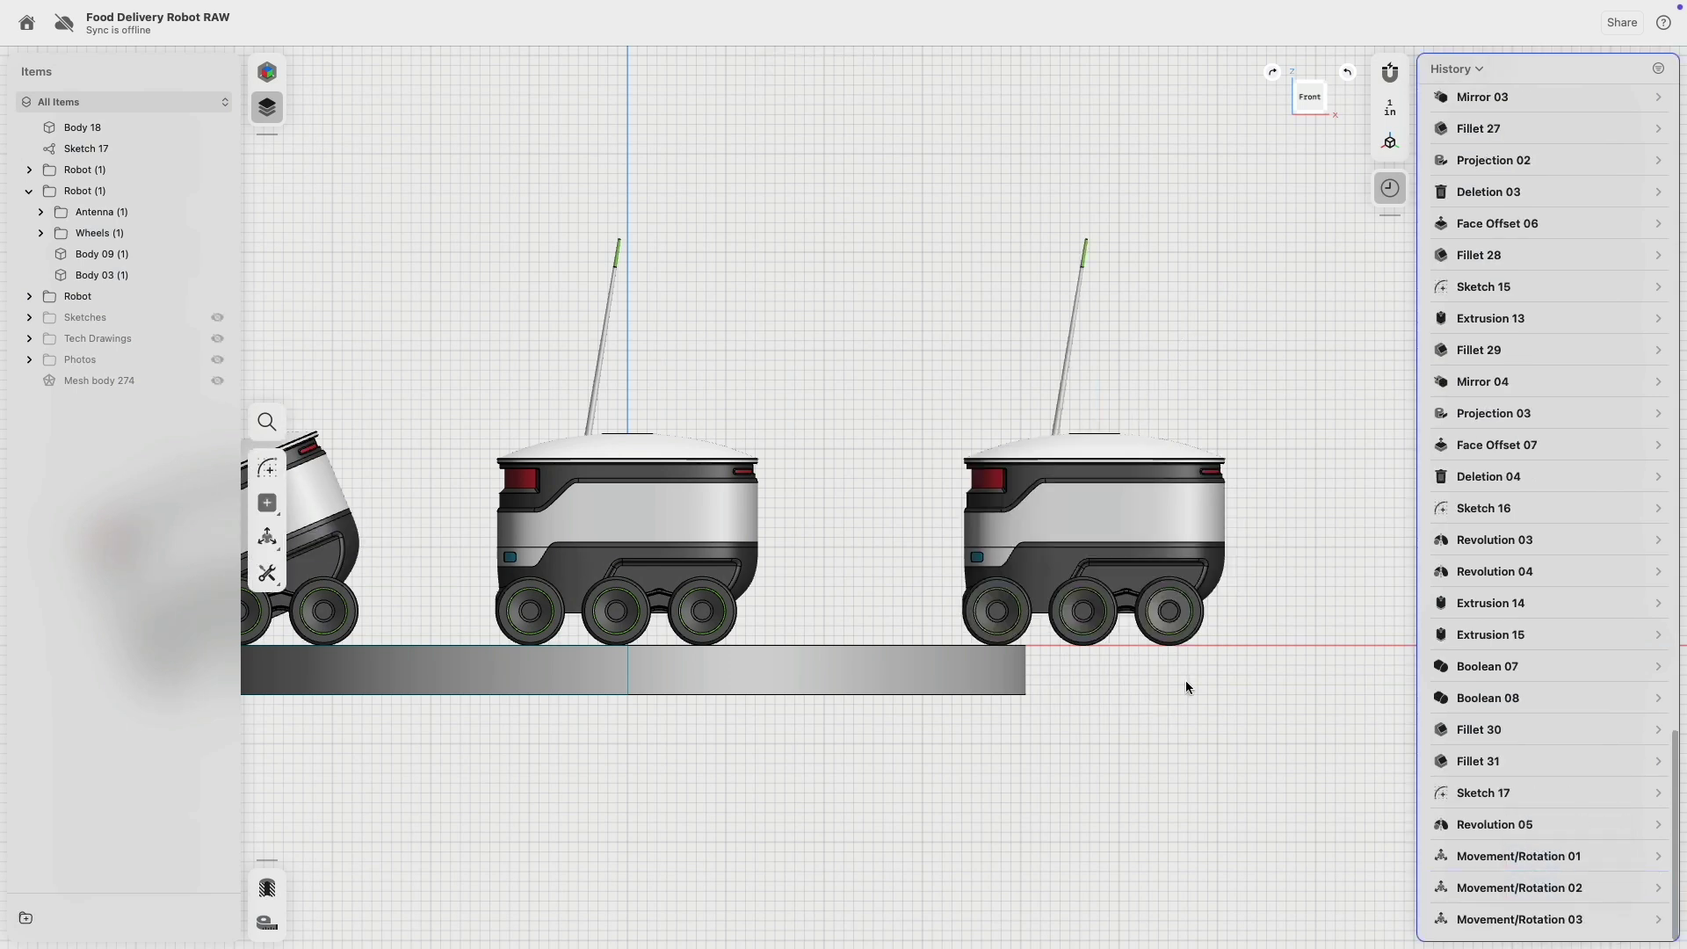
- Edit Movement/Rotation 03 to lower the untilted copy until its wheel bottoms align with the platform's underside
{"action": "middle_click_drag", "start_coordinate": [948, 703], "coordinate": [911, 665]}
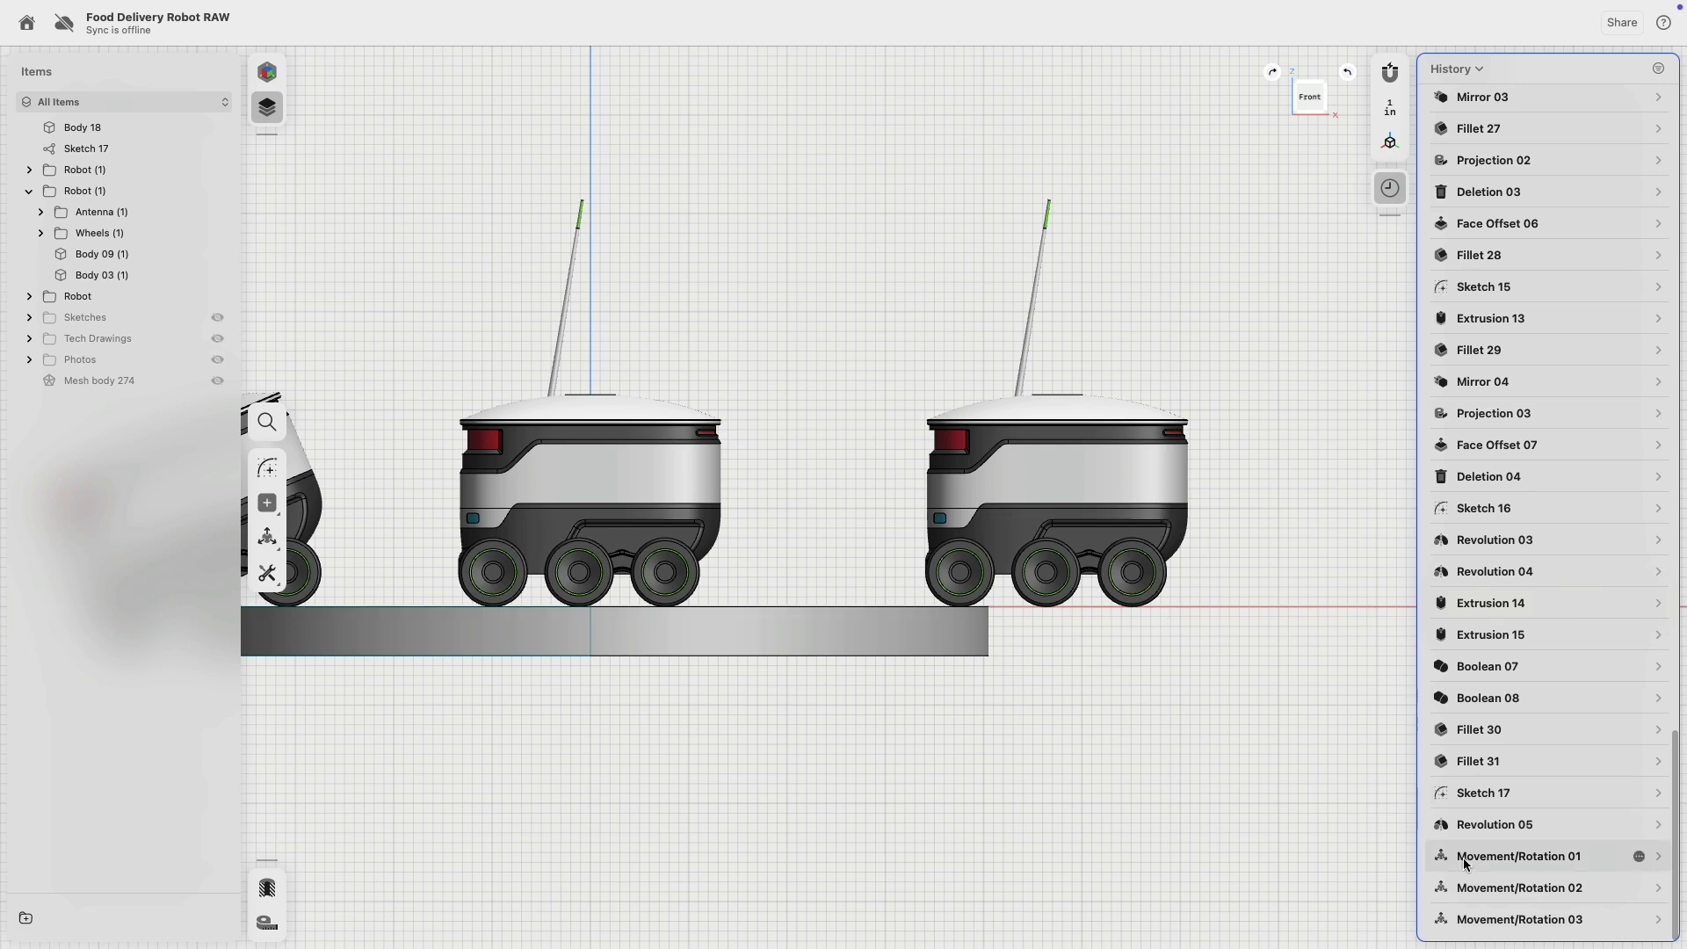
{"action": "left_click", "coordinate": [1511, 921]}
{"action": "scroll", "coordinate": [1075, 413], "scroll_direction": "up", "scroll_amount": 3}
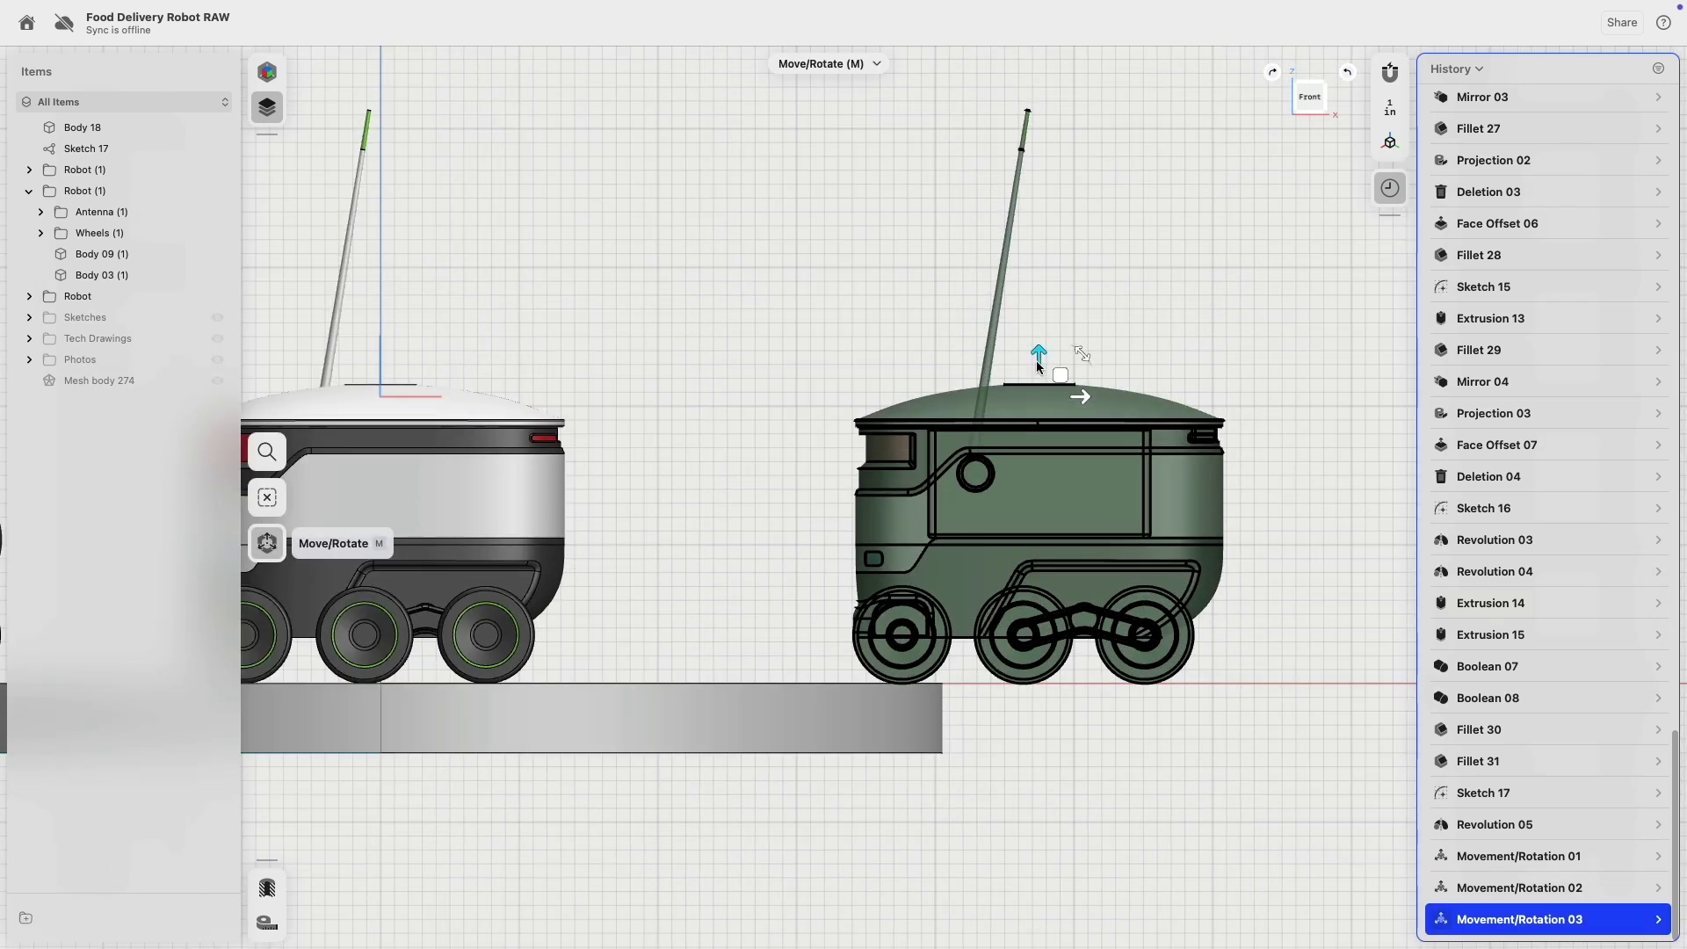
{"action": "left_click_drag", "start_coordinate": [1038, 359], "coordinate": [1041, 429]}
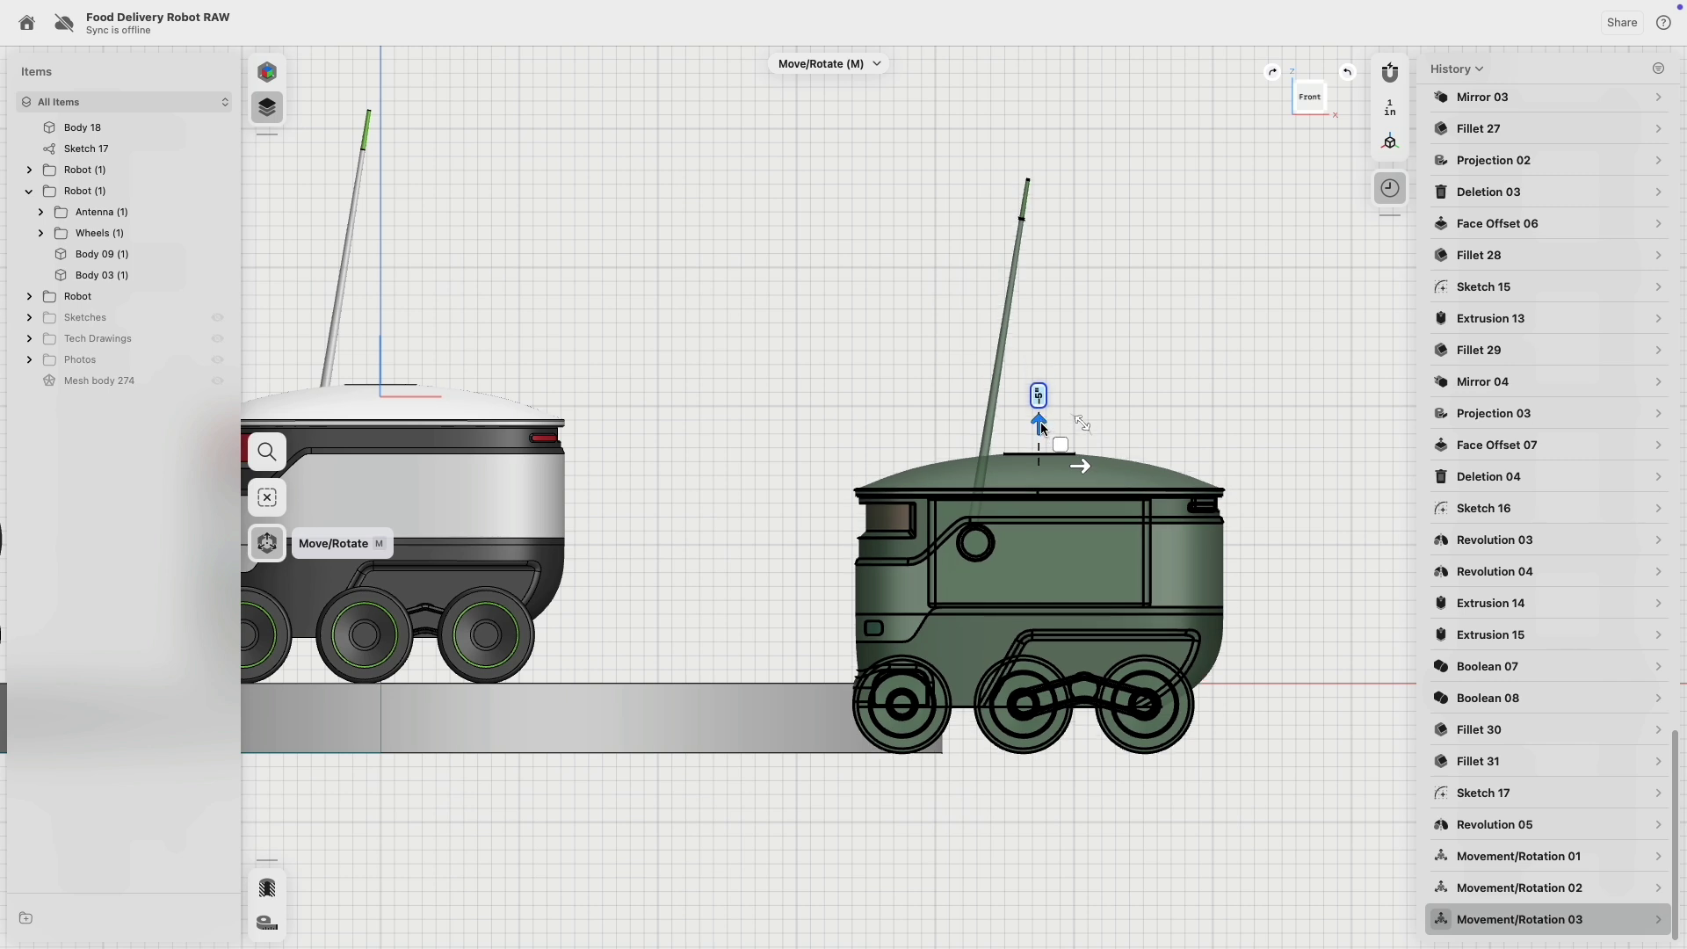
{"action": "left_click", "coordinate": [760, 414]}
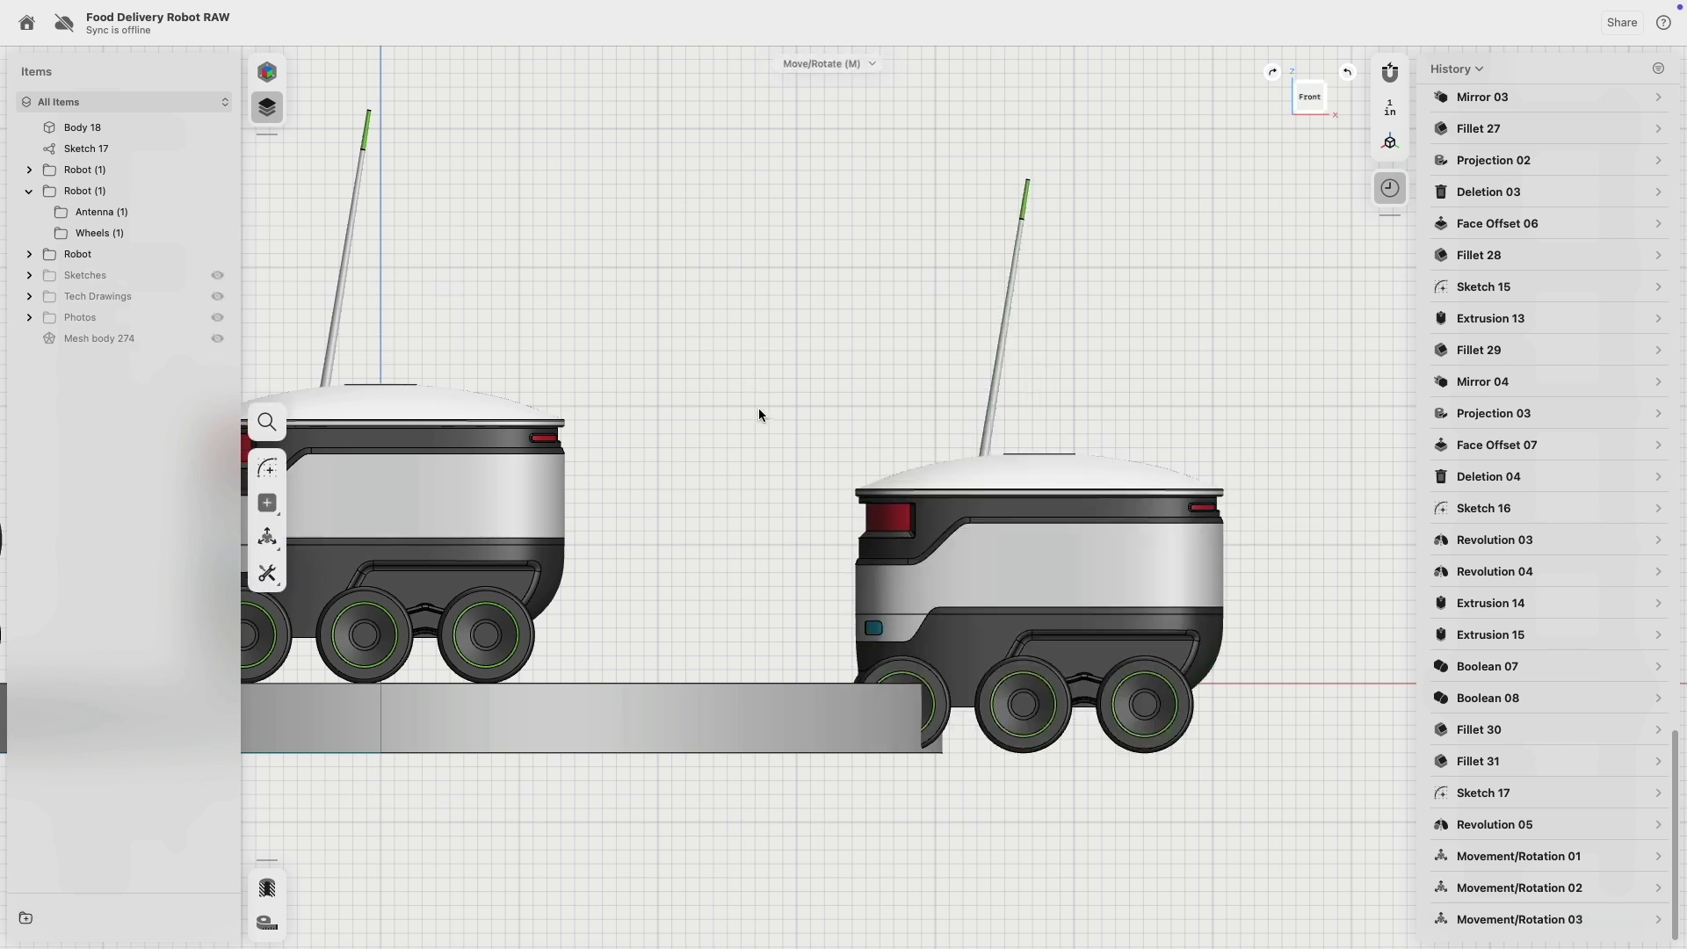
- Hide the platform body and select the lowered copy's body, antenna and front wheels, leaving the four rear wheels unselected
{"action": "left_click", "coordinate": [200, 132]}
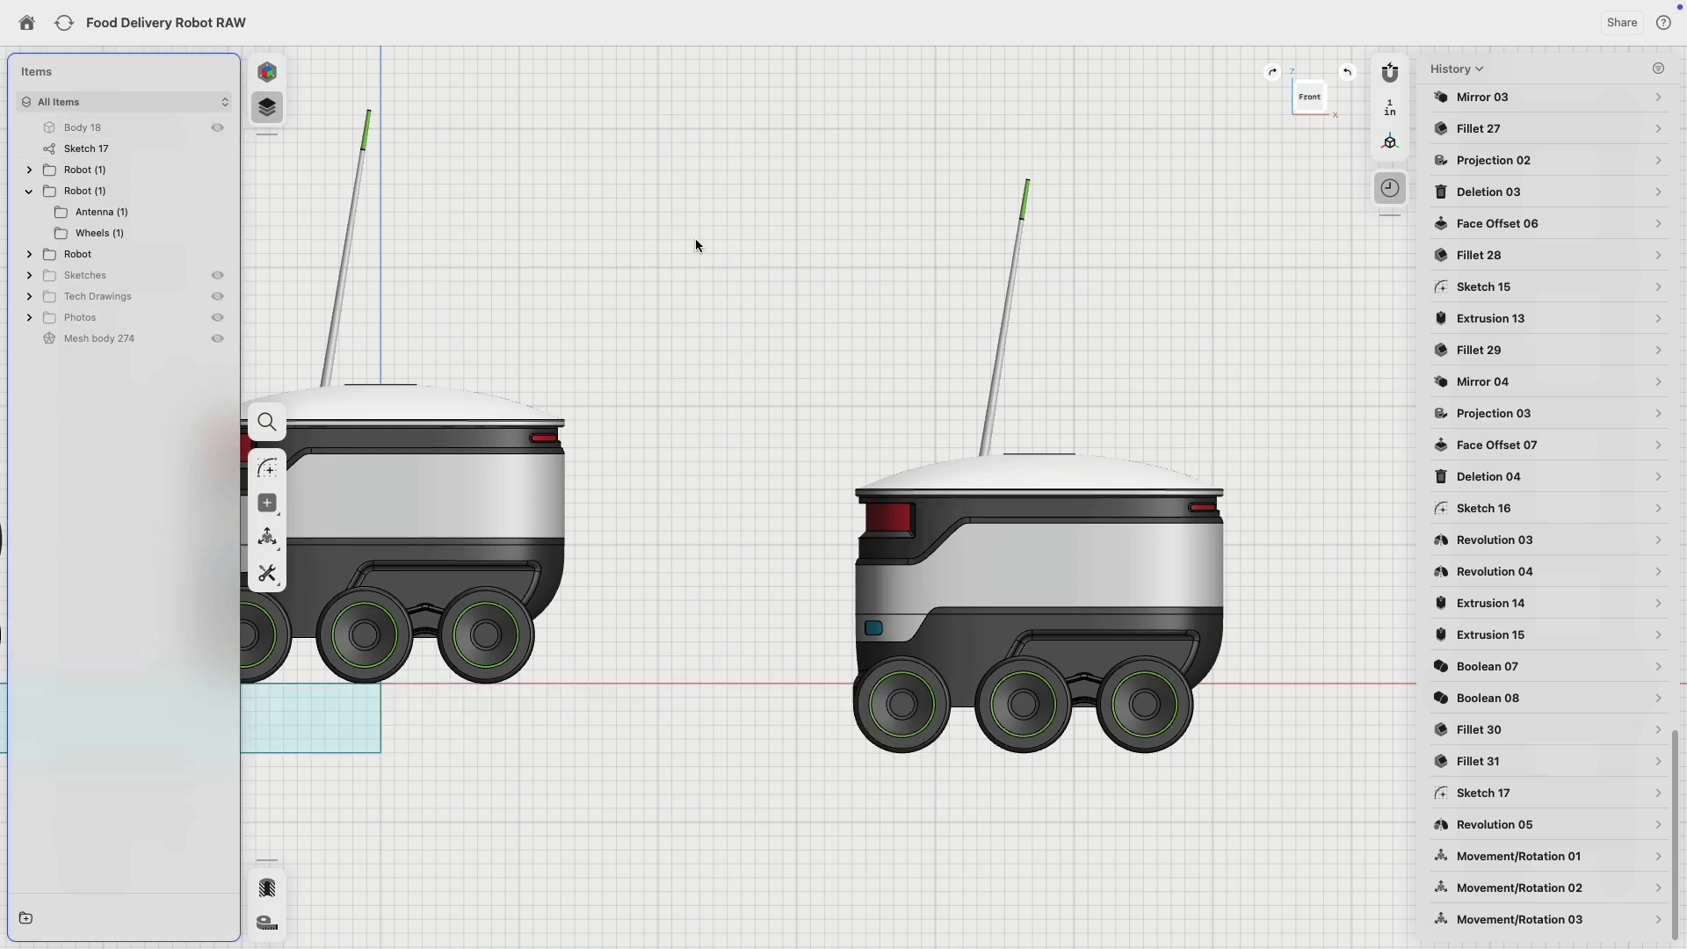
{"action": "left_click_drag", "start_coordinate": [724, 334], "coordinate": [964, 789]}
{"action": "key", "text": "Tab"}
{"action": "left_click_drag", "start_coordinate": [962, 789], "coordinate": [962, 789]}
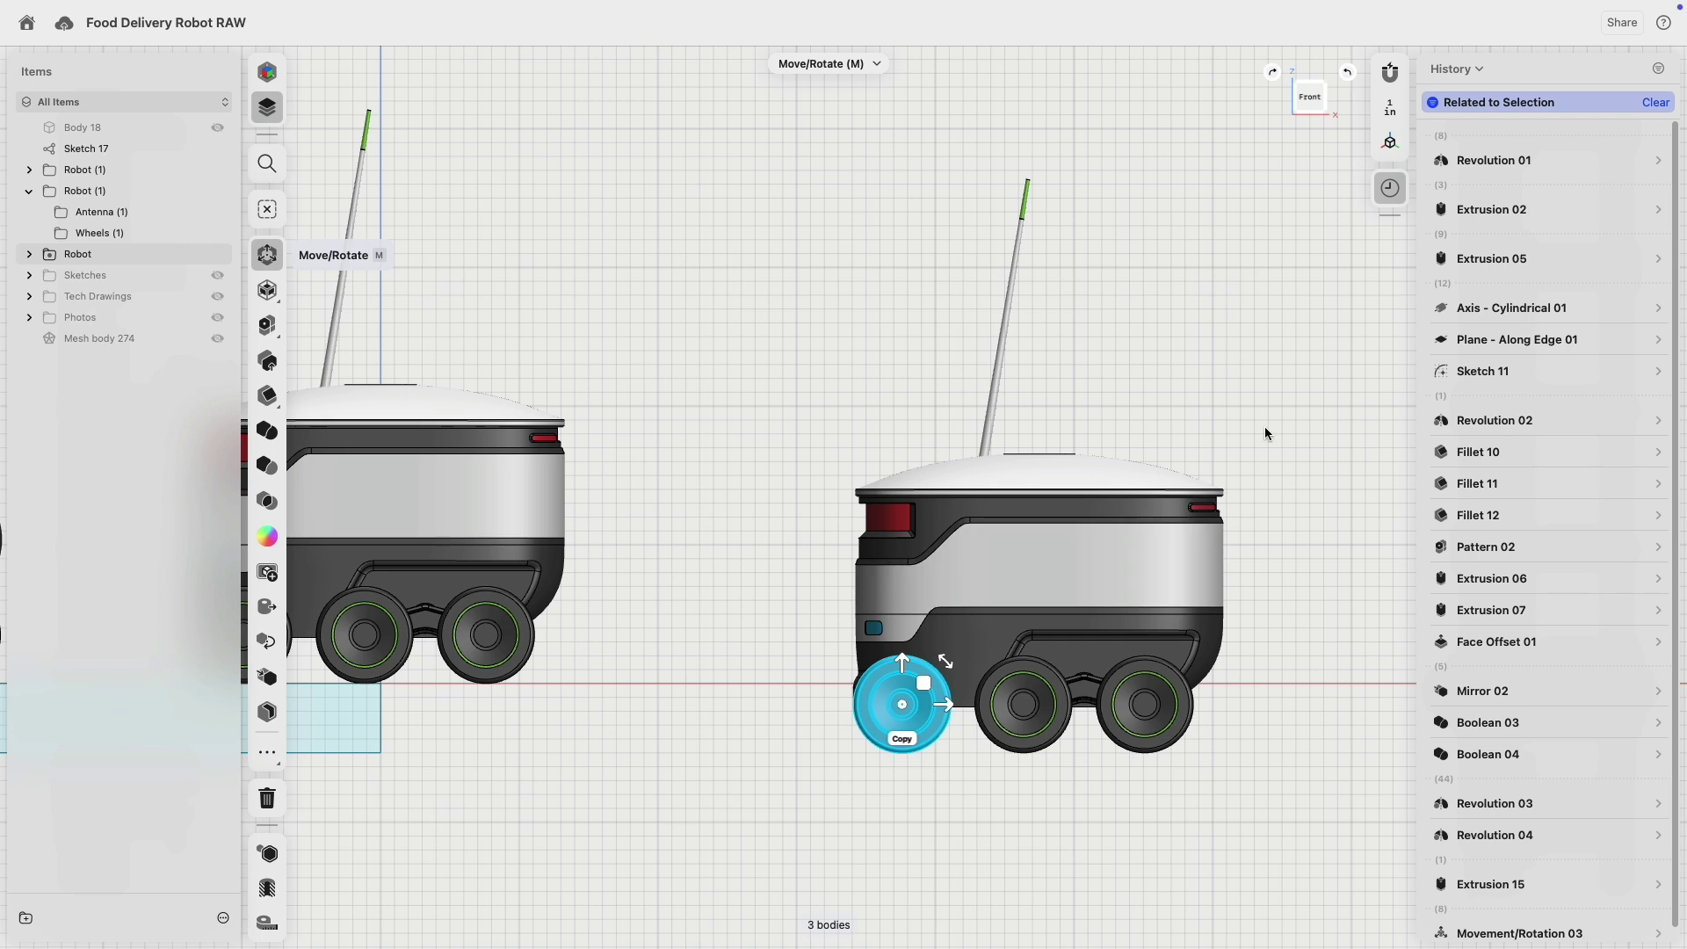
{"action": "left_click_drag", "start_coordinate": [1298, 372], "coordinate": [786, 630]}
{"action": "key", "text": "Tab"}
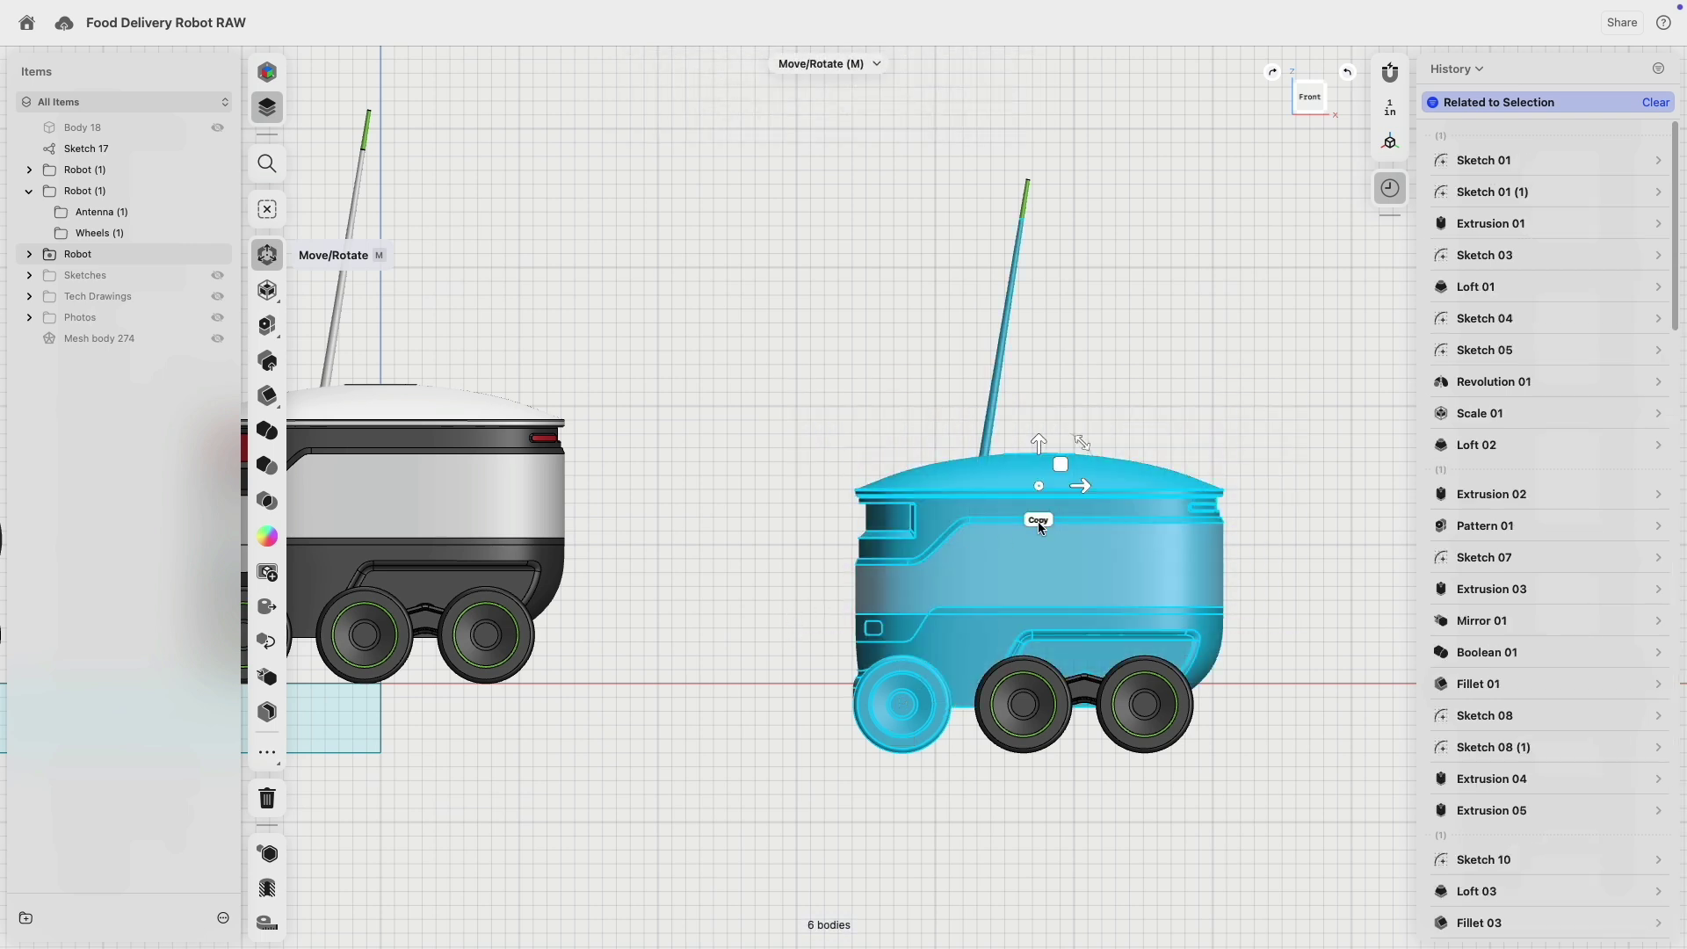
- Move the rotation pivot to the joint between the rear wheels and tilt the selected bodies nose-up about 22° in the front view
{"action": "left_click", "coordinate": [1080, 485]}
{"action": "right_click_drag", "start_coordinate": [1076, 494], "coordinate": [1038, 659]}
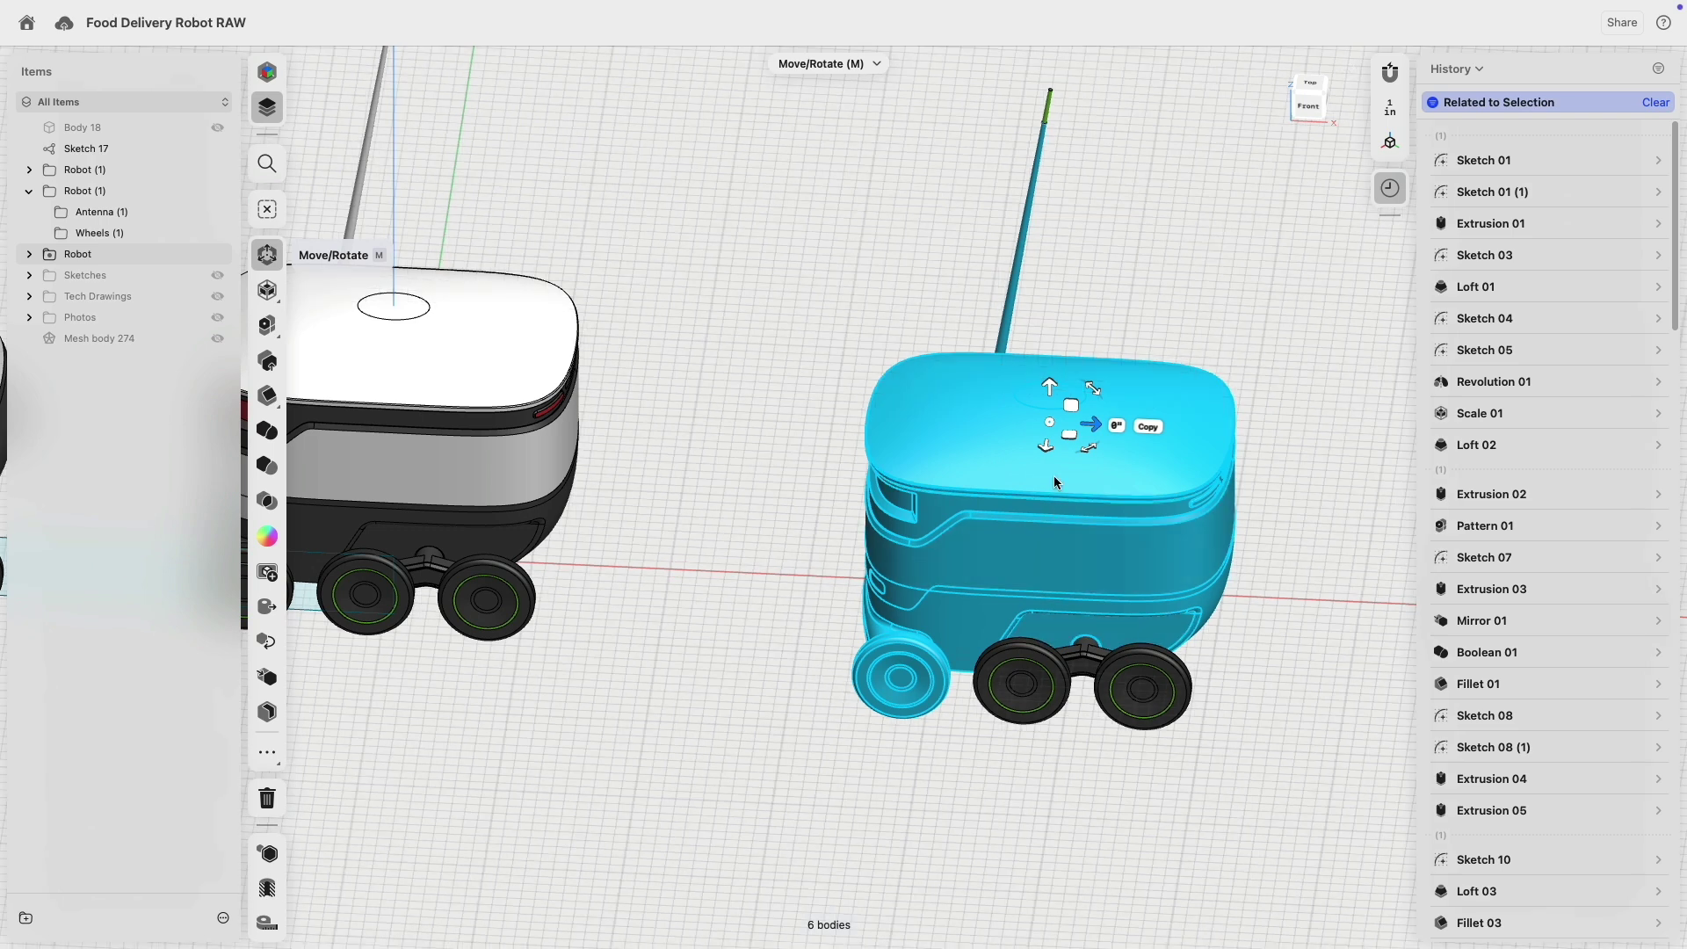
{"action": "left_click_drag", "start_coordinate": [1052, 426], "coordinate": [1089, 636]}
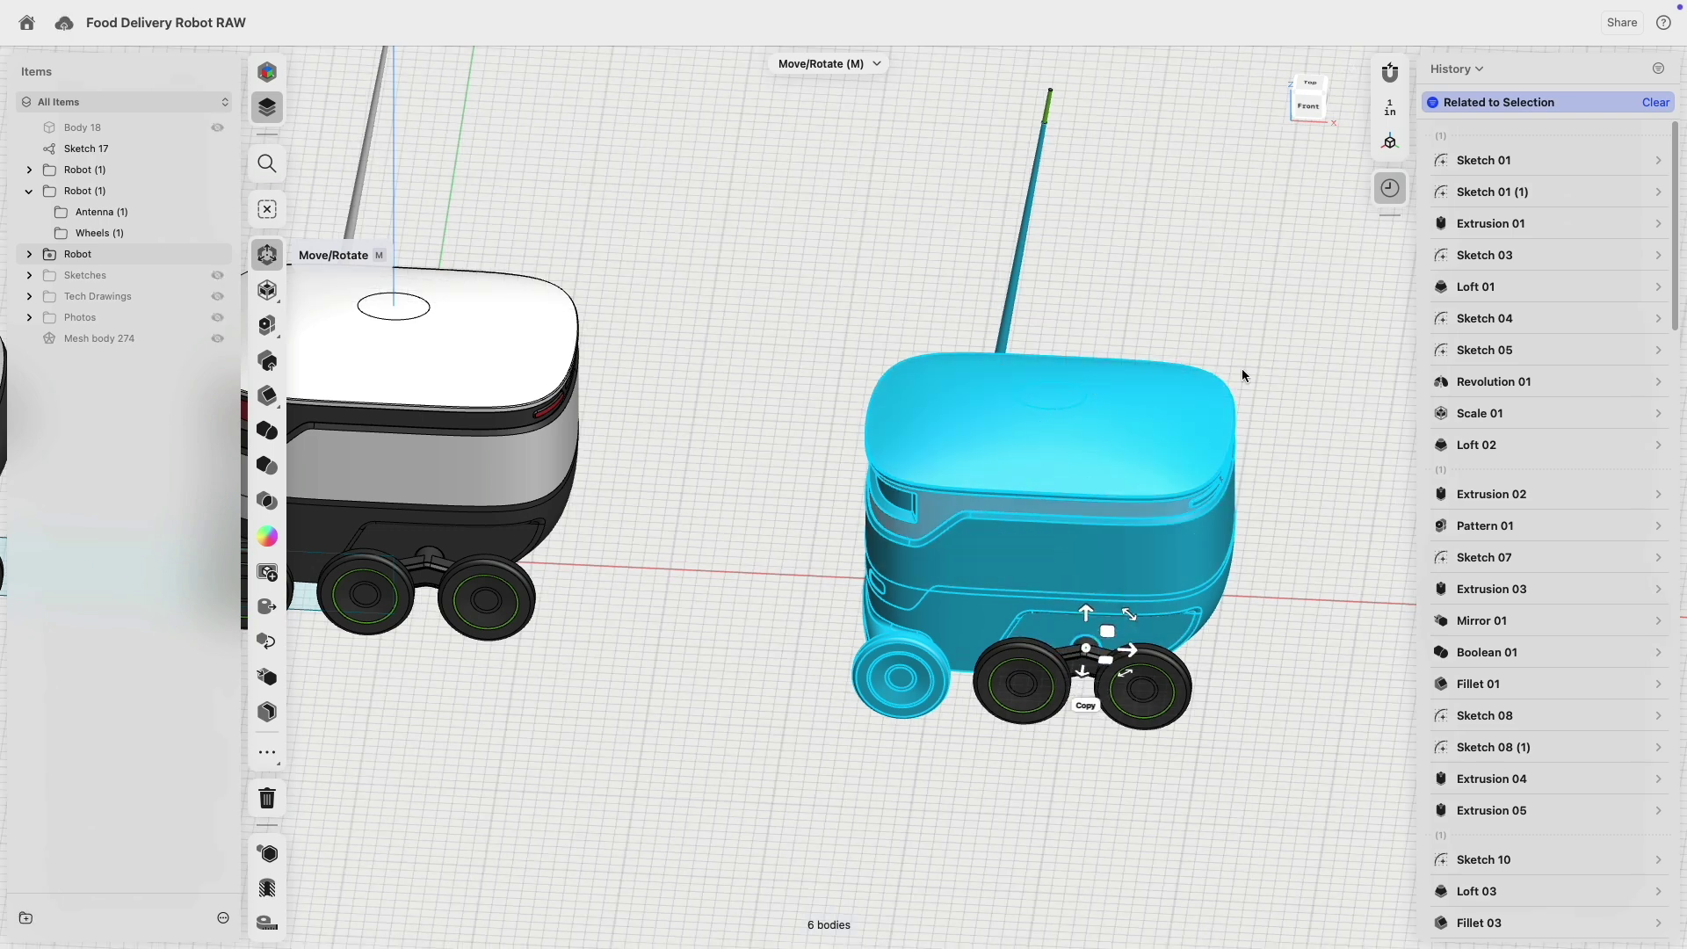
{"action": "left_click", "coordinate": [1309, 106]}
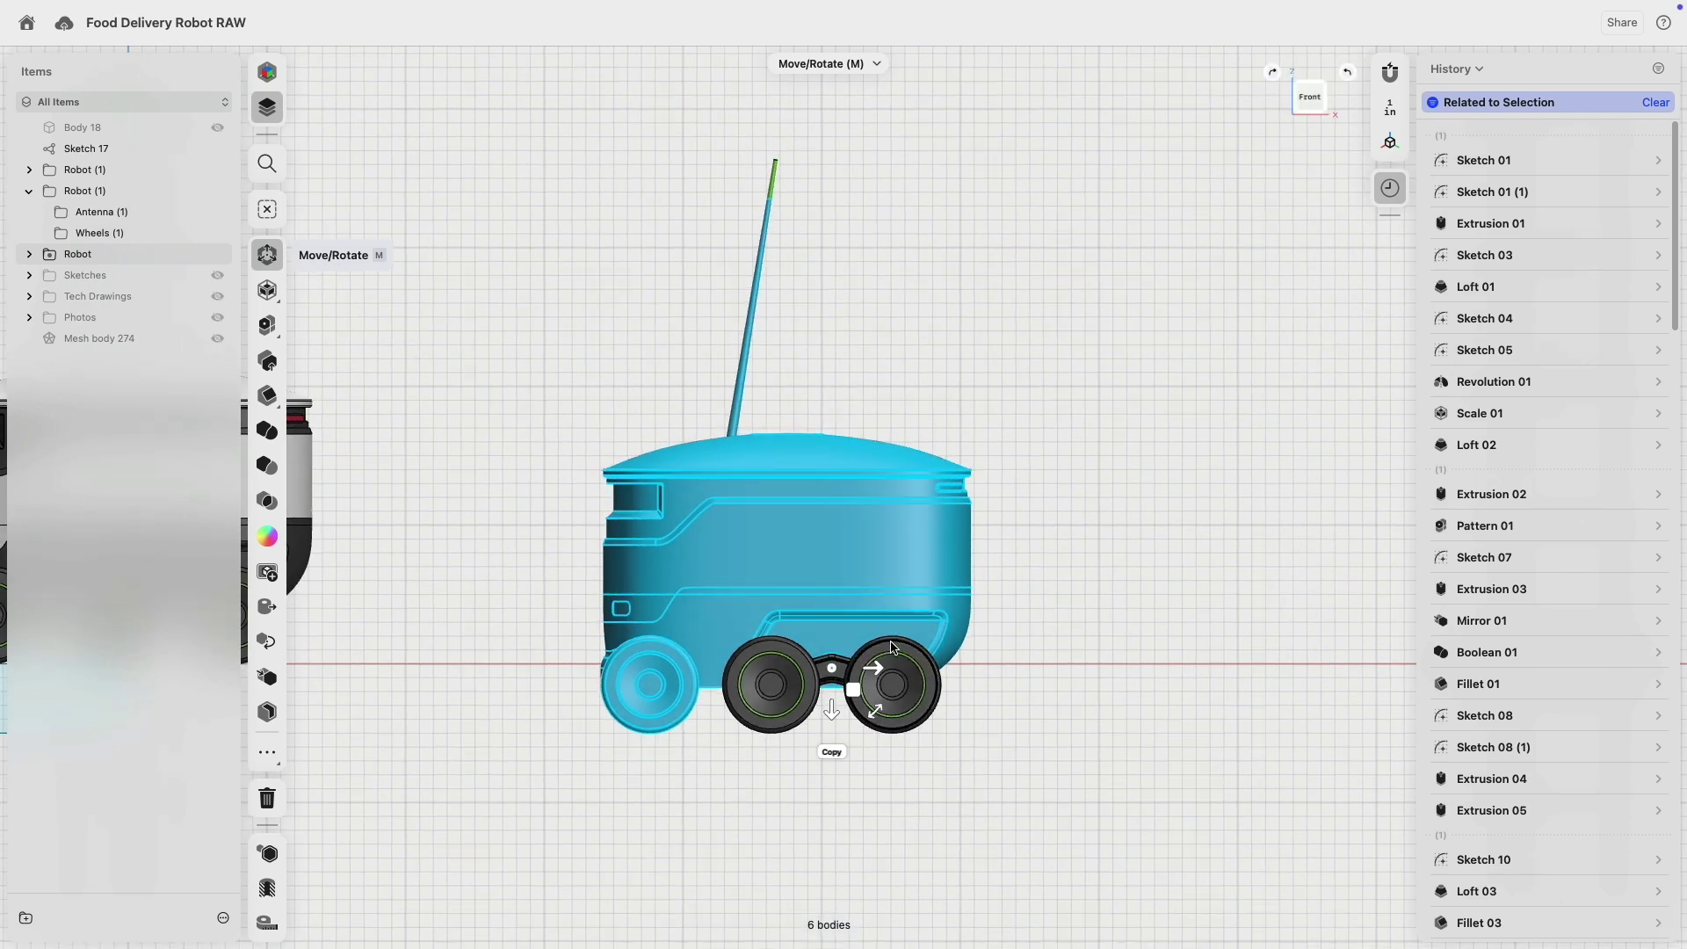
{"action": "left_click_drag", "start_coordinate": [876, 720], "coordinate": [858, 743]}
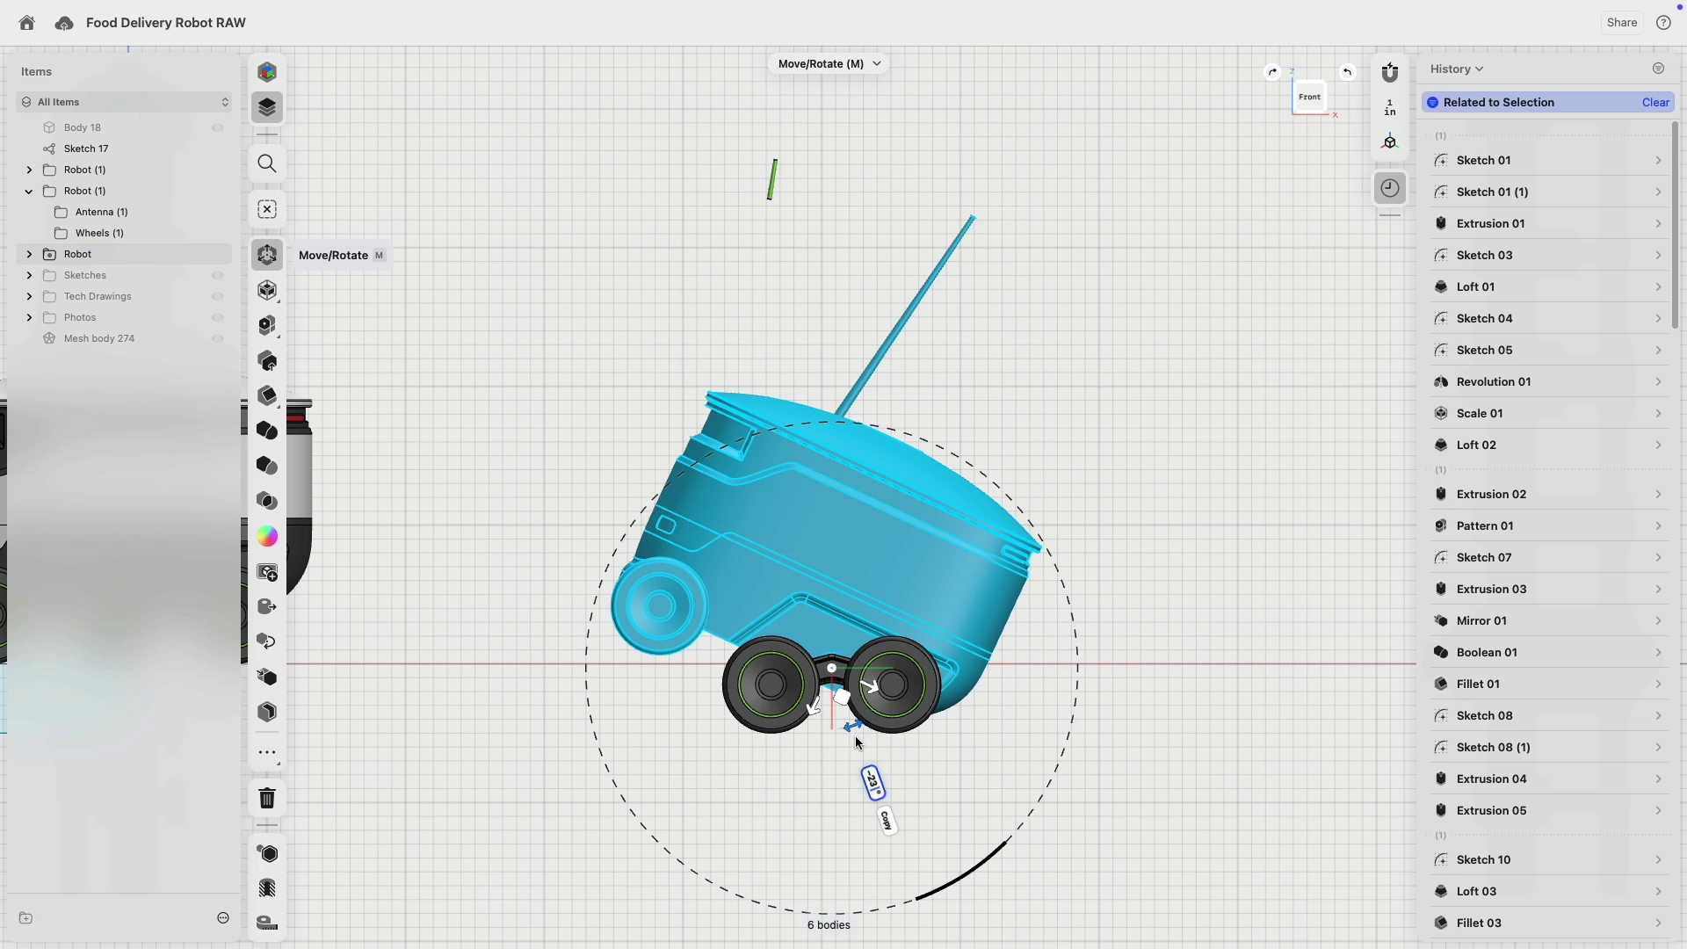
{"action": "left_click_drag", "start_coordinate": [857, 743], "coordinate": [859, 744]}
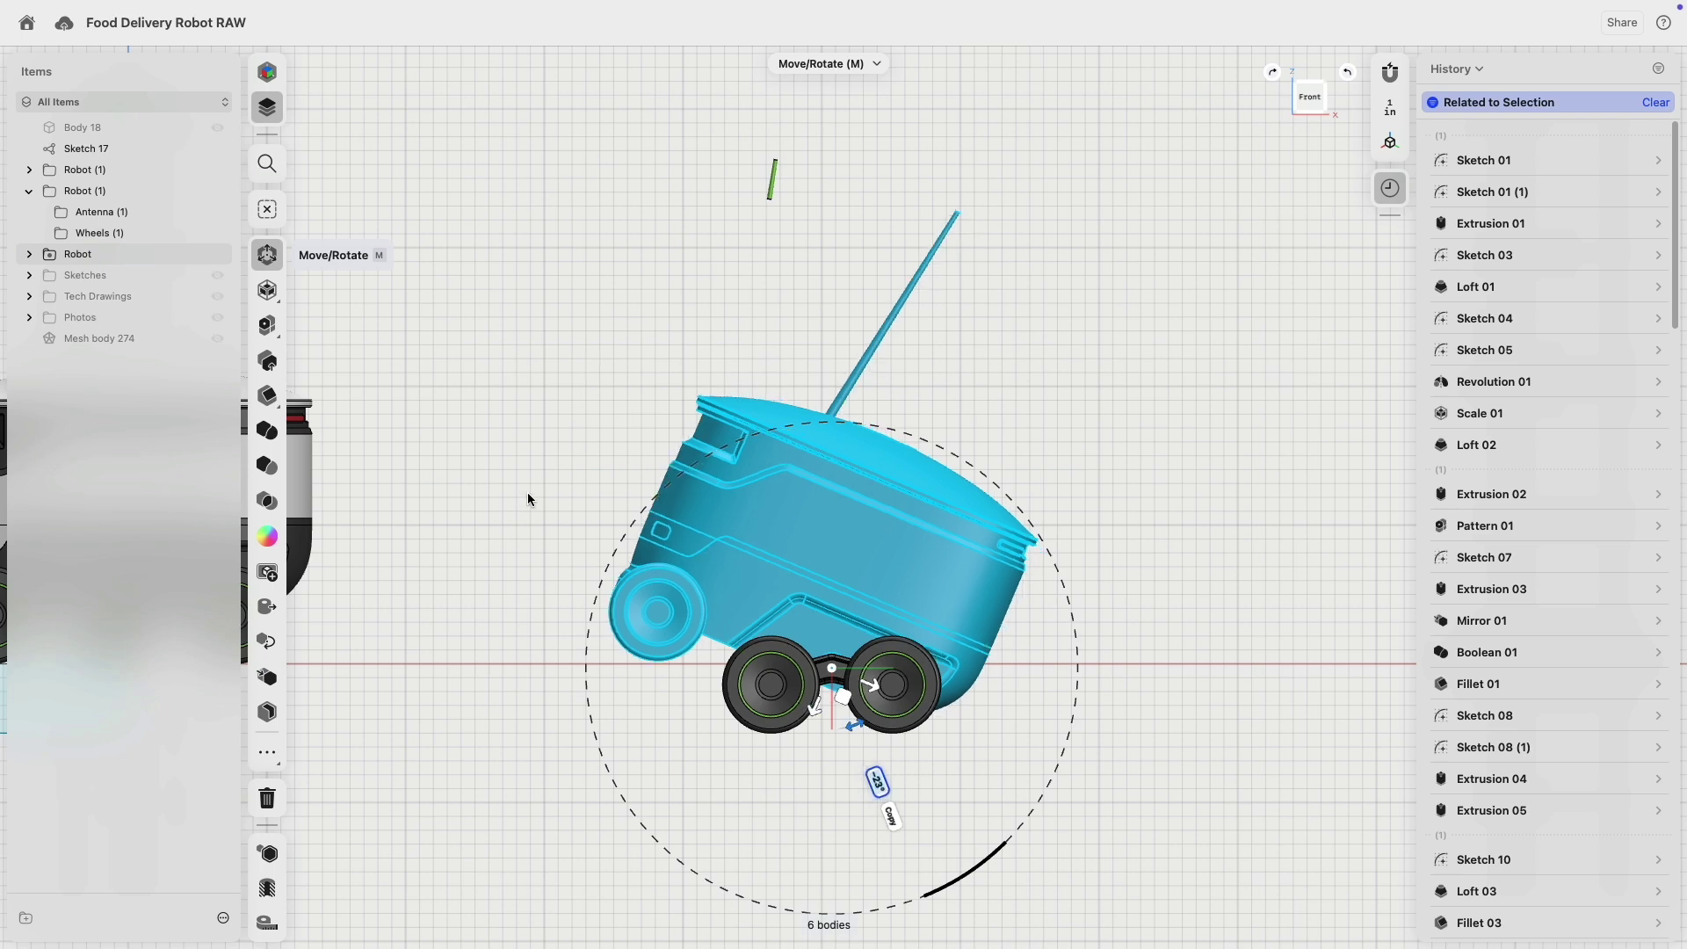
- Try to enter 22 as the exact value for the copy's tilt, and undo the move
{"action": "middle_click_drag", "start_coordinate": [527, 499], "coordinate": [733, 451]}
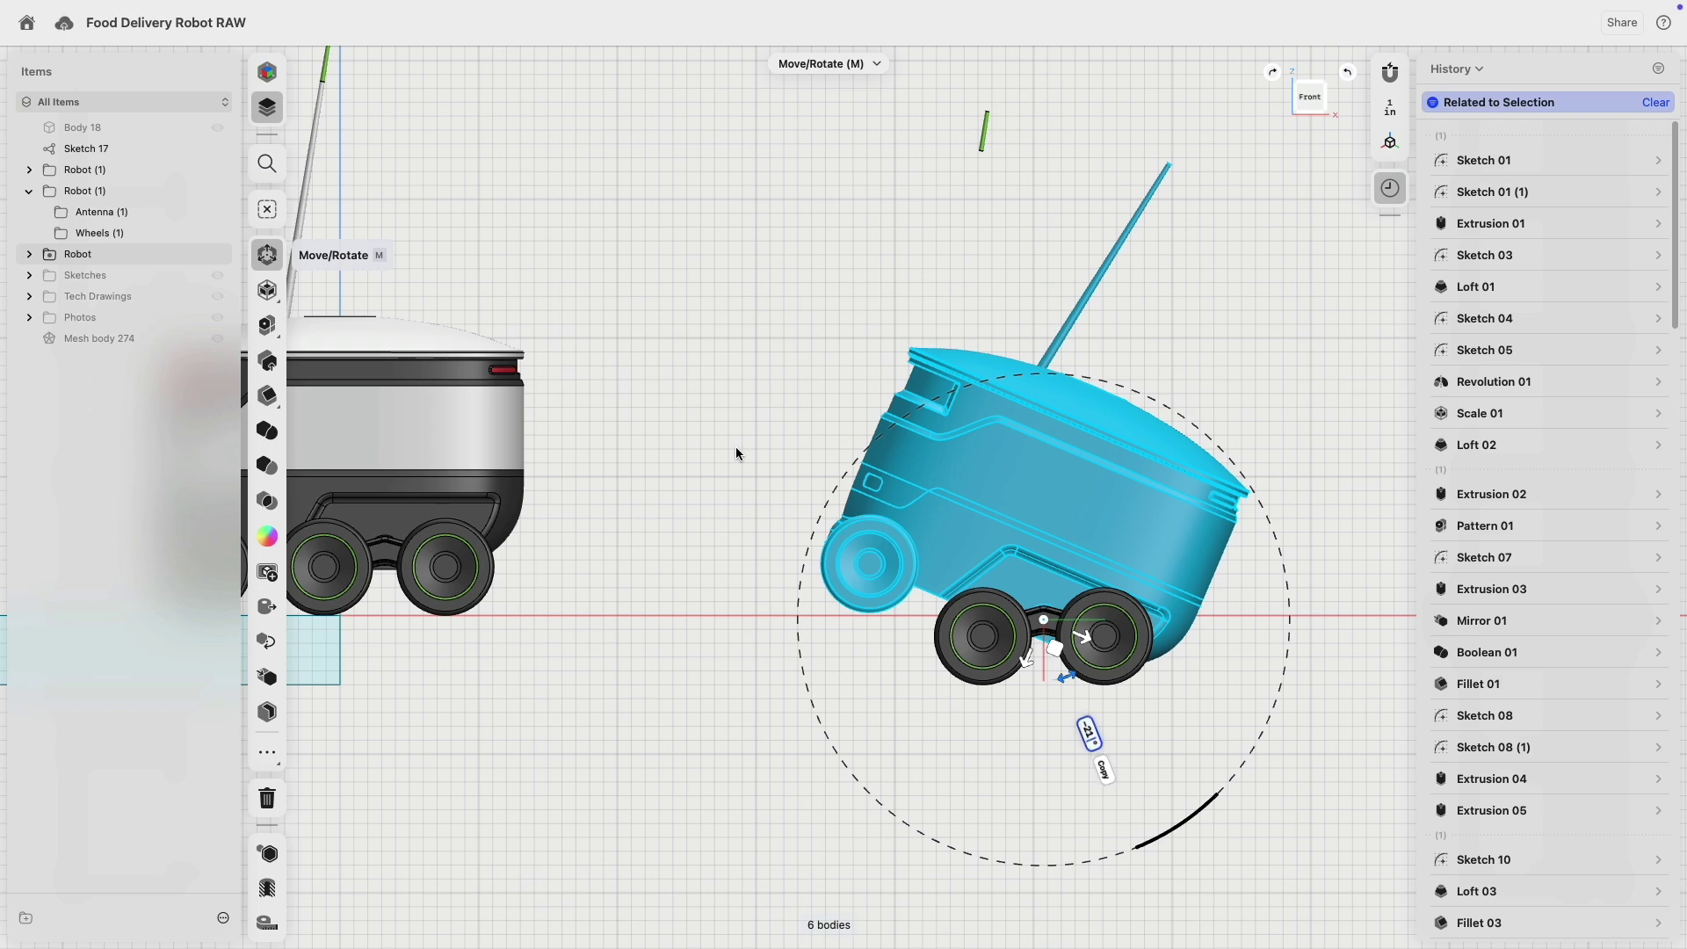
{"action": "key", "text": "Tab"}
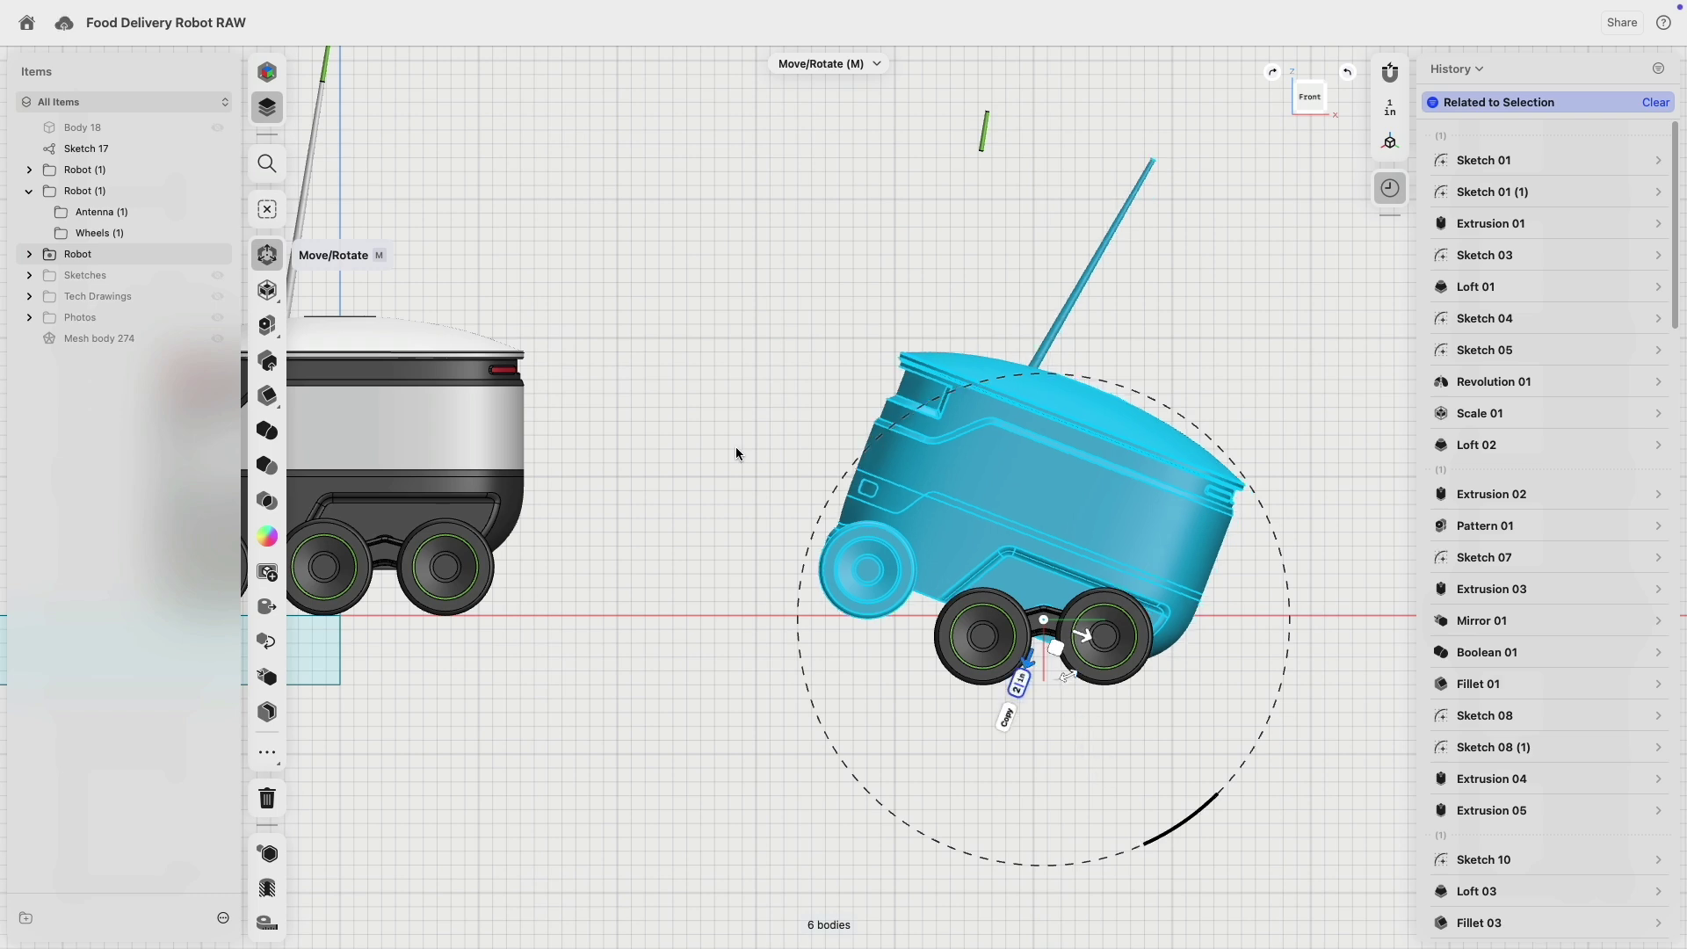
{"action": "type", "text": "22"}
{"action": "key", "text": "Return"}
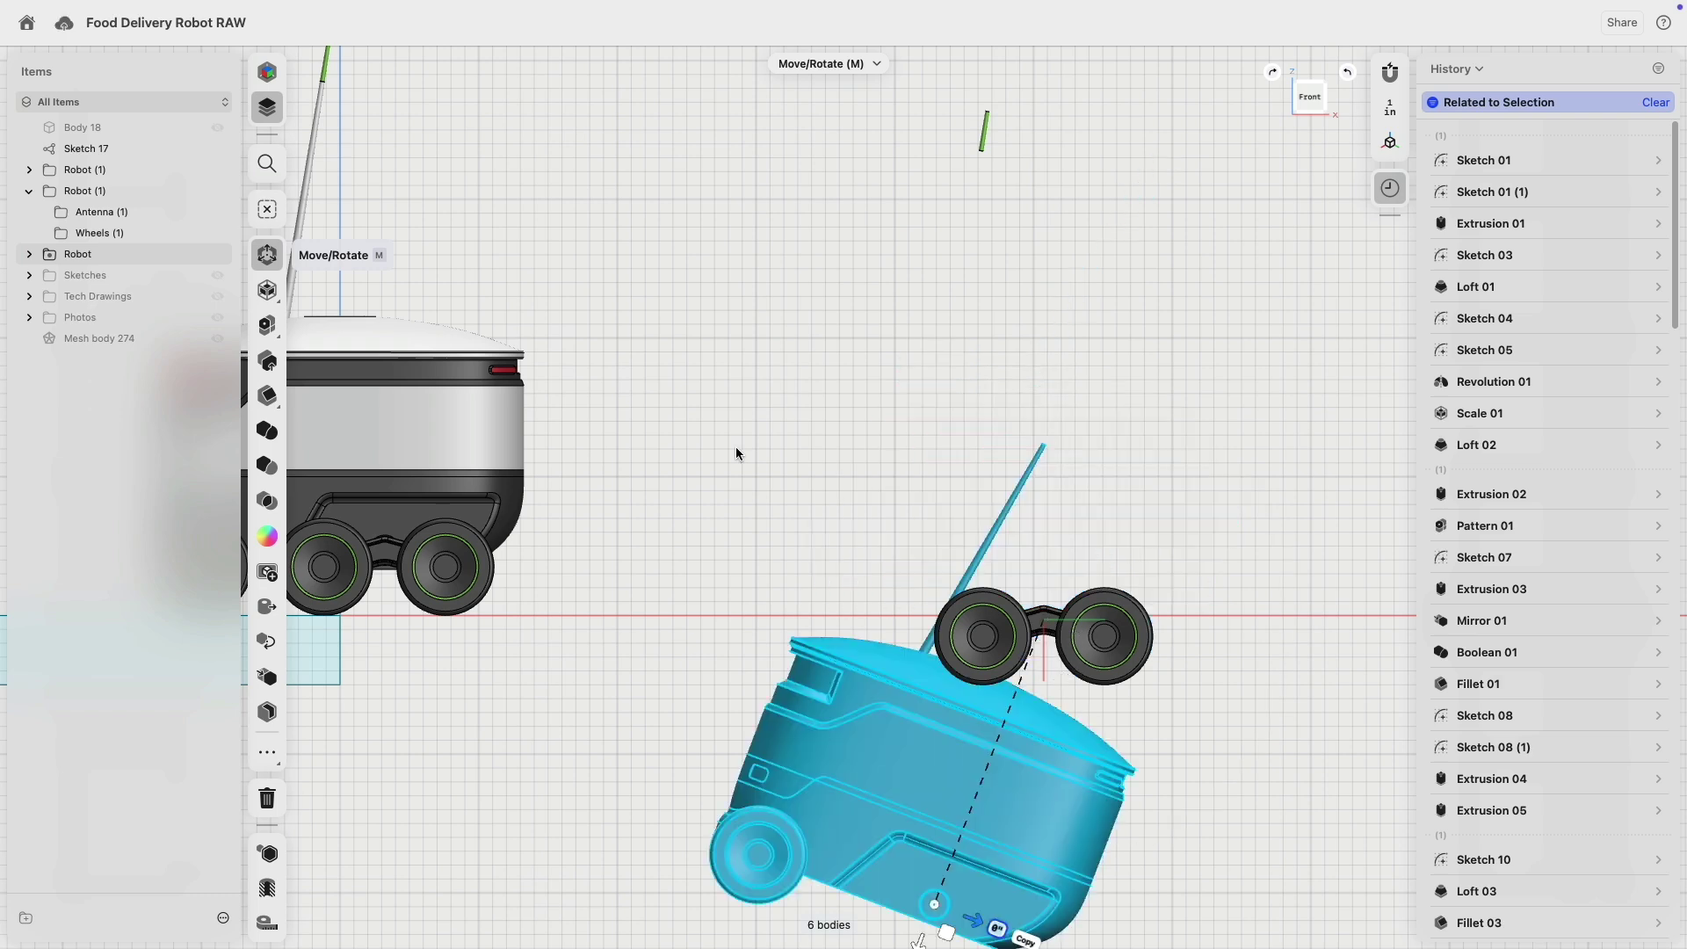
{"action": "key", "text": "super+z"}
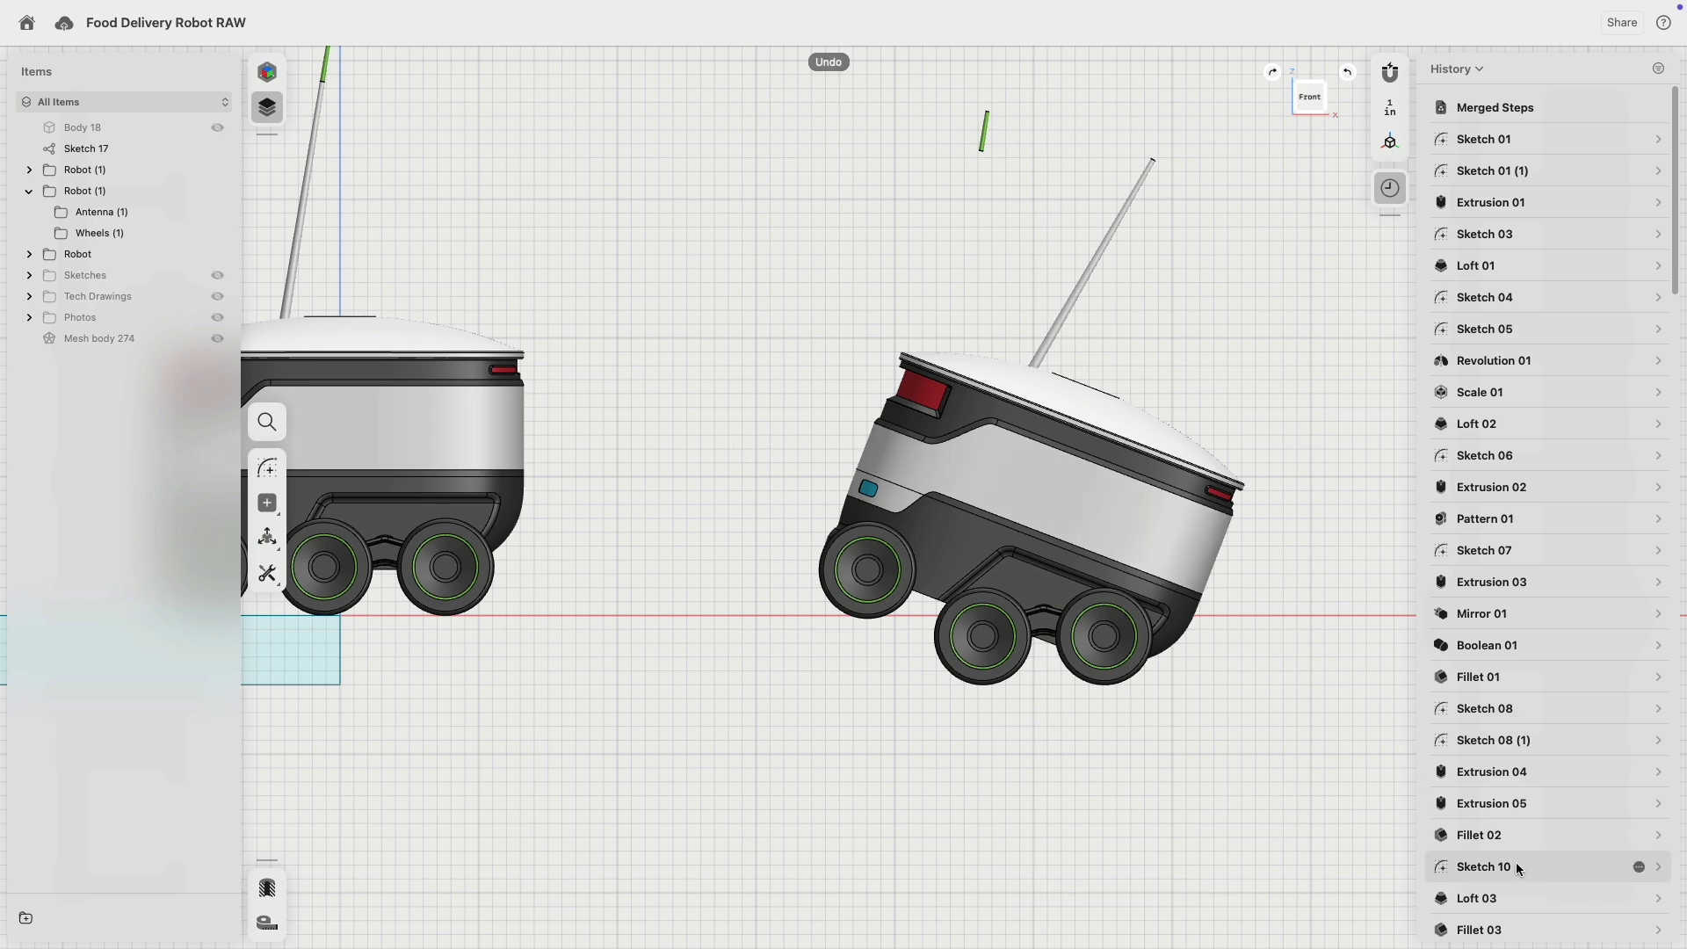
- Edit Movement/Rotation 04 to increase the copy's tilt slightly until its front wheel rests at the platform's top level
{"action": "scroll", "coordinate": [1527, 822], "scroll_direction": "down", "scroll_amount": 3}
{"action": "scroll", "coordinate": [1525, 822], "scroll_direction": "down", "scroll_amount": 15}
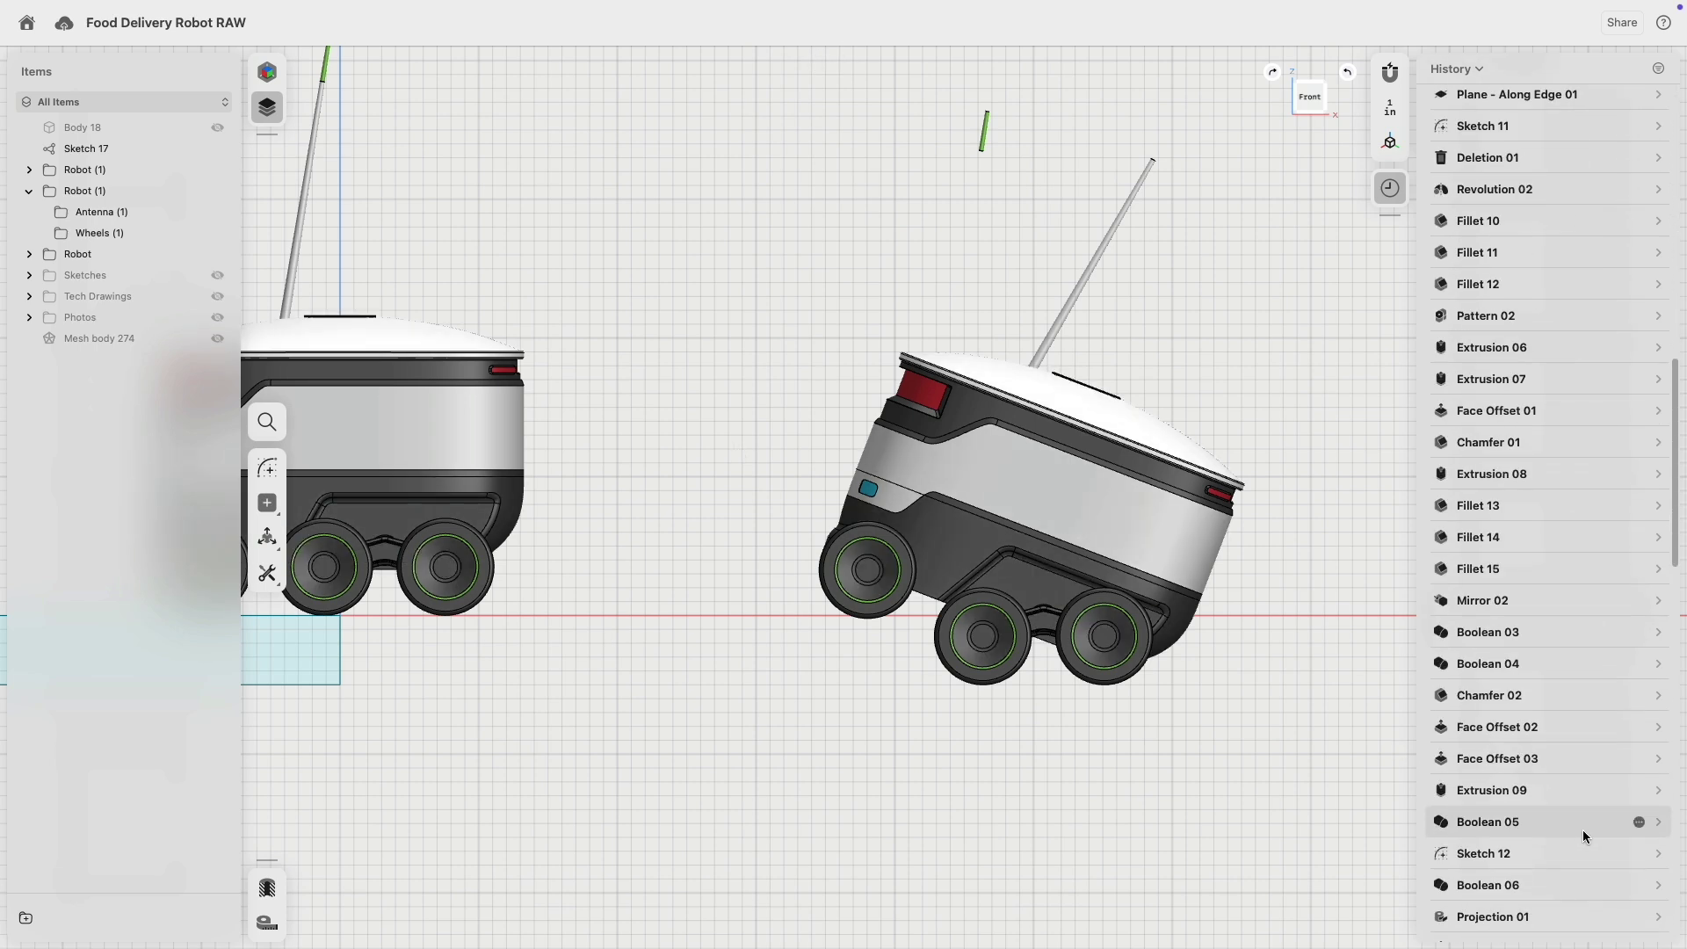
{"action": "left_click_drag", "start_coordinate": [1675, 591], "coordinate": [1642, 915]}
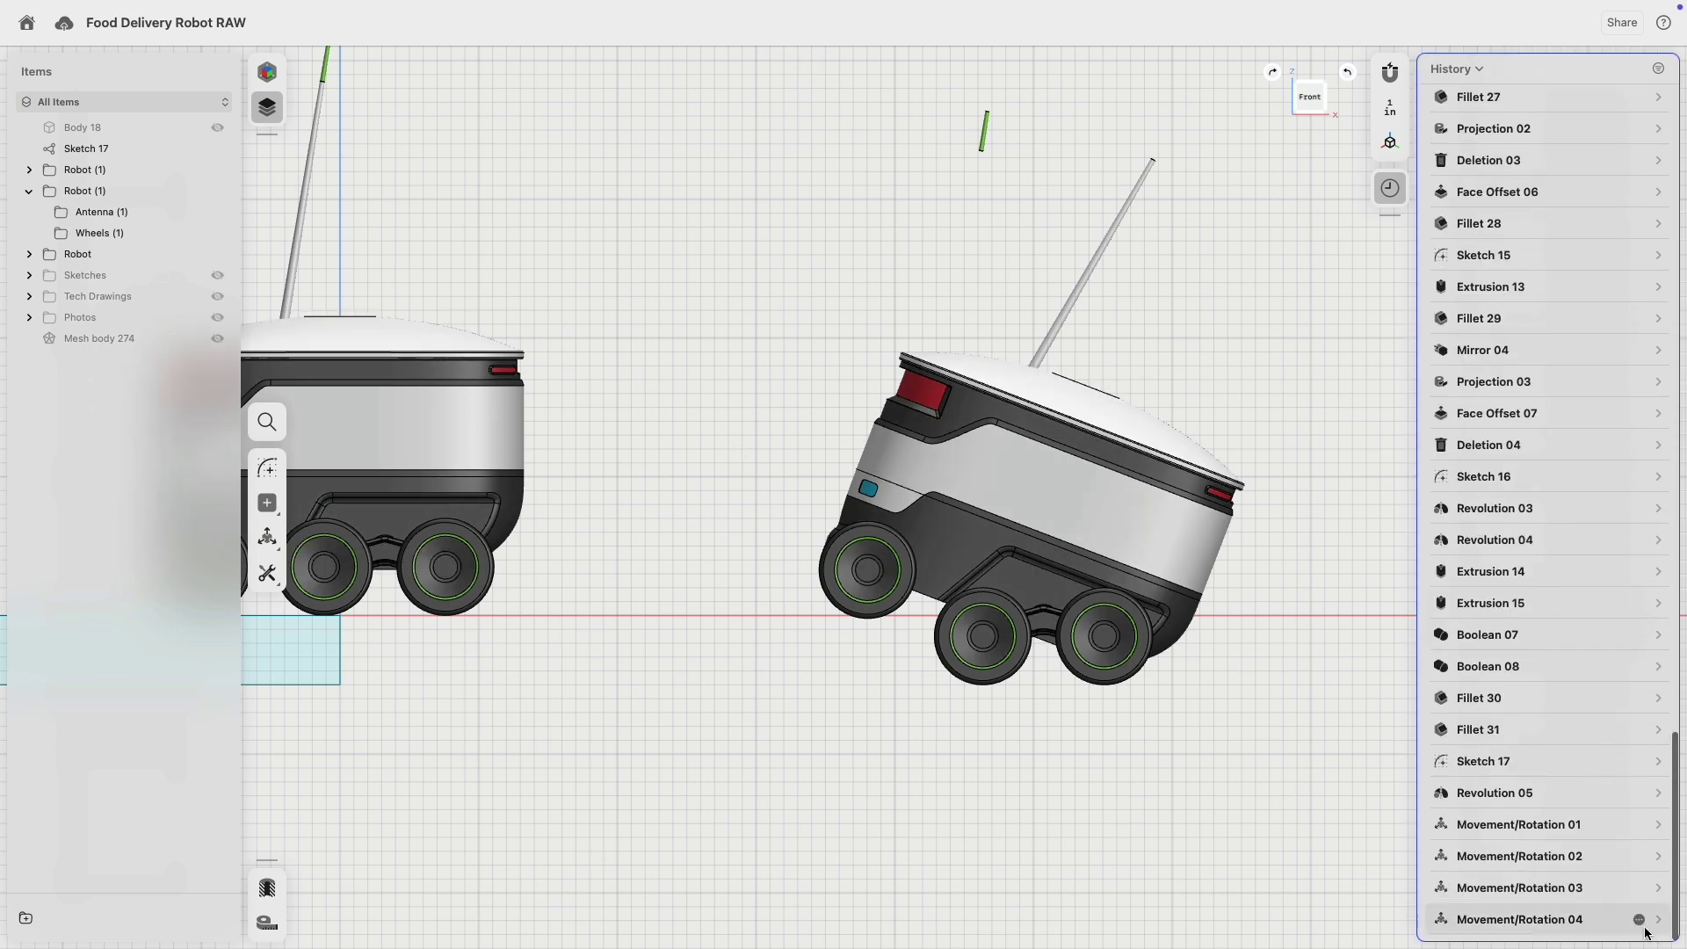
{"action": "left_click", "coordinate": [1554, 919]}
{"action": "left_click", "coordinate": [1552, 921]}
{"action": "scroll", "coordinate": [1103, 624], "scroll_direction": "up", "scroll_amount": 5}
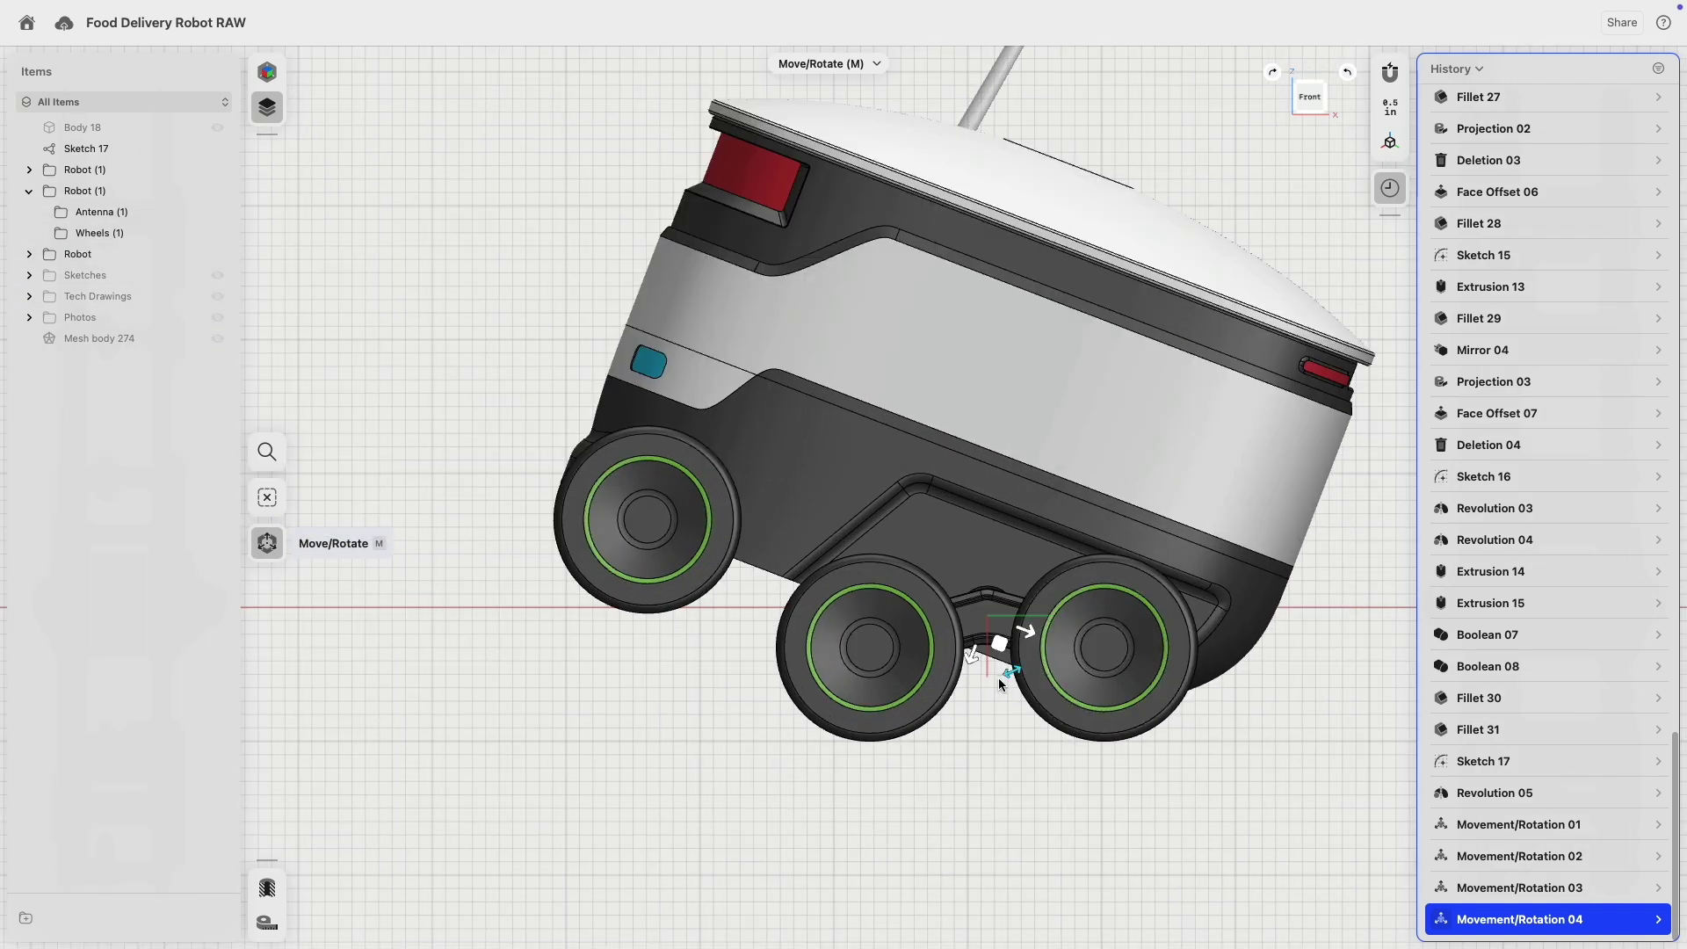
{"action": "left_click_drag", "start_coordinate": [1004, 672], "coordinate": [991, 686]}
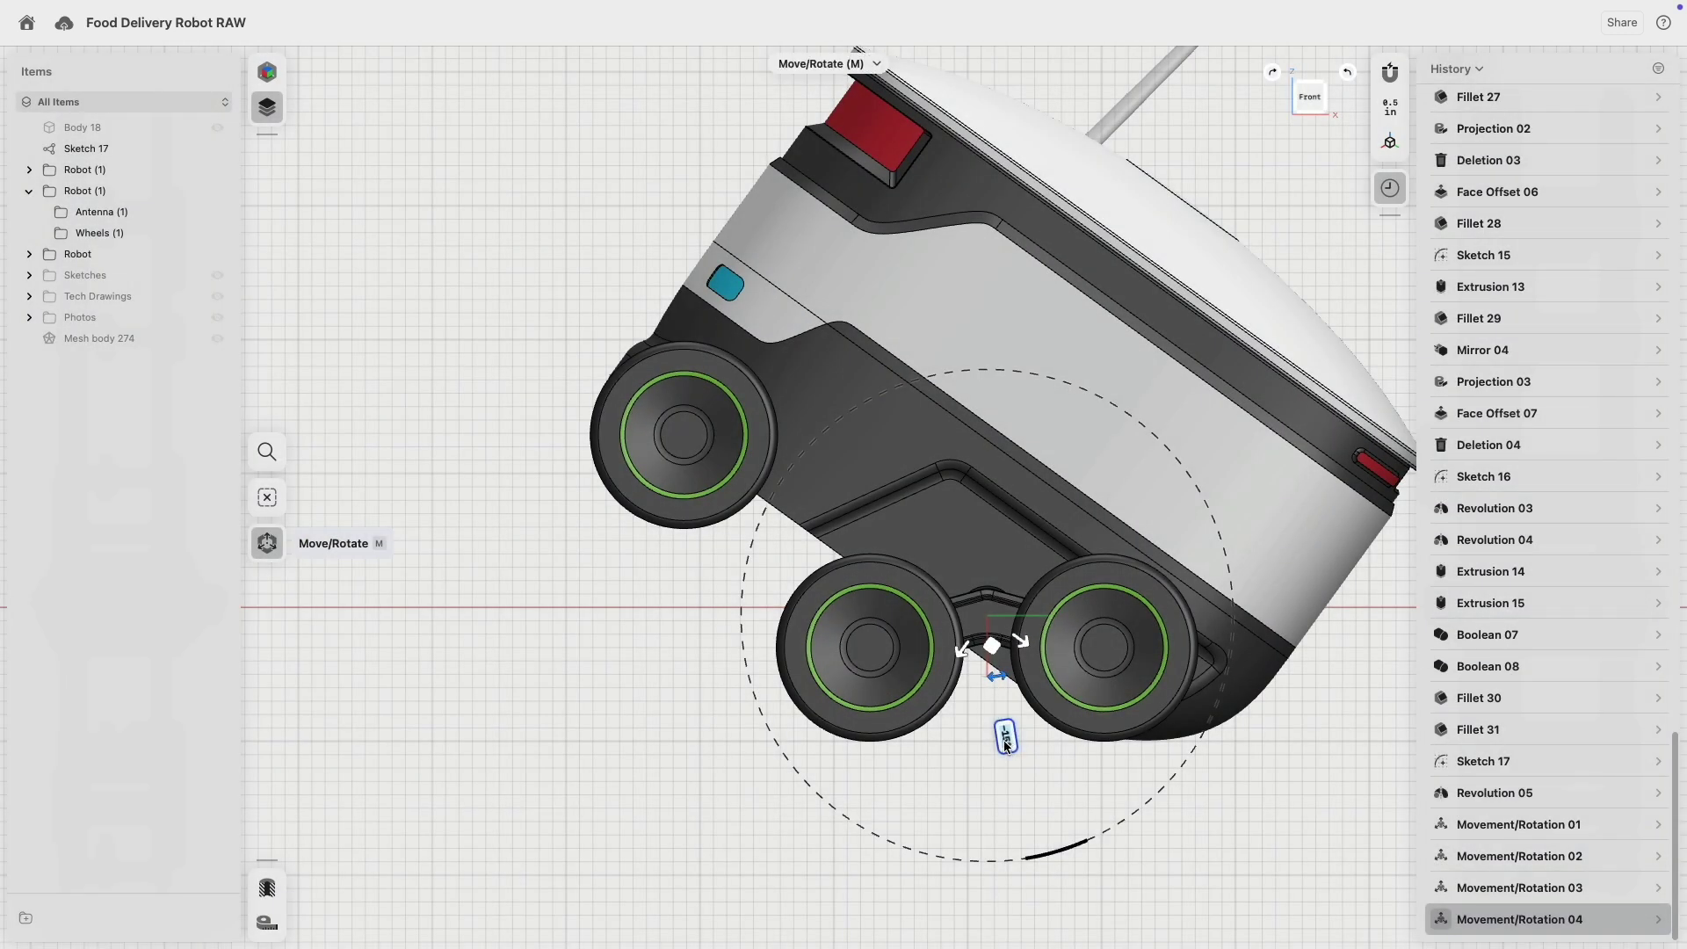
{"action": "left_click", "coordinate": [1005, 737]}
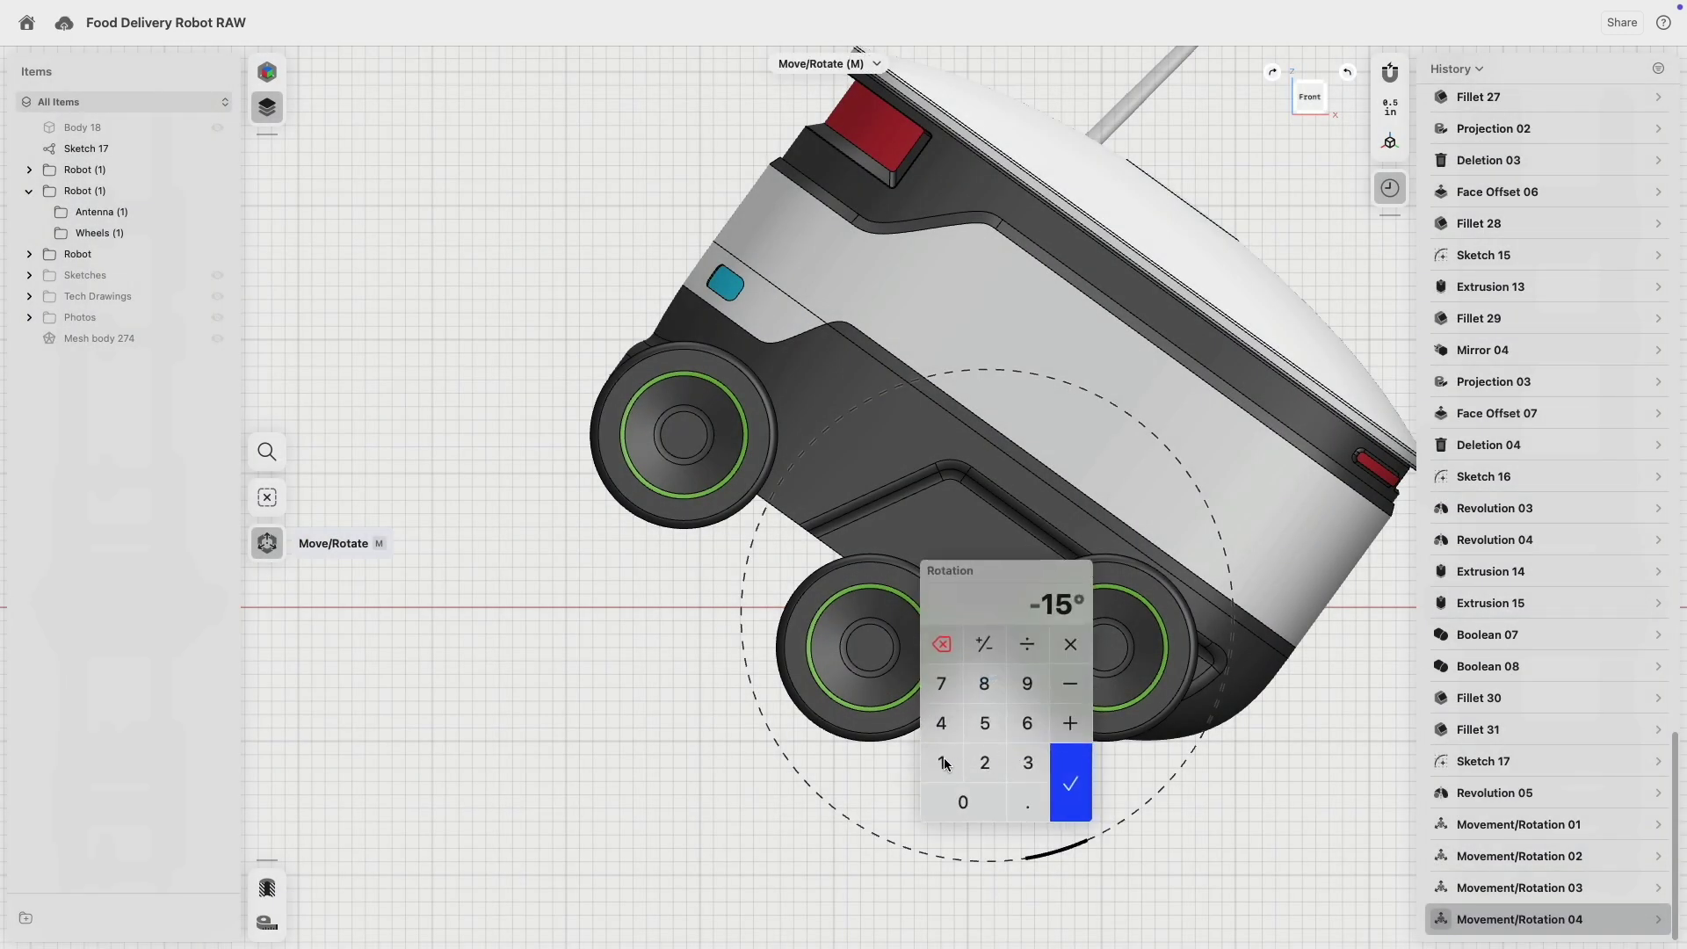
{"action": "left_click", "coordinate": [1068, 773]}
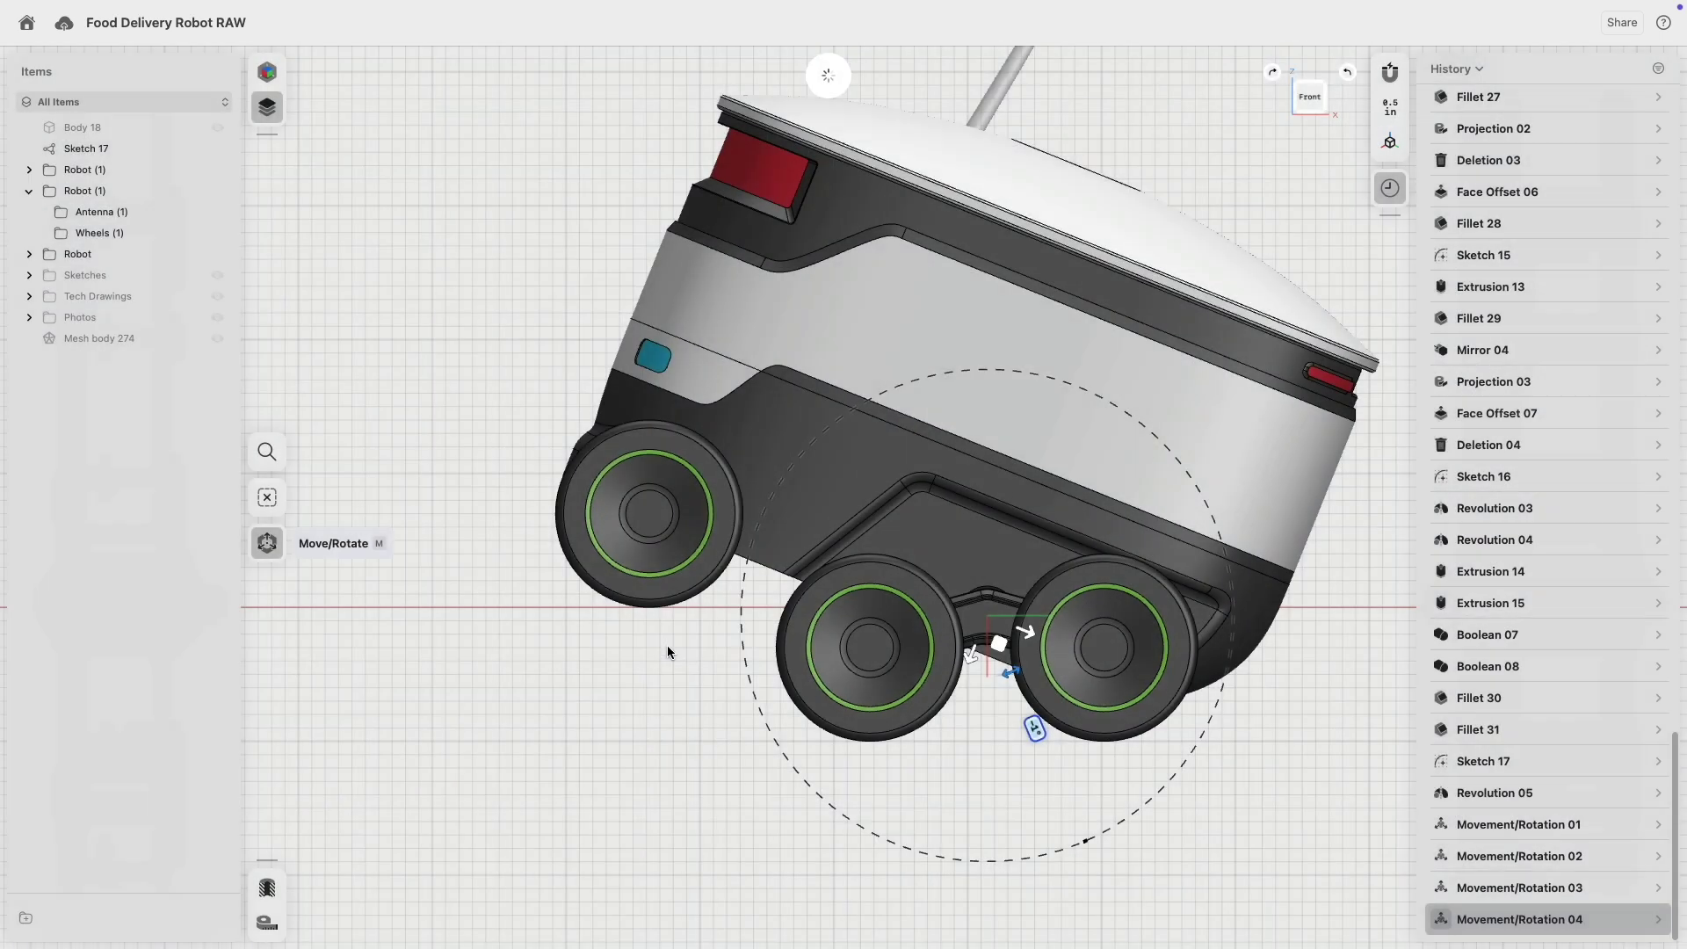
{"action": "left_click", "coordinate": [661, 716]}
{"action": "scroll", "coordinate": [650, 715], "scroll_direction": "down", "scroll_amount": 10}
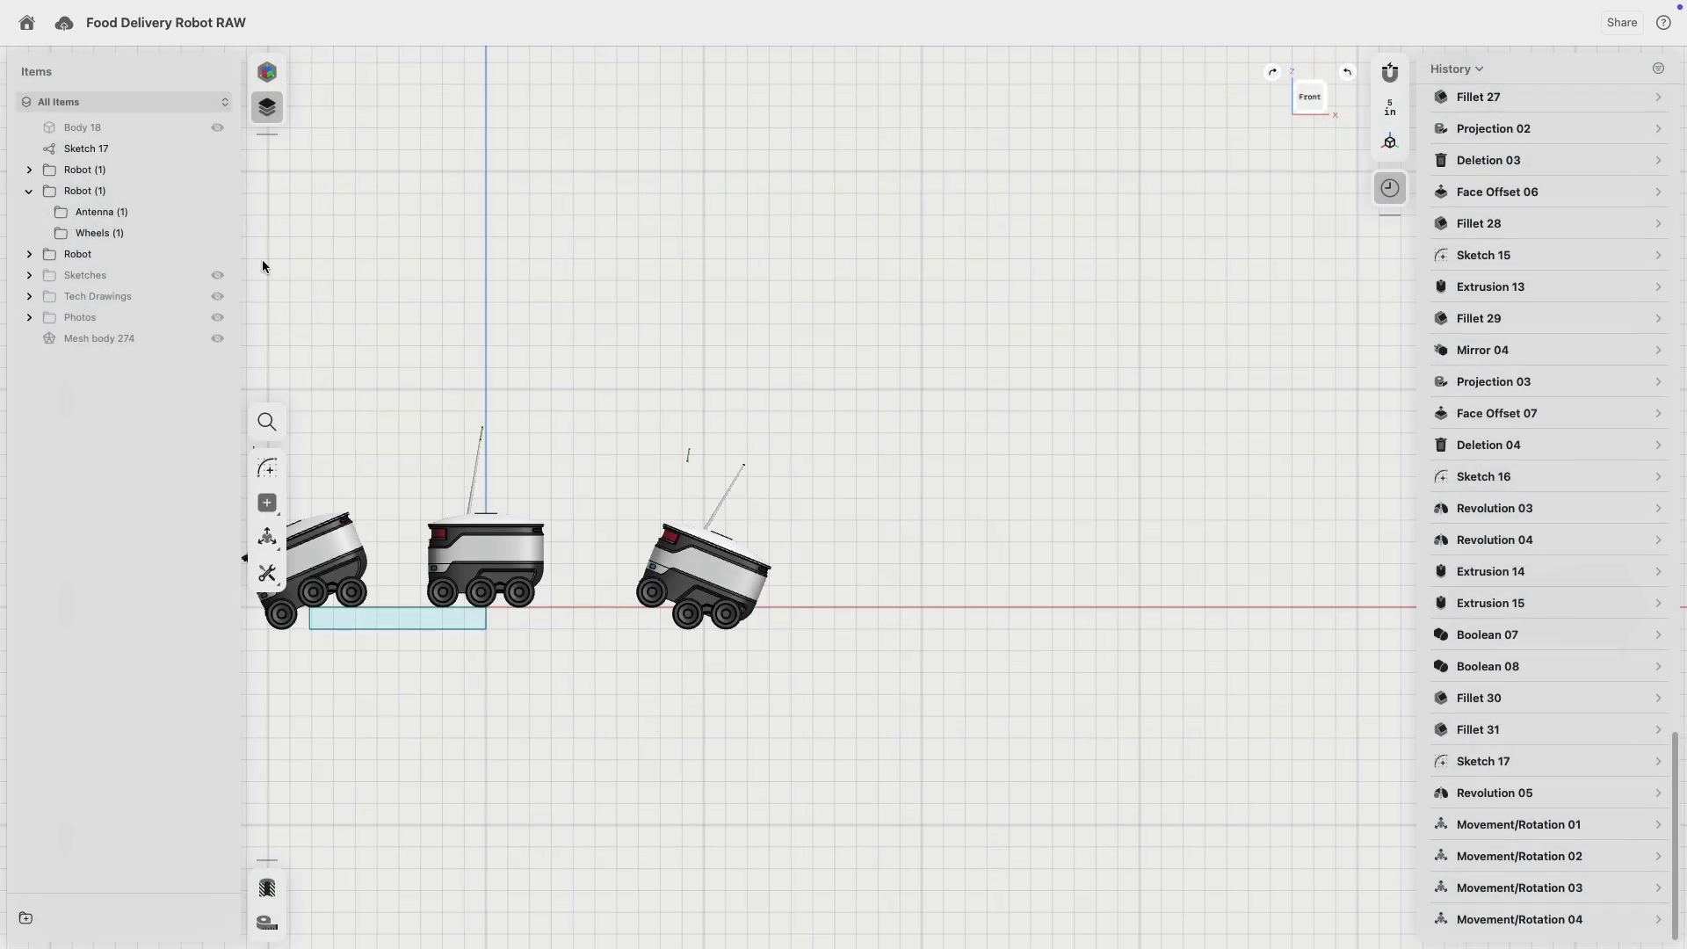
- Show the hidden platform body again and get a close view of the antenna tip detached from the tilted copy
{"action": "left_click", "coordinate": [217, 127]}
{"action": "scroll", "coordinate": [772, 220], "scroll_direction": "left", "scroll_amount": 5}
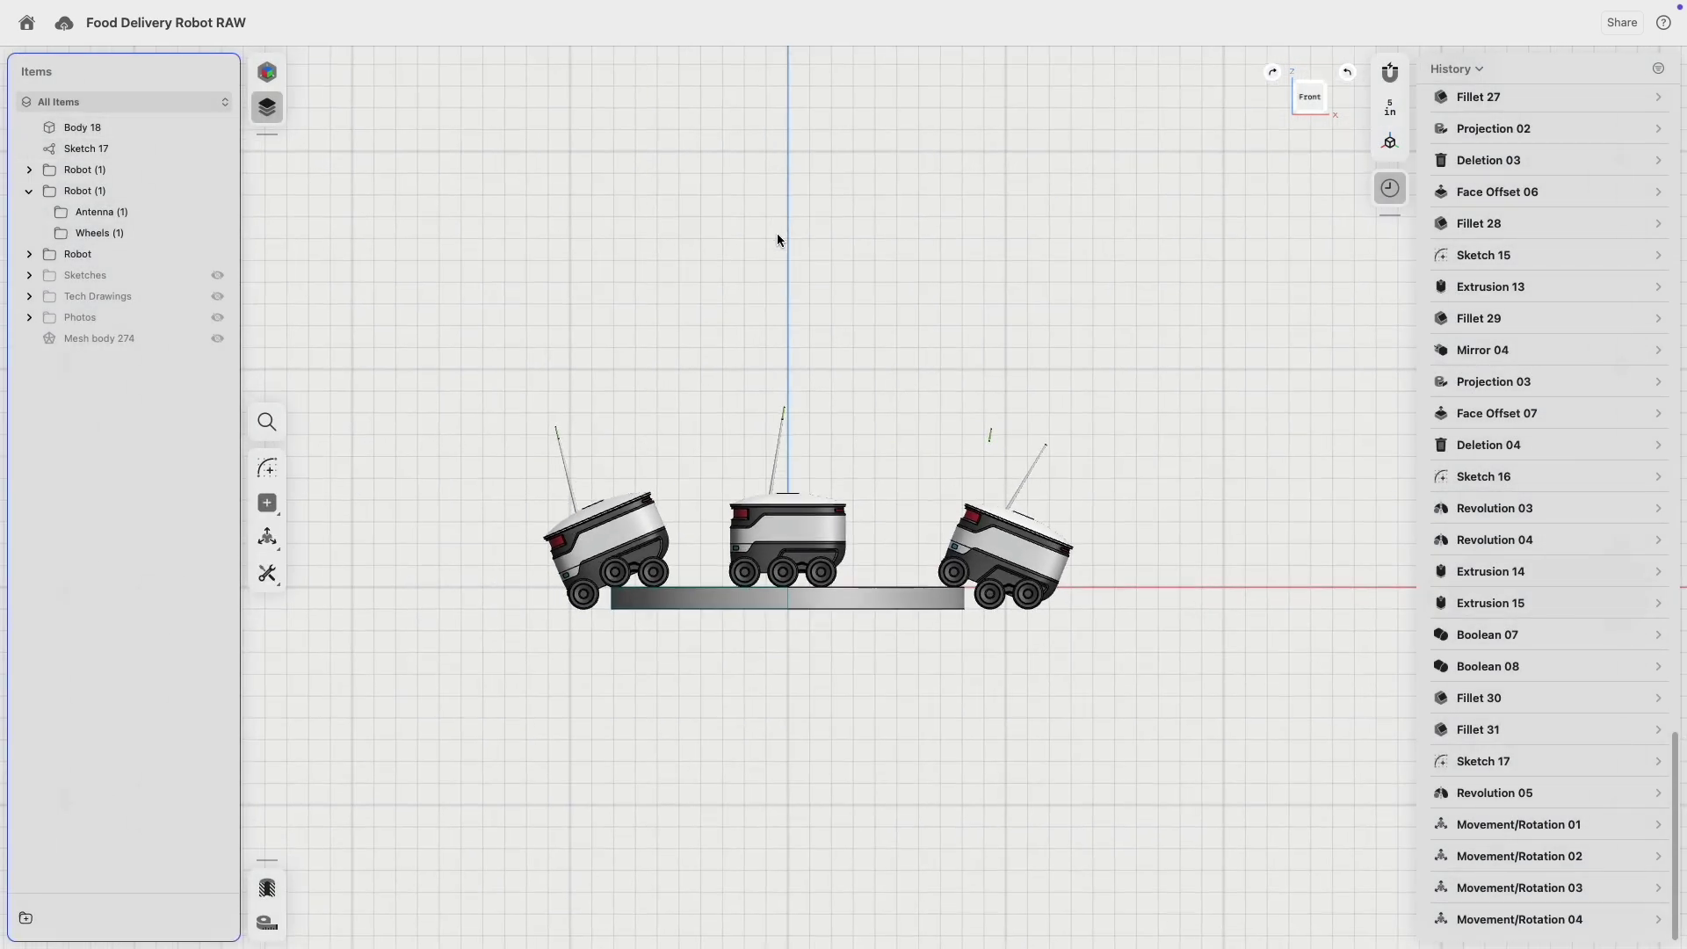
{"action": "scroll", "coordinate": [1009, 395], "scroll_direction": "up", "scroll_amount": 5}
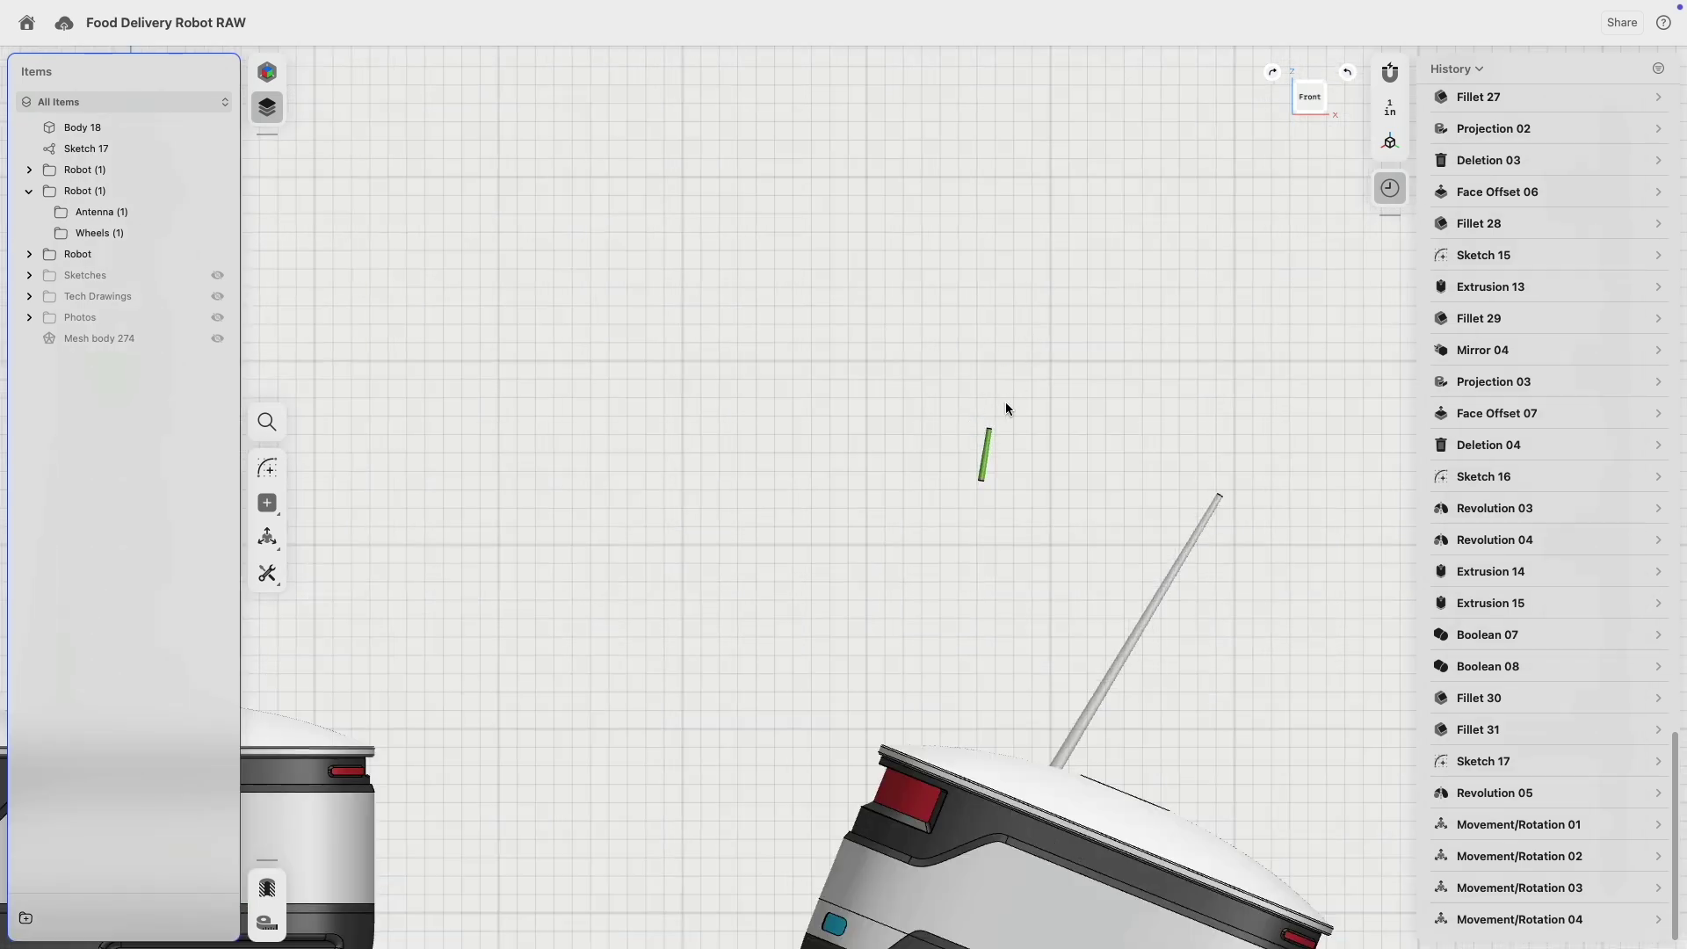
{"action": "right_click_drag", "start_coordinate": [1006, 408], "coordinate": [930, 366]}
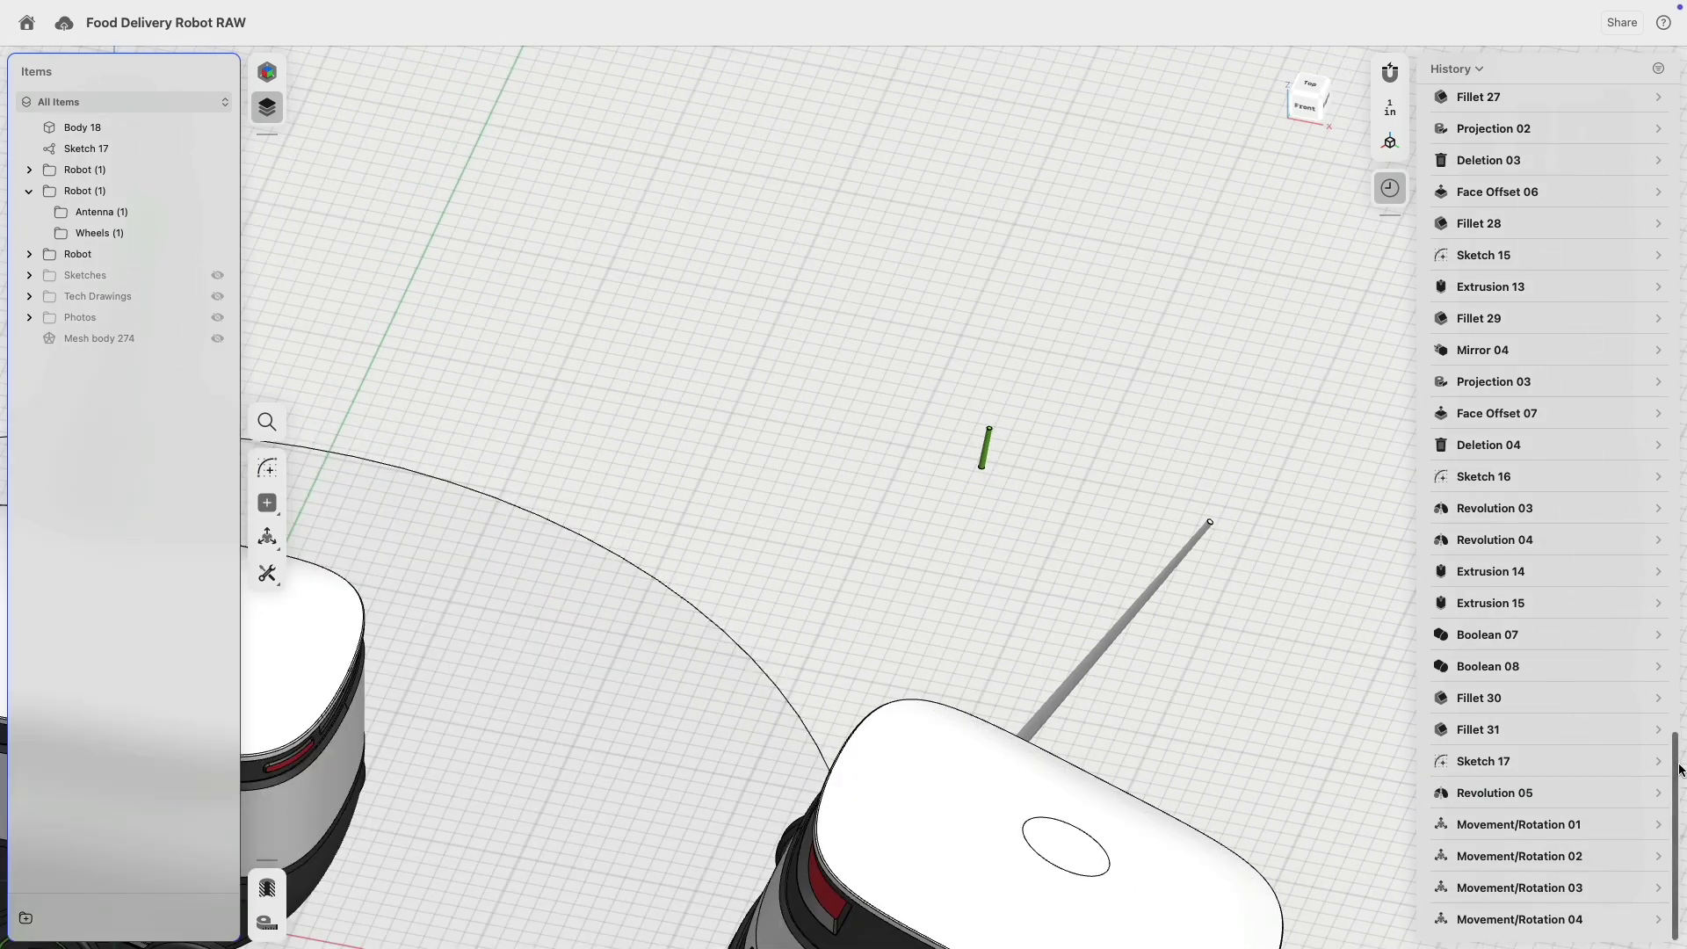
- Add the detached green antenna tip to the target bodies of Movement/Rotation 04
{"action": "left_click", "coordinate": [1547, 888]}
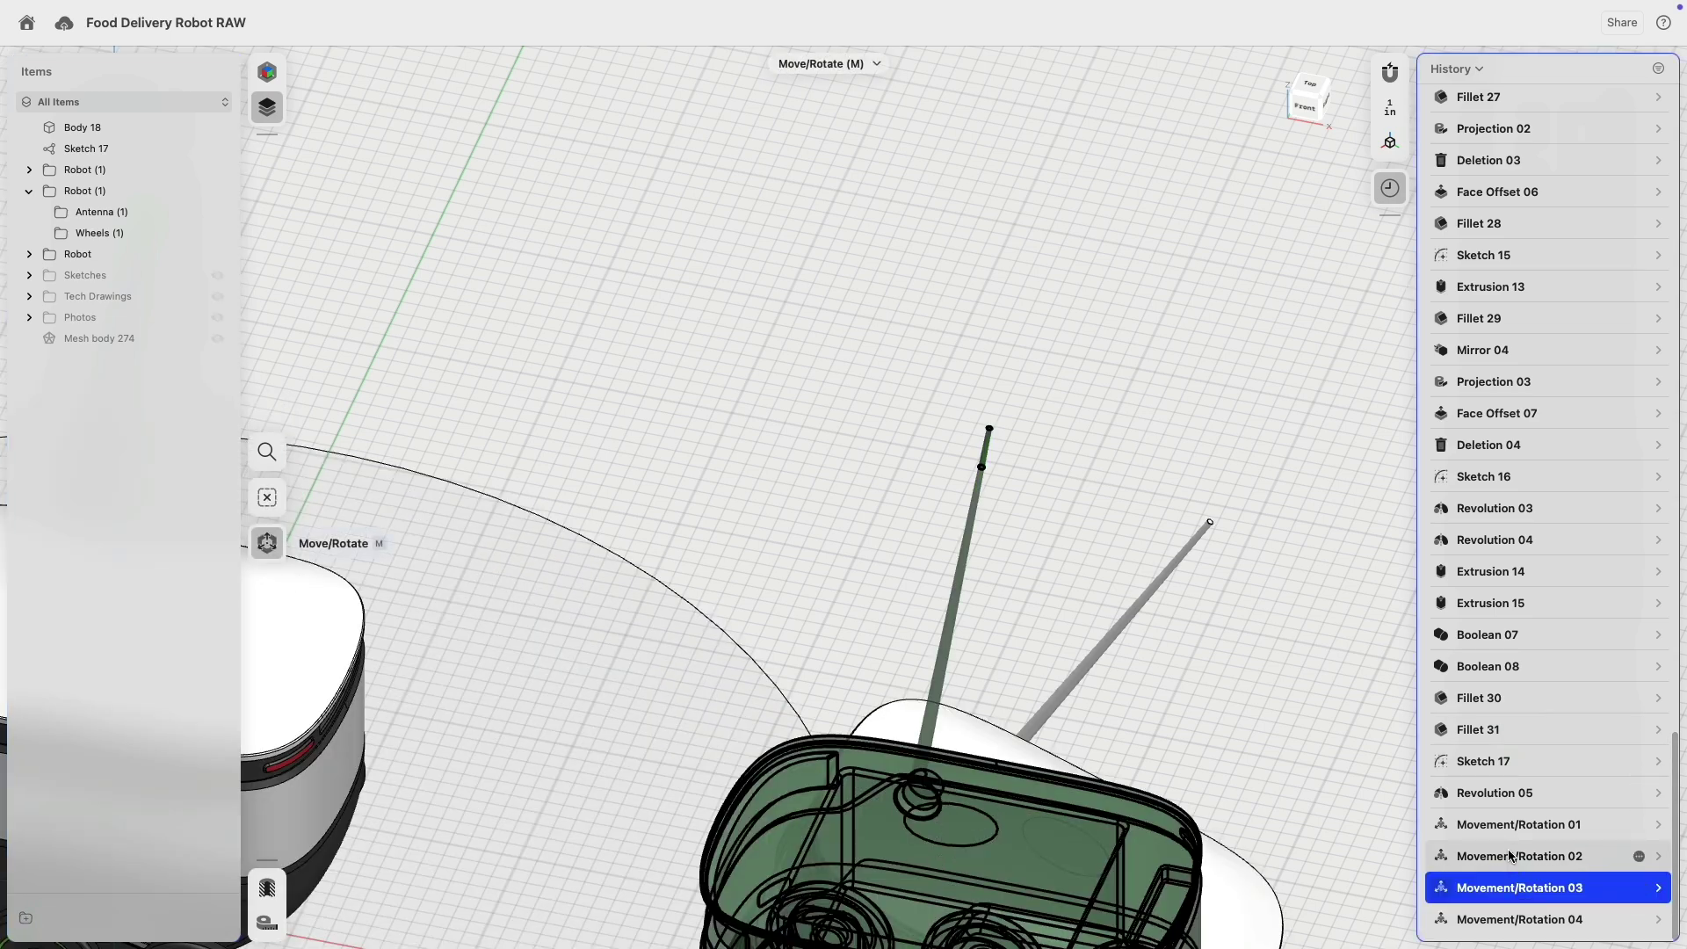
{"action": "left_click", "coordinate": [1502, 923]}
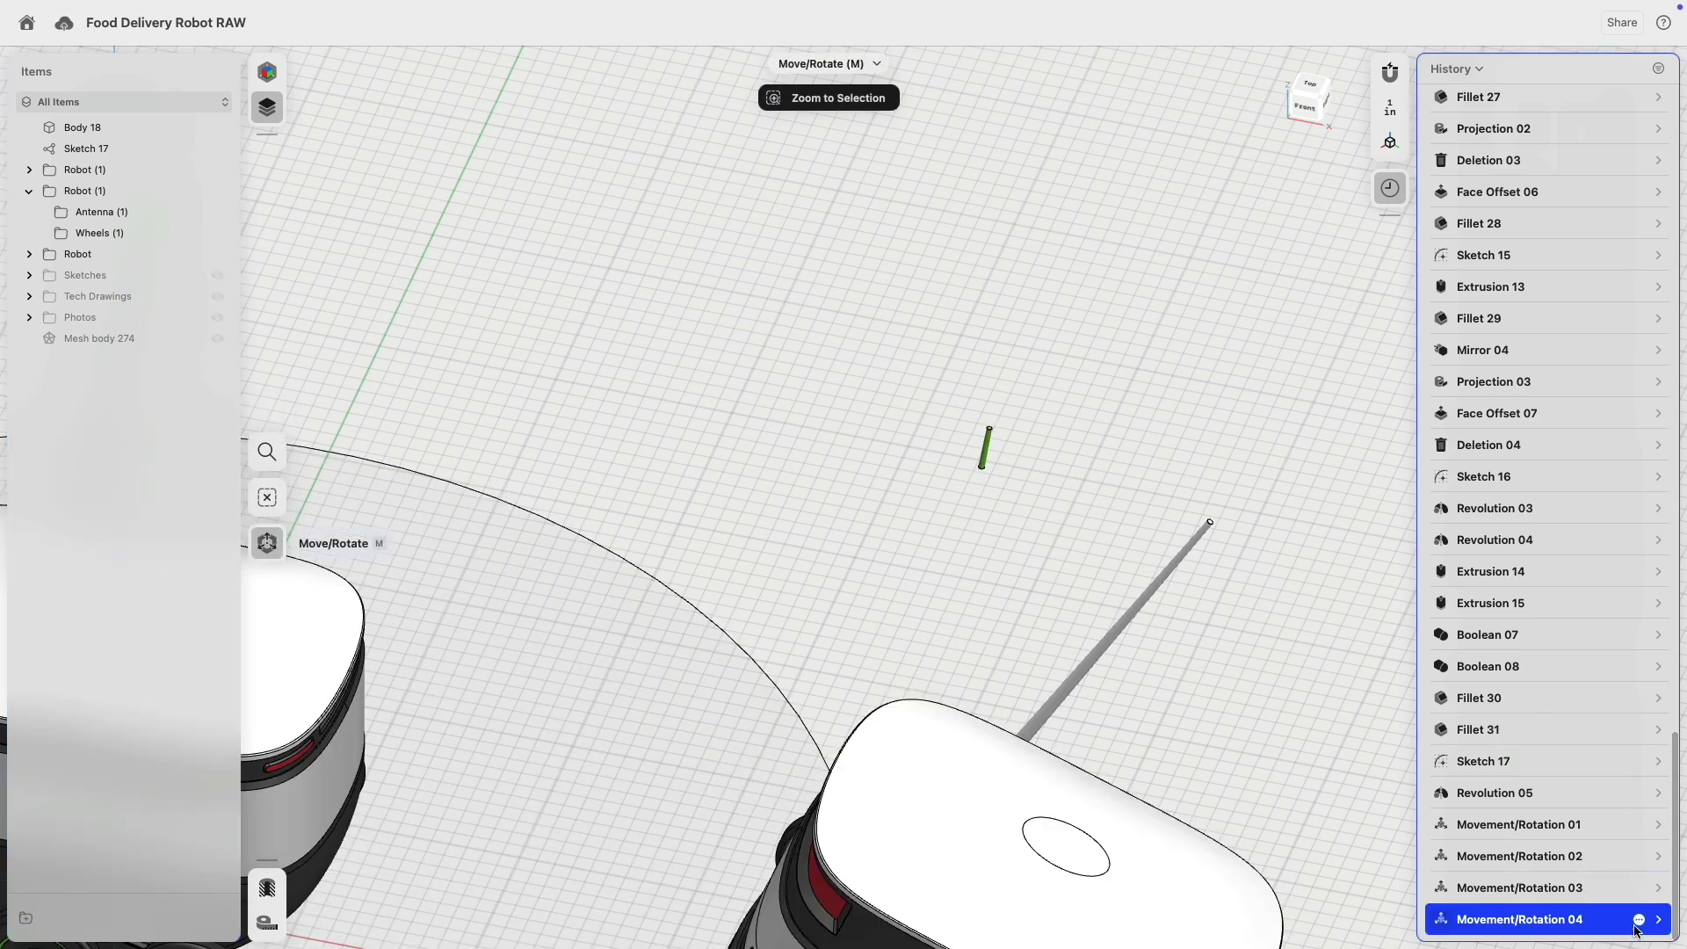
{"action": "left_click", "coordinate": [1663, 920]}
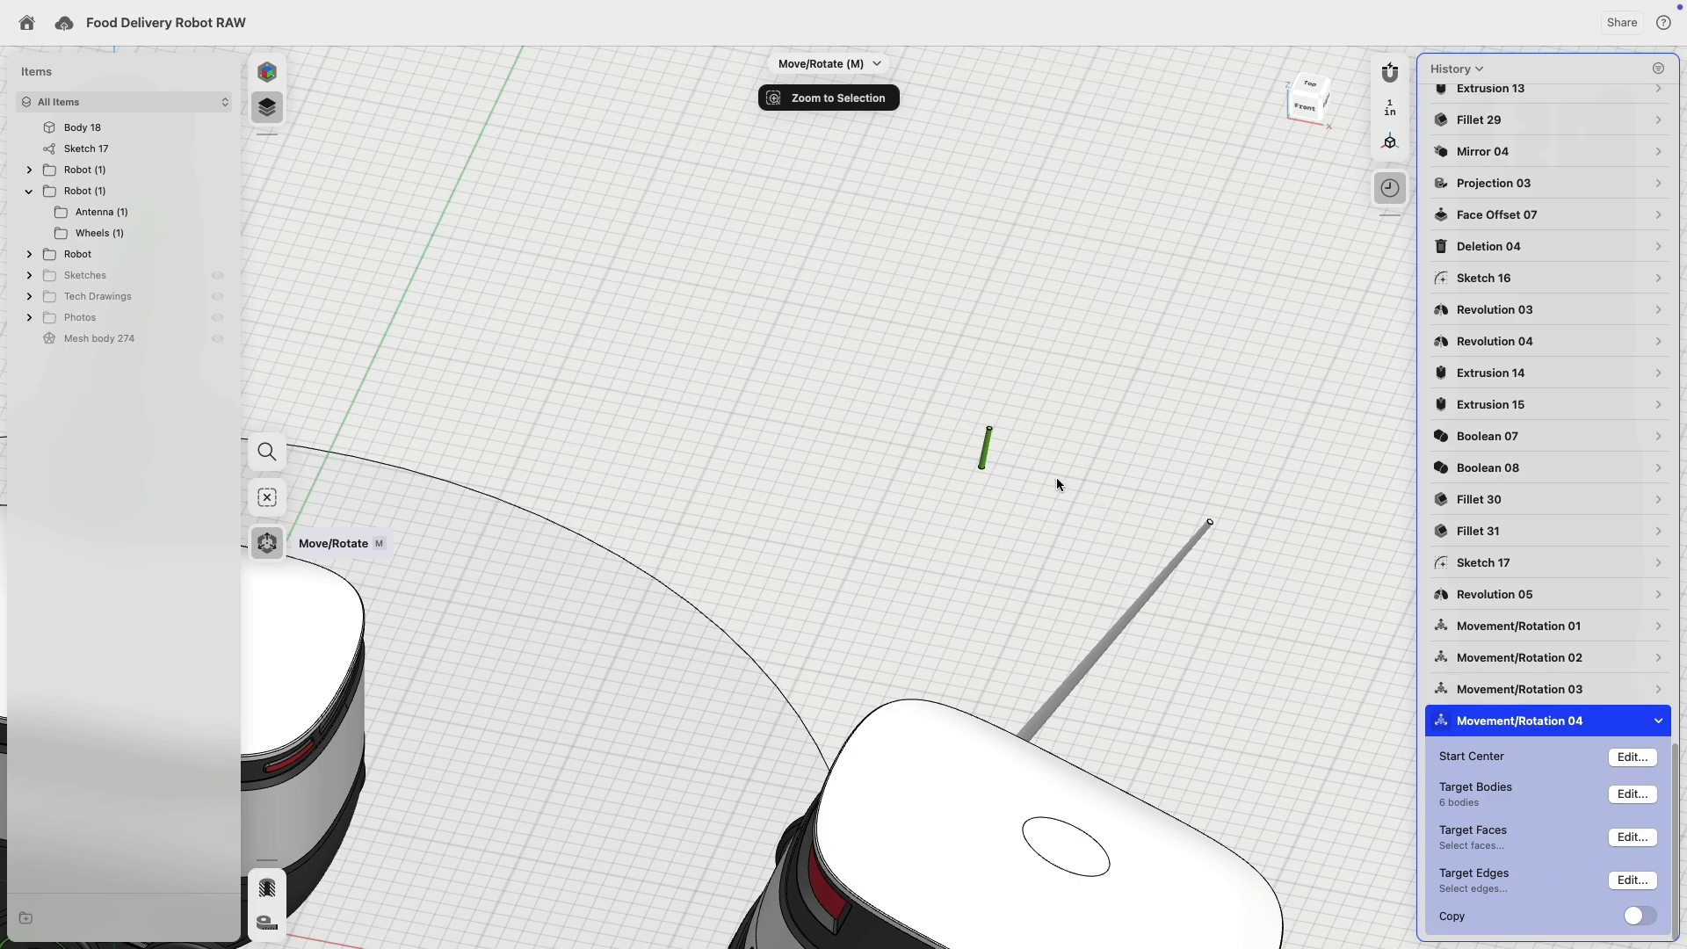
{"action": "left_click", "coordinate": [986, 441]}
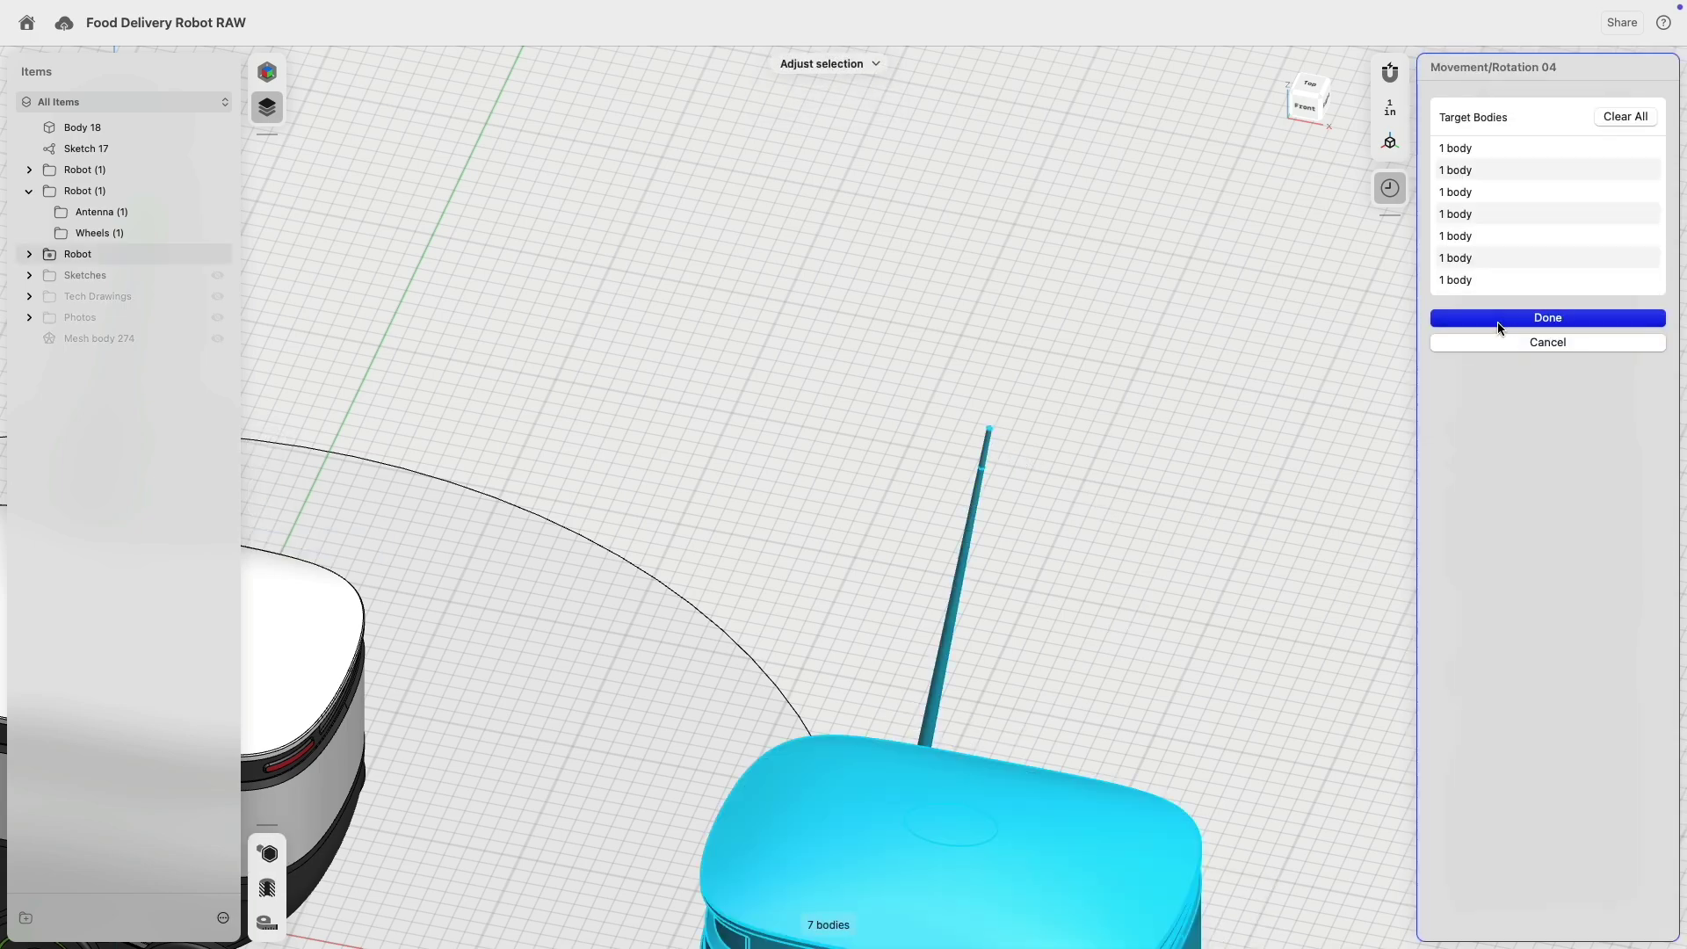
{"action": "left_click", "coordinate": [1499, 328]}
{"action": "scroll", "coordinate": [1014, 463], "scroll_direction": "down", "scroll_amount": 5}
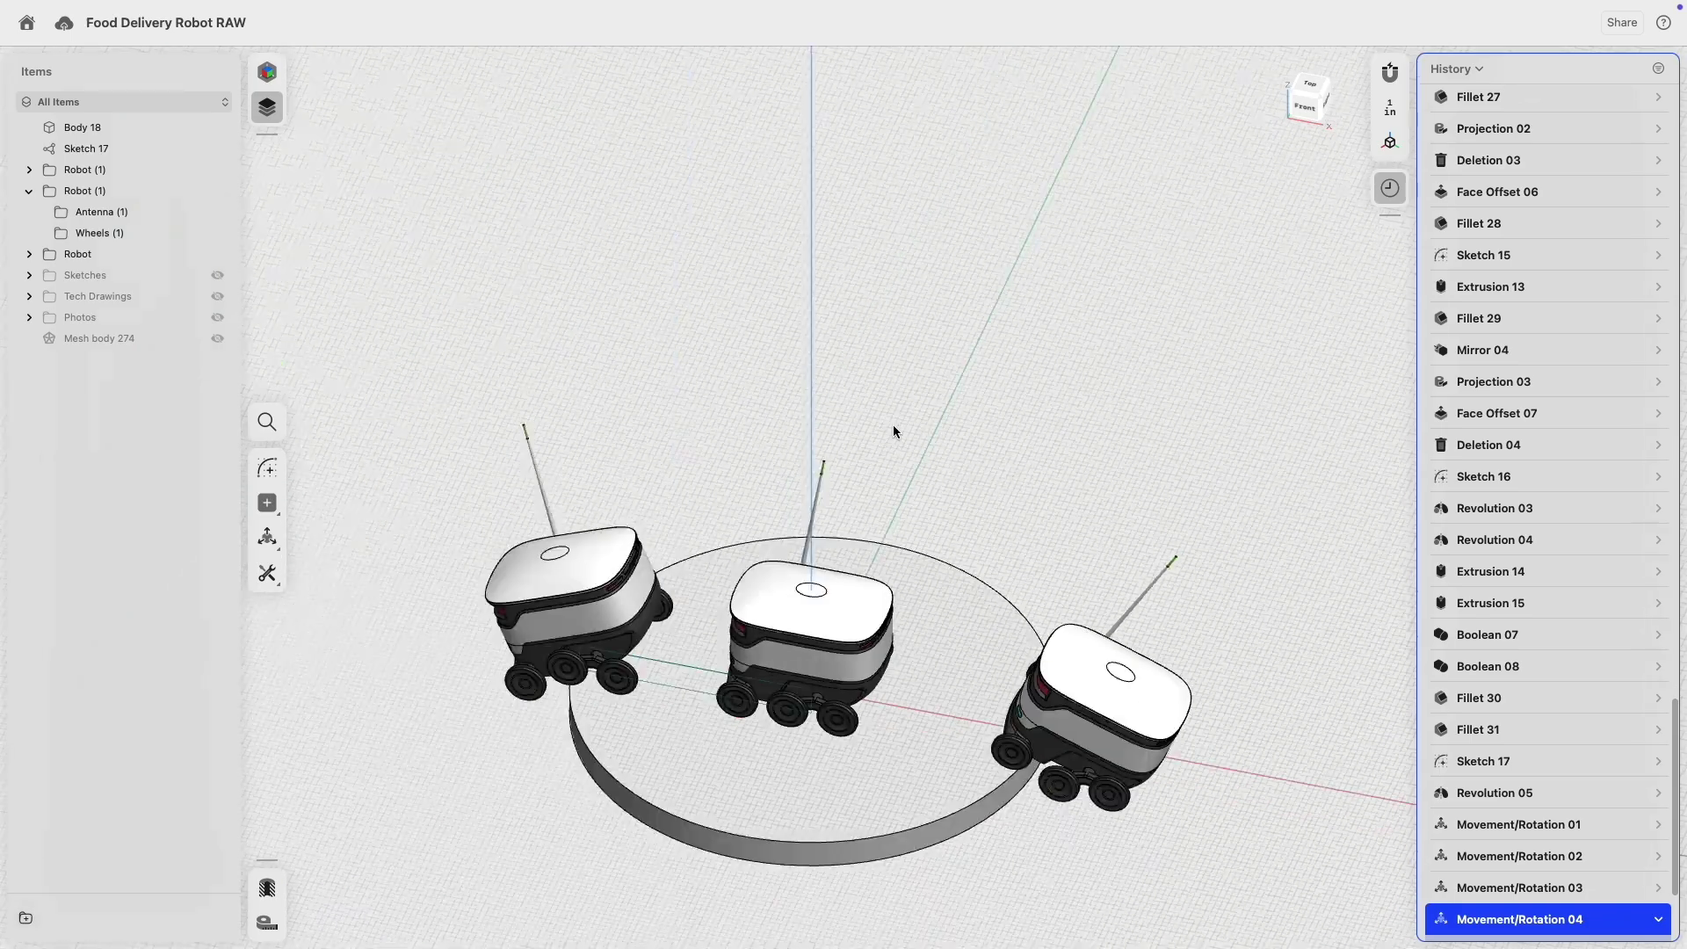
- Switch to Visualization and examine the three posed robots on the marble platform
{"action": "left_click", "coordinate": [267, 71]}
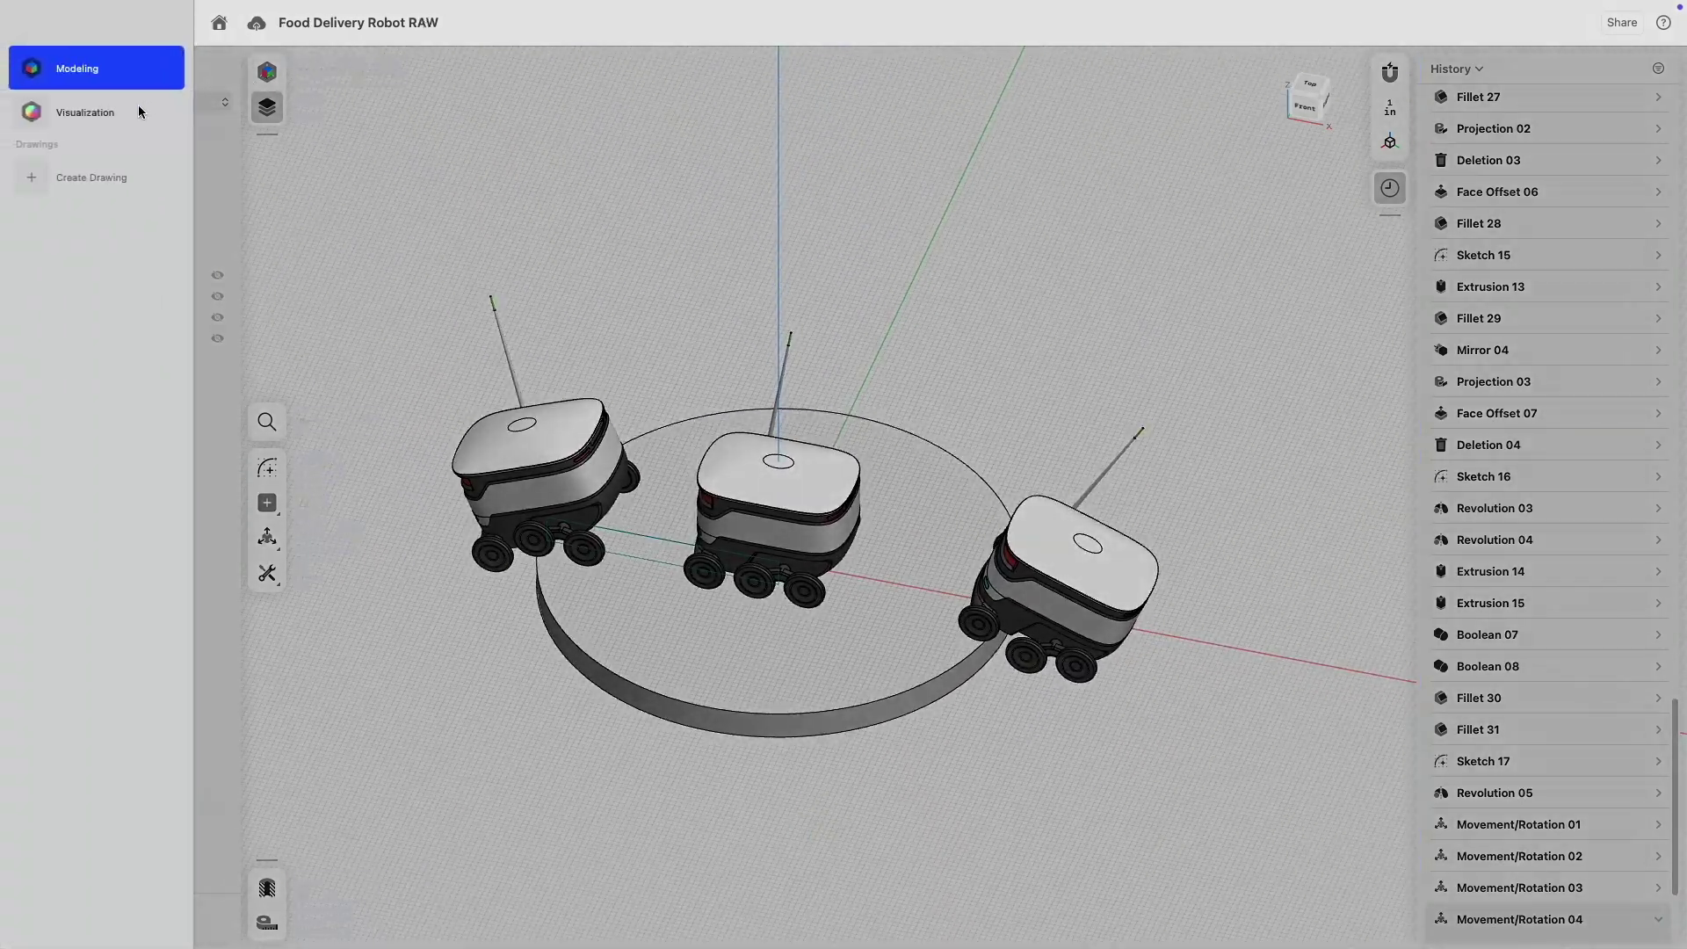
{"action": "left_click", "coordinate": [139, 108]}
{"action": "right_click_drag", "start_coordinate": [625, 339], "coordinate": [700, 339]}
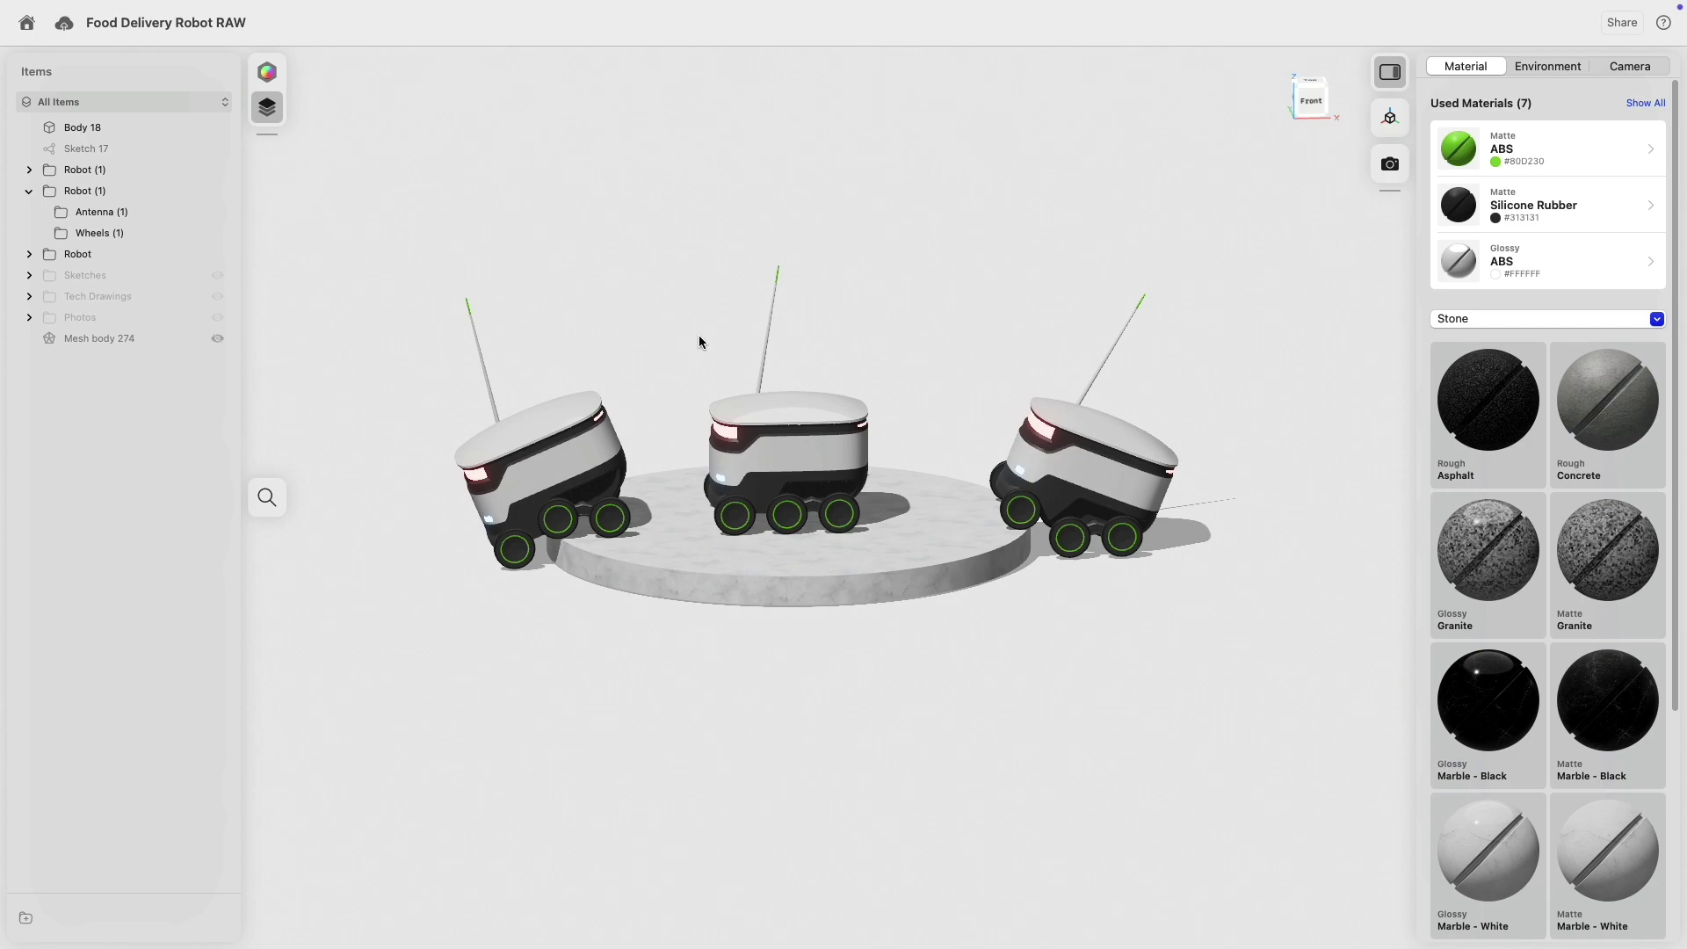
{"action": "right_click_drag", "start_coordinate": [698, 341], "coordinate": [760, 405]}
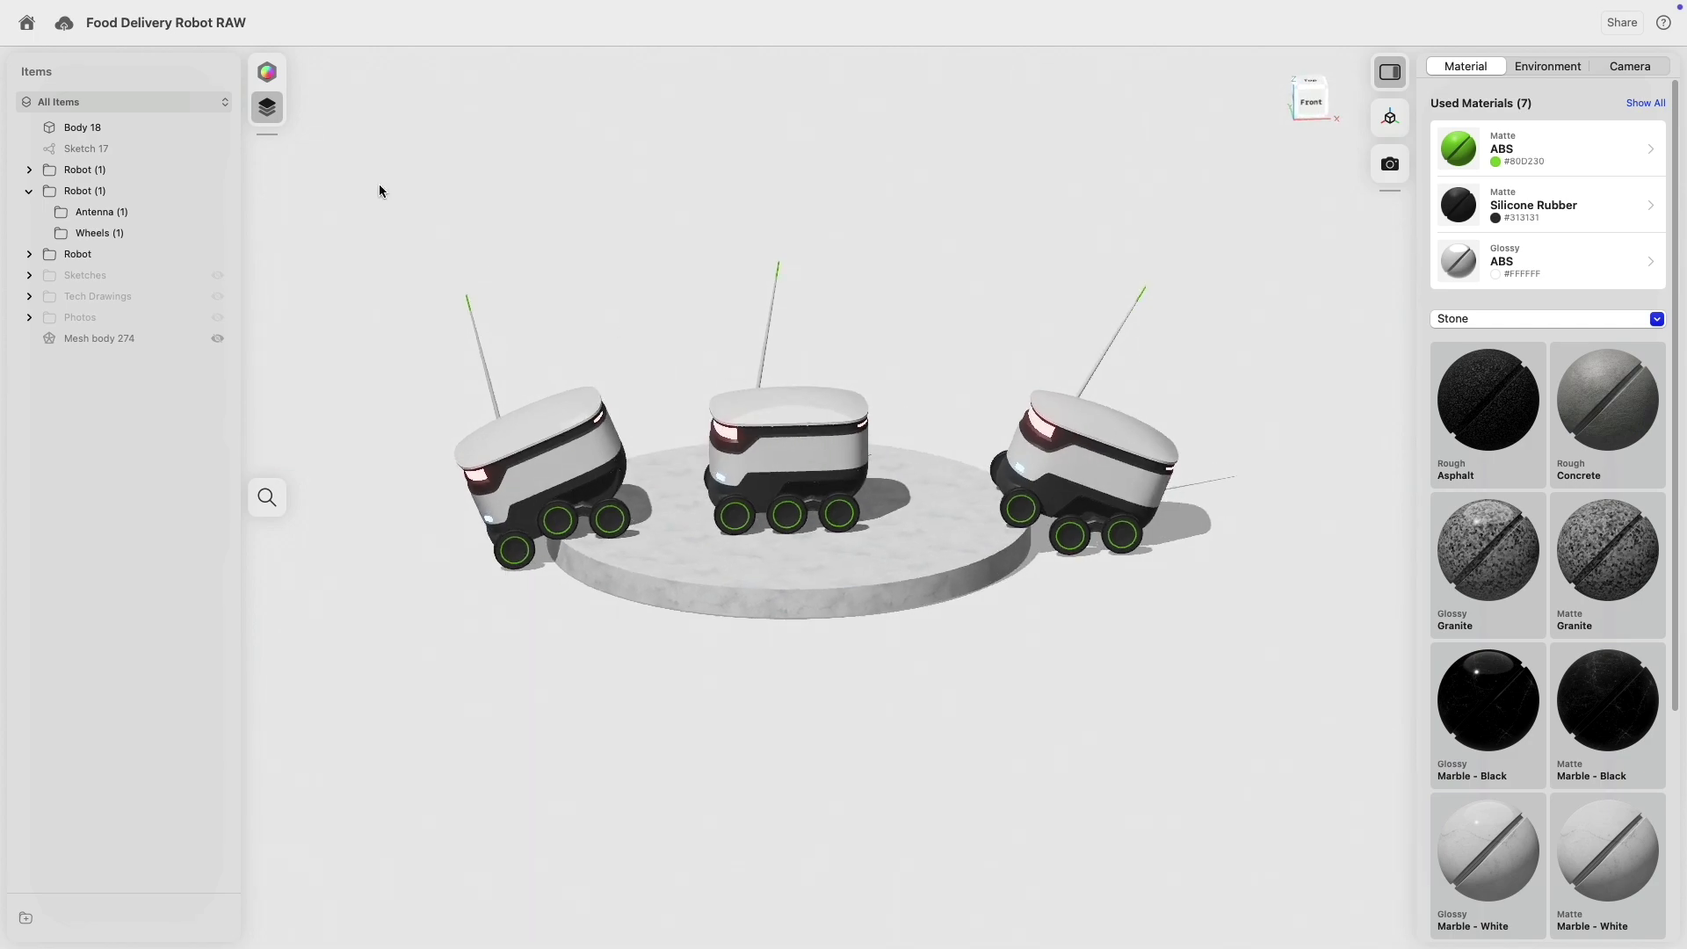
- Return to Modeling and set the front view
{"action": "left_click", "coordinate": [268, 72]}
{"action": "left_click", "coordinate": [66, 64]}
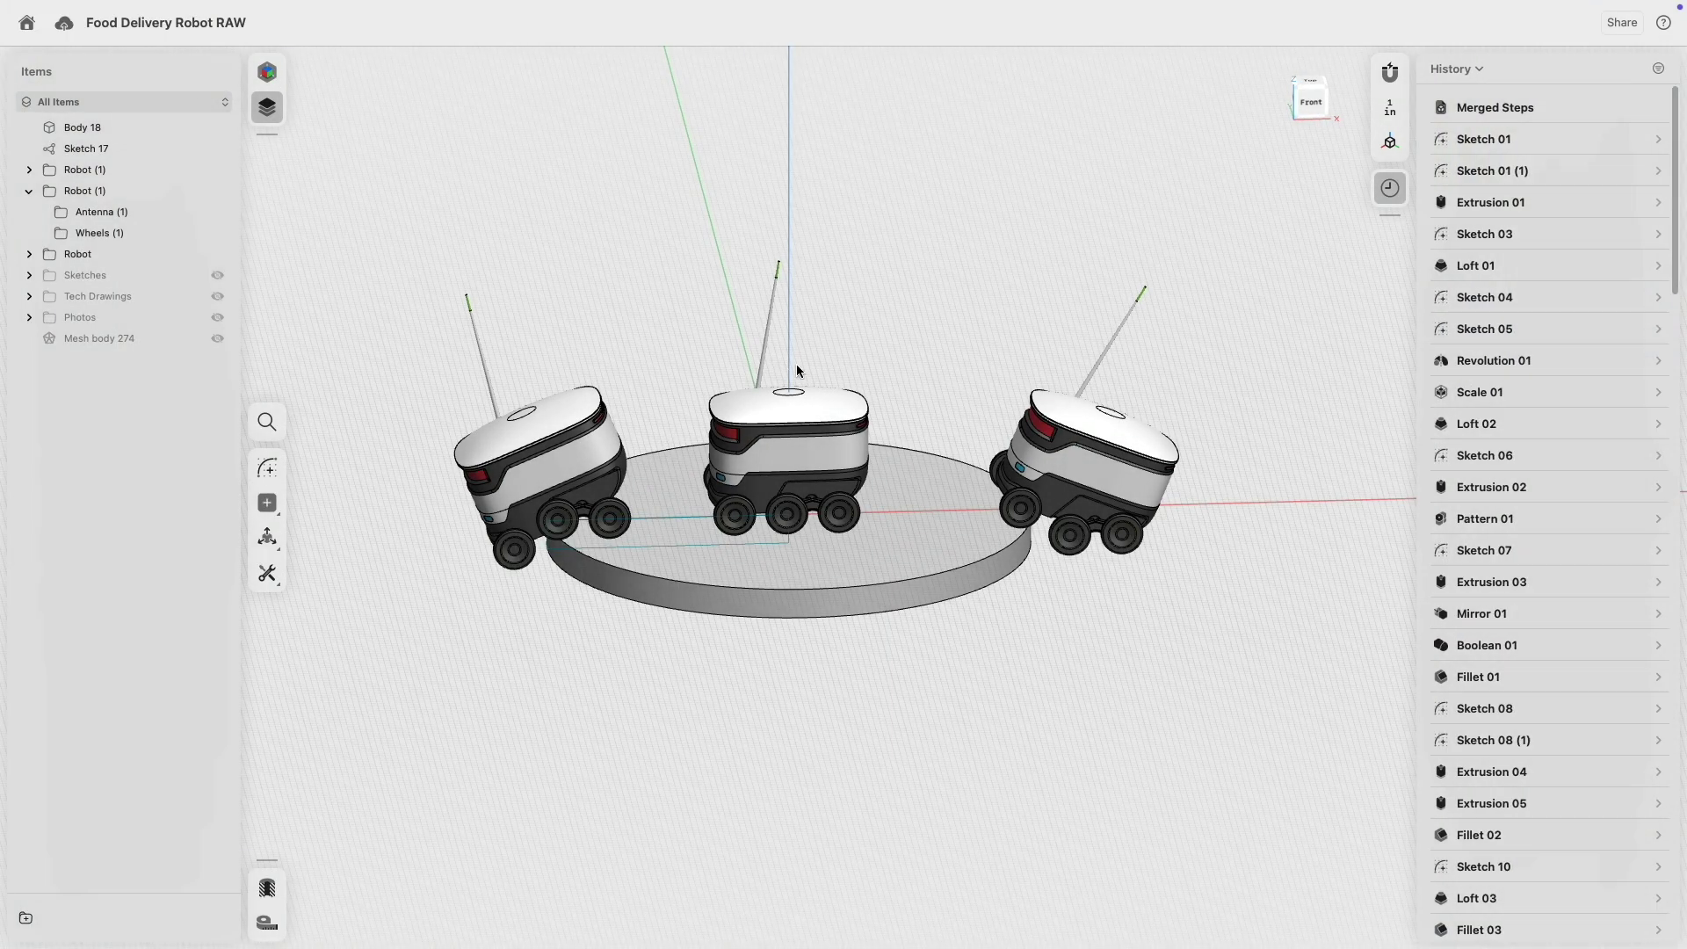
{"action": "left_click", "coordinate": [1310, 102]}
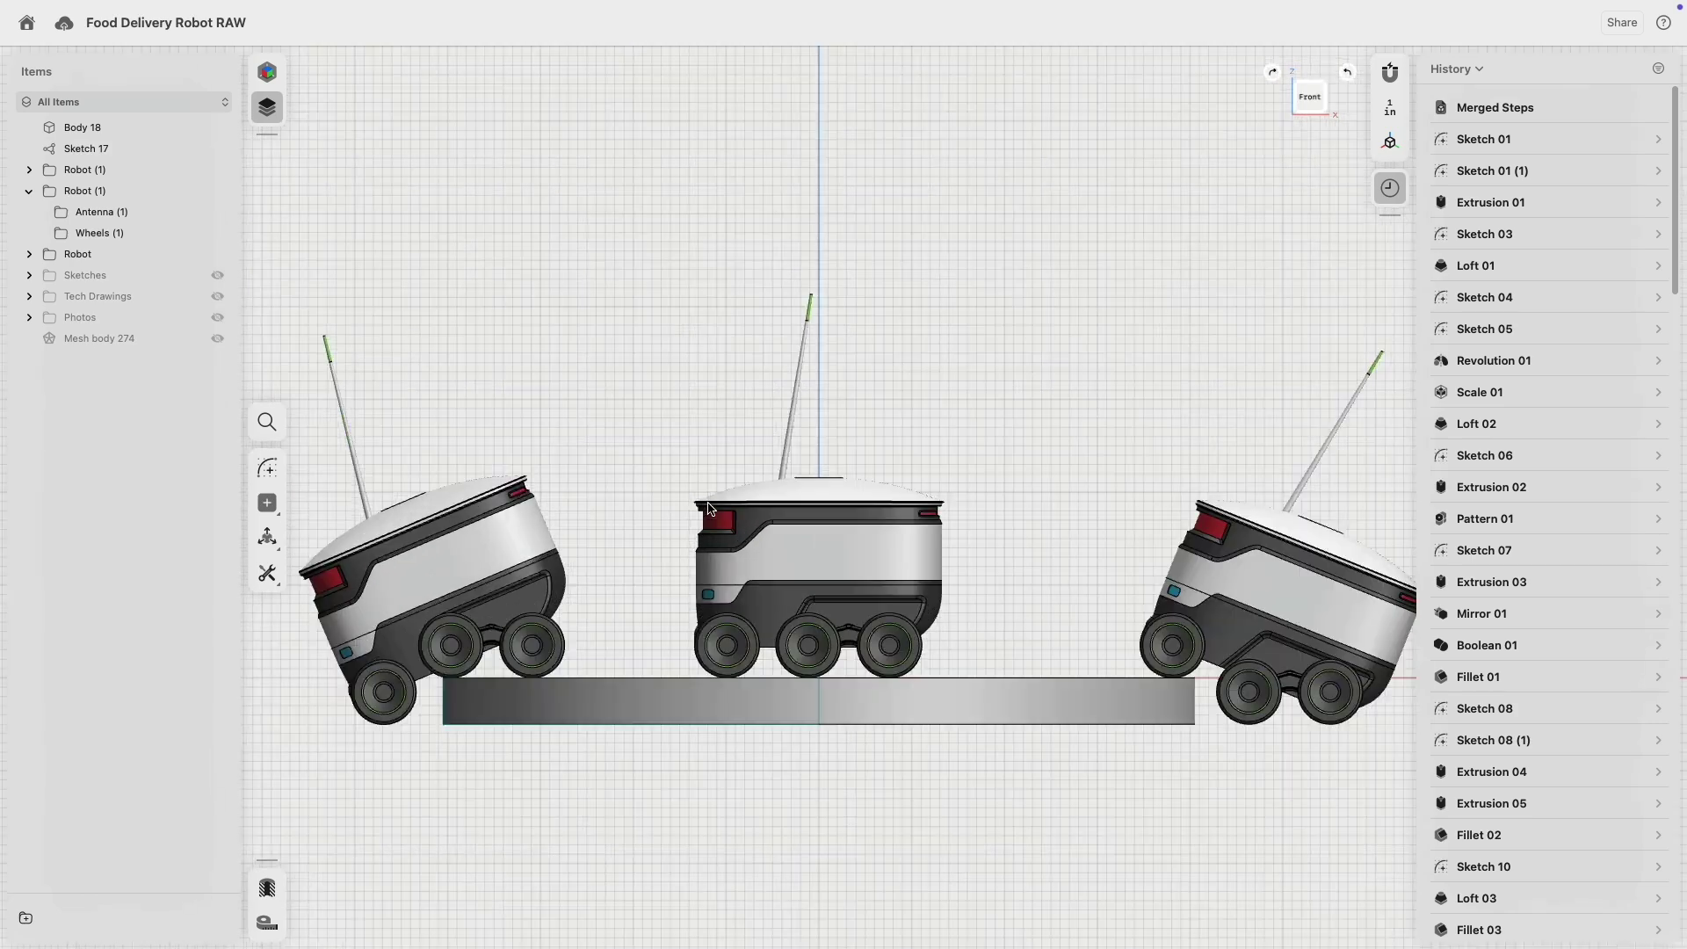
- Try to rotate the middle robot's lid open about 26° around a pivot just outside its edge above the large red light, and undo it
{"action": "scroll", "coordinate": [793, 488], "scroll_direction": "up", "scroll_amount": 5}
{"action": "left_click", "coordinate": [814, 471]}
{"action": "key", "text": "m"}
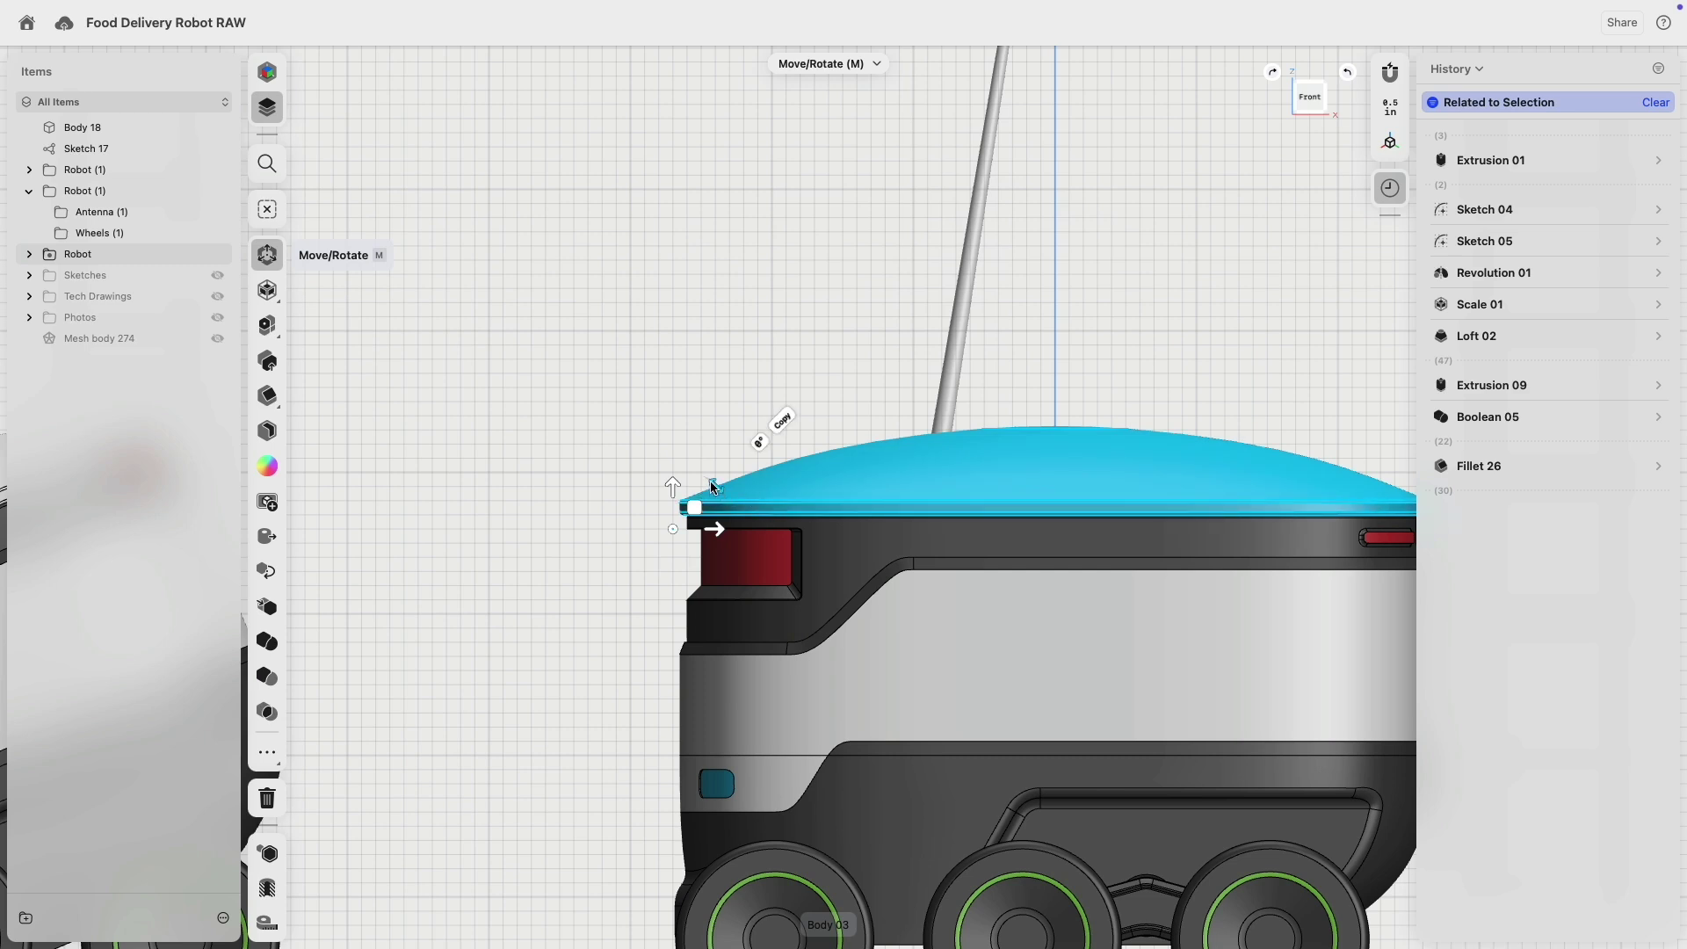
{"action": "mouse_move", "coordinate": [712, 486]}
{"action": "left_mouse_down"}
{"action": "mouse_move", "coordinate": [672, 481]}
{"action": "mouse_move", "coordinate": [698, 475]}
{"action": "left_mouse_up"}
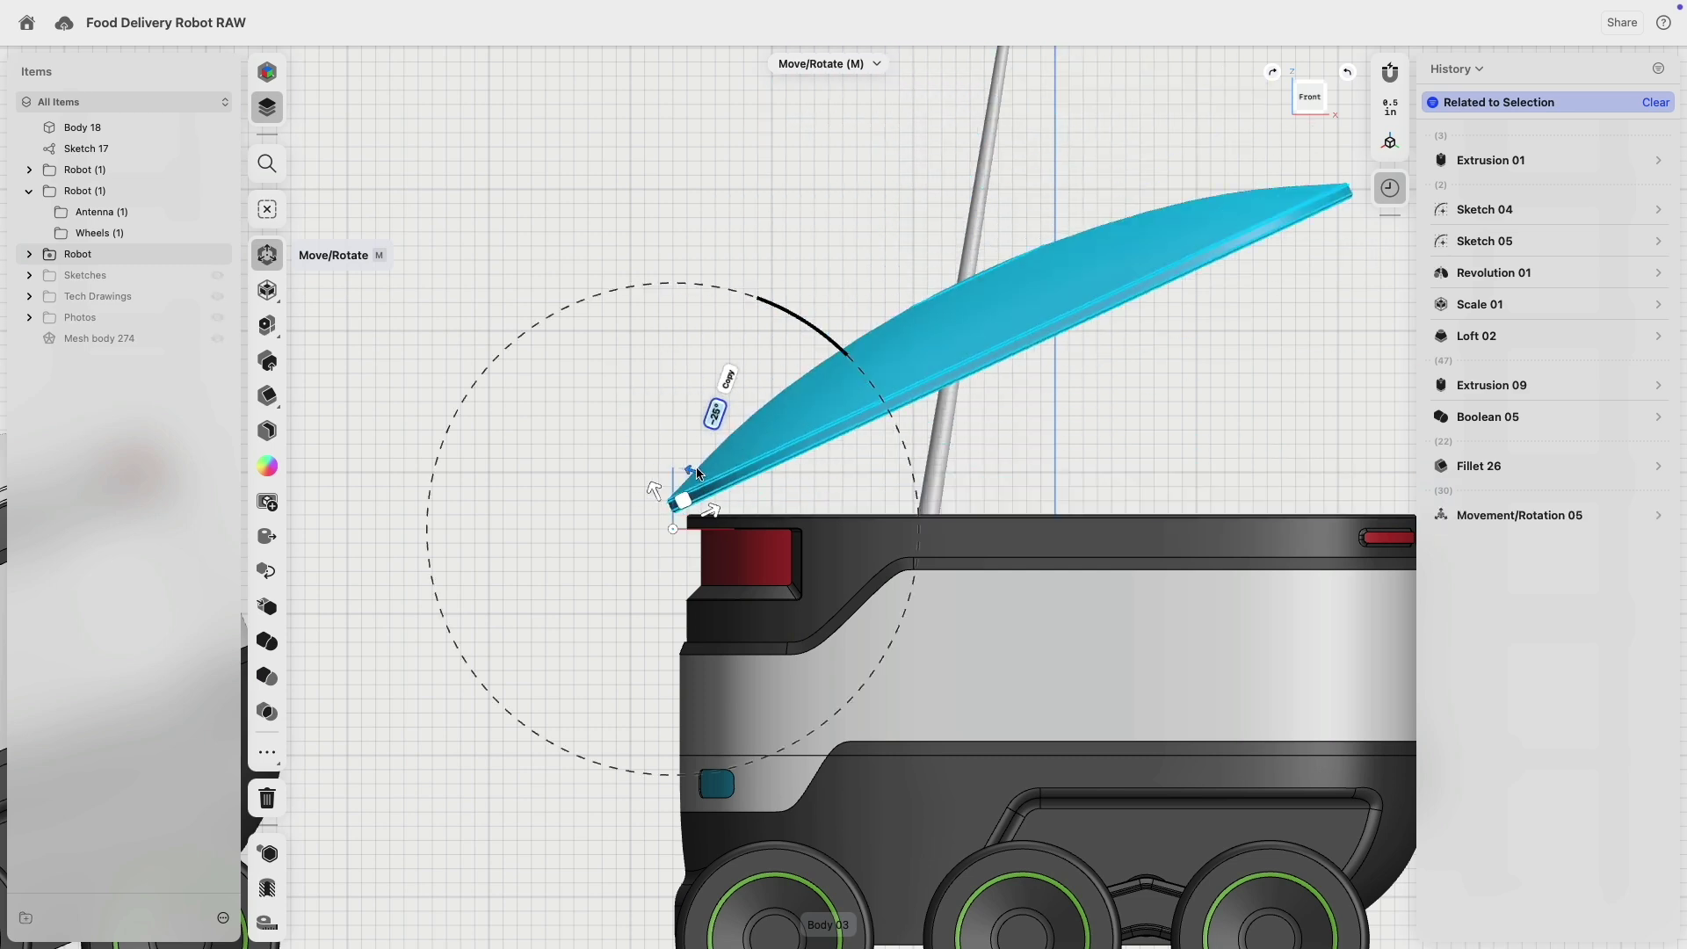
{"action": "key", "text": "super+z"}
- Try to swing the lid open around a pivot slightly lower and closer to the robot's body, and undo the rotation
{"action": "left_click", "coordinate": [847, 488]}
{"action": "key", "text": "m"}
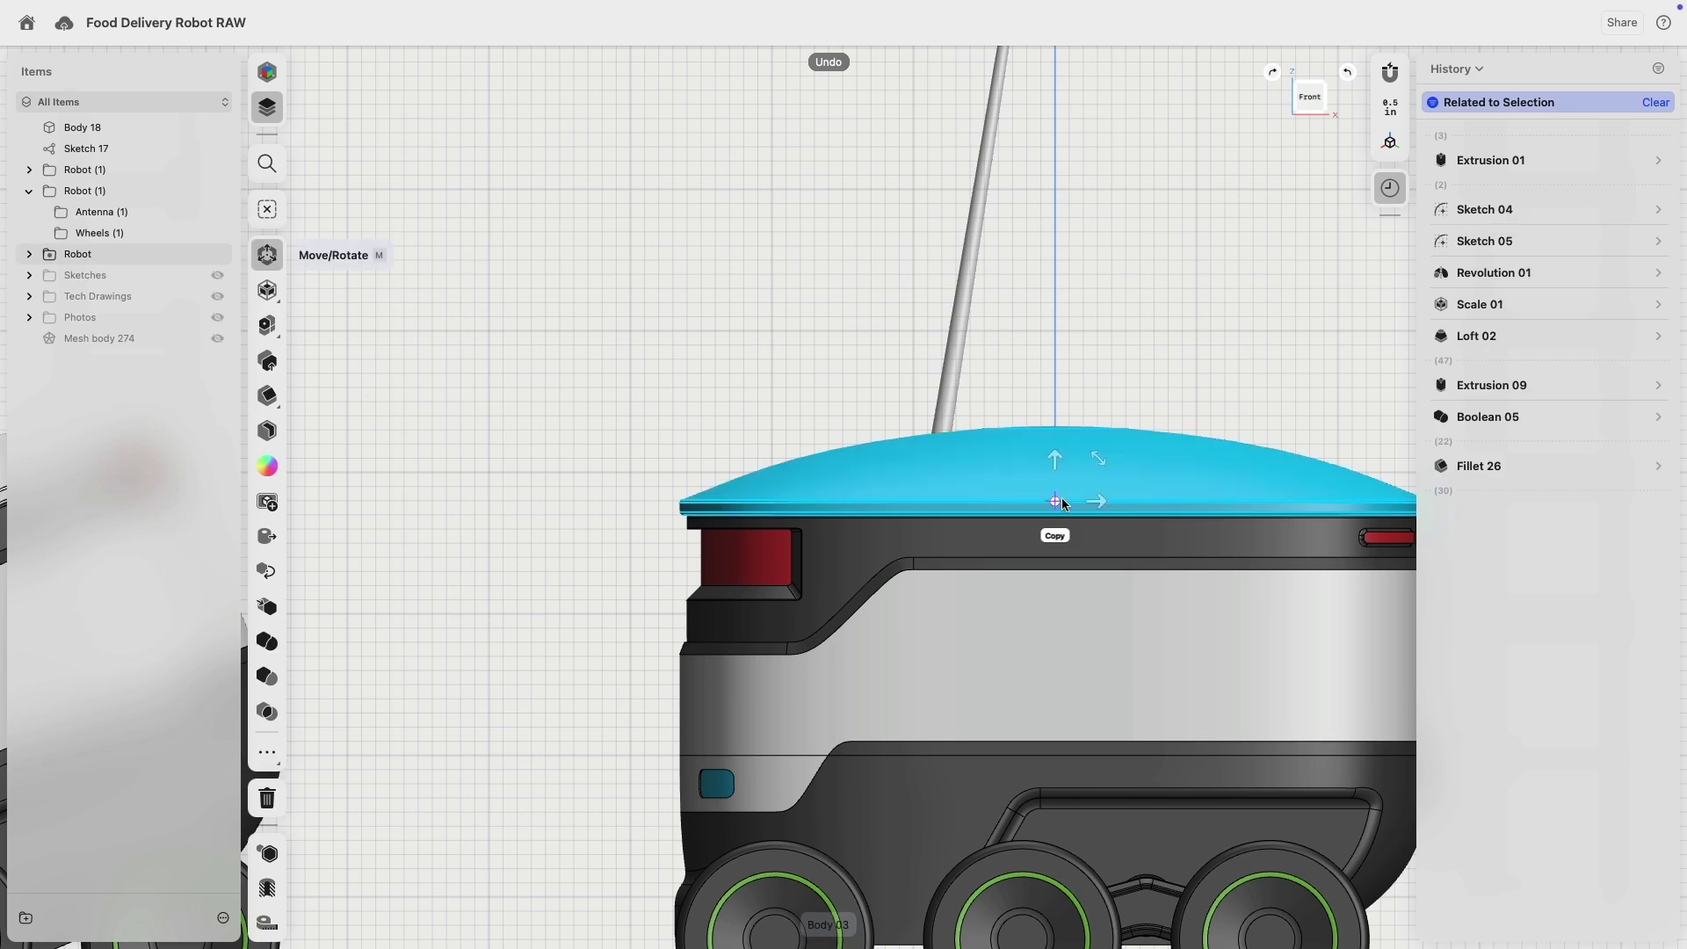
{"action": "left_click_drag", "start_coordinate": [1061, 503], "coordinate": [665, 556]}
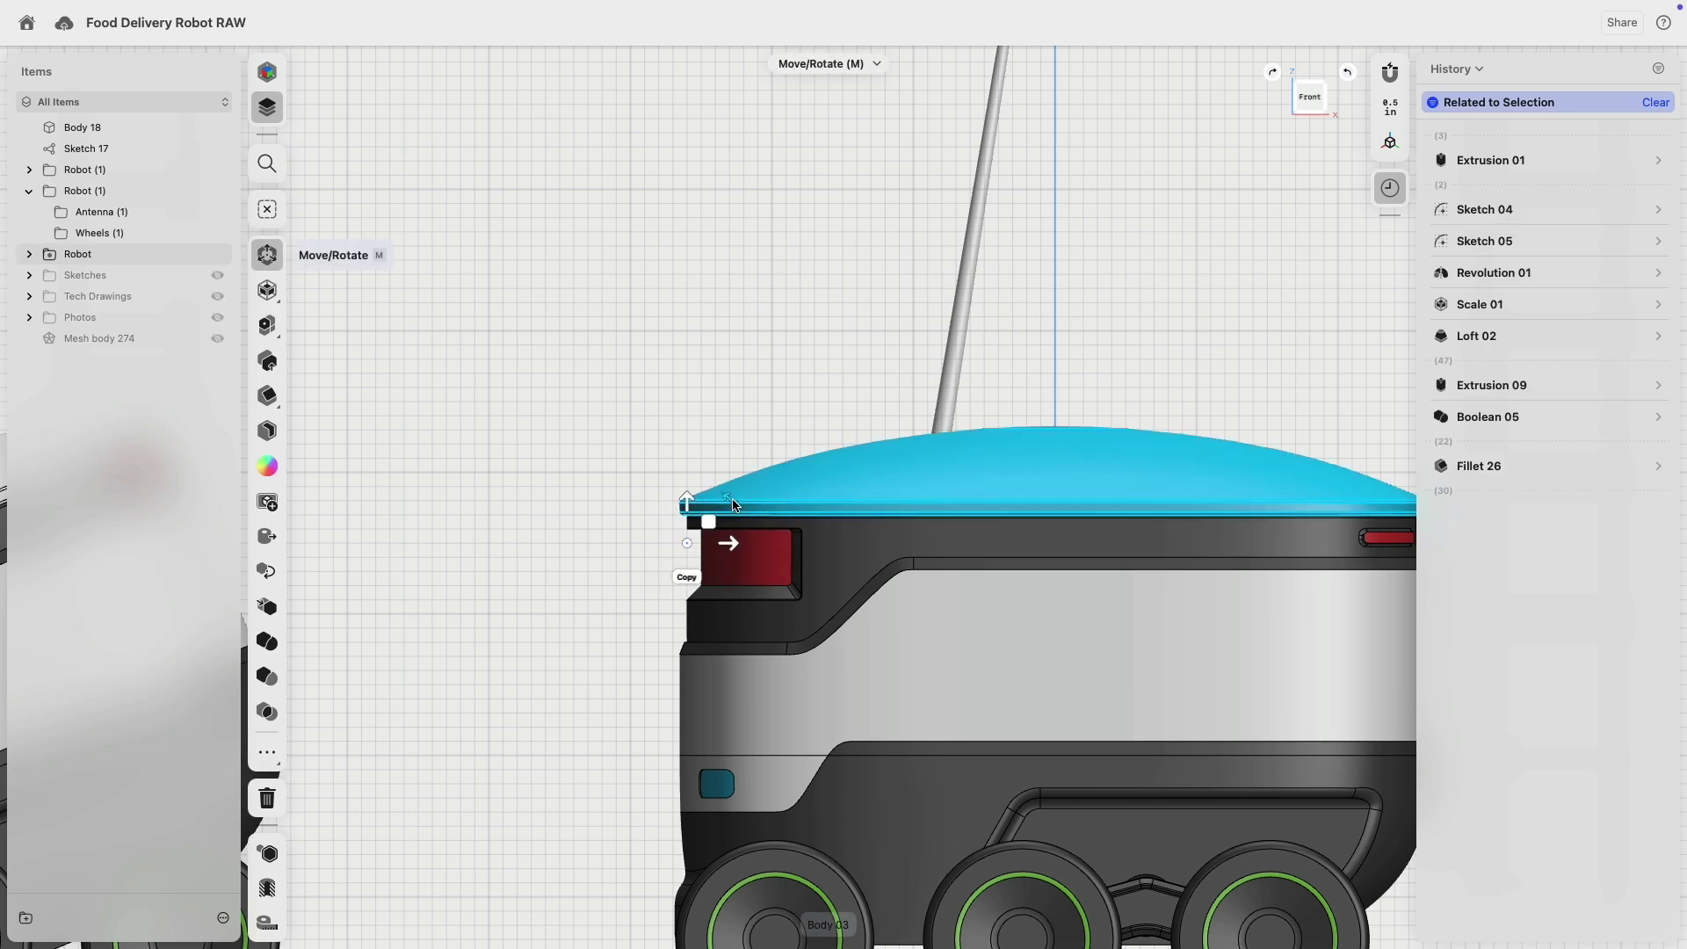
{"action": "left_click_drag", "start_coordinate": [732, 502], "coordinate": [629, 479]}
{"action": "key", "text": "super+z"}
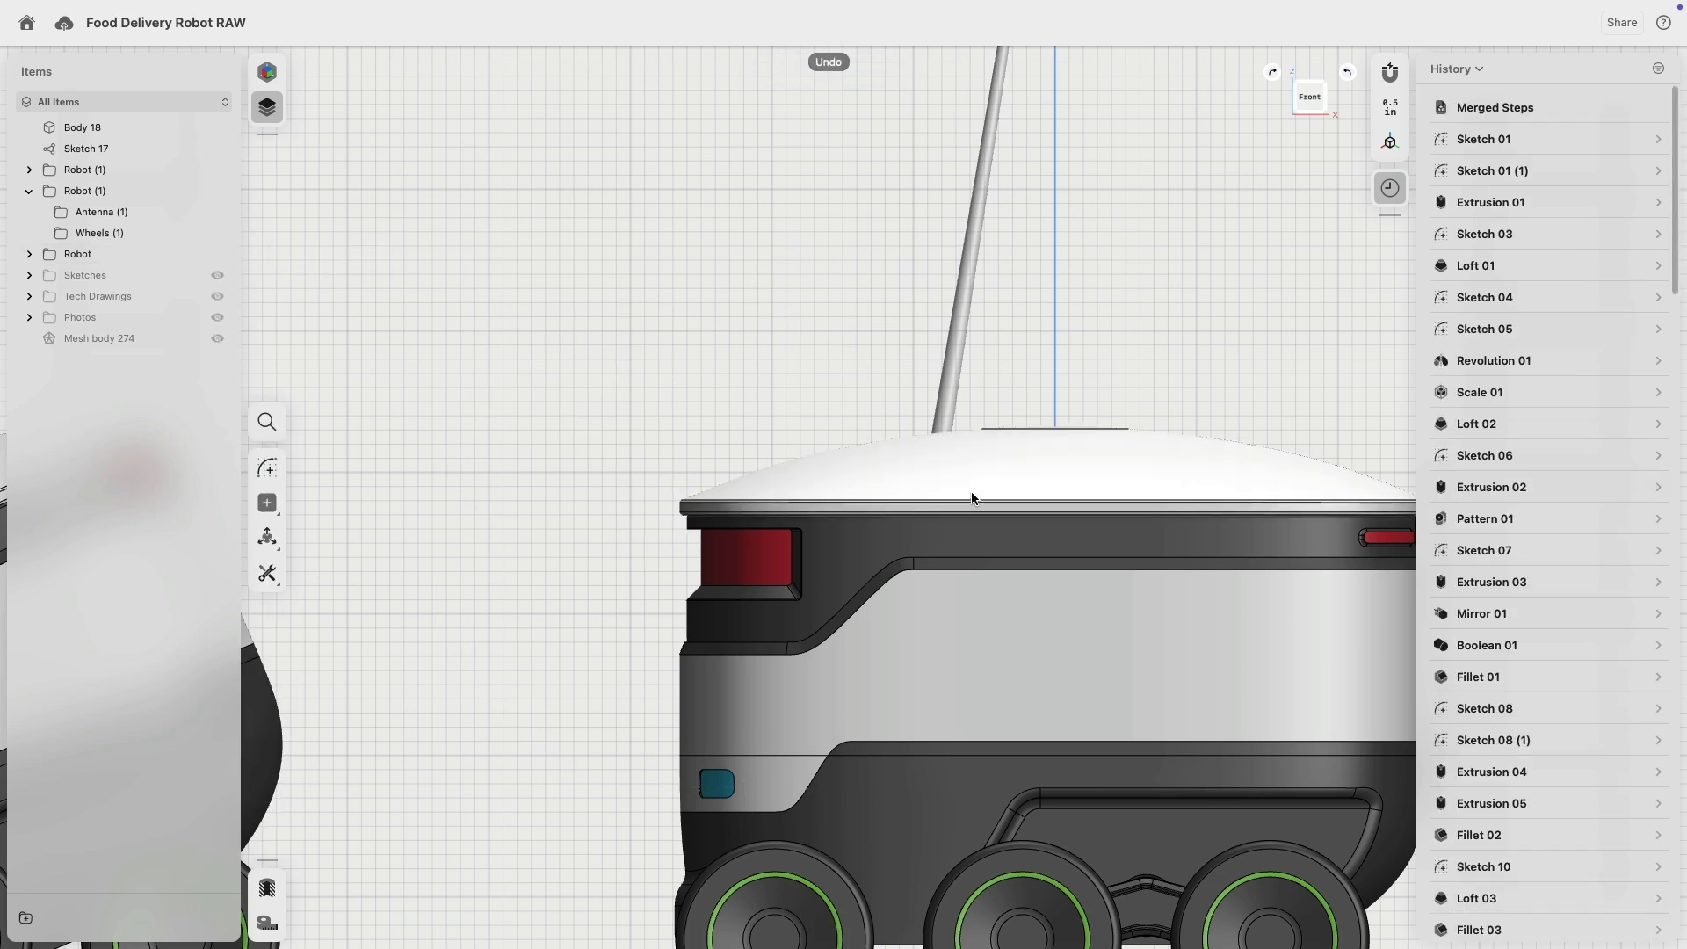
- Move the lid's pivot to the upper outer corner of the large red light and rotate the lid 90° to stand upright
{"action": "left_click", "coordinate": [972, 492]}
{"action": "key", "text": "m"}
{"action": "left_click_drag", "start_coordinate": [1043, 507], "coordinate": [707, 536]}
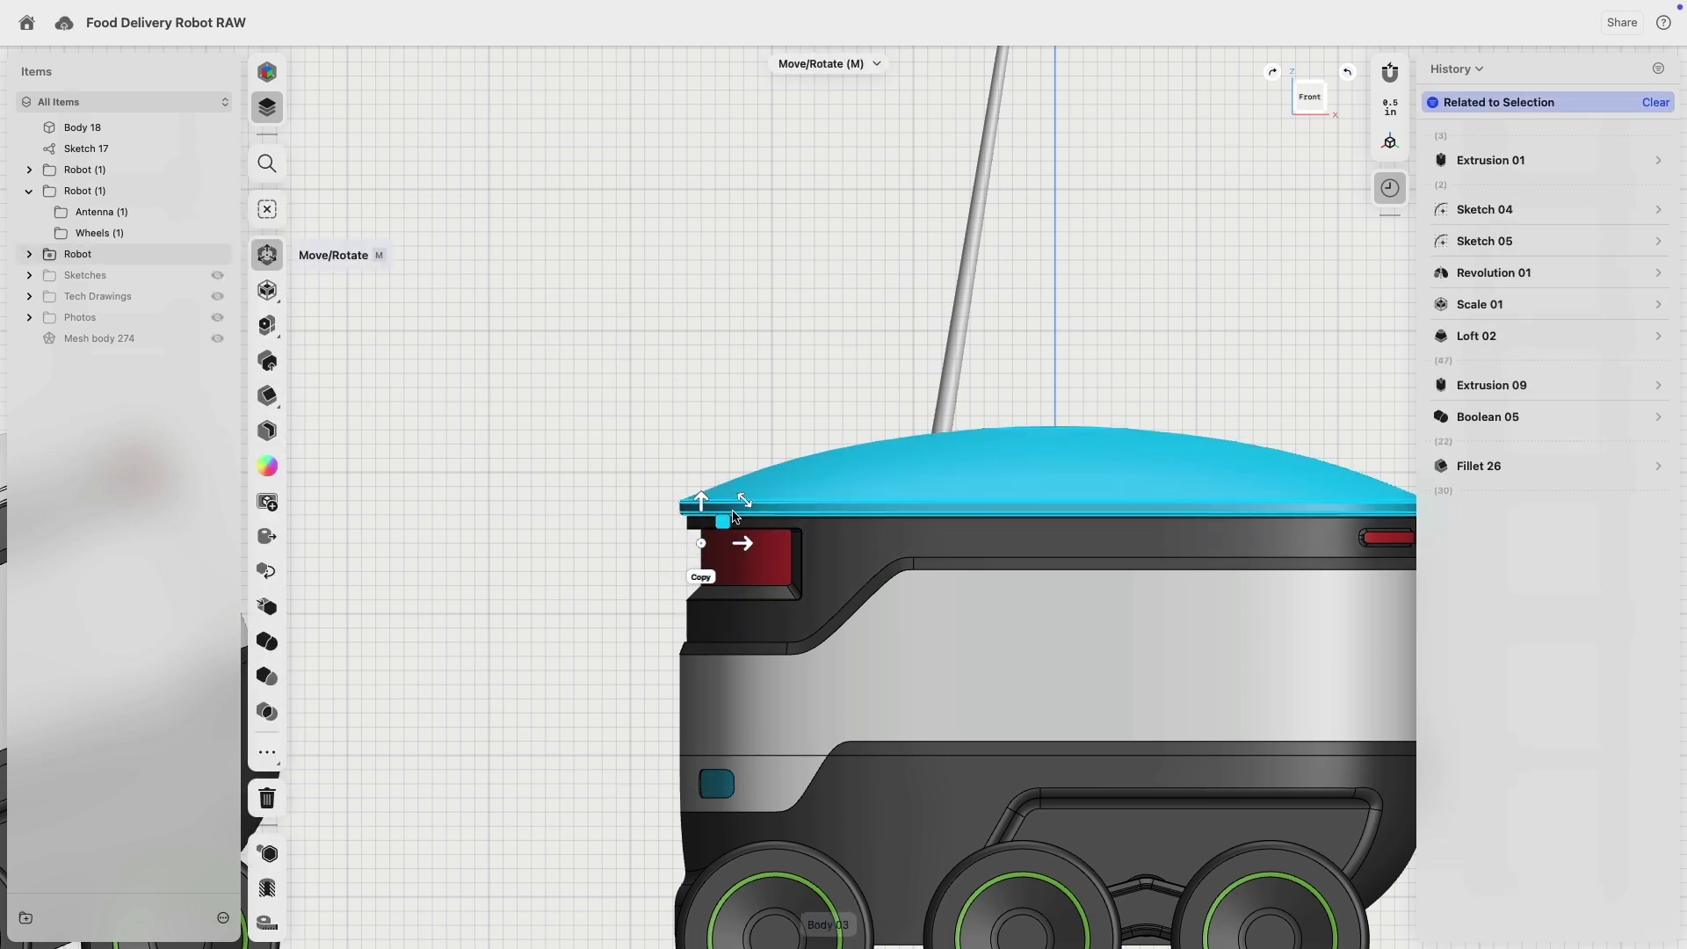
{"action": "left_click_drag", "start_coordinate": [747, 506], "coordinate": [651, 496]}
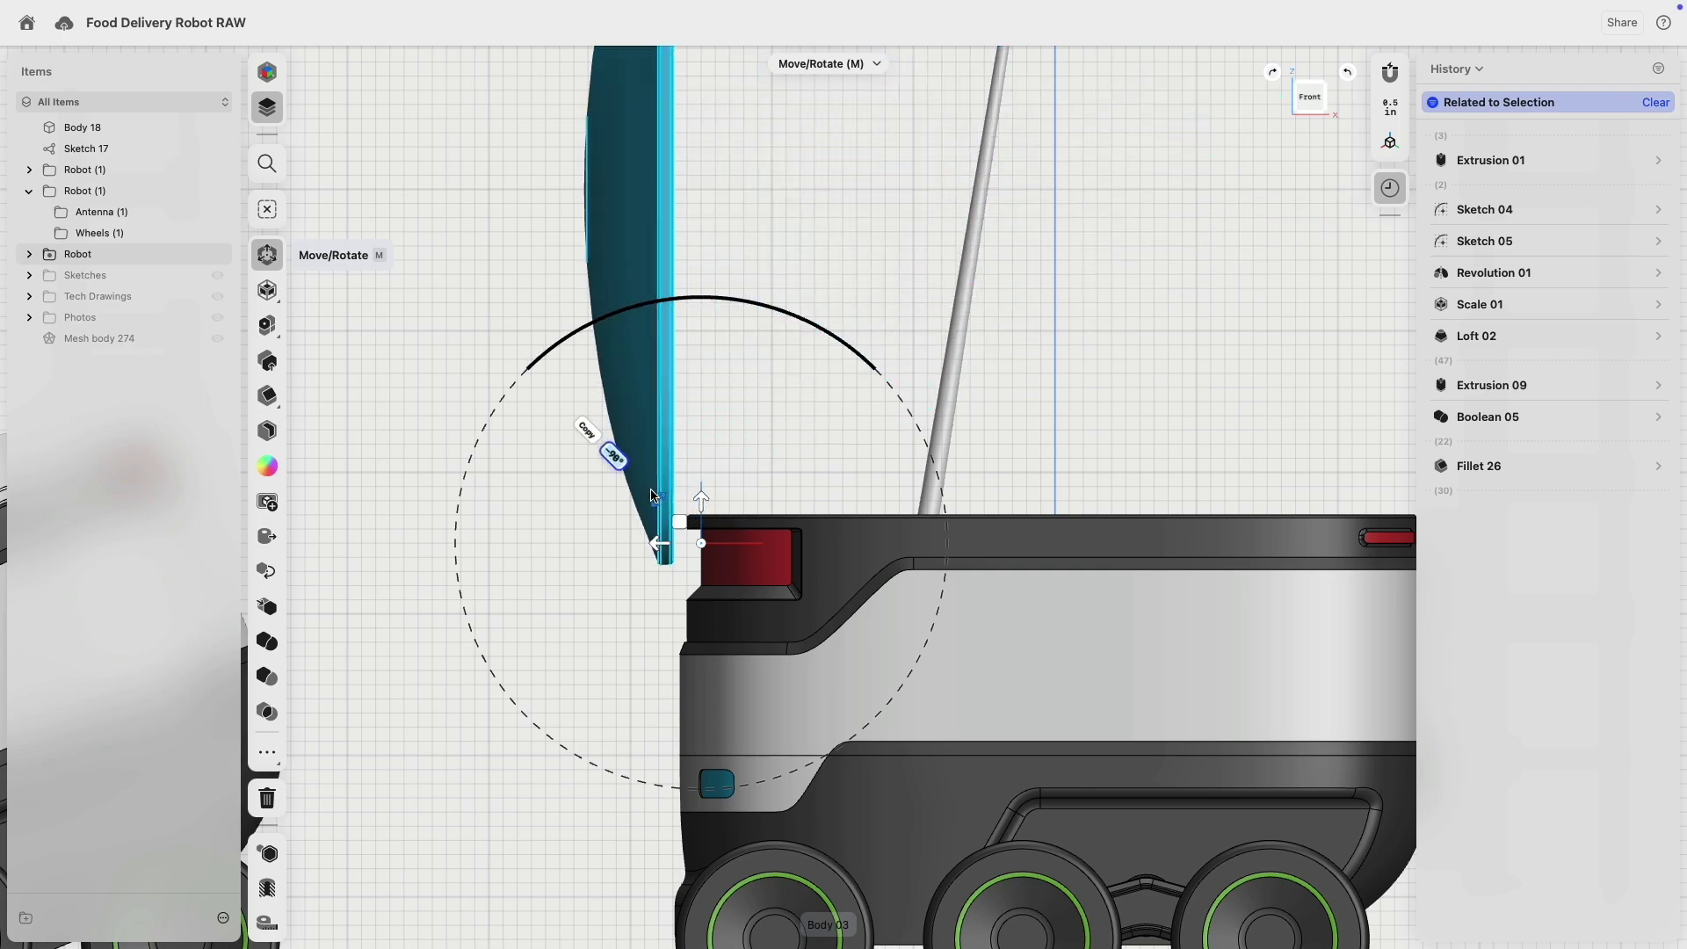
{"action": "scroll", "coordinate": [580, 608], "scroll_direction": "down", "scroll_amount": 3}
{"action": "left_click", "coordinate": [564, 613]}
{"action": "scroll", "coordinate": [582, 613], "scroll_direction": "down", "scroll_amount": 6}
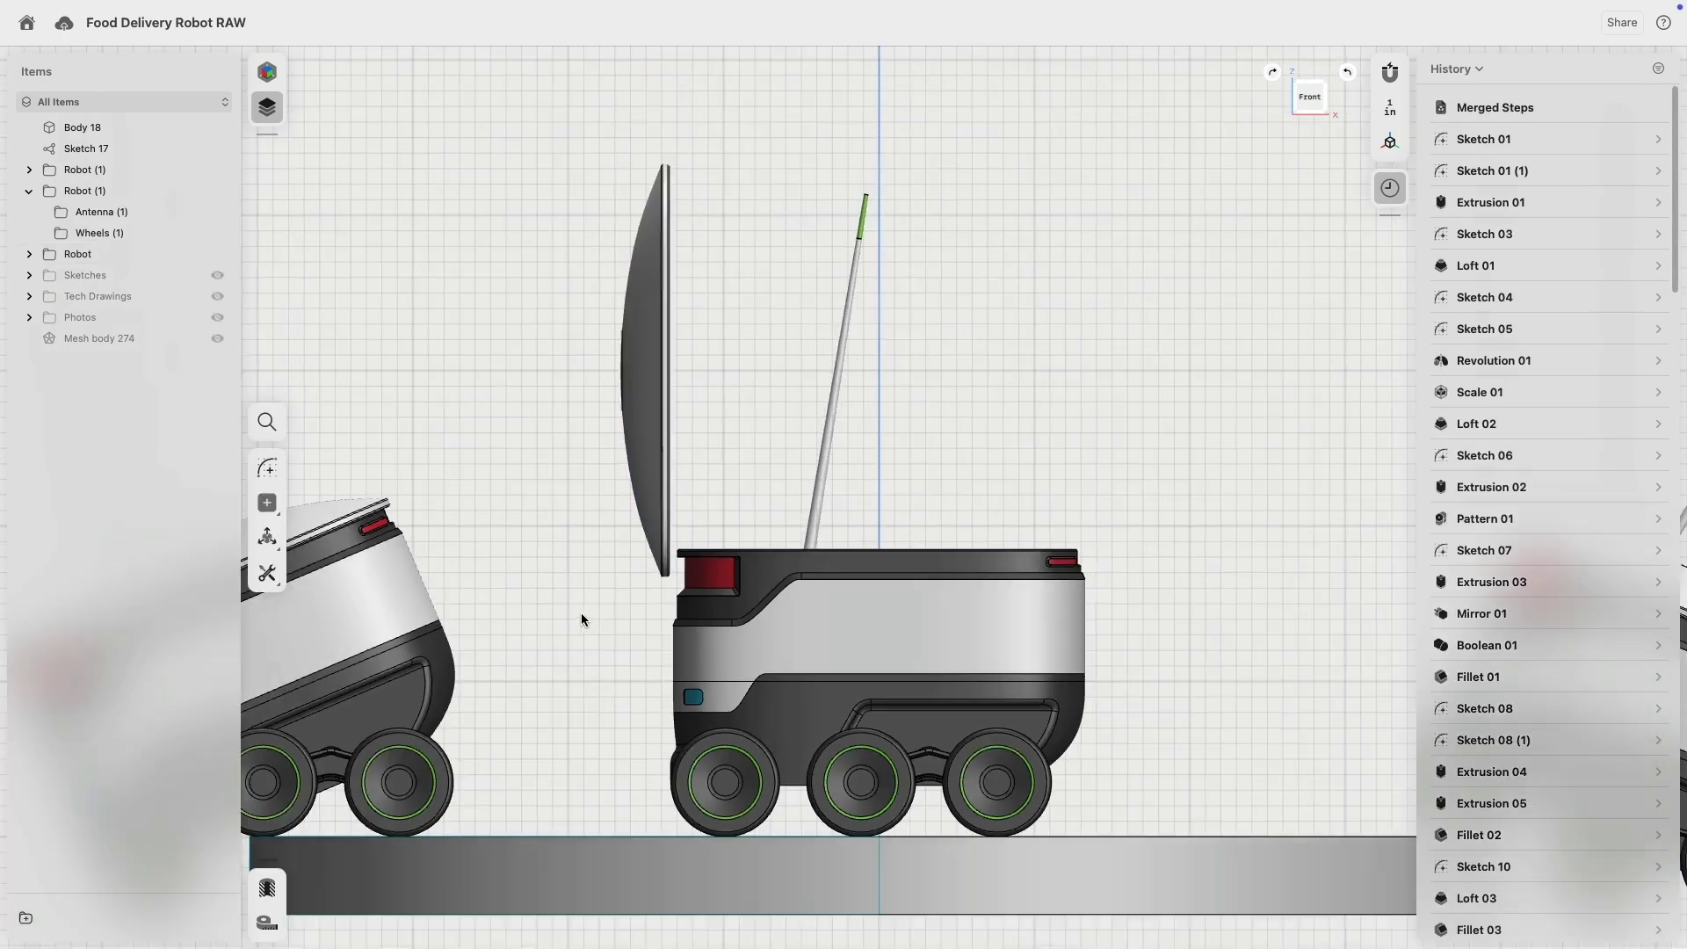
- Switch to Visualization, hide the material settings and examine the scene with the middle robot's lid open
{"action": "right_click_drag", "start_coordinate": [734, 534], "coordinate": [729, 612]}
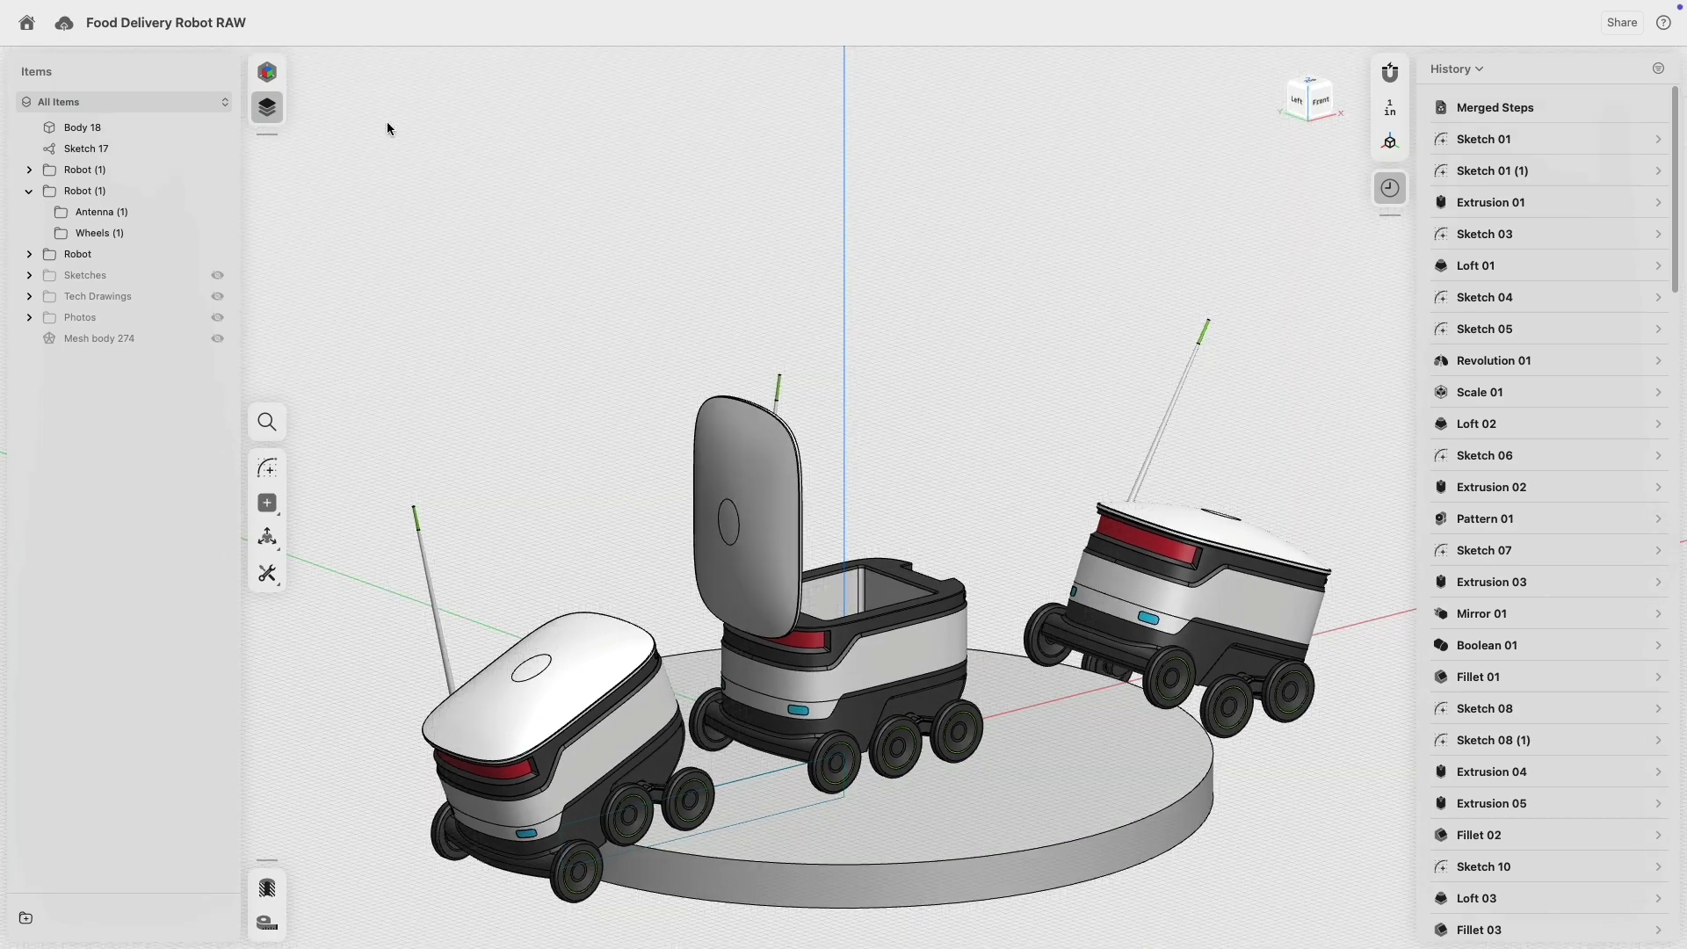
{"action": "left_click", "coordinate": [332, 61]}
{"action": "left_click", "coordinate": [72, 109]}
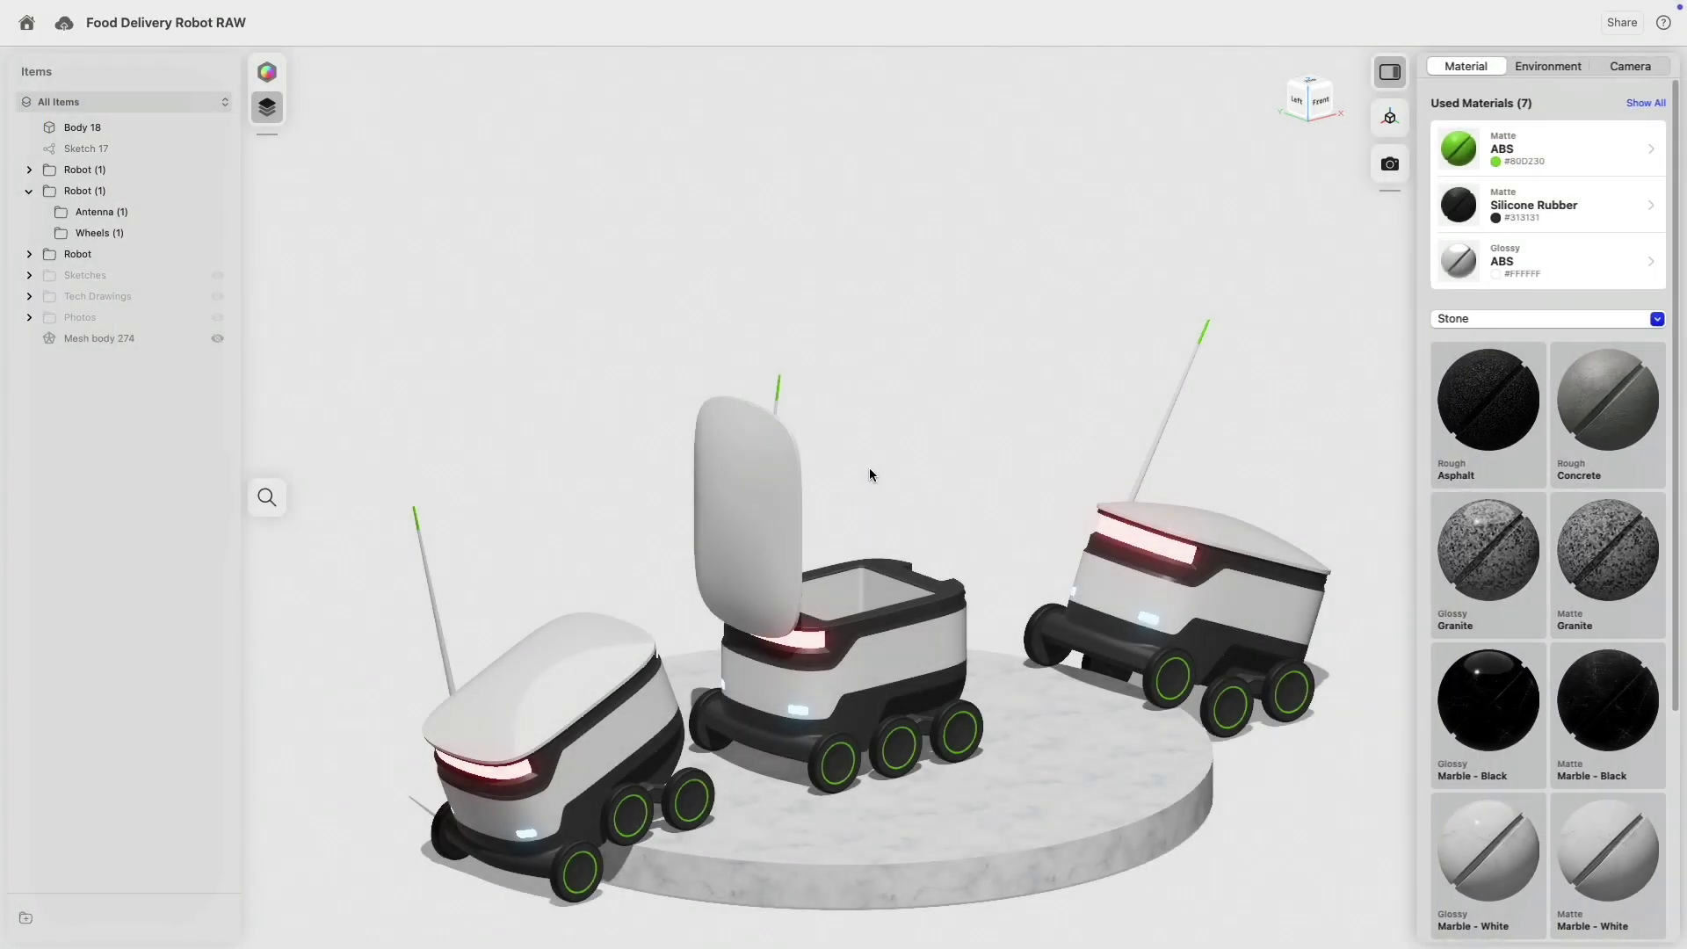
{"action": "middle_click_drag", "start_coordinate": [869, 468], "coordinate": [835, 279]}
{"action": "left_click", "coordinate": [1391, 72]}
{"action": "right_click_drag", "start_coordinate": [1143, 158], "coordinate": [950, 363]}
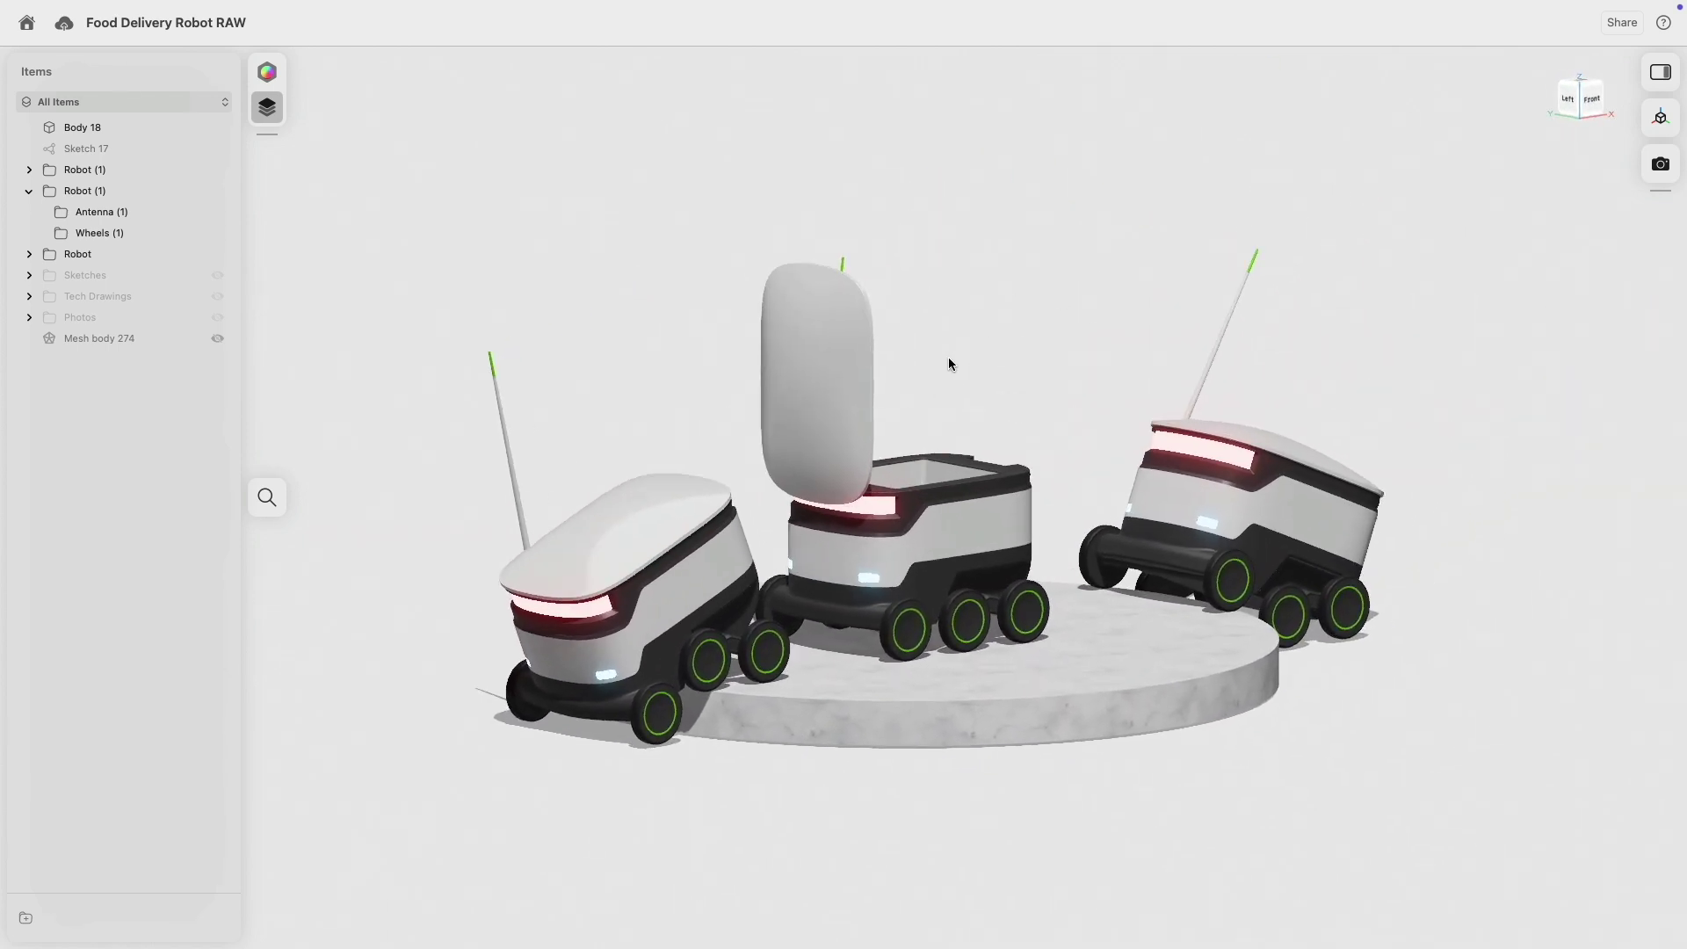